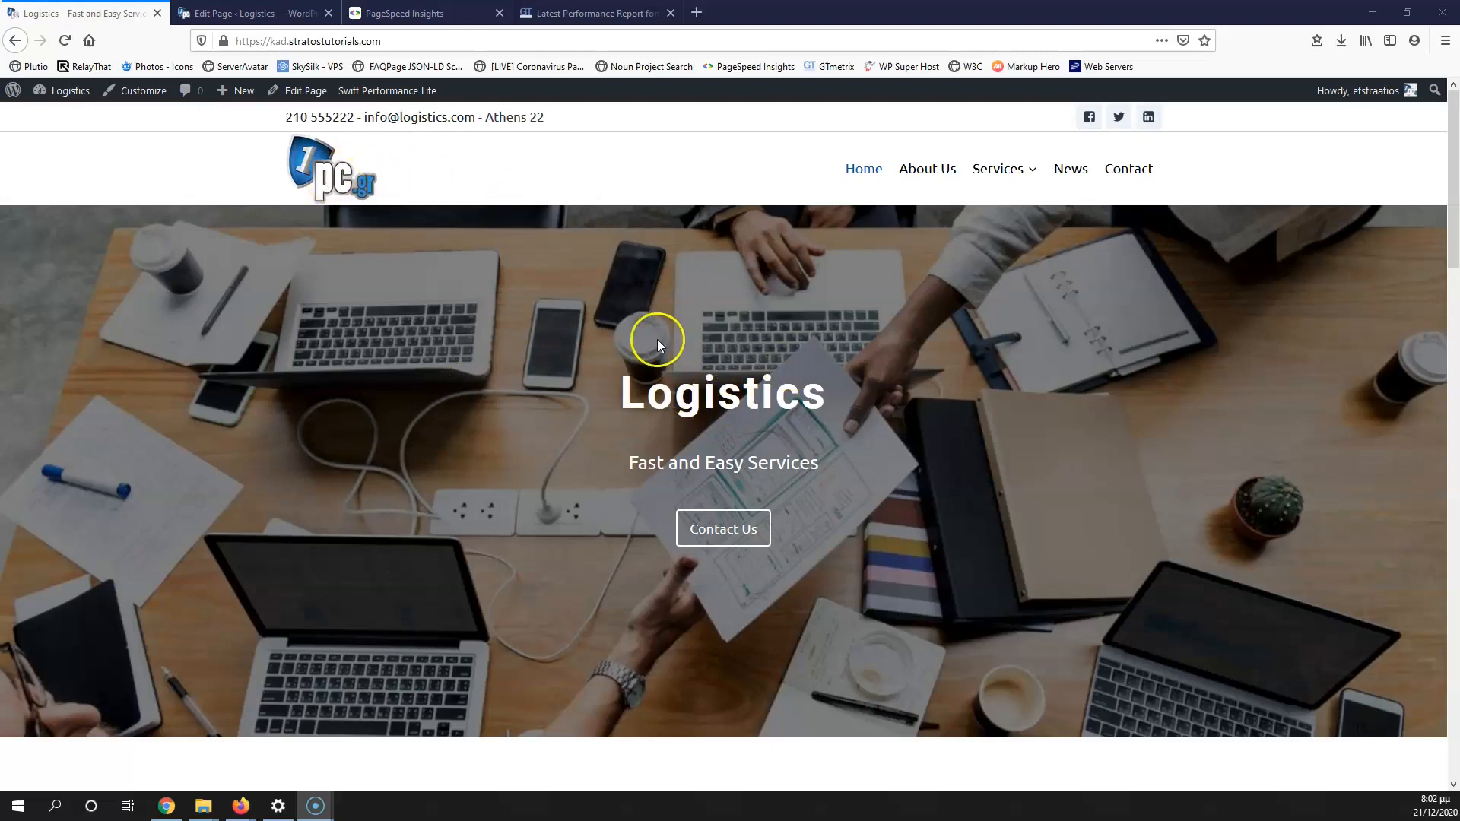
Step: Scroll through the live home page, then review the About Us and Services pages
scroll(803, 403, "down", 4)
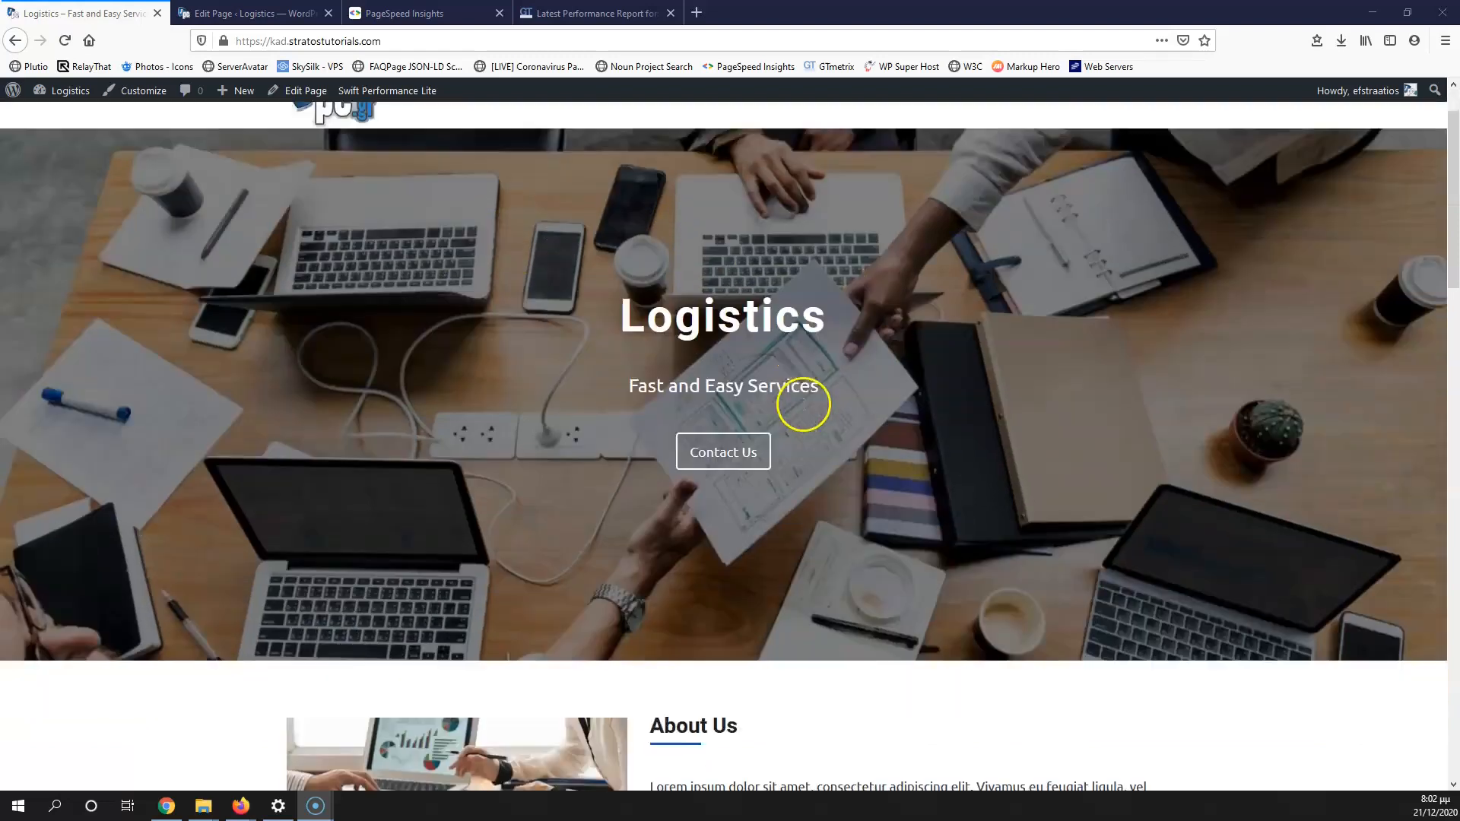
scroll(804, 410, "down", 6)
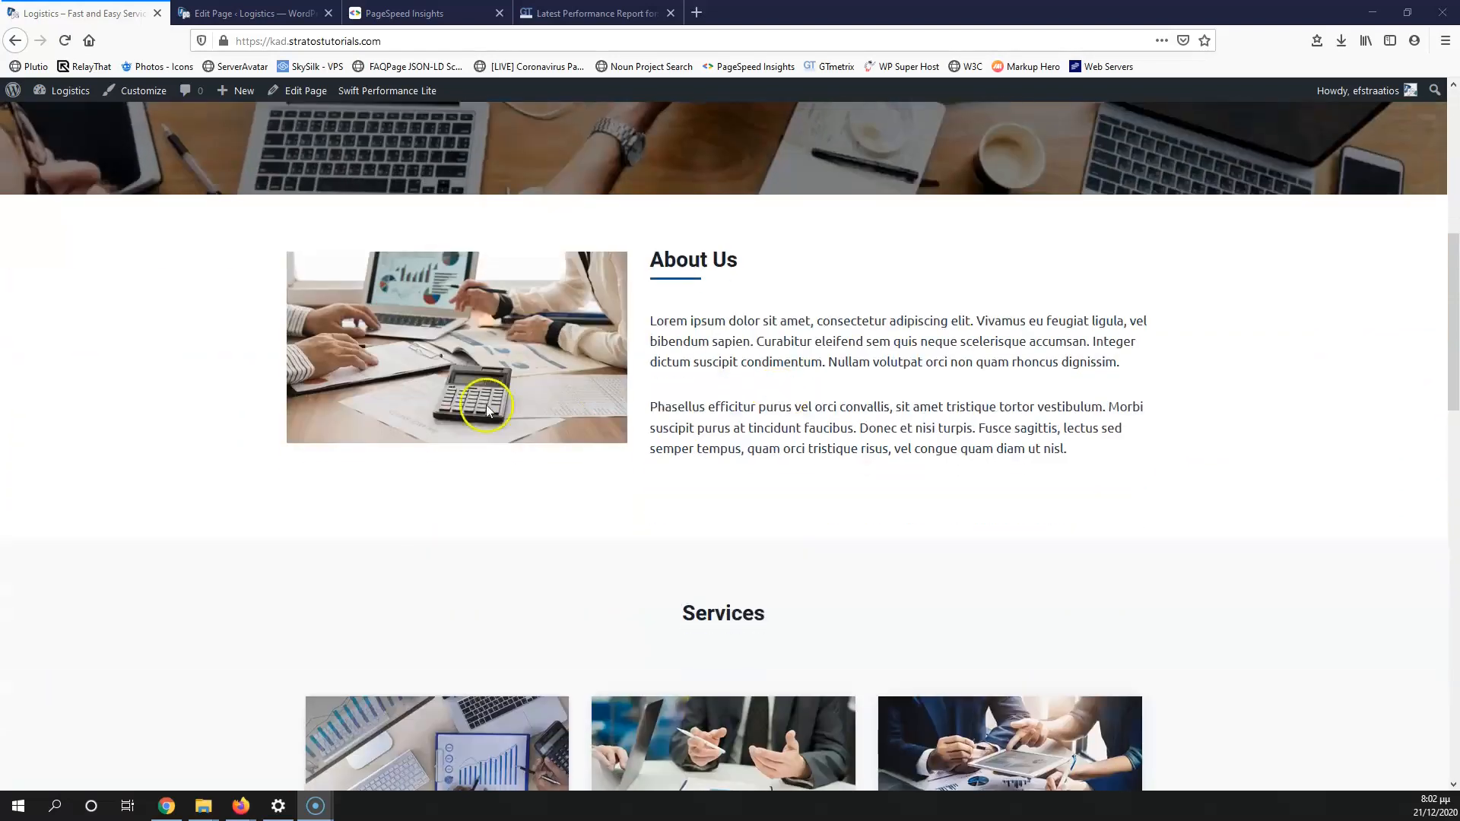
scroll(704, 426, "down", 7)
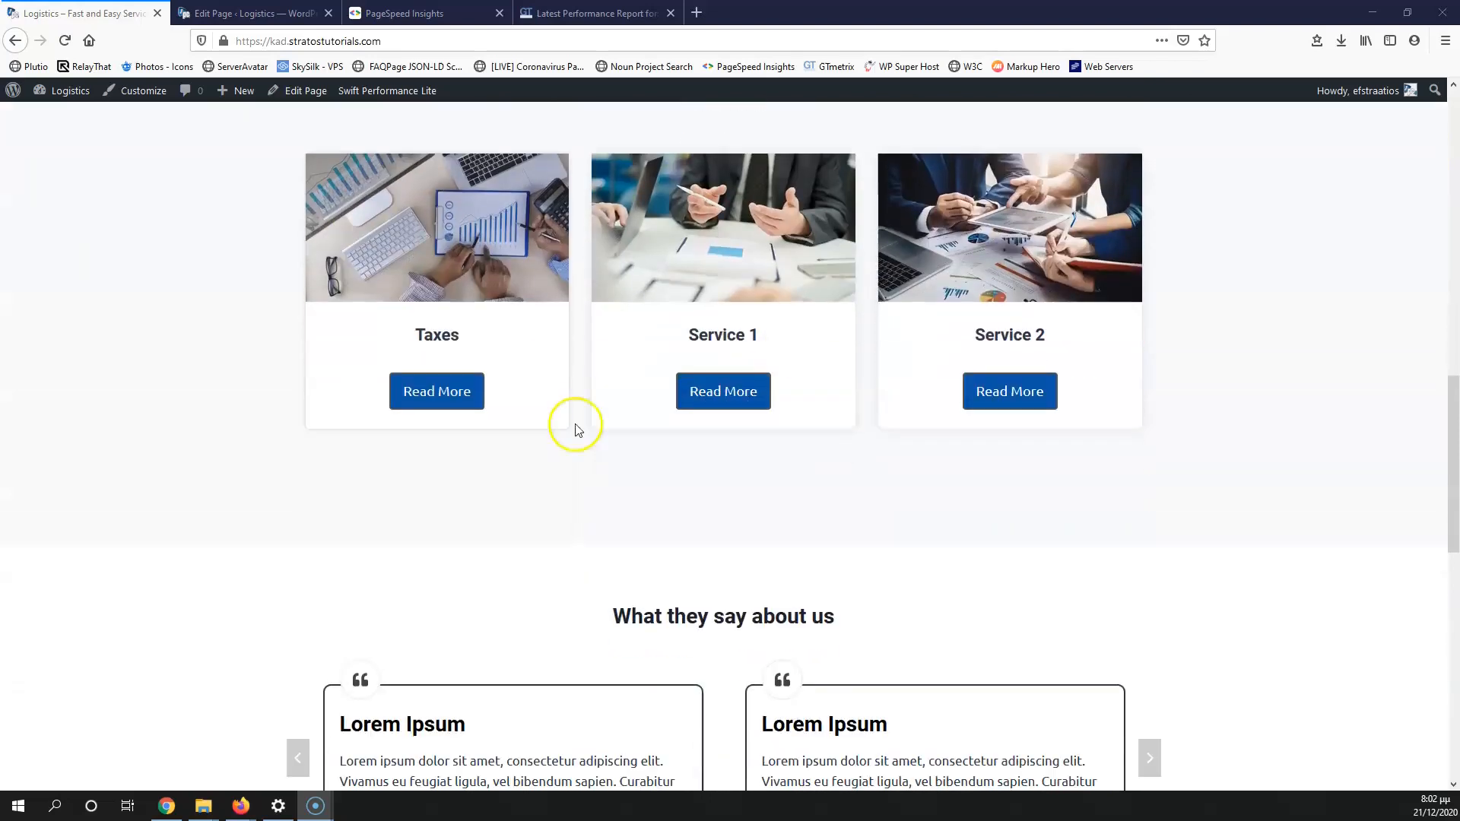
scroll(1029, 436, "down", 4)
scroll(617, 454, "down", 4)
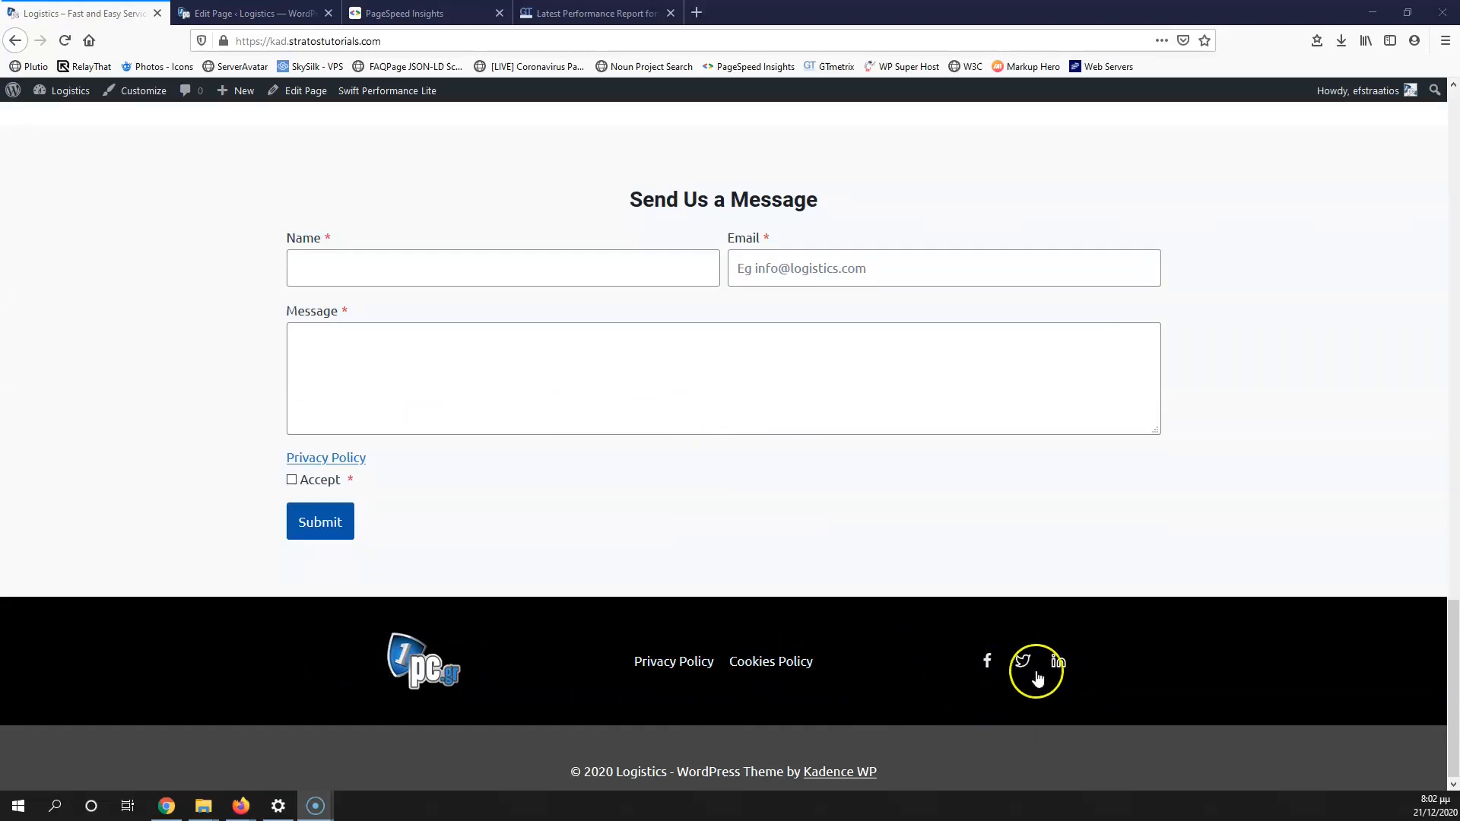
scroll(883, 617, "up", 20)
scroll(884, 616, "up", 4)
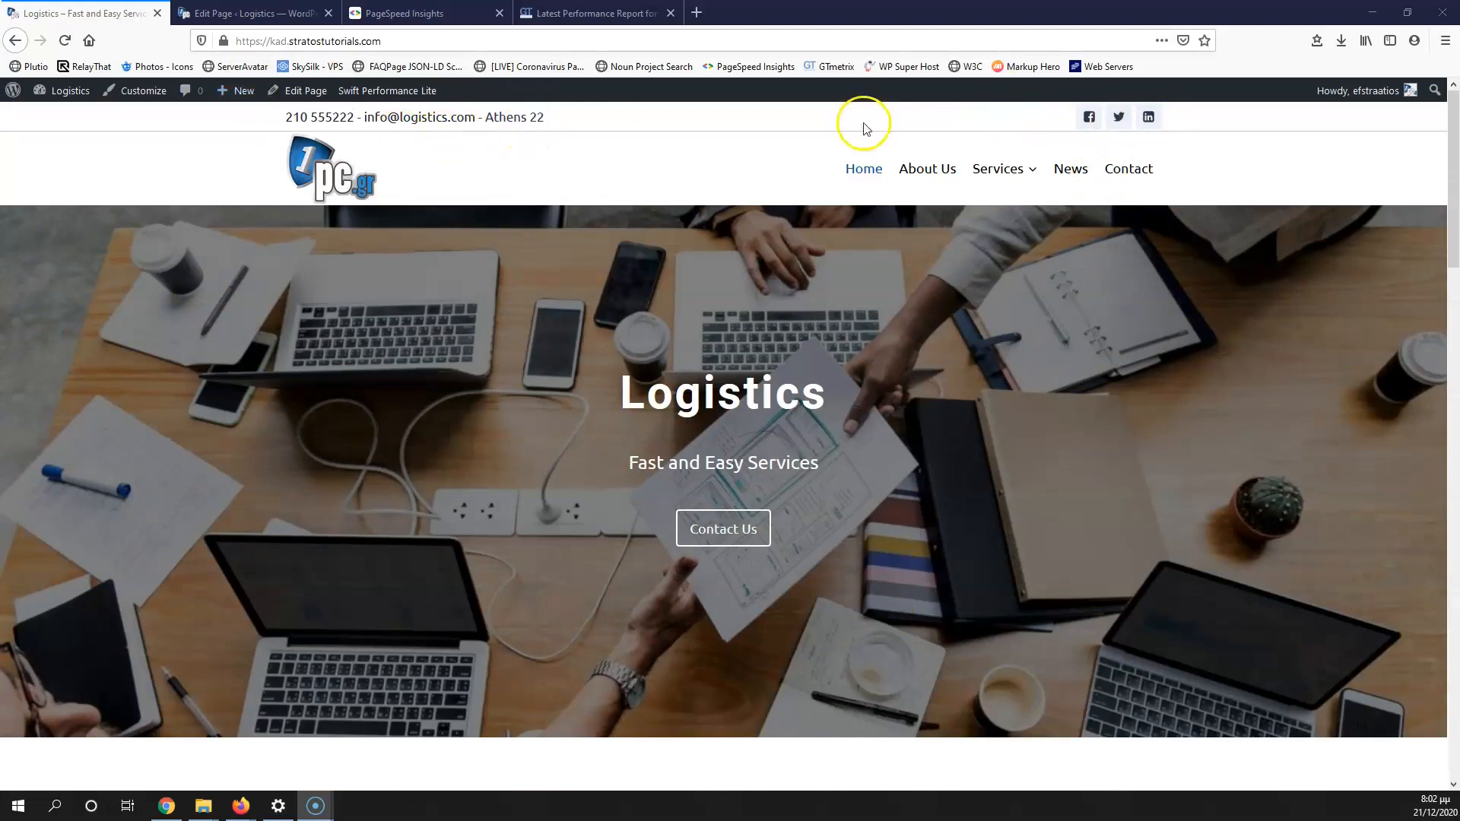
left_click(932, 172)
scroll(772, 505, "down", 5)
scroll(779, 498, "up", 5)
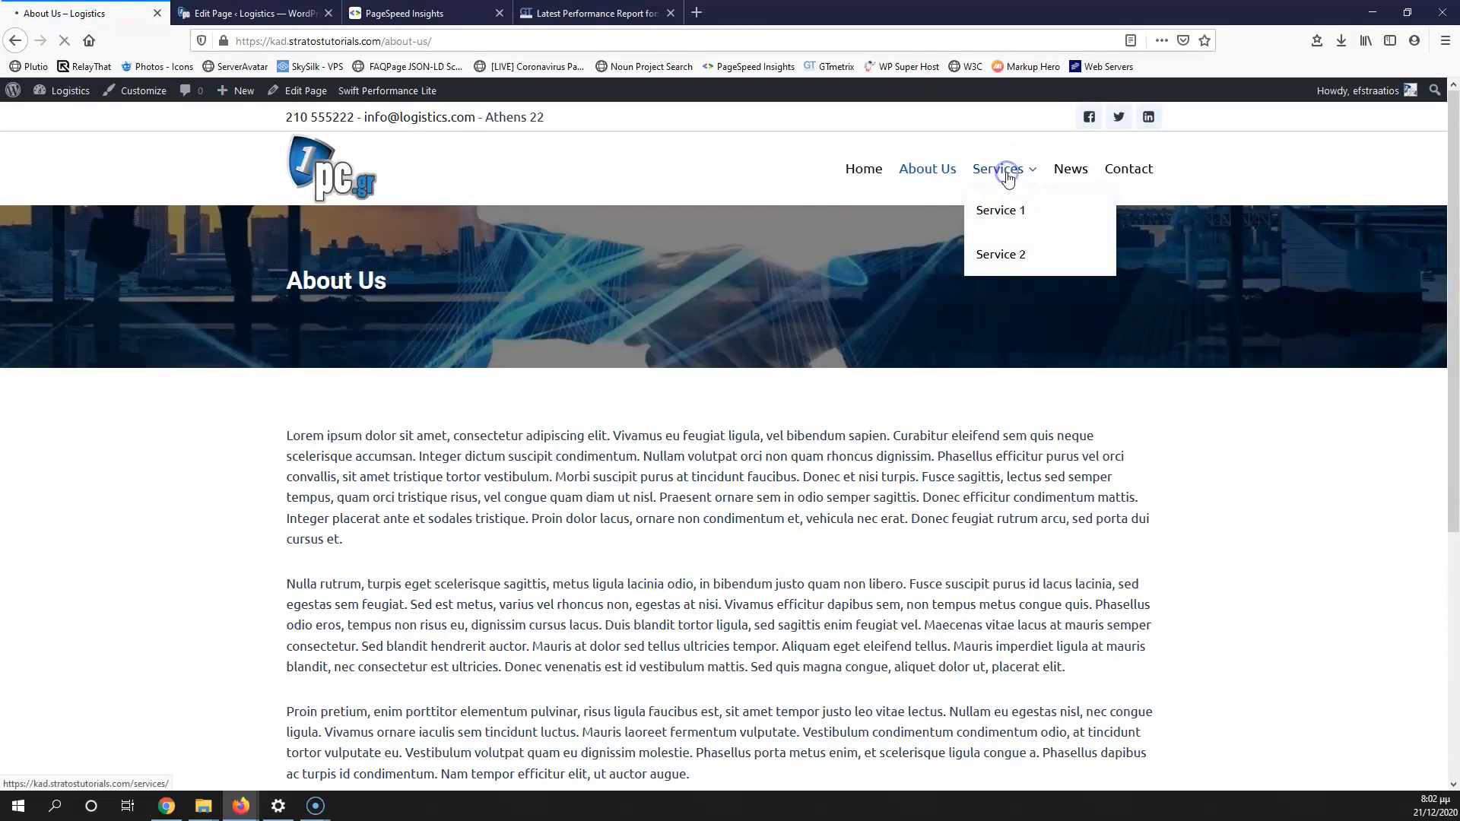
left_click(1003, 169)
scroll(479, 466, "down", 7)
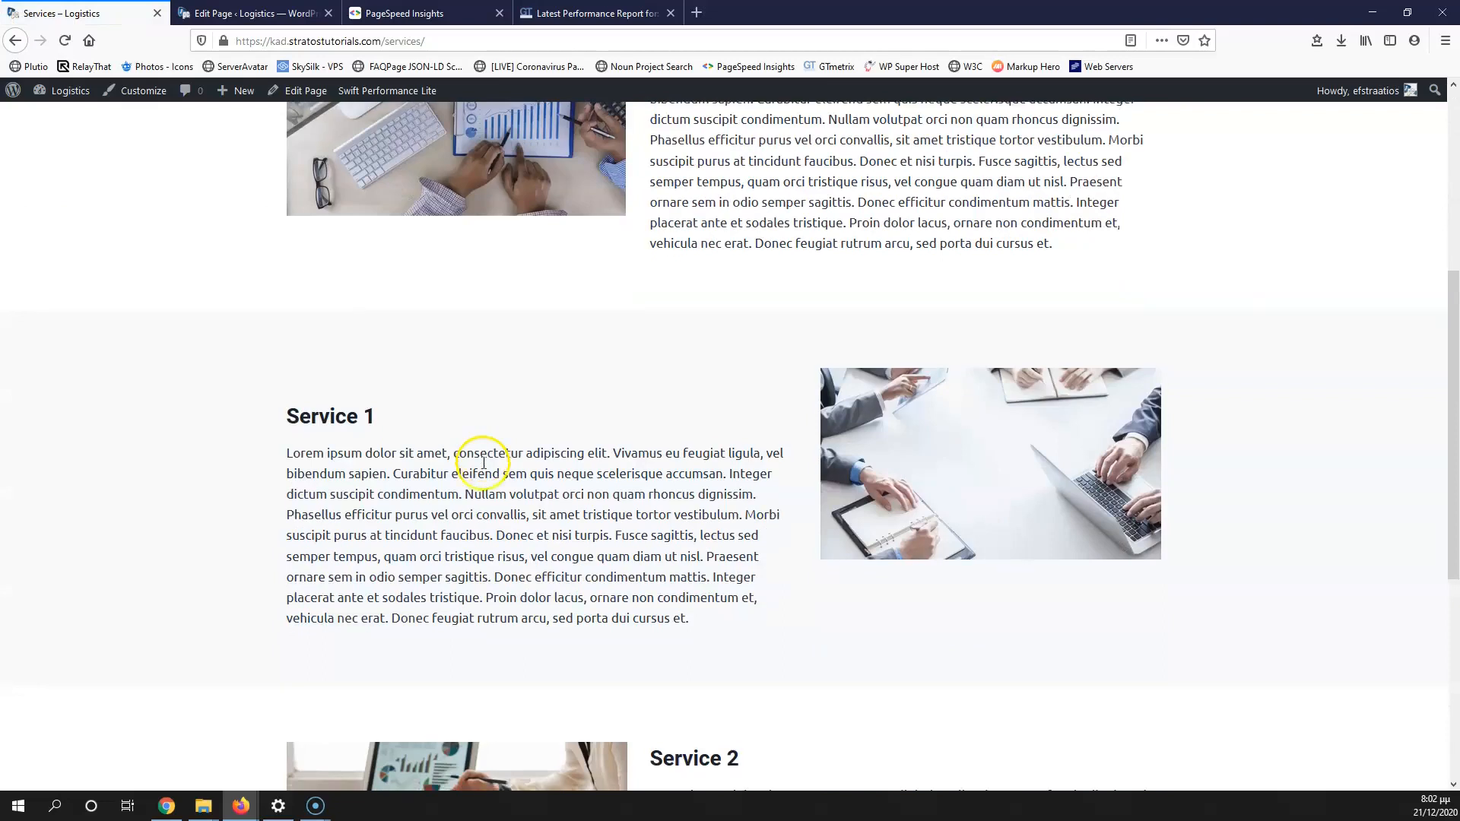
scroll(485, 468, "up", 5)
scroll(483, 468, "up", 3)
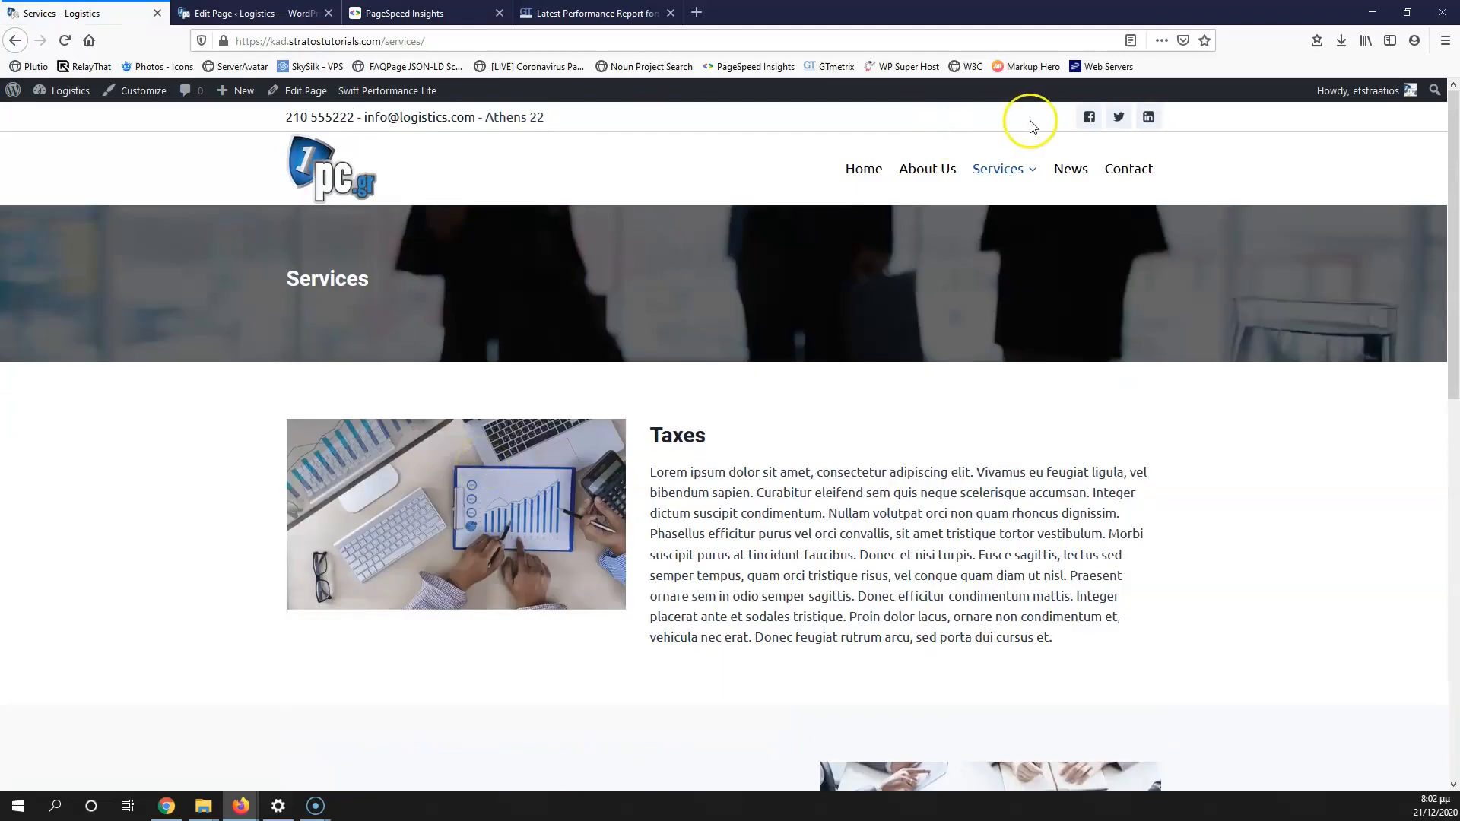
Step: Review the News and Contact pages, then the home page's Send Us a Message form and Service 1 details
left_click(1072, 171)
scroll(760, 488, "down", 4)
scroll(798, 489, "up", 4)
left_click(1129, 177)
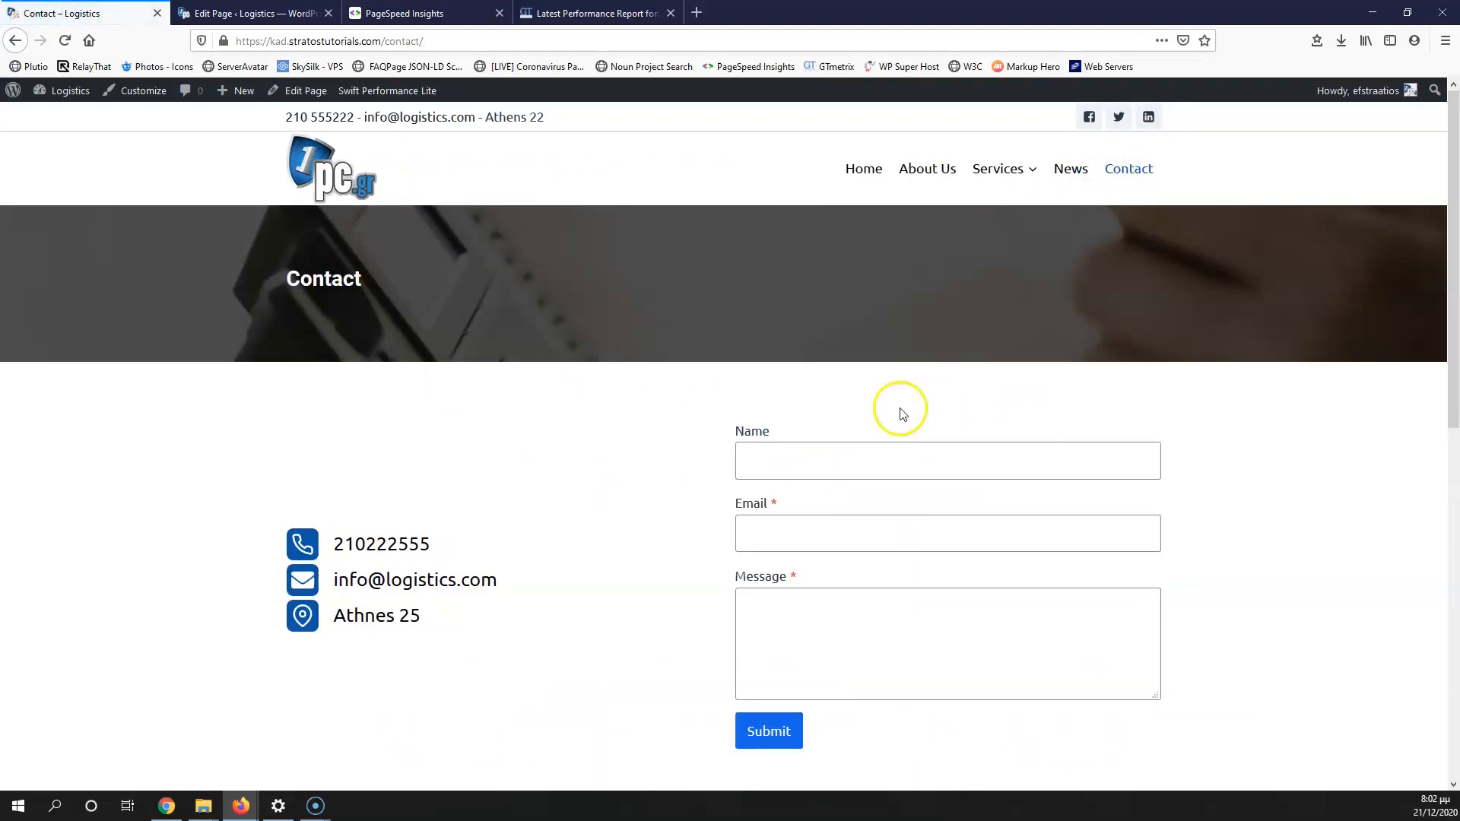
scroll(695, 601, "down", 5)
scroll(699, 585, "up", 1)
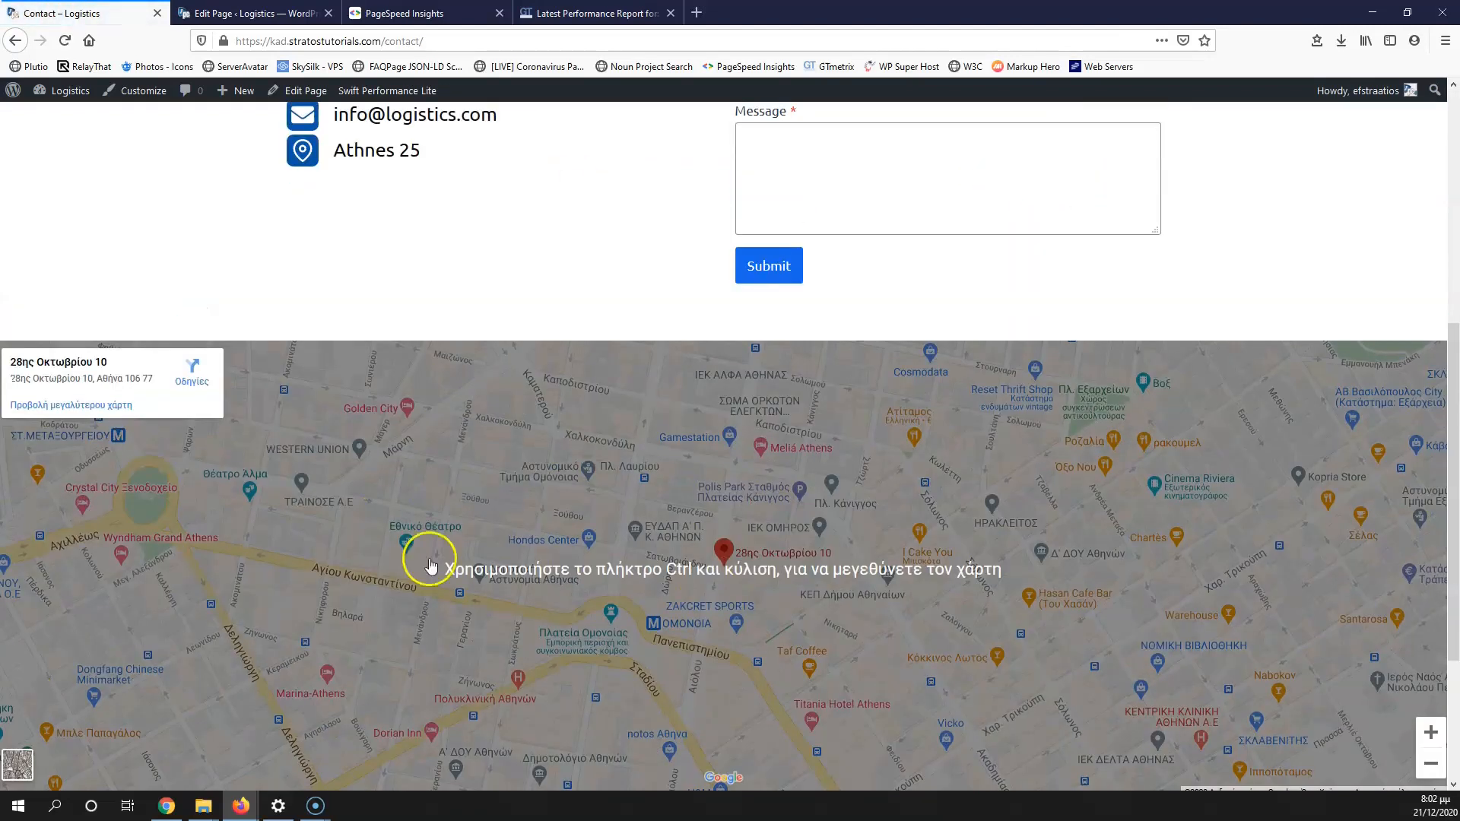
scroll(153, 287, "up", 5)
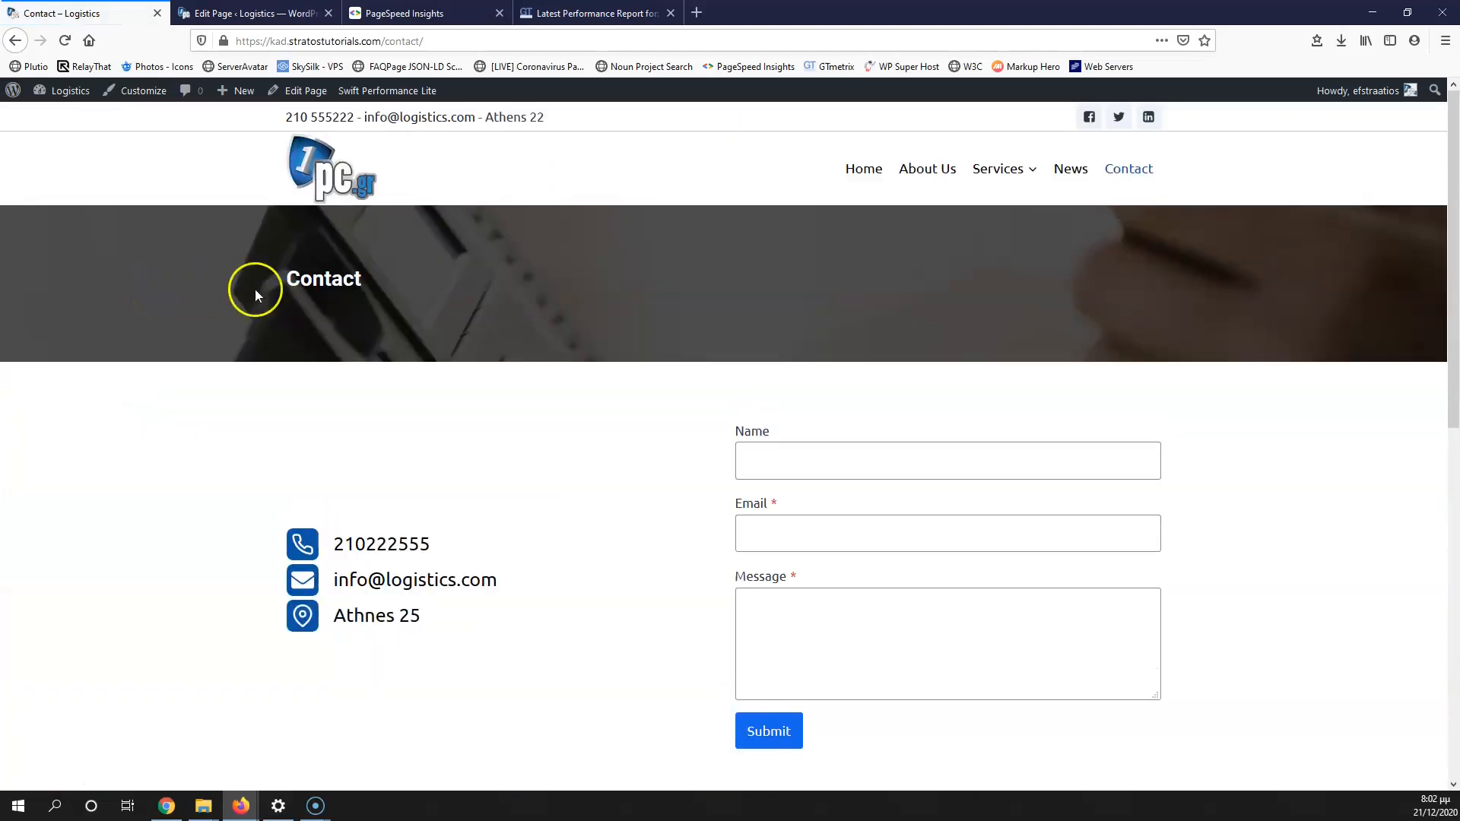
left_click(854, 174)
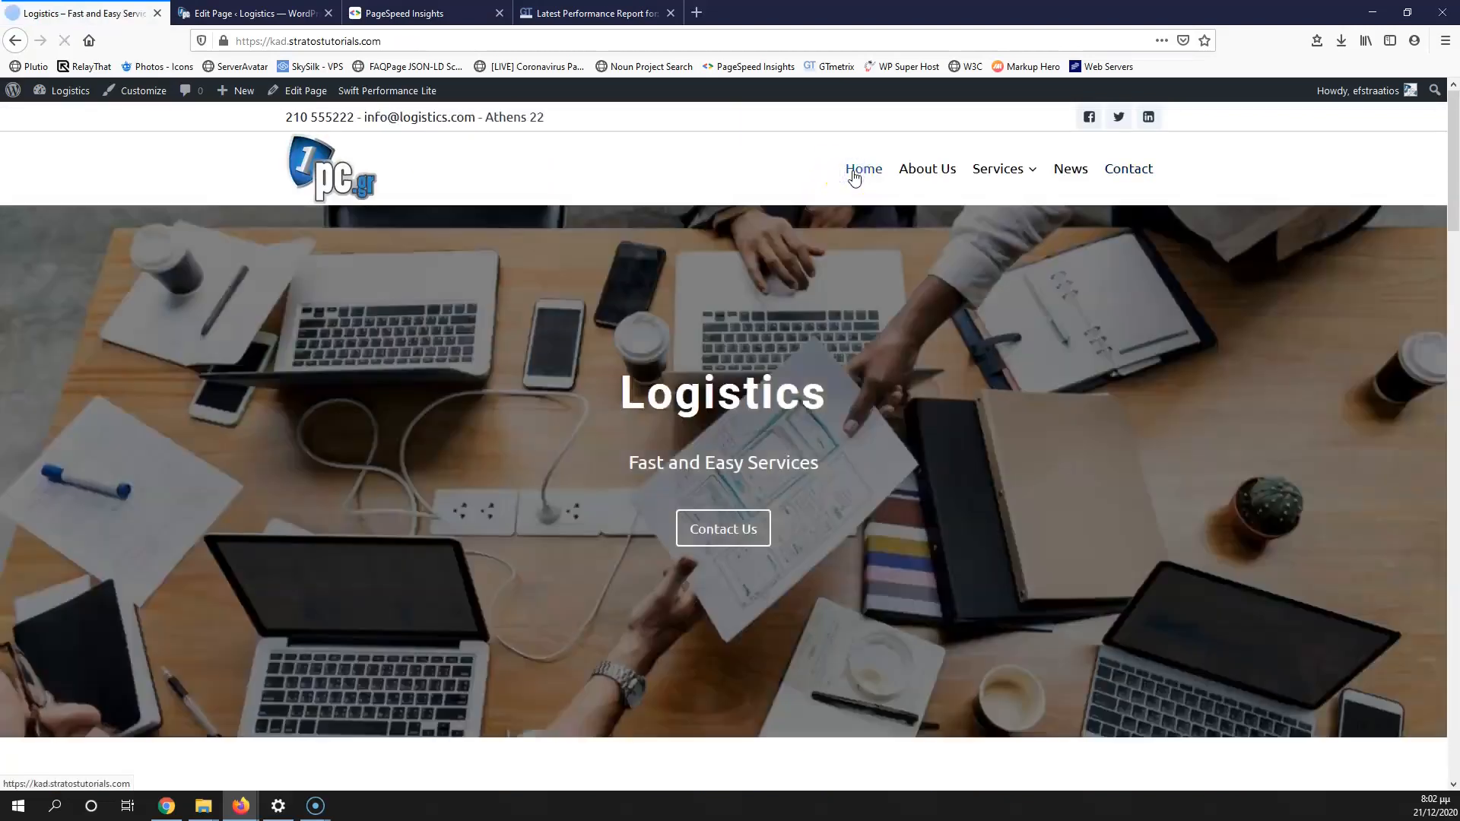
left_click(745, 525)
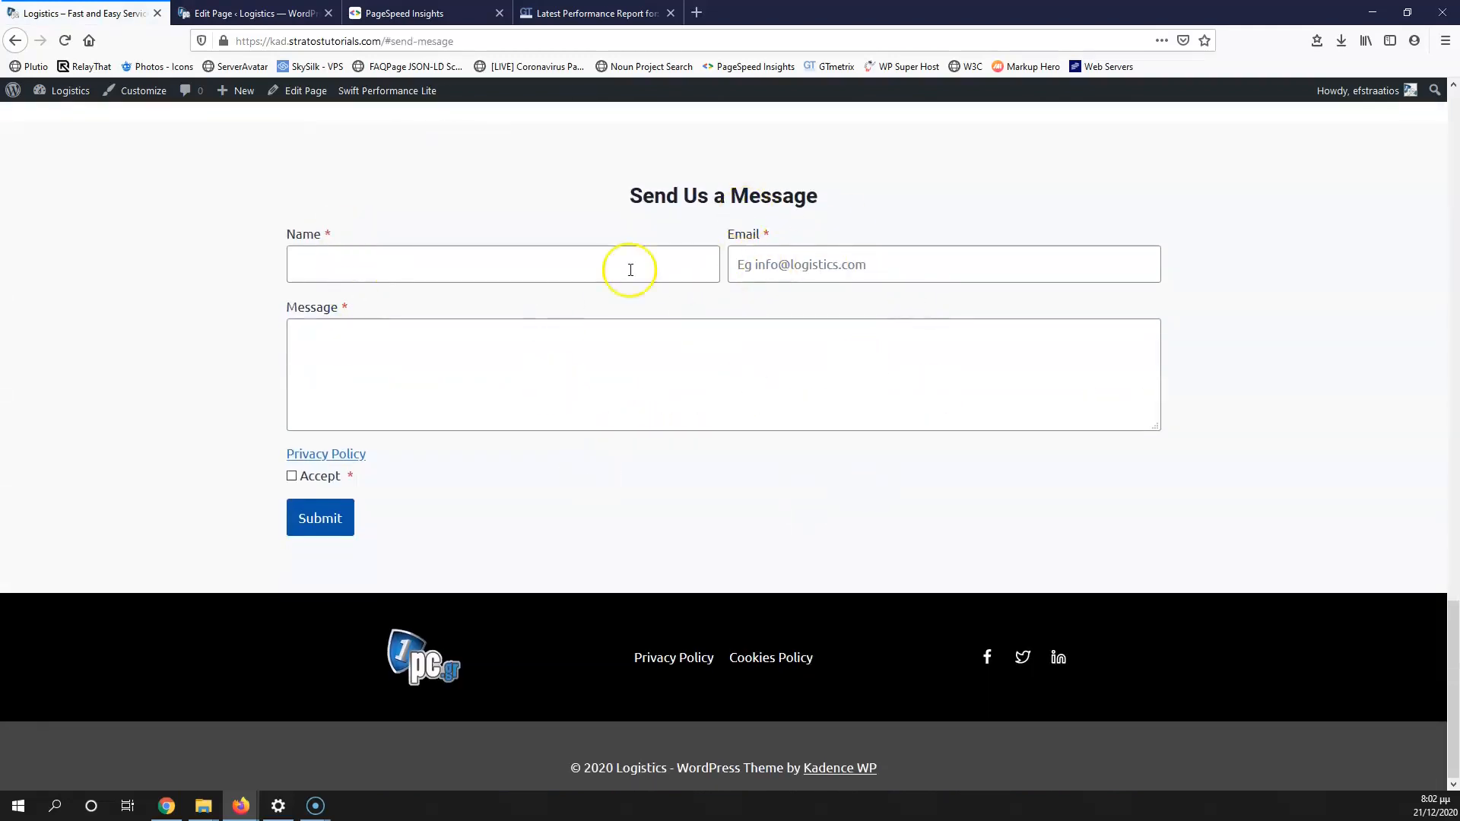
scroll(727, 314, "up", 5)
scroll(726, 314, "up", 10)
scroll(846, 424, "down", 5)
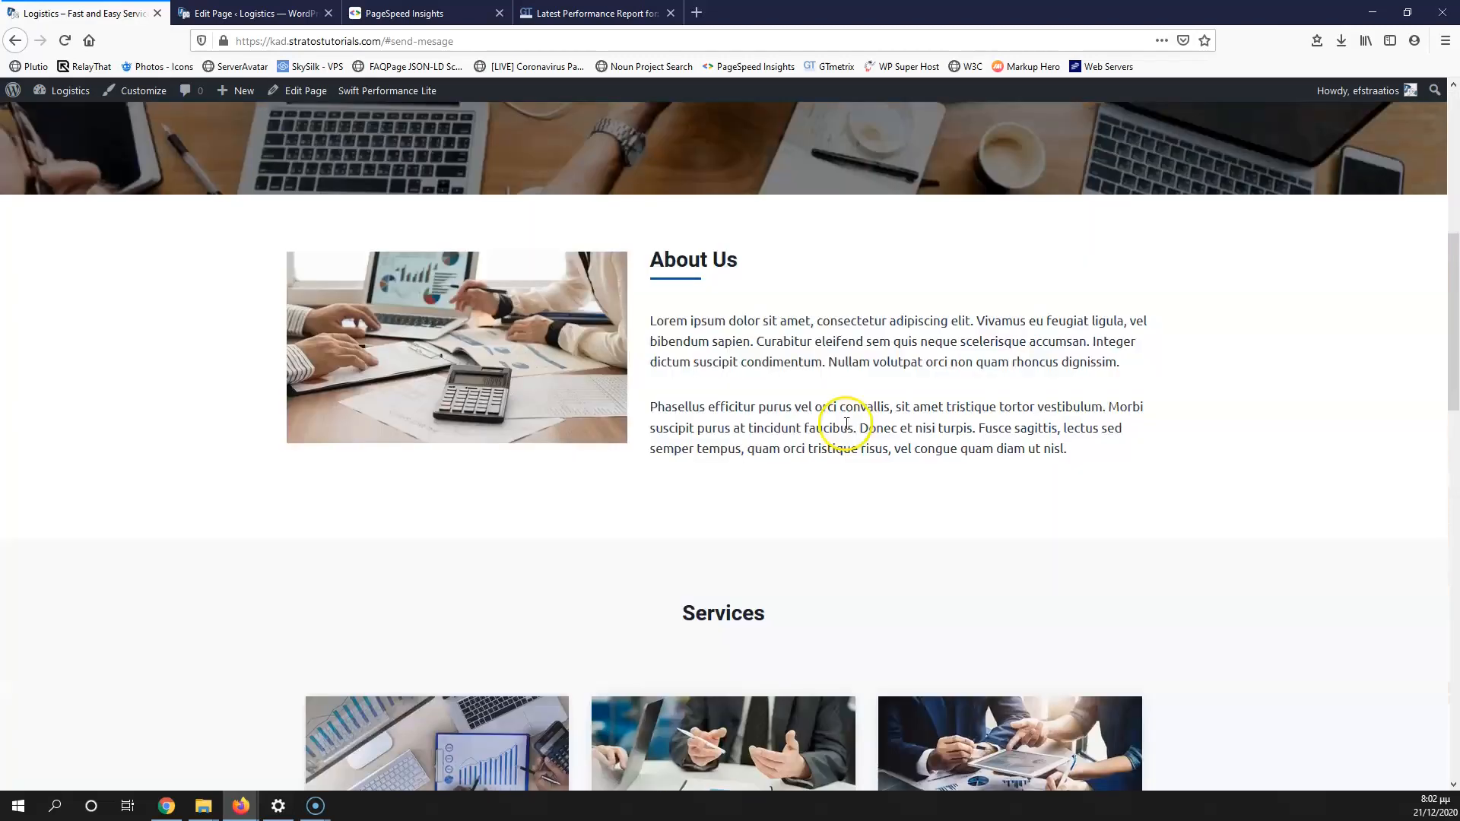
scroll(846, 424, "down", 4)
left_click(723, 625)
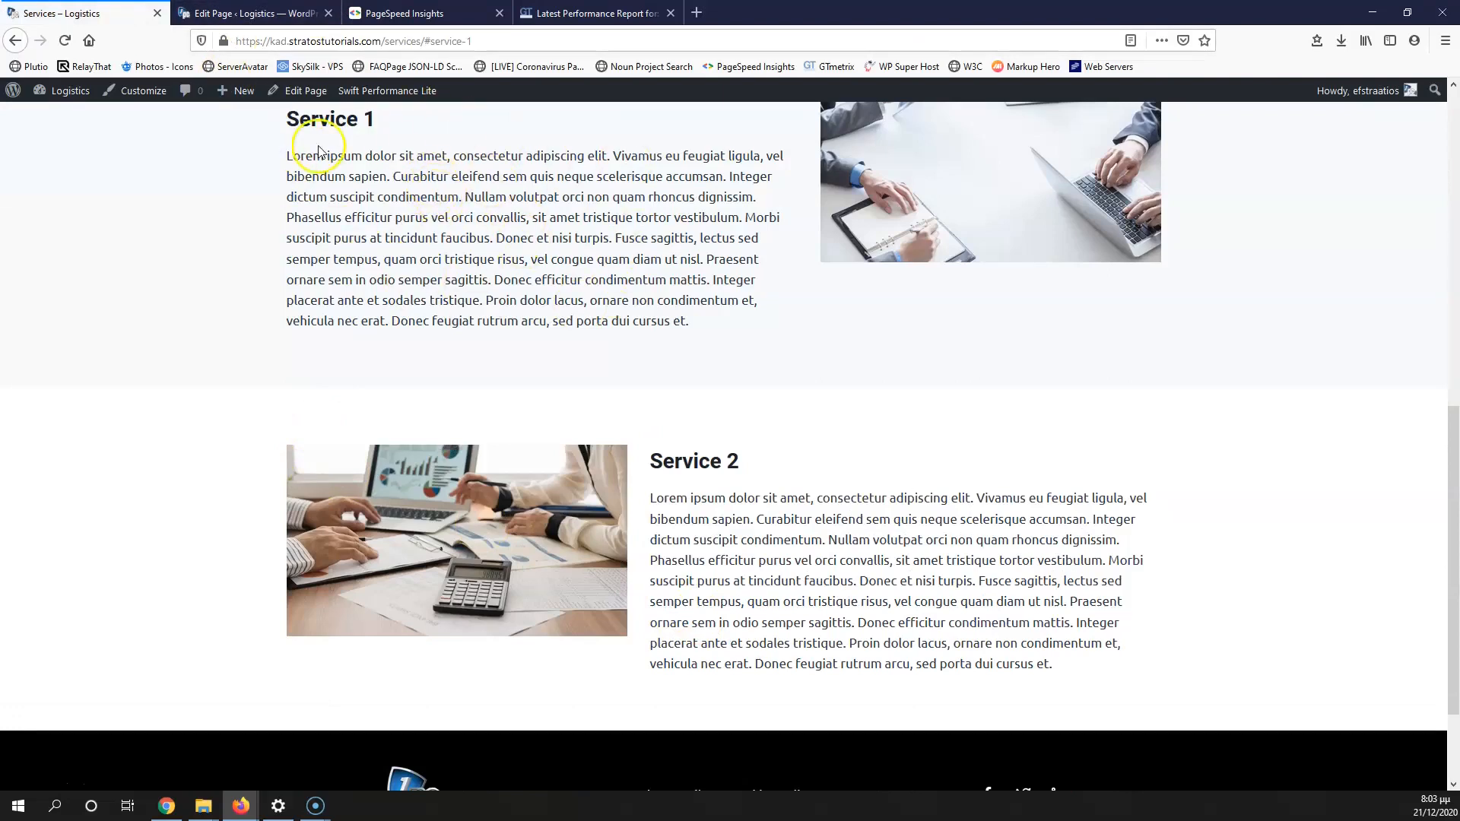
scroll(551, 198, "up", 9)
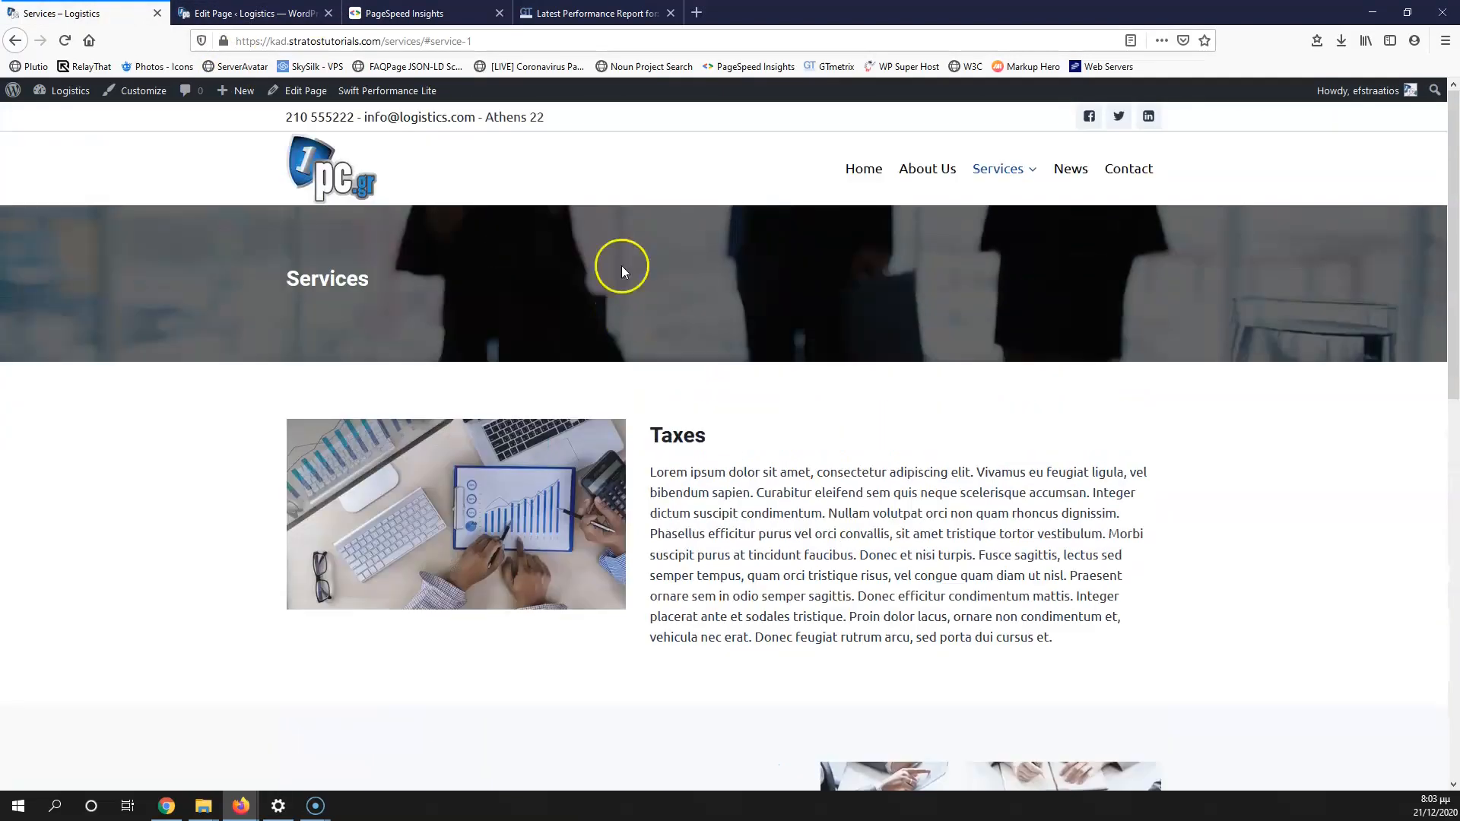
Step: Check the PageSpeed Insights scores: 94 on mobile and 99 on desktop
left_click(467, 13)
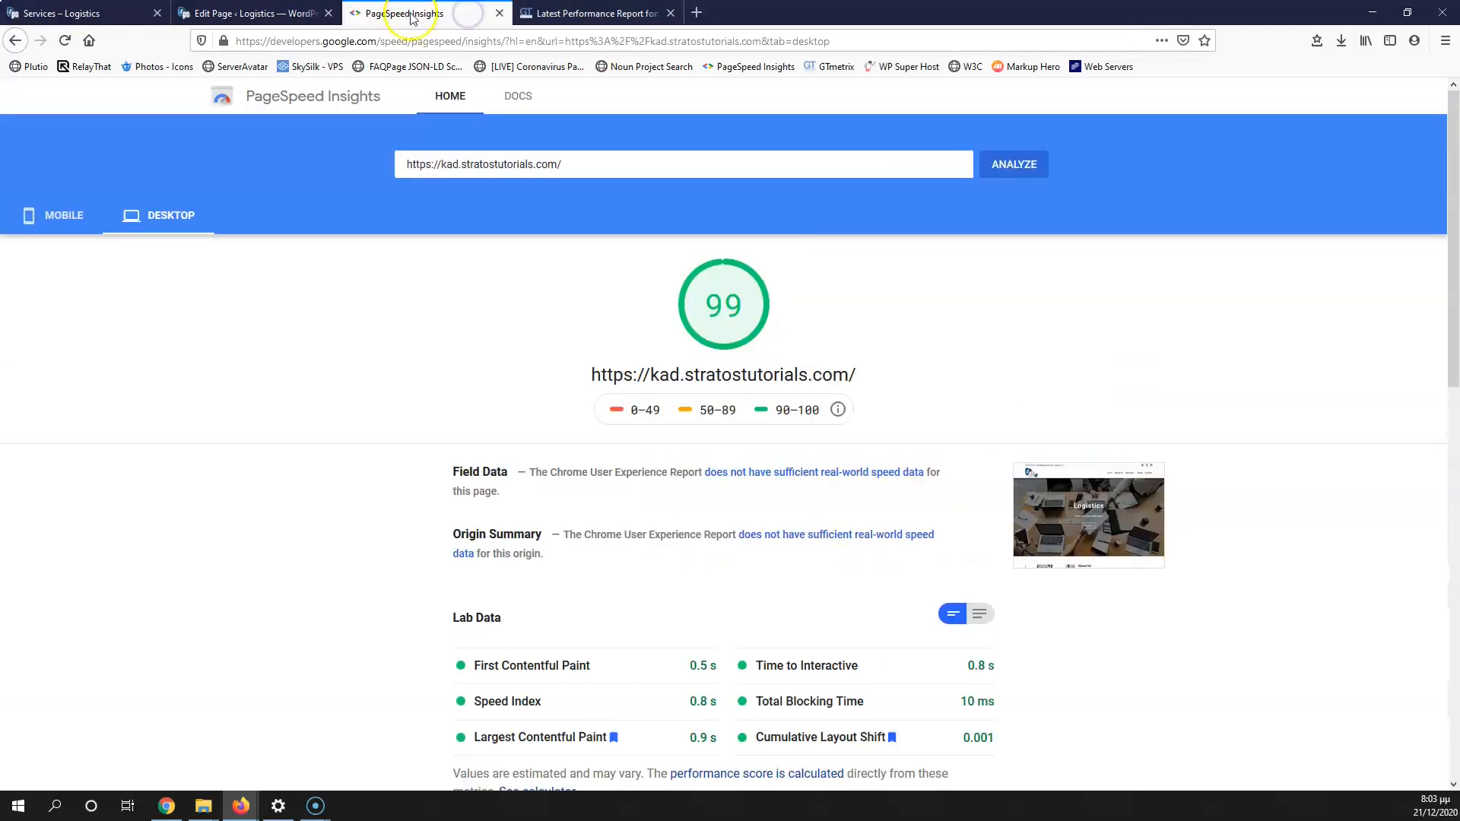
left_click(42, 213)
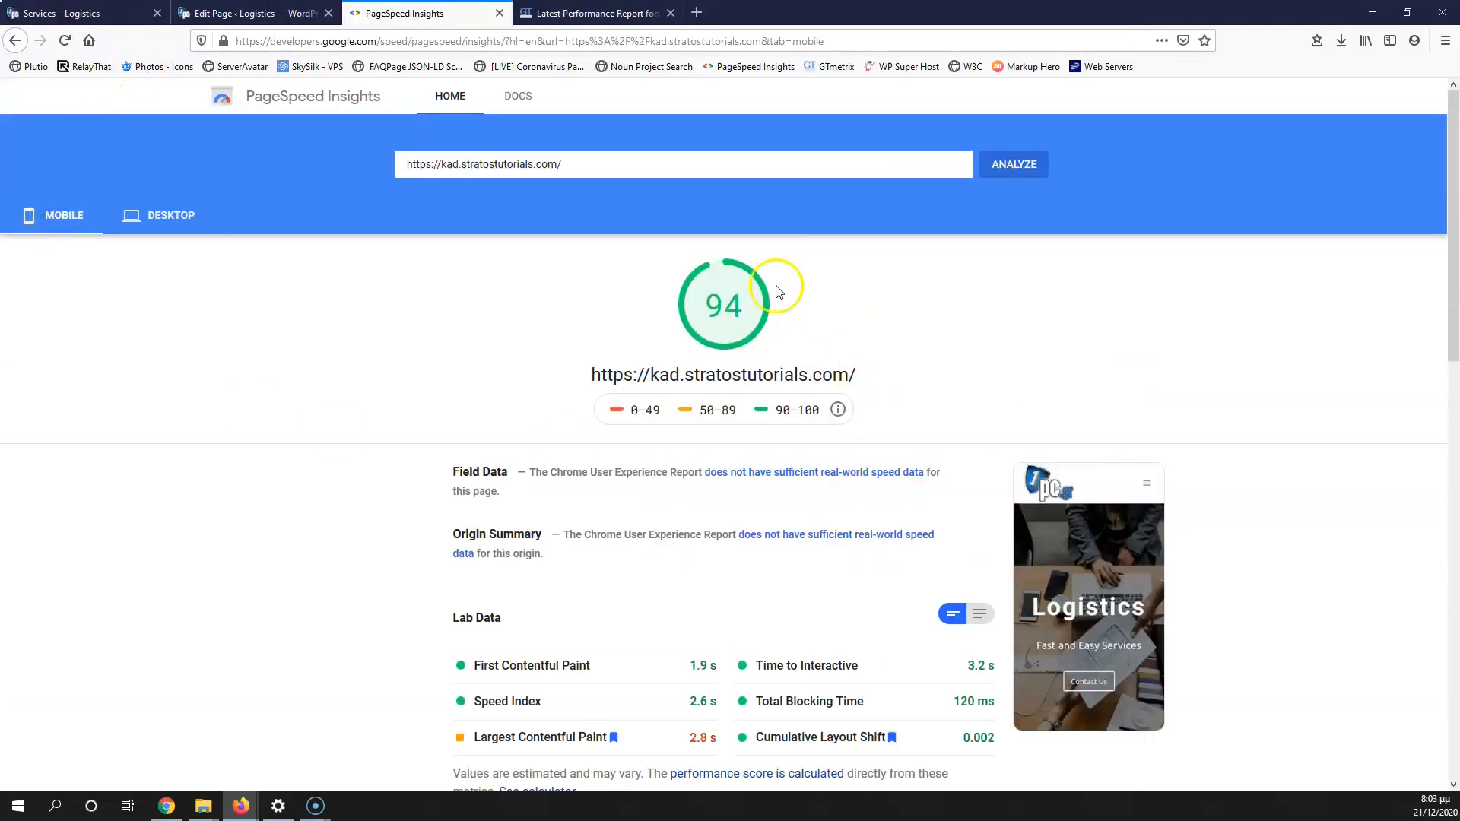
left_click(178, 219)
Step: Scroll the GTmetrix report with its A grade, 99% performance and 97% structure, noting total page requests
left_click(646, 13)
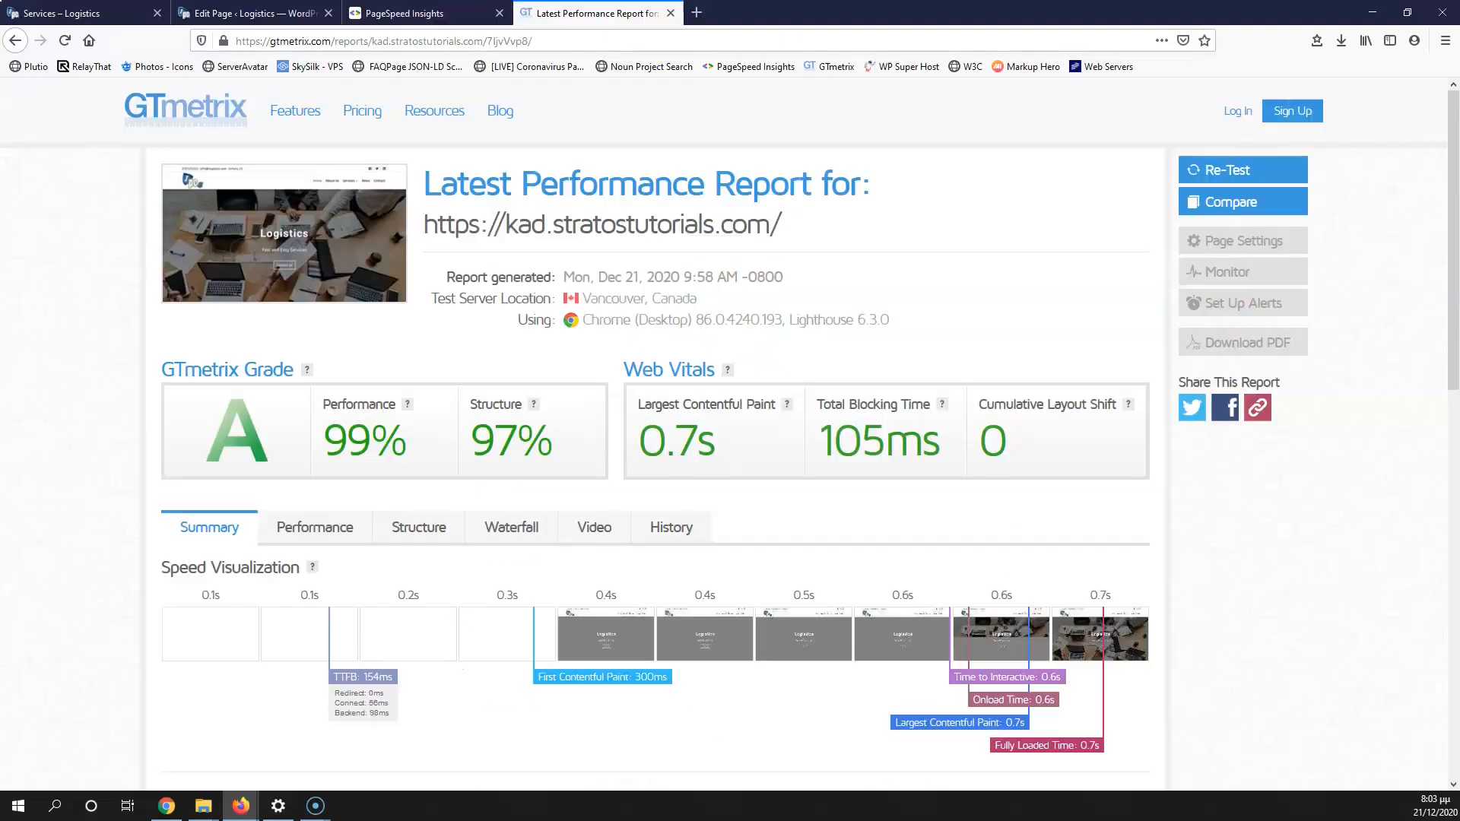
scroll(120, 394, "down", 6)
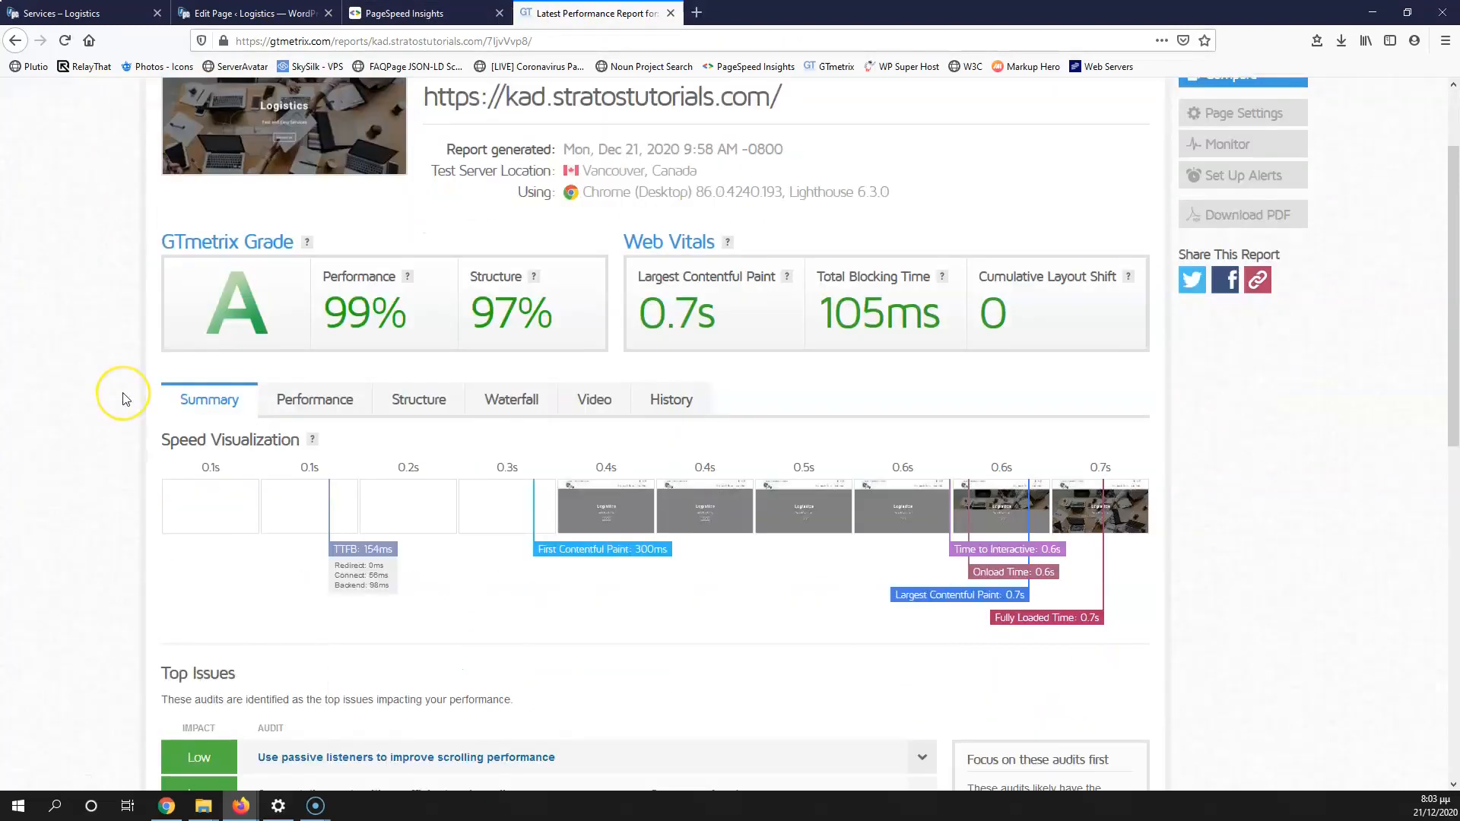
scroll(125, 400, "down", 4)
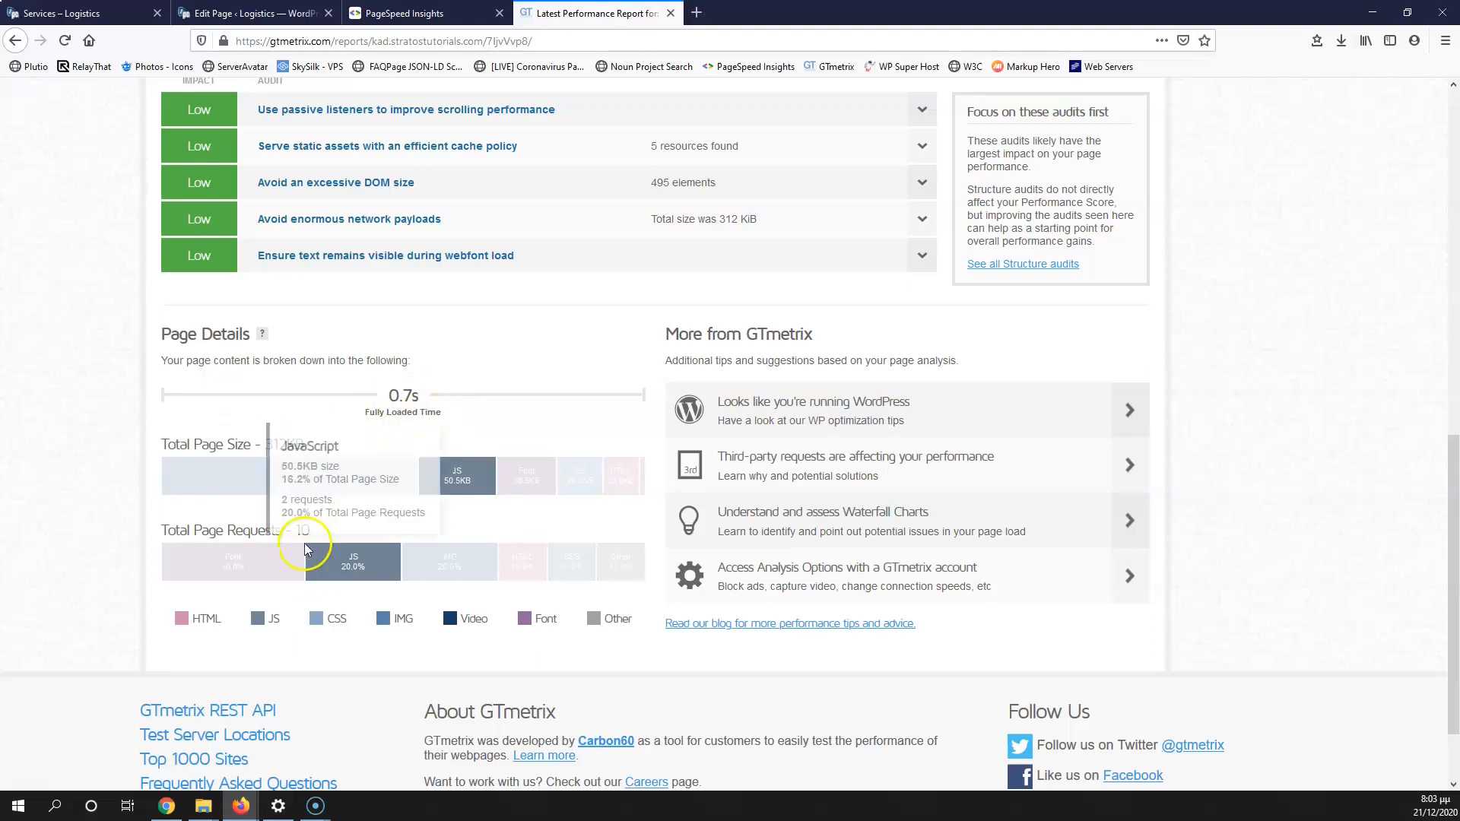
left_click_drag(312, 530, 222, 531)
left_click(286, 438)
left_click(315, 438)
scroll(315, 438, "up", 10)
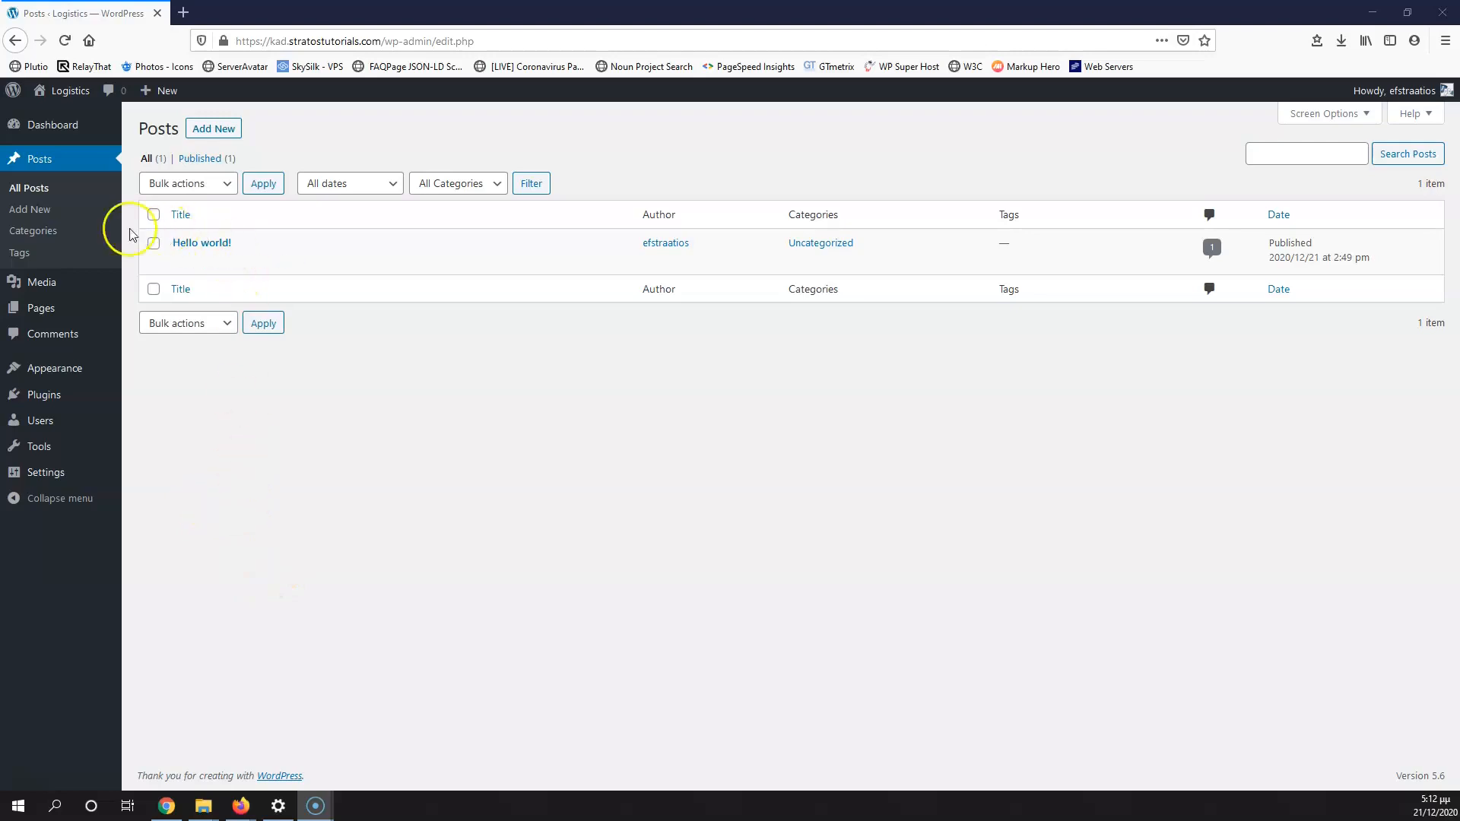
Step: Trash the Hello world! post, empty the posts trash, and list all pages
left_click(32, 190)
mouse_move(215, 262)
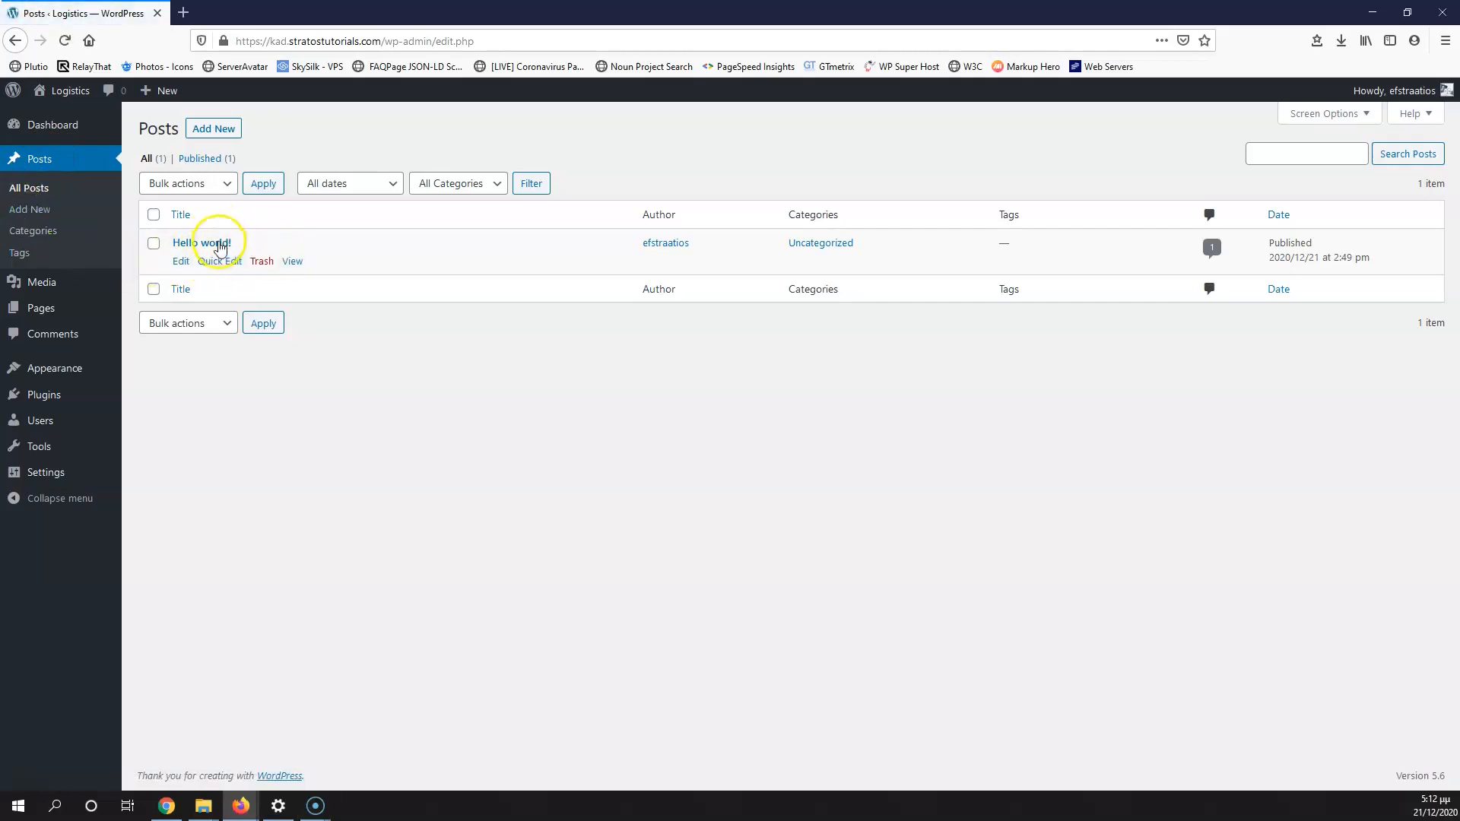
left_click(263, 262)
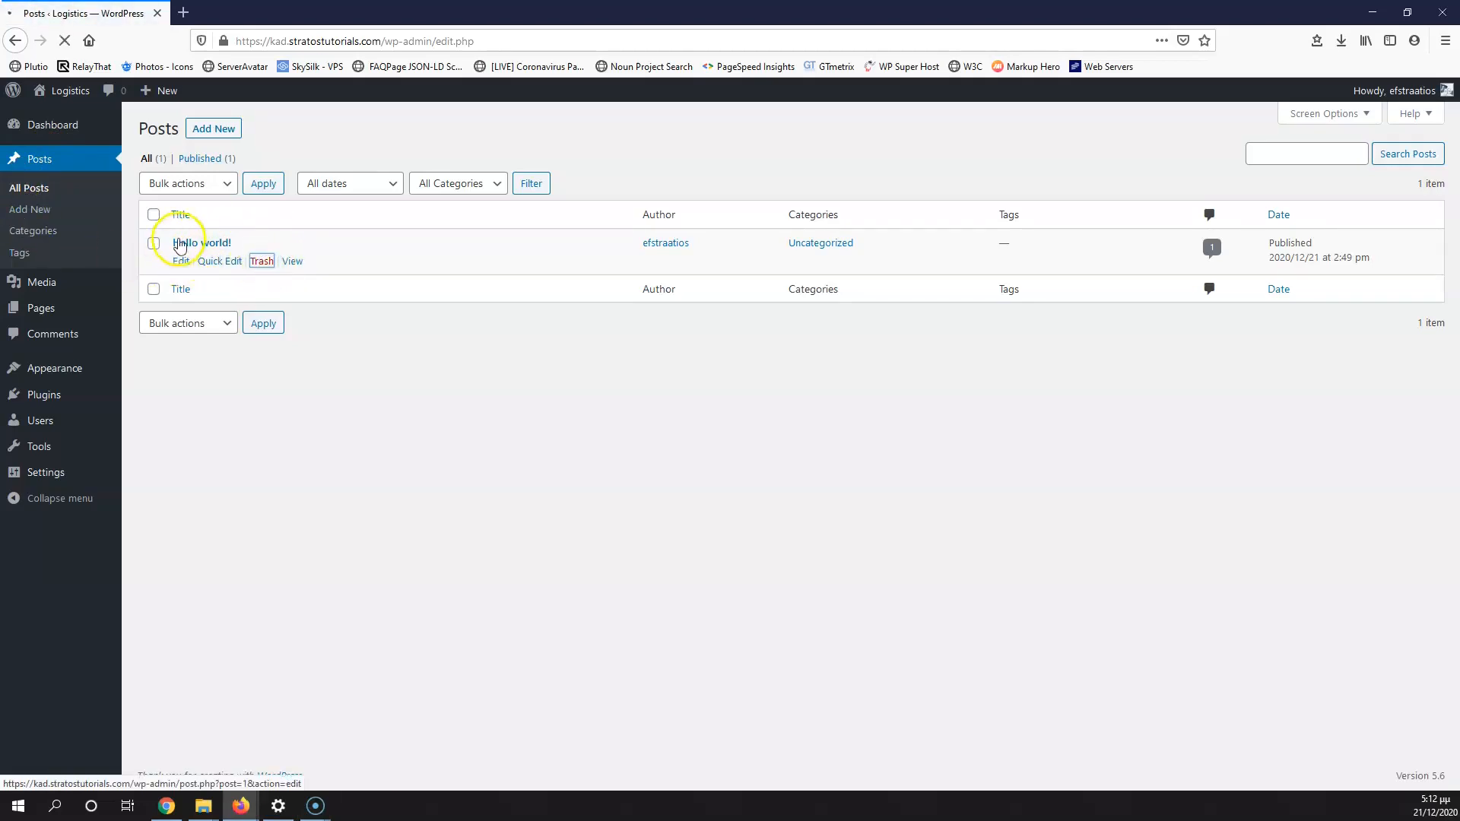
left_click(191, 204)
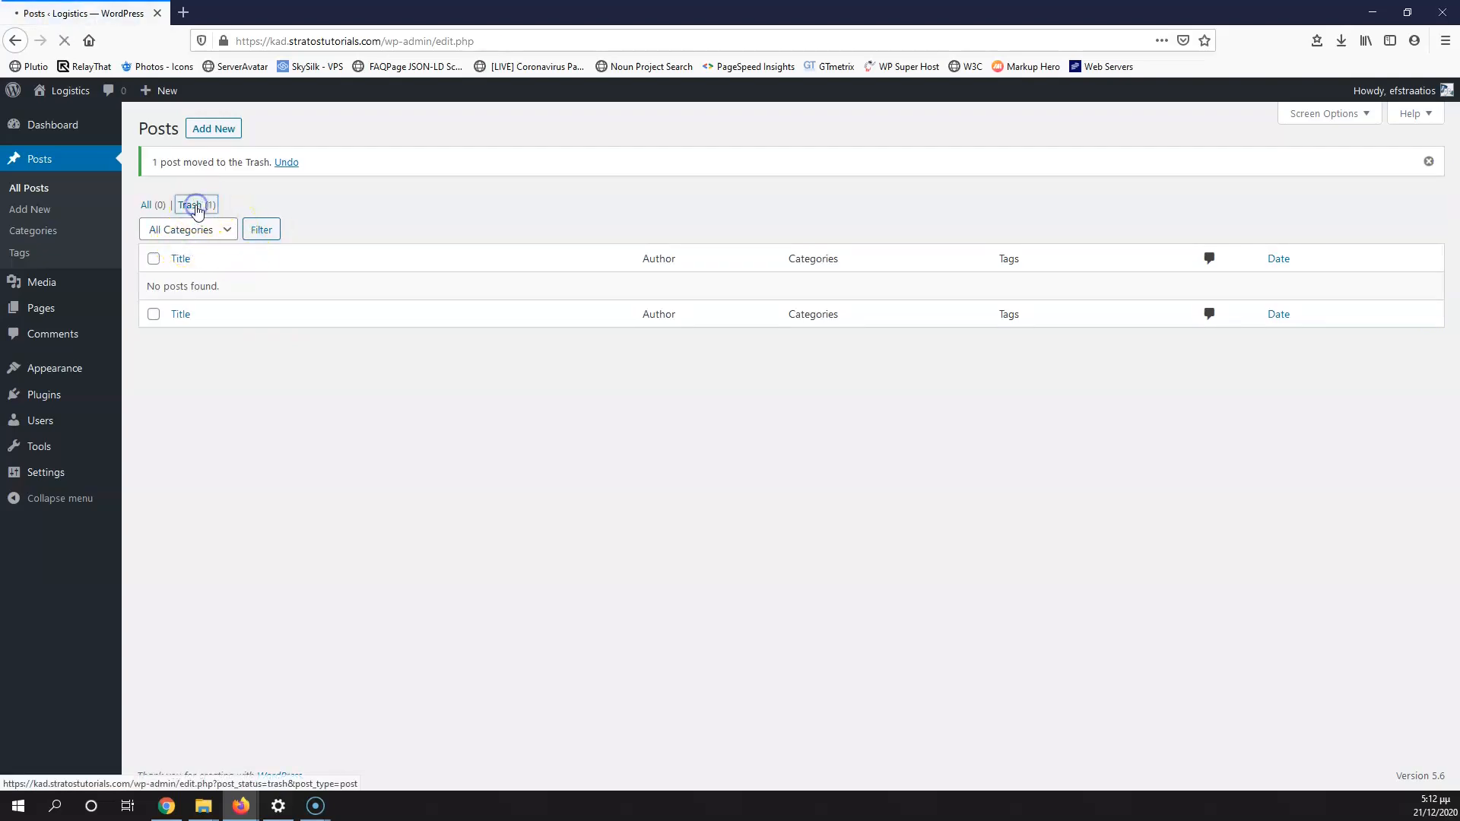
left_click(630, 185)
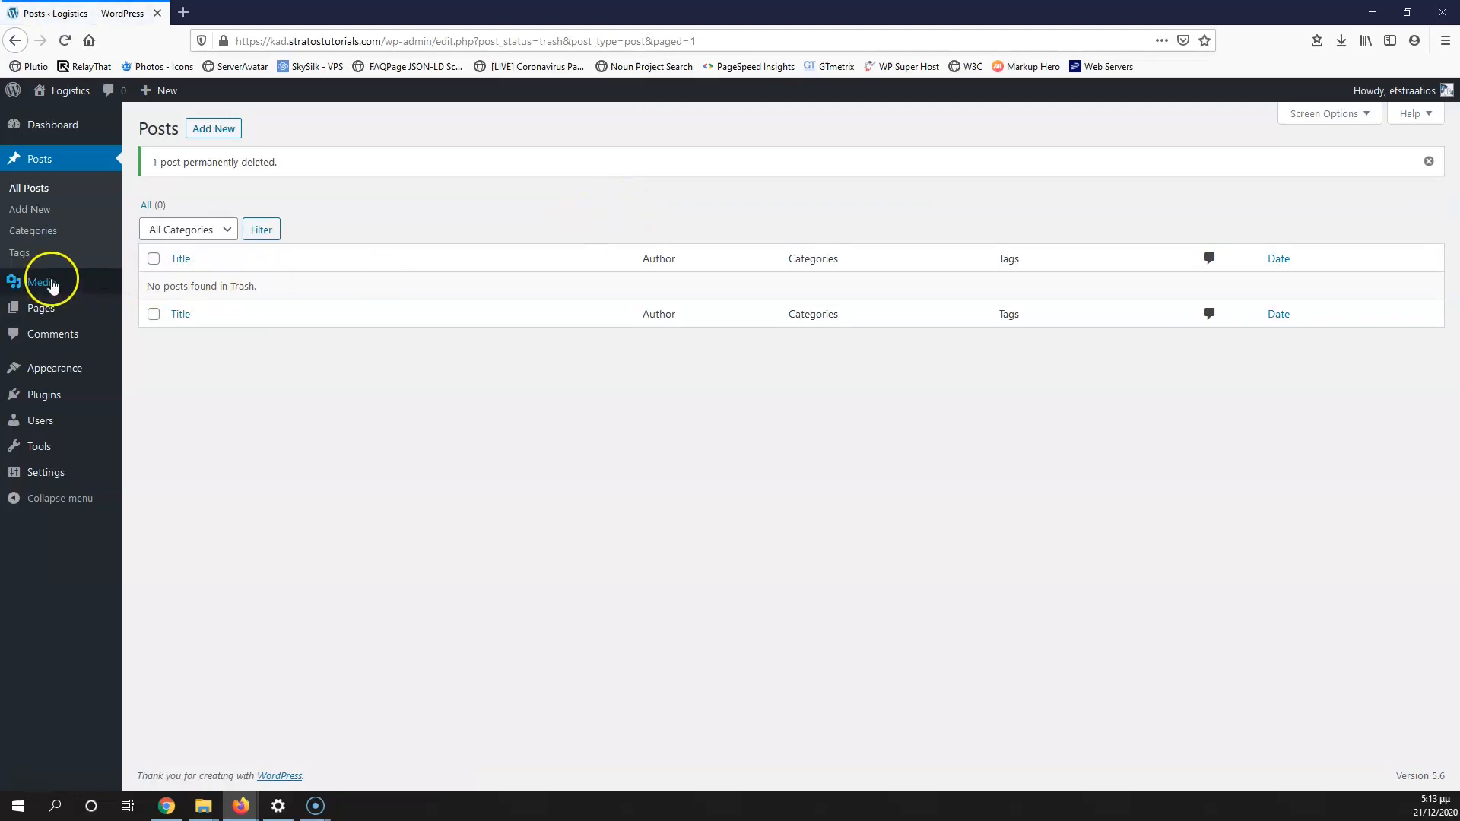
mouse_move(43, 318)
left_click(154, 313)
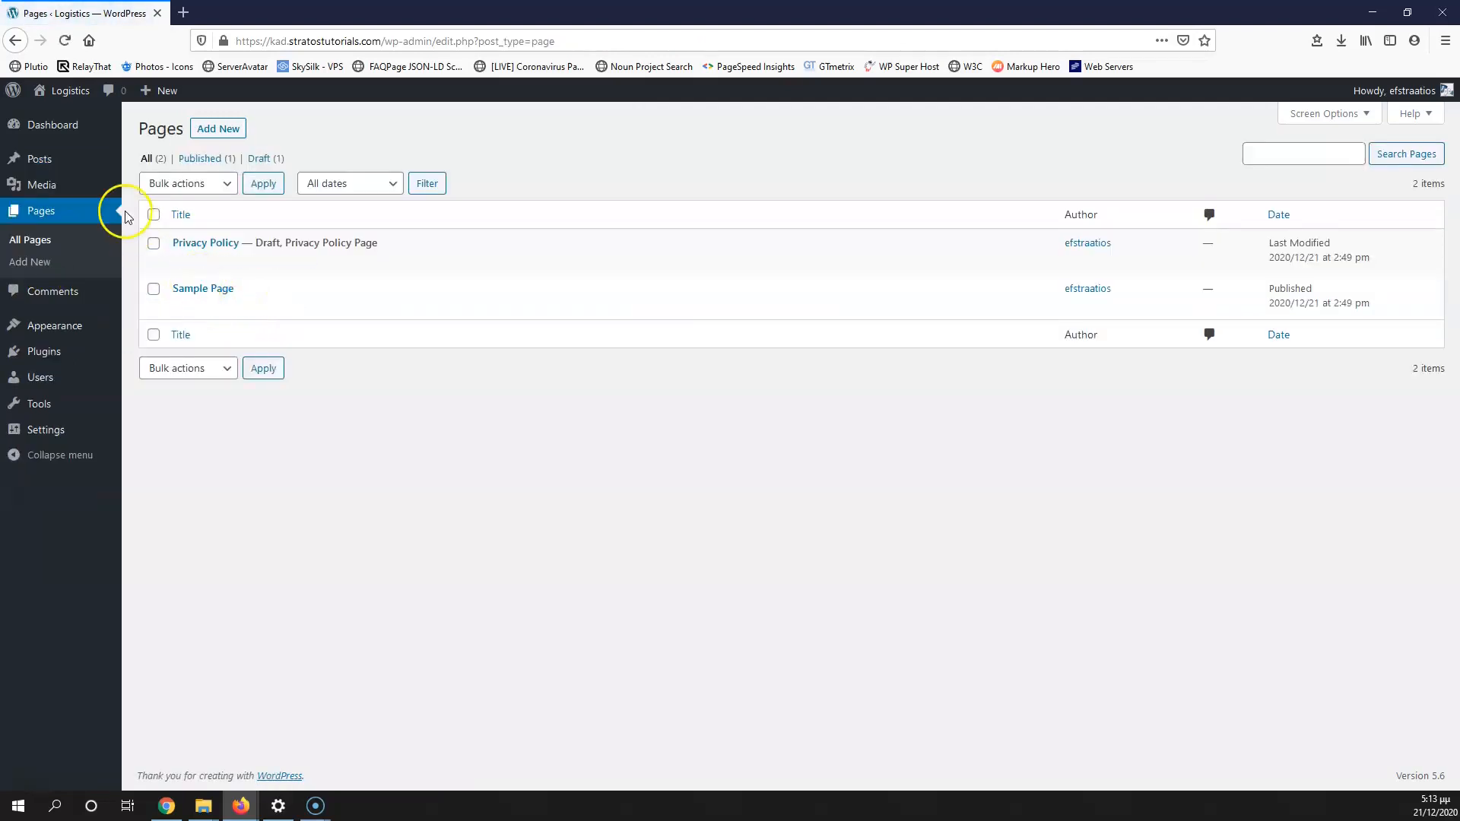
Step: Bulk-trash the Privacy Policy and Sample Page pages, then empty the pages trash
left_click(153, 213)
left_click(191, 188)
left_click(181, 247)
left_click(264, 184)
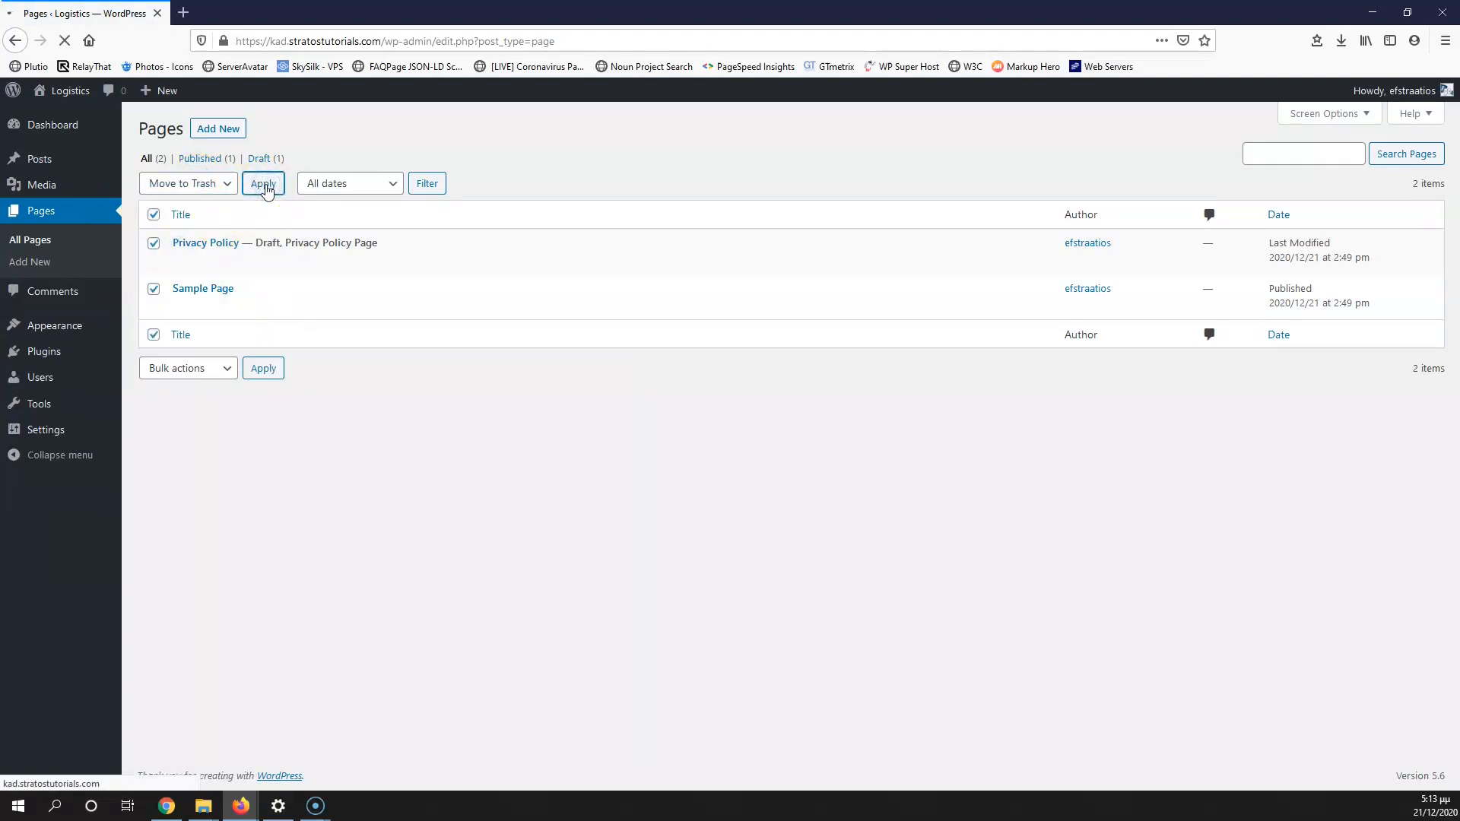
left_click(189, 206)
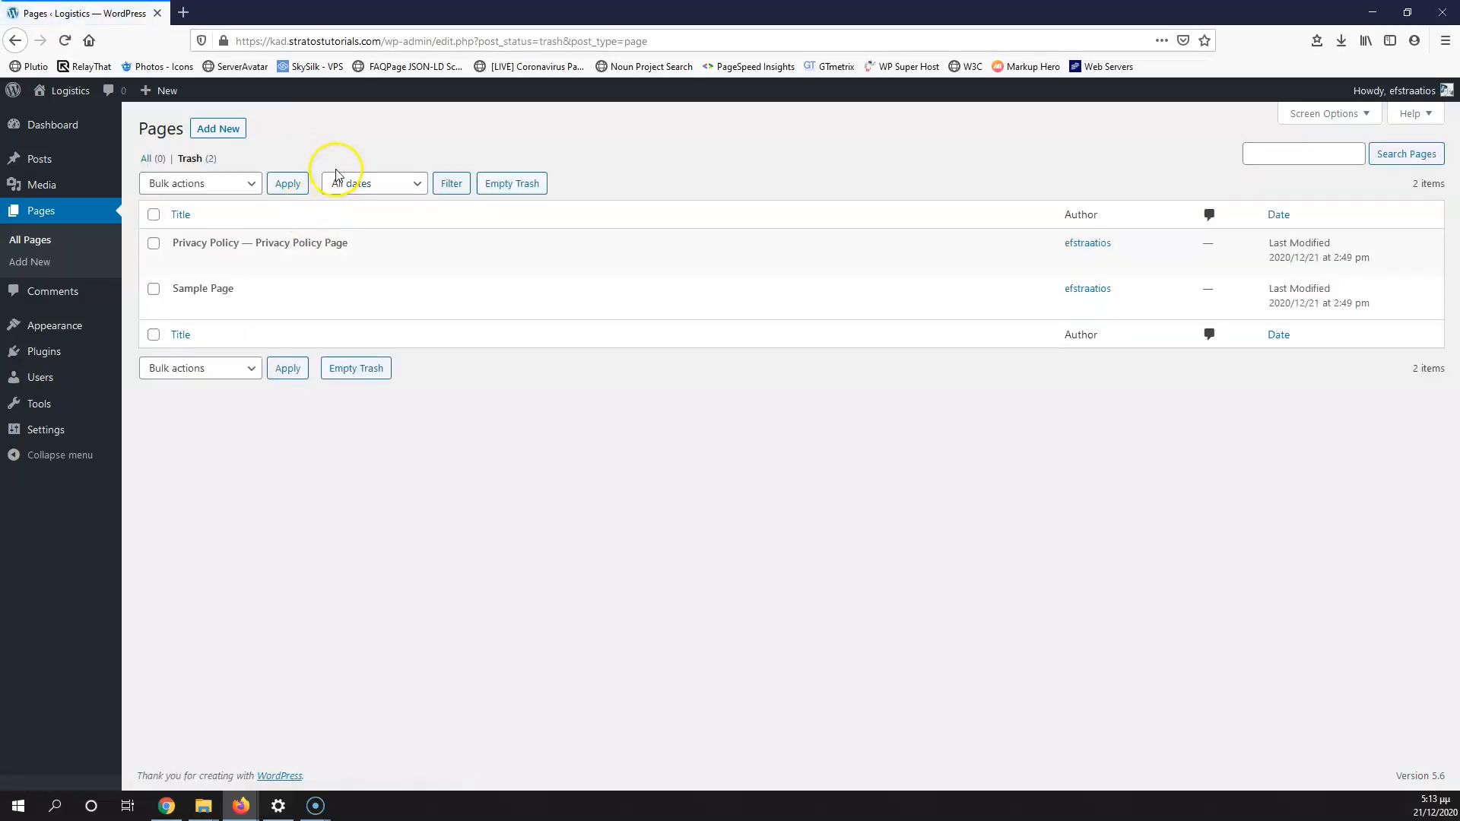
left_click(511, 185)
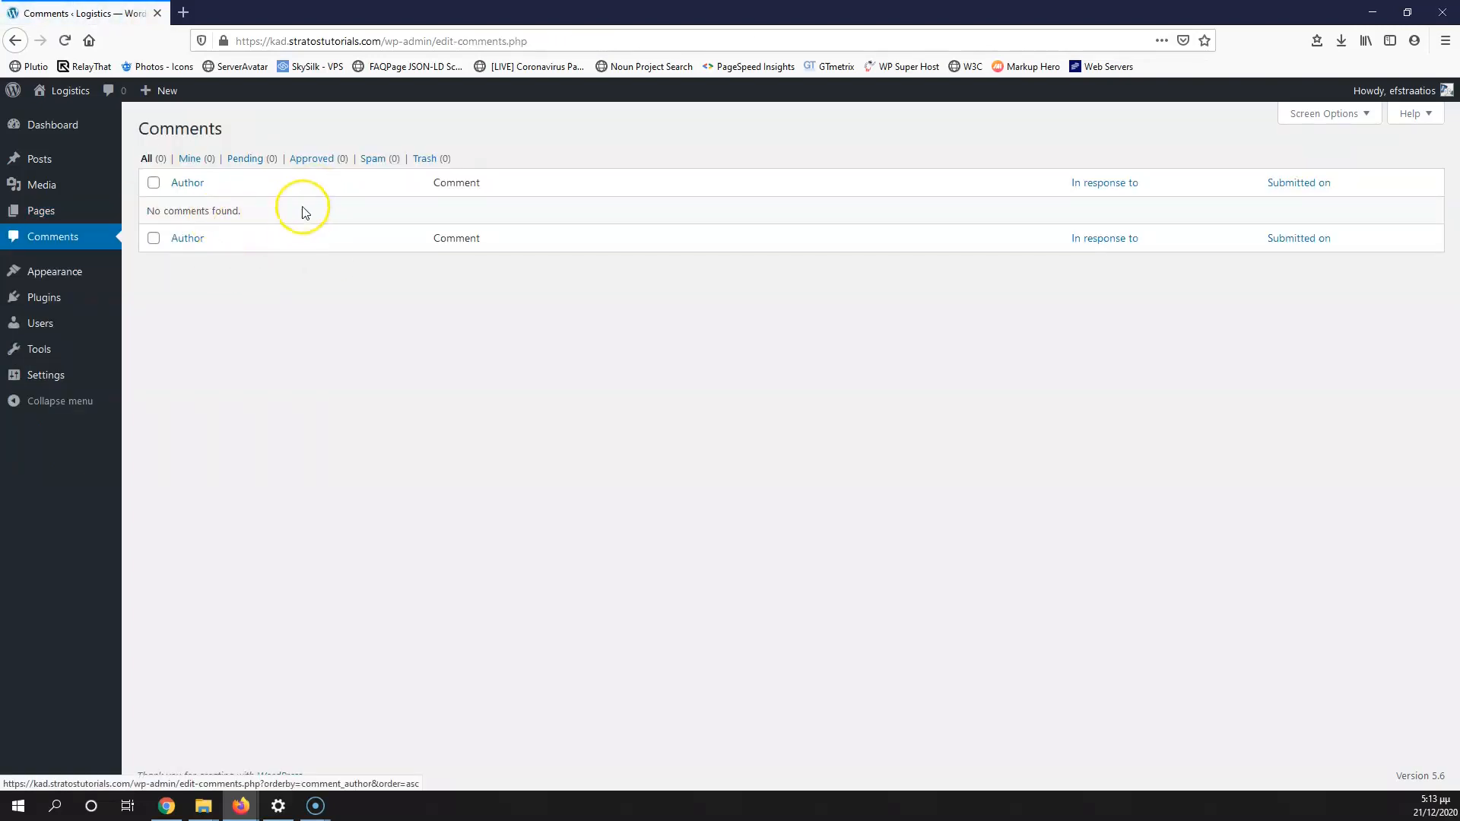
Step: Delete the Twenty Nineteen theme from Appearance > Themes
mouse_move(51, 281)
left_click(156, 275)
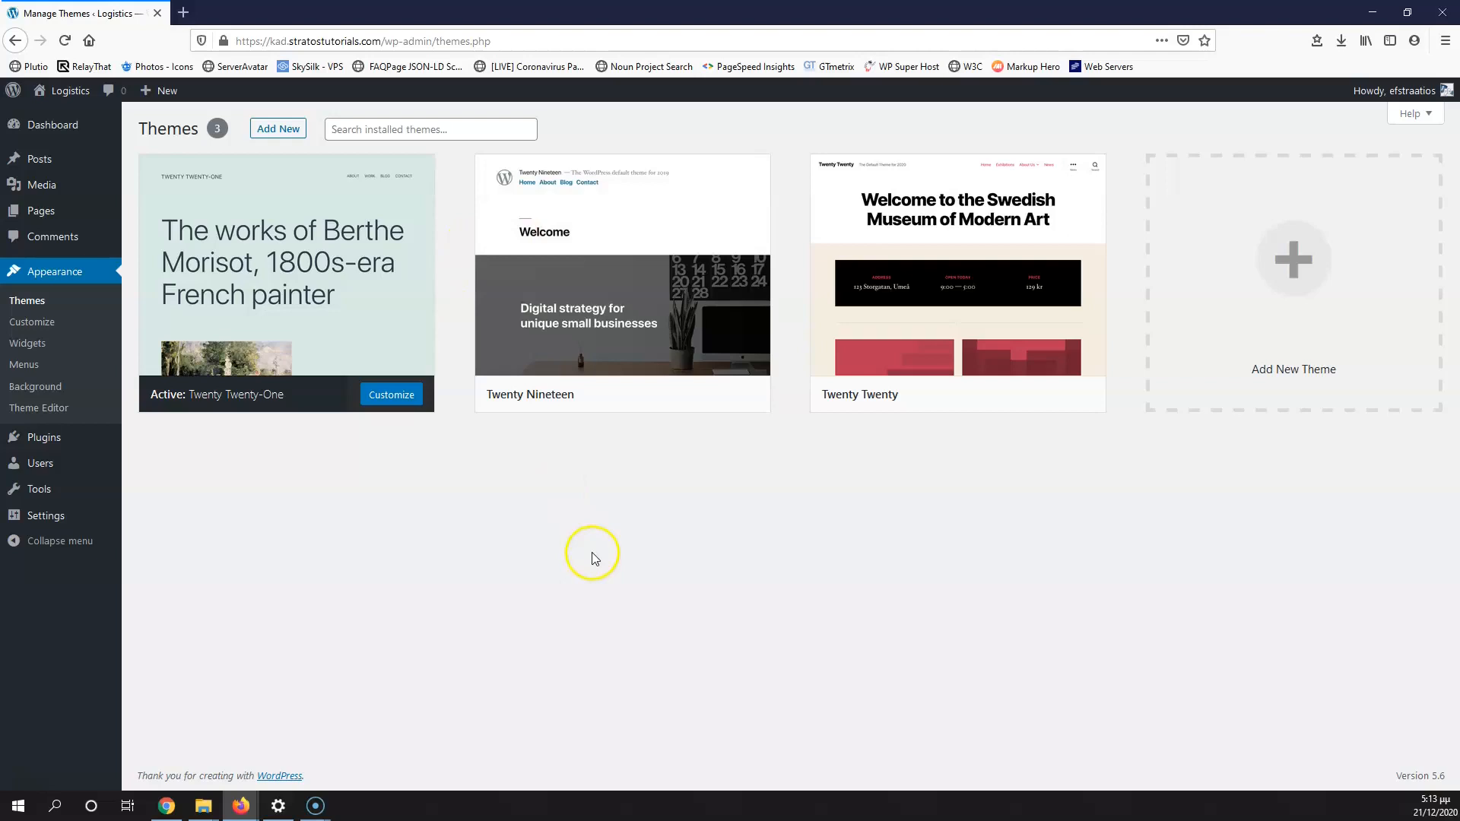
mouse_move(500, 344)
mouse_move(286, 315)
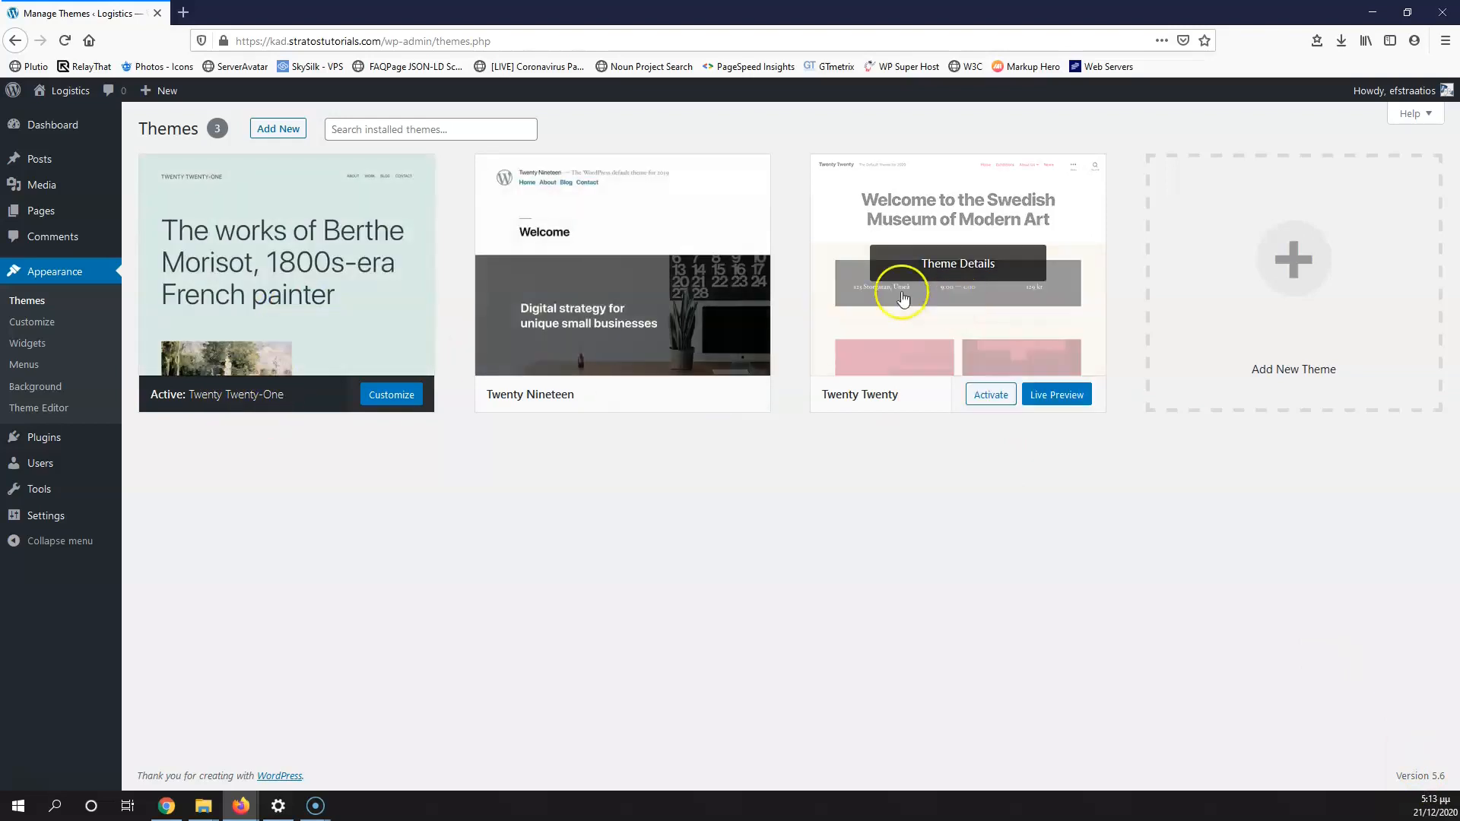
left_click(621, 272)
left_click(1310, 756)
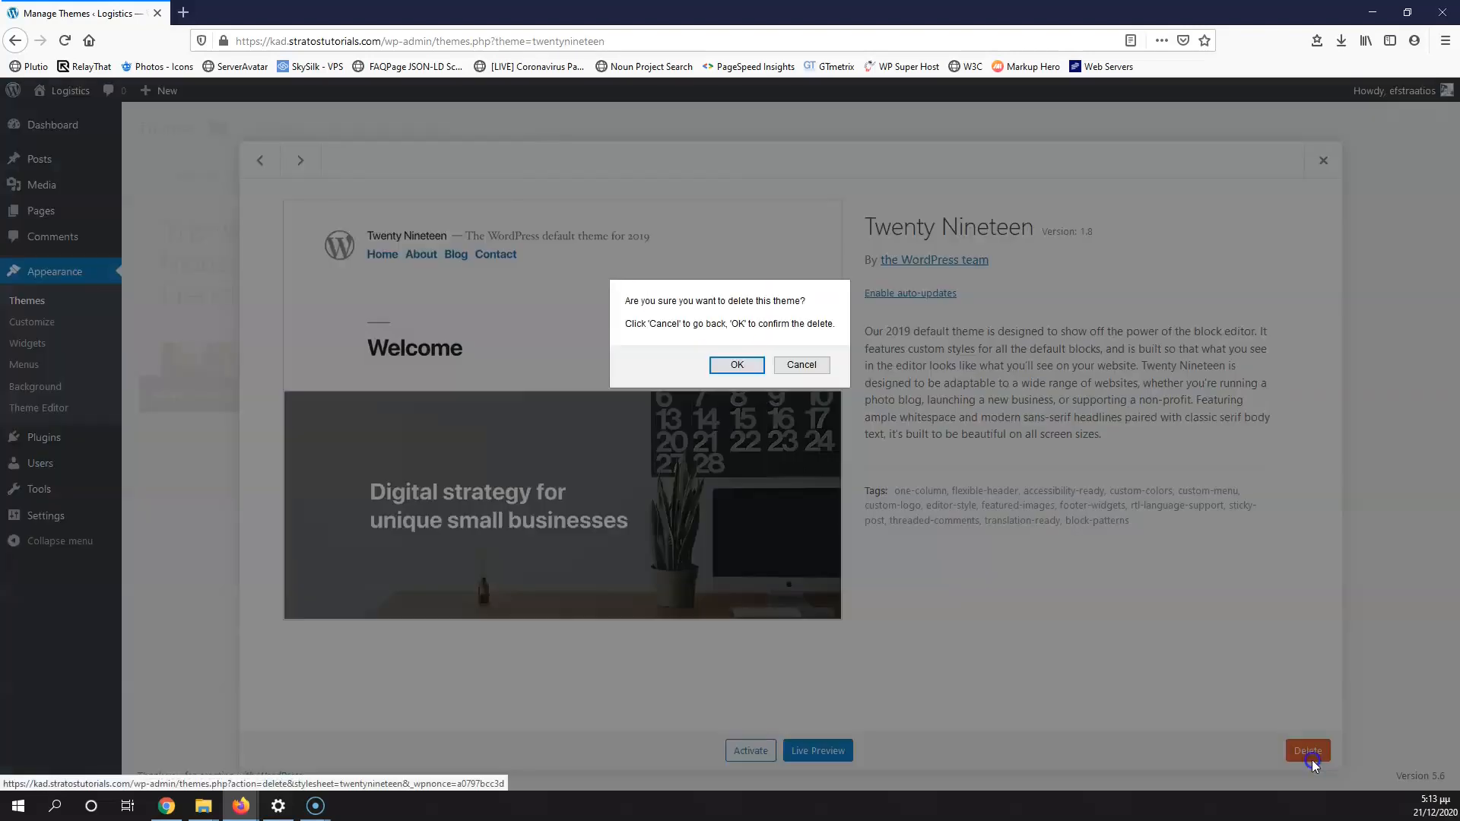
left_click(739, 368)
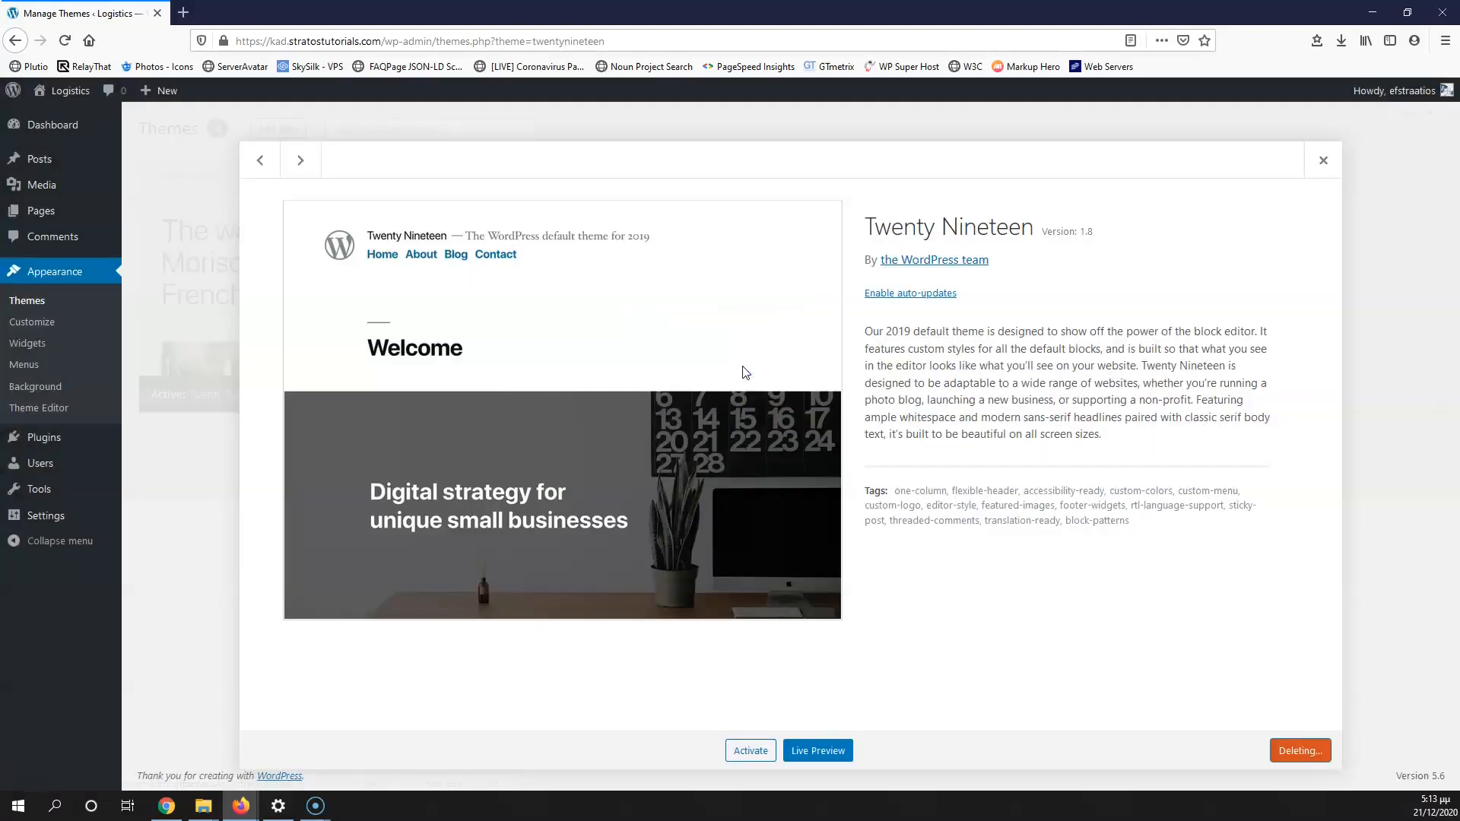
Step: Delete the Twenty Twenty theme as well
left_click(647, 290)
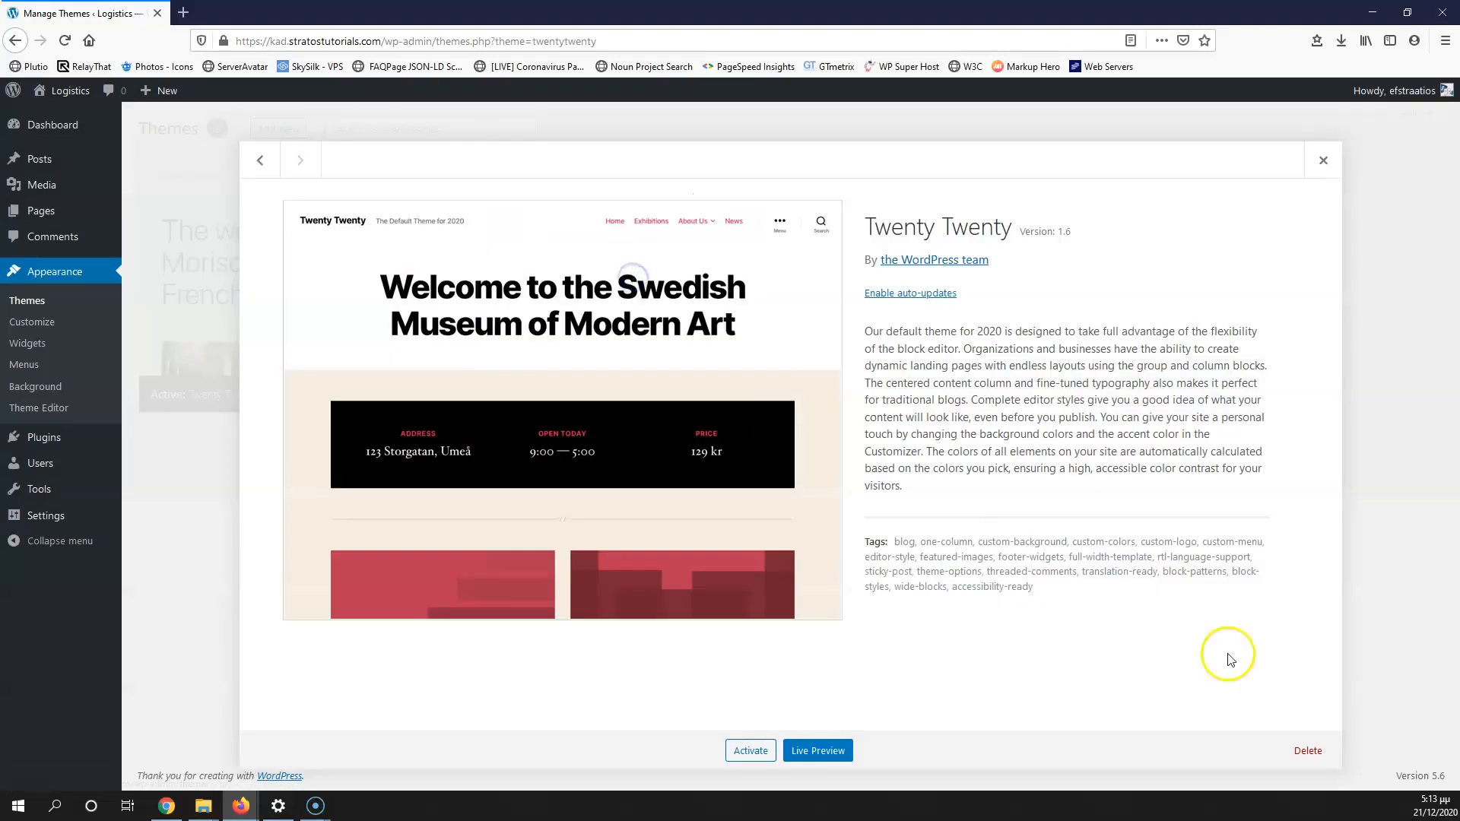
left_click(1308, 751)
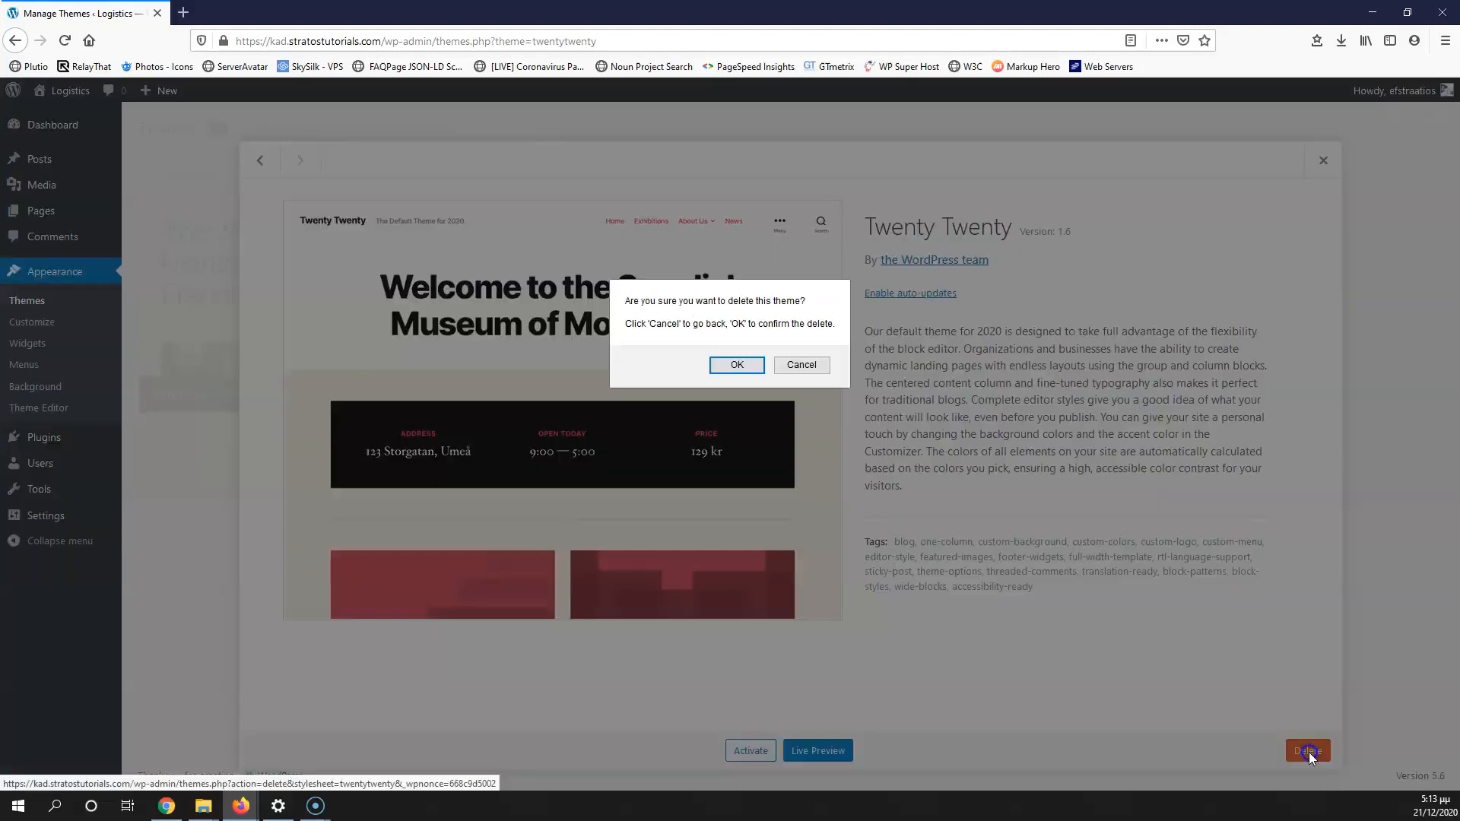
left_click(741, 368)
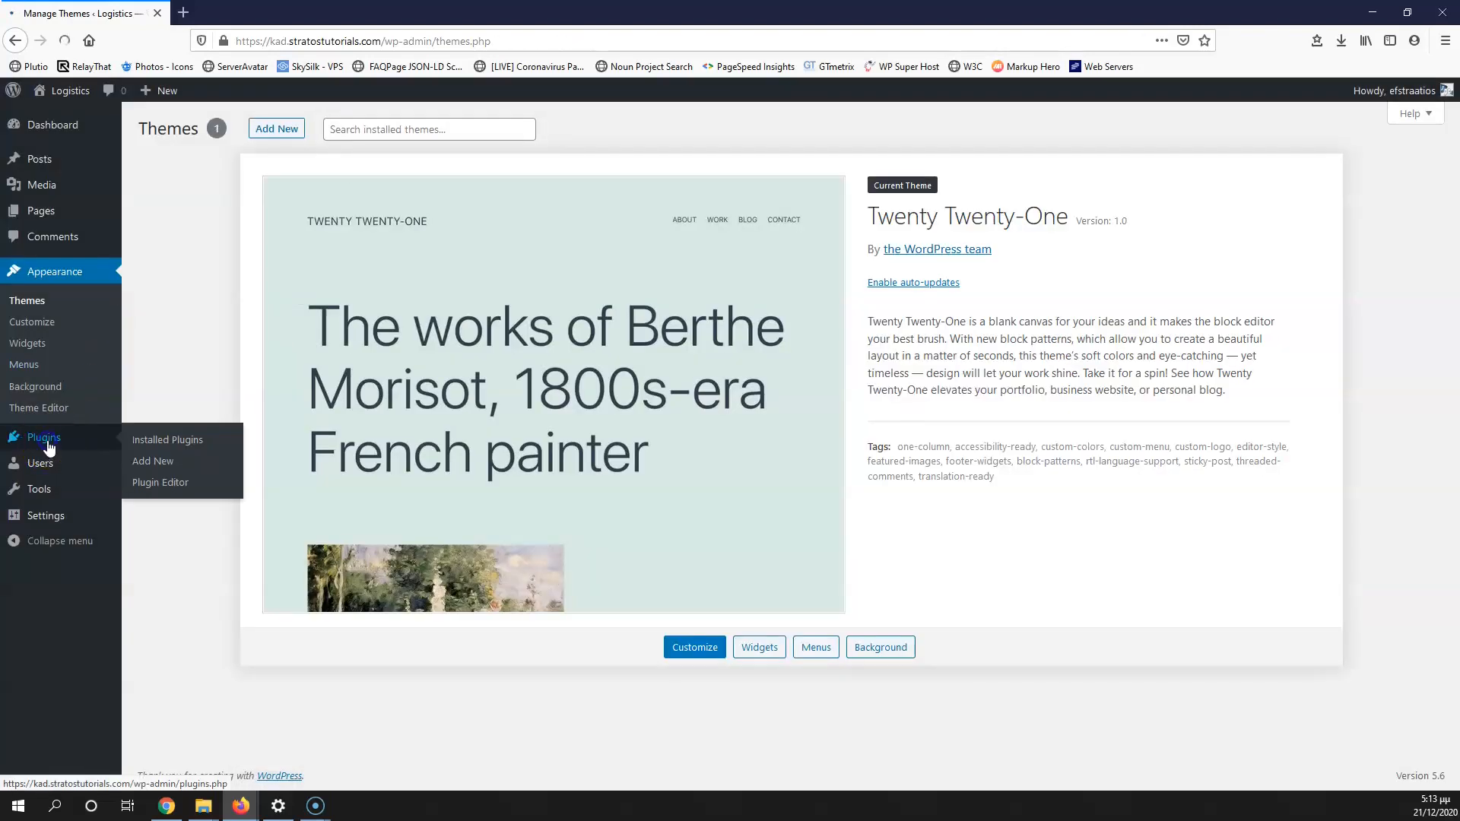
Step: Bulk-delete the Akismet Anti-Spam and Hello Dolly plugins
left_click(49, 447)
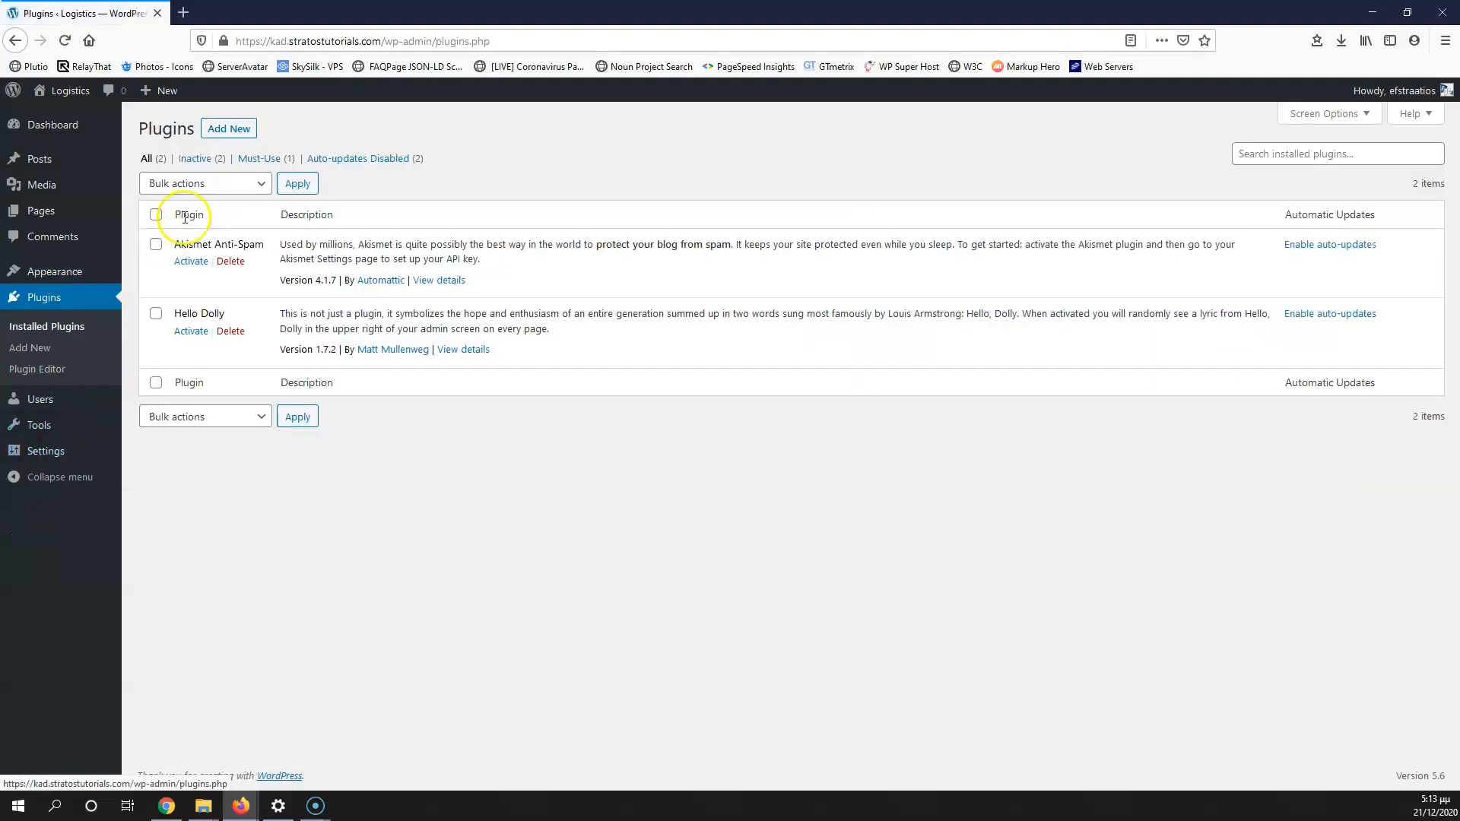
left_click(156, 214)
left_click(196, 183)
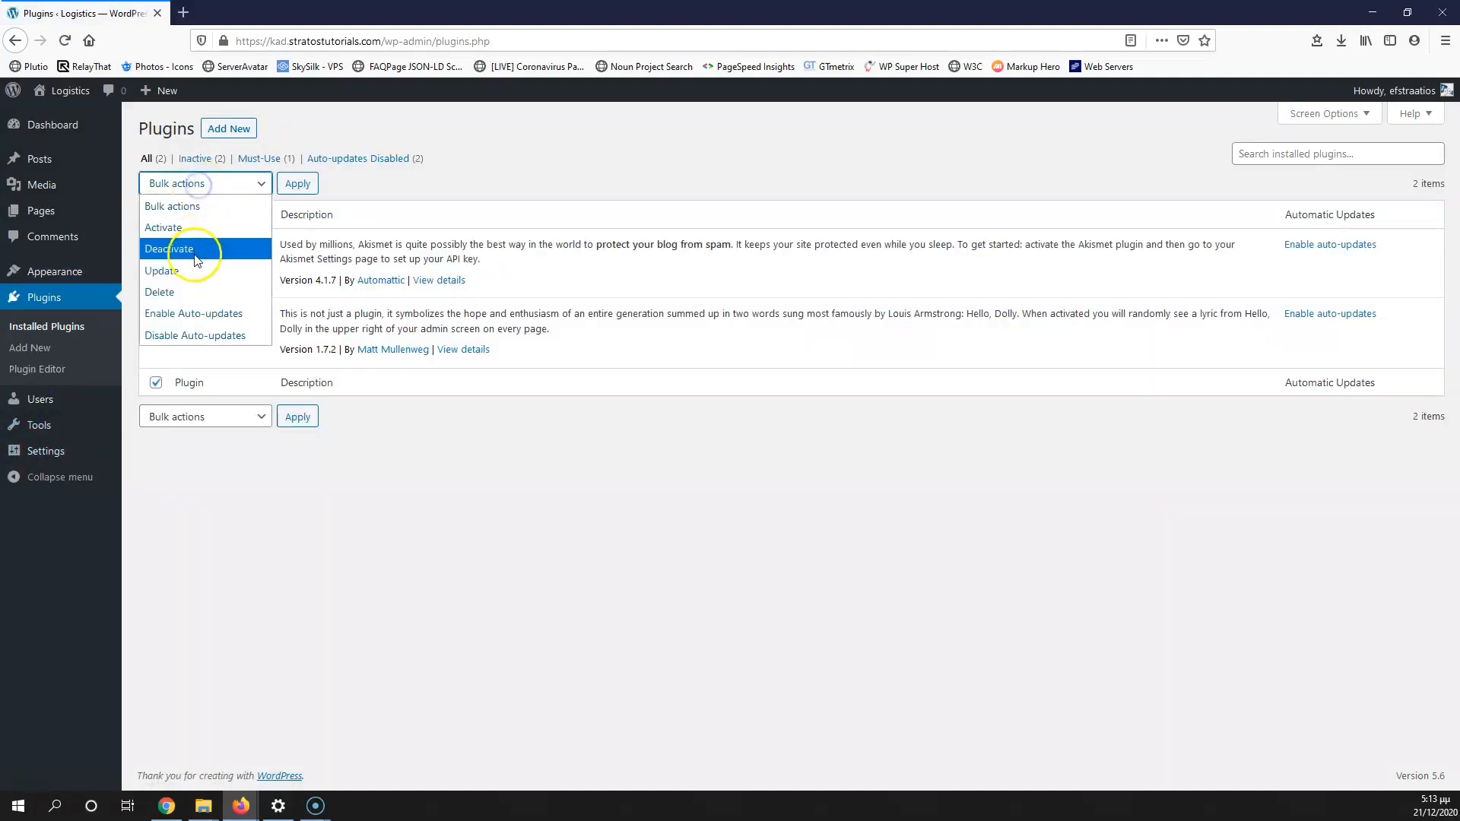
left_click(190, 292)
left_click(297, 183)
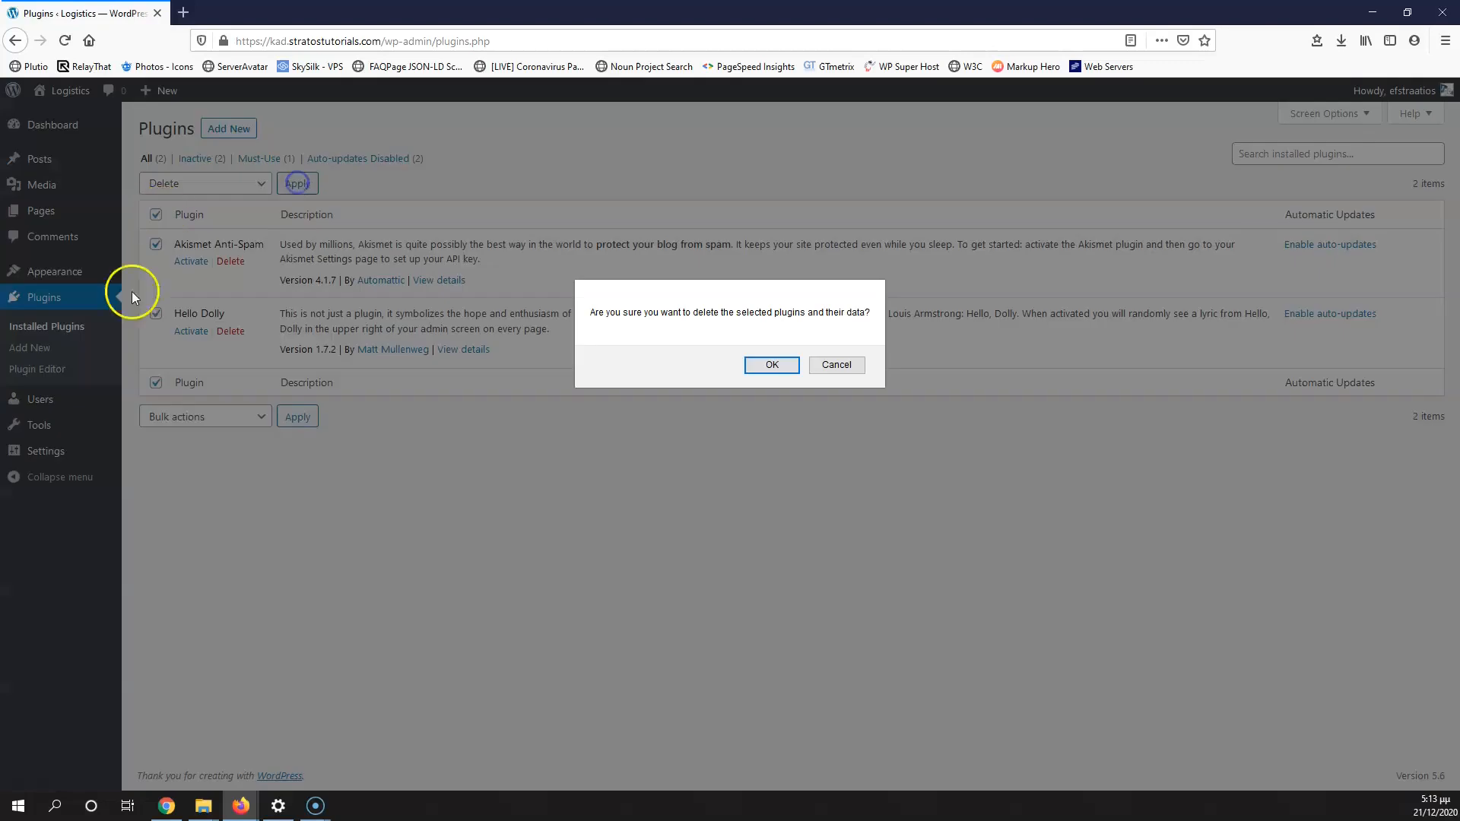
left_click(767, 365)
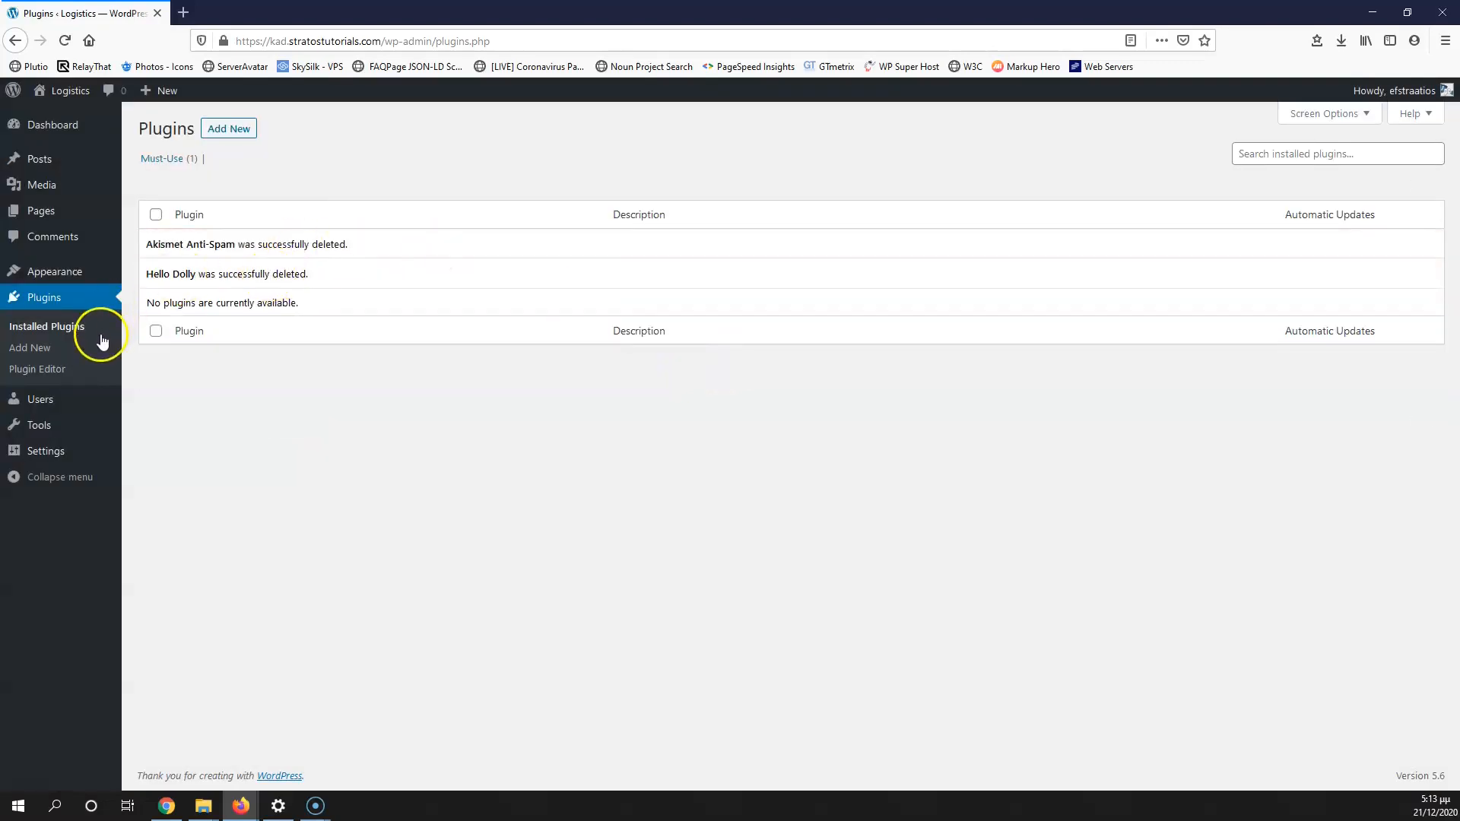
mouse_move(66, 424)
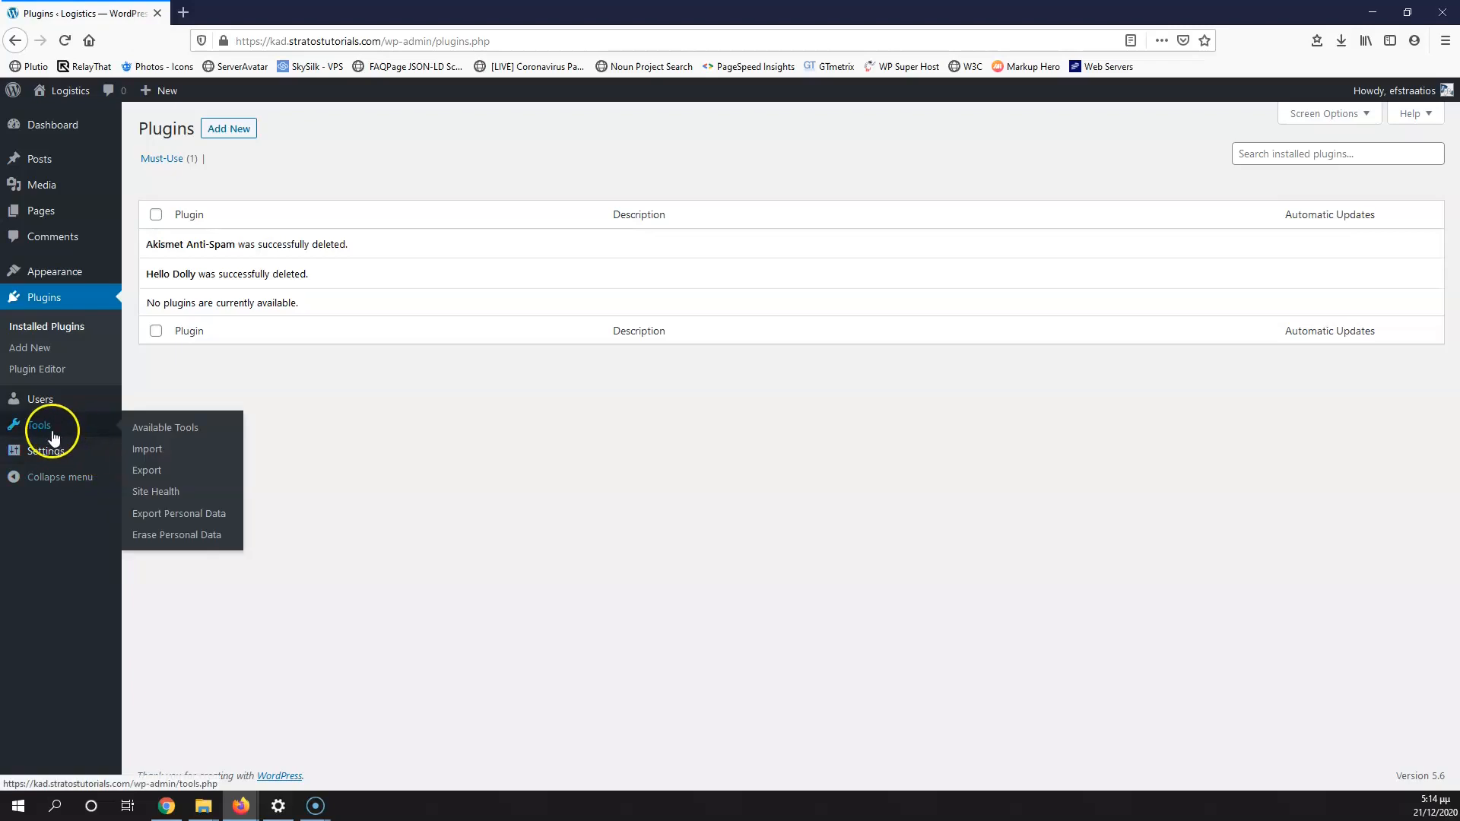
left_click(149, 454)
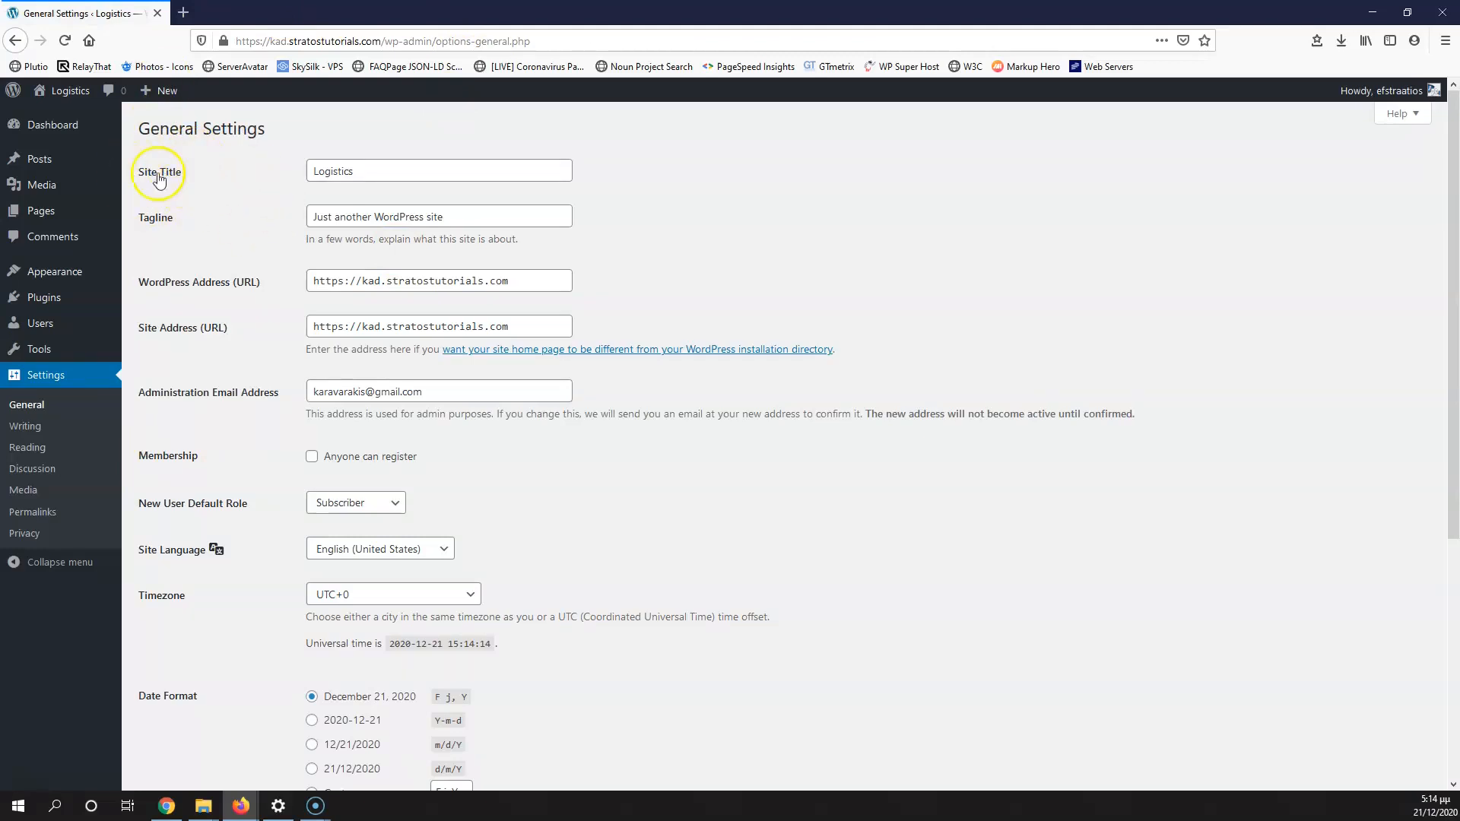
Step: Replace the site tagline under the title Logistics with 'Fast and Easy Service'
left_click_drag(384, 172, 266, 171)
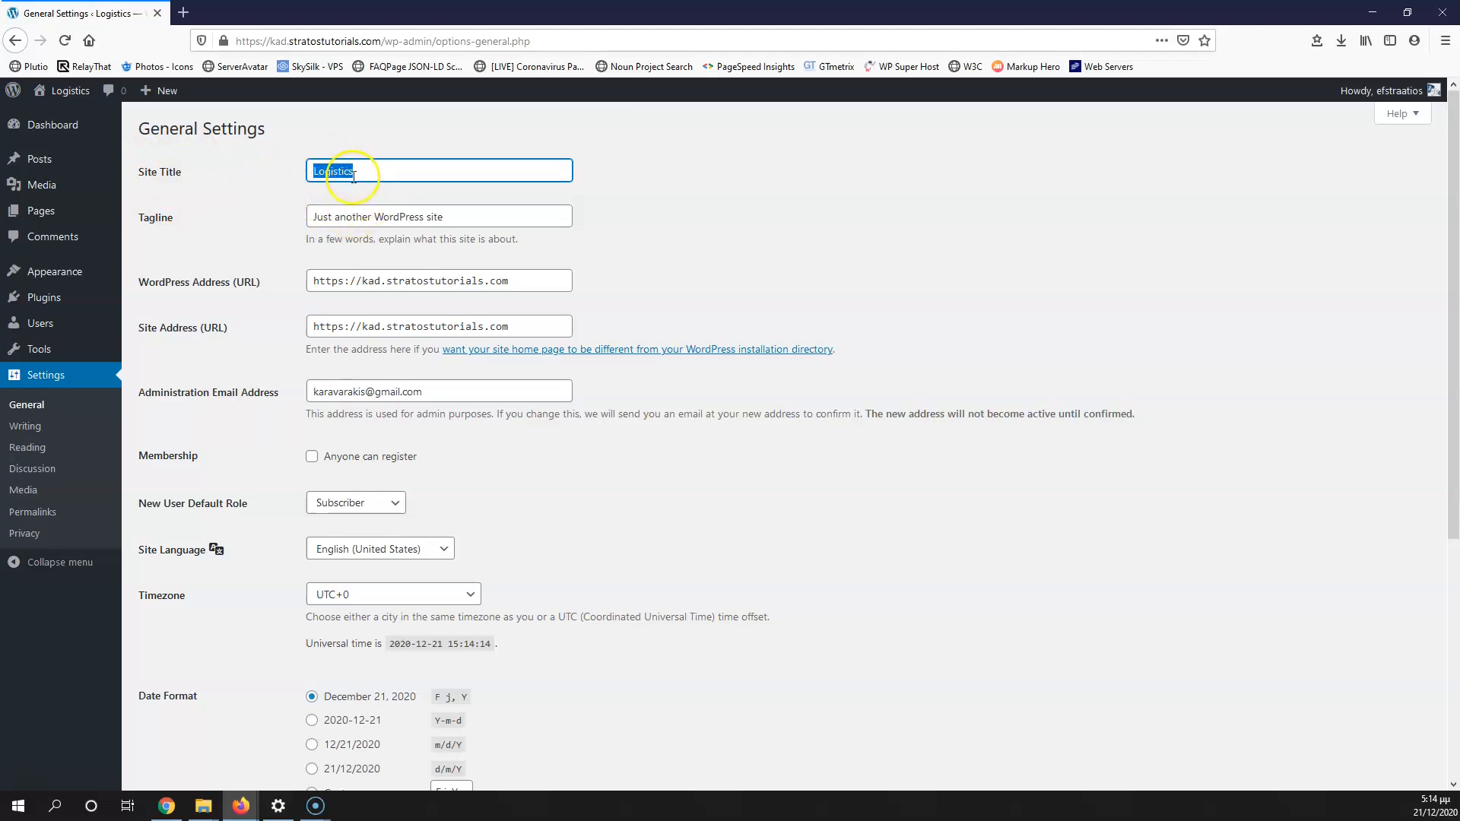
left_click_drag(460, 218, 190, 198)
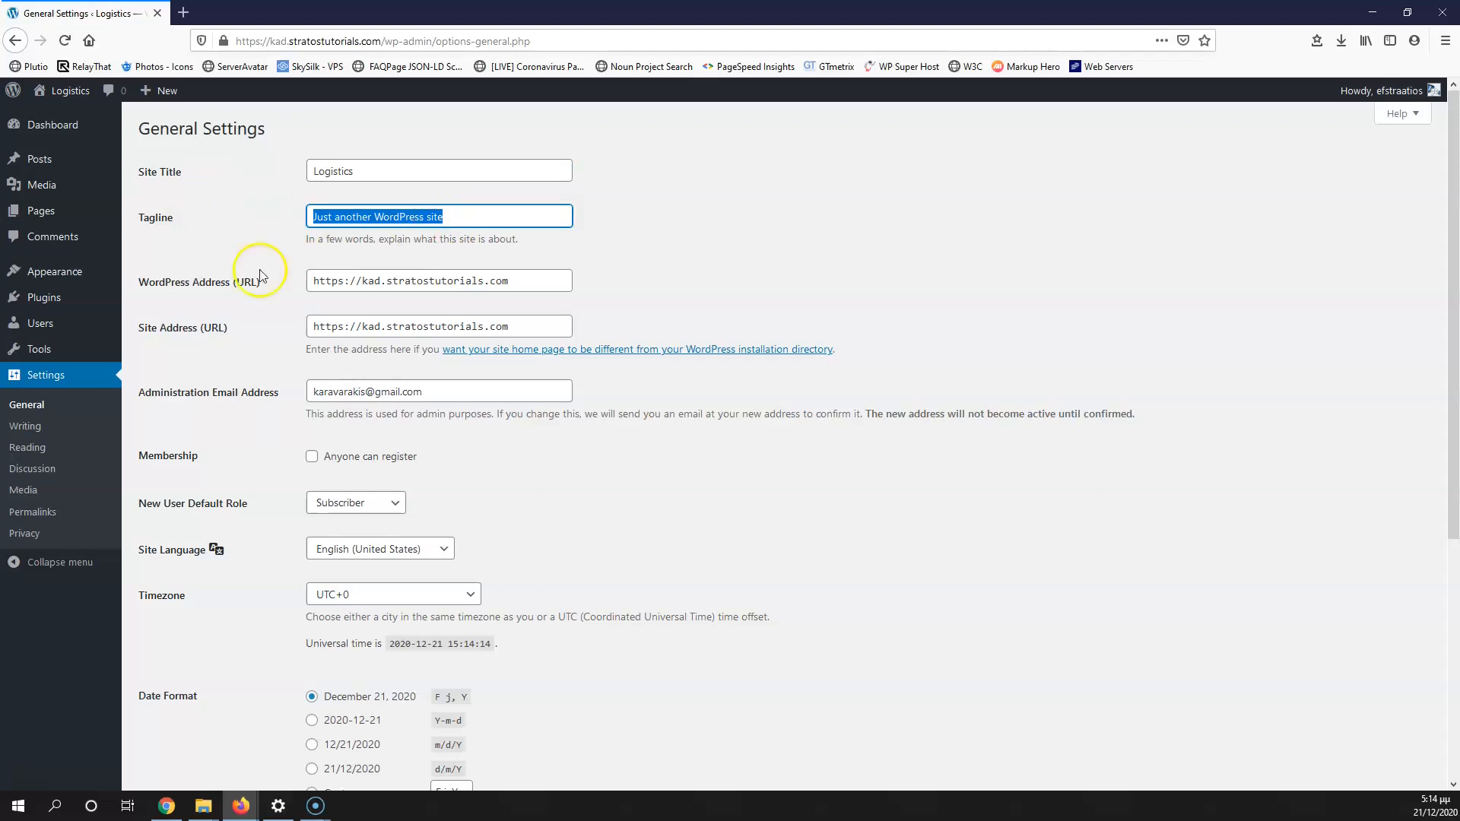
type("F")
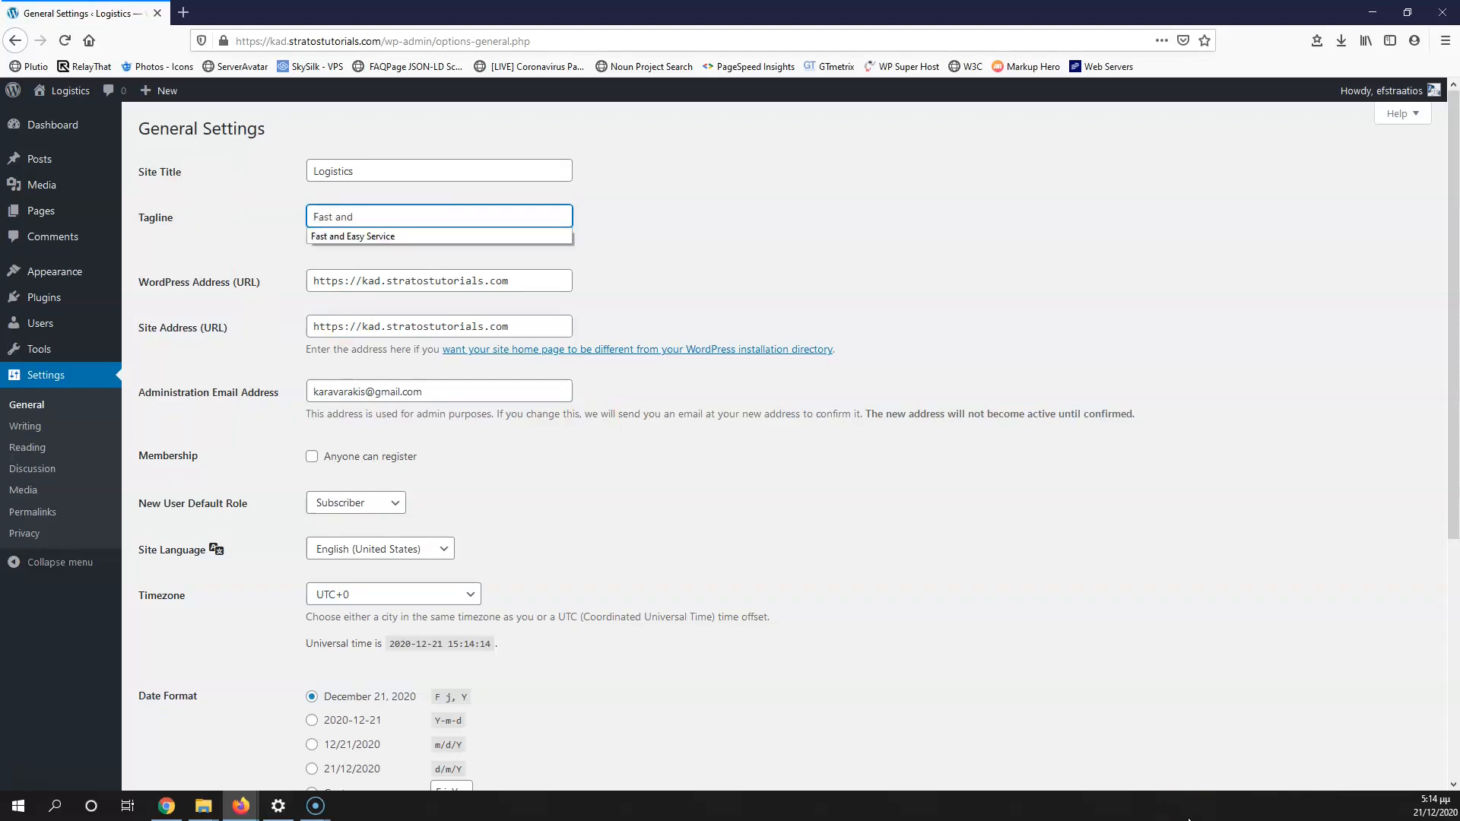
type("ast and")
key("Down")
key("Return")
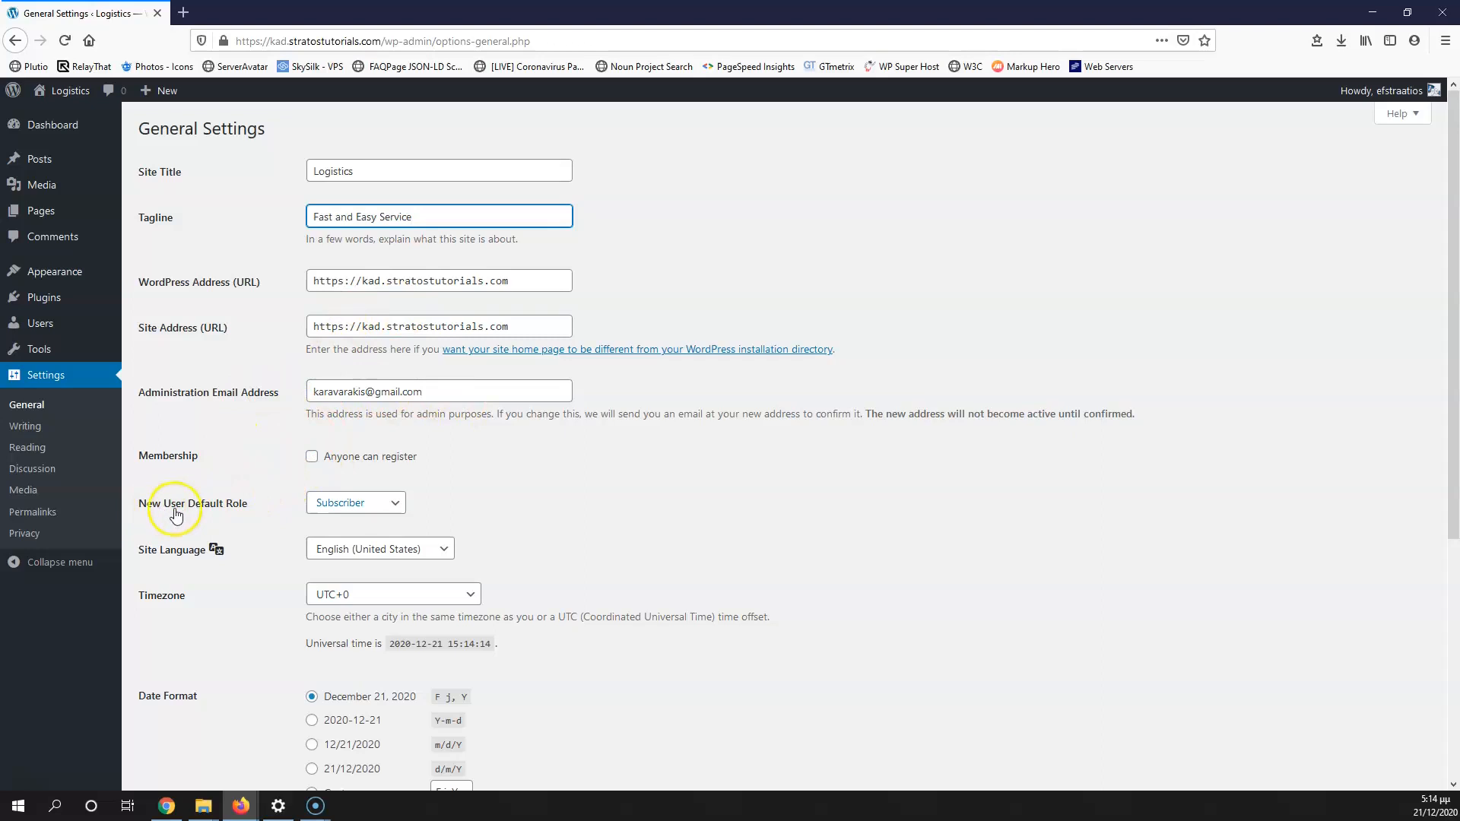
left_click(485, 495)
Step: Set the site timezone to Athens and save the General Settings
scroll(251, 487, "down", 2)
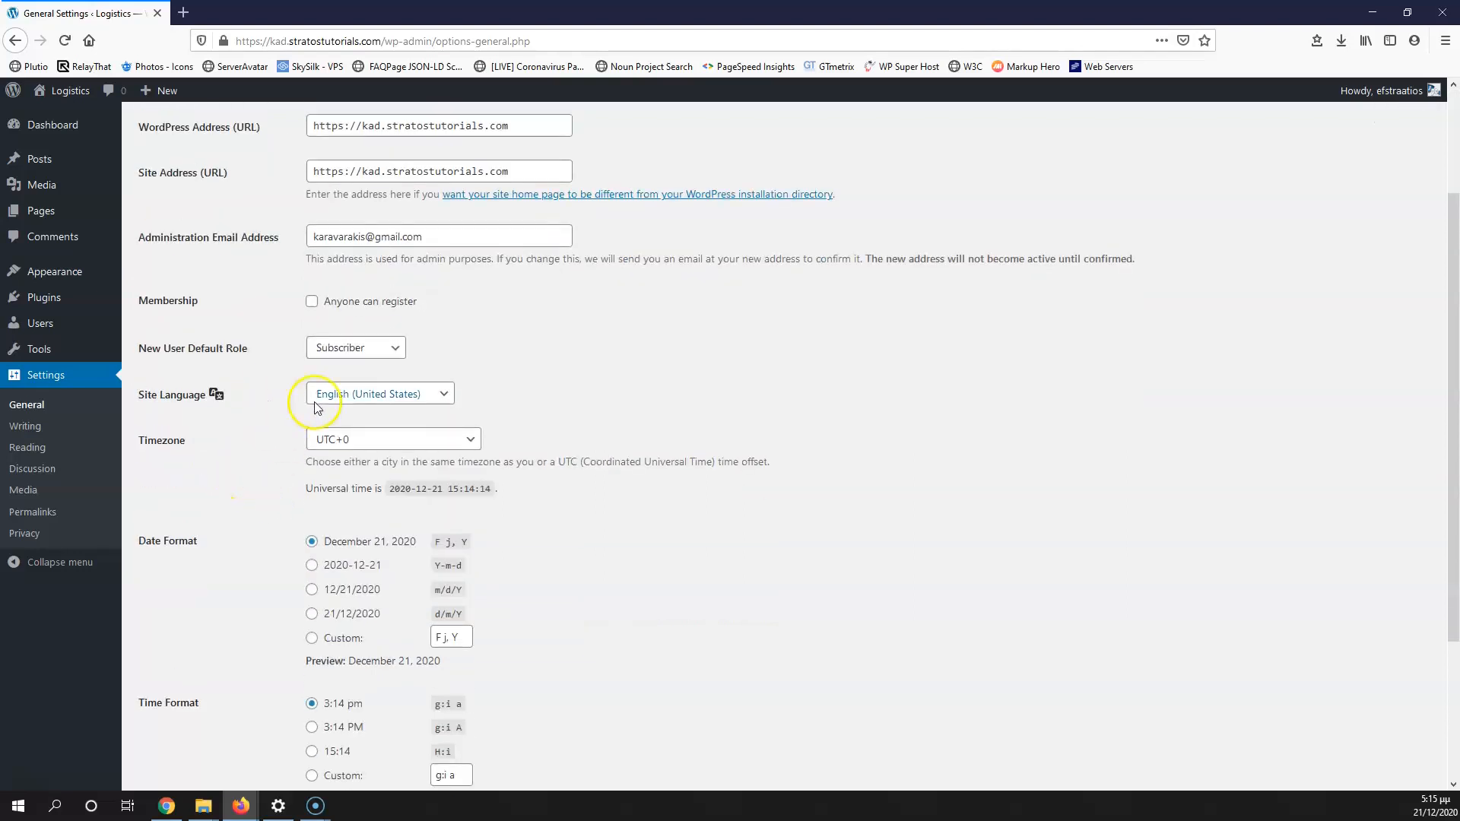
left_click(381, 448)
left_click_drag(473, 390, 471, 318)
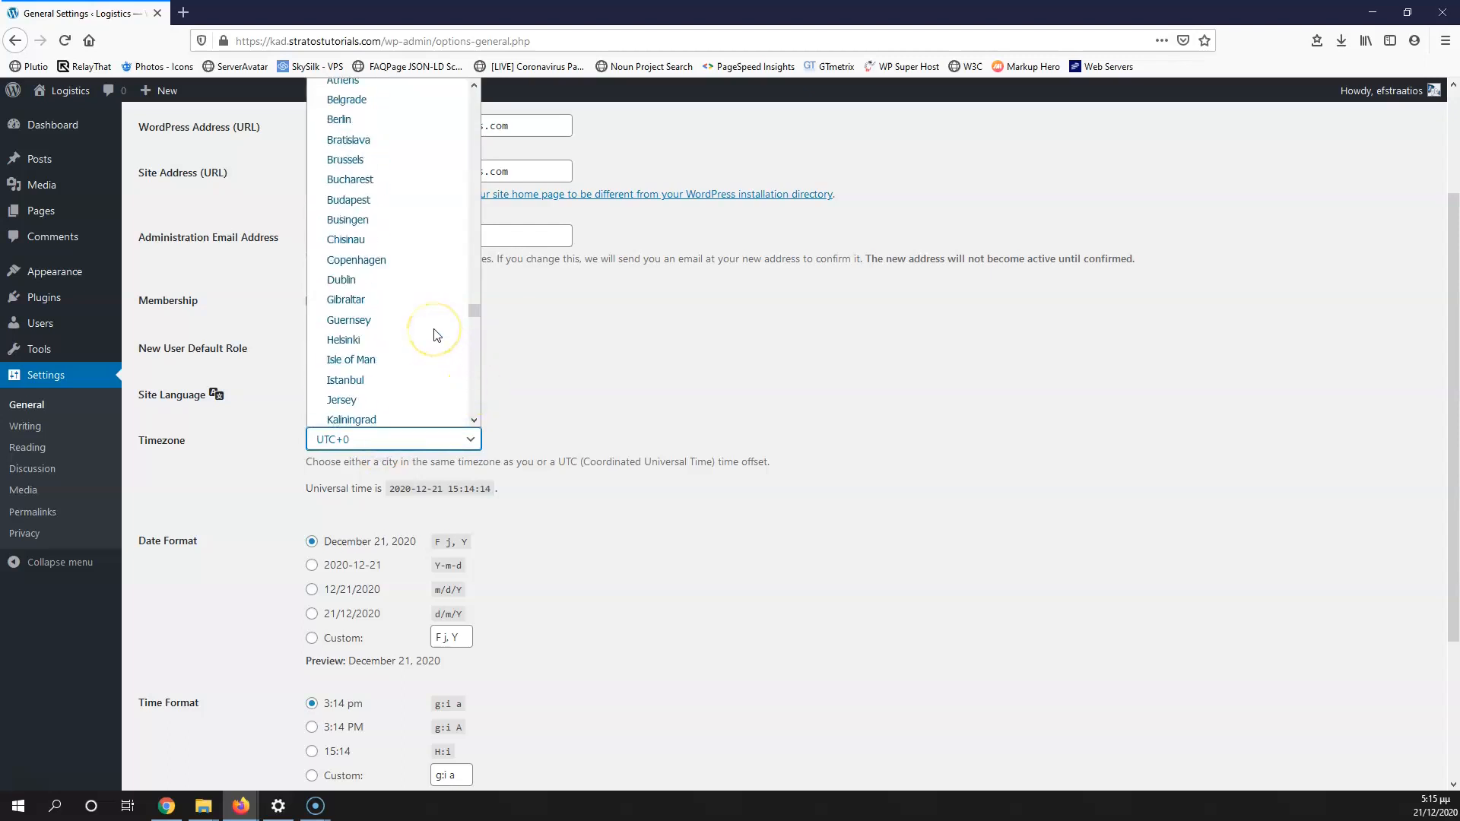
scroll(437, 335, "up", 3)
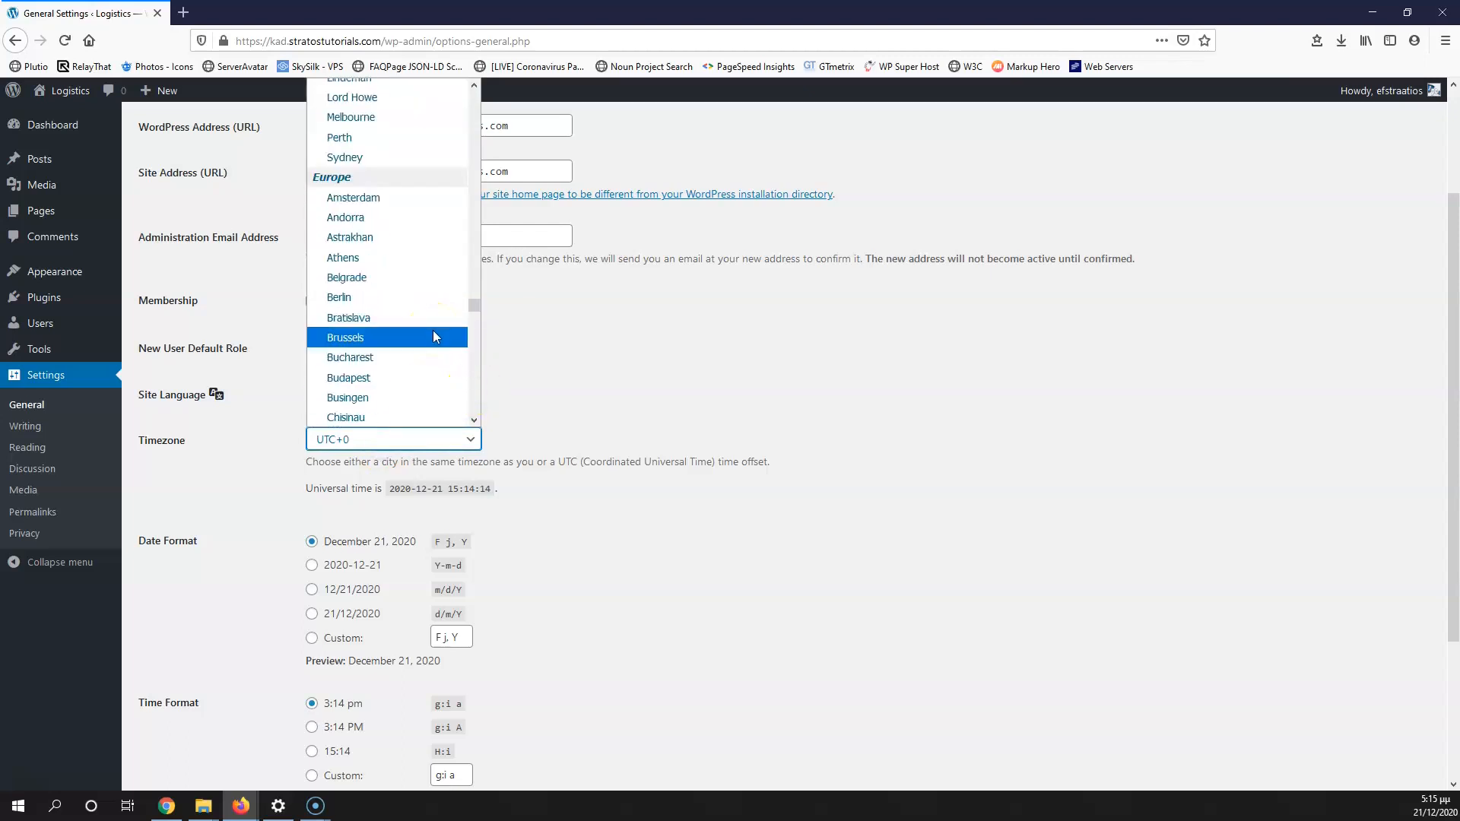
left_click(407, 257)
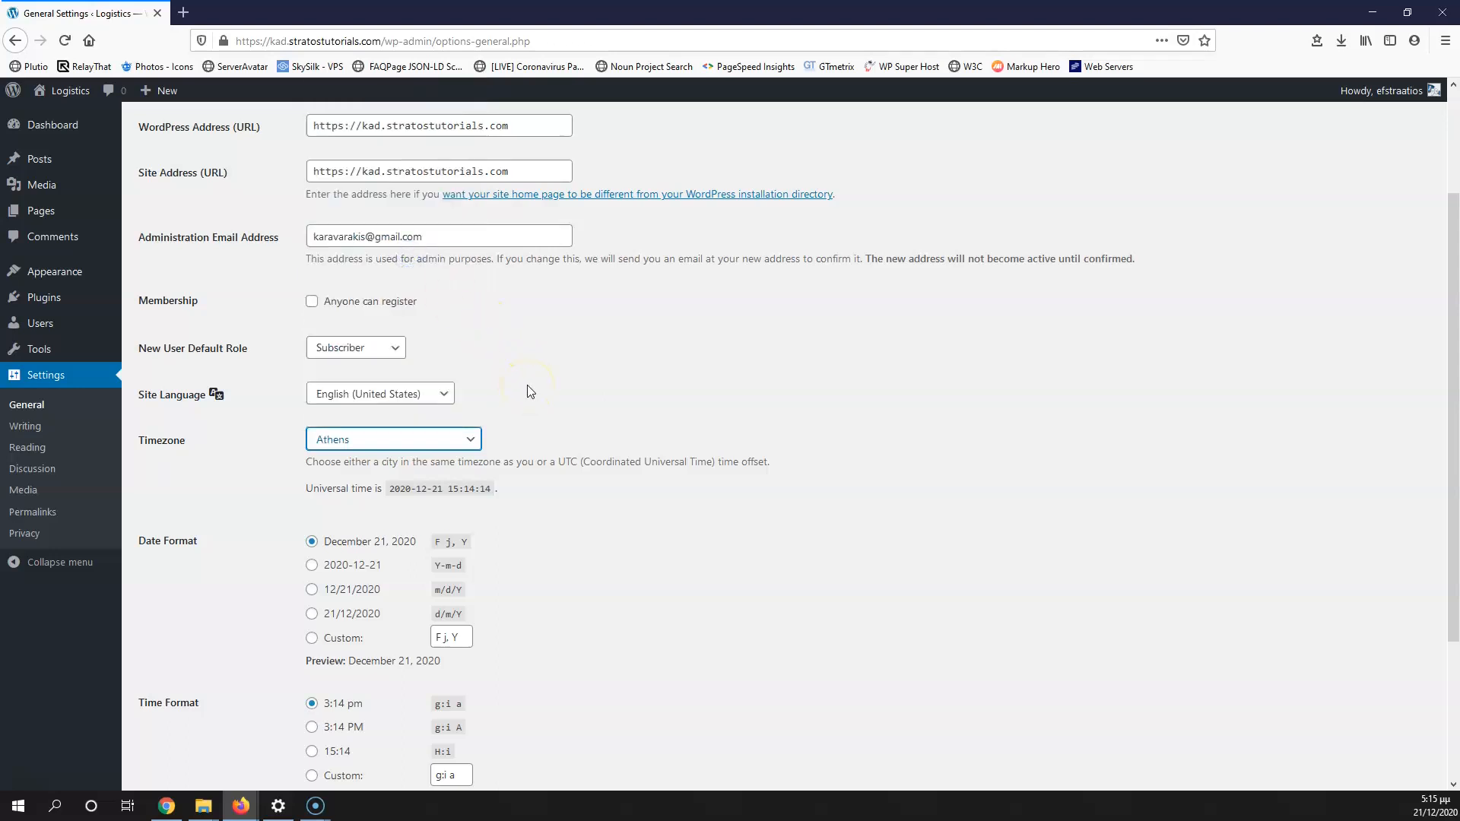
left_click(236, 471)
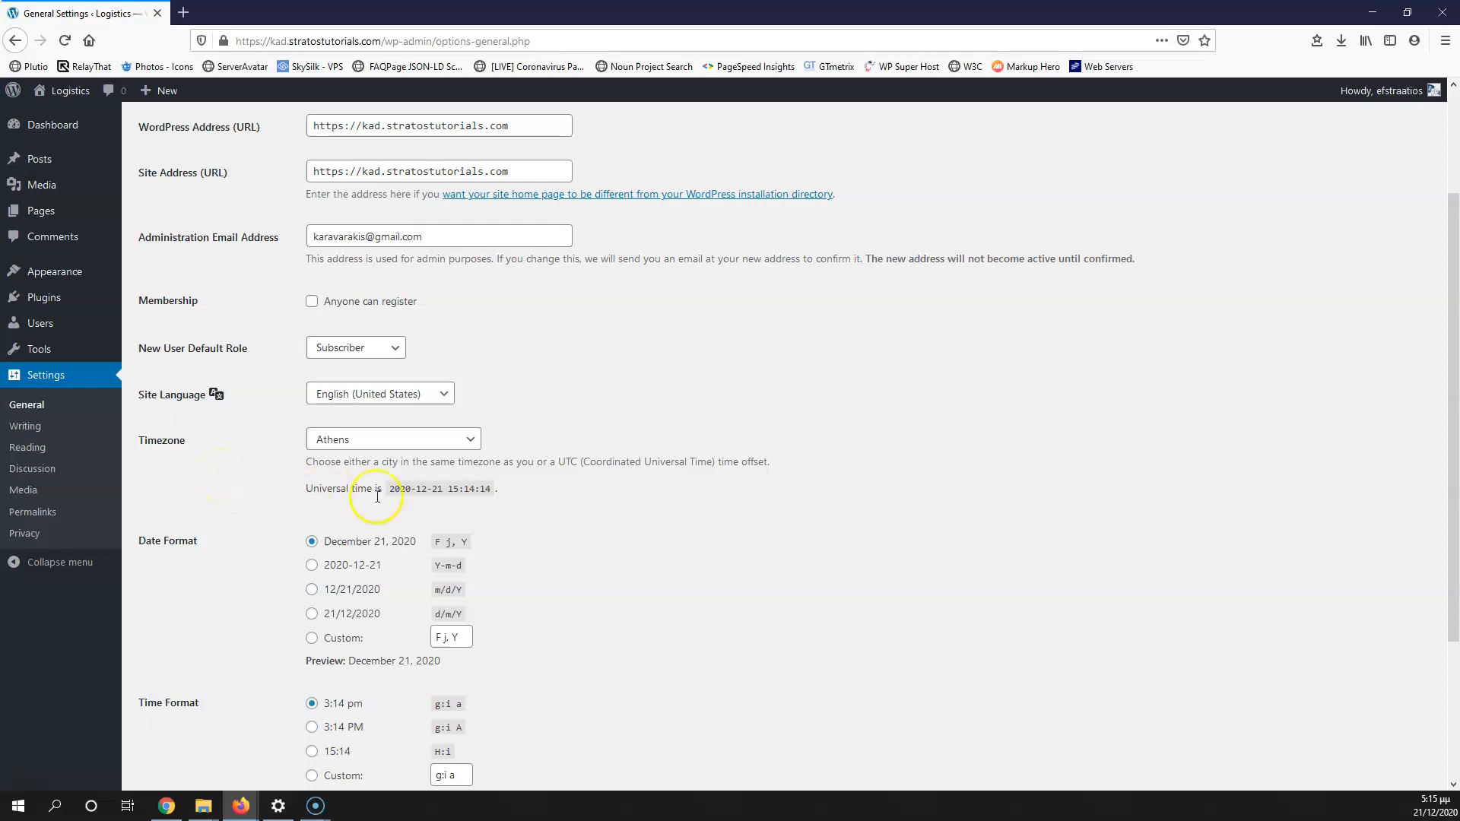
scroll(228, 570, "down", 2)
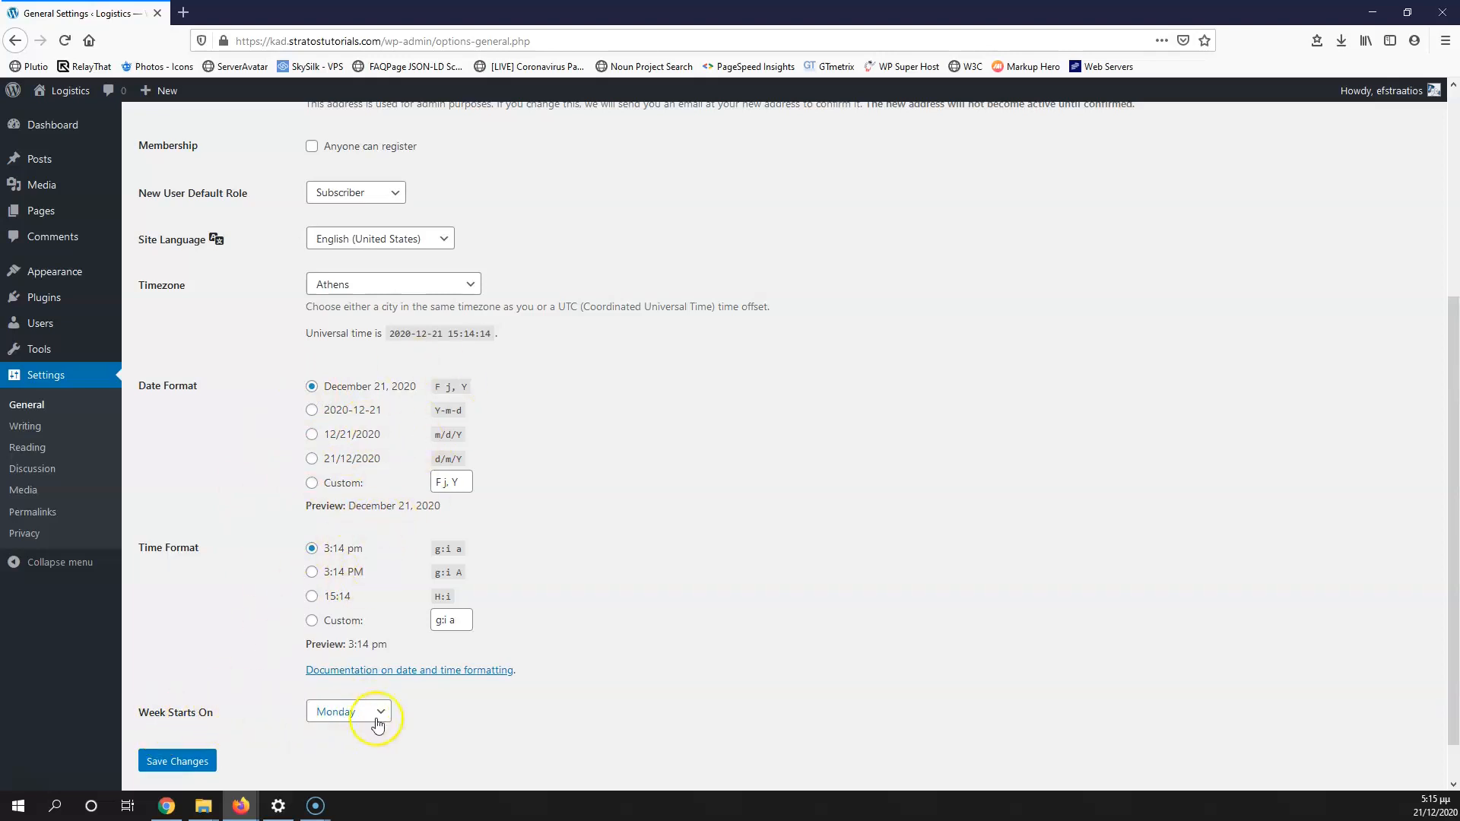
left_click(175, 770)
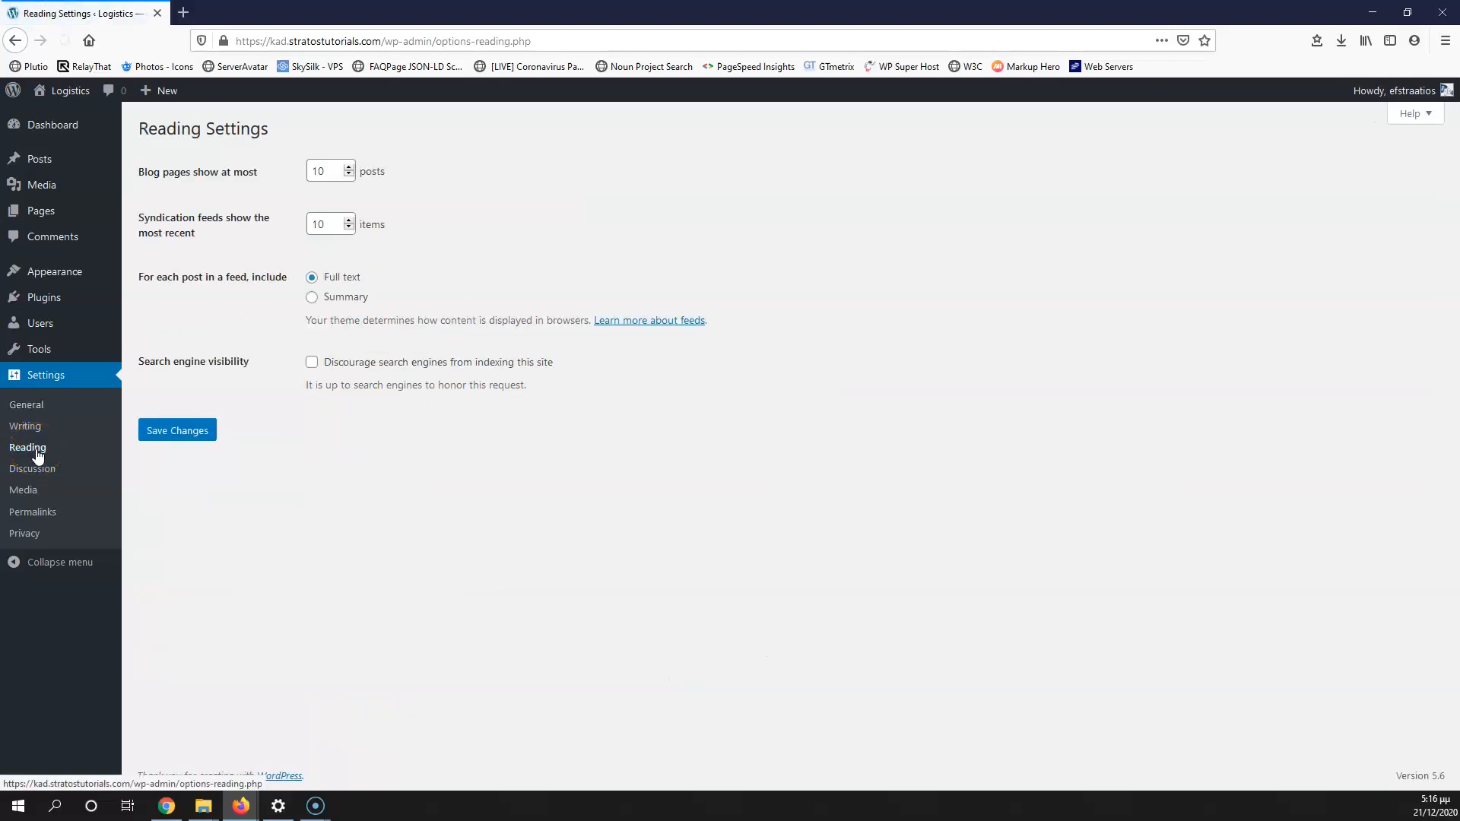
Step: Set blog posts per page and feed items to 20, use feed summaries, and save
left_click_drag(318, 173, 290, 170)
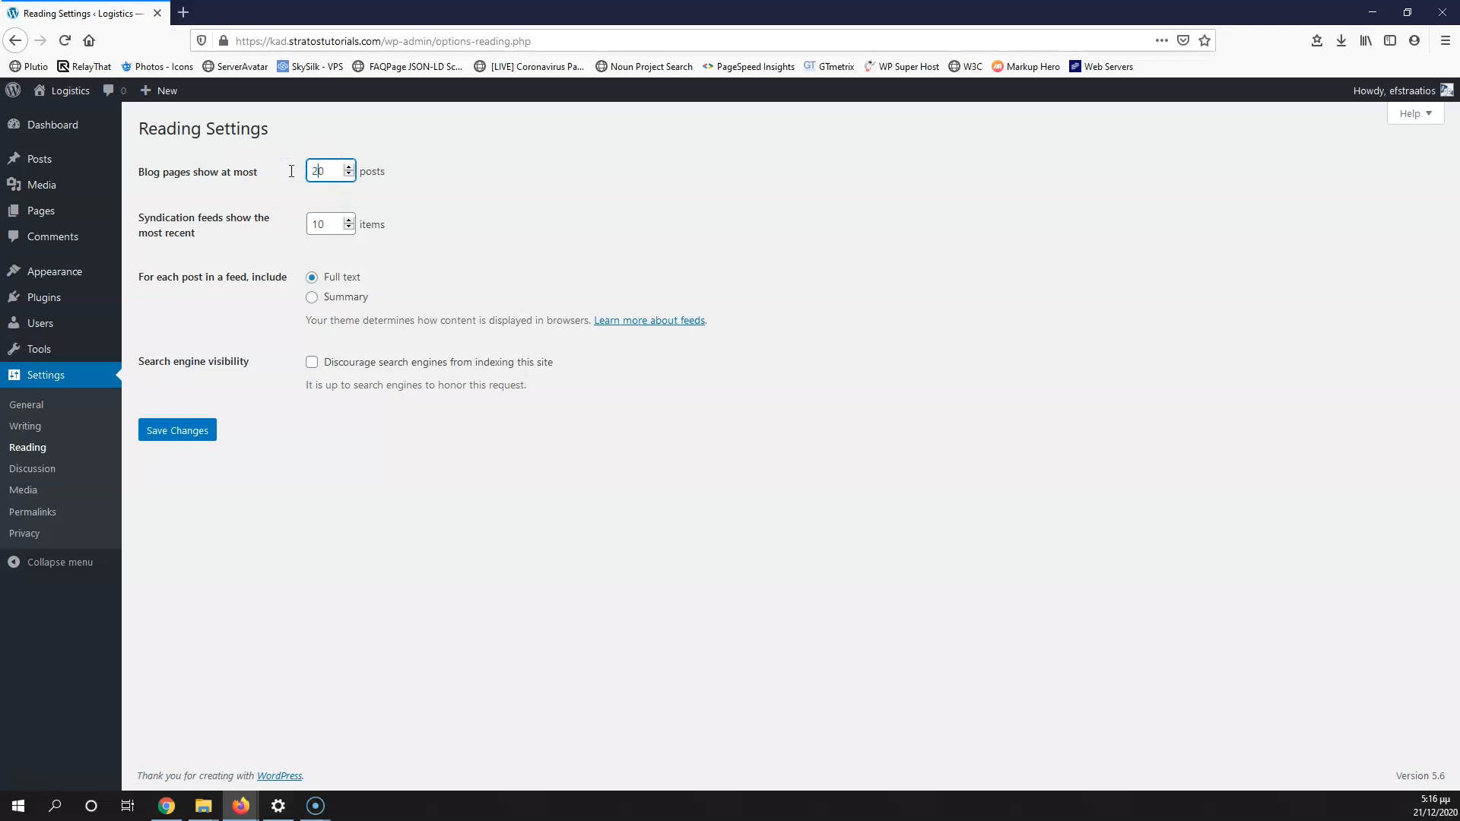
left_click_drag(320, 221, 309, 224)
type("2")
double_click(321, 224)
left_click(317, 246)
left_click(311, 299)
left_click(187, 442)
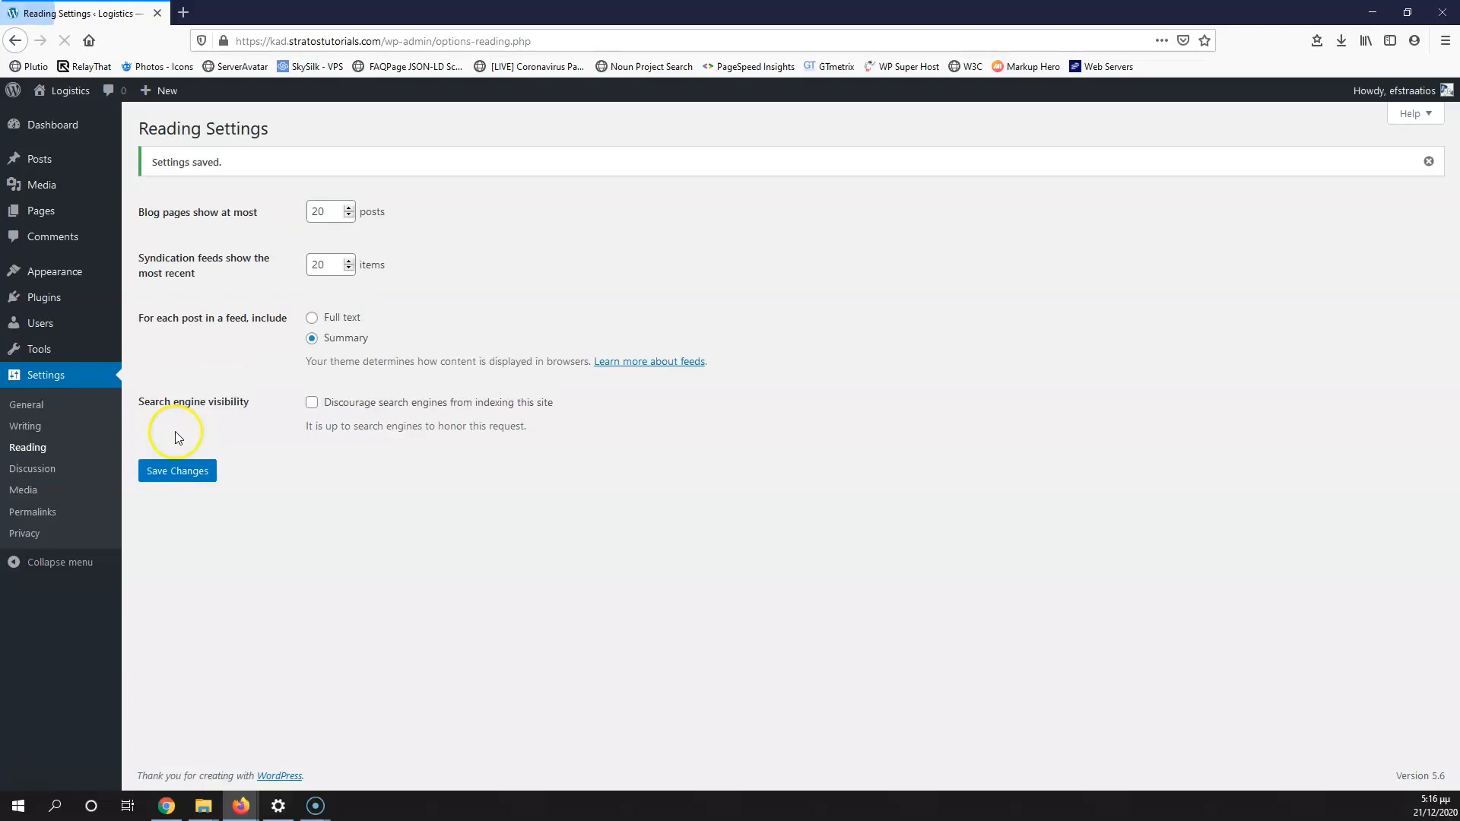
left_click(34, 515)
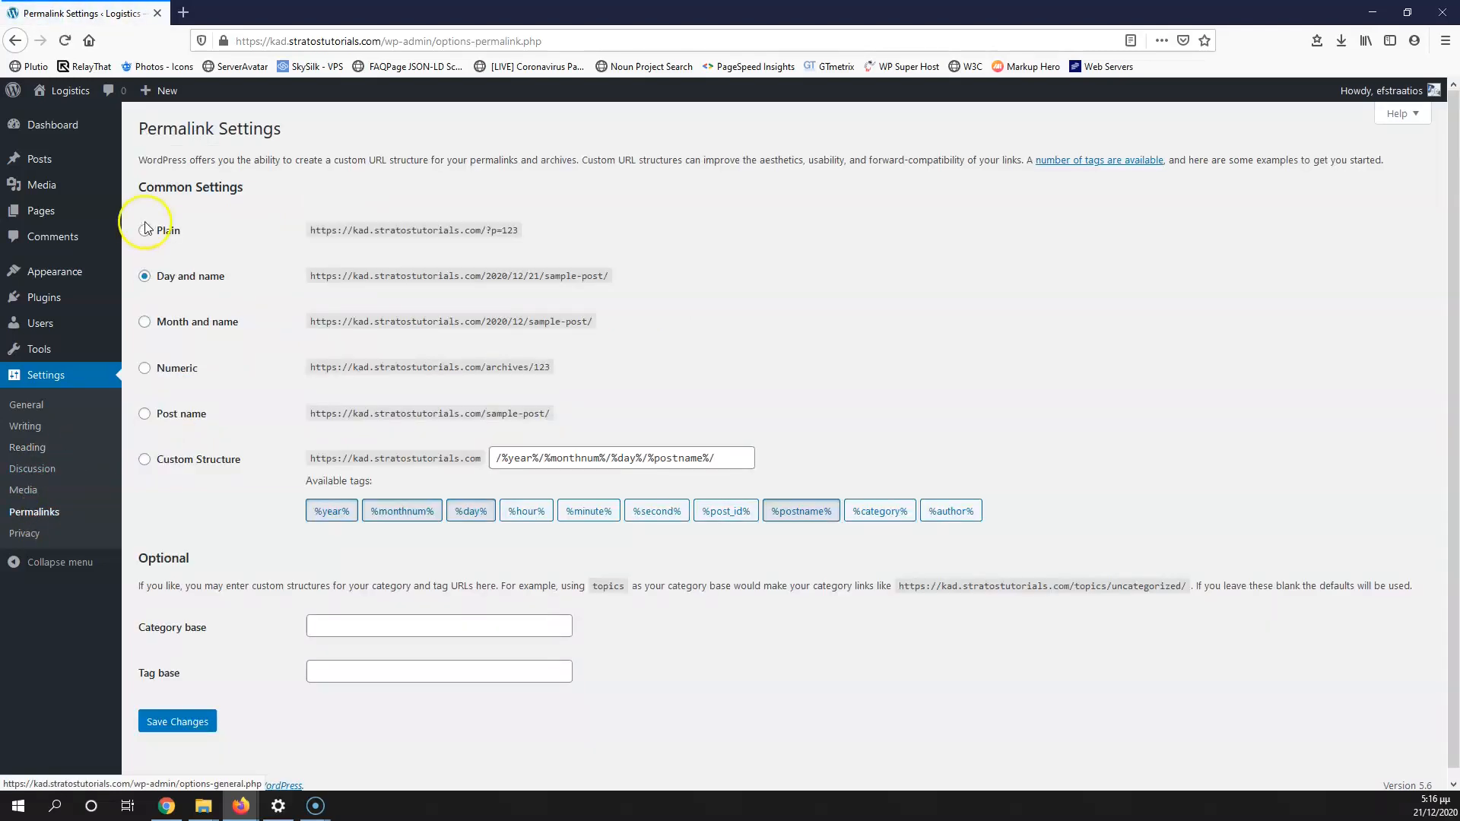
Step: Choose the Post name permalink structure and save the change
left_click(146, 415)
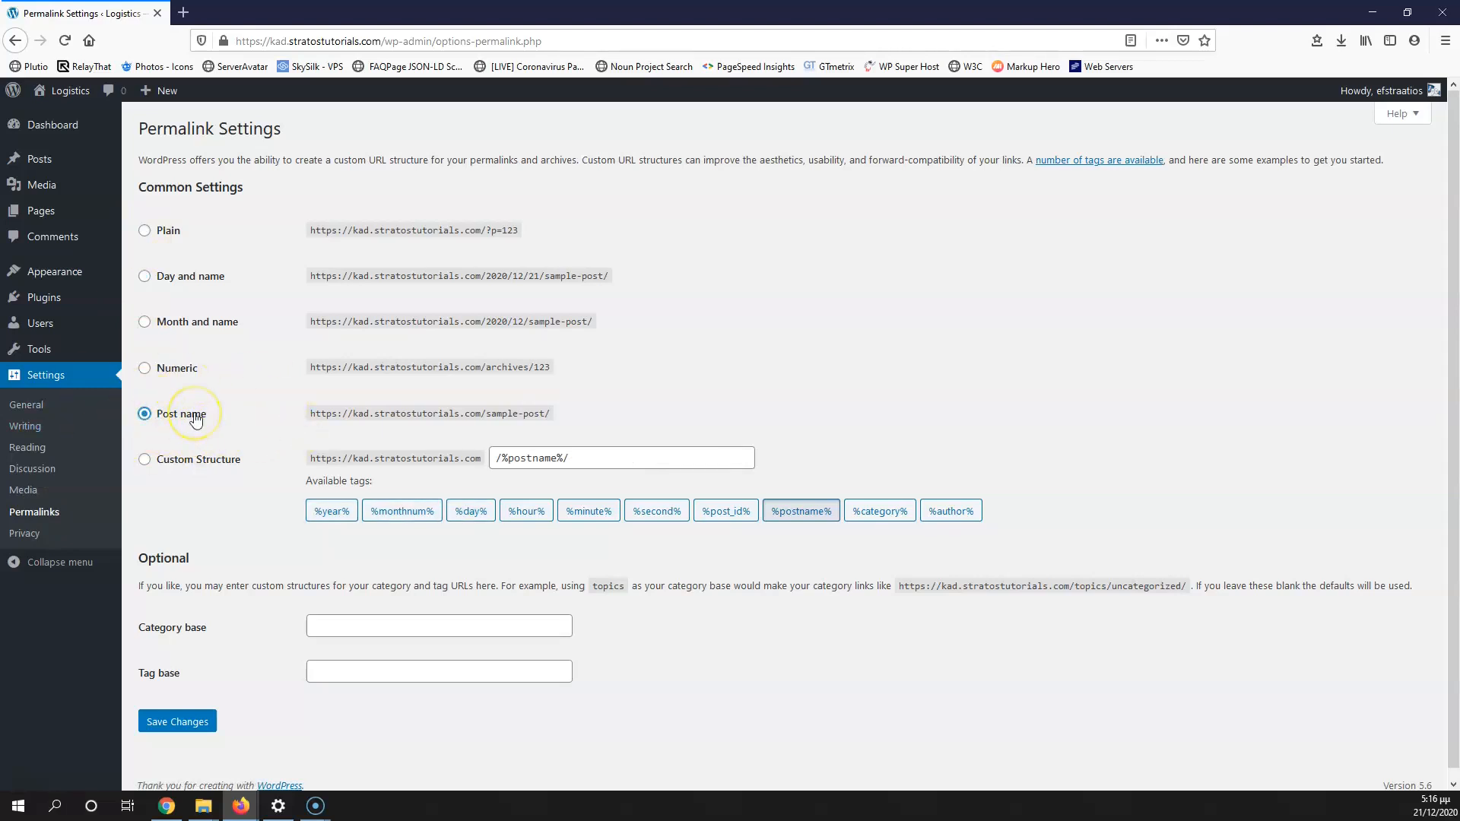
scroll(193, 532, "down", 1)
left_click(190, 719)
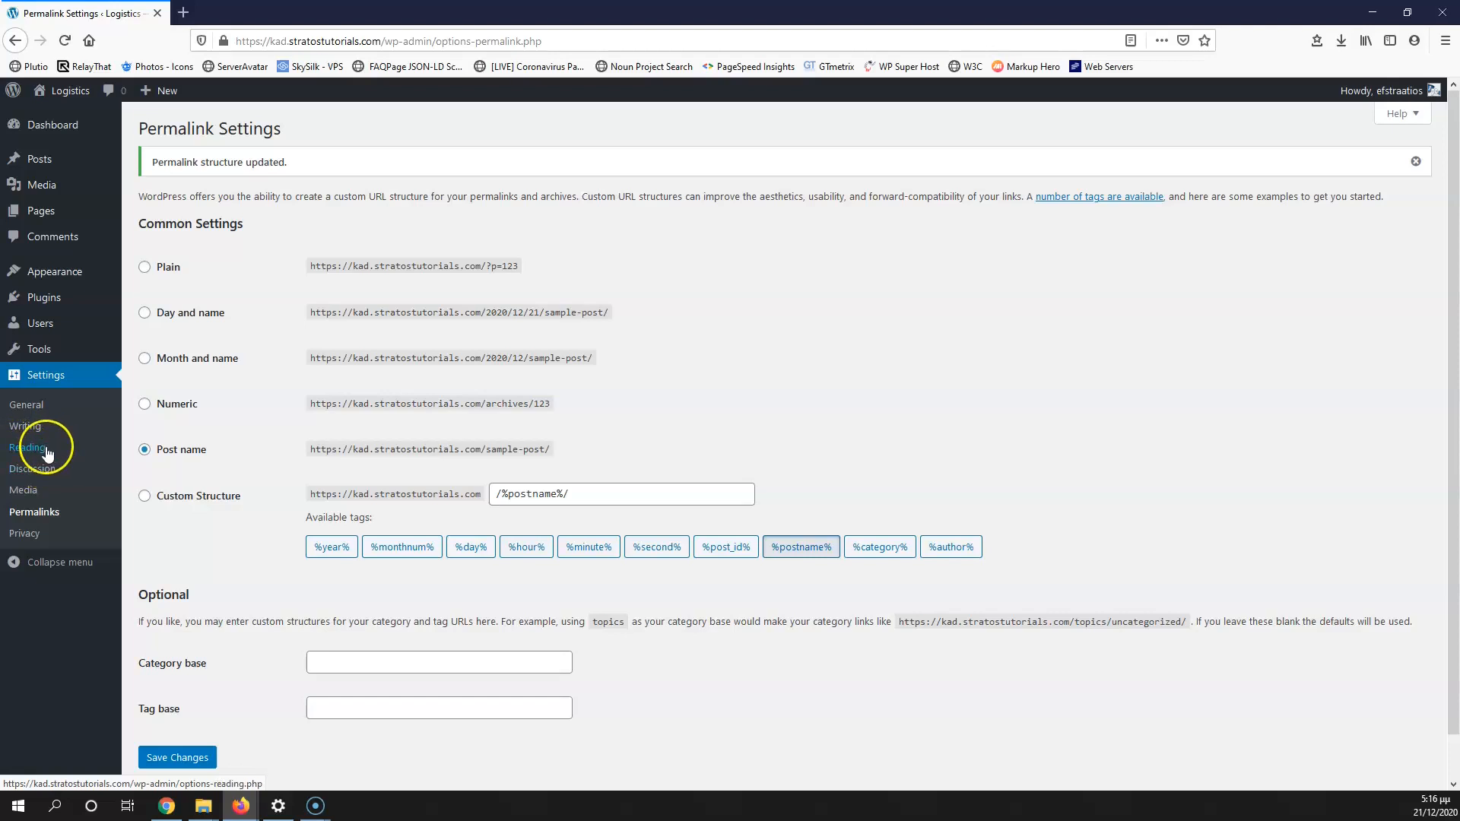
Step: Open a new page editor in a separate browser tab
mouse_move(46, 226)
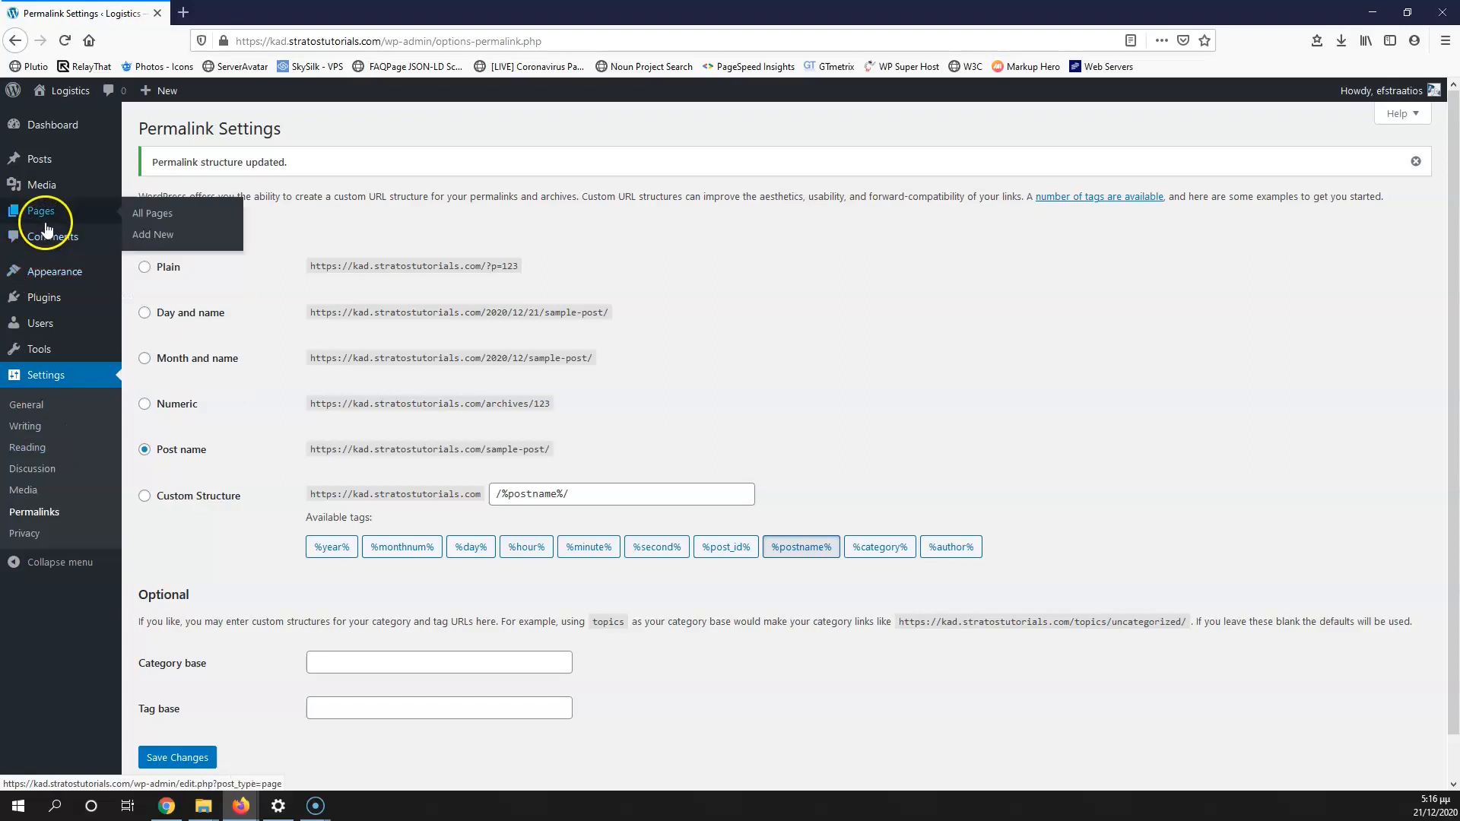
right_click(158, 239)
left_click(197, 245)
left_click(251, 13)
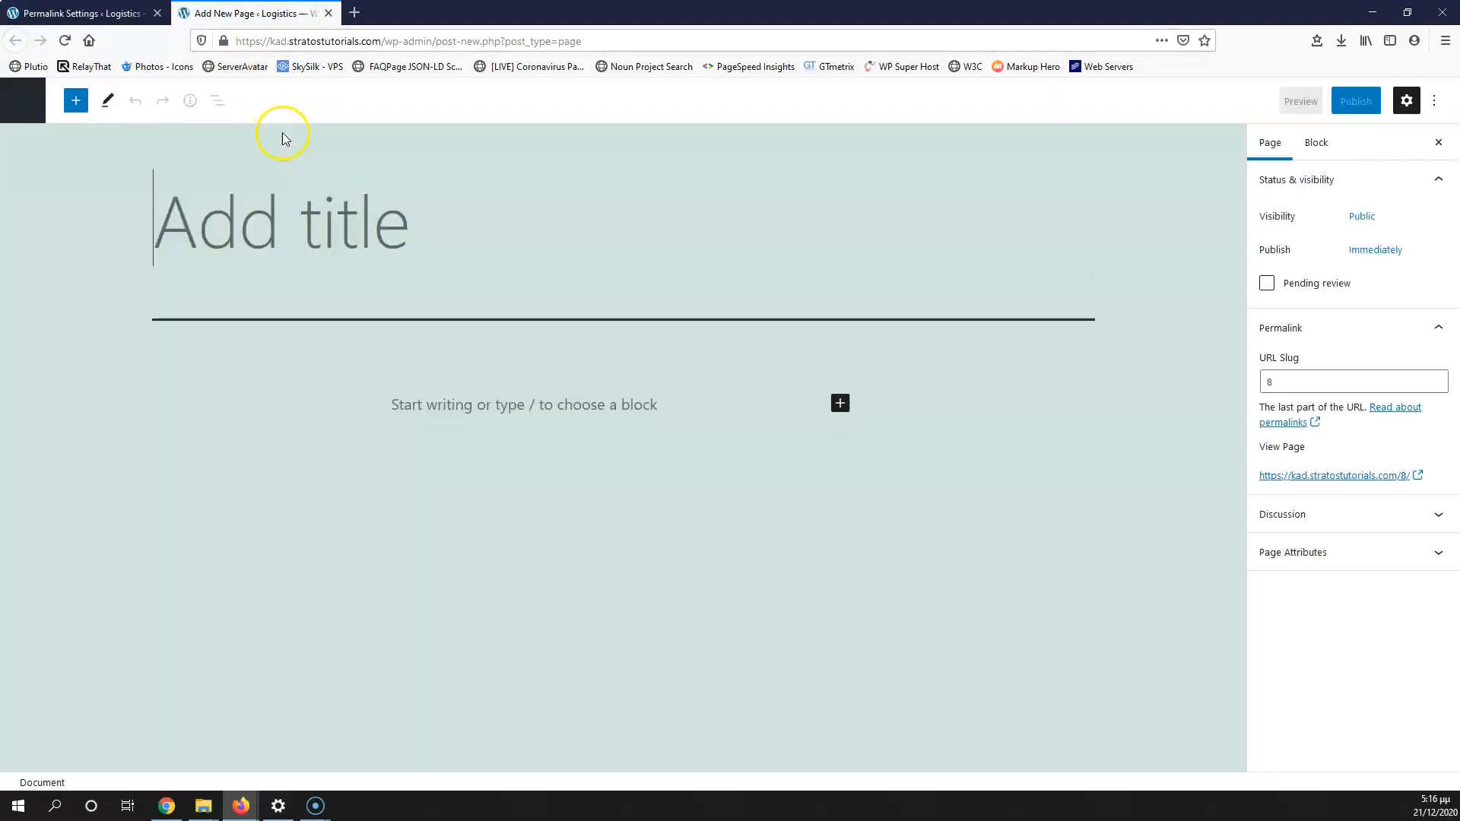
Step: Title the page 'Home', publish it, and go back to Permalink Settings
left_click(349, 260)
type("Home")
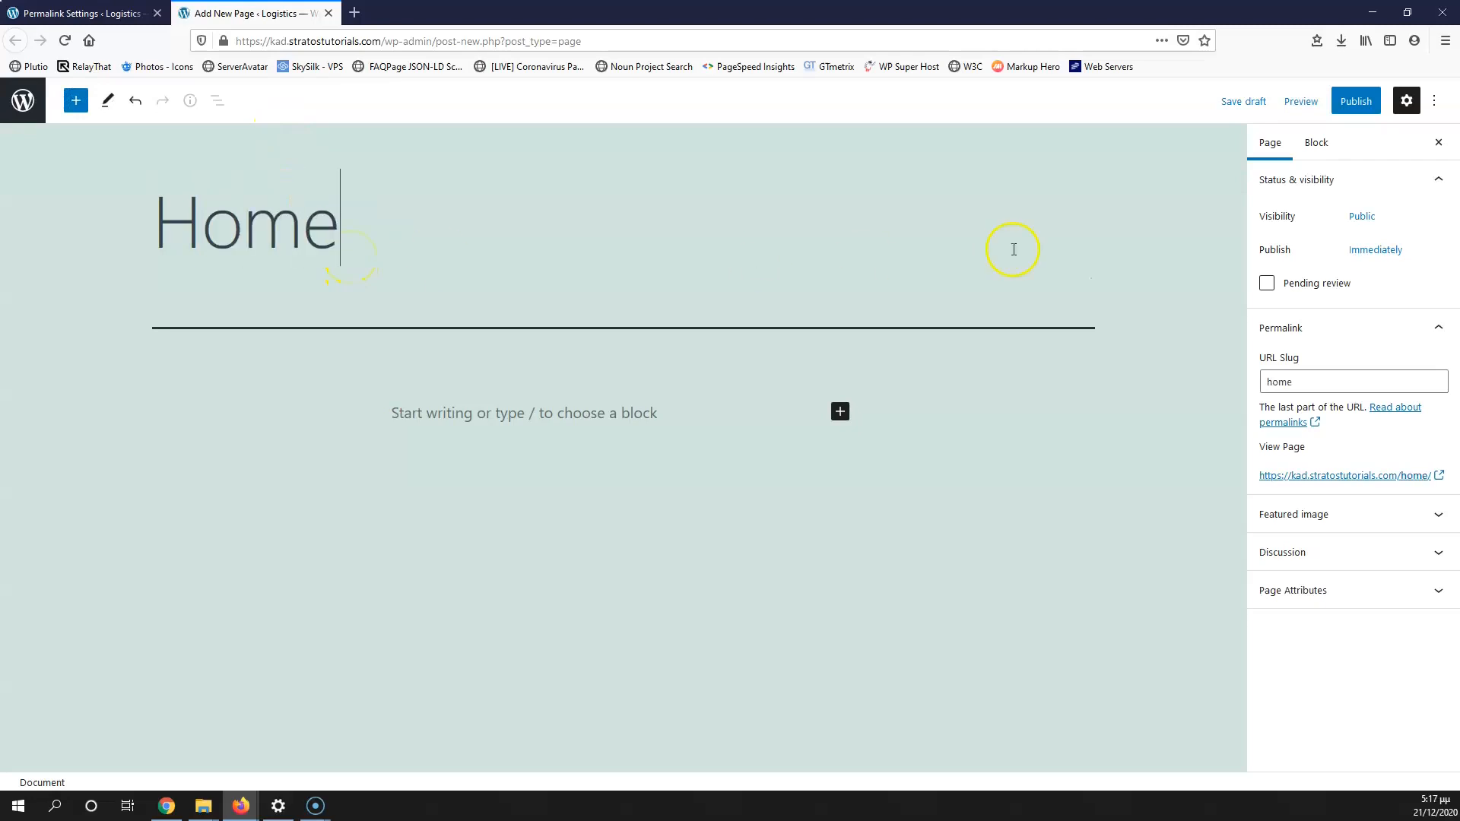
left_click(1354, 101)
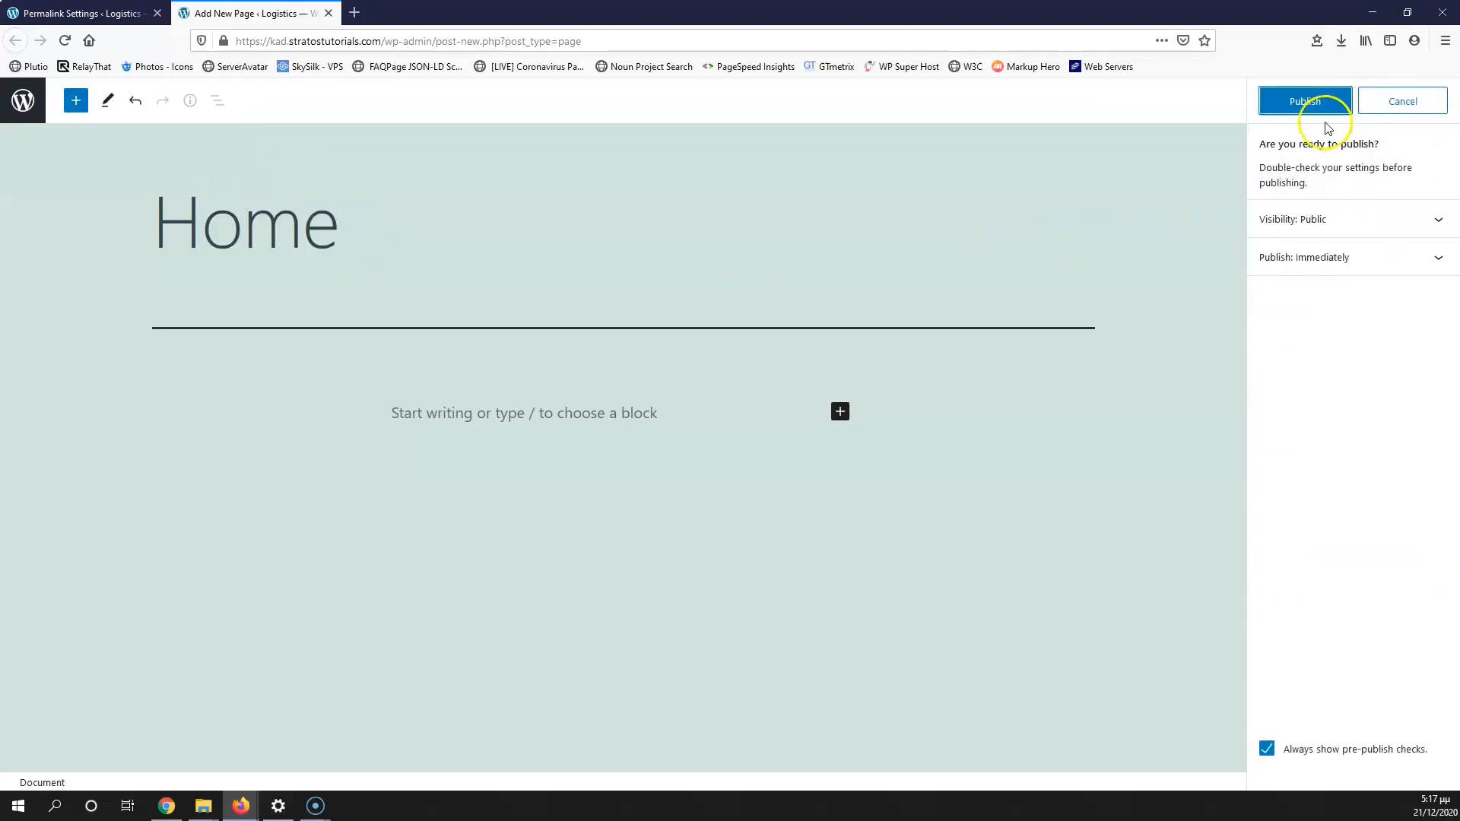
left_click(1329, 102)
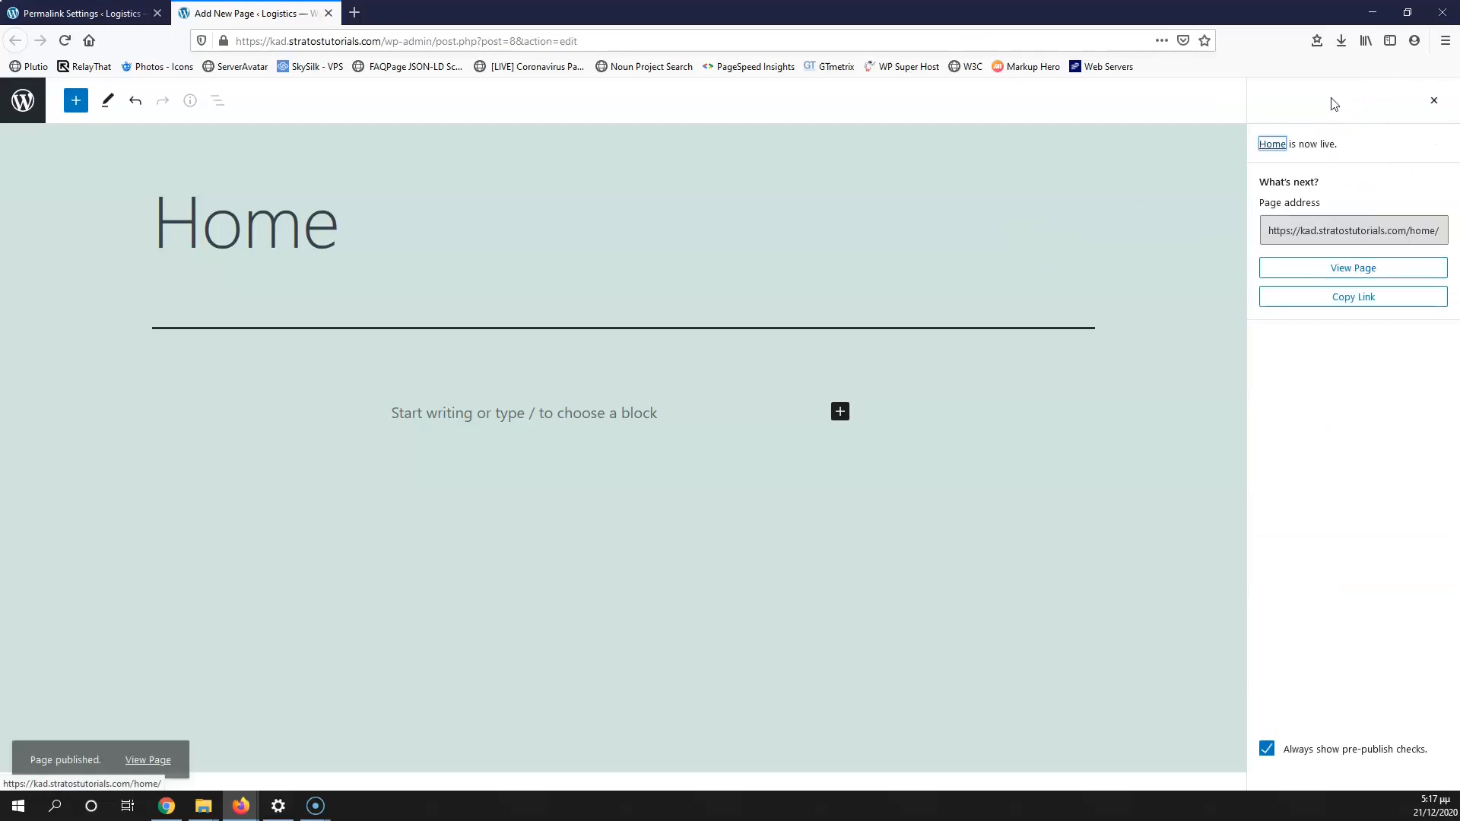
left_click(85, 13)
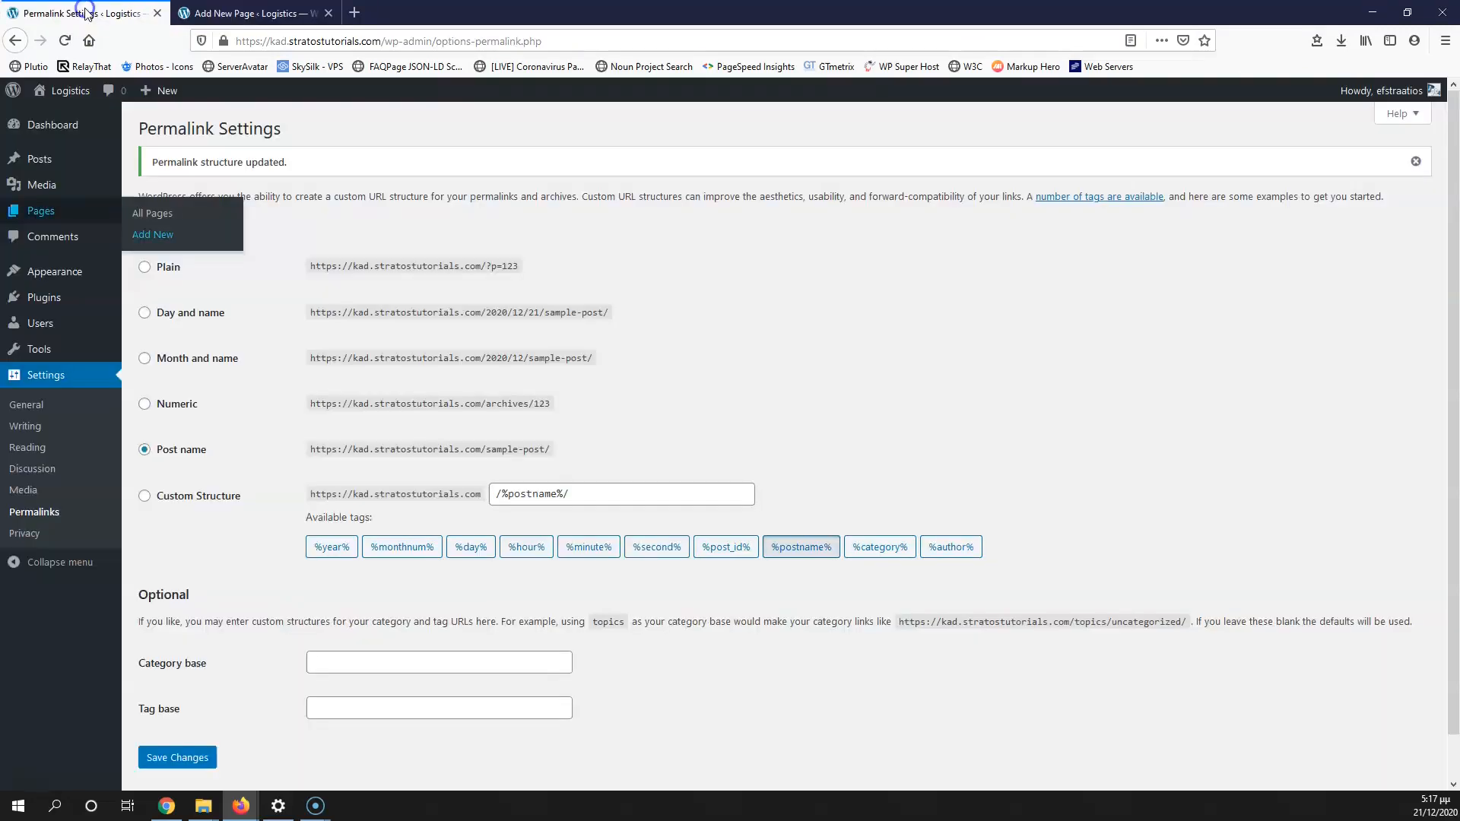
Step: Uncheck blog notifications, pingbacks/trackbacks and comments on new posts, then save Discussion Settings
left_click(31, 469)
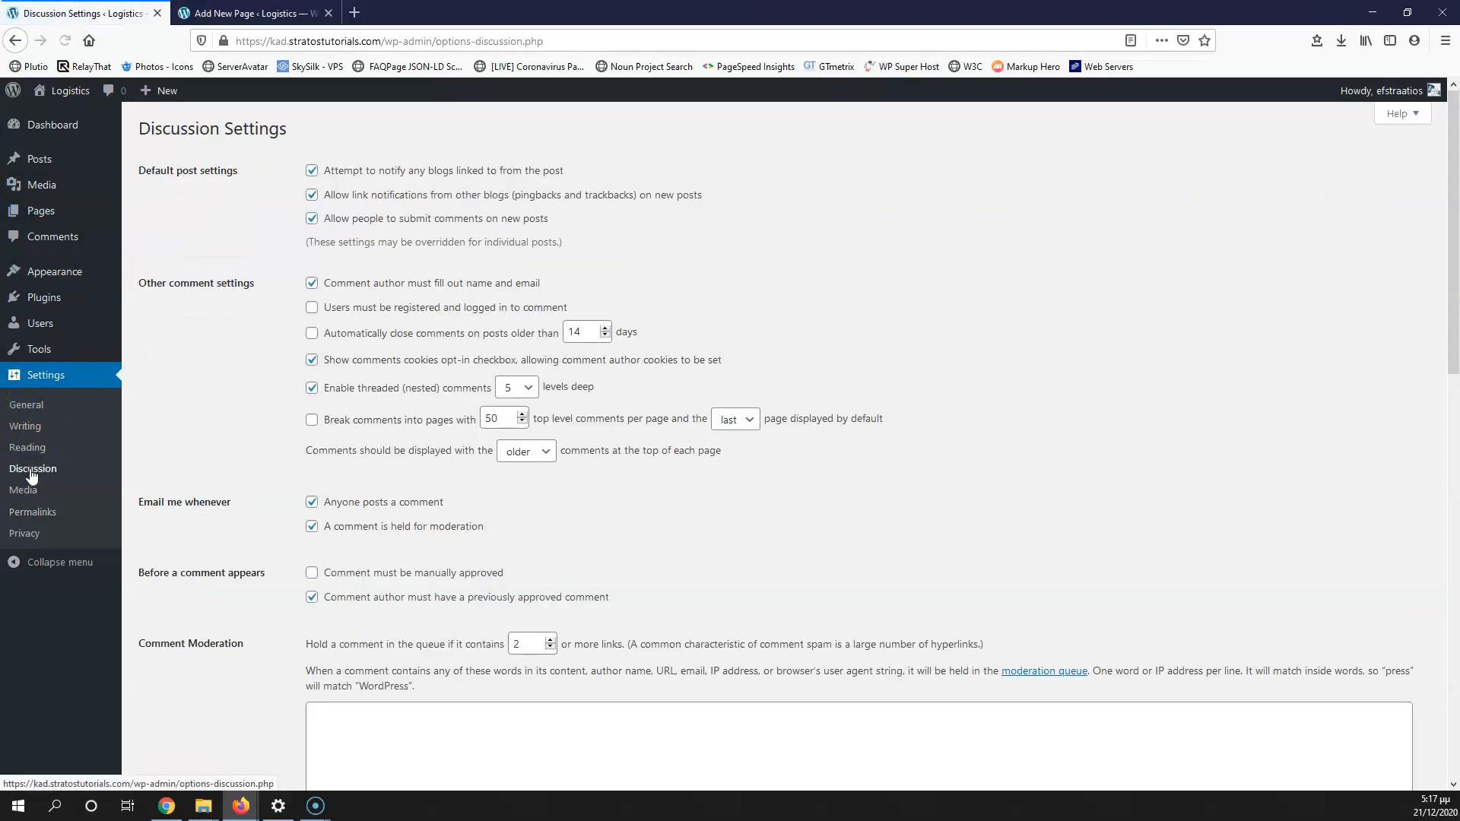
left_click(312, 170)
left_click(312, 195)
left_click(312, 219)
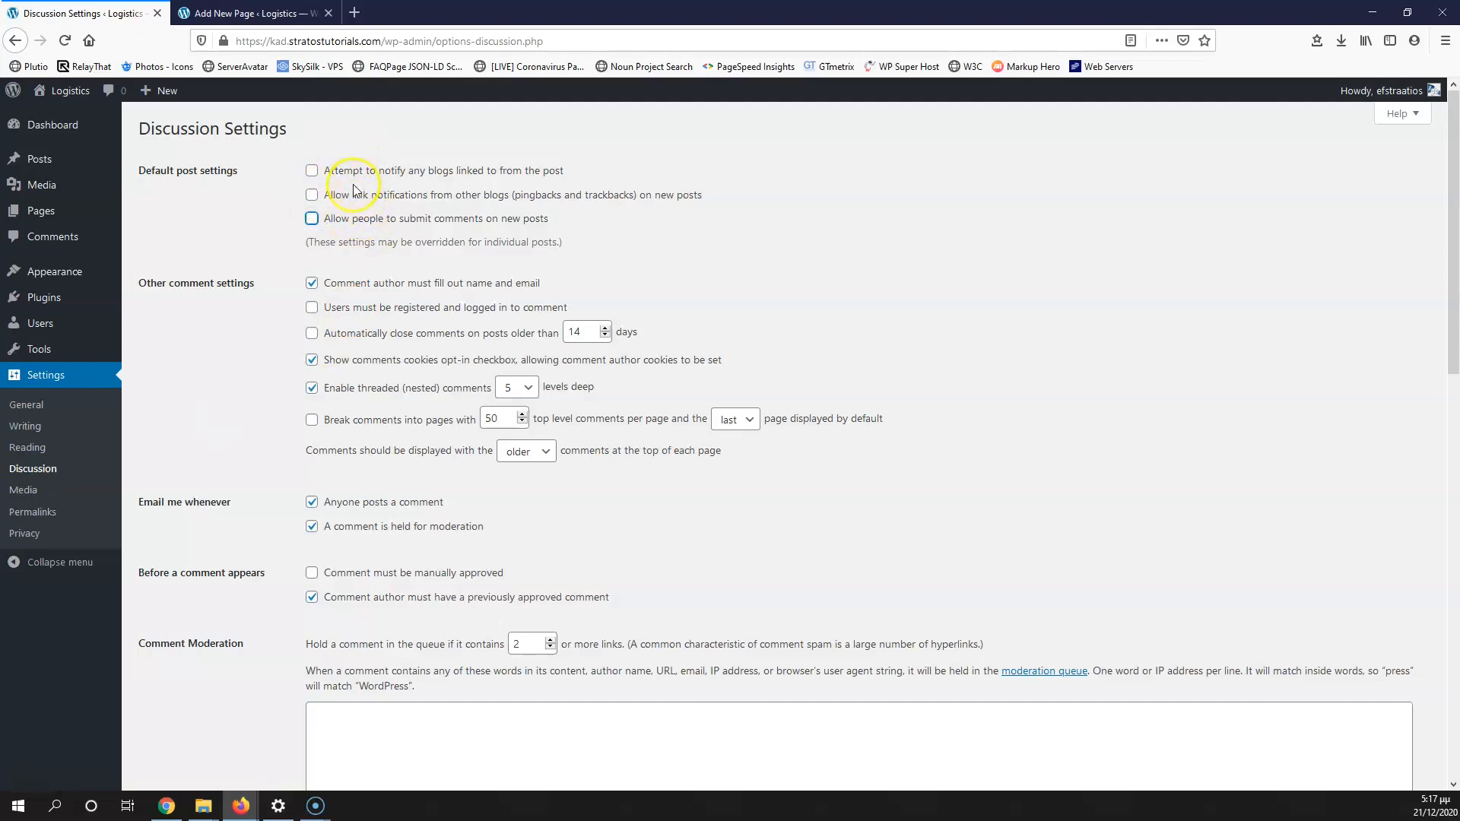
scroll(238, 414, "down", 10)
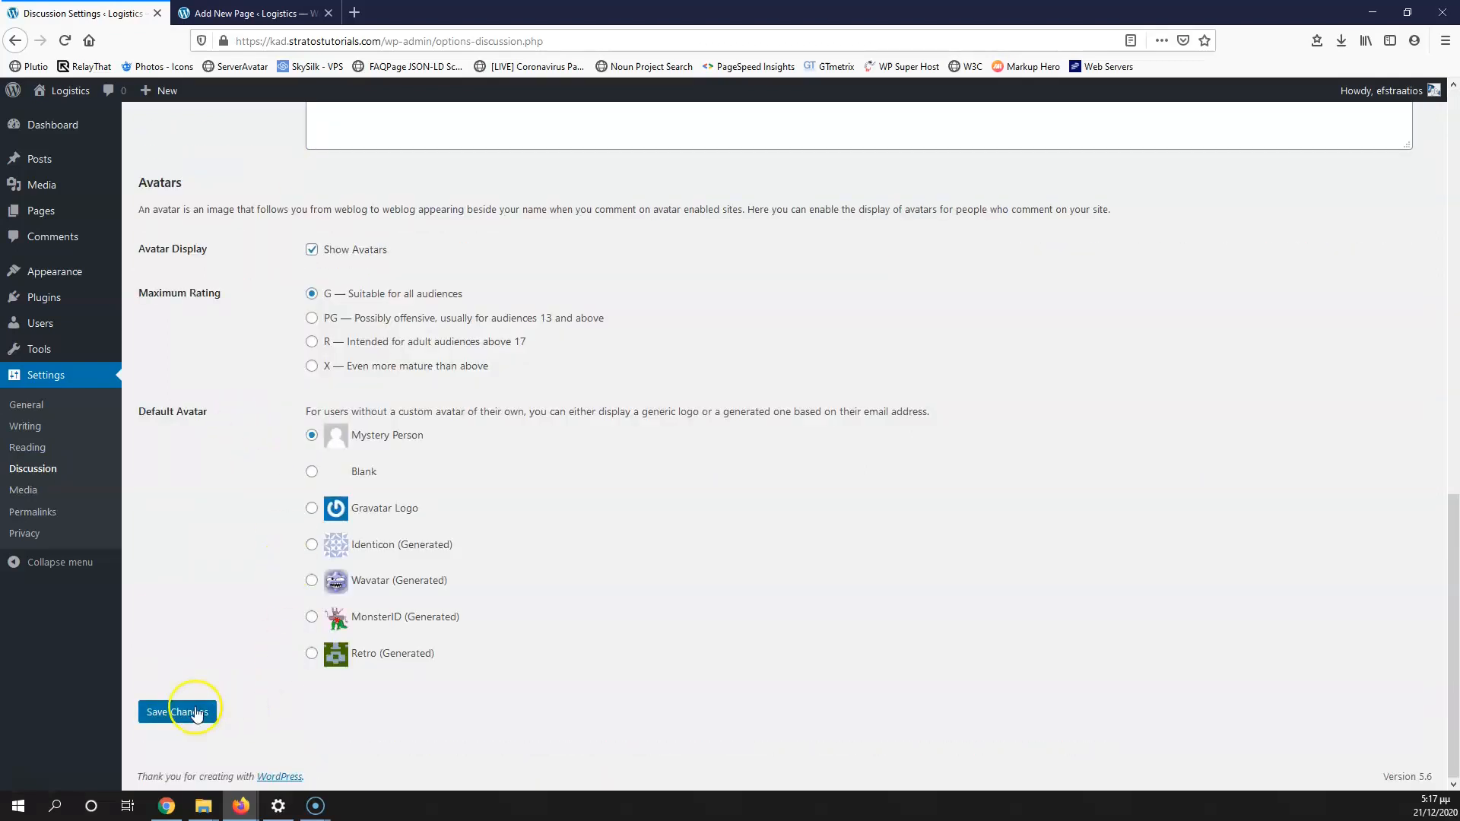
left_click(175, 713)
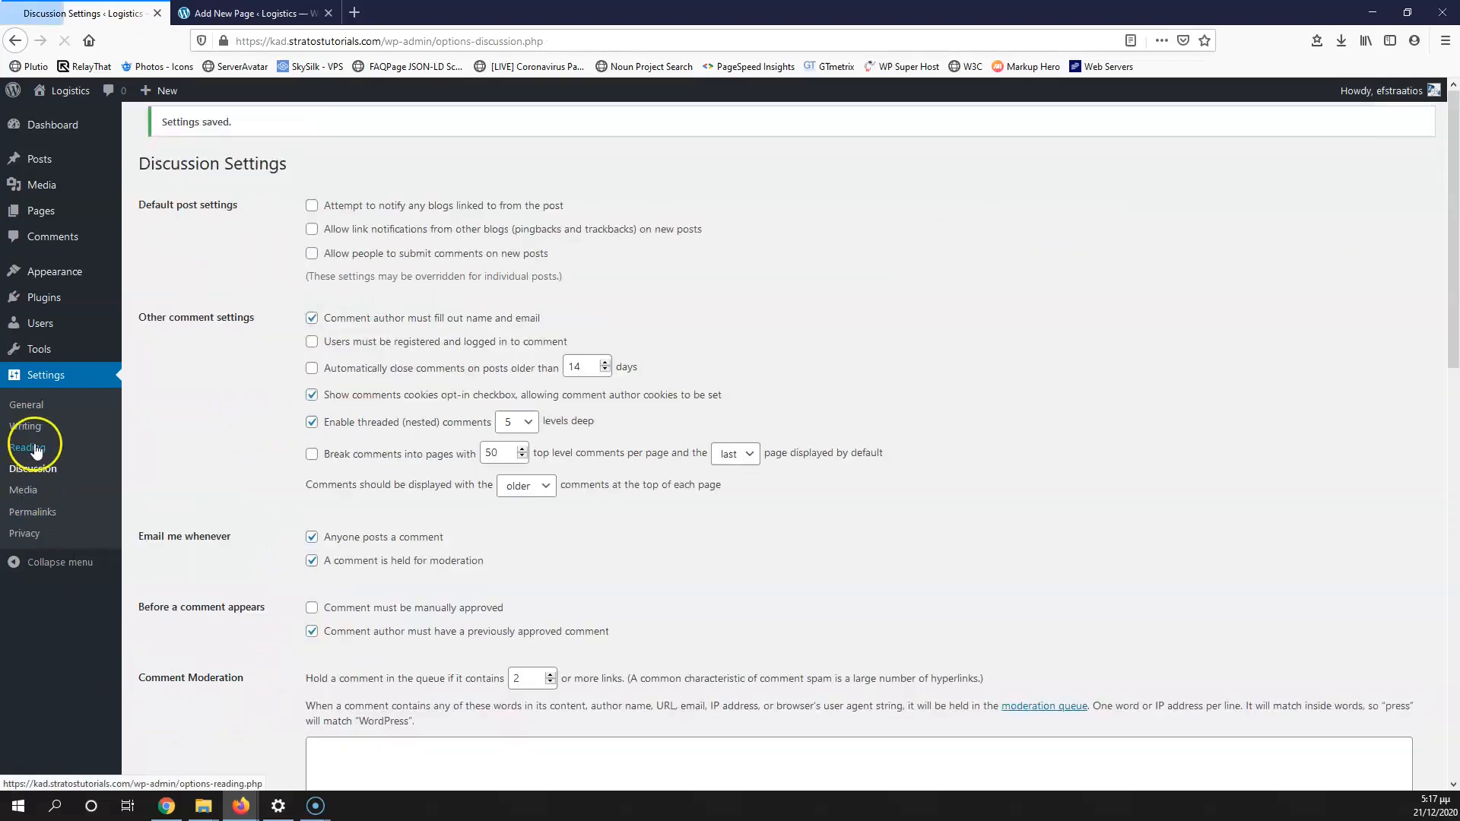
left_click(35, 448)
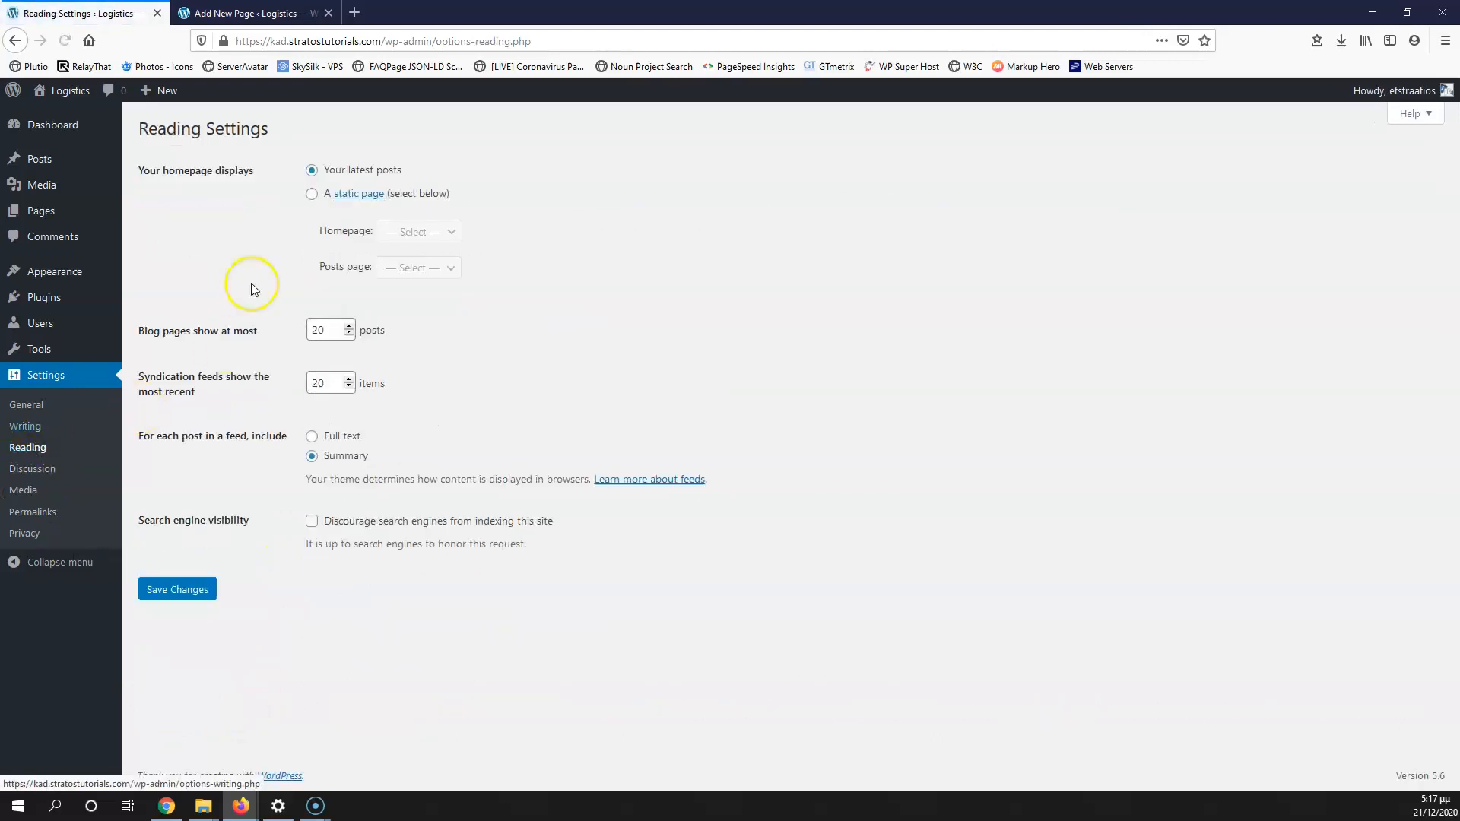
Step: Choose 'A static page' with Home as the homepage and save Reading Settings
left_click(314, 194)
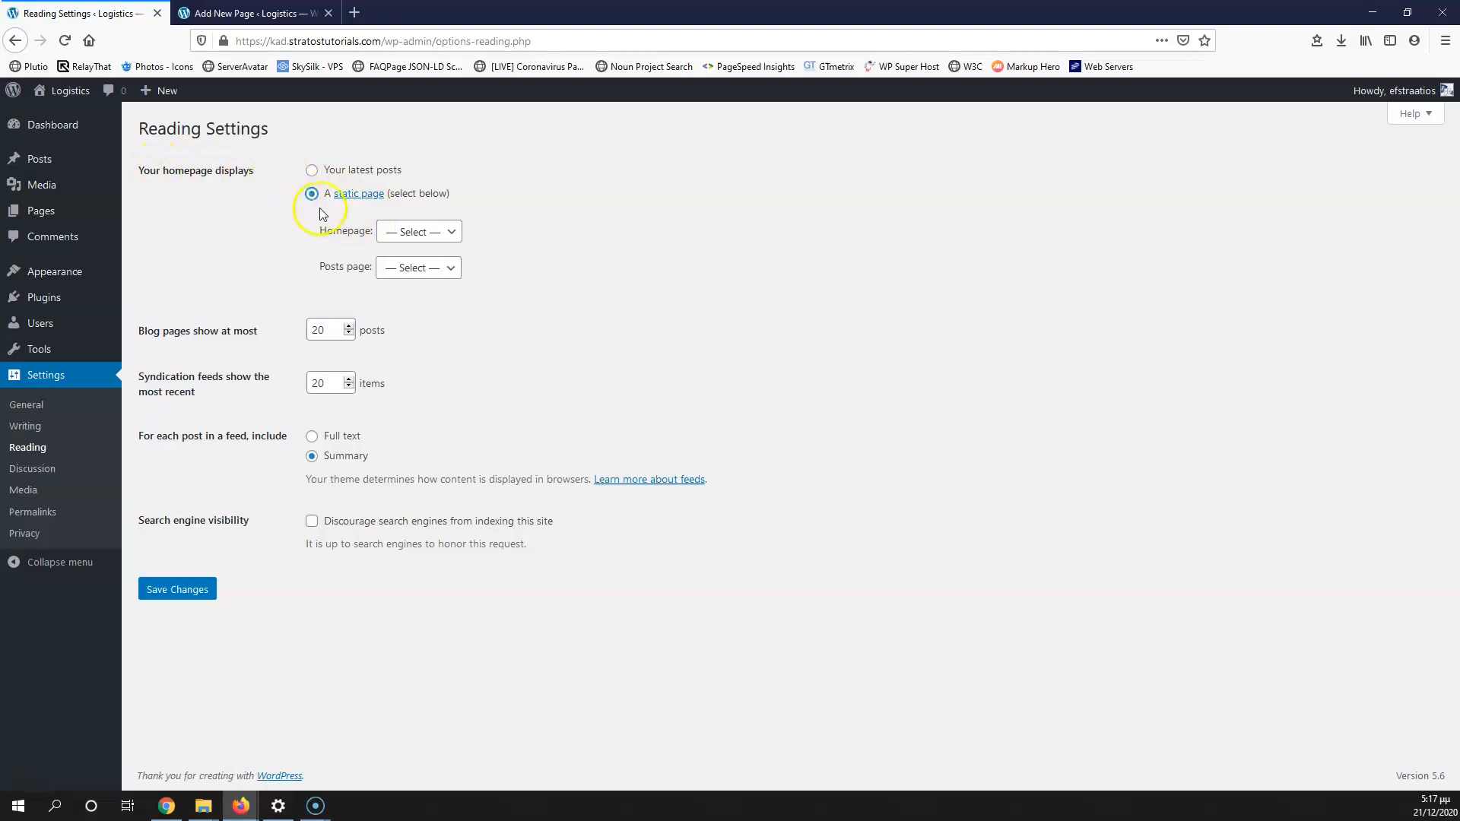
left_click(417, 233)
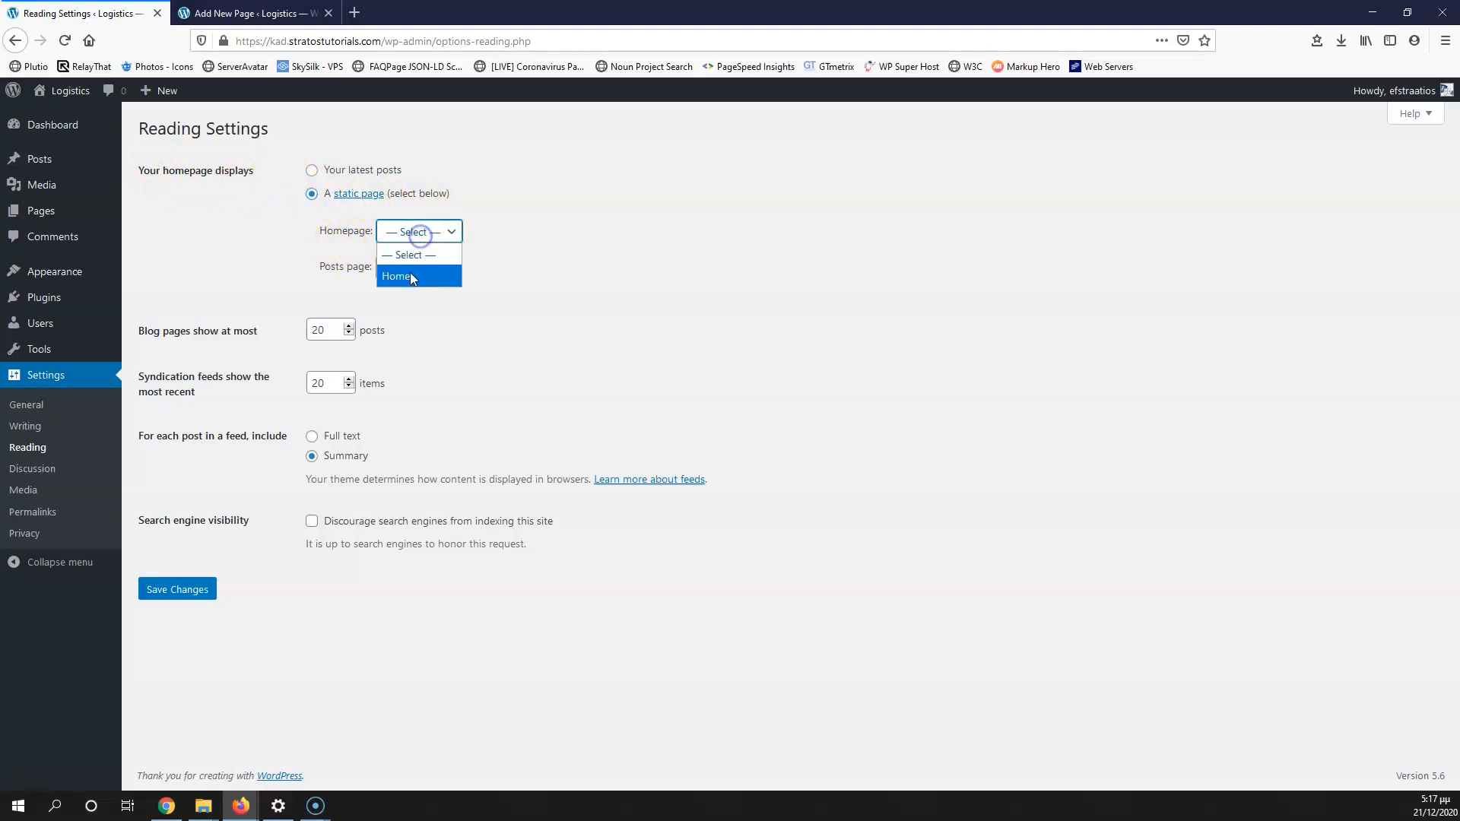
left_click(415, 279)
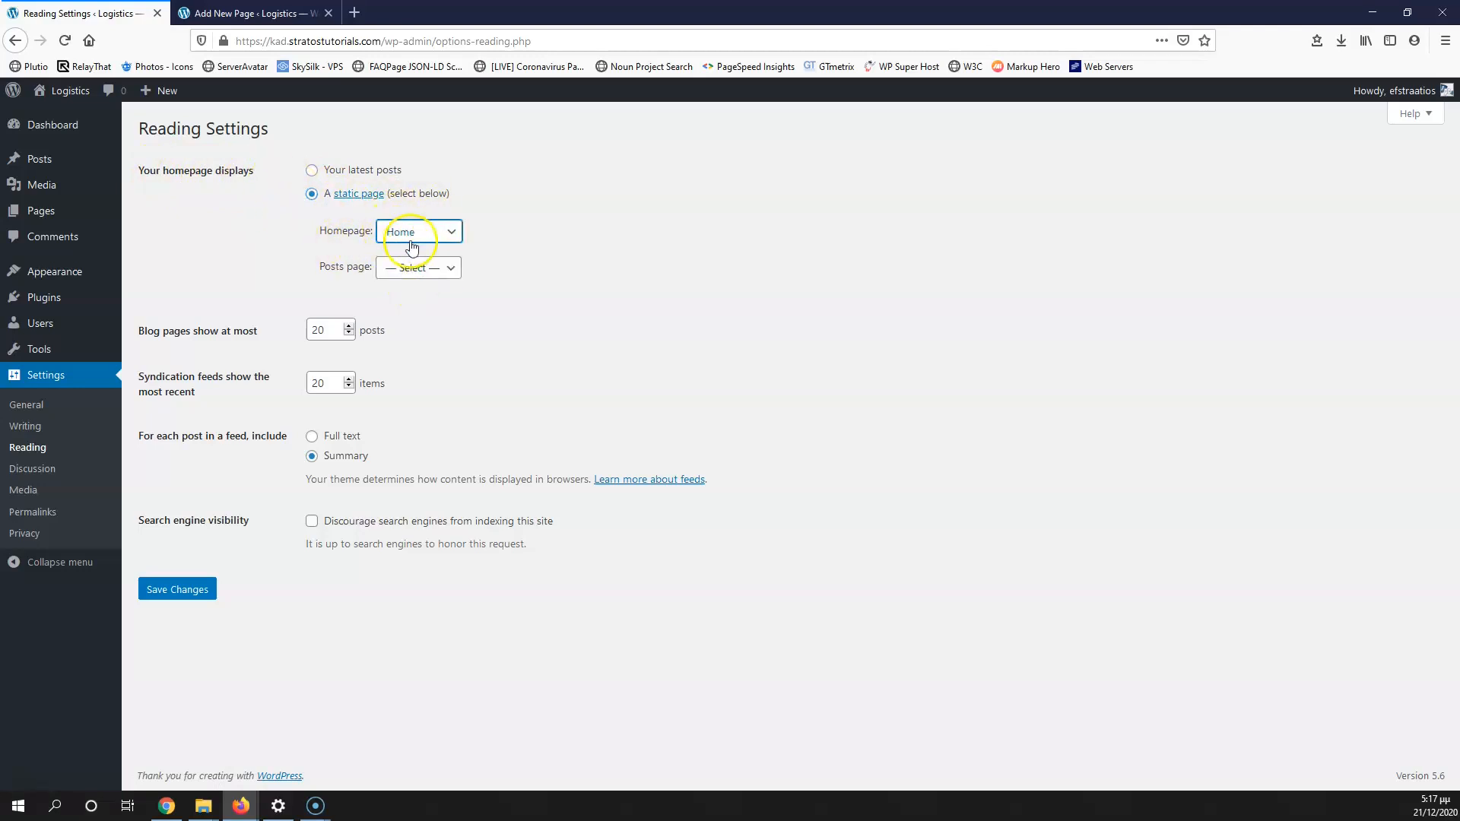
left_click(177, 590)
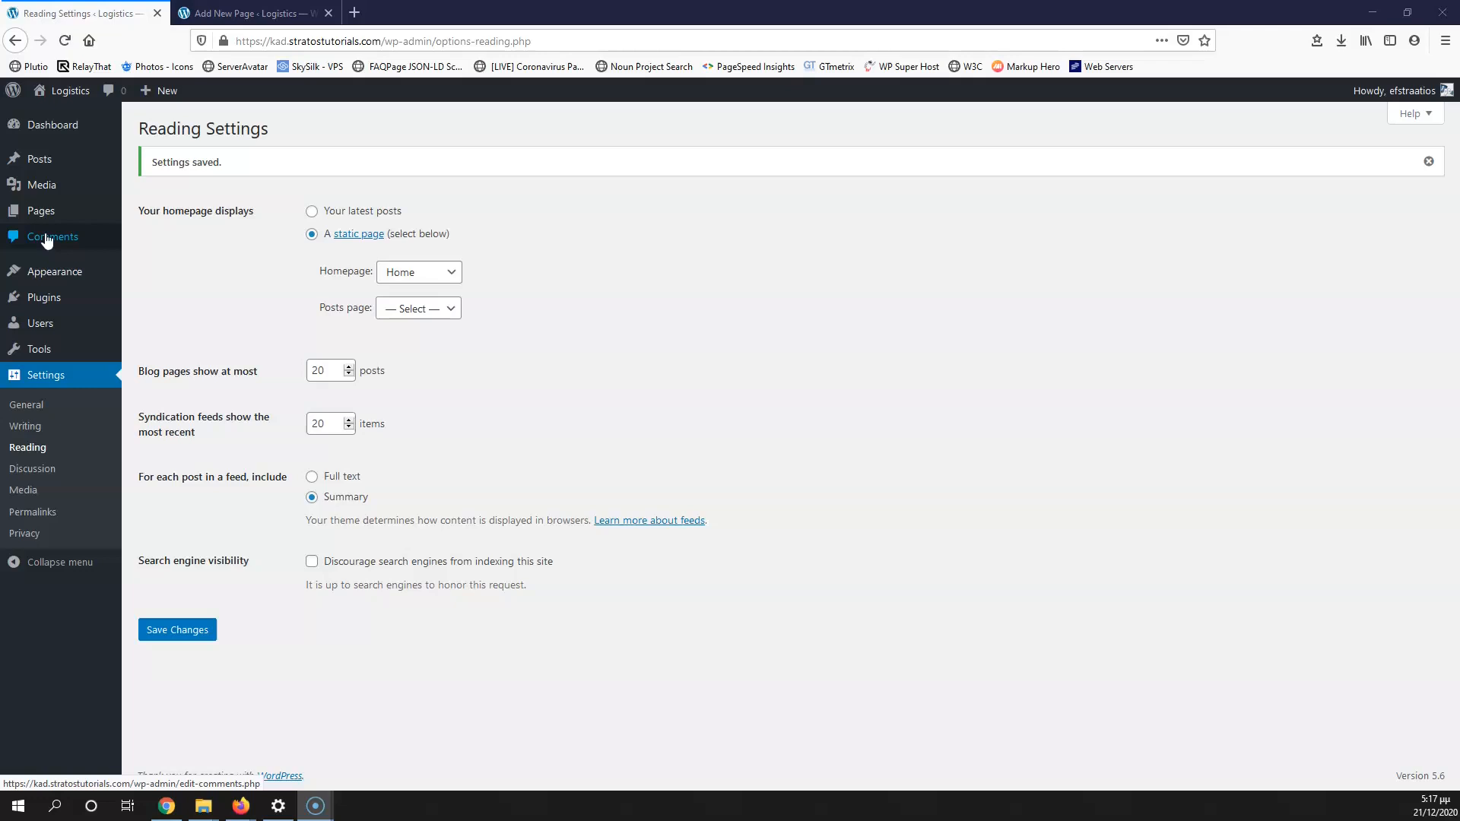
Step: Open five new page editors in background tabs
mouse_move(44, 210)
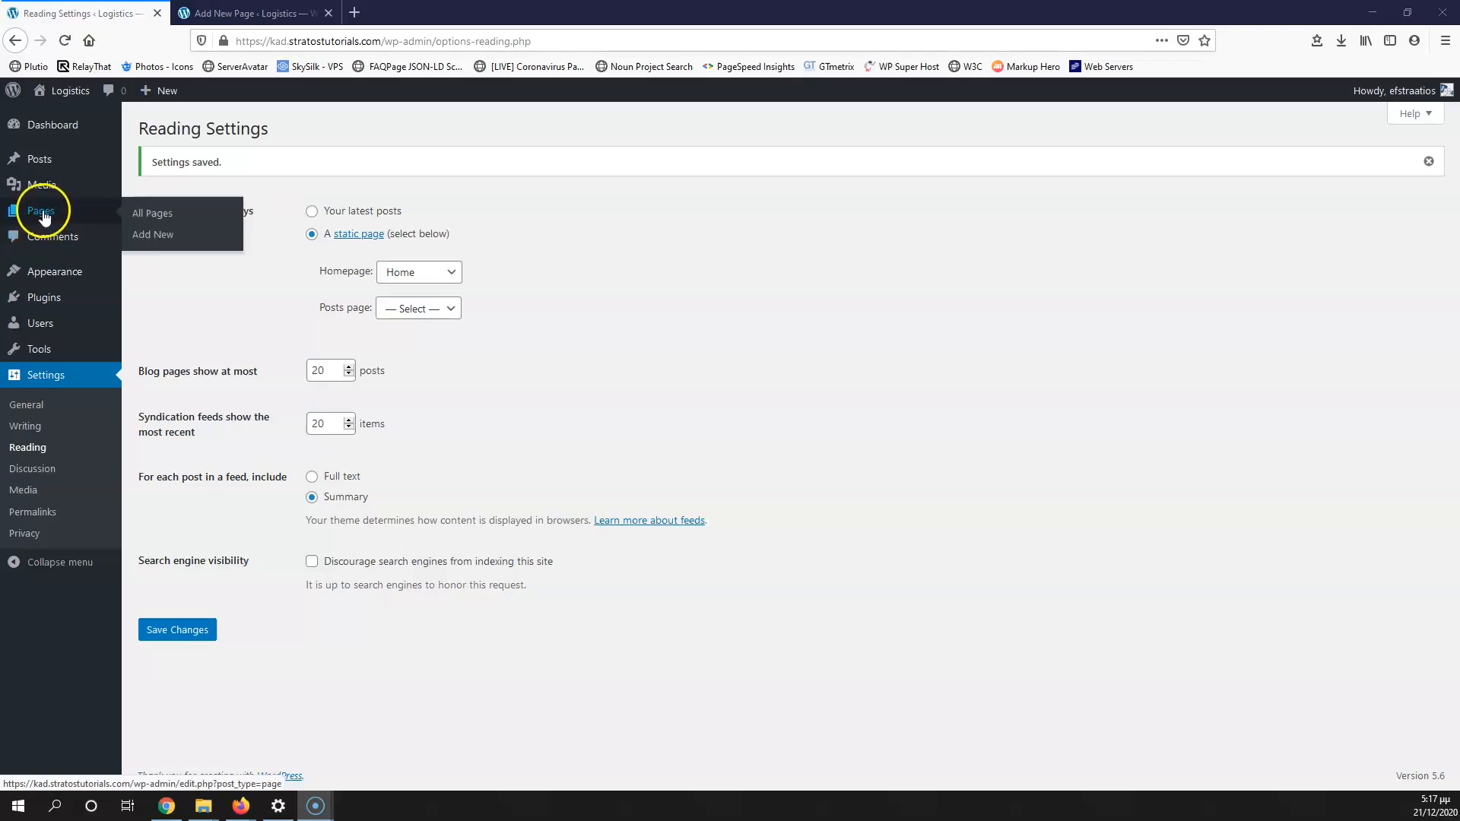
middle_click(159, 239)
middle_click(159, 239)
middle_click(159, 240)
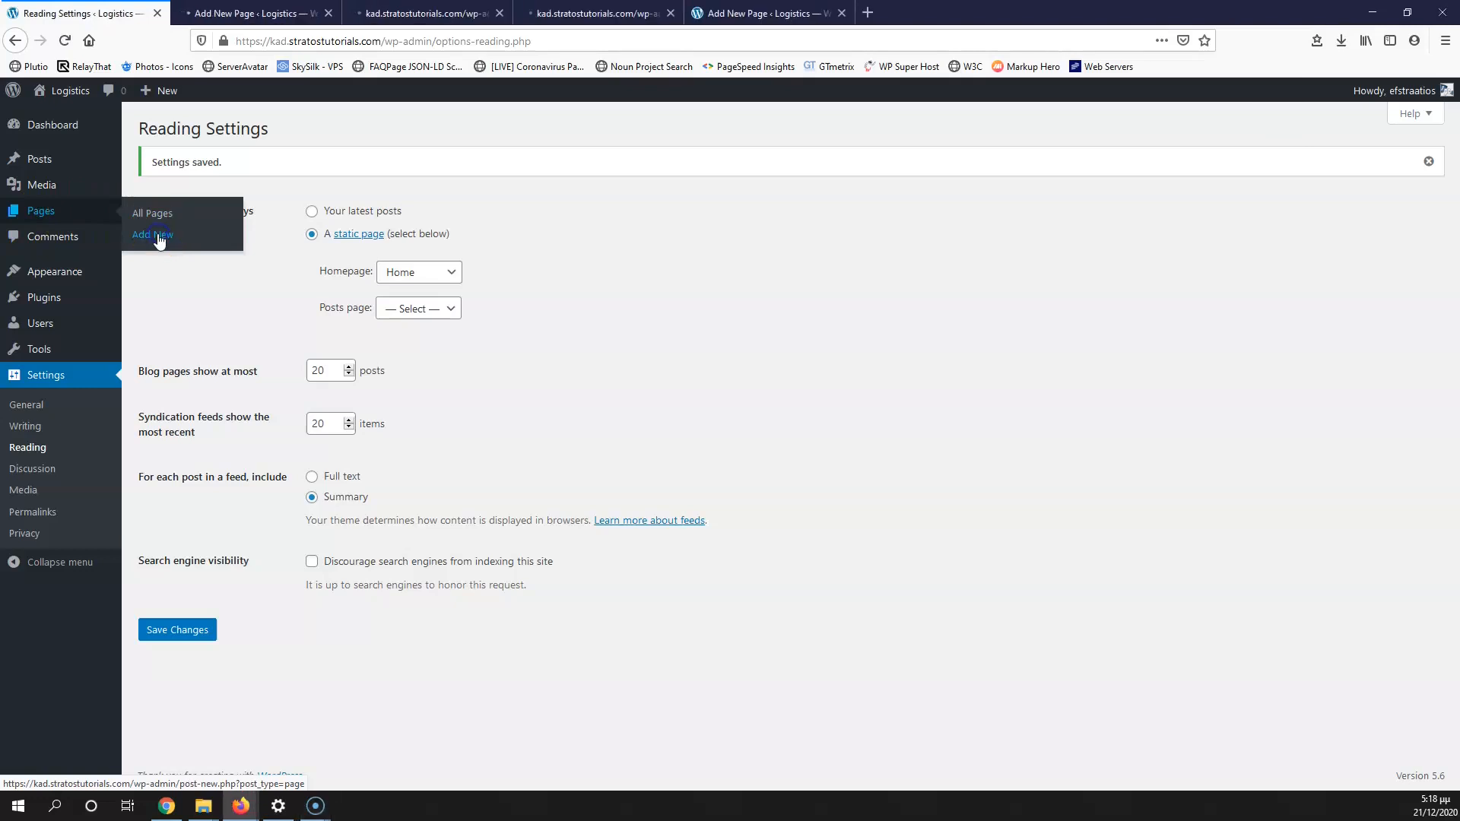
middle_click(158, 239)
middle_click(158, 239)
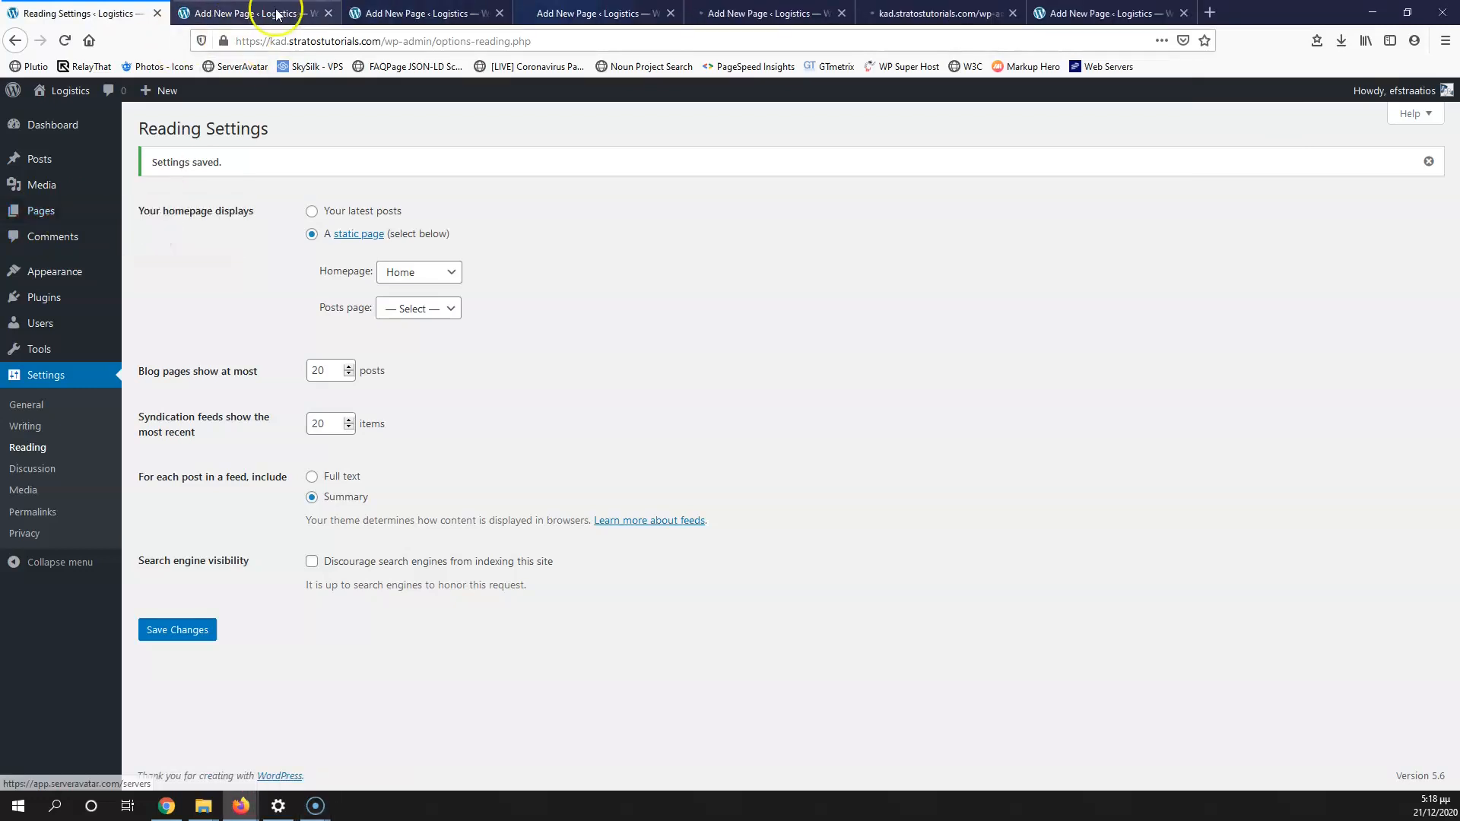
left_click(275, 13)
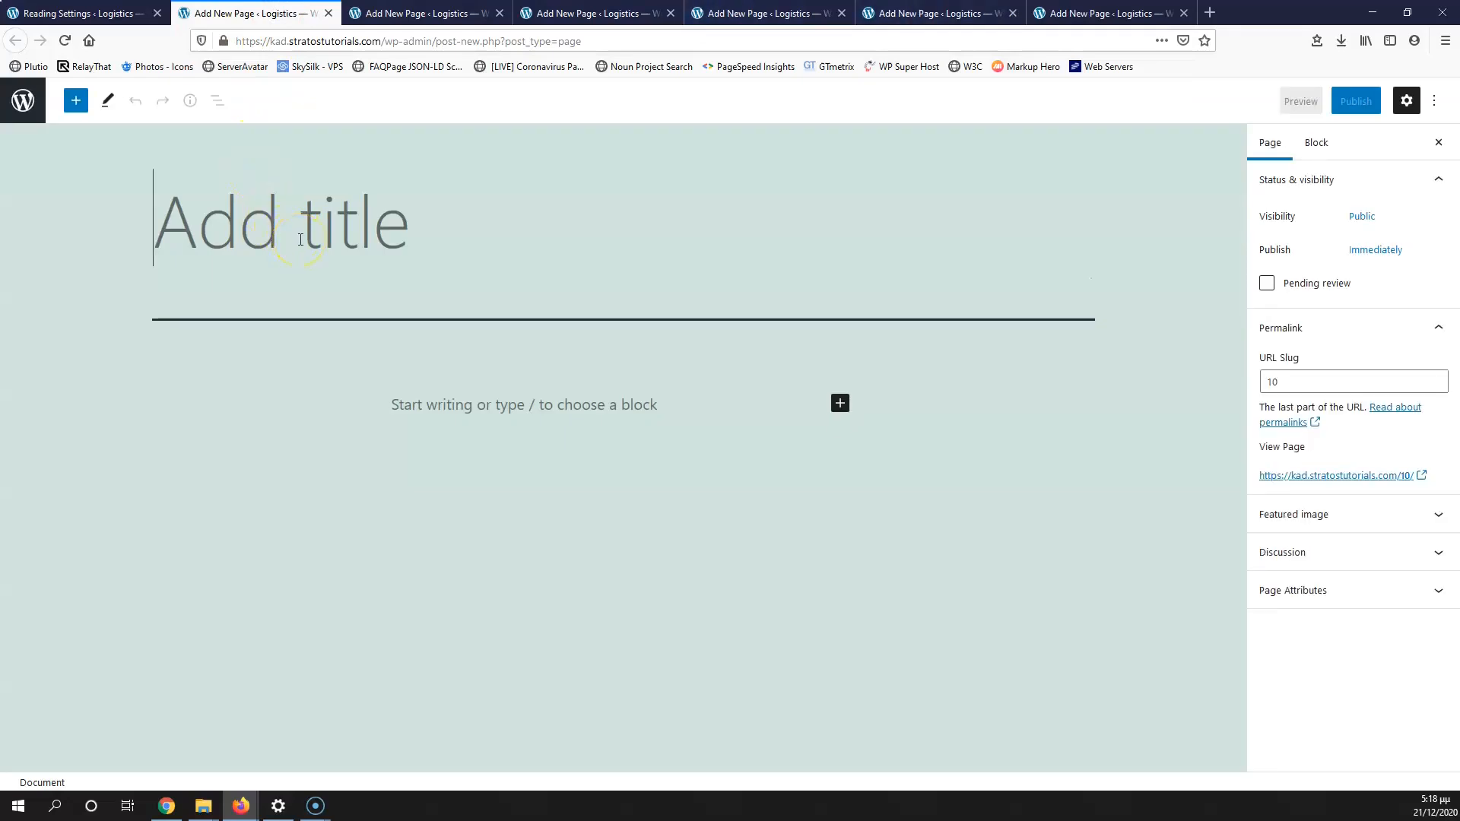
Step: Publish a new page titled 'Contact' and close its editor
left_click(300, 239)
type("Contact")
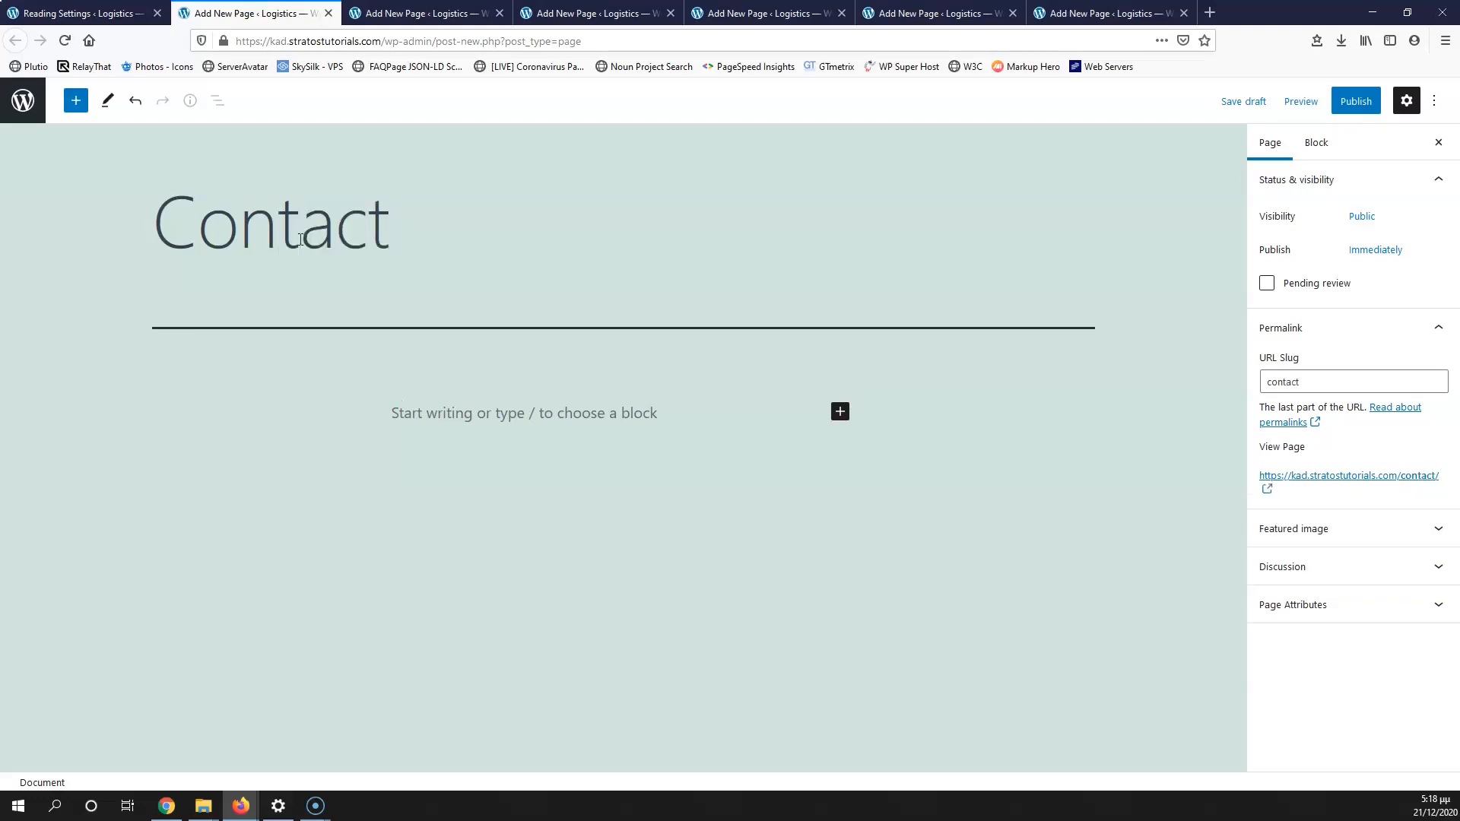
left_click(1357, 99)
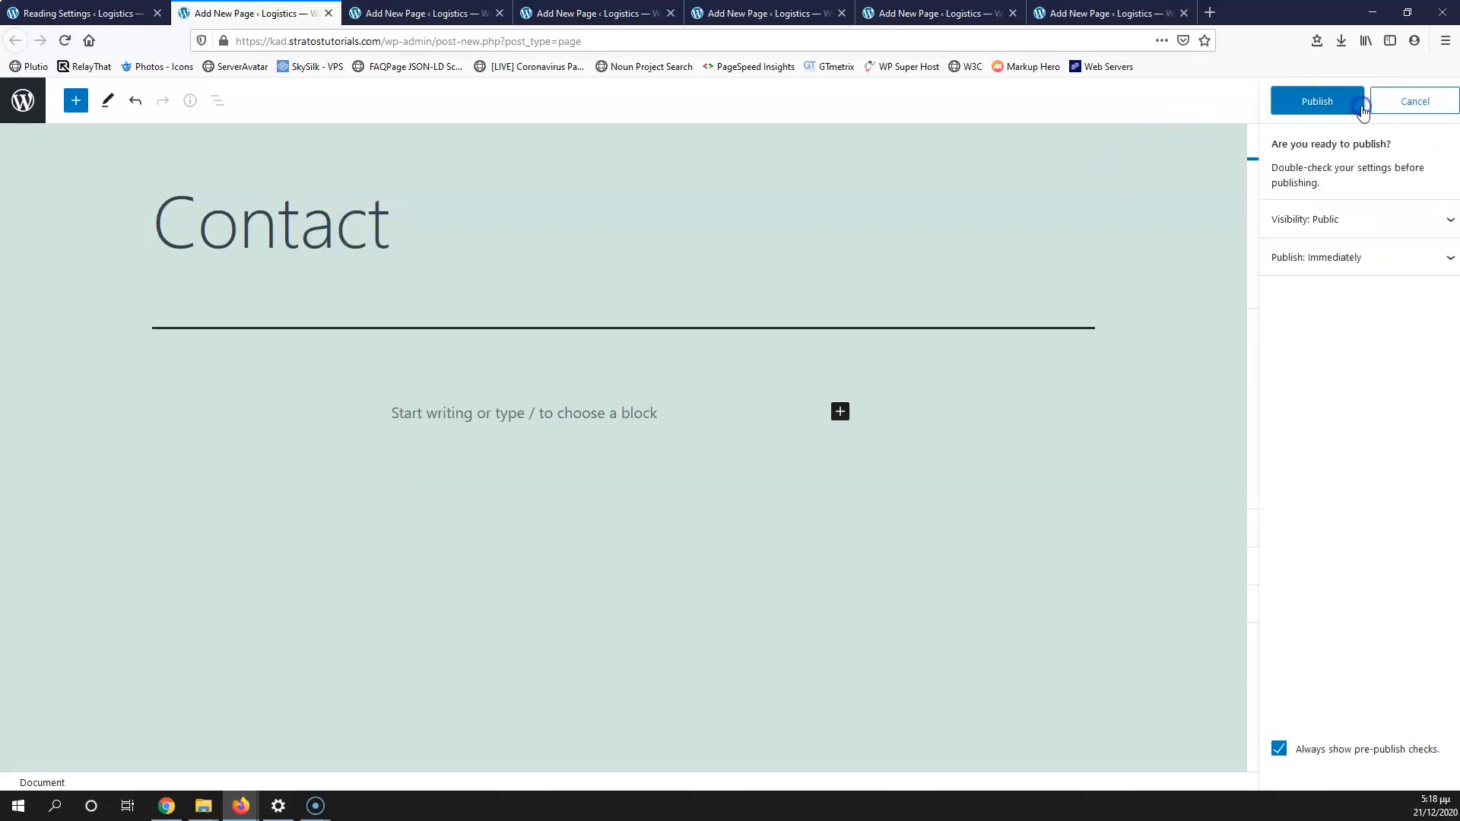
left_click(1323, 101)
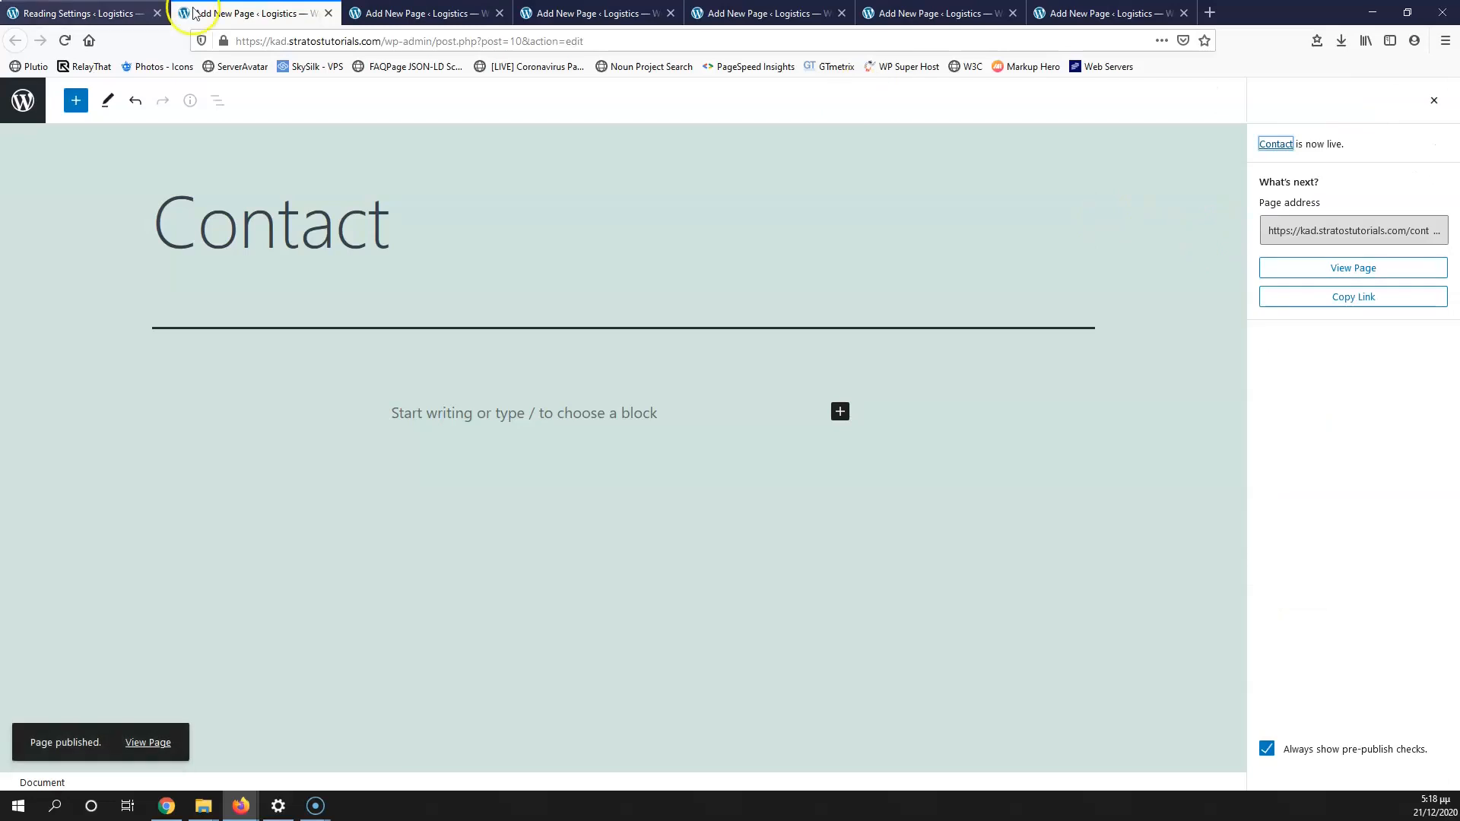
left_click(330, 13)
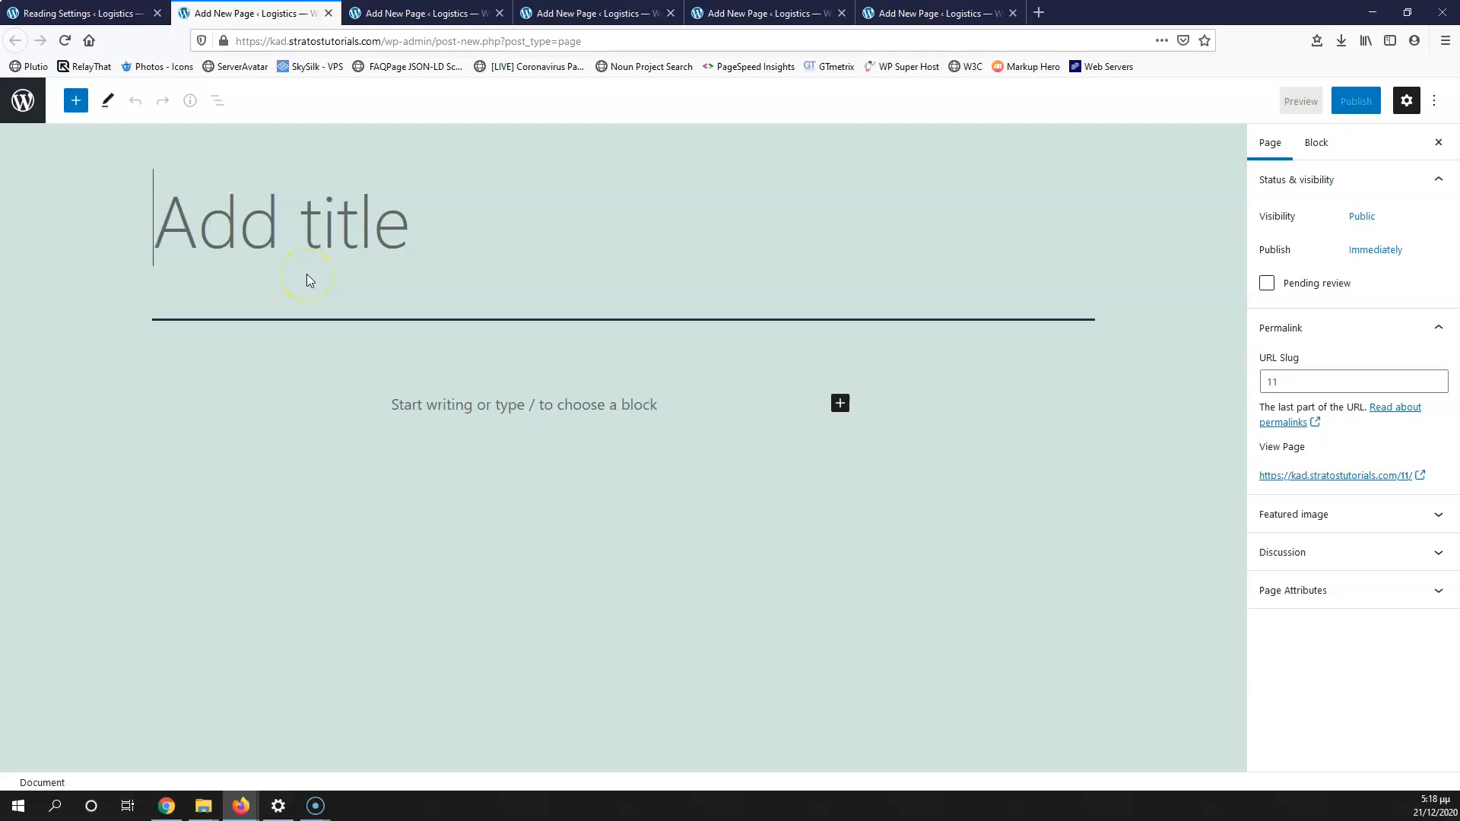
Step: Publish a new page titled 'About Us' and close its editor
type("About A")
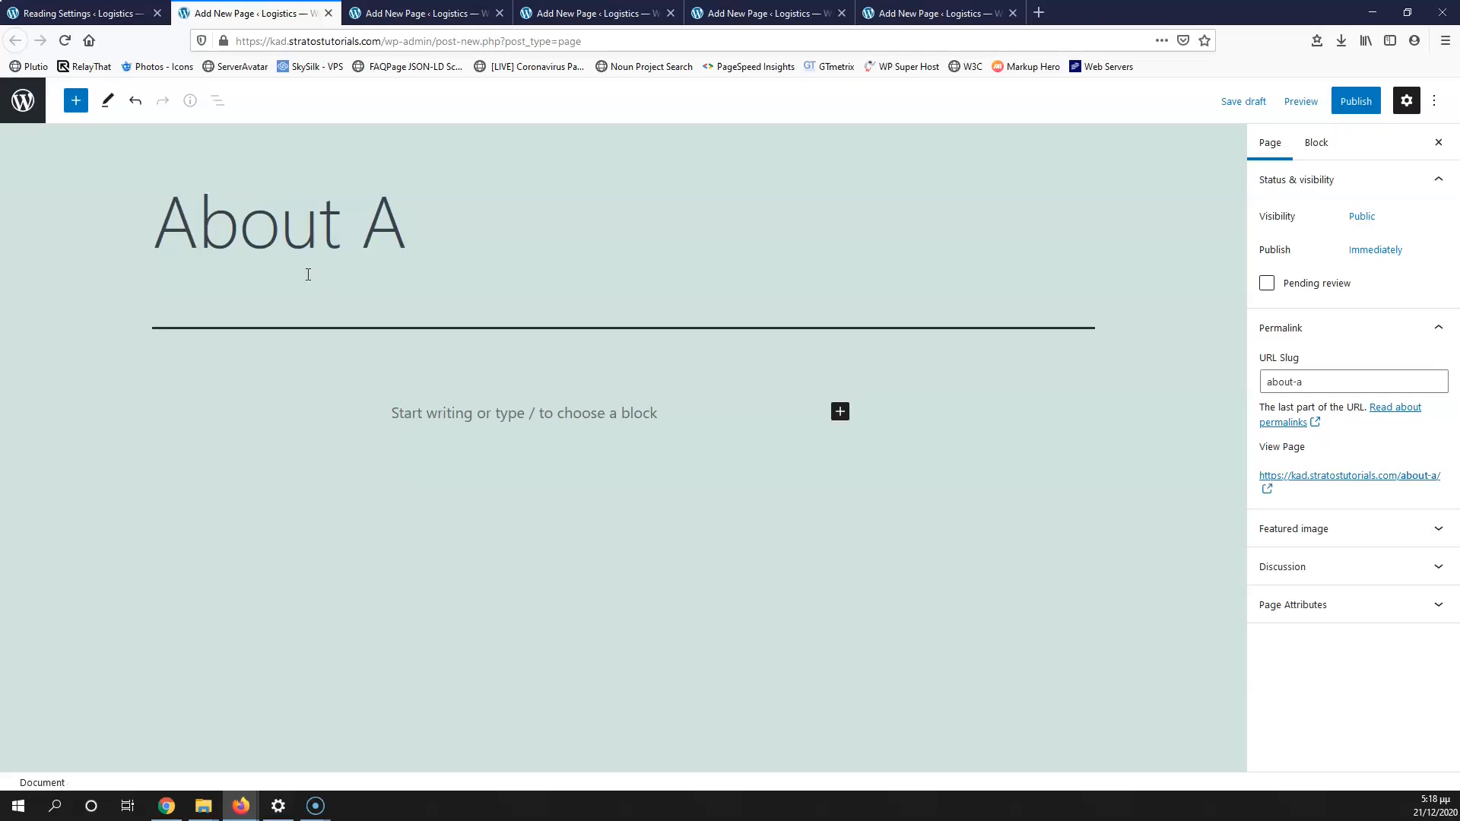
key("BackSpace")
type("Us")
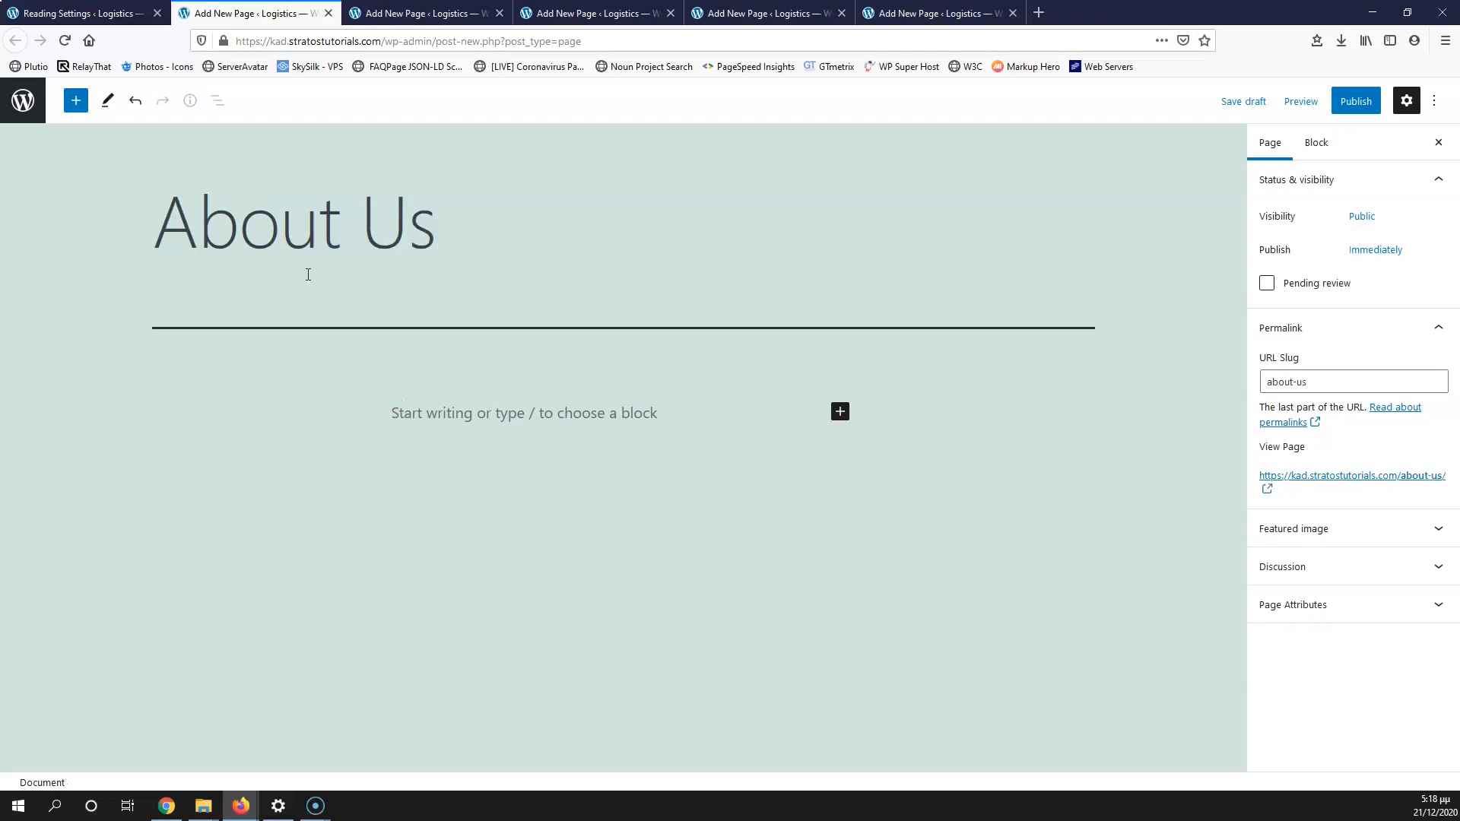
left_click(1352, 100)
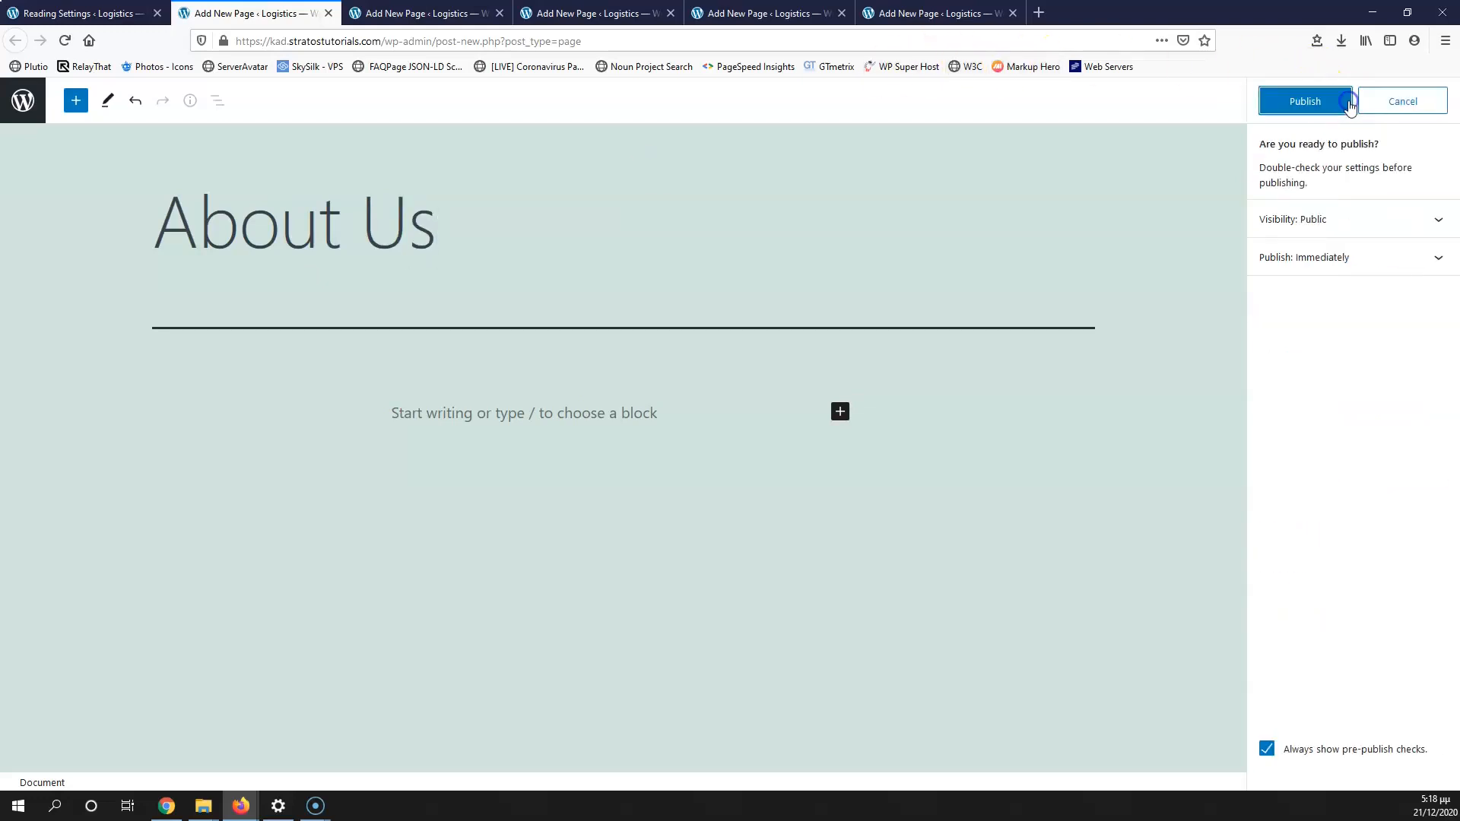
left_click(1336, 112)
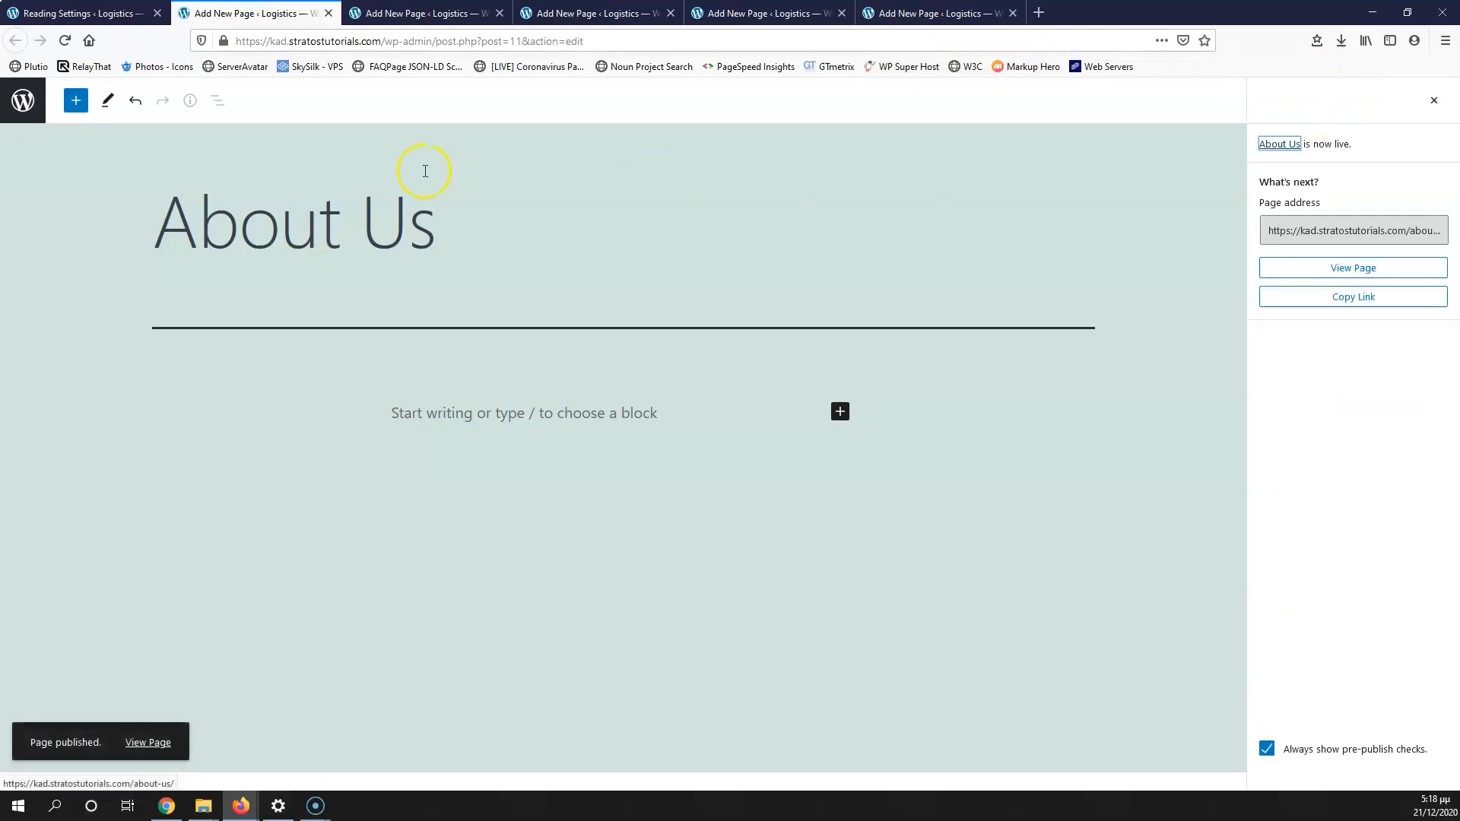
left_click(327, 13)
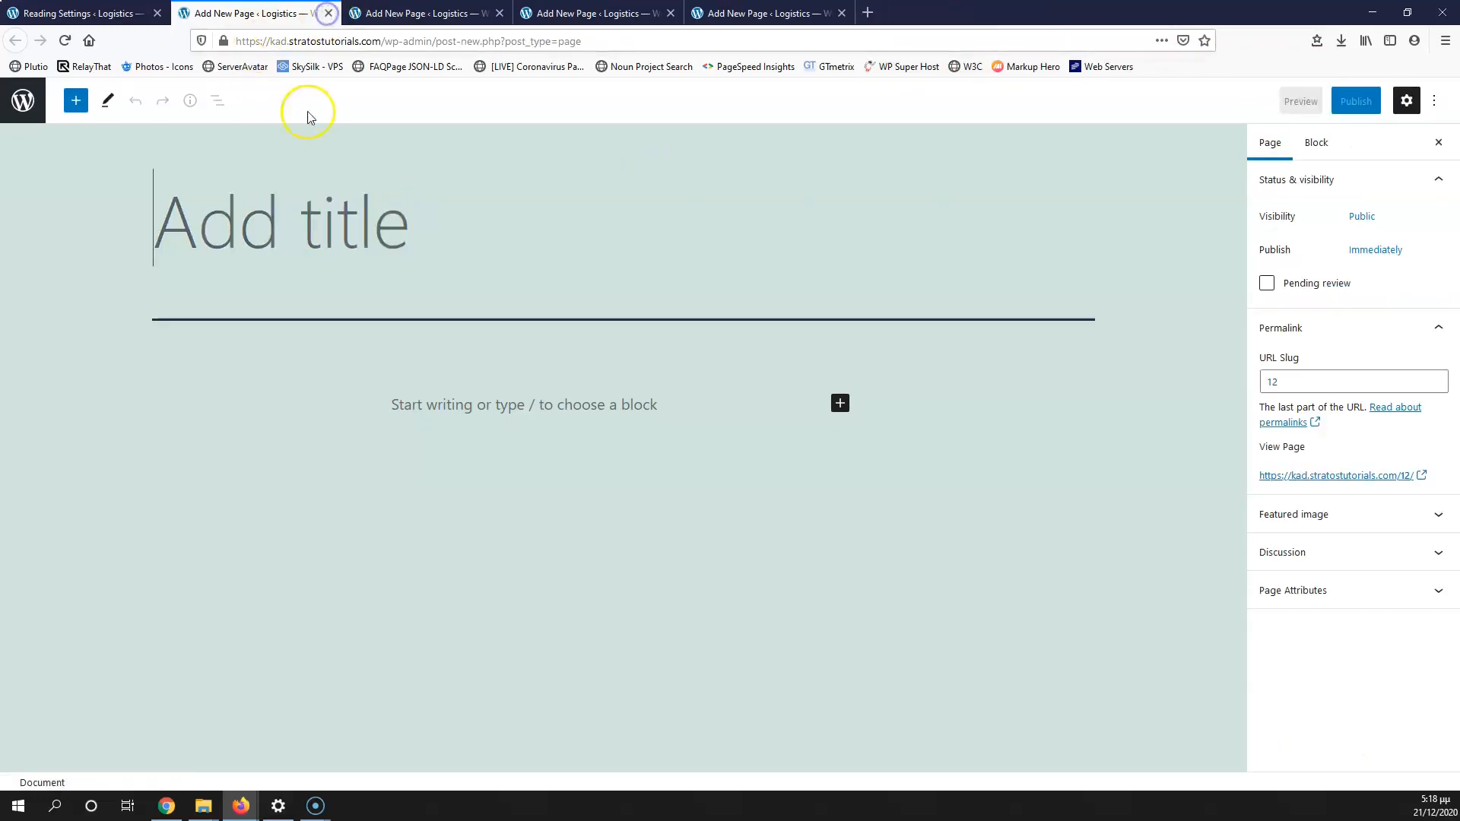
Step: Publish pages titled 'Service 1' and 'Service 2'
type("Service")
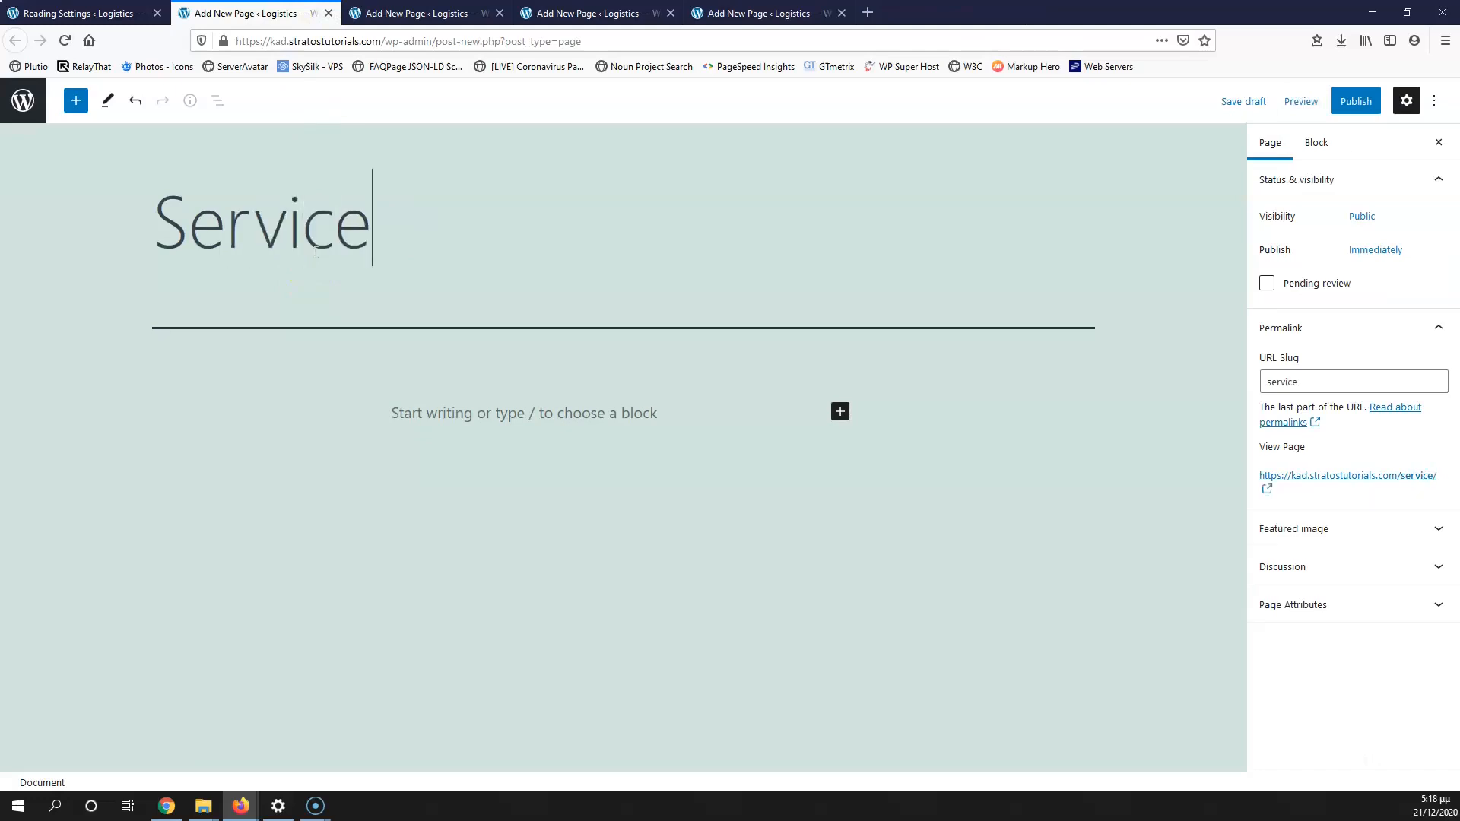
type(" 1")
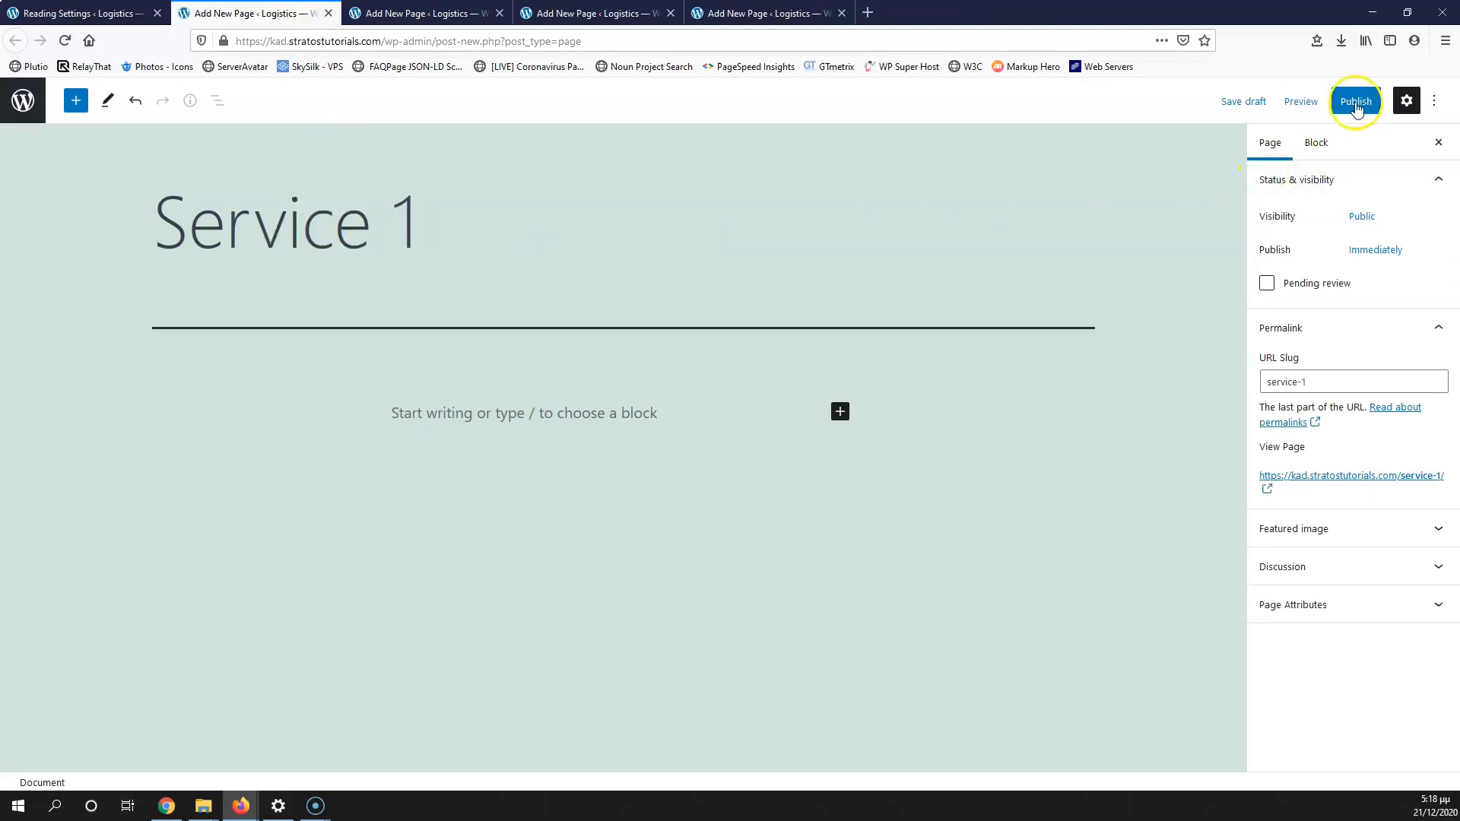
left_click(1355, 101)
left_click(1303, 101)
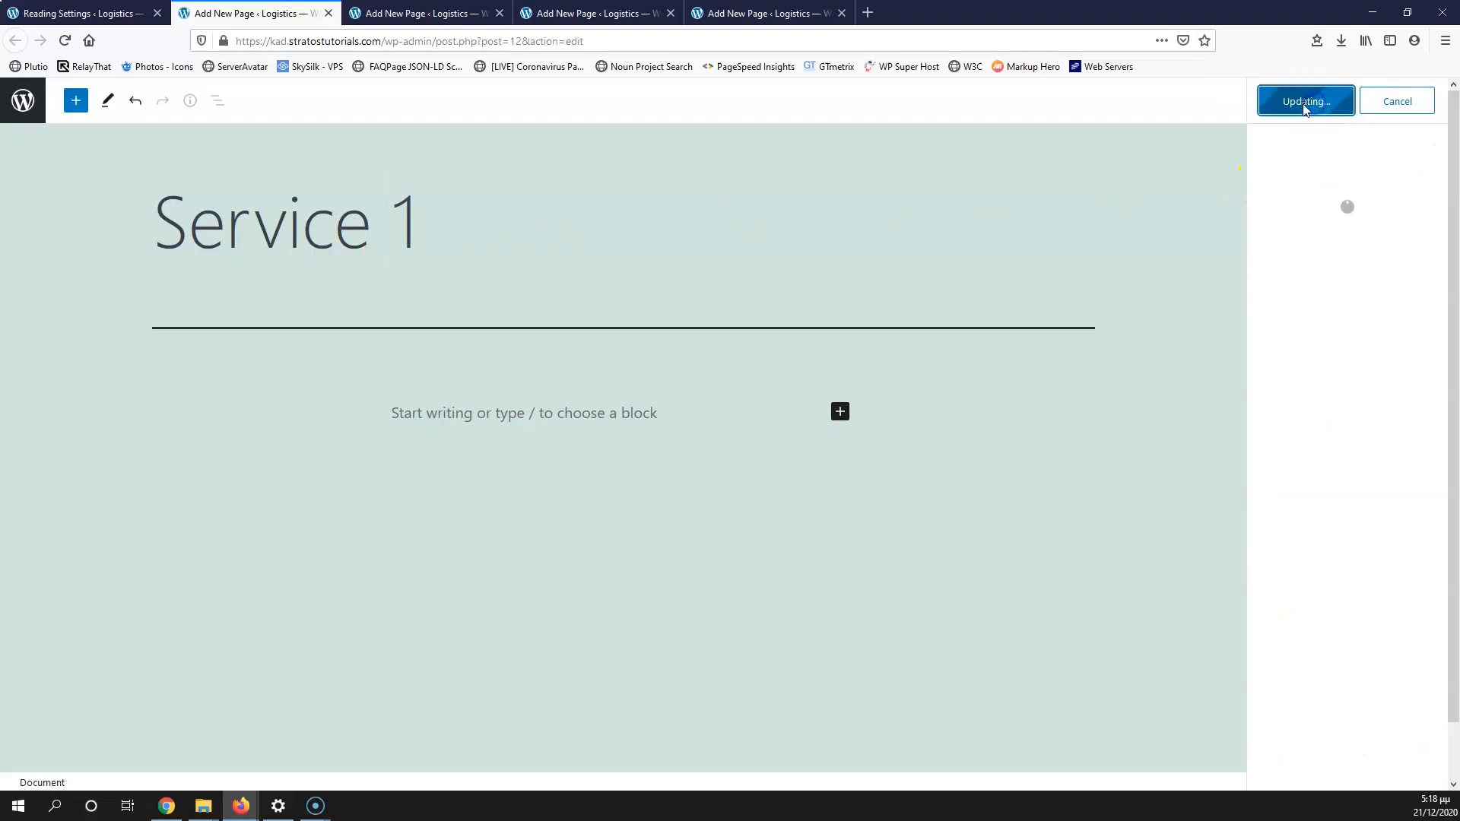
left_click(329, 12)
left_click(267, 245)
type("Serv")
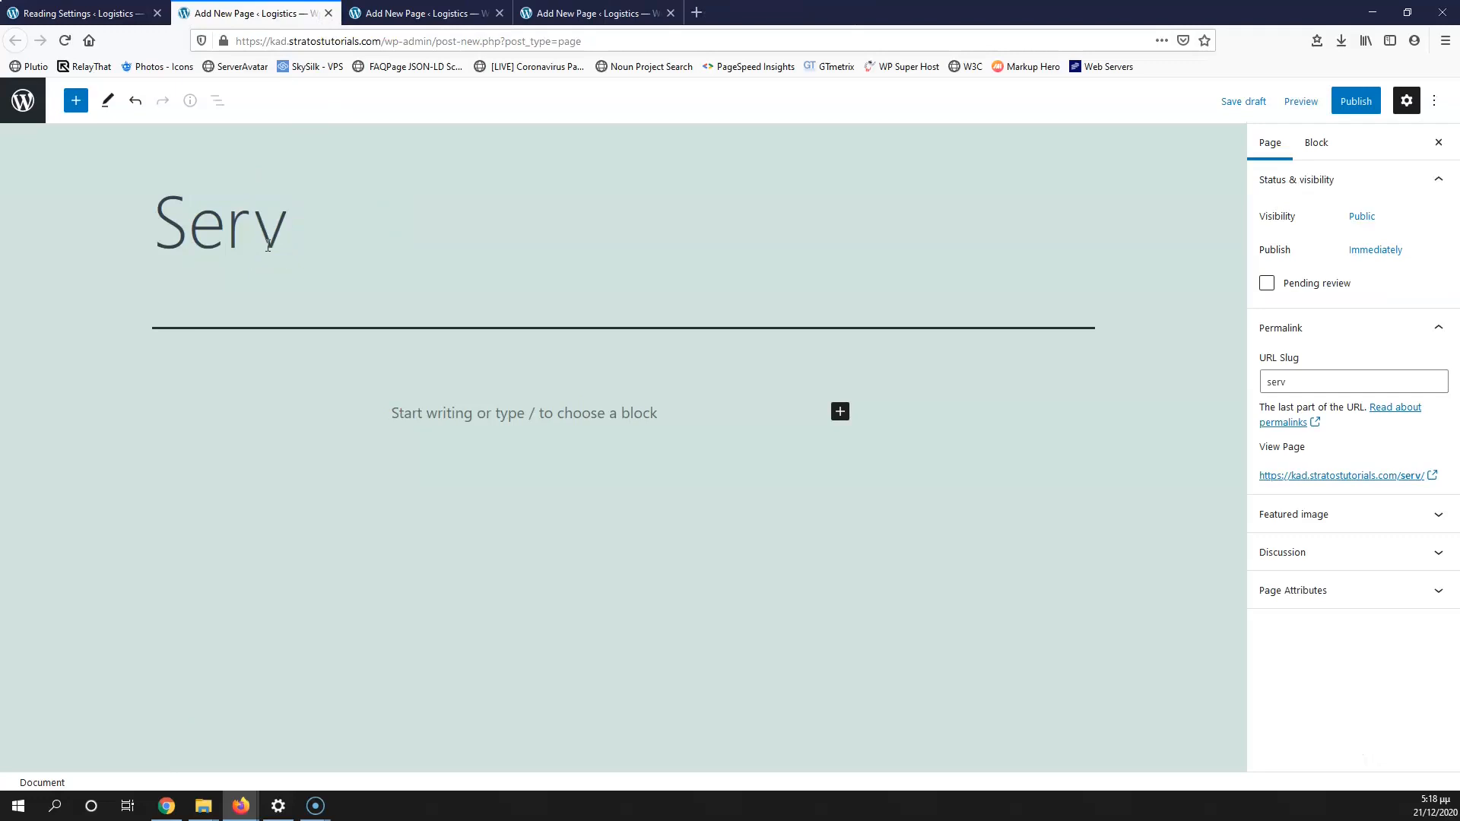
type("ice 2")
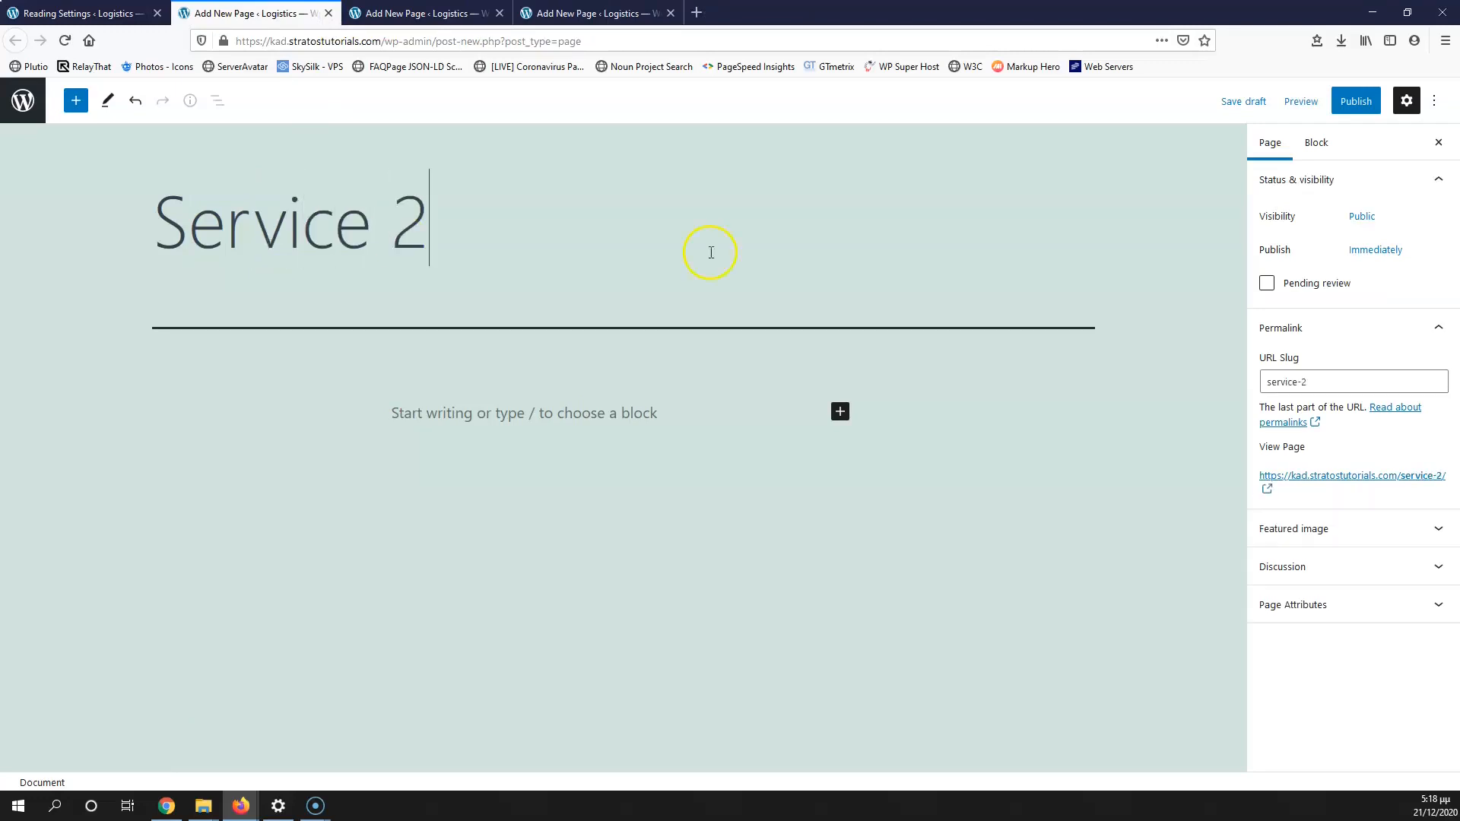
left_click(1354, 100)
left_click(1323, 109)
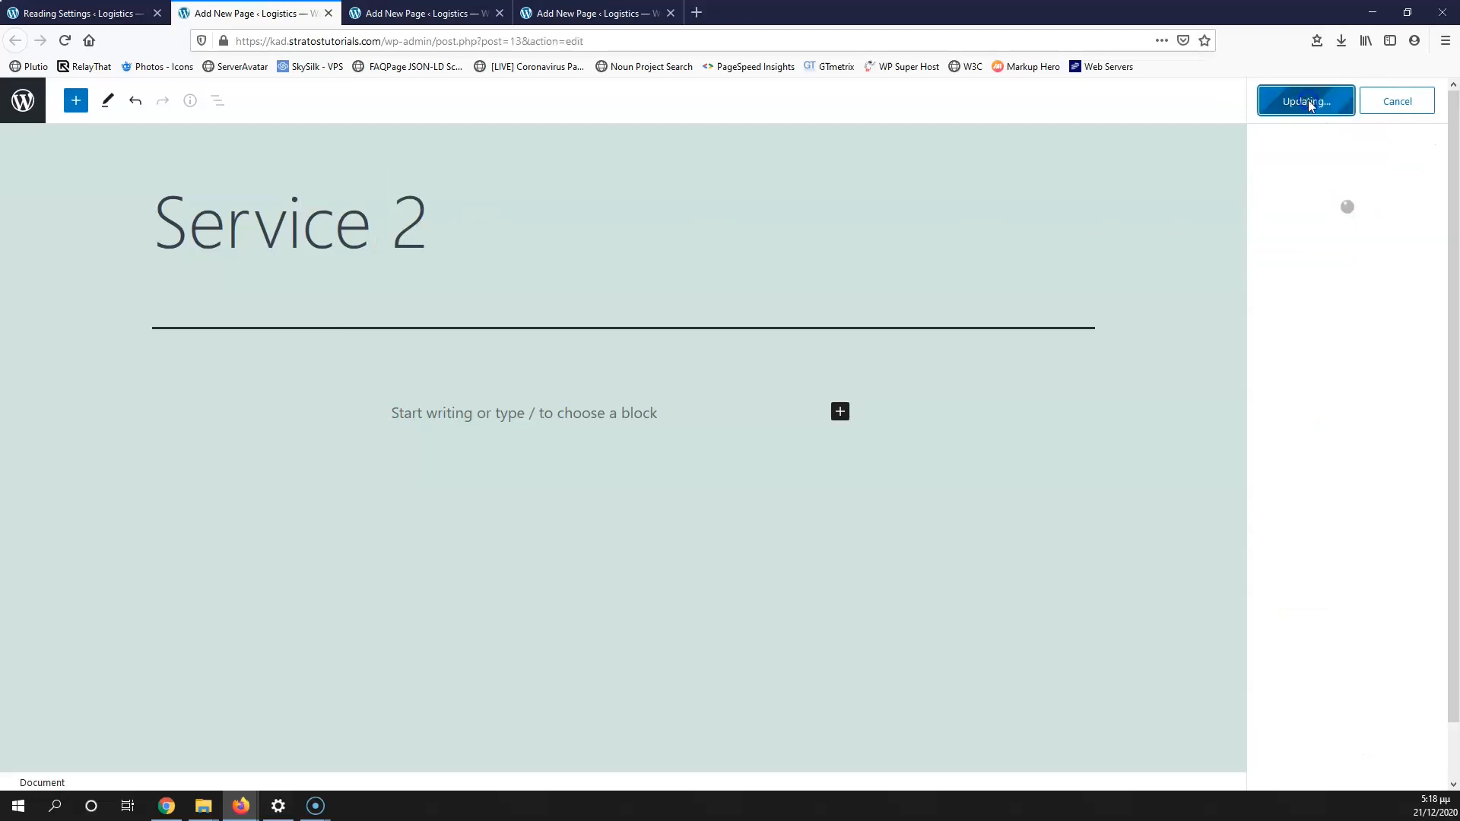
Step: Publish the 'Services' page, close its editor, and return to Reading Settings
left_click(407, 11)
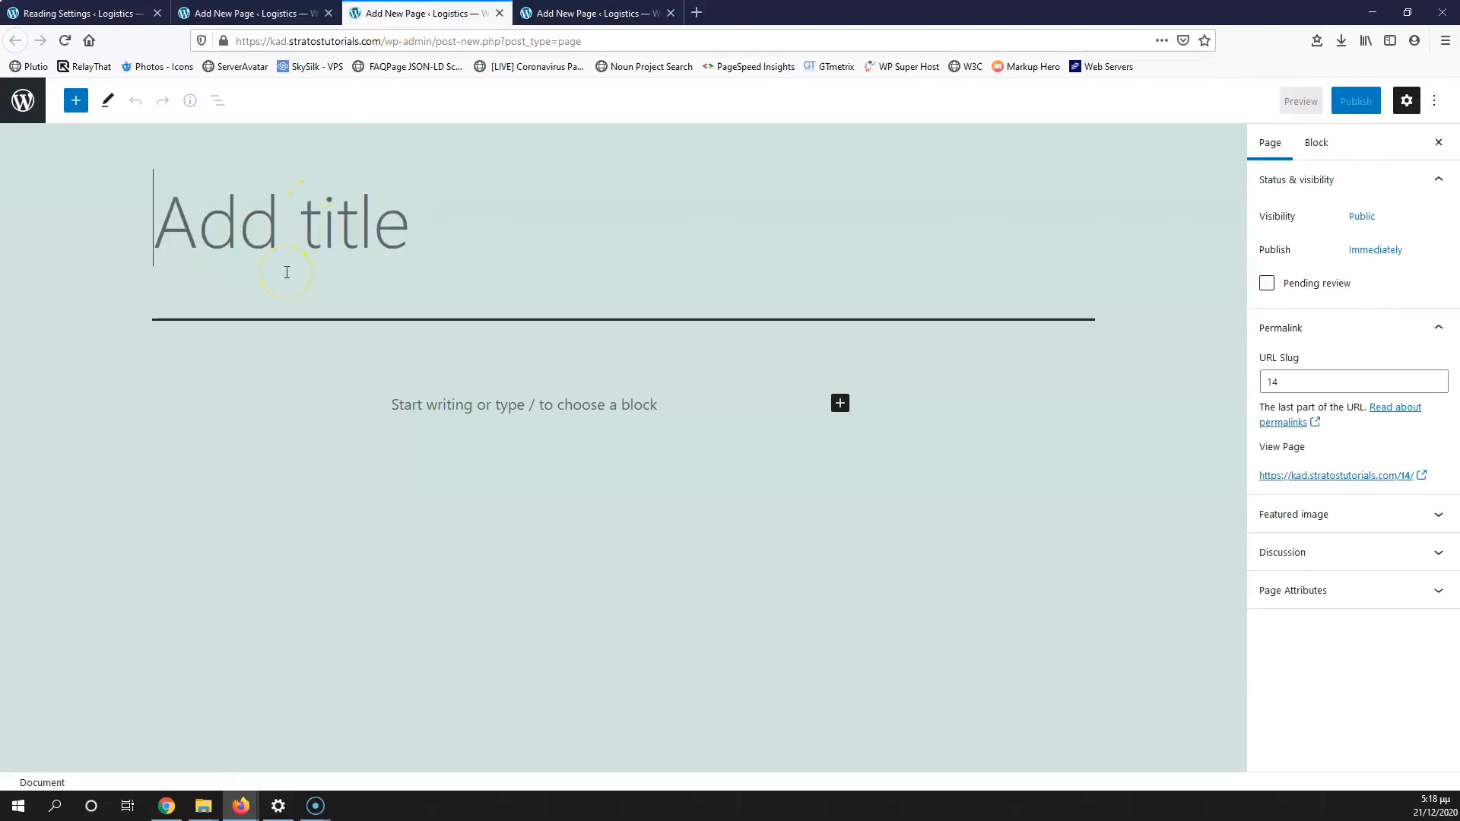
type("Services")
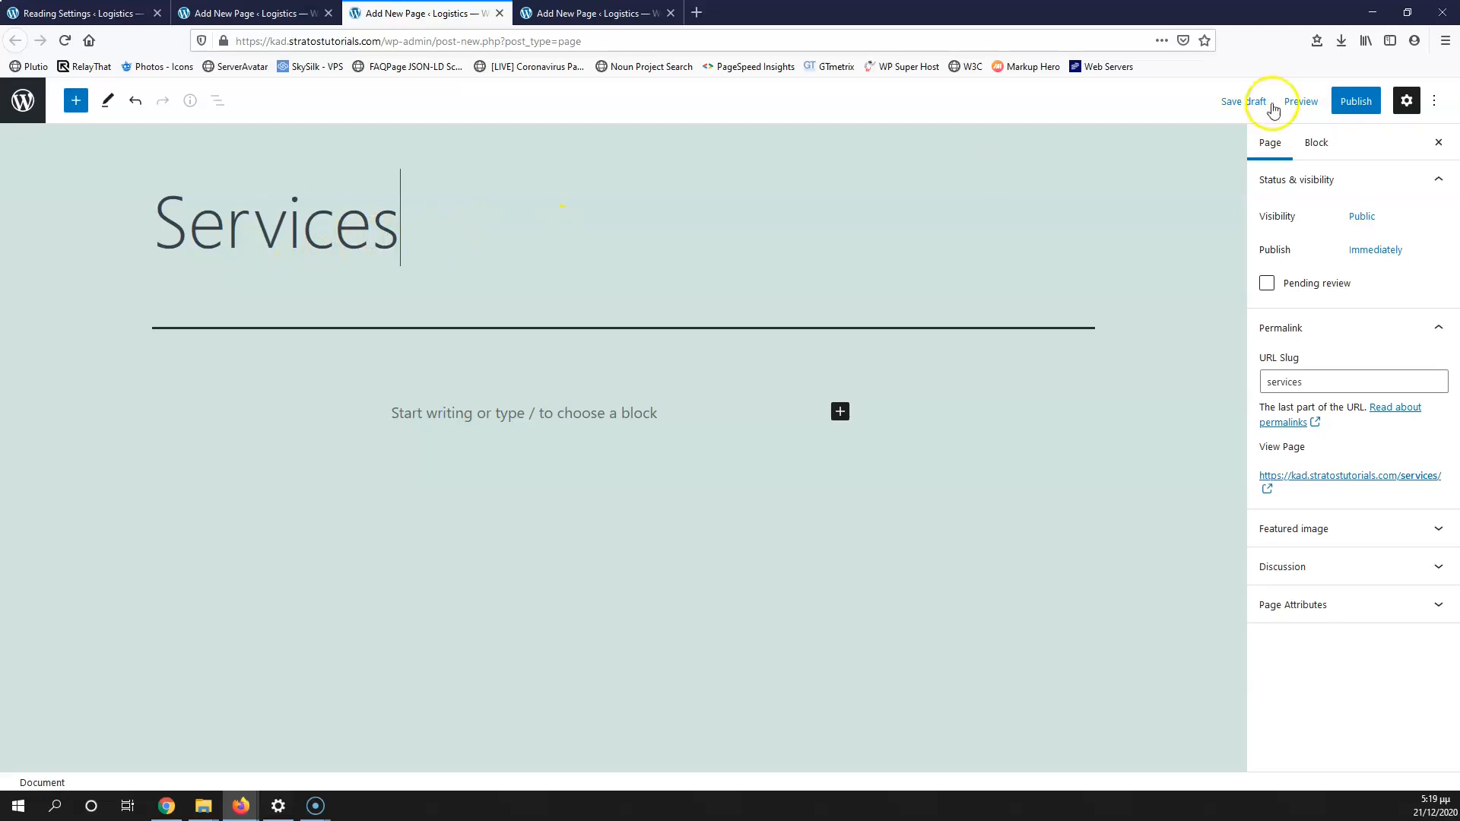
left_click(1353, 101)
left_click(1336, 107)
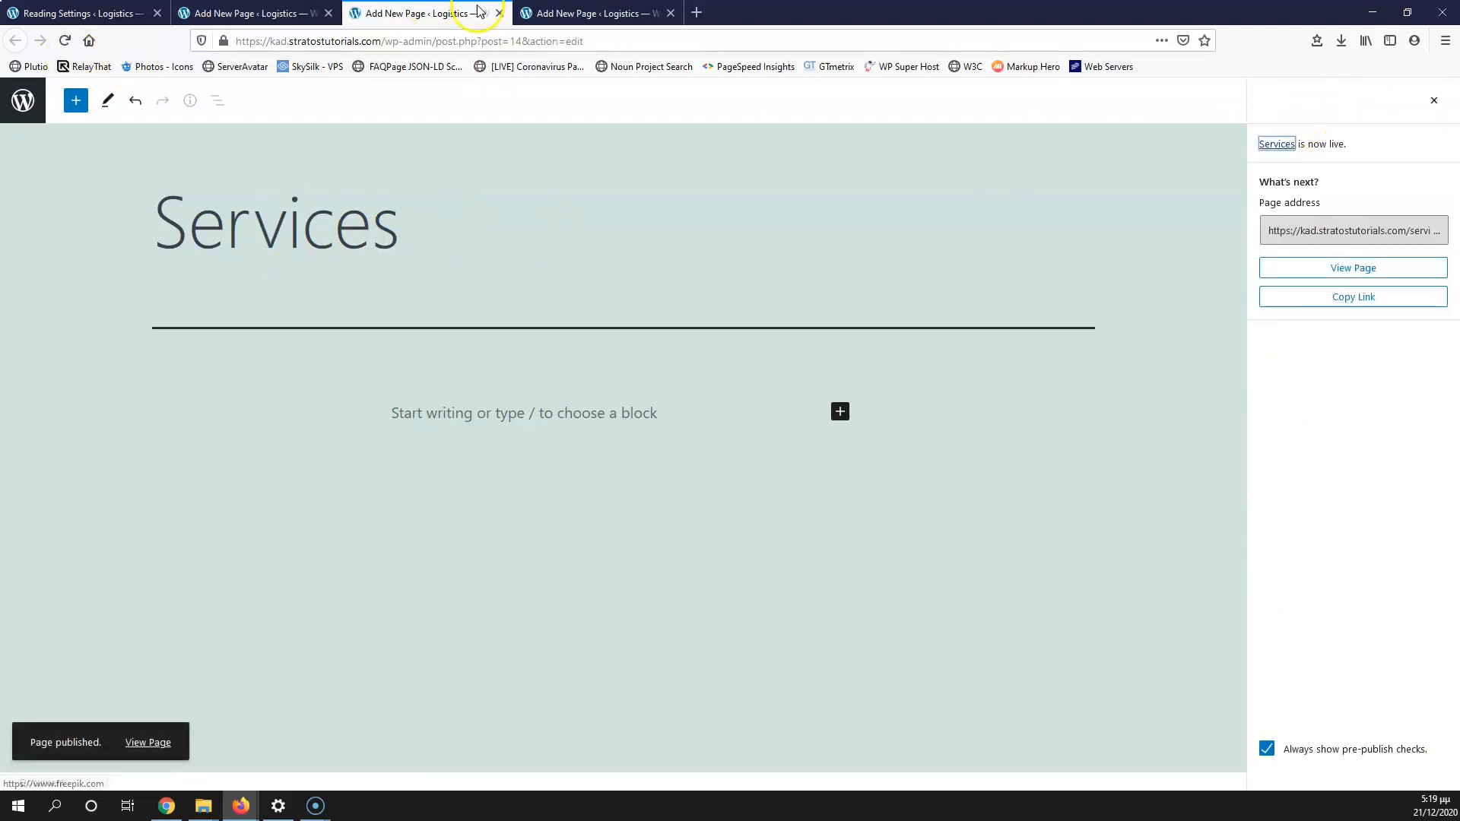
left_click(499, 13)
left_click(92, 9)
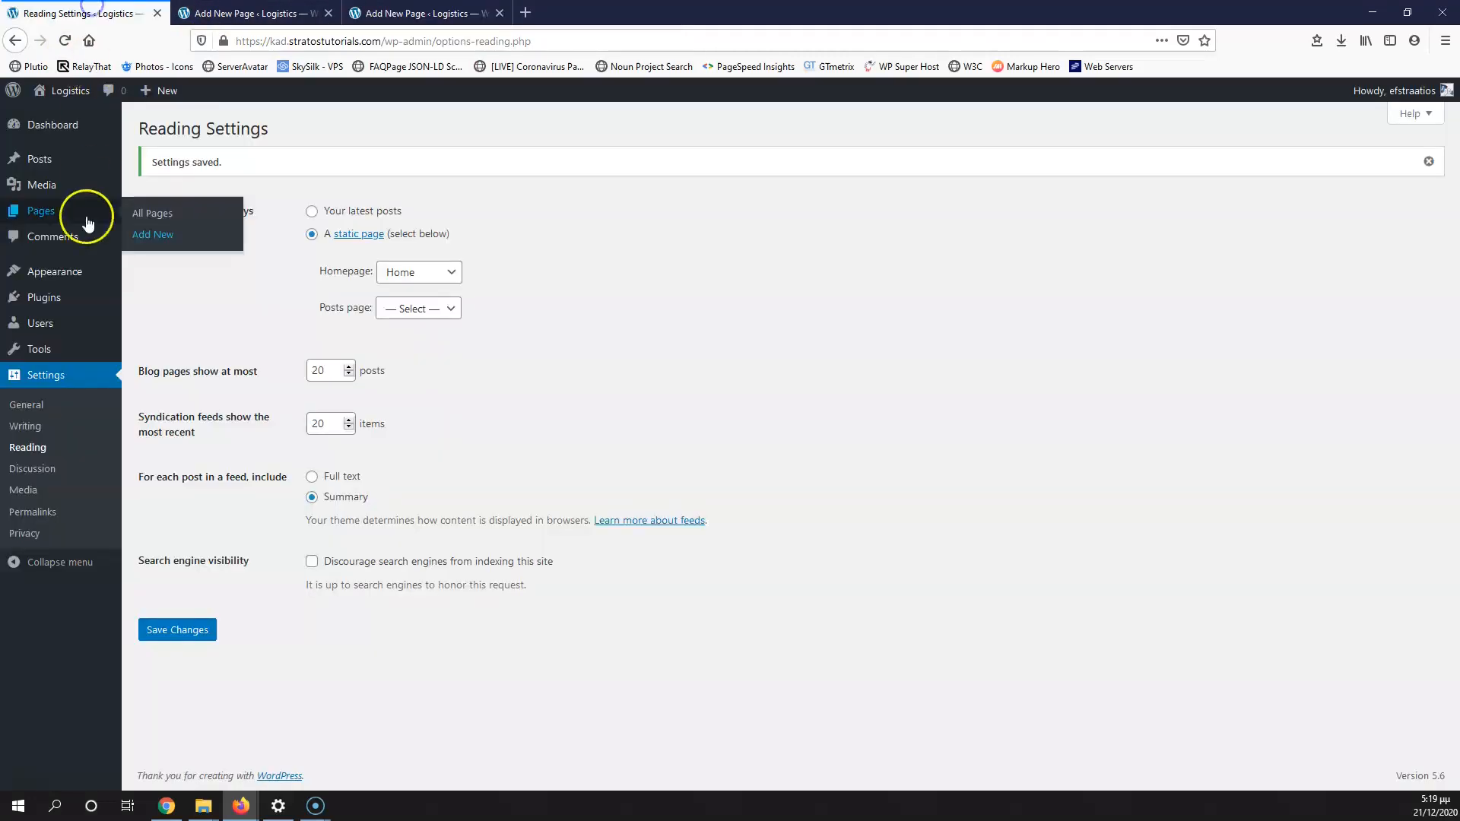
Step: Check the six published pages in the Pages list, then go to Appearance > Menus
left_click(43, 214)
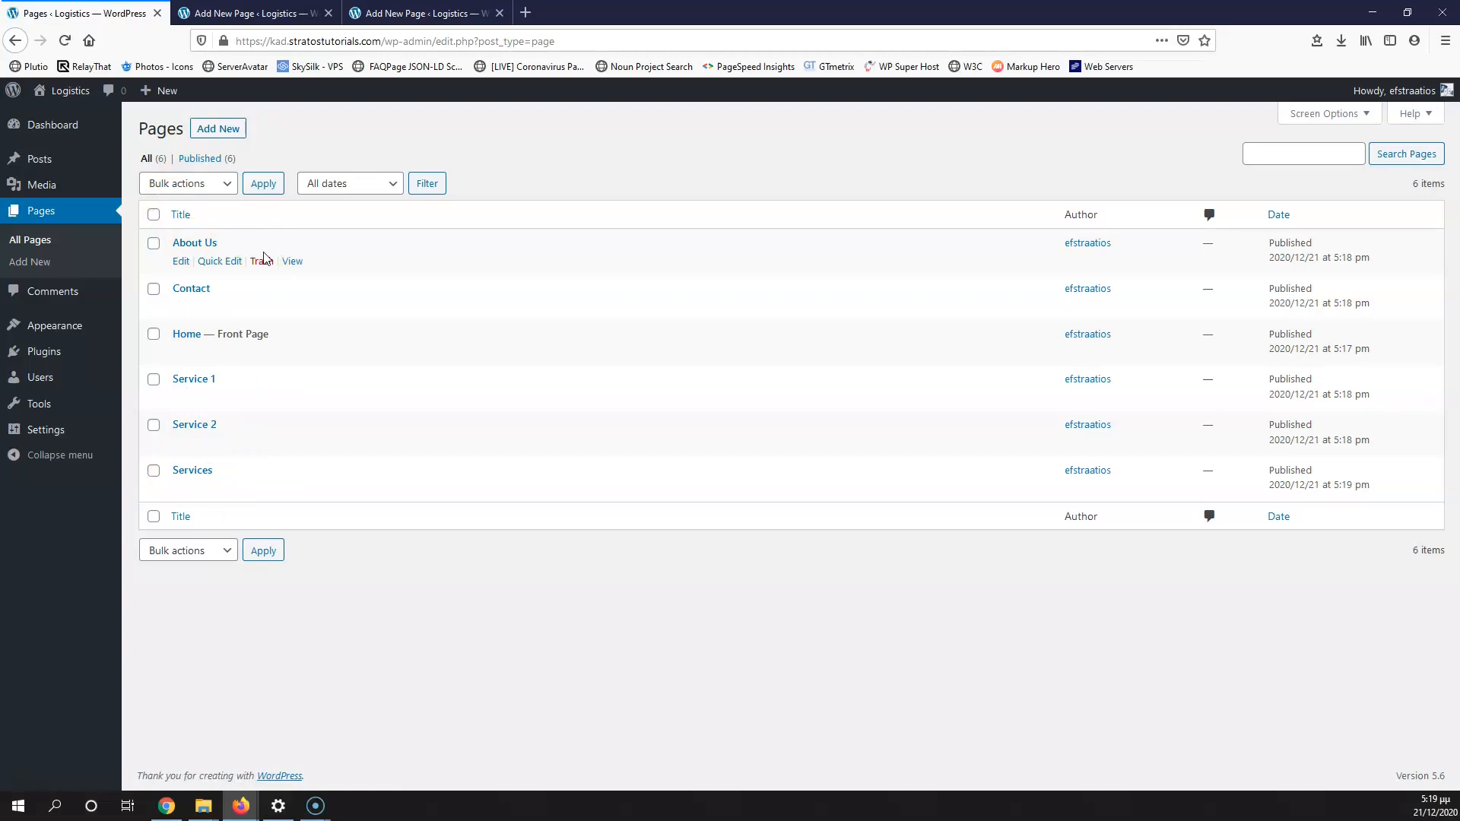
mouse_move(90, 325)
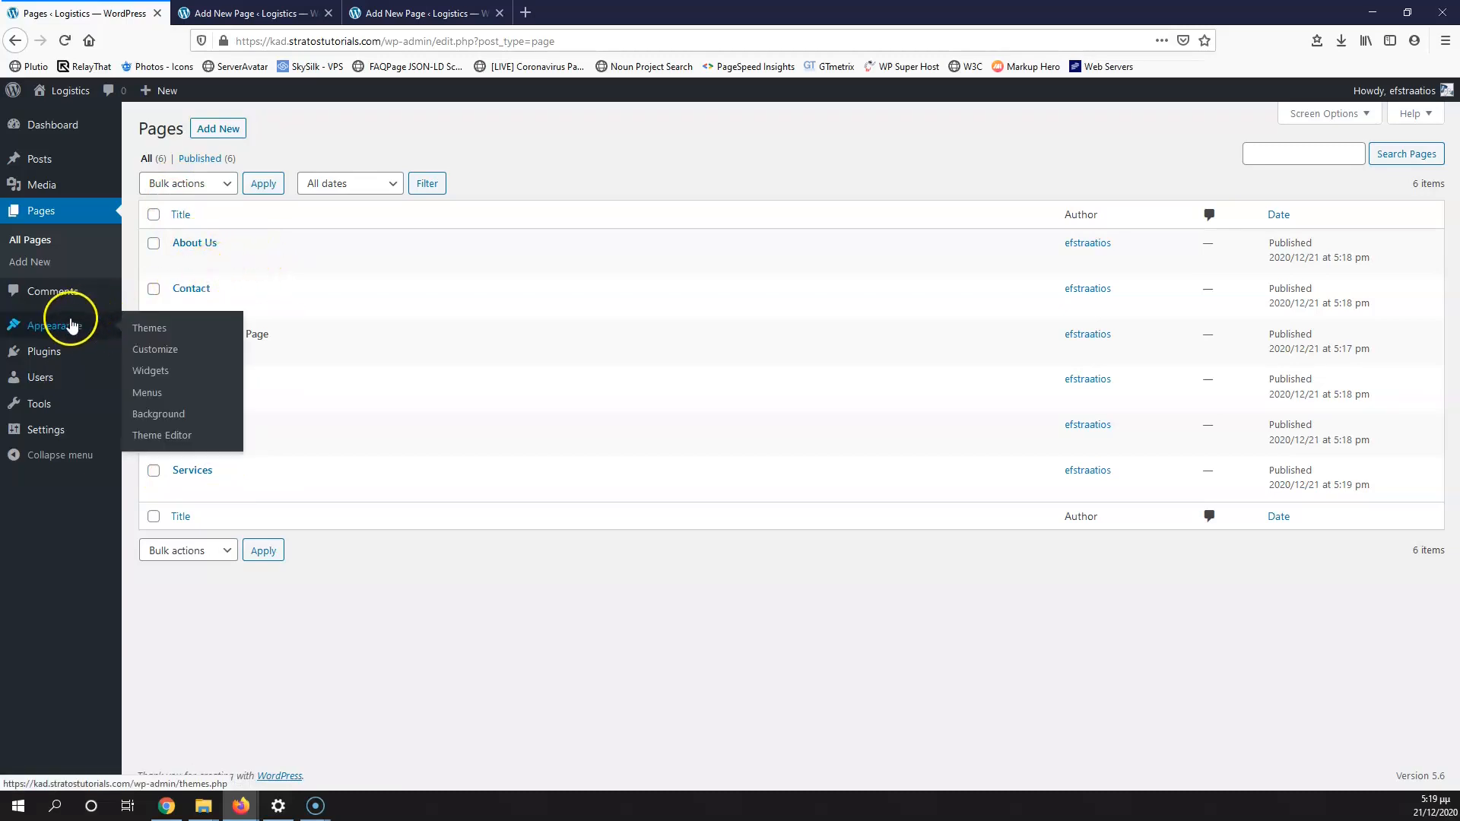
left_click(147, 393)
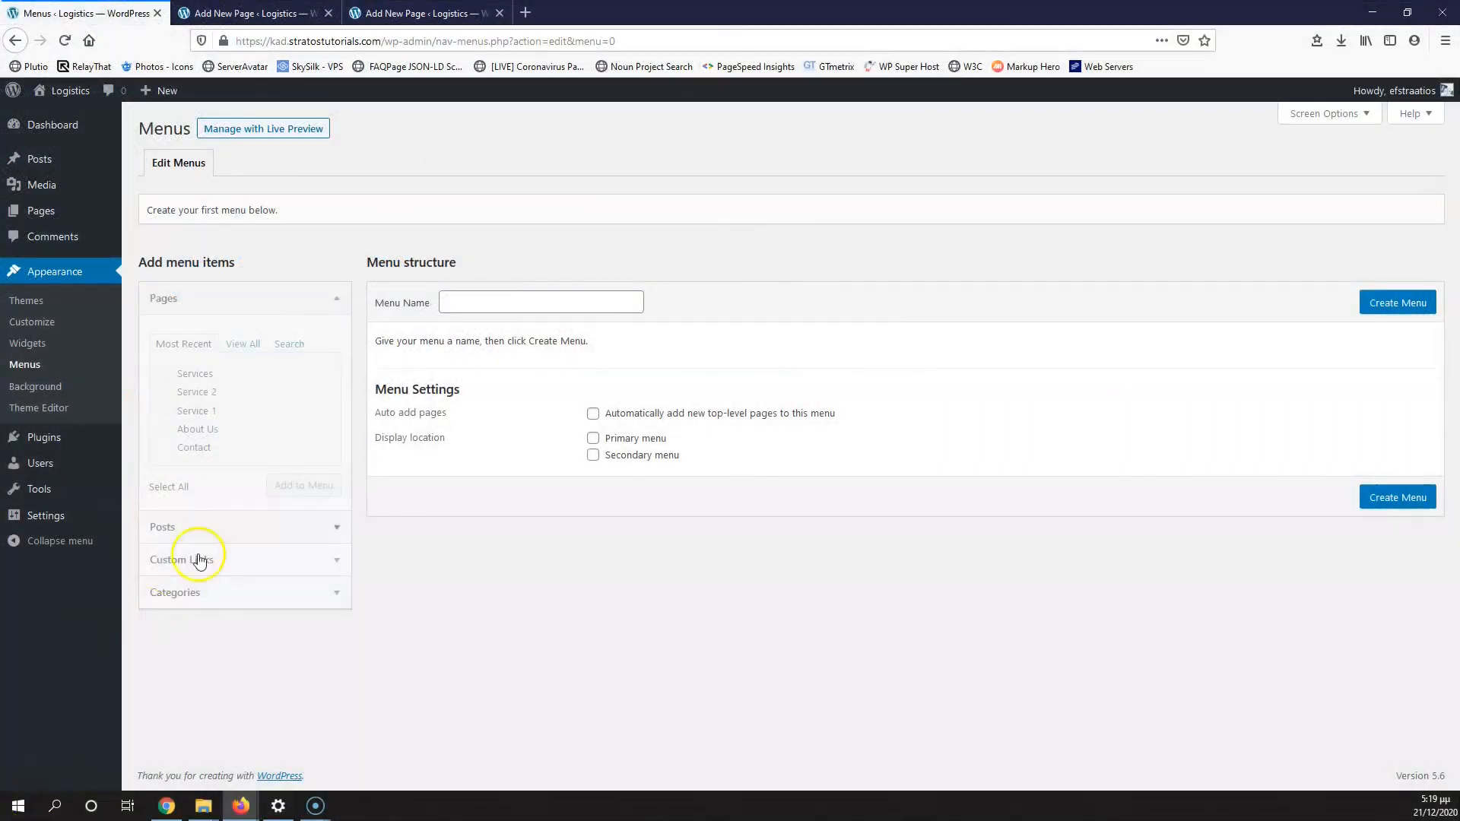
Step: Create the 'main' menu, tick Primary menu as its display location, and save
left_click(480, 298)
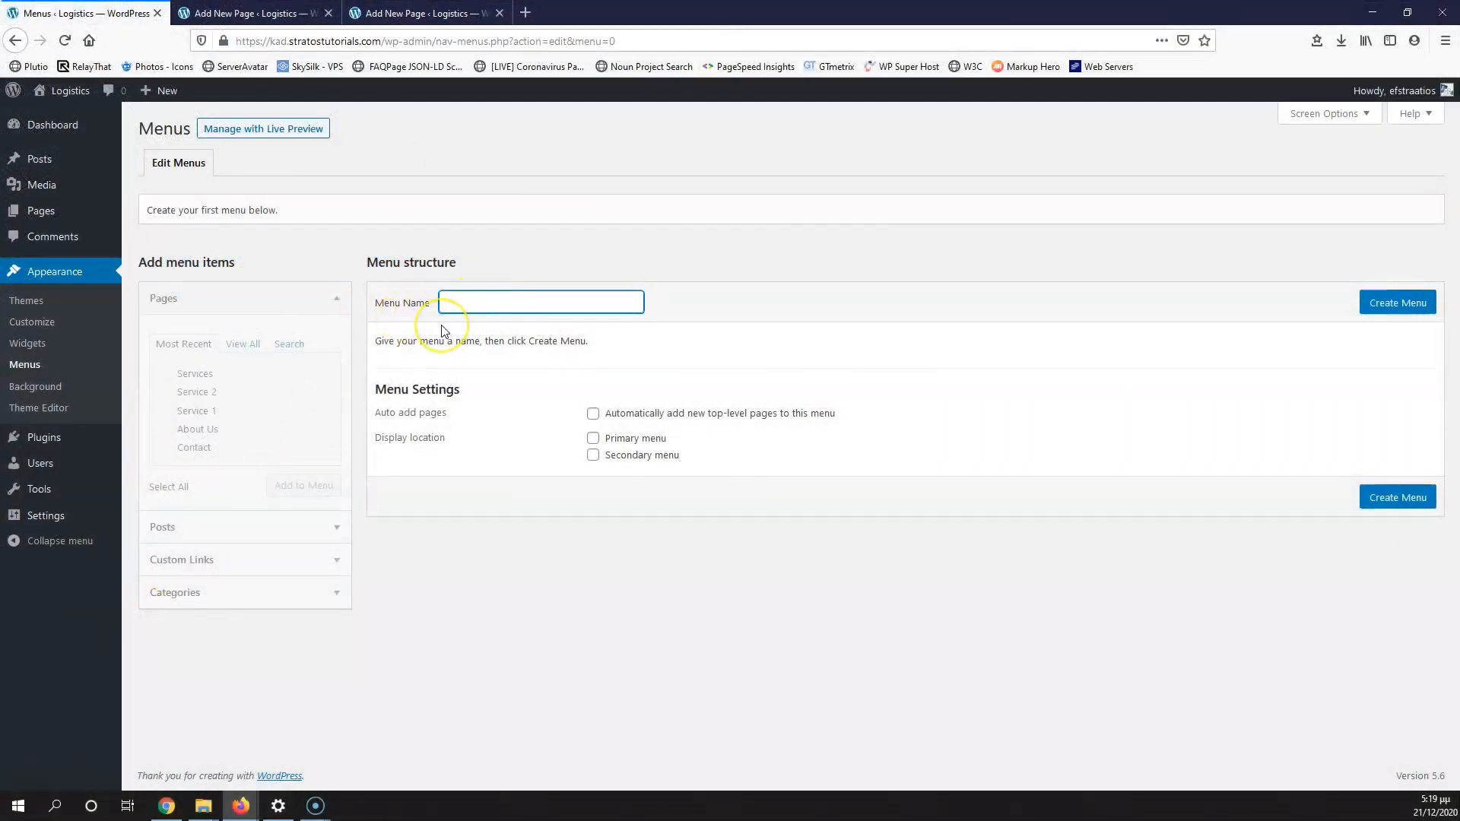
type("ma")
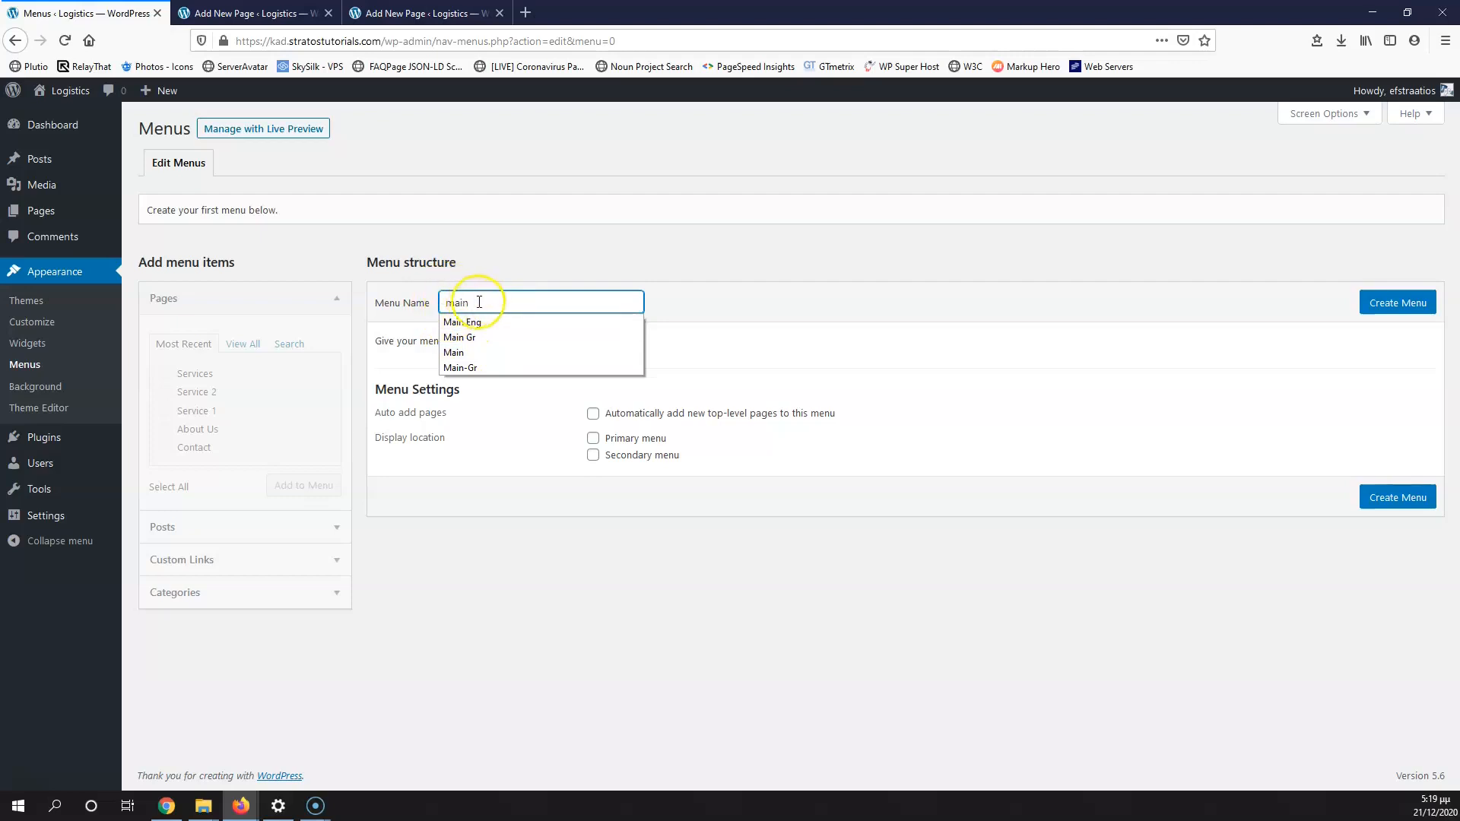
type("in")
left_click(1403, 305)
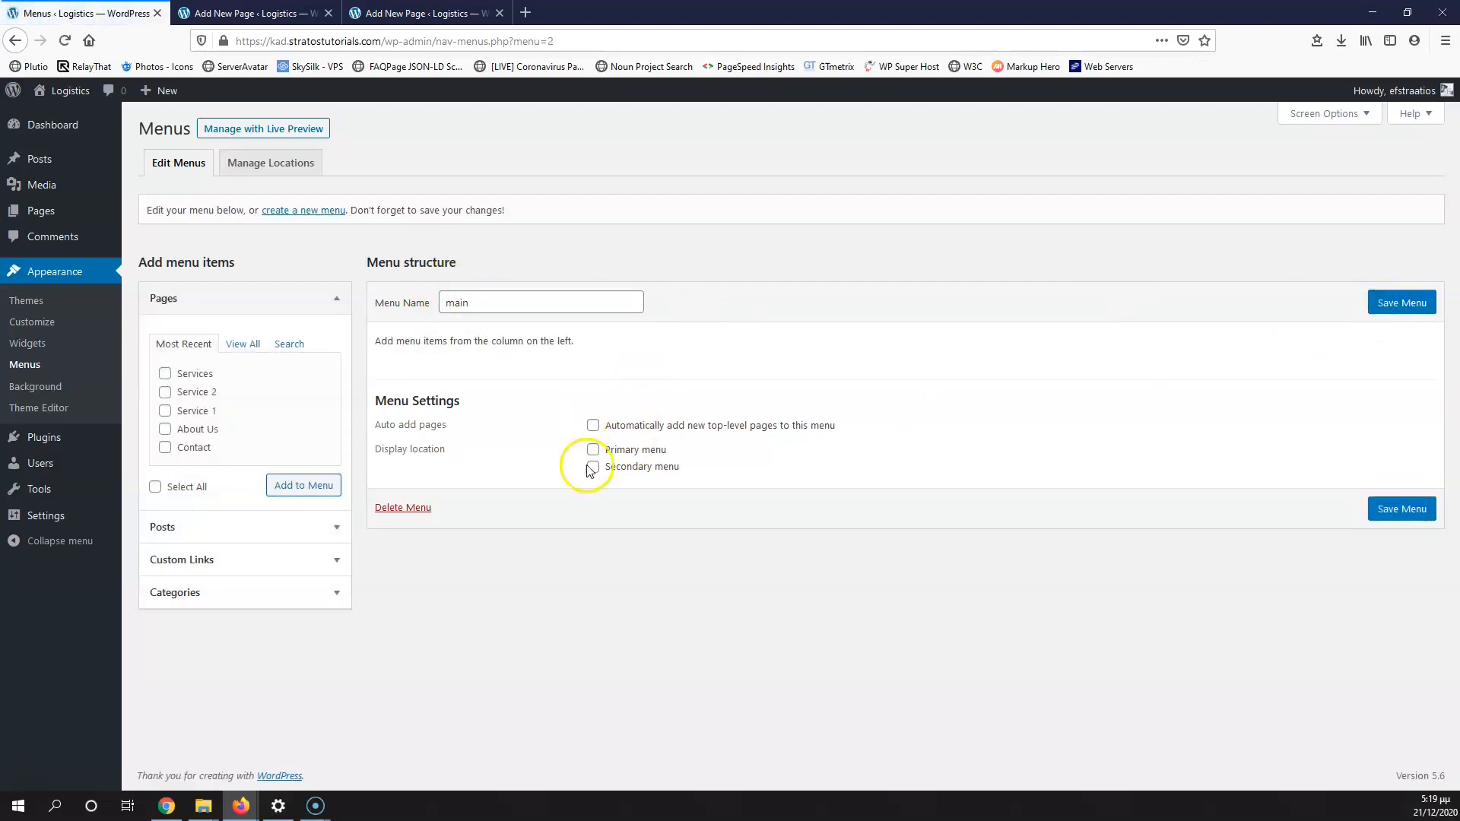
left_click(593, 451)
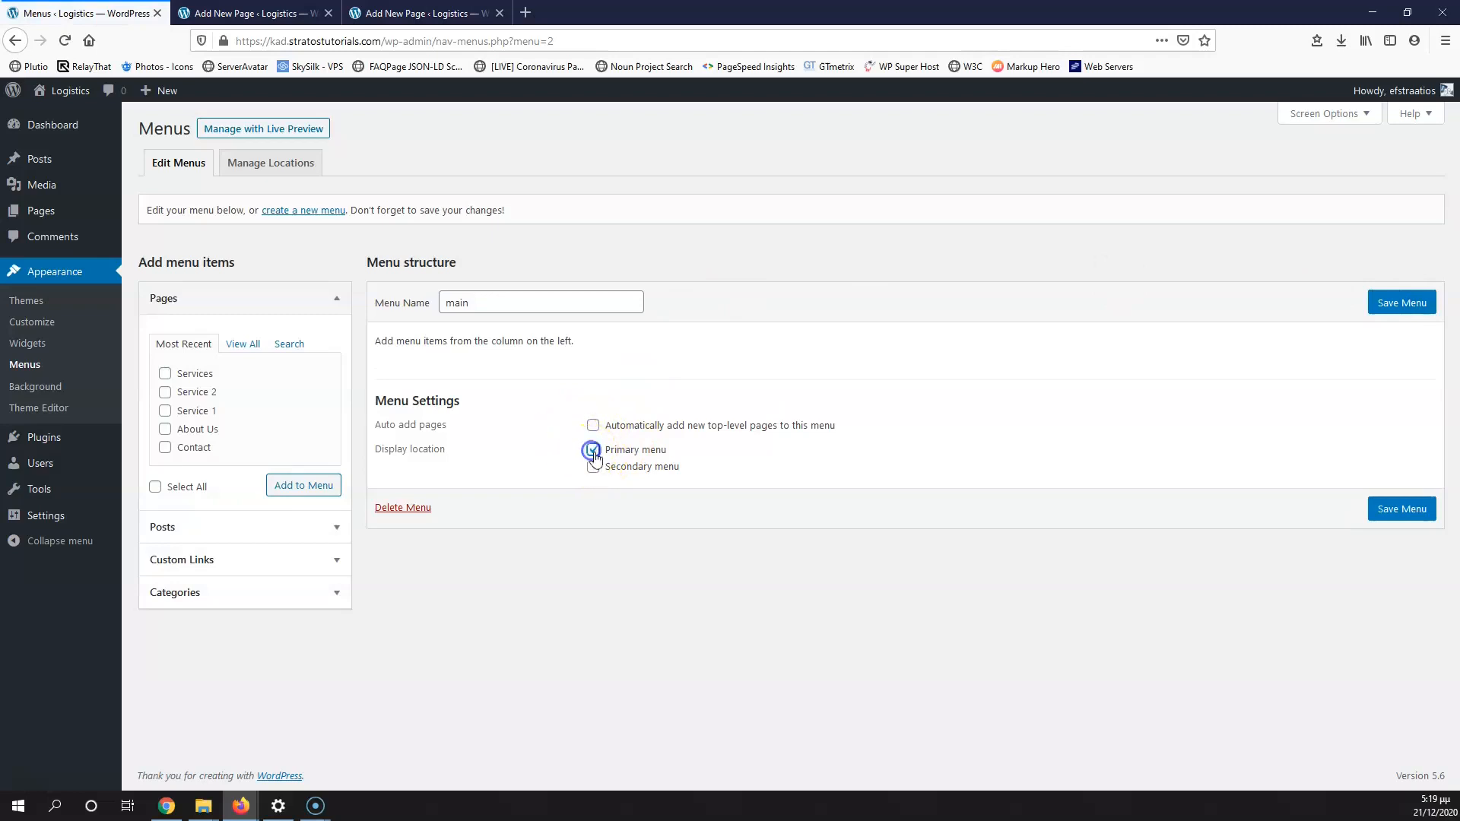
left_click(1403, 306)
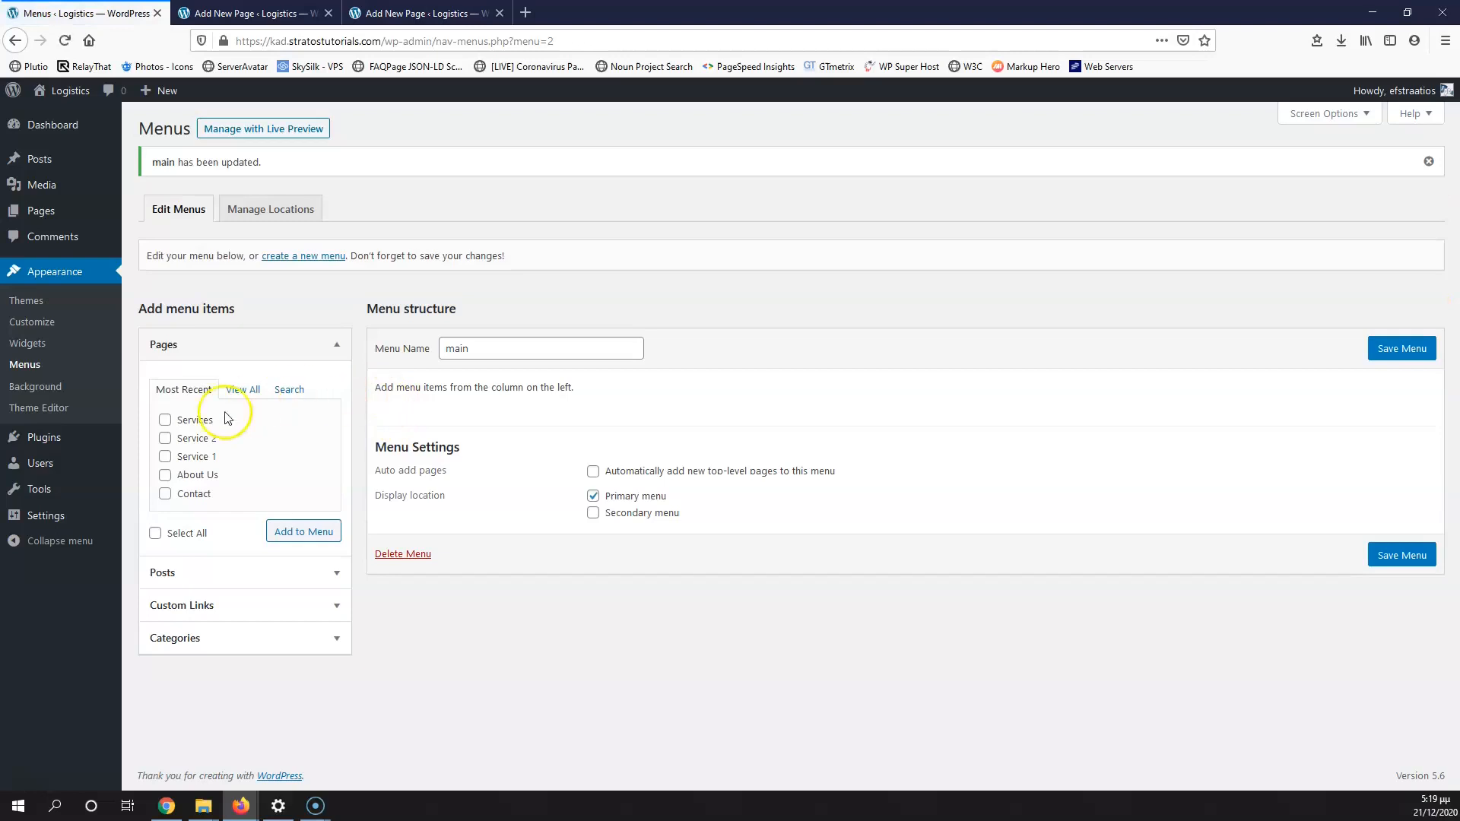
Step: Add all six pages to main, move Contact last, nest Service 1 and 2 under Services, and save
left_click(238, 390)
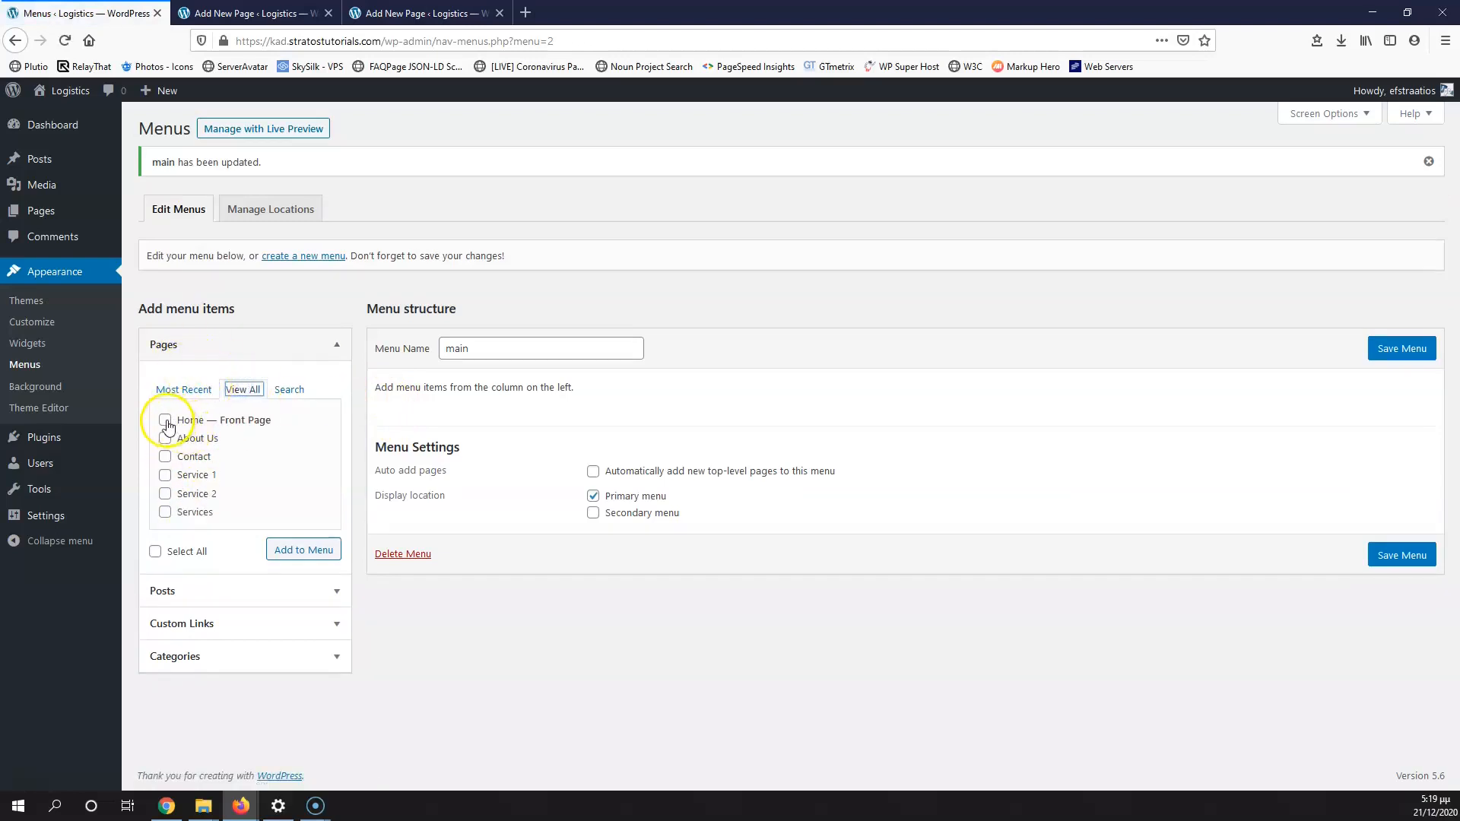
left_click(155, 553)
left_click(303, 553)
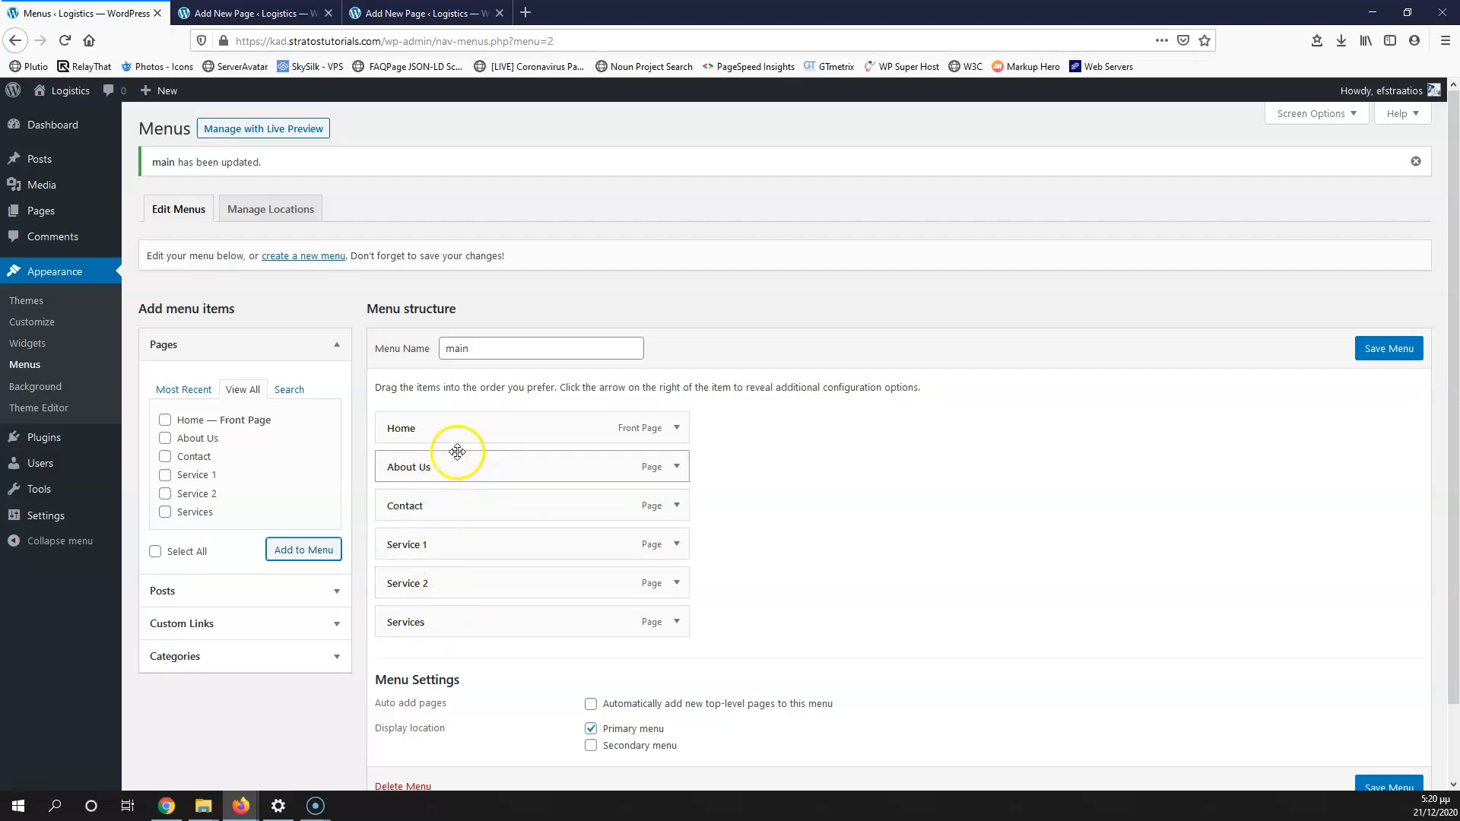
mouse_move(456, 507)
left_mouse_down()
mouse_move(464, 630)
mouse_move(435, 586)
mouse_move(434, 497)
left_mouse_up()
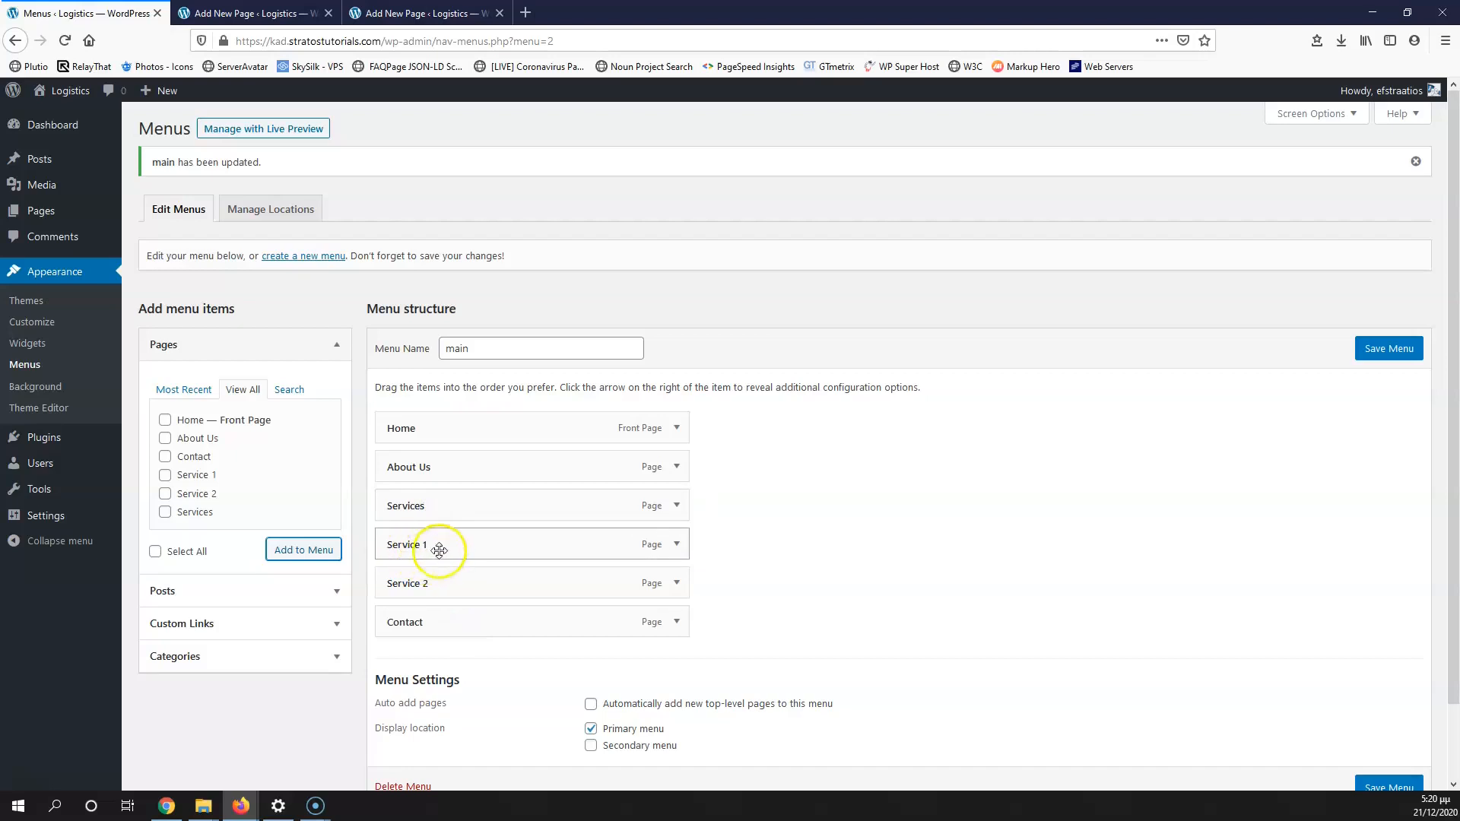
mouse_move(453, 547)
left_mouse_down()
mouse_move(446, 505)
mouse_move(446, 544)
mouse_move(478, 549)
left_mouse_up()
left_click_drag(448, 596, 466, 592)
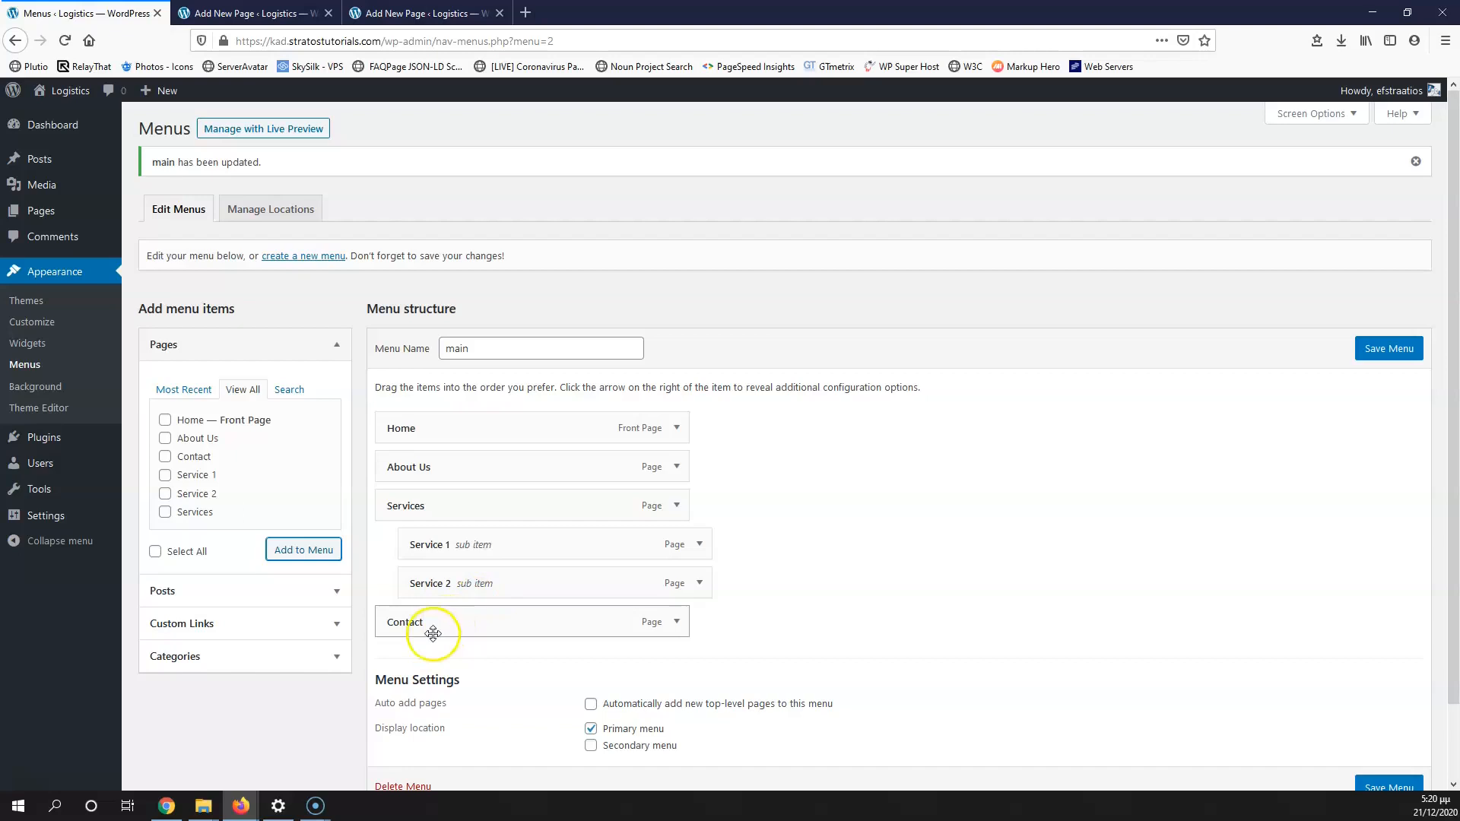
left_click(1381, 349)
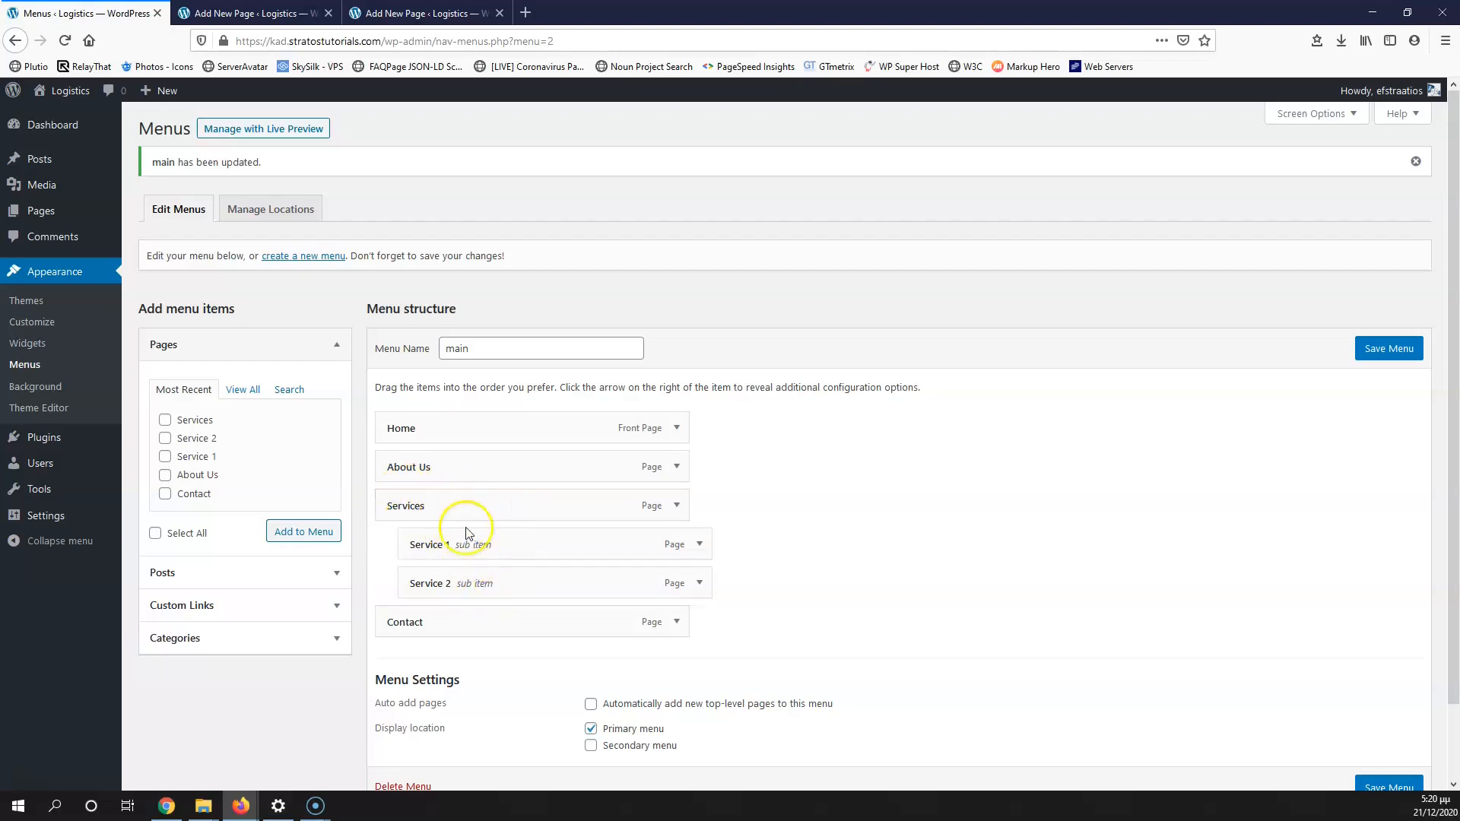
Step: Add a custom link with URL '#' and link text 'Services' to the menu
left_click(226, 616)
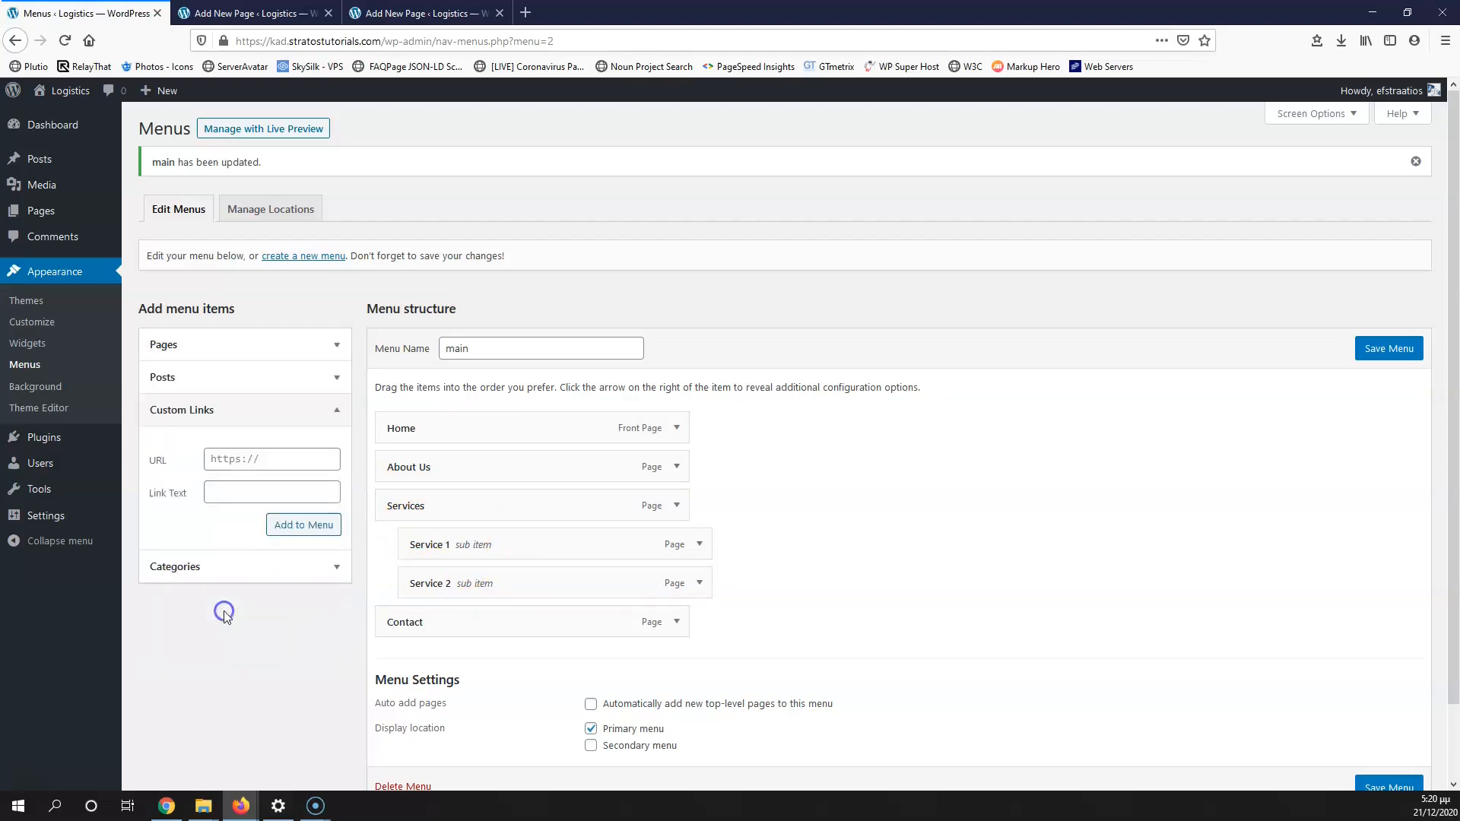
left_click(260, 462)
type("#")
left_click(217, 513)
left_click(240, 486)
left_click(240, 486)
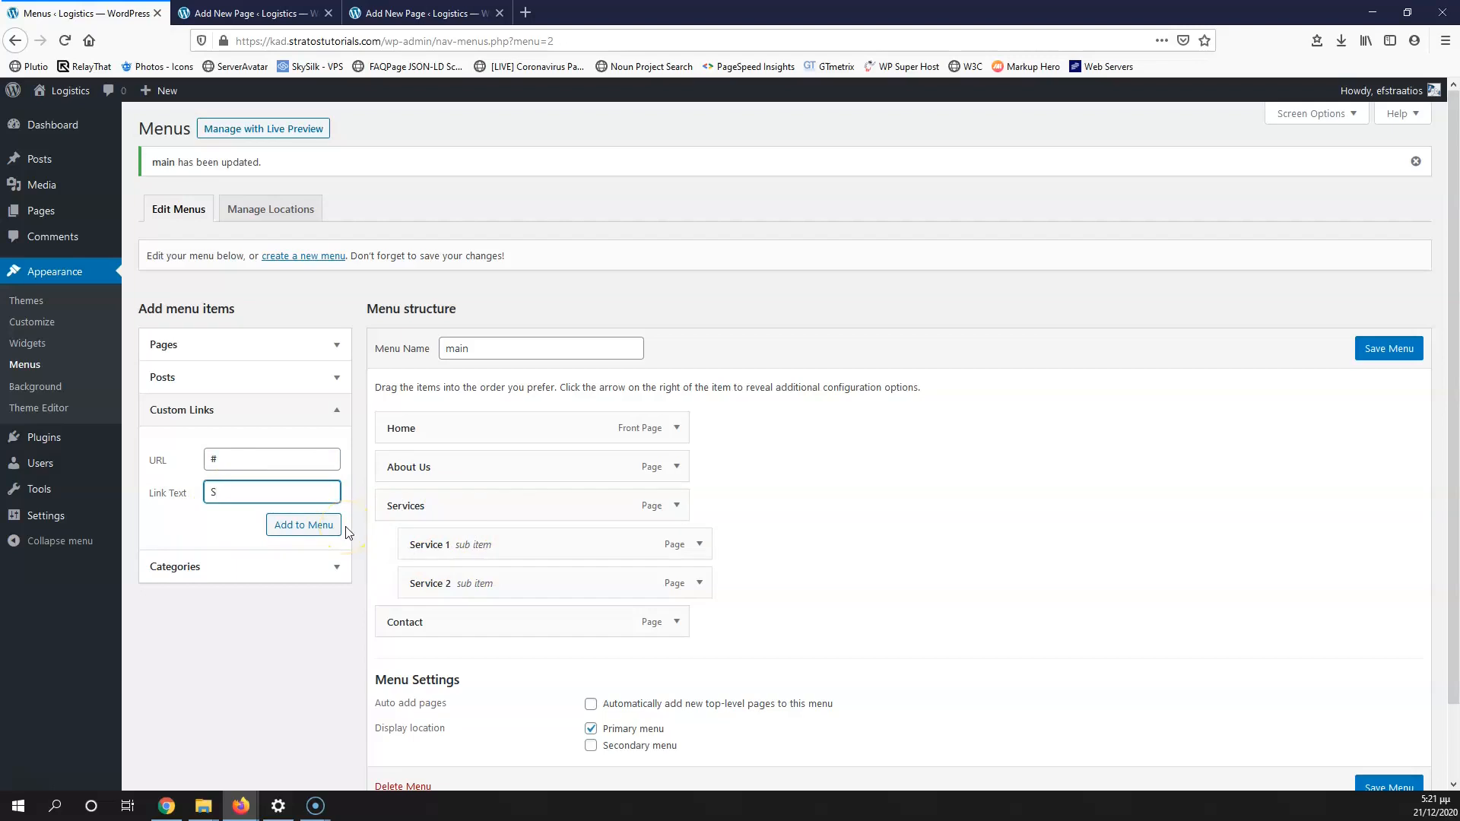
type("Services")
left_click(298, 532)
Step: Nest Service 1 and 2 under the Services link, relabel the page 'Services Page', and save
left_click_drag(426, 658, 433, 513)
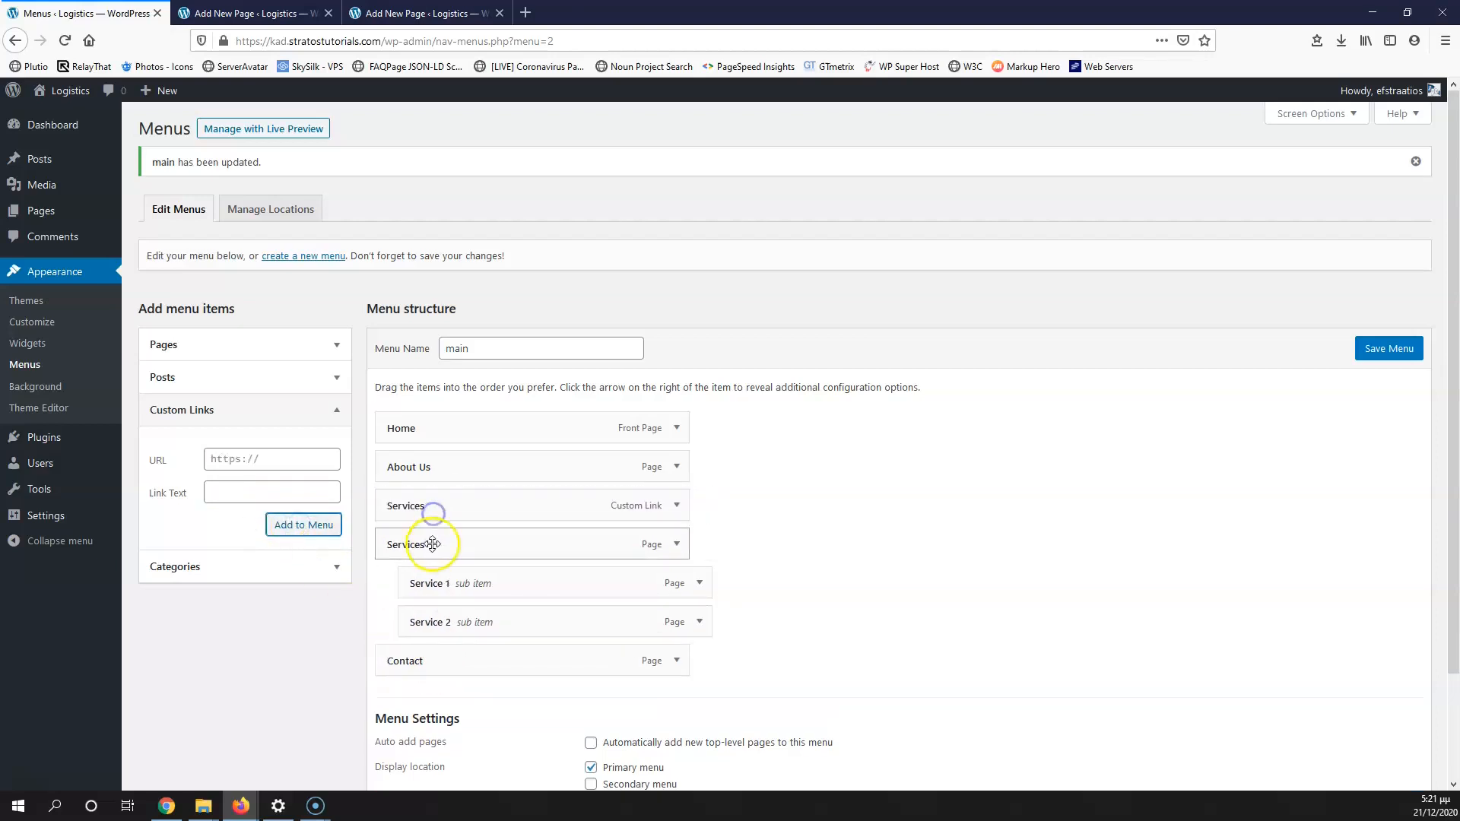
left_click_drag(440, 579, 441, 541)
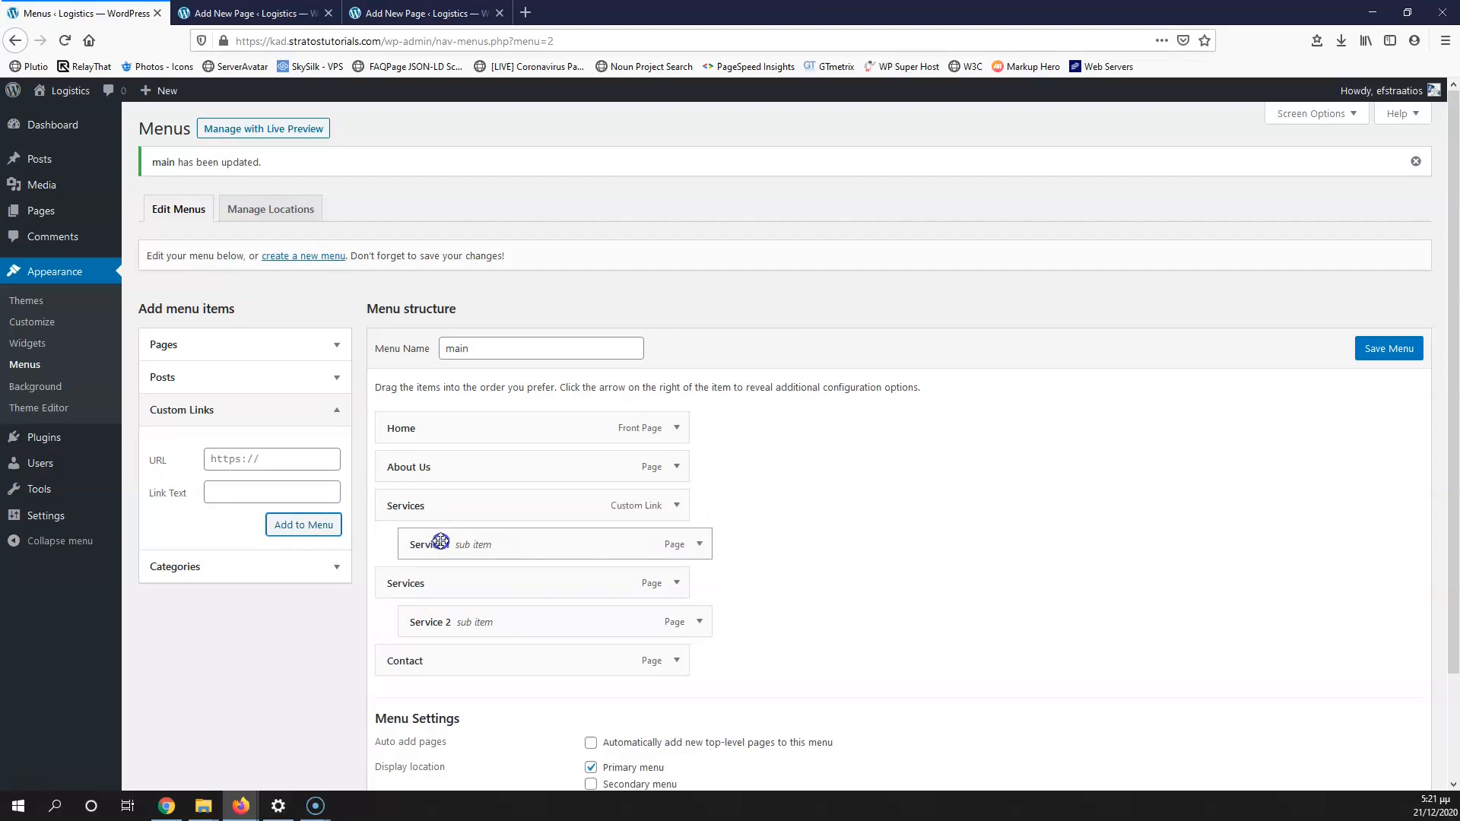
left_click_drag(435, 619, 460, 545)
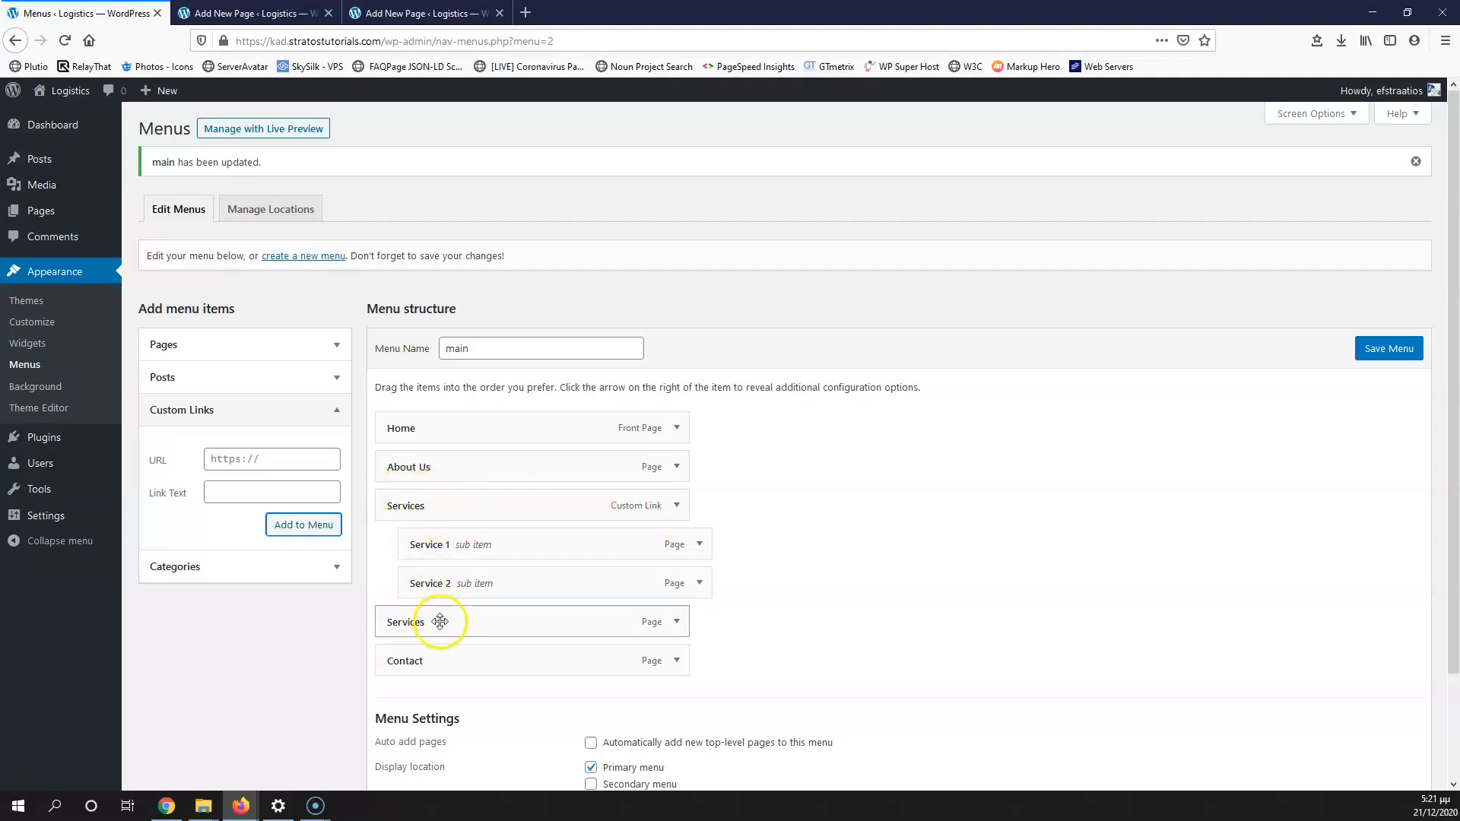
left_click(677, 623)
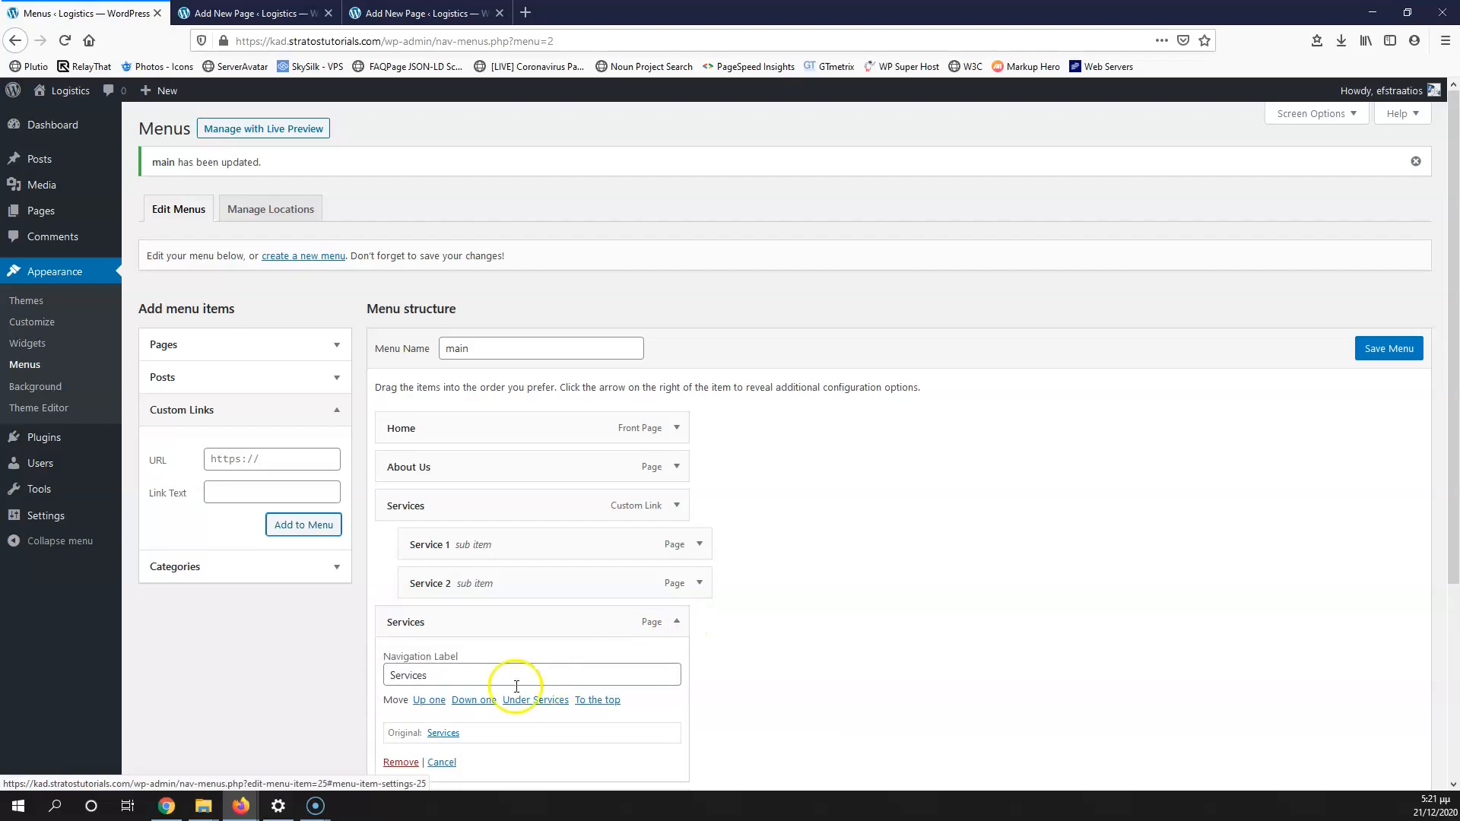
left_click(466, 676)
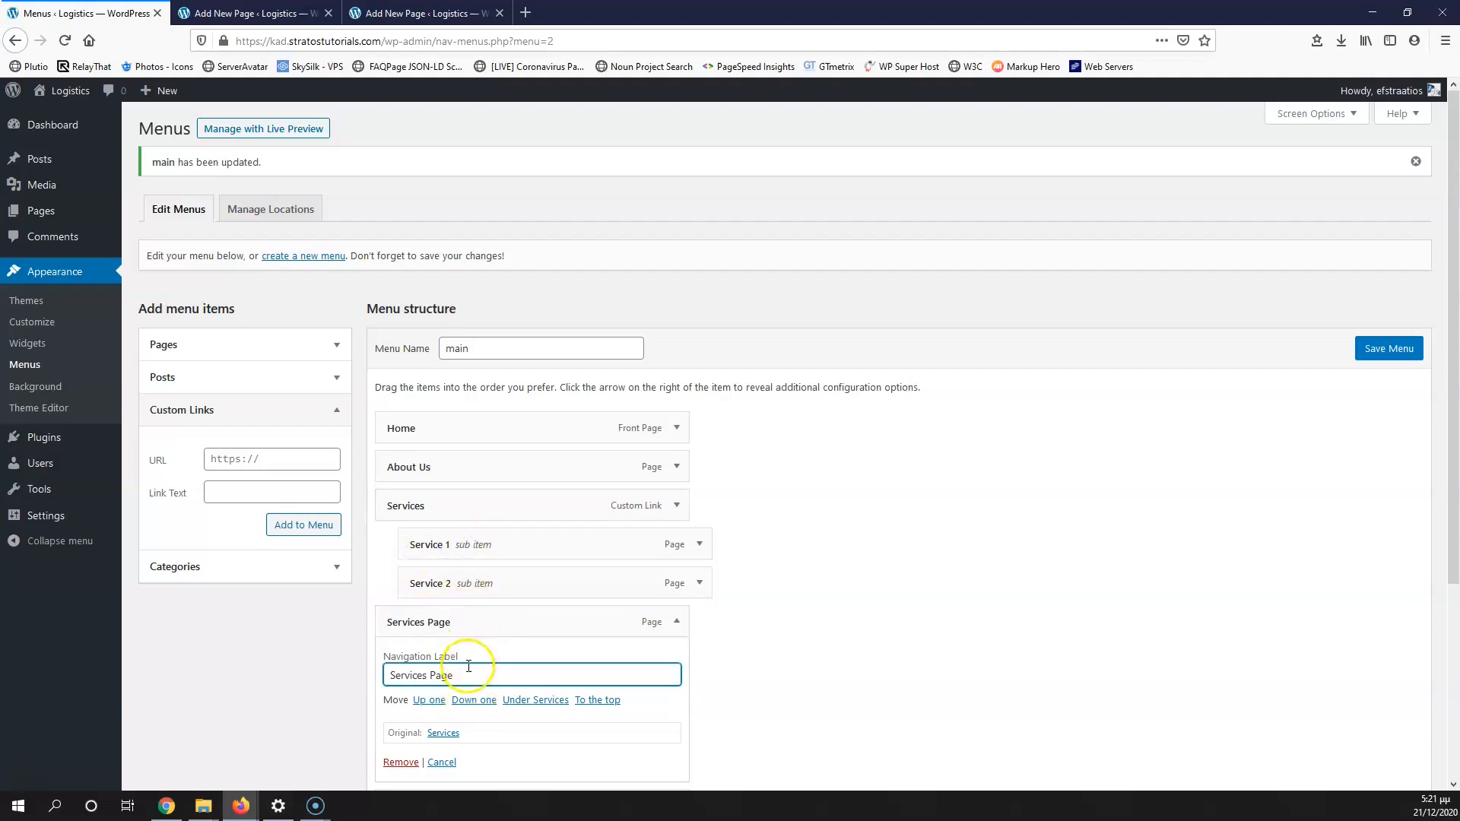
left_click(1397, 354)
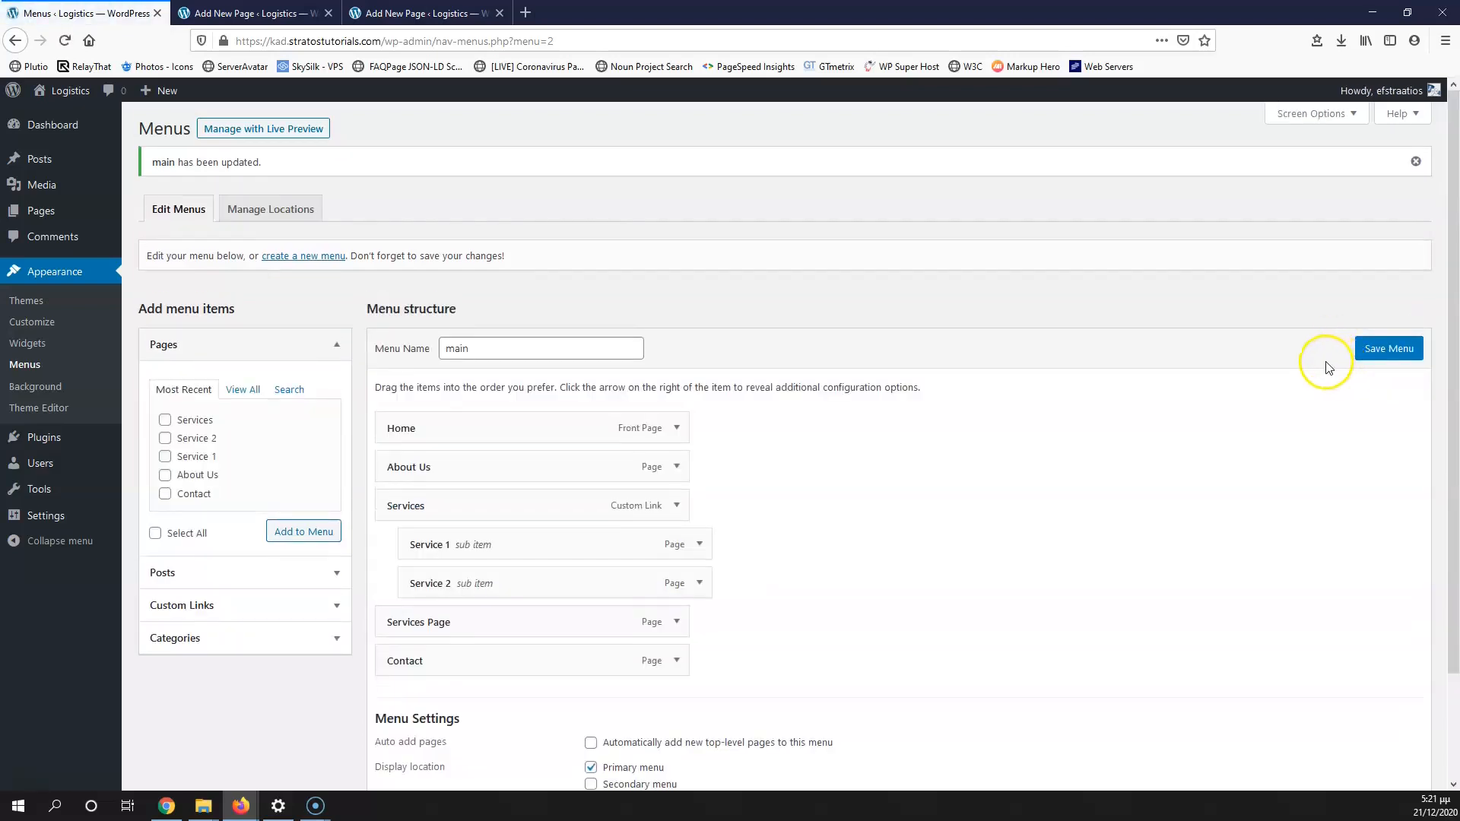
Step: Open the live site in a new tab and close the leftover page editors
left_click(295, 18)
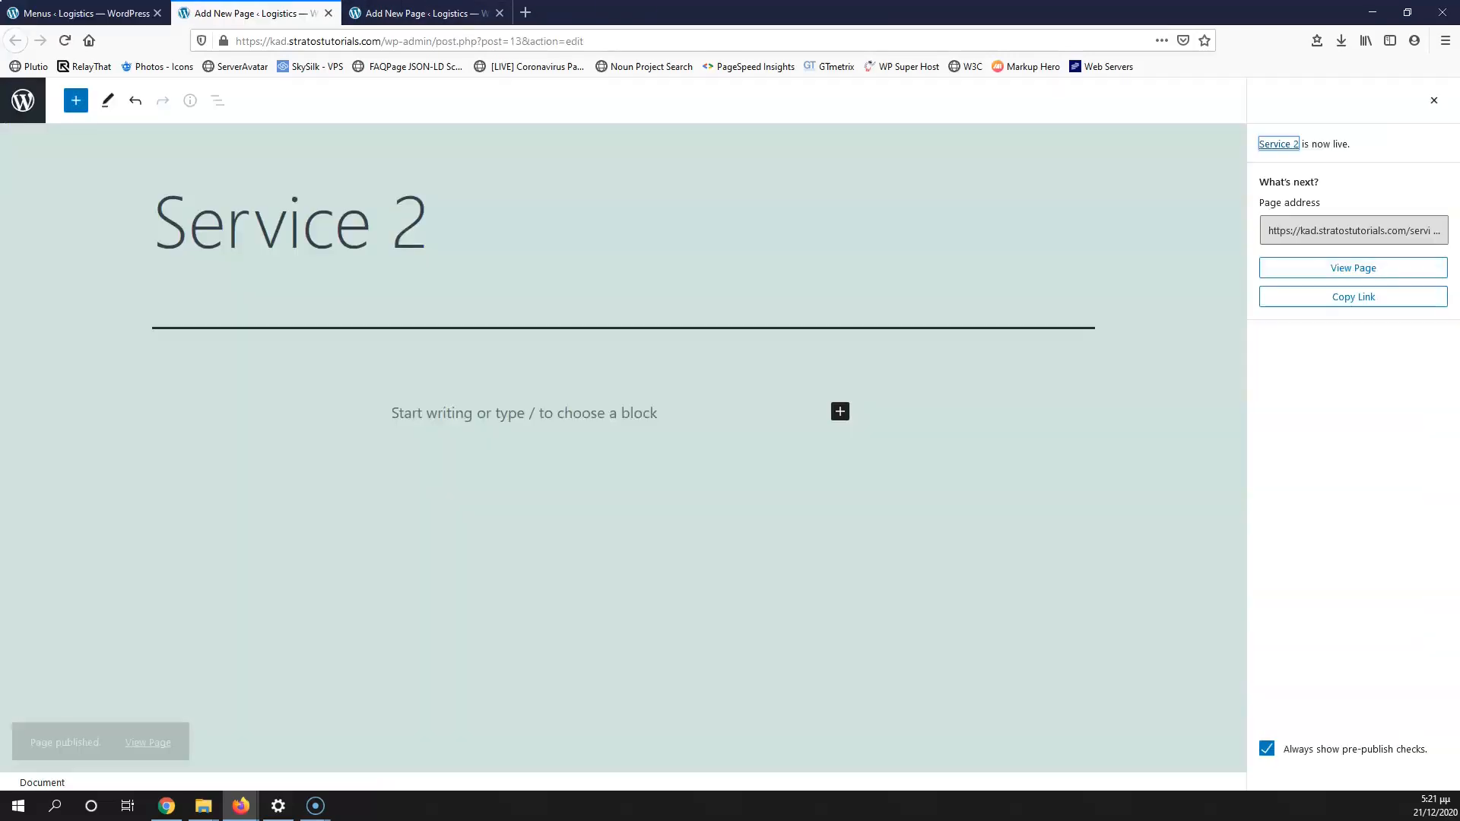
left_click(388, 13)
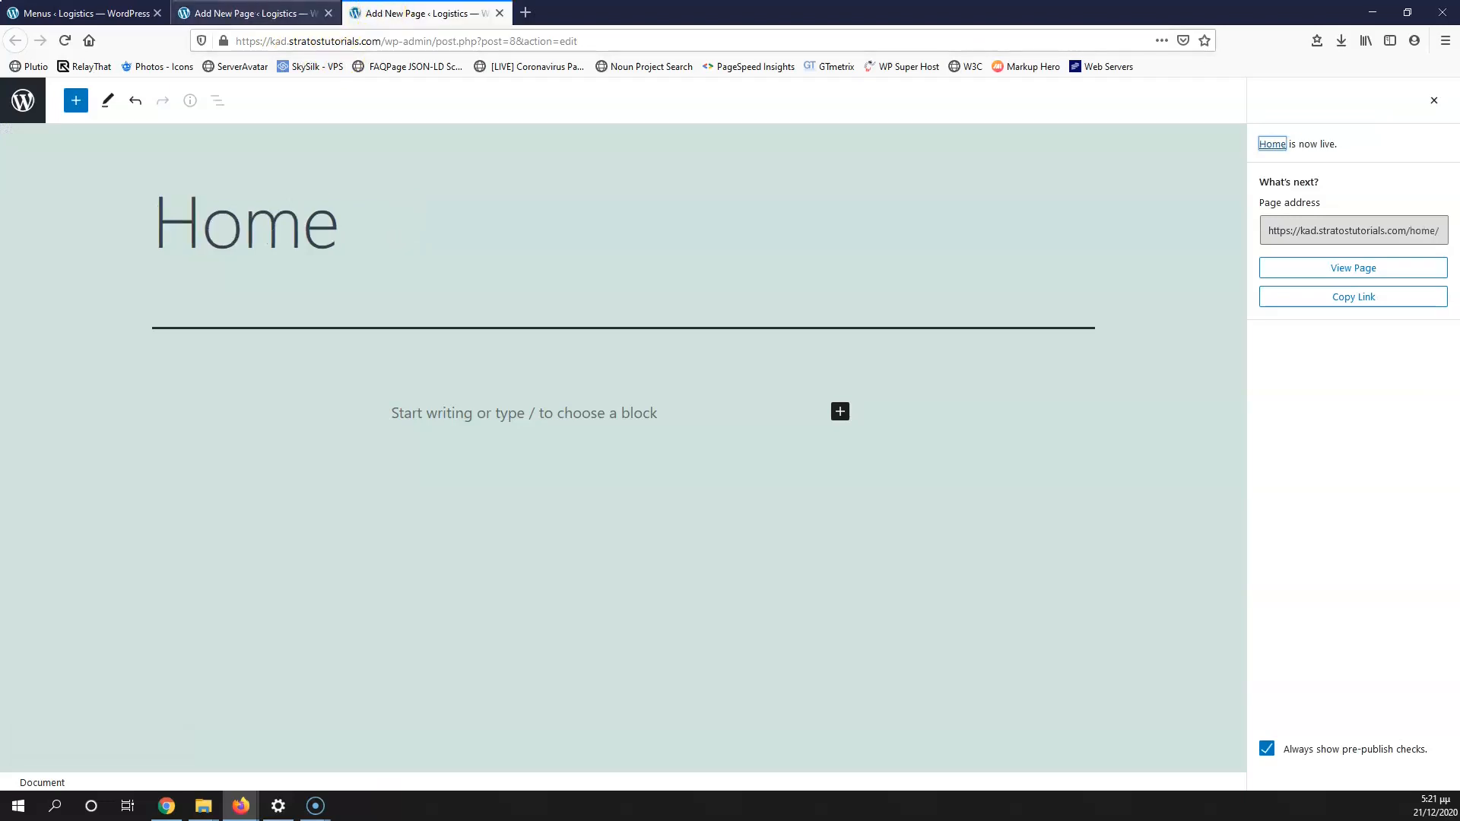
left_click(76, 14)
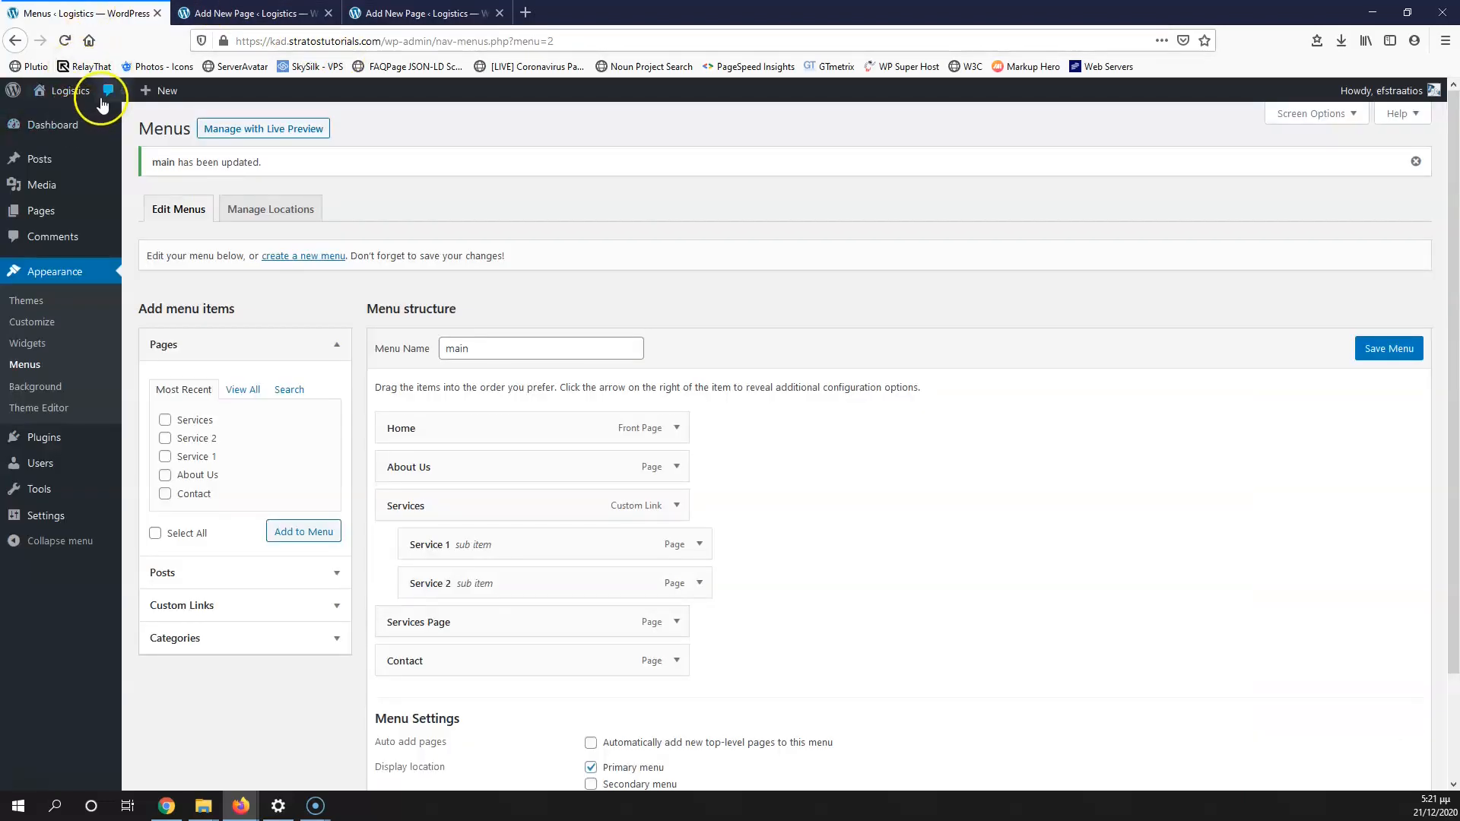
middle_click(52, 117)
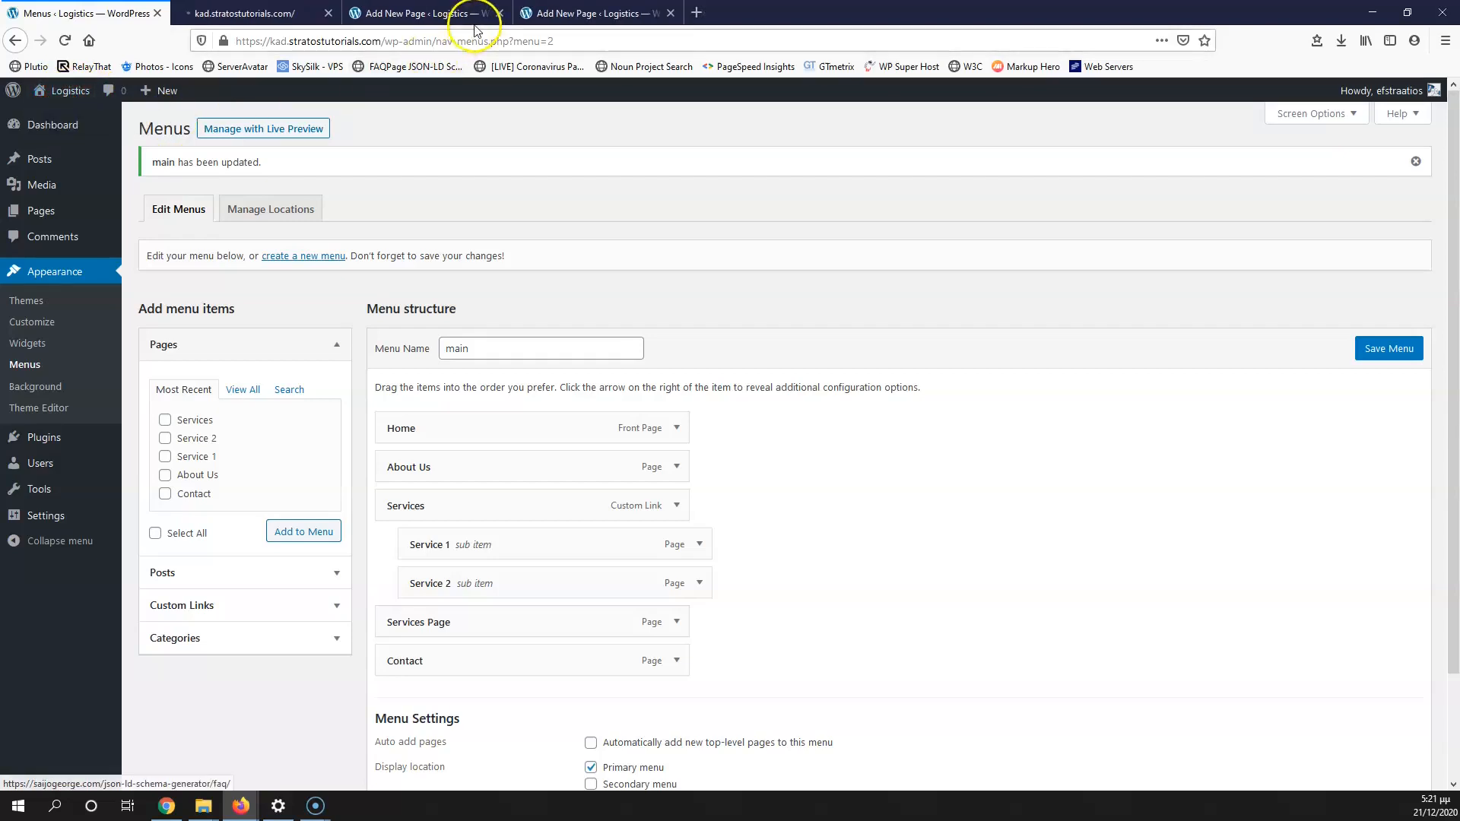
left_click(500, 13)
left_click(500, 13)
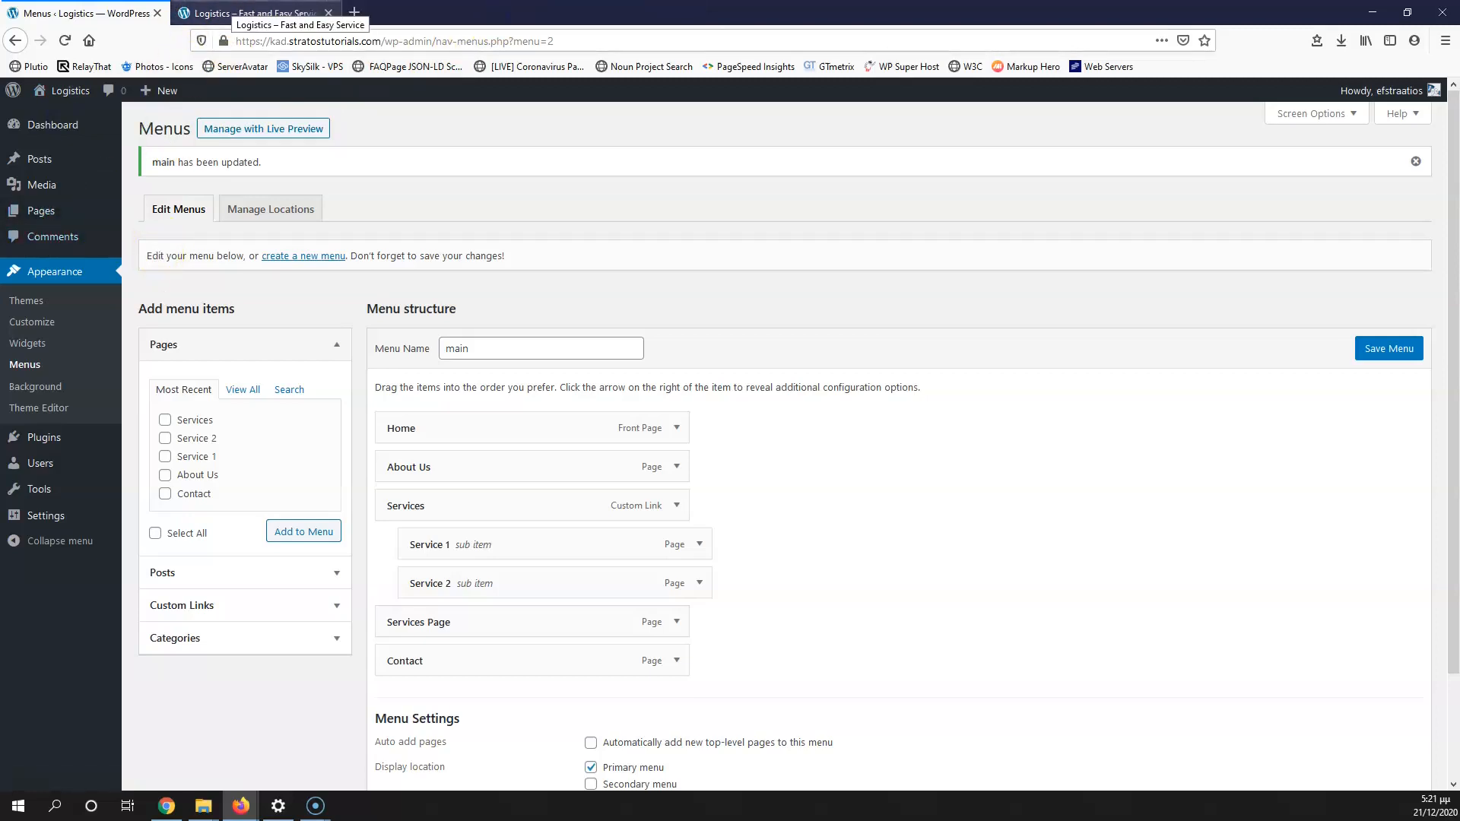
left_click(243, 13)
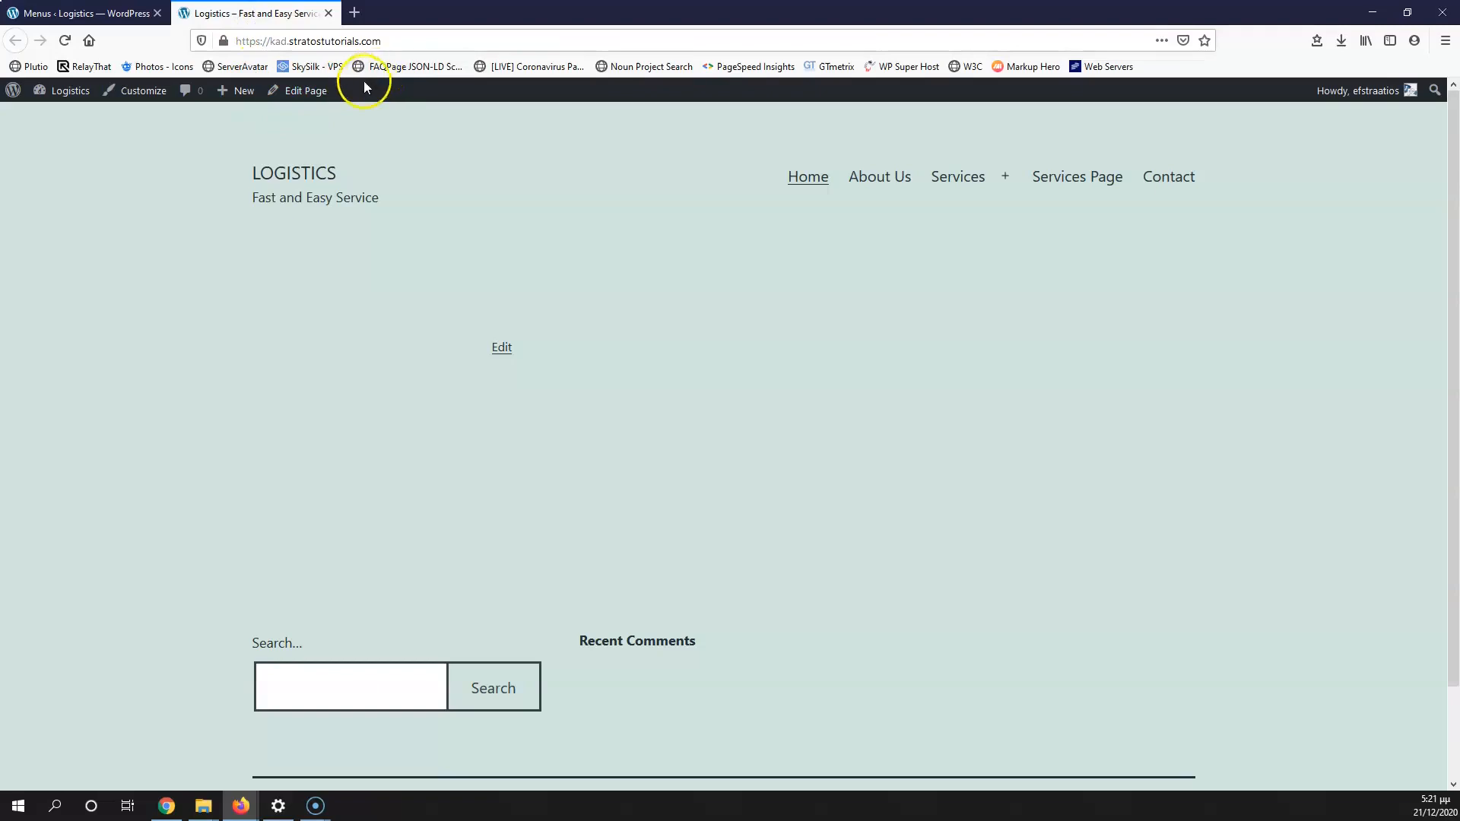
Step: Toggle the Services dropdown to check Service 1 and Service 2, then open Services Page
mouse_move(964, 181)
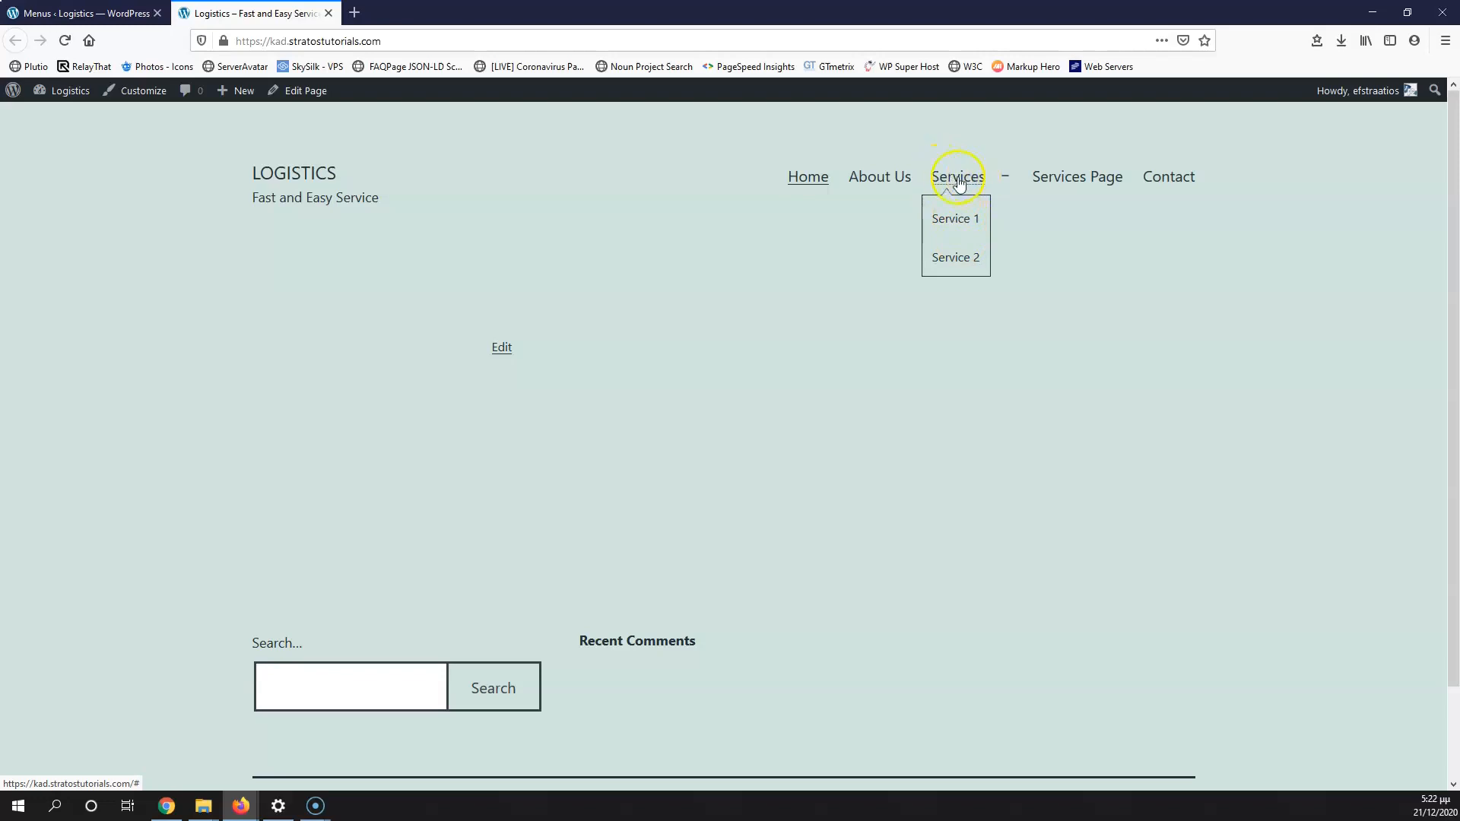
left_click(1015, 185)
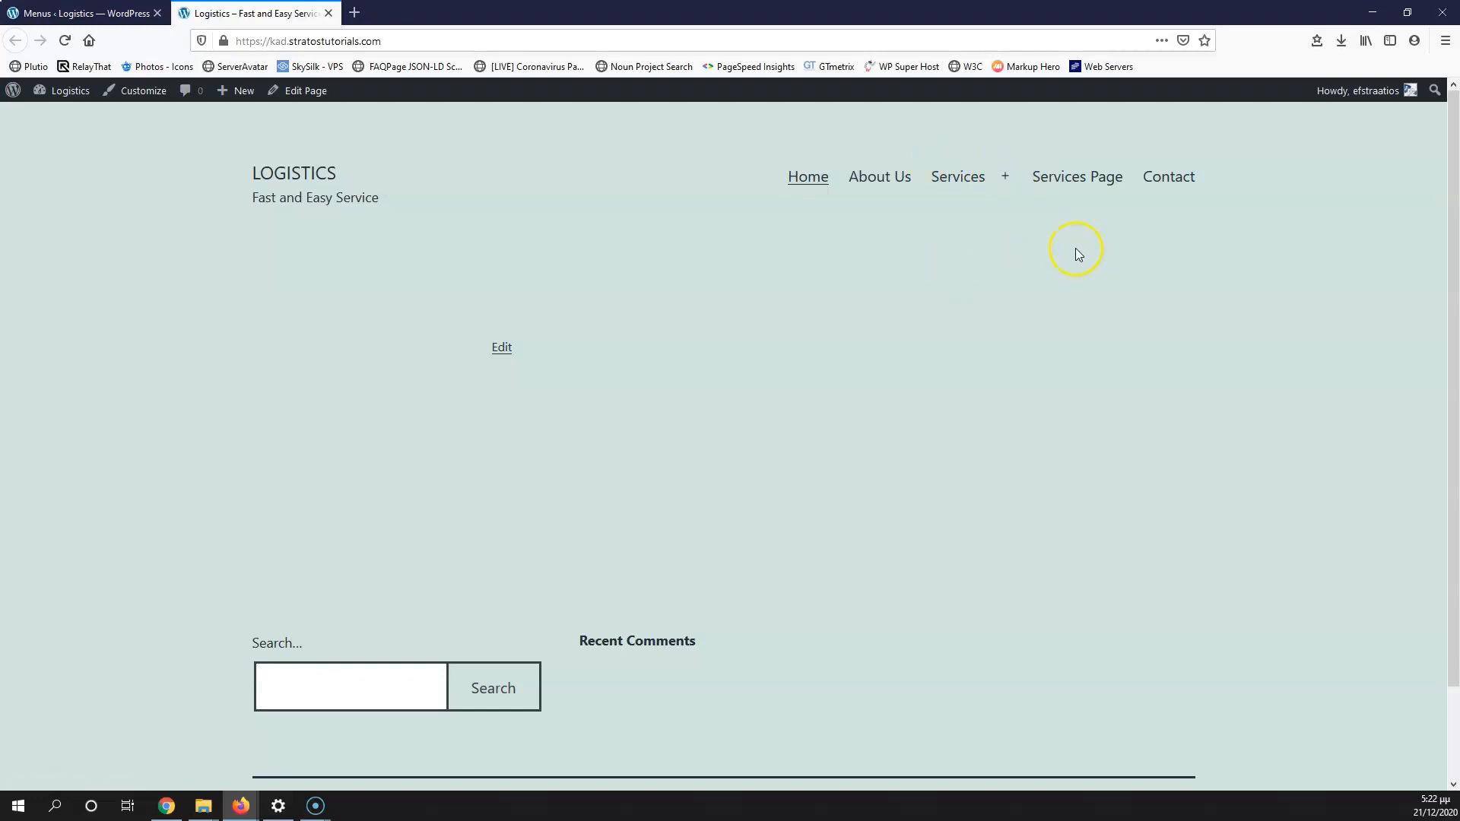
mouse_move(971, 185)
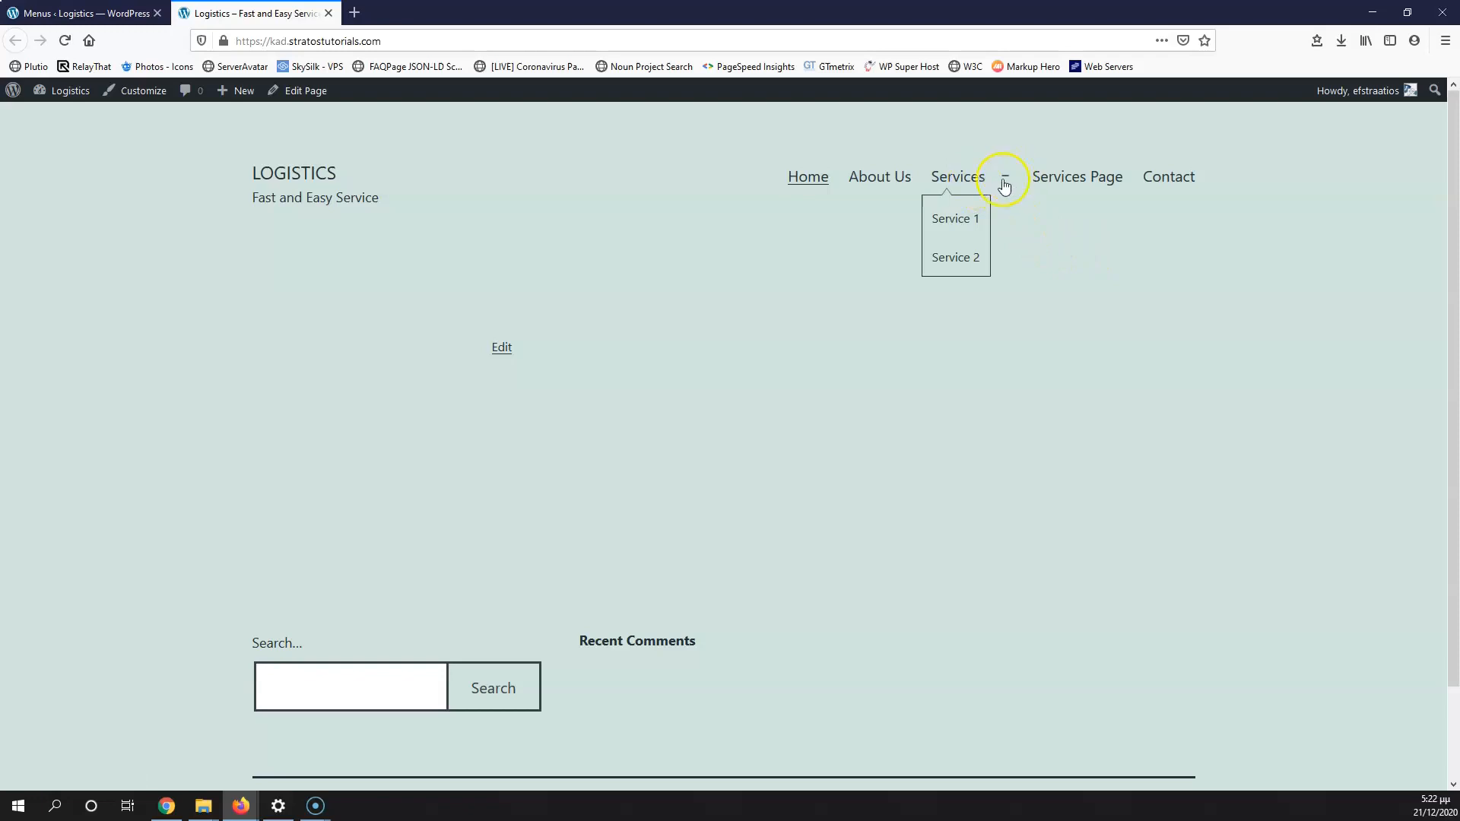
left_click(959, 180)
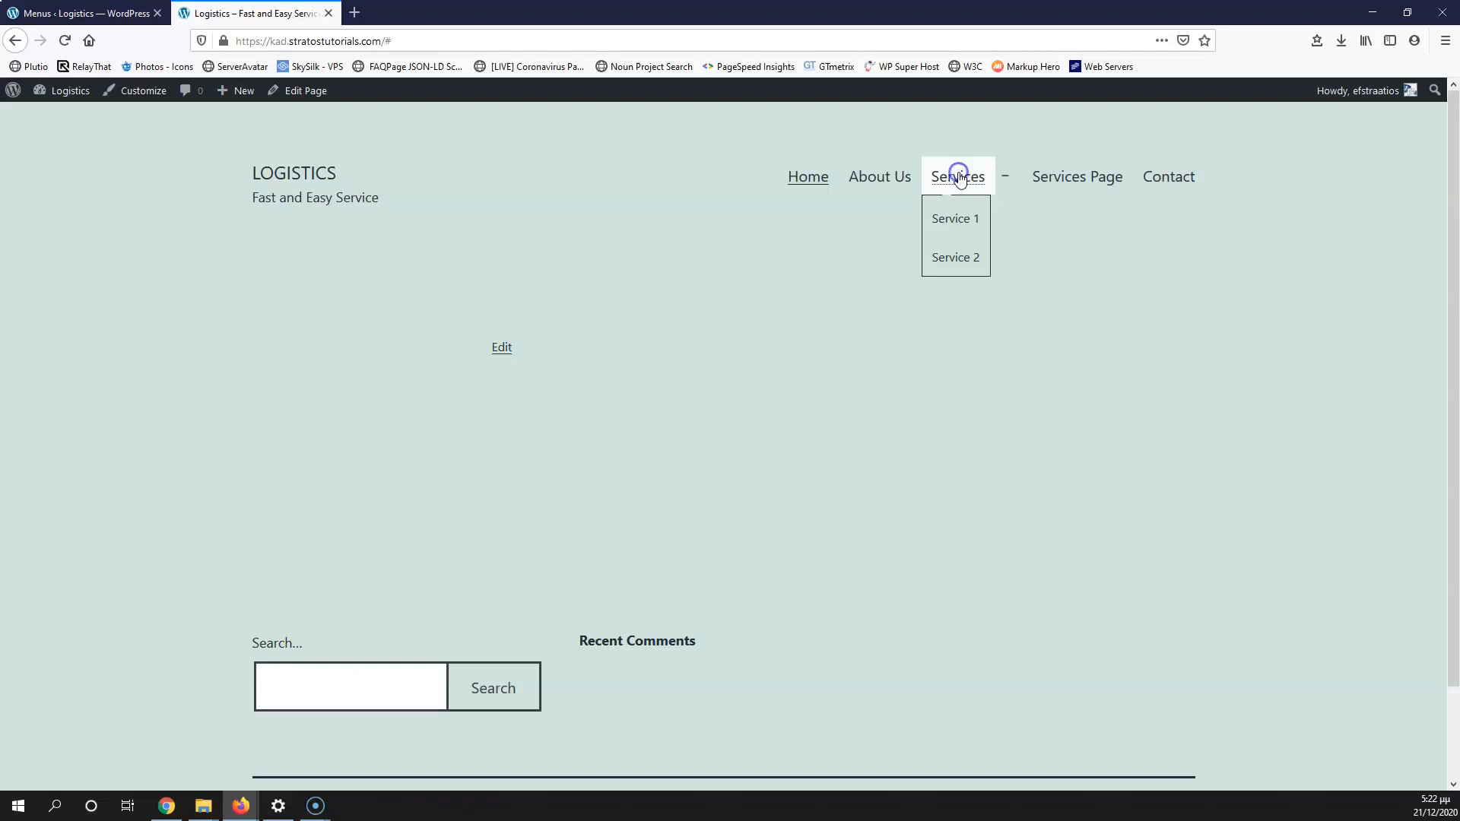
left_click(1079, 182)
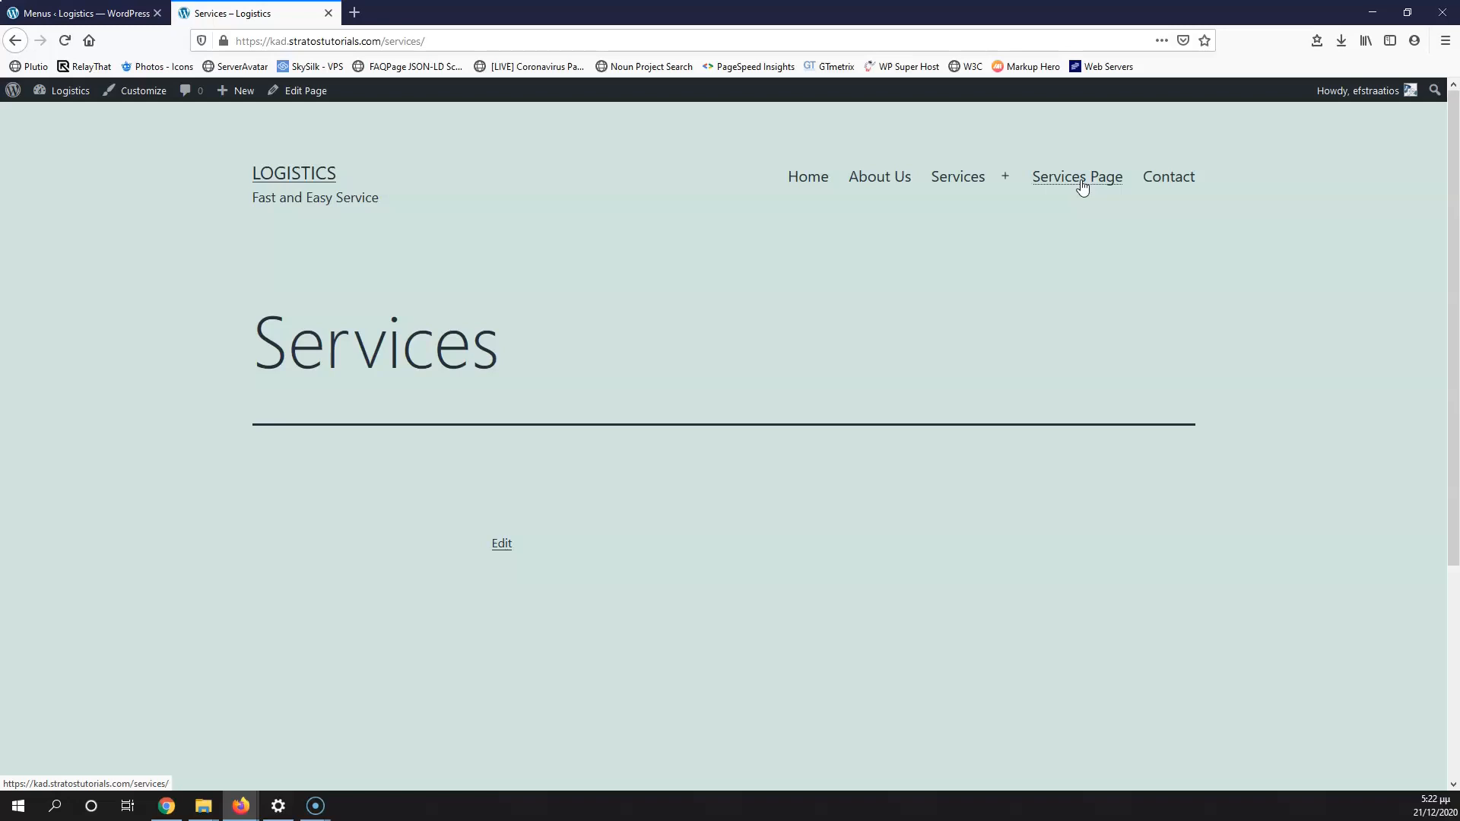
Step: Expand the Services submenu on the /services/ page to show Service 1 and Service 2
left_click(950, 196)
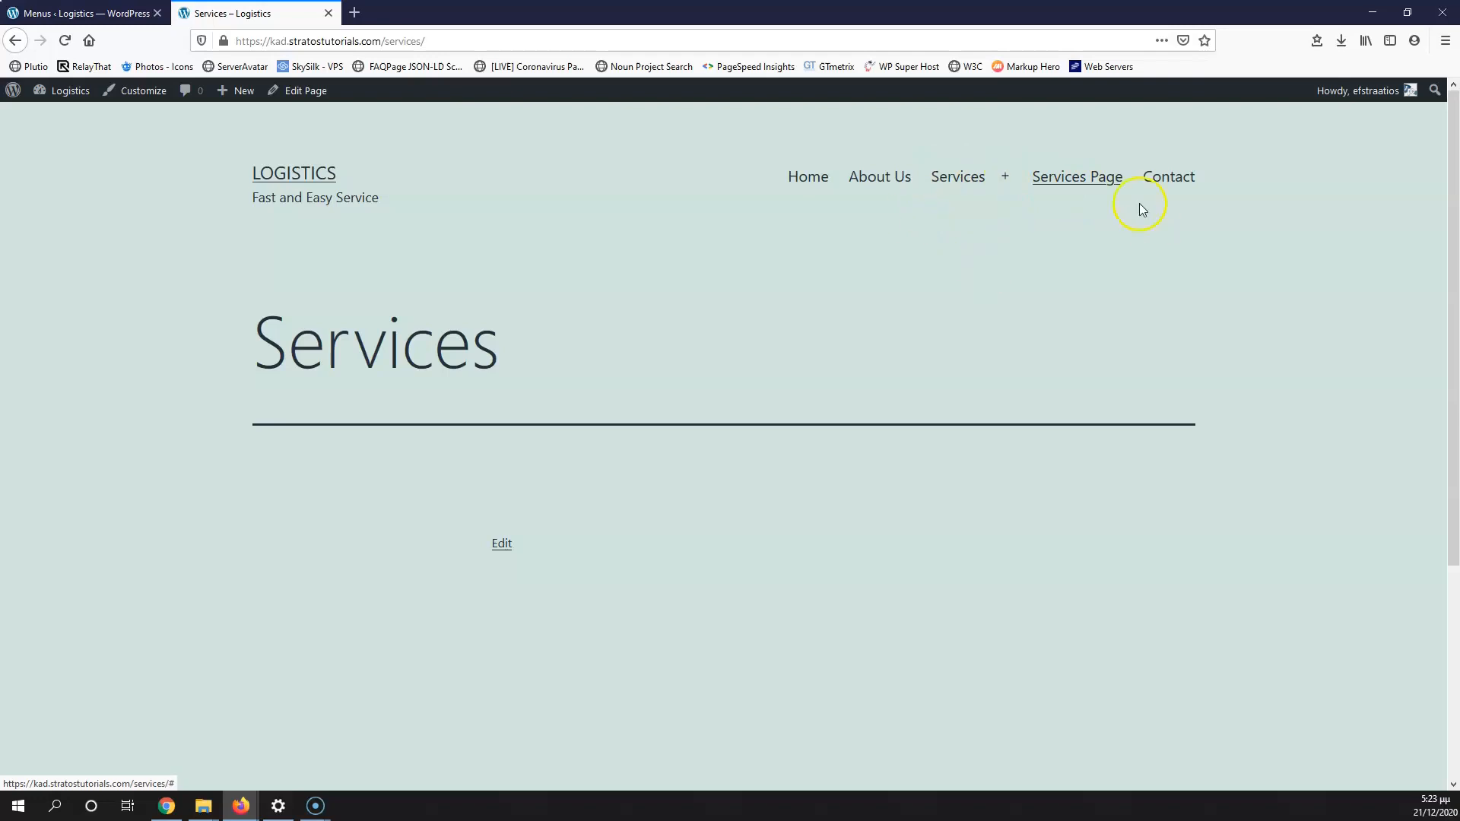
mouse_move(992, 167)
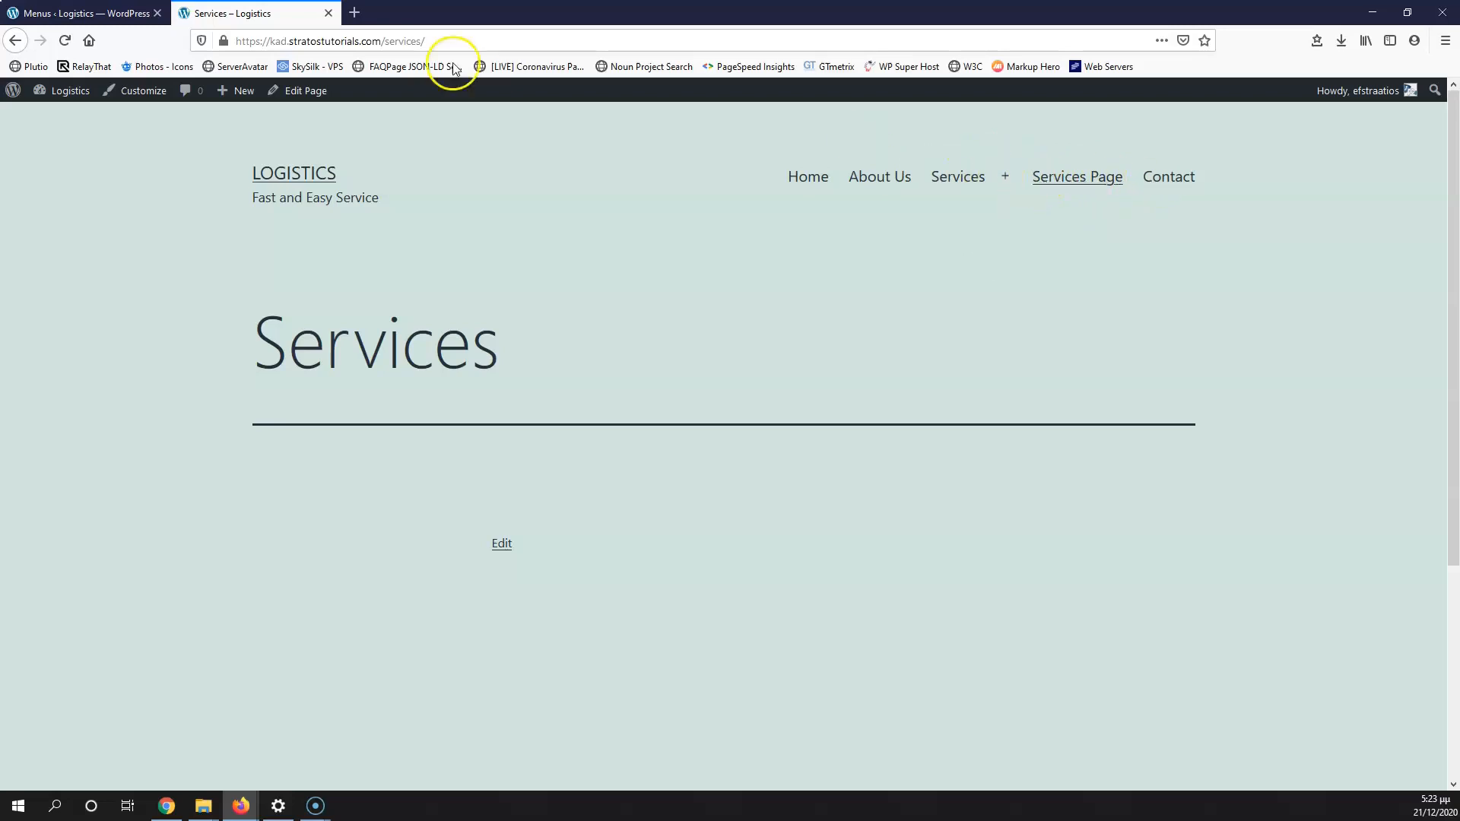
Step: Remove the placeholder Services custom link and move Services Page up into third place
left_click(85, 12)
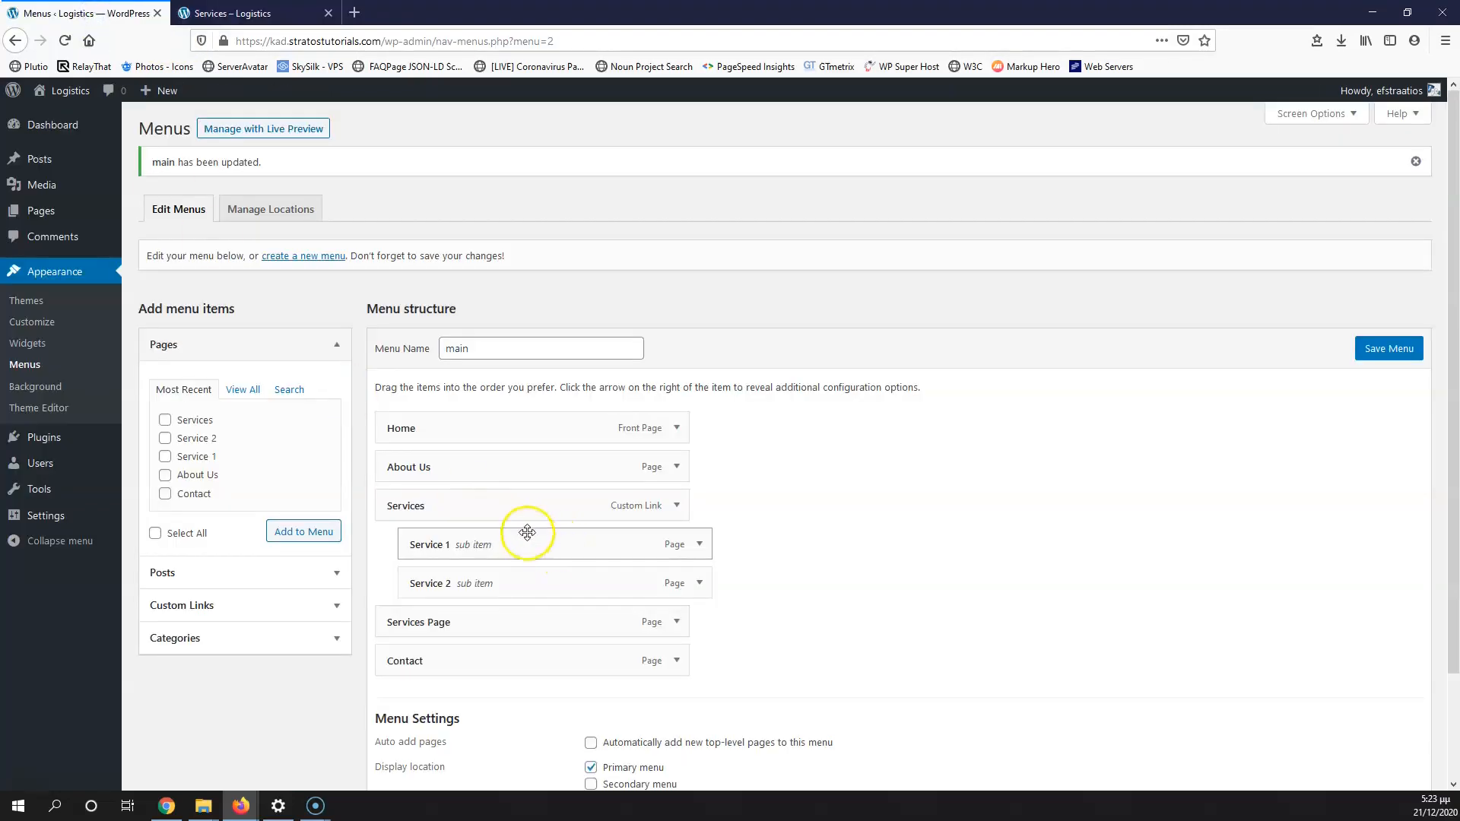
left_click(677, 506)
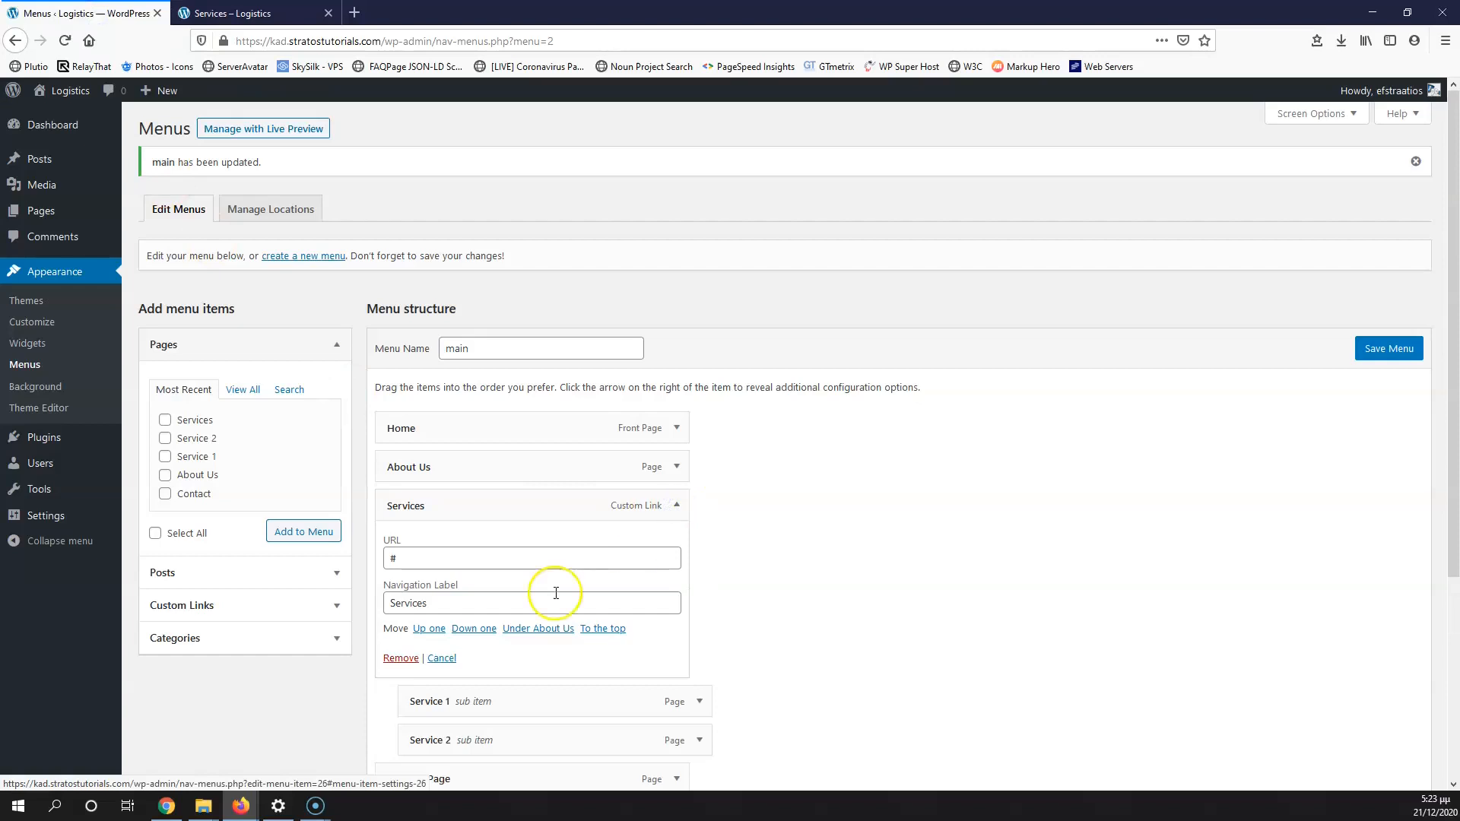
left_click(401, 658)
left_click_drag(433, 582, 430, 509)
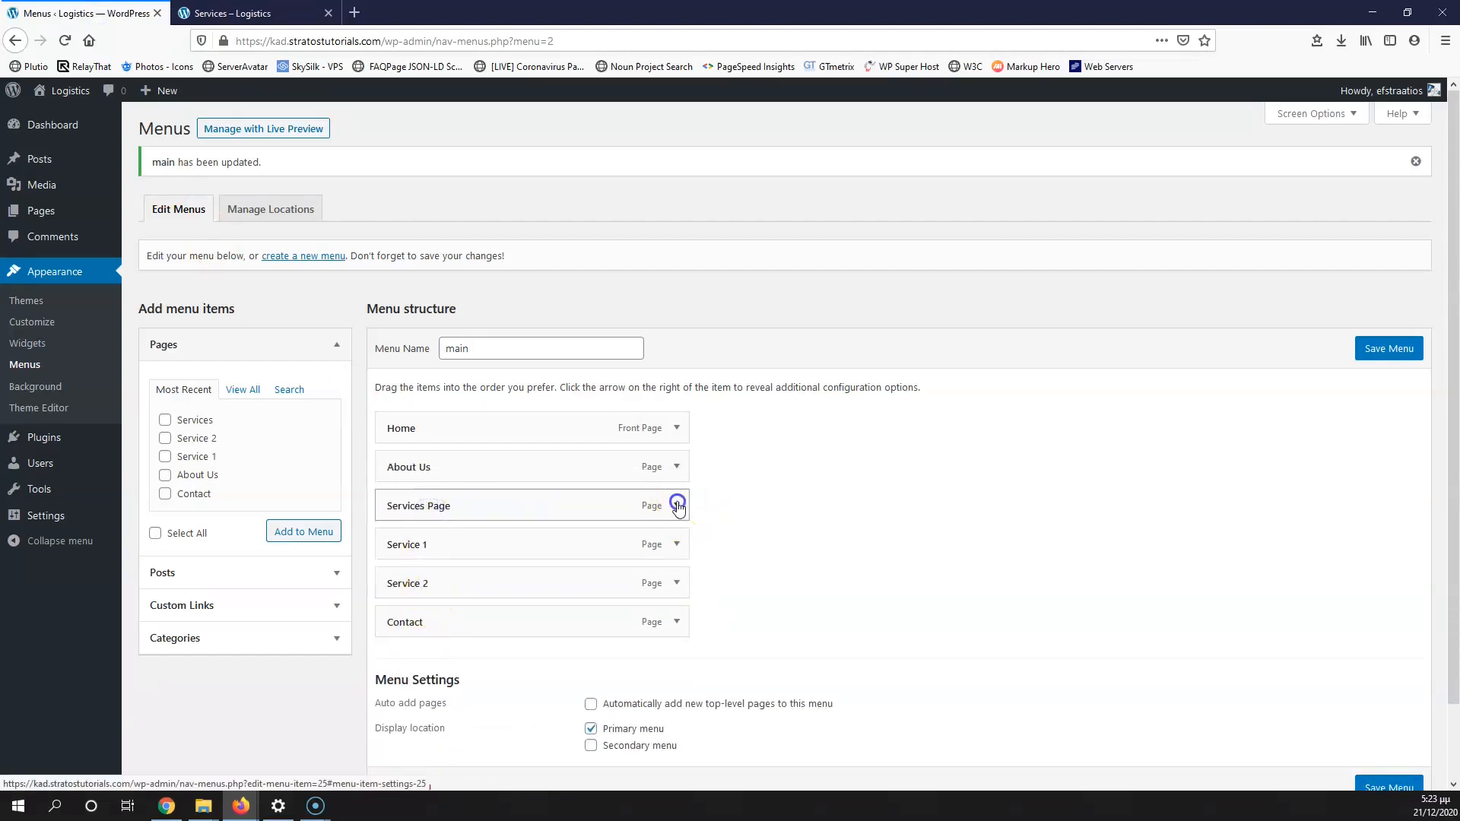
Step: Relabel Services Page as 'Services', nest Service 1 and Service 2 beneath it, and save the menu
left_click(676, 506)
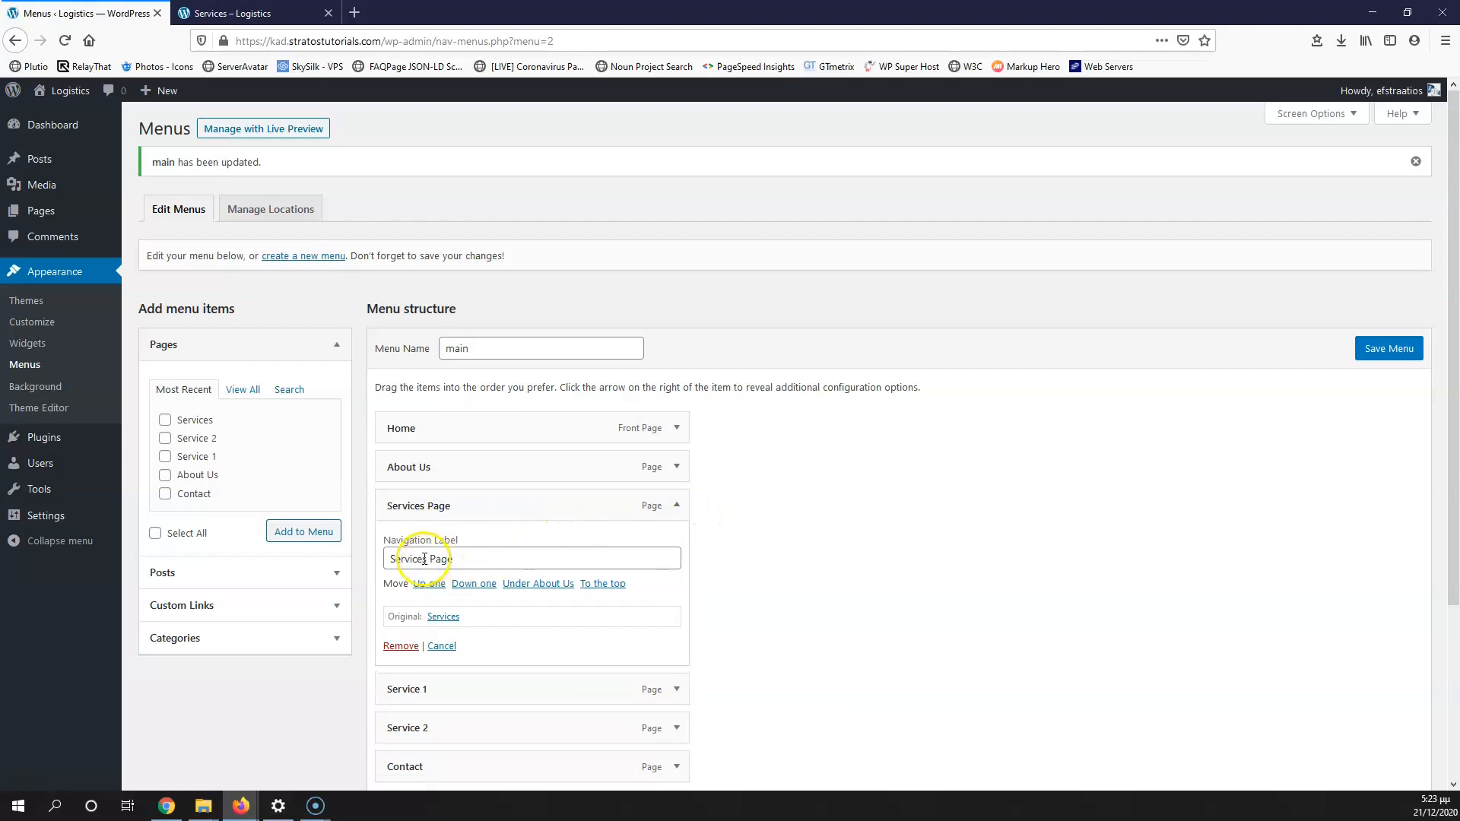
left_click_drag(428, 559, 469, 558)
key("BackSpace")
key("BackSpace")
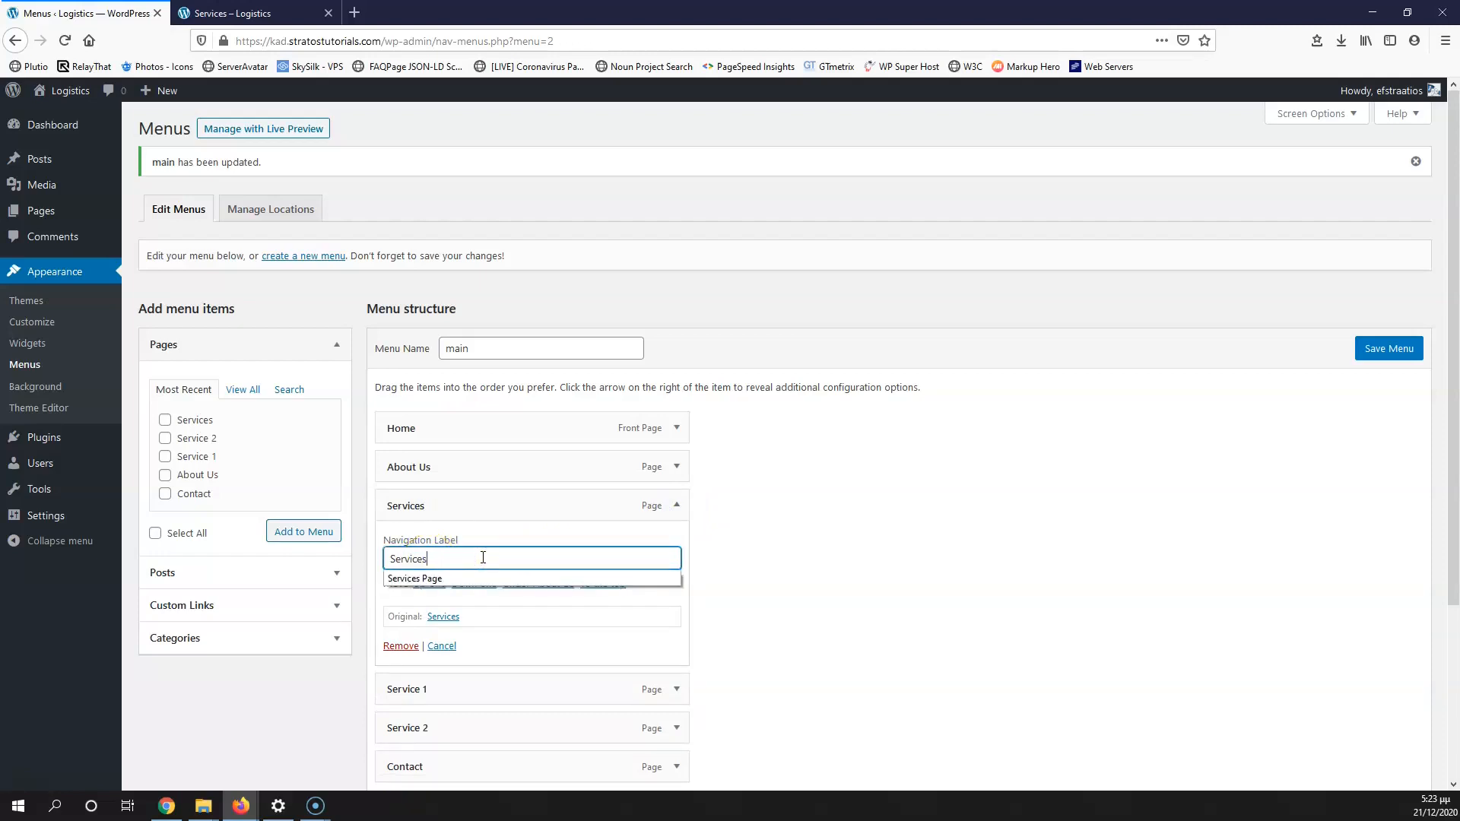
left_click(749, 587)
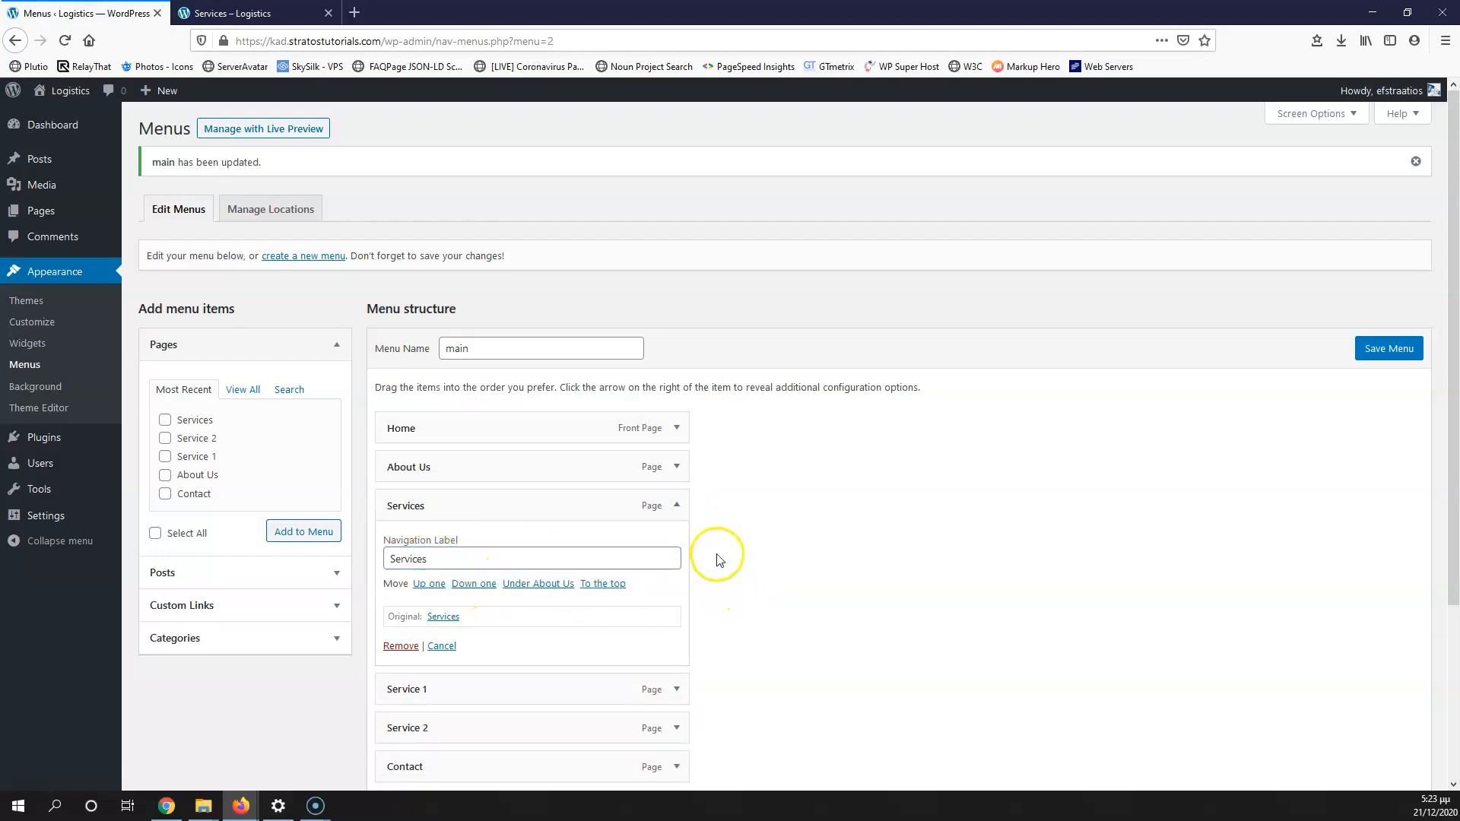
scroll(445, 665, "down", 3)
left_click_drag(452, 474, 515, 541)
left_click(1427, 156)
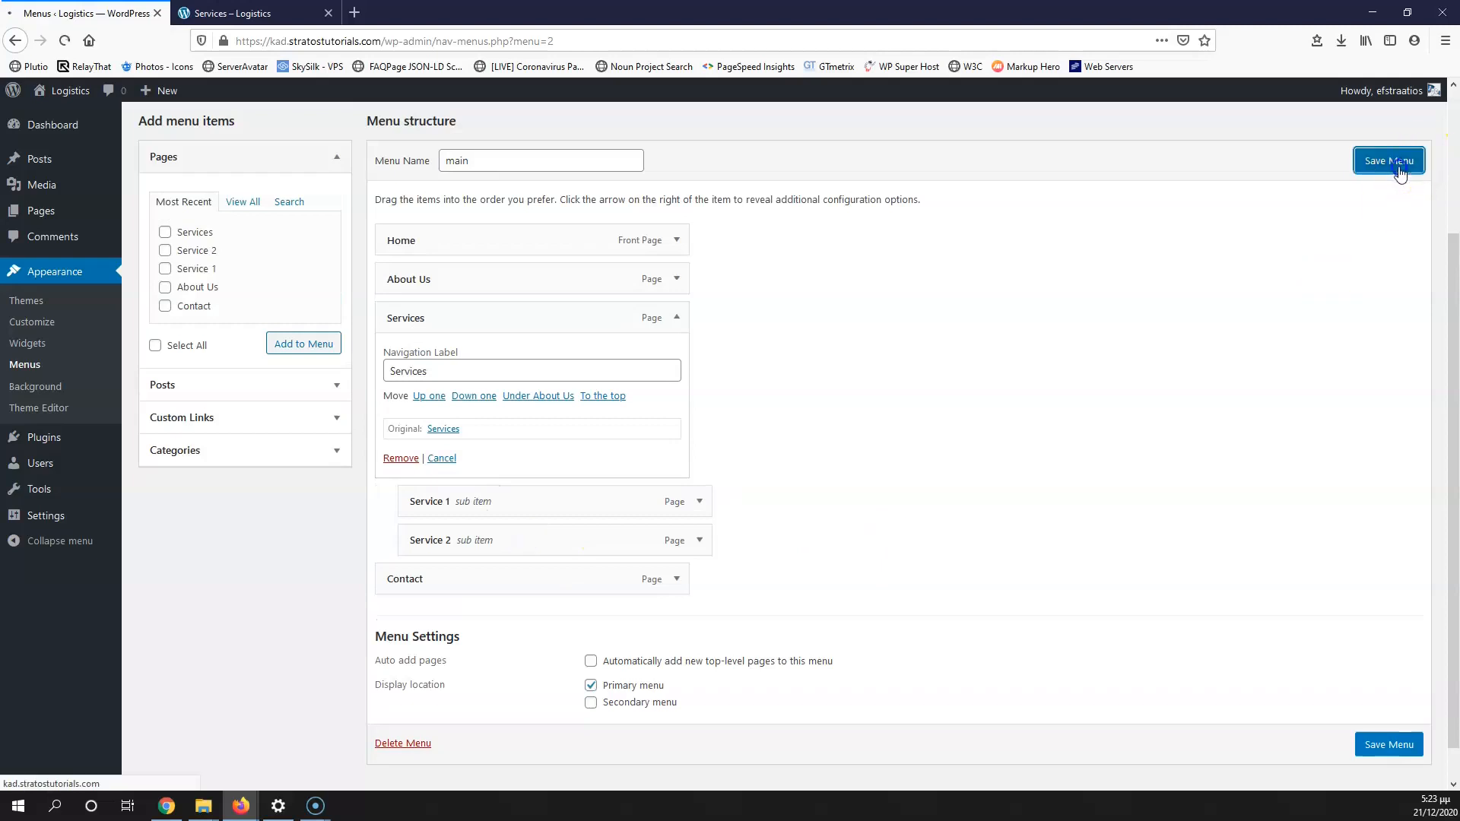
Step: Reload the live site to check the menu reads Home, About Us, Services, Contact
left_click(289, 10)
key("F5")
left_click(64, 41)
mouse_move(1072, 174)
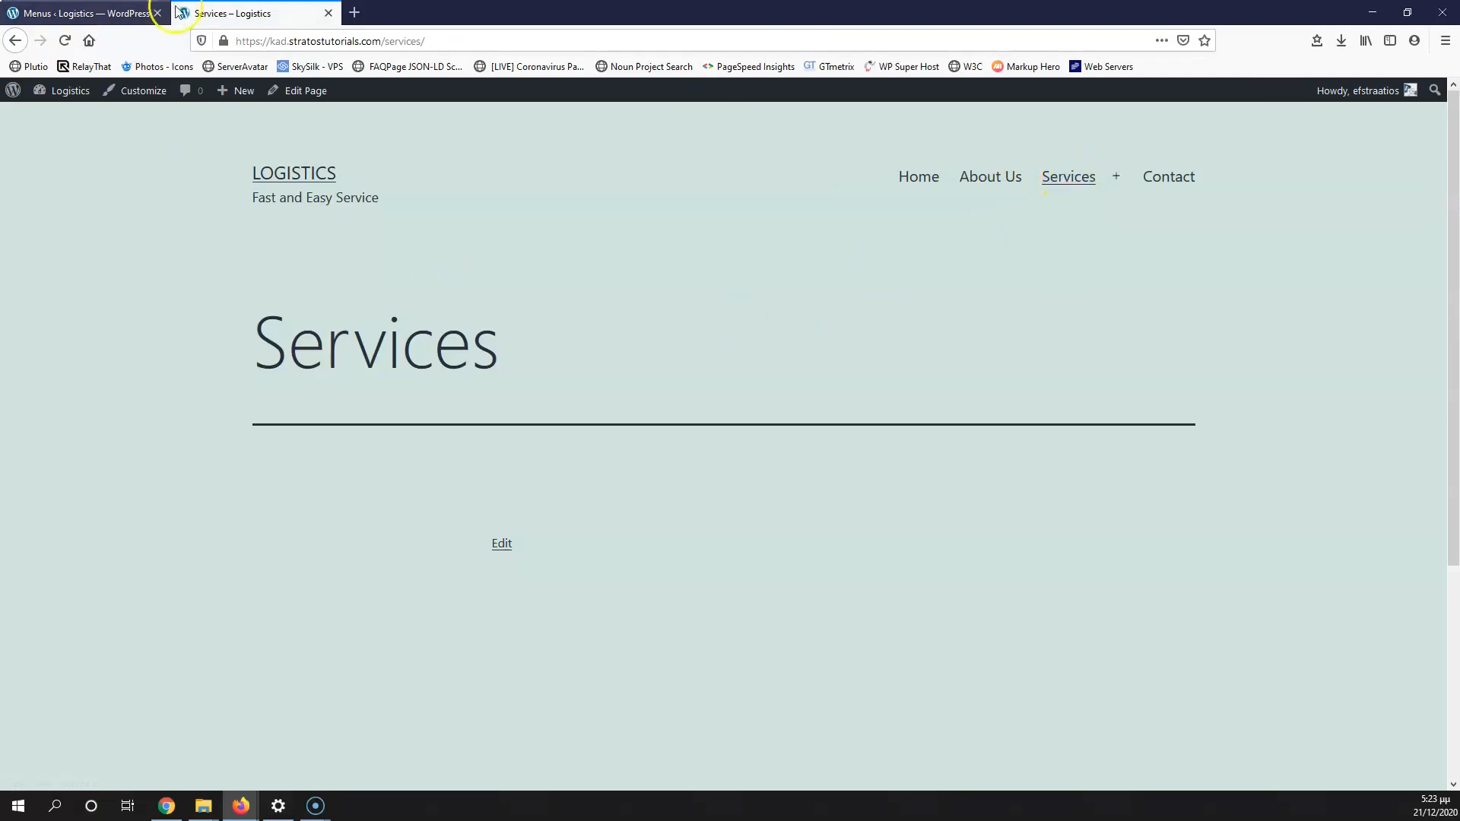
Step: Close the Services – Logistics live site tab to get back to the Menus admin page
left_click(328, 13)
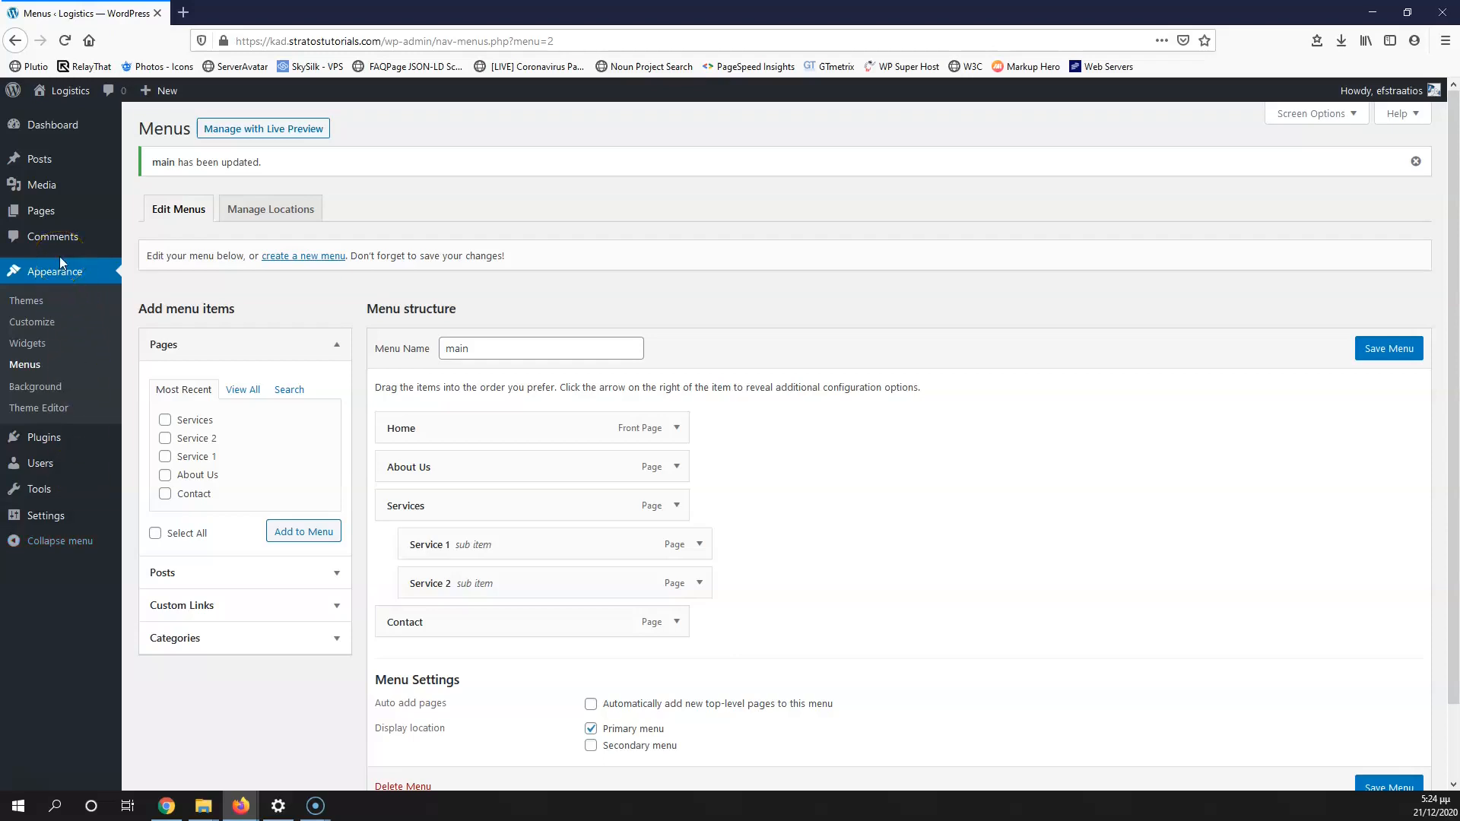
Step: From Pages > All Pages, open the Home page's block editor in a new tab
mouse_move(46, 221)
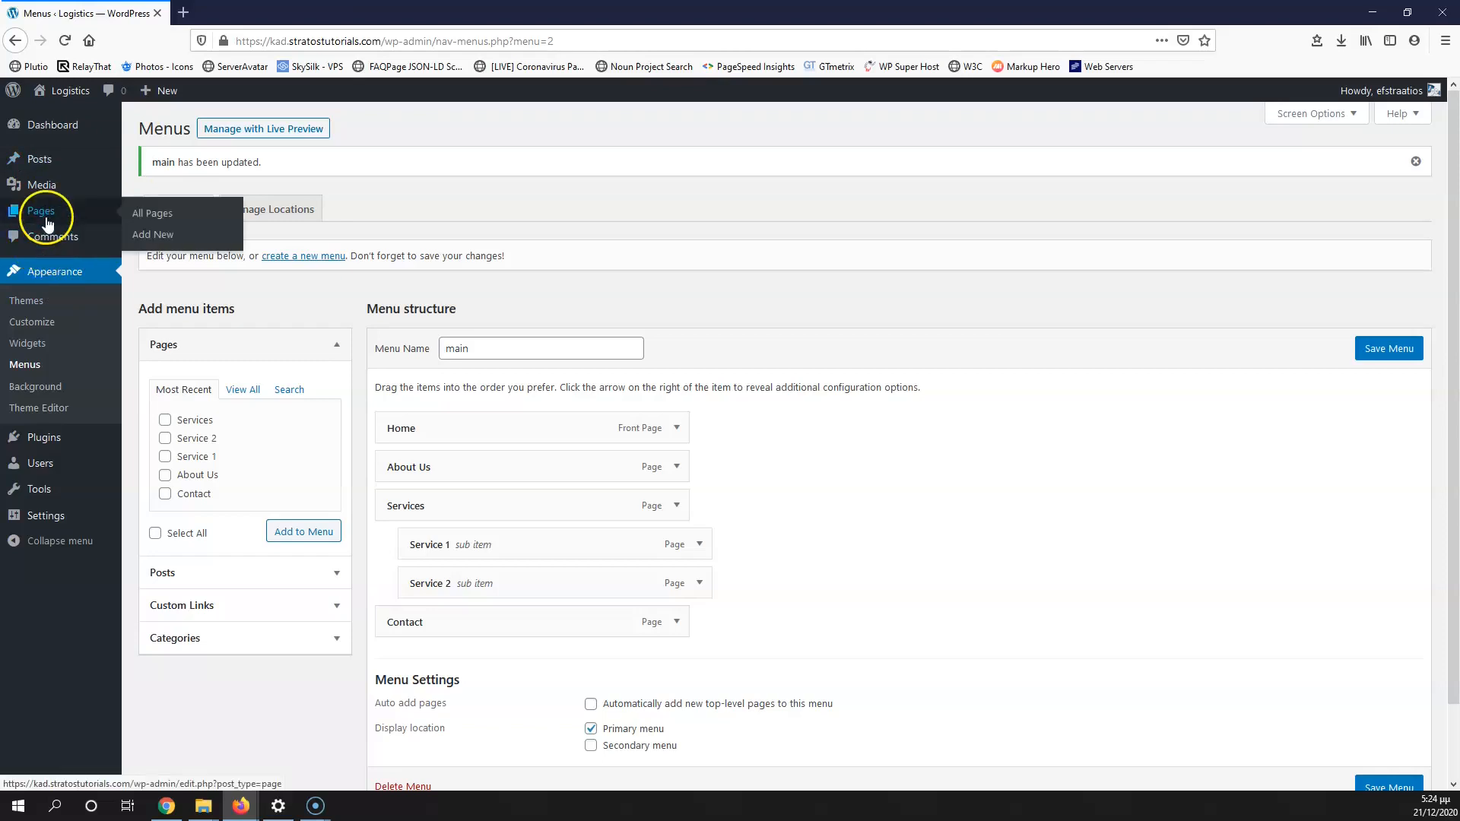
left_click(154, 239)
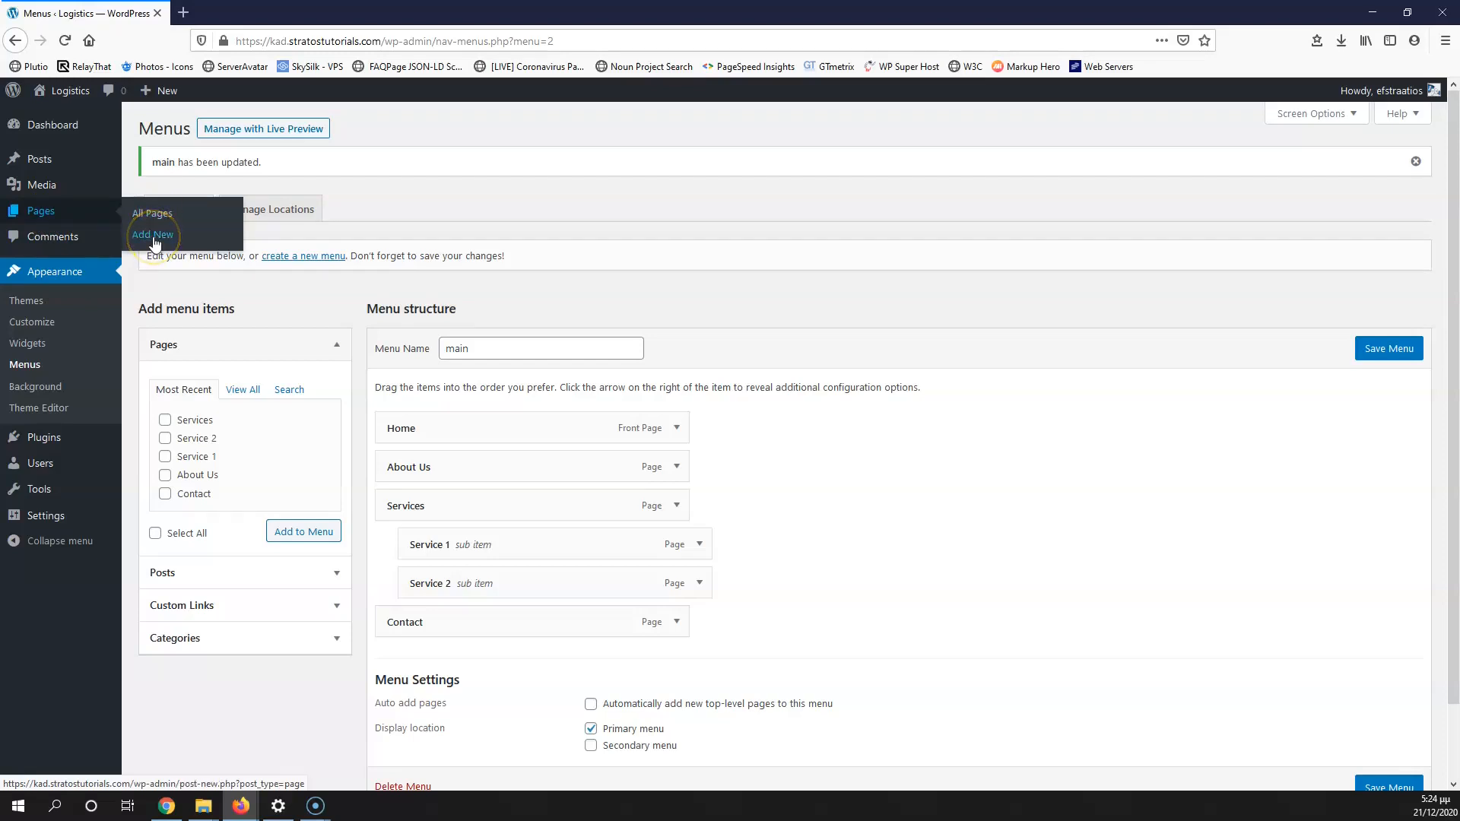
left_click(154, 217)
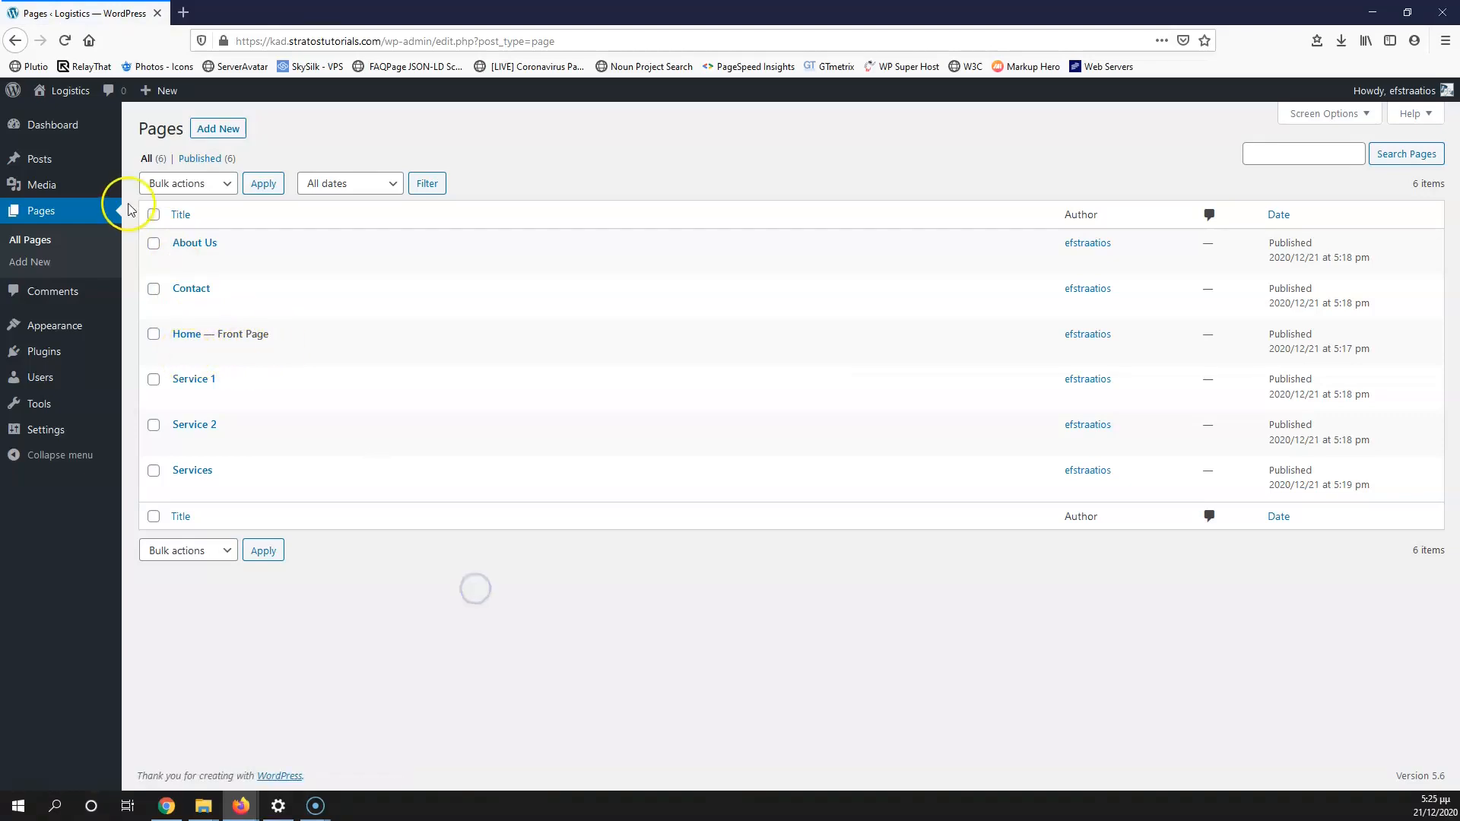
middle_click(181, 352)
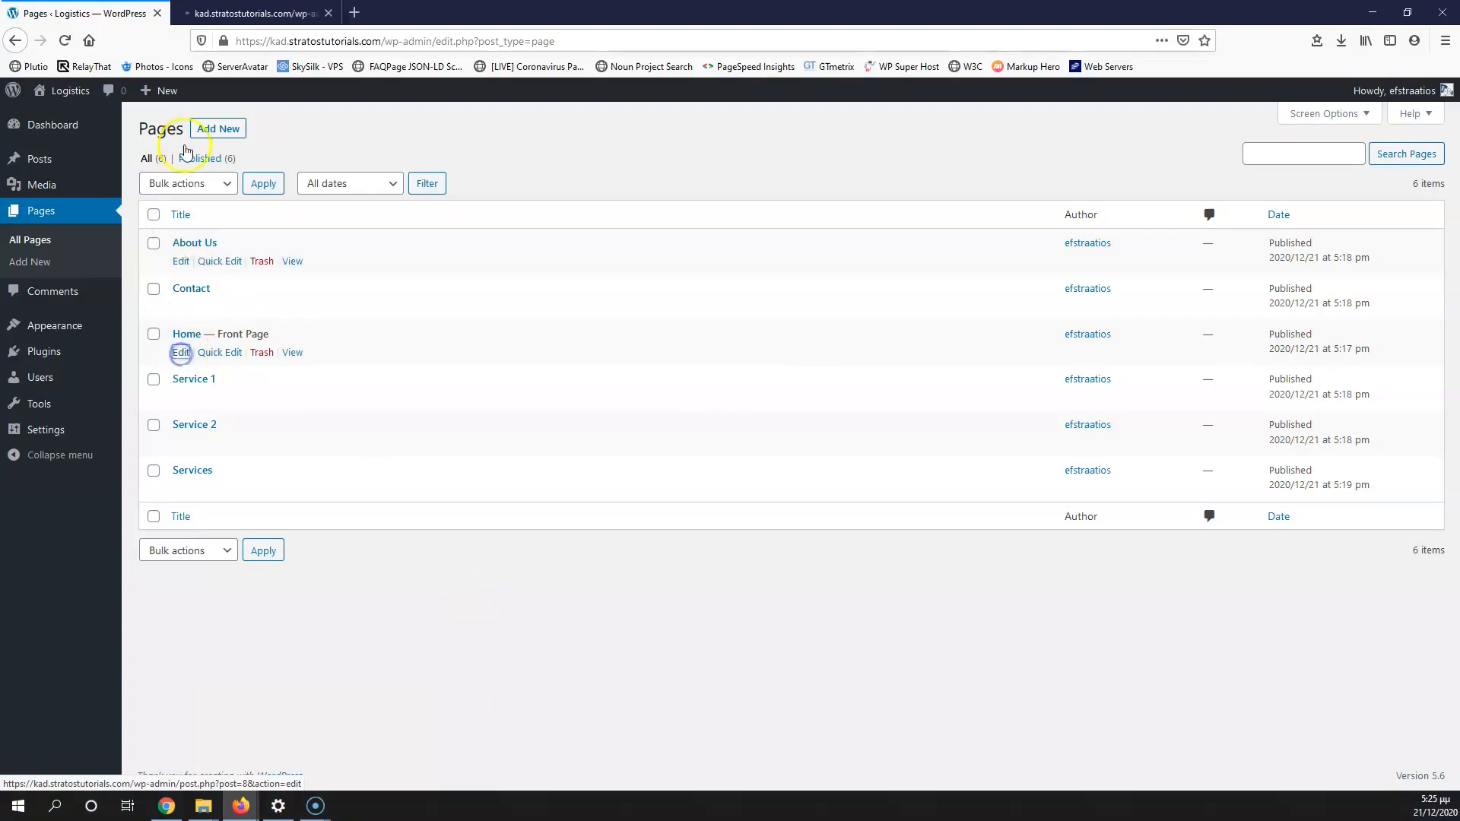
left_click(238, 13)
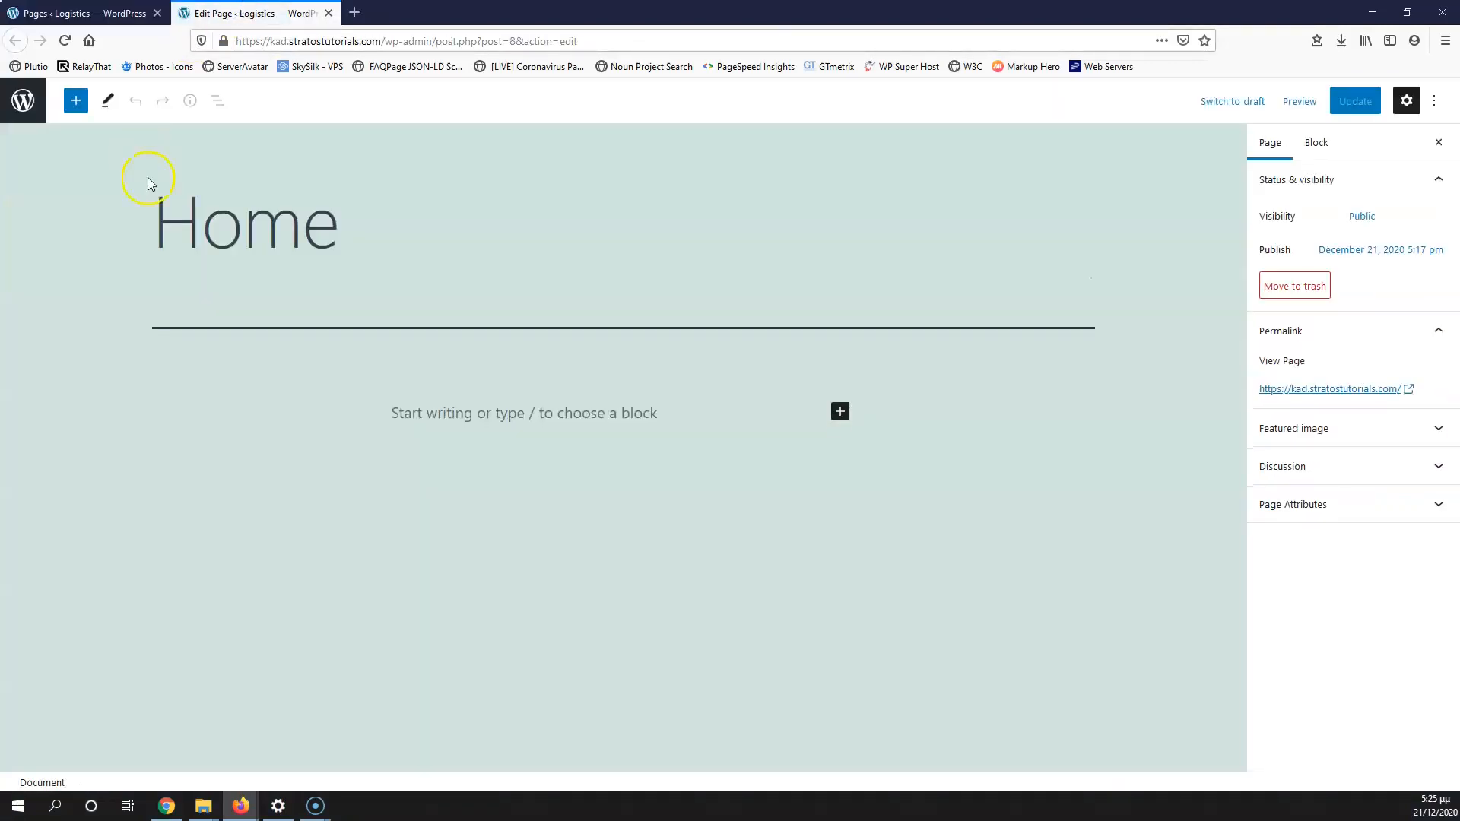
Step: Insert an Image block on the Home page and open its media window, finding the library empty
left_click(840, 412)
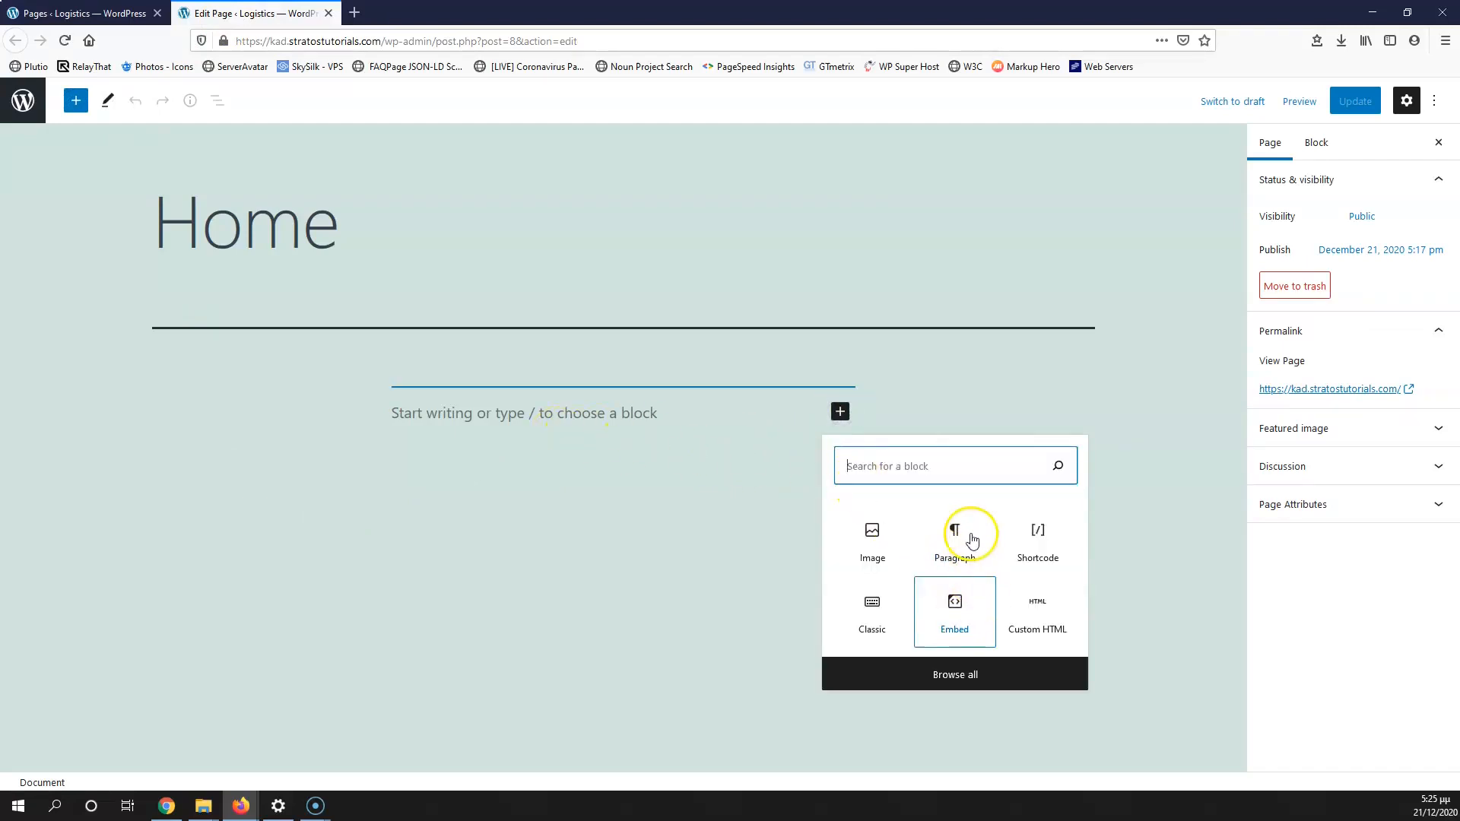
left_click(874, 535)
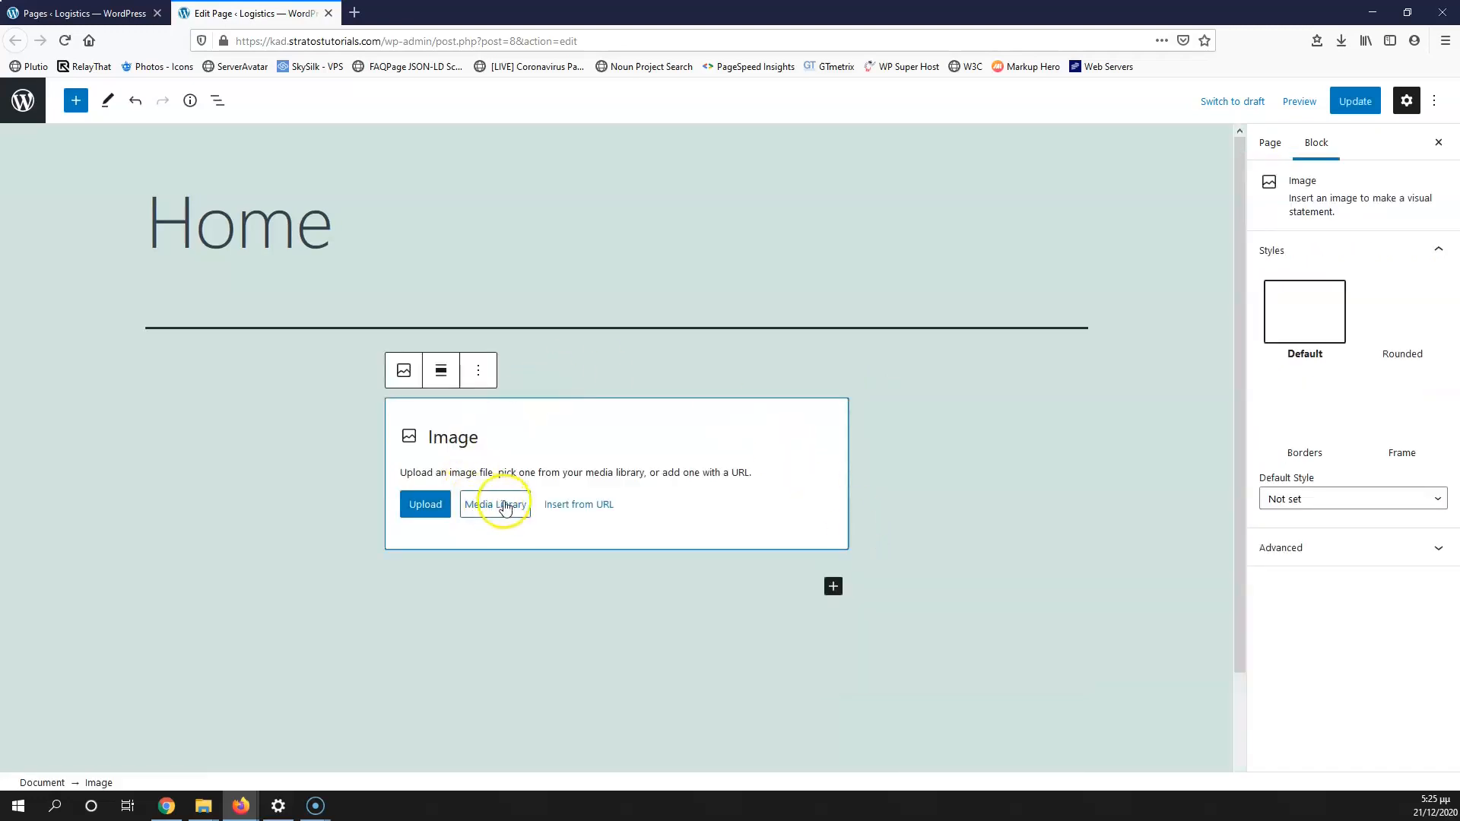
left_click(498, 506)
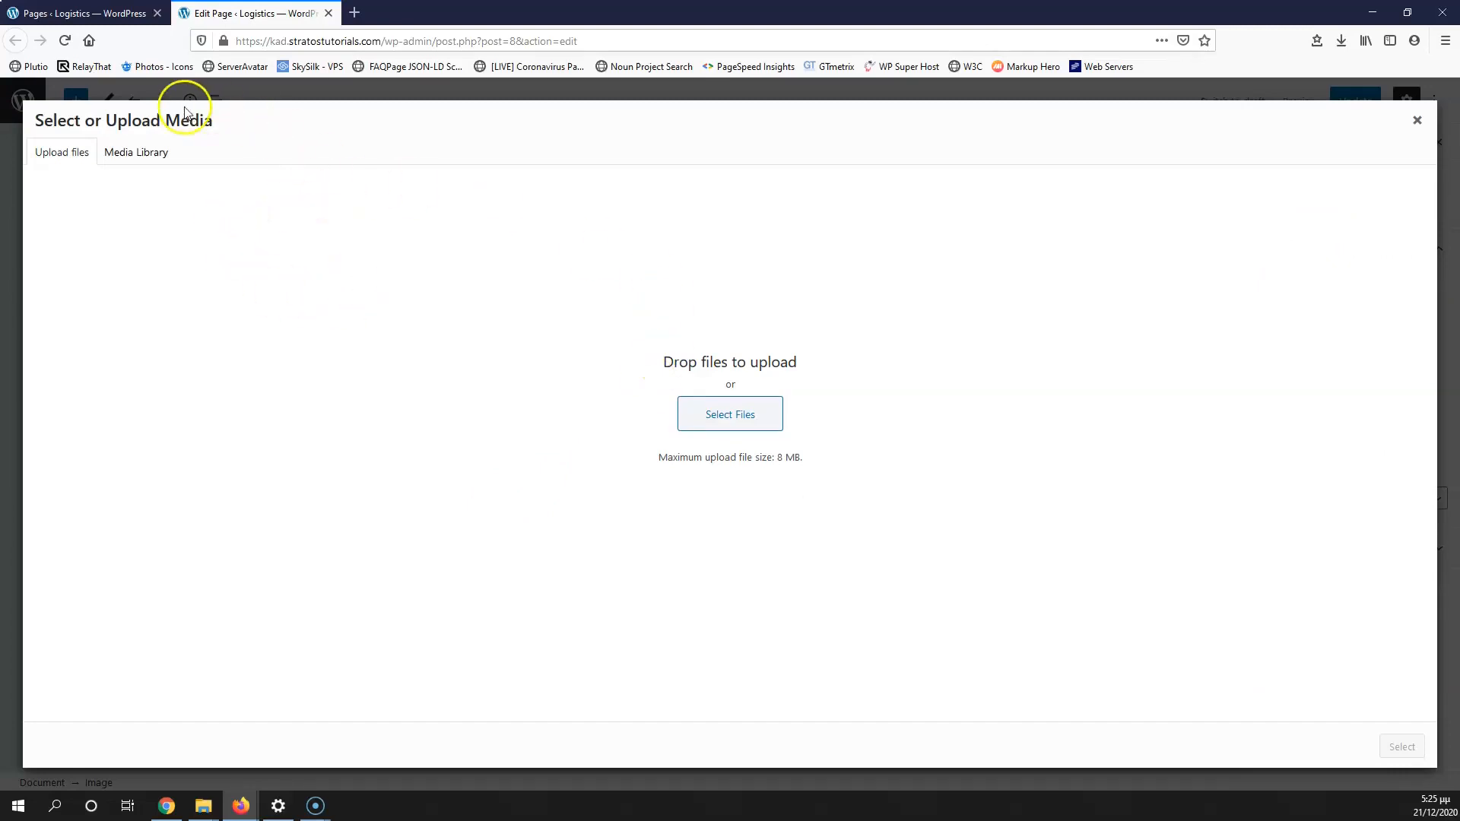
left_click(144, 152)
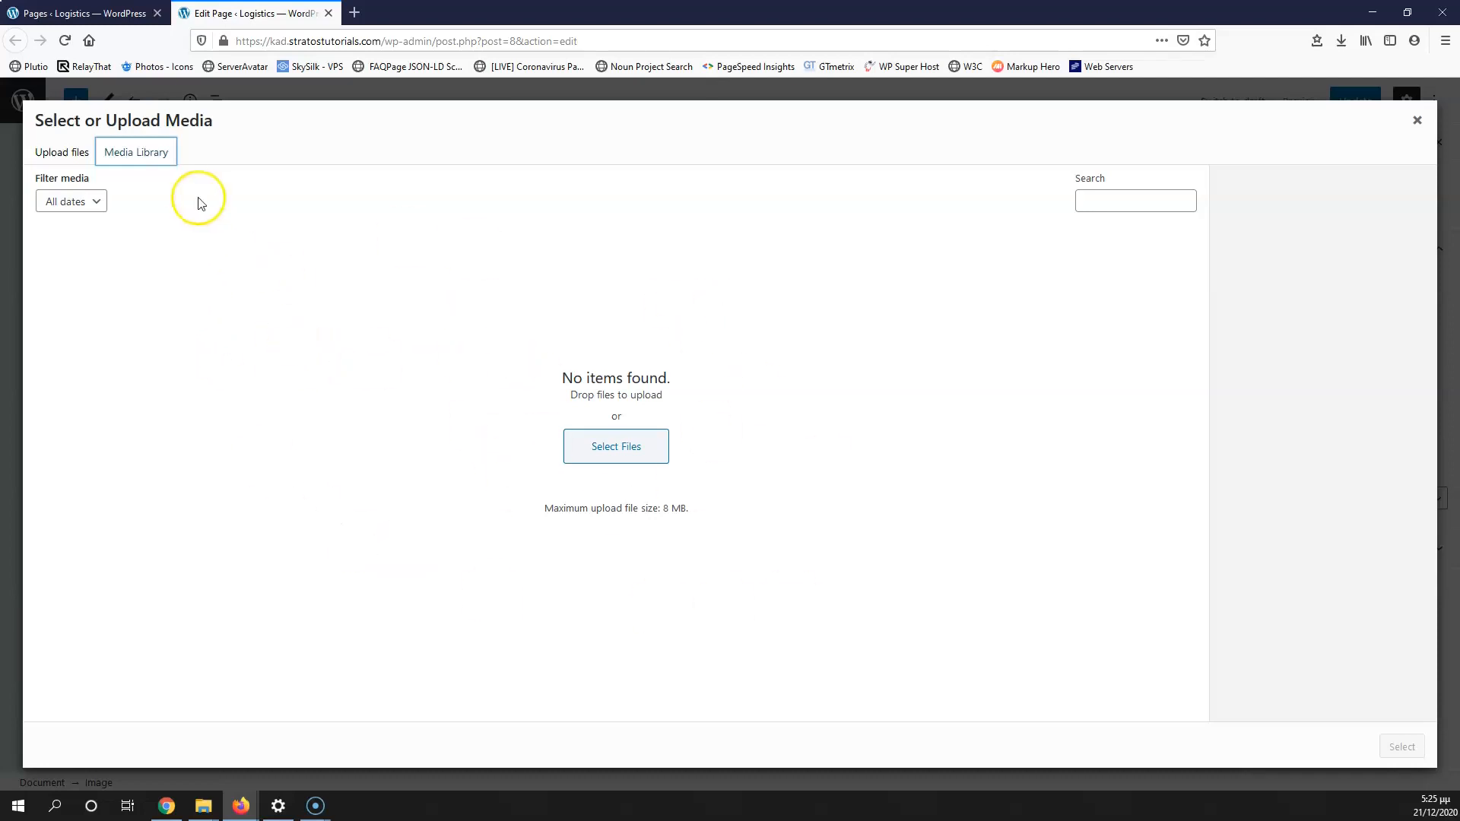
left_click(73, 156)
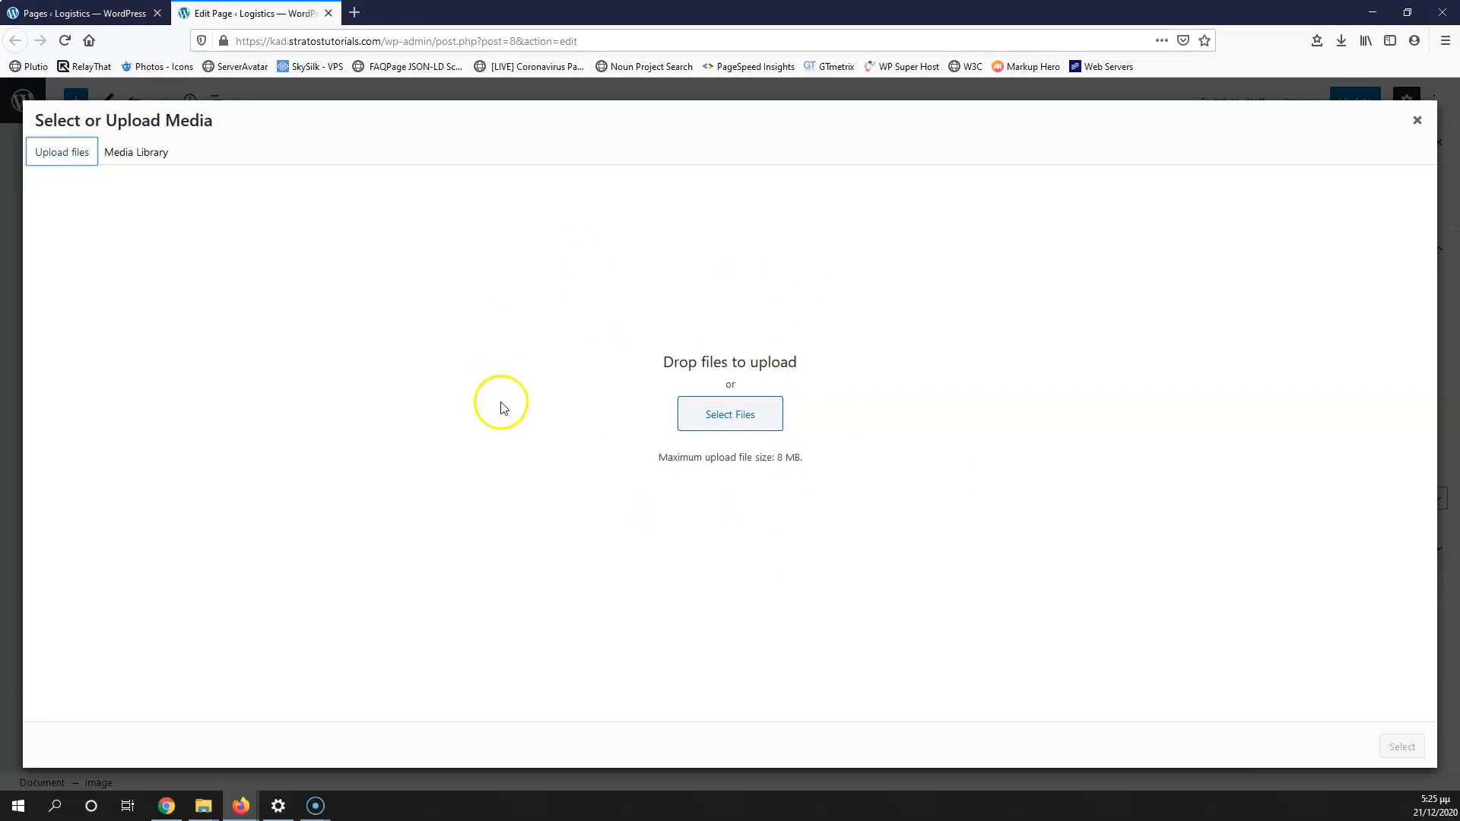
left_click(203, 806)
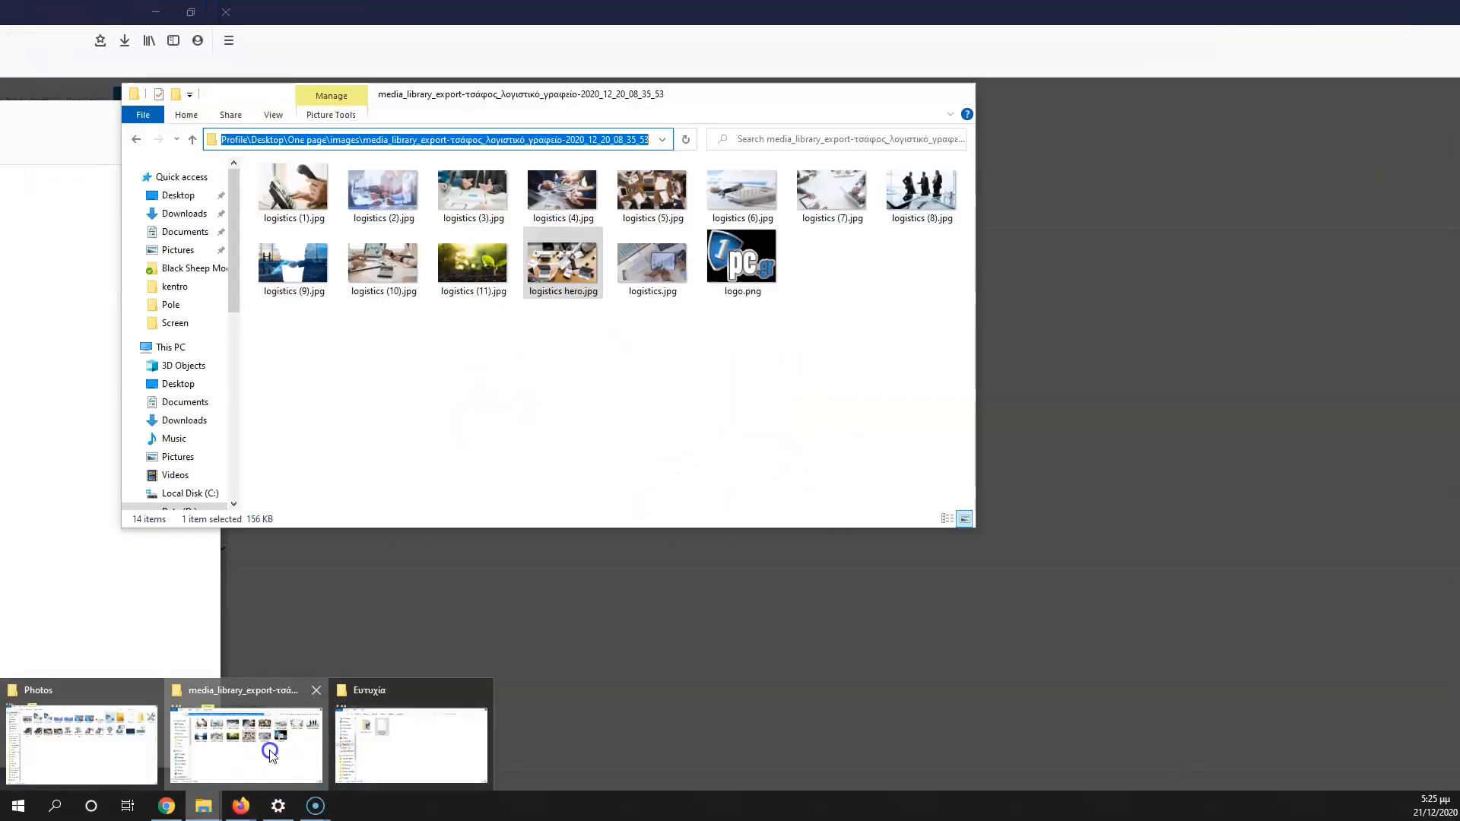
Step: In the exported media images folder, try selecting logistics images, settling on logistics hero.jpg
left_click(315, 749)
left_click_drag(934, 342, 1075, 492)
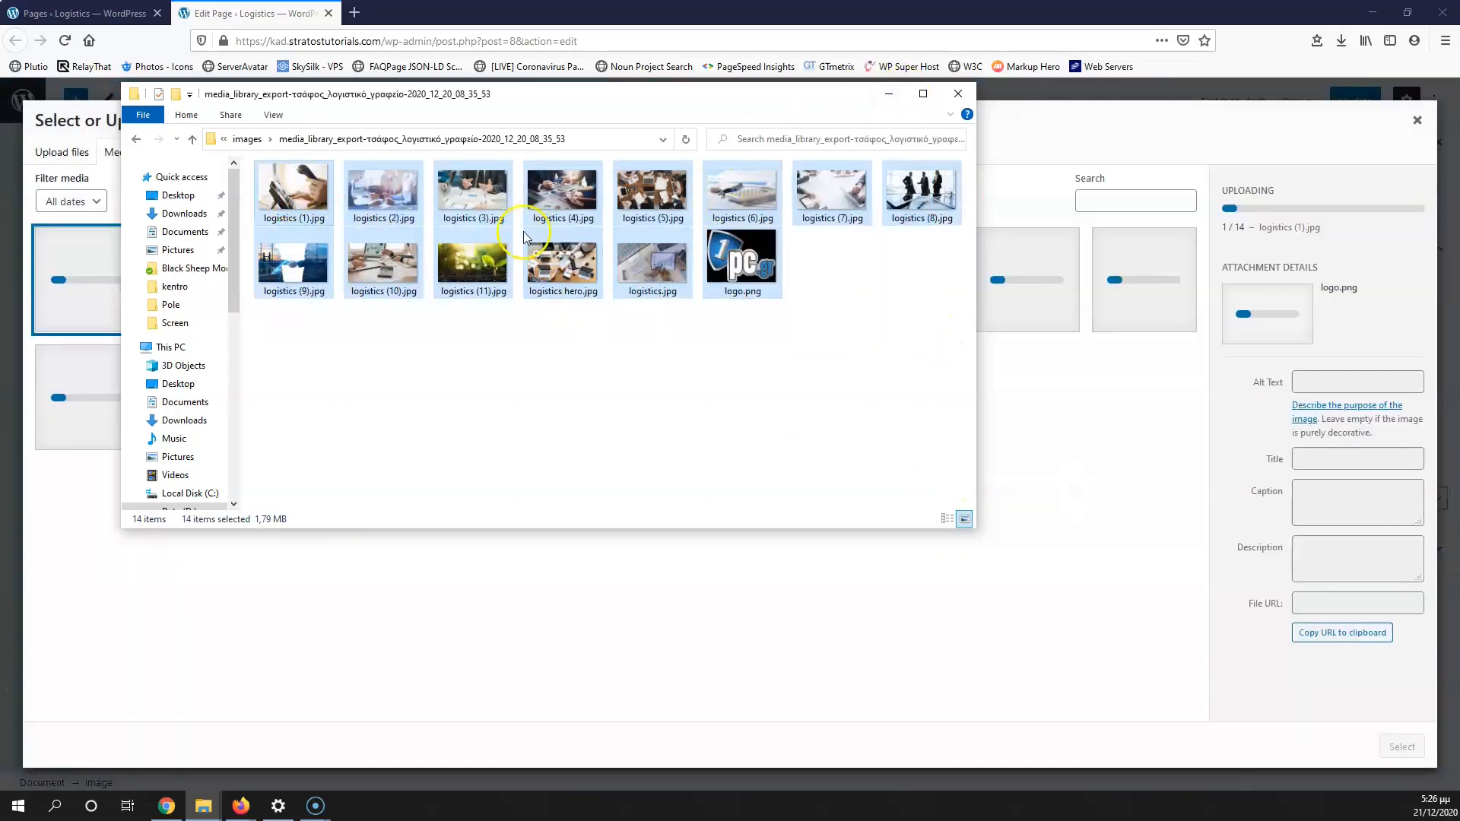
left_click(529, 344)
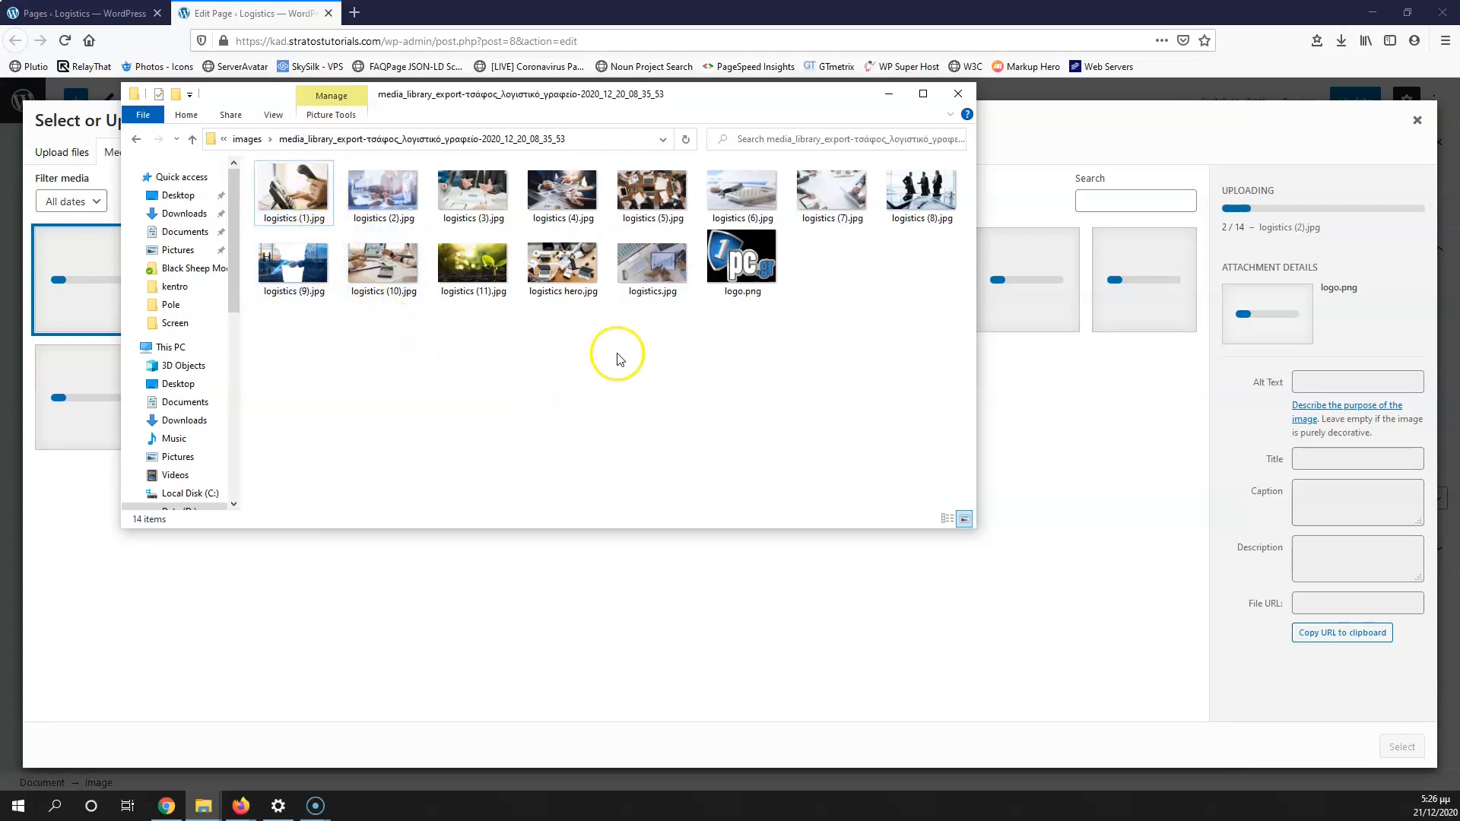
left_click(317, 192)
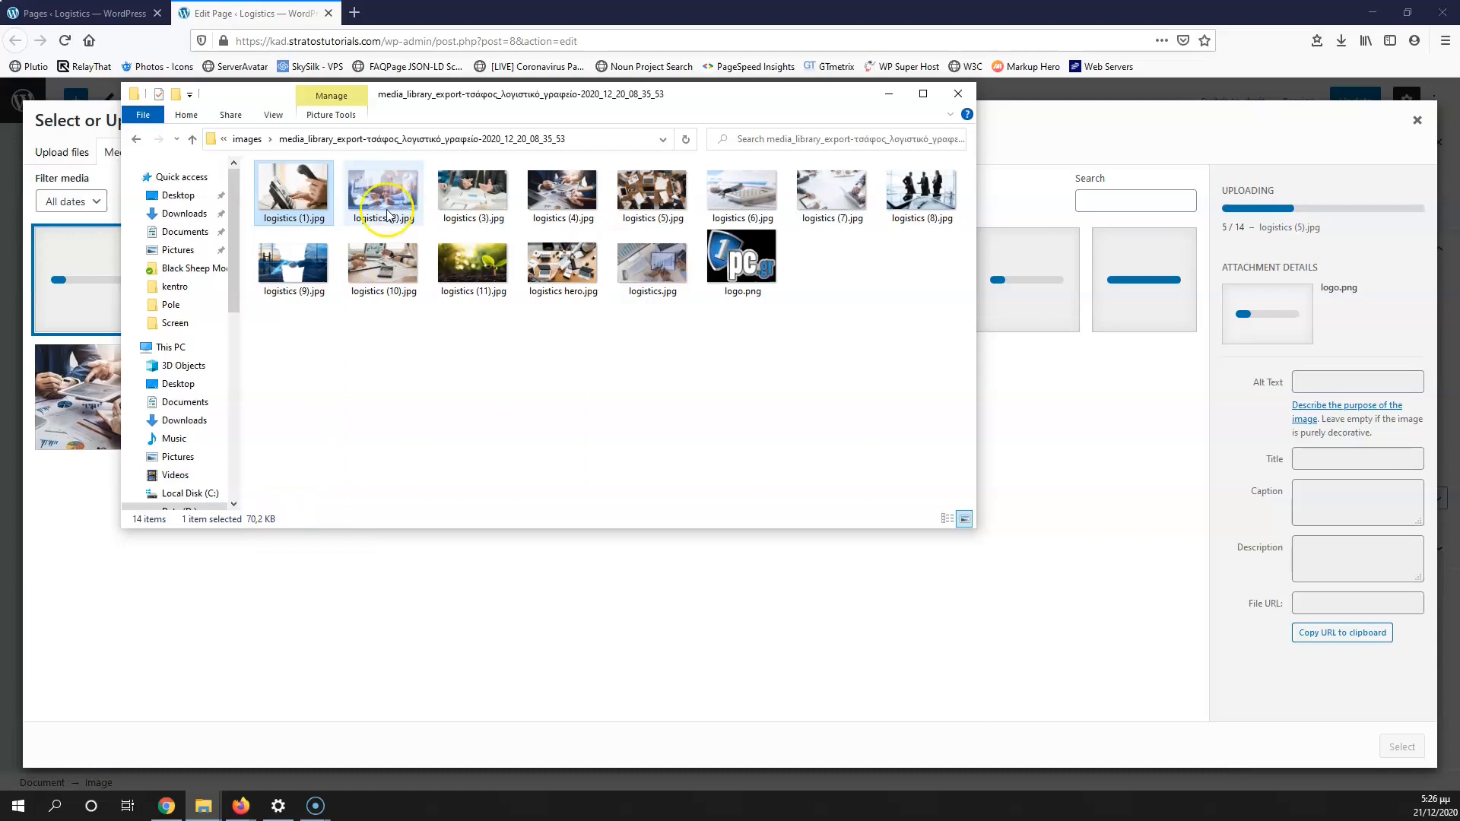
left_click(563, 266)
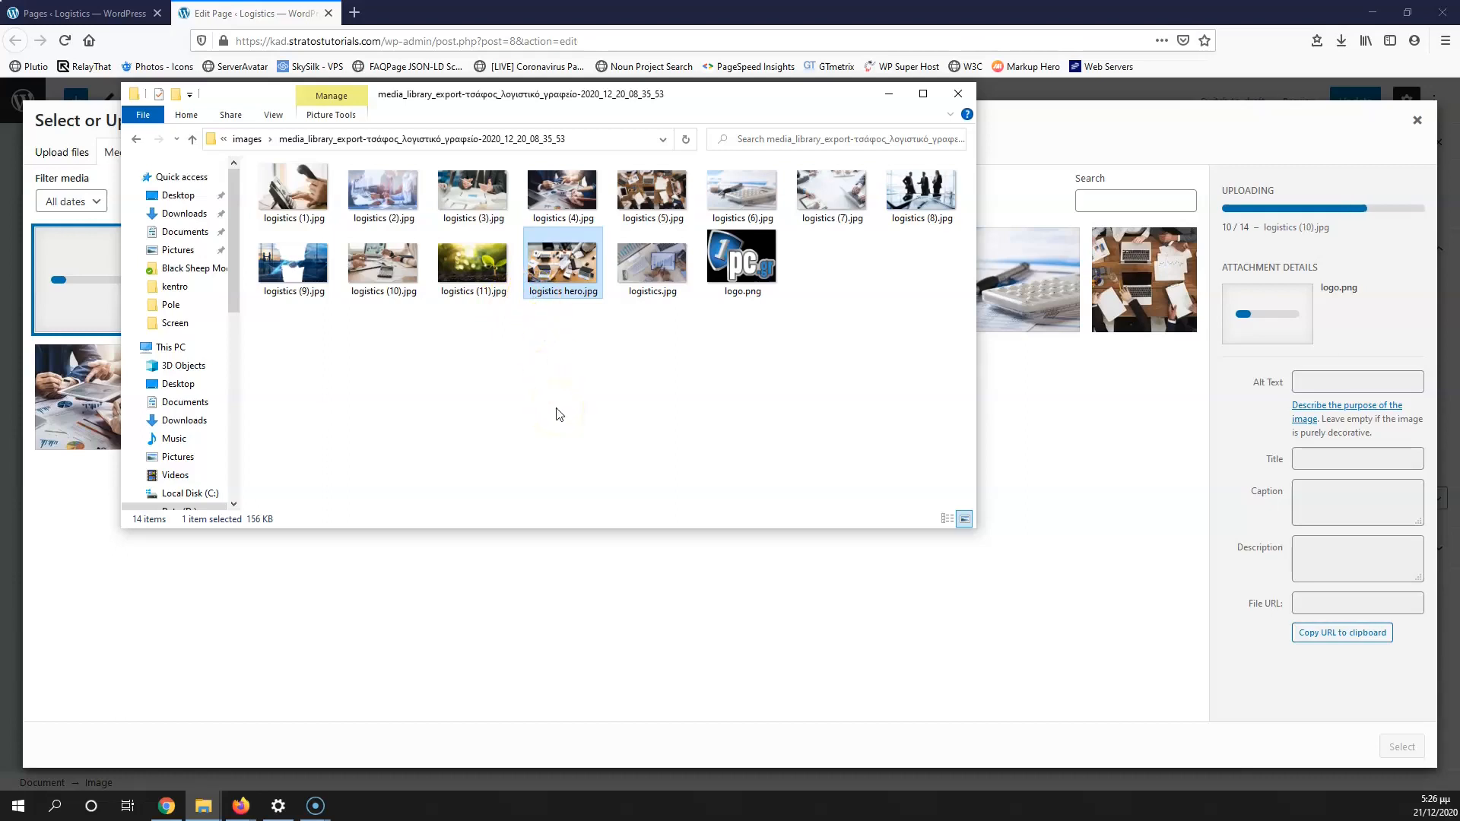
left_click(559, 262)
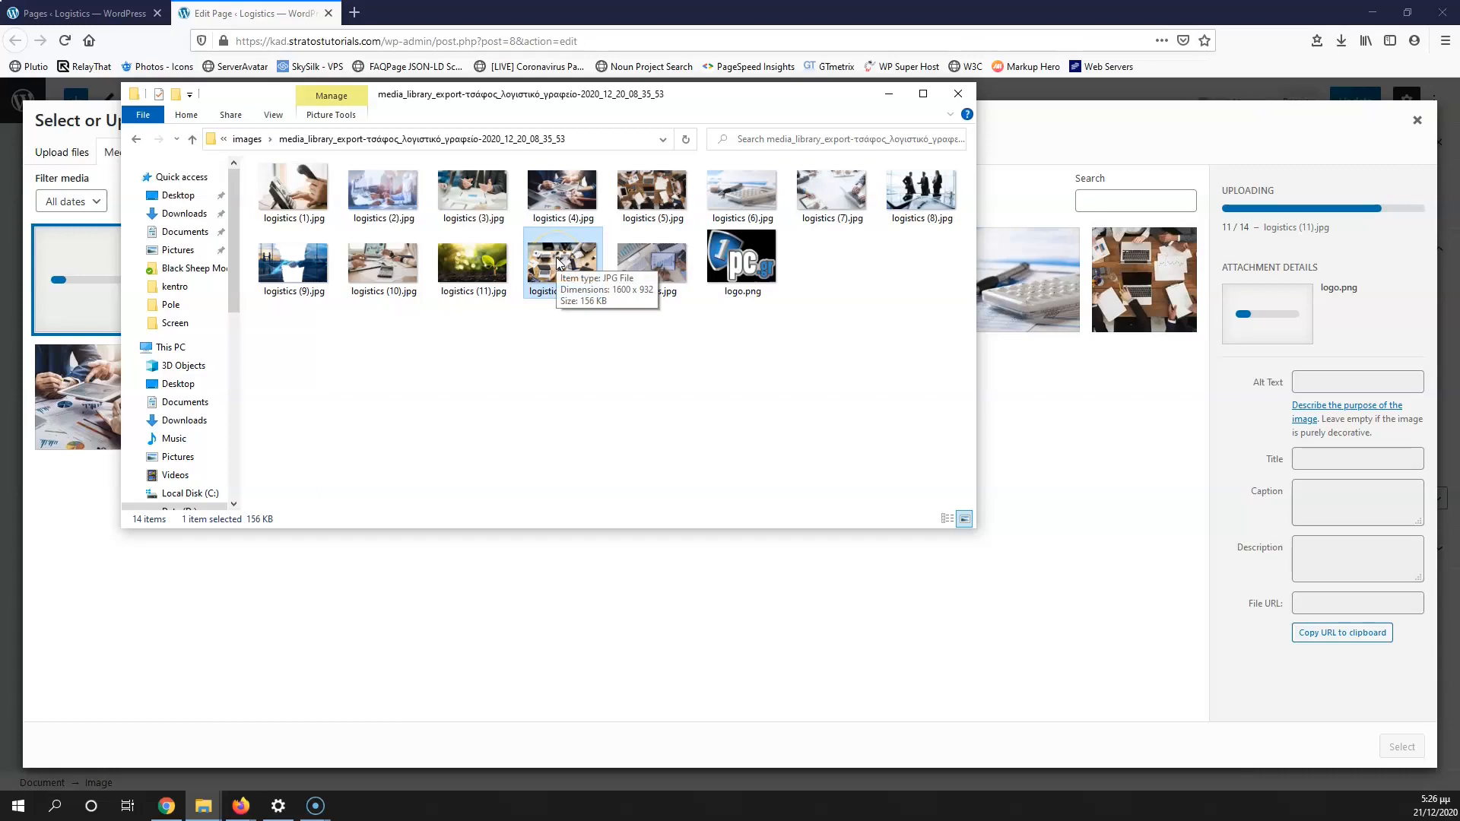
Step: Check logistics hero.jpg's Properties details, confirming its dimensions are 1600 x 932
right_click(558, 263)
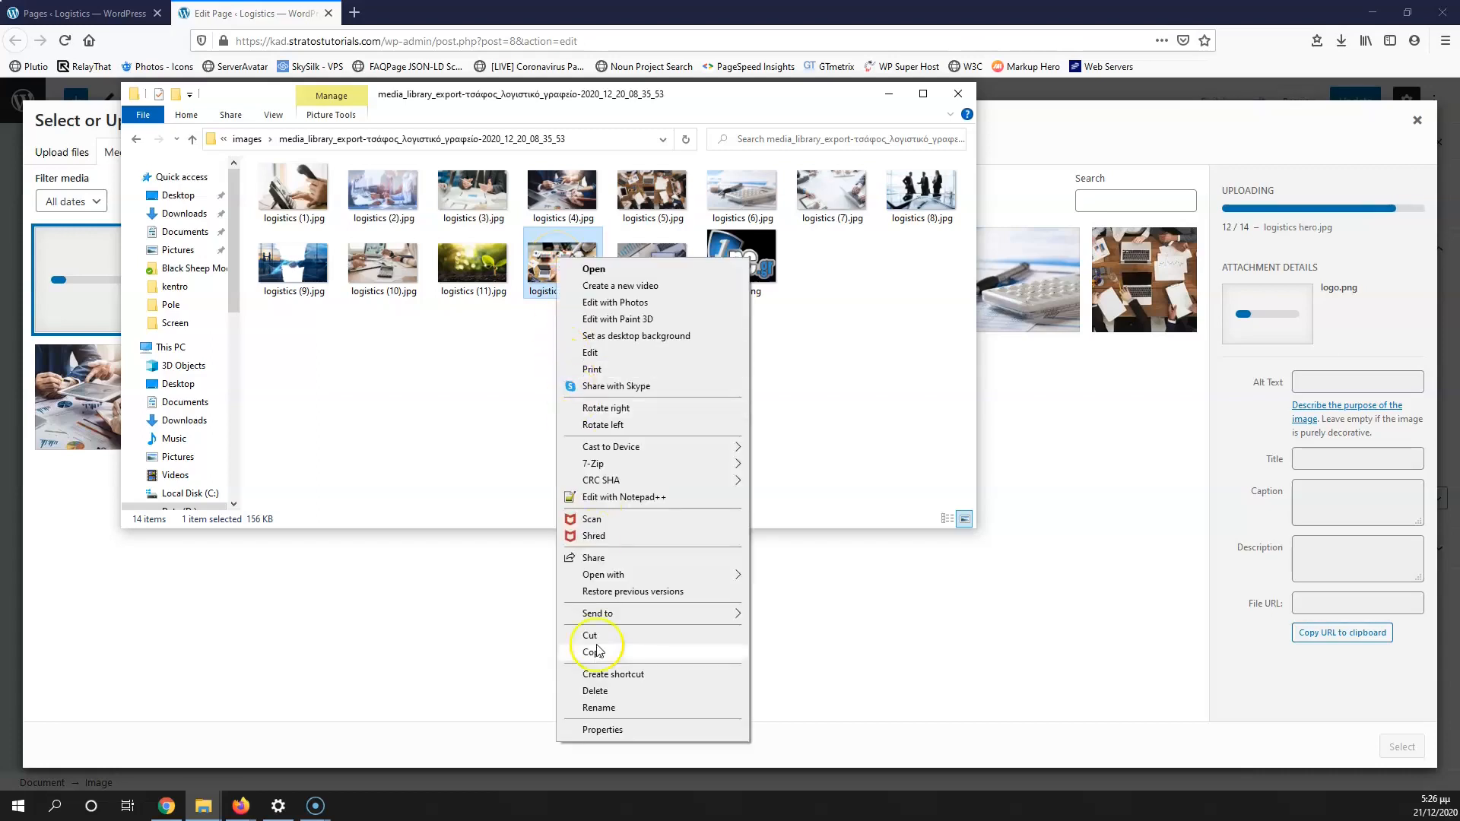
left_click(602, 731)
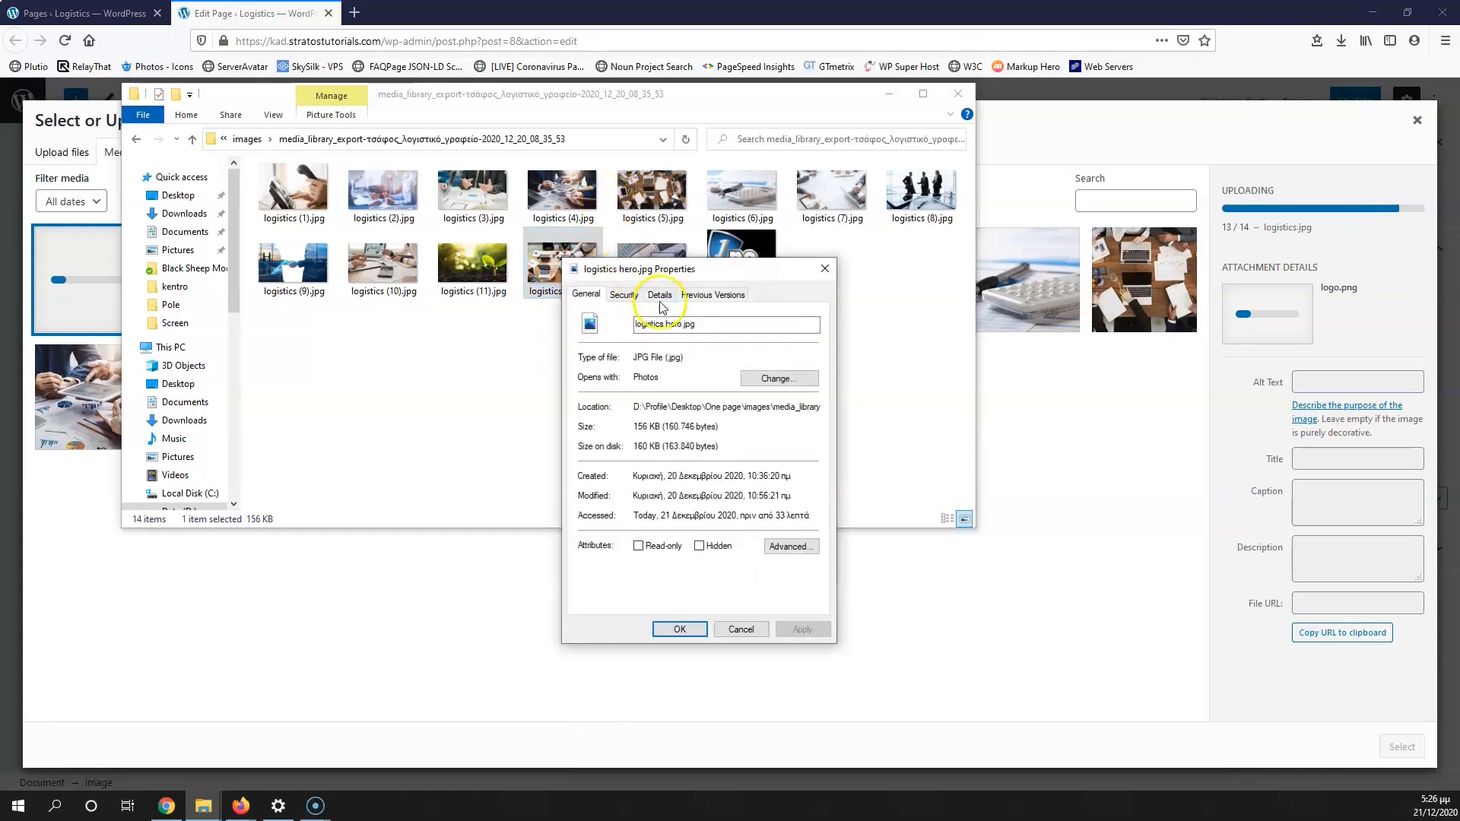
left_click(660, 297)
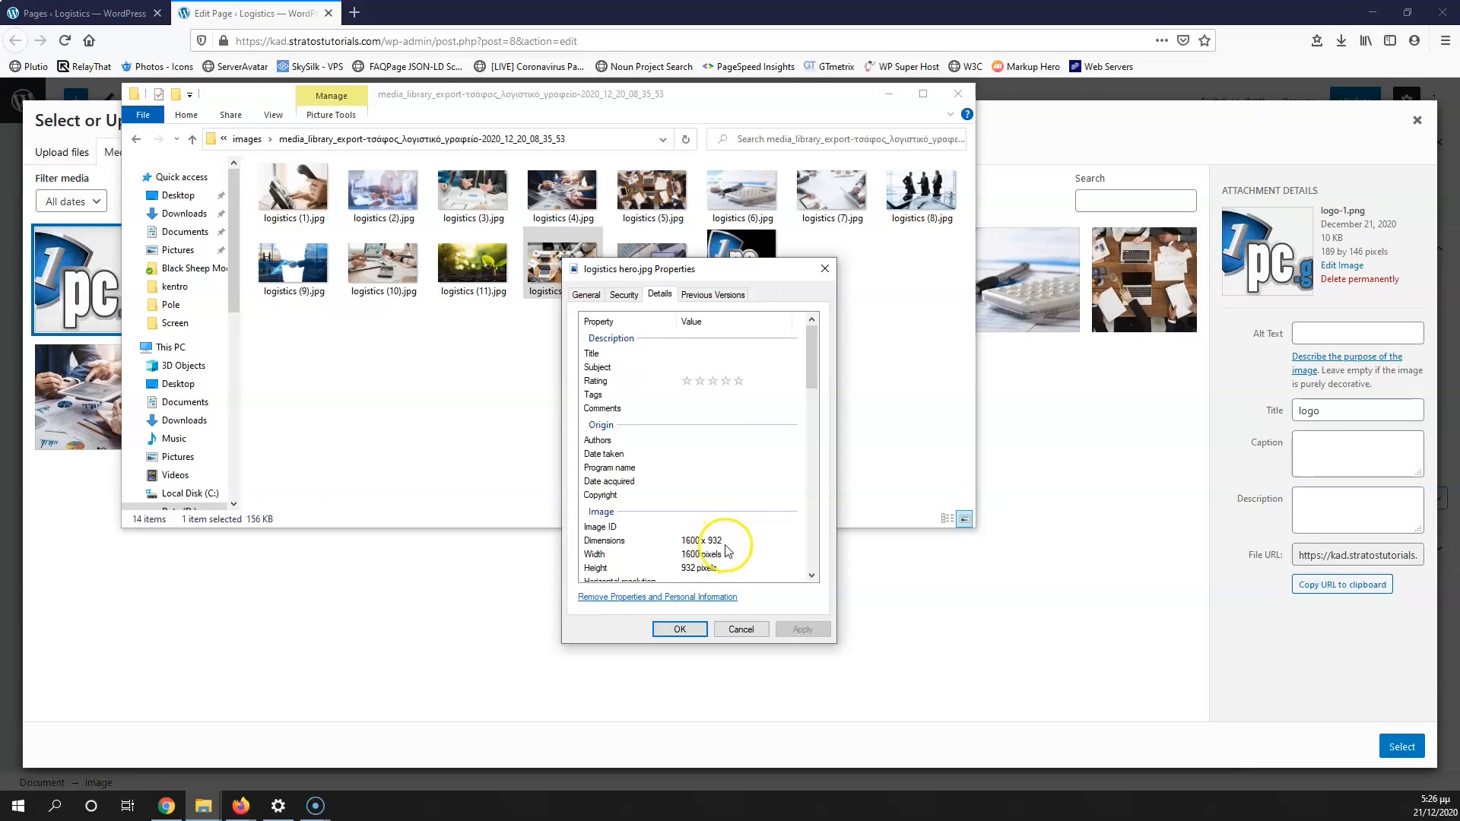
left_click(683, 542)
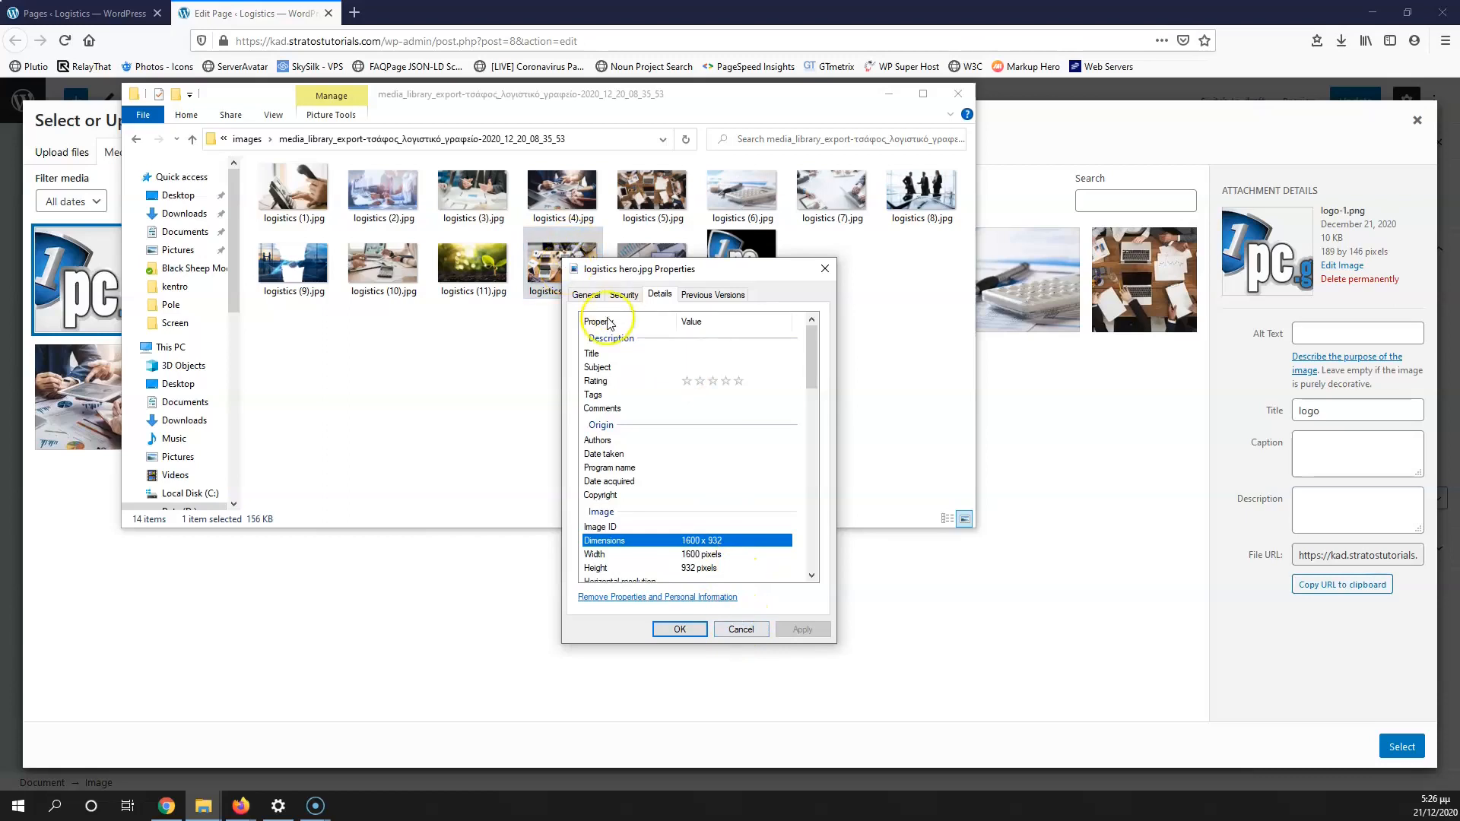
left_click(741, 630)
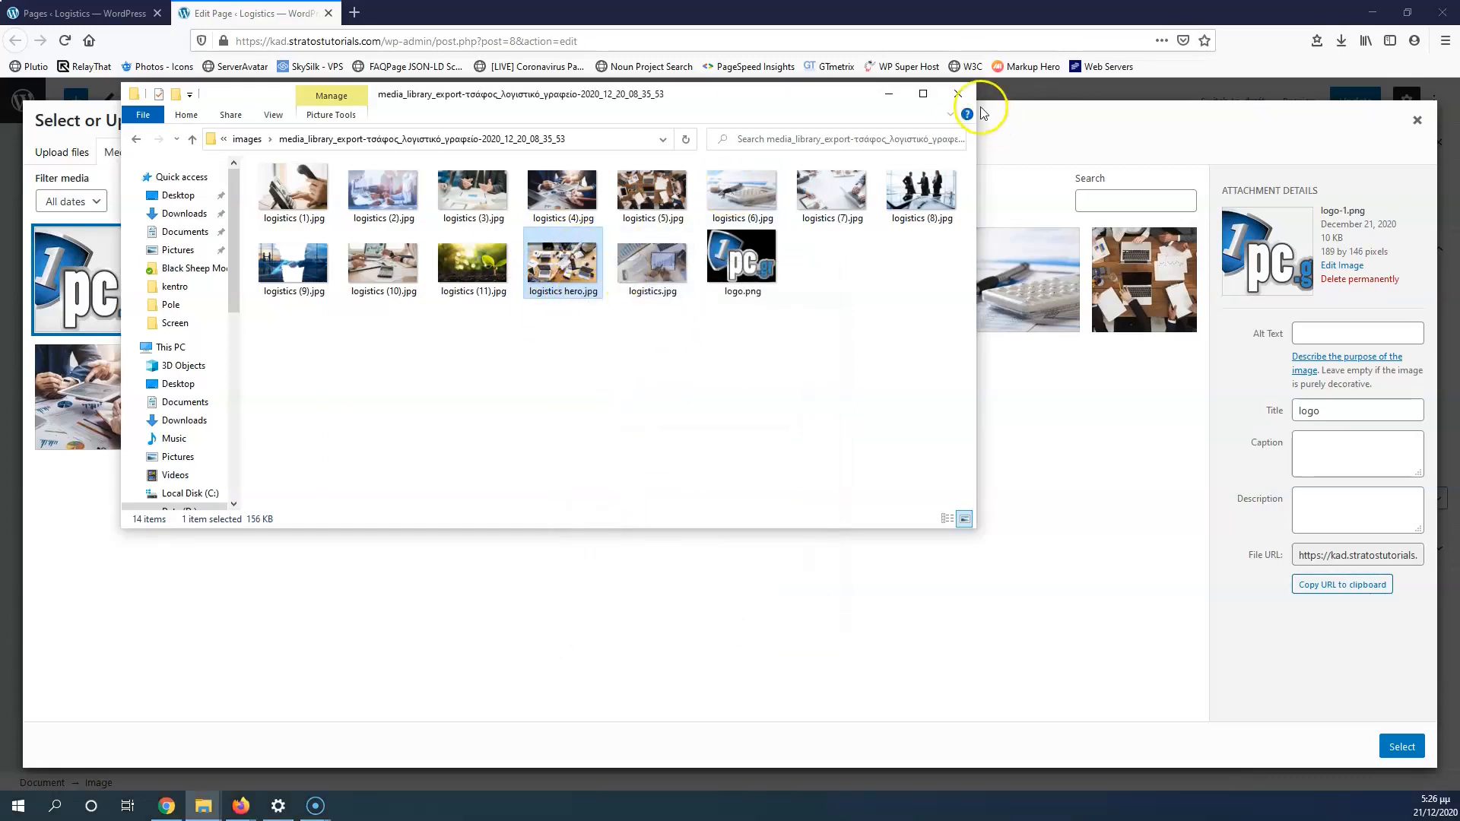
Step: Place logistics-hero.jpg in the Home page's image block, align it full width, and update the page
left_click(960, 95)
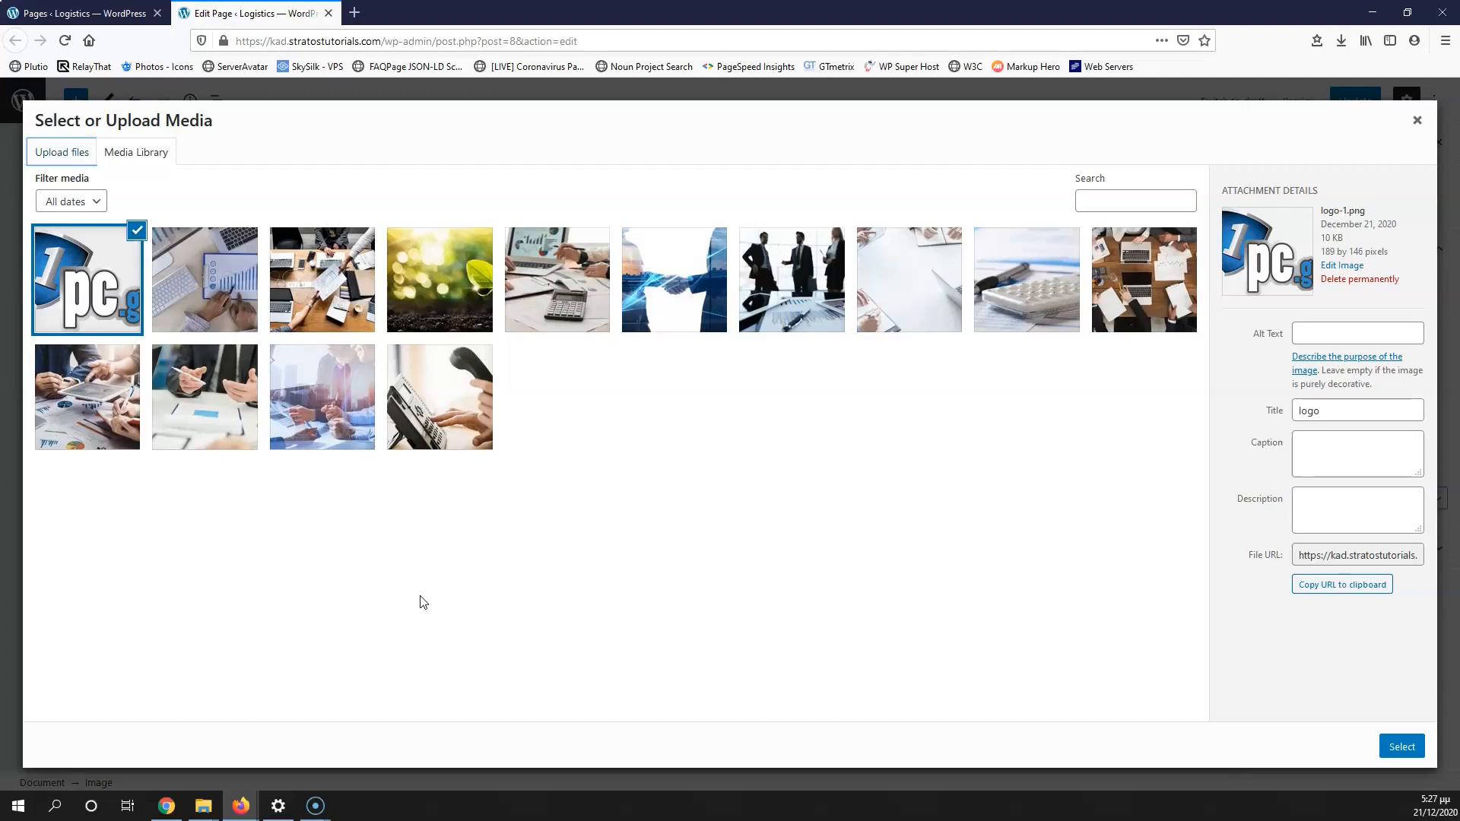
left_click(1133, 272)
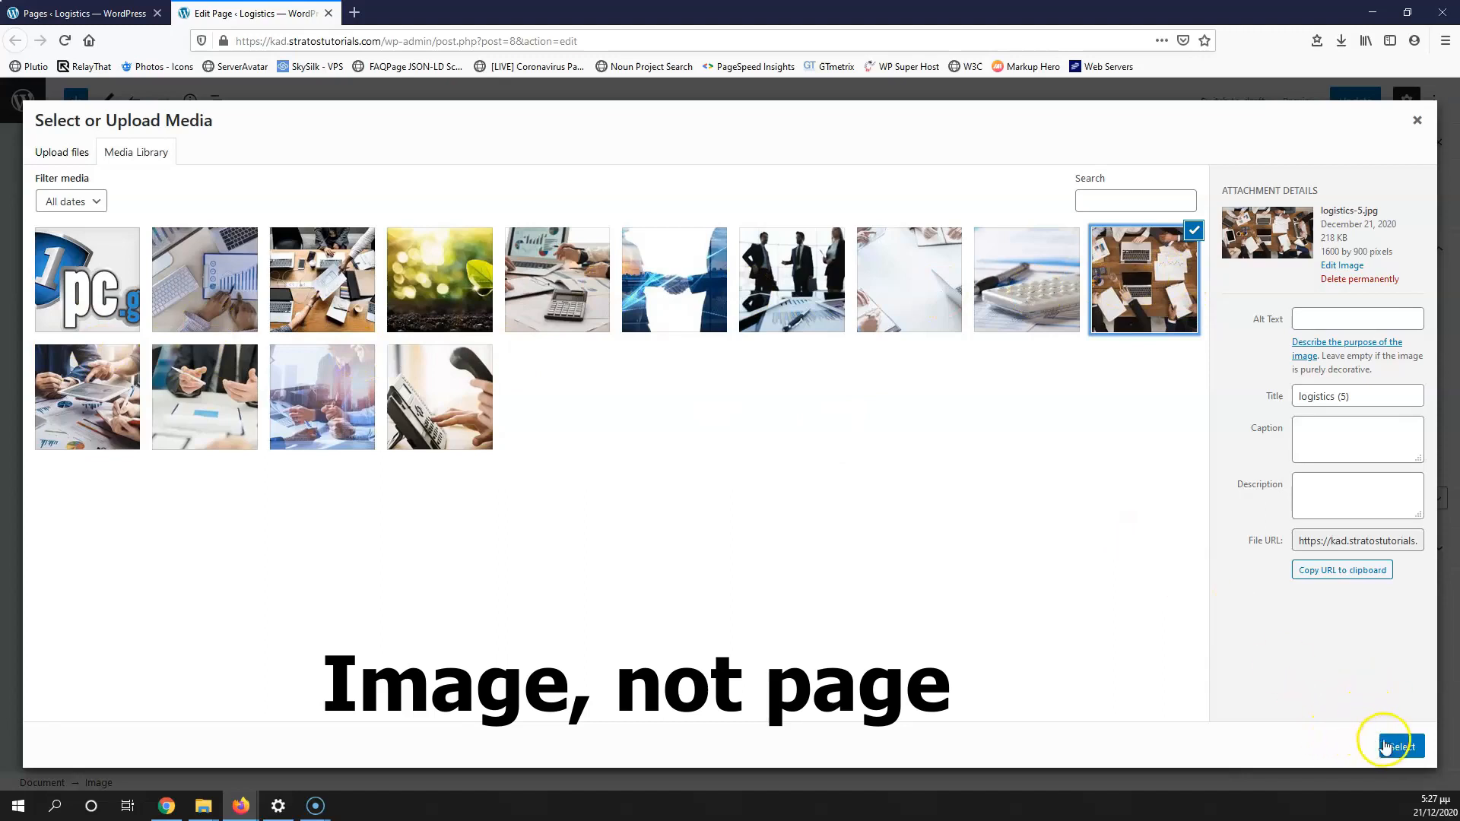
left_click(335, 278)
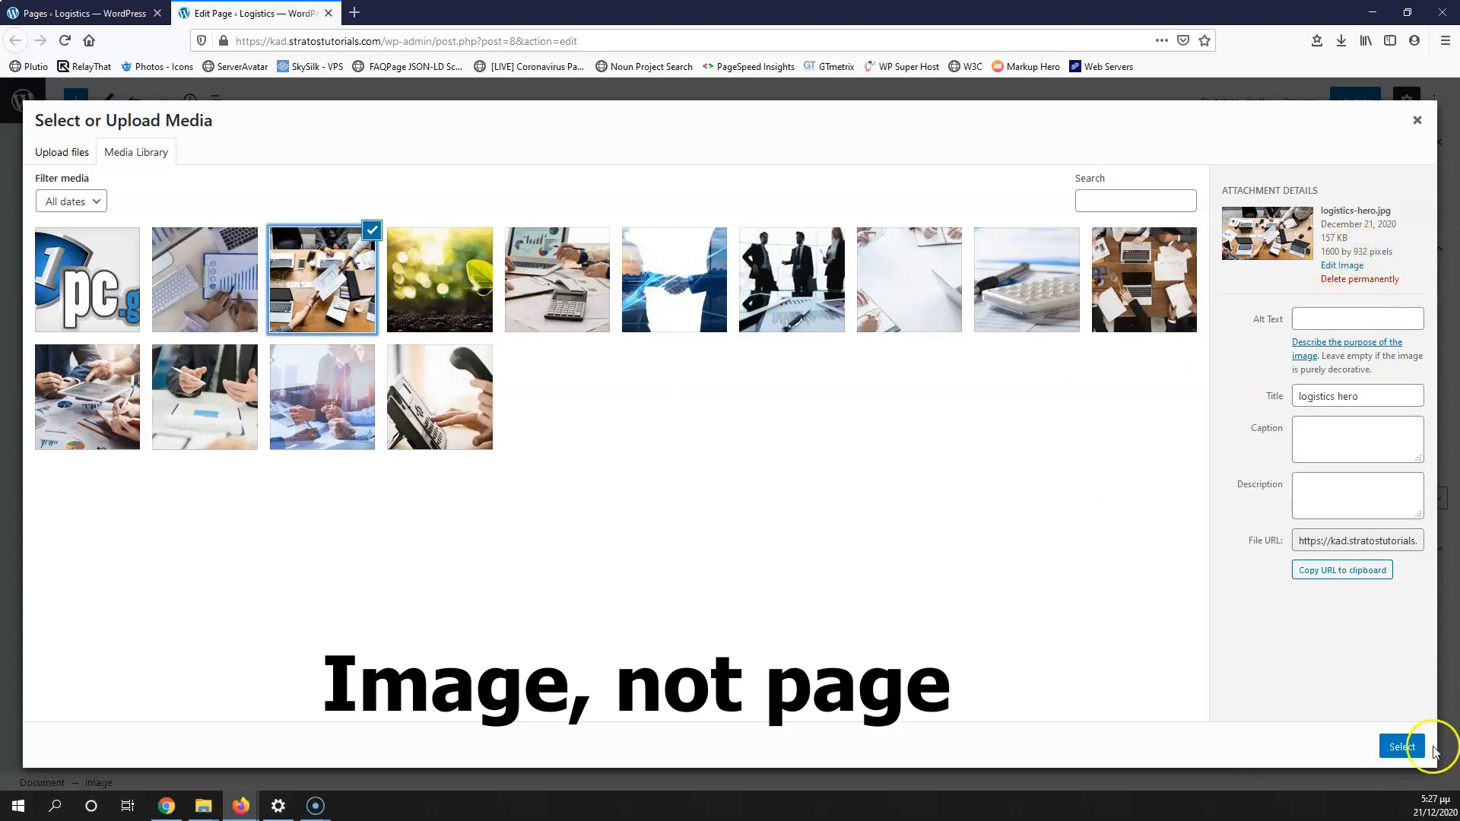
left_click(1401, 746)
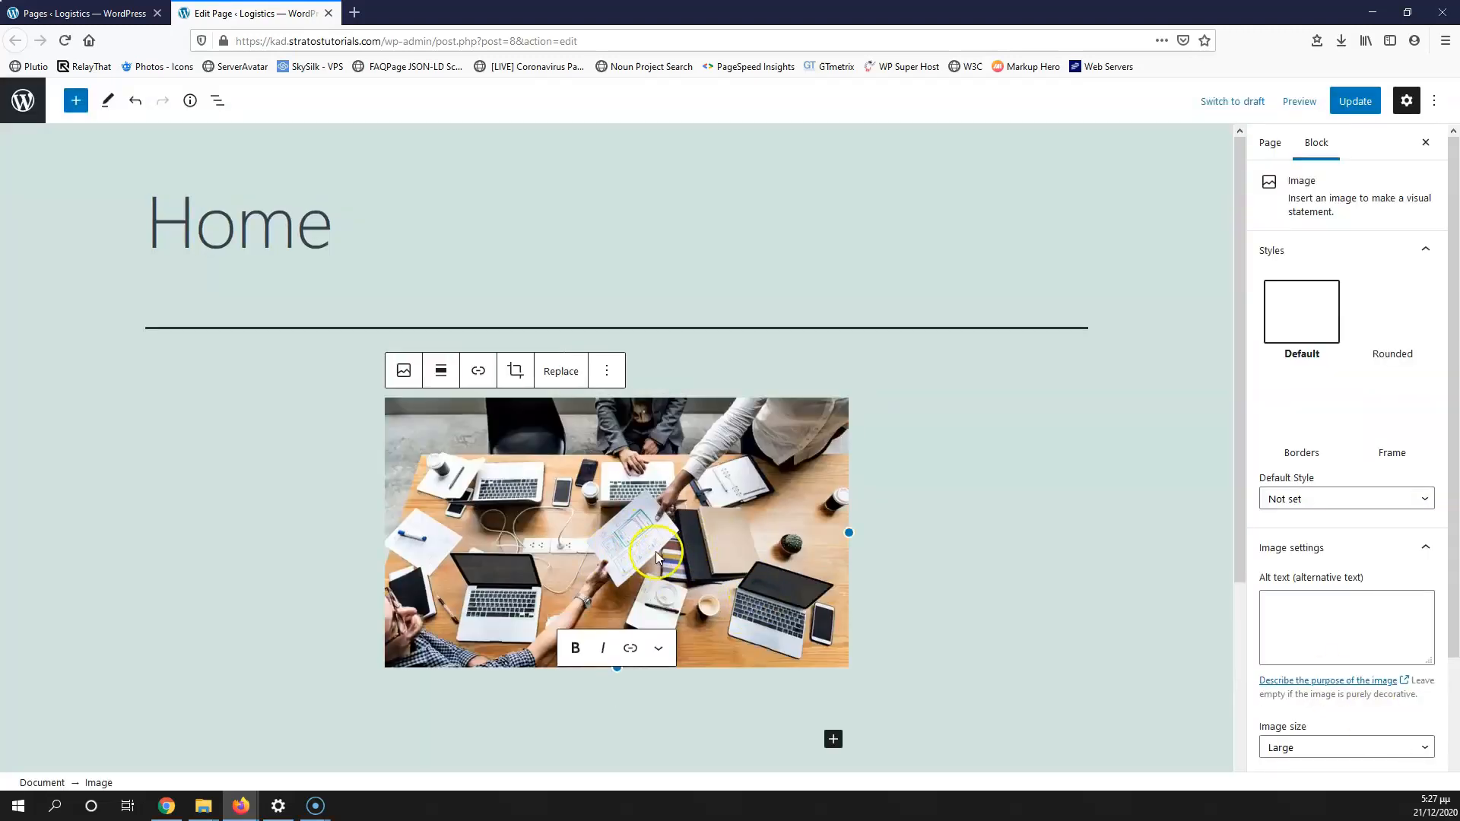
left_click(441, 372)
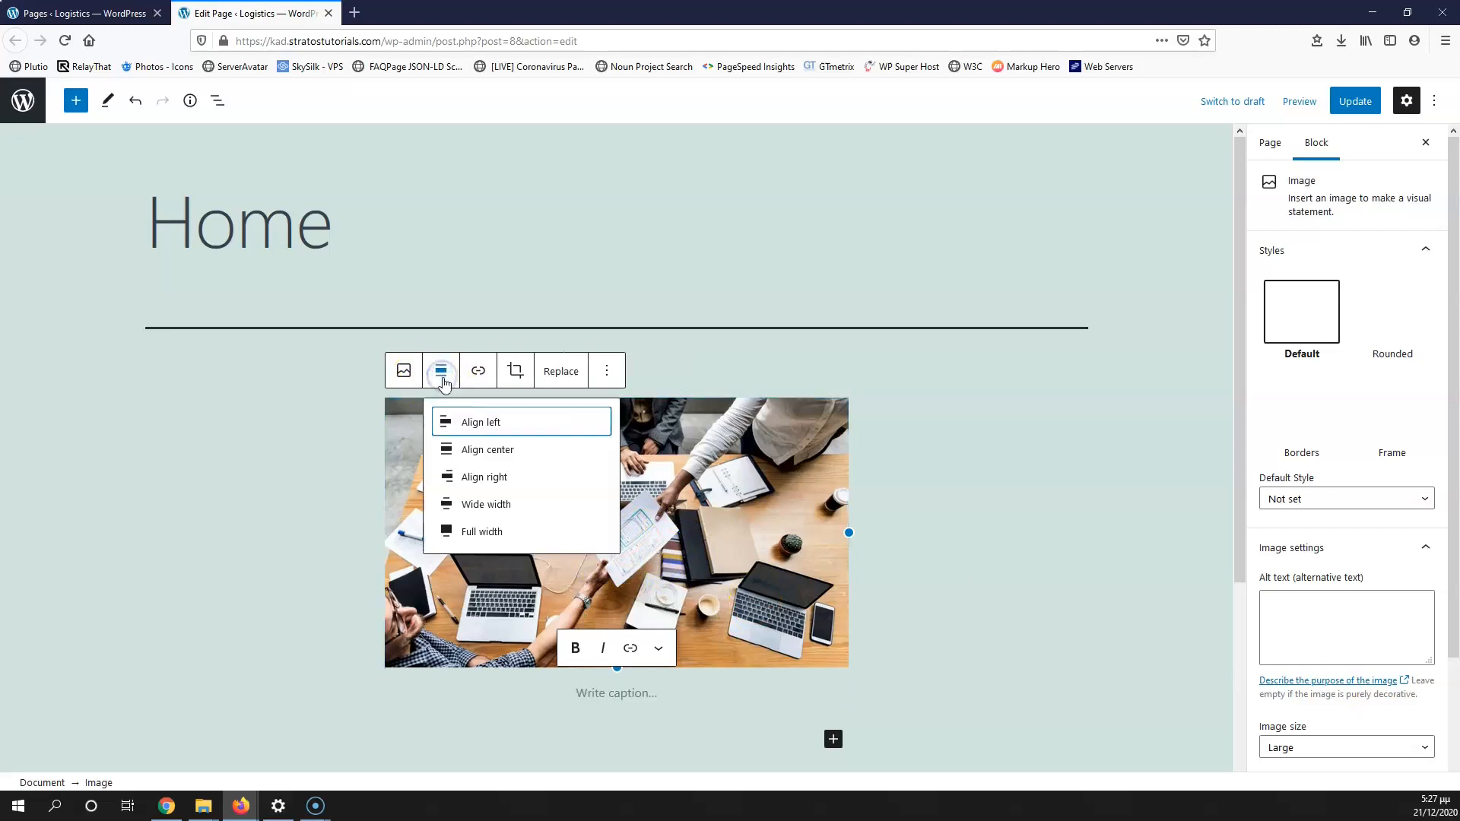
left_click(478, 530)
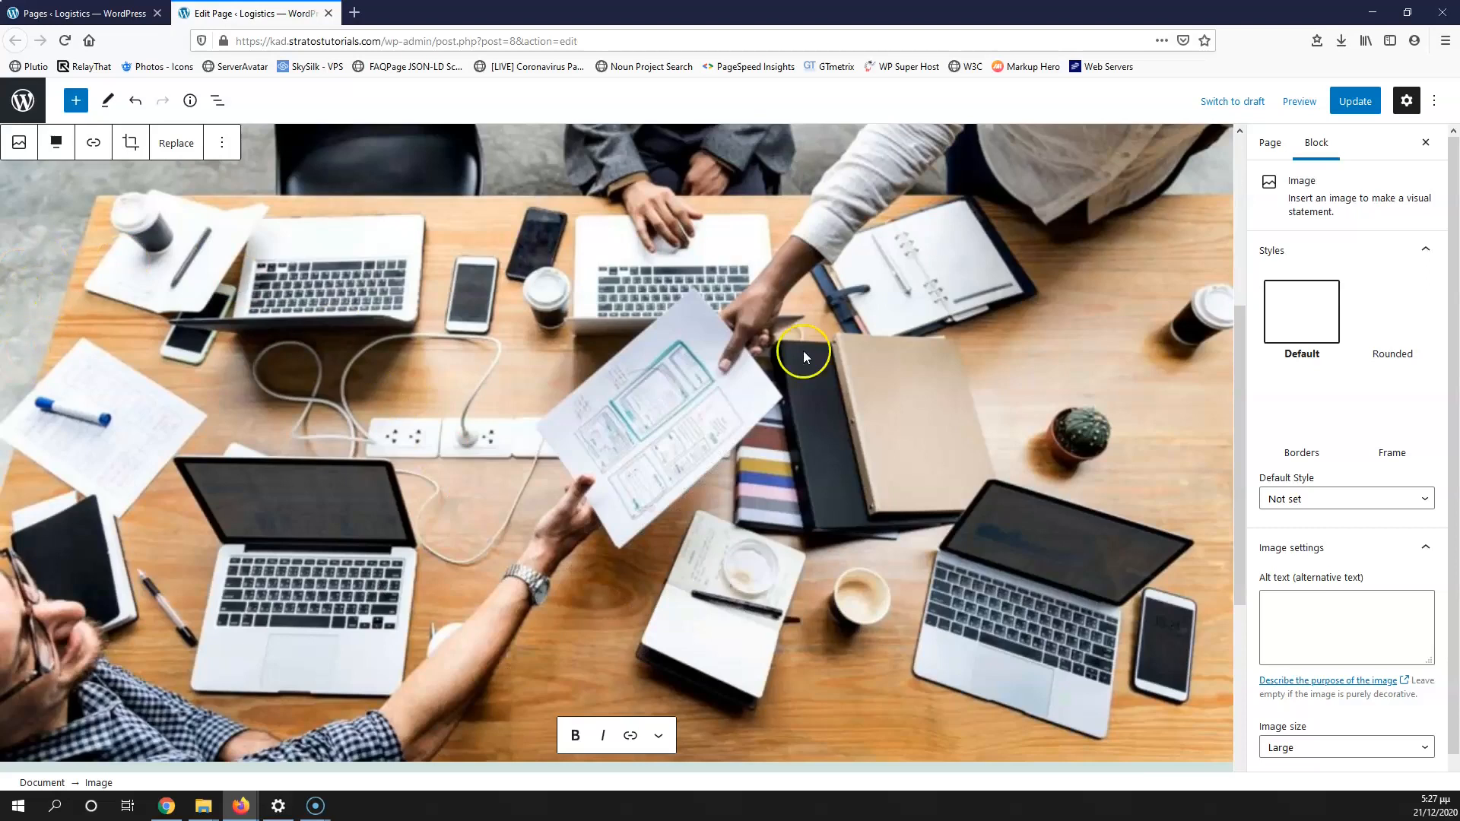
left_click(1354, 106)
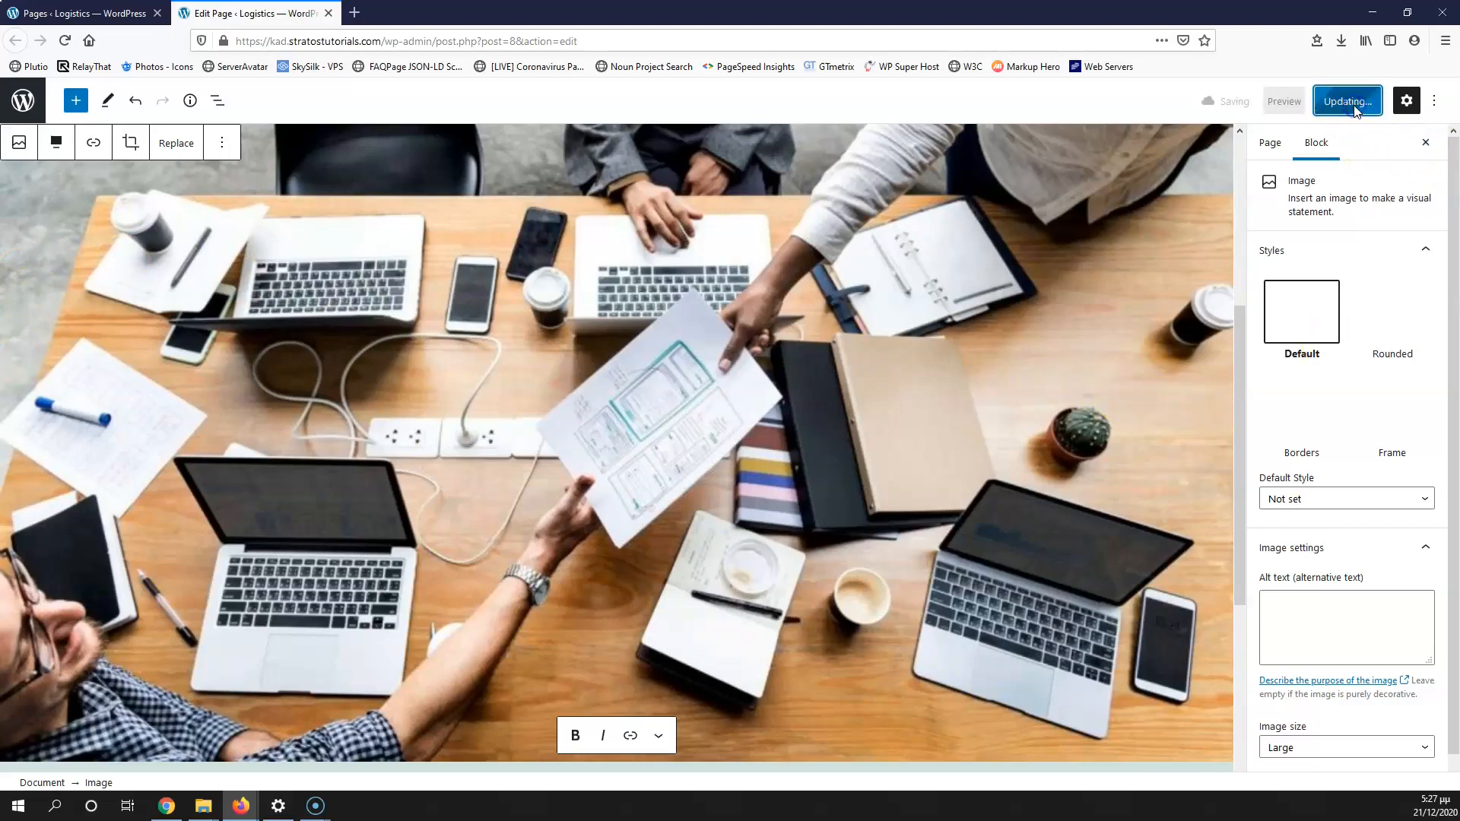
Step: Find Kadence by searching the theme directory, then install and activate it
left_click(71, 15)
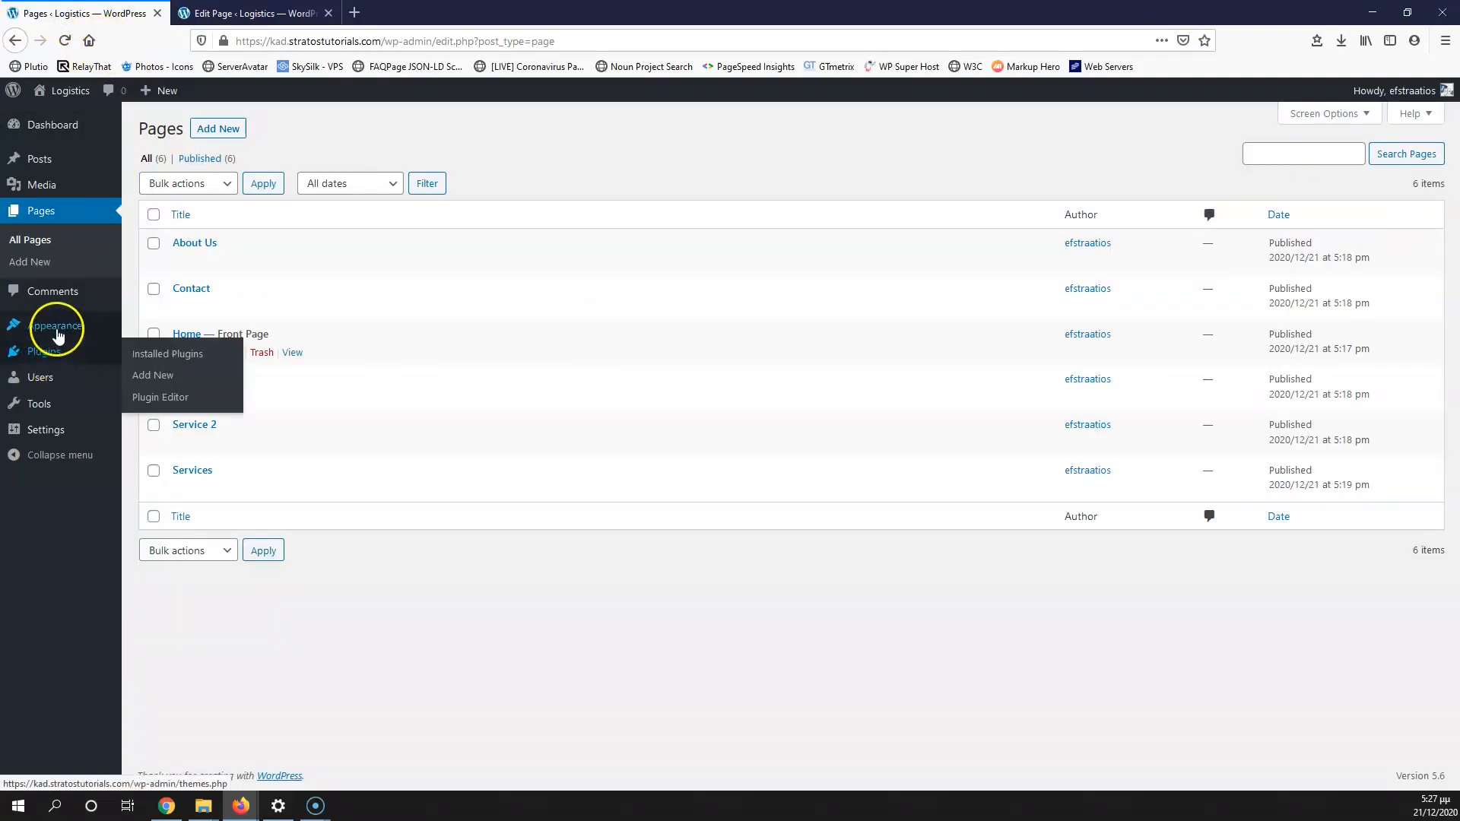
left_click(148, 326)
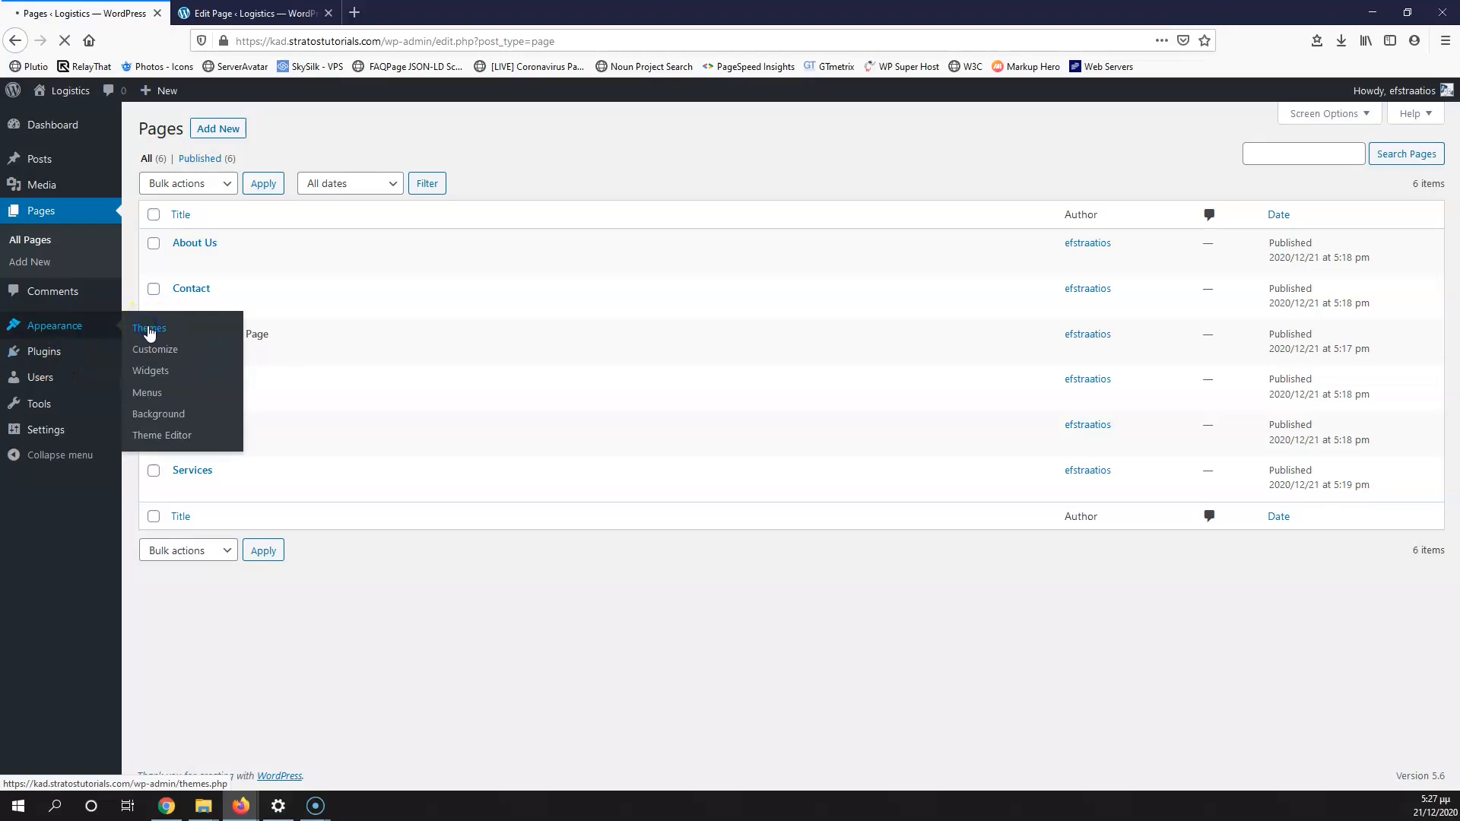
left_click(148, 326)
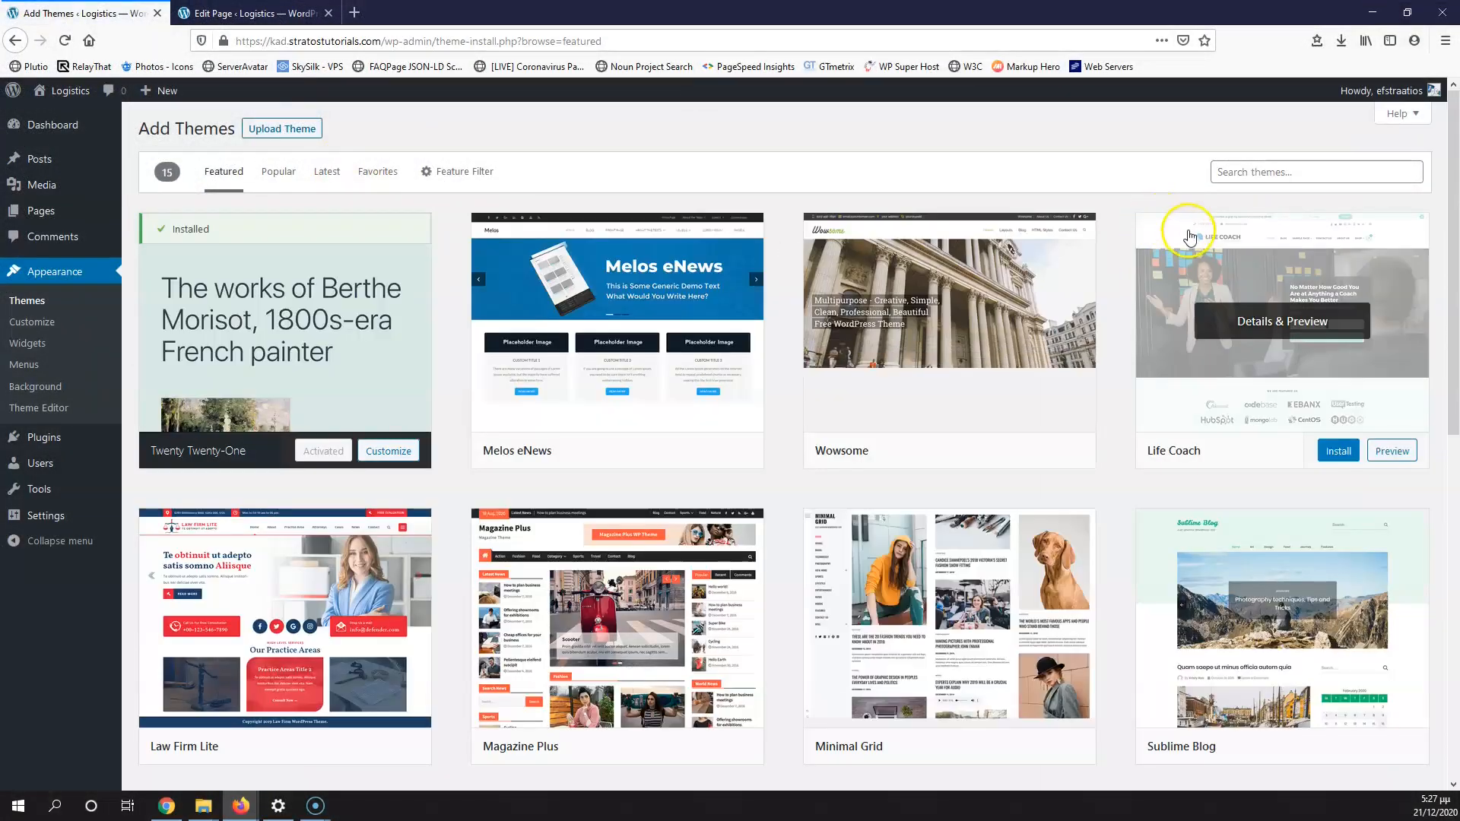
left_click(1305, 172)
type("kadence")
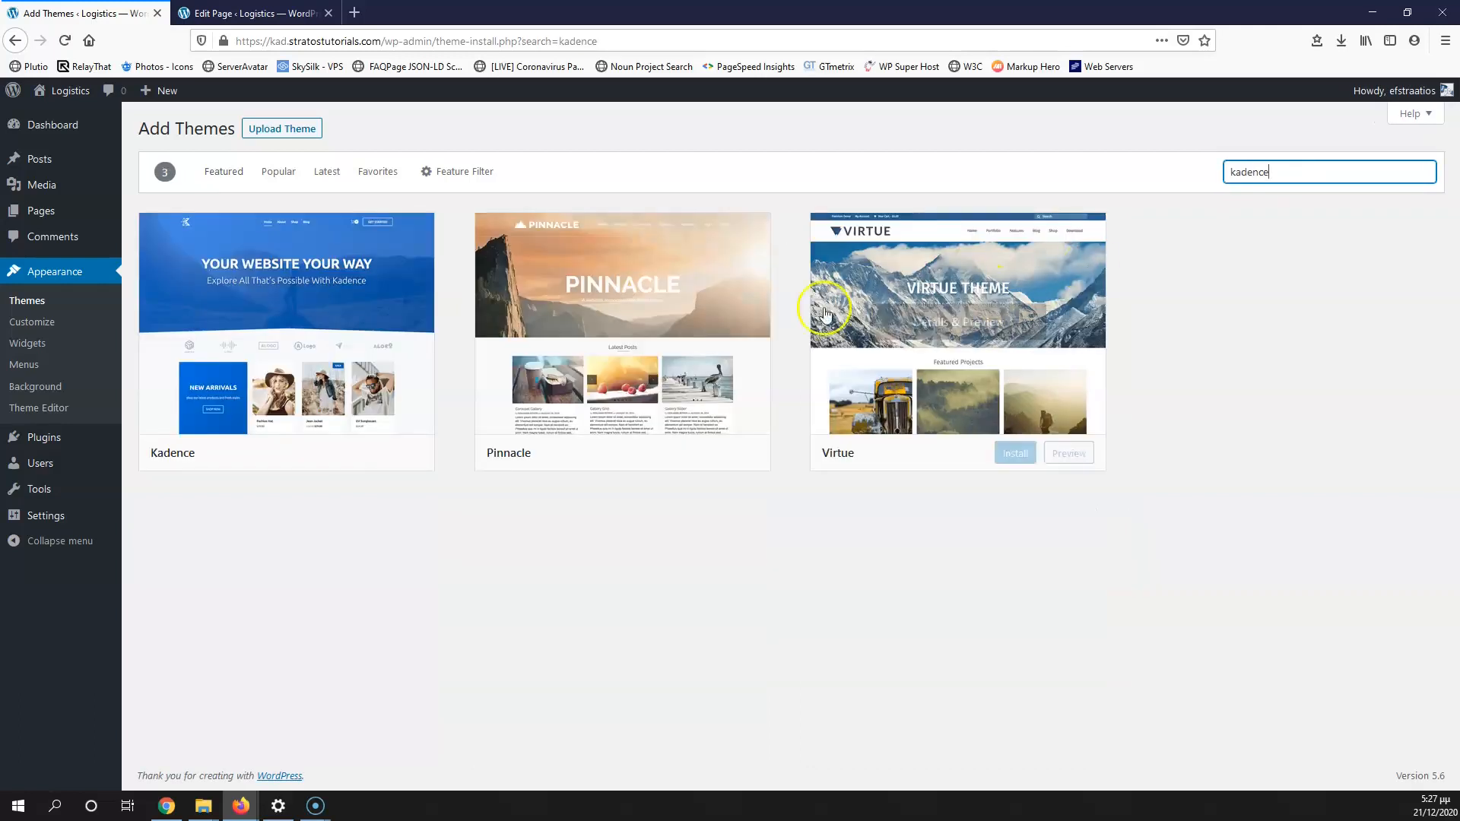
left_click(283, 346)
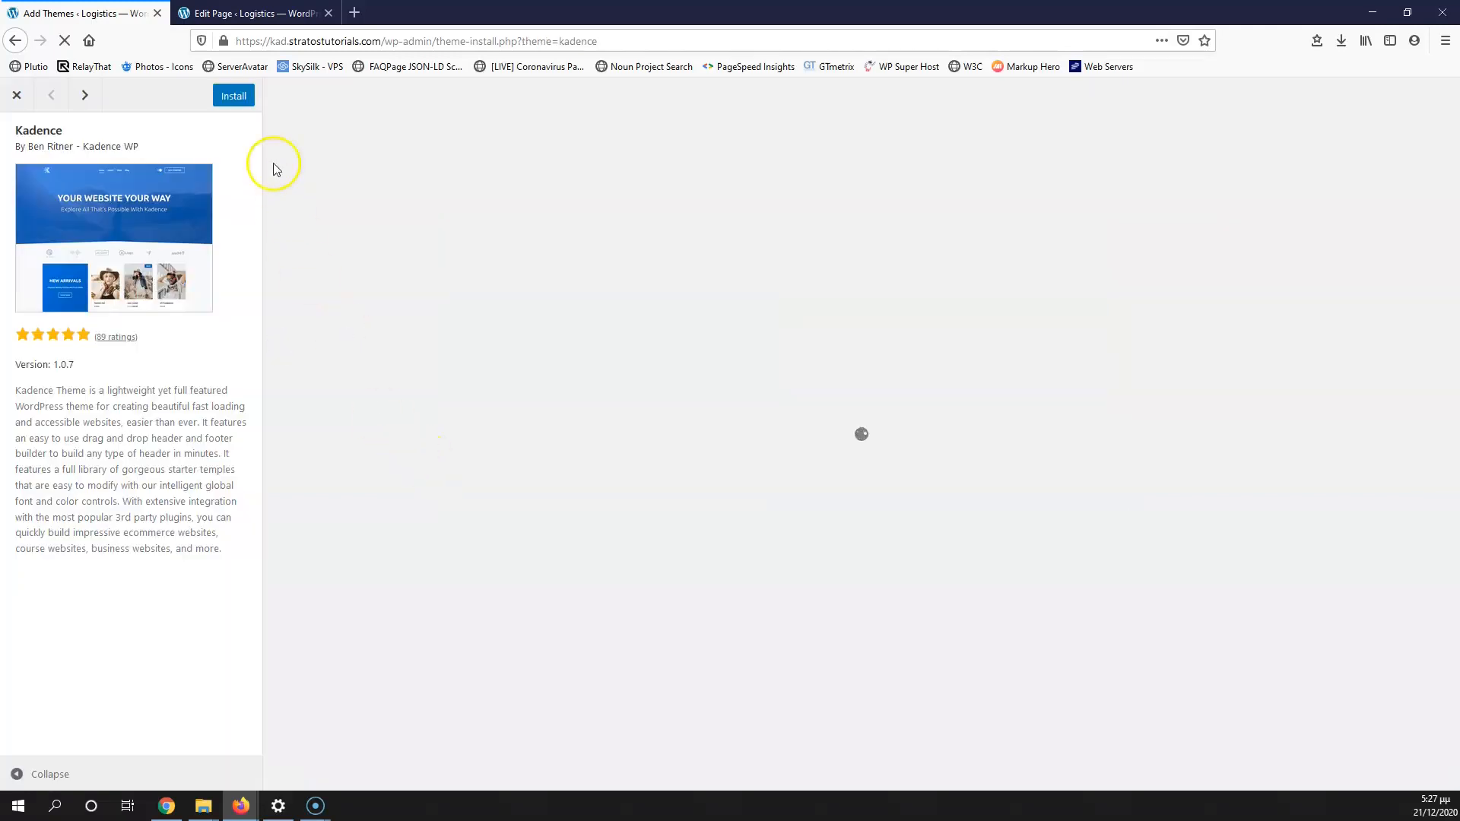
left_click(232, 96)
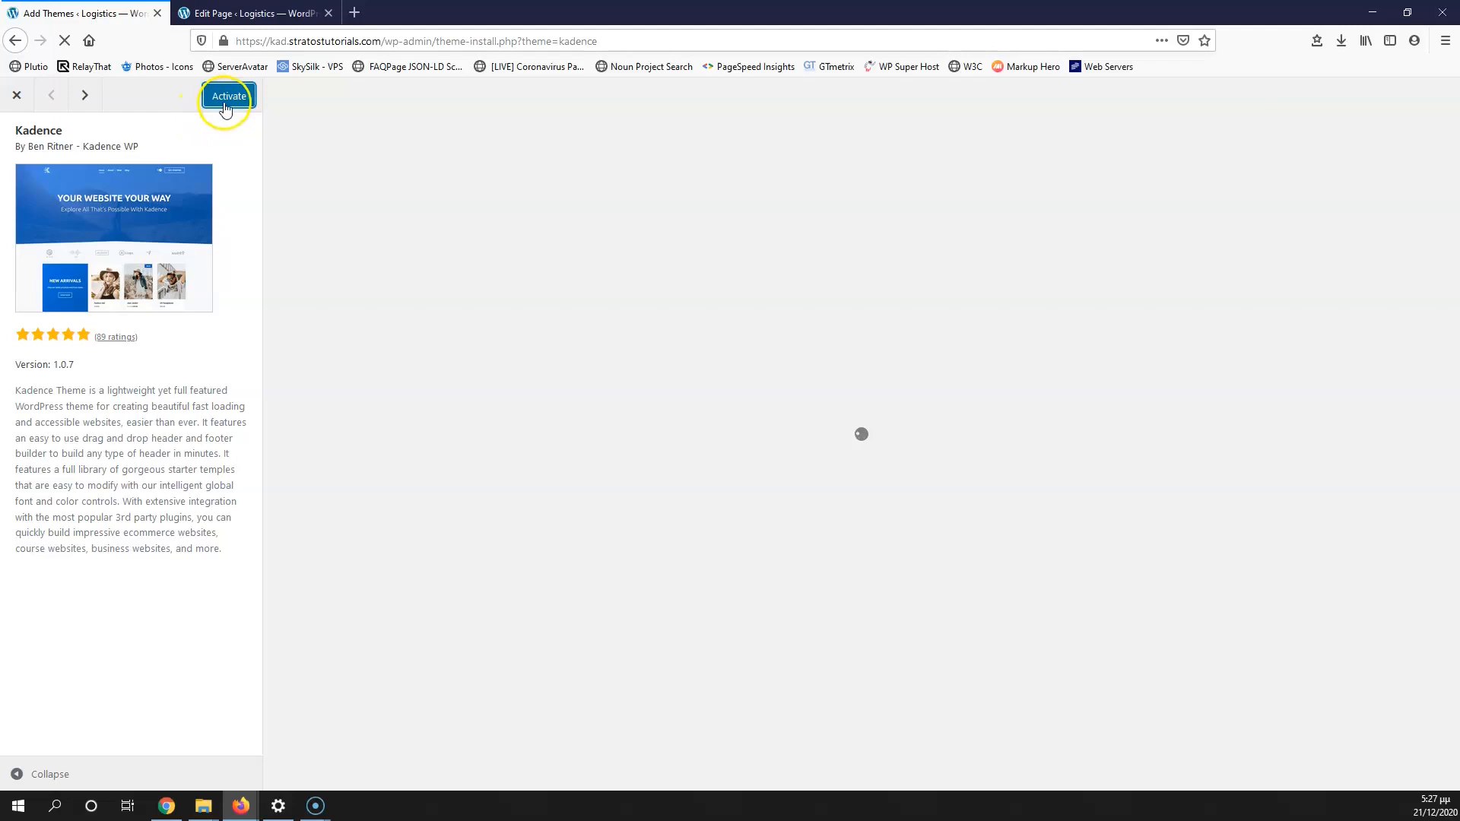
left_click(225, 108)
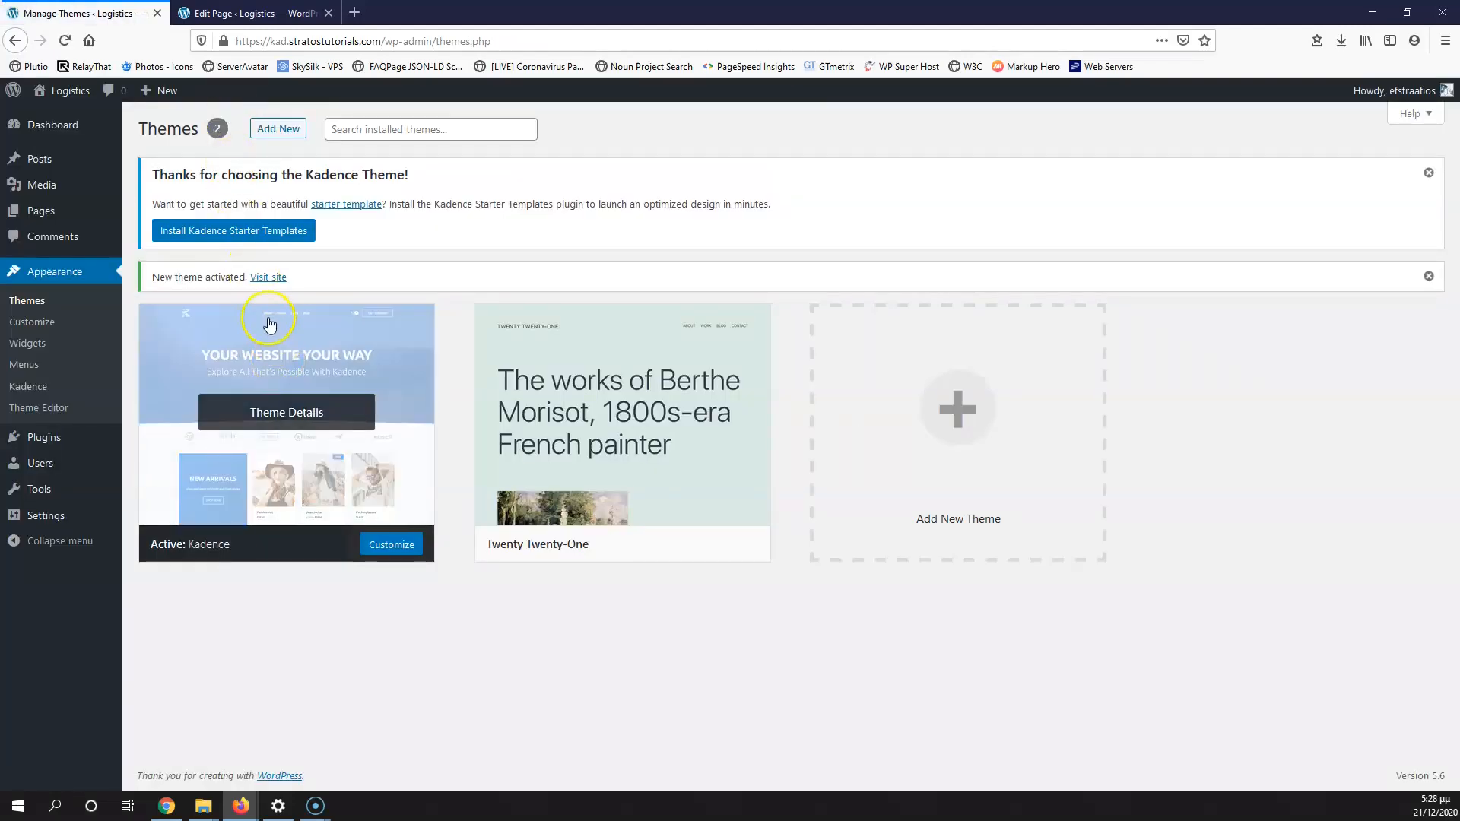
Step: Dismiss the Kadence welcome notice and open the Customizer in a new tab
left_click(1428, 174)
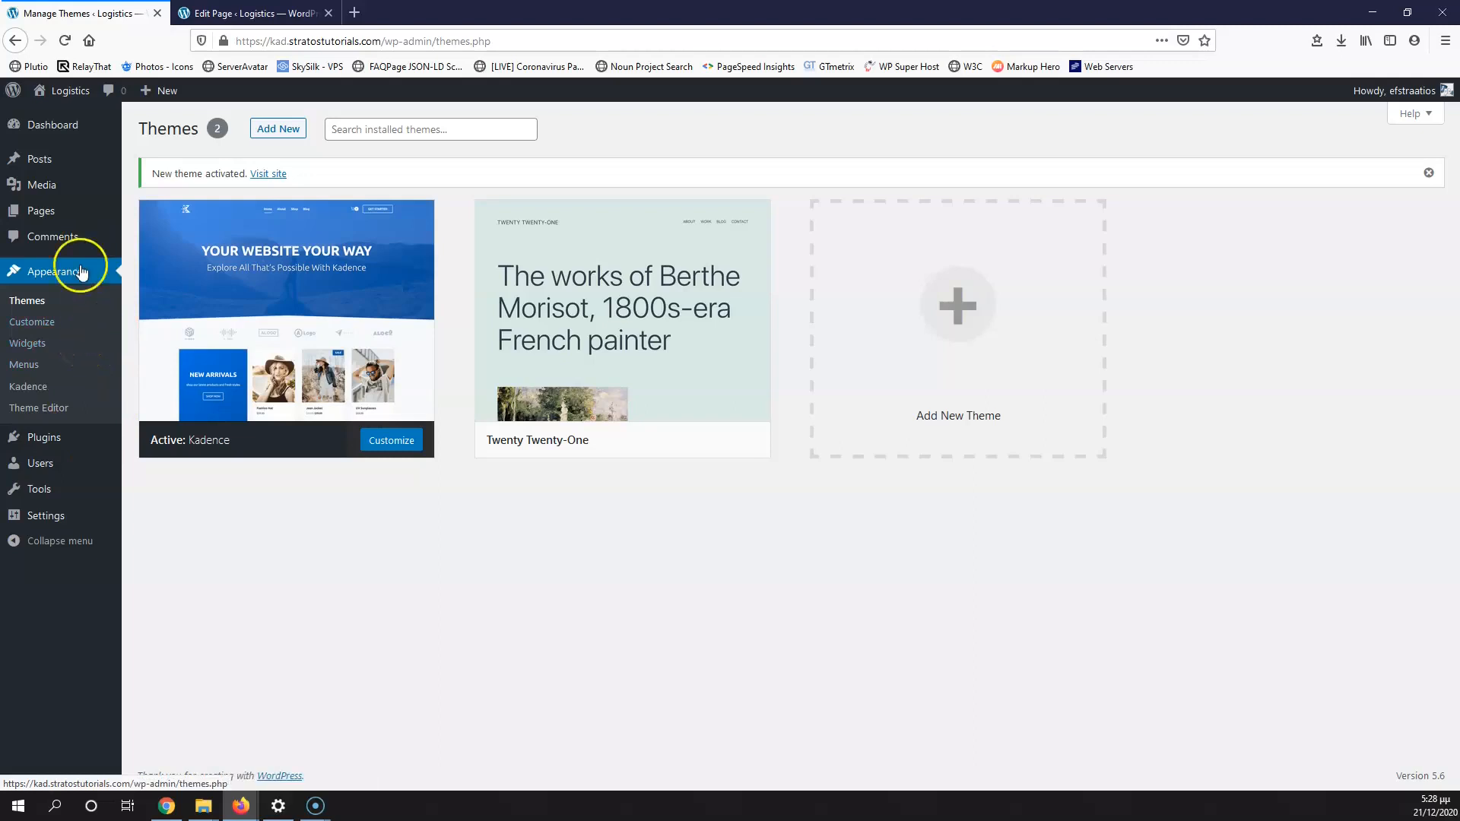
middle_click(32, 324)
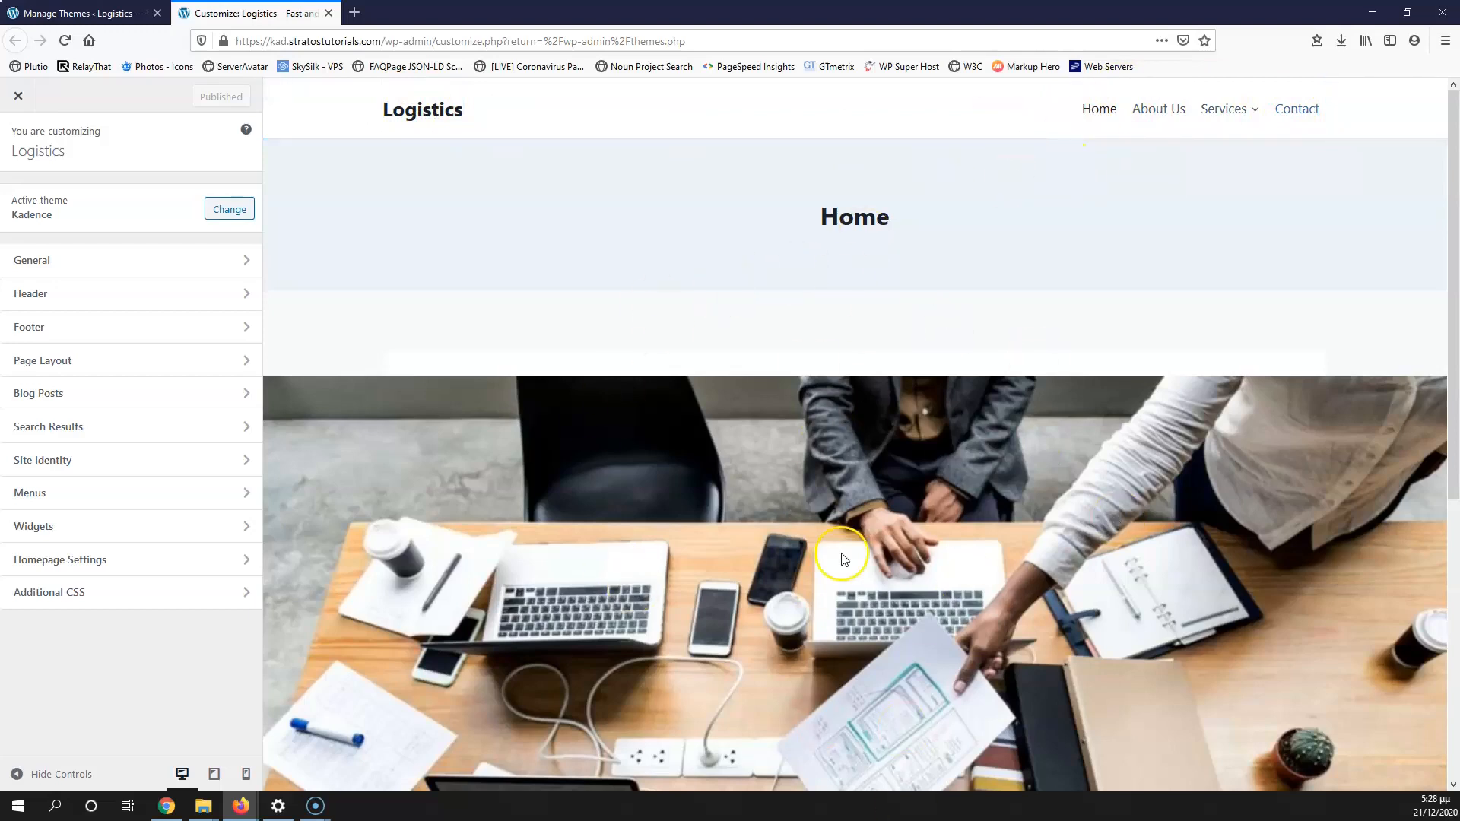
Step: Change Kadence's General › Layout content max width from 1290 to 1200 px
left_click(101, 261)
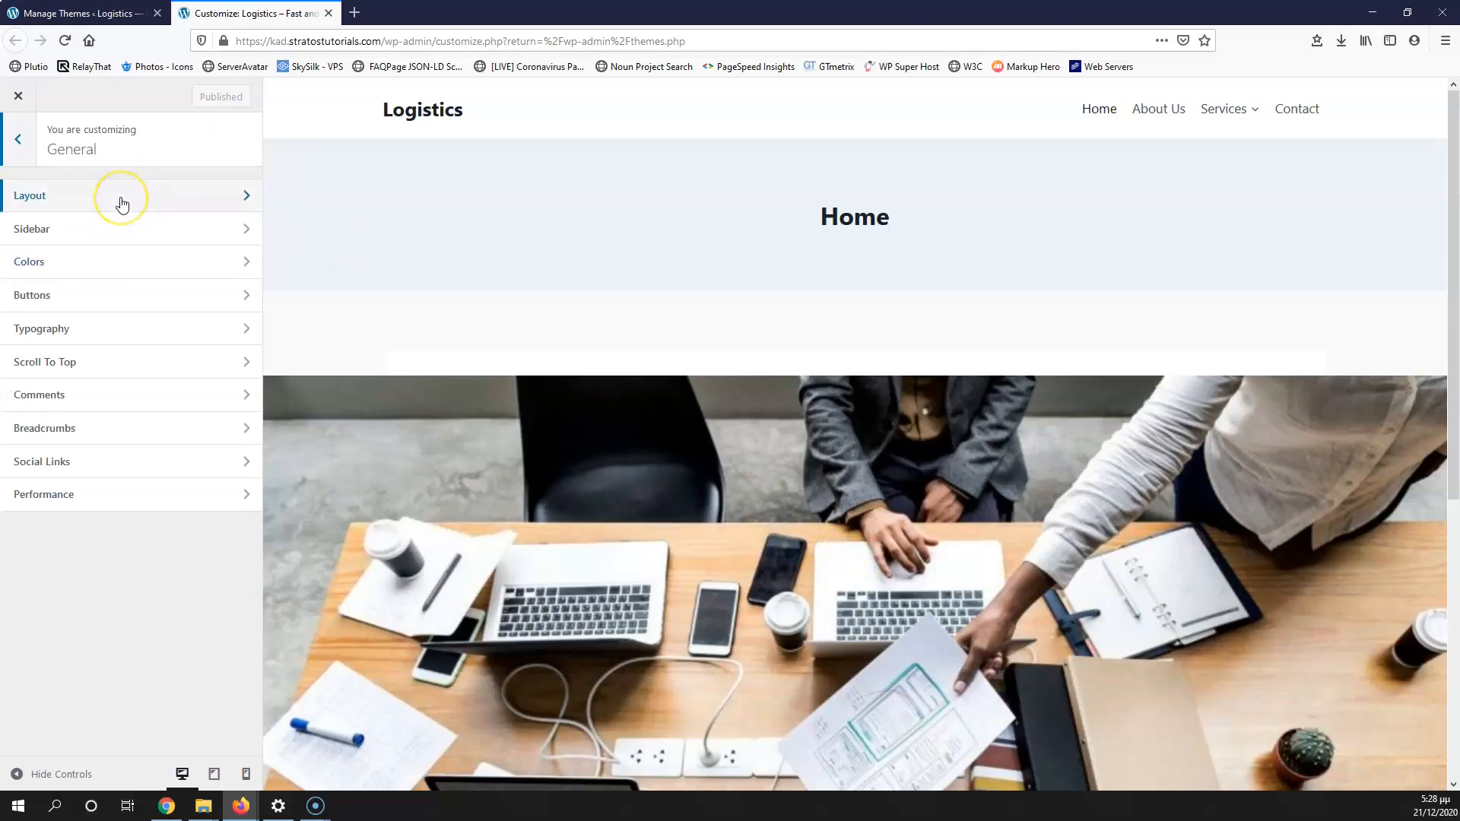
left_click(122, 203)
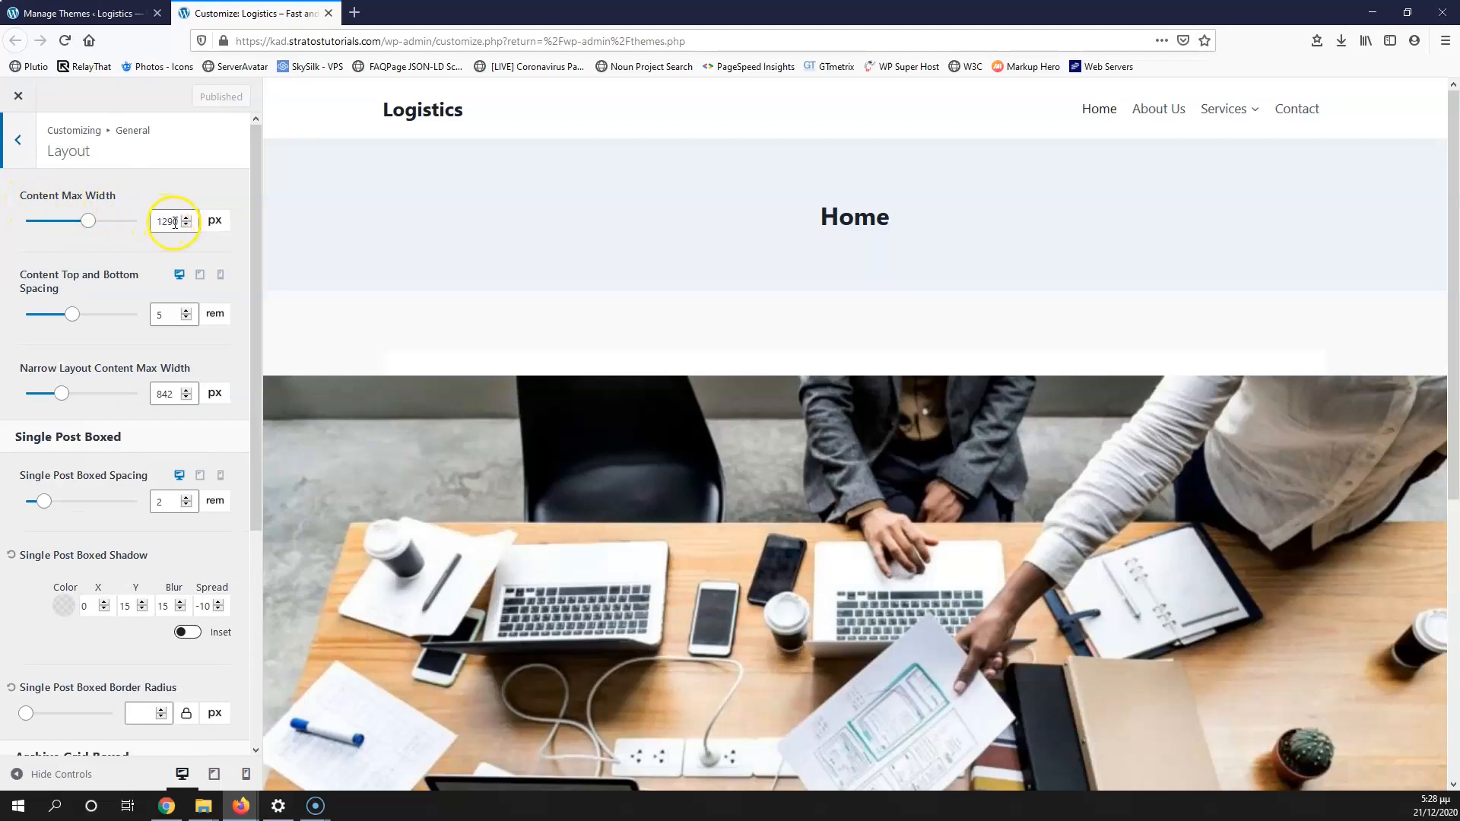
left_click_drag(168, 221, 175, 222)
type("00")
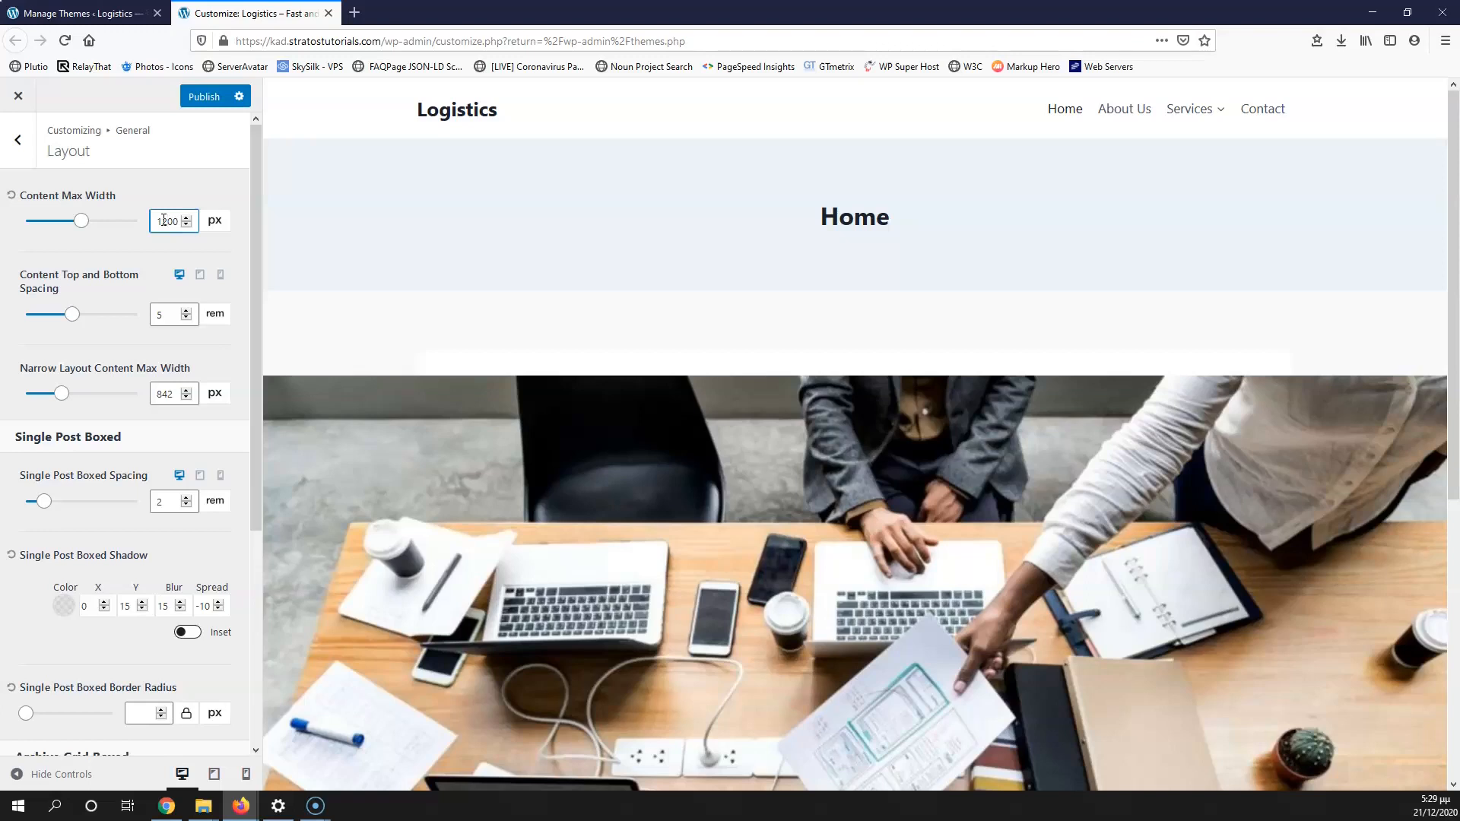
left_click(167, 212)
scroll(129, 418, "down", 3)
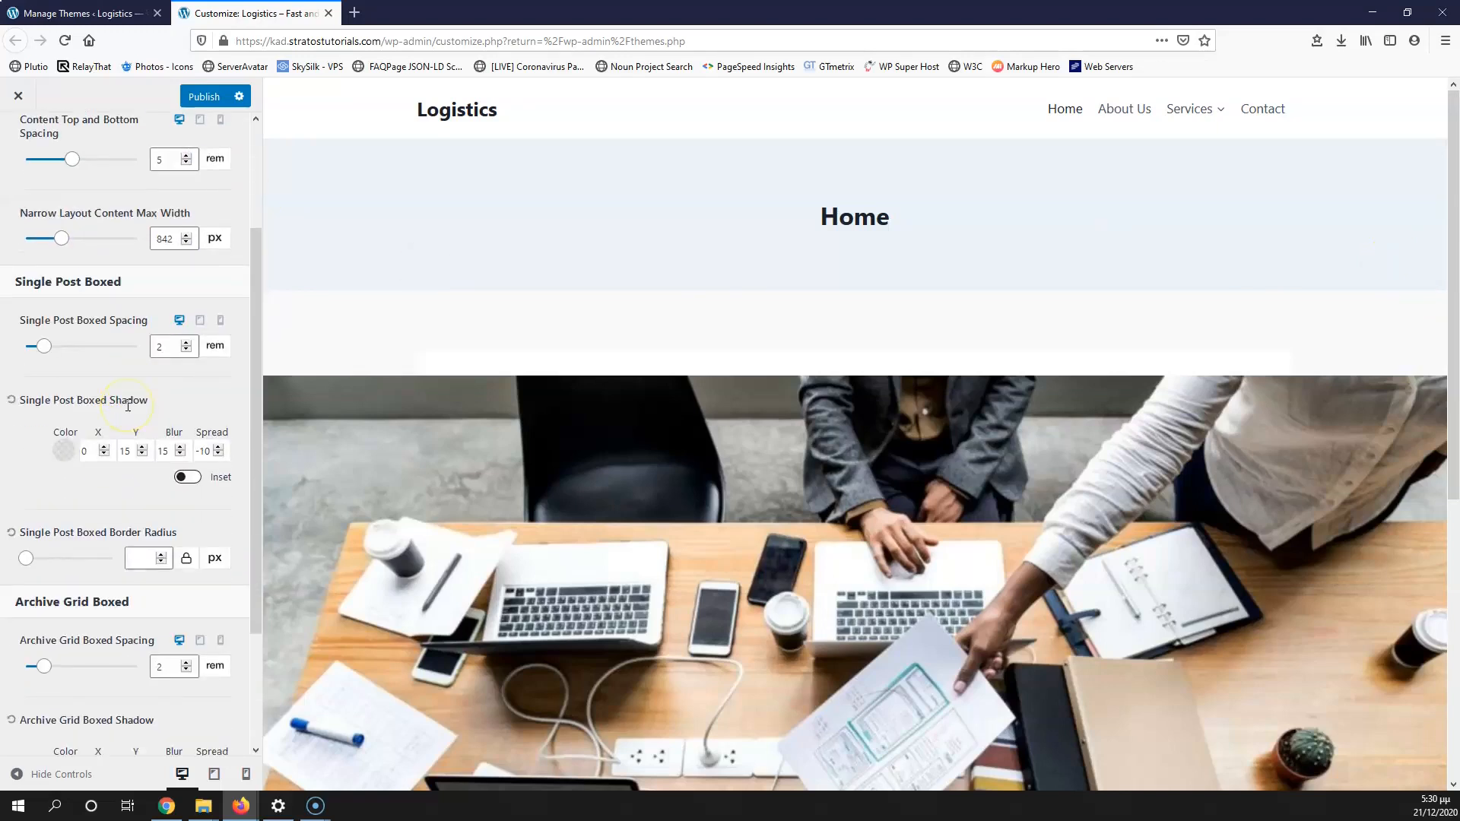
scroll(127, 407, "down", 3)
scroll(128, 405, "up", 6)
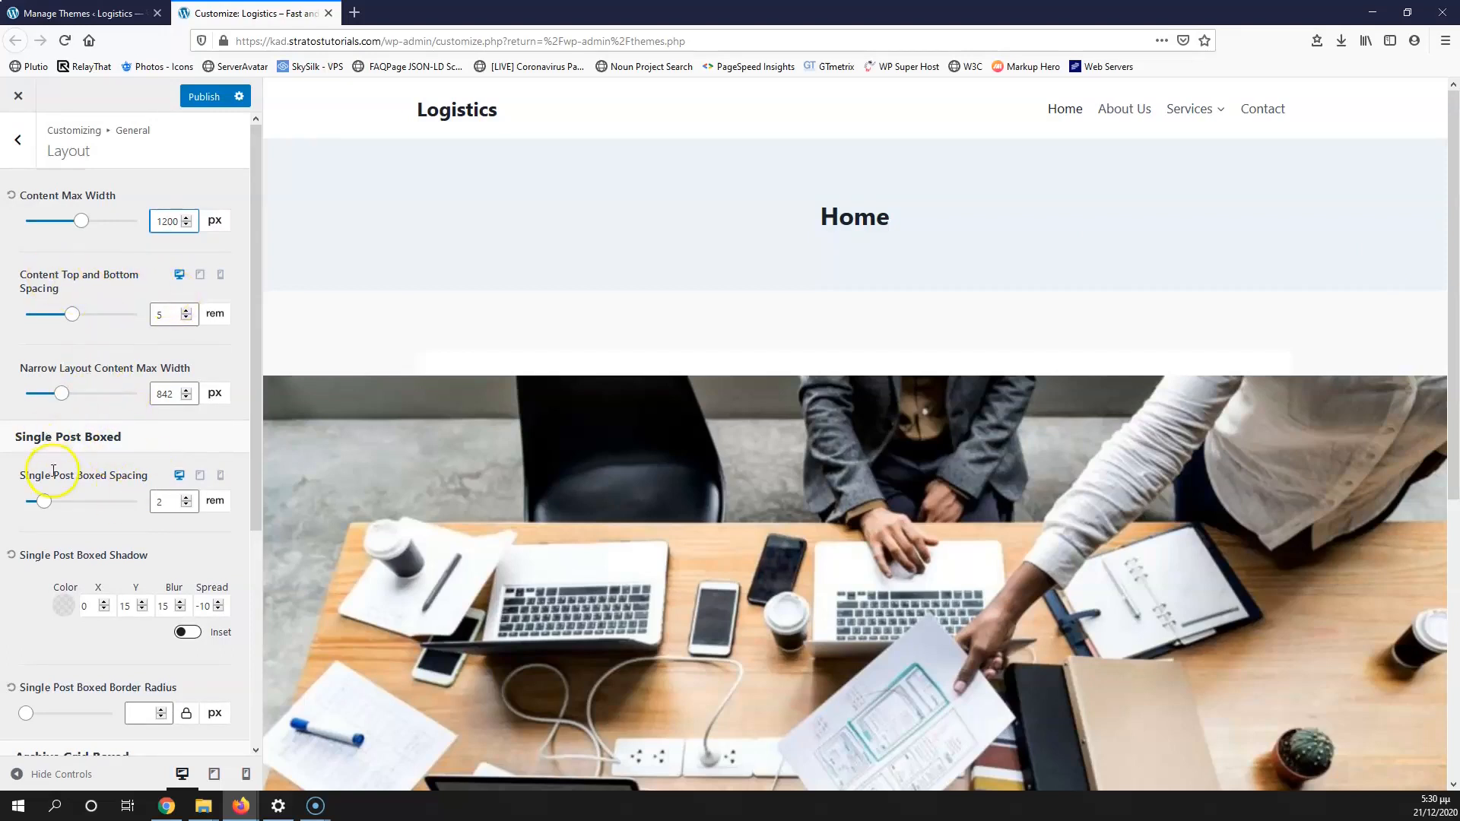
scroll(76, 449, "down", 6)
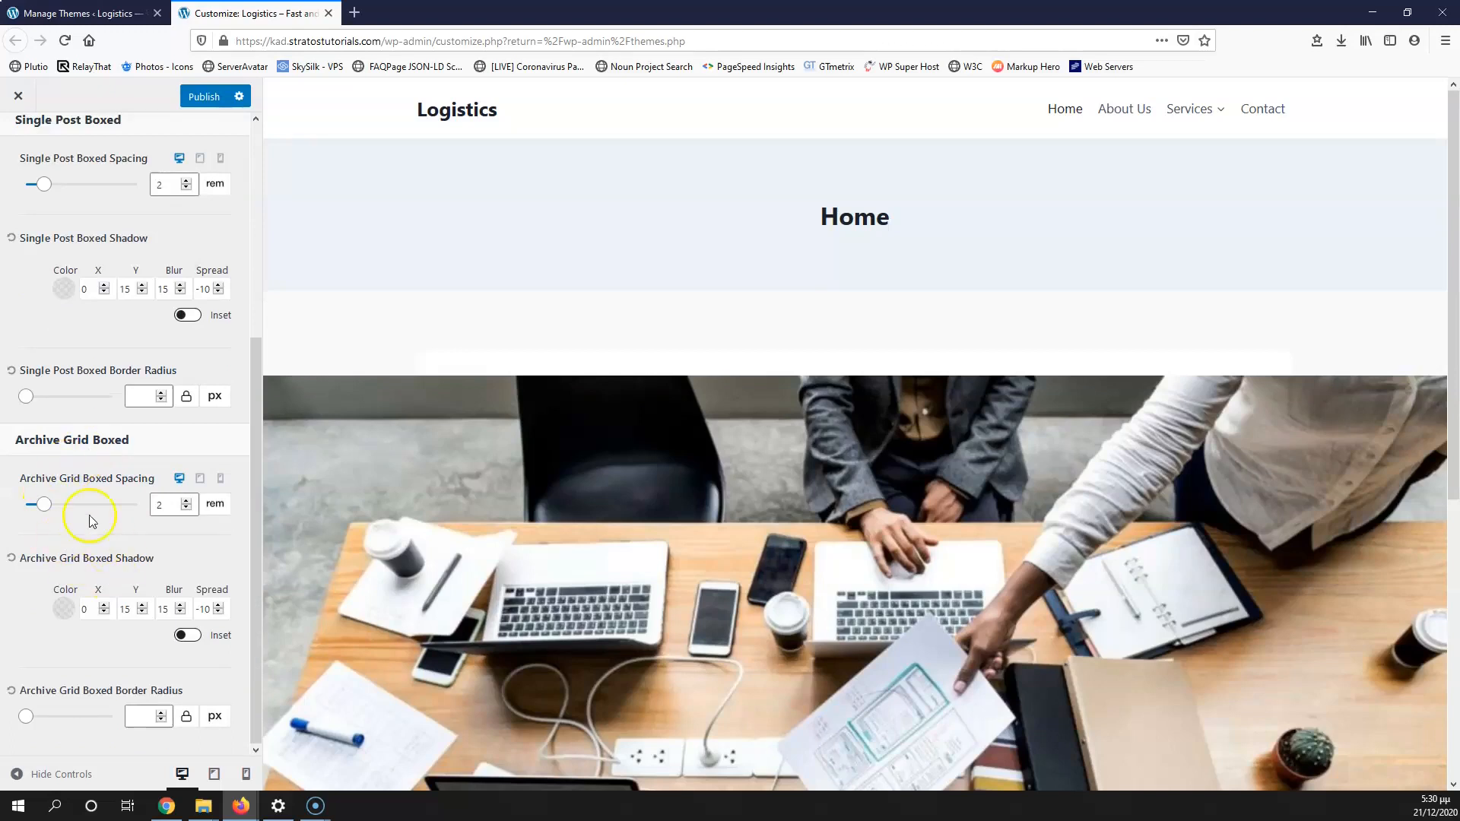
scroll(88, 495, "up", 6)
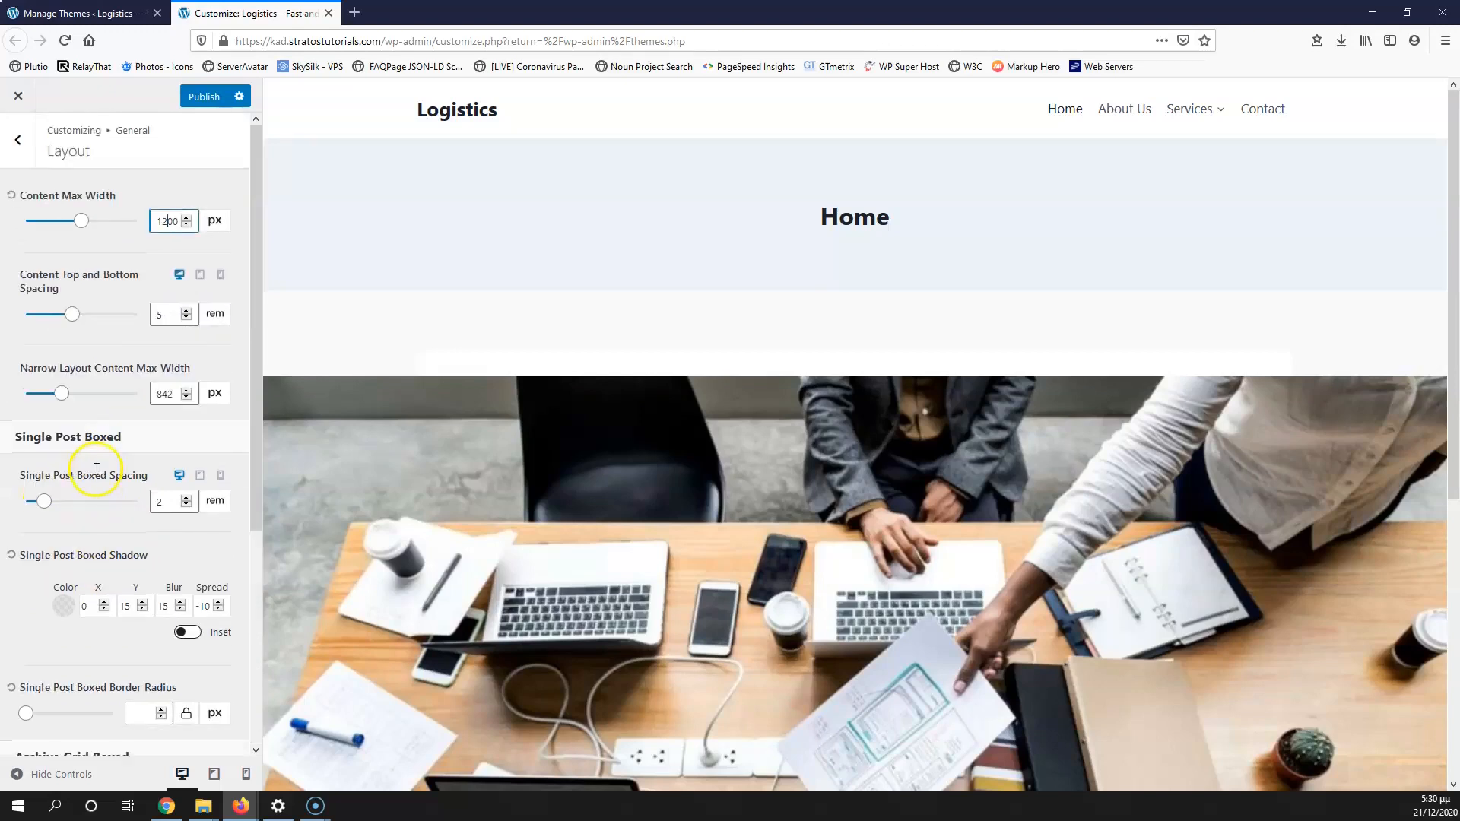
left_click(19, 141)
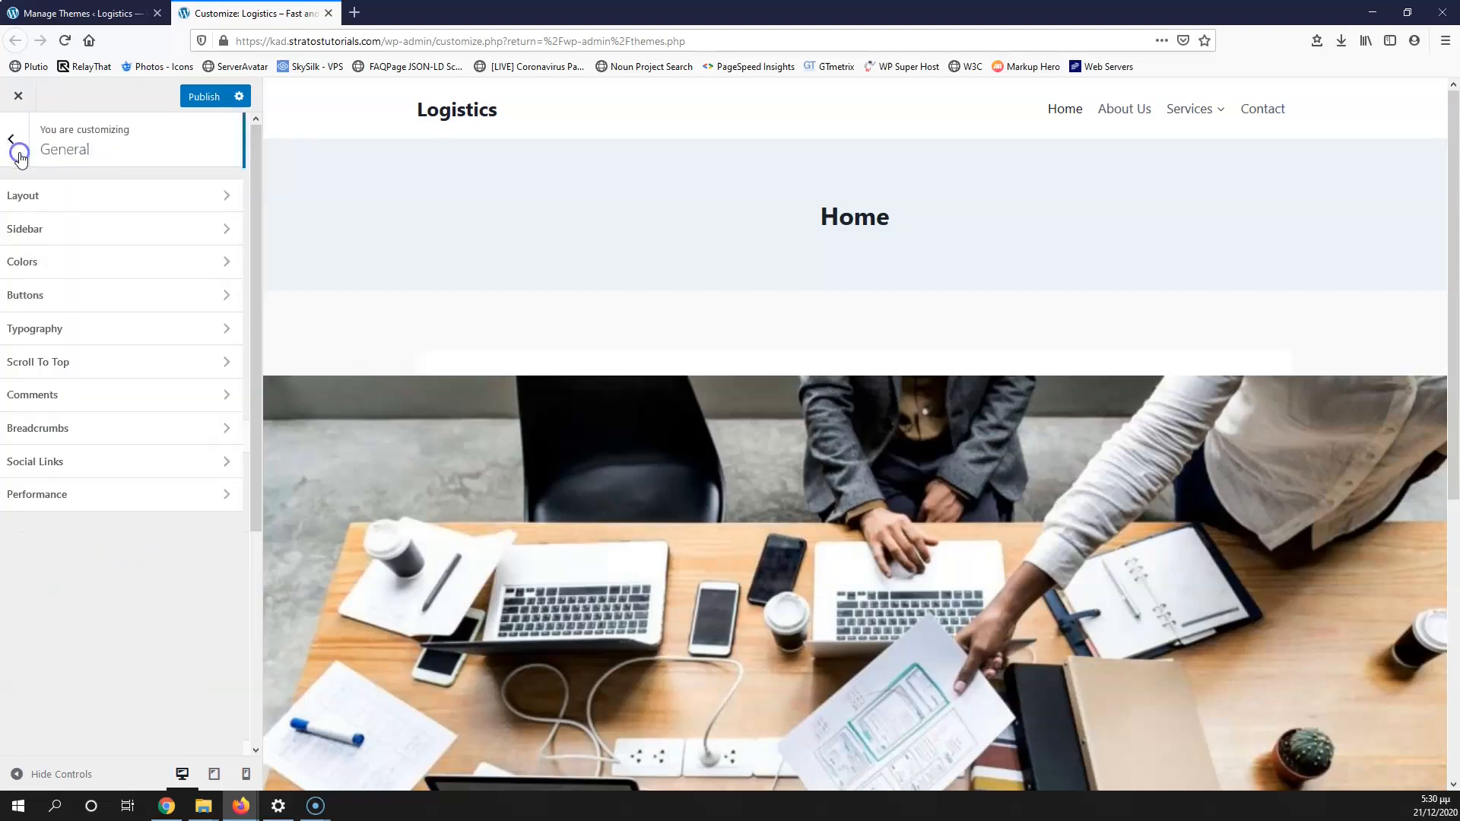
Step: Glance at the Sidebar settings, then open General › Colors to show the Global Palette
left_click(107, 242)
left_click(173, 260)
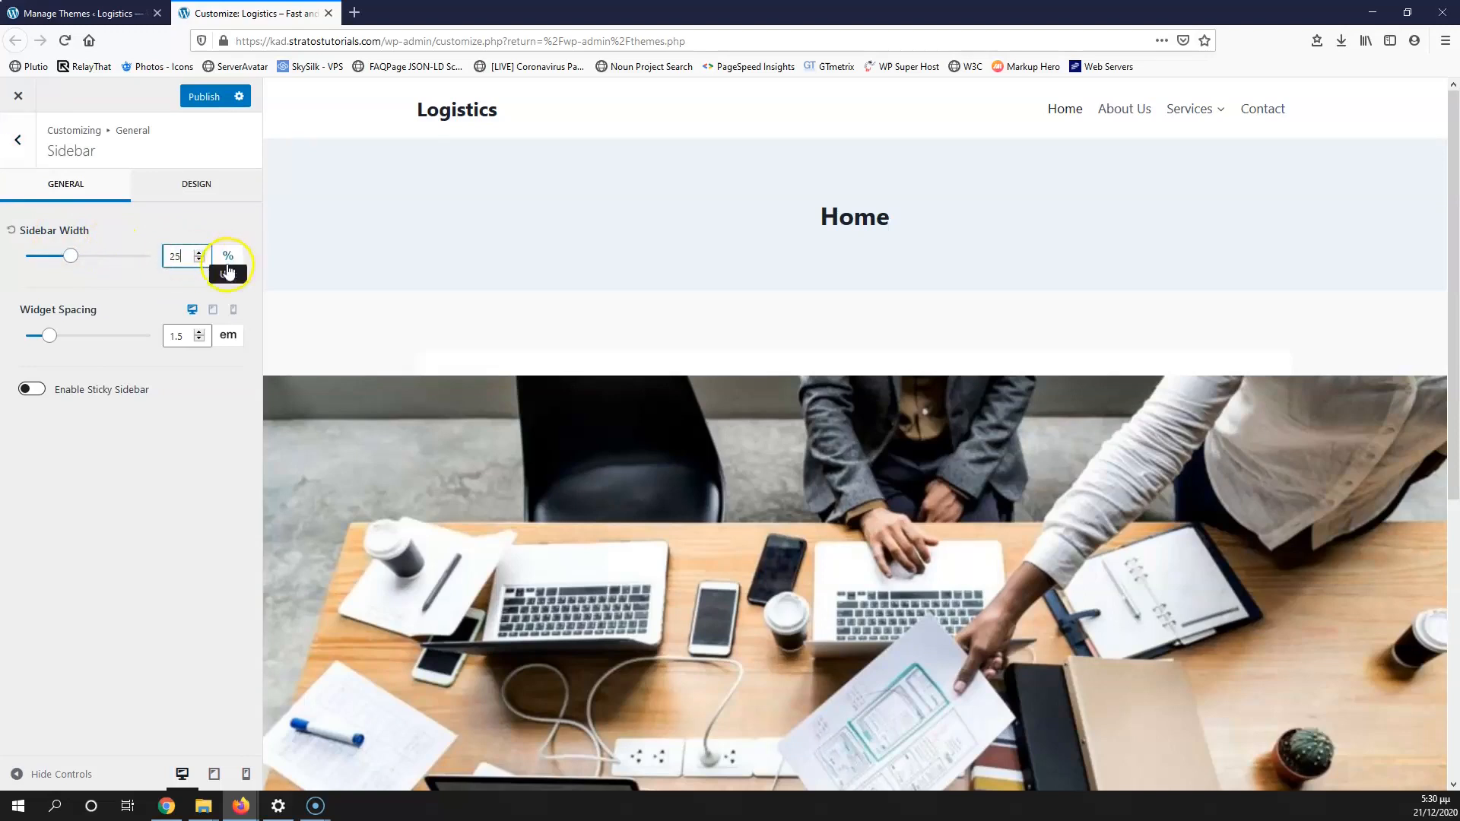
left_click(18, 141)
left_click(98, 267)
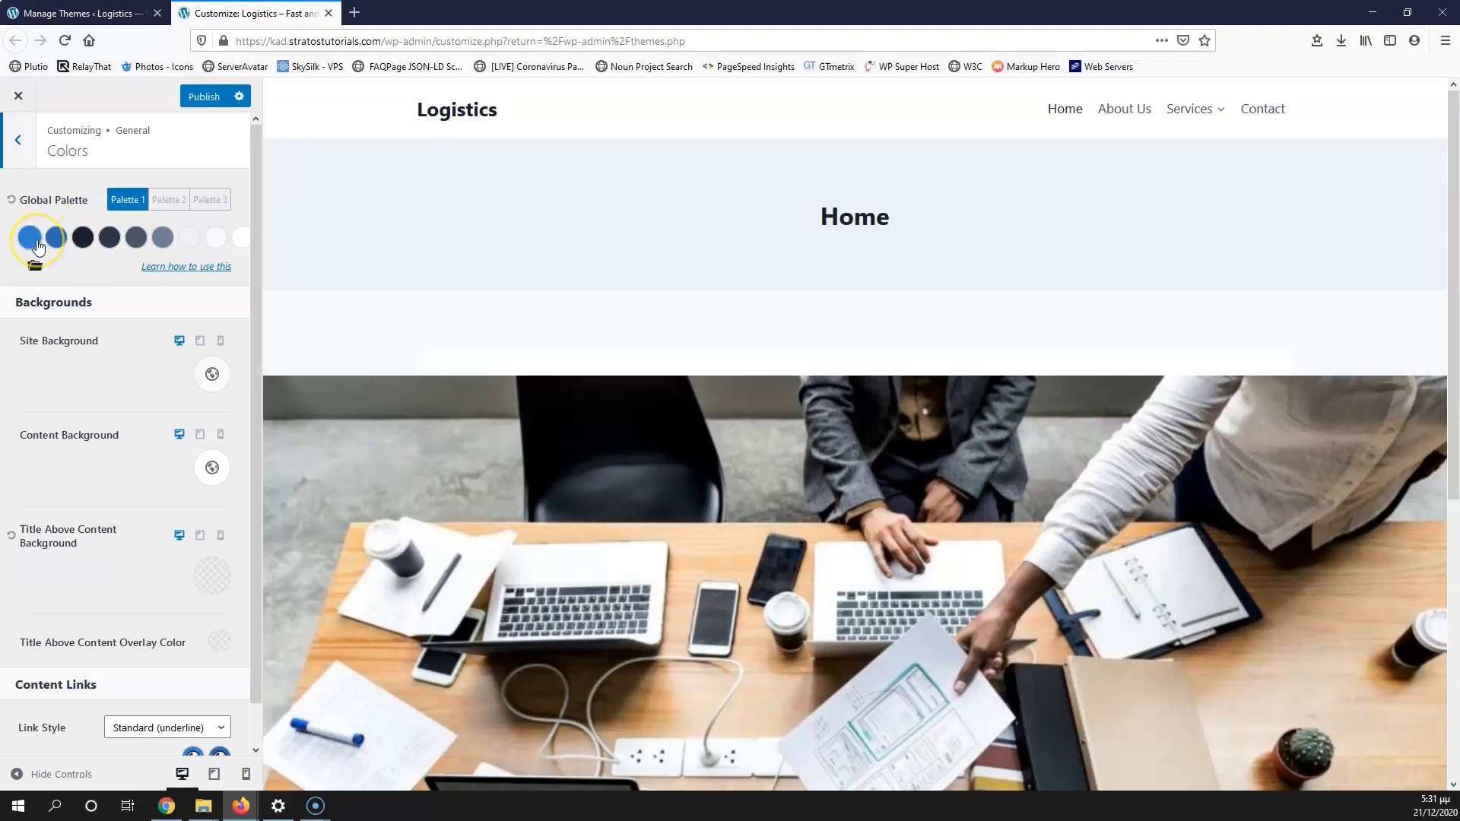
left_click(203, 806)
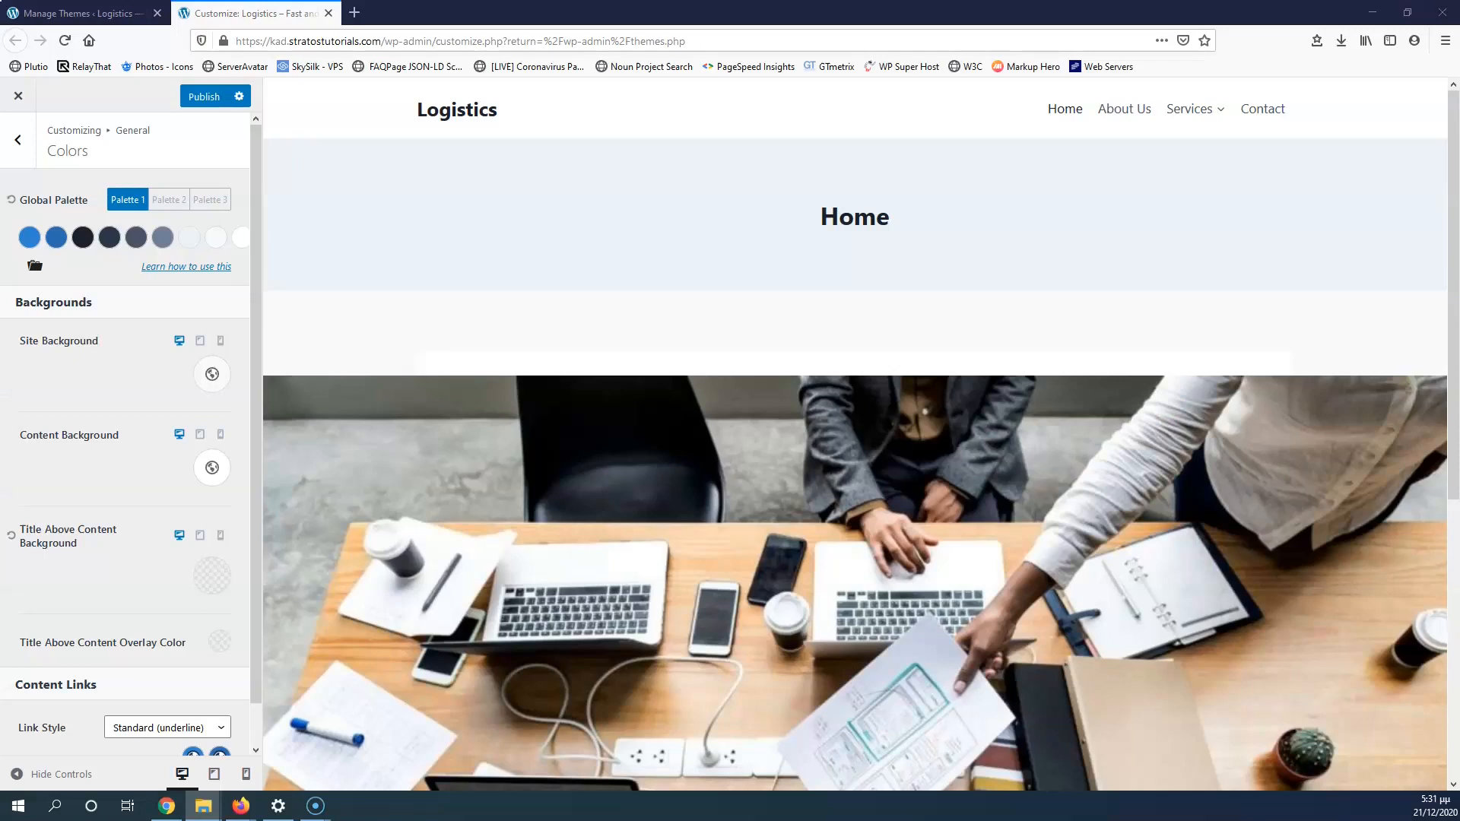
left_click(457, 343)
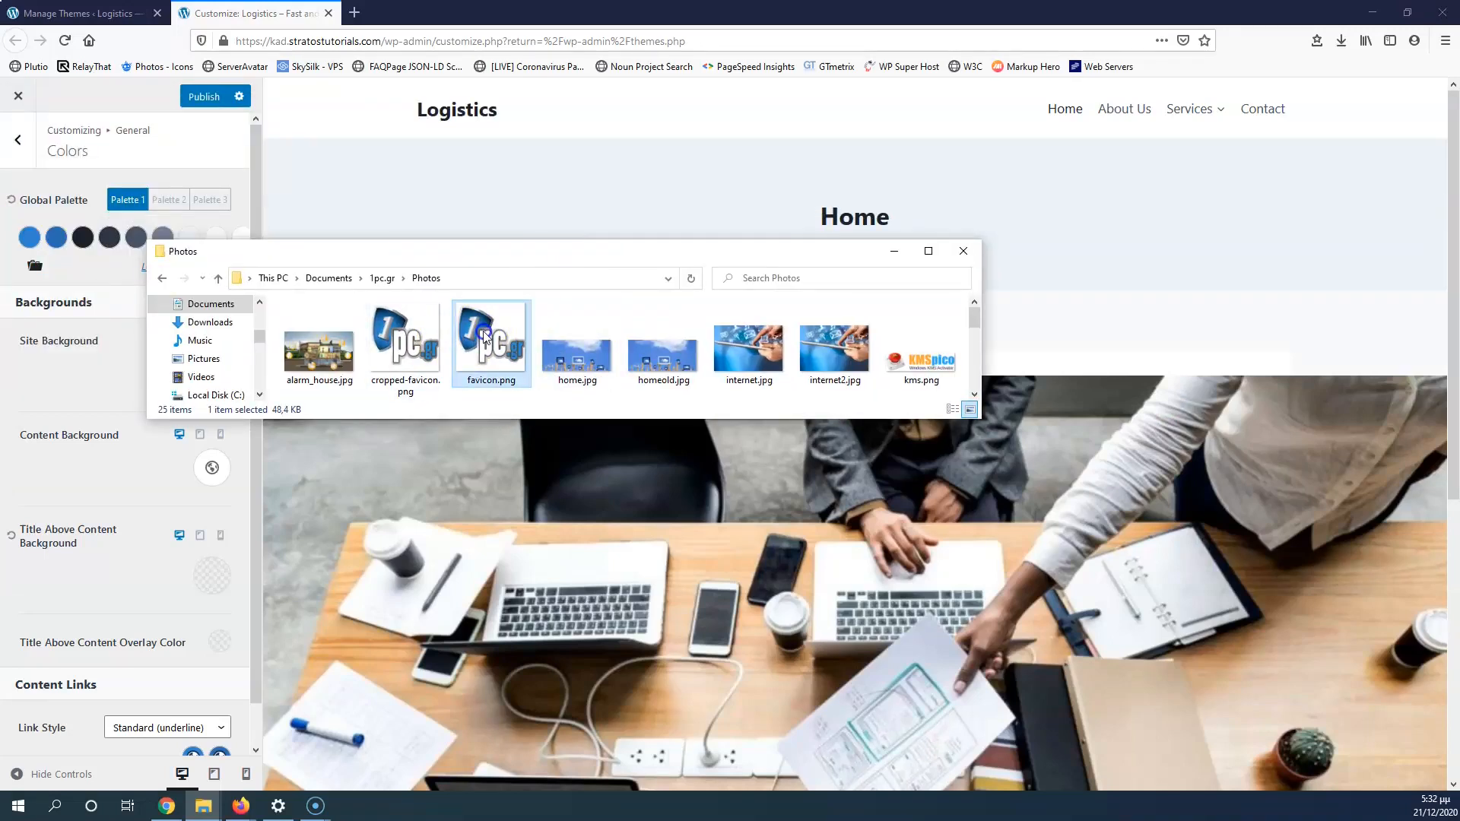
double_click(491, 345)
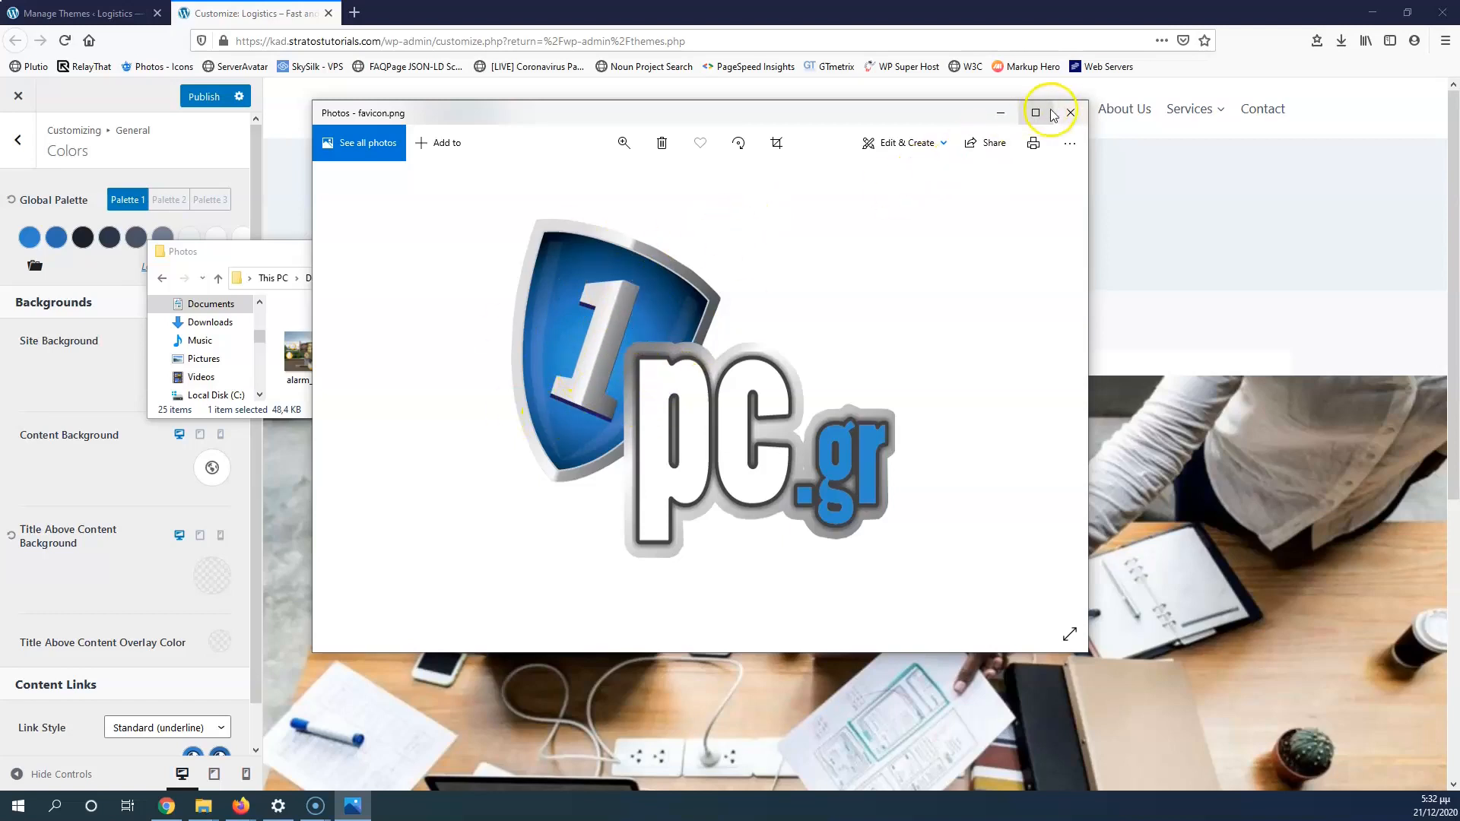
left_click(1069, 112)
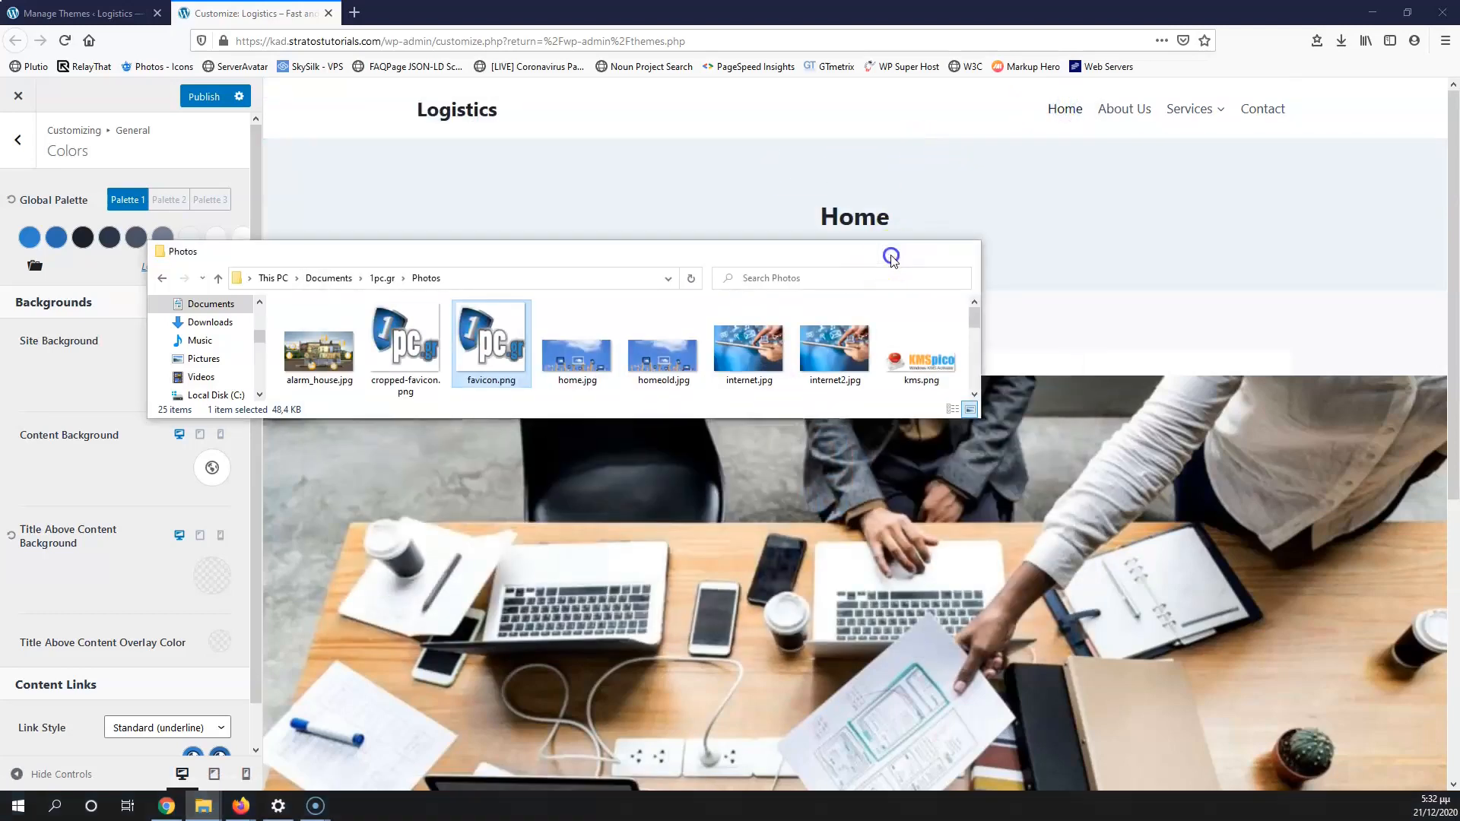
left_click(891, 258)
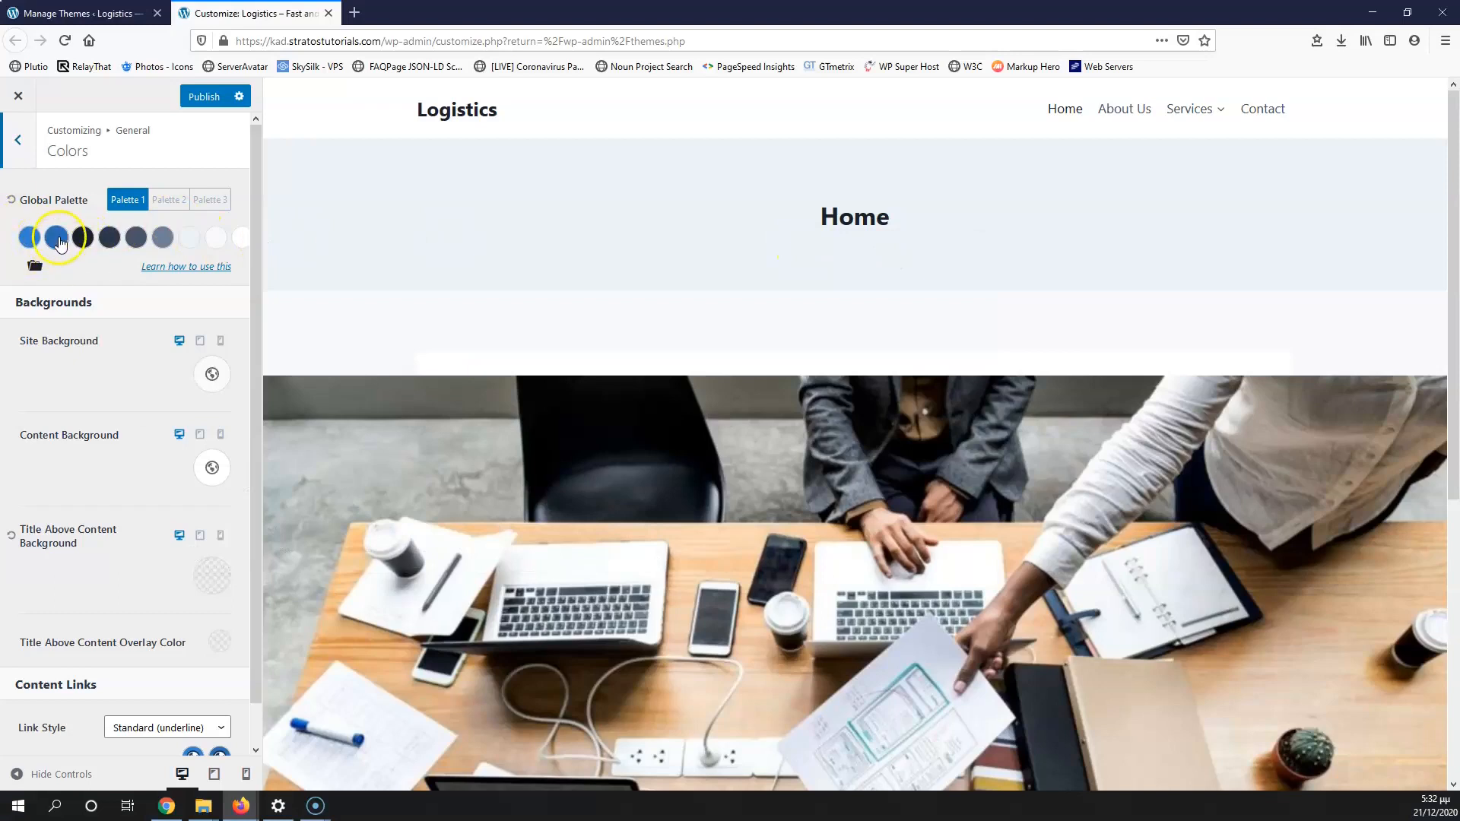
Step: Darken the second global palette colour to hex 0B56A6
left_click(57, 239)
left_click_drag(194, 309, 236, 313)
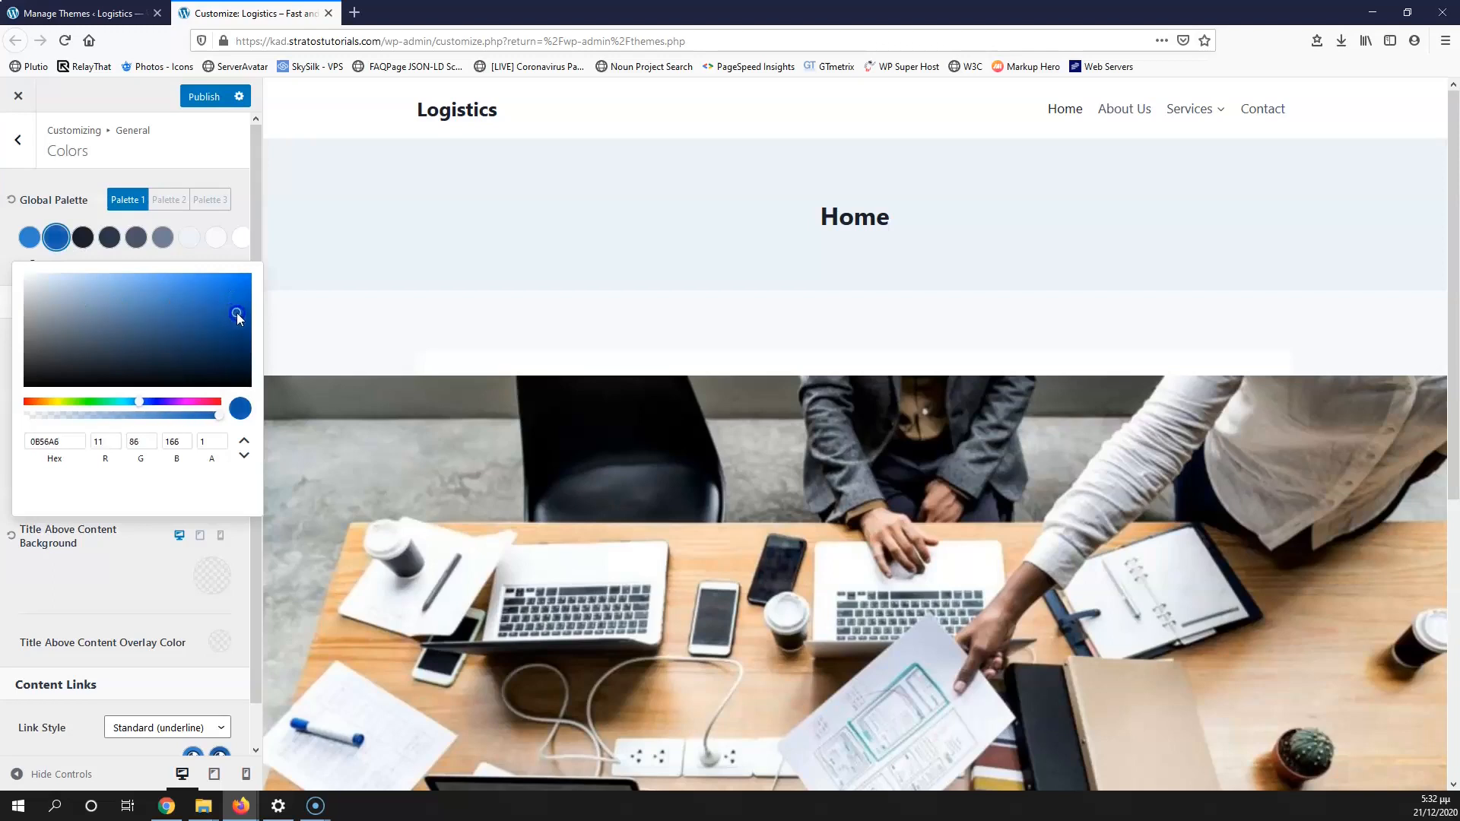
left_click(230, 257)
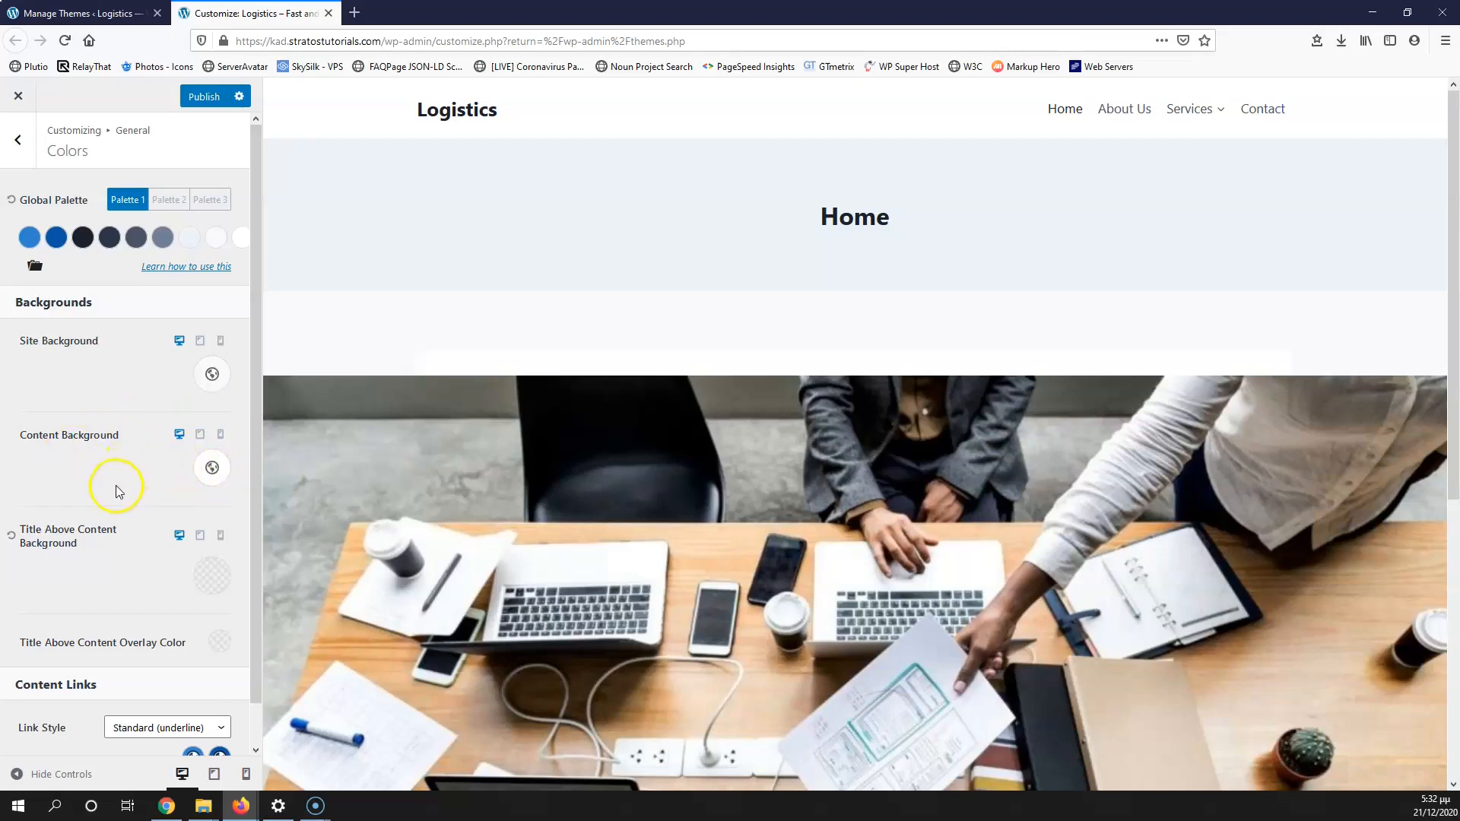
Step: Go back to the General settings list and open the Buttons settings
scroll(190, 471, "down", 1)
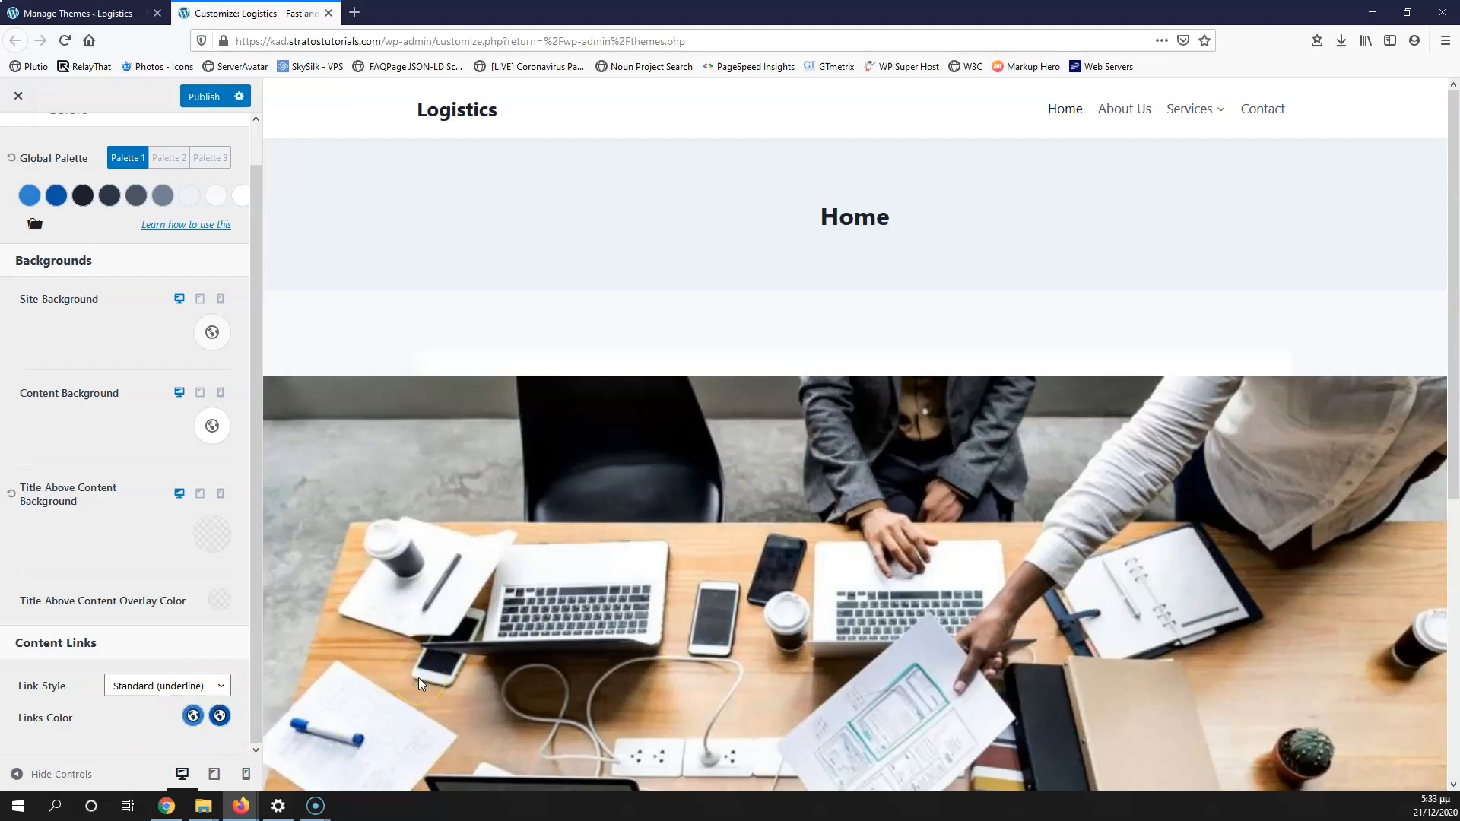
scroll(88, 449, "up", 2)
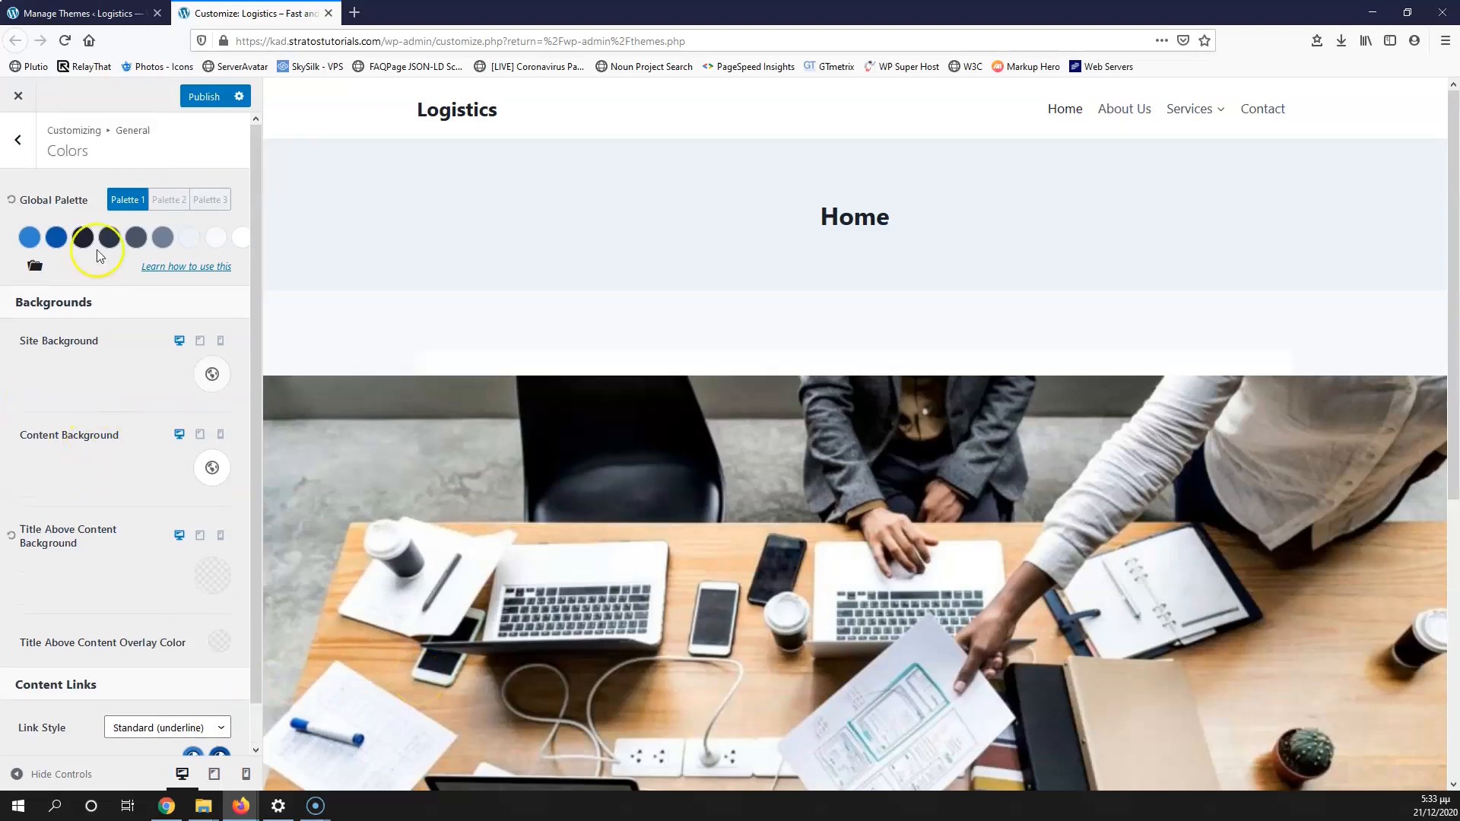
left_click(12, 152)
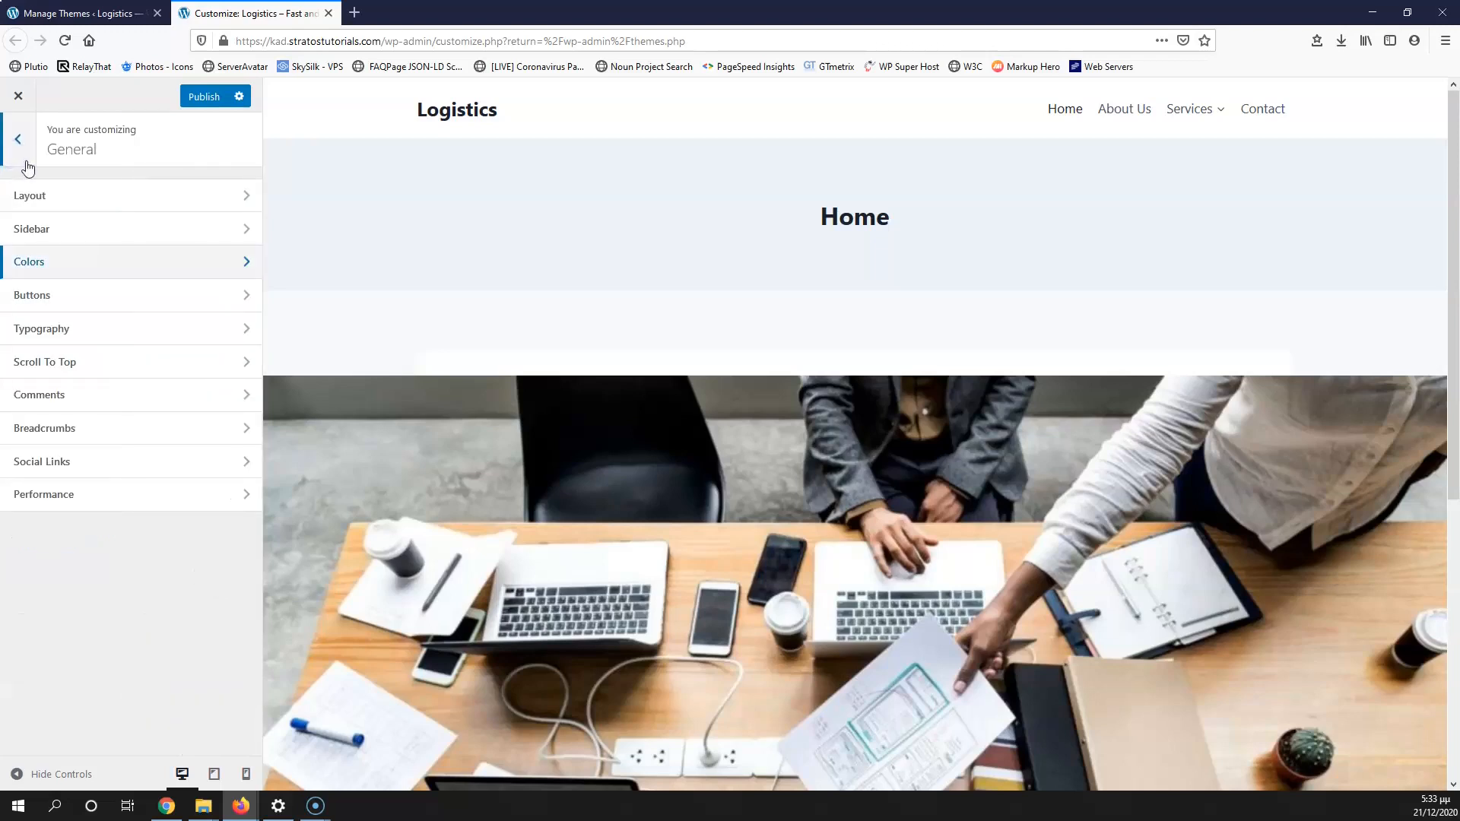
left_click(75, 303)
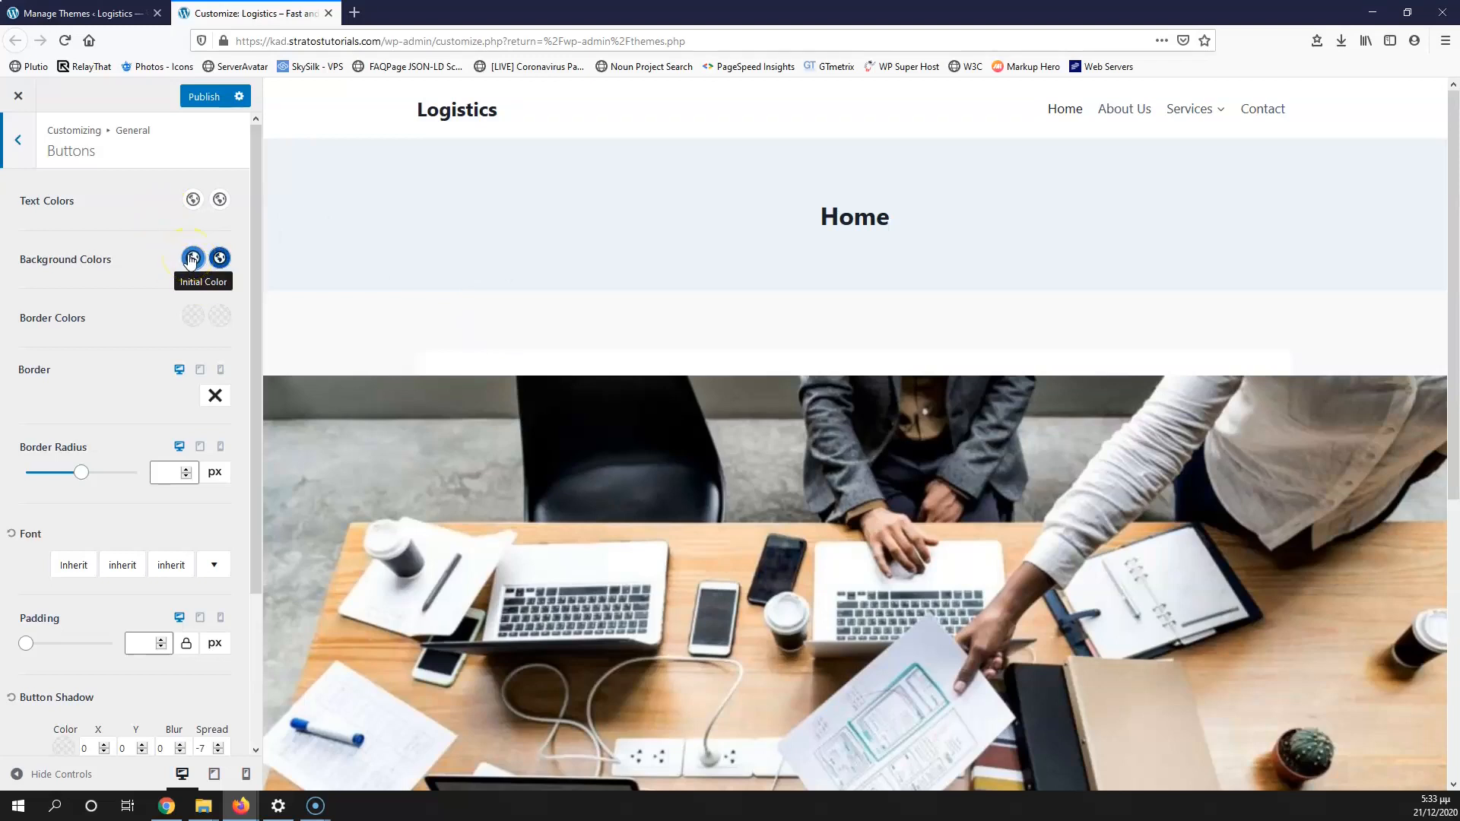
Step: Review the button background colours and shadows without changes, then return to General
left_click(220, 261)
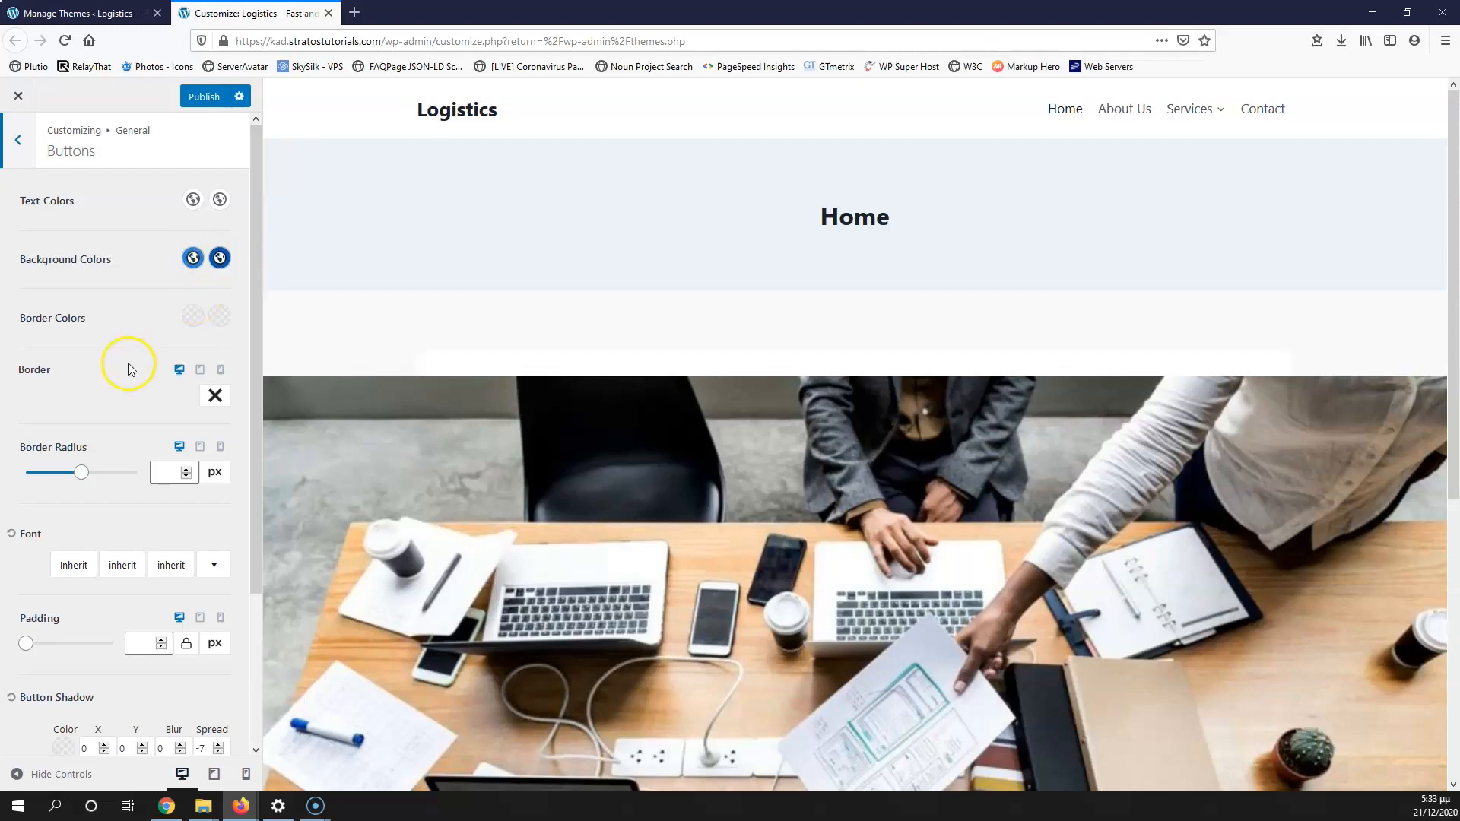
scroll(34, 509, "down", 3)
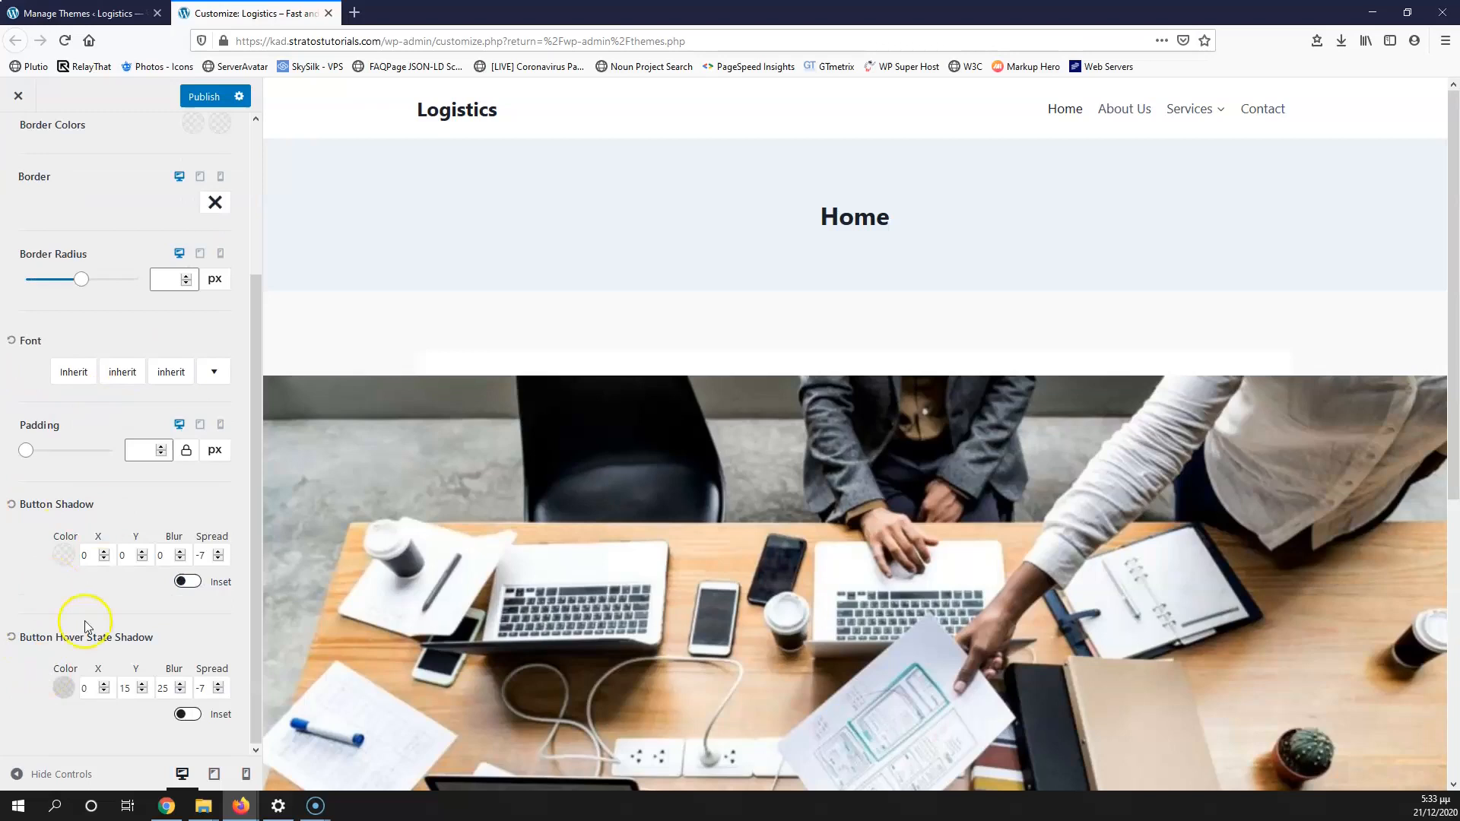
scroll(98, 391, "up", 3)
left_click(25, 154)
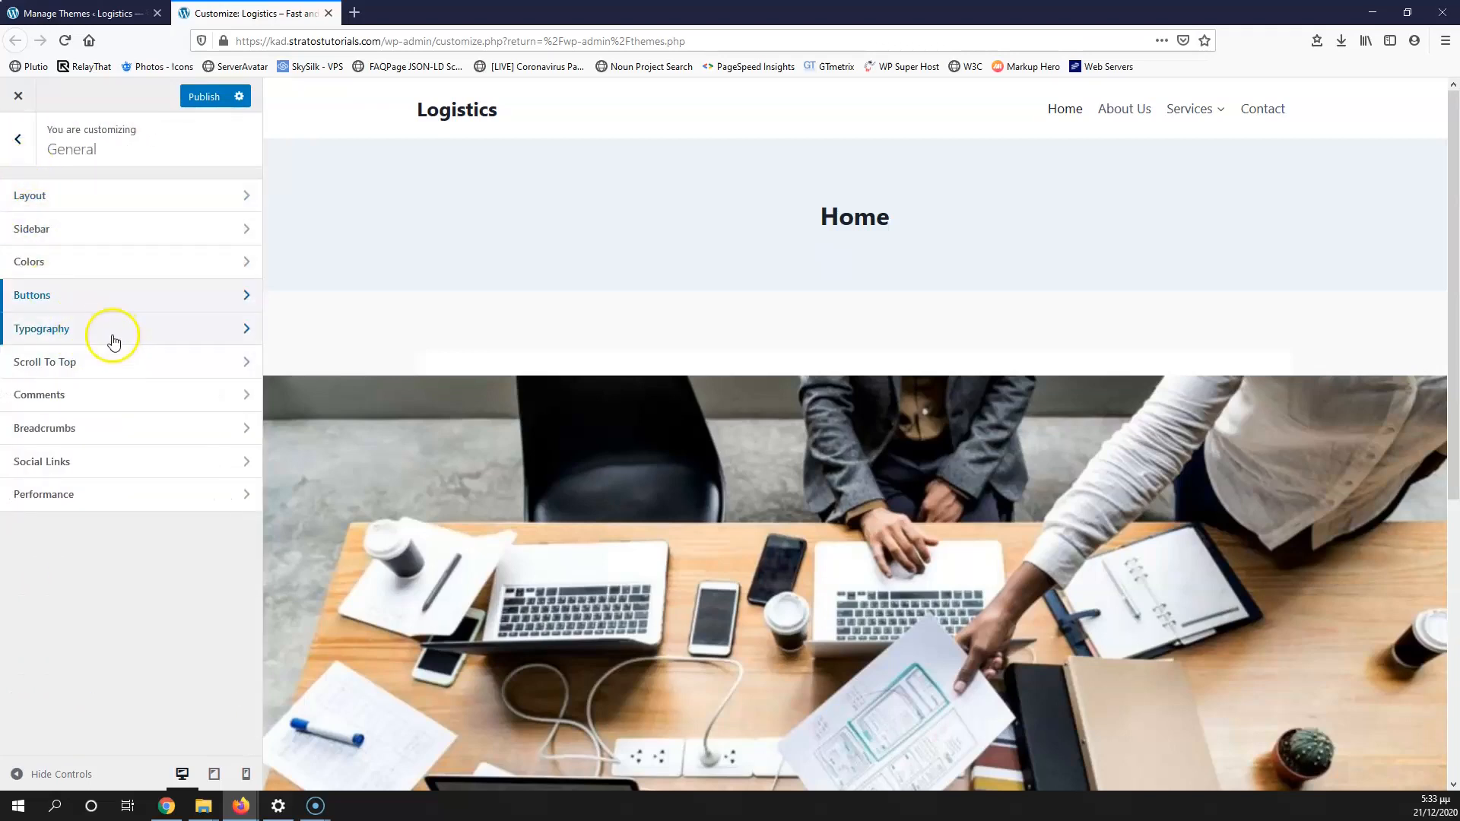
Step: In Typography, search 'ubu' and set the base font to Ubuntu
left_click(106, 339)
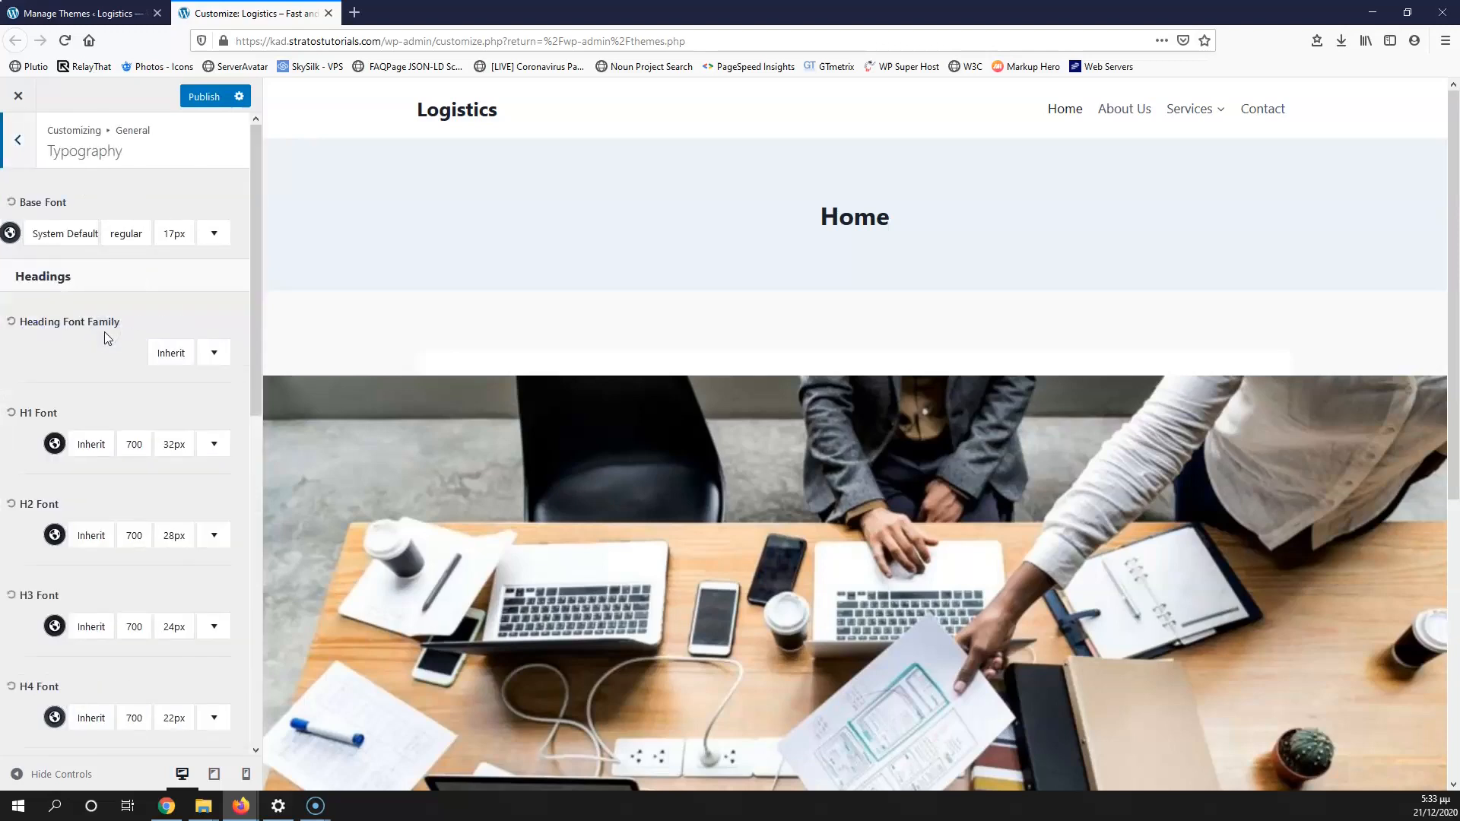
left_click(54, 242)
left_click(197, 315)
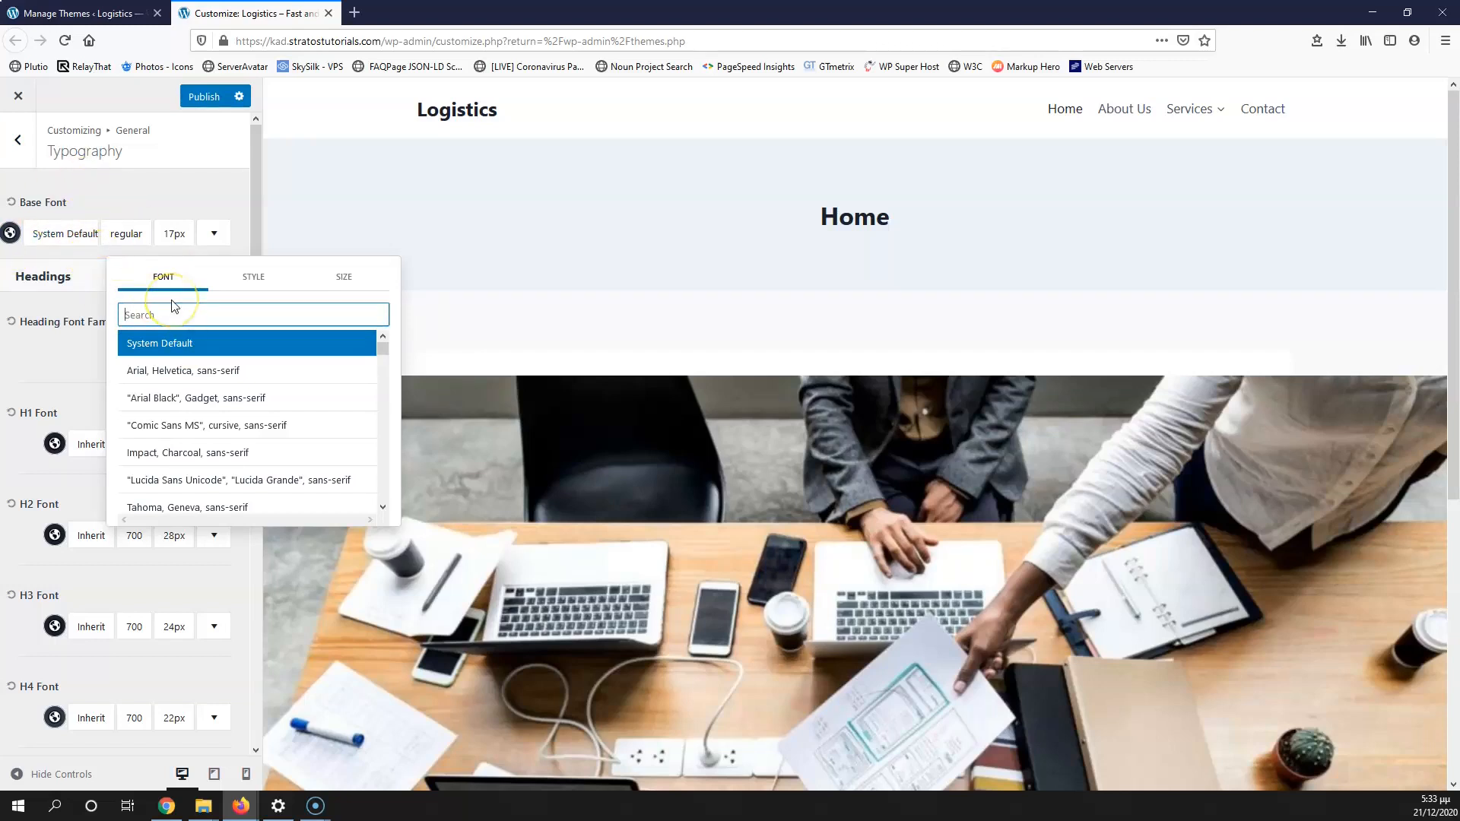
type("ub")
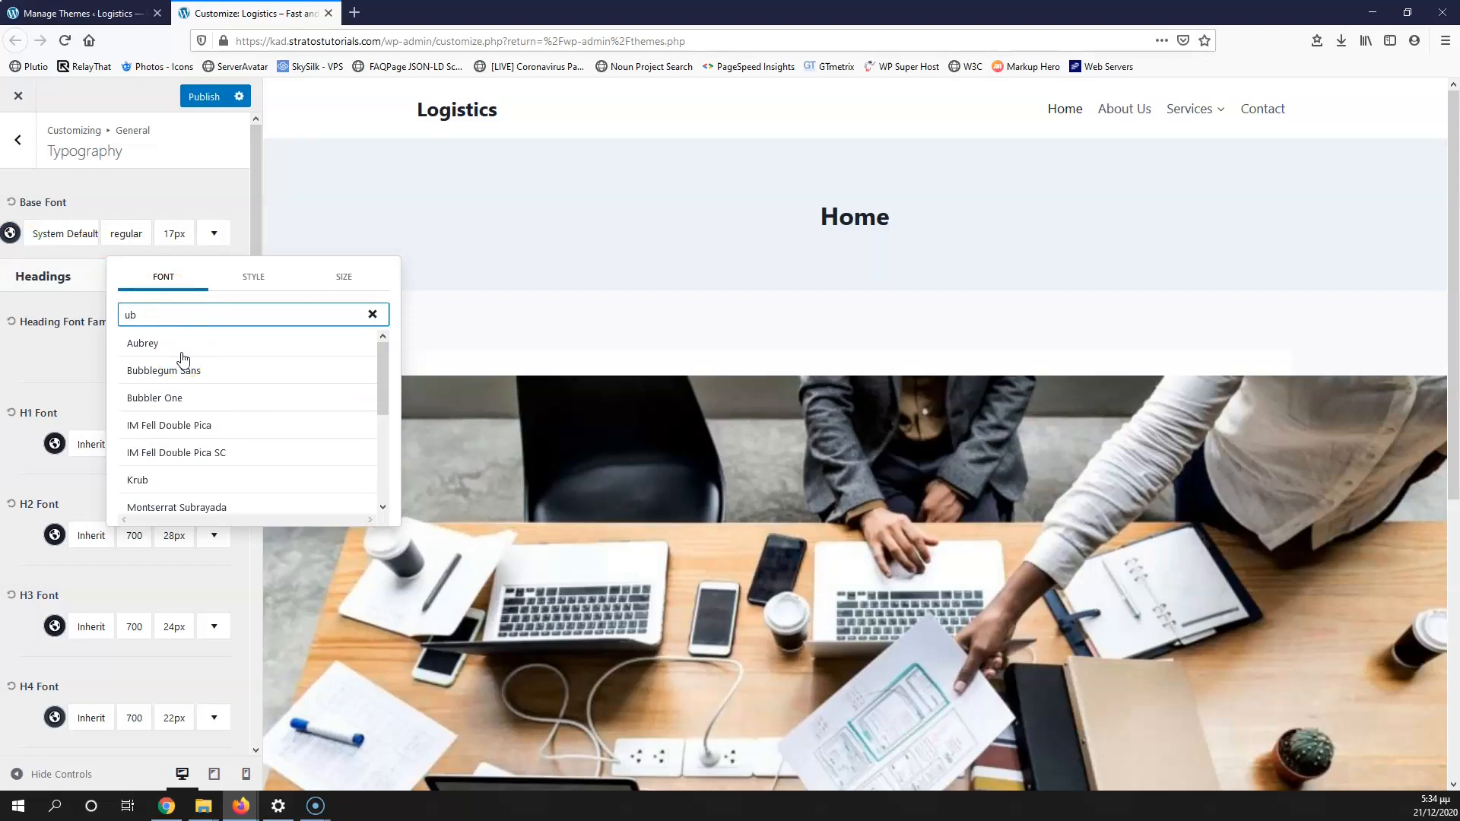
type("u")
left_click(186, 350)
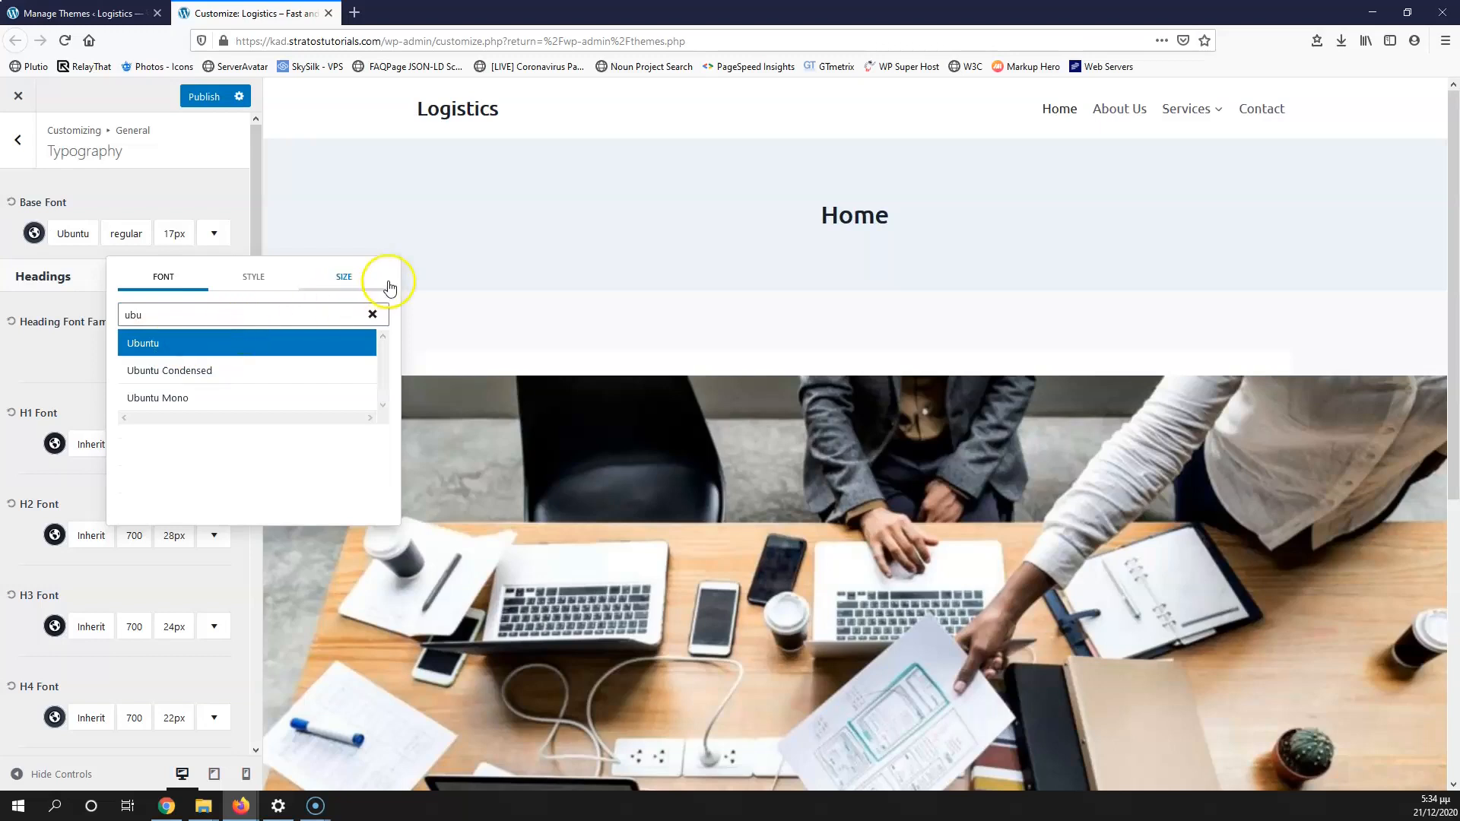
Step: Keep Ubuntu at regular weight and 17px, checking desktop, tablet and mobile previews
left_click(262, 278)
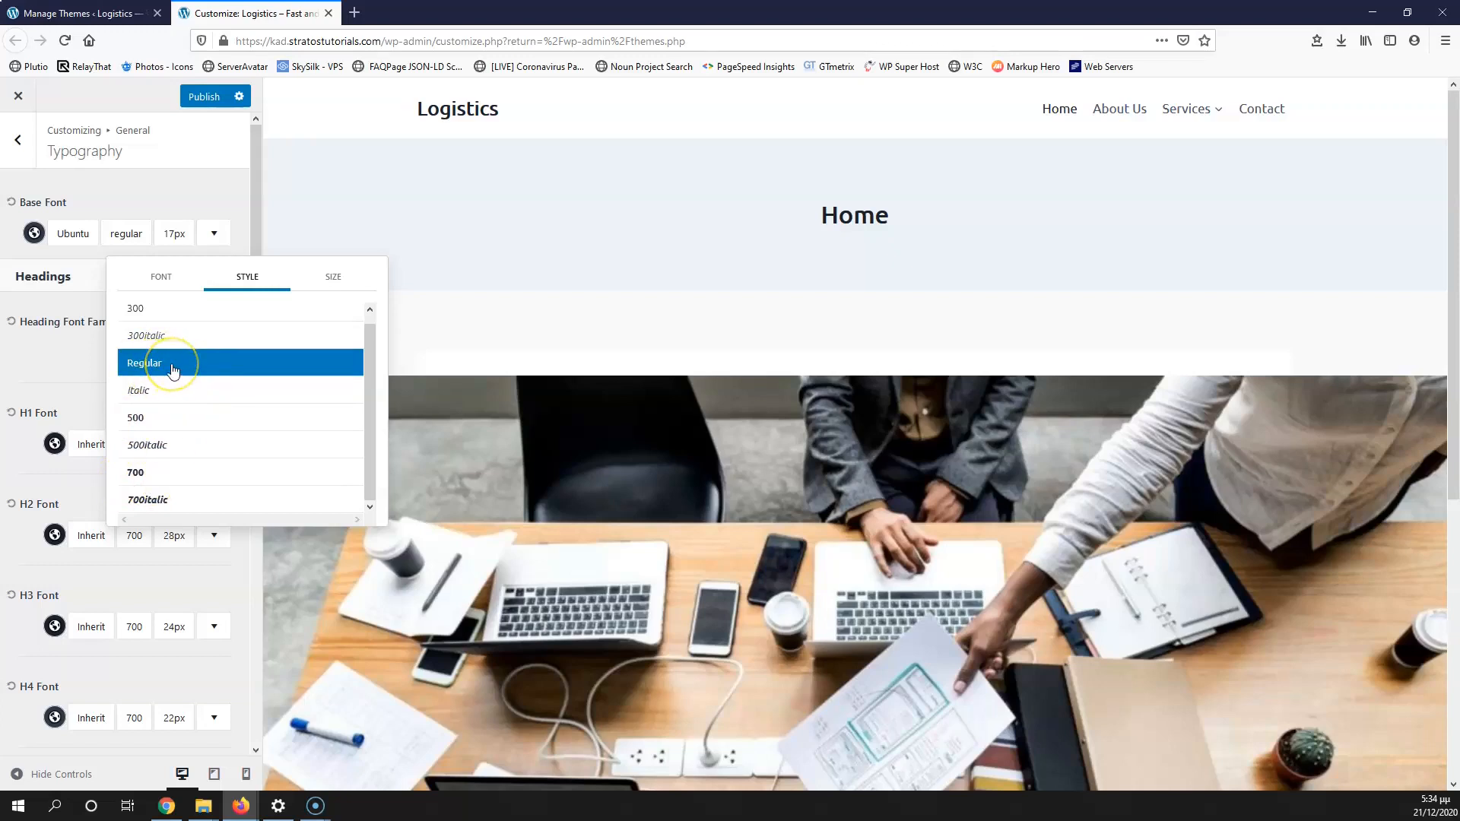
left_click(333, 278)
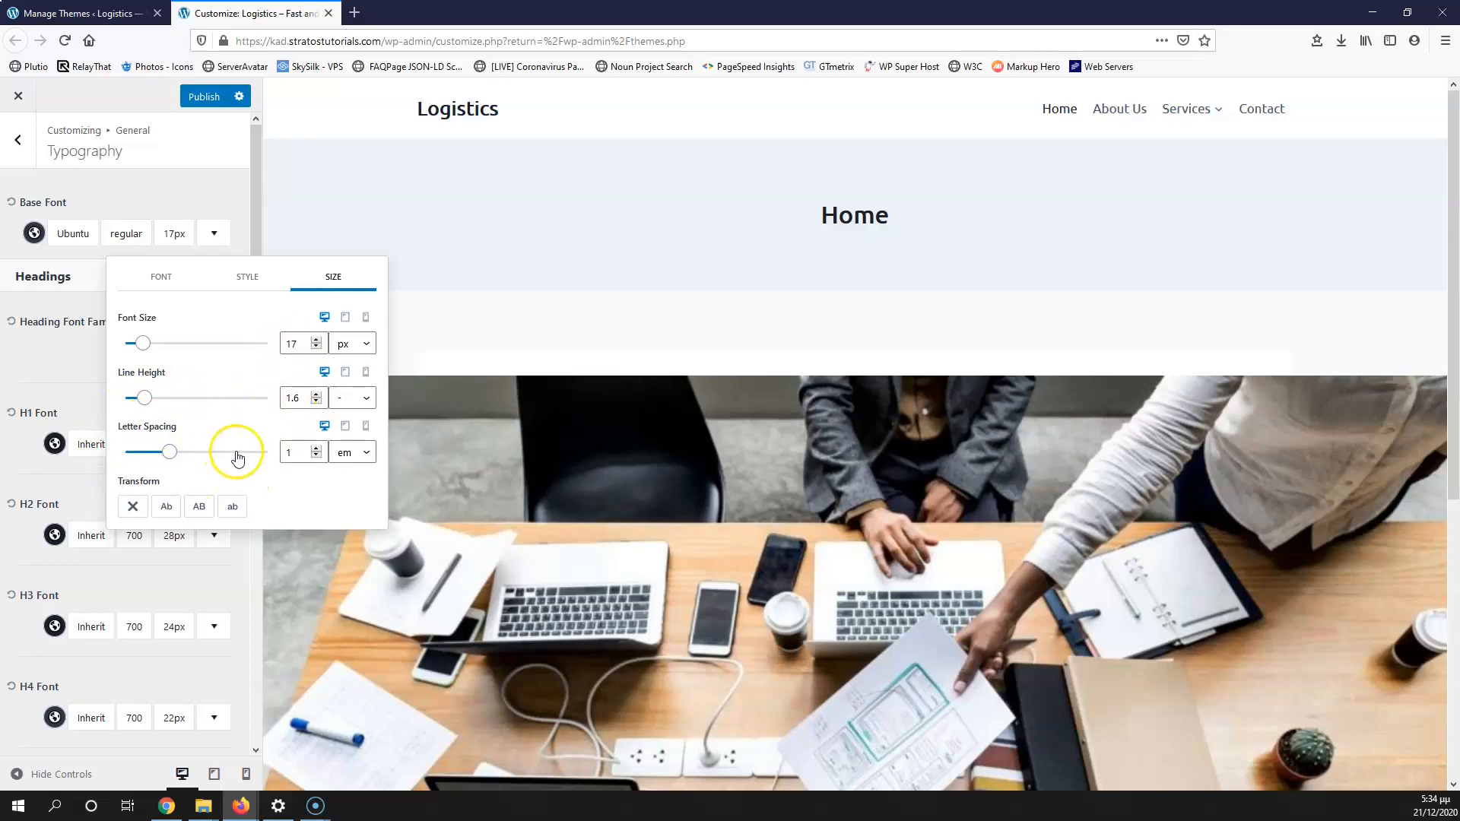
left_click(346, 318)
left_click(366, 319)
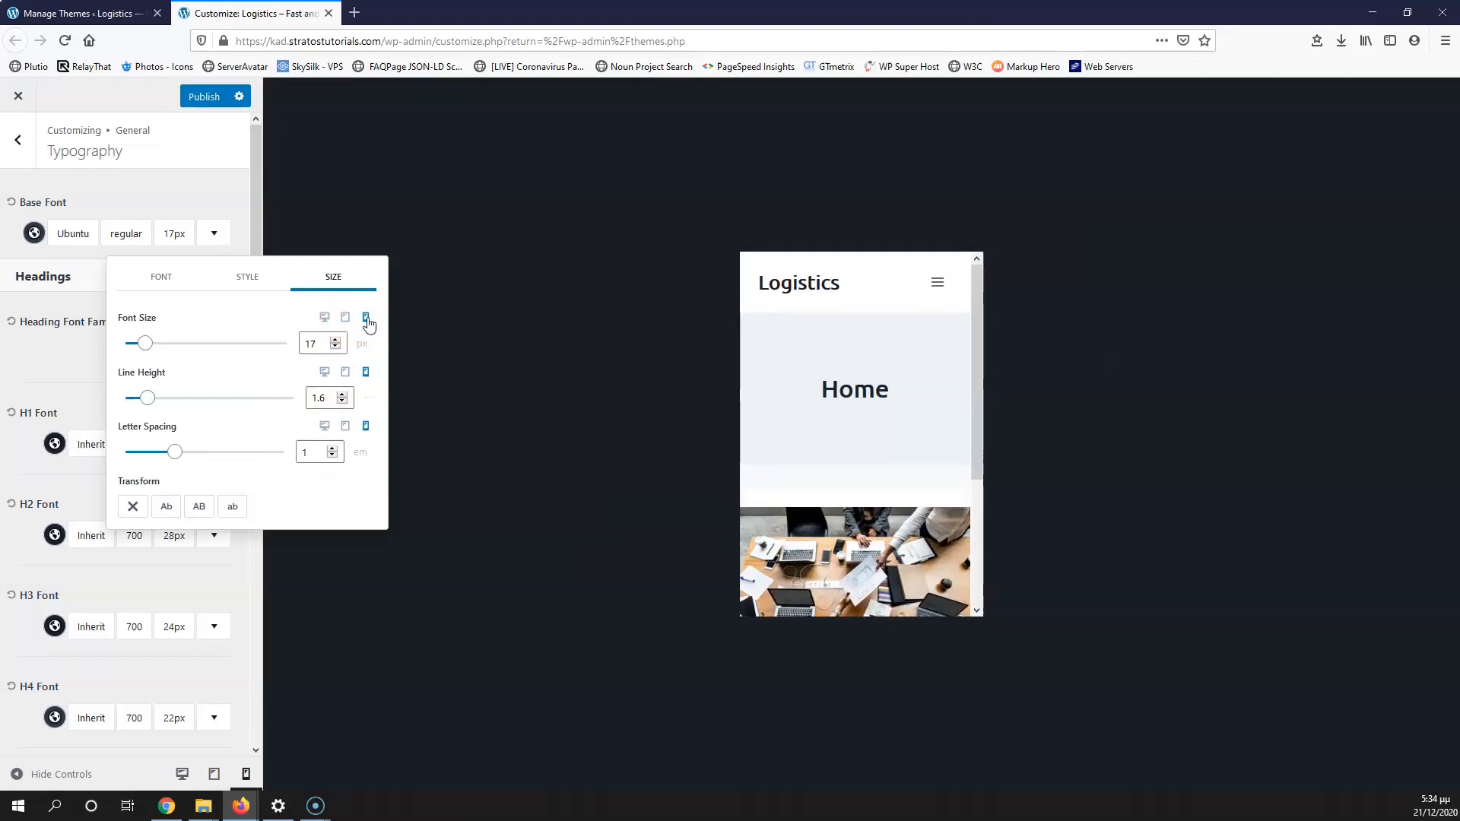
left_click(325, 317)
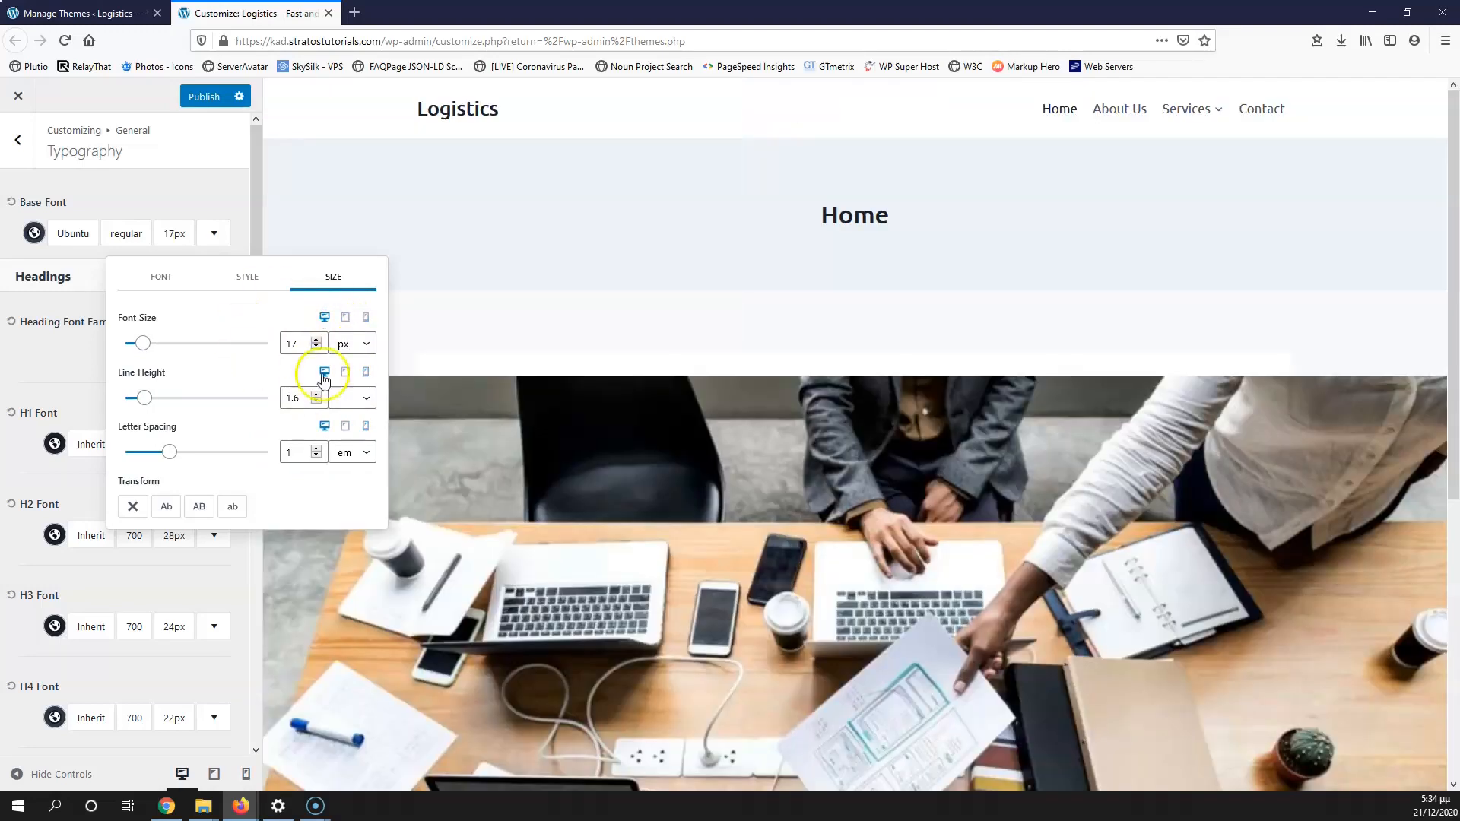
left_click(34, 358)
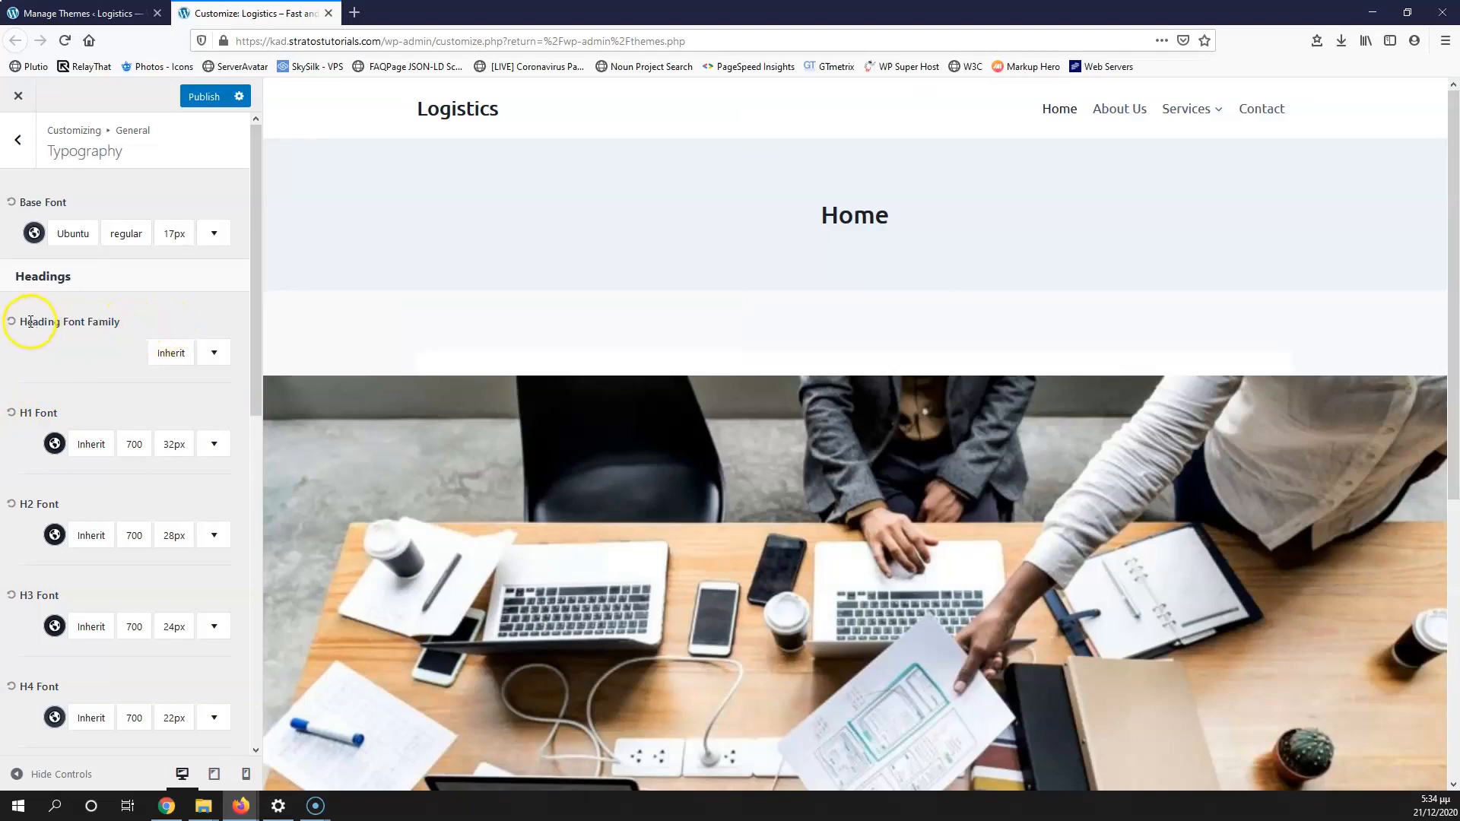
left_click(213, 355)
left_click(211, 359)
left_click(206, 358)
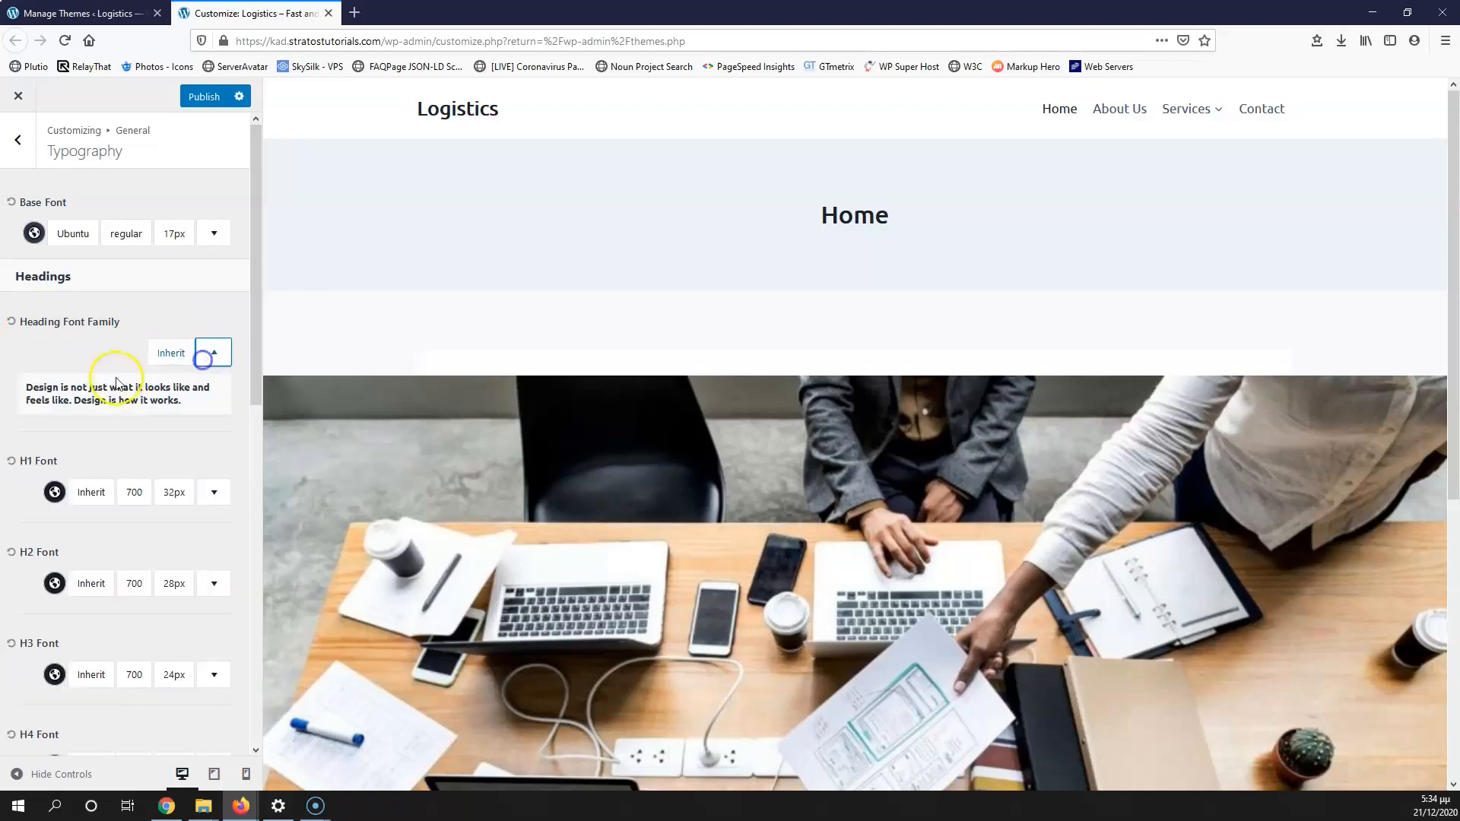
left_click(171, 353)
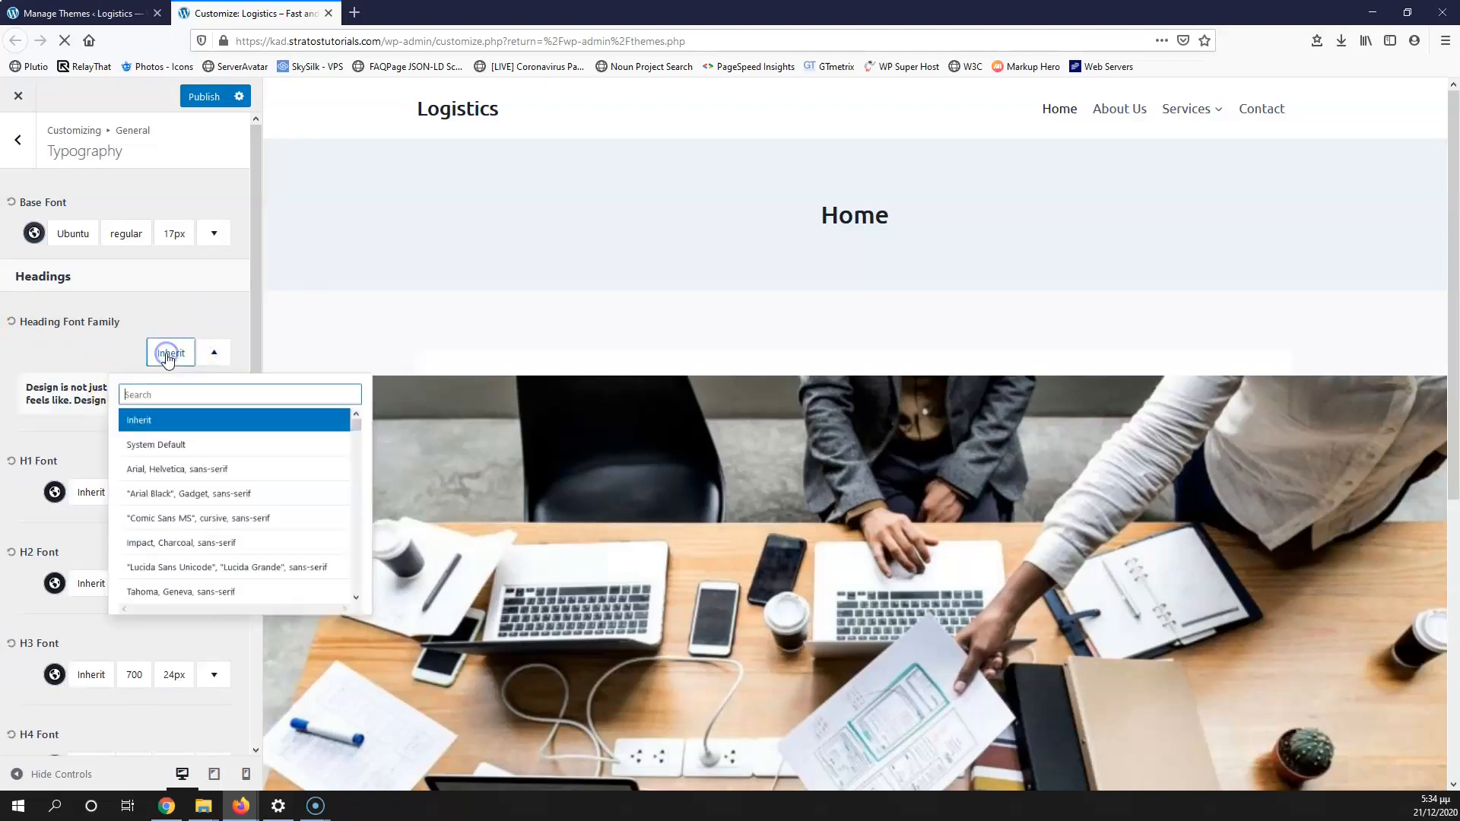
type("r")
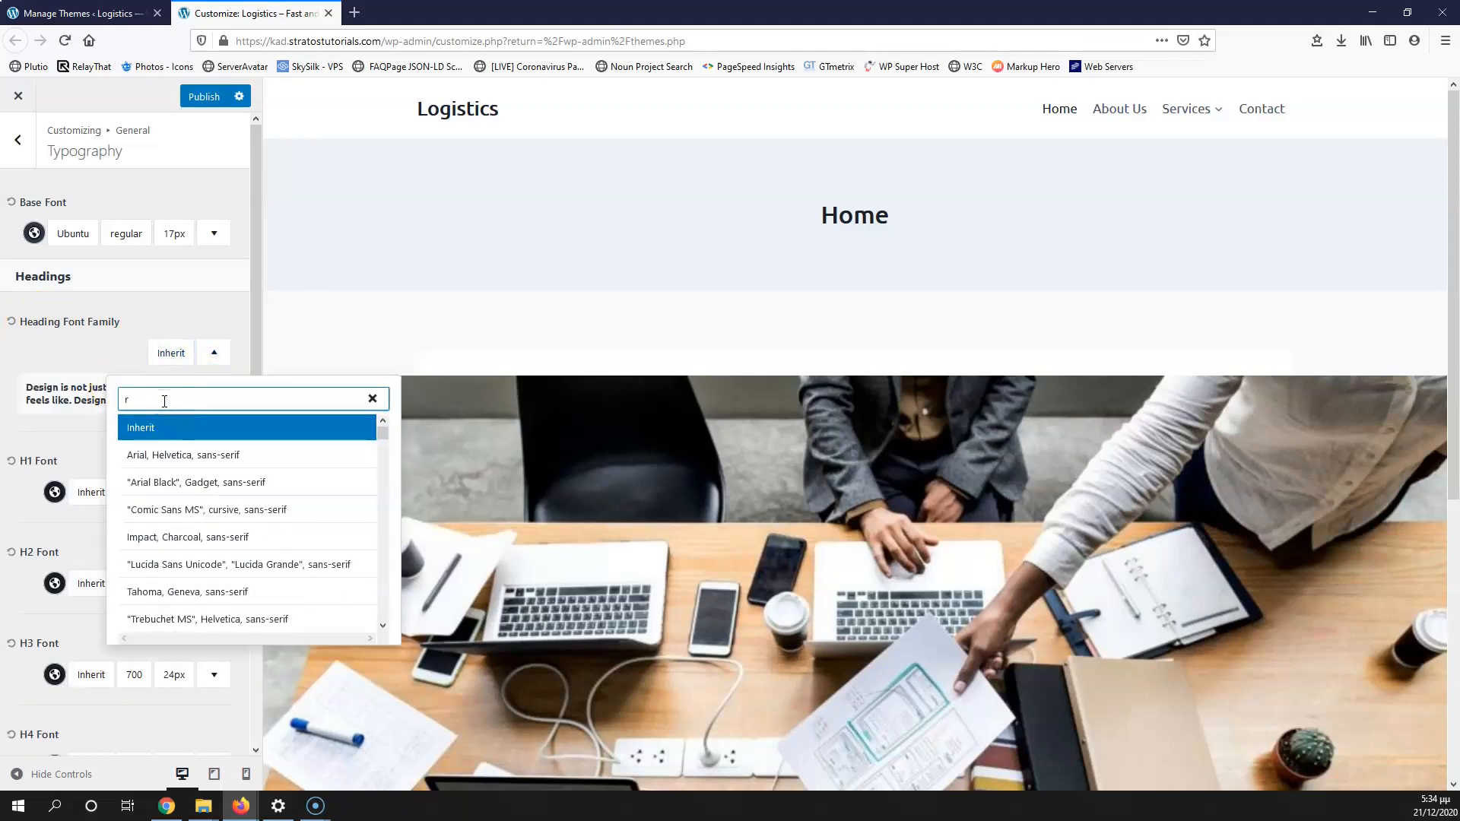
type("obo")
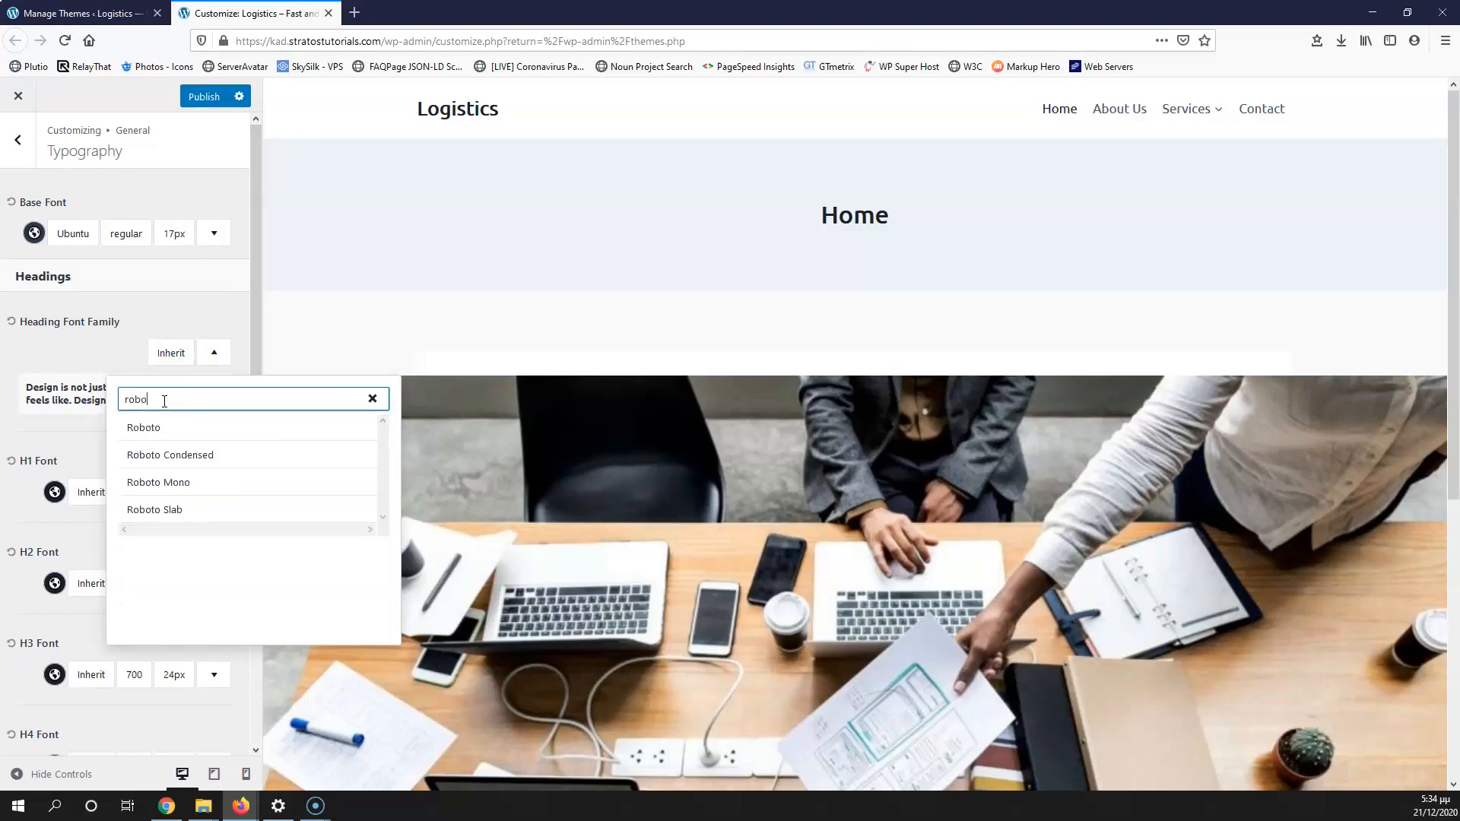
left_click(158, 428)
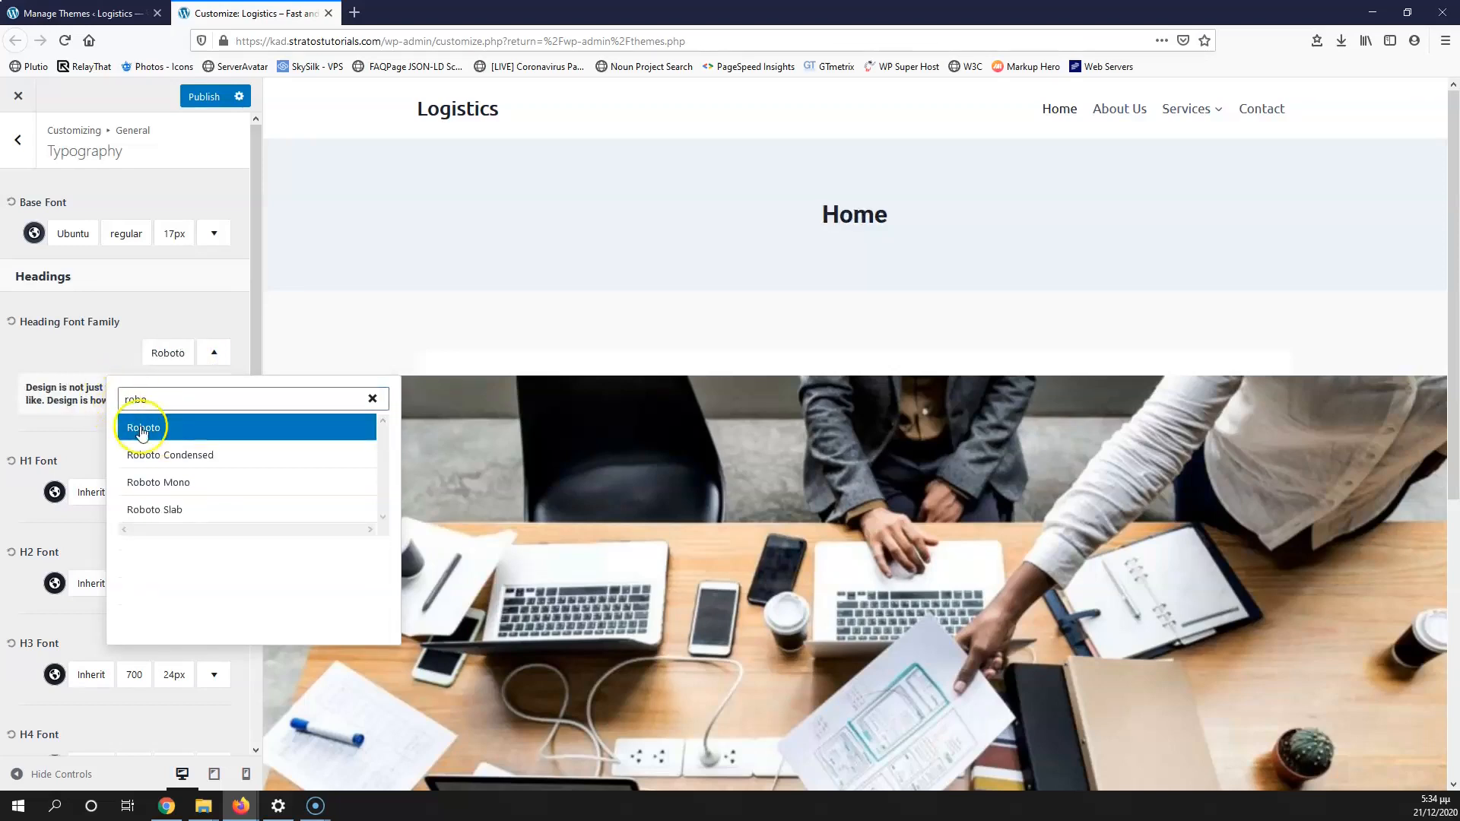
left_click(109, 357)
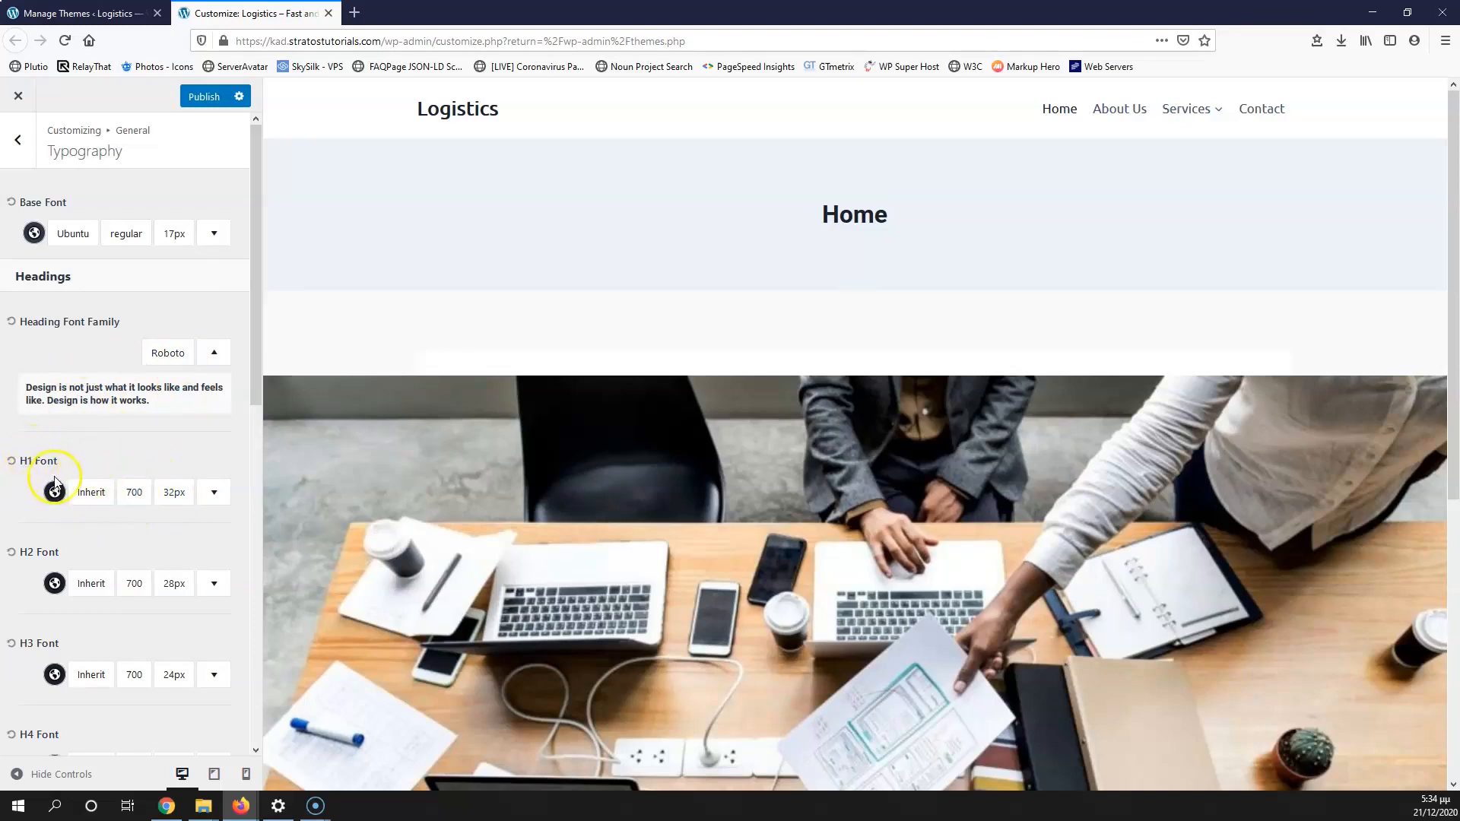
scroll(49, 521, "down", 8)
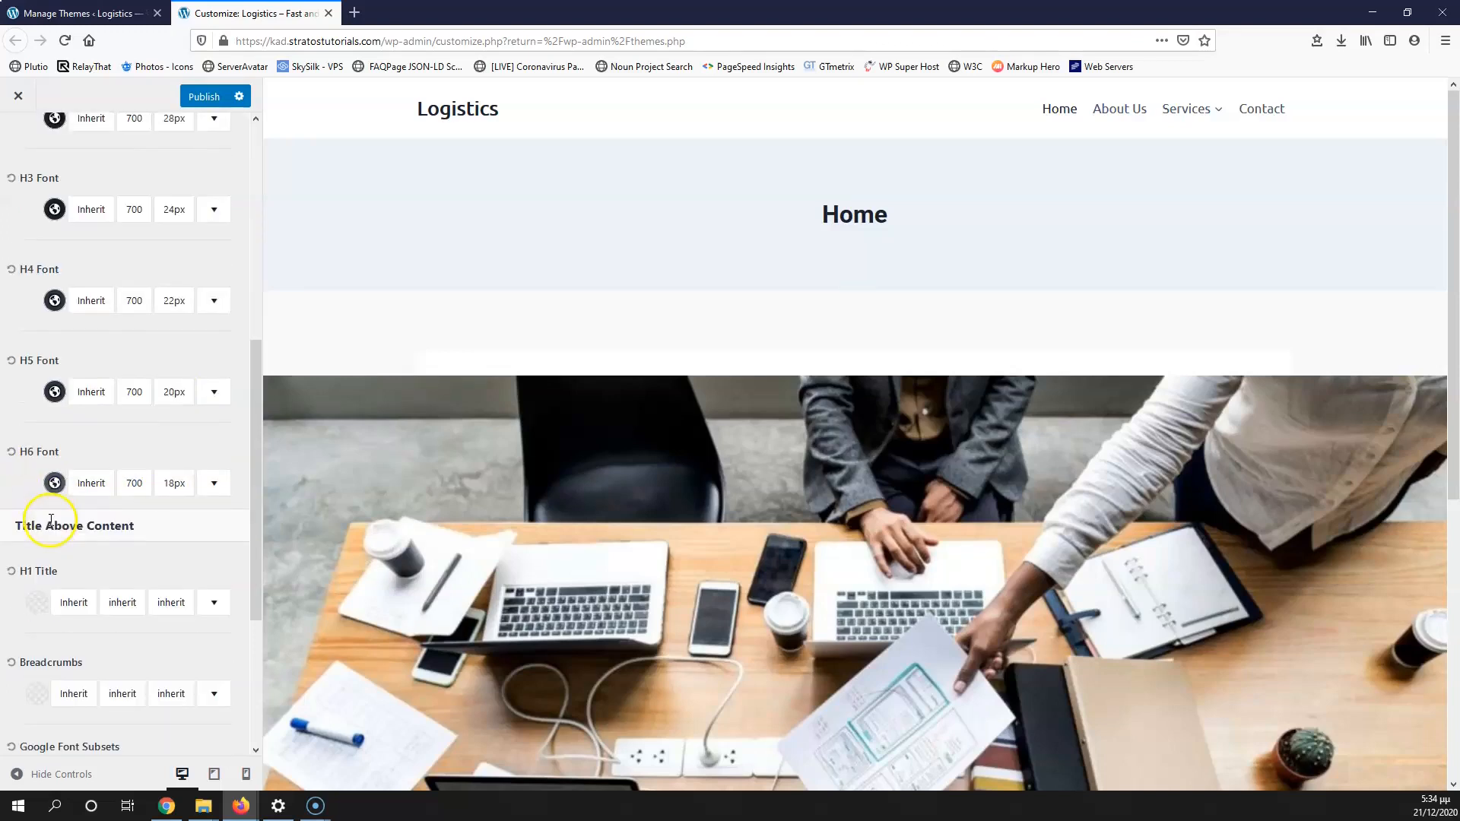
scroll(49, 520, "up", 10)
scroll(50, 523, "down", 1)
scroll(50, 525, "down", 8)
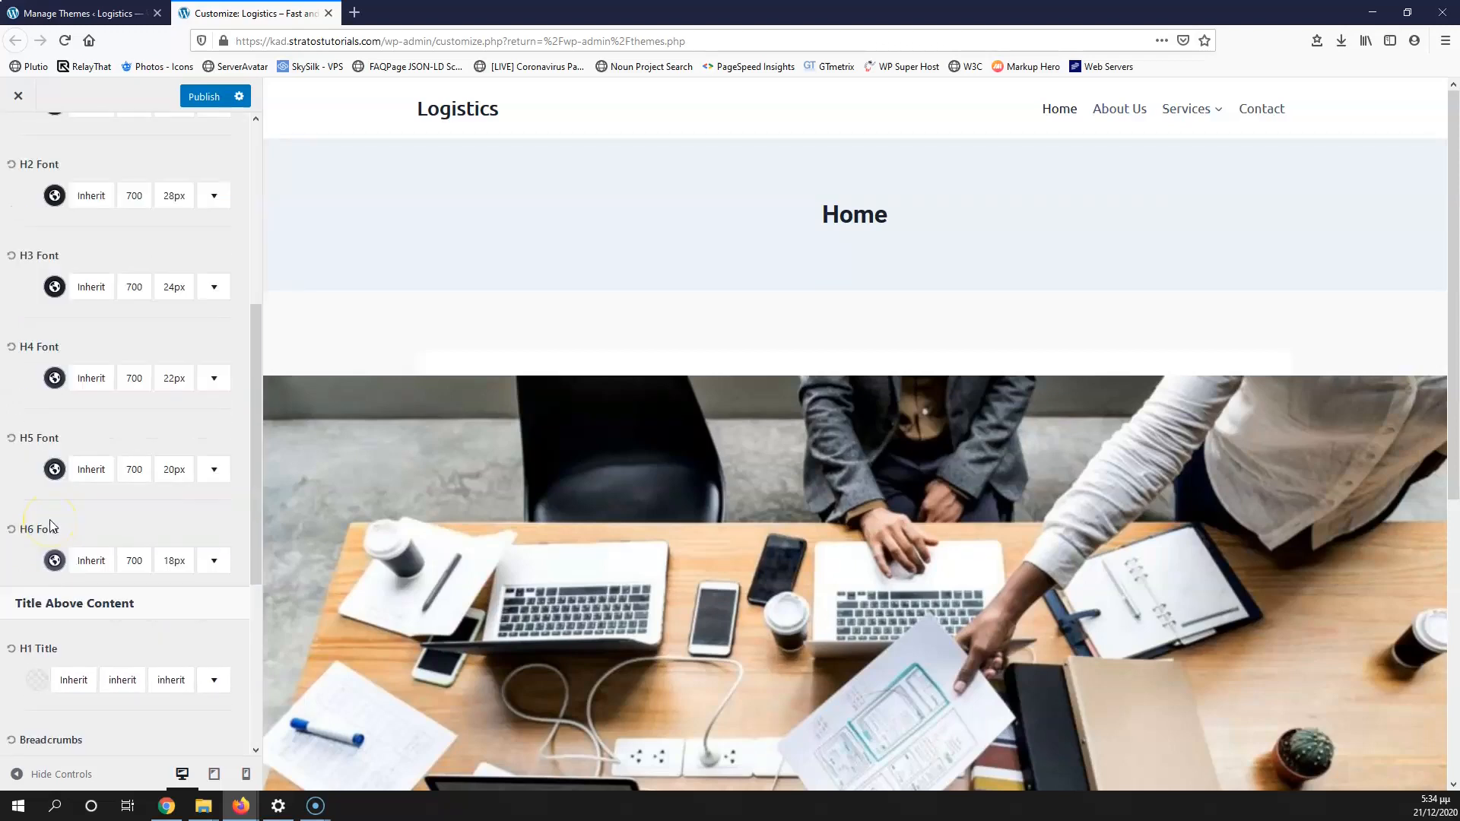
scroll(101, 525, "up", 5)
scroll(101, 525, "down", 4)
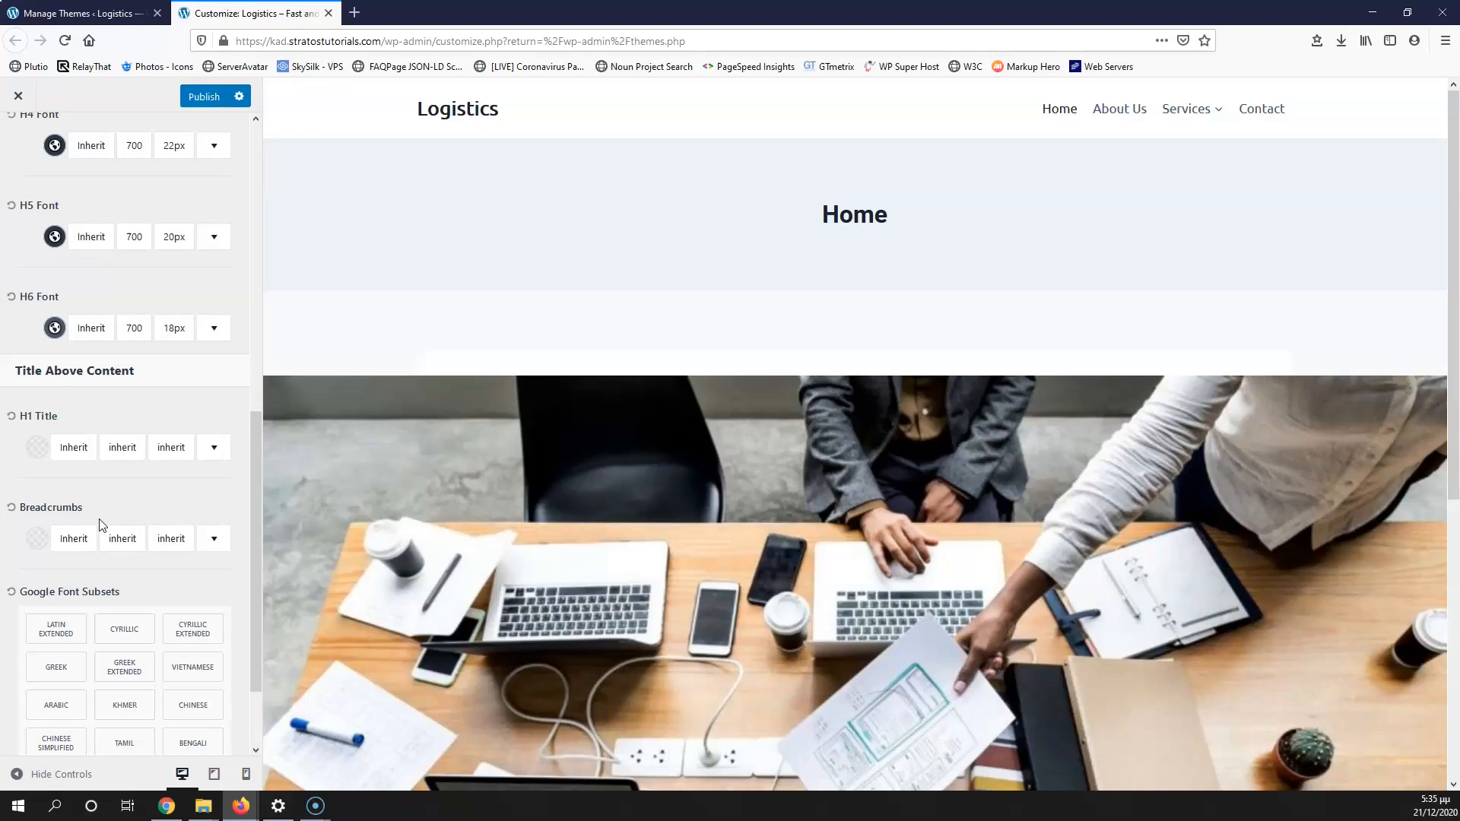
scroll(99, 518, "up", 8)
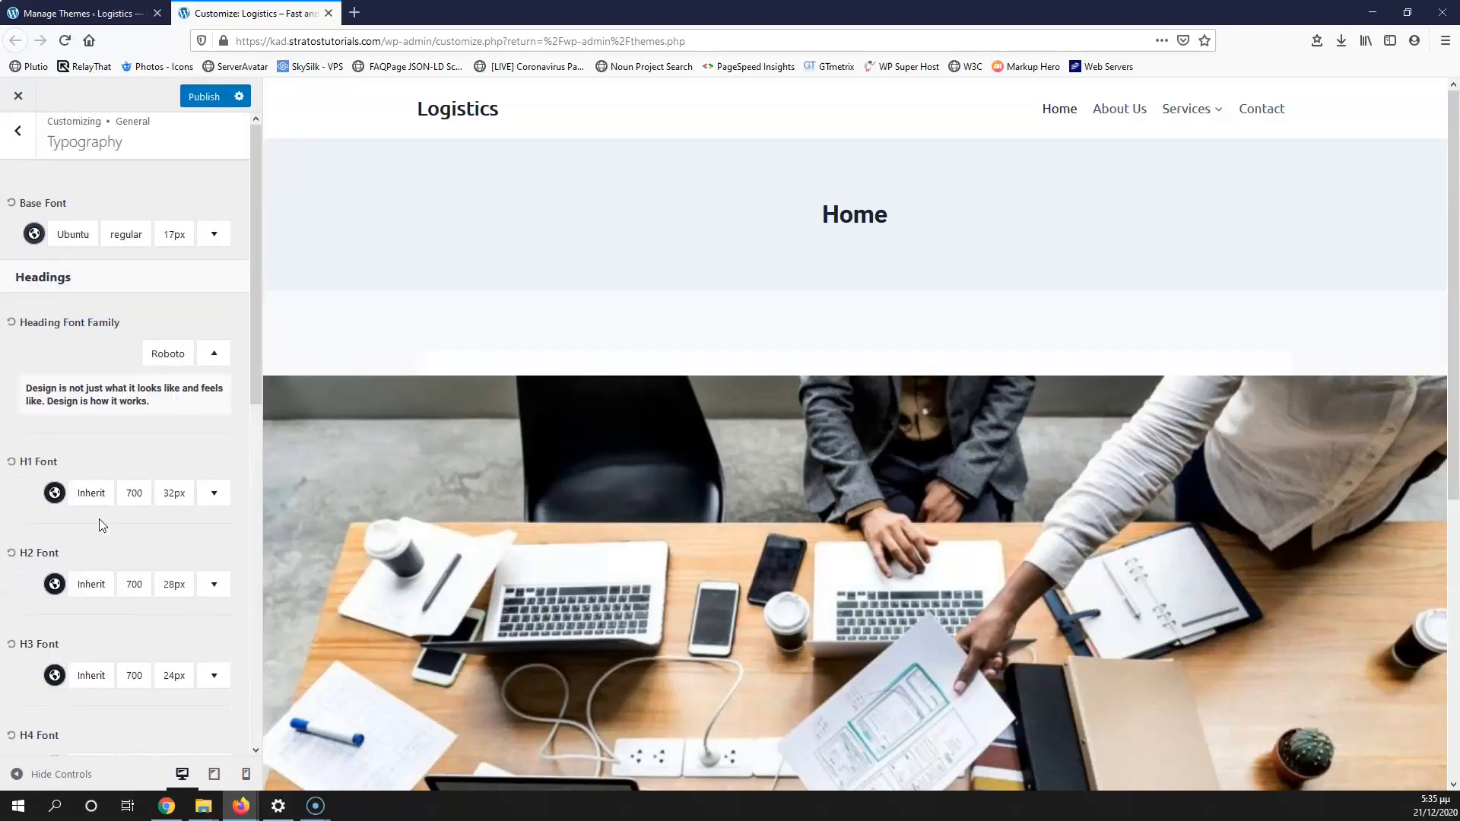
Step: Enable Scroll To Top to preview the arrow, then switch it back off
left_click(28, 145)
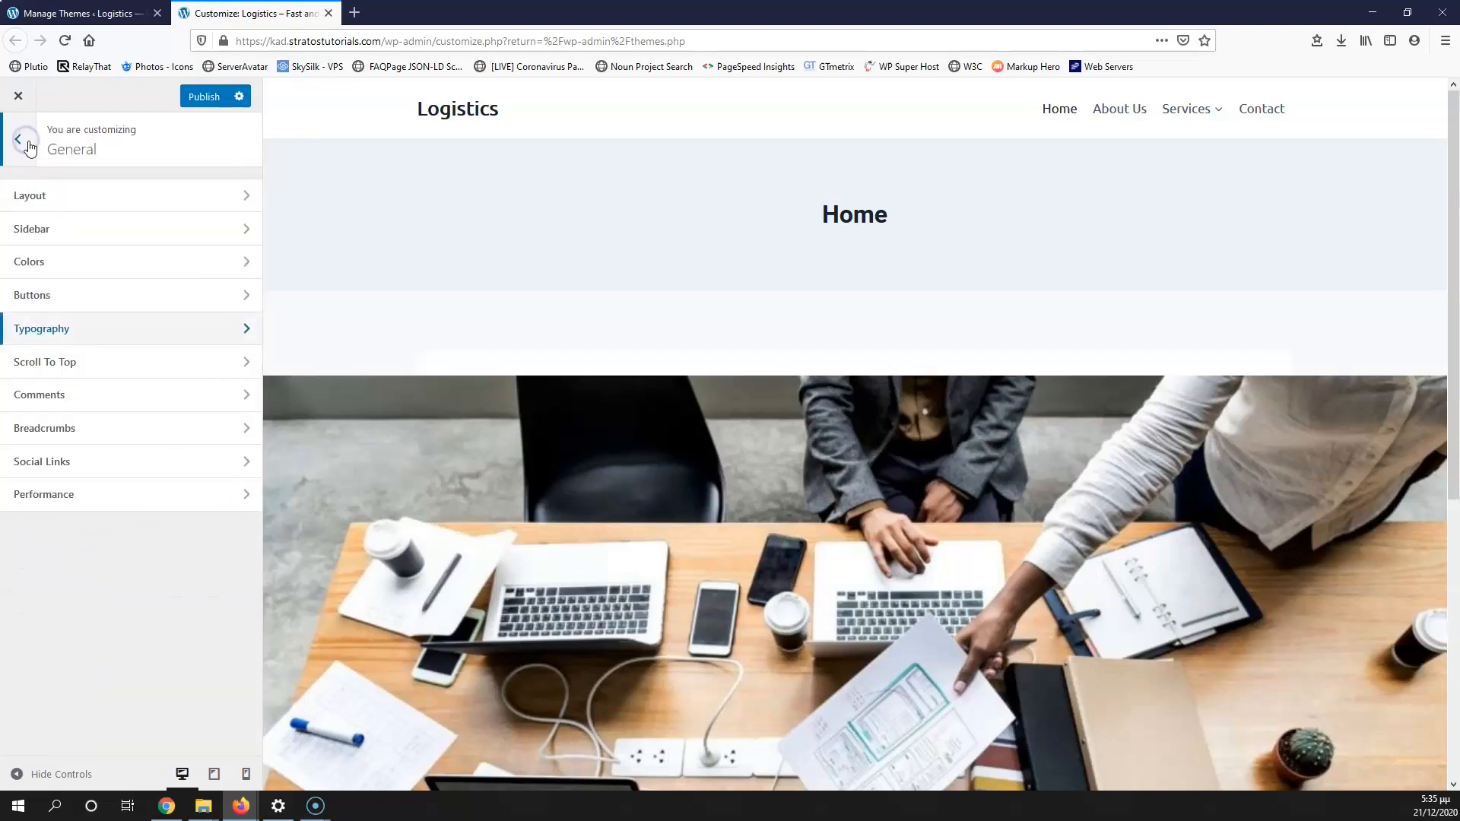
left_click(106, 363)
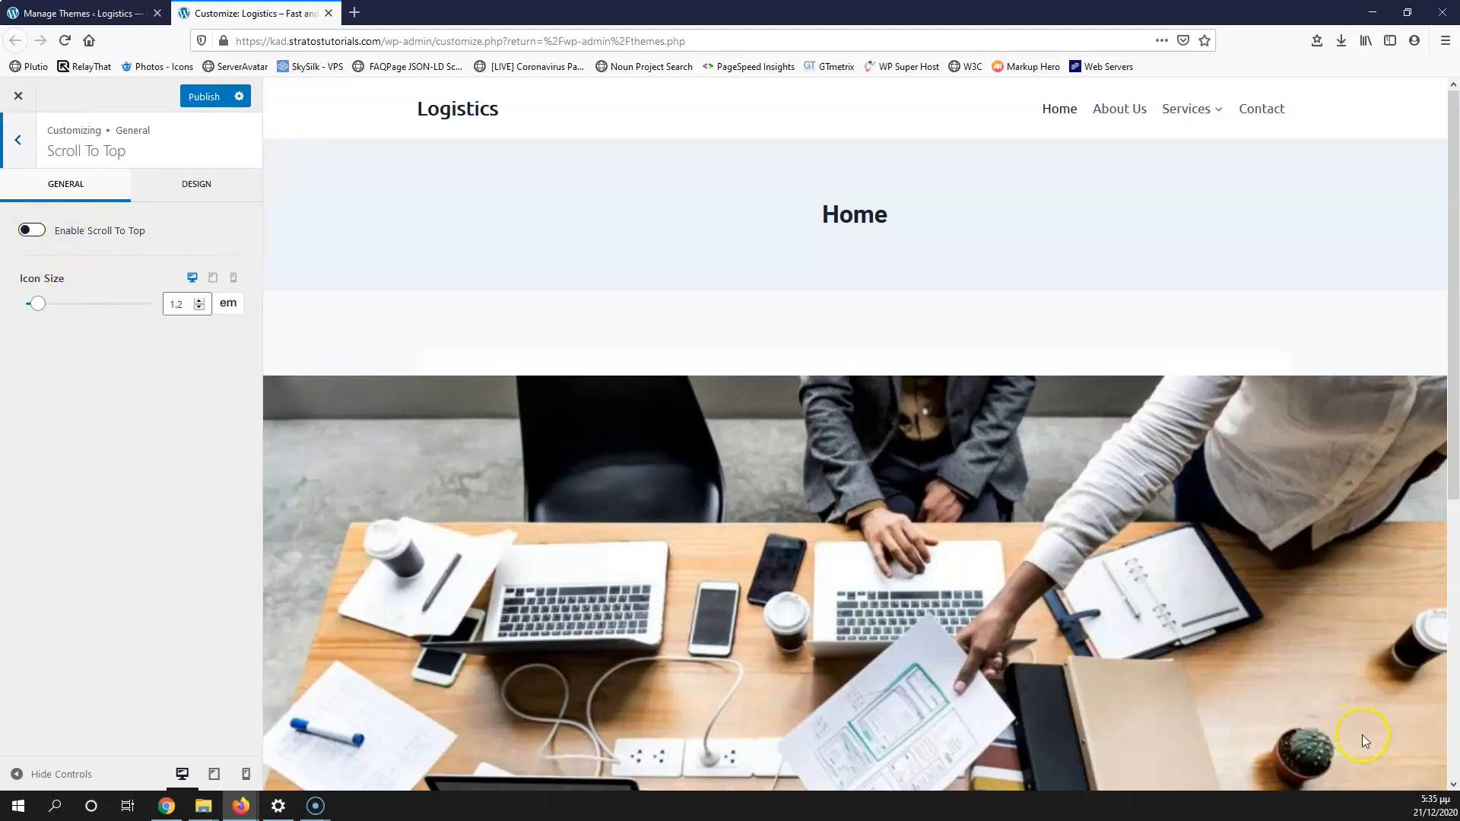
left_click(95, 231)
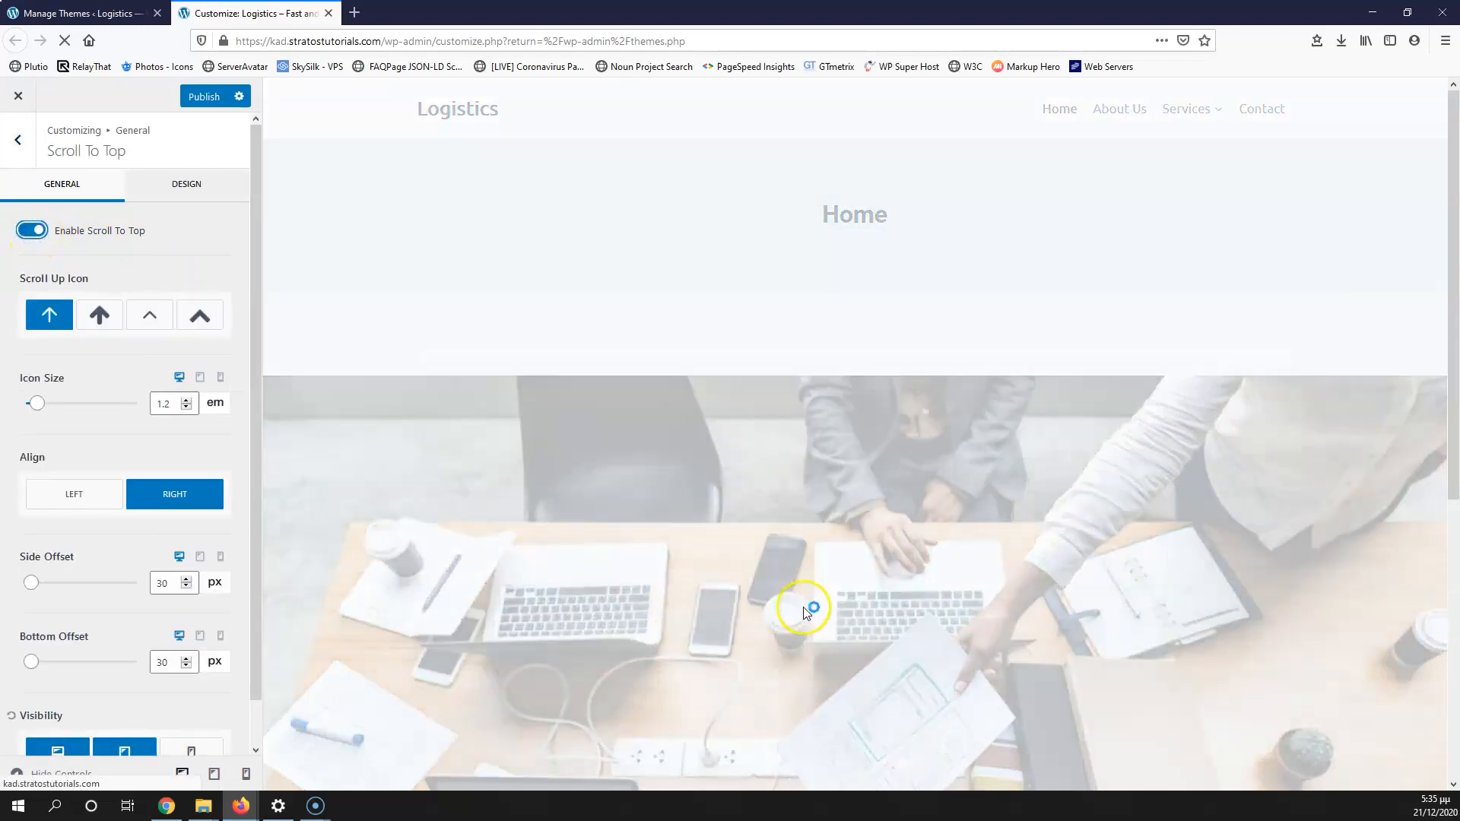
scroll(806, 613, "down", 5)
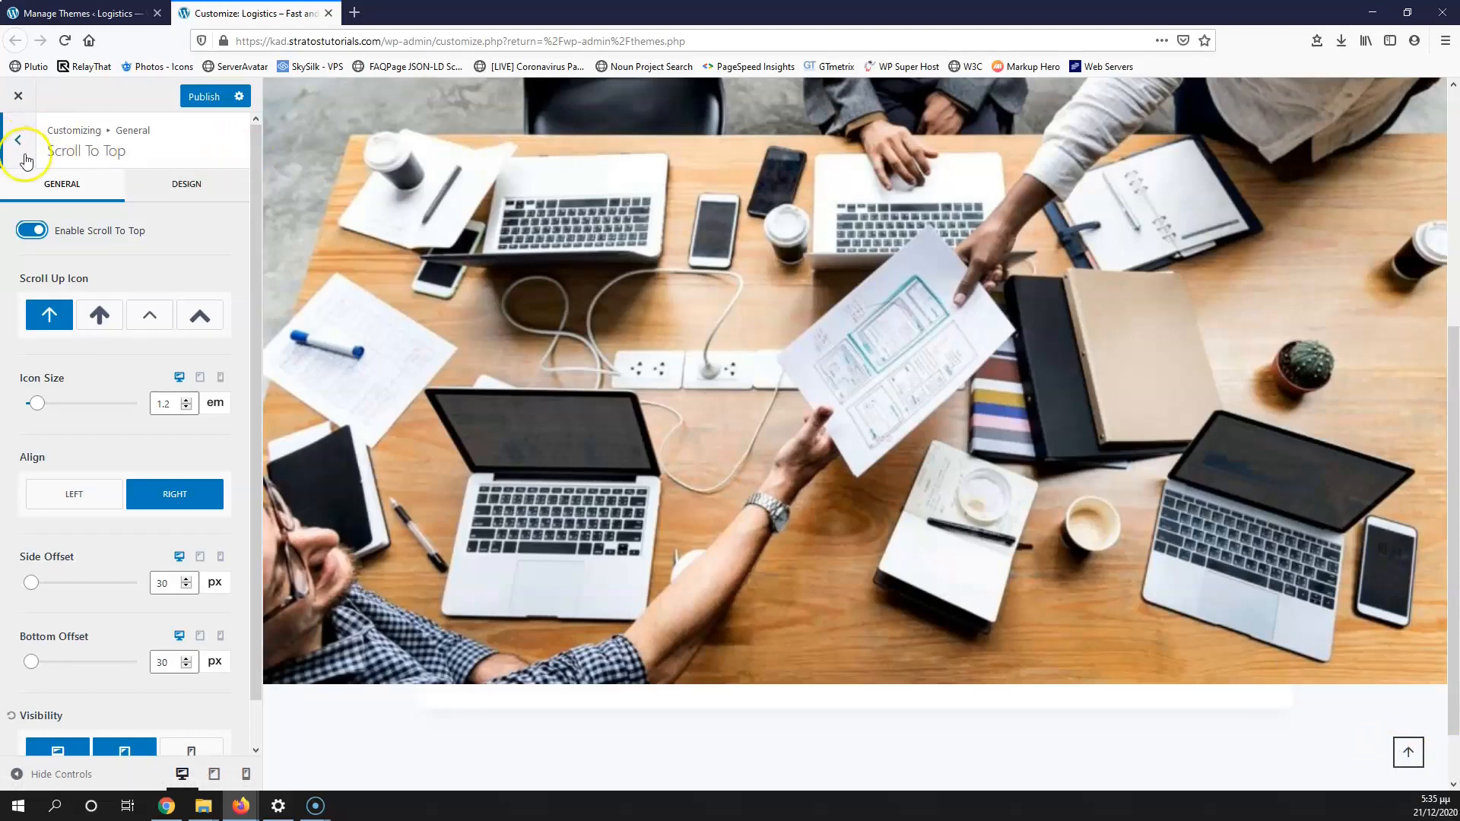
left_click(29, 231)
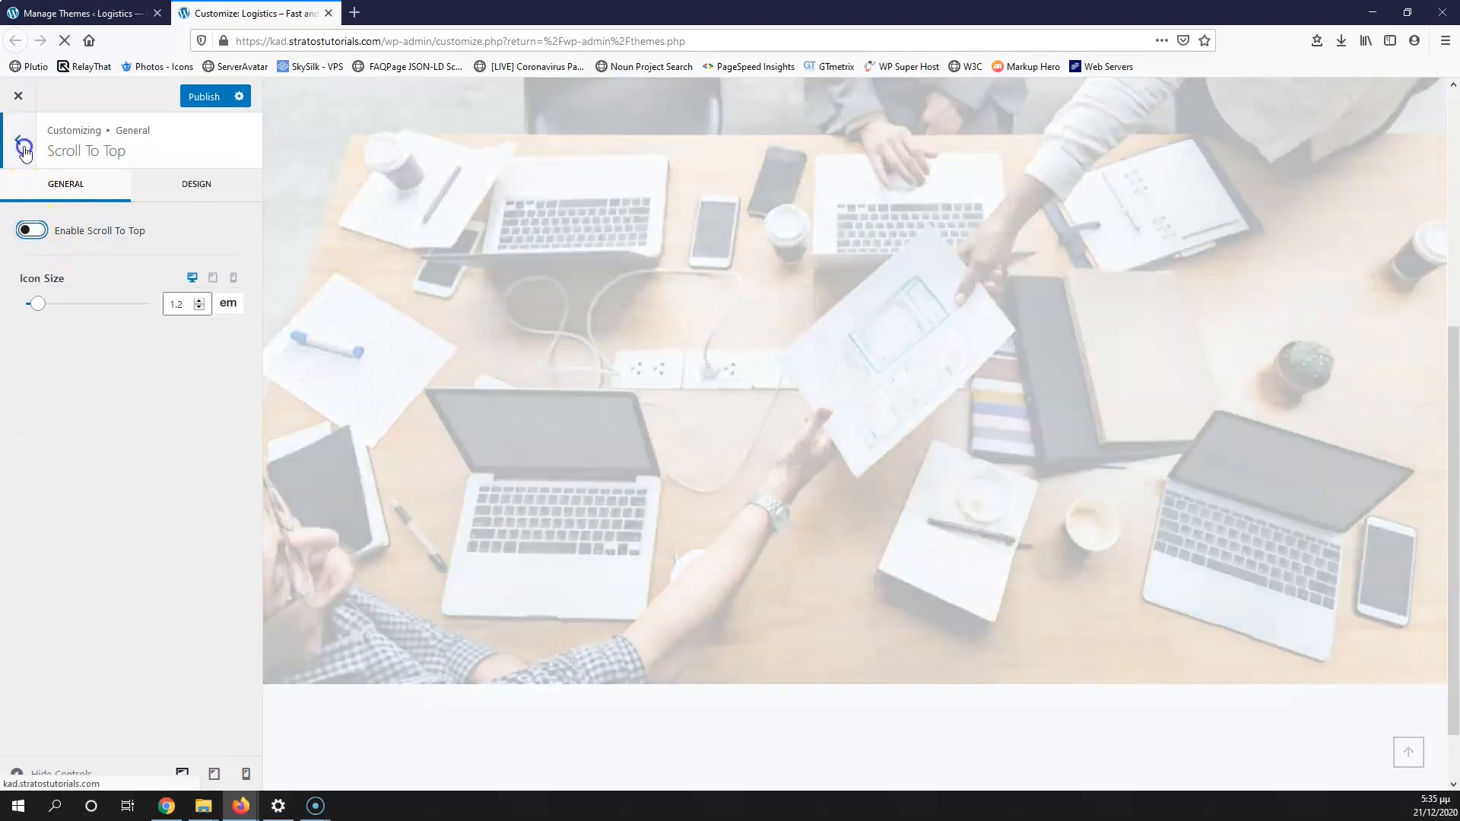
left_click(18, 140)
Step: Look over the Comments and Breadcrumbs options, leaving both unchanged
left_click(88, 394)
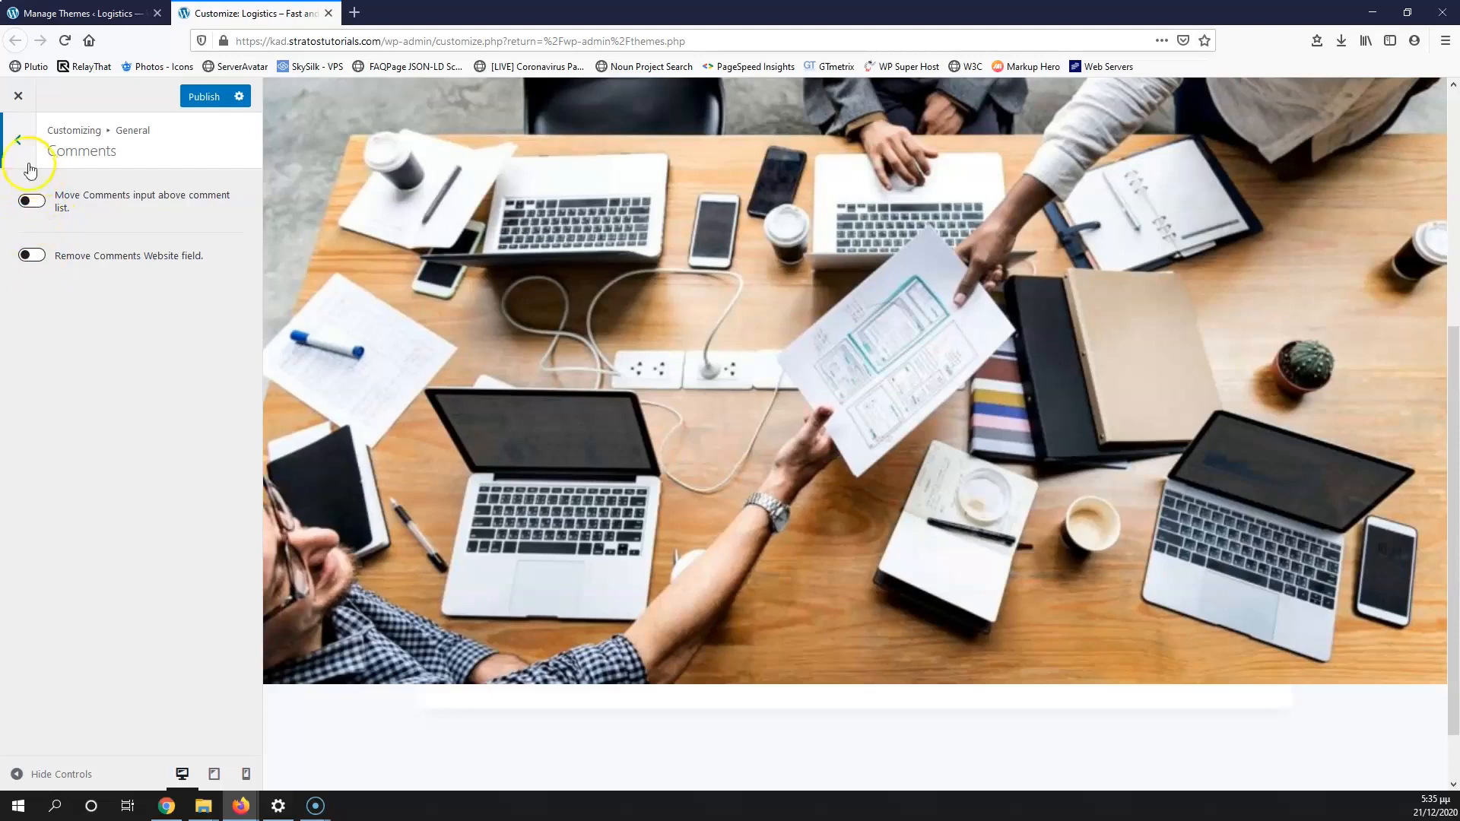
left_click(17, 140)
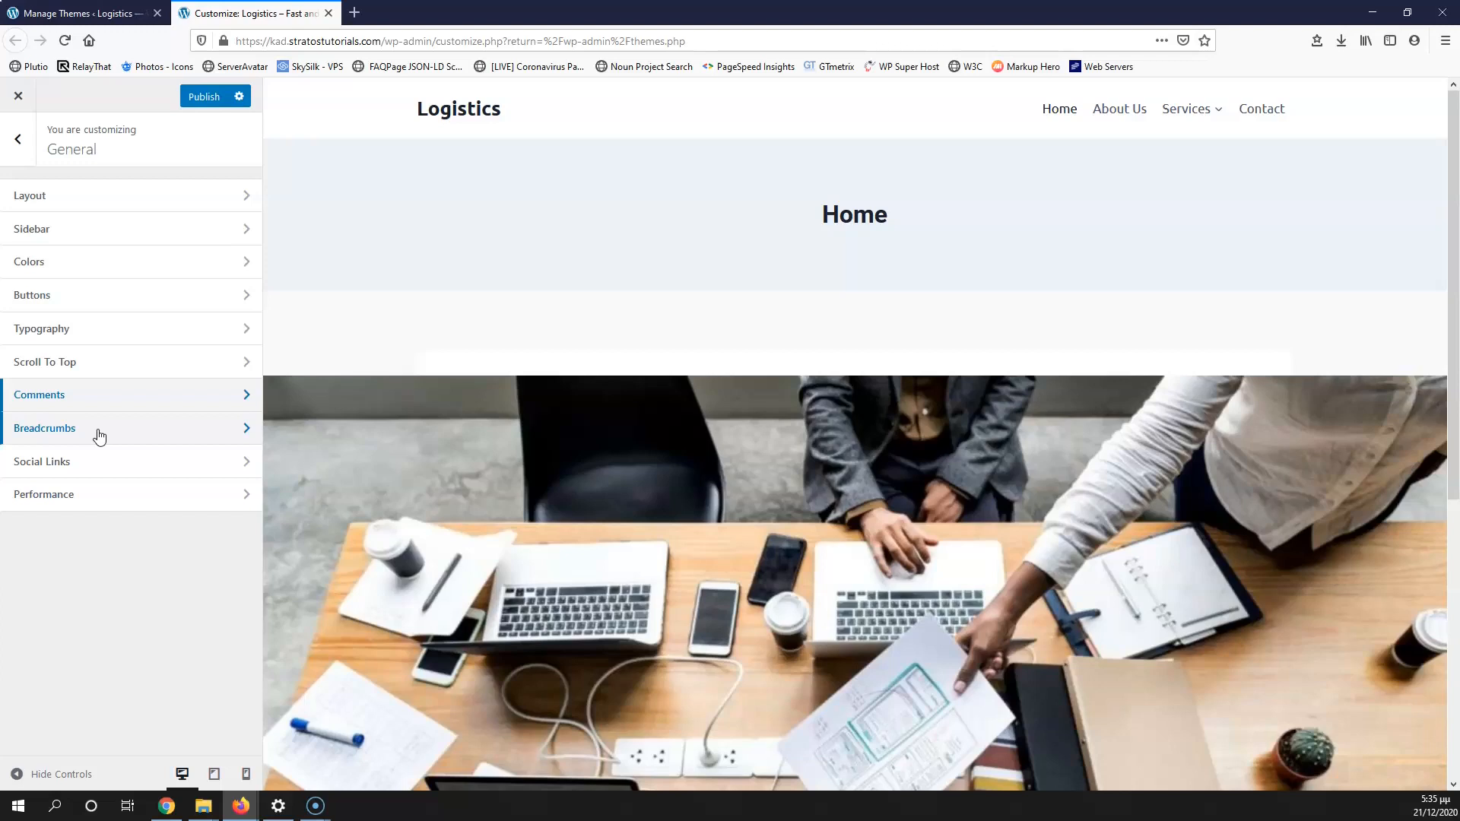
left_click(99, 432)
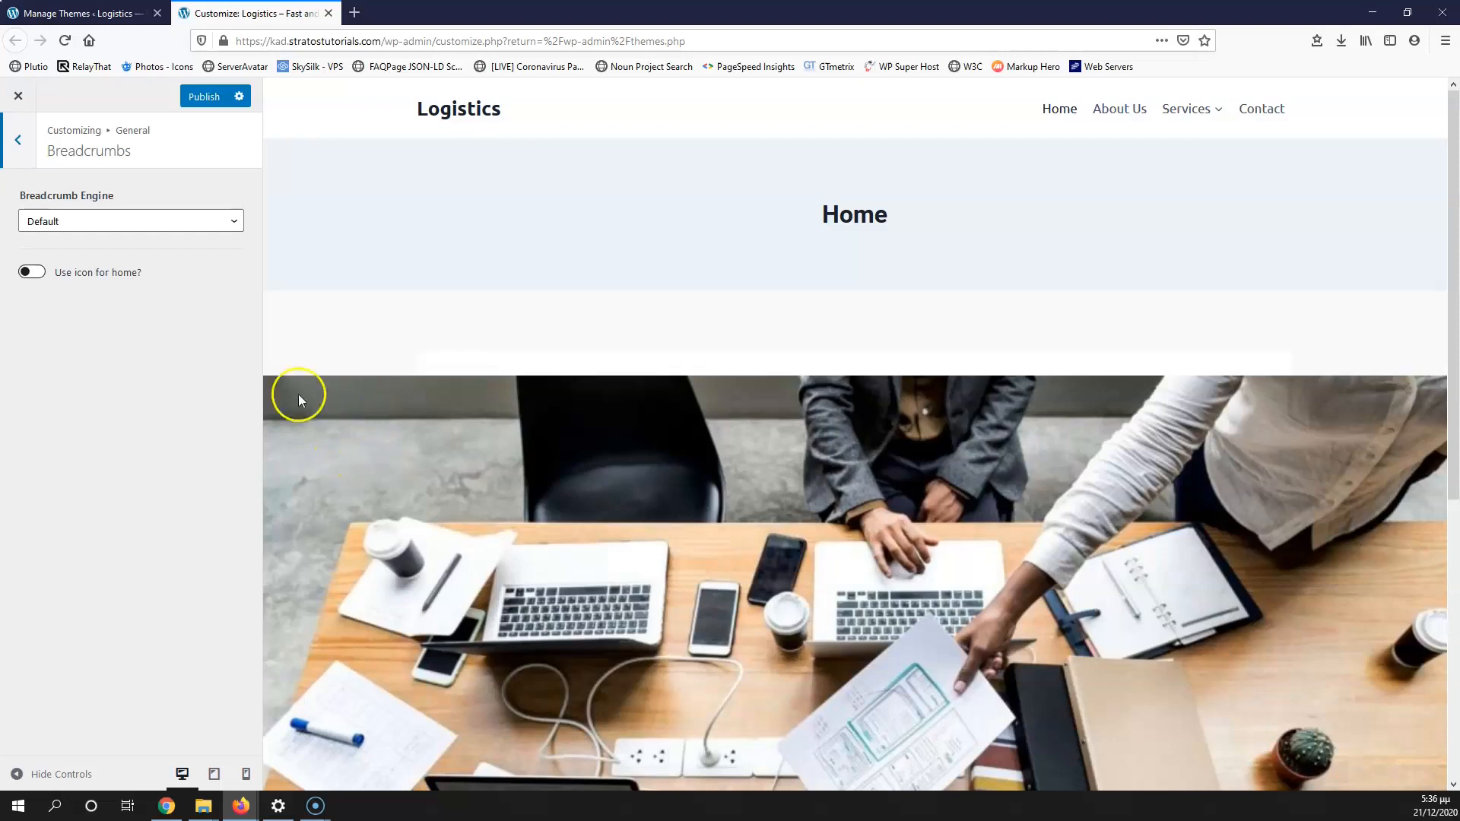
left_click(23, 151)
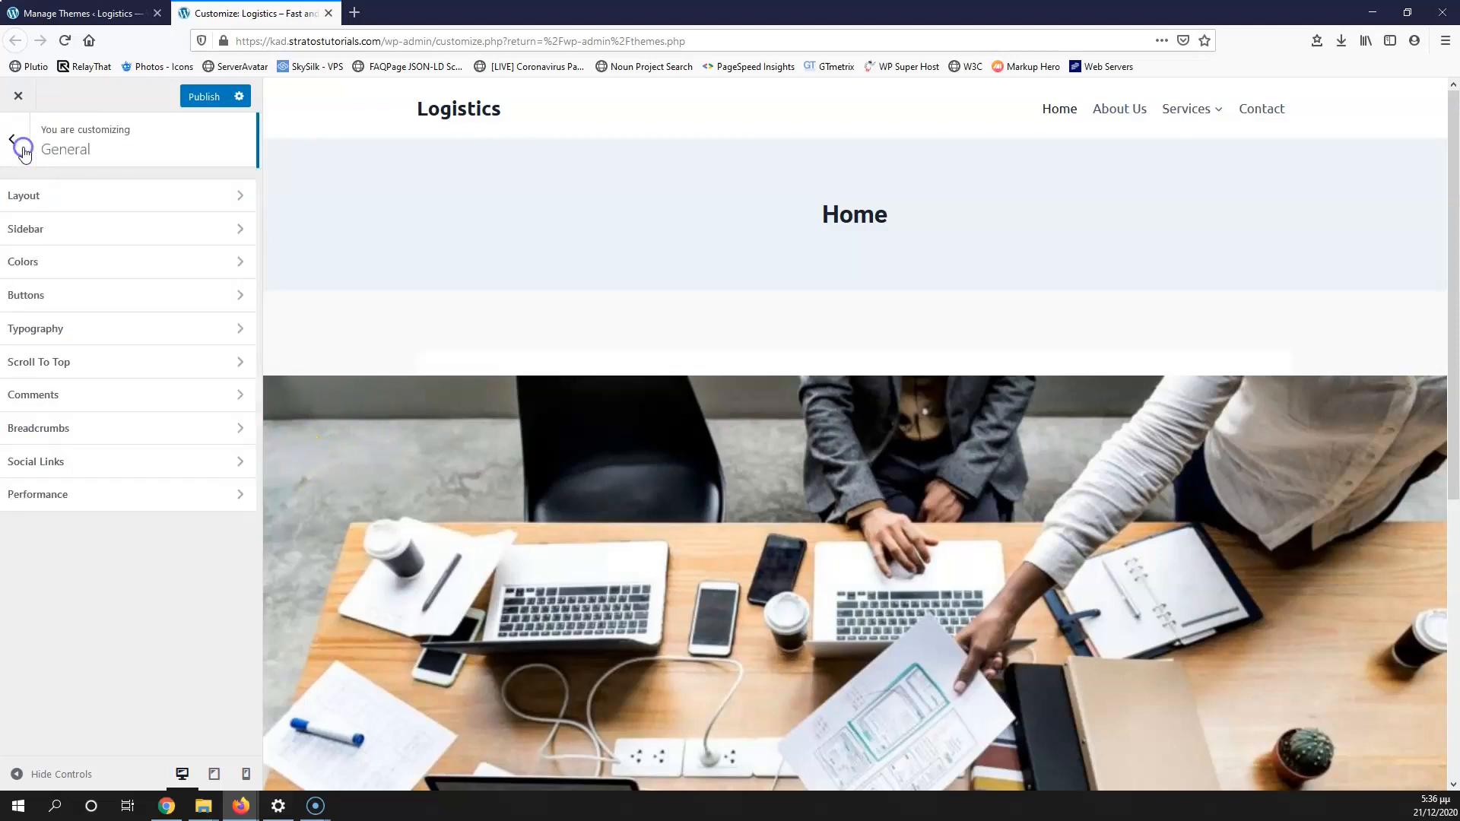
Step: Enter a placeholder # as the Facebook social link
left_click(70, 463)
left_click(71, 269)
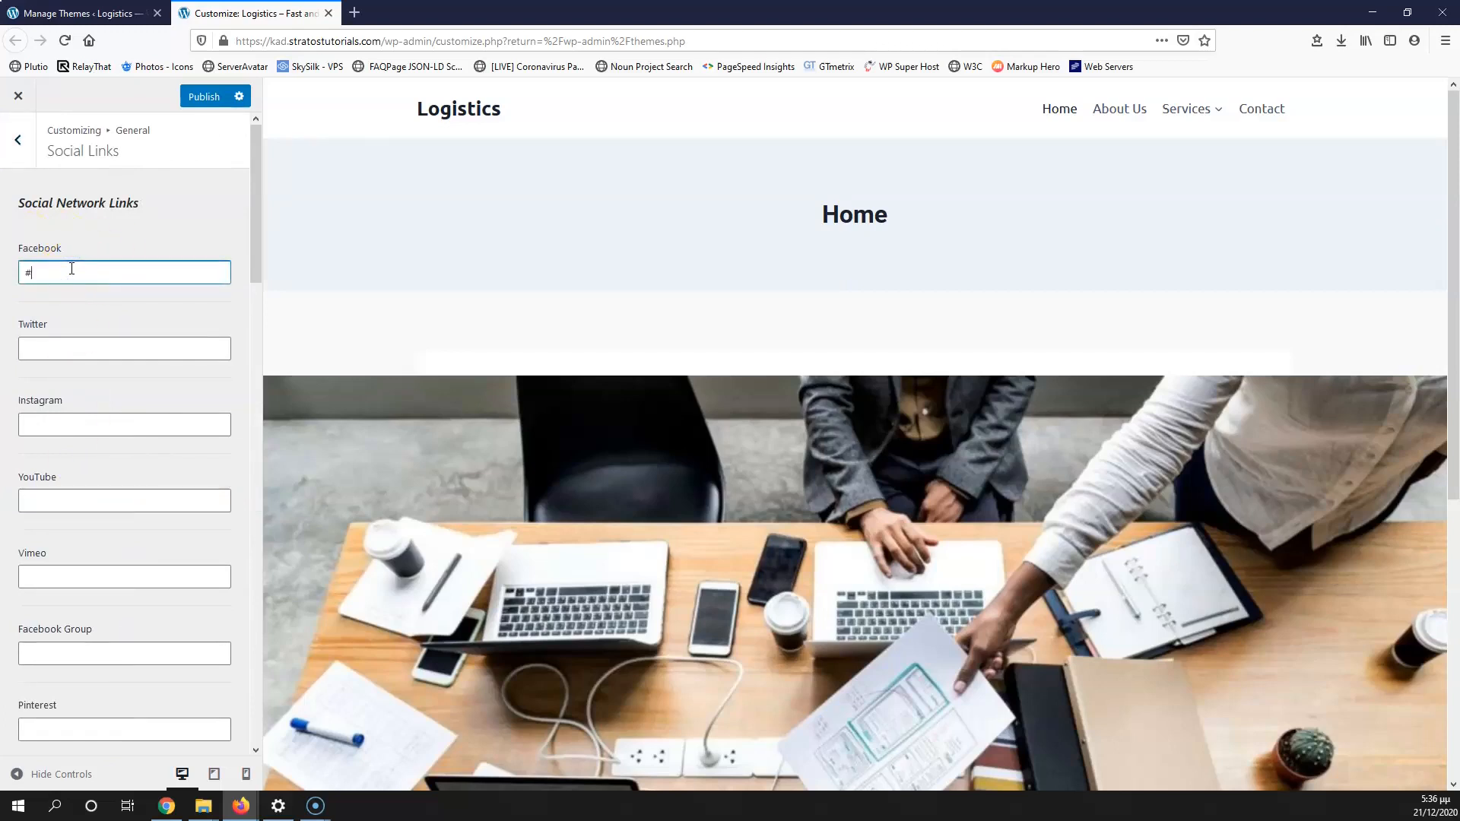
type("#")
left_click(75, 349)
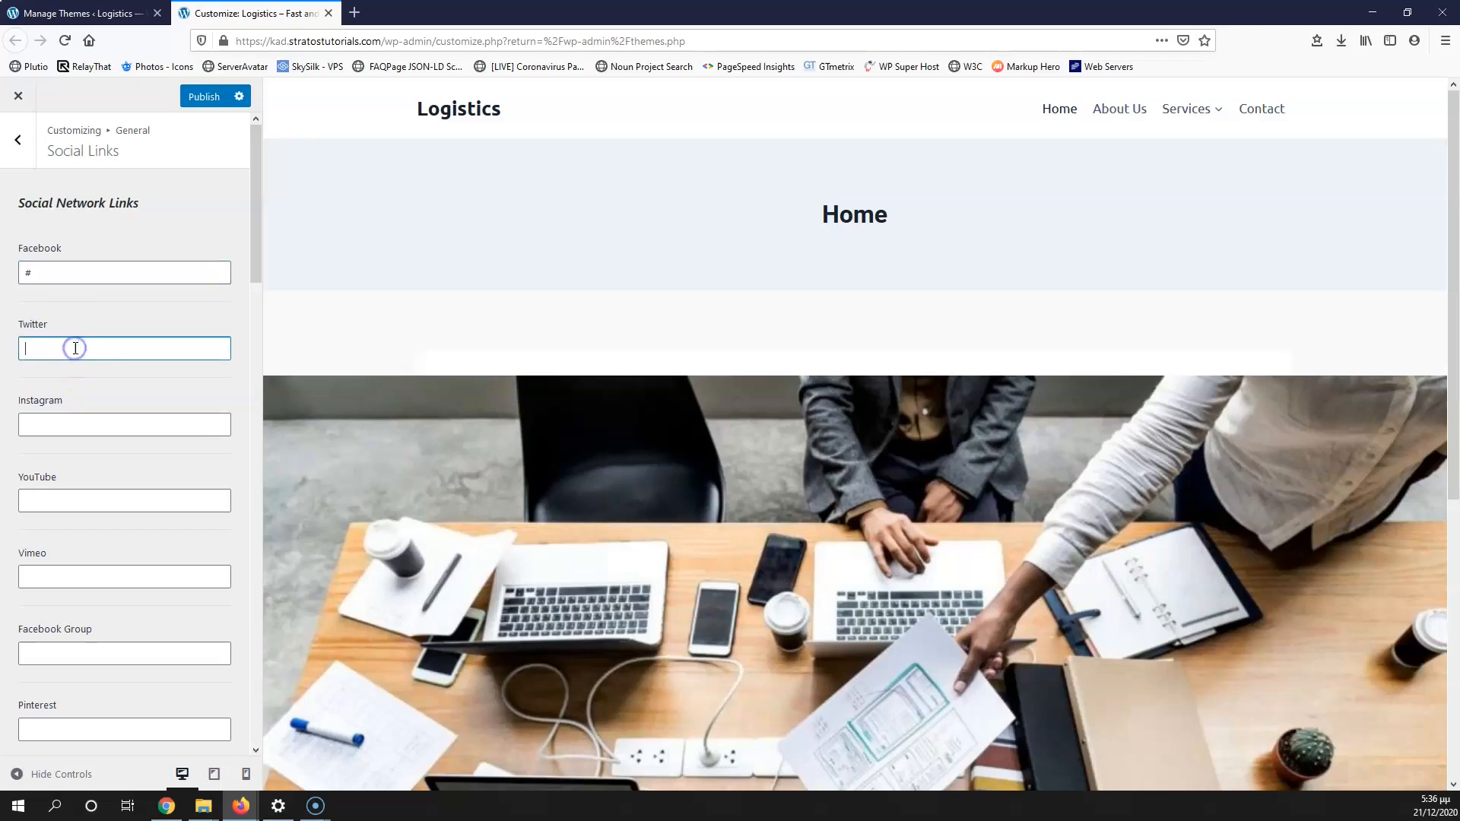
Step: Fill the Twitter and LinkedIn links with #, review the other networks, and return to General
scroll(78, 347, "down", 3)
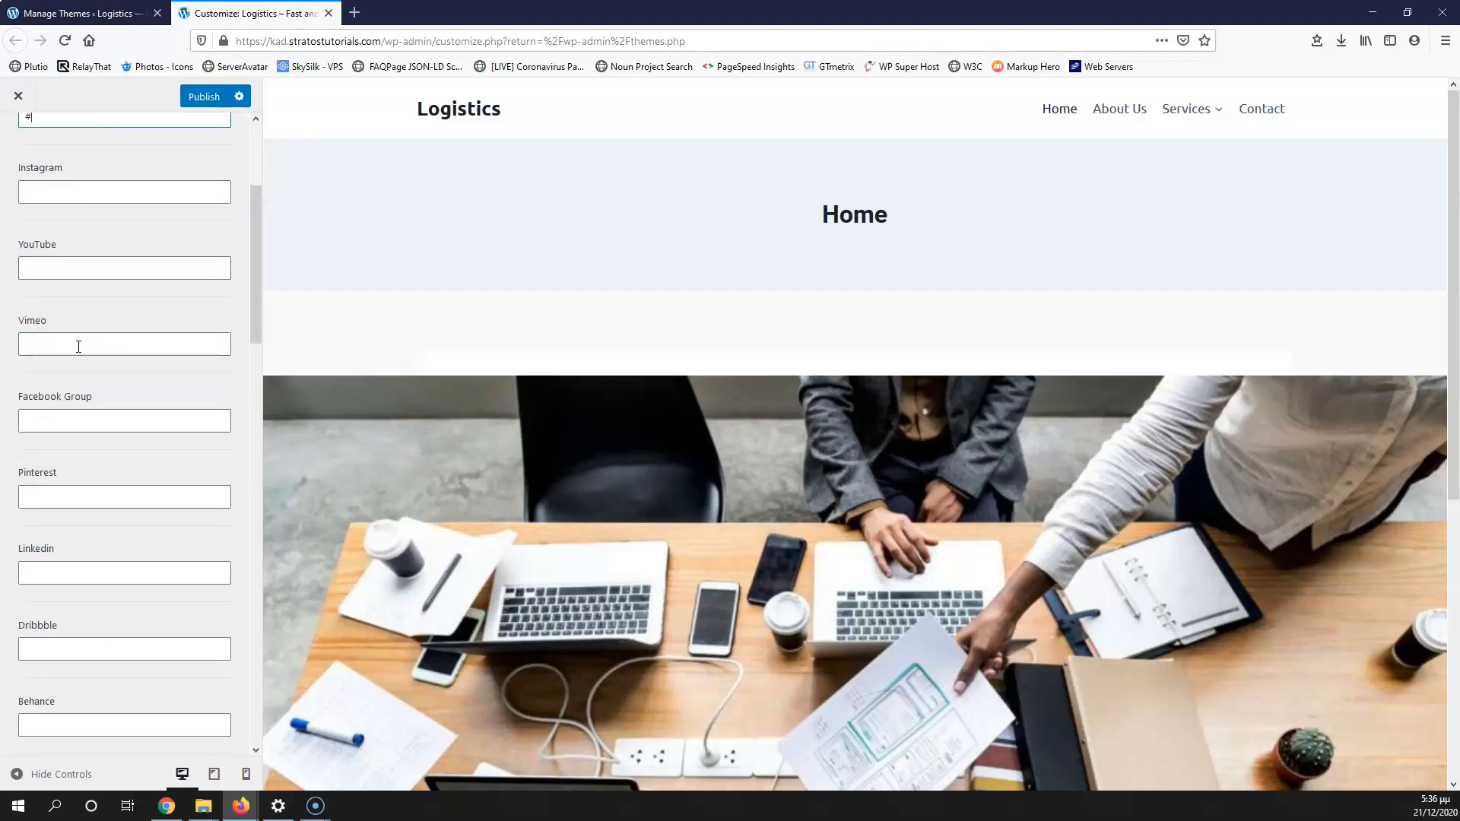
scroll(79, 346, "down", 5)
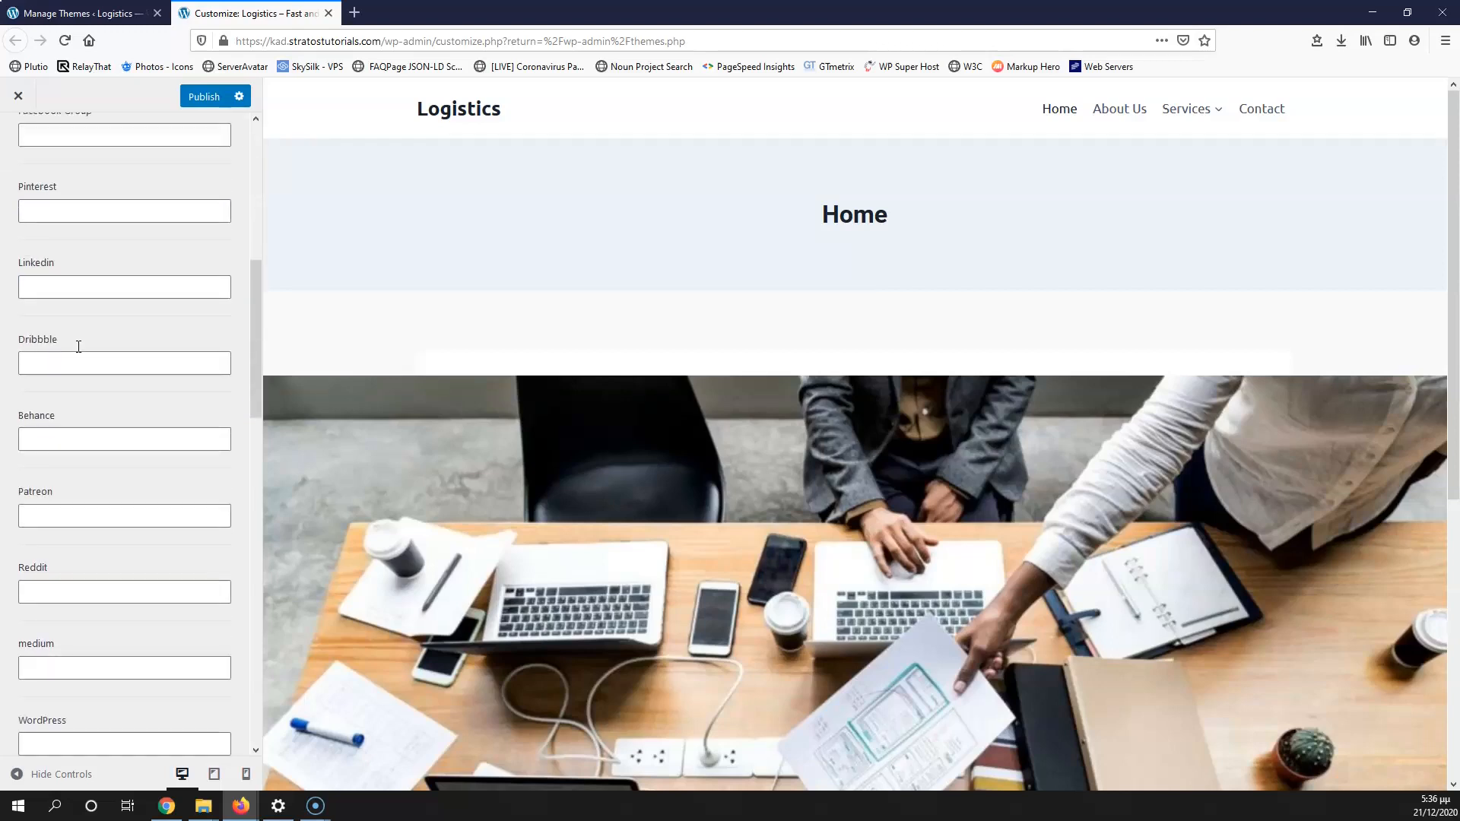
scroll(79, 347, "down", 7)
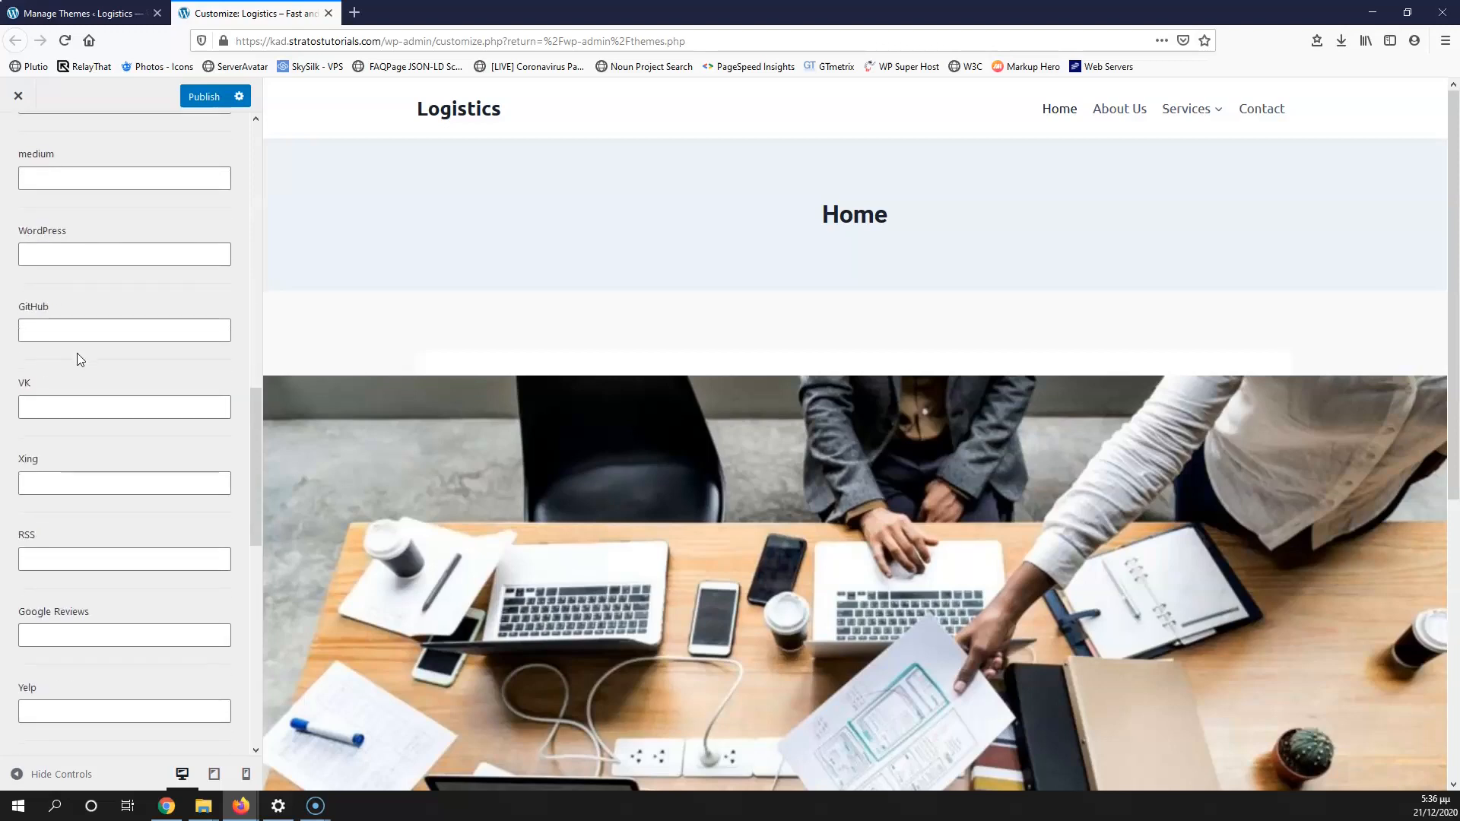
scroll(80, 358, "down", 5)
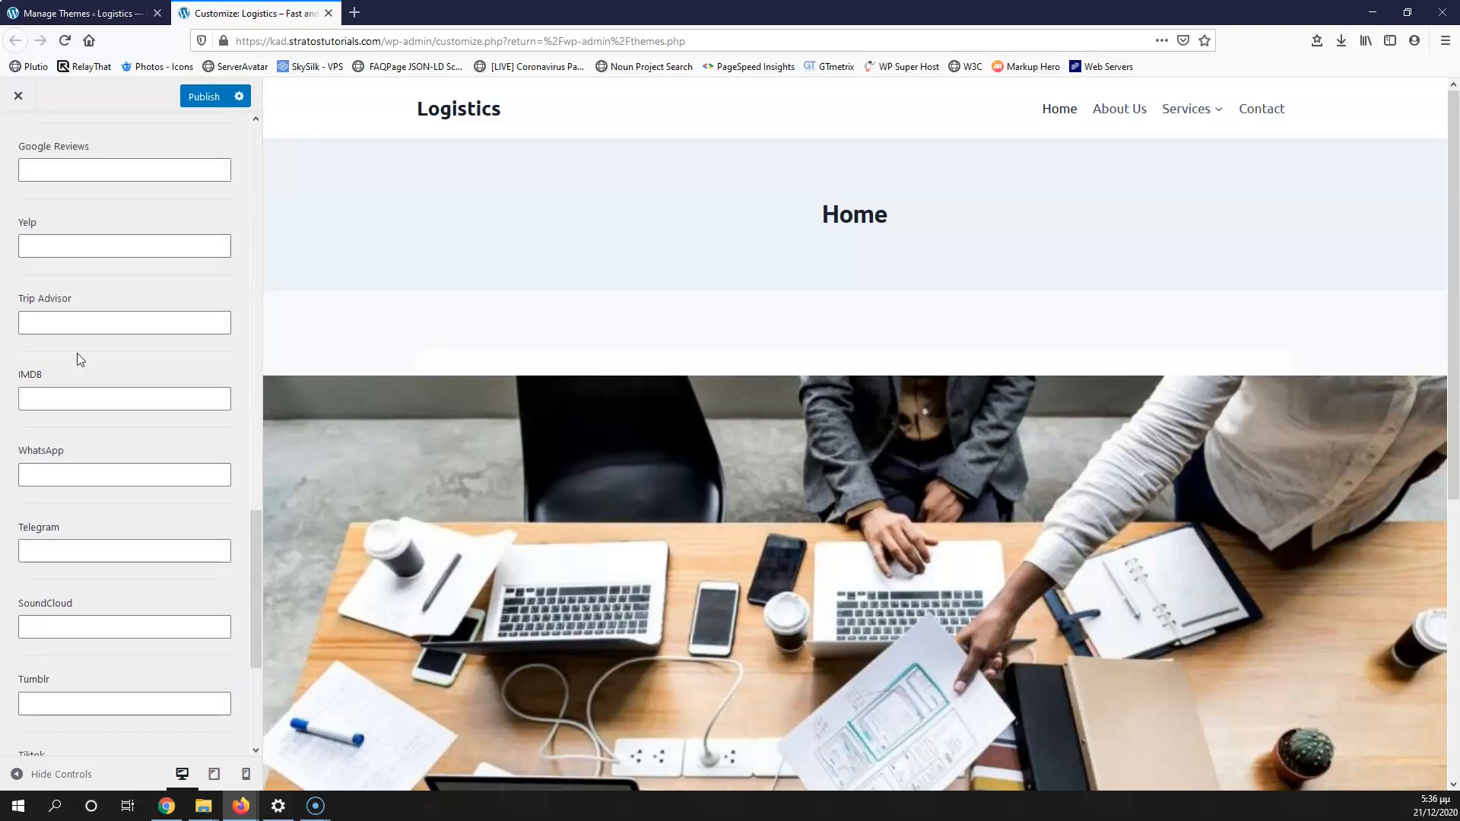
scroll(80, 357, "down", 3)
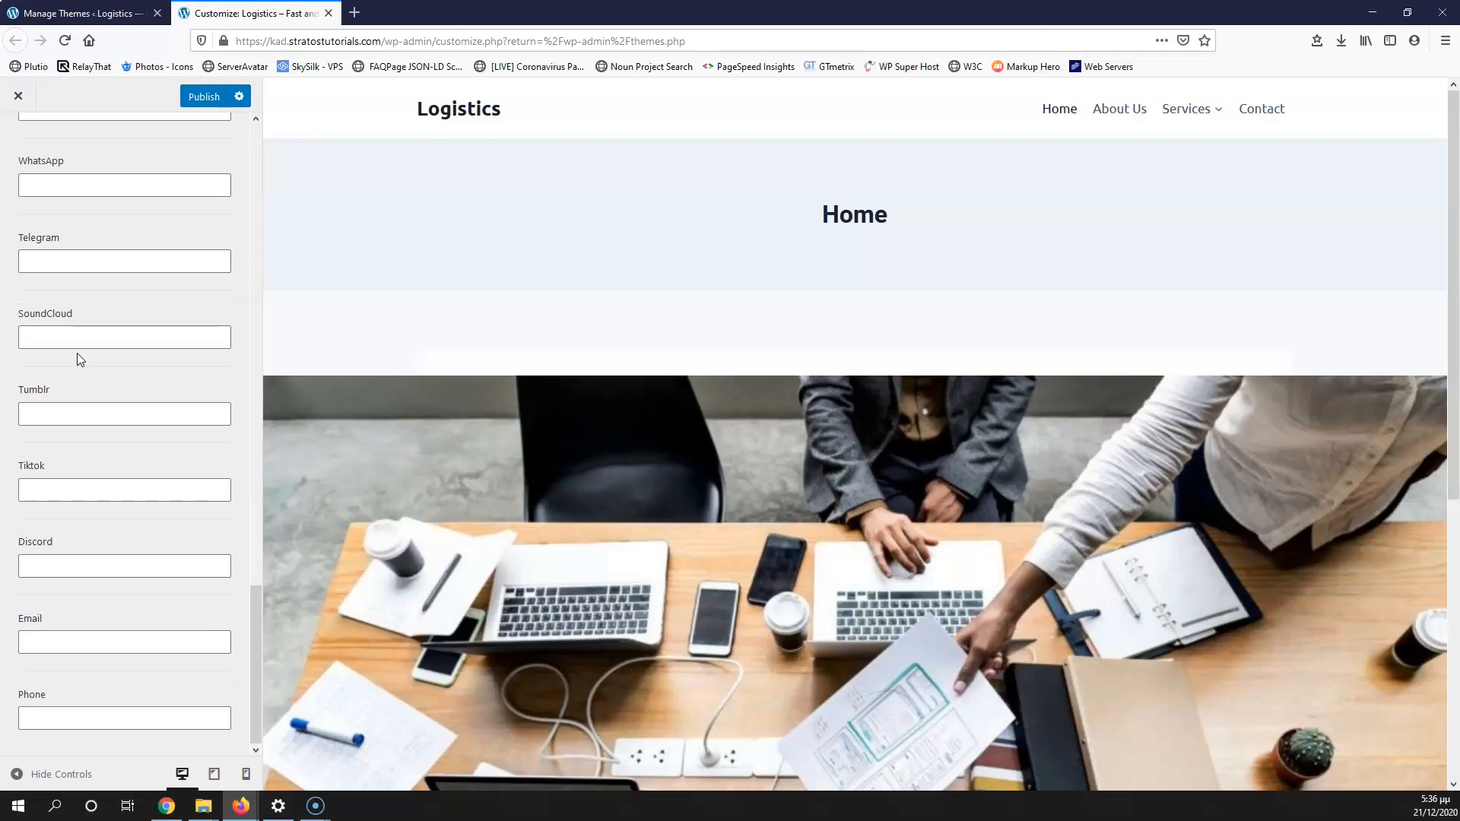
scroll(76, 353, "up", 10)
scroll(79, 353, "up", 7)
scroll(79, 354, "up", 3)
left_click(69, 441)
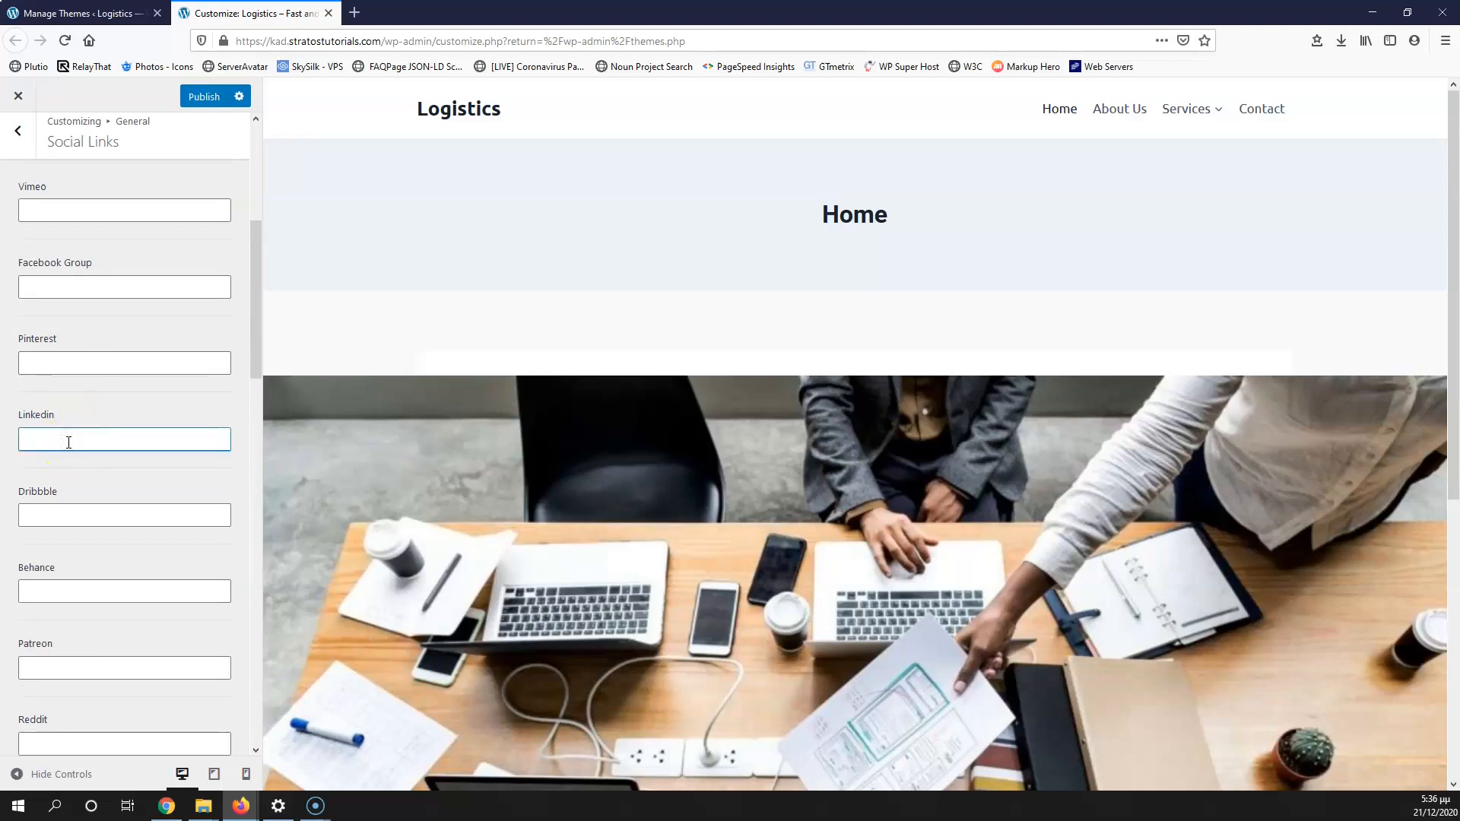
scroll(80, 414, "up", 3)
scroll(97, 508, "up", 3)
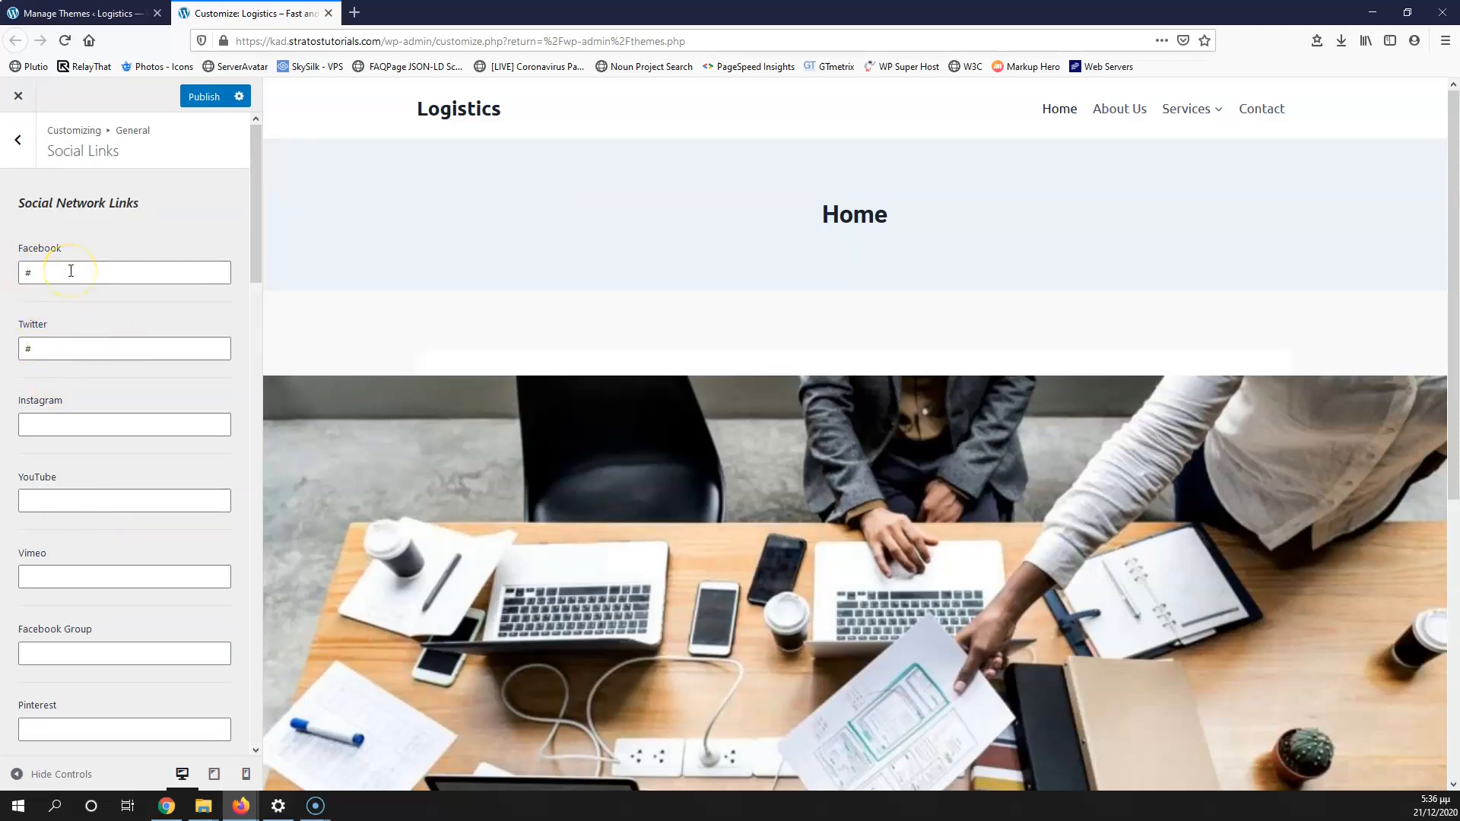
left_click(32, 276)
left_click(31, 154)
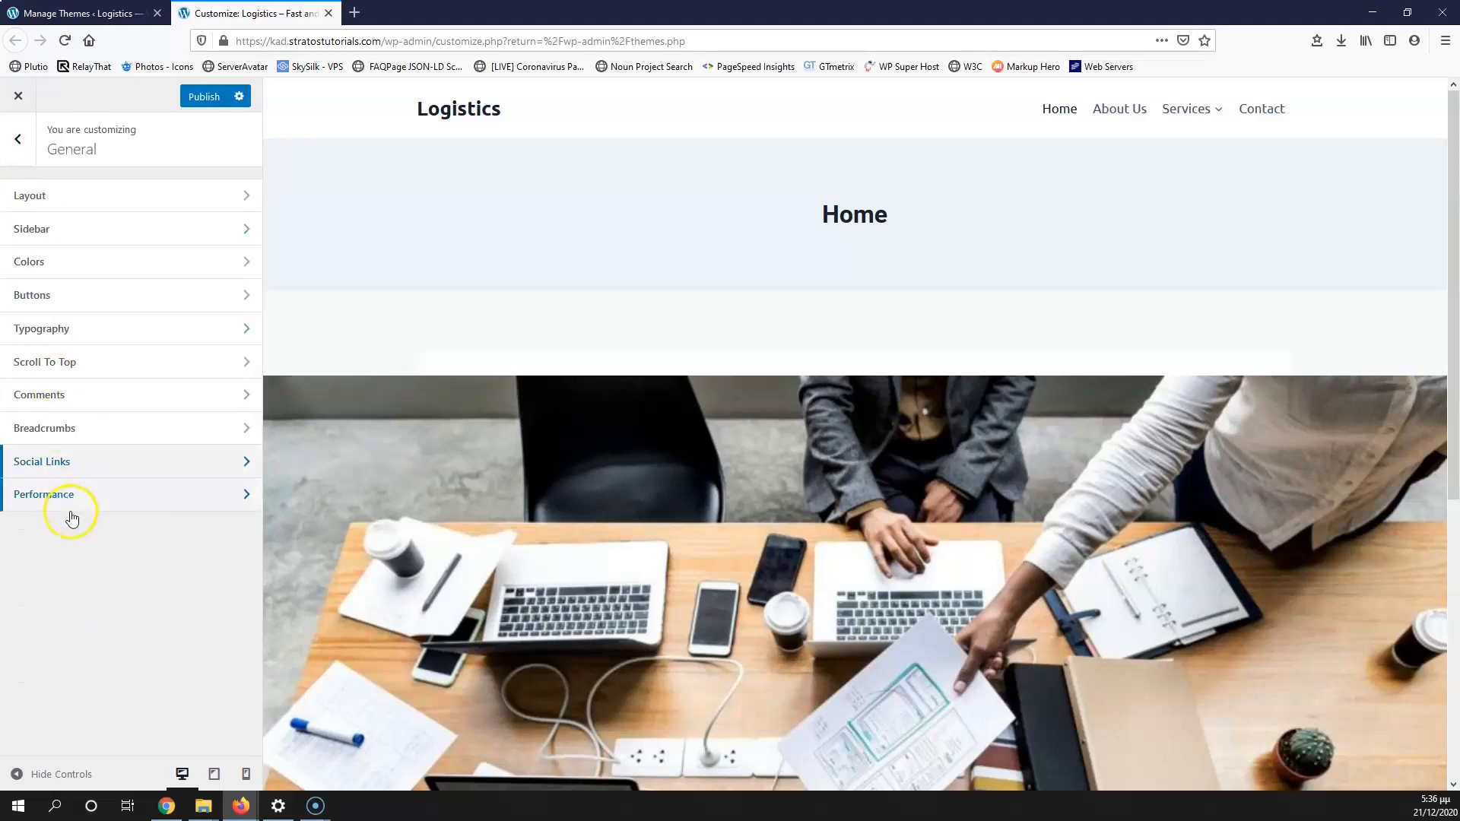
left_click(92, 504)
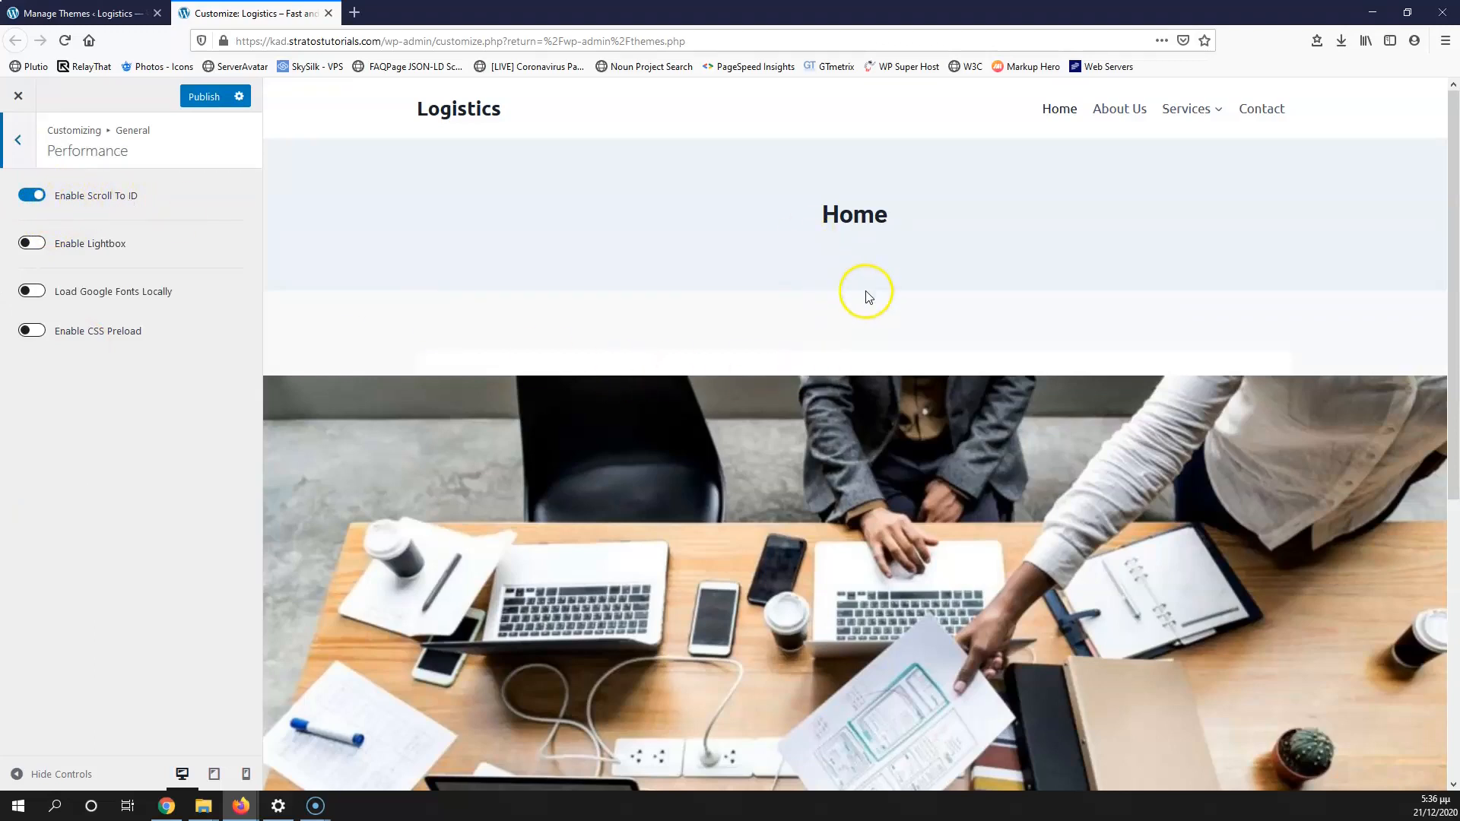
scroll(873, 304, "down", 2)
scroll(873, 304, "down", 5)
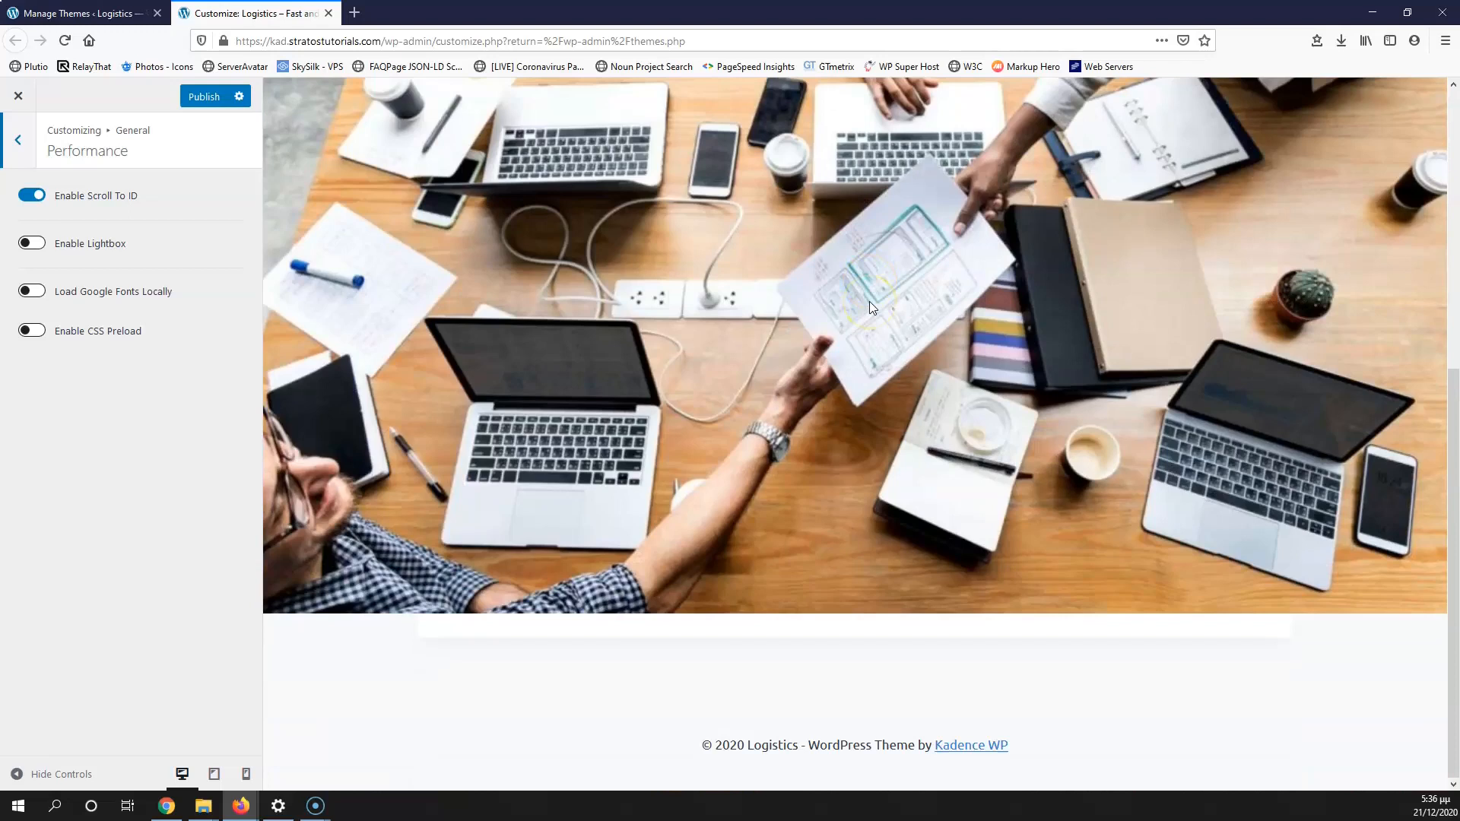
scroll(869, 301, "up", 6)
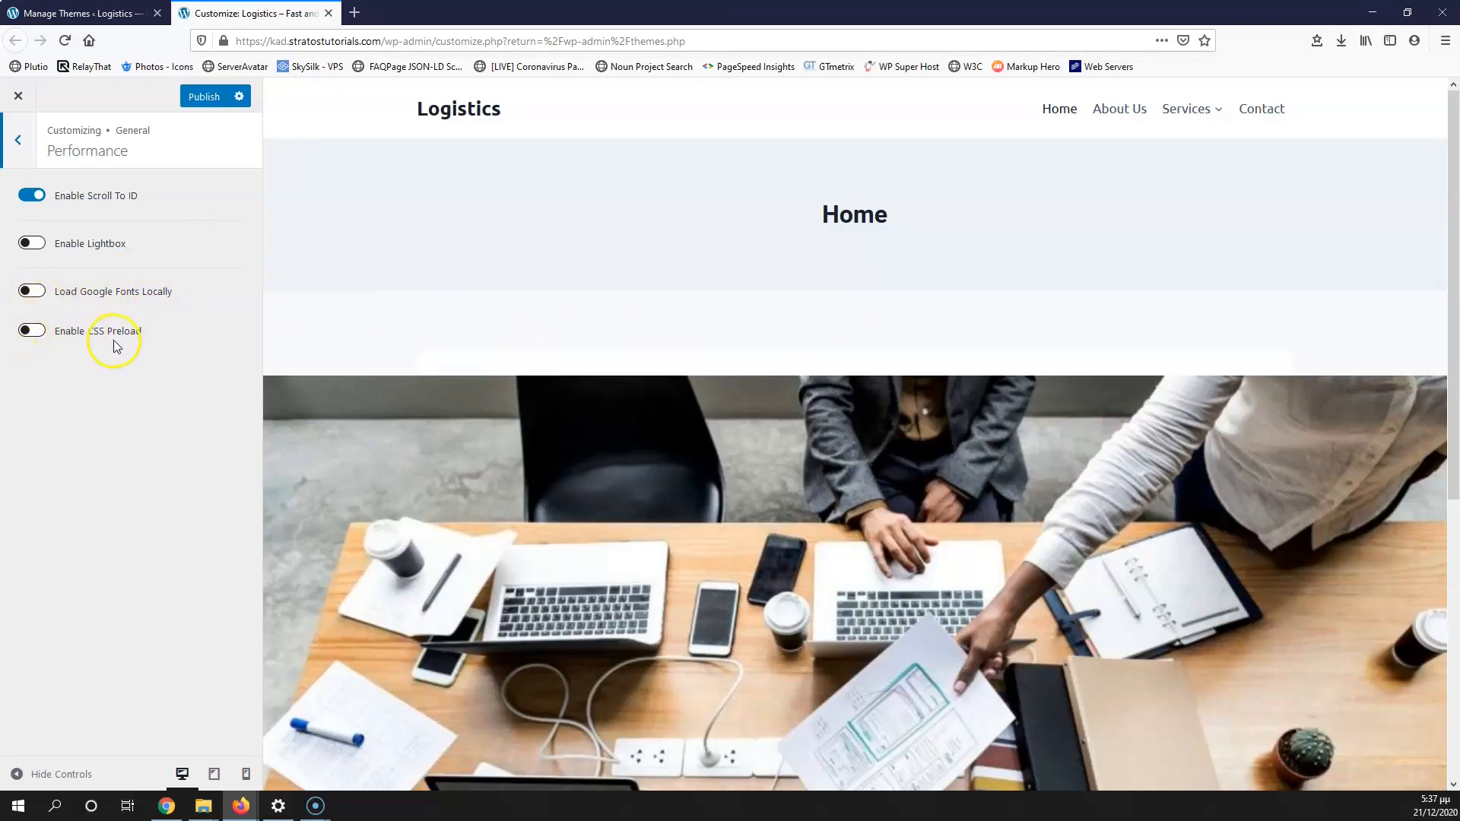
left_click(23, 152)
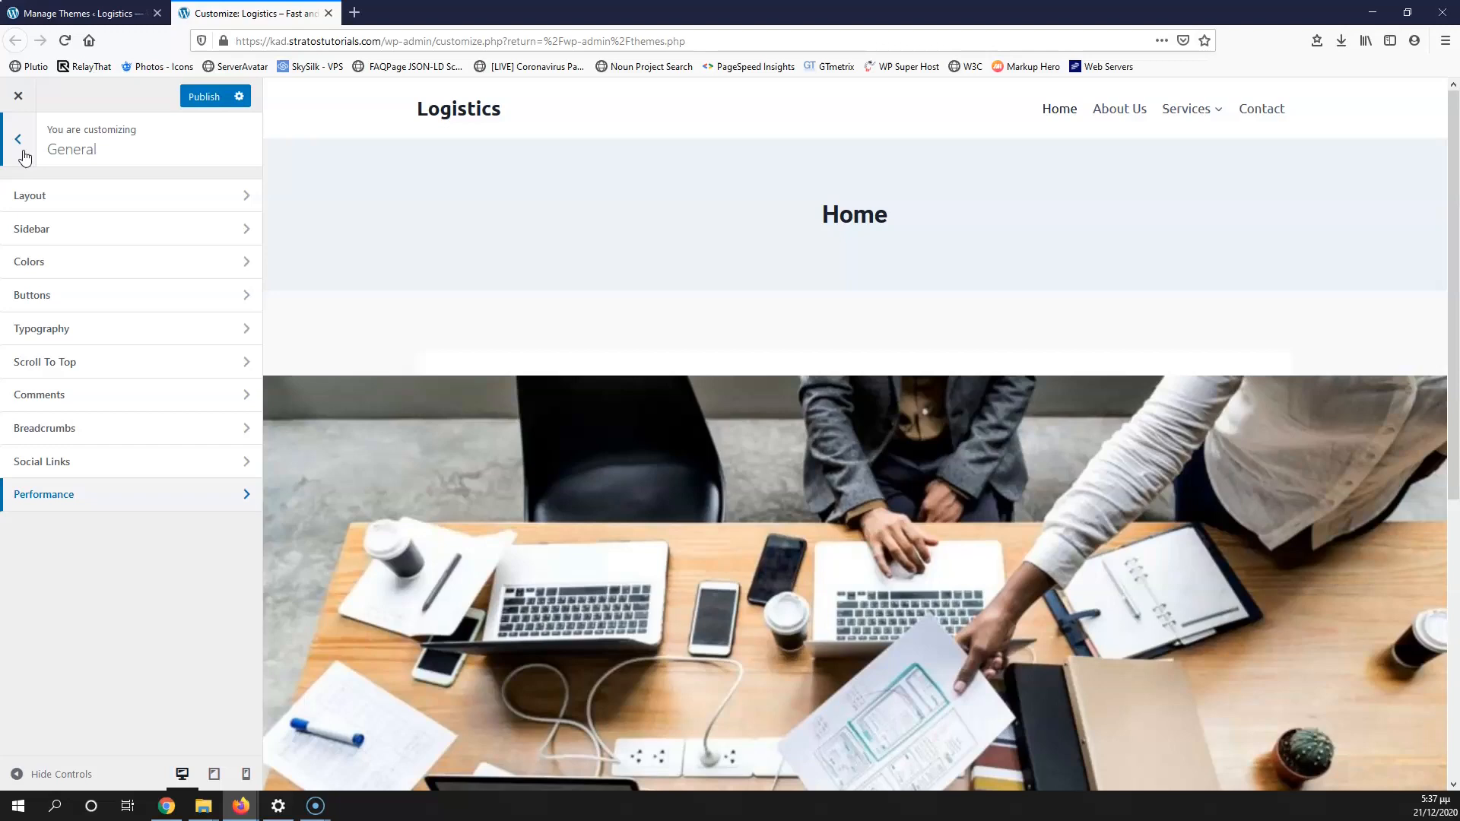
Step: Return to the Customizer's top level and open the Header builder
left_click(23, 152)
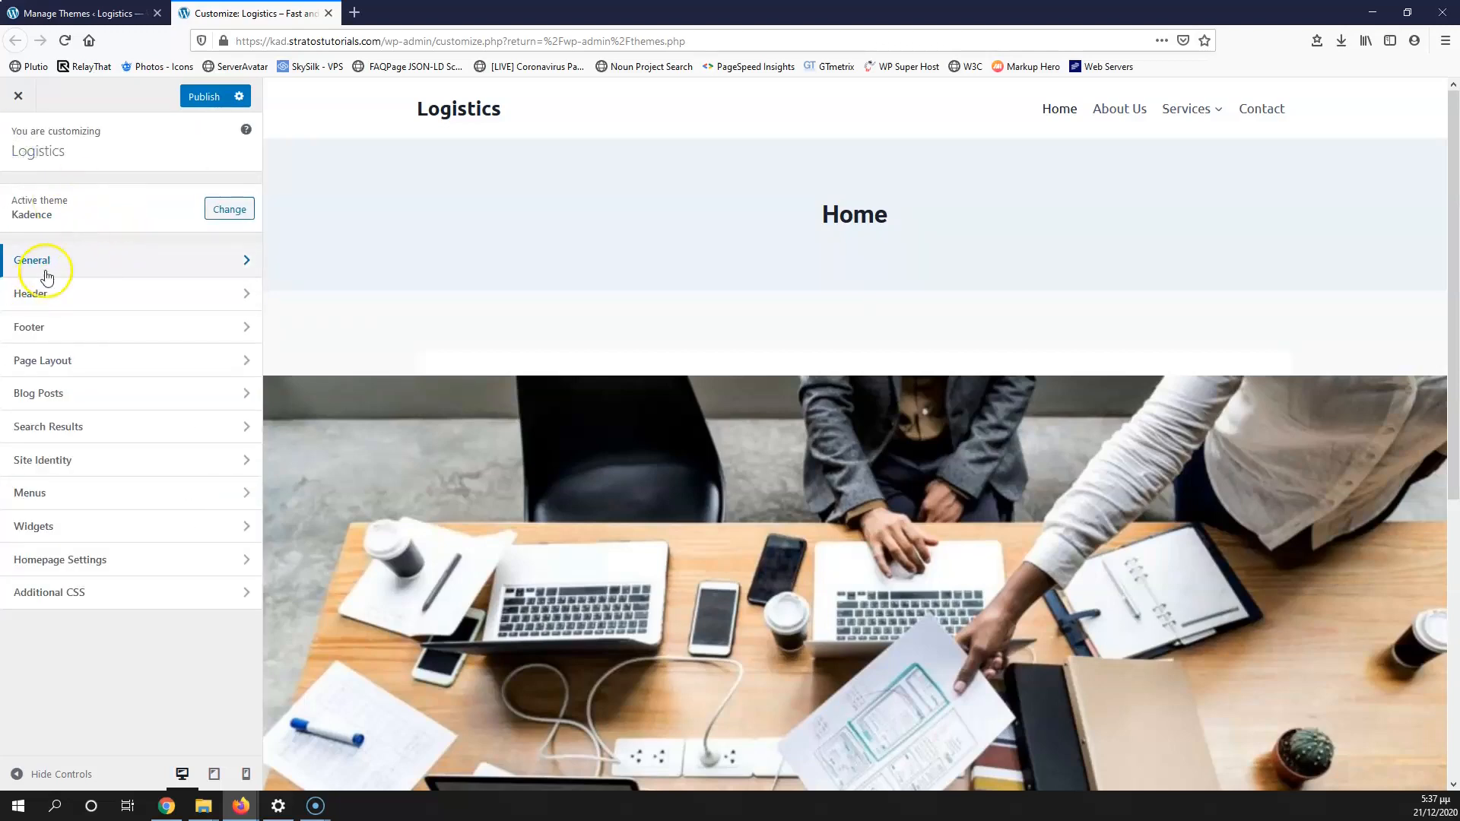
left_click(117, 304)
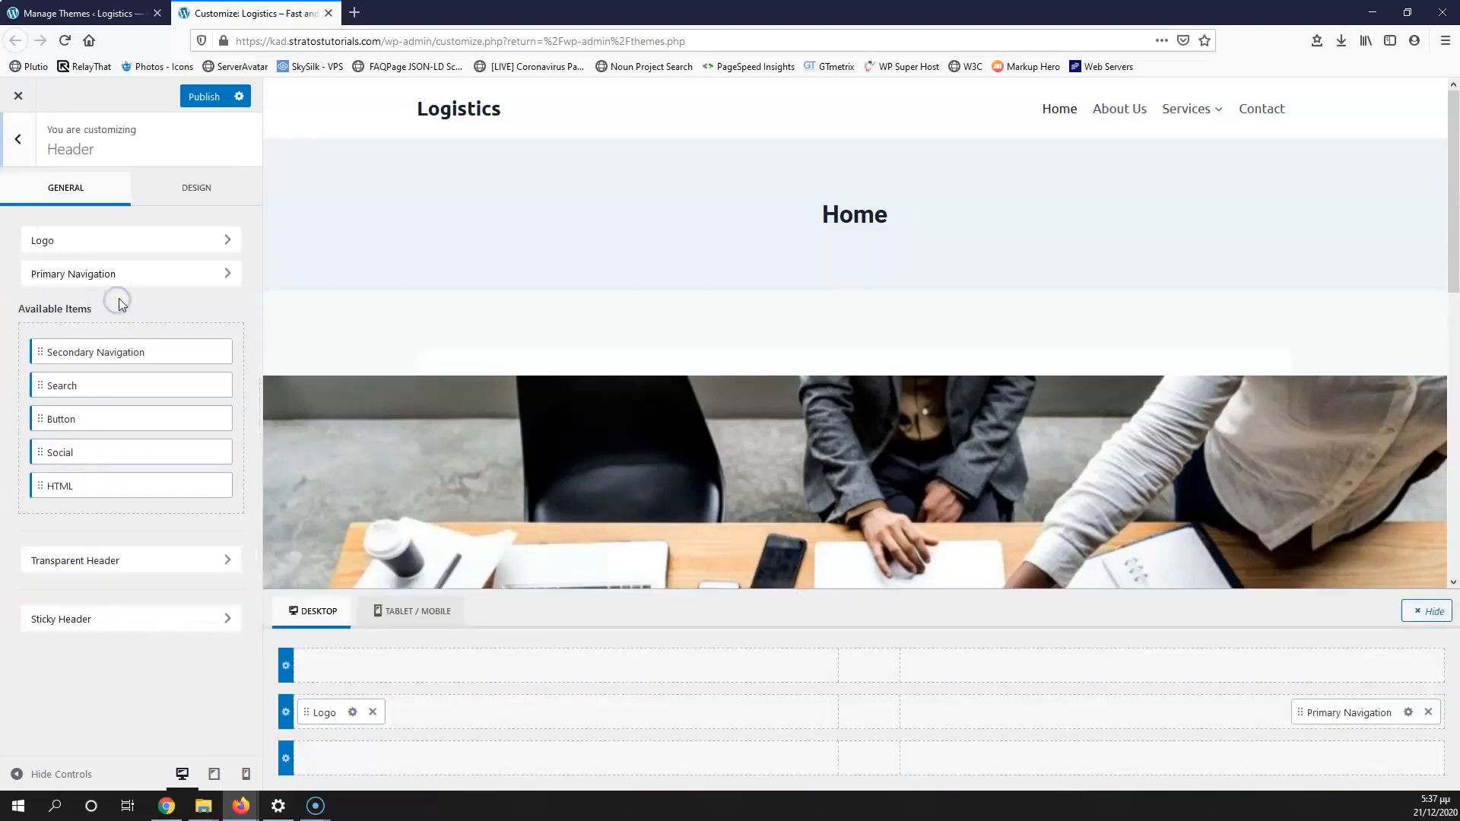
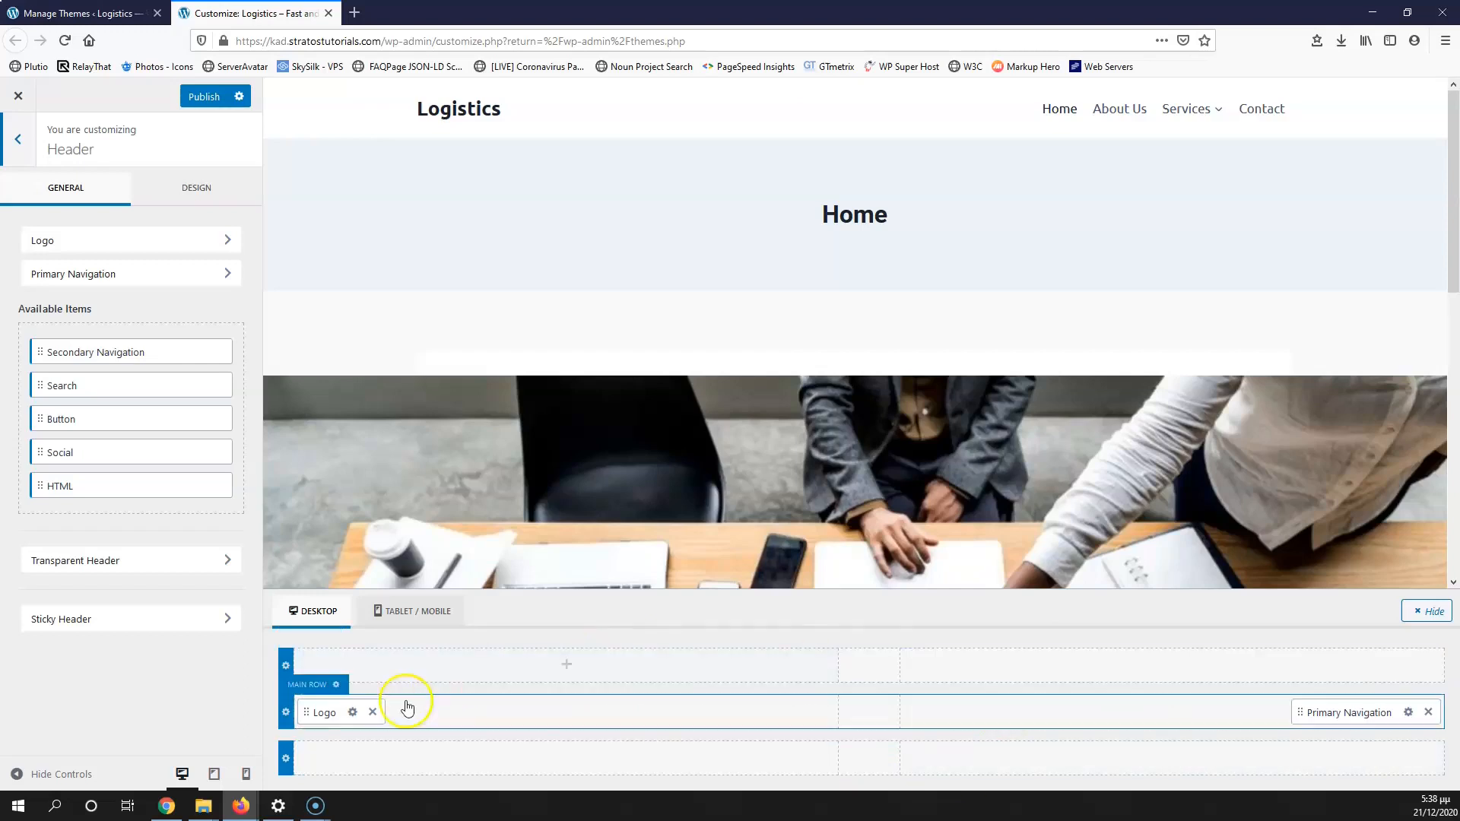
Step: Set logo-1.png as the uncropped site logo with the alt text 'logo'
left_click(352, 713)
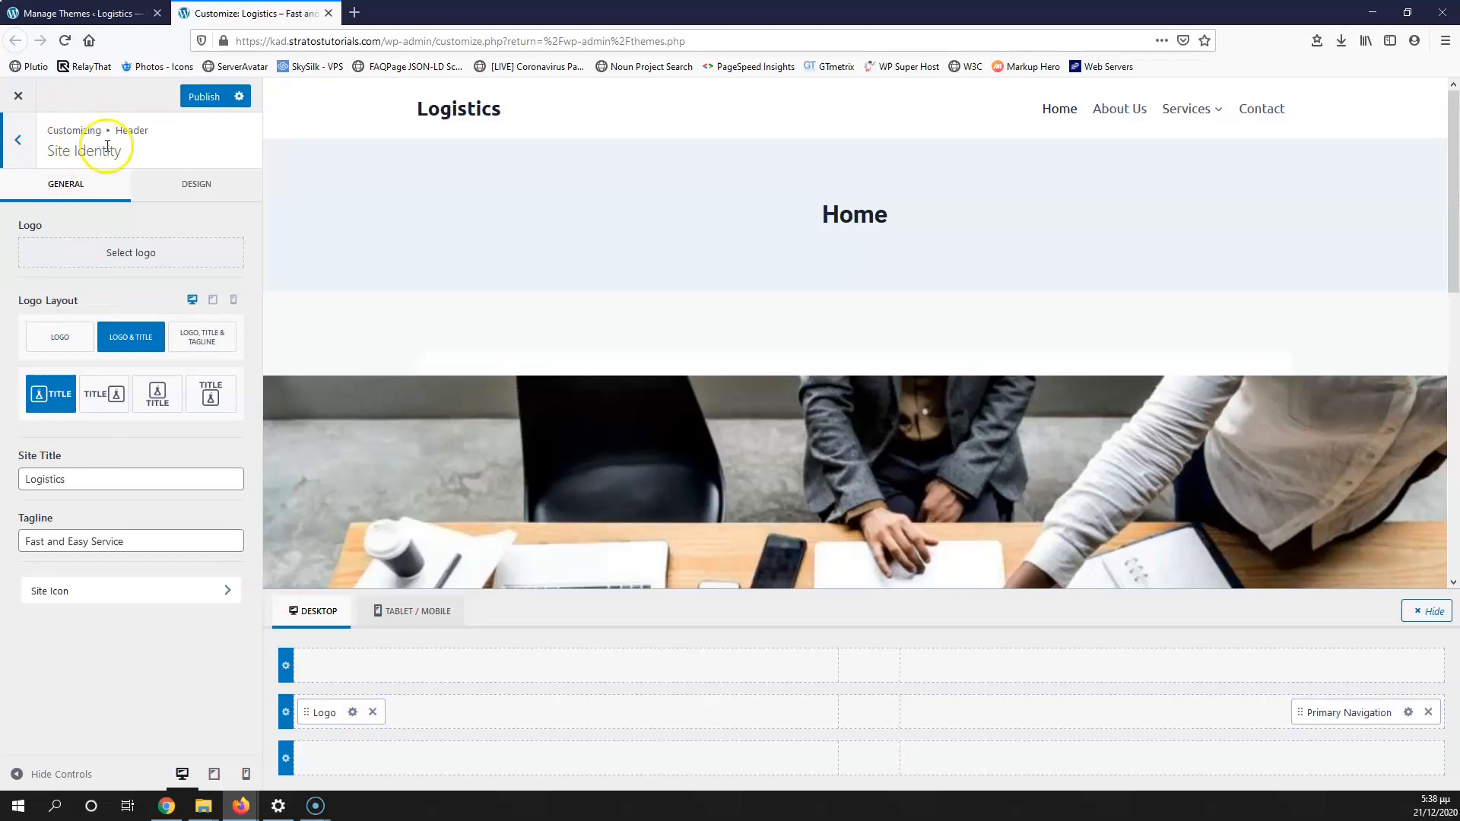
left_click(134, 256)
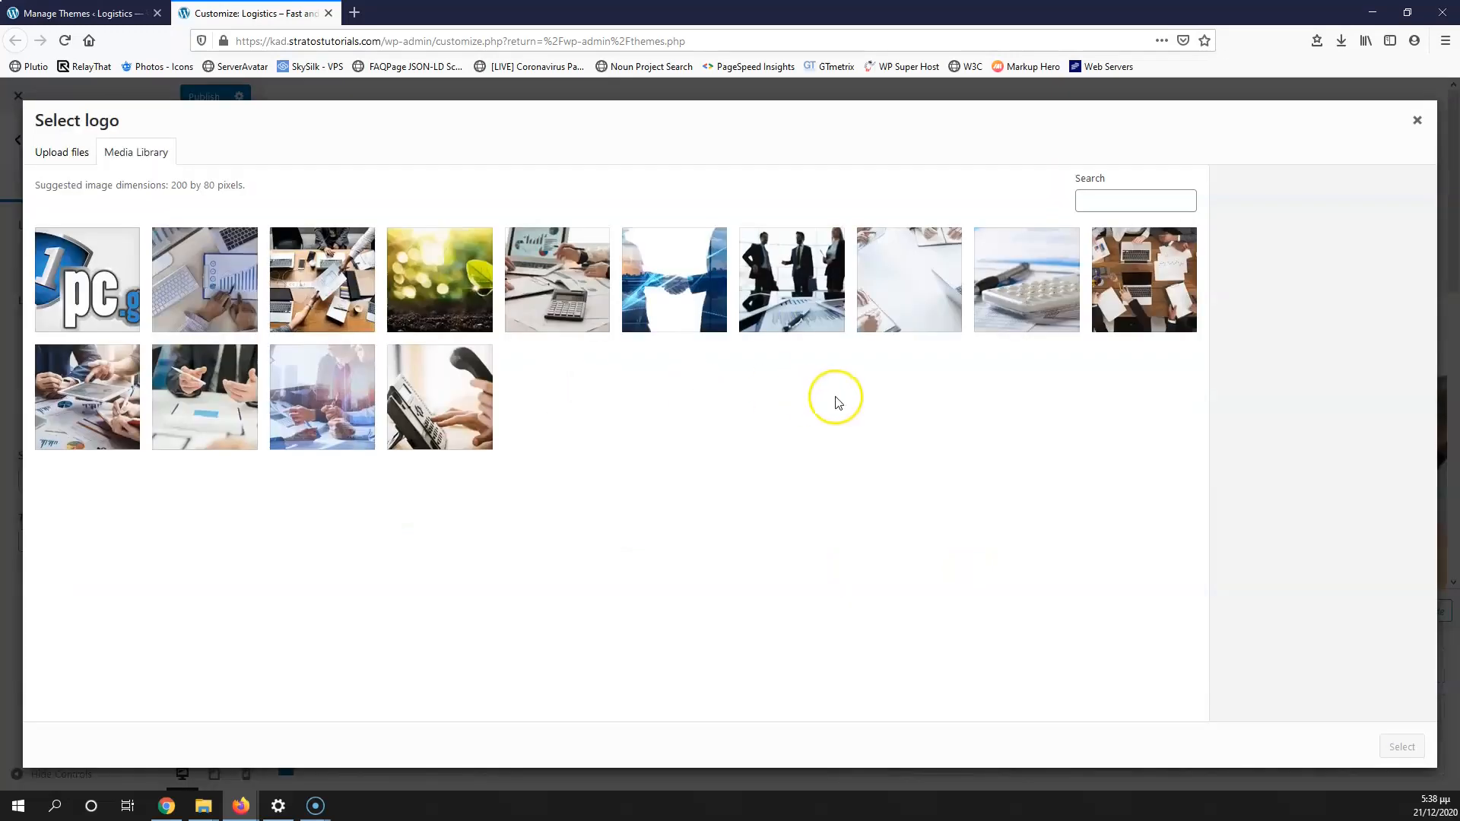
left_click(93, 287)
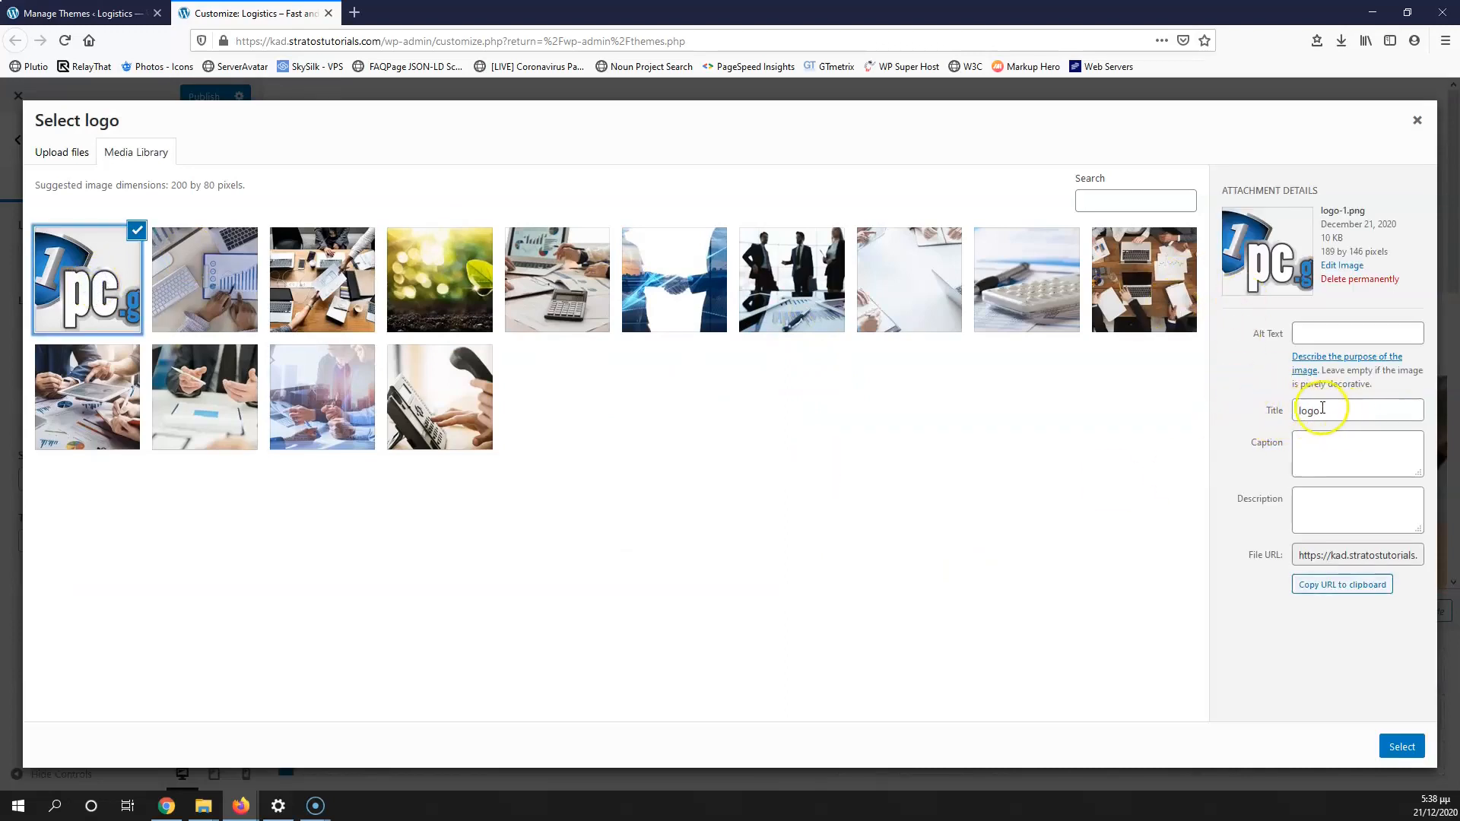
left_click_drag(1343, 413, 1241, 412)
key("ctrl+c")
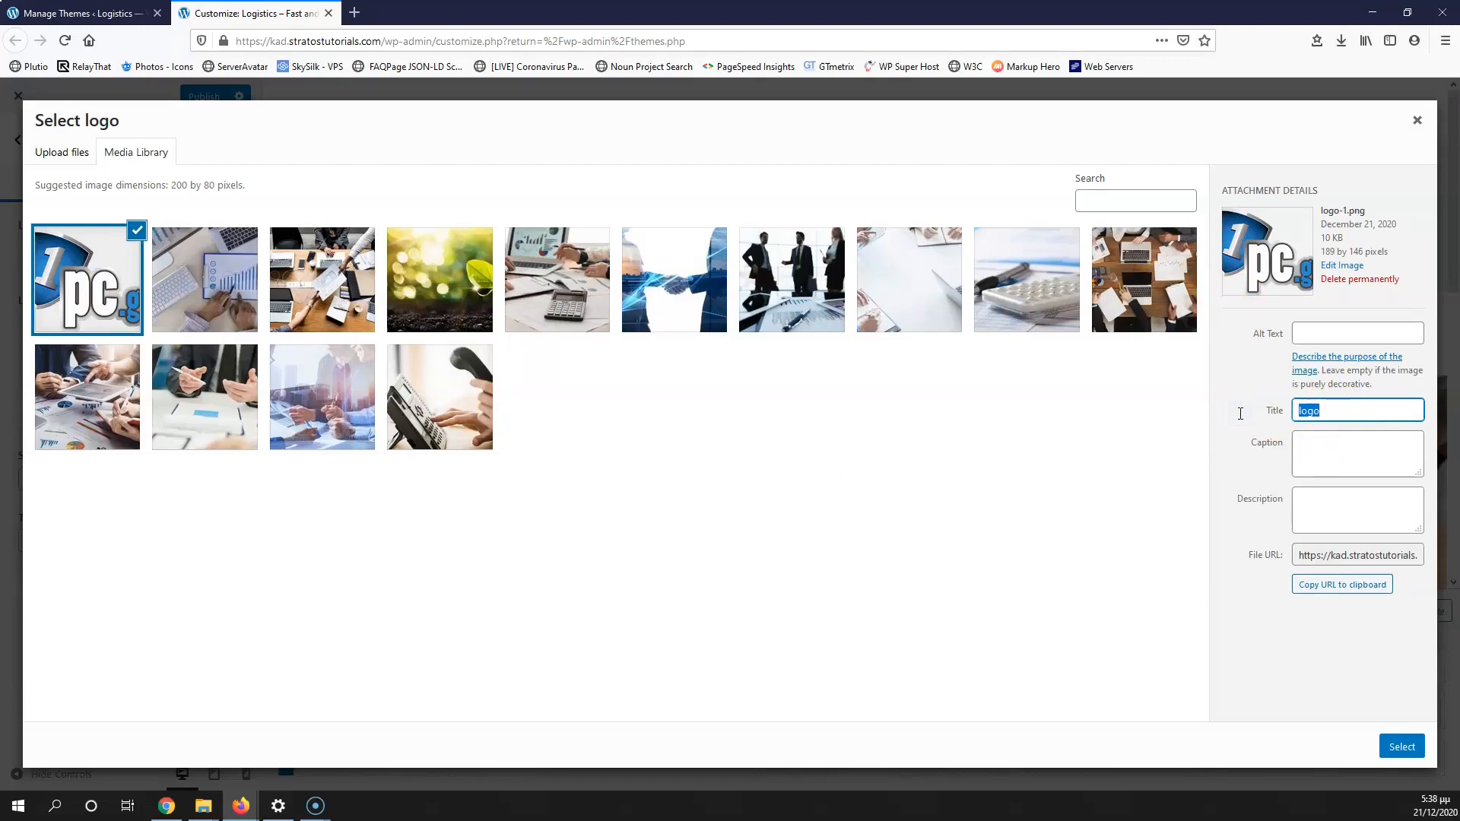
left_click(1314, 332)
key("ctrl+v")
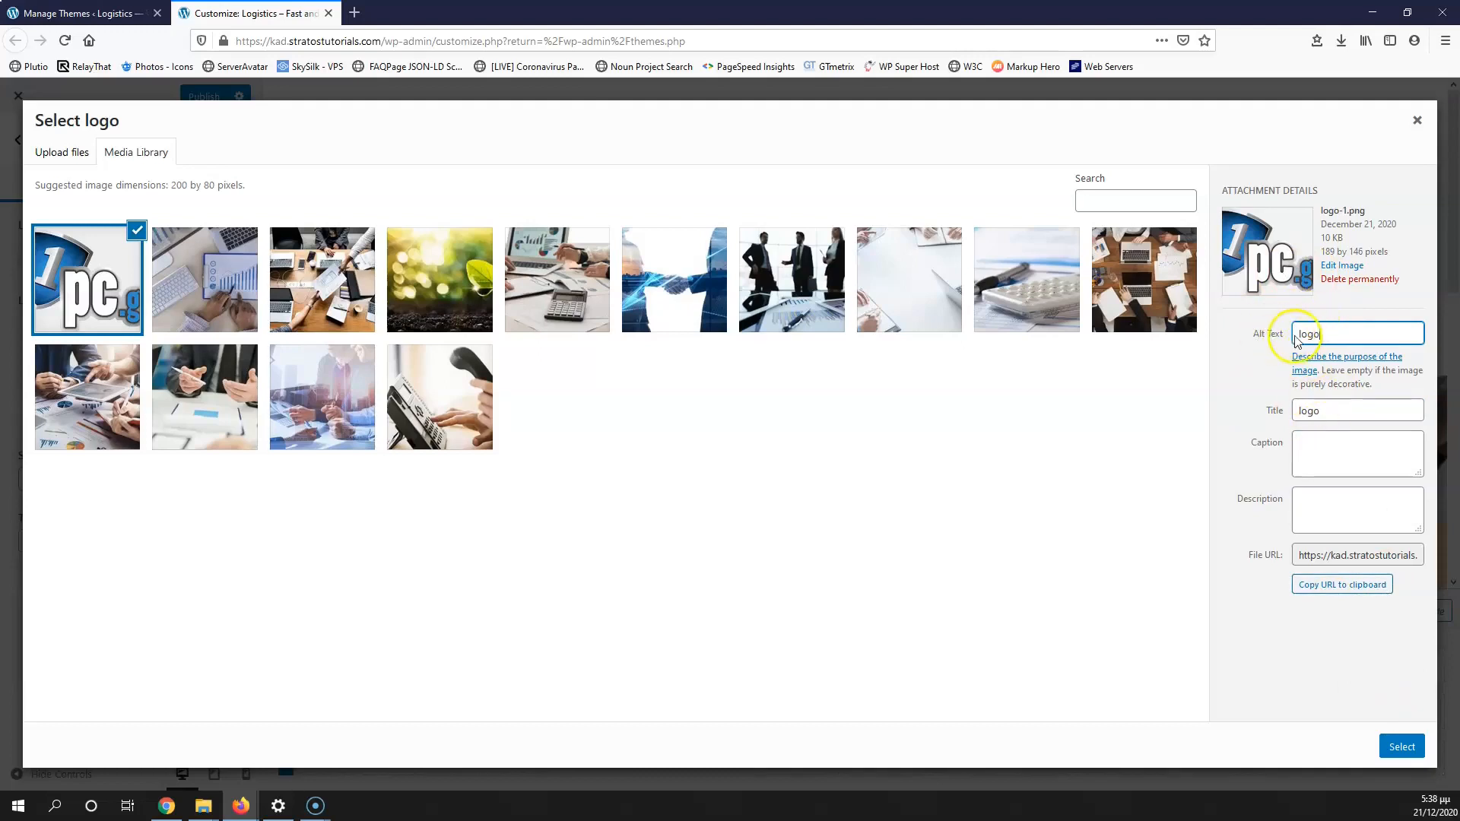
left_click(1401, 746)
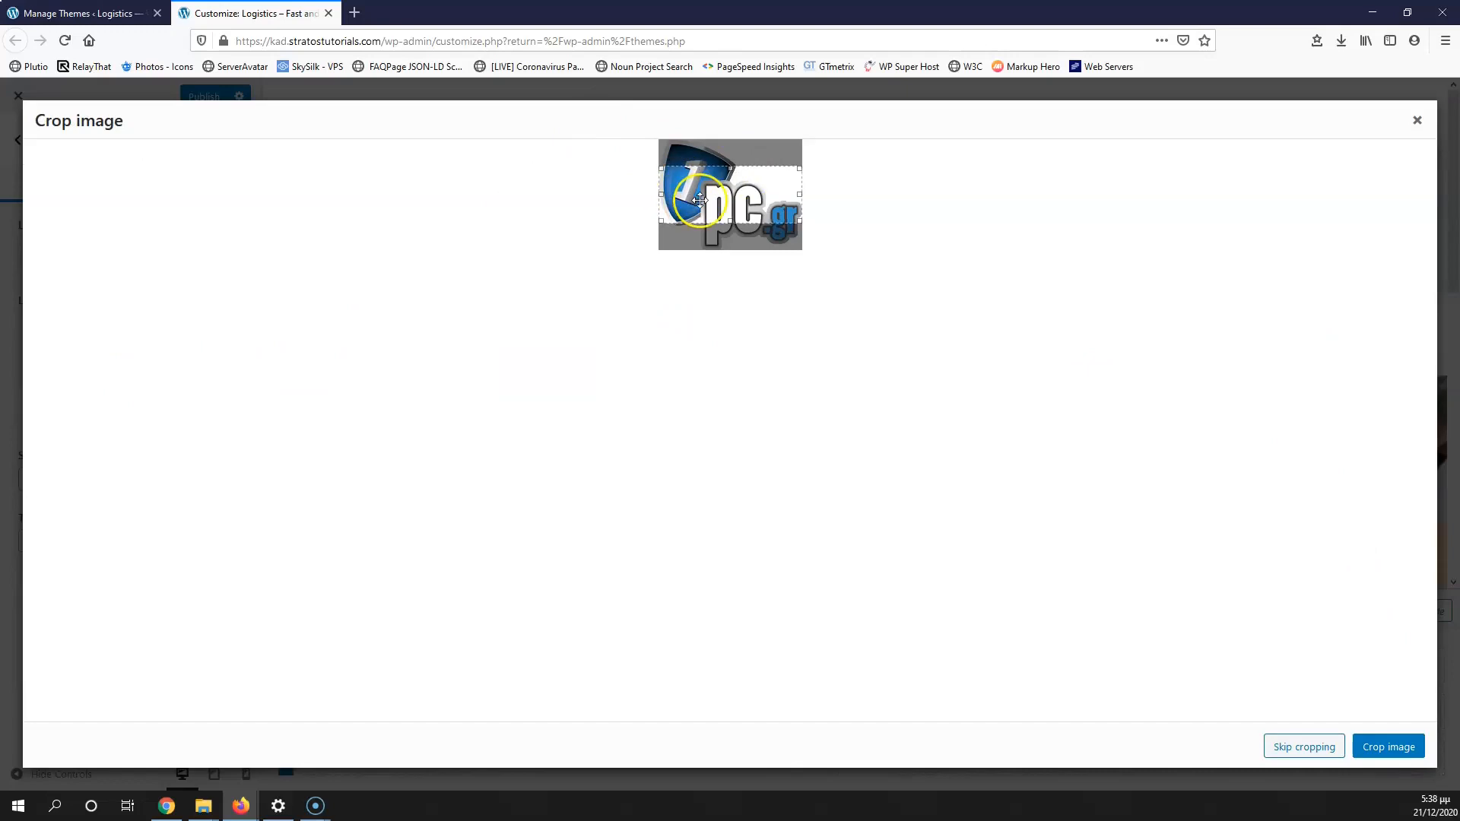
left_click(743, 195)
left_click(1304, 748)
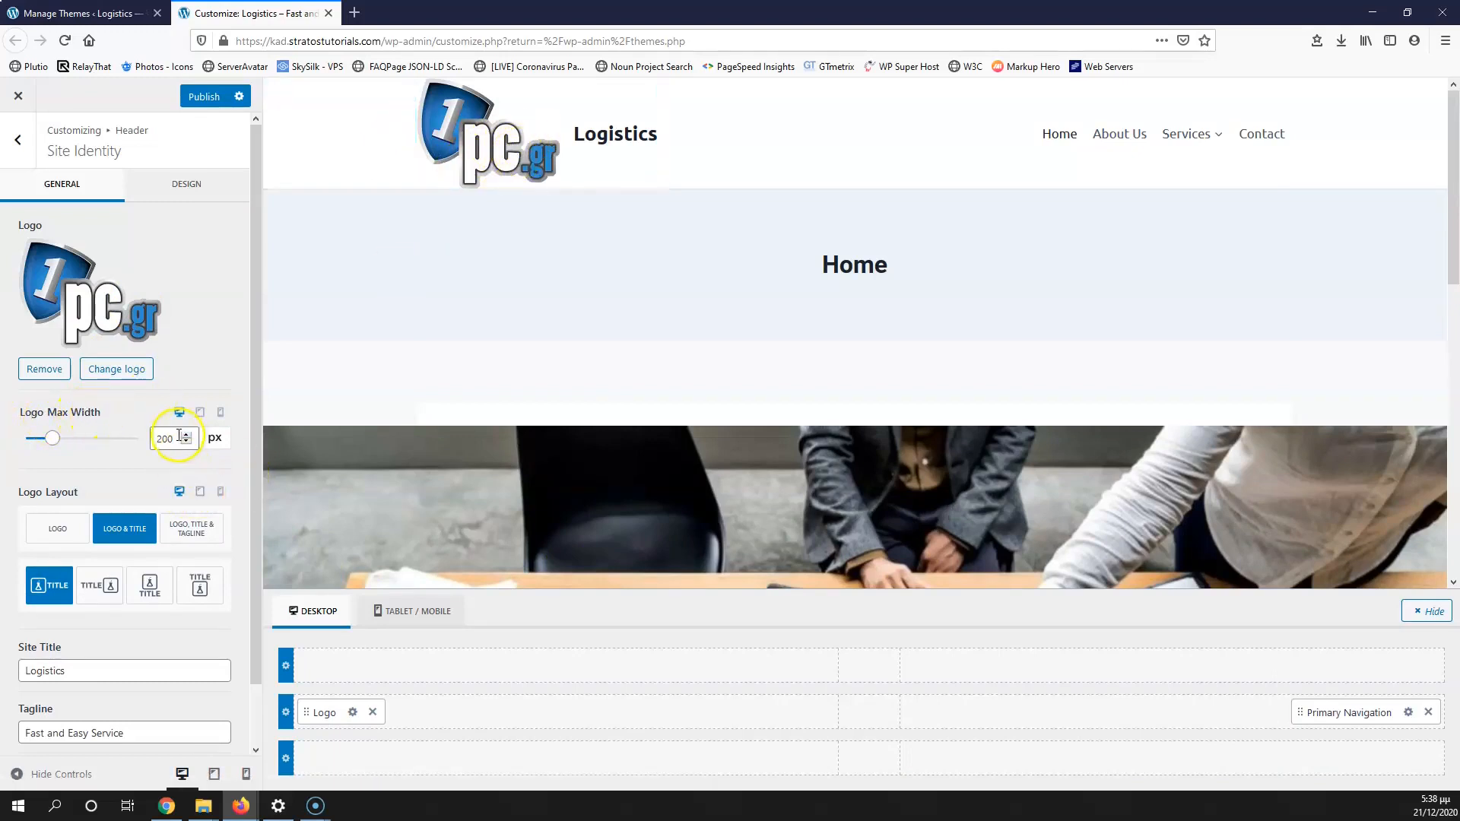
Step: Set the logo max width to 120 px and switch the logo layout to logo only
left_click_drag(172, 441, 141, 445)
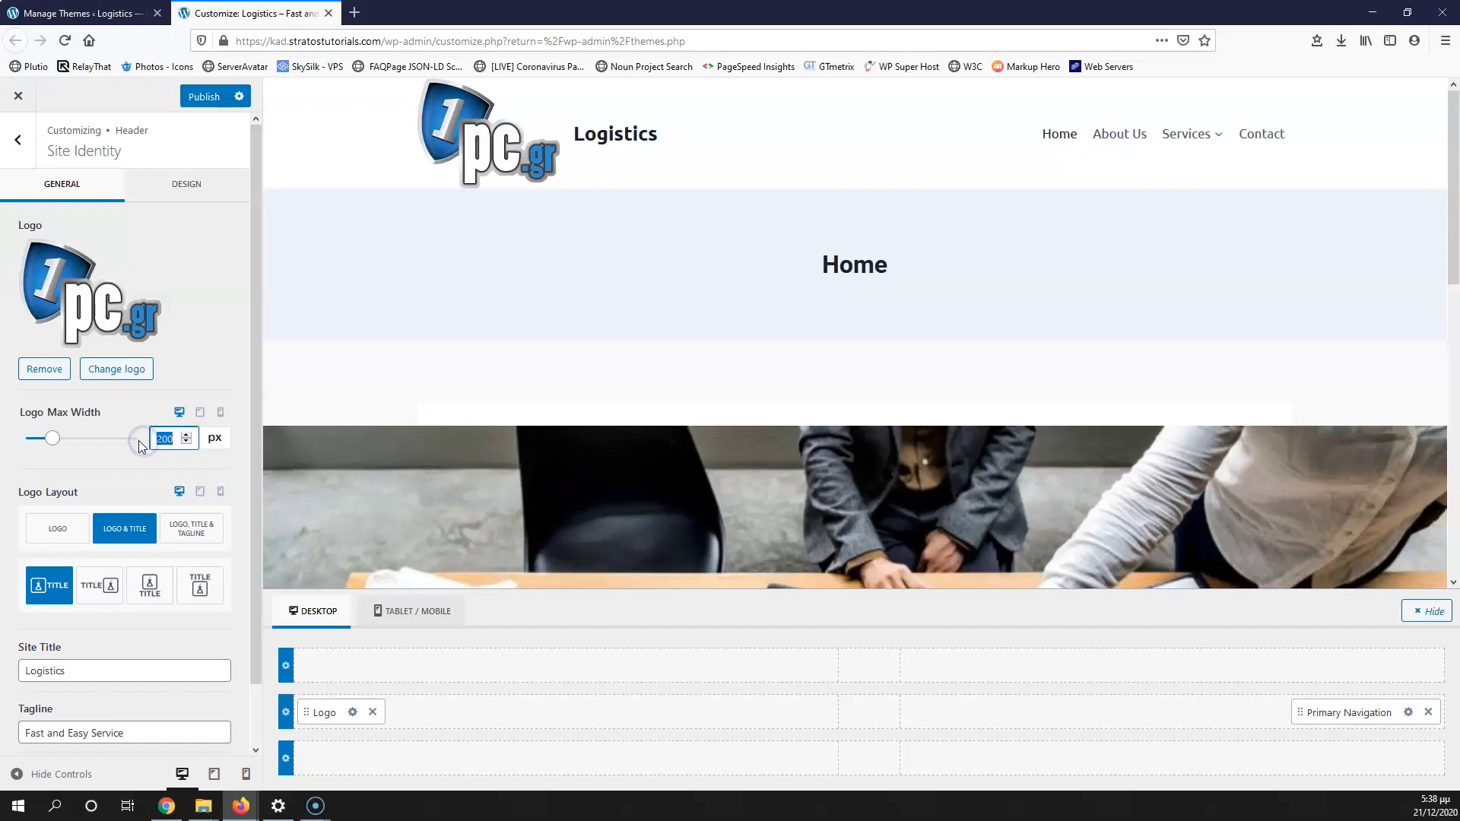
type("120")
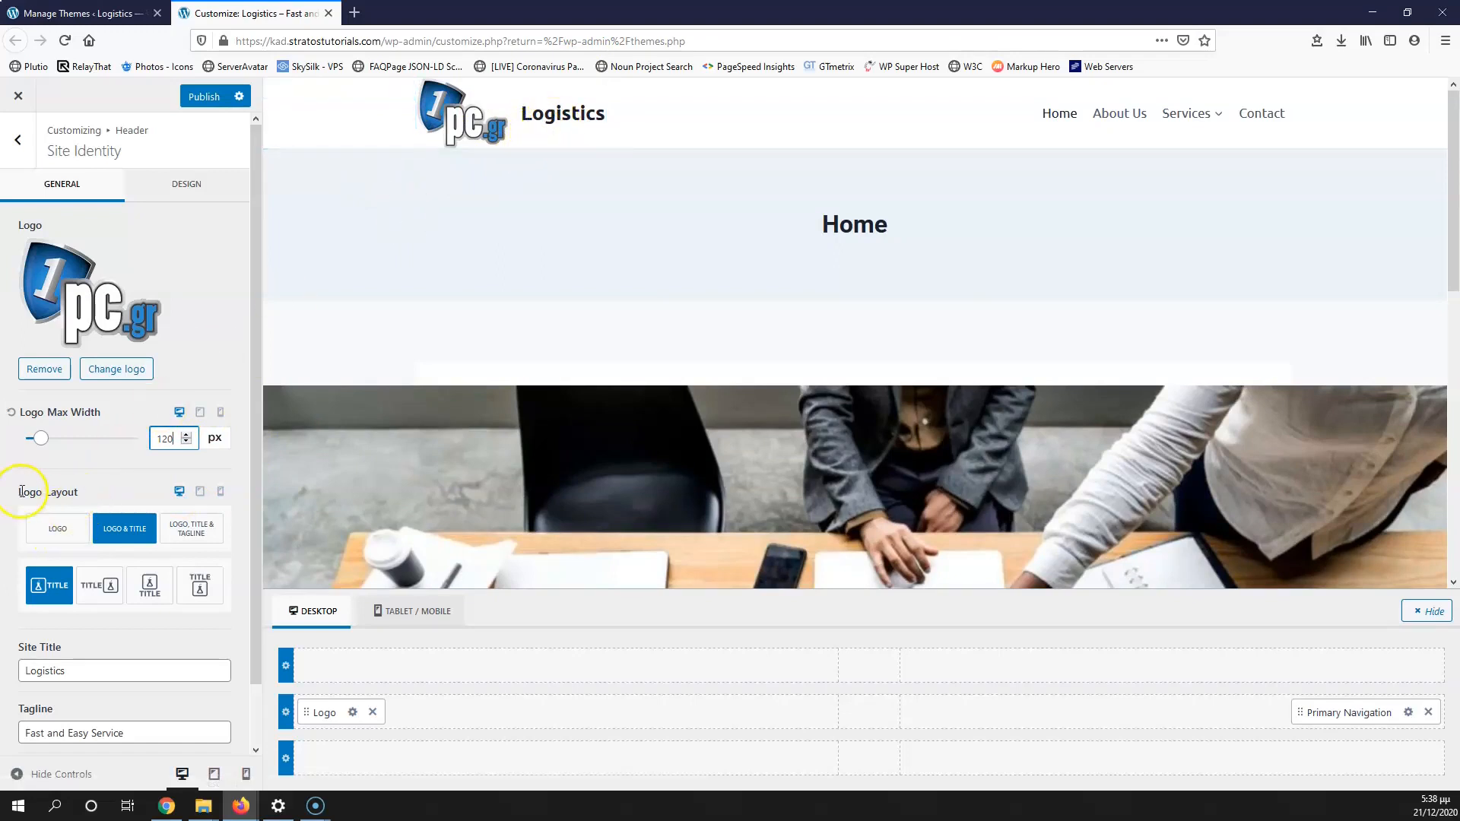
left_click(51, 528)
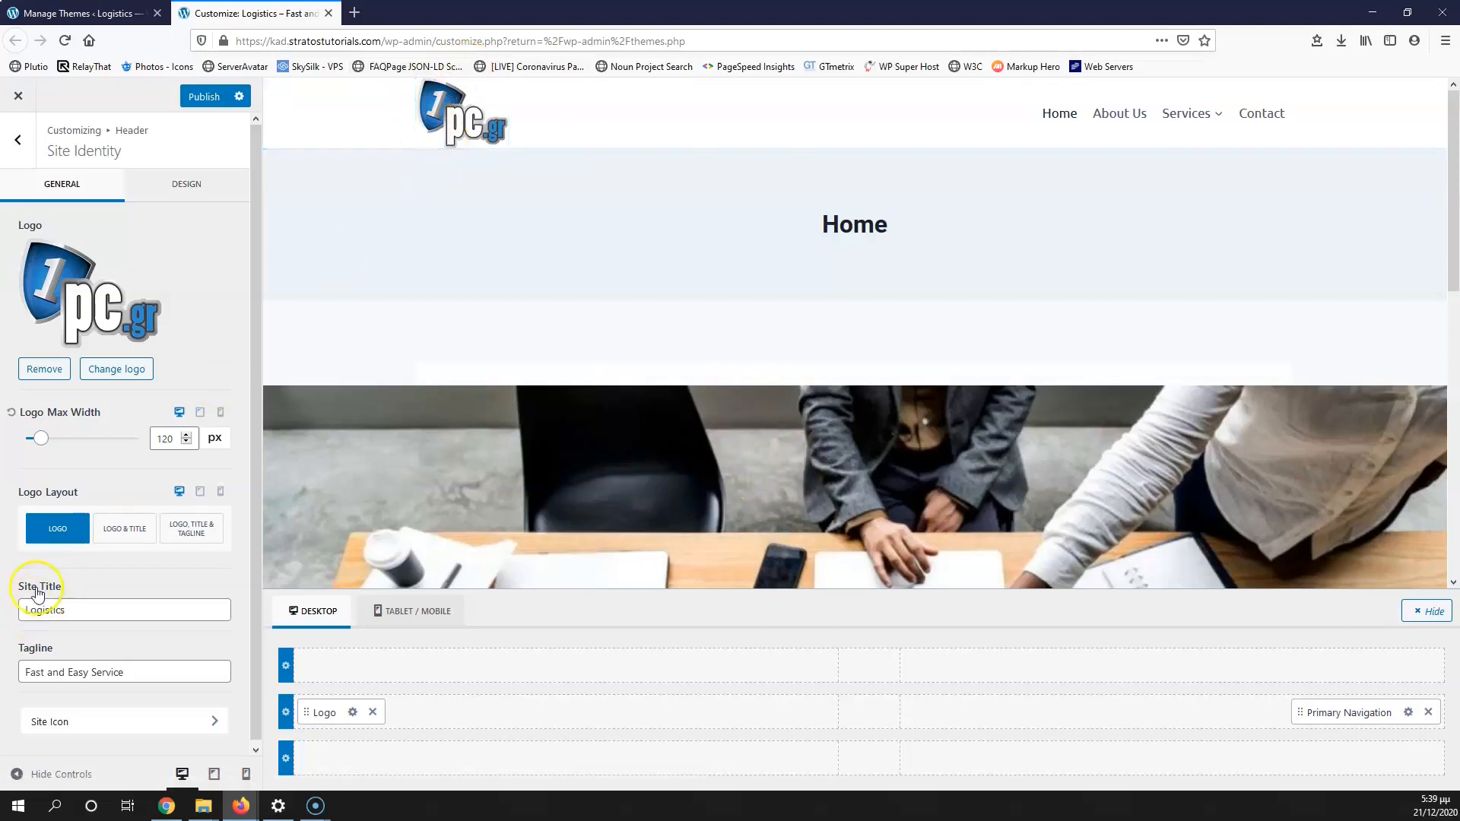
left_click(64, 611)
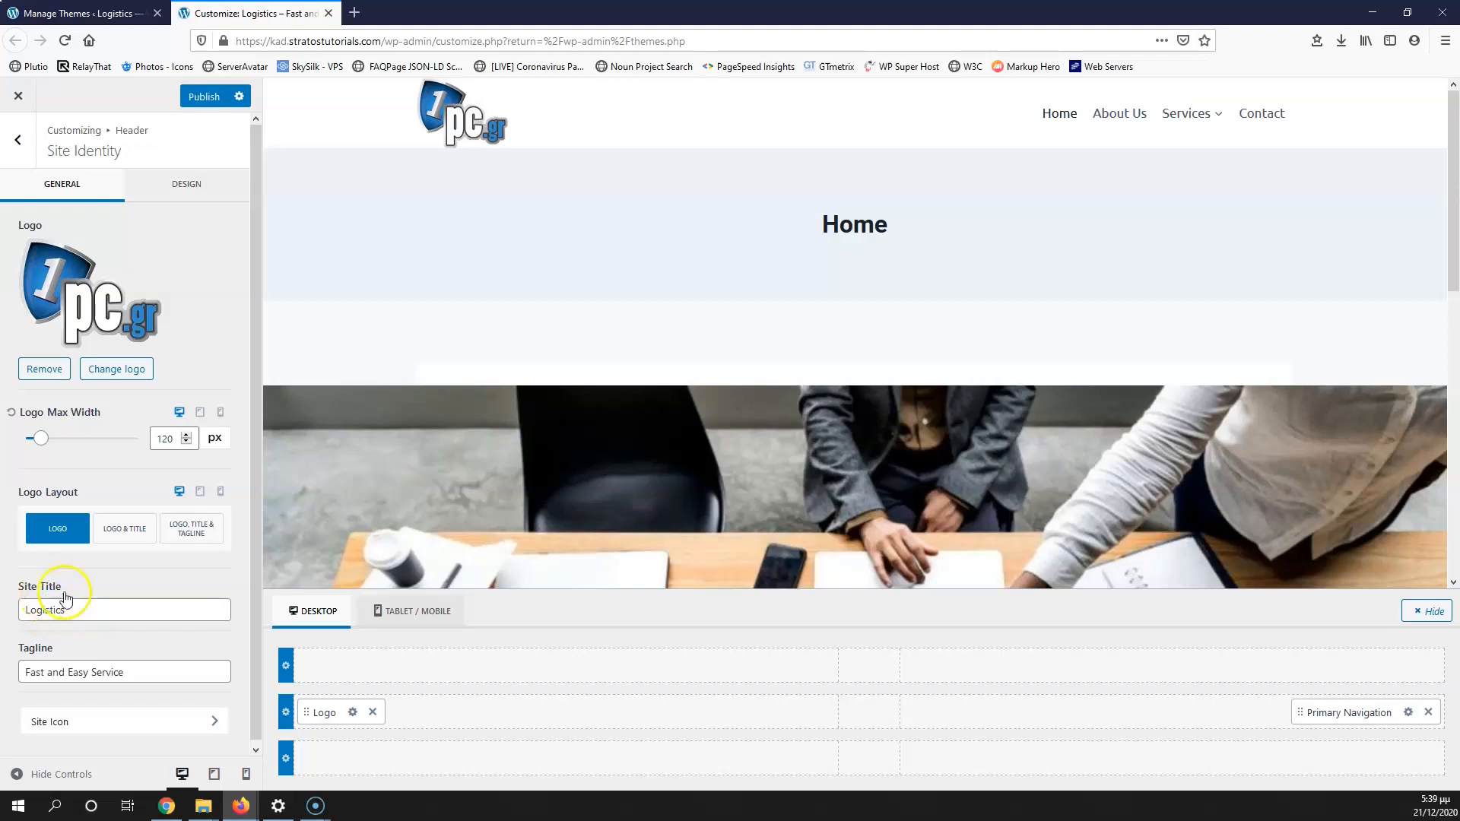
scroll(76, 587, "down", 1)
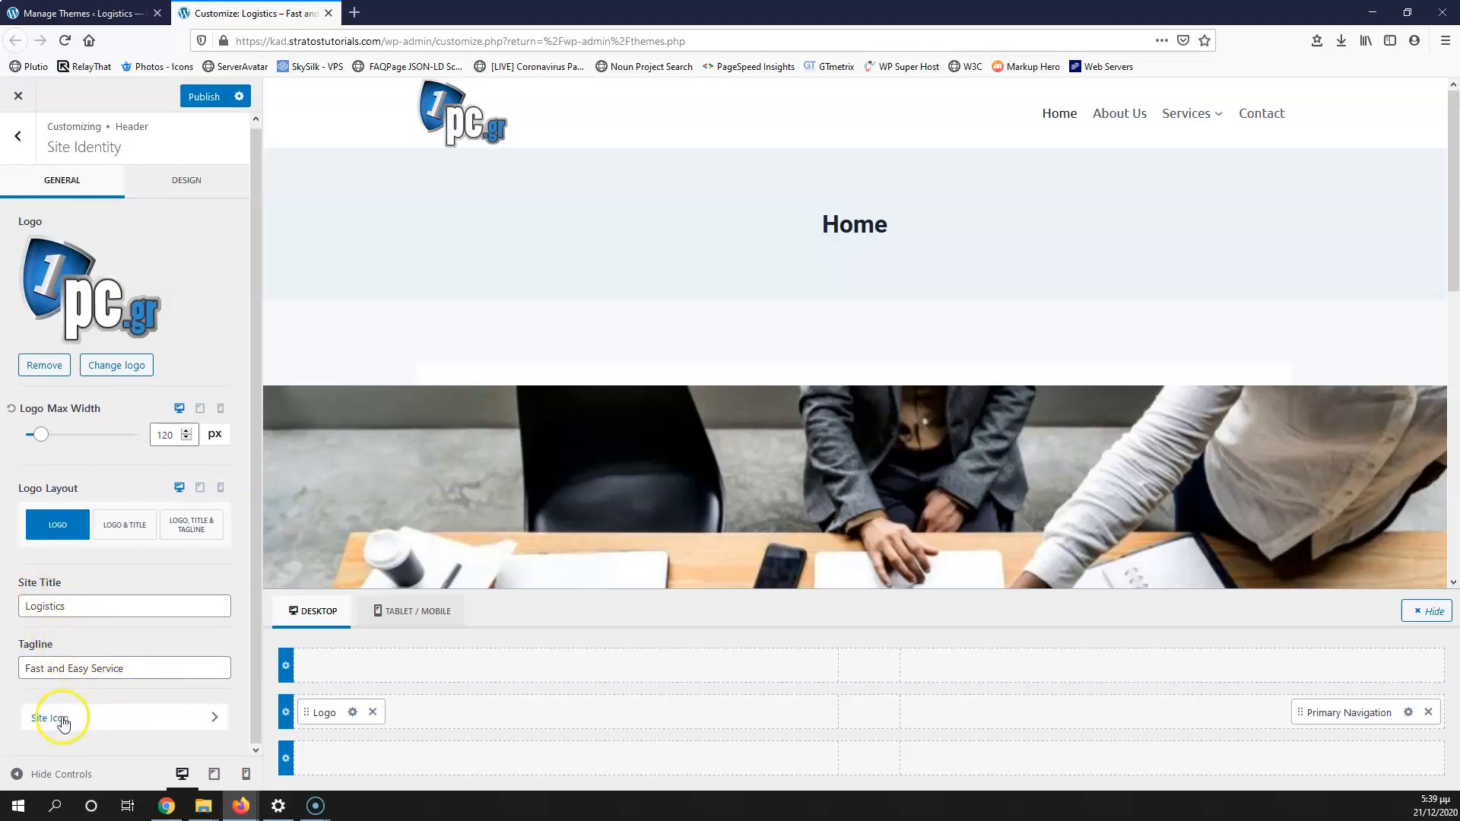
Step: Crop the pc.gr image over its shield as the site icon, then publish the changes
left_click(92, 723)
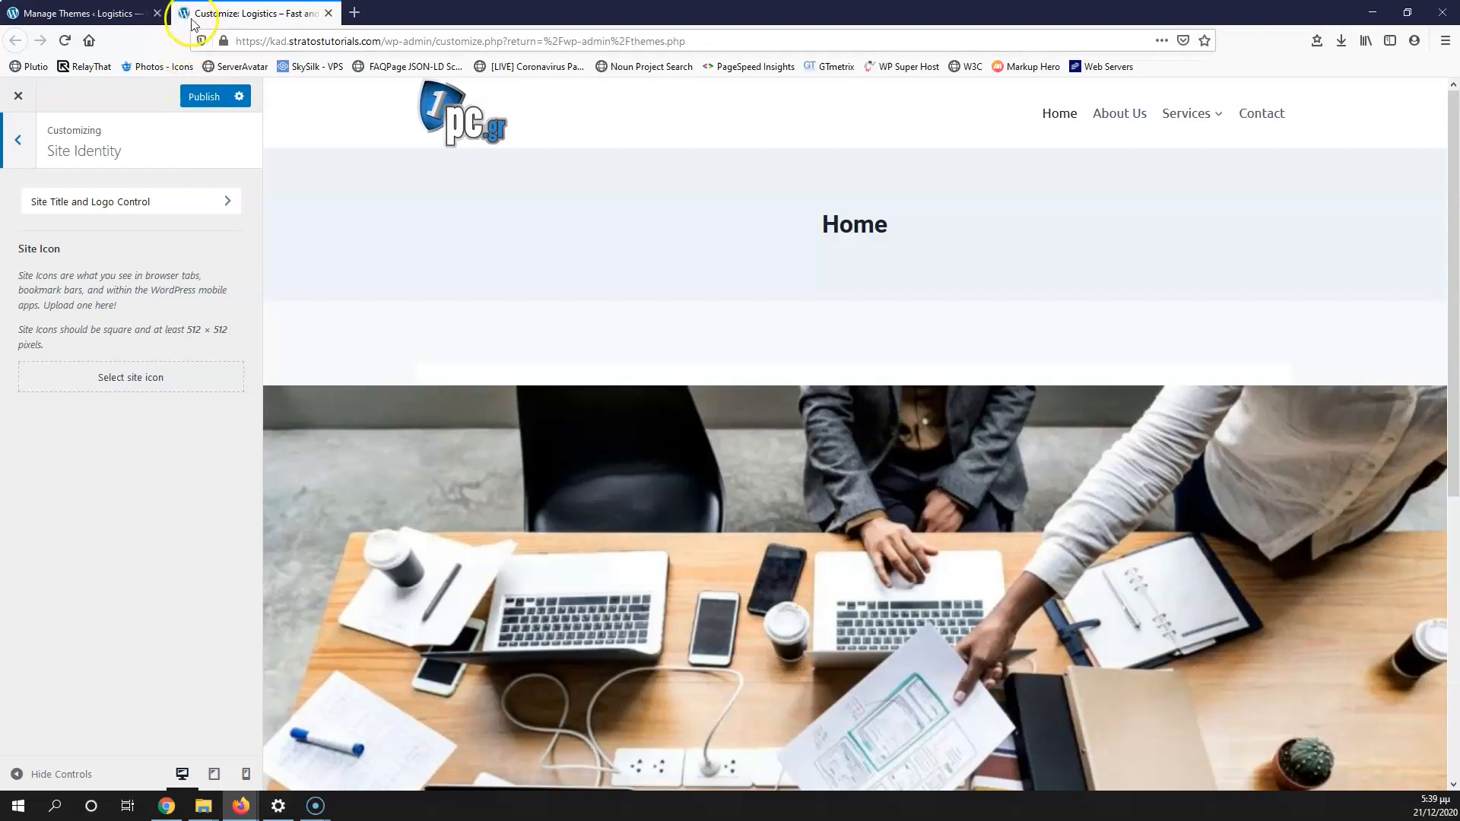
left_click(136, 383)
left_click(90, 304)
left_click(1399, 747)
left_click_drag(602, 214, 585, 214)
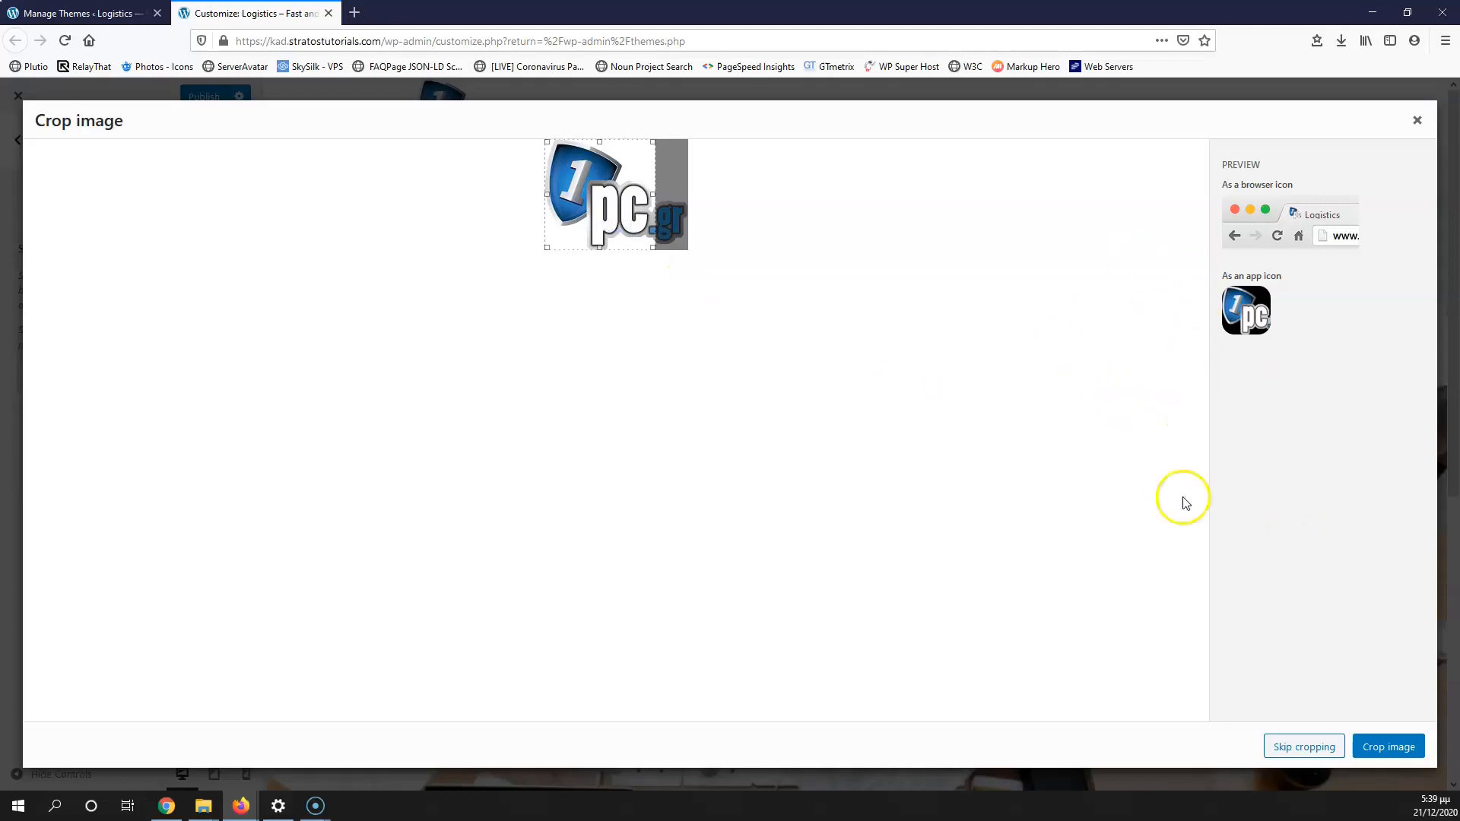
left_click(1389, 749)
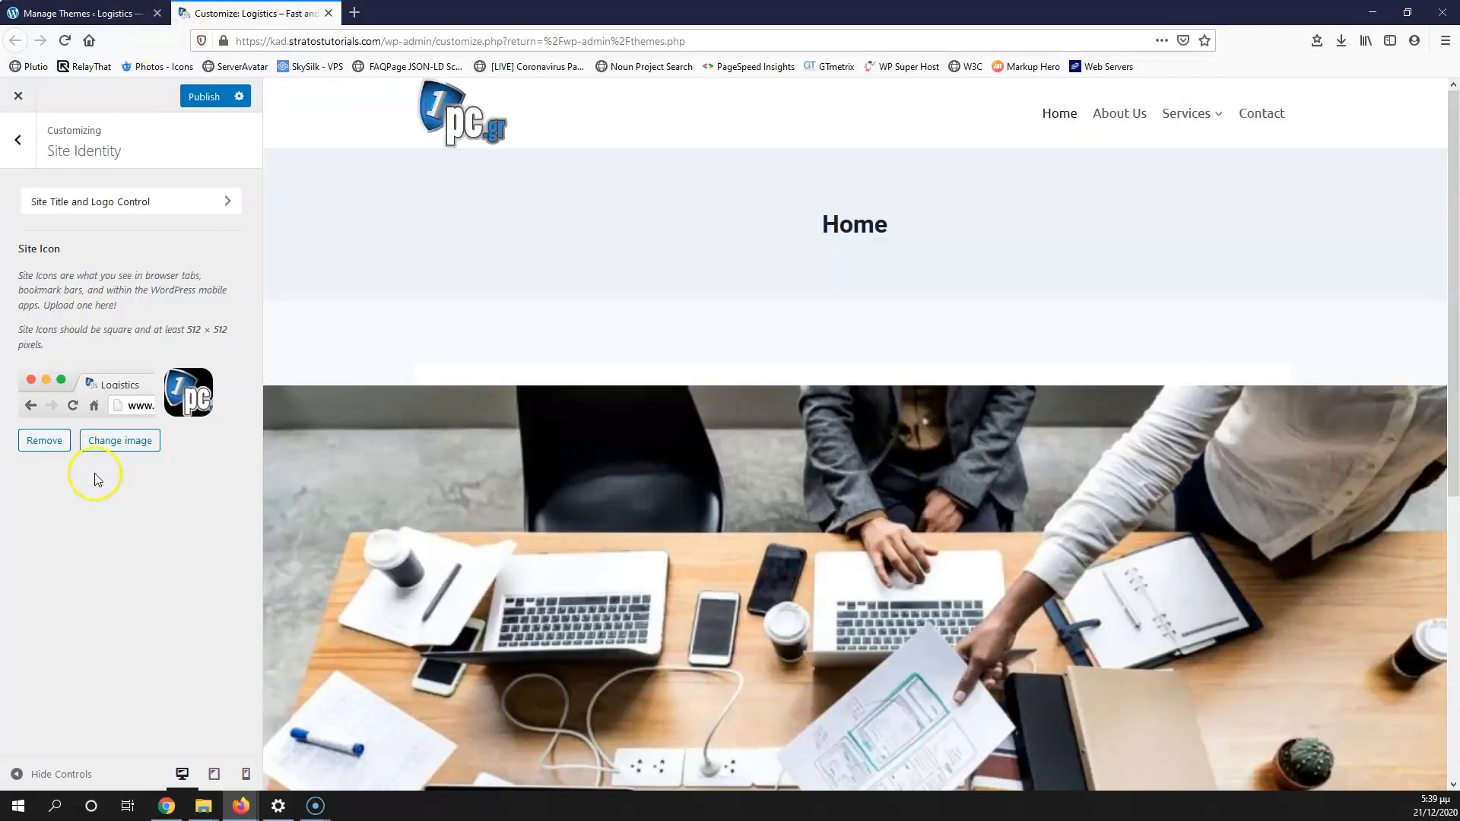
left_click(203, 97)
left_click(19, 141)
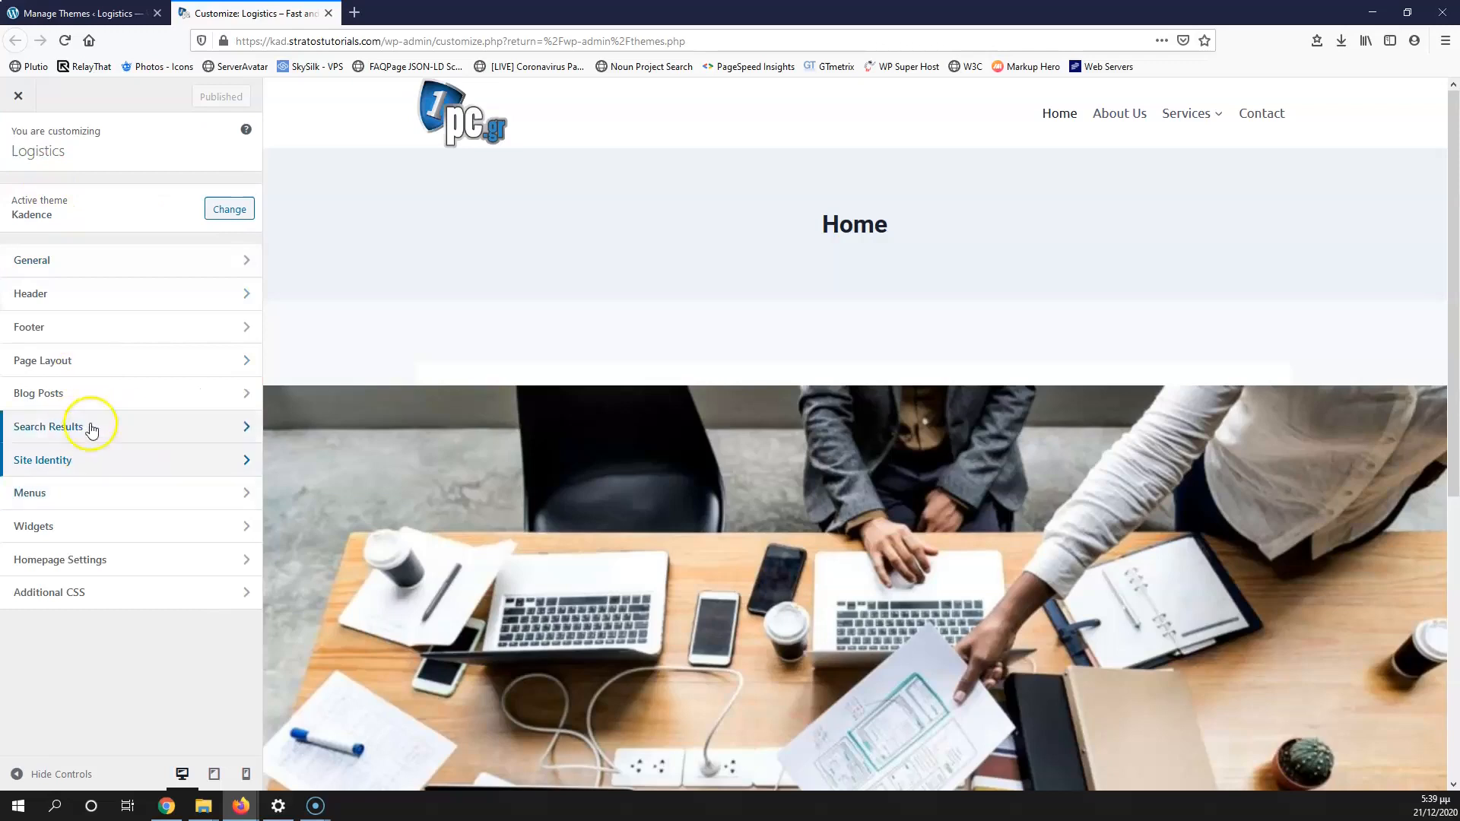
Step: Enter 2 px top and bottom padding in the header logo's Design settings
left_click(90, 297)
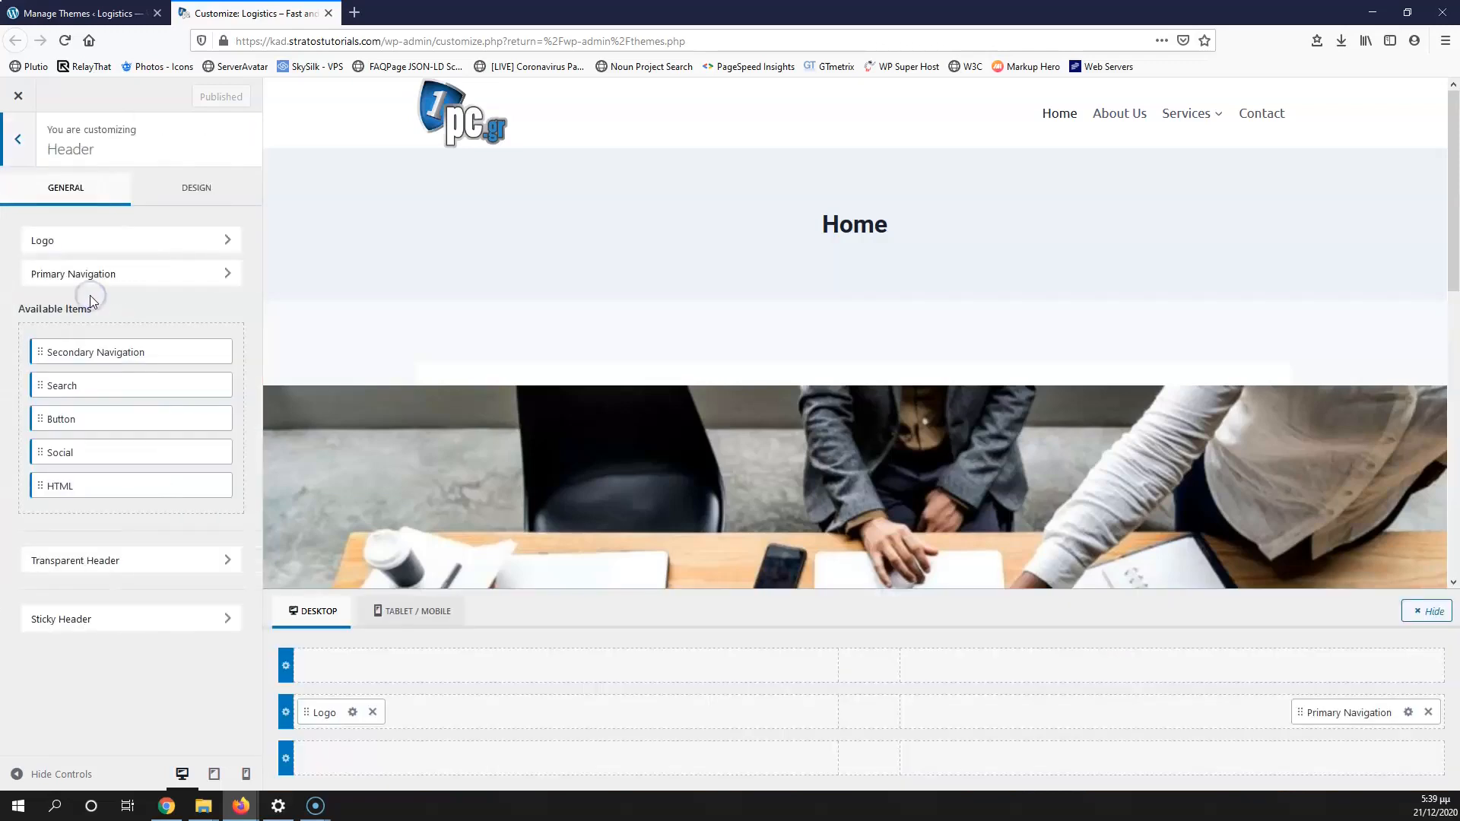
left_click(352, 713)
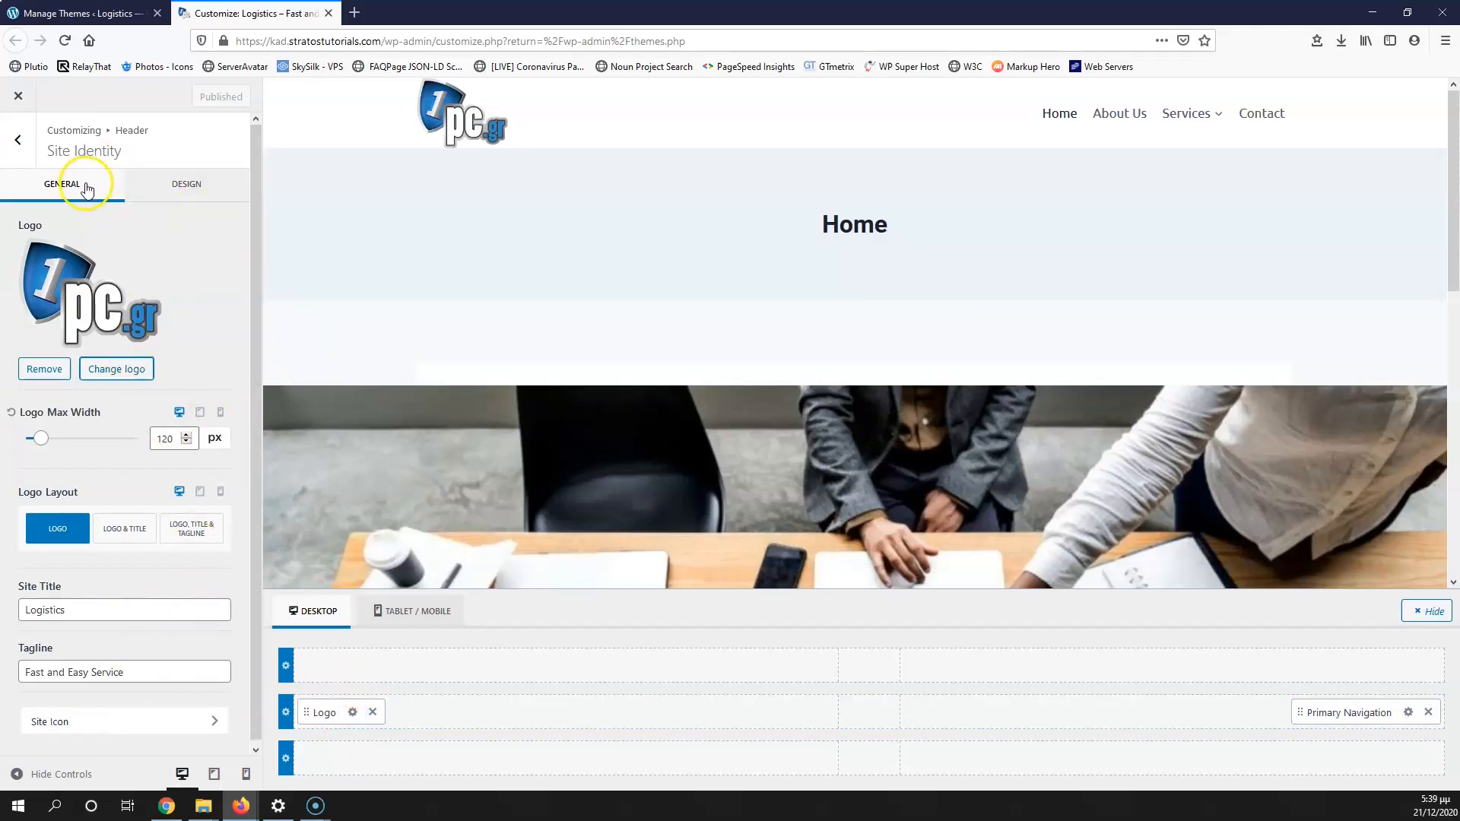
left_click(173, 190)
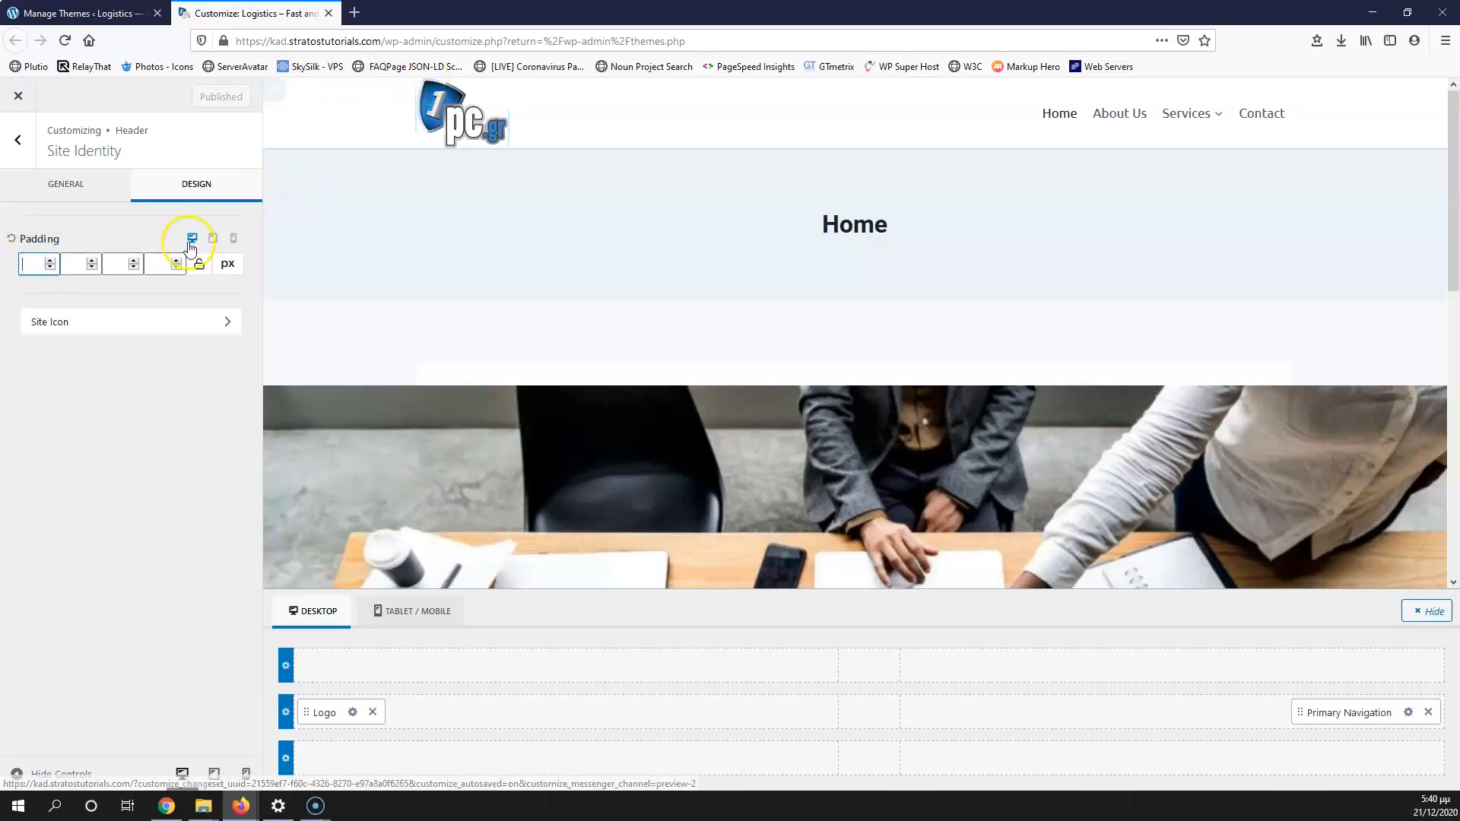
type("2")
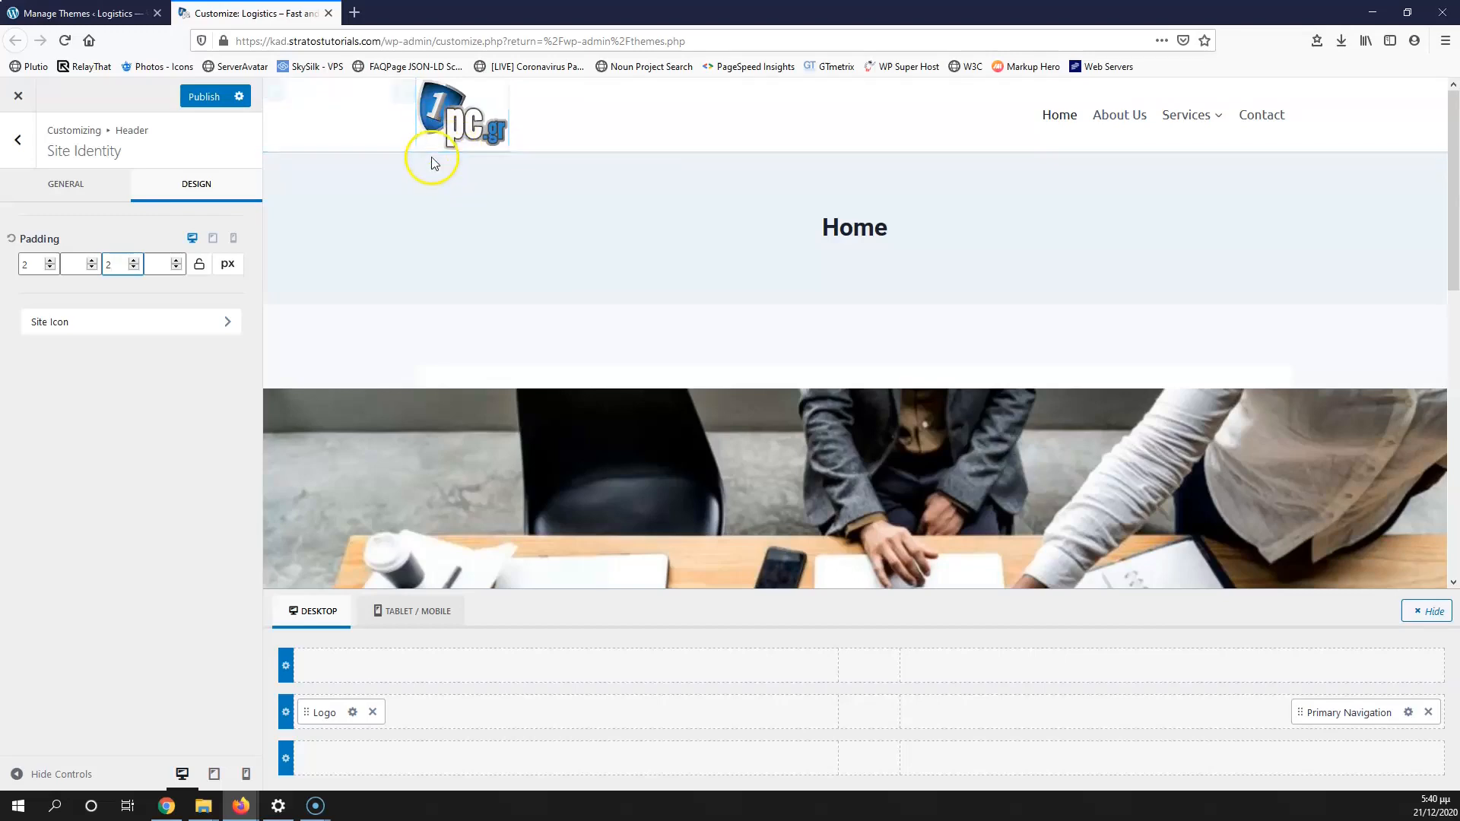
Step: In Primary Navigation design, try full-height items and a blue navigation background
left_click(1408, 712)
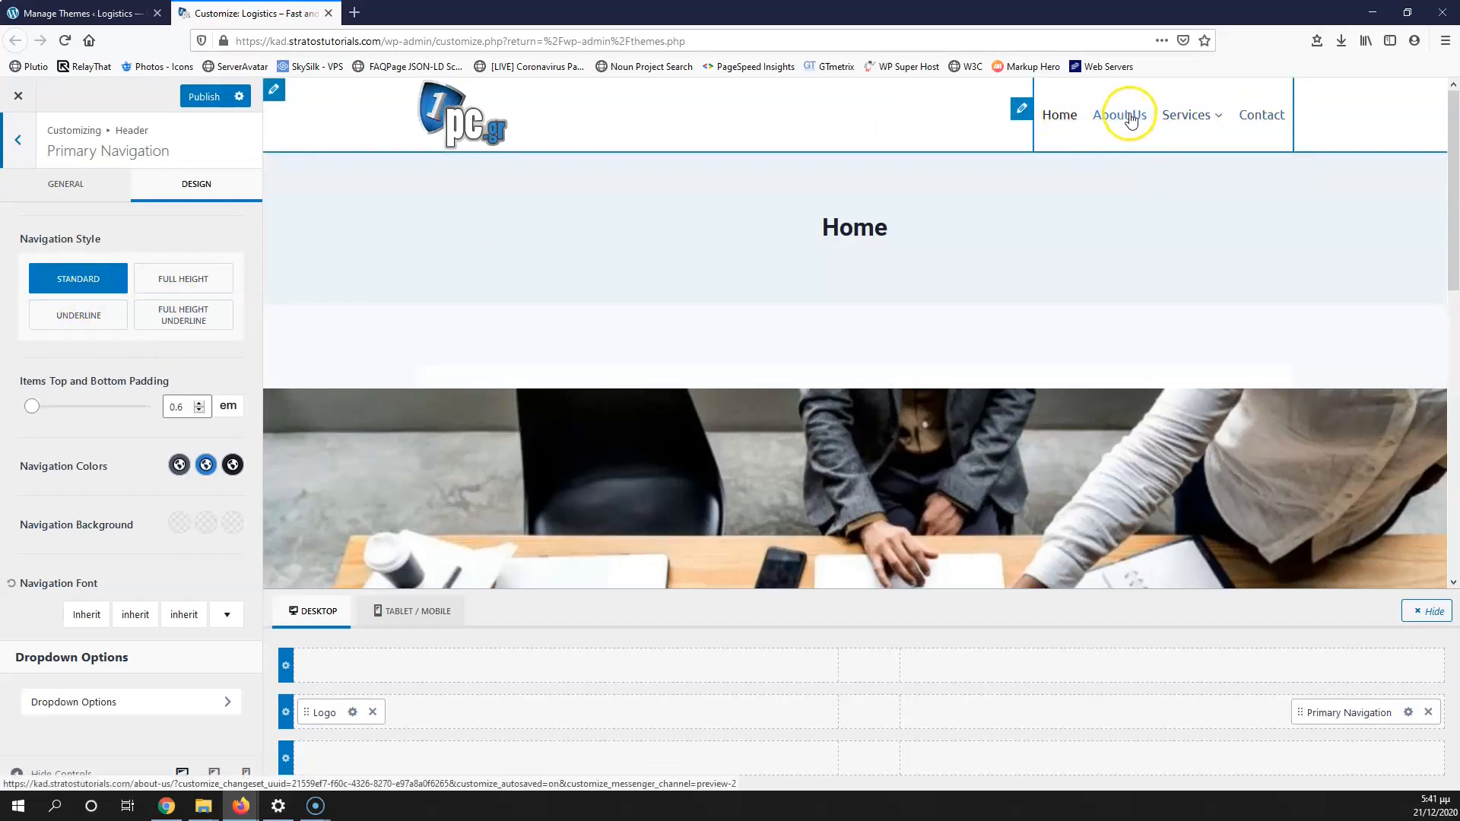
mouse_move(1185, 118)
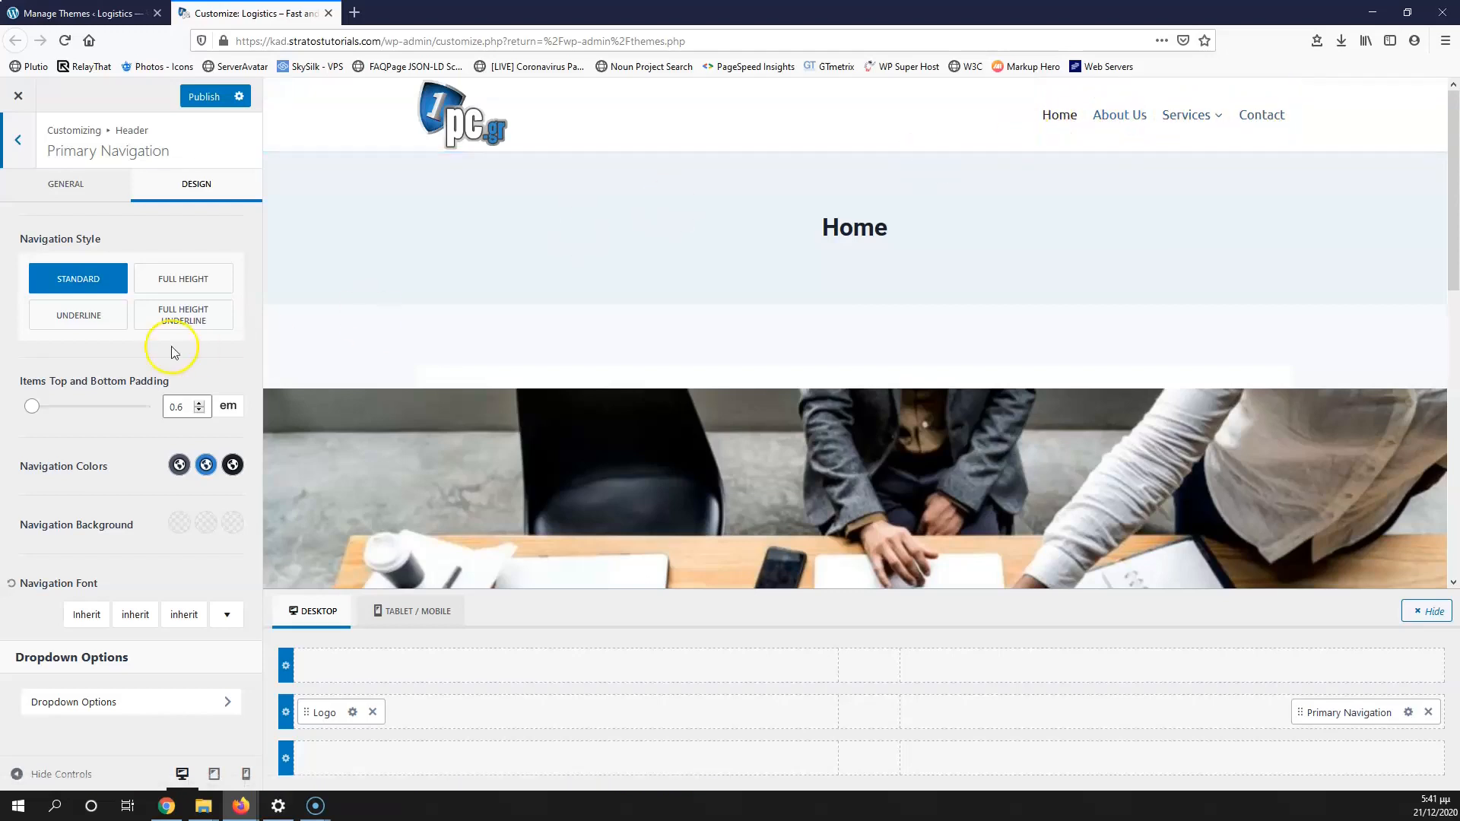
left_click(156, 282)
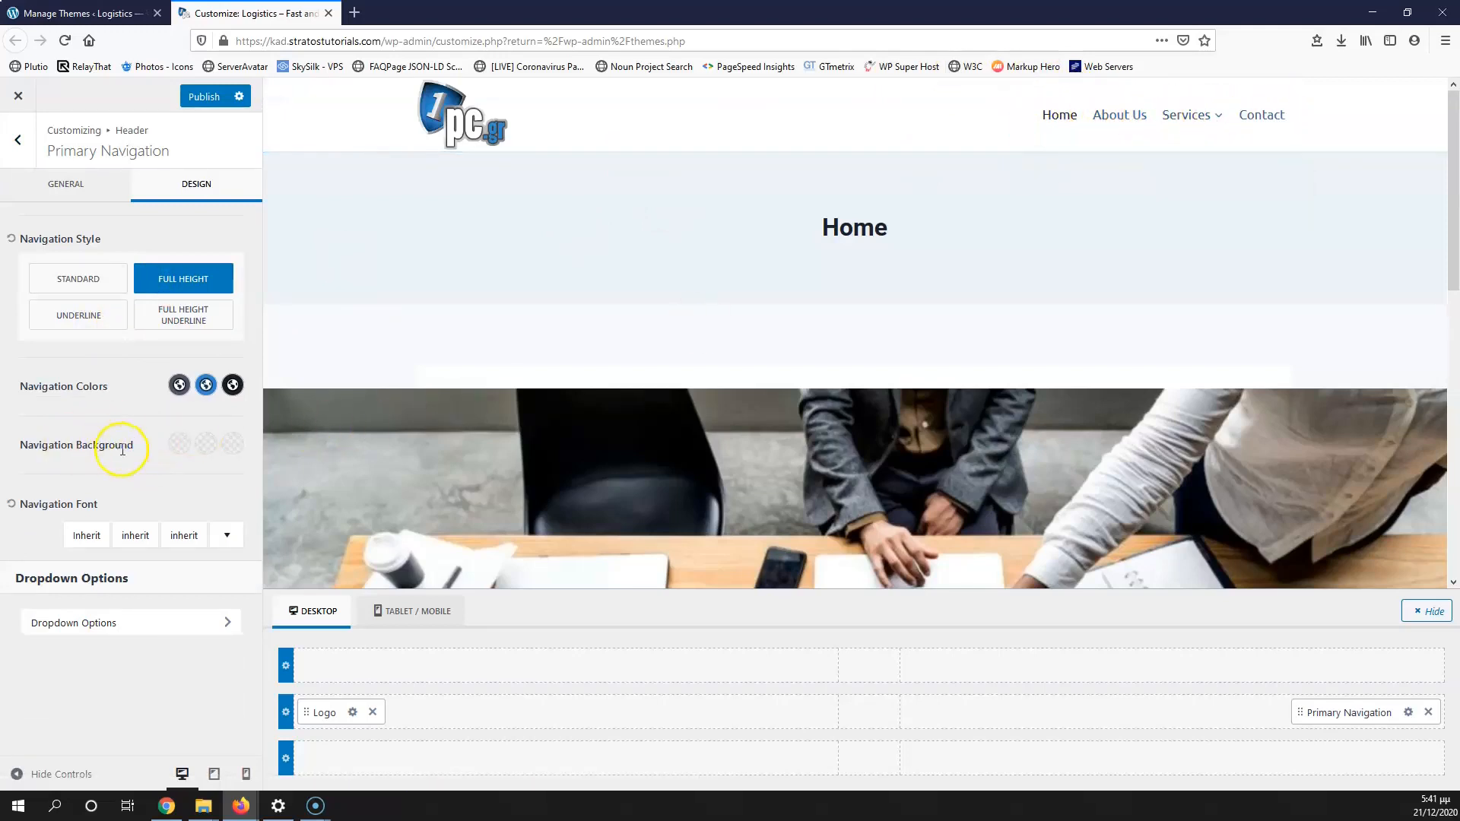
left_click(204, 444)
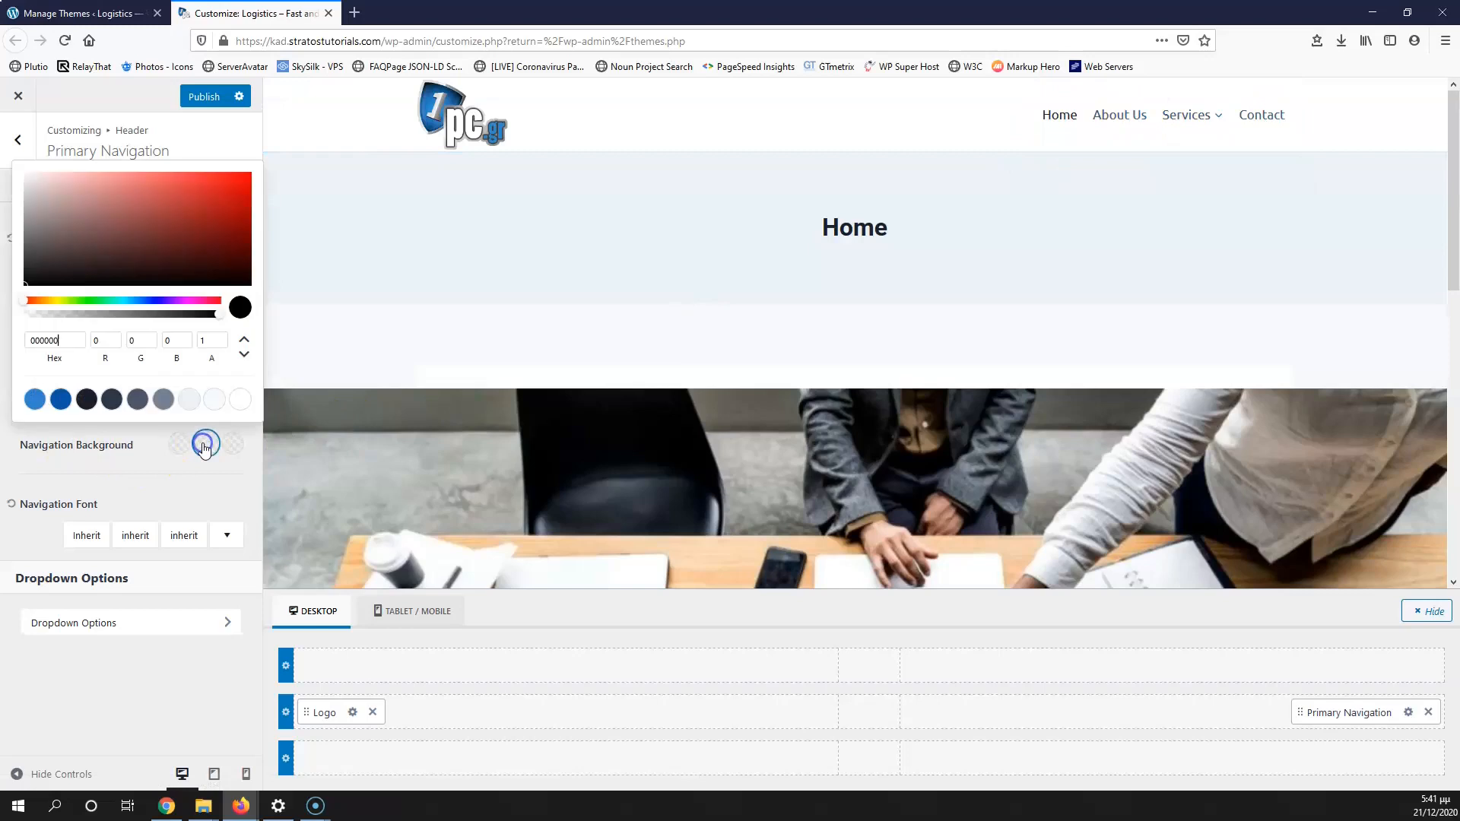
left_click(60, 400)
left_click(152, 490)
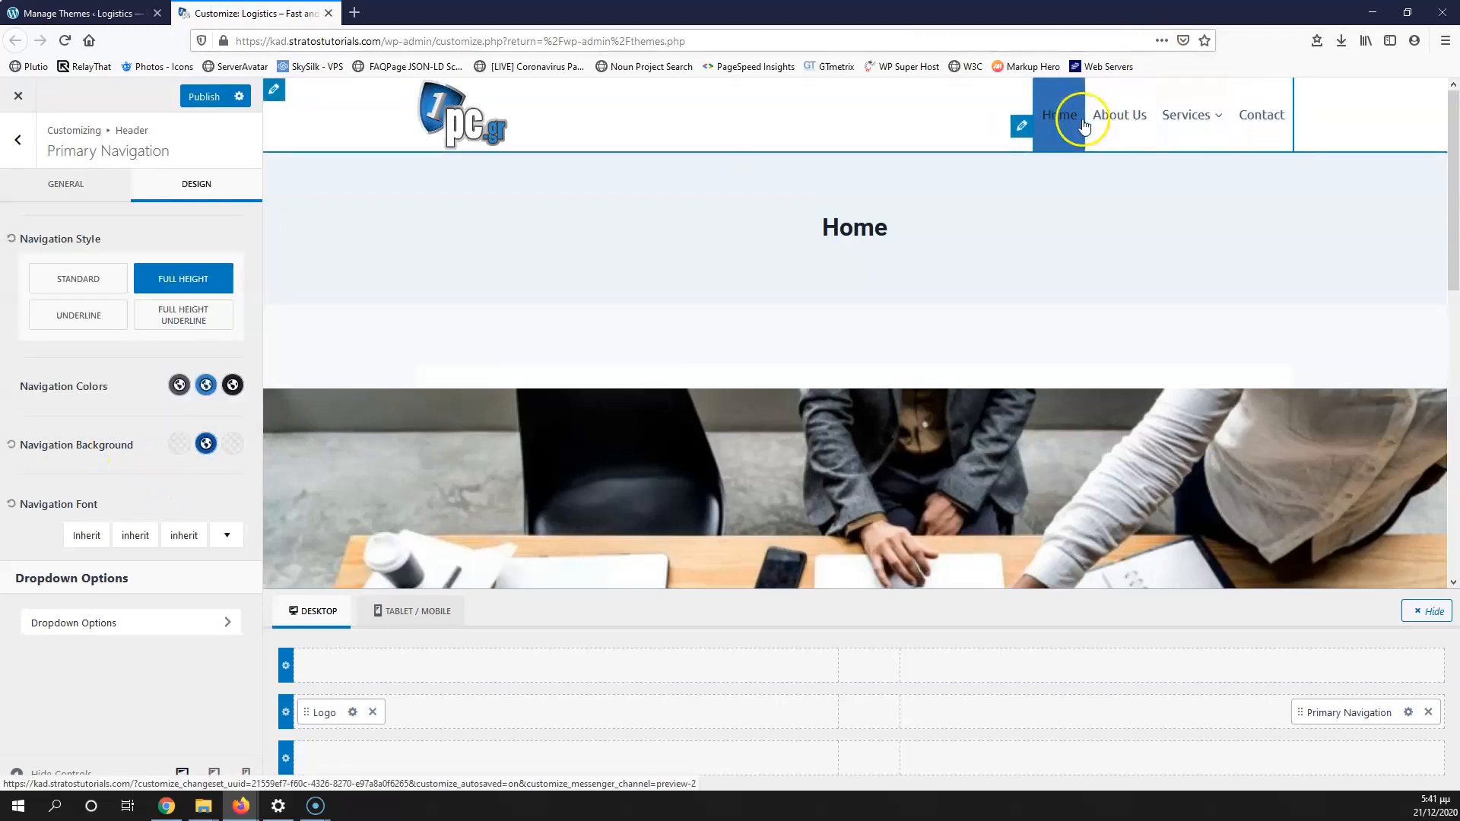
Step: Try the underline navigation styles, then settle on the plain Standard style
left_click(70, 318)
mouse_move(1204, 114)
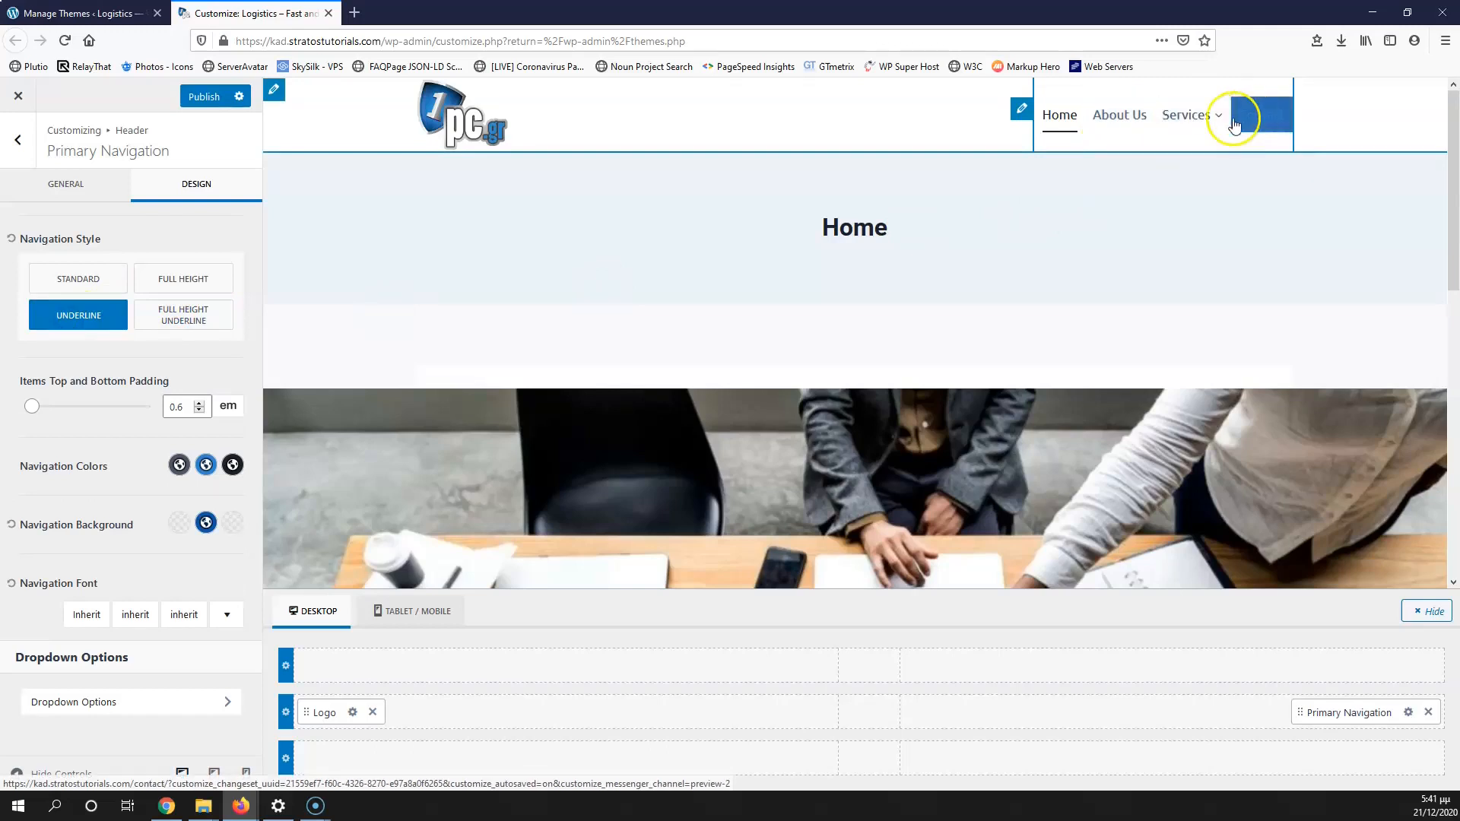
left_click(183, 314)
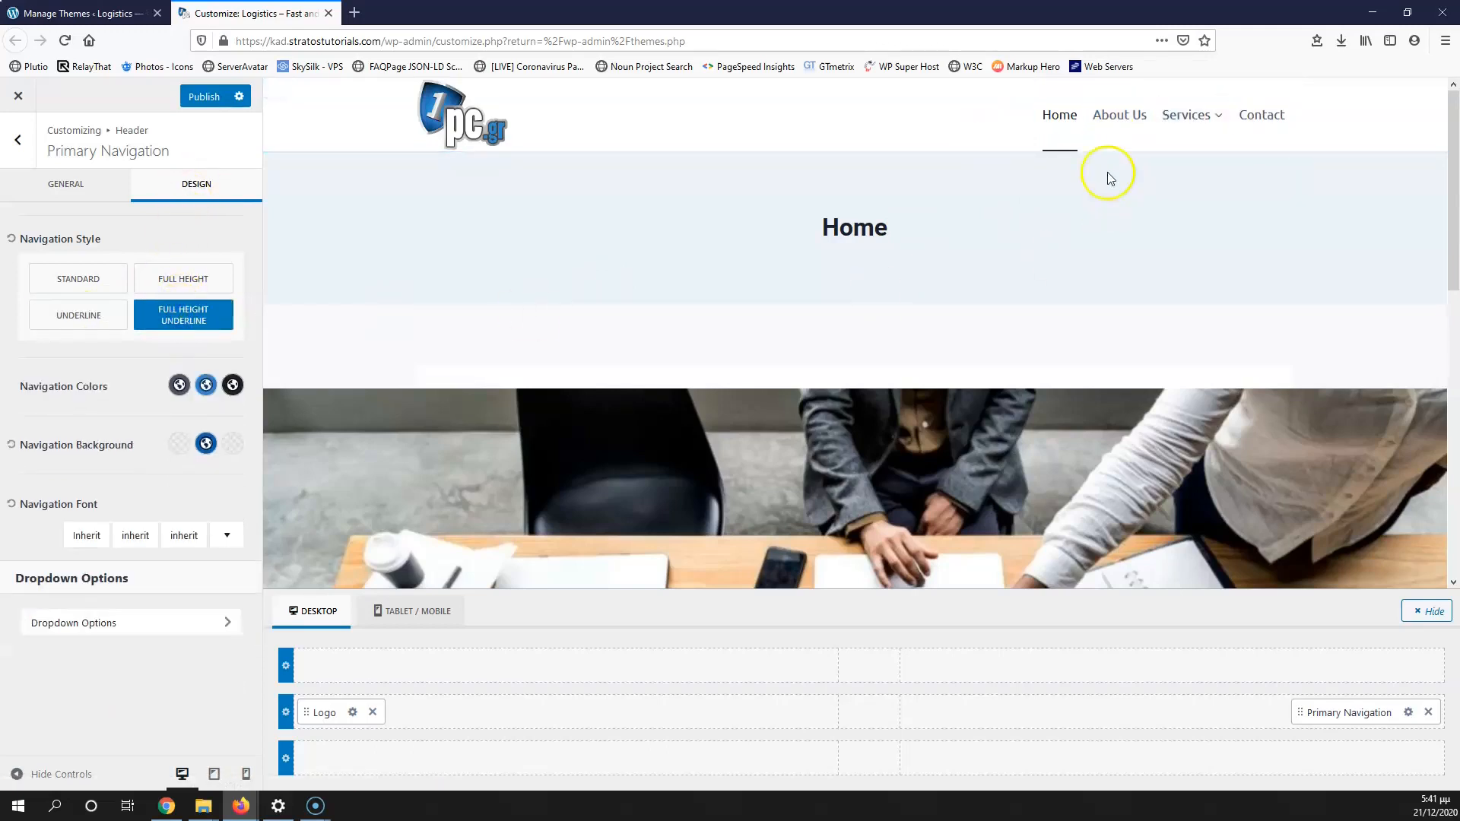
mouse_move(1206, 110)
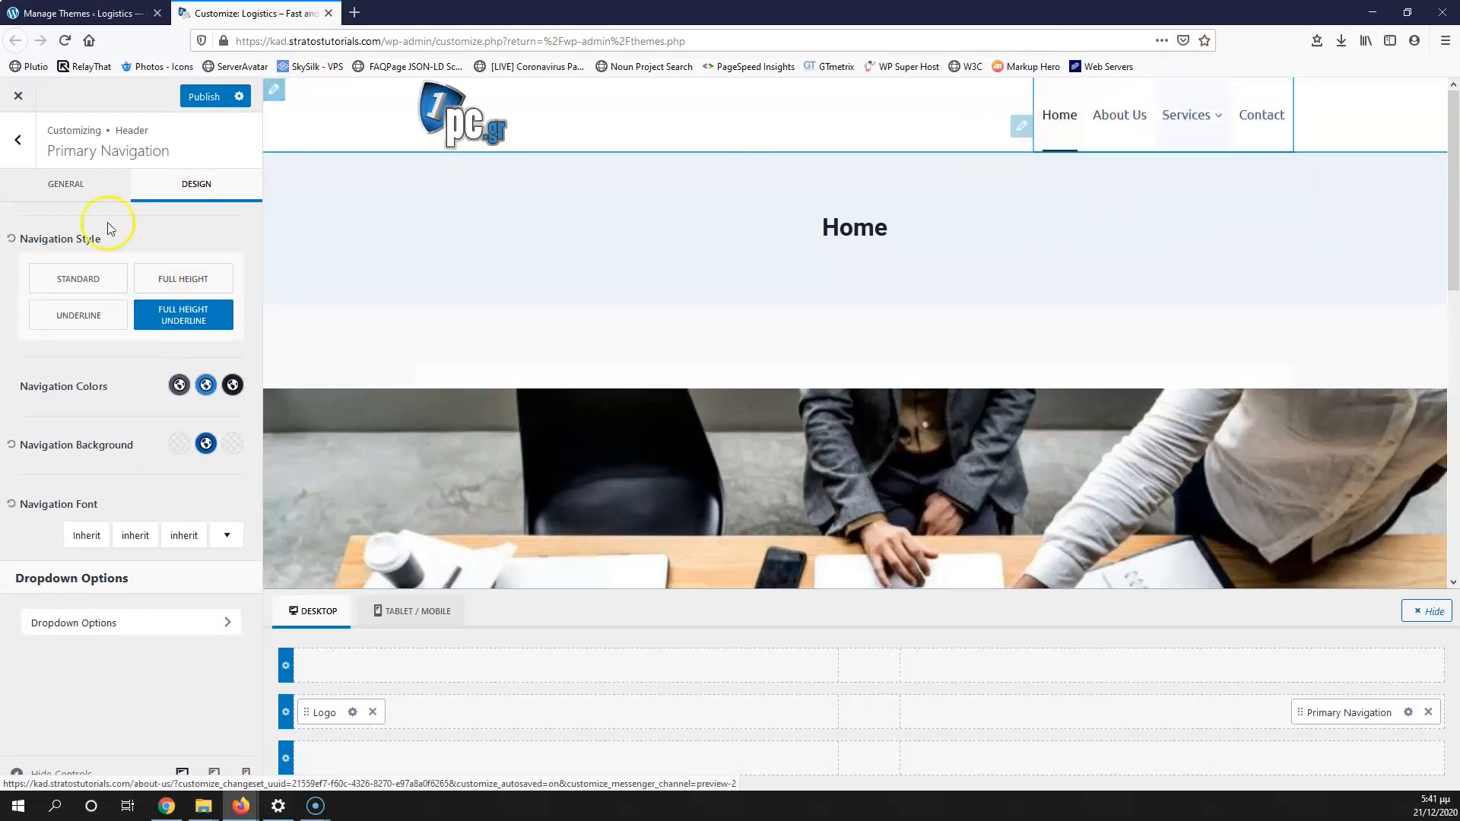
left_click(80, 321)
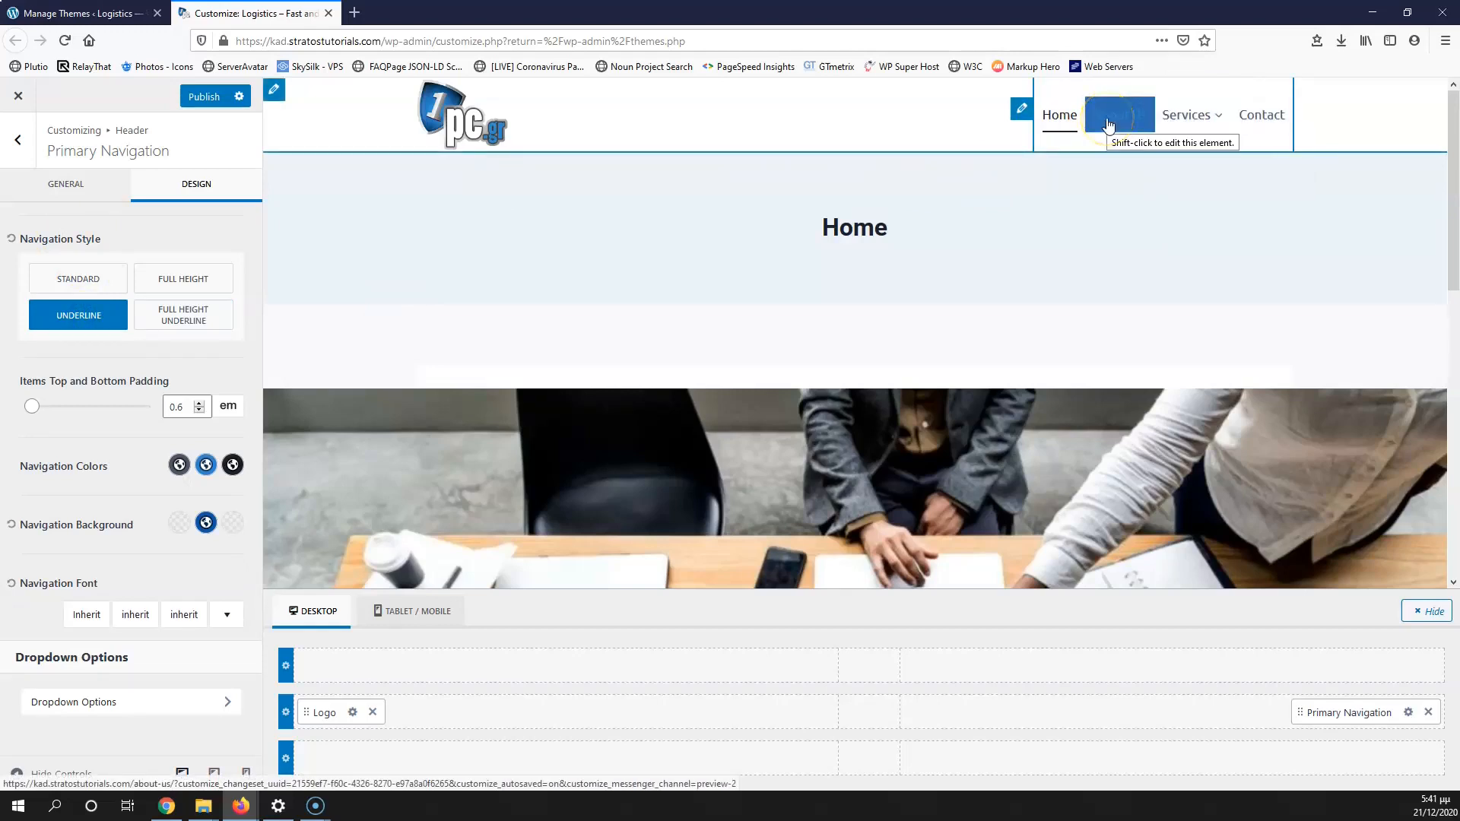
left_click(105, 273)
left_click(206, 523)
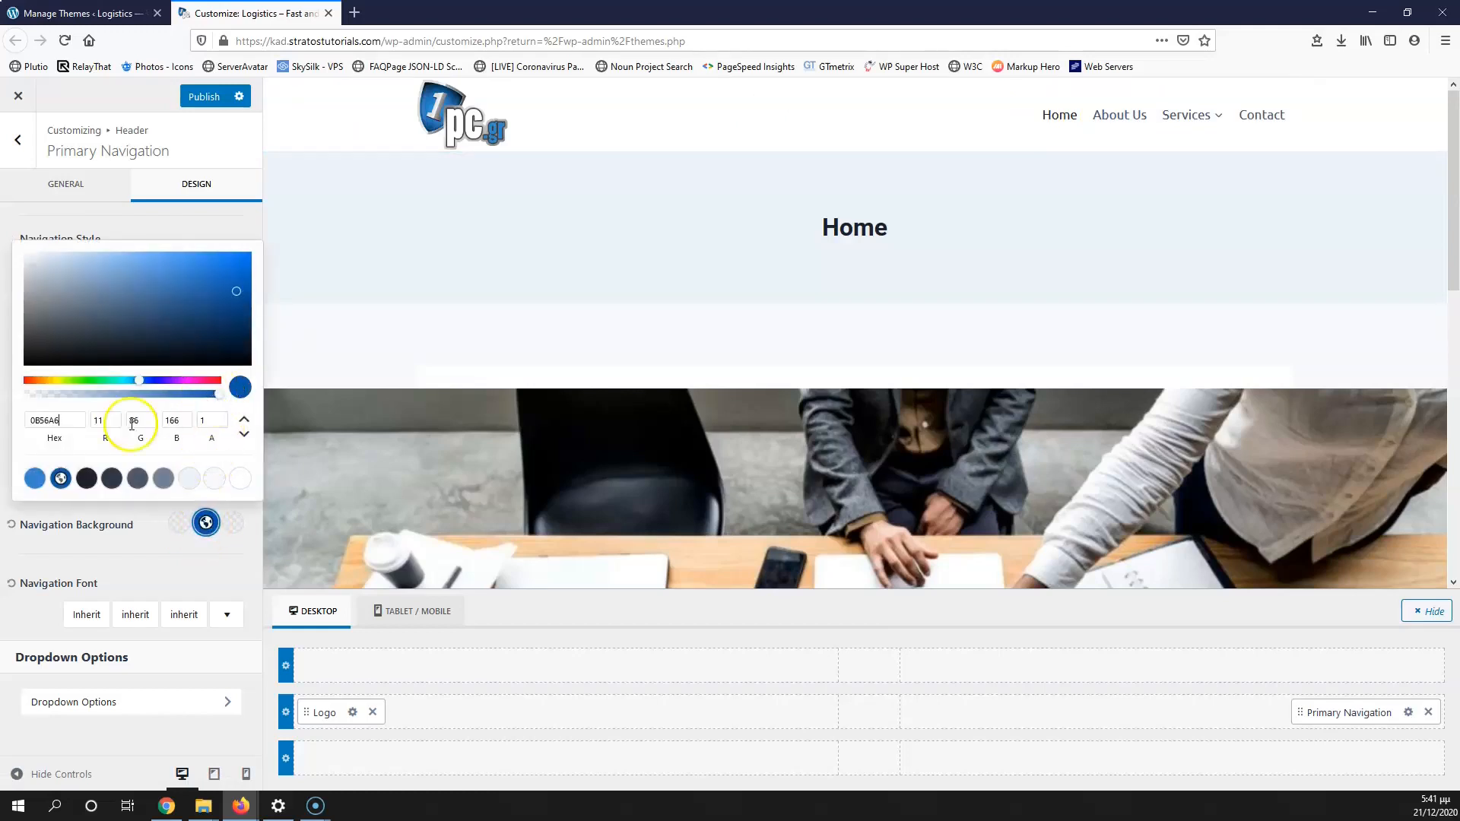
left_click(156, 541)
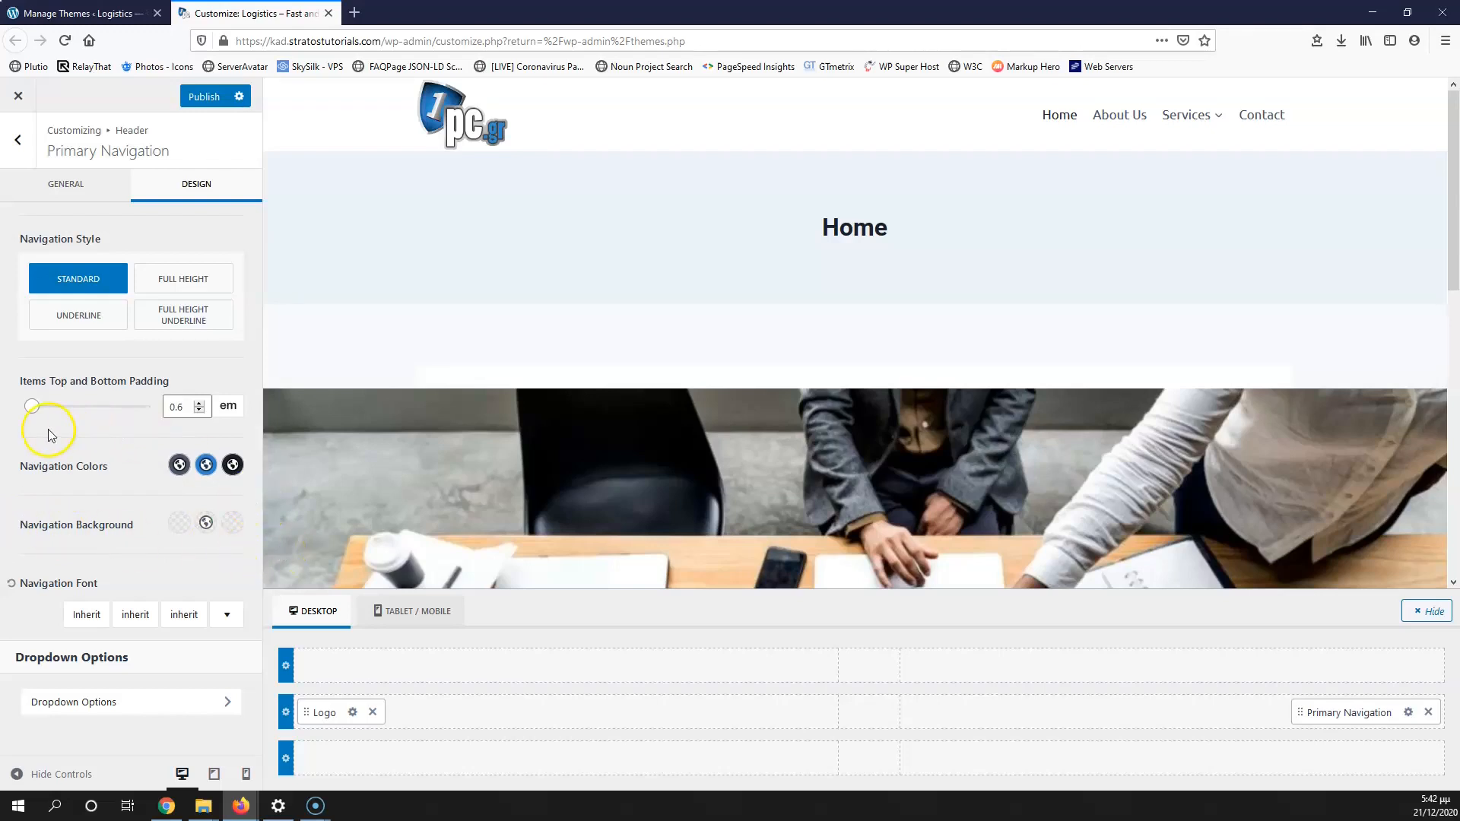
Step: Set menu link colours to black 000000, hover blue 0B56A6, and active blue
left_click(180, 467)
left_click_drag(75, 278, 16, 322)
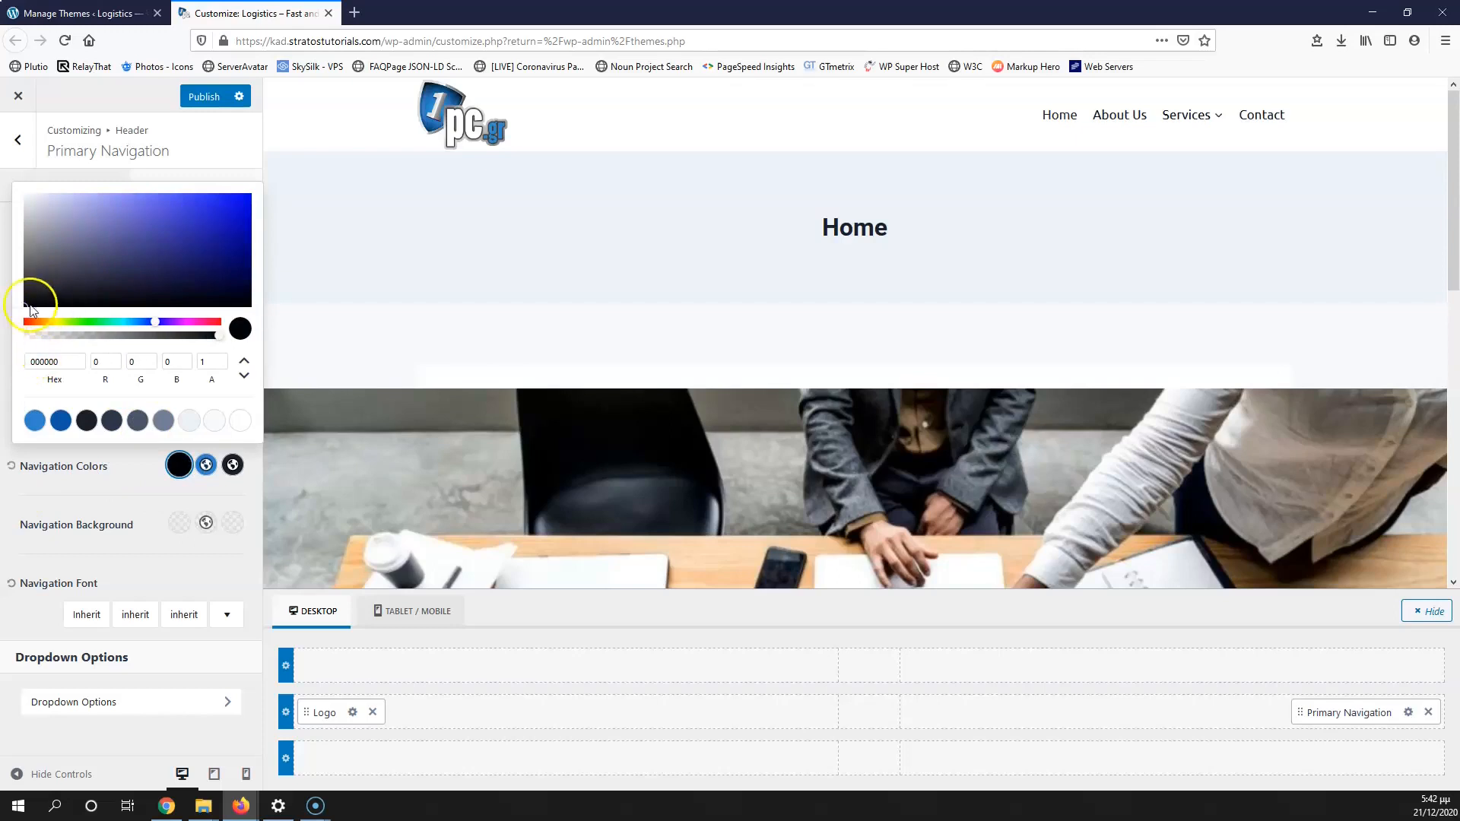
left_click(116, 477)
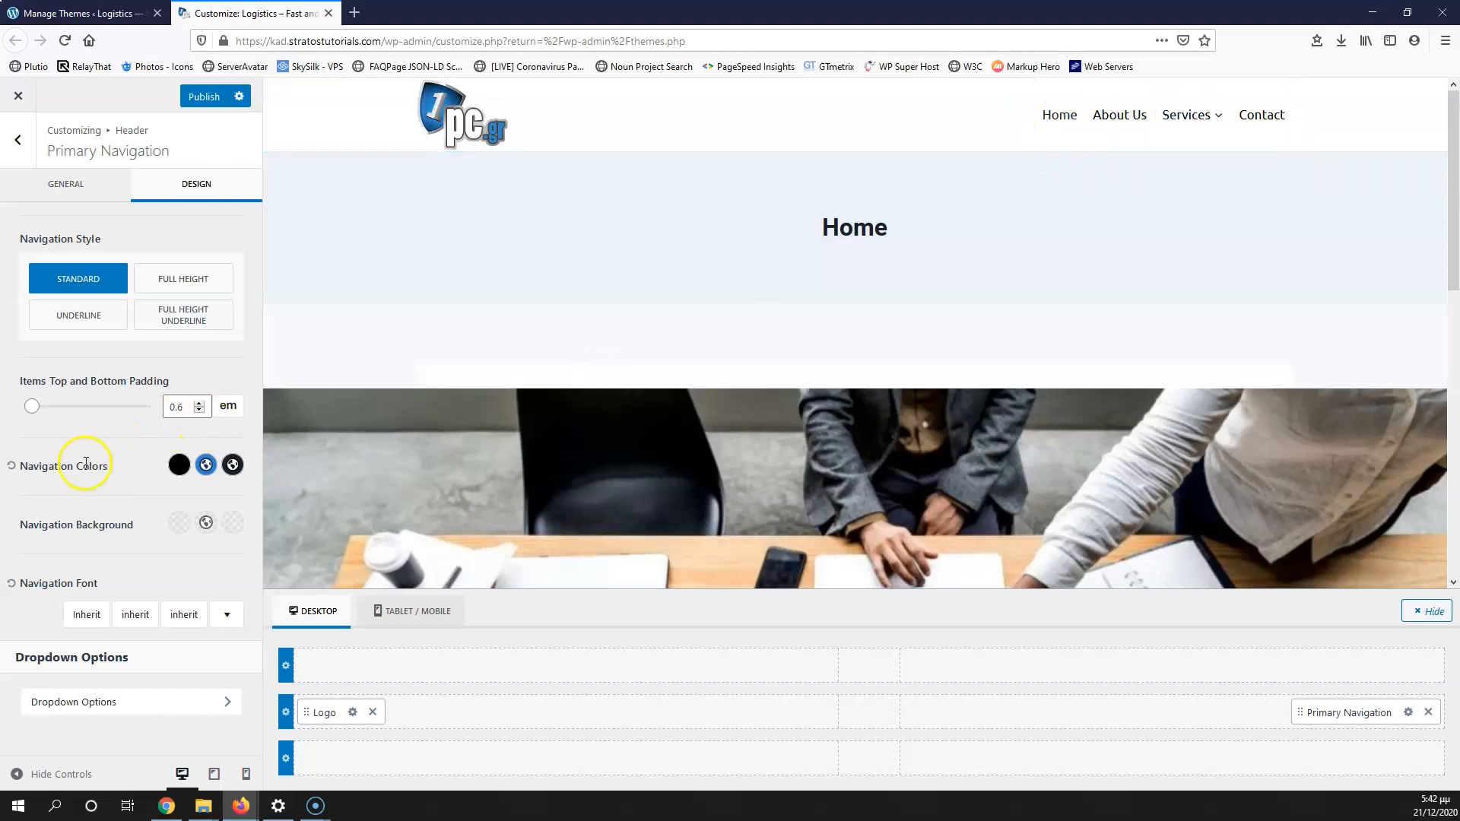
left_click(206, 465)
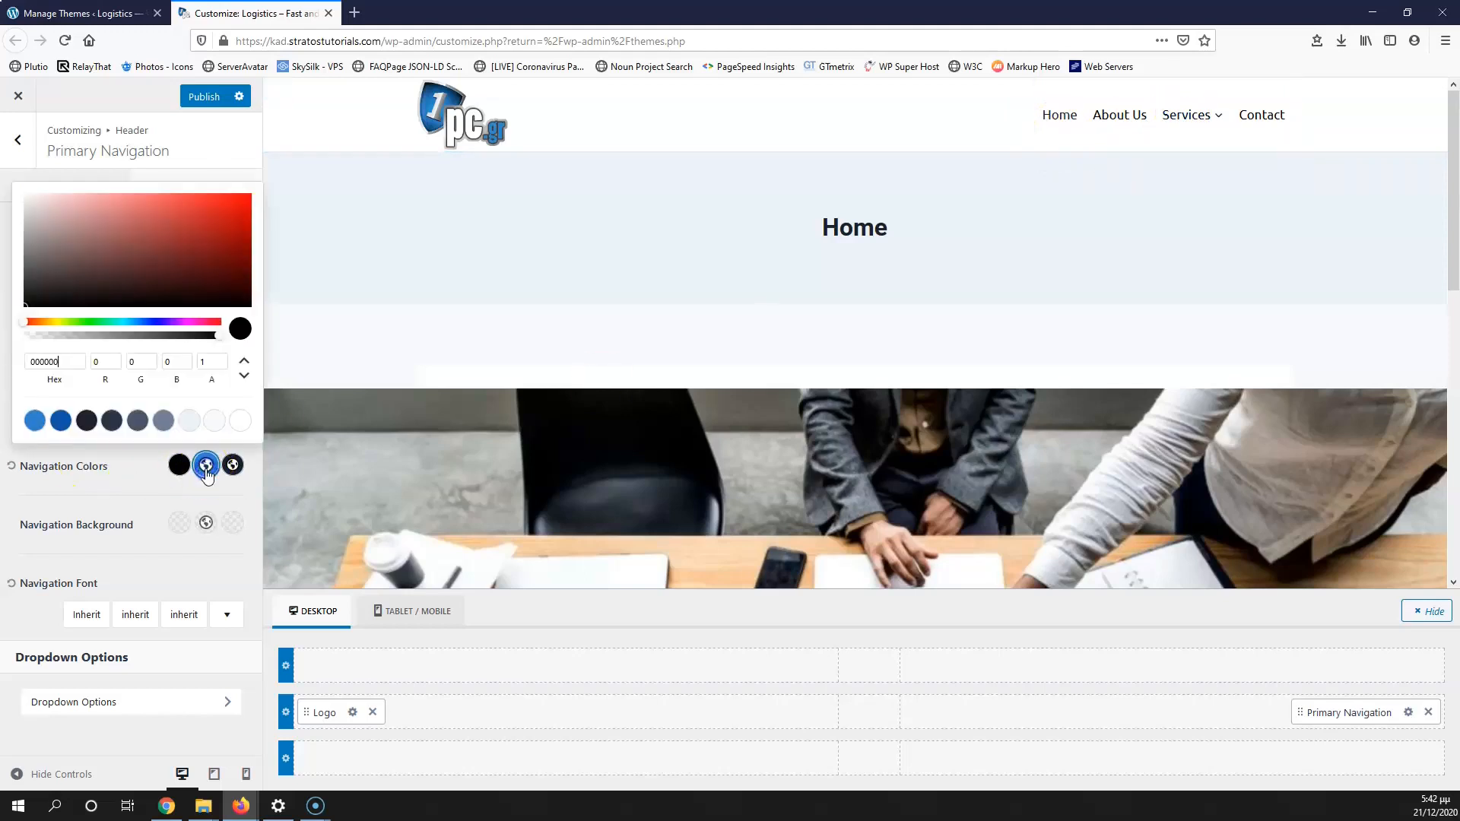
left_click(60, 419)
left_click(156, 481)
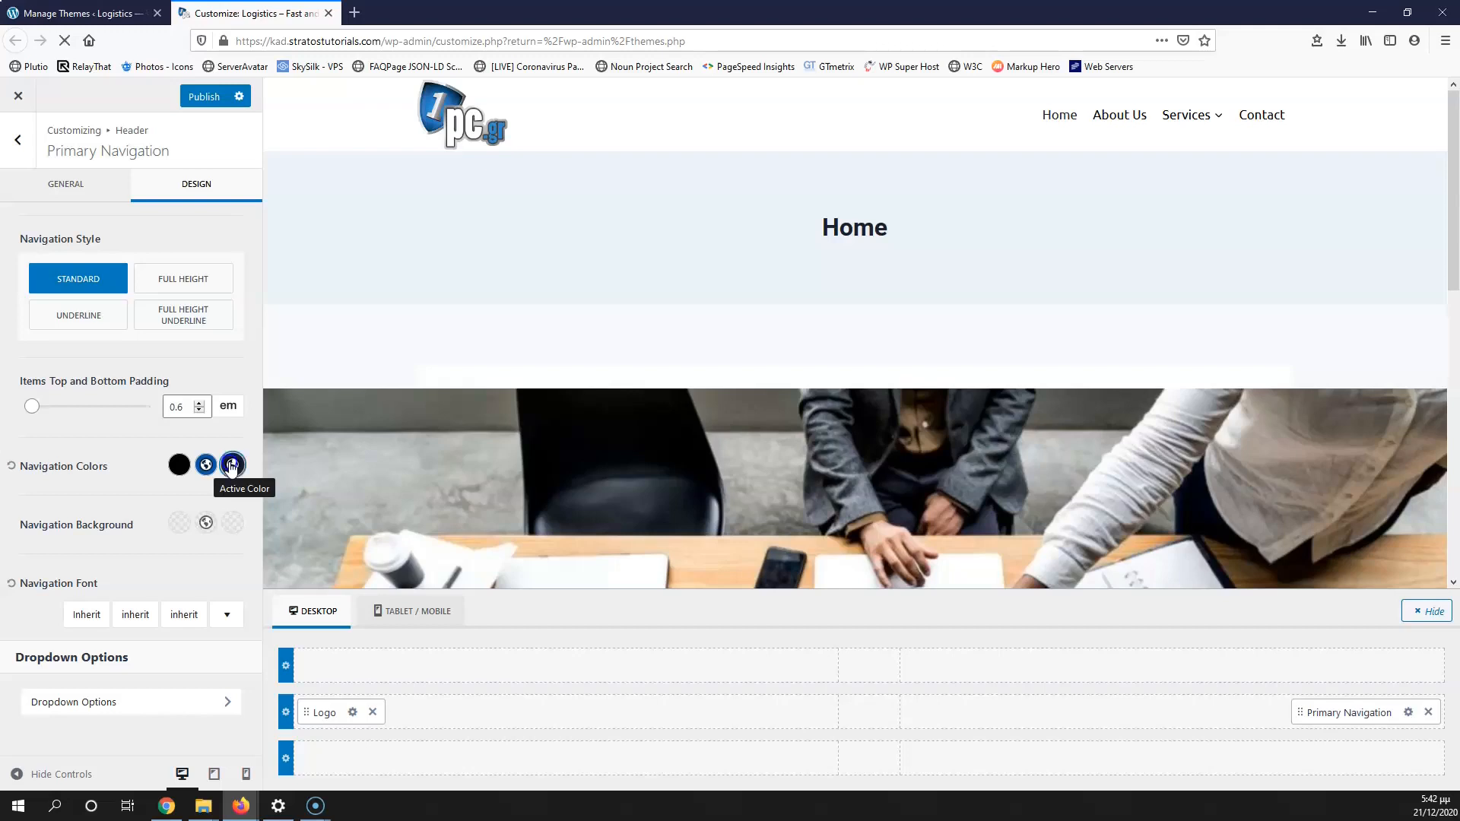
left_click(232, 466)
left_click(76, 418)
left_click(148, 482)
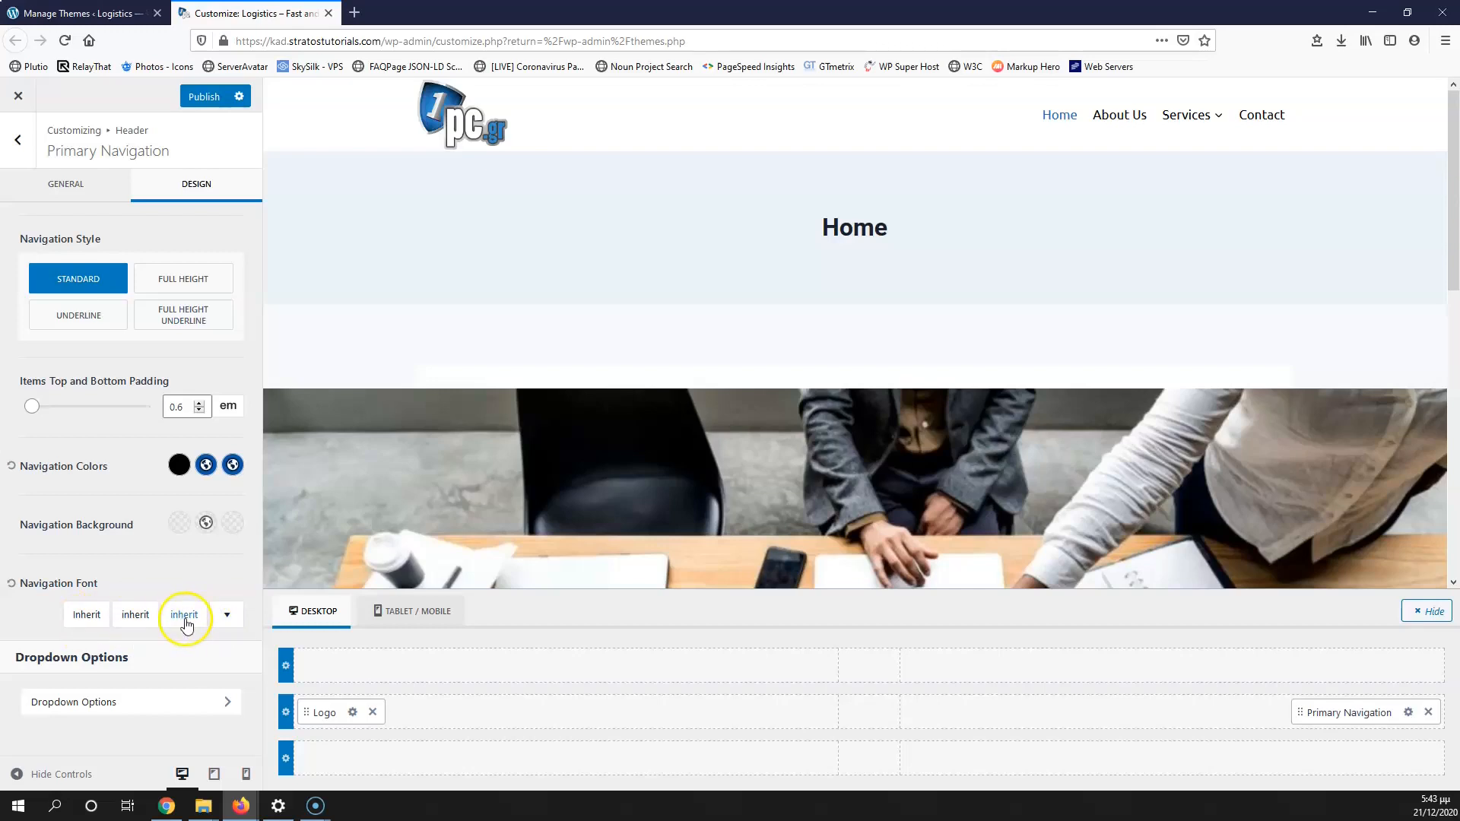
Step: Raise the navigation font size from 17 px to 18 px
left_click(222, 615)
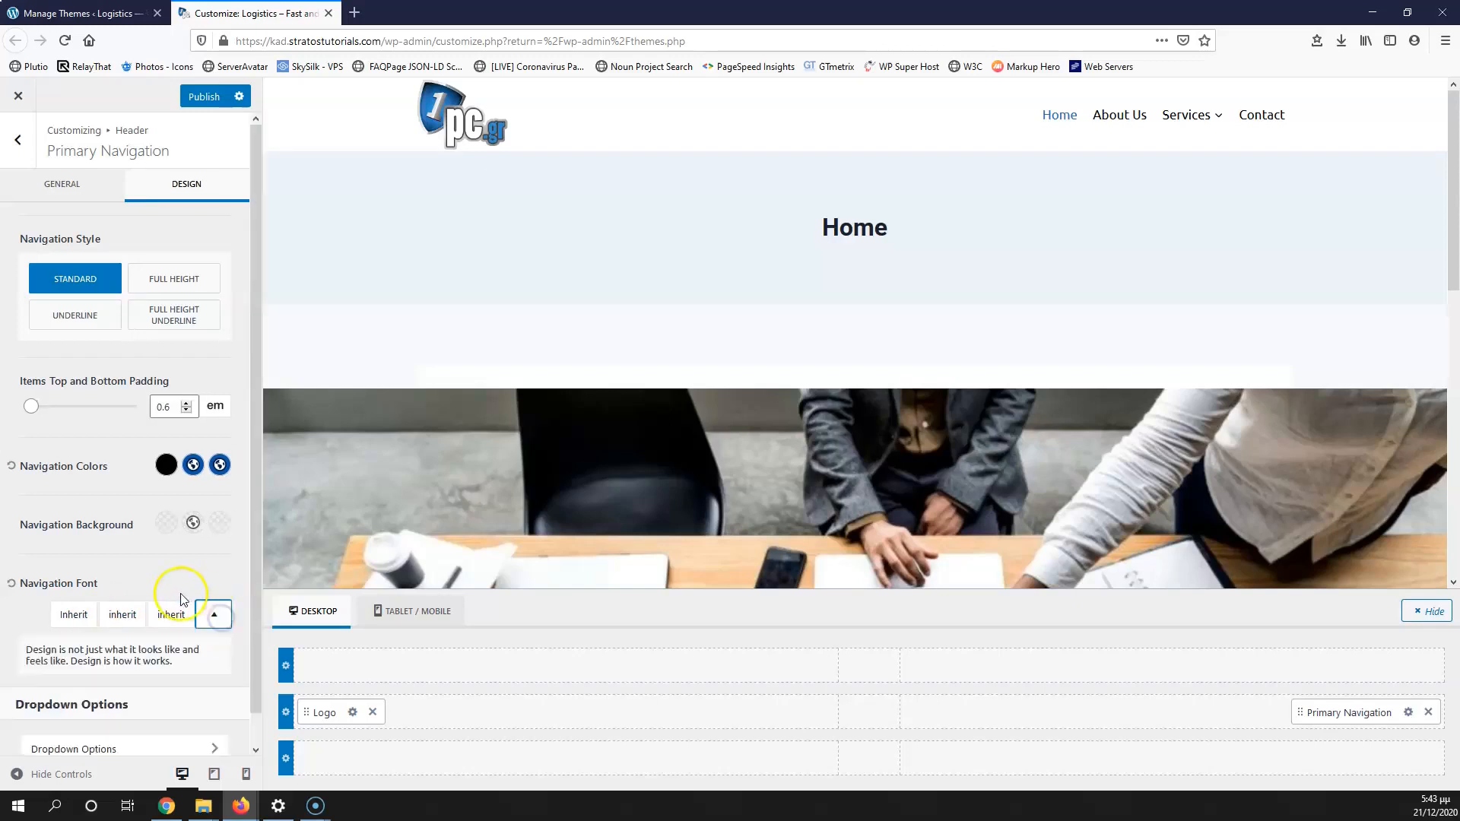
left_click(72, 610)
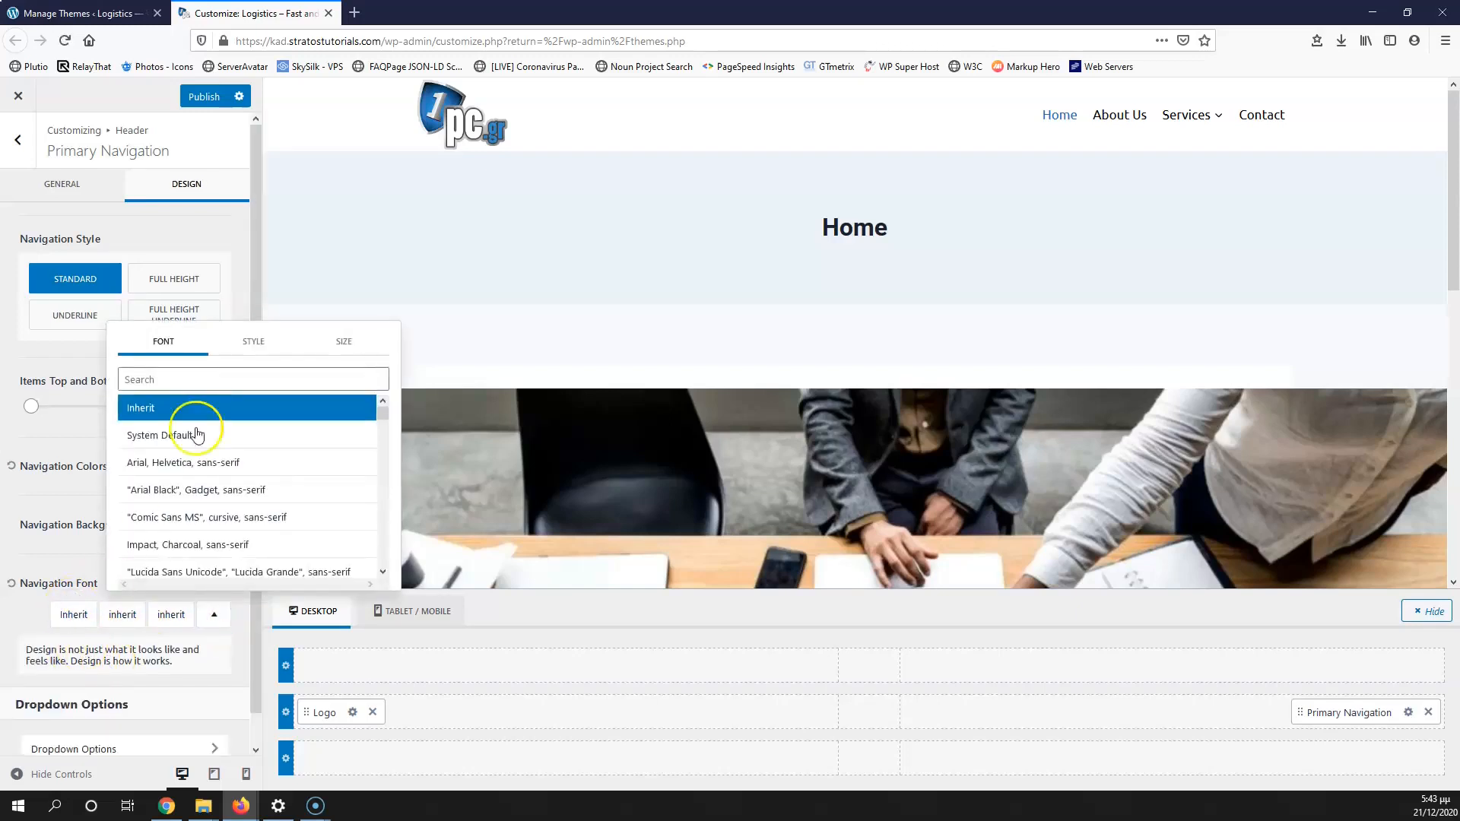
left_click(245, 344)
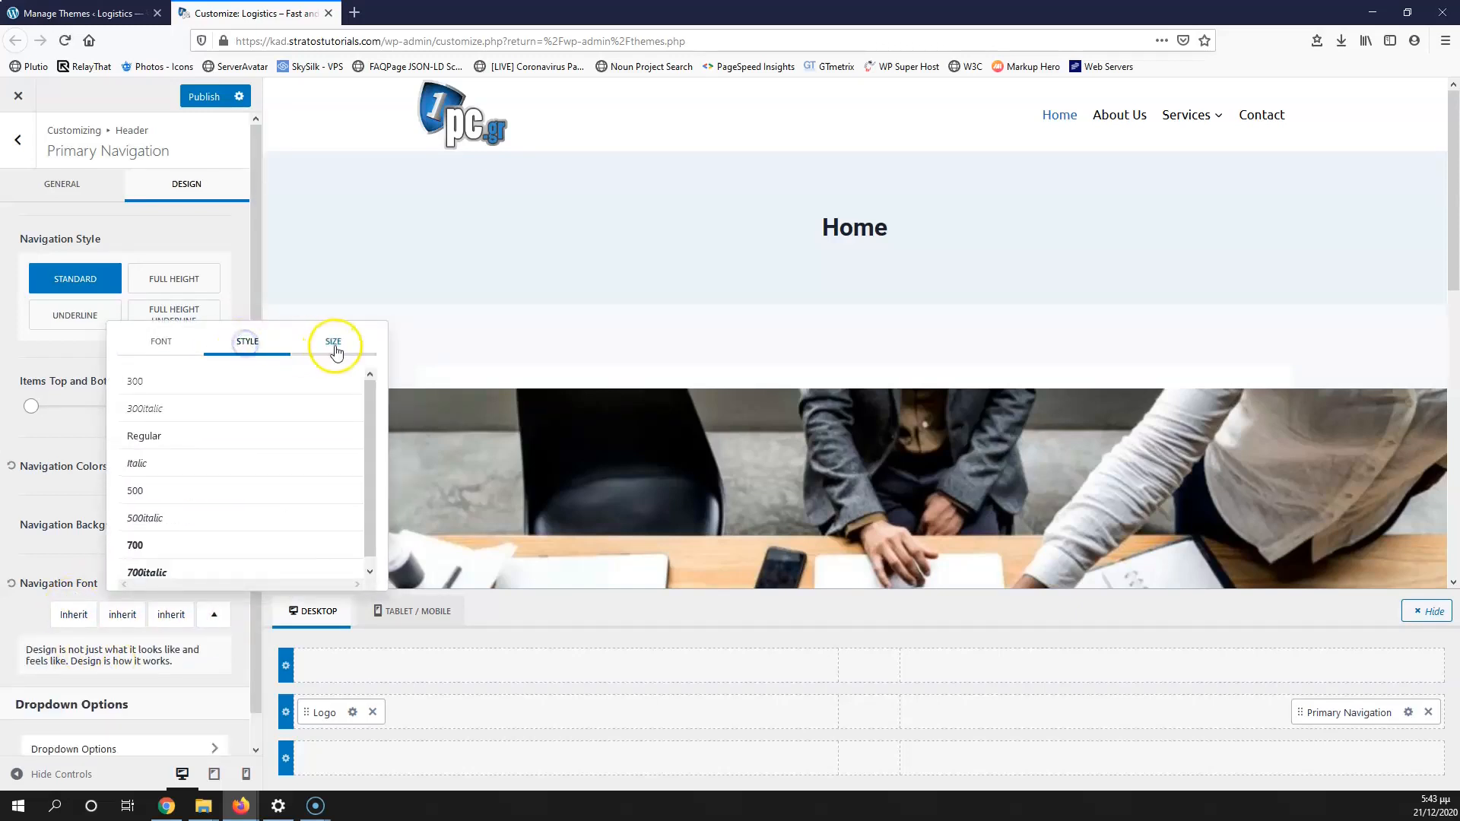
left_click(333, 339)
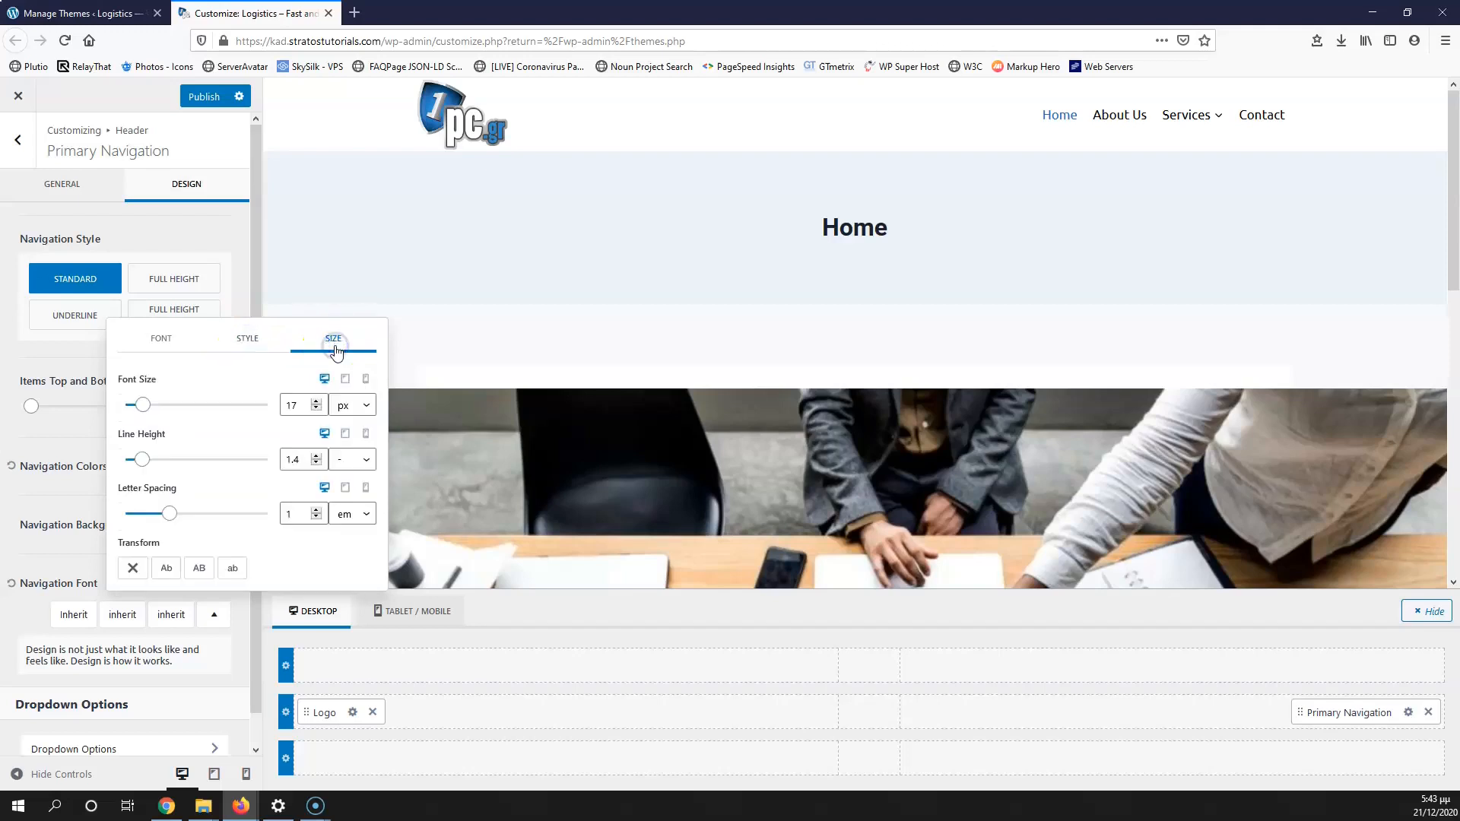
left_click(316, 402)
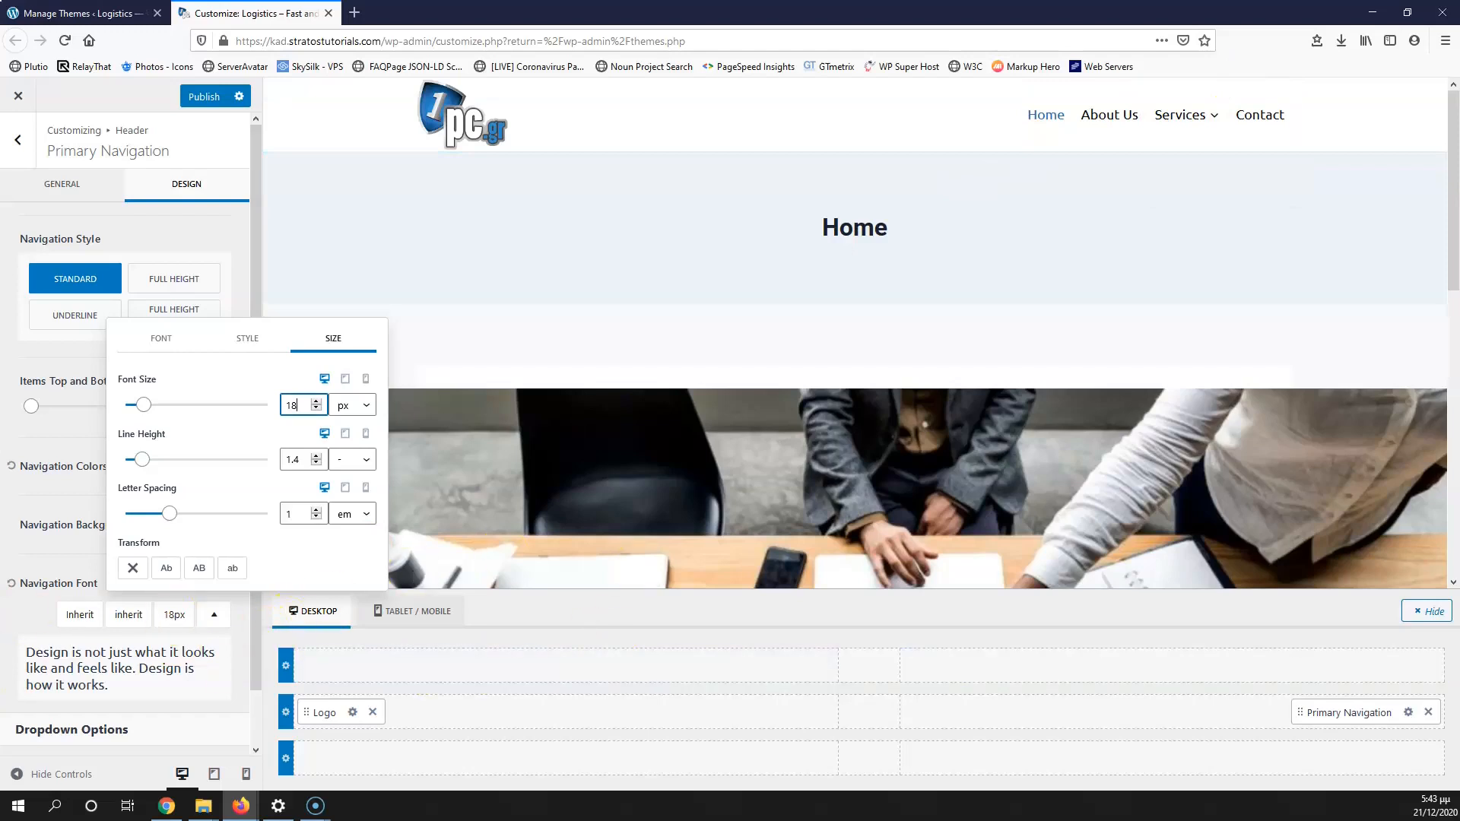
left_click(29, 620)
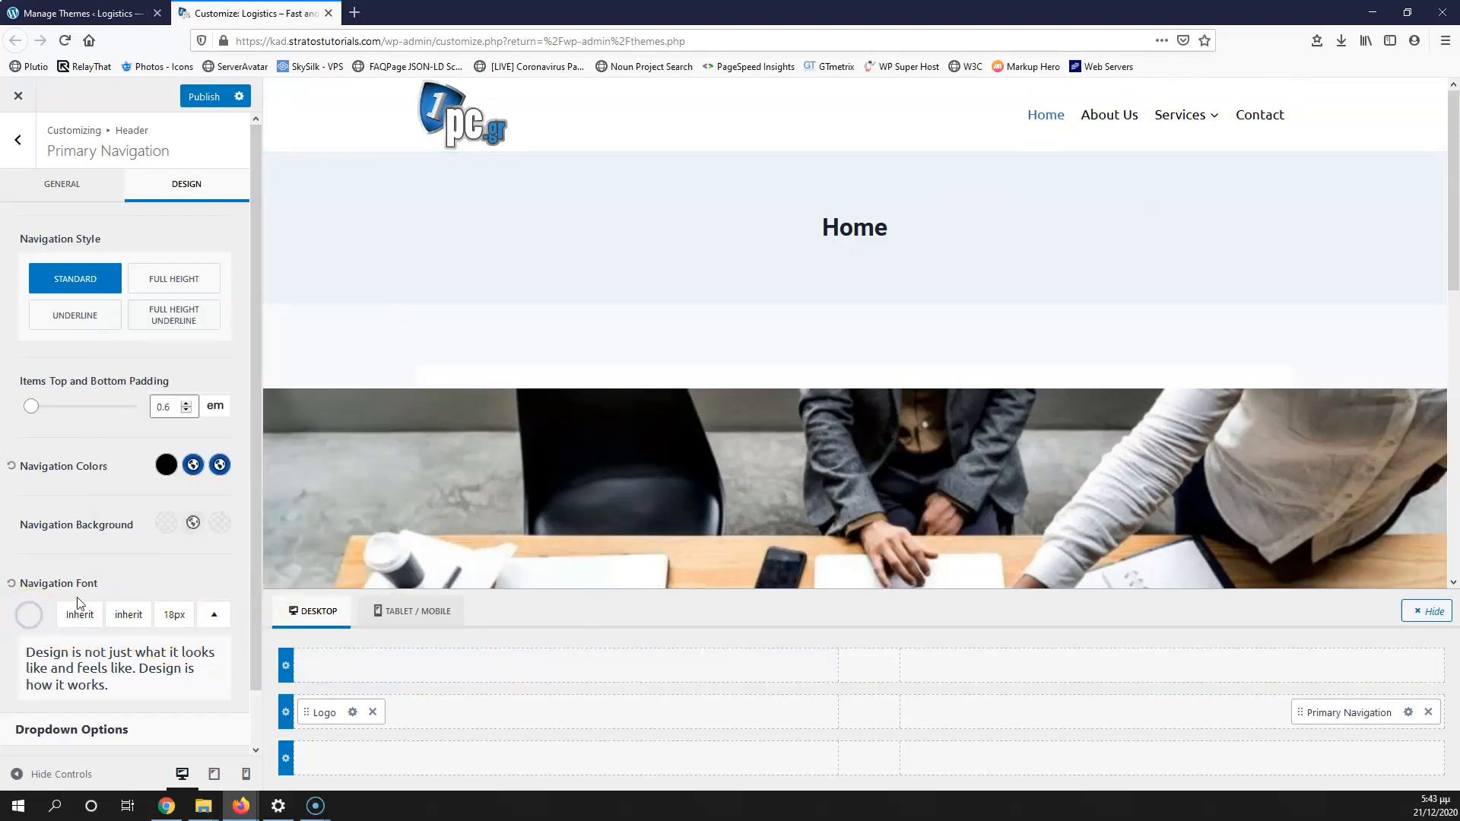
scroll(77, 603, "down", 1)
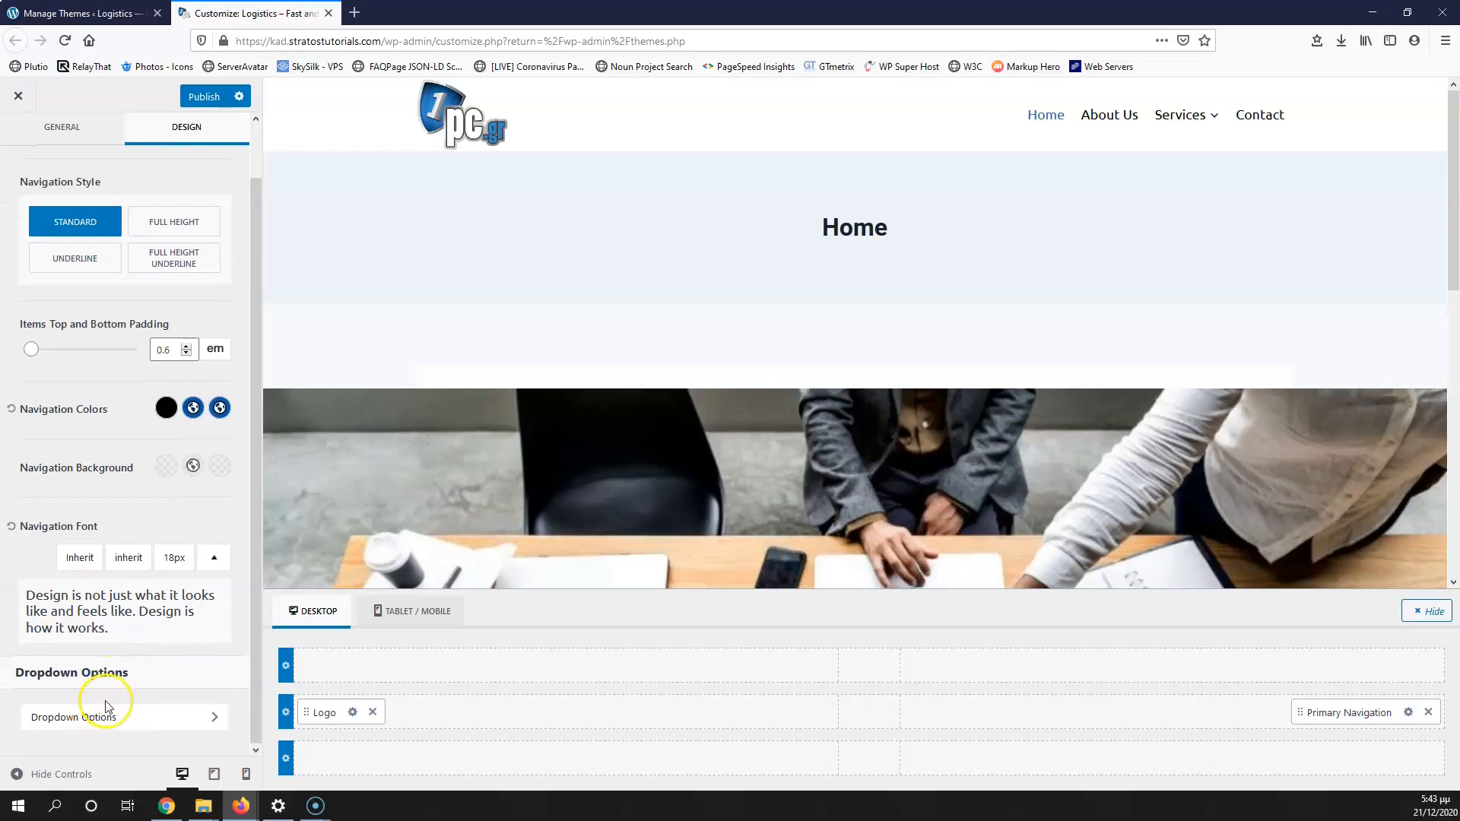
Step: Set Dropdown Reveal to Fade Down and bring up the dropdown Design settings
left_click(94, 725)
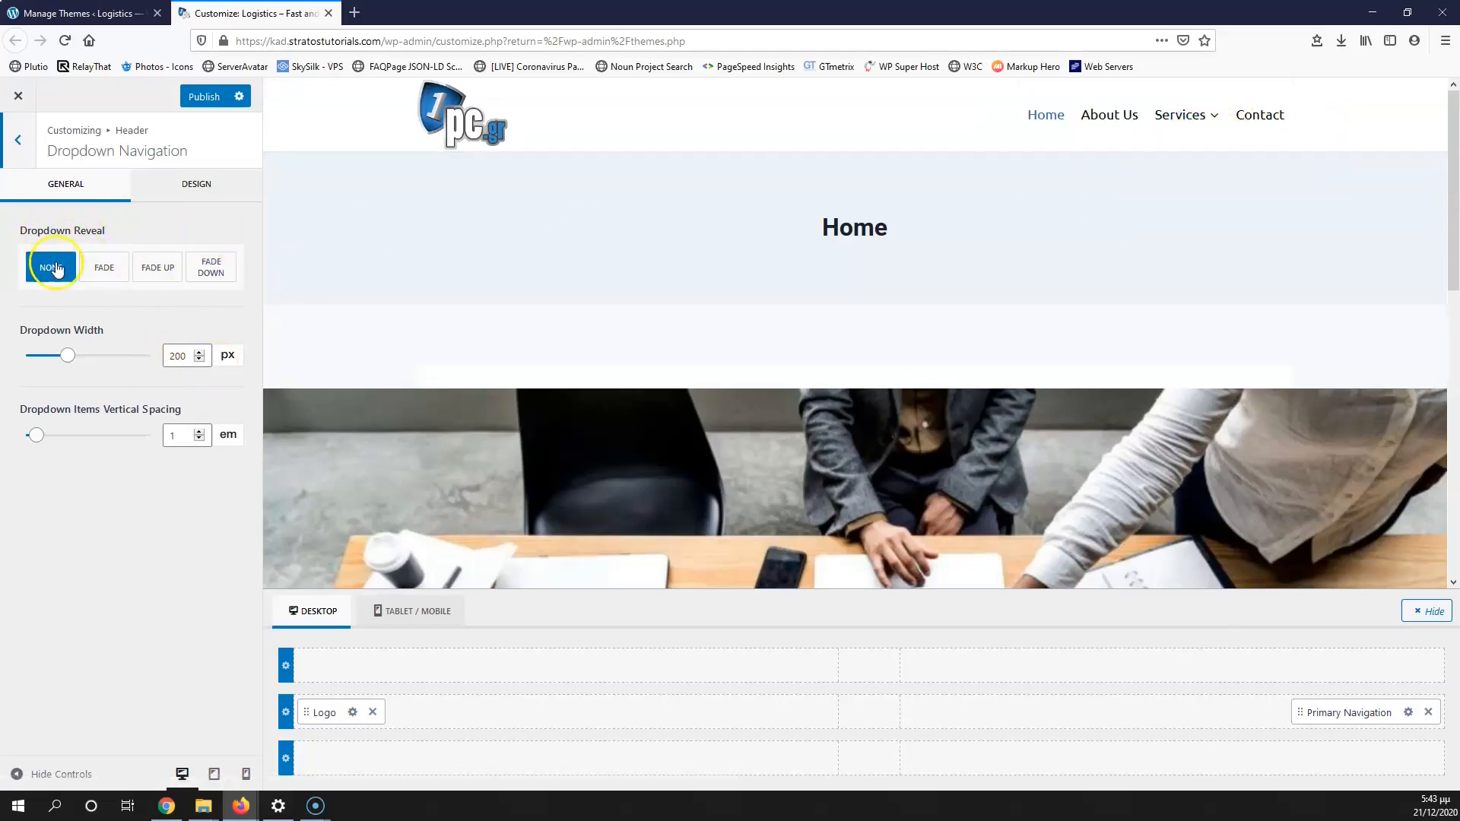
left_click(103, 268)
left_click(192, 272)
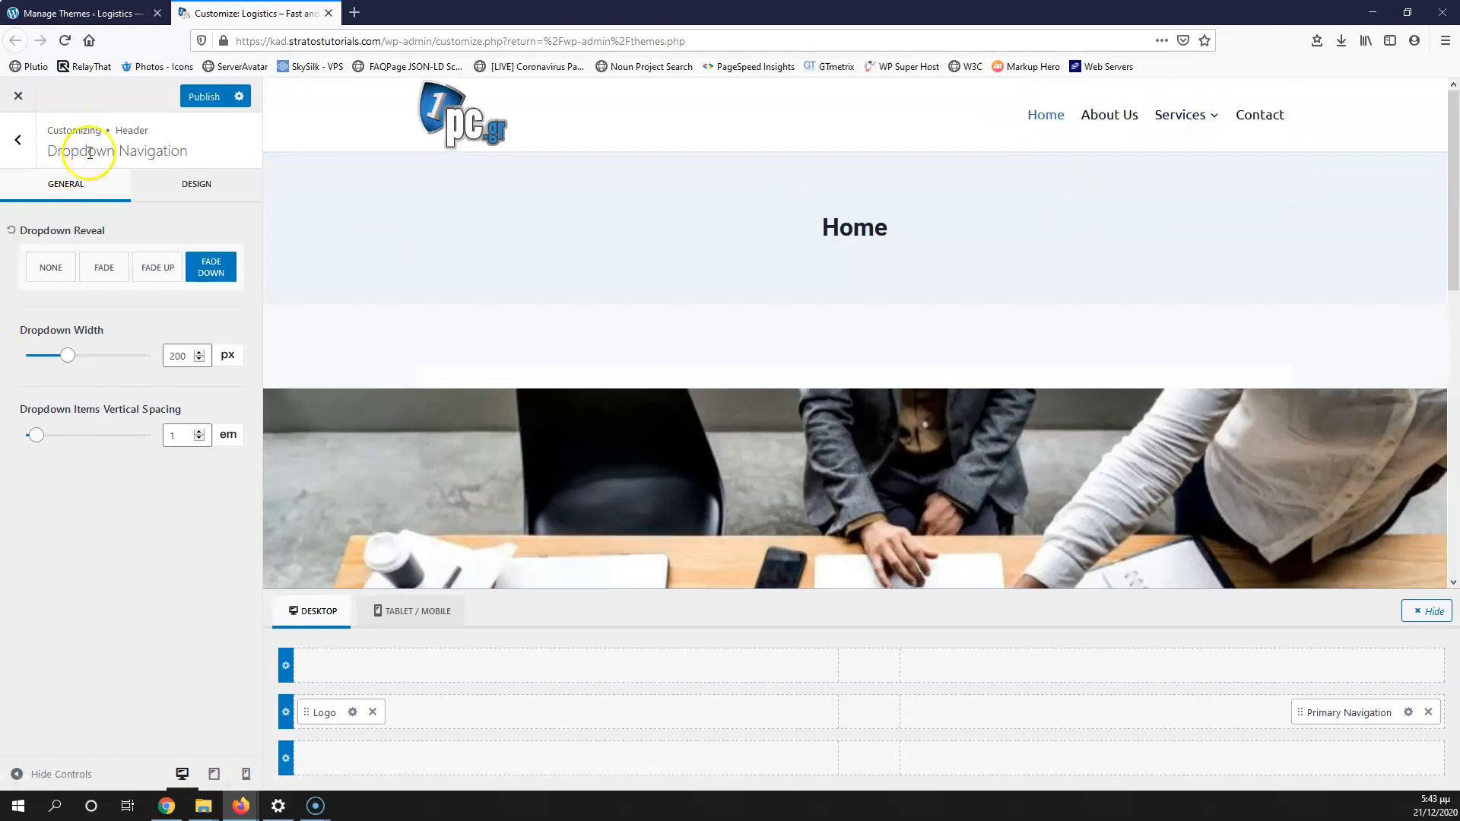
left_click(194, 188)
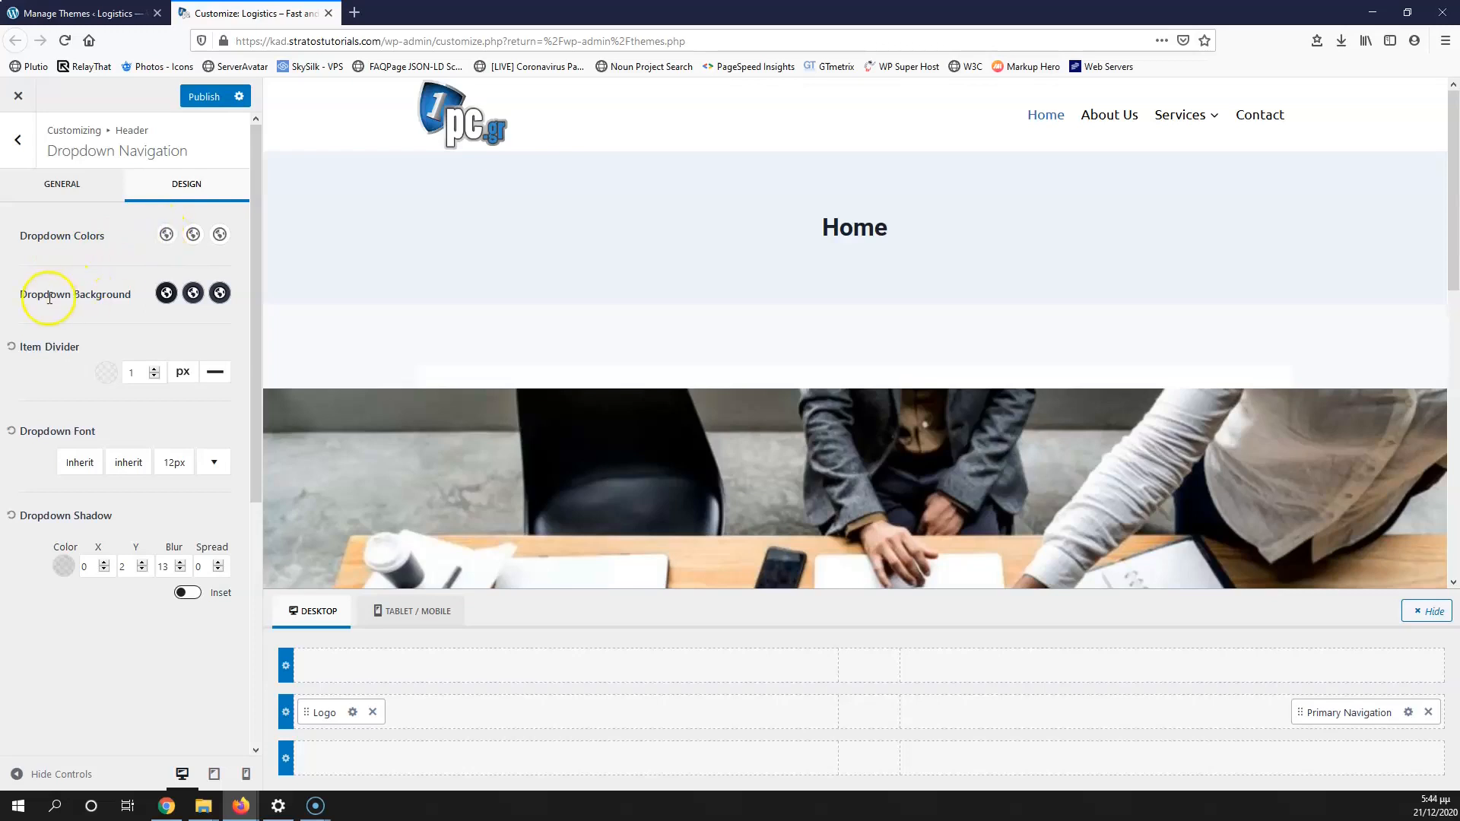
Step: Set the dropdown background colour to white
left_click(167, 300)
left_click_drag(95, 391, 1, 319)
left_click(69, 345)
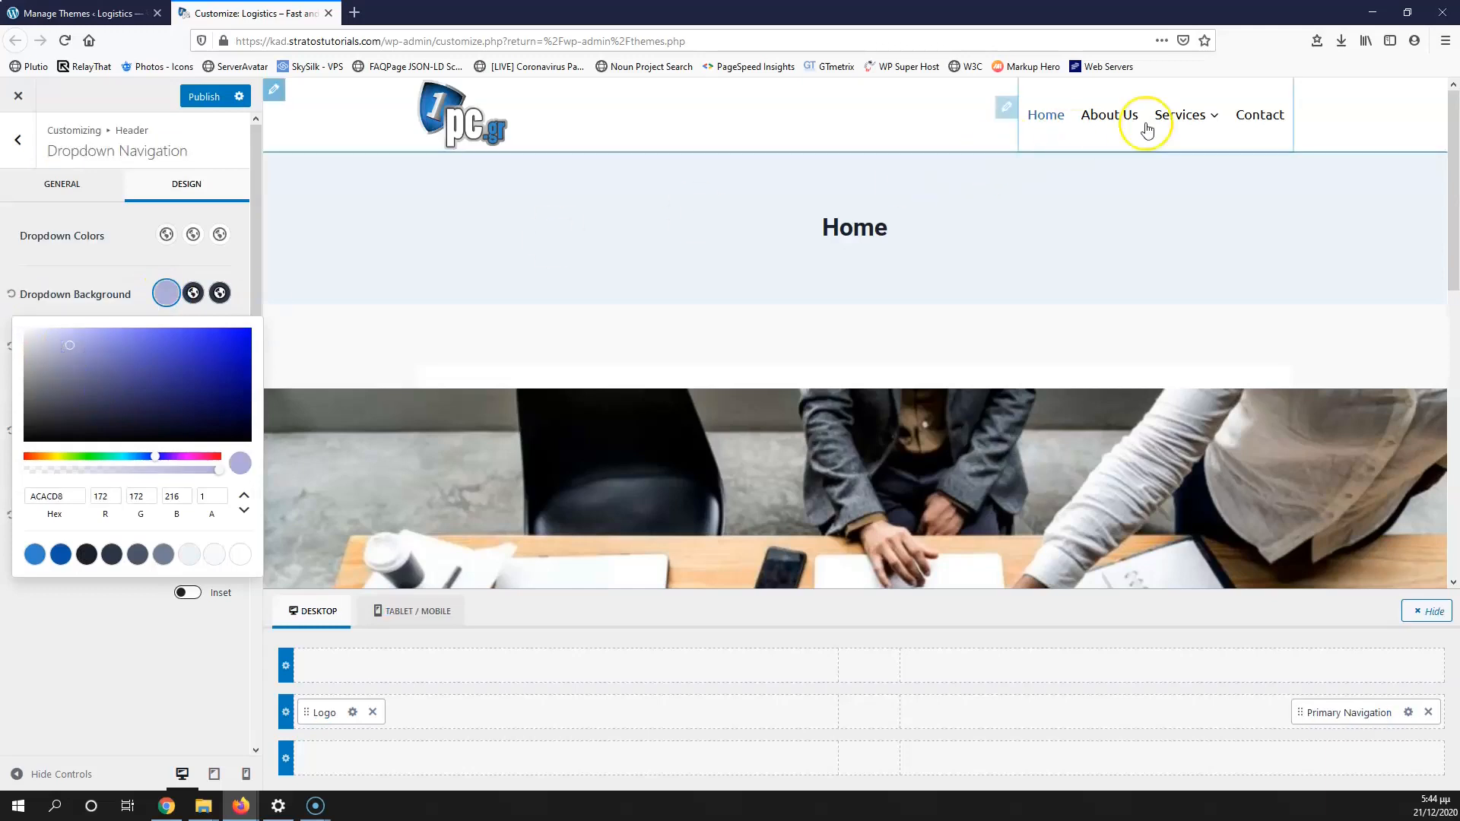
mouse_move(1179, 116)
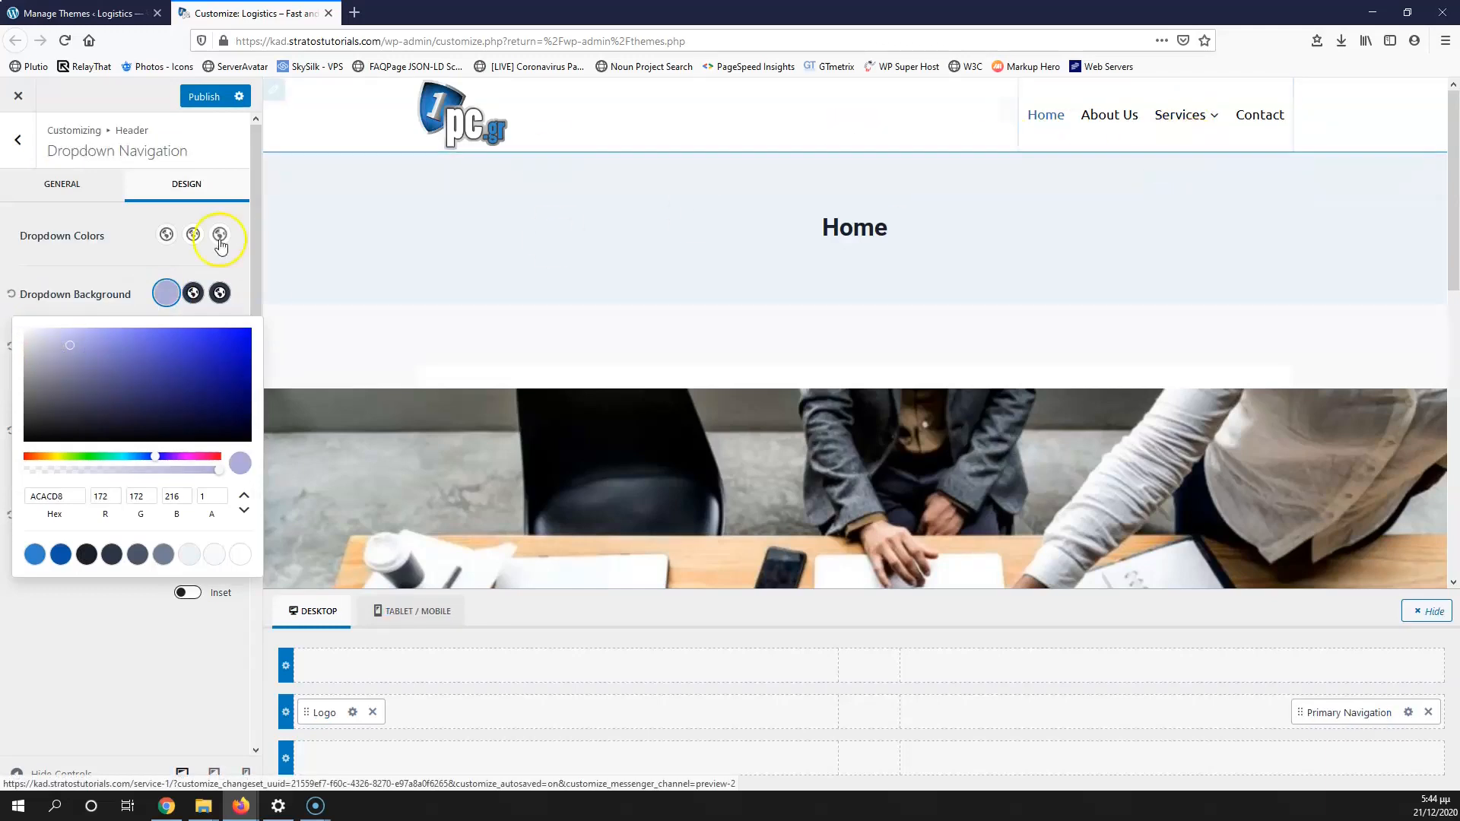
left_click(55, 345)
left_click_drag(55, 348, 26, 335)
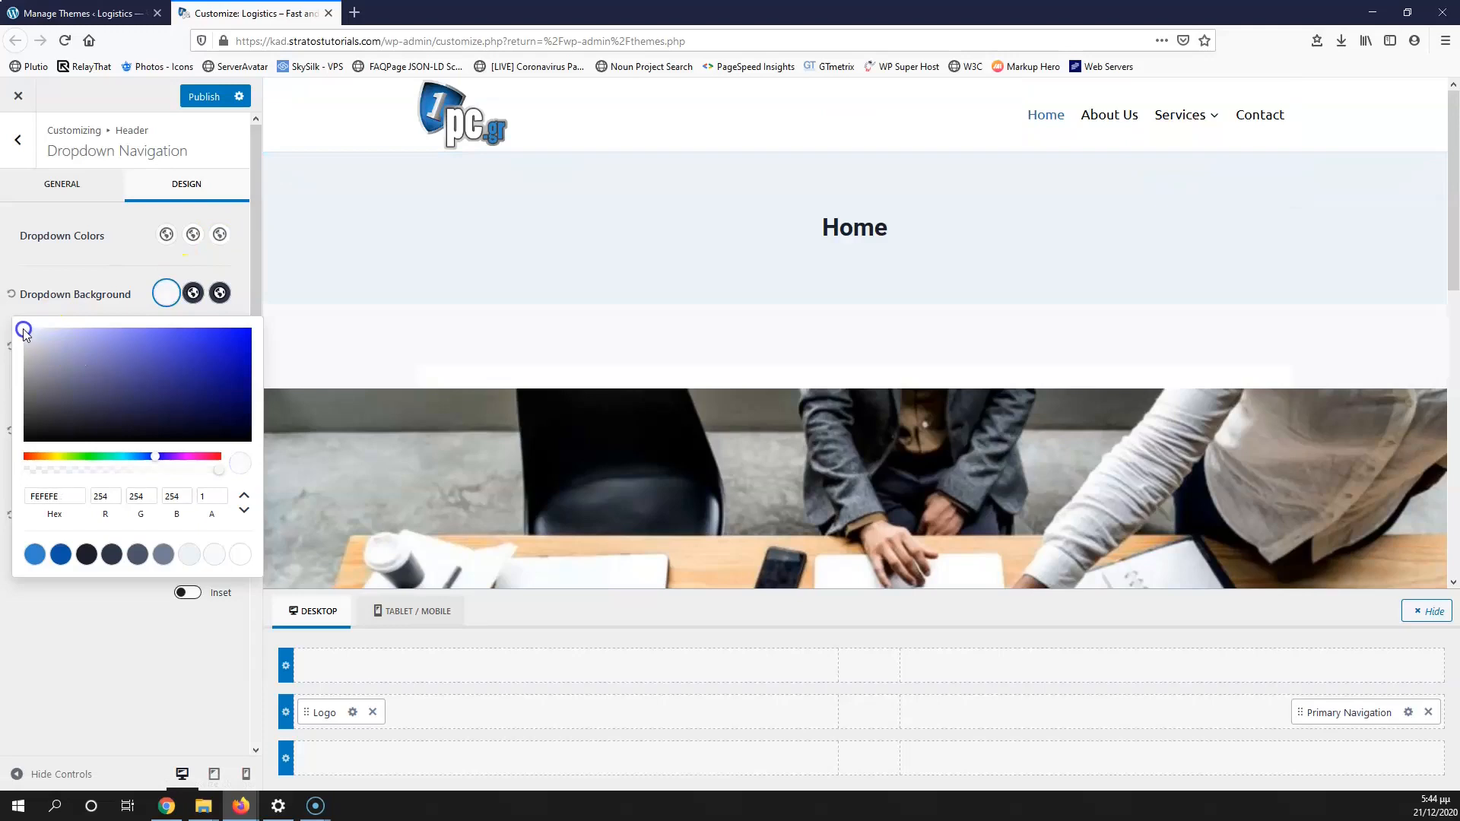
left_click(425, 249)
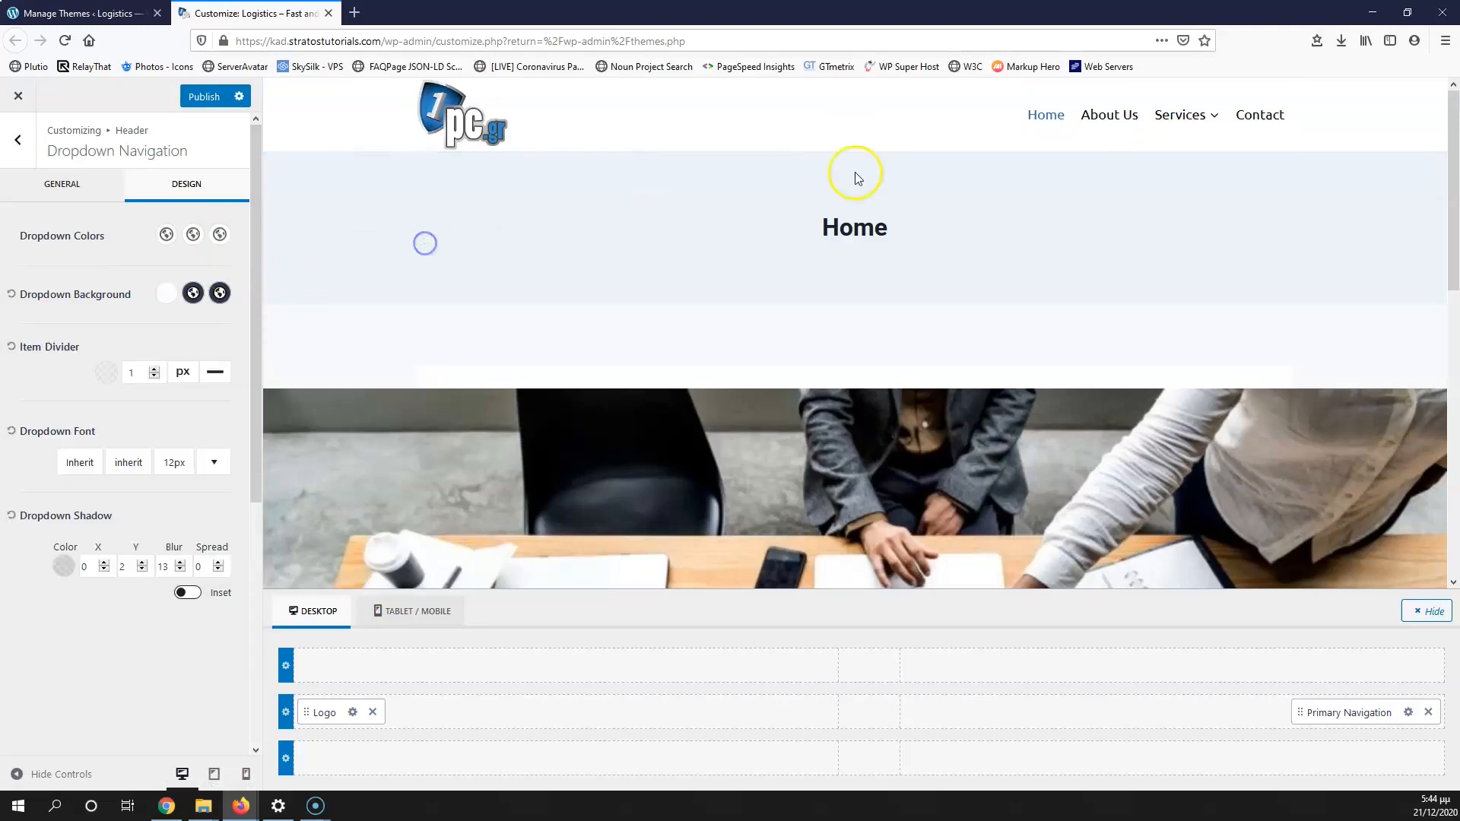
Step: Make the dropdown link text colour black
mouse_move(1152, 131)
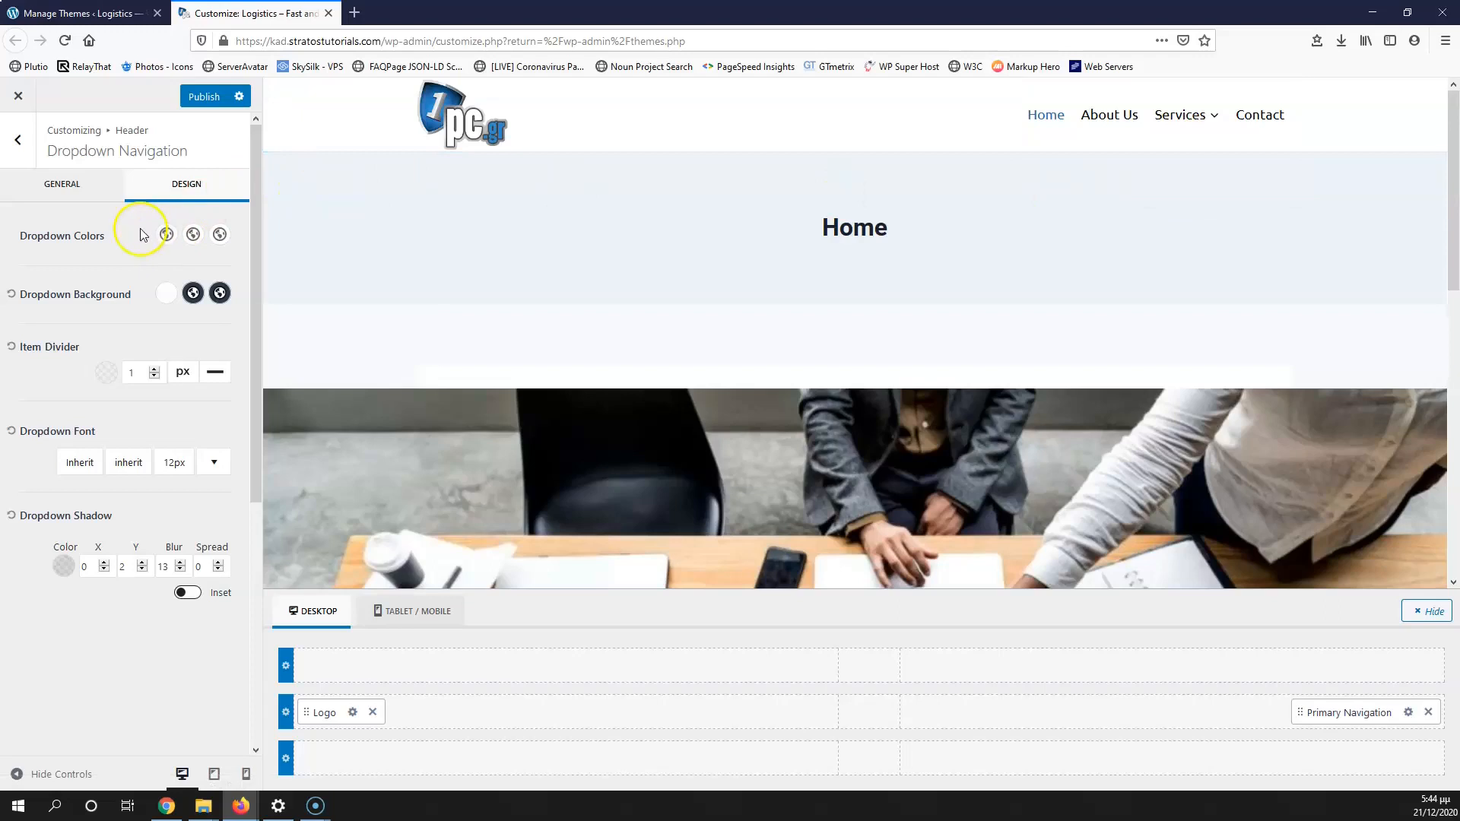
left_click(164, 235)
left_click_drag(105, 300, 28, 390)
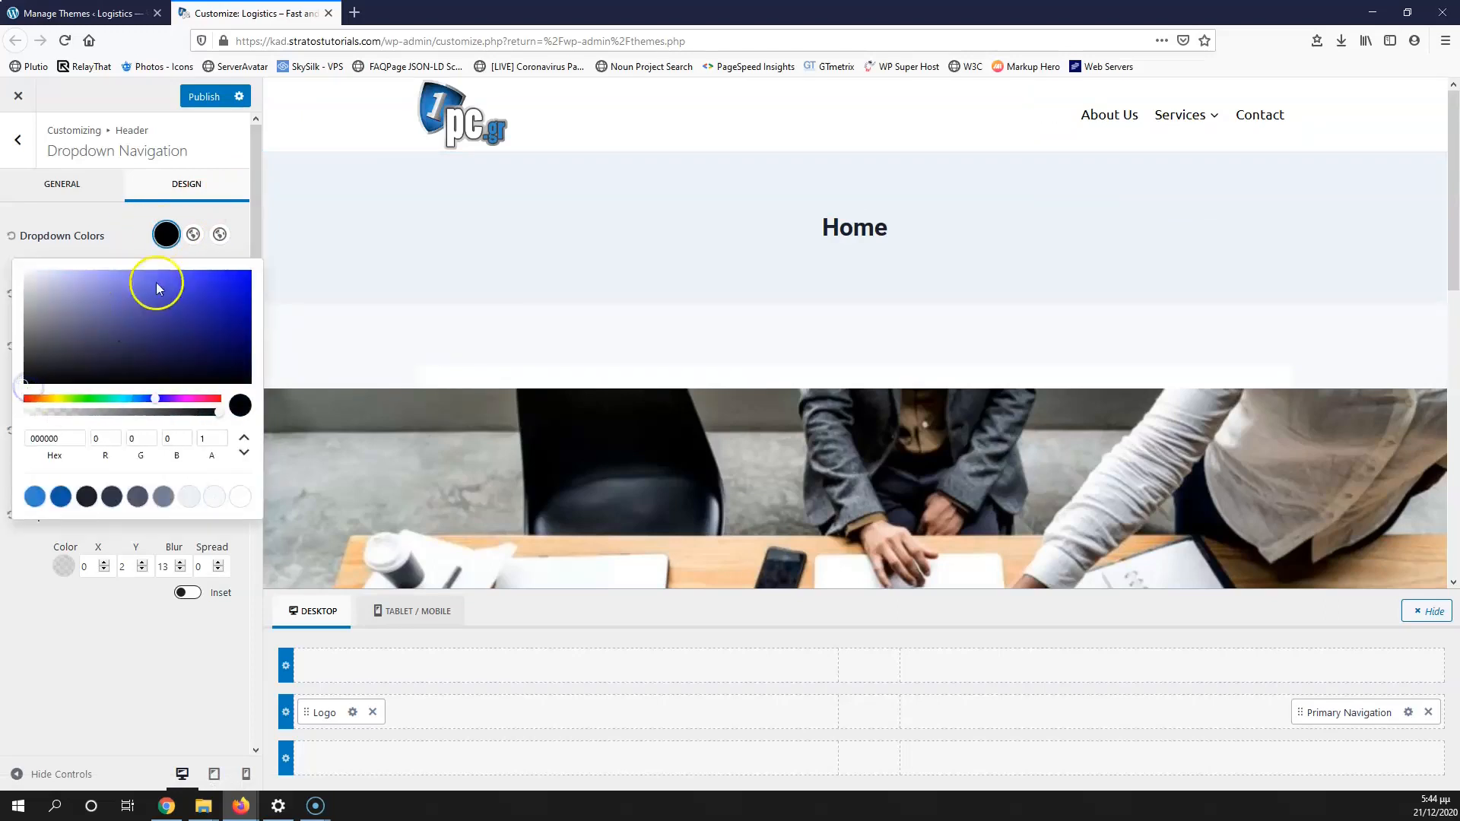
mouse_move(1208, 124)
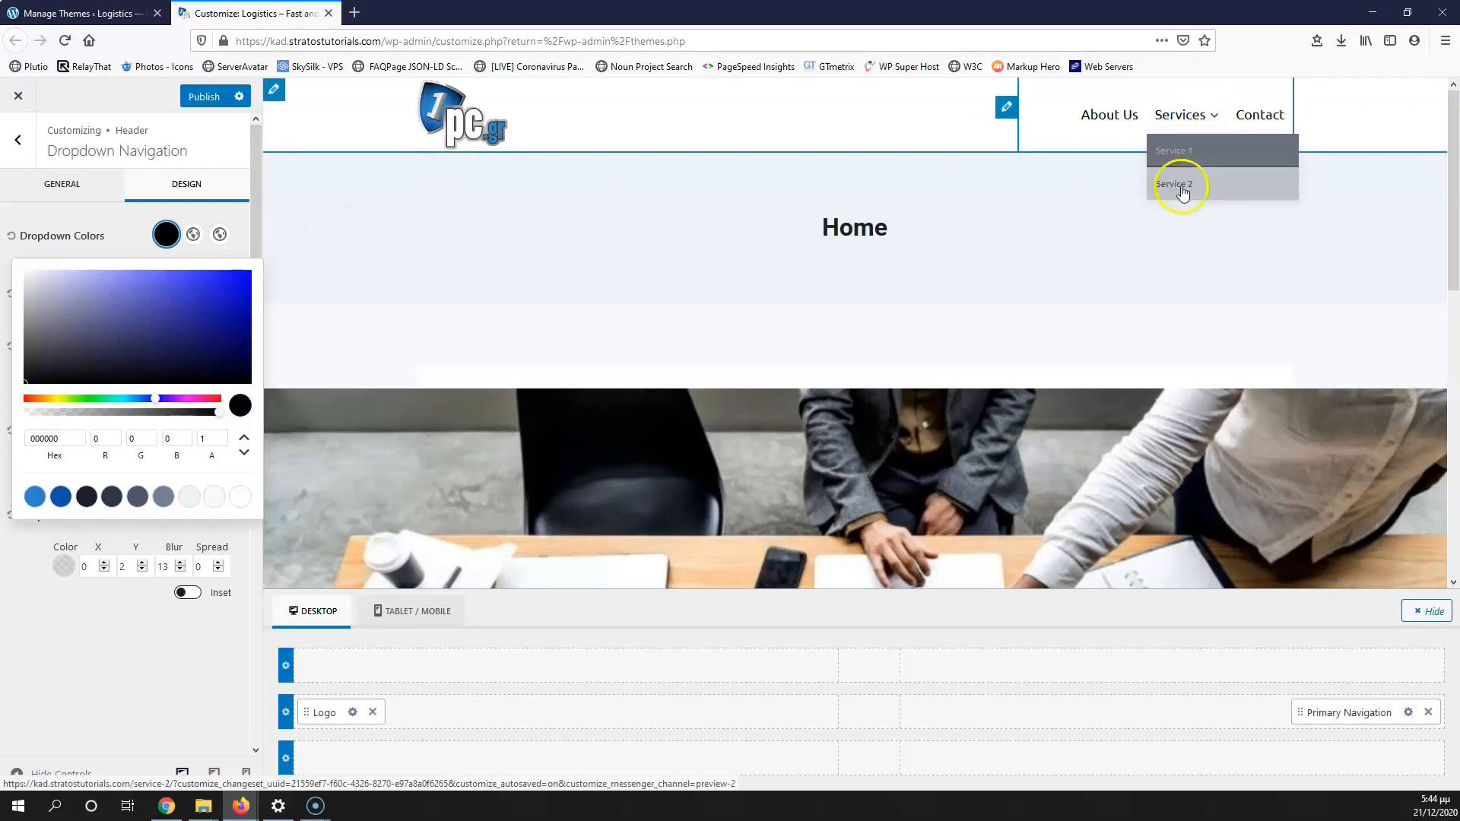
left_click(1012, 175)
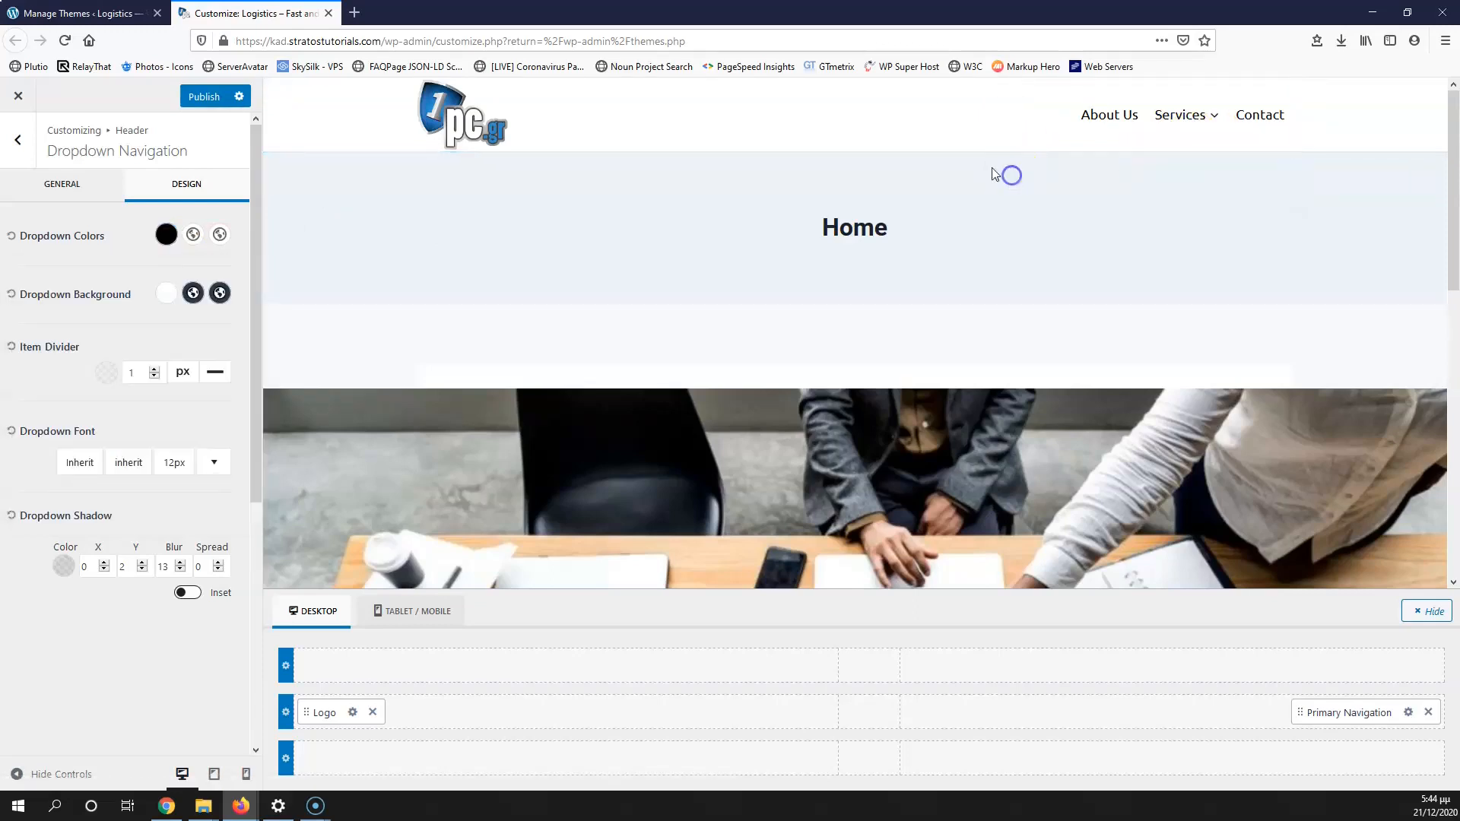
Step: Set the dropdown hover and active backgrounds to white
left_click(193, 295)
left_click_drag(67, 378, 18, 332)
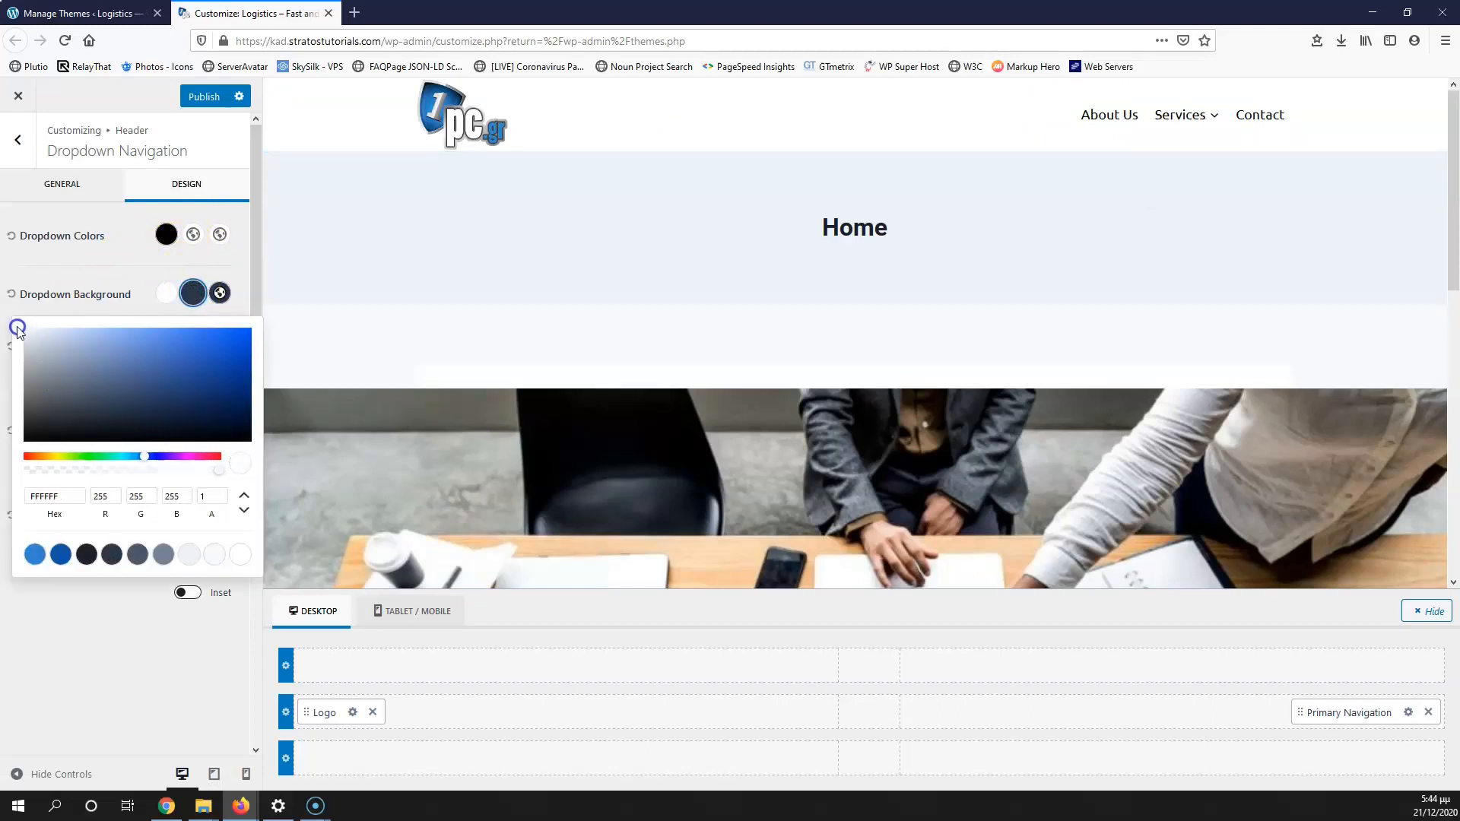
left_click(219, 292)
mouse_move(180, 328)
left_mouse_down()
mouse_move(66, 350)
mouse_move(17, 333)
left_mouse_up()
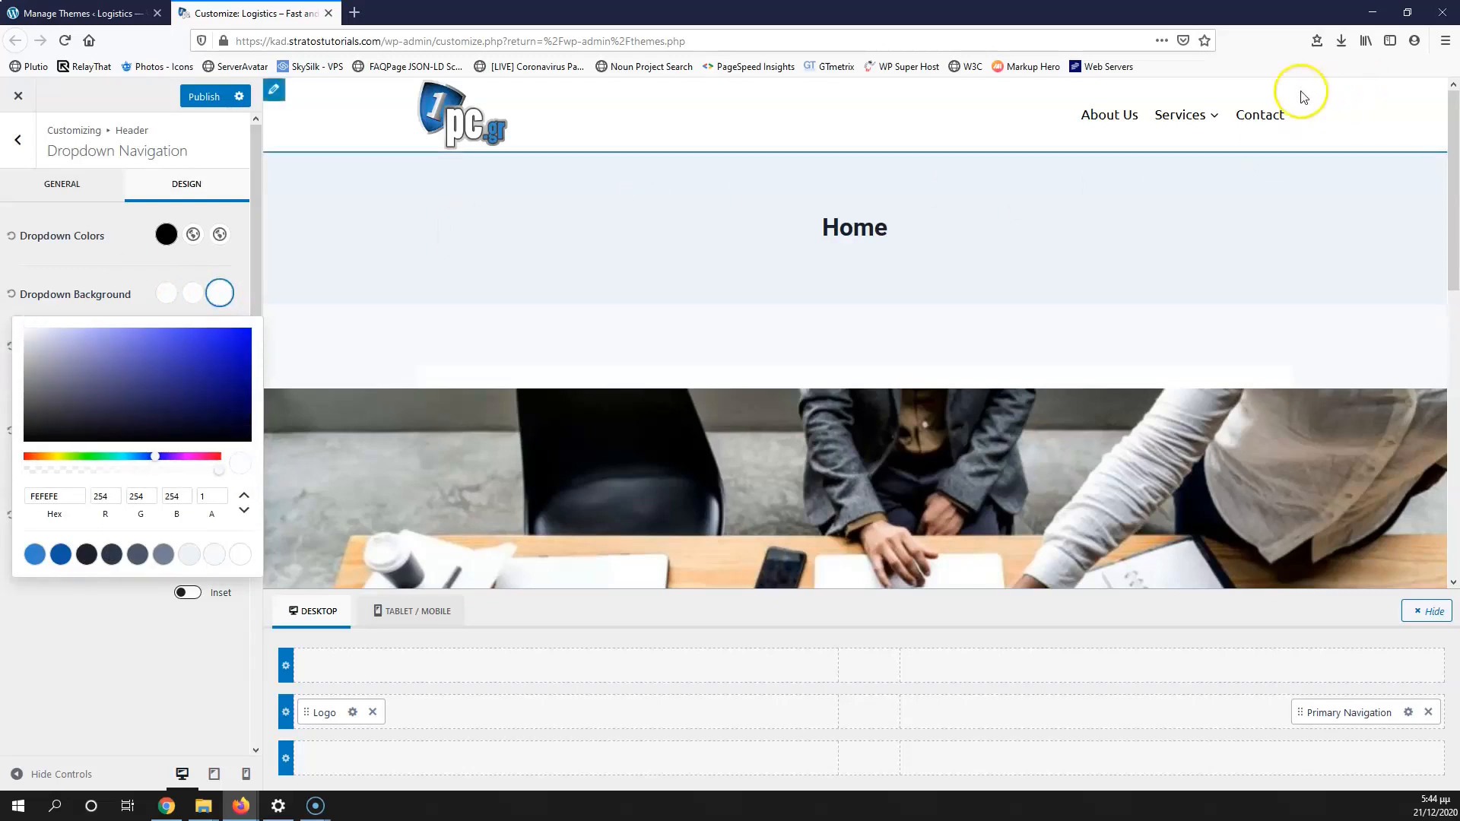
Step: Set the dropdown hover and active link colours to dark blue 0B56A6
mouse_move(1190, 118)
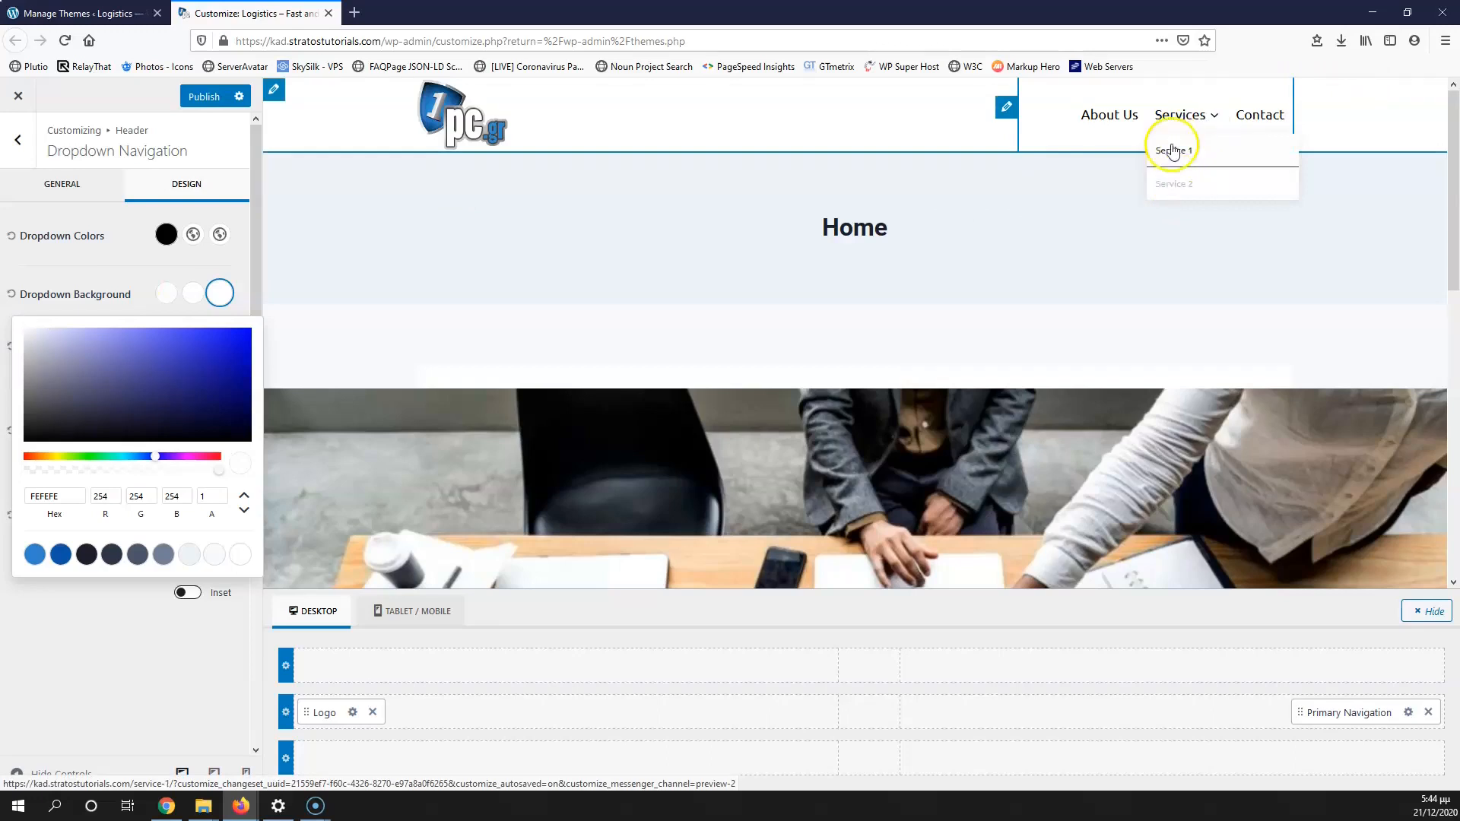
left_click(182, 230)
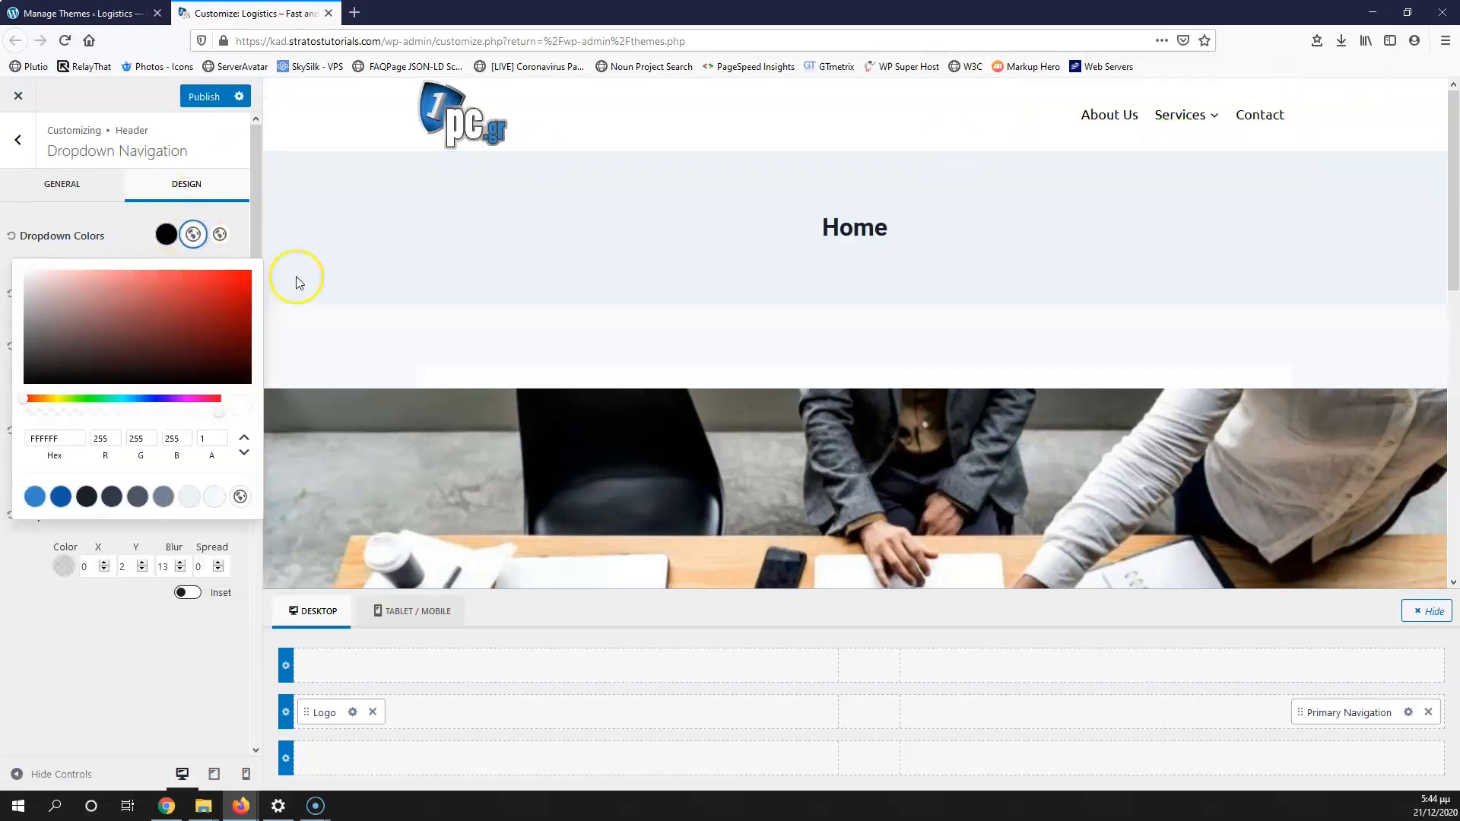
left_click_drag(106, 289, 46, 283)
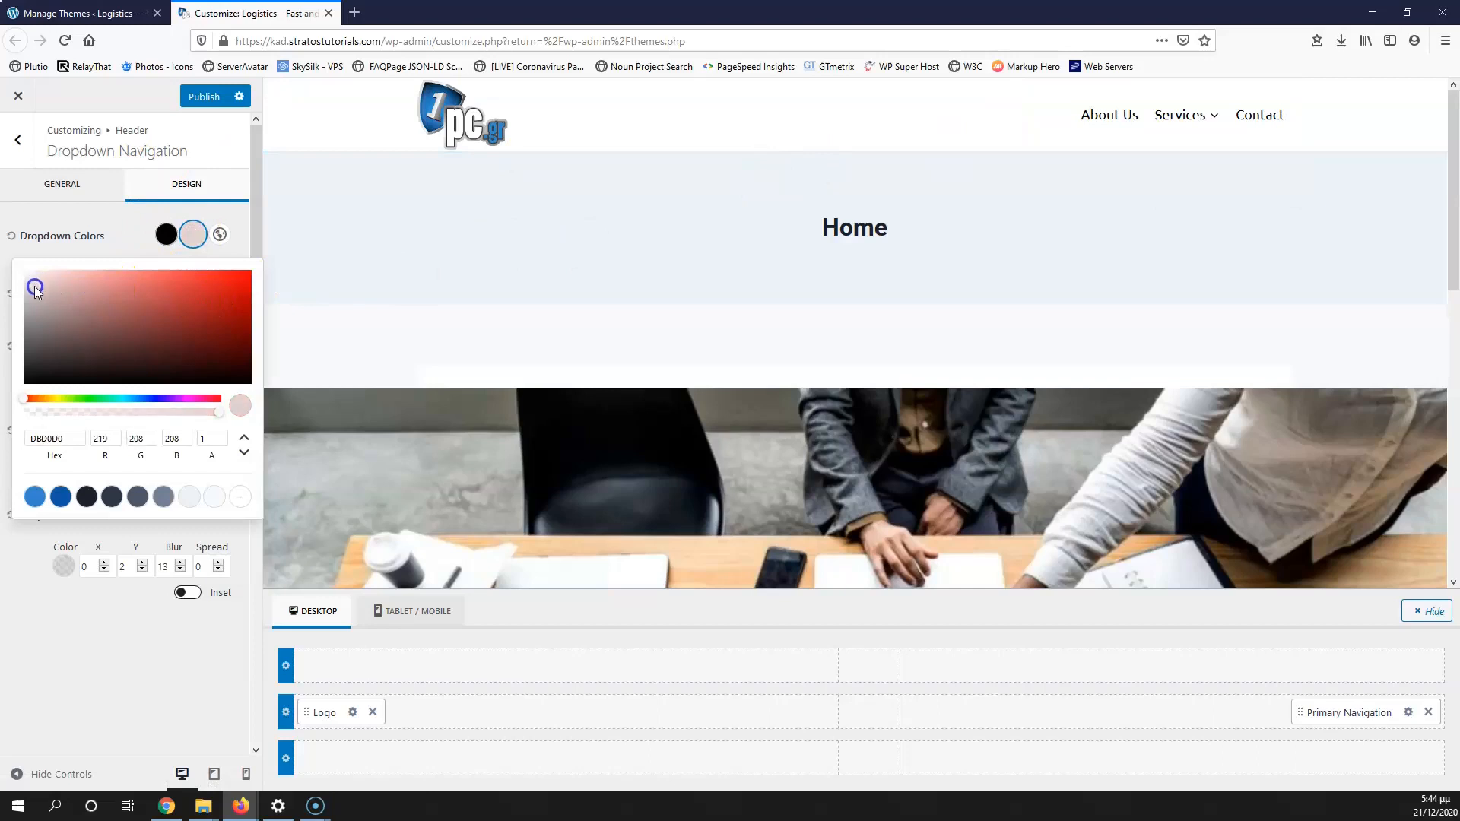
left_click(61, 496)
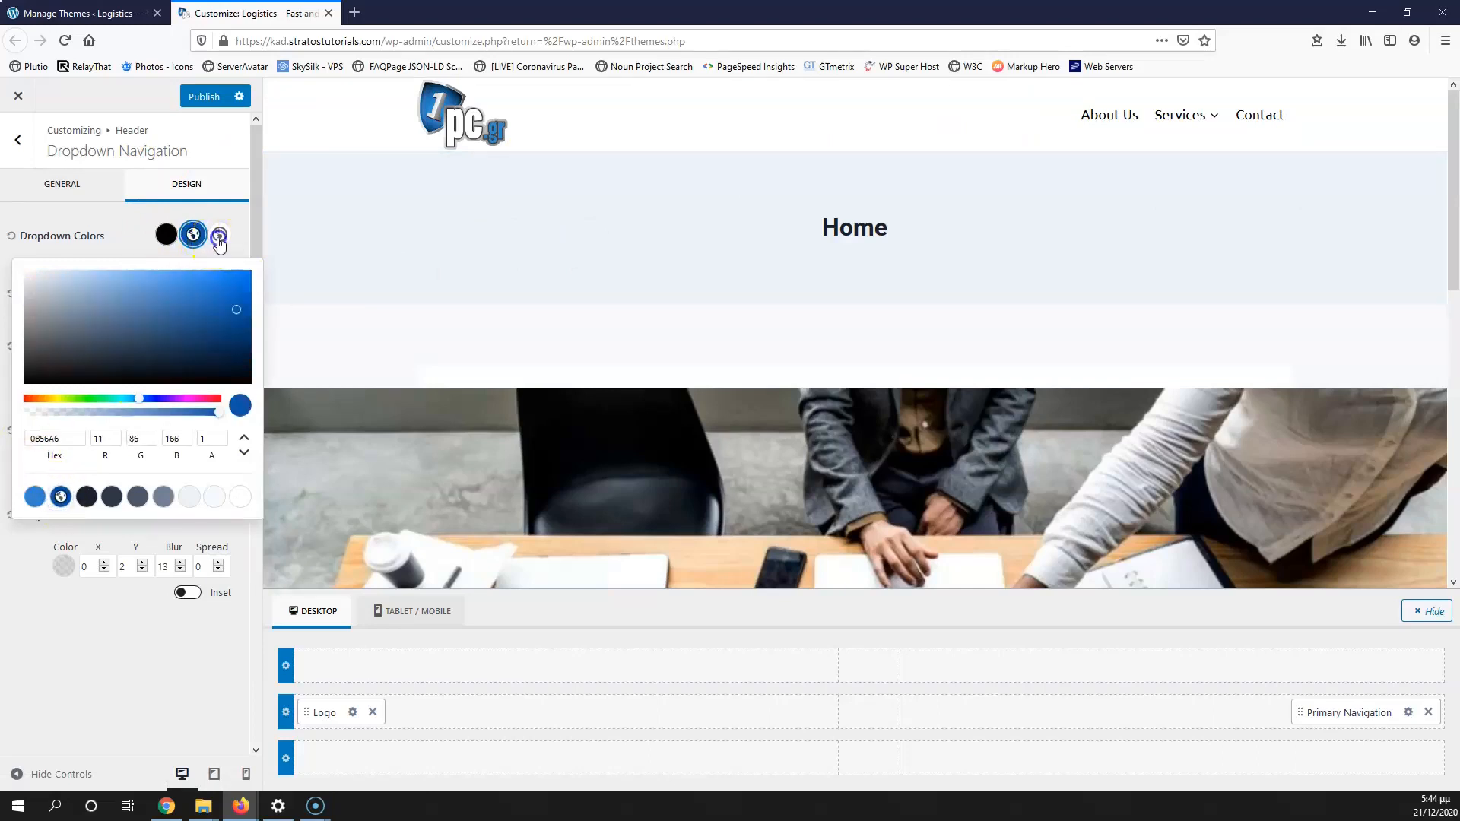
left_click(219, 235)
left_click(60, 497)
left_click(195, 241)
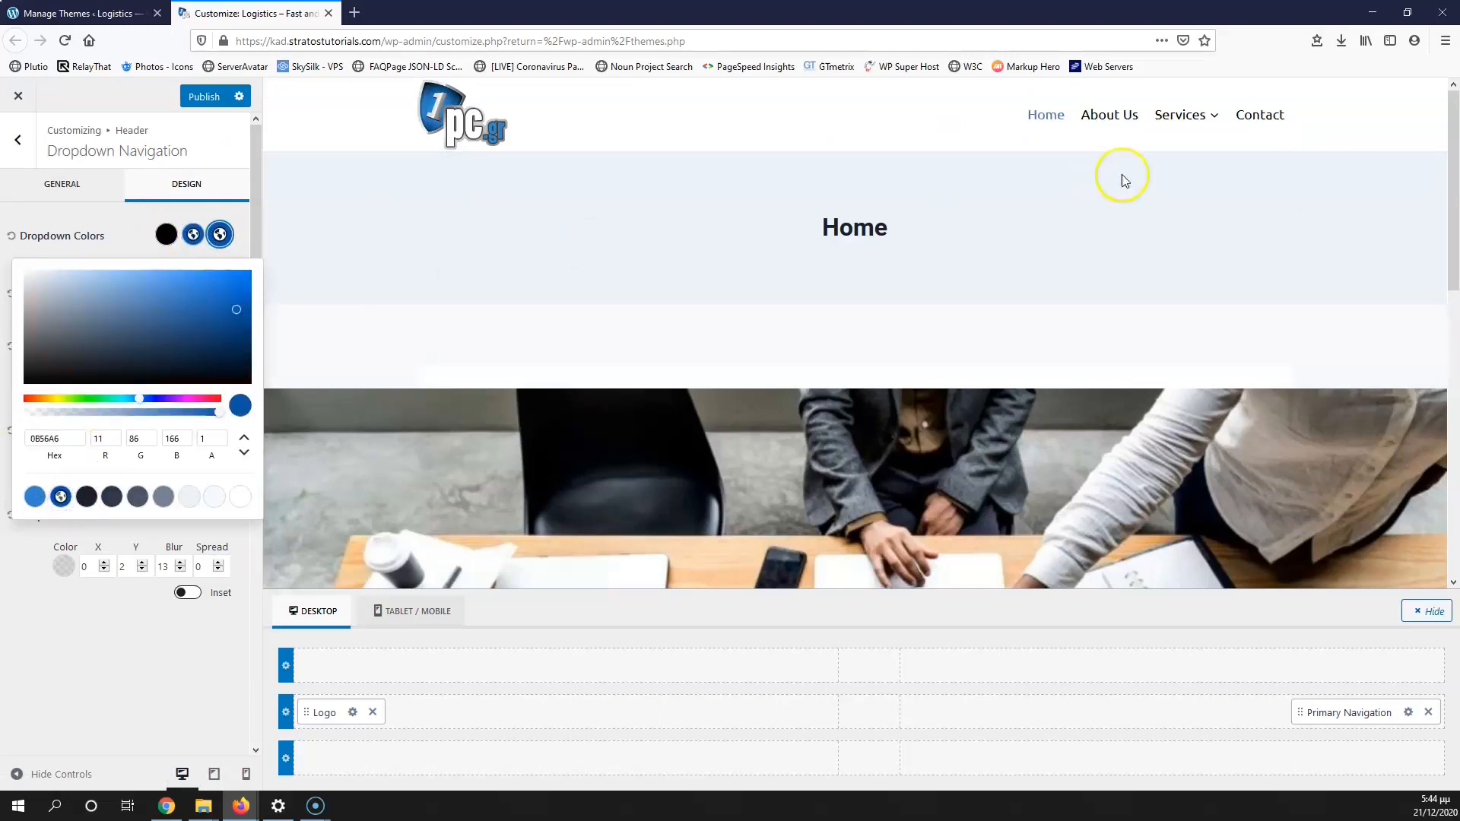
mouse_move(1183, 117)
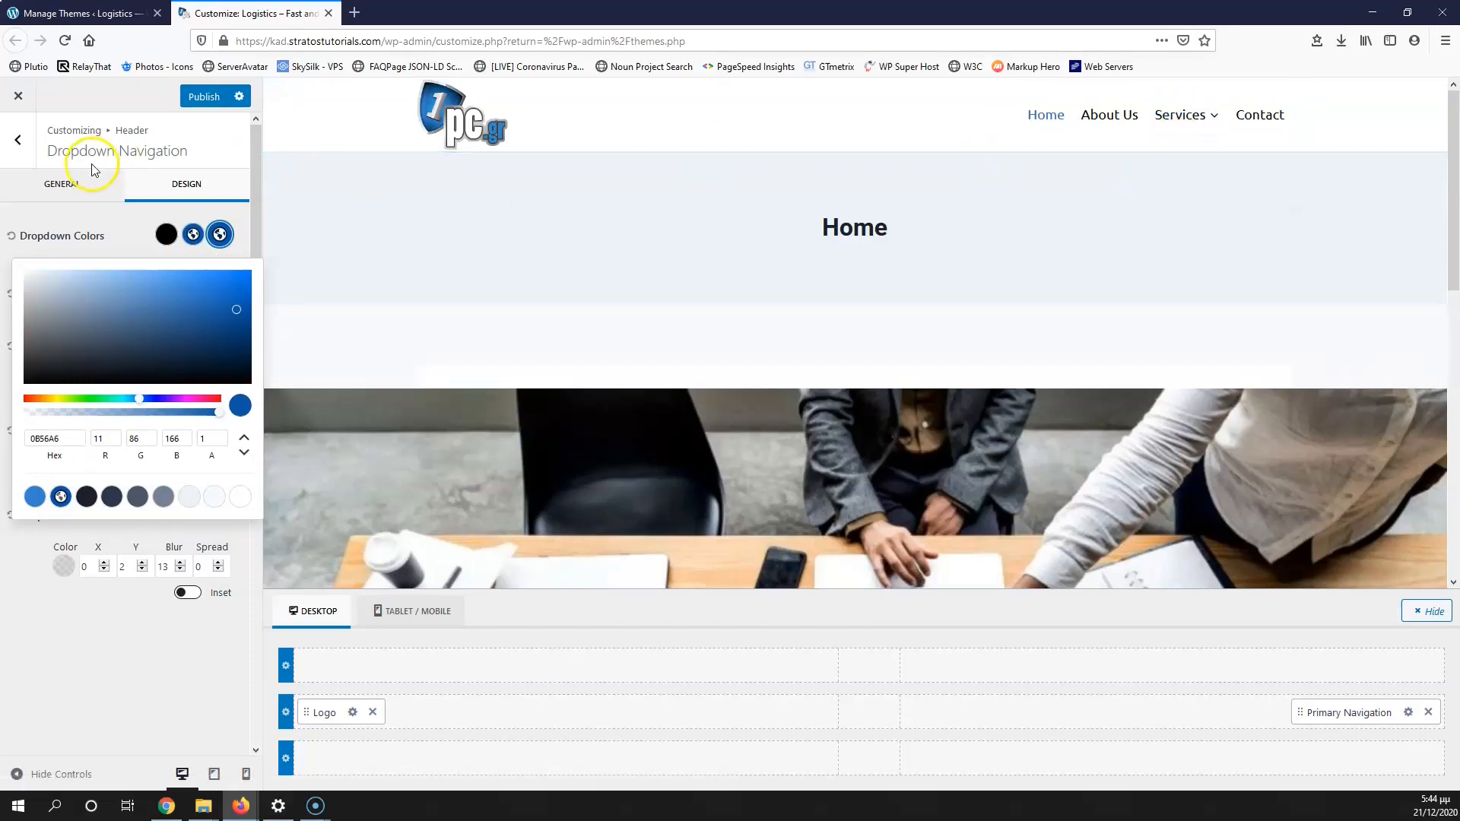
left_click(124, 230)
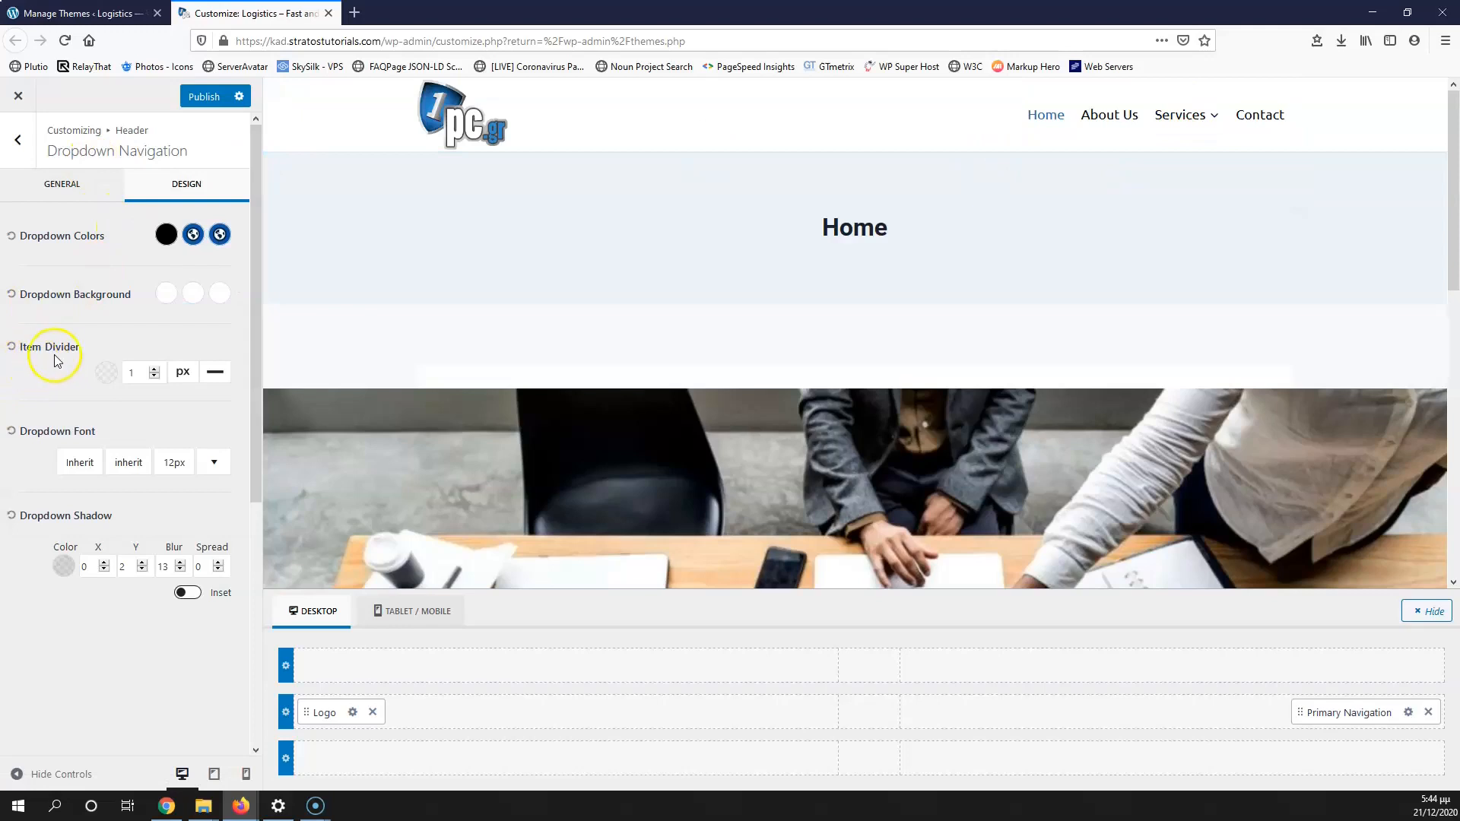
mouse_move(1186, 121)
Step: Increase the dropdown font from 12 px to 16 px and return to the Header panel
left_click(172, 466)
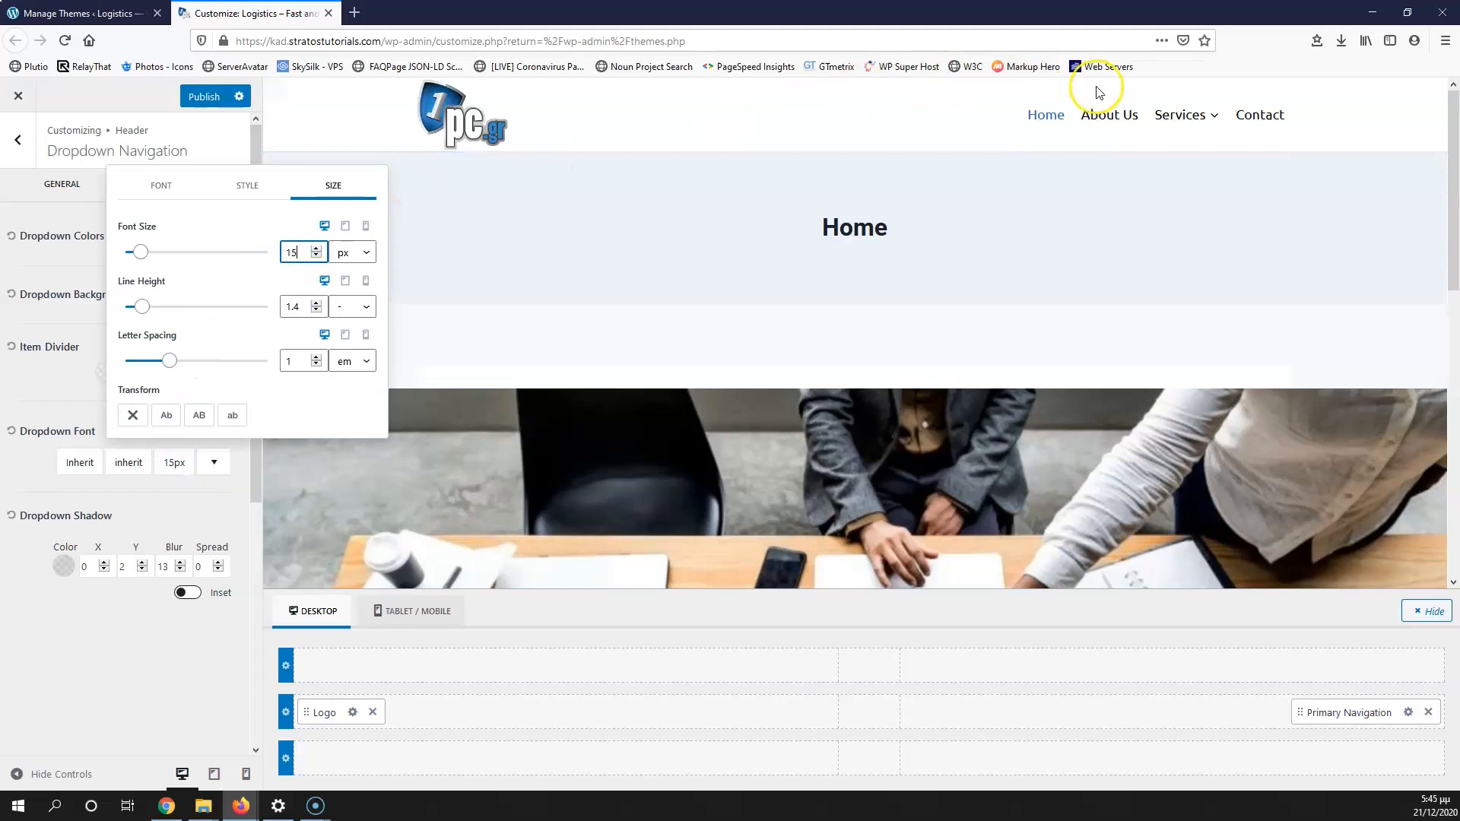
mouse_move(1183, 118)
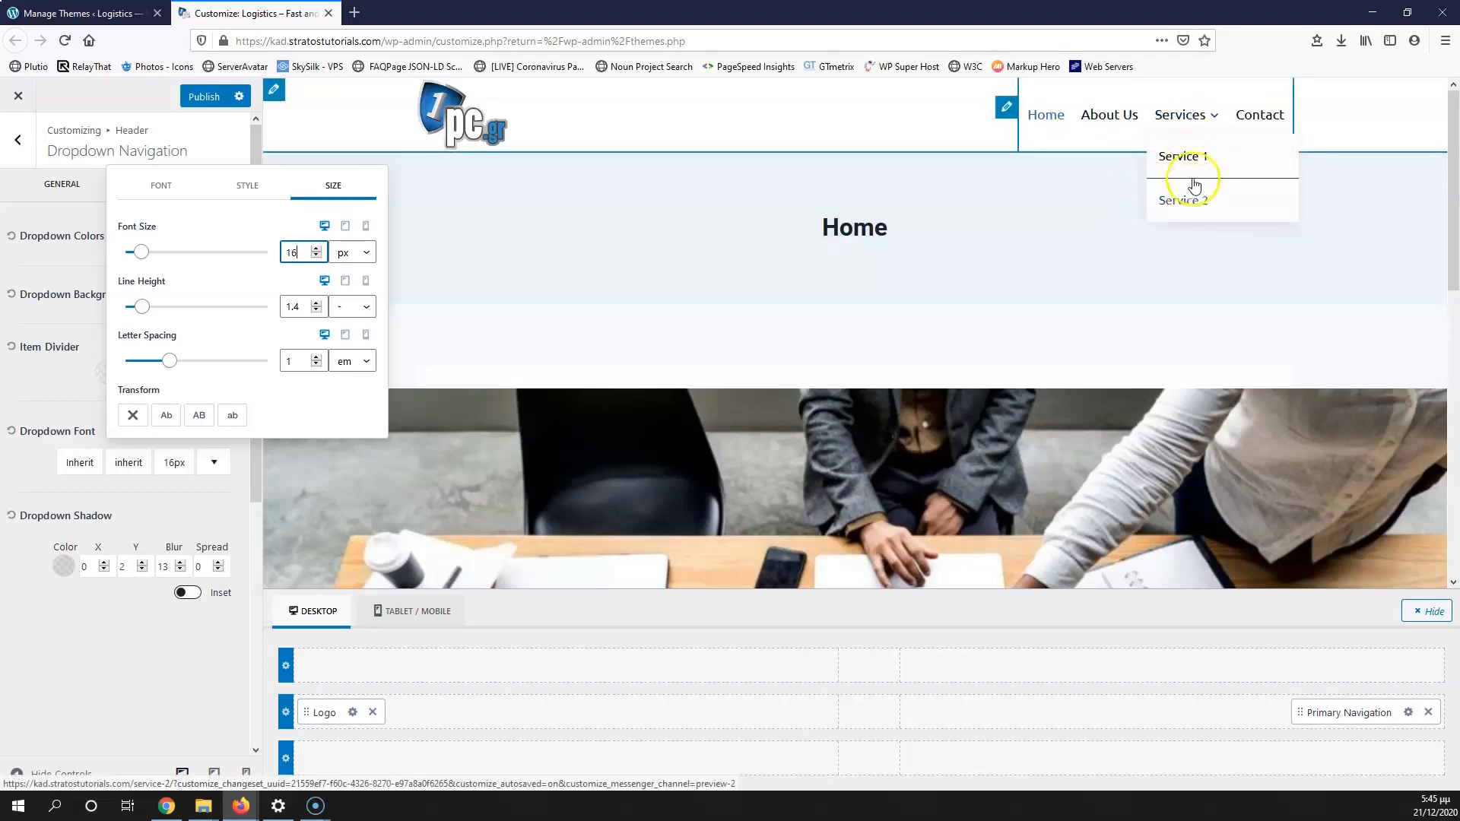
left_click(198, 498)
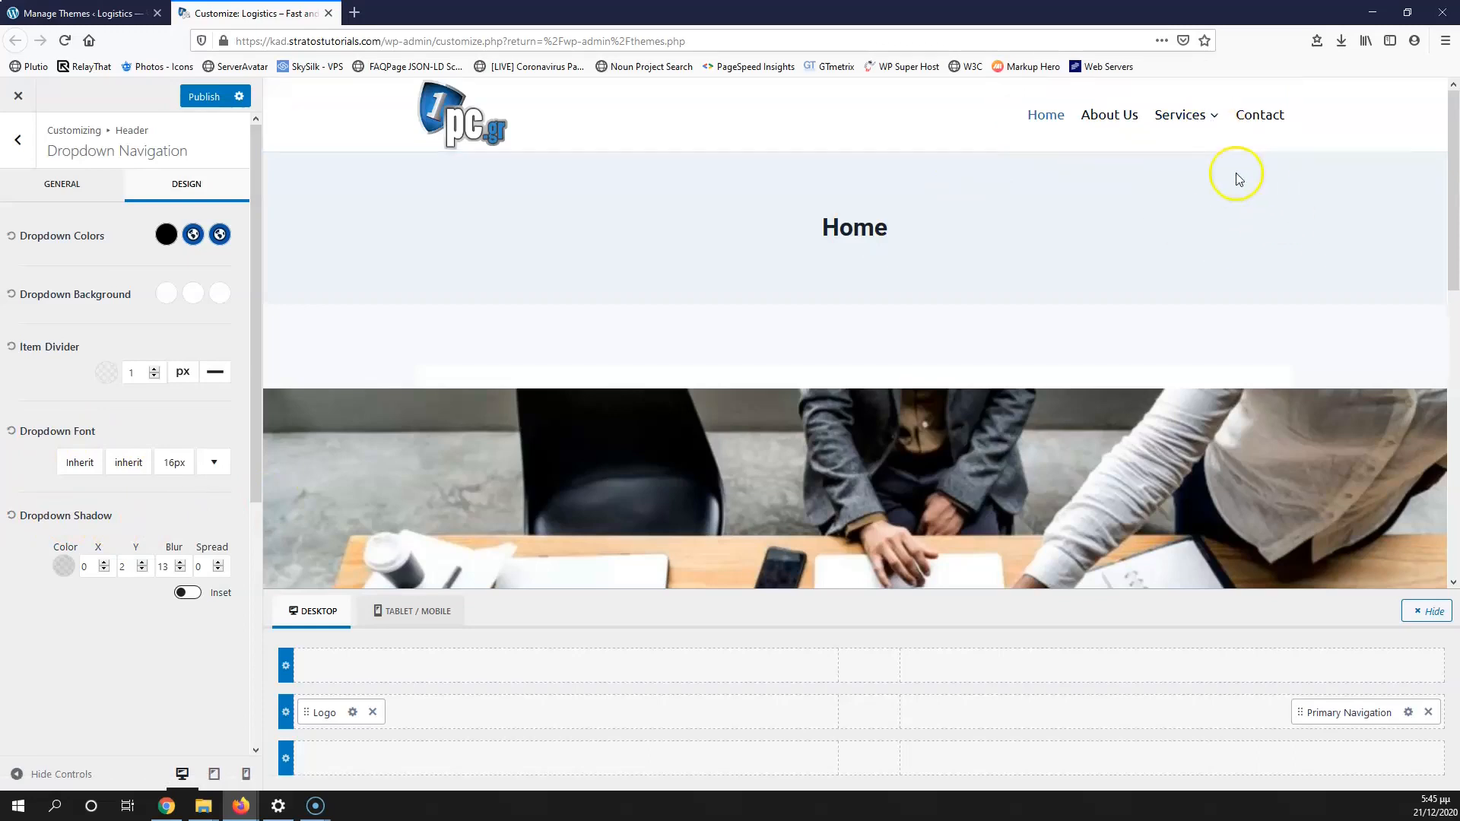
left_click(14, 152)
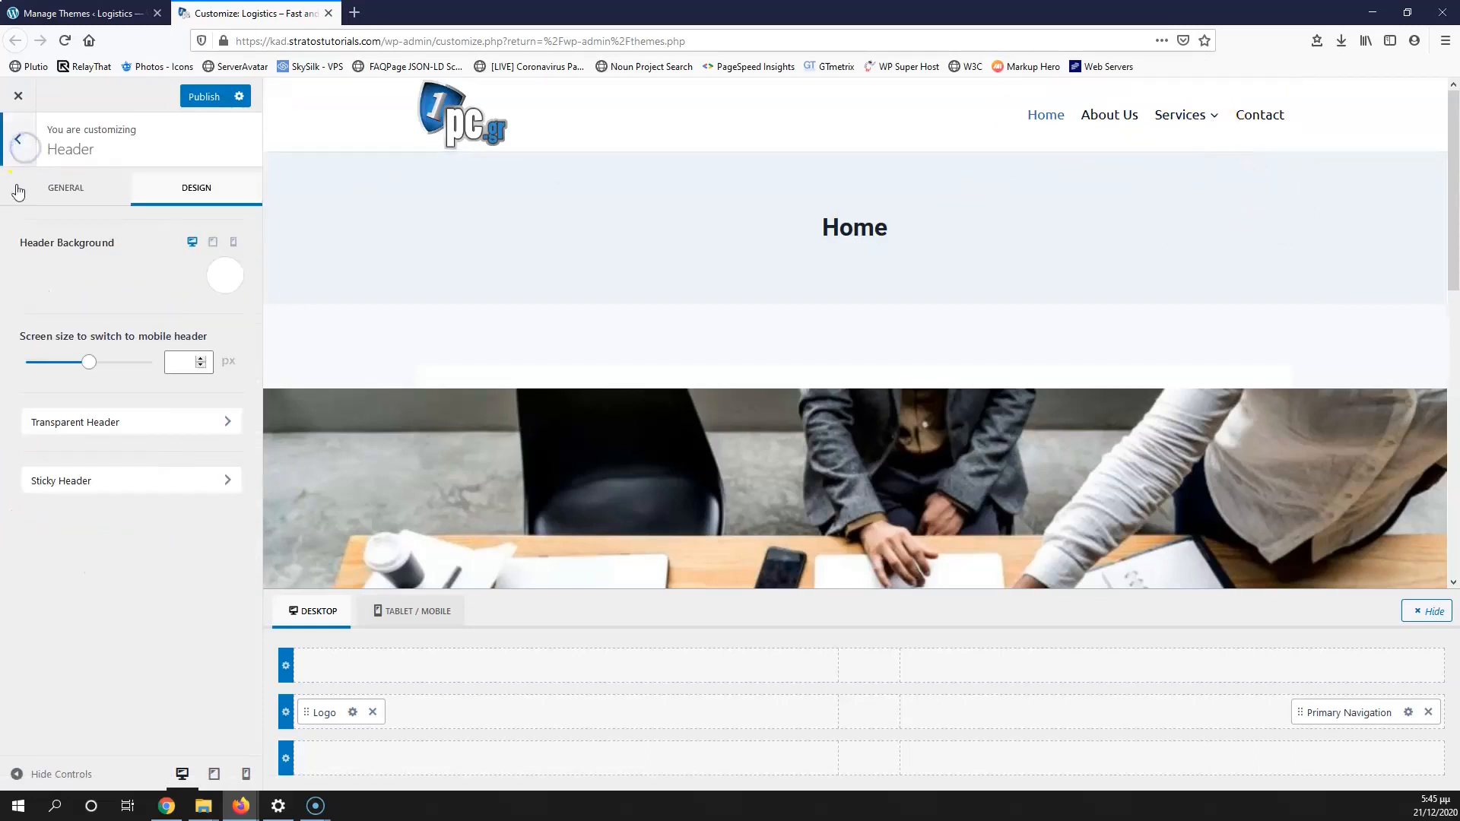
Step: Open the header's Primary Navigation settings and scroll through its Design options
left_click(71, 188)
left_click(1408, 713)
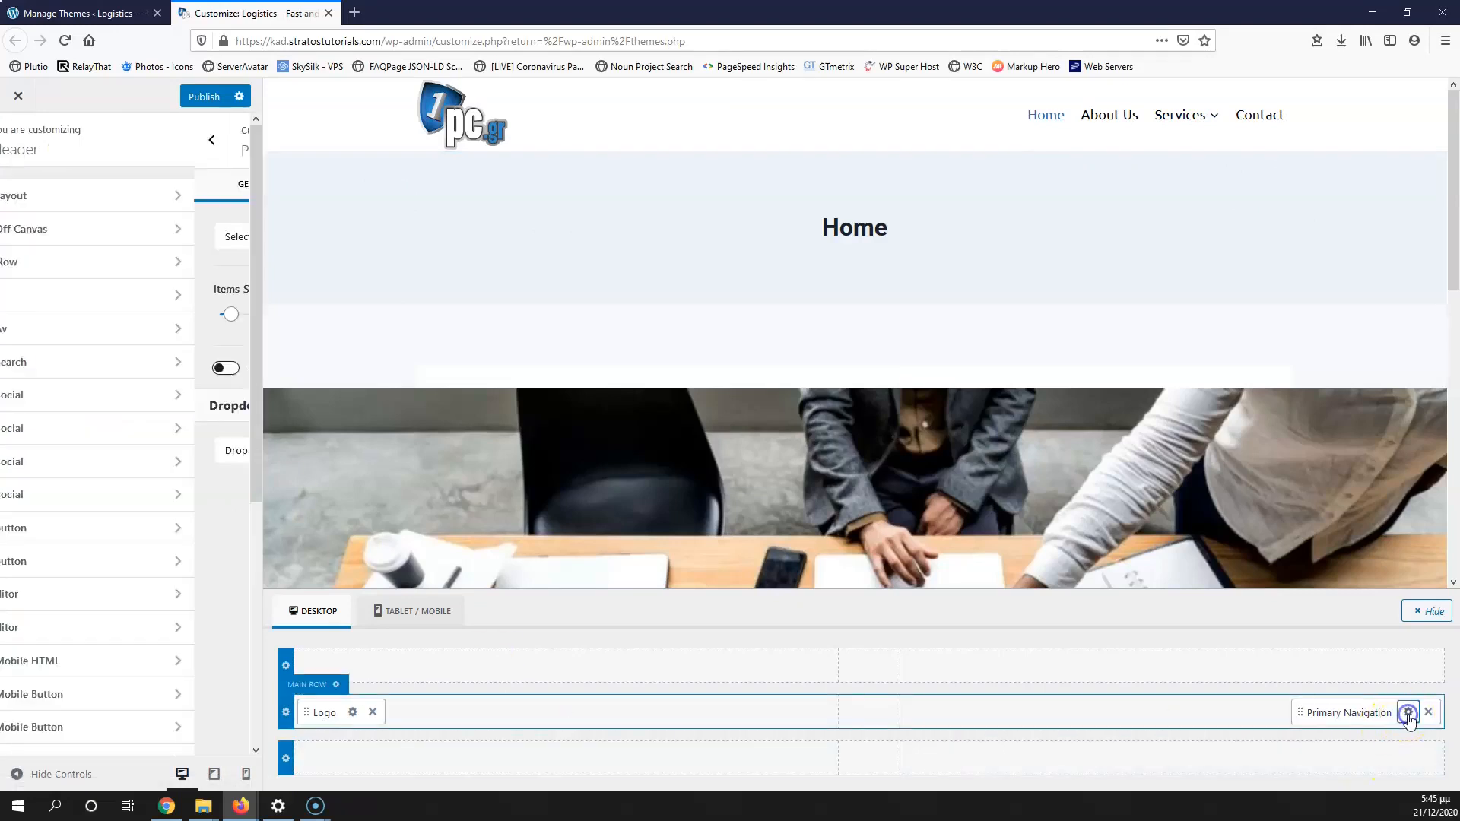
left_click(200, 199)
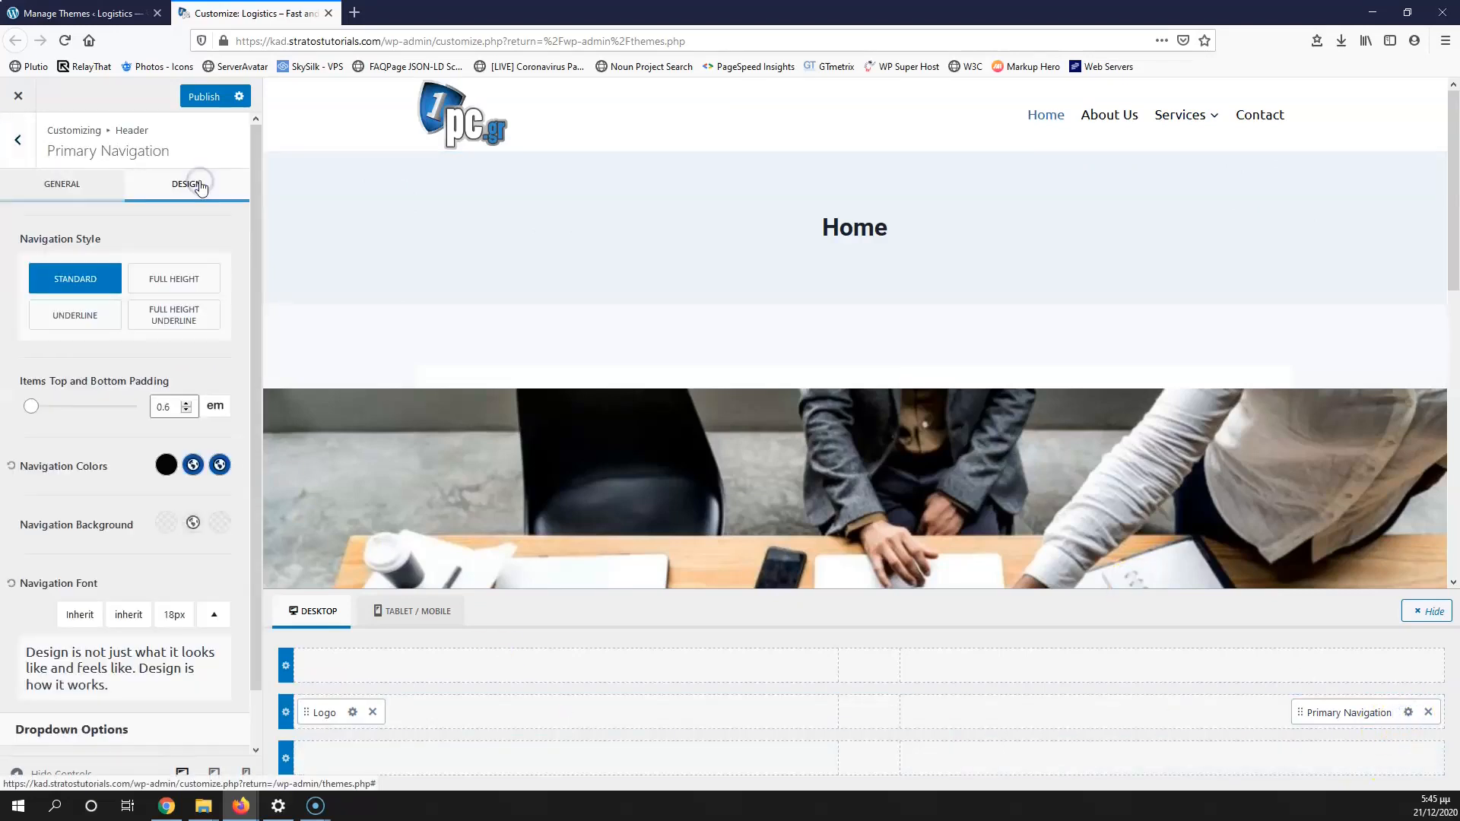
scroll(251, 337, "down", 2)
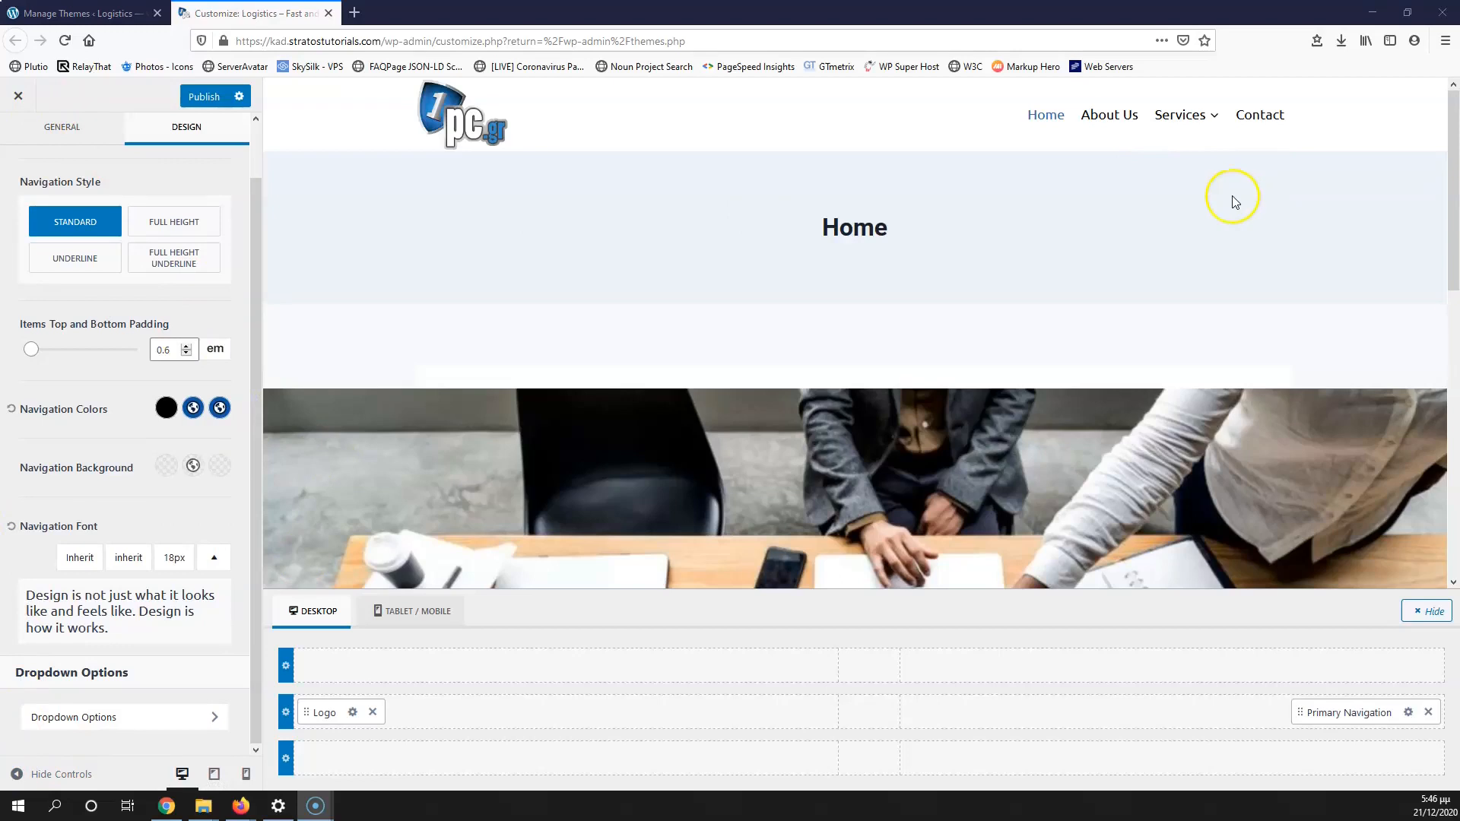
mouse_move(1212, 130)
Step: Add a Social element to the header's top row and open its settings
left_click(1174, 666)
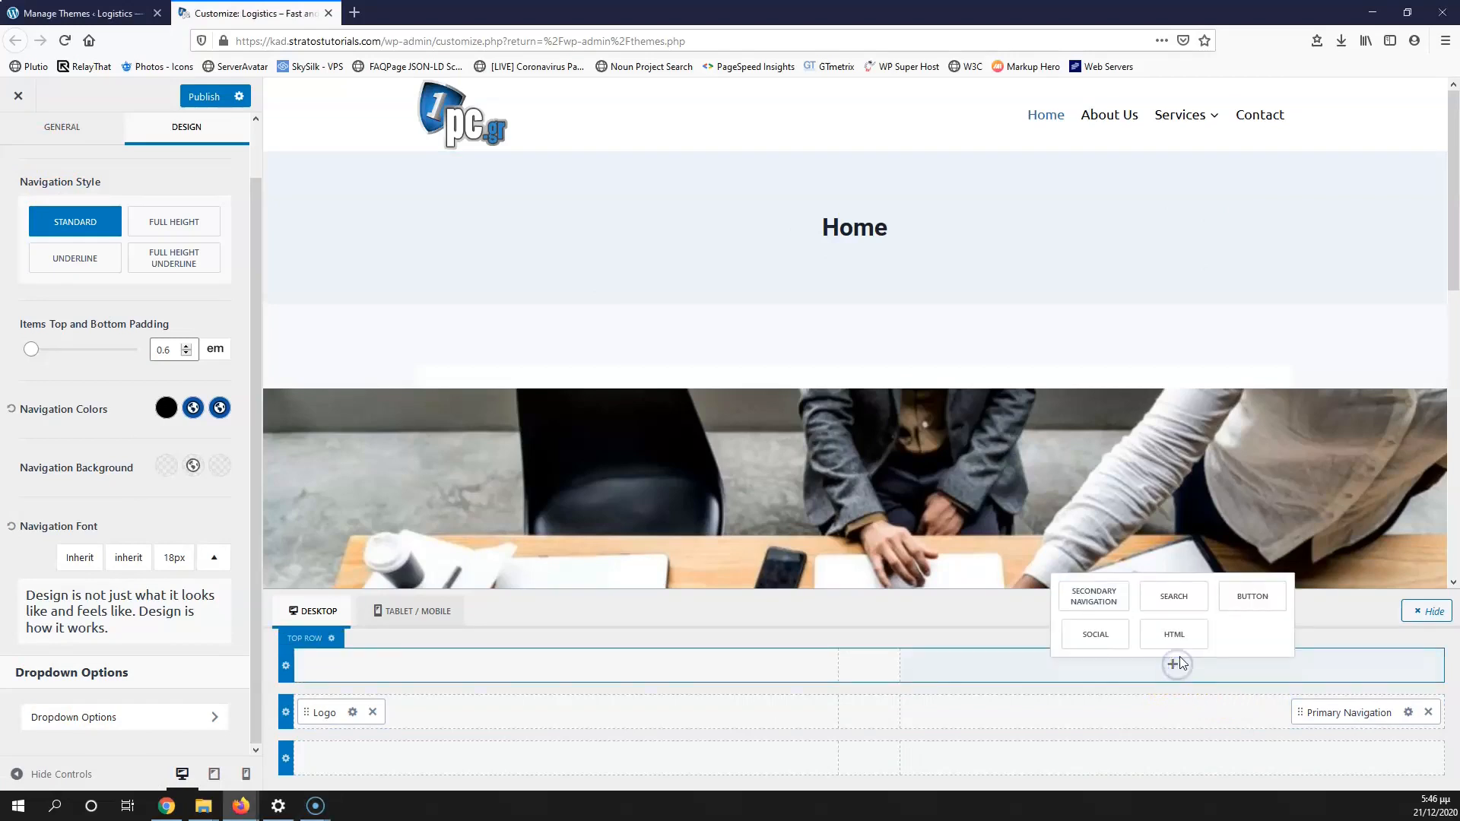
left_click(1095, 633)
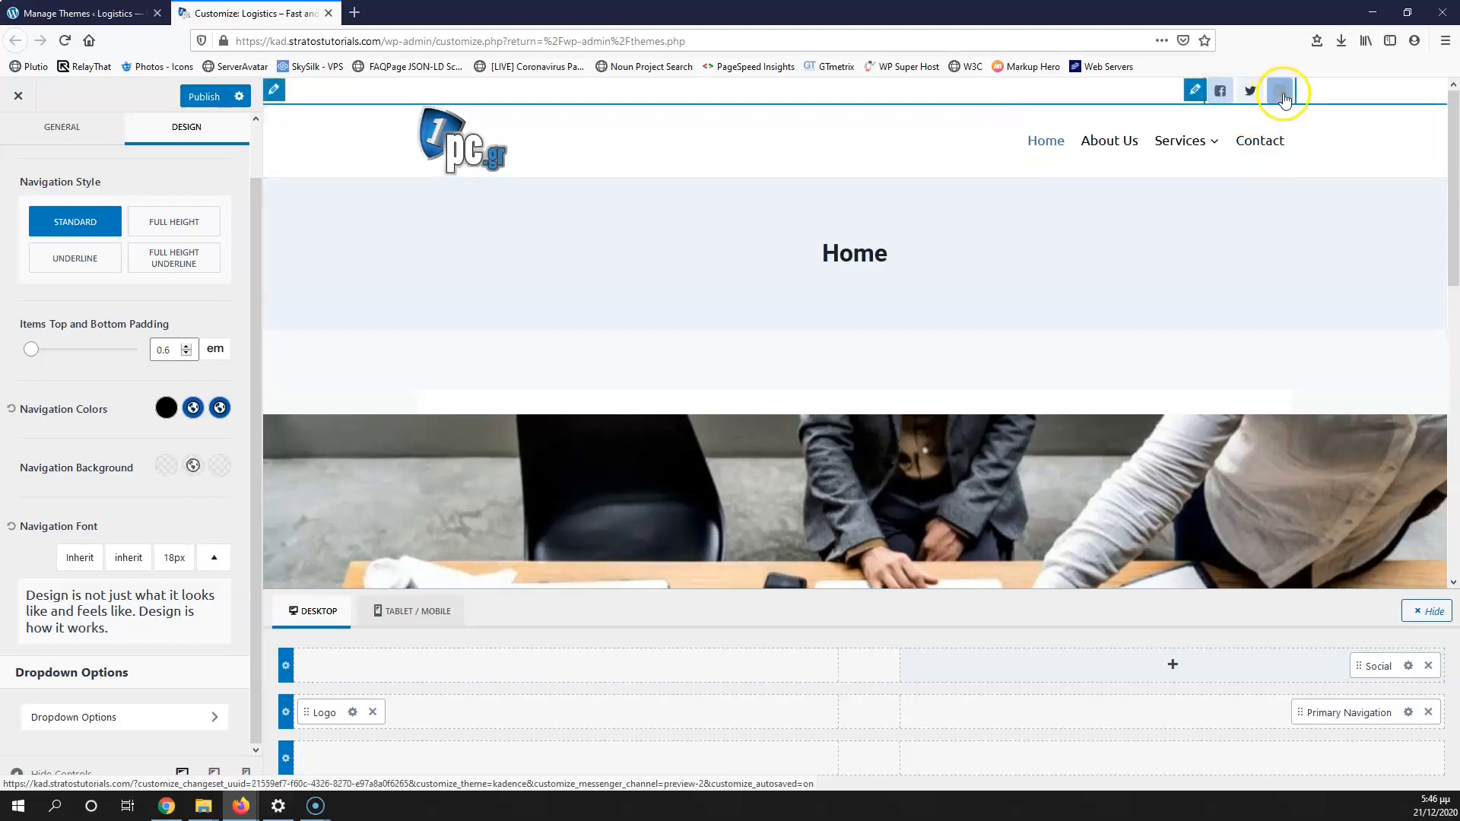
left_click(1407, 668)
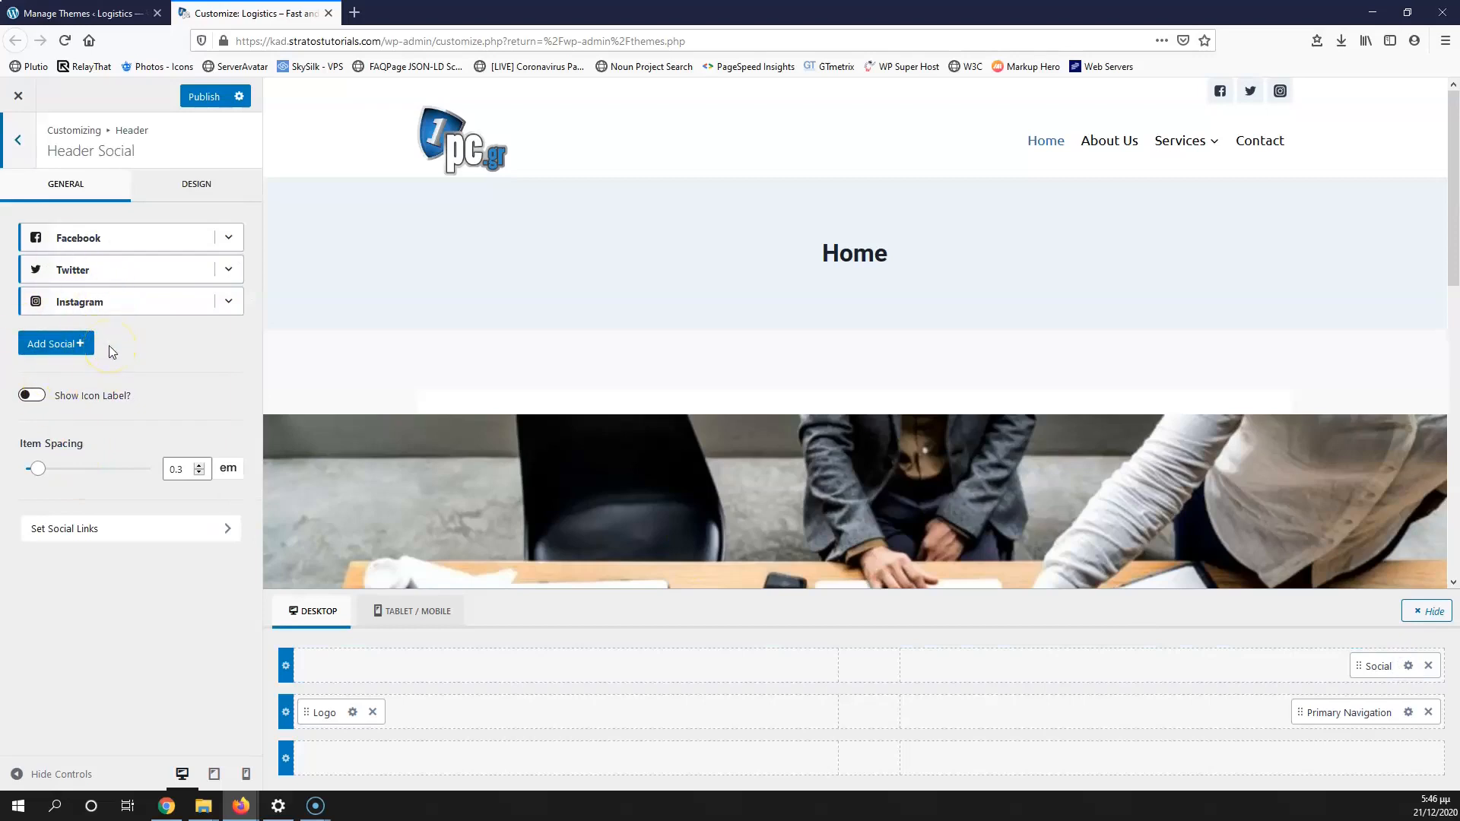
Step: Remove Instagram and add LinkedIn, leaving Facebook, Twitter and LinkedIn icons
left_click(229, 238)
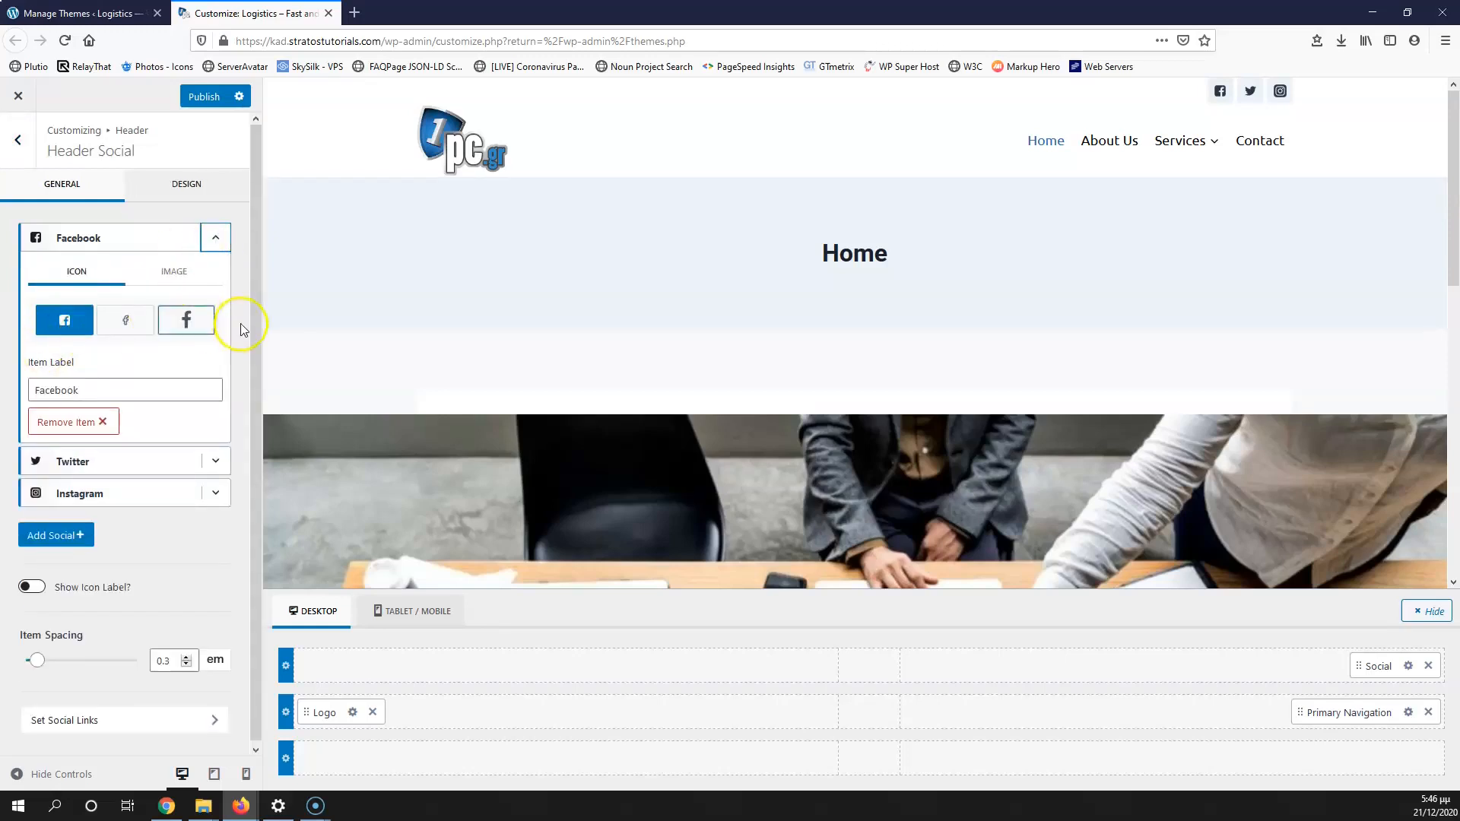
left_click(217, 495)
left_click(90, 683)
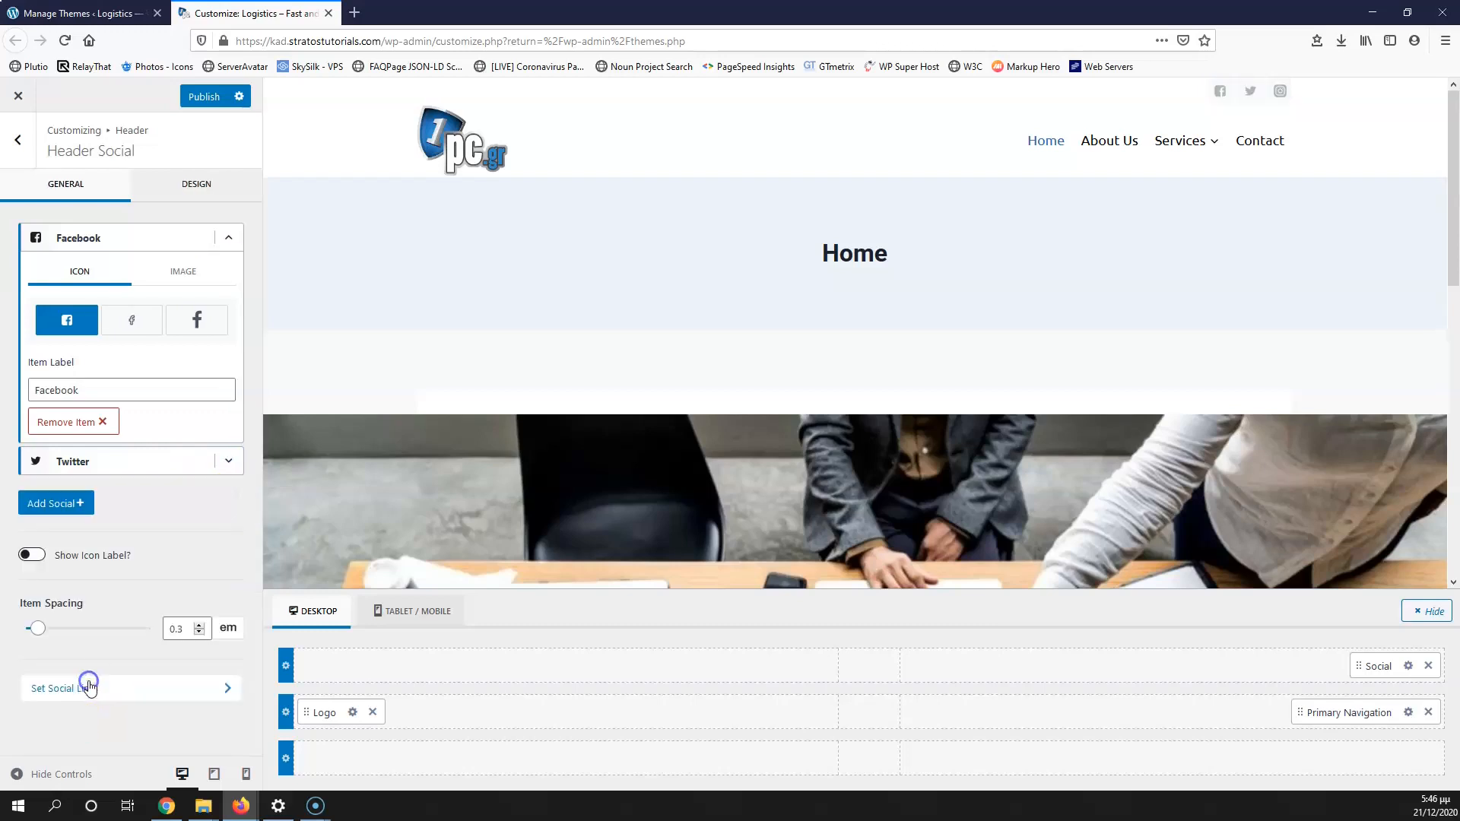
left_click(56, 502)
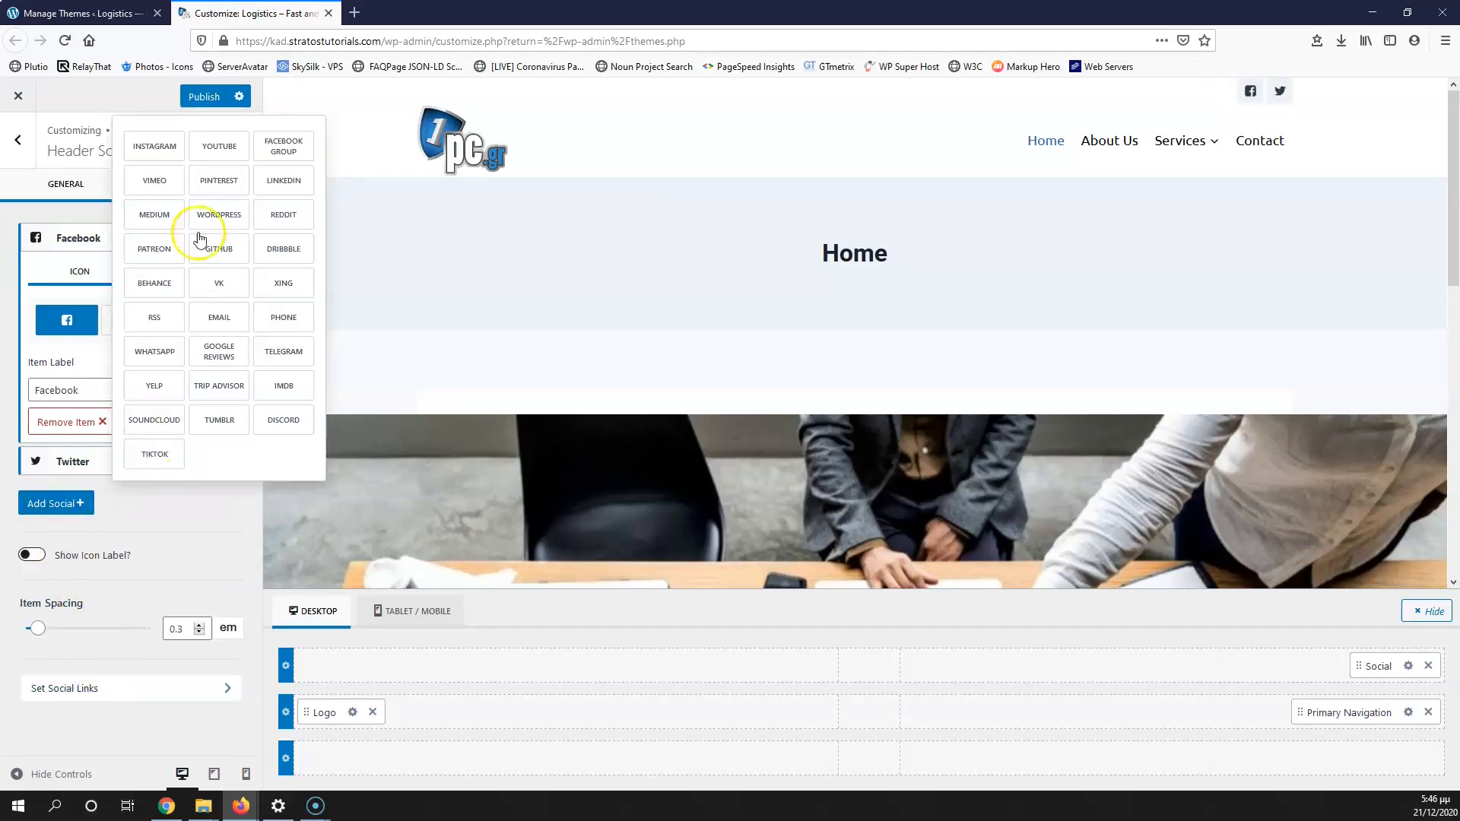
left_click(279, 183)
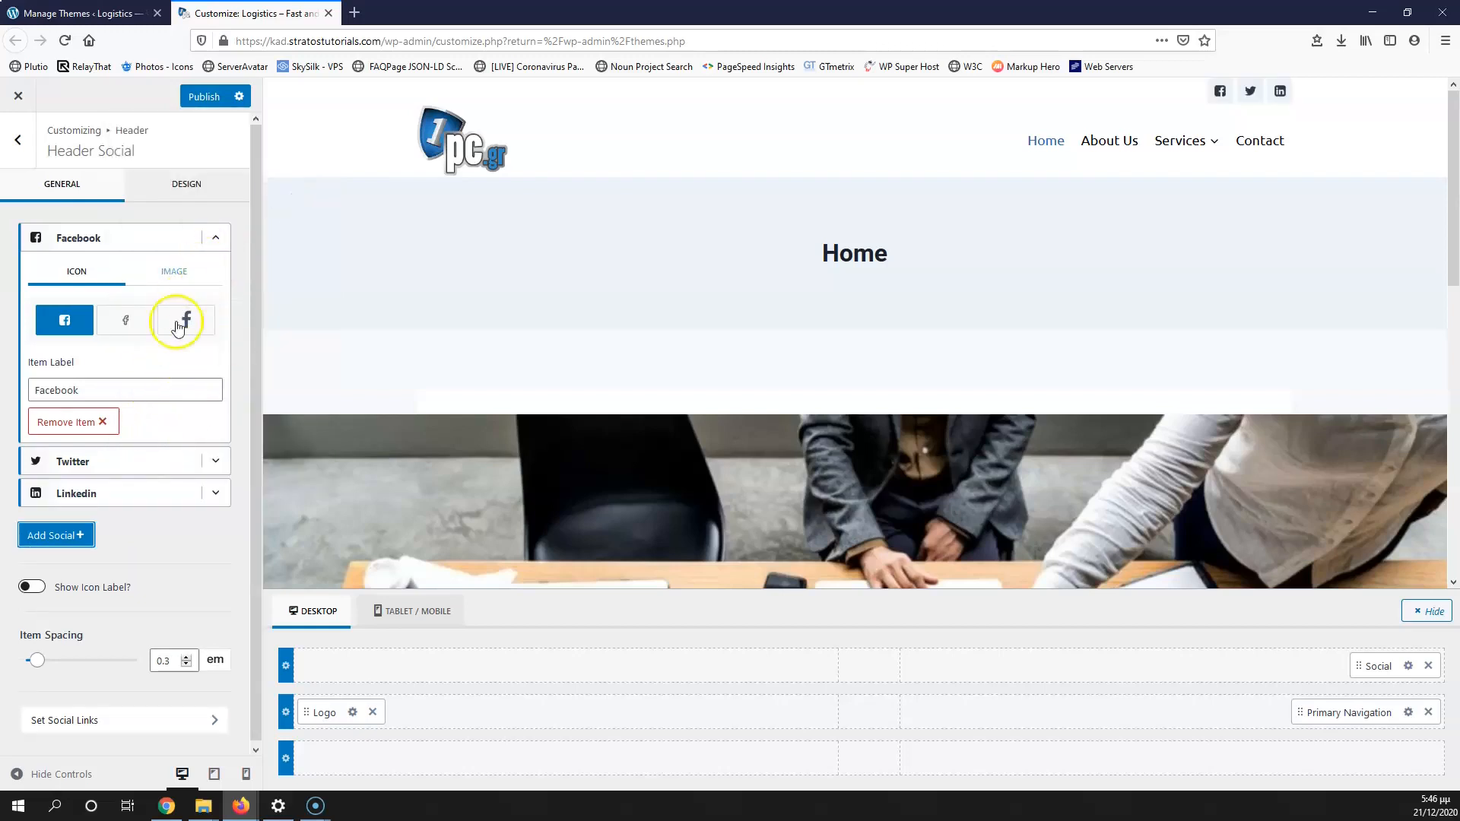
left_click(215, 239)
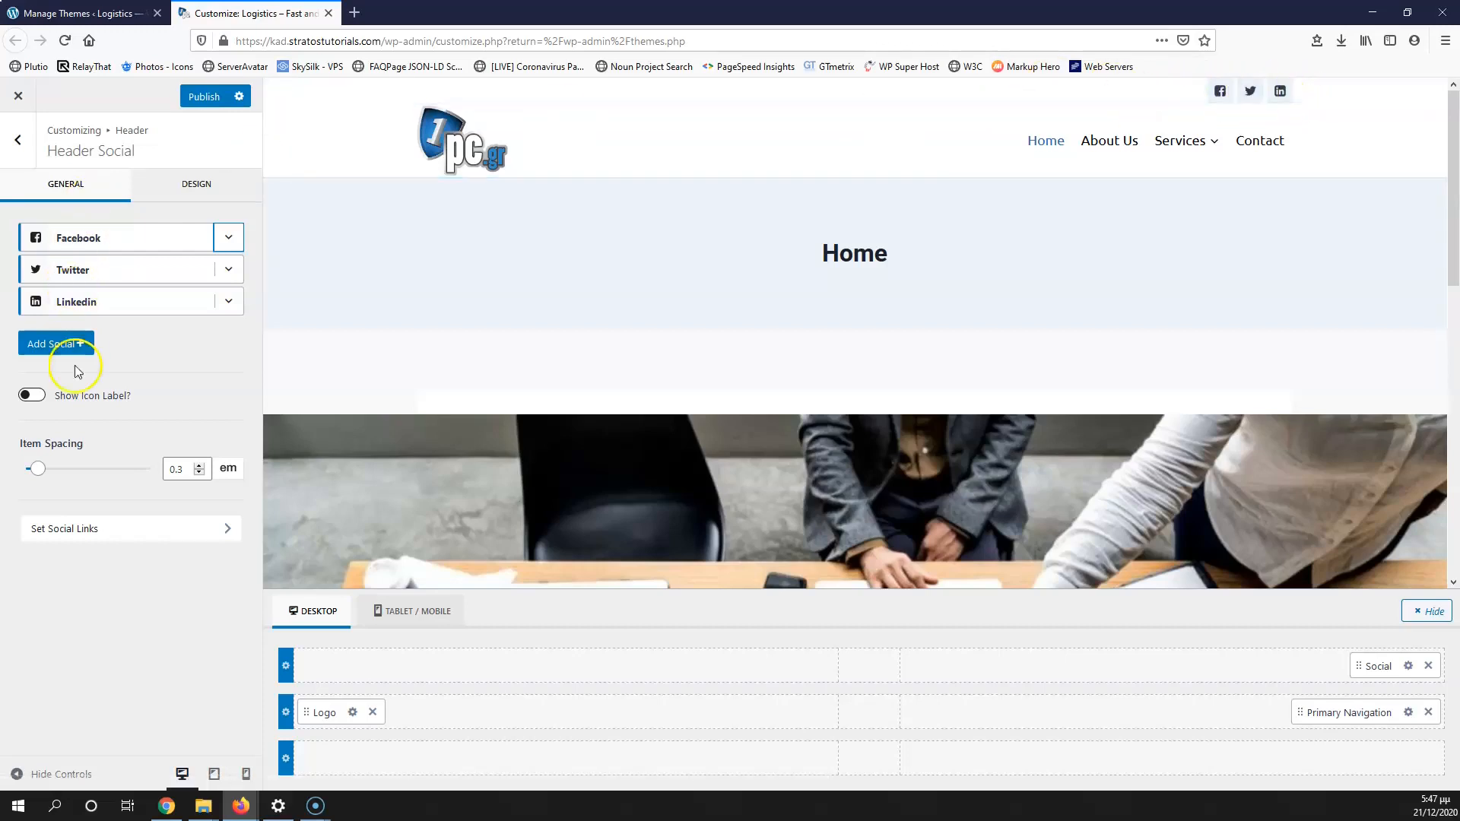
Step: Try the social icon labels on, switch them back off, then open the Social Network Links settings
left_click(34, 396)
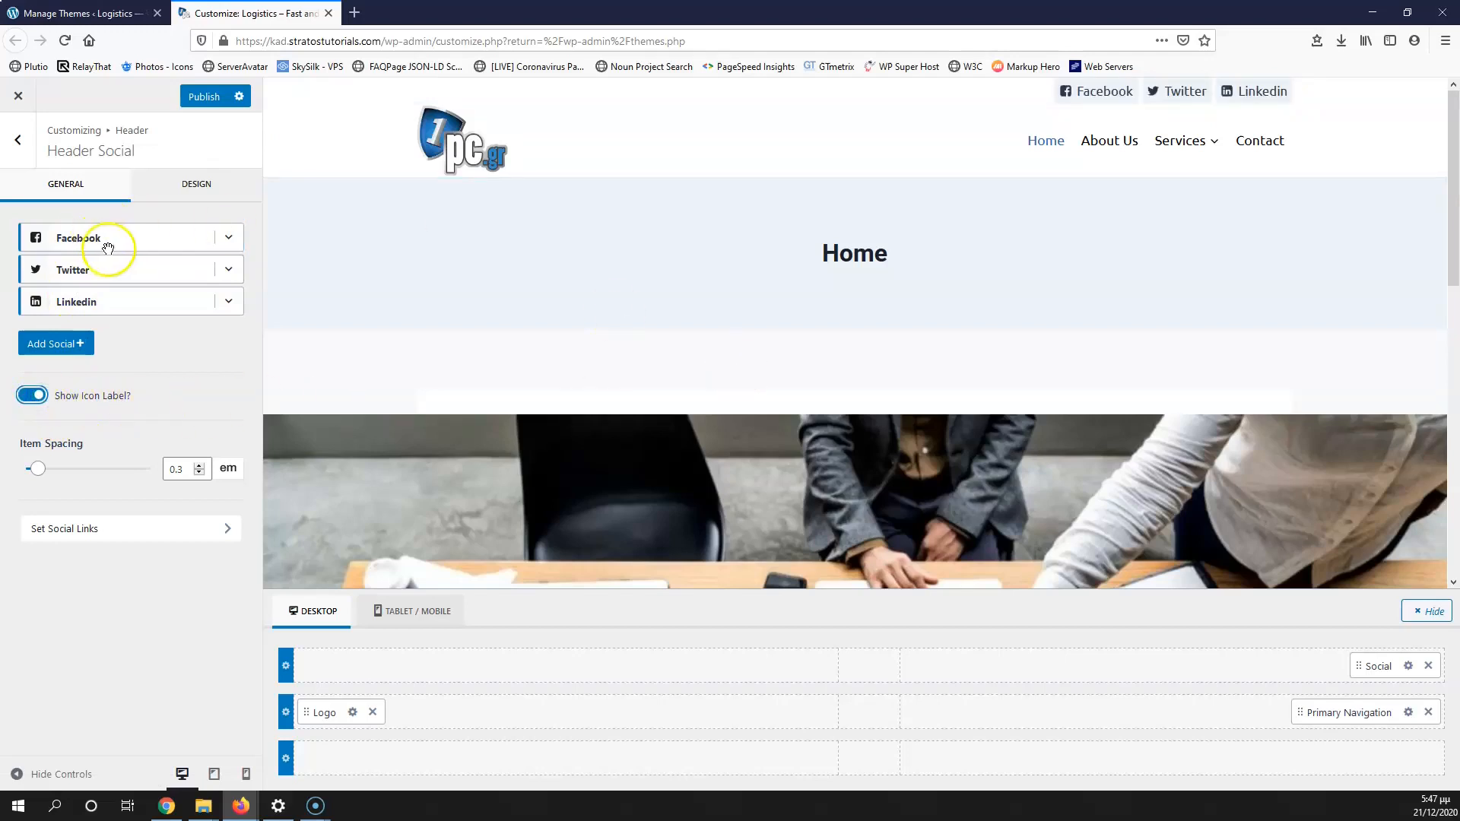
left_click(222, 243)
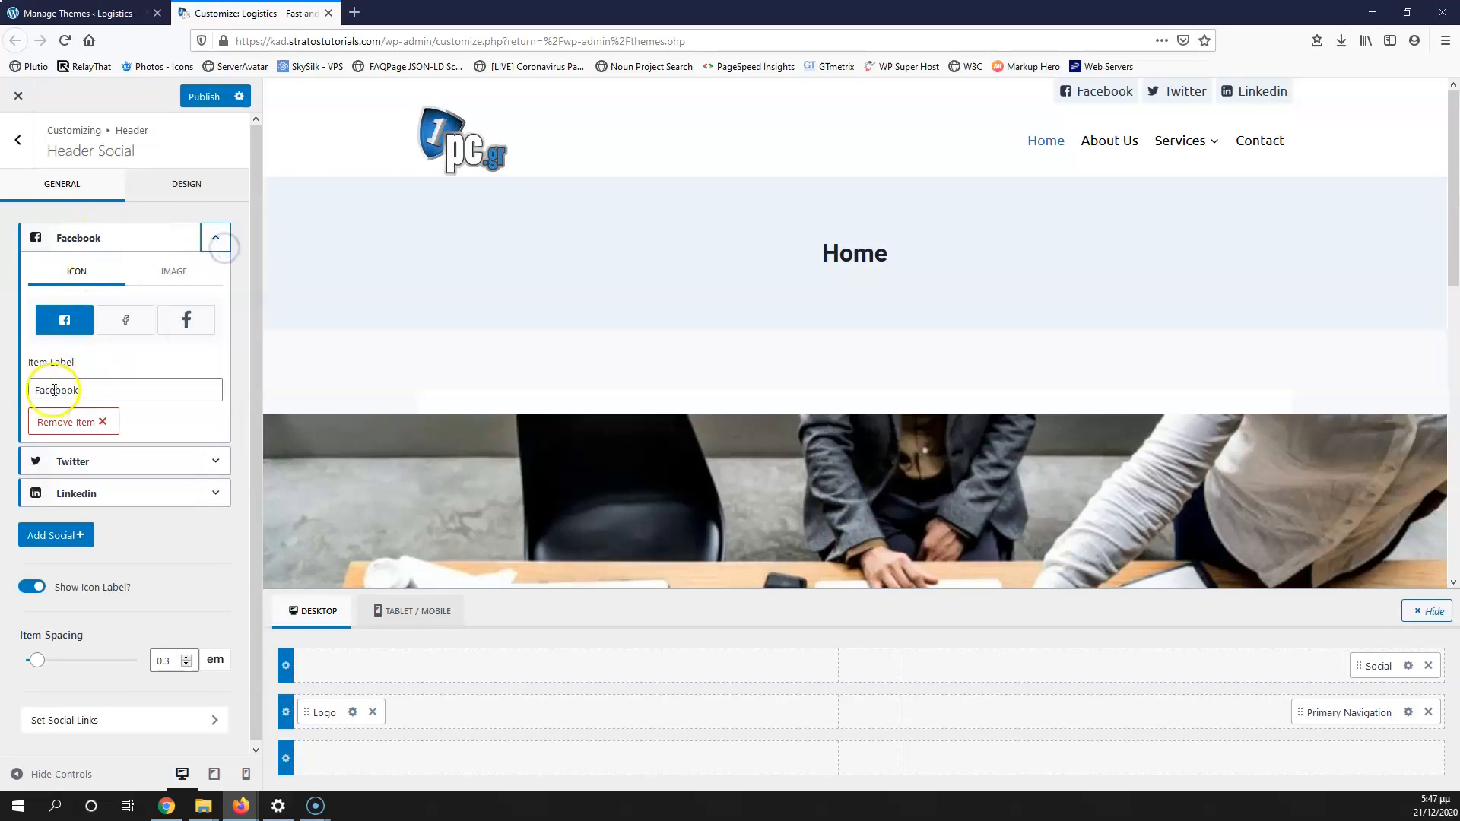
left_click(216, 238)
left_click(45, 404)
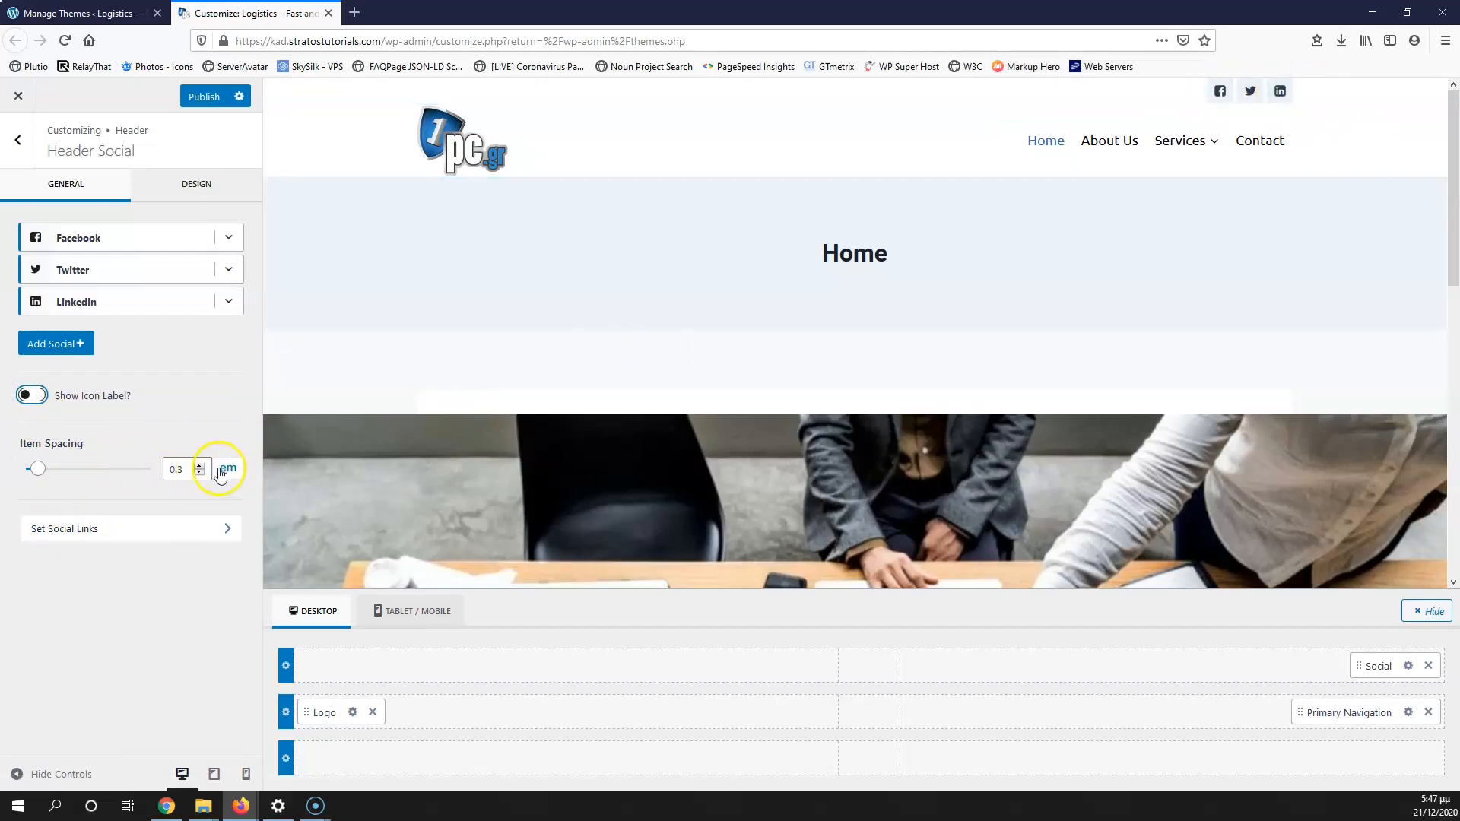
left_click(70, 530)
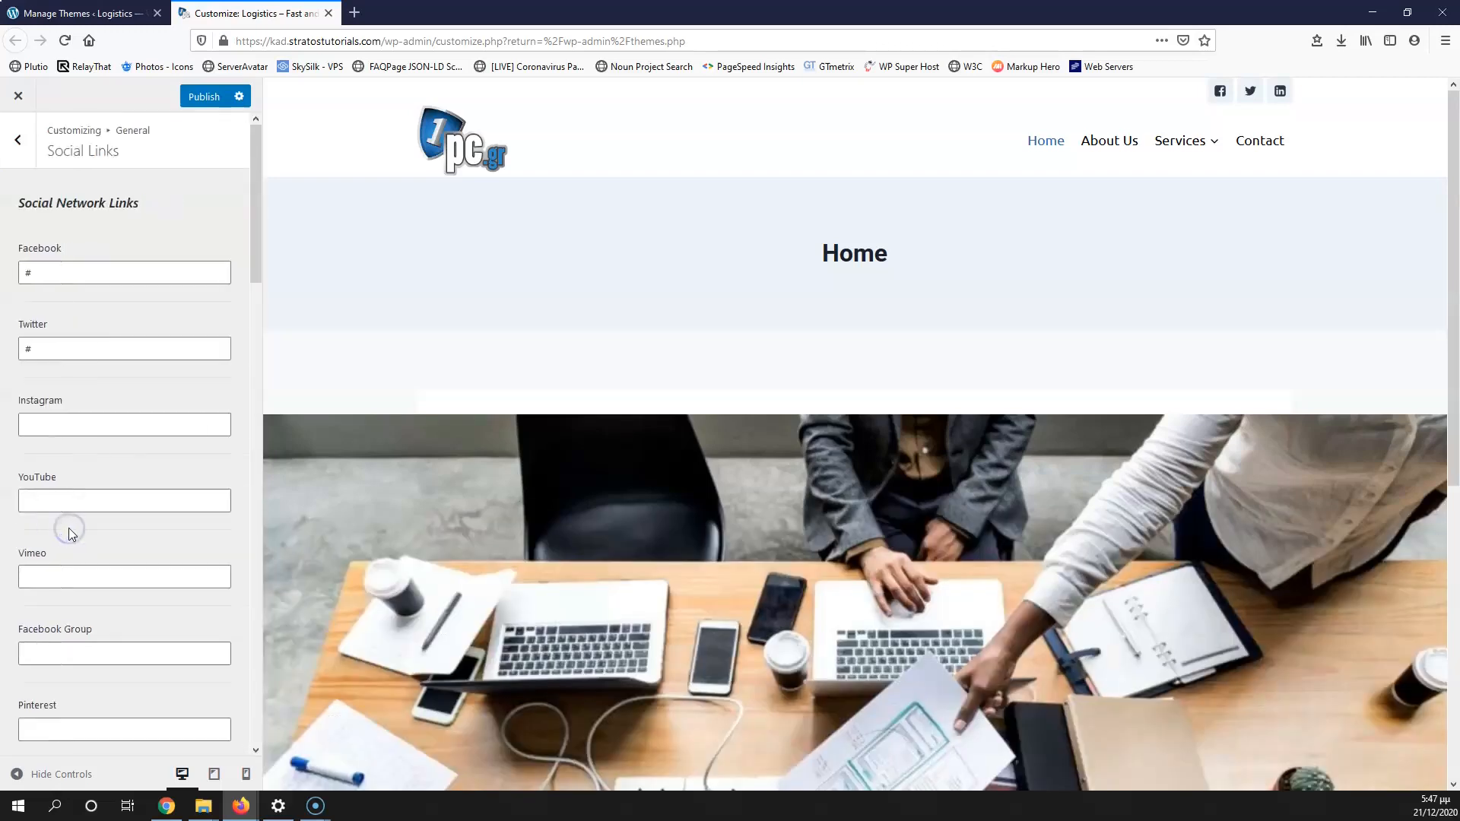
Step: Navigate back to the Header settings and open the Header Social design options
left_click(19, 143)
left_click(20, 141)
left_click(68, 308)
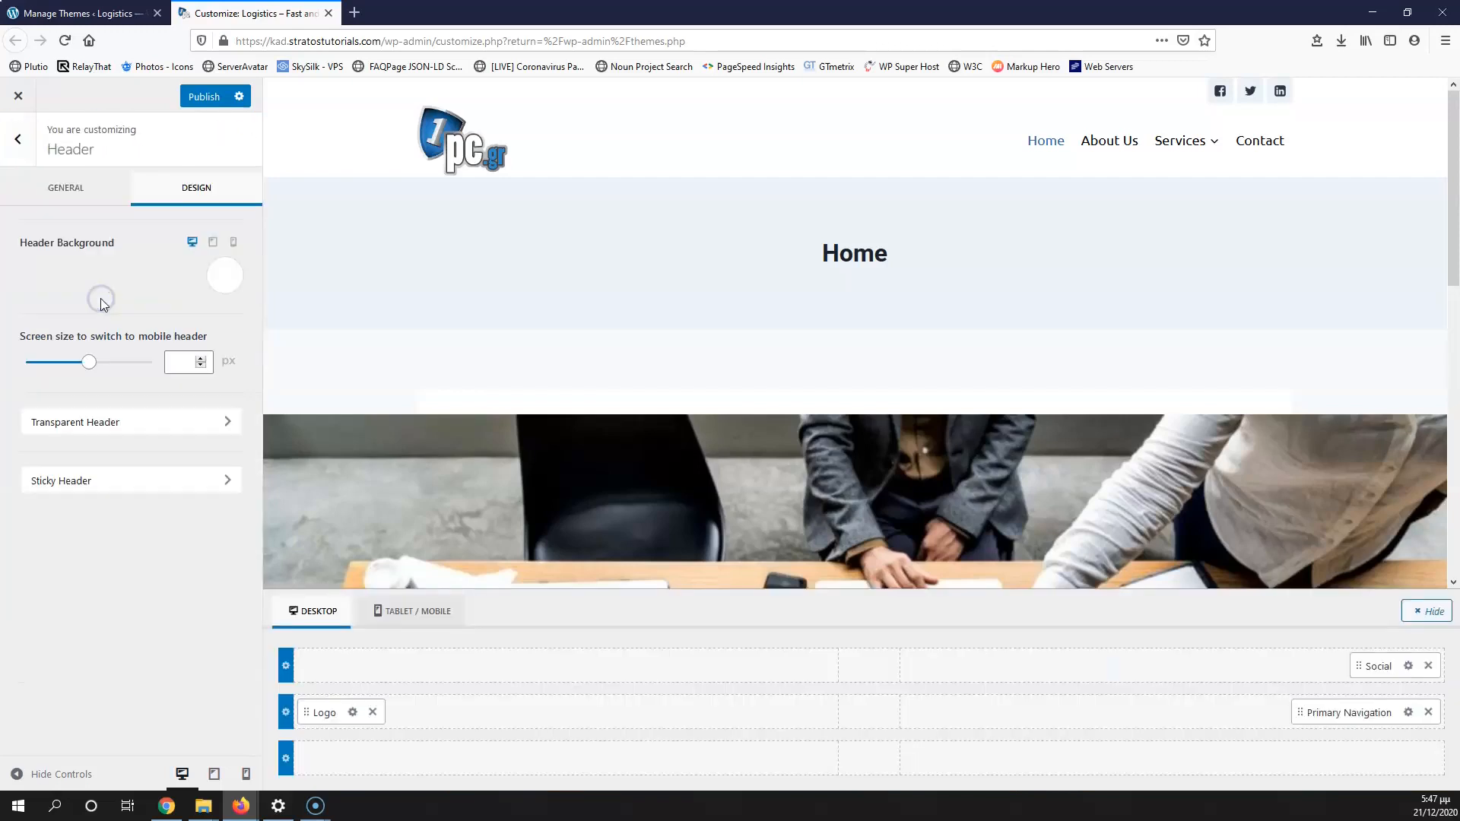
left_click(1405, 666)
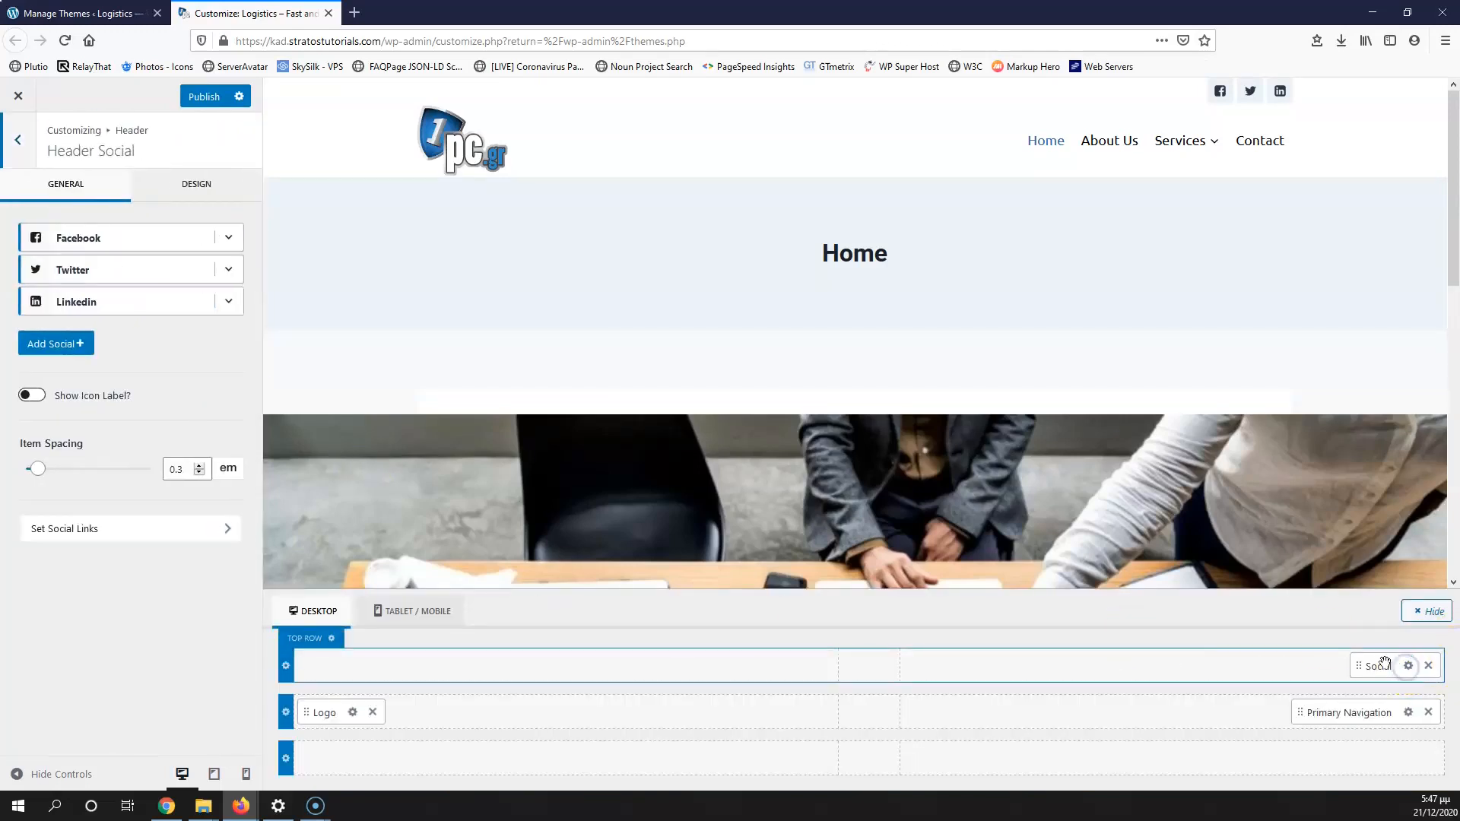
left_click(195, 187)
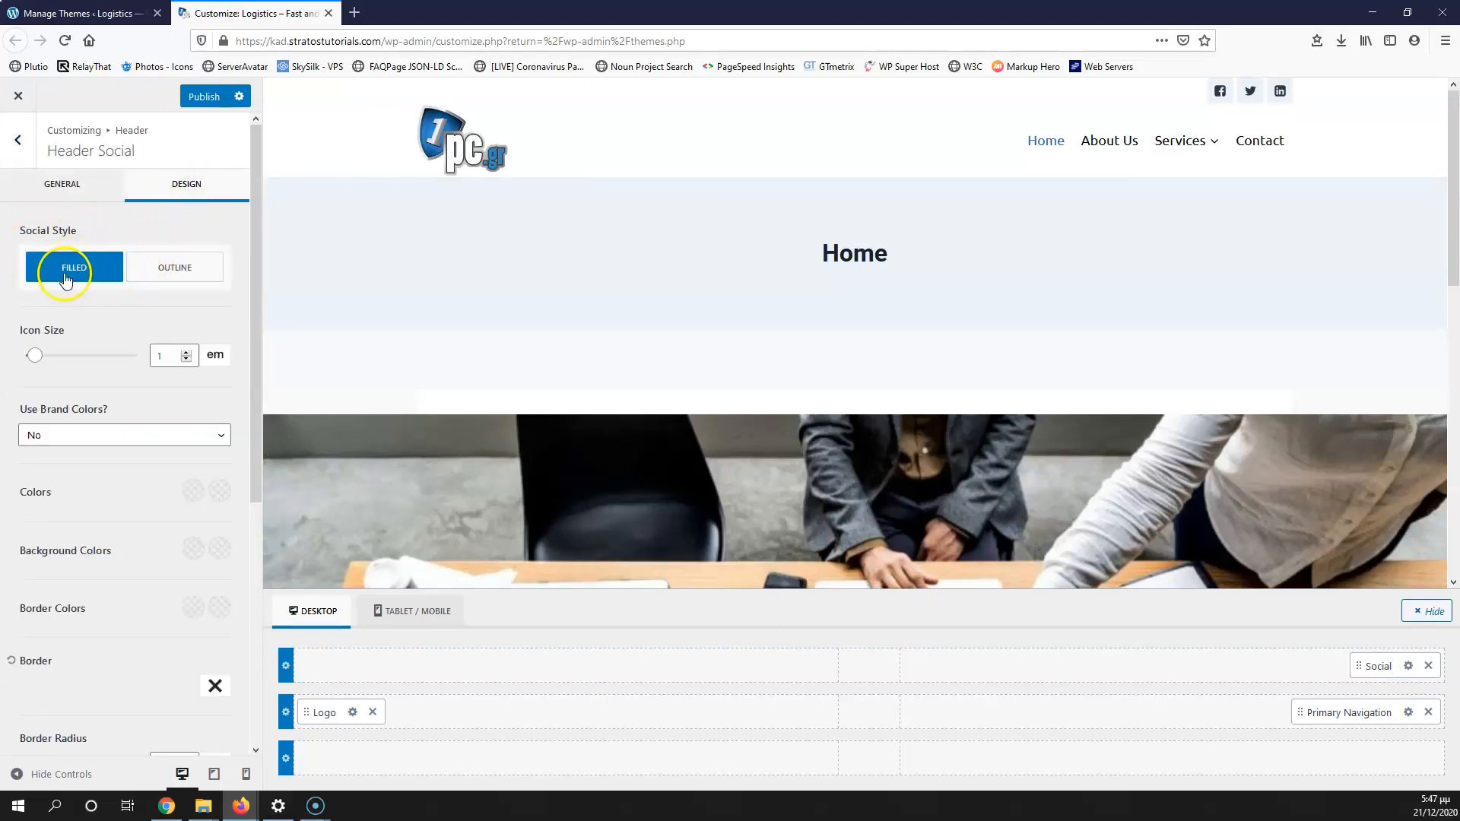
Step: Set the social icons to the Filled style with Use Brand Colors set to No
left_click(155, 278)
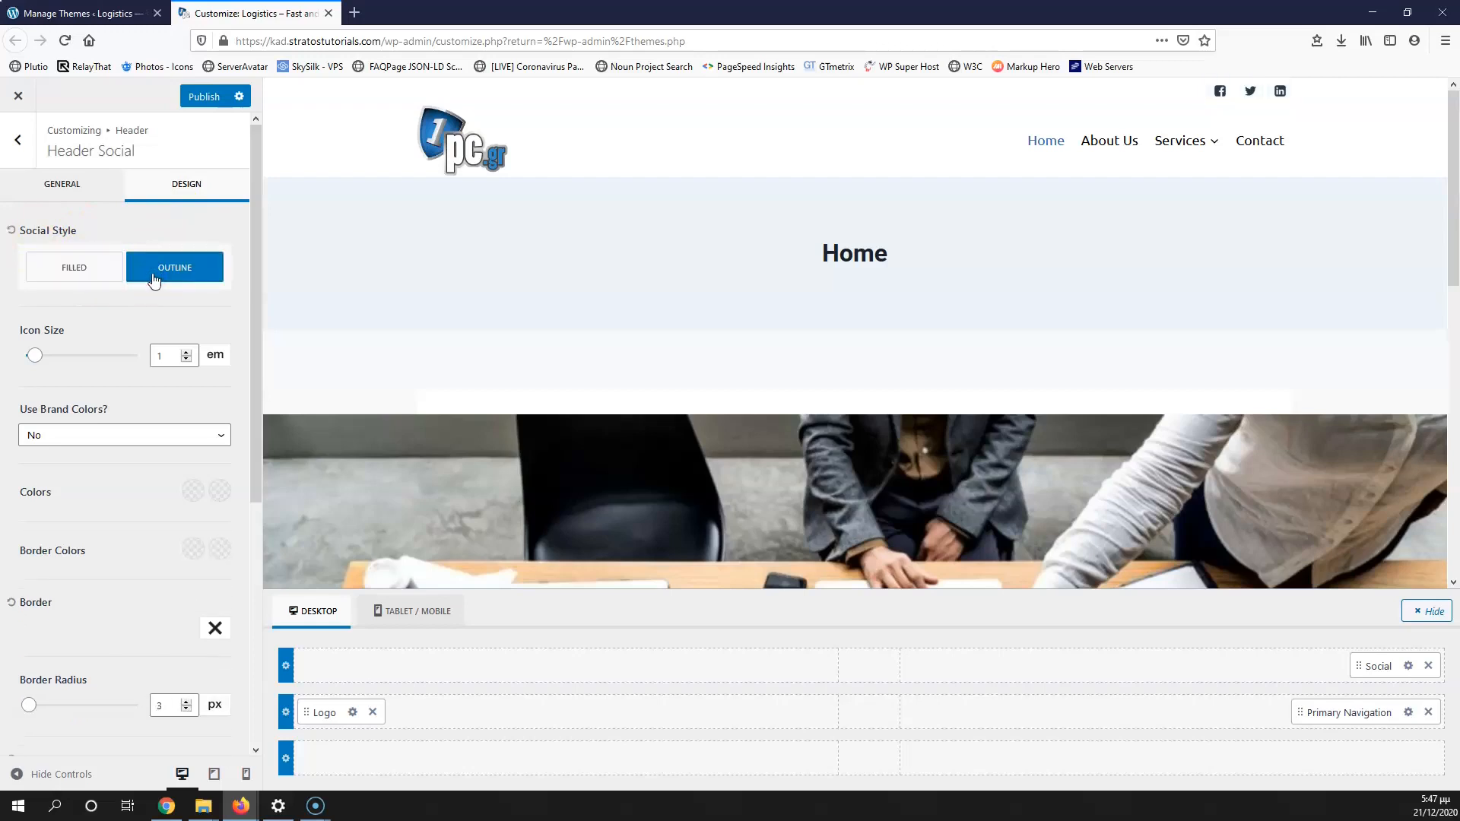
left_click(98, 272)
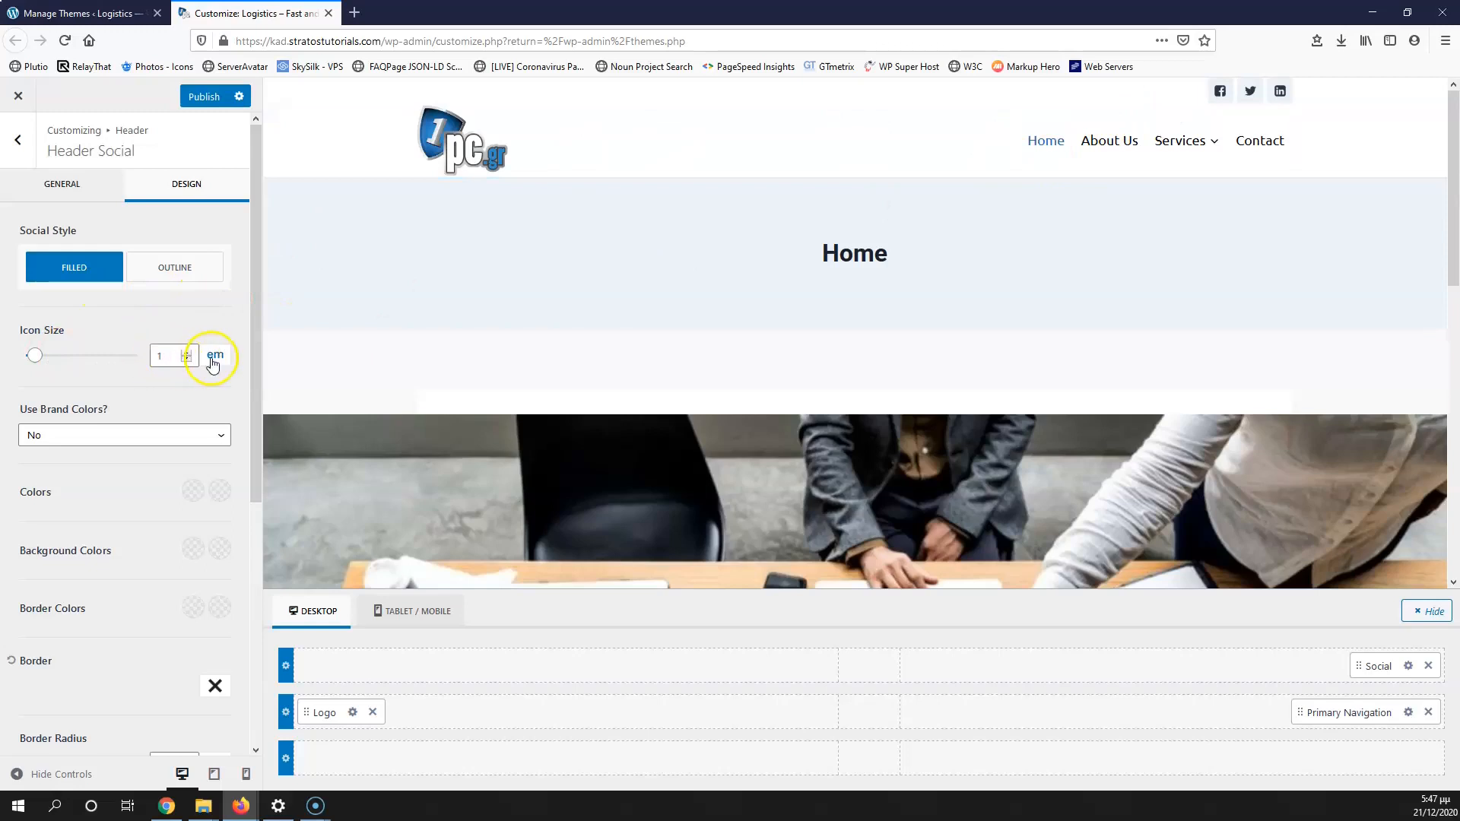
left_click(99, 433)
left_click(62, 474)
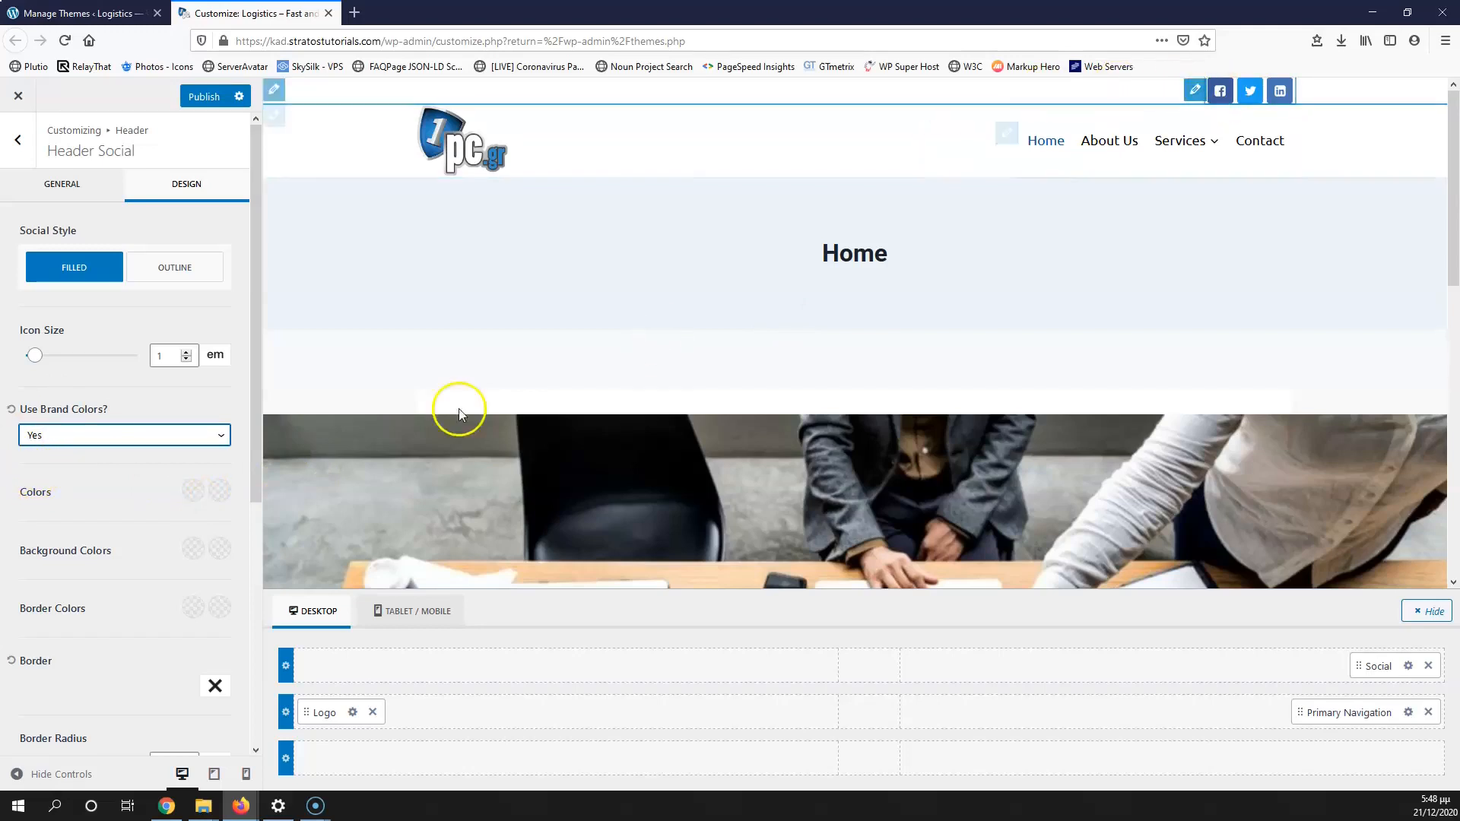
left_click(148, 436)
left_click(84, 457)
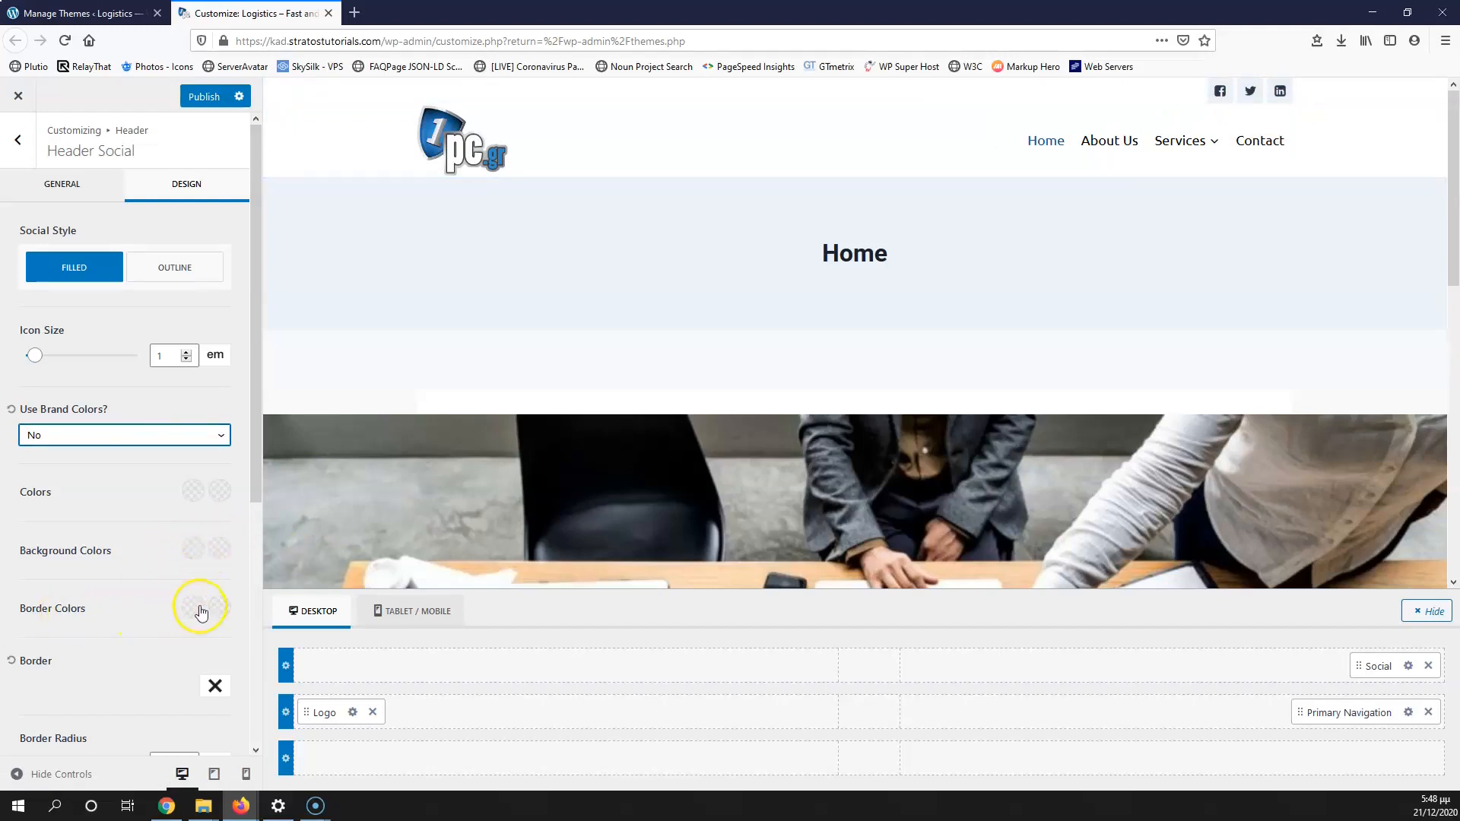
scroll(151, 627, "down", 3)
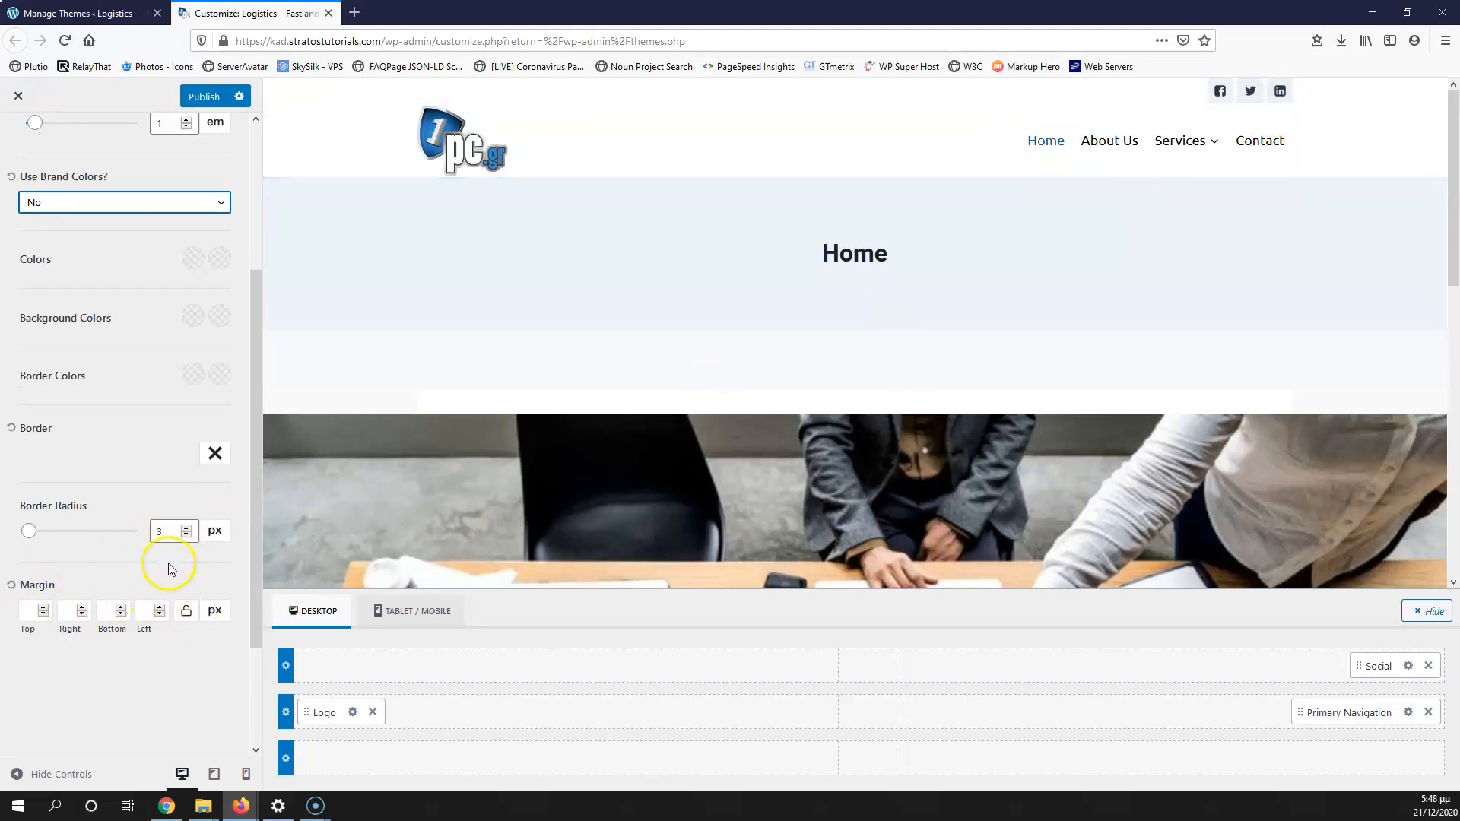
scroll(168, 567, "up", 2)
scroll(161, 571, "up", 2)
scroll(162, 571, "down", 5)
scroll(162, 571, "up", 5)
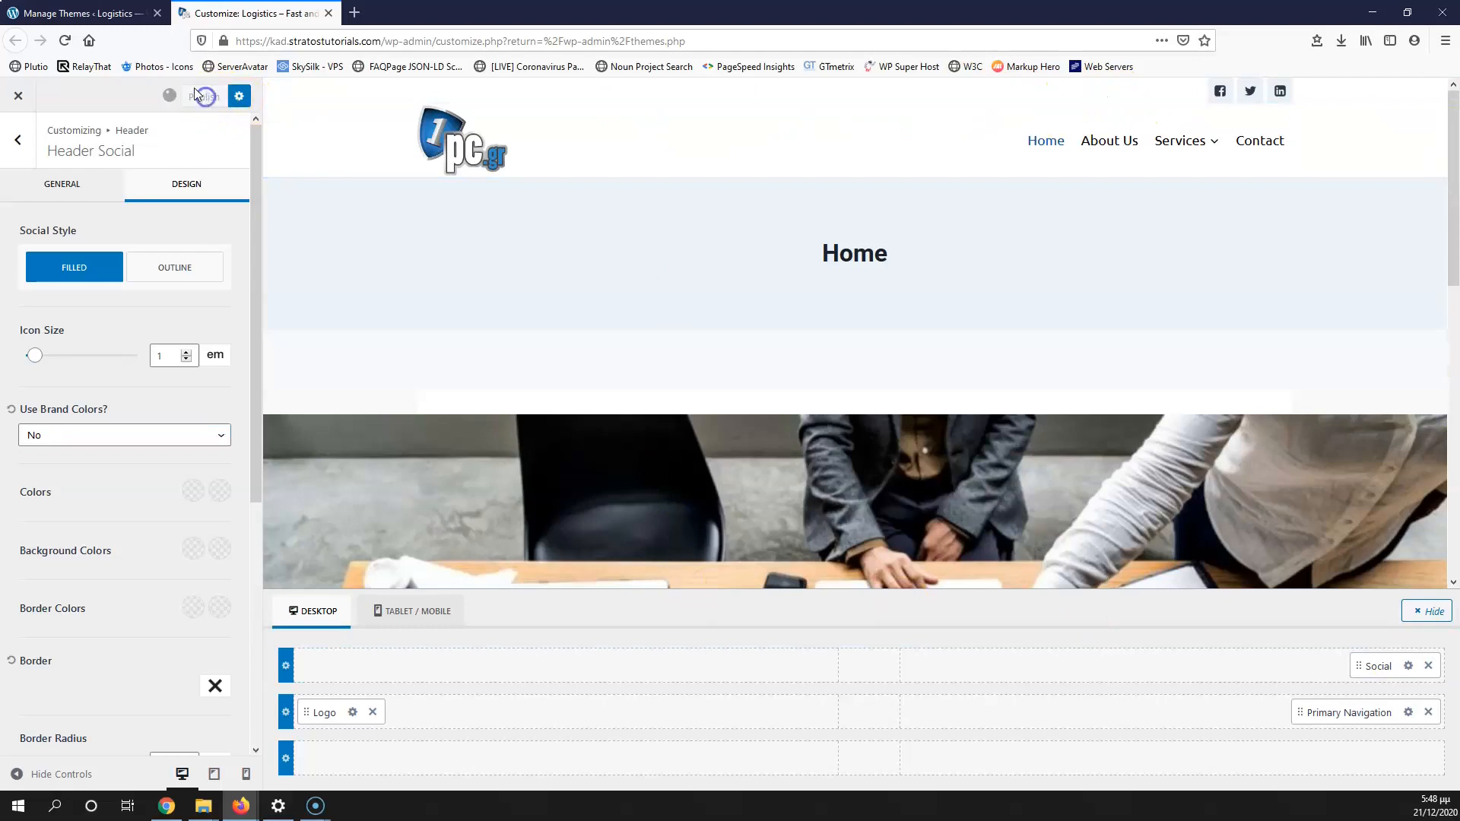
Step: Open the live Logistics site in a tab after the customizer, then return to Customize
left_click(92, 14)
mouse_move(58, 92)
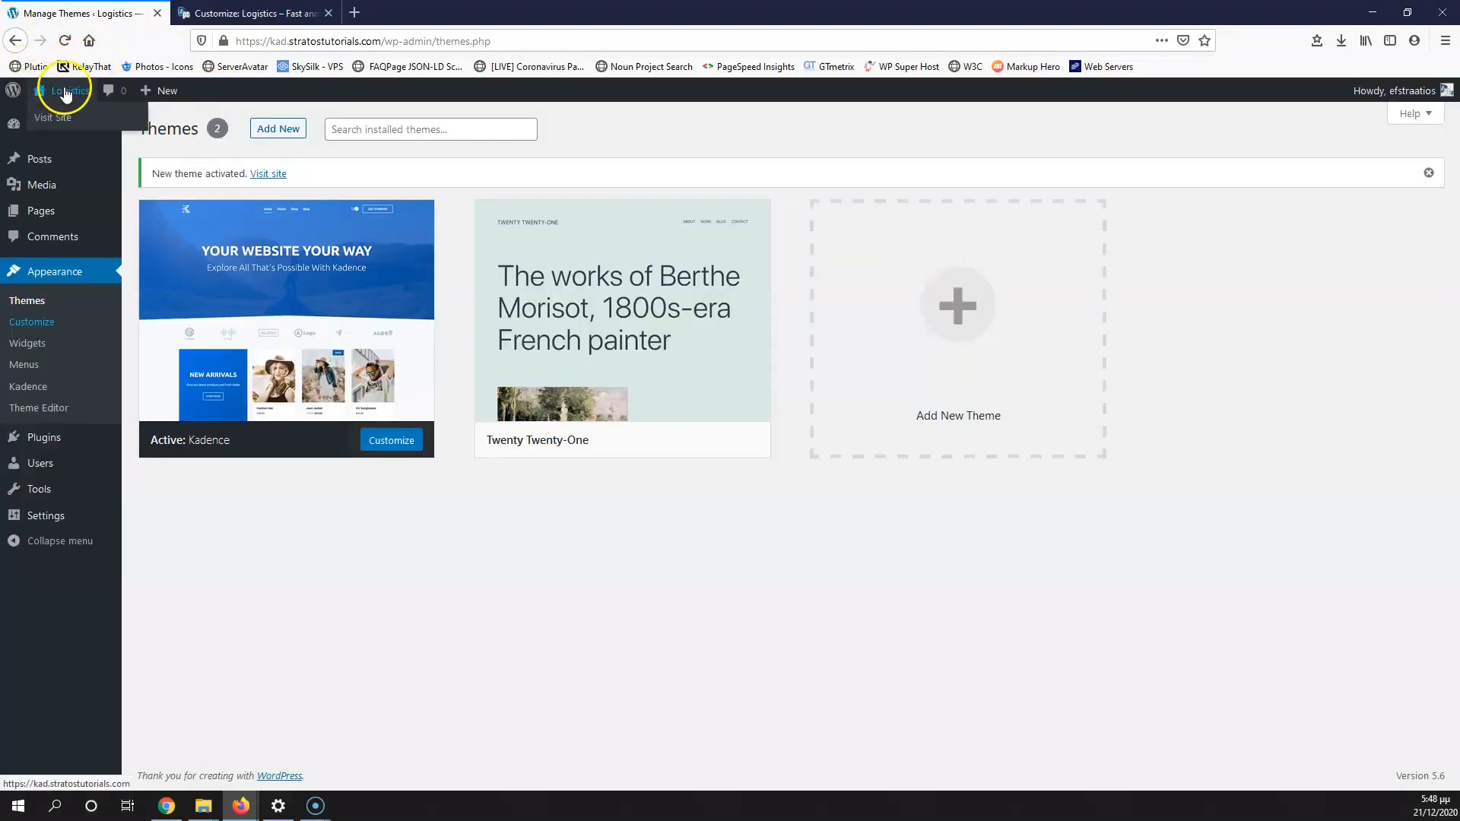
left_click(51, 118)
left_click_drag(229, 13, 447, 13)
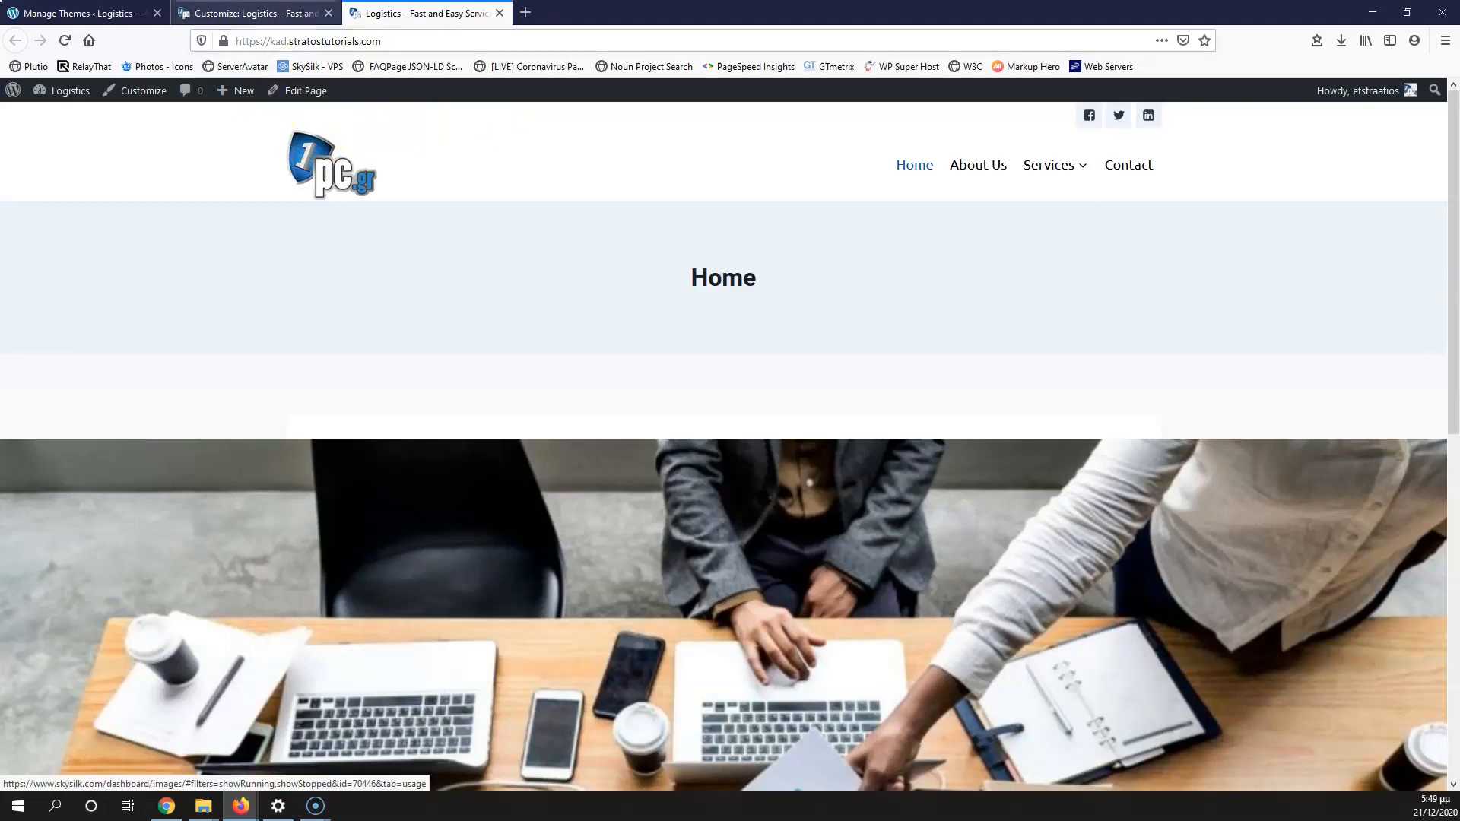
left_click(259, 13)
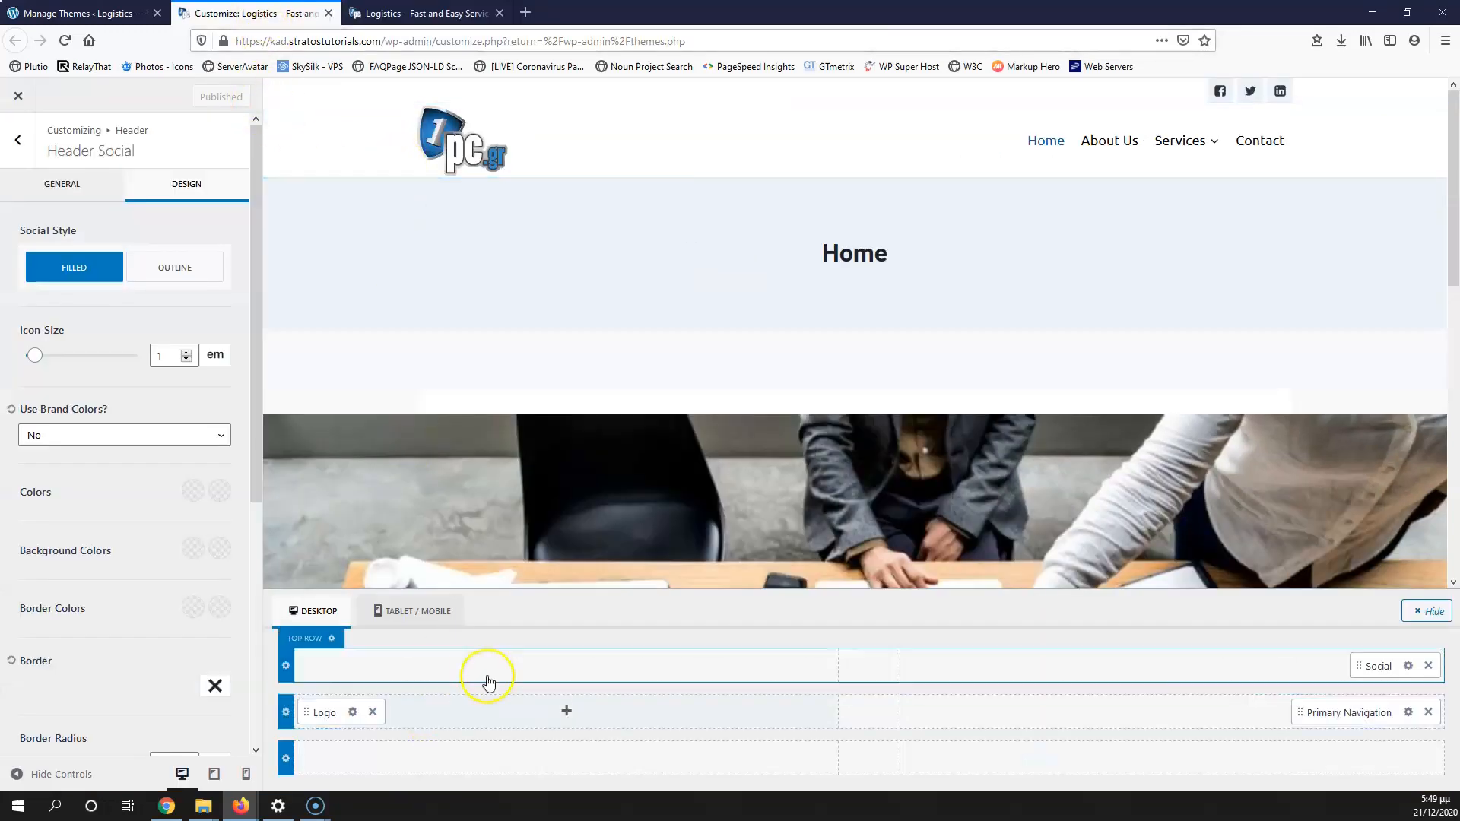
Step: Place an HTML element on the left of the header's top row and open its settings
left_click(567, 667)
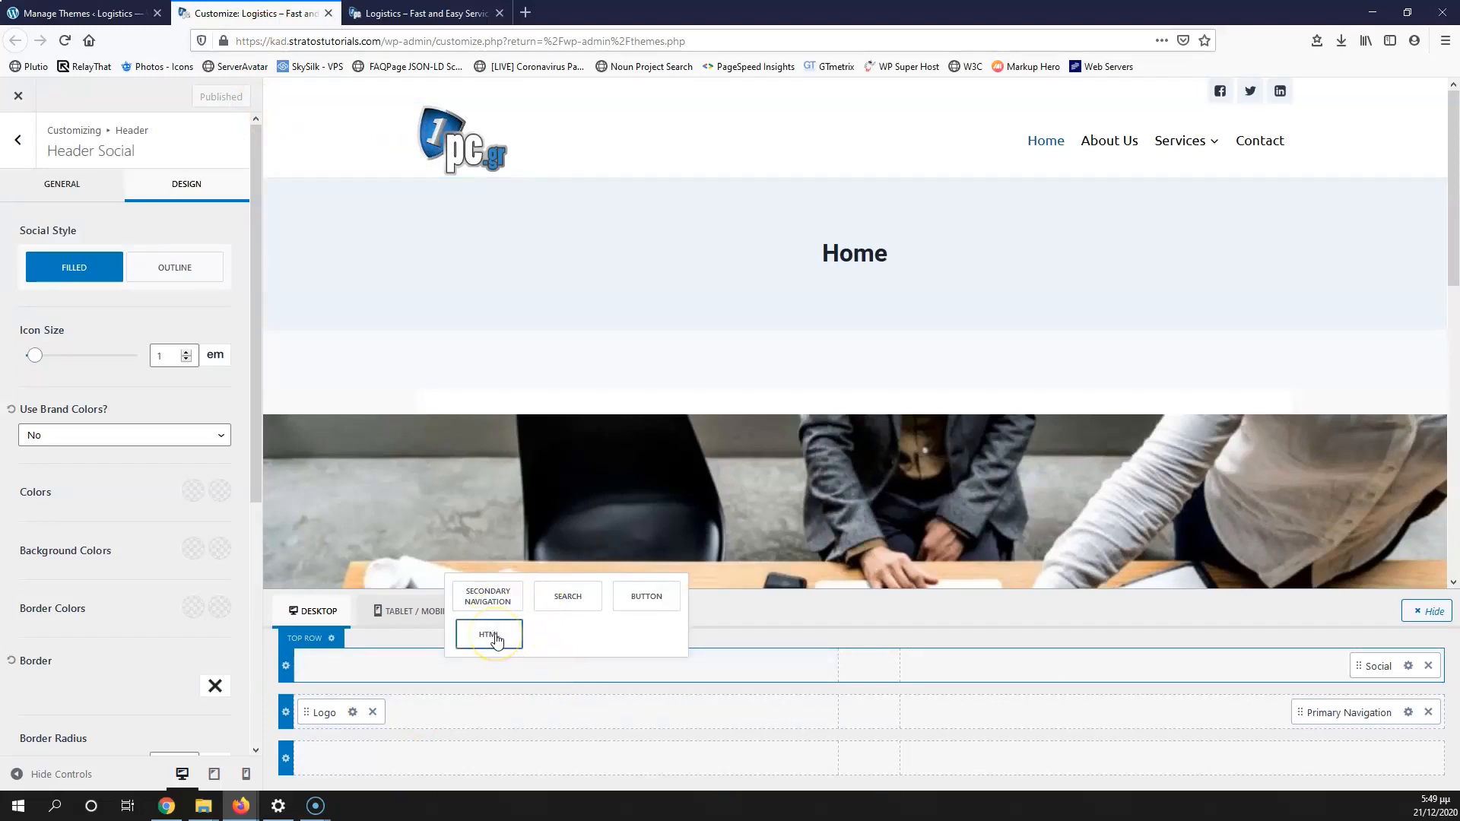
left_click_drag(496, 641, 606, 677)
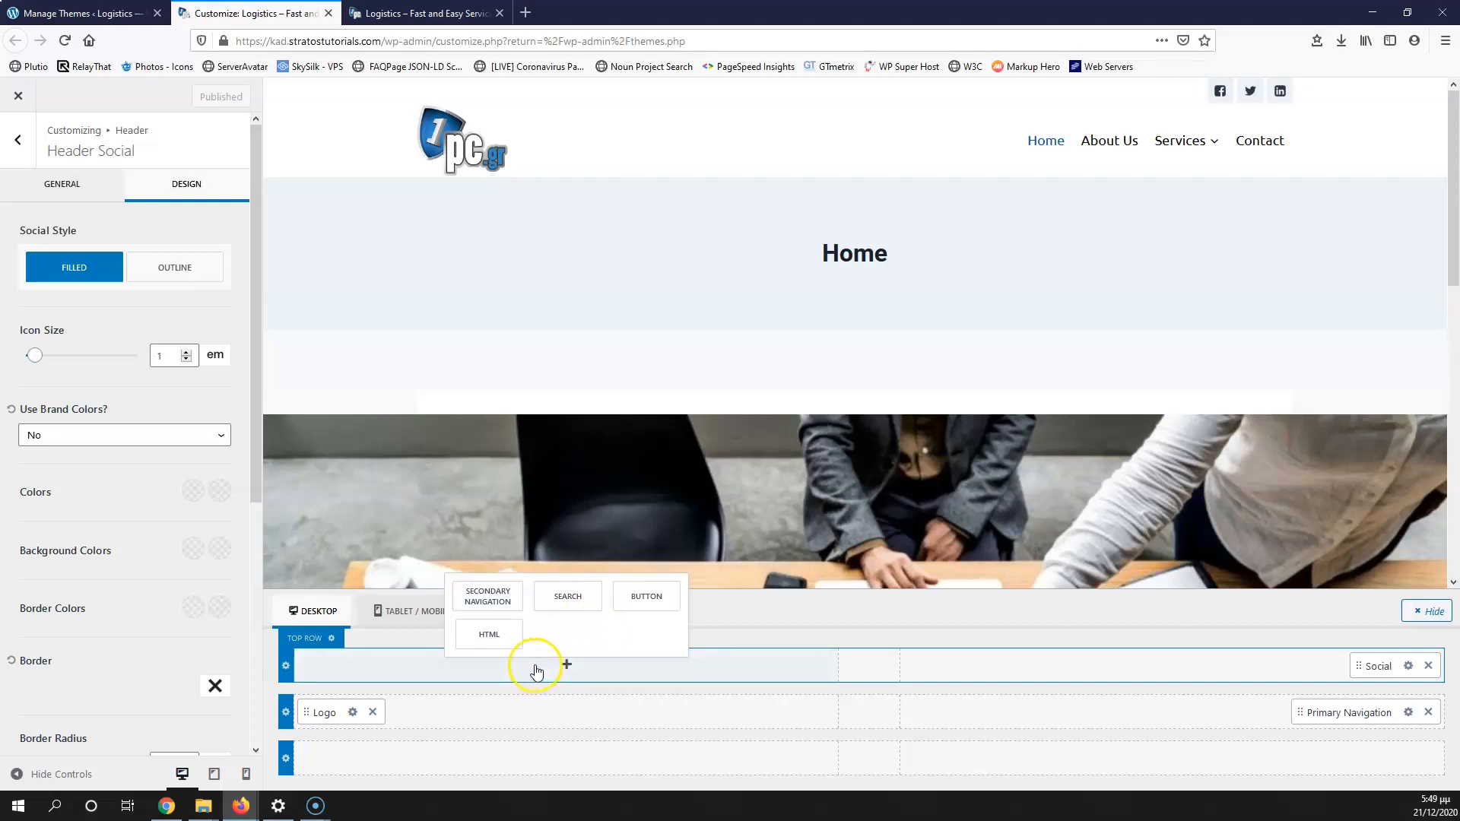
left_click(502, 641)
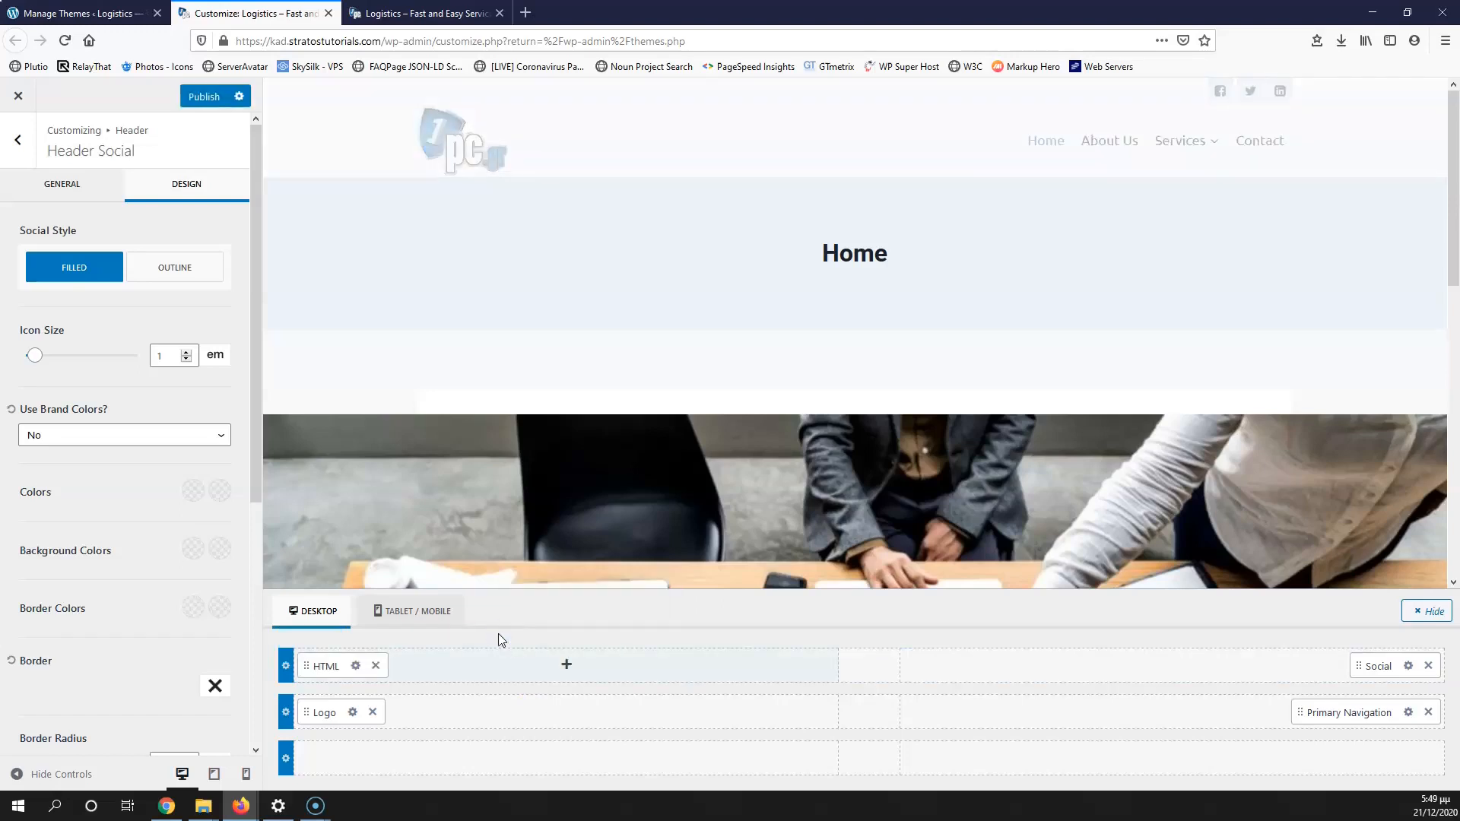
left_click(357, 666)
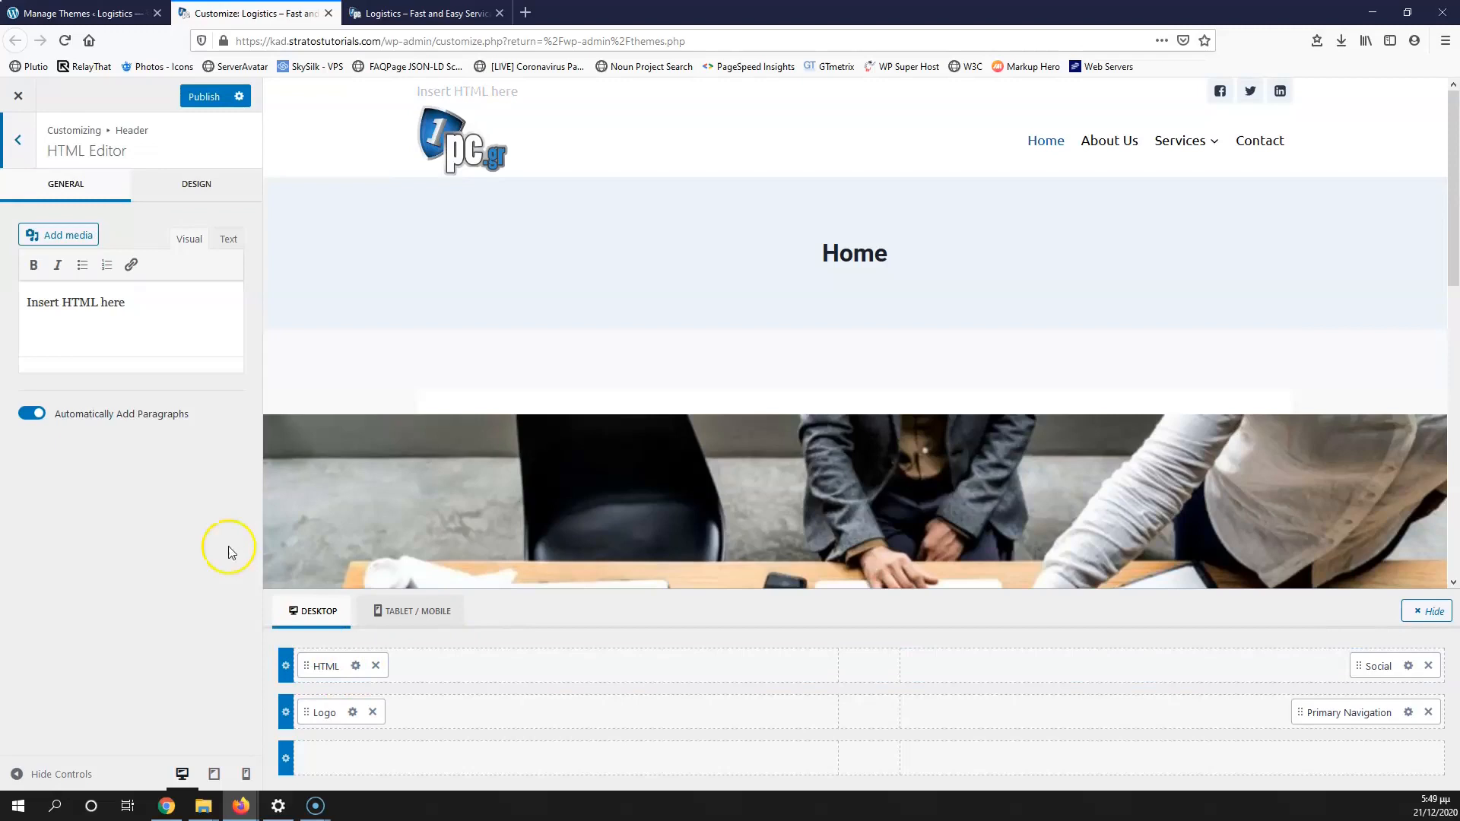
Step: Replace the 'Insert HTML here' placeholder with the company's phone number, e-mail and address
left_click(160, 304)
left_click_drag(160, 304, 23, 303)
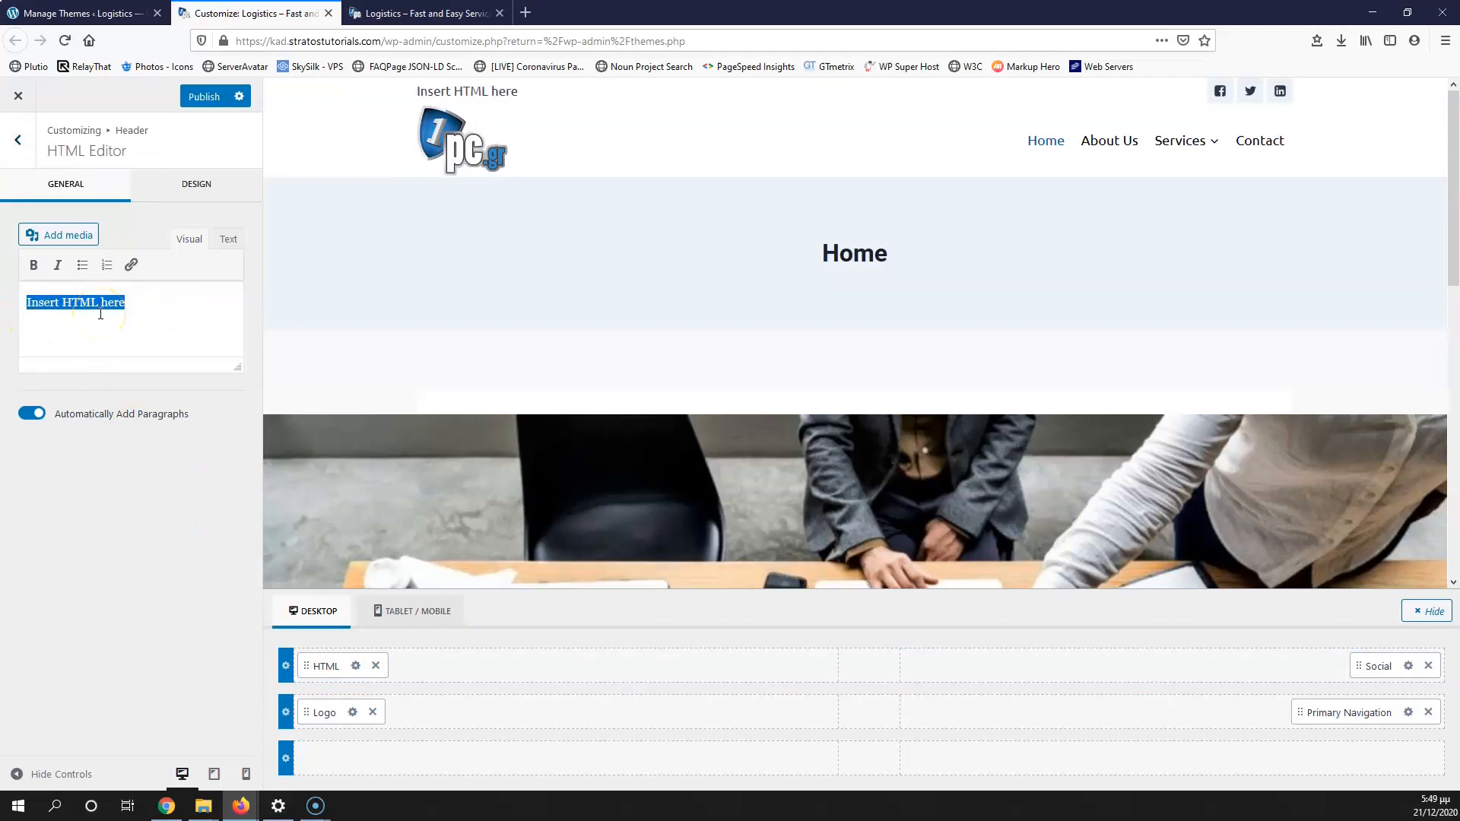
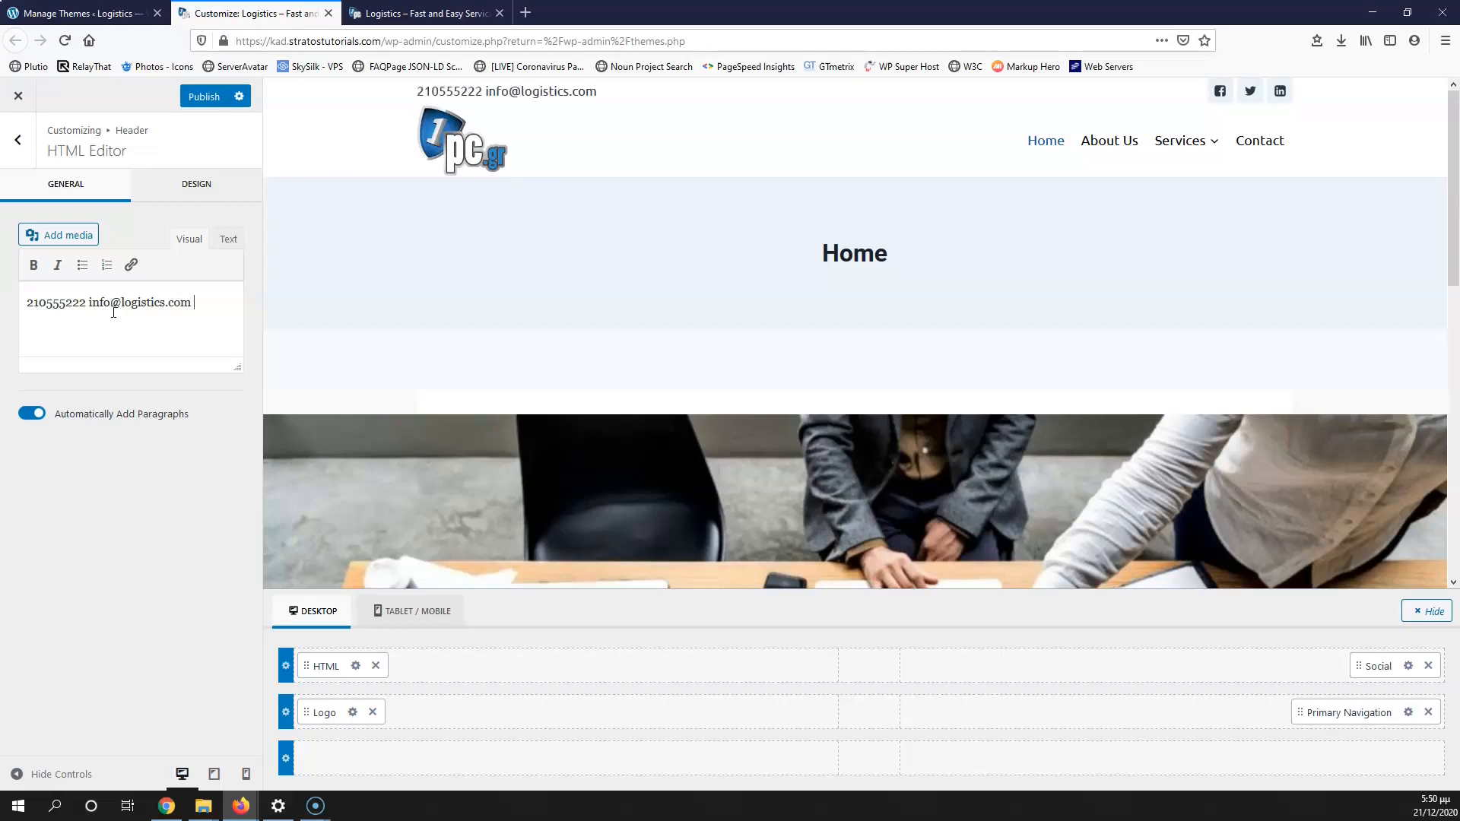
type(" Athnes22")
Step: Fix the misspelled city and put dashes between the phone, e-mail and address
key("Left")
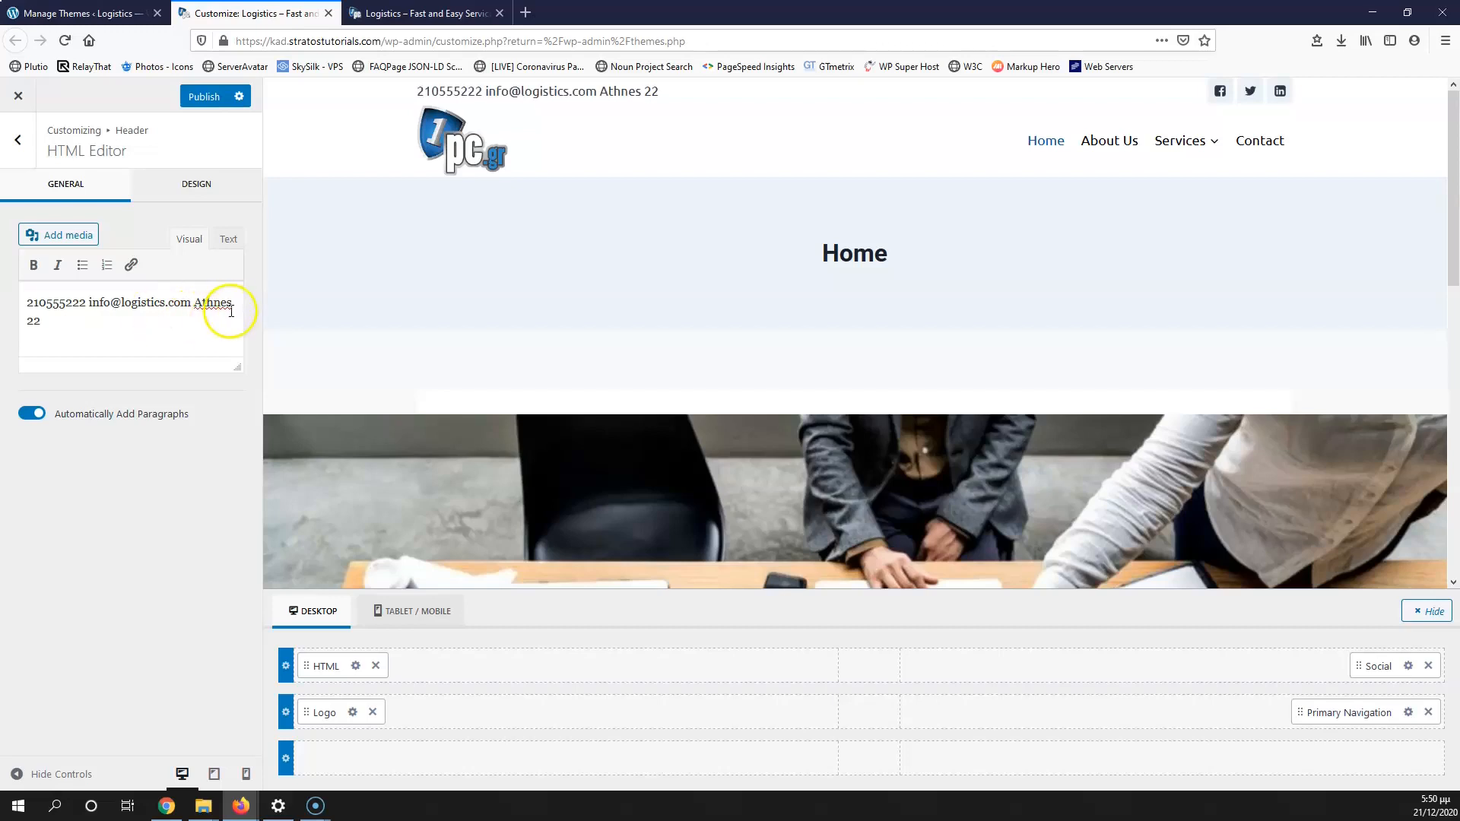
left_click(216, 303)
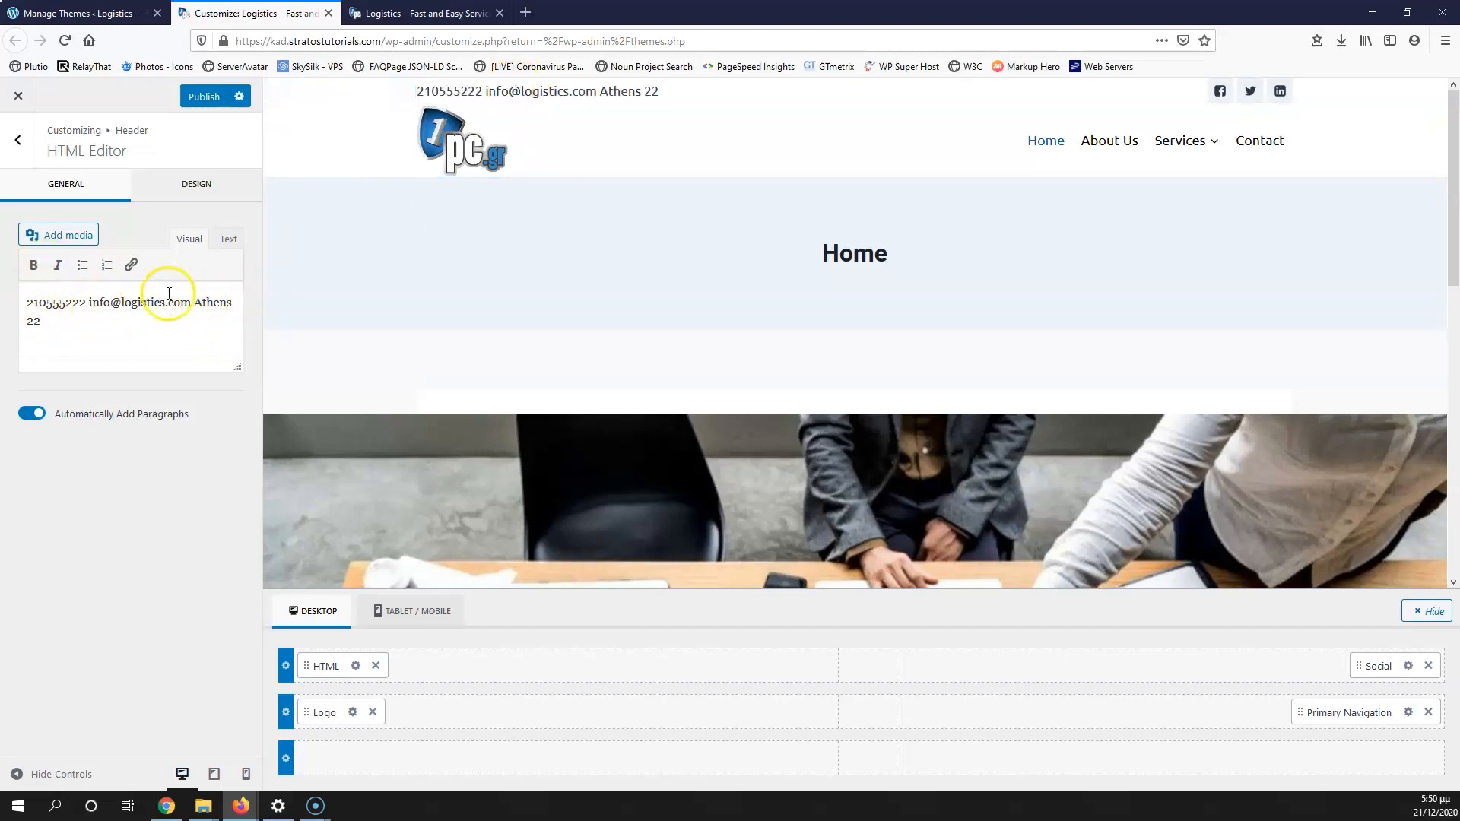
left_click(86, 307)
type("-")
key("Right")
key("Right")
key("Right")
key("Right")
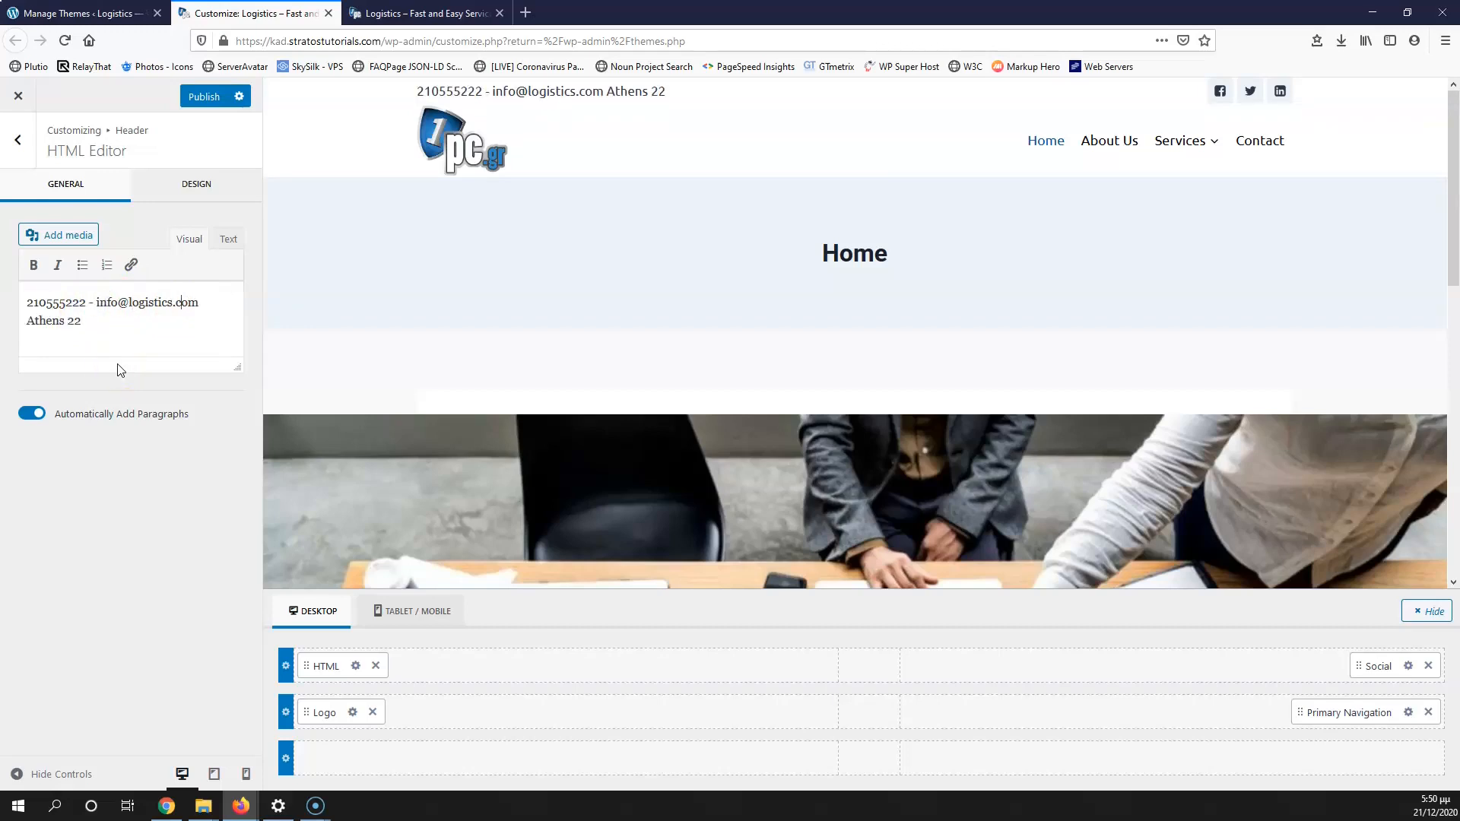
type("-")
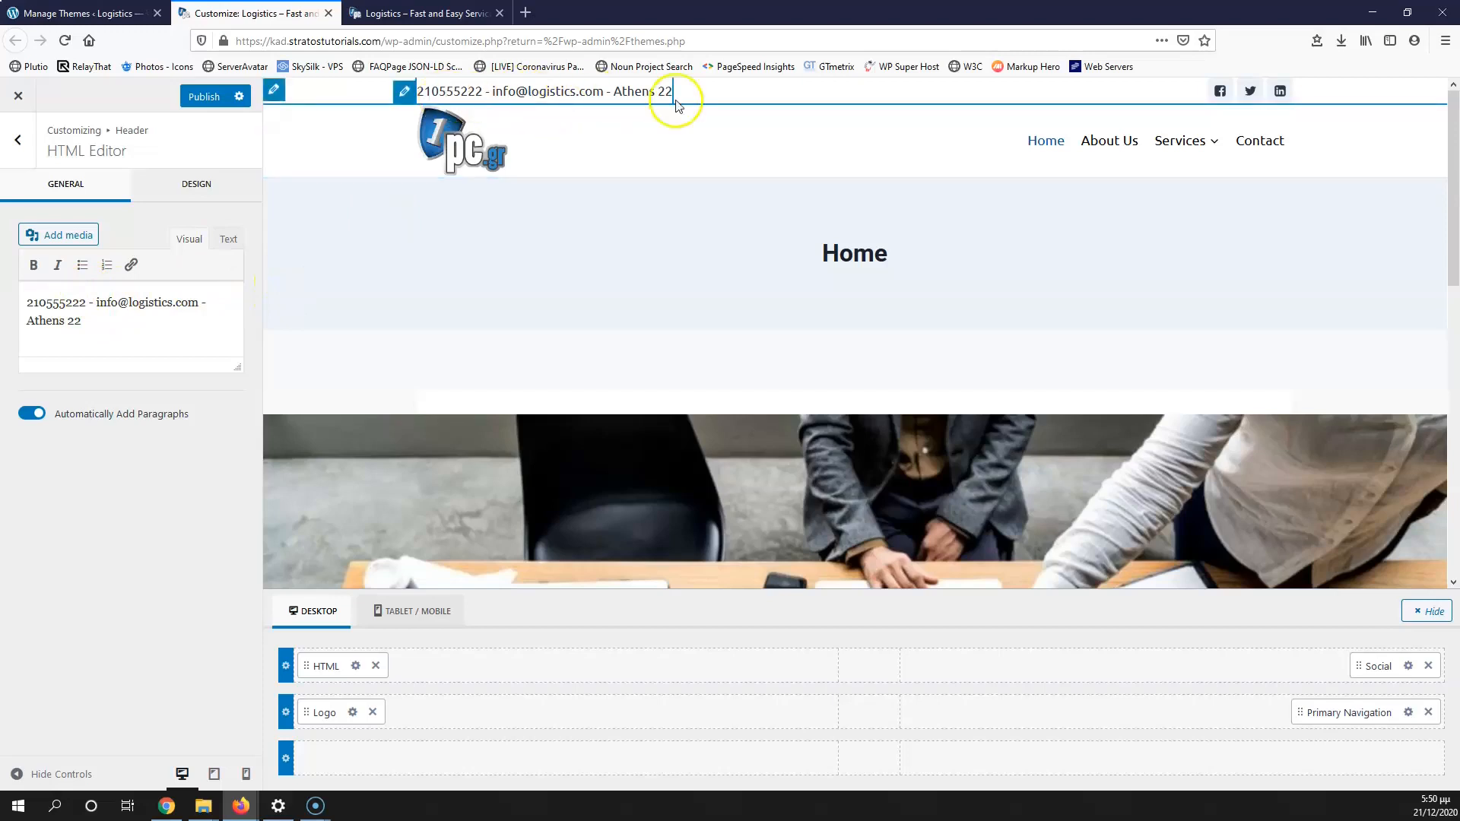
left_click_drag(87, 304, 26, 303)
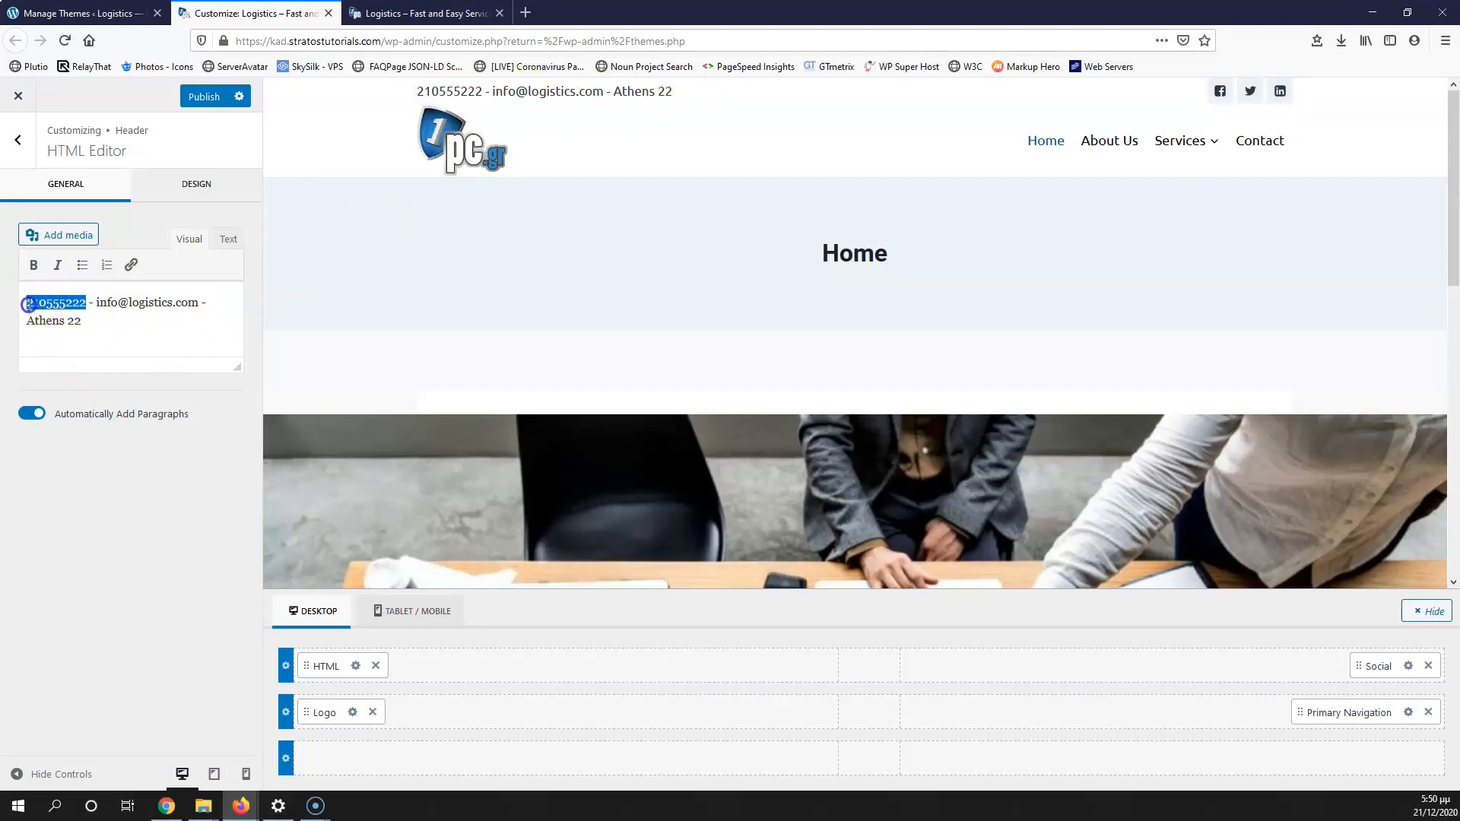
Step: Turn the phone number into a tel: call link
left_click(132, 267)
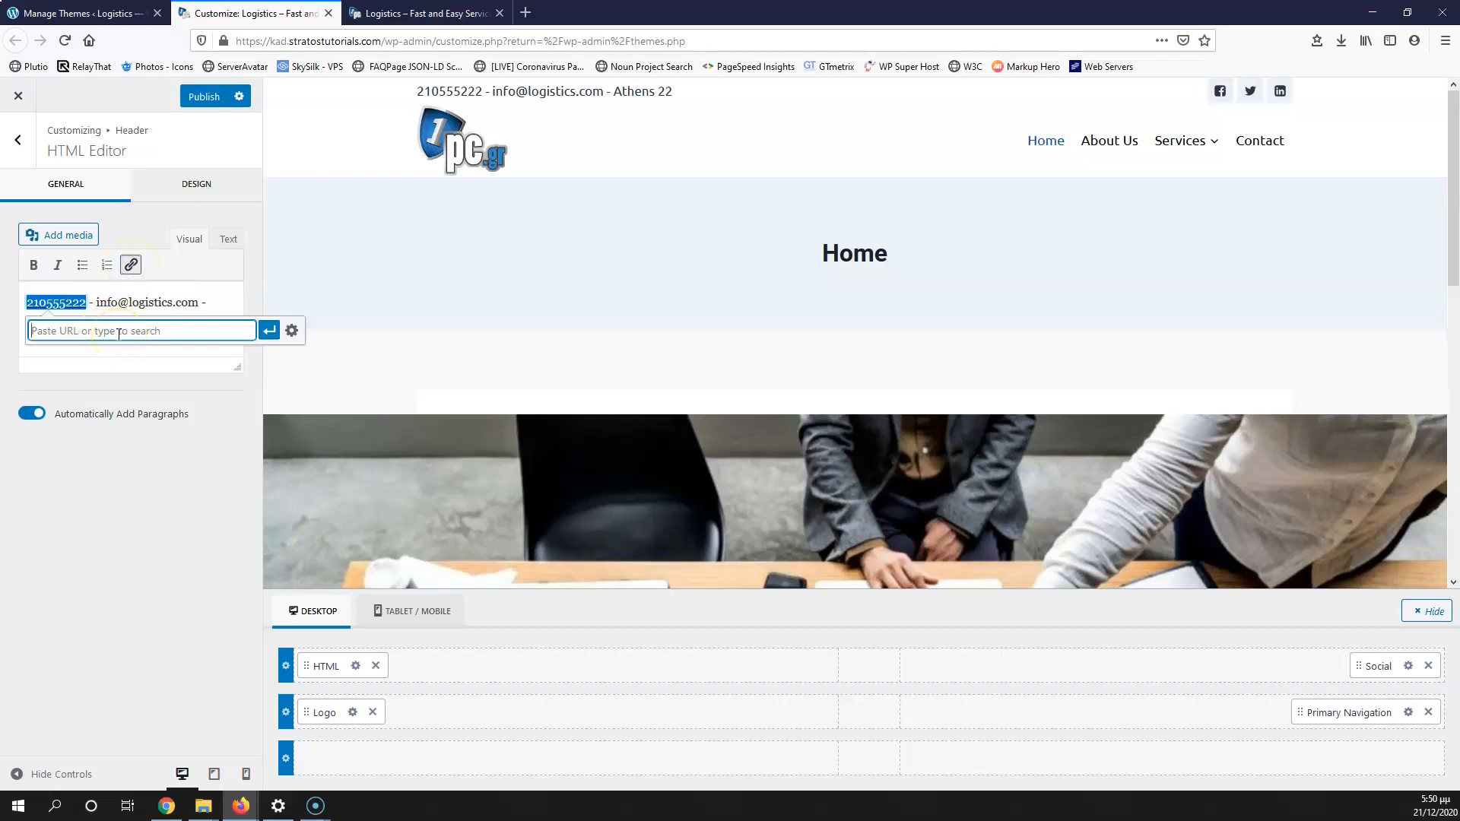
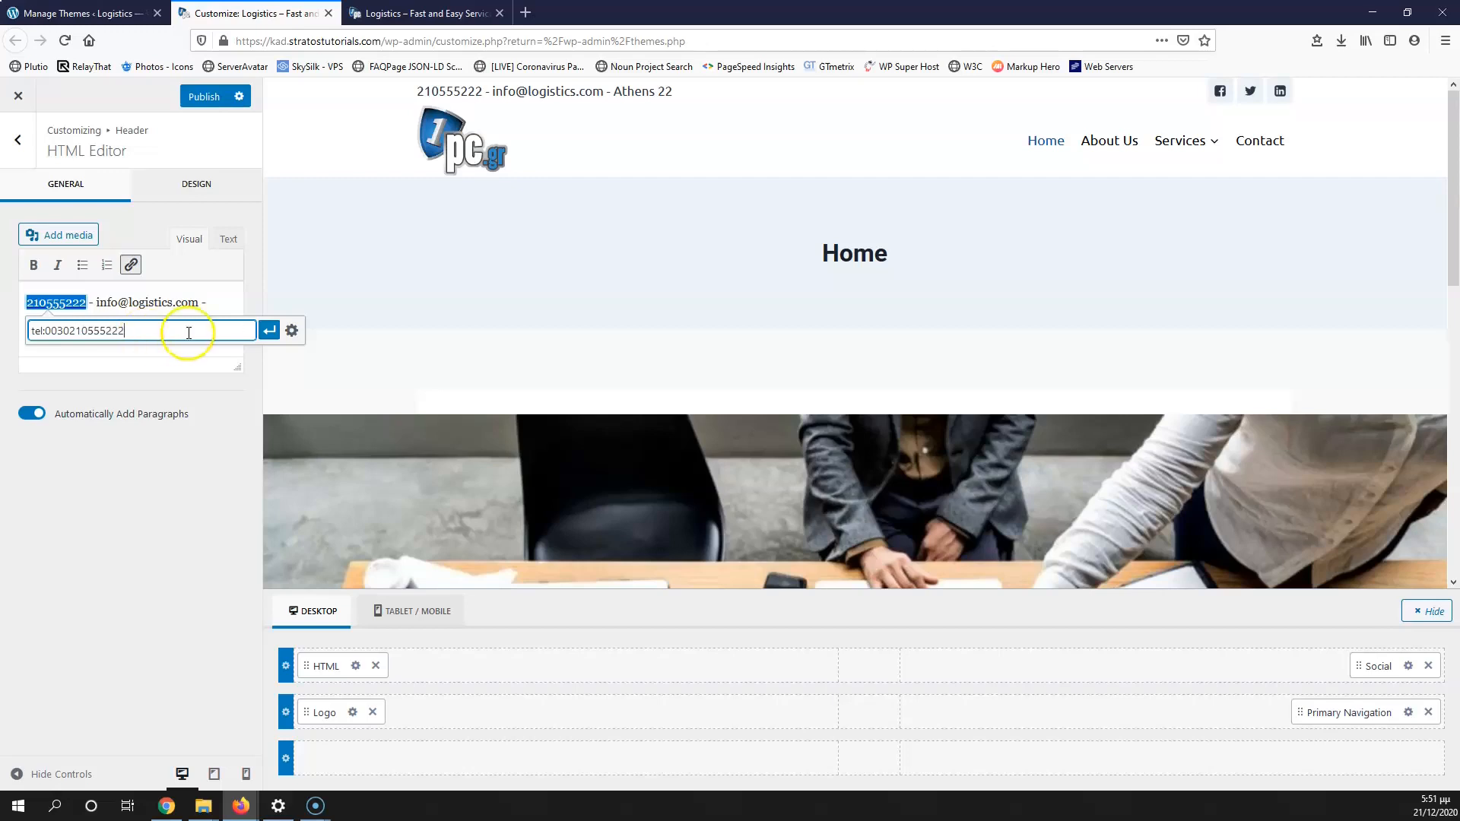
left_click(269, 330)
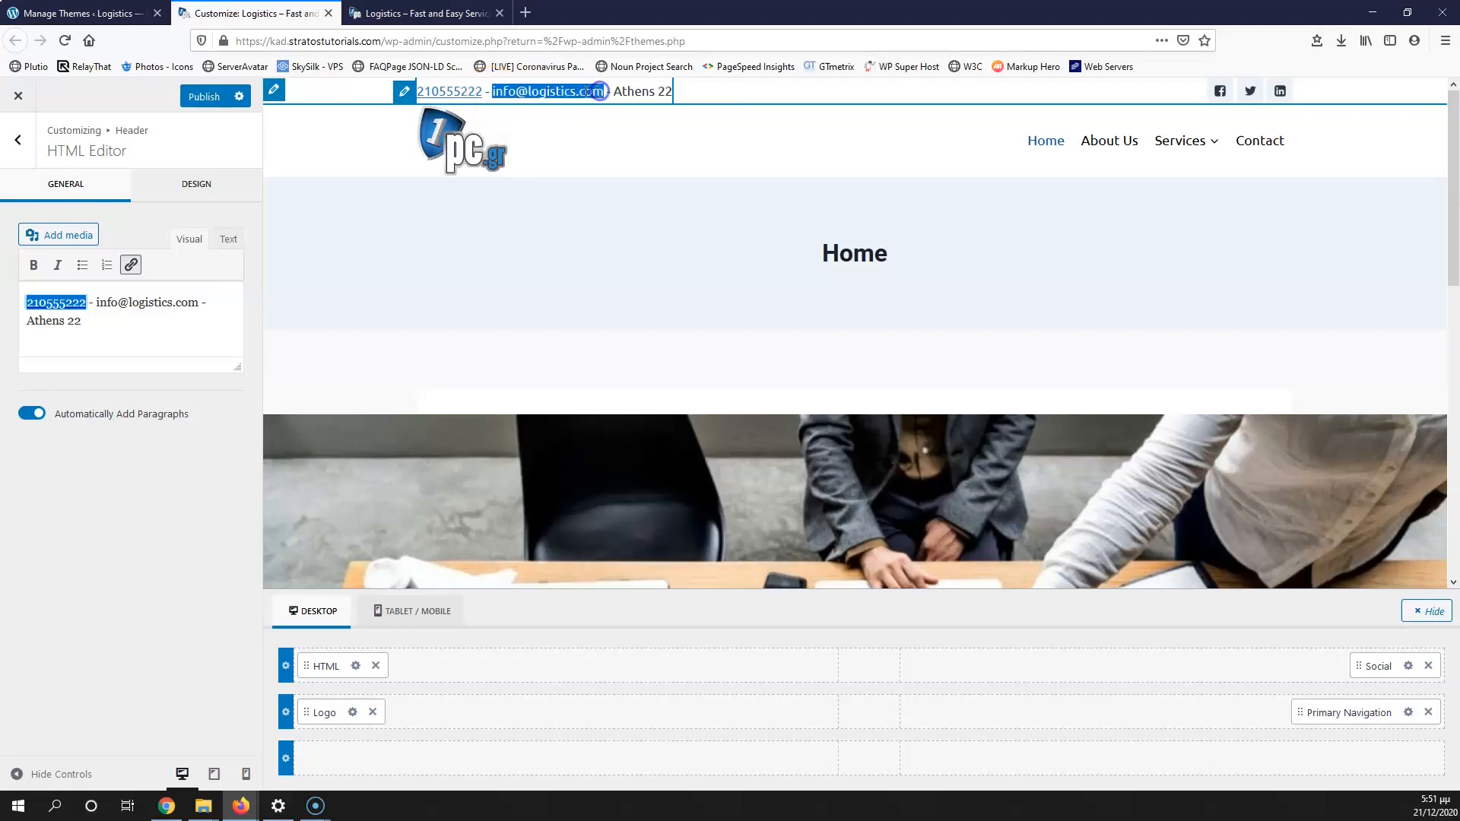
Step: Turn the e-mail address into a mailto: link
left_click_drag(96, 303, 165, 303)
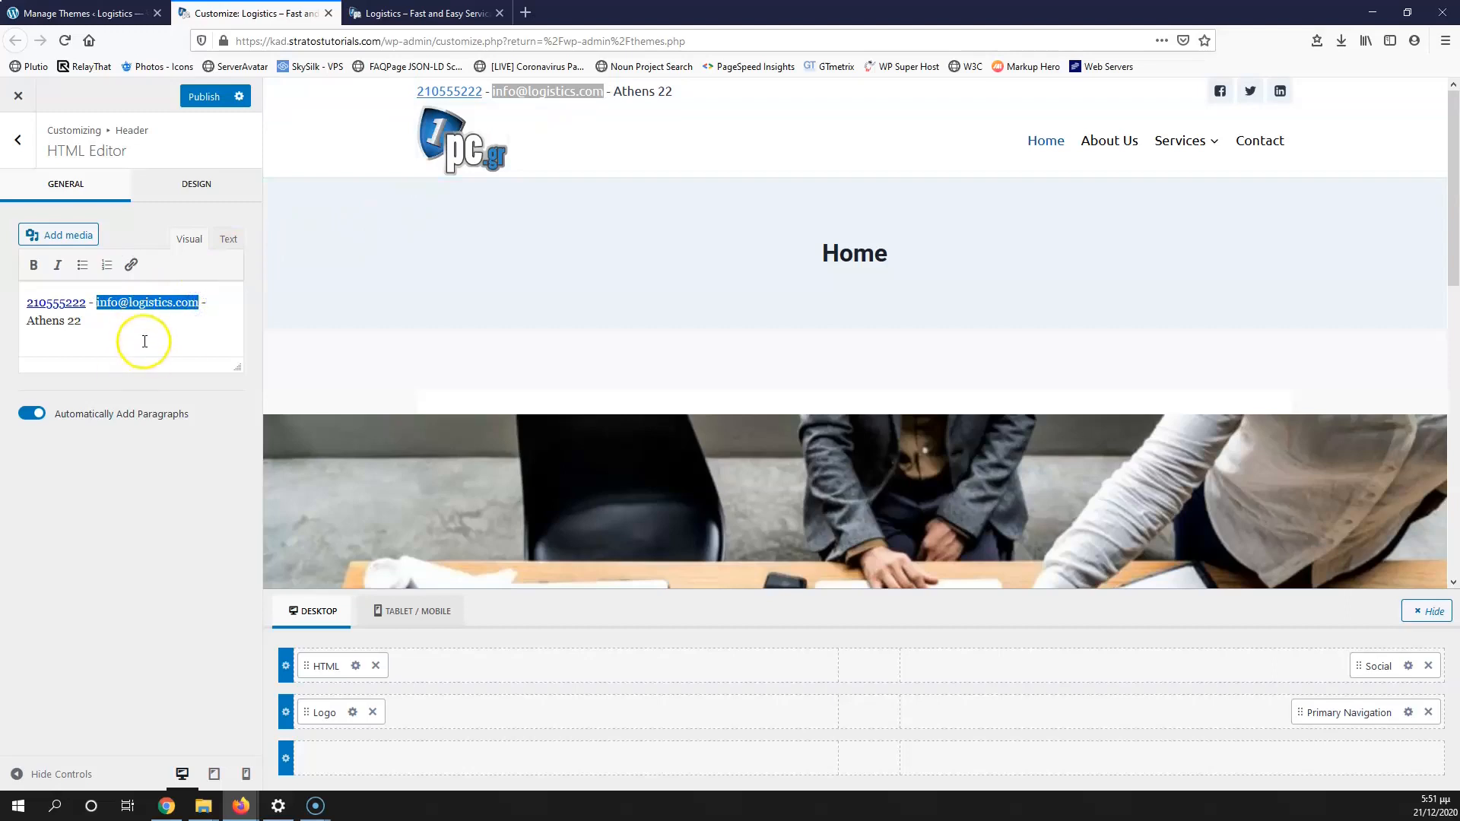
left_click(130, 266)
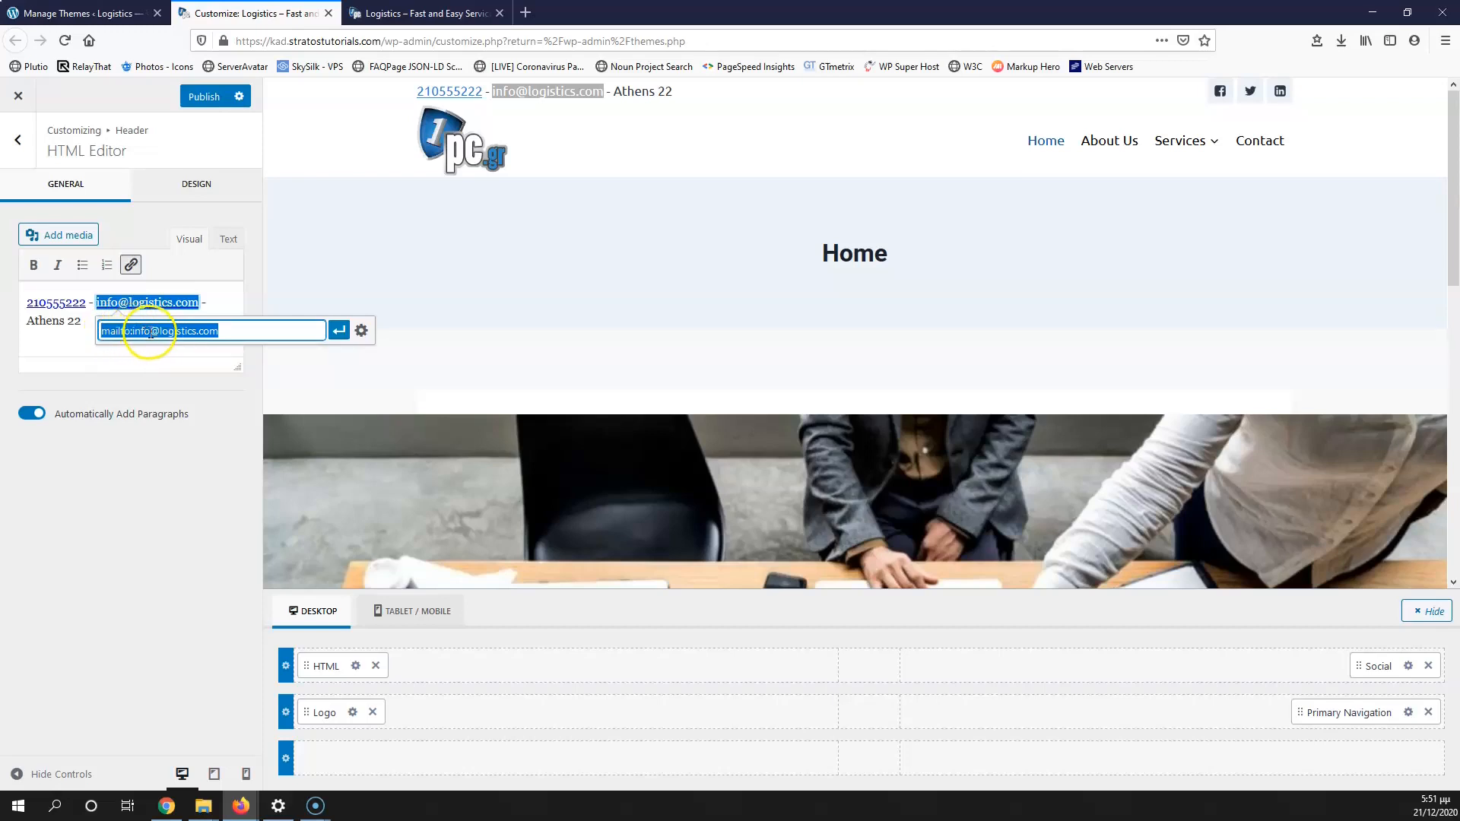
left_click(339, 332)
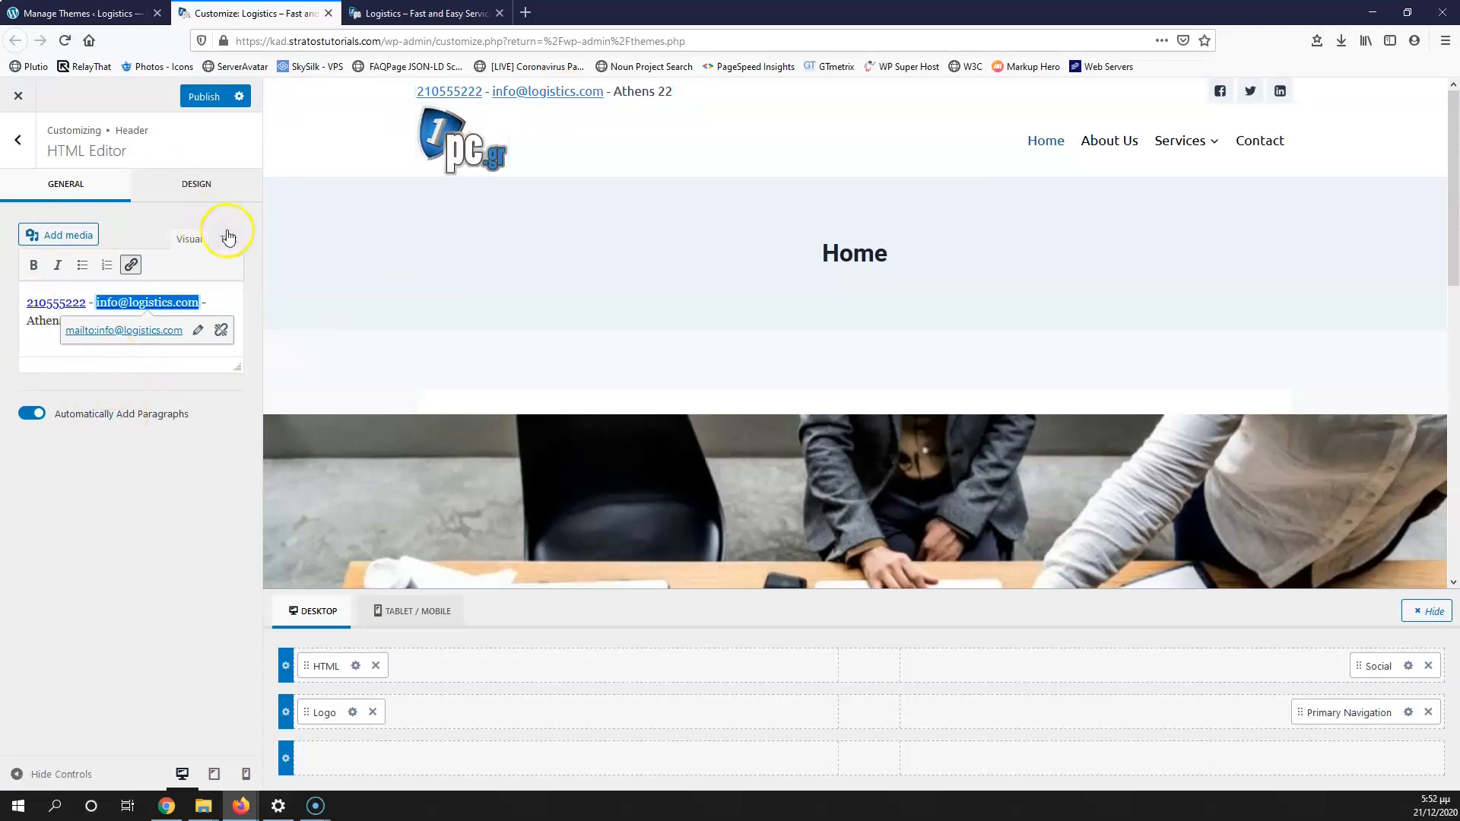
left_click(199, 186)
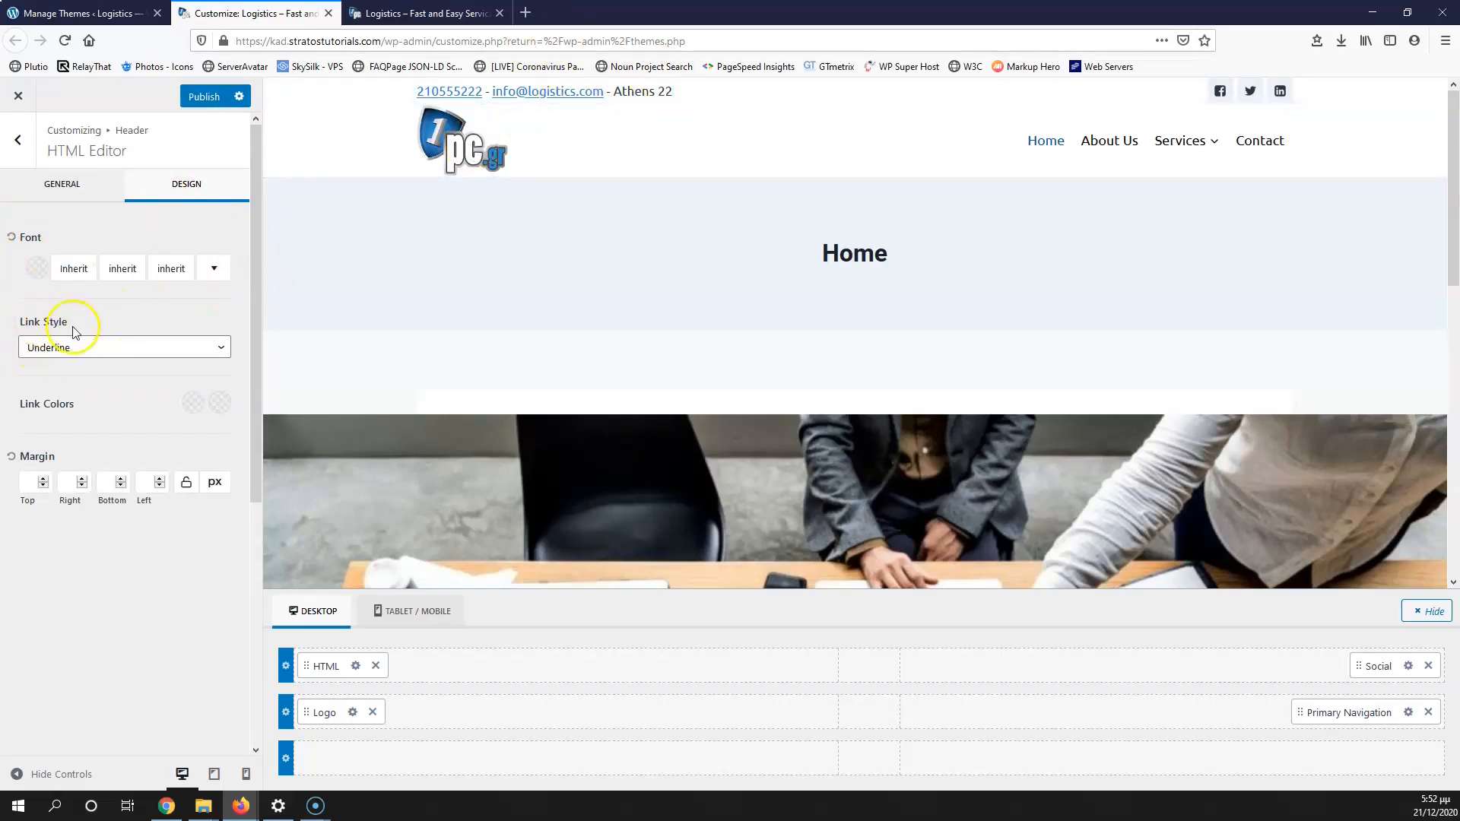
Step: Style the top-bar links with No Underline and dark 1A202C link colour
left_click(99, 351)
left_click(62, 389)
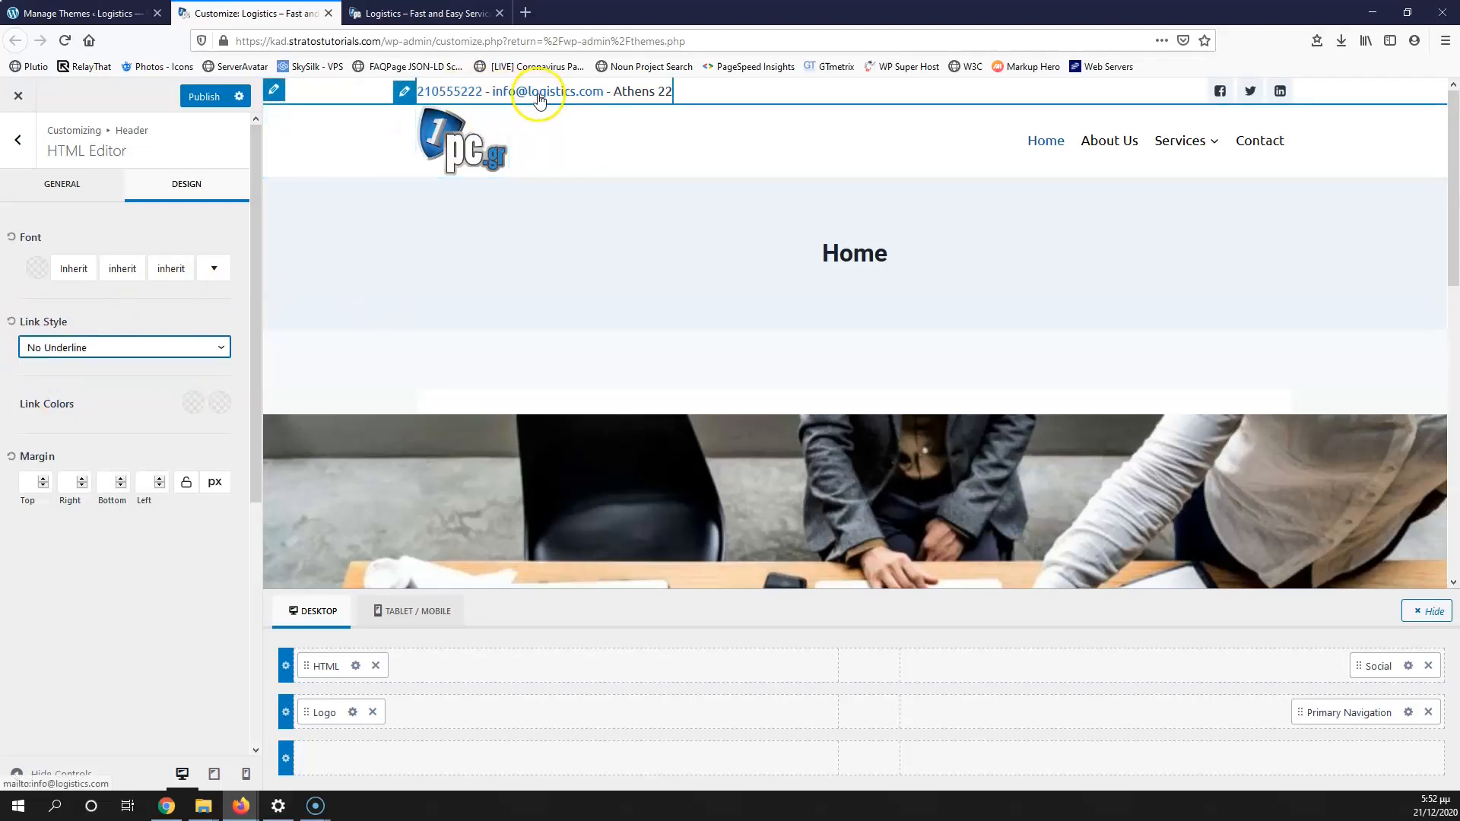
left_click(194, 401)
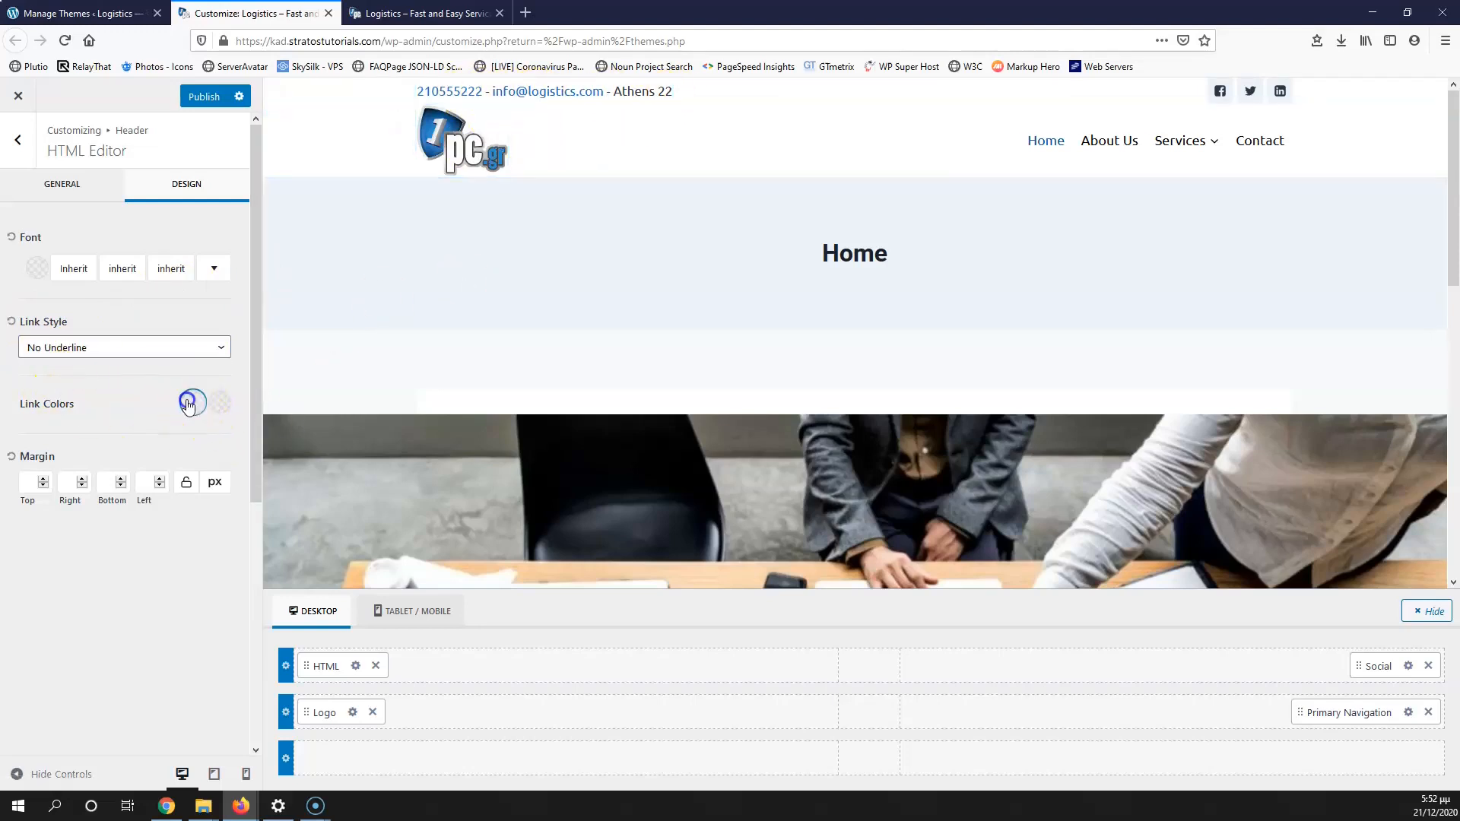
left_click(87, 358)
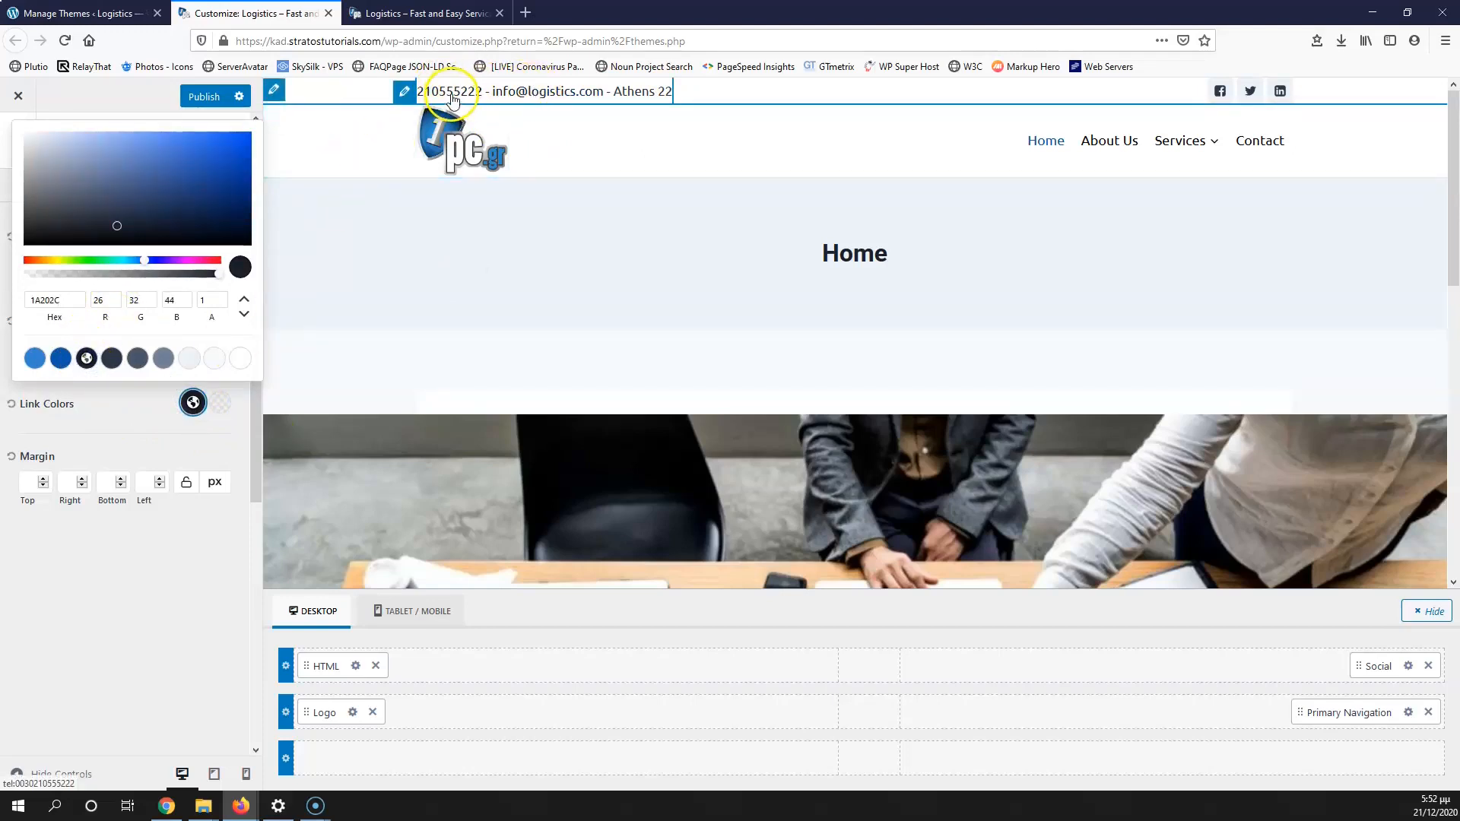
left_click(144, 580)
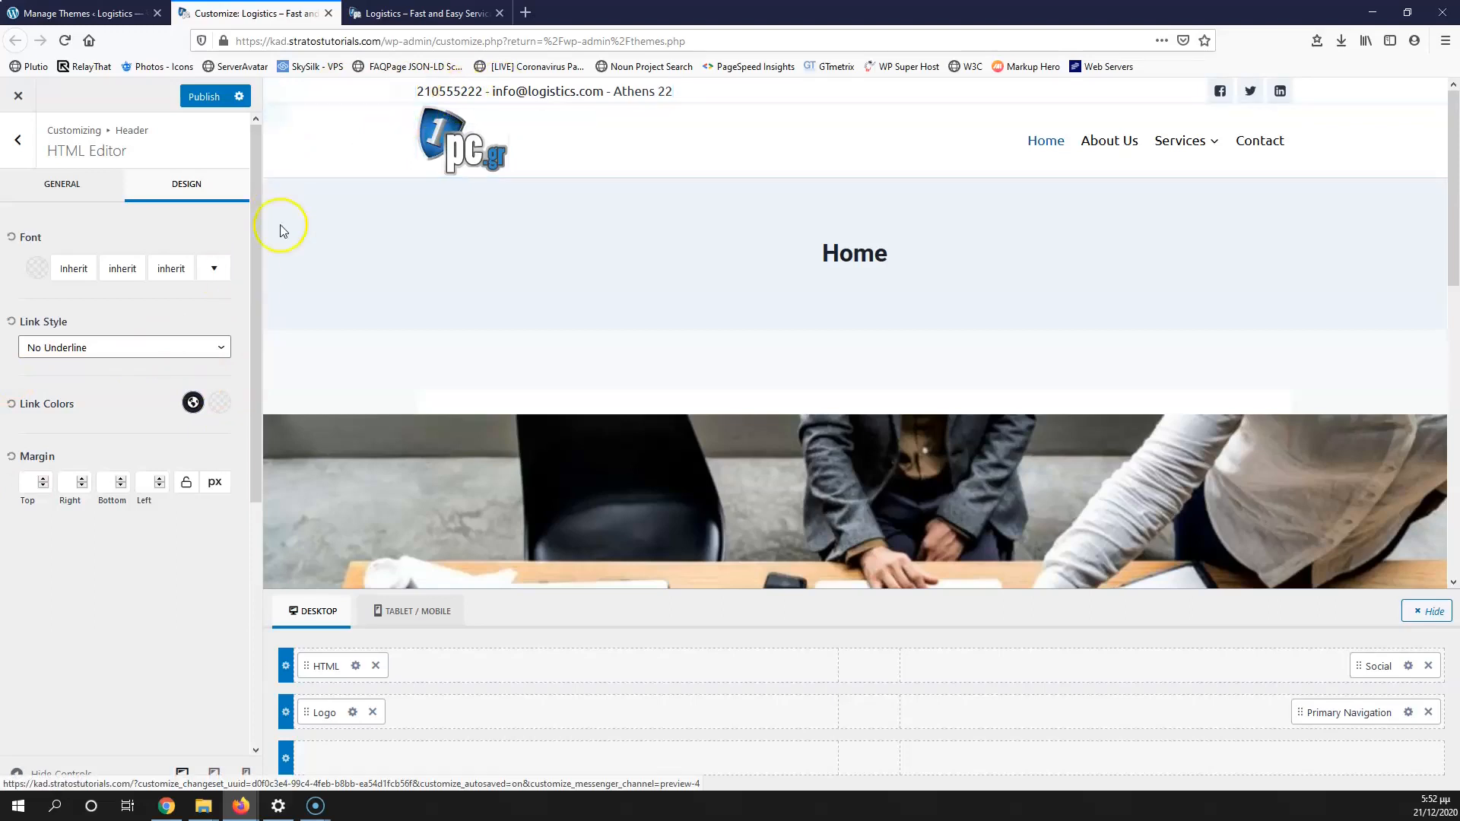
Step: Insert a space between the phone number's digits in the contact line
left_click(68, 186)
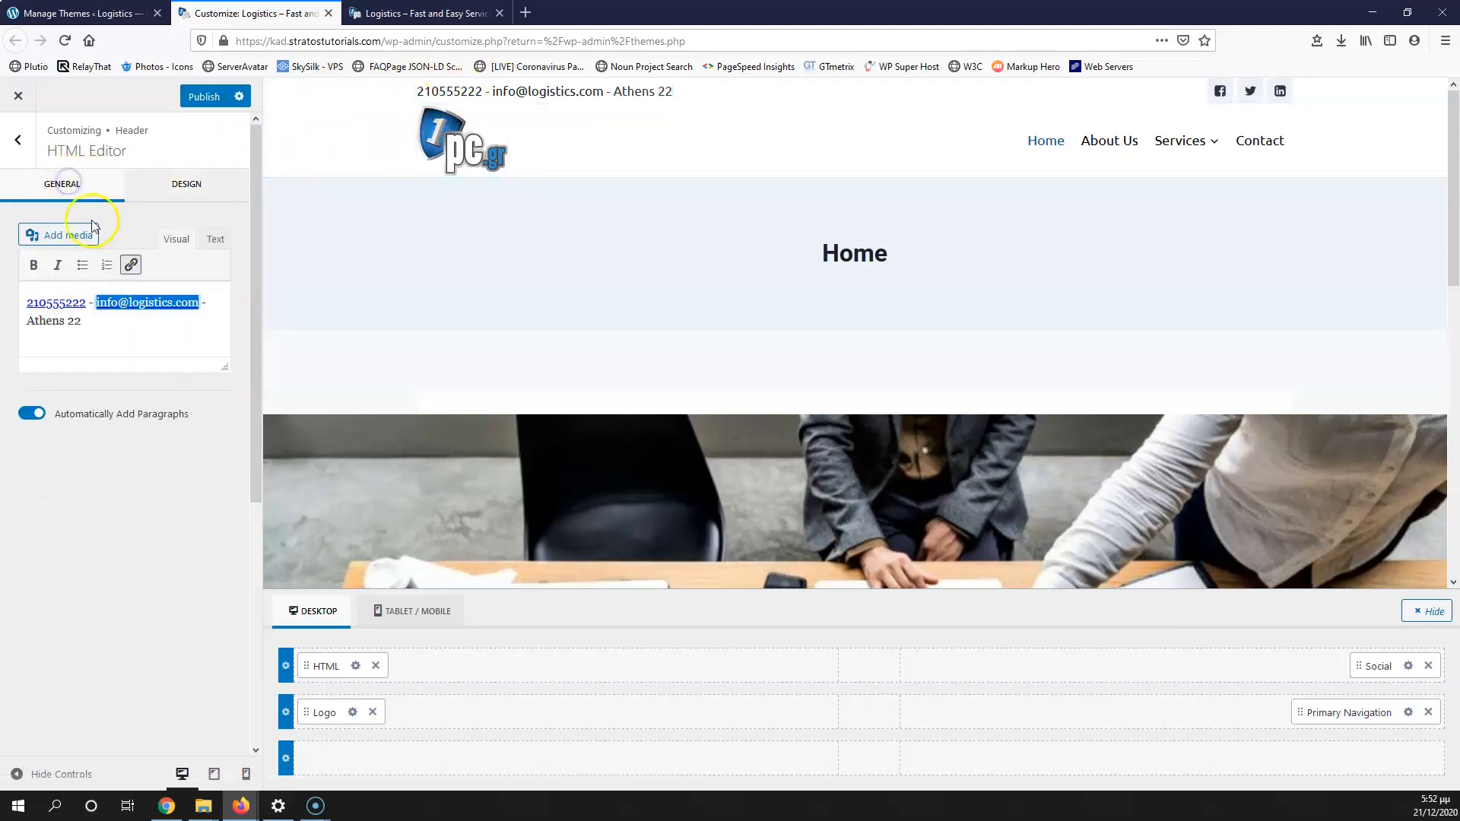
left_click(45, 304)
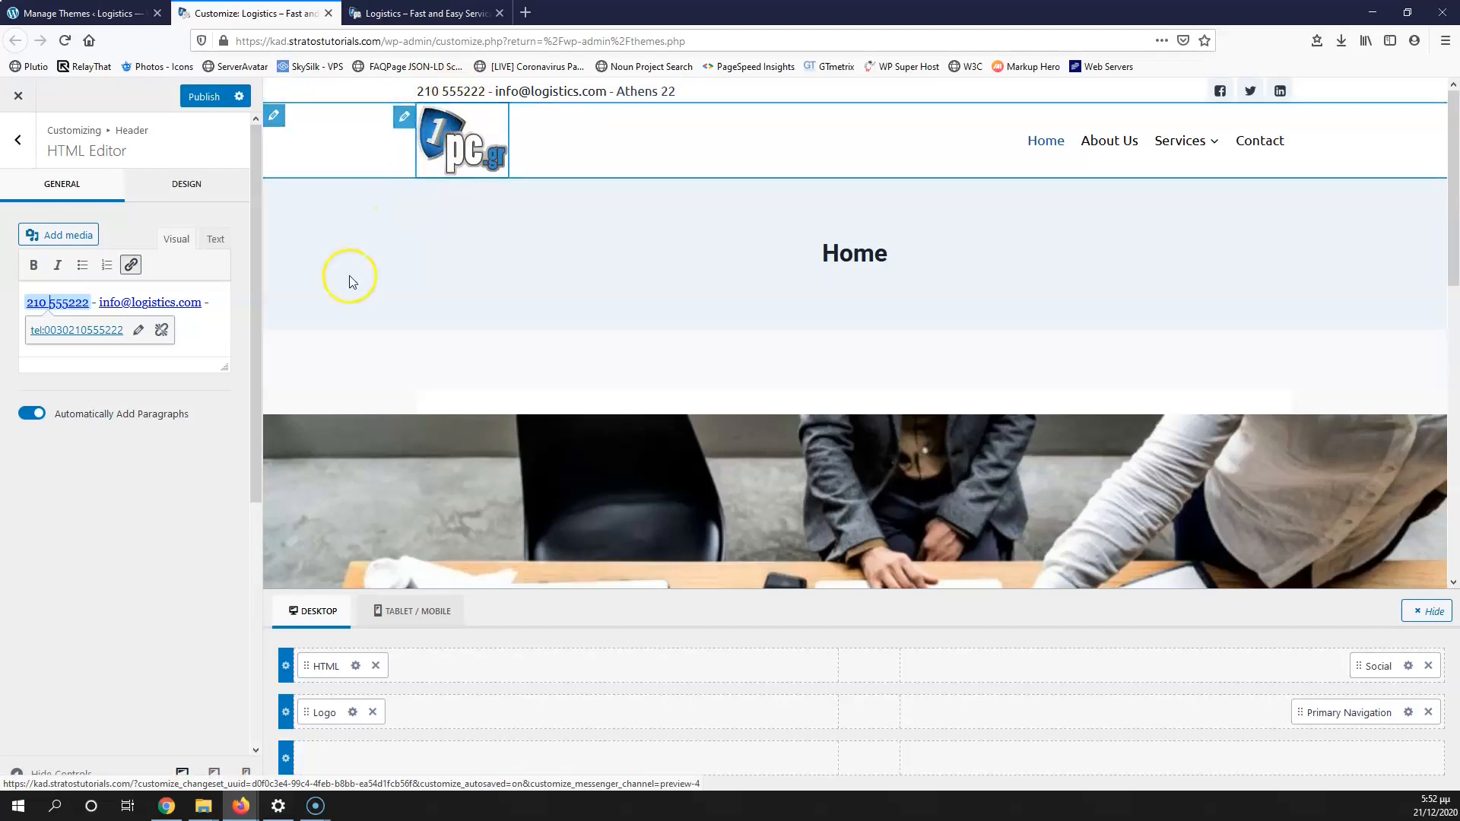
left_click(186, 184)
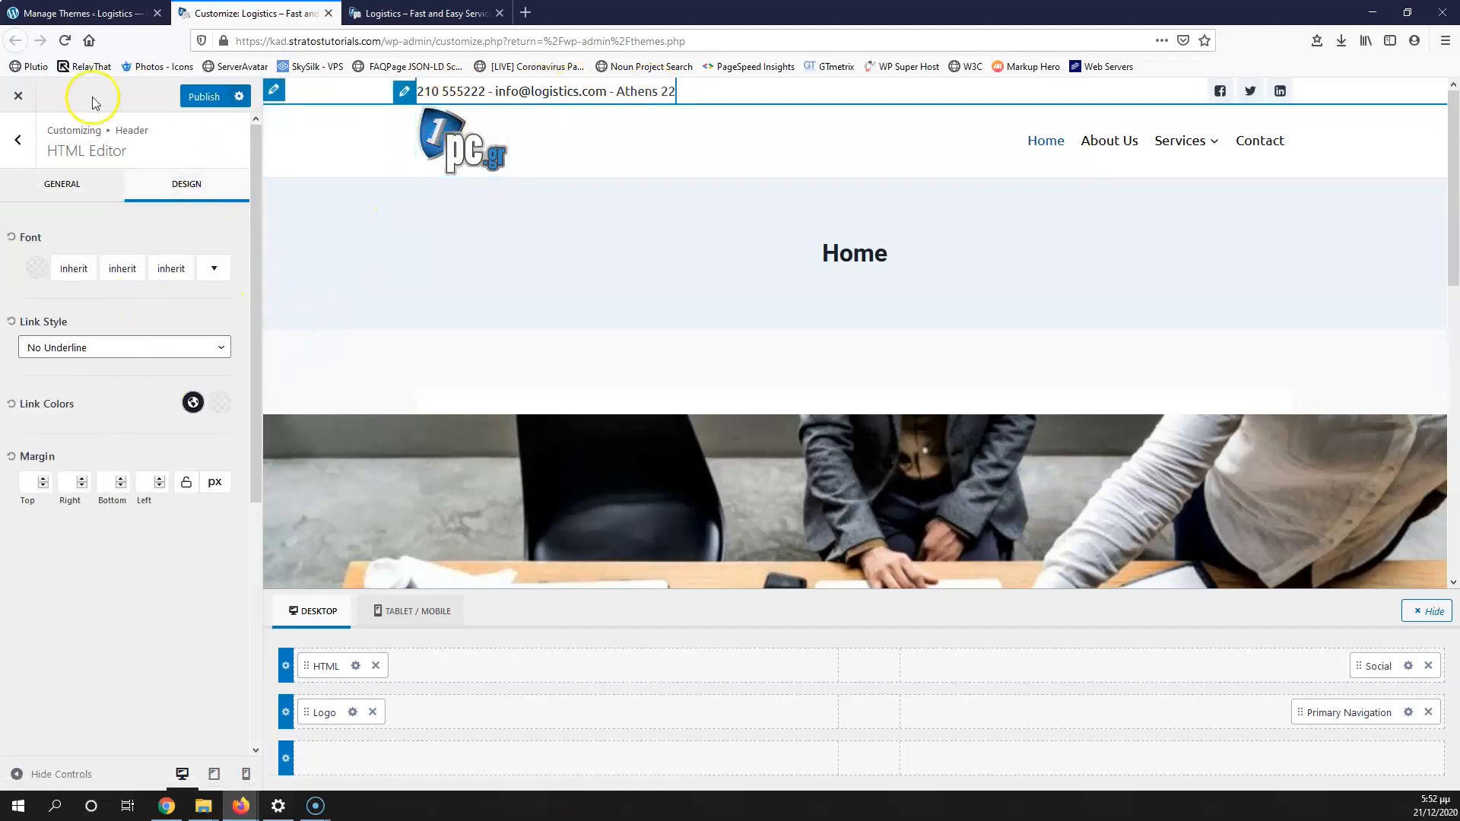
Step: Publish the header changes and reload the live site to check the new contact line
left_click(224, 99)
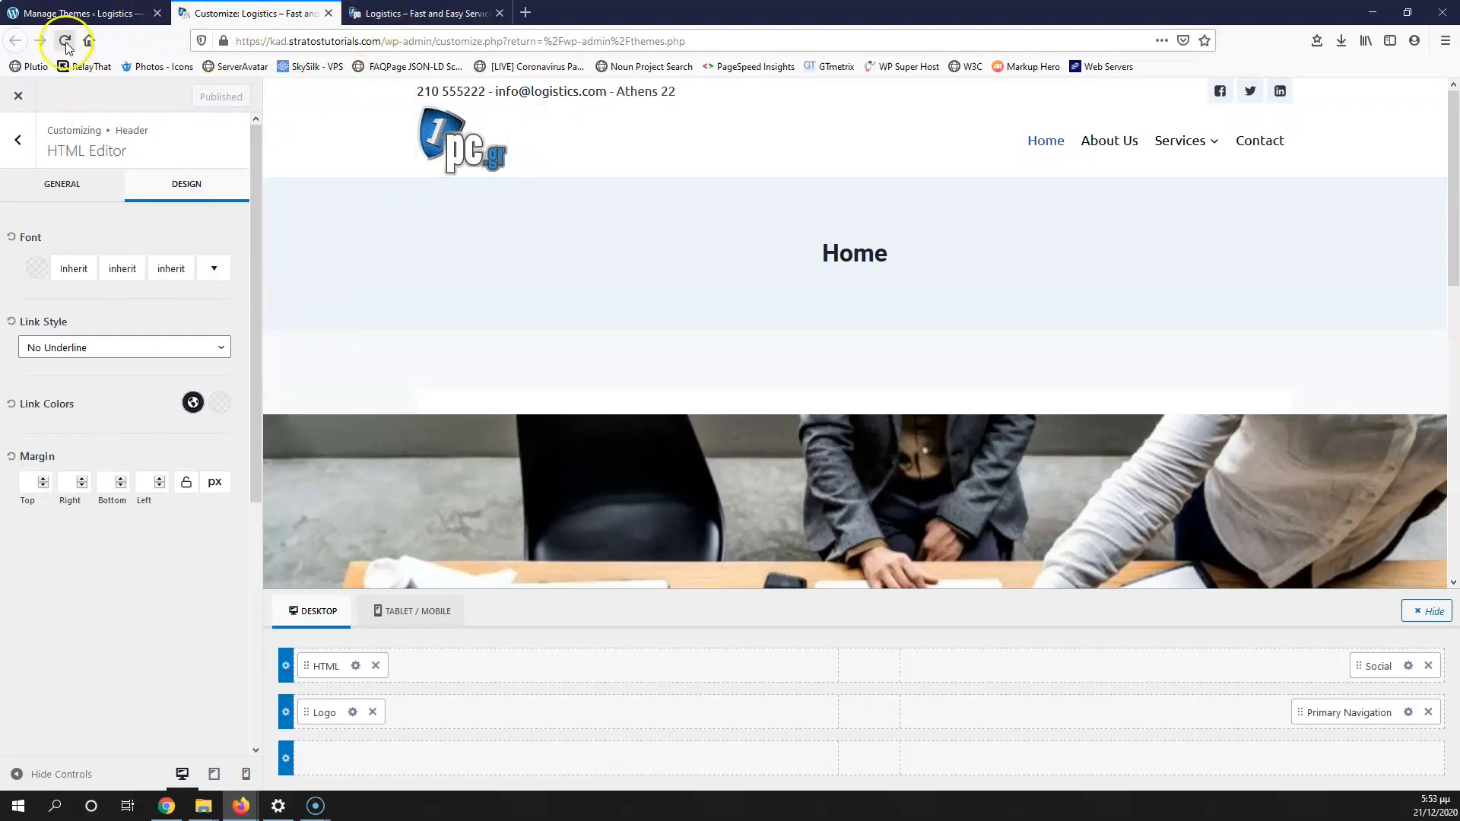
left_click(384, 13)
left_click(65, 41)
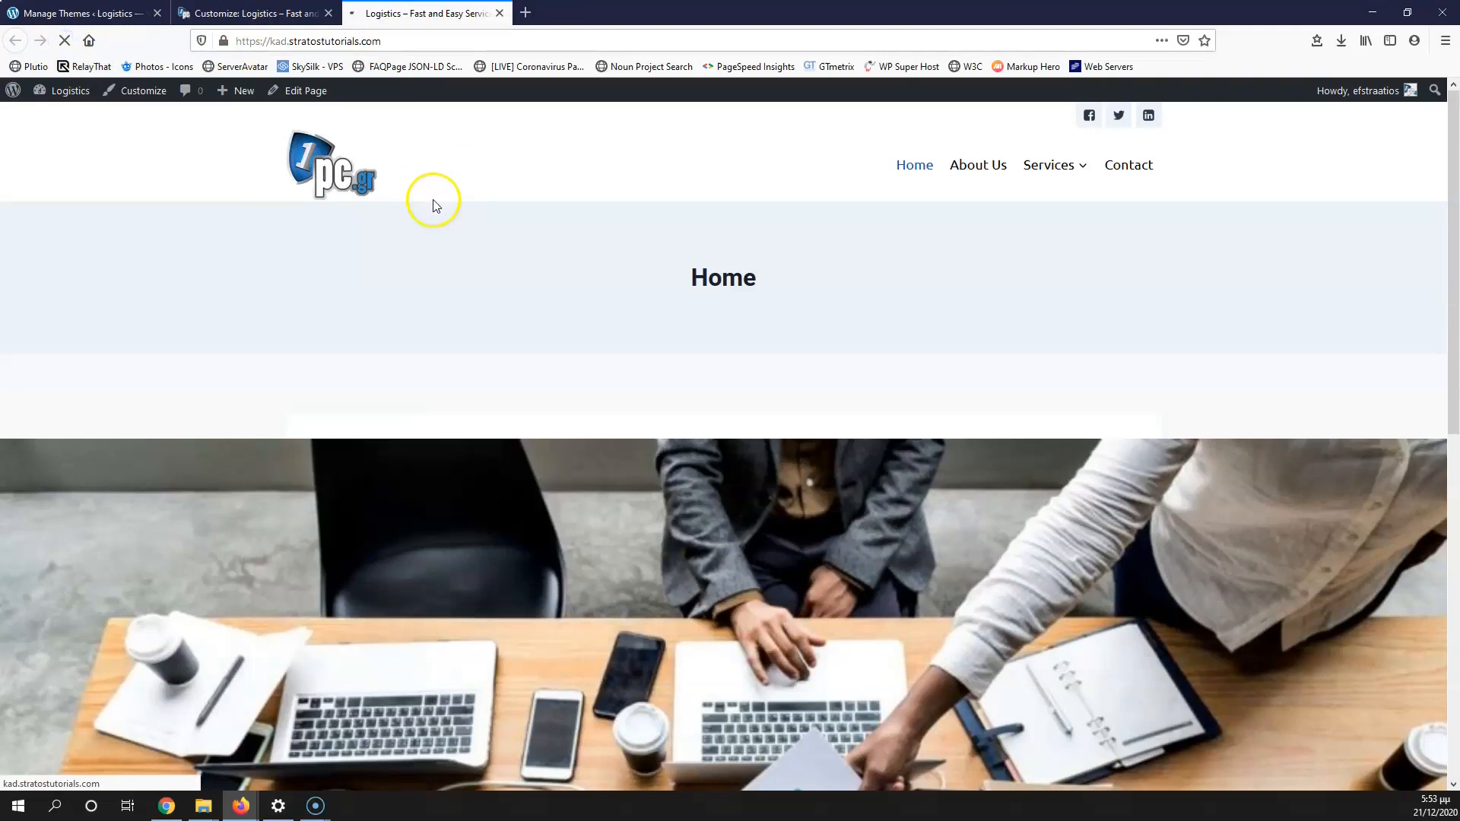
left_click(228, 13)
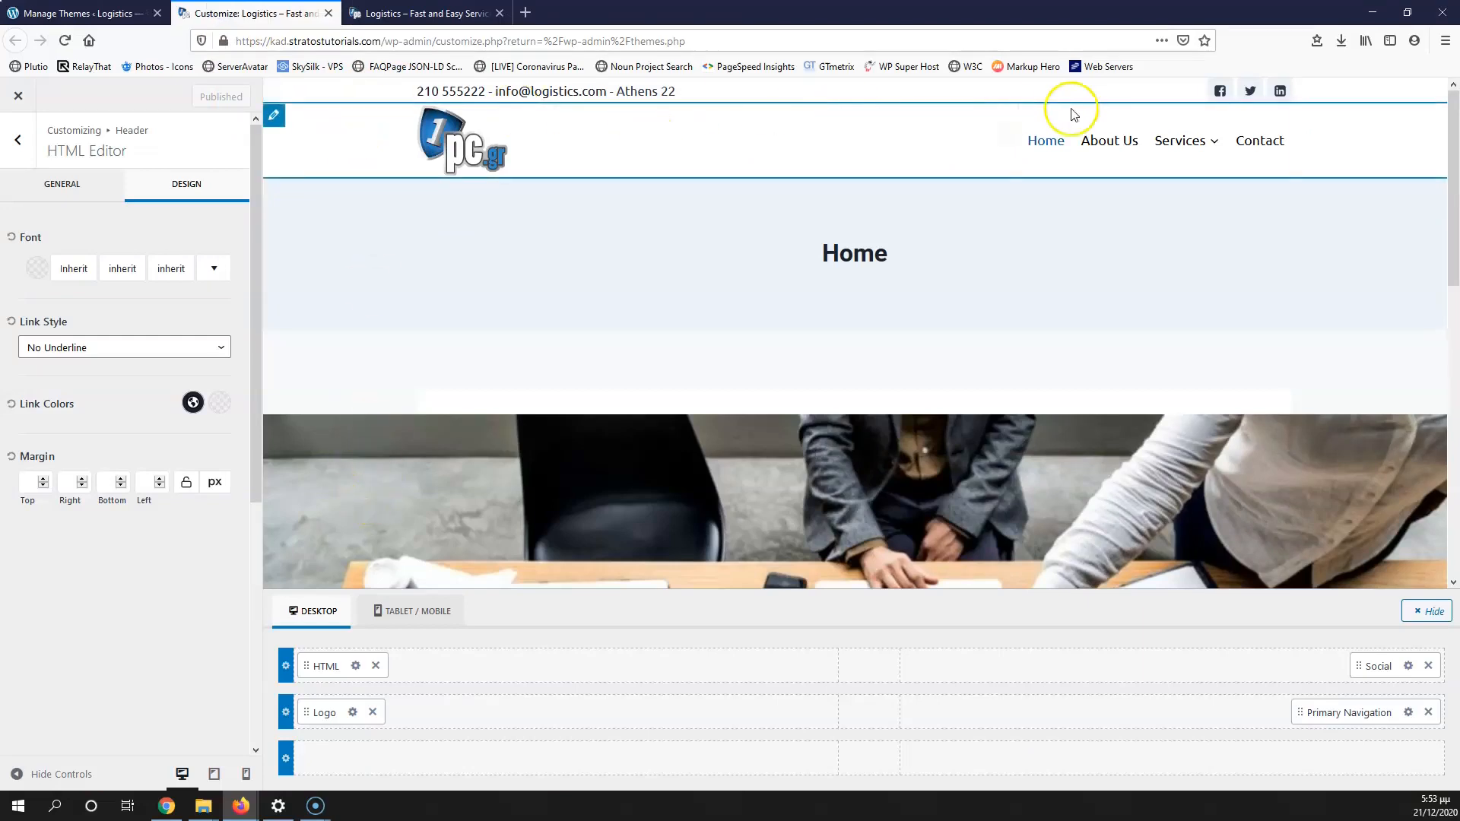
Step: Try the header top row at Fullwidth, then set it back to Standard width
left_click(287, 667)
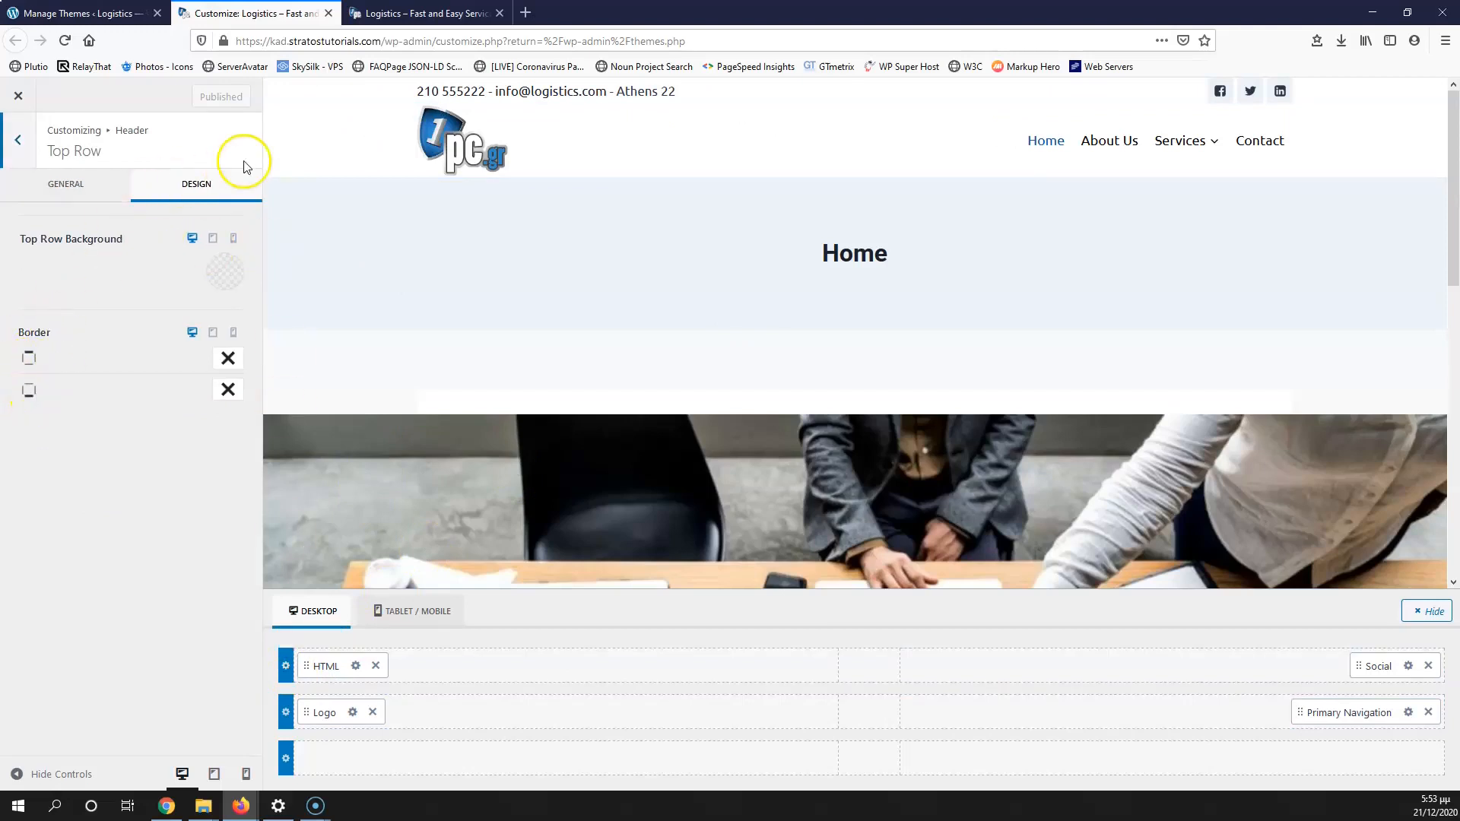
left_click(95, 185)
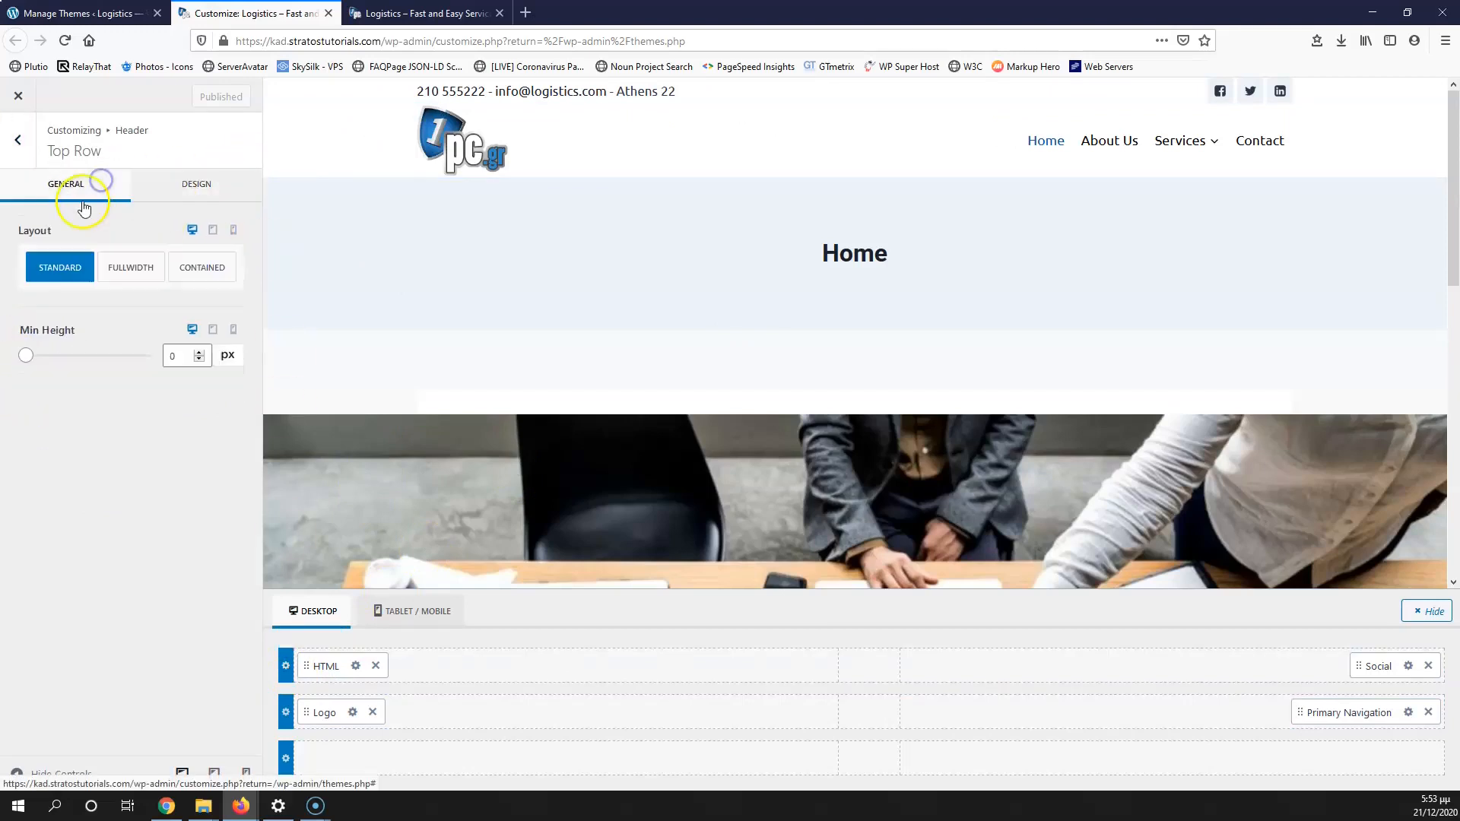
left_click(130, 266)
left_click(52, 269)
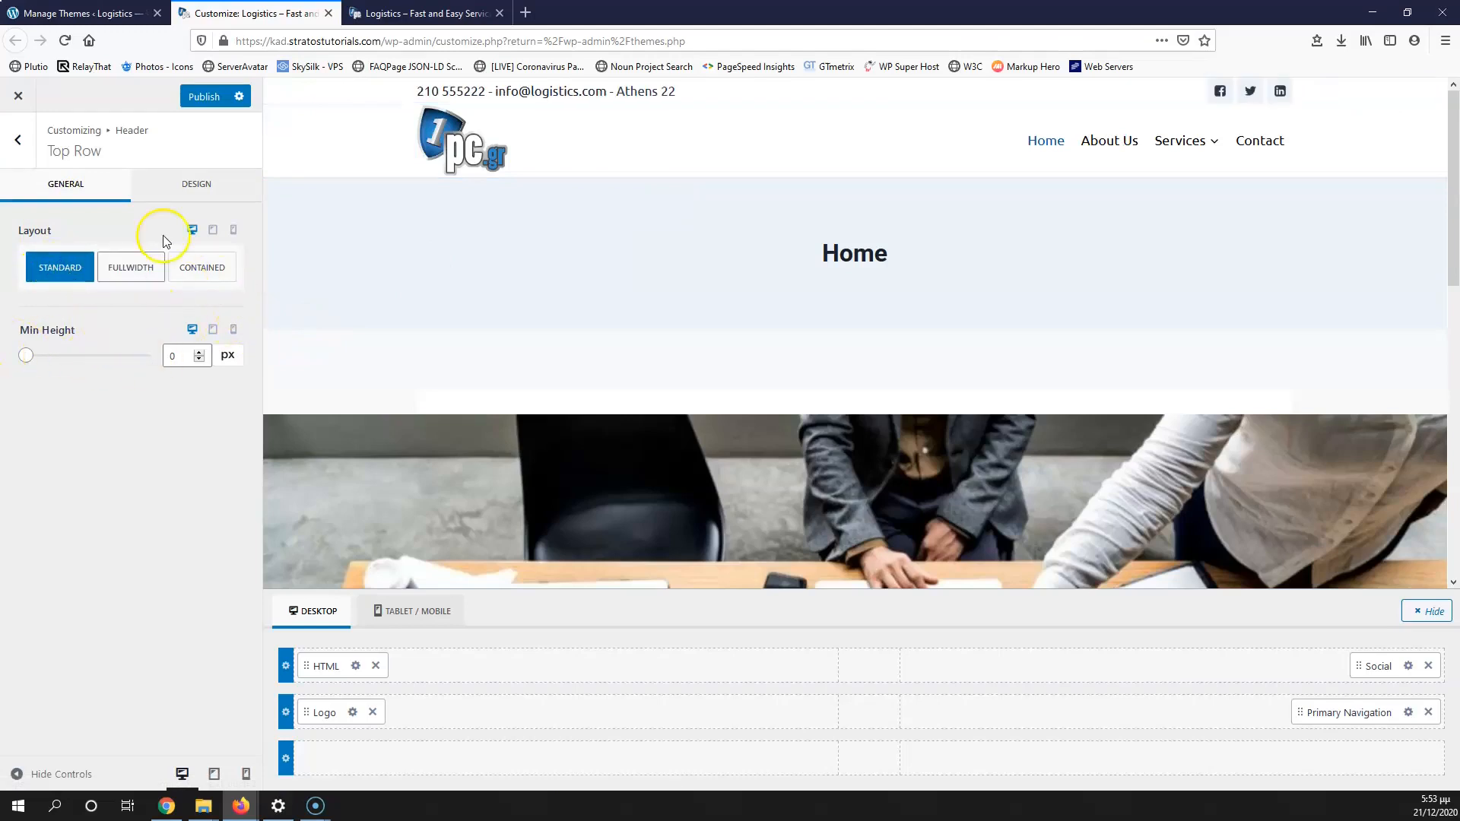
Step: Give the top row a solid 1px bottom border in a dark, mostly transparent colour and publish
left_click(196, 185)
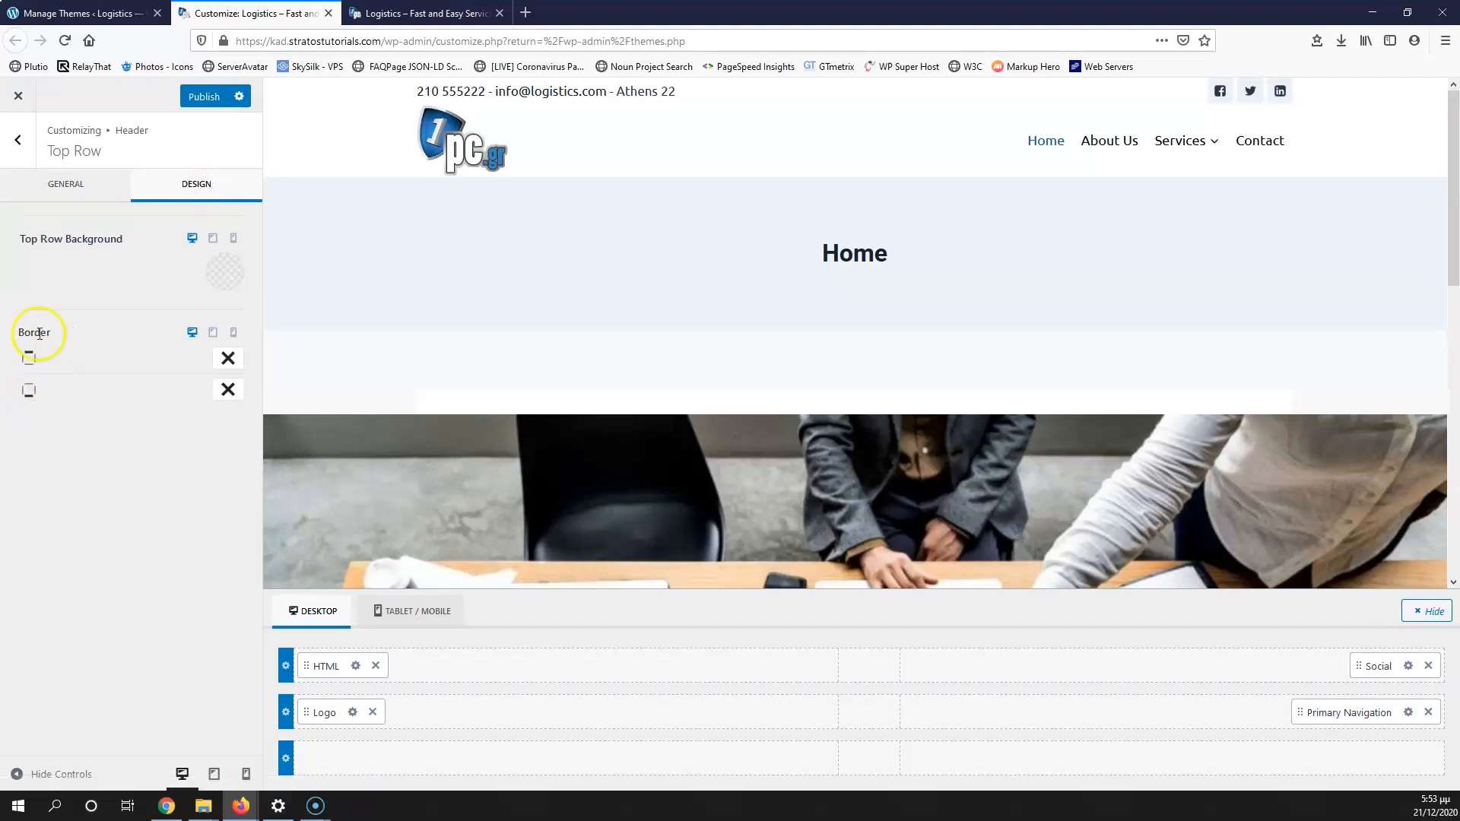
left_click(229, 391)
left_click(225, 459)
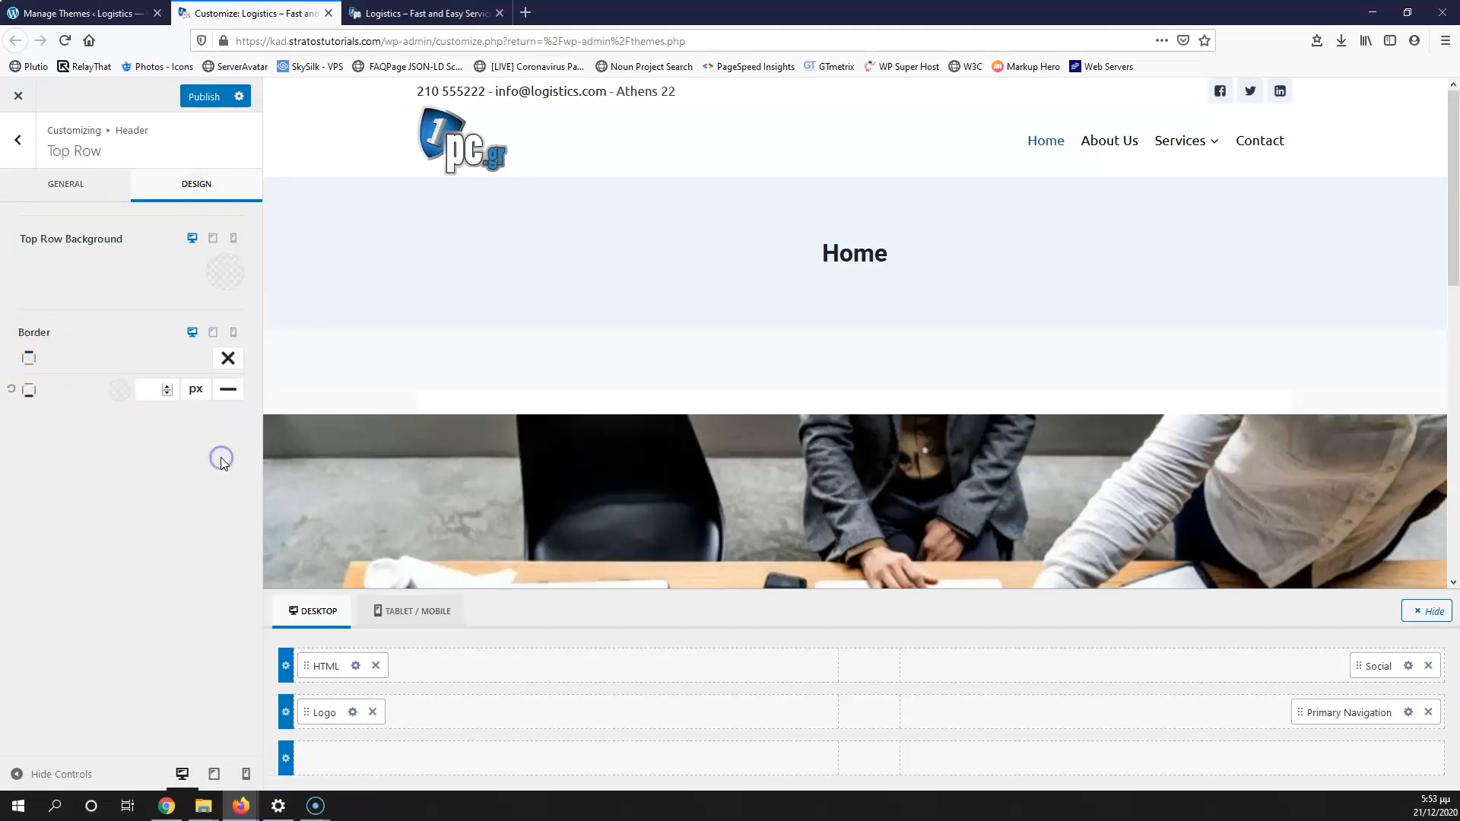
type("1")
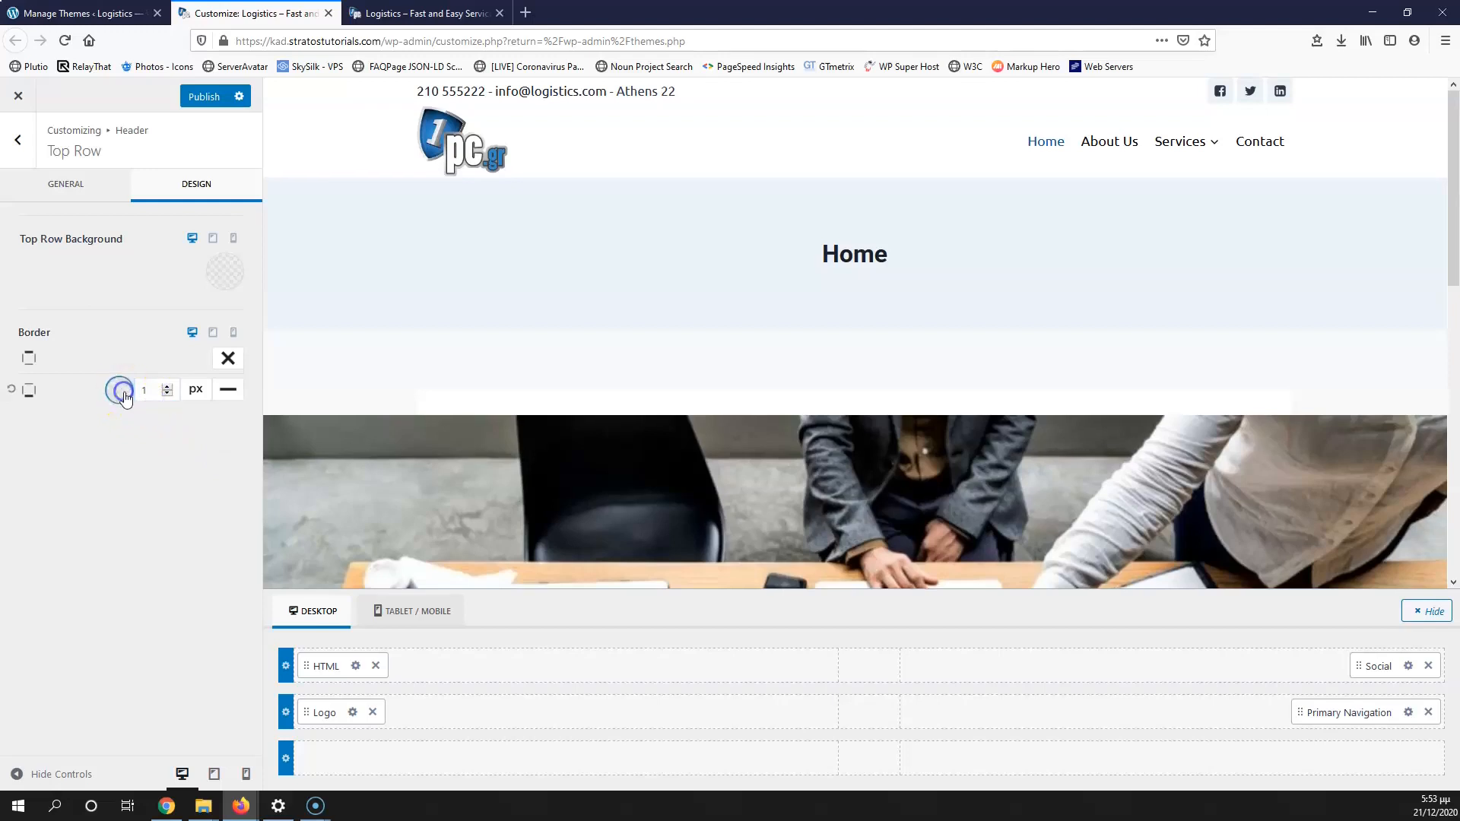
left_click(120, 390)
left_click_drag(80, 220, 15, 240)
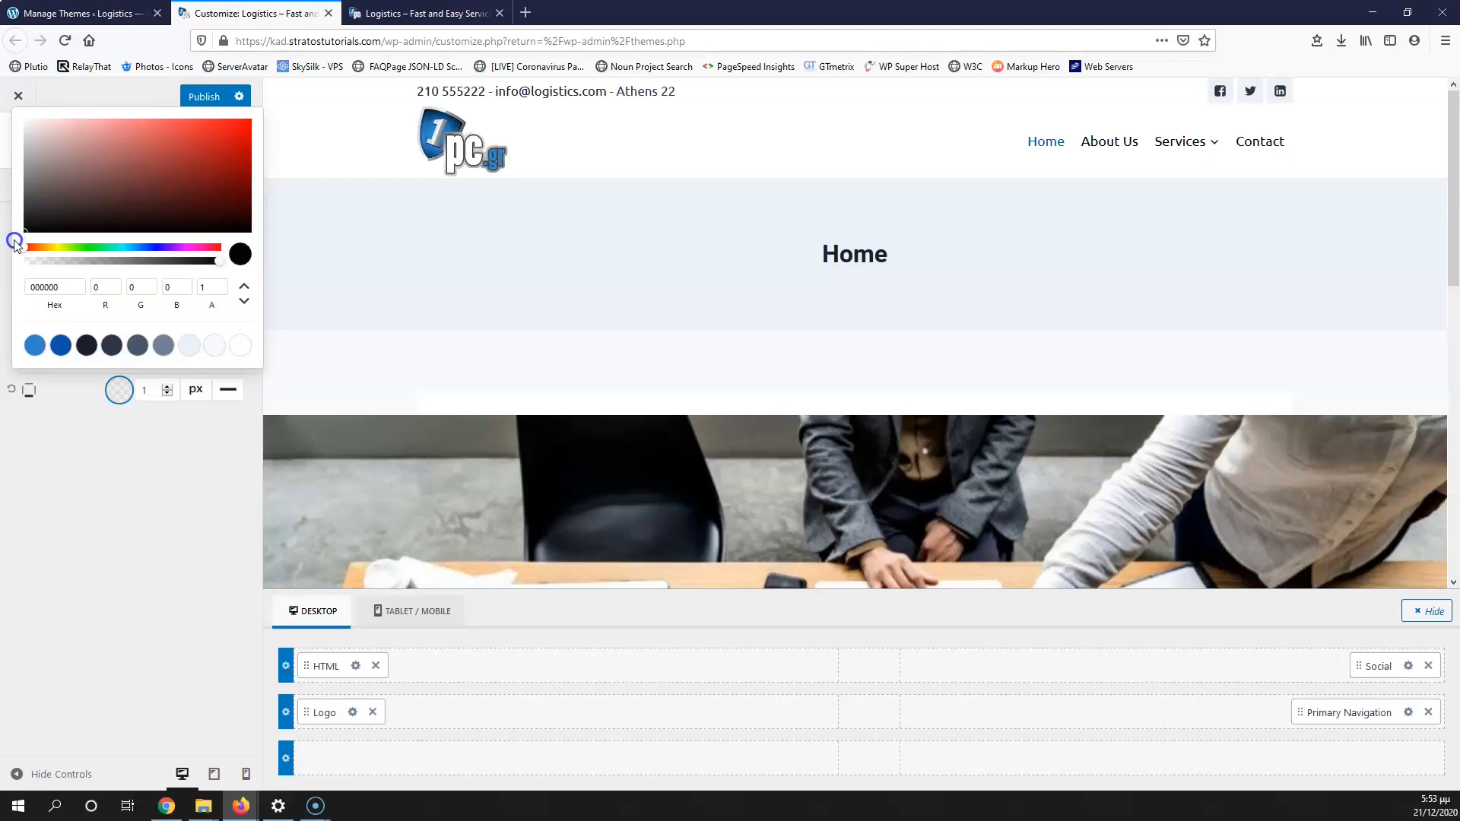
left_click_drag(219, 260, 71, 267)
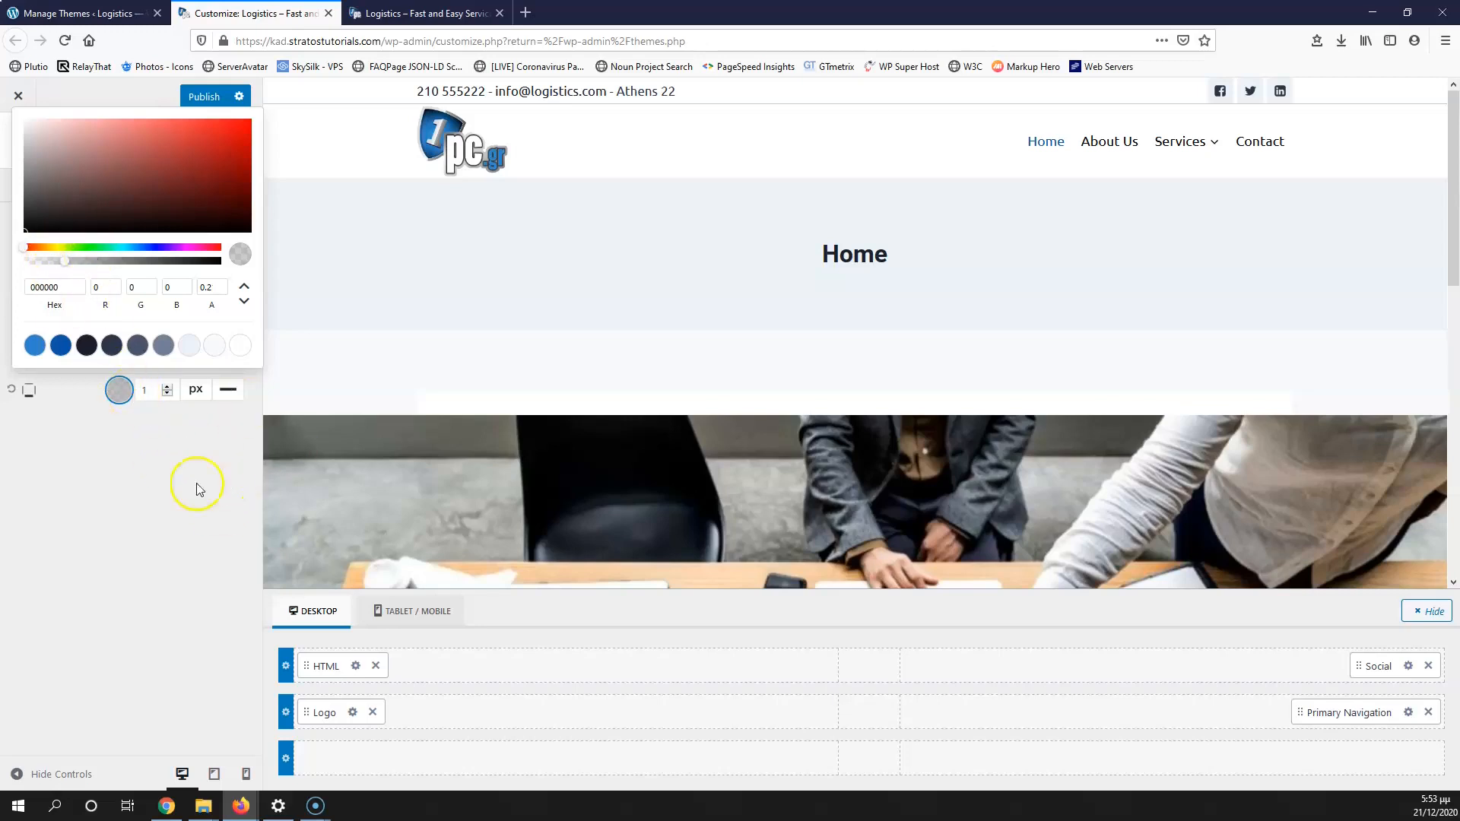
left_click(202, 99)
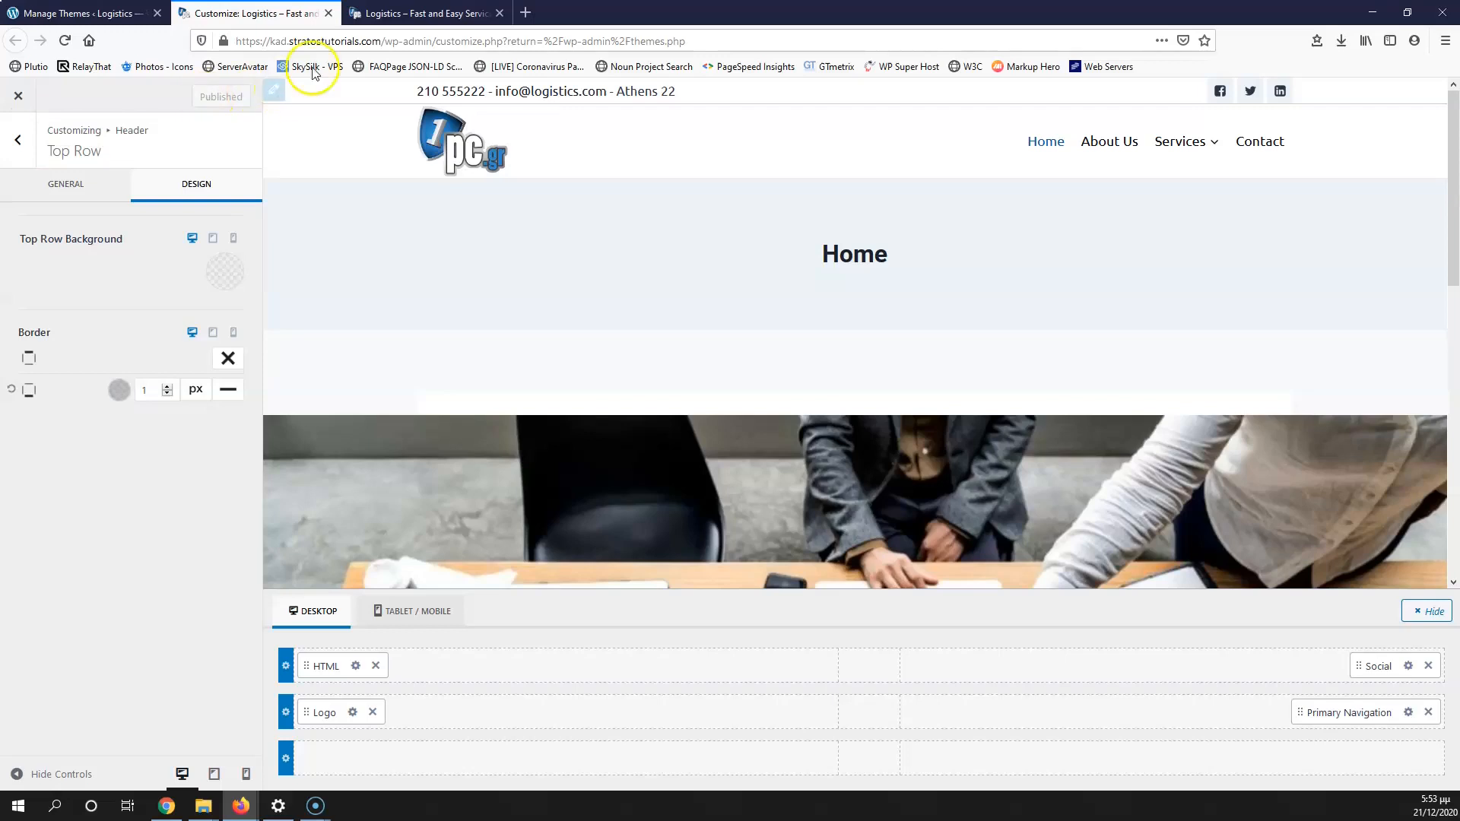
Step: Reload the live site to check the border, then return to the Header overview
left_click(422, 13)
left_click(65, 40)
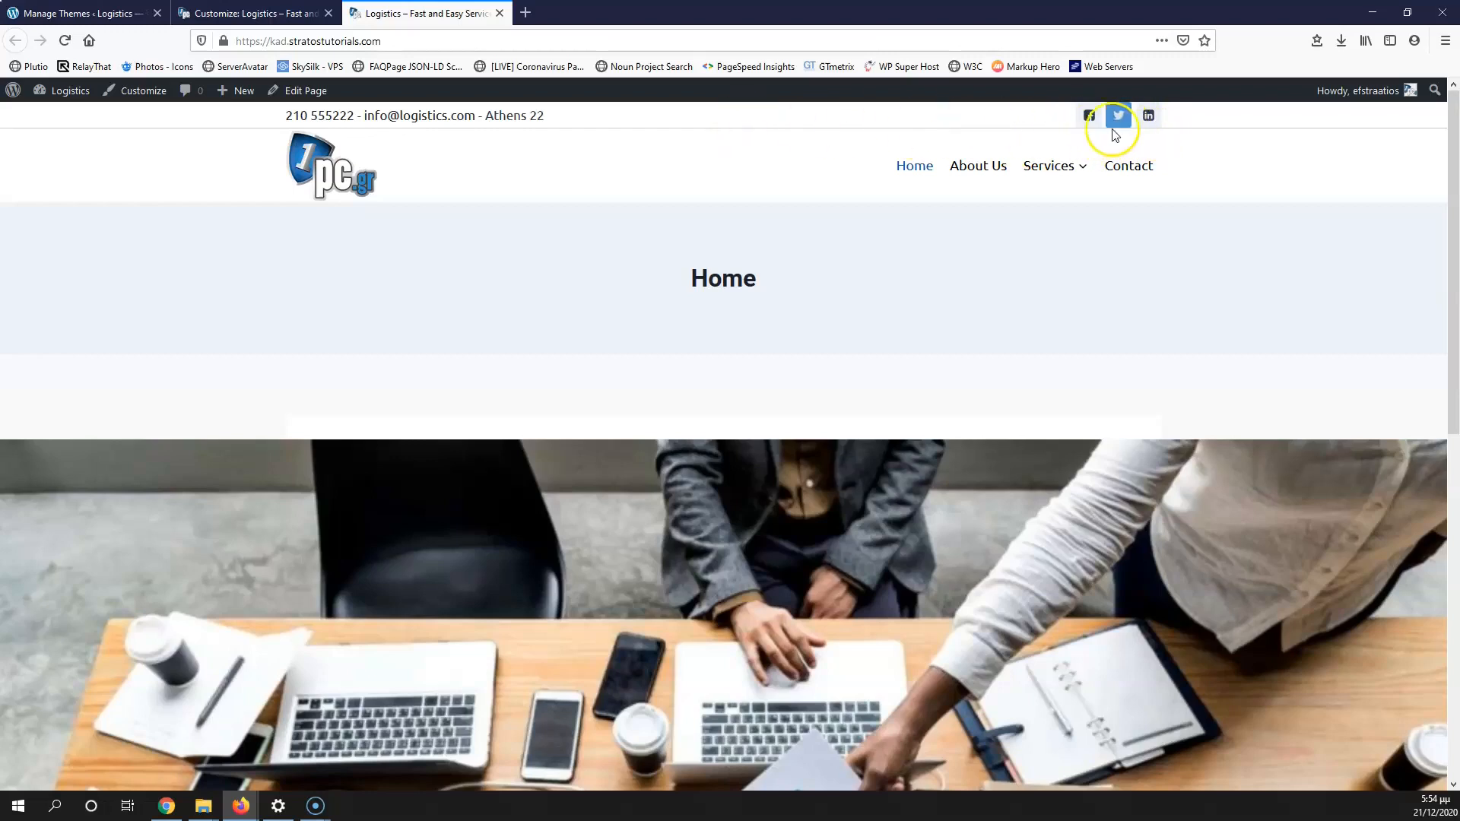
left_click(253, 15)
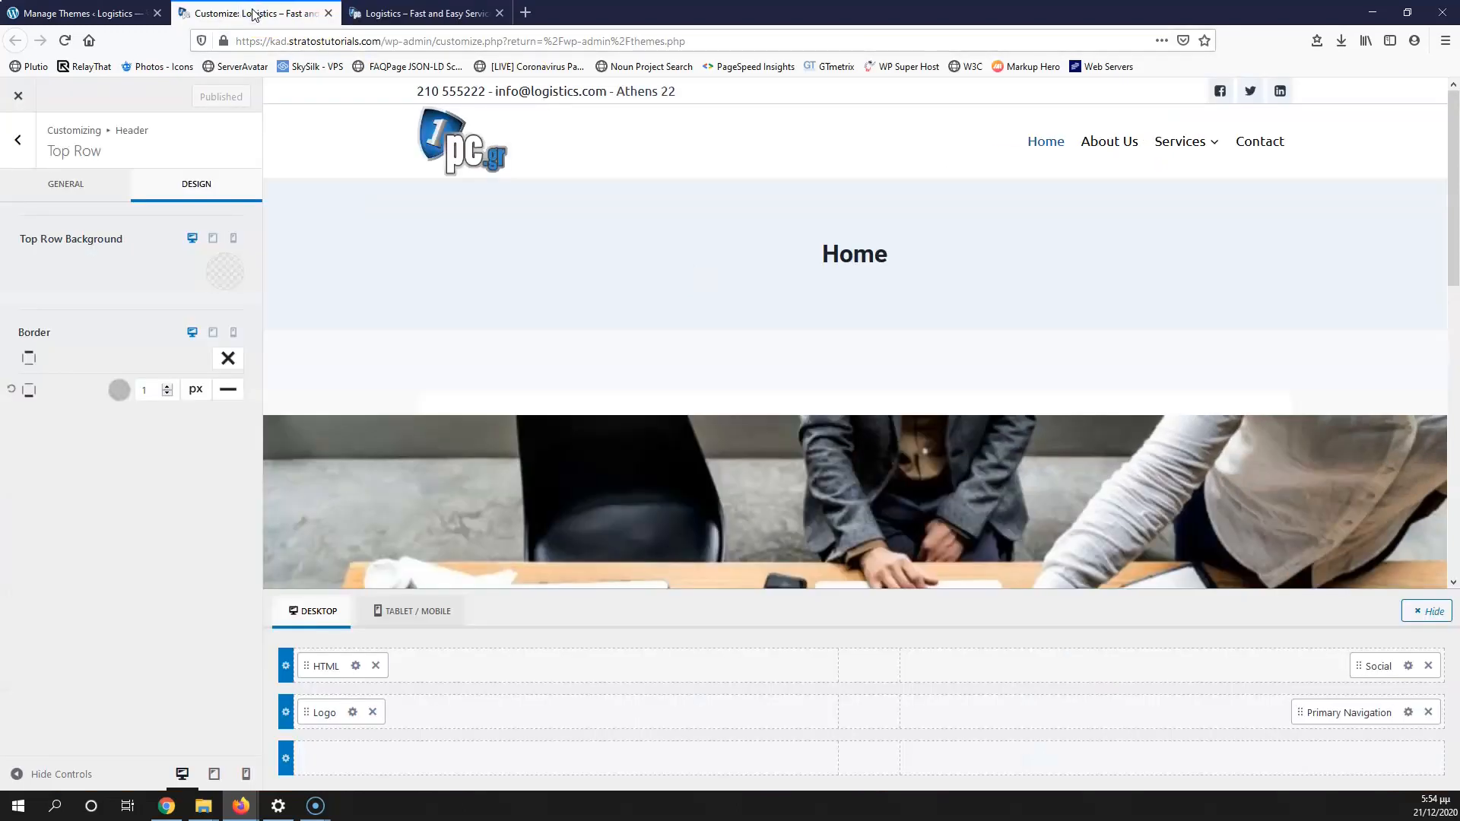
left_click(70, 188)
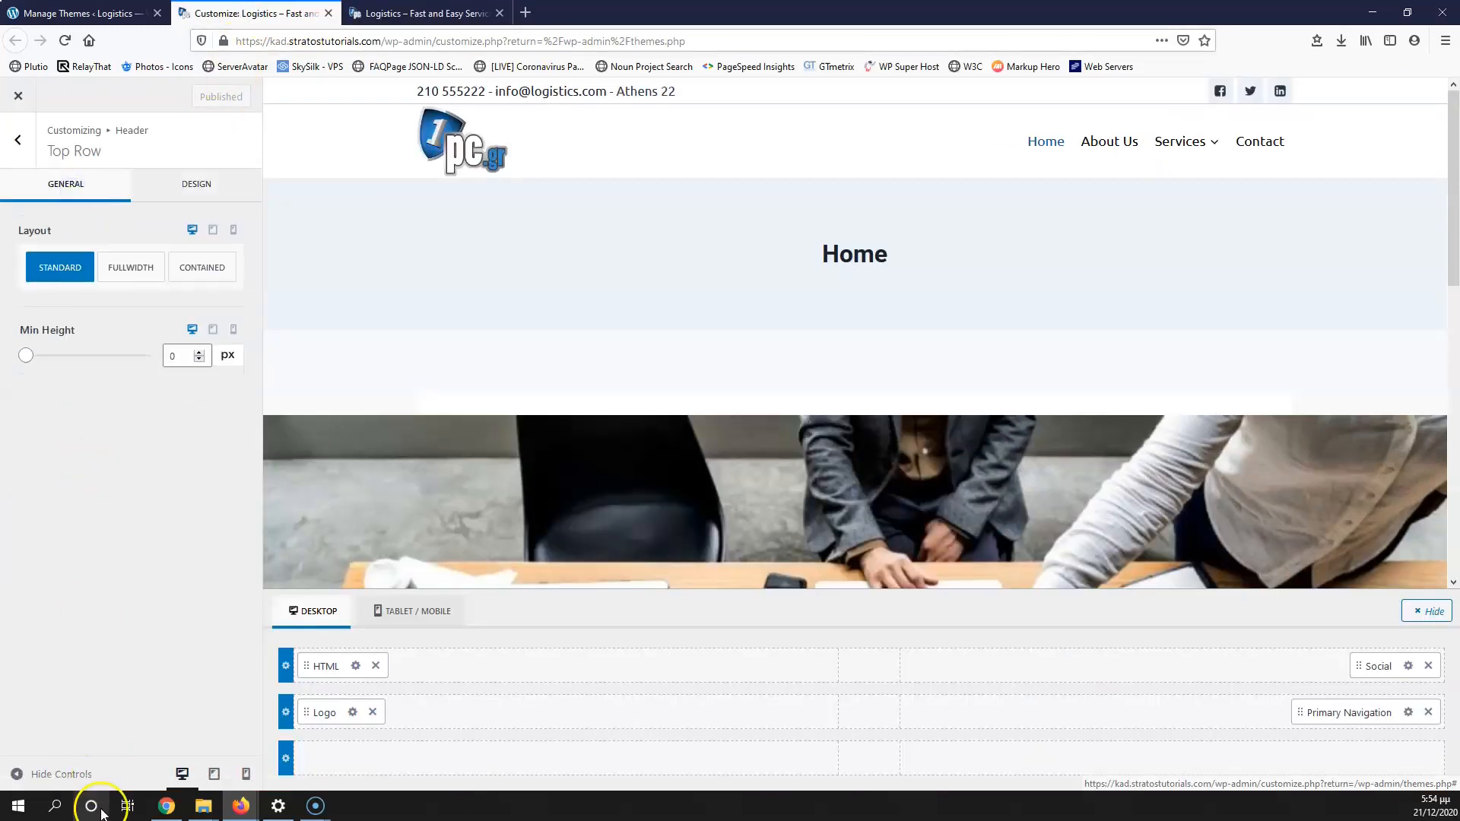
left_click(15, 147)
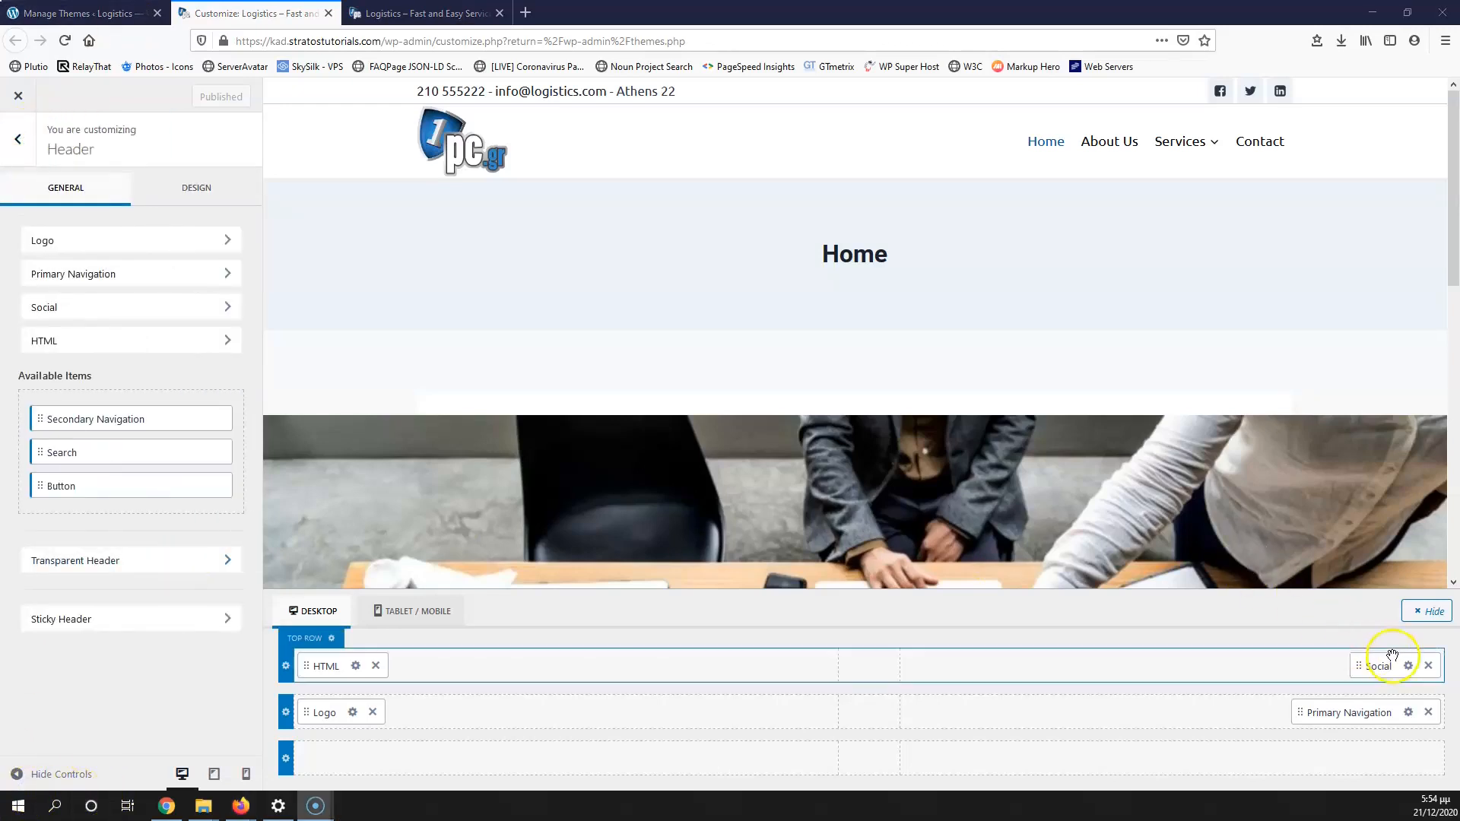
Step: Give the header social icons a 2px top and 2px bottom margin and publish
left_click(1408, 667)
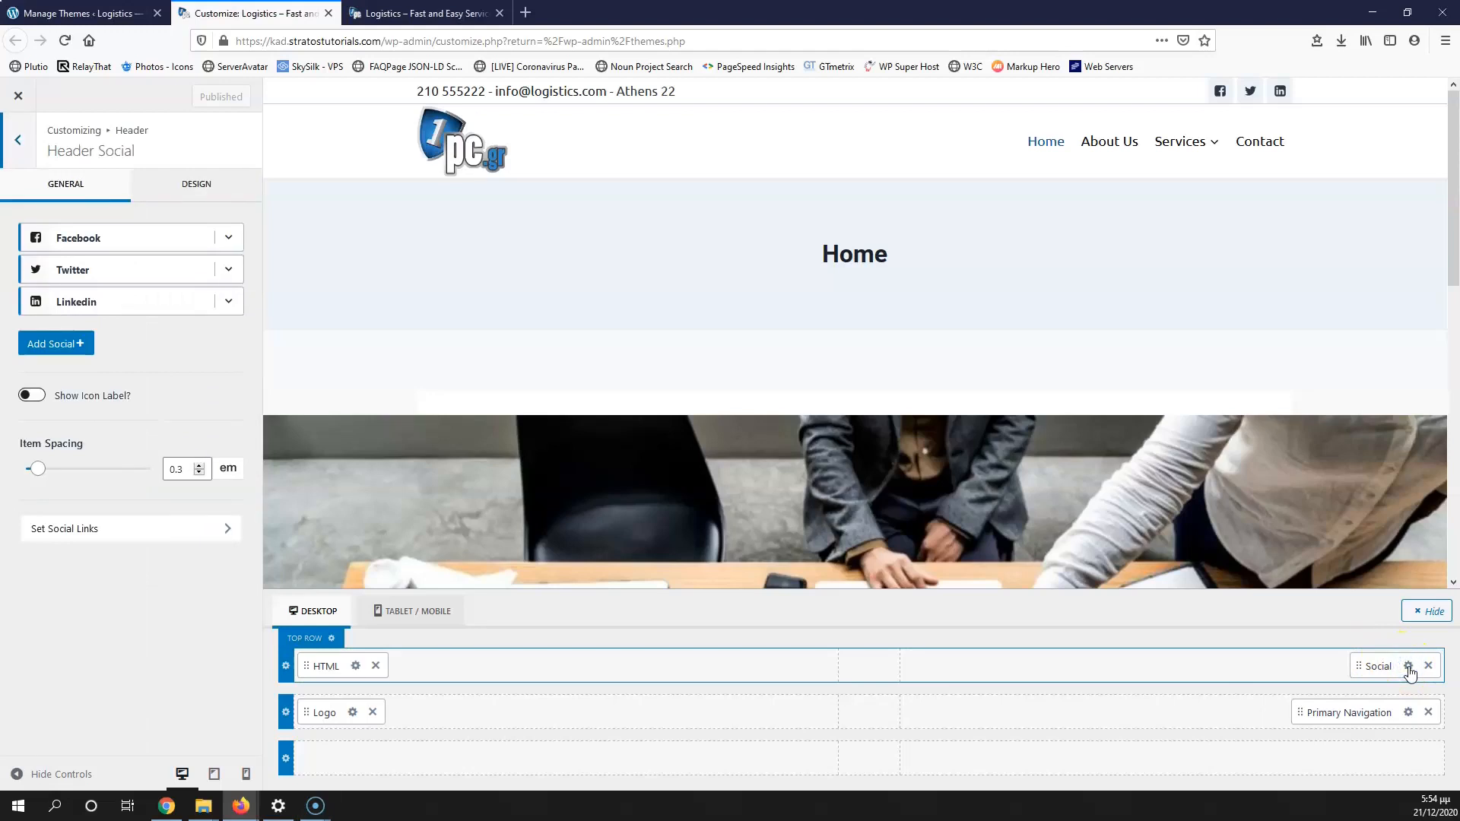
left_click(190, 187)
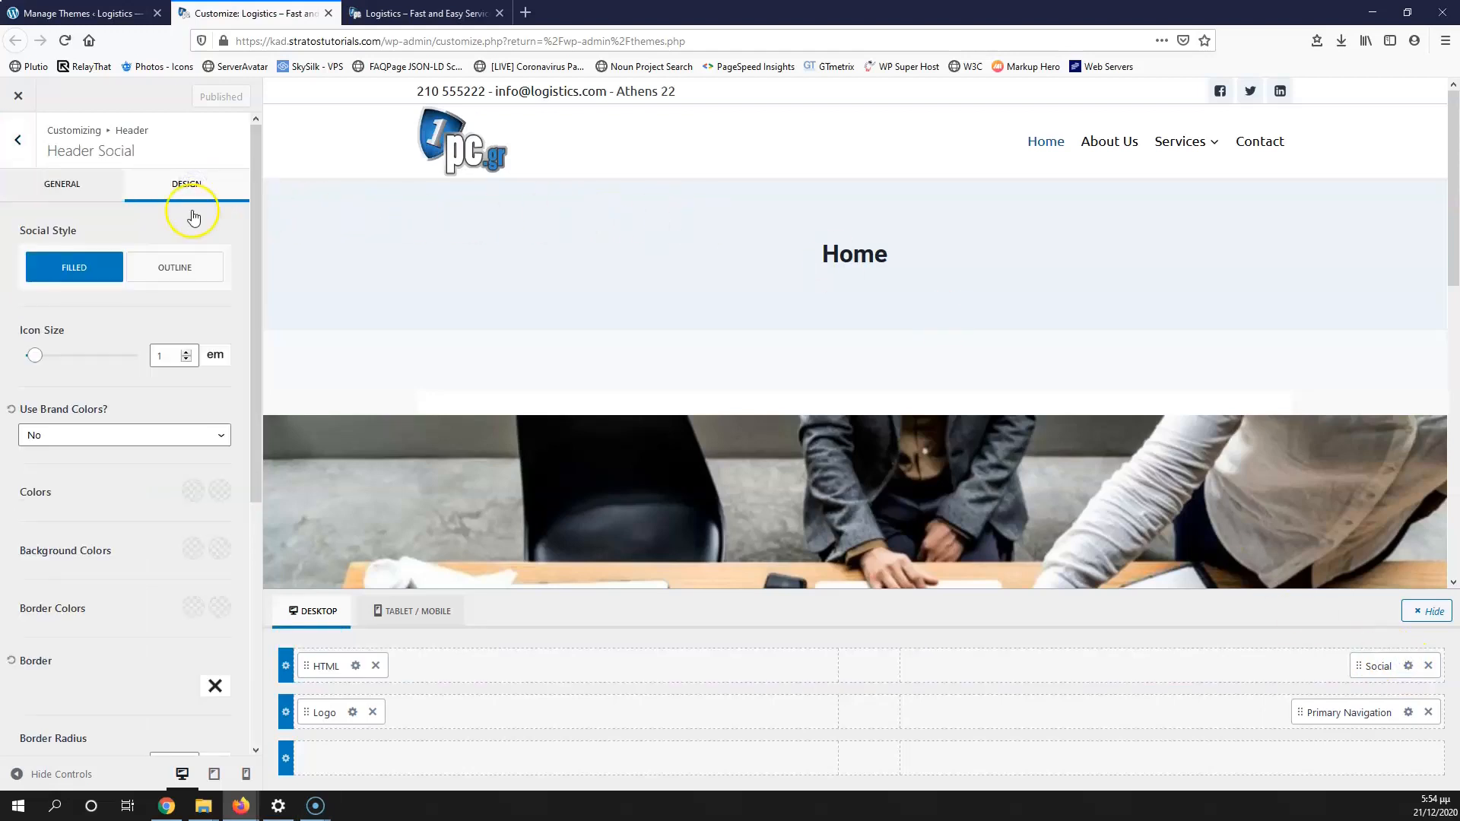
scroll(176, 408, "down", 5)
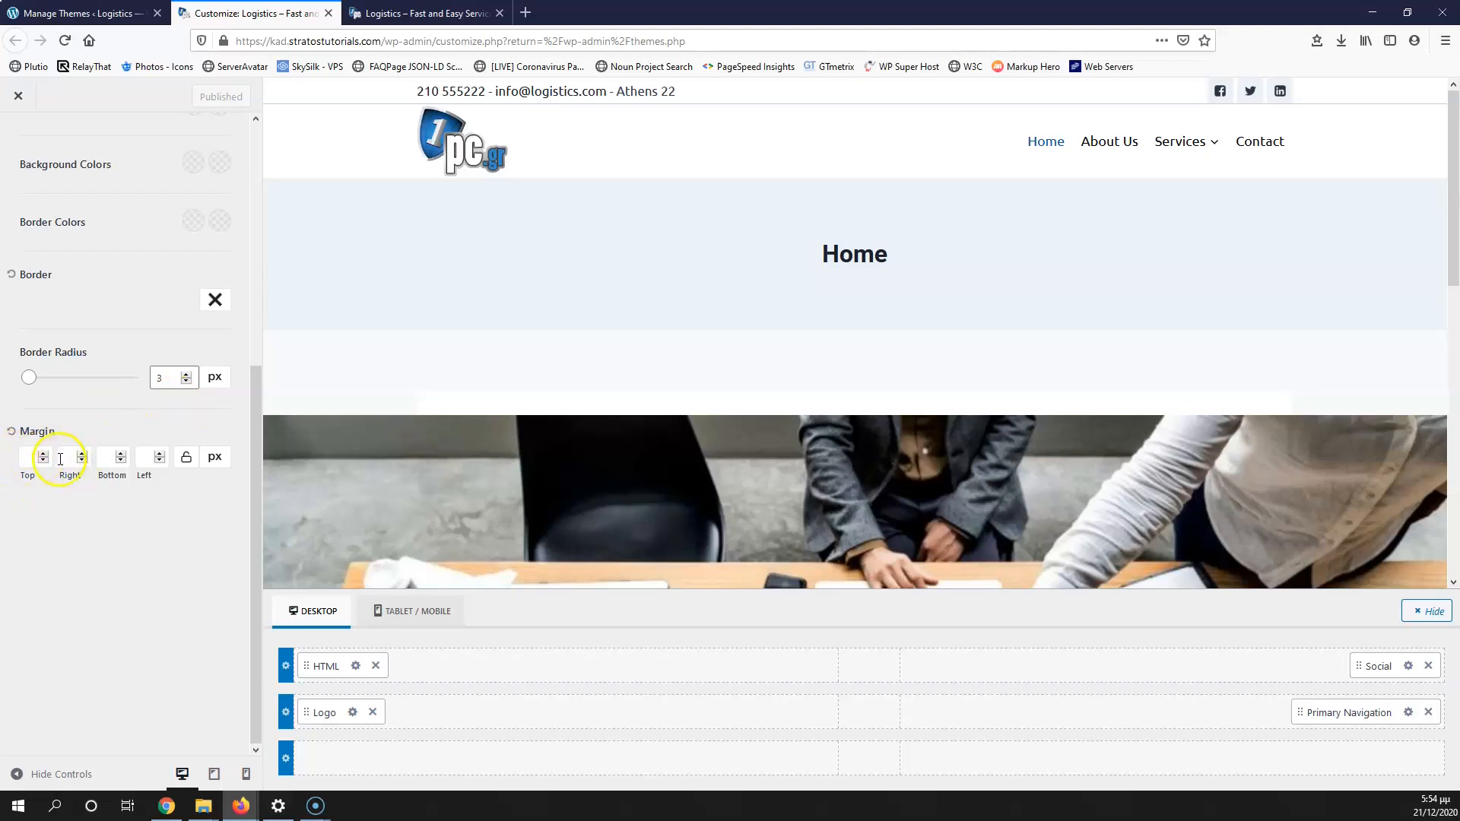
left_click_drag(21, 479, 151, 484)
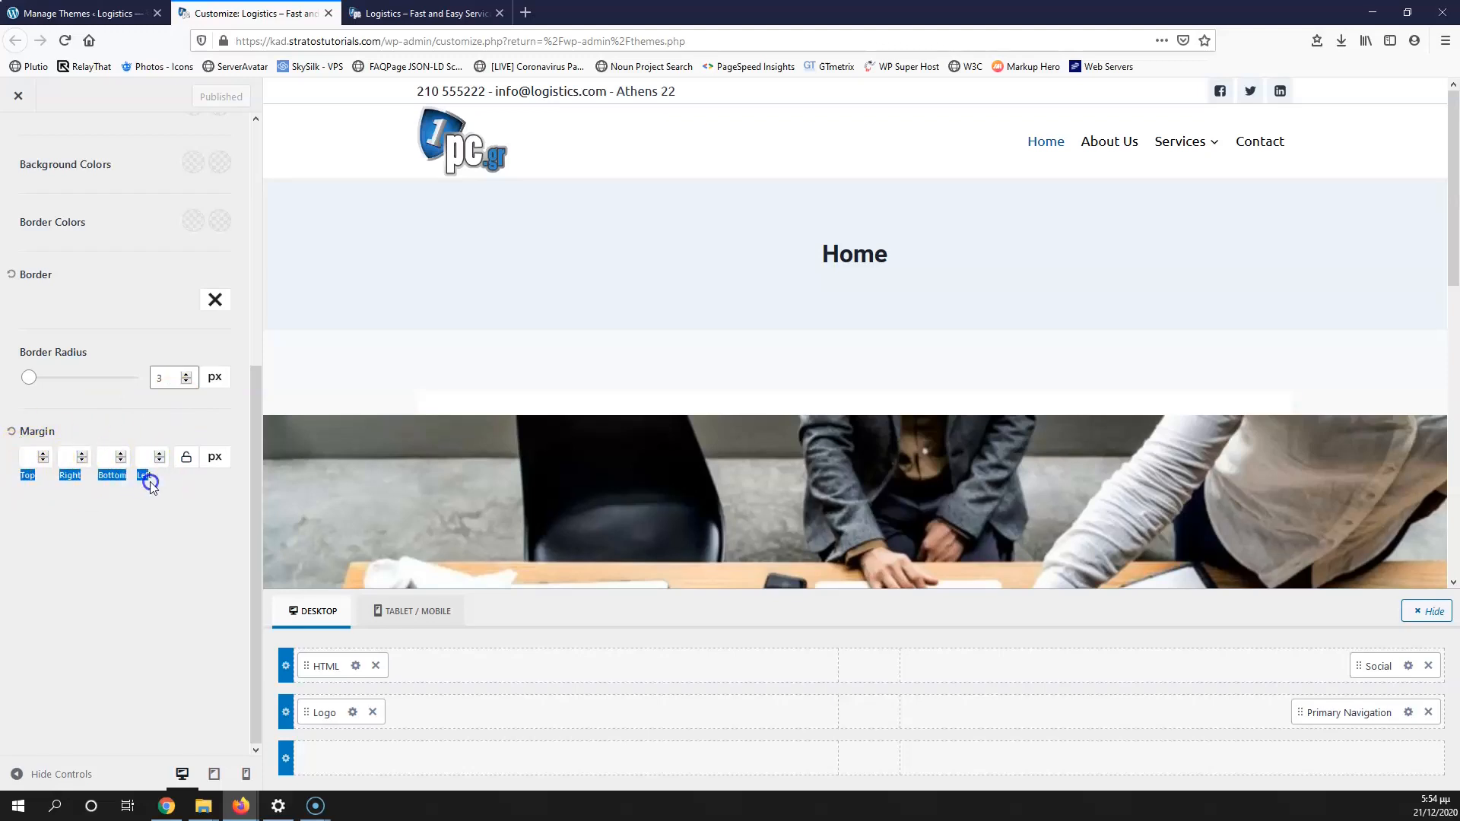
left_click(36, 486)
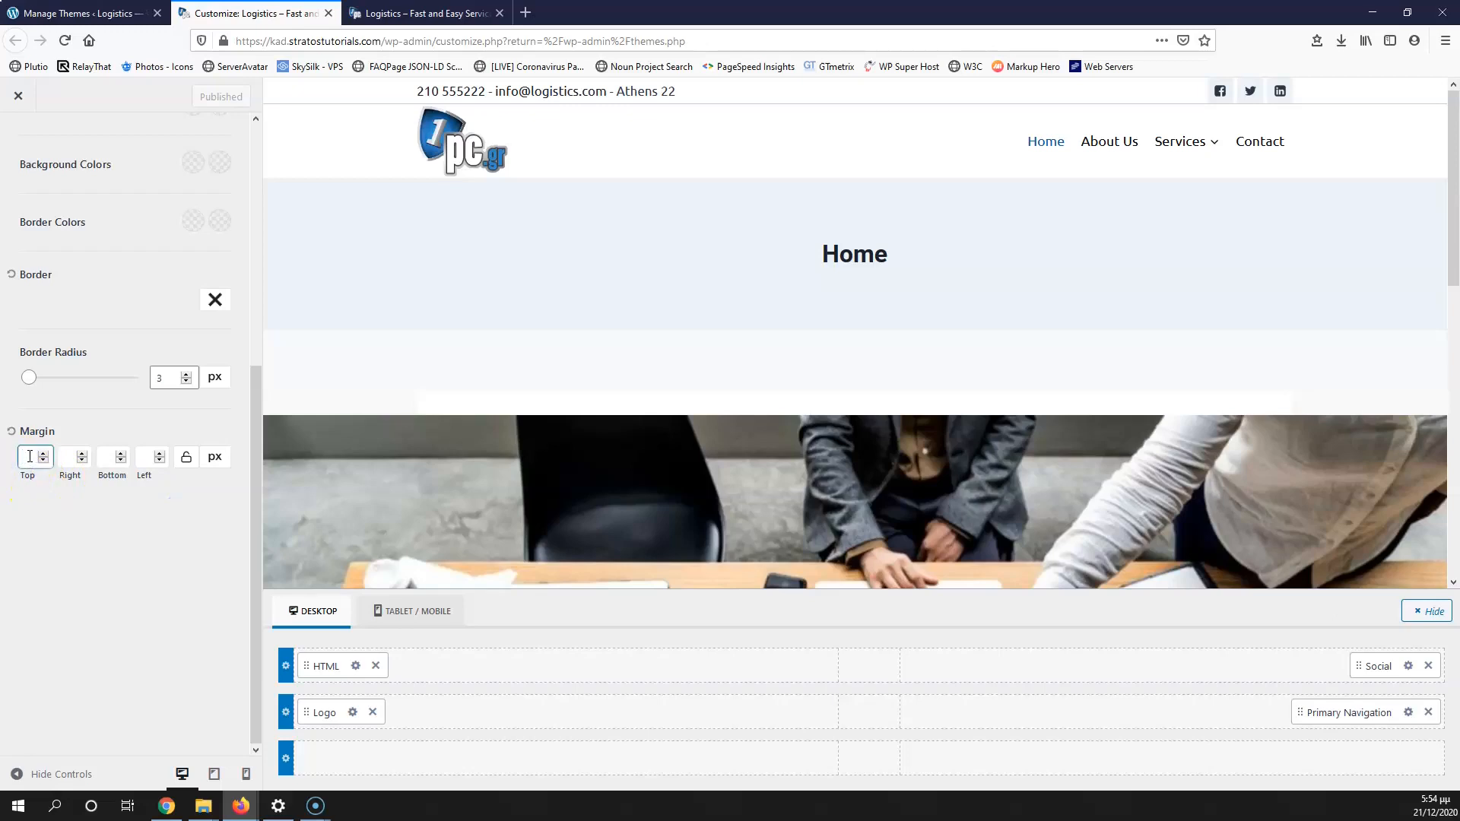
type("2")
left_click(50, 471)
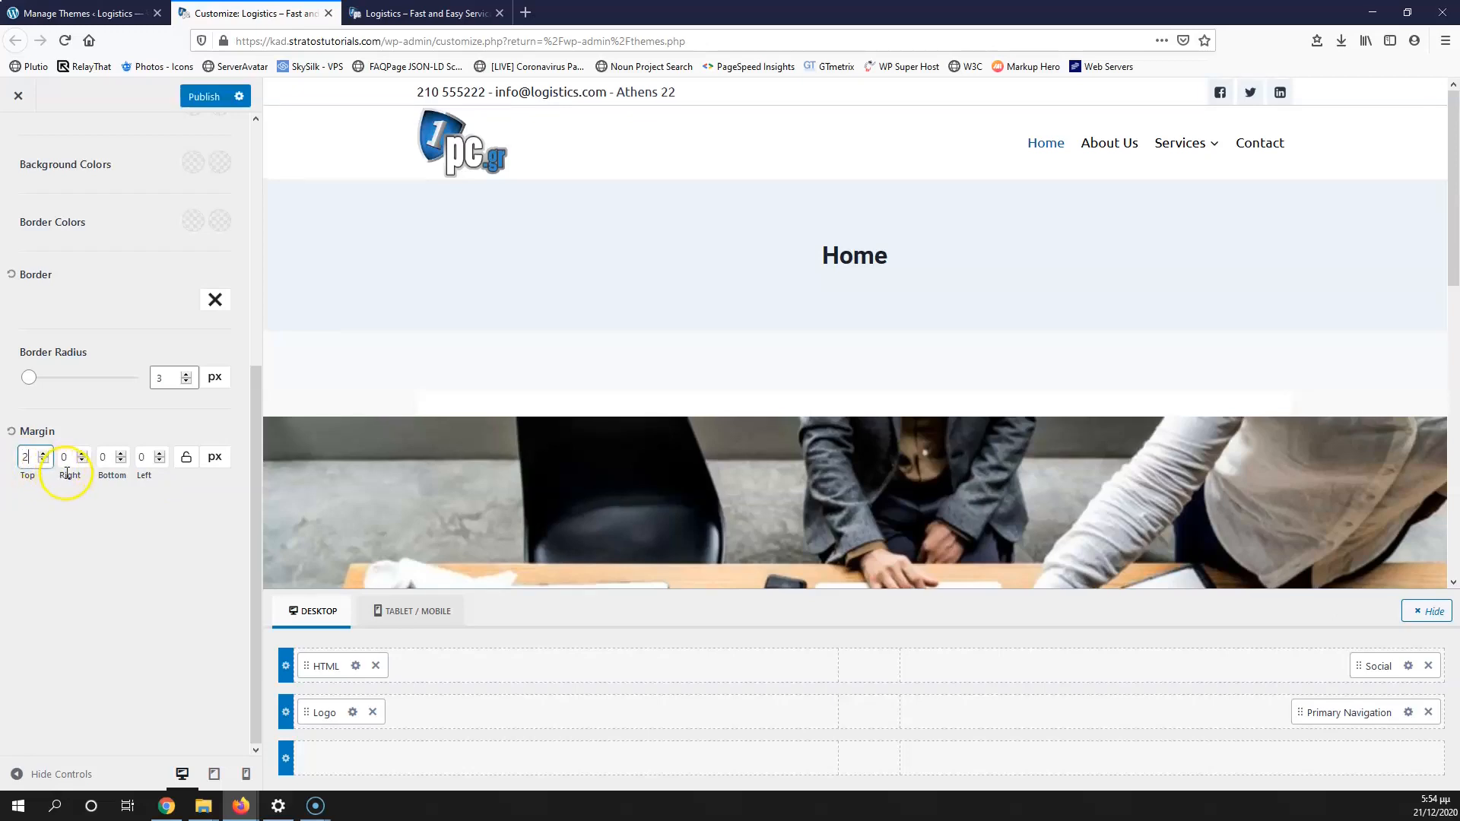
left_click(95, 457)
type("2")
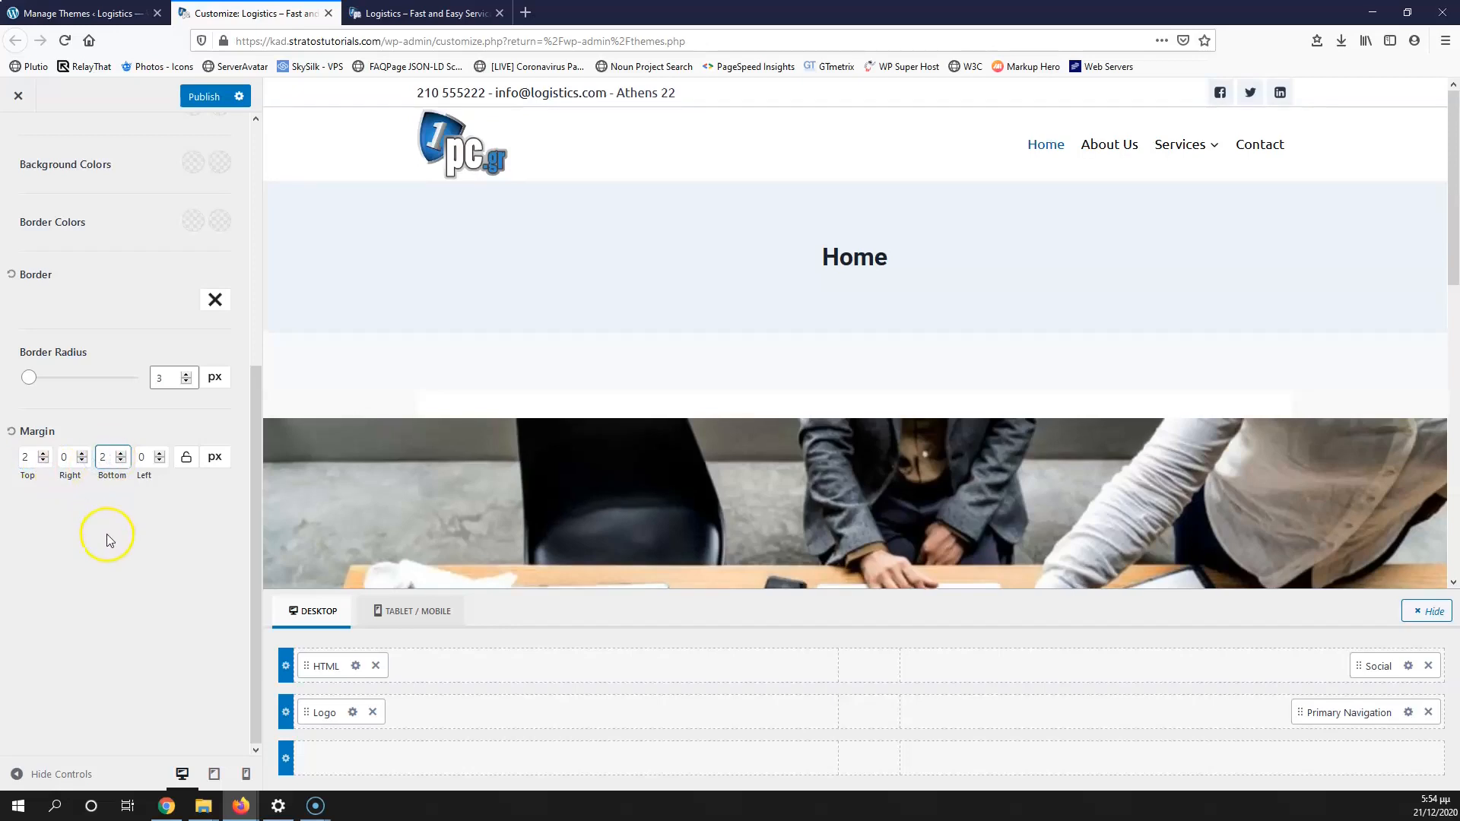
left_click(204, 97)
Step: Reload the live site to check the social icons, then return to the customizer
left_click(372, 15)
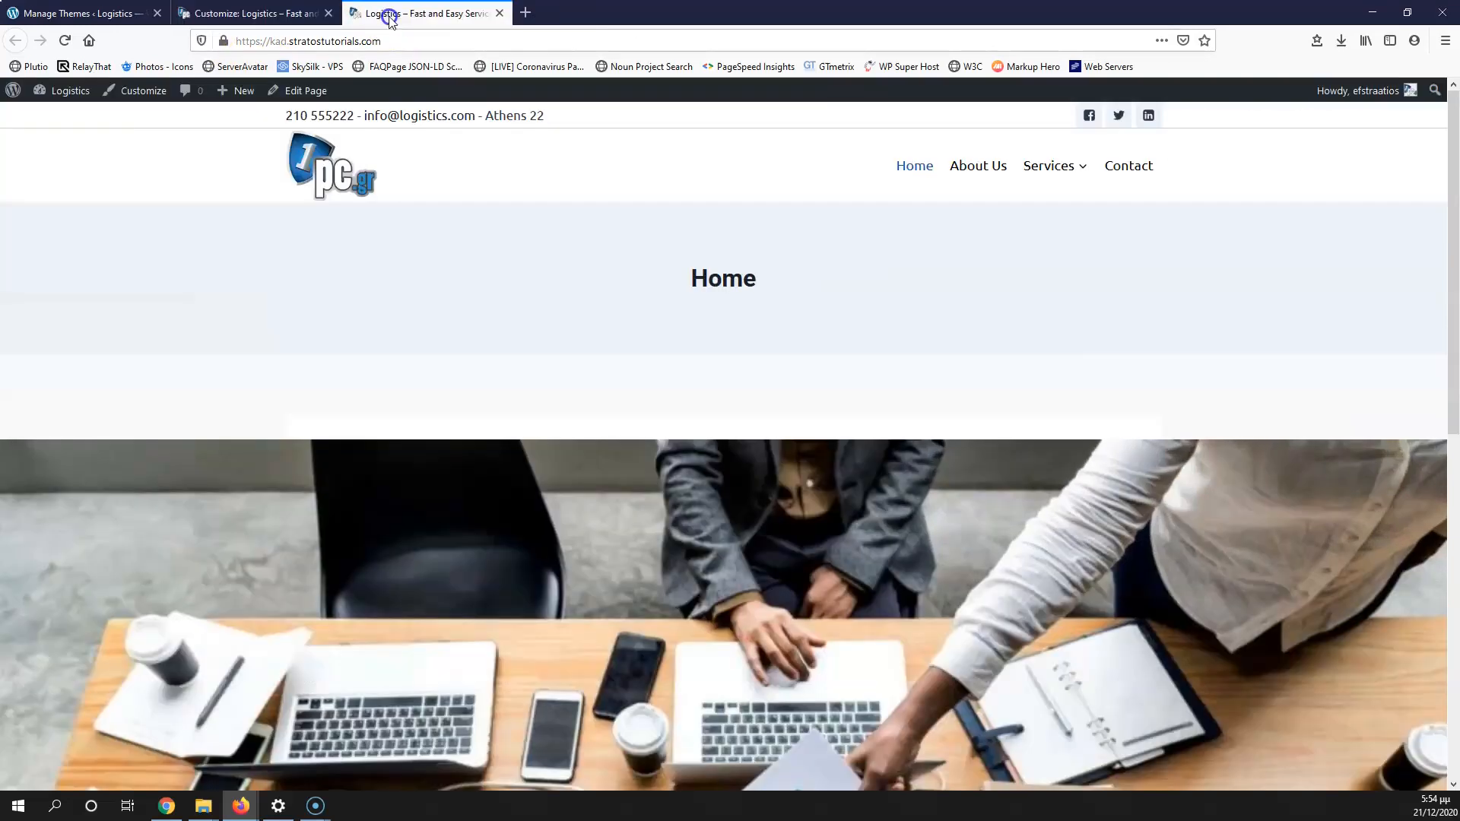
left_click(65, 40)
mouse_move(1079, 179)
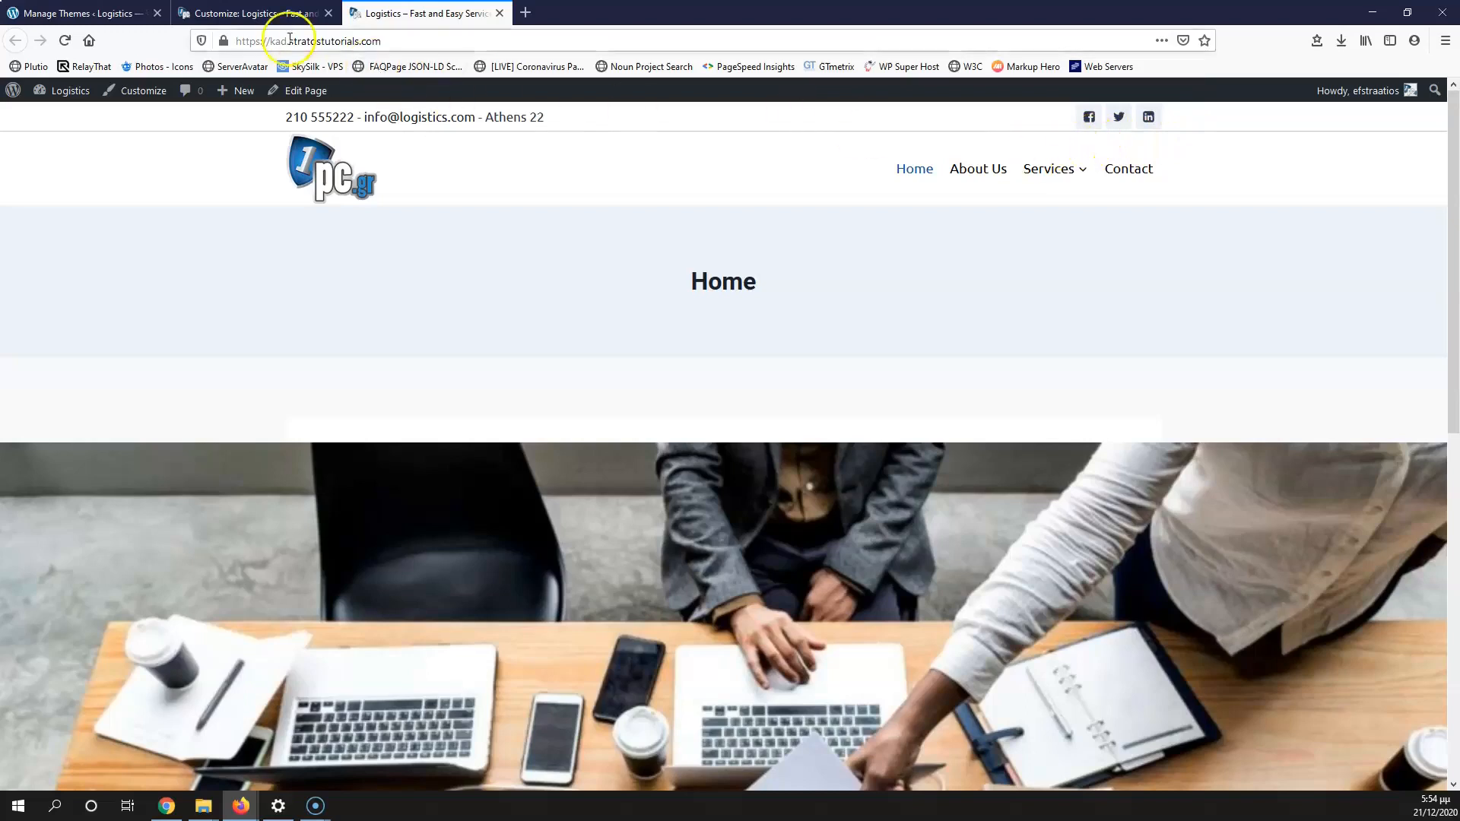
left_click(216, 14)
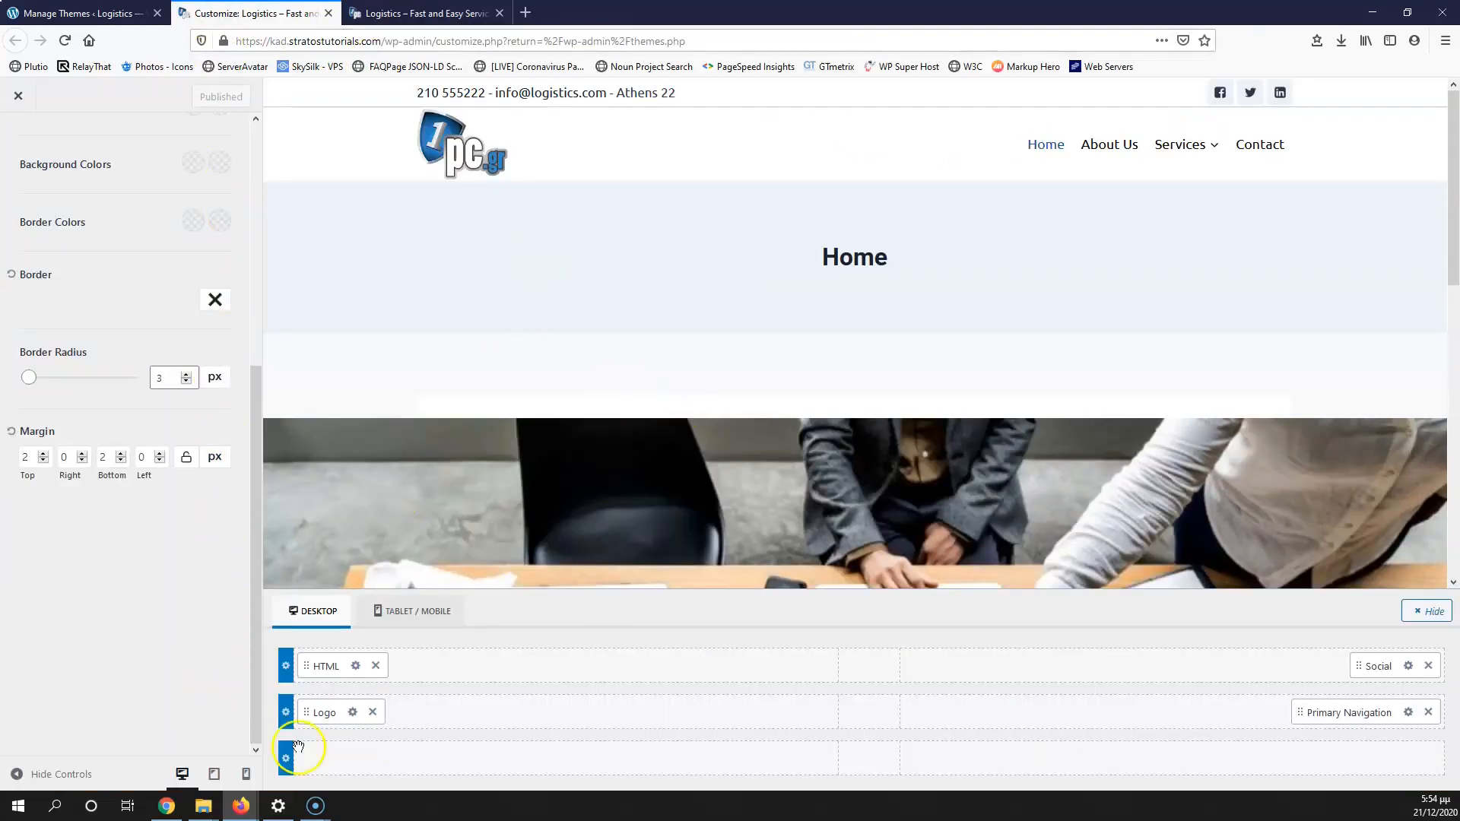
Step: Preview the header at tablet width, open and close its hamburger menu, then open Mobile Navigation settings
left_click(213, 774)
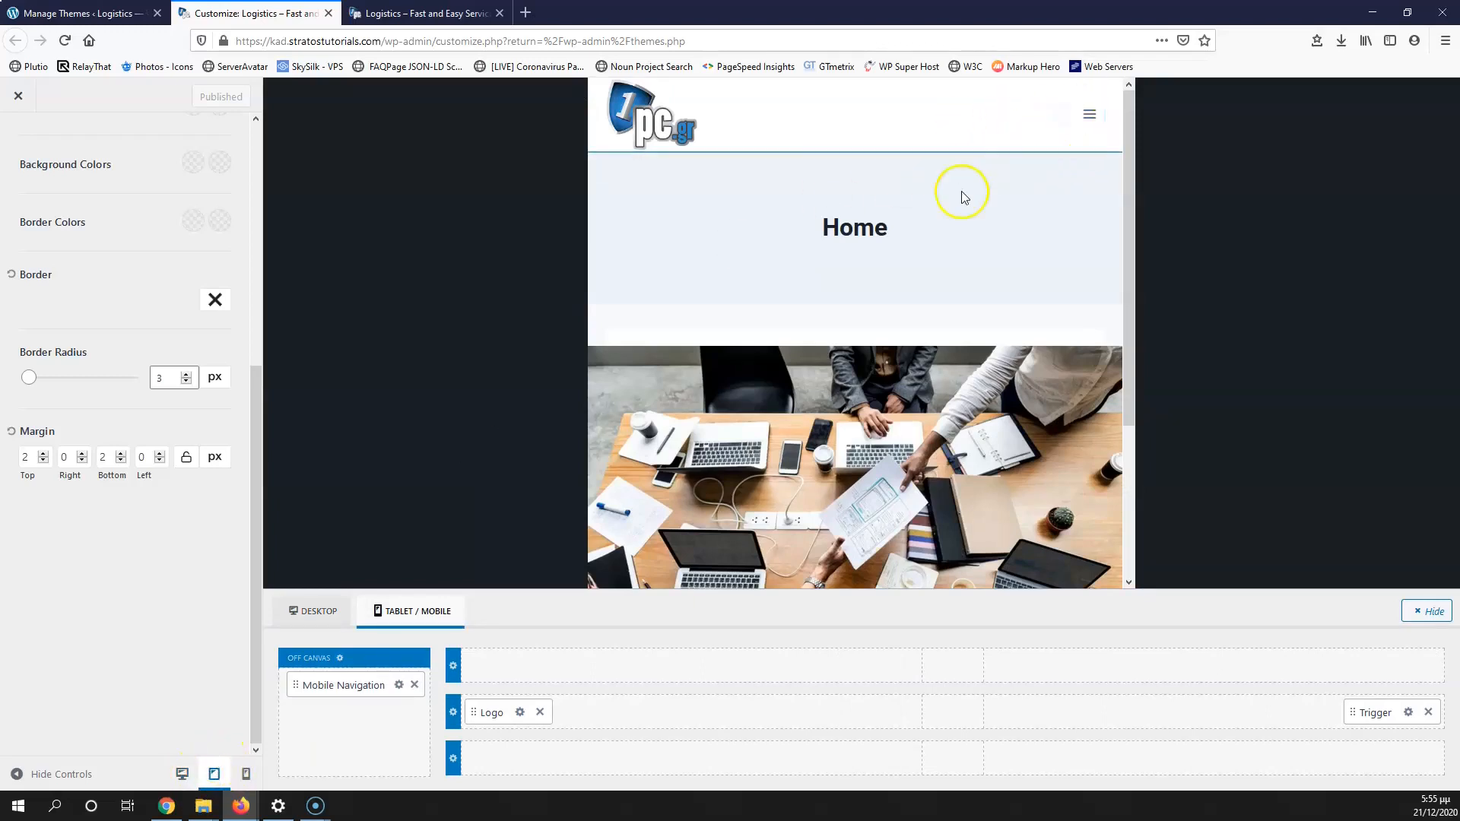
left_click(1089, 119)
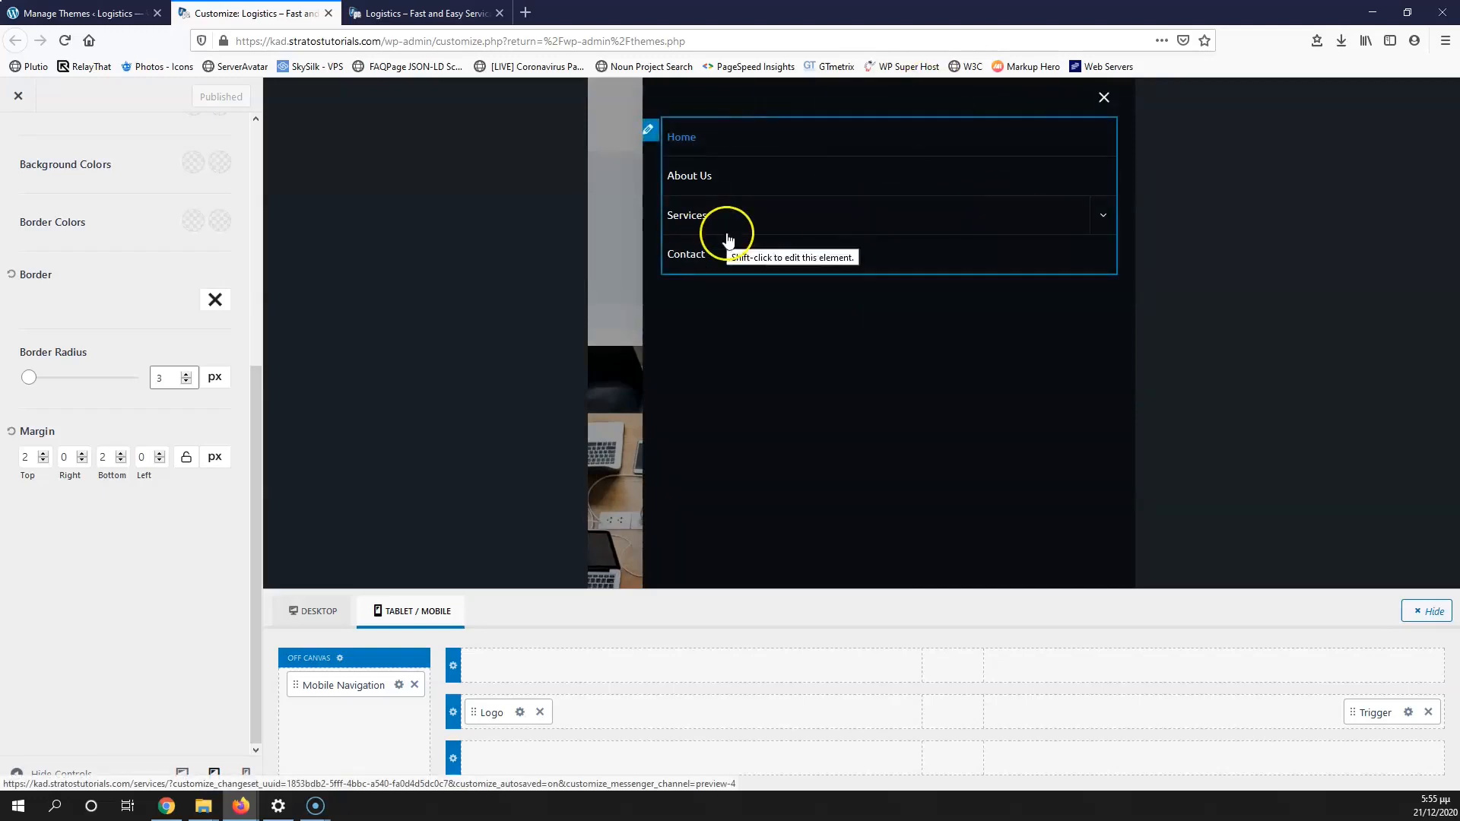
left_click(1102, 97)
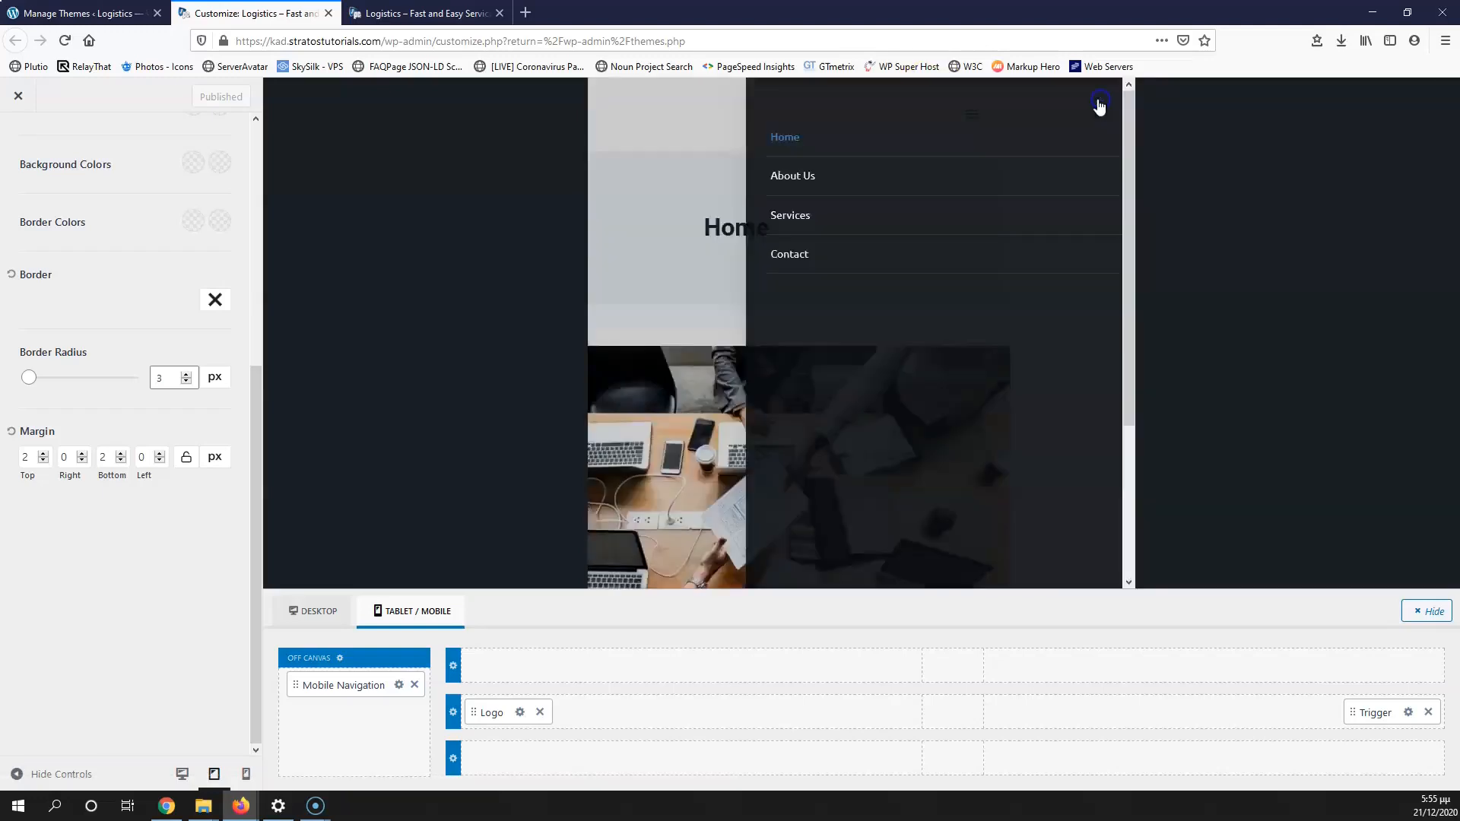
left_click(399, 686)
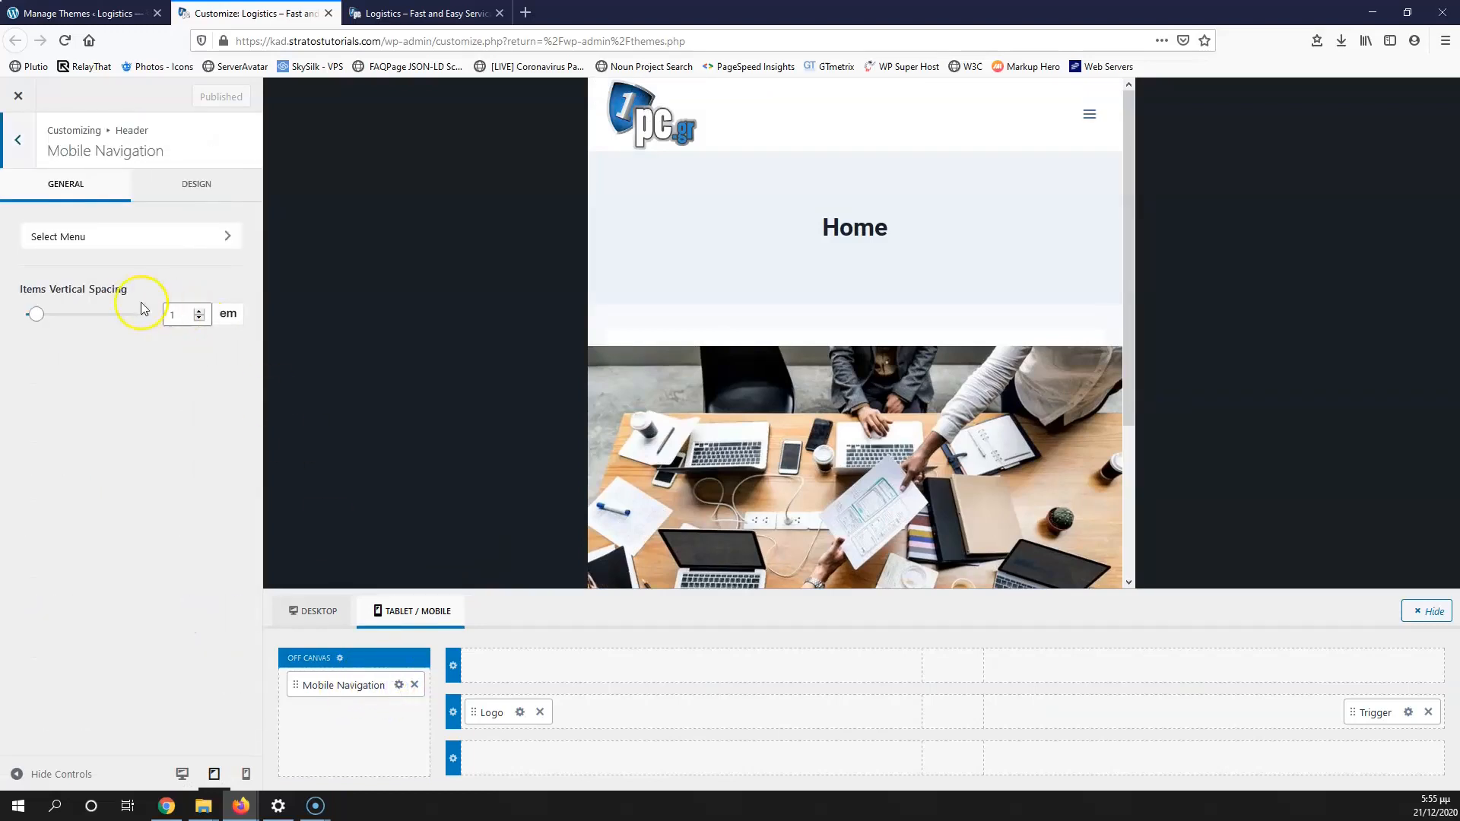
Step: Assign the 'main' menu to the Mobile menu location and publish
left_click(127, 242)
left_click(85, 368)
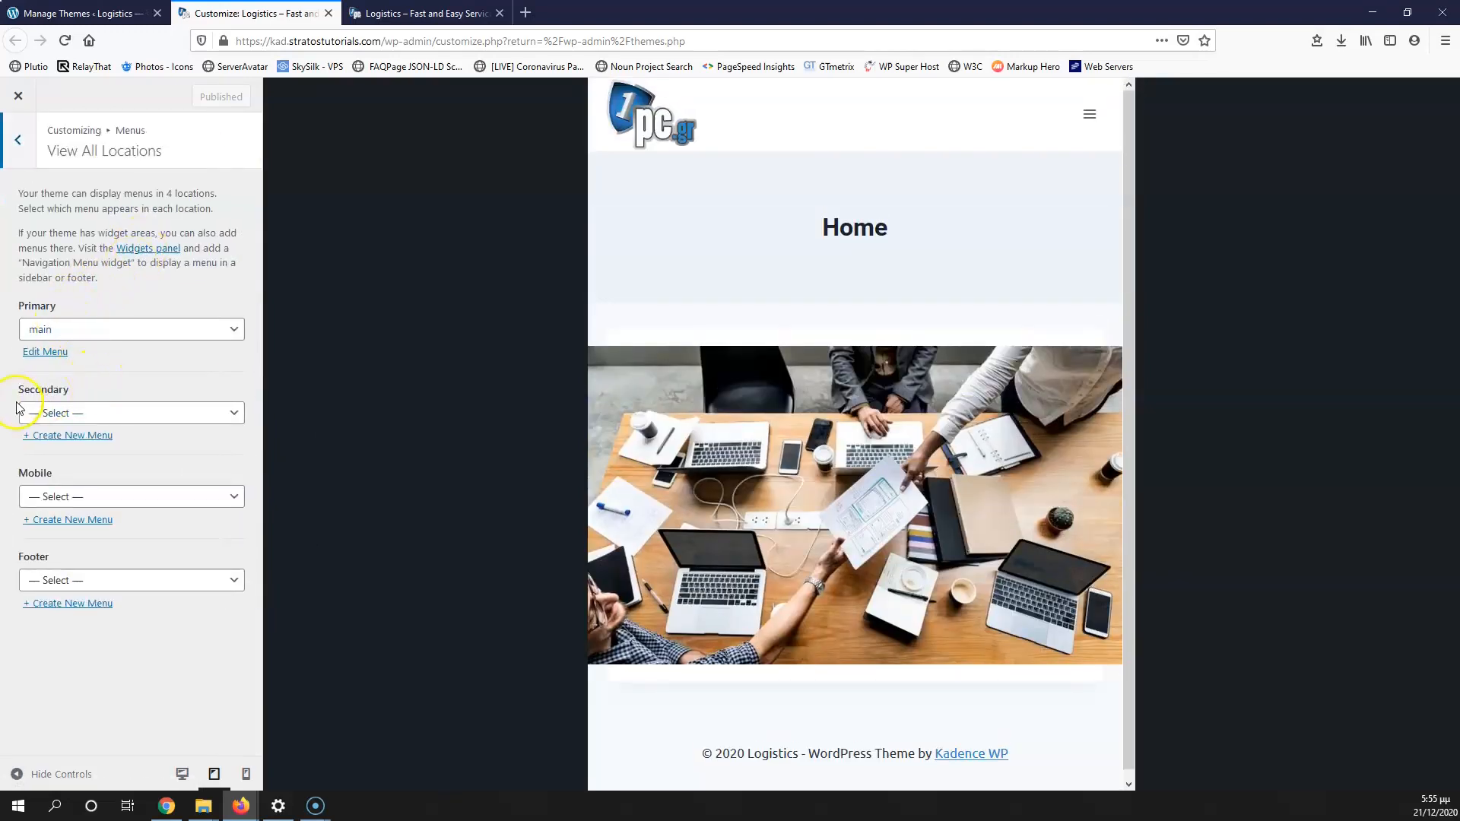
left_click(97, 502)
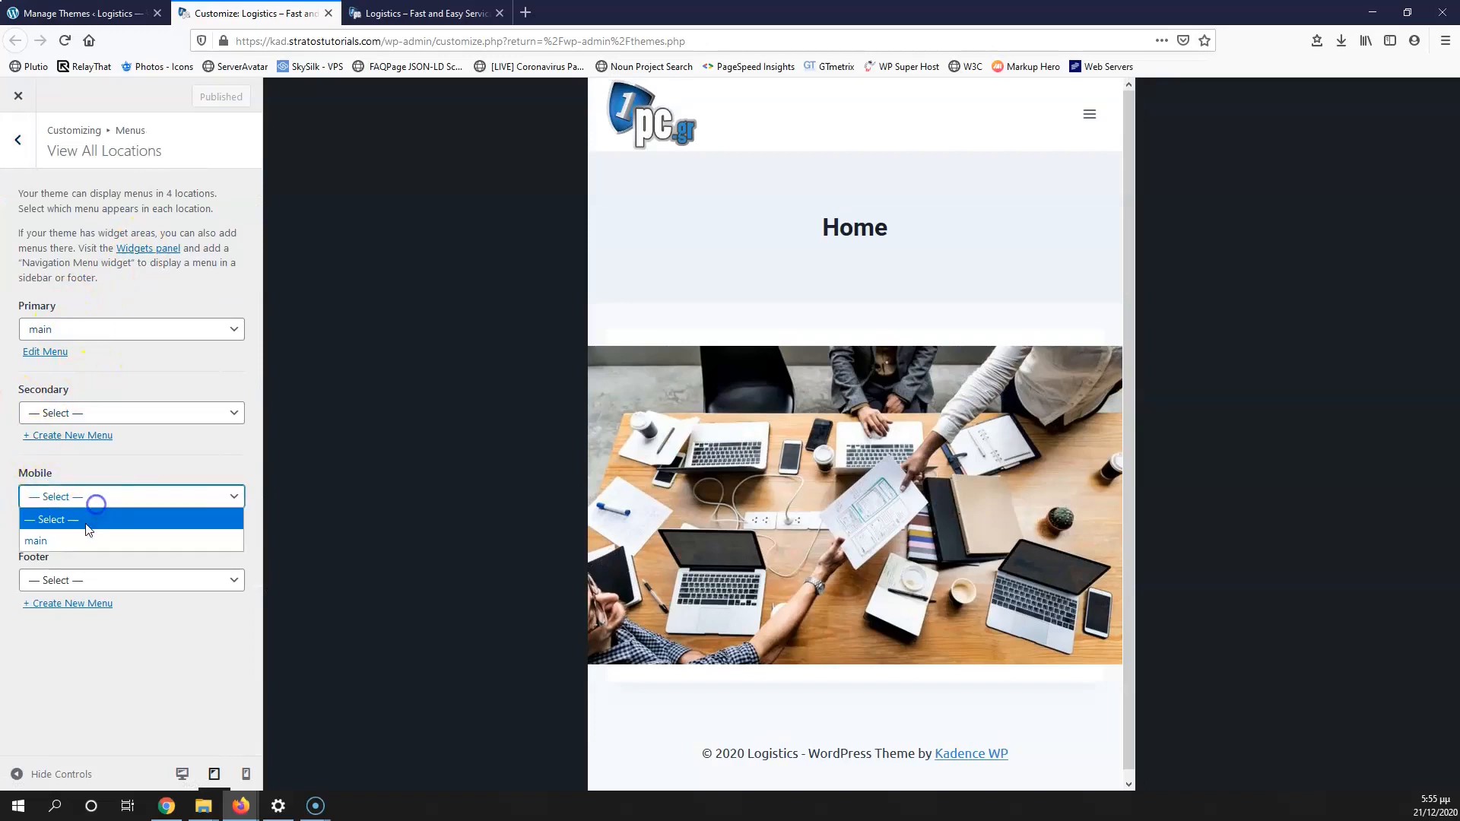
left_click(110, 535)
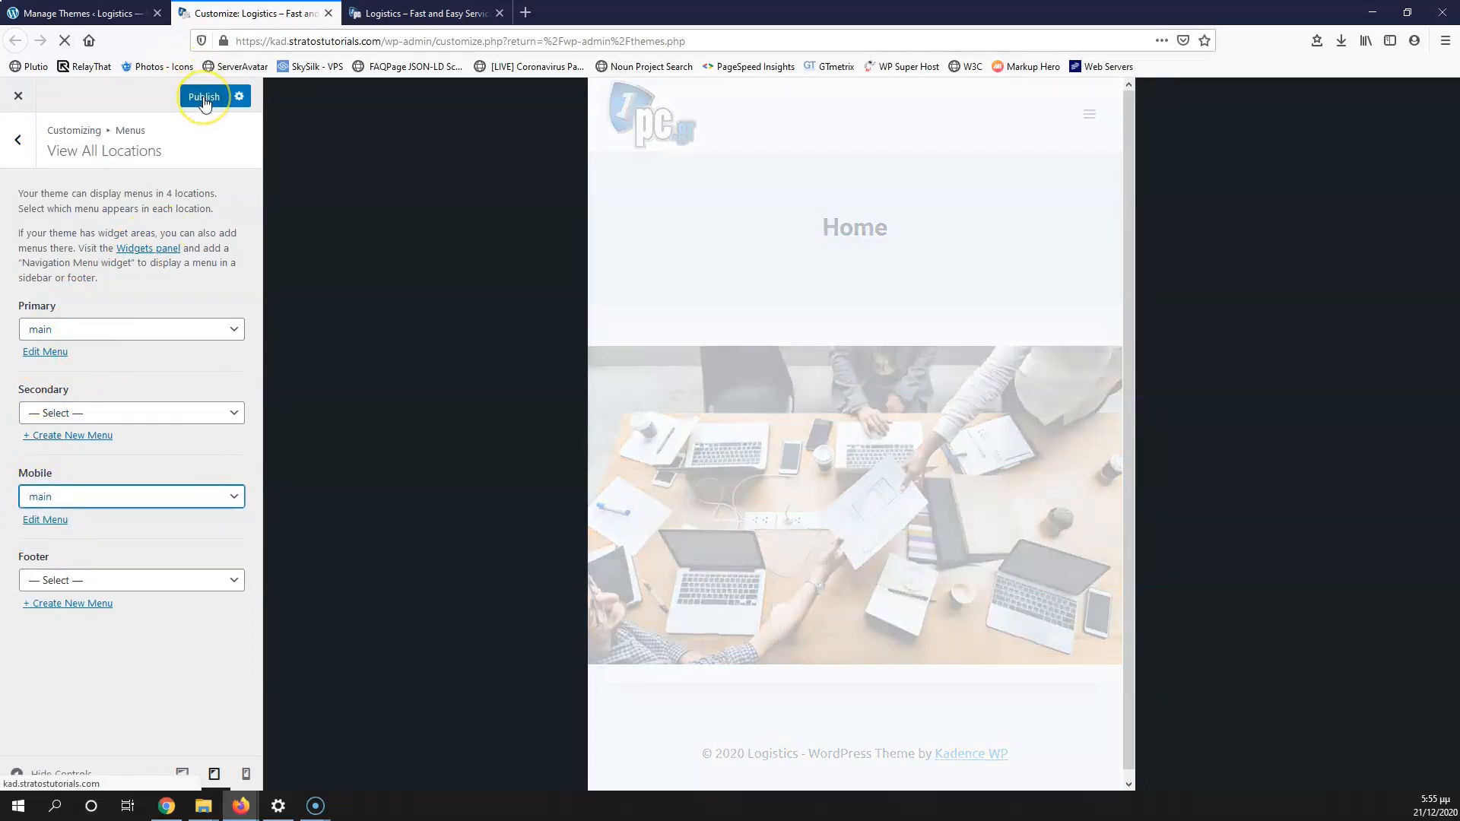
left_click(203, 99)
Step: Go back to Header > Mobile Navigation and open the mobile menu in the preview
left_click(12, 152)
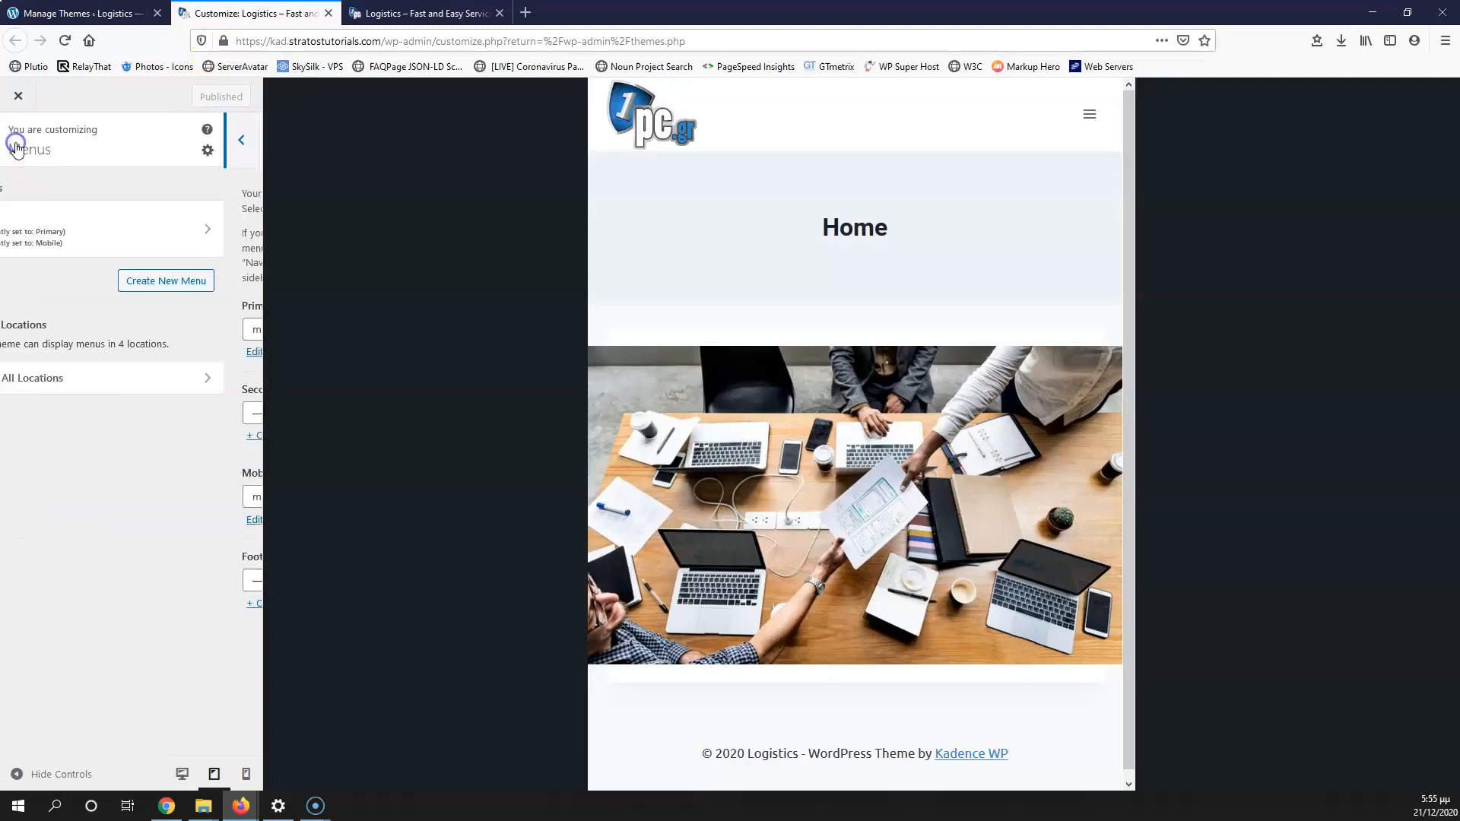
left_click(14, 146)
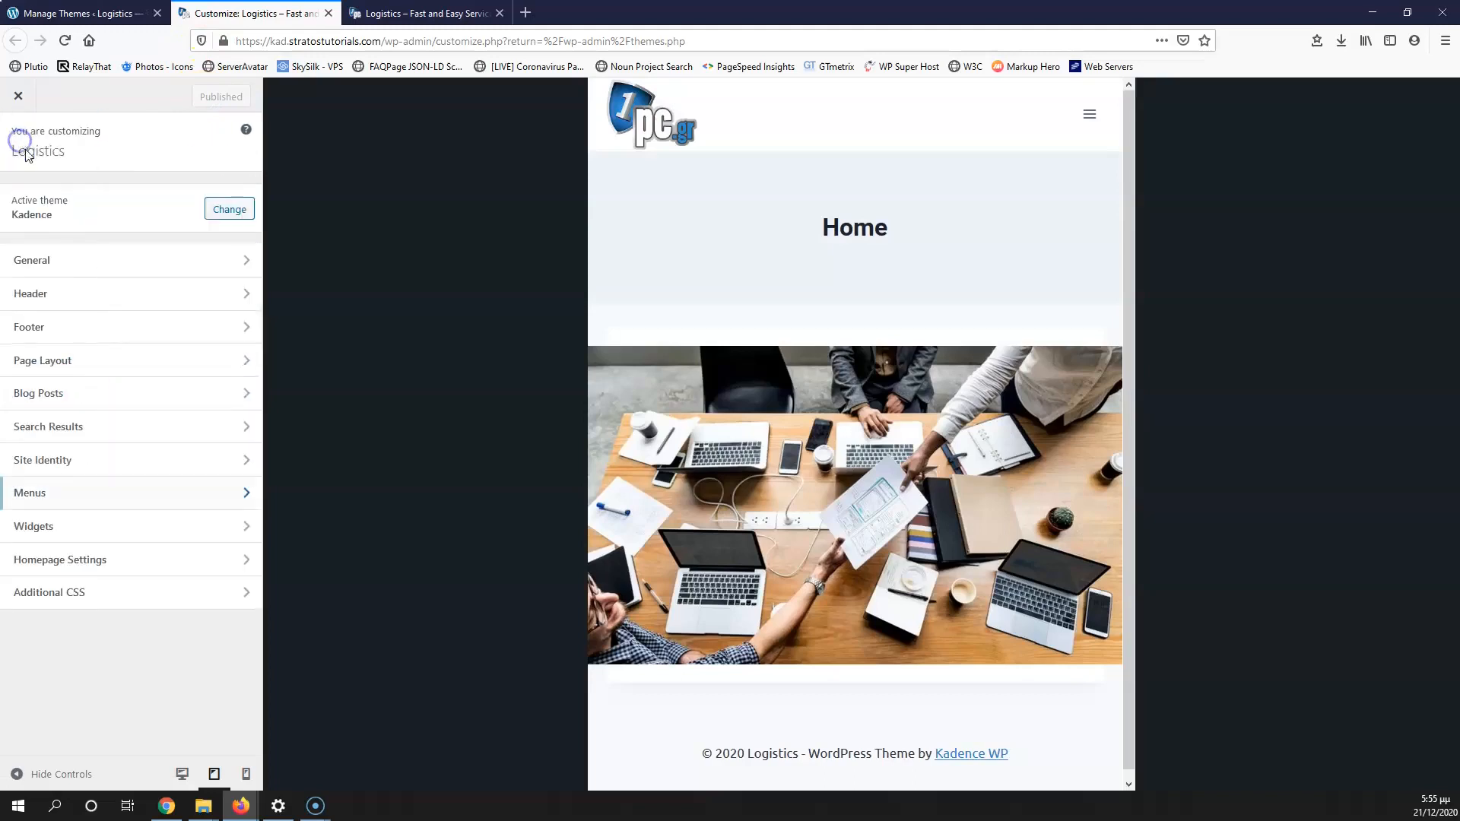
left_click(62, 298)
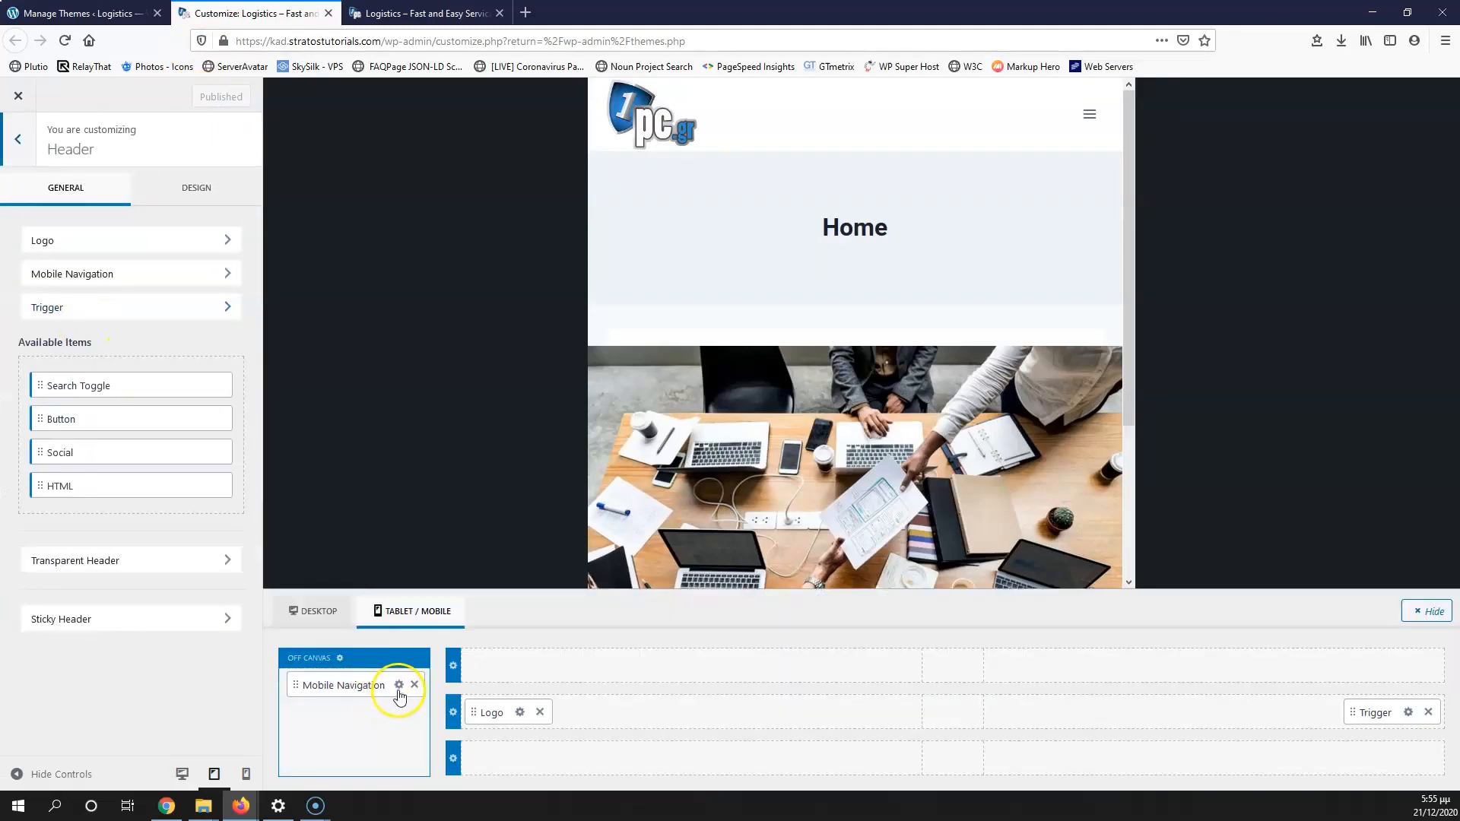
left_click(398, 684)
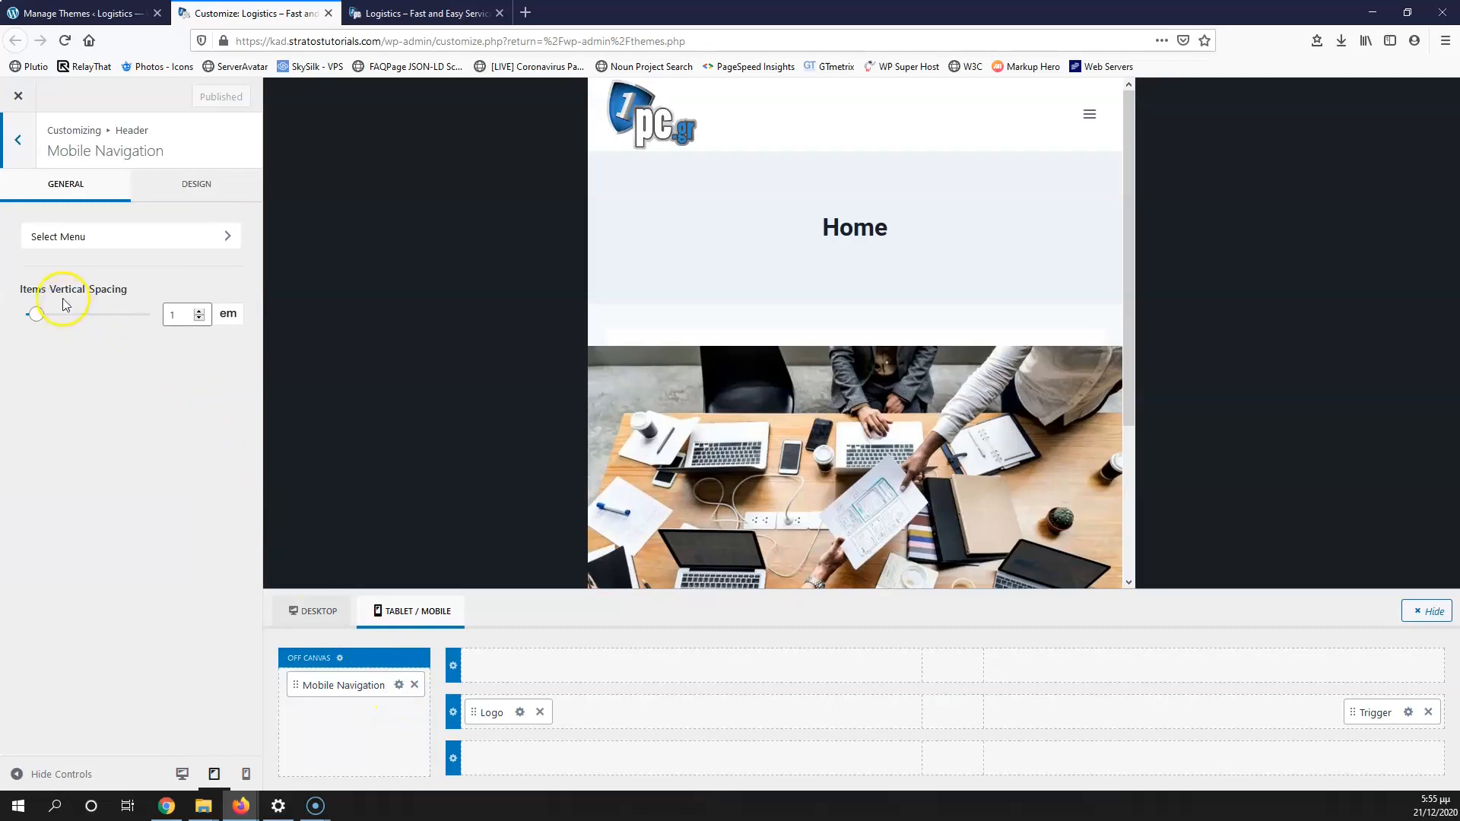
left_click(1090, 114)
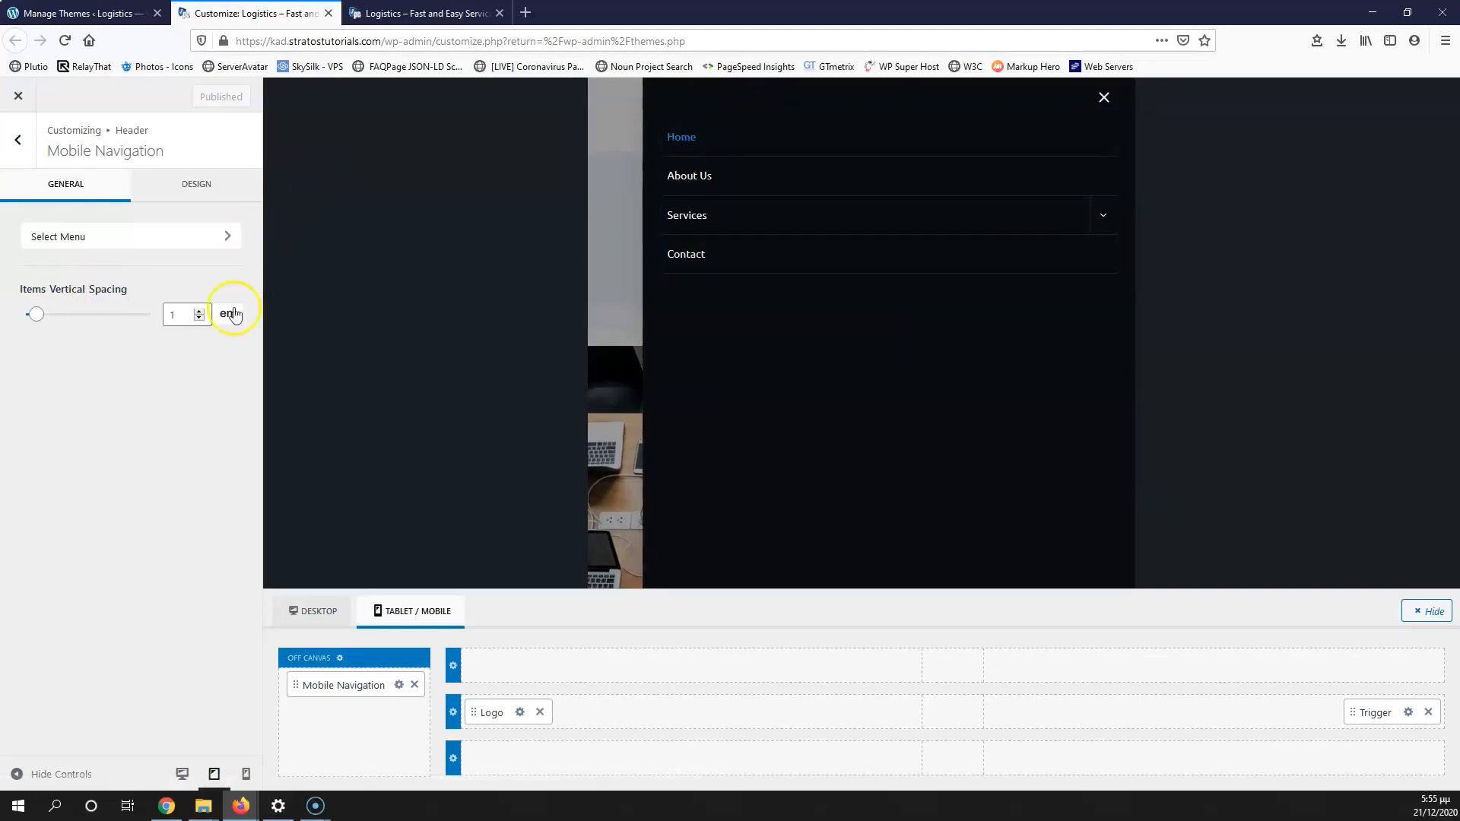
Step: View Mobile Navigation's Design options, then open the Off Canvas panel settings
left_click(182, 193)
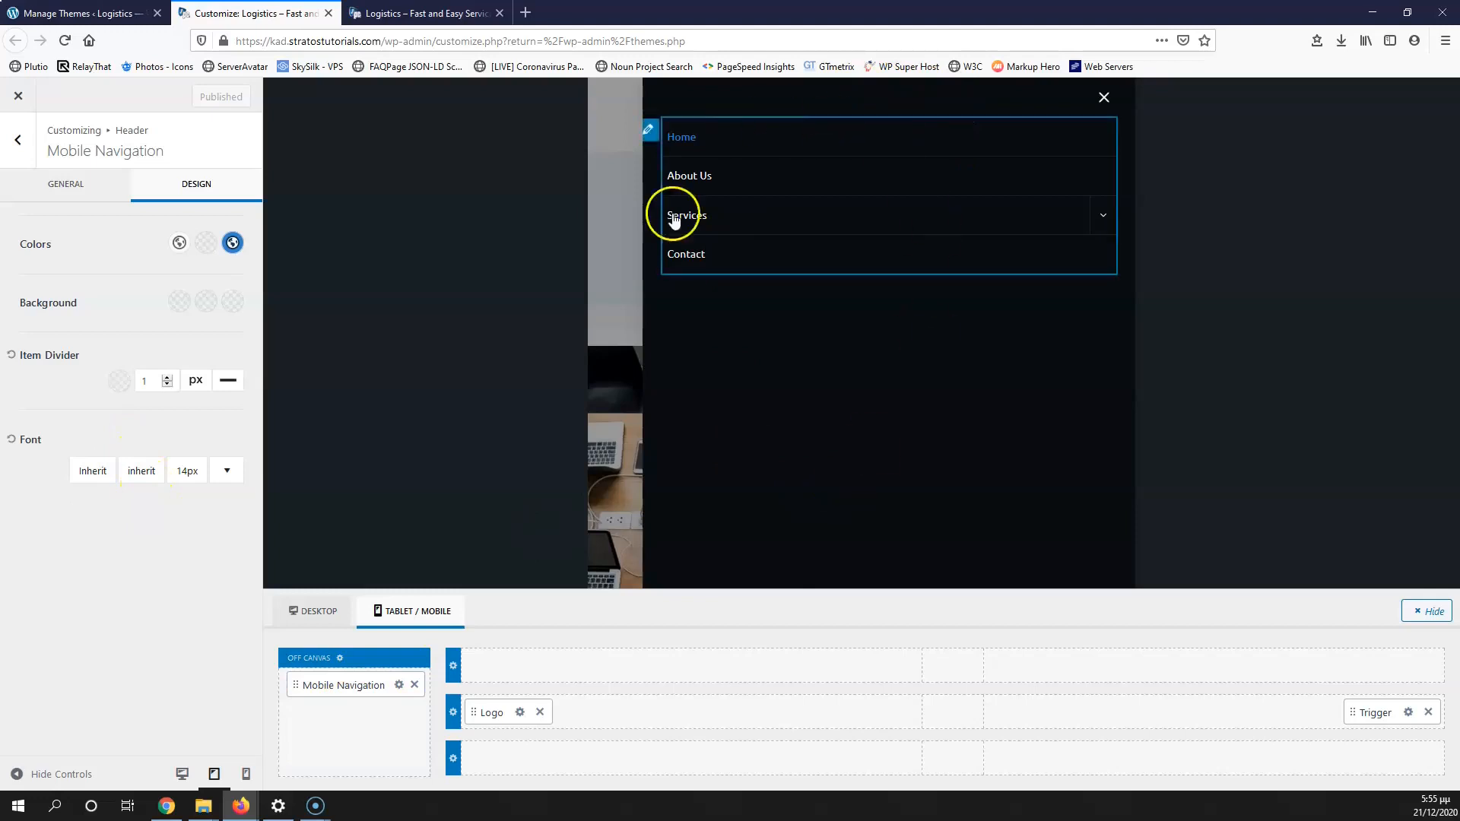
left_click(341, 659)
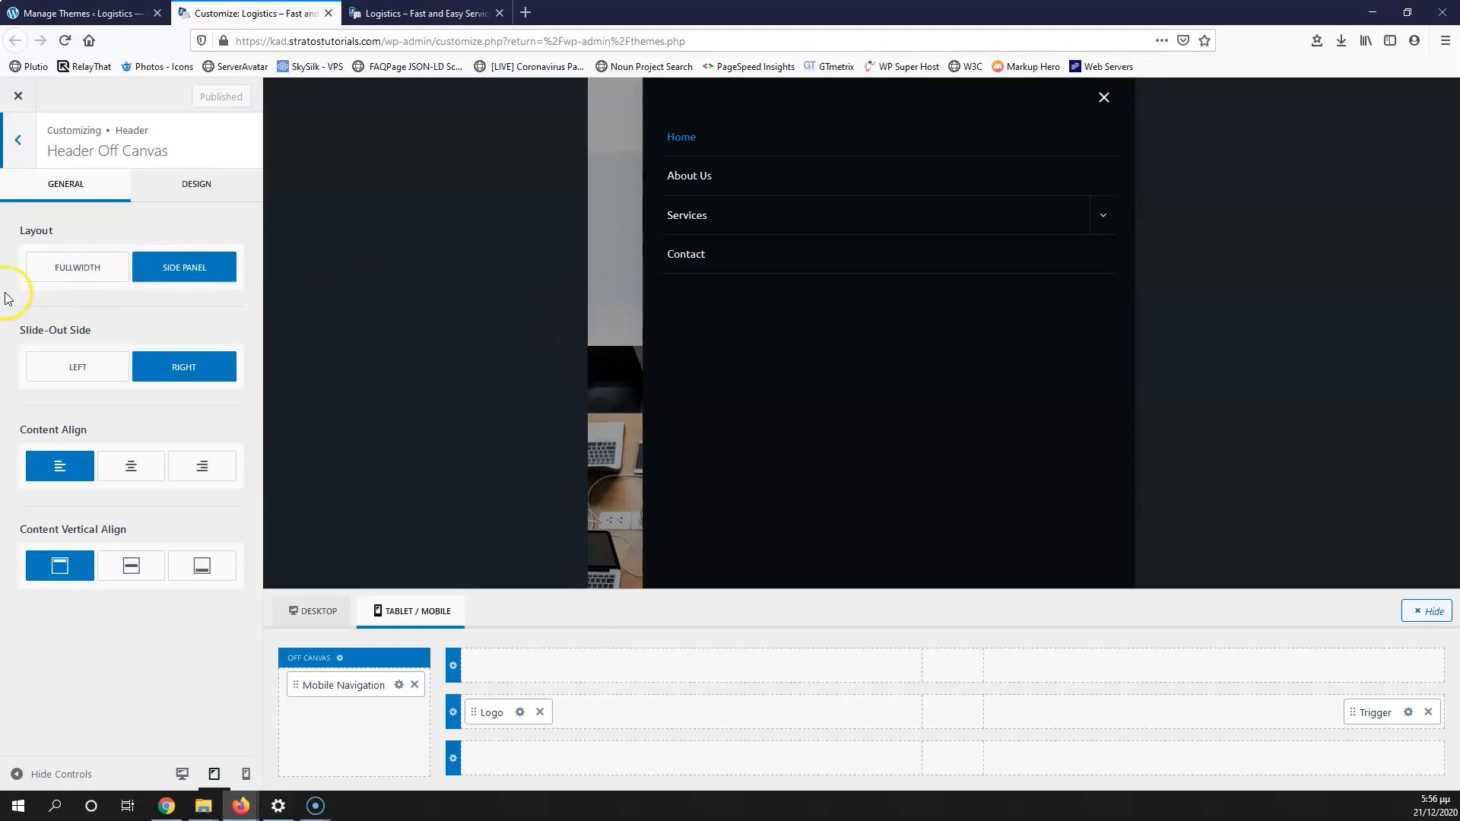
Step: Keep the off-canvas layout as a Side Panel and centre its content vertically
left_click(81, 272)
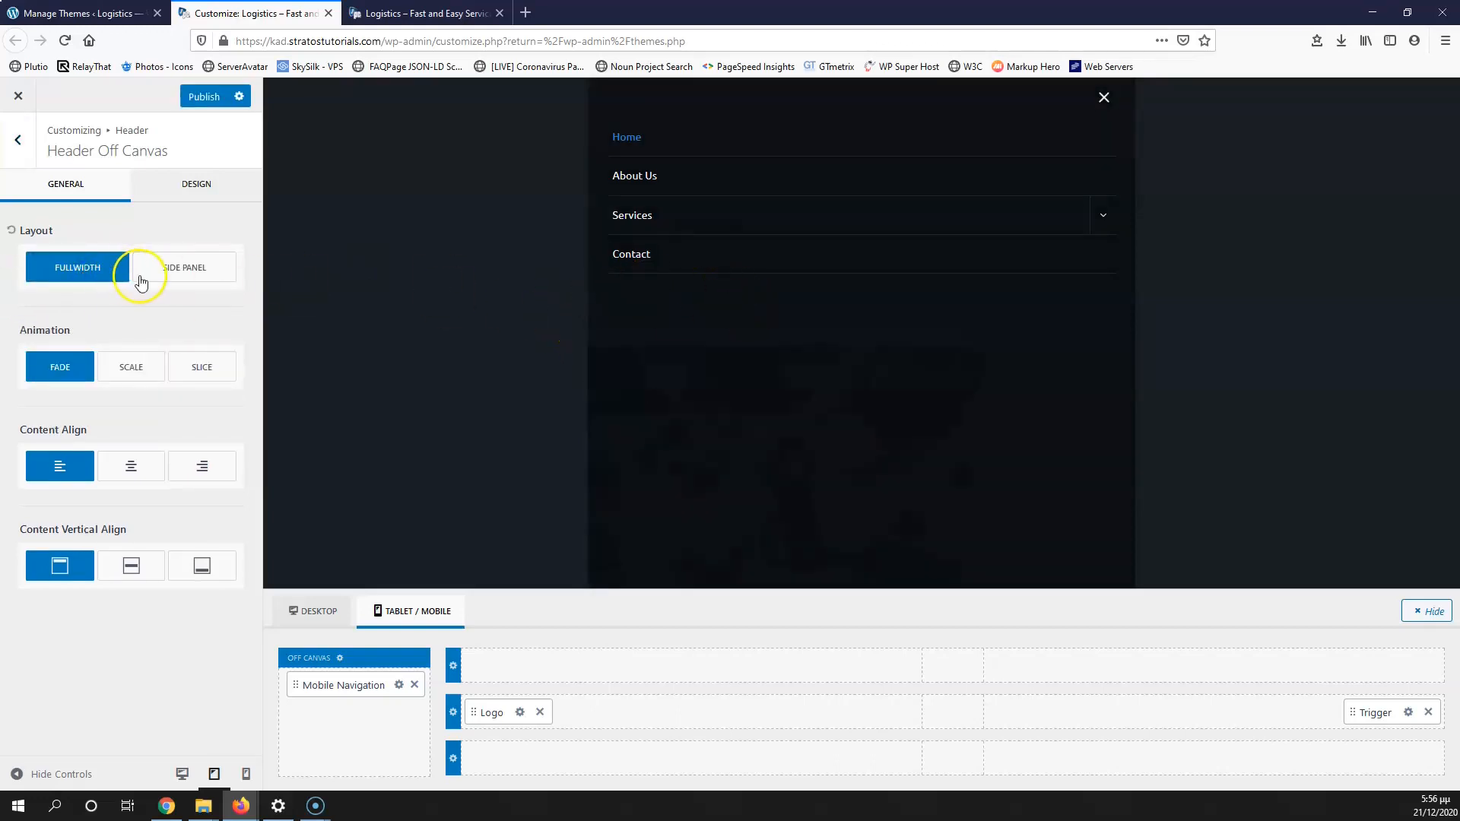
left_click(194, 268)
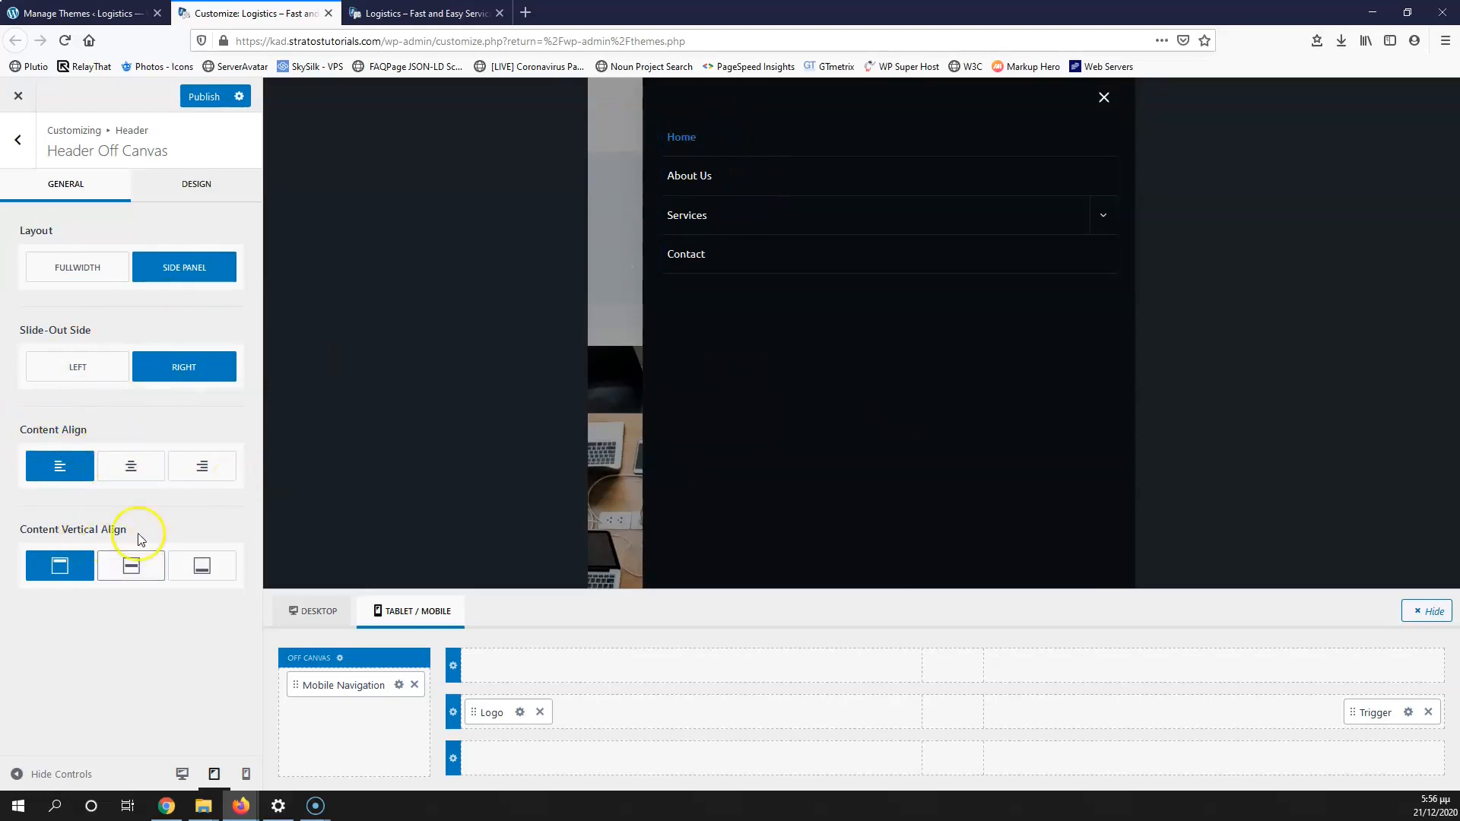
left_click(132, 569)
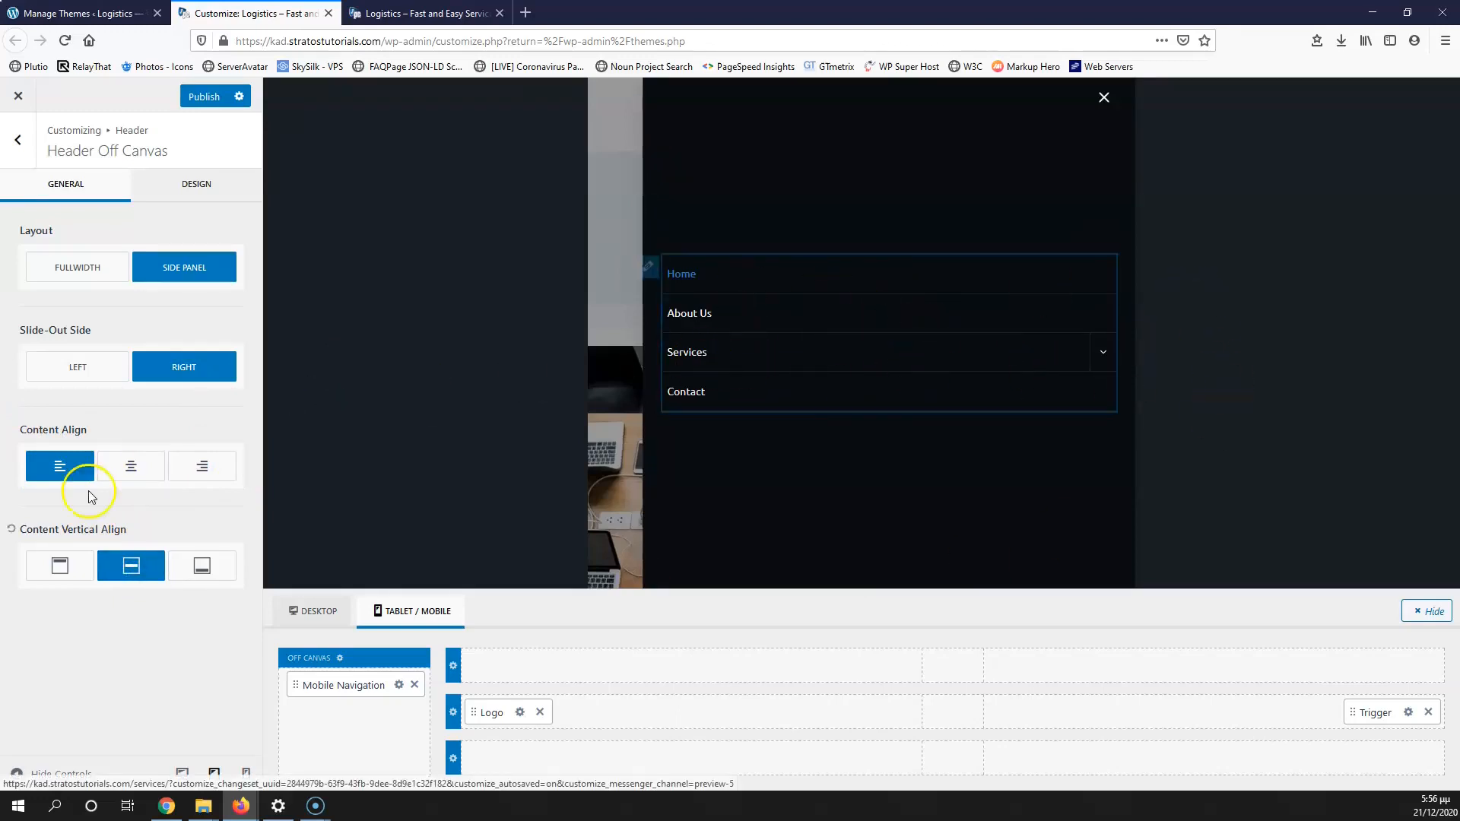
Step: Set the off-canvas popup background to dark grey 545454
left_click(203, 187)
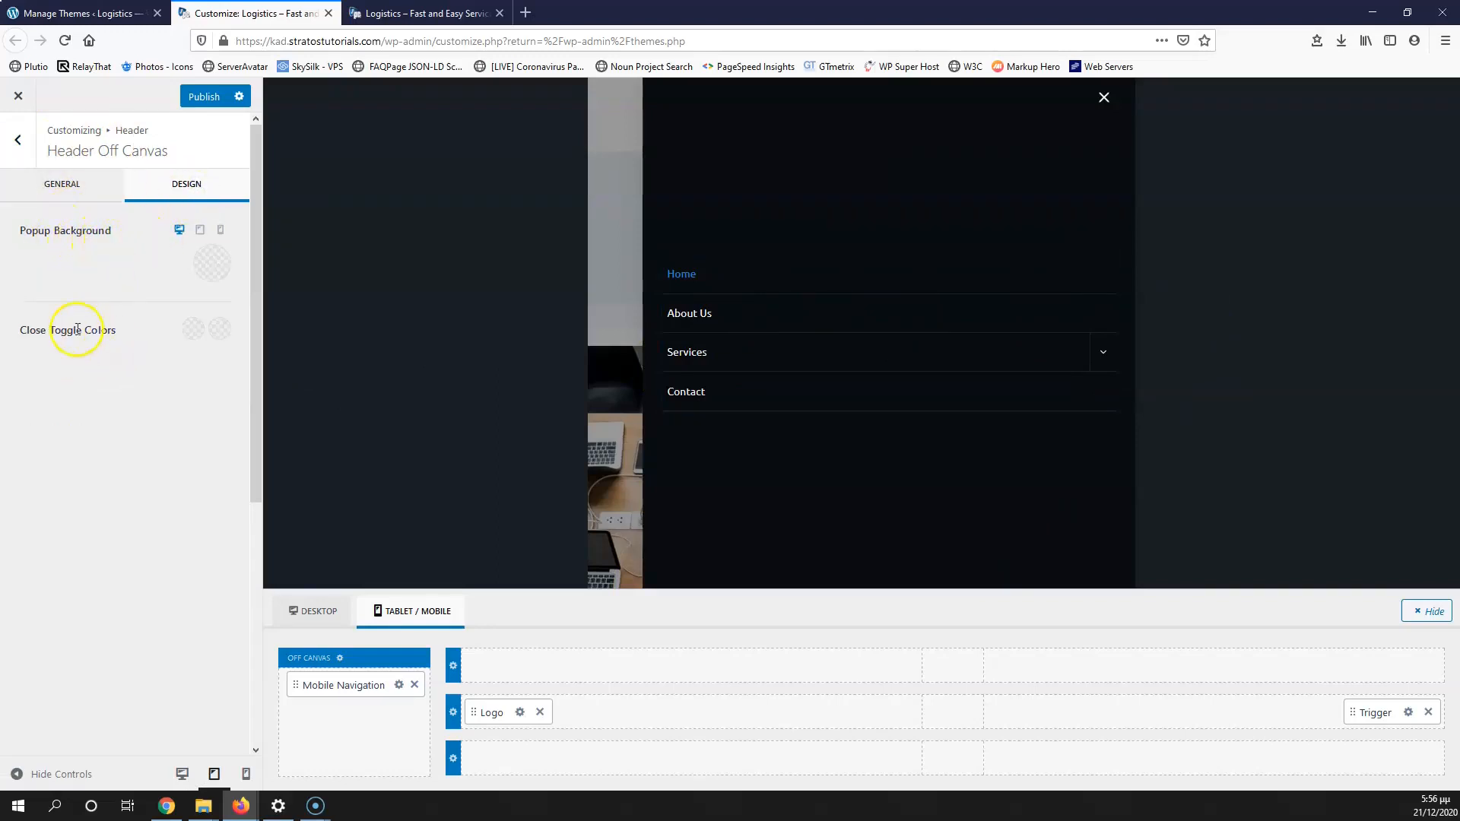
left_click(201, 270)
left_click_drag(131, 384, 25, 393)
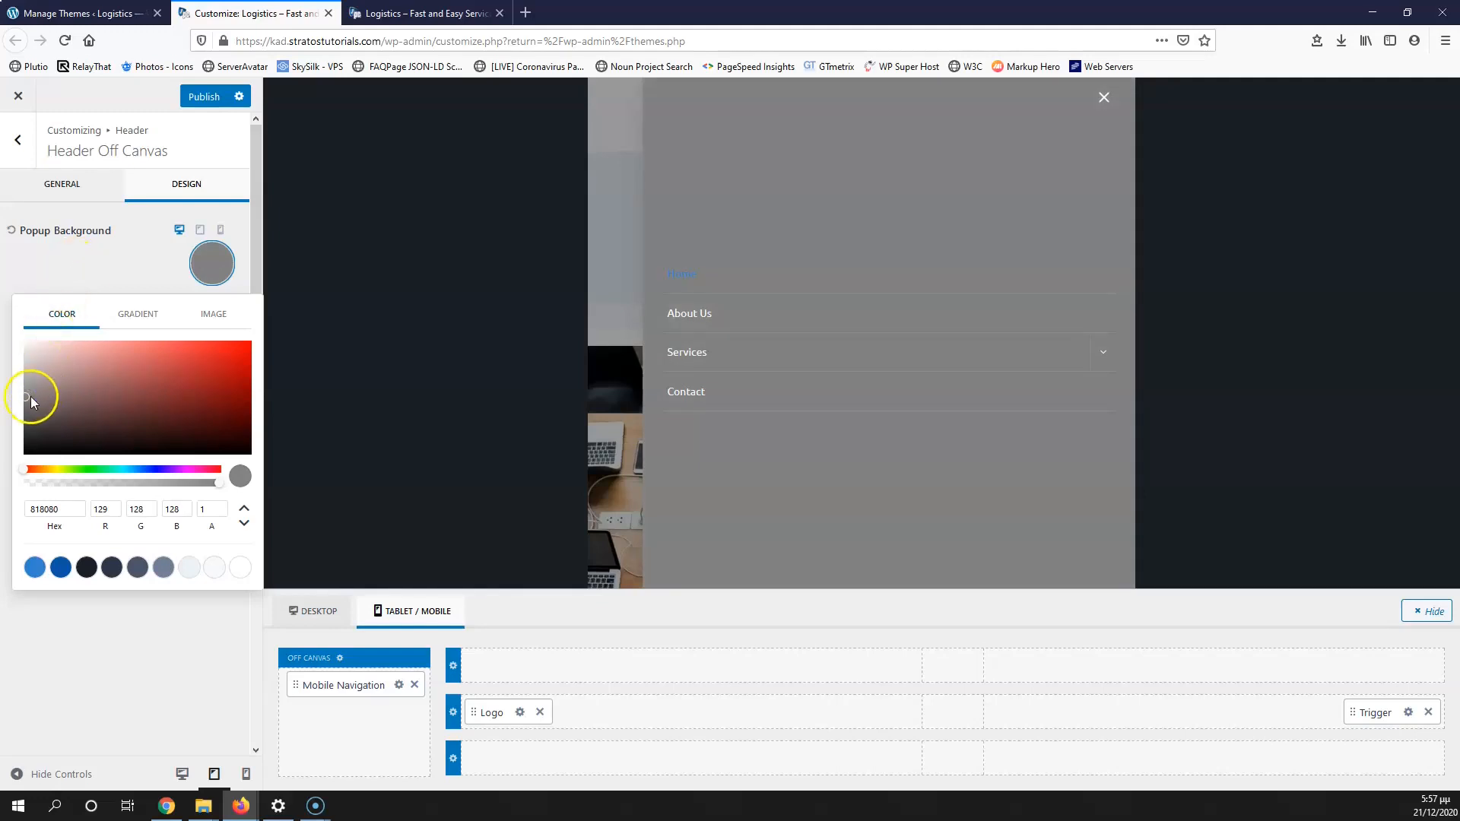
left_click_drag(25, 404, 21, 421)
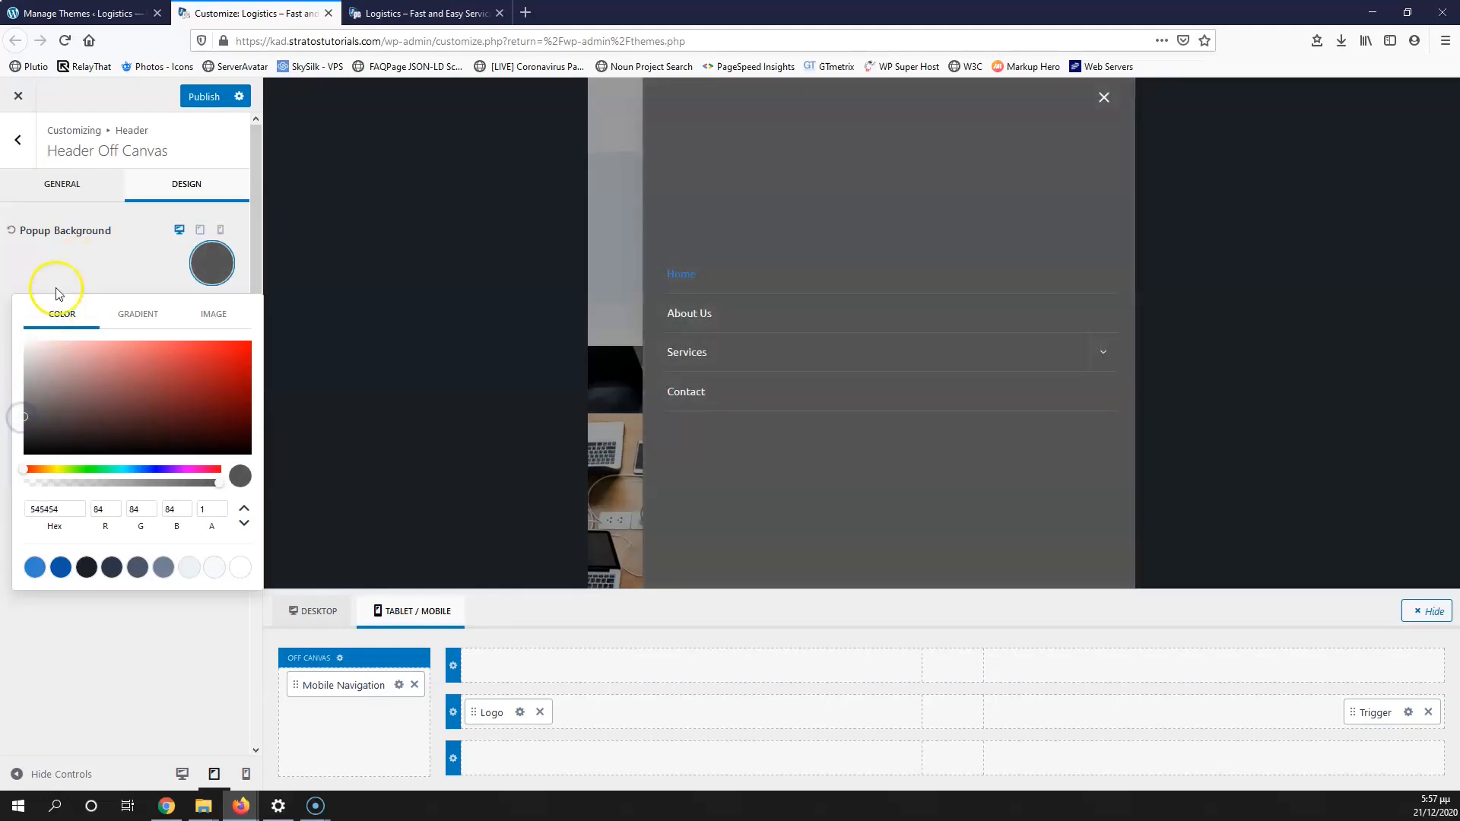
left_click(83, 262)
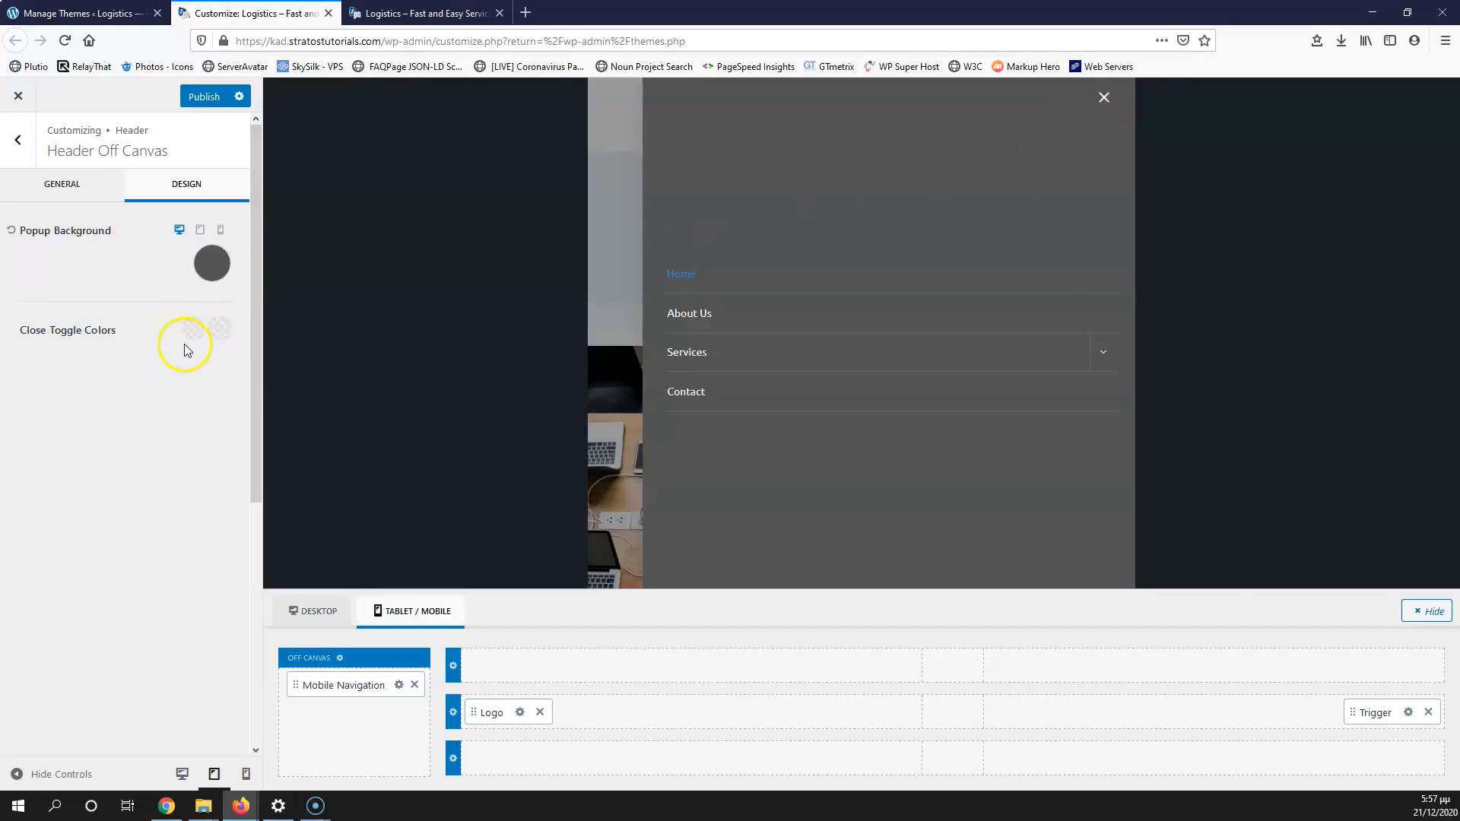
left_click(19, 142)
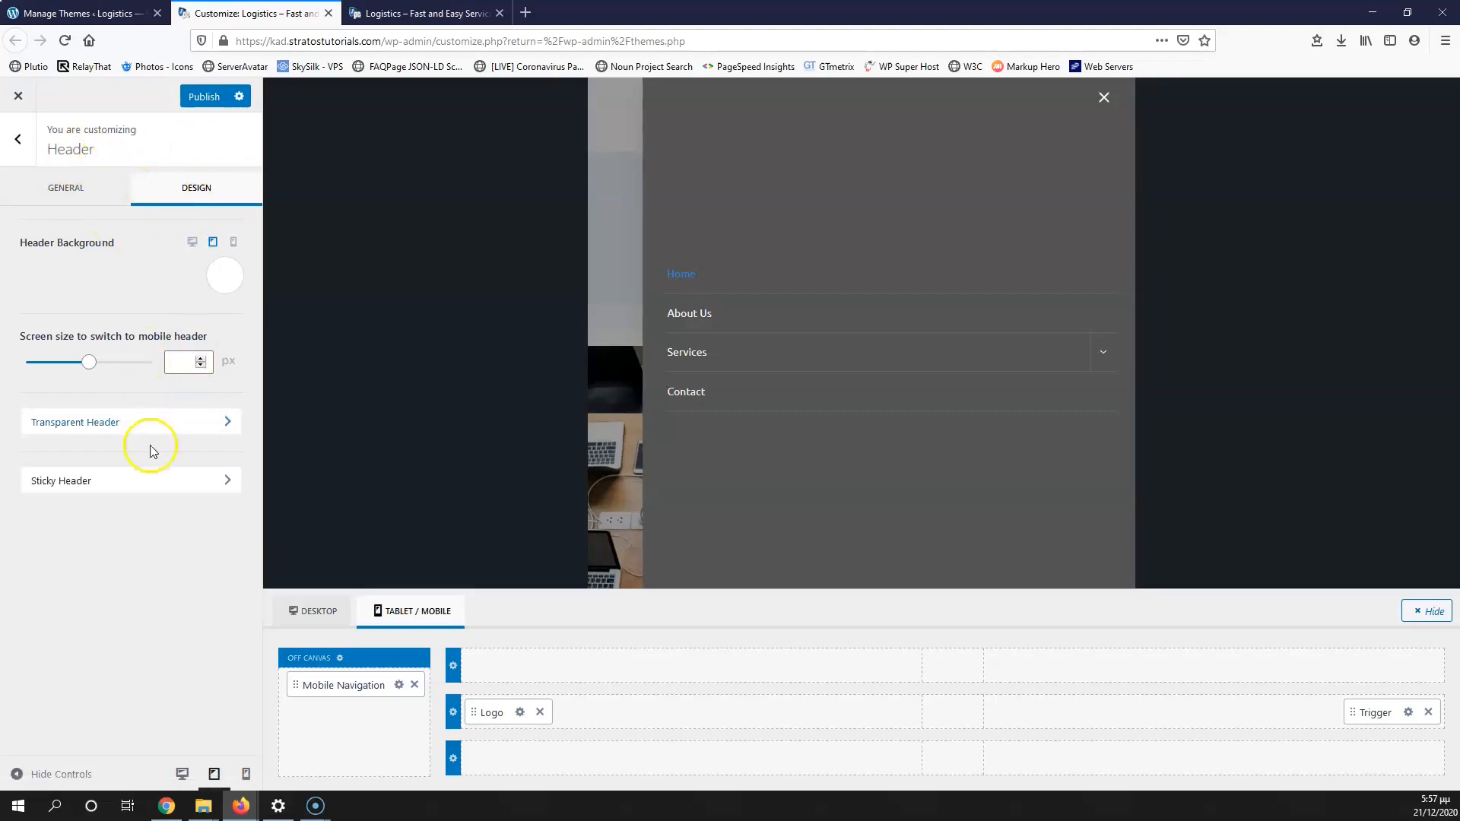
Step: Set the mobile menu link colours to light blue 5FA5E5, copying the hex between both swatches
left_click(399, 684)
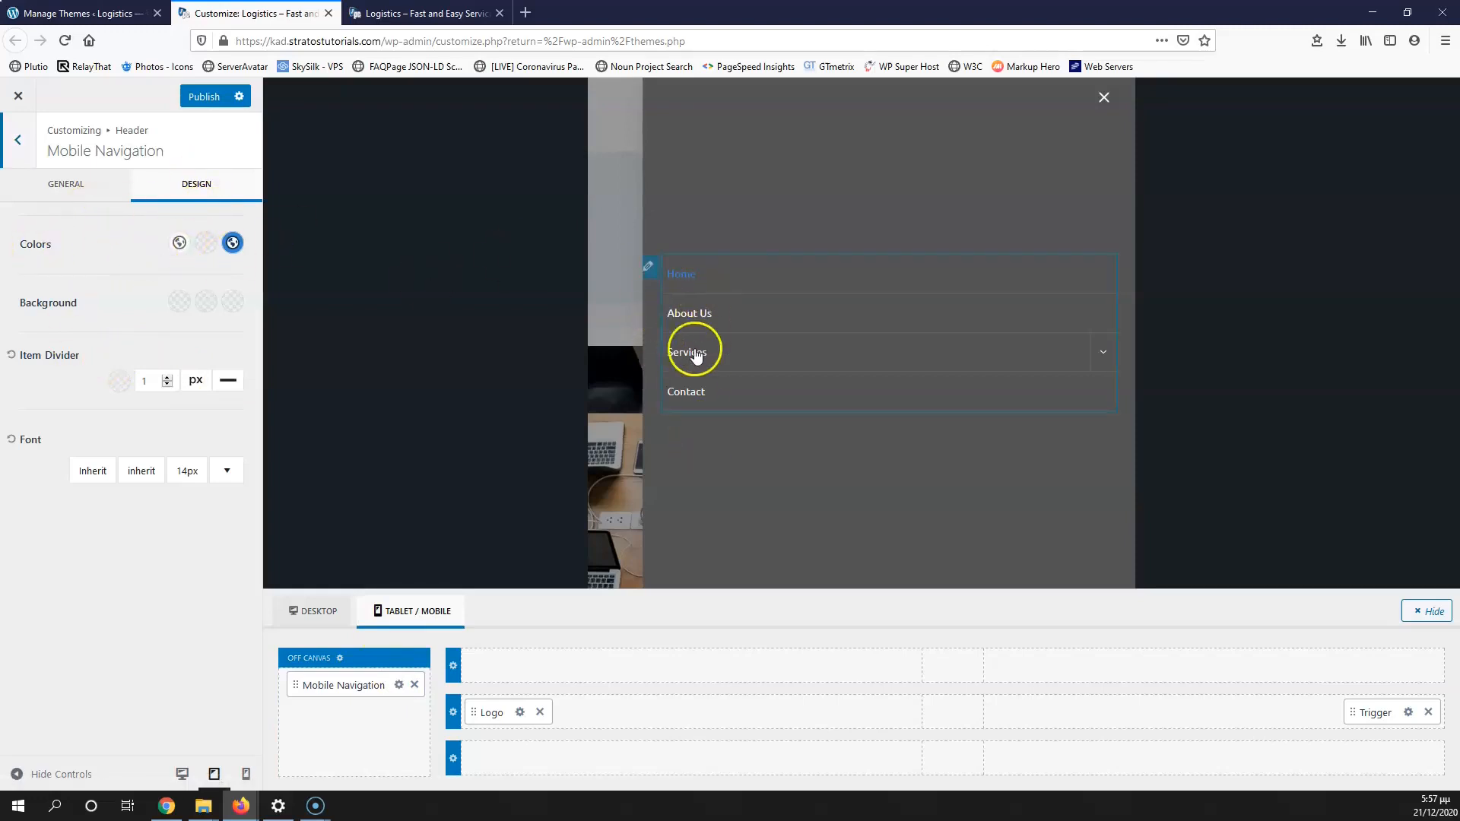
left_click(205, 245)
left_click(61, 505)
left_click(233, 243)
left_click(81, 505)
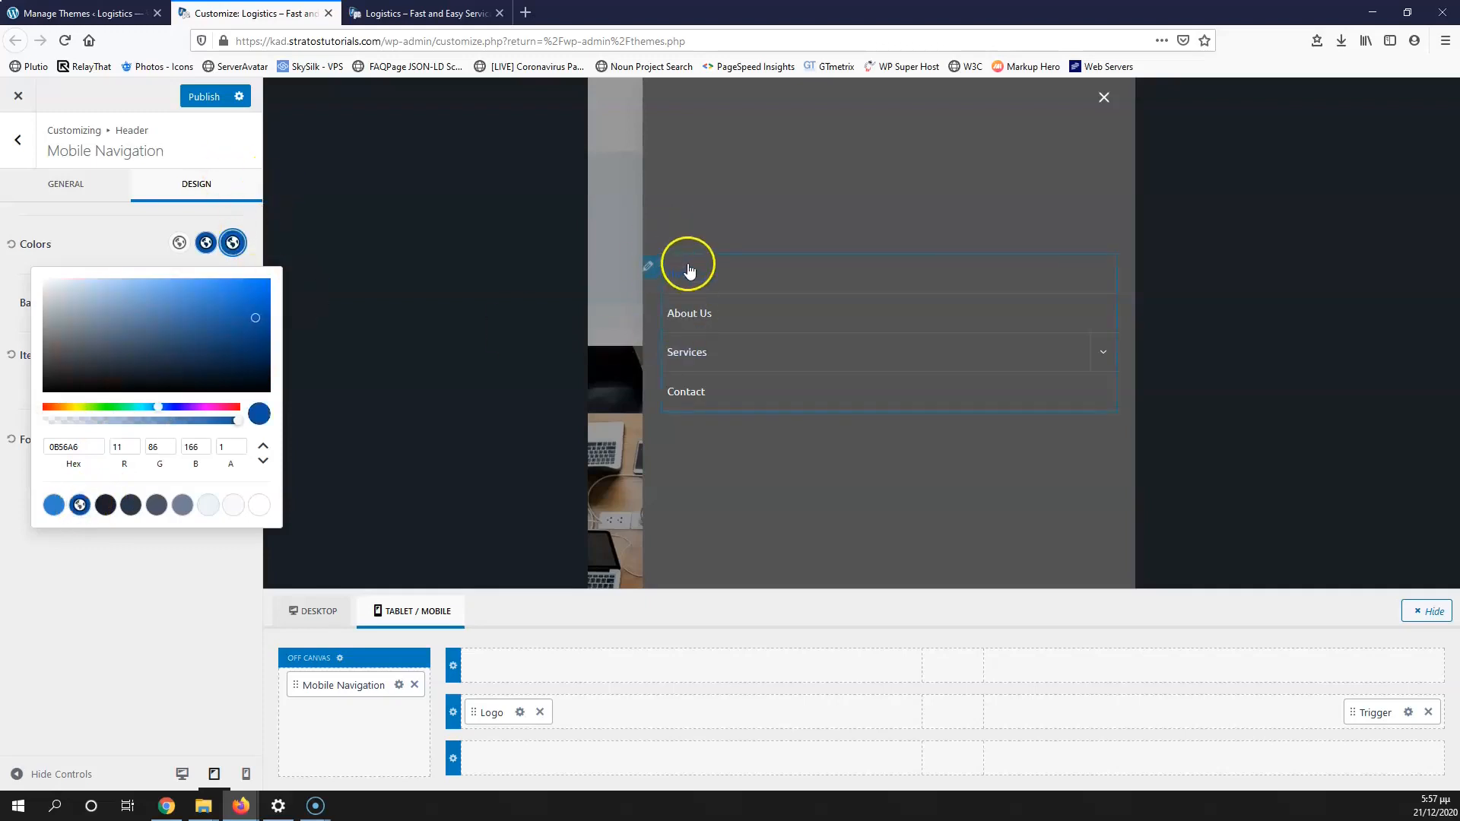
left_click(54, 505)
left_click_drag(217, 302, 176, 290)
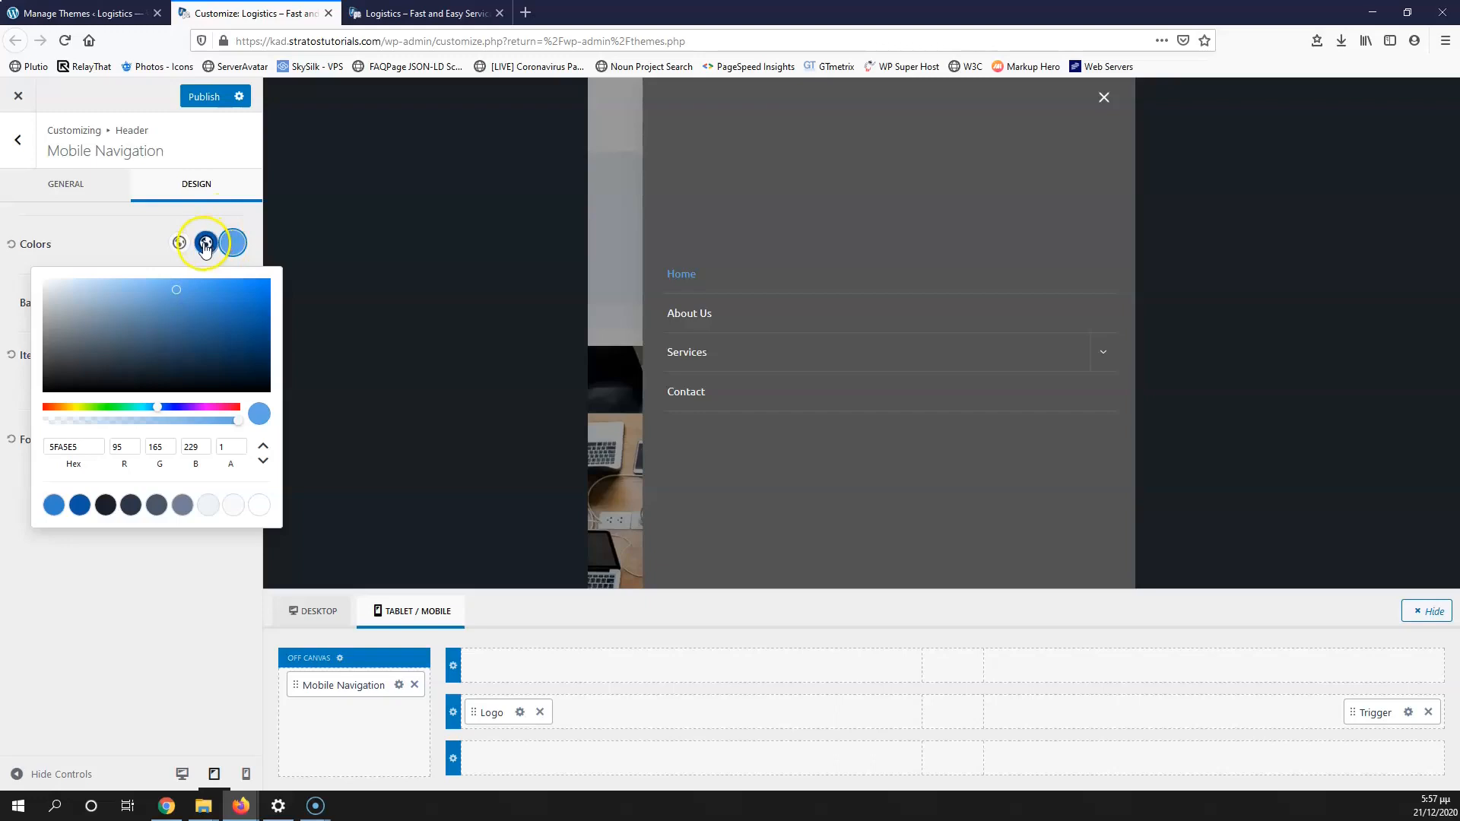
left_click(56, 447)
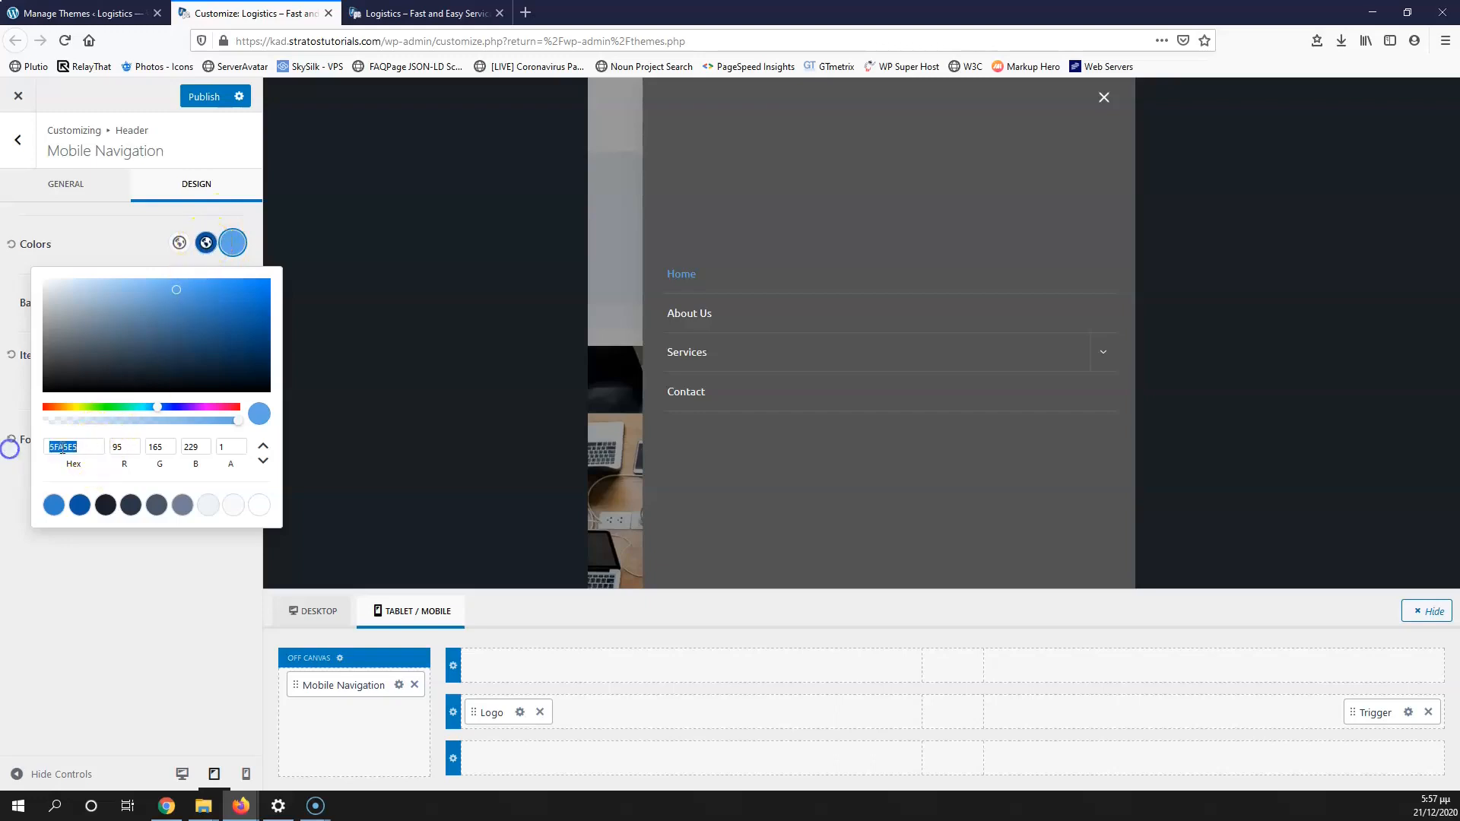
right_click(63, 449)
left_click(92, 487)
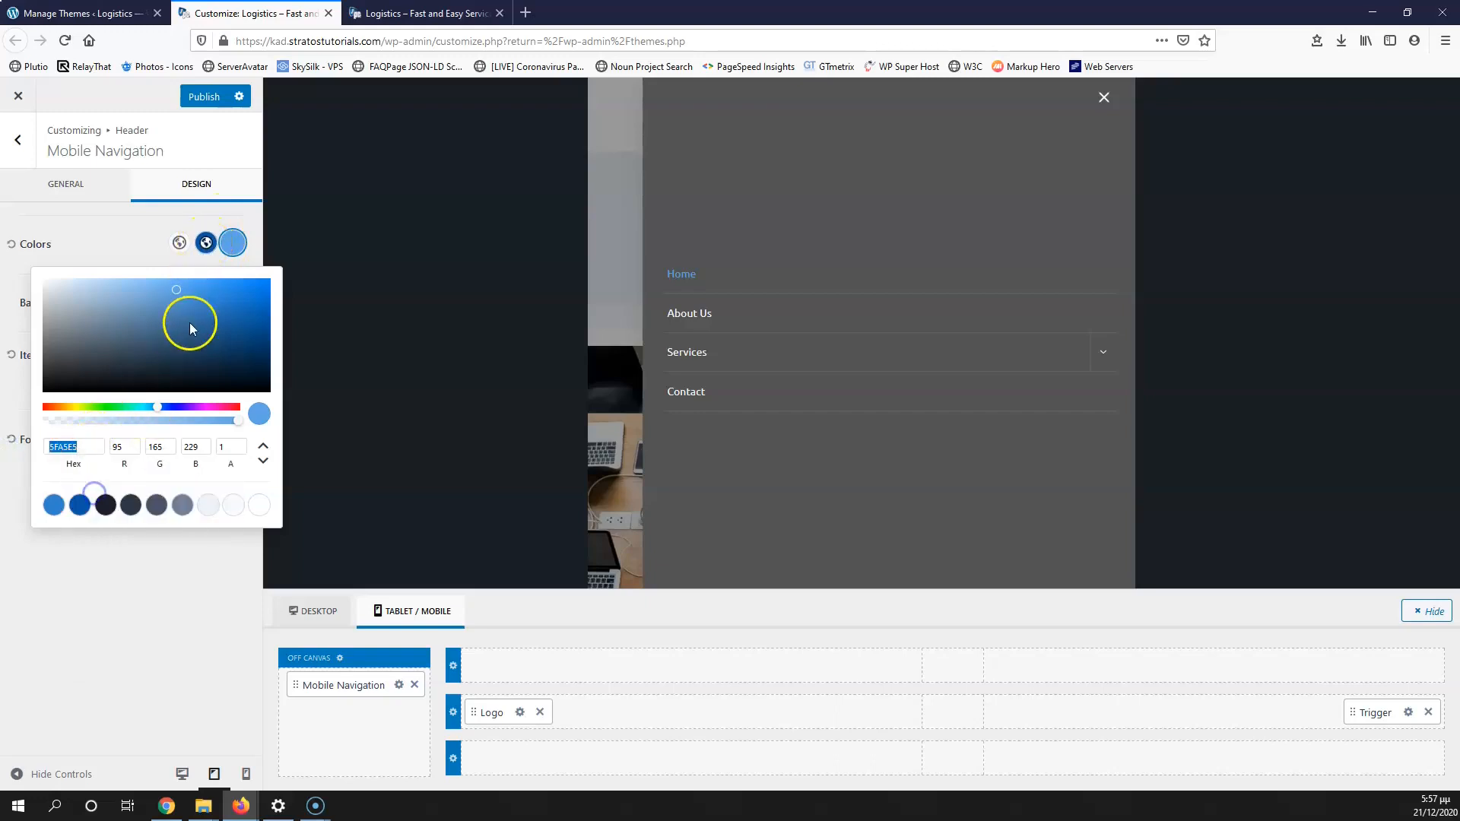
left_click(205, 242)
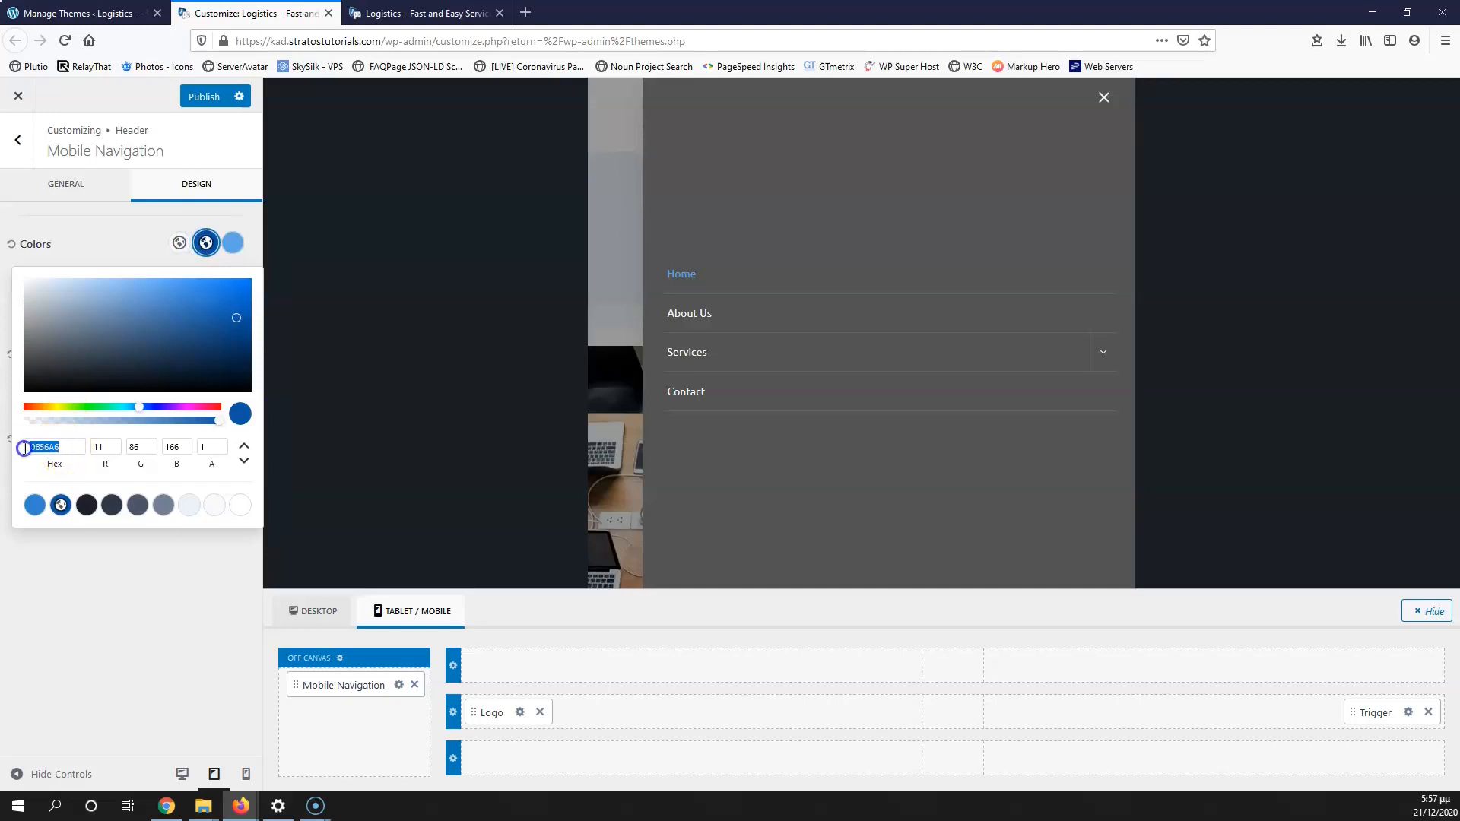
right_click(47, 447)
left_click(91, 519)
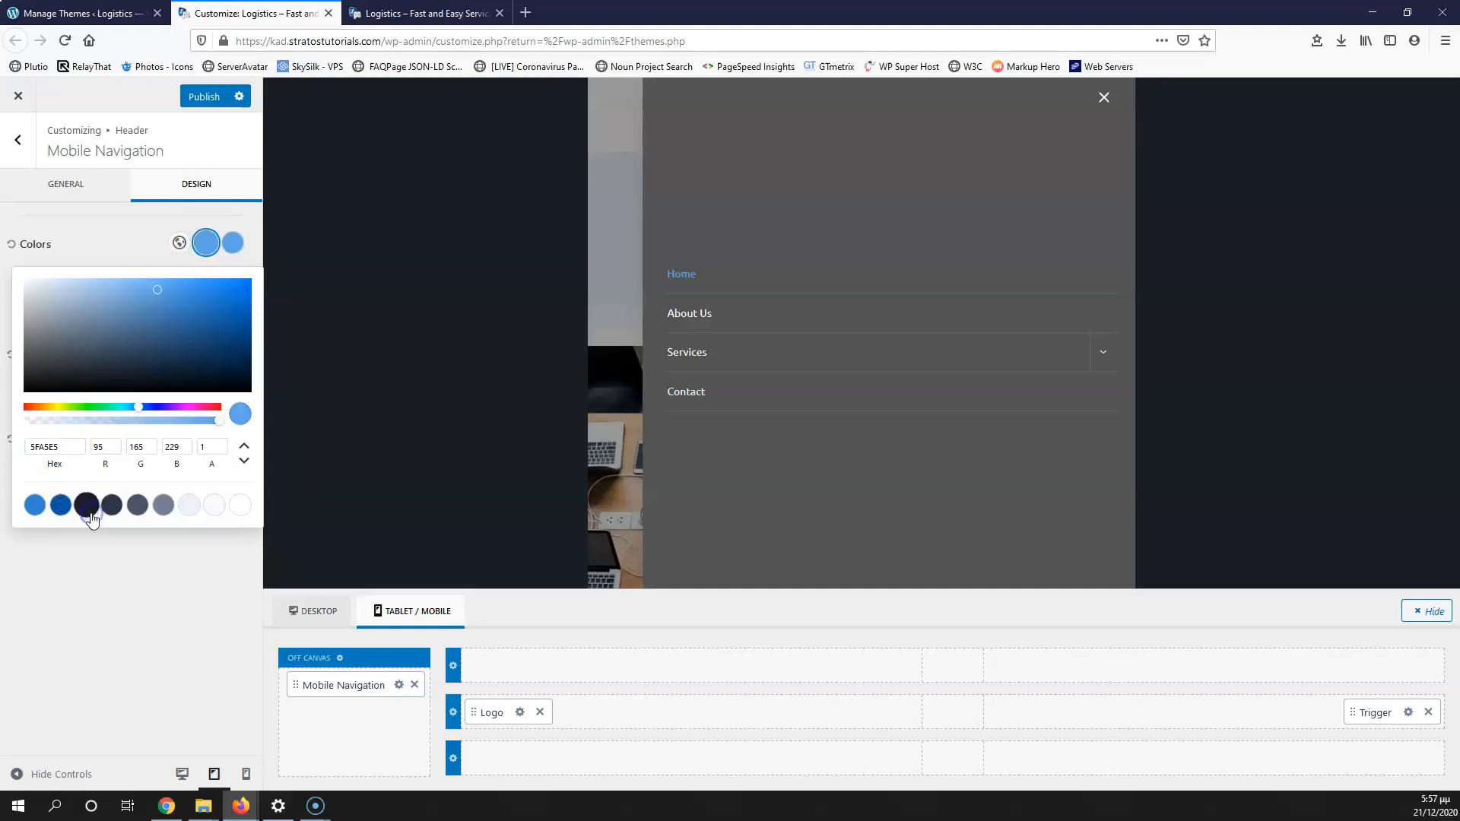
left_click(117, 238)
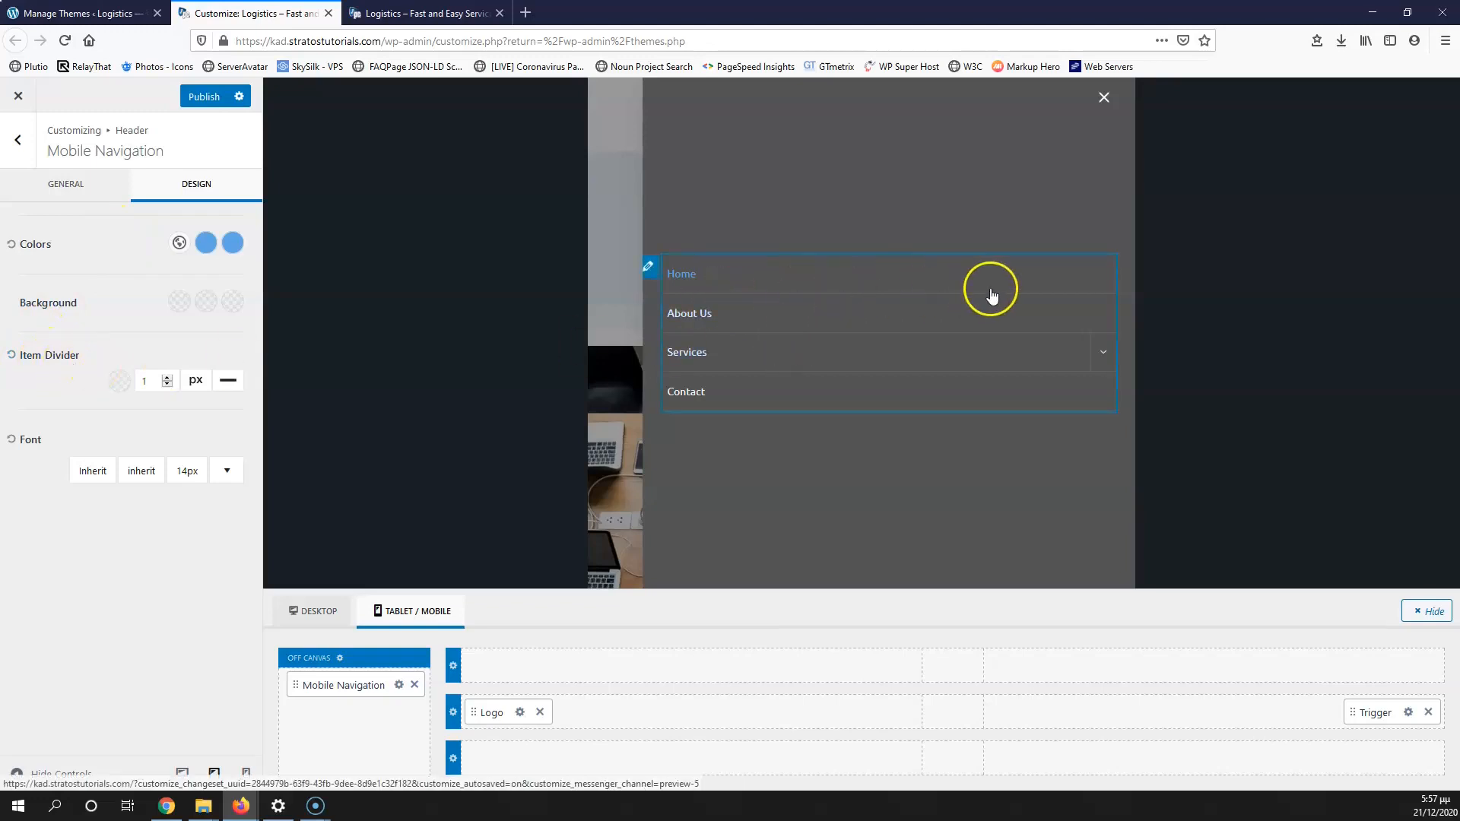
Step: Make the menu item dividers white with reduced opacity
left_click(120, 384)
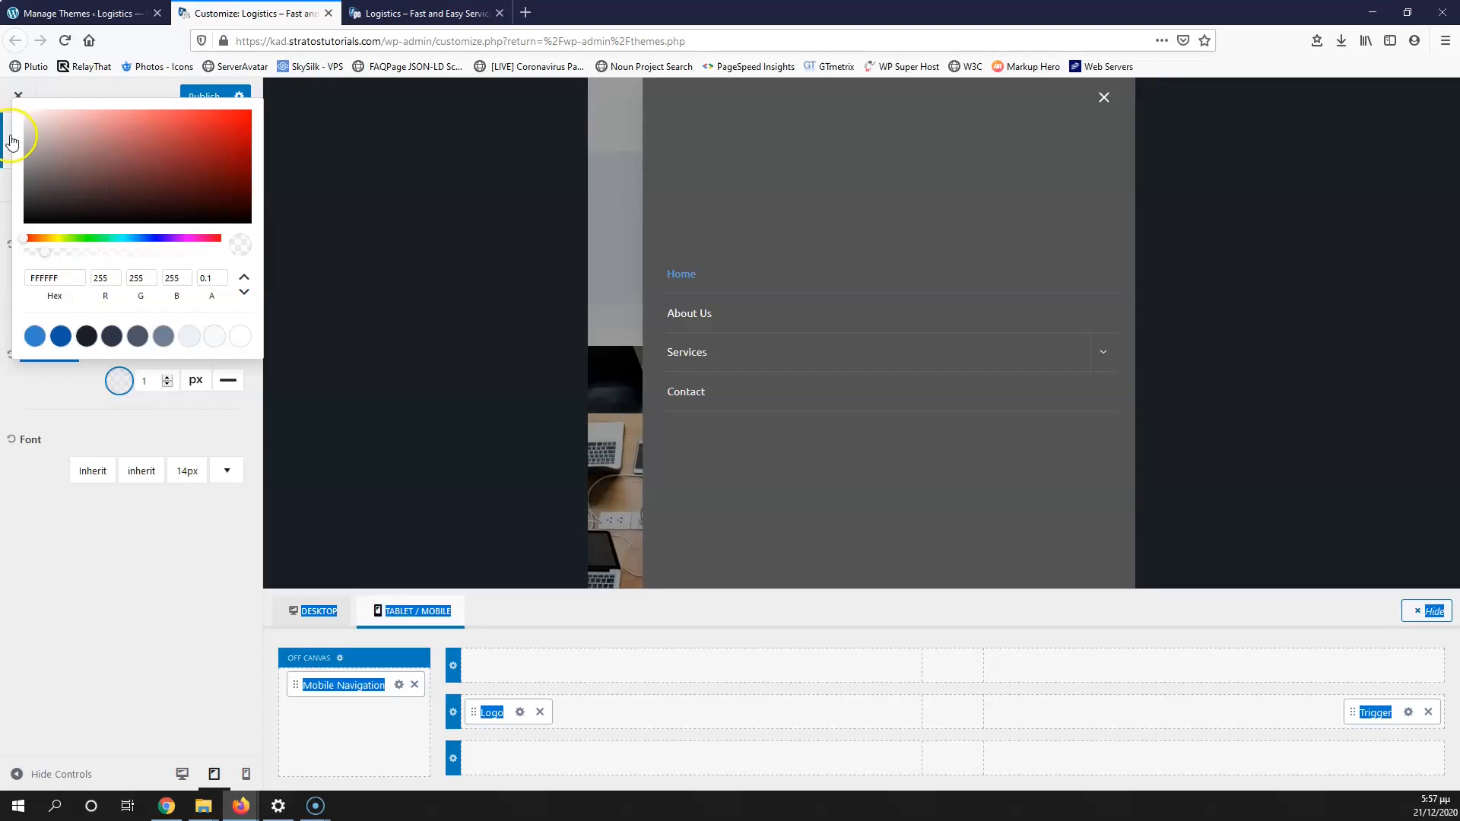
left_click_drag(43, 135, 15, 101)
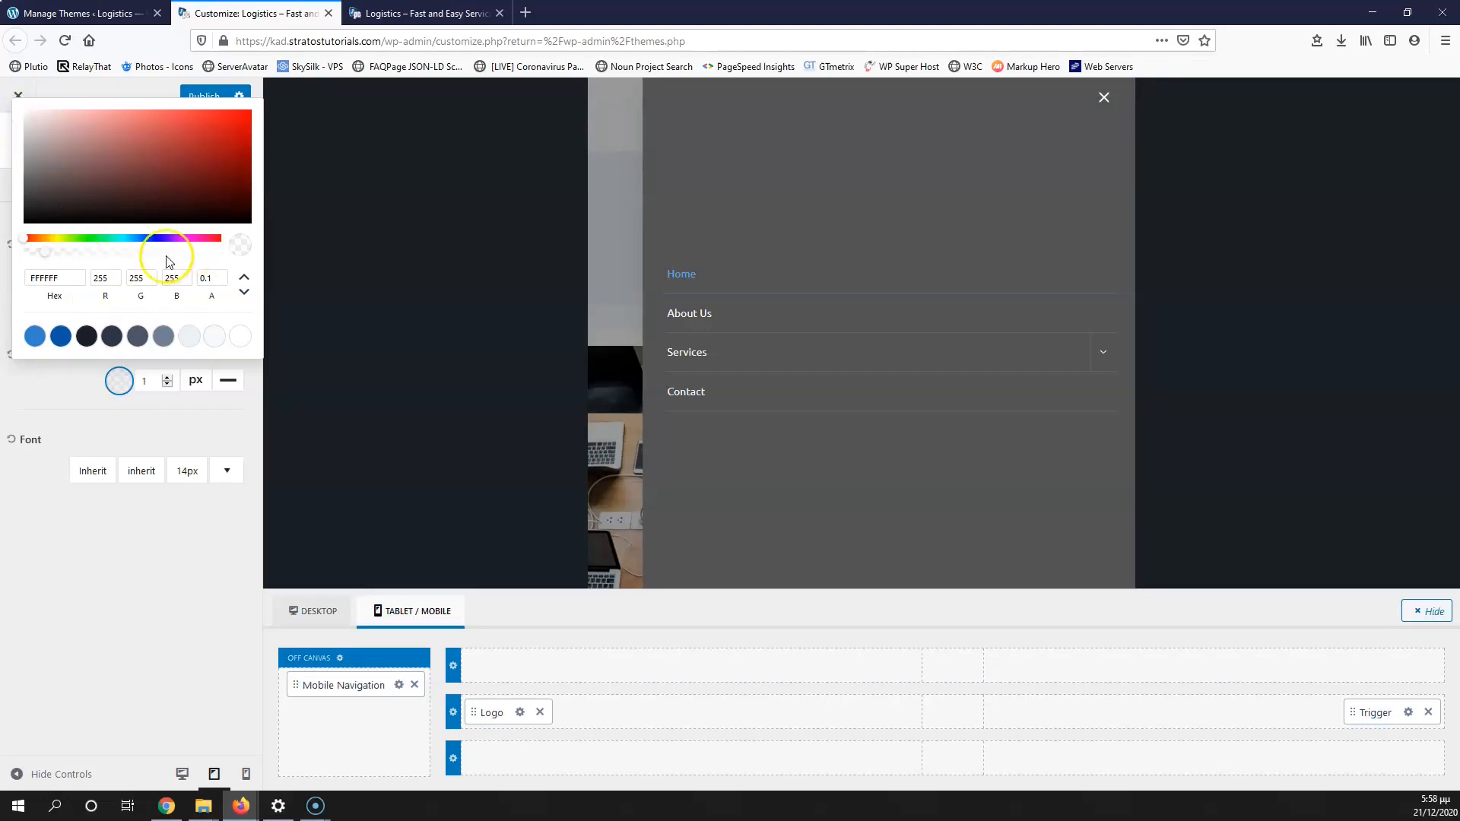
left_click_drag(209, 257, 222, 251)
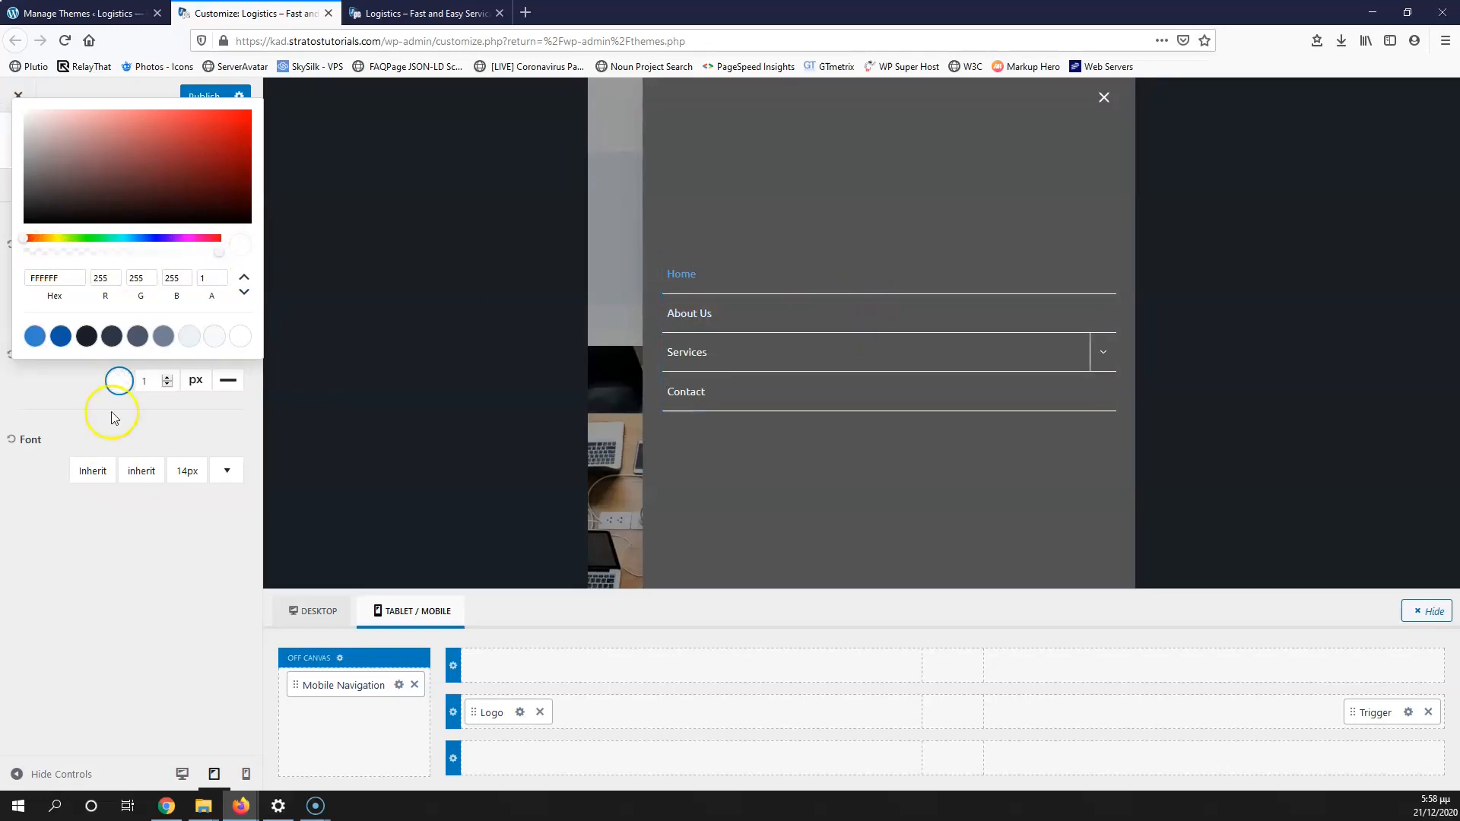
left_click_drag(216, 252, 150, 253)
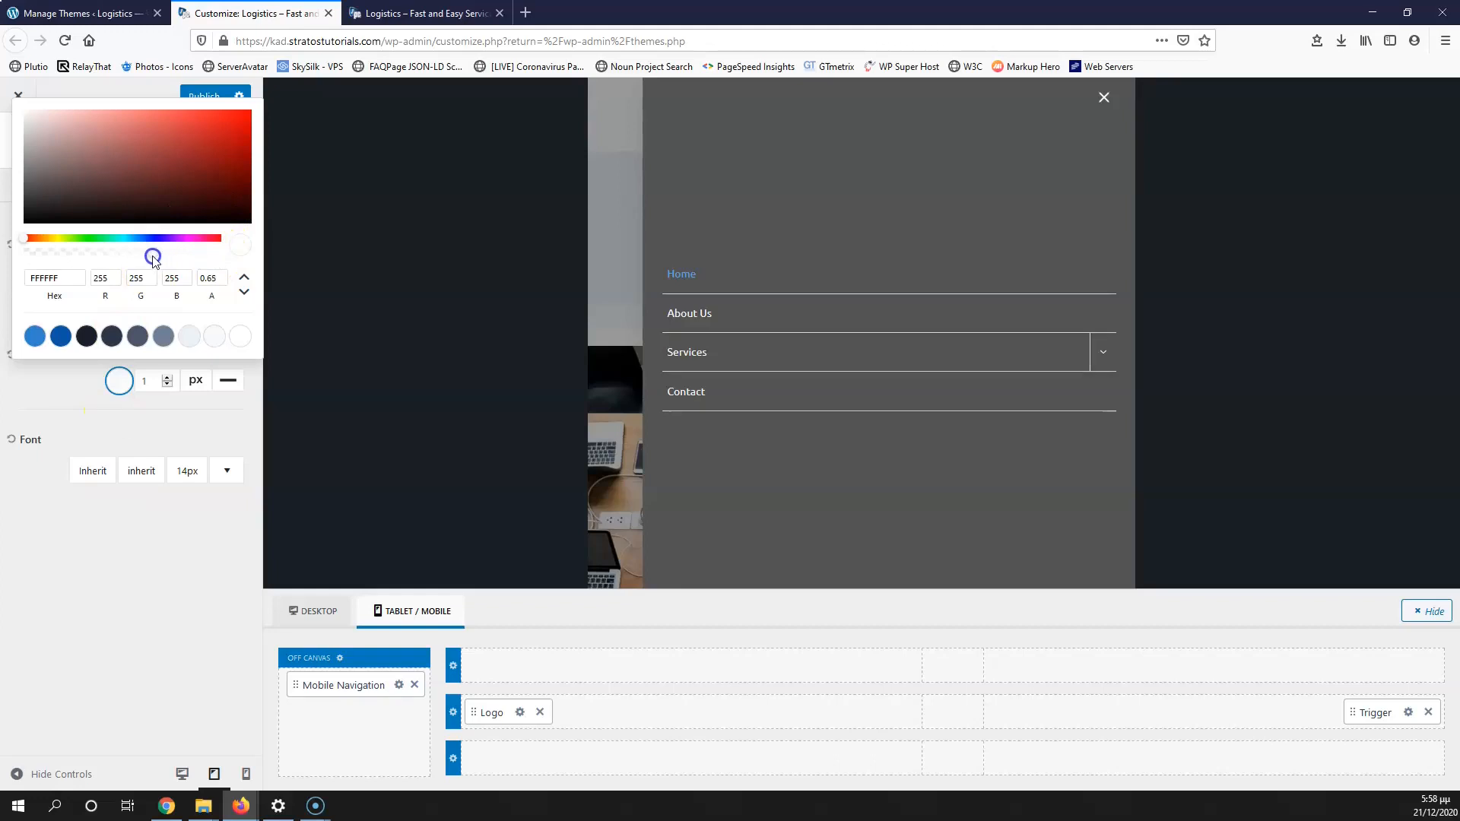
left_click(65, 393)
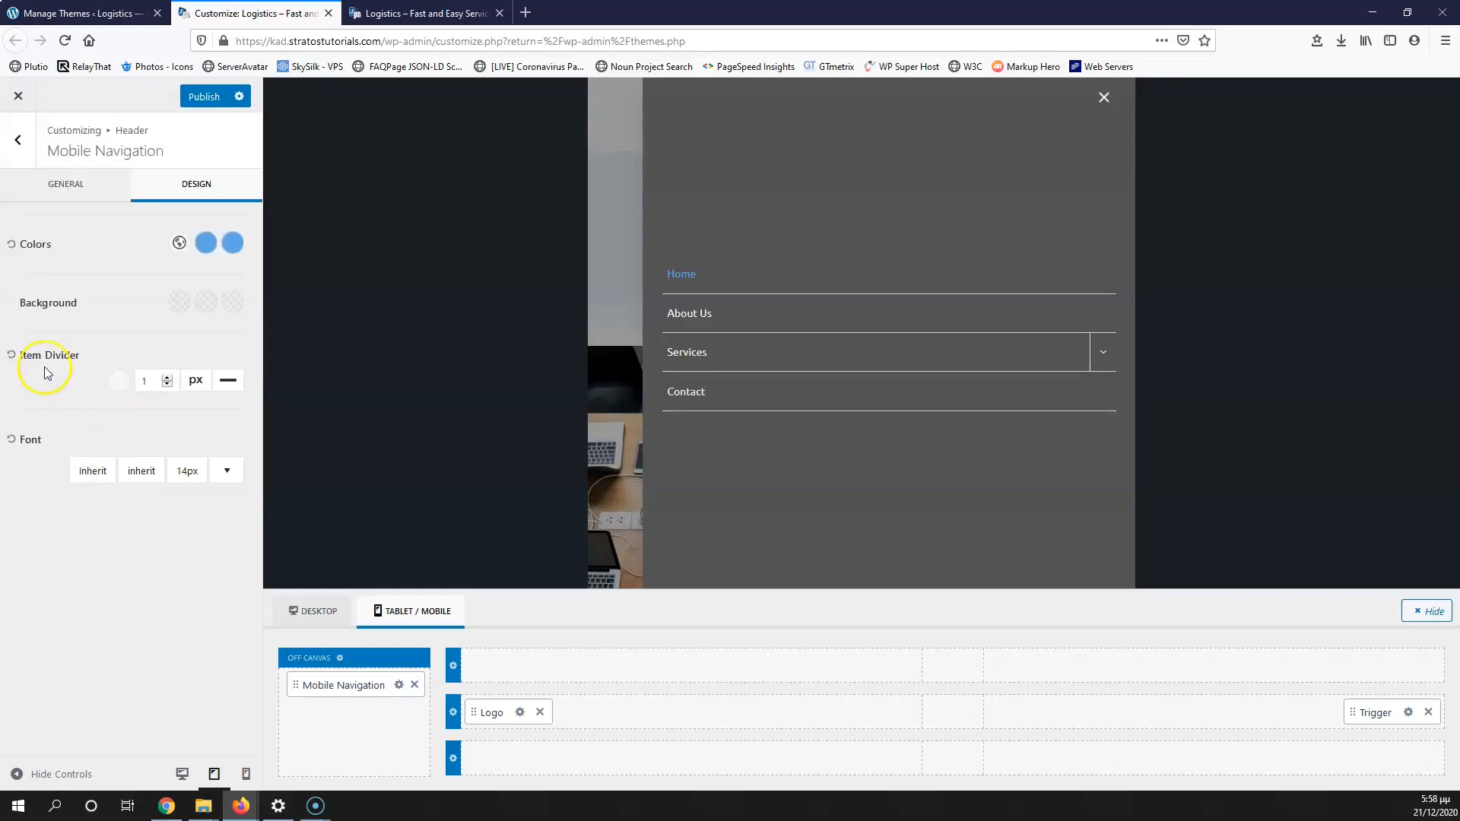
Step: Raise the mobile menu font size to 16px
left_click(187, 477)
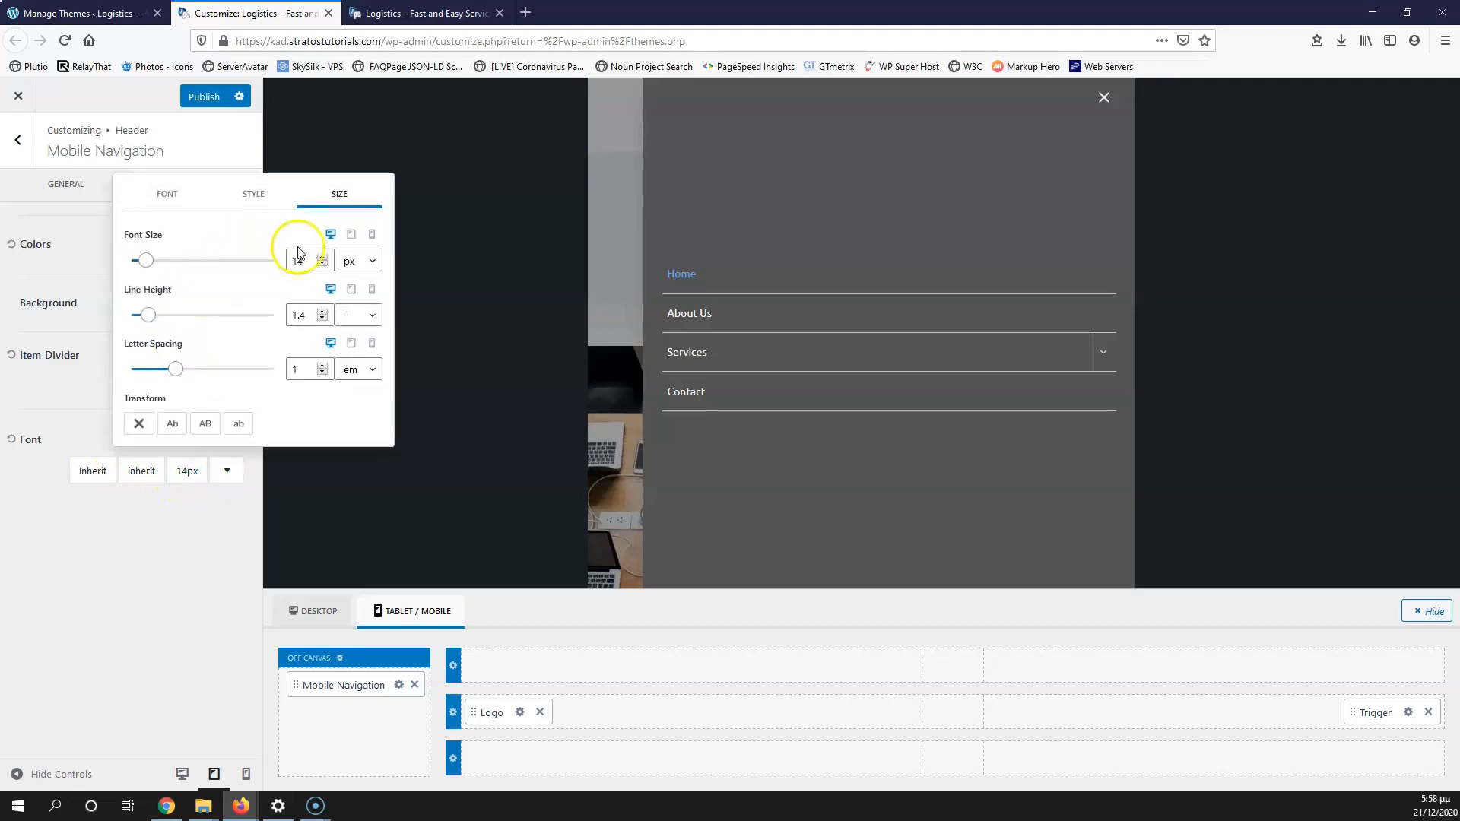
left_click(323, 257)
left_click(322, 260)
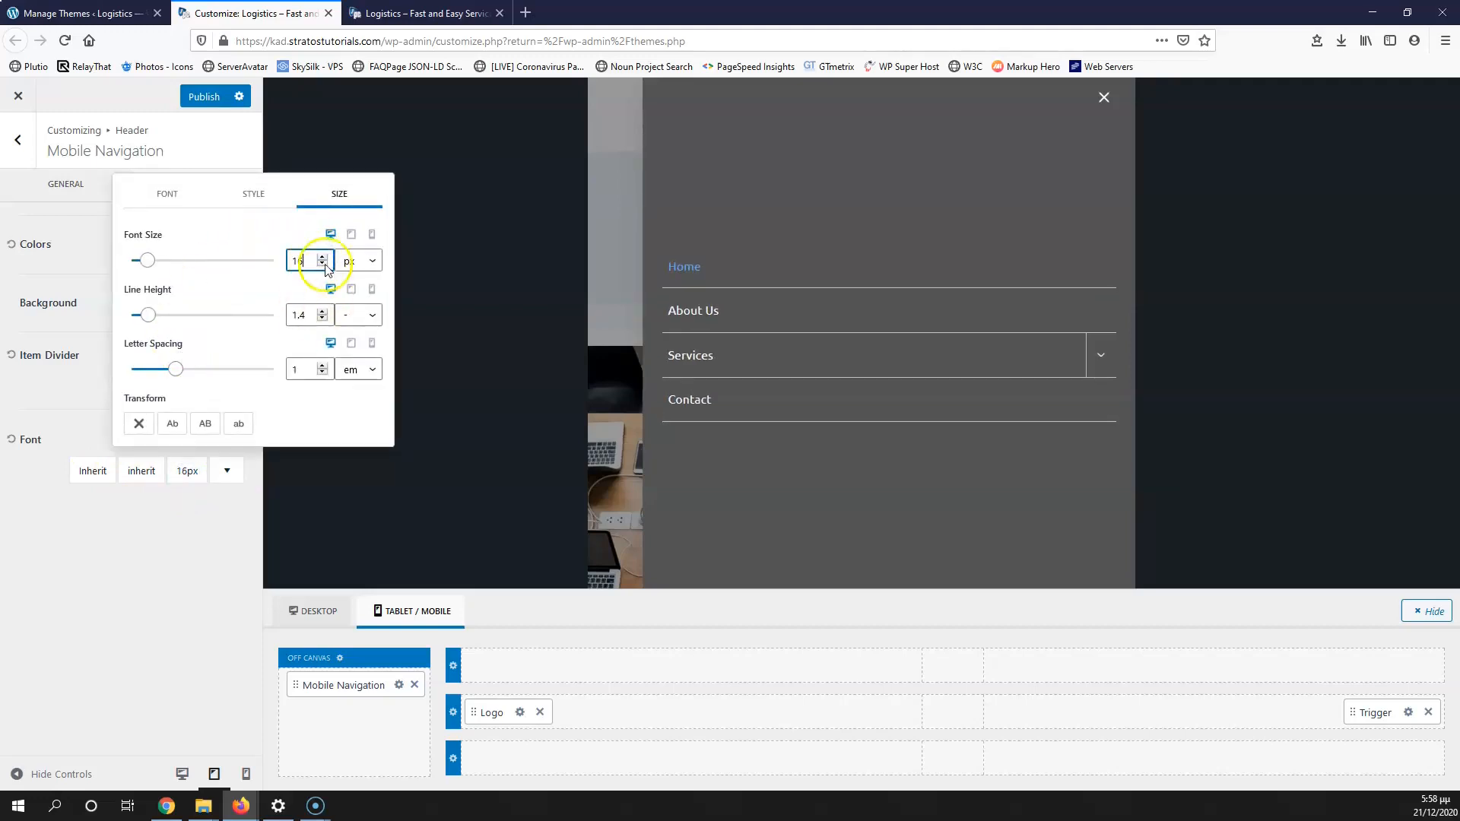
left_click(136, 588)
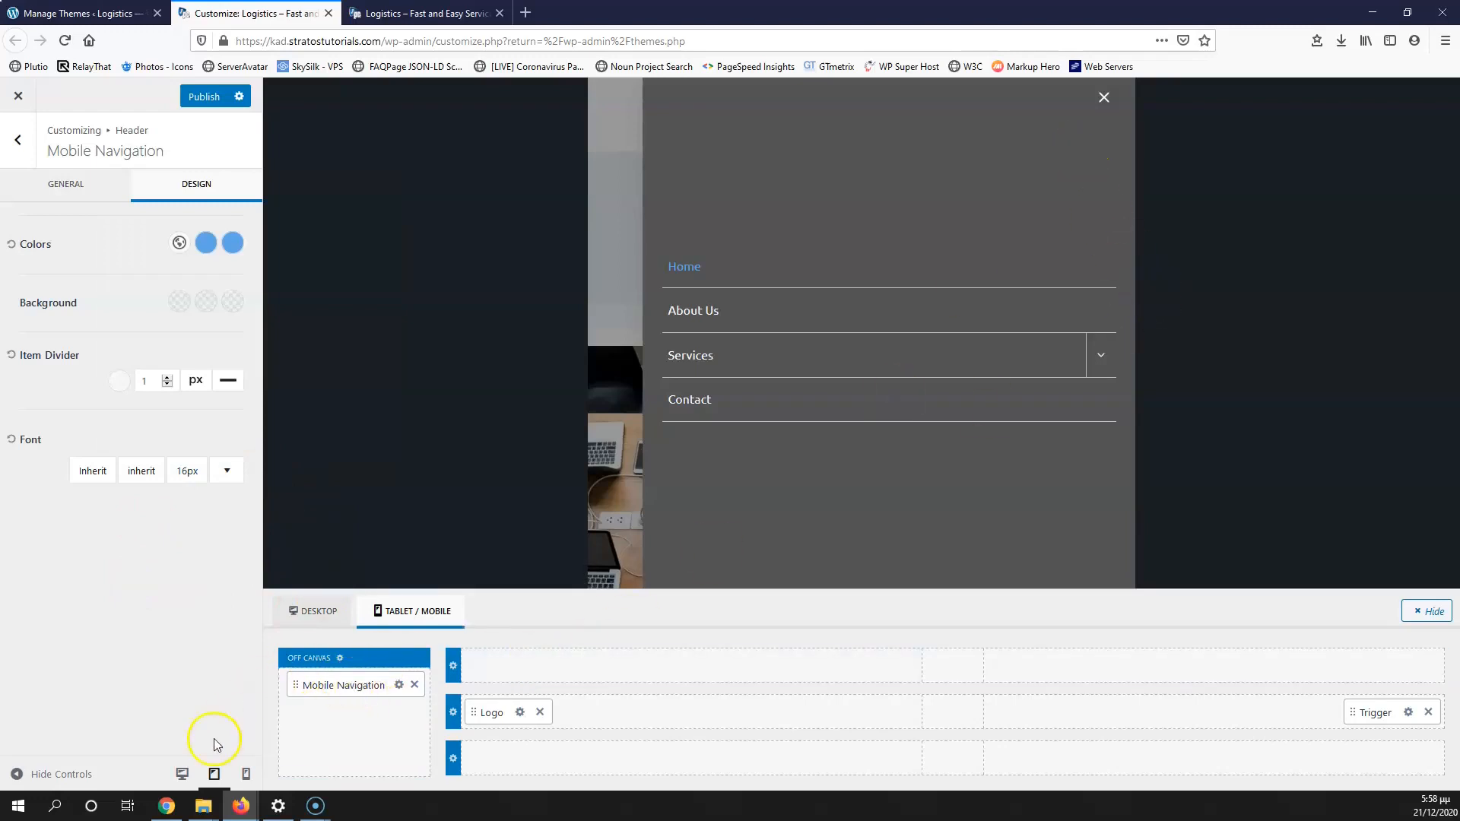
Step: Preview the mobile menu at phone width, then switch back to desktop and close the overlay
left_click(249, 773)
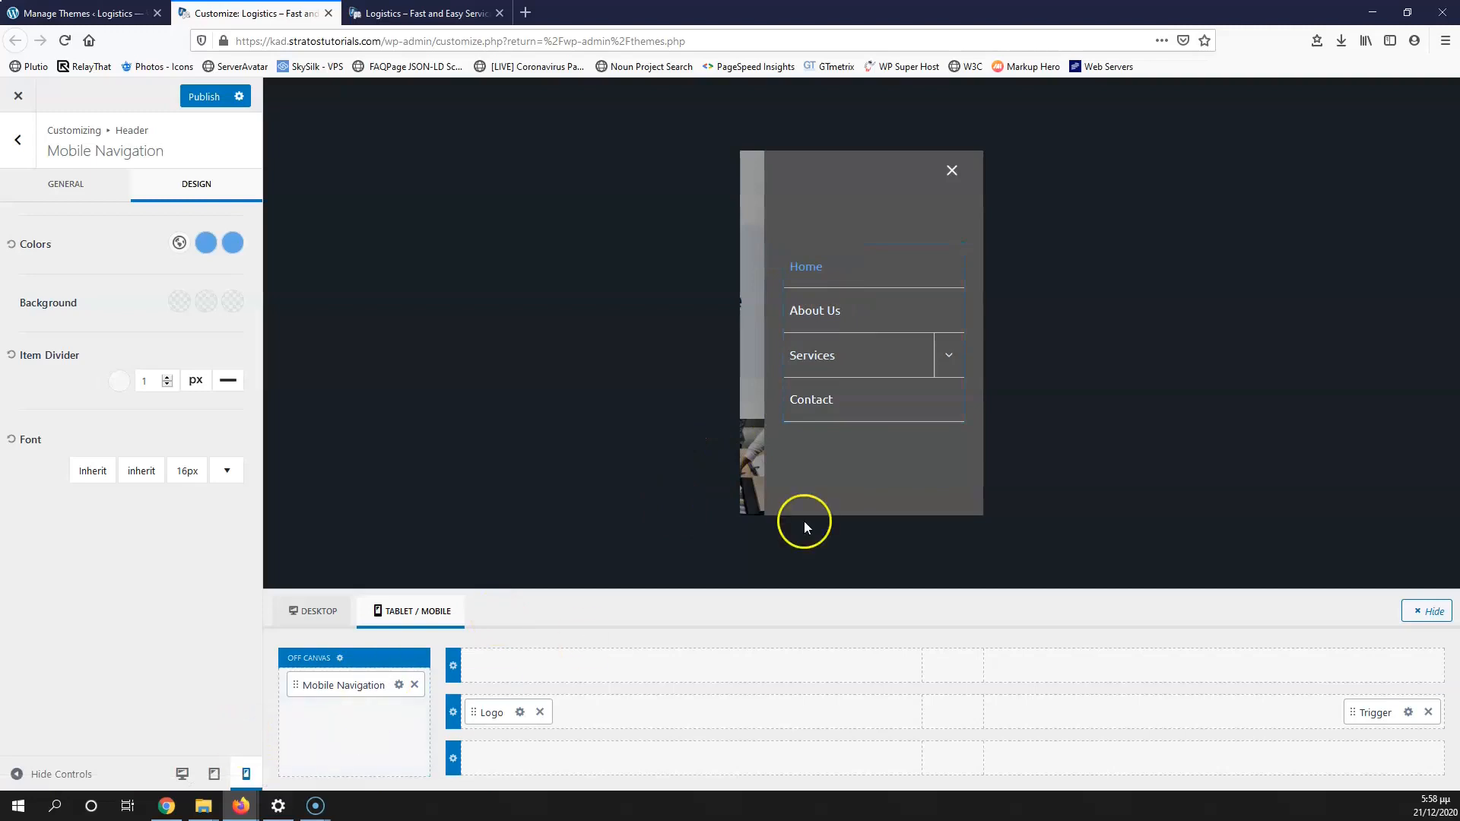
left_click(21, 143)
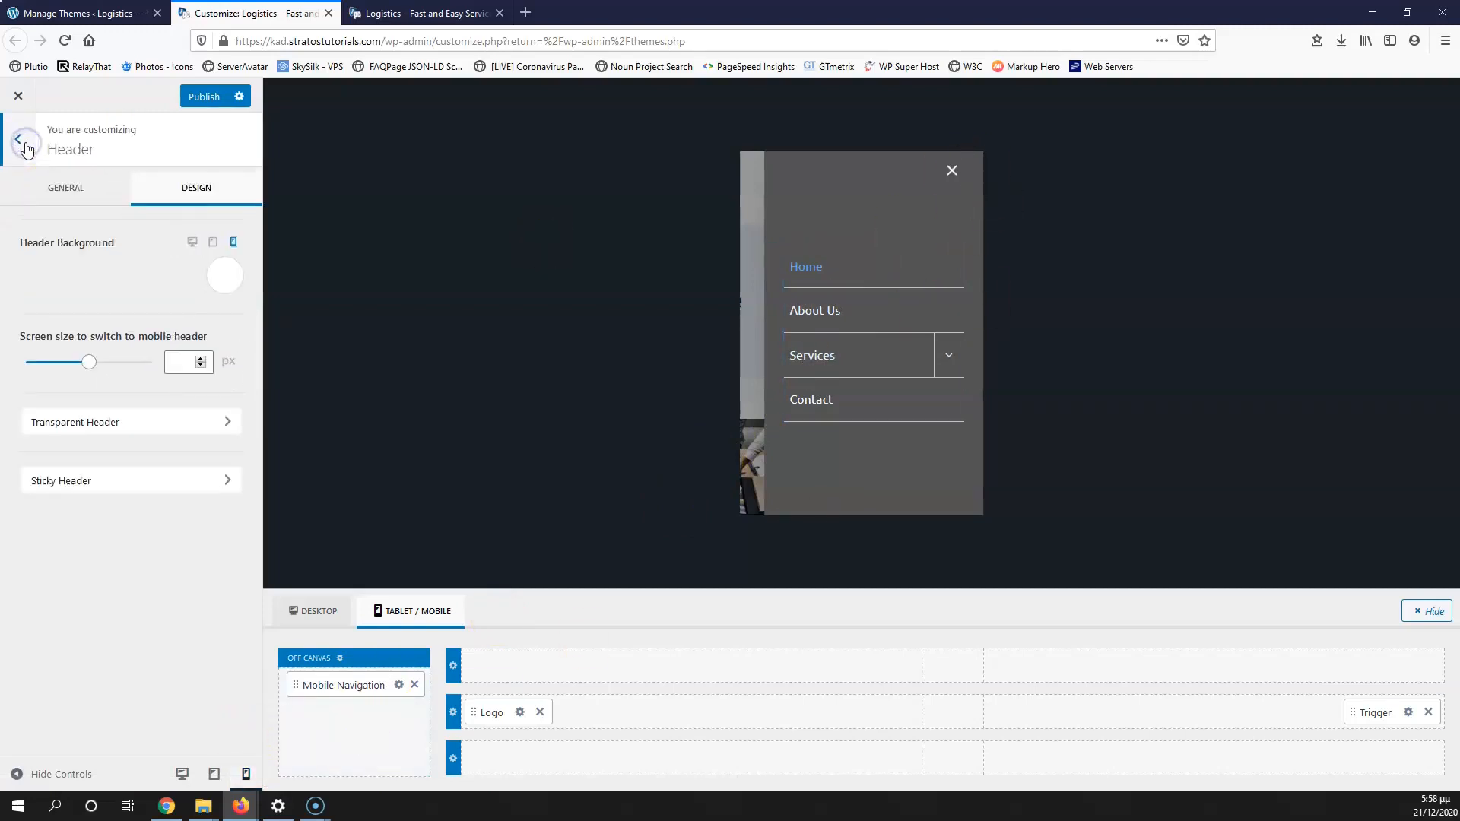
left_click(182, 774)
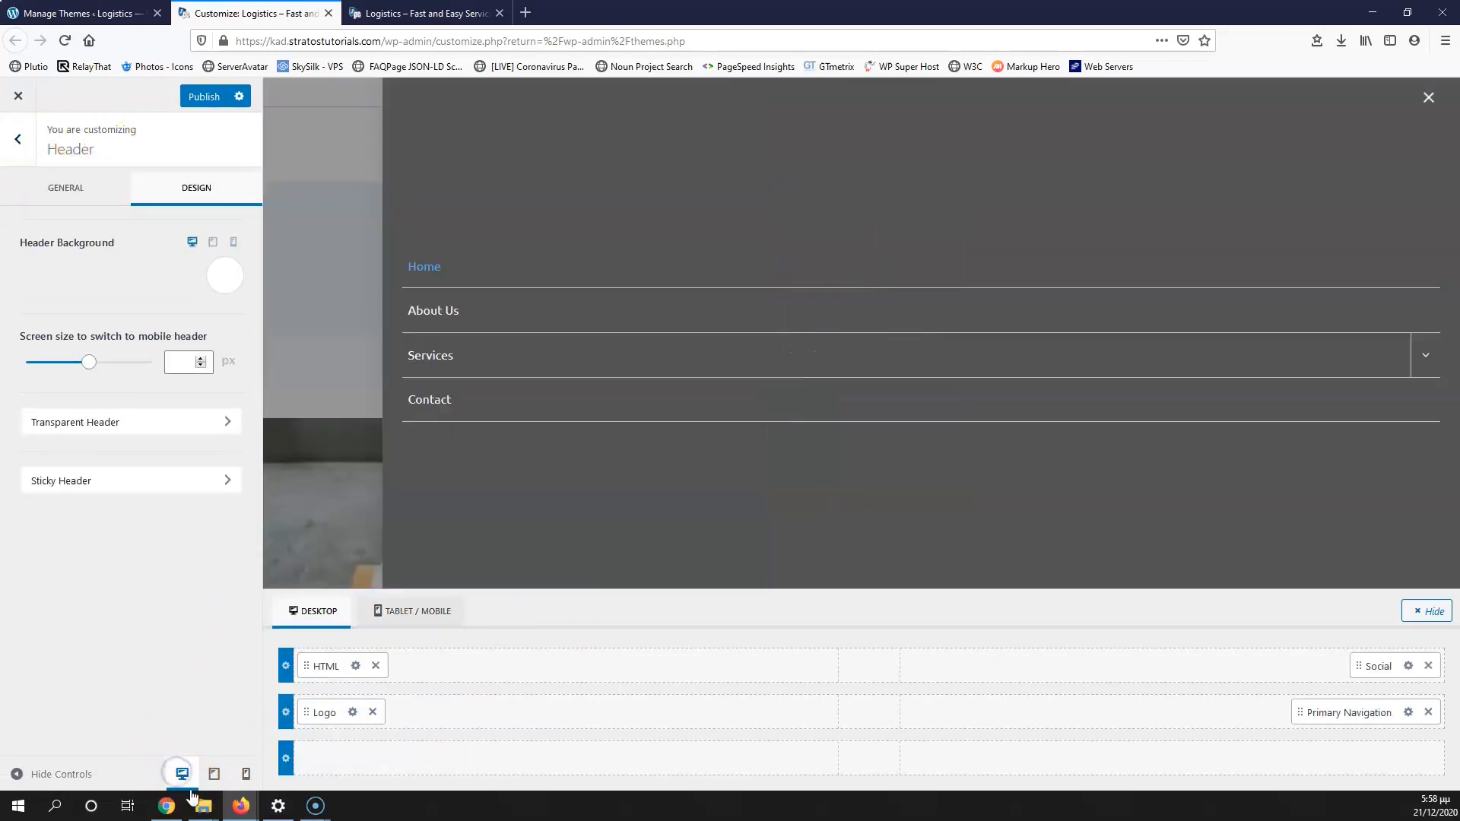
left_click(1428, 98)
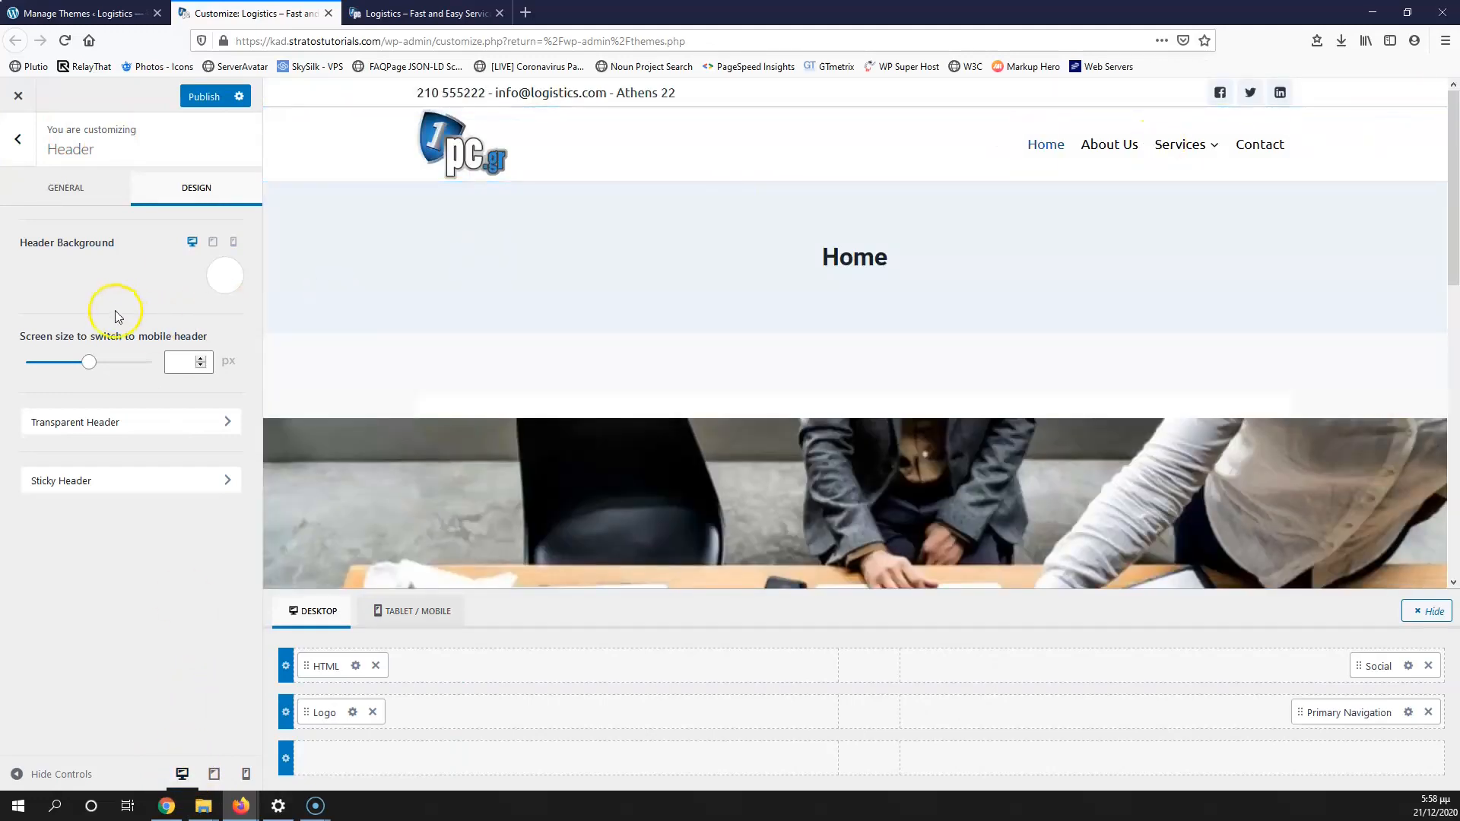
left_click(17, 138)
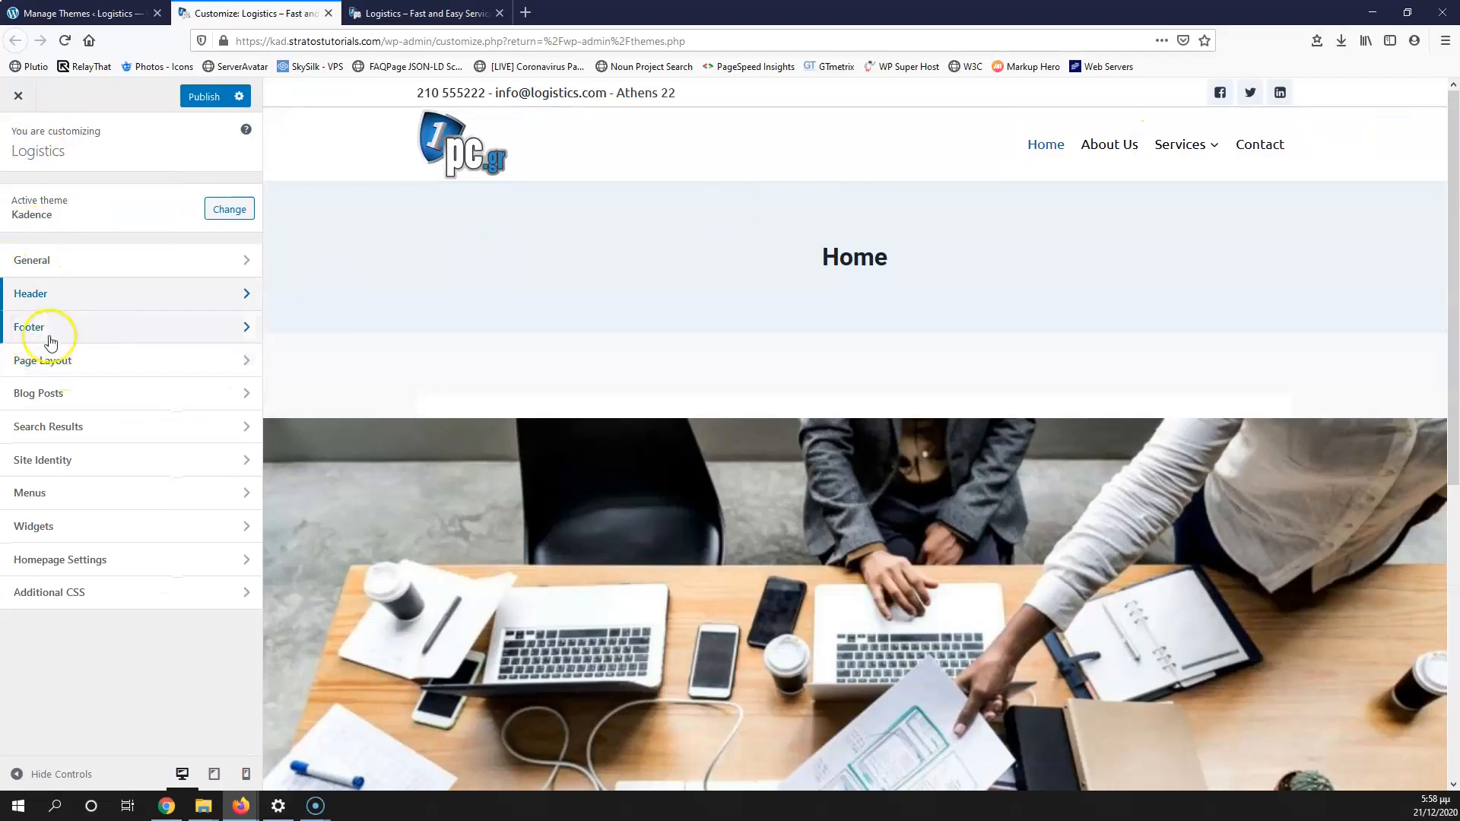
Step: Open Footer in the customizer, then the Footer Bottom row settings
left_click(91, 329)
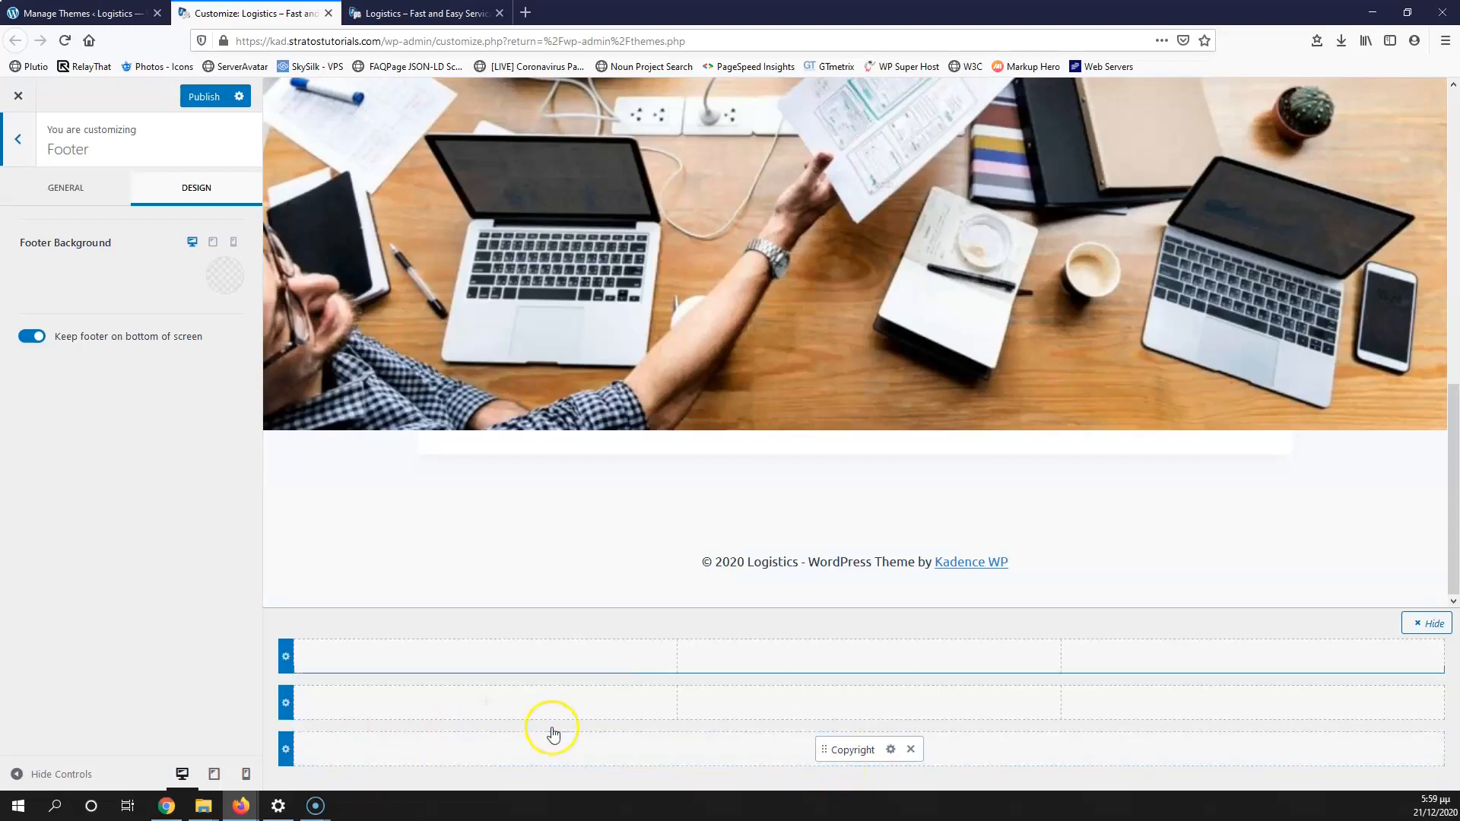
left_click(285, 751)
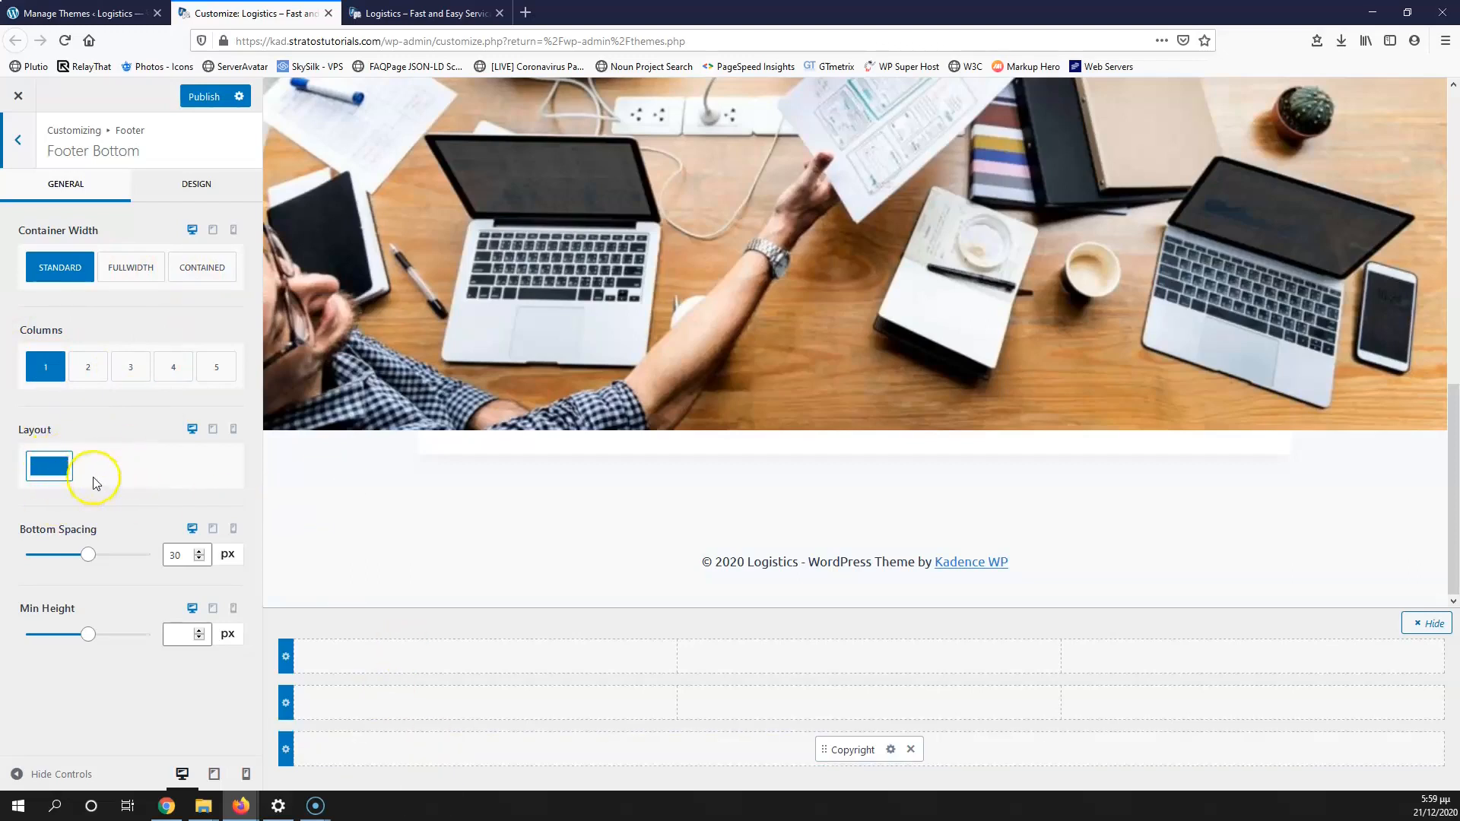
Step: Keep Footer Bottom at 1 column and set its bottom spacing and minimum height to 0 px
left_click(89, 368)
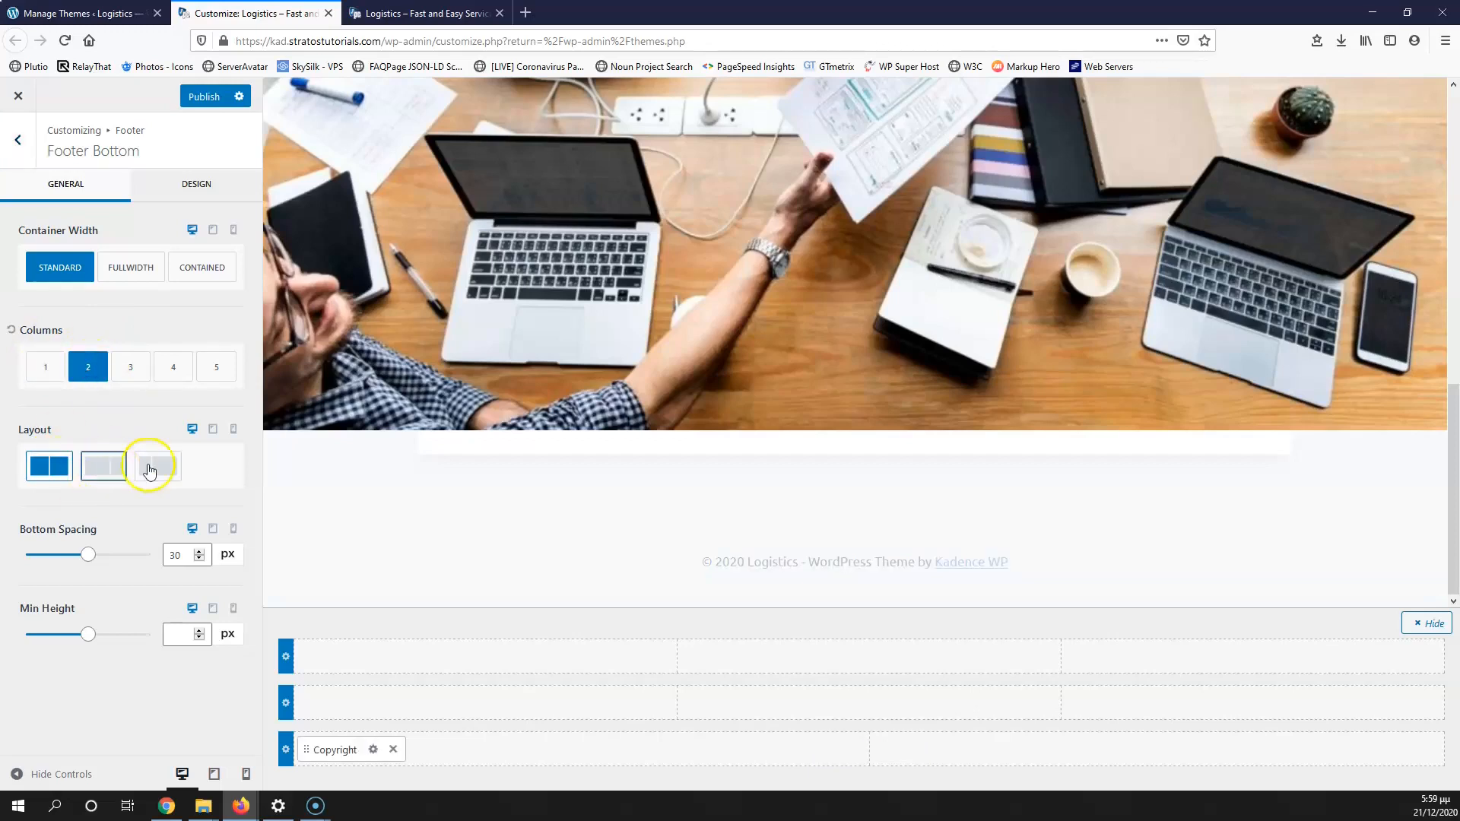
left_click(48, 368)
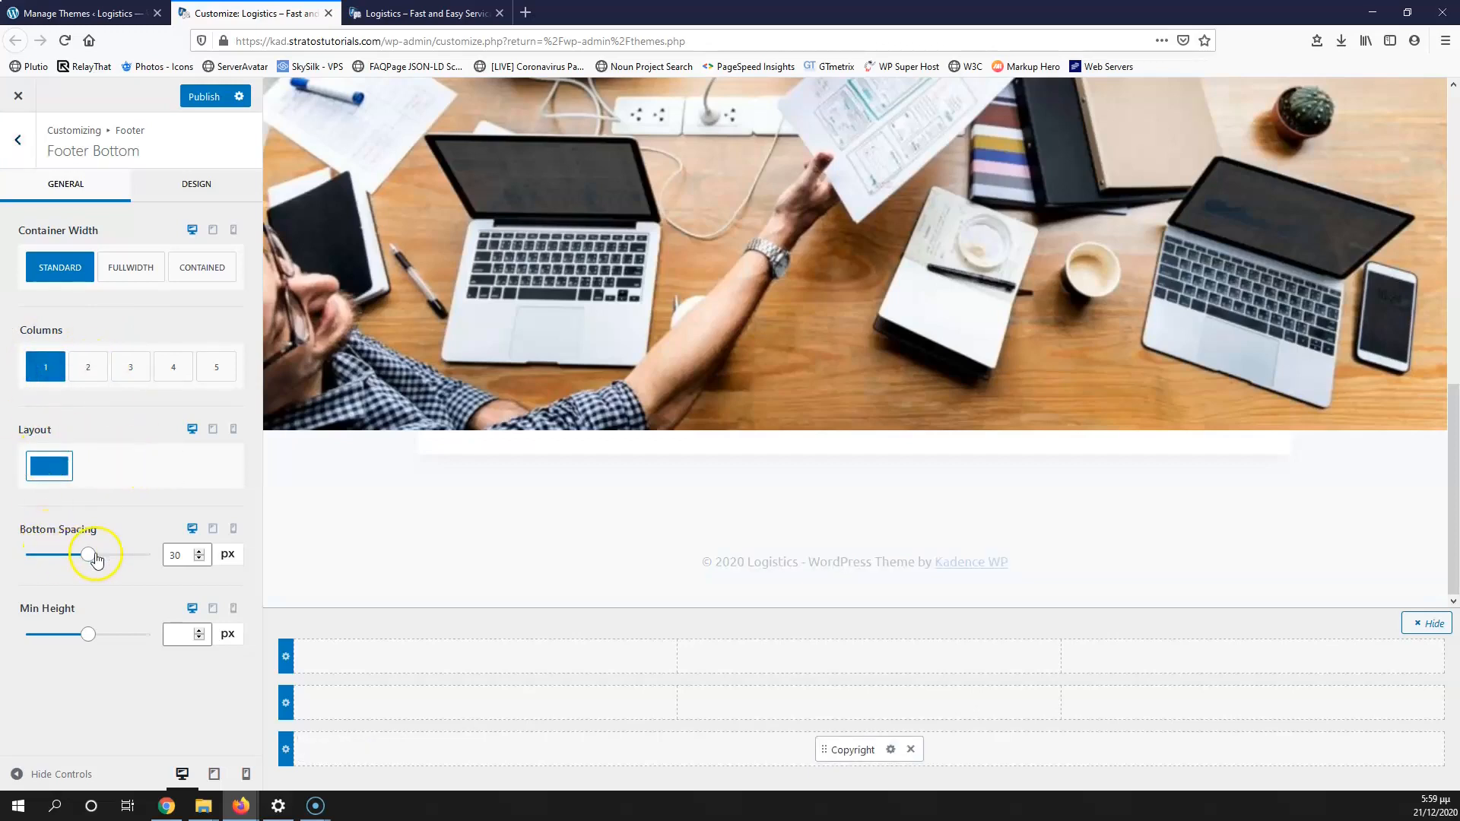
left_click_drag(180, 556, 135, 563)
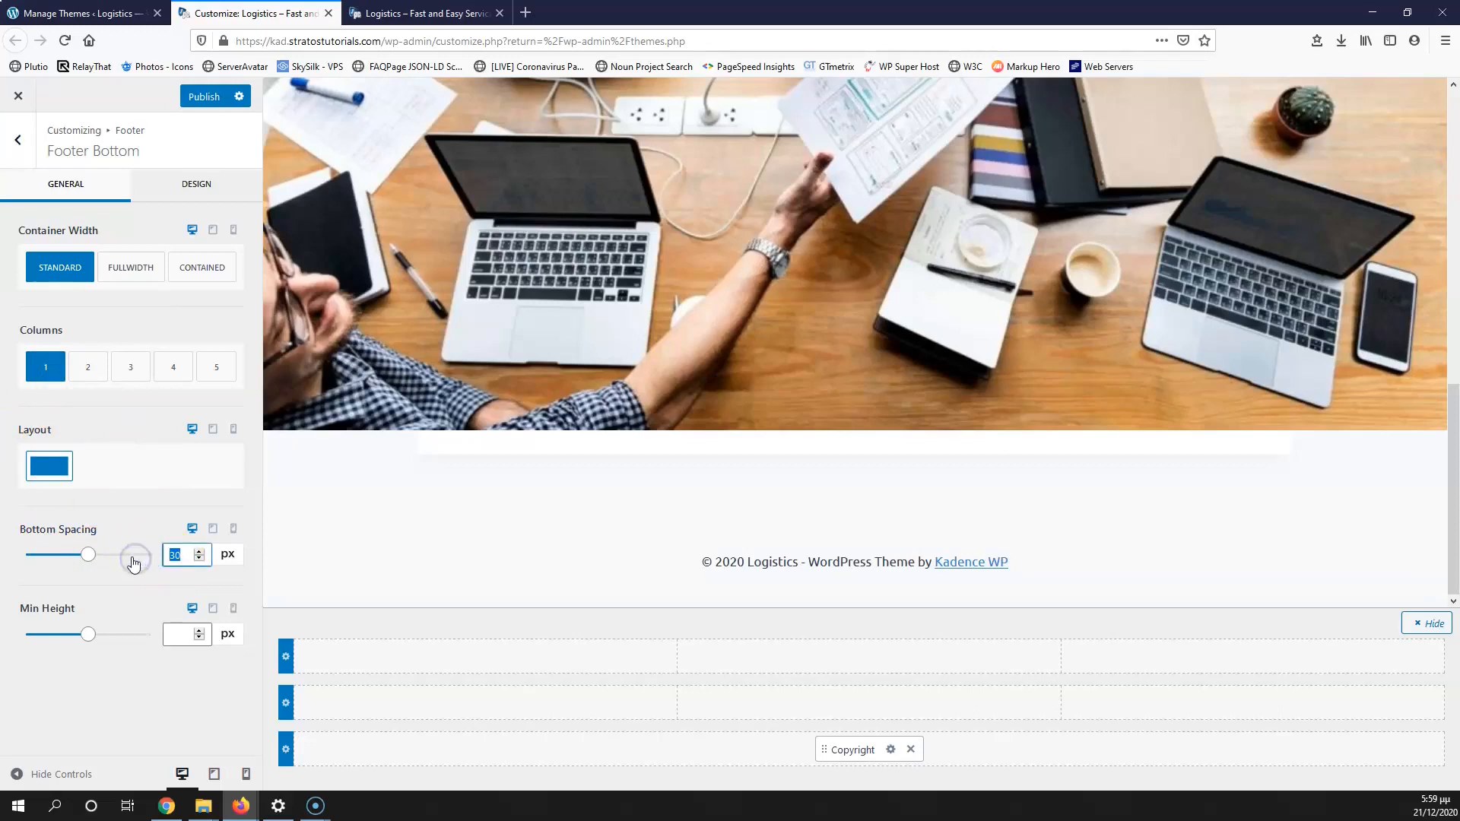
type("2")
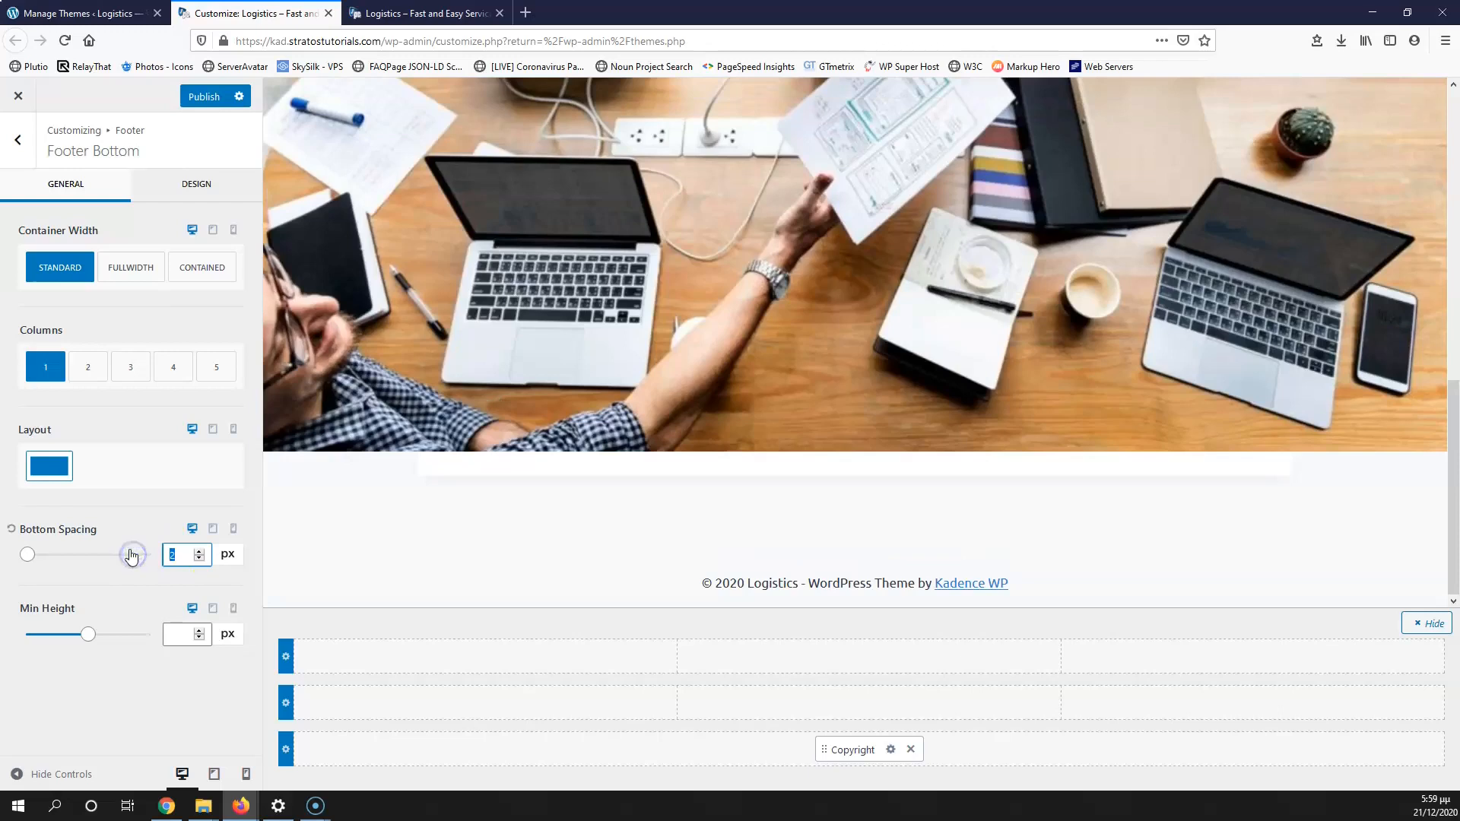
type("0")
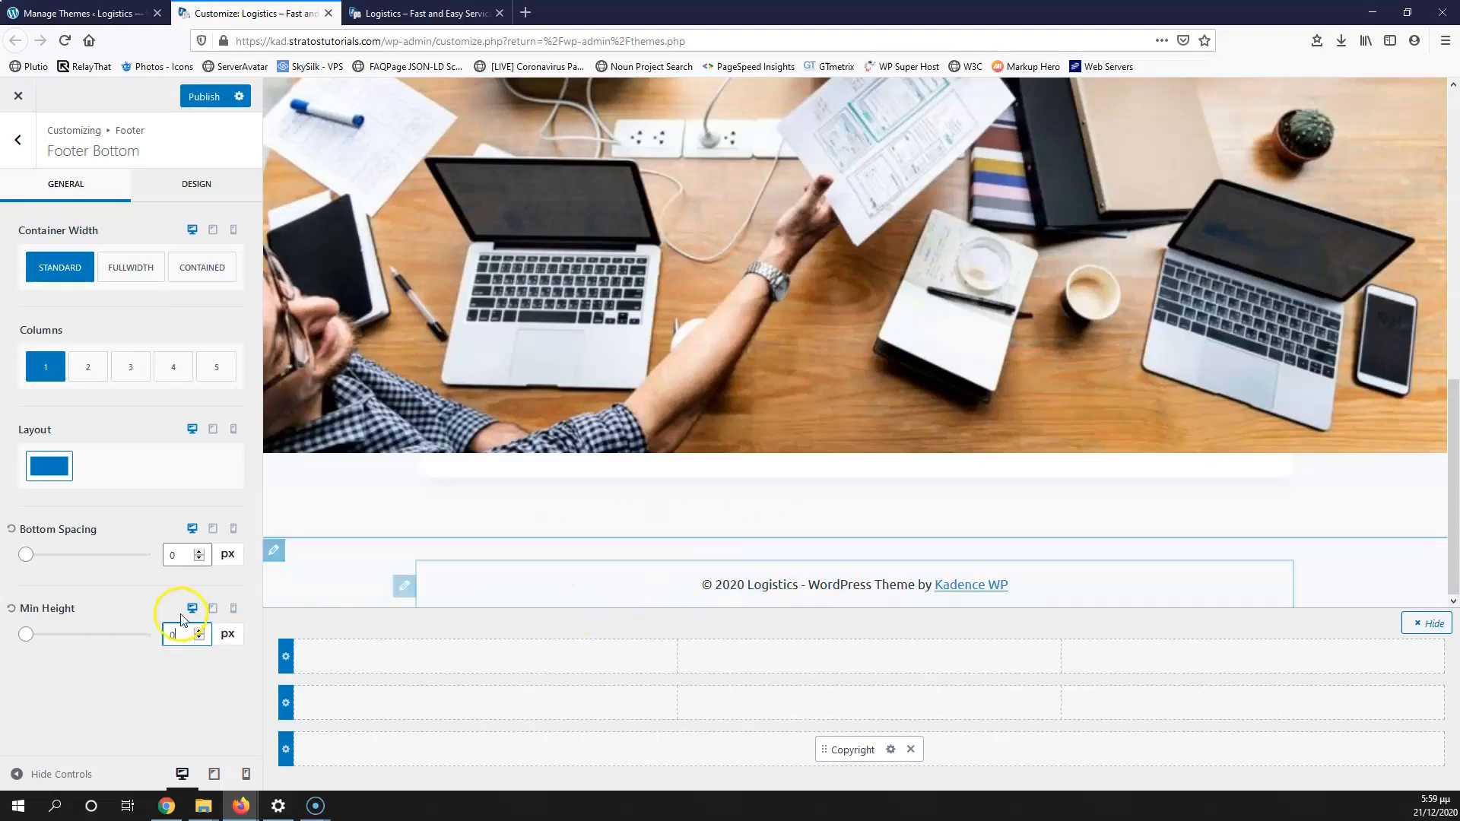
left_click(196, 185)
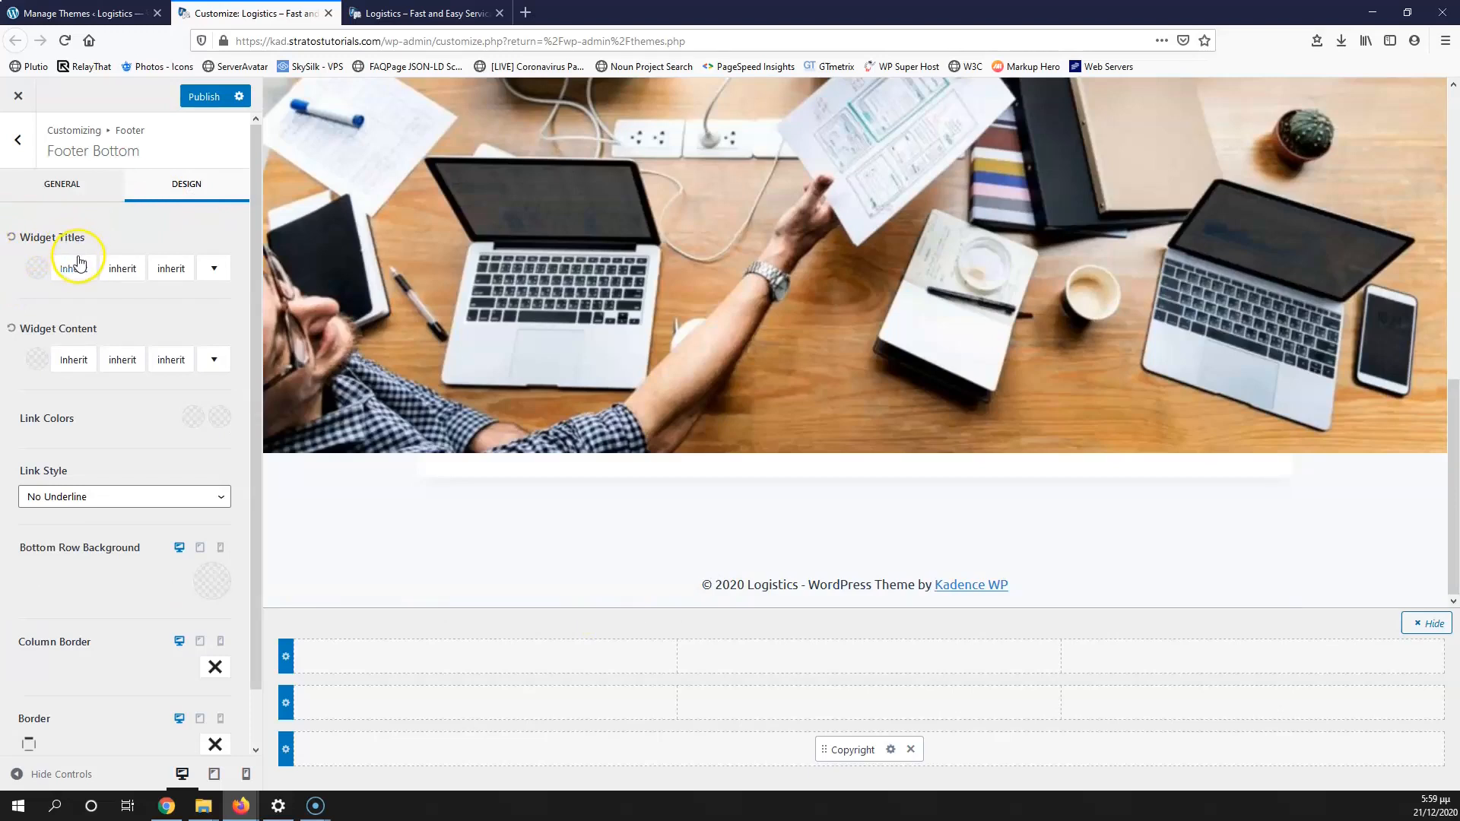
Step: Make the footer widget content text light and the footer link colour white
left_click(40, 362)
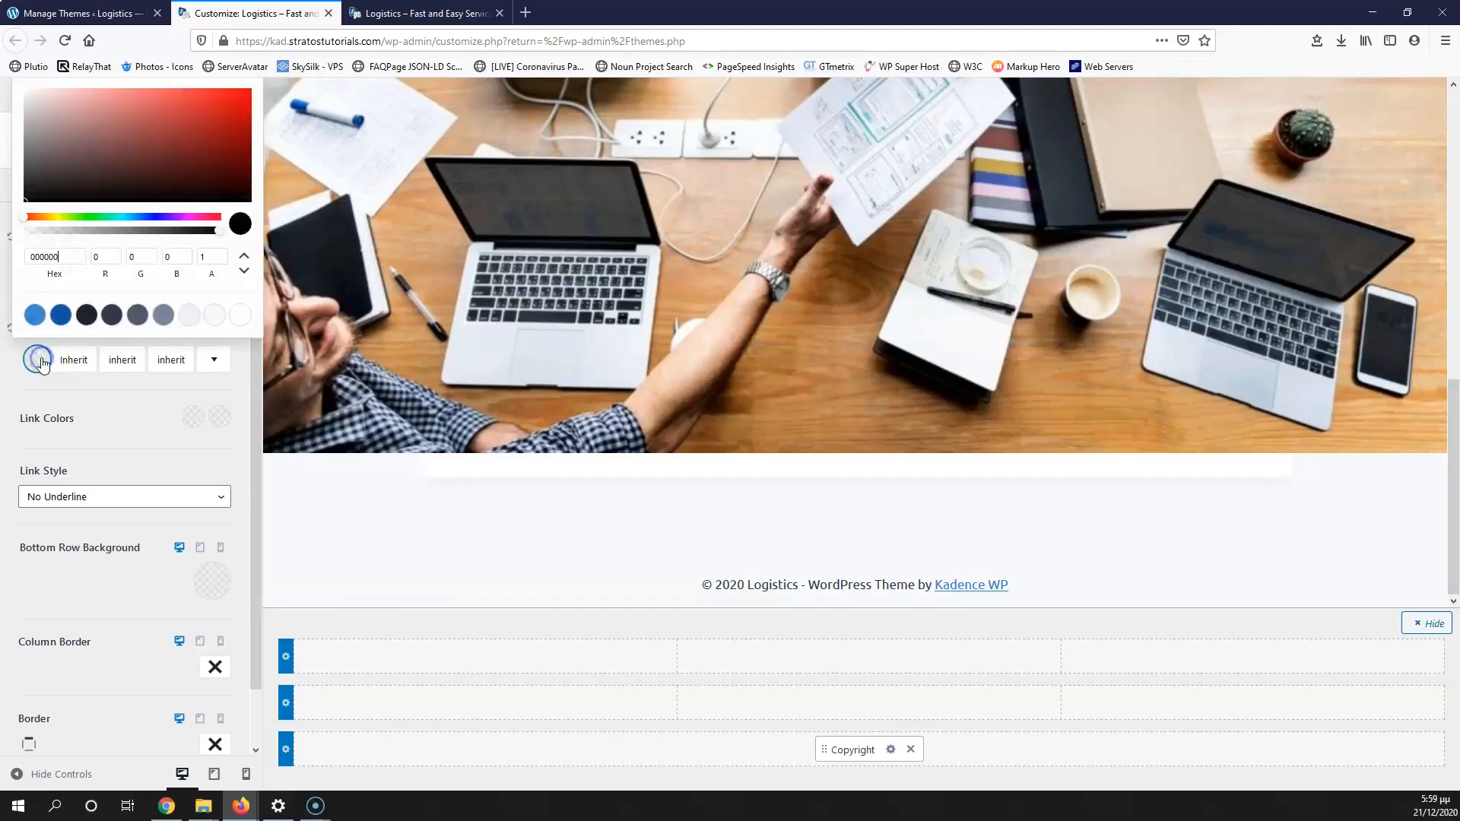
left_click(126, 156)
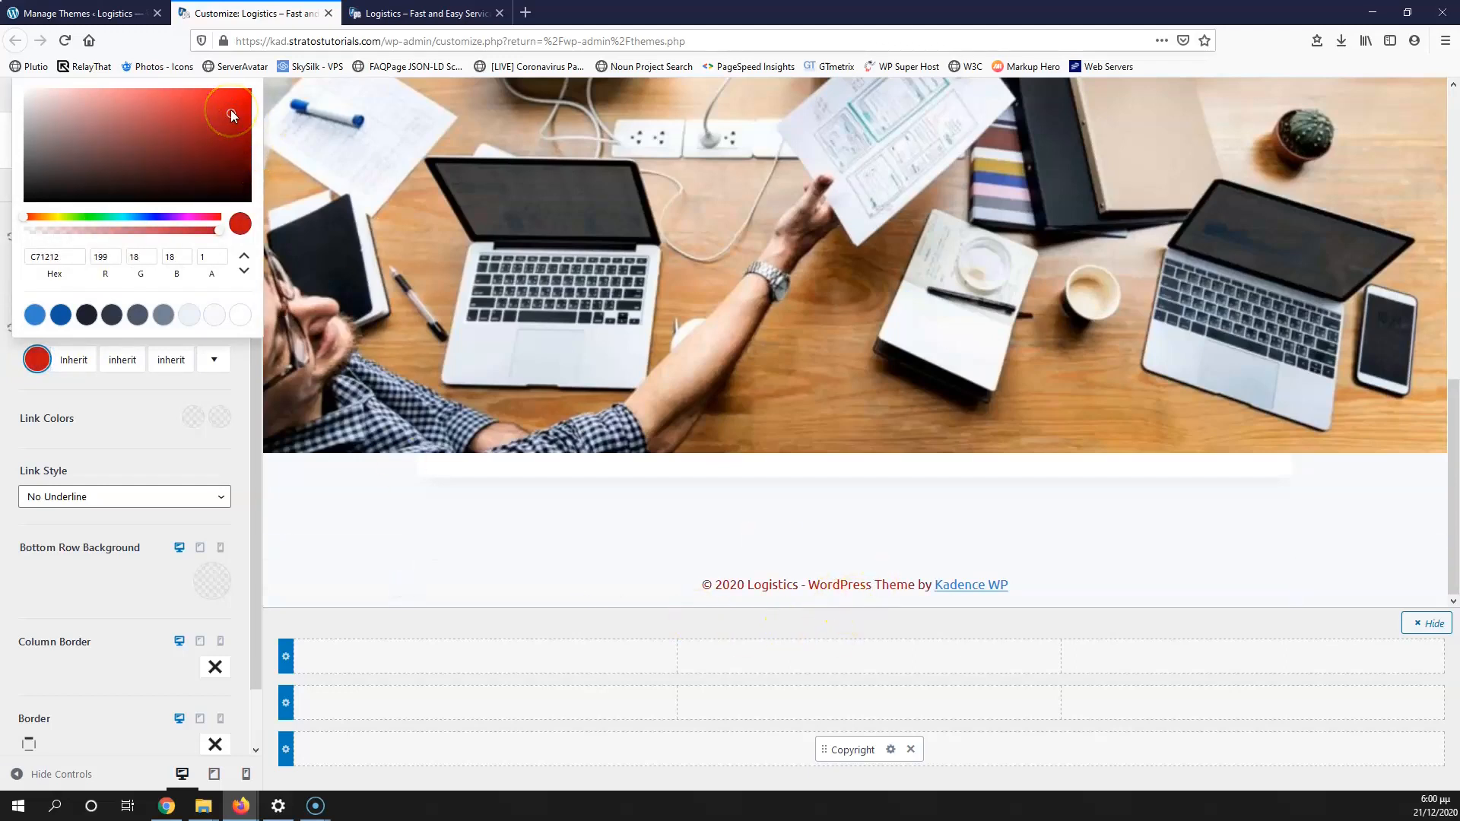
mouse_move(231, 109)
left_mouse_down()
mouse_move(111, 179)
mouse_move(52, 194)
mouse_move(15, 61)
left_mouse_up()
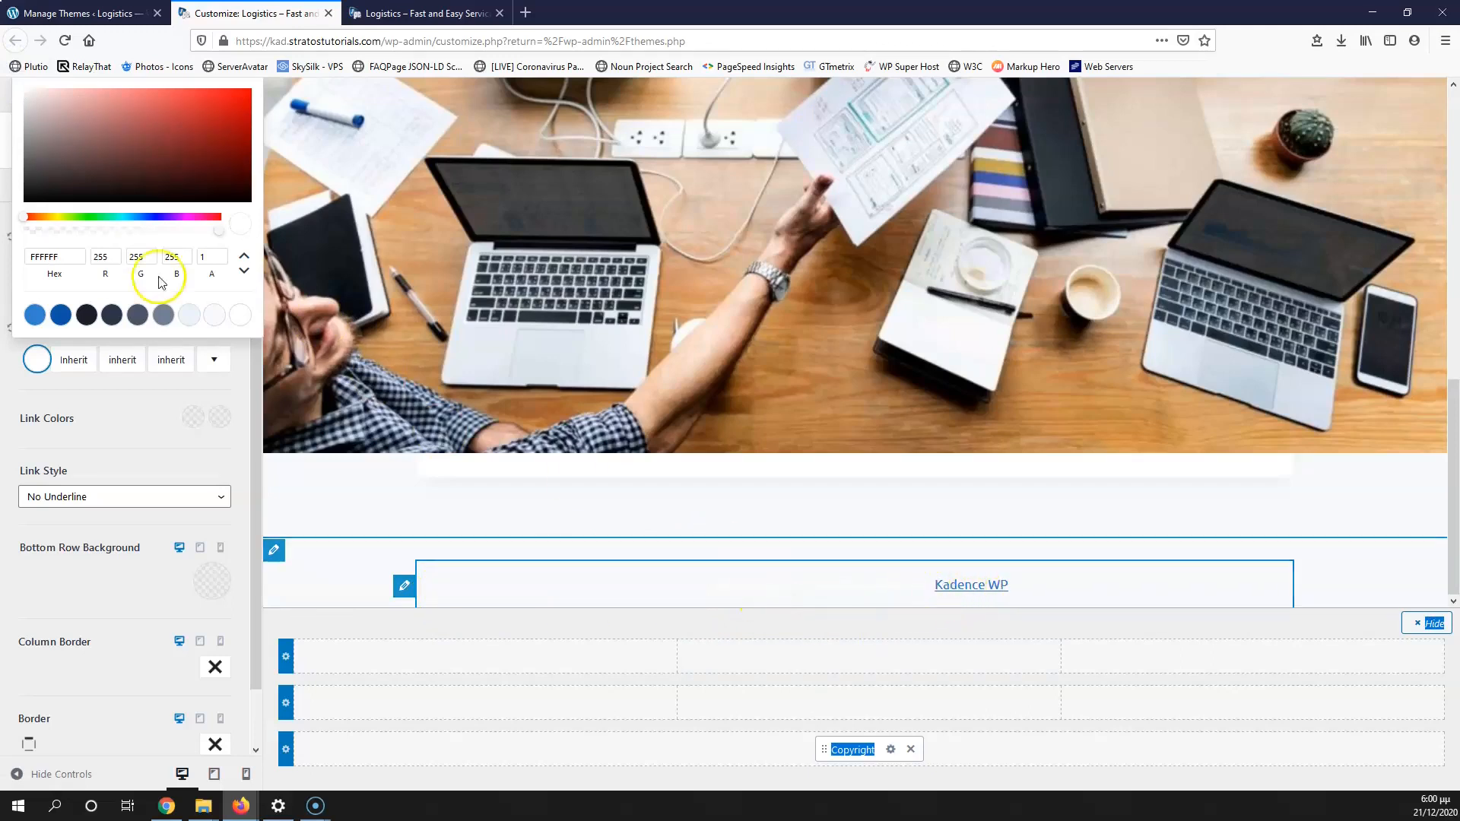
left_click(119, 414)
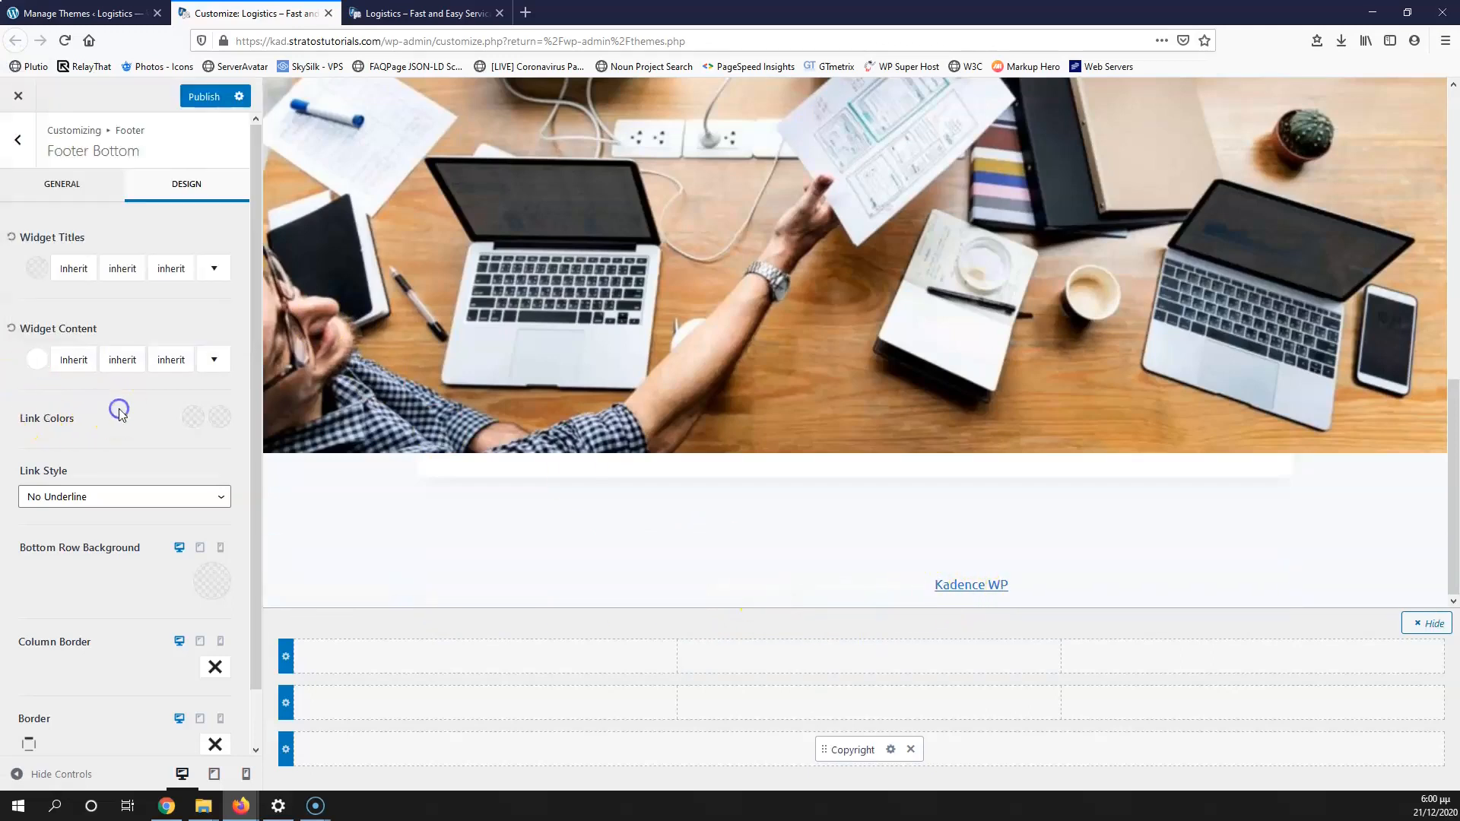
left_click(190, 420)
left_click_drag(91, 212, 7, 136)
left_click(109, 431)
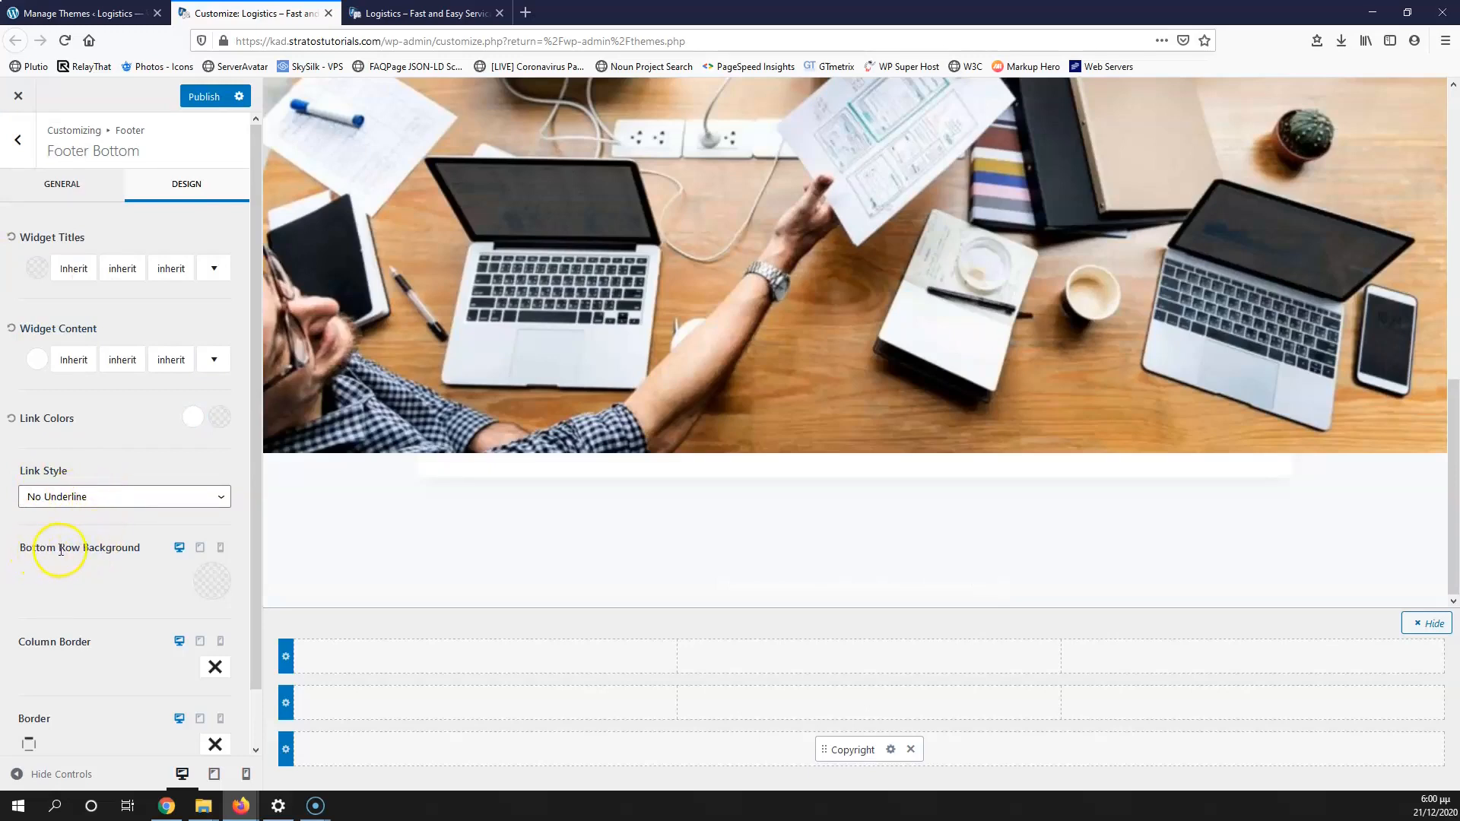
Step: Set the Footer Bottom row background colour to dark grey 464646
left_click(213, 594)
left_click_drag(130, 410, 14, 421)
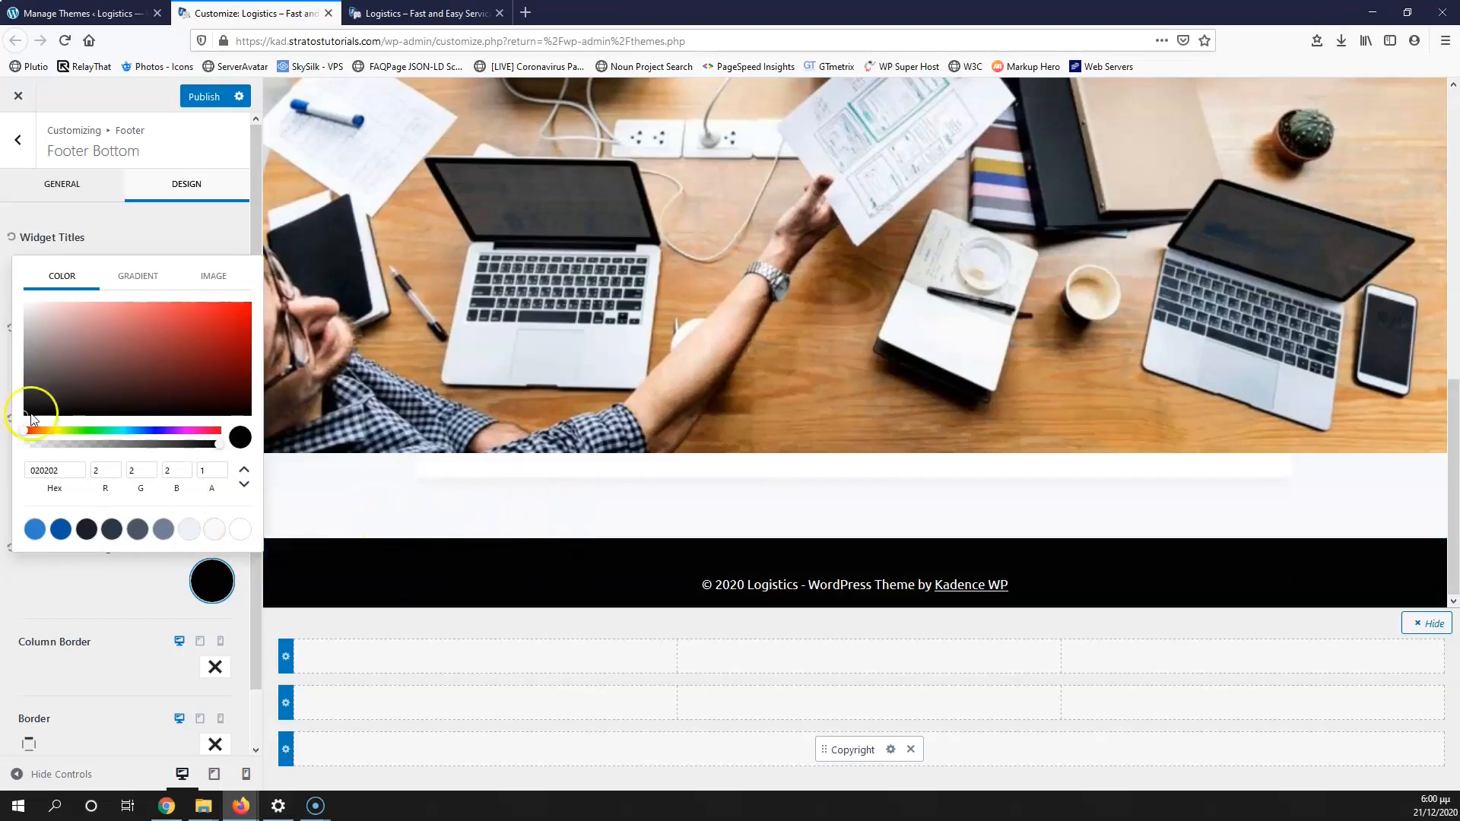
left_click_drag(43, 409, 11, 387)
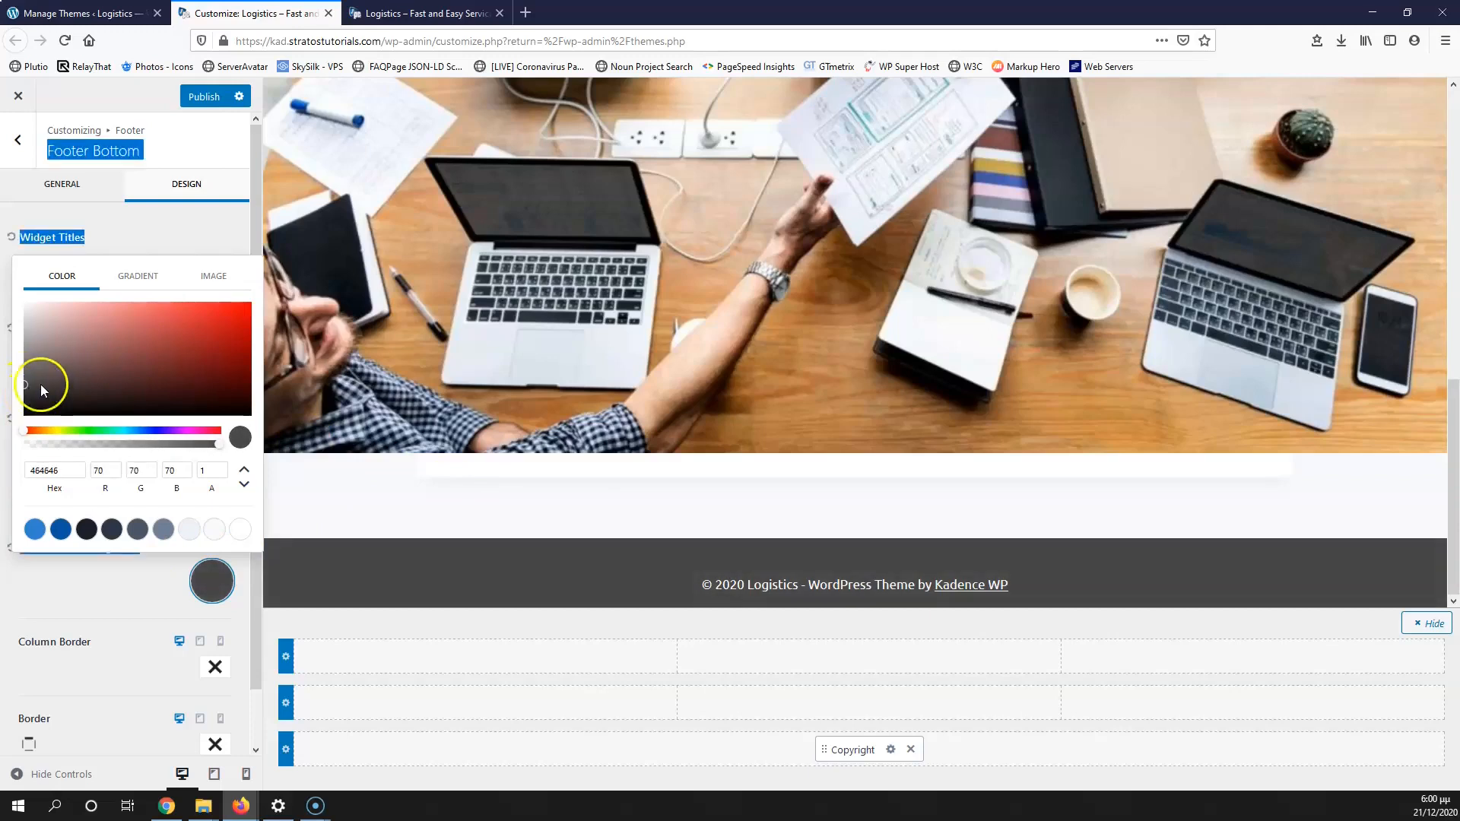
left_click(117, 580)
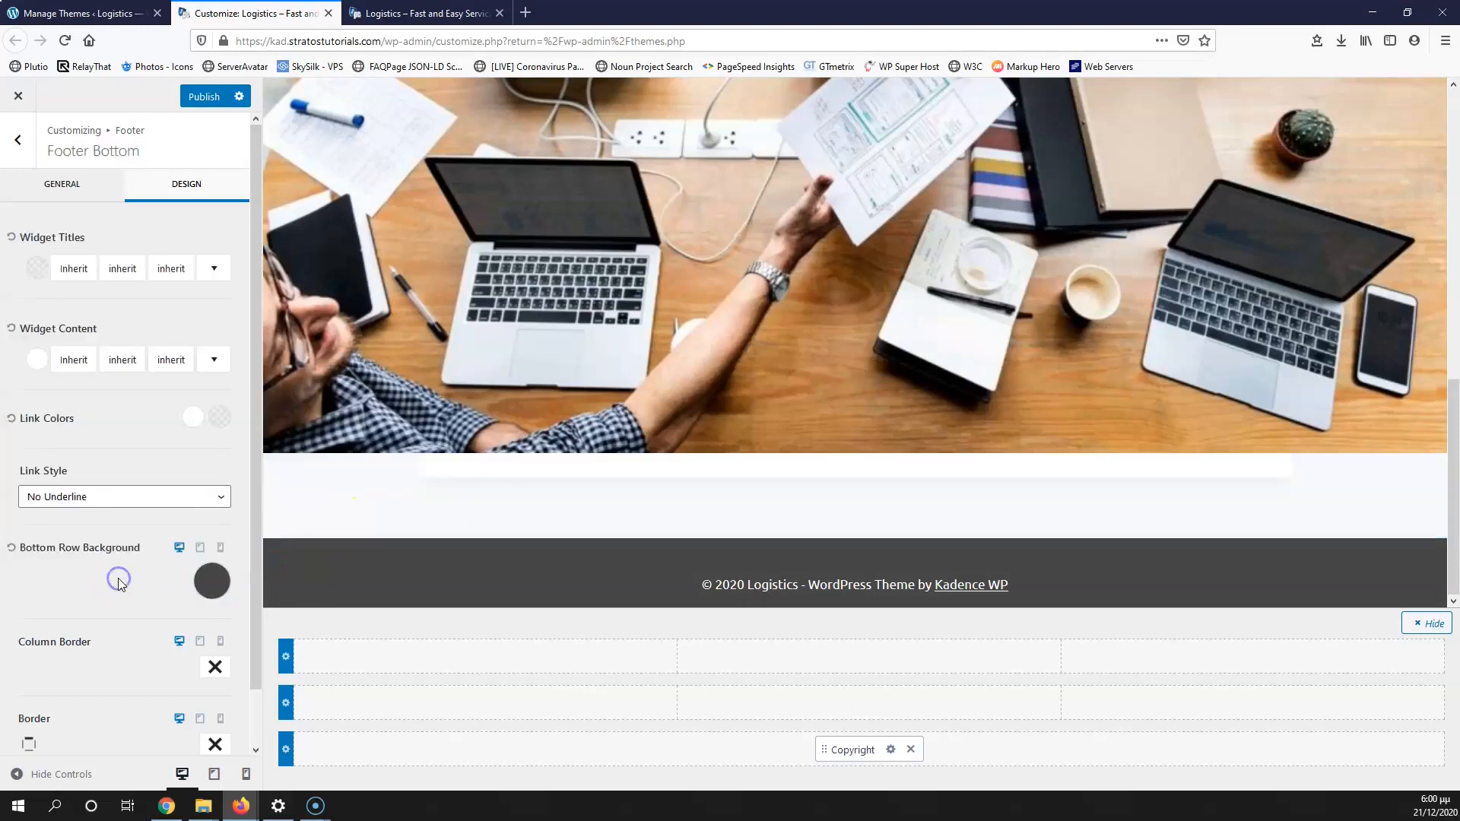
scroll(129, 655, "down", 1)
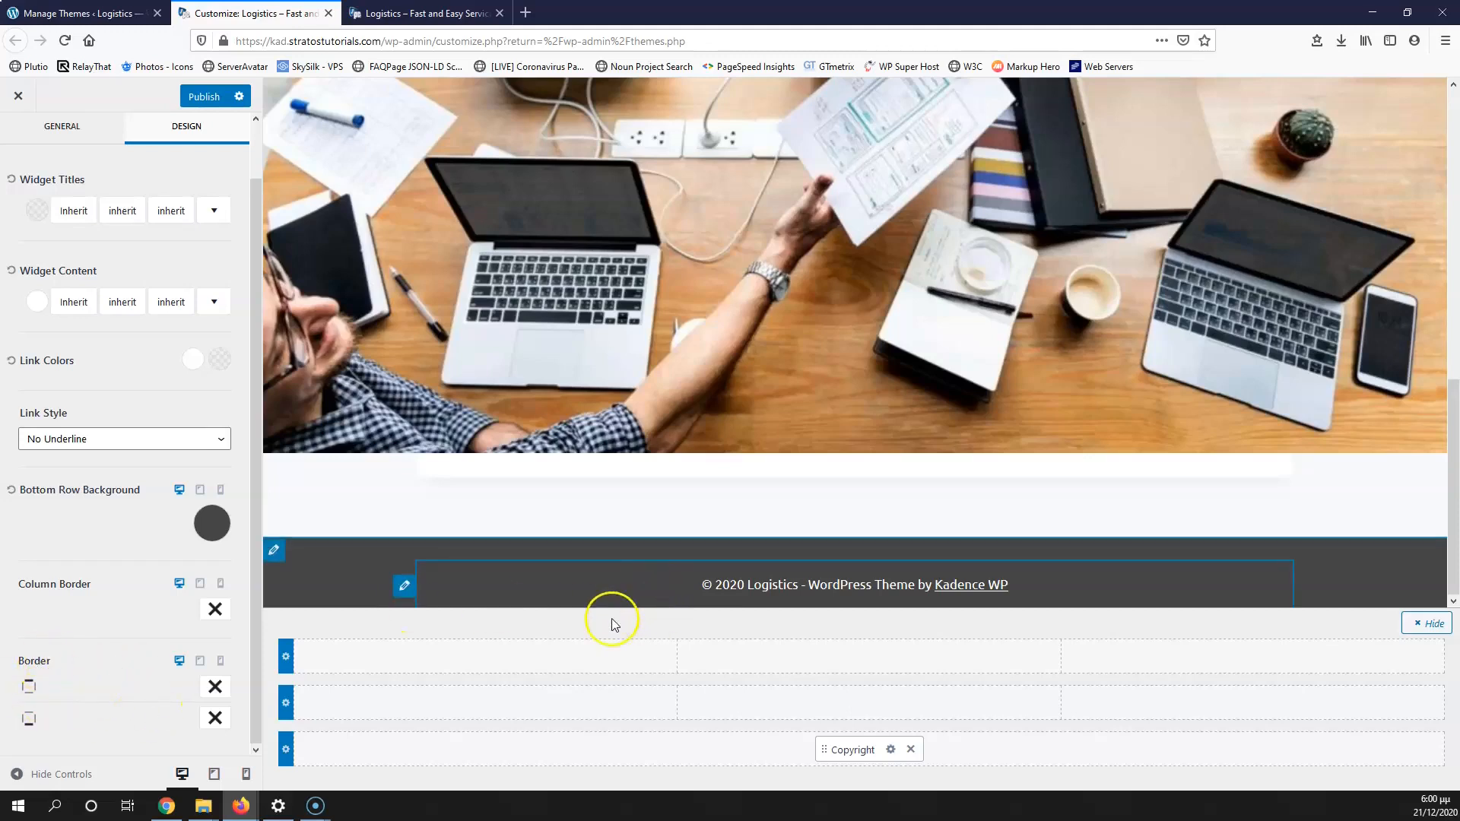
Step: Set the Footer Middle row background to black 000000 and add Widget 1 to its first column
left_click(286, 705)
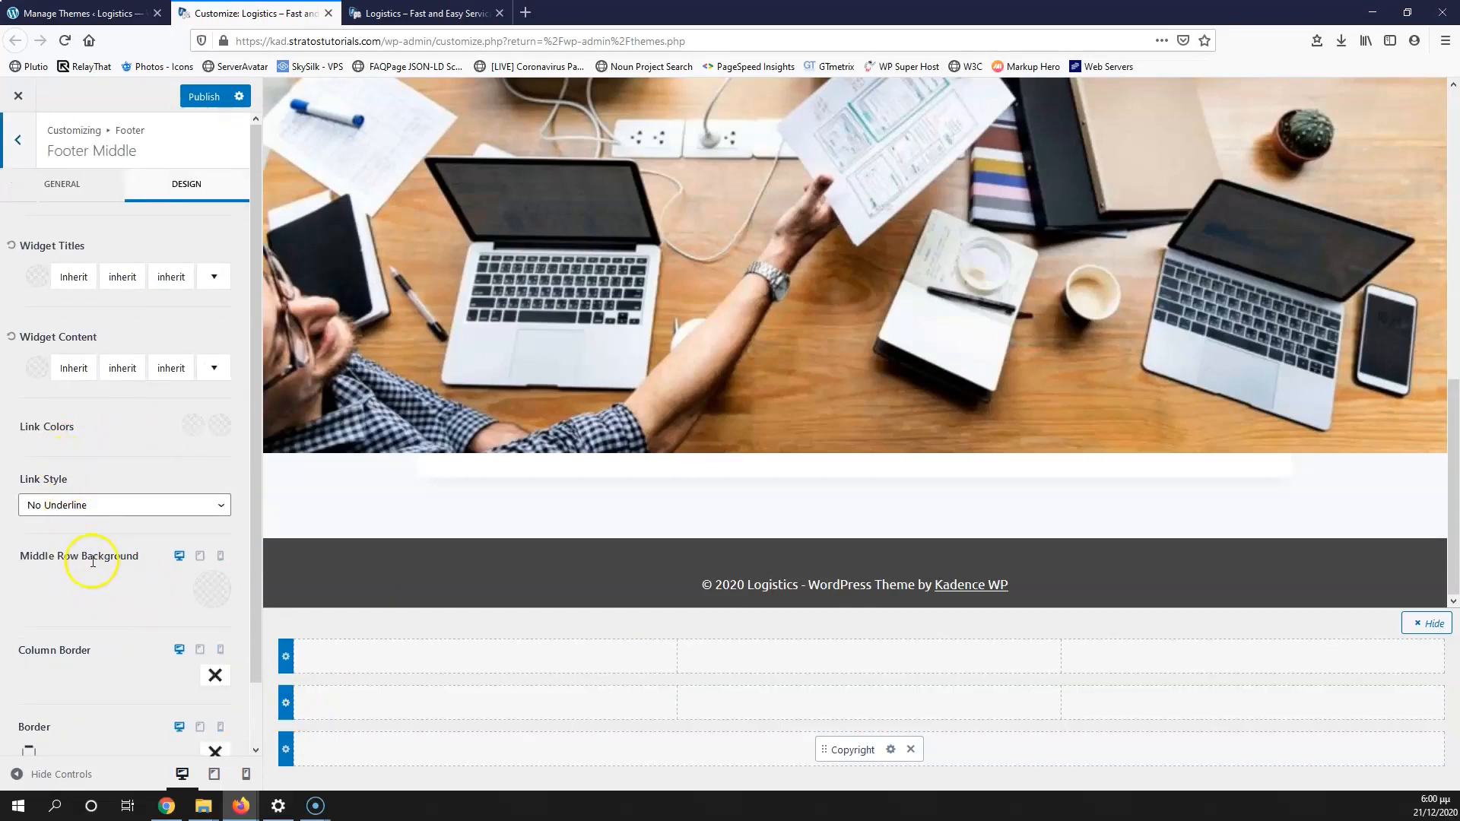
left_click(222, 597)
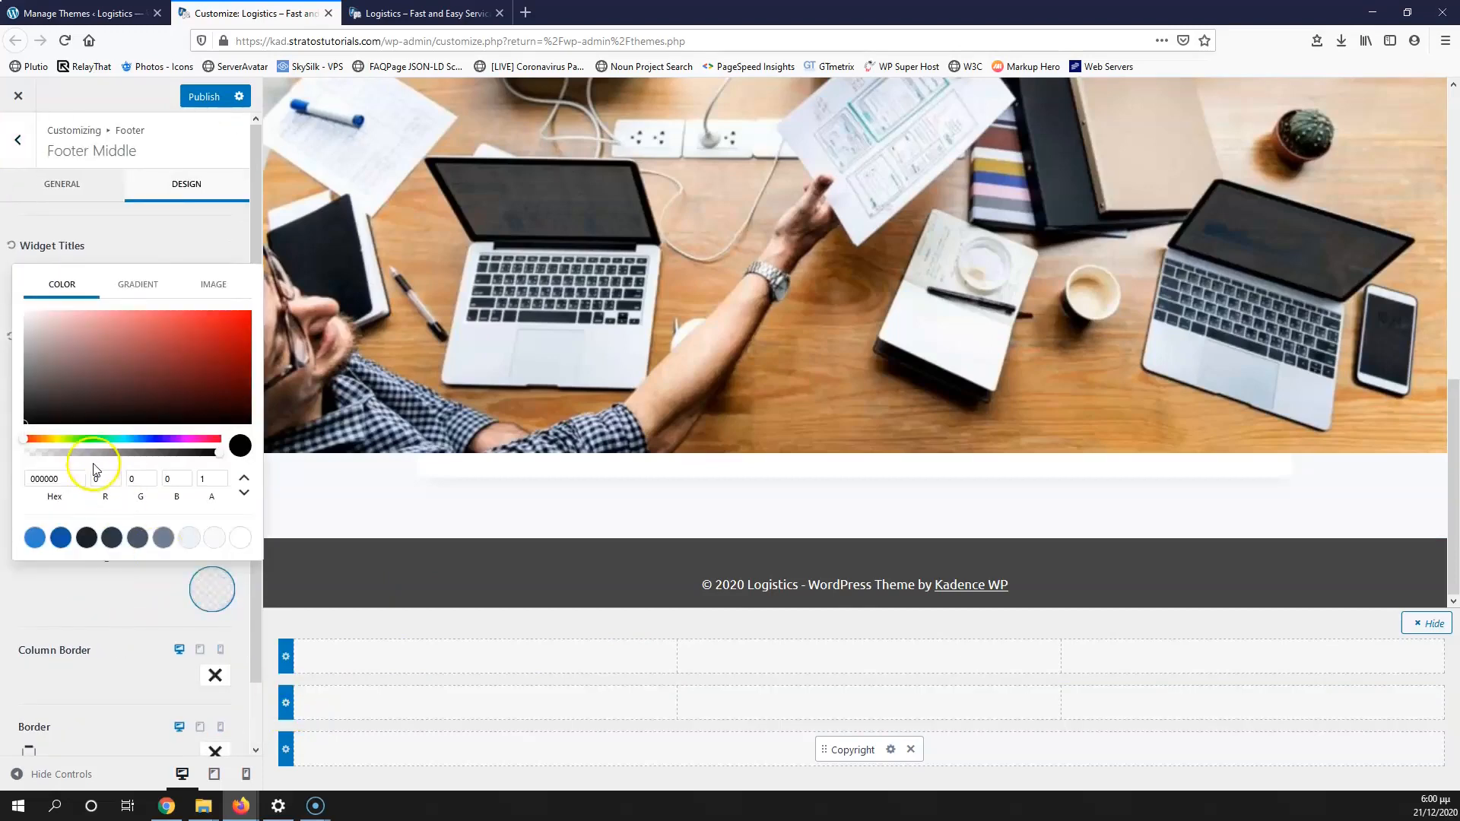
left_click(86, 538)
left_click_drag(52, 401, 16, 432)
left_click(77, 595)
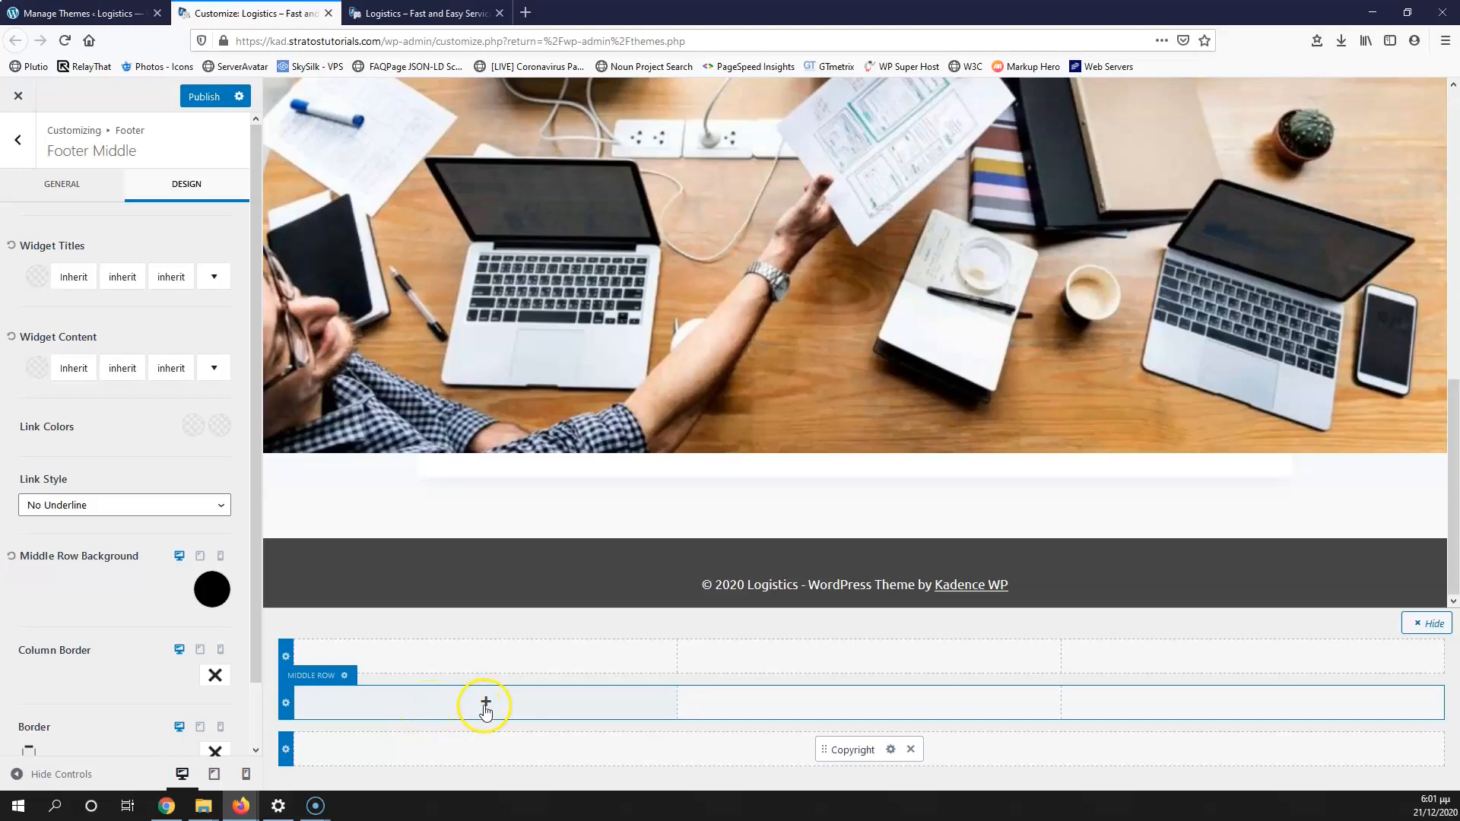
left_click(485, 705)
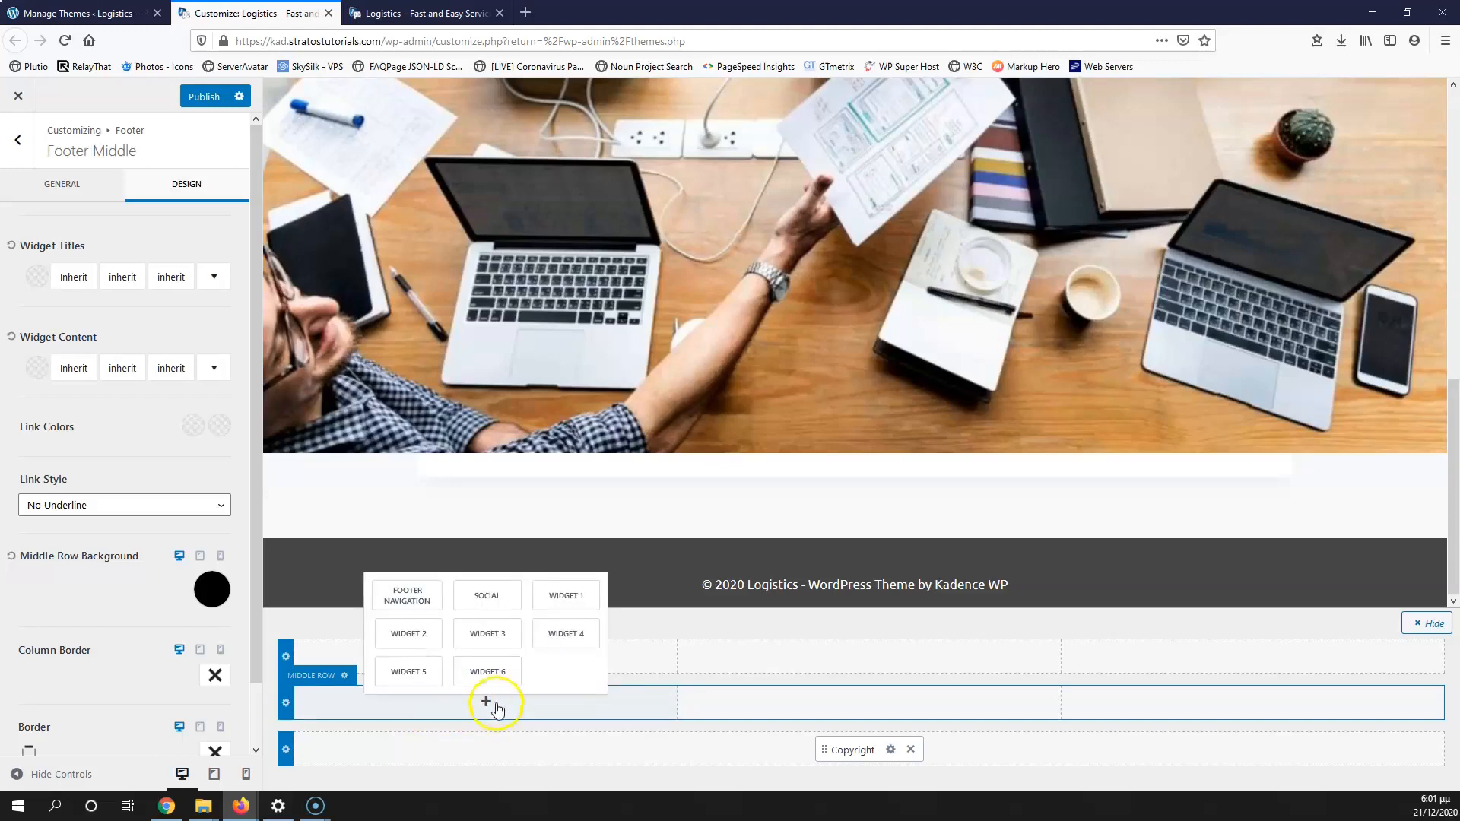
left_click(566, 597)
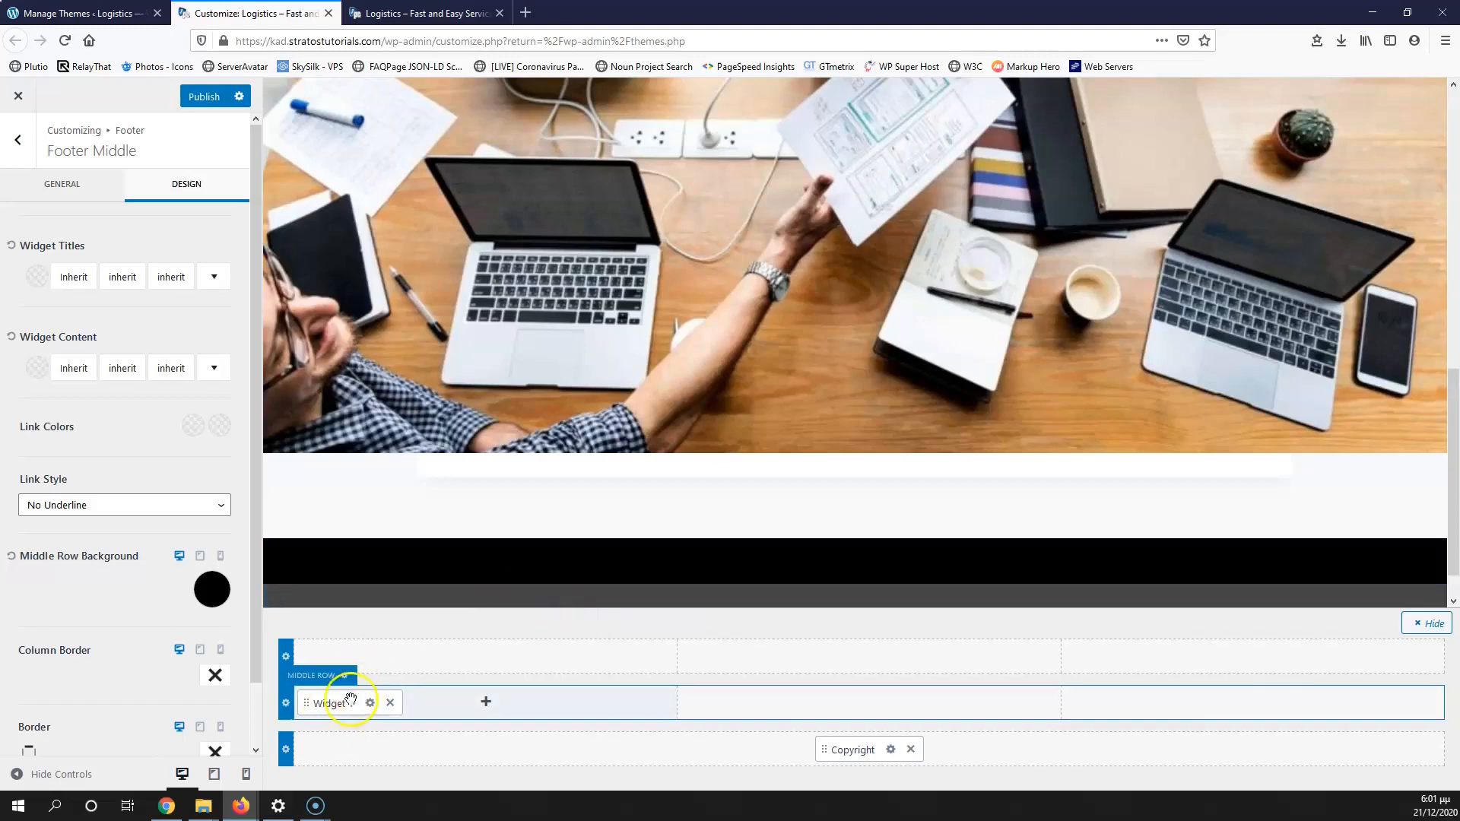
scroll(545, 575, "down", 1)
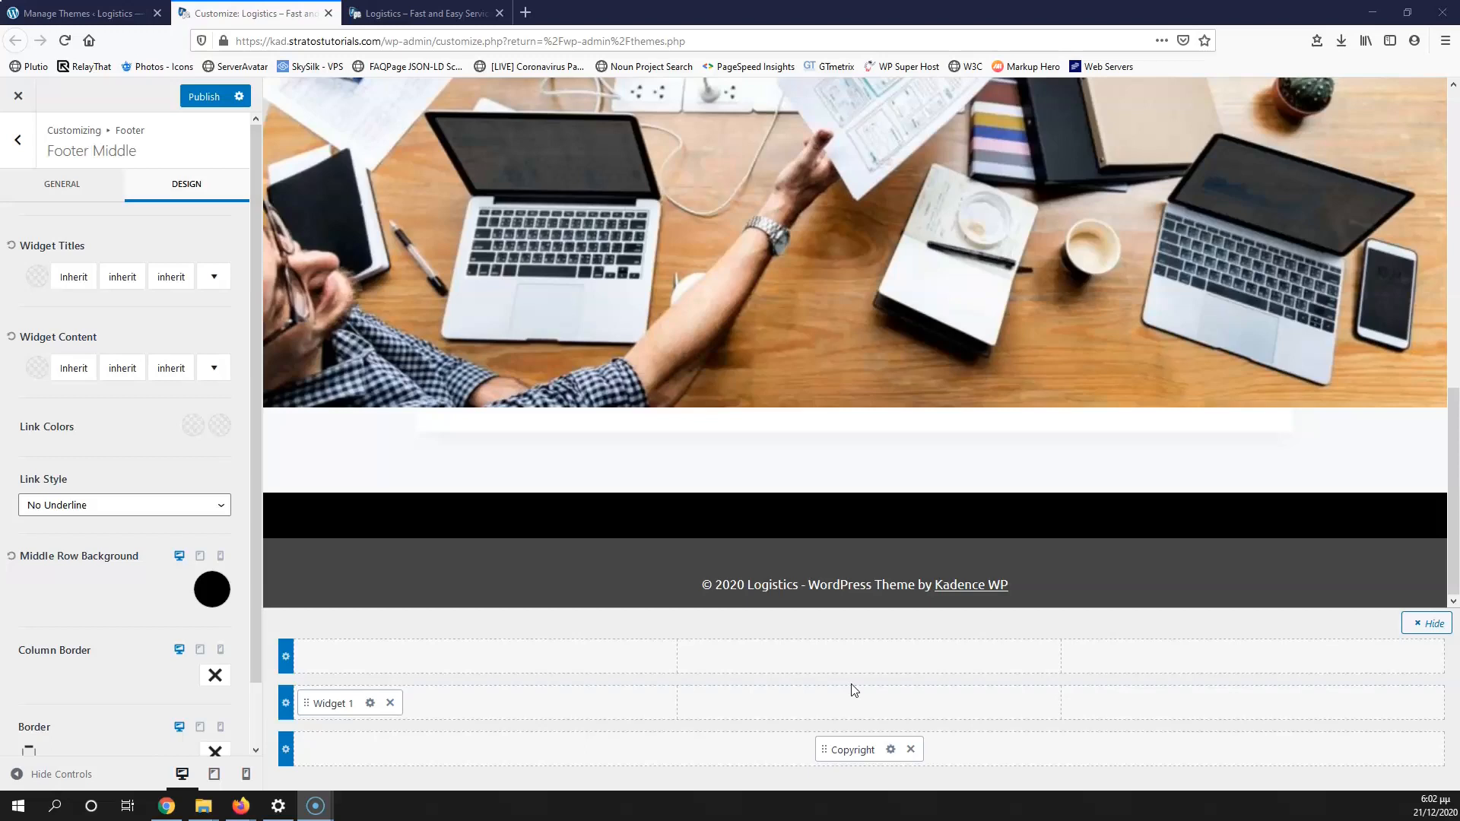
left_click(851, 688)
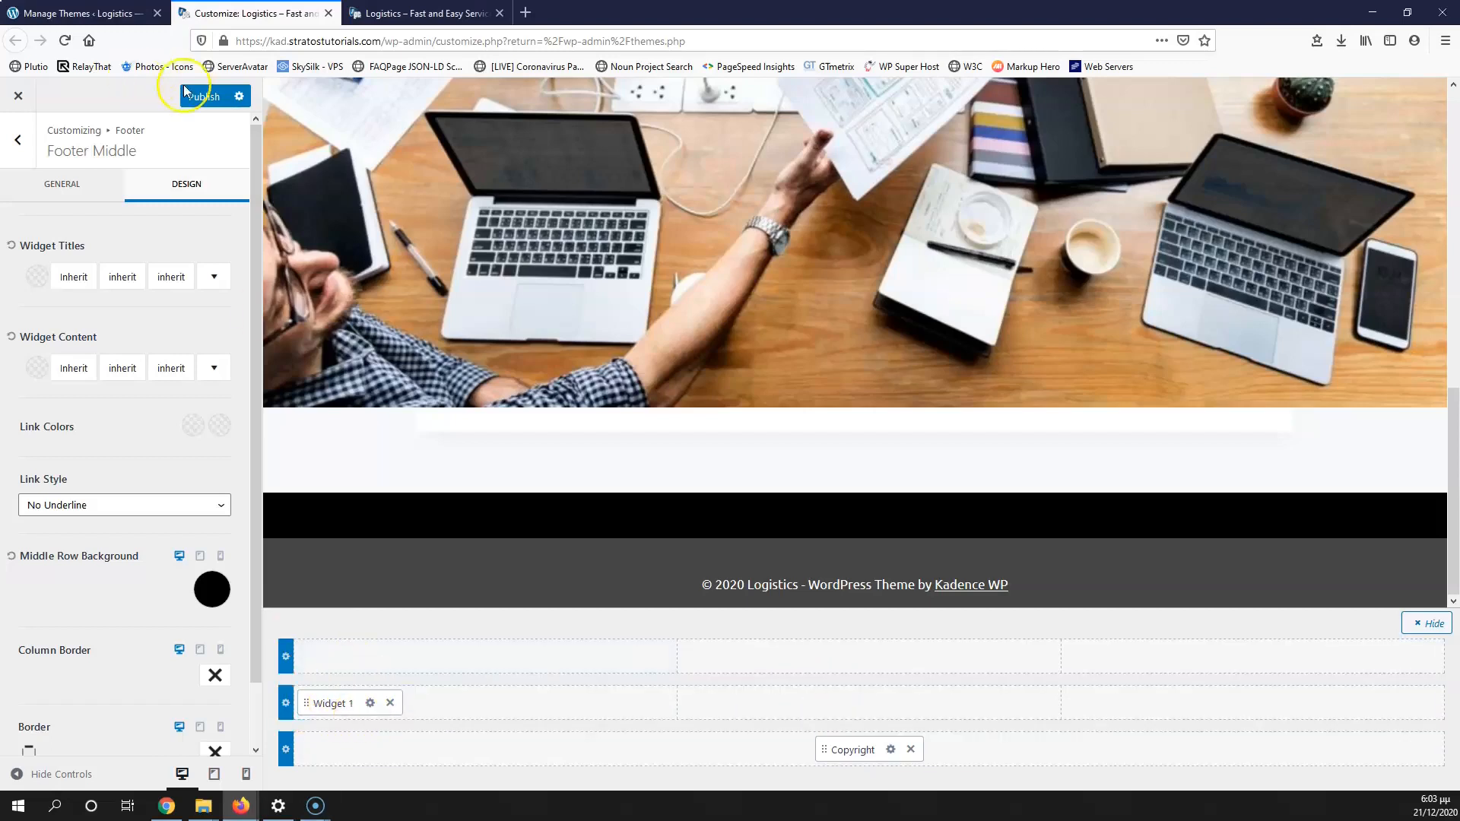
Step: Load Appearance > Widgets in the themes tab, then return to the Customize tab
left_click(116, 14)
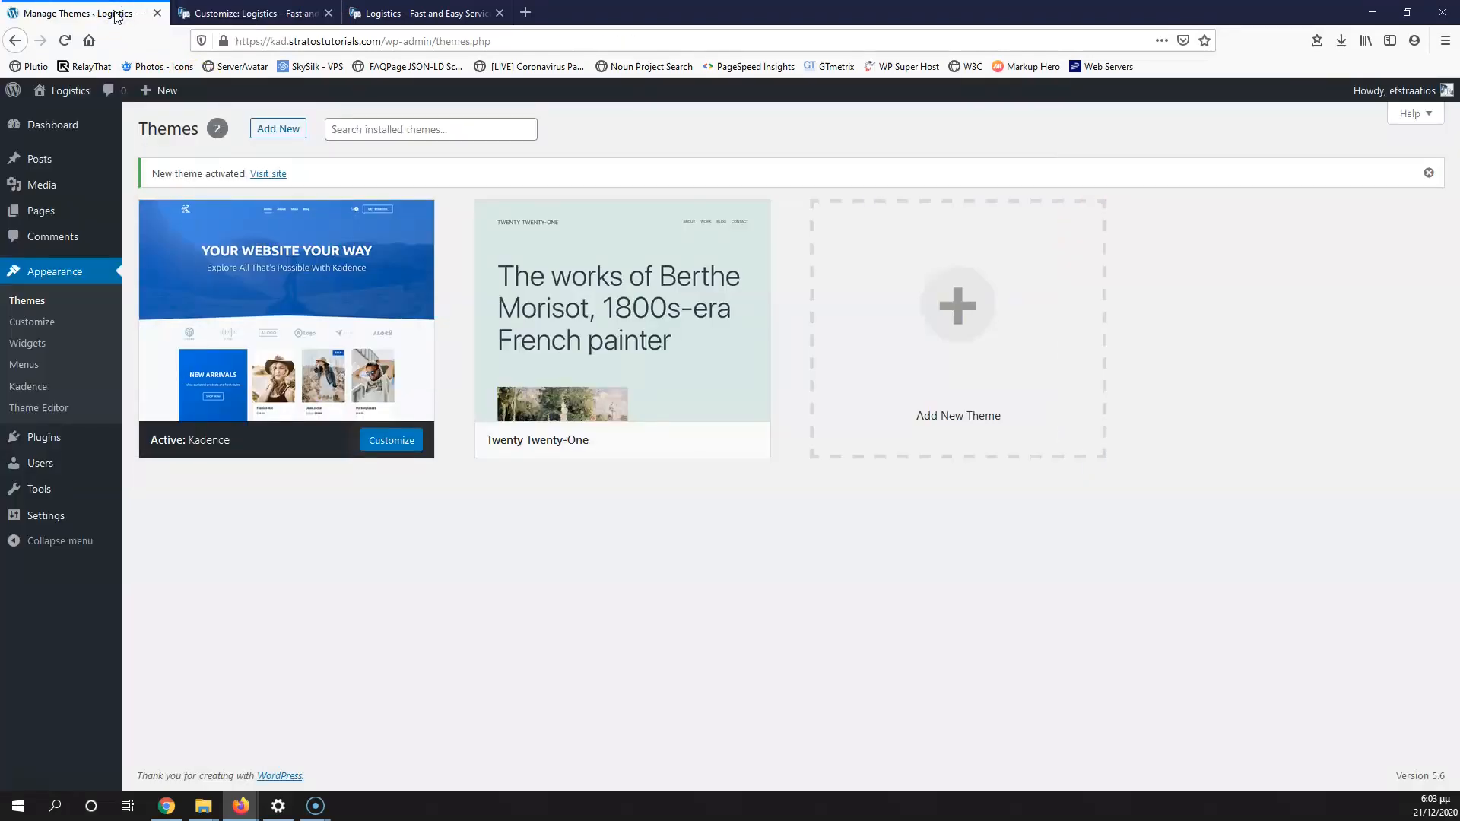
left_click(31, 343)
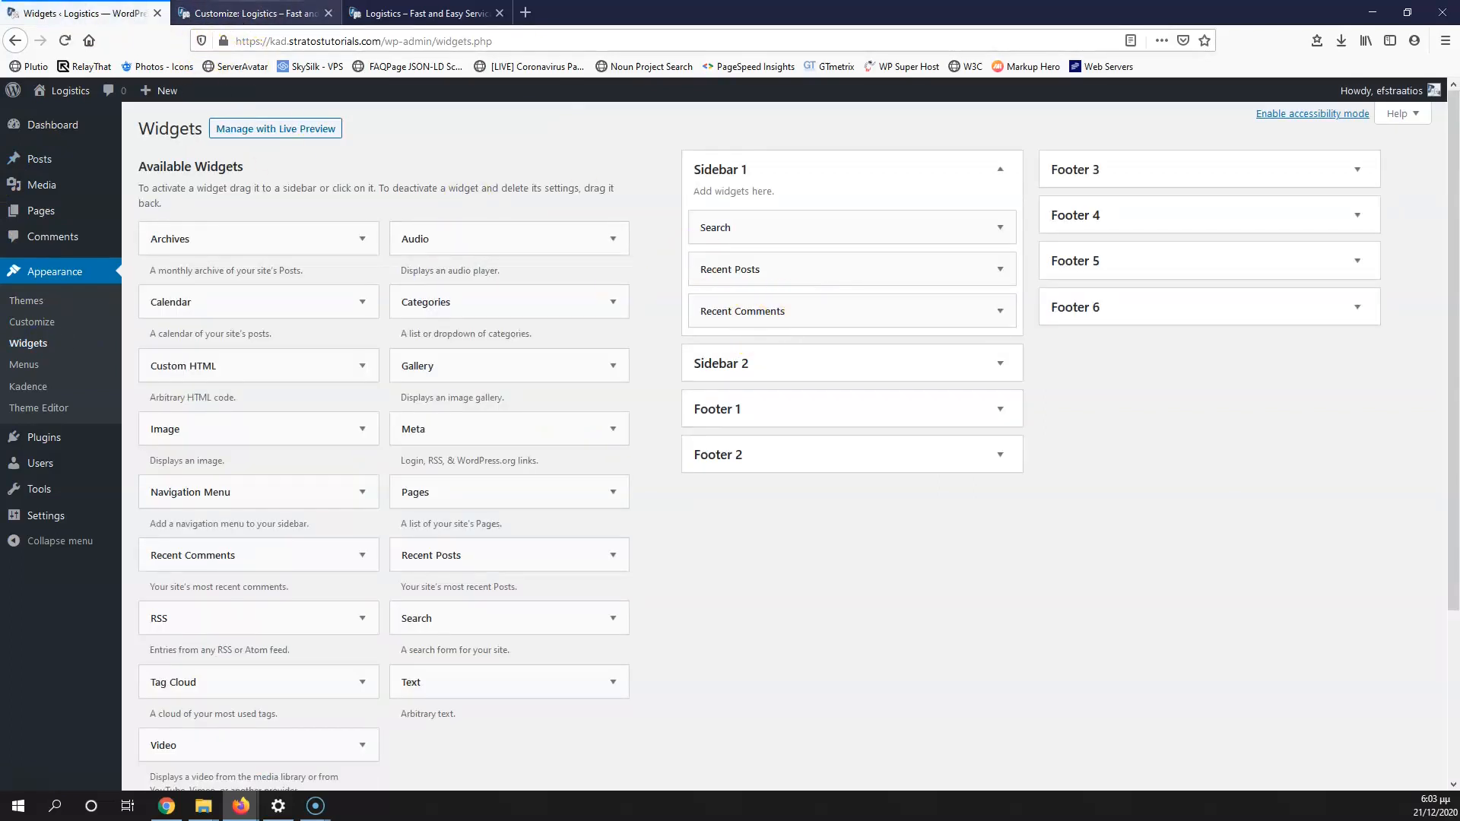
left_click(251, 13)
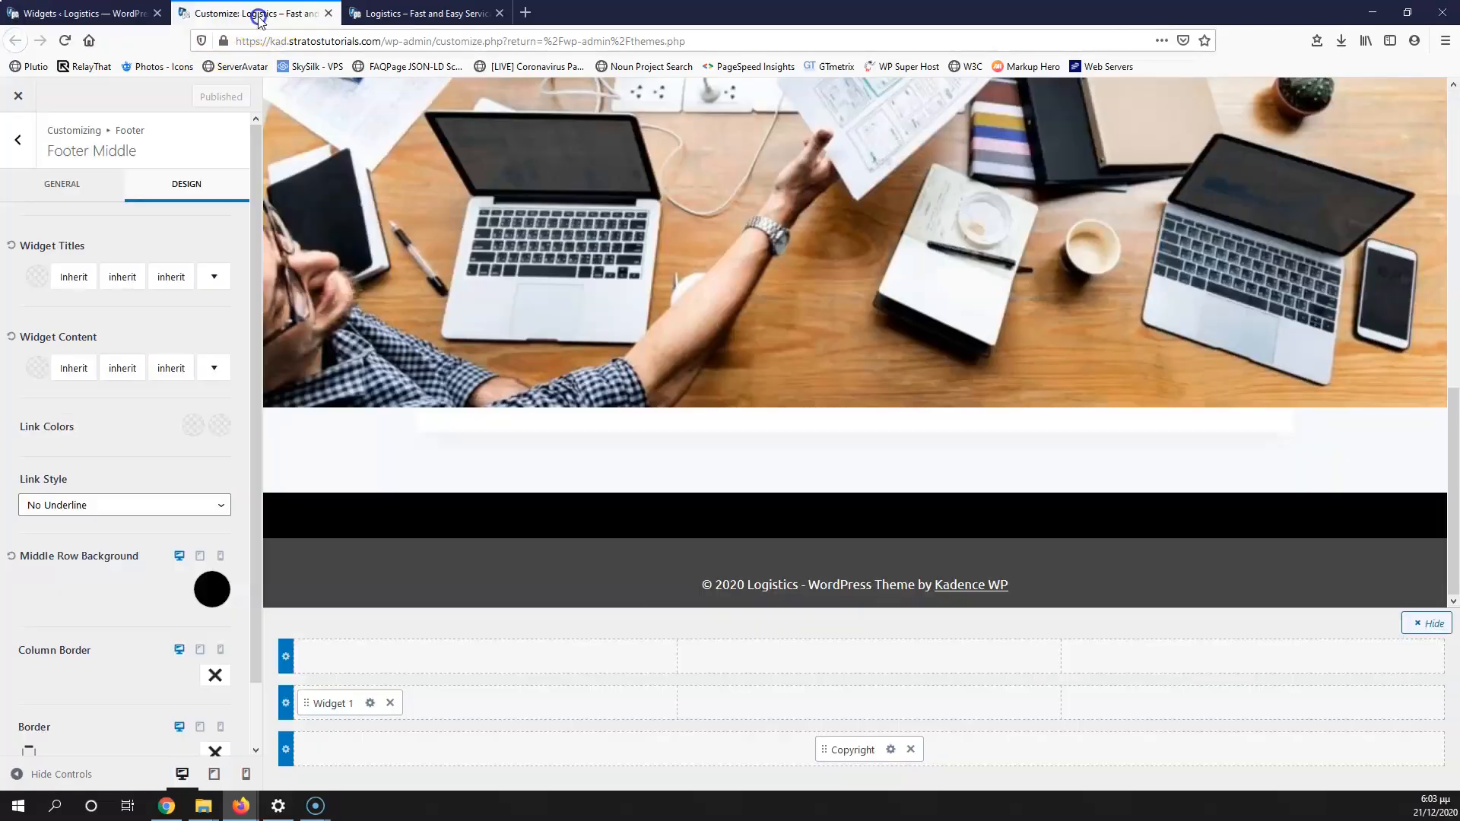
Step: Add a trial Image widget to Footer 1, delete it again, and go to the Widgets tab
left_click(371, 704)
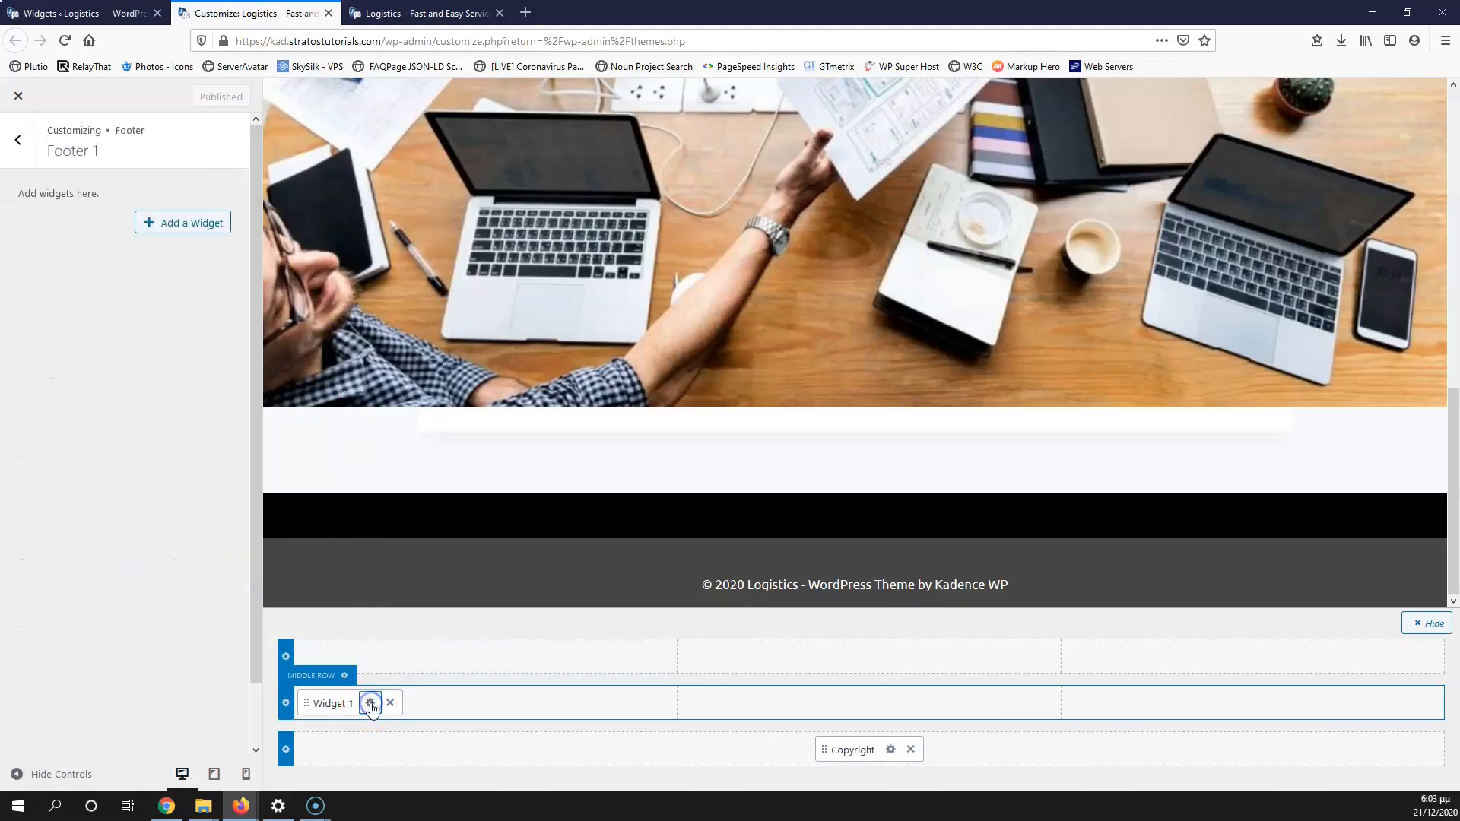
left_click(181, 228)
scroll(380, 319, "down", 5)
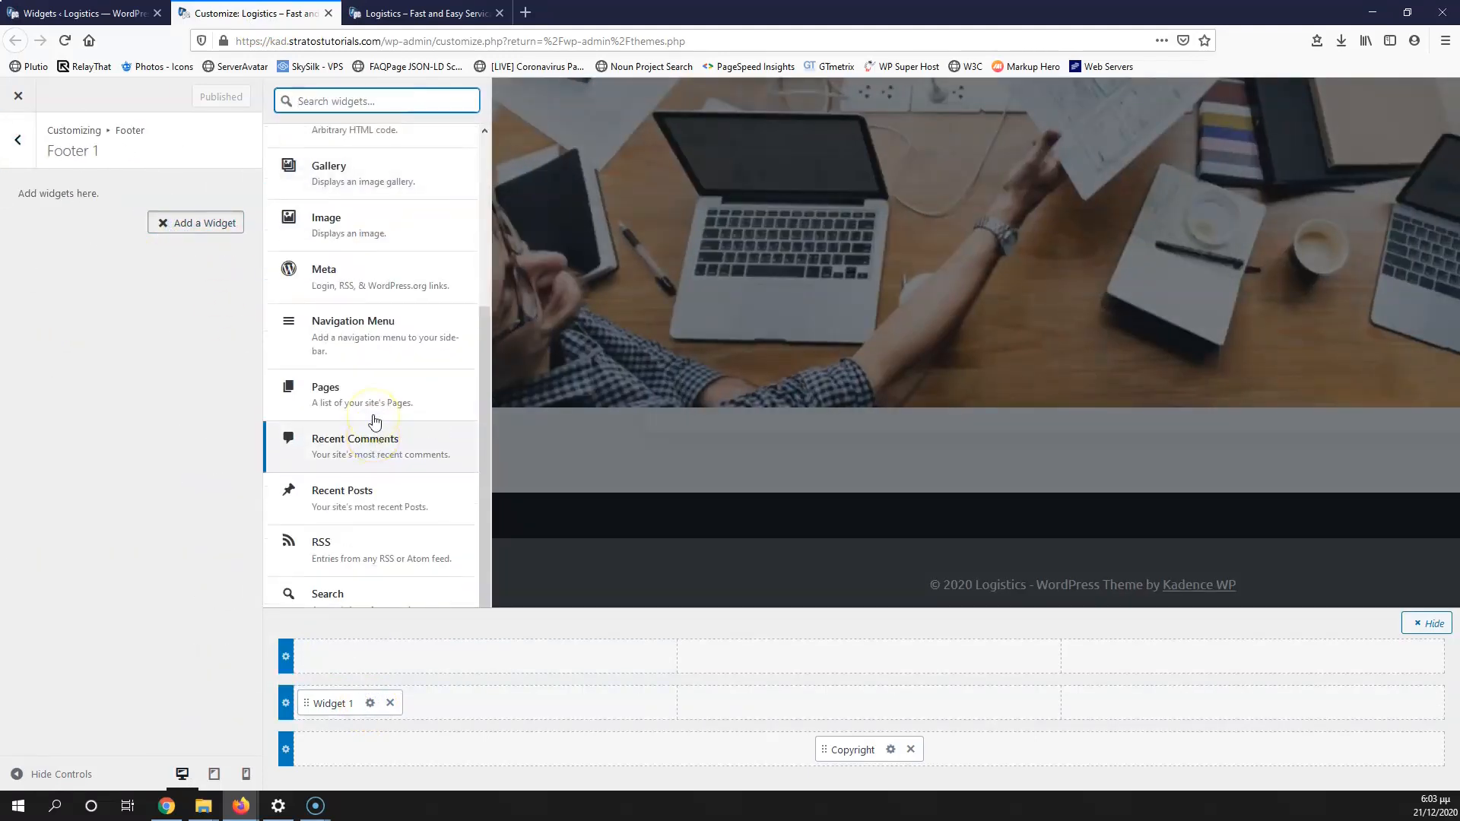
scroll(374, 421, "up", 3)
scroll(383, 298, "down", 3)
scroll(382, 299, "up", 3)
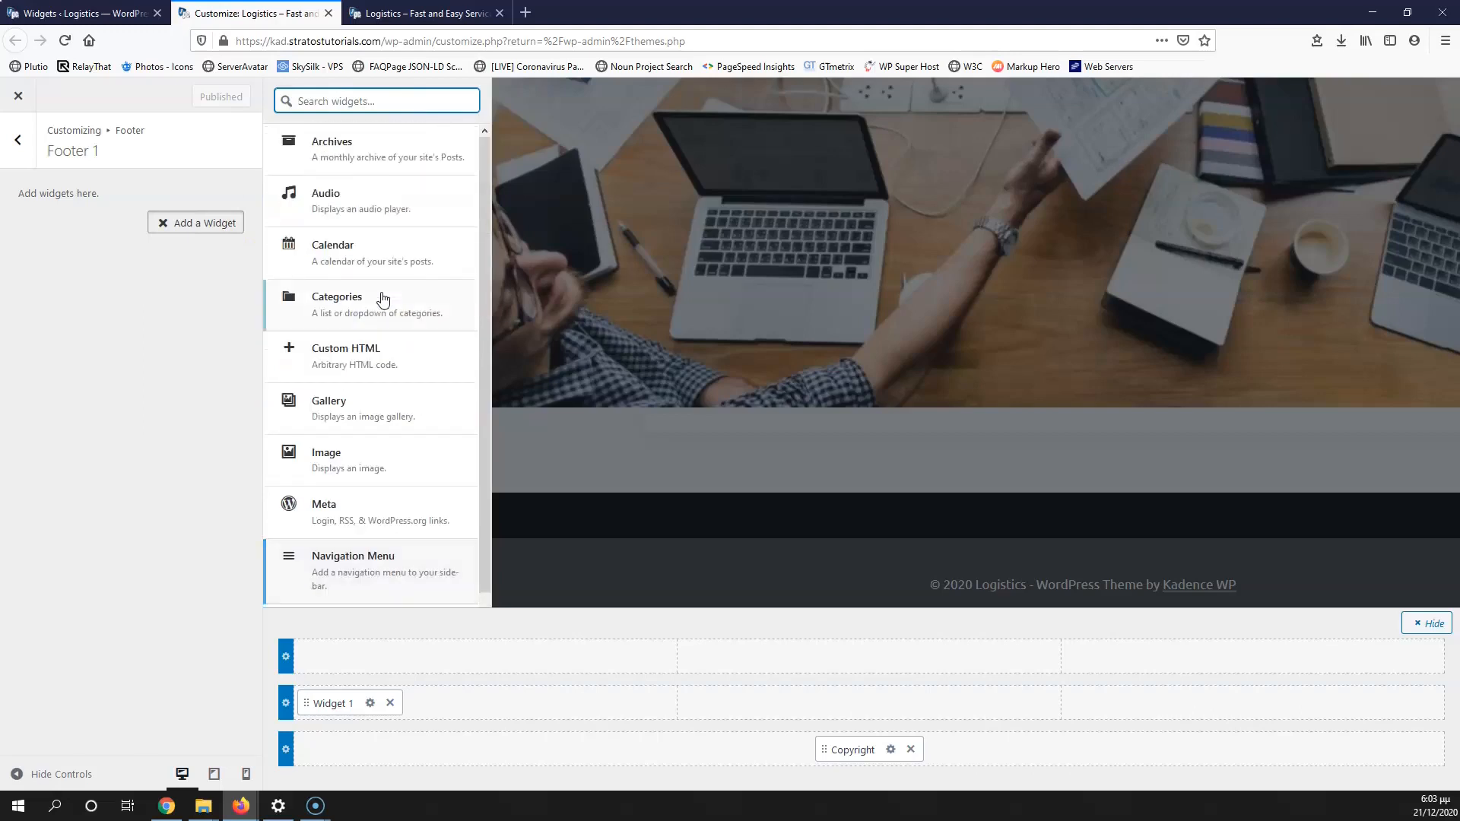
left_click(352, 469)
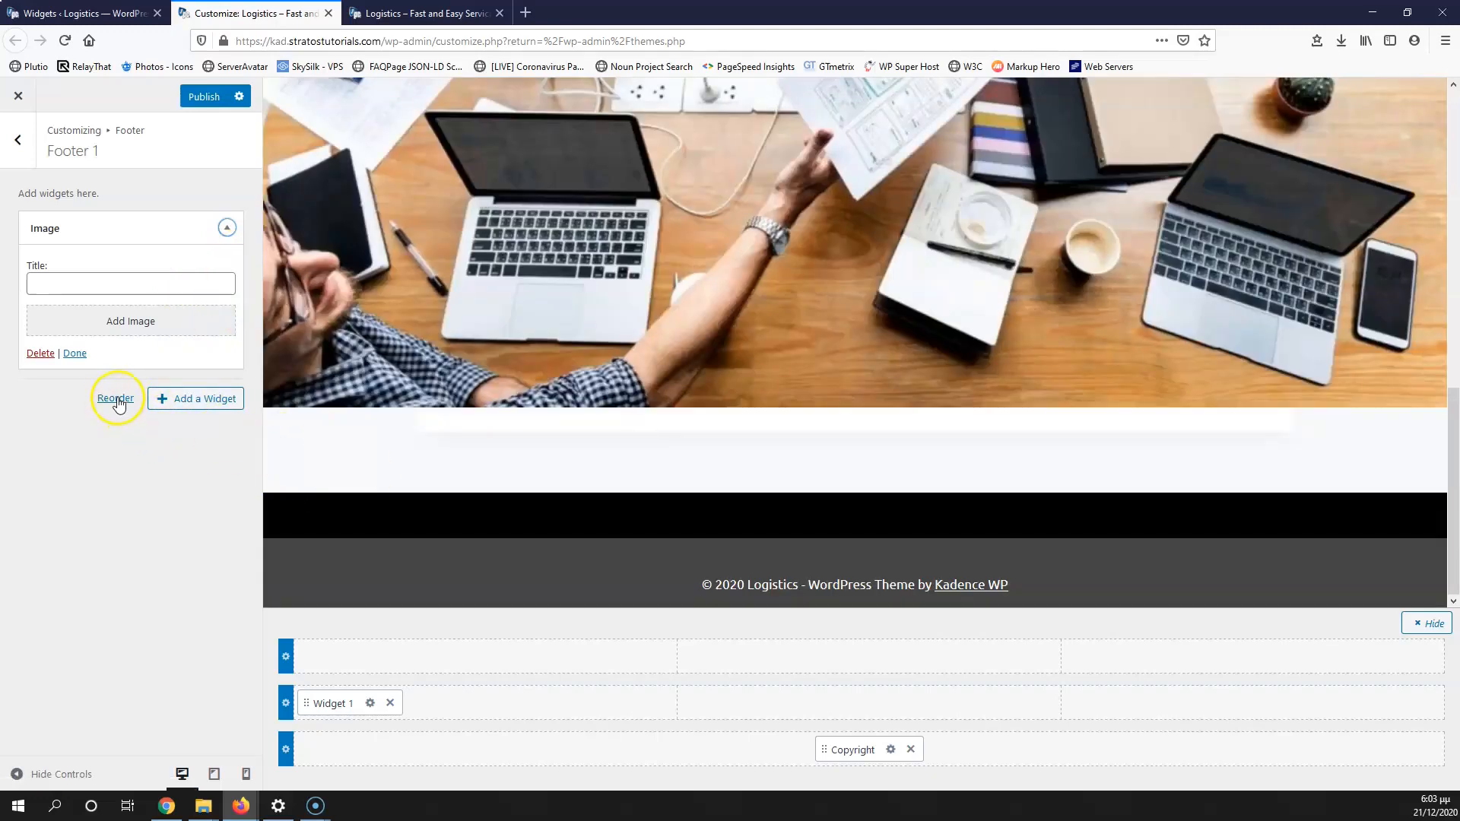
left_click(40, 354)
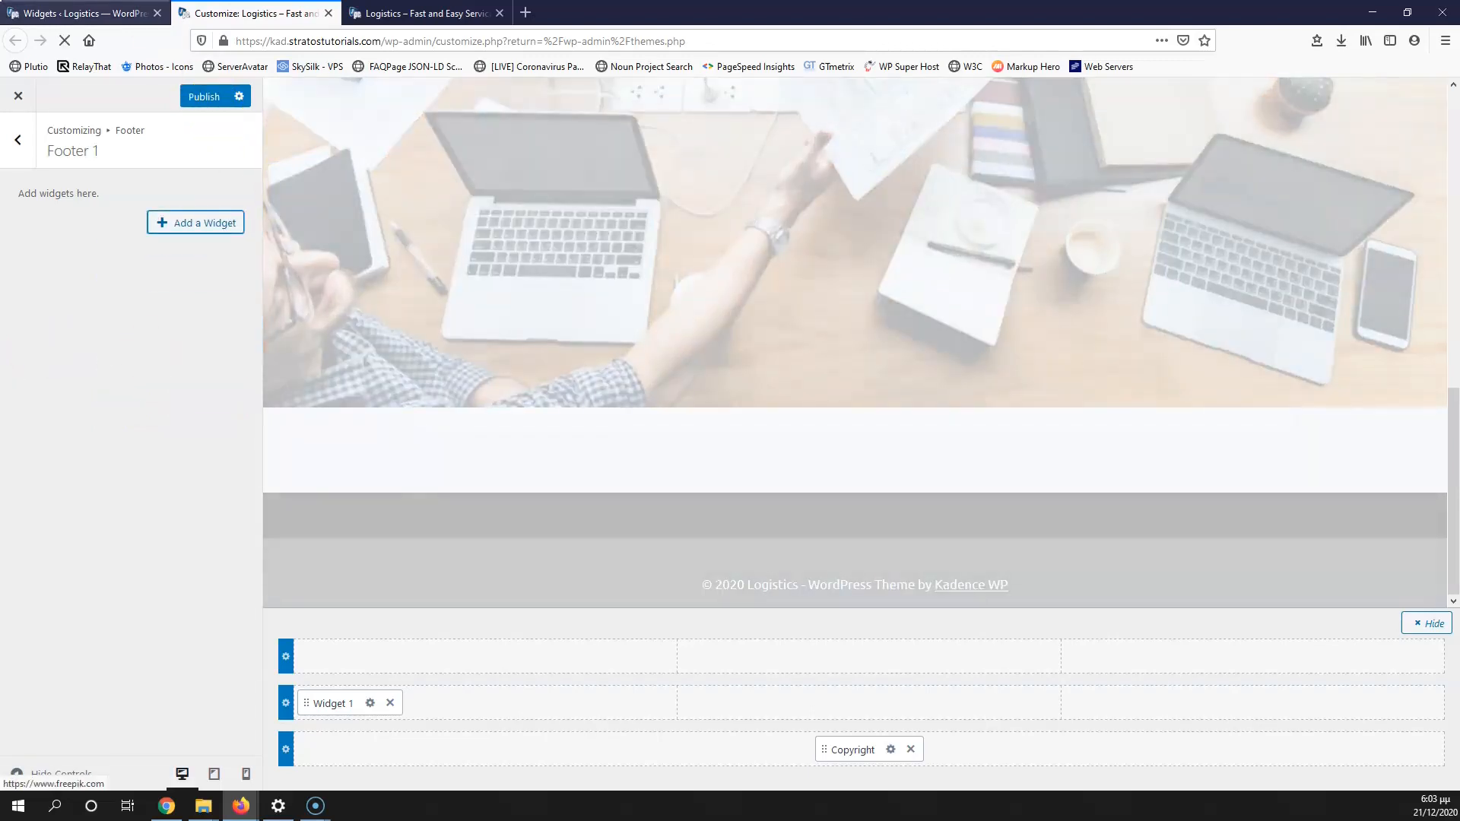
left_click(83, 13)
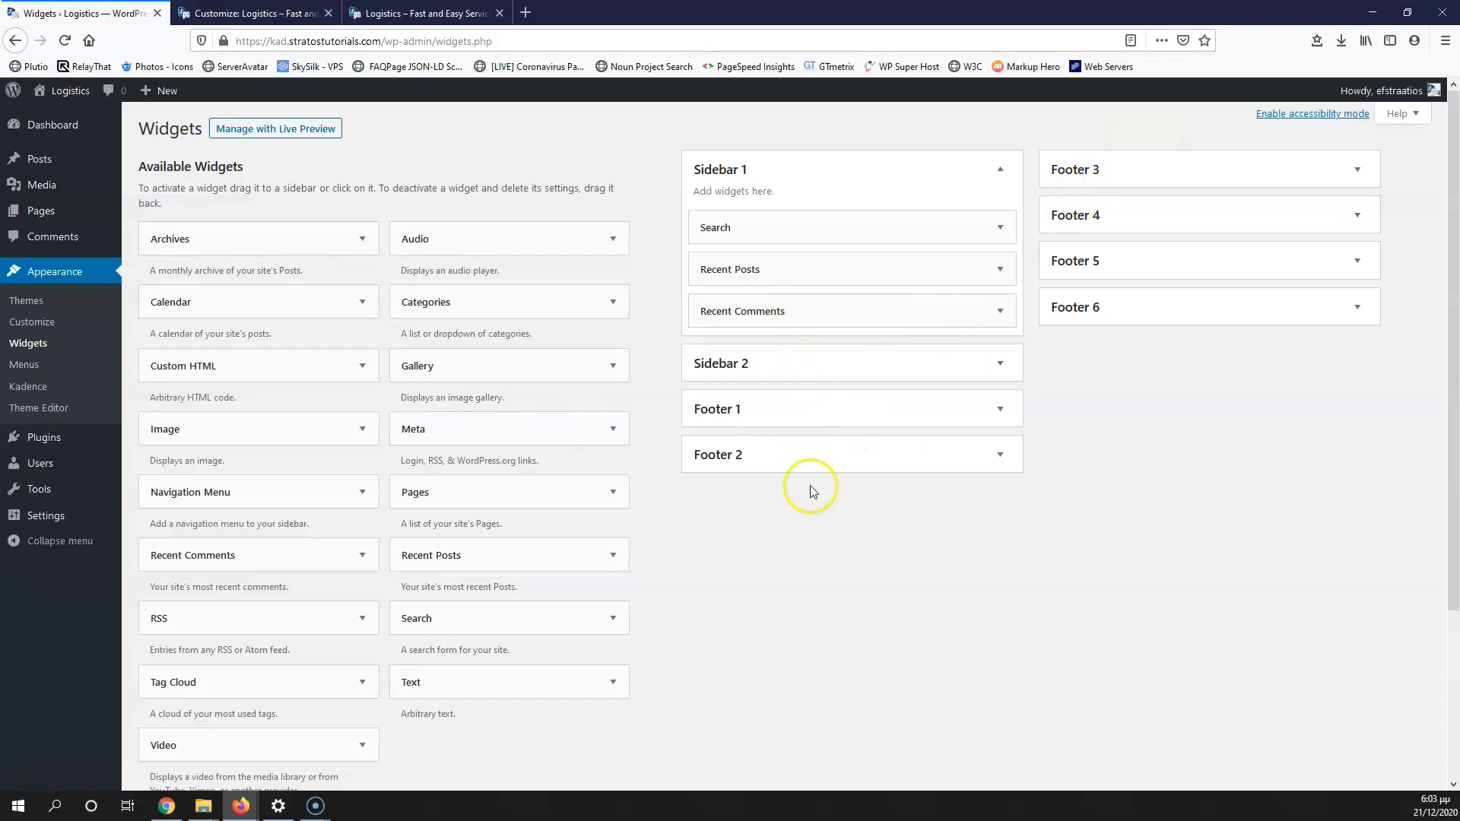
Step: Add a Text widget to the Footer 1 widget area on the Widgets page
left_click(803, 410)
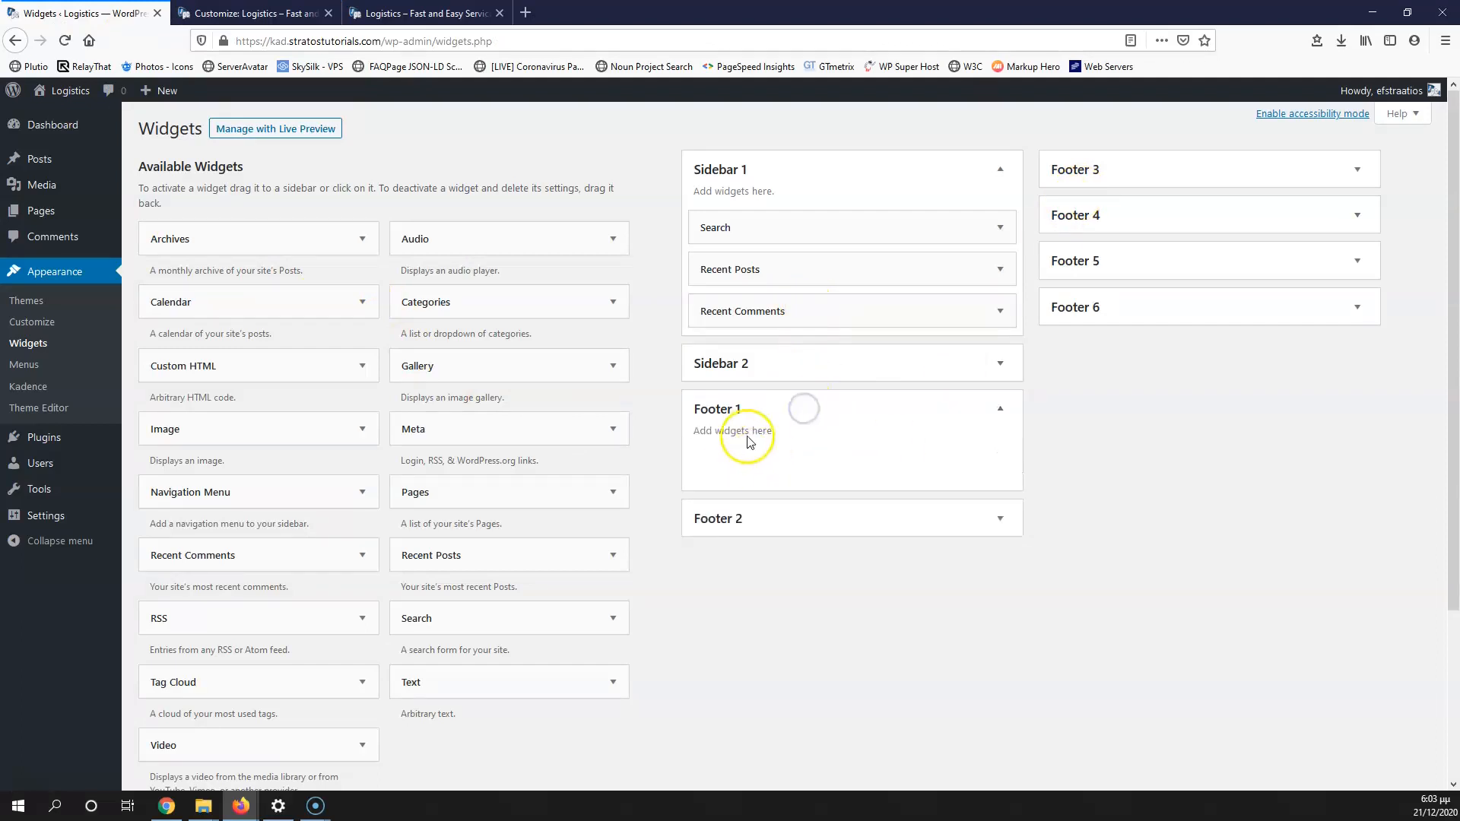
left_click(64, 41)
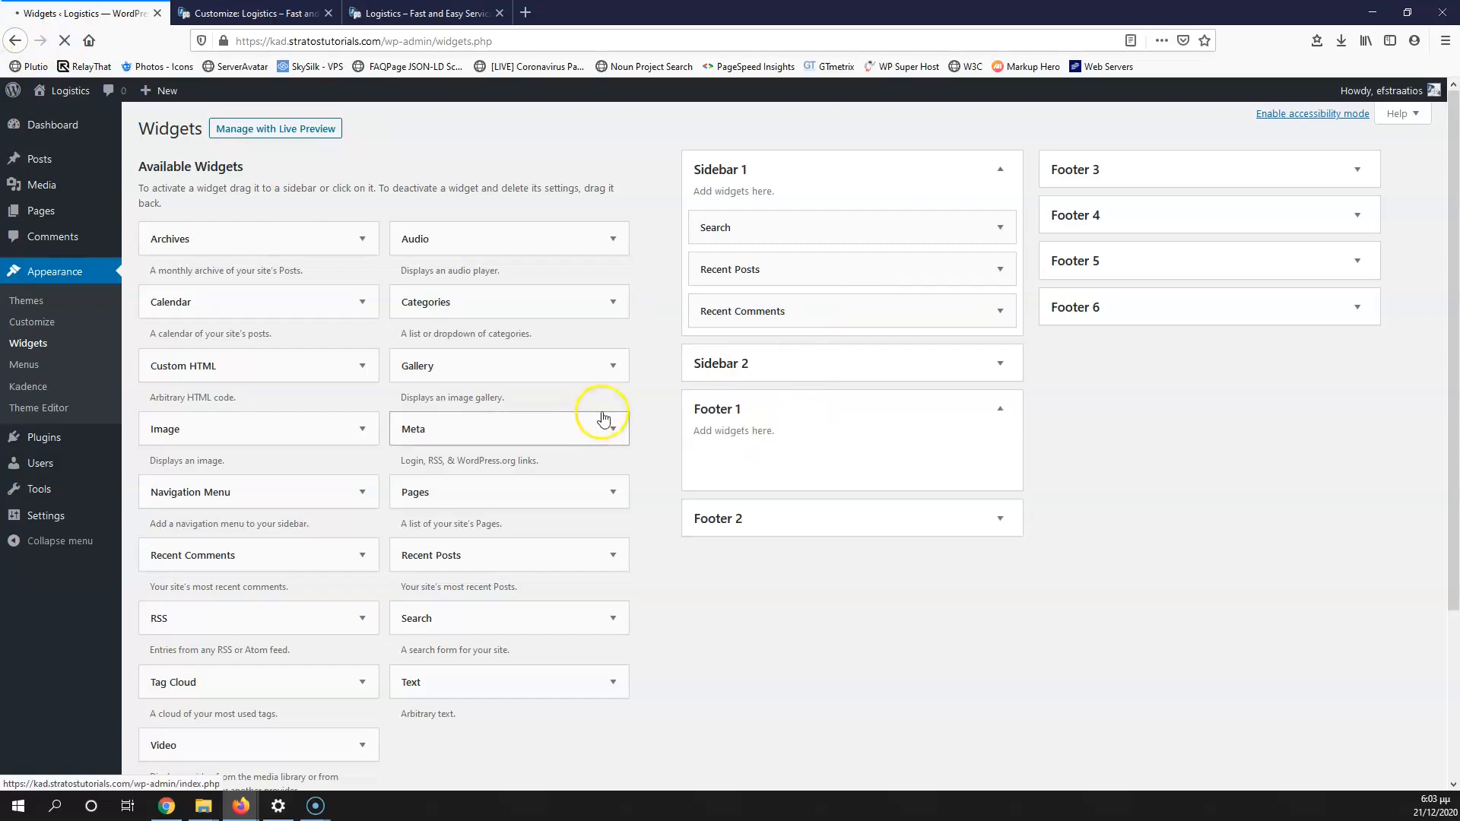
left_click(723, 410)
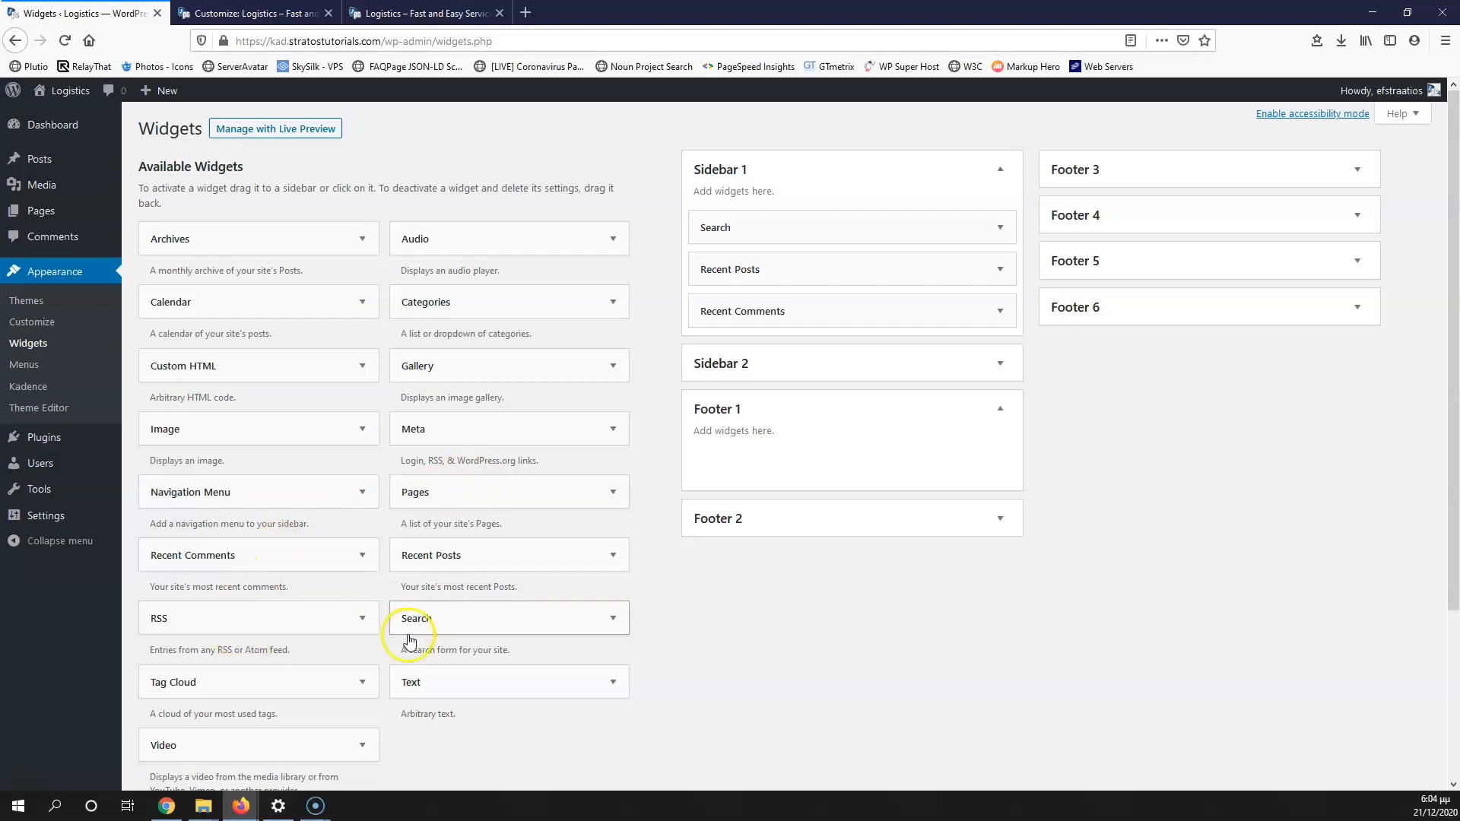
left_click(590, 683)
scroll(502, 566, "down", 4)
left_click(488, 490)
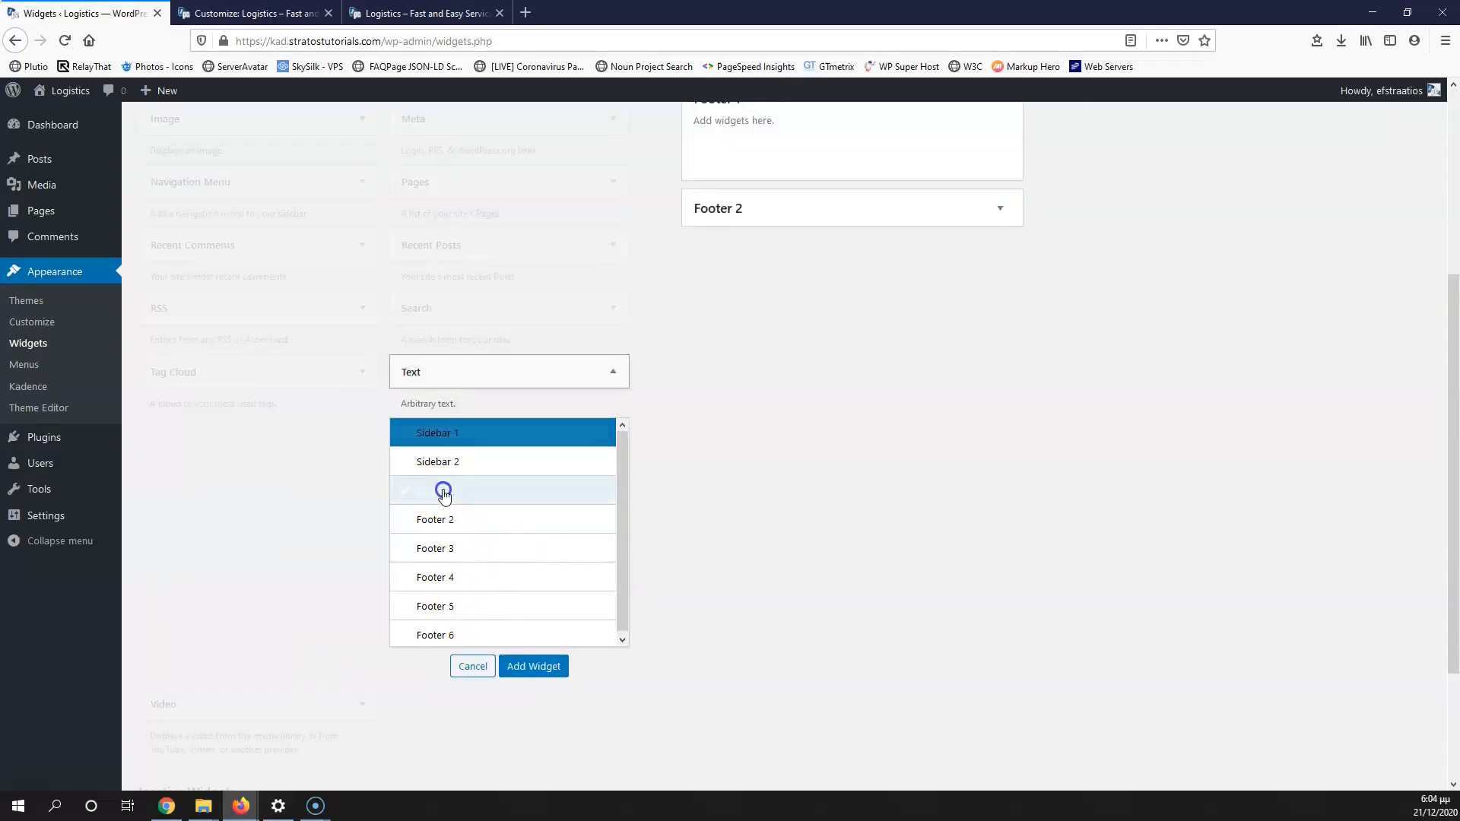
left_click(536, 667)
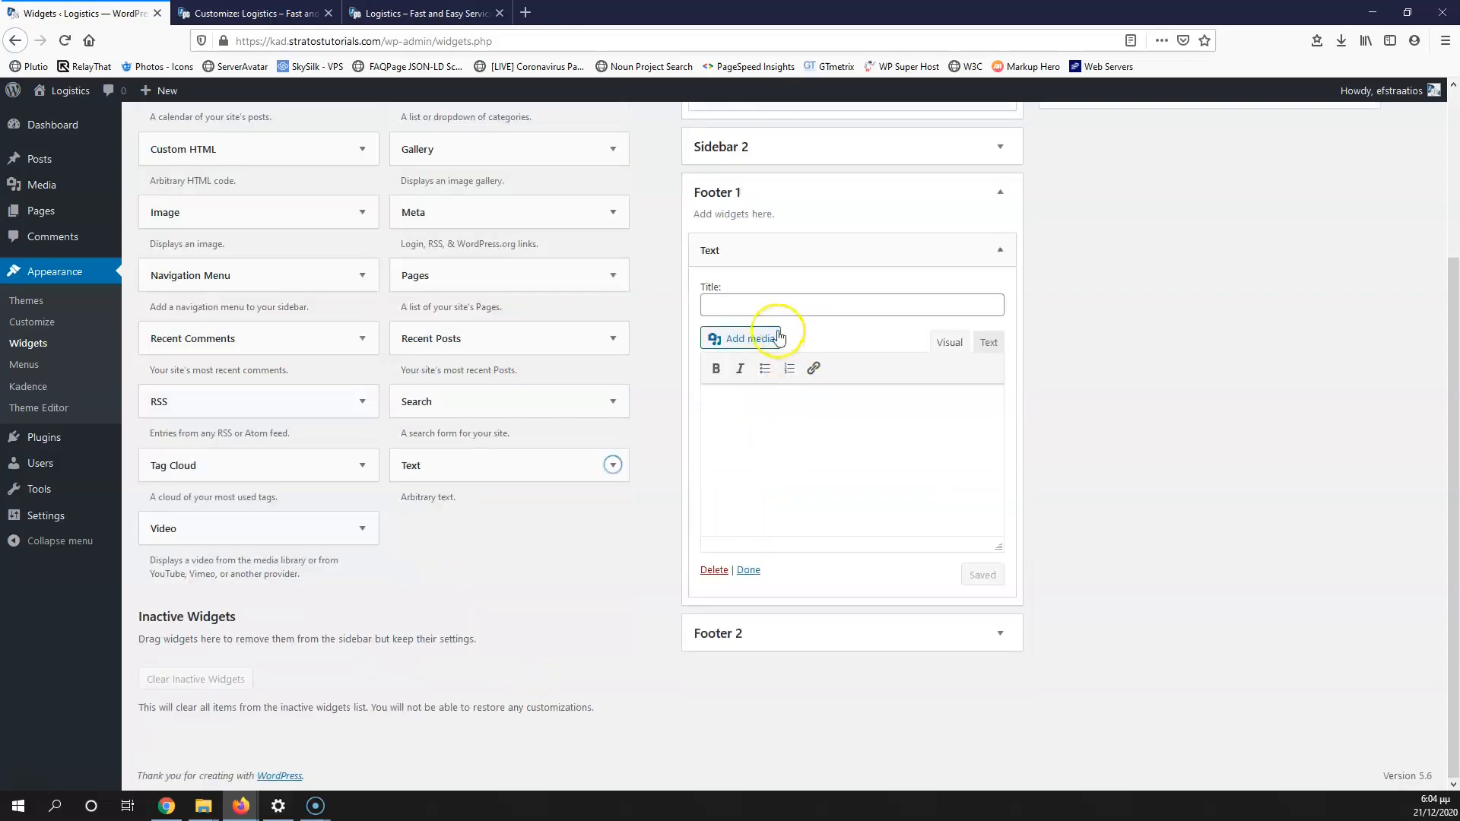
Step: Insert the logo-1.png image into the Text widget, save it, and reload the customizer
left_click(738, 341)
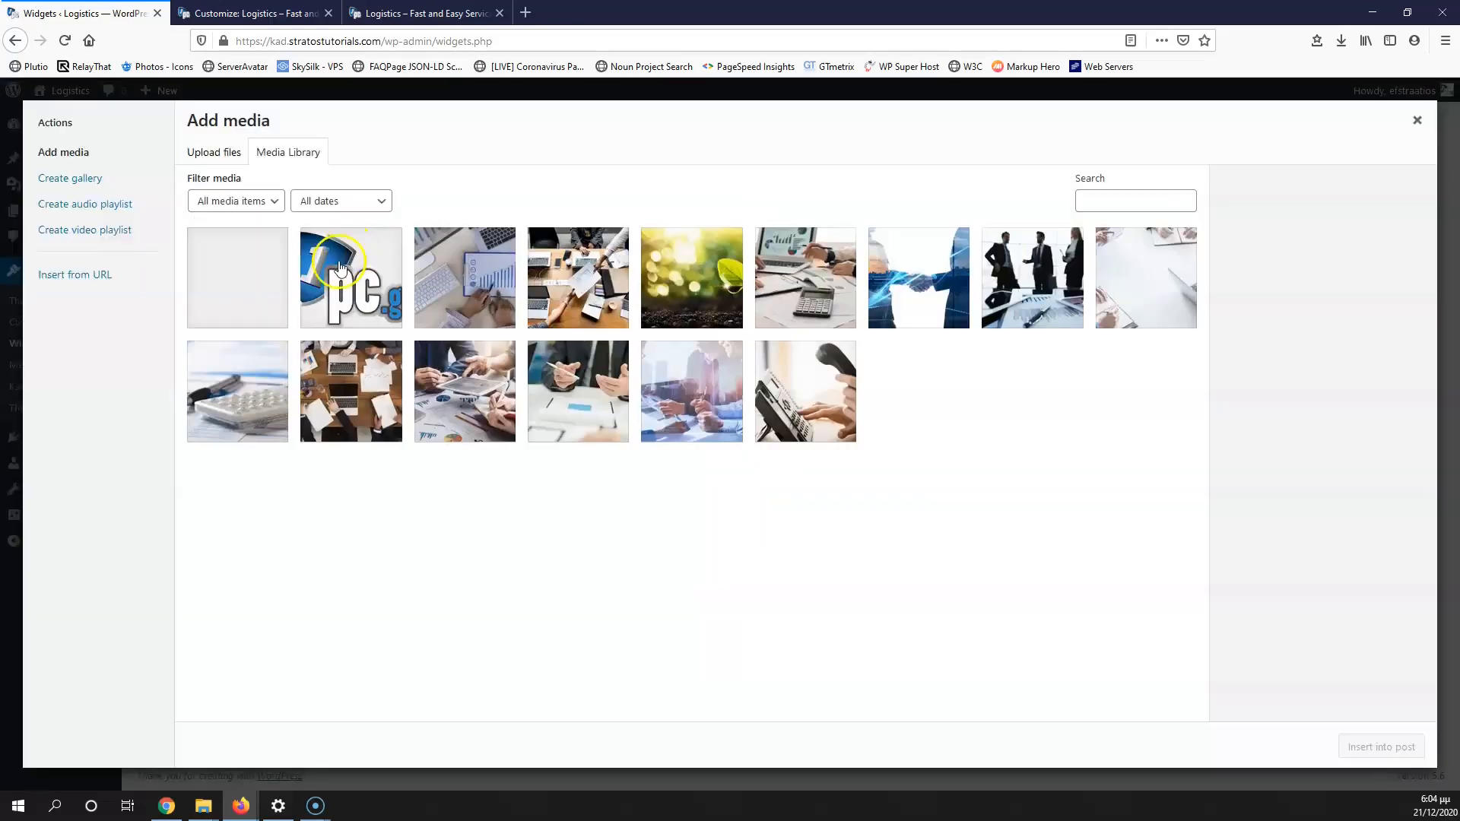
left_click(335, 282)
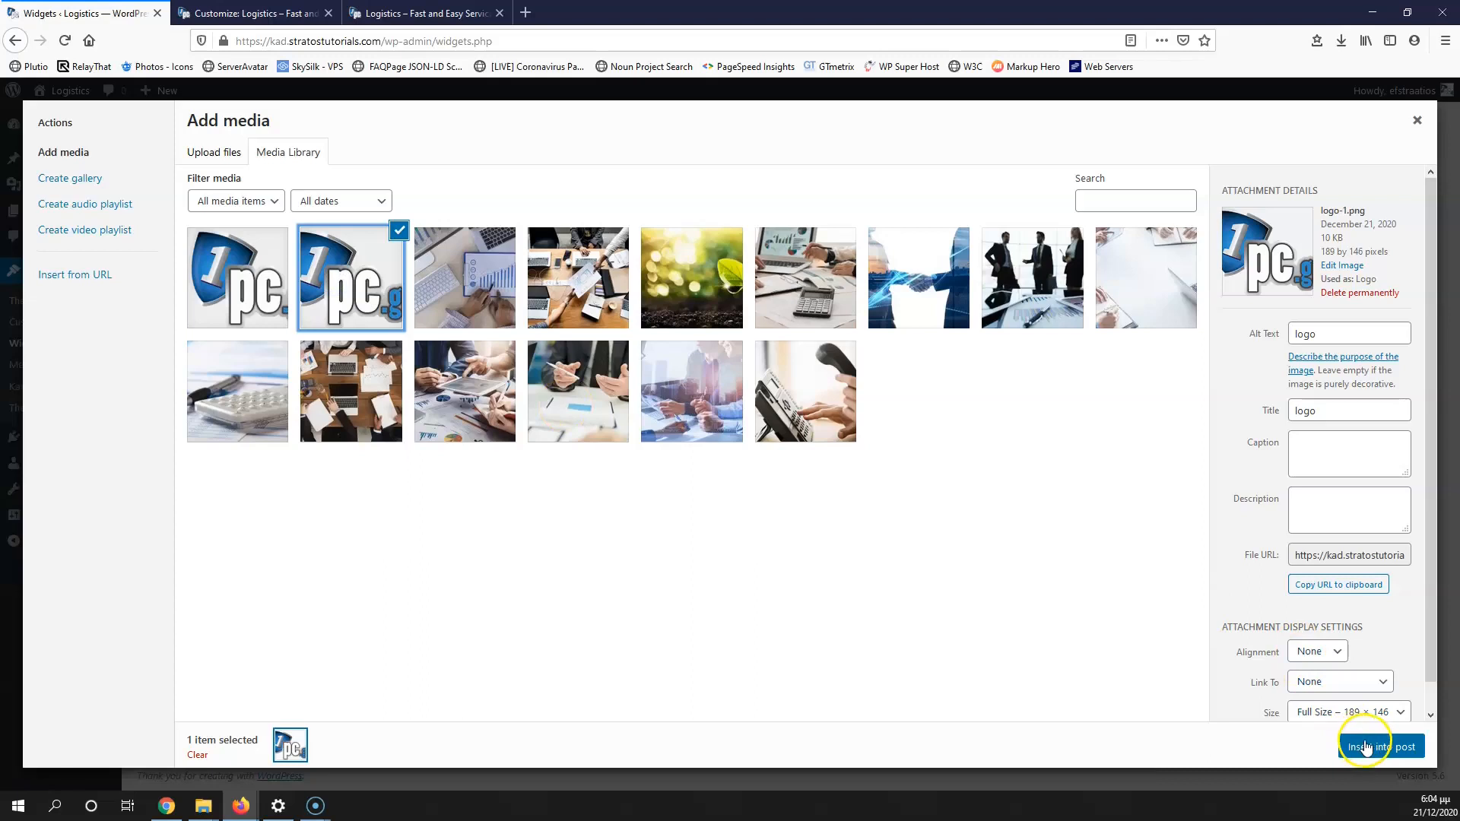
left_click(1368, 745)
scroll(1241, 476, "up", 3)
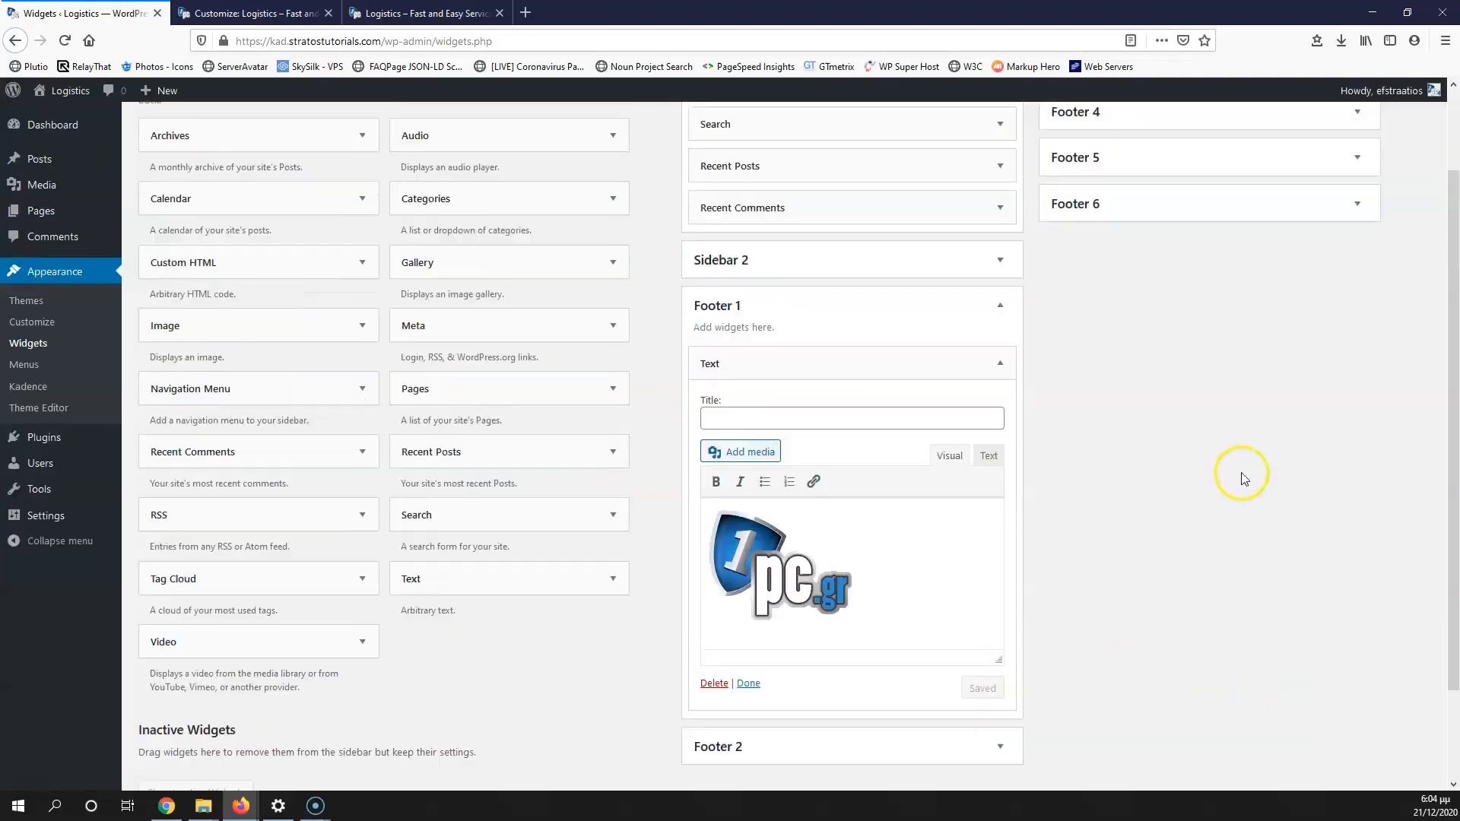
scroll(1278, 435, "down", 3)
left_click(982, 575)
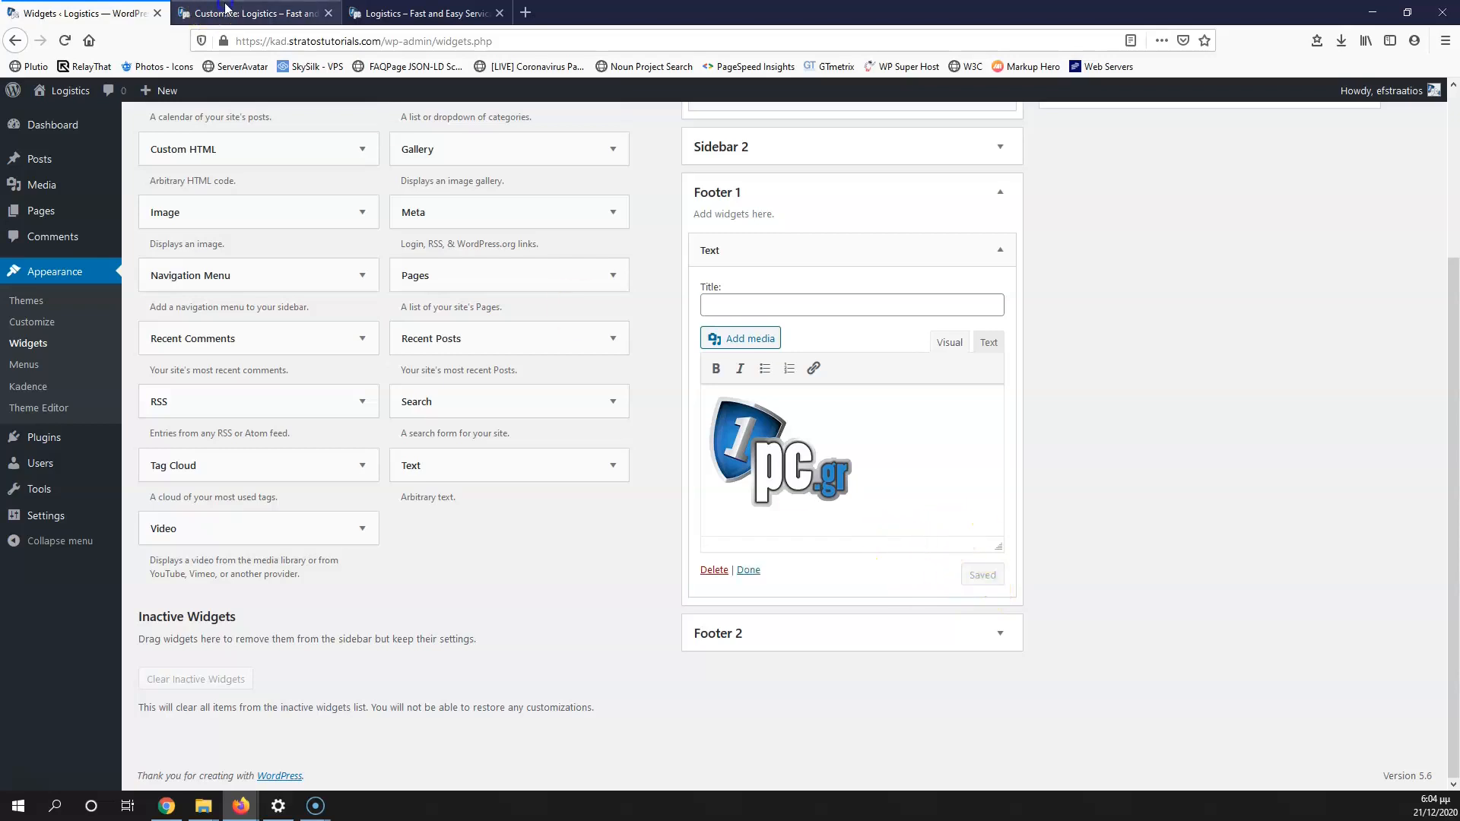
left_click(251, 13)
left_click(67, 41)
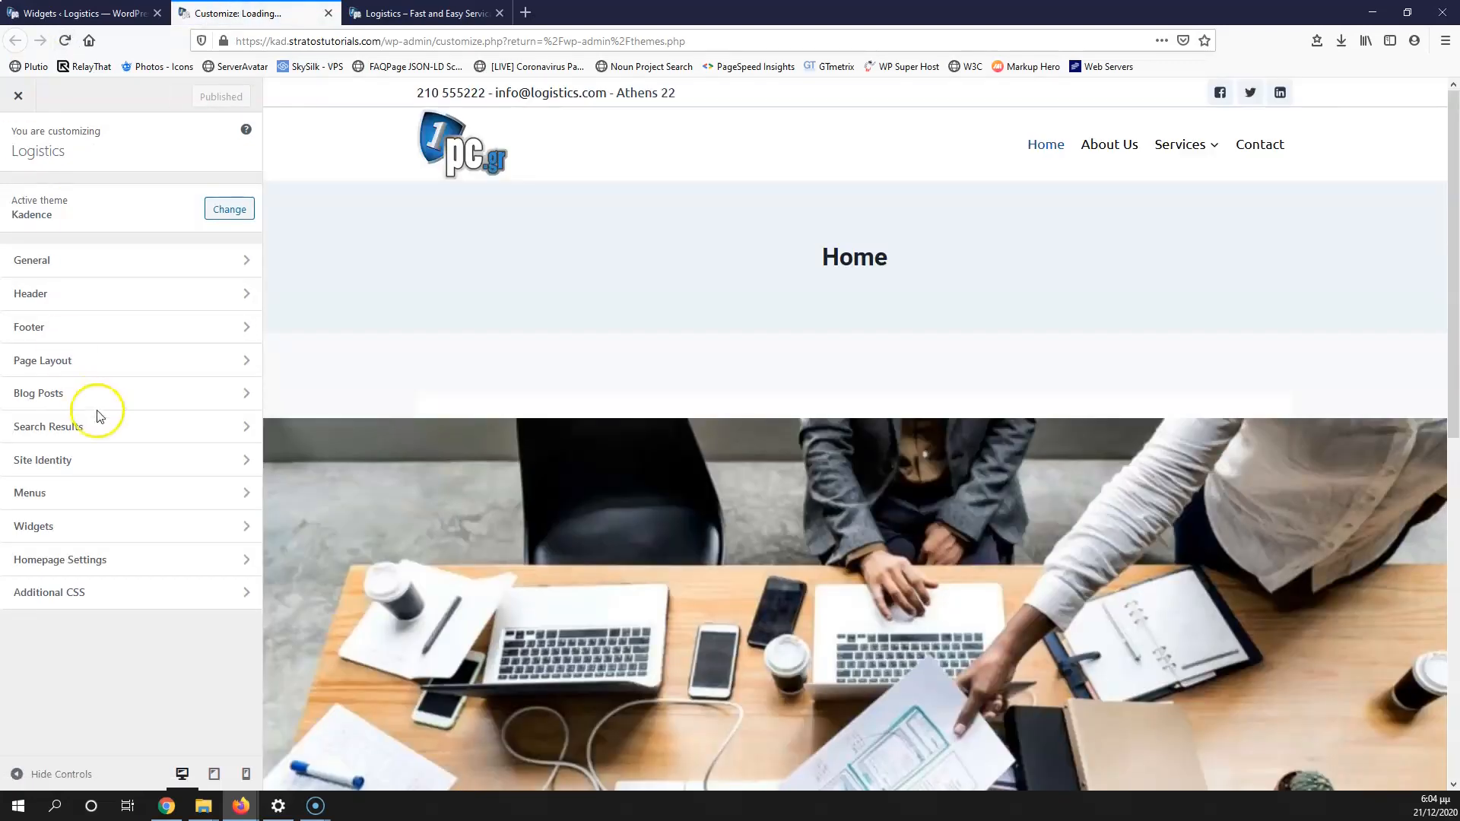
Step: Drag-resize the 1pc.gr logo smaller in Footer 1's Text widget and publish
scroll(388, 435, "down", 10)
left_click(409, 593)
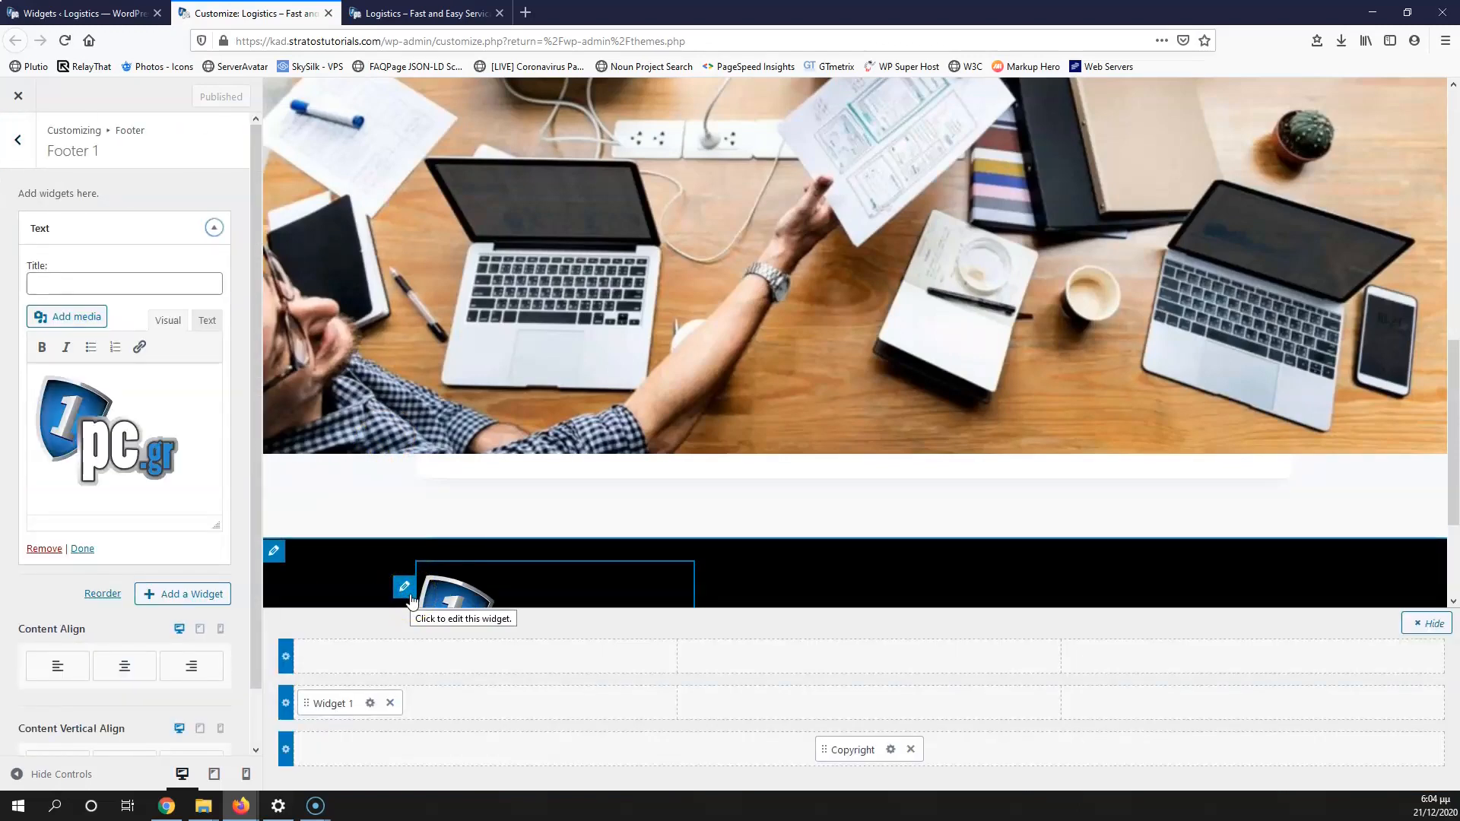
left_click(109, 460)
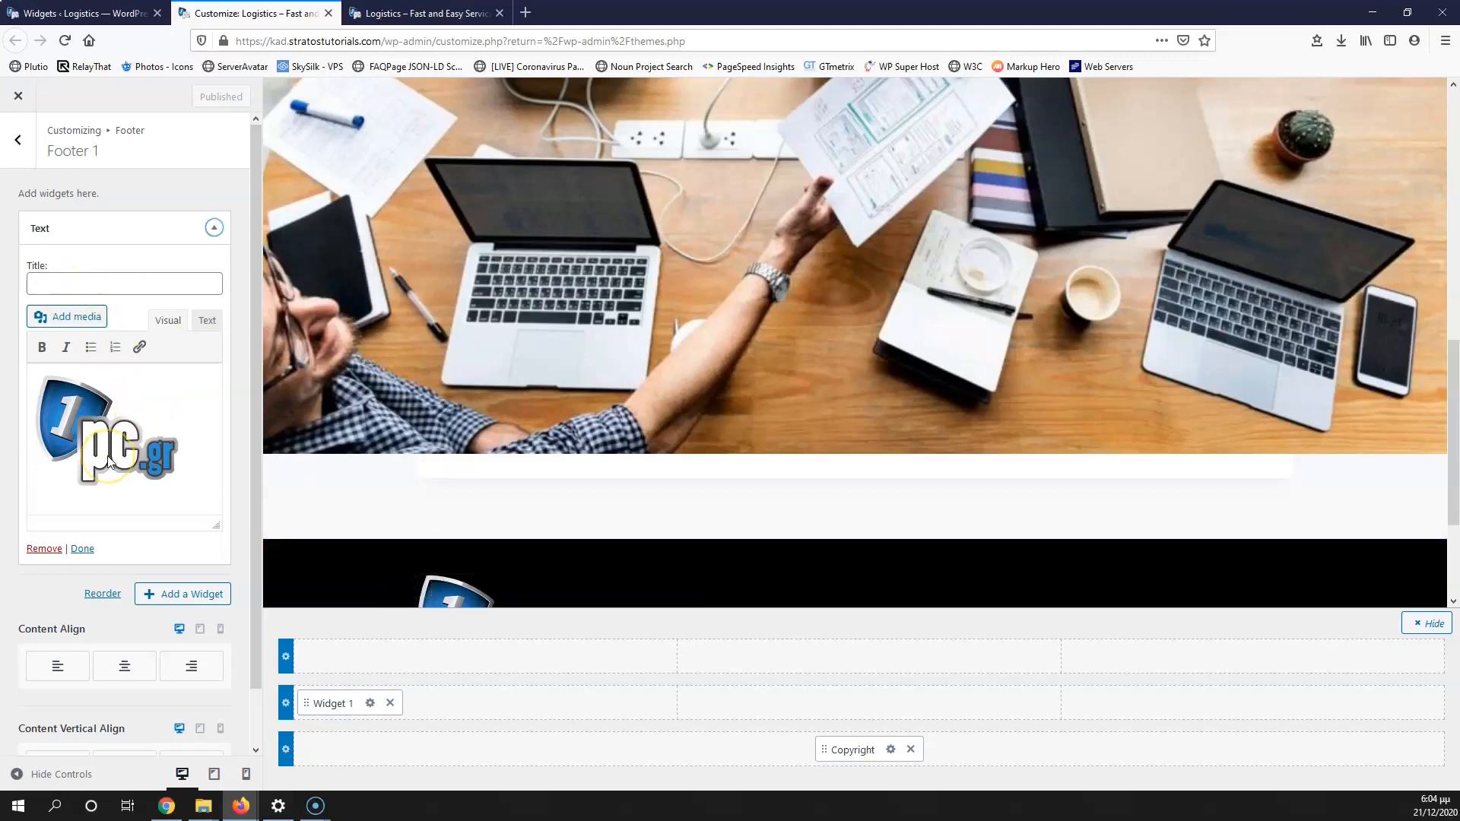
scroll(512, 476, "down", 3)
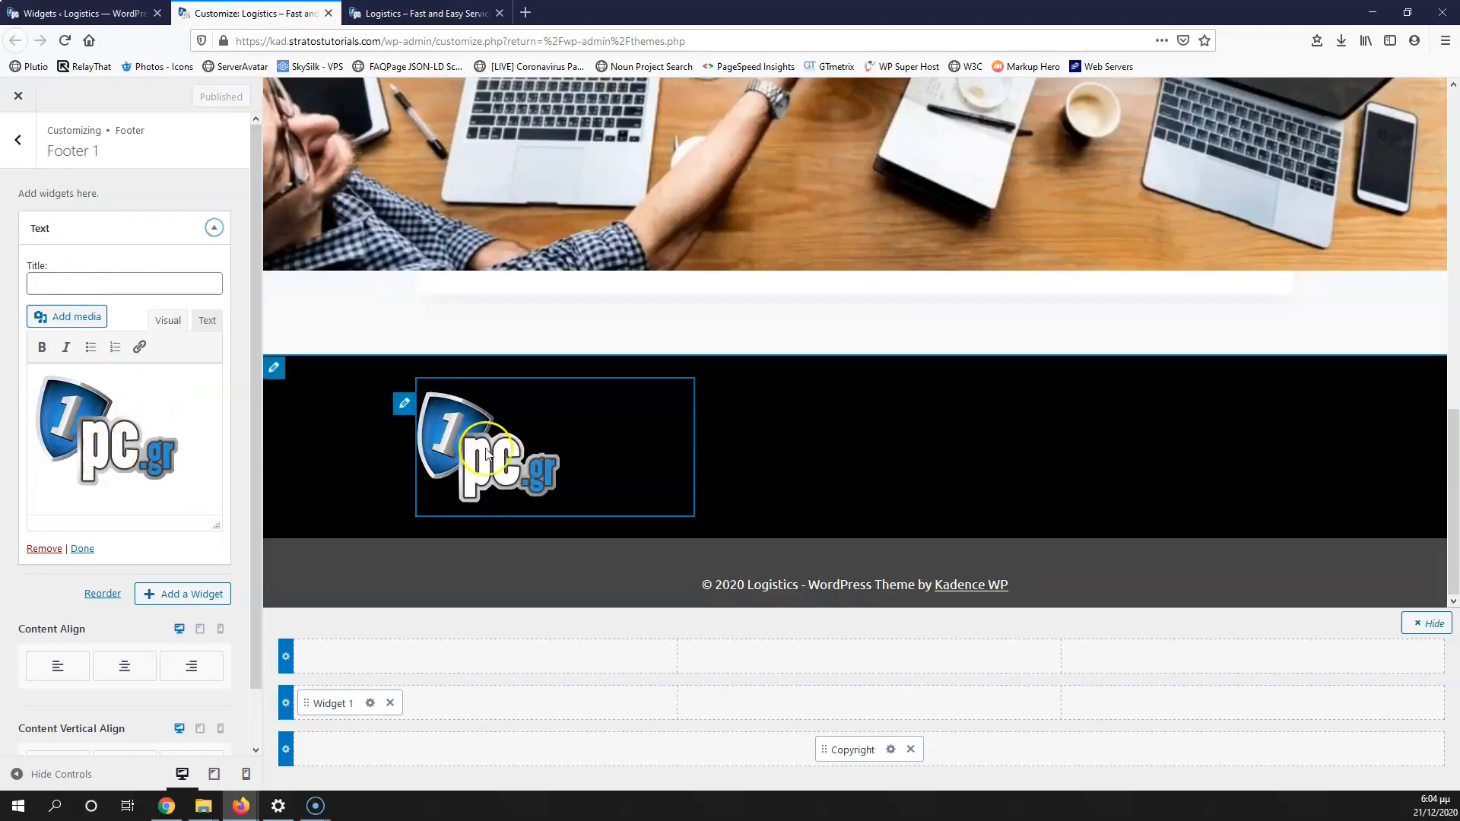
left_click(89, 432)
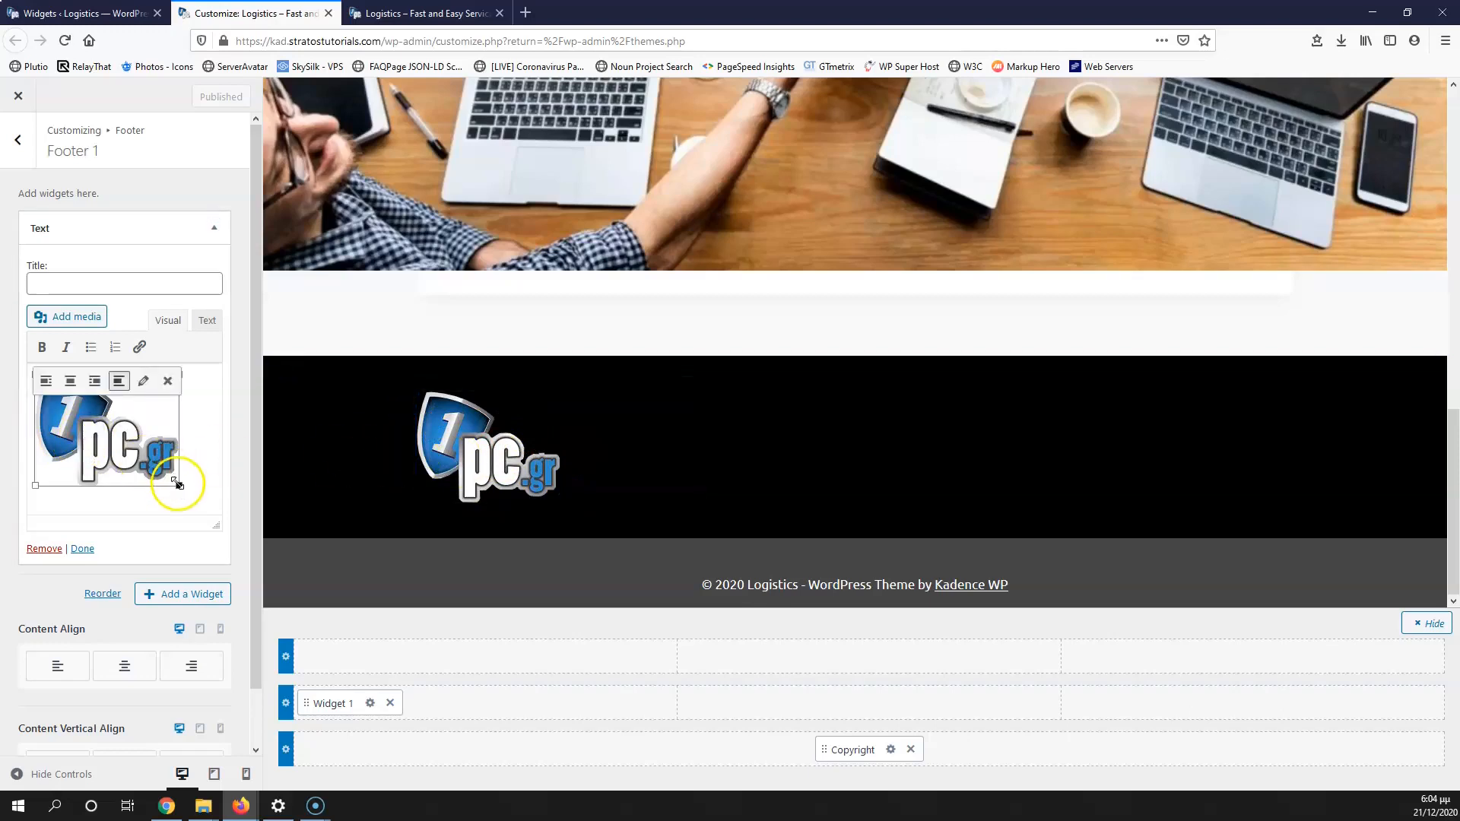
left_click_drag(179, 485, 131, 449)
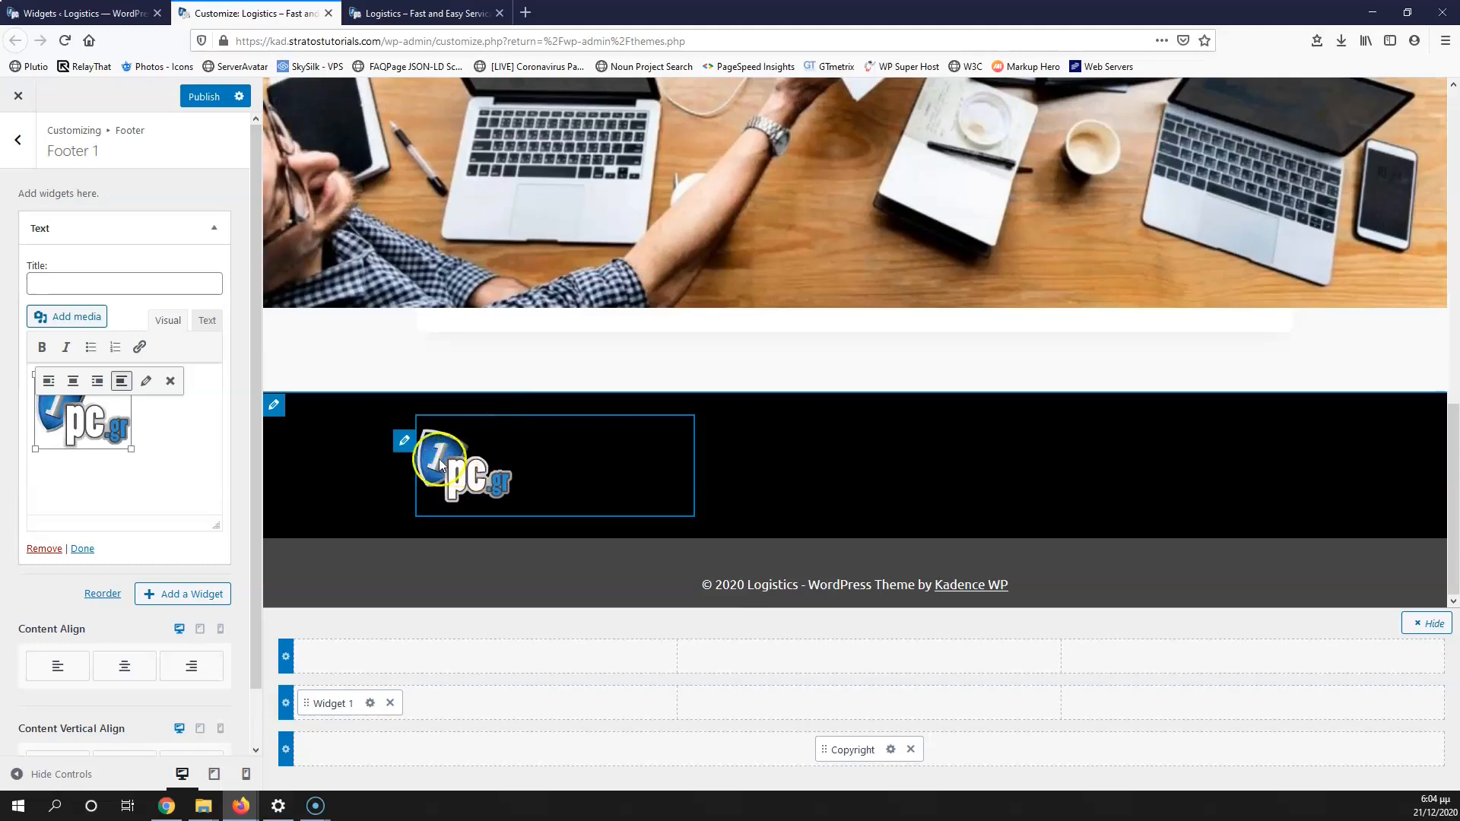
left_click(91, 432)
left_click_drag(131, 449, 107, 432)
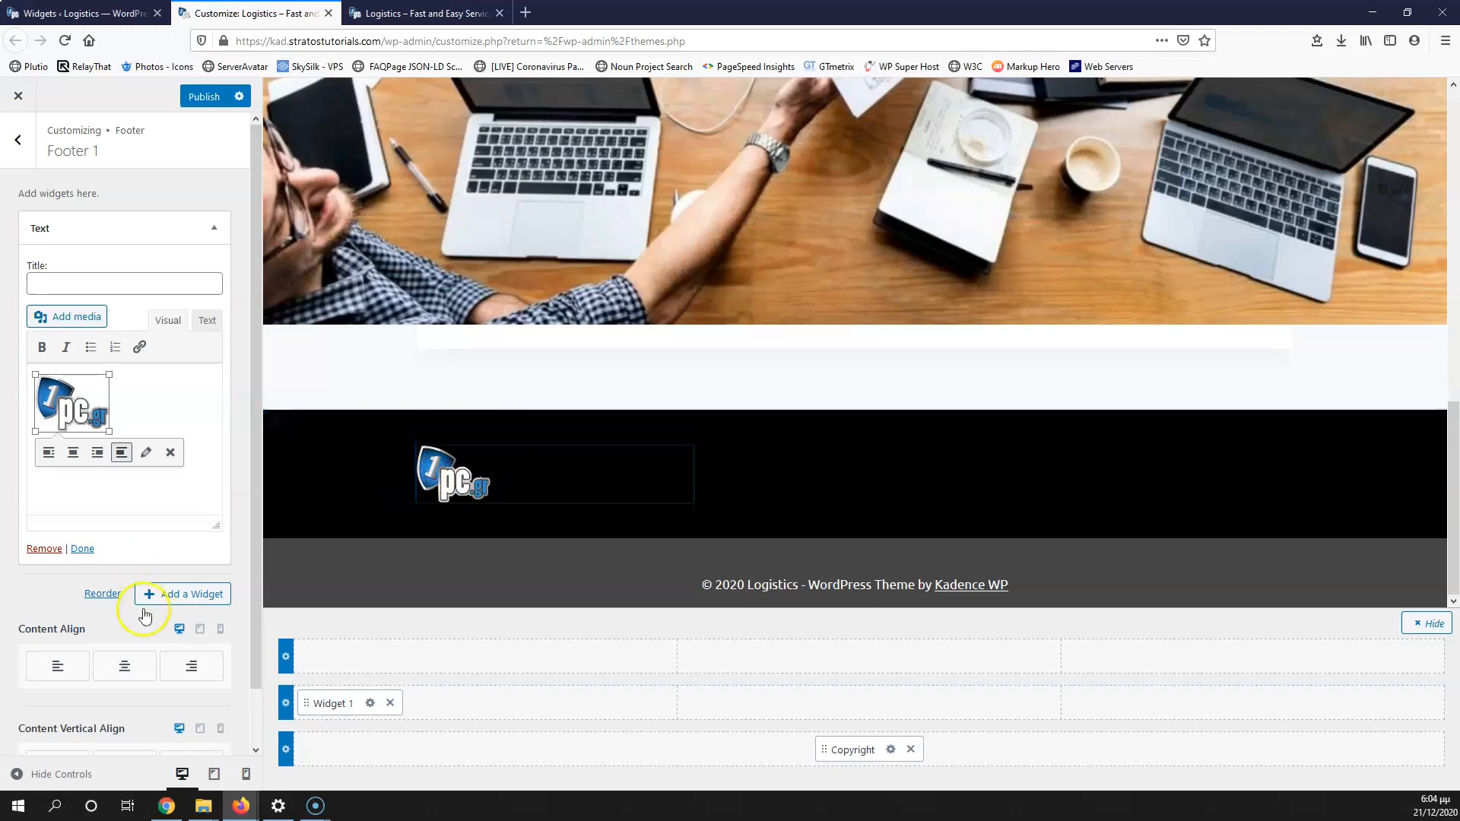
left_click(203, 97)
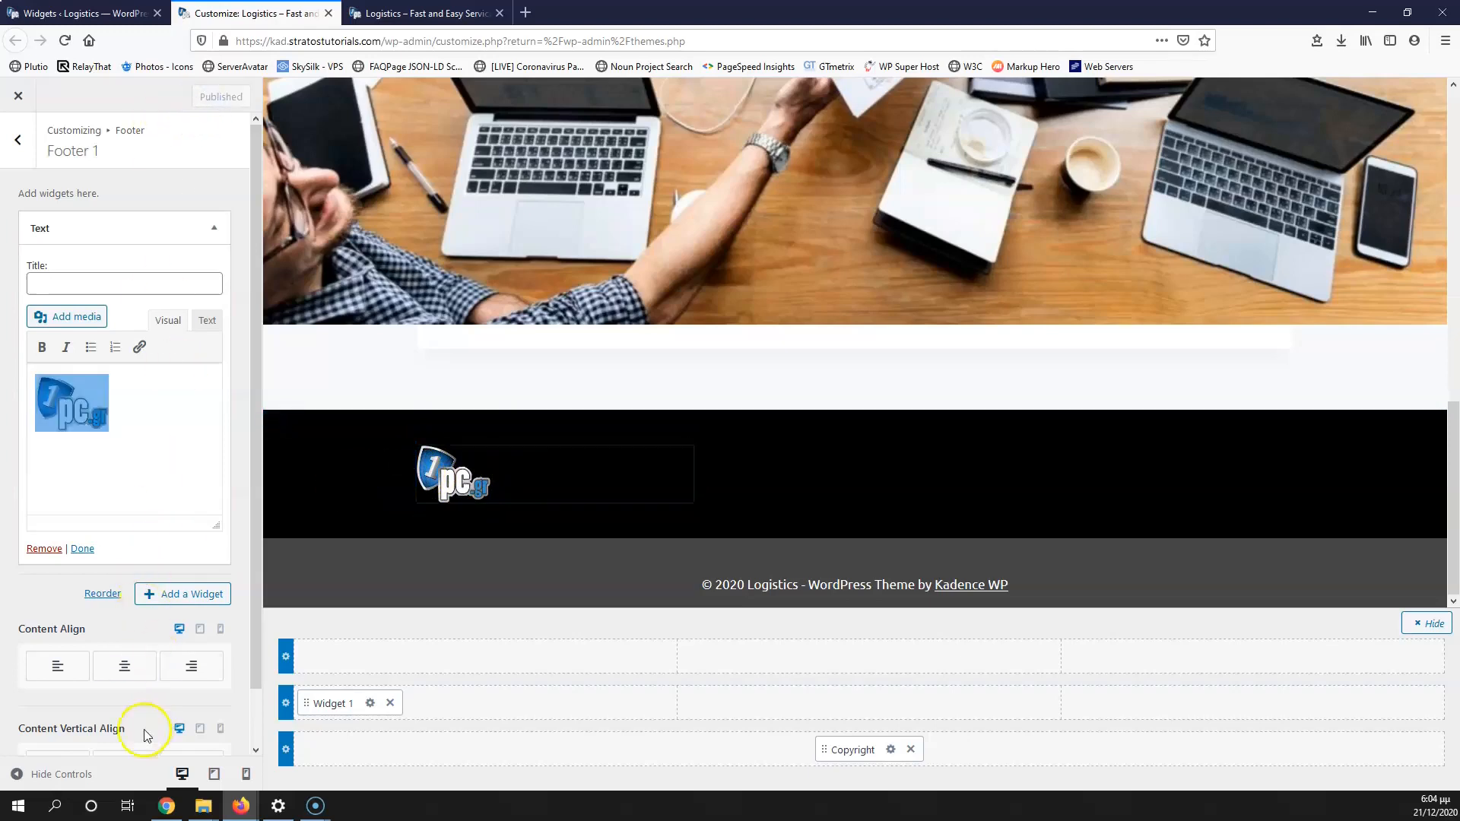
left_click(213, 228)
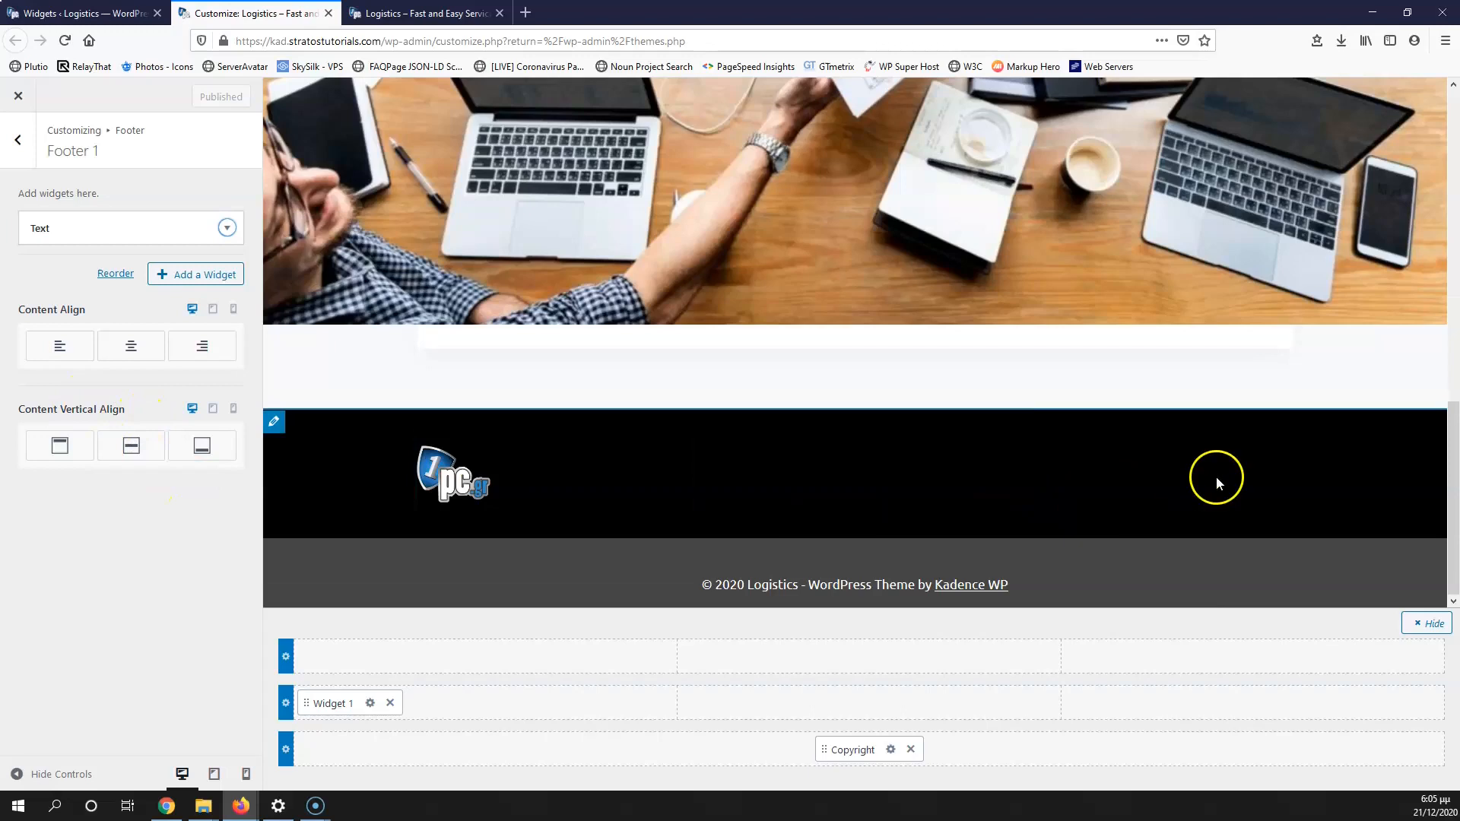
Step: Add a Social element to the middle row's right column, removing Instagram and adding LinkedIn
left_click(1261, 701)
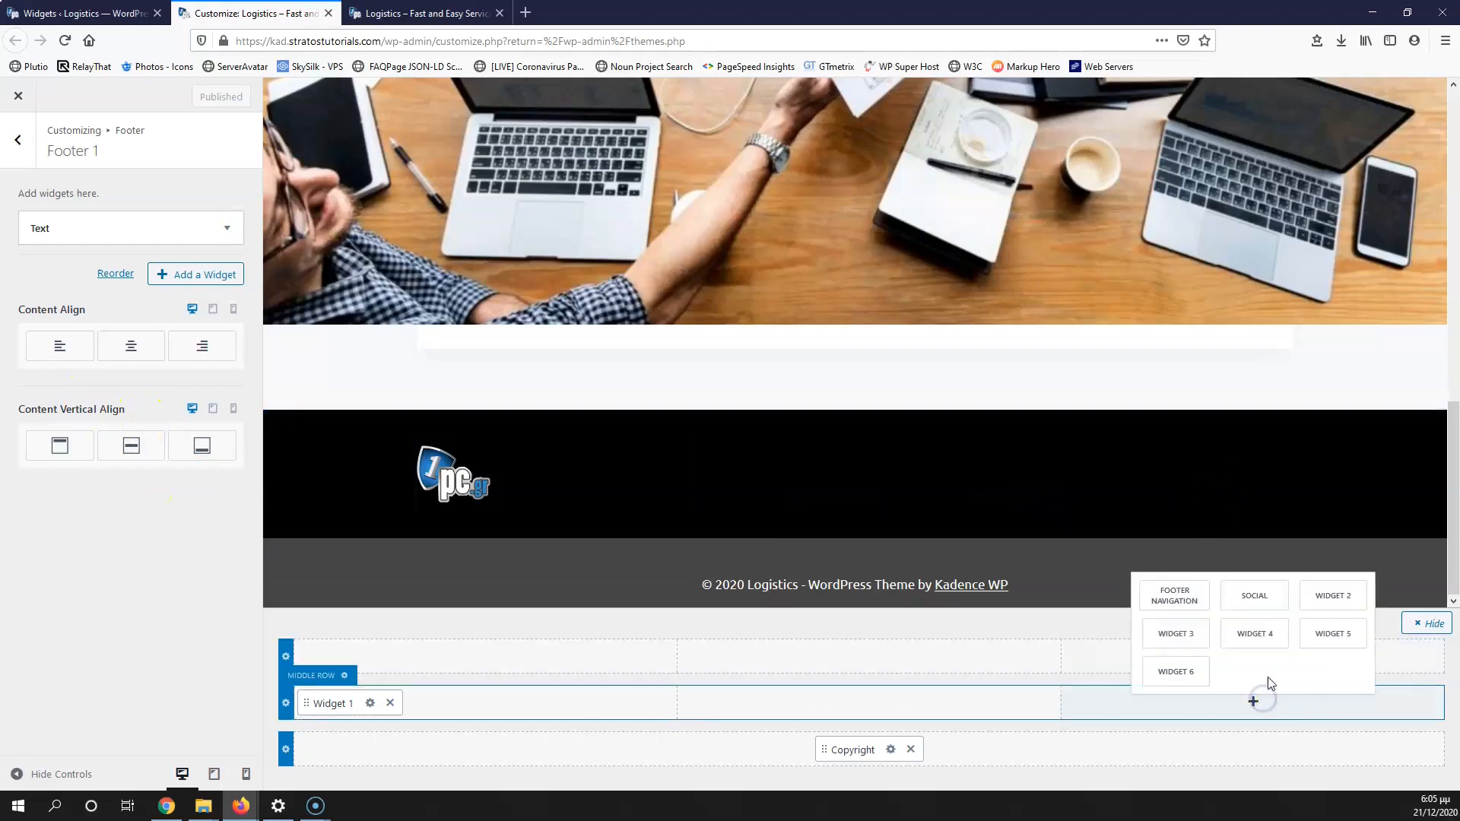
left_click(1256, 596)
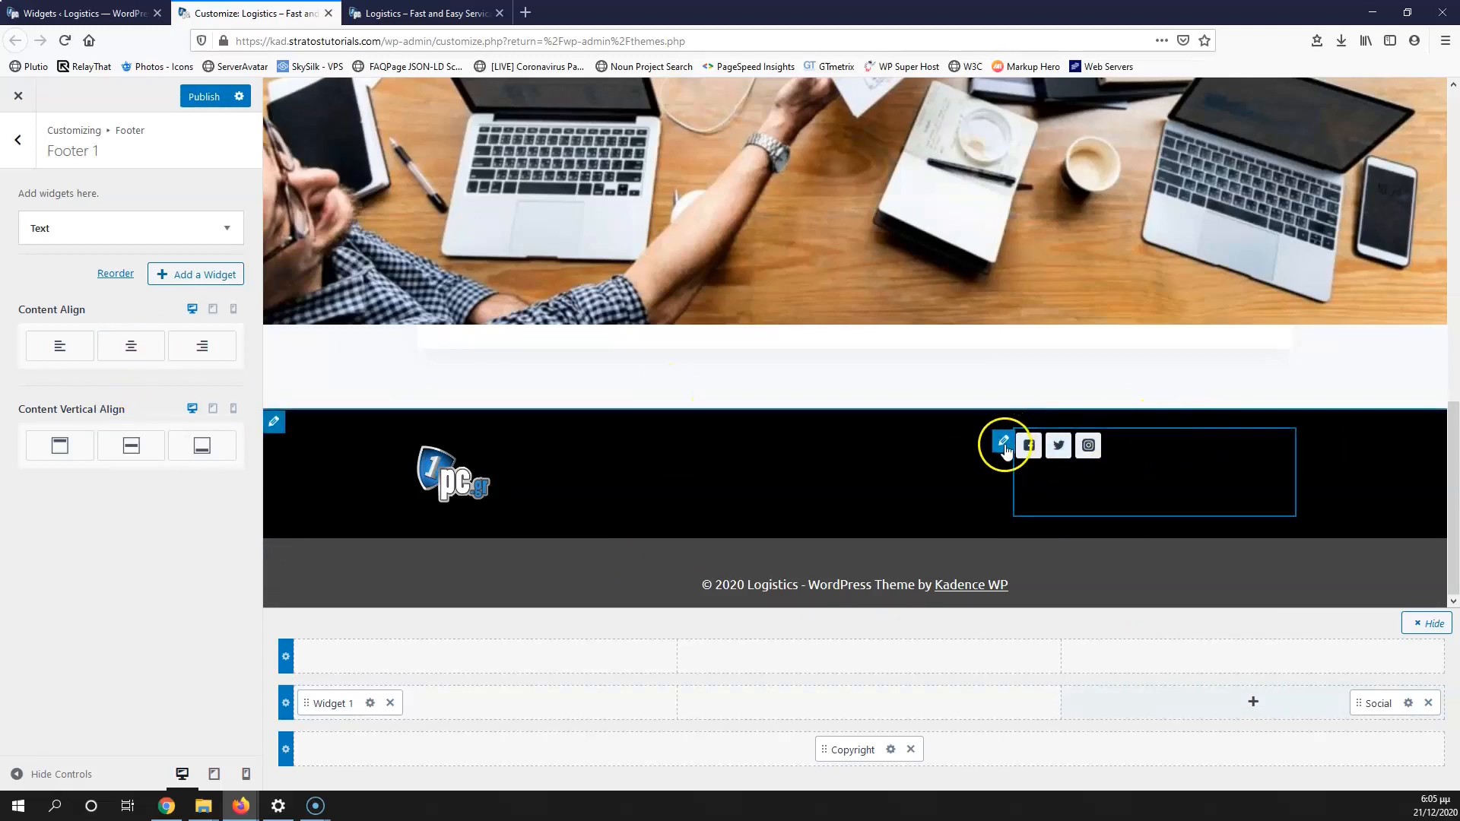
left_click(1004, 444)
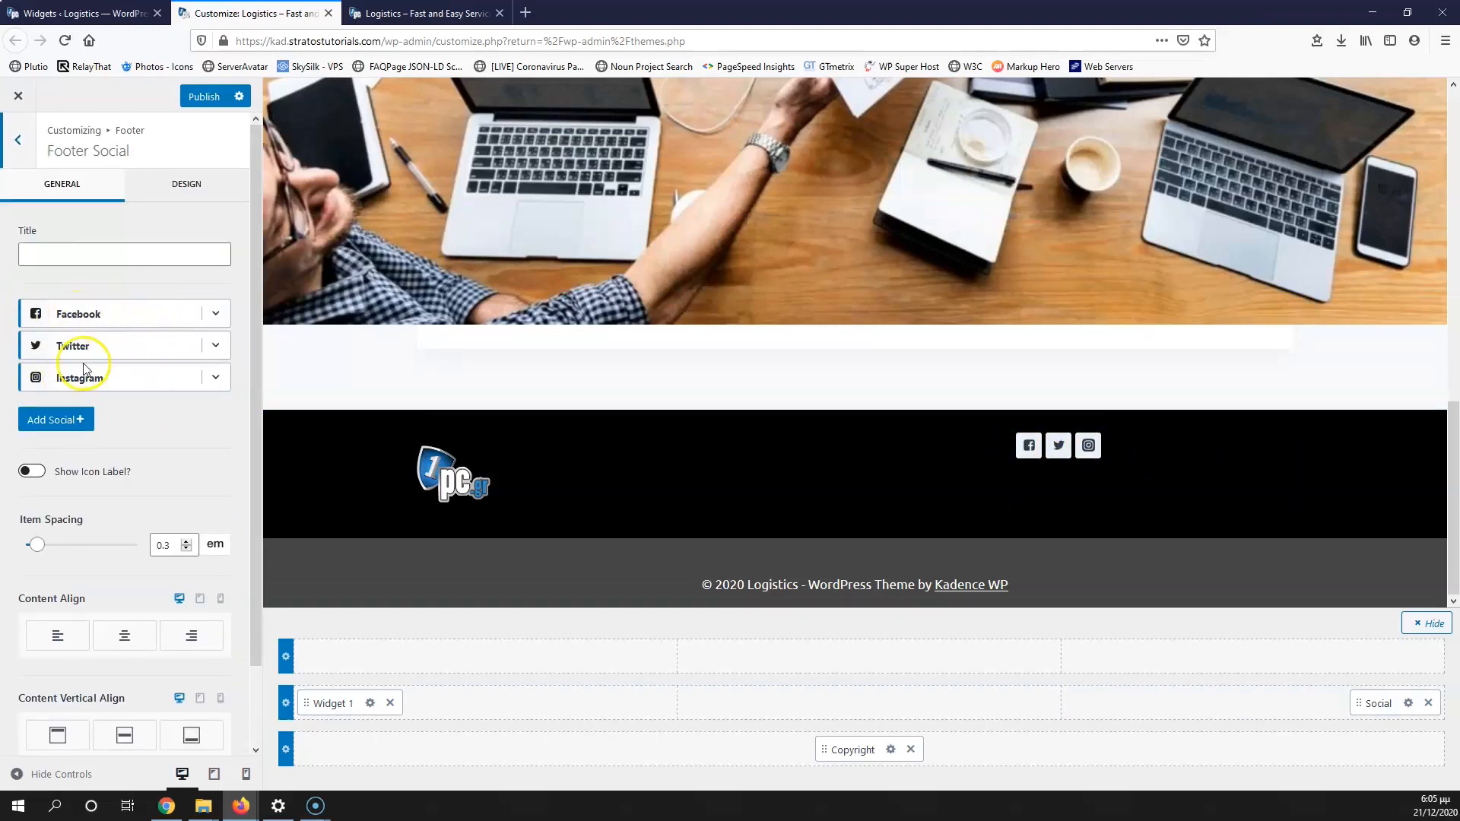
left_click(215, 377)
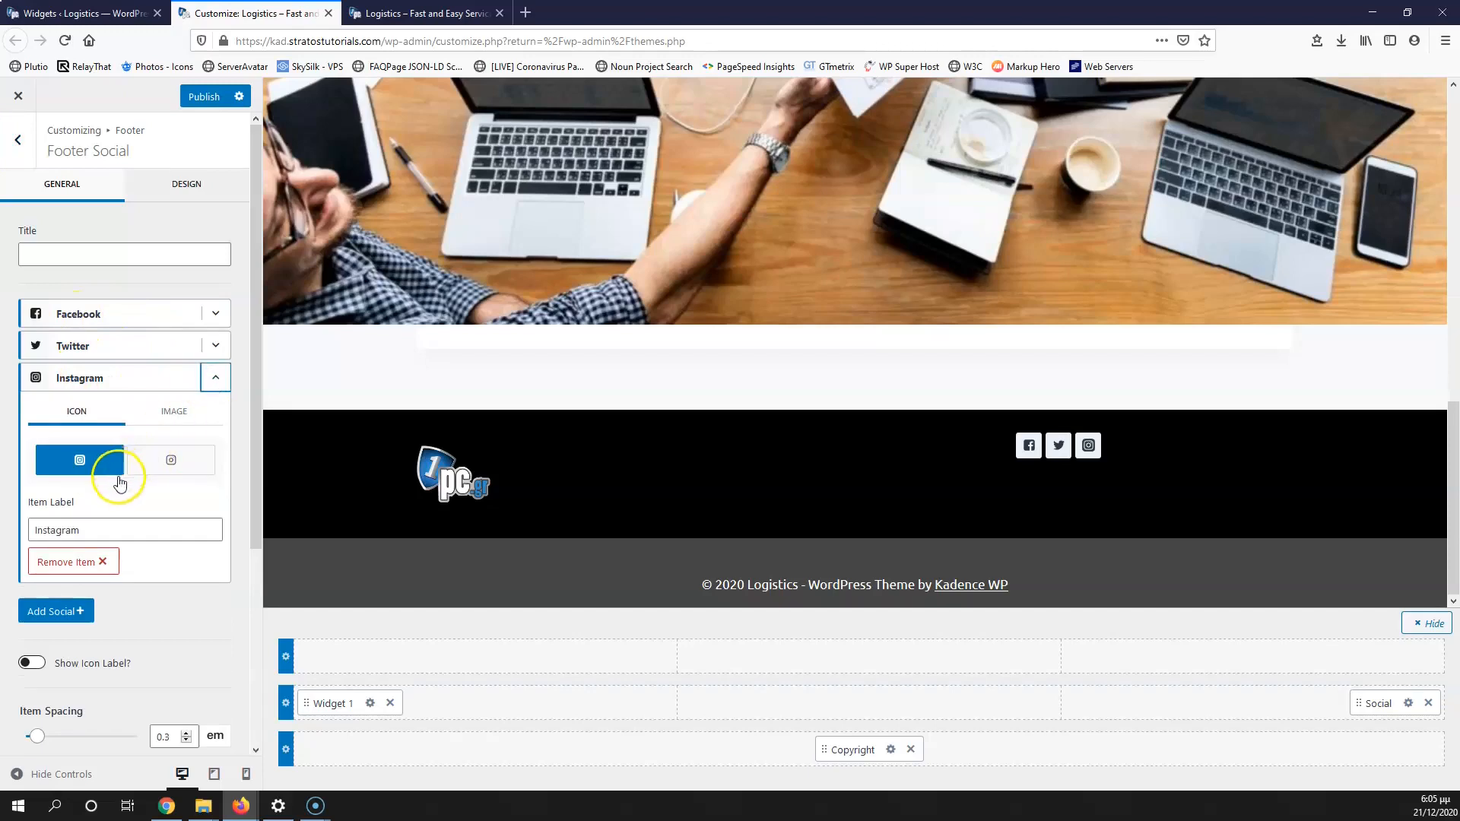
left_click(70, 561)
left_click(55, 389)
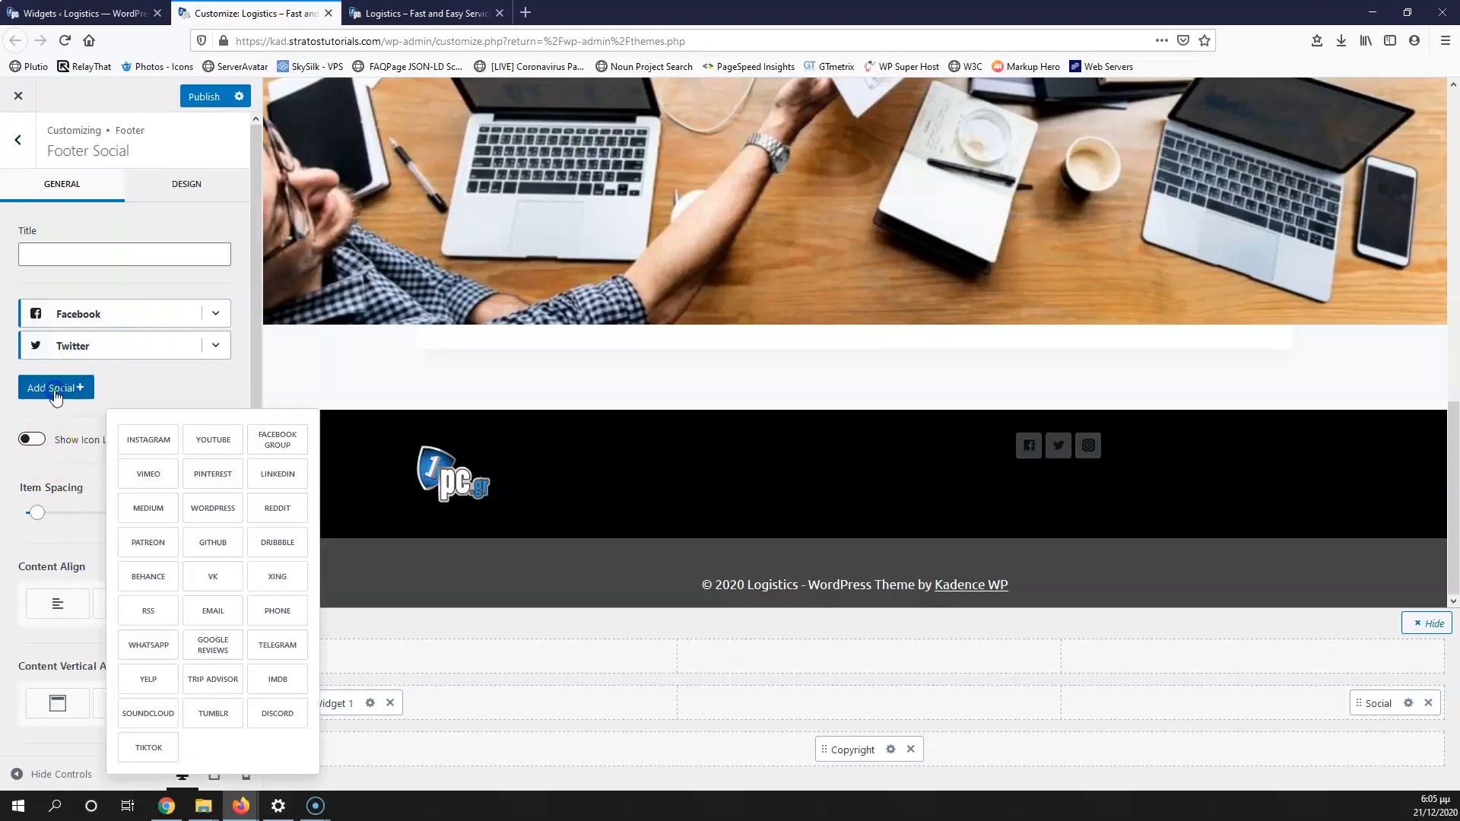
left_click(265, 473)
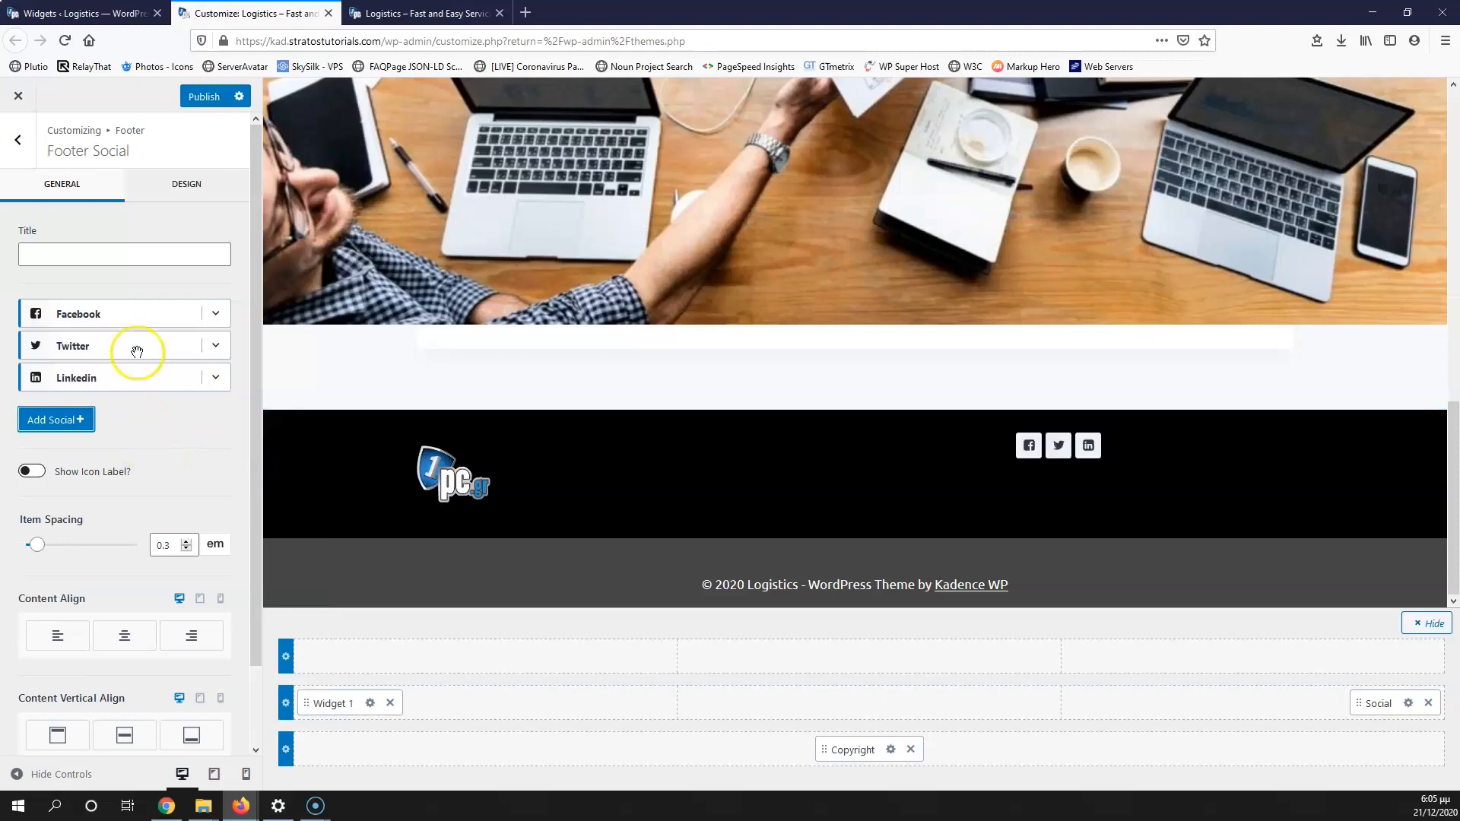
Step: Choose the plain f icon for Facebook and alternate icon styles for Twitter and LinkedIn
left_click(218, 316)
left_click(184, 392)
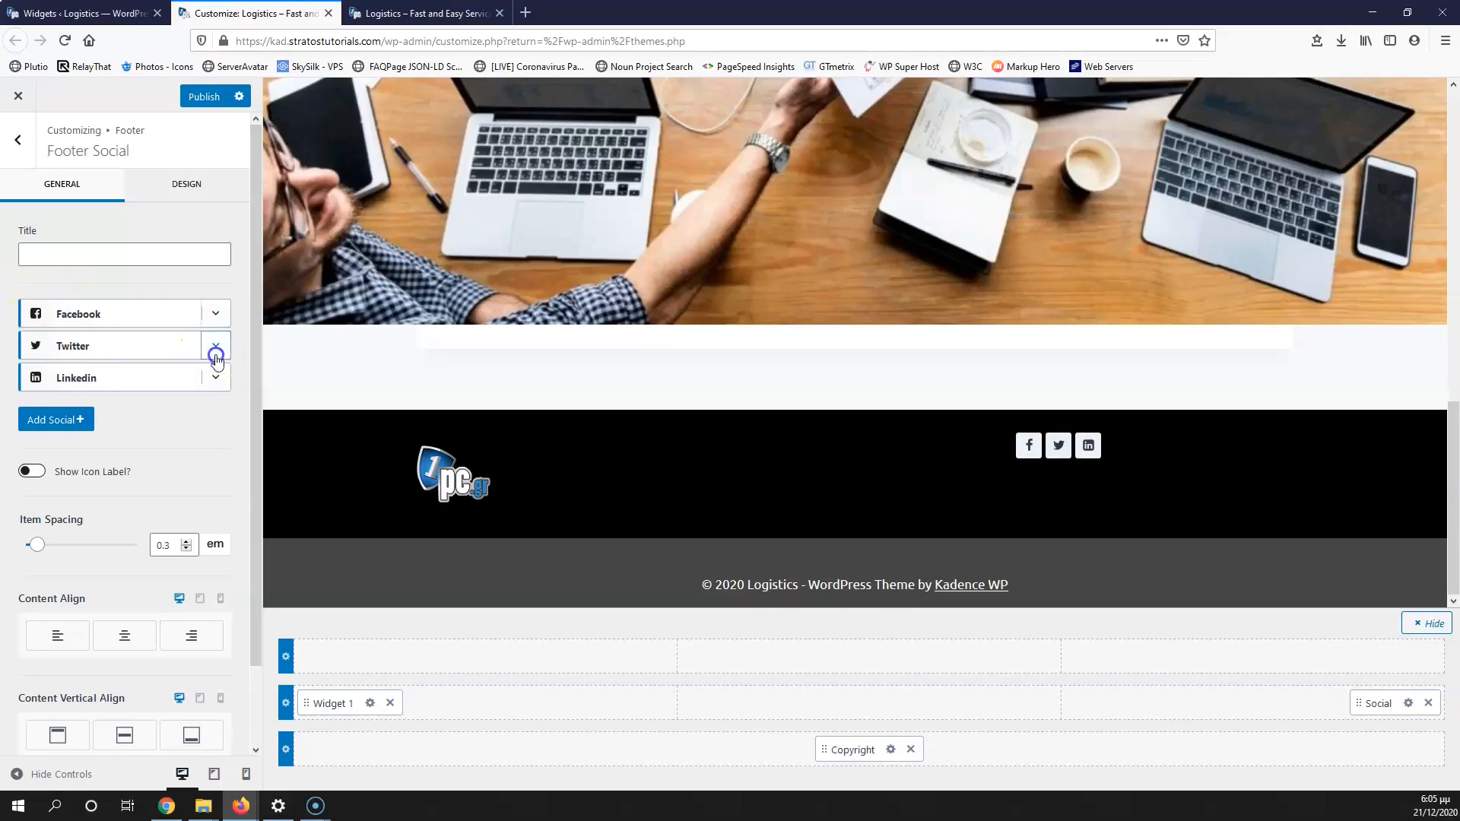
left_click(215, 348)
left_click(169, 432)
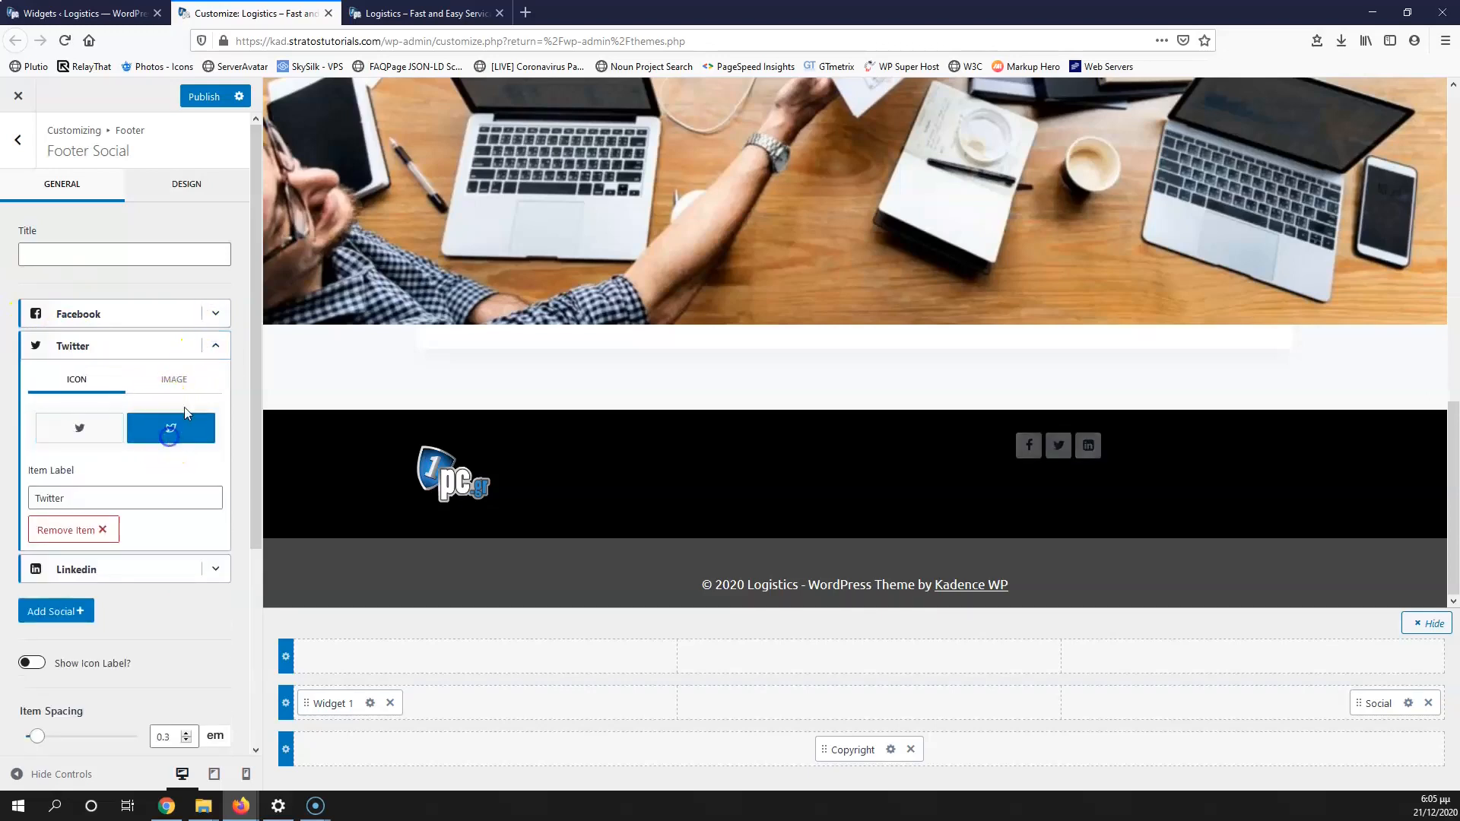
left_click(215, 345)
left_click(215, 378)
left_click(169, 466)
left_click(169, 465)
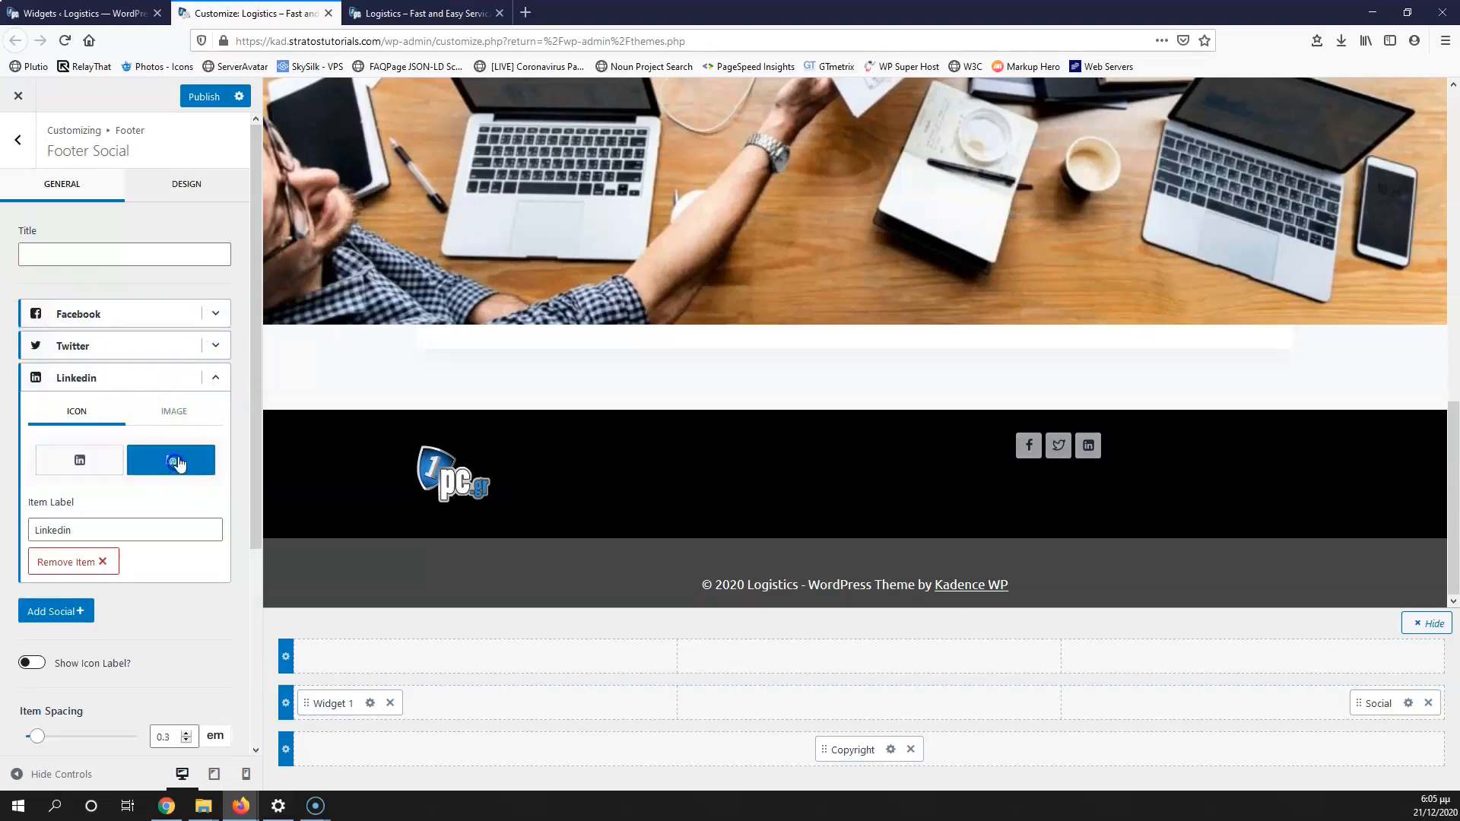
left_click(215, 378)
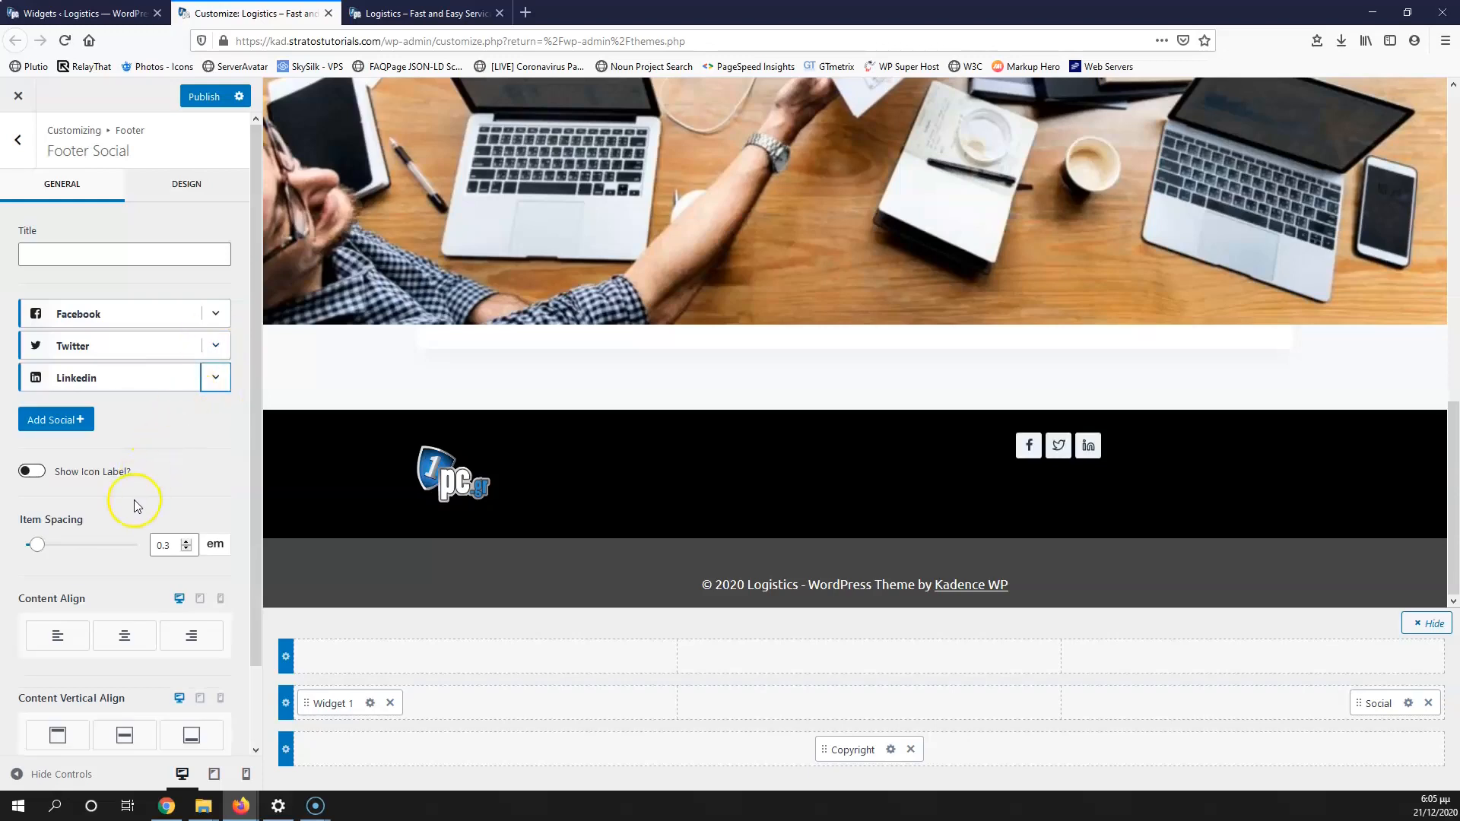
Step: Centre the social icons horizontally and vertically in the footer
scroll(134, 499, "down", 1)
left_click(124, 553)
left_click(129, 652)
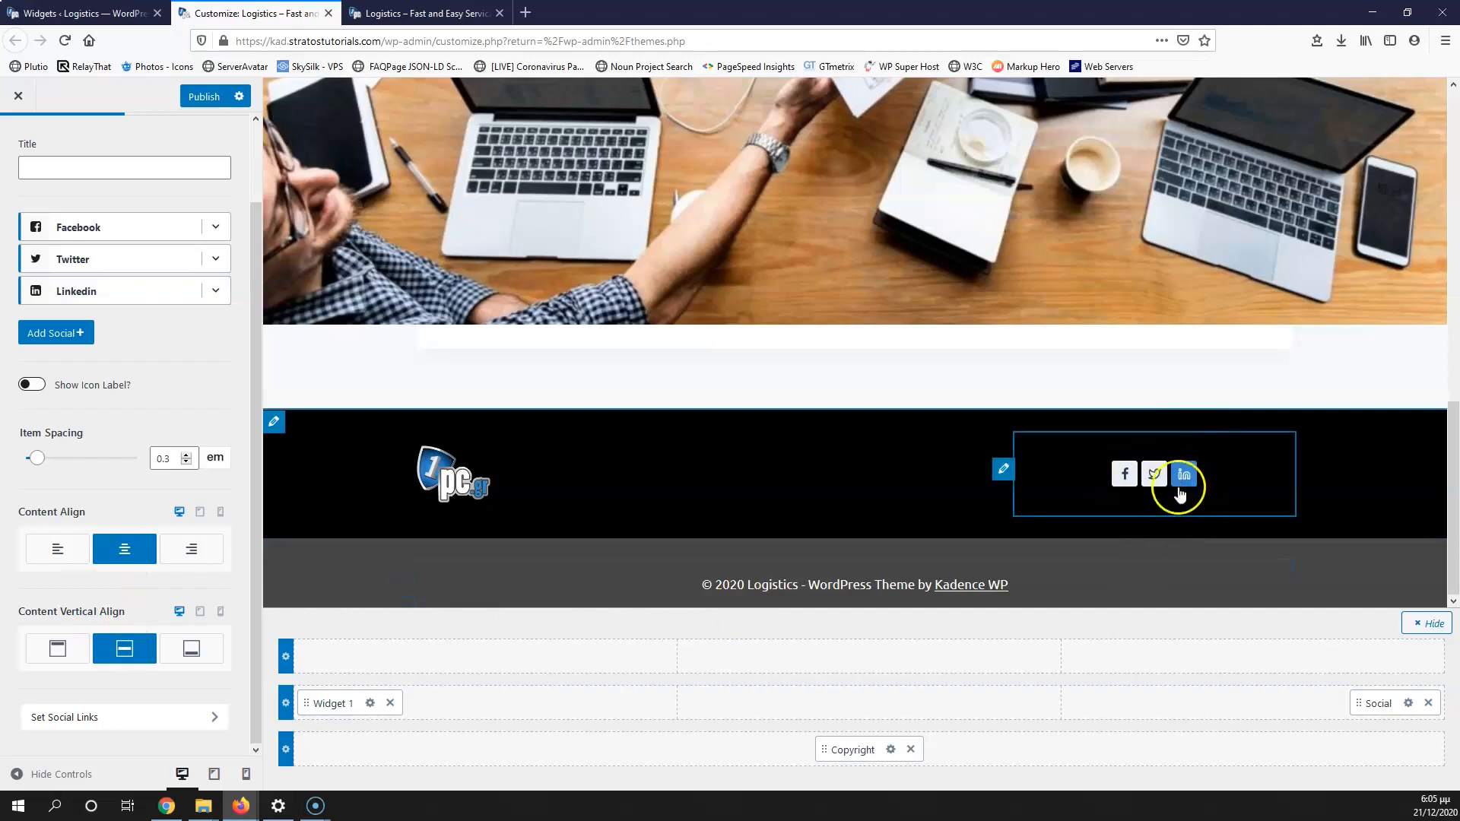
scroll(139, 656, "up", 2)
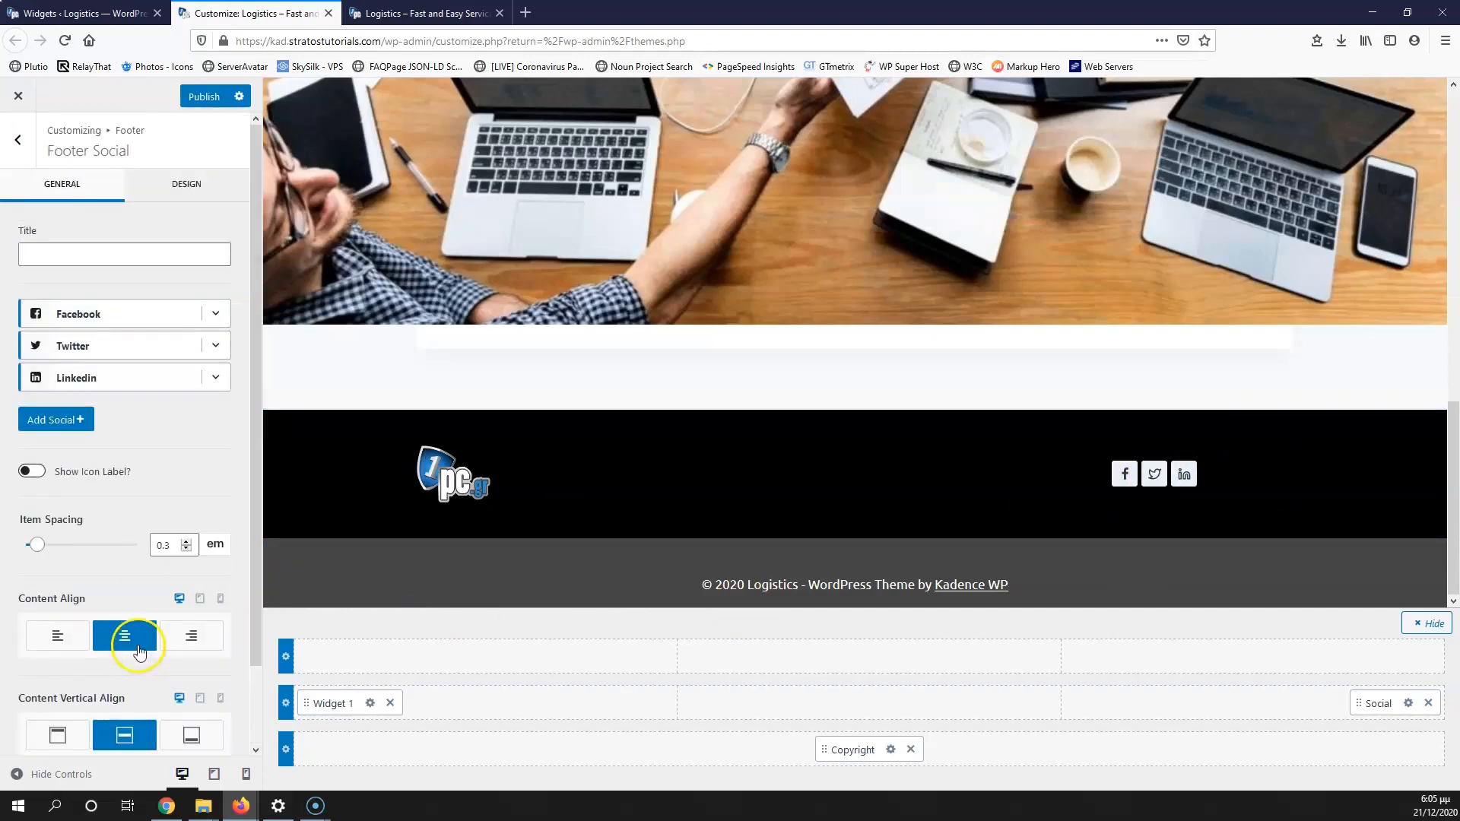
Step: Switch the social icons to Outline style with white FFFFFF icon colour
left_click(181, 180)
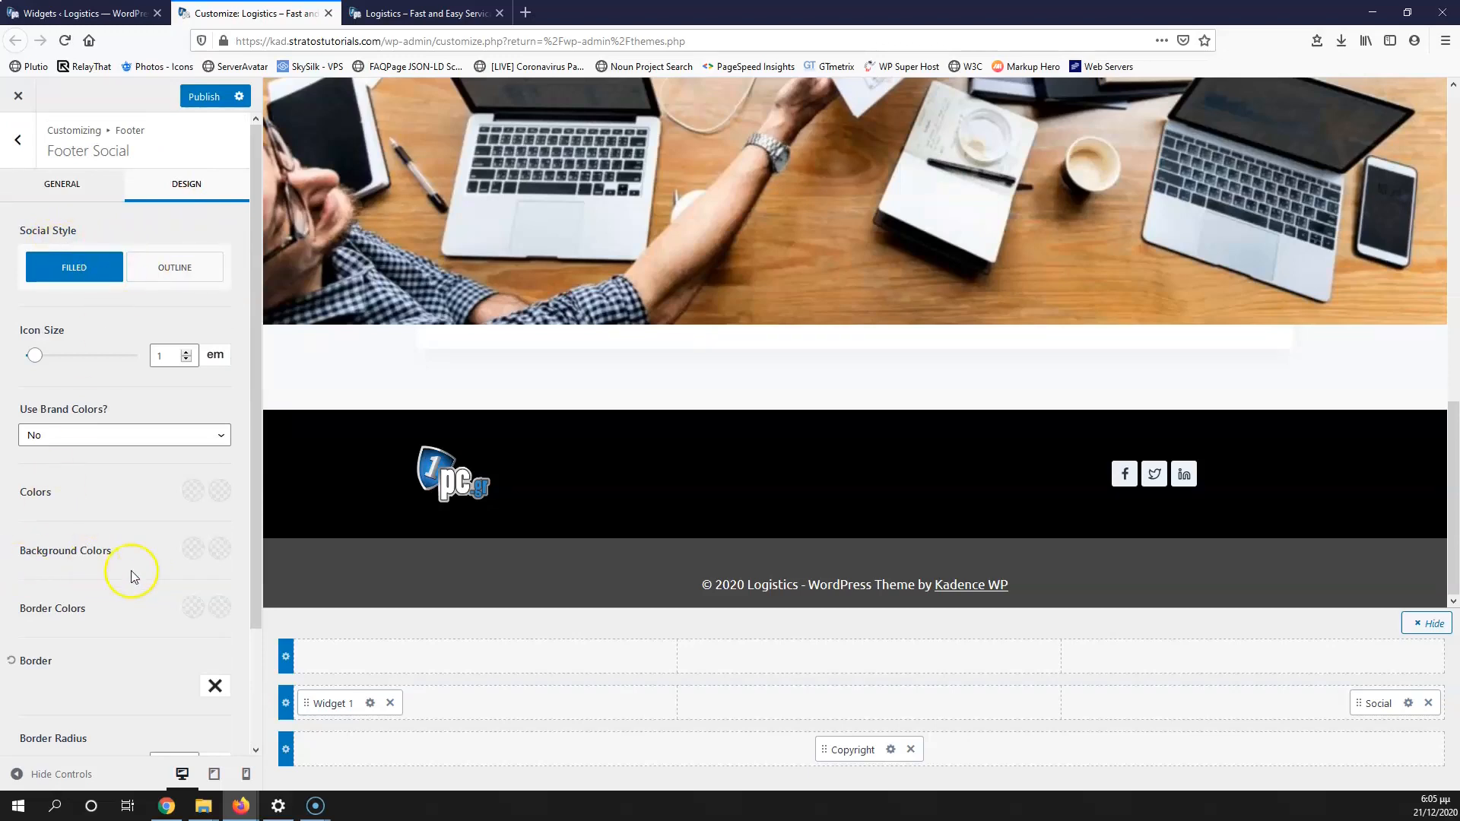
left_click(186, 275)
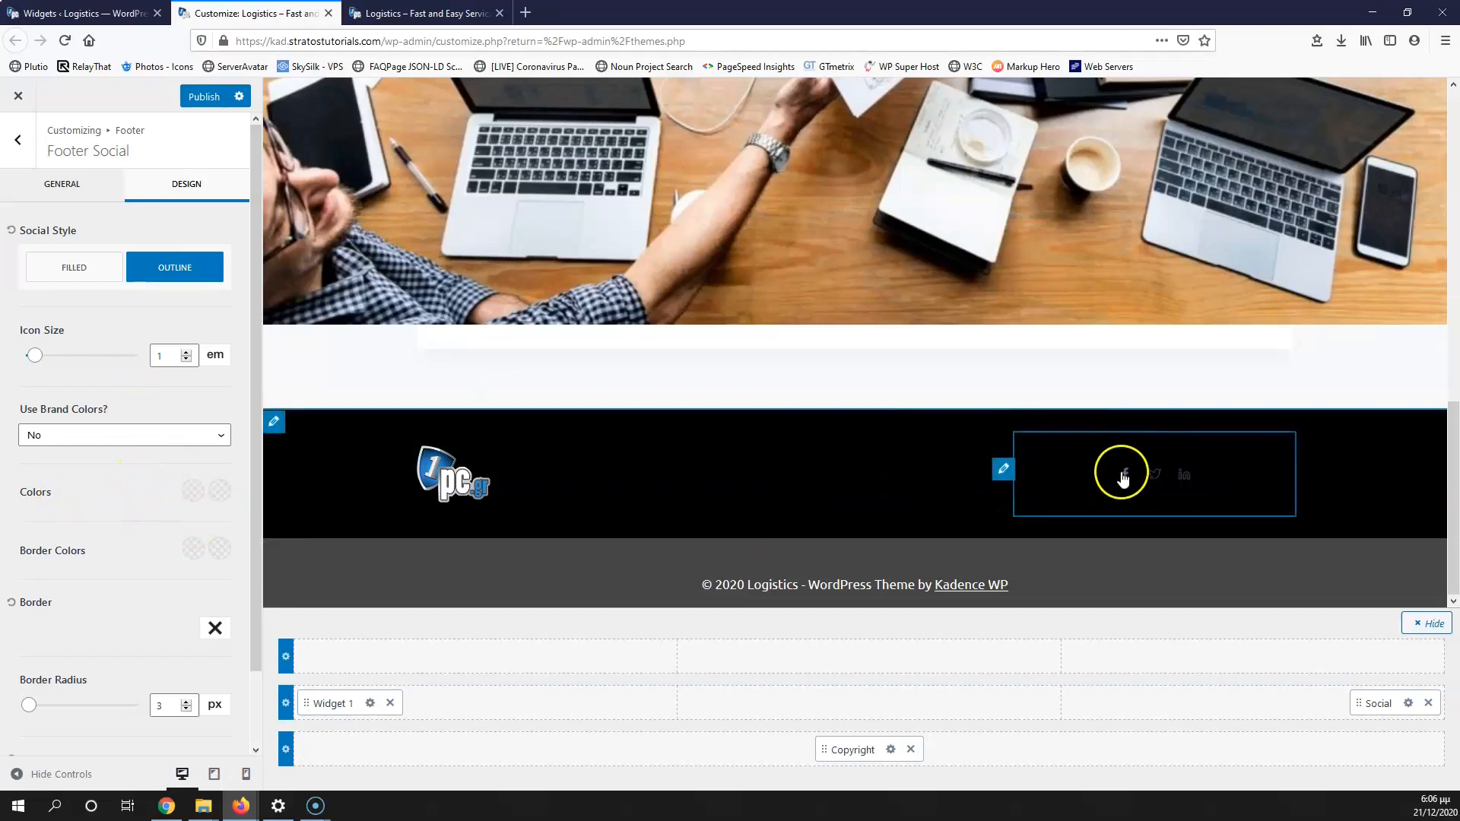
left_click(196, 498)
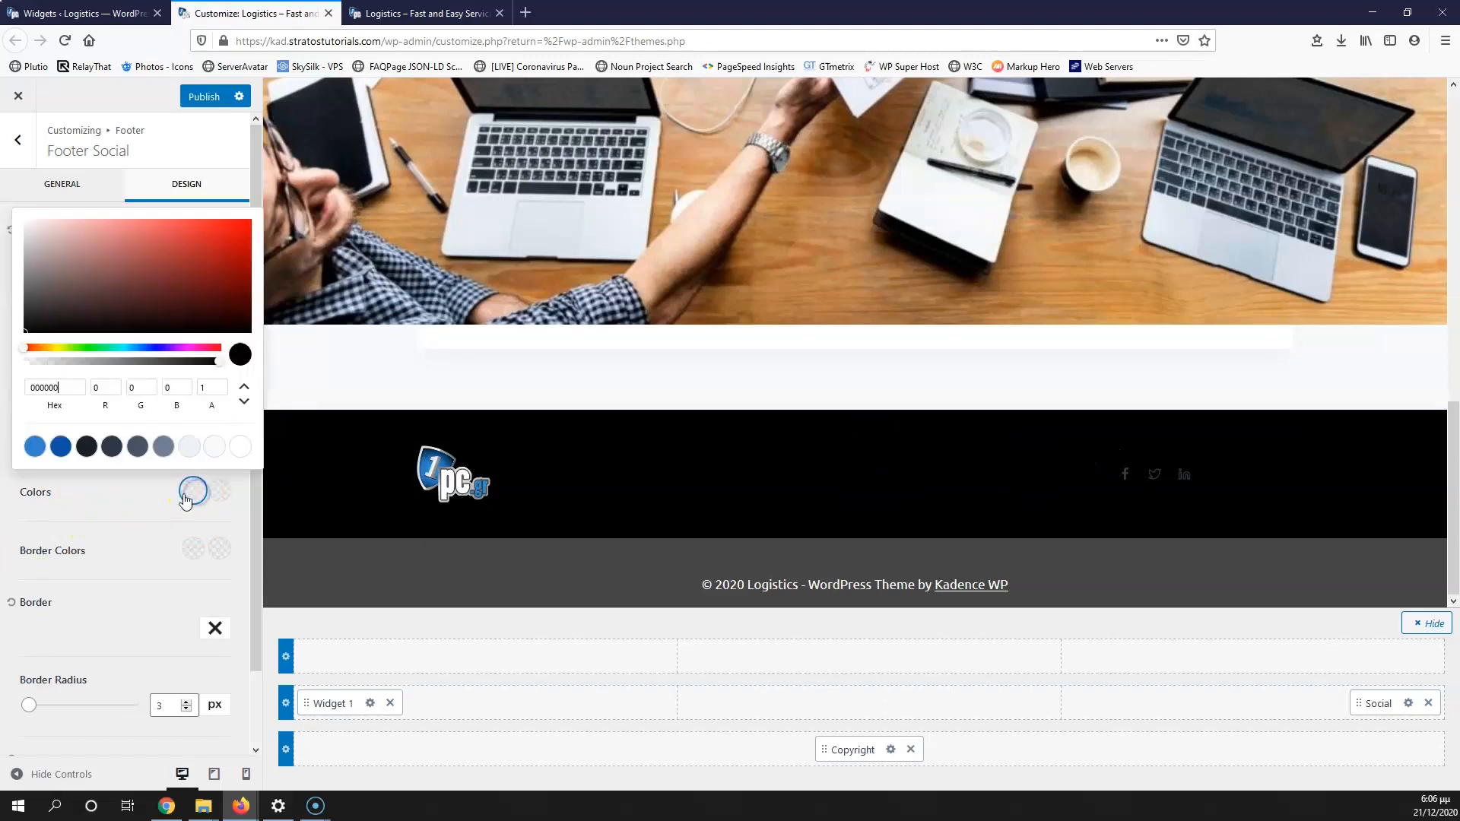
left_click_drag(66, 294, 13, 209)
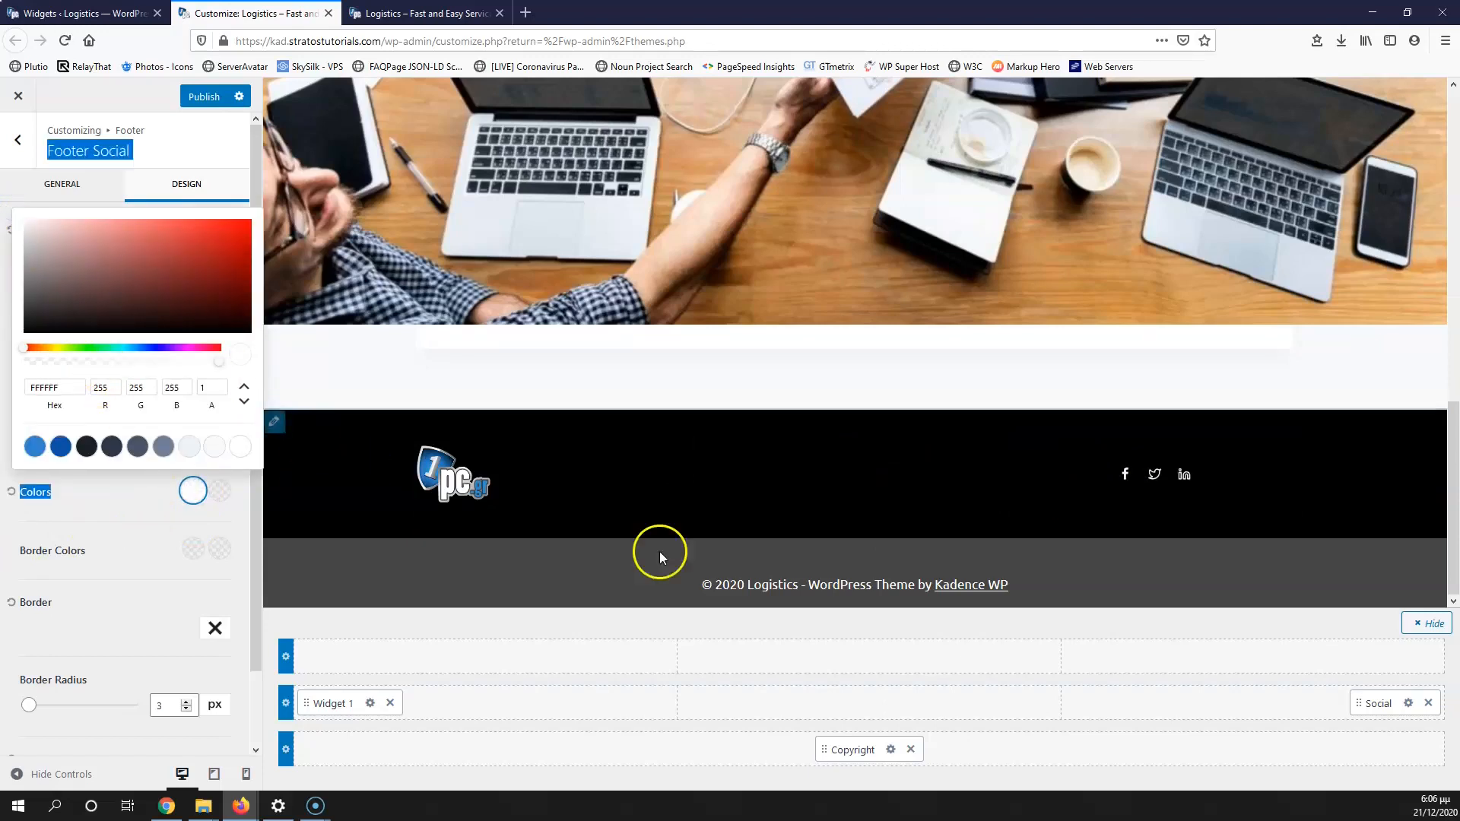
left_click(107, 511)
Step: Set the social icons' hover colour to the blue 3182CE preset
left_click(217, 492)
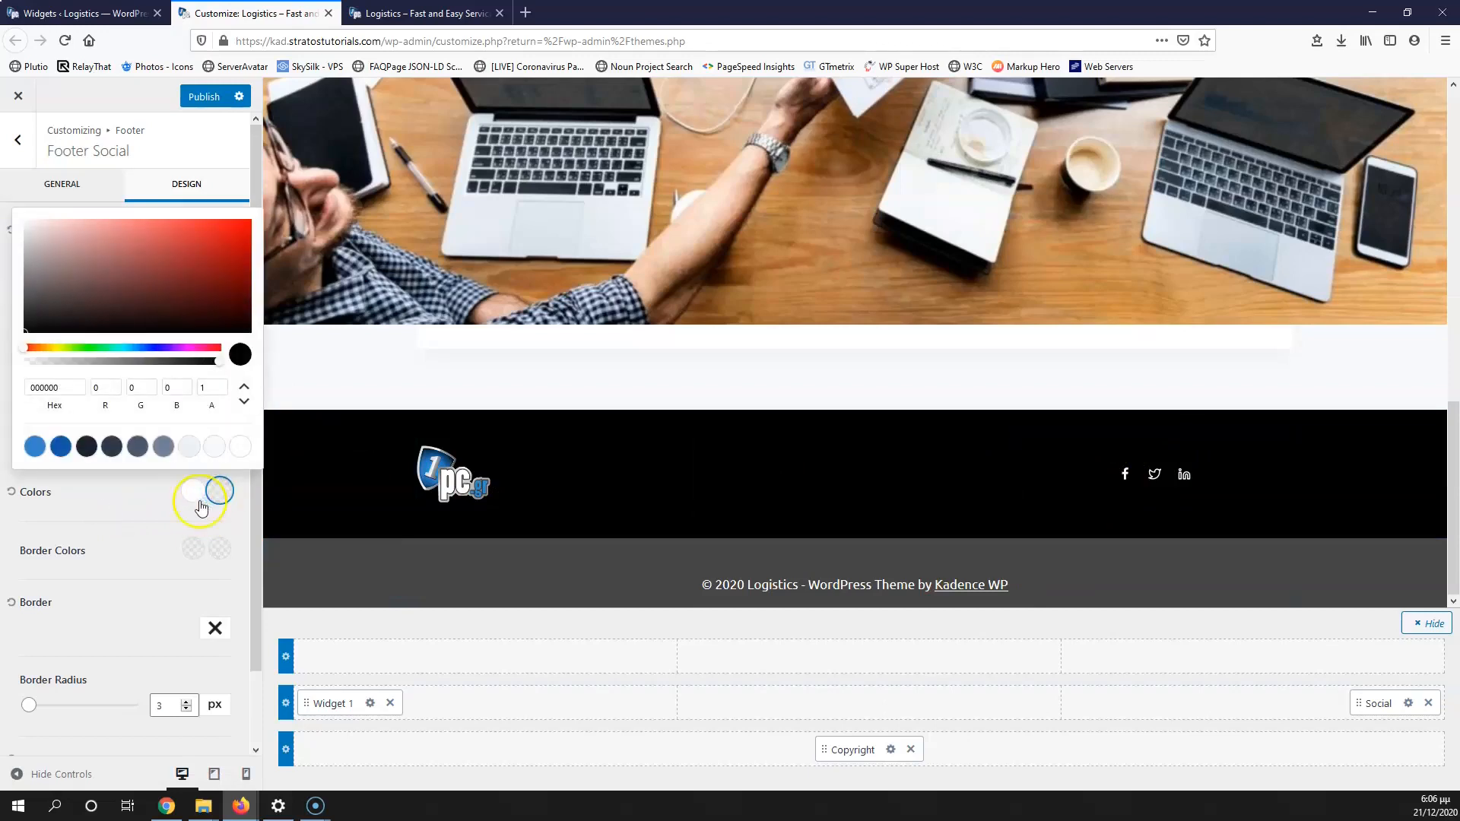
left_click(35, 446)
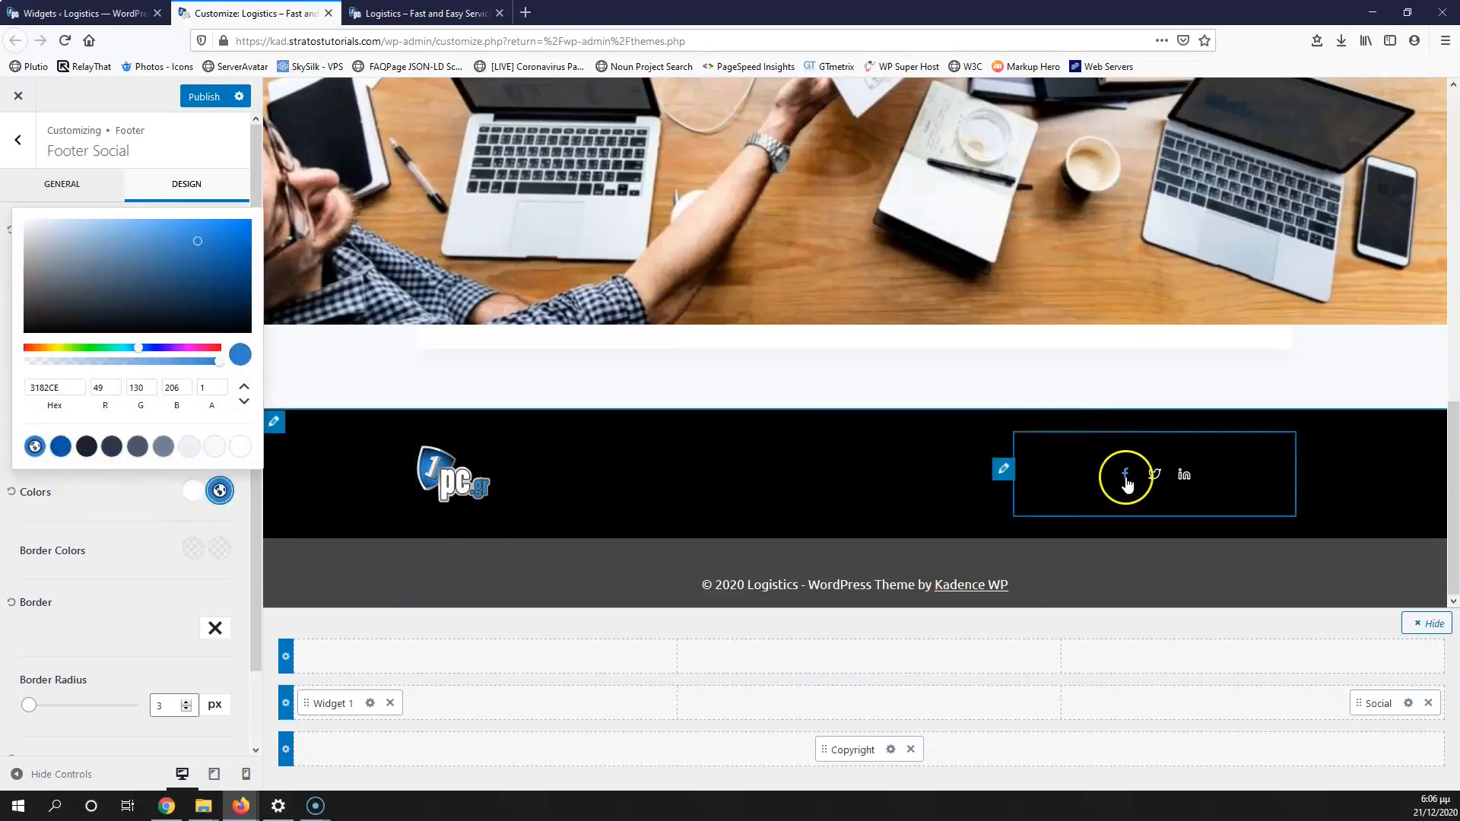
left_click(116, 501)
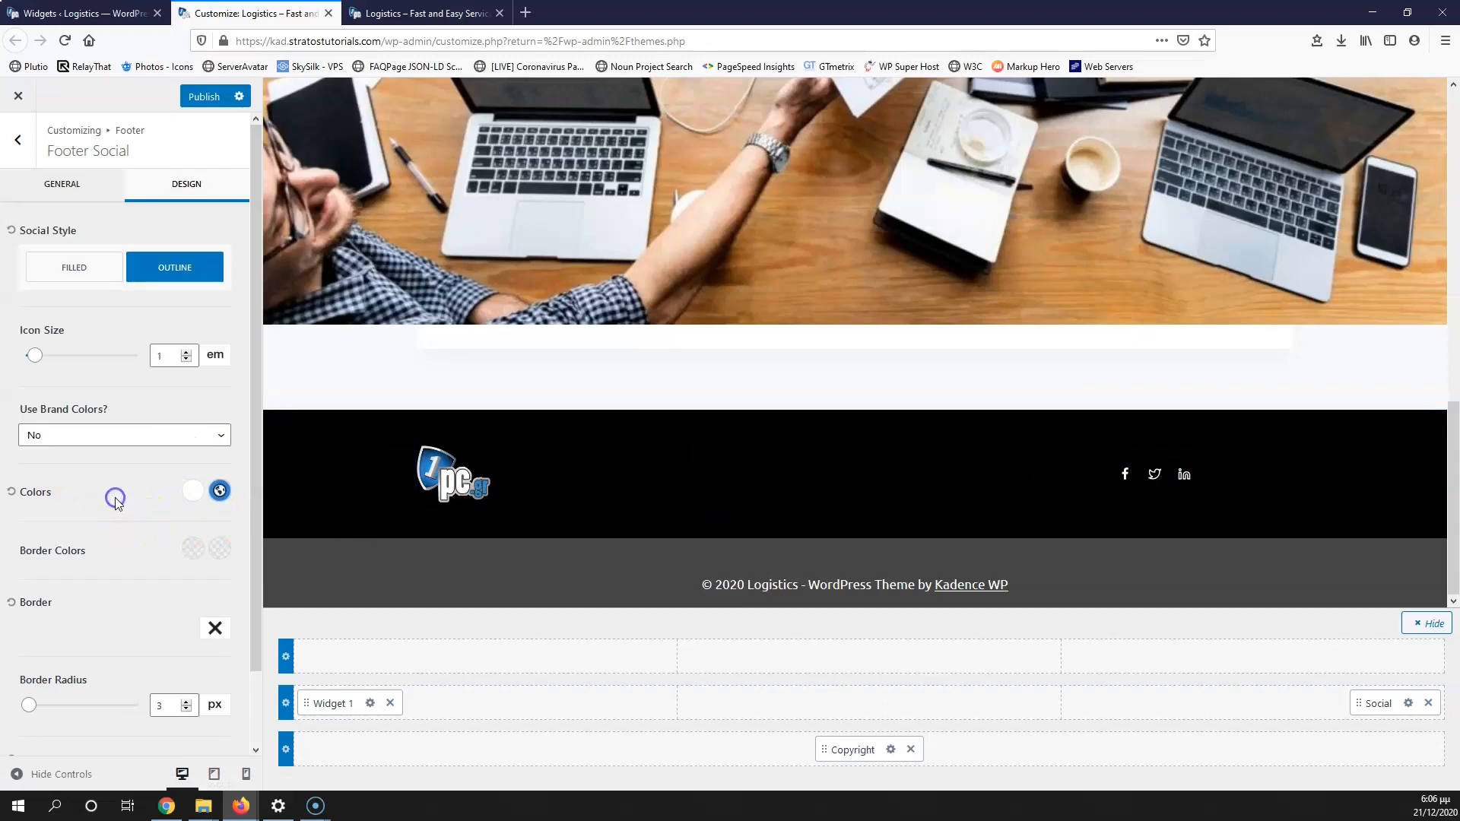
scroll(114, 513, "down", 2)
scroll(116, 533, "up", 2)
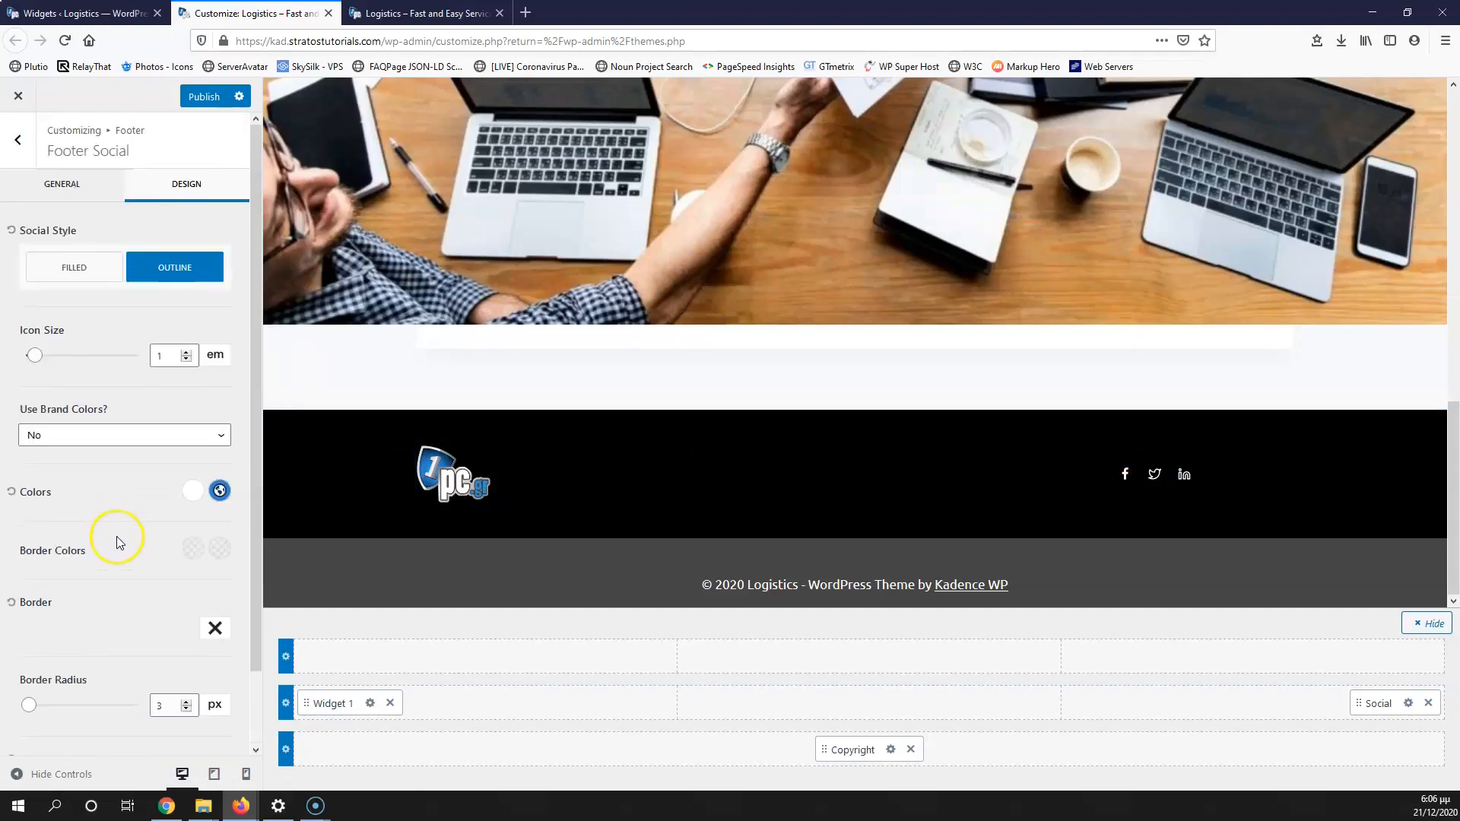
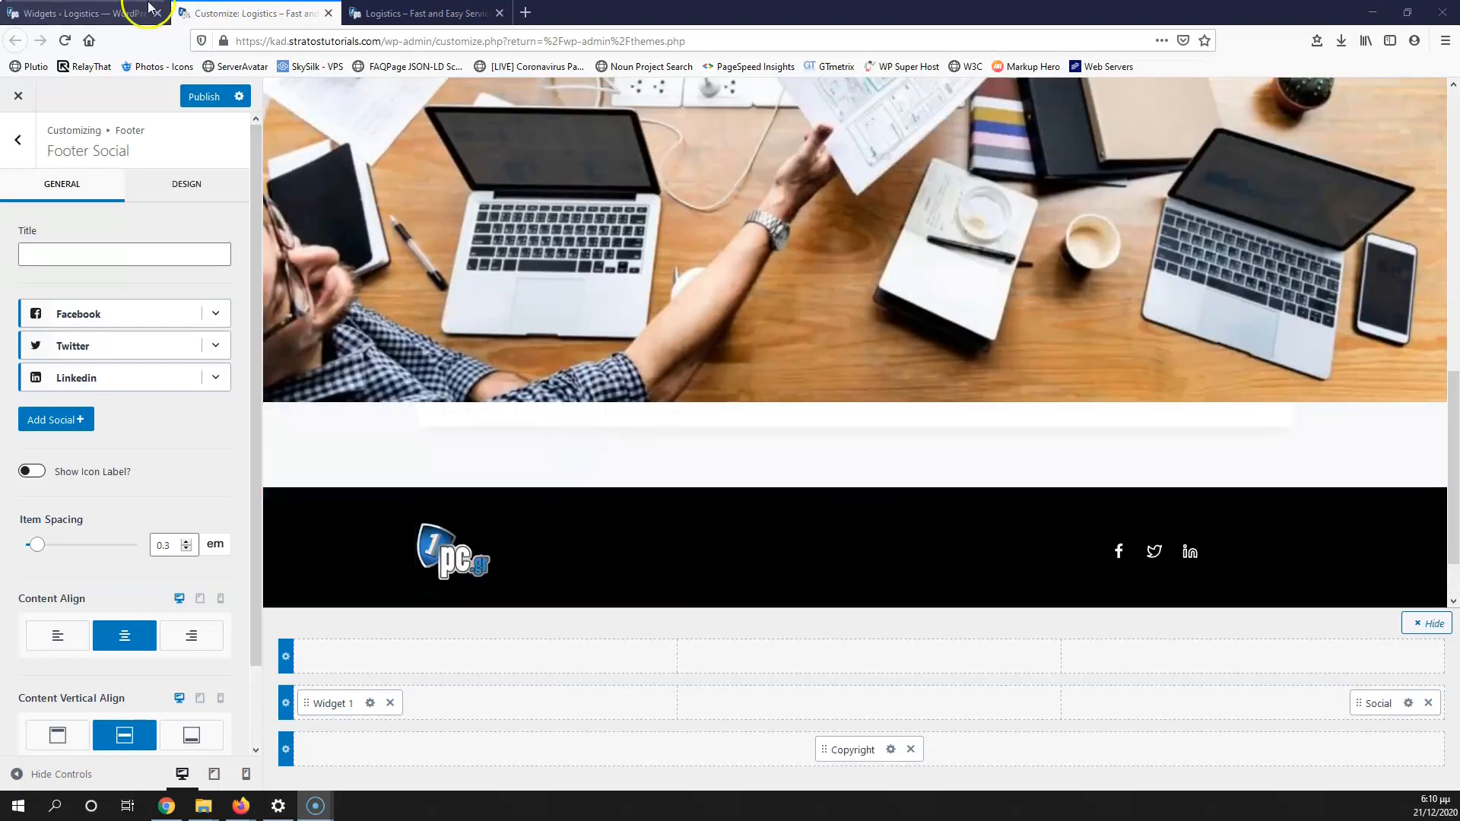
Step: Create and publish a new empty page titled 'Privacy Policy'
left_click(79, 13)
mouse_move(80, 215)
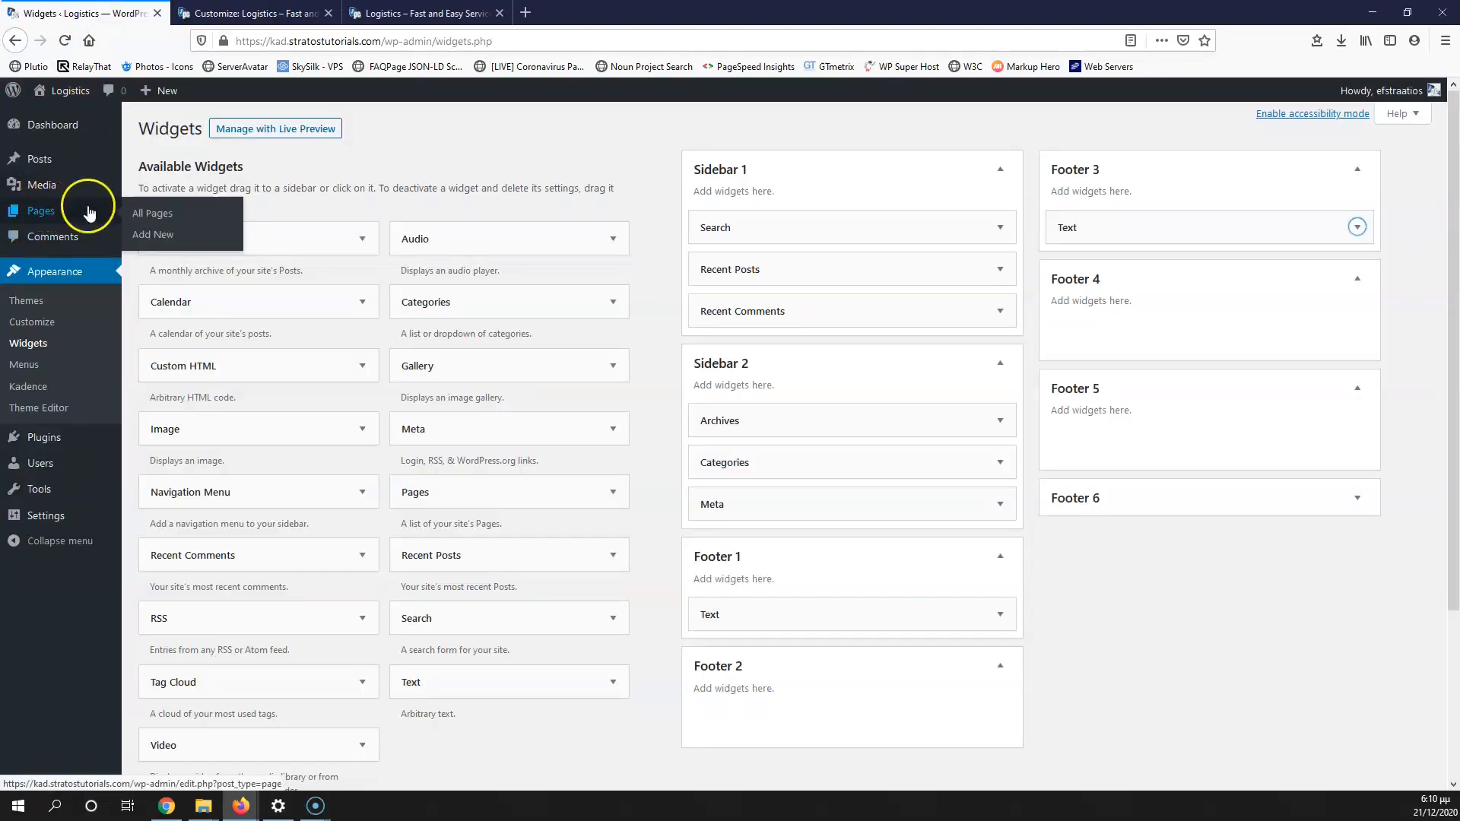
left_click(149, 240)
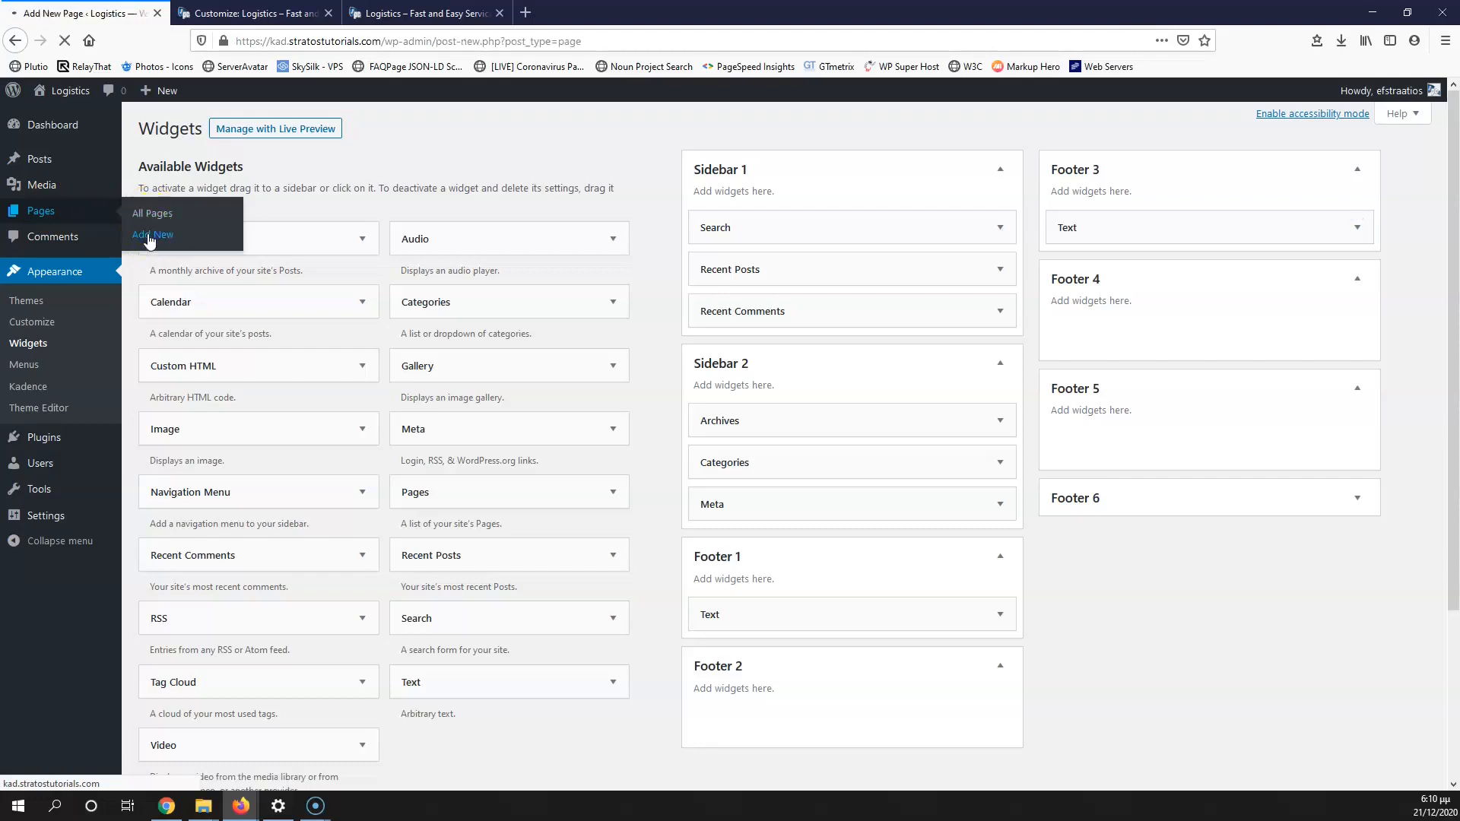
left_click(297, 191)
type("Pri")
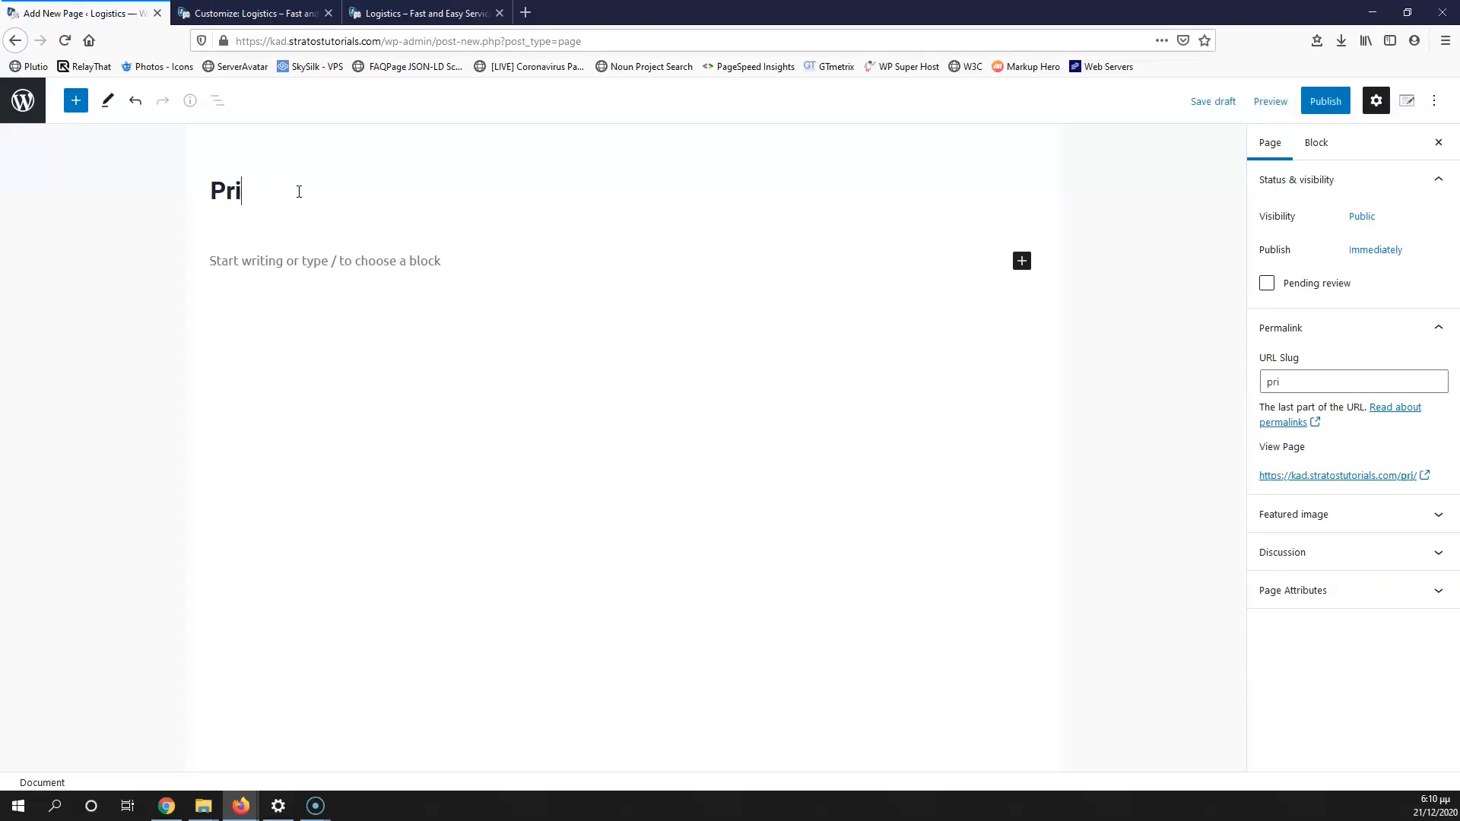
type("vacy Policy")
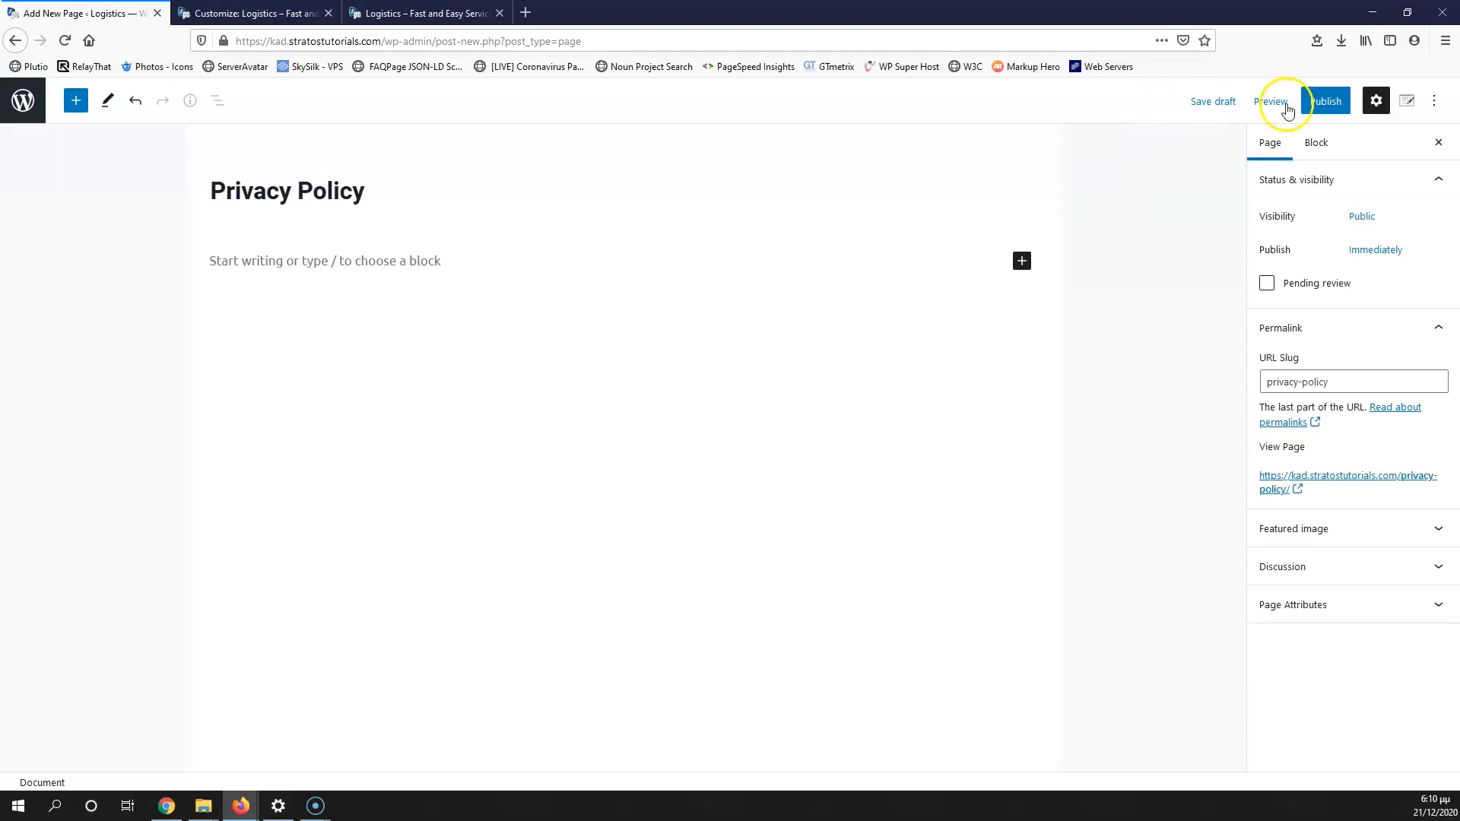
left_click(1319, 101)
left_click(1314, 102)
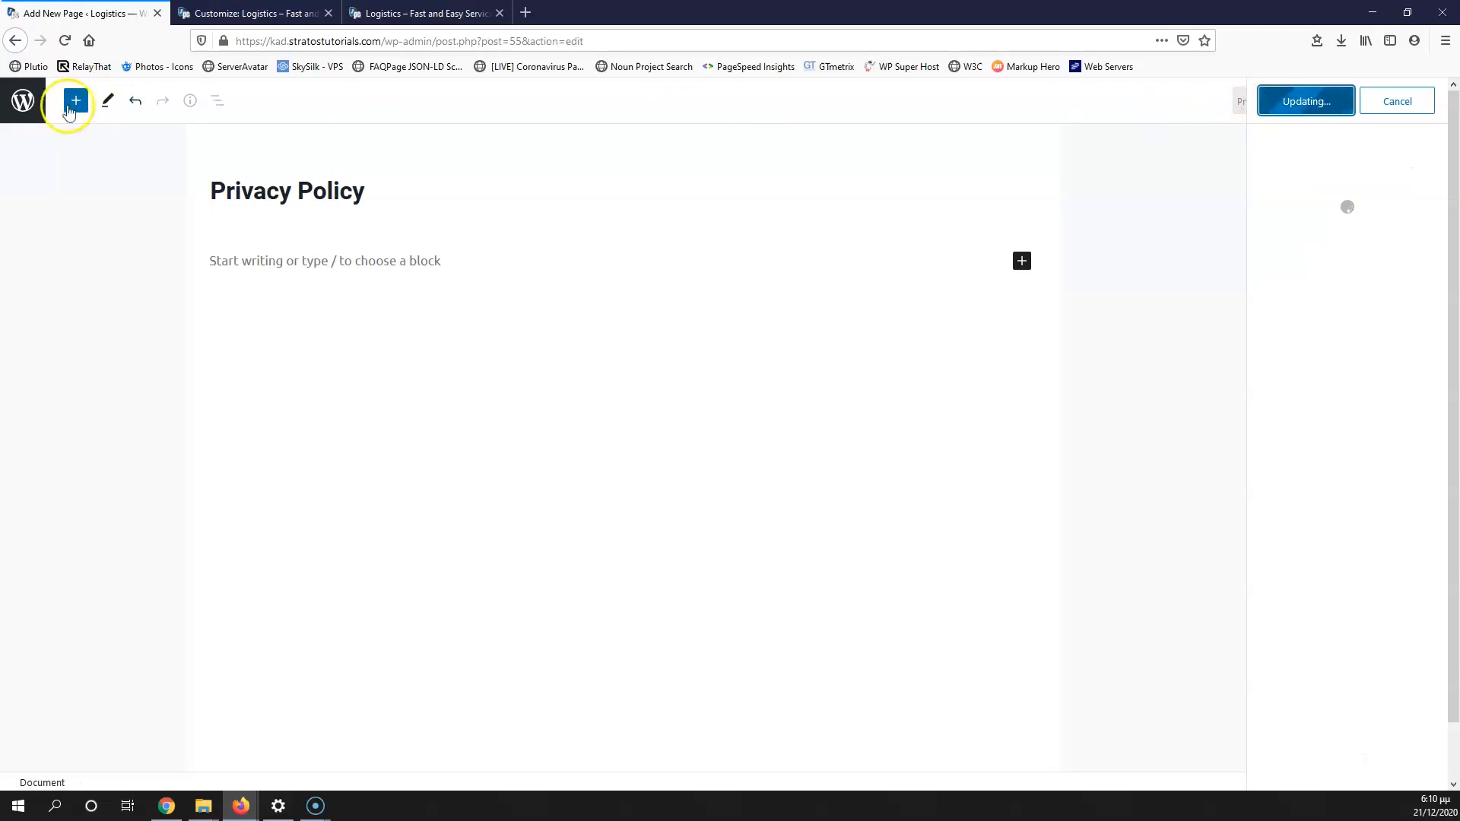
left_click(23, 106)
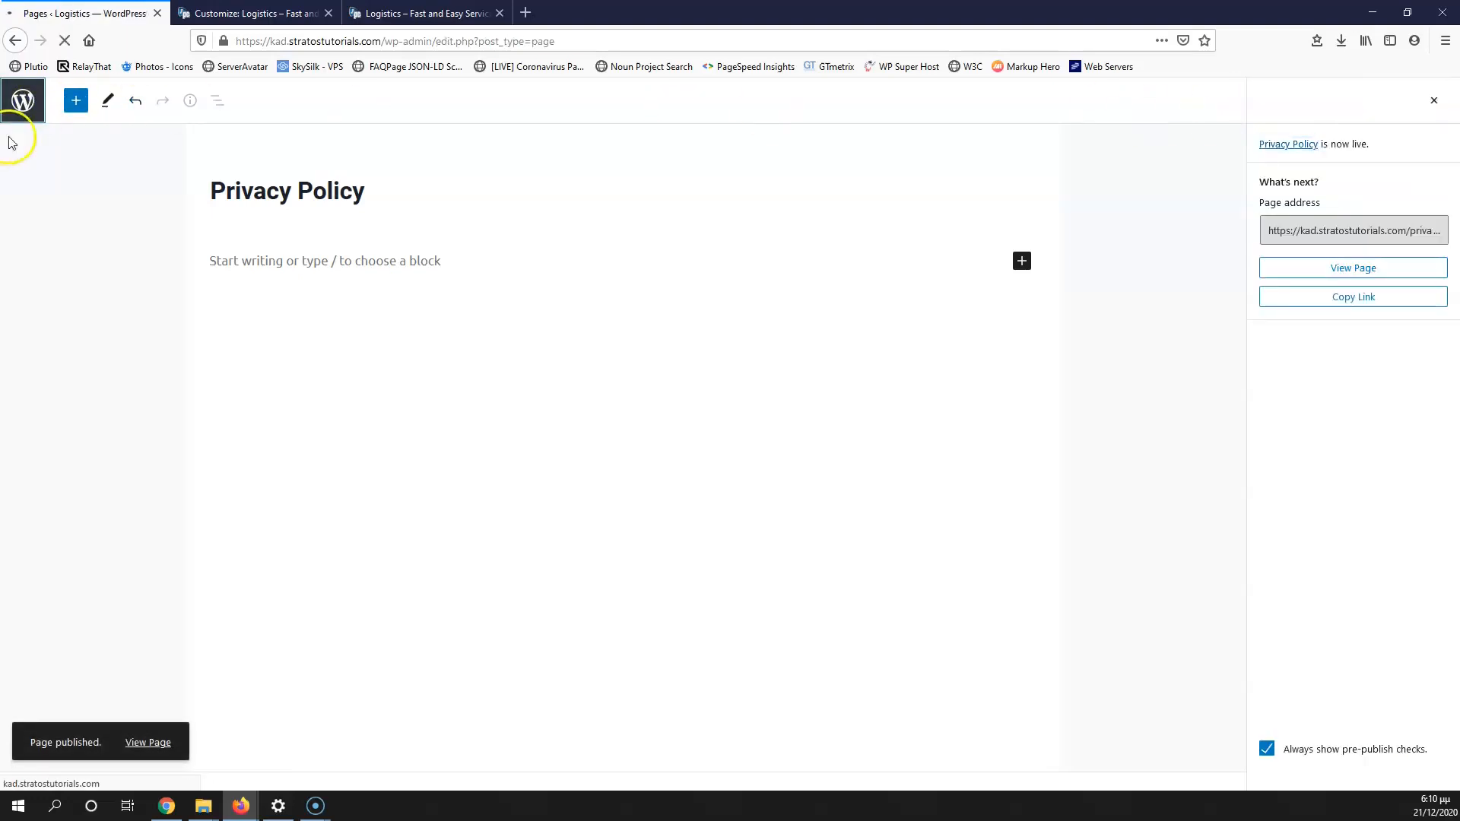
Step: Create and publish a second page titled 'Cookies Policy', correcting the misspelled title
middle_click(39, 270)
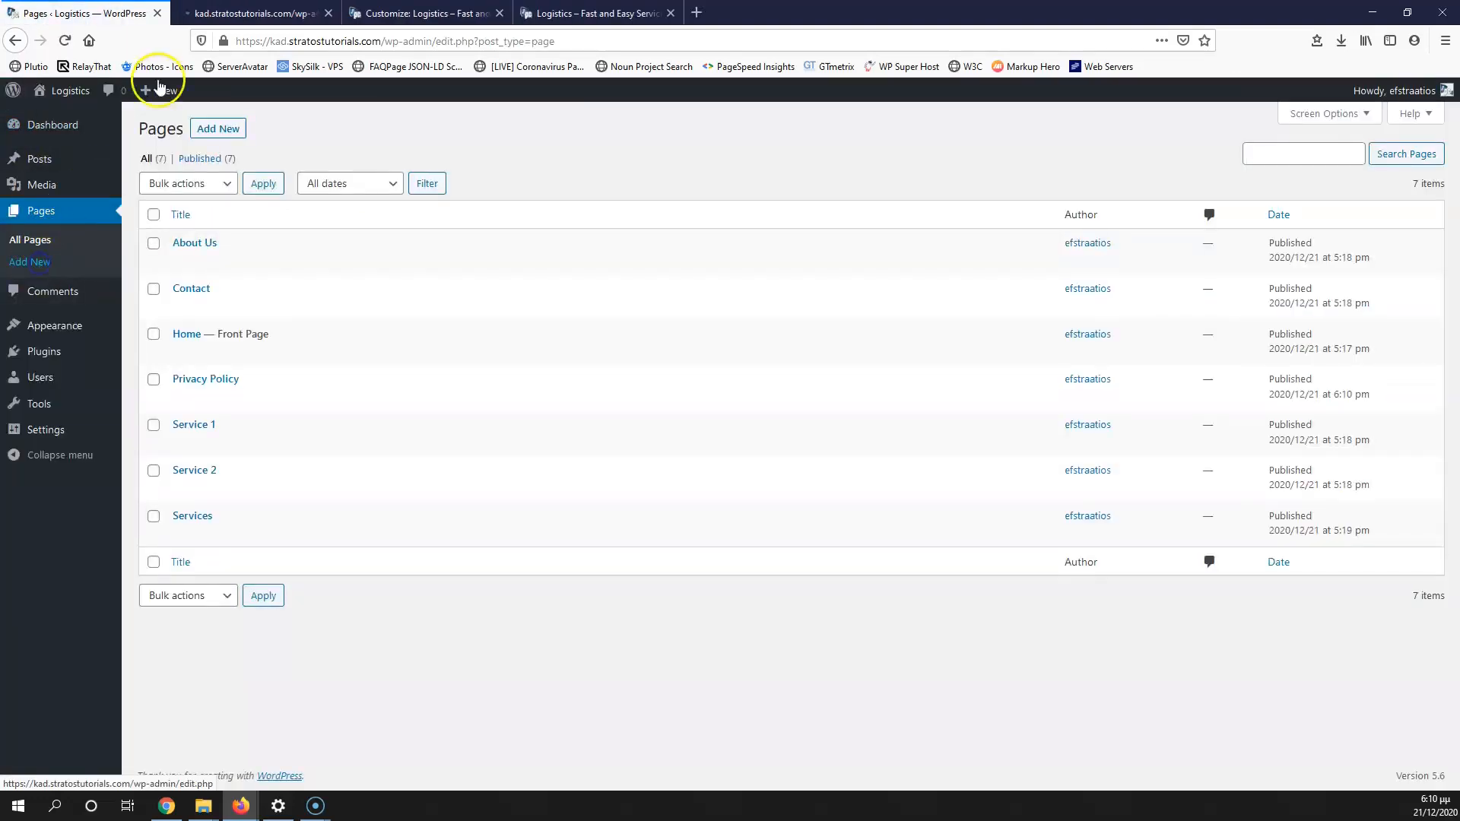
left_click(243, 13)
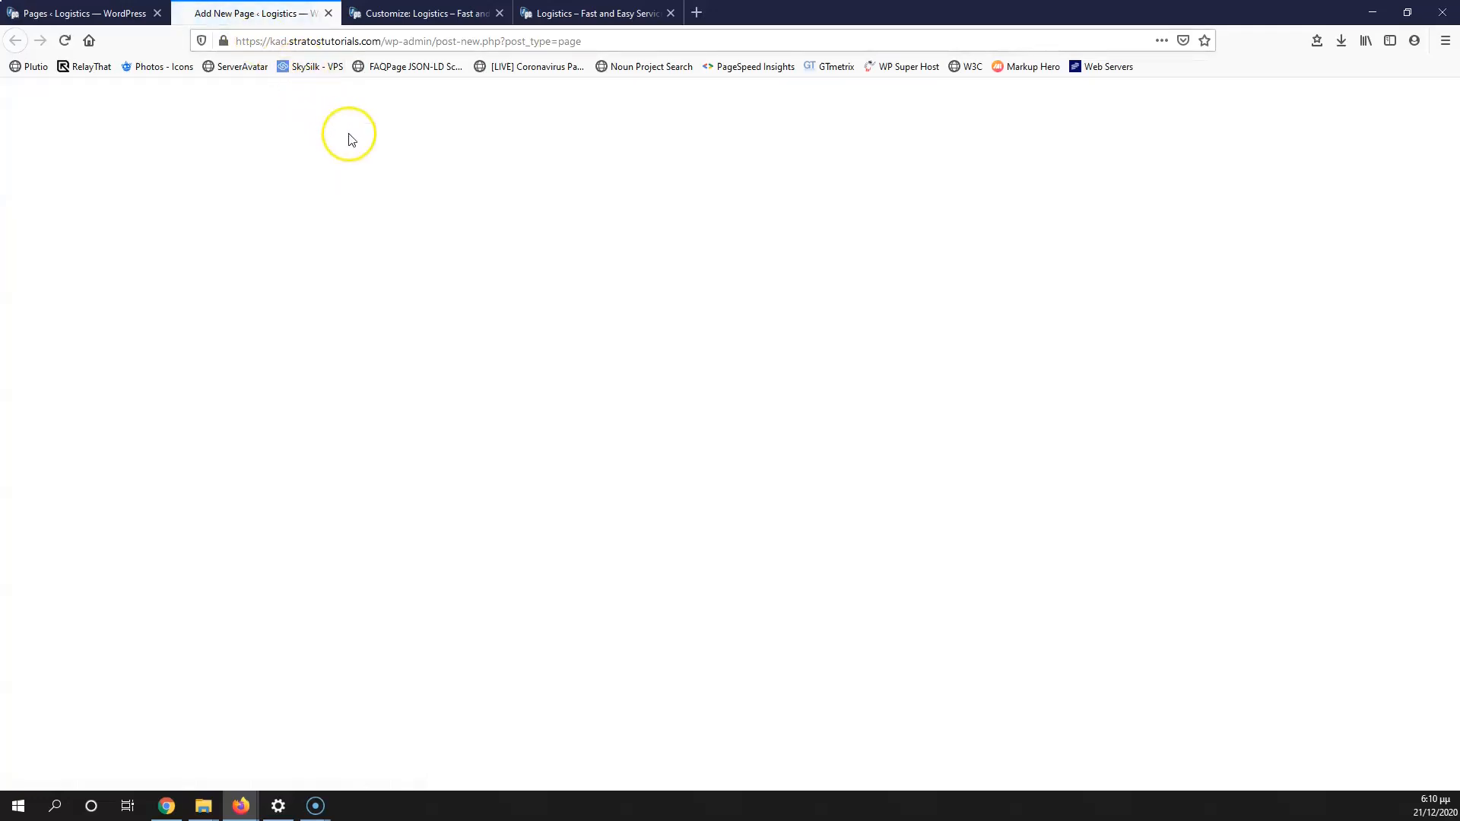
type("C")
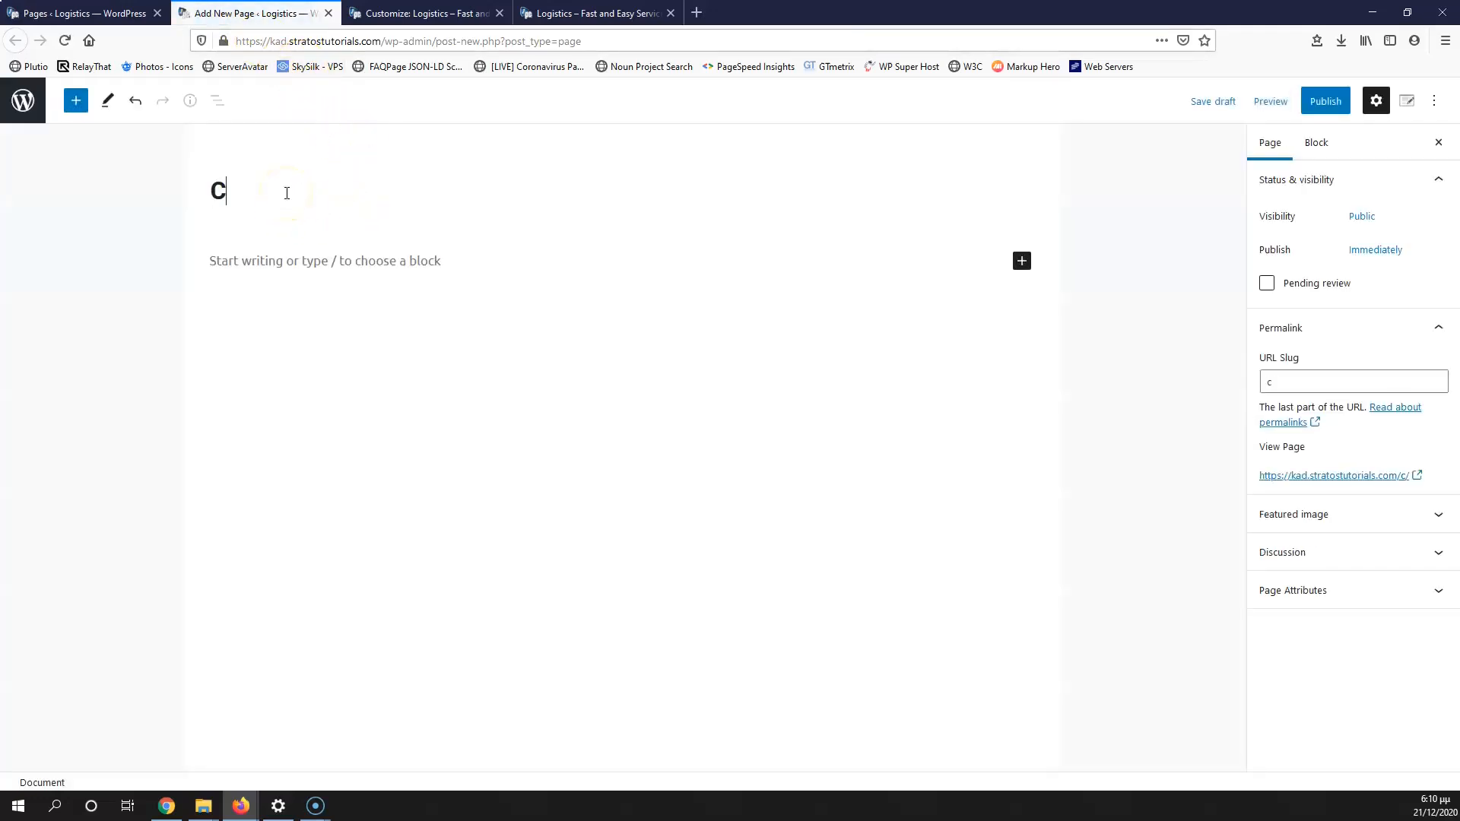
type("oockies Policy")
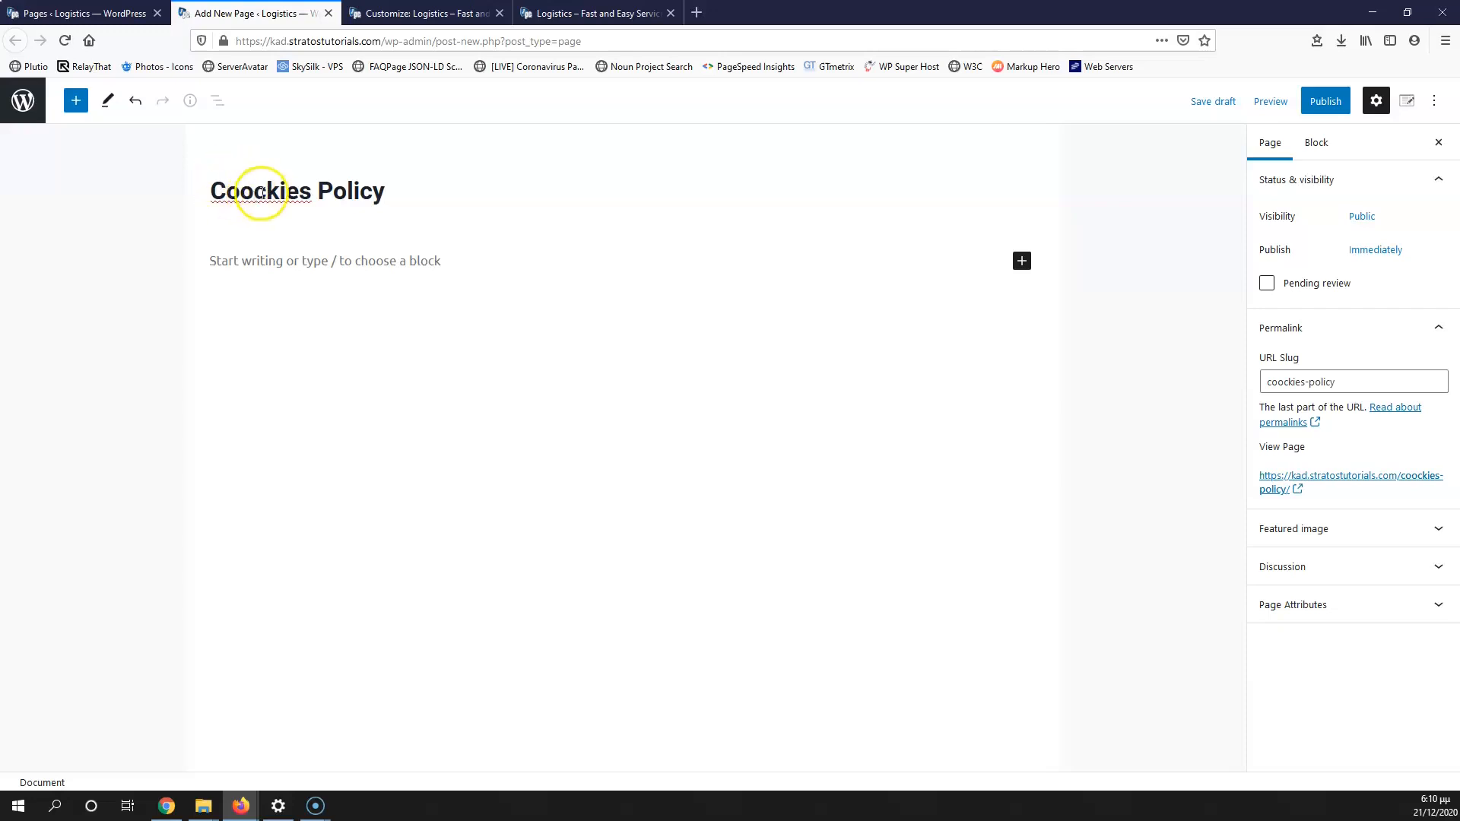
right_click(261, 195)
left_click(330, 199)
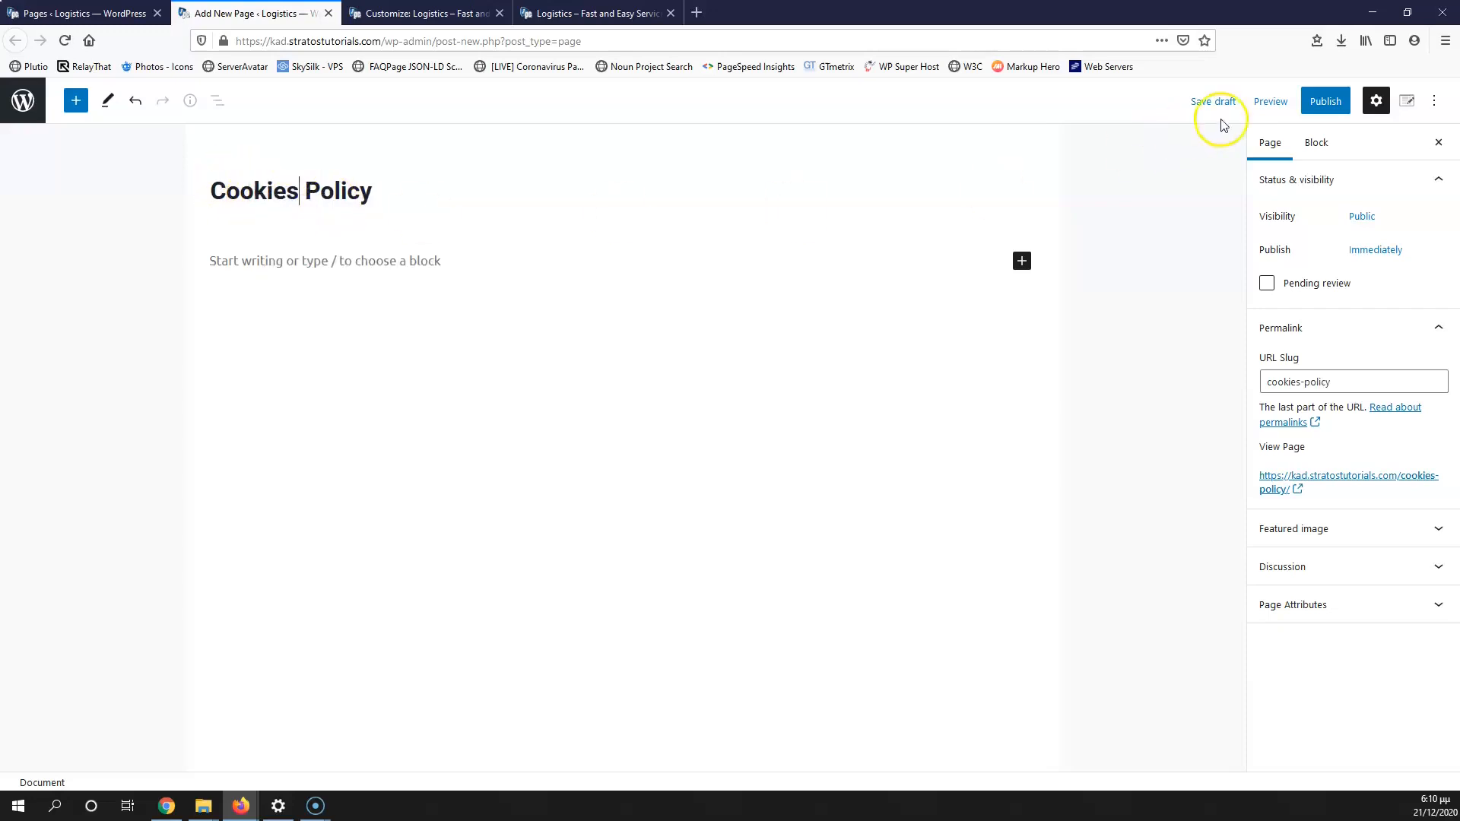
left_click(1321, 101)
left_click(1305, 107)
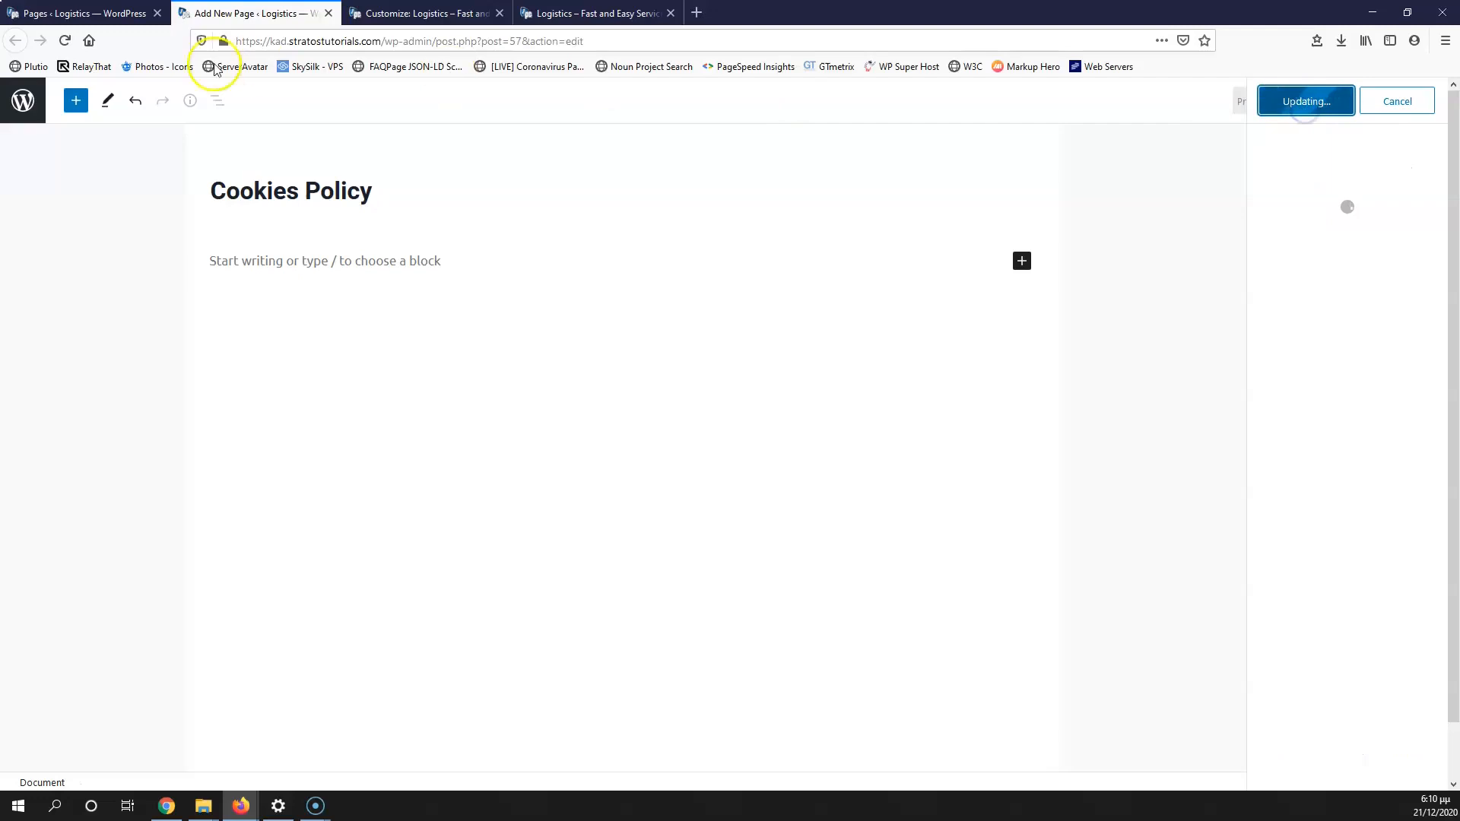
Step: Go from the pages list to the site's Menus settings
left_click(121, 13)
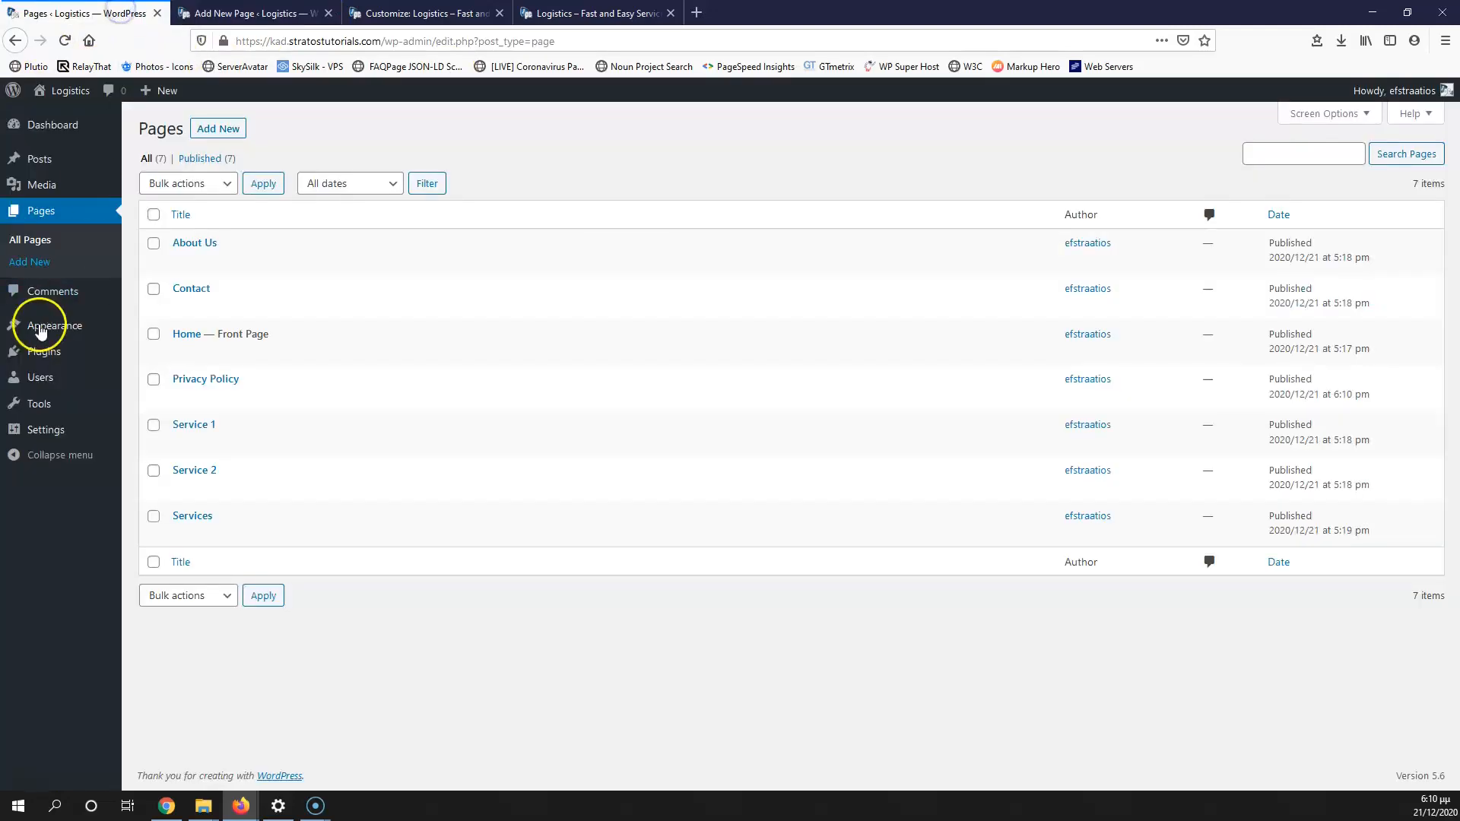
mouse_move(53, 326)
left_click(152, 393)
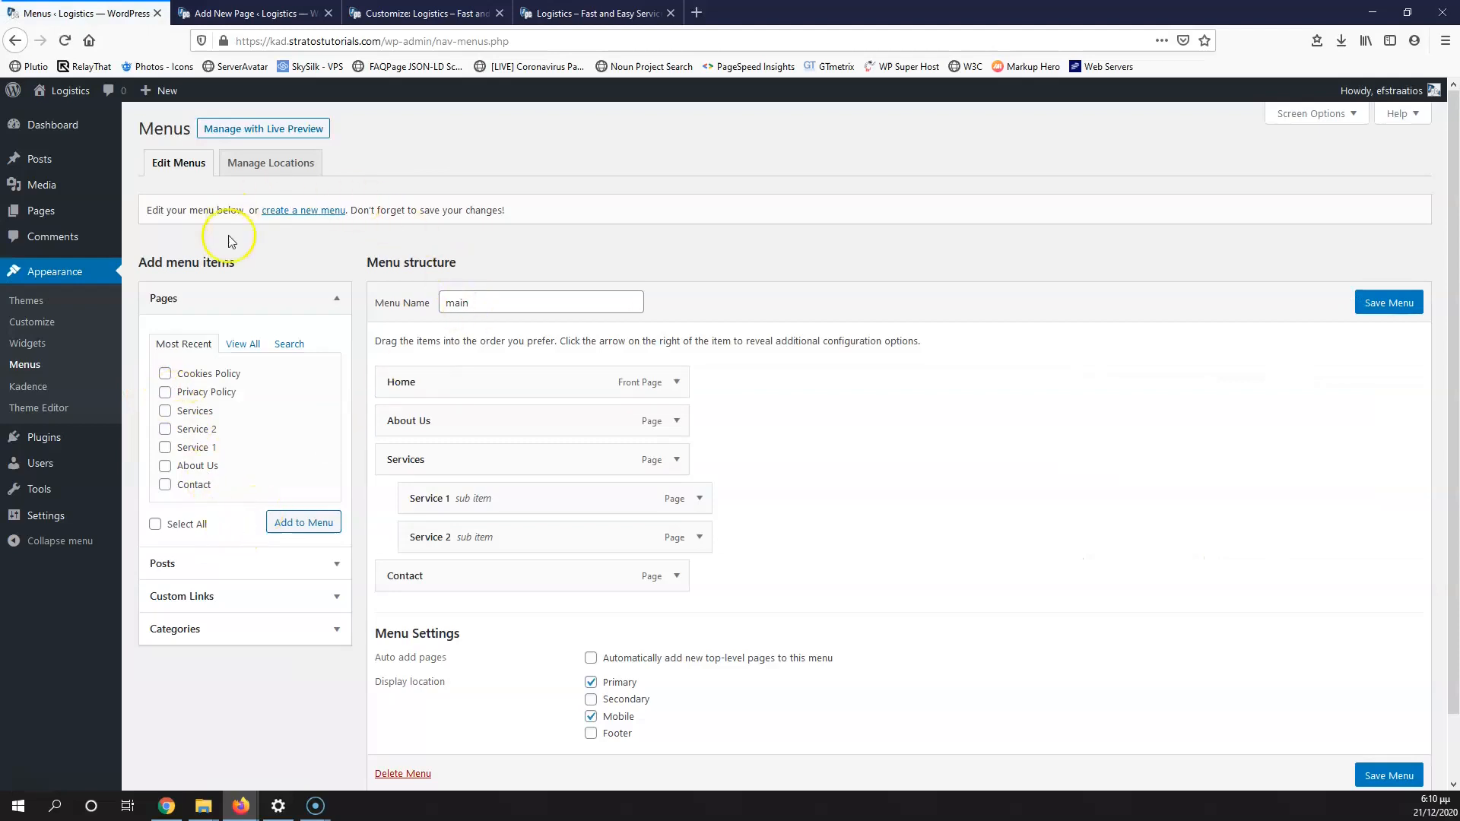
Step: Create a new menu named Footer and assign it to the Footer location
left_click(301, 212)
left_click(465, 302)
type("Footer")
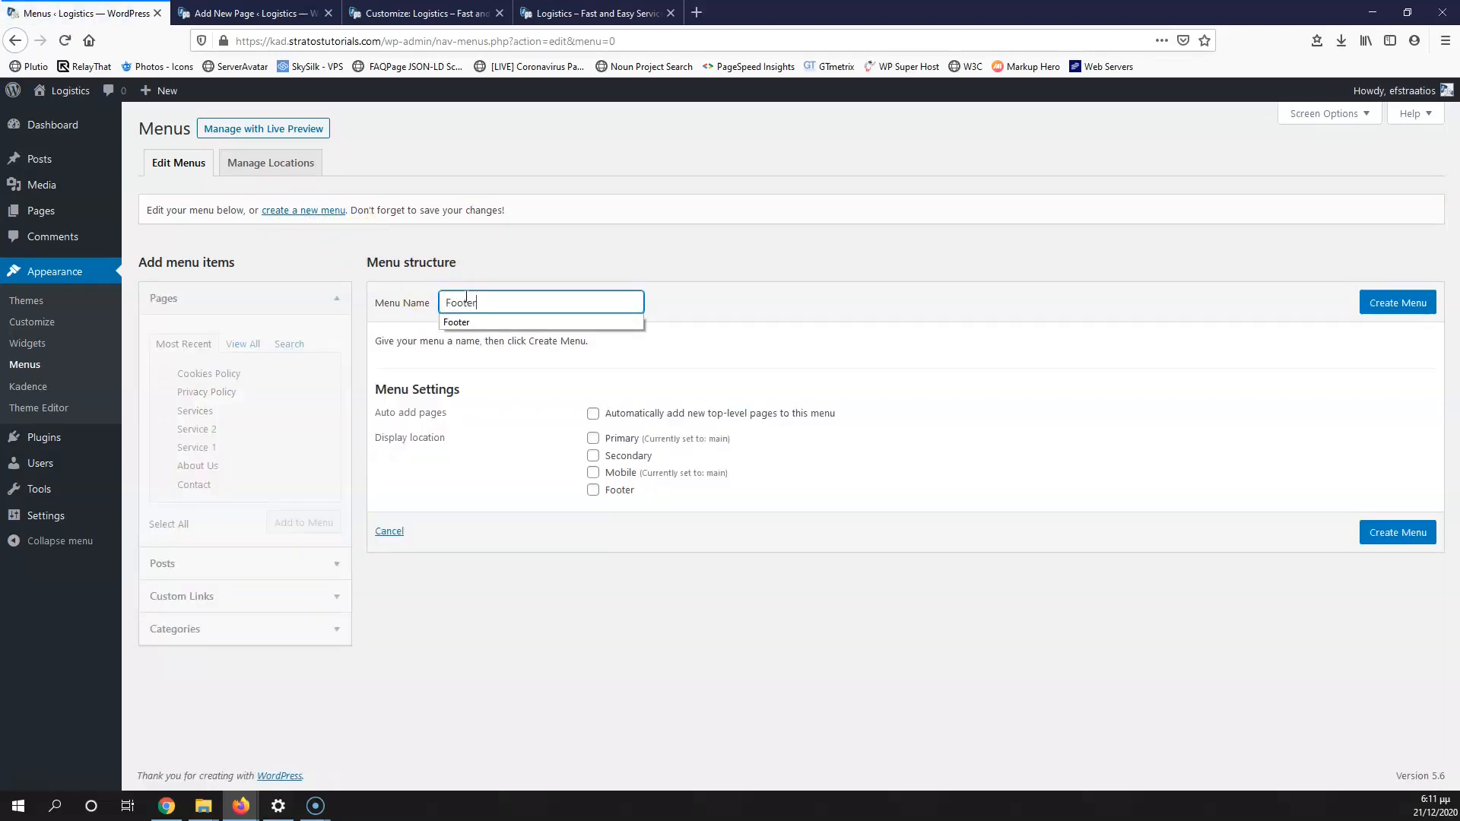
left_click(1395, 303)
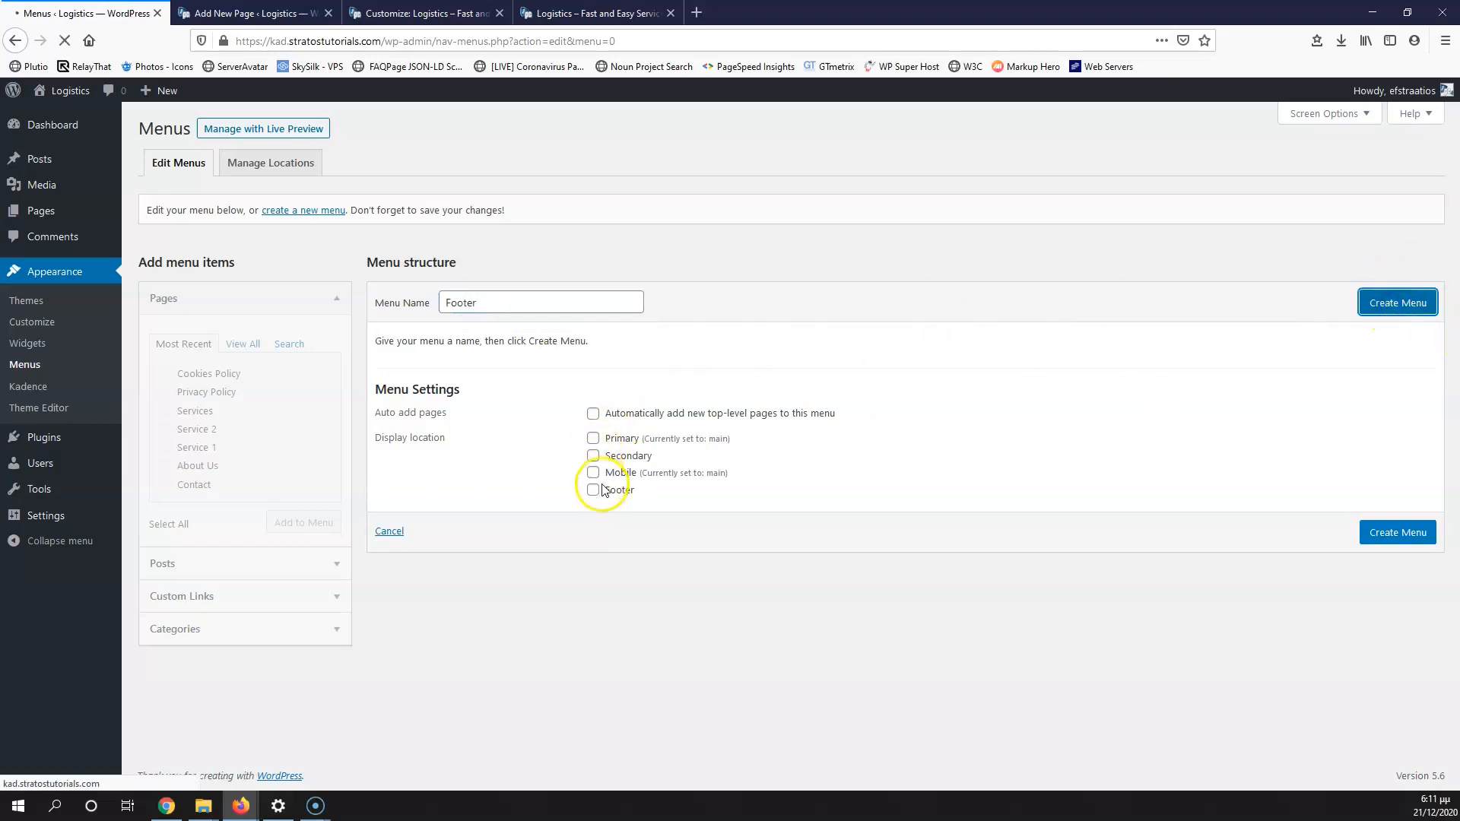
left_click(1401, 311)
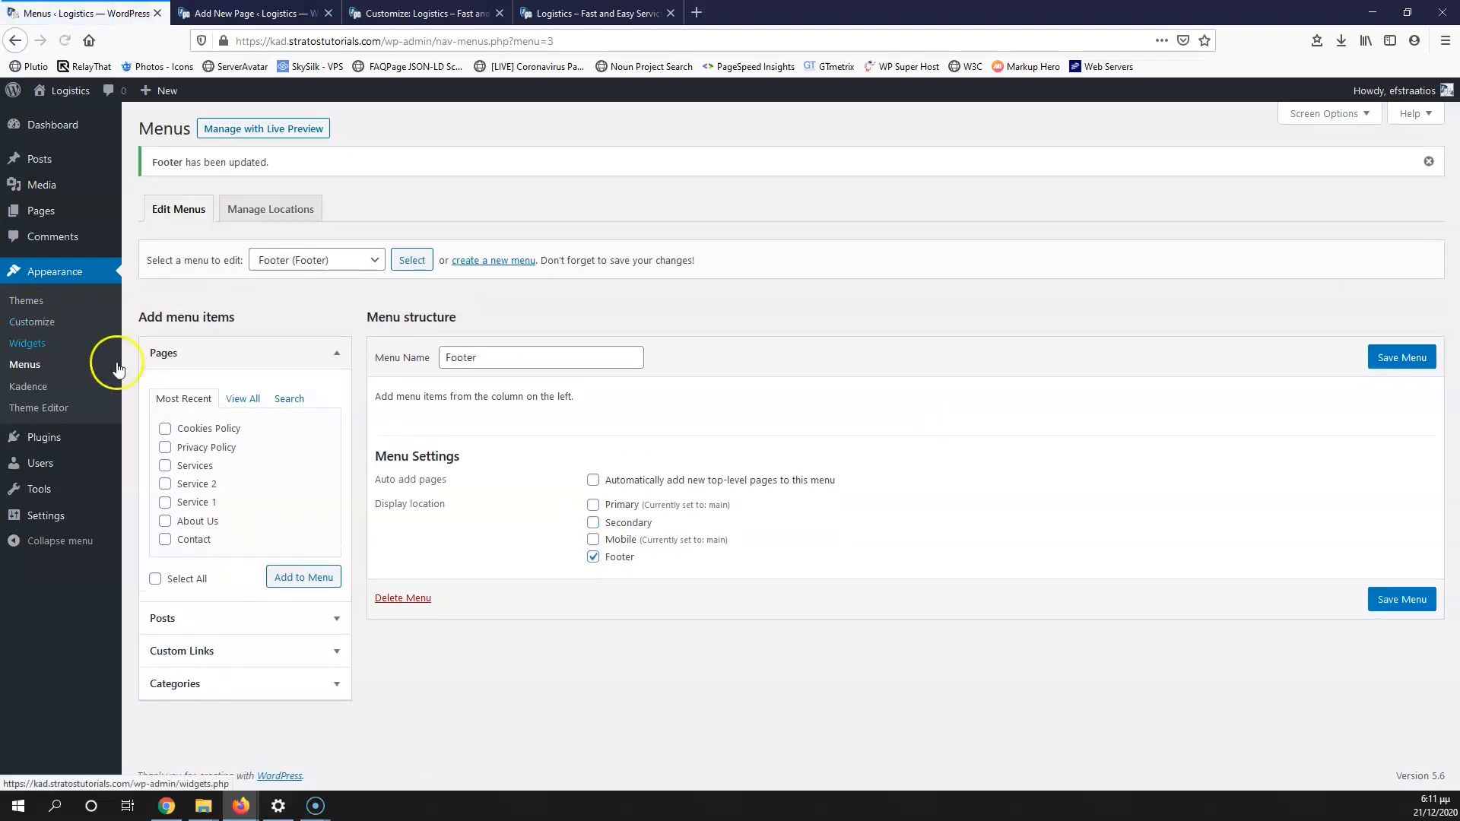
Step: Add the Privacy Policy and Cookies Policy pages to the menu, with Privacy Policy first, and save
left_click(243, 403)
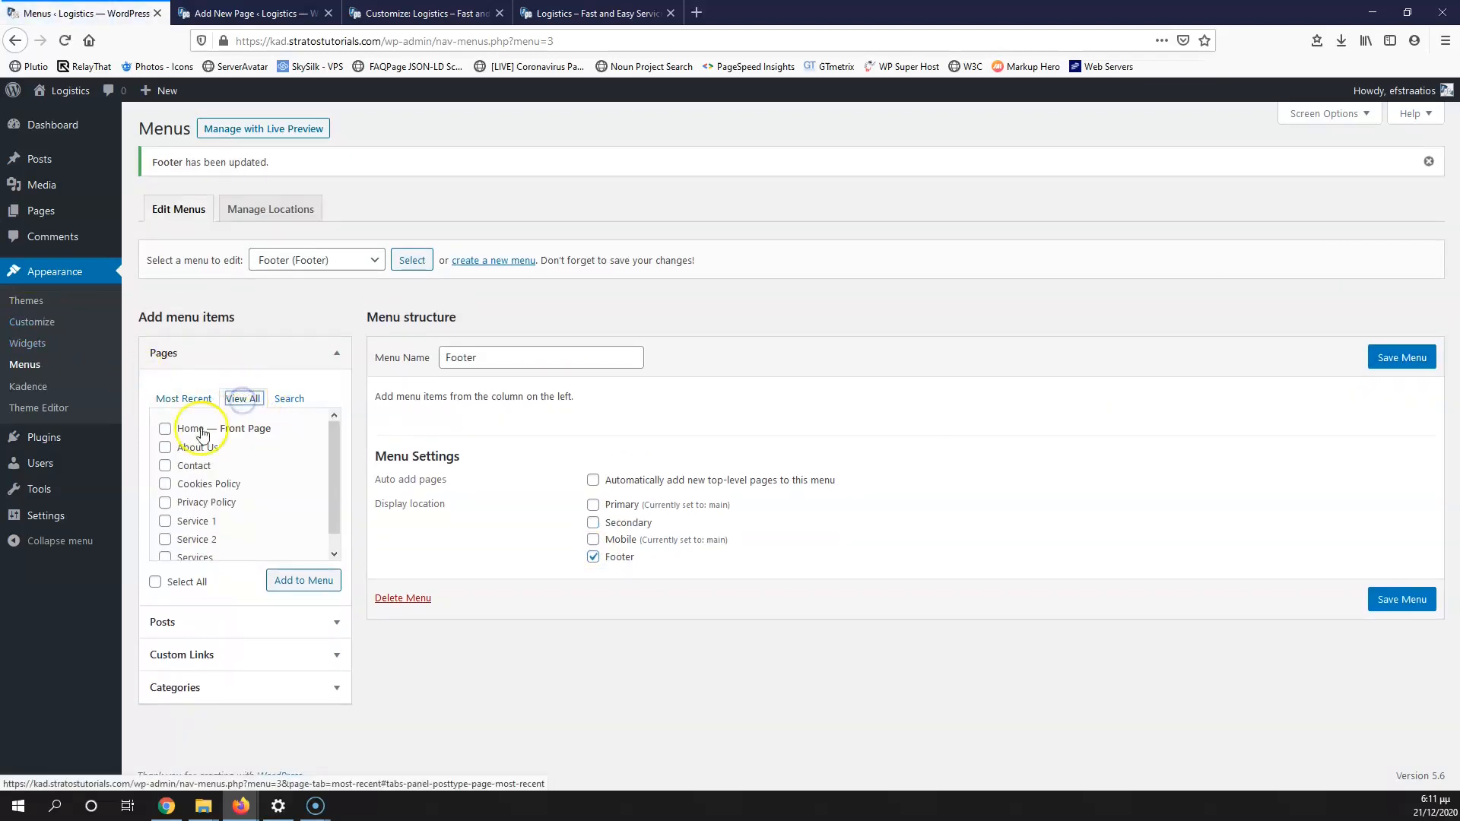
left_click_drag(335, 460, 336, 460)
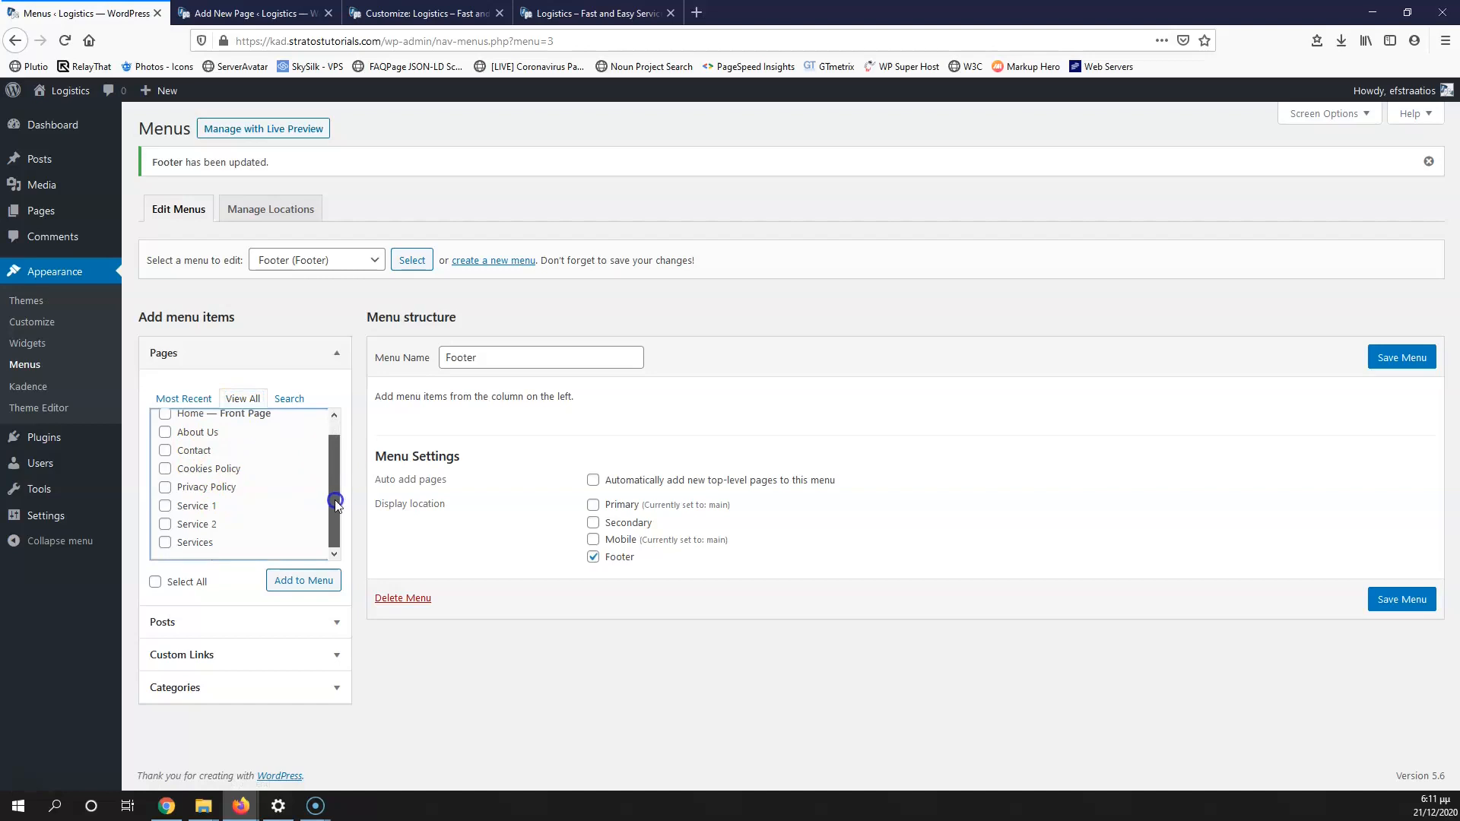
left_click(165, 485)
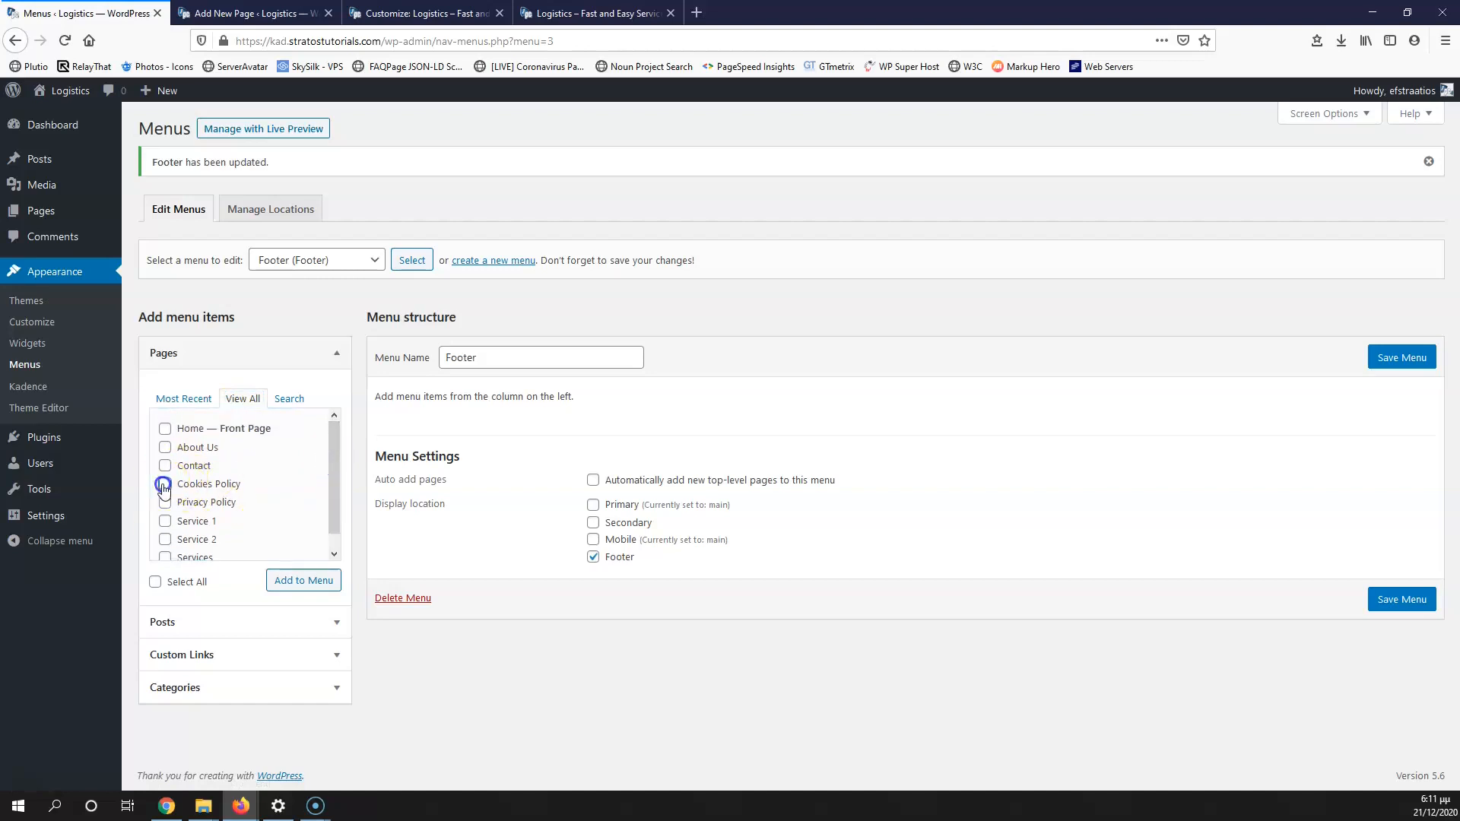
left_click(166, 503)
left_click(303, 584)
mouse_move(490, 464)
left_mouse_down()
mouse_move(482, 420)
mouse_move(494, 438)
left_mouse_up()
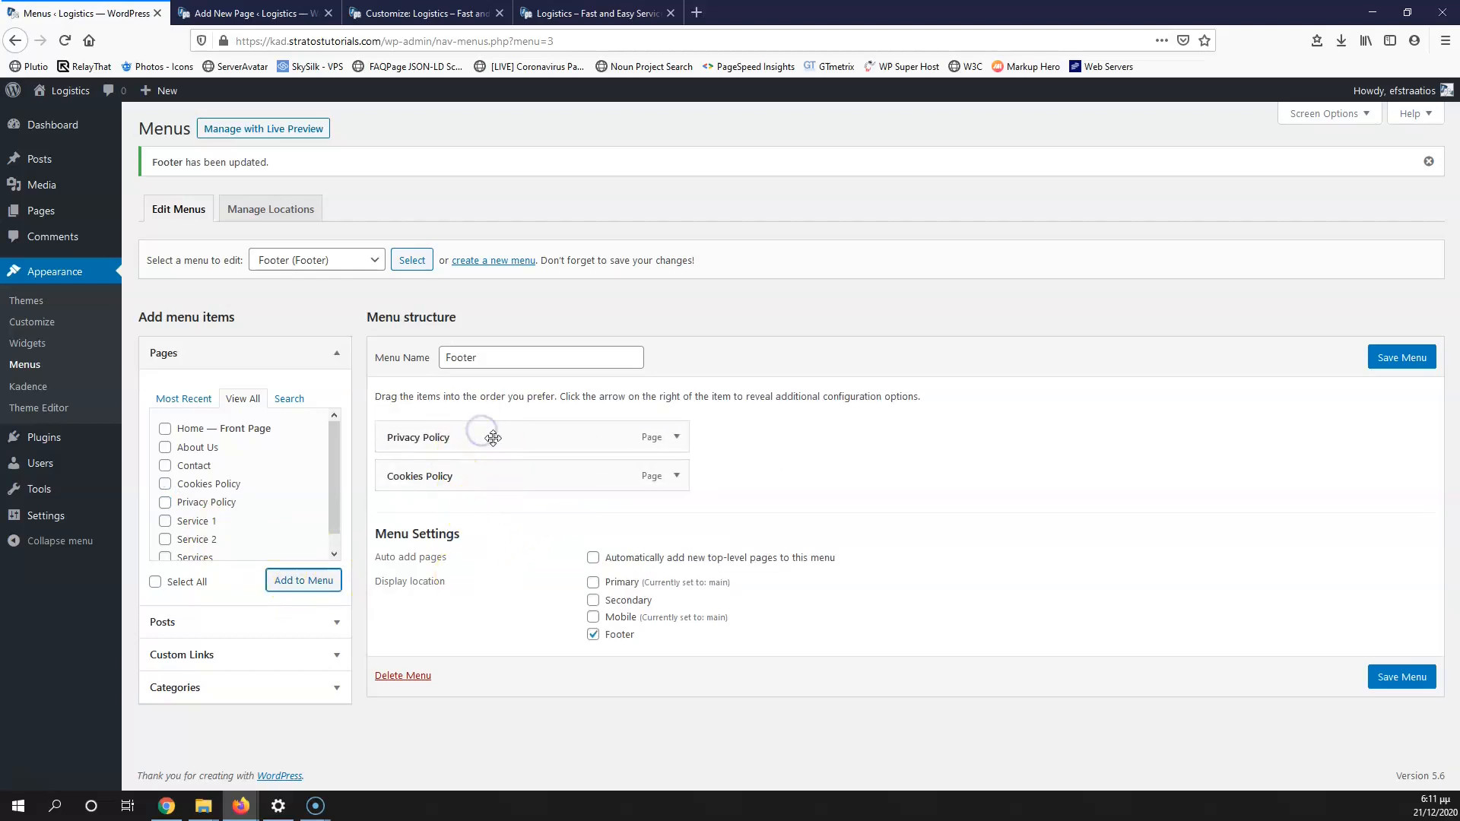
left_click(1403, 358)
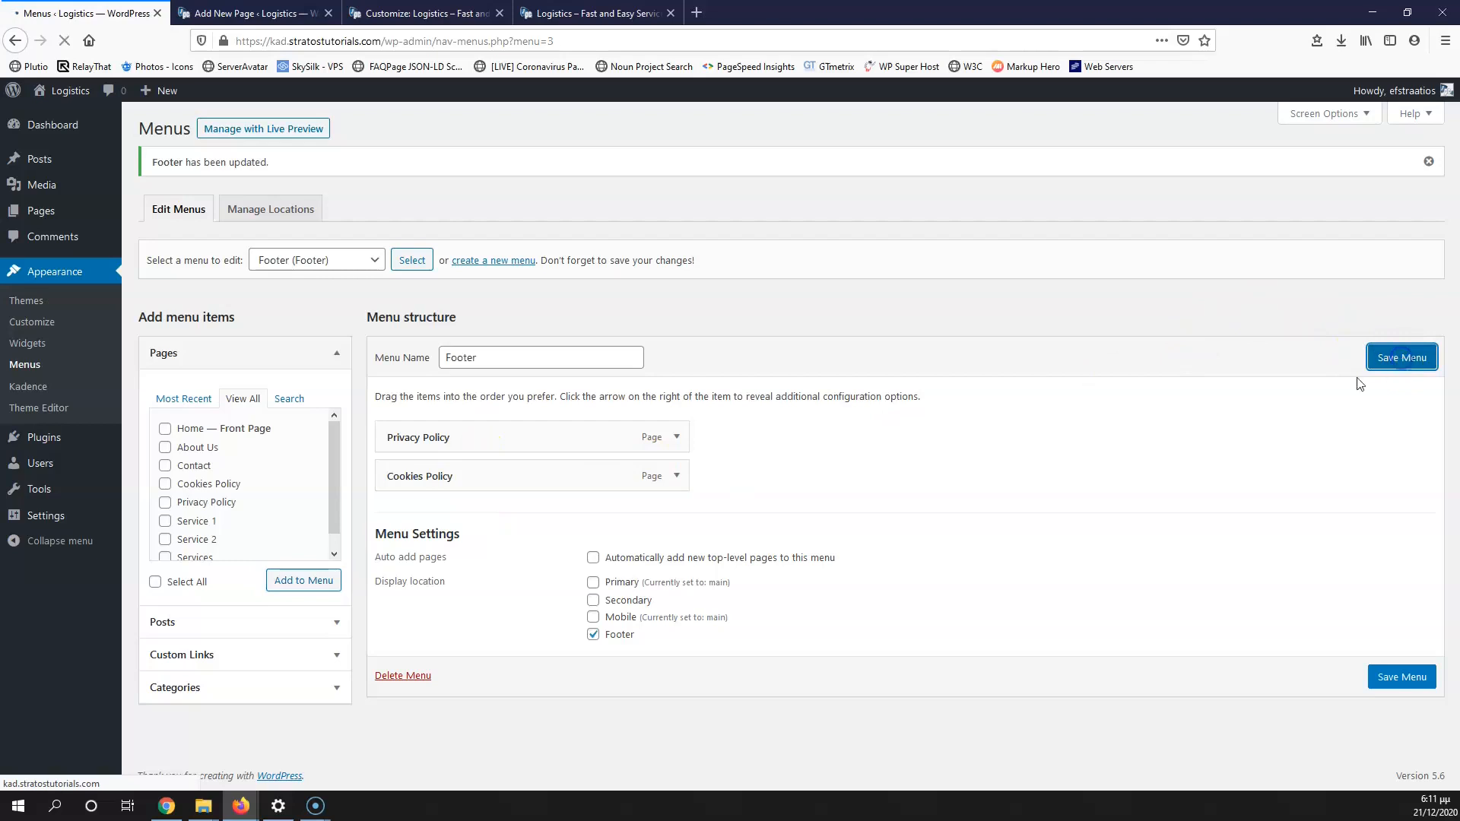
Step: Close the finished Cookies Policy editor tab and return to the customizer
left_click(283, 13)
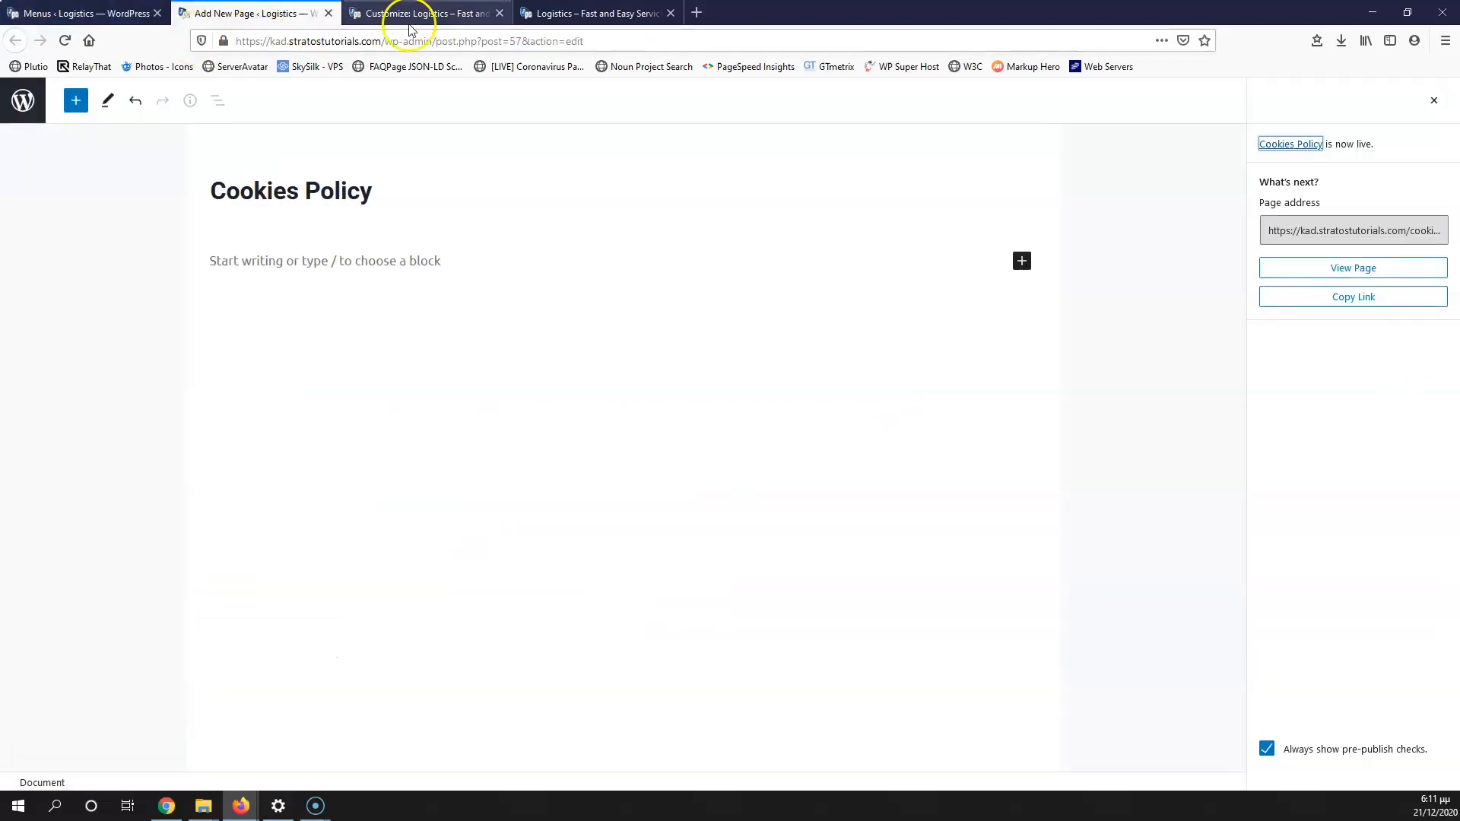
left_click(409, 12)
left_click(328, 13)
Step: Reload the customizer to pick up the new menu and open the Footer builder
left_click(65, 41)
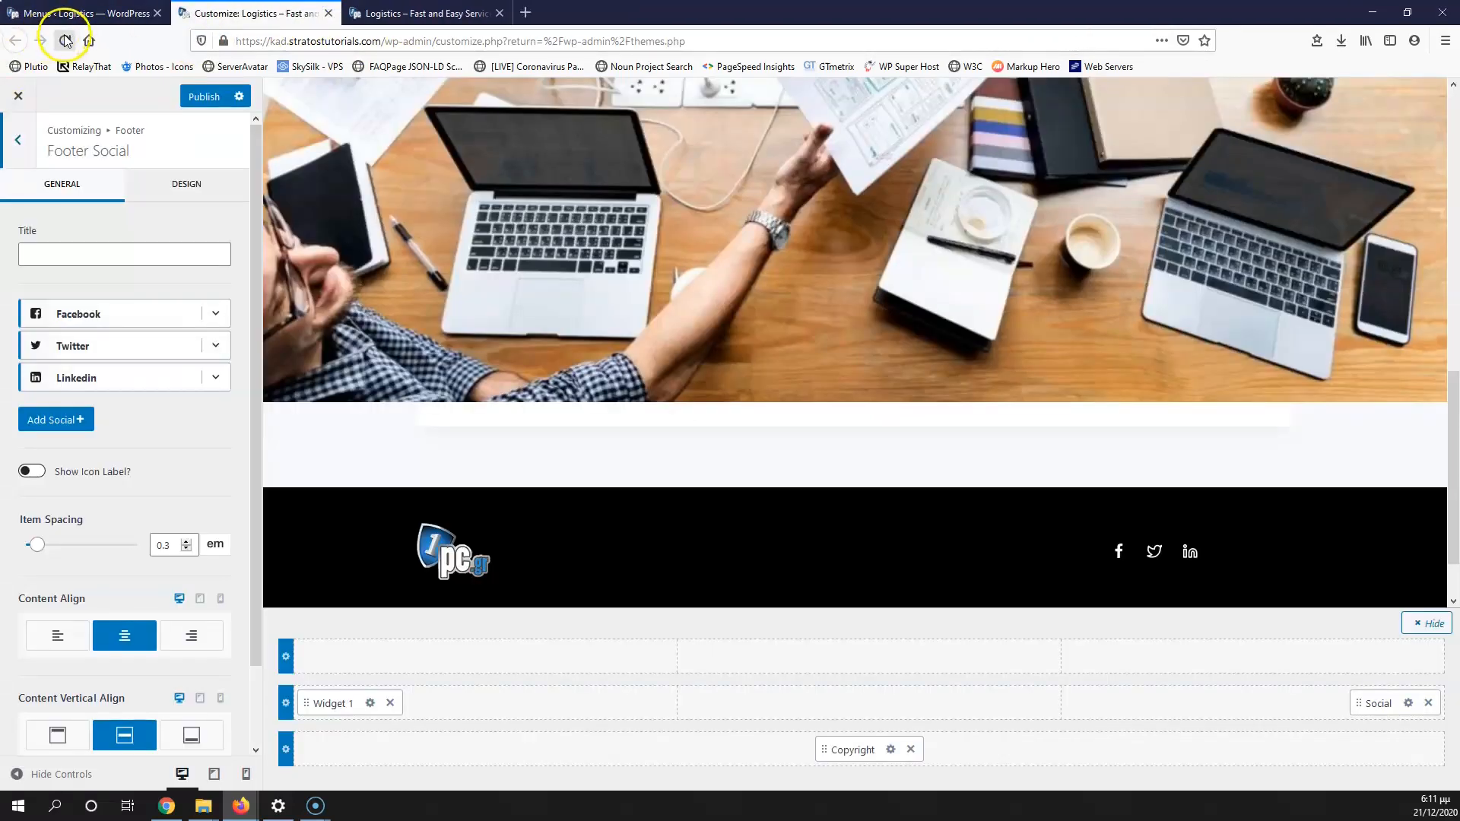
left_click(826, 365)
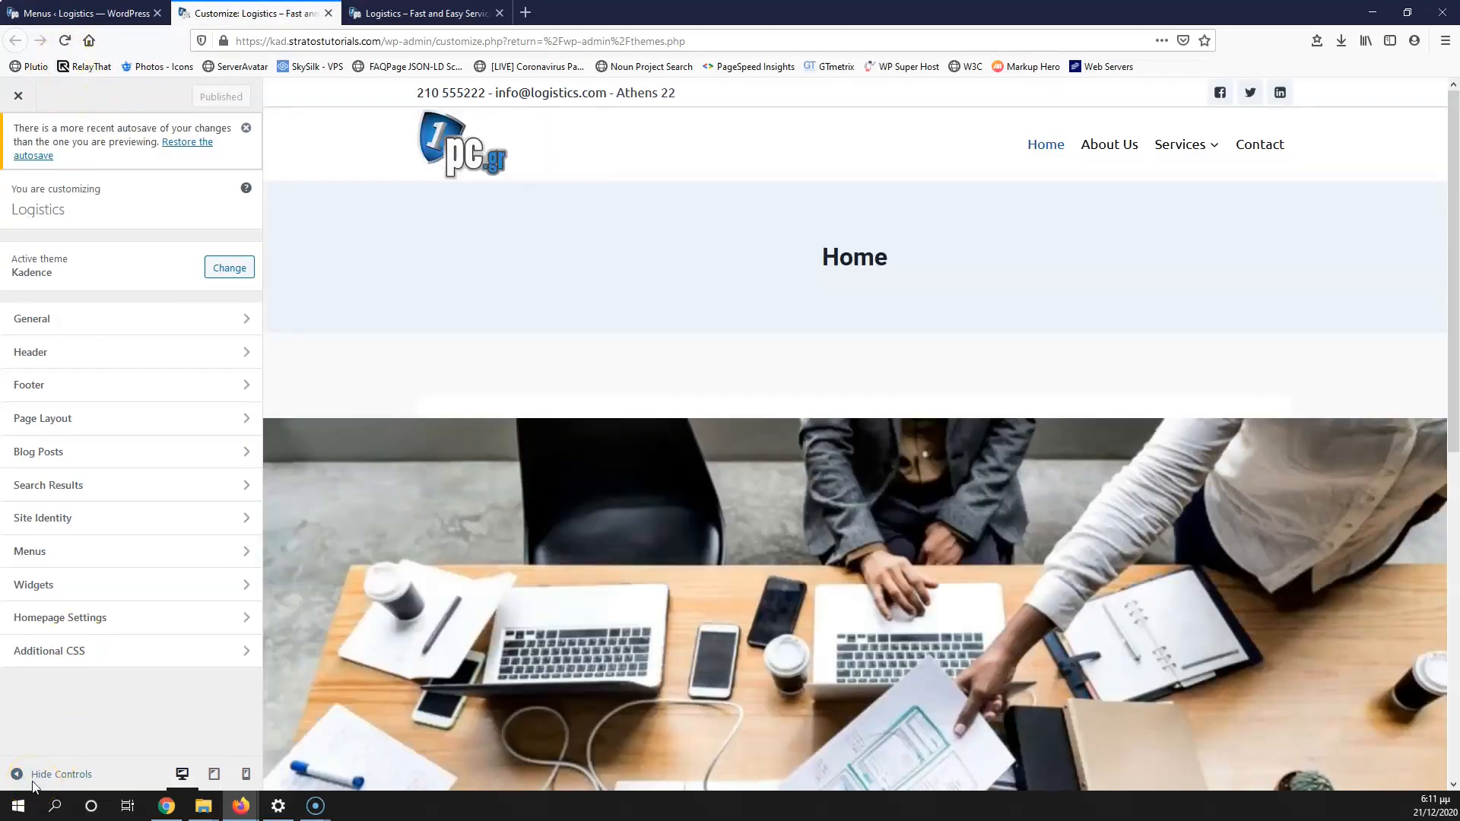
scroll(398, 458, "down", 10)
left_click(157, 384)
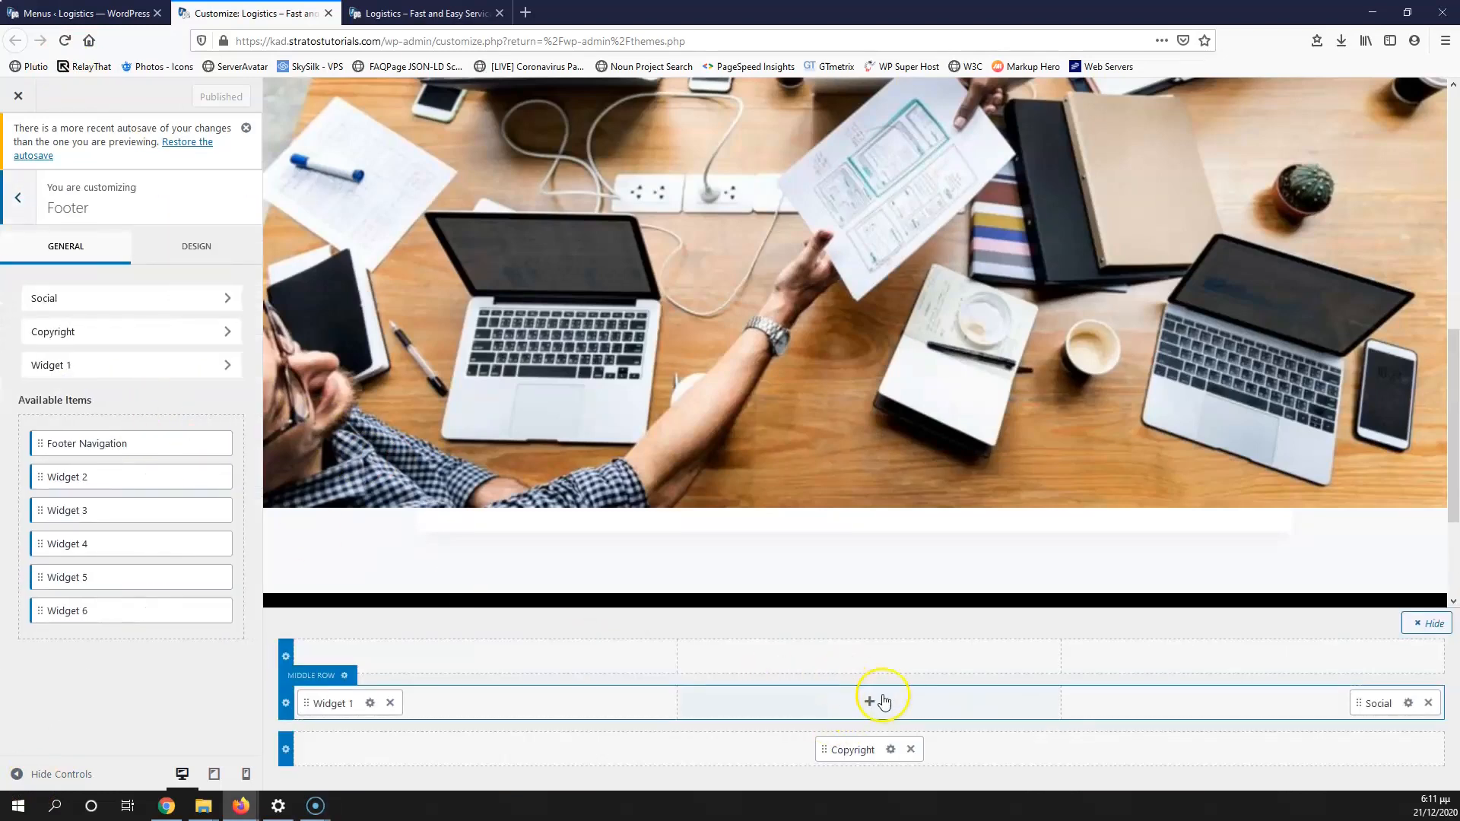
Step: Place the footer navigation in the middle row's centre and choose its Footer menu
left_click(869, 702)
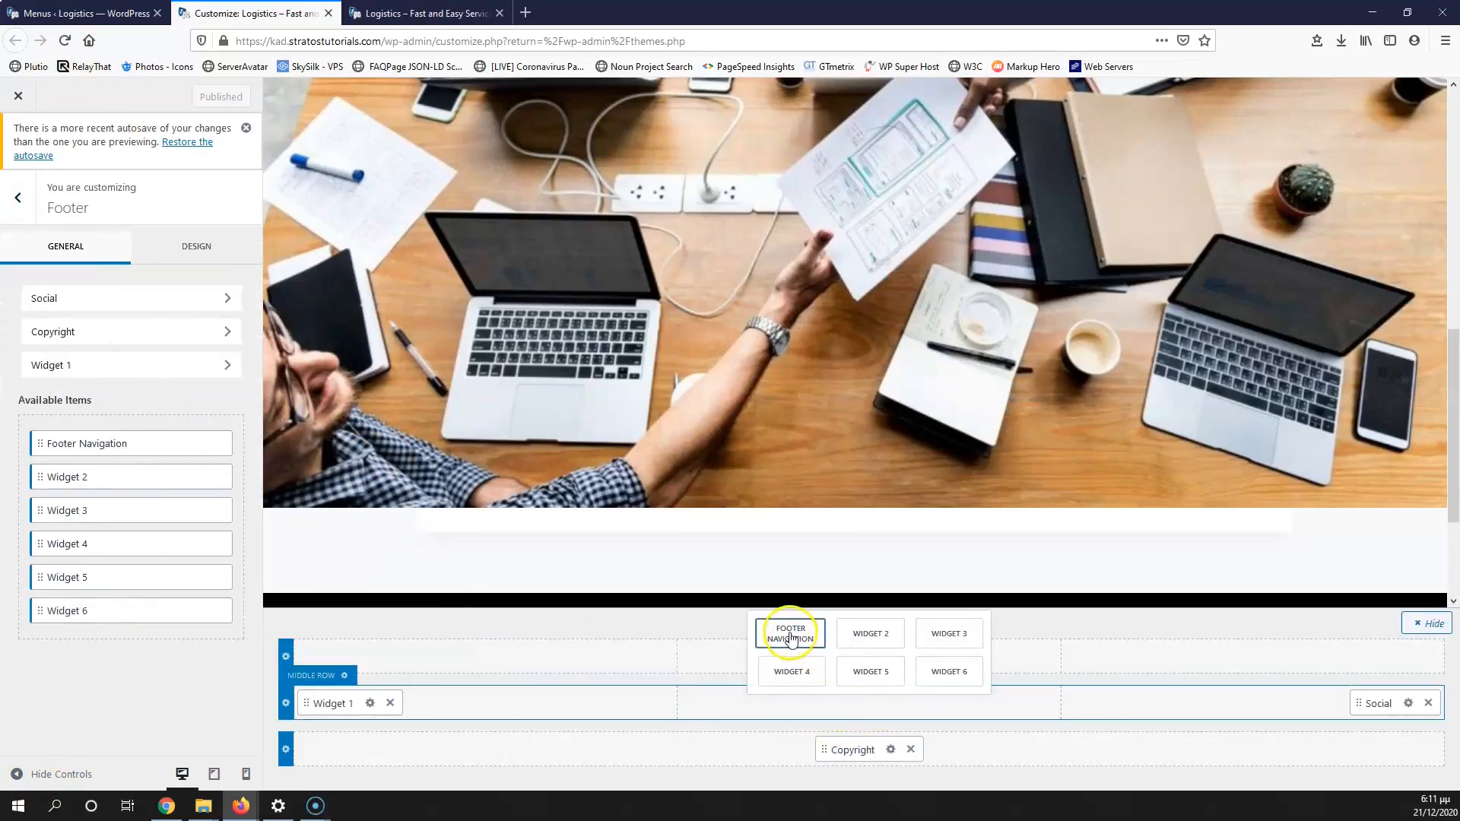
left_click(788, 636)
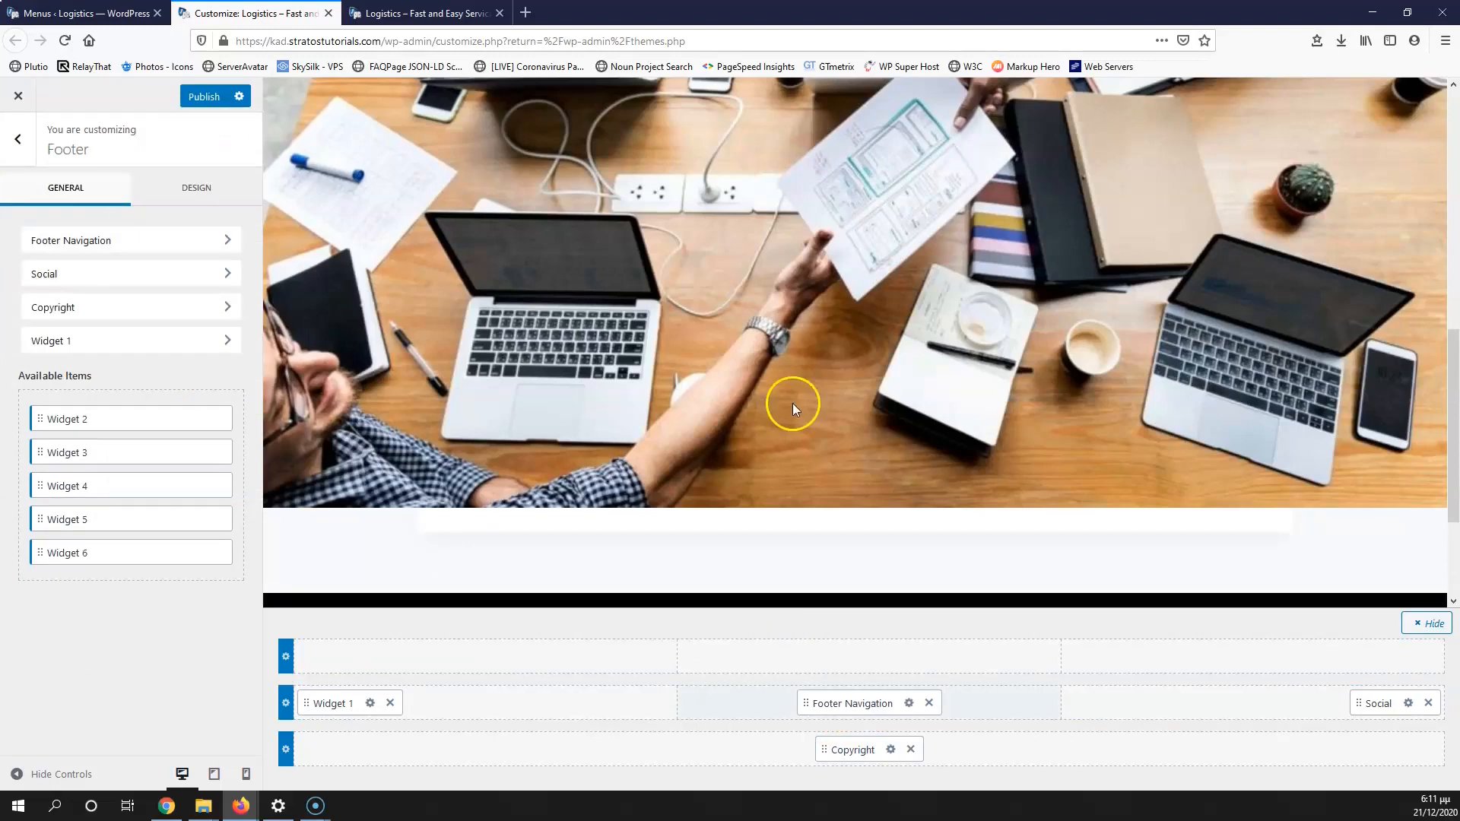
scroll(788, 401, "down", 3)
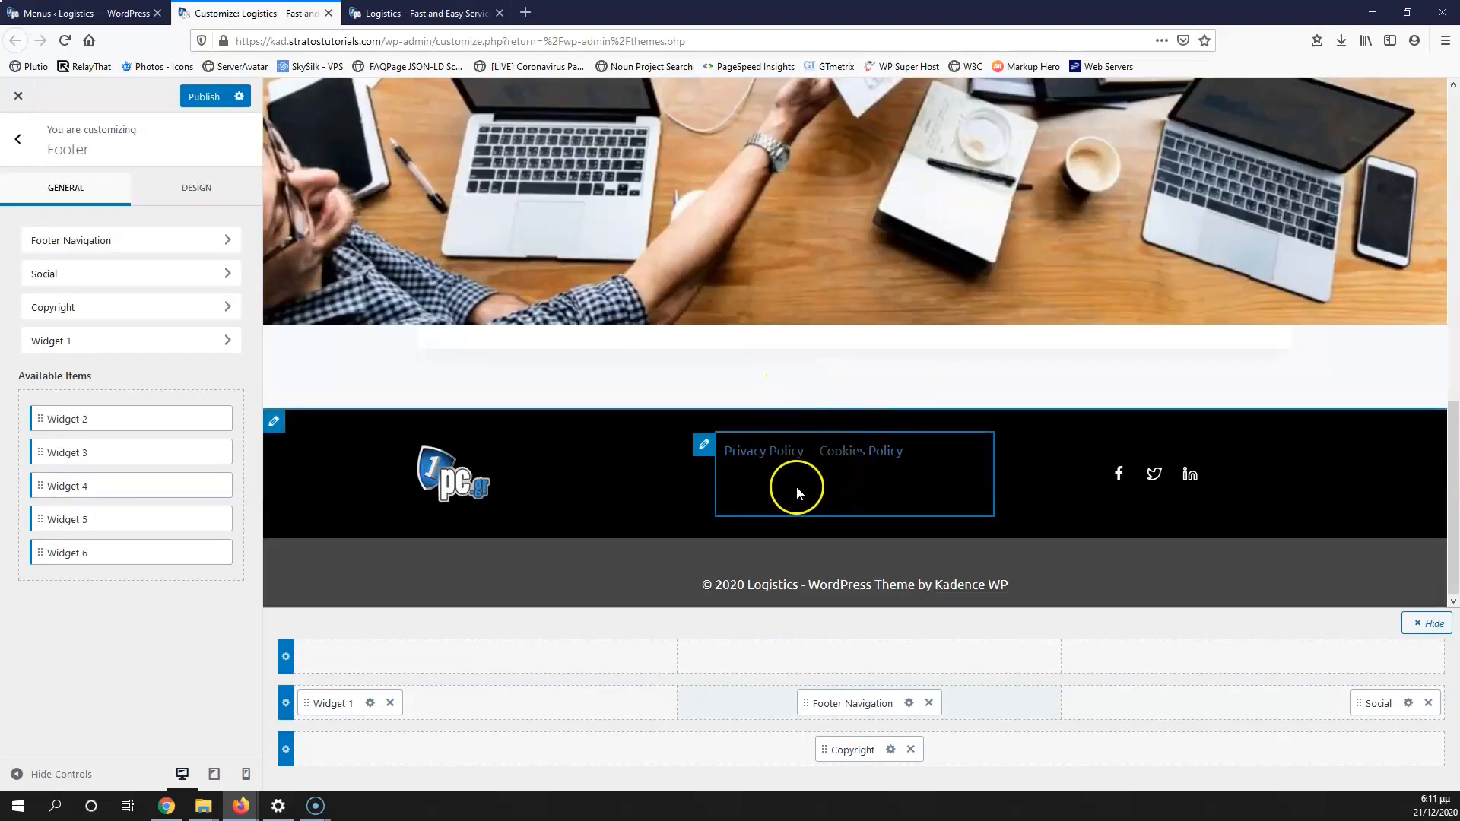
left_click(910, 706)
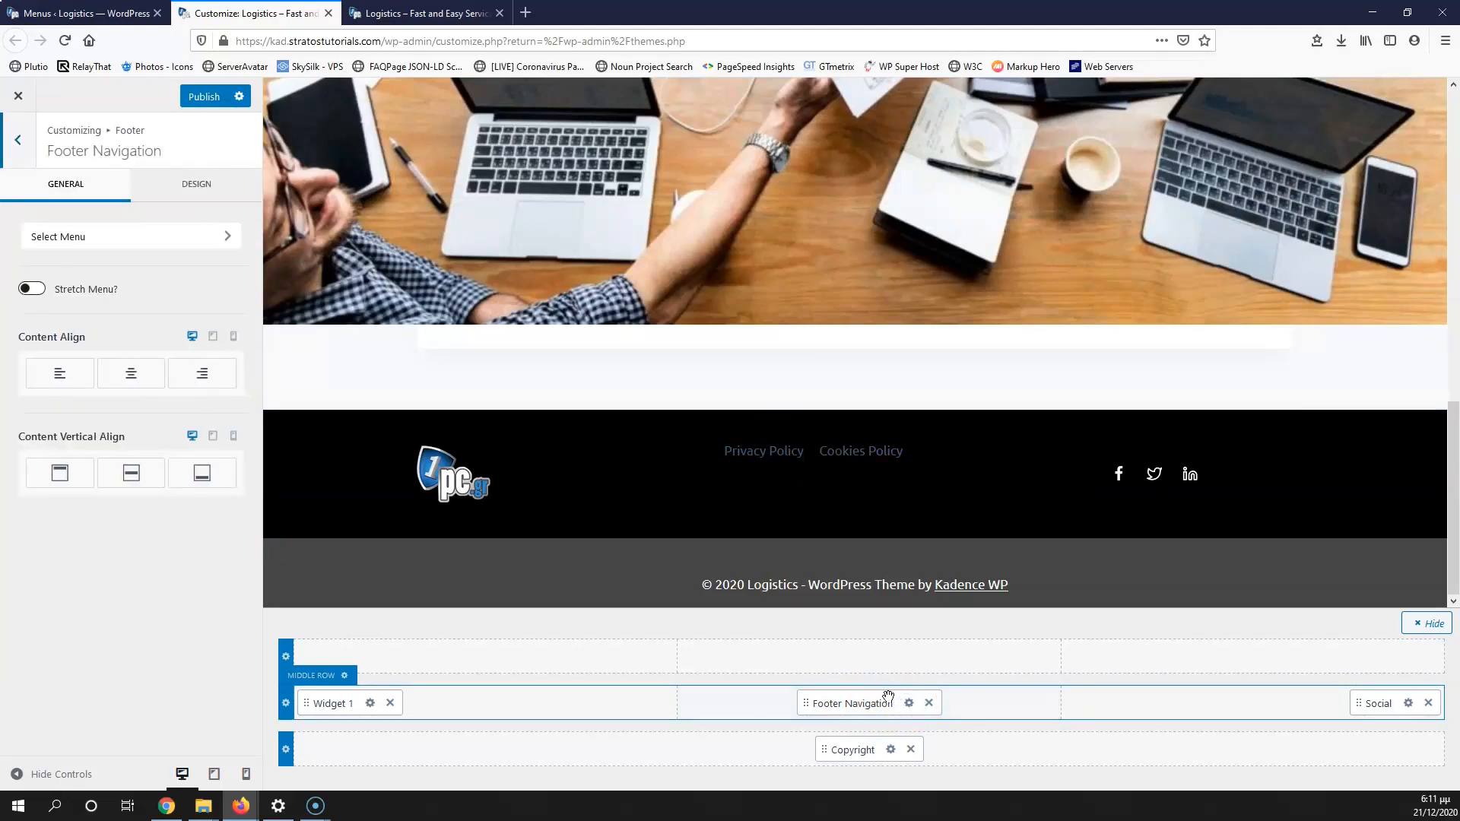
left_click(142, 250)
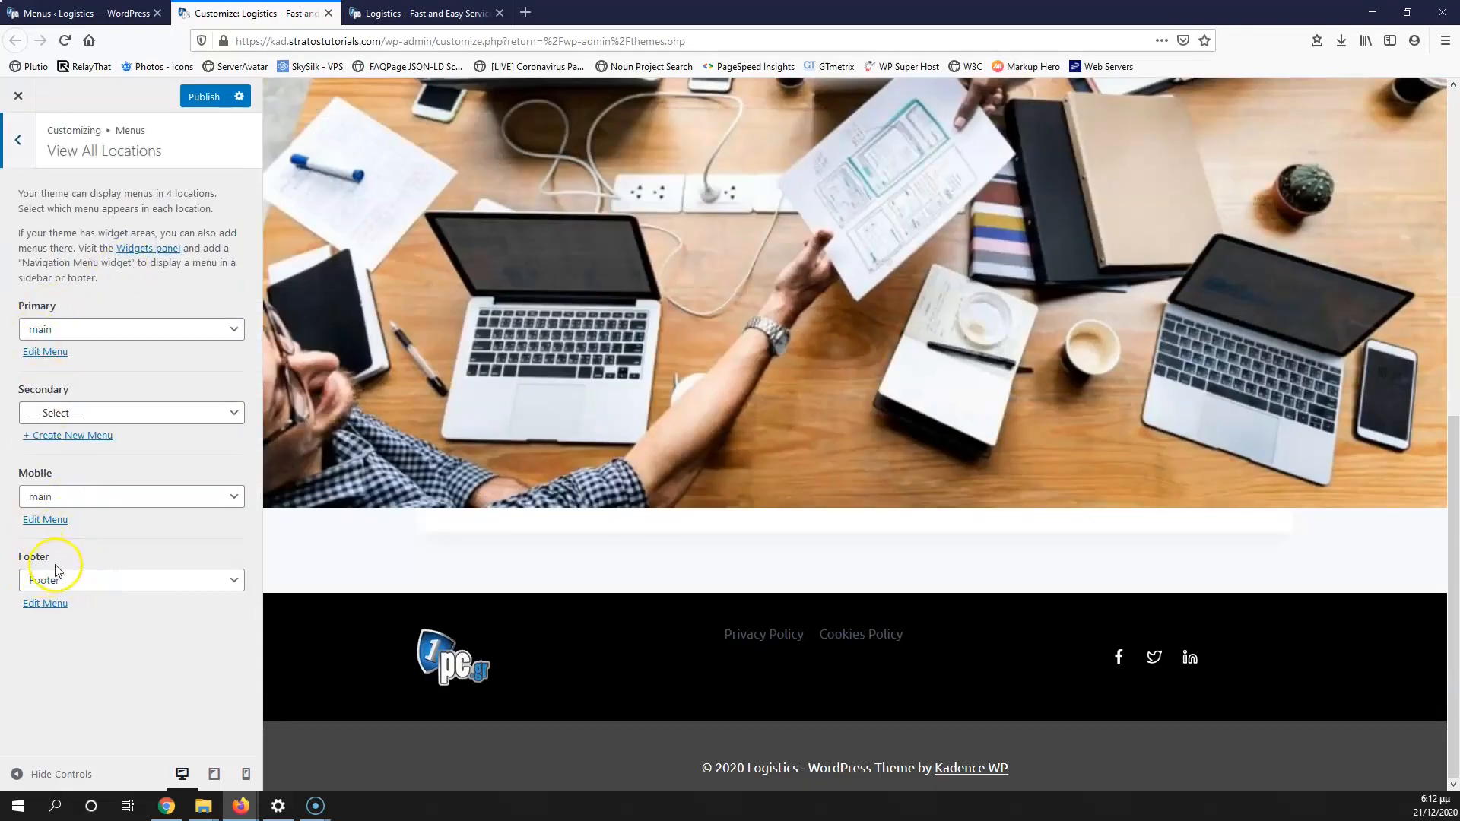
left_click(25, 147)
left_click(25, 147)
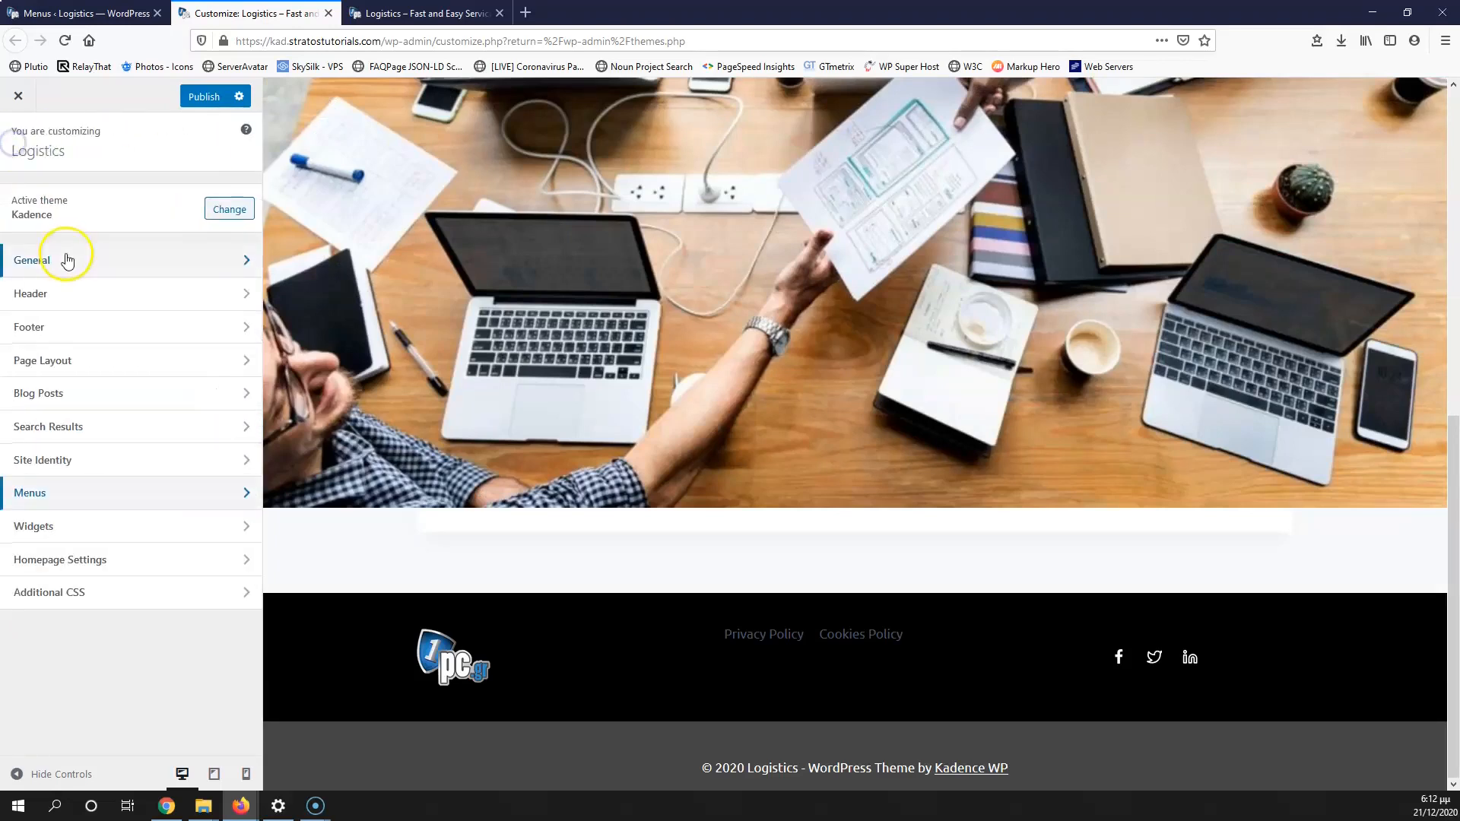
left_click(70, 339)
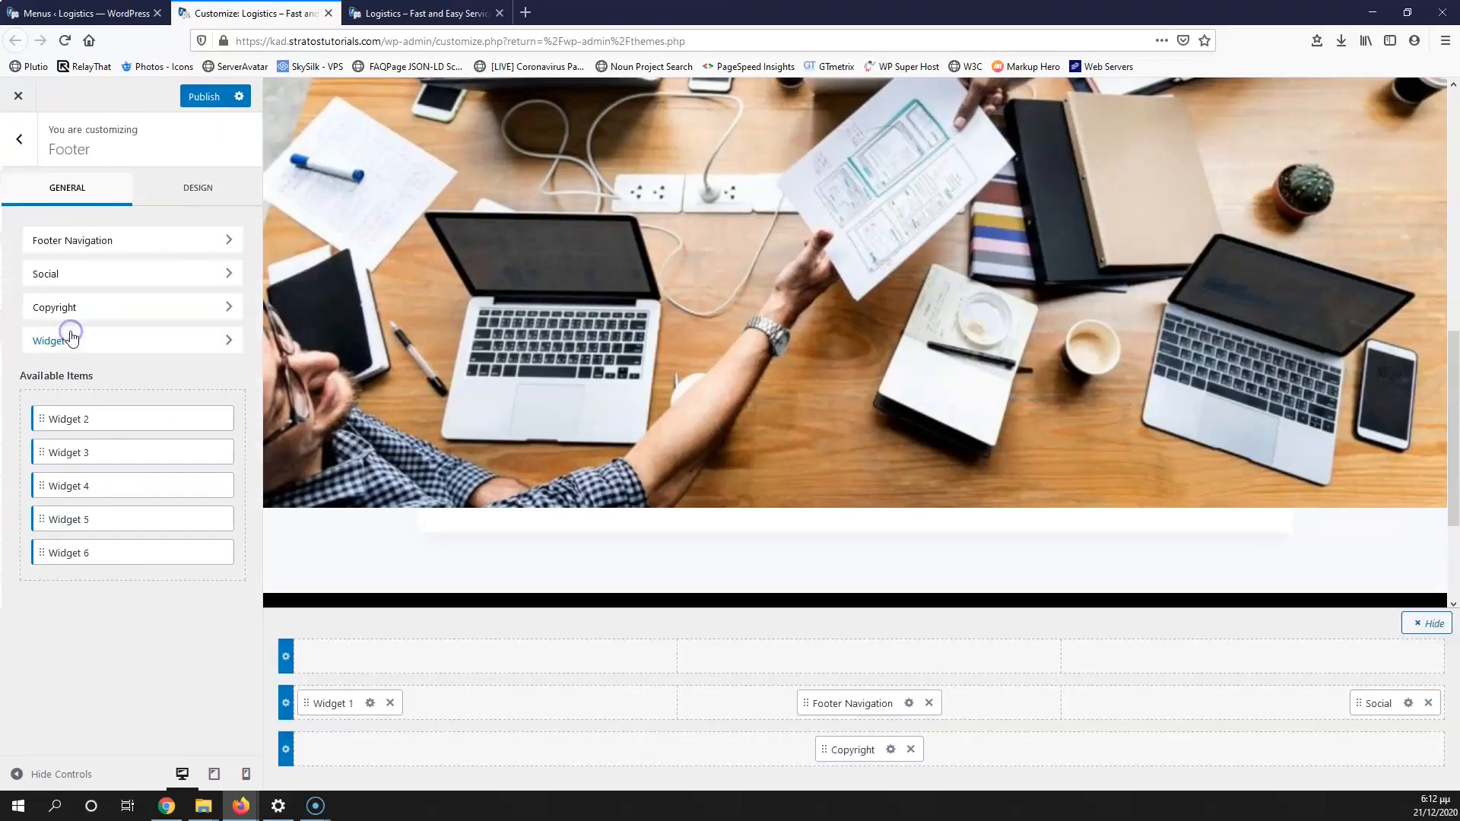
Step: Centre the footer navigation links horizontally and vertically
left_click(908, 702)
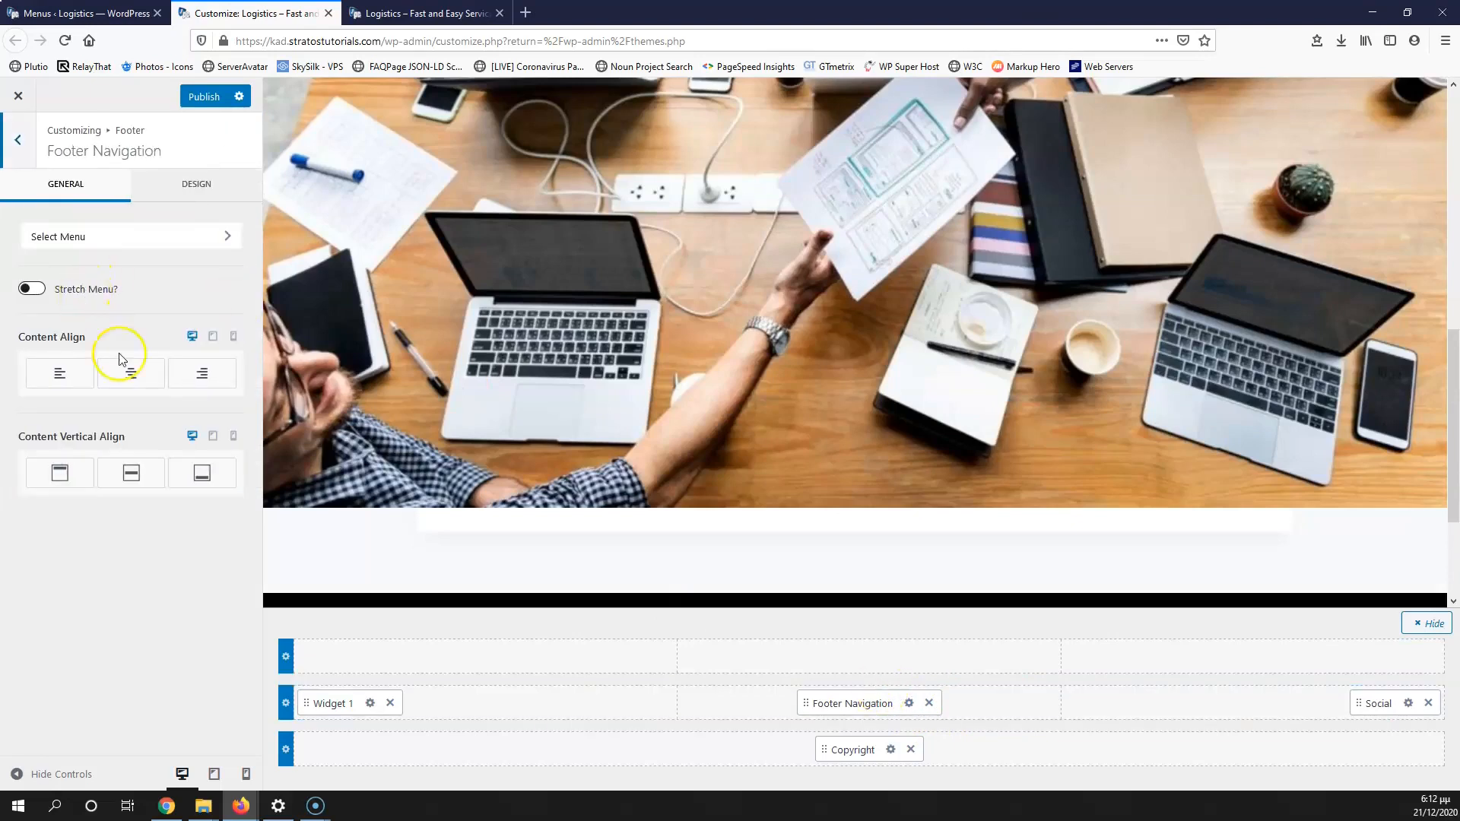
scroll(396, 389, "down", 3)
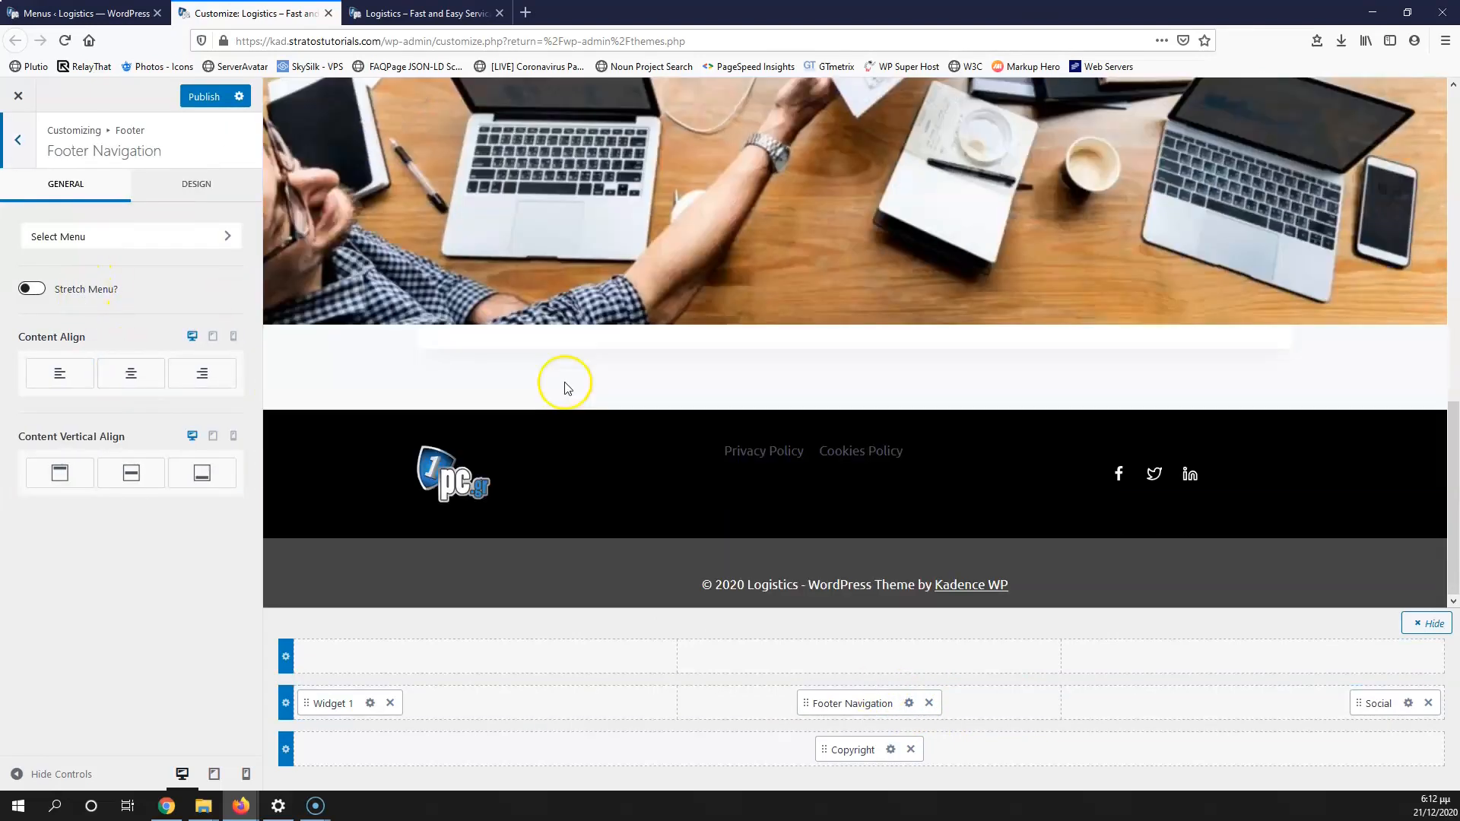
left_click(144, 381)
left_click(129, 471)
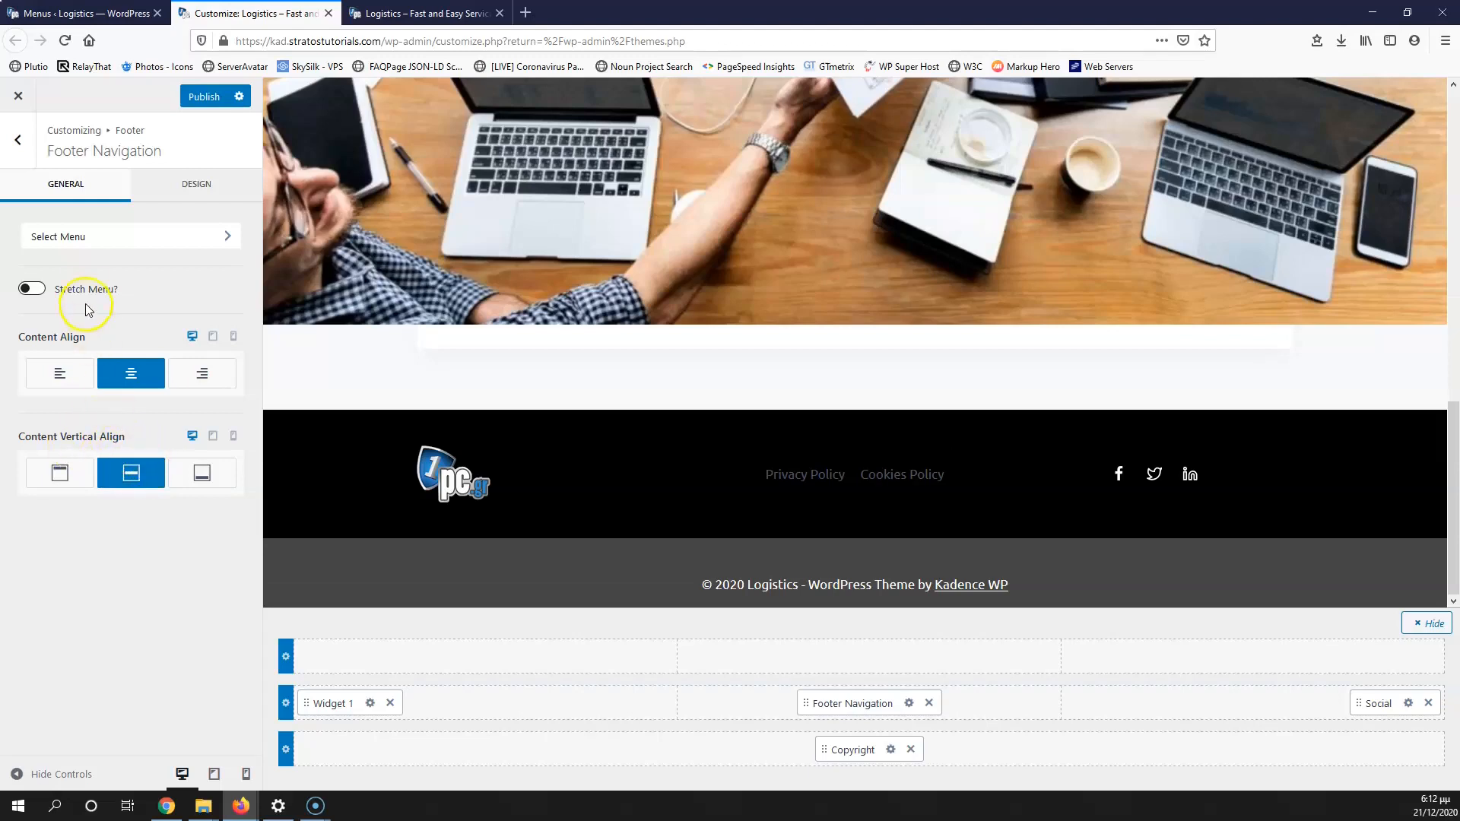
Step: Make the footer links white (FFFFFF) with a blue 3182CE hover colour
left_click(192, 186)
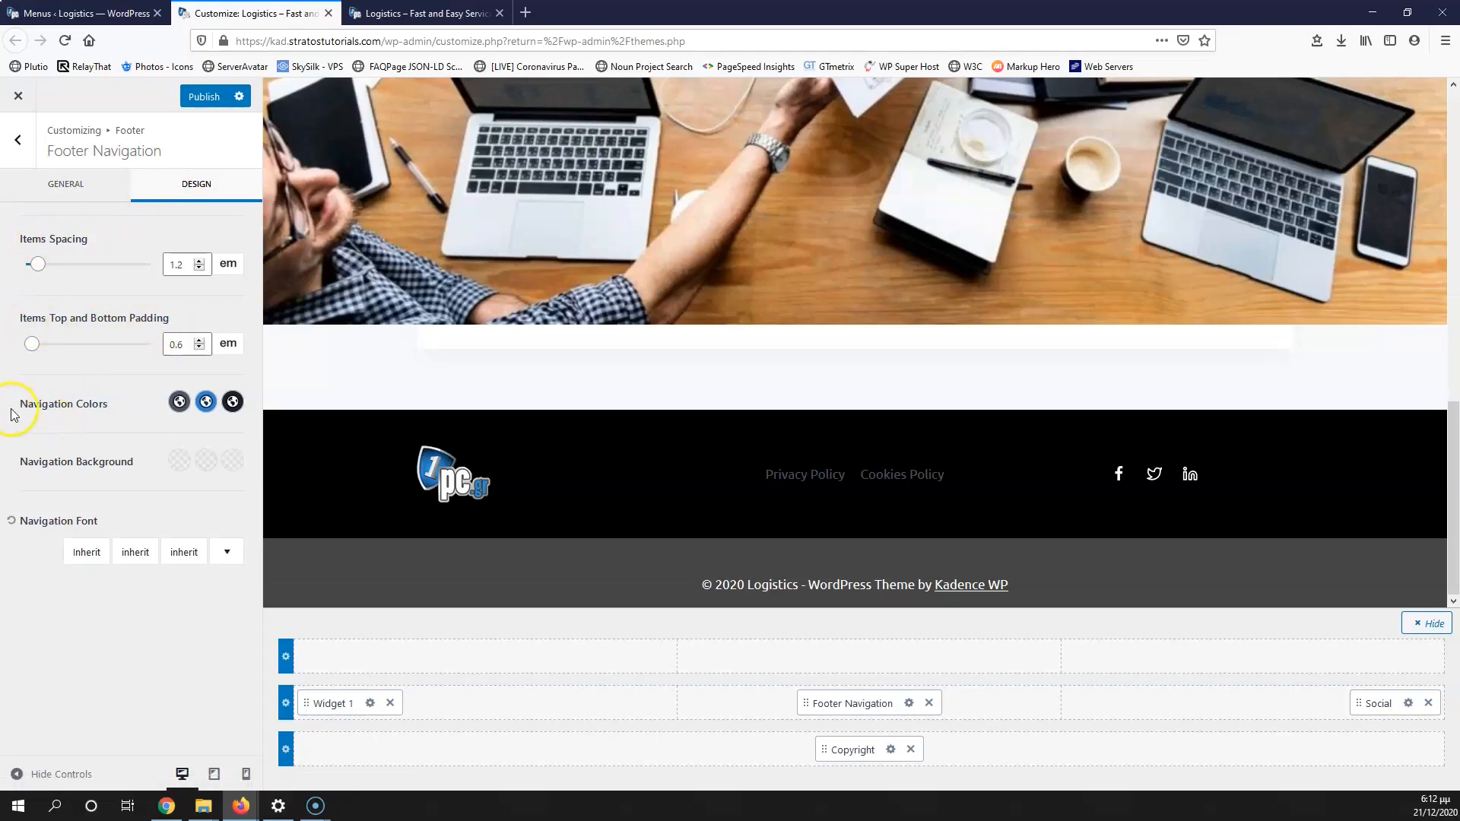
left_click(180, 403)
left_click_drag(99, 228, 9, 124)
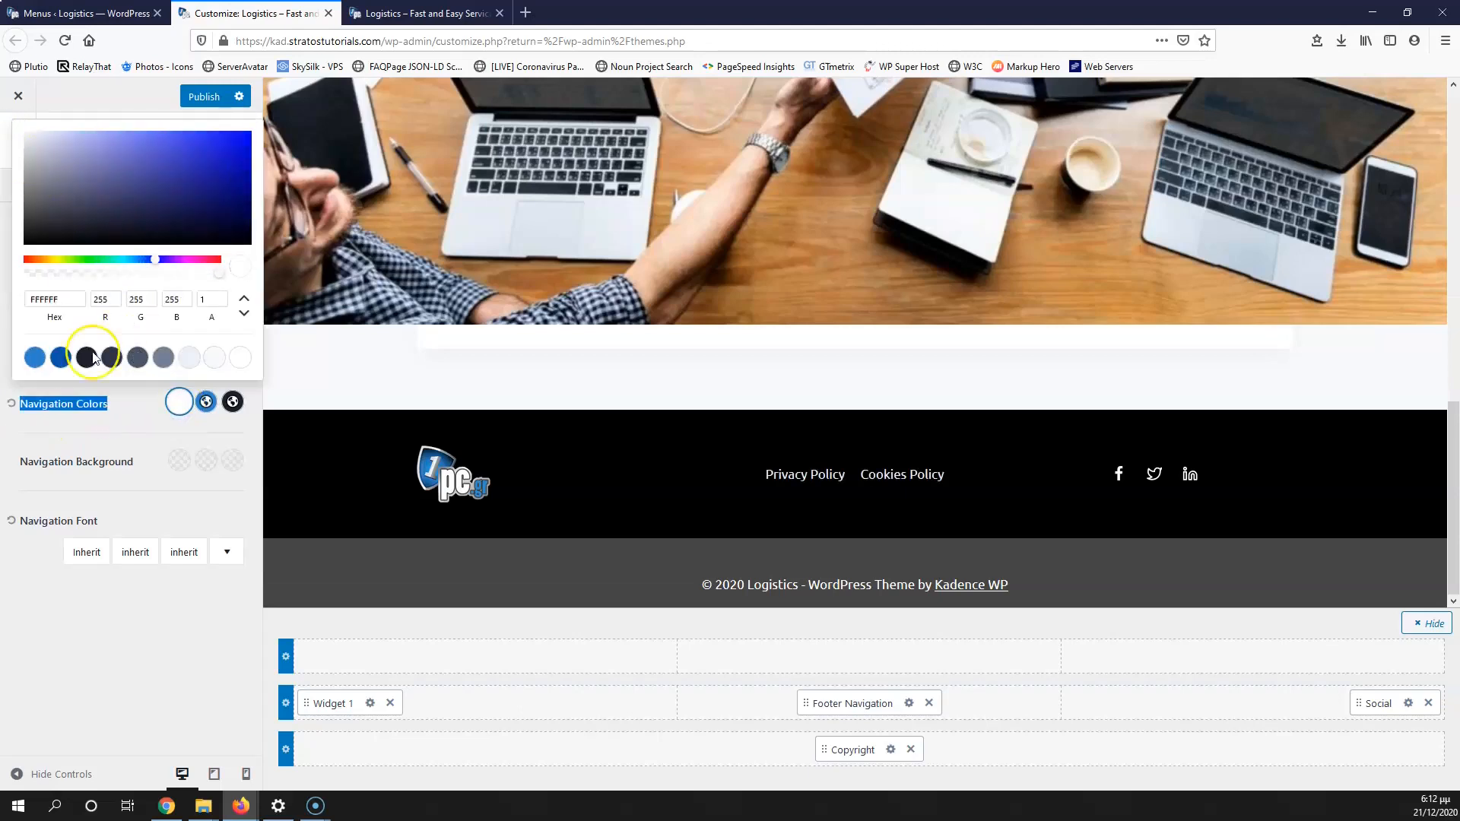
left_click(137, 415)
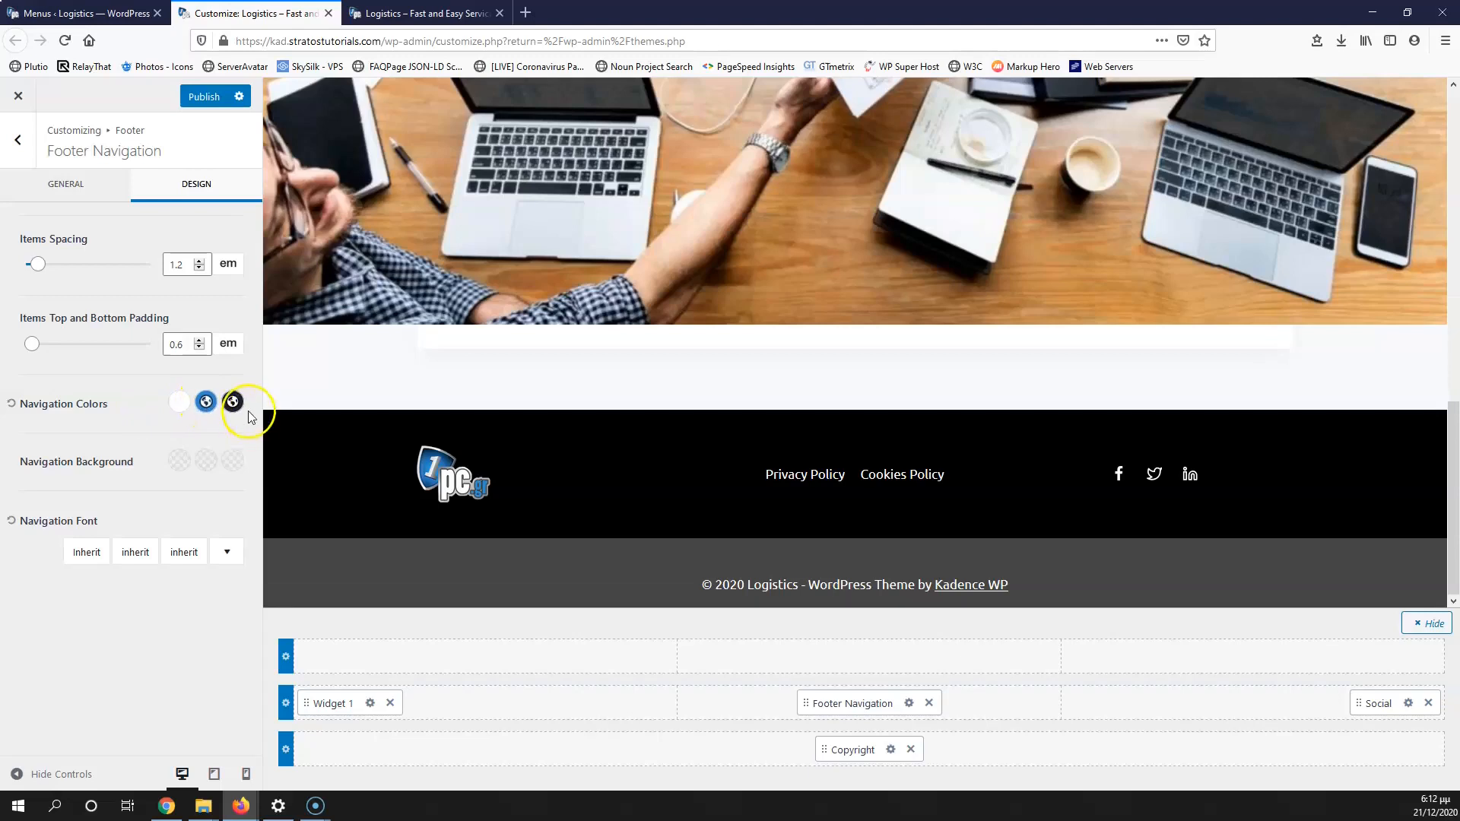
left_click(231, 402)
left_click(54, 357)
left_click(194, 431)
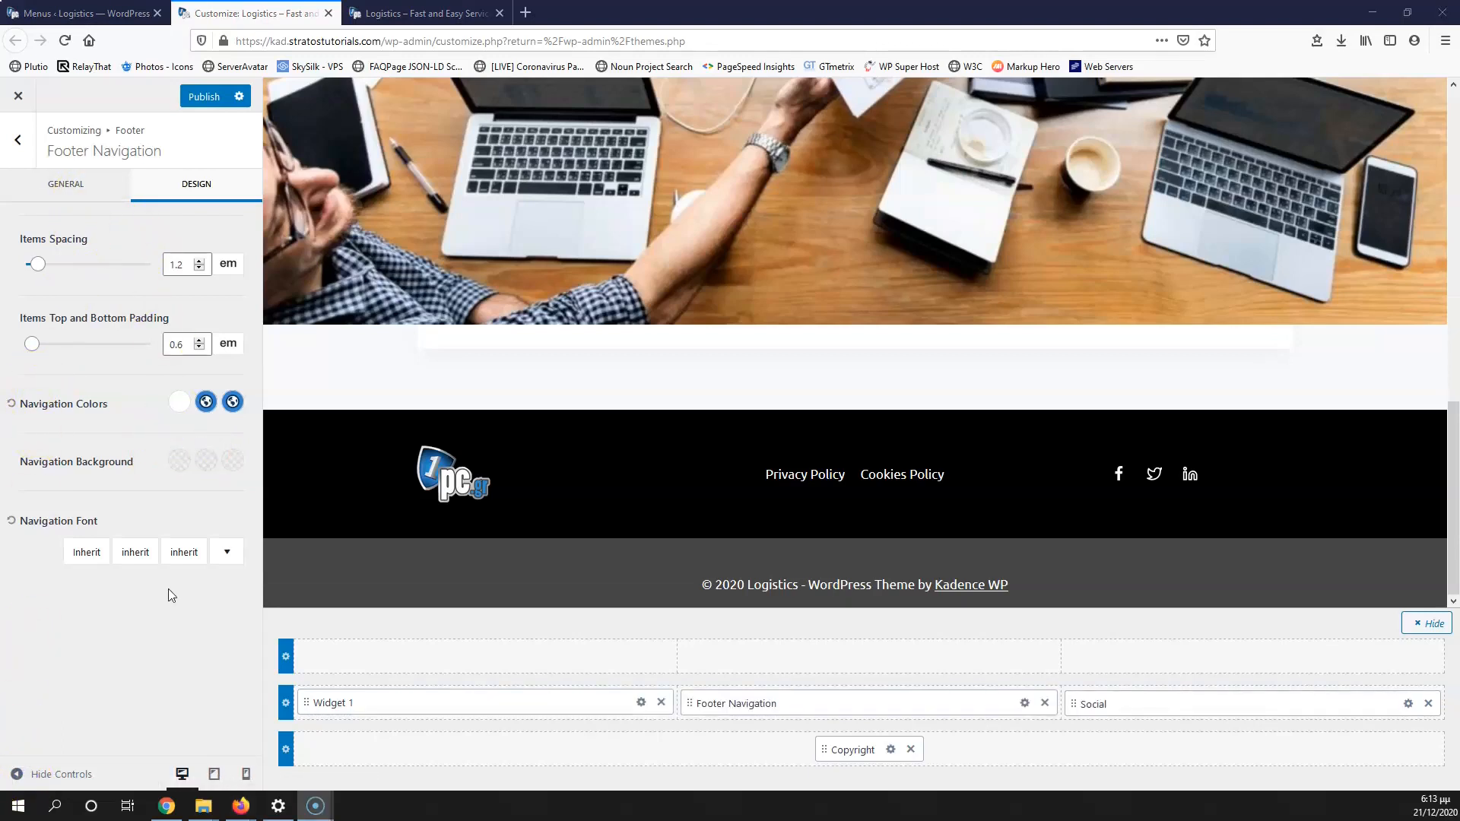
Step: Find and open the Widget 1 (Footer 1) logo settings in the footer builder
left_click(215, 774)
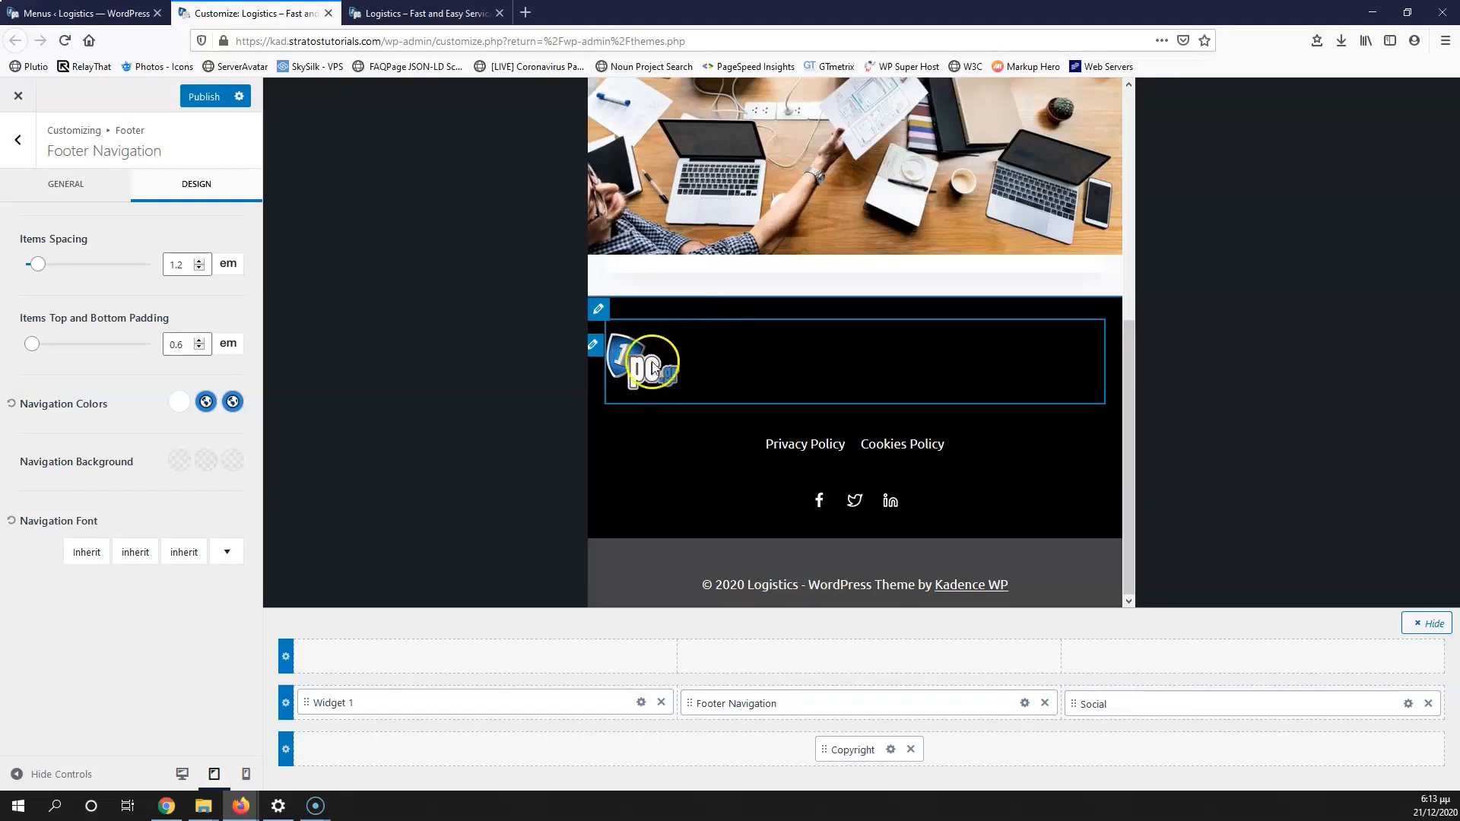
left_click(623, 361)
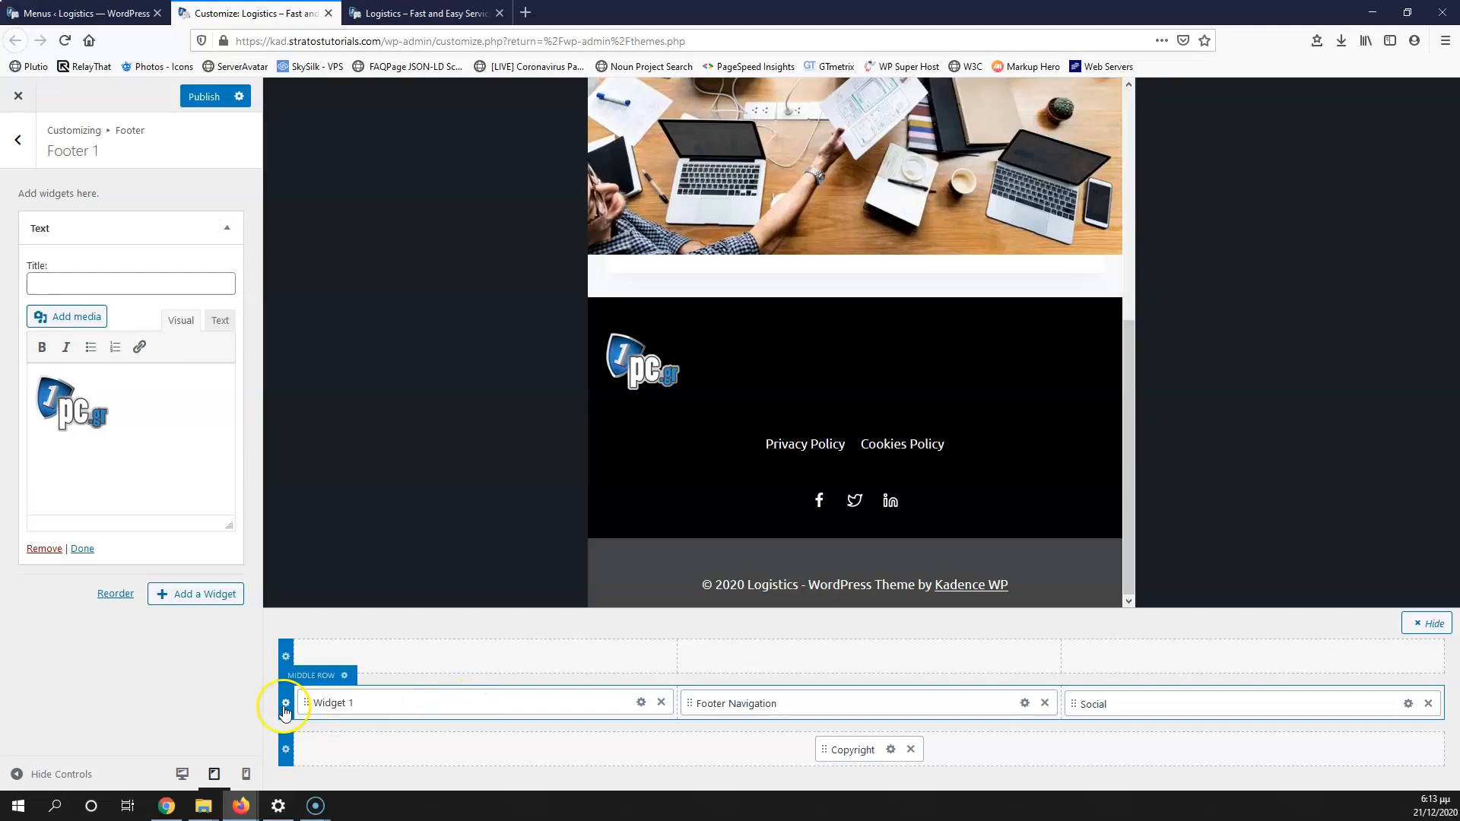
left_click(286, 709)
scroll(64, 360, "down", 1)
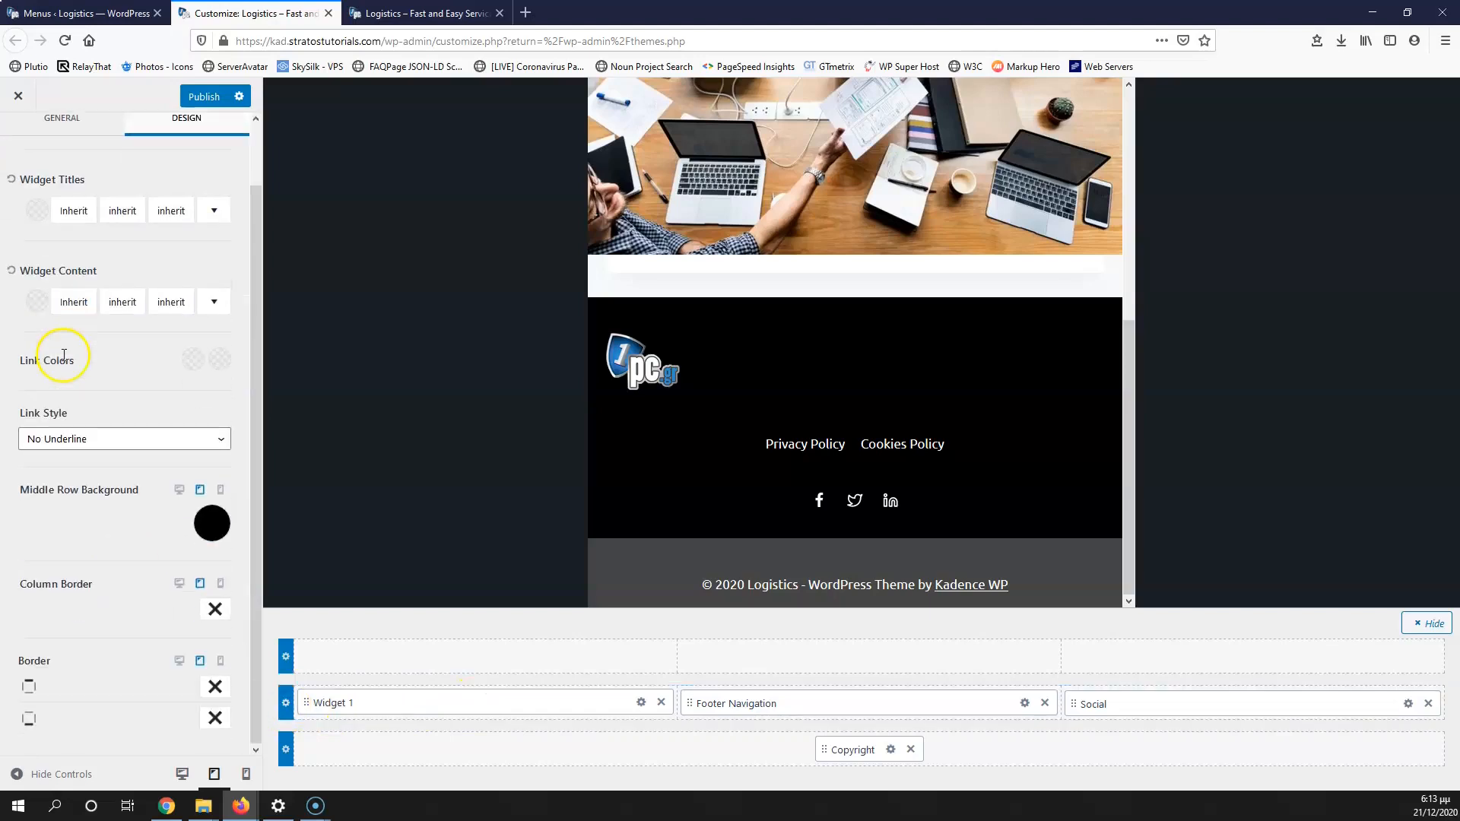
scroll(97, 394, "up", 1)
left_click(643, 705)
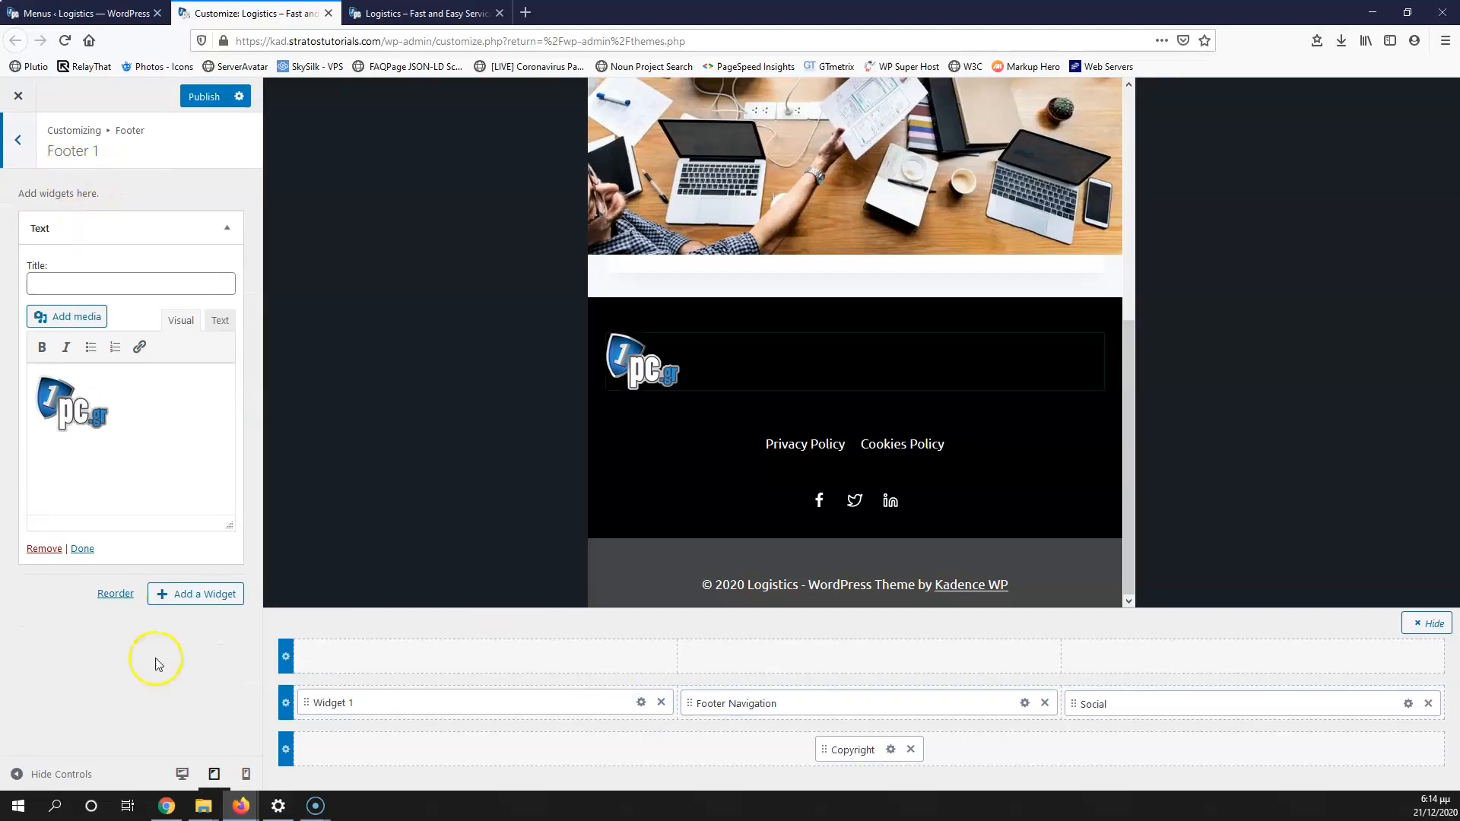
left_click(183, 773)
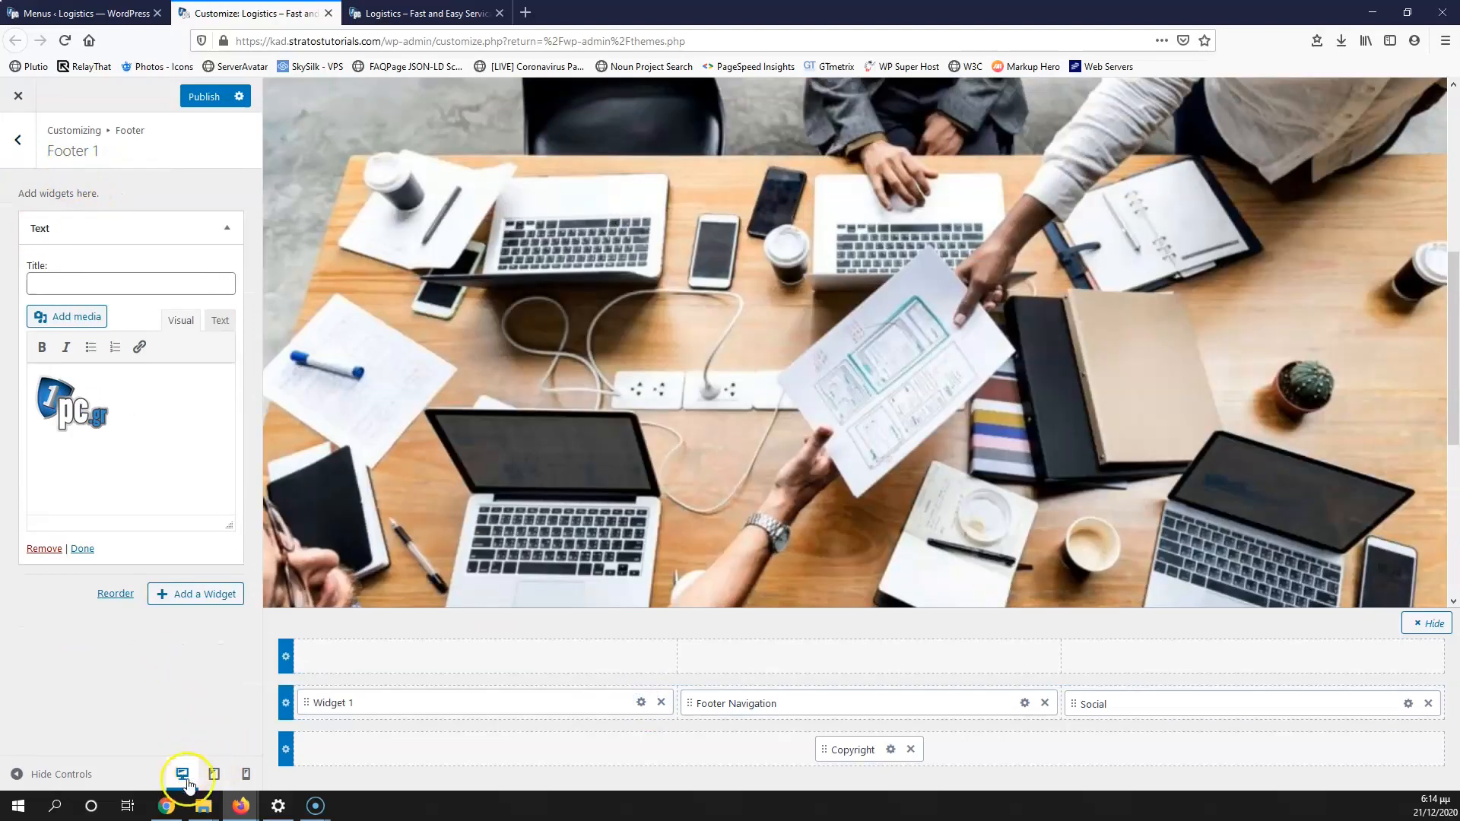
left_click(18, 138)
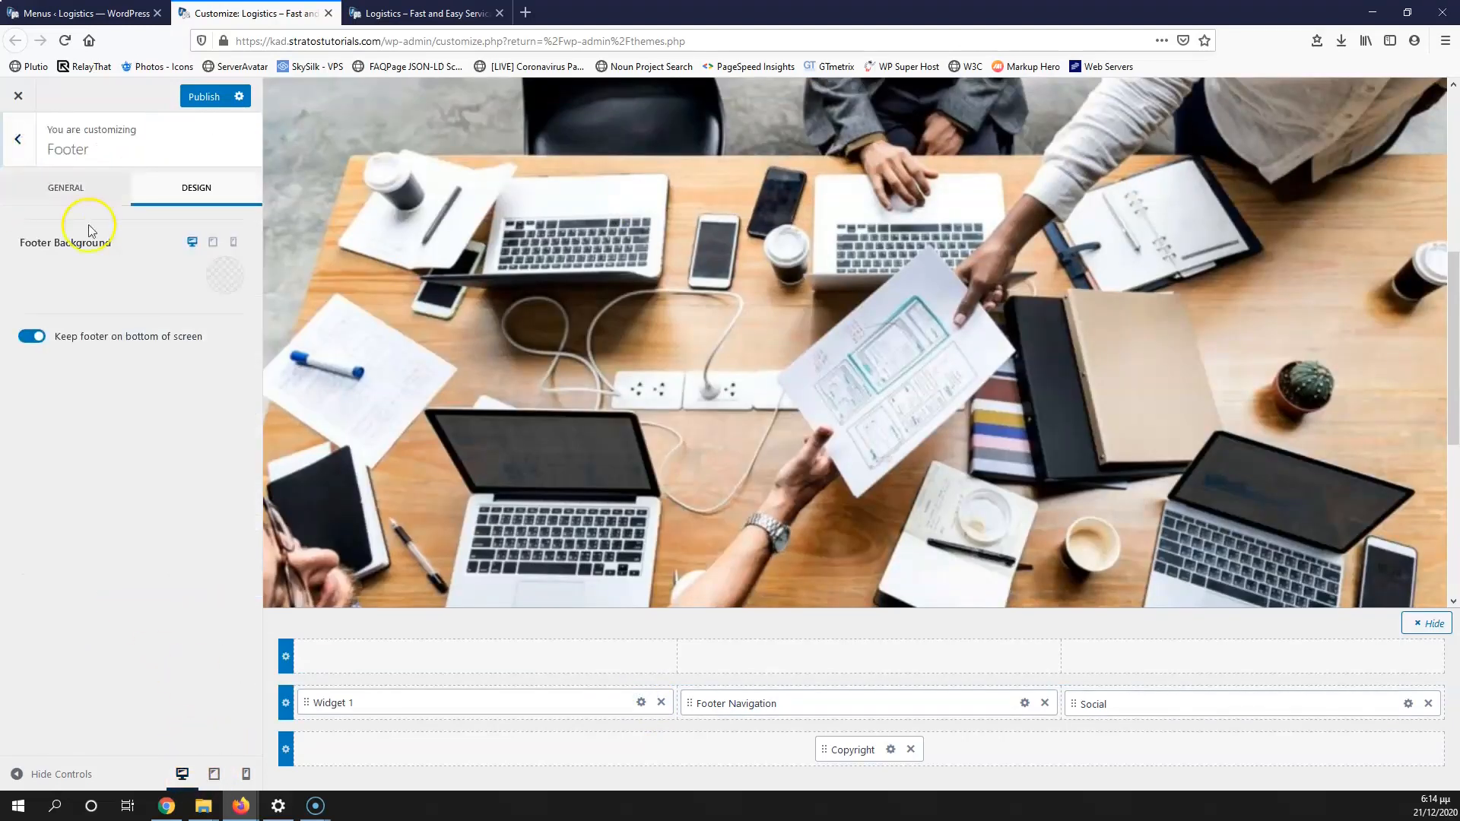
left_click(82, 199)
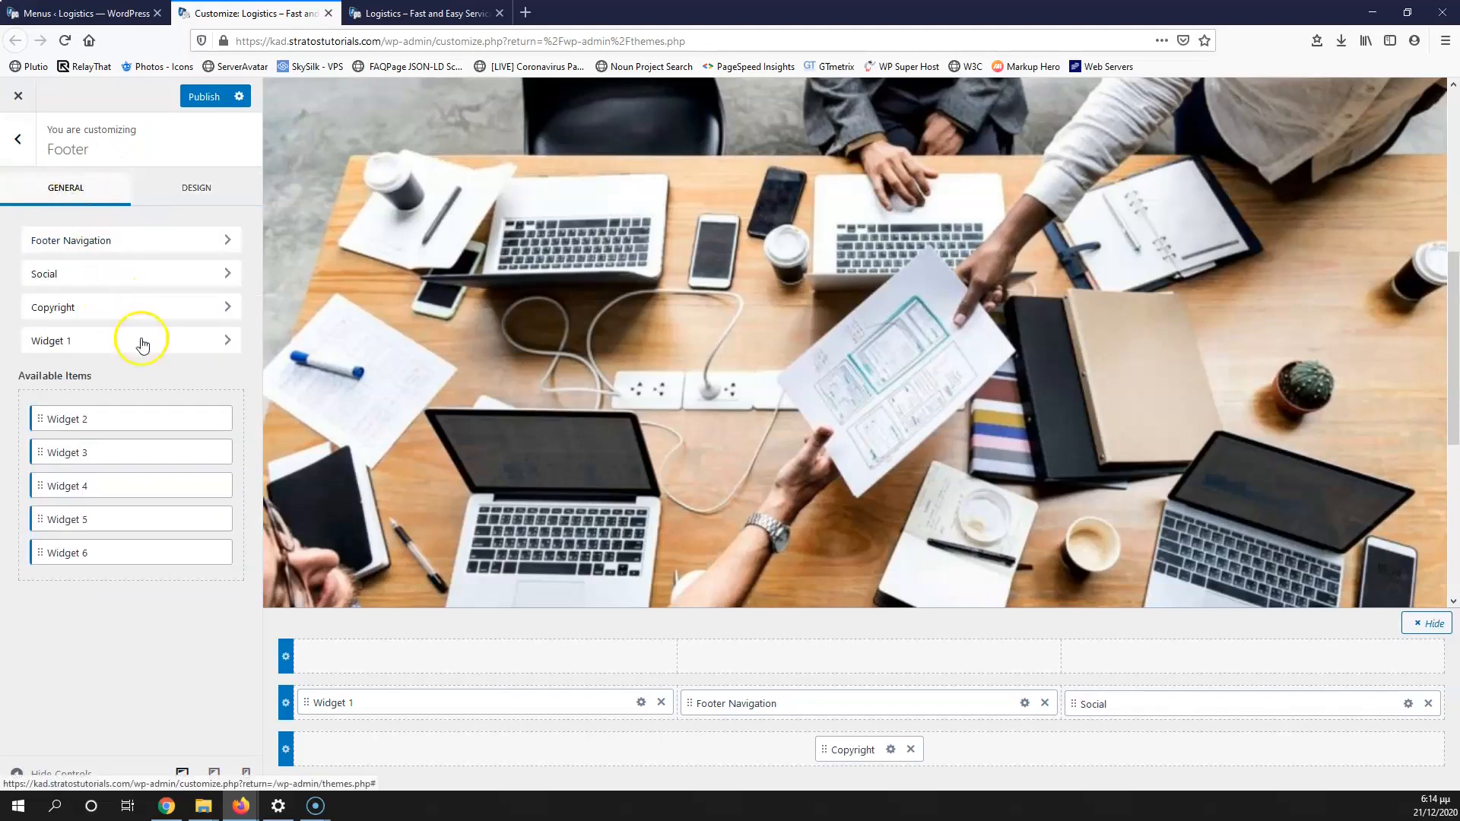
left_click(641, 702)
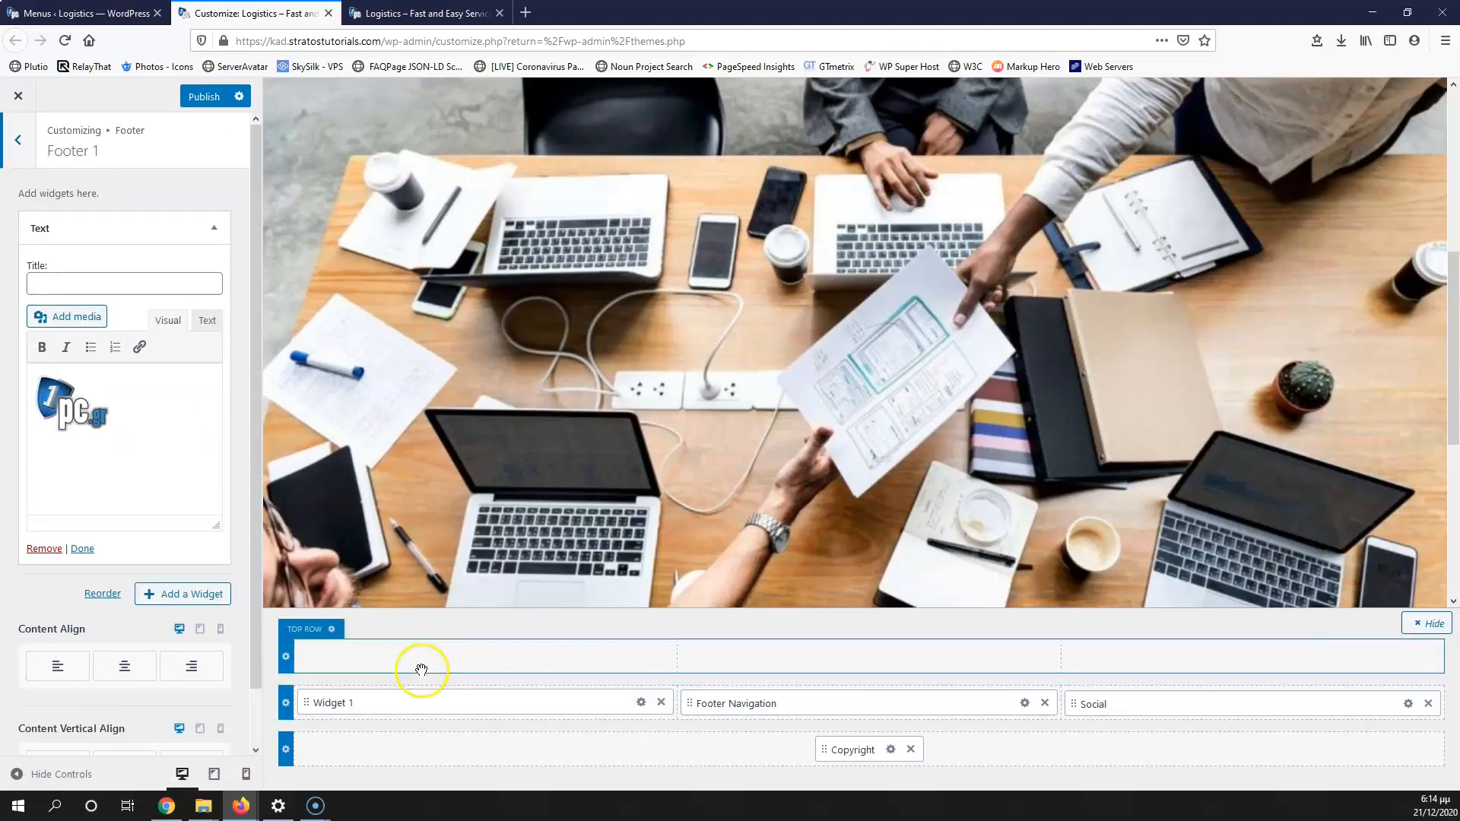
scroll(107, 606, "down", 1)
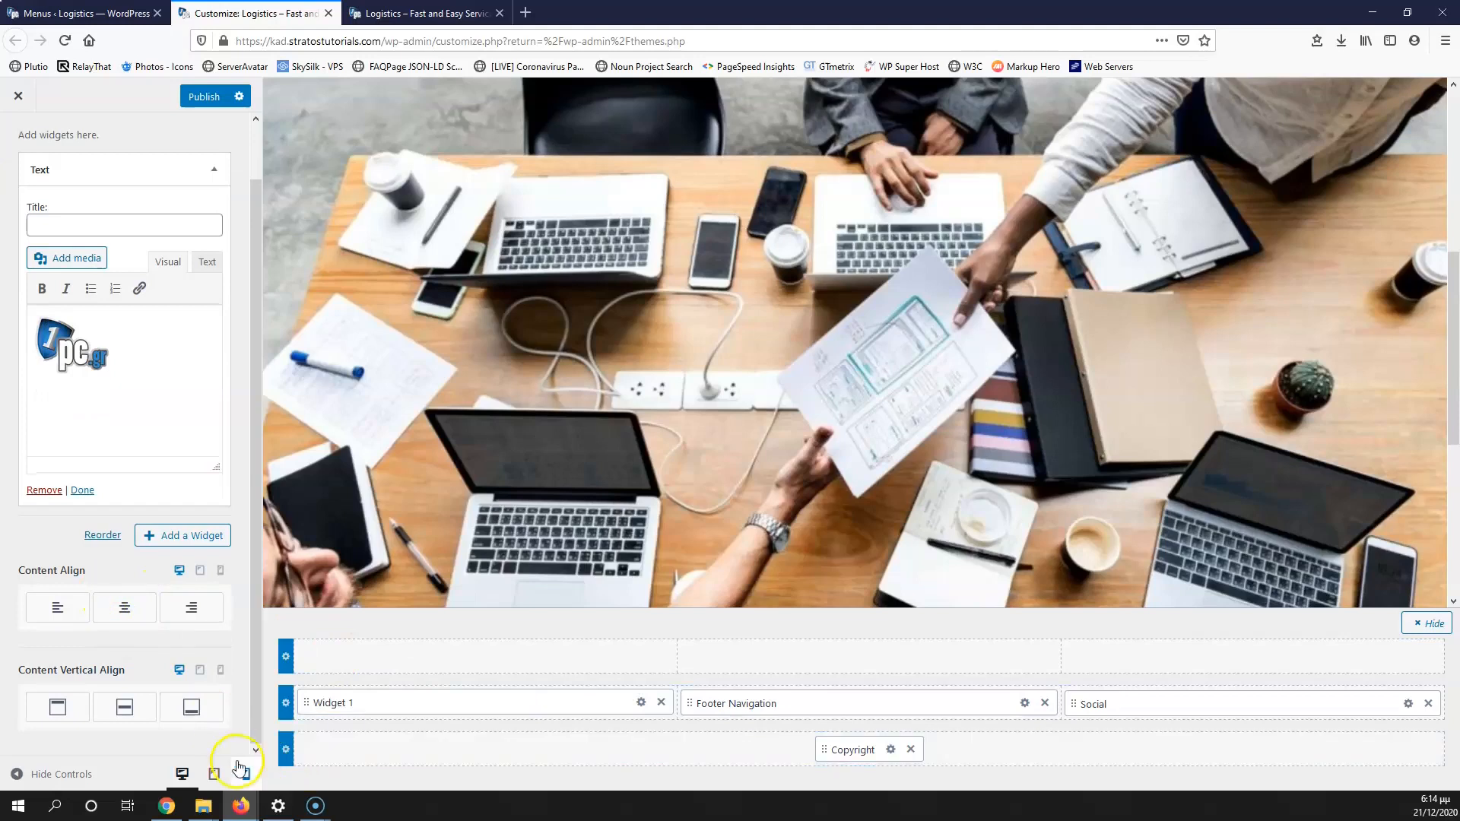
Step: Centre the logo widget horizontally and vertically at tablet width
left_click(214, 774)
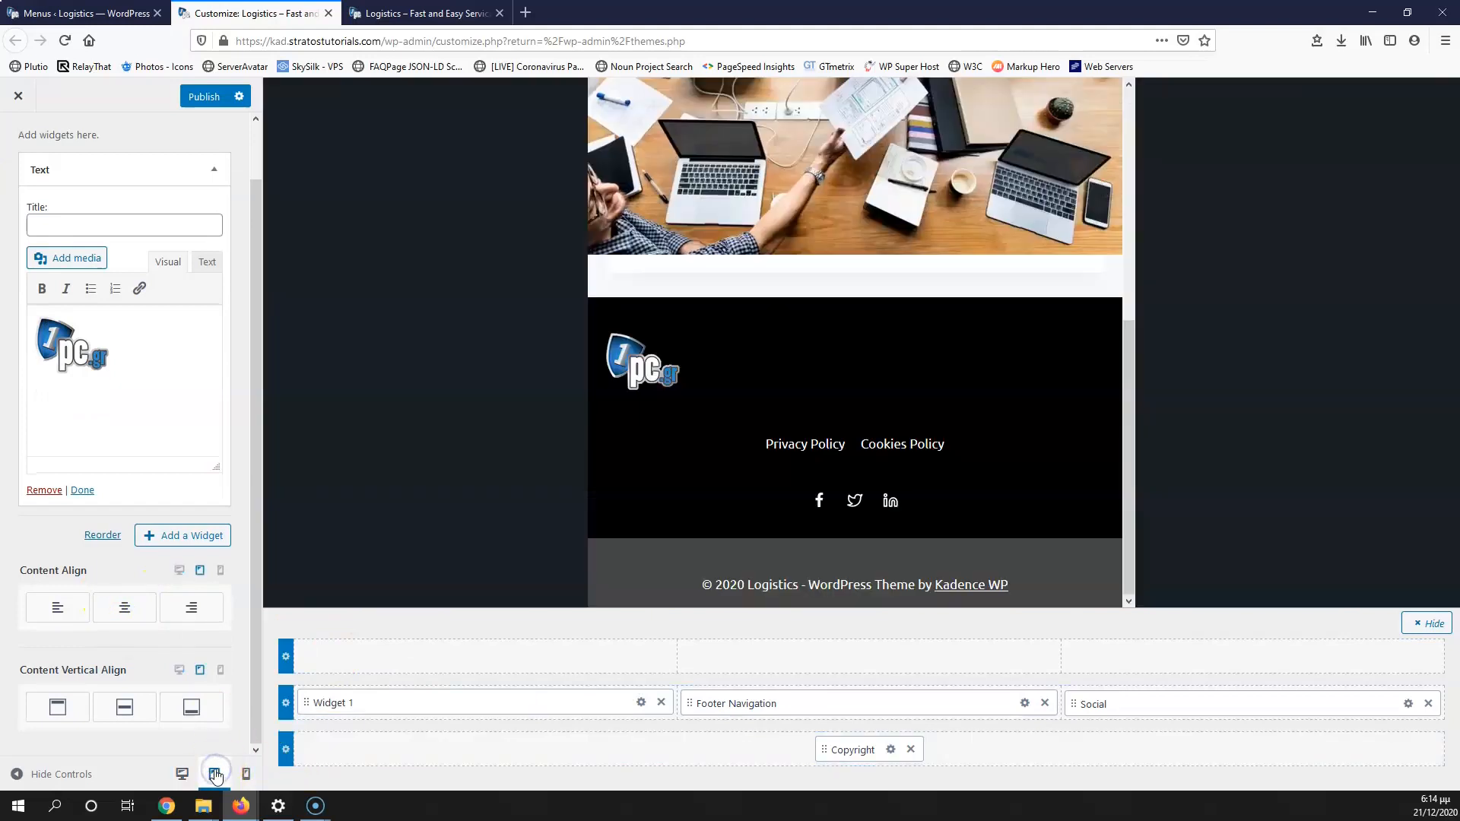
left_click(124, 607)
left_click(130, 709)
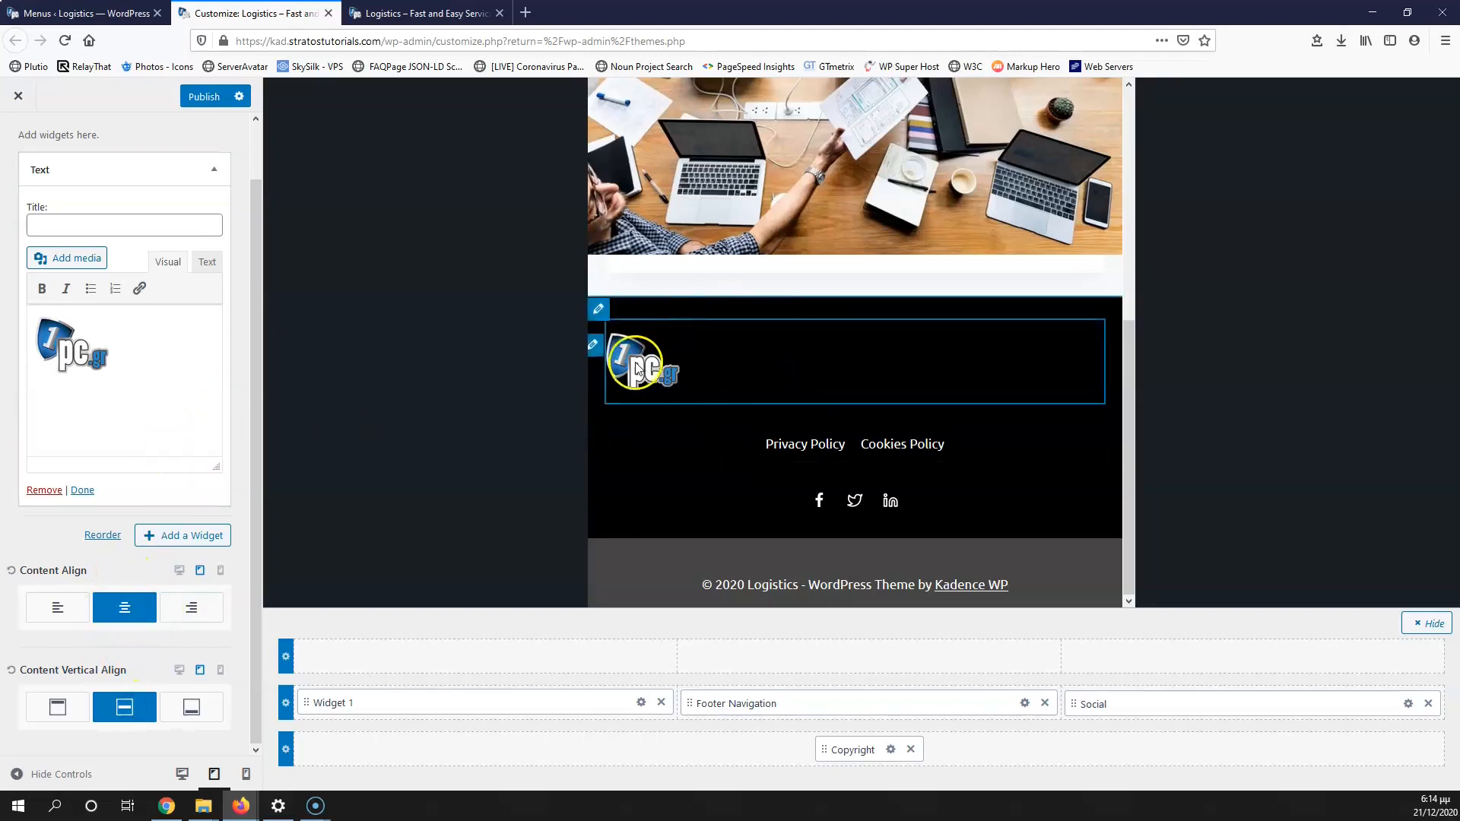
left_click(214, 169)
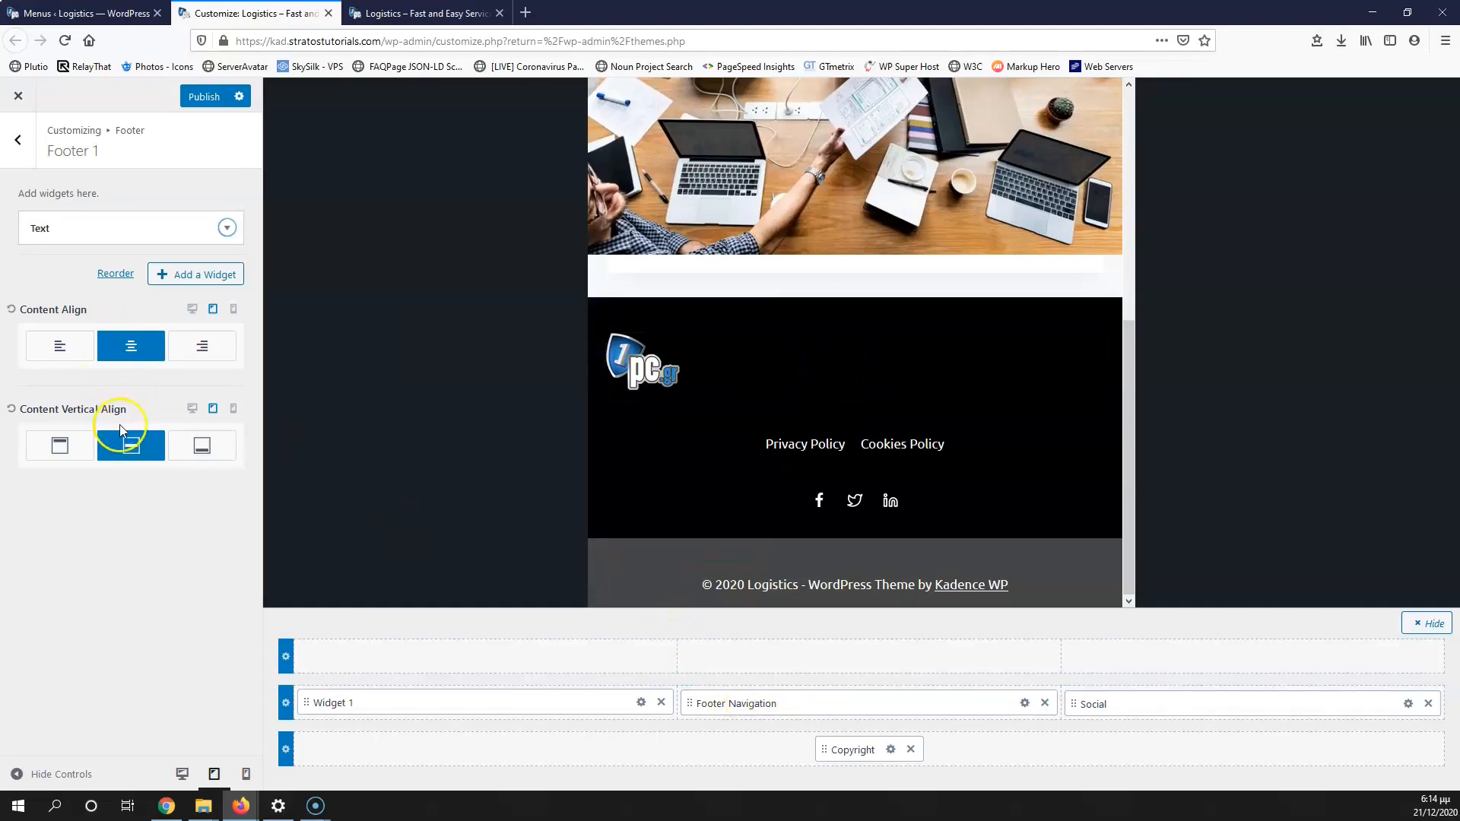
Step: Centre the logo widget horizontally at mobile width, then return to the desktop preview
left_click(246, 773)
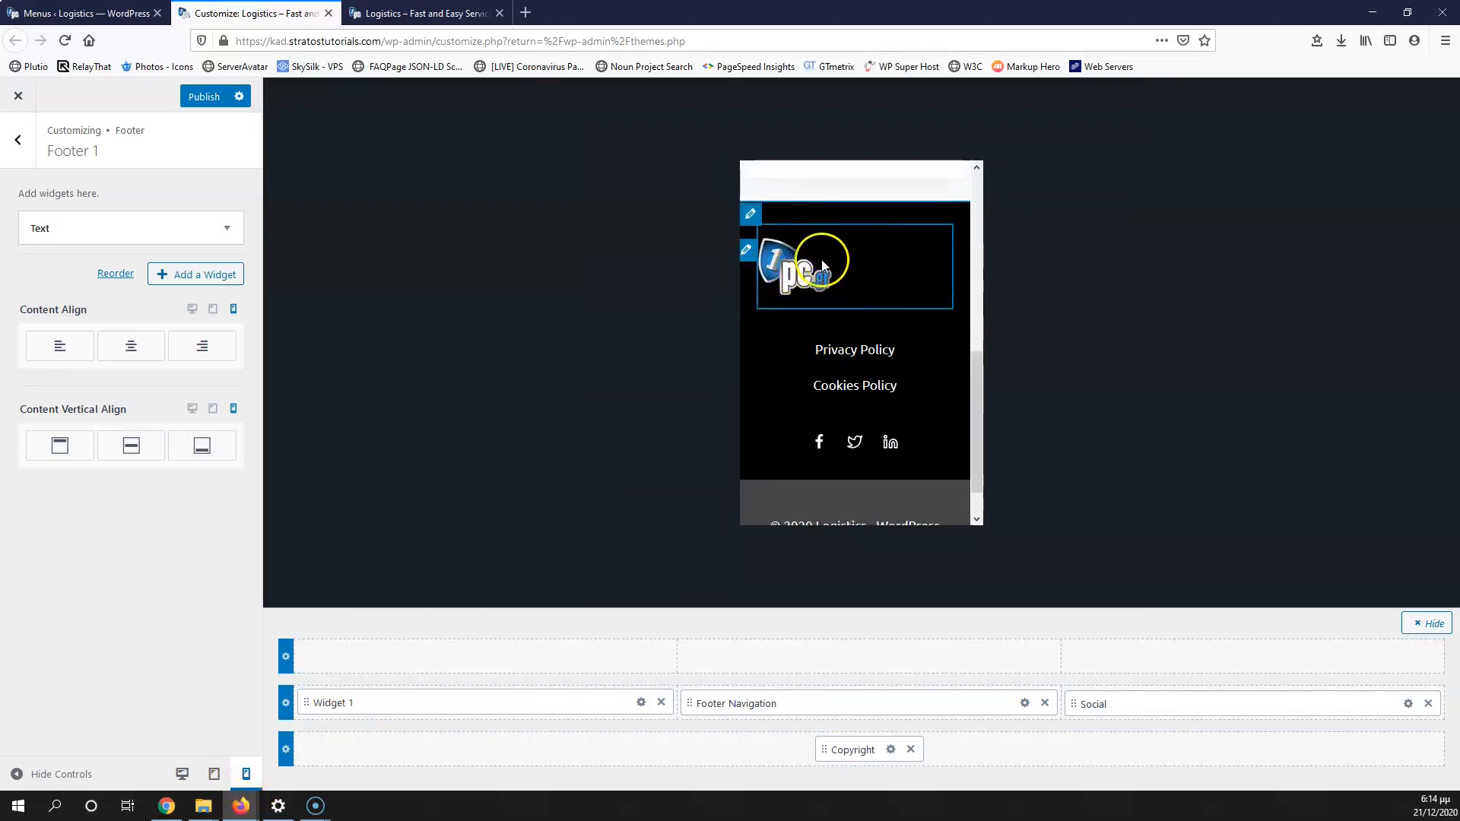
left_click(131, 348)
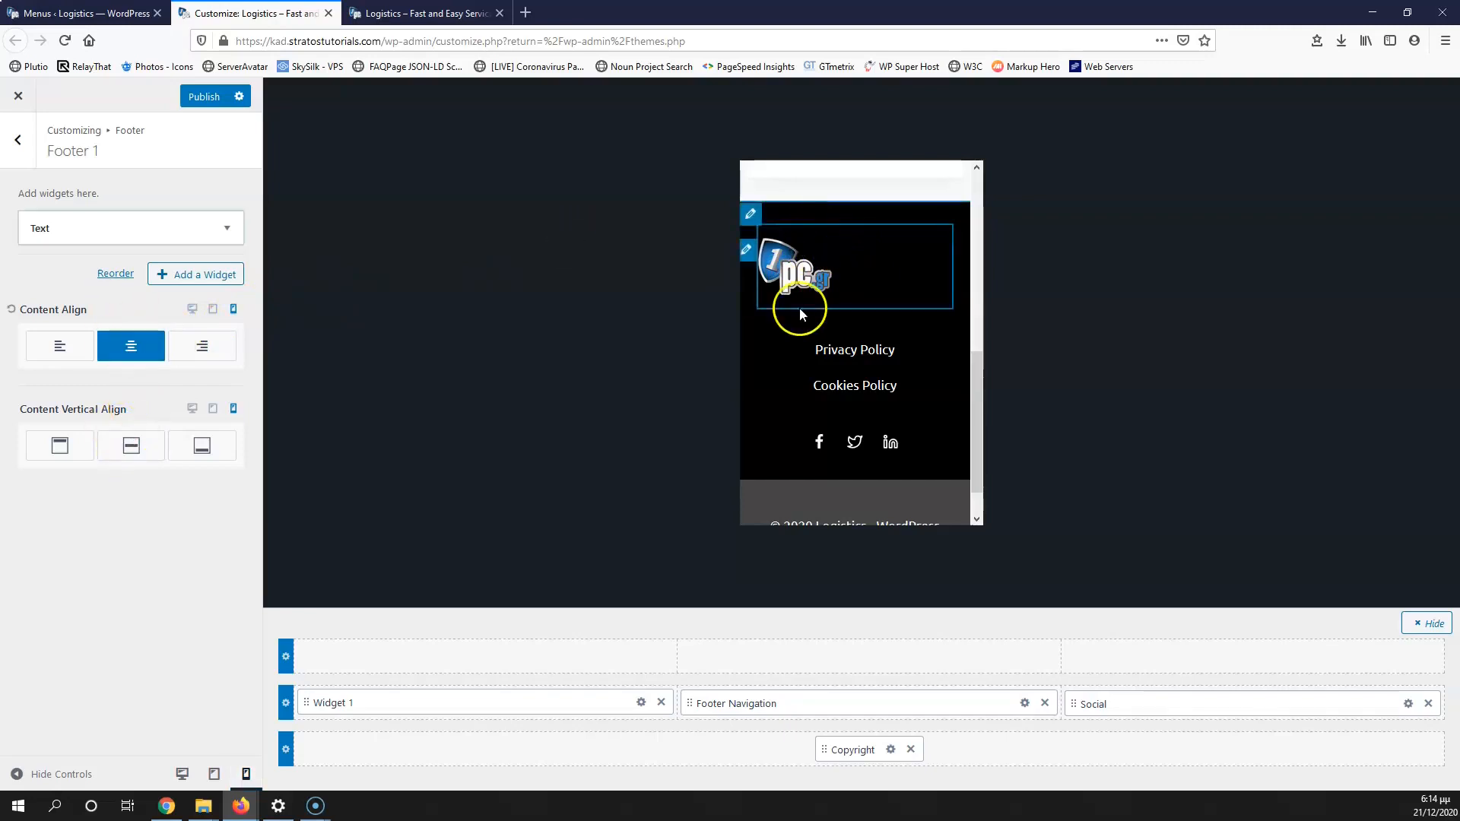
left_click(182, 774)
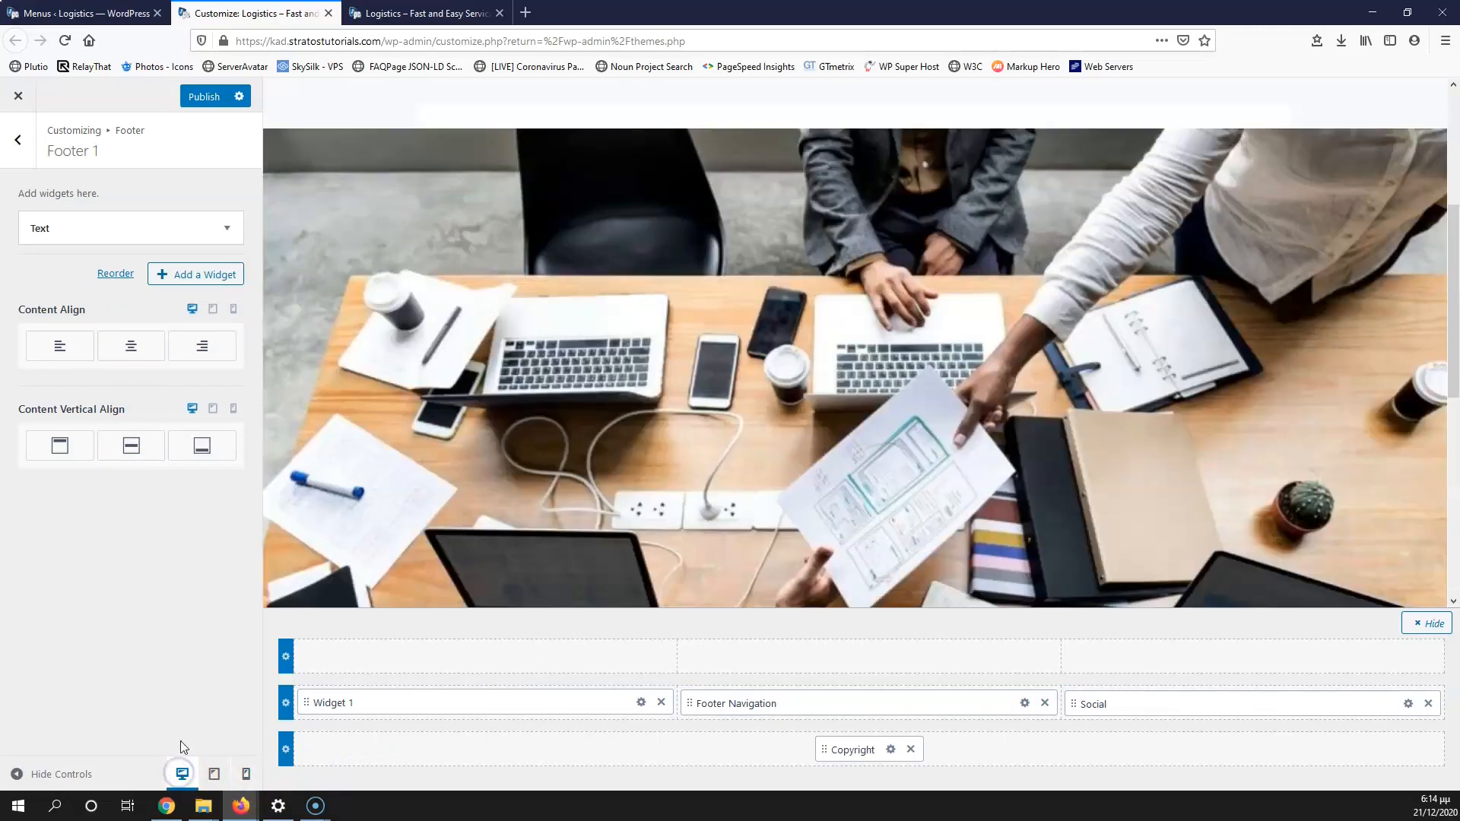
scroll(511, 512, "down", 5)
Step: Centre the logo image inside the Footer 1 text widget and publish
left_click(117, 232)
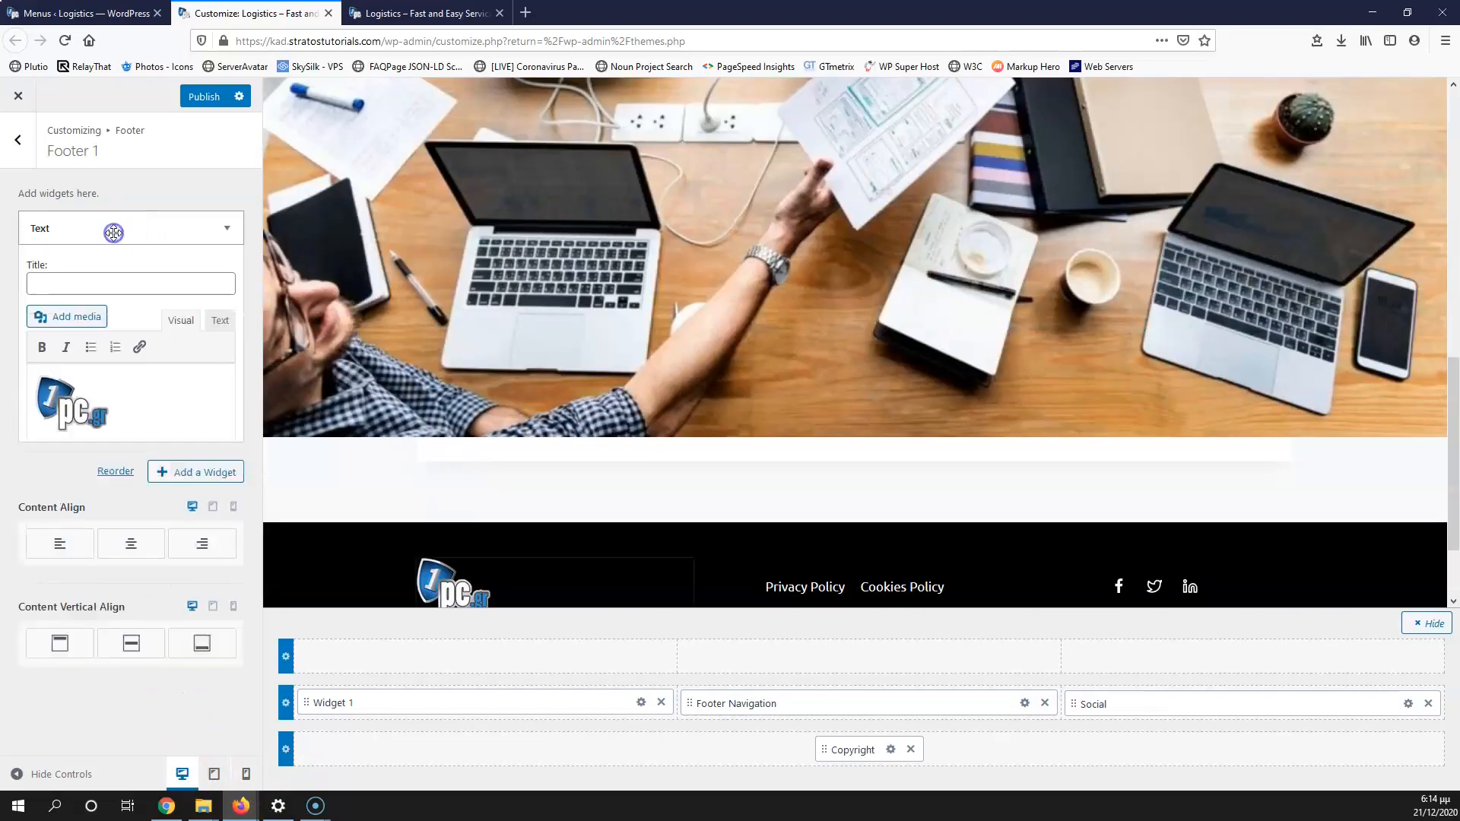
left_click(76, 401)
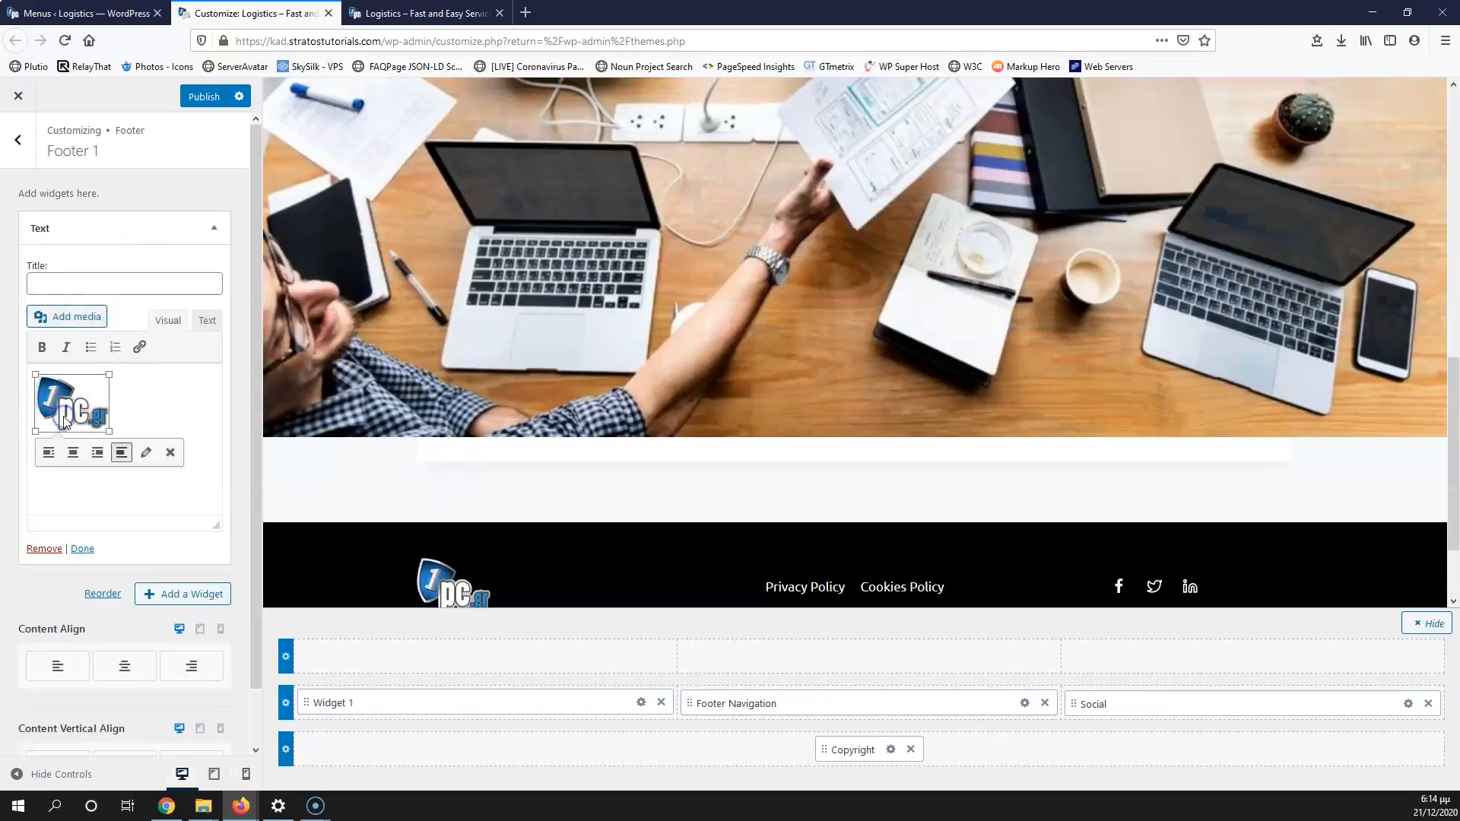
left_click(75, 459)
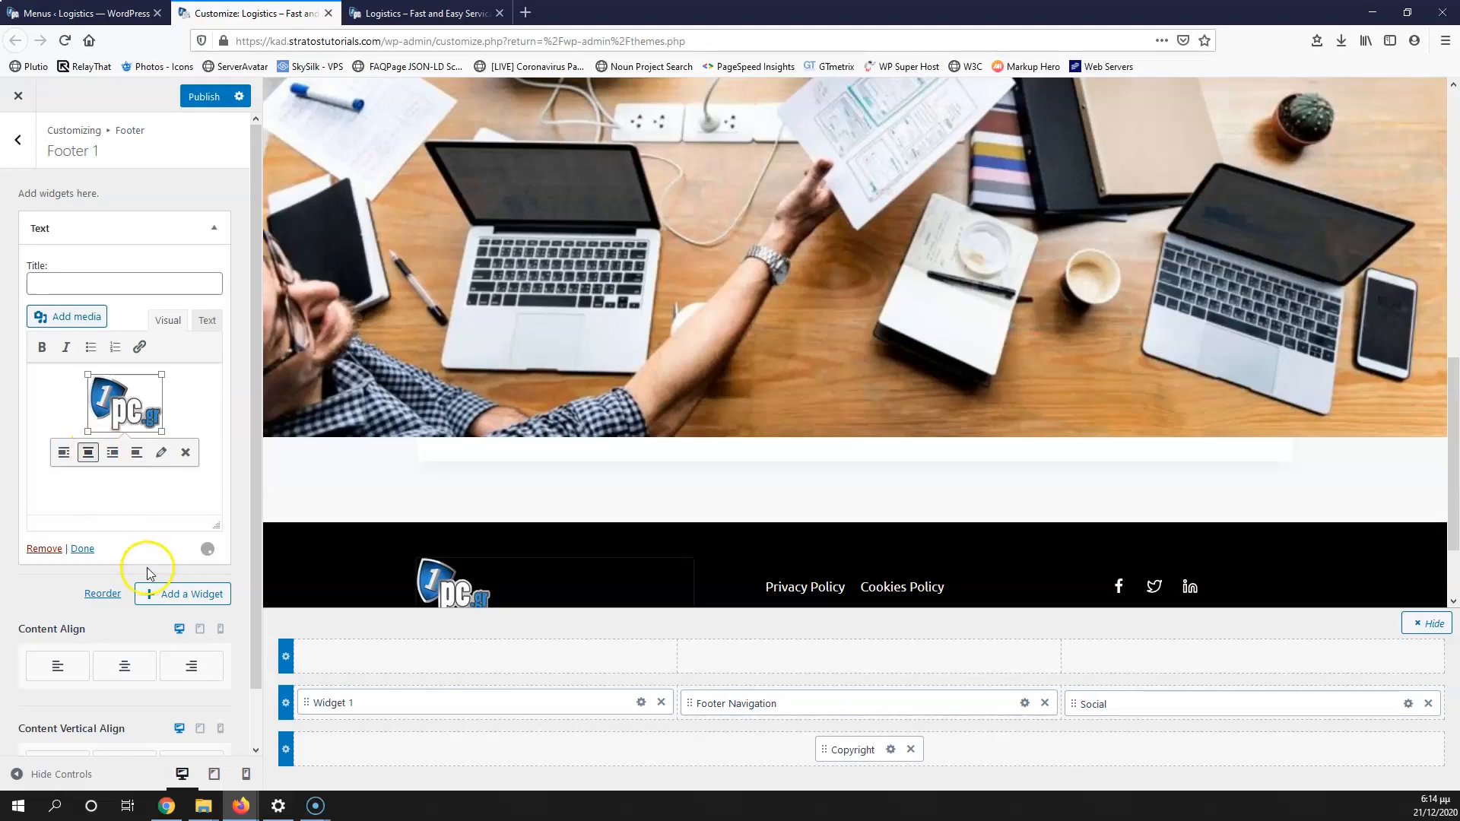
left_click(204, 96)
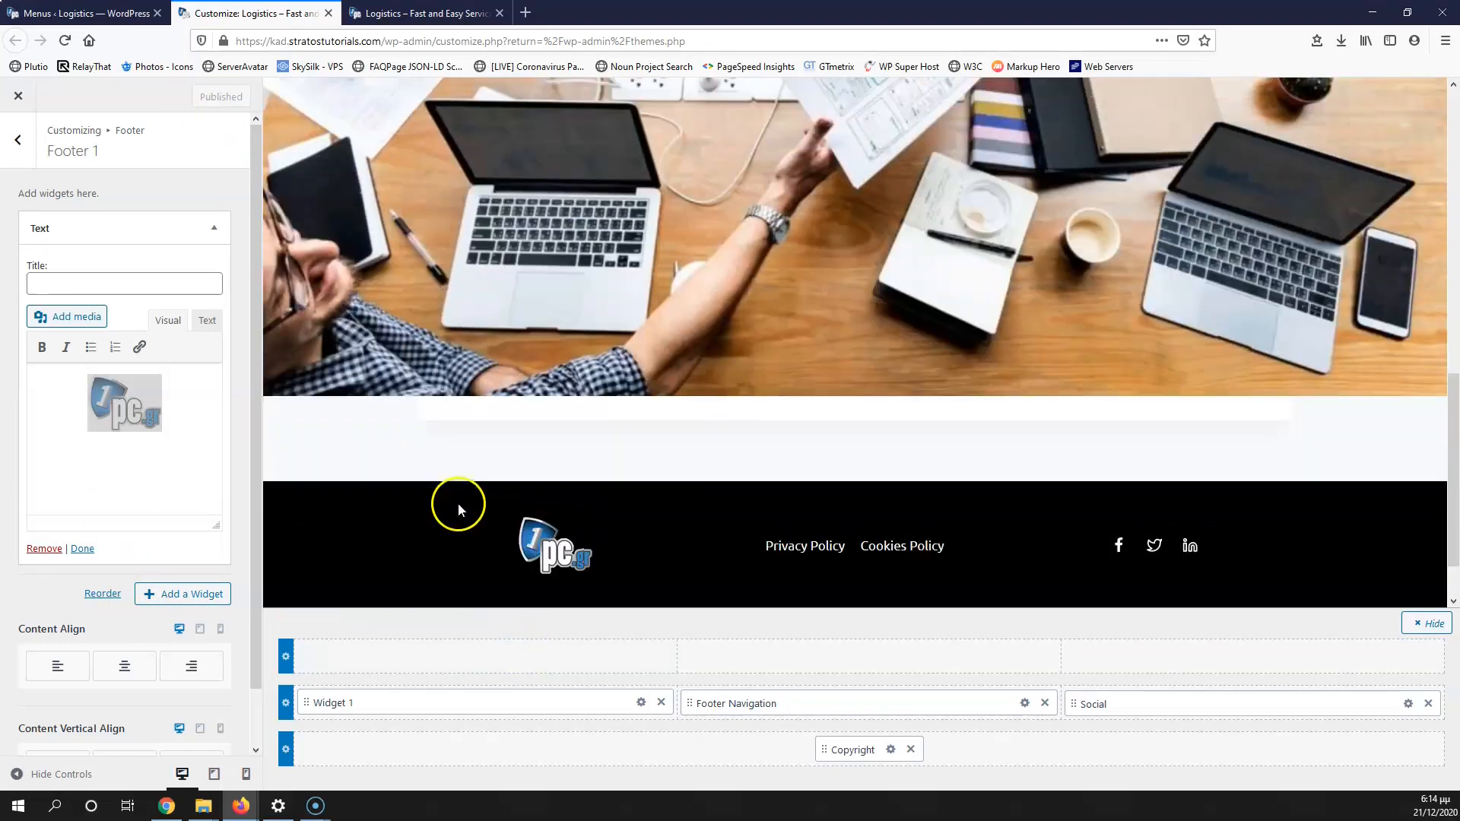
Step: Left-align the logo widget on desktop and check the footer at tablet and mobile widths
scroll(137, 593, "down", 1)
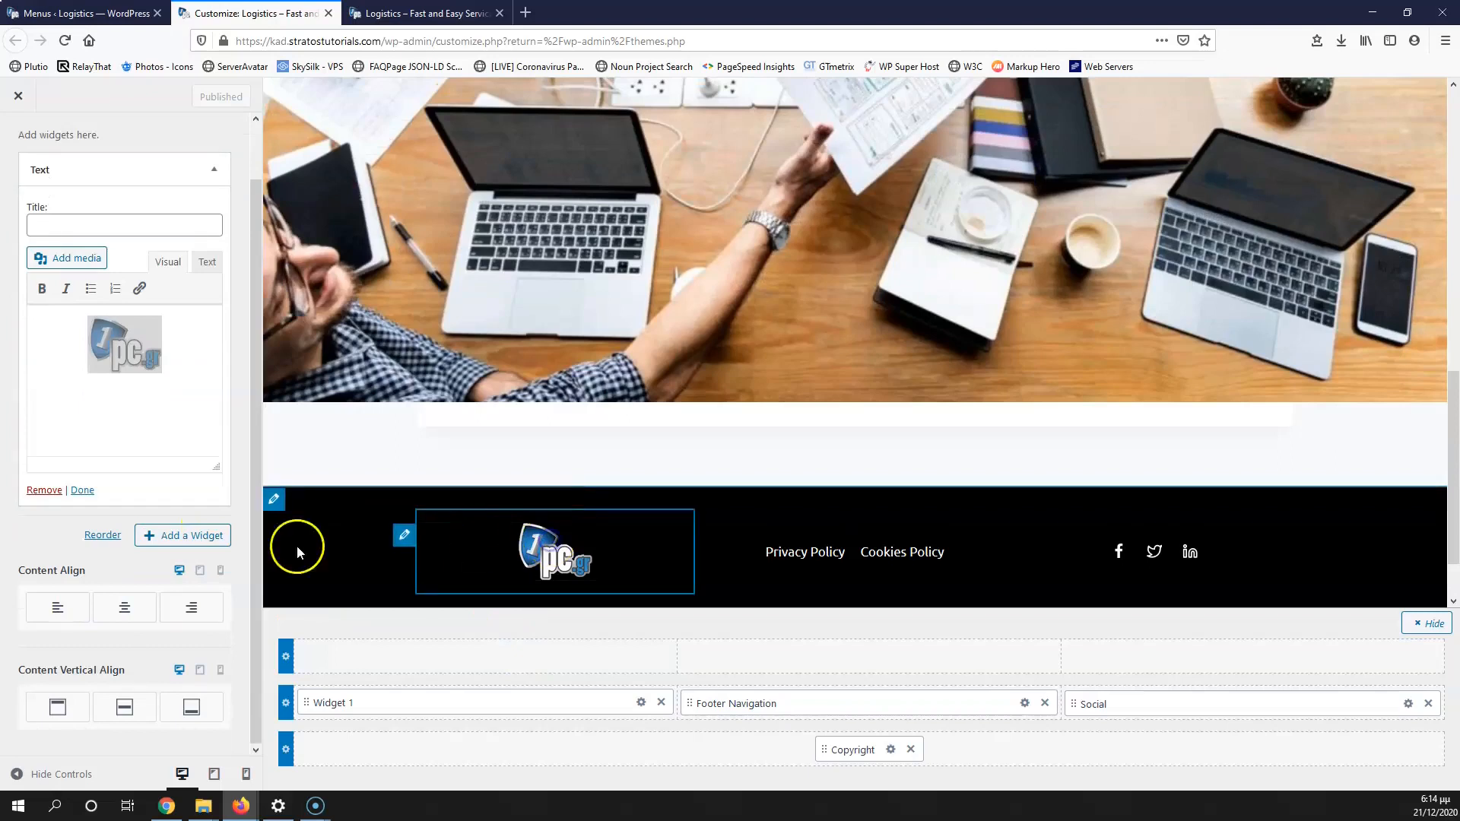
left_click(59, 610)
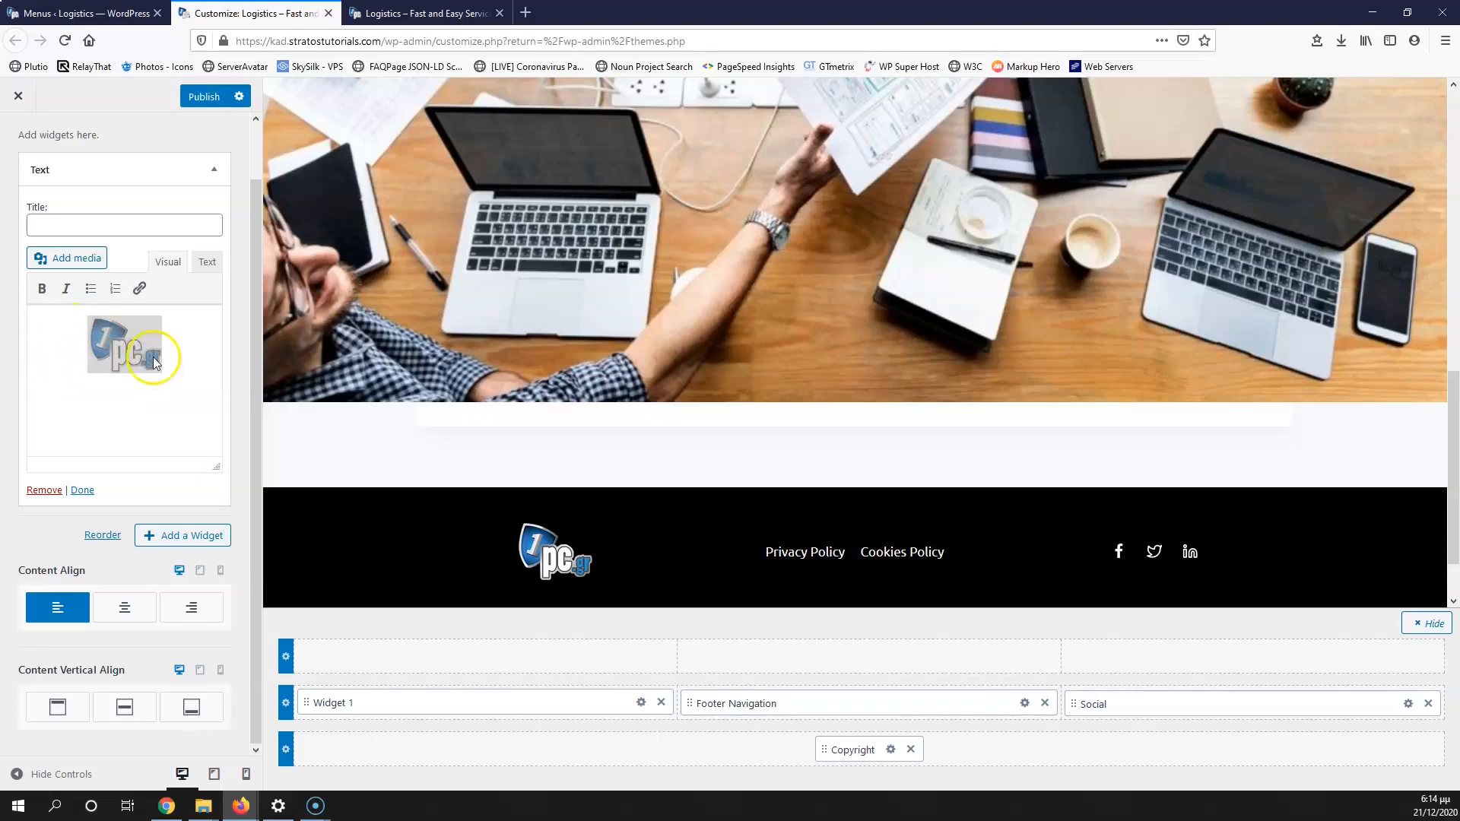
left_click(216, 776)
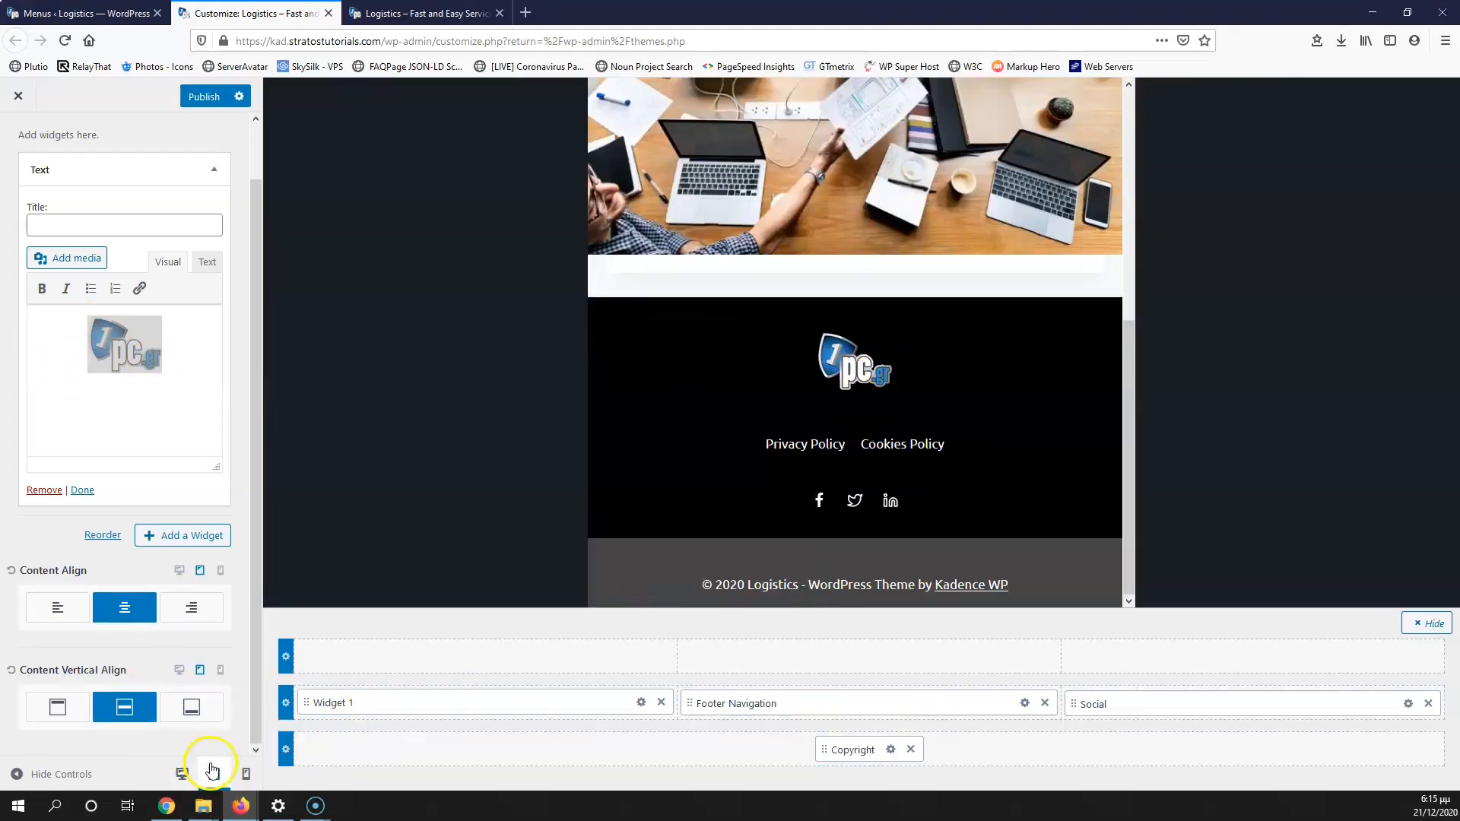
left_click(246, 774)
left_click(215, 775)
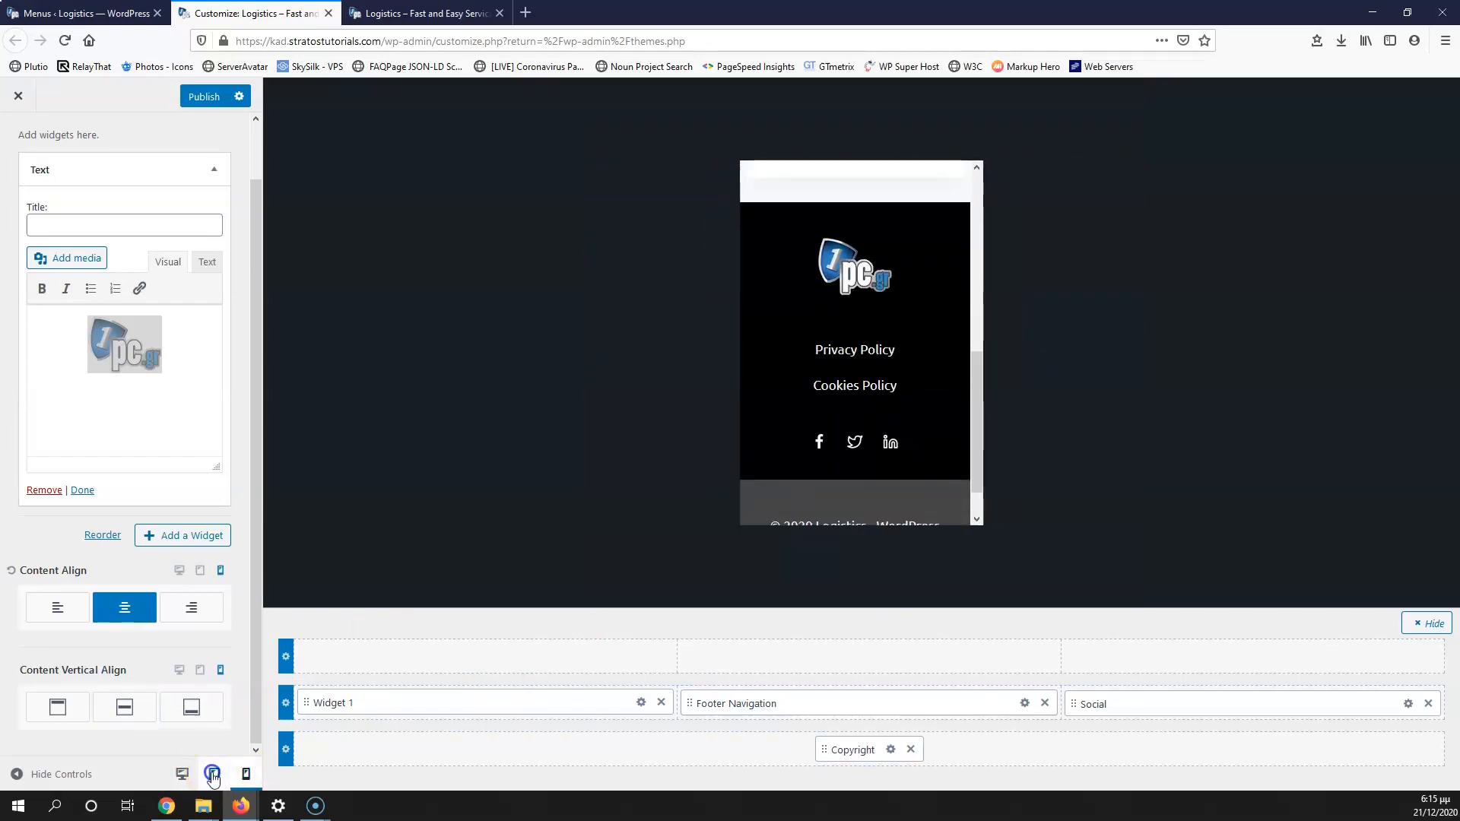
left_click(181, 774)
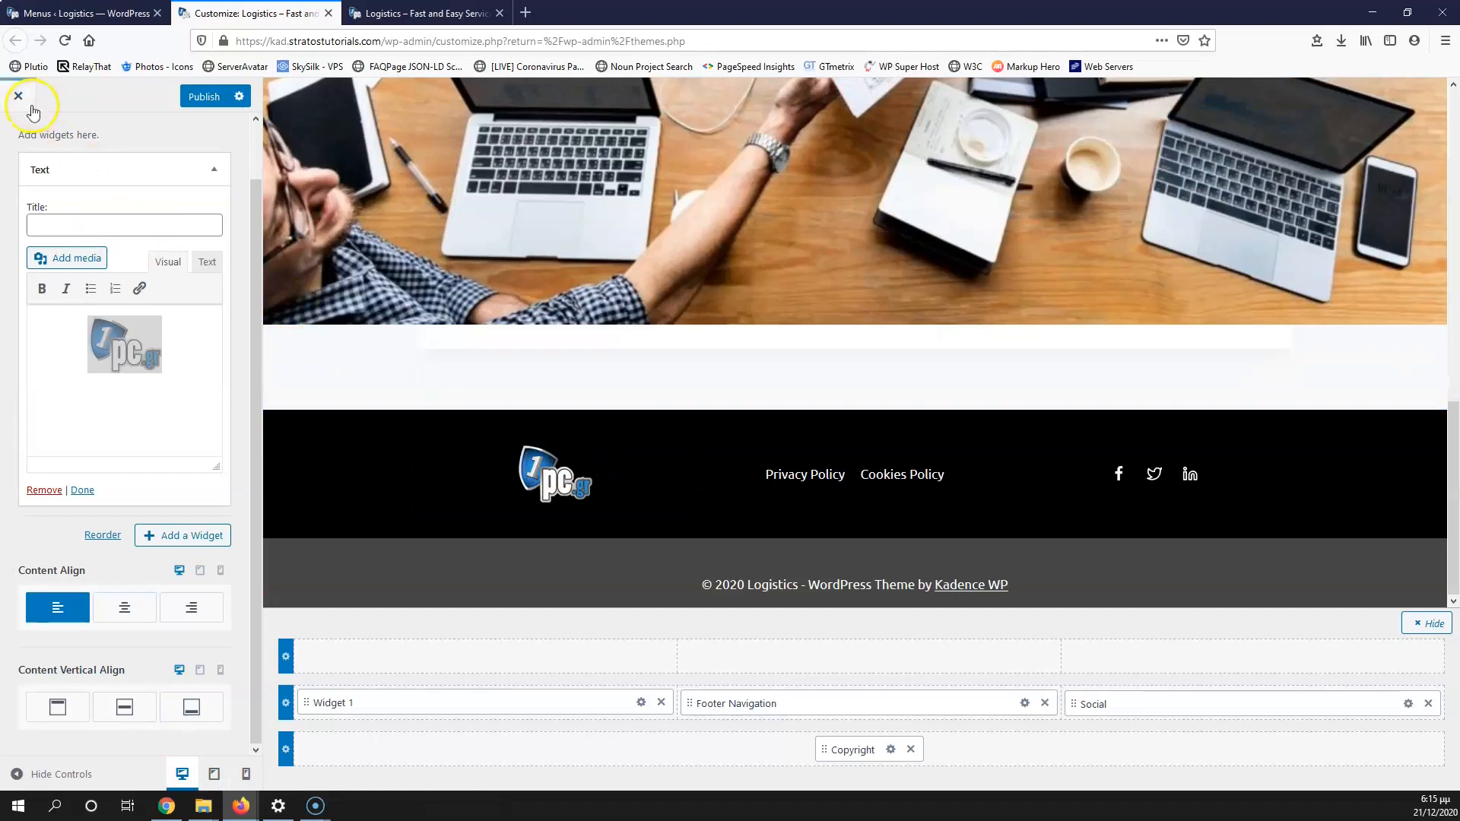
scroll(107, 213, "up", 2)
left_click(13, 149)
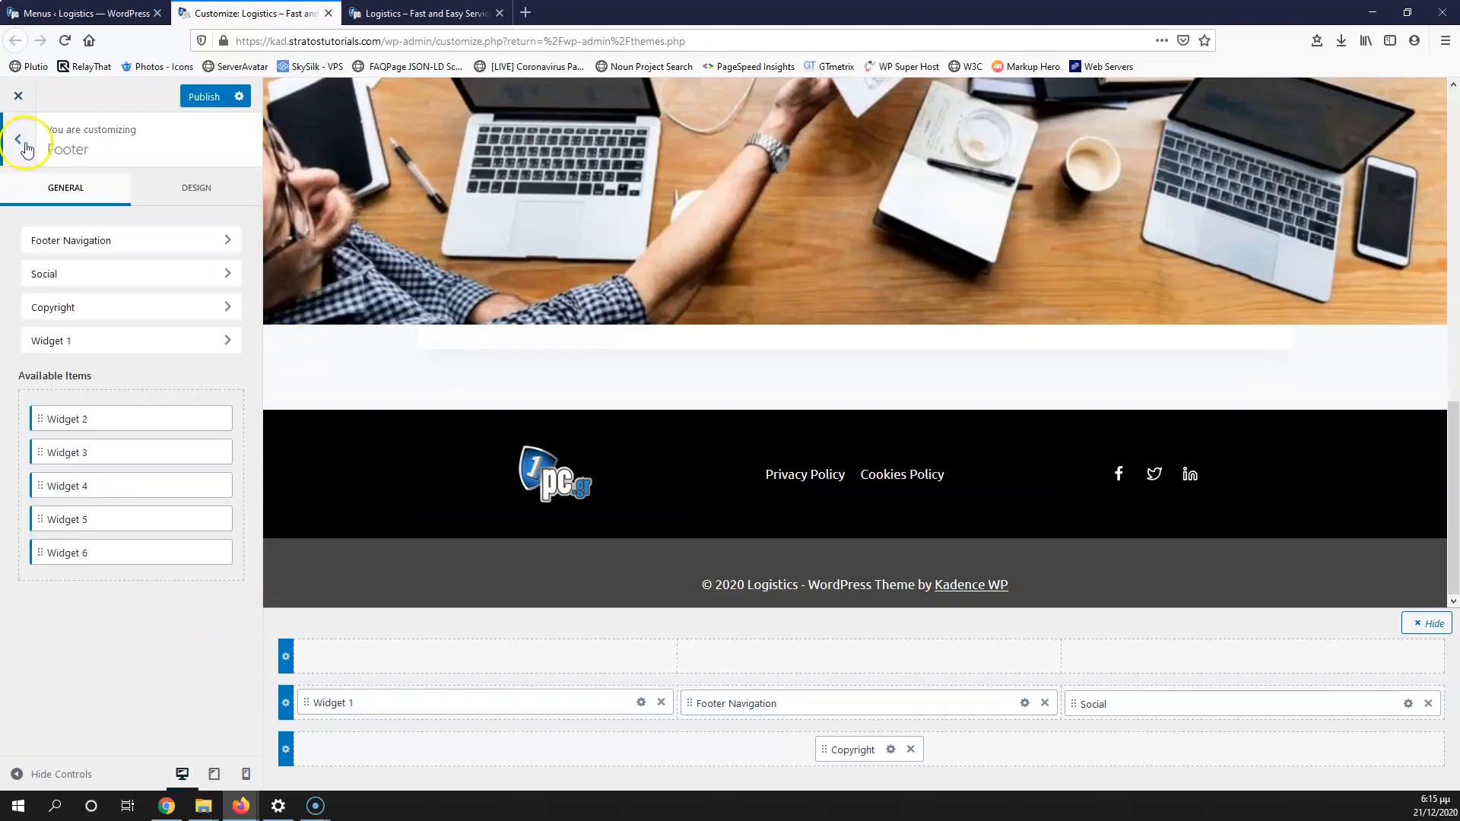
left_click(15, 143)
Step: In Page Layout, turn off Show Page Title and choose Fullwidth layout with Unboxed content
left_click(99, 362)
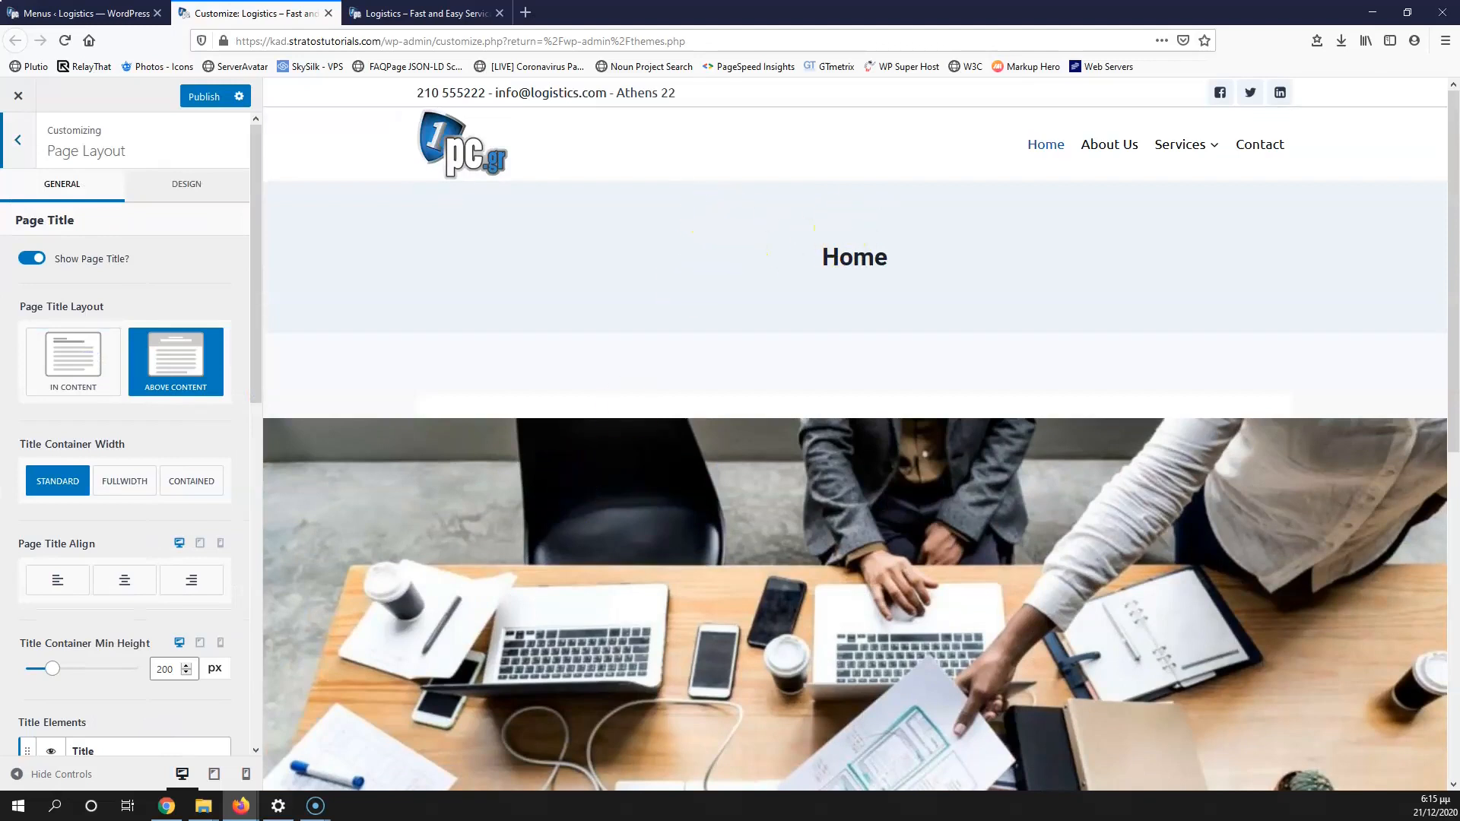
left_click(28, 261)
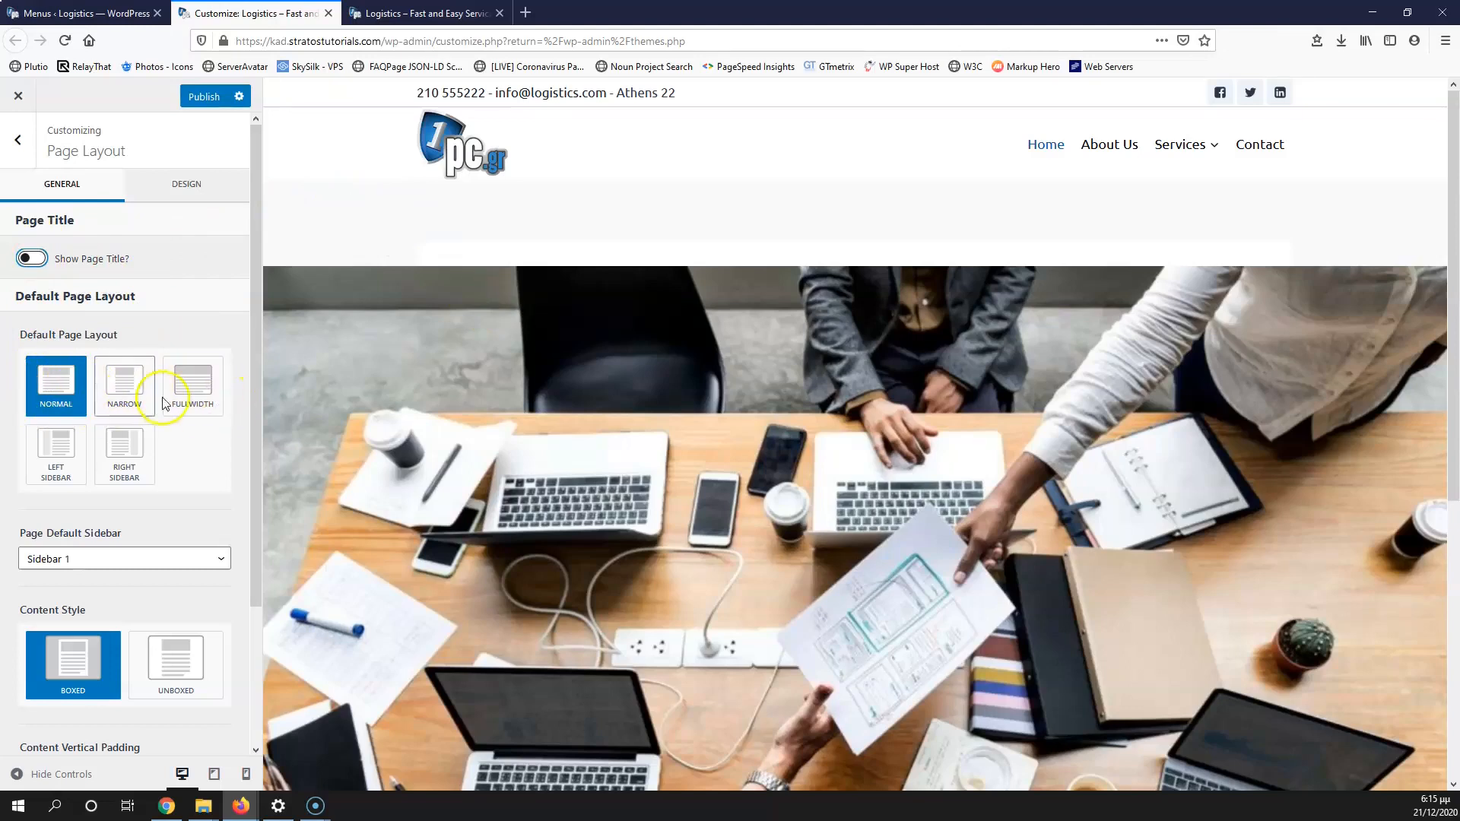
left_click(191, 390)
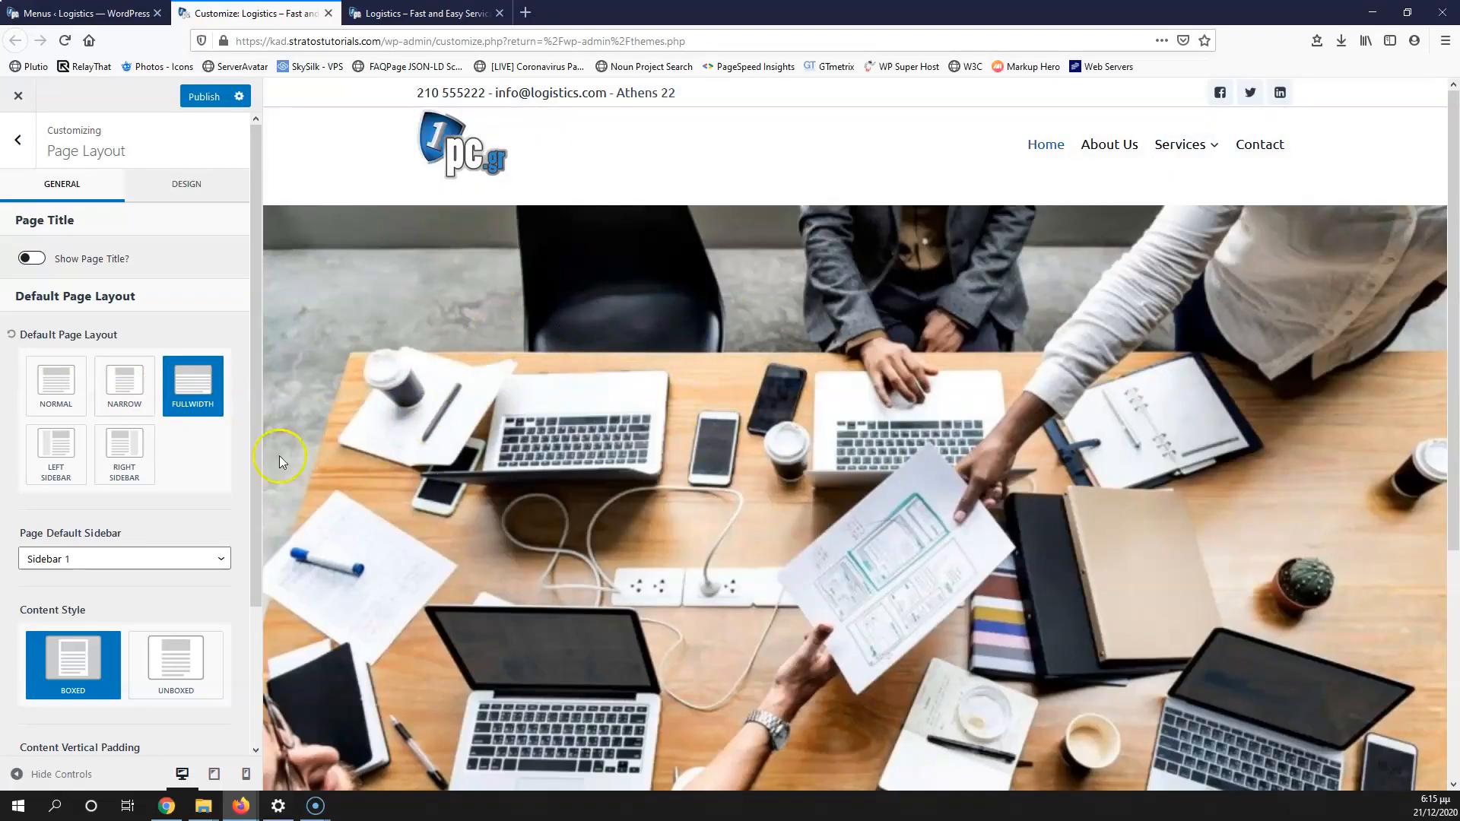
left_click(184, 667)
left_click(73, 660)
left_click(152, 666)
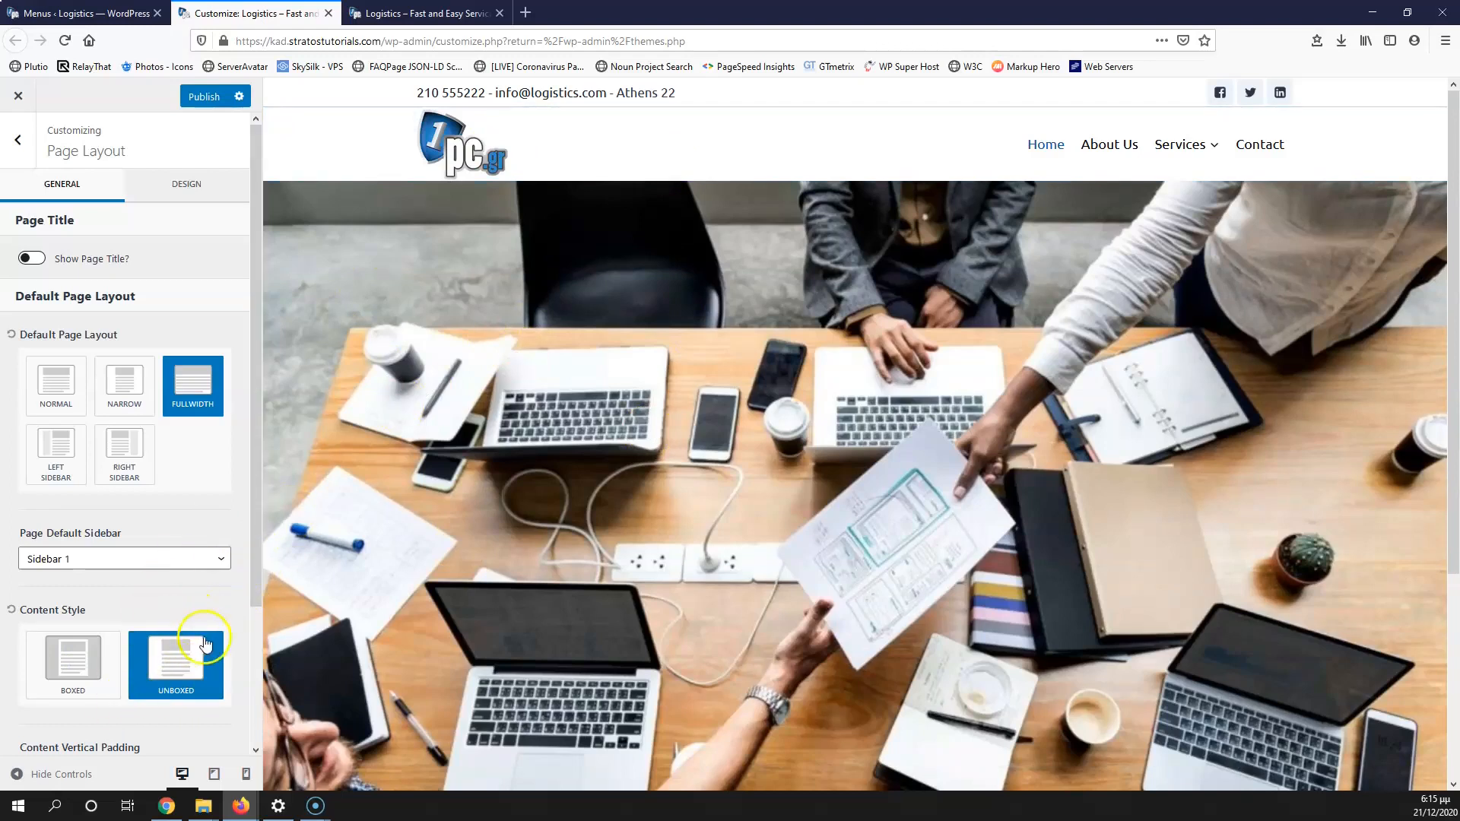
scroll(413, 459, "down", 5)
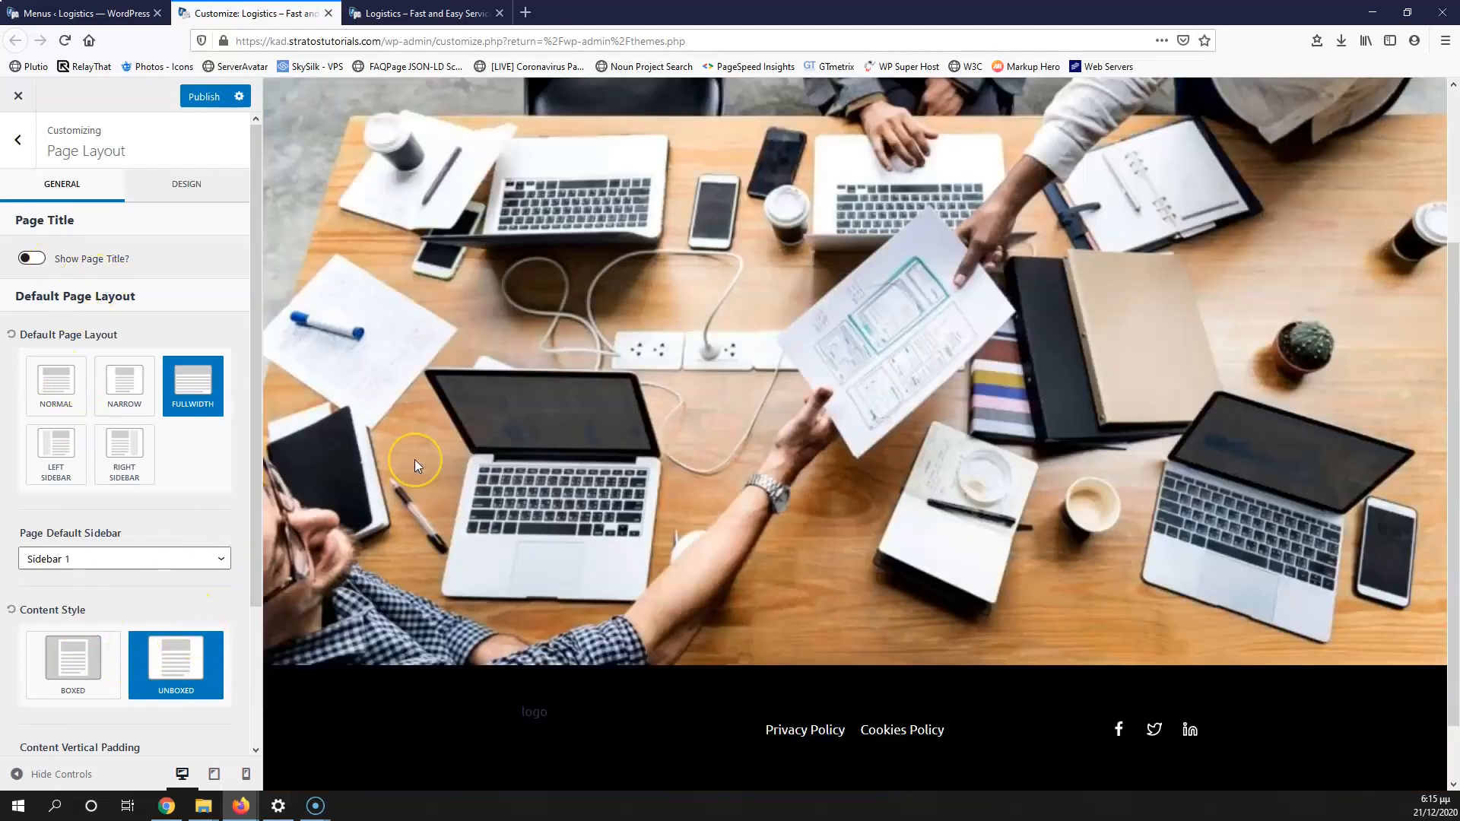
scroll(88, 466, "down", 3)
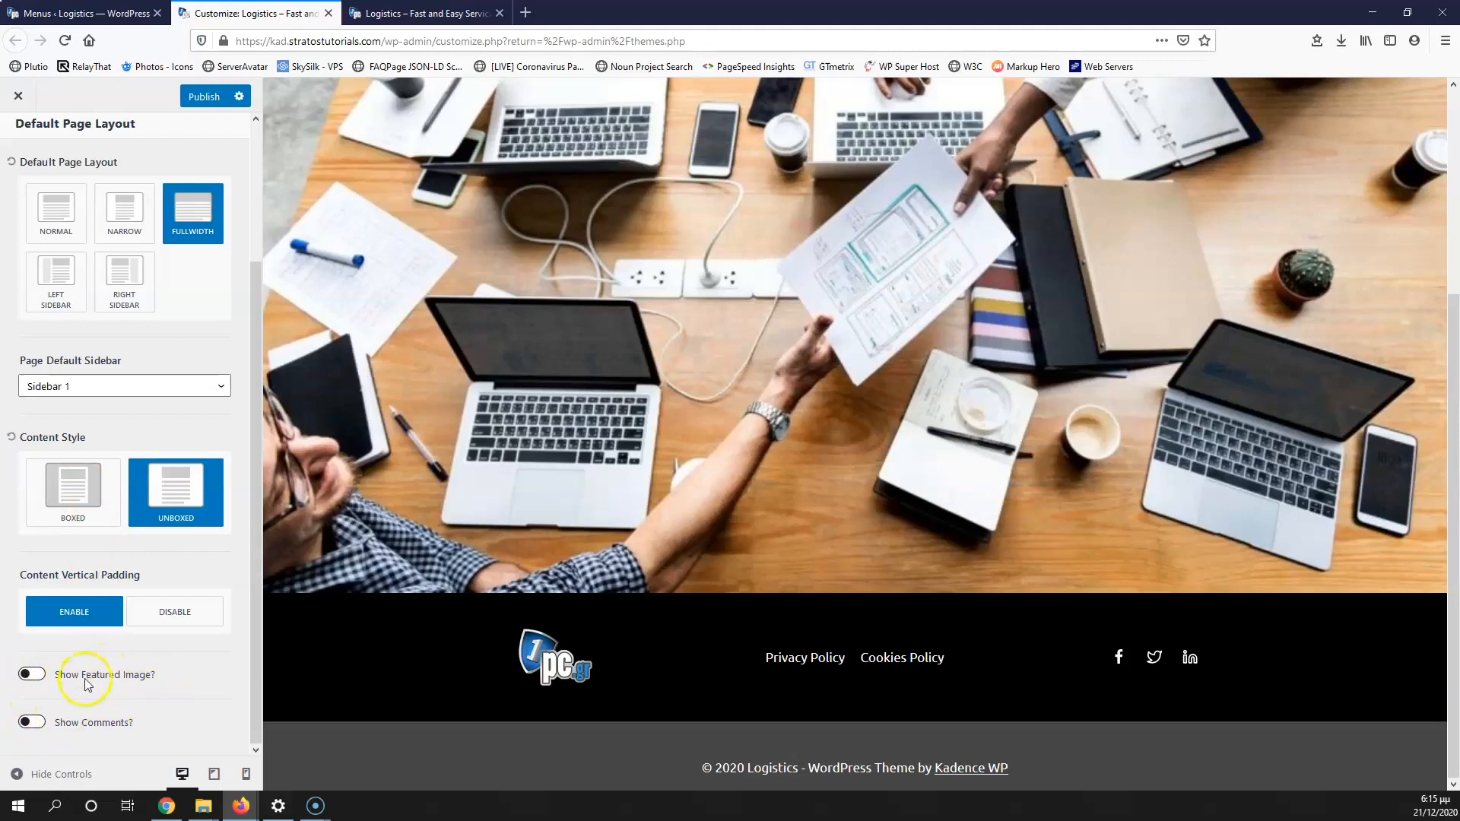
scroll(85, 685, "up", 10)
left_click(23, 145)
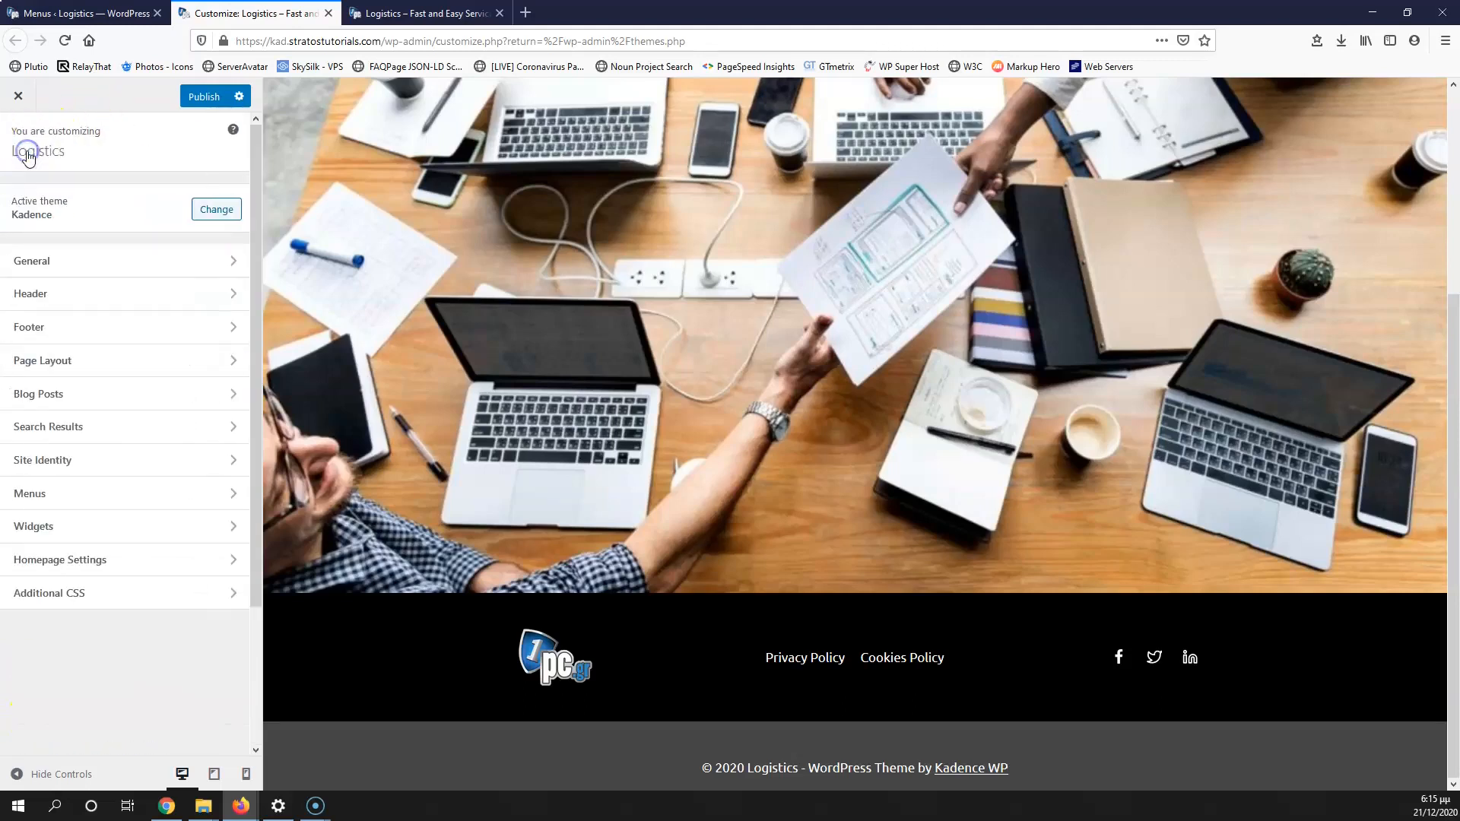
Step: In Search Results, set Title Align to centre and Archive Layout to Fullwidth
left_click(113, 432)
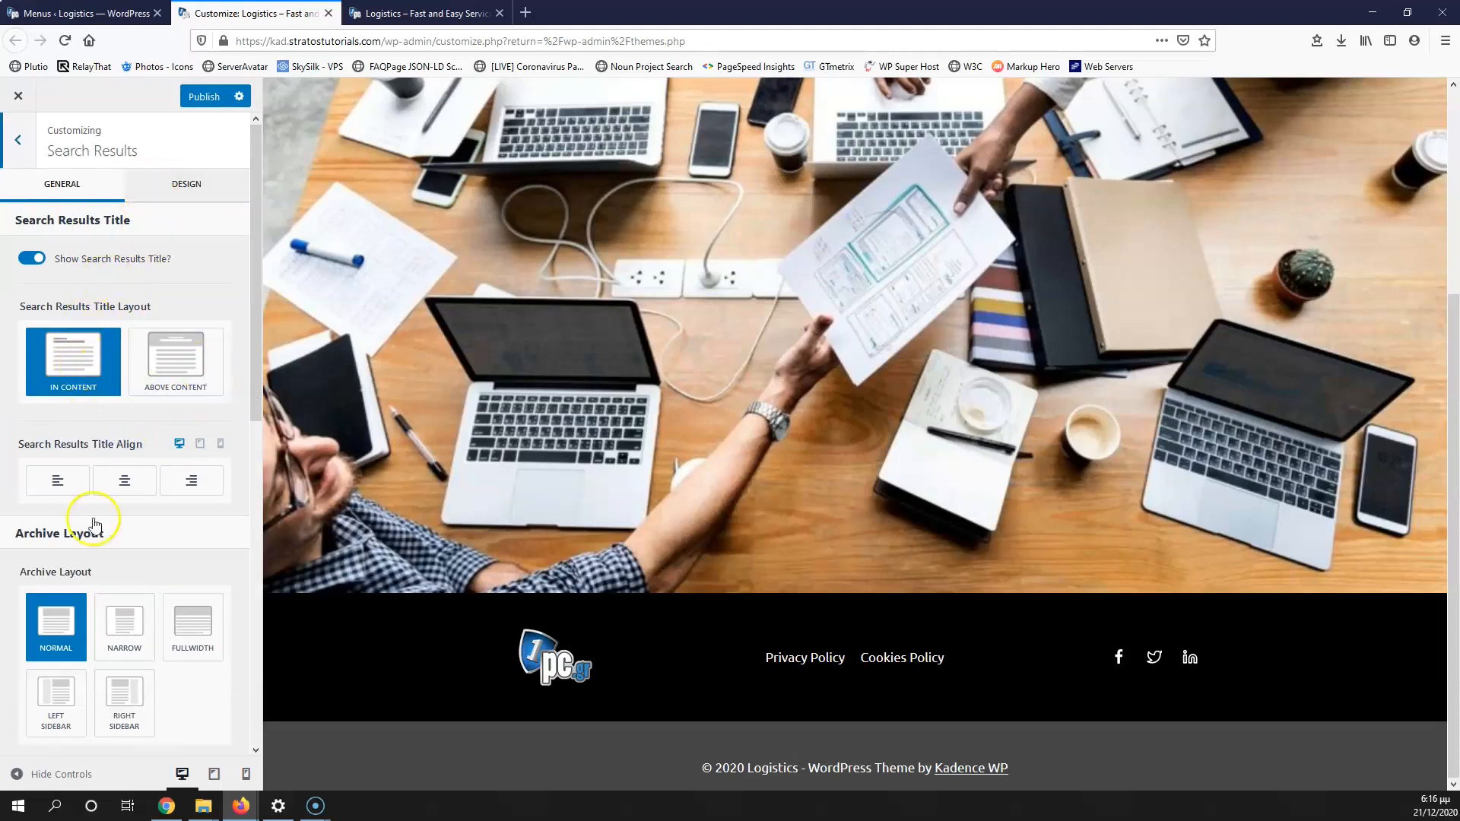
scroll(95, 548, "down", 5)
scroll(92, 571, "up", 5)
scroll(105, 400, "down", 2)
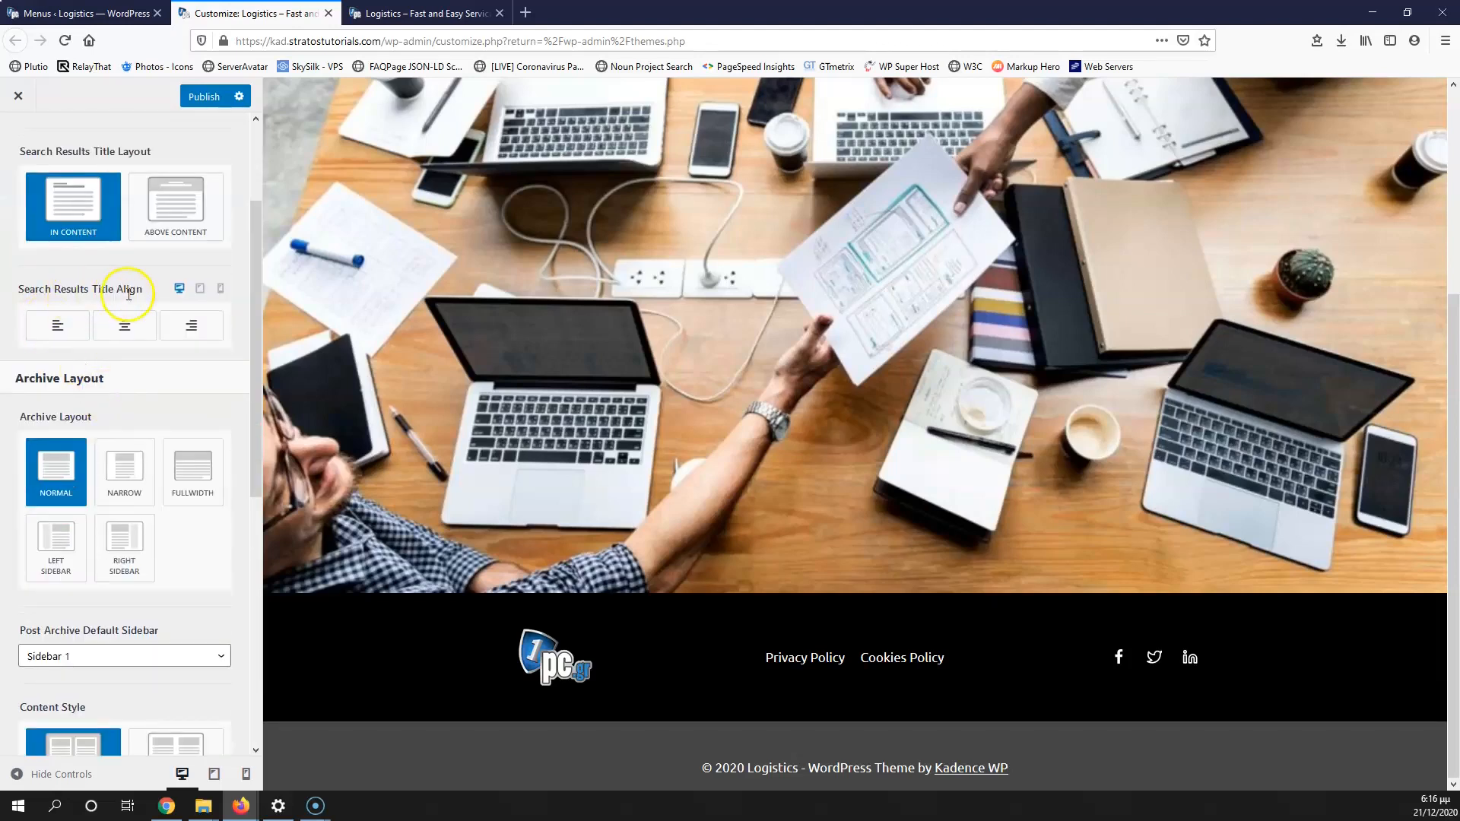
left_click(126, 332)
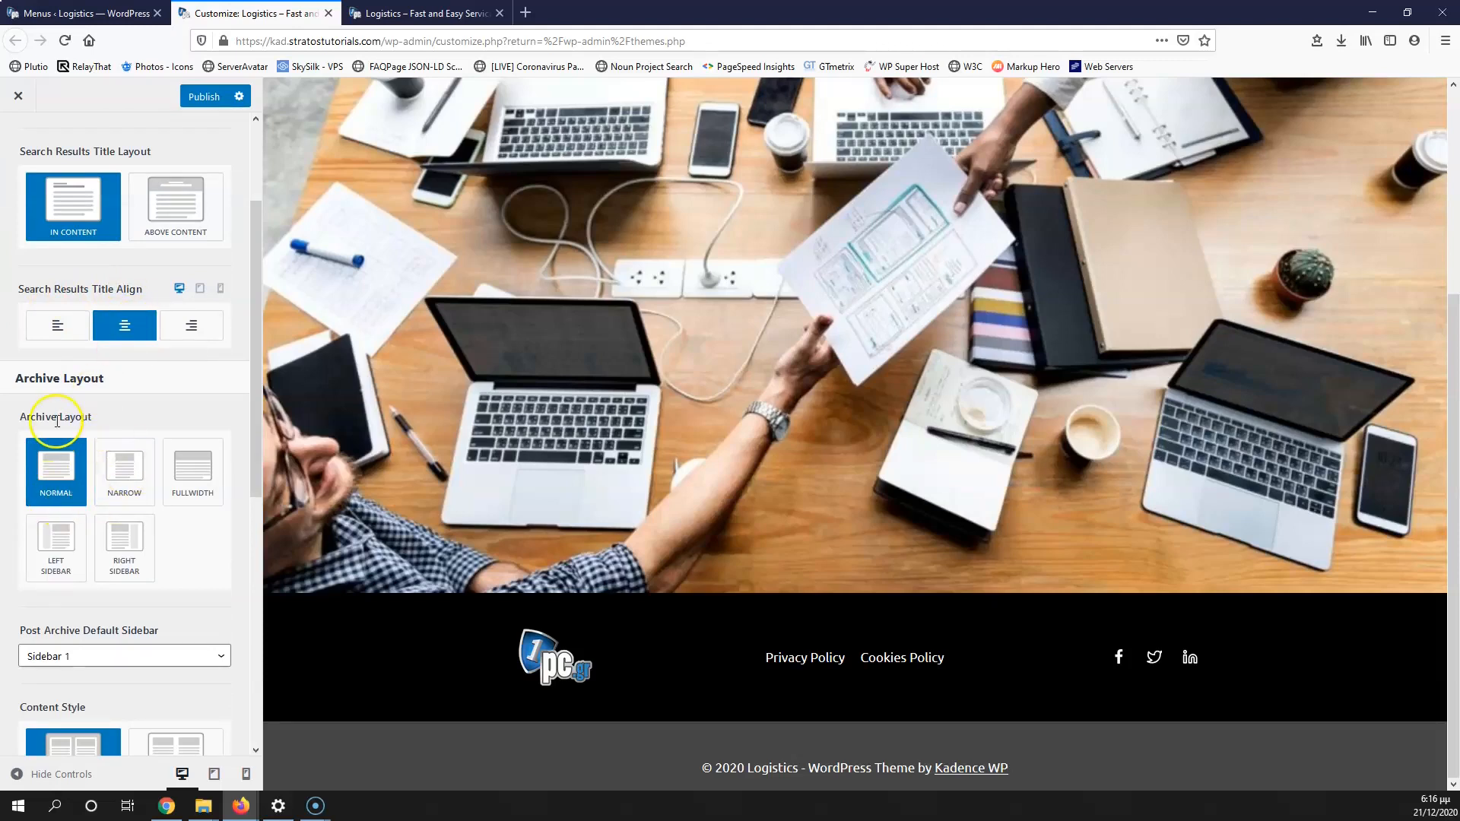
left_click(192, 466)
scroll(179, 466, "down", 3)
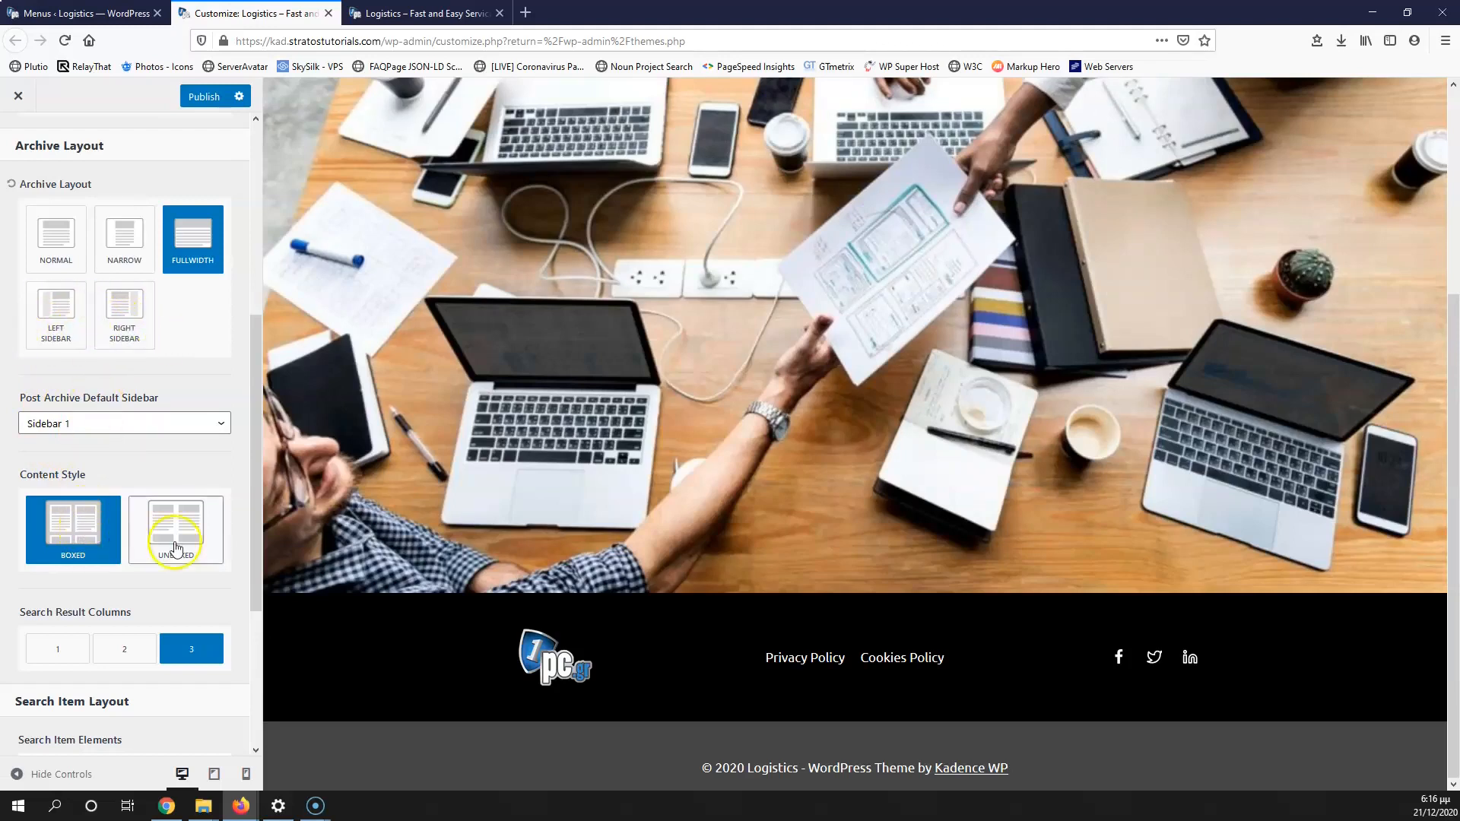
scroll(147, 536, "down", 3)
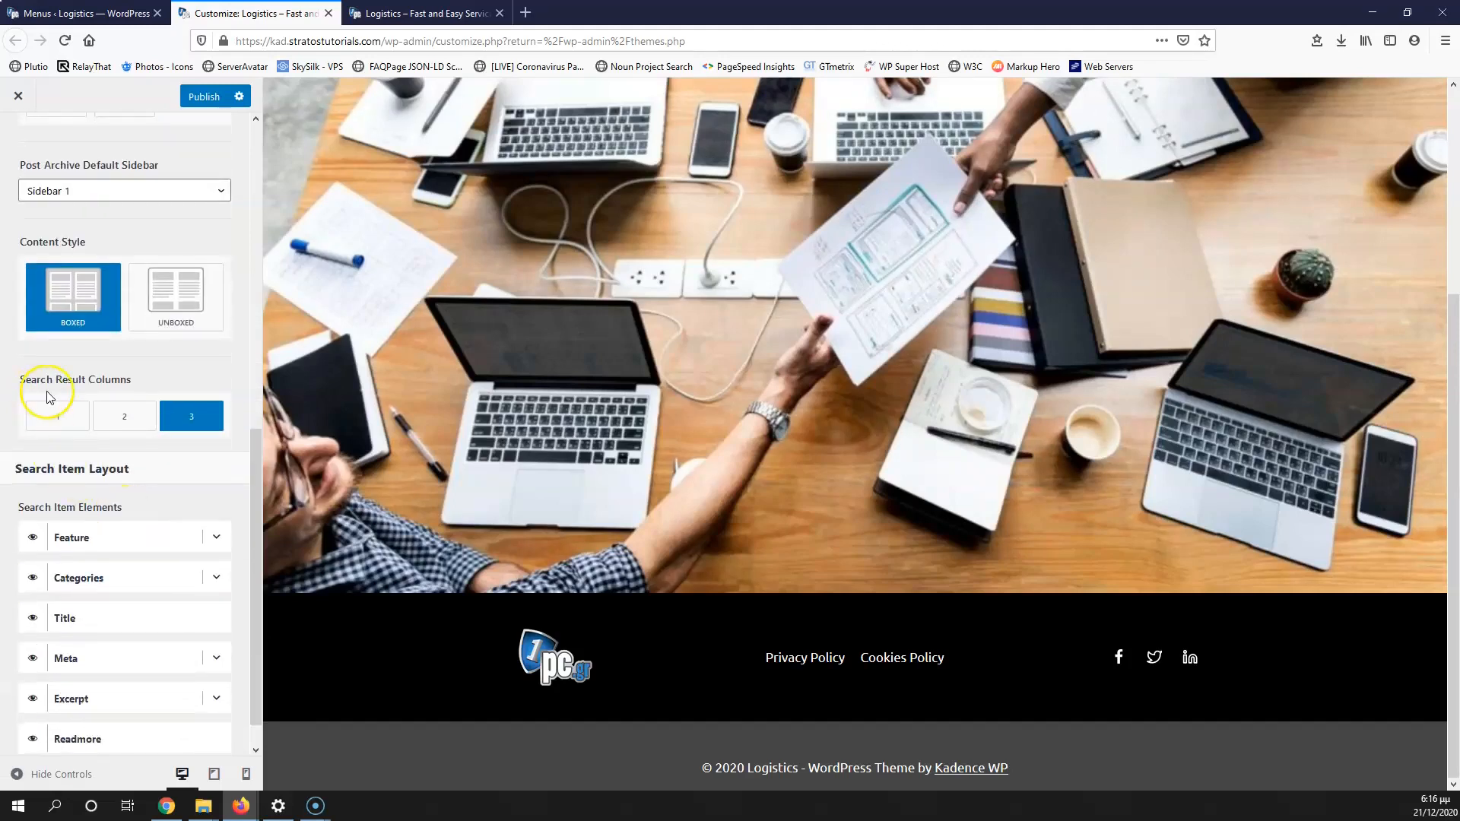
scroll(28, 482, "up", 8)
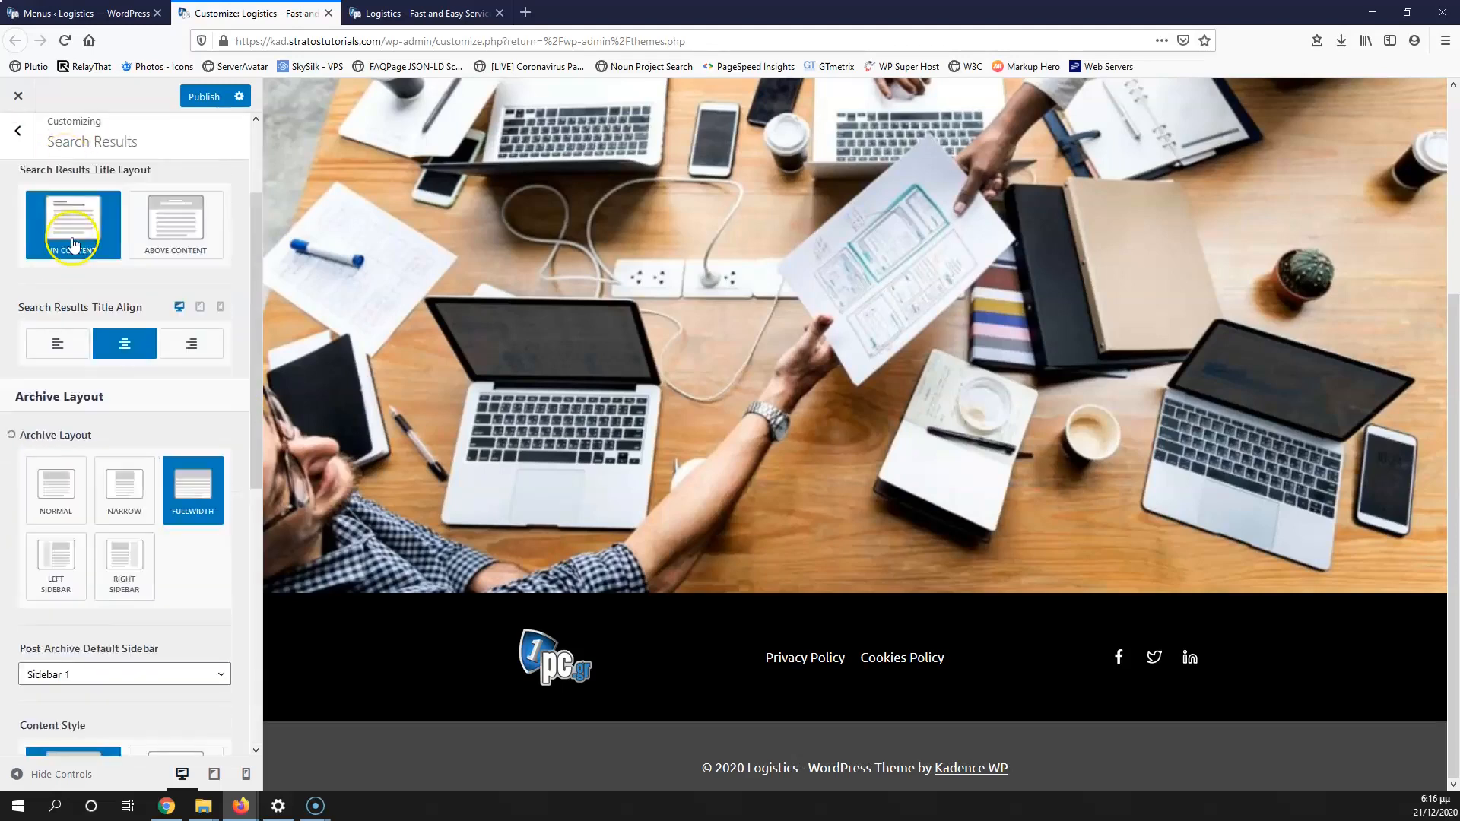
left_click(19, 141)
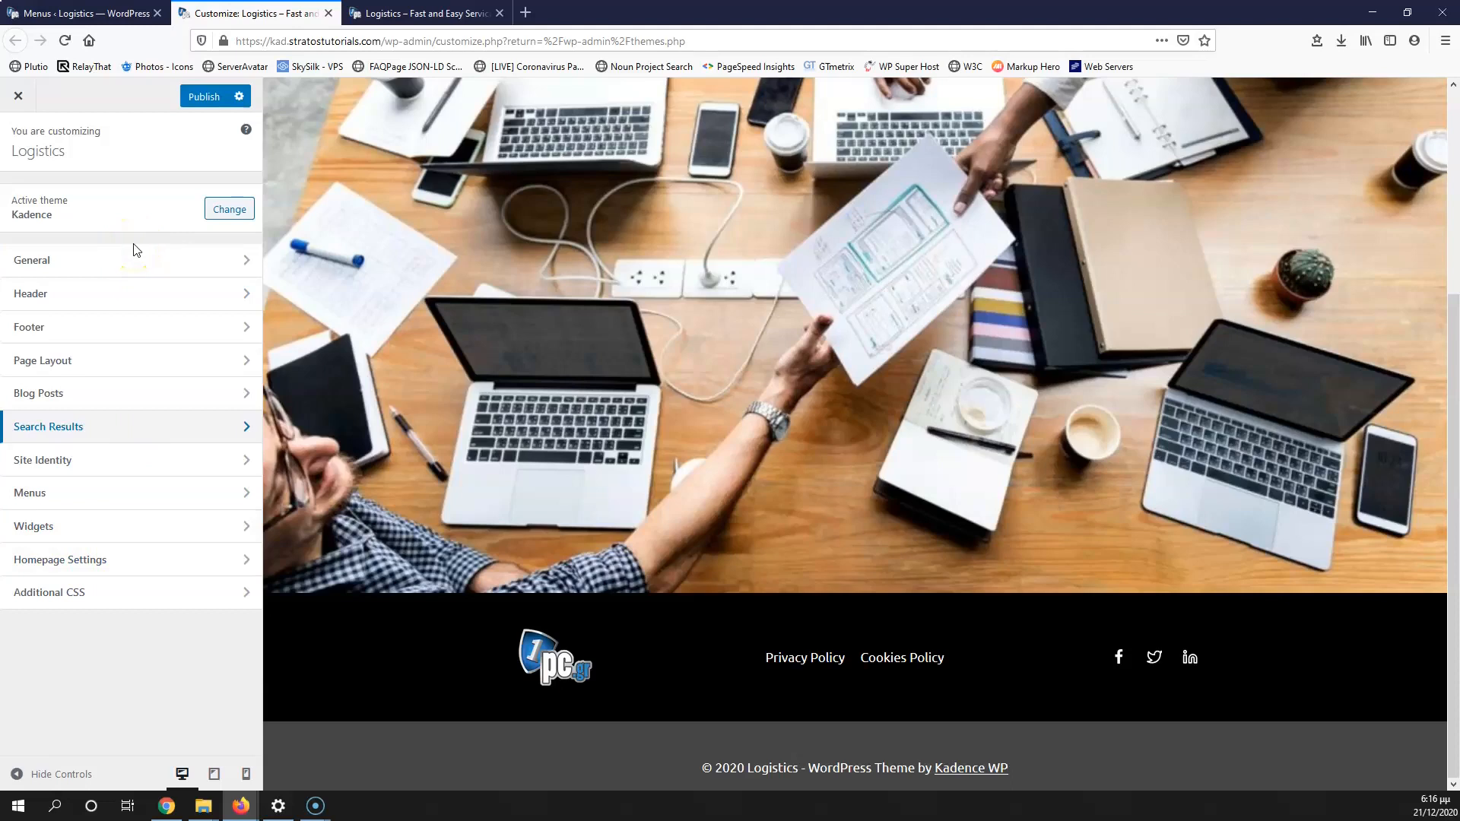
scroll(361, 292, "up", 4)
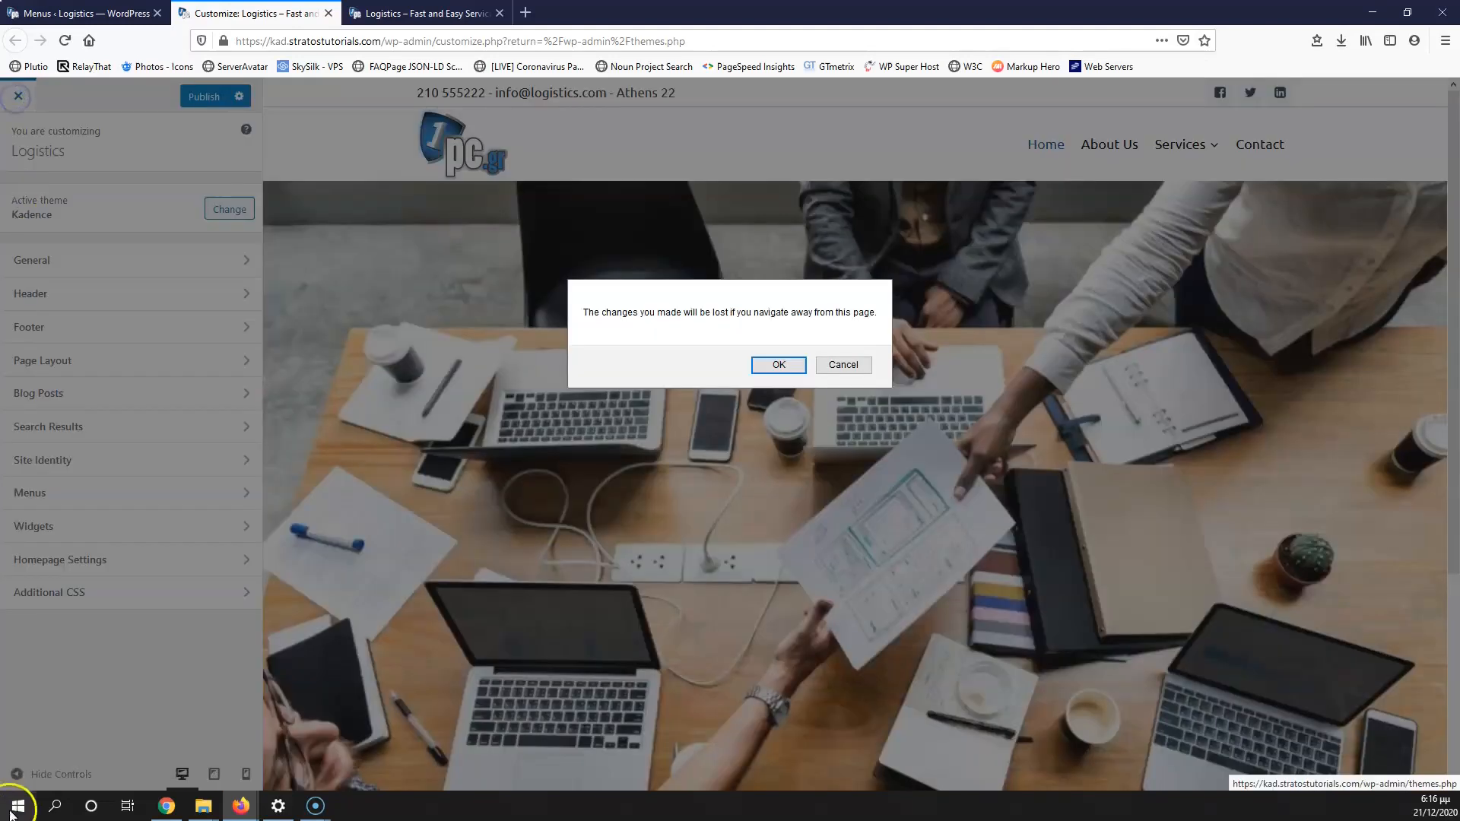
Step: Stay in the customizer, publish all changes, close both tabs and go to Installed Plugins
left_click(866, 376)
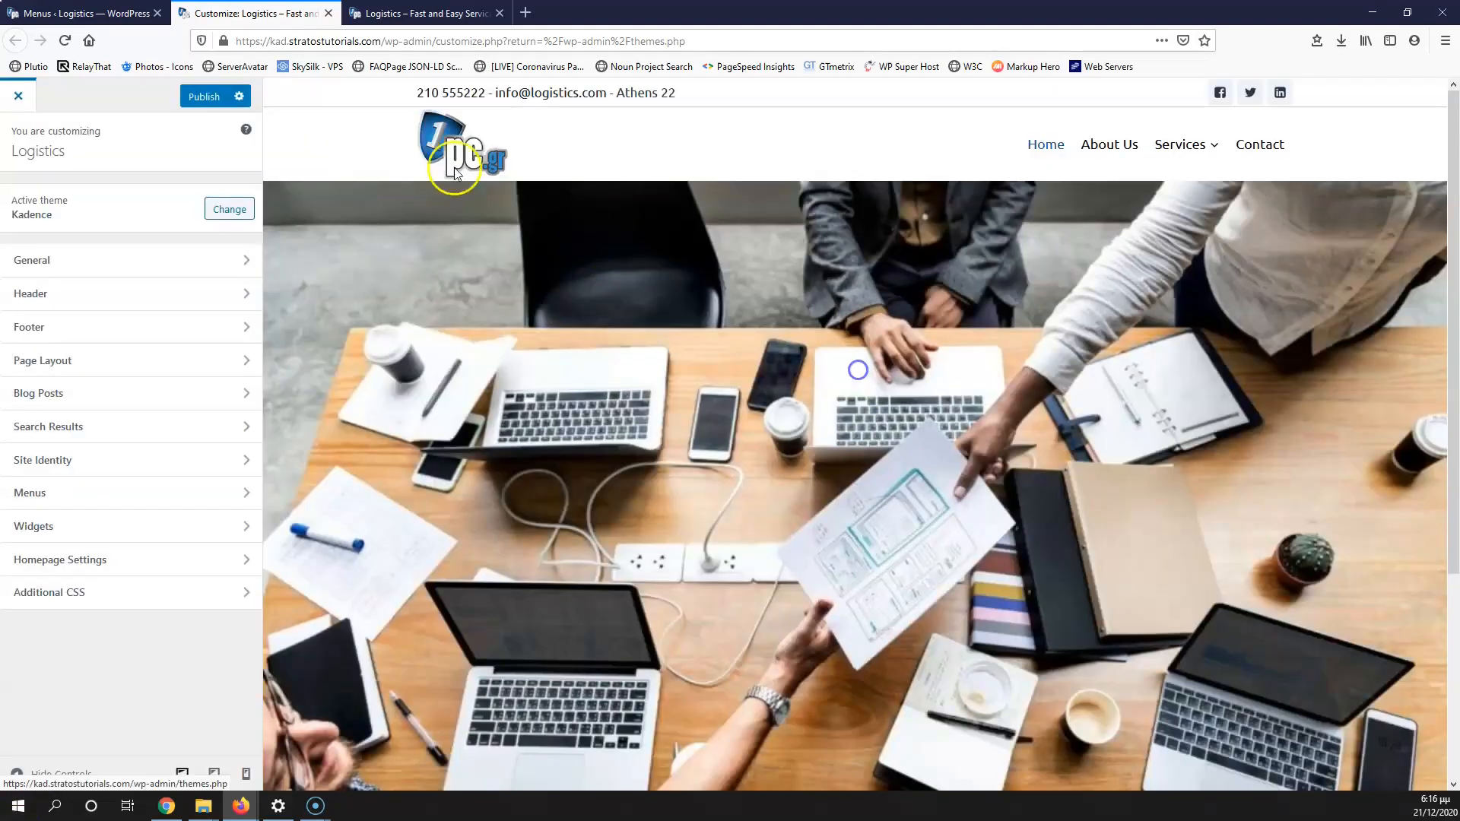
left_click(203, 96)
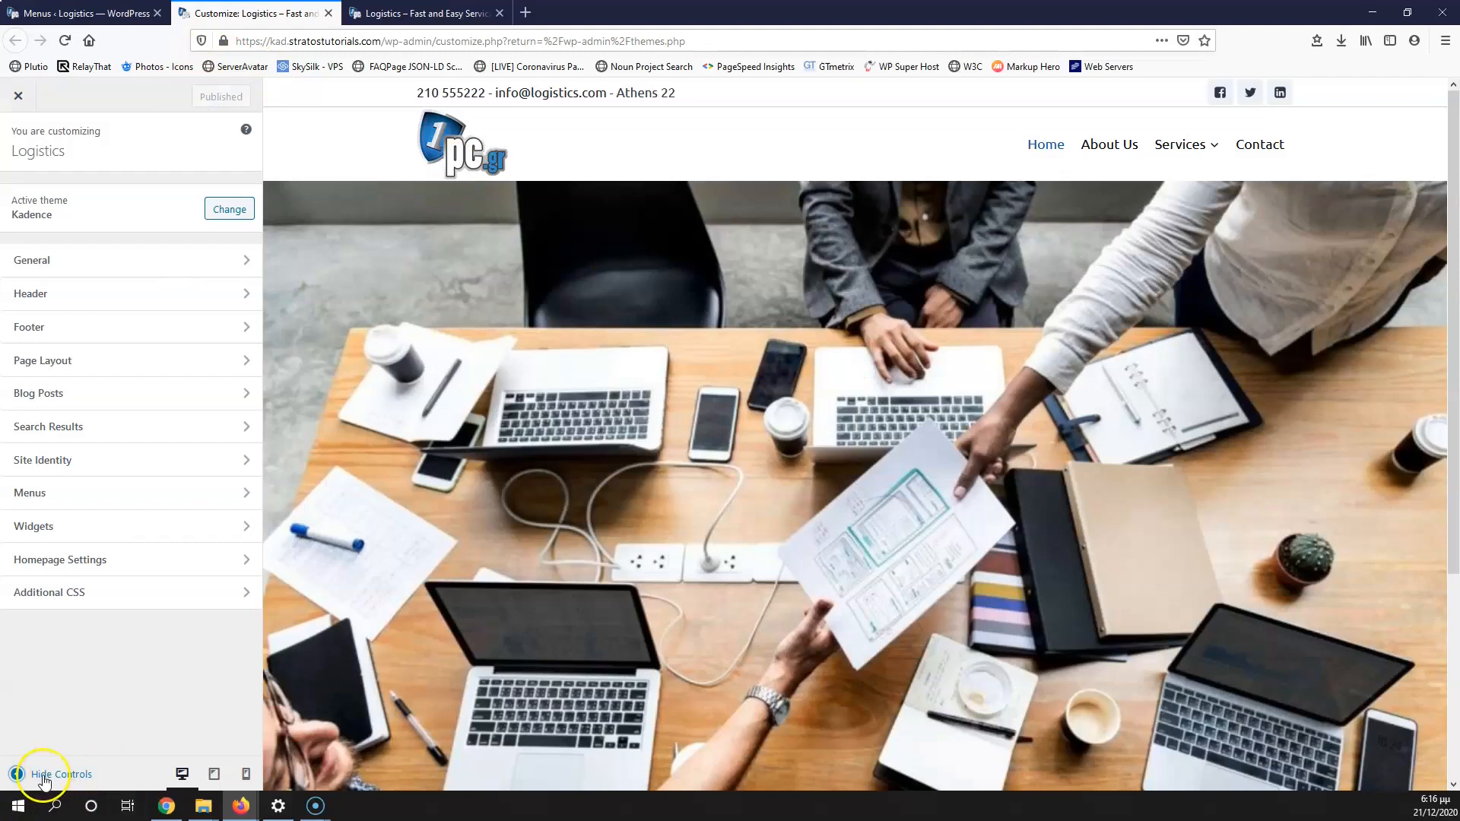
left_click(328, 13)
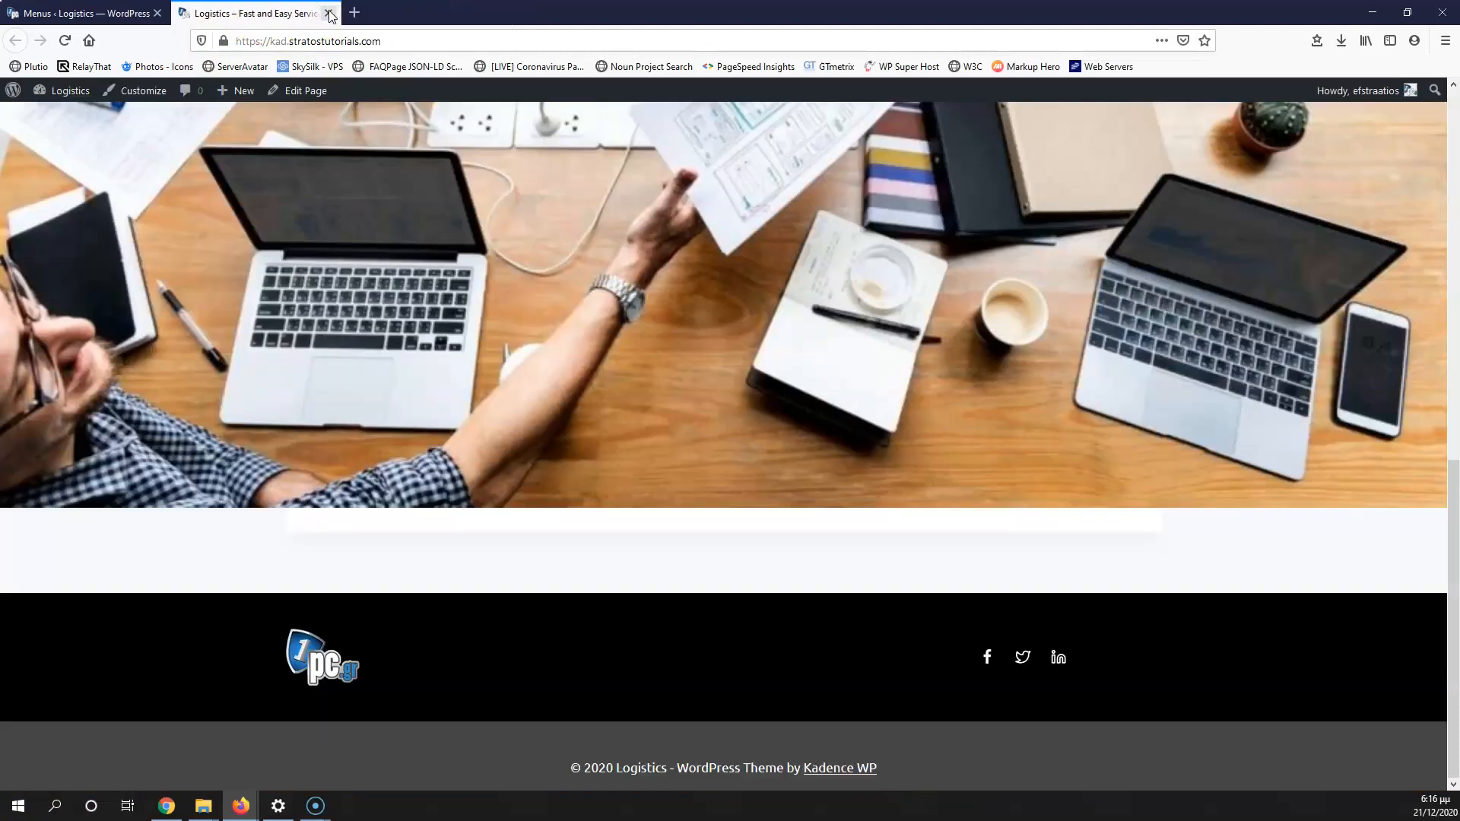
left_click(328, 13)
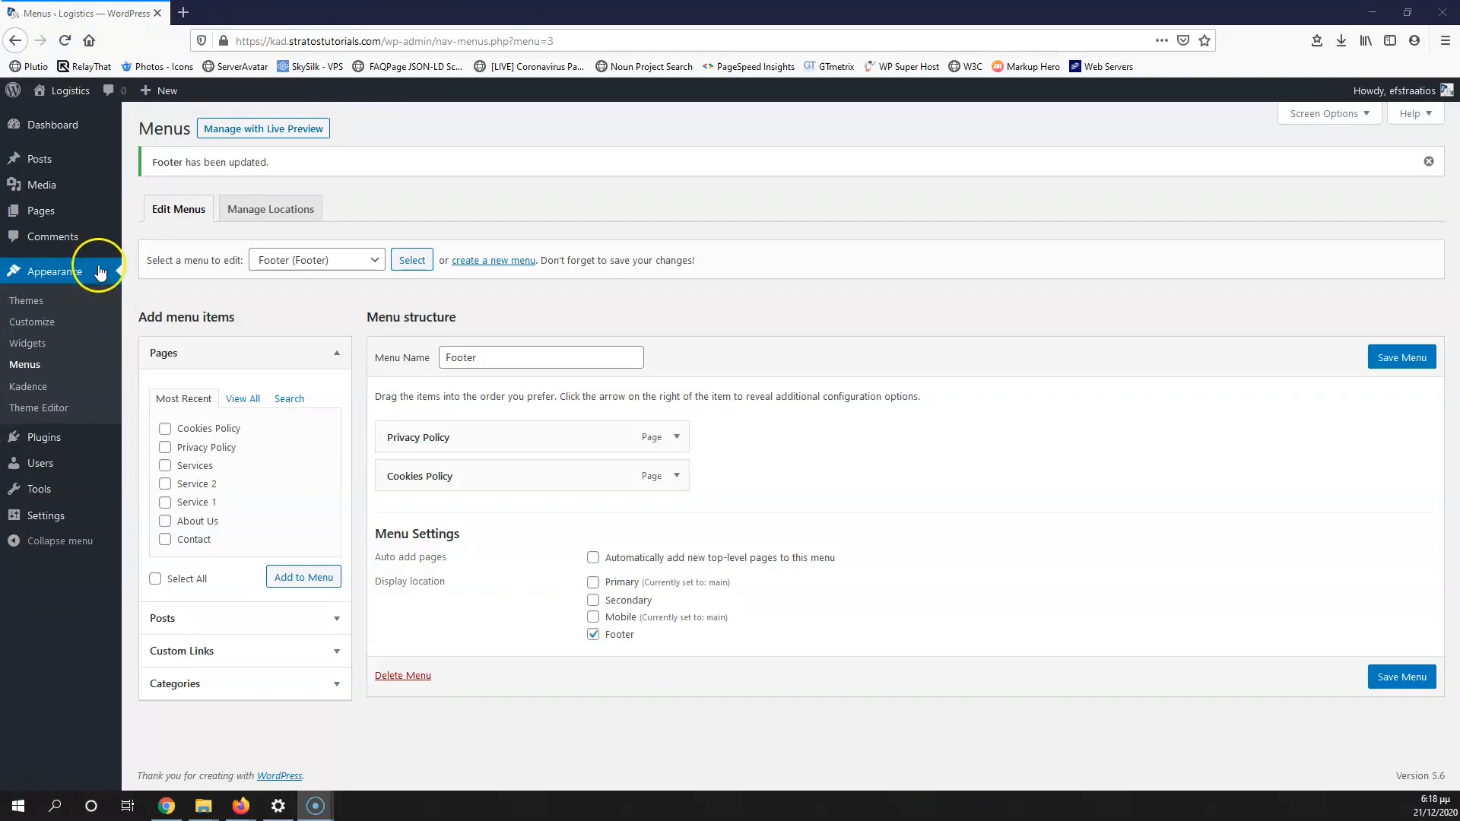
mouse_move(35, 437)
left_click(142, 441)
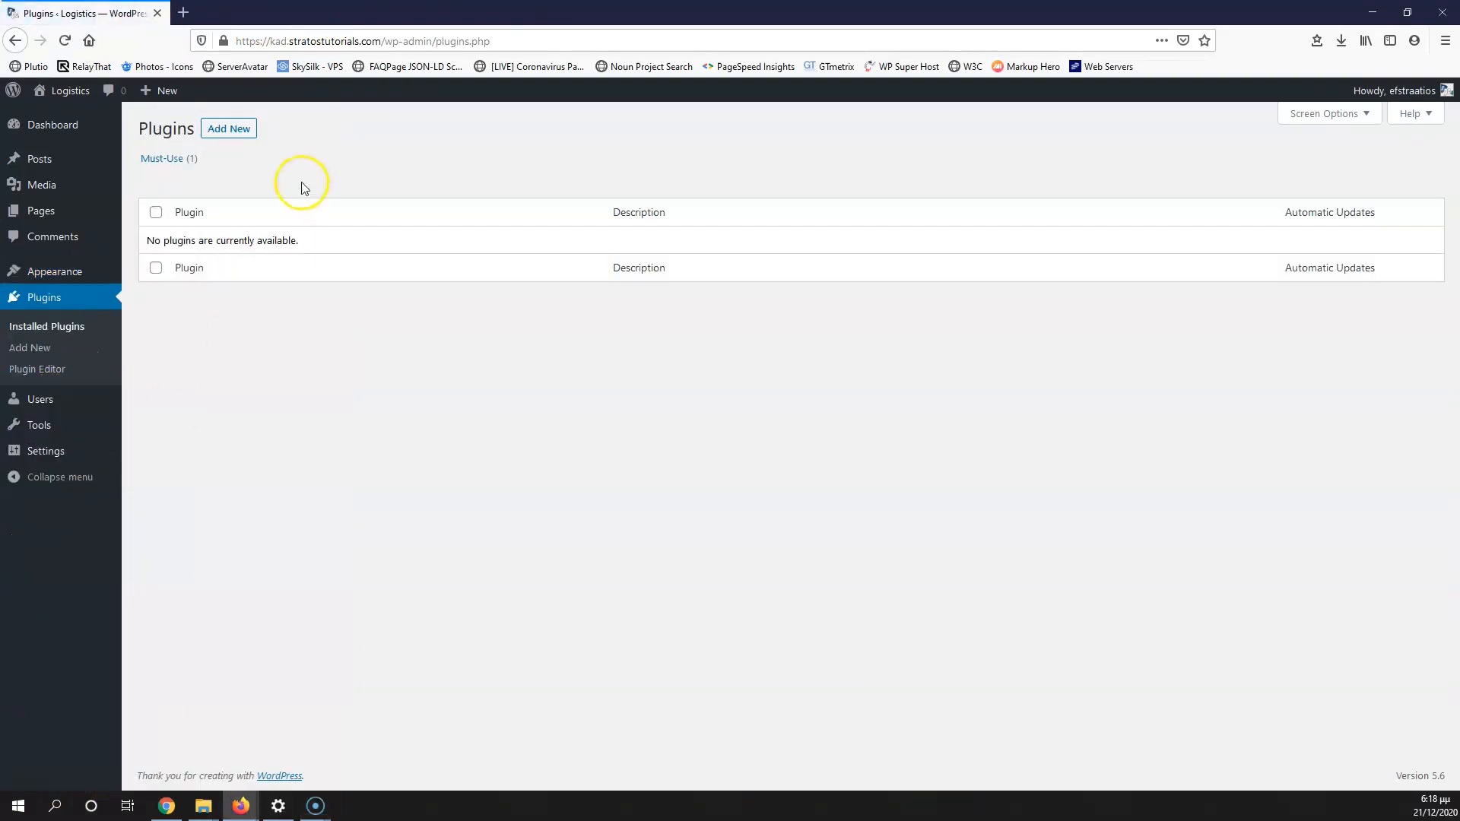
Step: Search the plugin directory for 'kadence', then install and activate Gutenberg Blocks by Kadence Blocks
left_click(222, 131)
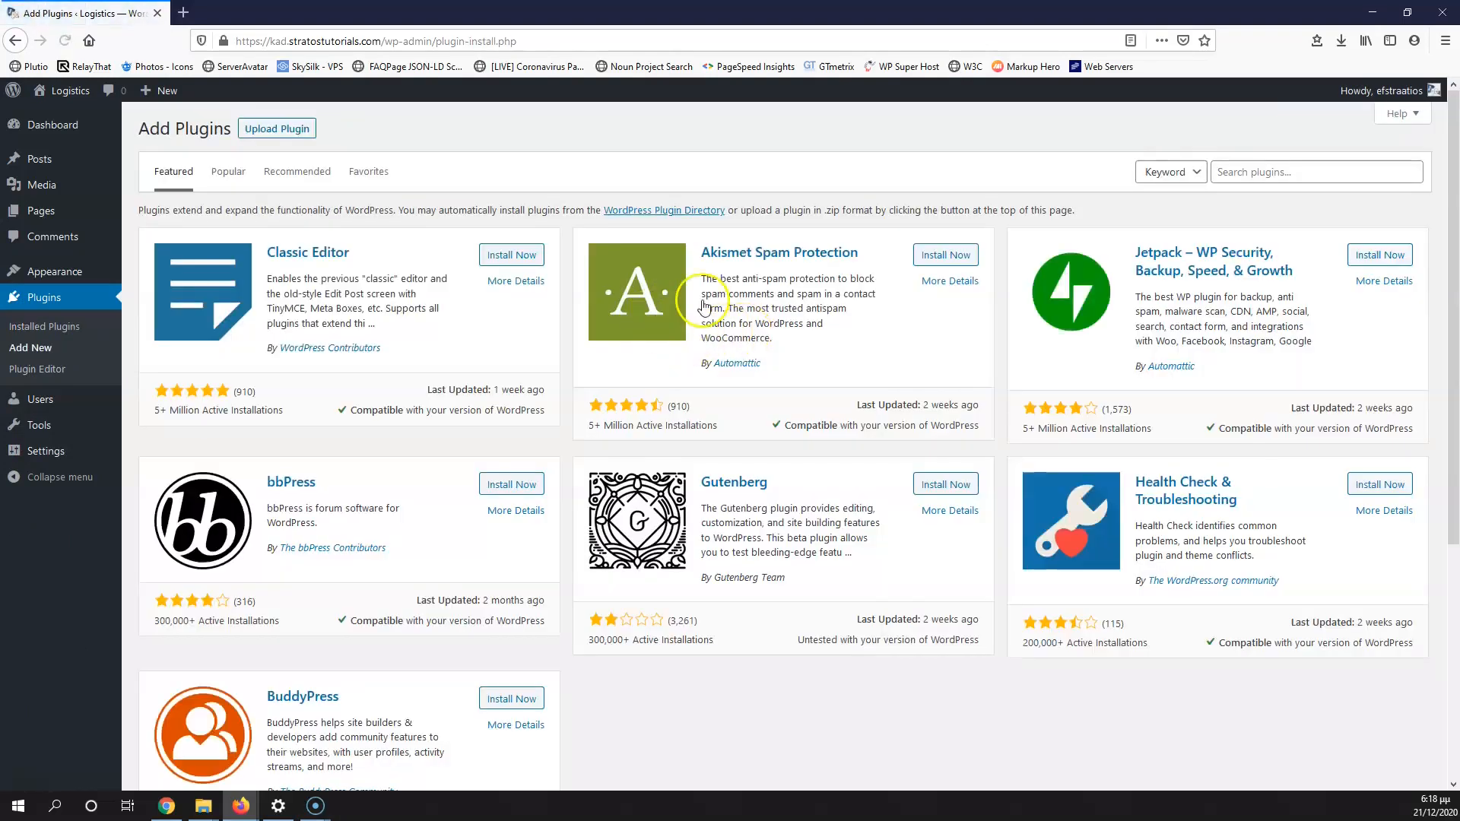
left_click(1238, 170)
type("kadence")
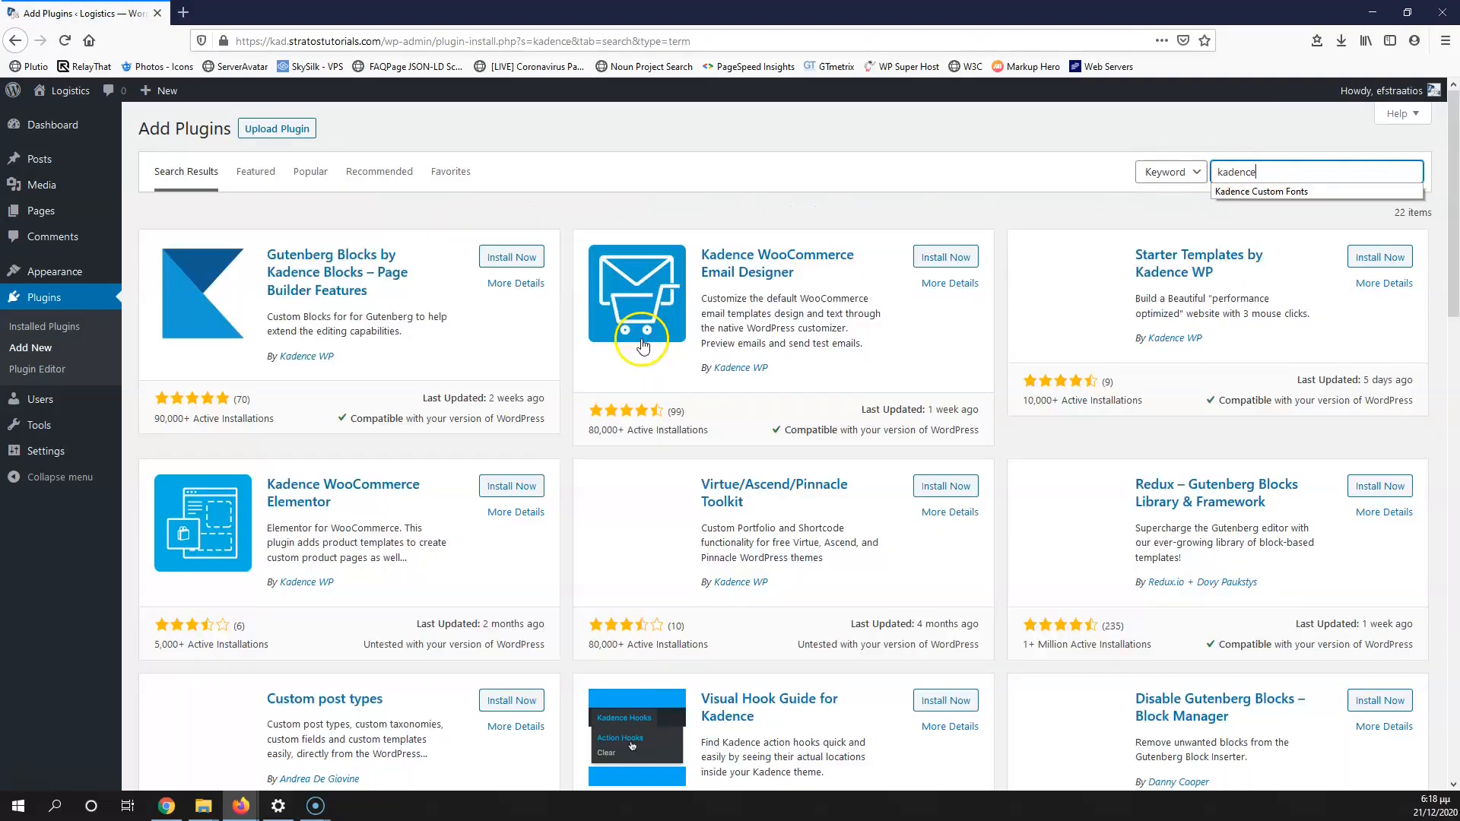
left_click(504, 259)
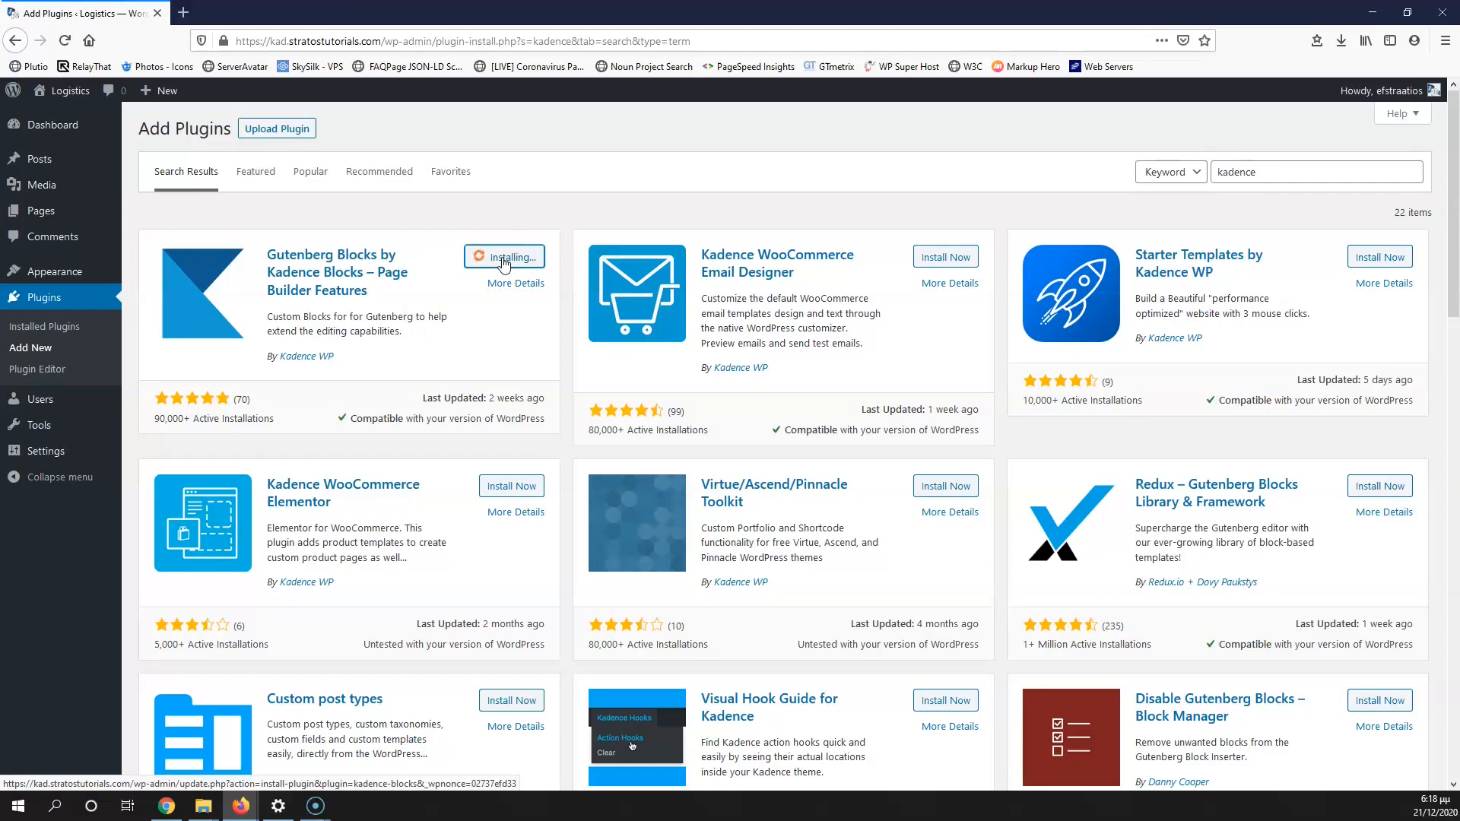
left_click(517, 261)
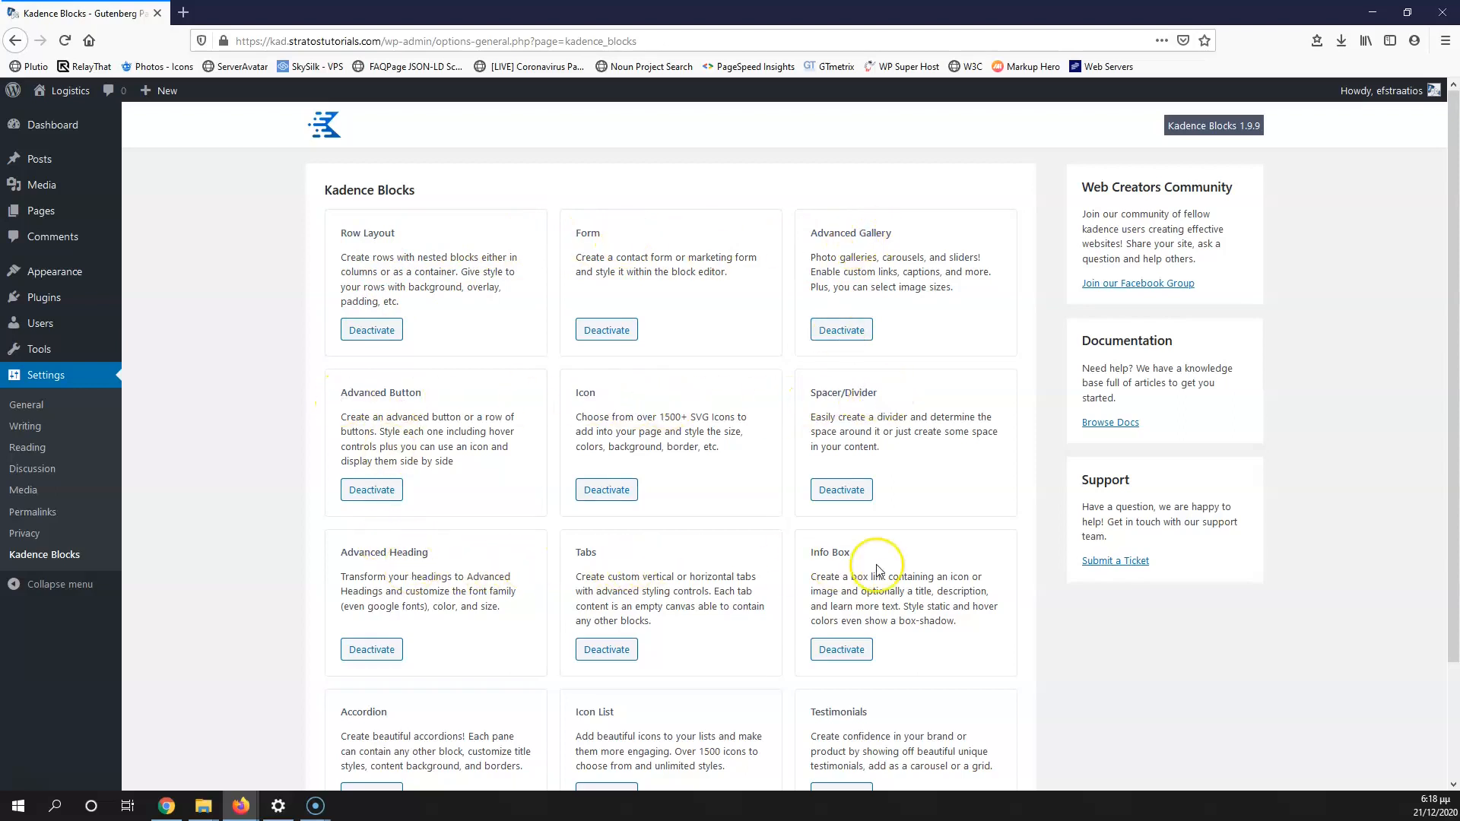
scroll(880, 564, "down", 2)
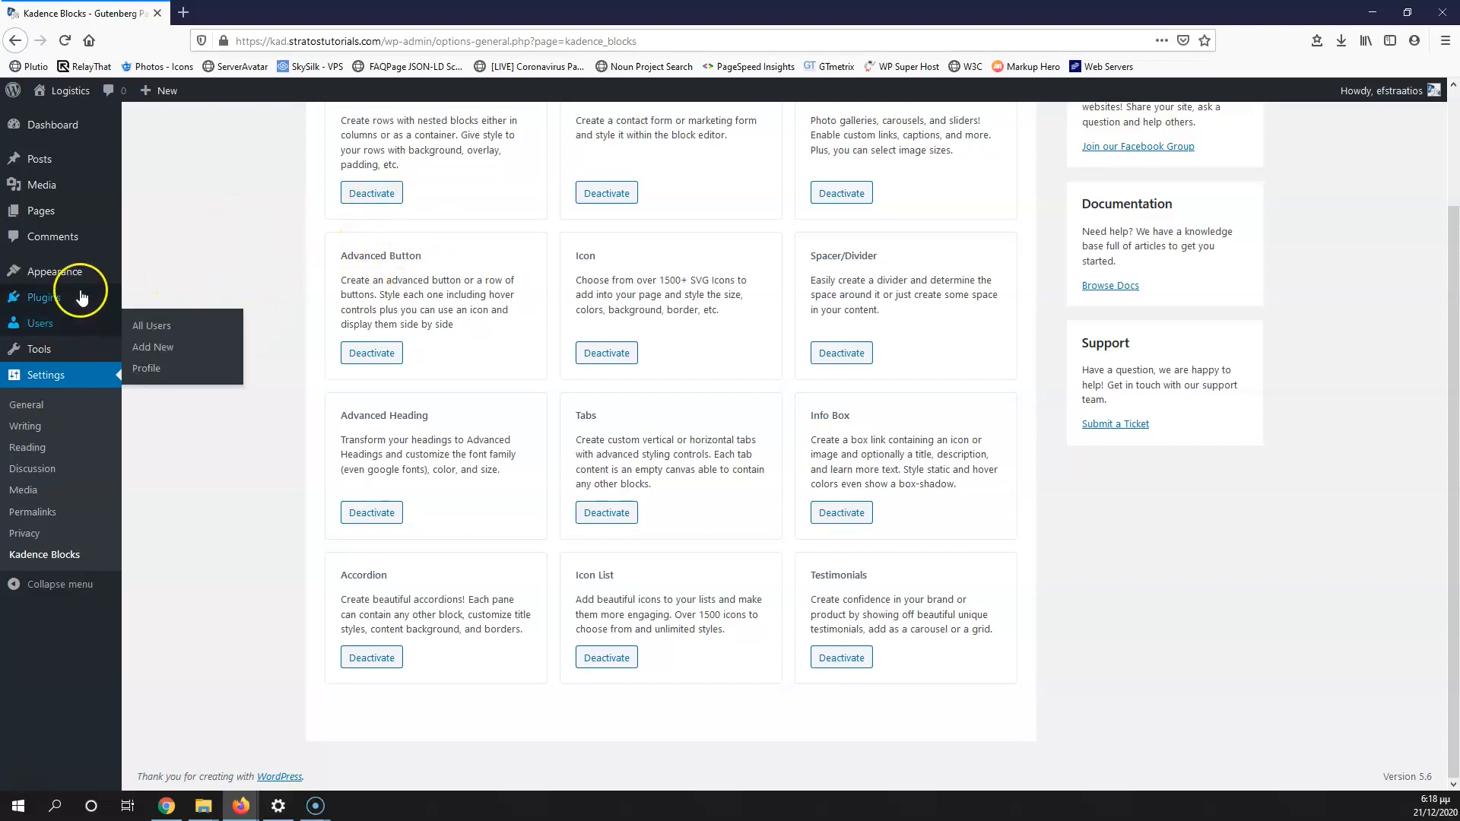
Step: From the All Pages list, open the Home page's block editor in a new tab
mouse_move(128, 219)
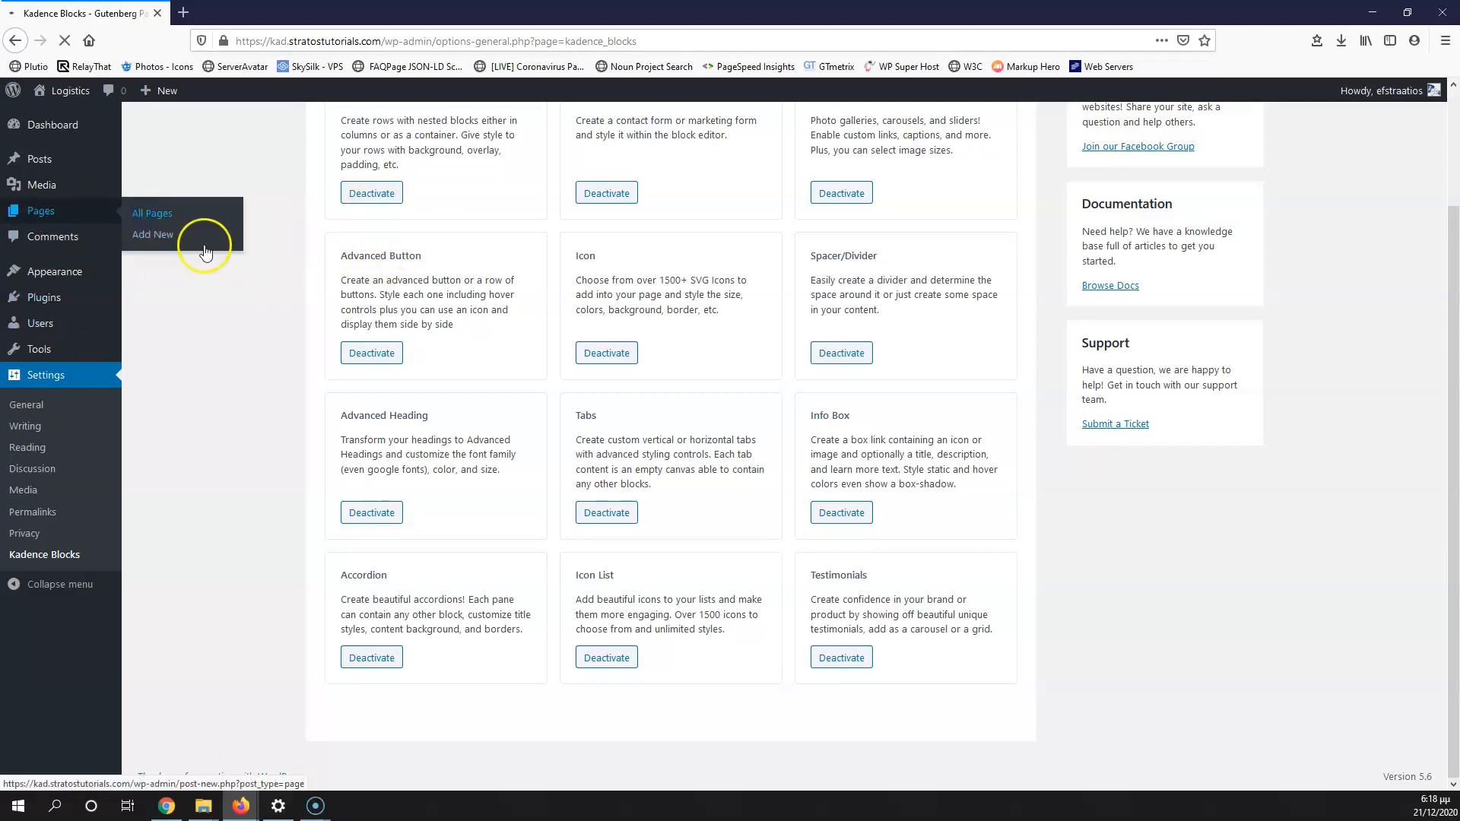
left_click(194, 219)
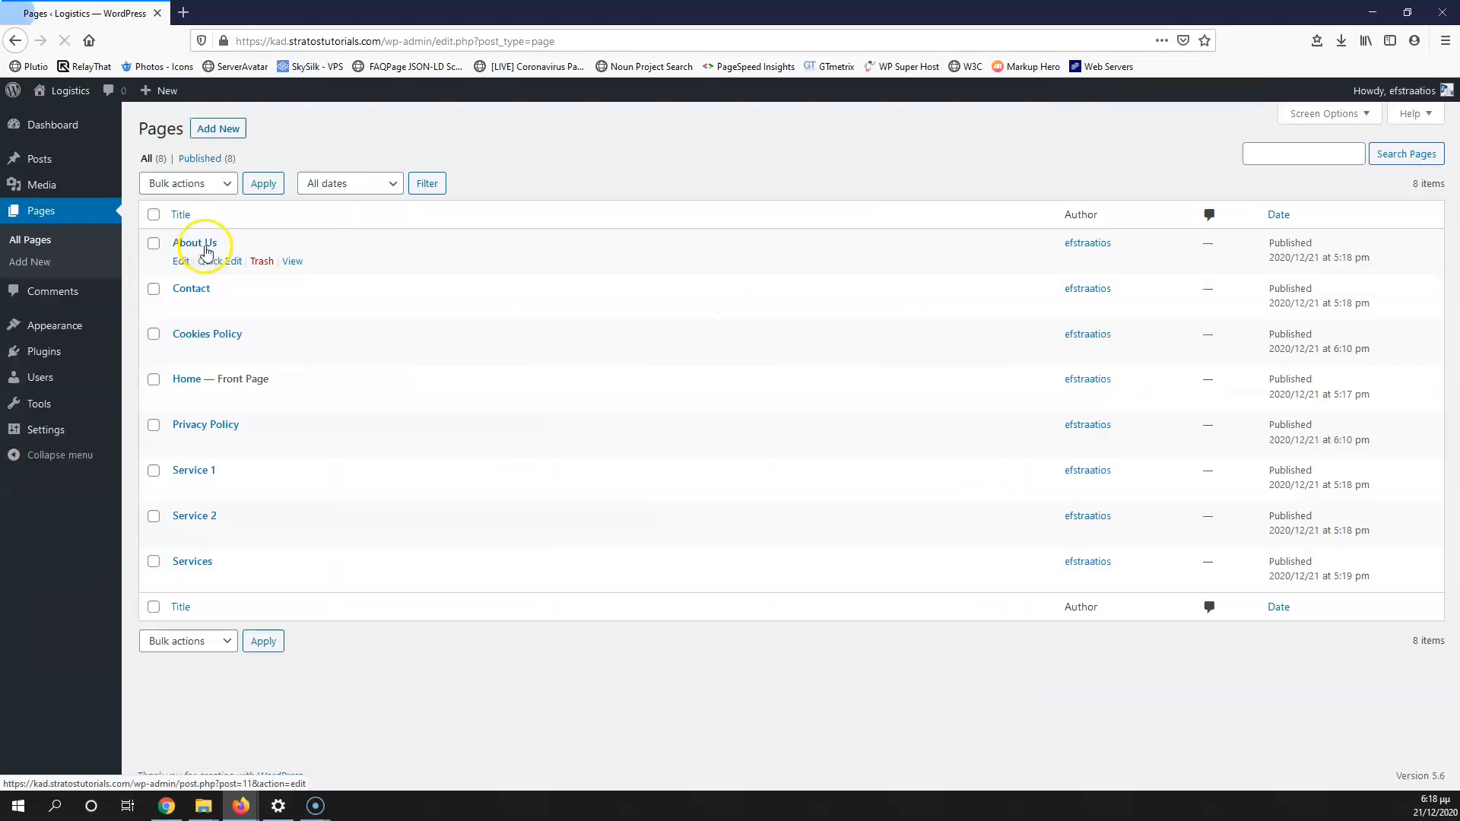
middle_click(181, 397)
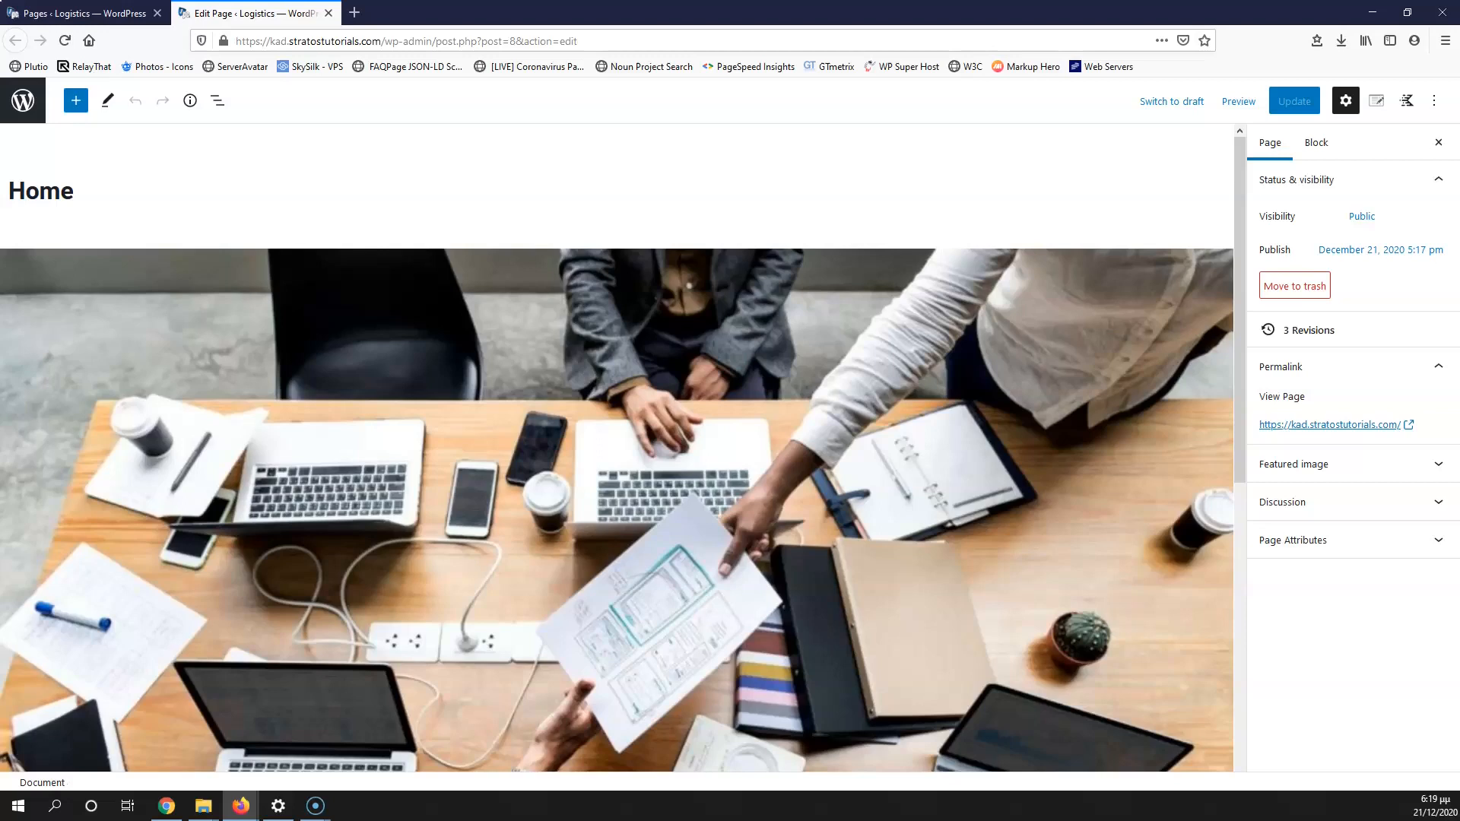
Step: Delete the desk photo image block from the Home page and bring up the block inserter
left_click(419, 288)
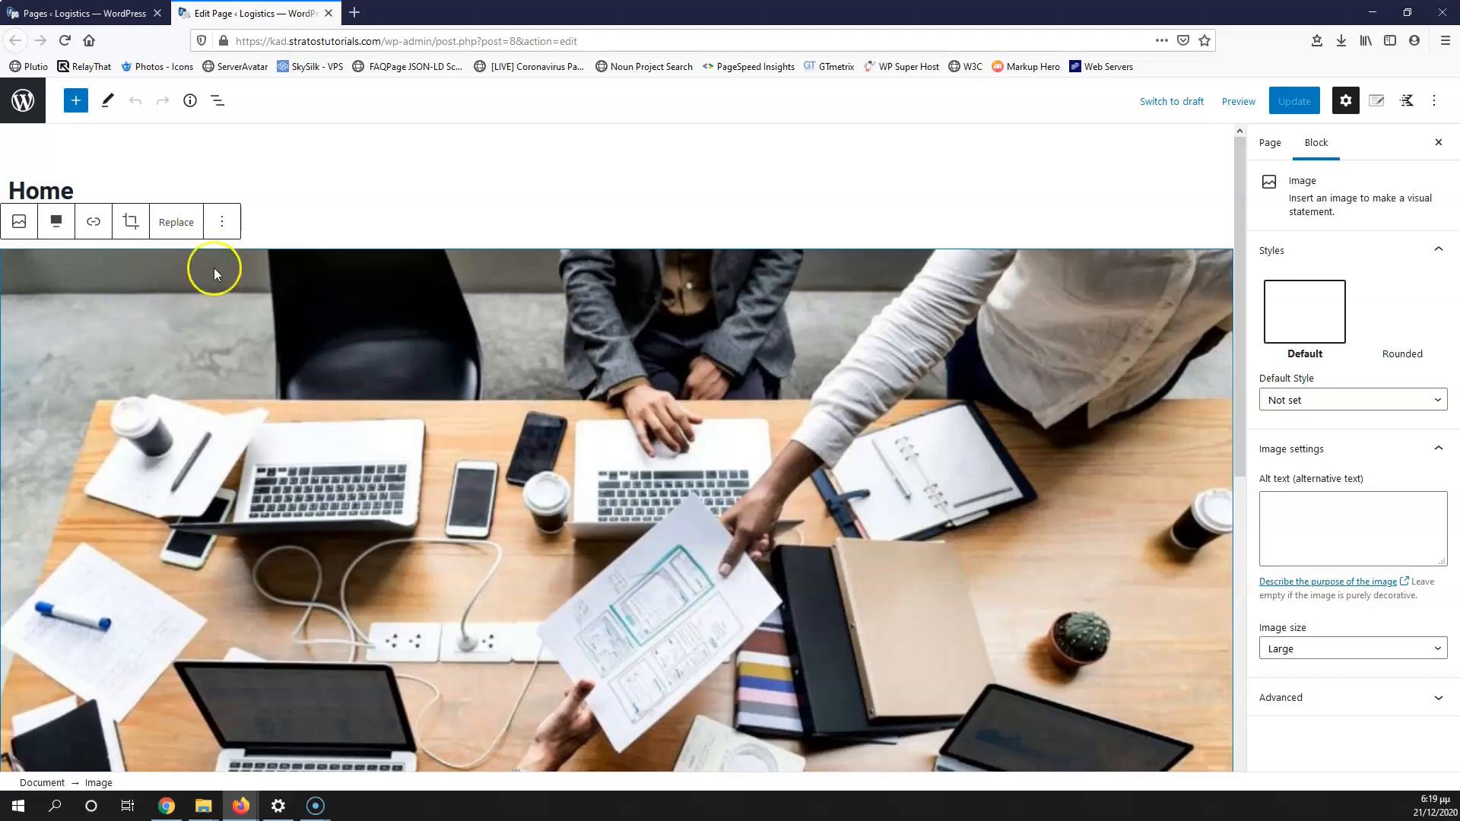
left_click(233, 221)
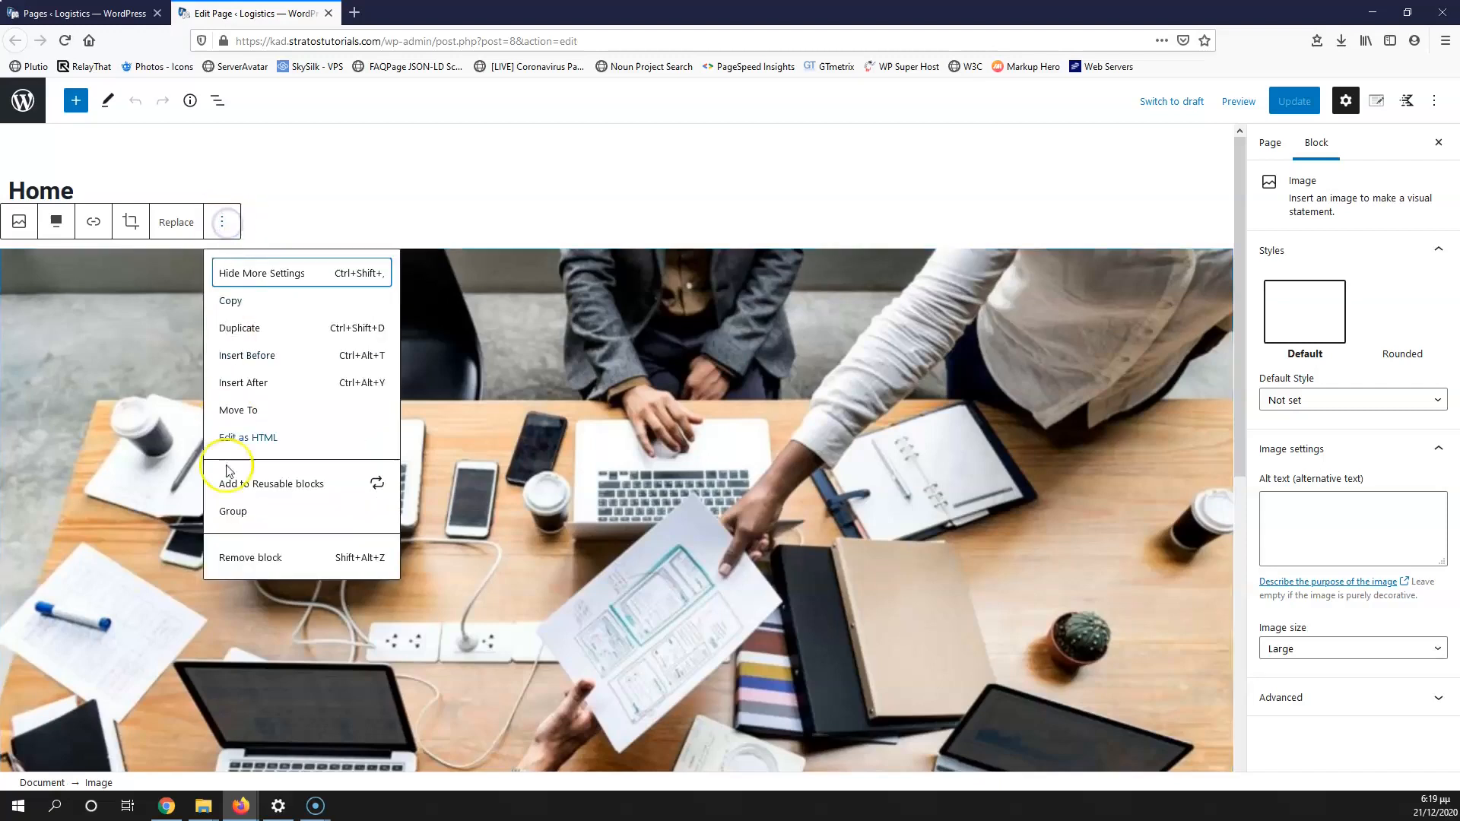
left_click(268, 556)
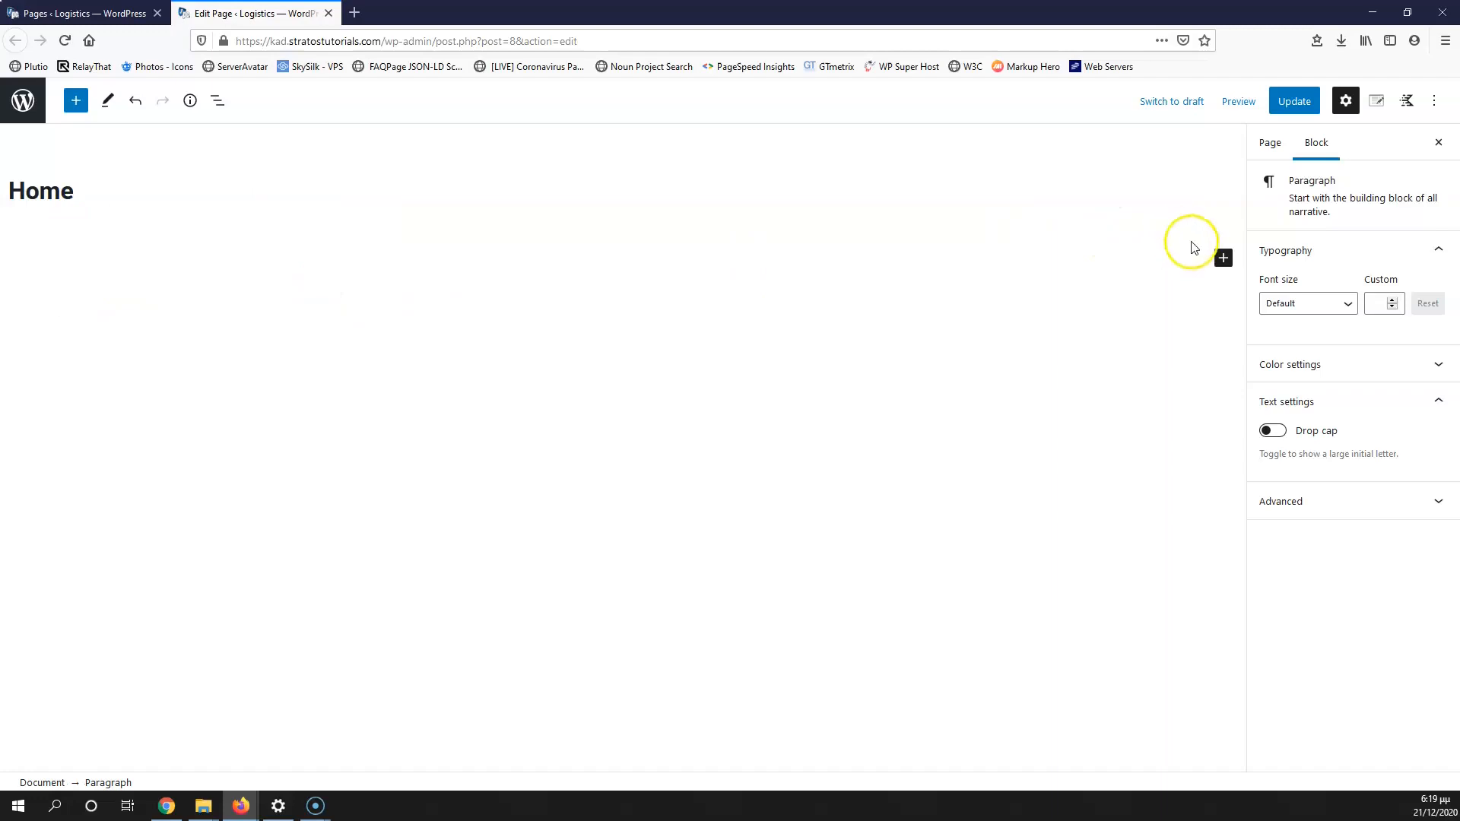
left_click(1224, 257)
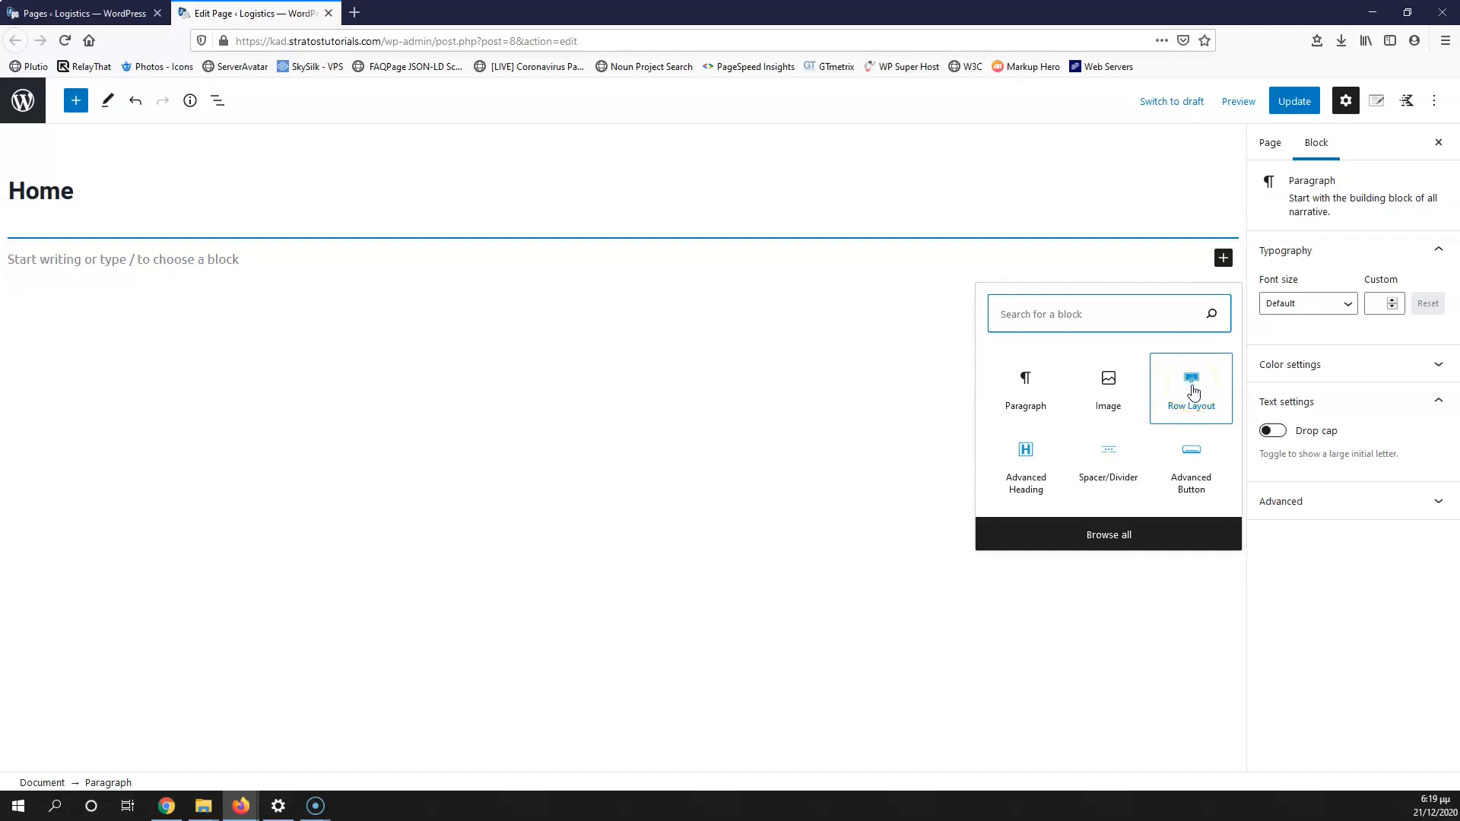
Step: Insert a single-column Row Layout and start choosing its background image under Background Settings
left_click(1206, 388)
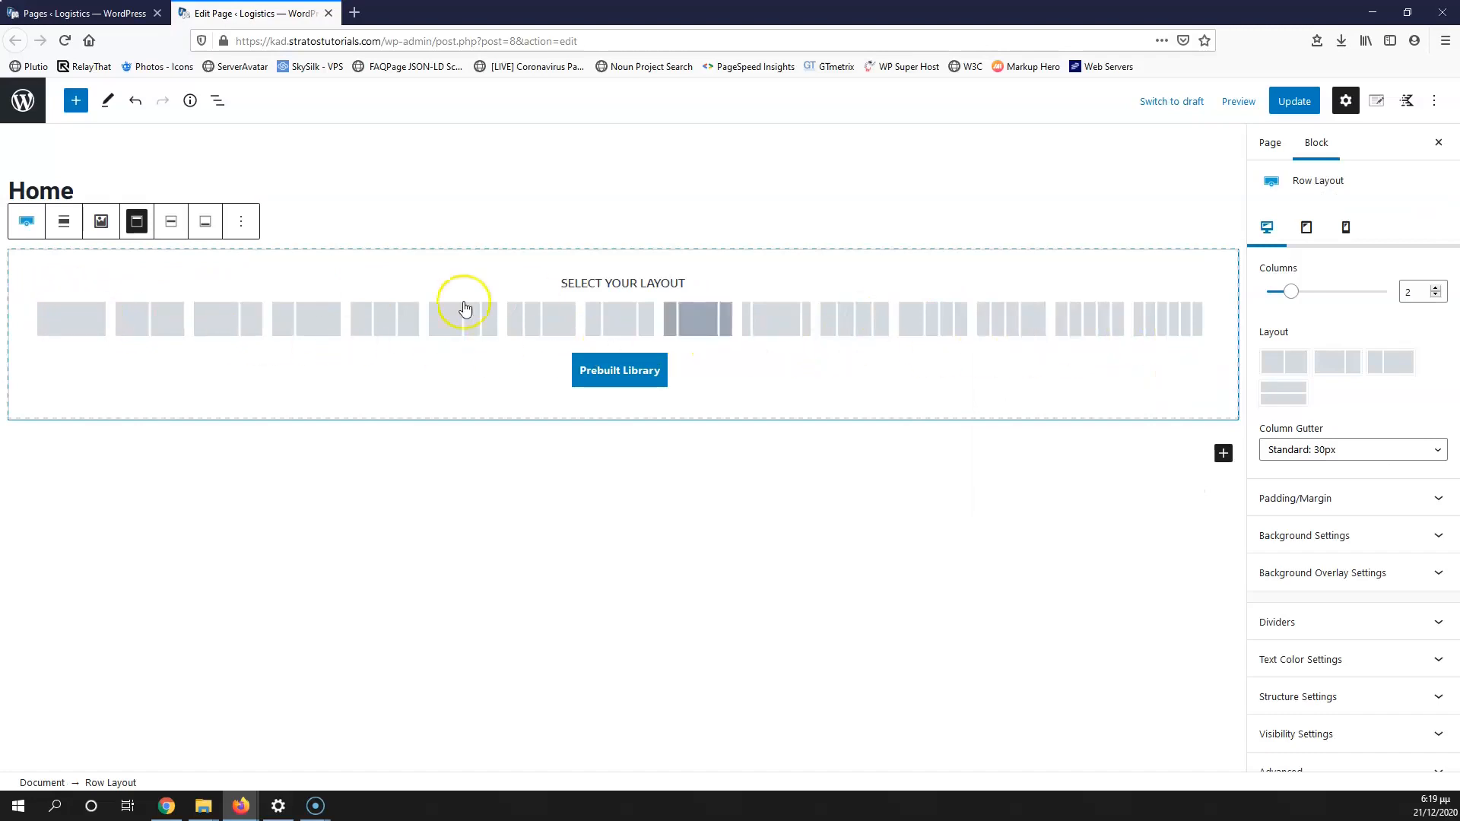
left_click(75, 324)
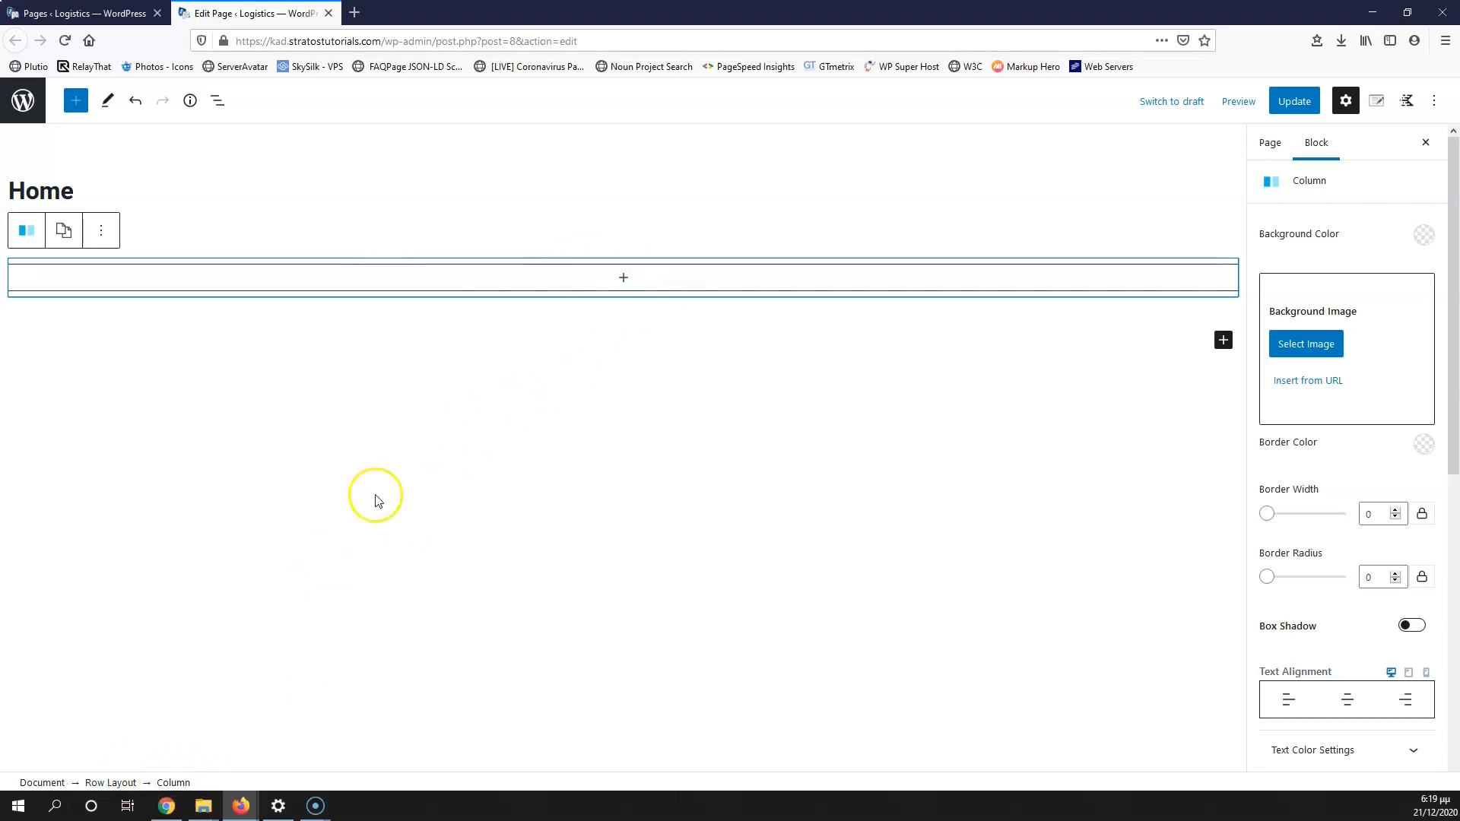
left_click(111, 782)
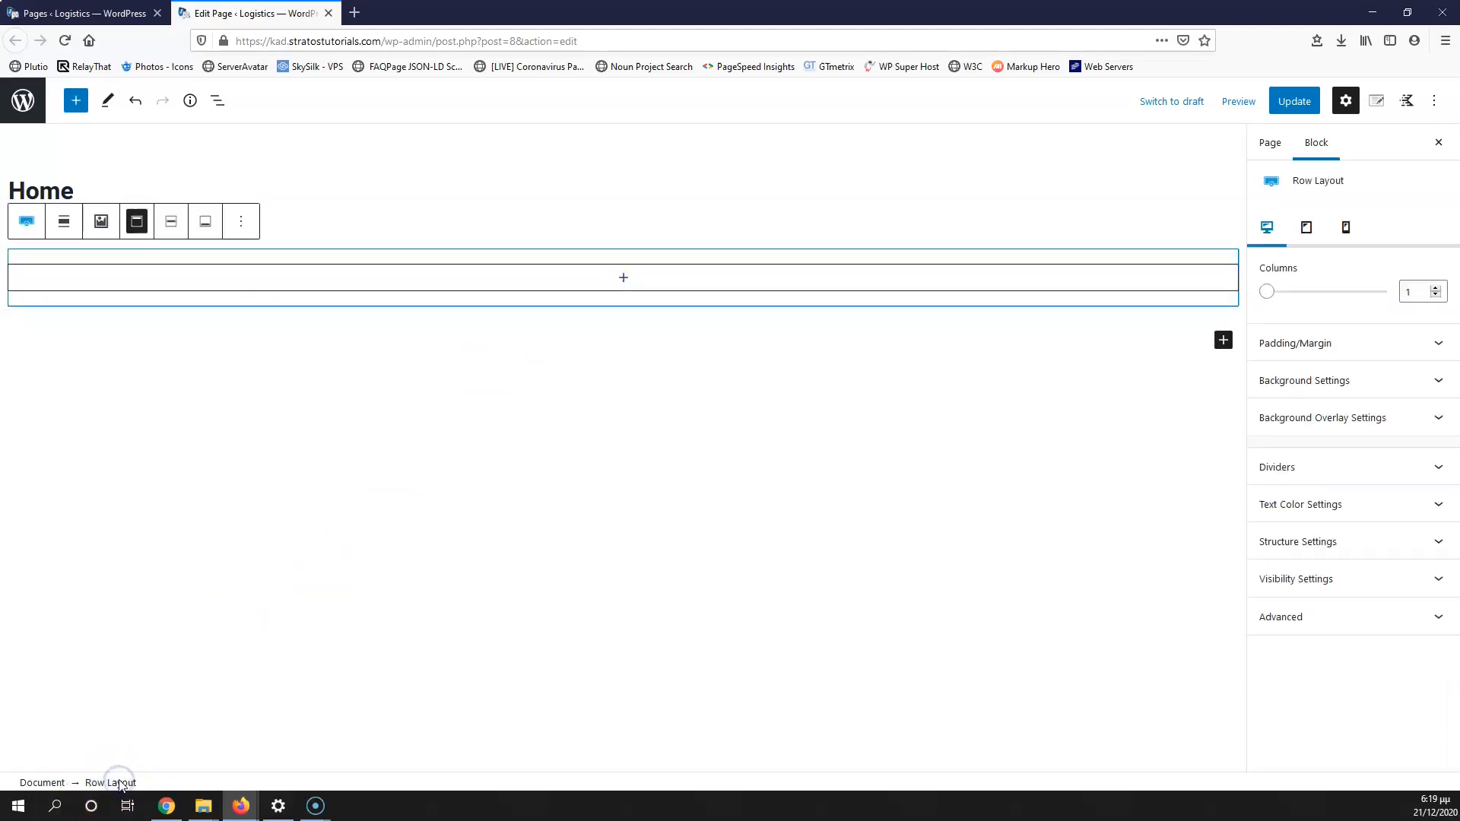
left_click(219, 100)
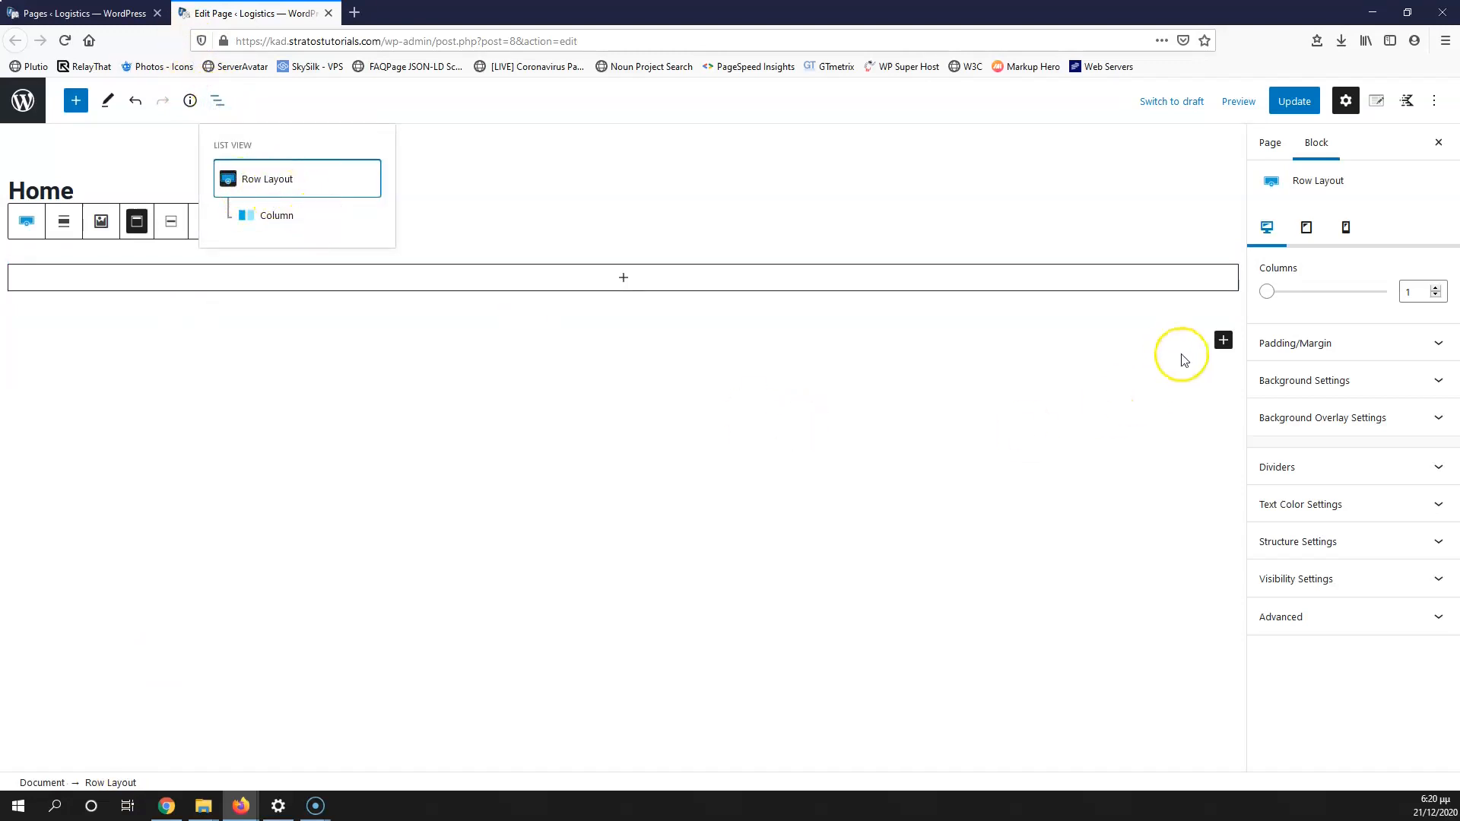
left_click(1320, 388)
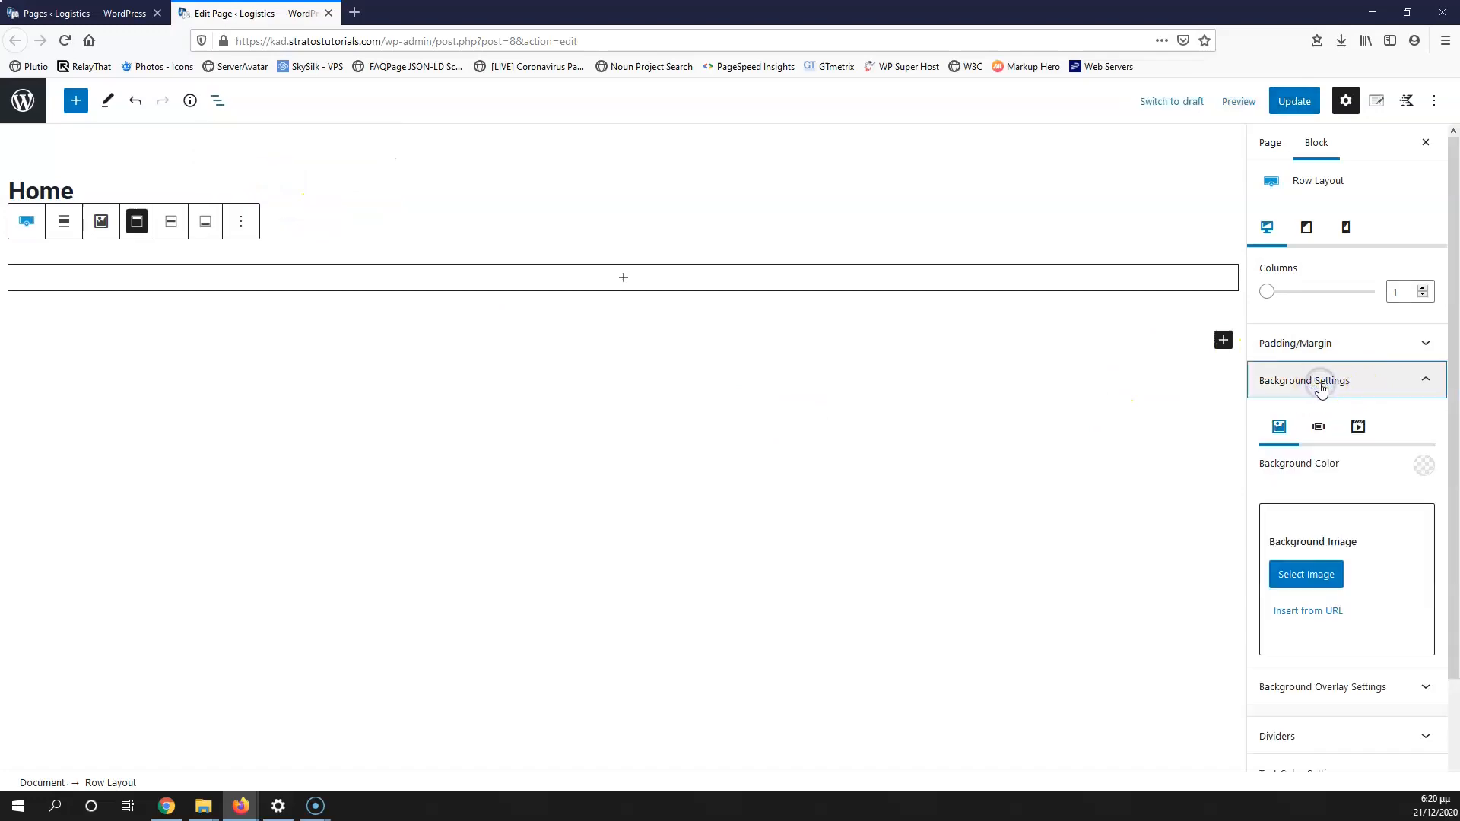
left_click(1307, 576)
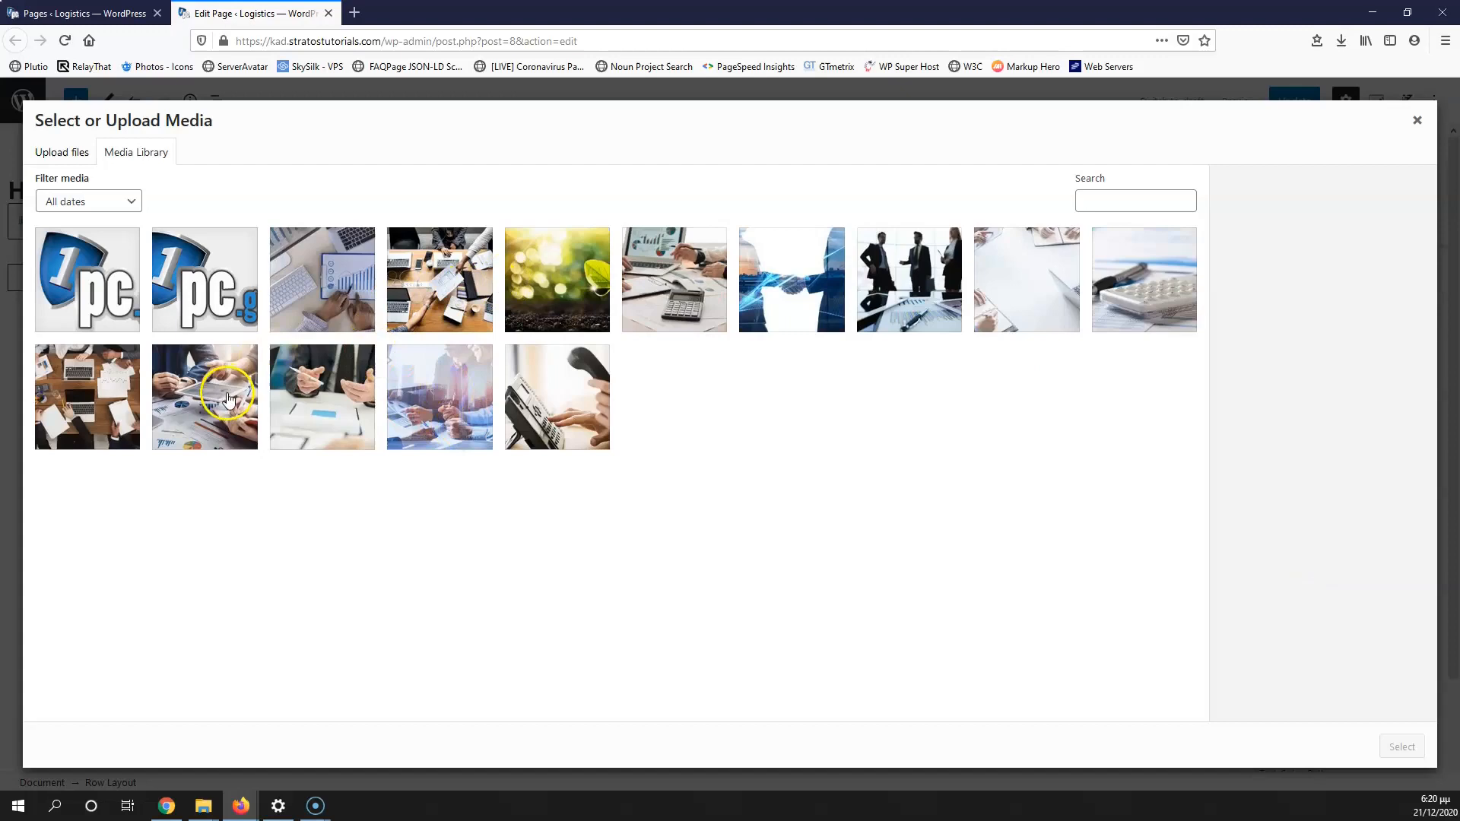
Step: Use logistics-hero.jpg as the row background, with title and alt text 'logistics'
left_click(430, 270)
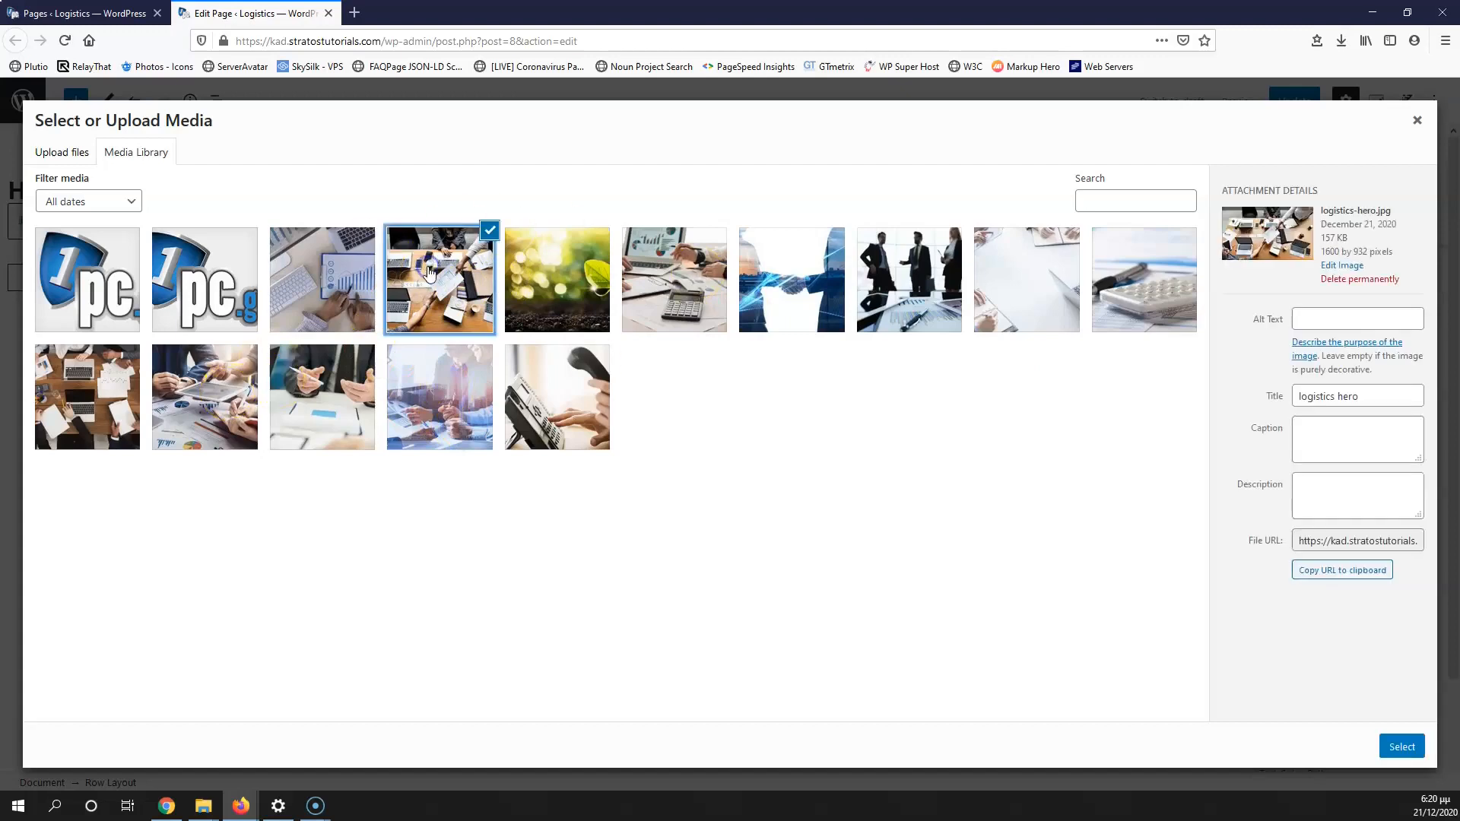
left_click_drag(1365, 397, 1100, 371)
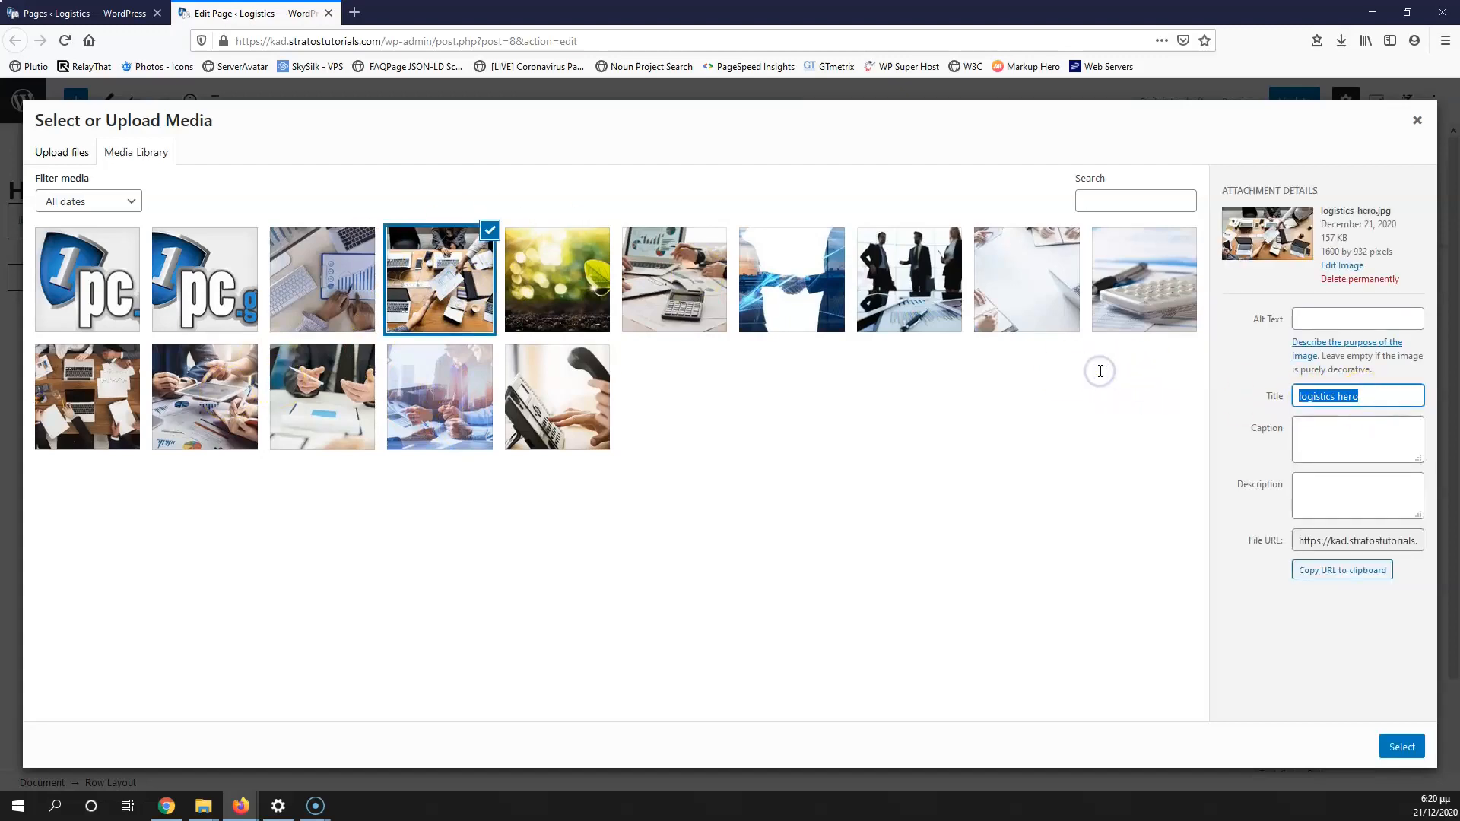
key("BackSpace")
left_click_drag(1332, 393, 1243, 392)
key("ctrl+c")
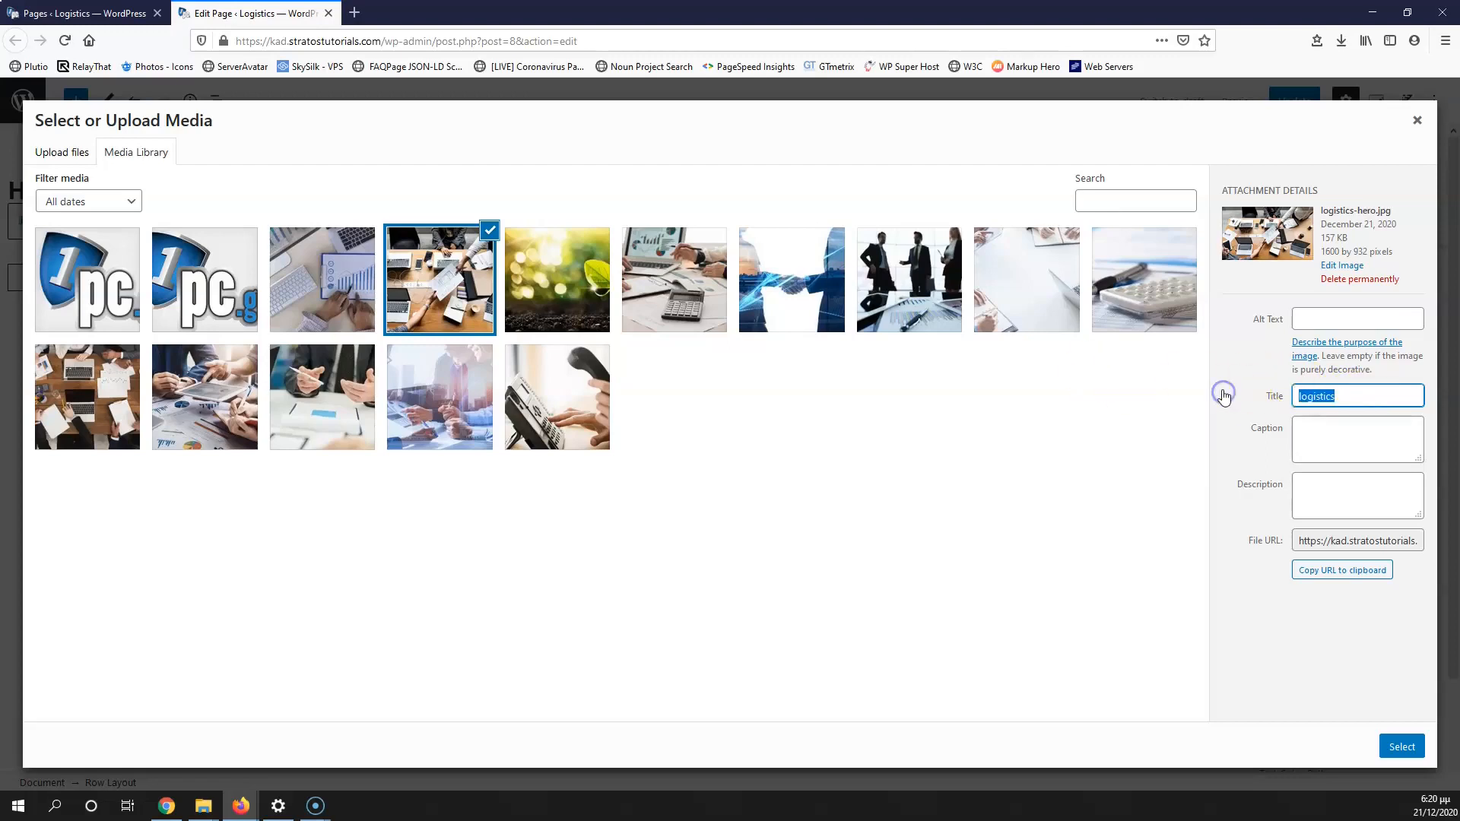
left_click(1344, 319)
key("ctrl+v")
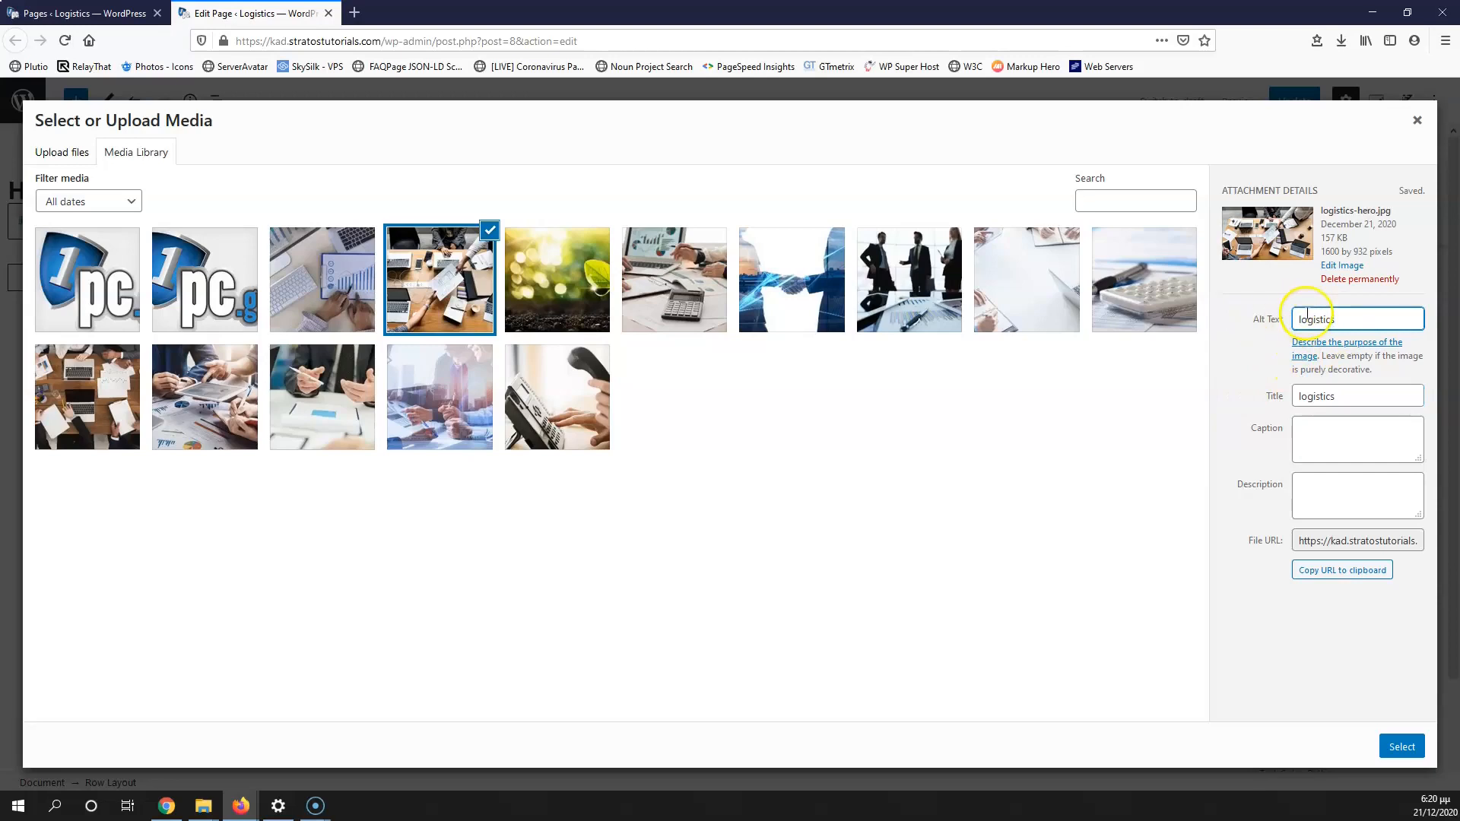
left_click(1398, 746)
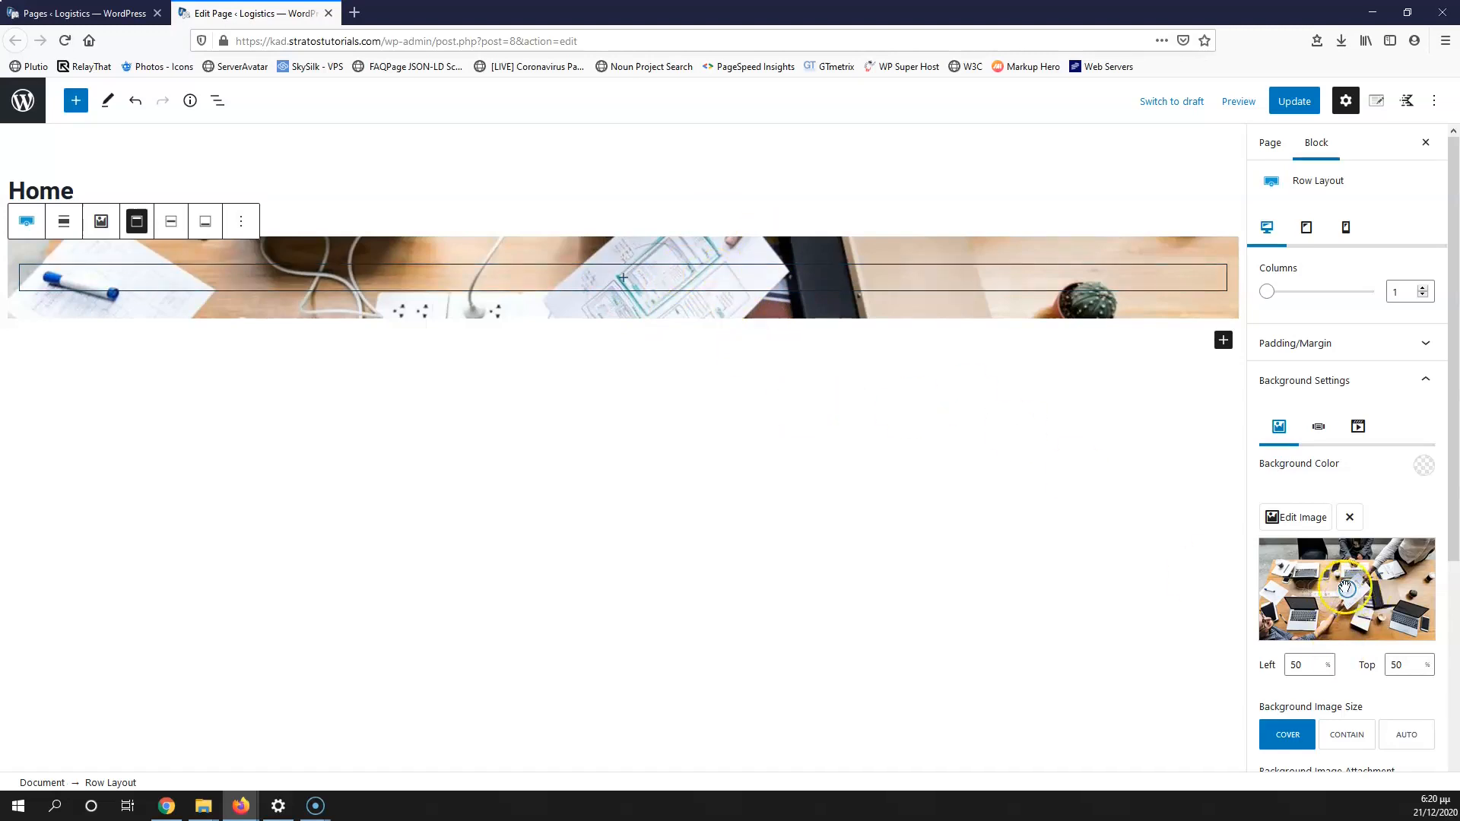
mouse_move(1360, 583)
left_mouse_down()
mouse_move(1392, 553)
mouse_move(1349, 599)
mouse_move(1259, 625)
mouse_move(1352, 590)
left_mouse_up()
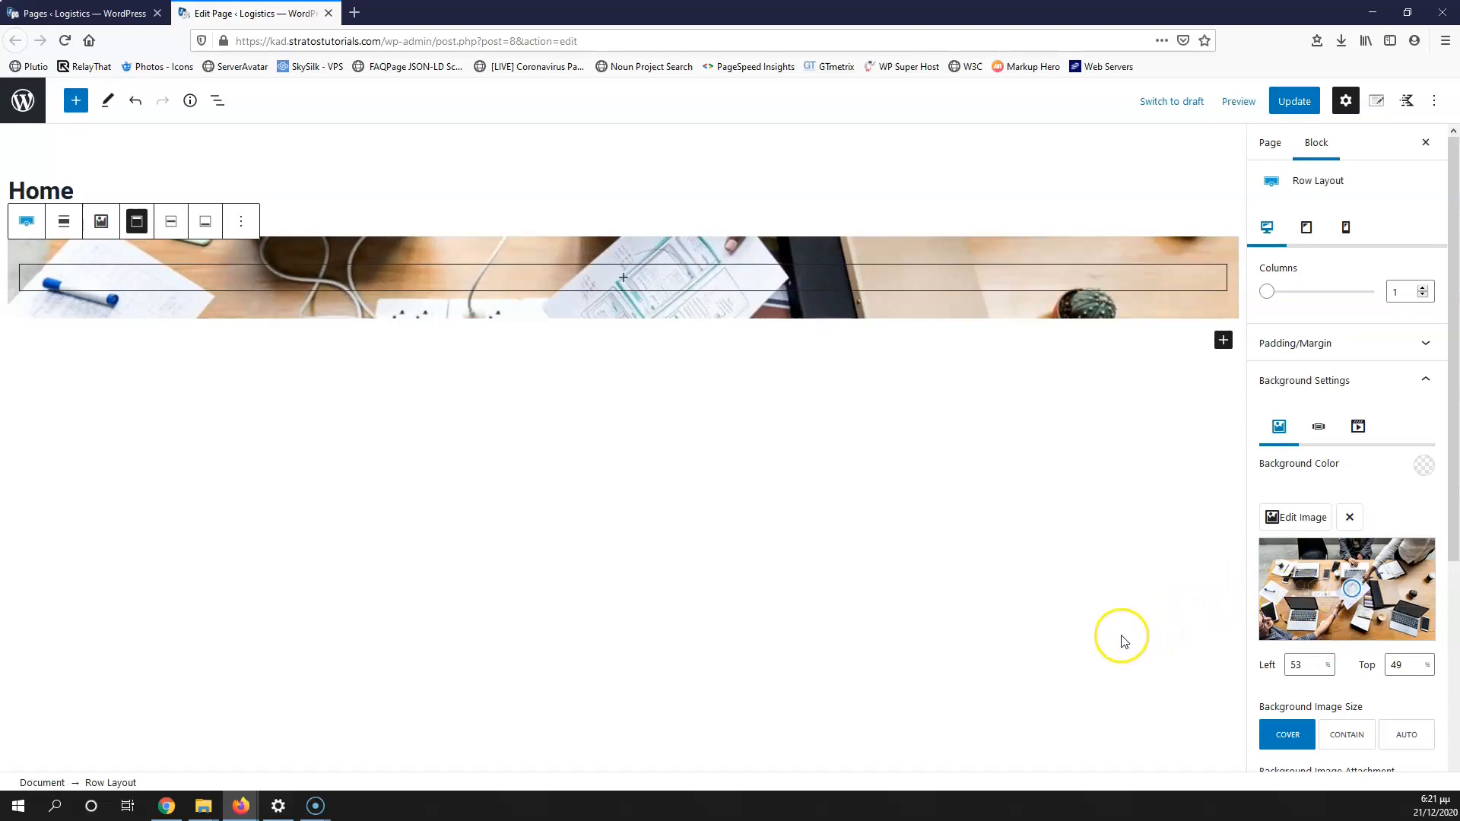
left_click_drag(1252, 664, 1252, 663)
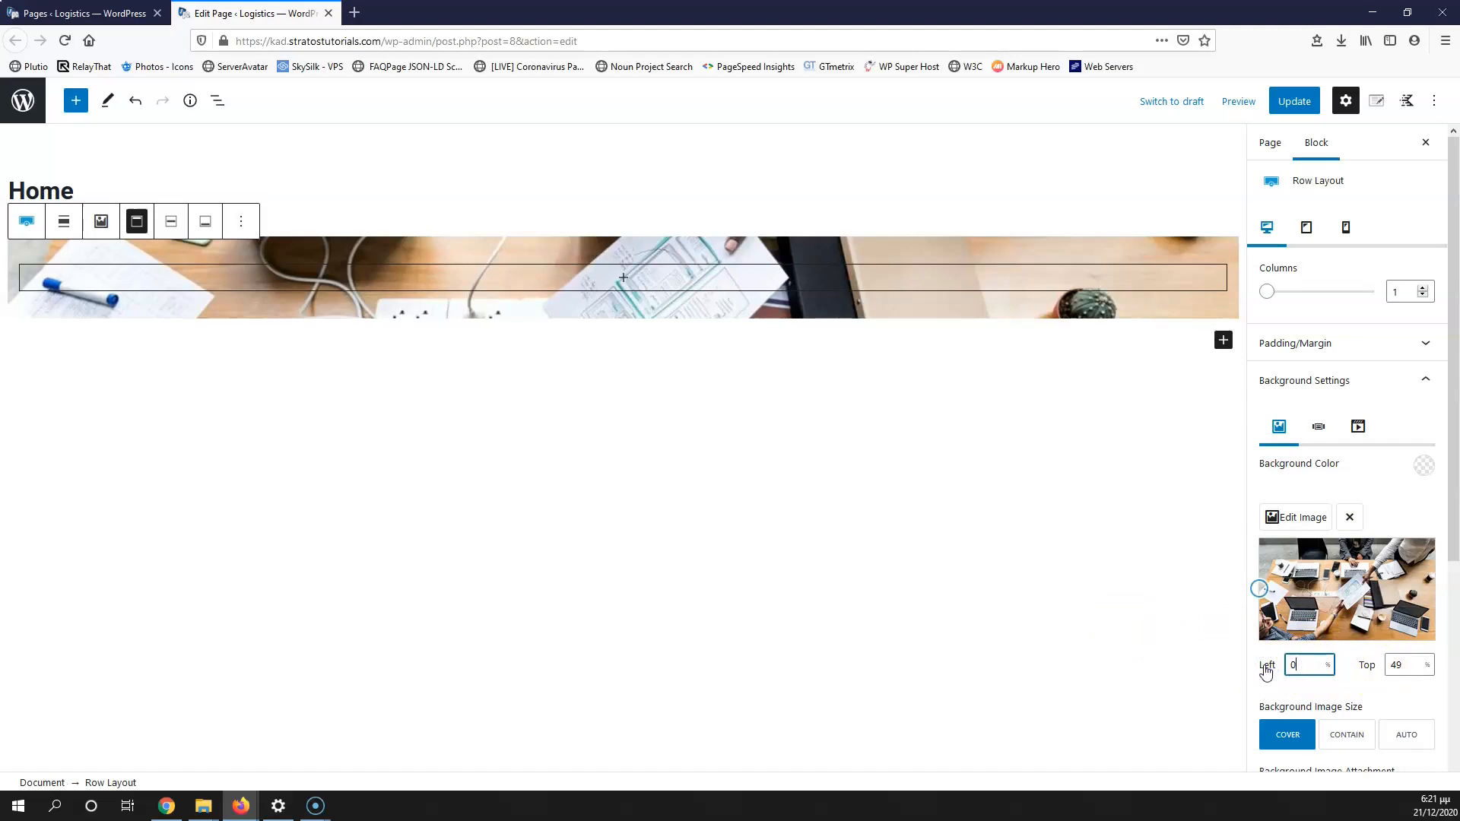
type("50")
left_click_drag(1401, 663, 1380, 666)
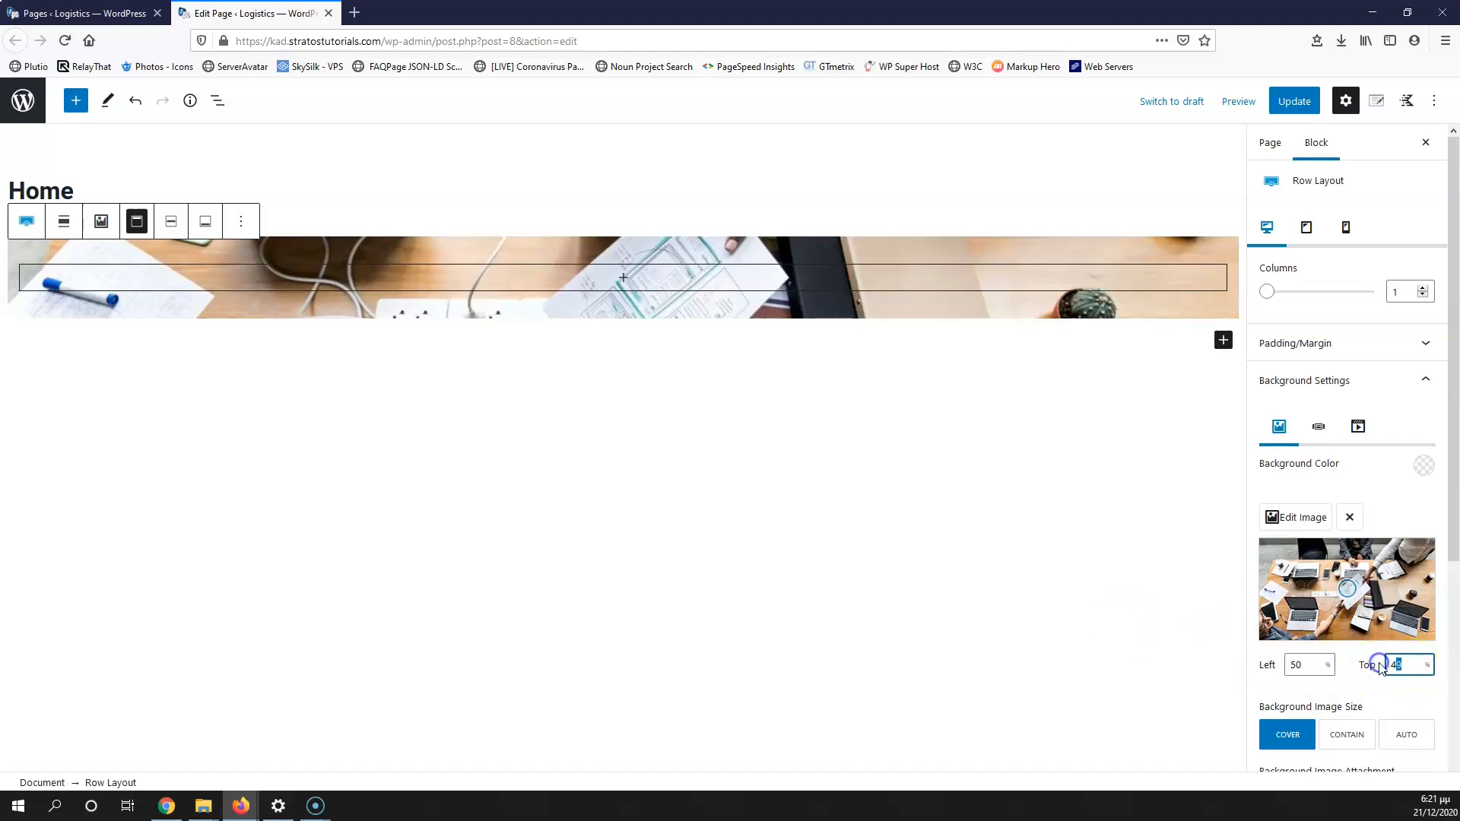
type("4")
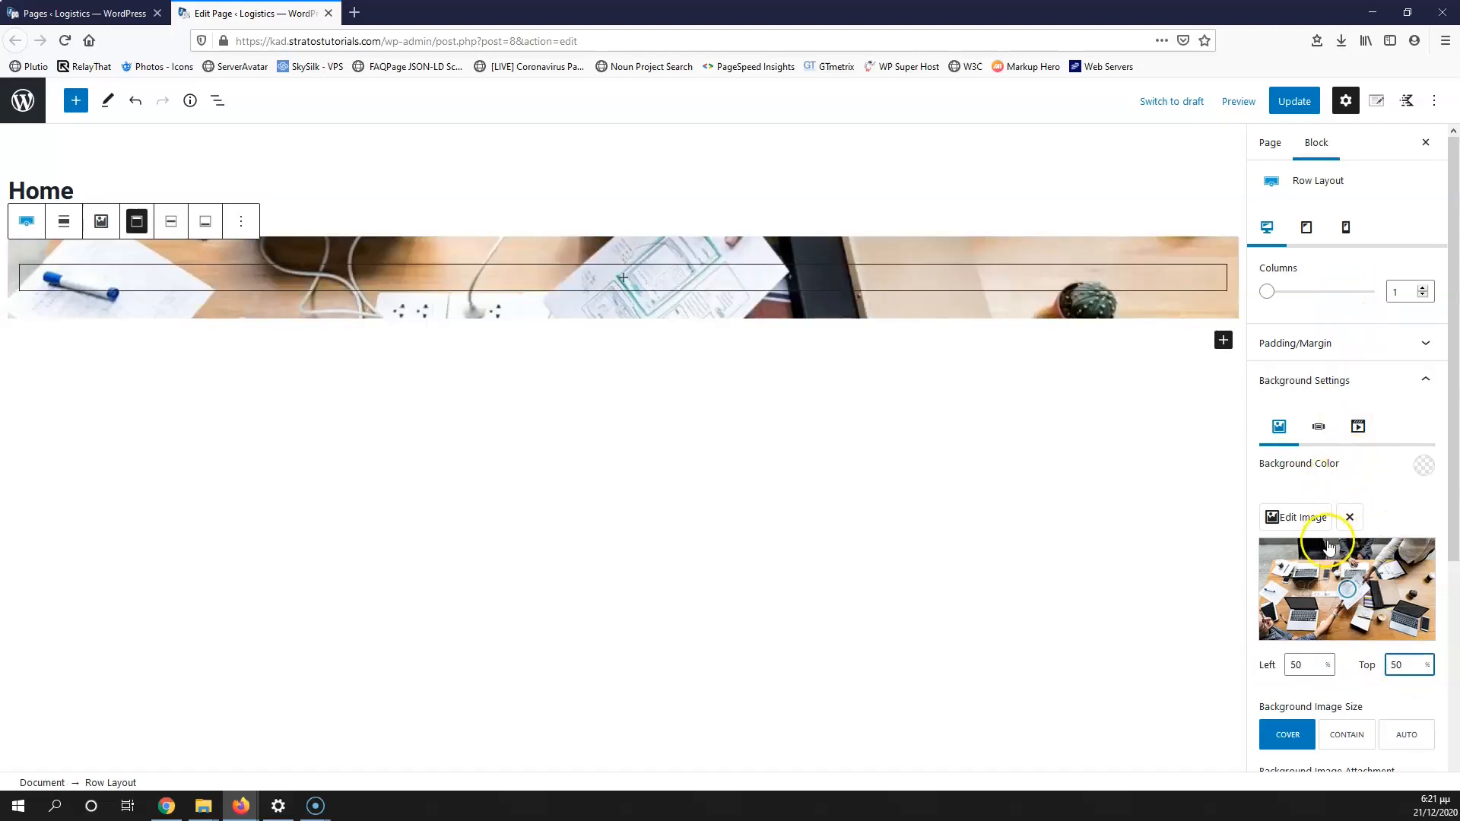
scroll(1328, 545, "down", 3)
scroll(1334, 365, "up", 3)
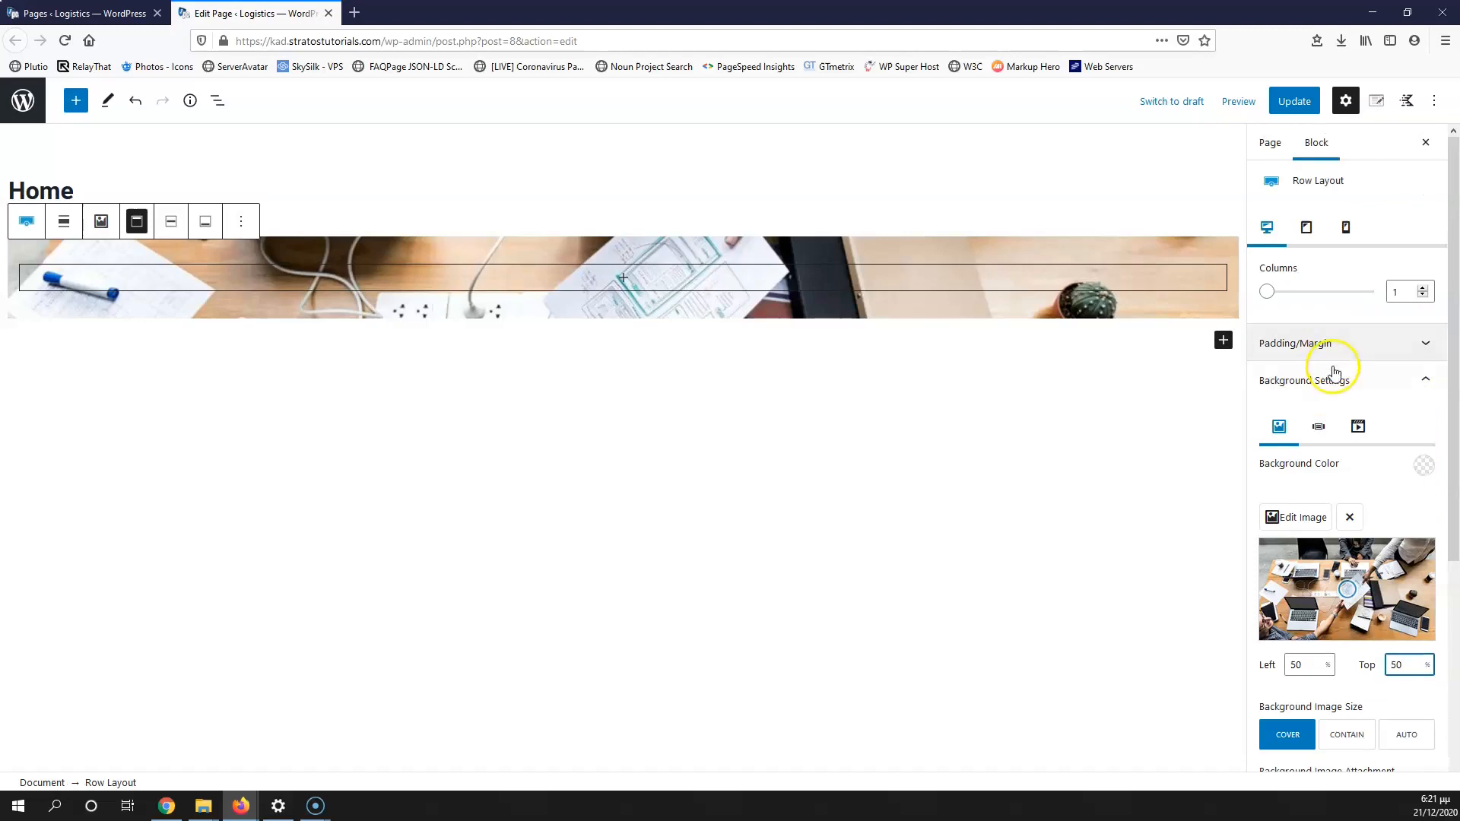
left_click(1421, 383)
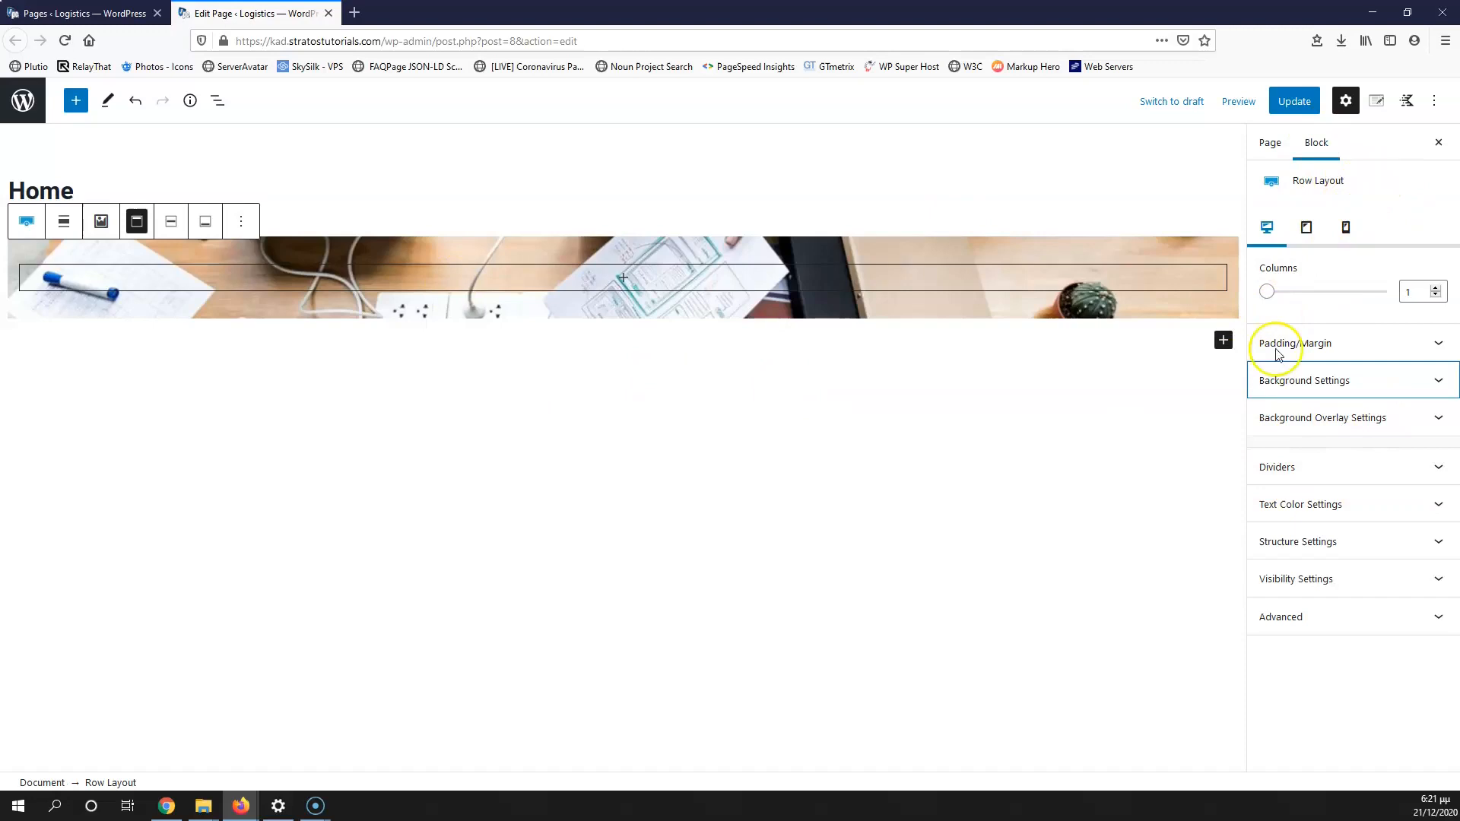
left_click(1270, 151)
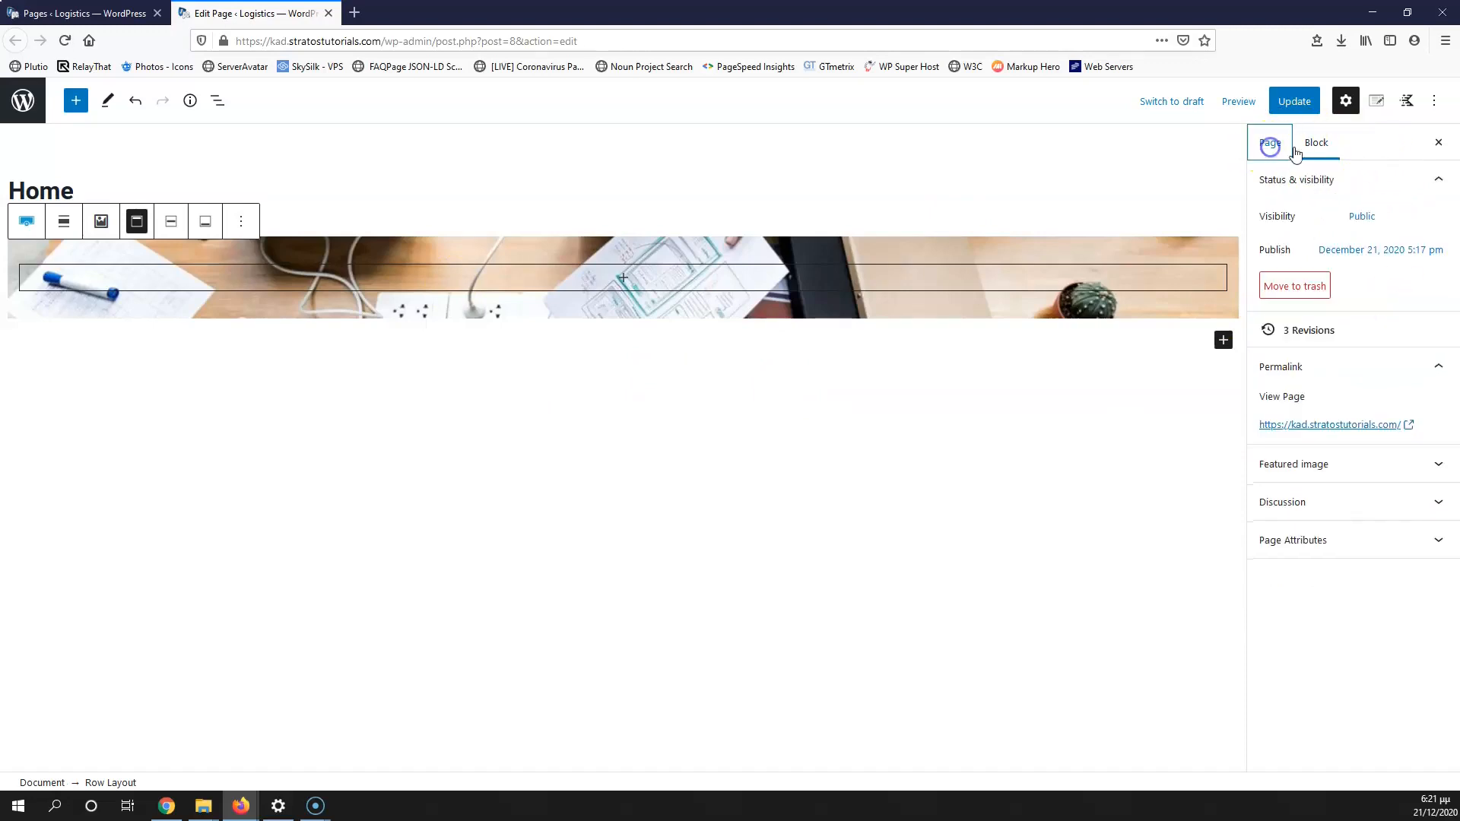
left_click(1314, 146)
left_click(1264, 146)
left_click(1316, 147)
left_click(1268, 143)
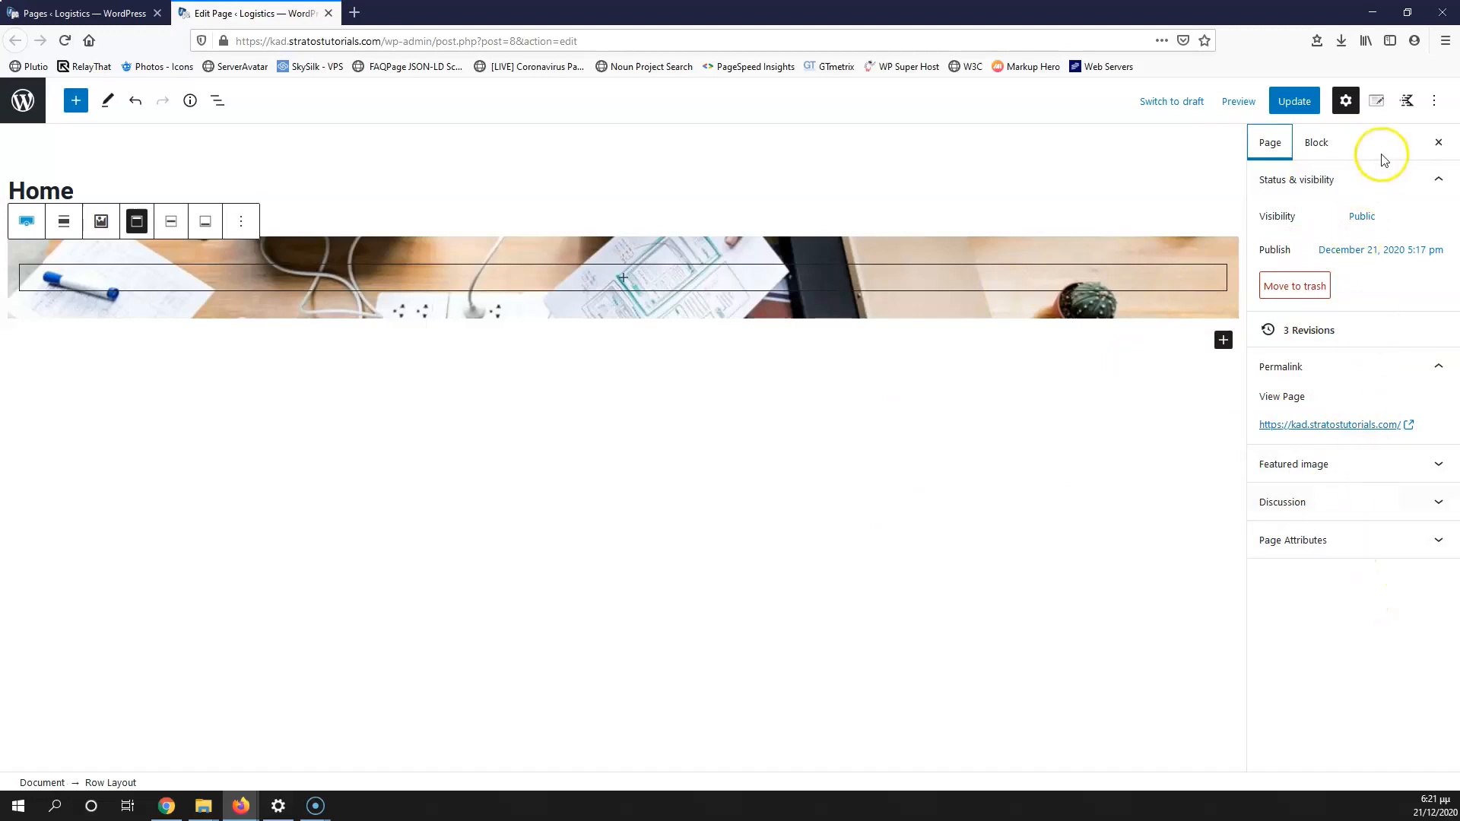
left_click(1315, 145)
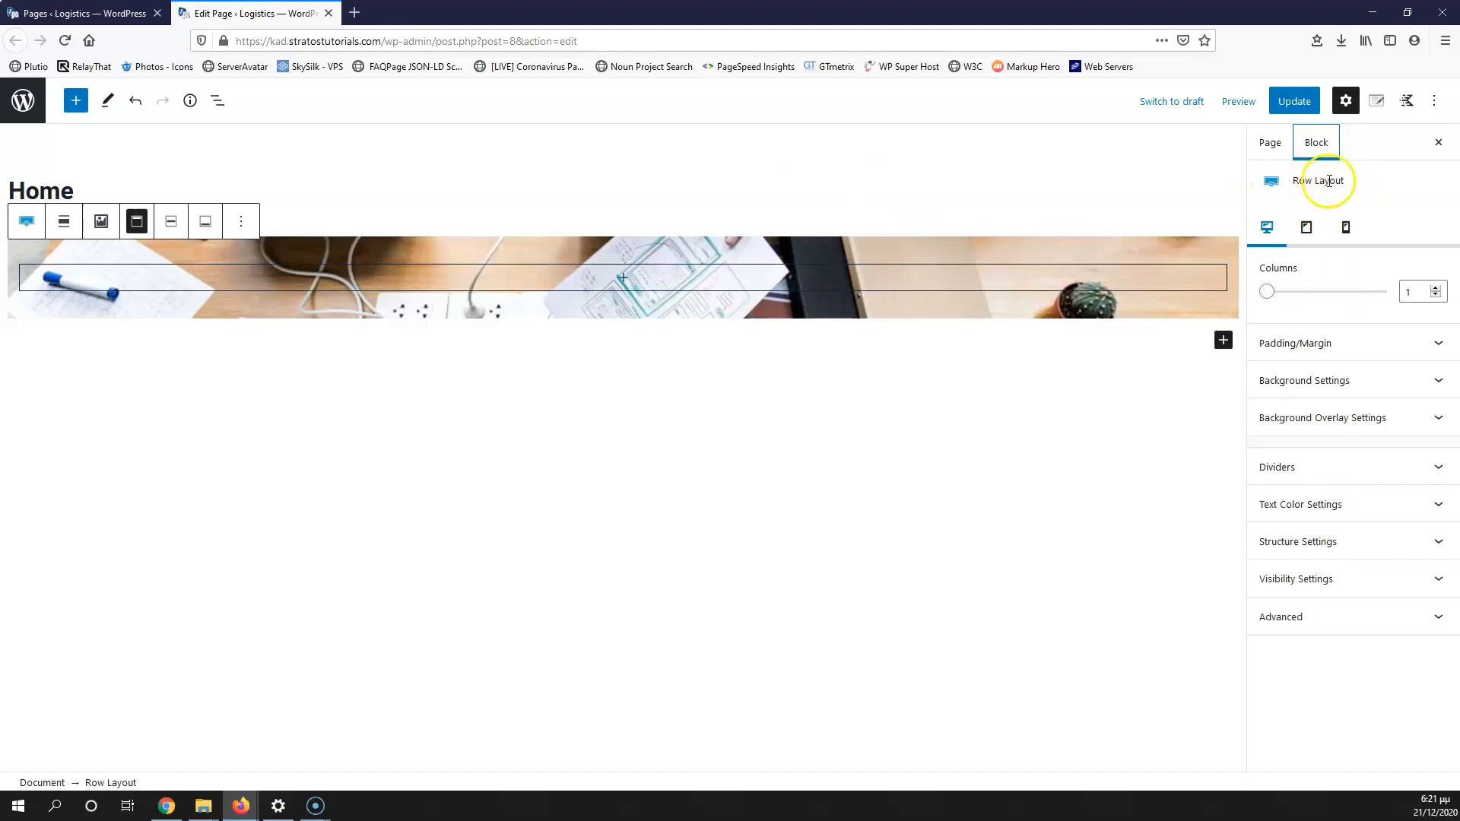
Step: Add an Advanced Heading reading 'zdcx' inside the row, then select the parent Row Layout
left_click(623, 277)
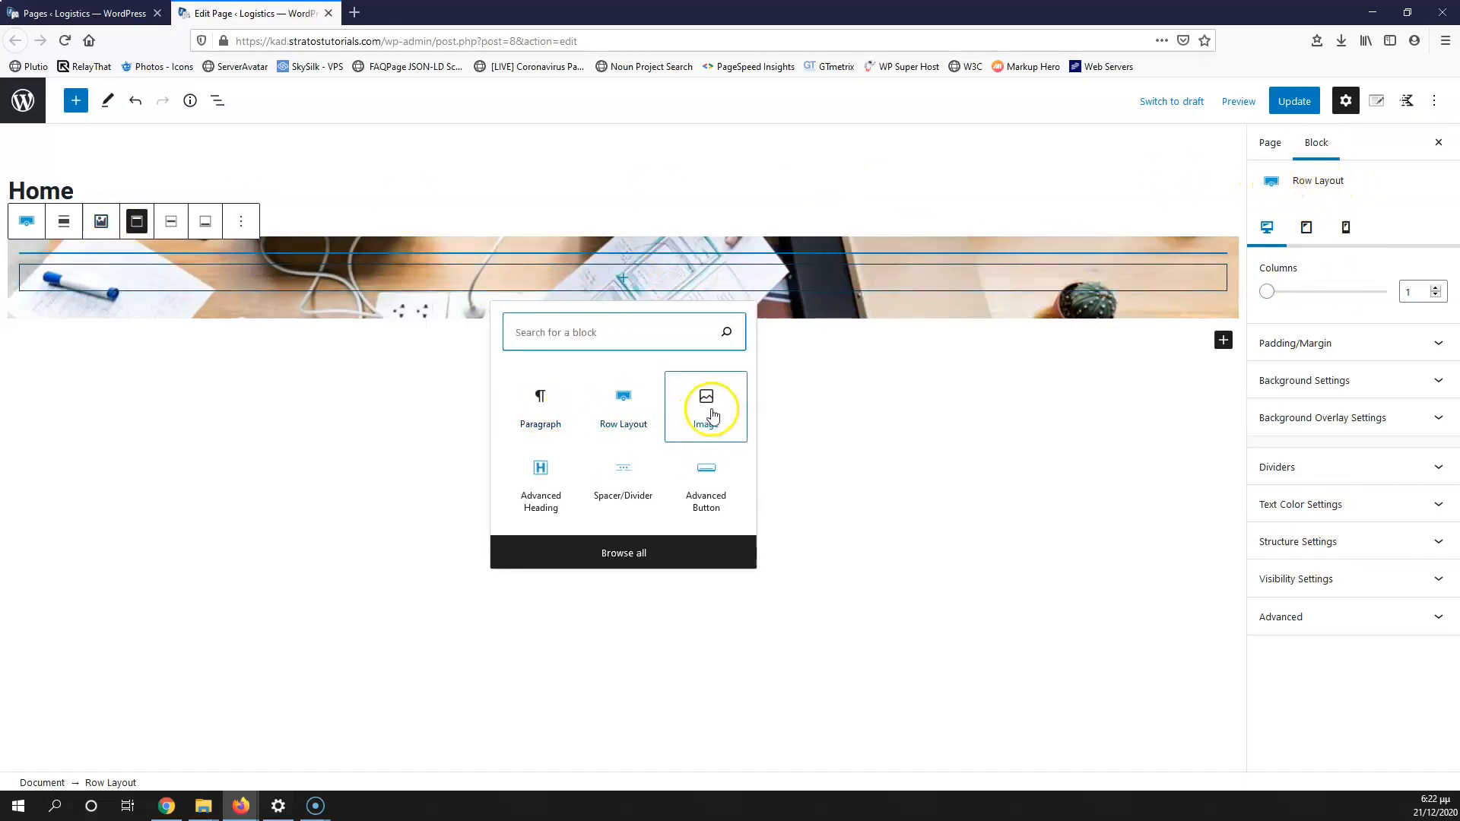
left_click(636, 340)
type("he")
left_click(538, 402)
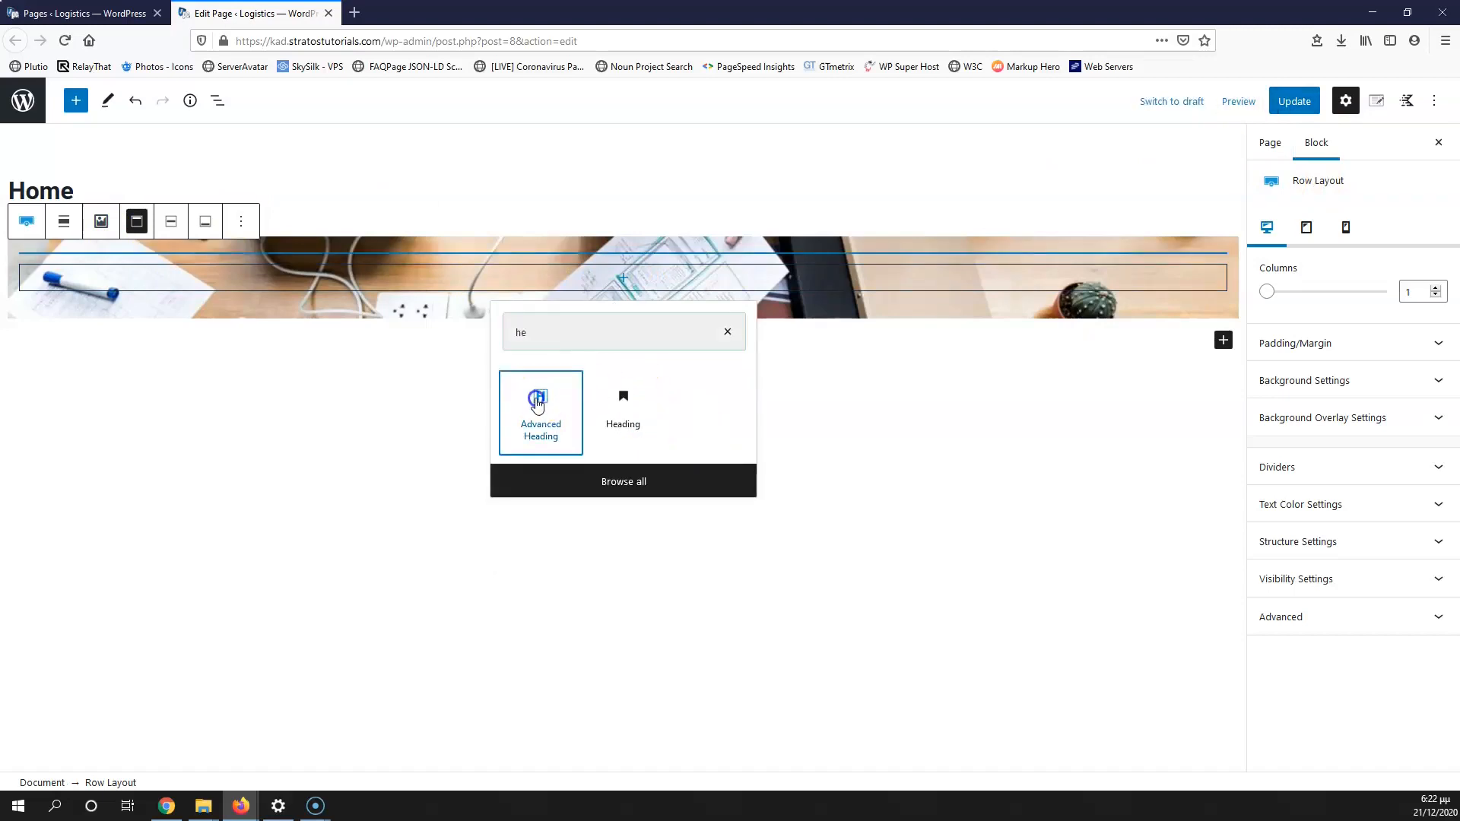
scroll(1361, 646, "down", 1)
scroll(1367, 700, "up", 1)
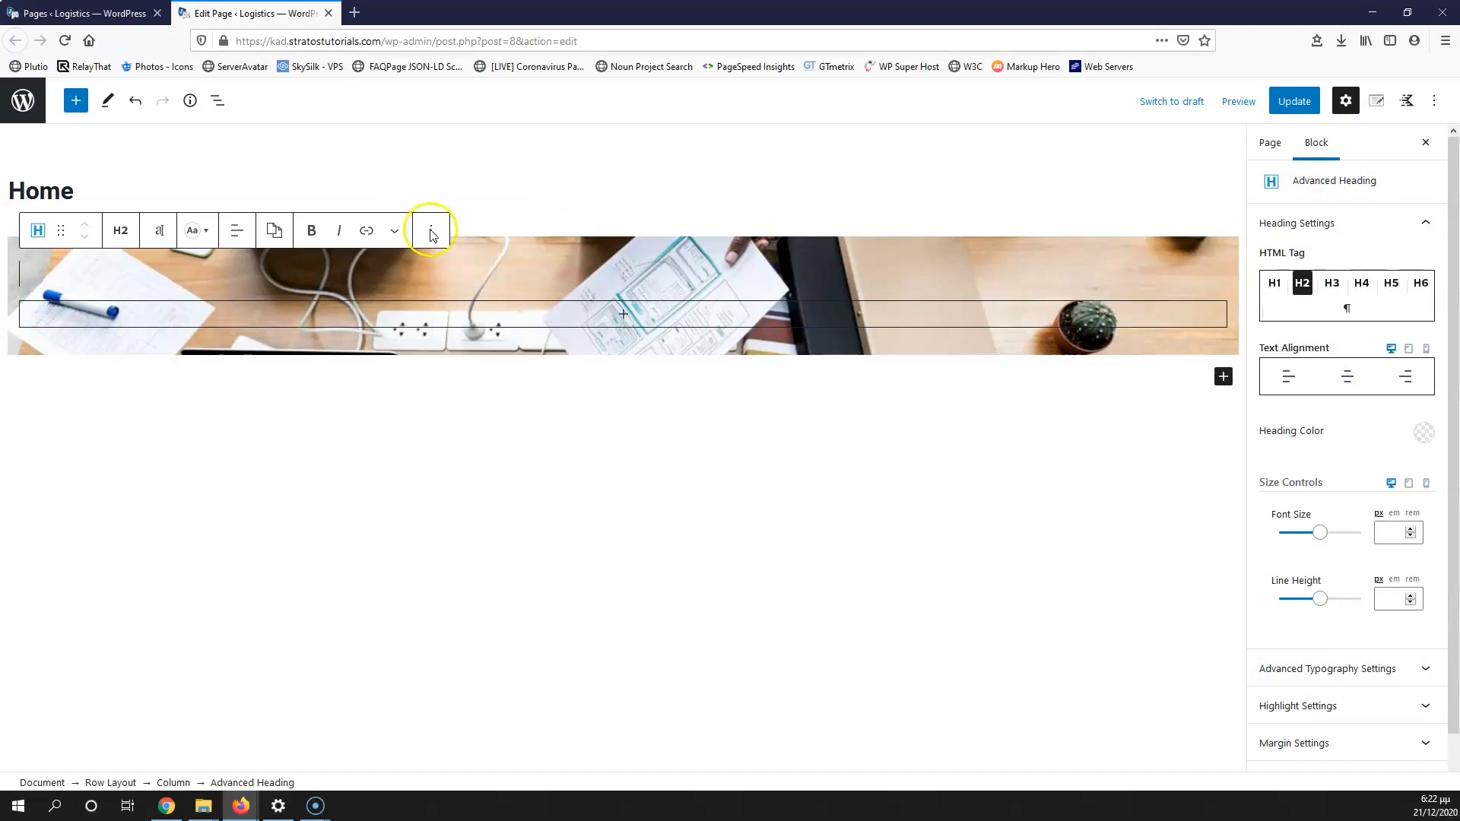
type("zdcx")
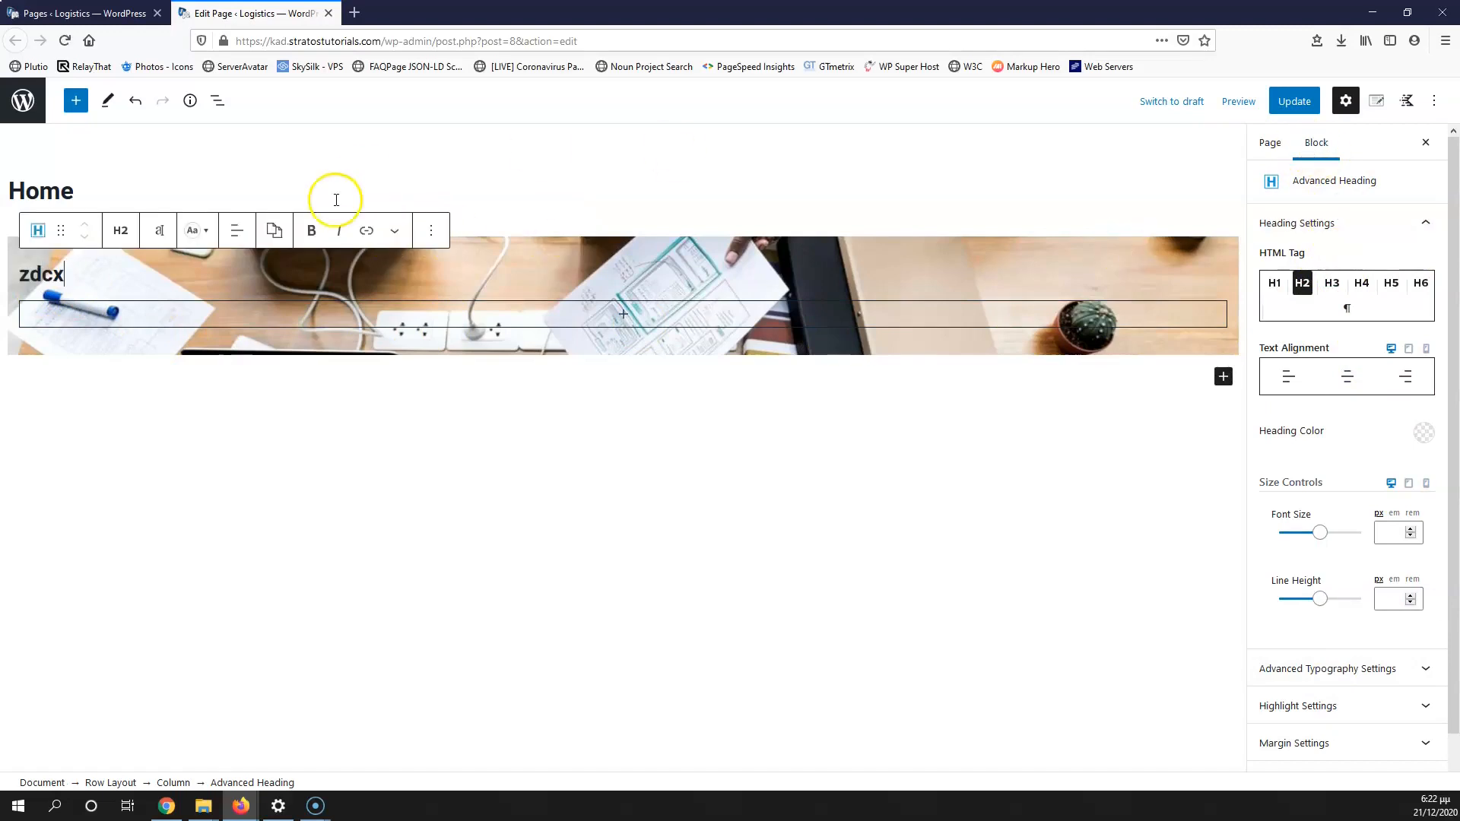
left_click(117, 783)
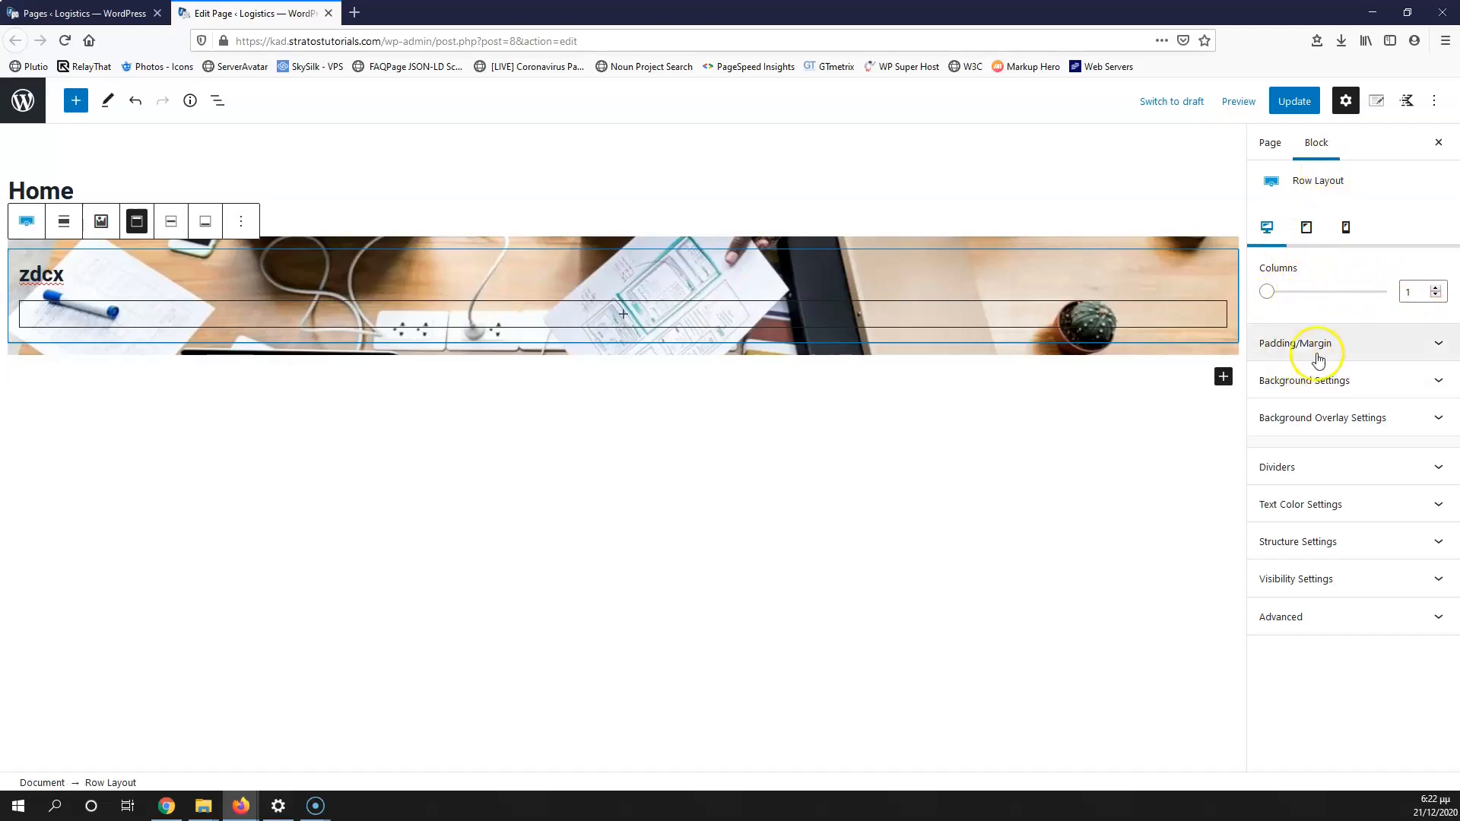
Step: Expand the row's Padding/Margin panel to check its 25 px top and bottom padding
left_click(1399, 342)
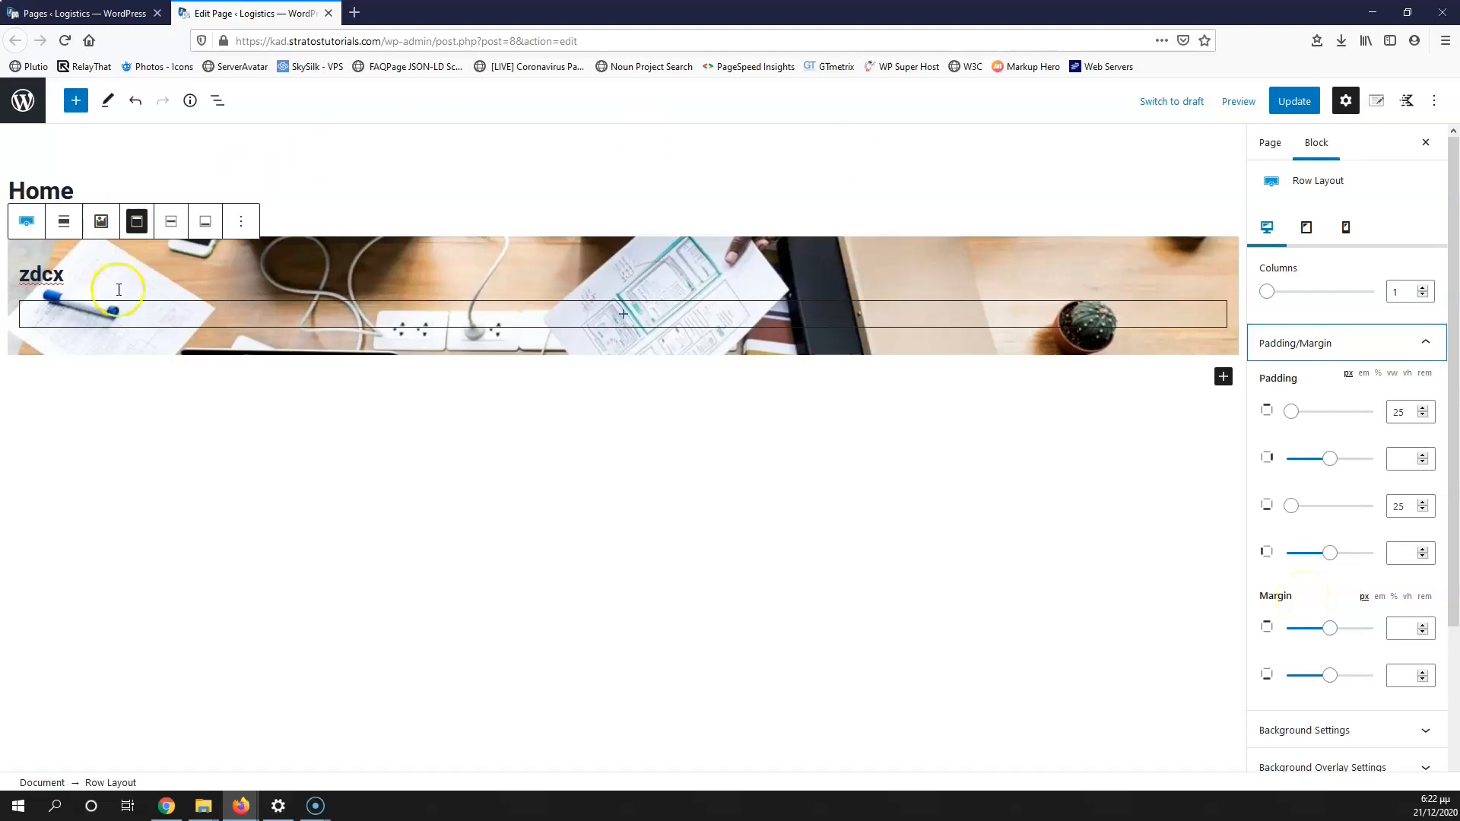
mouse_move(394, 247)
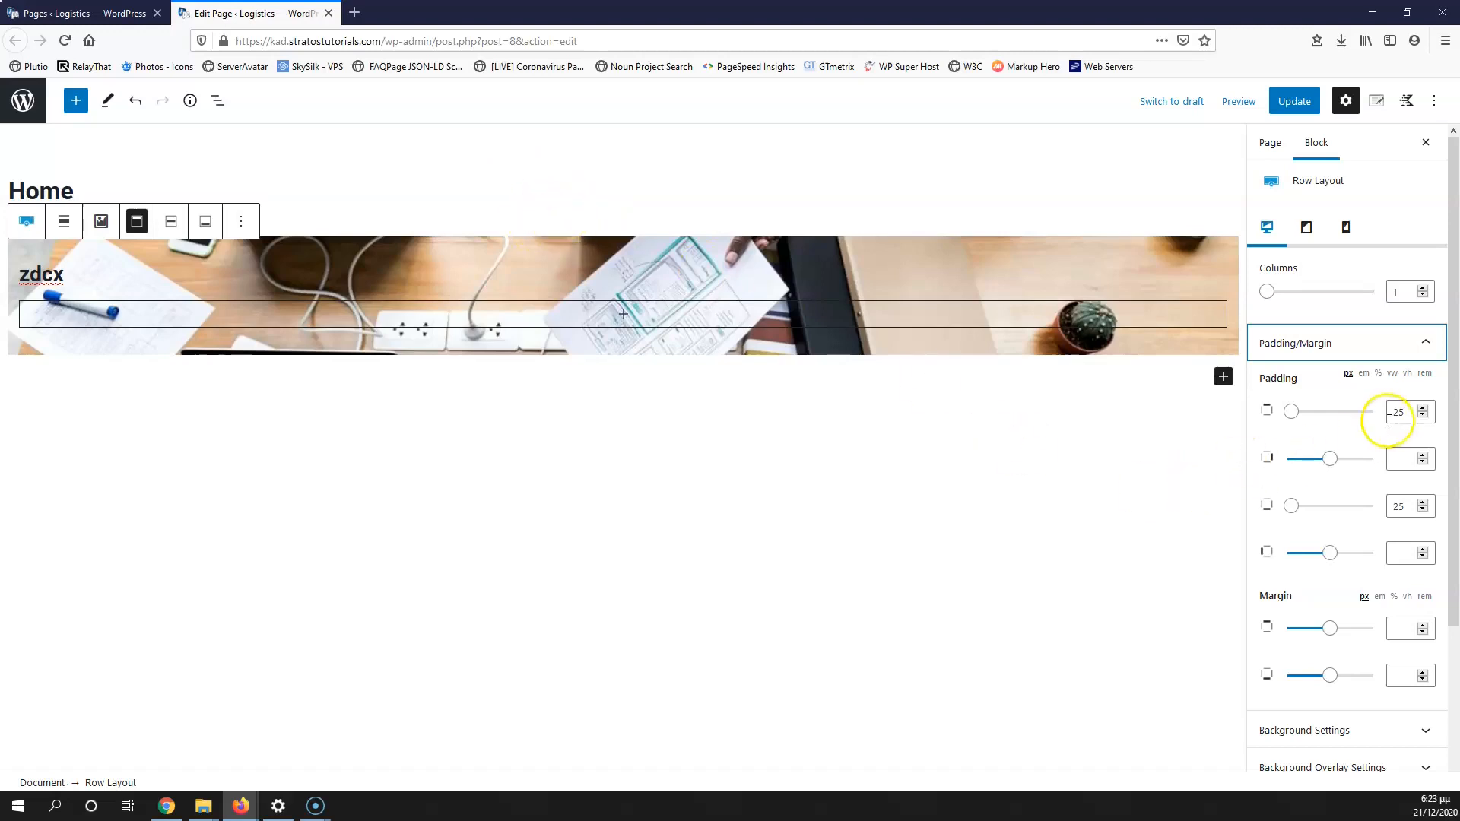
Step: Inspect the row's background and overlay settings, then expand Dividers (100 px height, 100% width)
left_click(1327, 742)
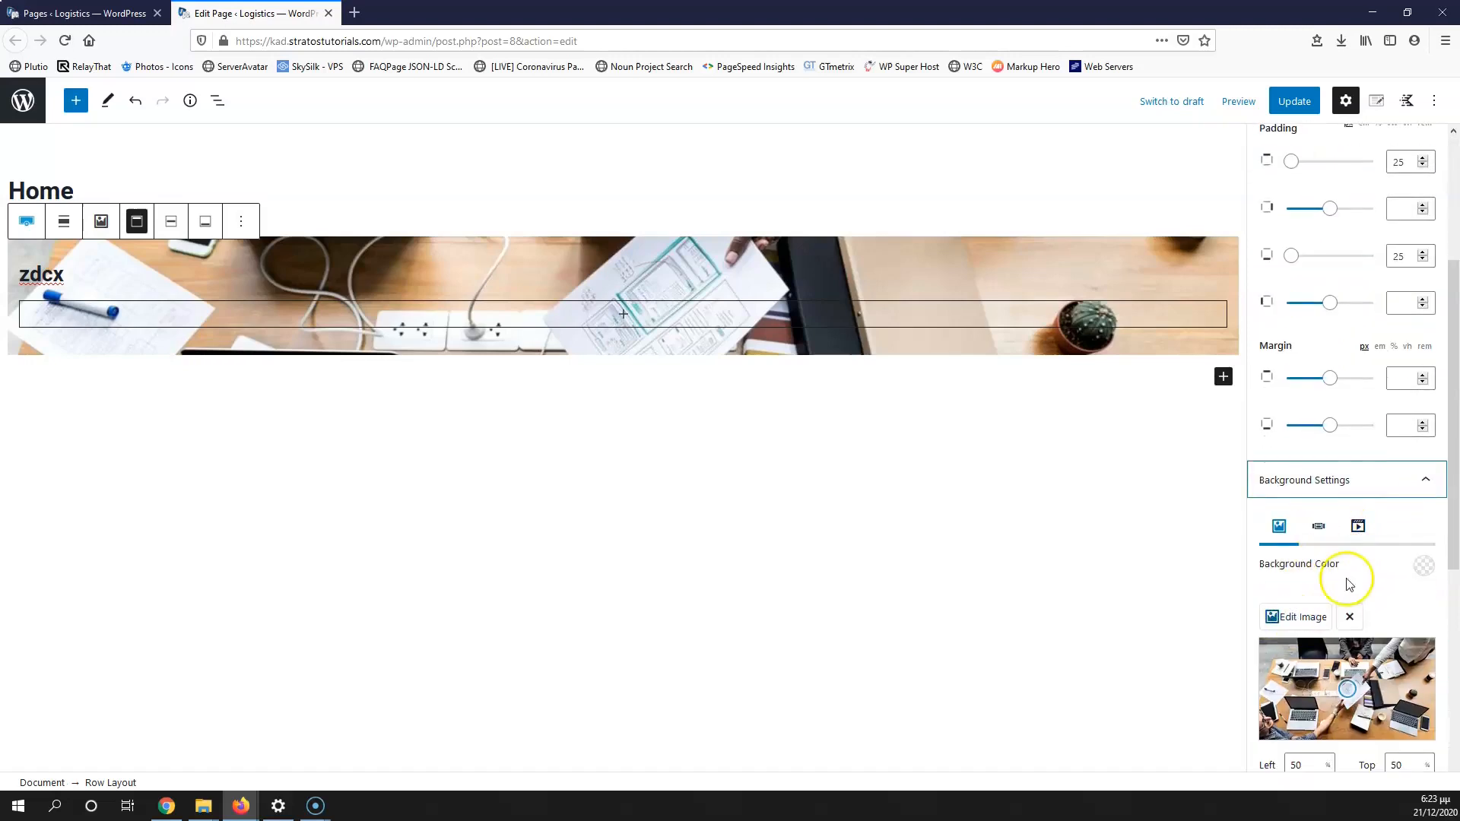
scroll(1318, 601, "down", 3)
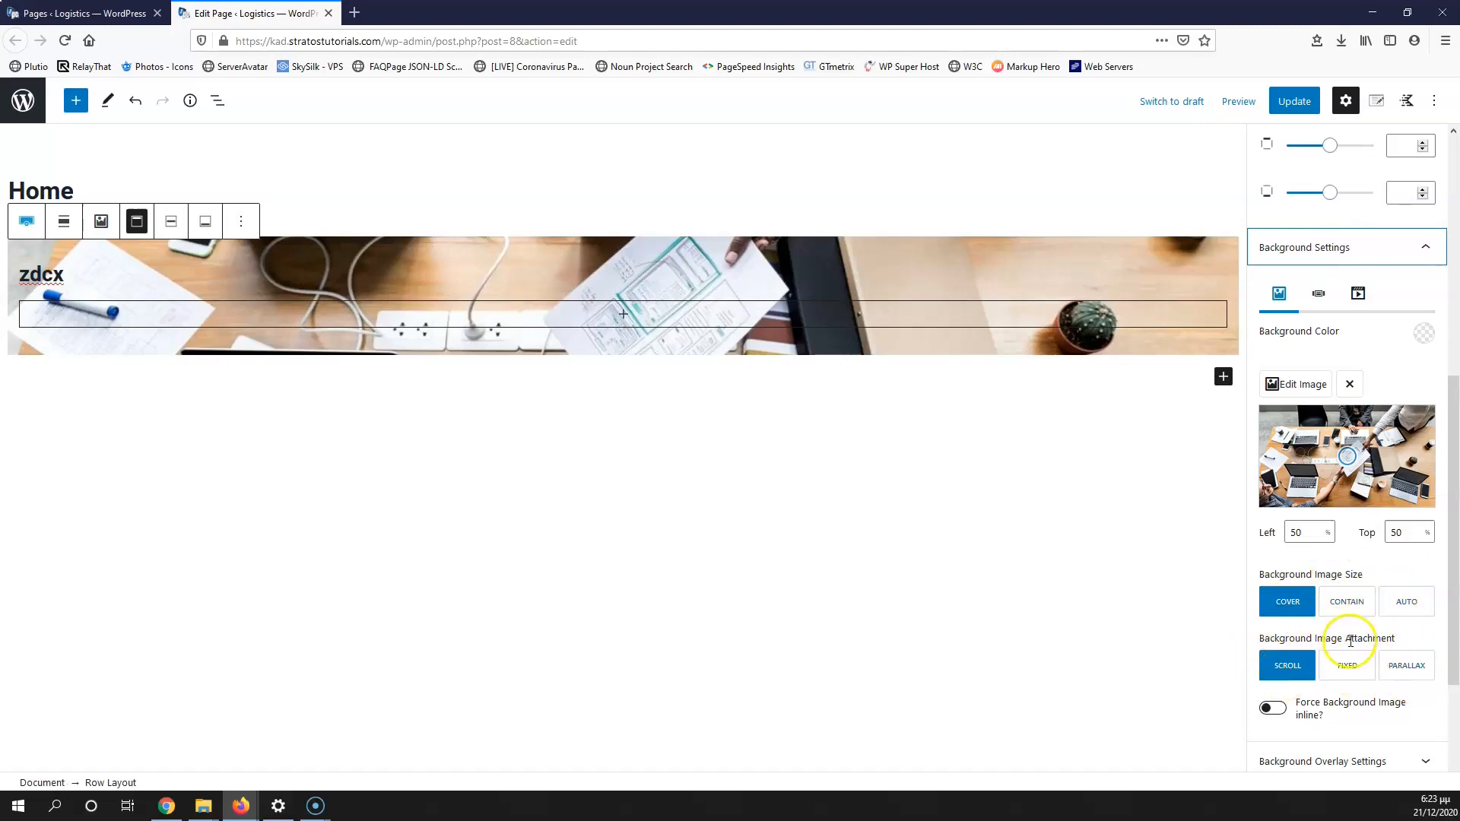
scroll(1347, 643, "down", 2)
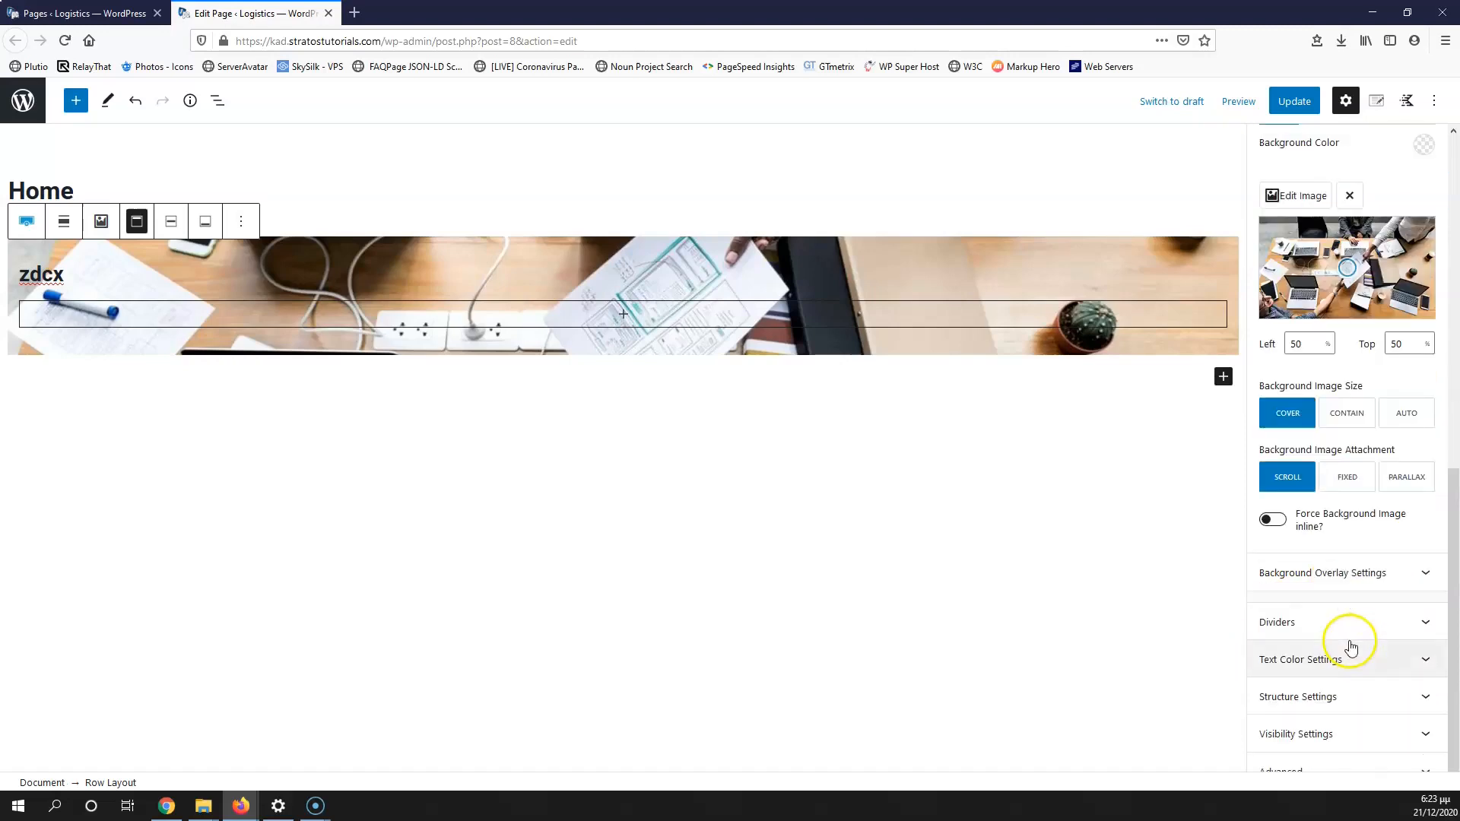
left_click(1365, 576)
scroll(1382, 579, "down", 2)
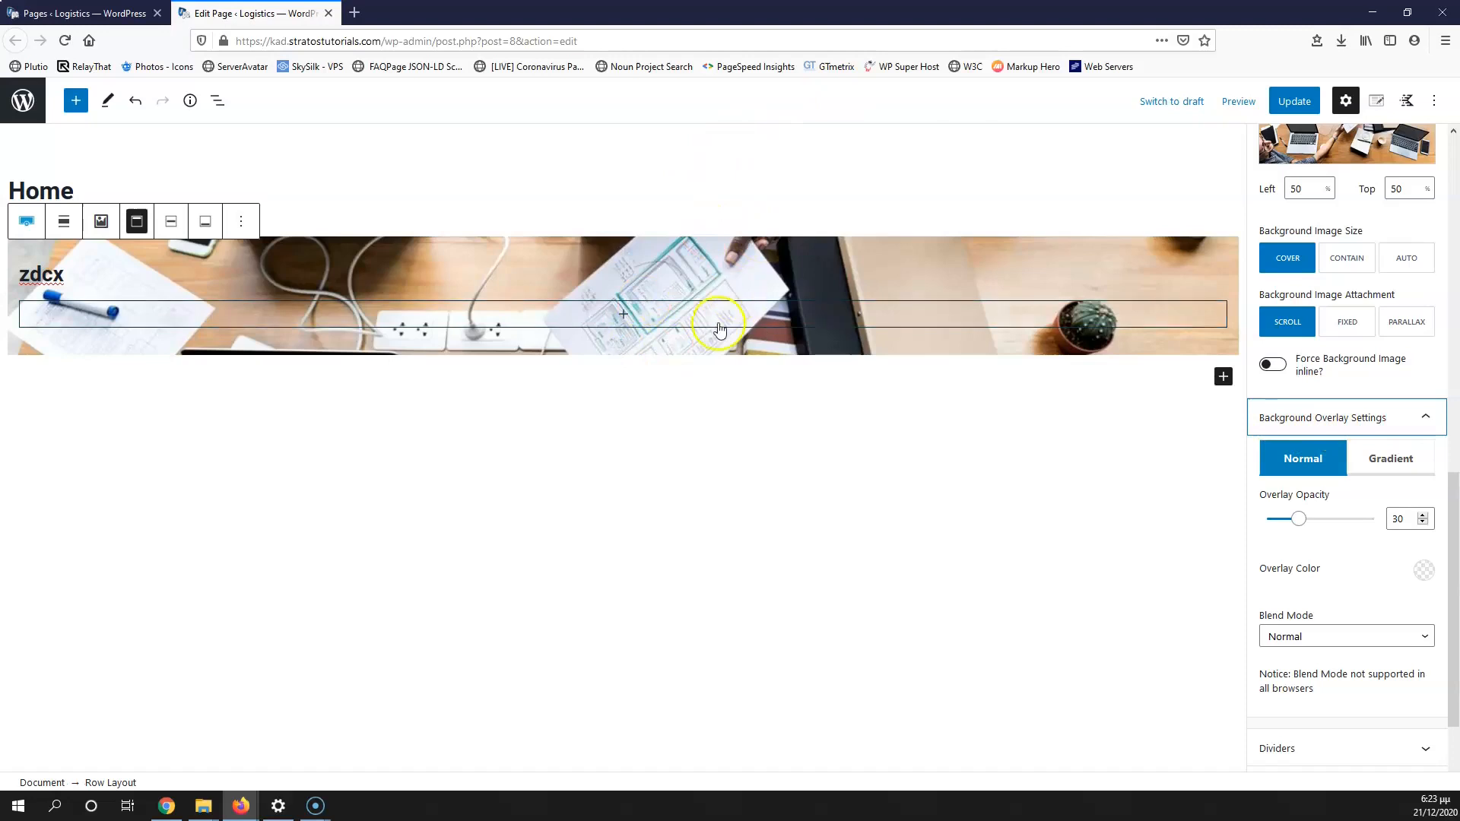
left_click(1424, 420)
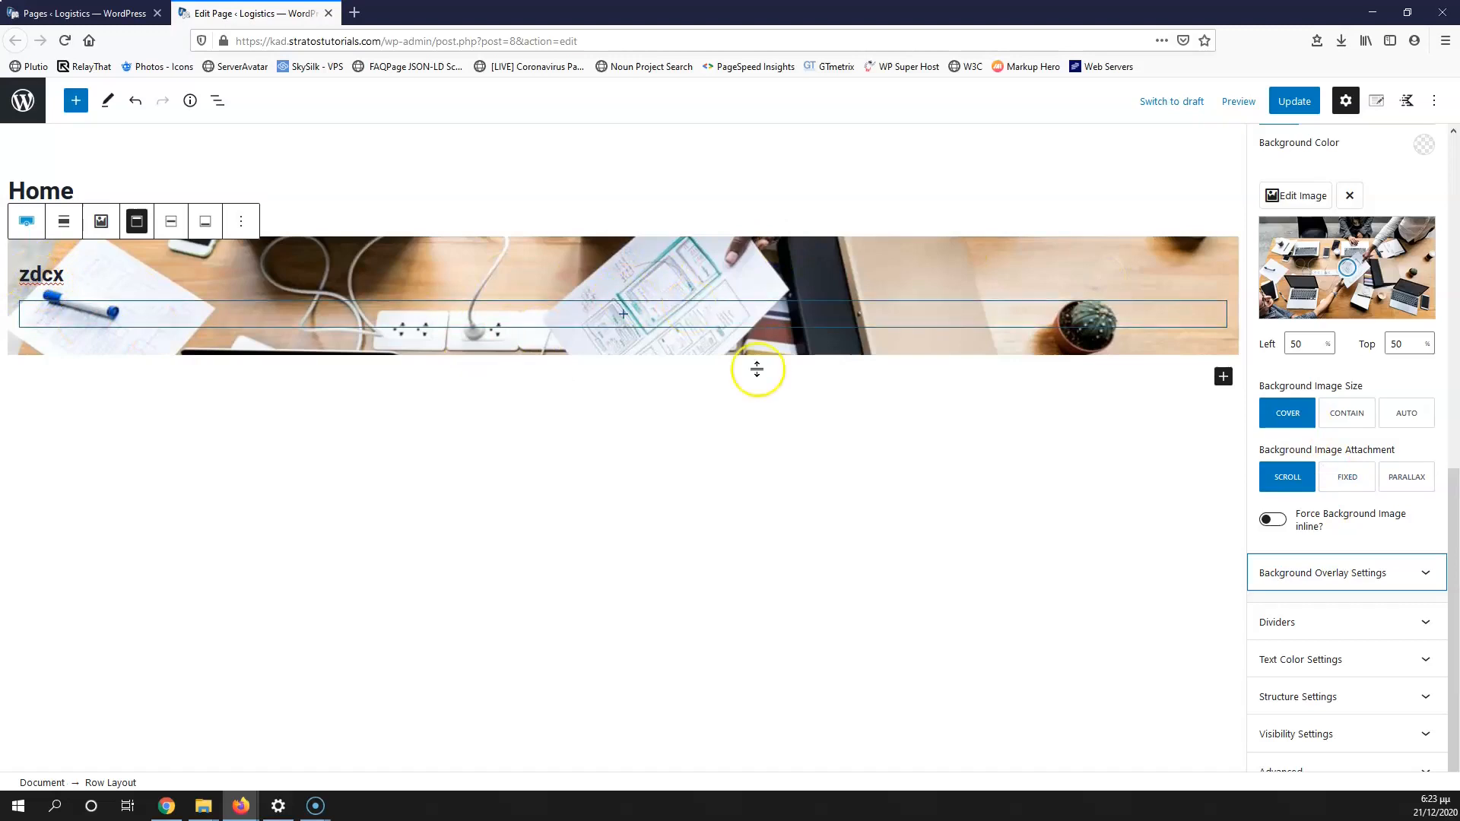
left_click(1331, 623)
scroll(1303, 586, "down", 3)
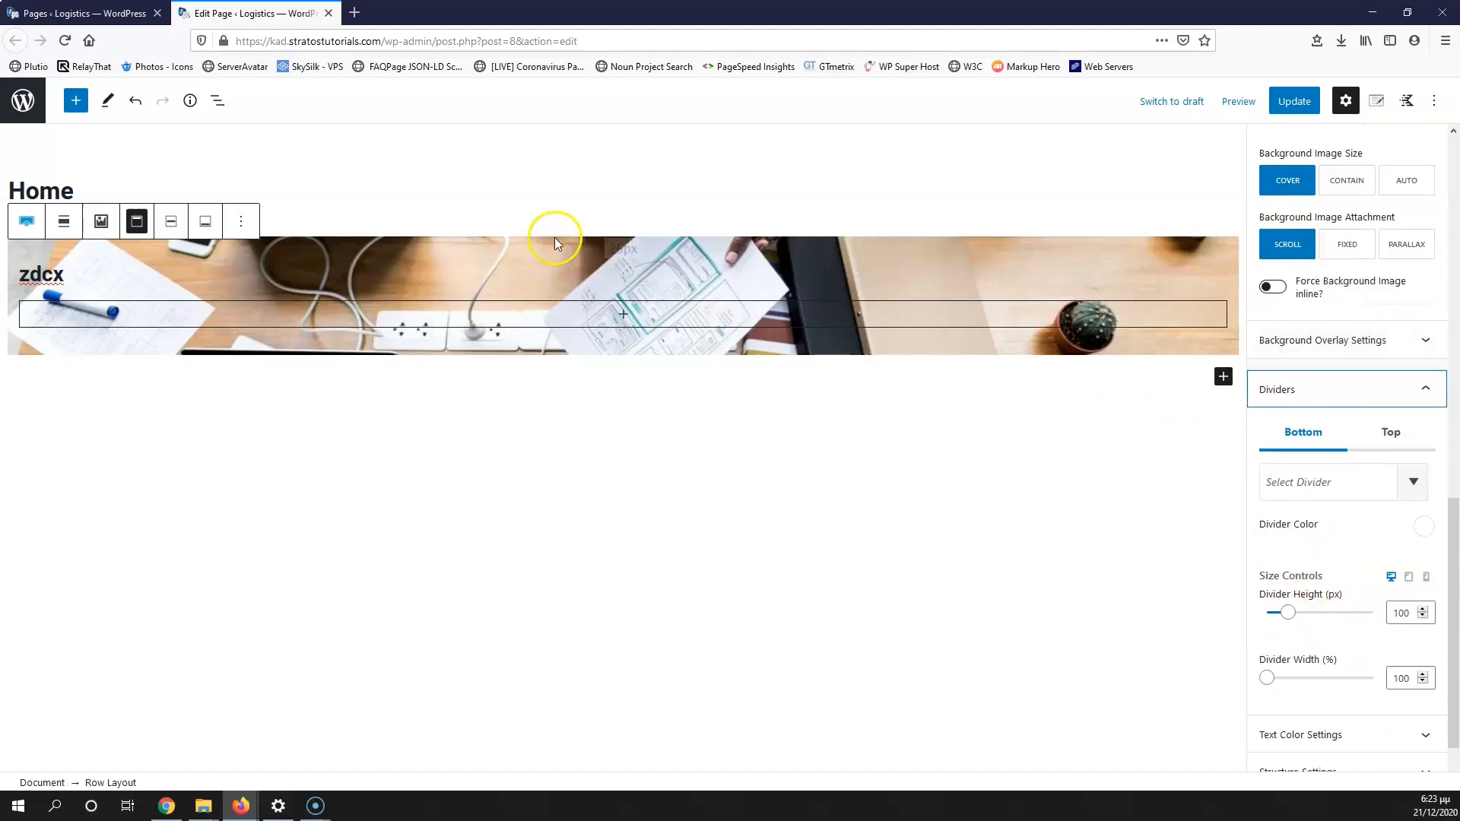
left_click(1360, 490)
left_click(1271, 571)
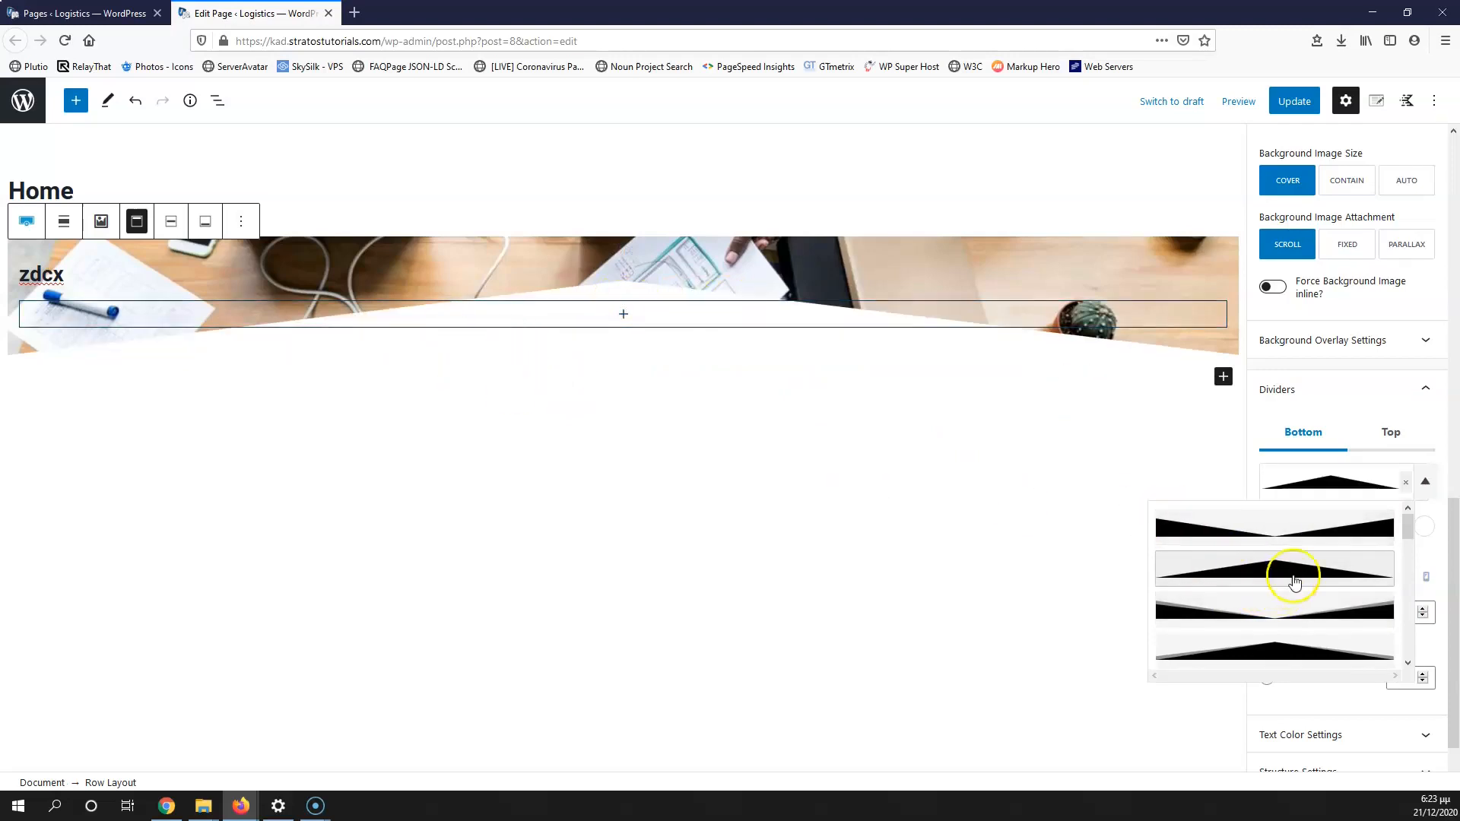
scroll(1406, 532, "down", 5)
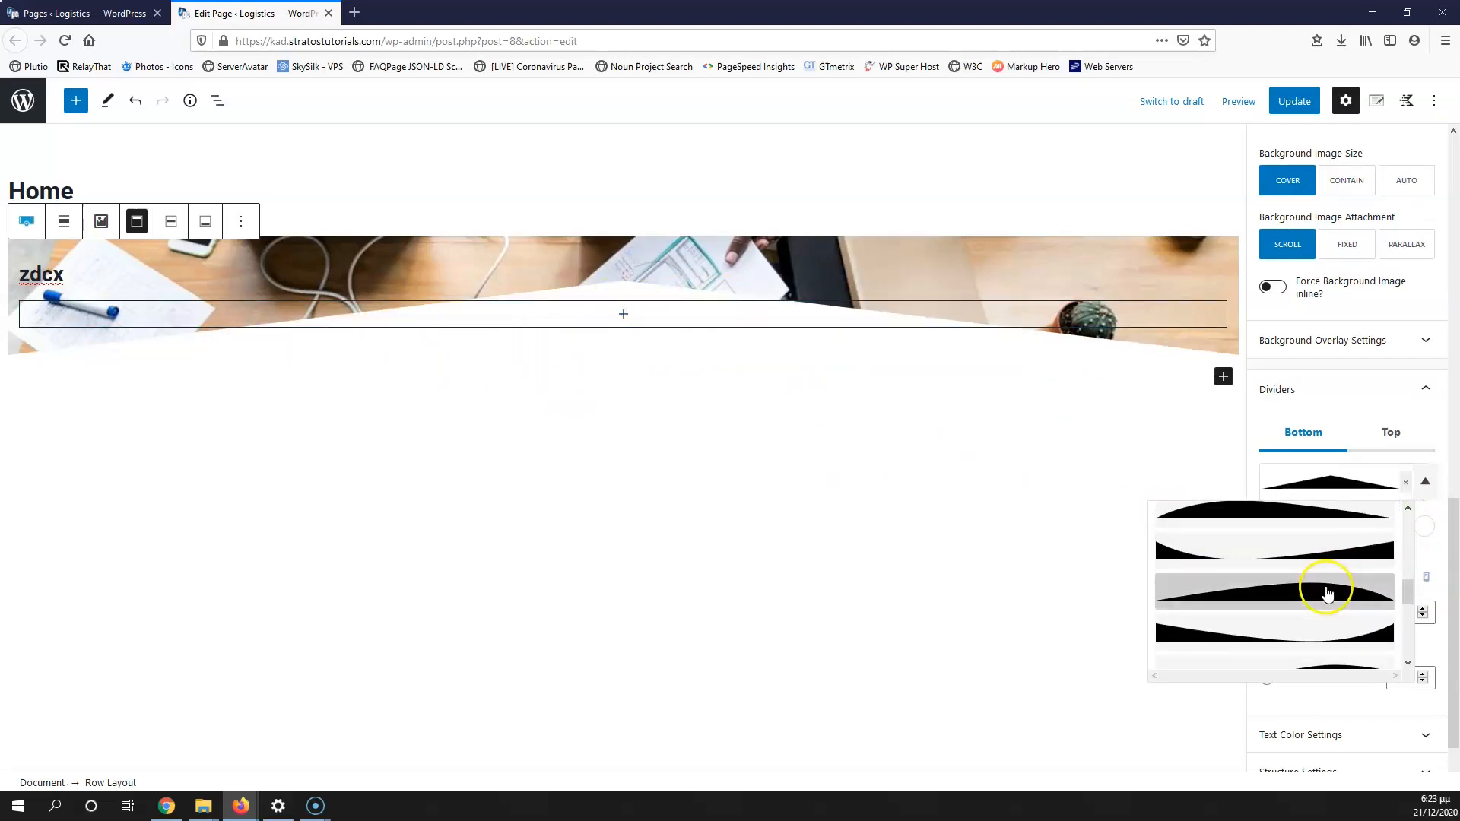
left_click(1404, 483)
left_click(1114, 448)
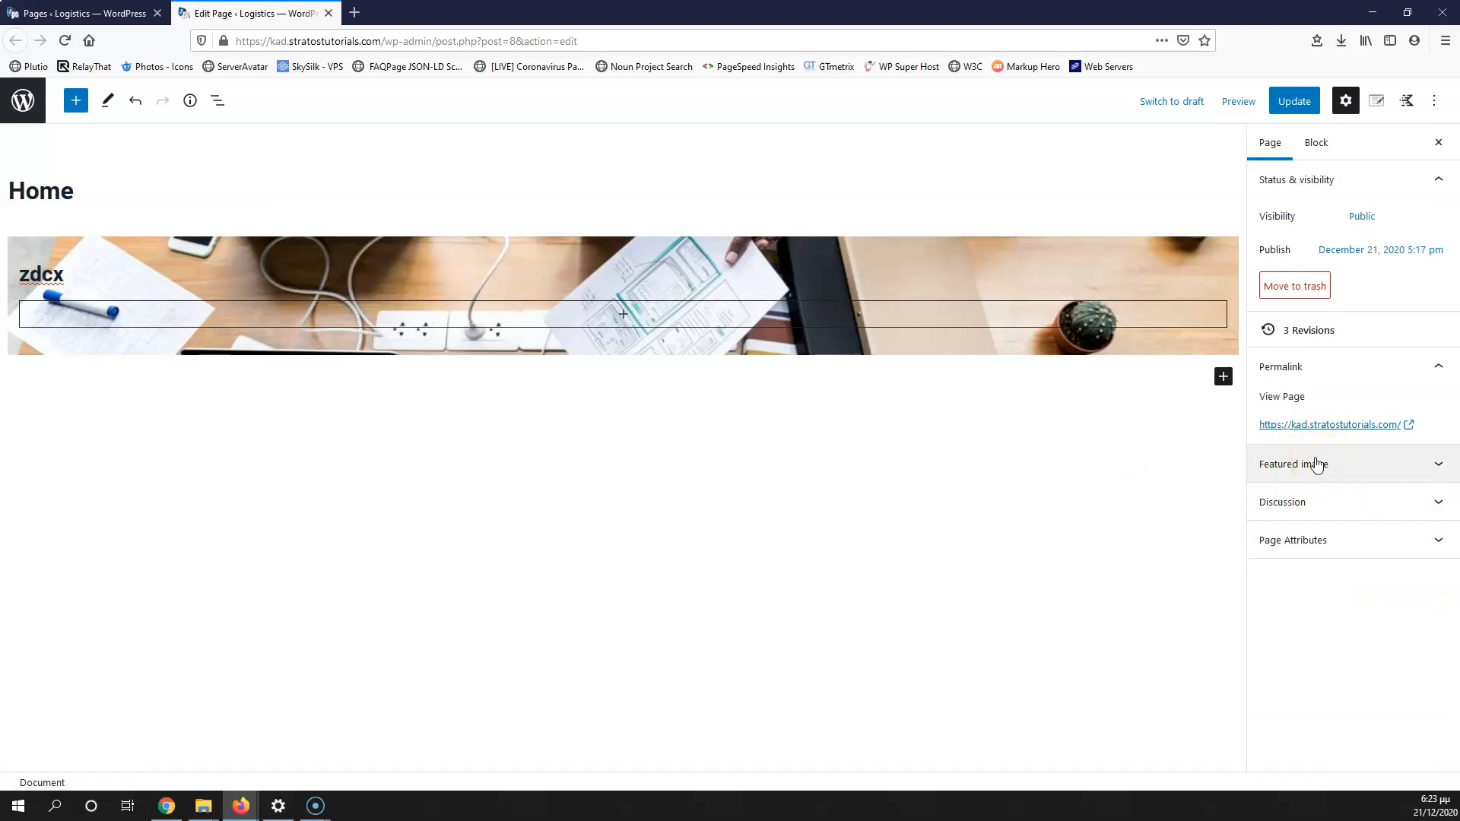
left_click(290, 361)
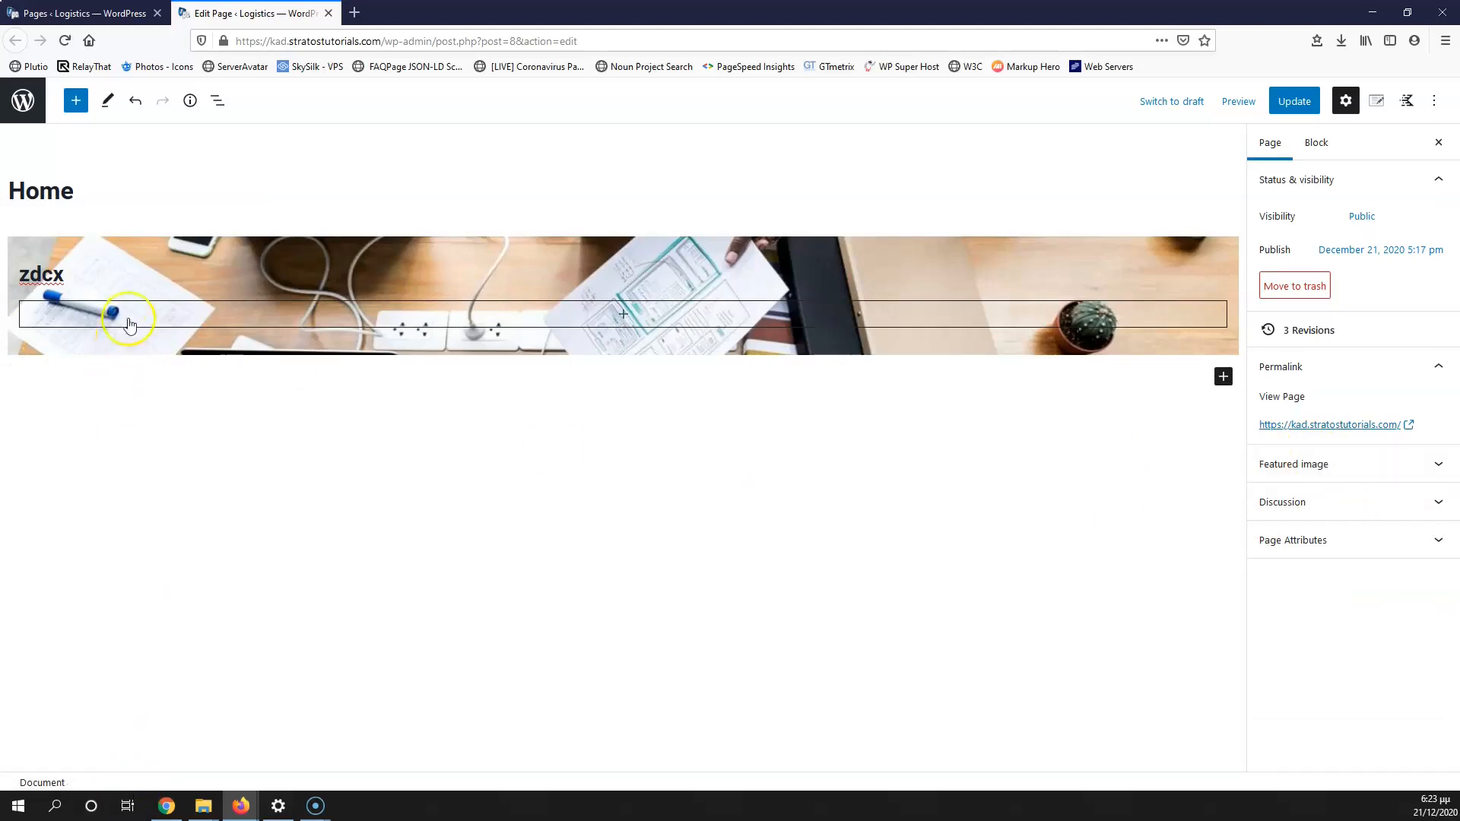
left_click(157, 249)
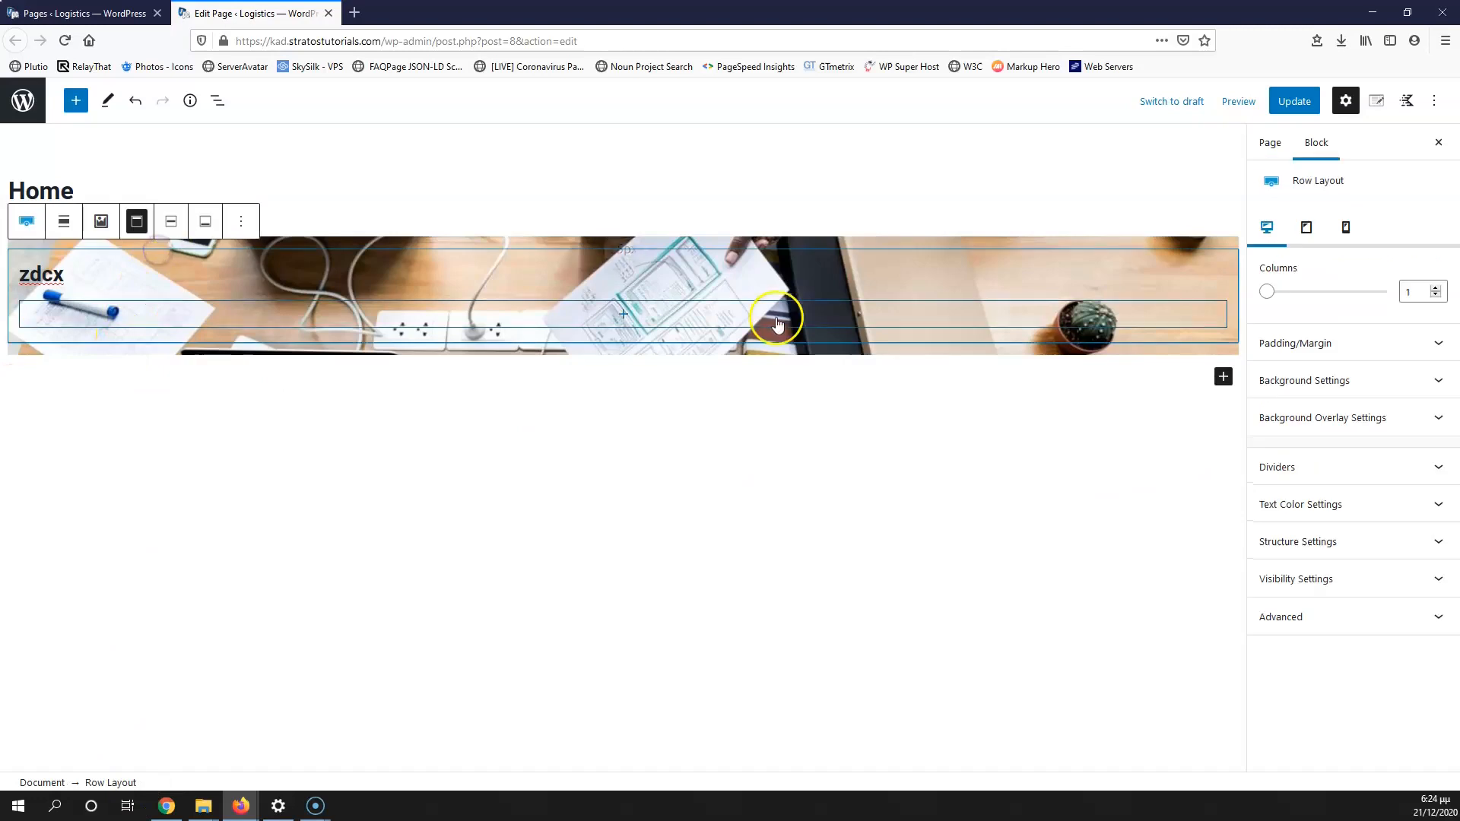
Step: Review the row's text colour, structure and visibility options, trying Min Height but leaving it 0
left_click(1352, 514)
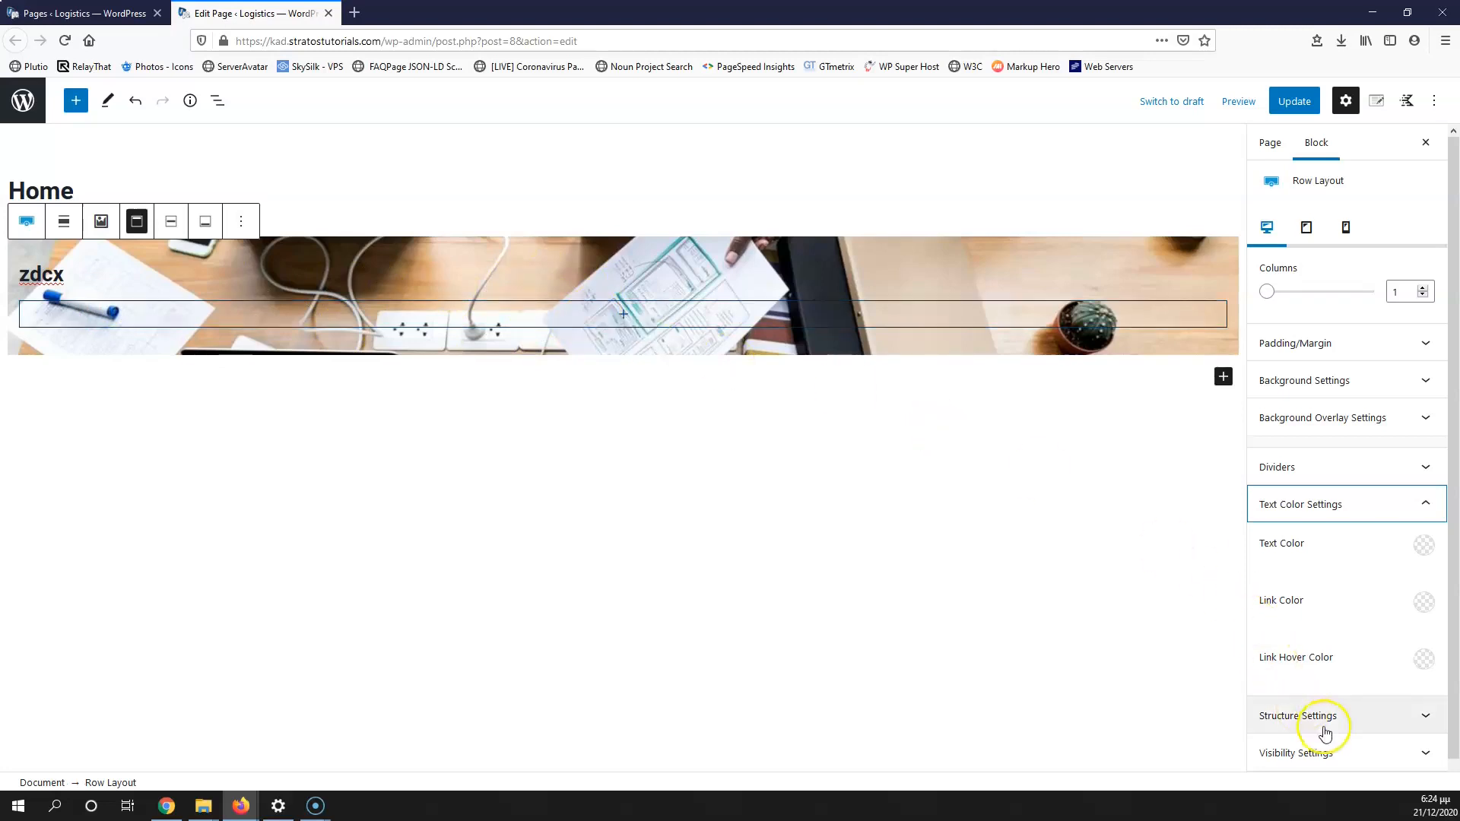
left_click(1357, 722)
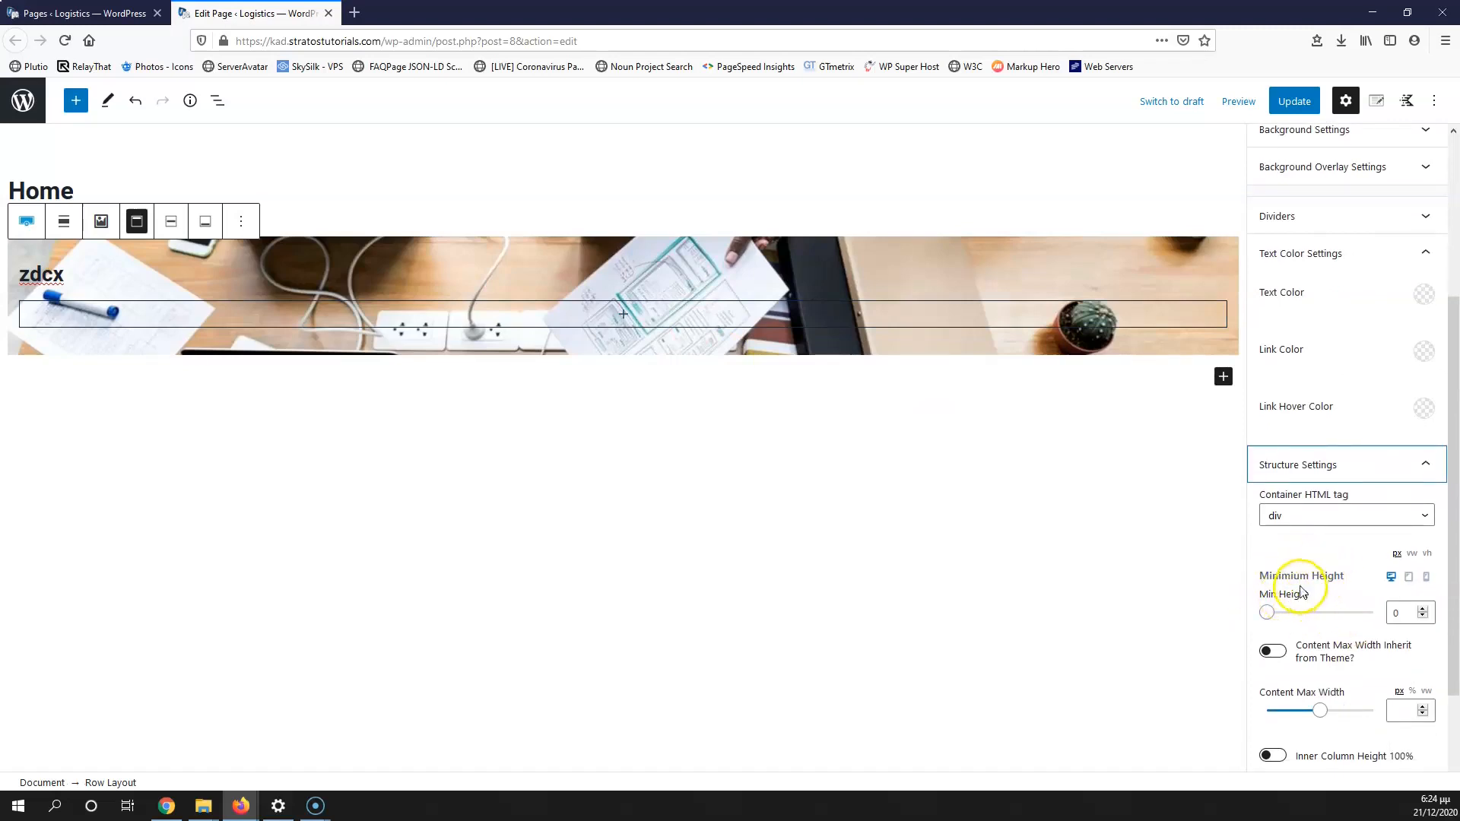
left_click(1268, 613)
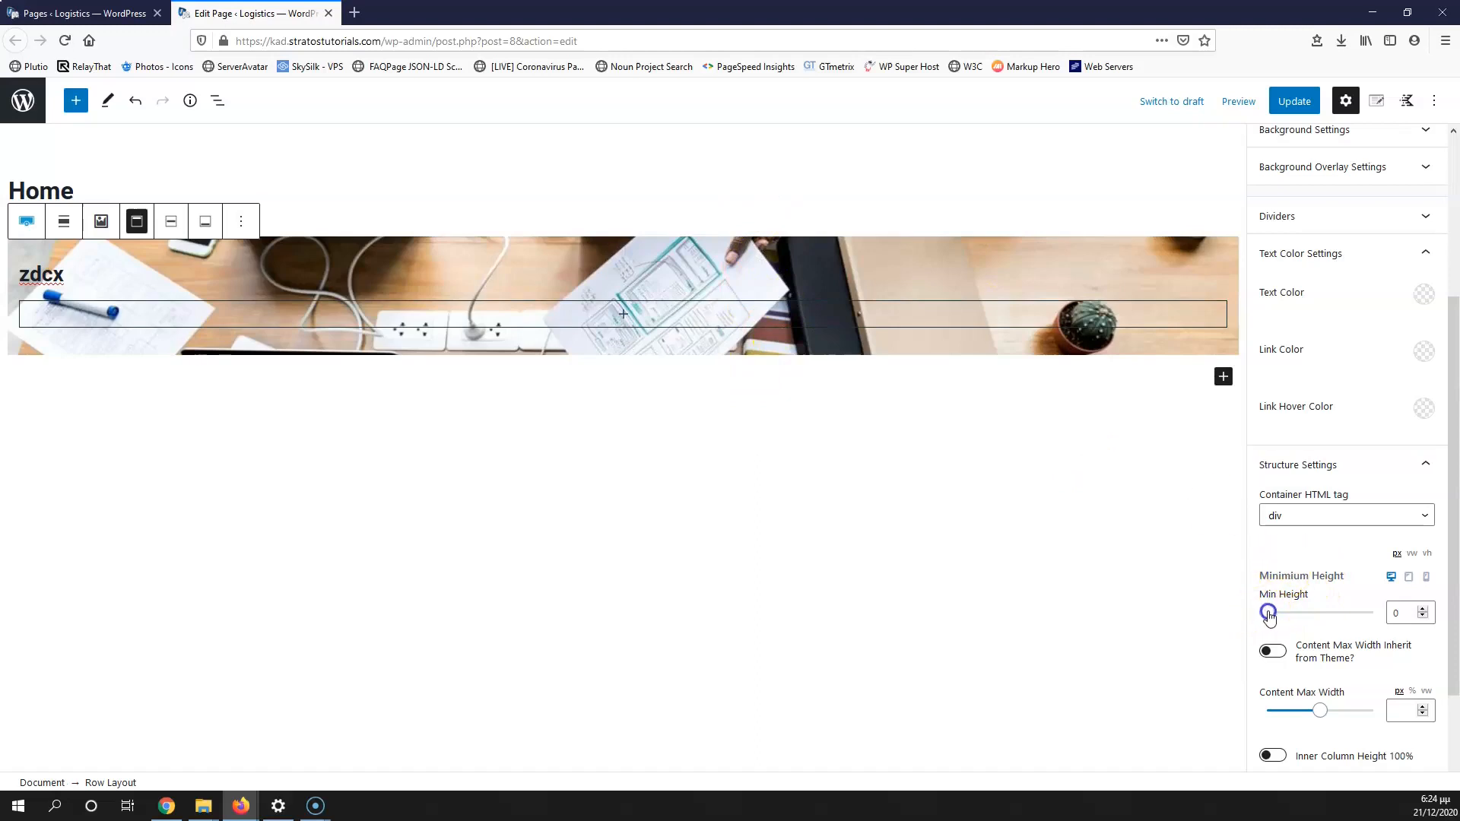
left_click_drag(1268, 613, 1225, 612)
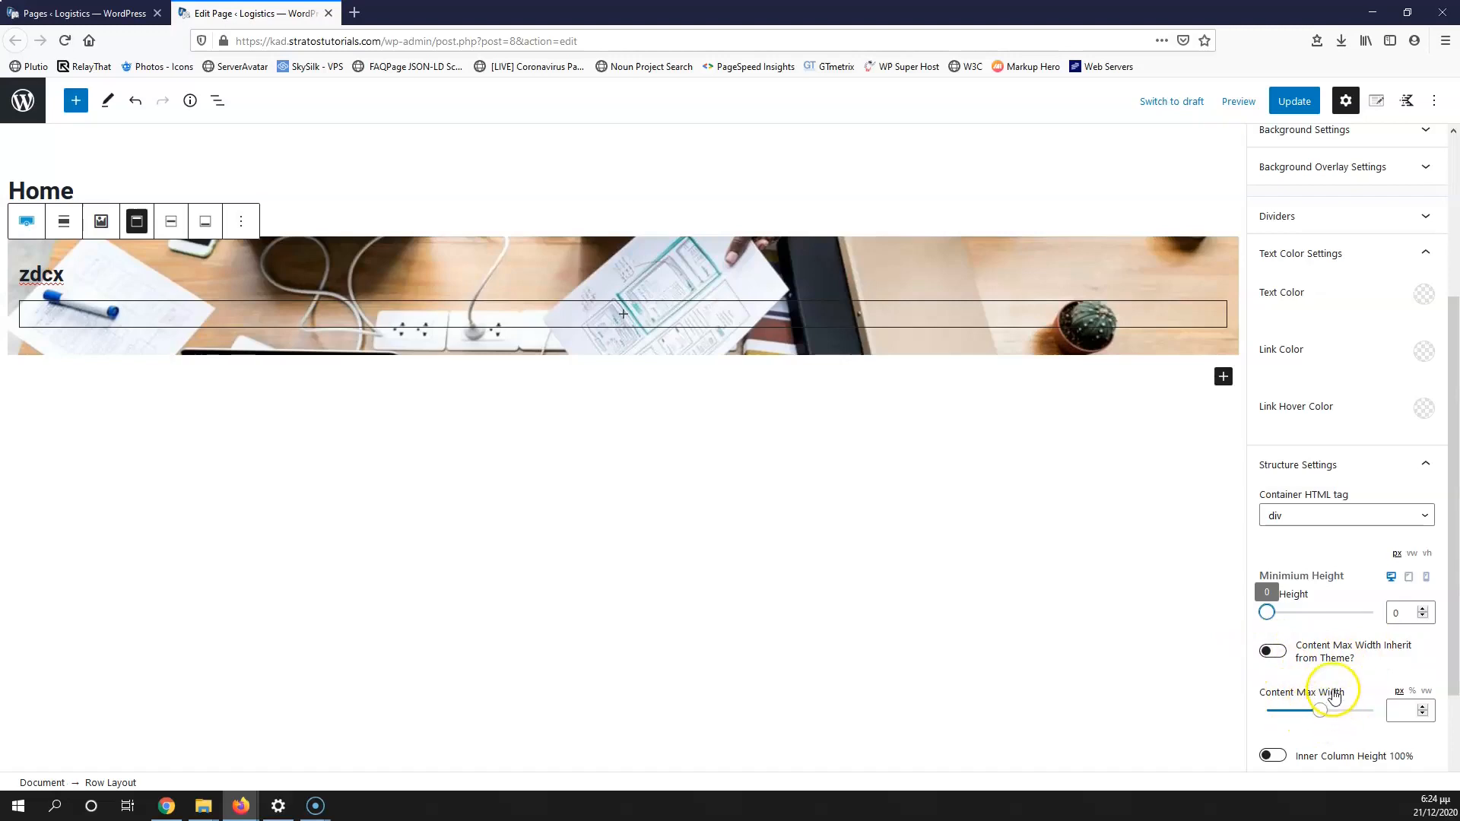
scroll(1333, 696, "down", 3)
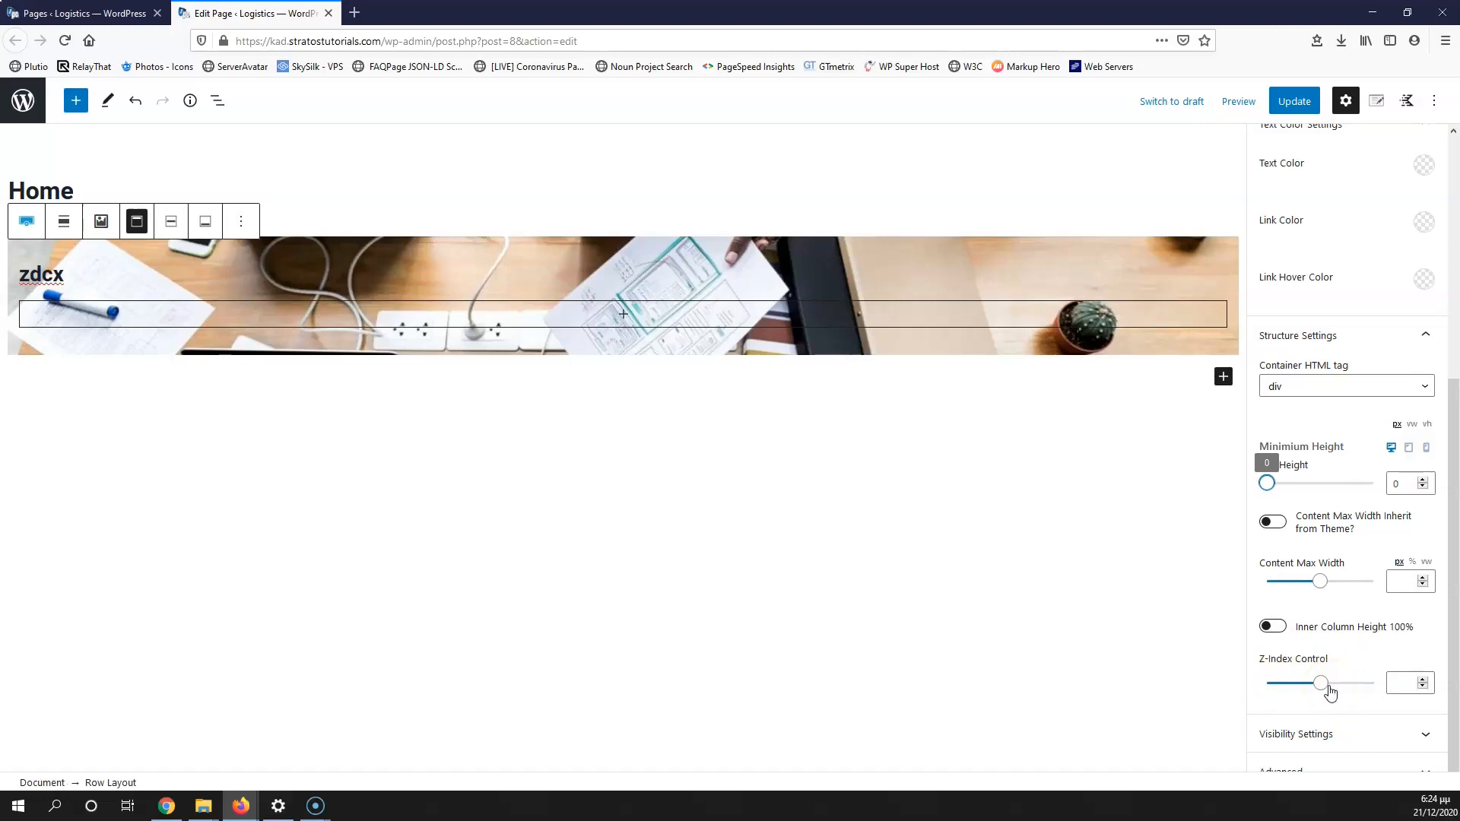
left_click(1378, 736)
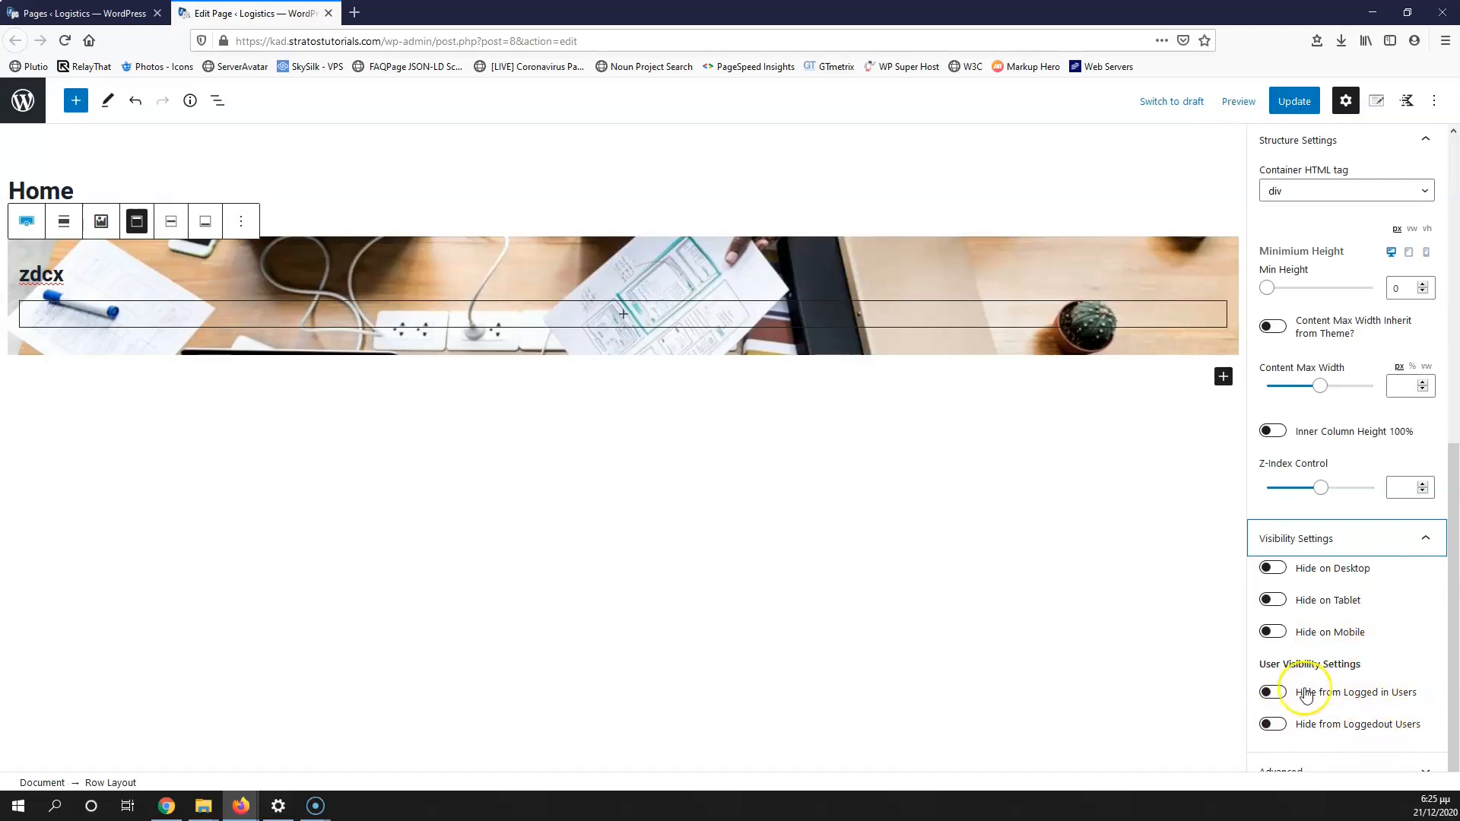
scroll(1307, 691, "up", 7)
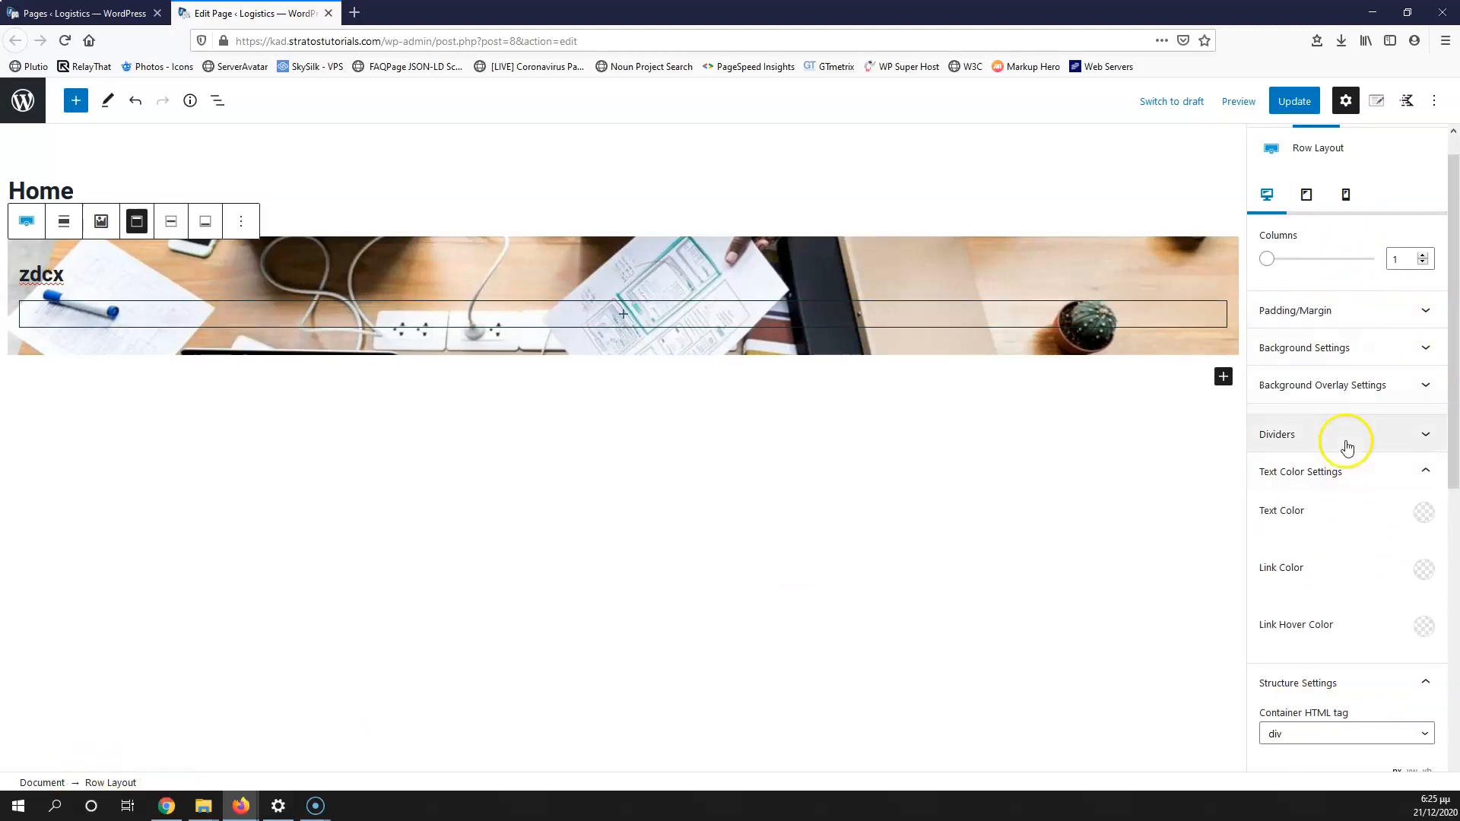
Step: Collapse text colour settings, view Home's Kadence page layout settings, then open the Kadence Blocks controls
scroll(1345, 440, "up", 1)
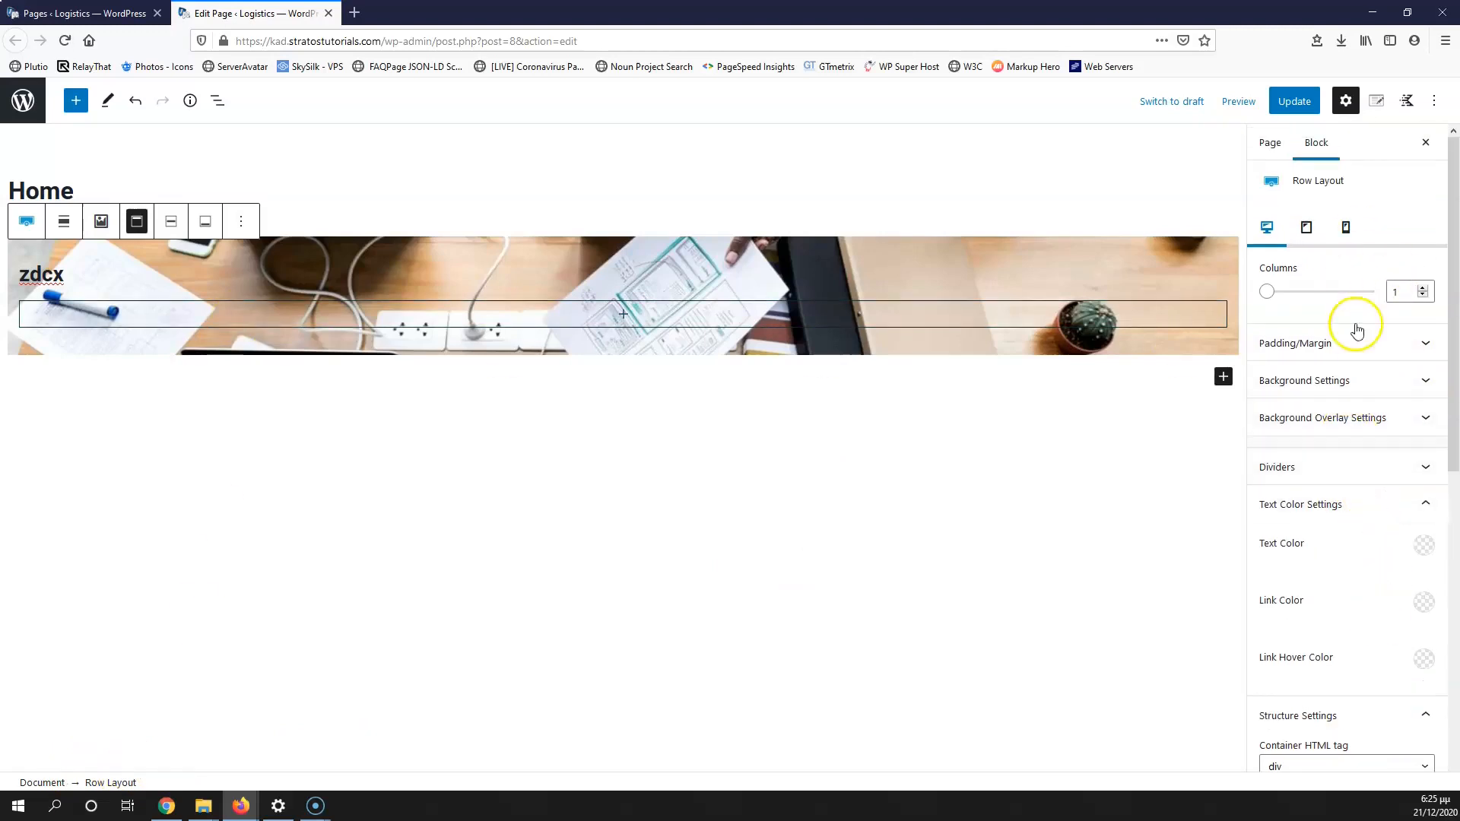
left_click(1424, 496)
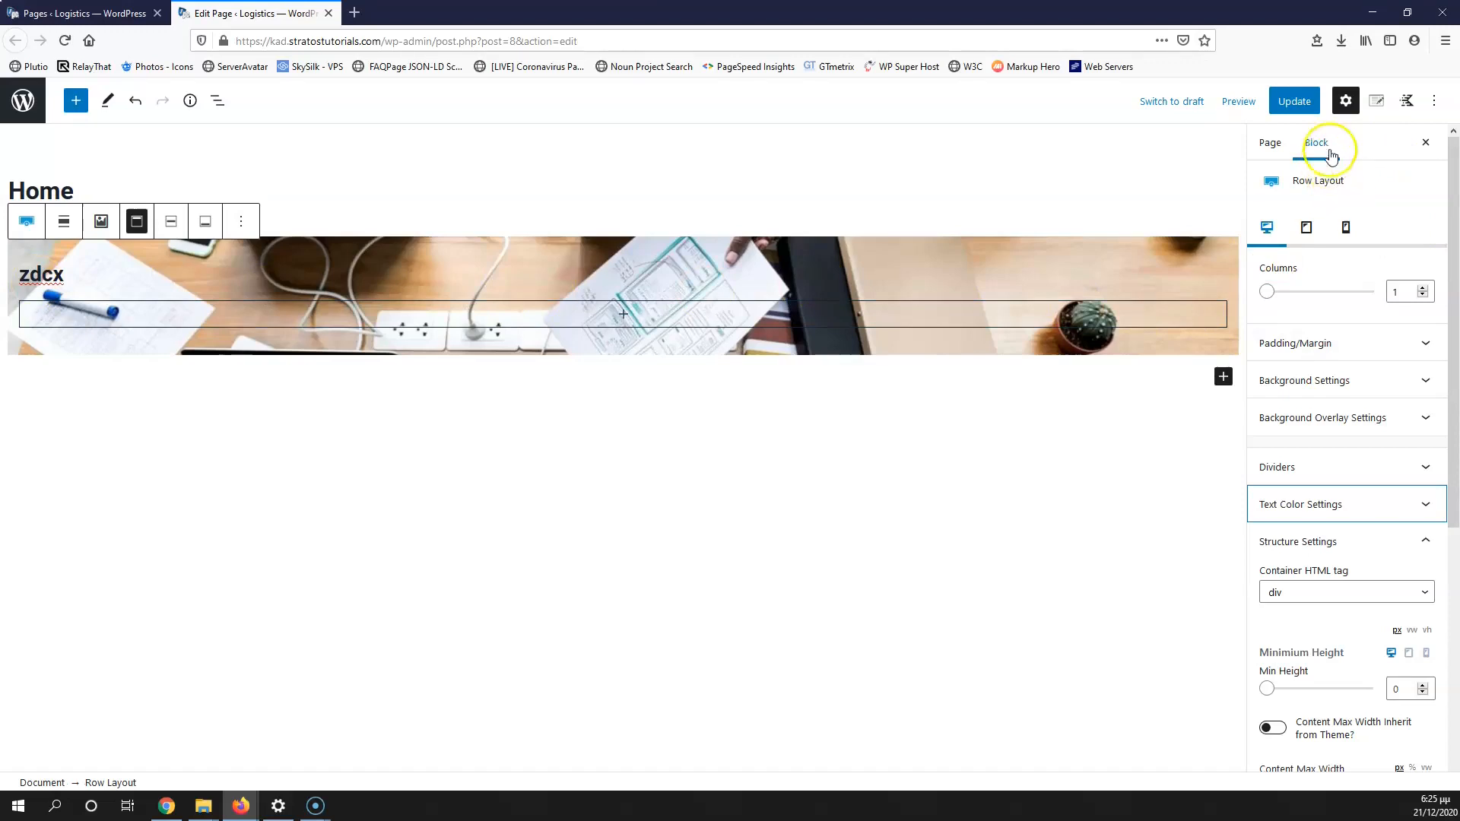
left_click(1378, 105)
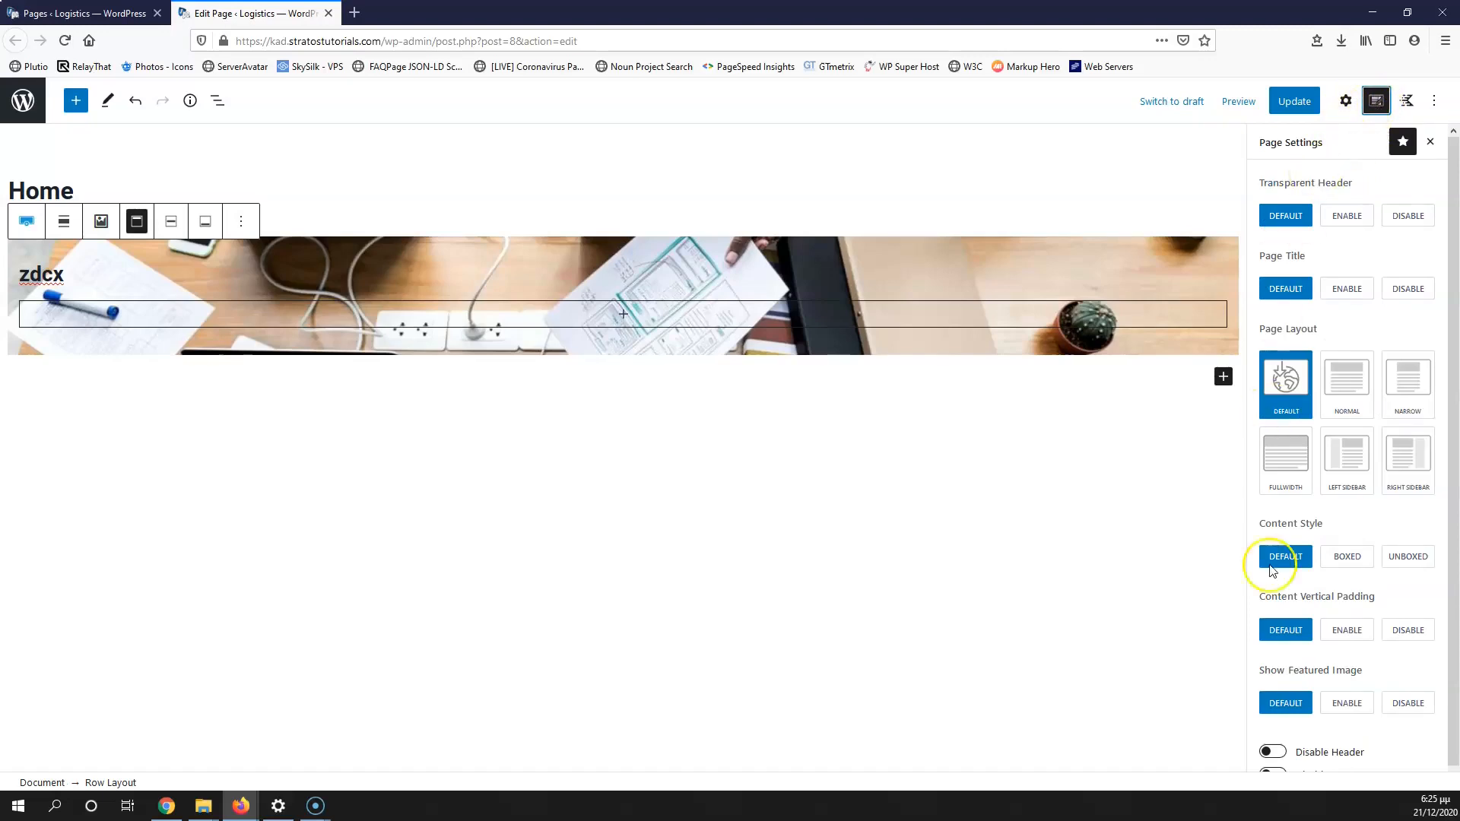
scroll(1326, 388, "down", 1)
scroll(1331, 380, "up", 1)
scroll(1399, 592, "down", 1)
scroll(1401, 586, "up", 1)
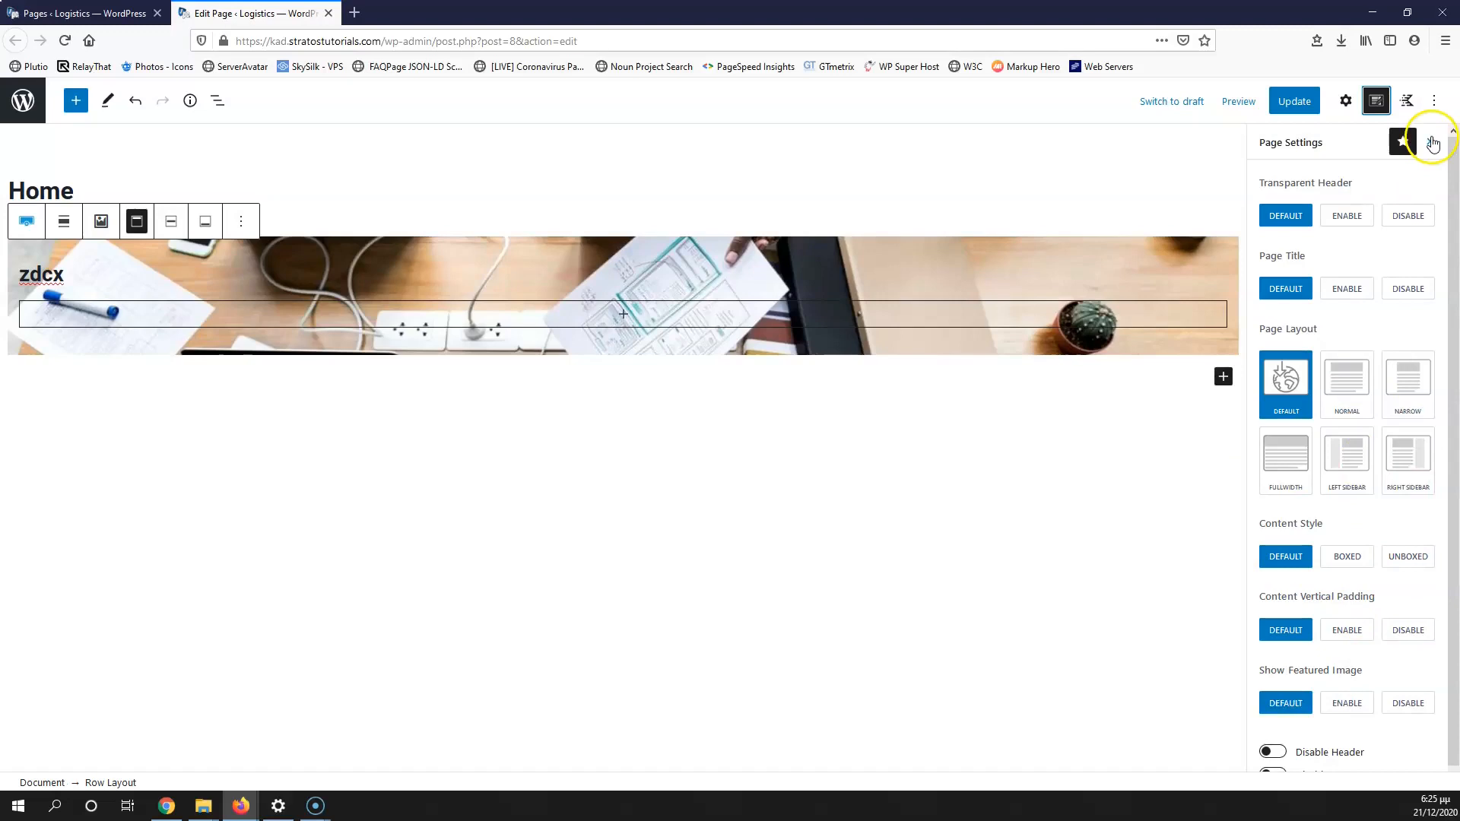
left_click(1407, 102)
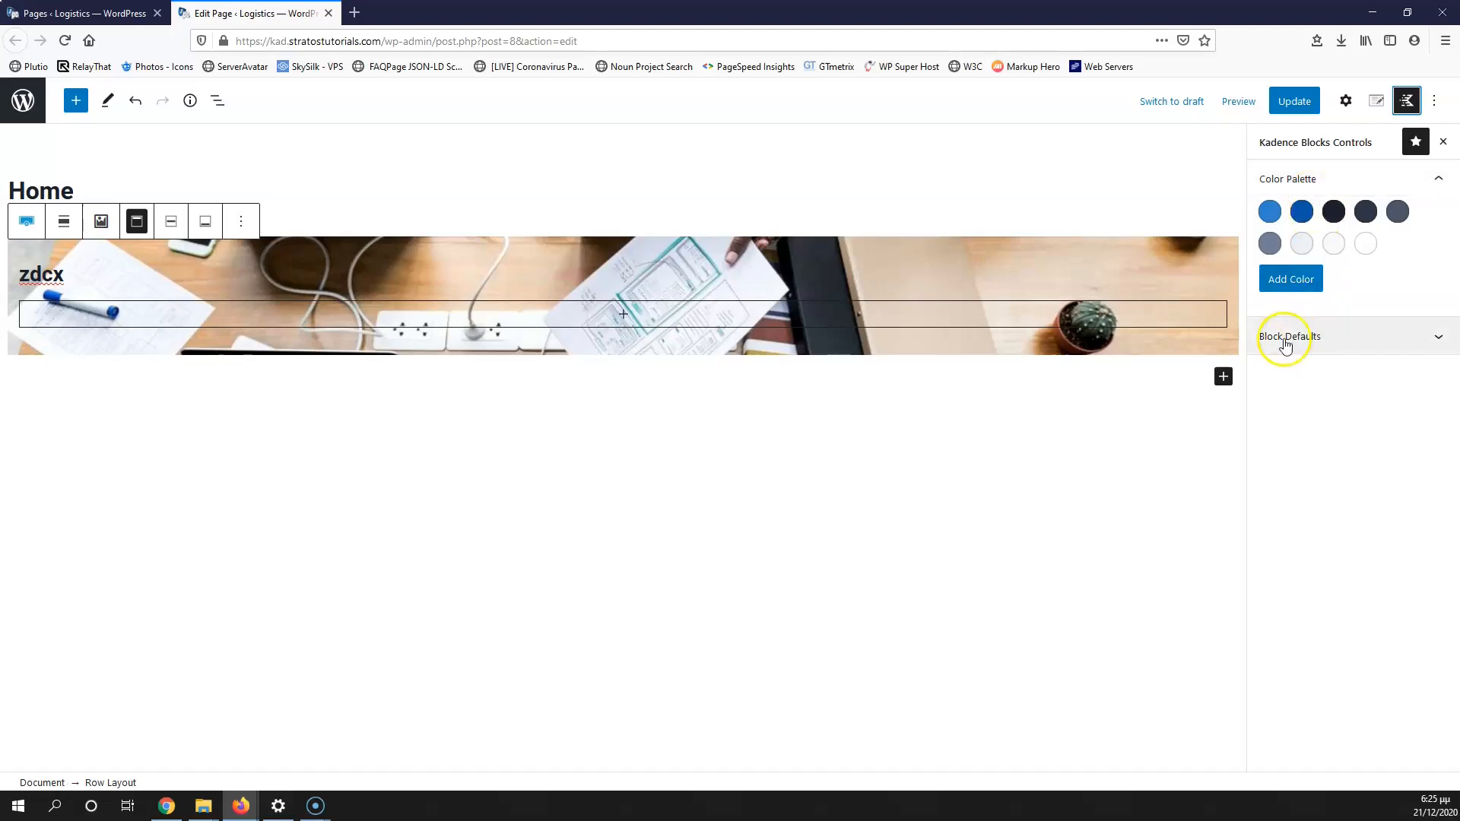
Step: Open the Kadence Row Layout block defaults at the Padding/Margin panel
left_click(1377, 348)
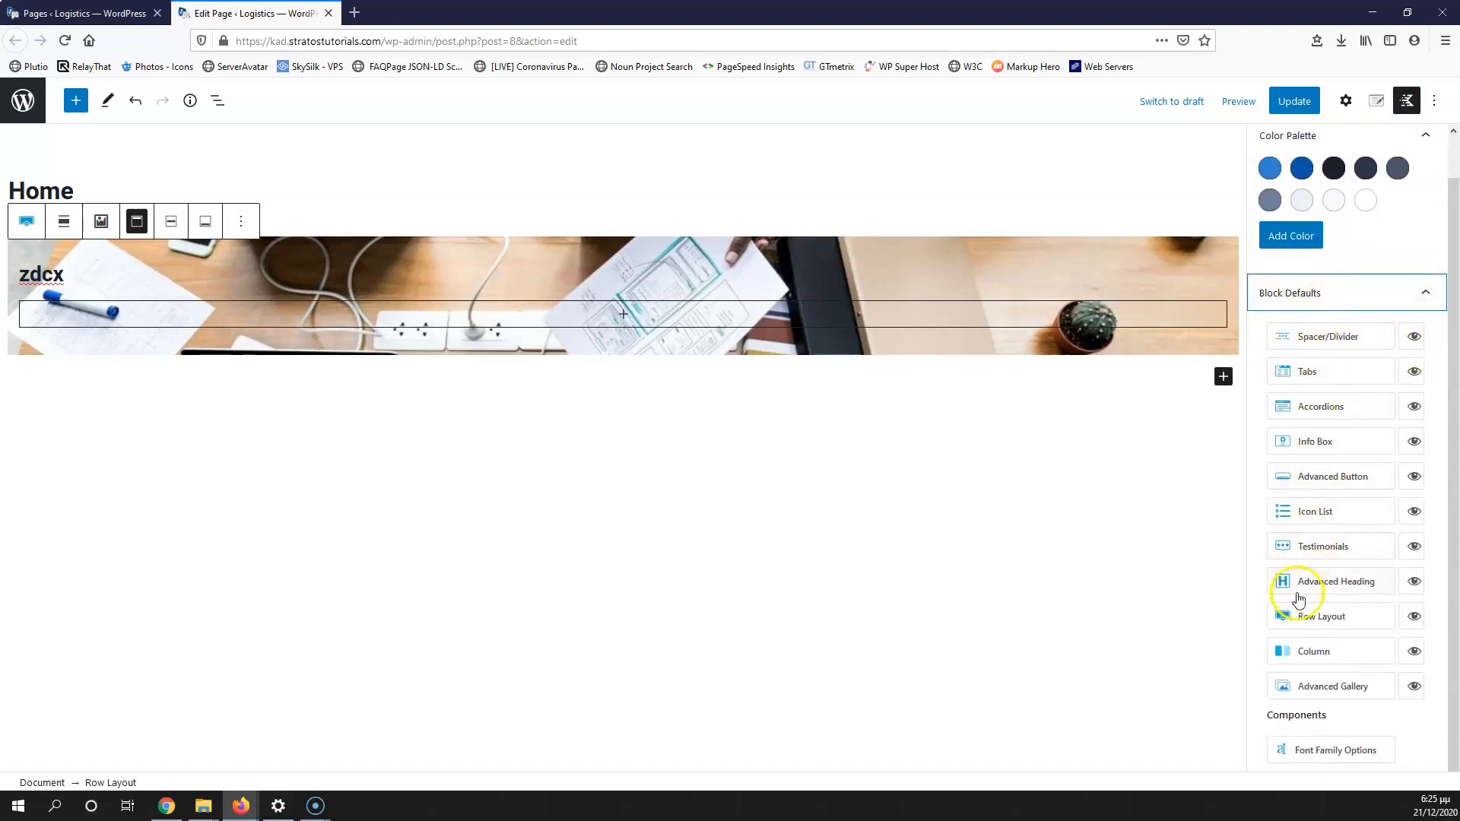
left_click(1351, 622)
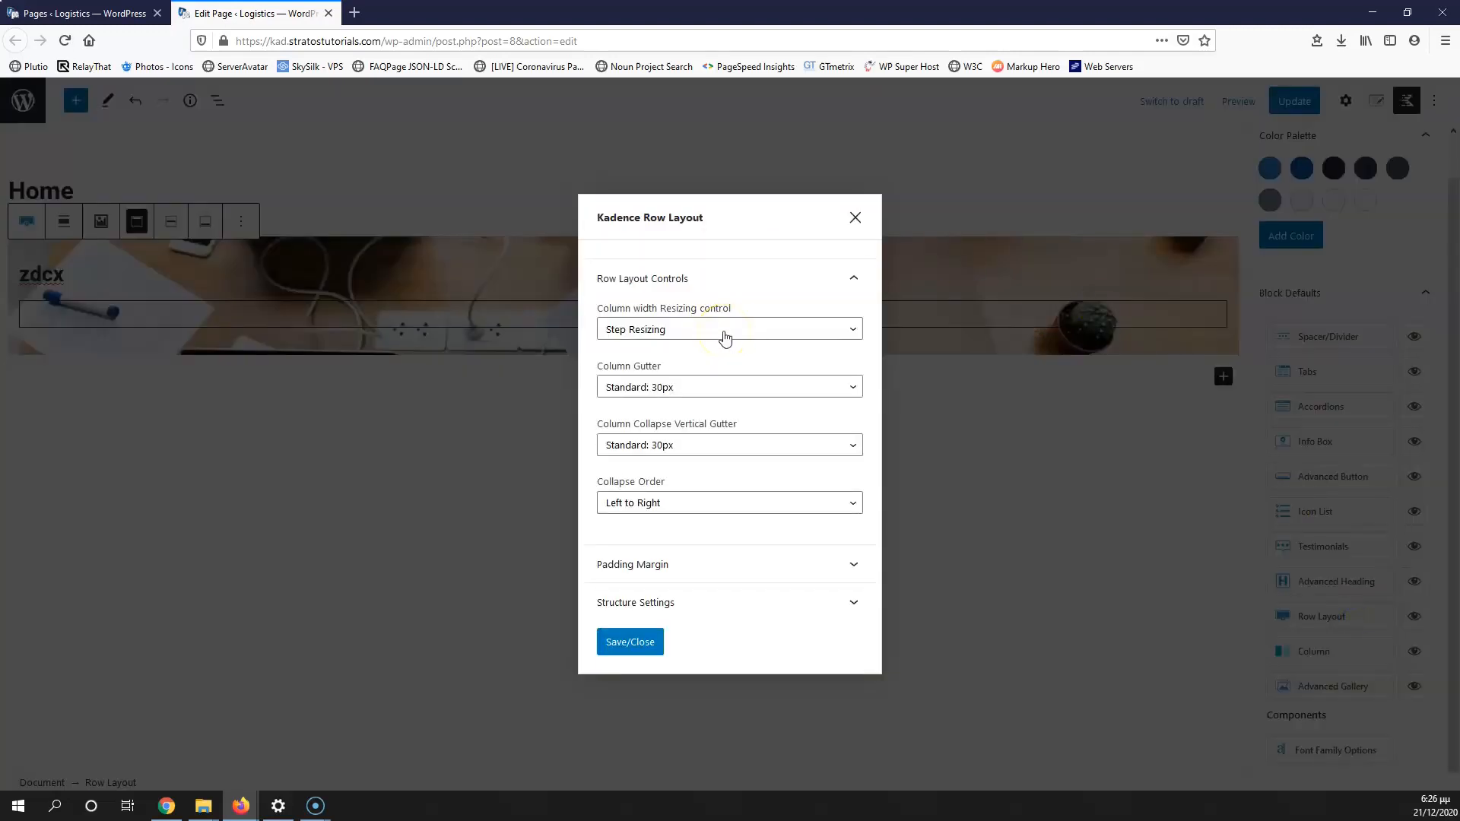
left_click(702, 576)
scroll(768, 441, "down", 3)
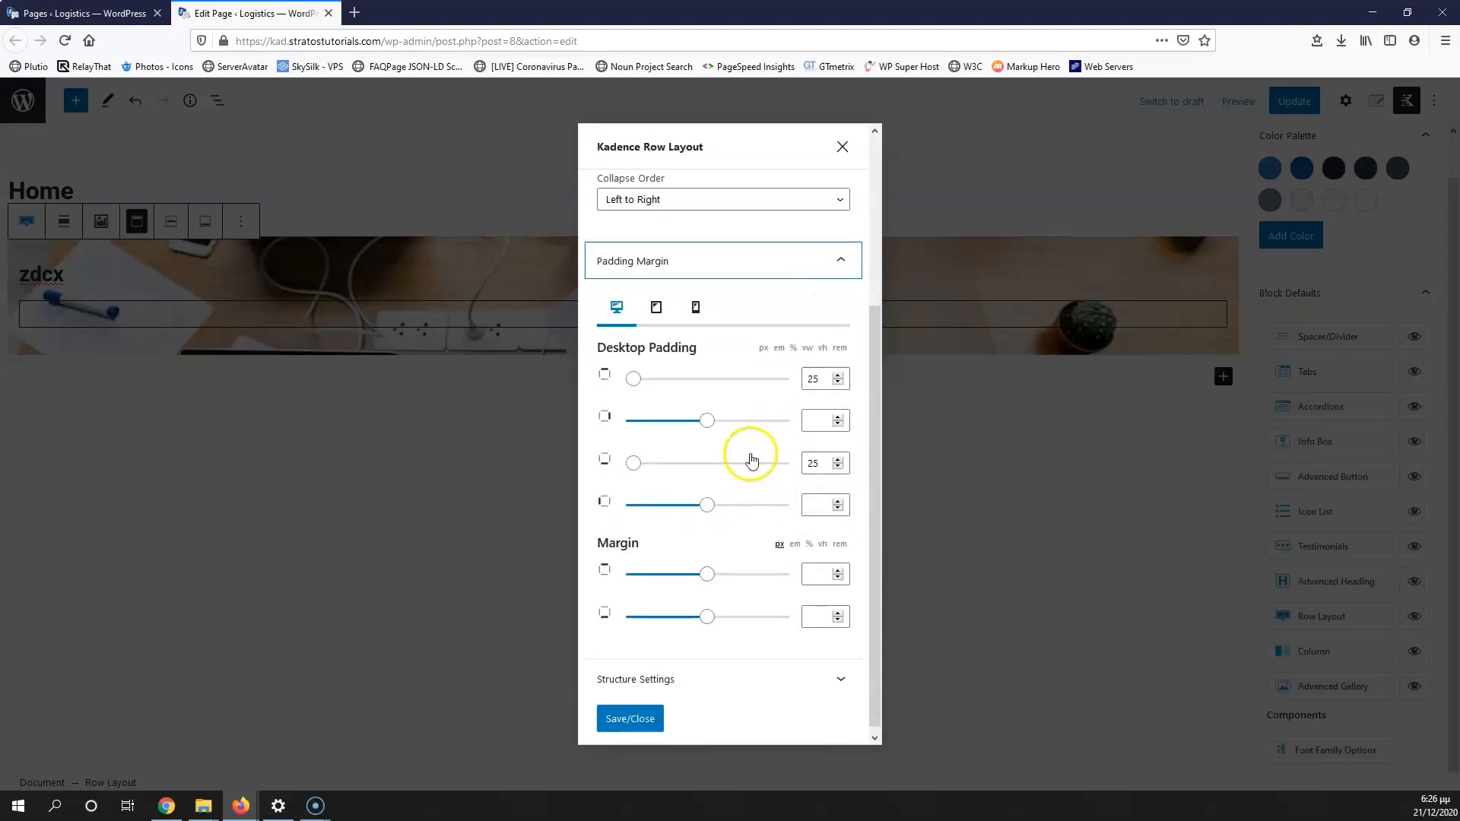
Step: Enter desktop padding 75, 25, 75, 25 and save the Row Layout defaults
left_click(817, 378)
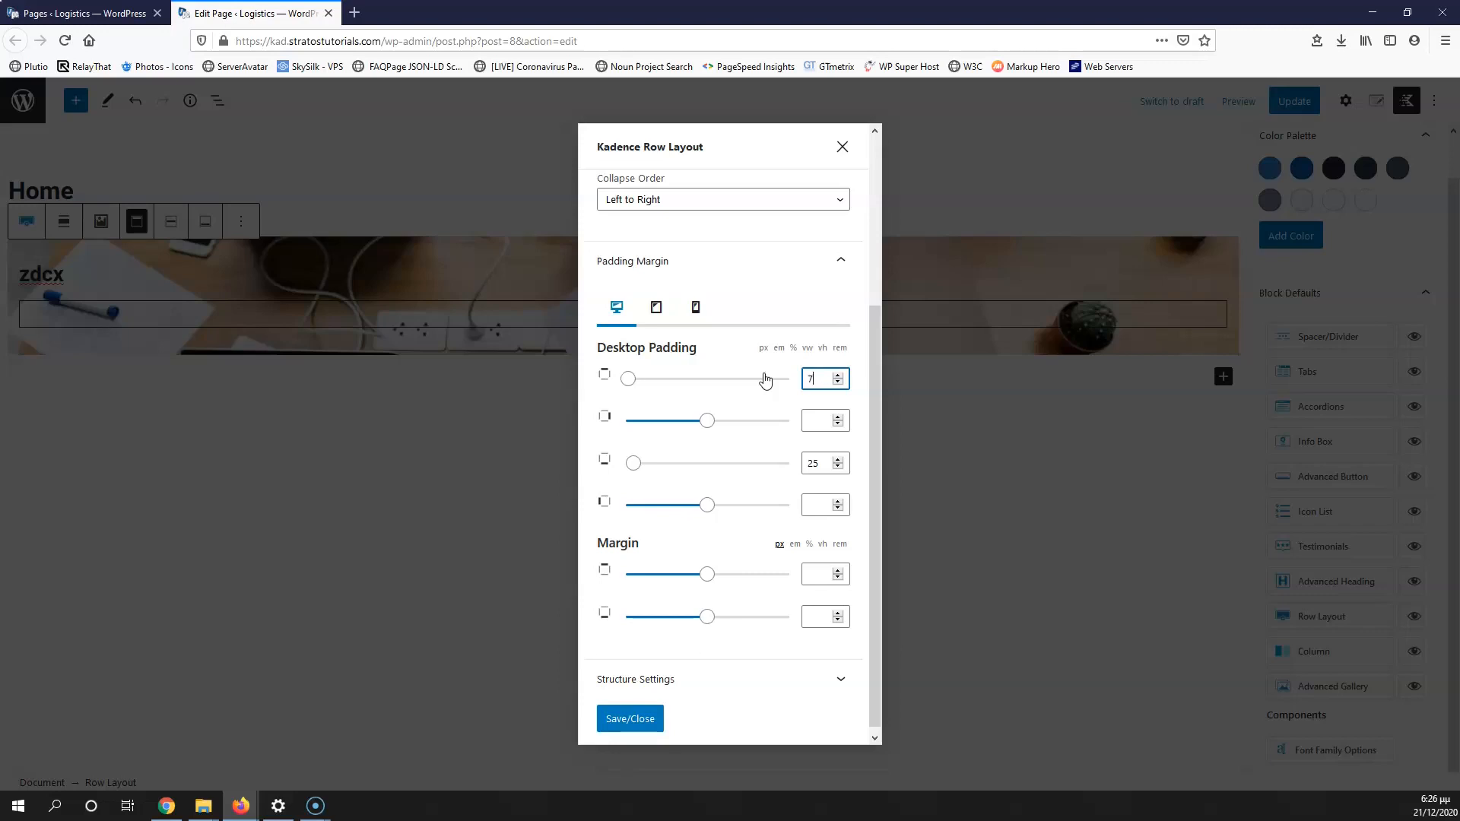
left_click(812, 463)
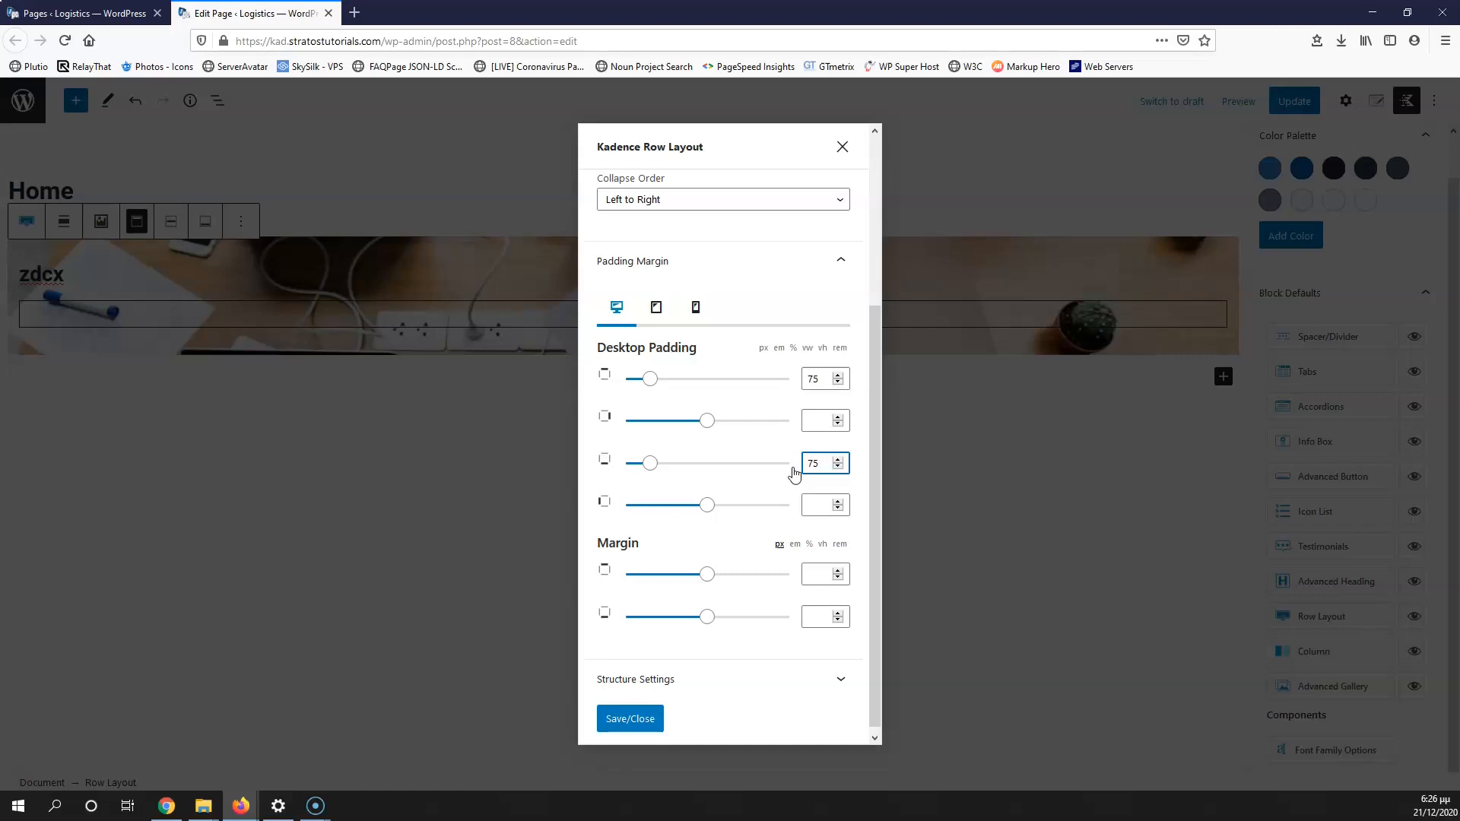
left_click(815, 419)
type("25")
left_click(815, 504)
type("2")
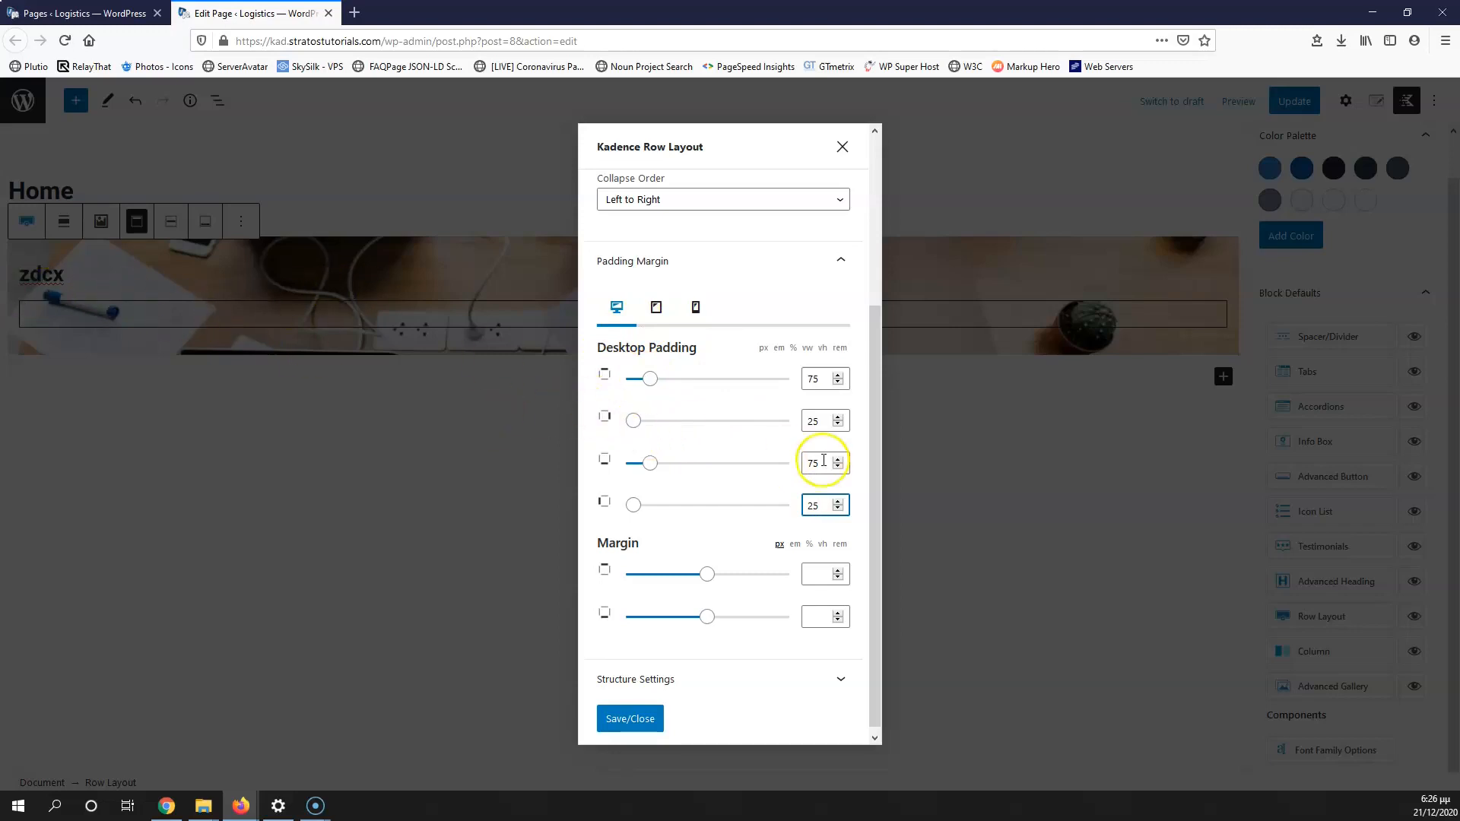
left_click(653, 312)
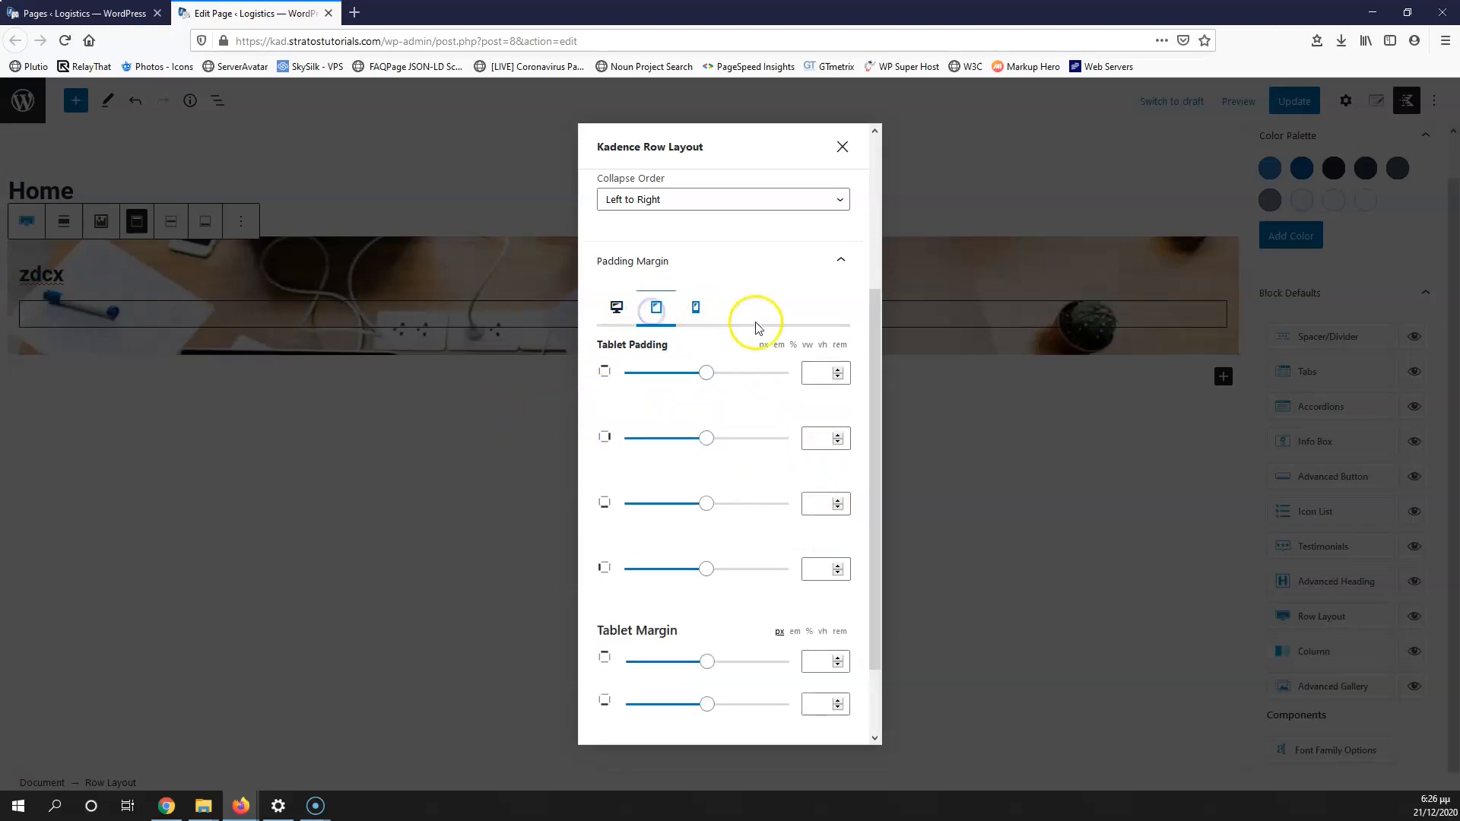
left_click(616, 308)
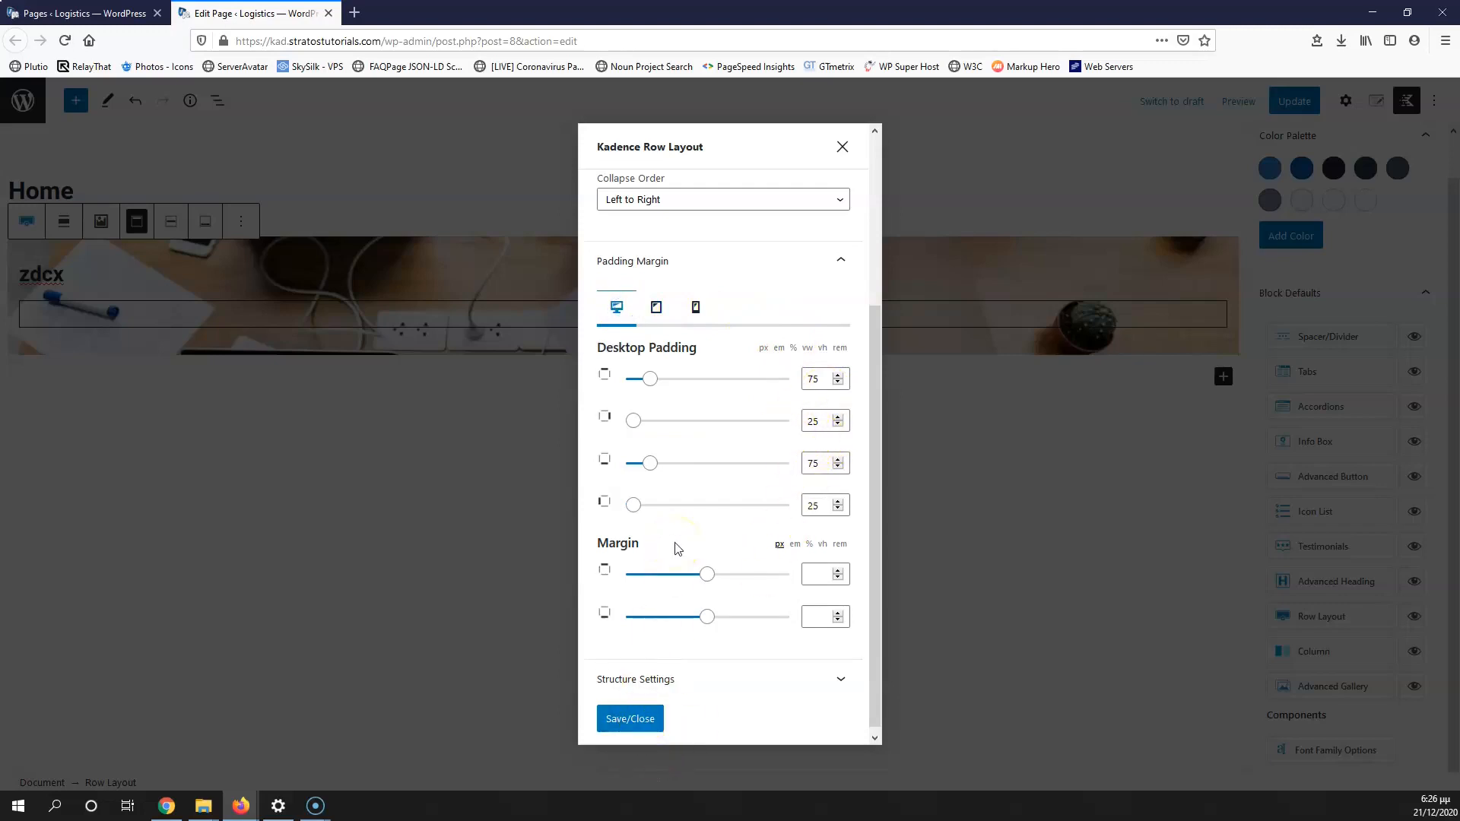
scroll(723, 495, "up", 3)
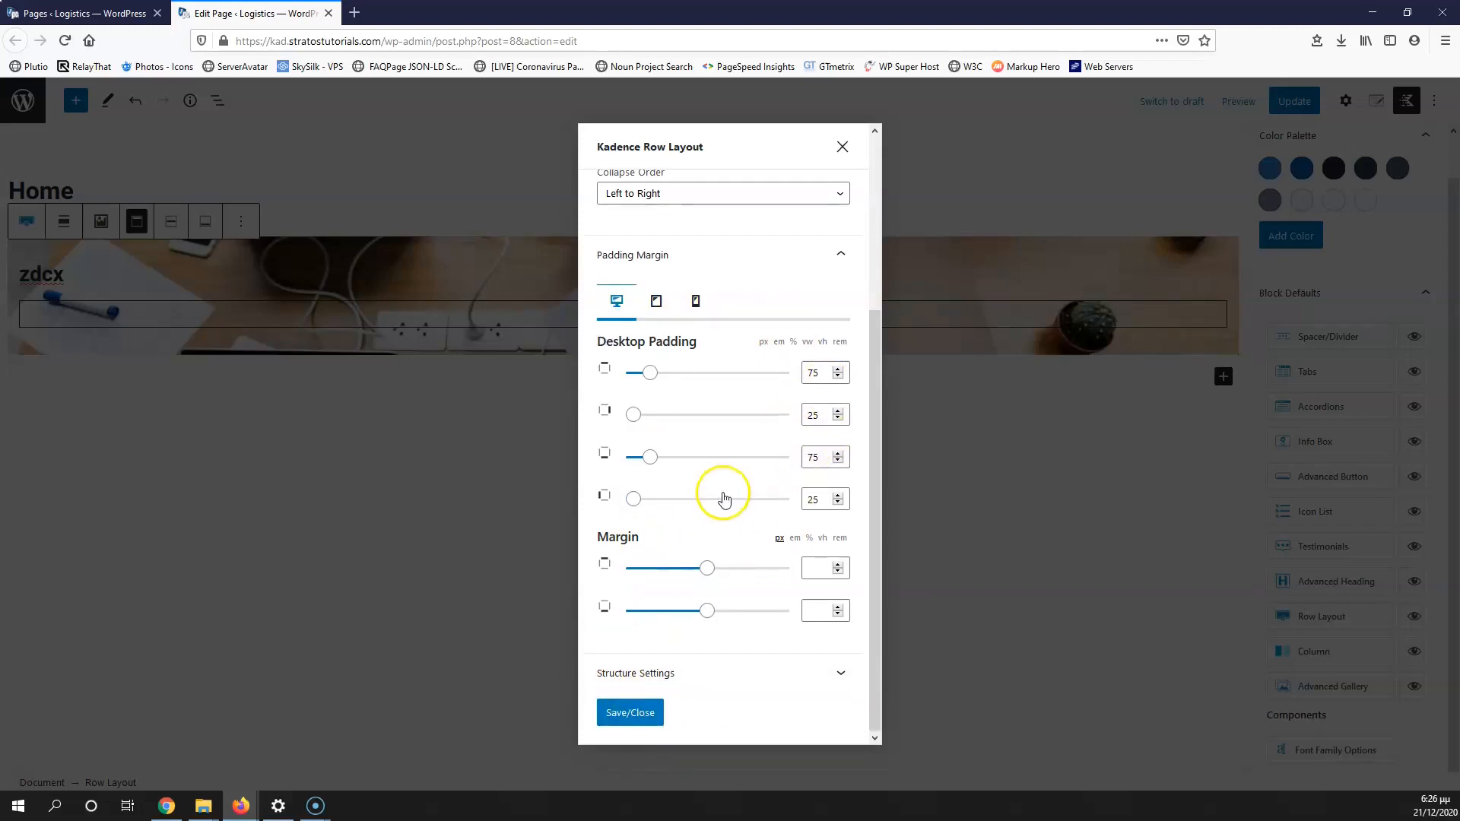
scroll(631, 669, "down", 3)
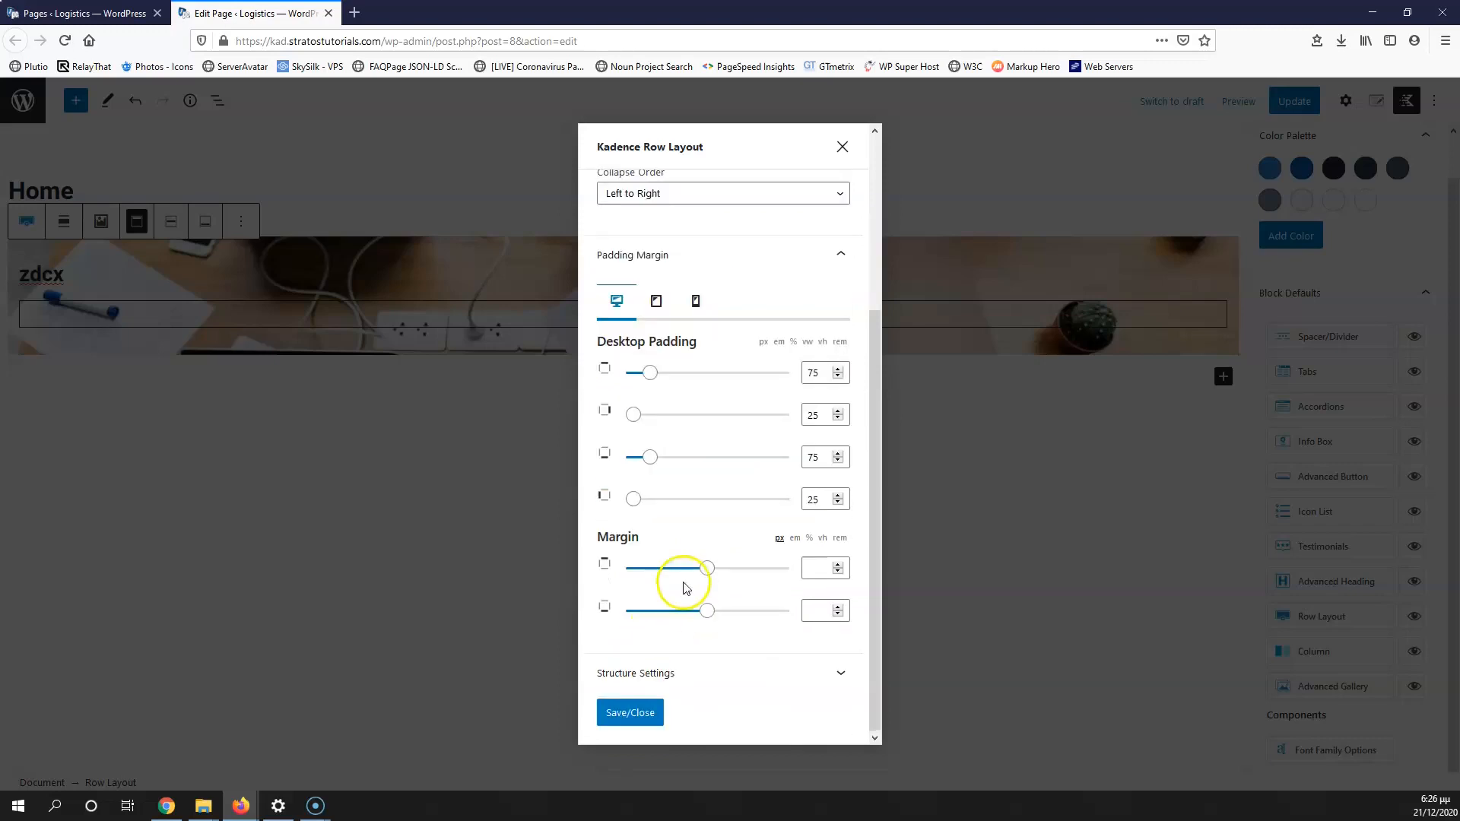
left_click(630, 714)
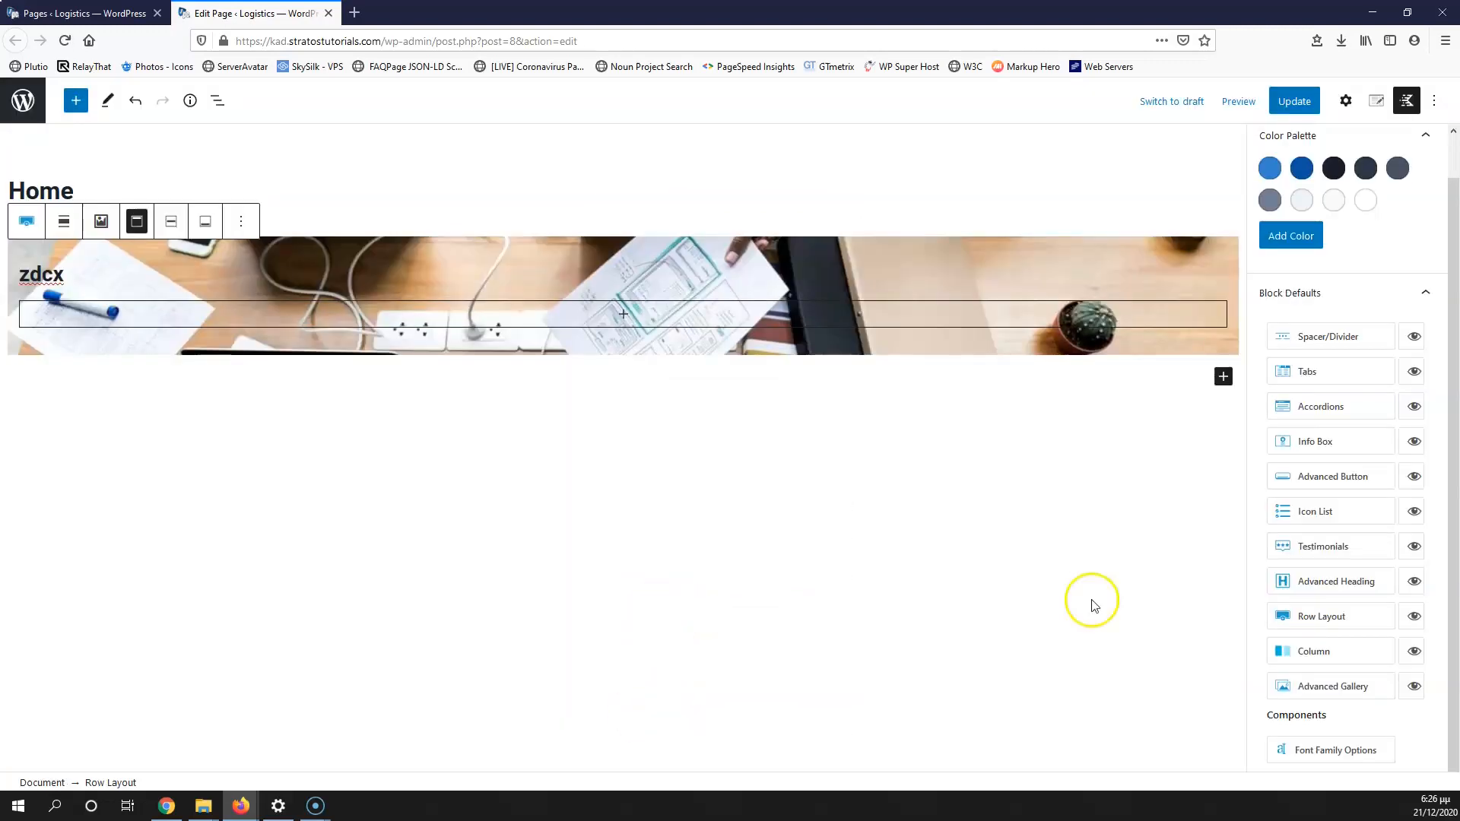
Step: Make the hero row's content max width inherit from the theme and update the page
scroll(1354, 271, "up", 1)
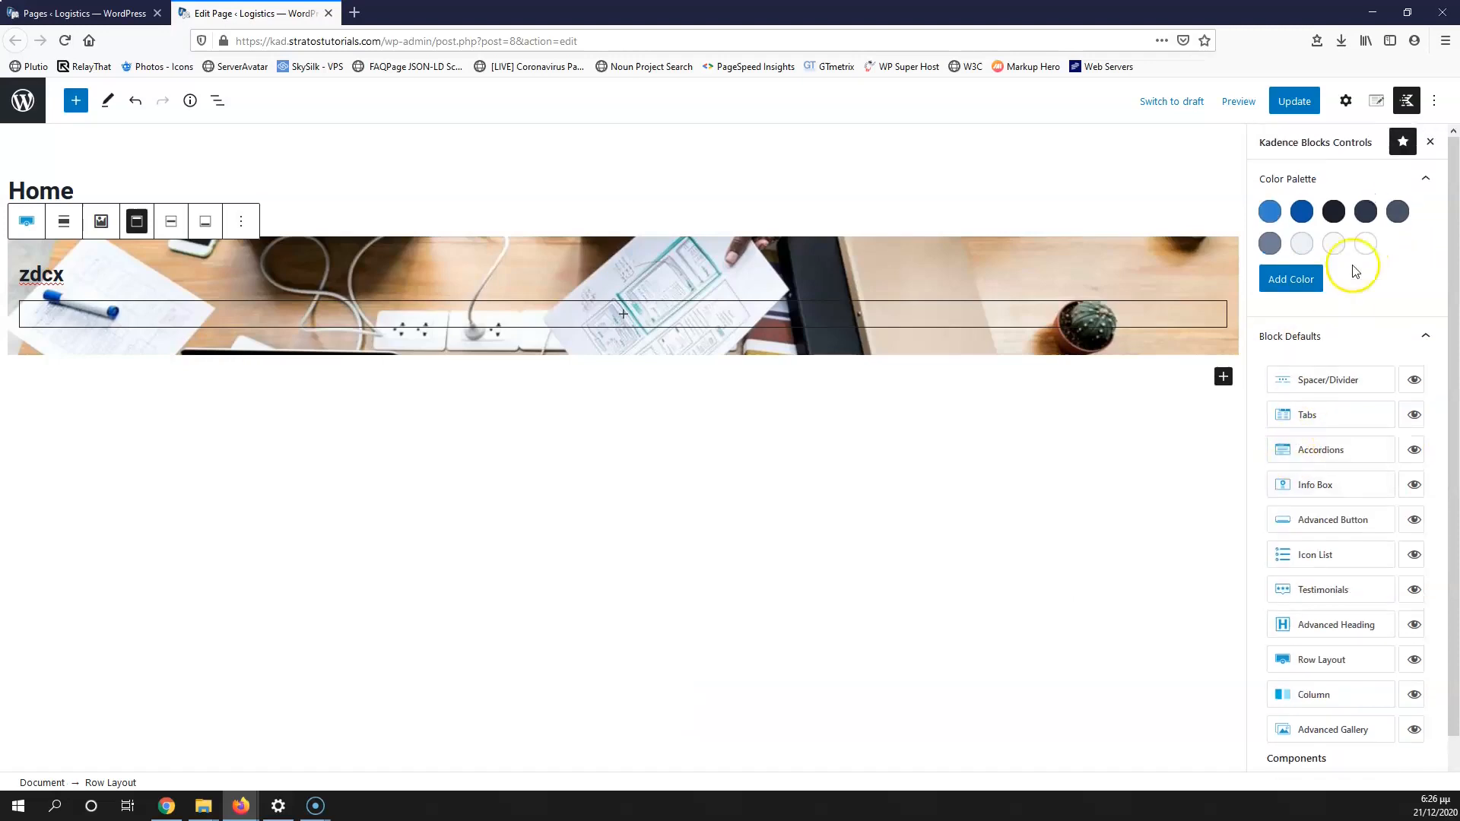
left_click(1425, 179)
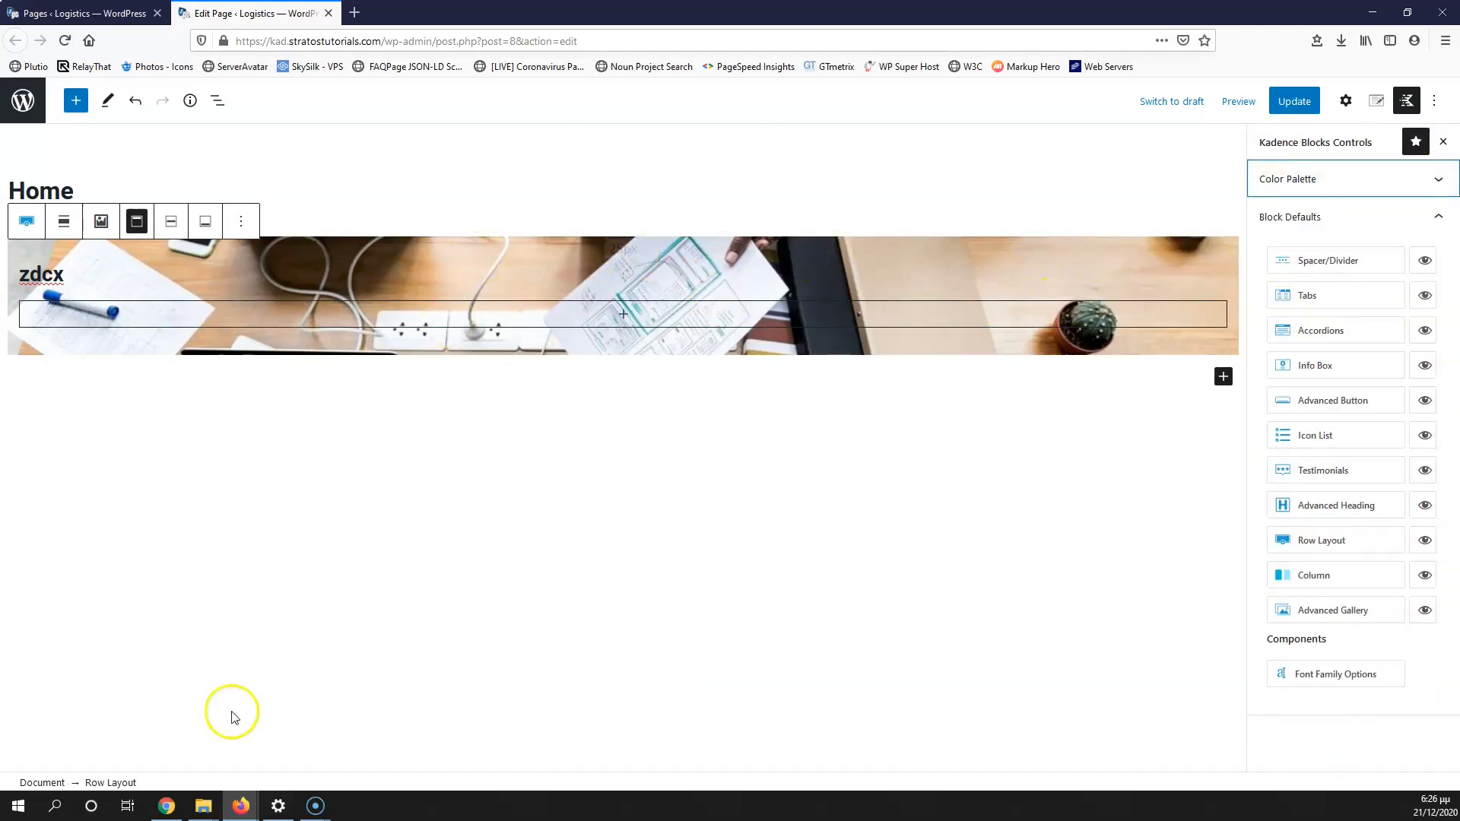
left_click(116, 783)
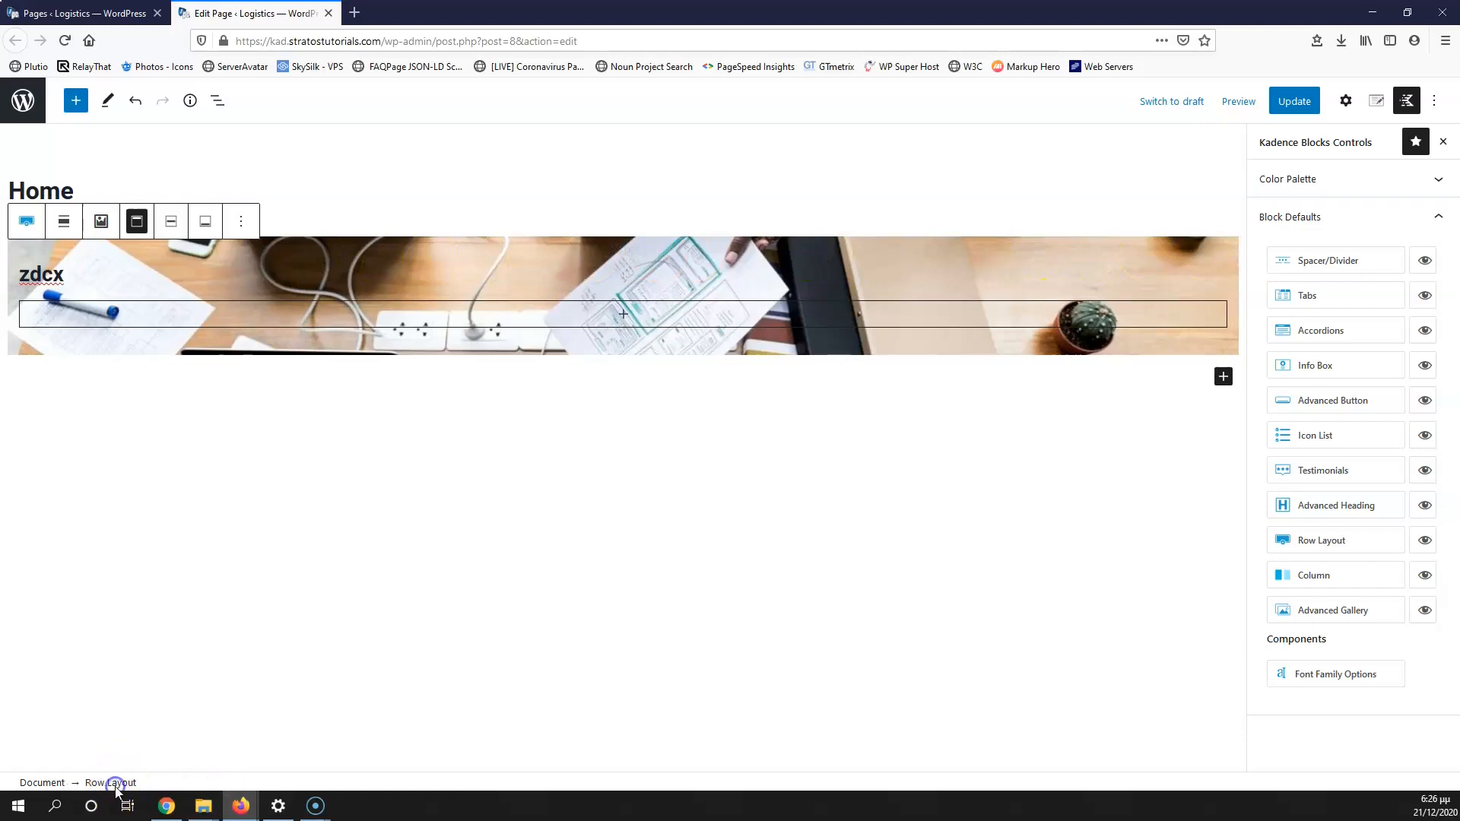
left_click(231, 265)
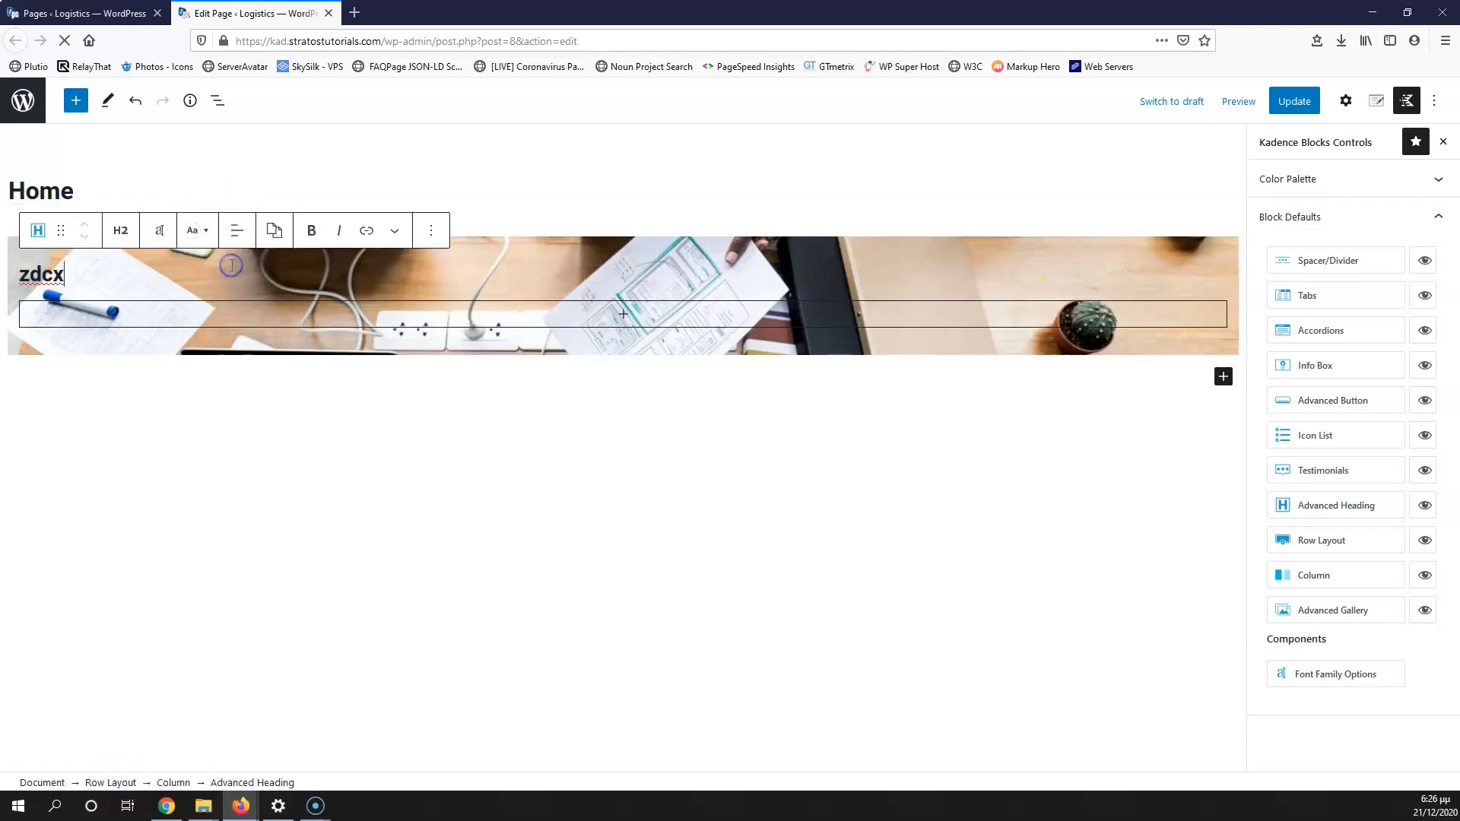
left_click(114, 784)
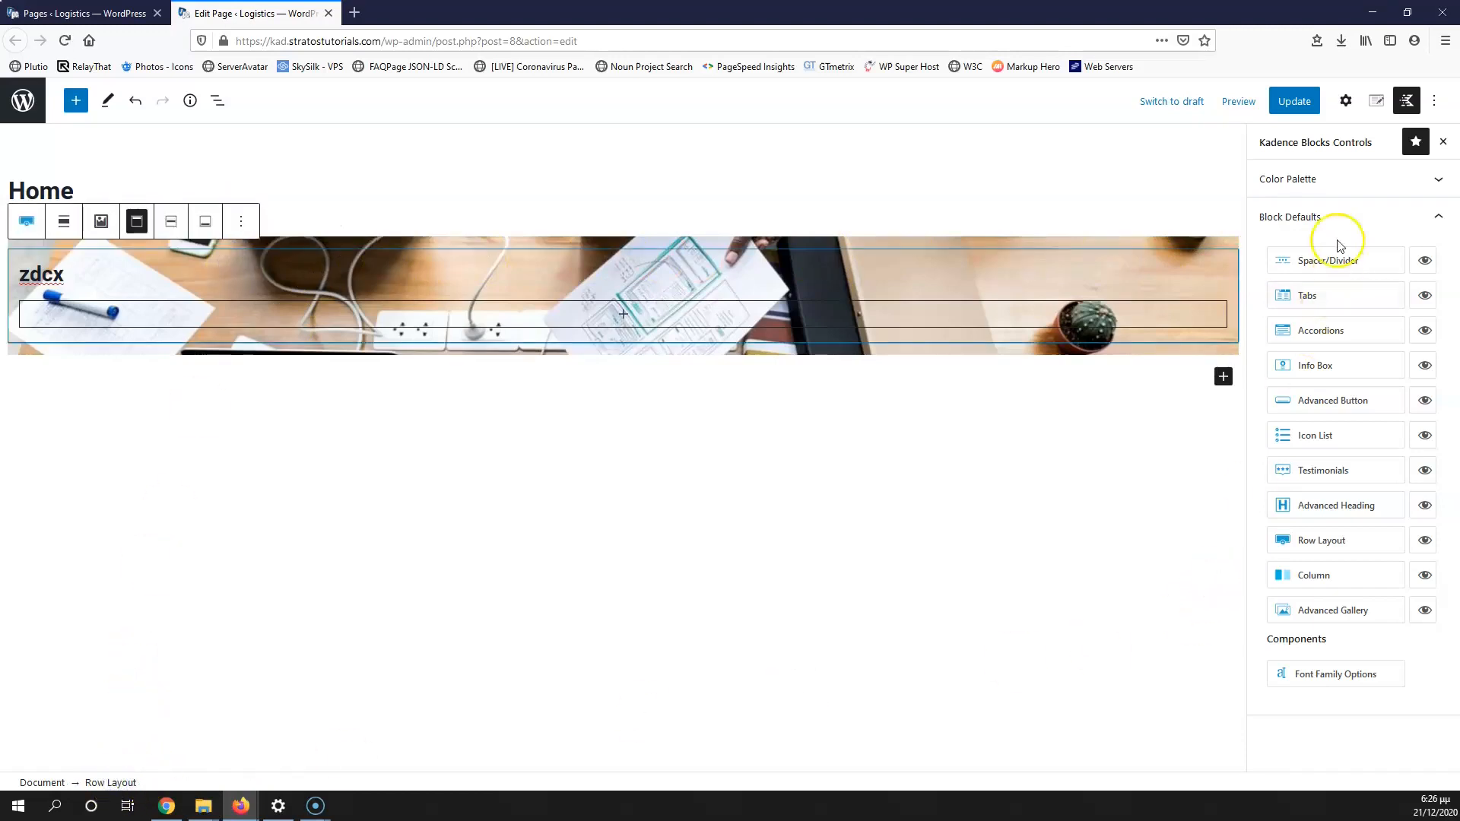
left_click(1346, 100)
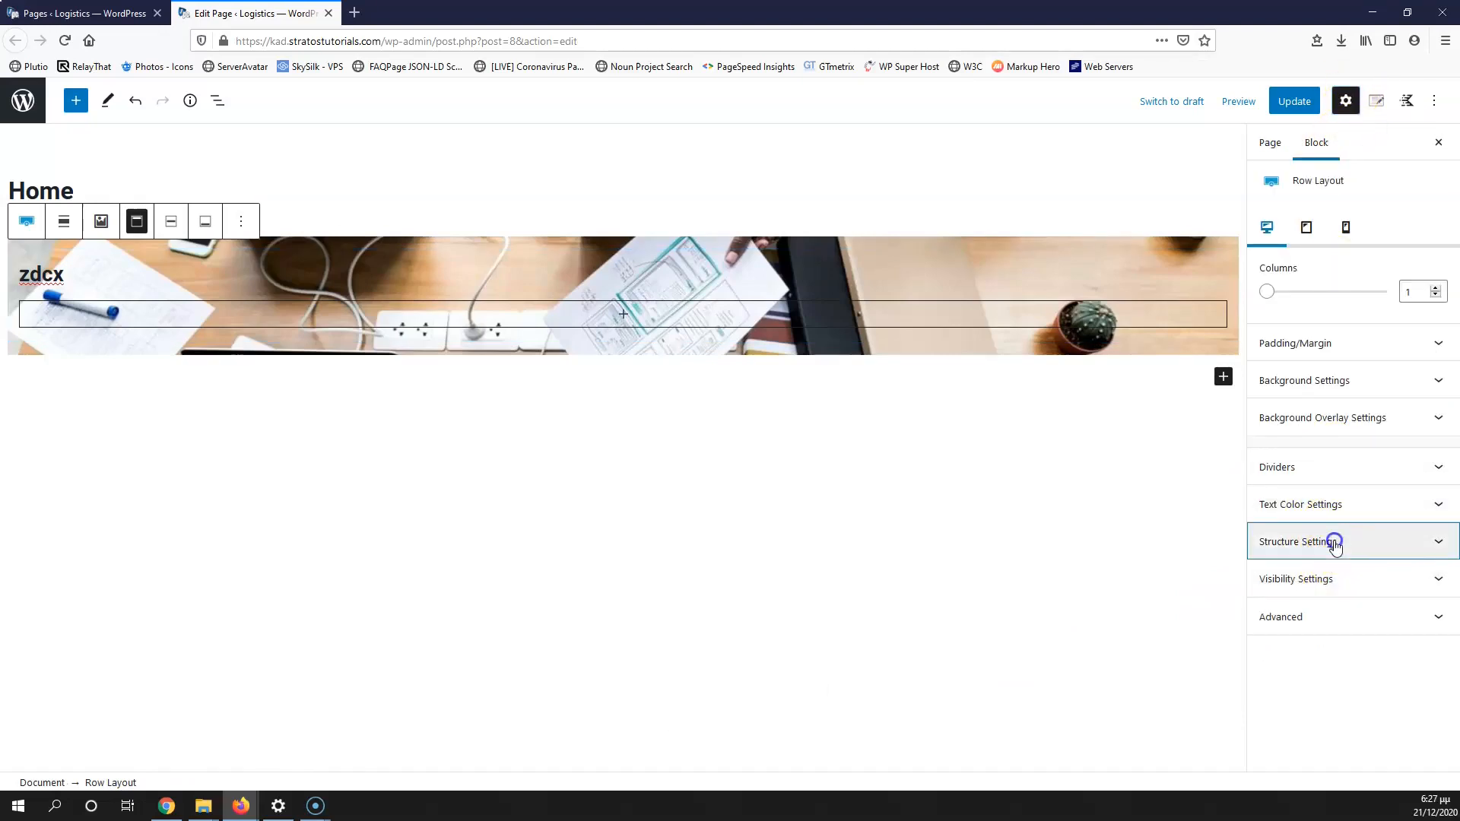
left_click(1332, 541)
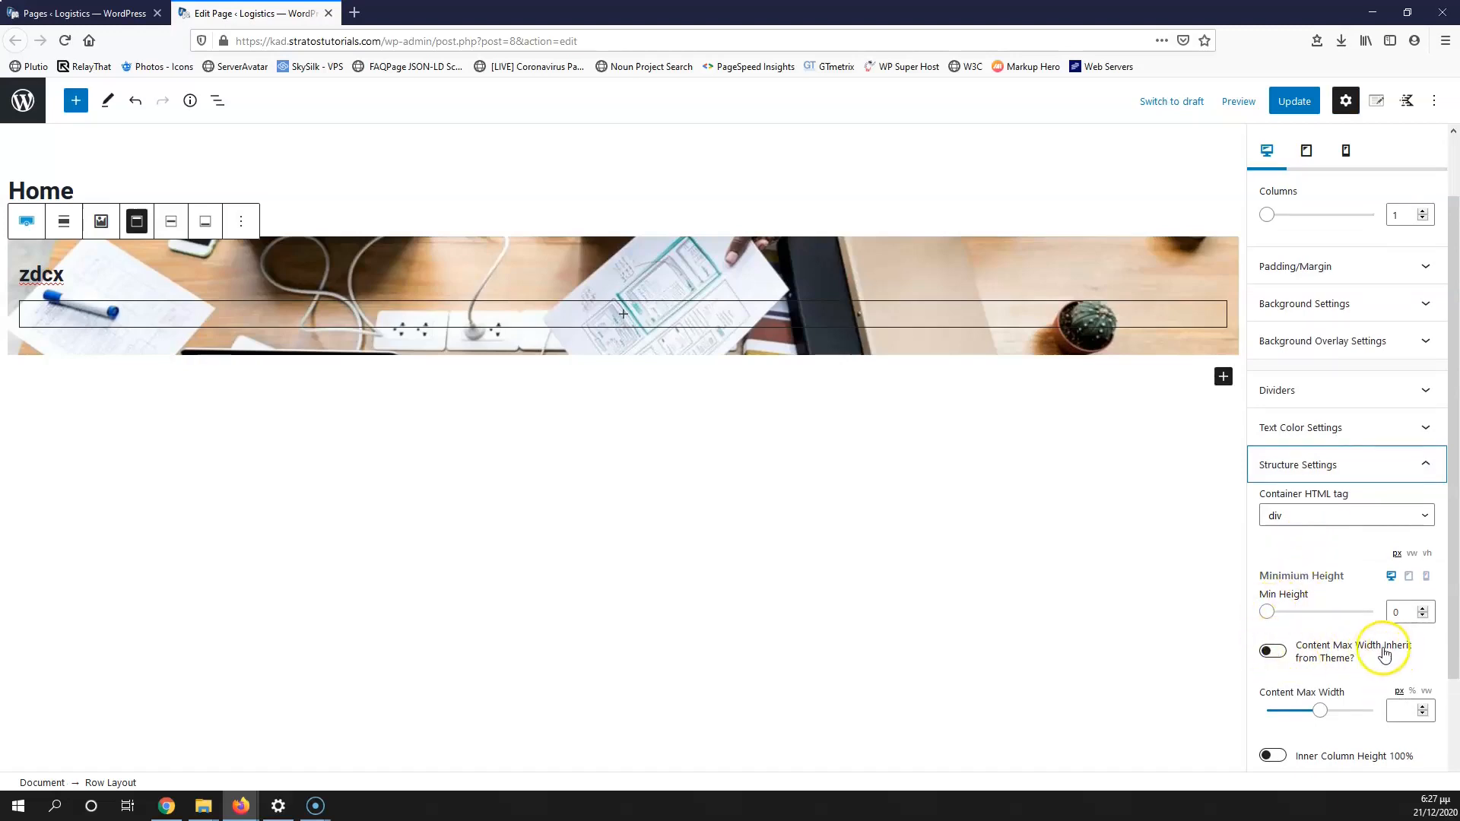
left_click(1285, 661)
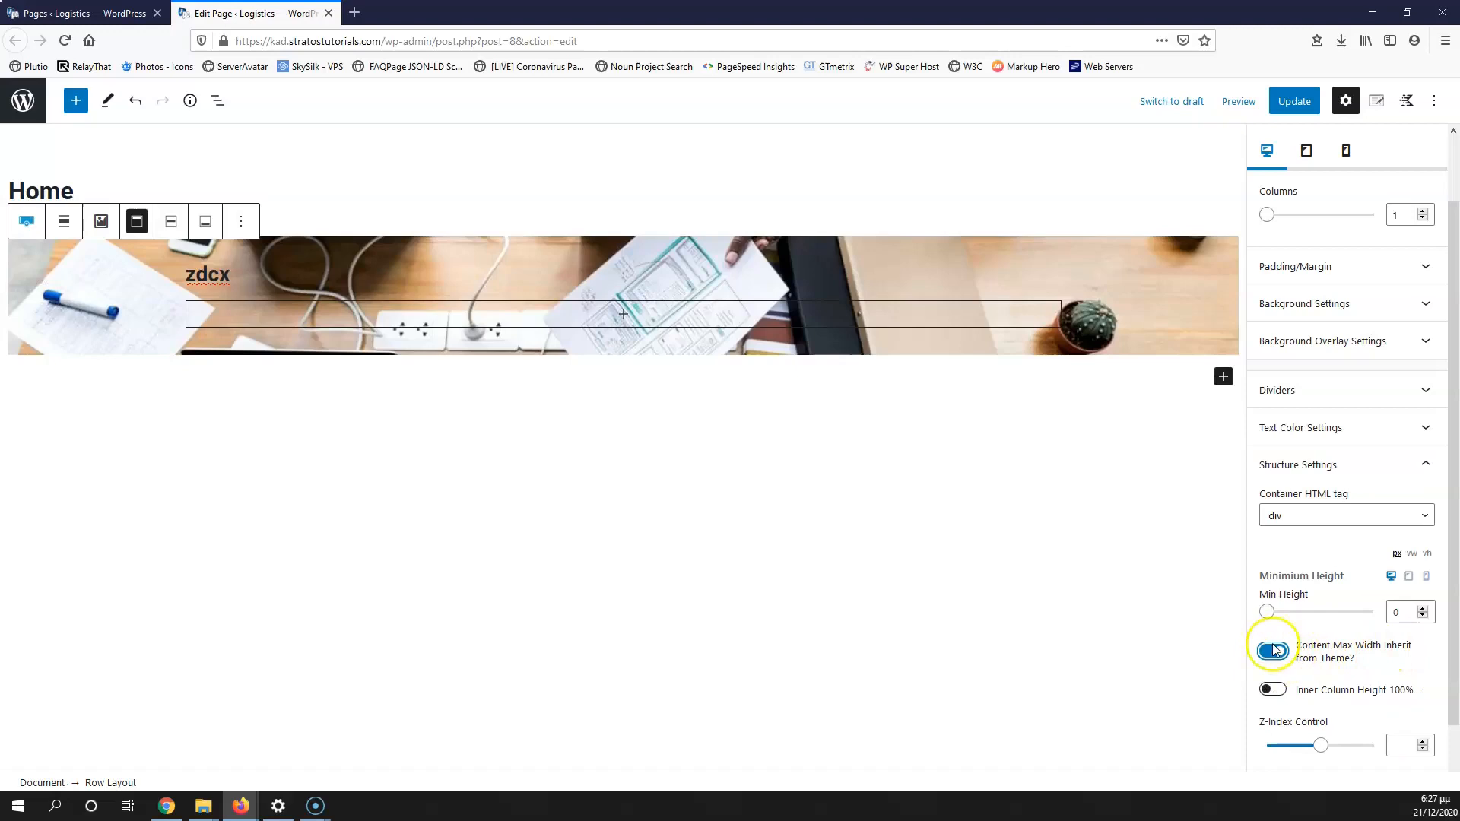
left_click(1296, 103)
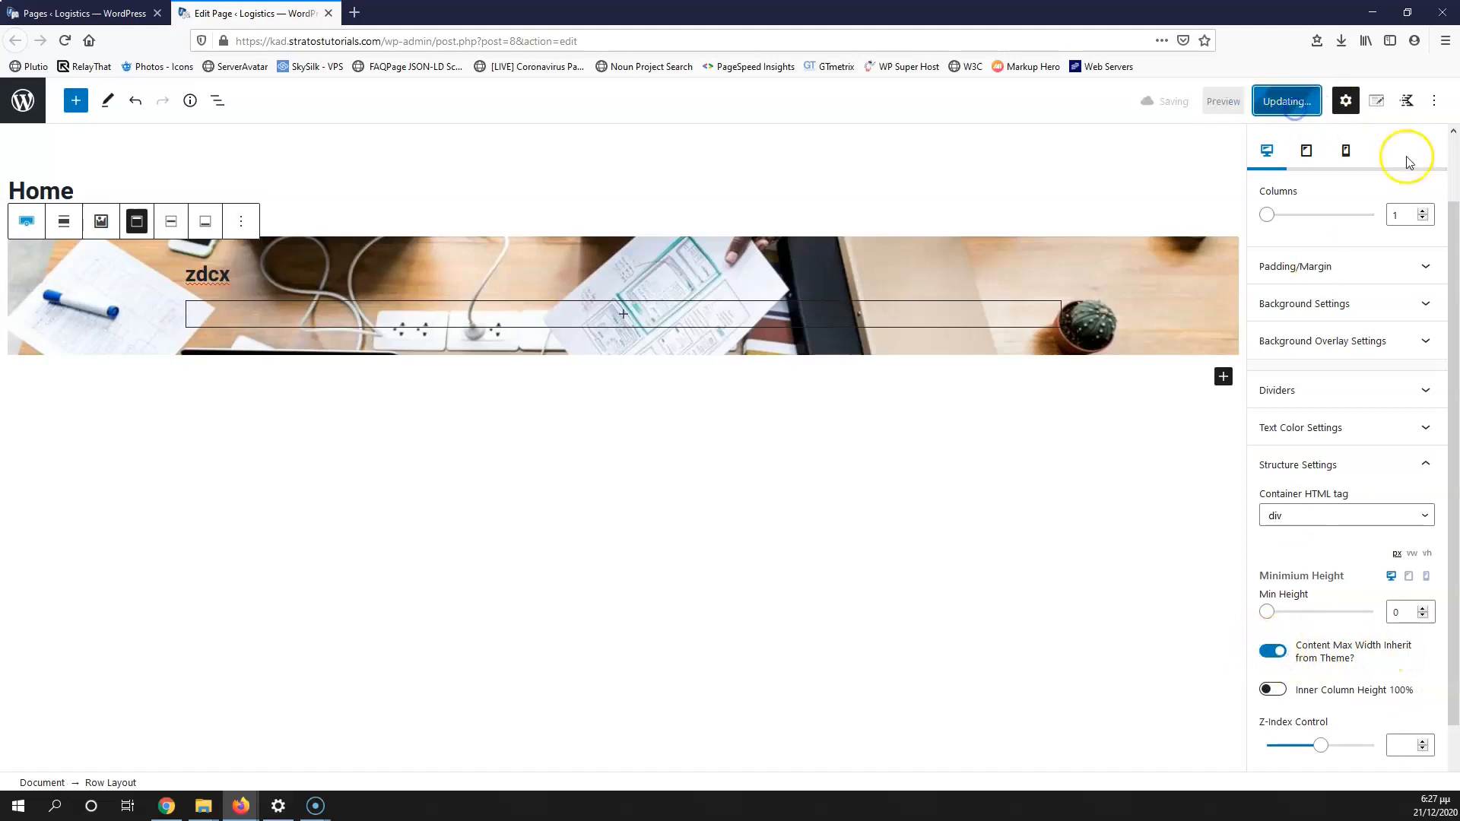
Step: Enable Content Max Width Inherit from Theme in the Kadence Row Layout defaults and save
left_click(1405, 102)
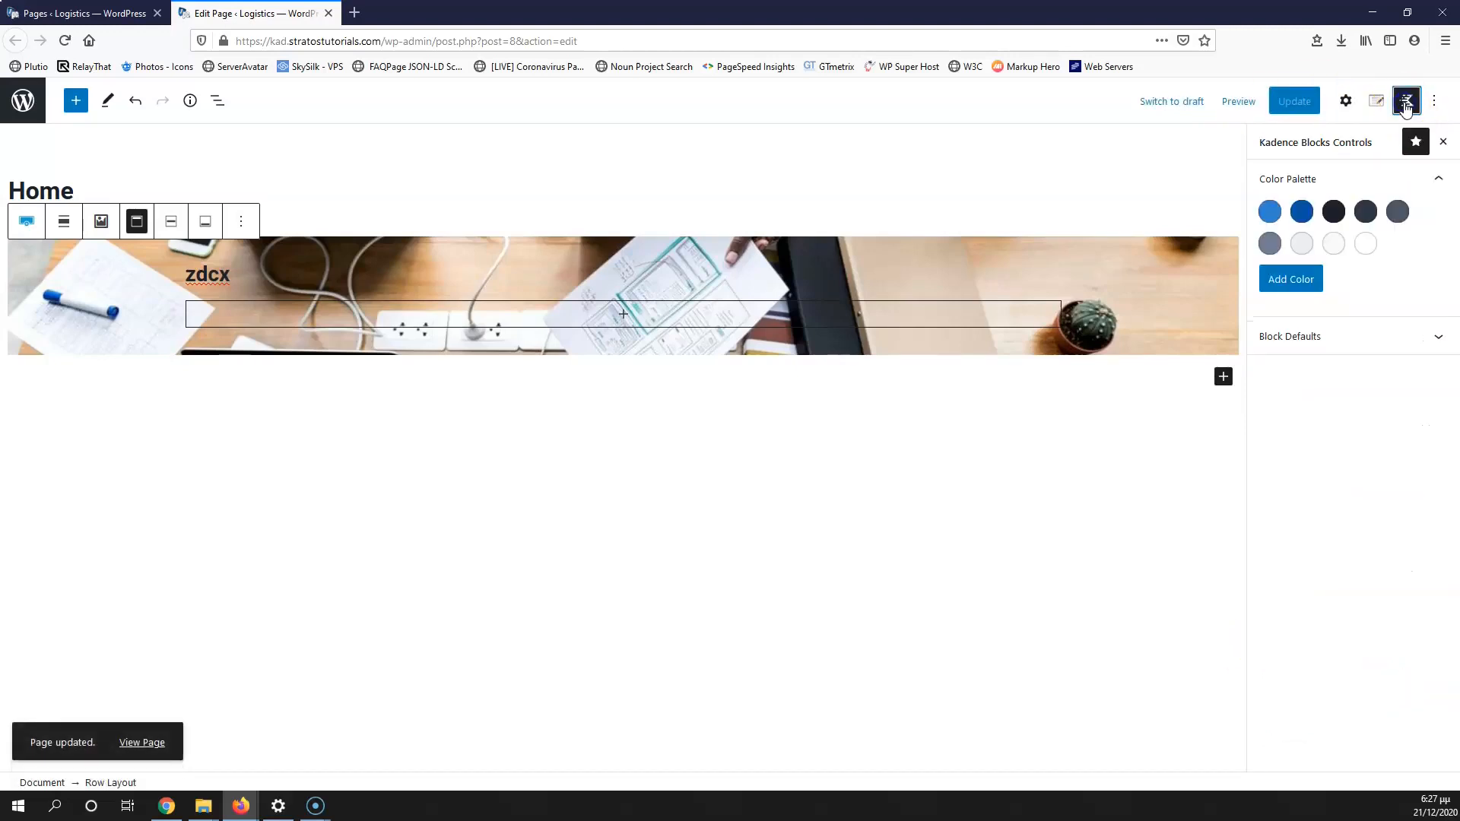
left_click(1321, 336)
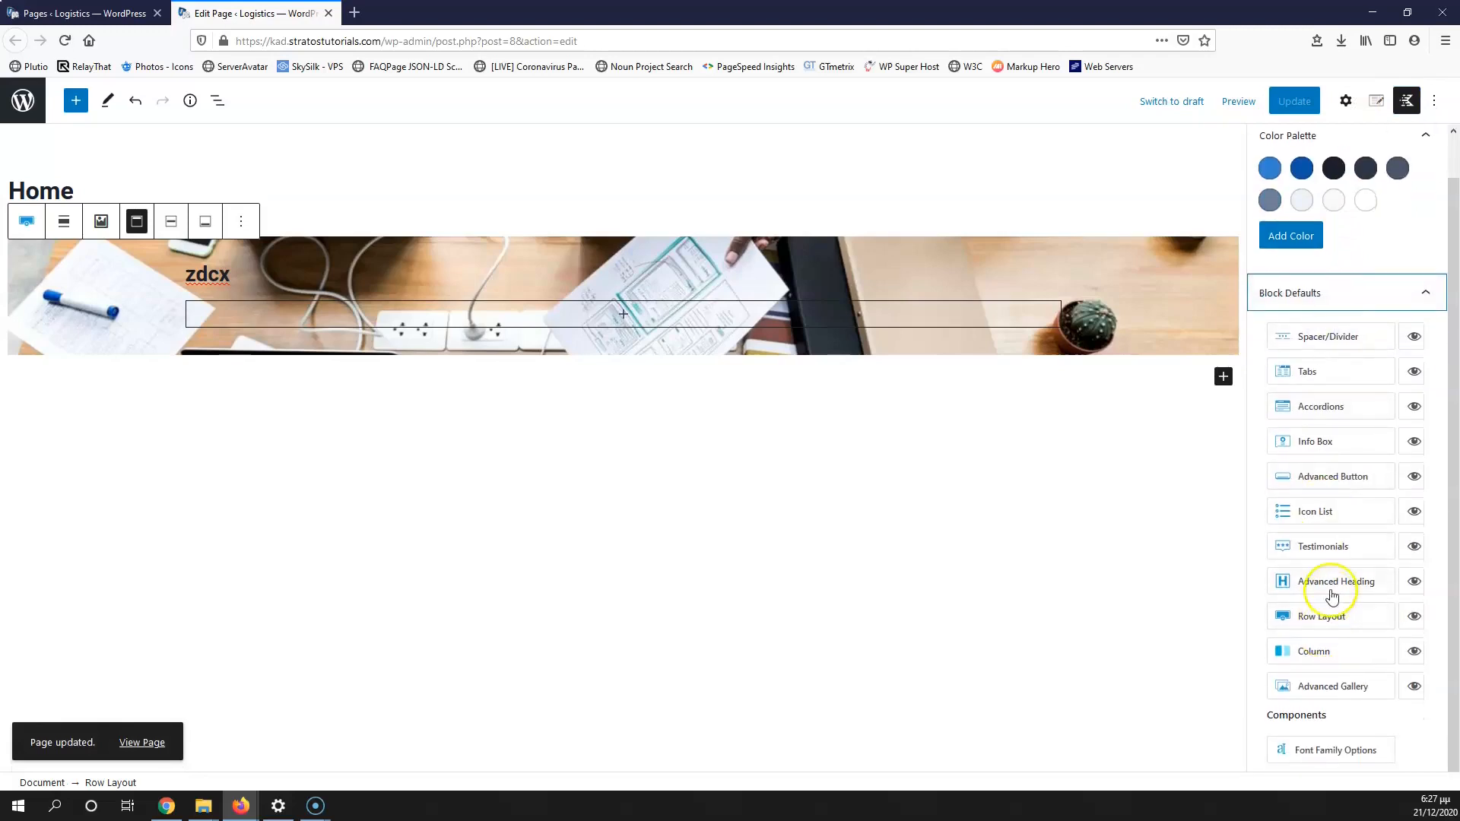
left_click(1359, 622)
left_click(712, 599)
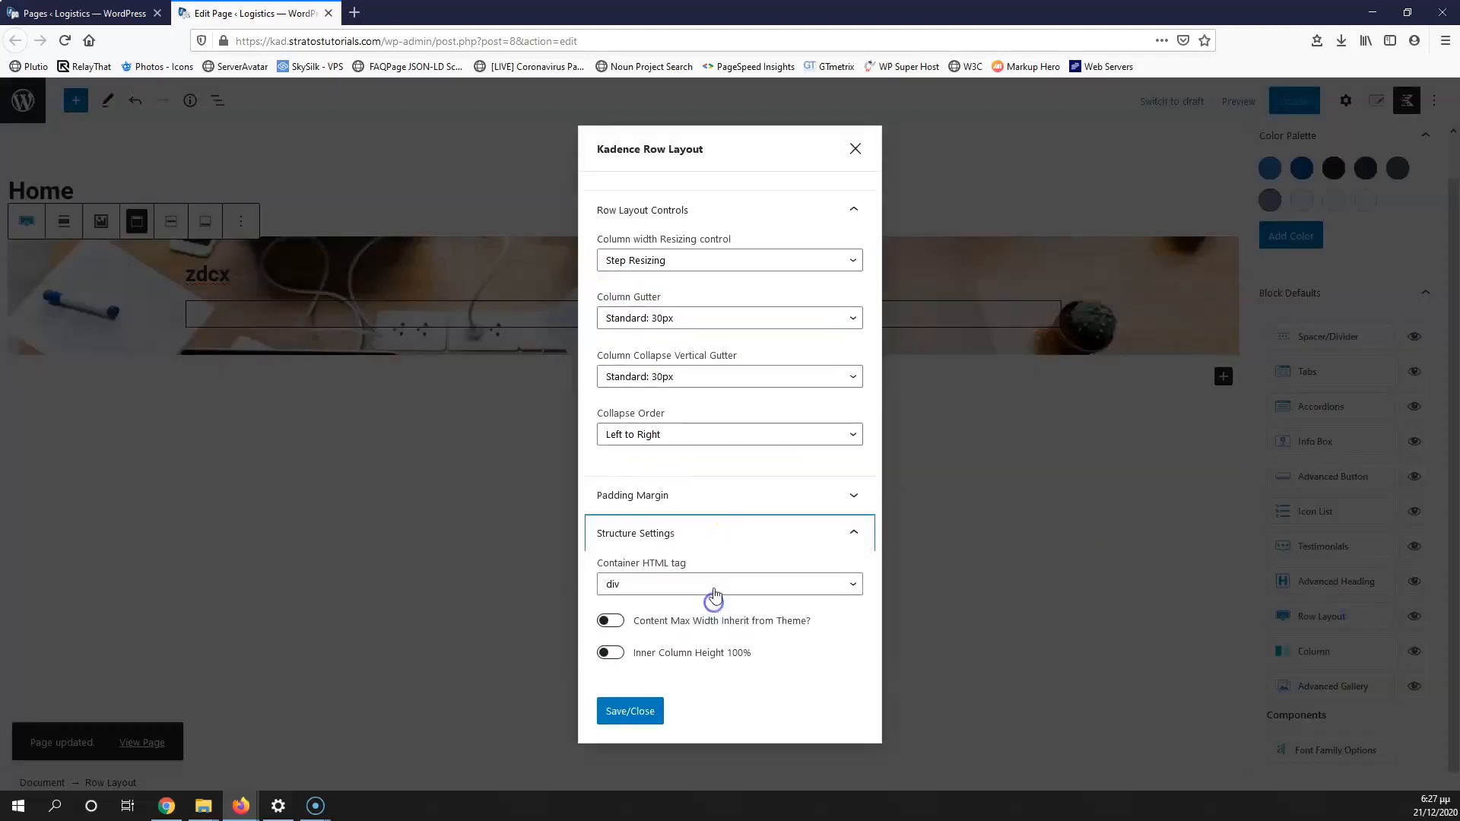
left_click(610, 621)
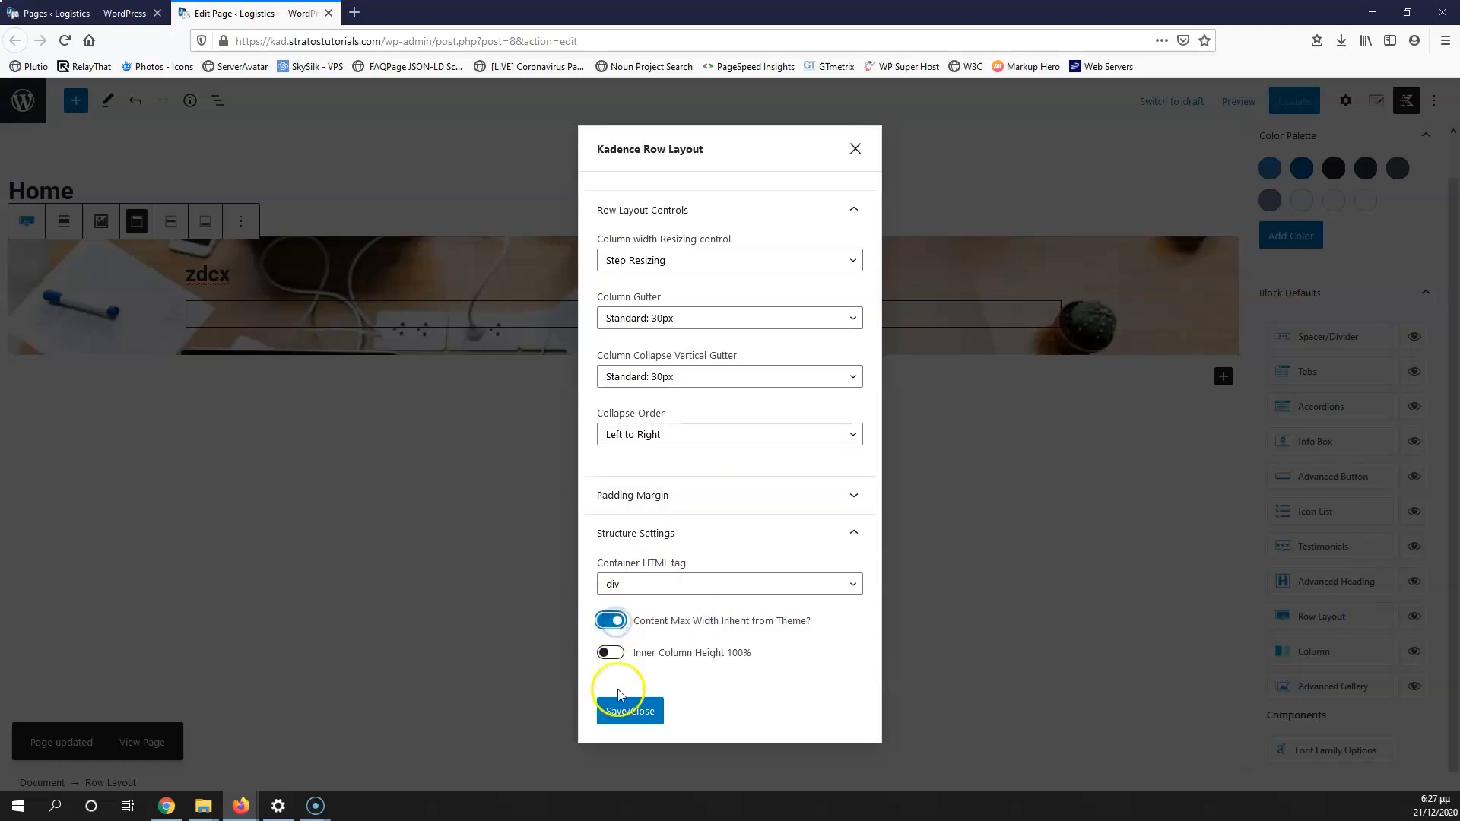
left_click(635, 711)
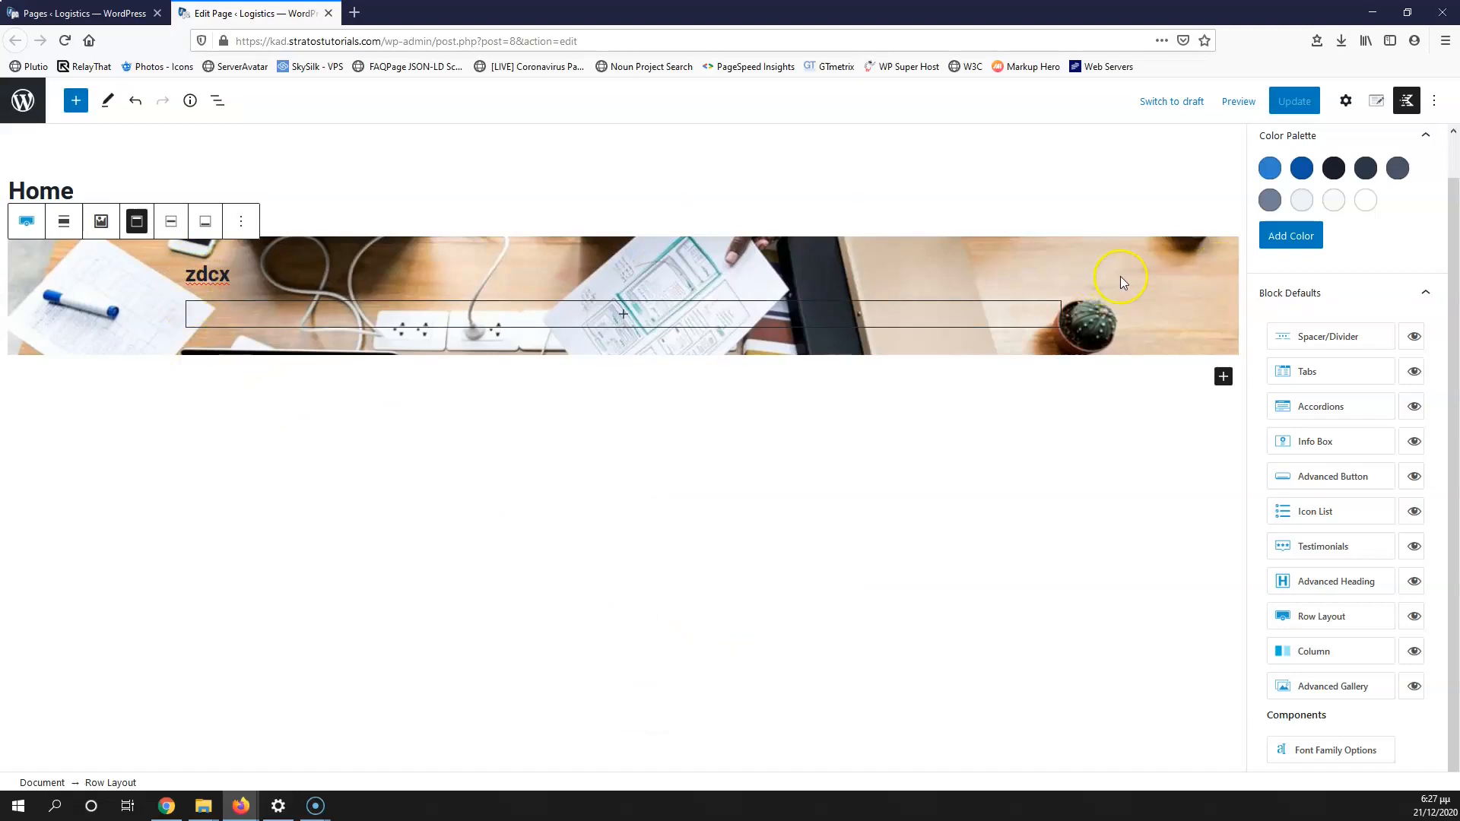
Step: Set the hero row's minimum height to 700 and align its content to the vertical middle
left_click(1351, 107)
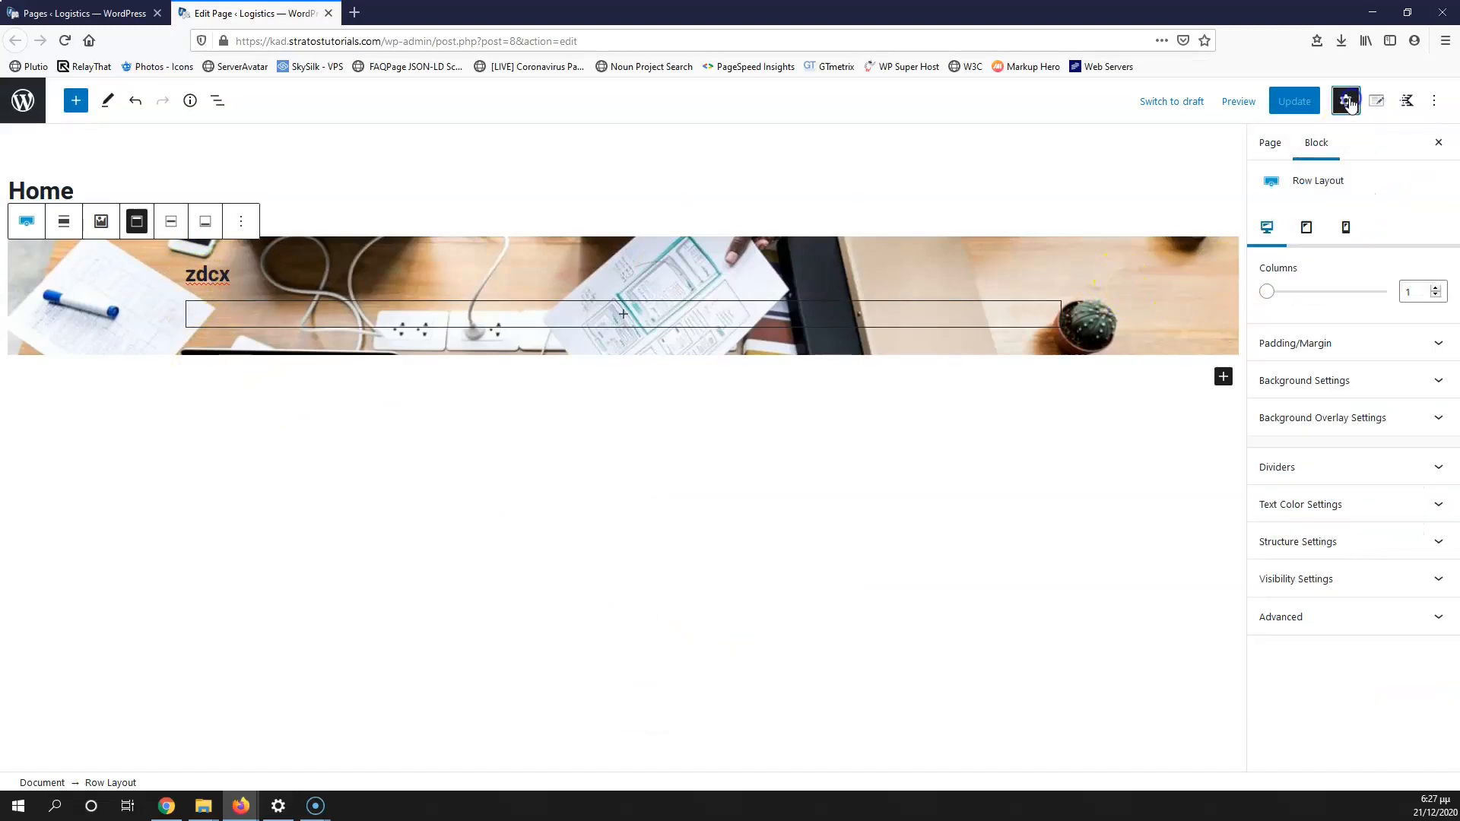
left_click(1338, 544)
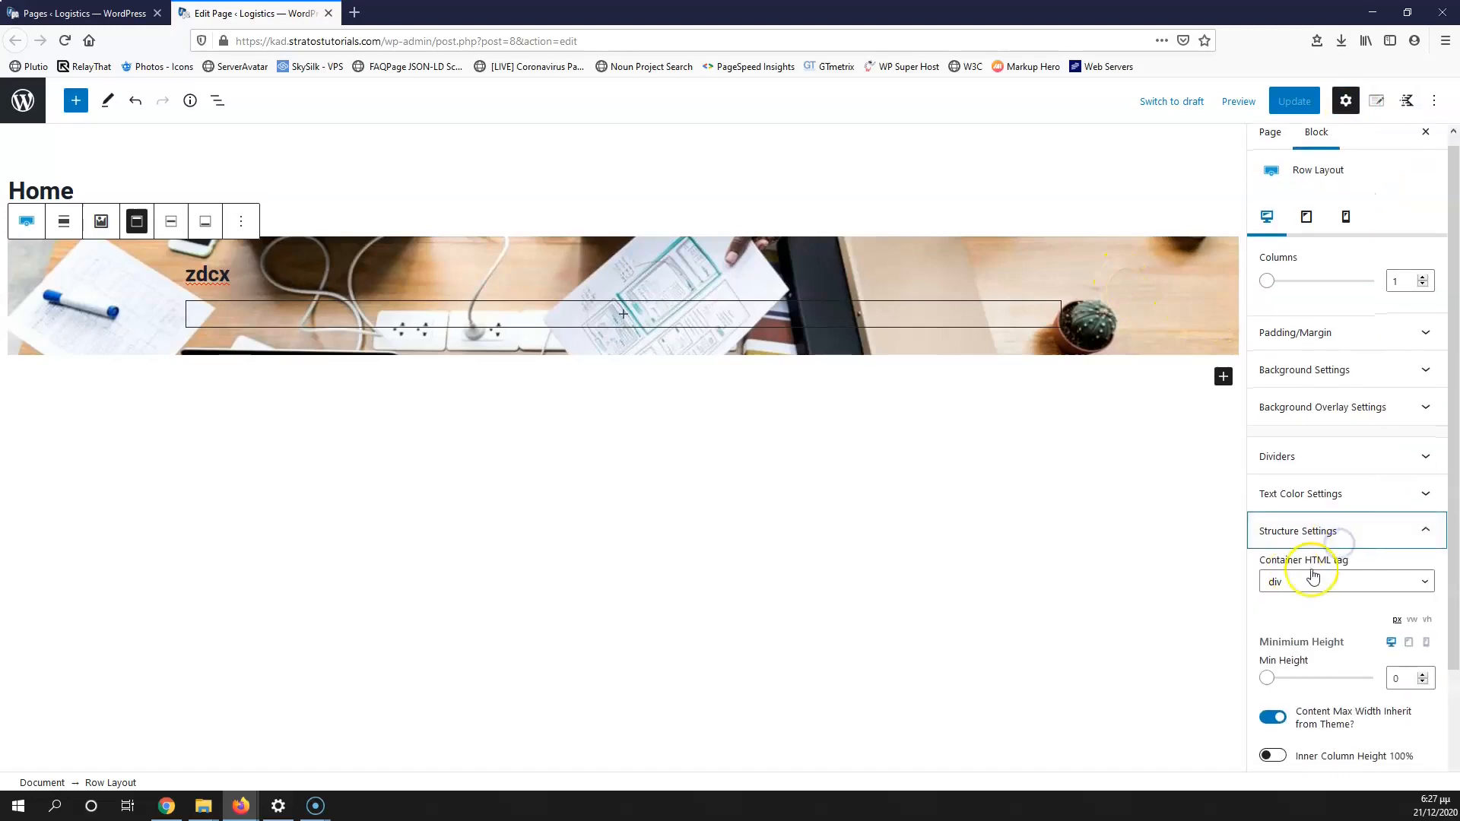
scroll(1330, 586, "down", 3)
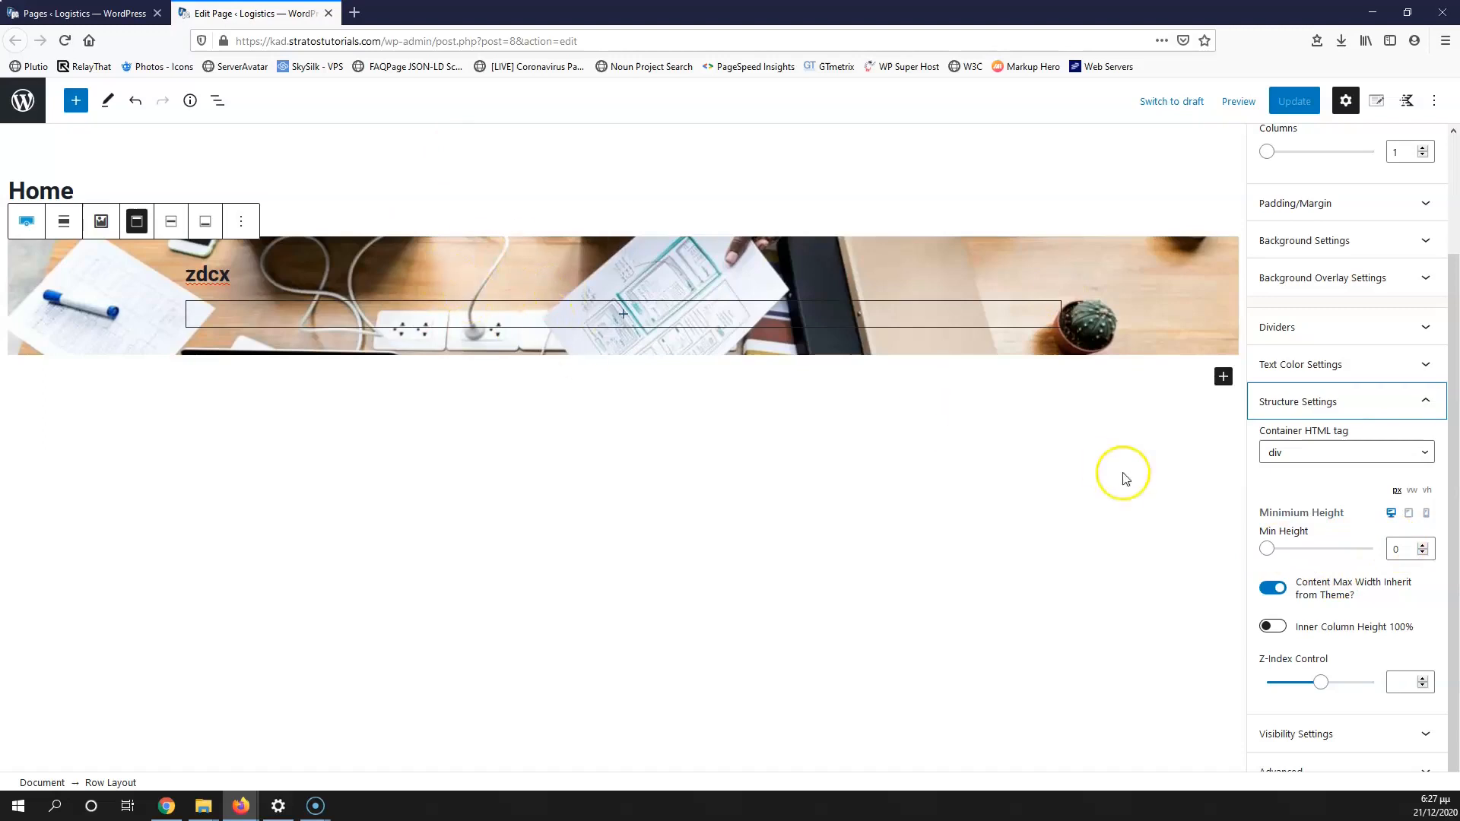
left_click_drag(1401, 549, 1367, 549)
type("600")
scroll(668, 393, "down", 3)
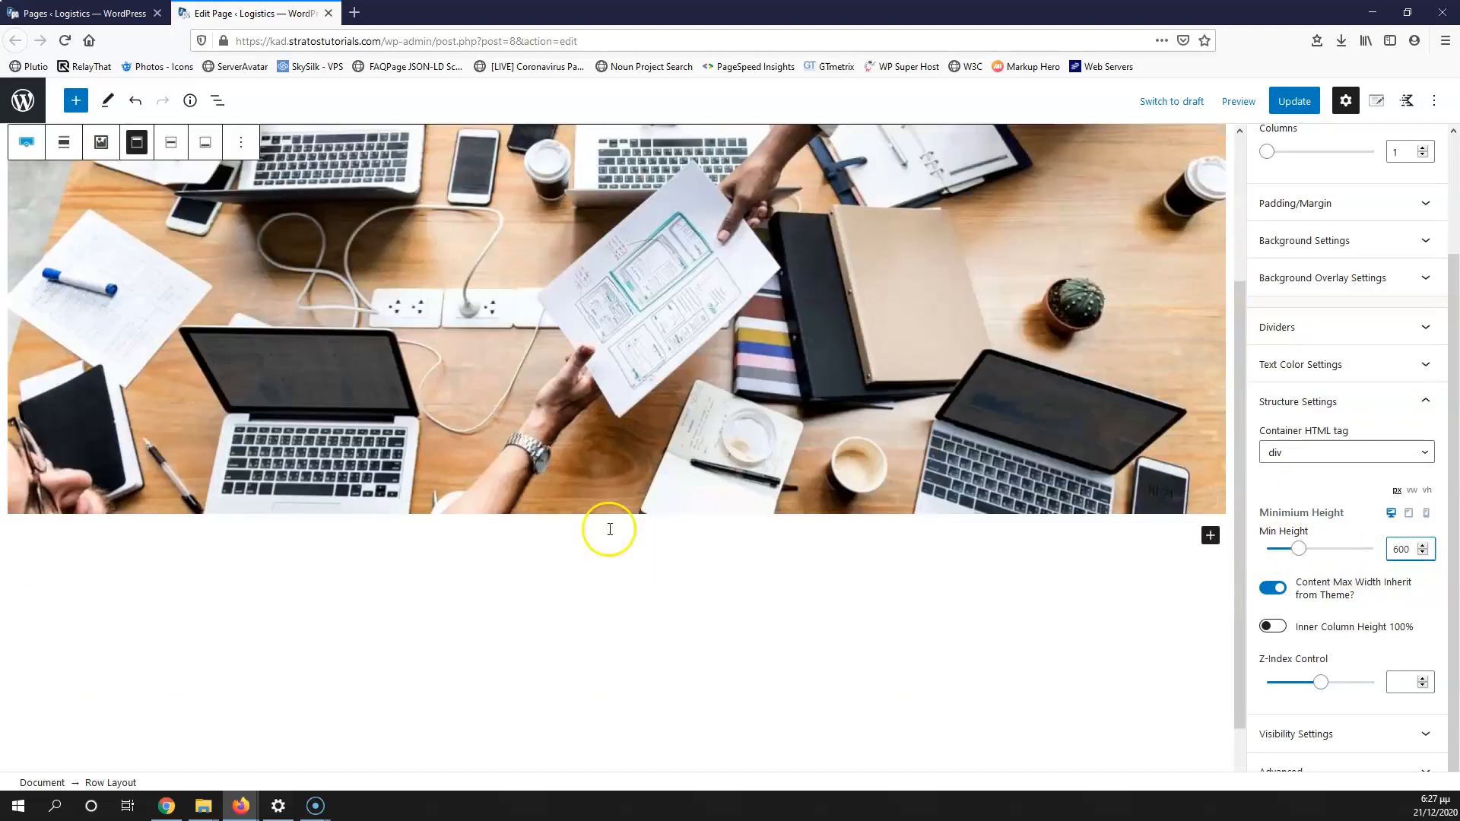
scroll(679, 394, "up", 3)
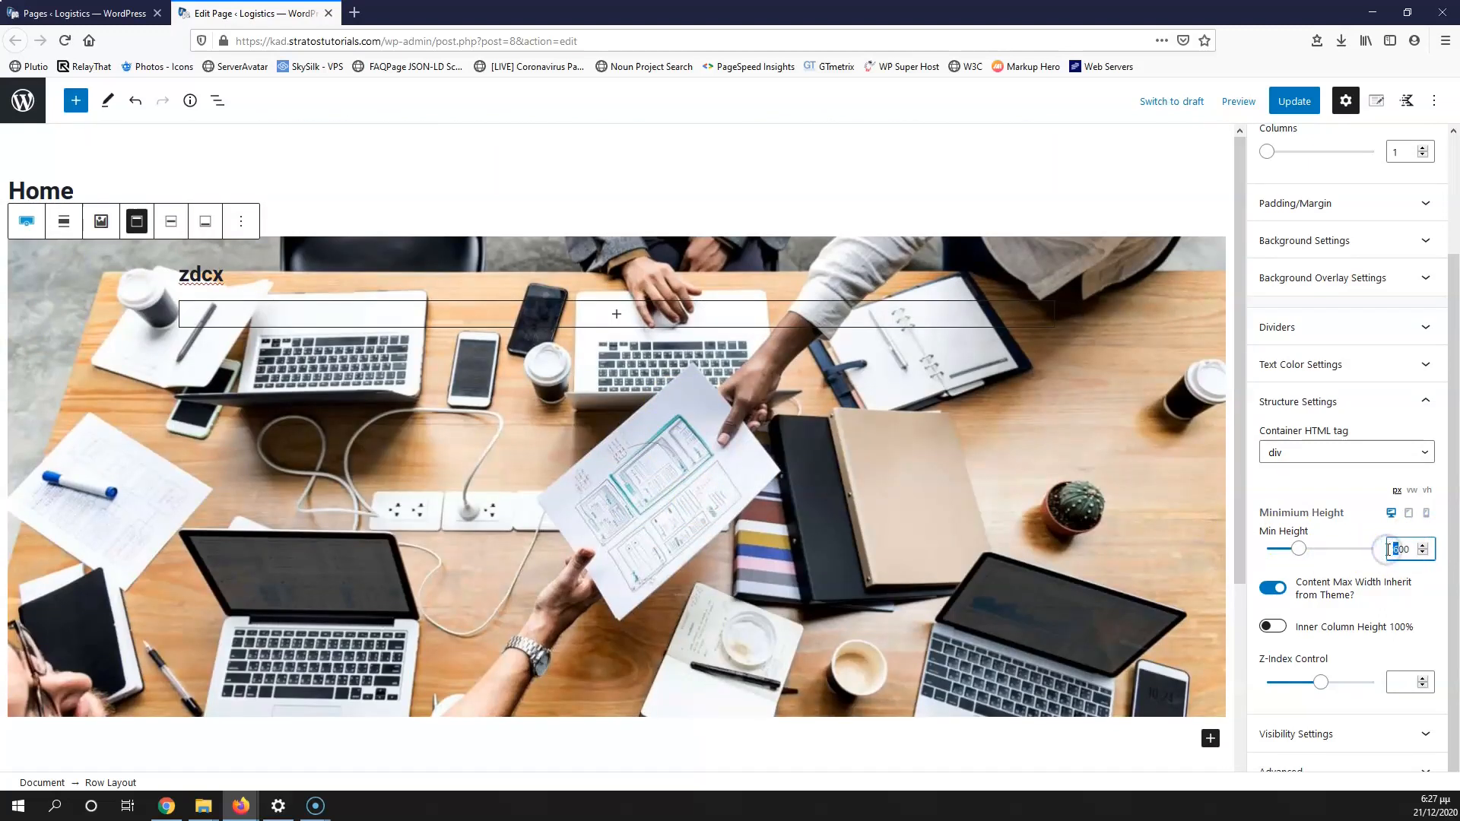
type("7")
scroll(564, 449, "down", 1)
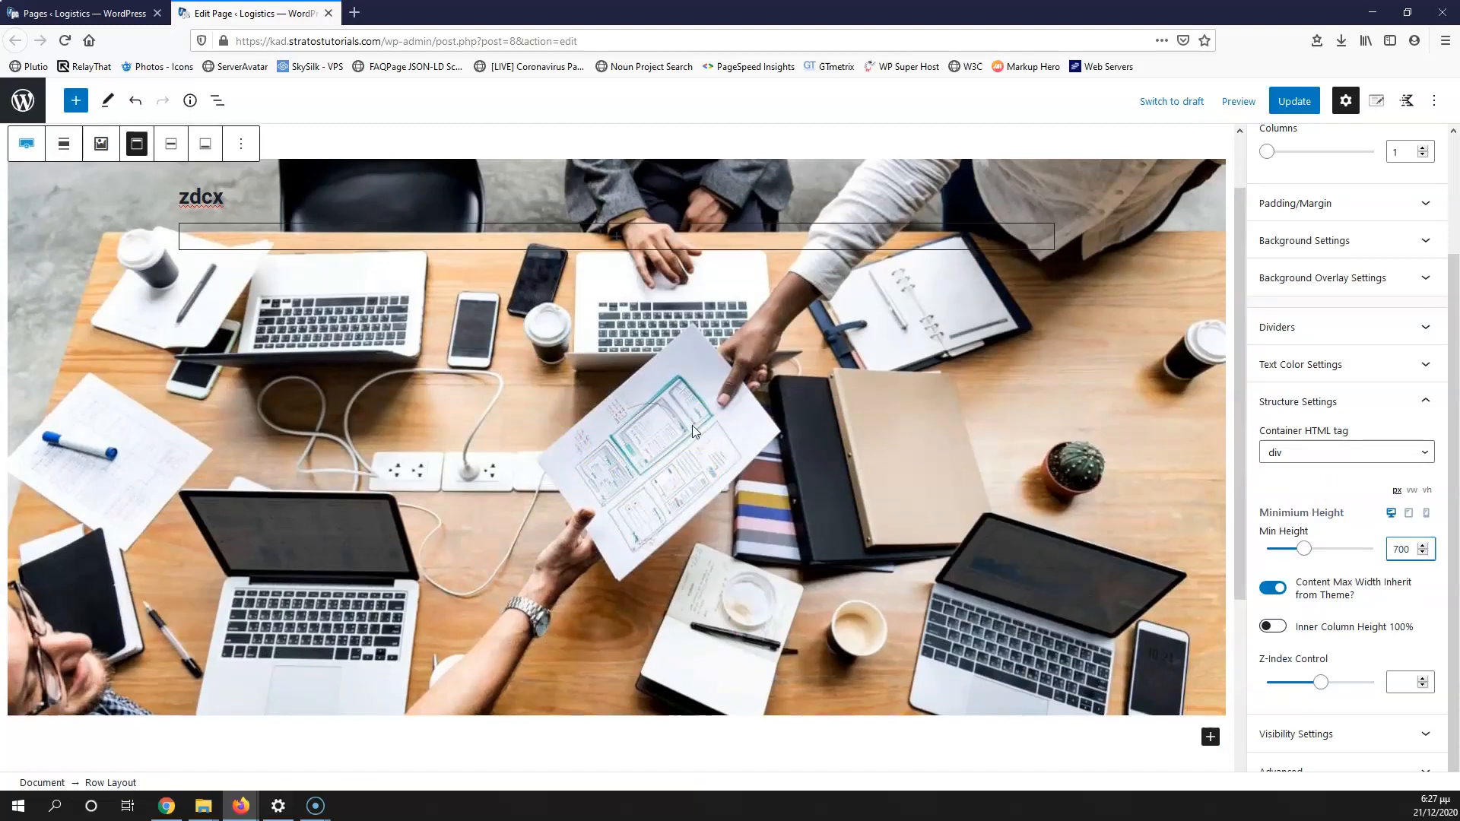
scroll(524, 258, "up", 1)
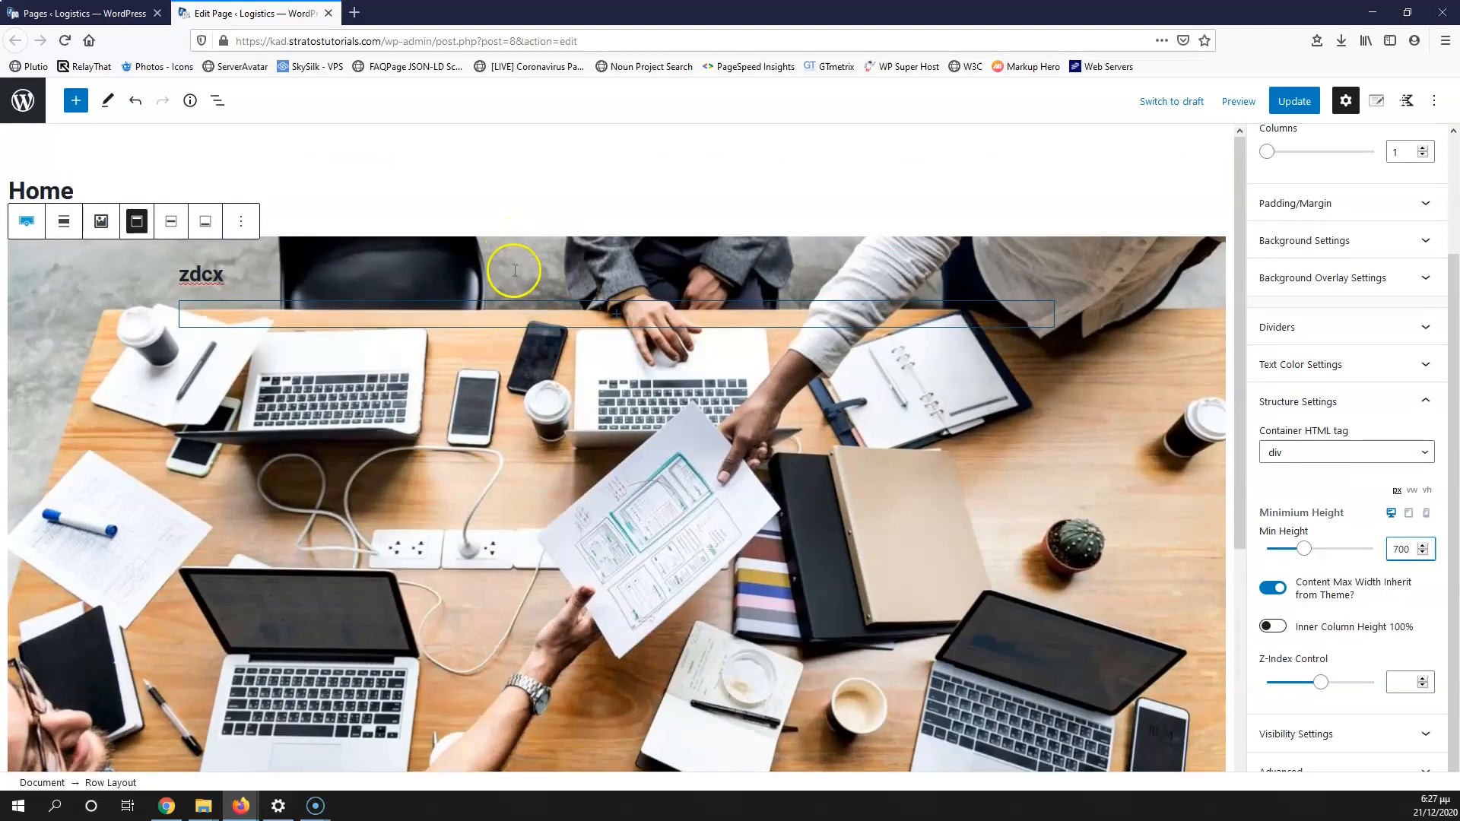
left_click(170, 225)
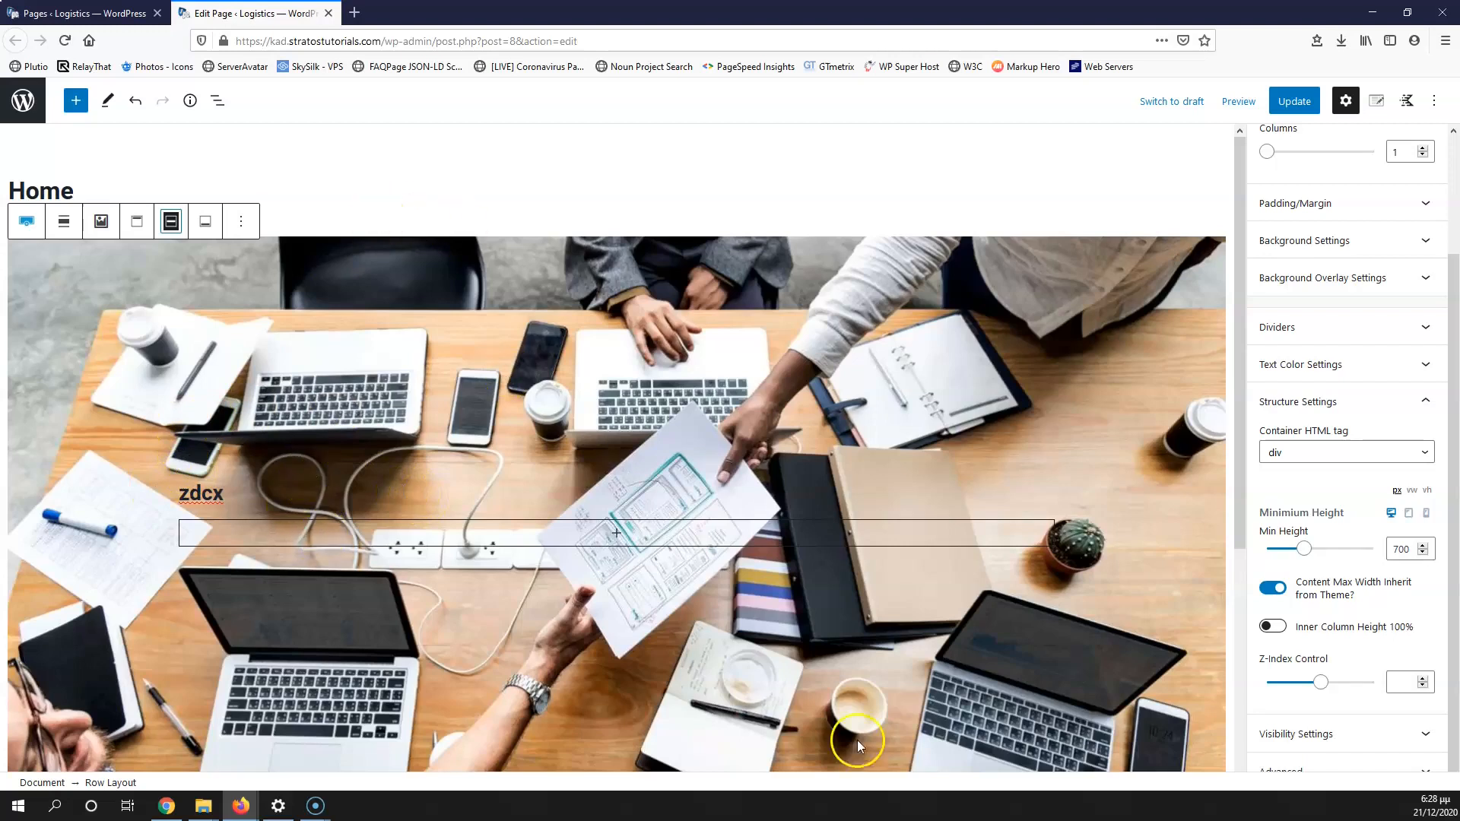
Step: Replace the zdcx placeholder text with 'Logistics' and make it an H1 heading
double_click(204, 495)
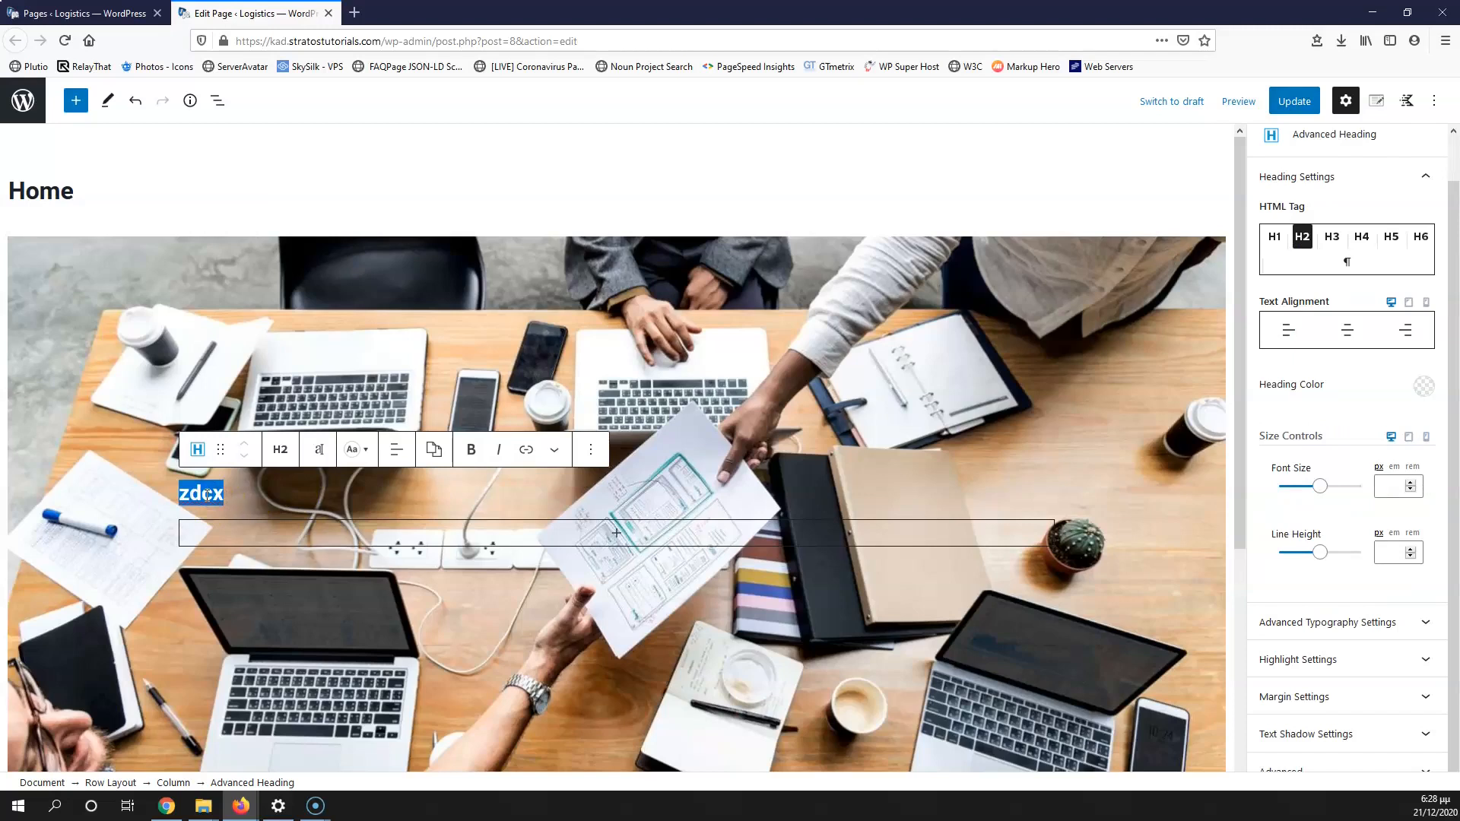
type("Logistics")
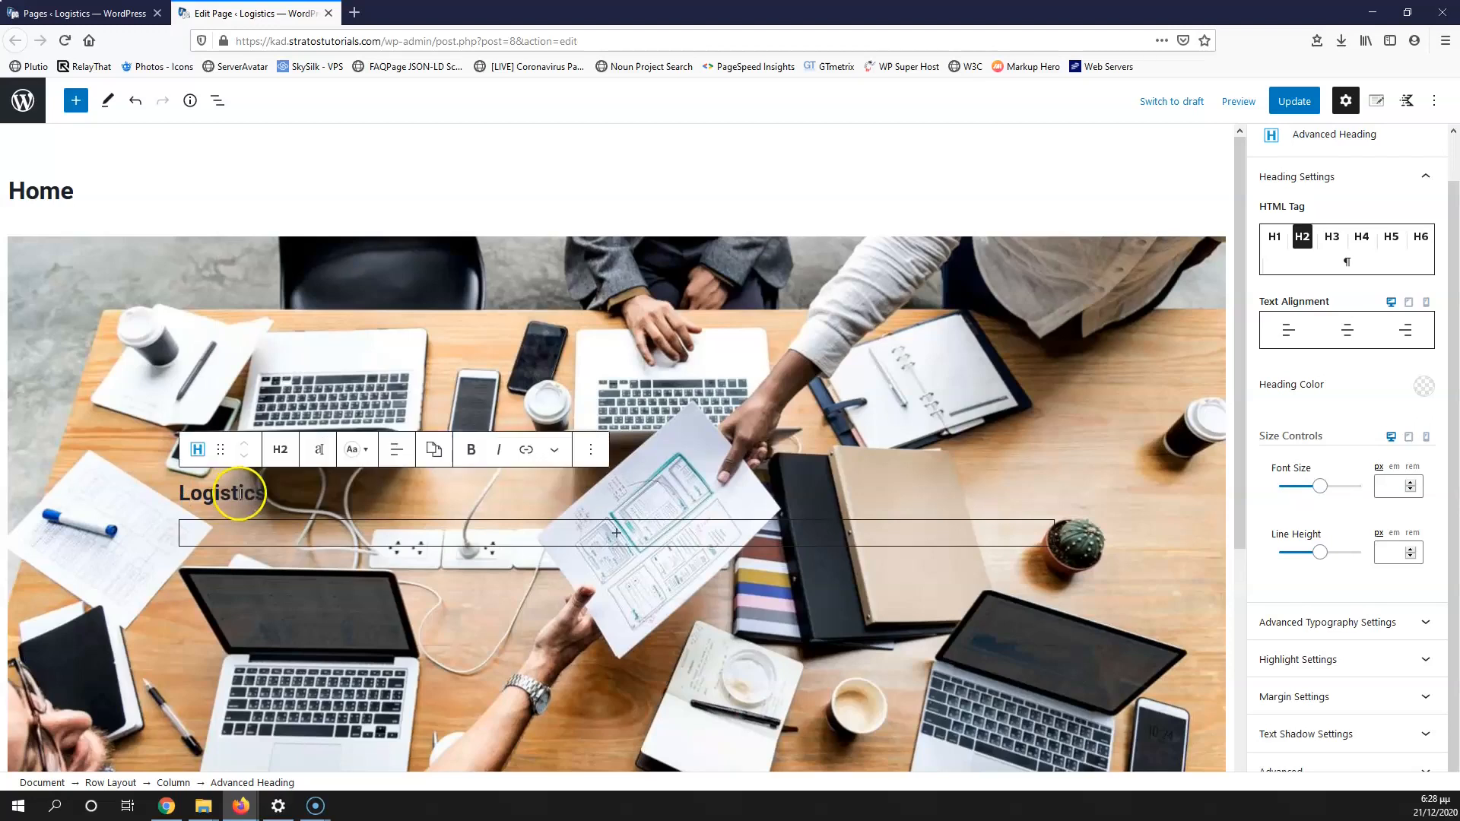
left_click(280, 447)
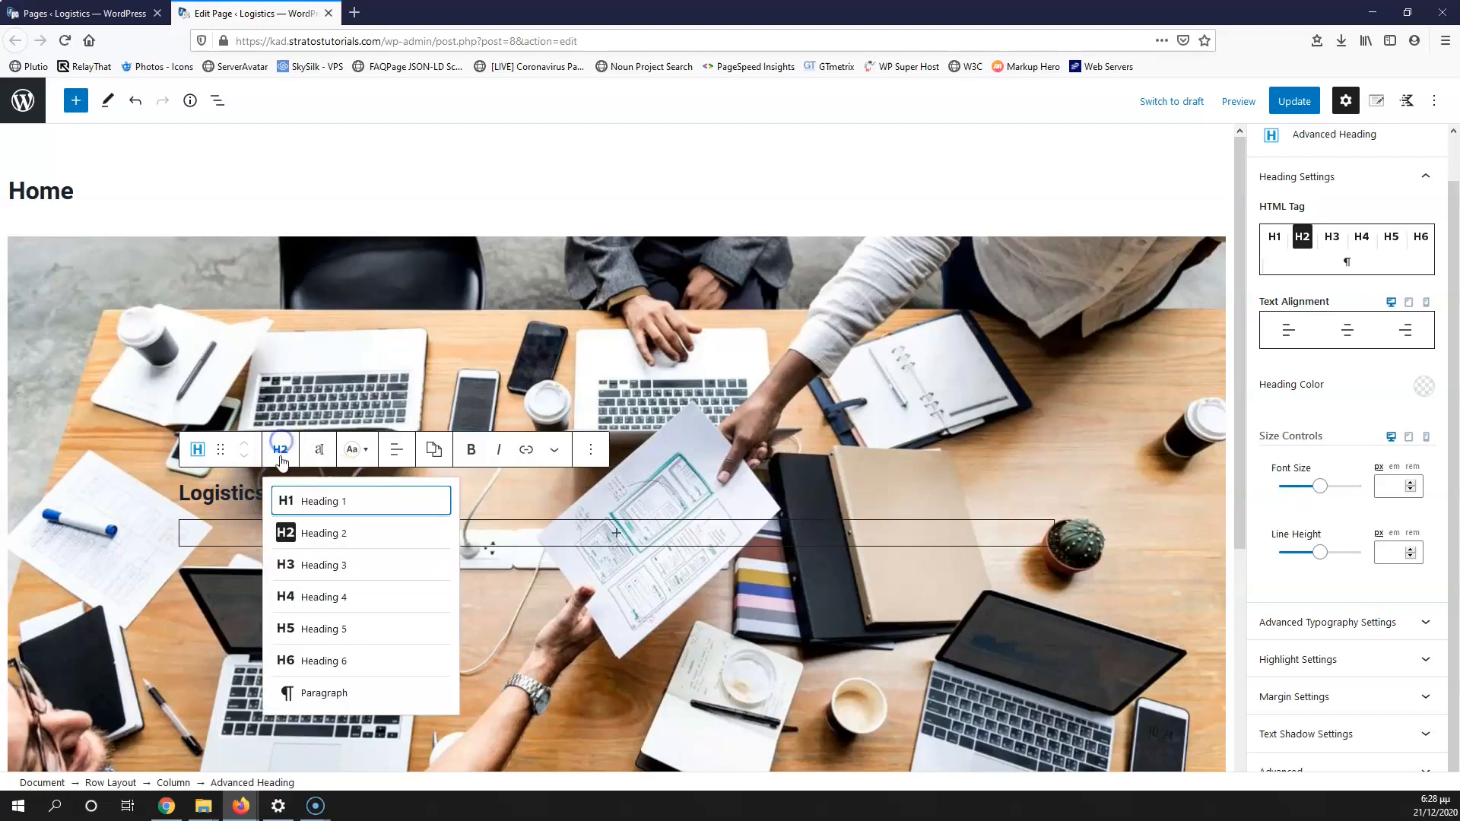
left_click(315, 502)
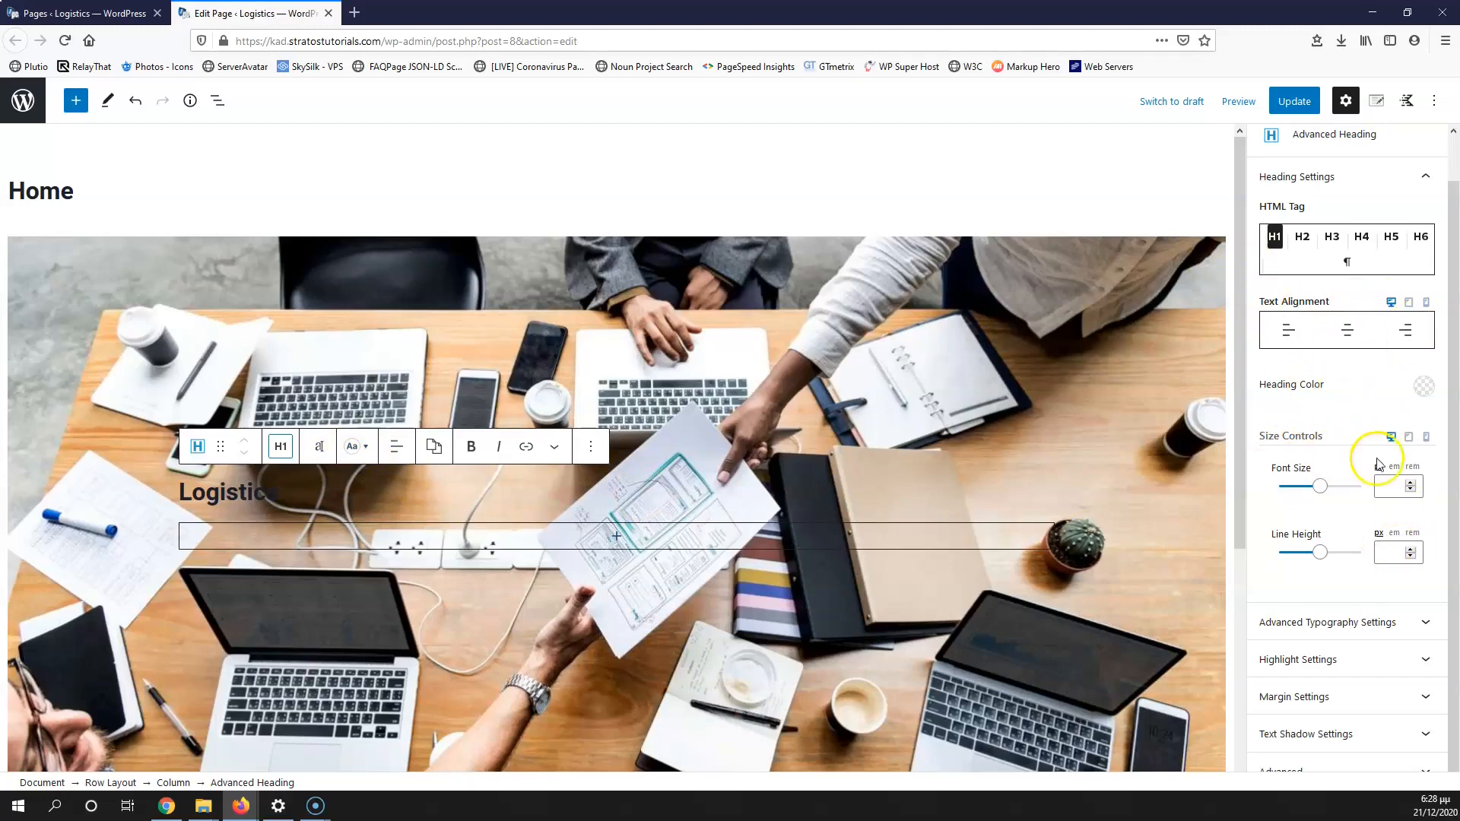
Step: Centre the Logistics heading and set its colour to white
scroll(1348, 376, "up", 1)
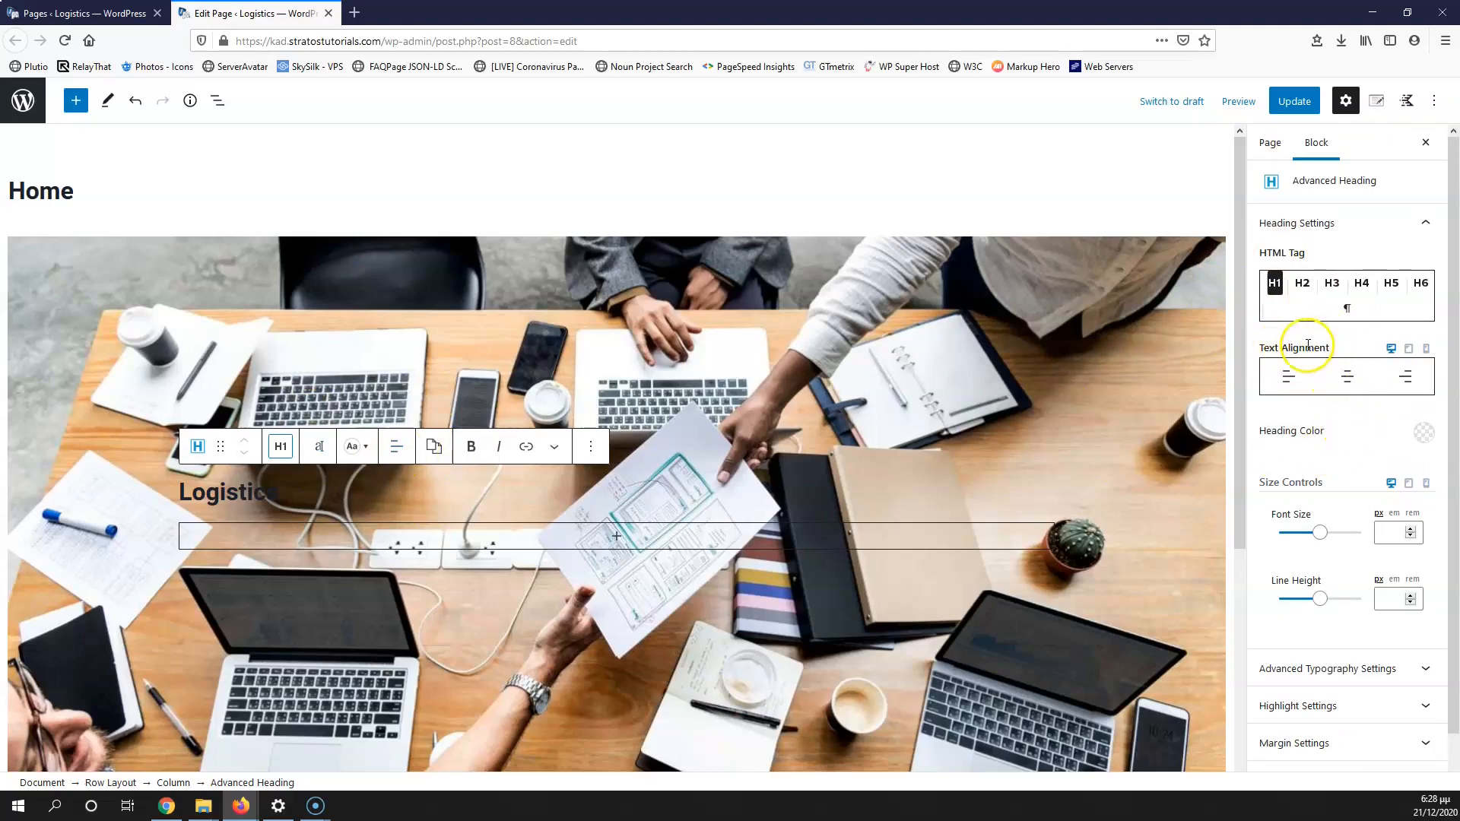
left_click(1348, 377)
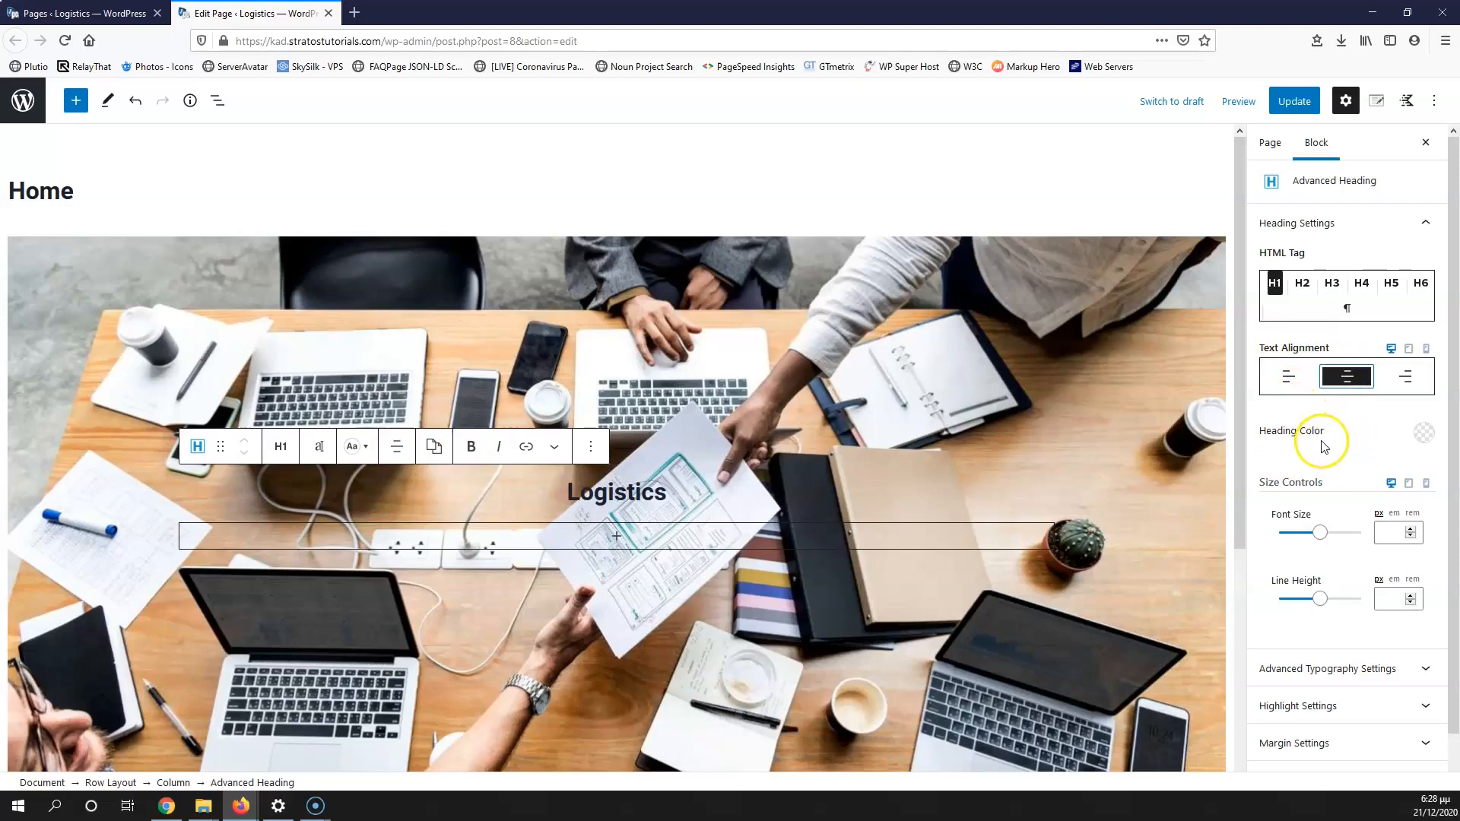
left_click(1422, 429)
mouse_move(1285, 267)
left_mouse_down()
mouse_move(1202, 163)
mouse_move(1194, 259)
mouse_move(1279, 259)
left_mouse_up()
left_click_drag(1237, 190, 1188, 171)
left_click(1413, 391)
left_click(1379, 439)
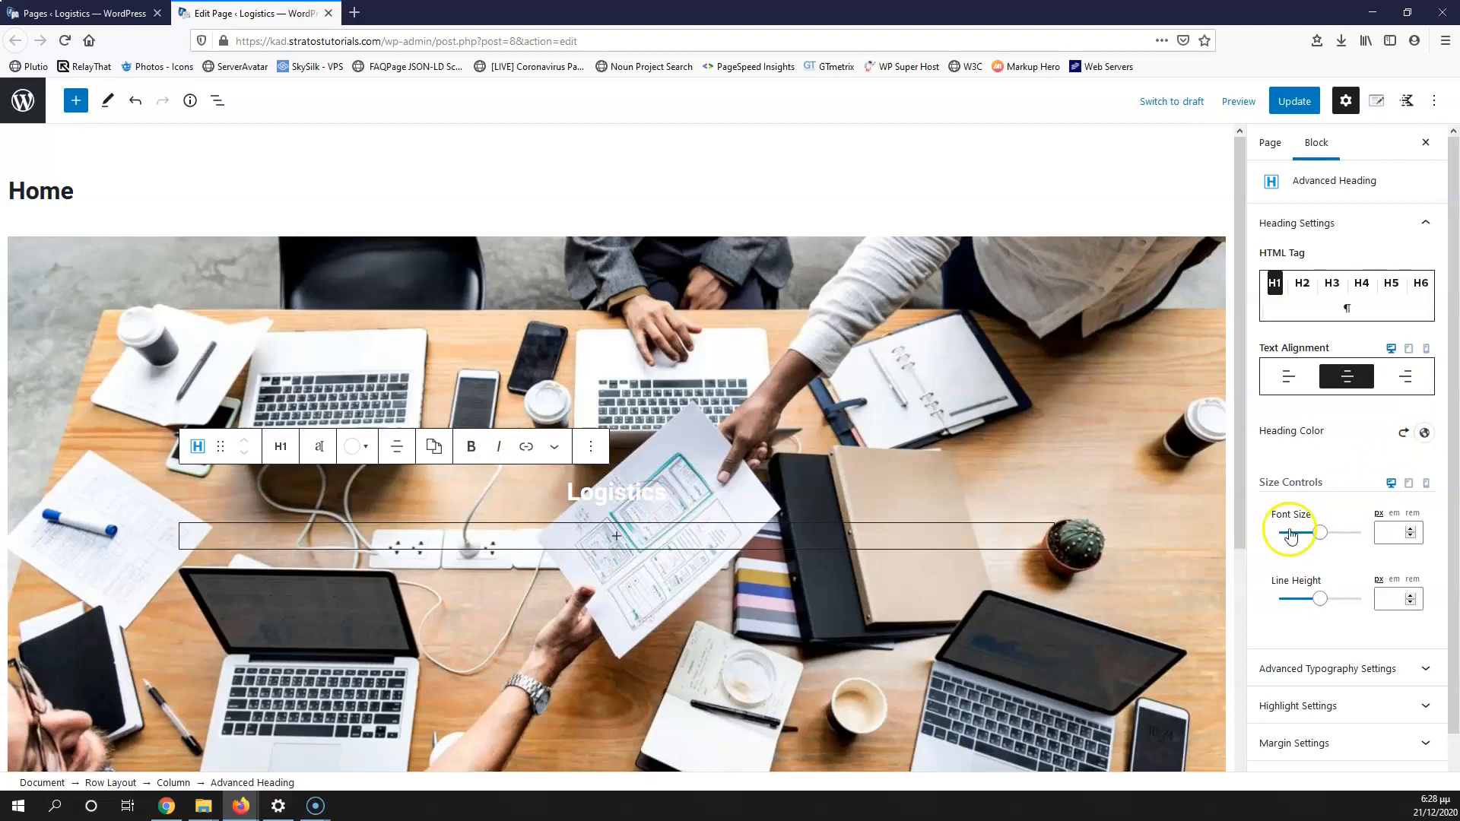
Step: Set the Logistics heading's font size to 60
left_click(1386, 532)
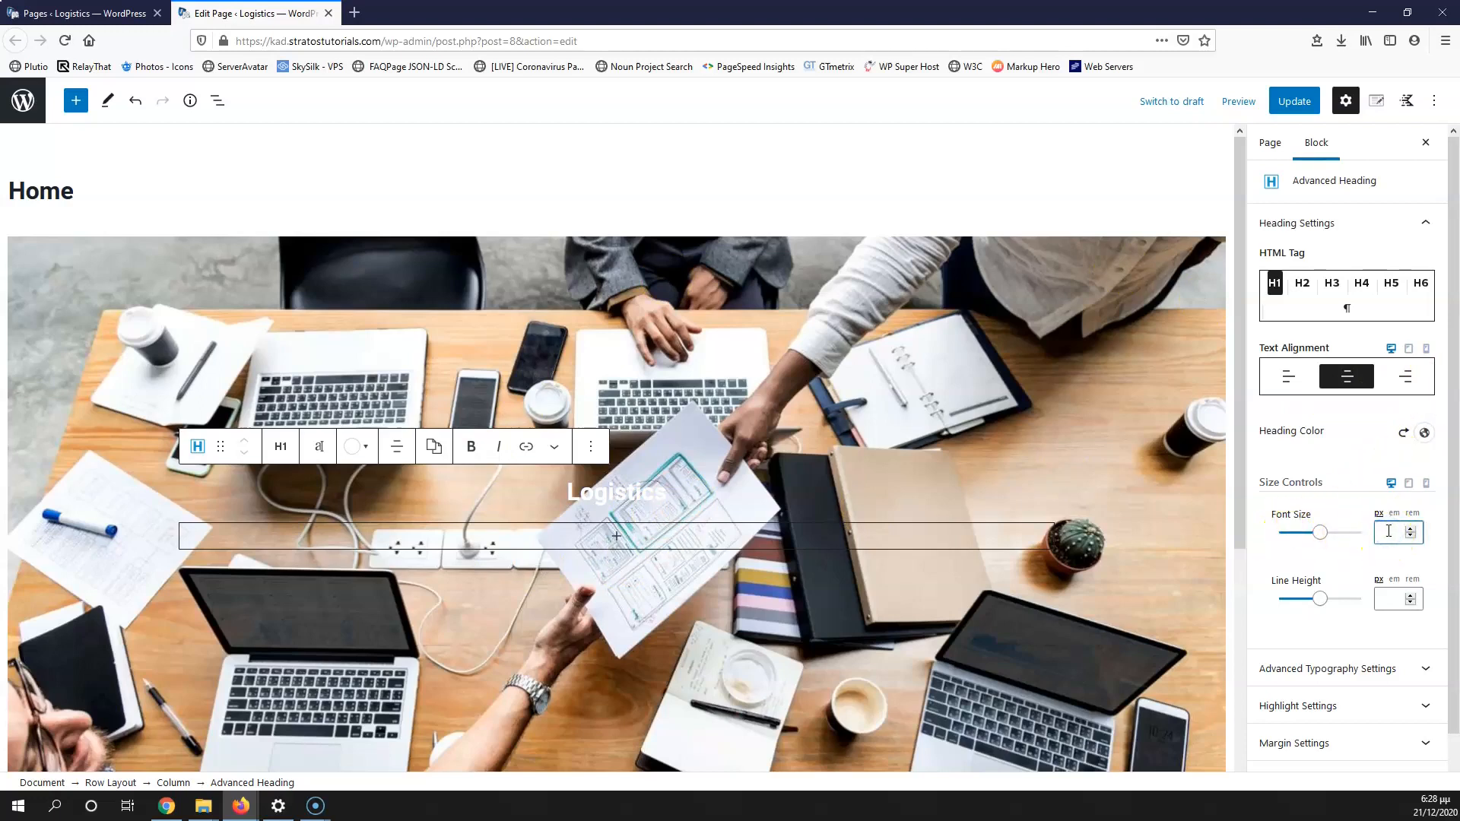
type("60")
left_click(1380, 532)
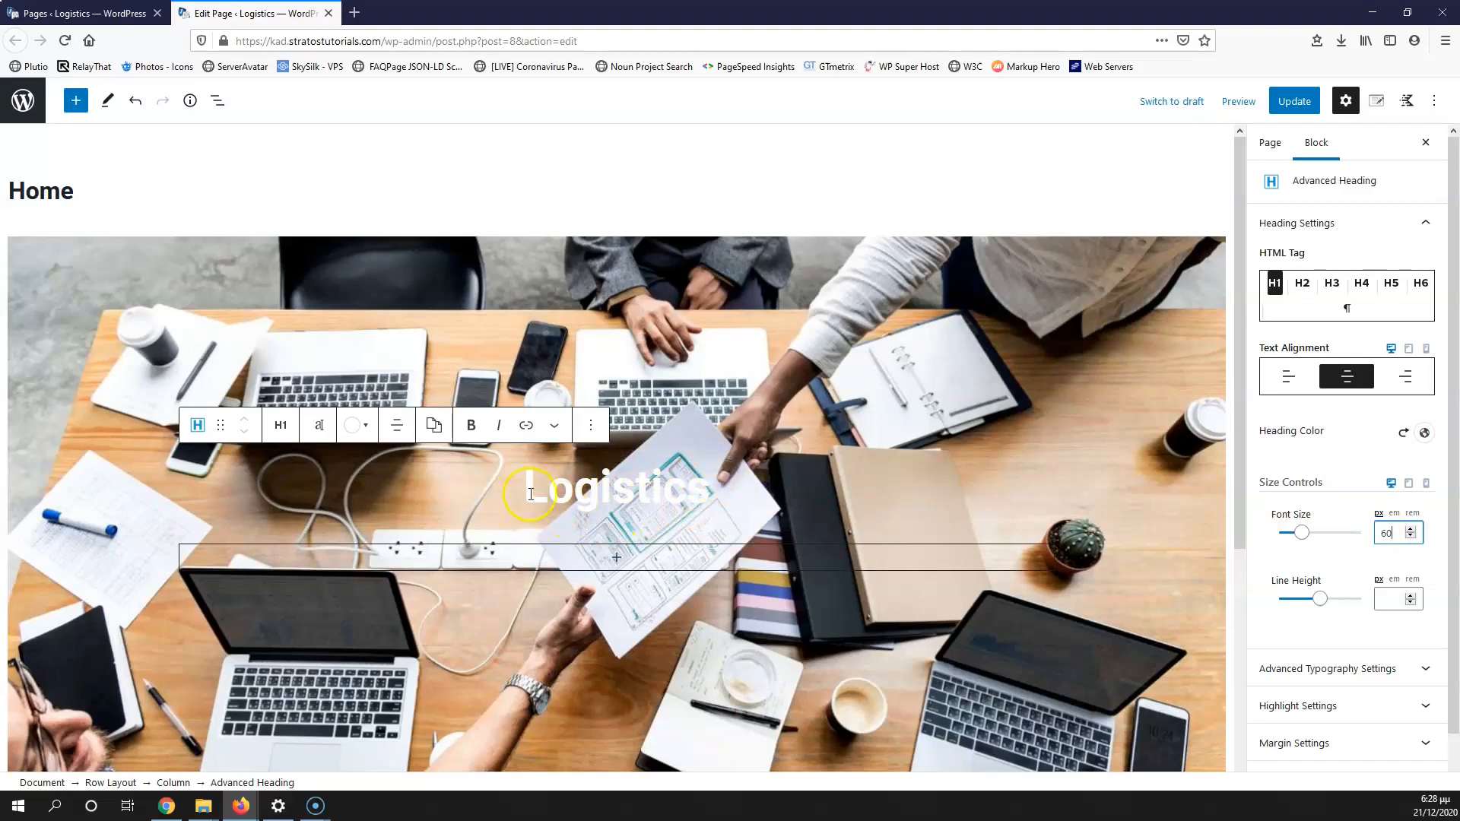
left_click_drag(525, 490, 719, 492)
left_click(742, 492)
left_click_drag(577, 490, 743, 498)
left_click(762, 494)
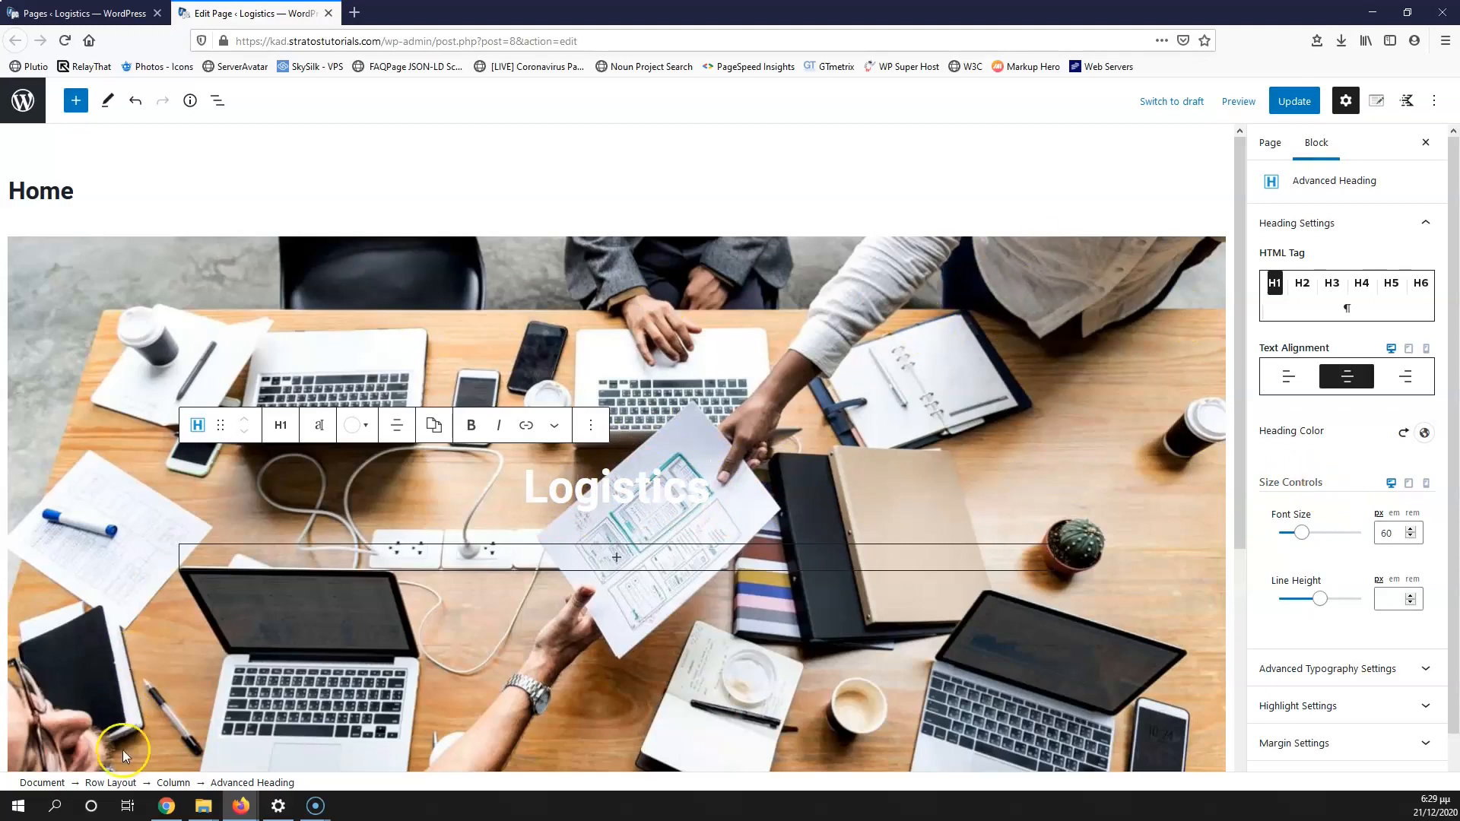
Step: Give the hero row a black background overlay at 50 opacity
left_click(111, 783)
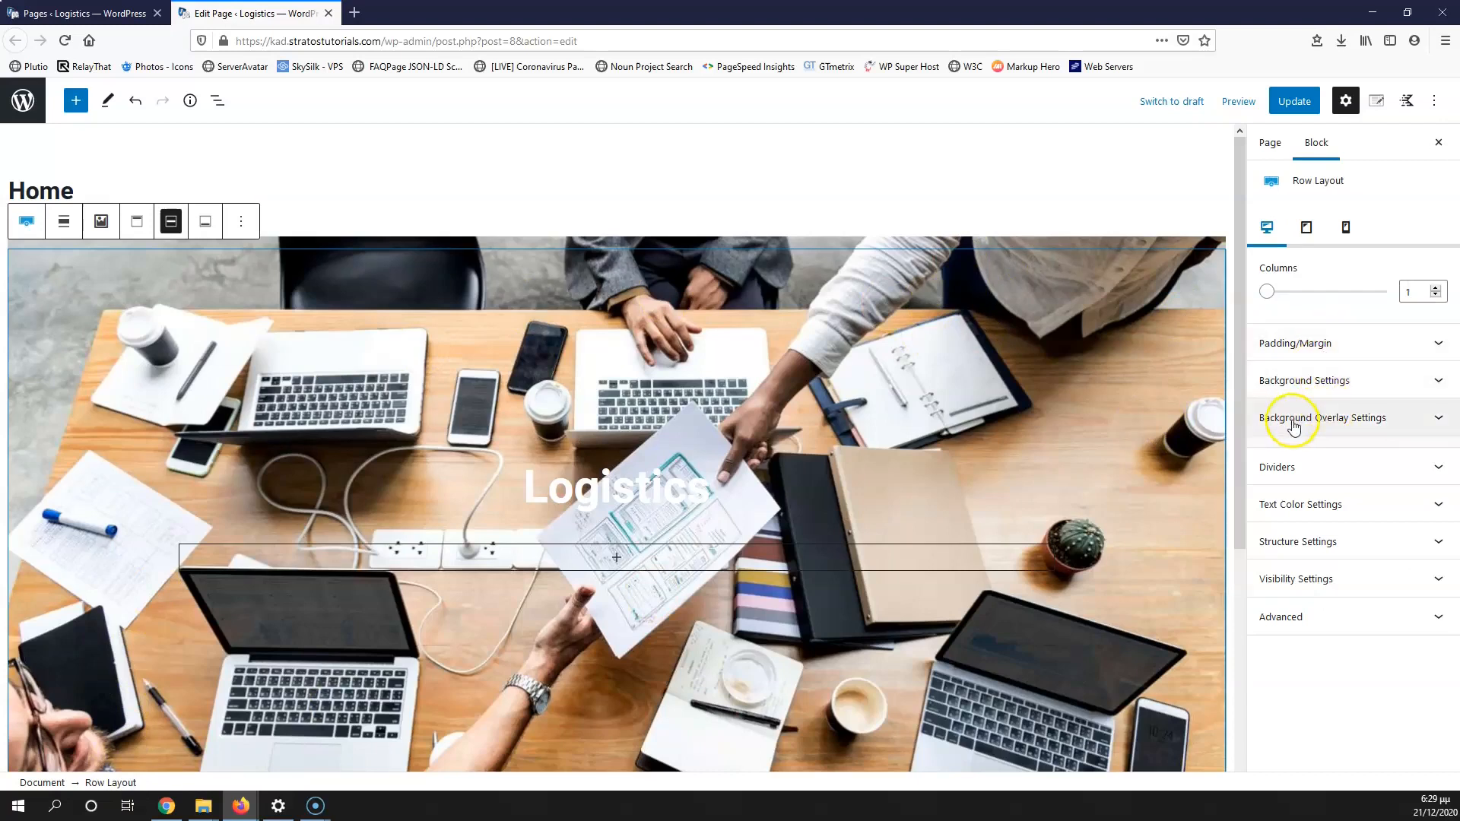
left_click(1361, 418)
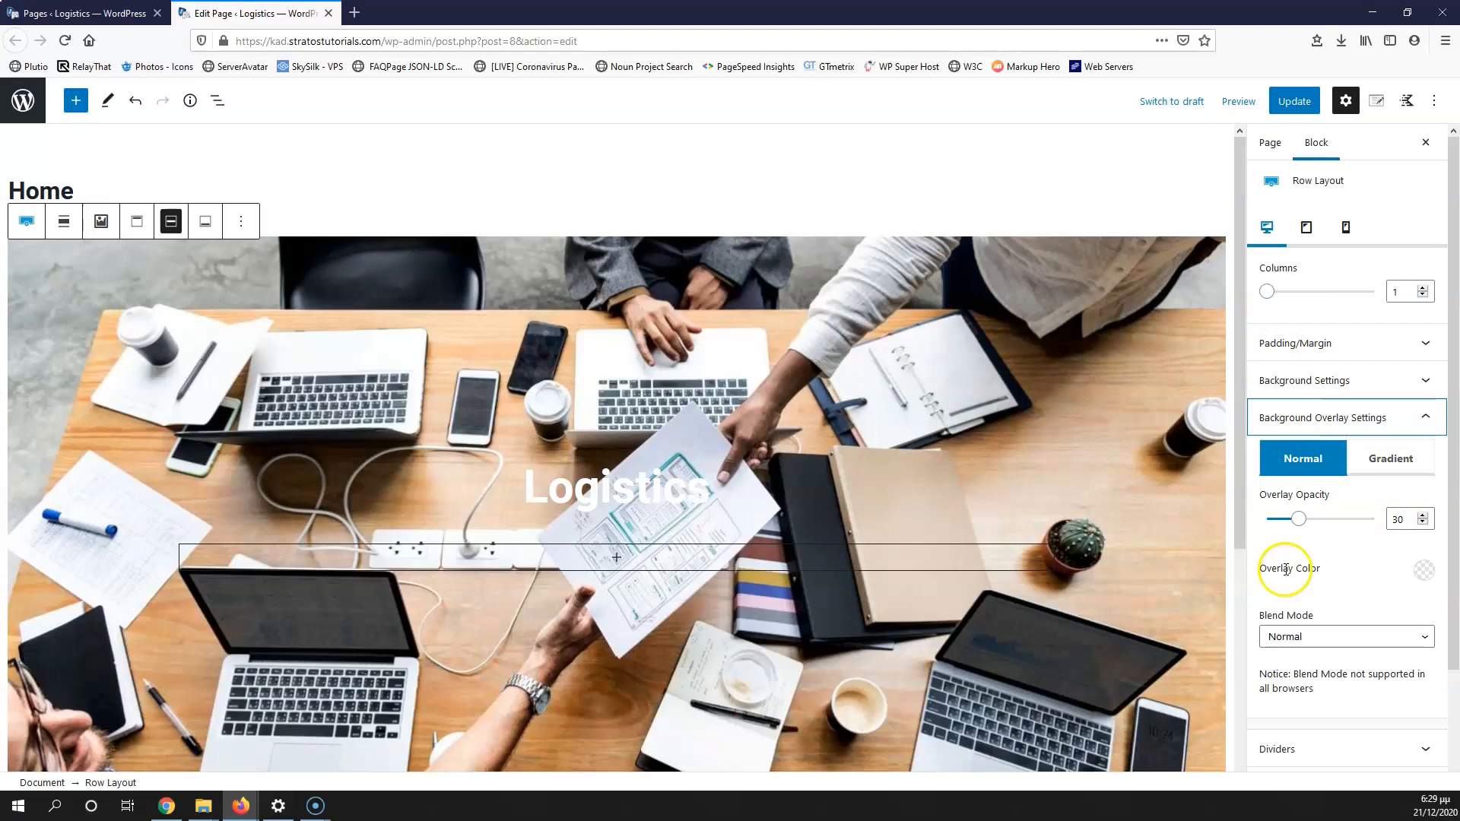
left_click(1423, 569)
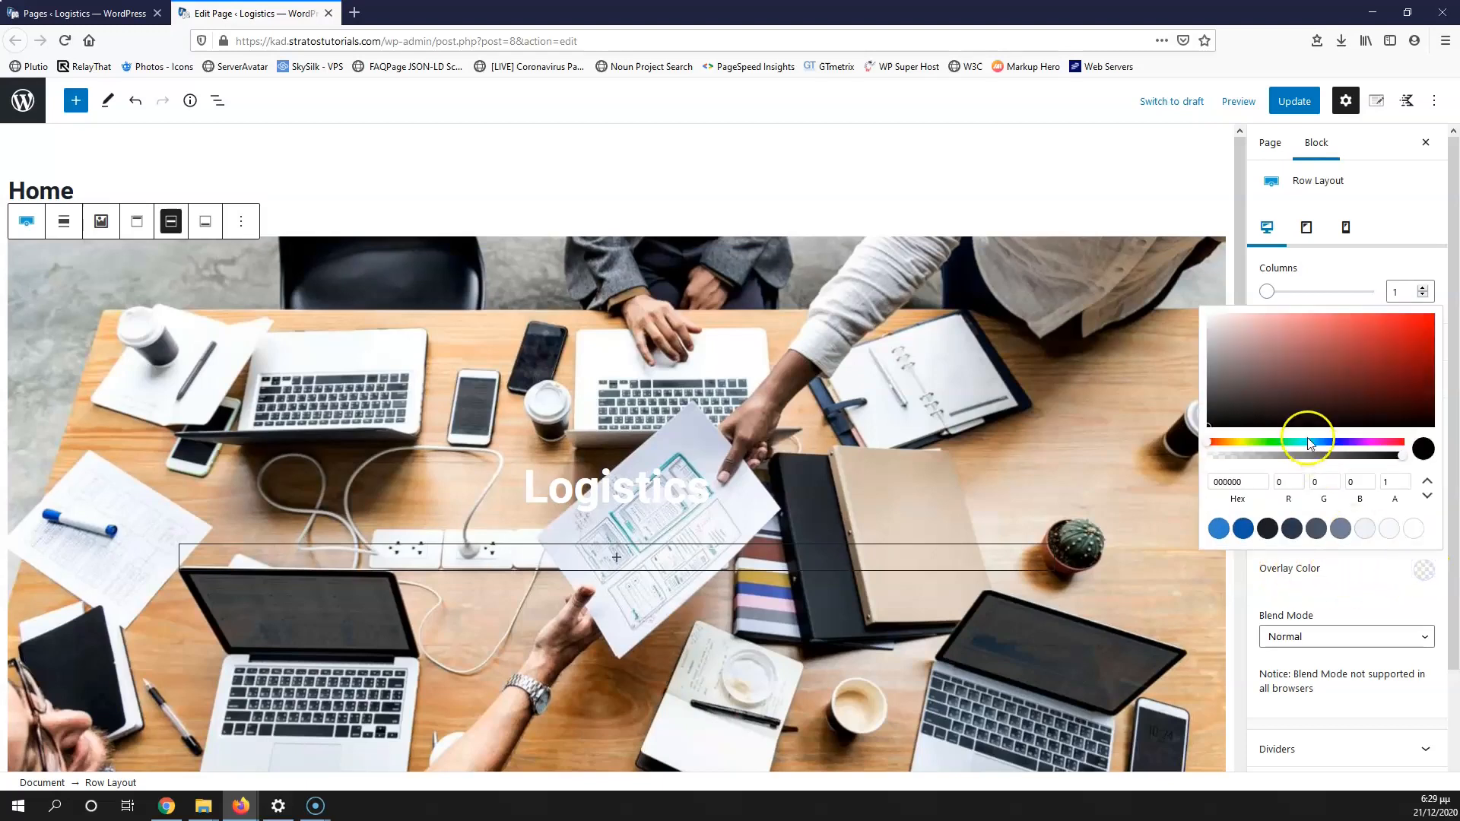
left_click(1268, 528)
left_click(1294, 407)
left_click_drag(1298, 406, 1209, 432)
left_click(1255, 579)
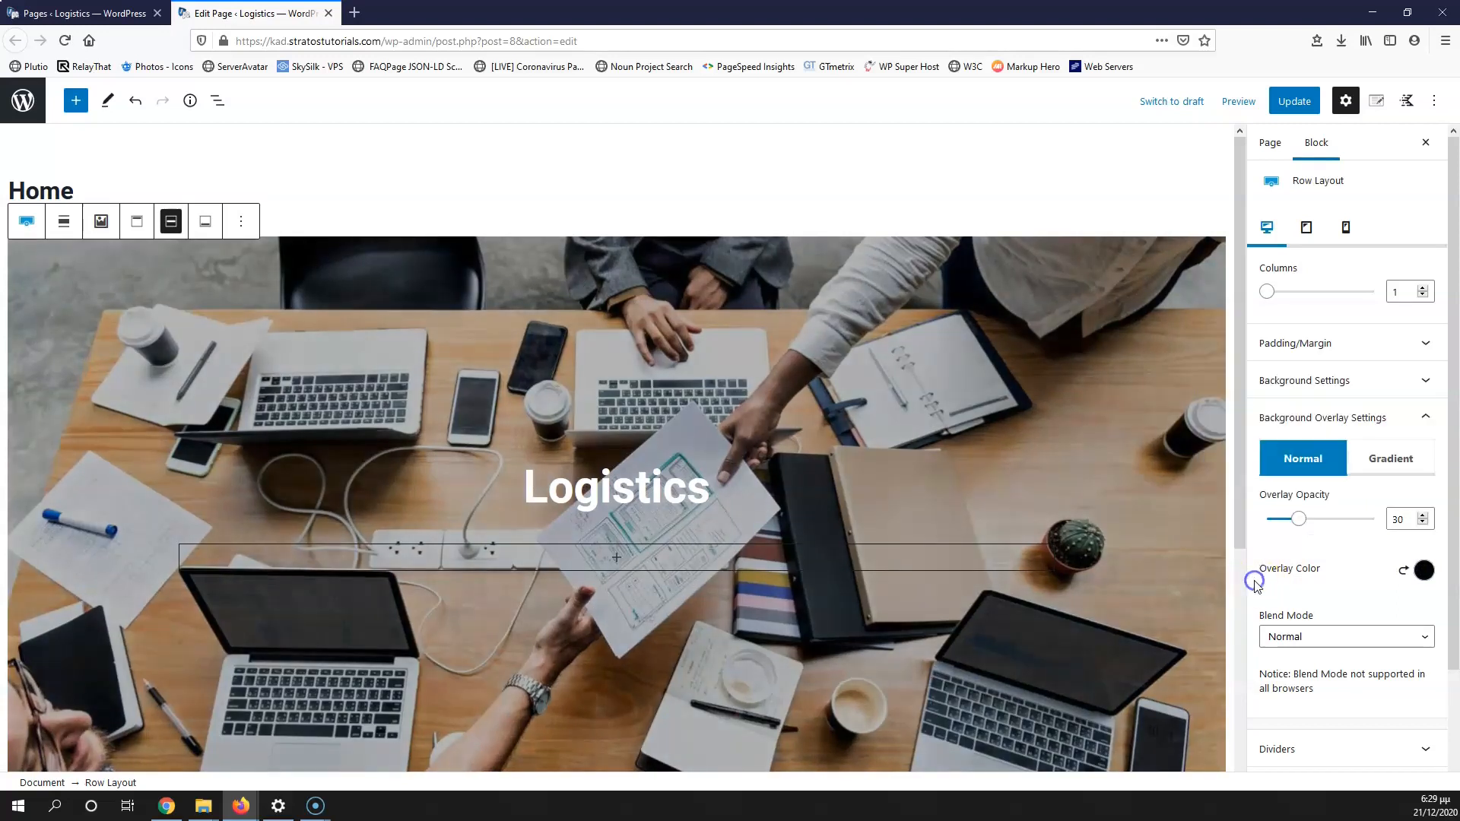
left_click(1290, 510)
left_click(1390, 521)
type("5")
left_click(628, 480)
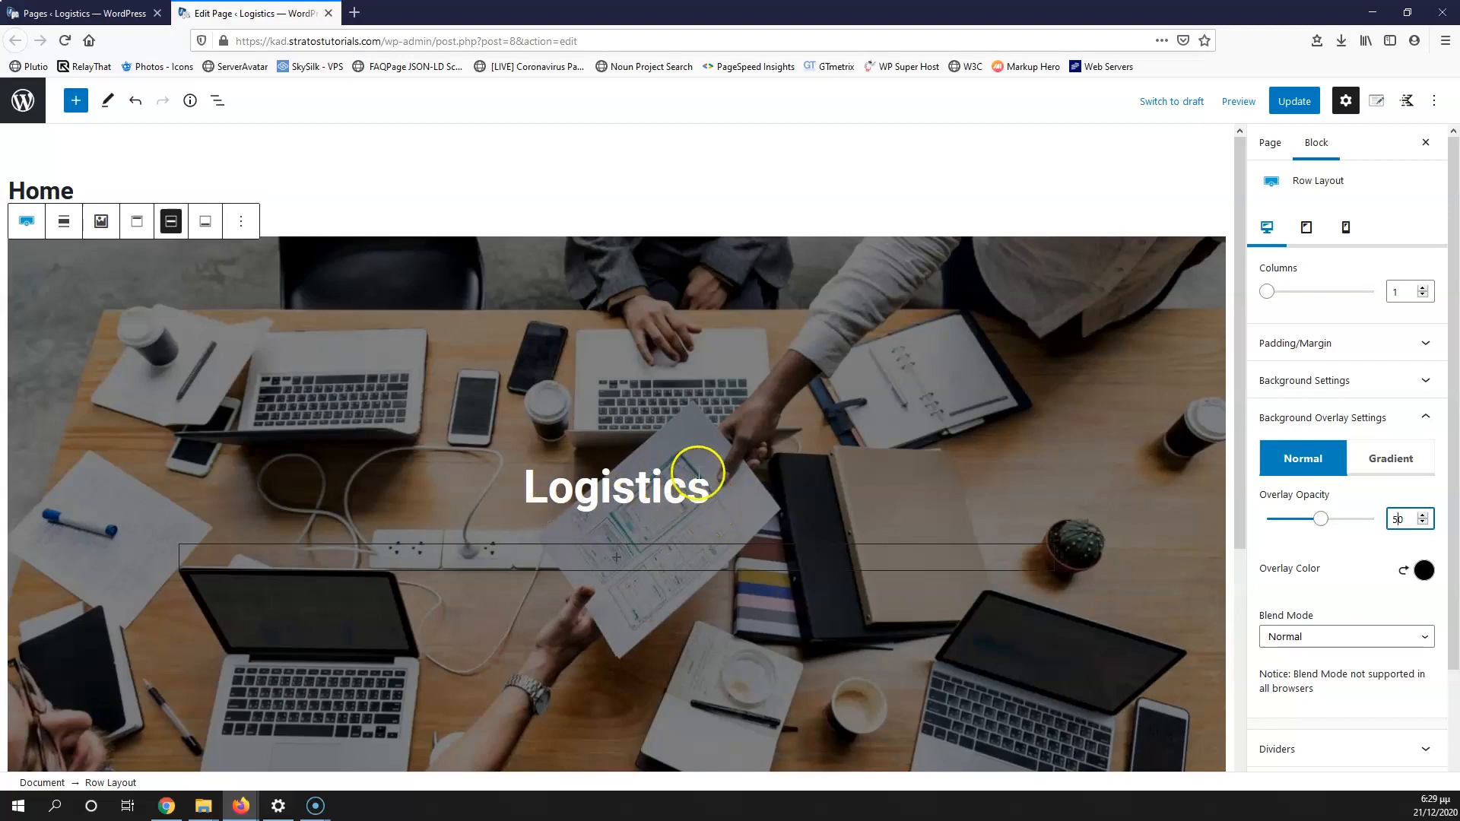
scroll(695, 472, "down", 1)
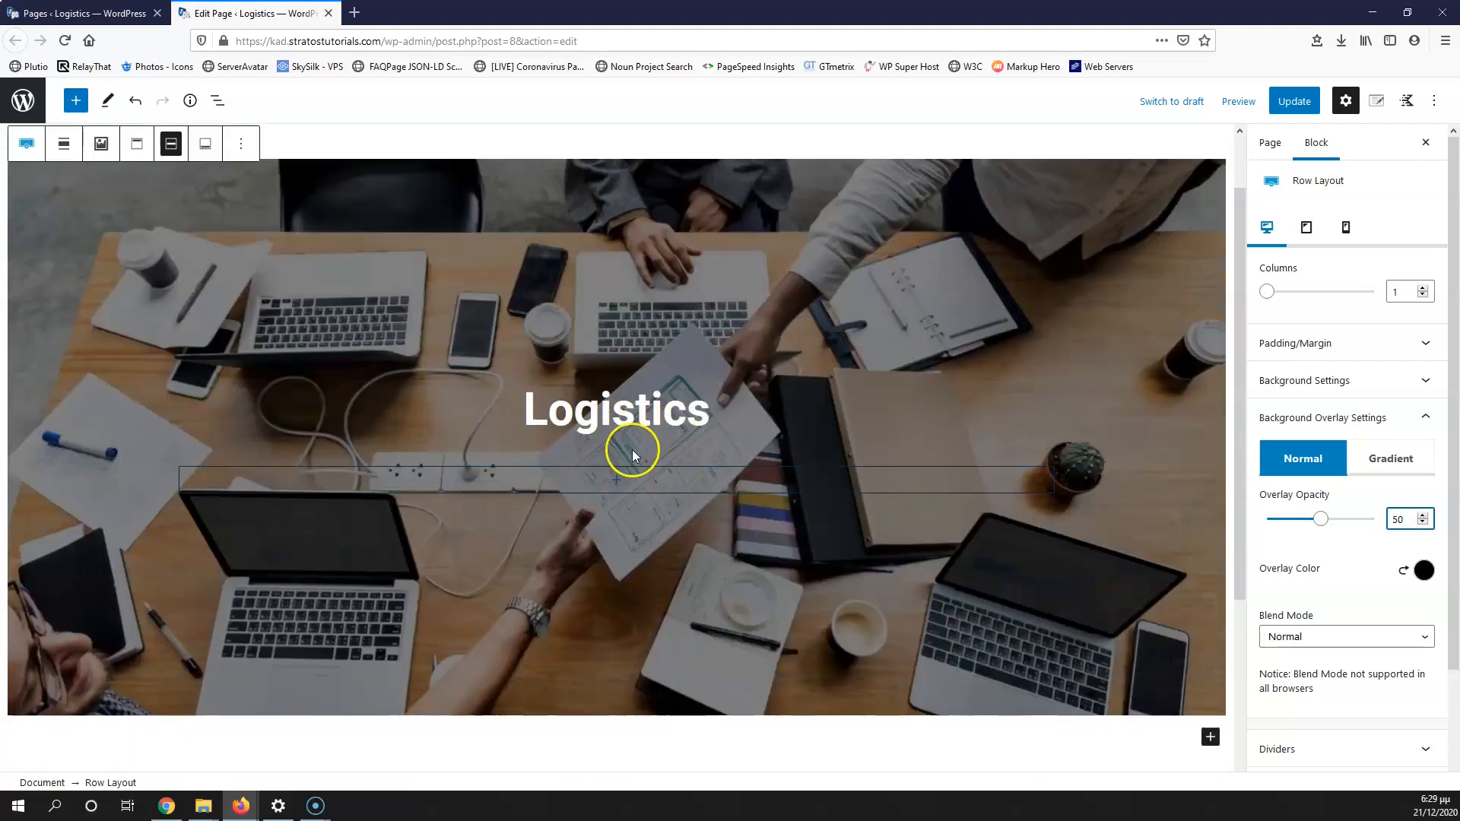
Step: Set the Logistics heading's line height to 1
left_click(625, 419)
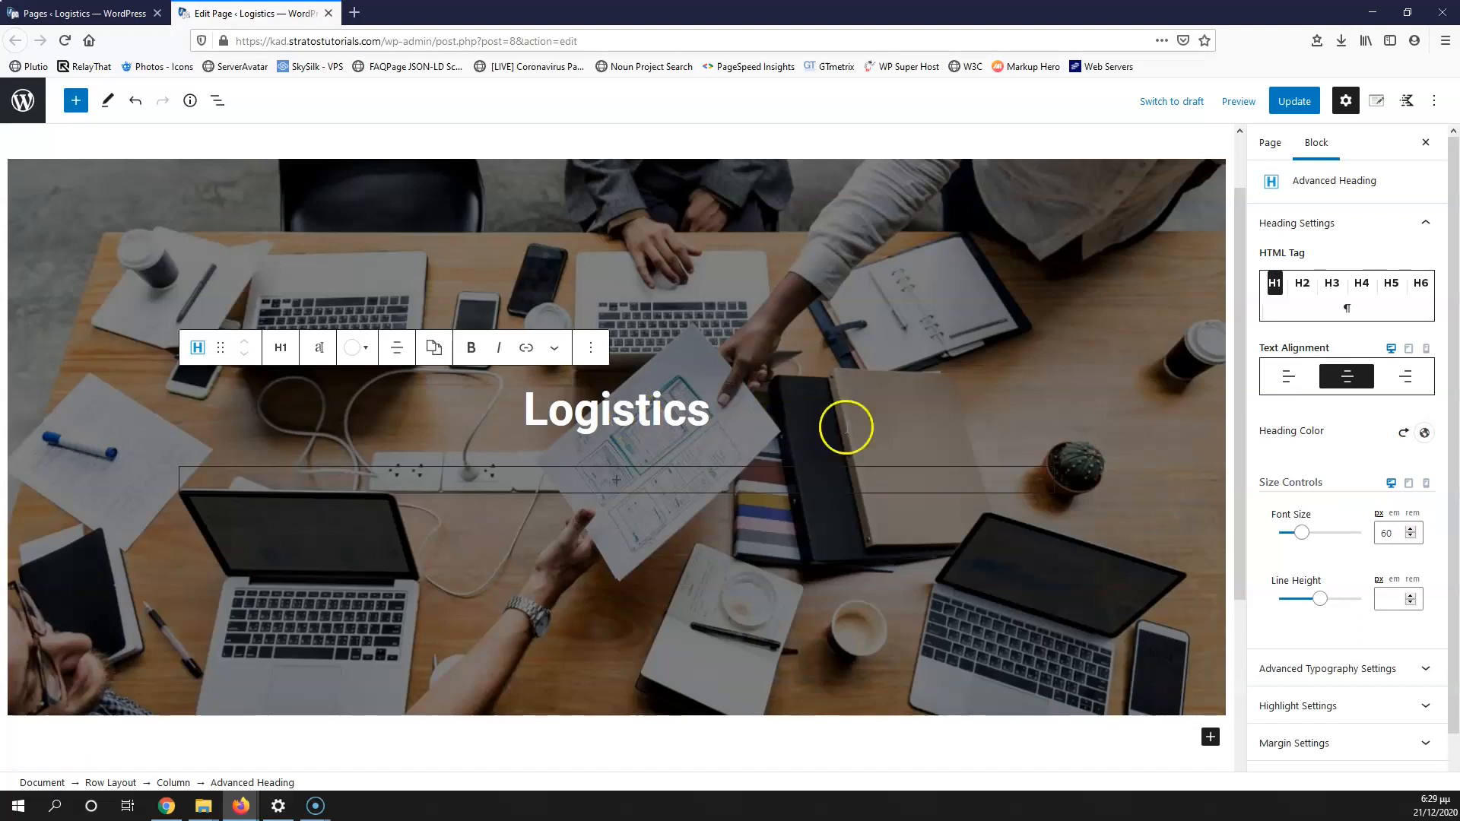
left_click(1388, 598)
type("1")
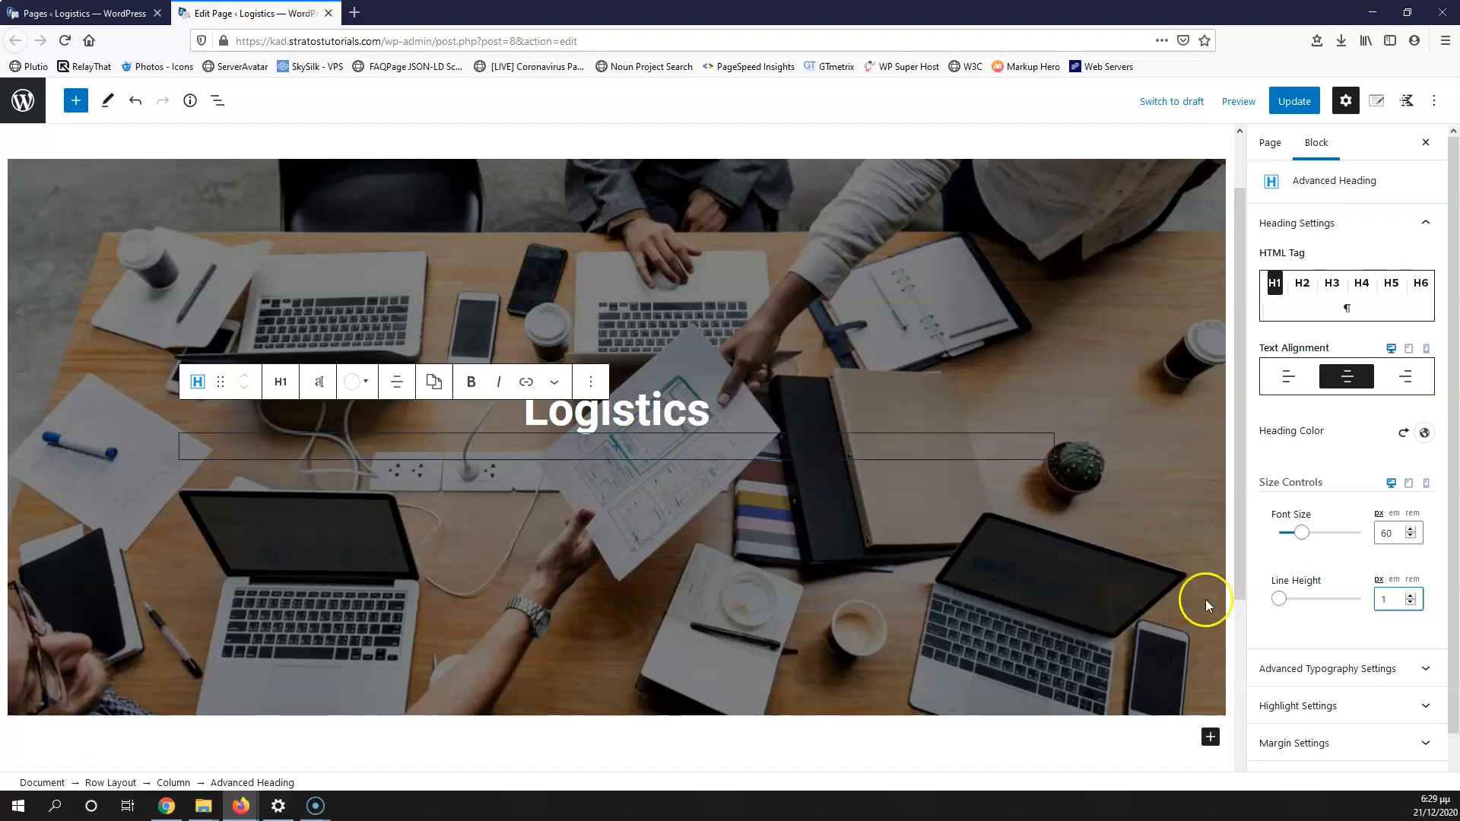
Step: Set the heading's letter spacing to 3 in Advanced Typography Settings
left_click(1377, 669)
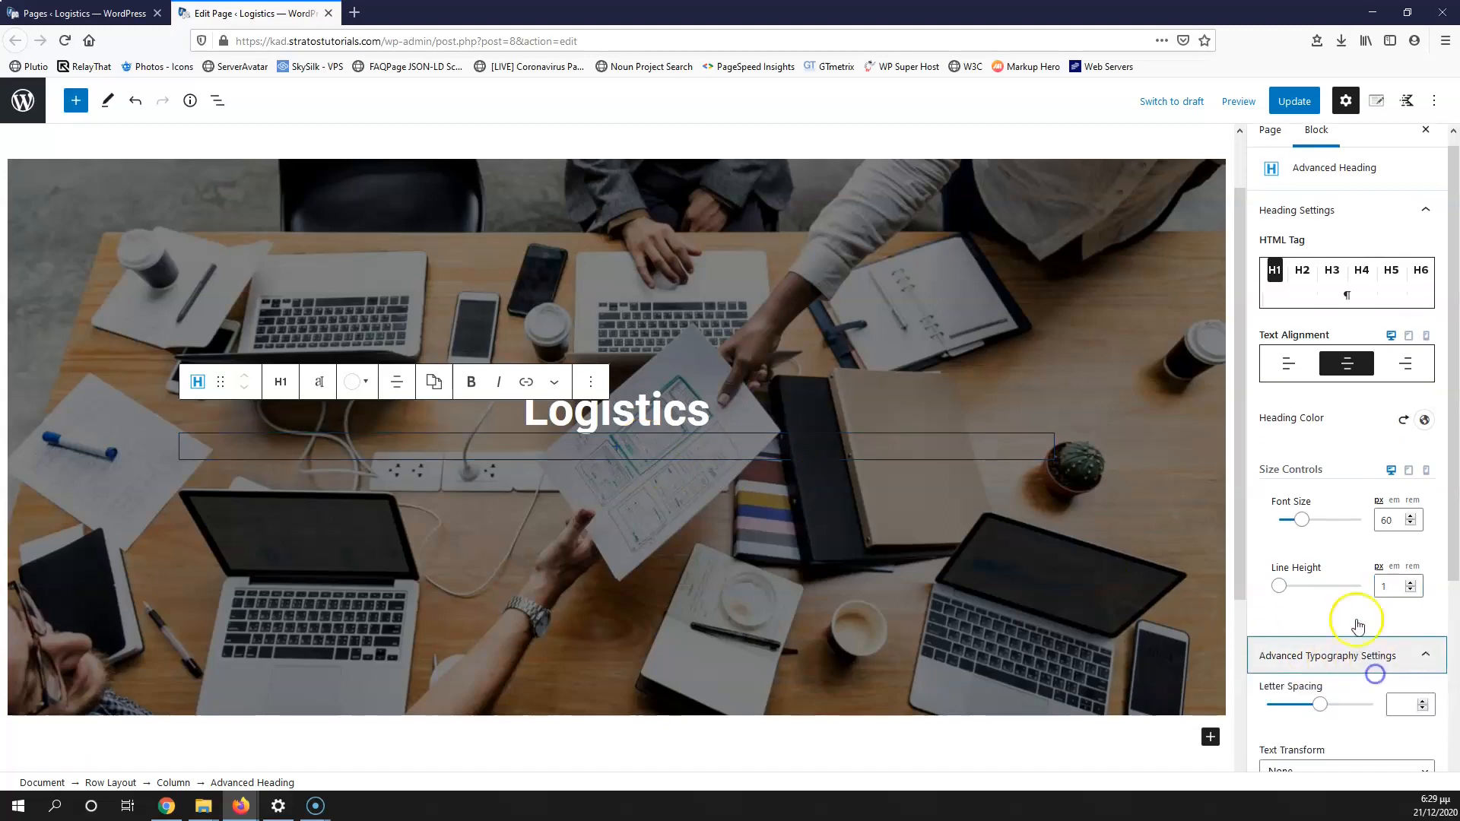
scroll(1346, 618, "down", 3)
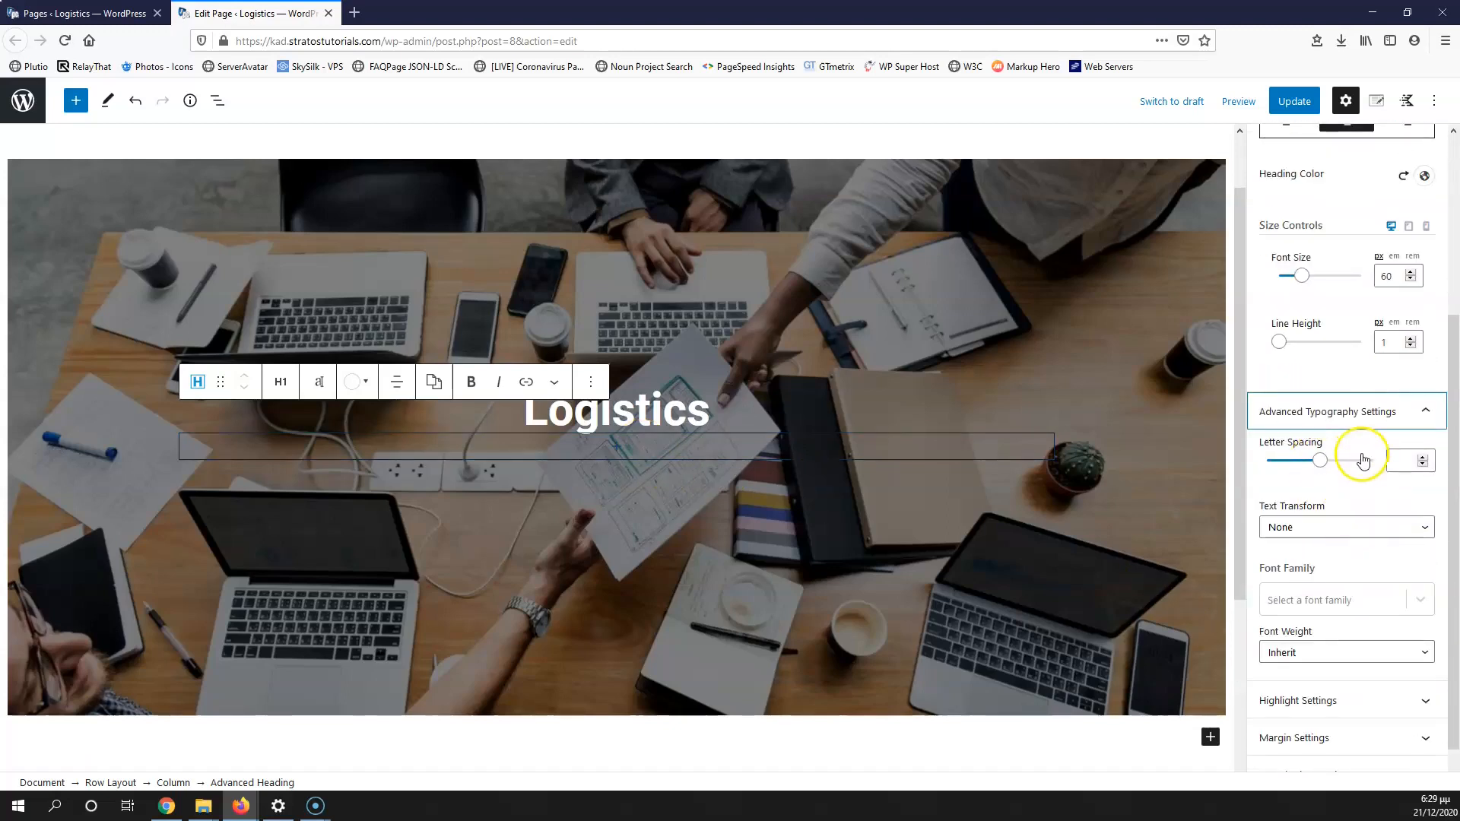
left_click(1397, 461)
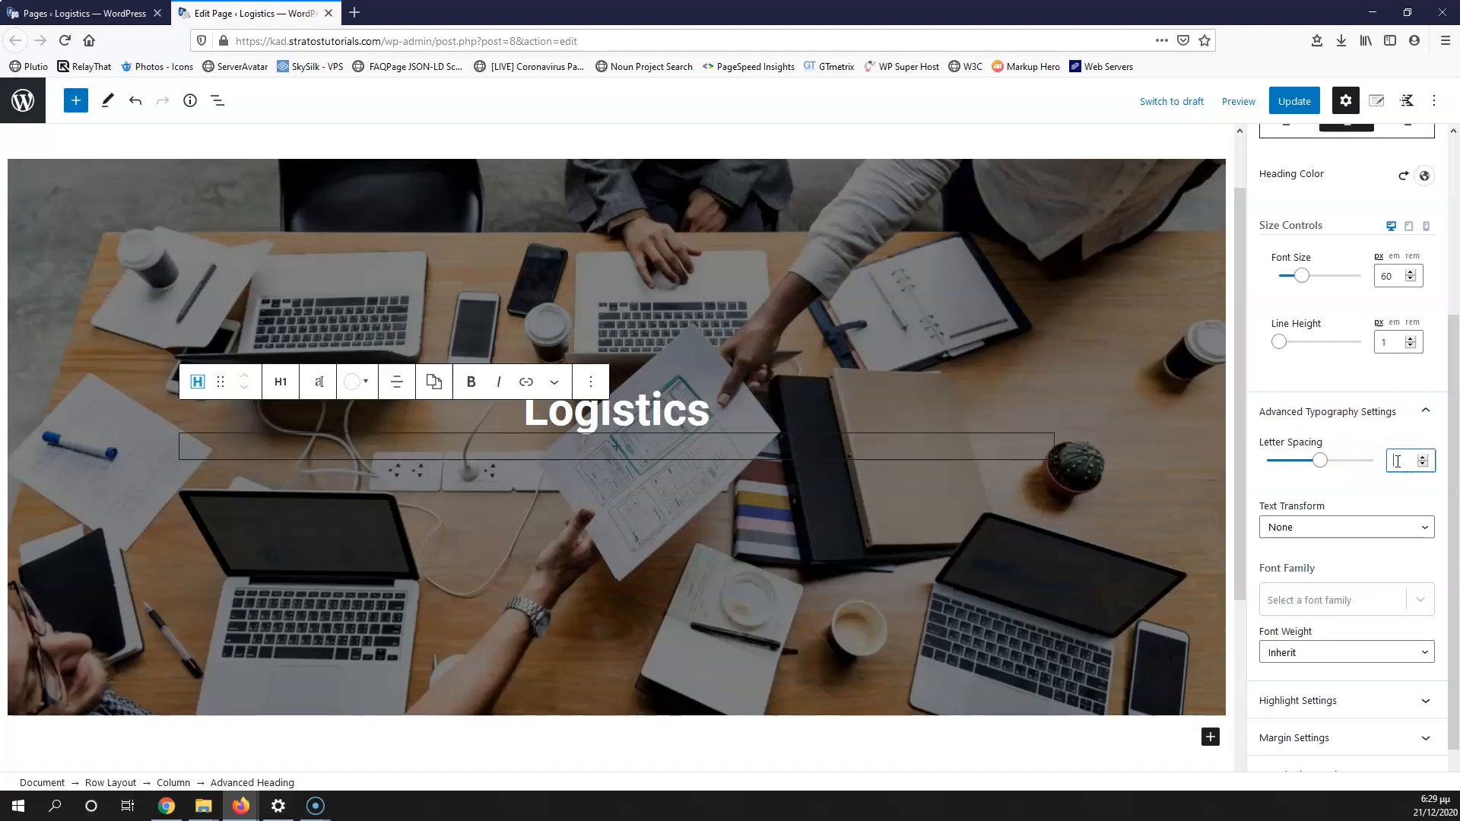
type("2")
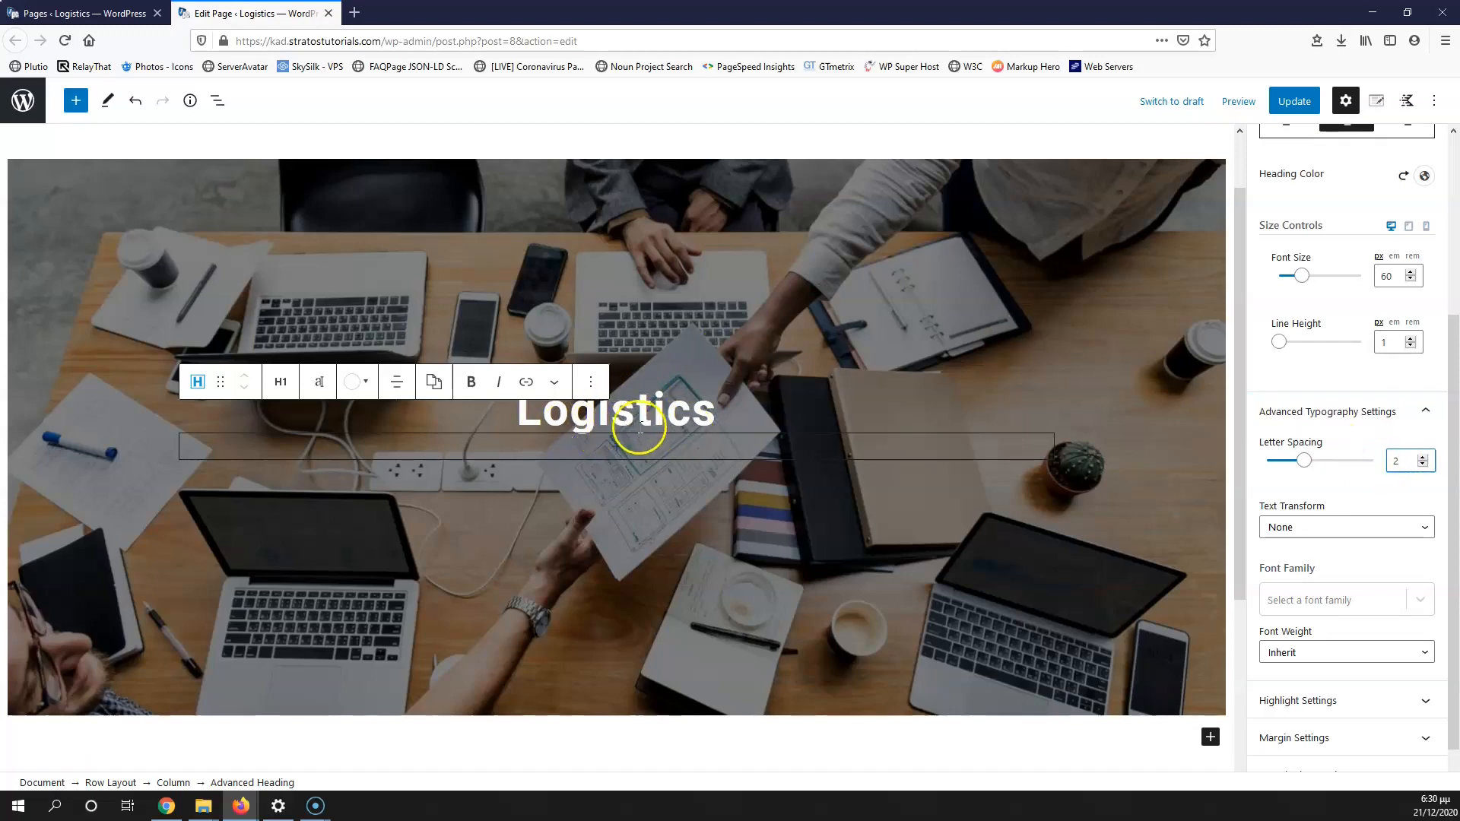
left_click(1423, 457)
left_click(1423, 457)
left_click(1422, 457)
left_click(1423, 457)
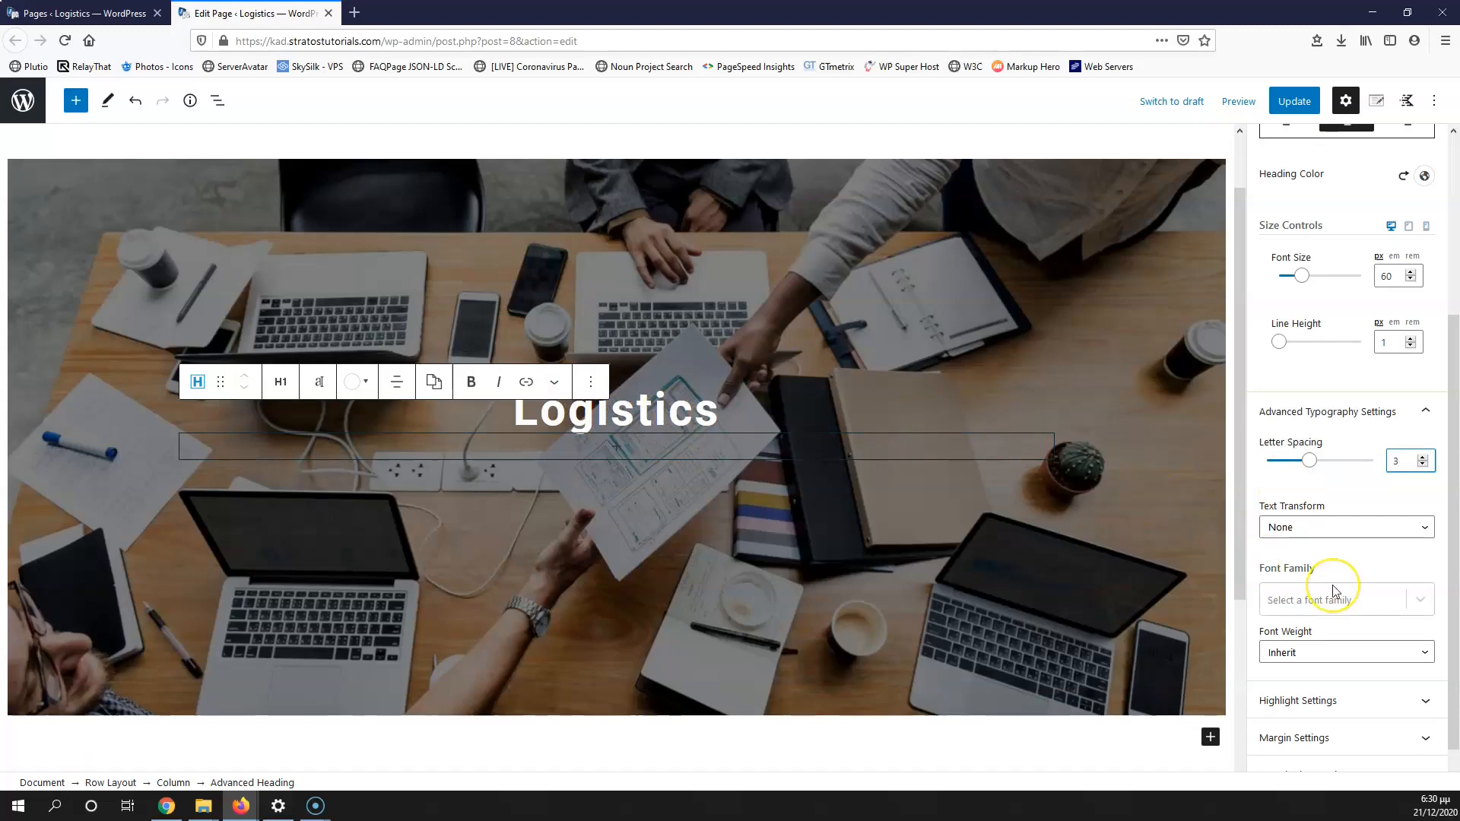
scroll(1338, 589, "down", 1)
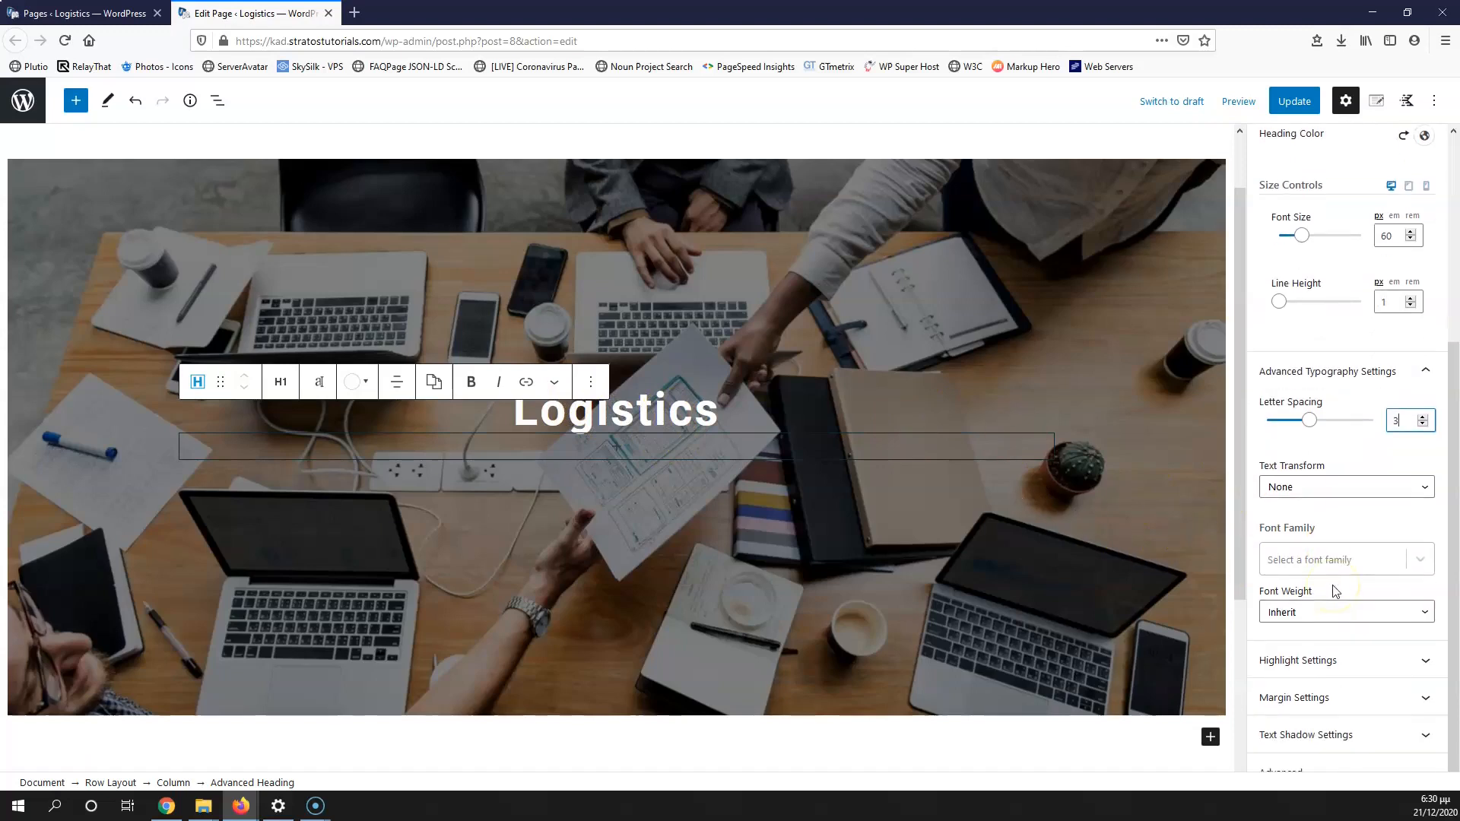
left_click(1345, 661)
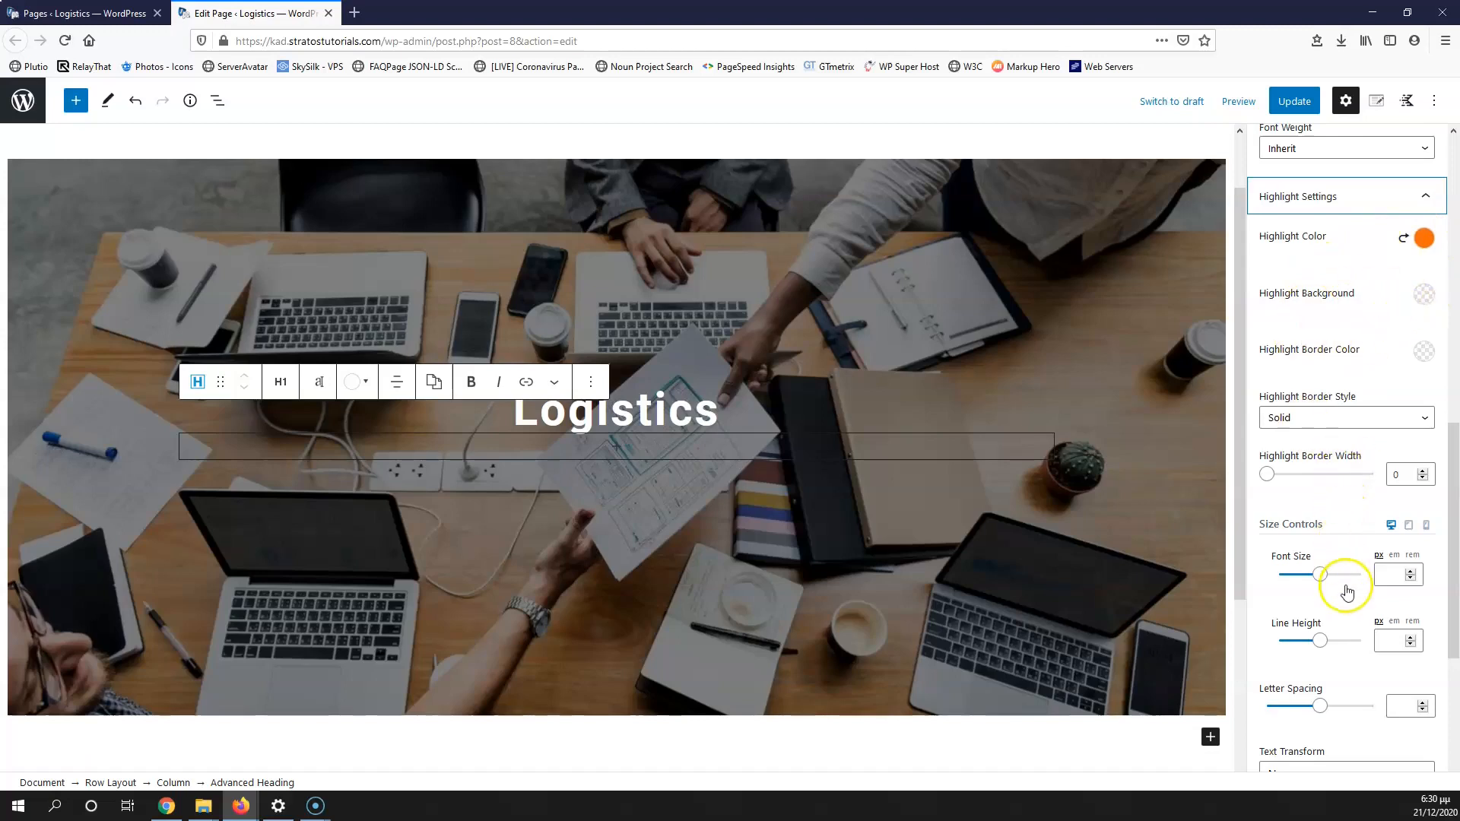
scroll(1343, 587, "down", 3)
scroll(1327, 580, "up", 5)
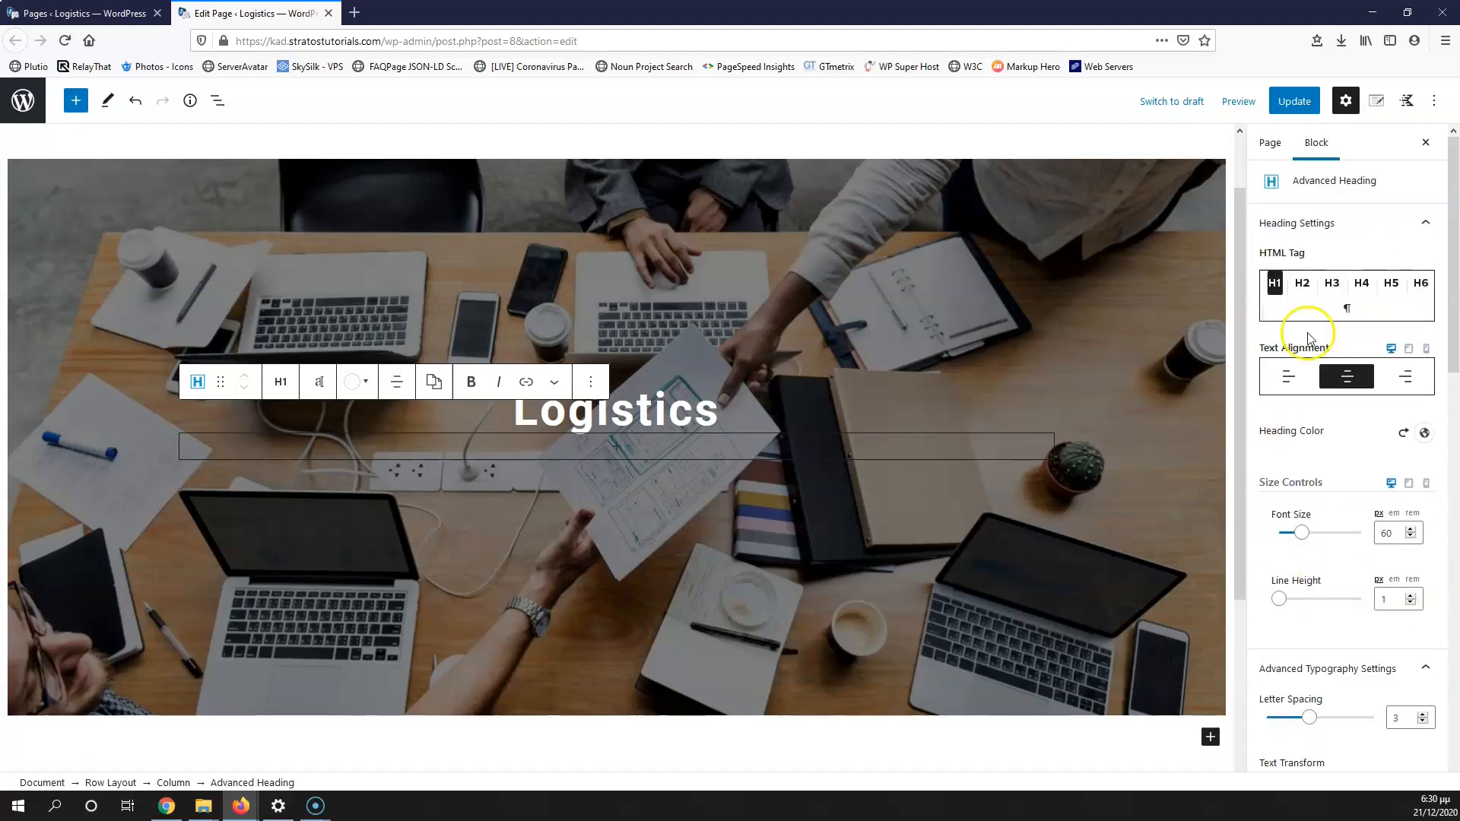
scroll(521, 530, "up", 2)
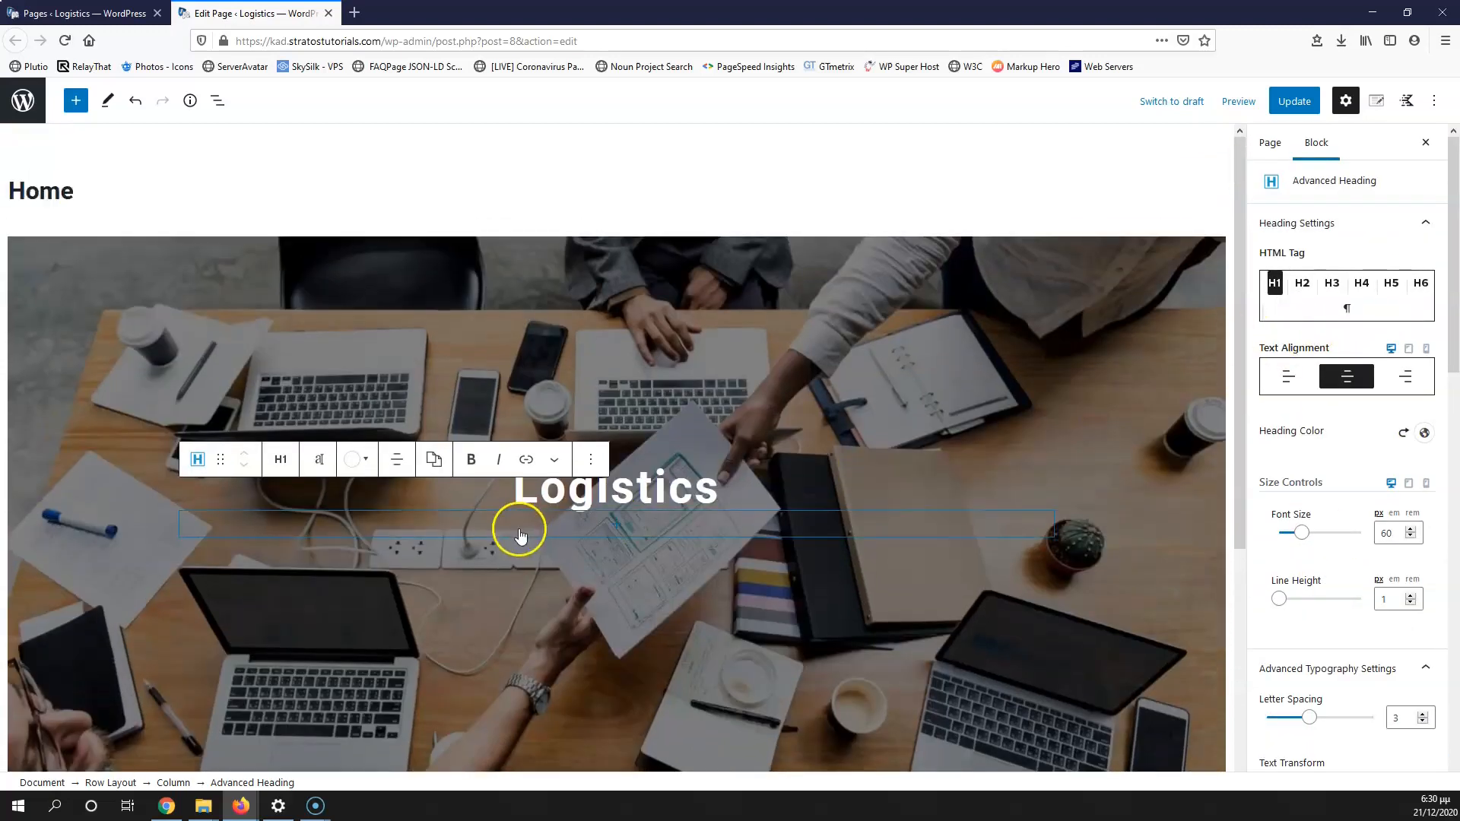
Step: Add a 'Fast and Easy Services' paragraph with font size 25, white text, centred
left_click(620, 532)
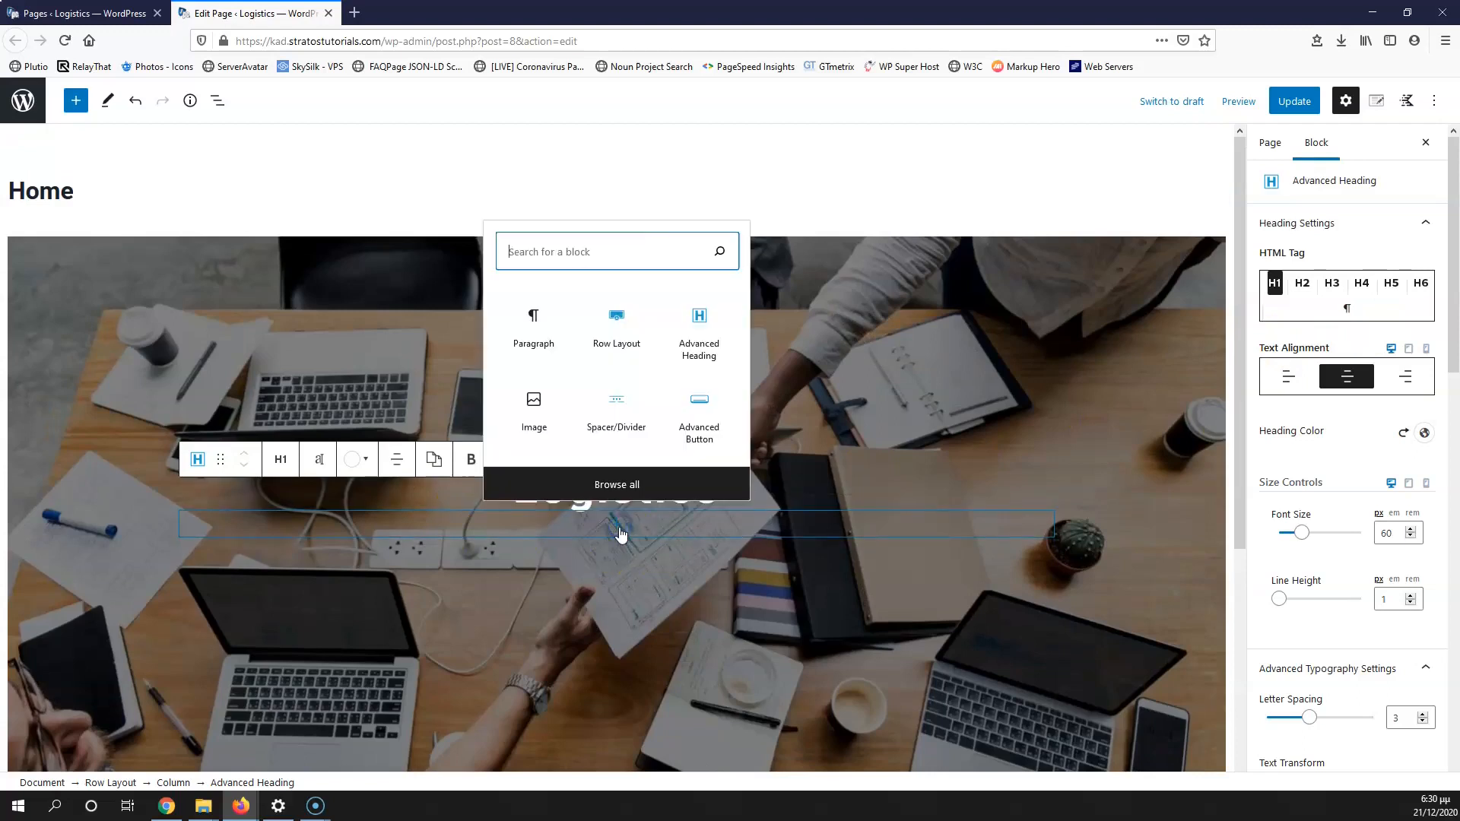
left_click(546, 318)
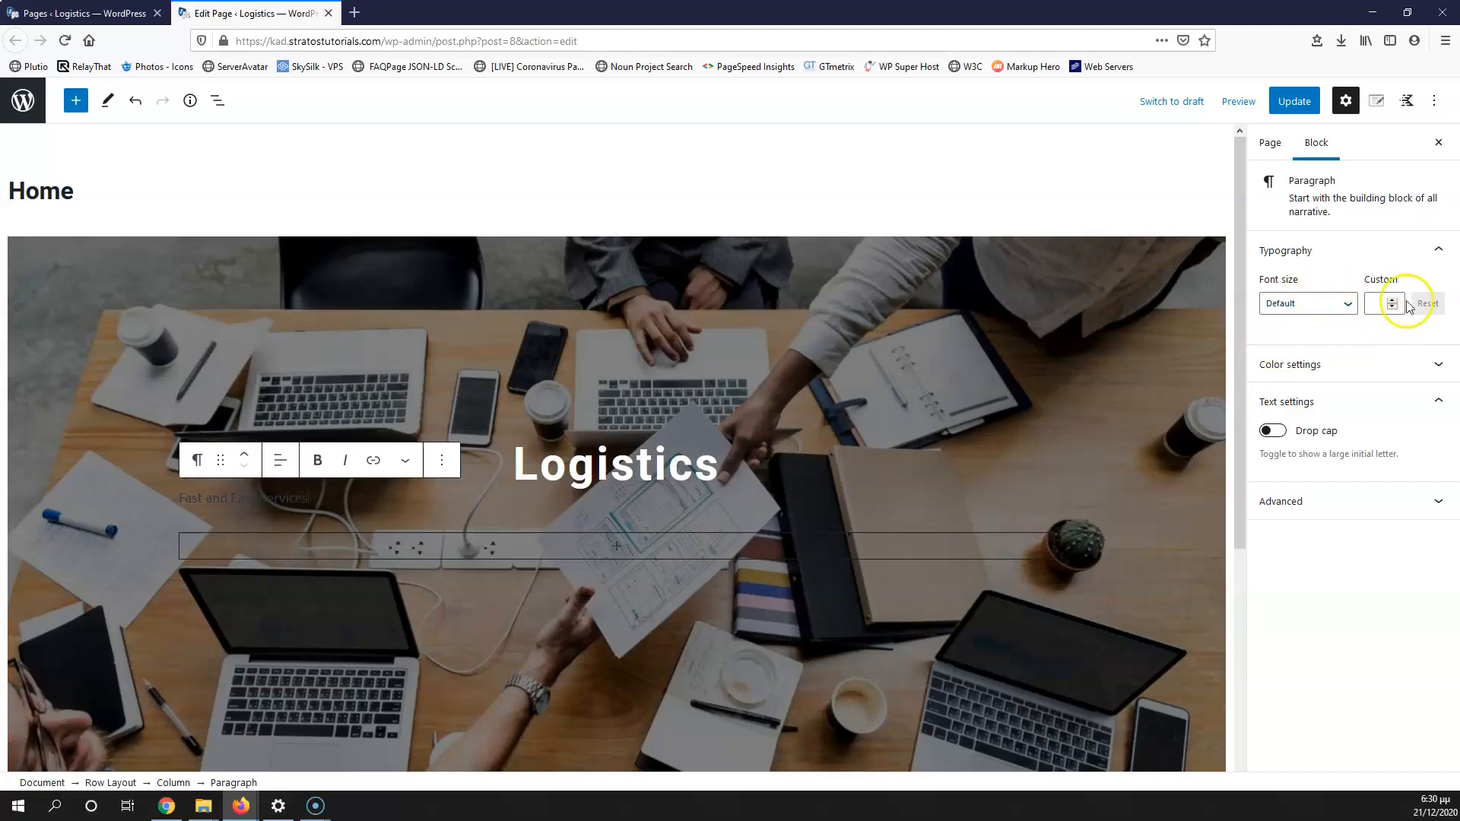
left_click(1372, 304)
type("25")
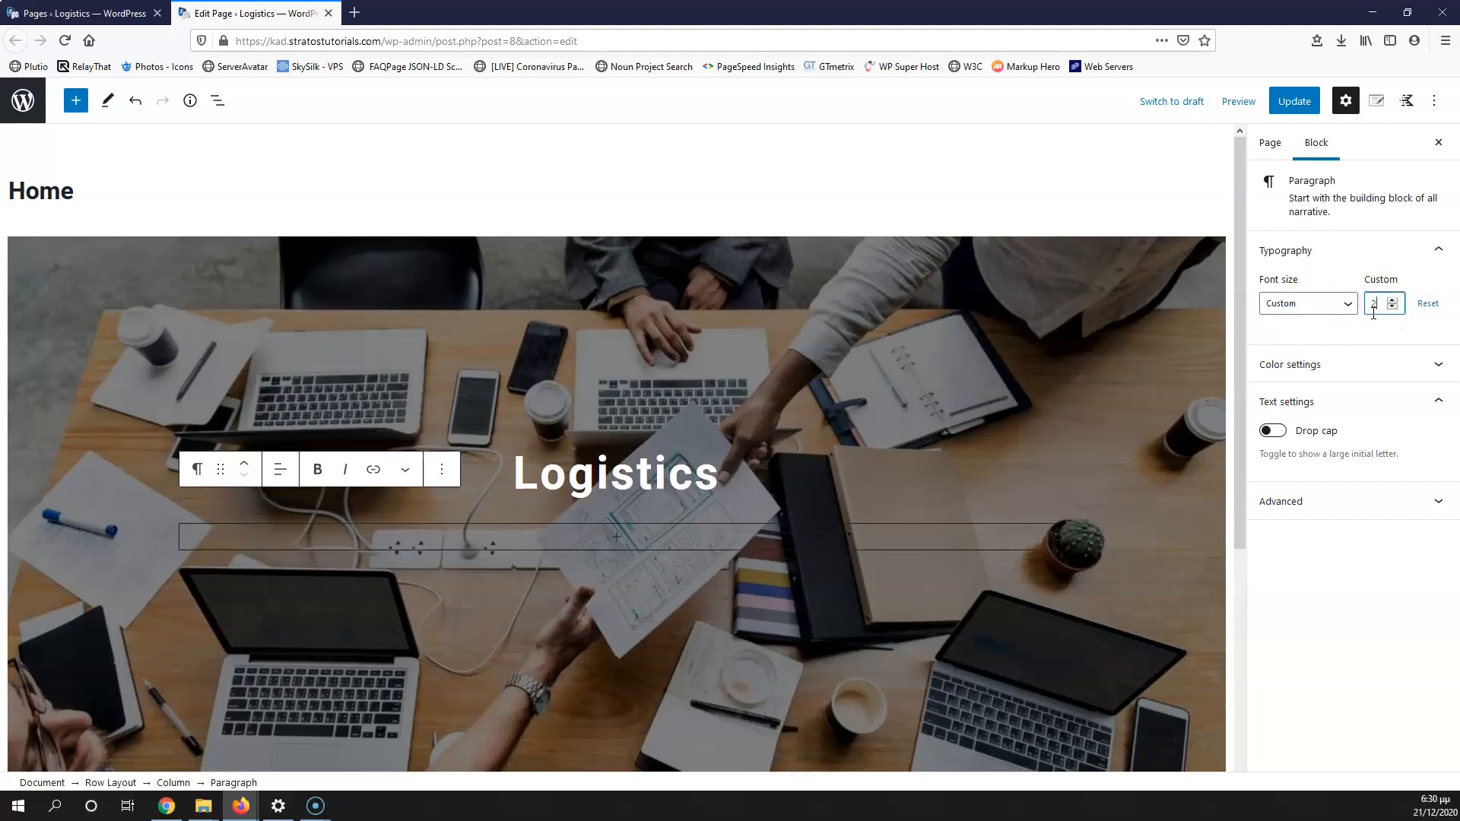
left_click(1344, 365)
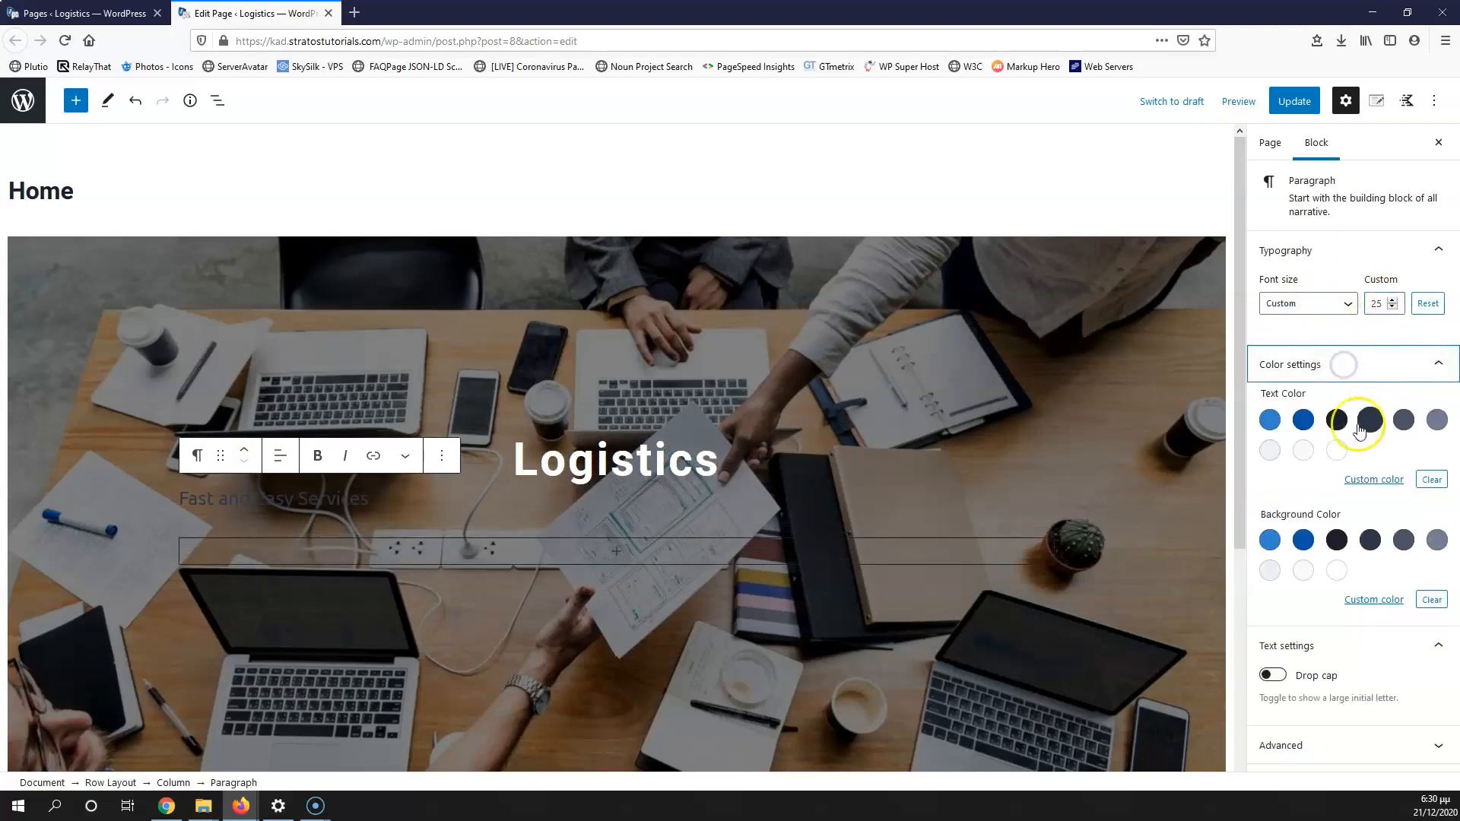
left_click(1337, 452)
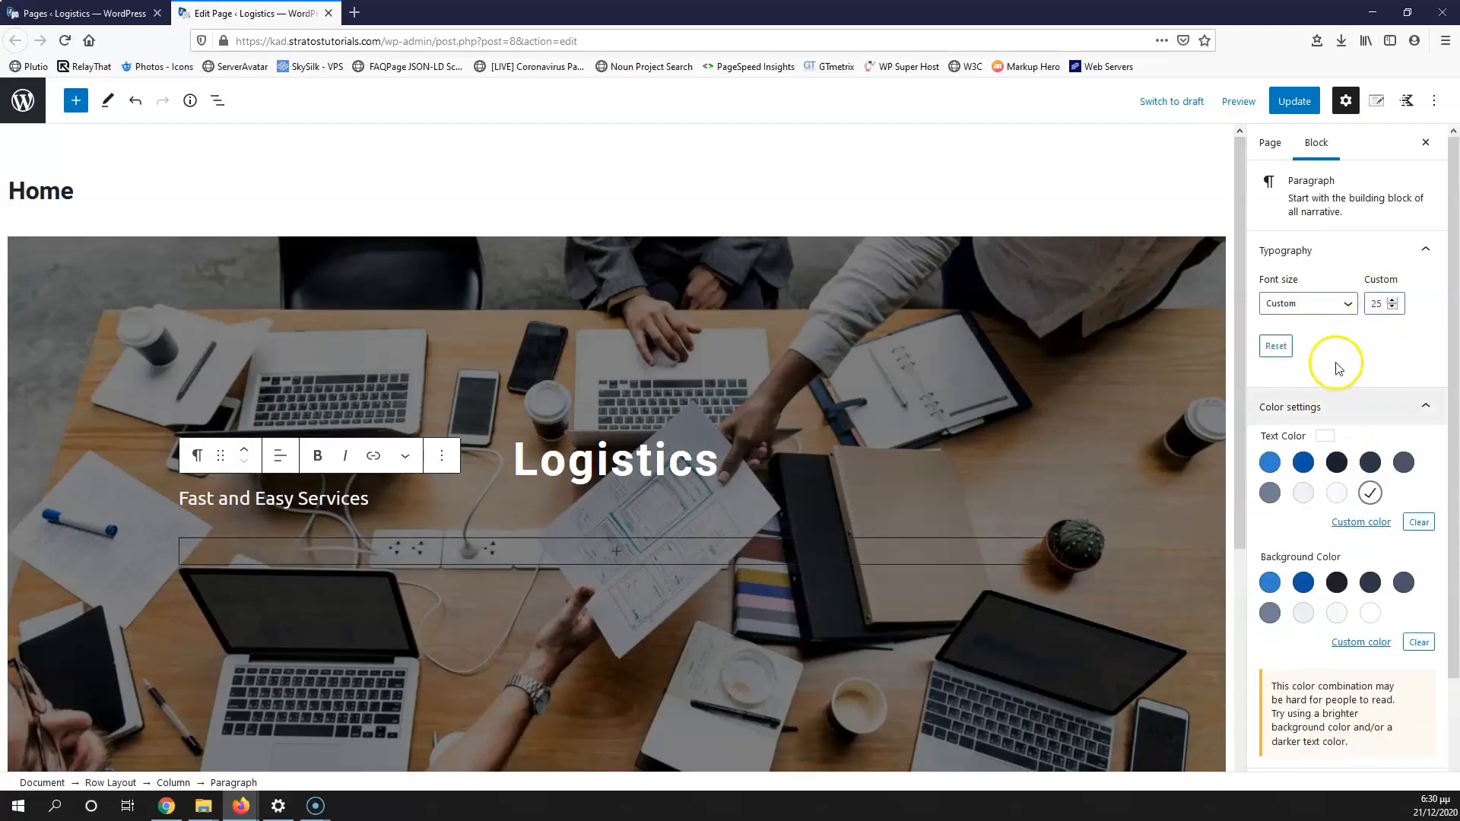
left_click(278, 463)
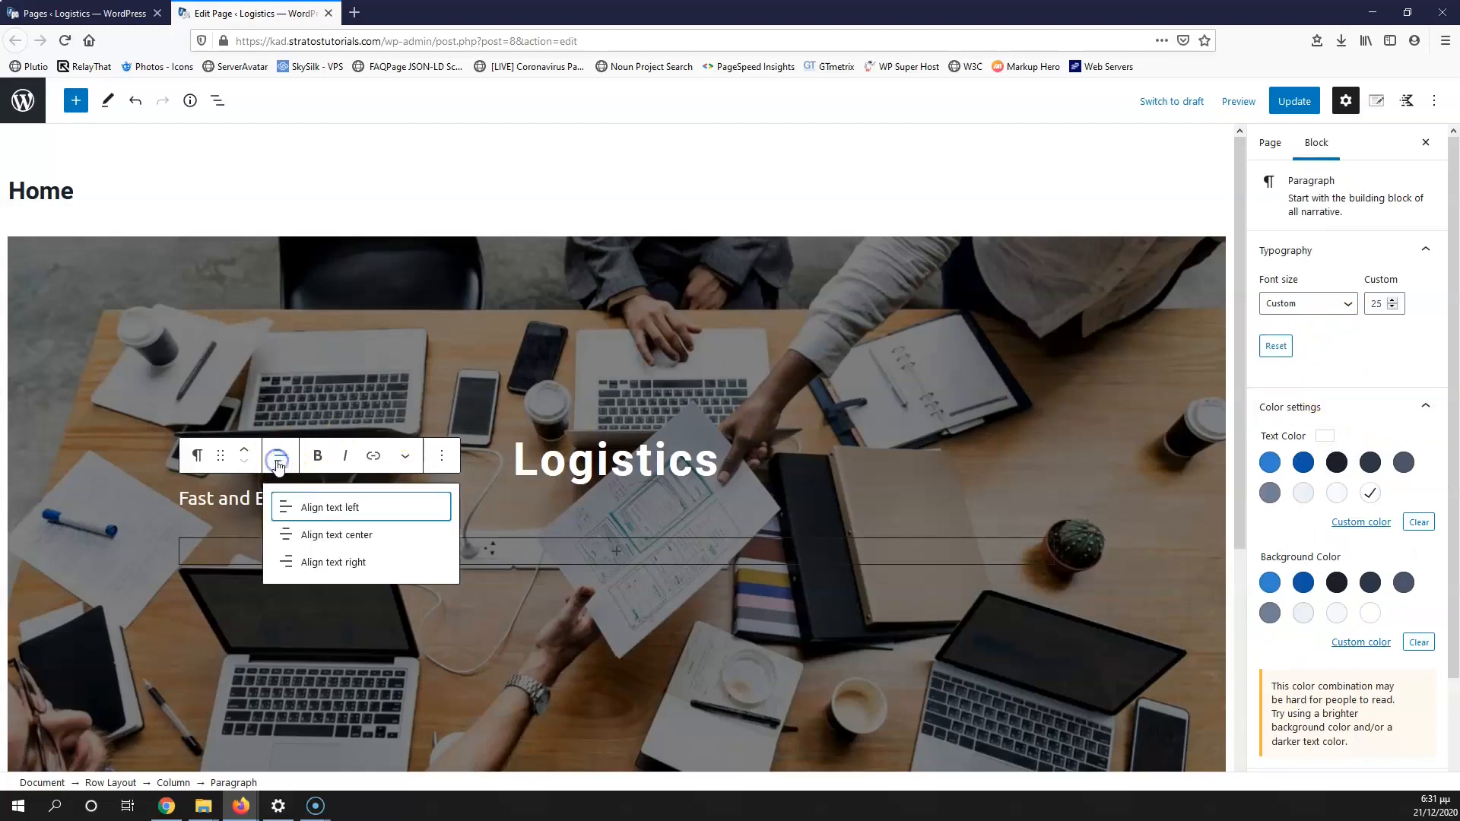
left_click(320, 530)
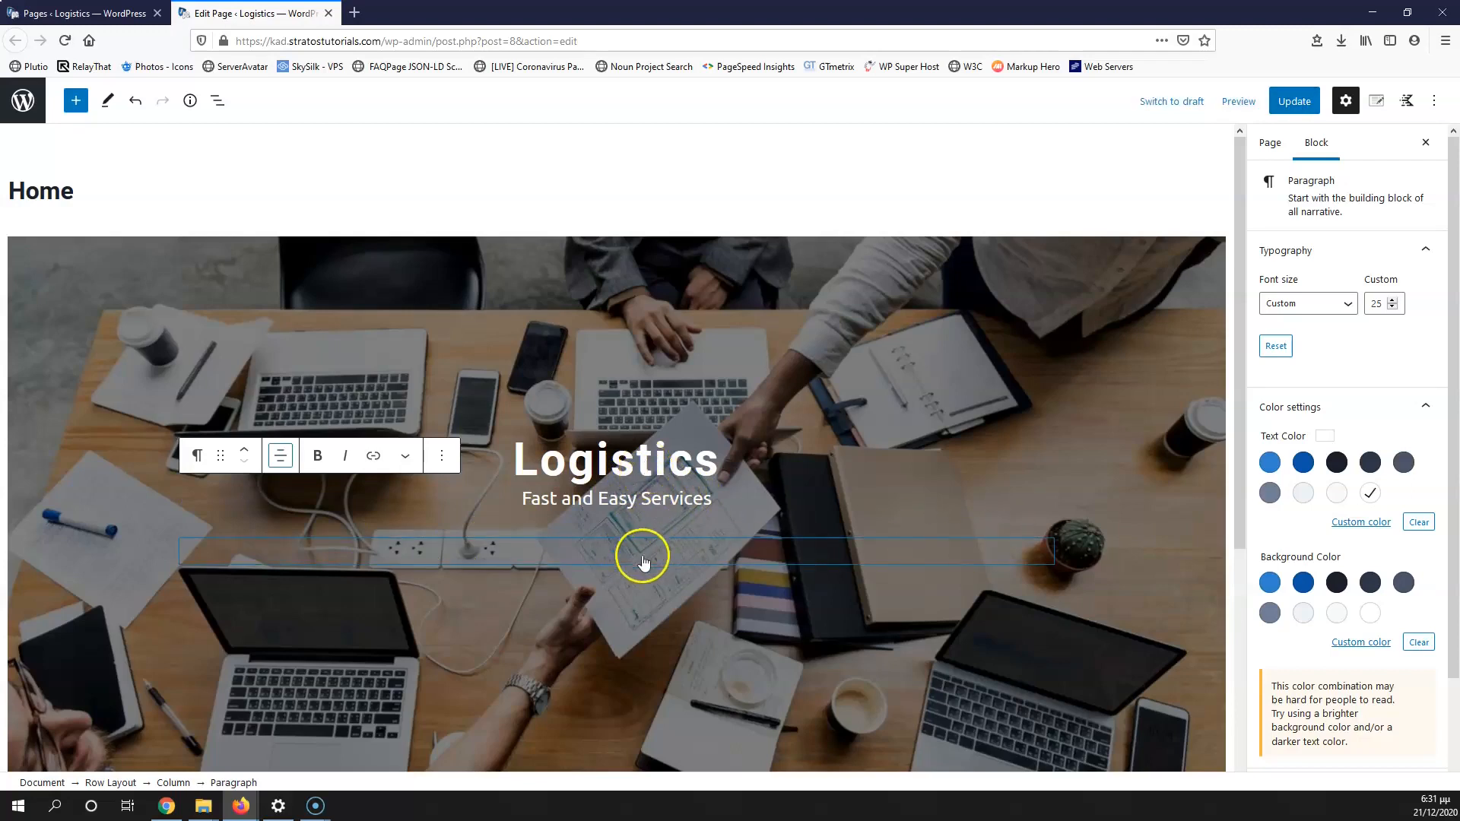
left_click(616, 551)
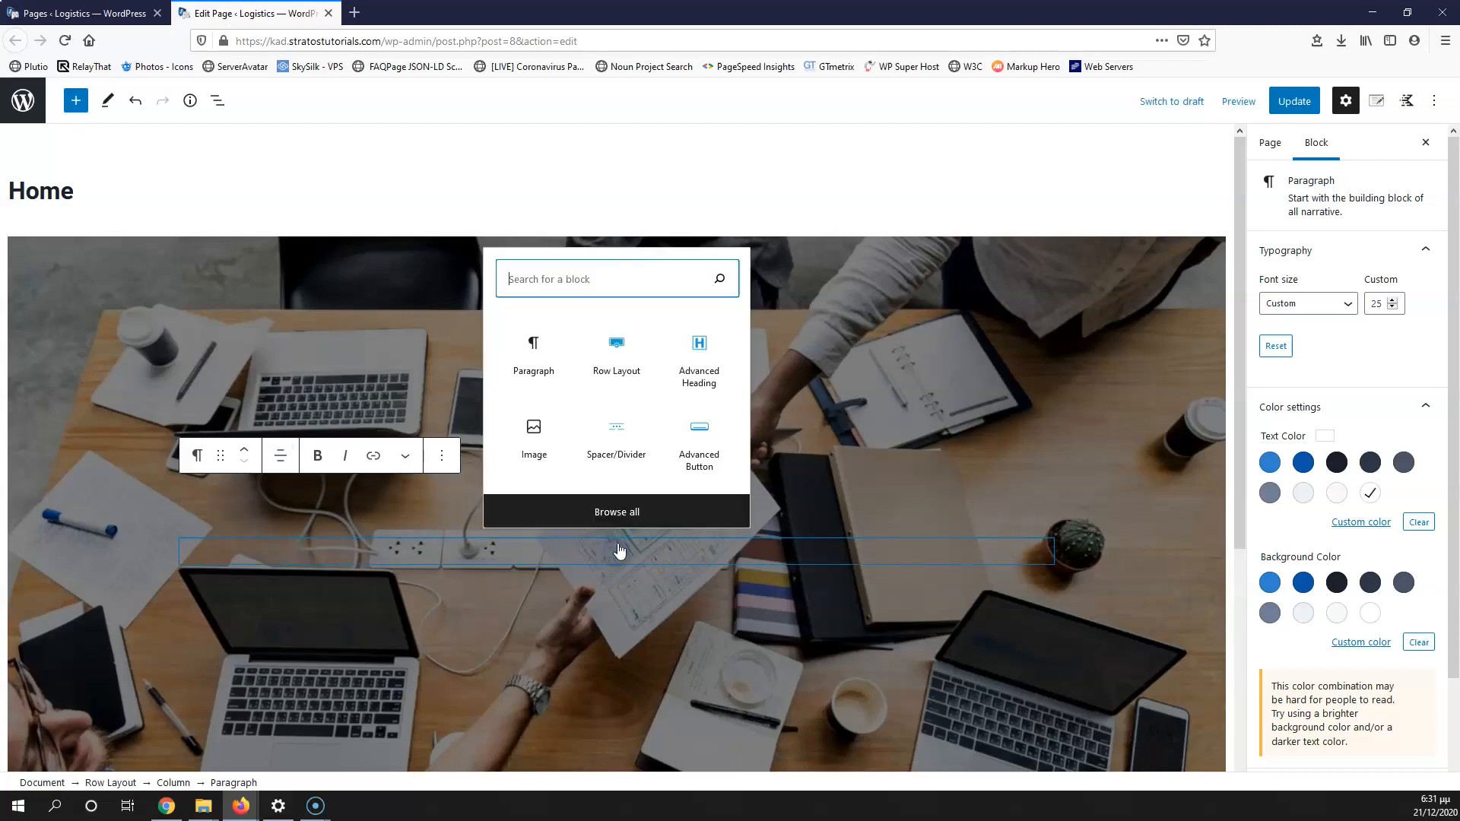
Step: Insert a 20 px Spacer/Divider with the divider off, moved above the tagline
left_click(616, 430)
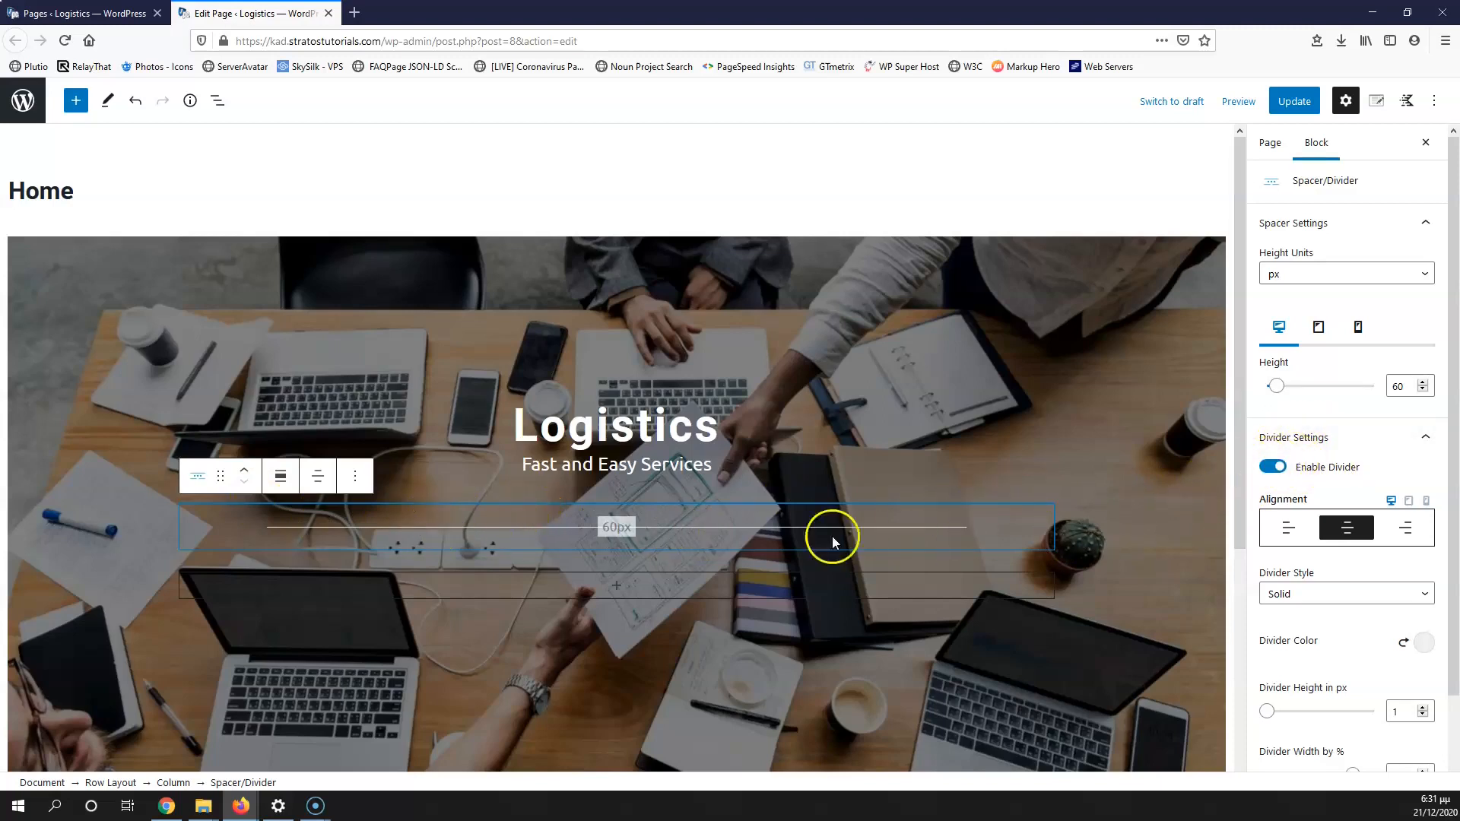
left_click(1268, 467)
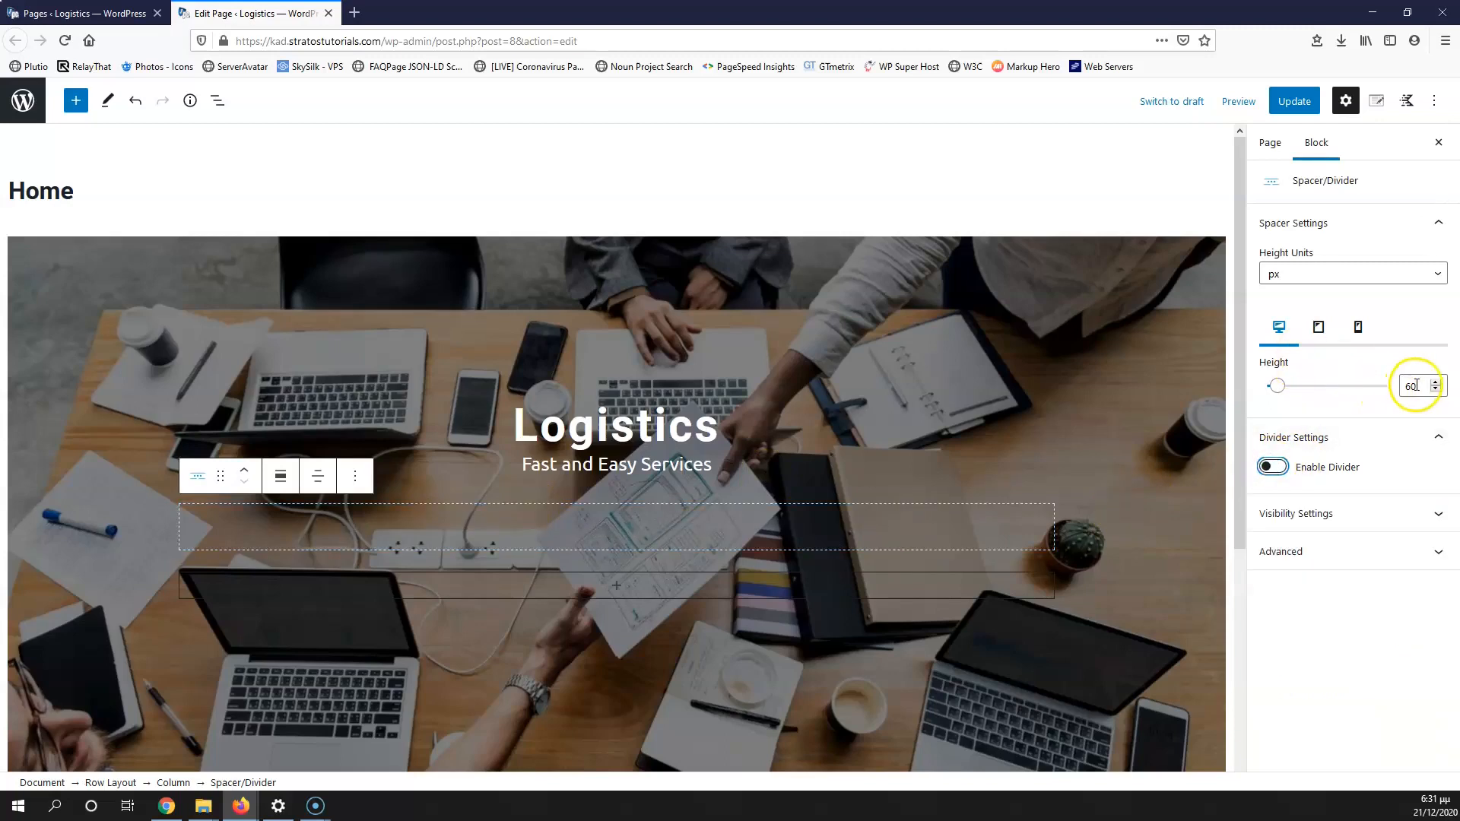
left_click_drag(1413, 384, 1393, 385)
type("2")
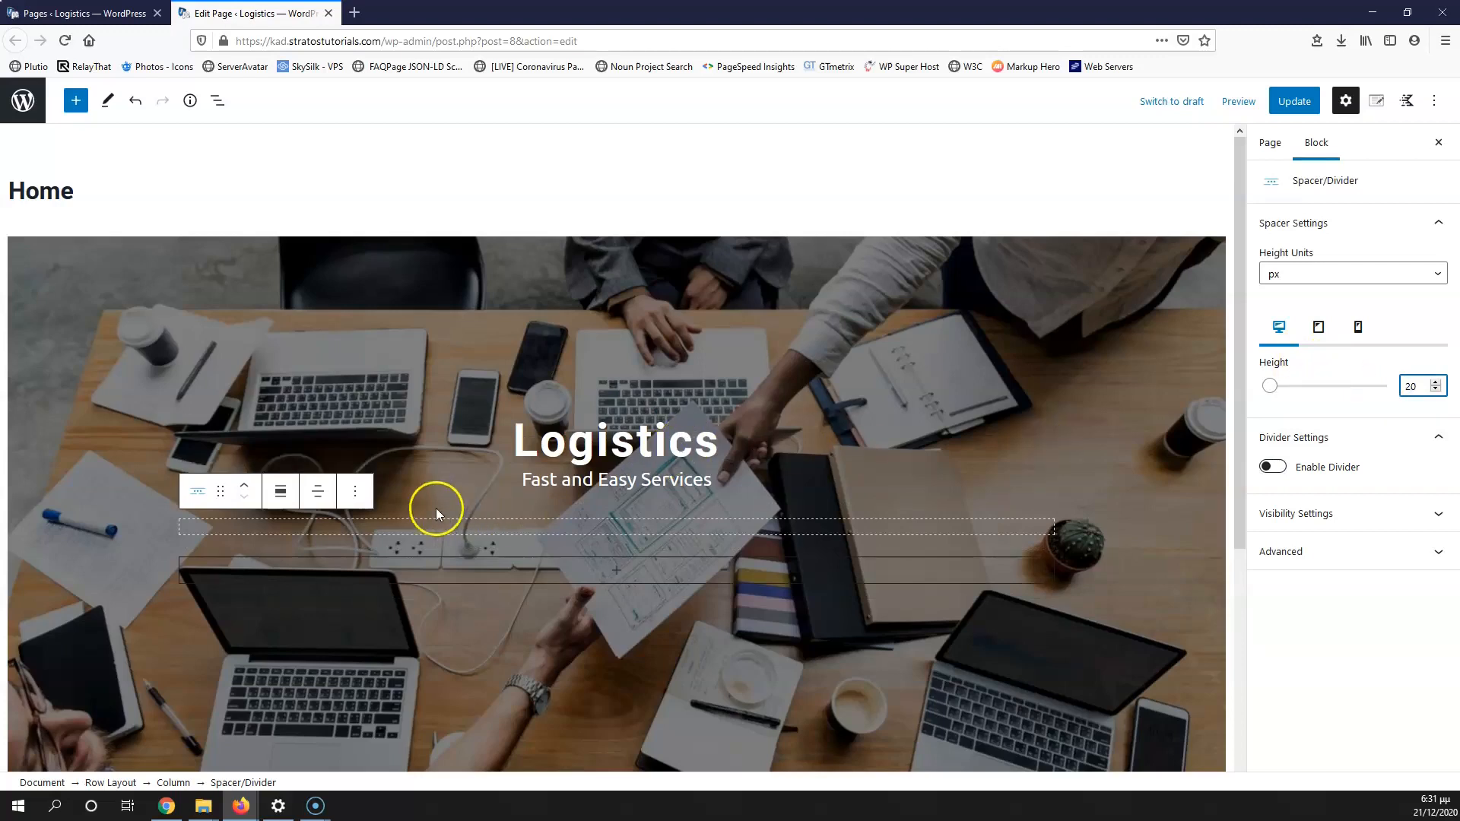
left_click(245, 491)
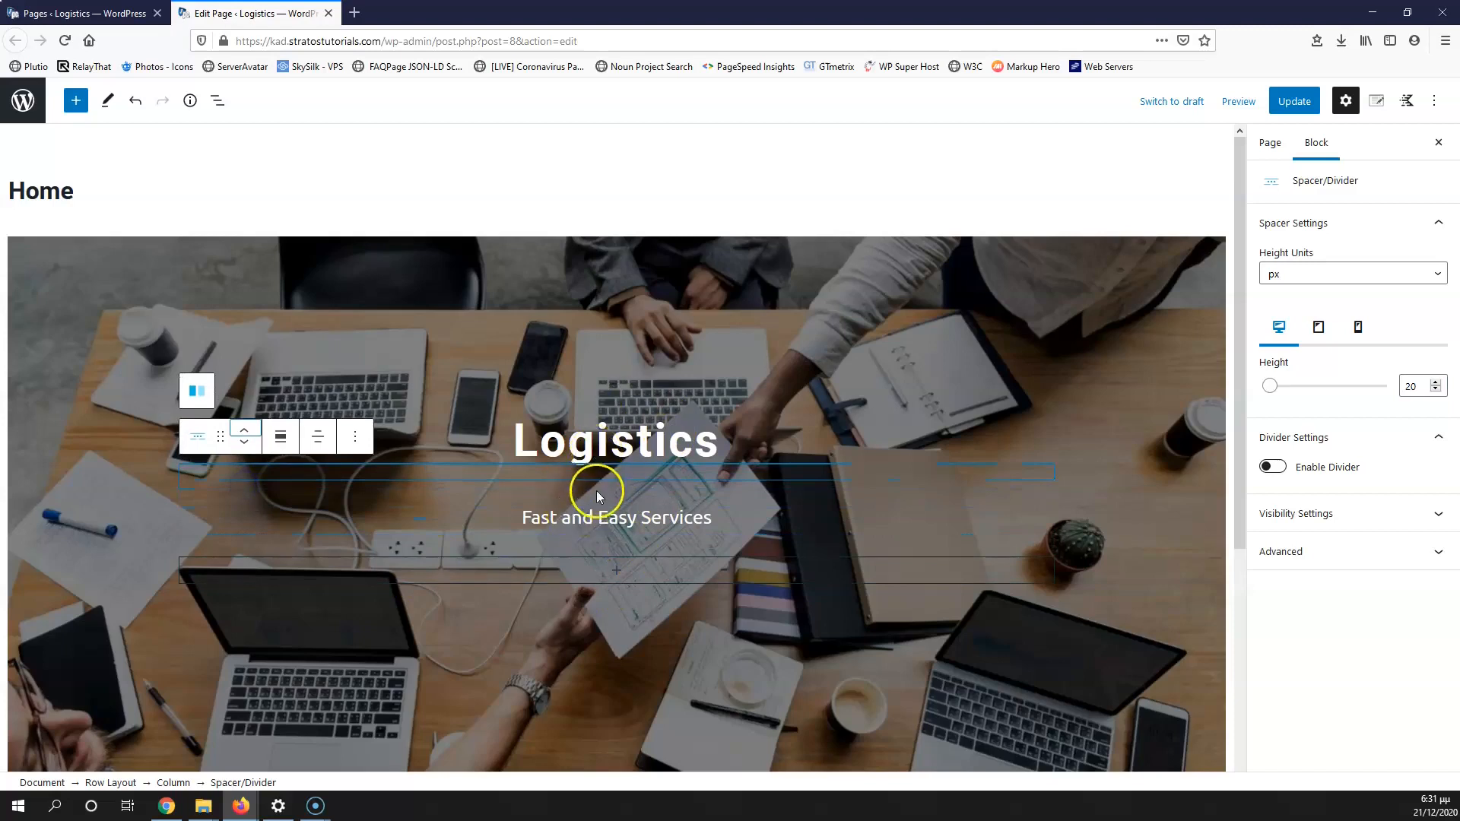
left_click(621, 523)
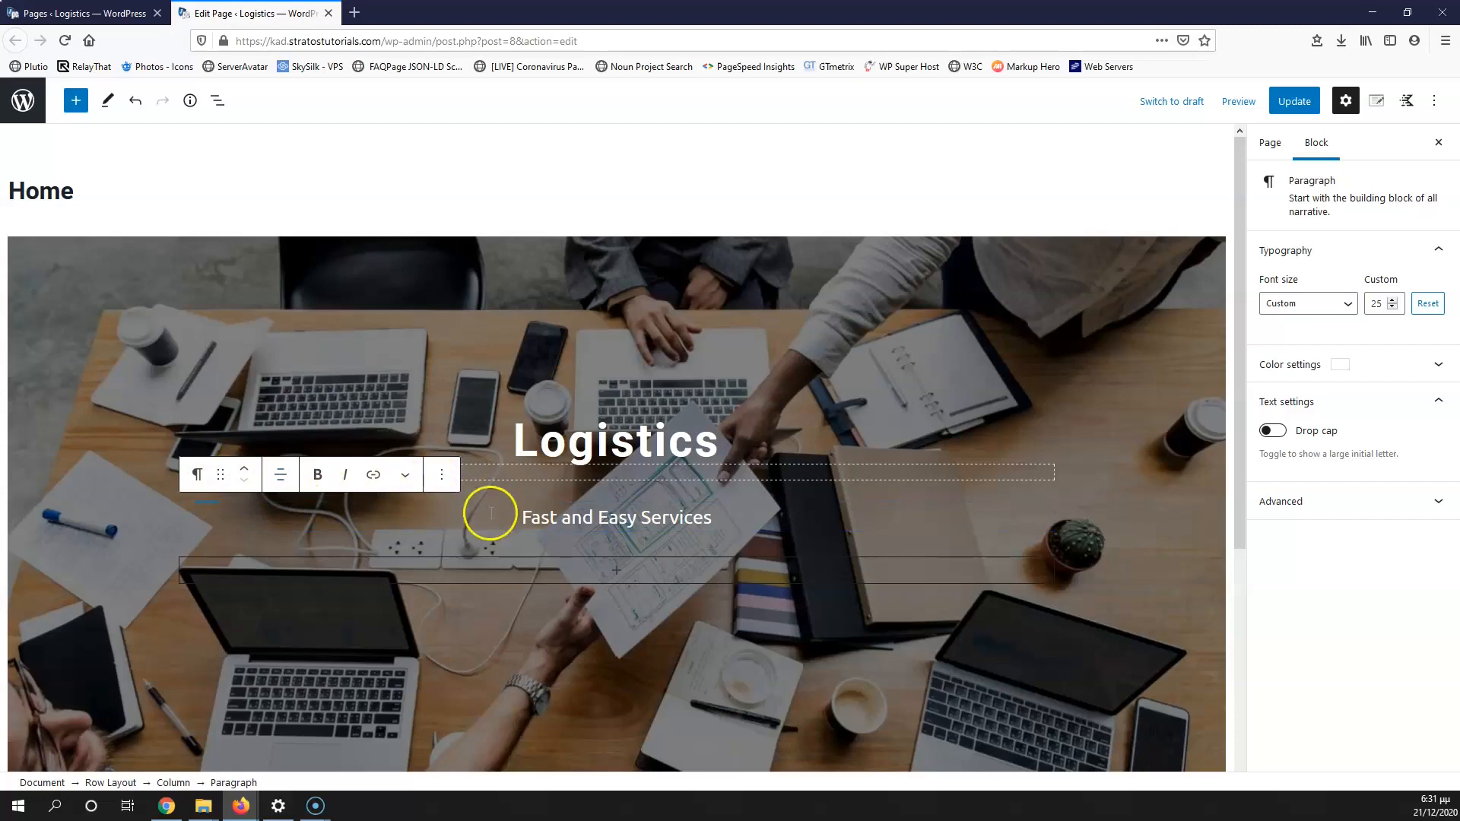
left_click(616, 570)
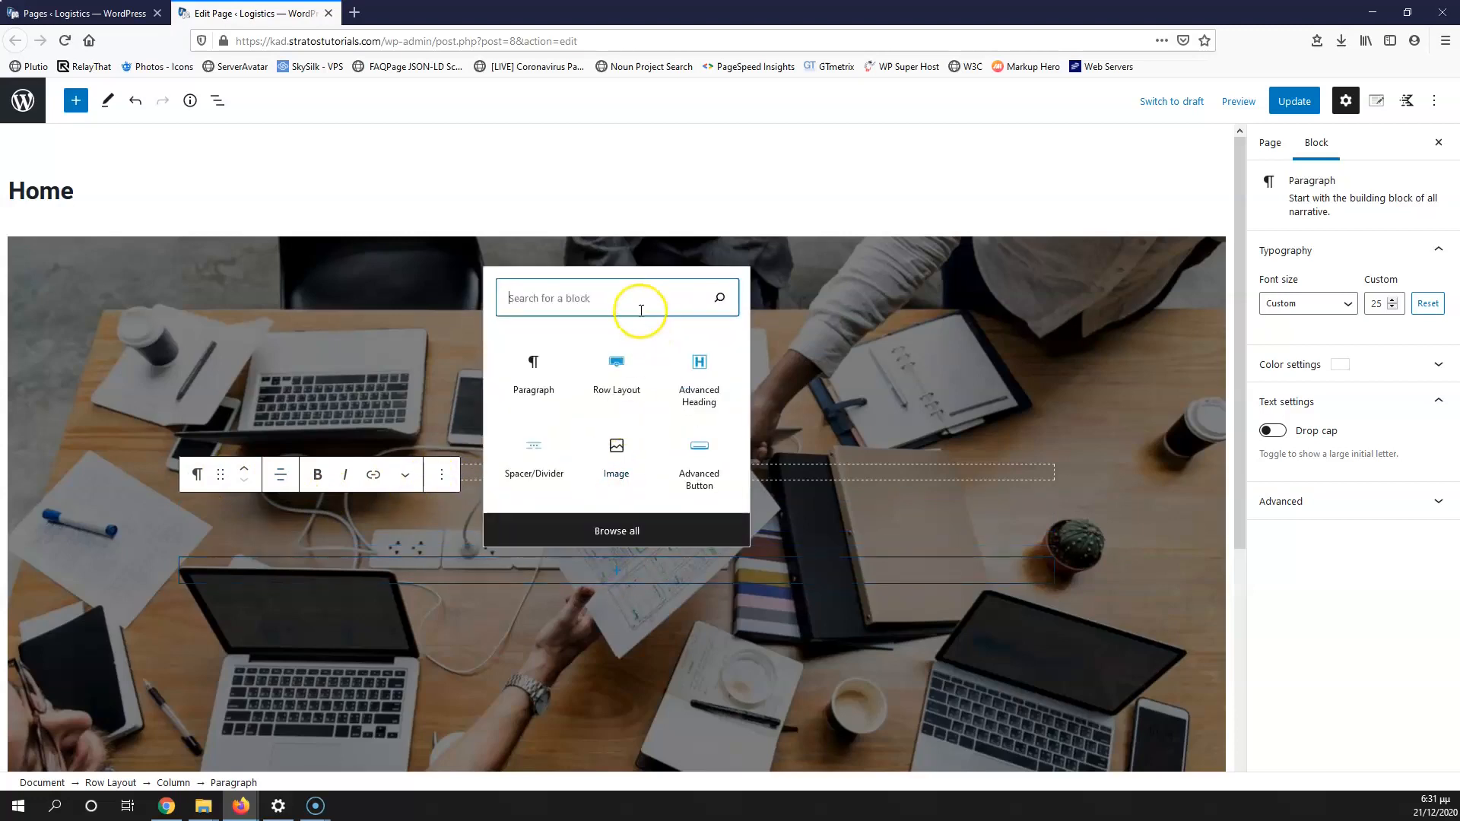
Step: Insert an Advanced Button labelled 'Contact Us' and delete the extra second button
type("bu")
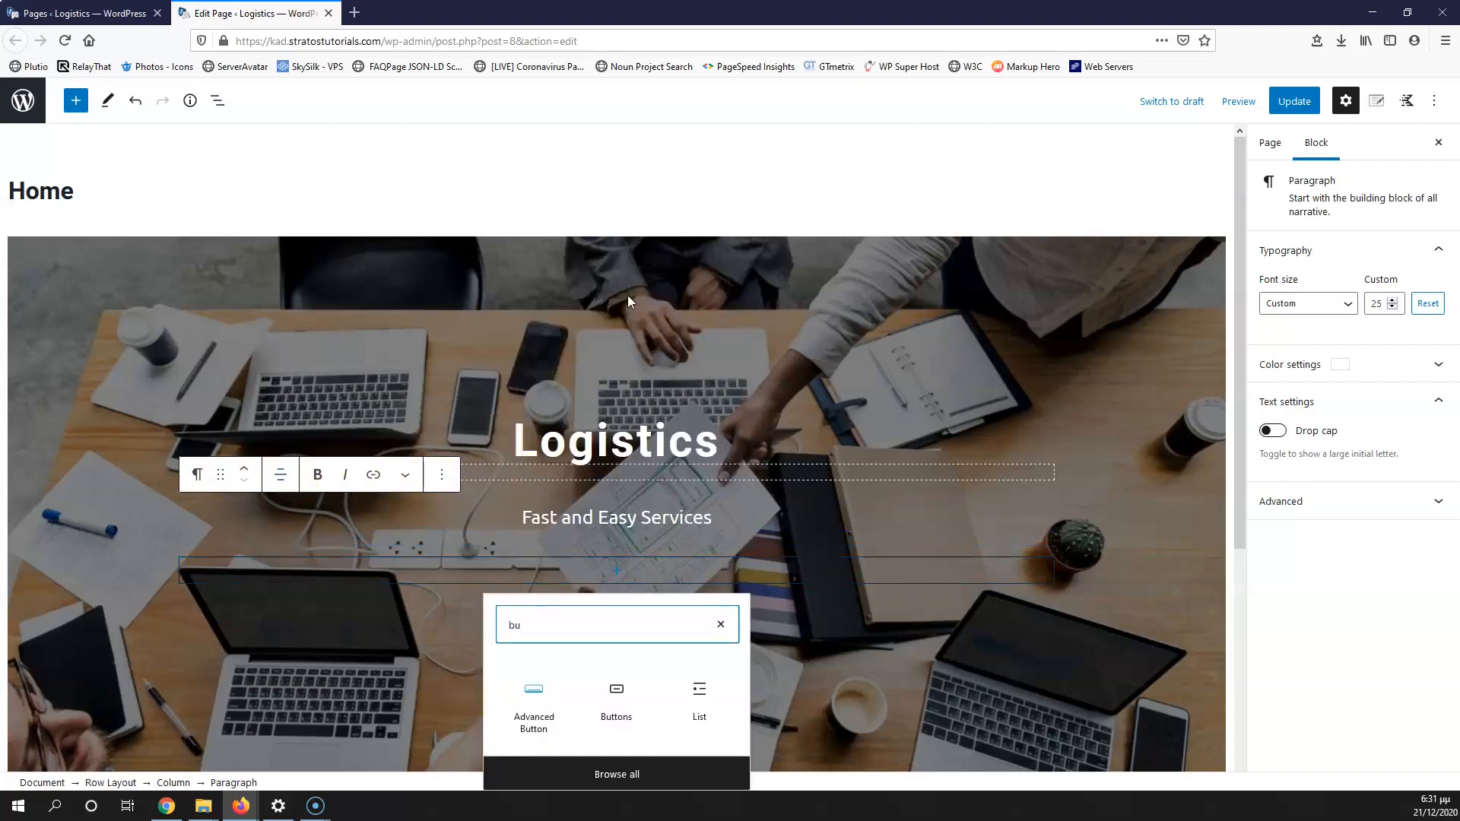
left_click(540, 708)
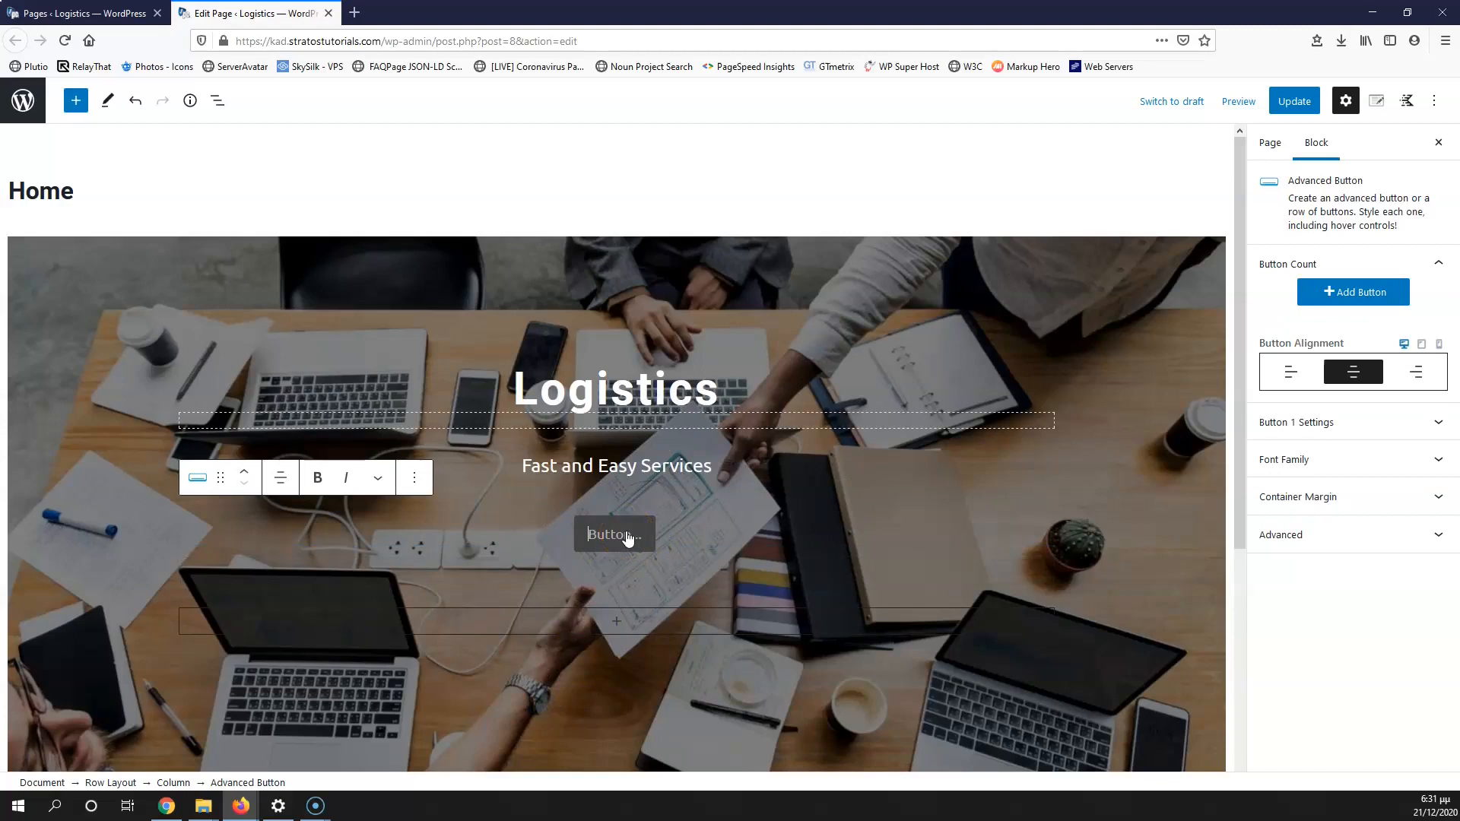
left_click(614, 539)
type("Contact Us")
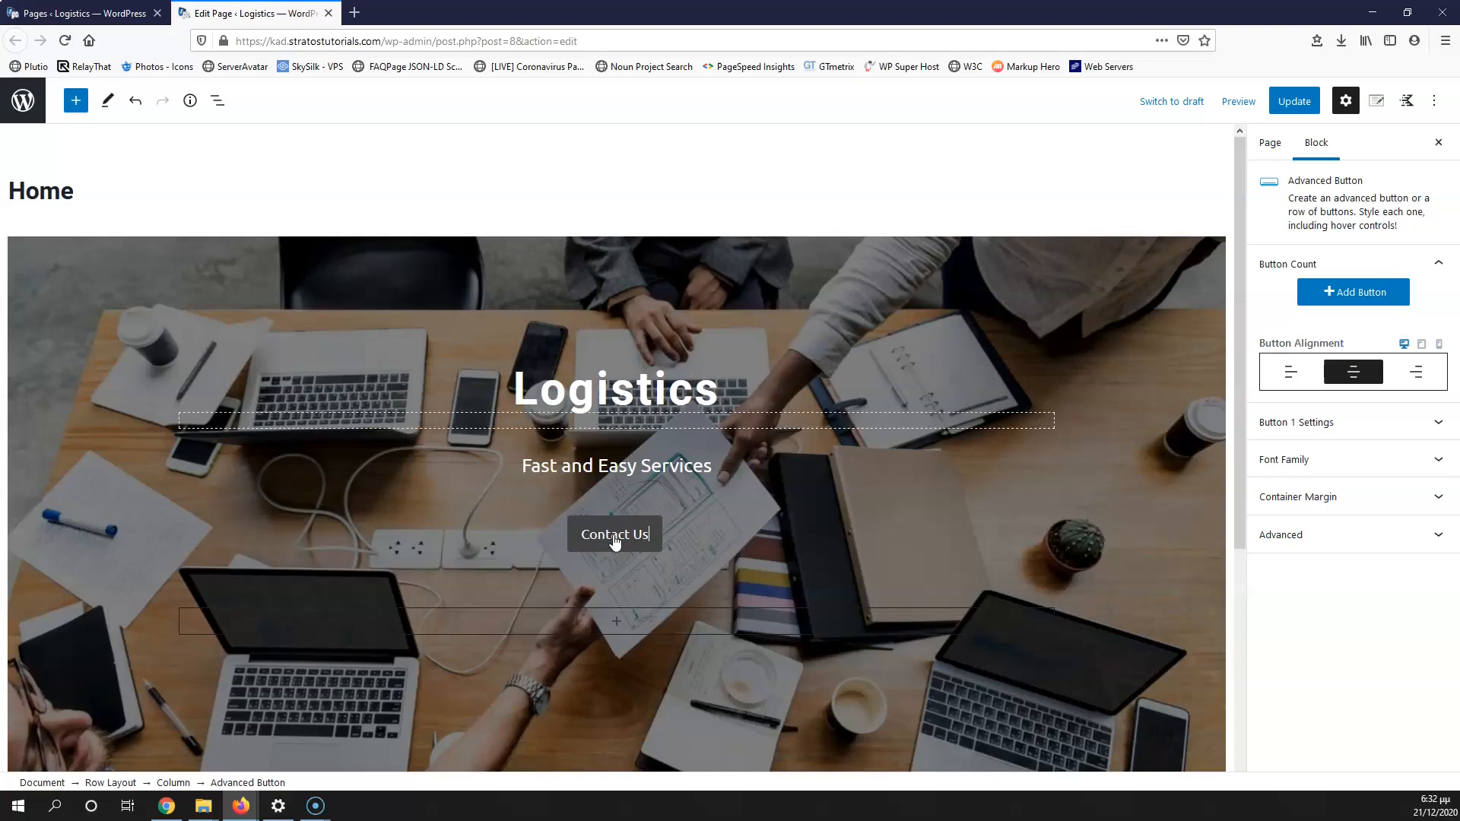
left_click(1344, 296)
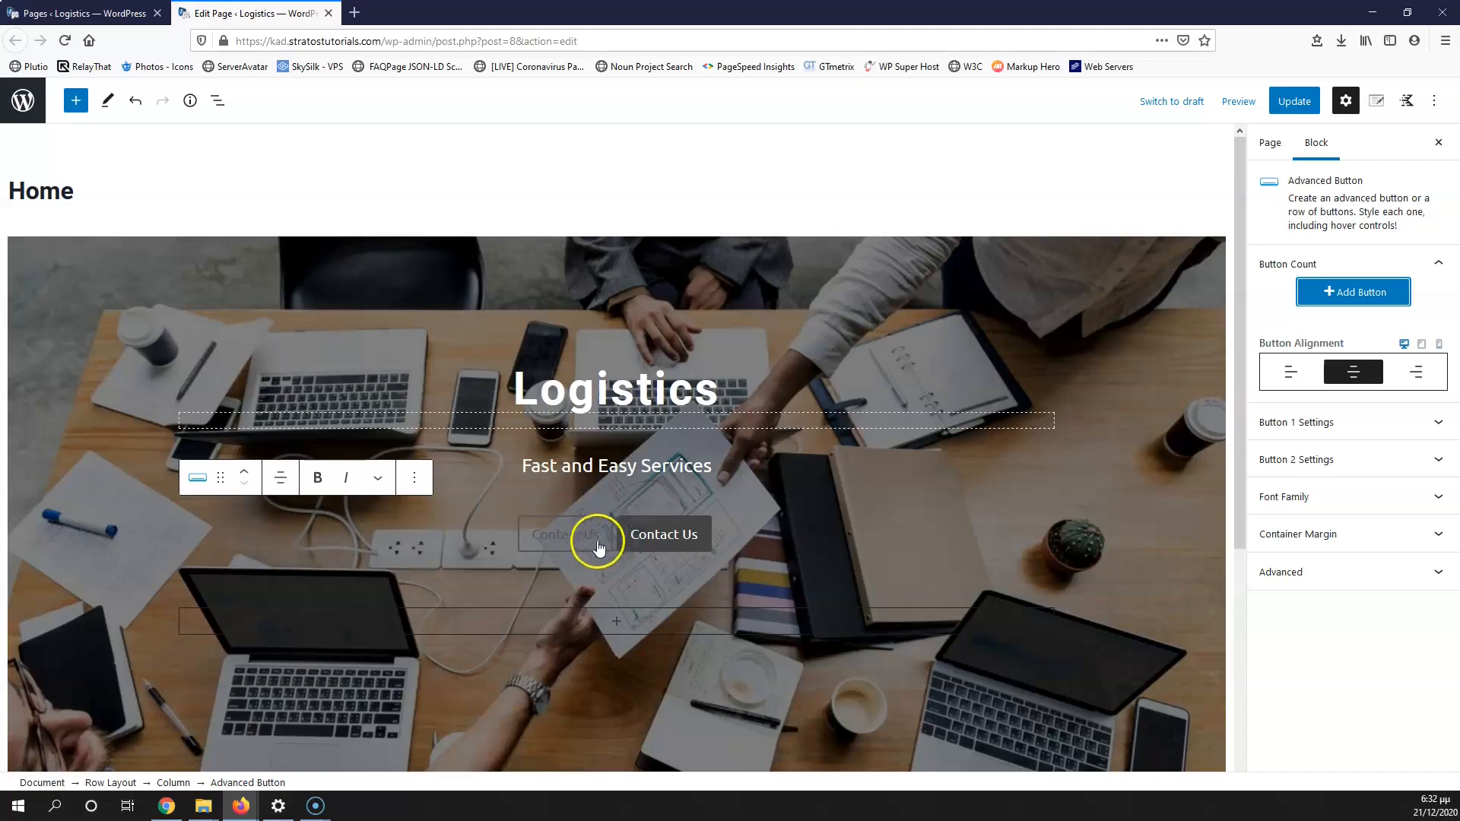
left_click(655, 544)
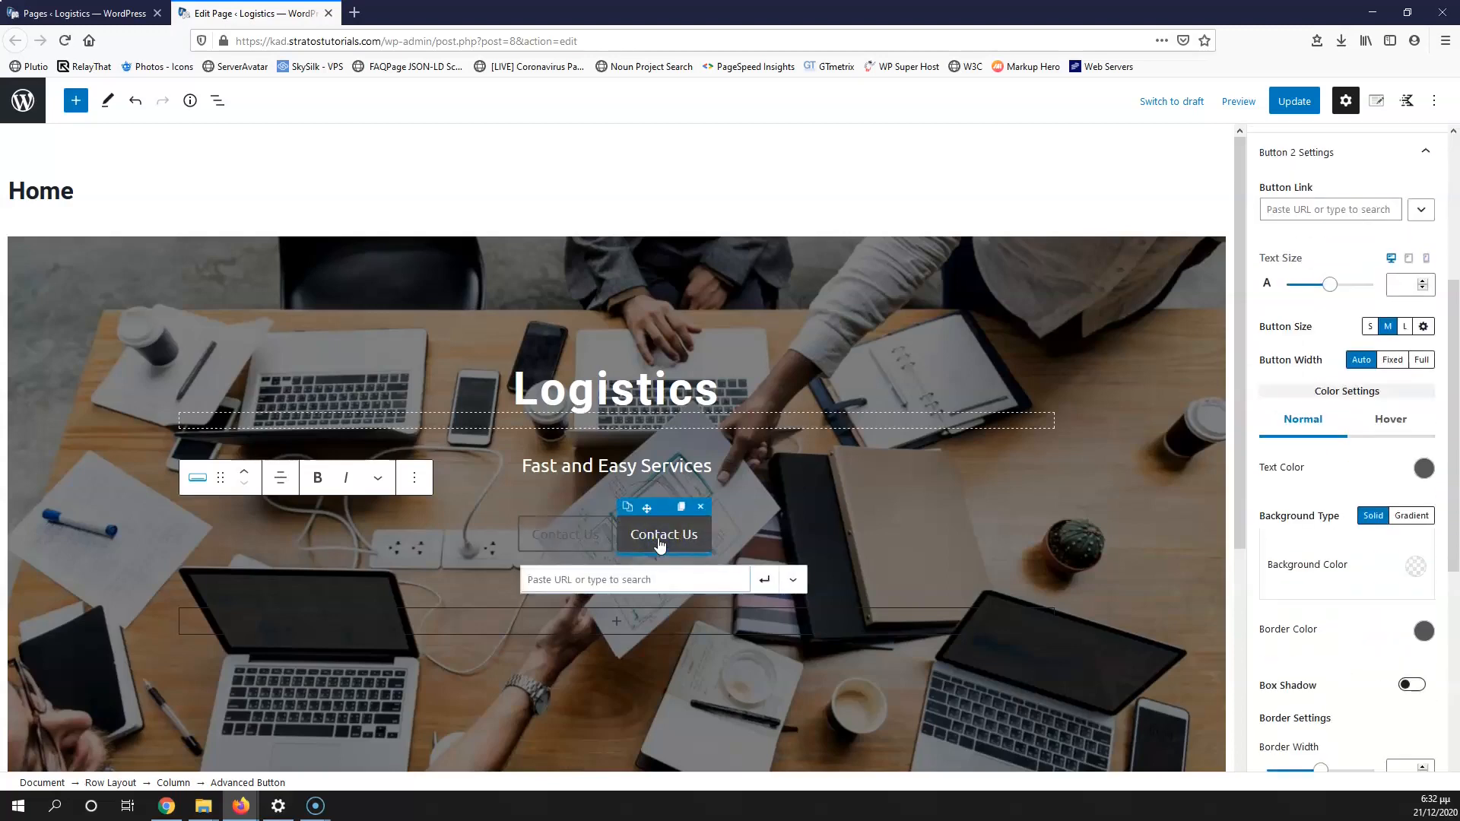
left_click(698, 506)
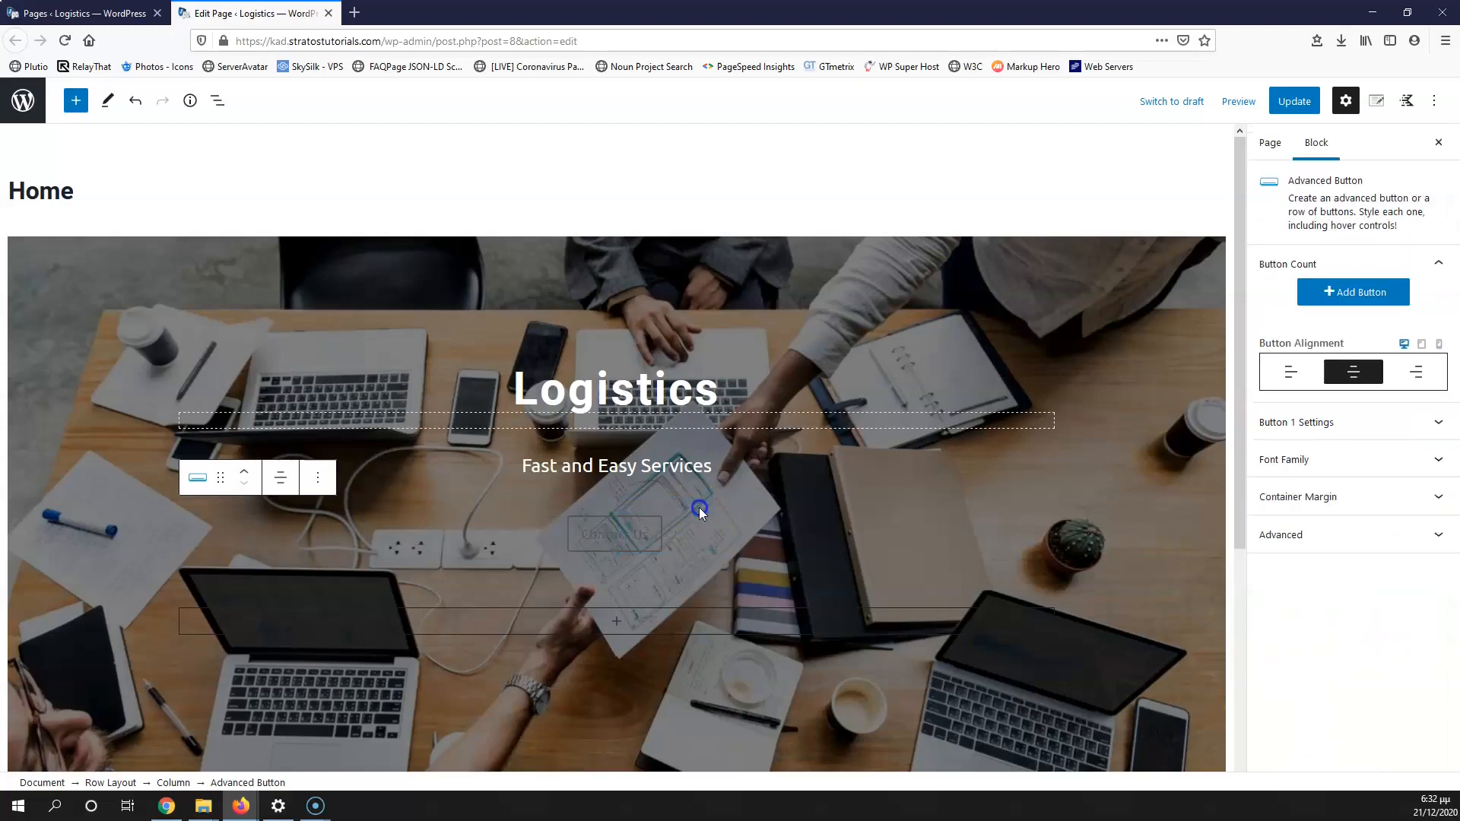
left_click(654, 538)
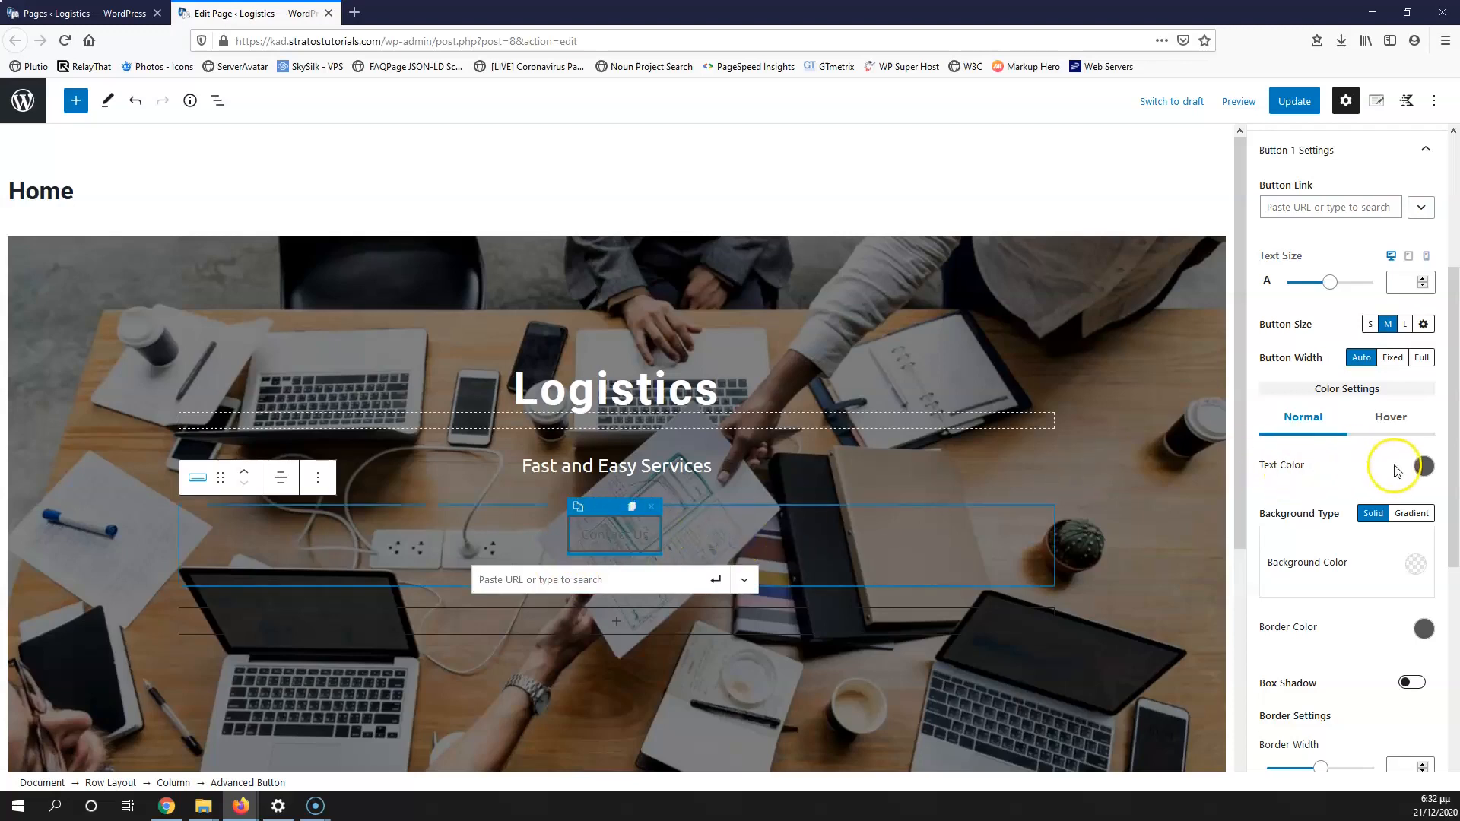
Step: Give the Contact Us button white text and a mostly transparent black background
left_click(1423, 467)
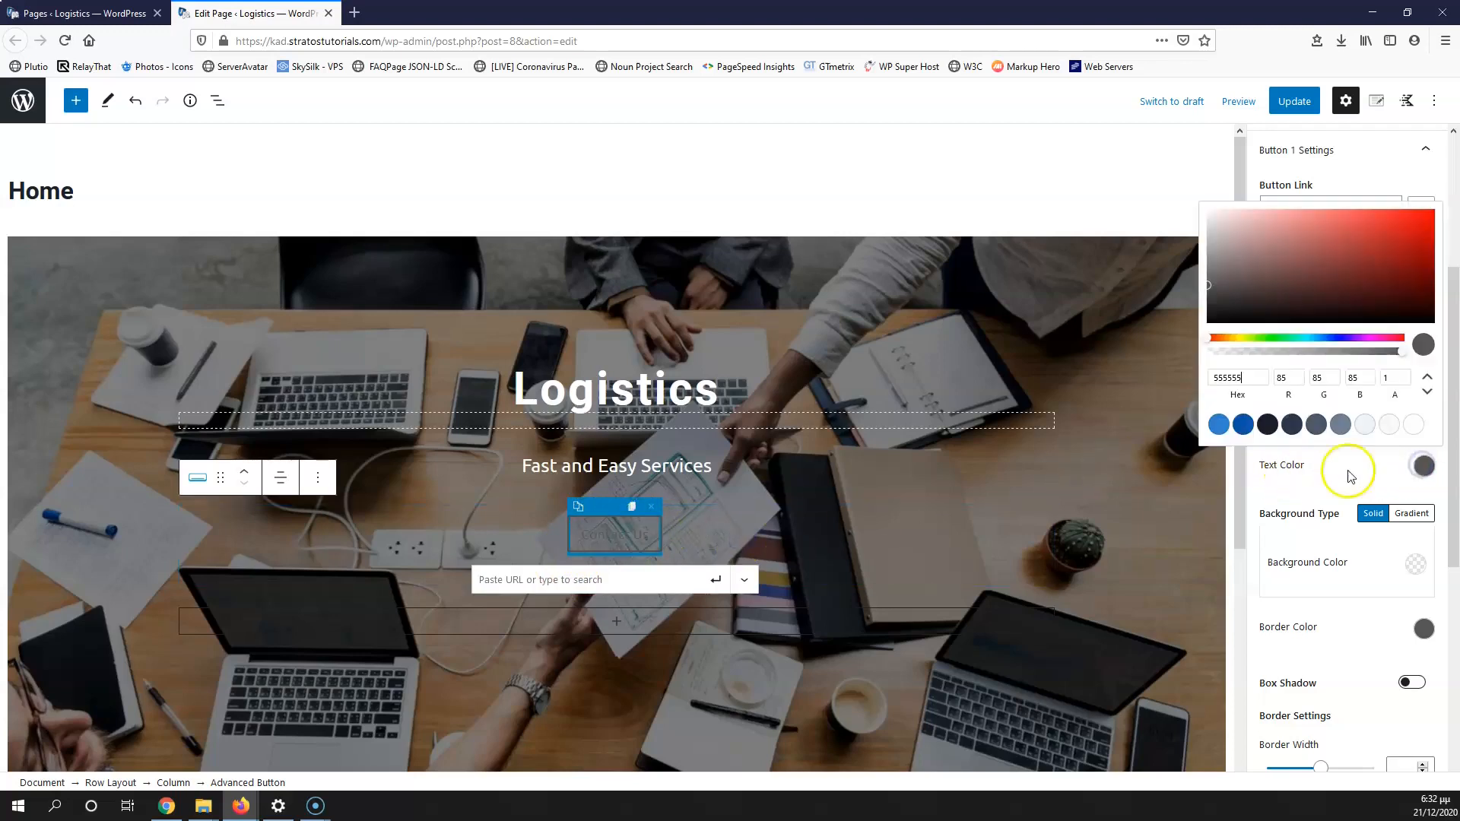
left_click(1412, 425)
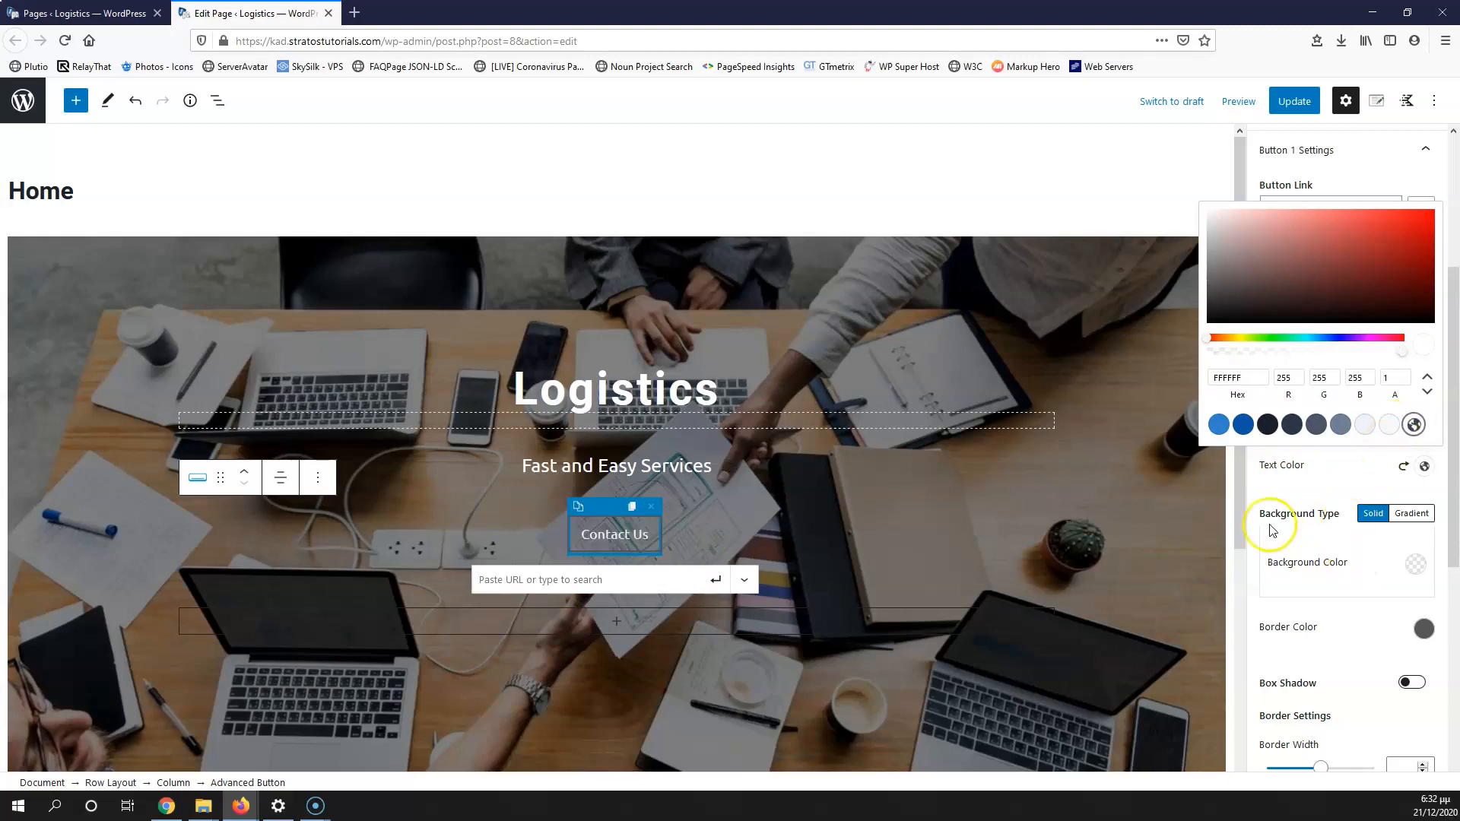
left_click(1294, 485)
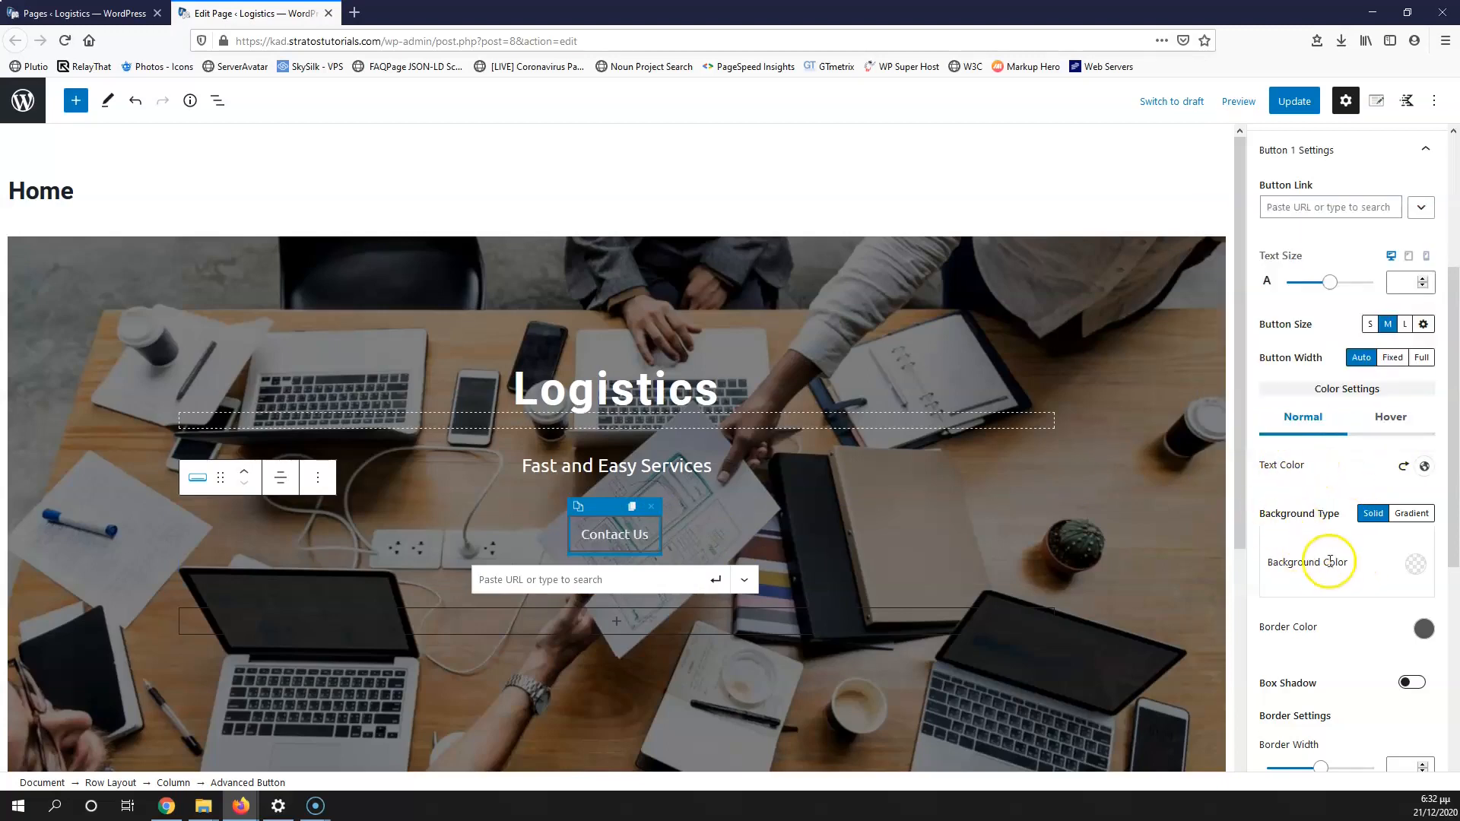
left_click(1415, 564)
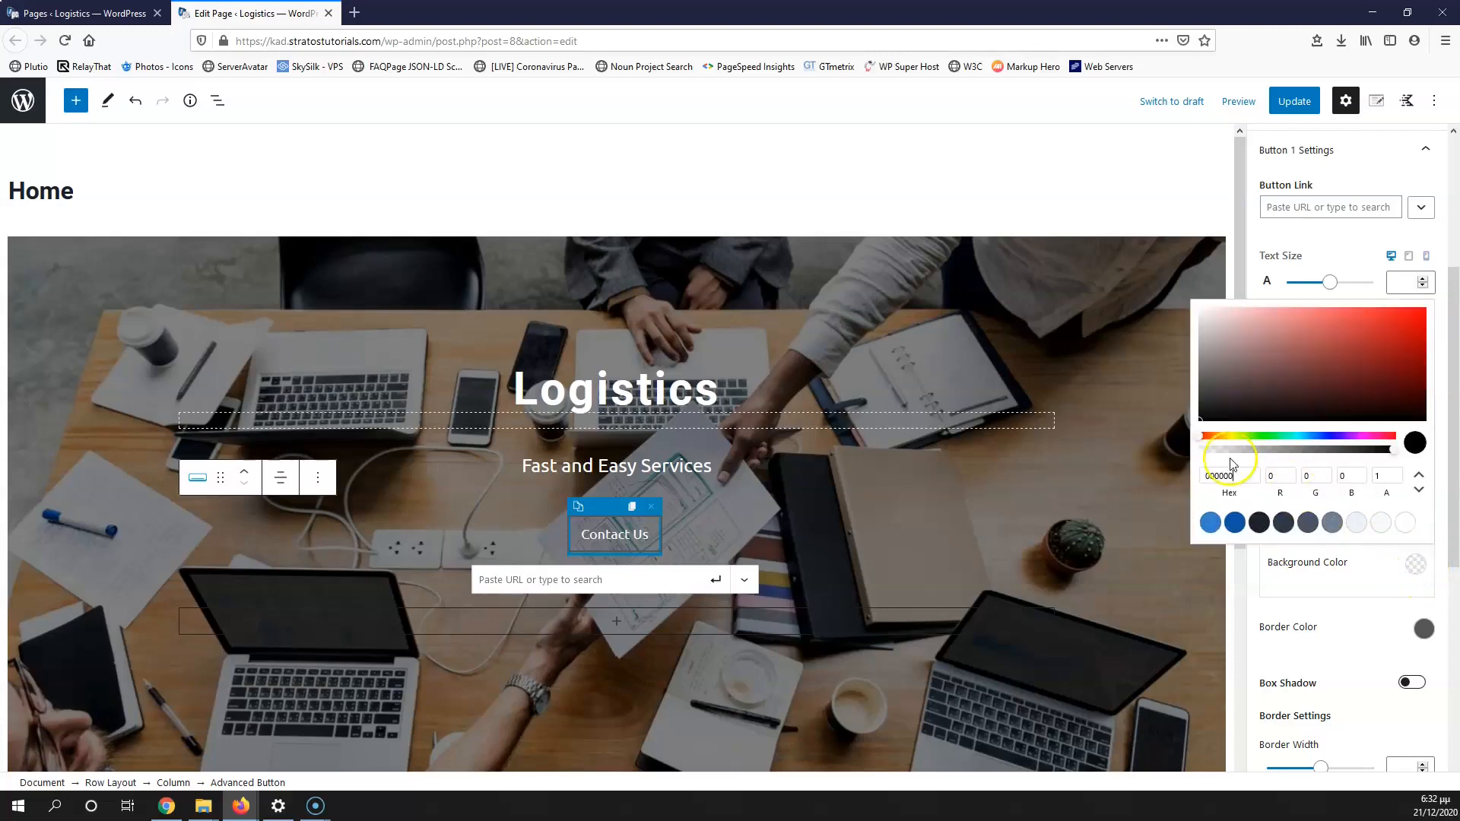
left_click(1382, 449)
left_click_drag(1340, 454, 1277, 456)
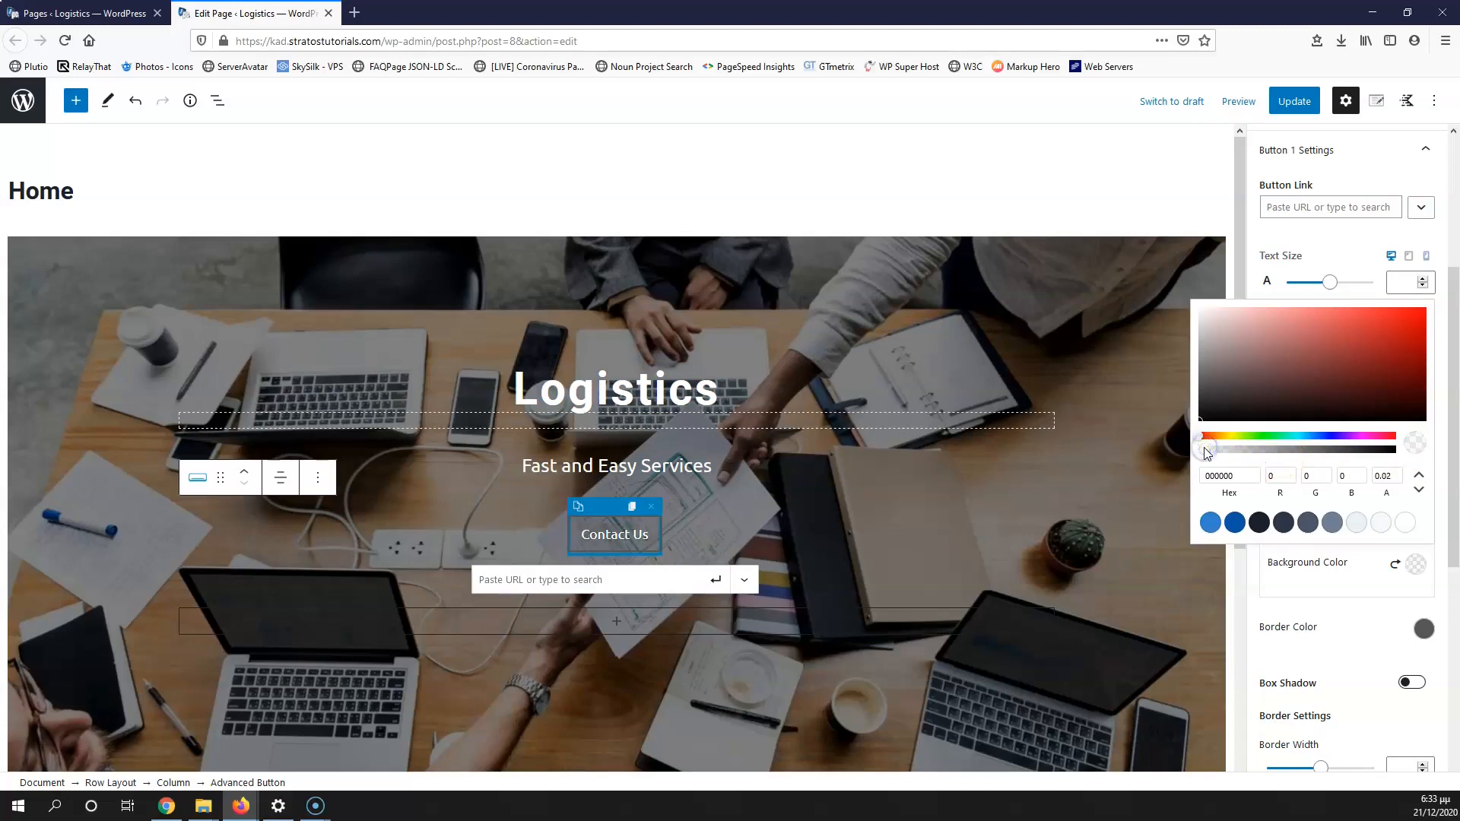
left_click(1171, 563)
Step: Set the Contact Us button's border colour to white
left_click(588, 559)
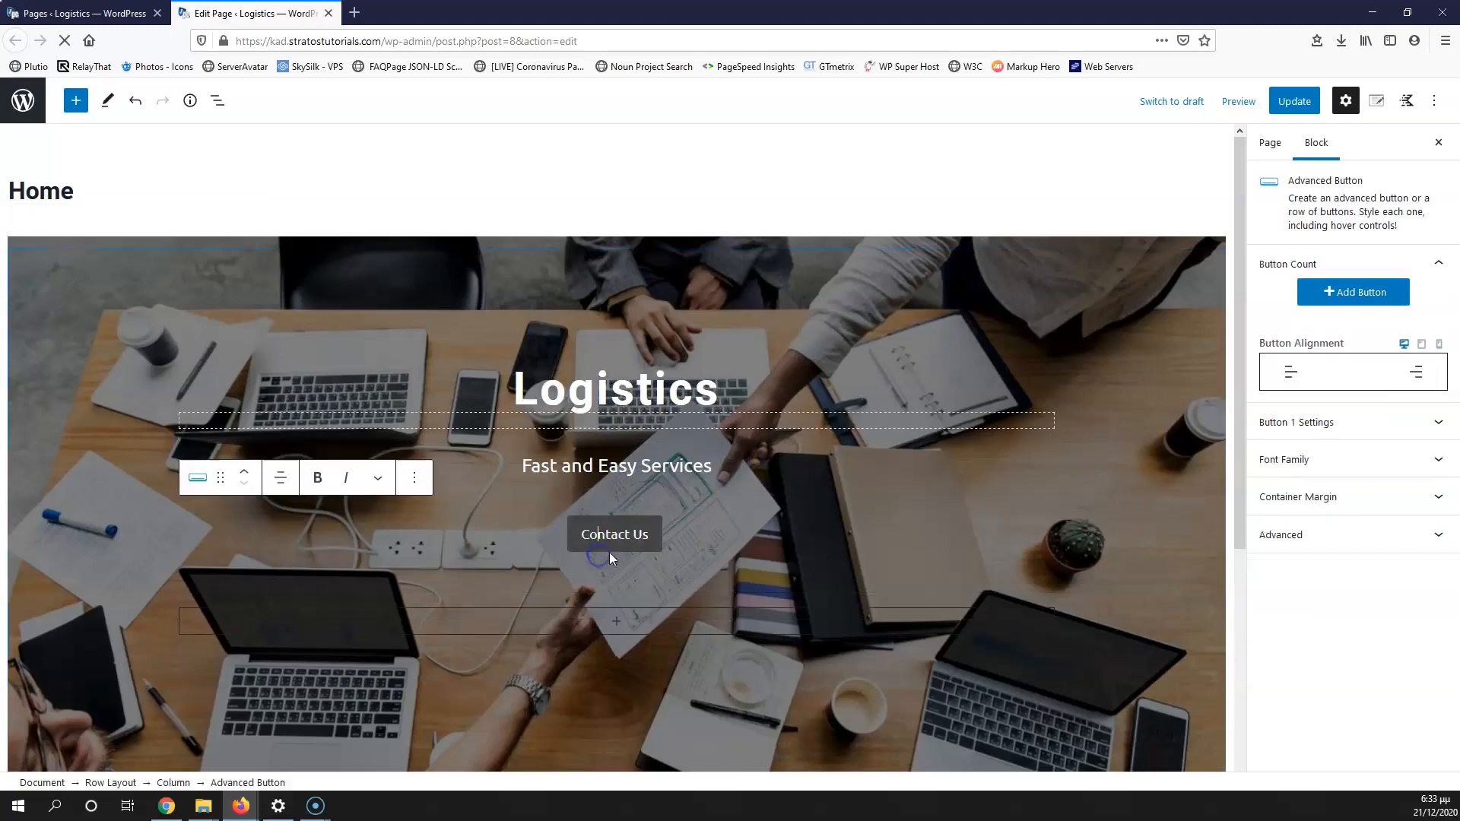
scroll(1363, 612, "down", 1)
scroll(1363, 612, "down", 2)
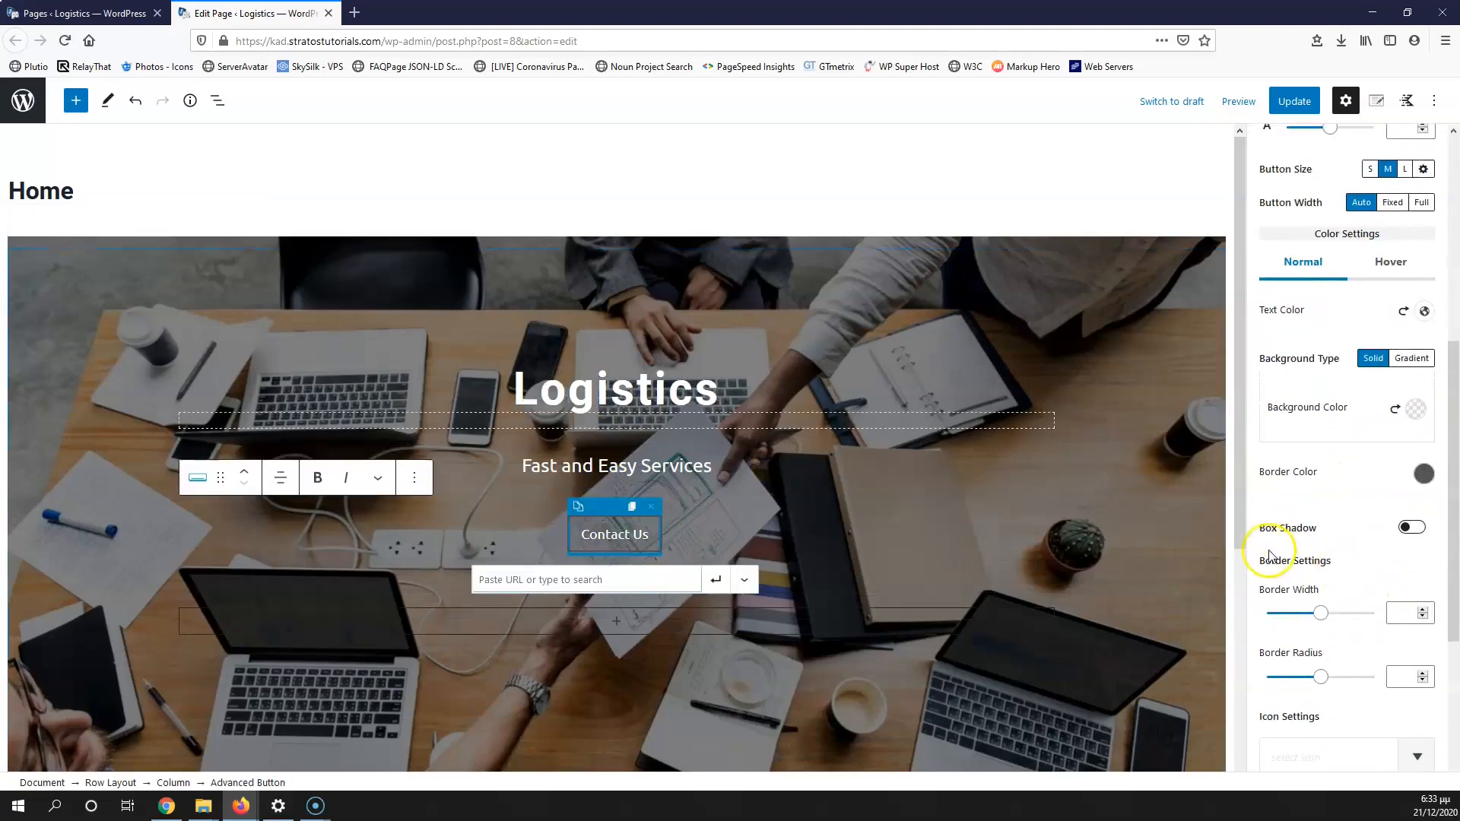
left_click(1423, 472)
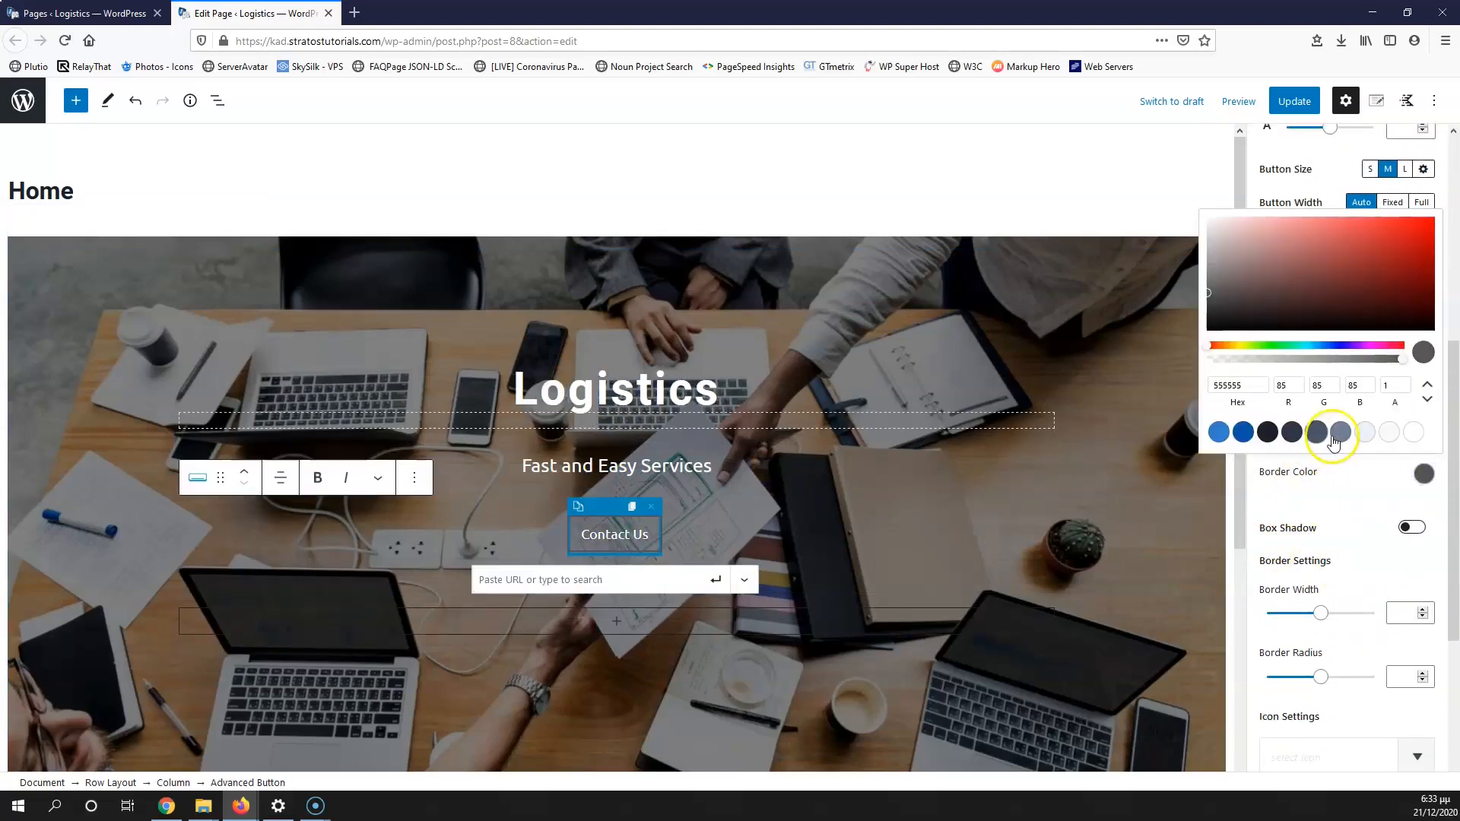
left_click(1411, 431)
left_click(964, 551)
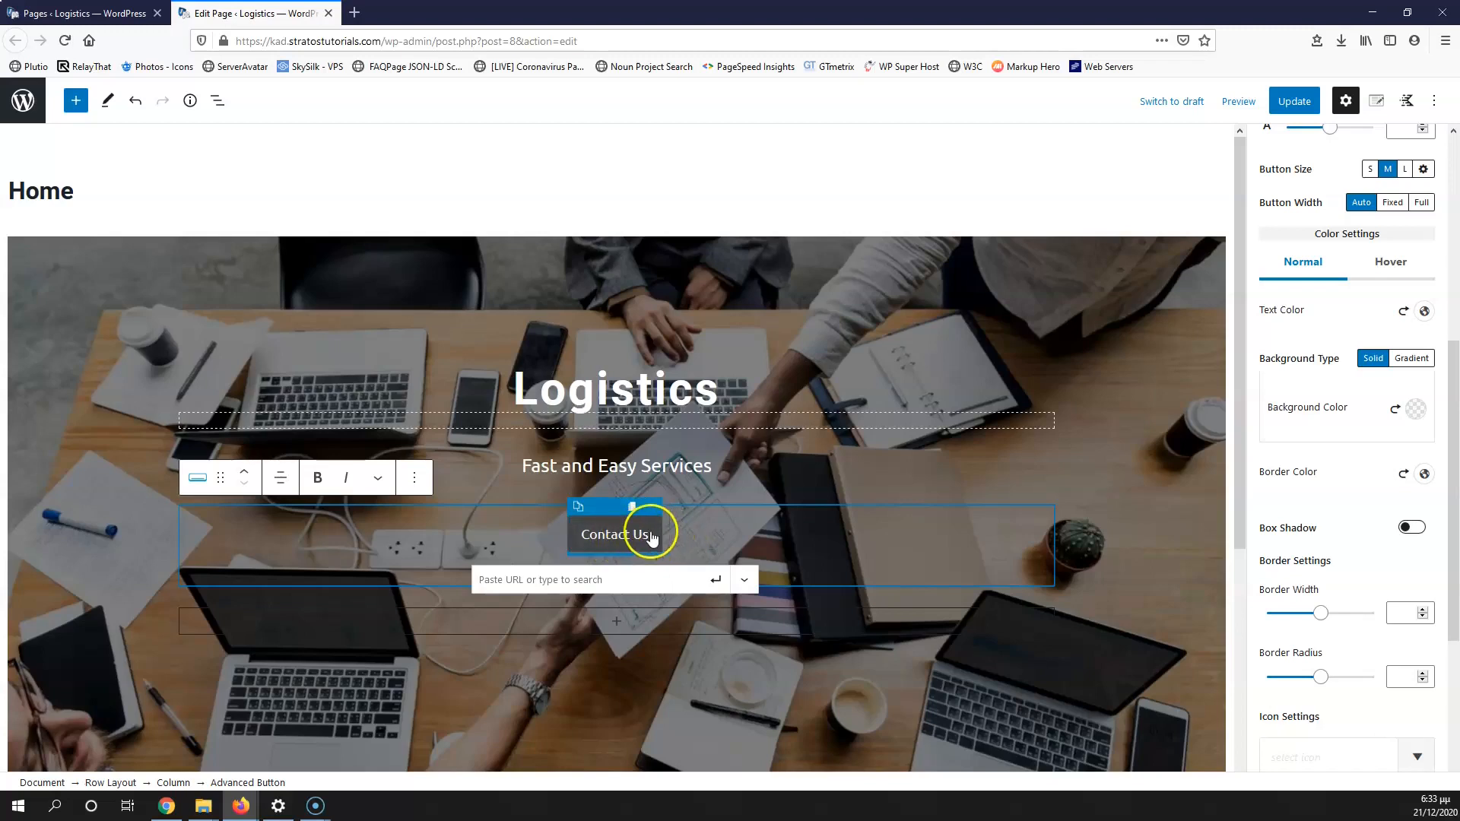
Step: Set the button's hover background to a semi-transparent dark colour
left_click(1390, 263)
left_click(1415, 408)
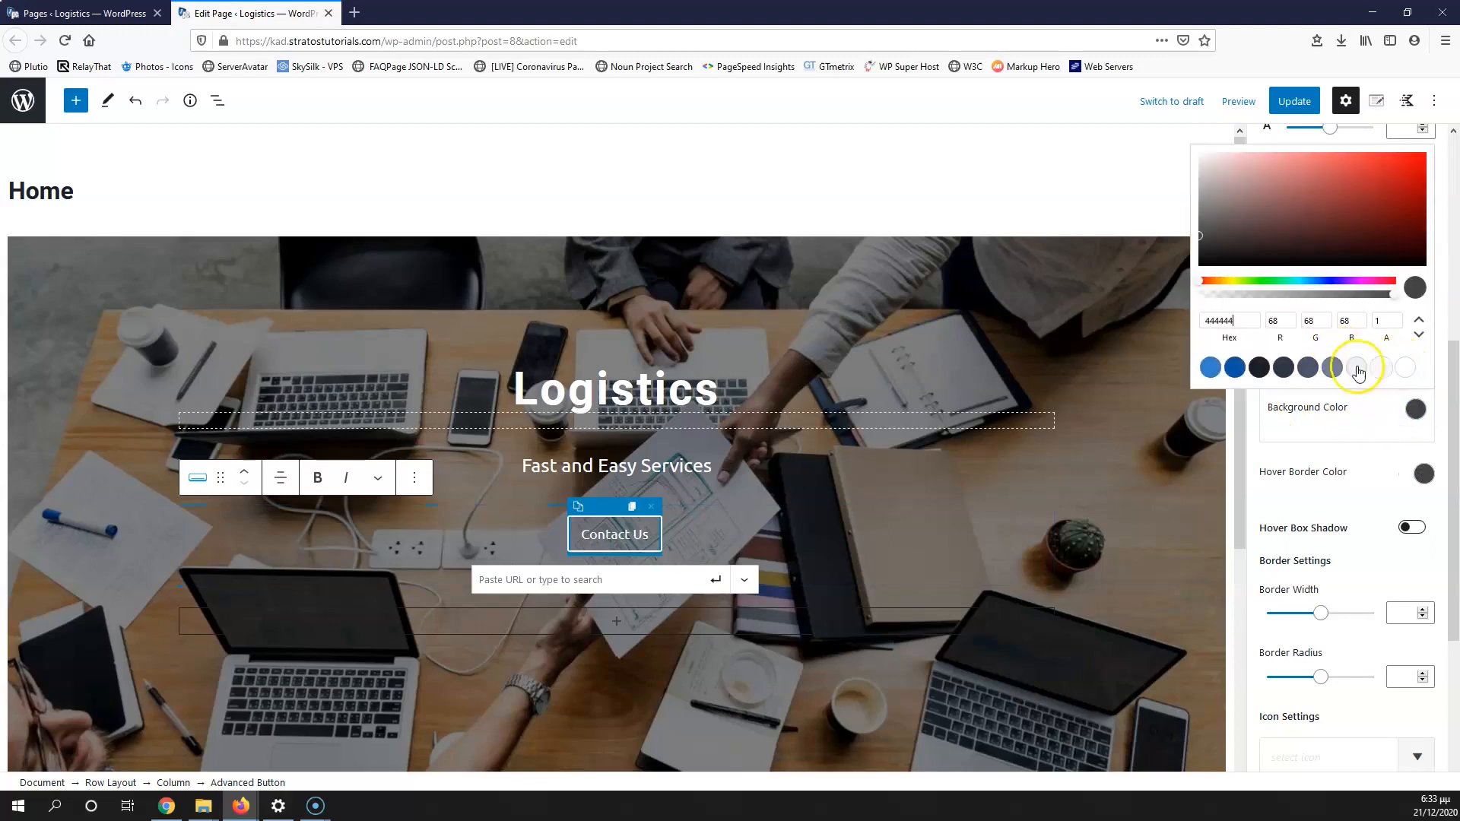
left_click_drag(1237, 227, 1201, 204)
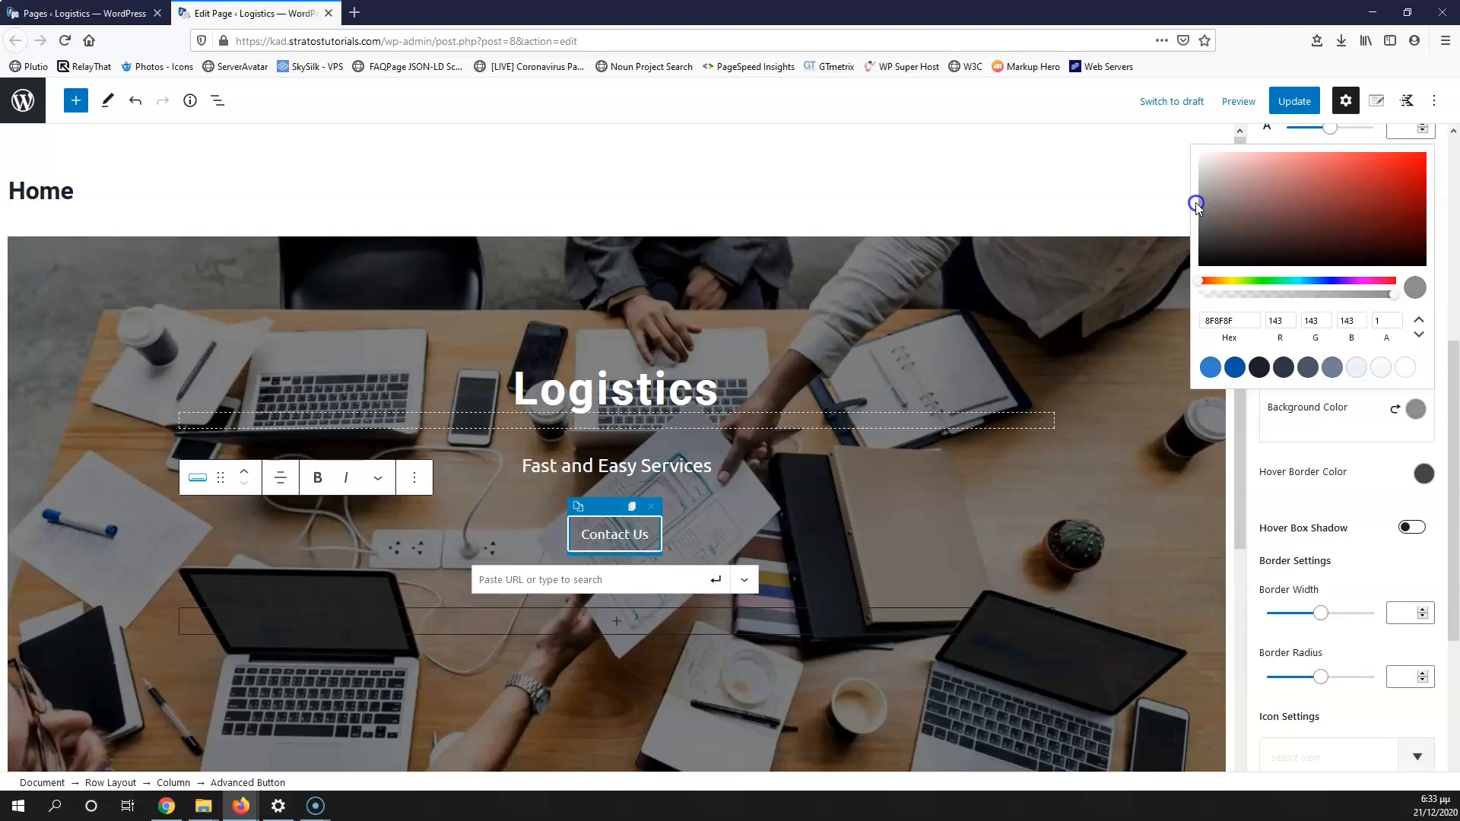
left_click(1392, 296)
left_click_drag(1323, 299, 1307, 298)
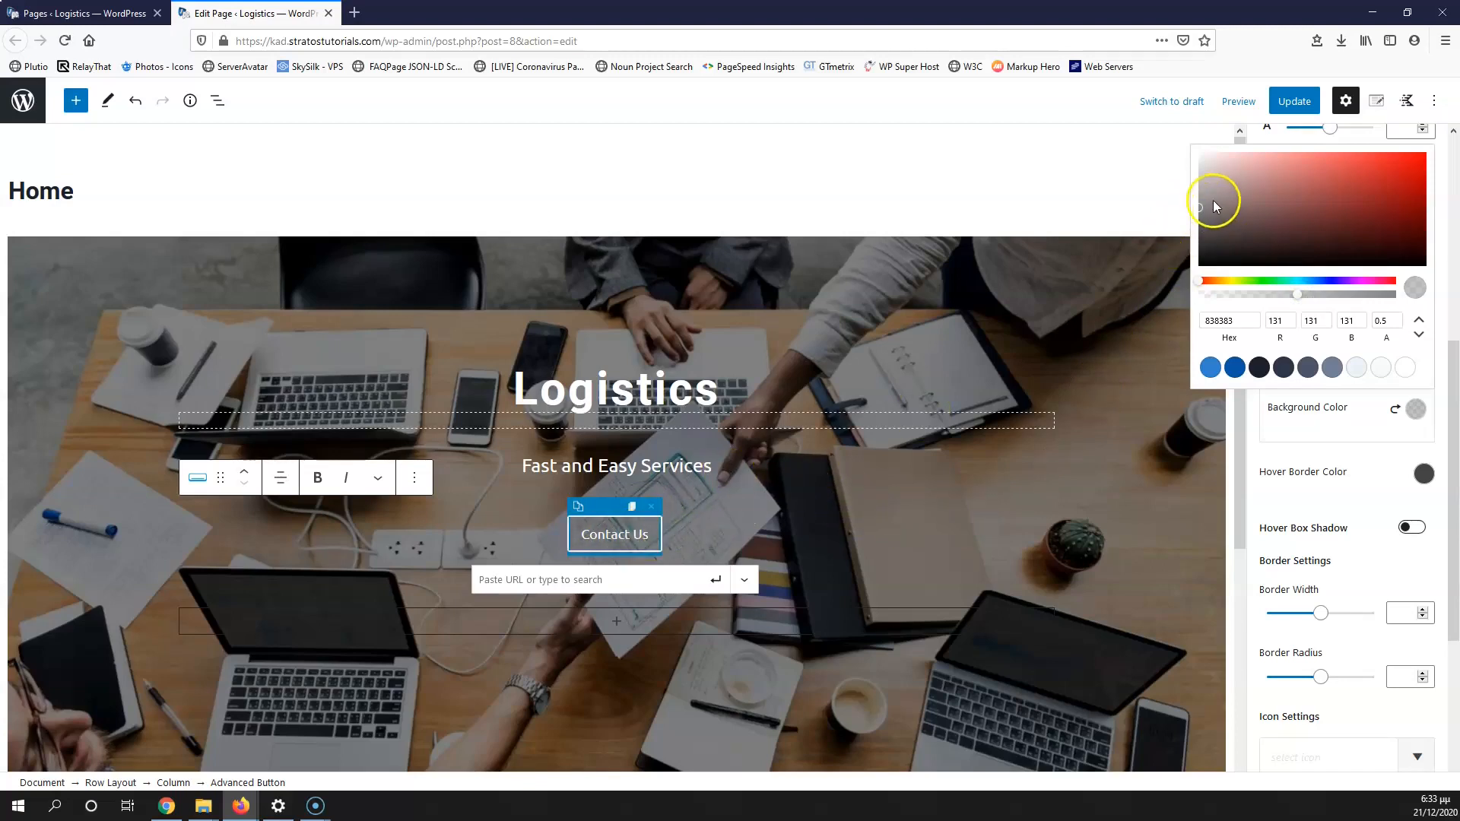
left_click_drag(1201, 207, 1192, 282)
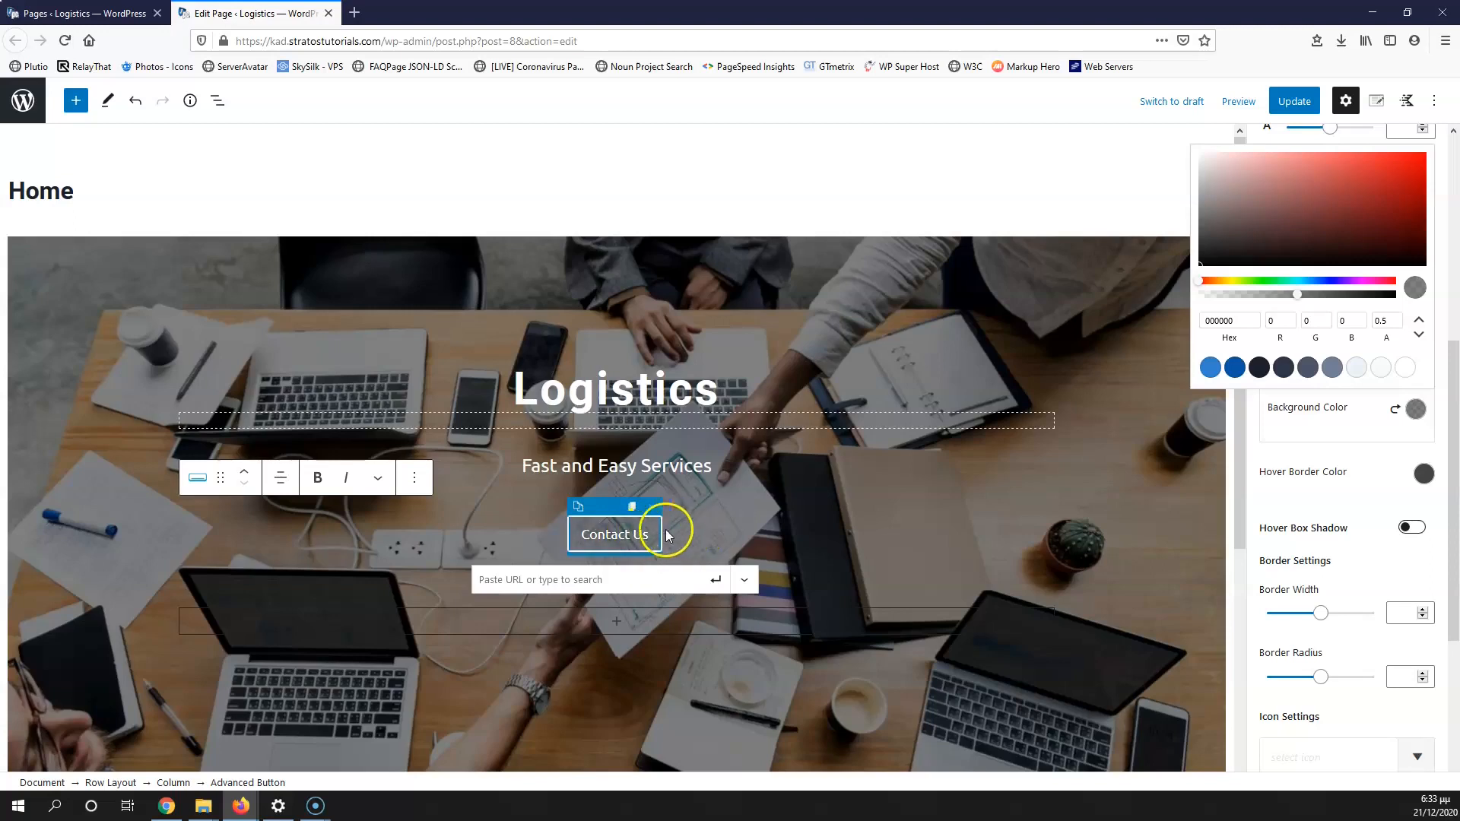
left_click(1098, 498)
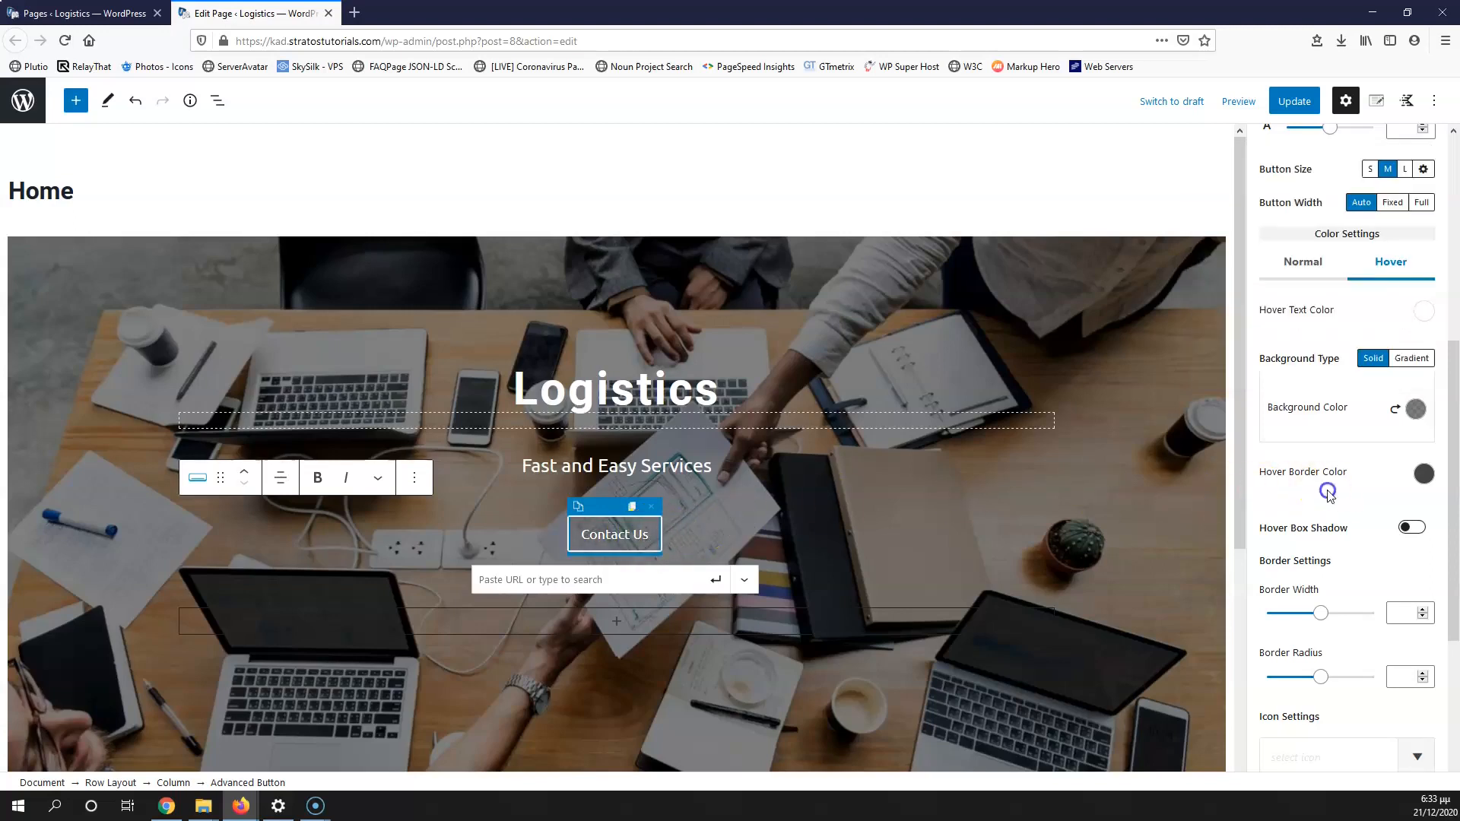
Step: Set the button's hover border colour to white (FFFFFF)
left_click(1423, 473)
left_click(1318, 437)
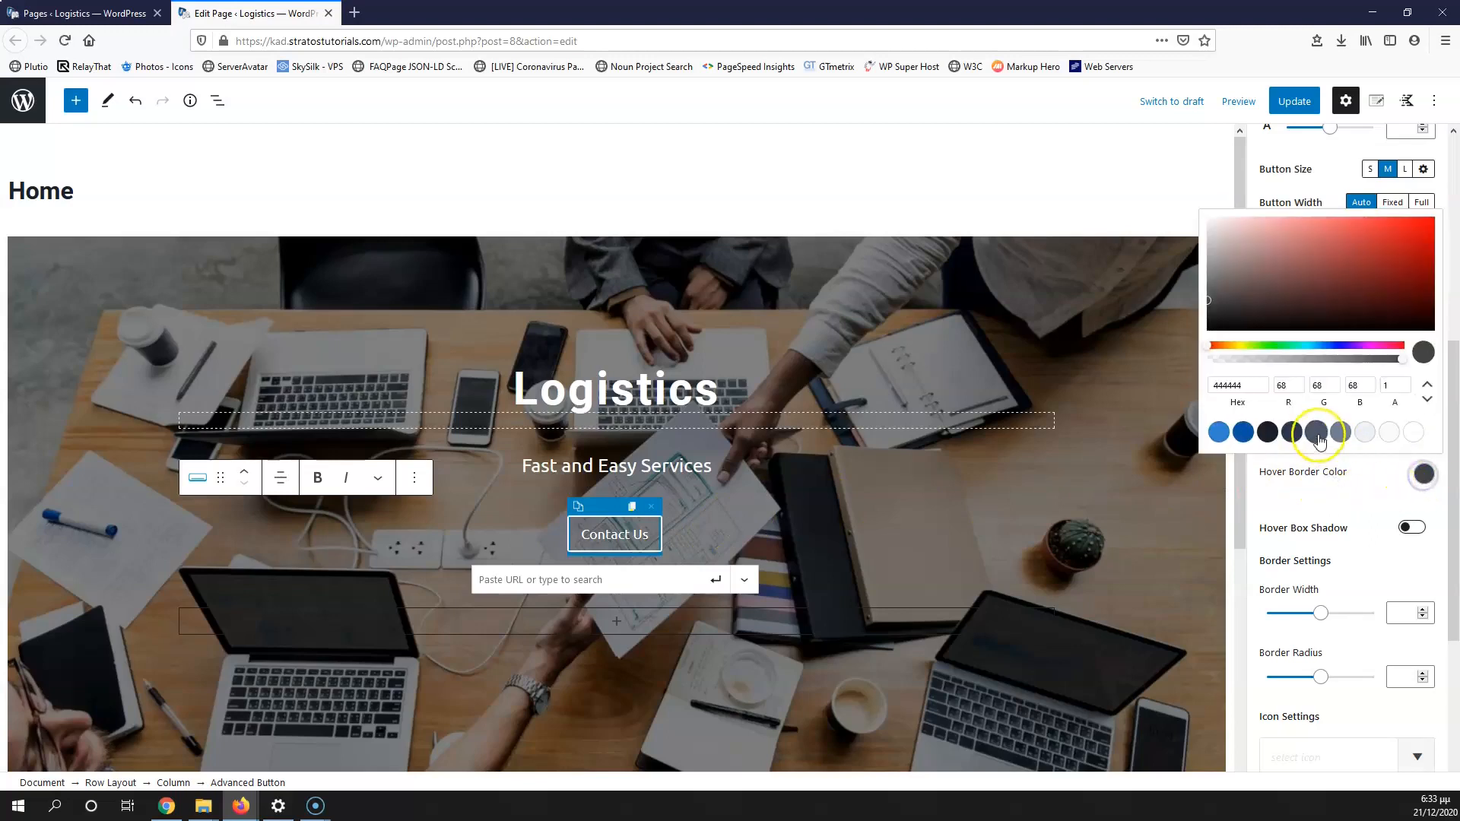
left_click(1413, 433)
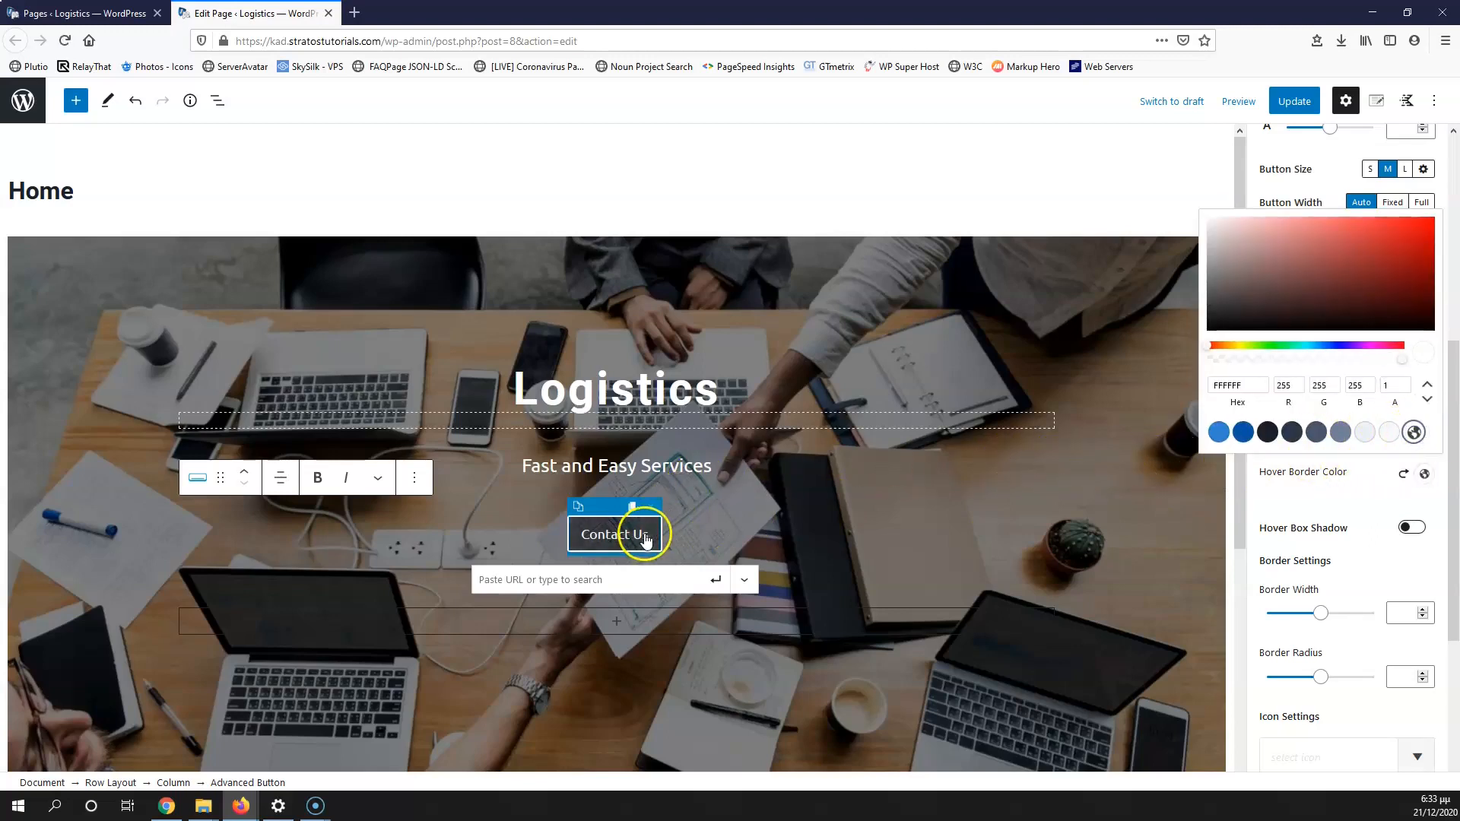
left_click(688, 526)
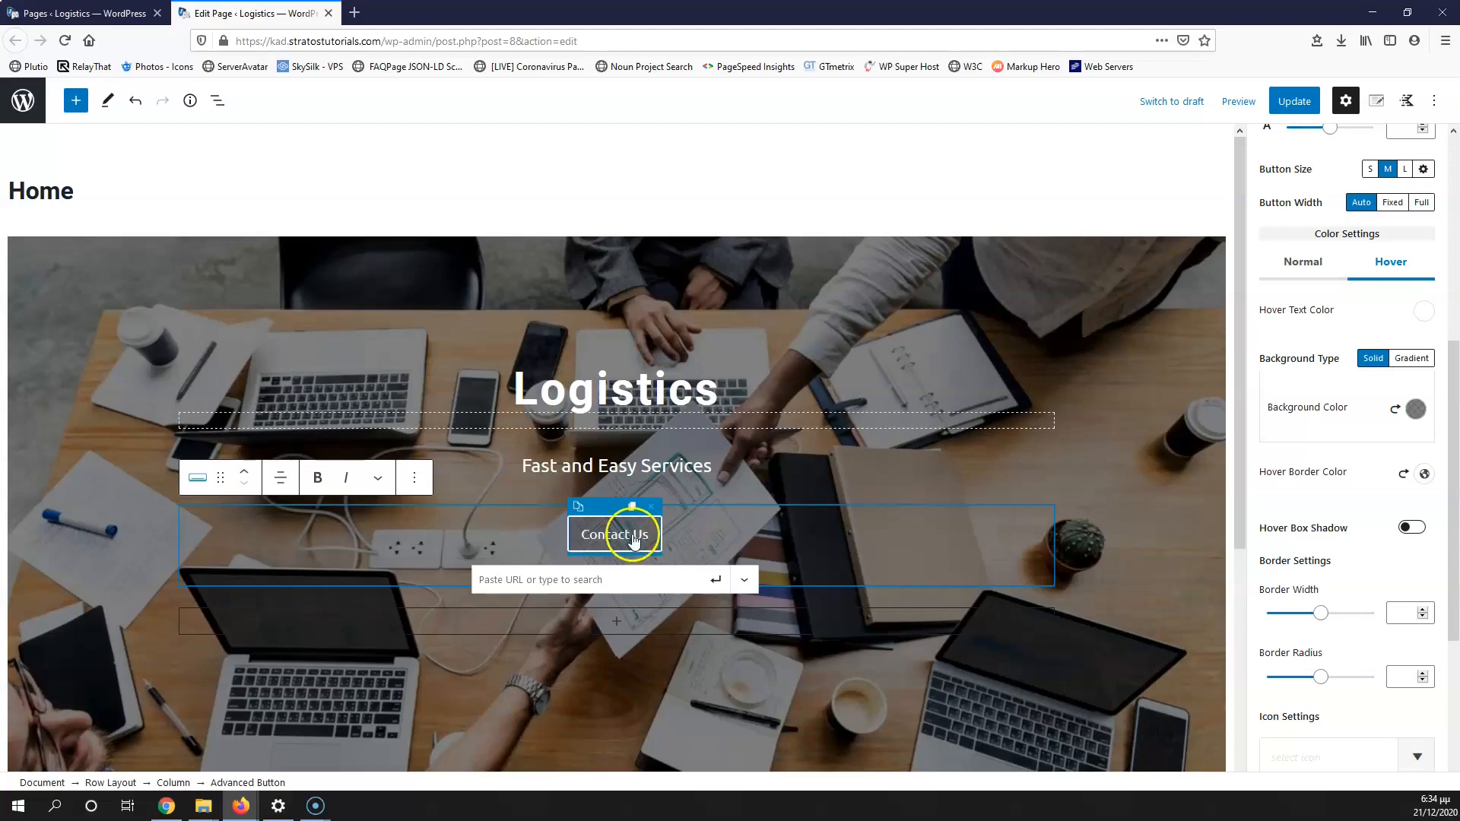
Step: Update the Home page and view the live Logistics hero in a new tab
left_click(1294, 101)
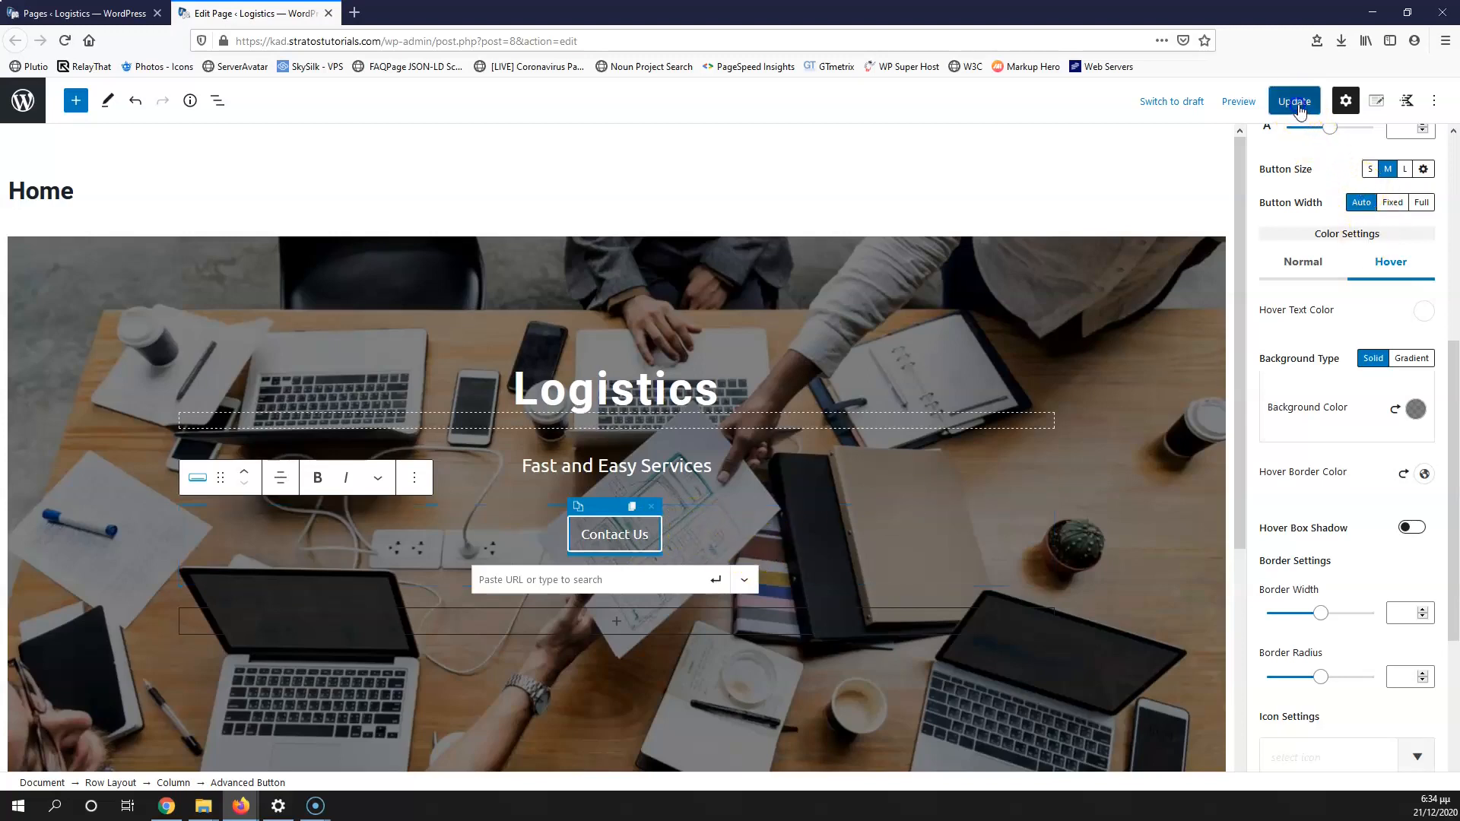
left_click(64, 13)
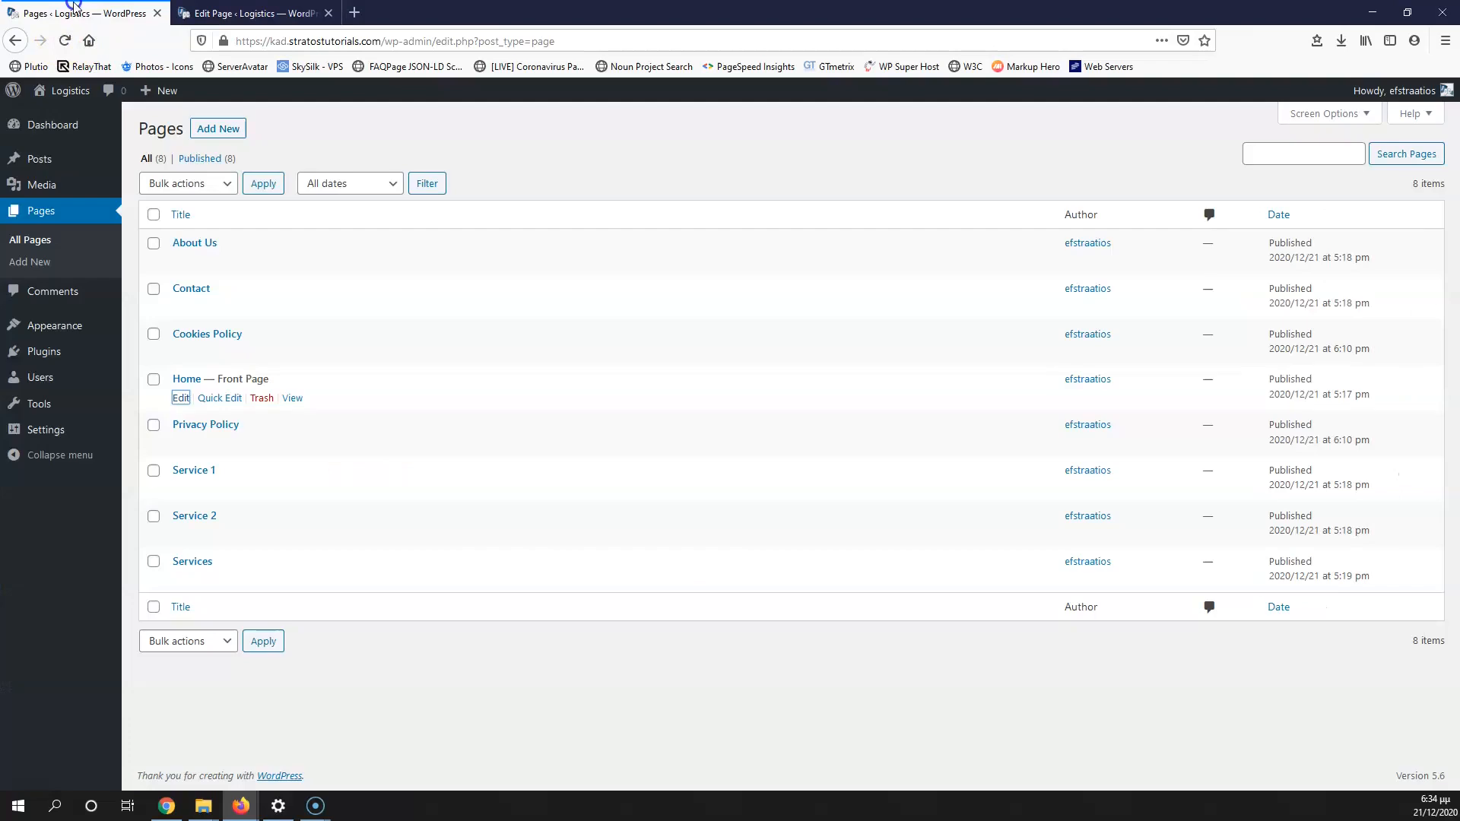
mouse_move(61, 93)
right_click(62, 126)
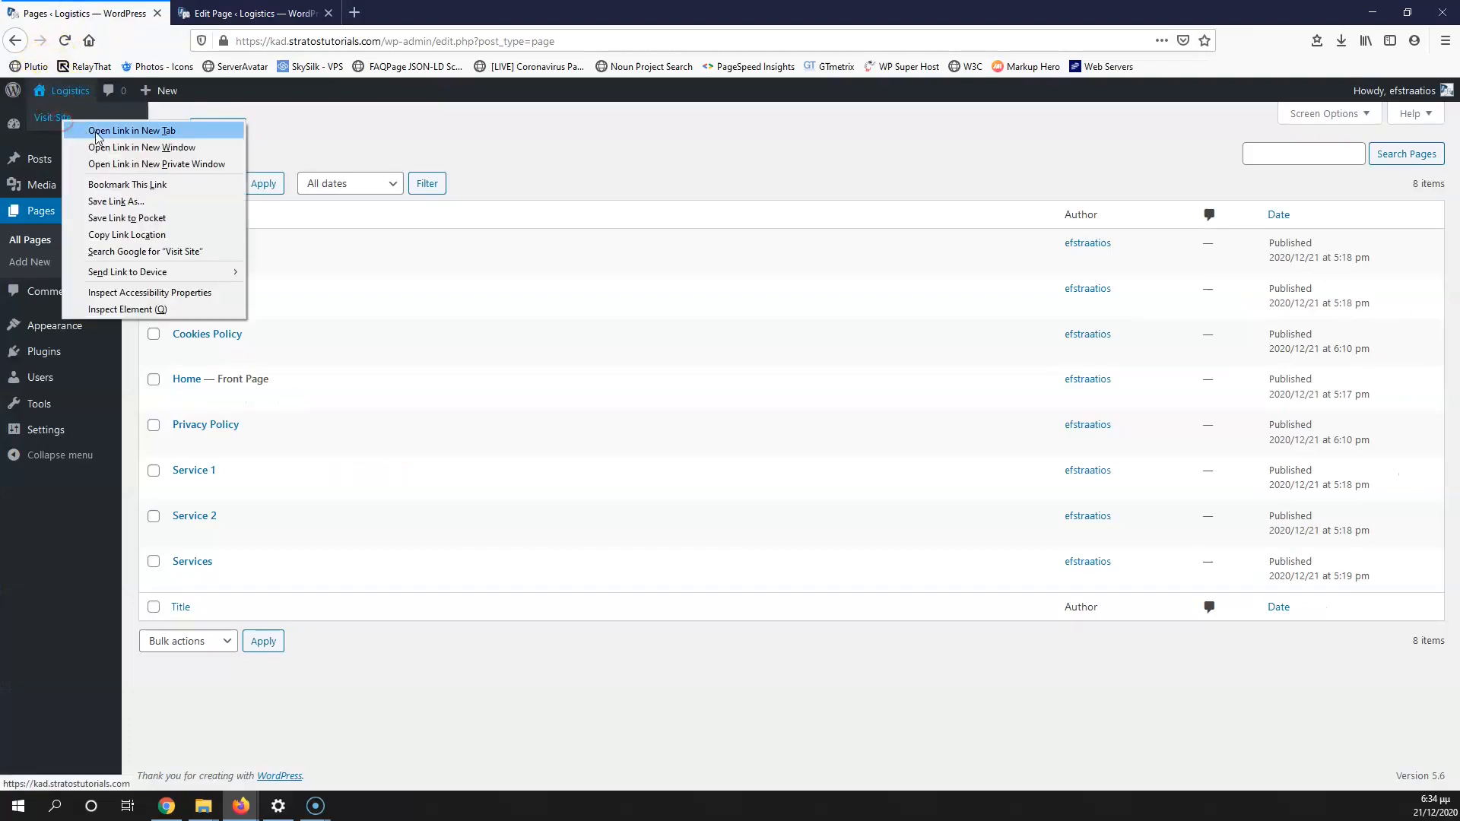
left_click(99, 131)
left_click(354, 20)
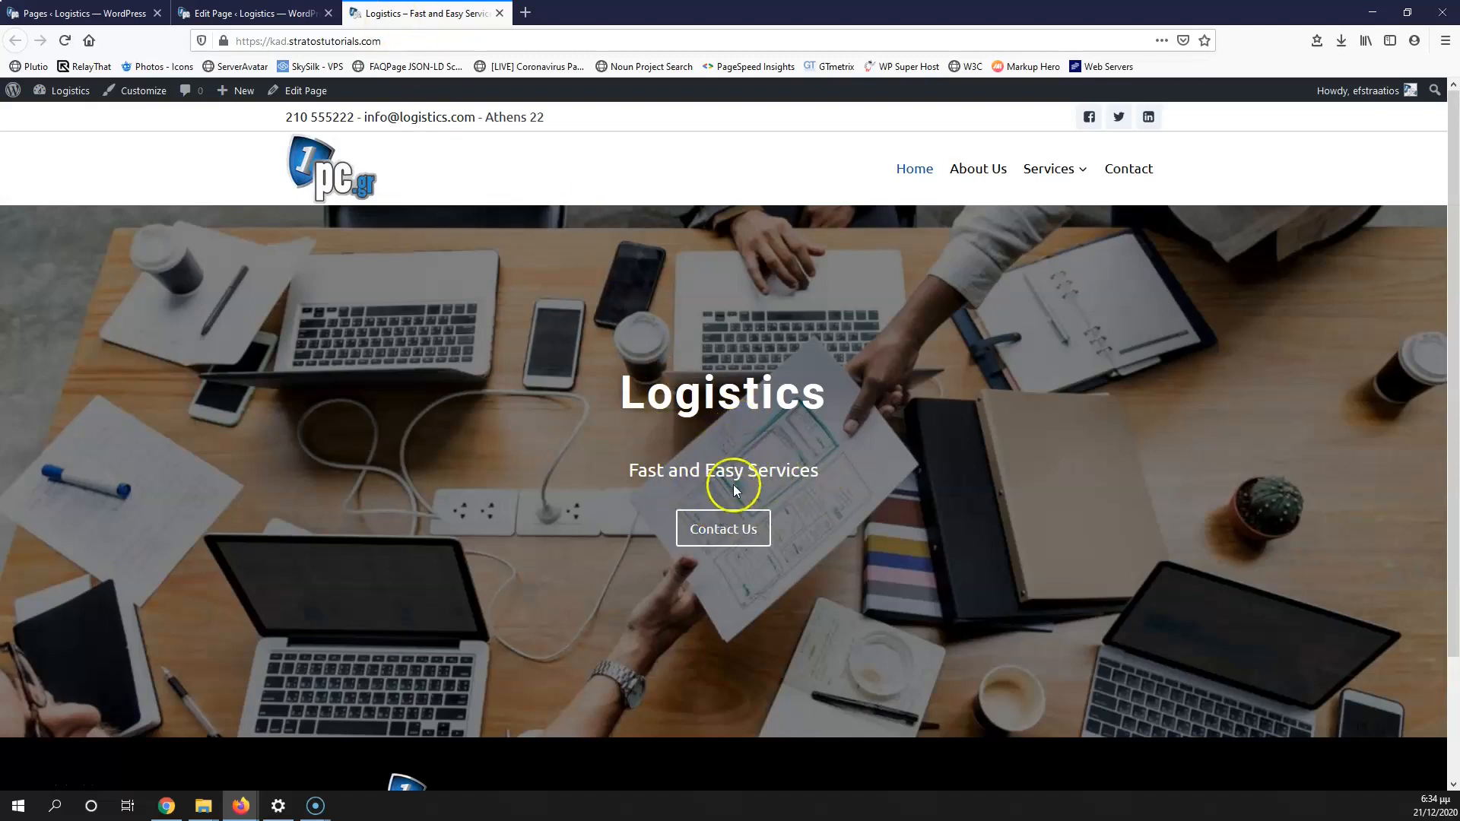
Step: Duplicate the 20 px spacer and move the copy below the tagline
left_click(255, 13)
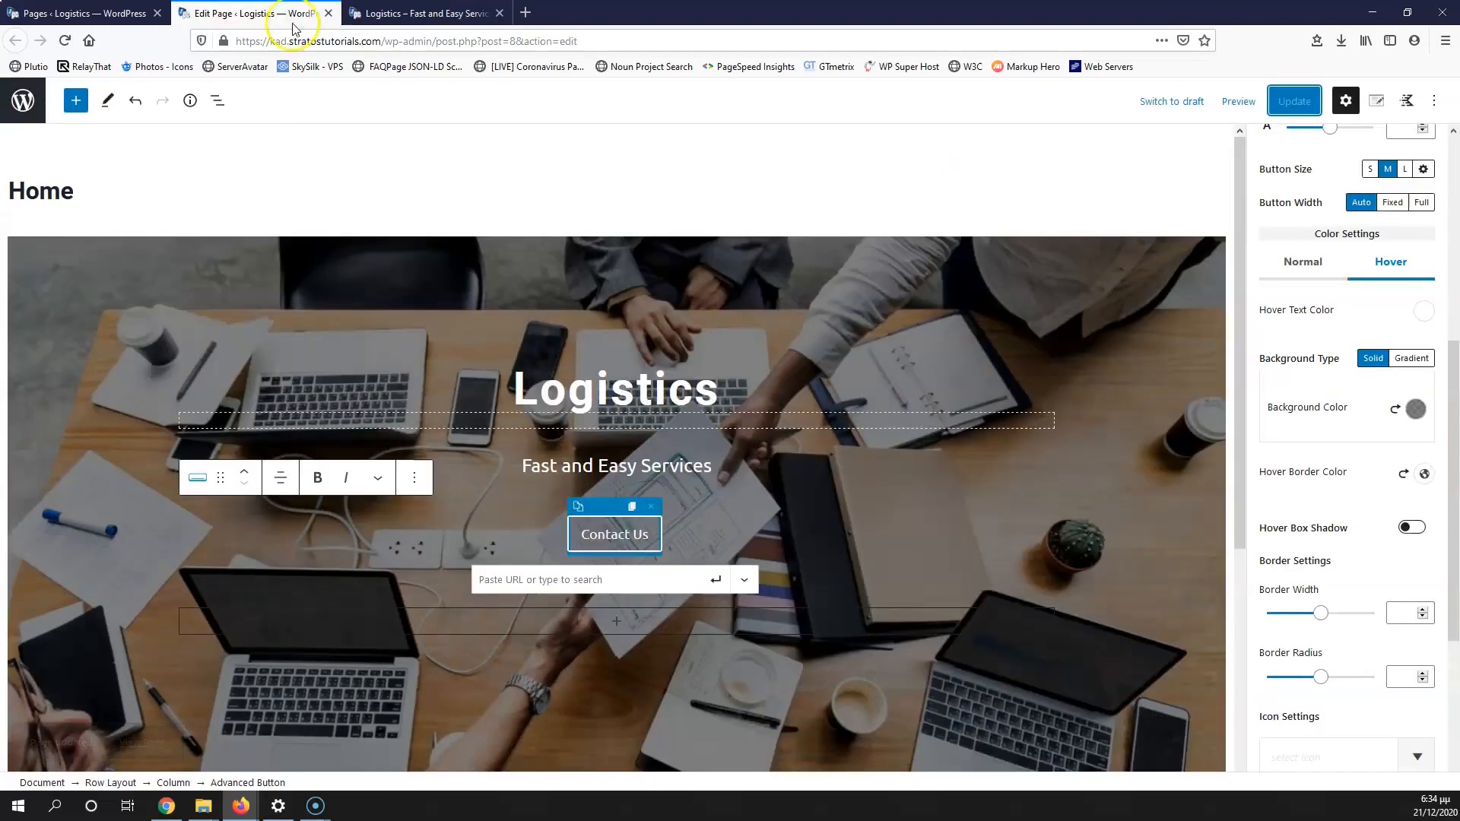
left_click(563, 427)
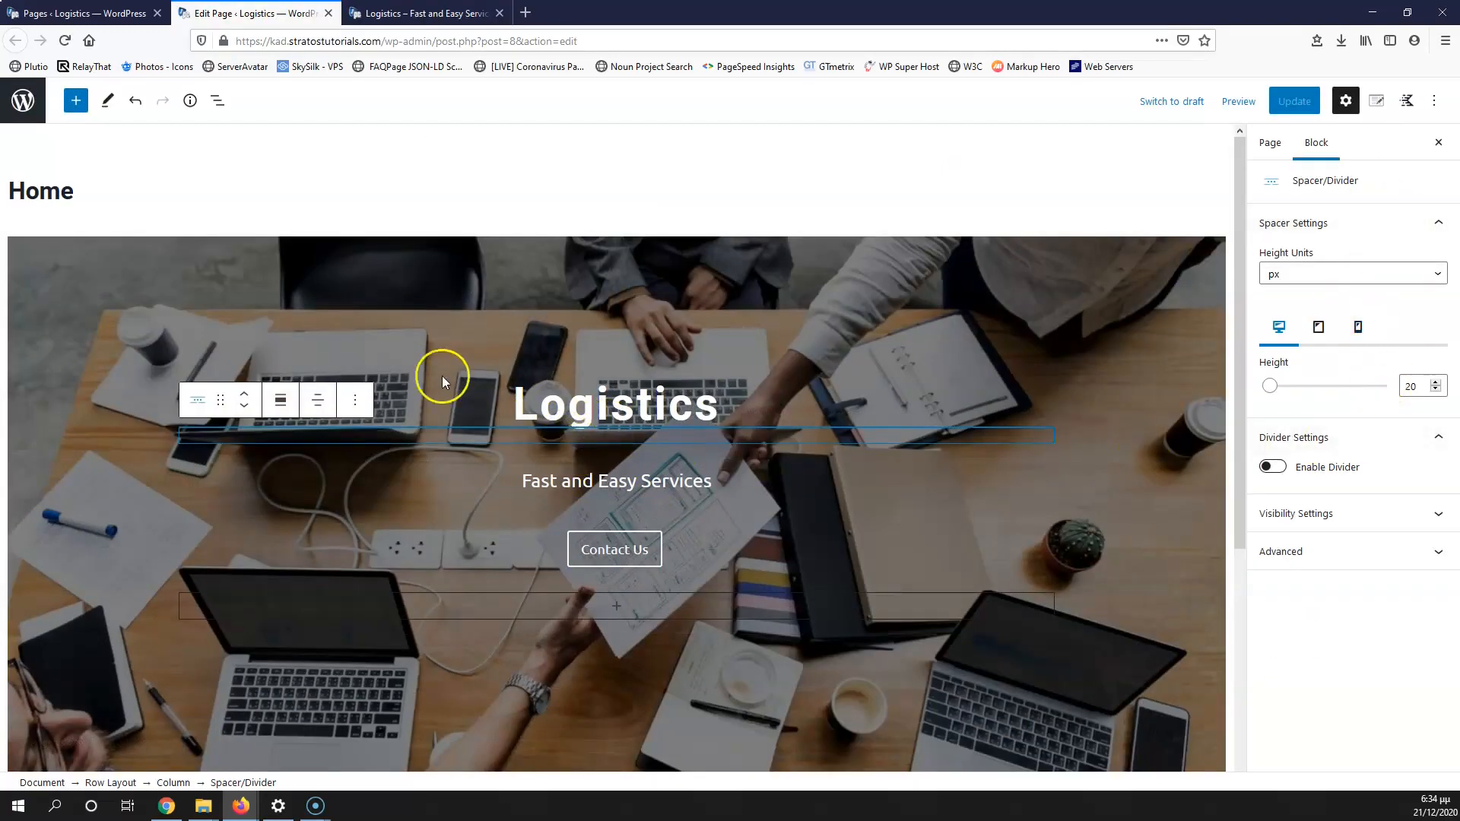
left_click(355, 400)
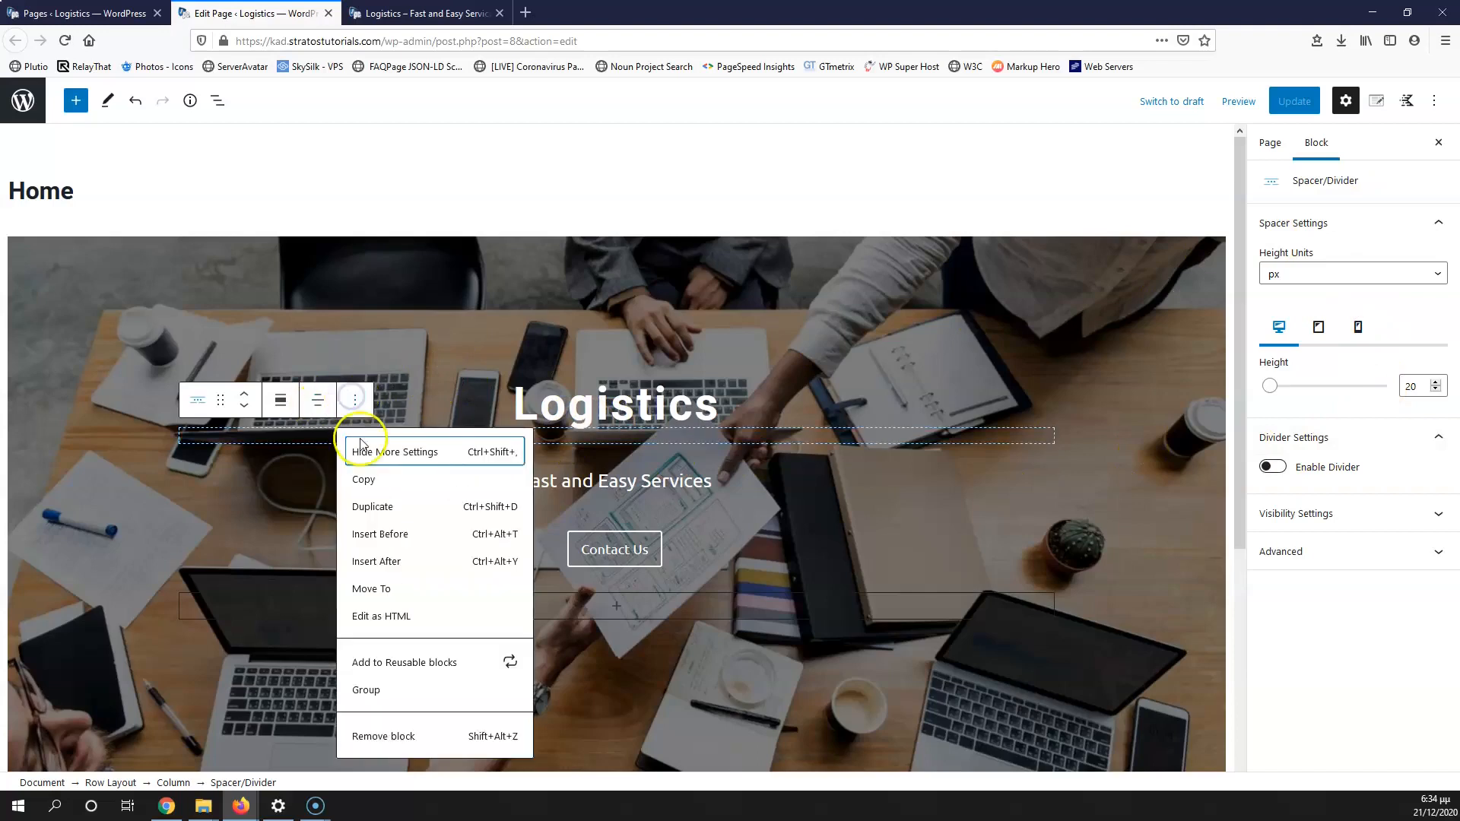
left_click(388, 505)
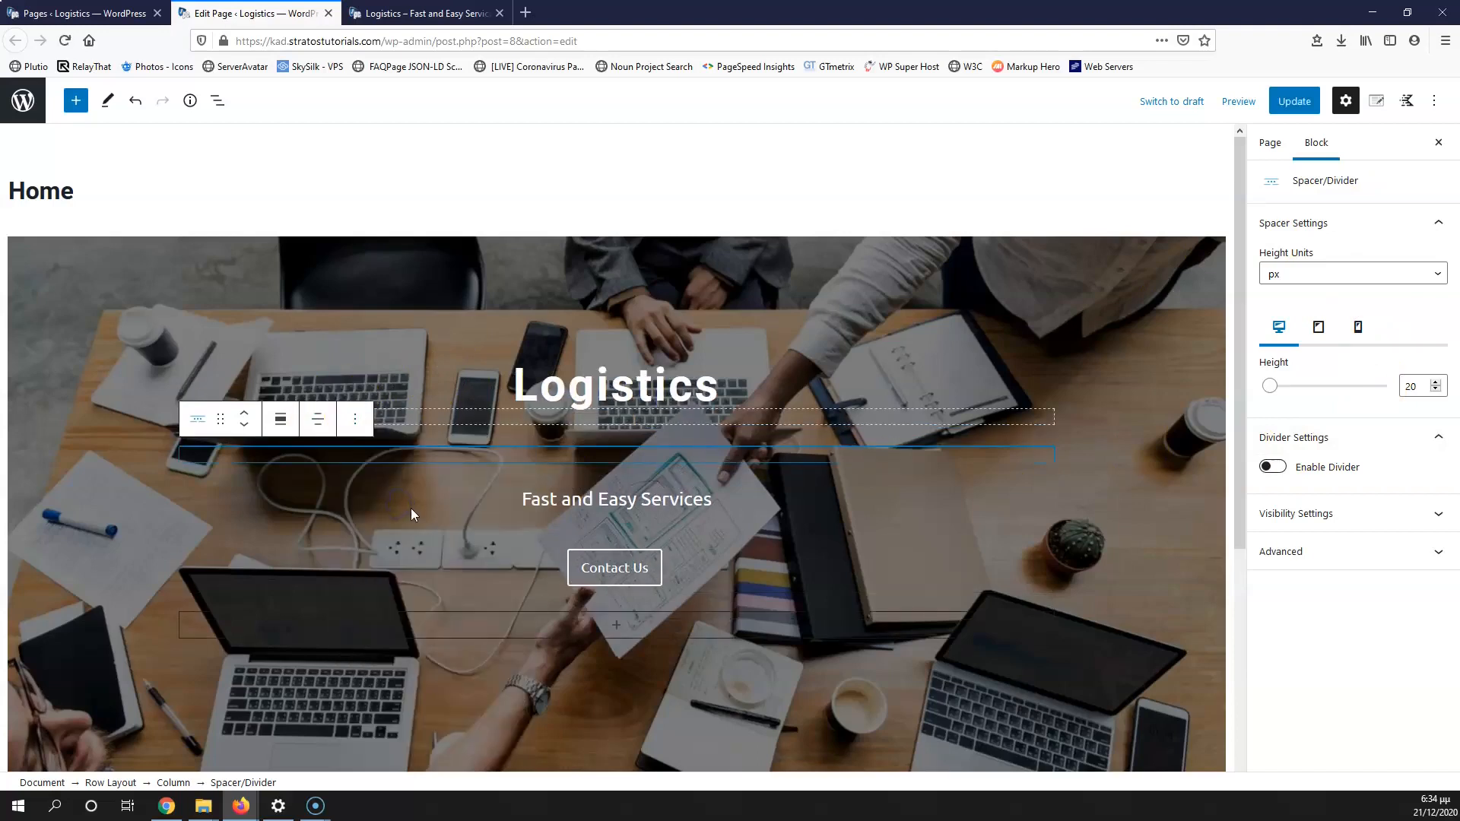
left_click(244, 425)
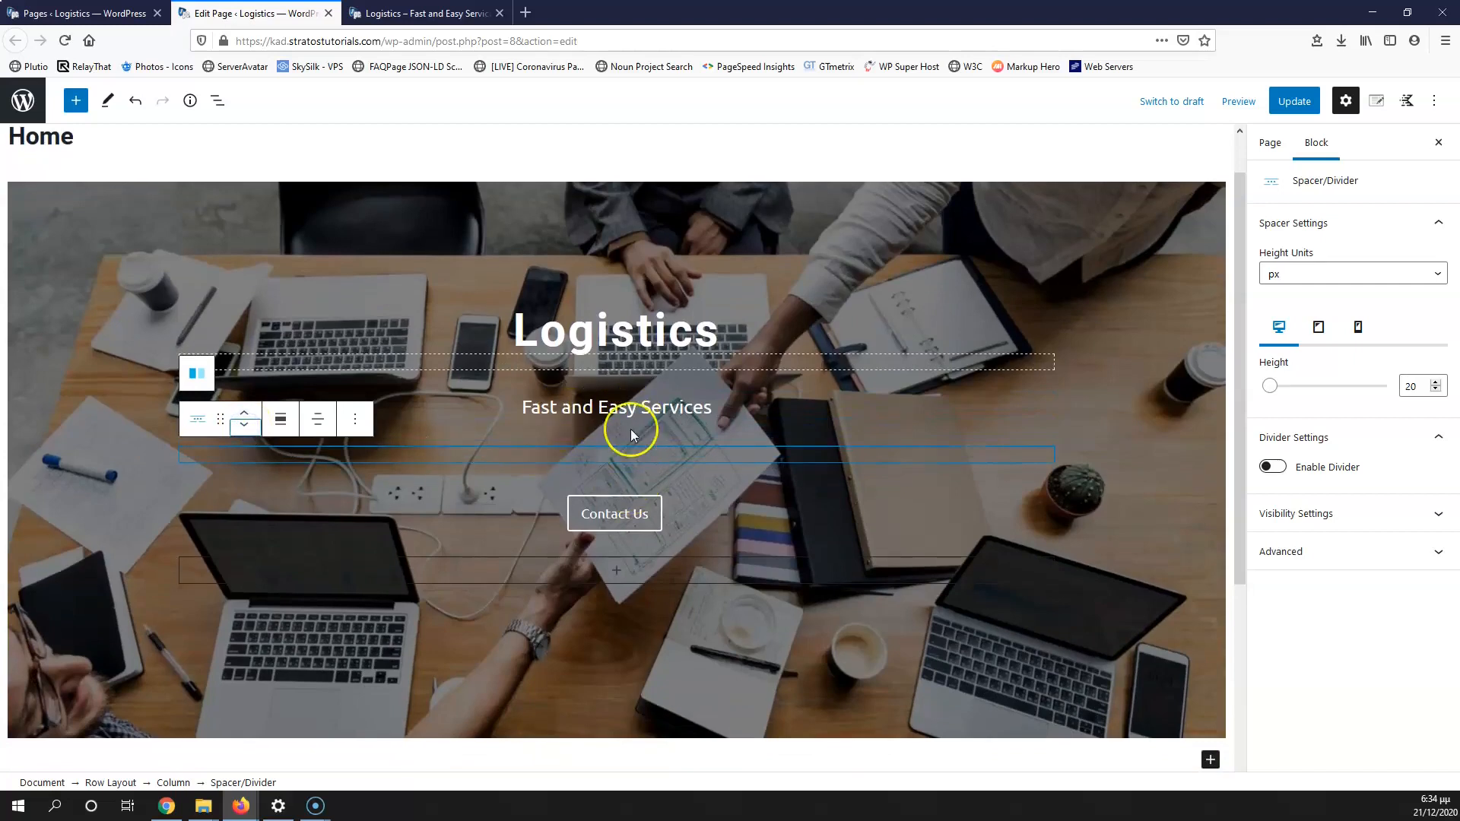
Step: Save the page and reload the live site to check the spacing
left_click(1294, 101)
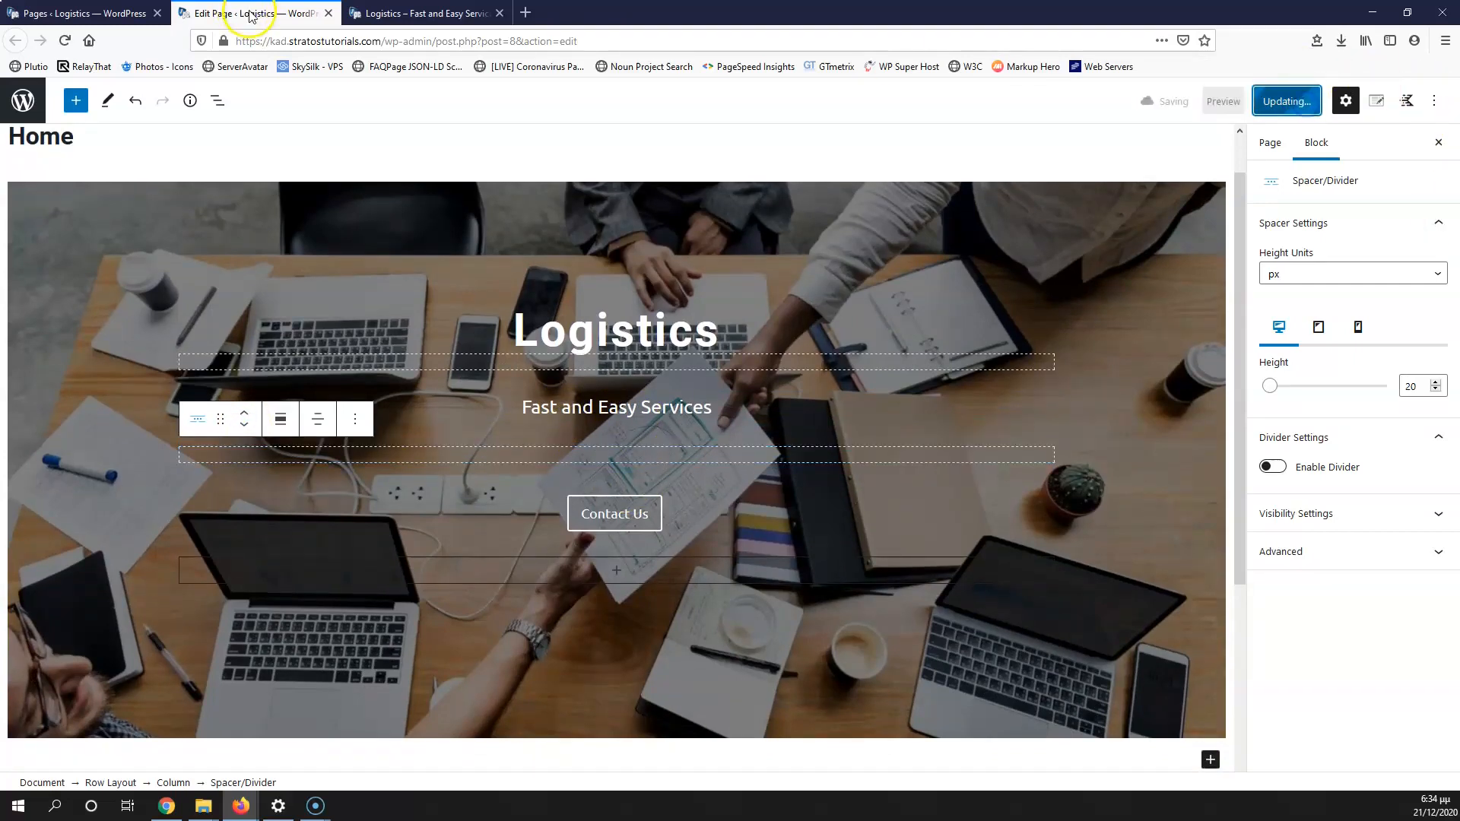
left_click(425, 13)
key("F5")
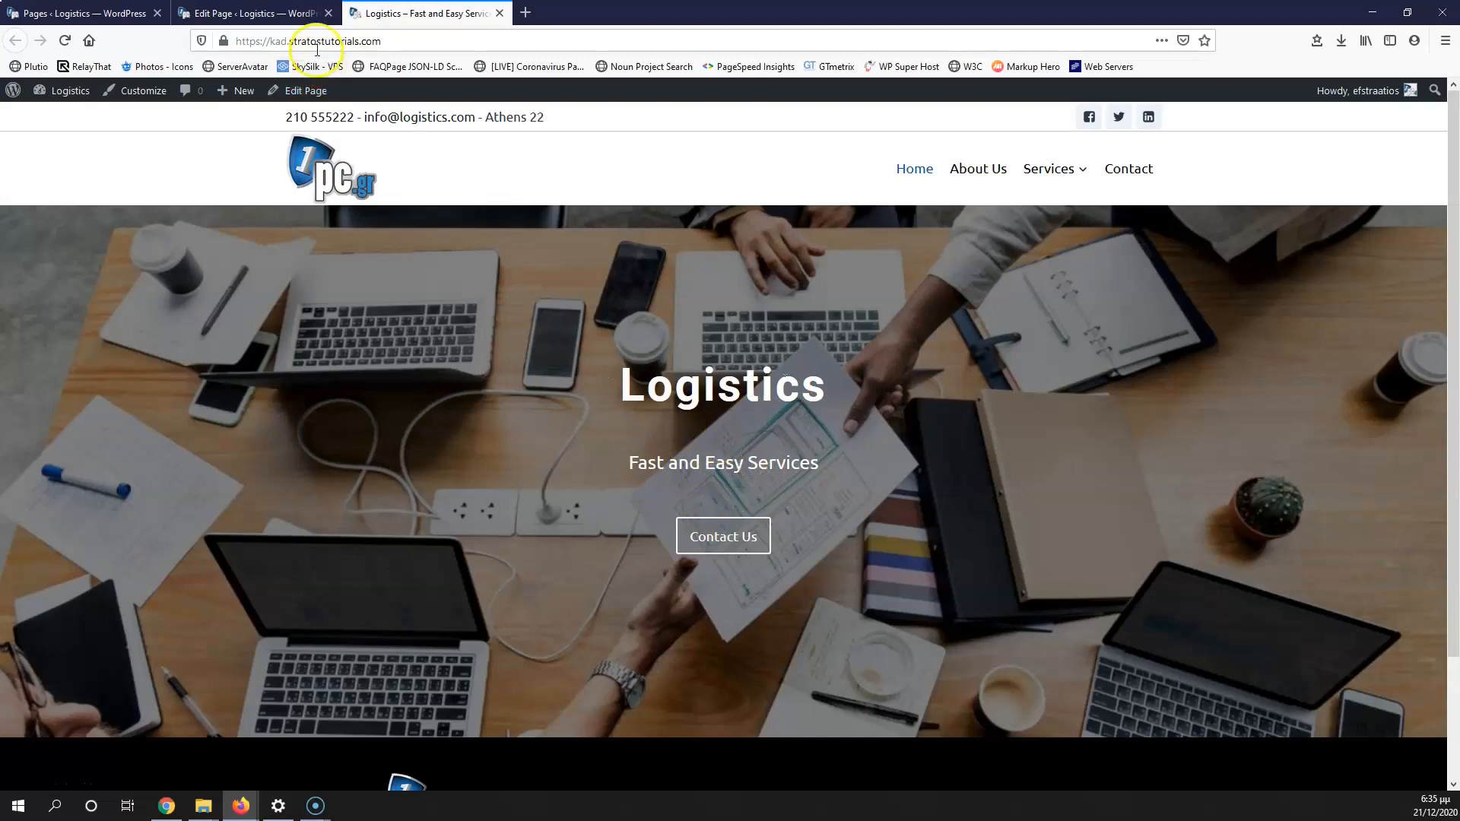
Step: Change the hero spacers' height from 20 to 10 px
left_click(289, 13)
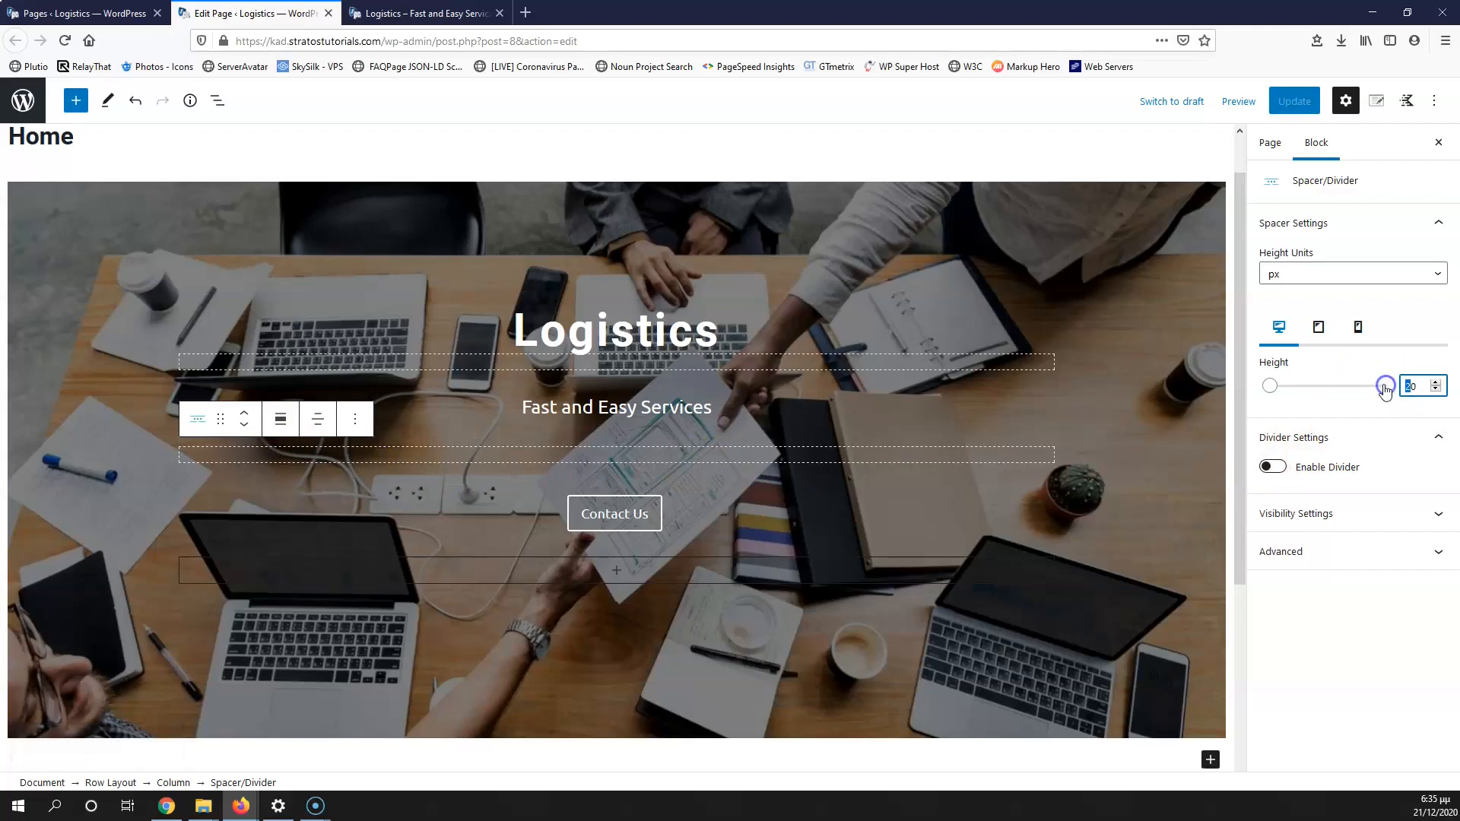
type("1")
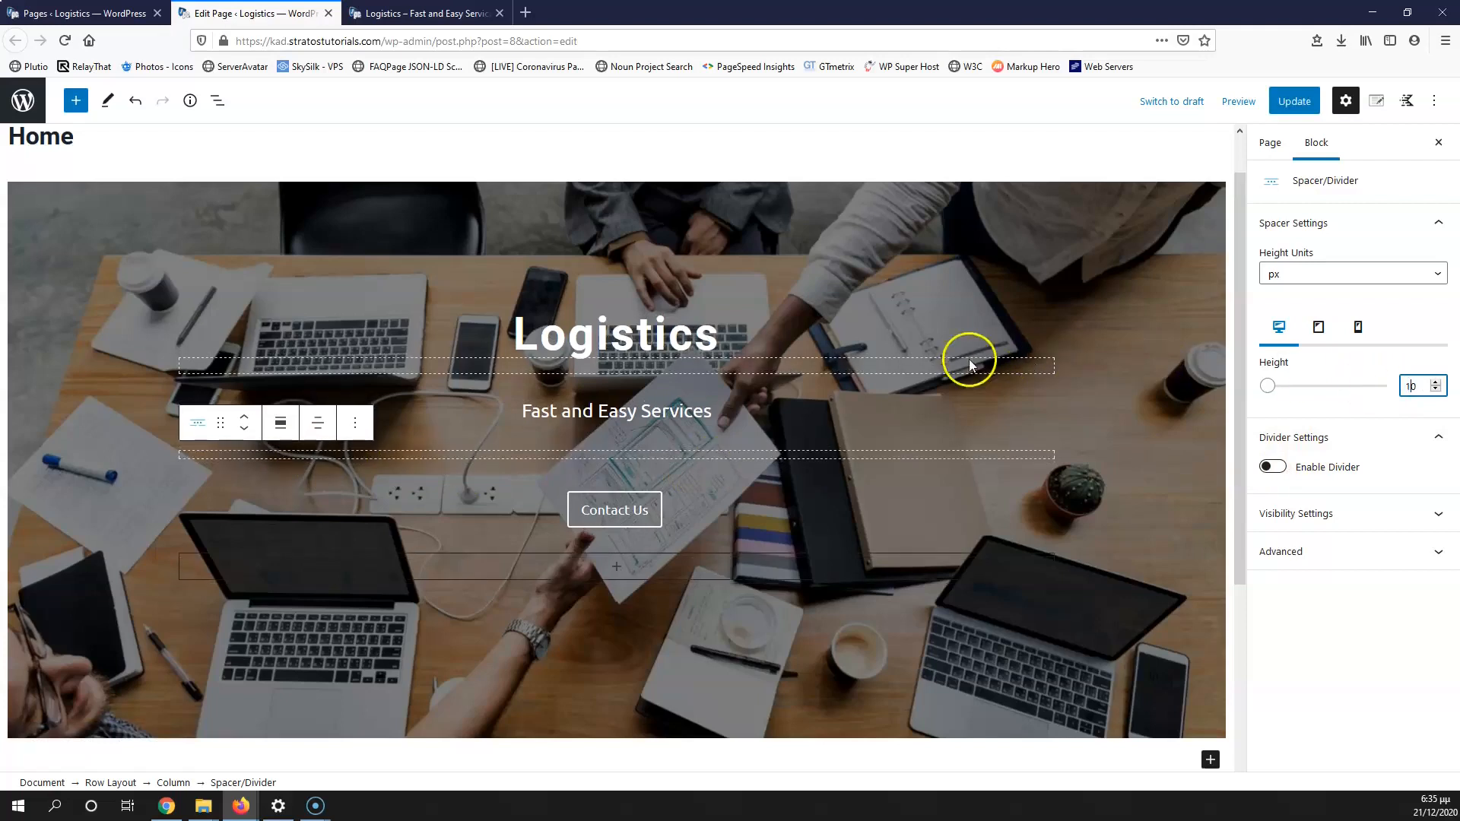
left_click(783, 359)
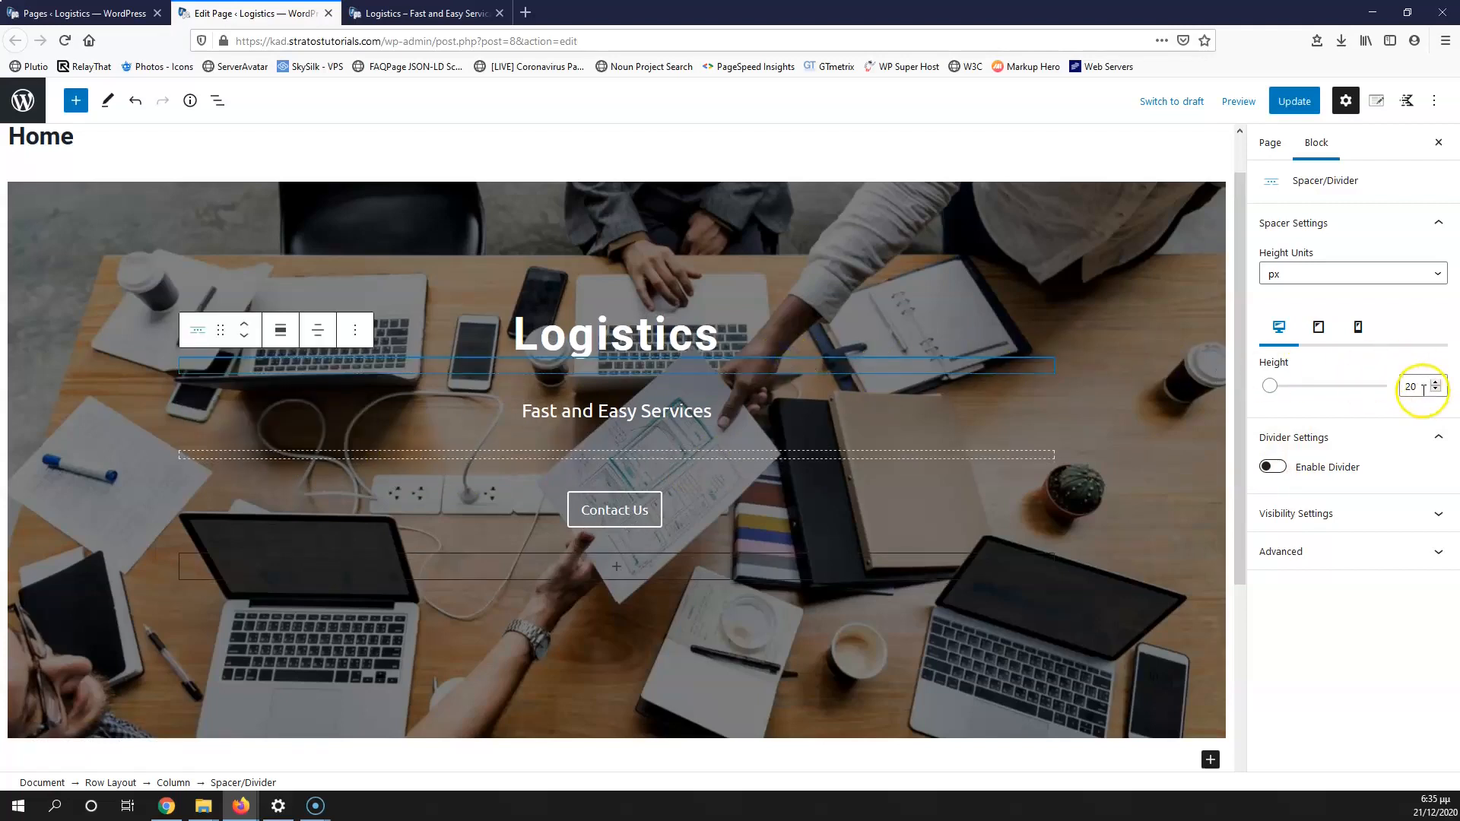
left_click_drag(1409, 390, 1395, 389)
type("1")
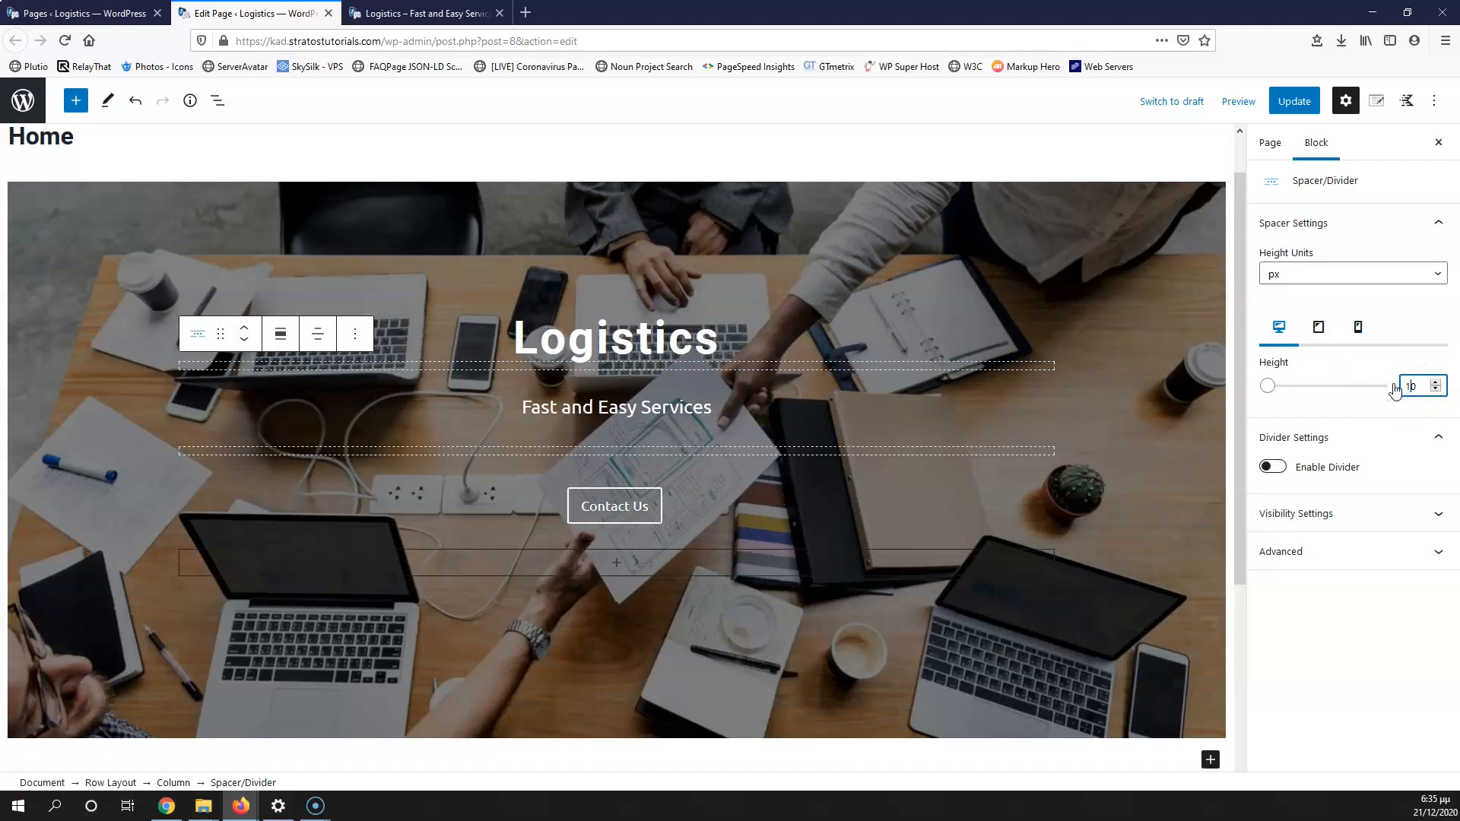
Step: Save the page and reload the live site to confirm the tighter spacing
left_click(1294, 101)
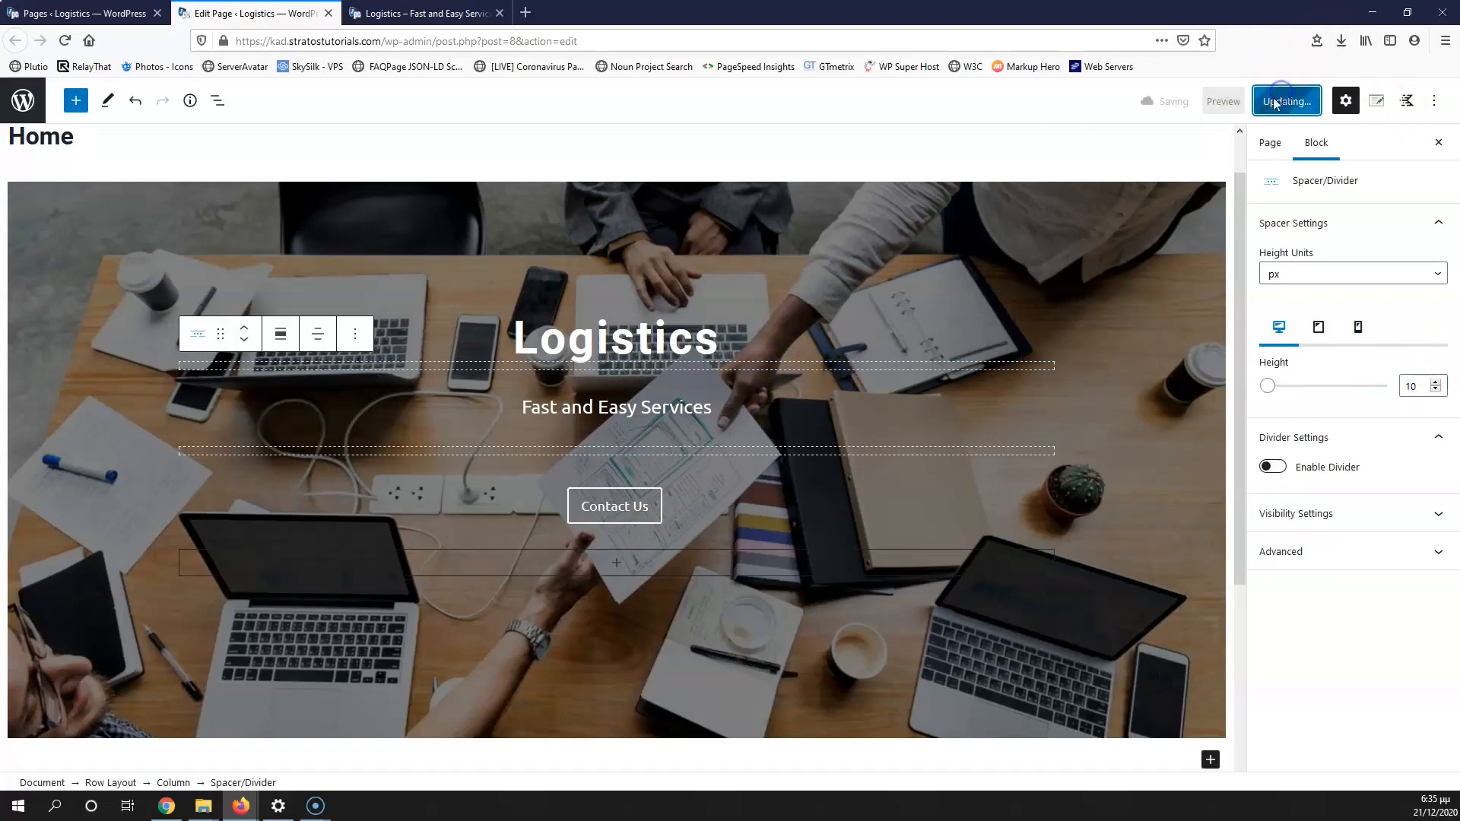
left_click(427, 13)
left_click(65, 40)
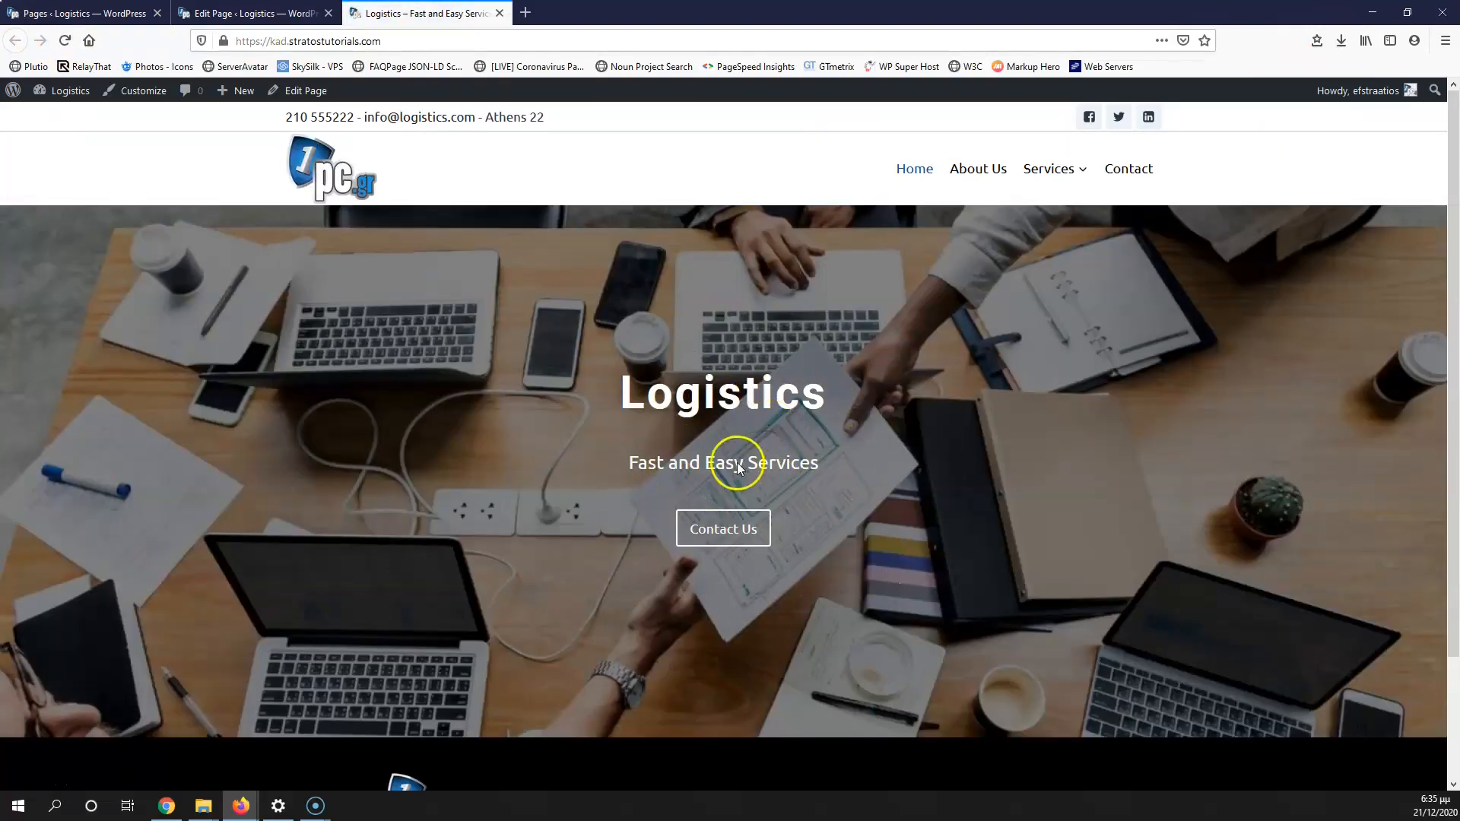
left_click(249, 9)
scroll(427, 417, "down", 4)
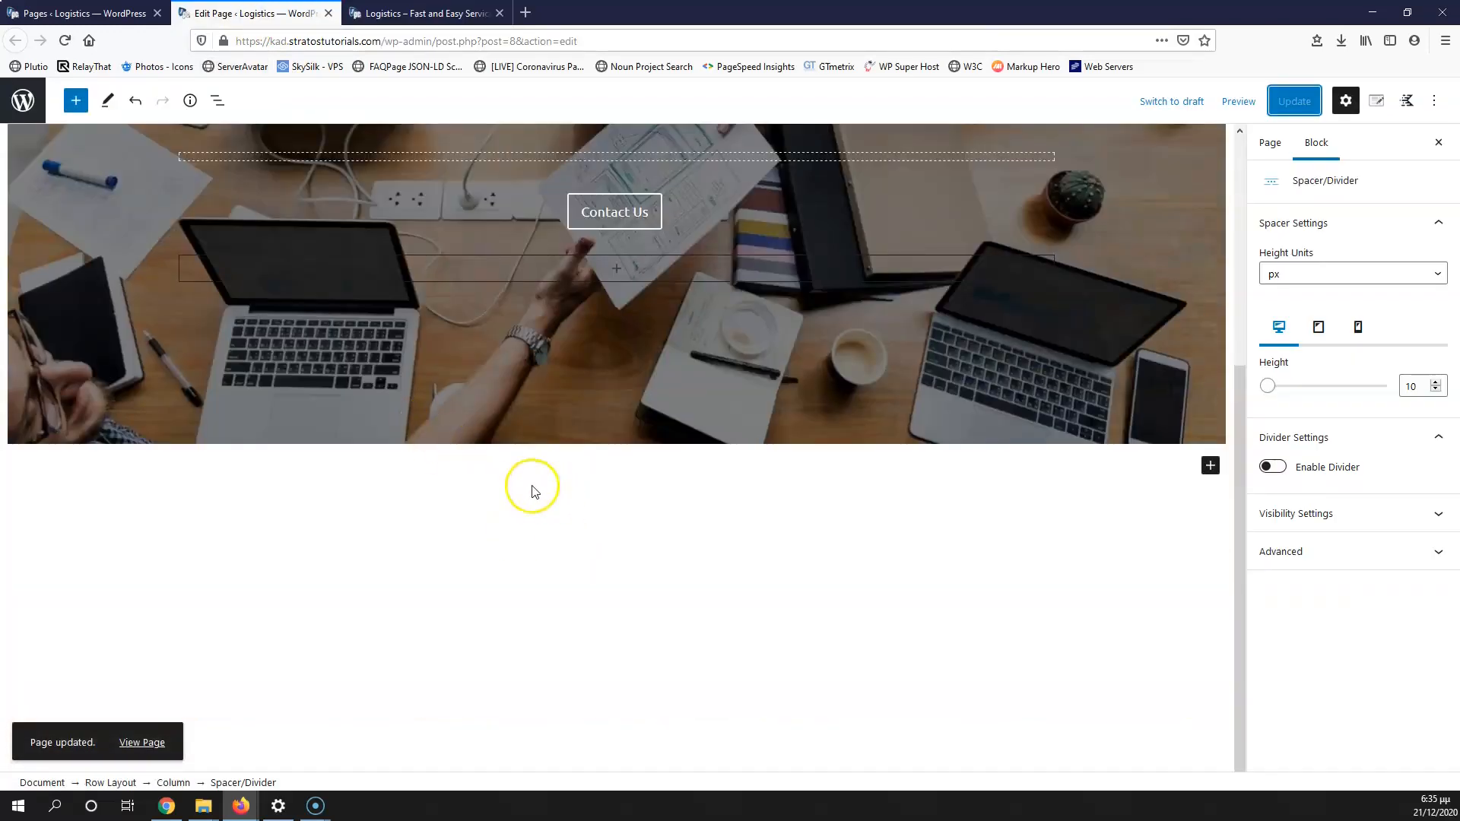
Step: Insert a one-column Row Layout block beneath the hero row
left_click(1209, 466)
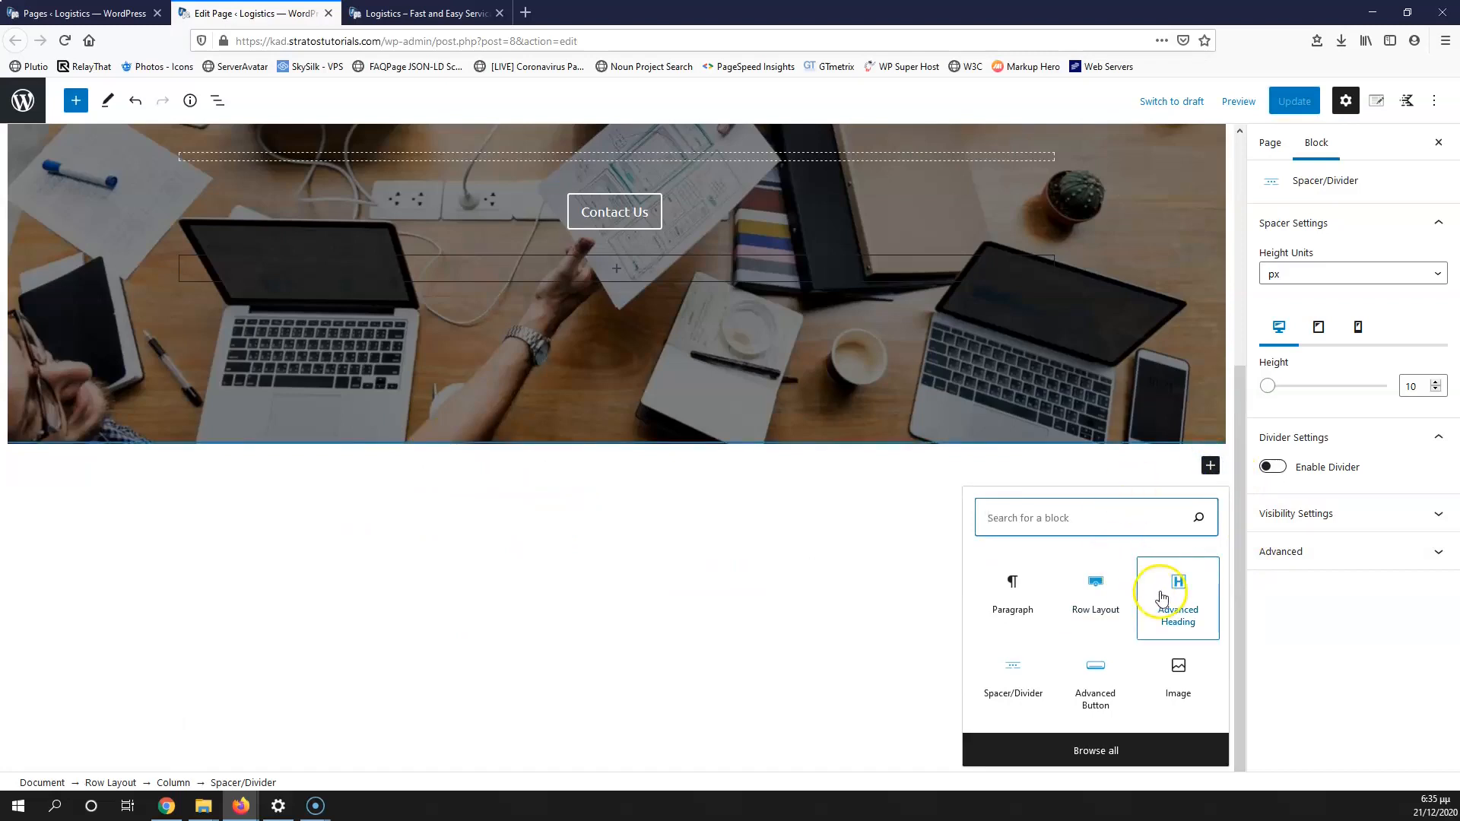
left_click(1105, 589)
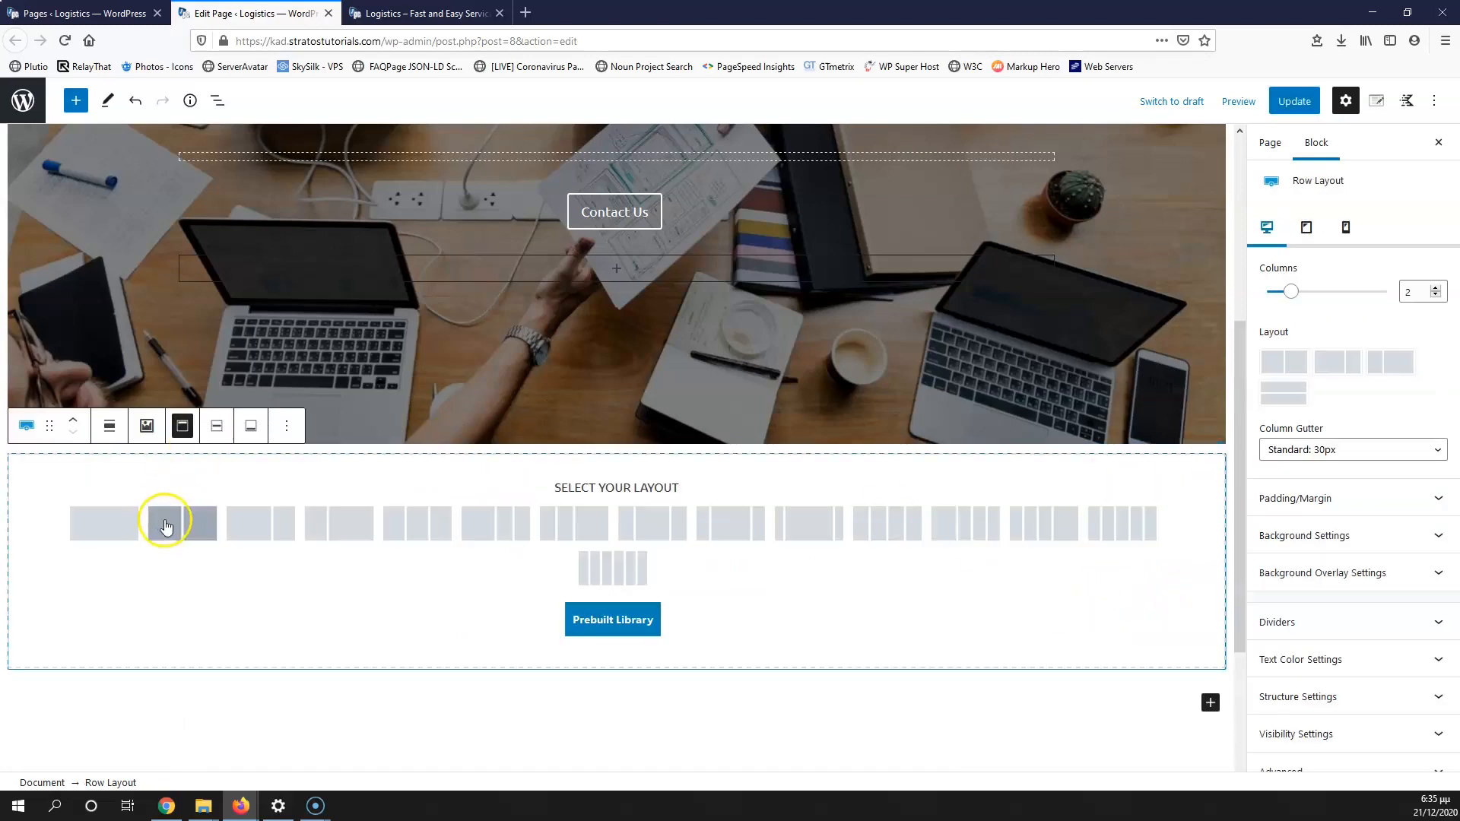
left_click(97, 517)
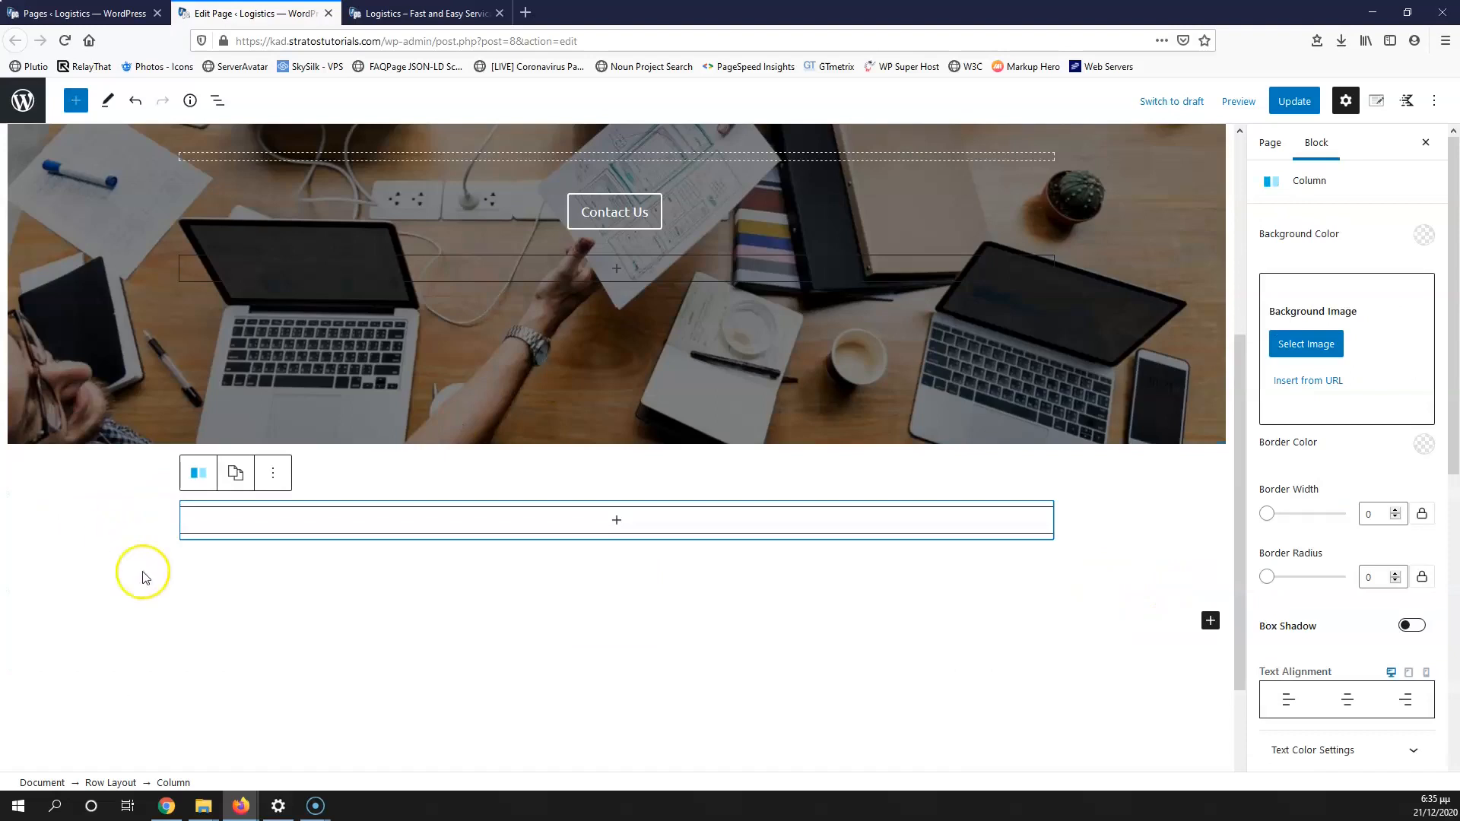
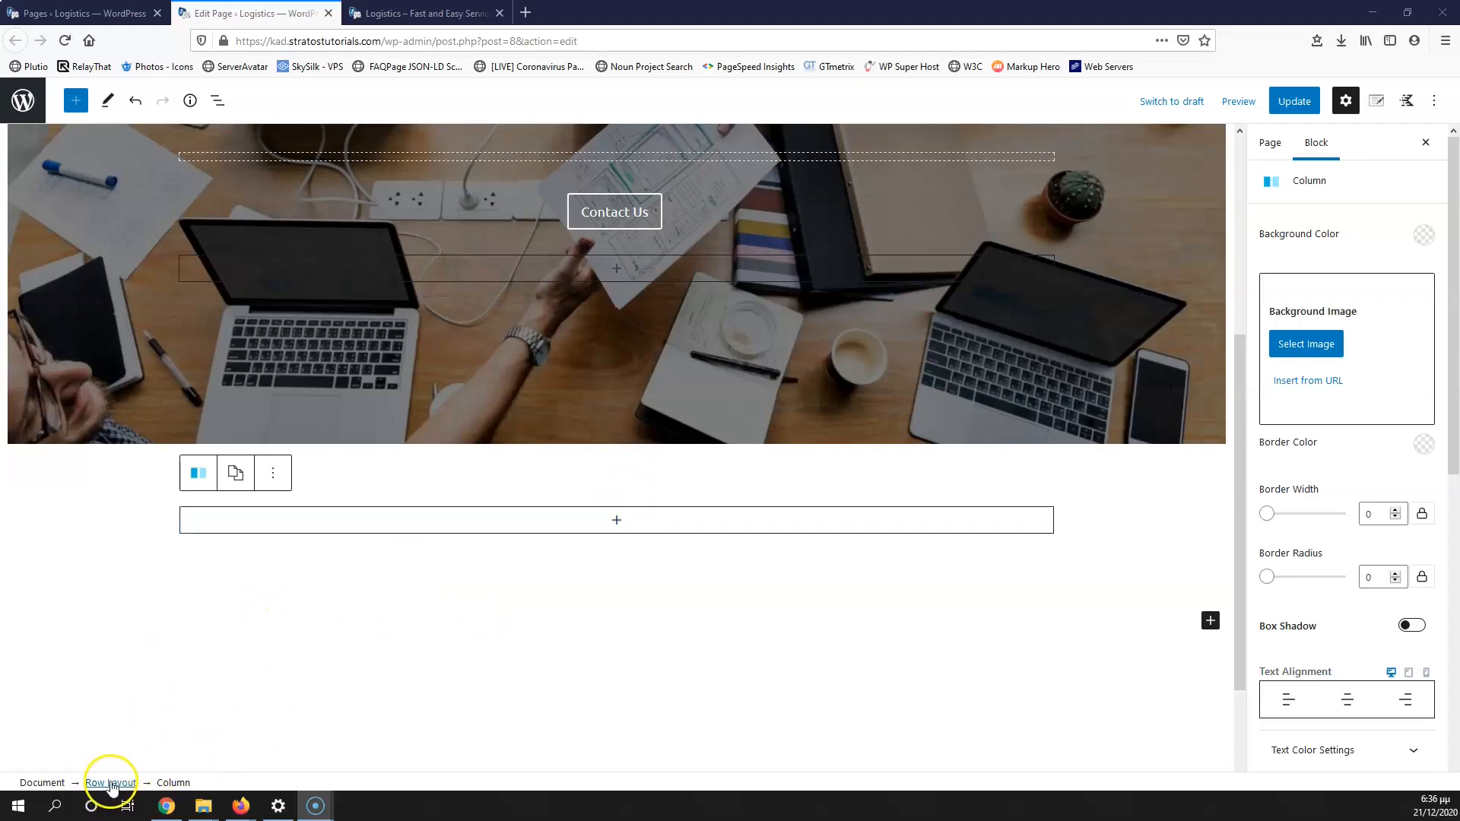
Step: Make the new row two columns, with the left column narrower than the right
left_click(111, 783)
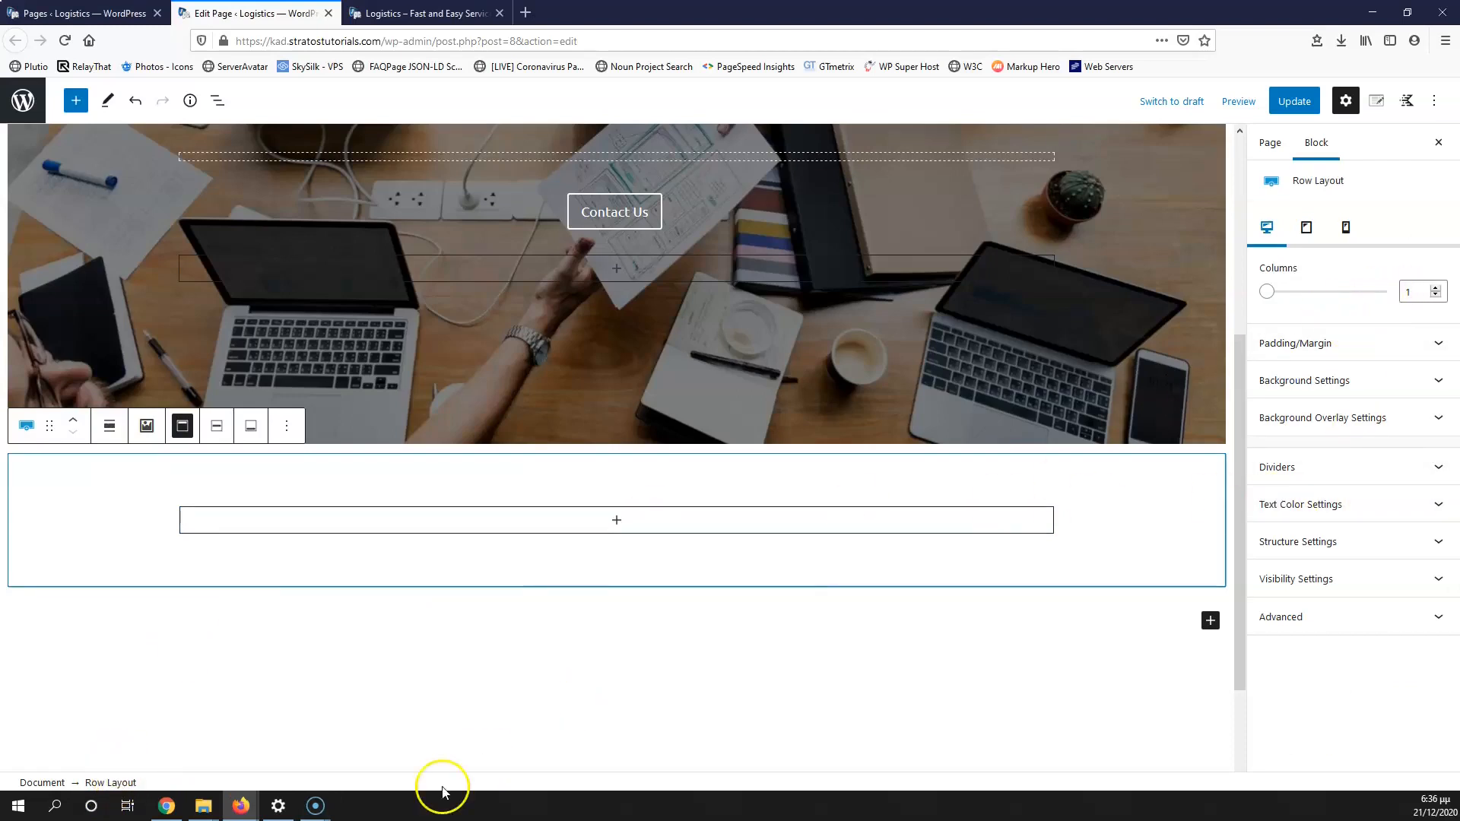
left_click(1436, 289)
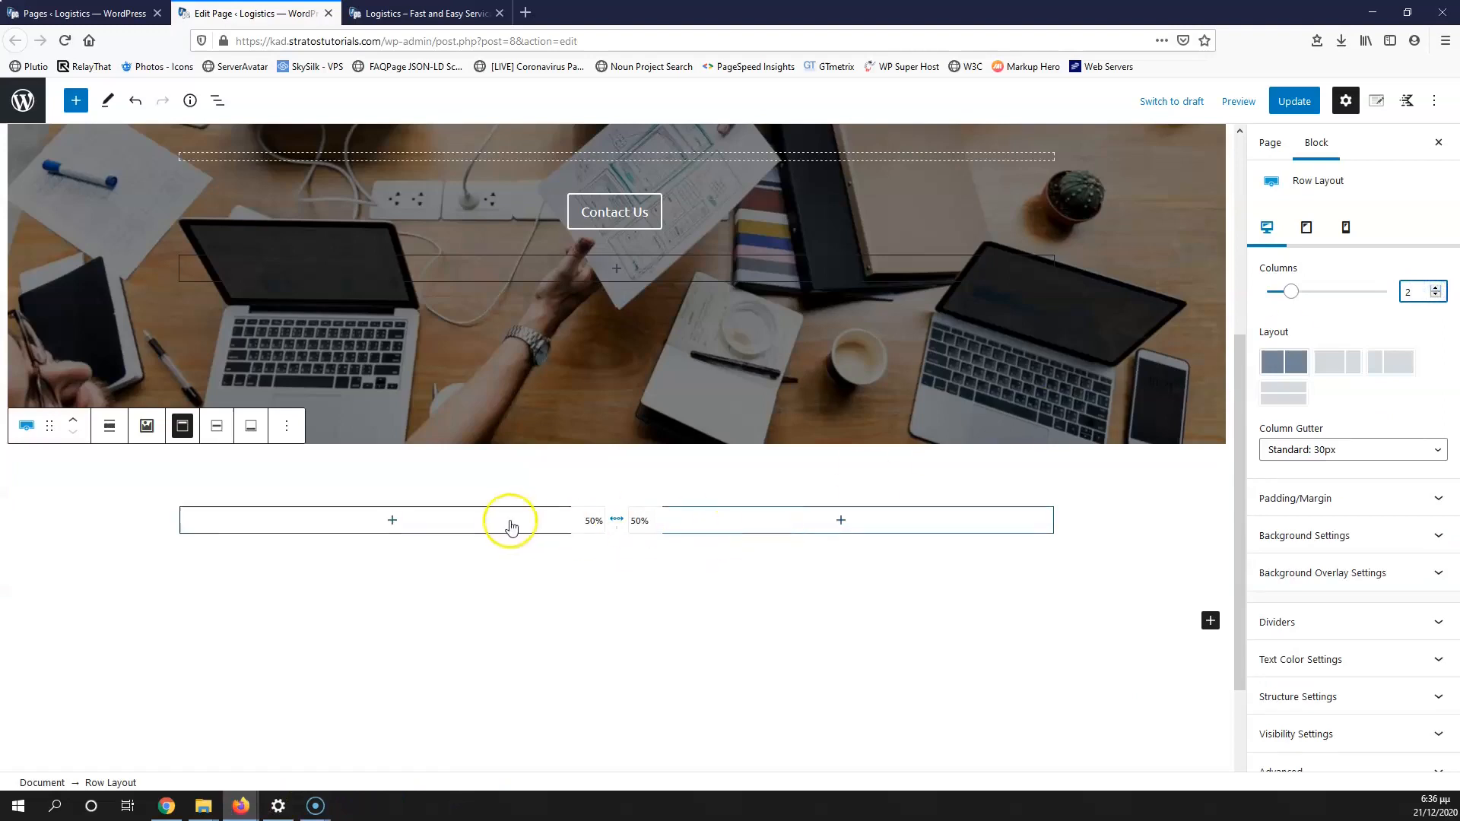
left_click(618, 521)
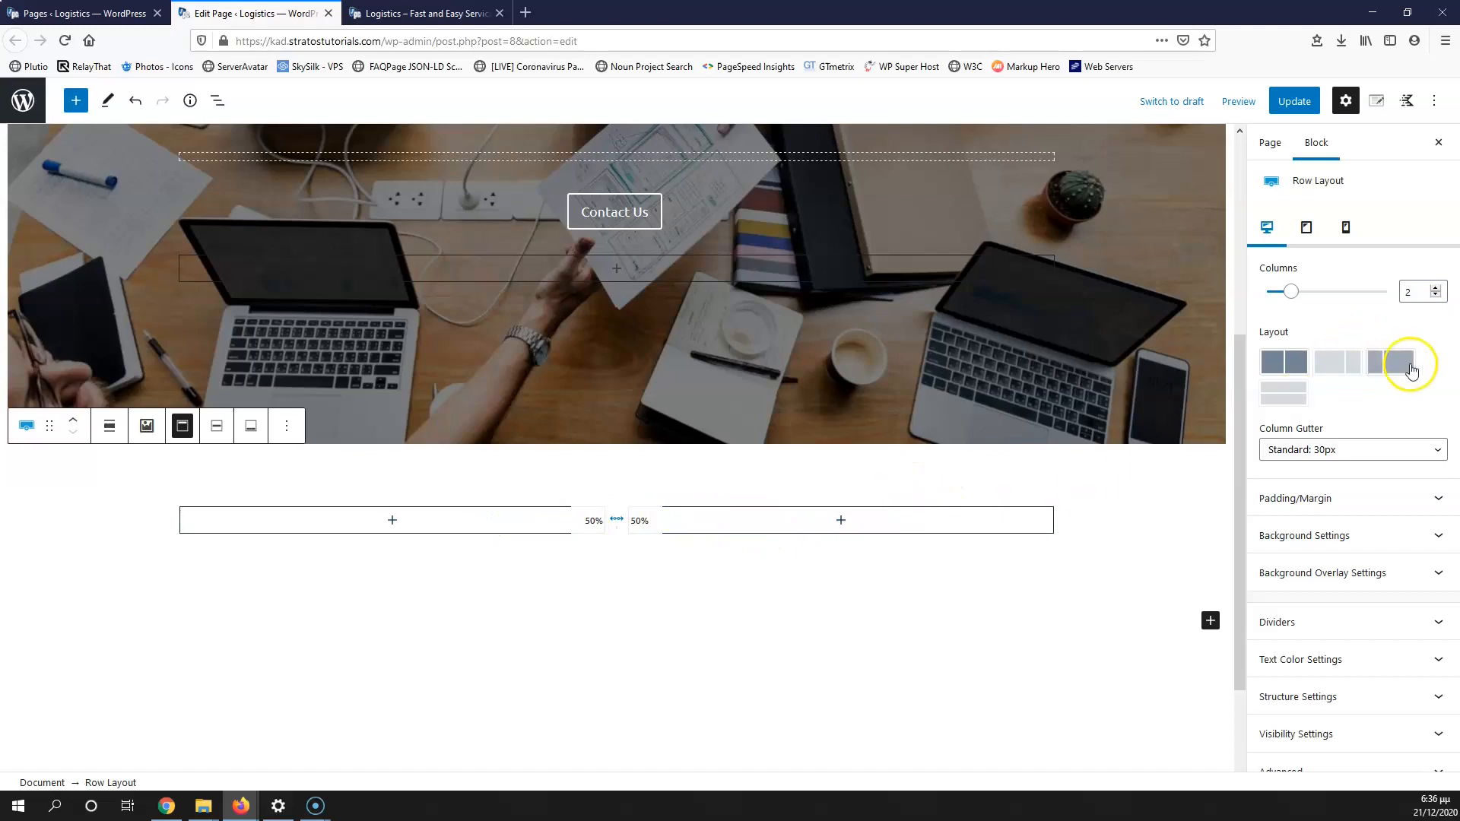
left_click(1271, 367)
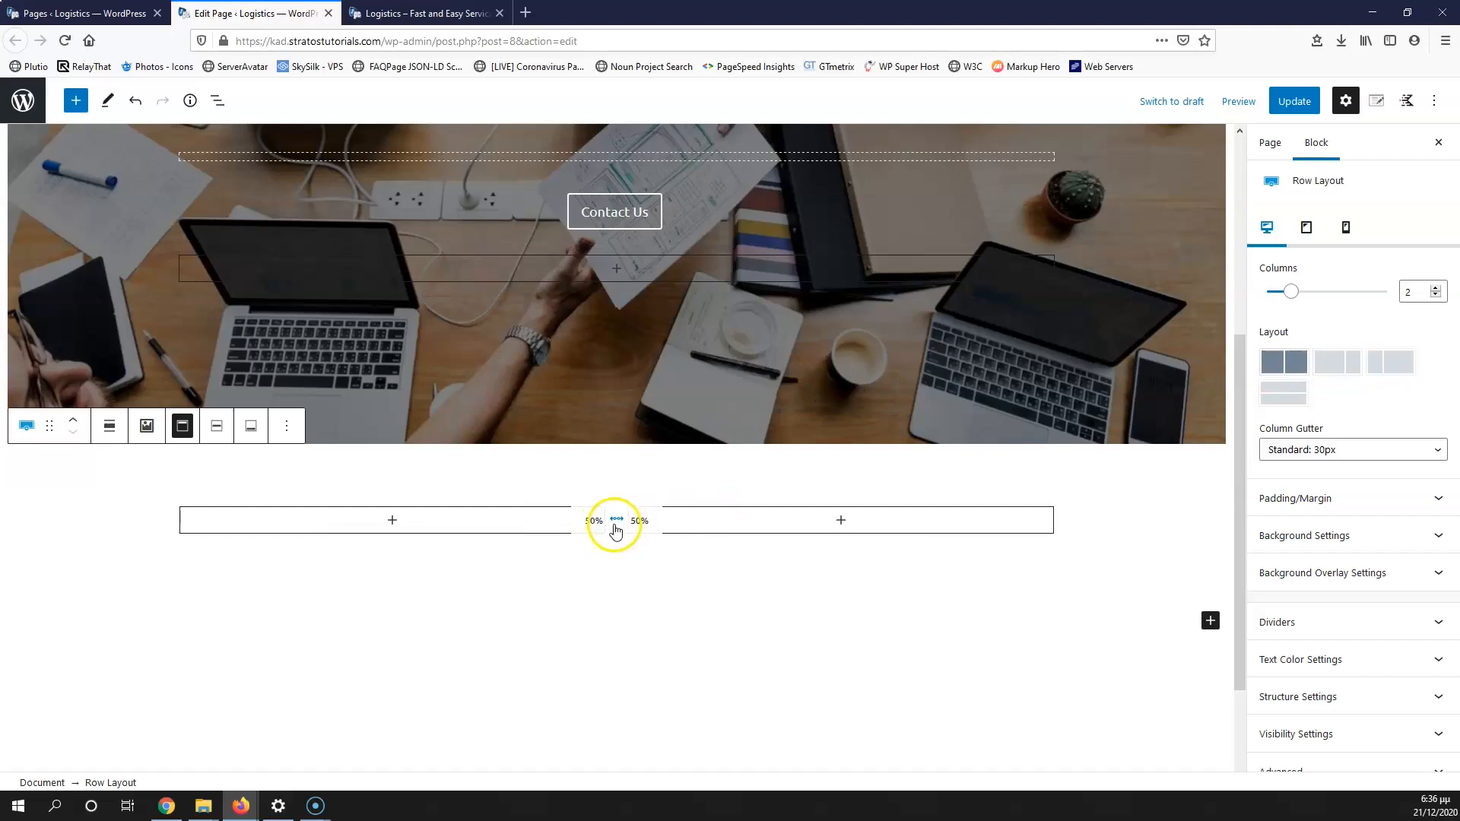
left_click_drag(607, 522, 516, 523)
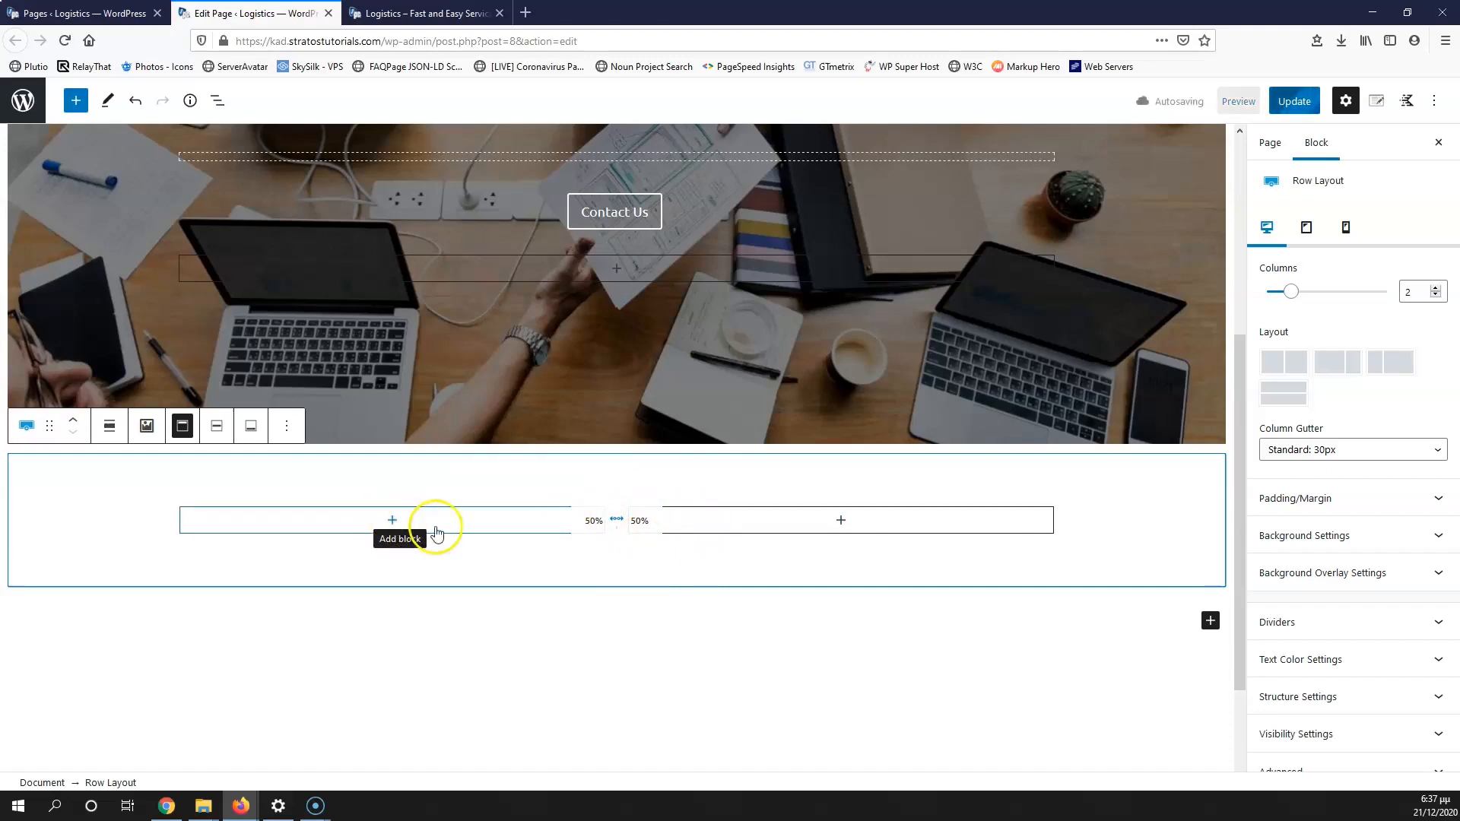
Step: Insert an Image block into the left column
left_click(393, 522)
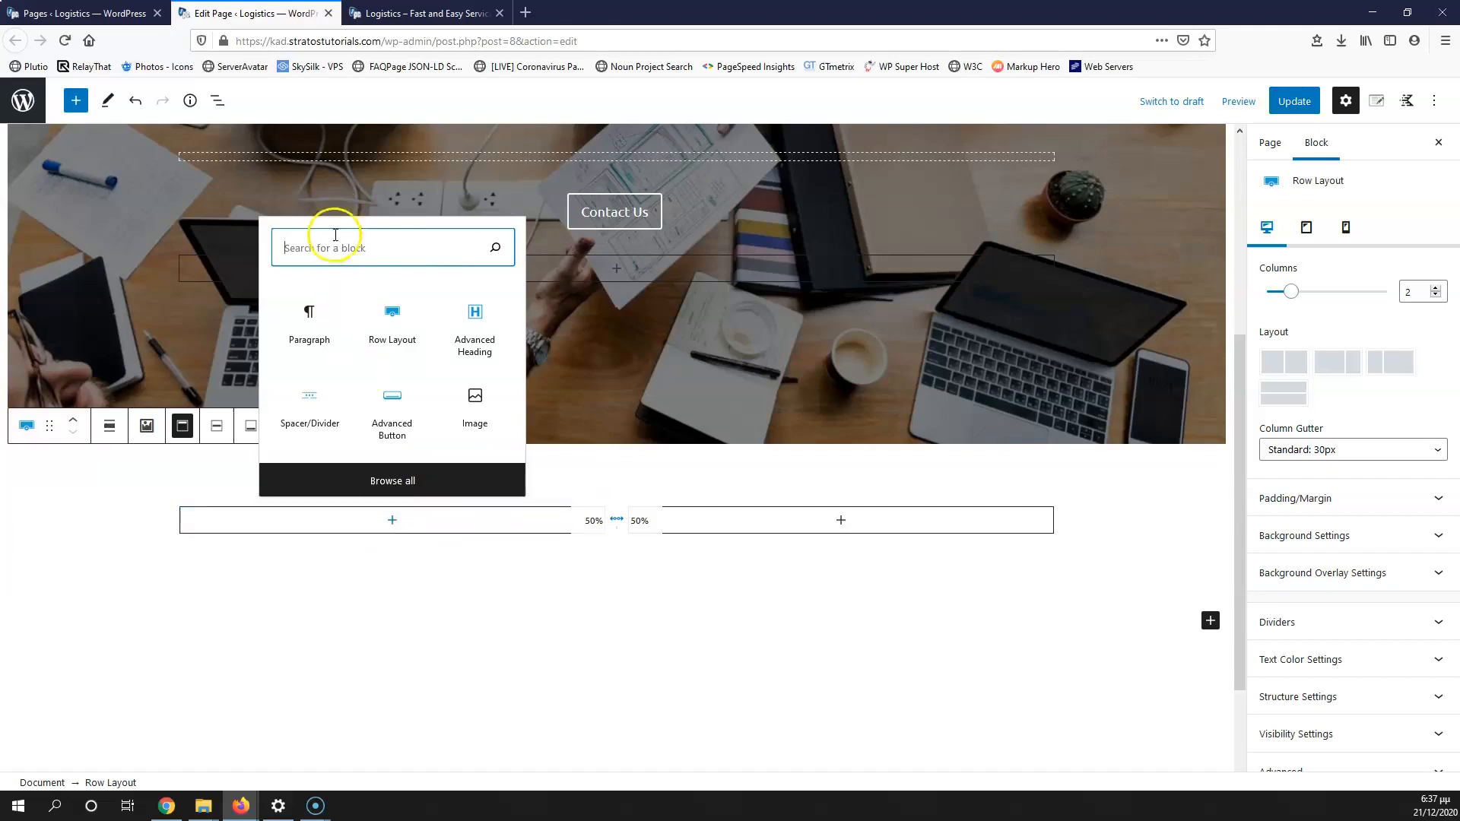
type("image")
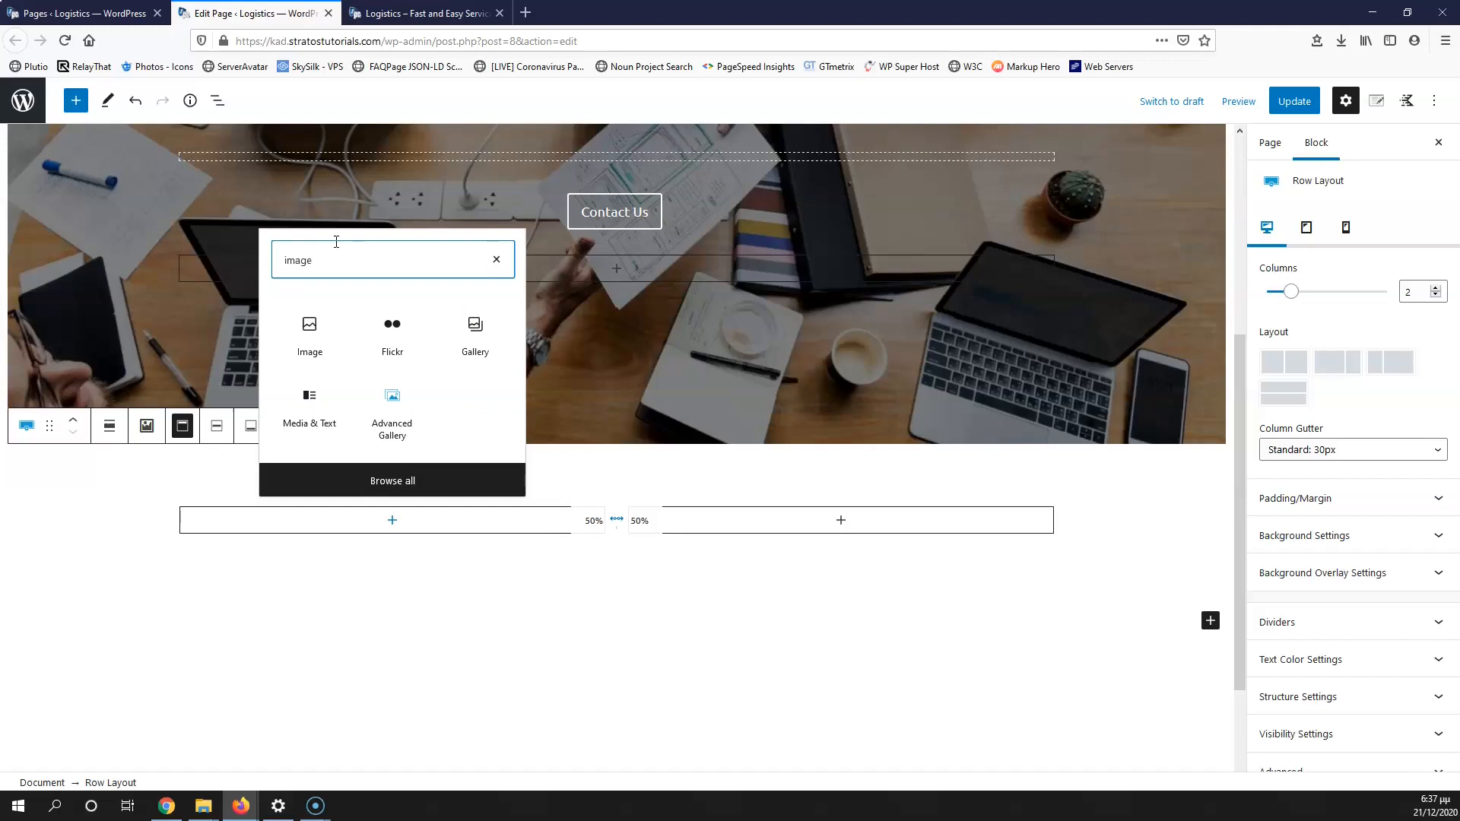
left_click(308, 325)
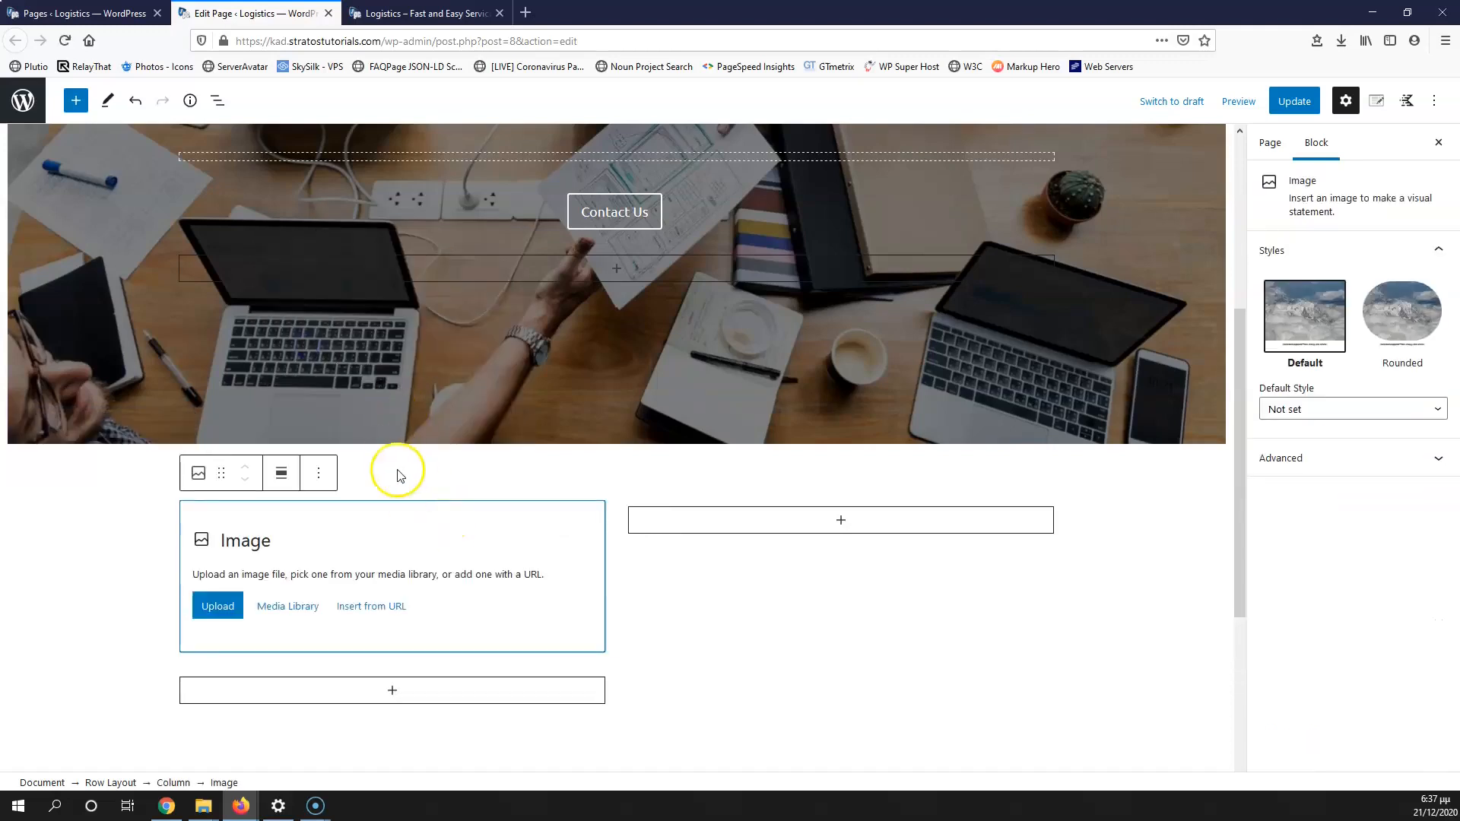
scroll(547, 536, "up", 5)
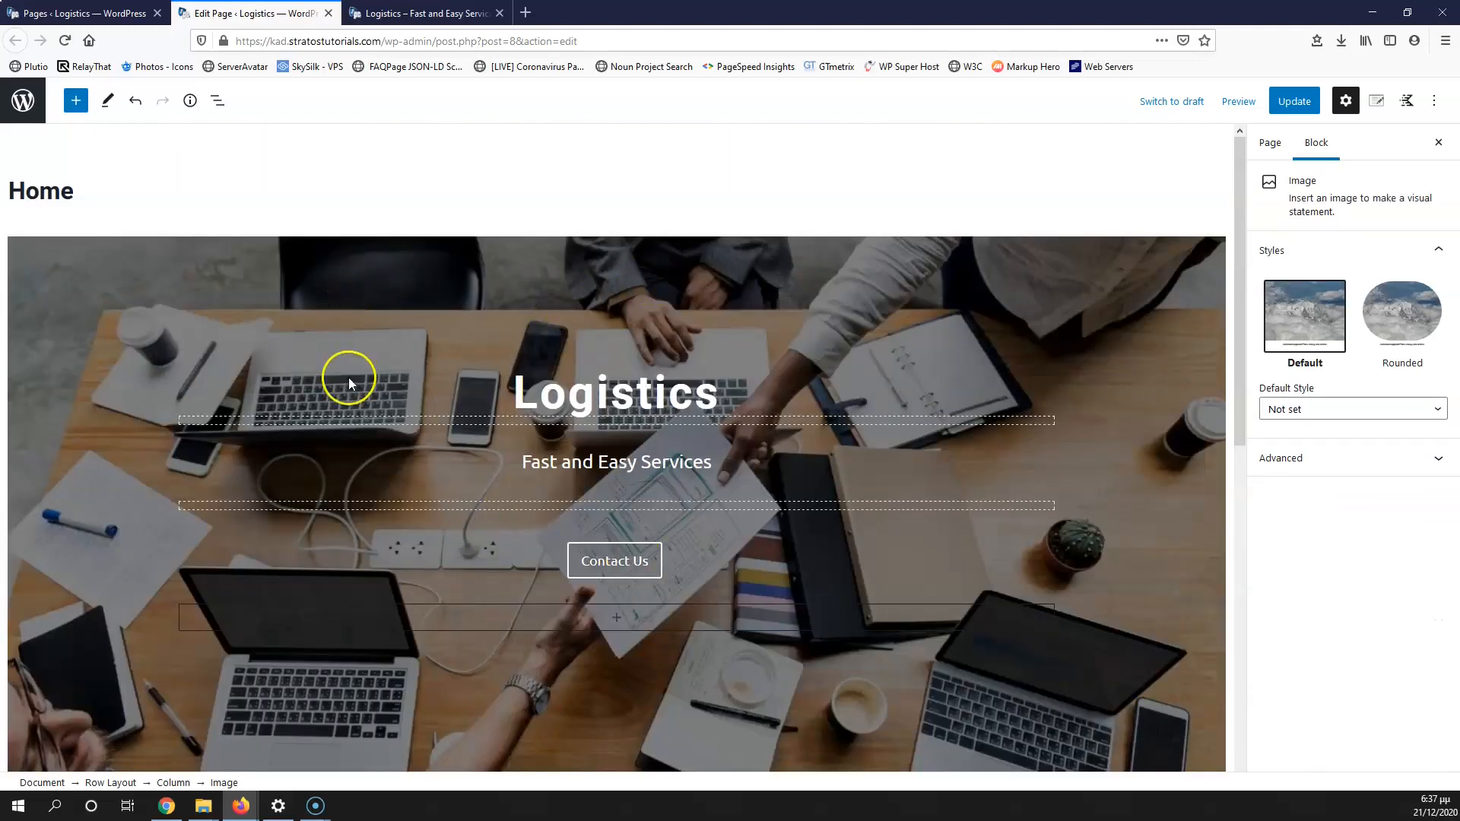
scroll(354, 399, "down", 2)
Step: Keep the hero background image at Cover size and set its attachment to Fixed
left_click(172, 549)
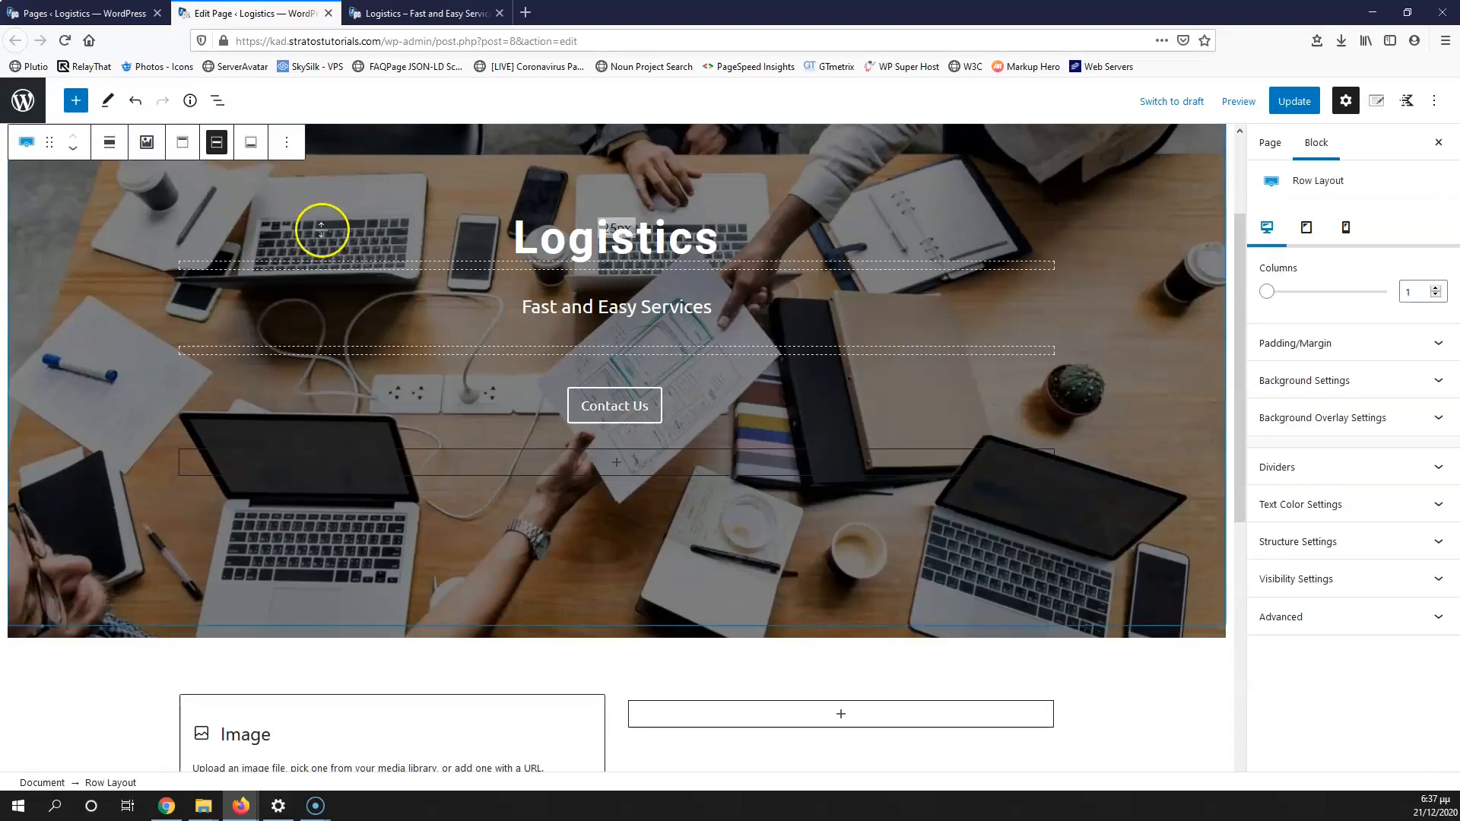
scroll(472, 354, "up", 2)
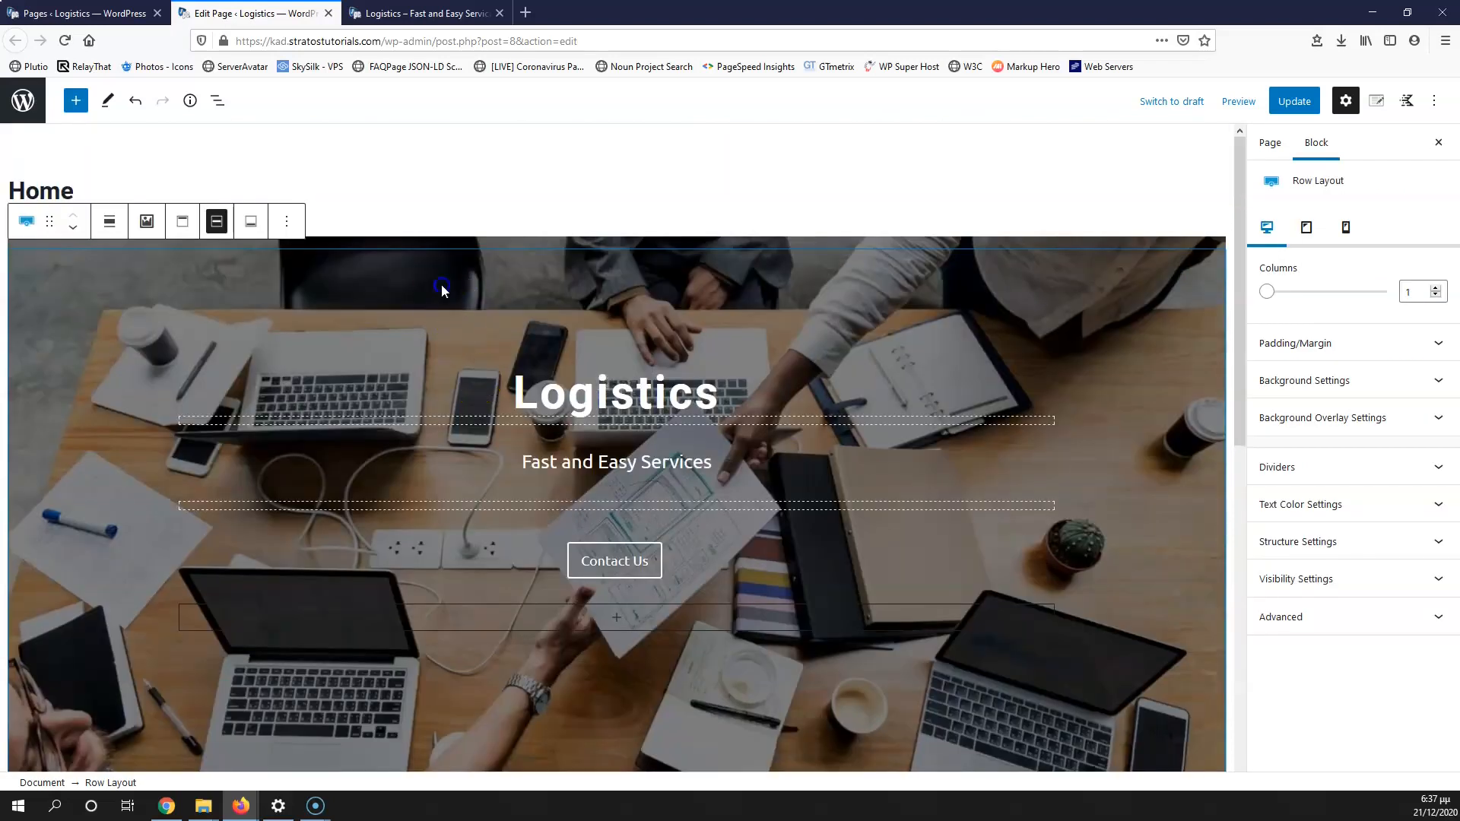
left_click(1340, 390)
scroll(1337, 630, "down", 2)
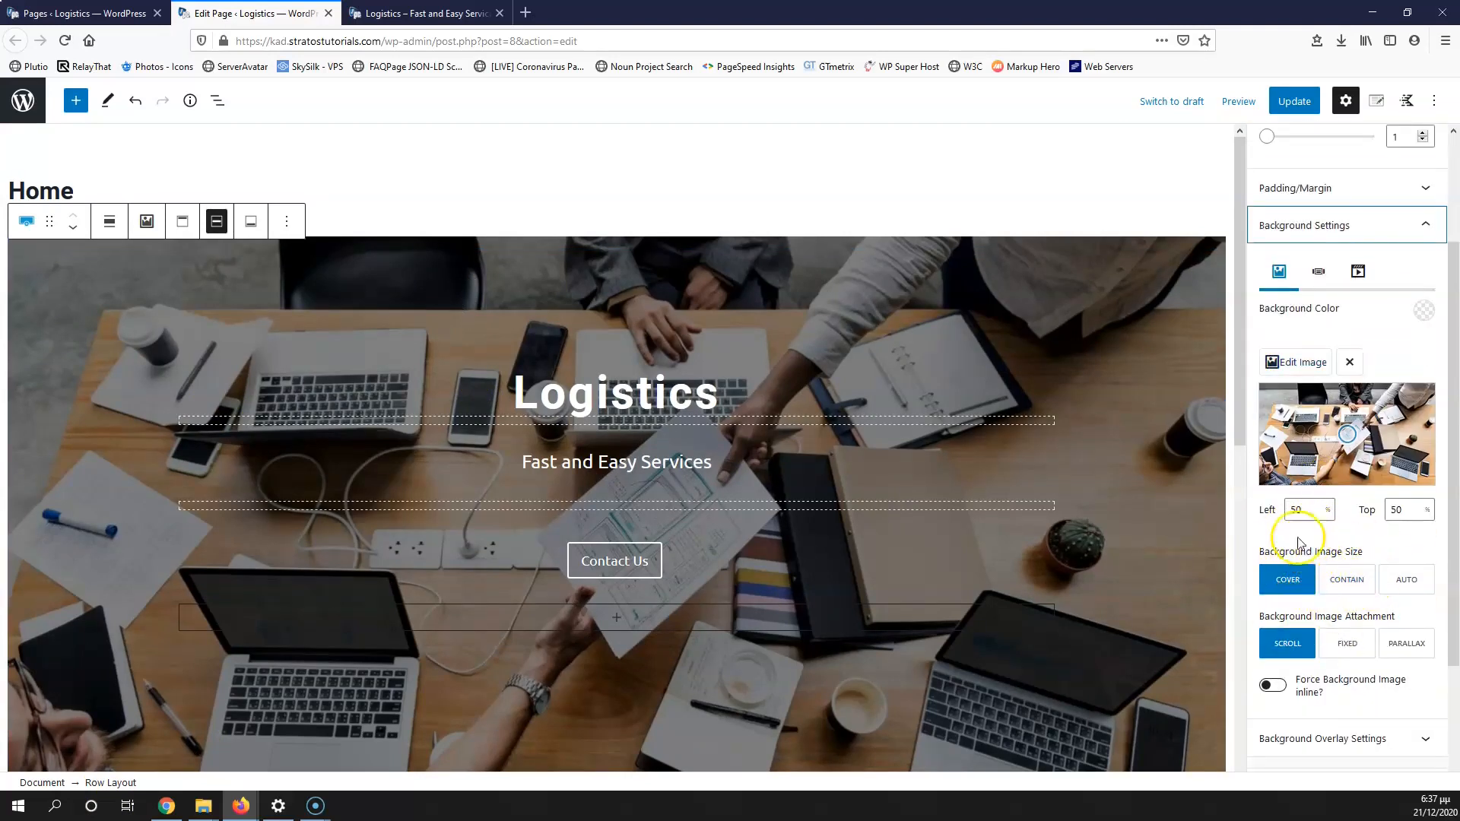
scroll(1304, 552, "down", 1)
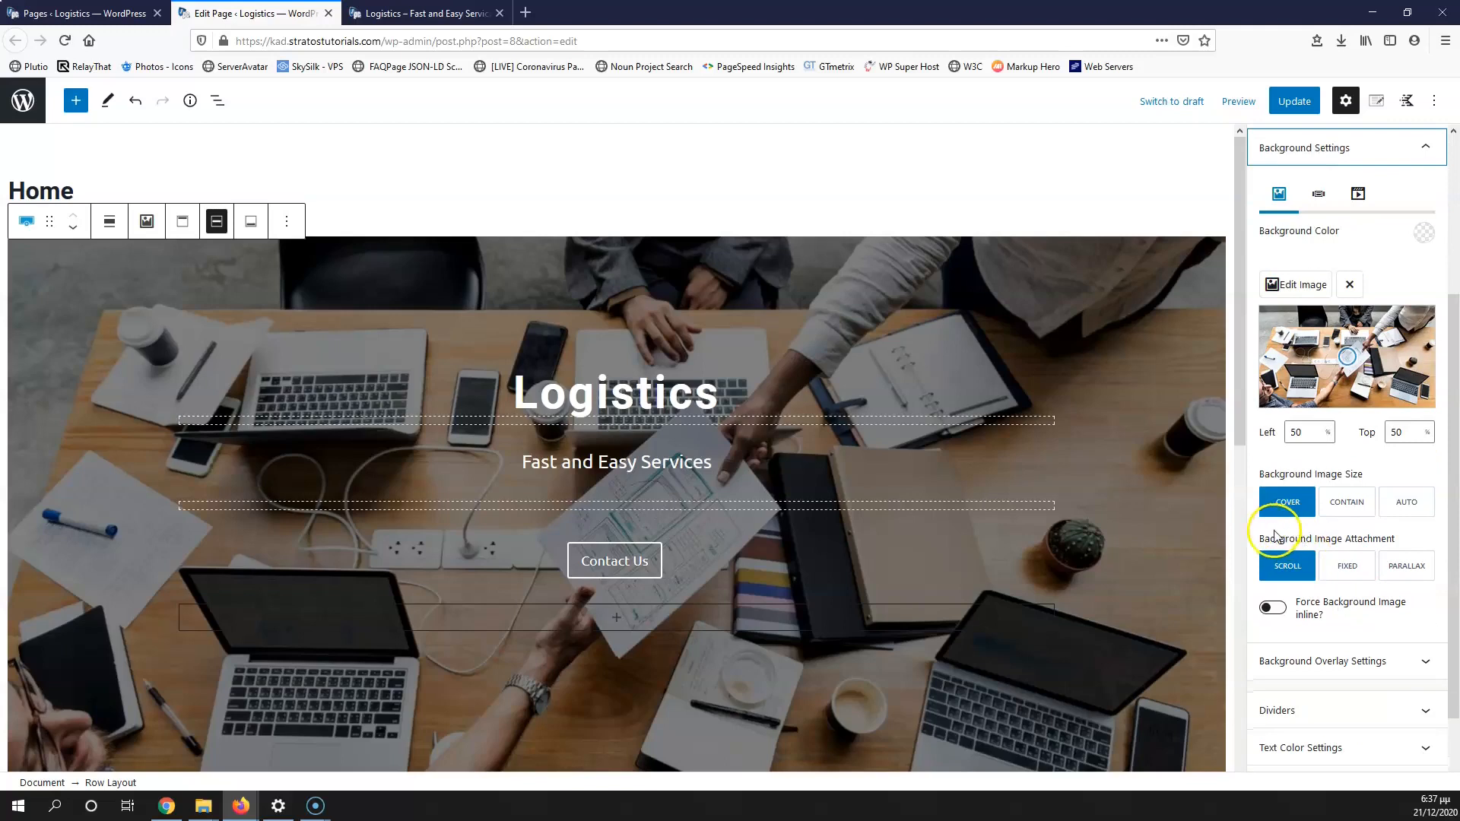
left_click(1347, 505)
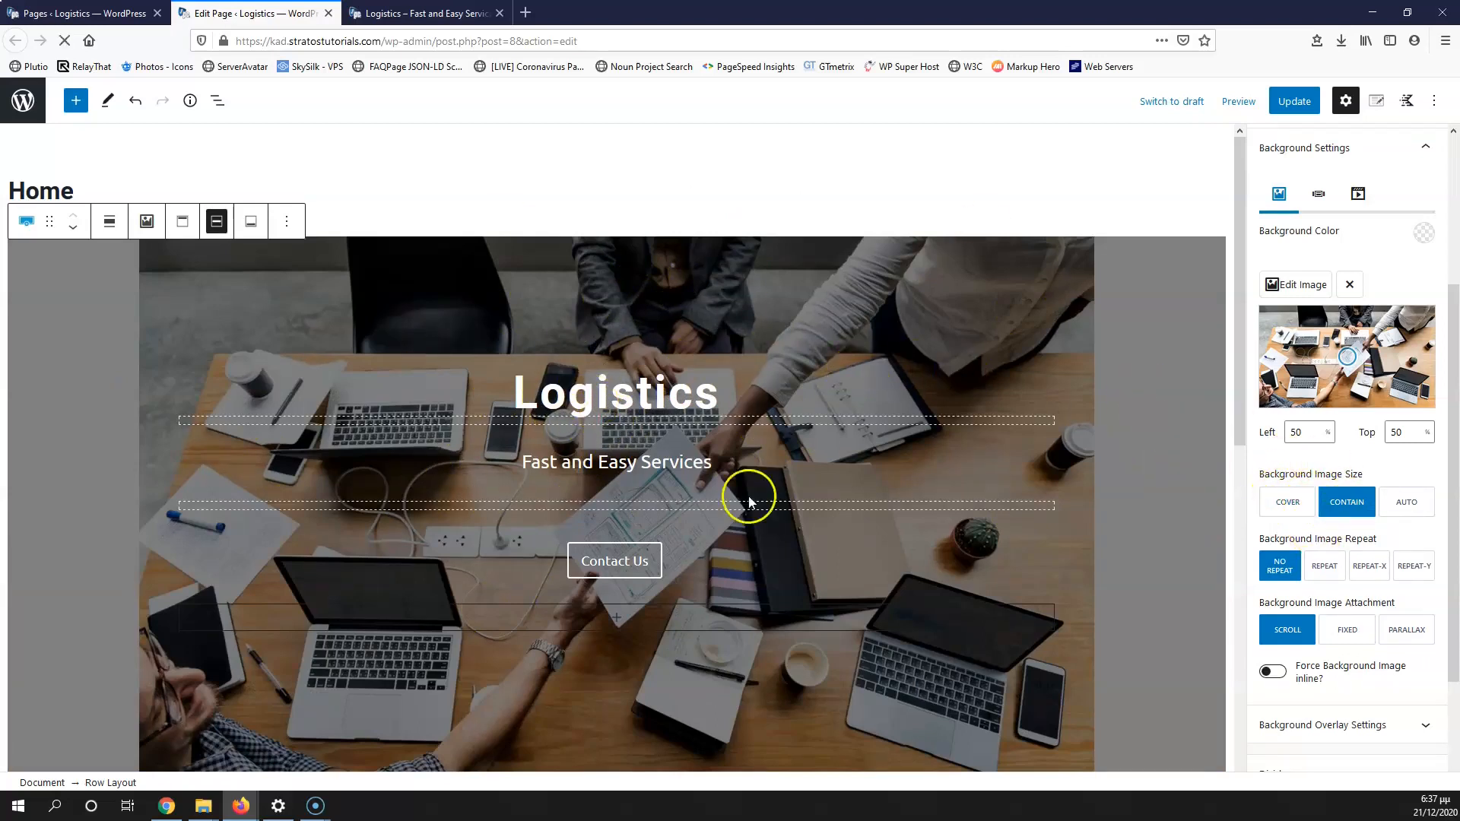
left_click(1296, 505)
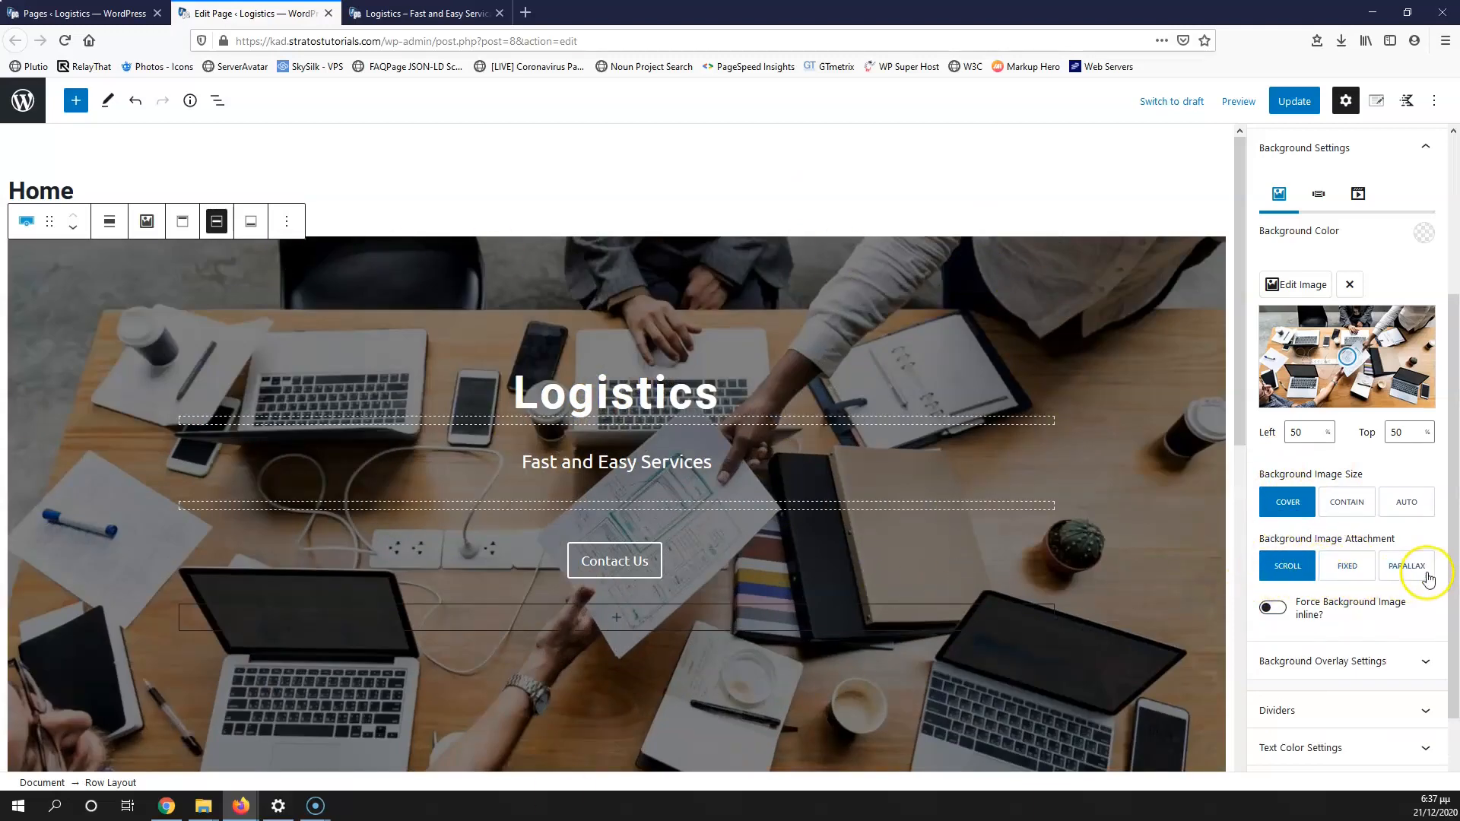
left_click(1368, 575)
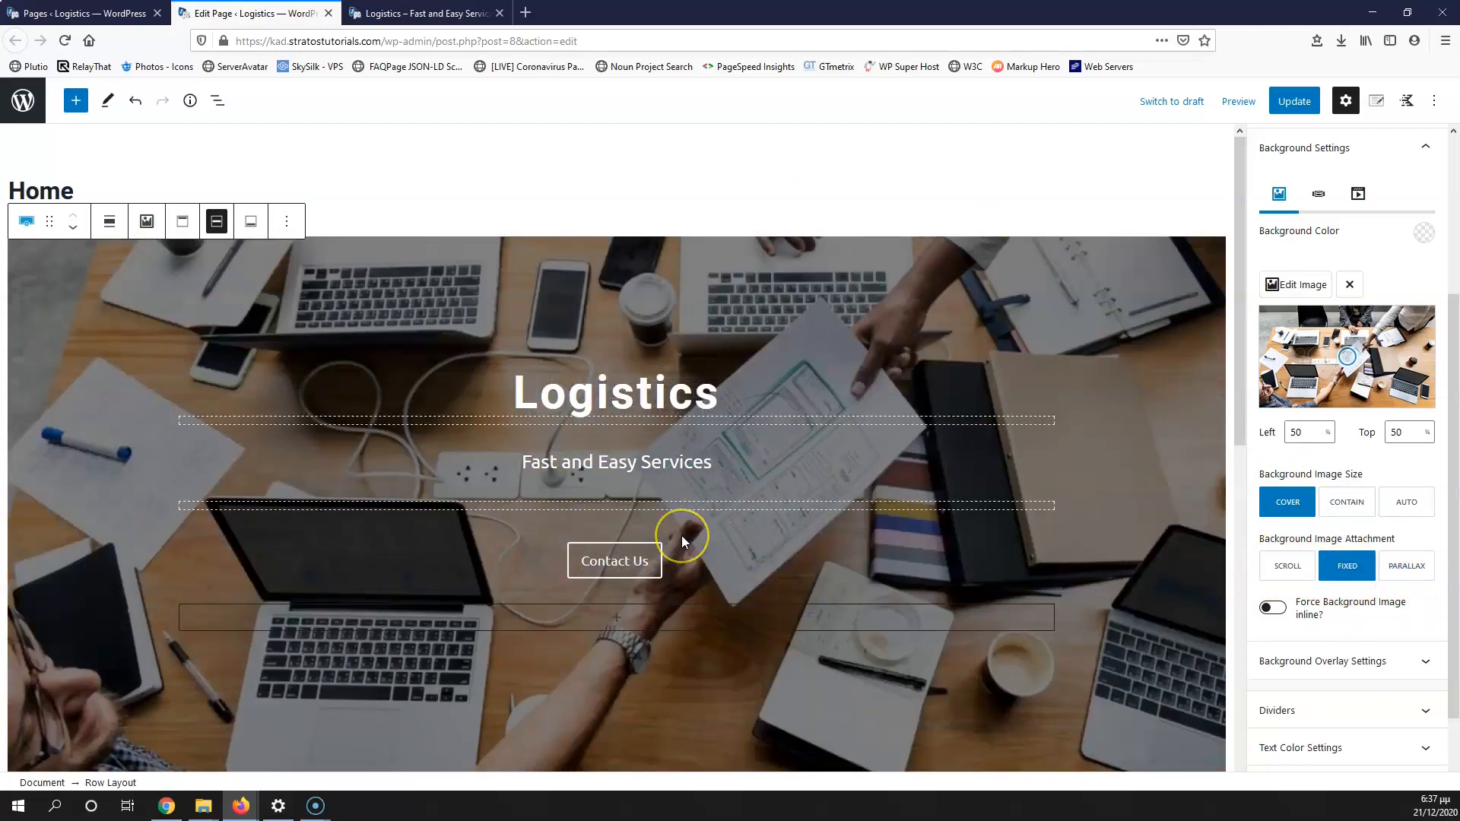
Step: Save the page with the fixed hero background
scroll(681, 535, "down", 3)
scroll(681, 535, "down", 3)
scroll(682, 535, "up", 6)
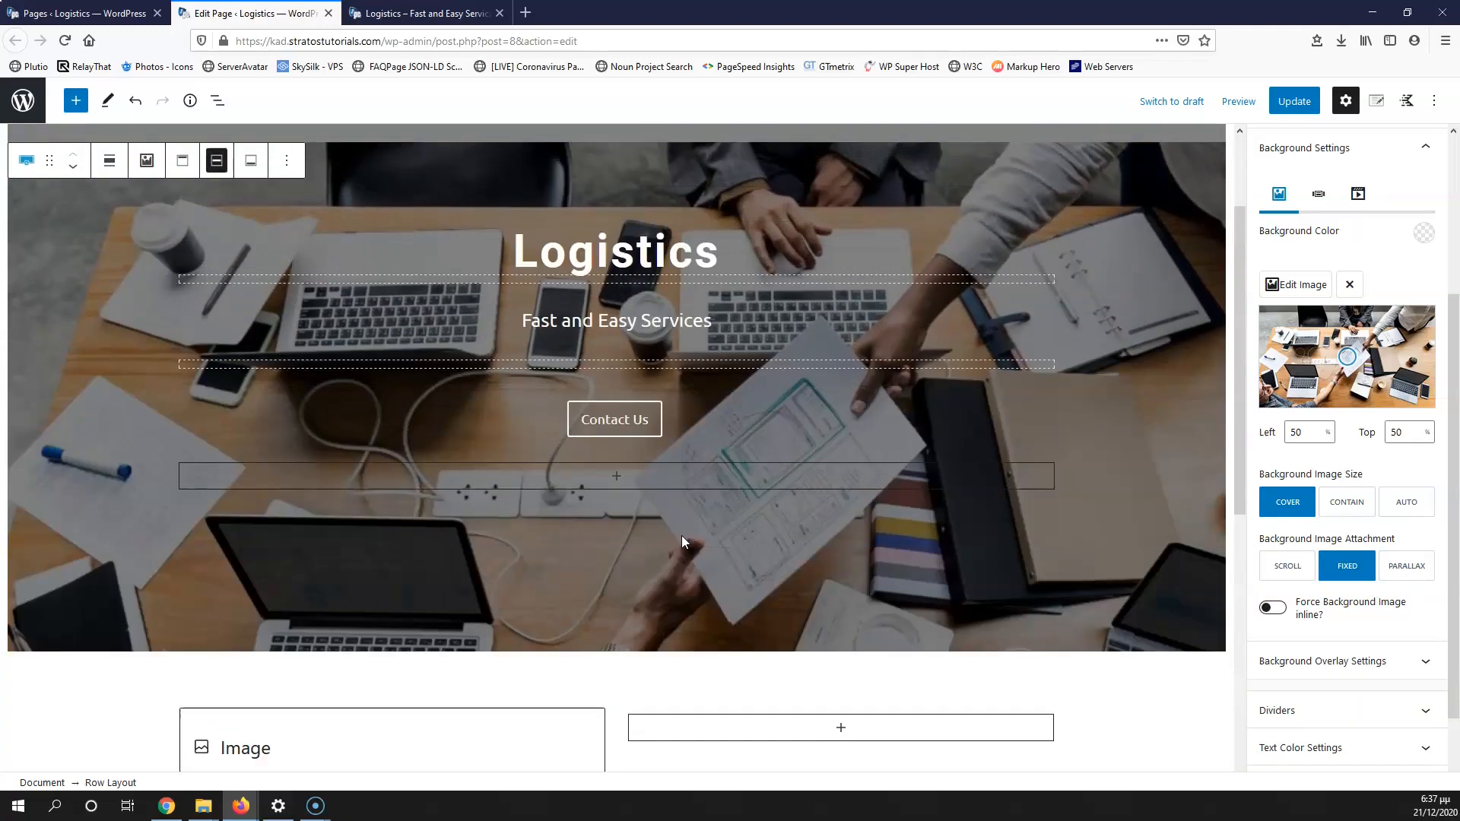
scroll(774, 450, "down", 10)
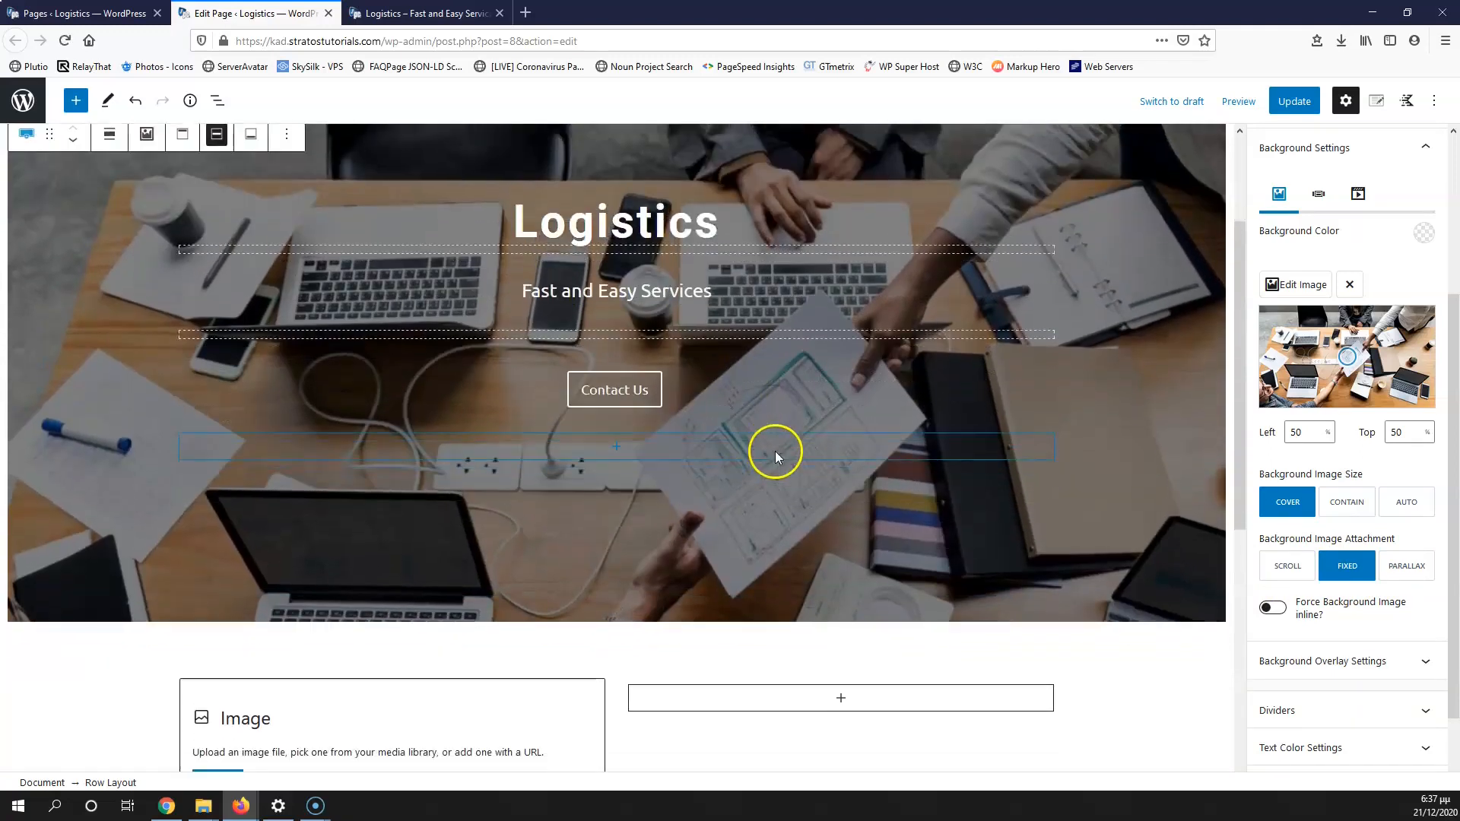
scroll(752, 585, "up", 7)
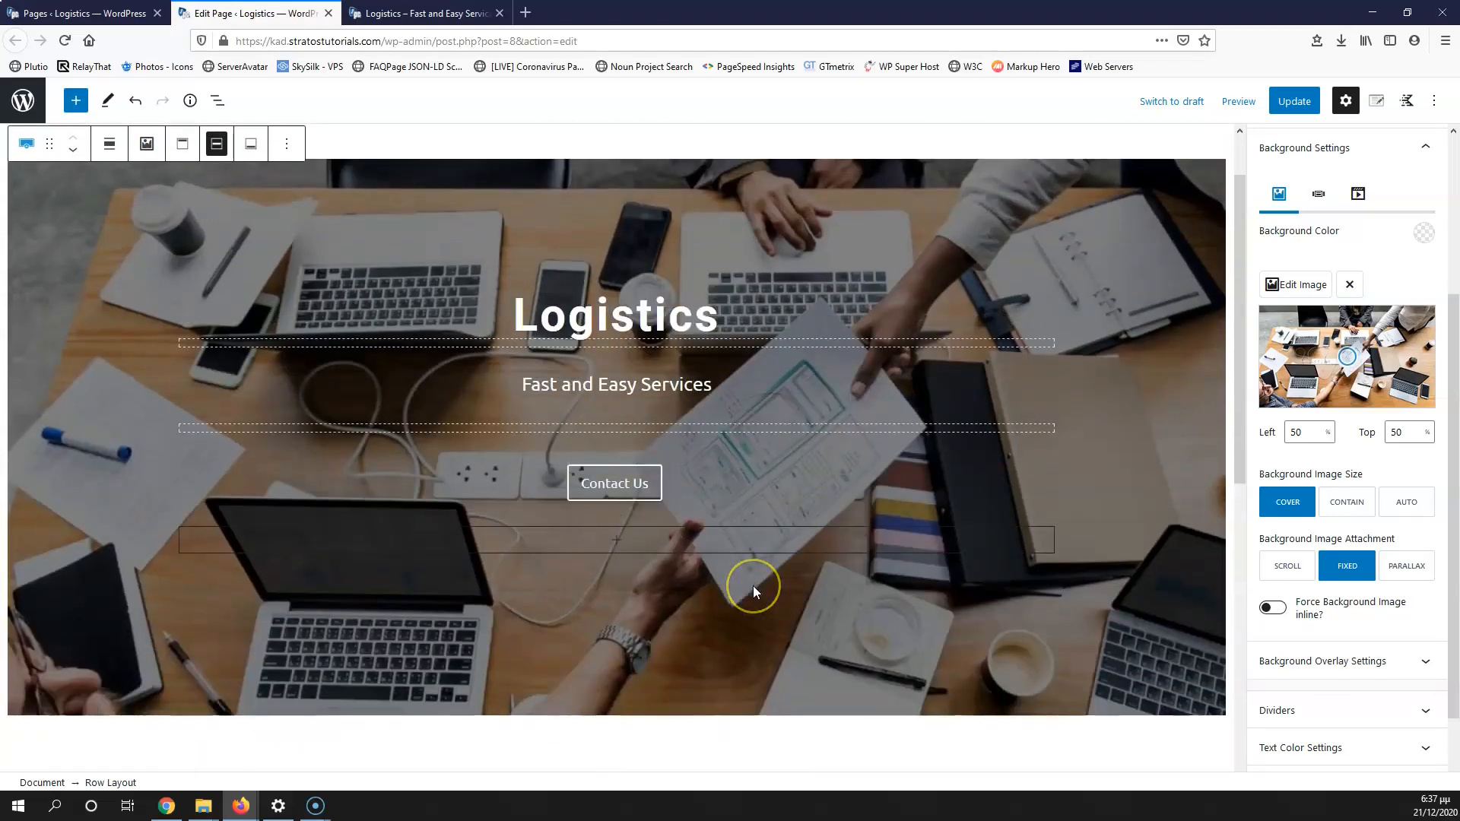
scroll(753, 585, "down", 4)
scroll(752, 590, "down", 2)
scroll(694, 466, "up", 6)
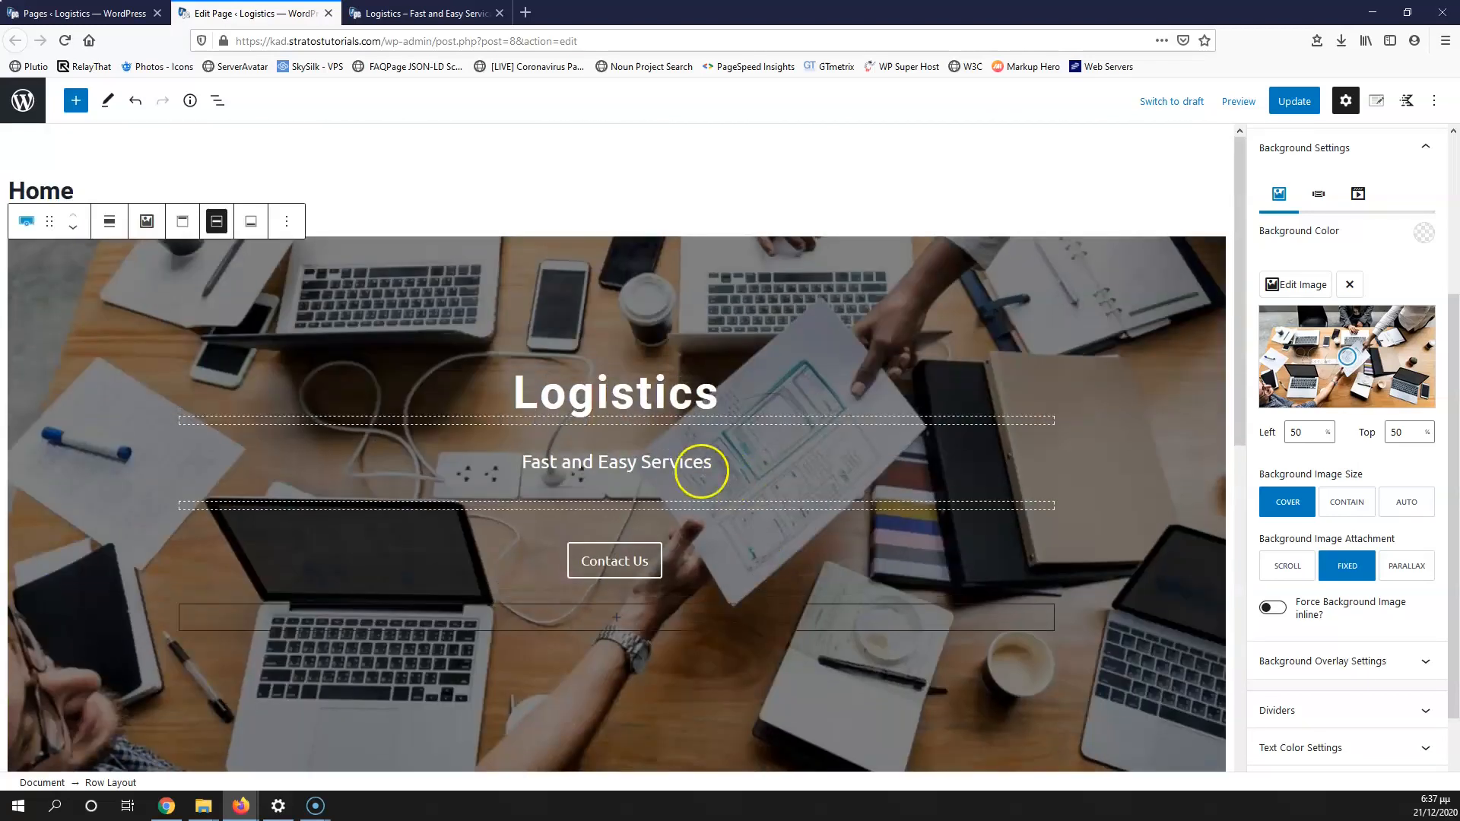
scroll(741, 501, "down", 5)
scroll(742, 504, "up", 5)
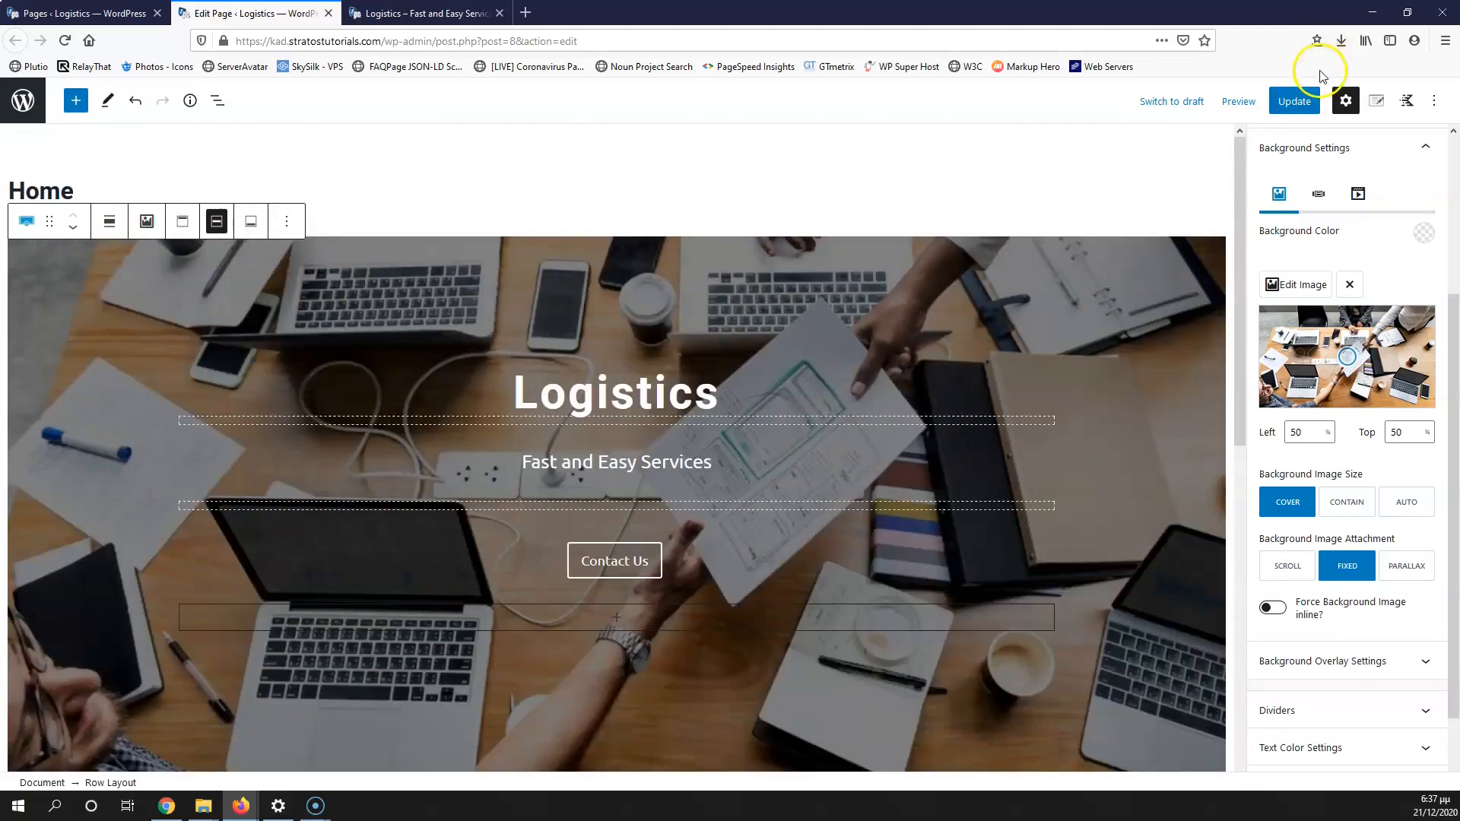
left_click(1294, 101)
Step: Reload the live page and scroll through it to check the fixed background
left_click(477, 14)
left_click(69, 42)
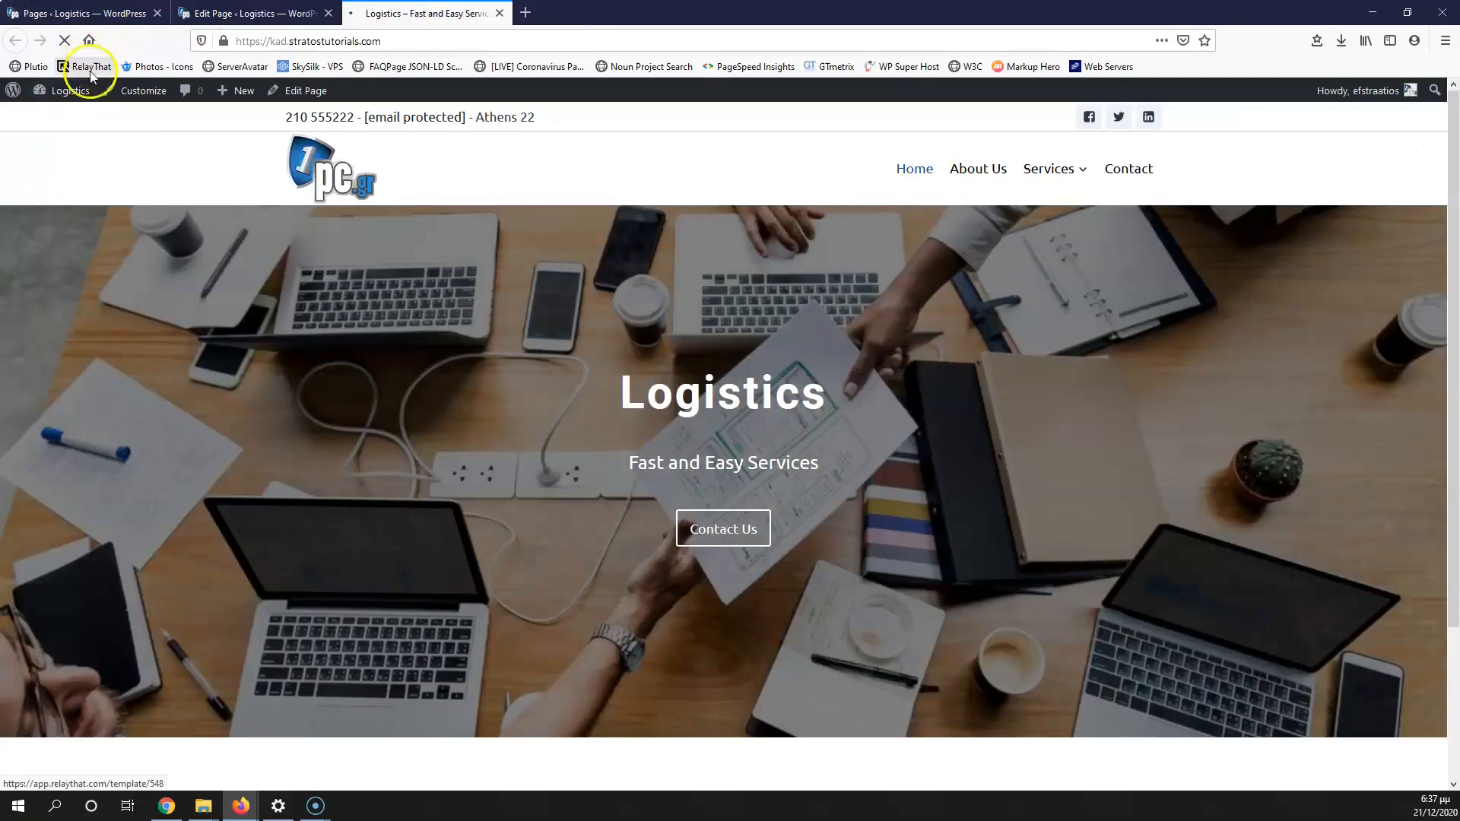
scroll(477, 367, "down", 3)
scroll(478, 369, "up", 3)
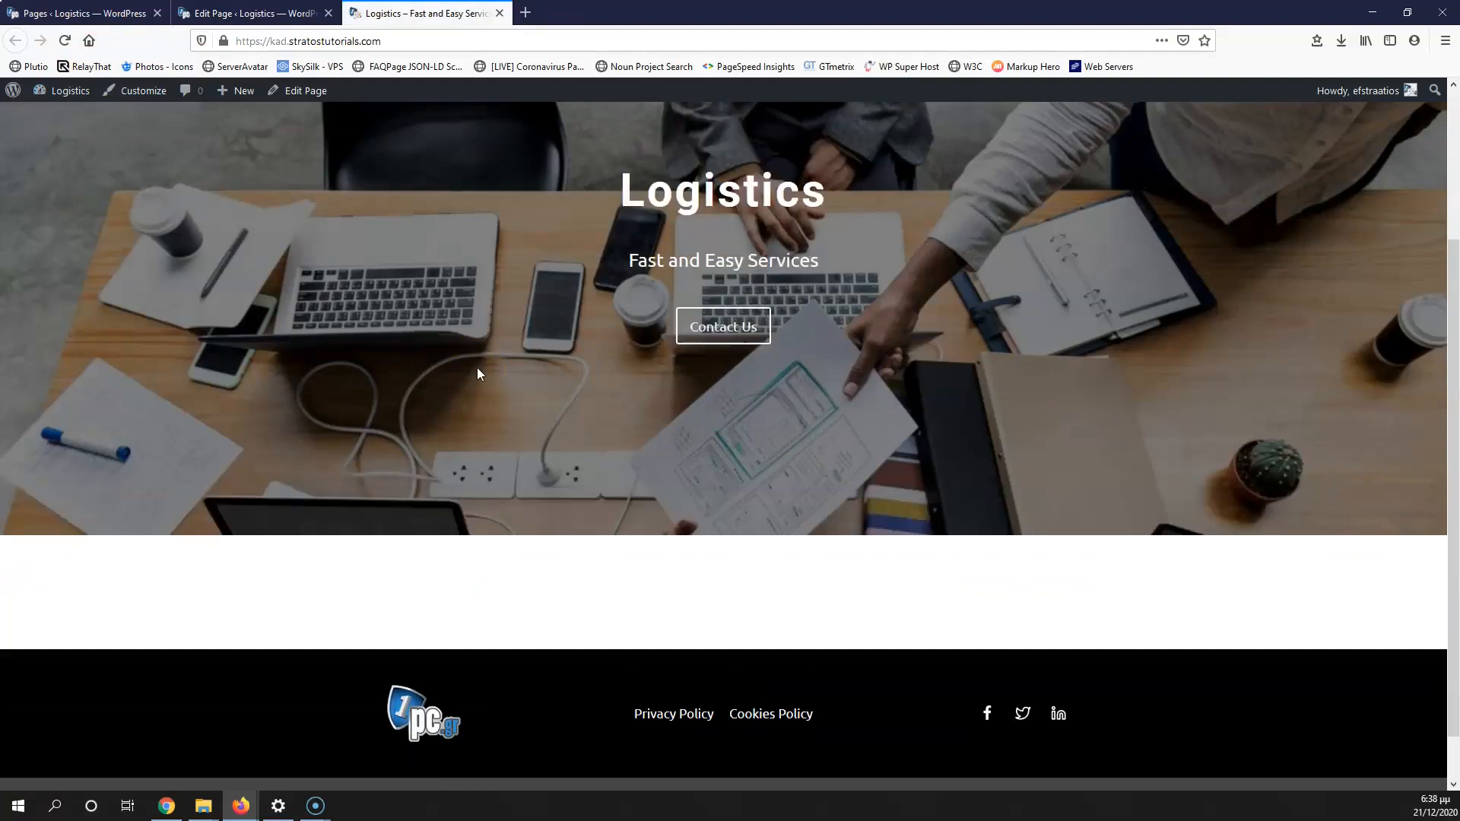
scroll(478, 369, "down", 3)
scroll(478, 369, "up", 2)
scroll(477, 368, "up", 2)
scroll(476, 367, "down", 3)
scroll(477, 367, "up", 3)
scroll(513, 396, "down", 3)
scroll(513, 395, "up", 3)
scroll(453, 398, "down", 3)
scroll(453, 398, "up", 3)
Step: Switch the hero background attachment to Parallax and save the page
left_click(277, 12)
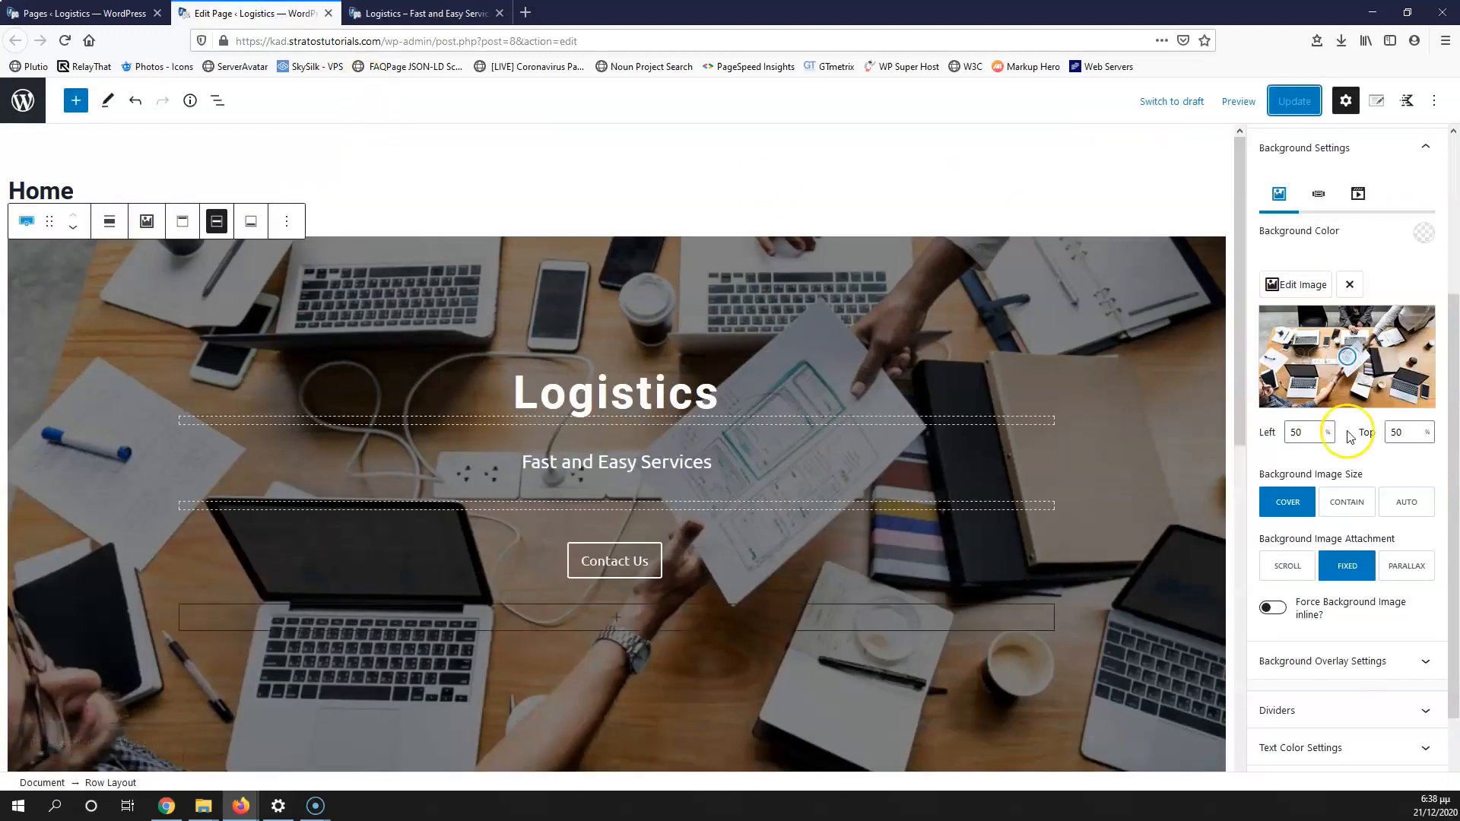
left_click(1406, 565)
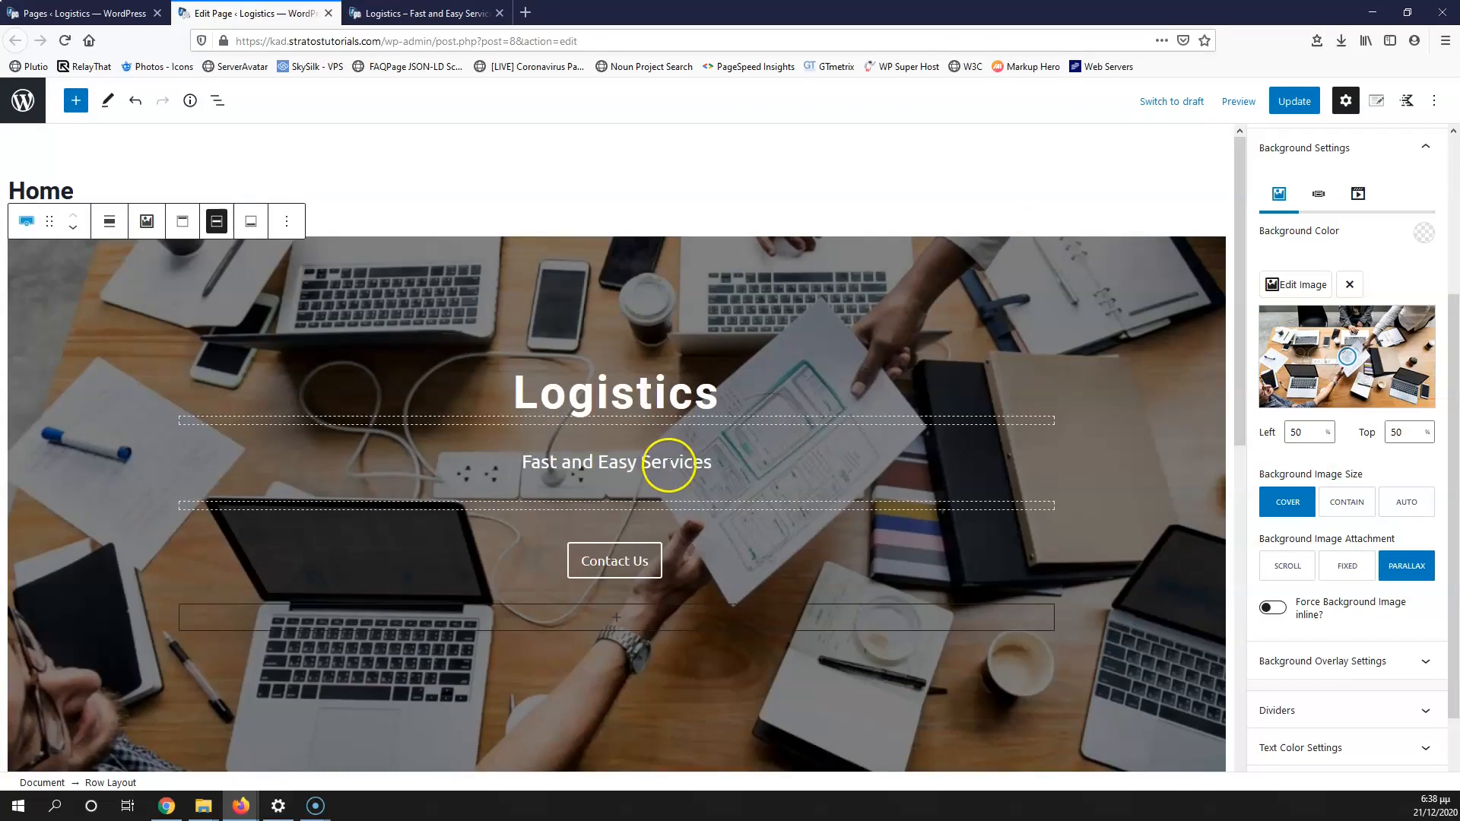
scroll(713, 427, "down", 4)
scroll(714, 426, "up", 4)
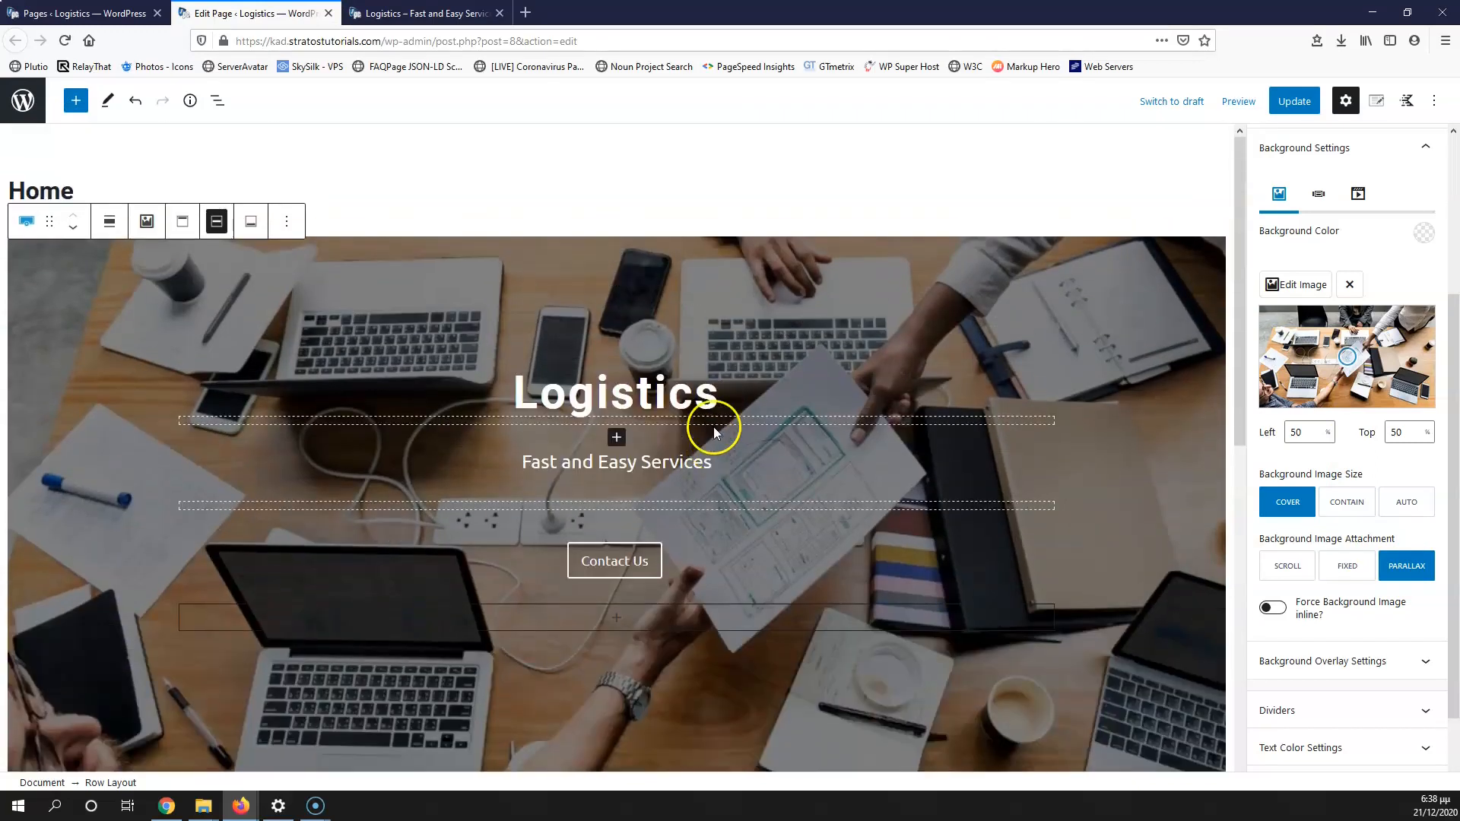
left_click(1293, 100)
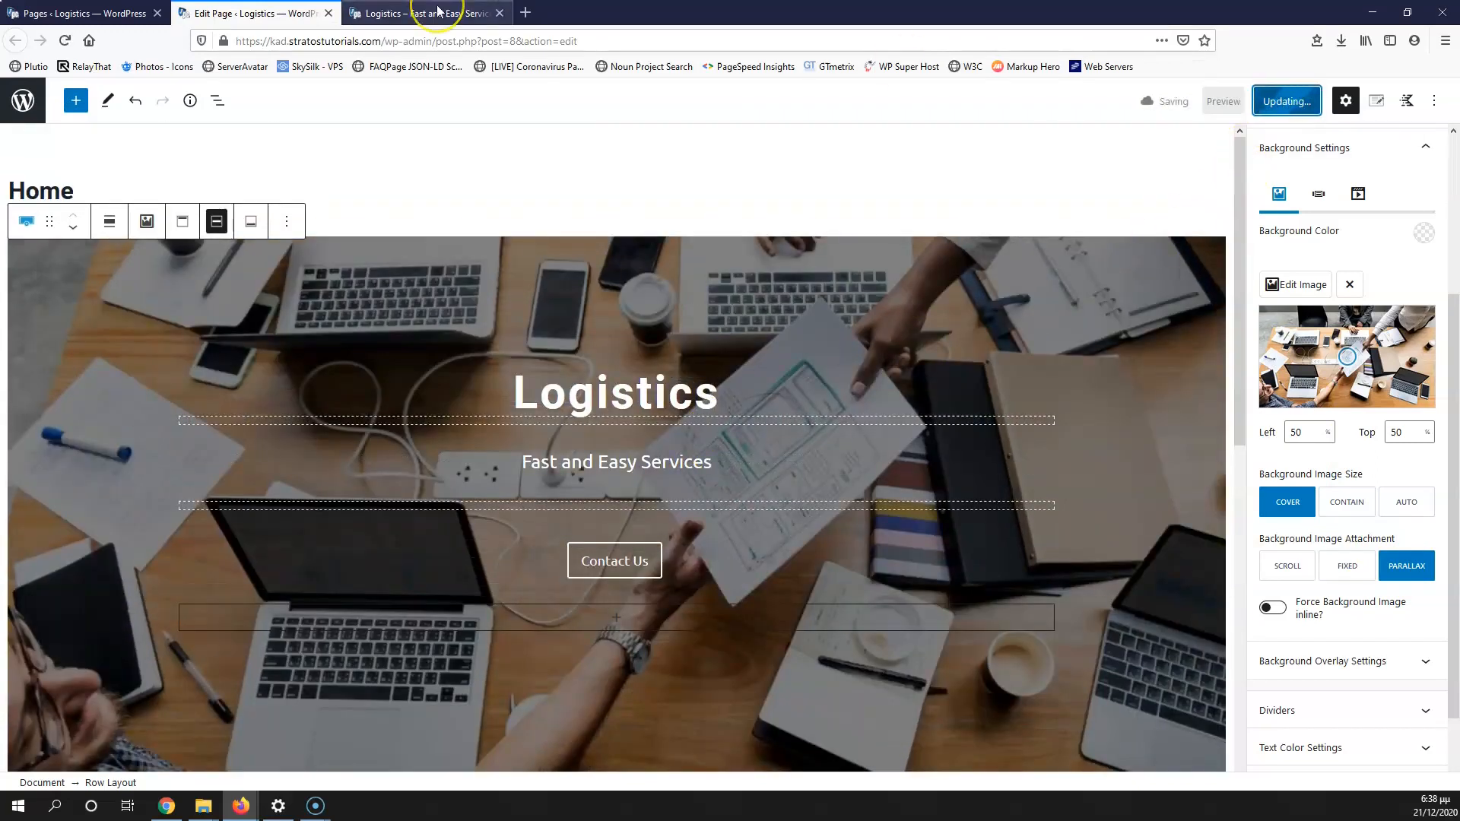
Step: Reload the live page and scroll to inspect the parallax effect
left_click(417, 13)
left_click(65, 41)
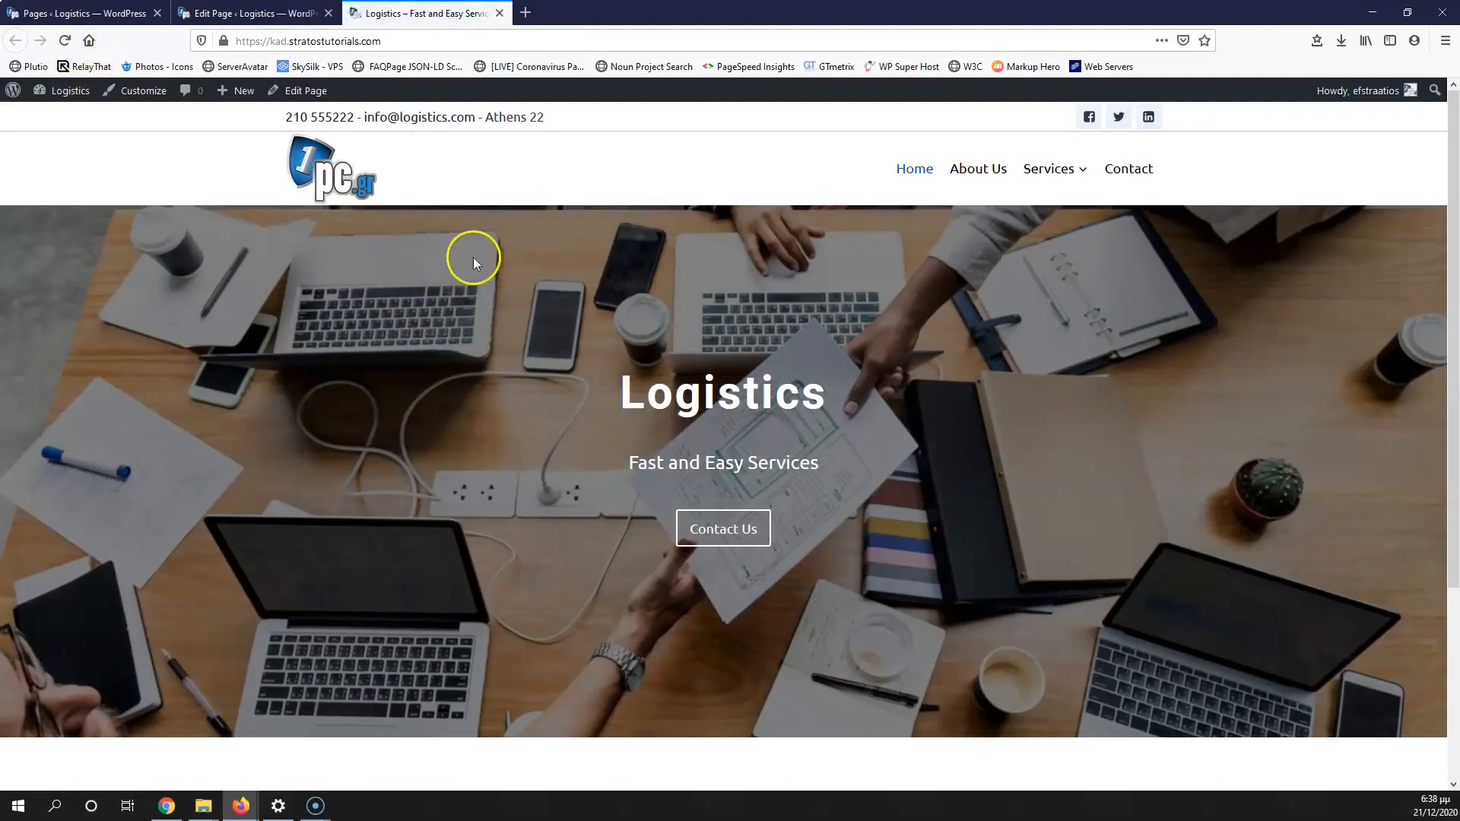
scroll(466, 321, "down", 3)
scroll(467, 321, "up", 3)
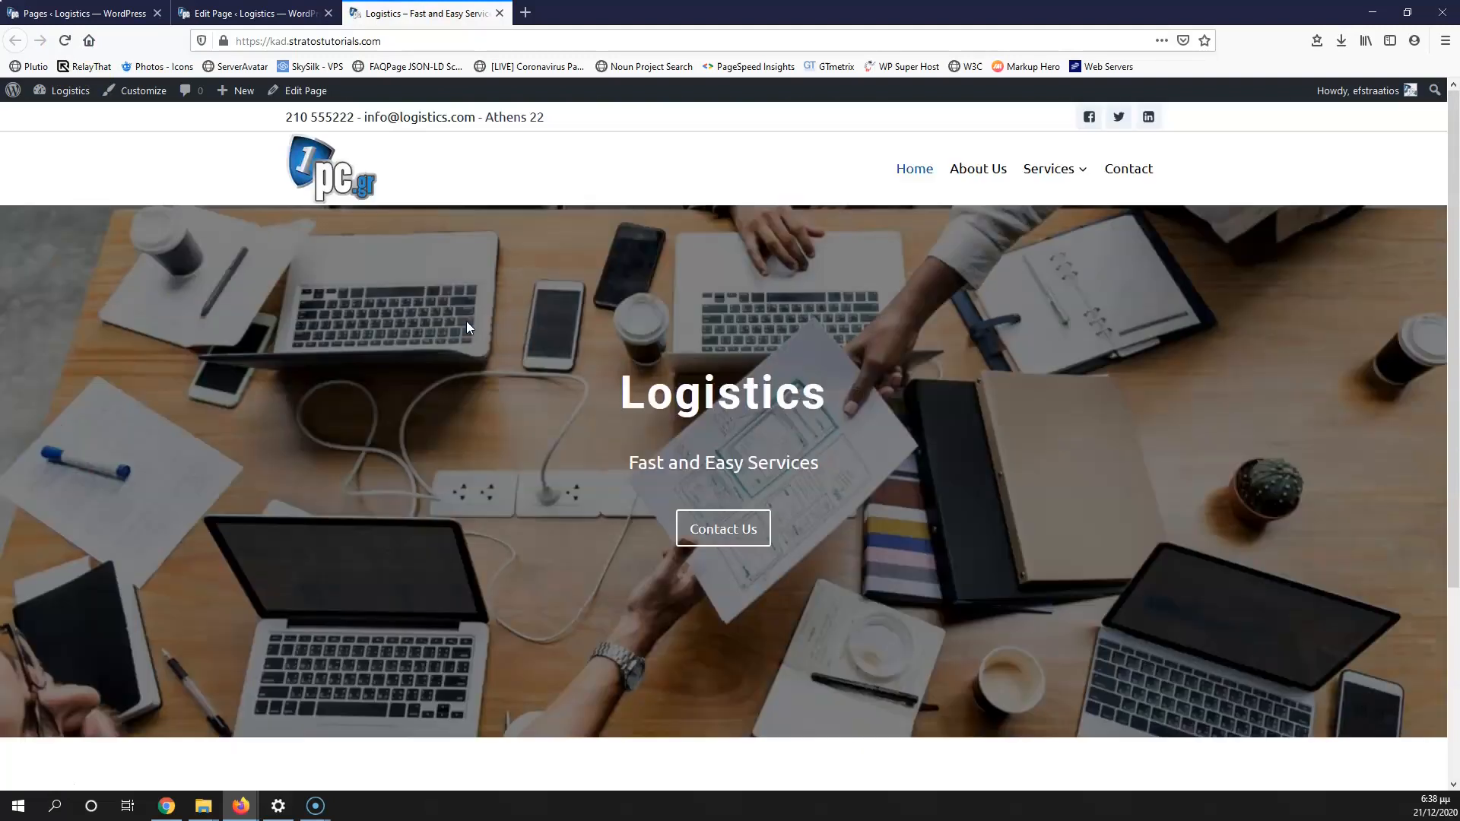
scroll(464, 569, "down", 3)
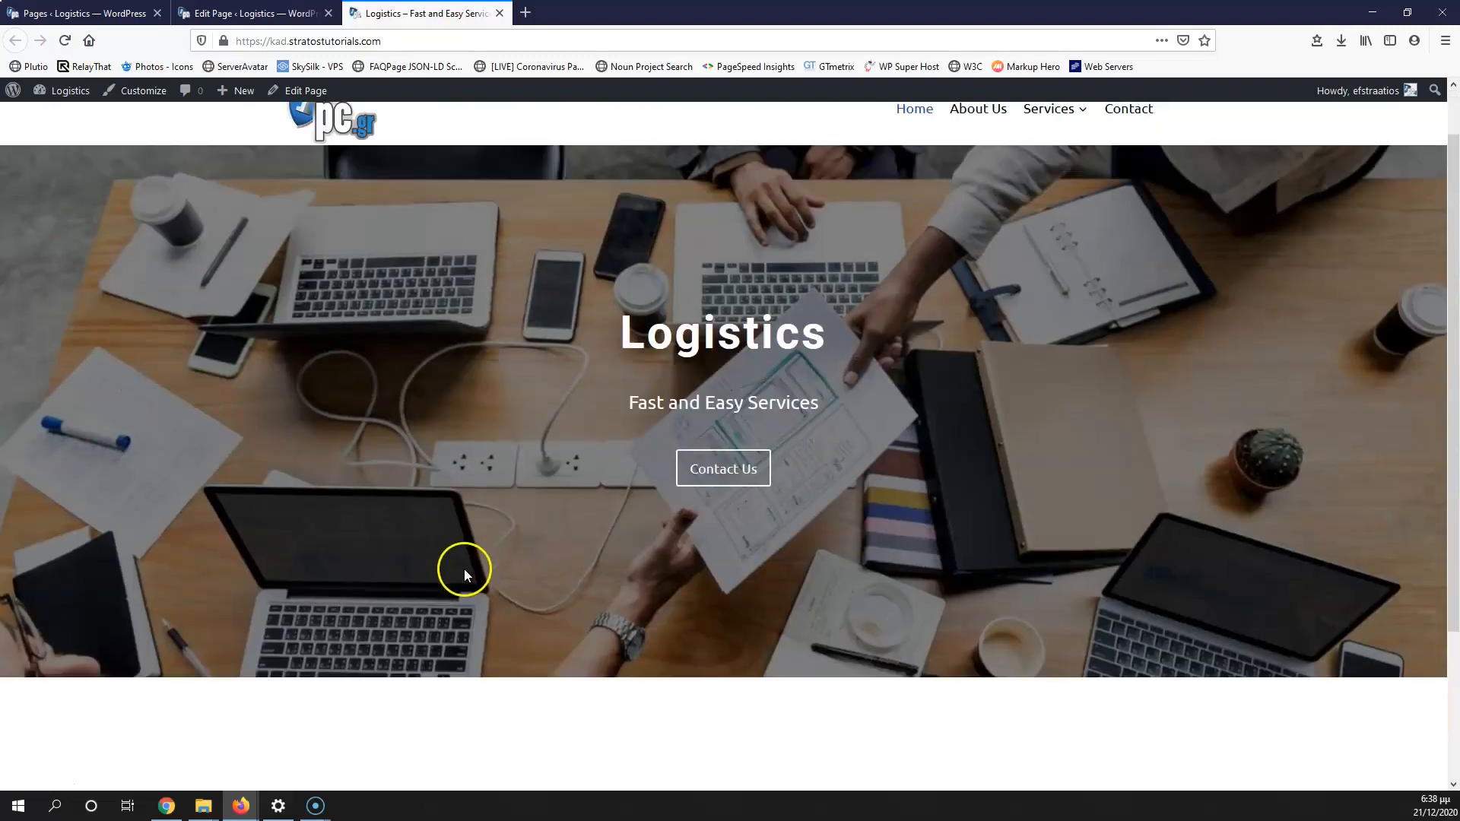
scroll(535, 435, "down", 2)
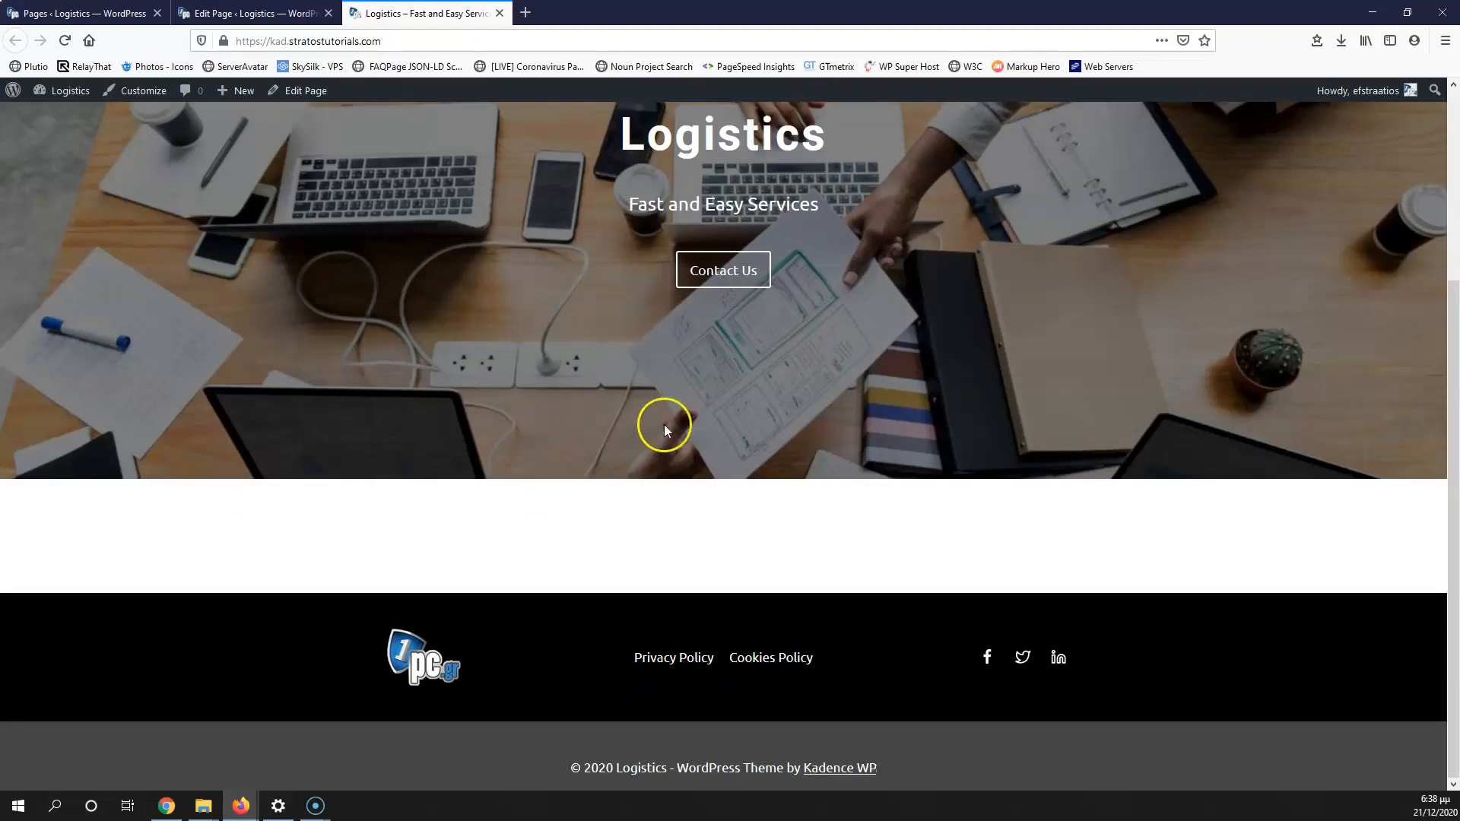
scroll(665, 417, "up", 5)
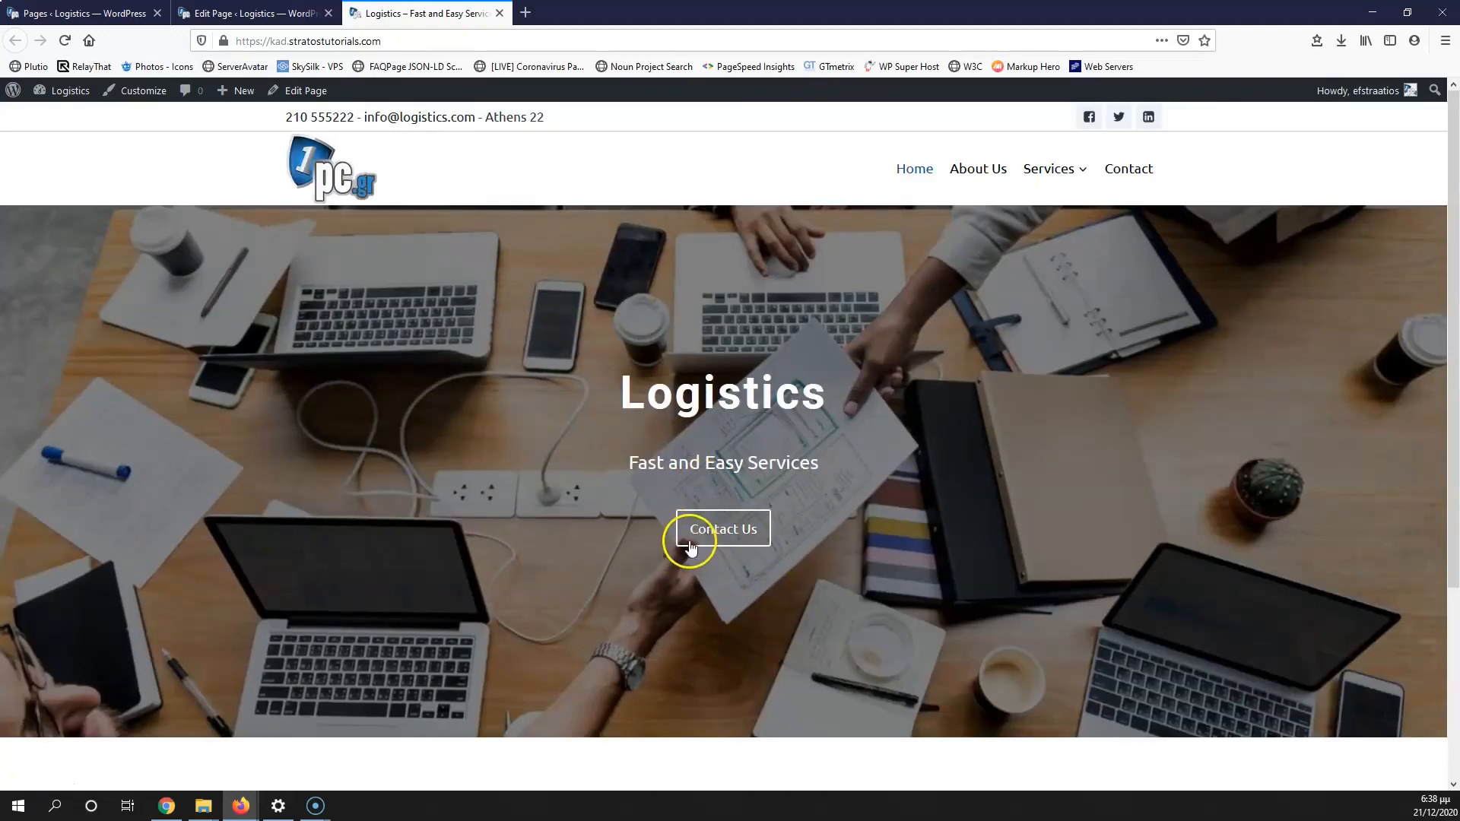
scroll(723, 576, "down", 3)
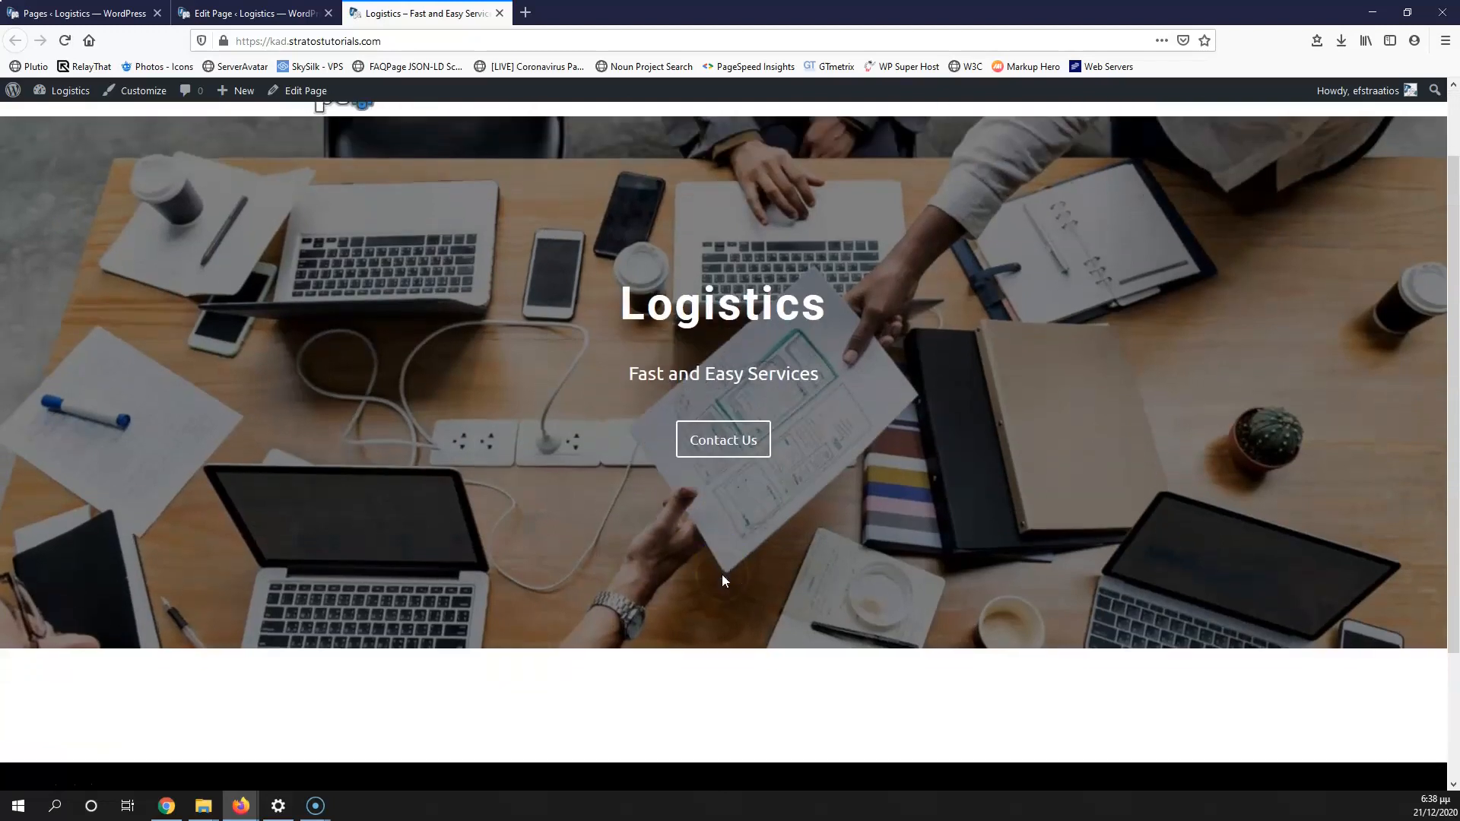
scroll(701, 427, "down", 1)
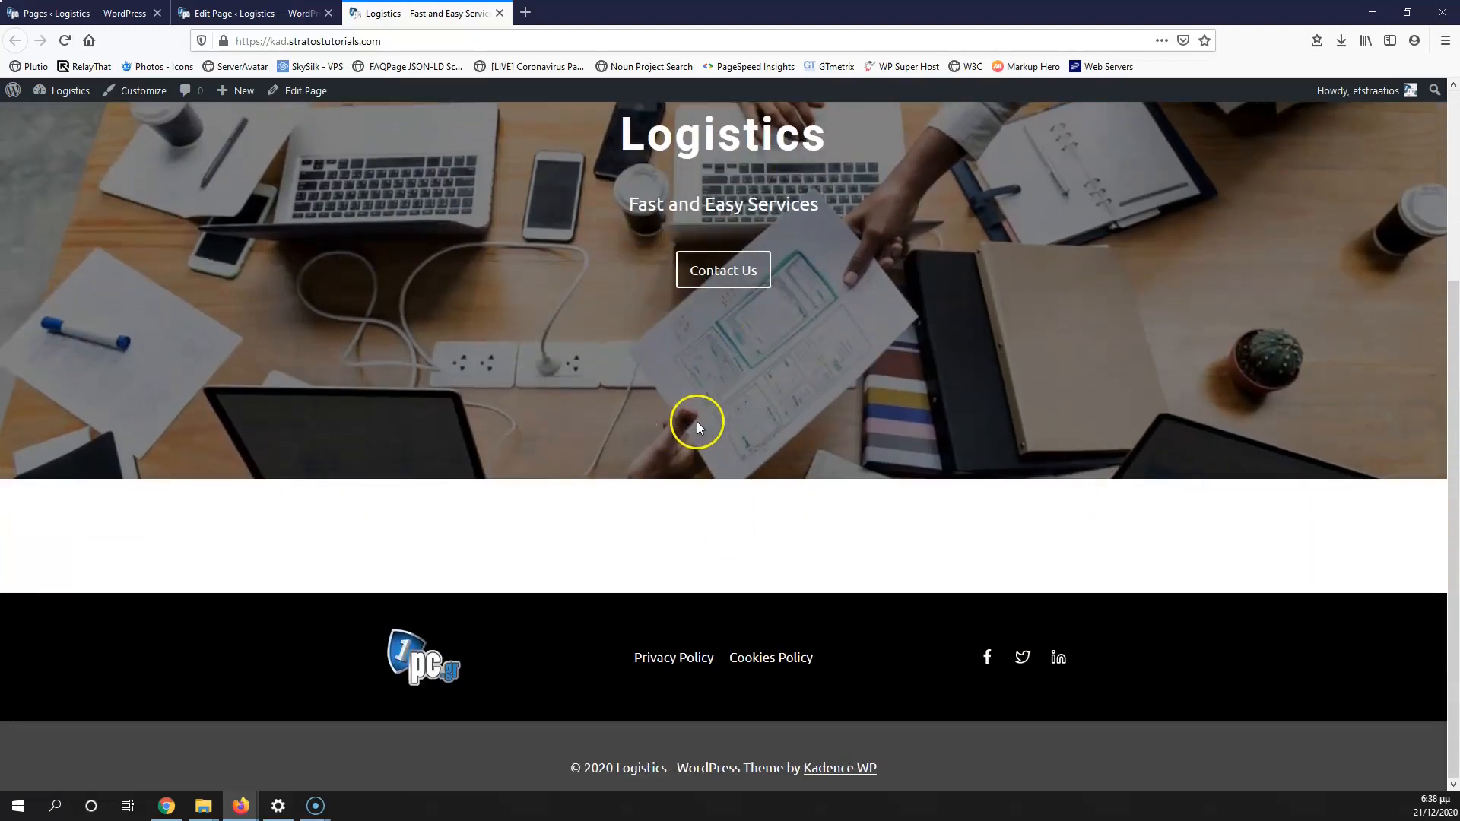
scroll(696, 421, "up", 4)
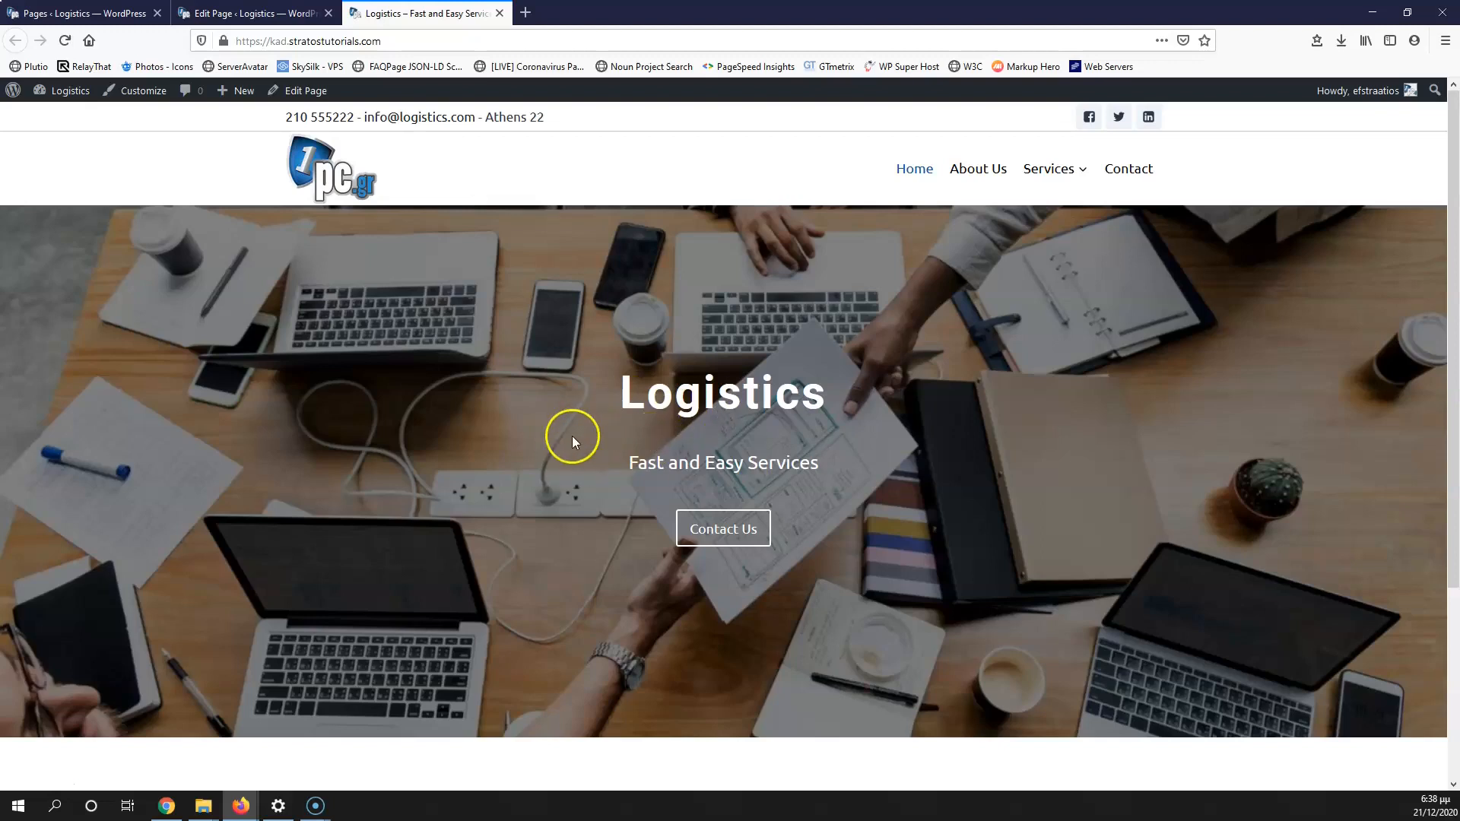
scroll(572, 441, "down", 4)
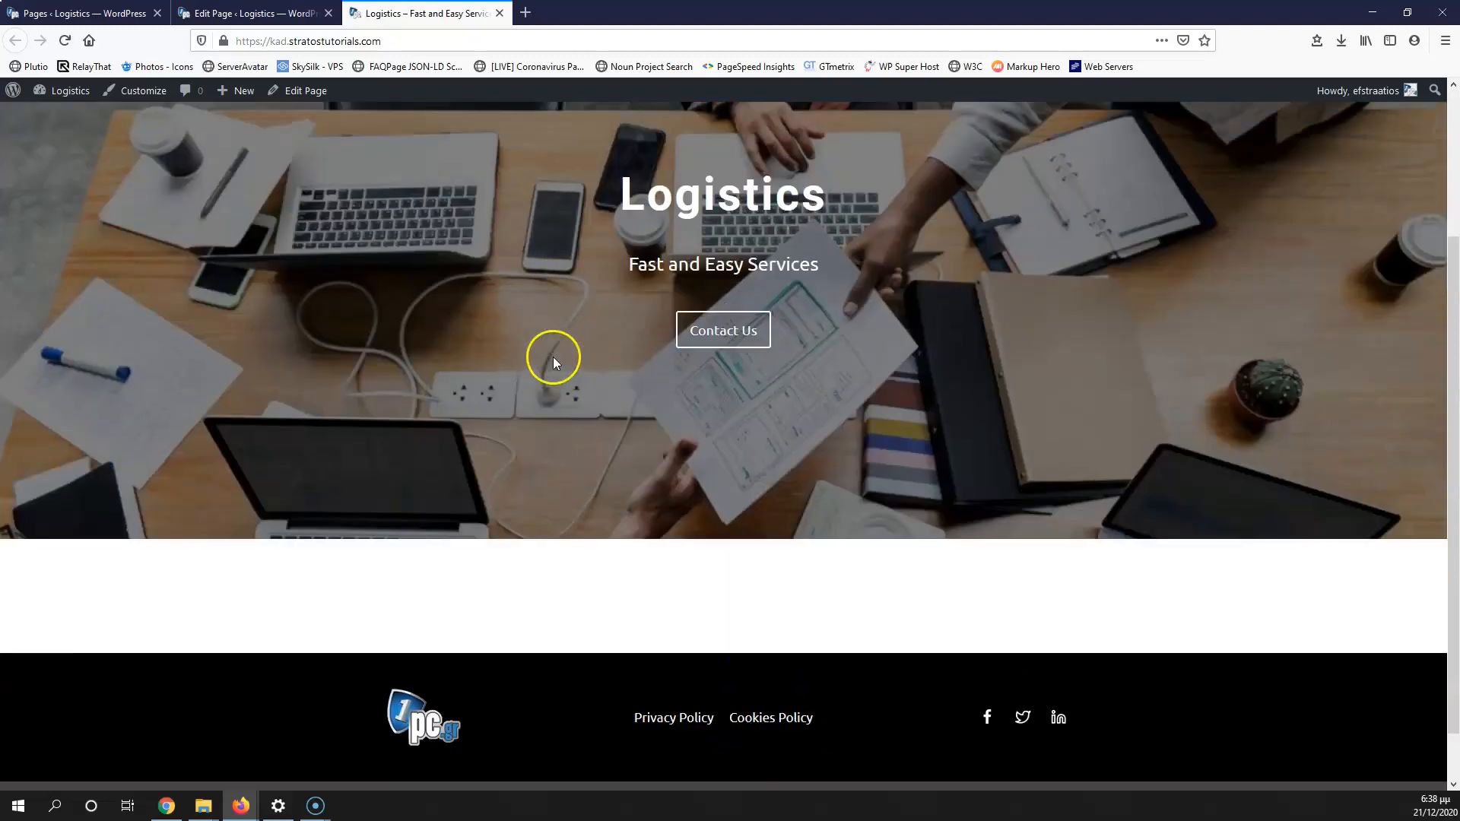
scroll(555, 353, "up", 4)
Step: Set the hero background attachment back to Scroll and save the page
left_click(253, 13)
left_click(1294, 571)
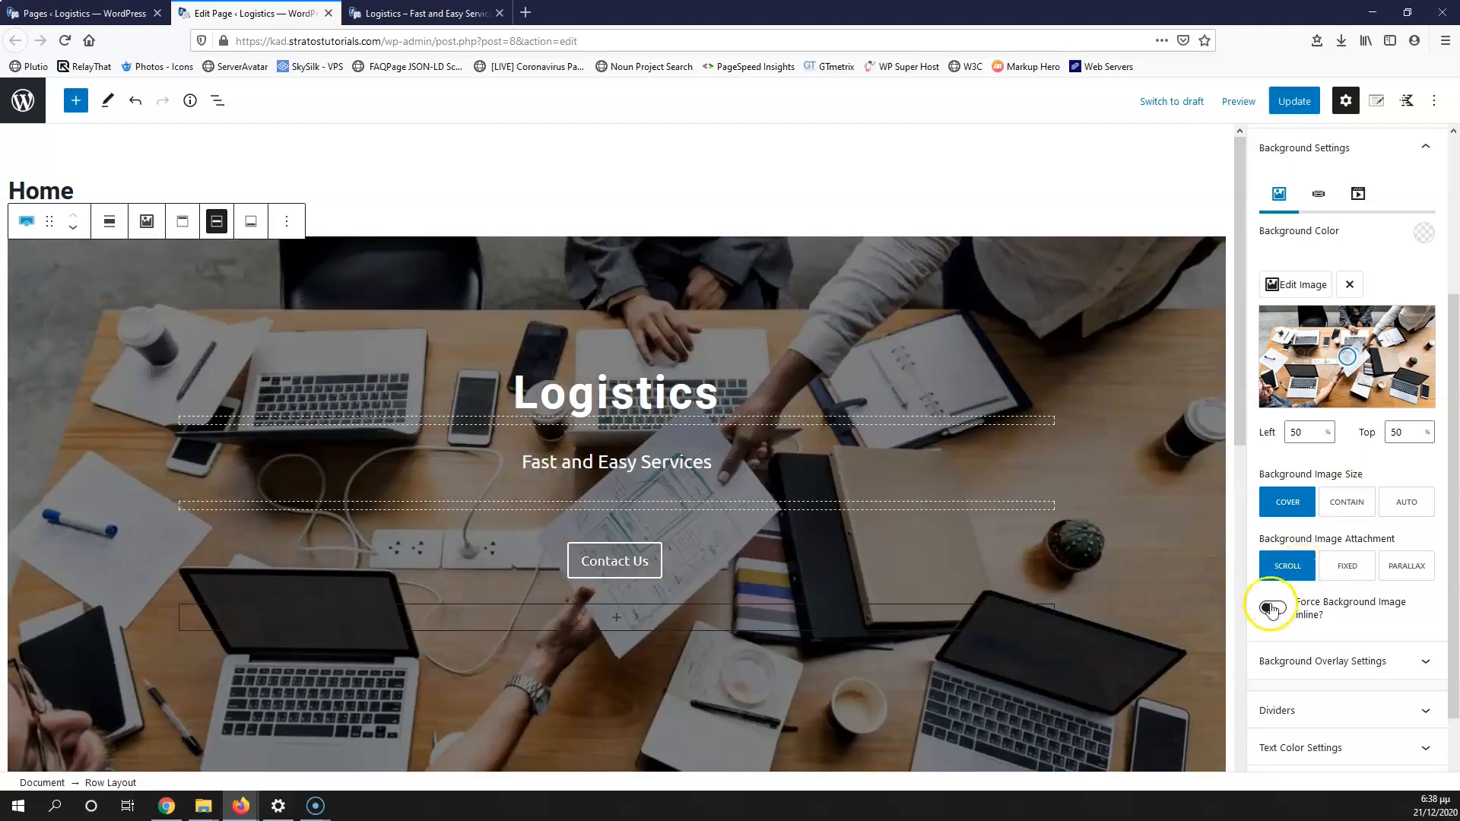
left_click(1294, 101)
scroll(357, 342, "down", 8)
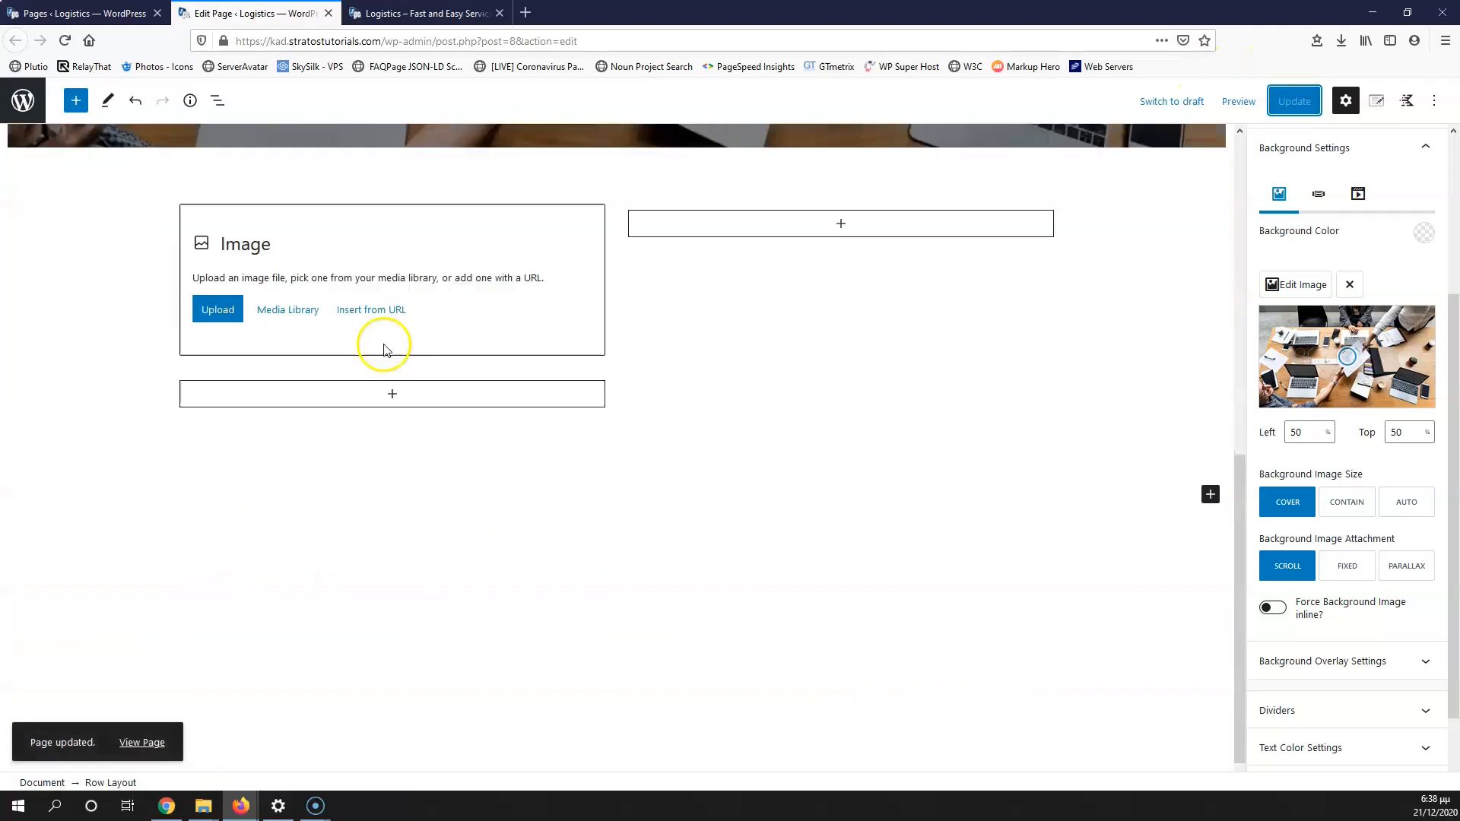
scroll(266, 365, "up", 4)
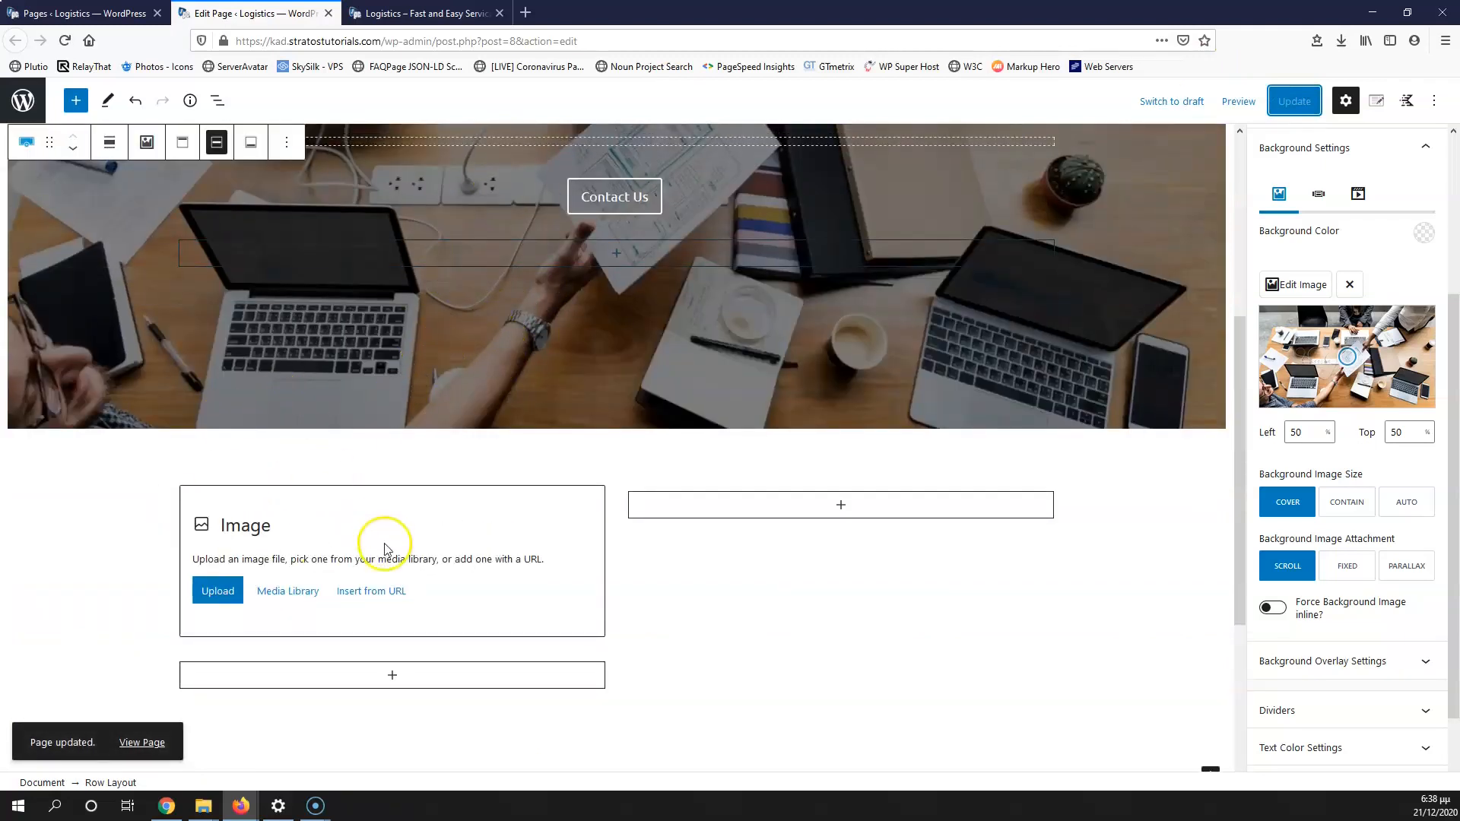
Step: Insert the laptop-and-calculator photo from the Media Library into the left Image block
left_click(286, 590)
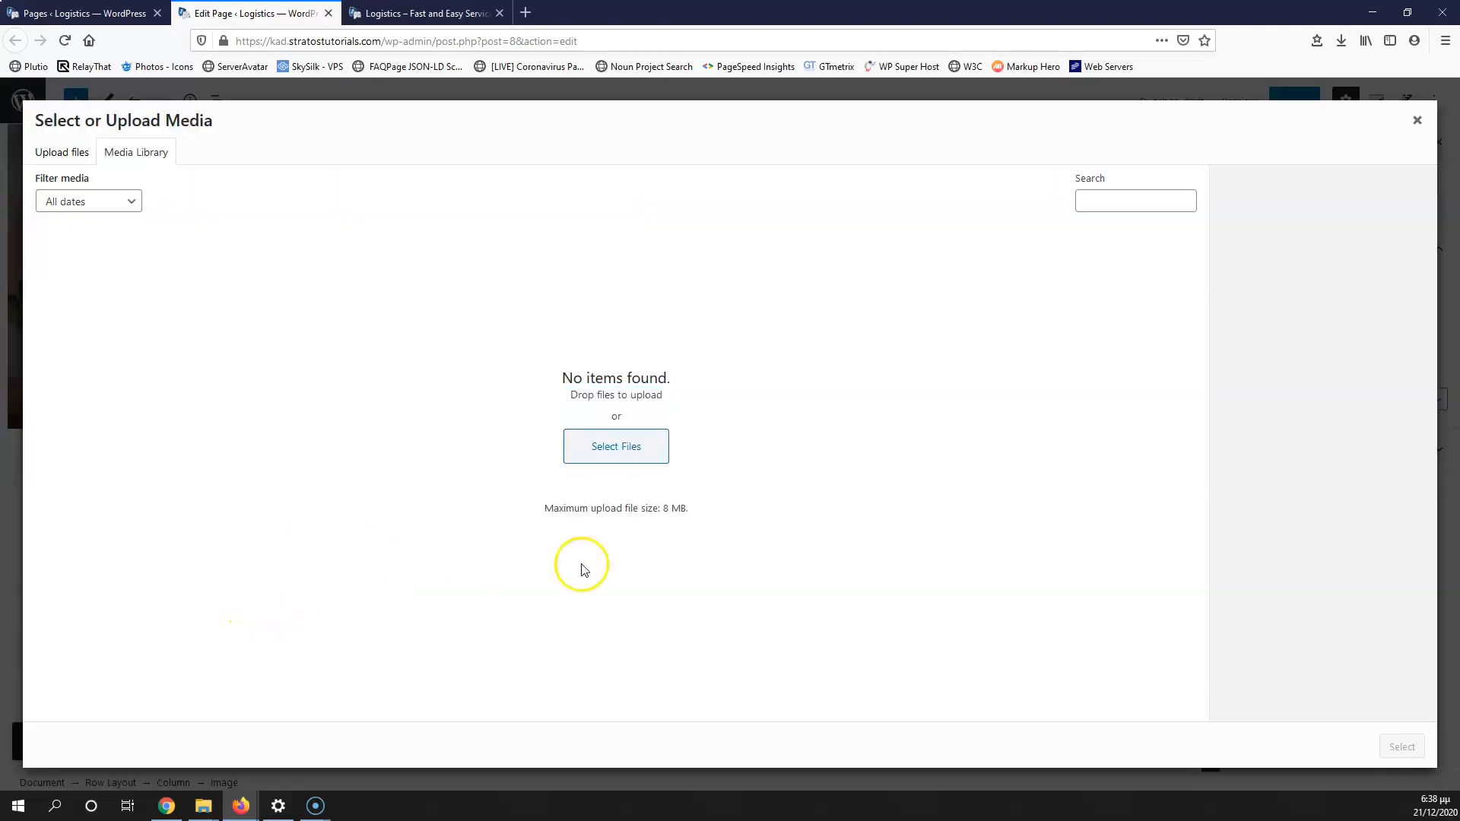
left_click(704, 286)
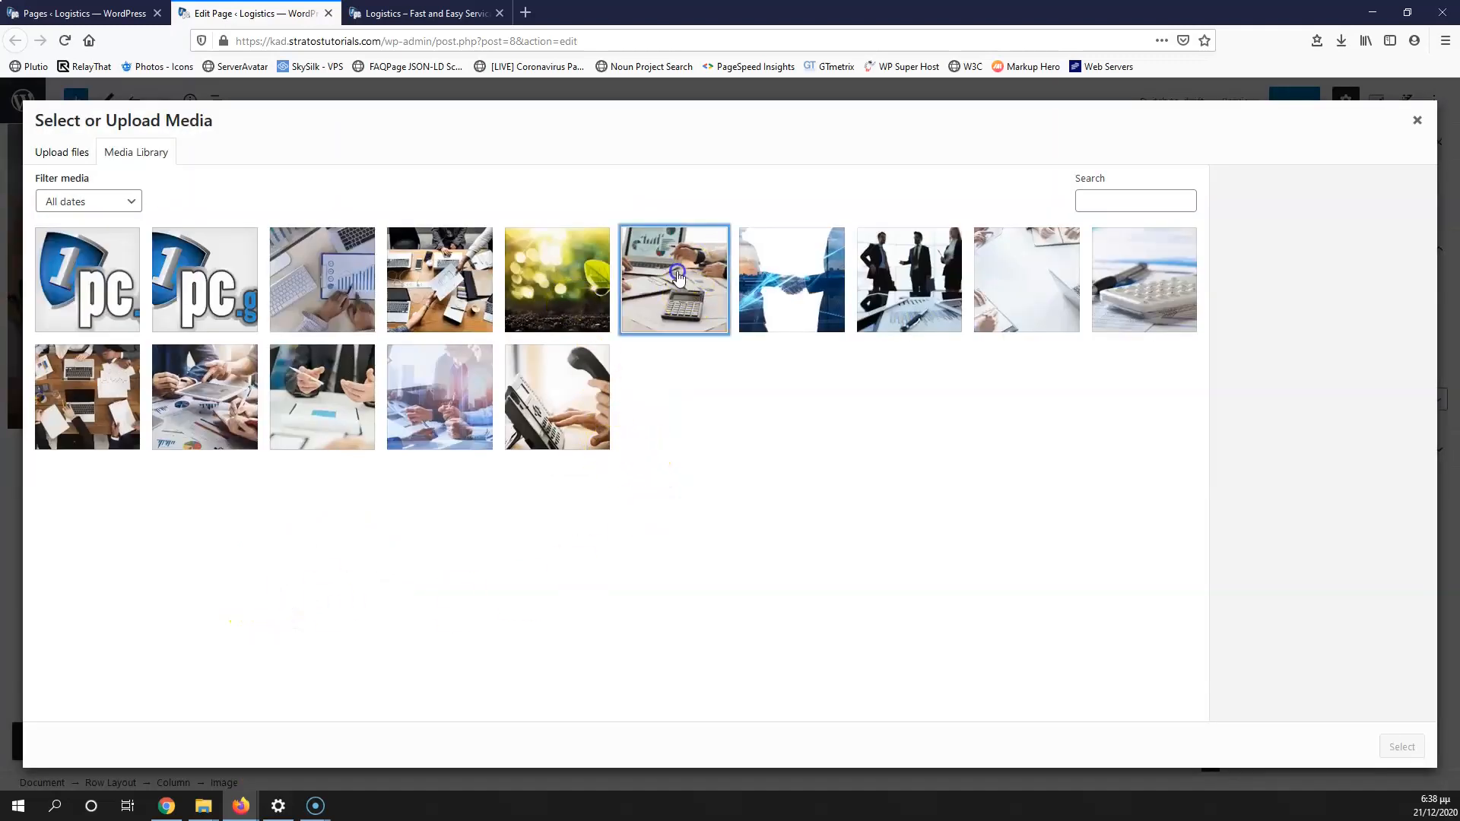
left_click(1398, 748)
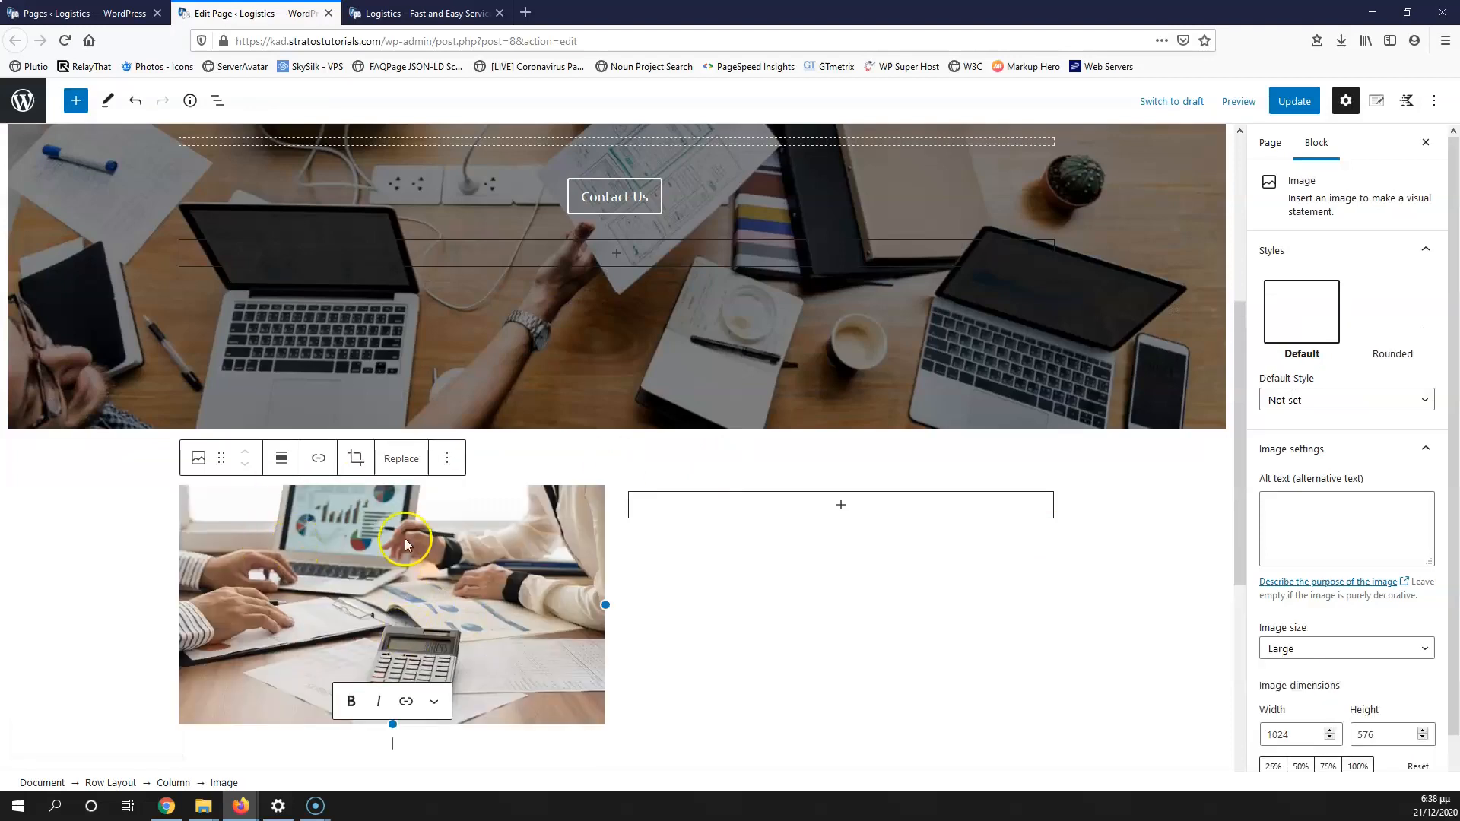
Step: Copy the photo's title 'about us' into its alt text and reapply the image
left_click(401, 458)
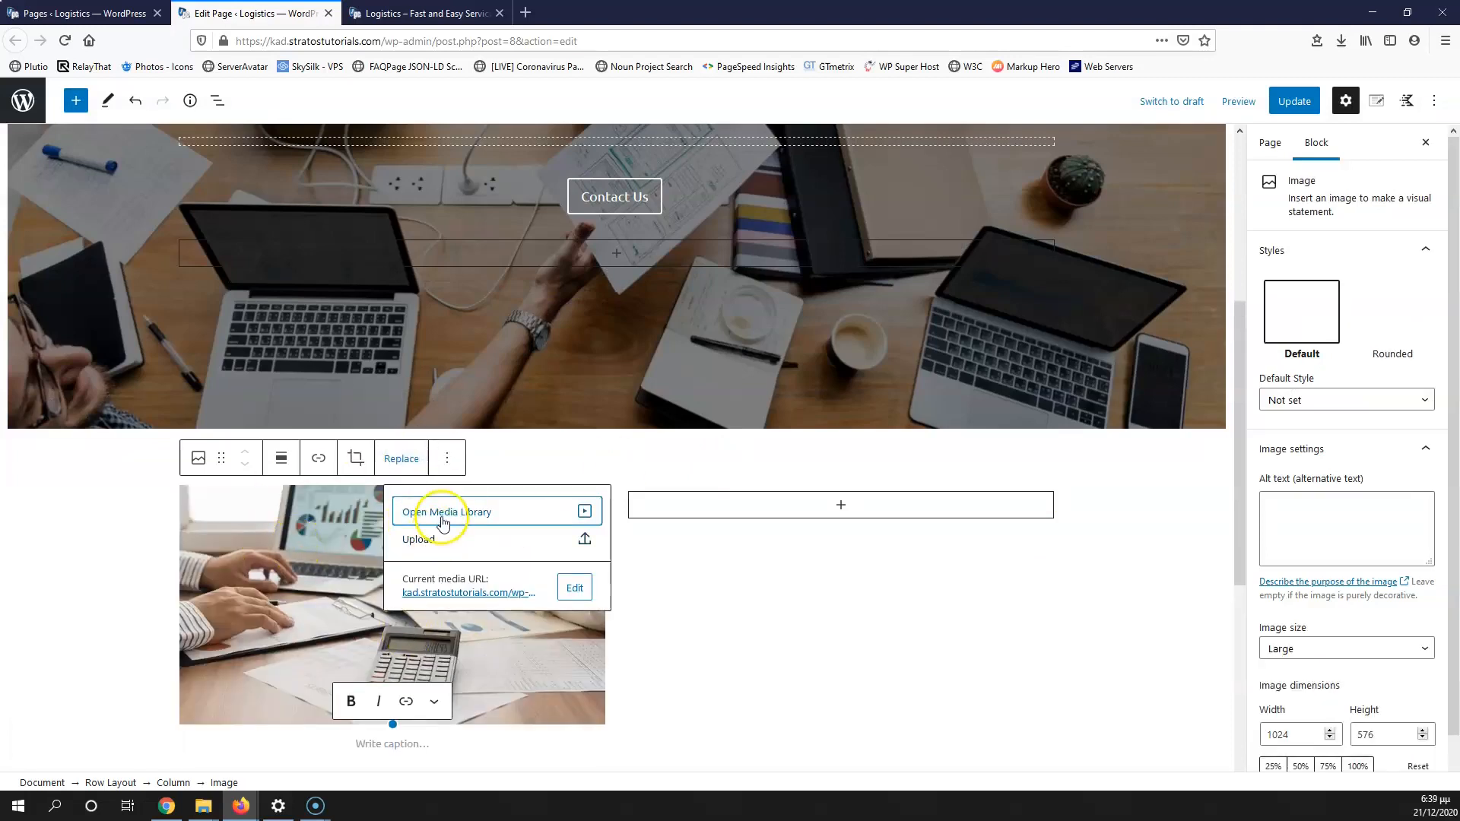
left_click(443, 523)
left_click_drag(1383, 407, 1267, 391)
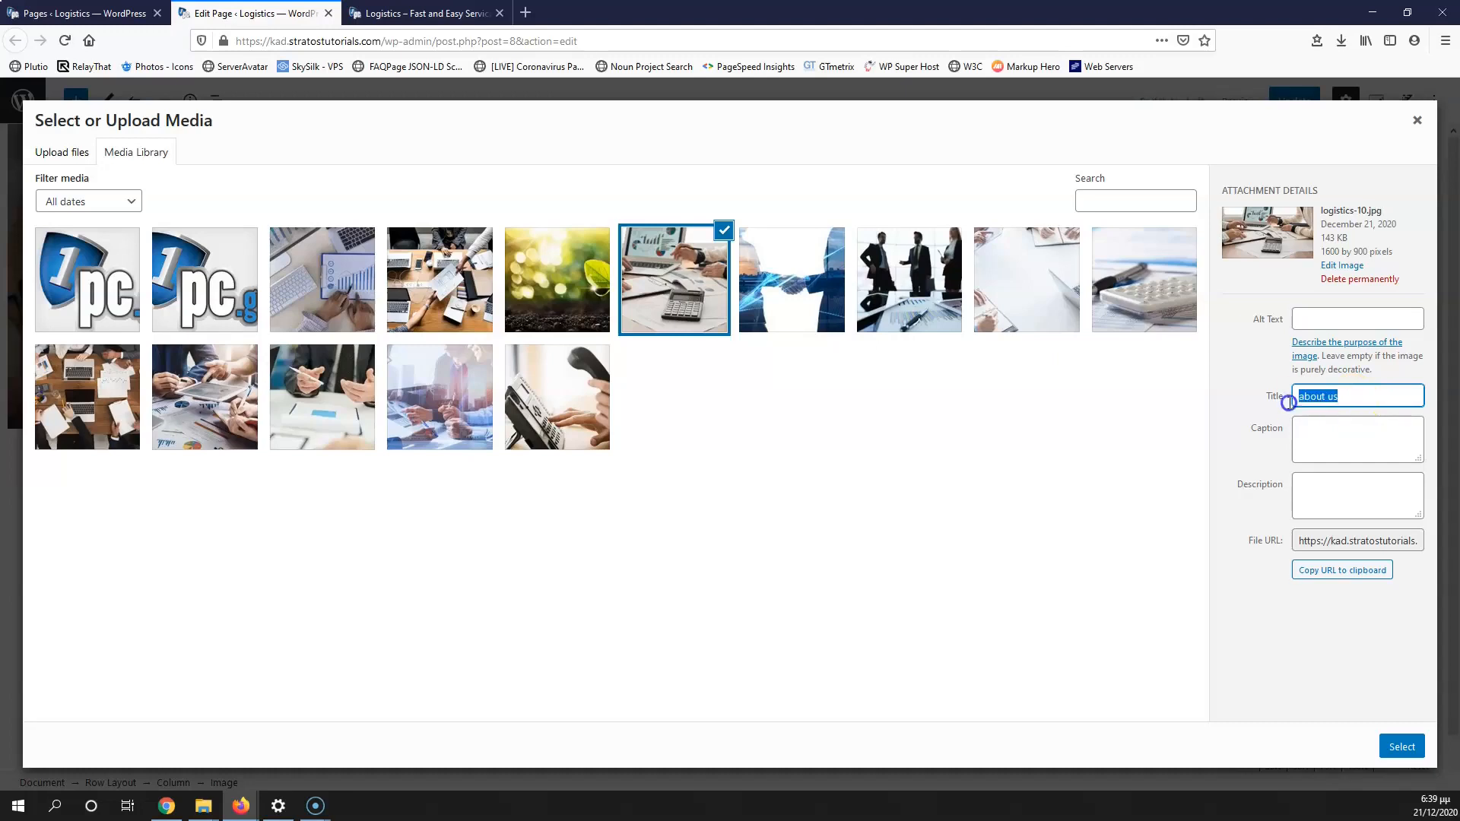
left_click(1344, 320)
type("about us")
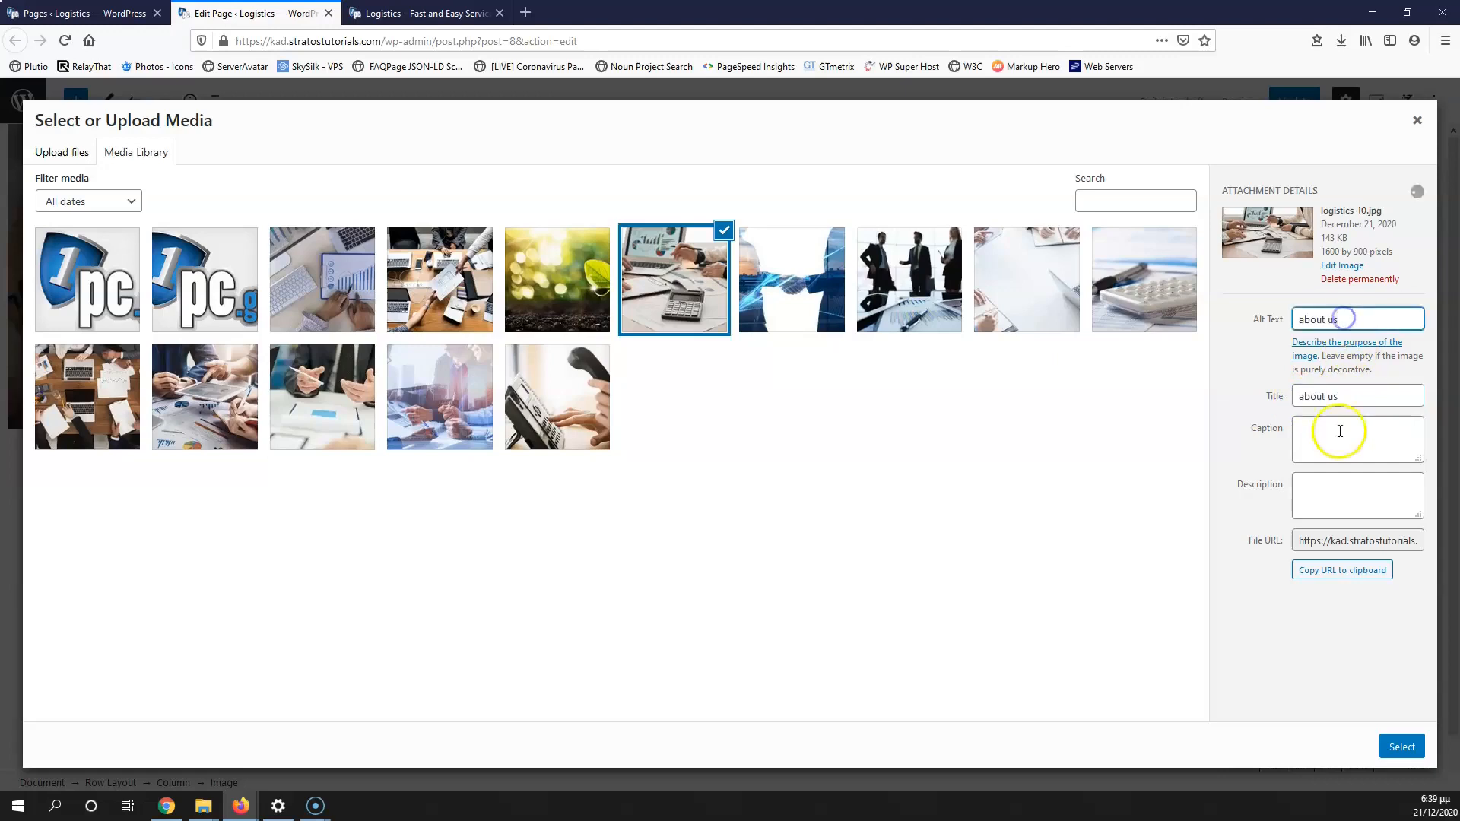
left_click(1401, 746)
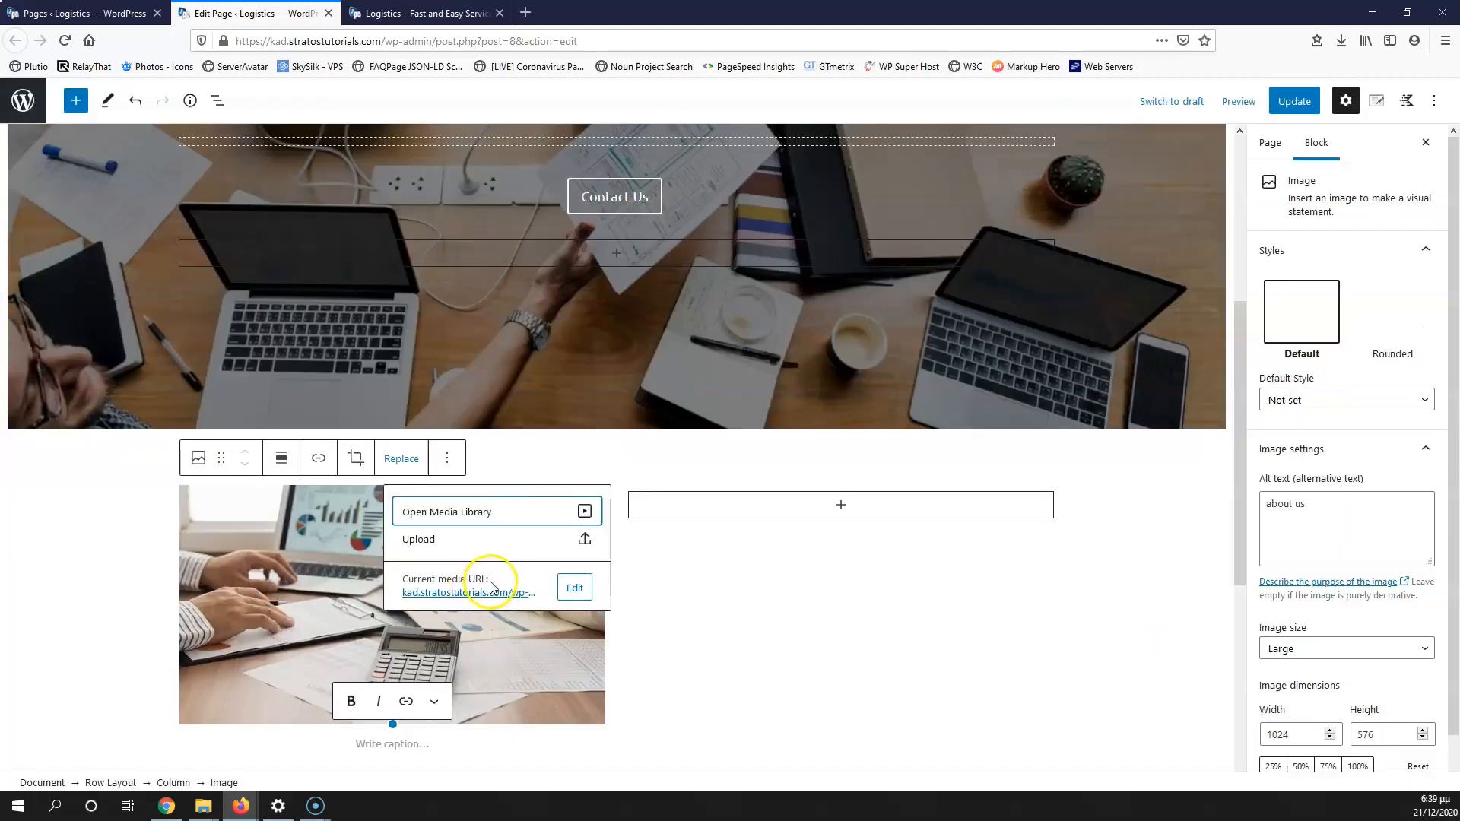
left_click(322, 559)
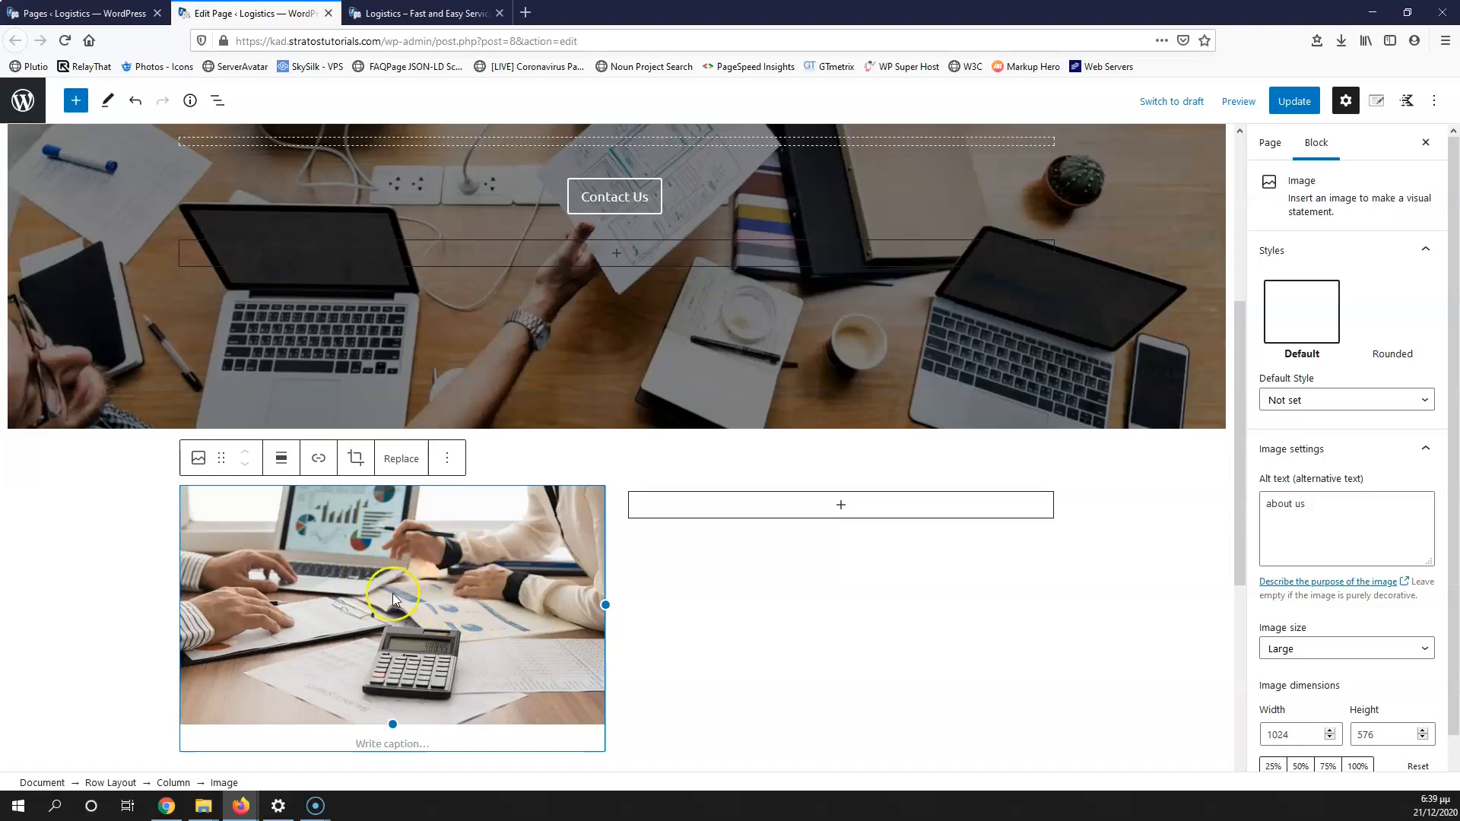
left_click_drag(1326, 509, 1241, 497)
Step: Reselect the 'about us' alt text in the image settings
left_click(1346, 505)
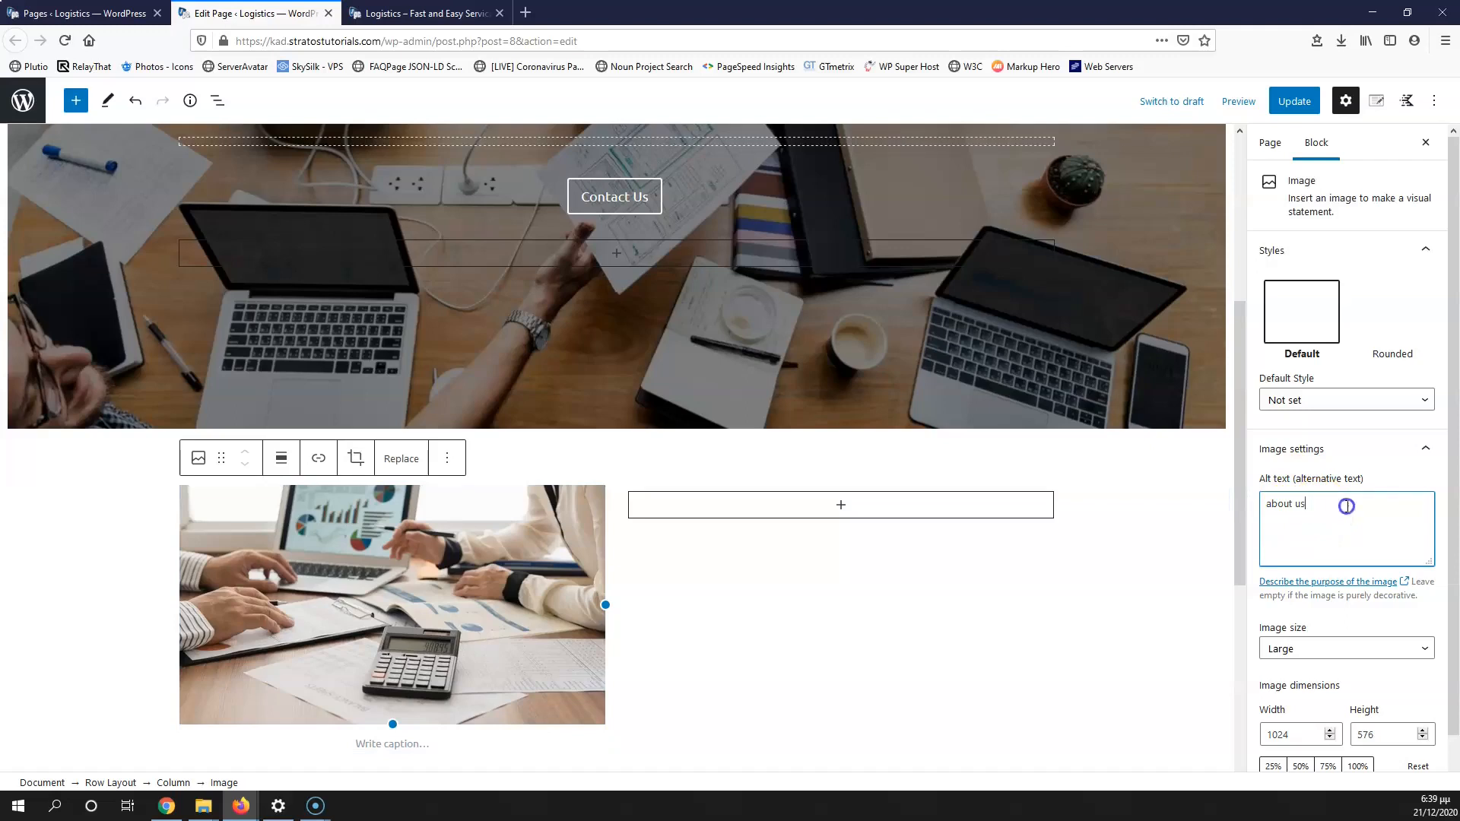
left_click(1332, 518)
left_click(1295, 519)
left_click_drag(1320, 505, 1225, 499)
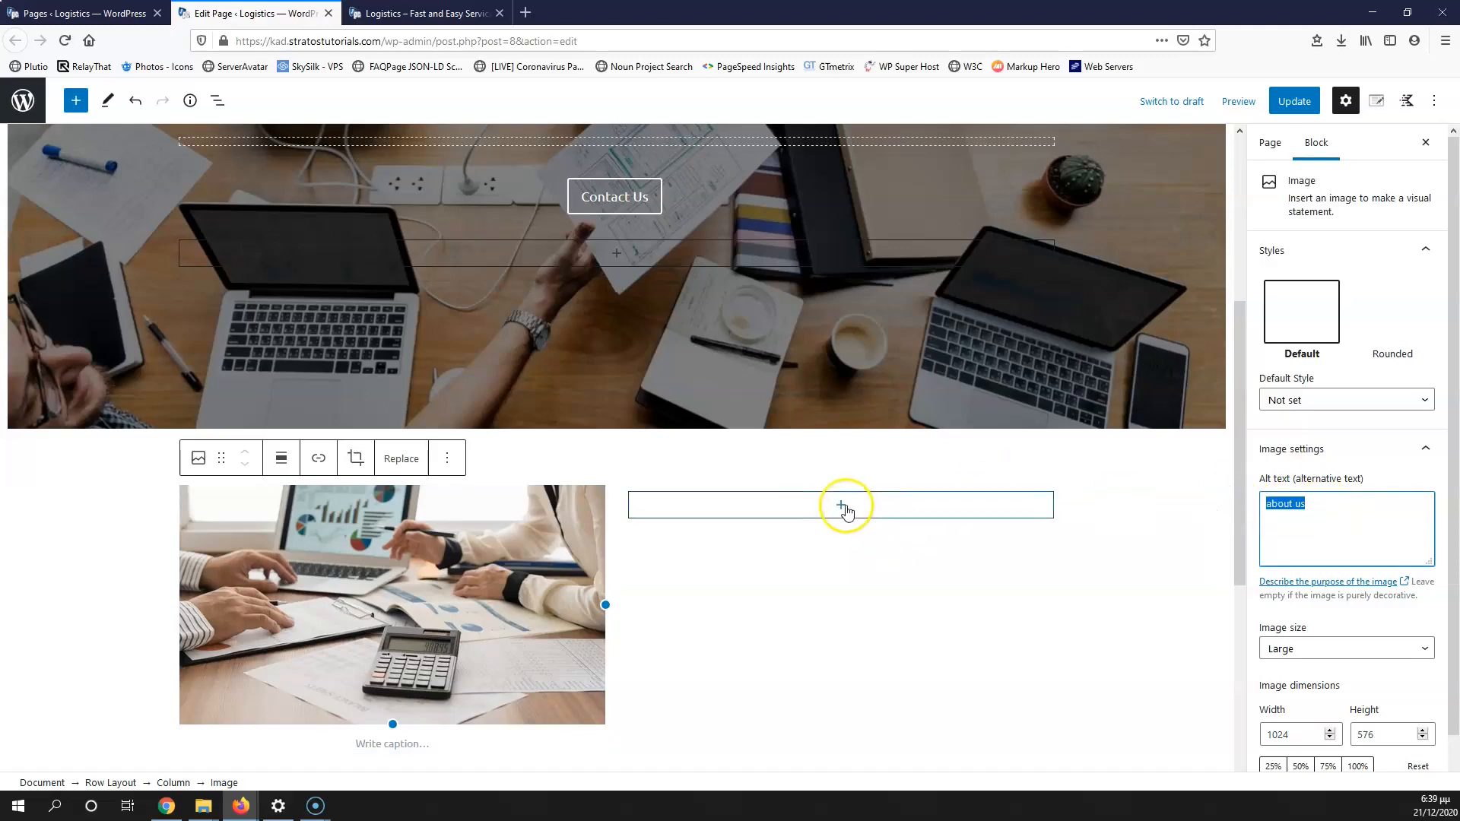
Step: Add an H2 Advanced Heading in the right column and type 'About Us'
left_click(842, 506)
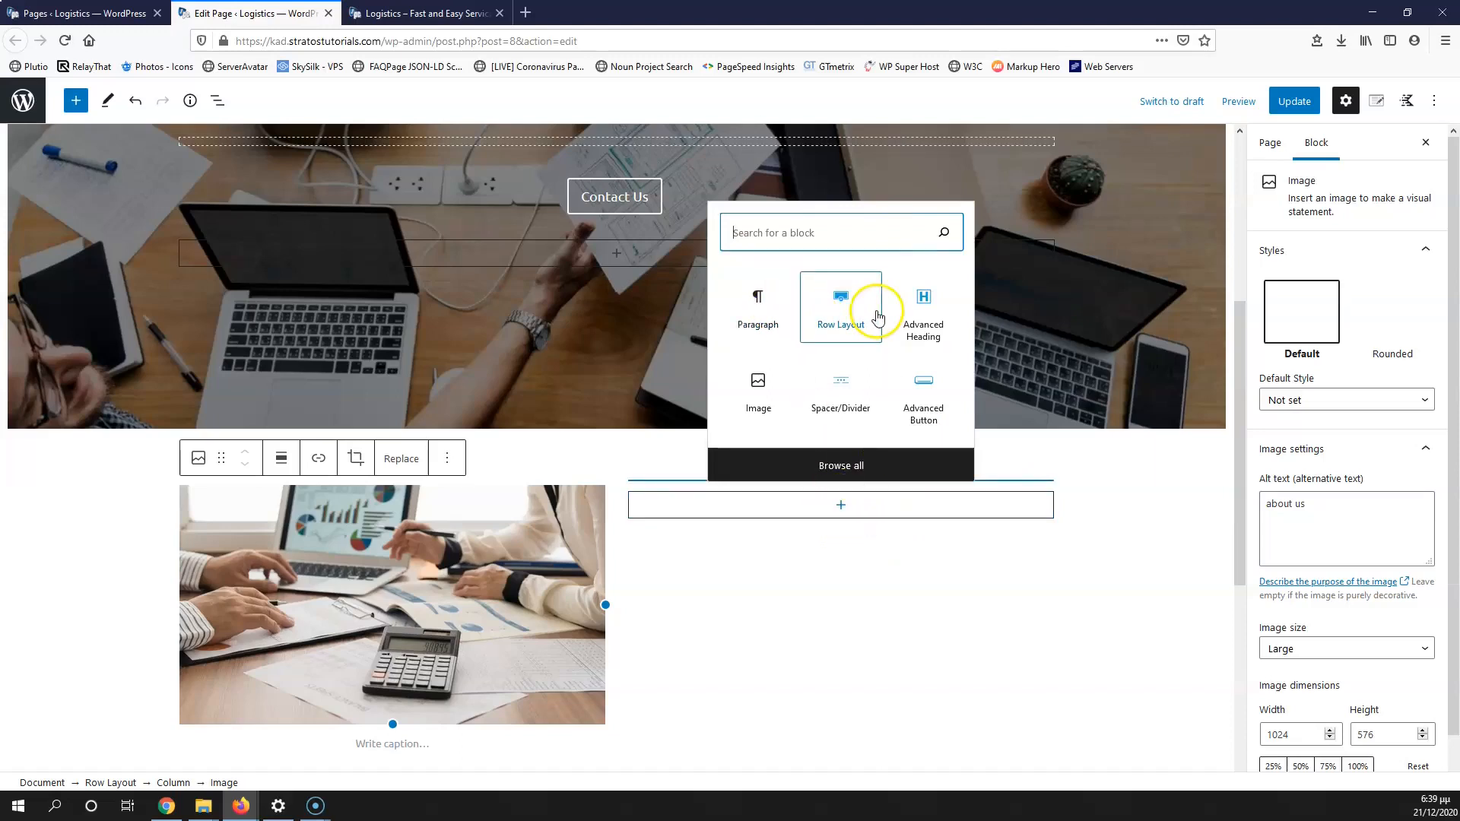
left_click(922, 306)
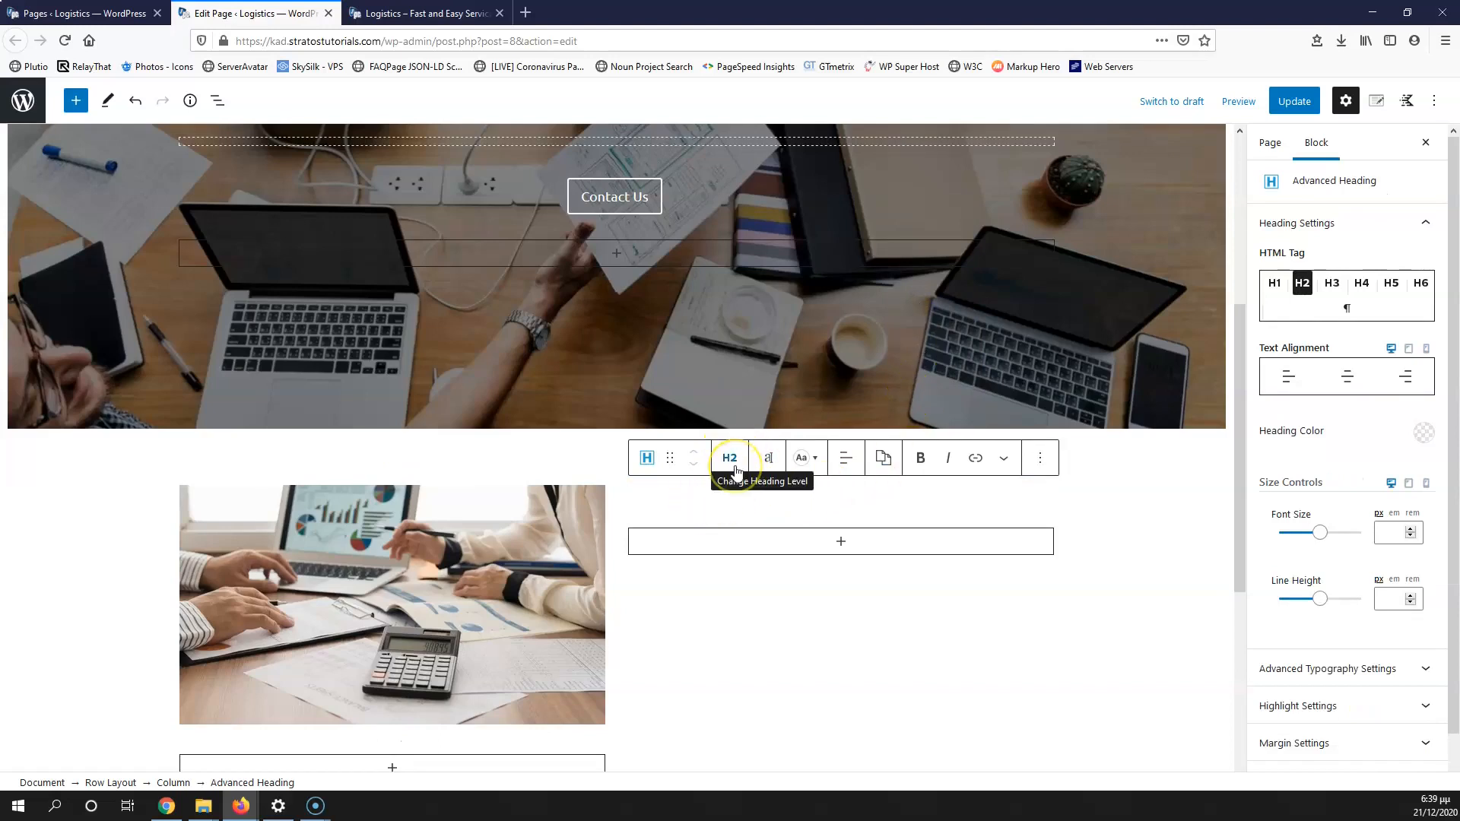
left_click(709, 493)
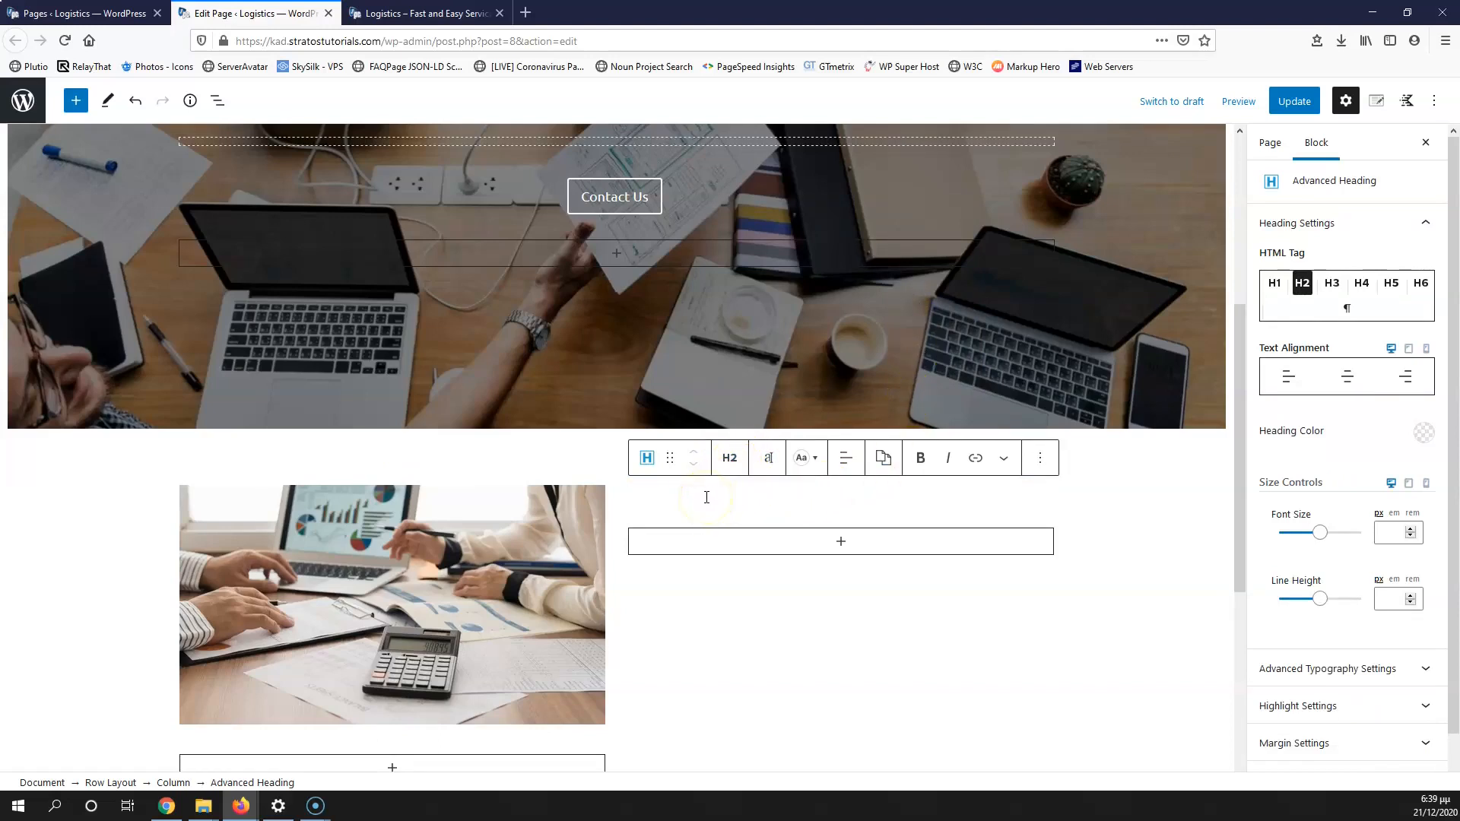
scroll(706, 497, "up", 5)
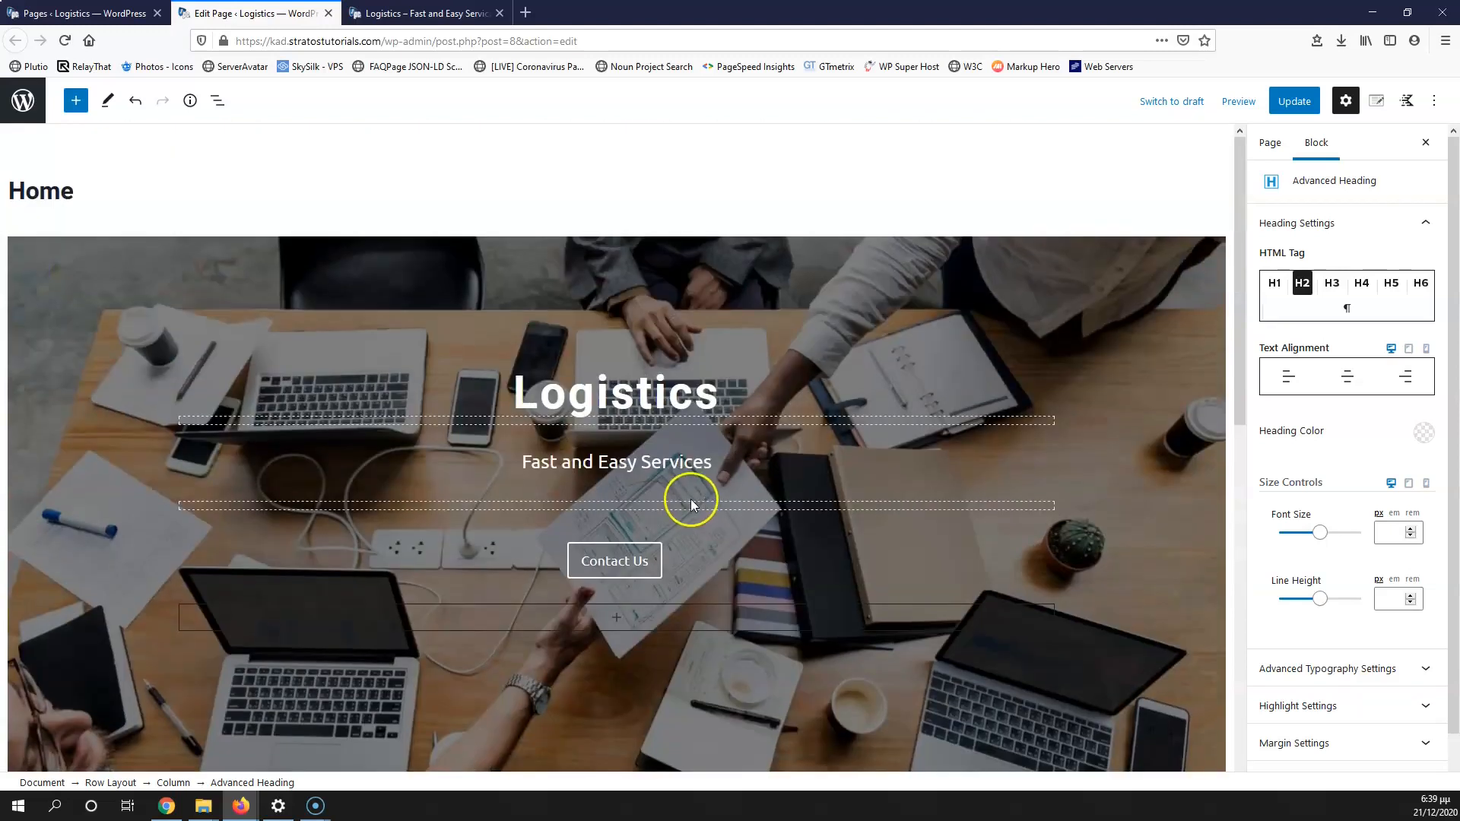
scroll(690, 500, "down", 5)
scroll(678, 502, "up", 2)
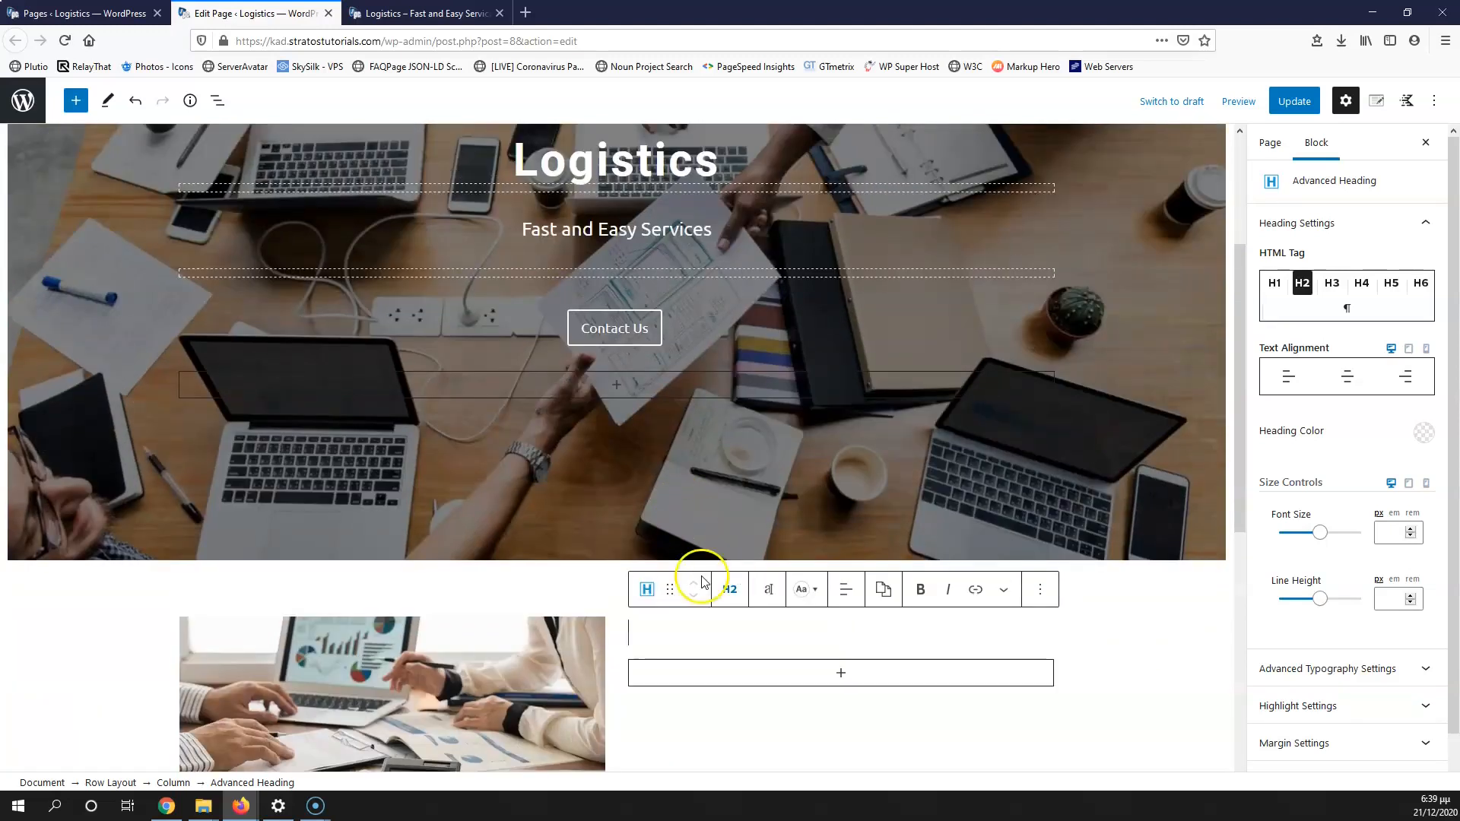
scroll(701, 577, "down", 2)
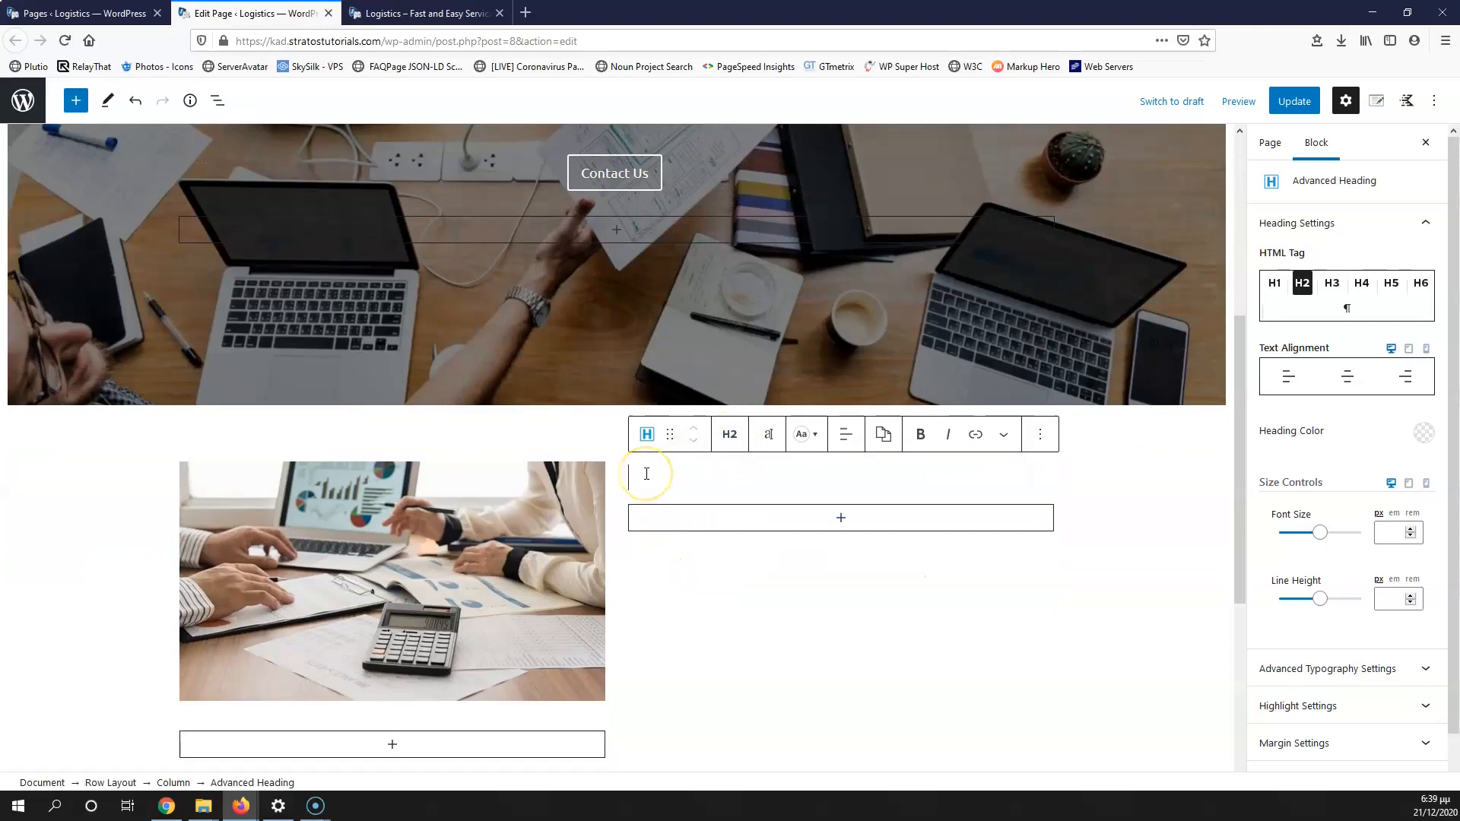
type("About Us")
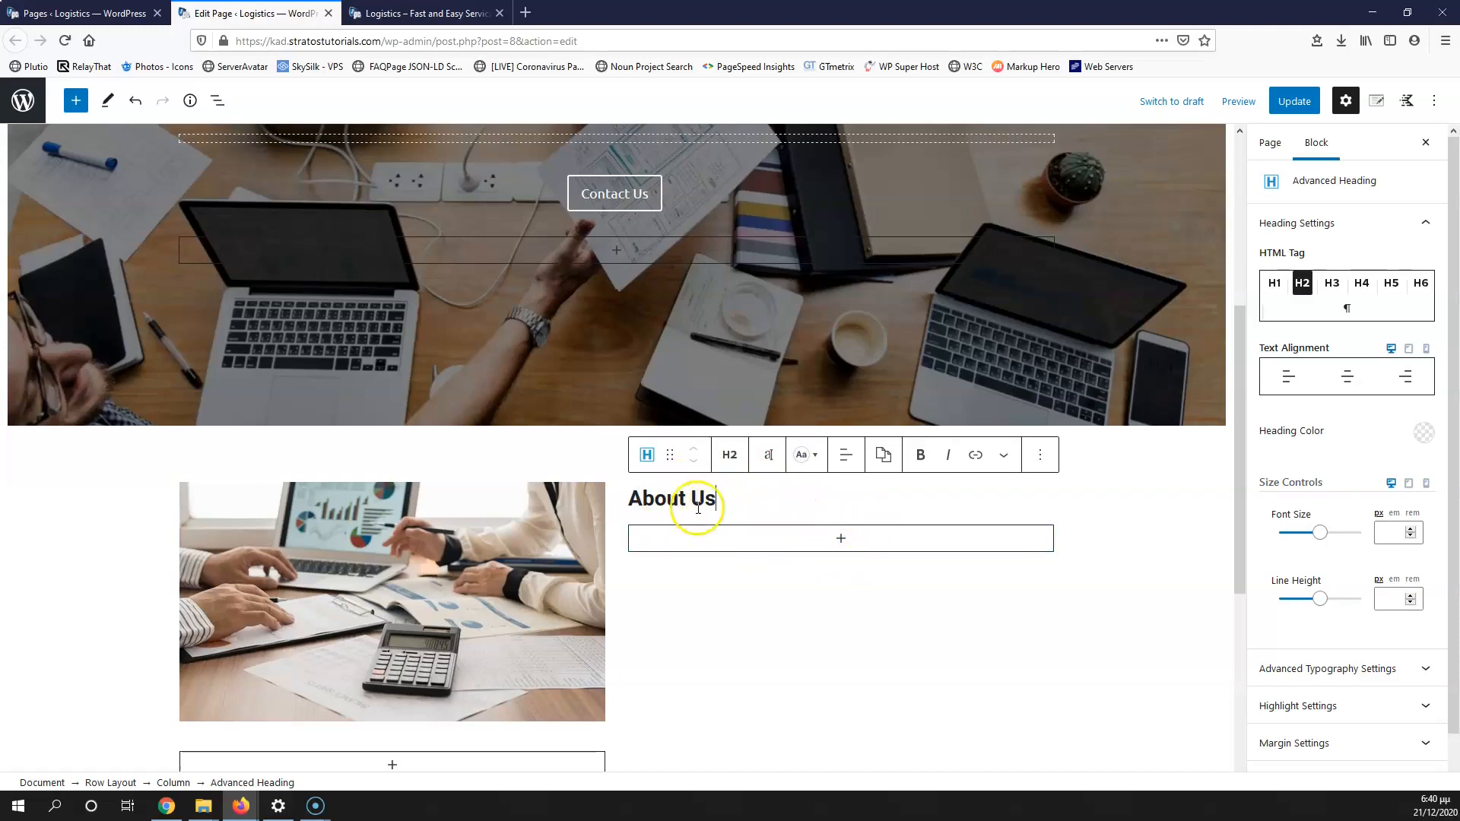
Step: Add a left-aligned Spacer/Divider under the heading with a spacer height of 20
left_click(838, 541)
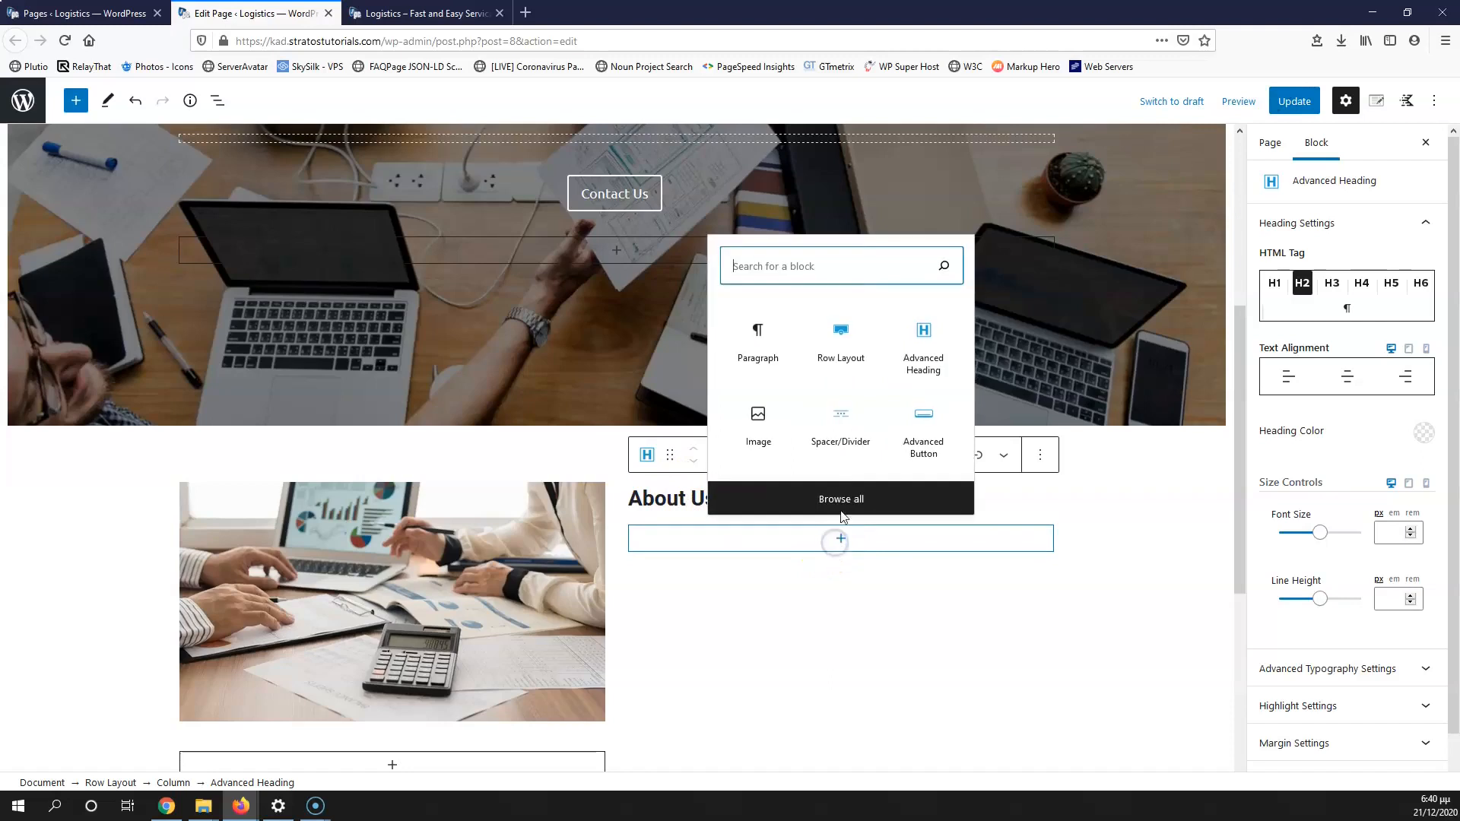
left_click(848, 425)
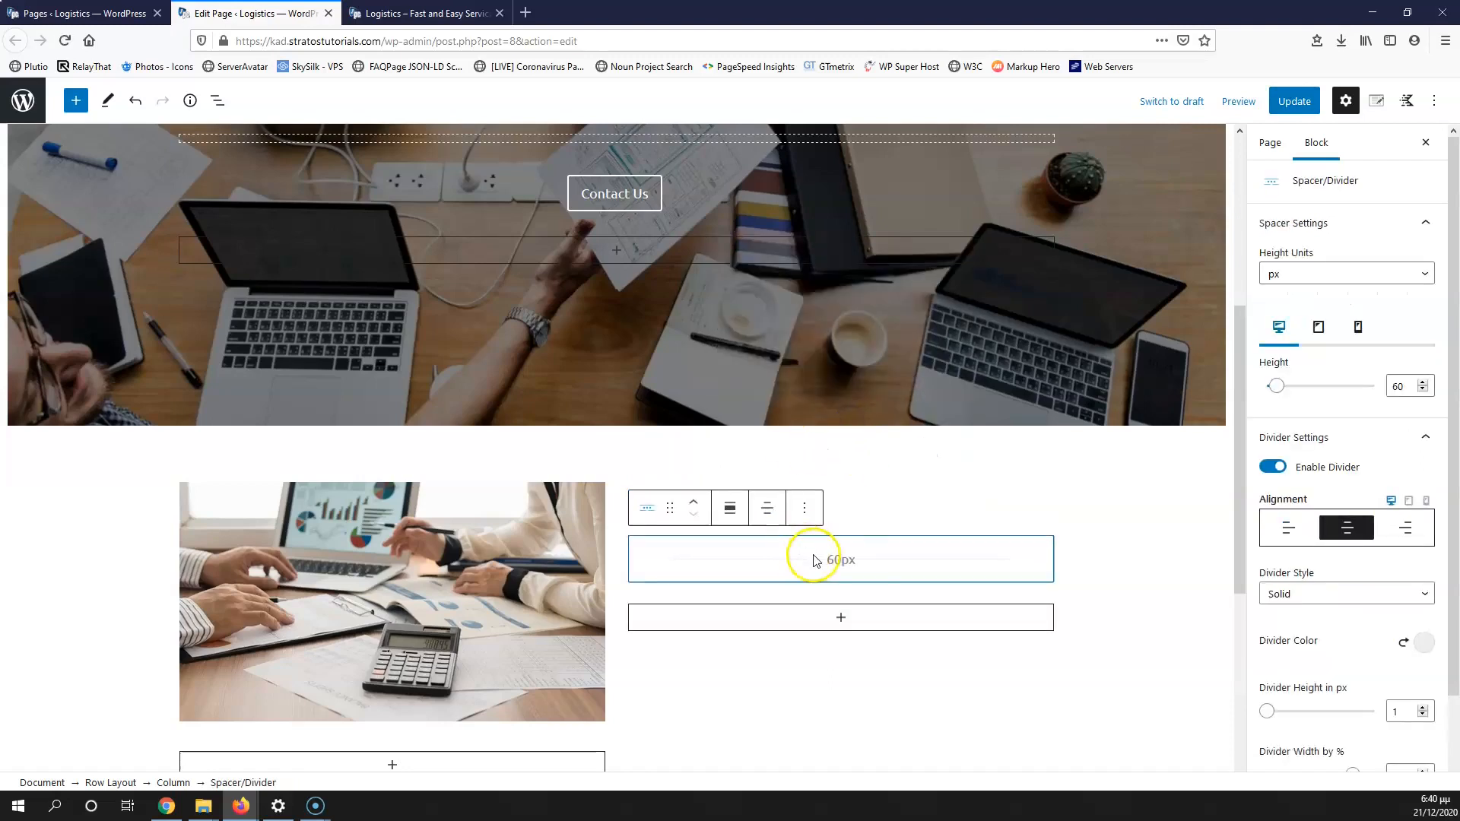
left_click(1293, 527)
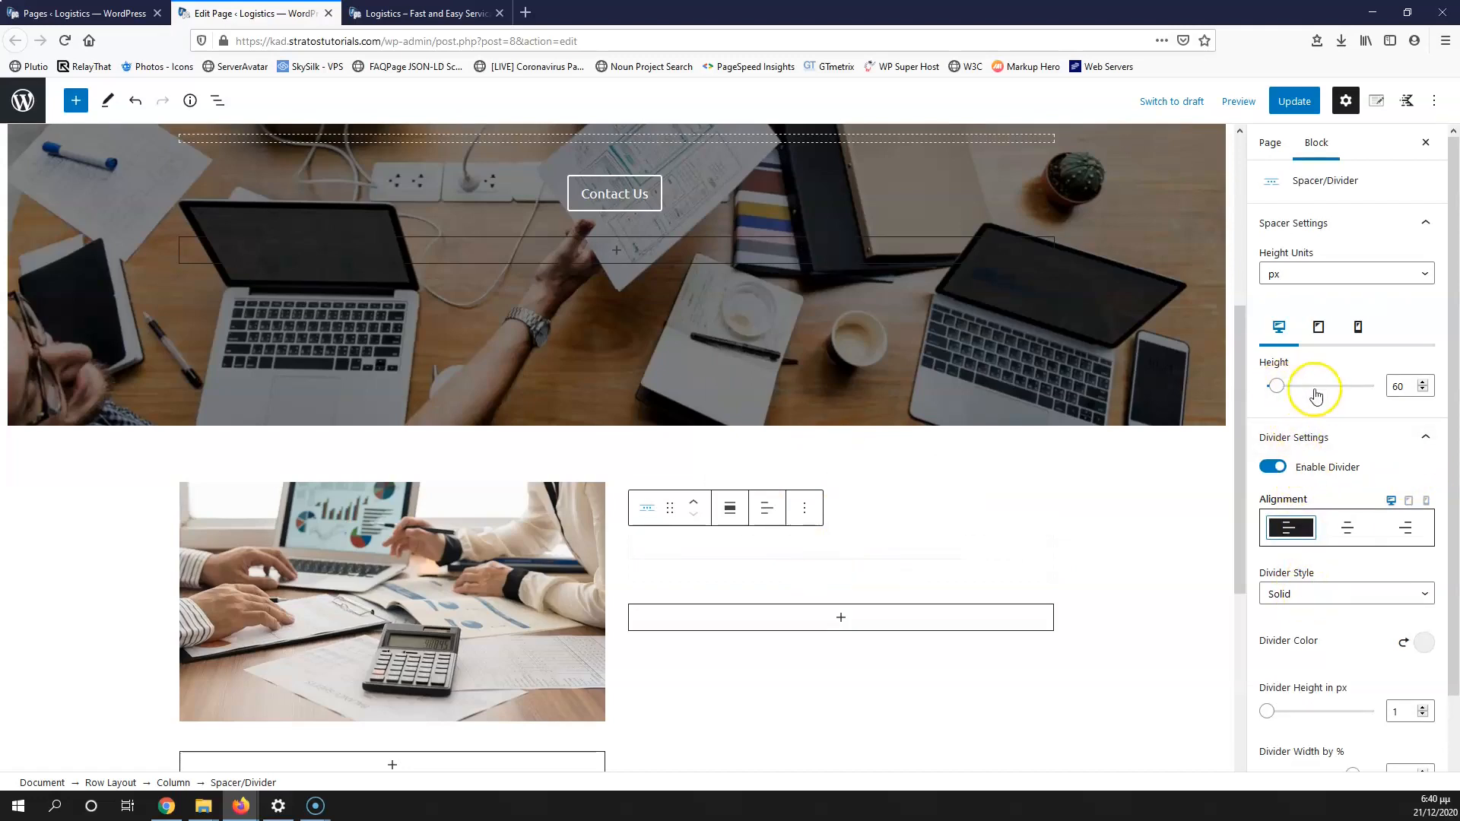
left_click_drag(1399, 386, 1373, 382)
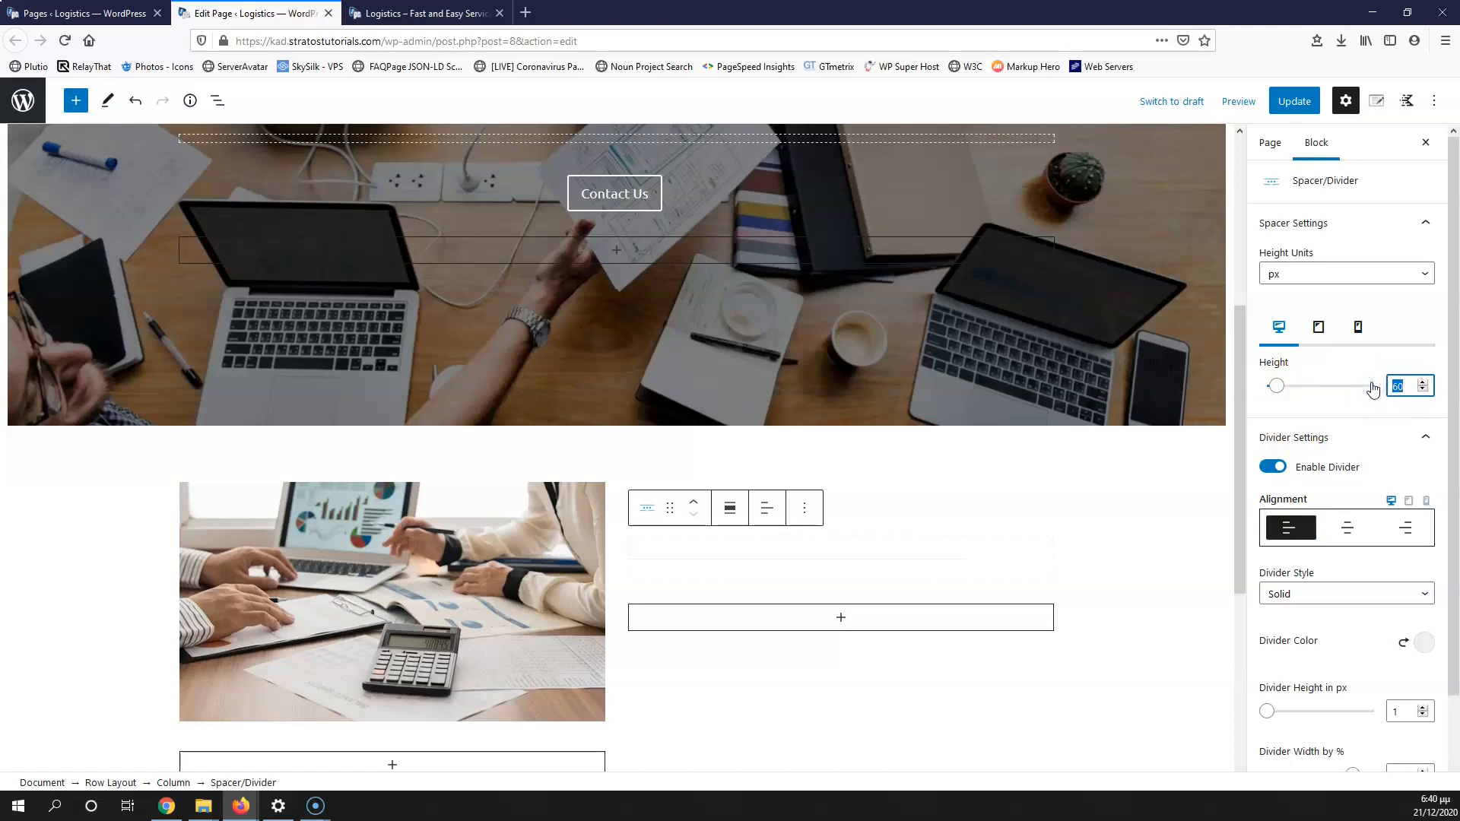
type("20")
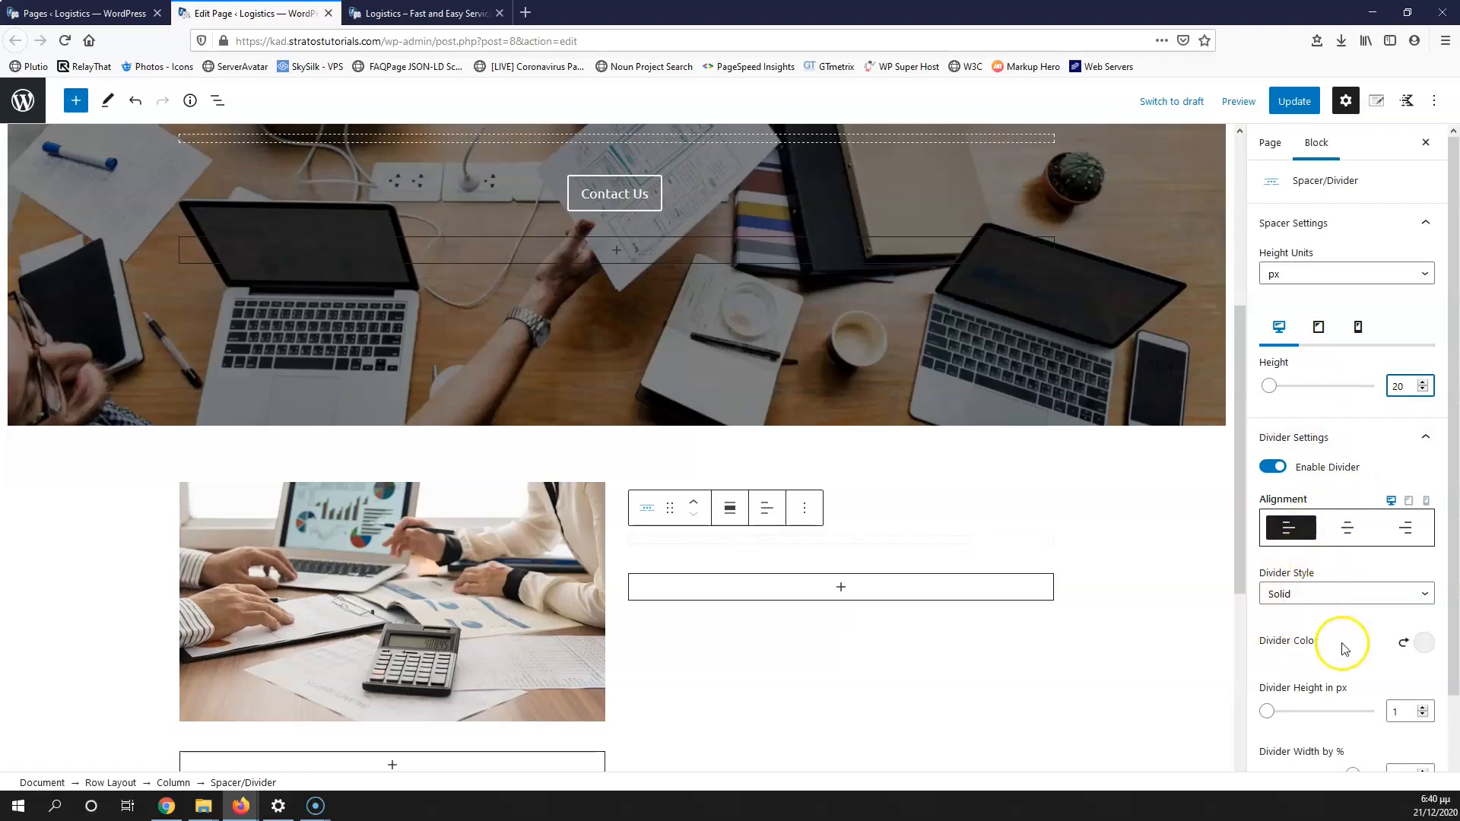
Step: Make the divider dark blue, 3 px thick and 10% wide
left_click(1419, 642)
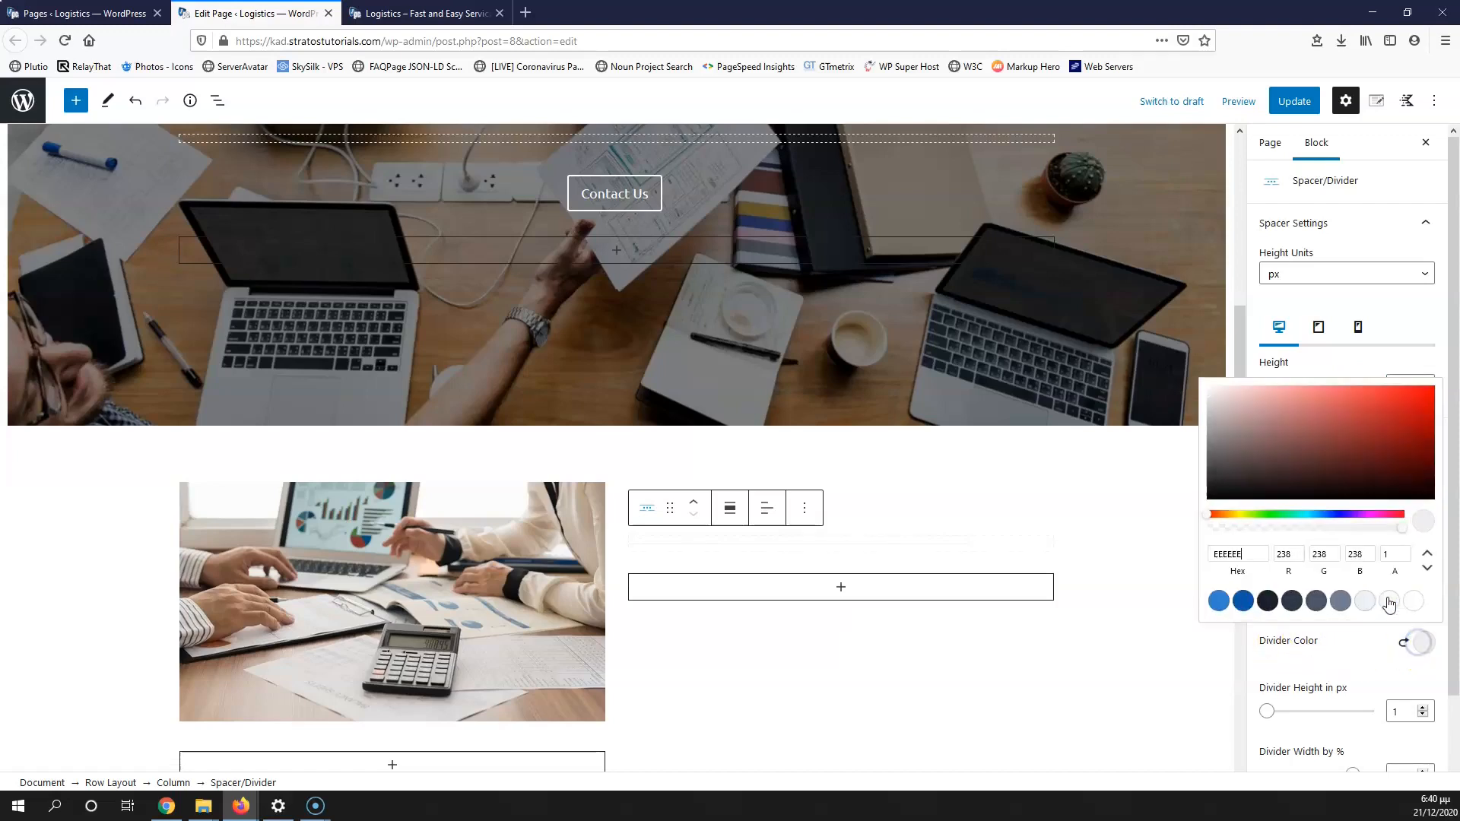
left_click(1243, 601)
left_click(1308, 661)
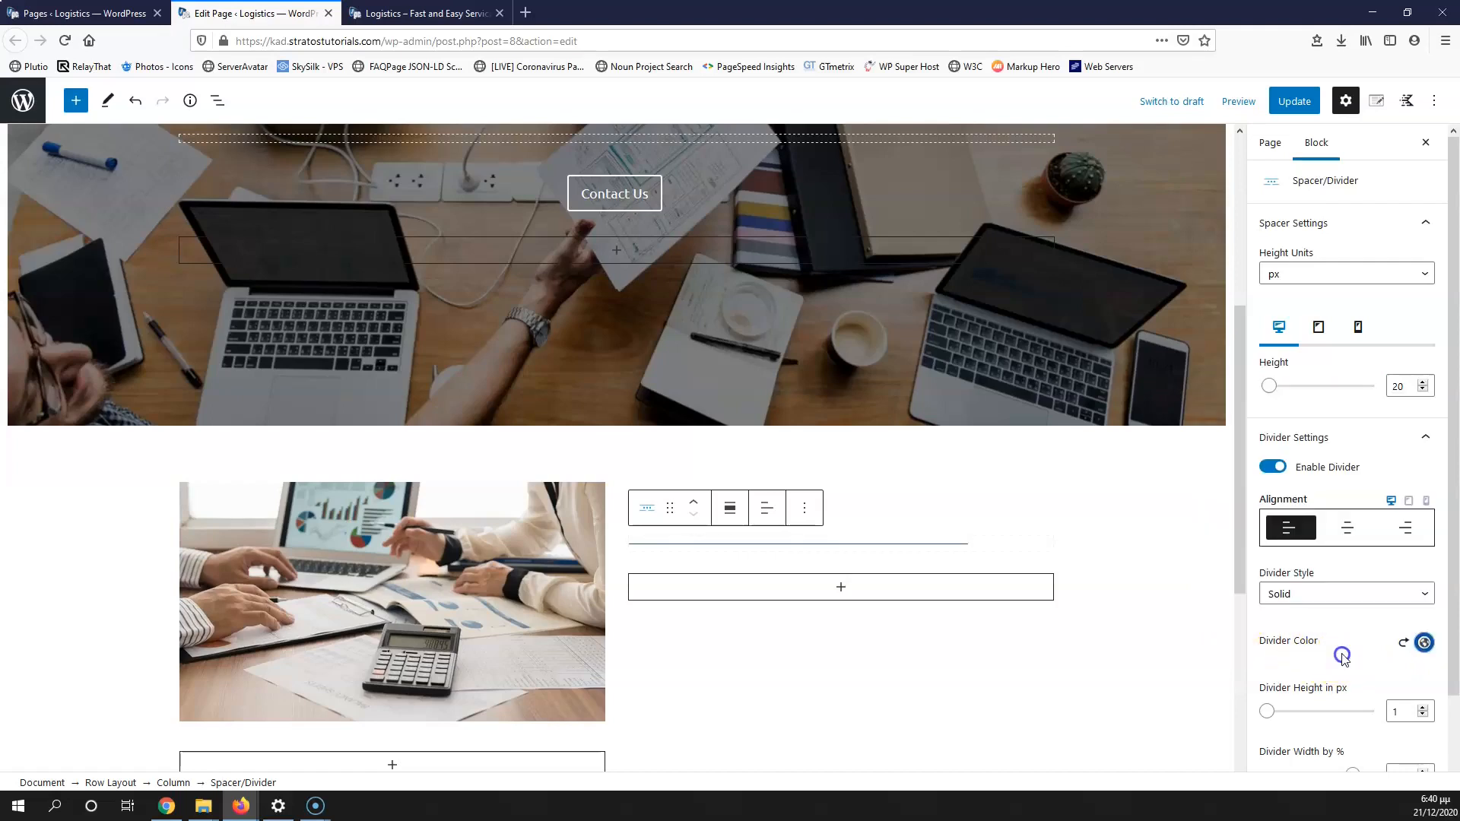
left_click(1423, 708)
left_click(1424, 709)
scroll(1361, 669, "down", 2)
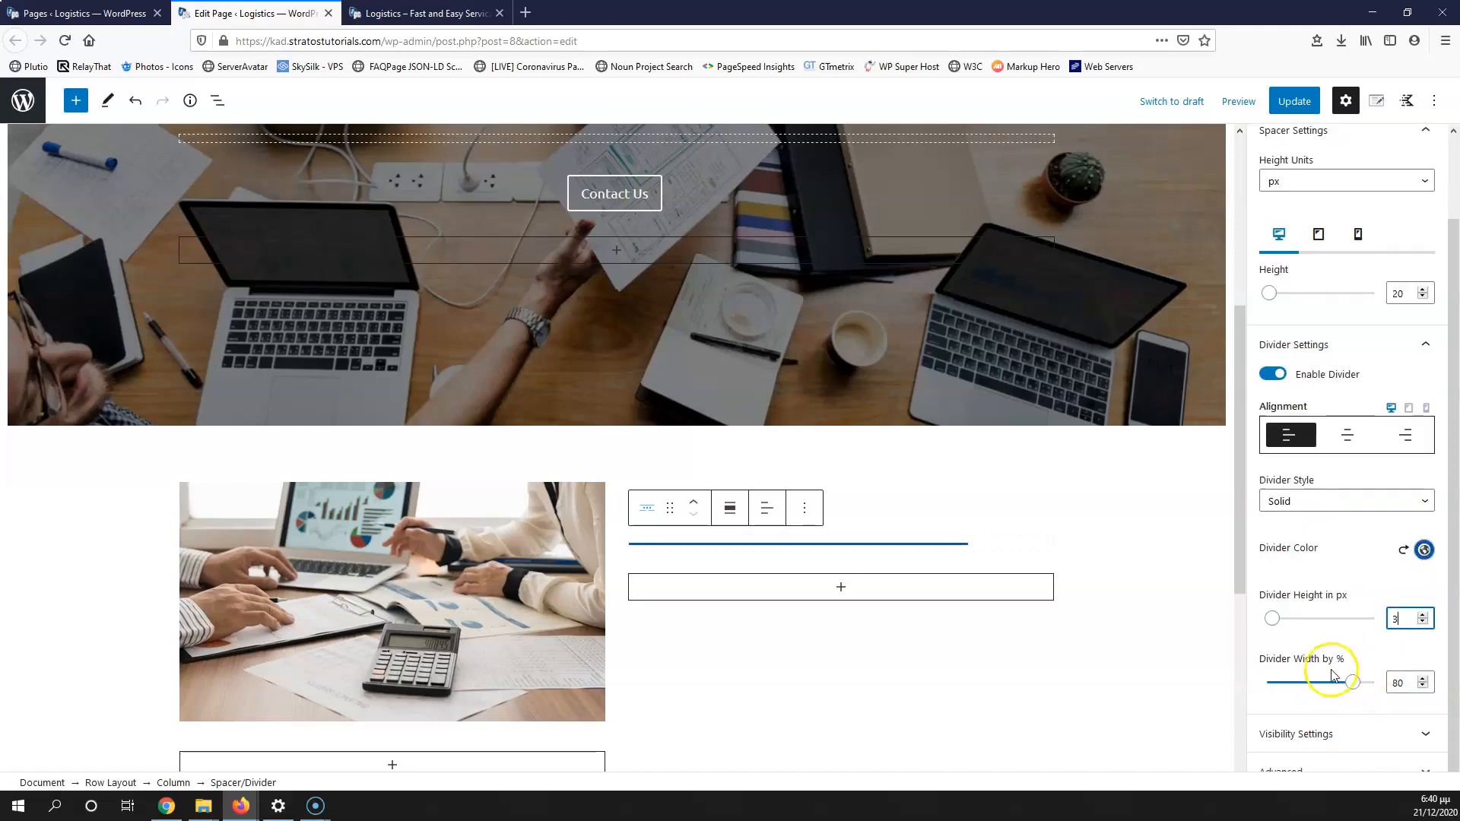
left_click_drag(1354, 684, 1301, 684)
left_click_drag(1410, 691, 1357, 685)
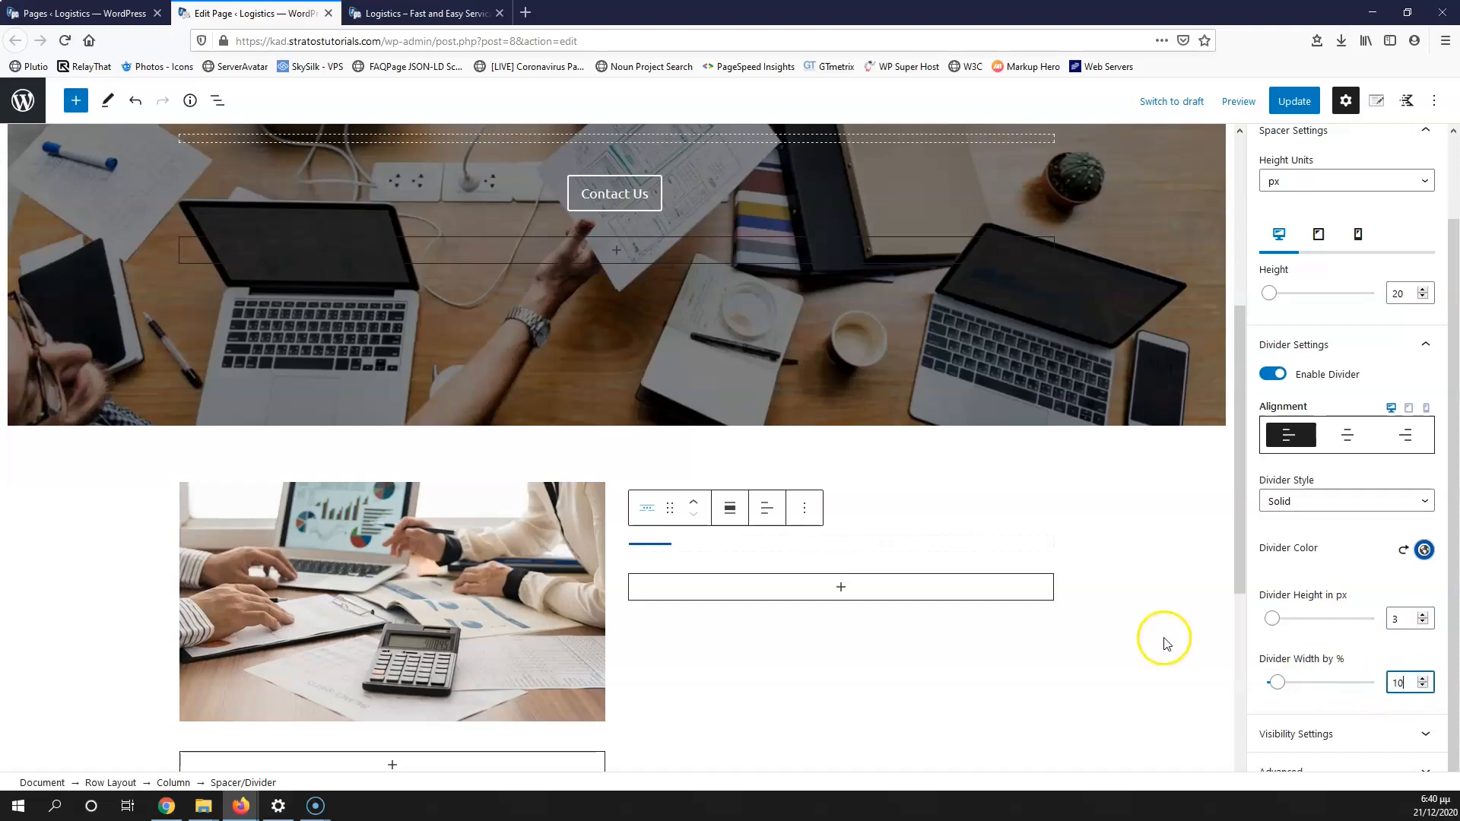
scroll(922, 609, "up", 2)
scroll(919, 669, "down", 3)
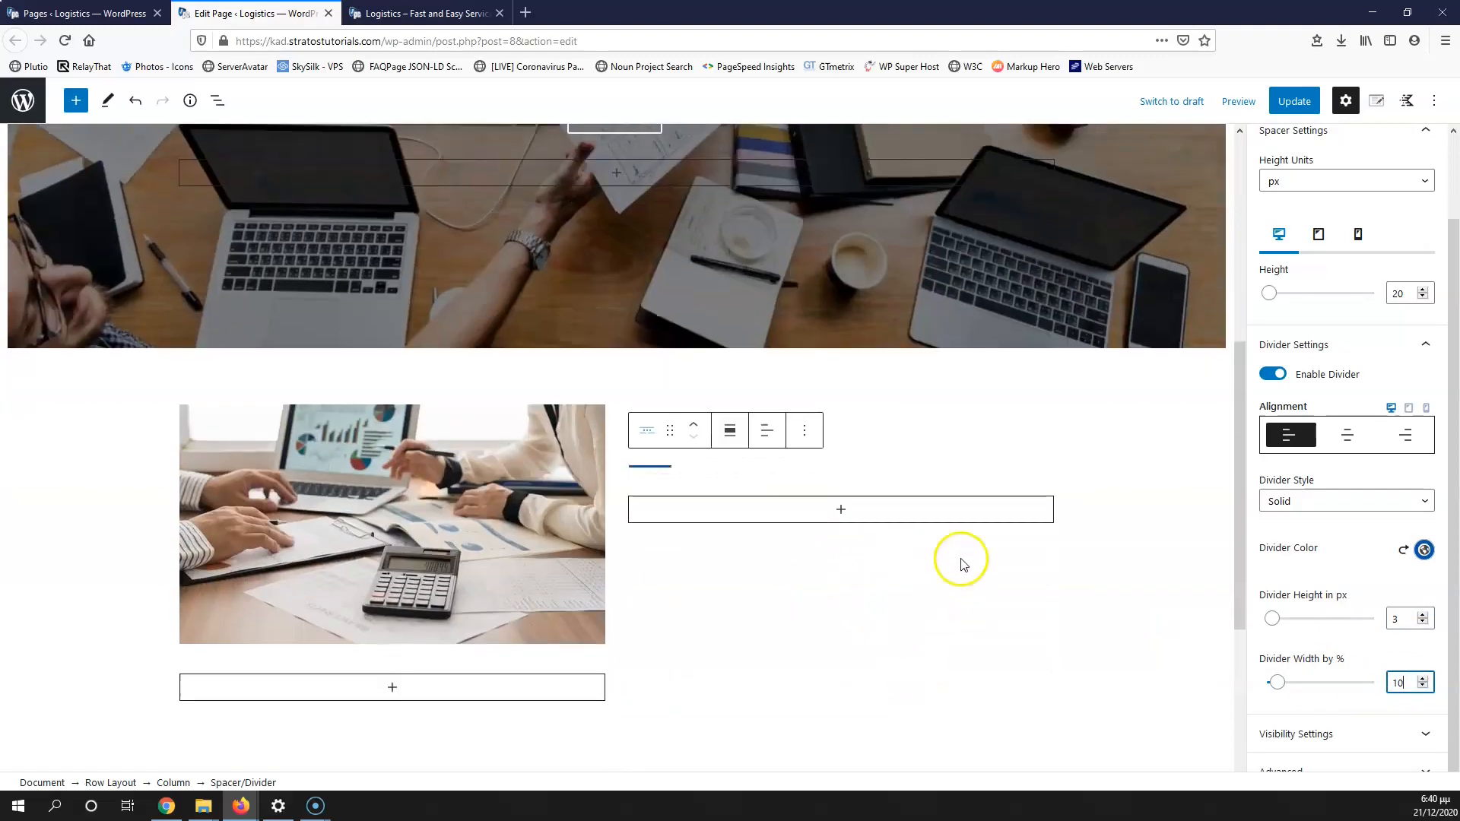
scroll(760, 505, "up", 1)
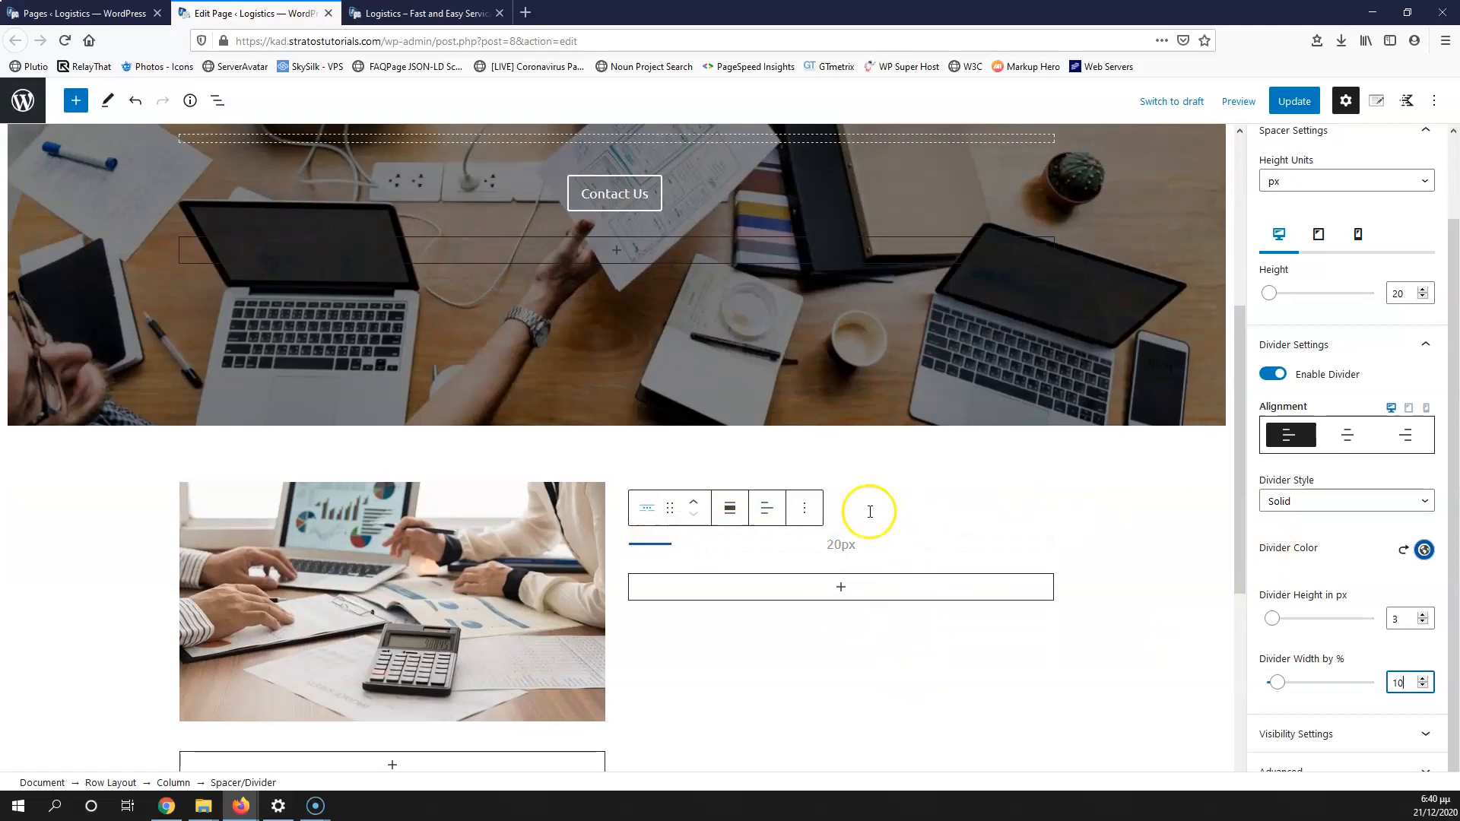
left_click(859, 505)
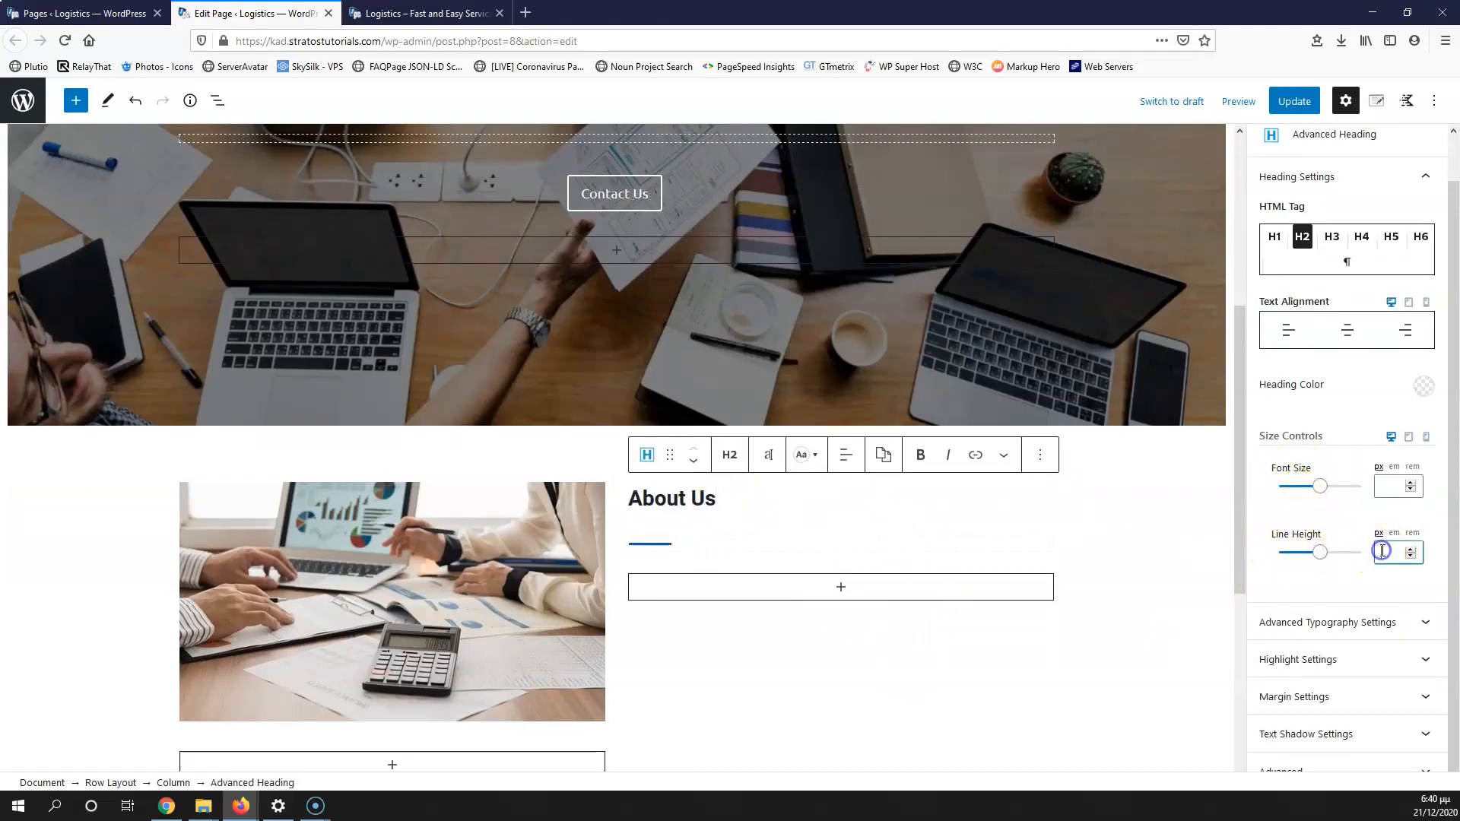
Step: Set the About Us heading's line height to 1, save, and check it on the live site
type("1")
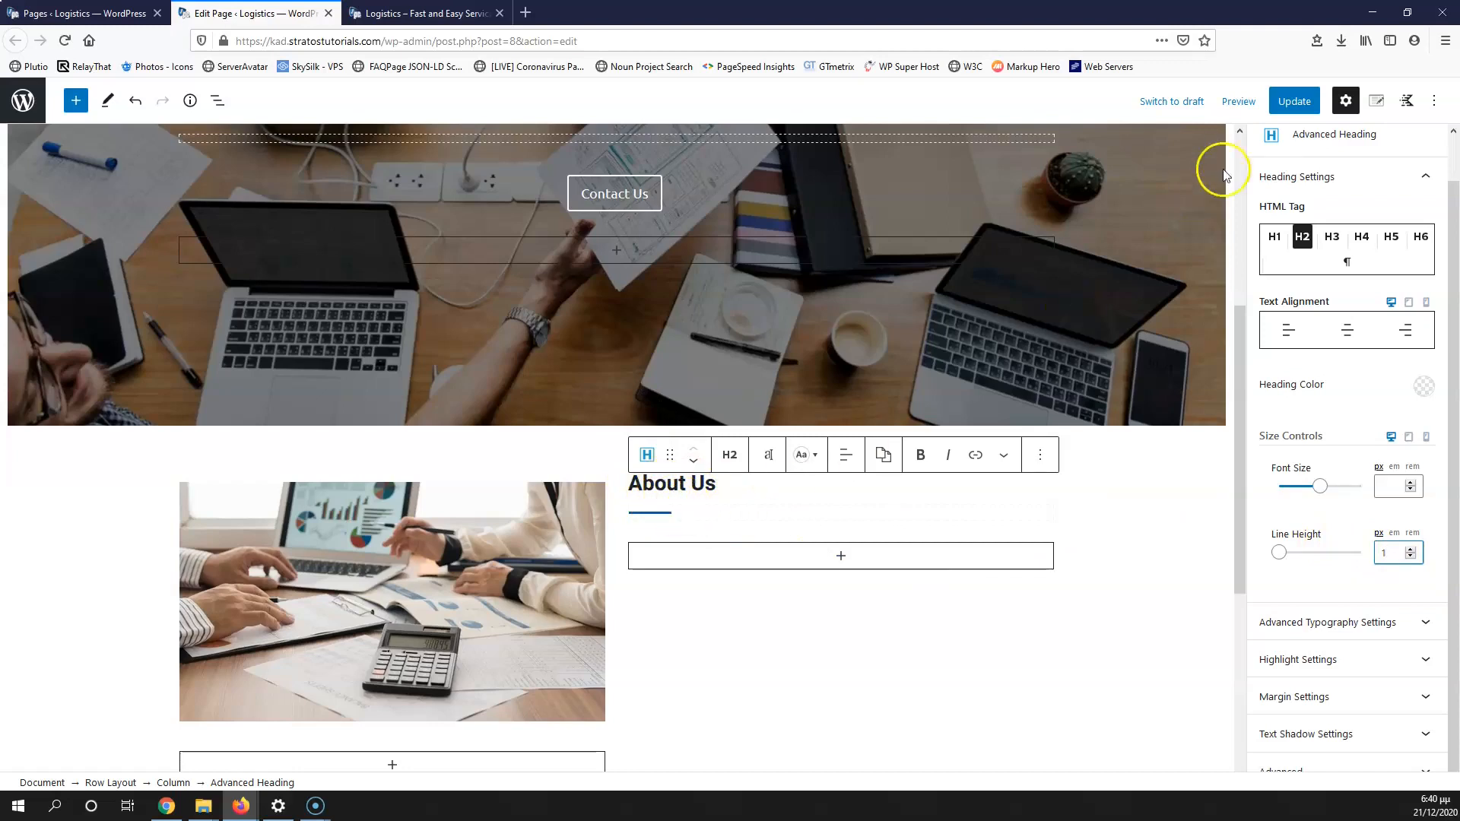
left_click(1294, 101)
left_click(422, 13)
left_click(65, 40)
scroll(386, 462, "down", 6)
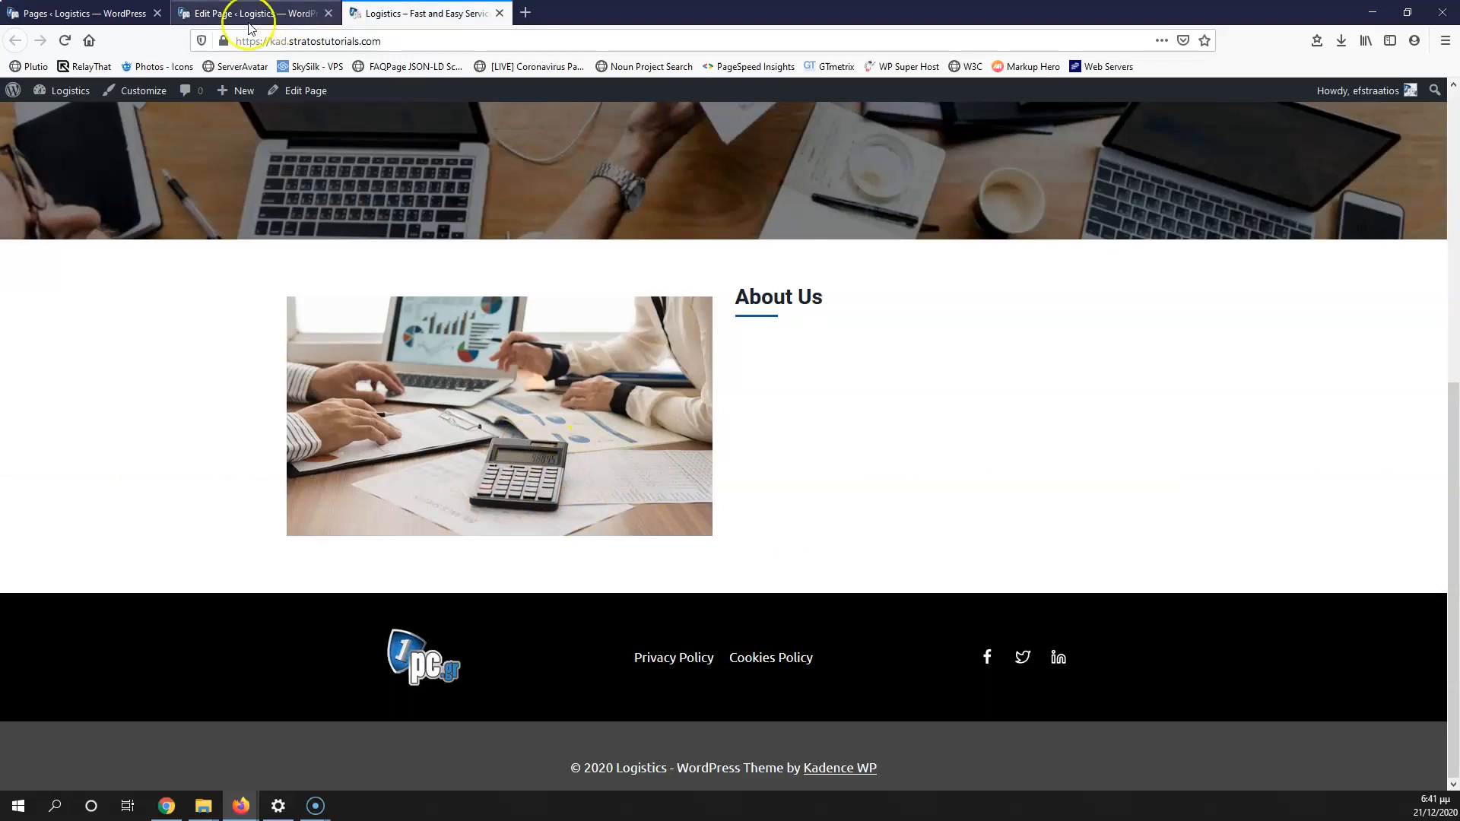
left_click(251, 13)
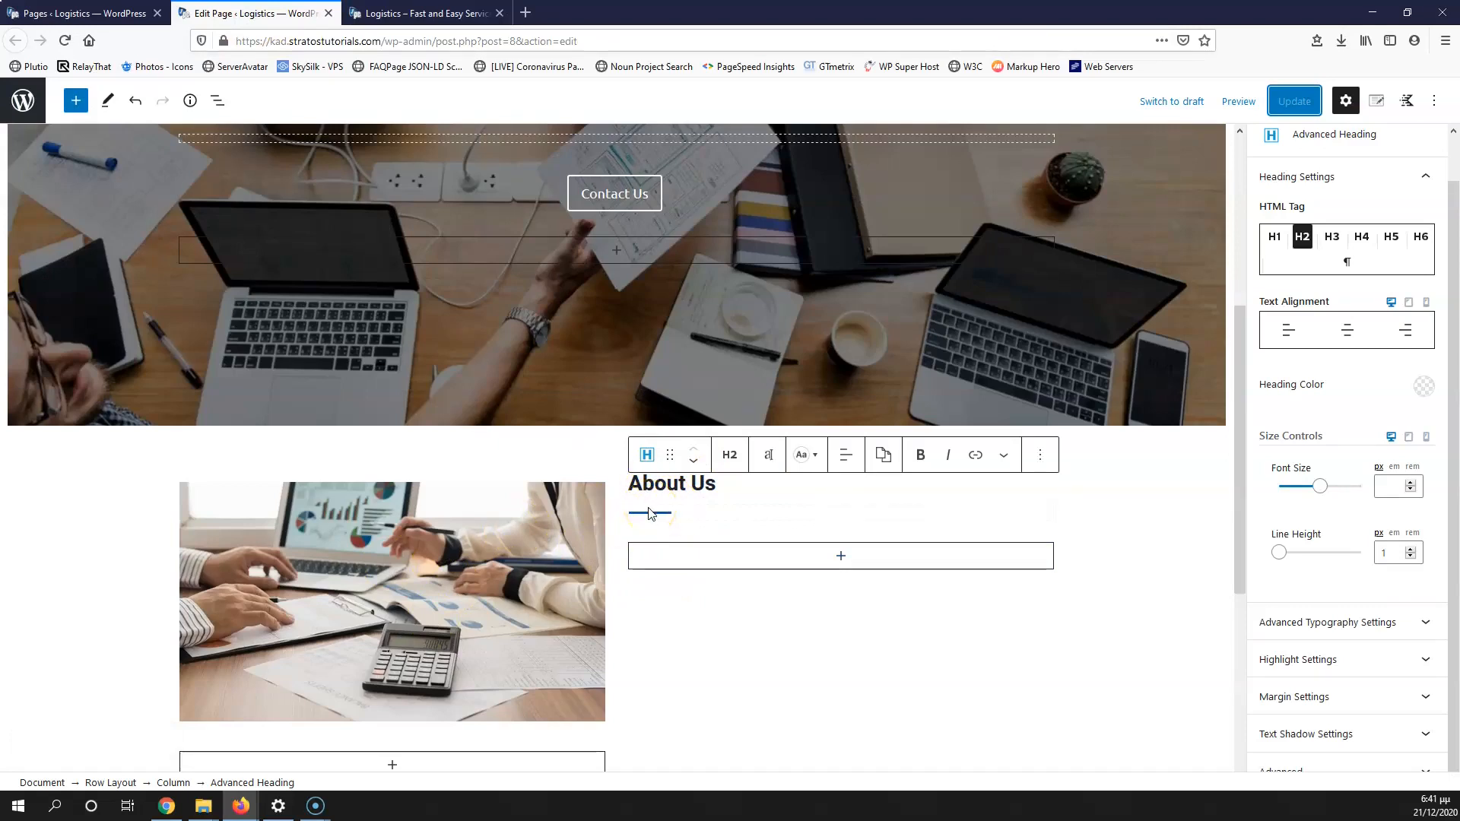
left_click(372, 13)
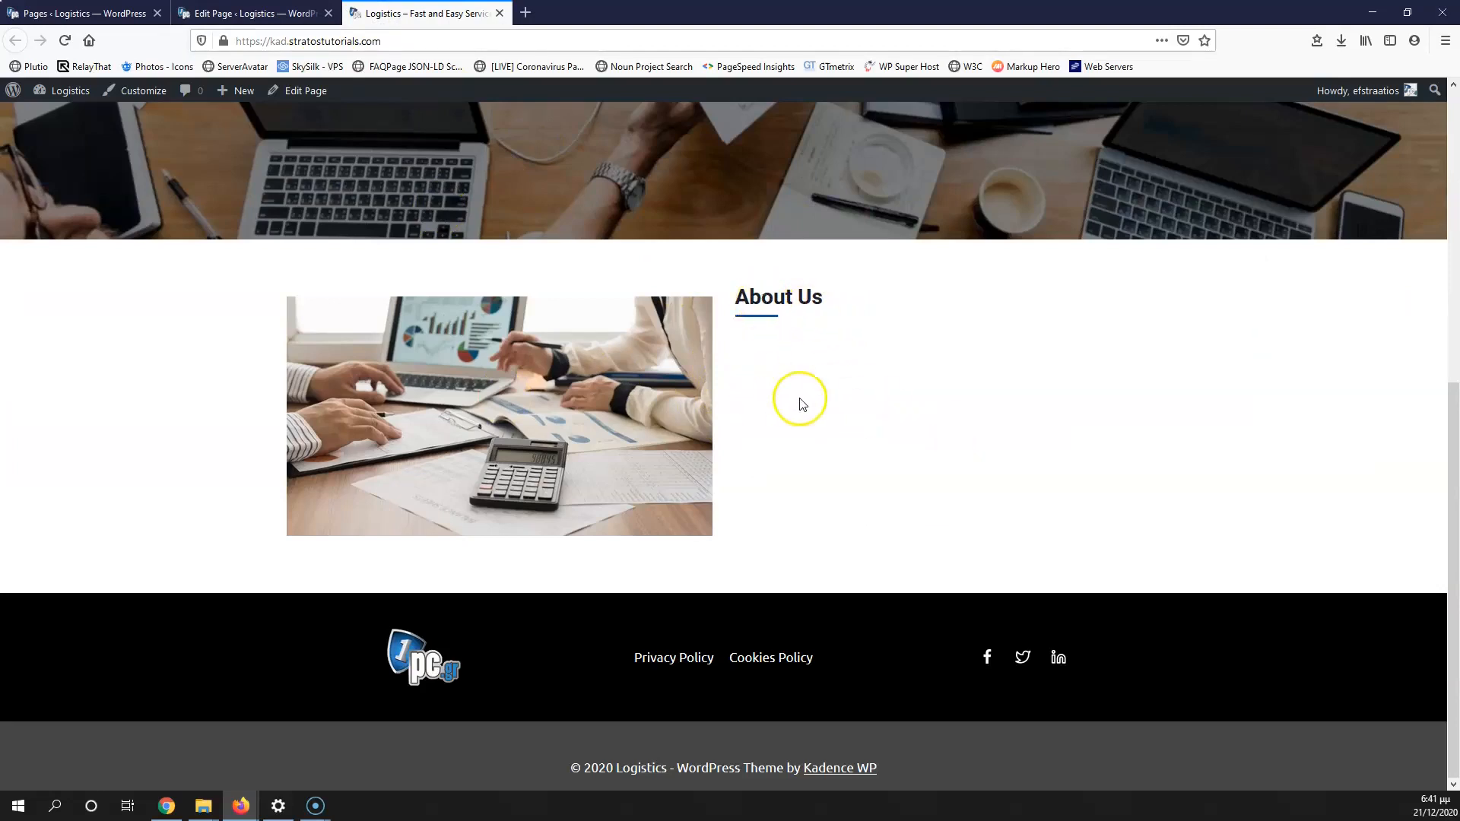
left_click(288, 7)
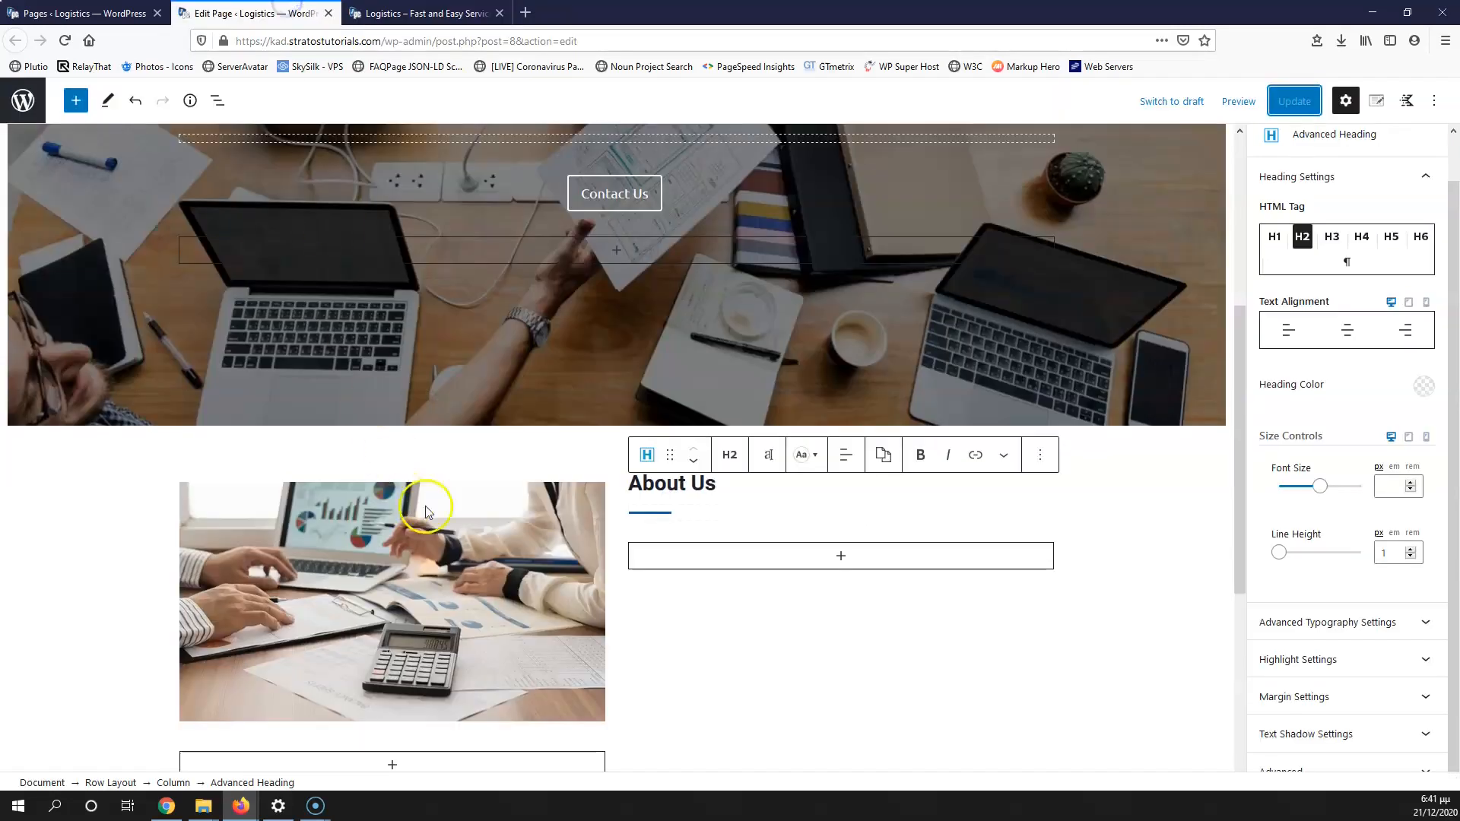
Step: Centre the row's columns vertically and add an empty Paragraph below the divider
left_click(120, 783)
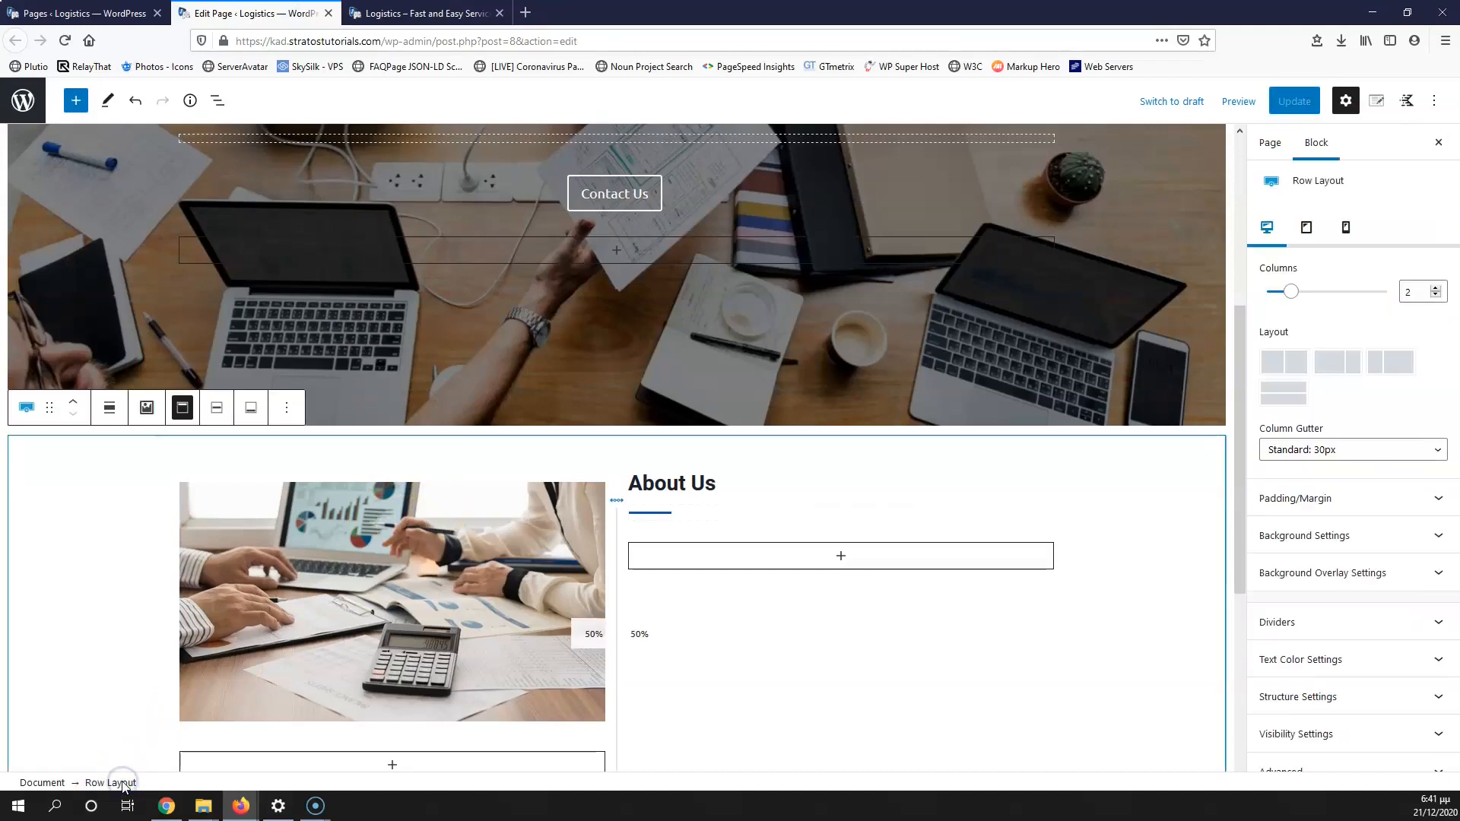
left_click(217, 411)
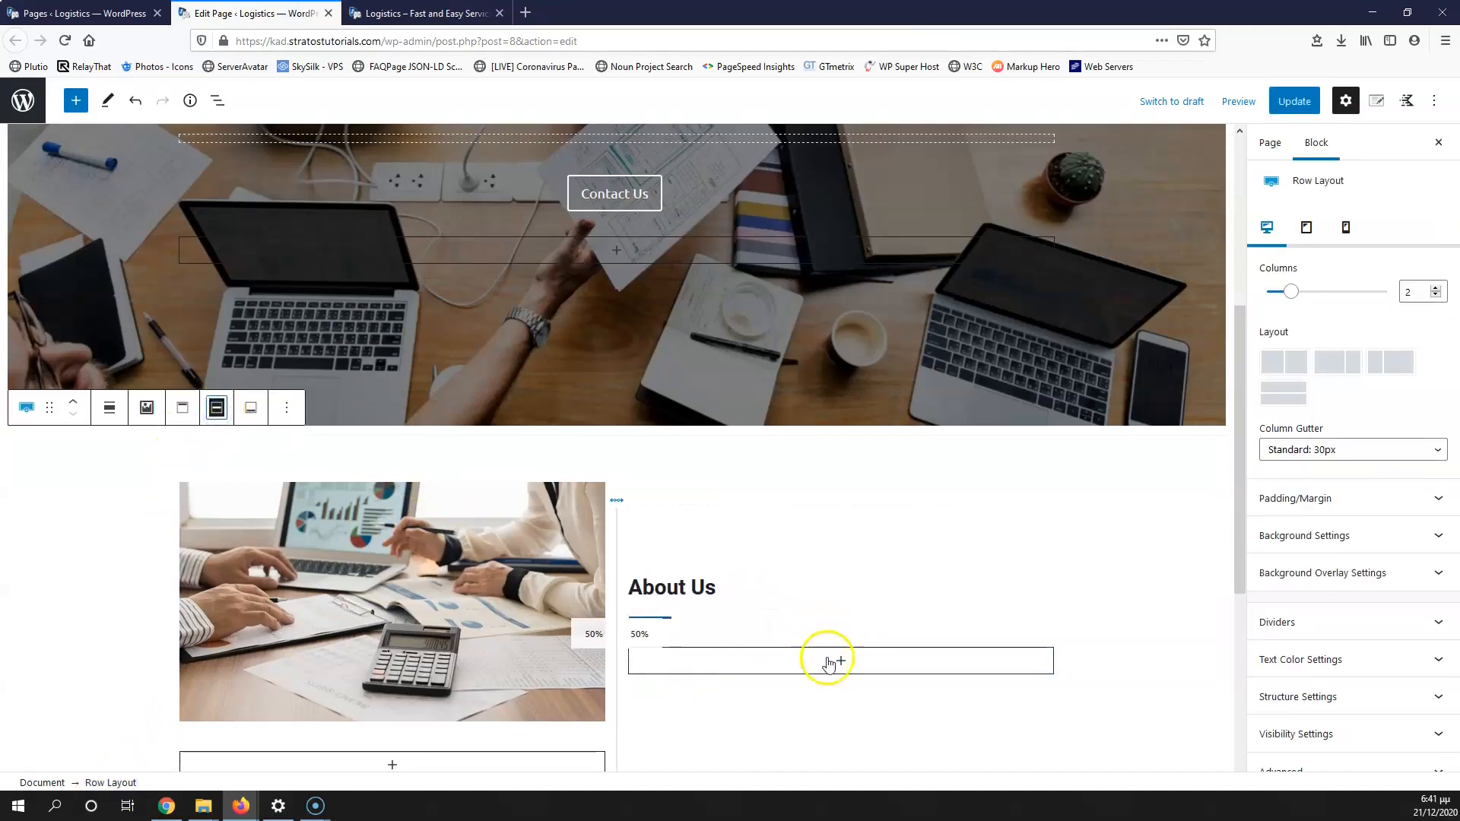
left_click(837, 659)
left_click(757, 465)
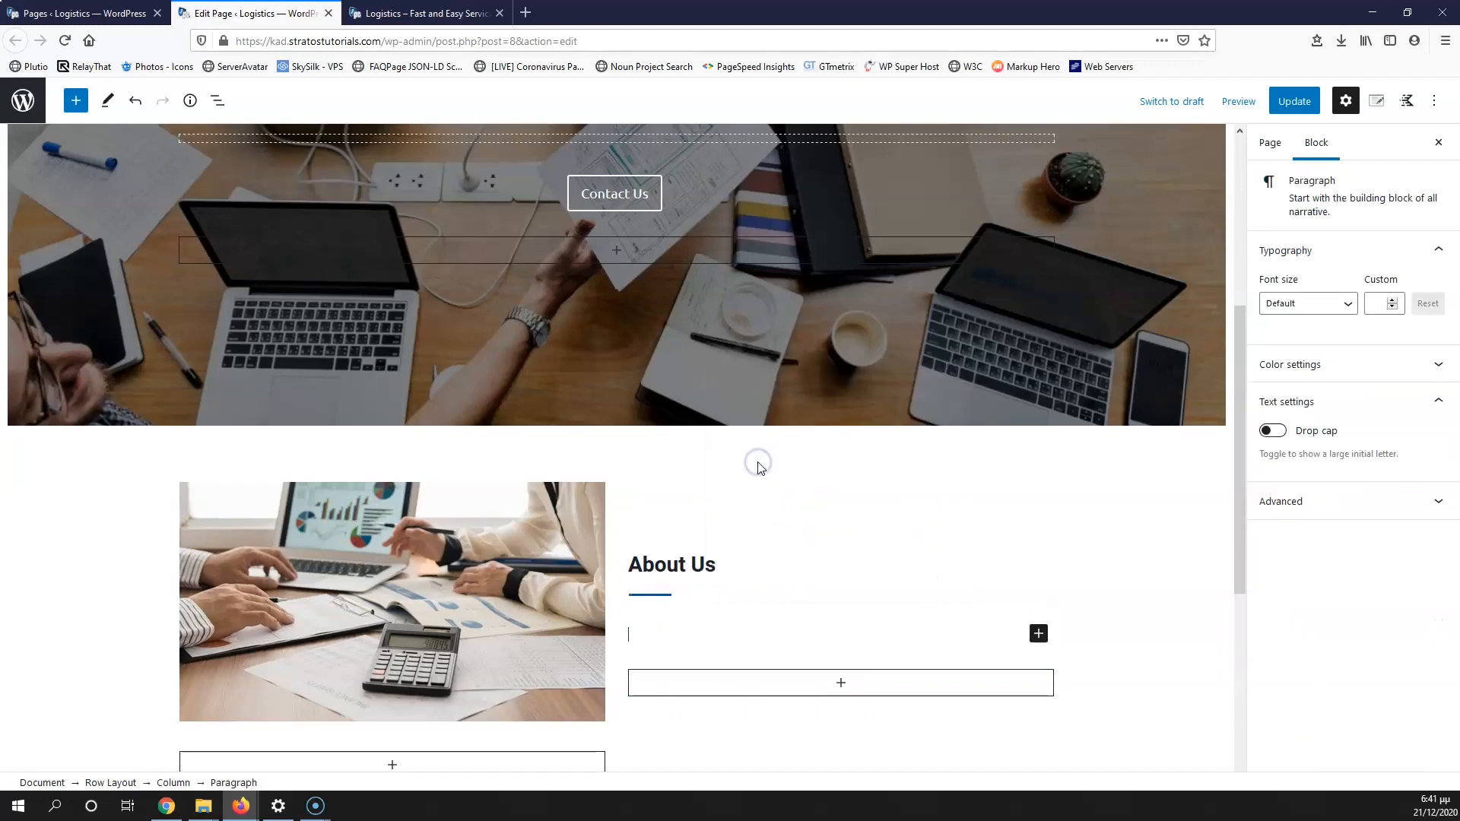
left_click(525, 13)
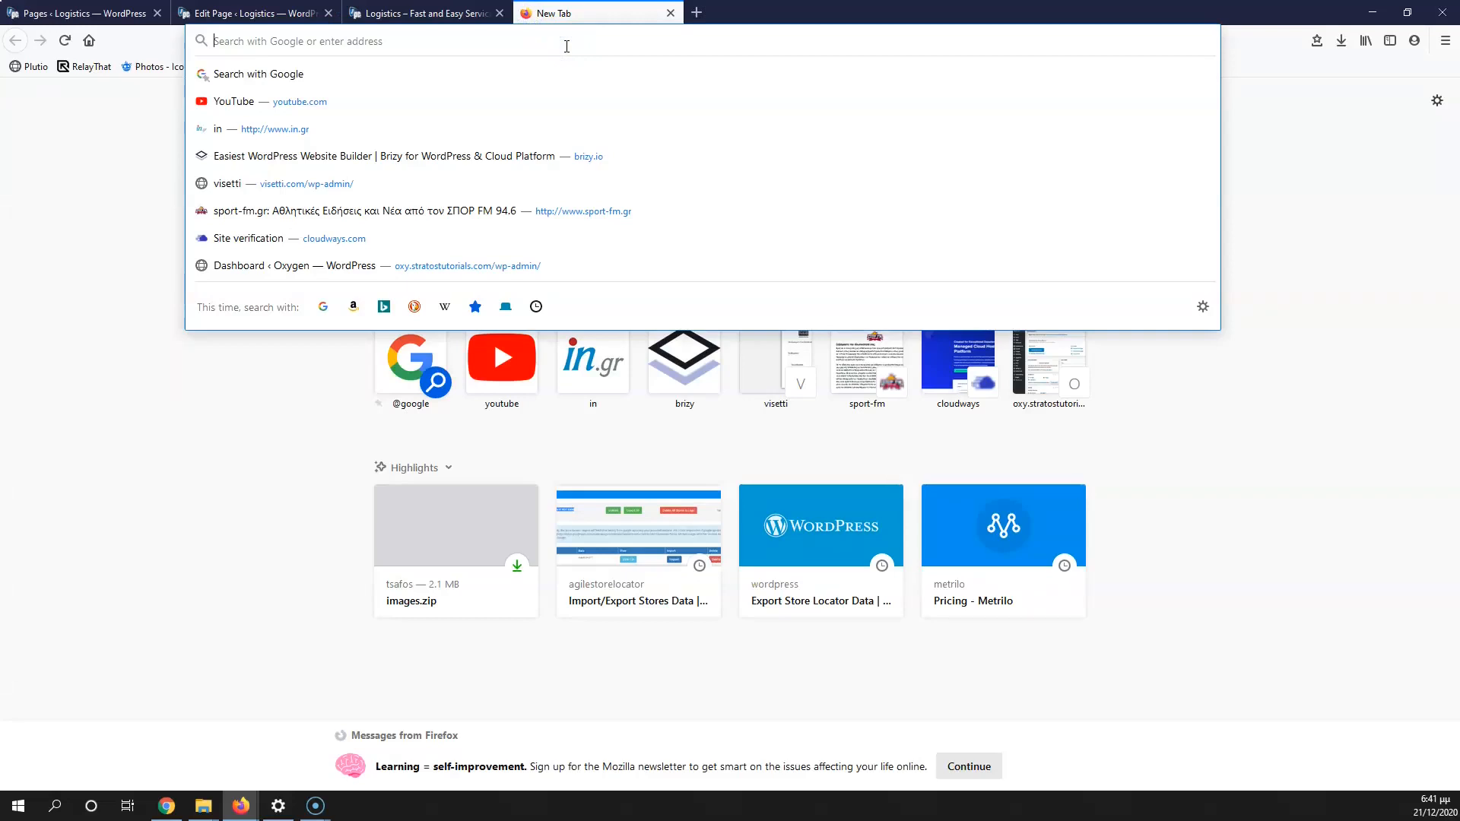
Step: Search 'lorem ipsum', generate text on lipsum.com and select the first paragraph
type("lorem")
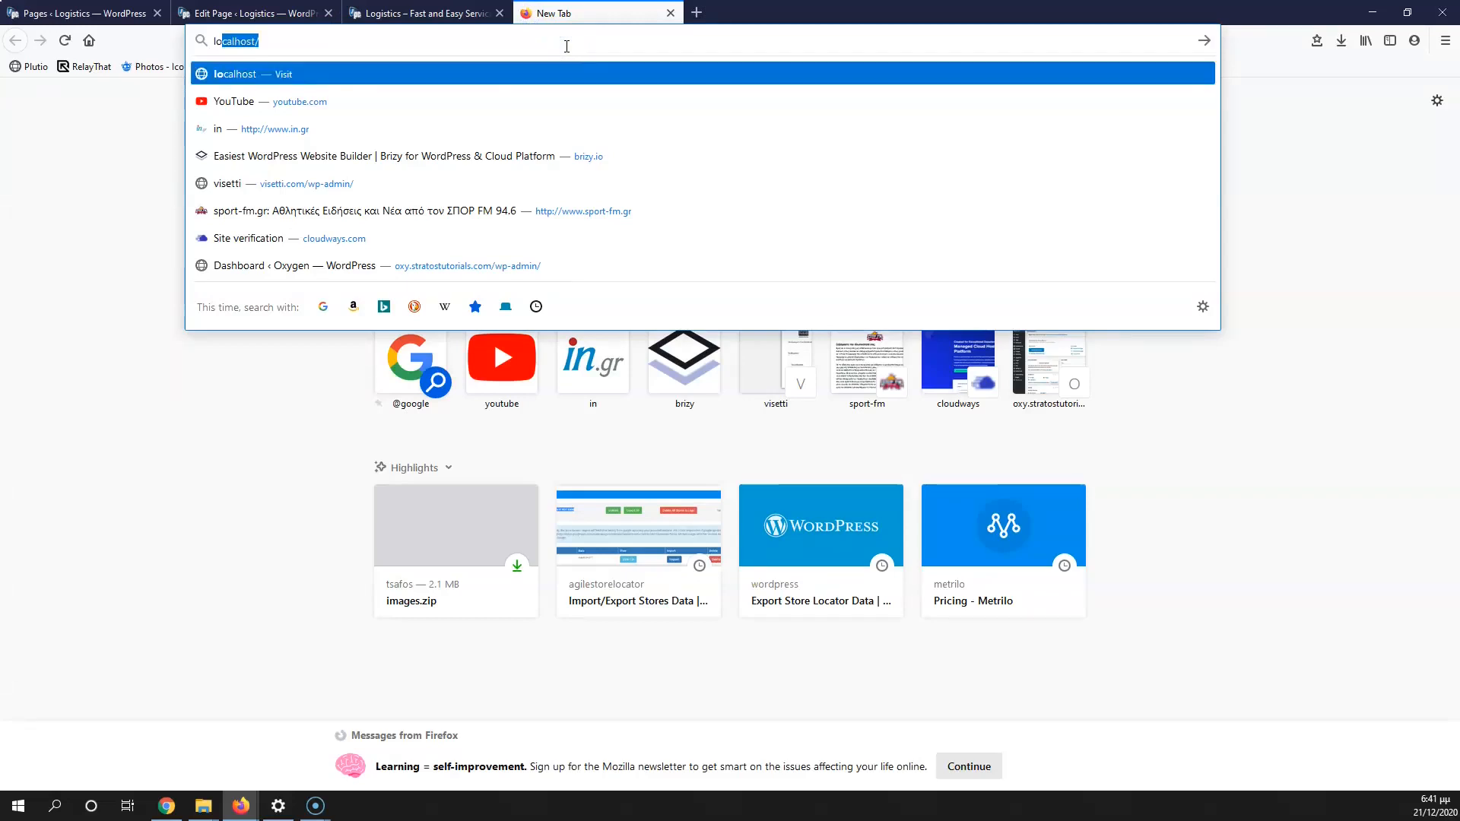
key("Down")
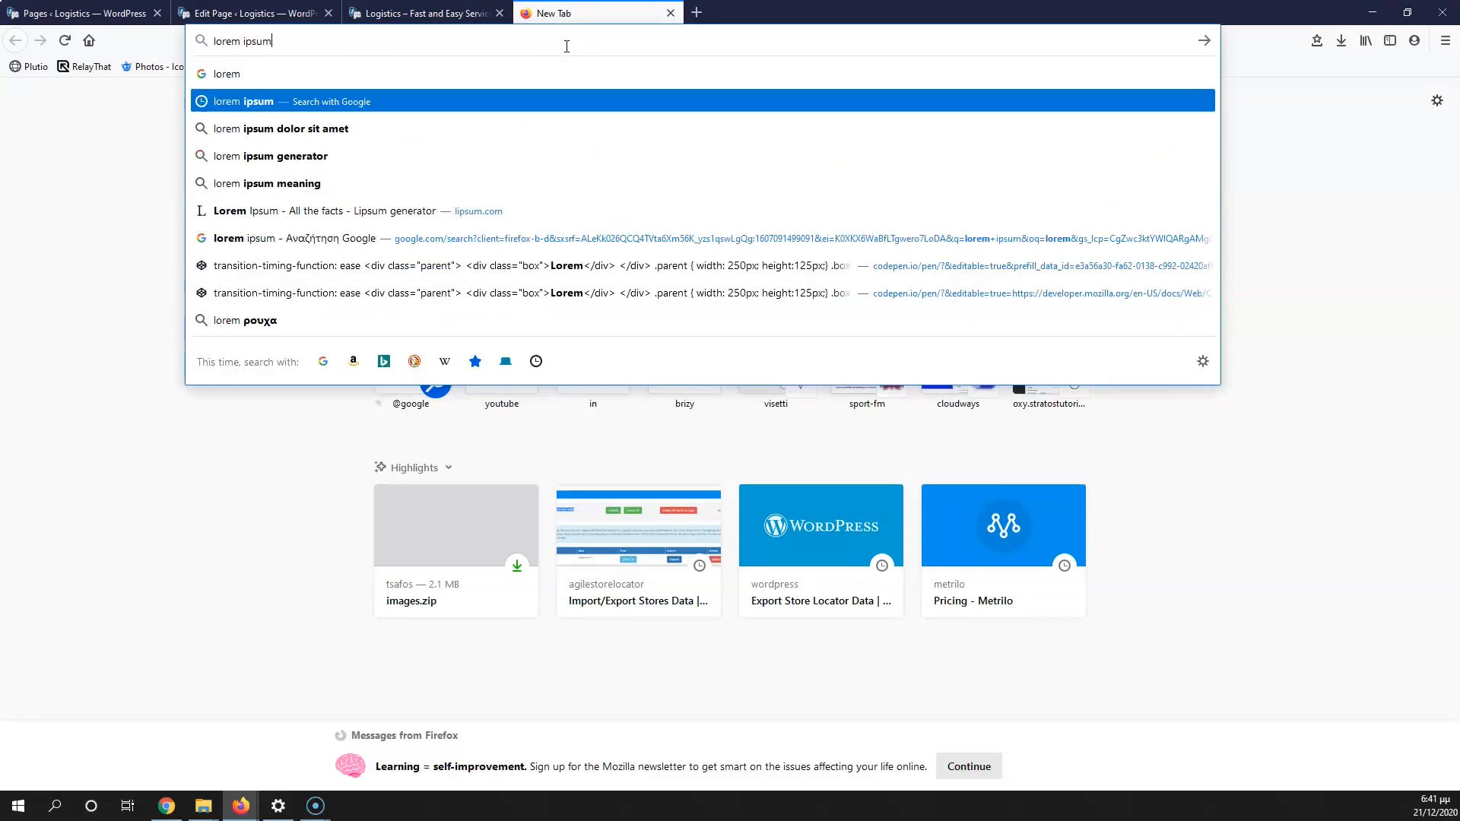
key("Return")
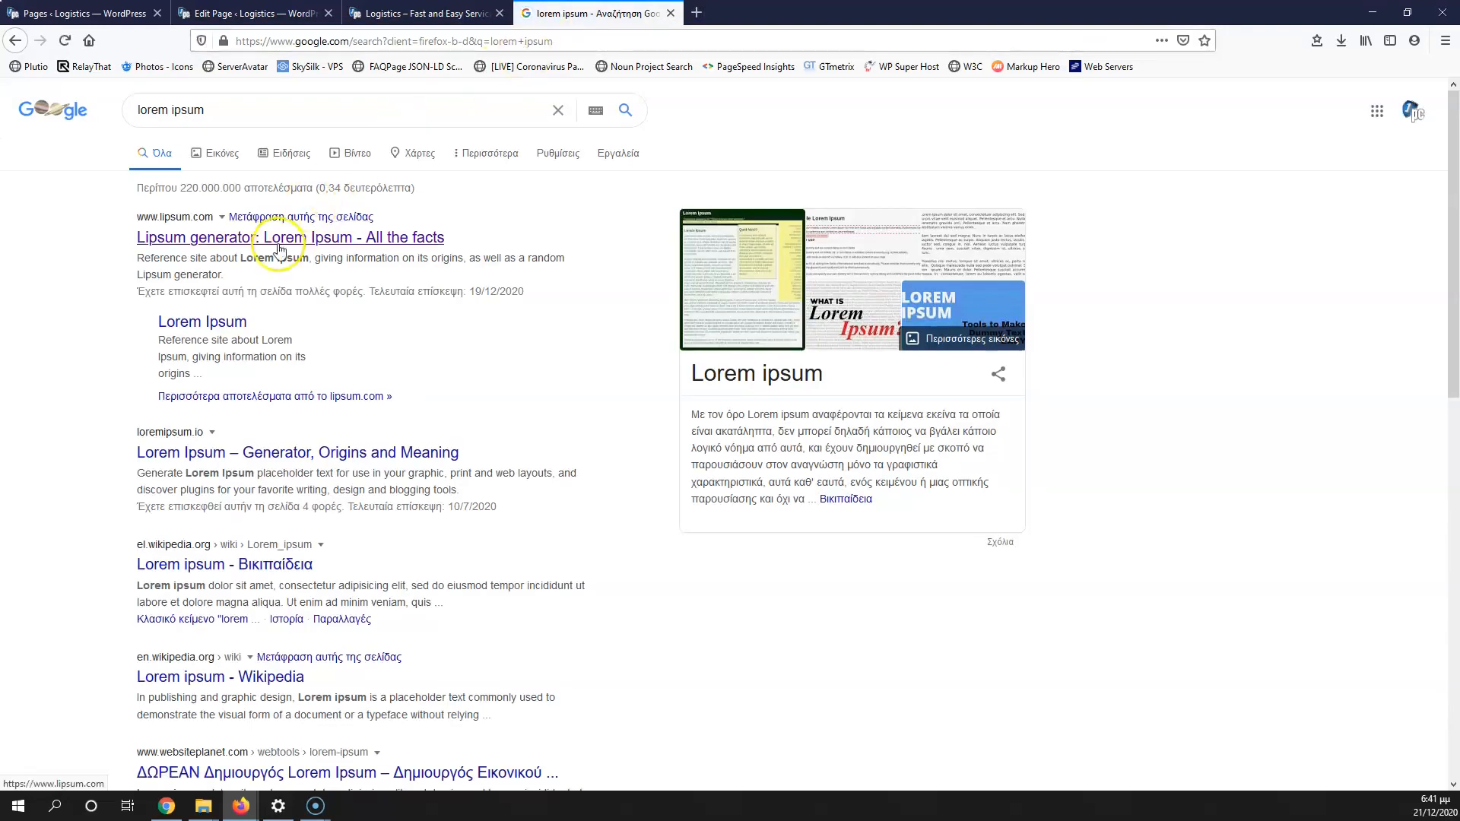
left_click(279, 238)
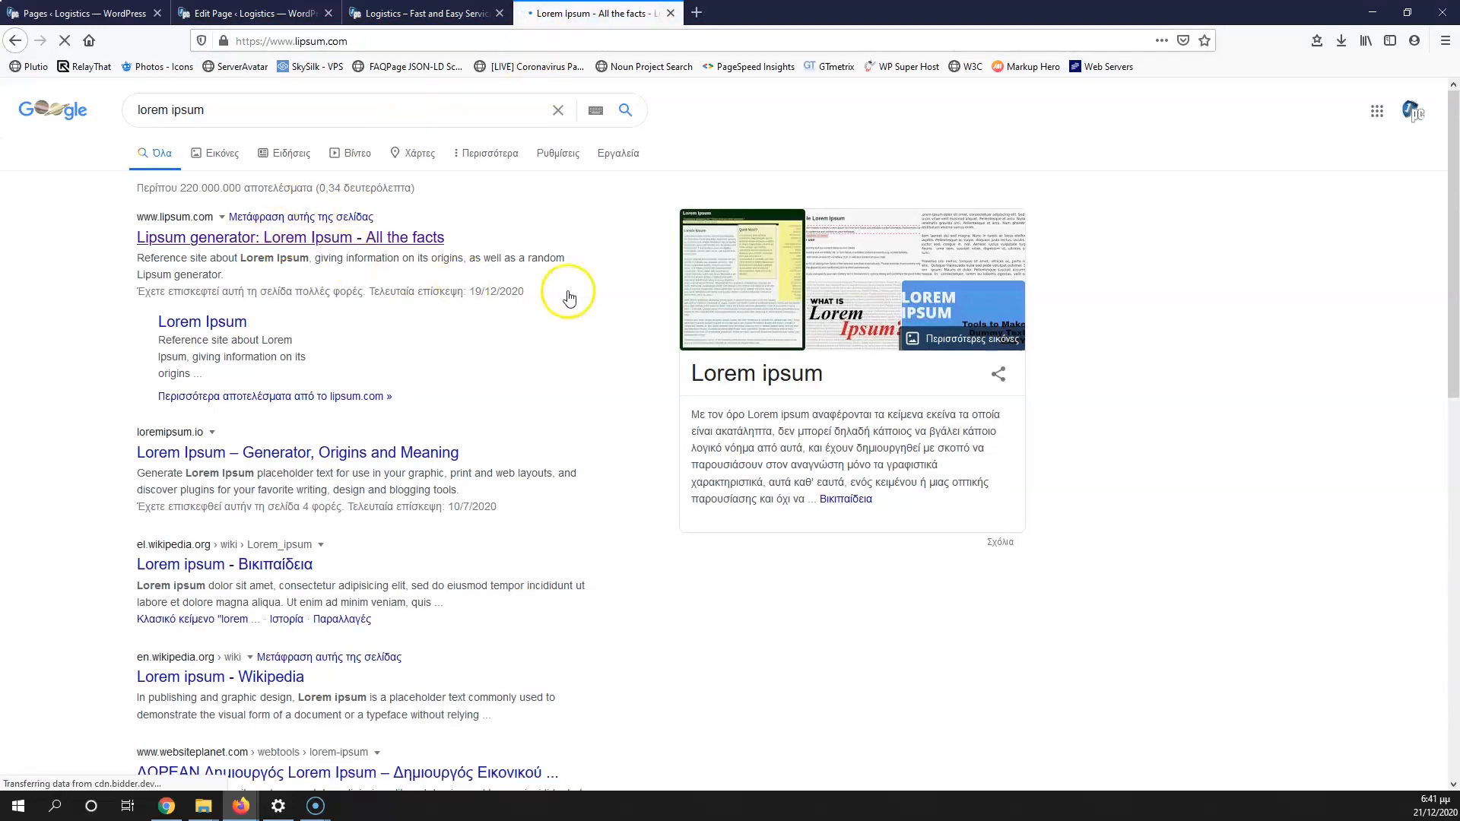
scroll(821, 500, "down", 5)
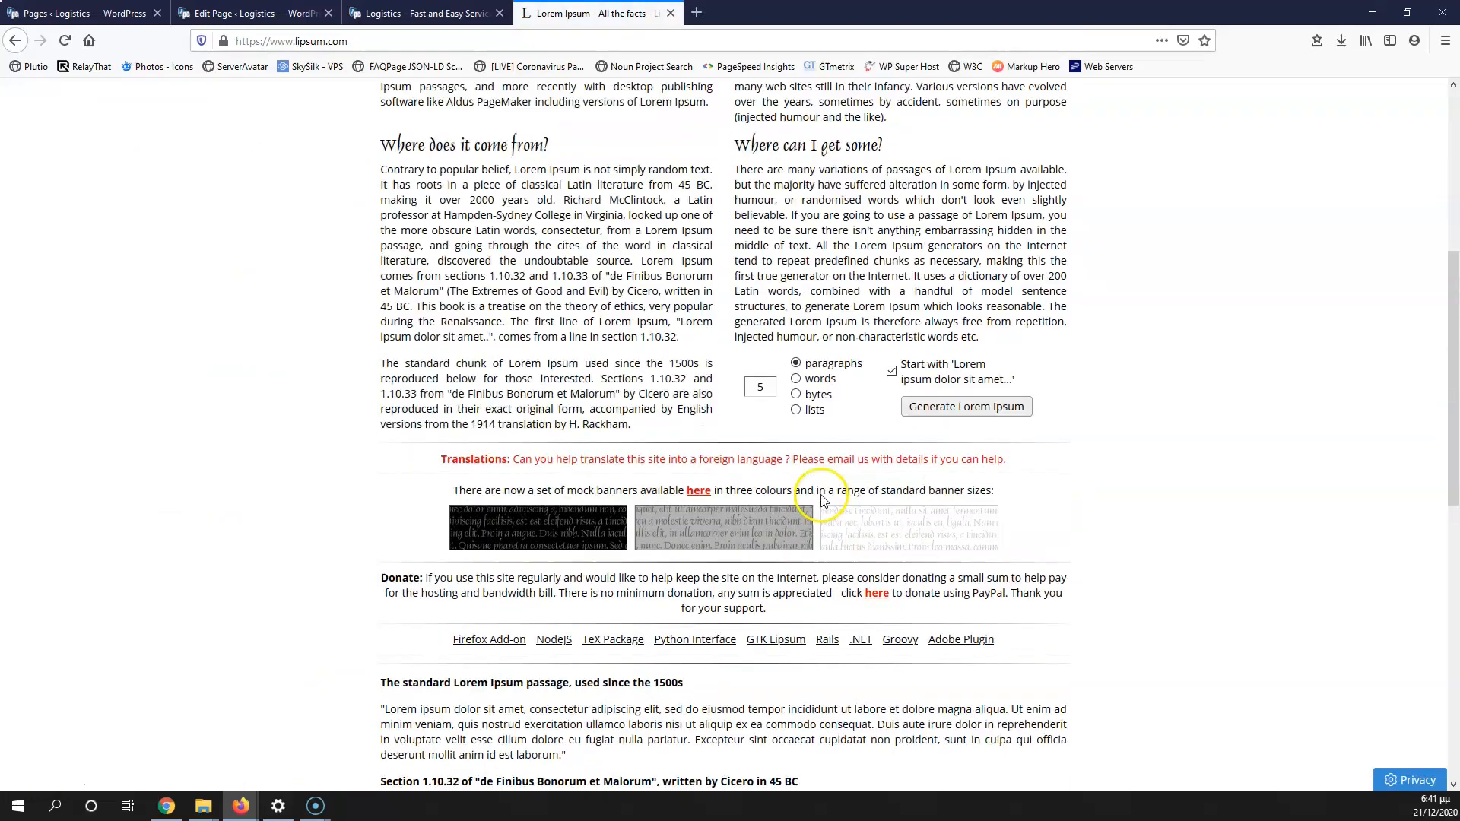
scroll(821, 499, "up", 4)
left_click(951, 677)
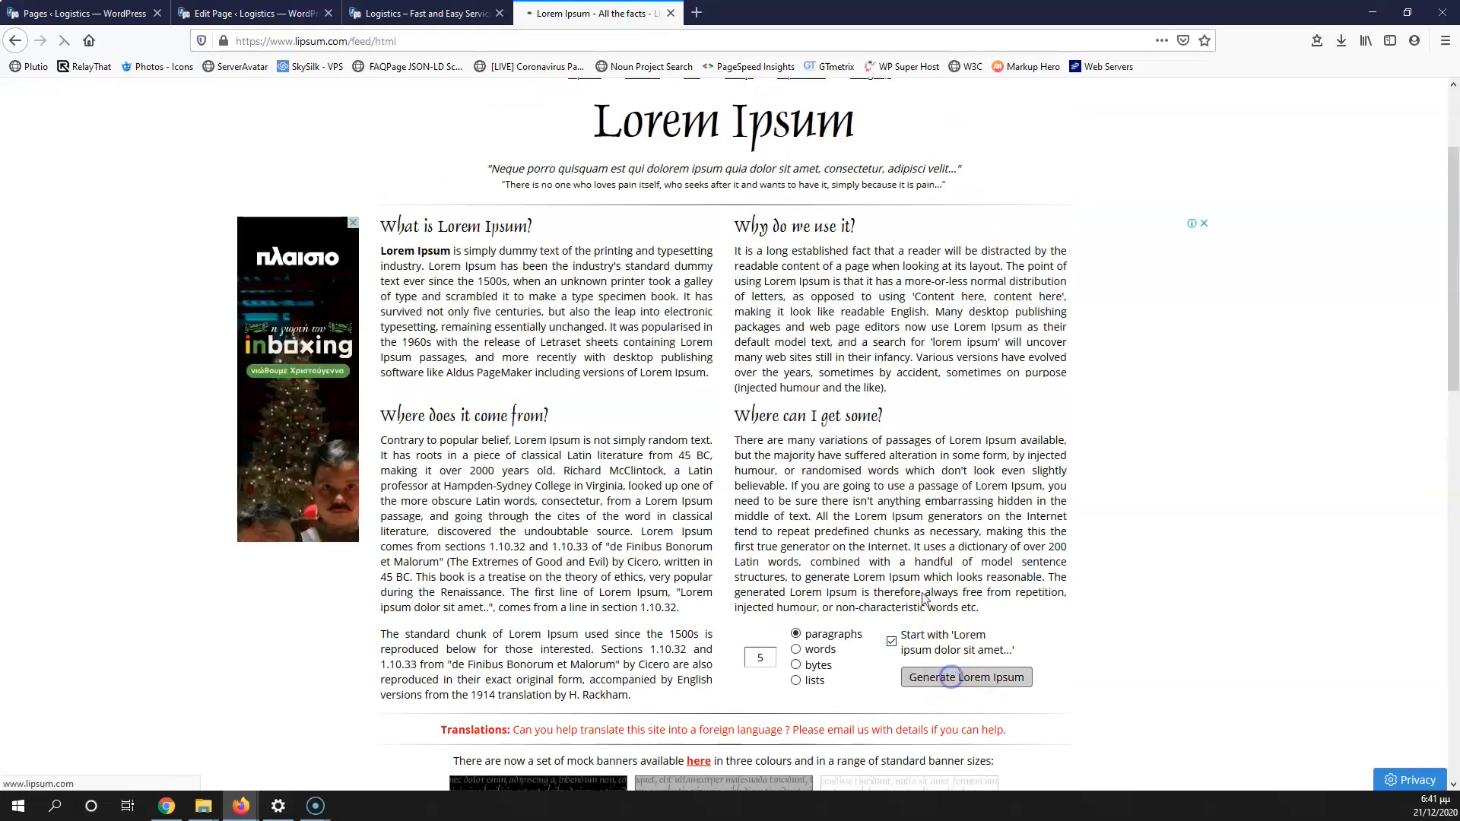
left_click_drag(376, 380, 650, 451)
key("ctrl+c")
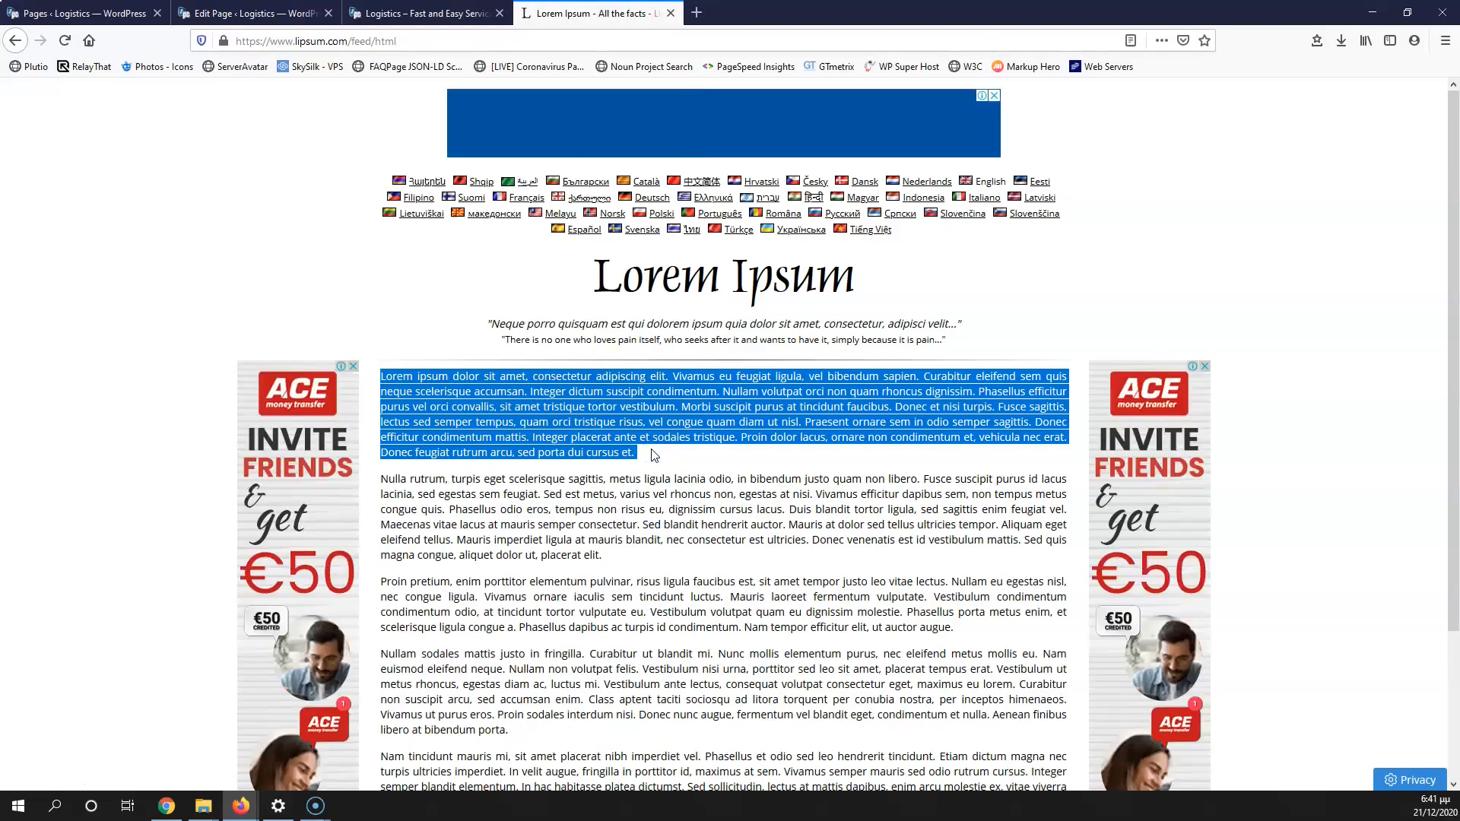
left_click(425, 13)
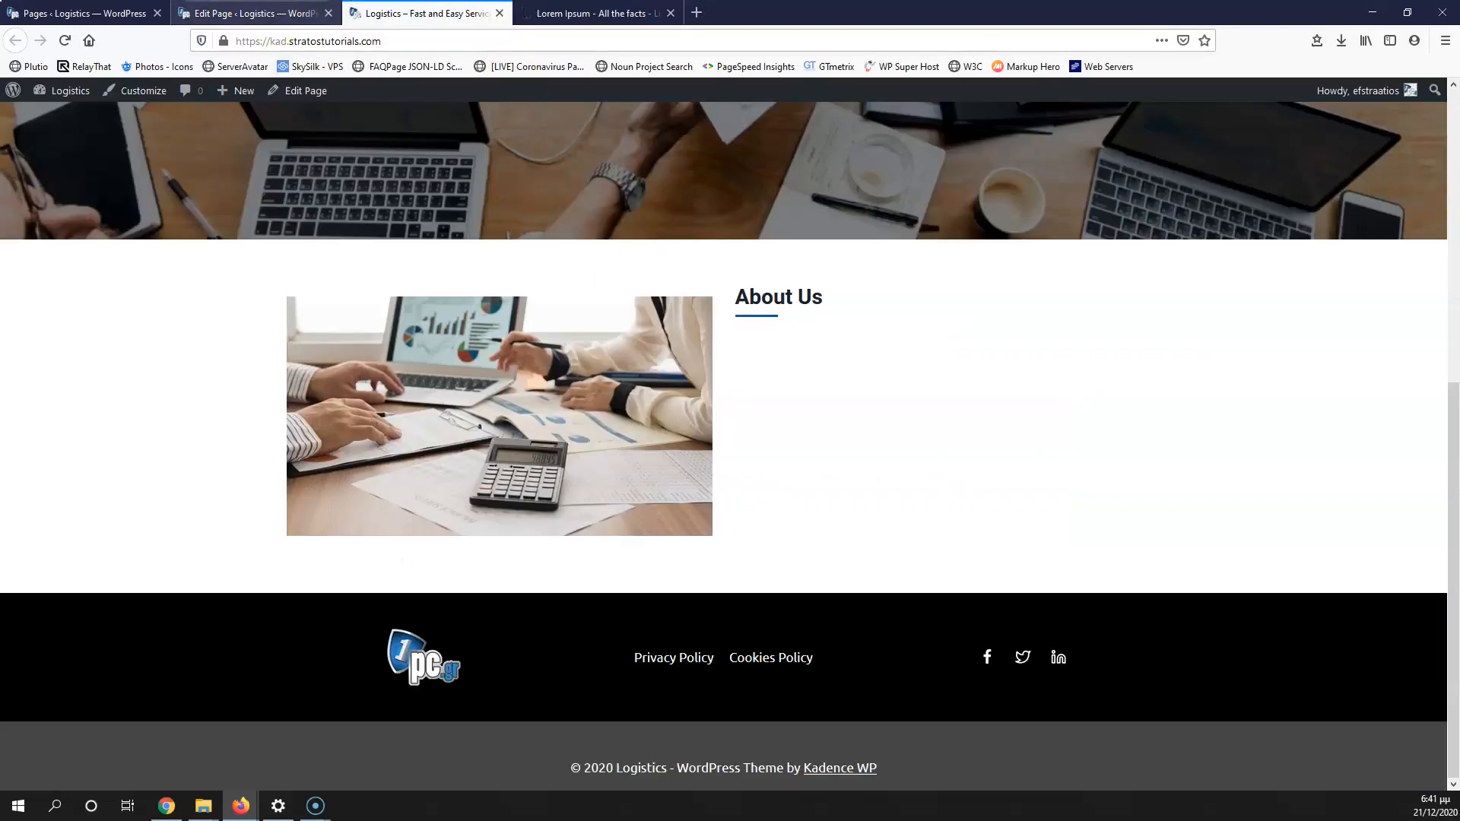
Step: Paste the lorem ipsum text, split it at 'Phasellus' and 'Praesent', and delete the Praesent paragraph
left_click(243, 13)
scroll(714, 730, "down", 2)
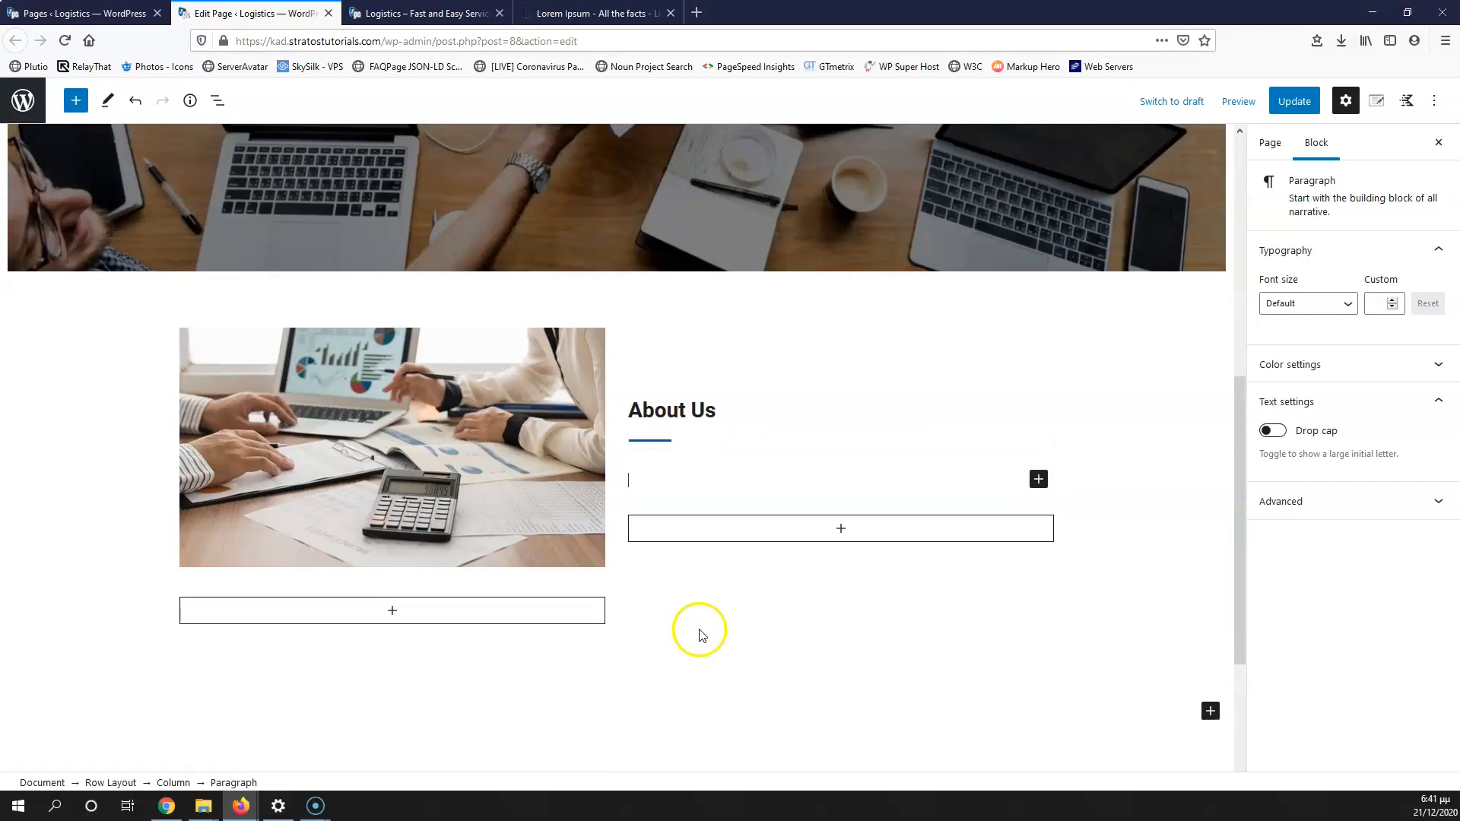
key("ctrl+v")
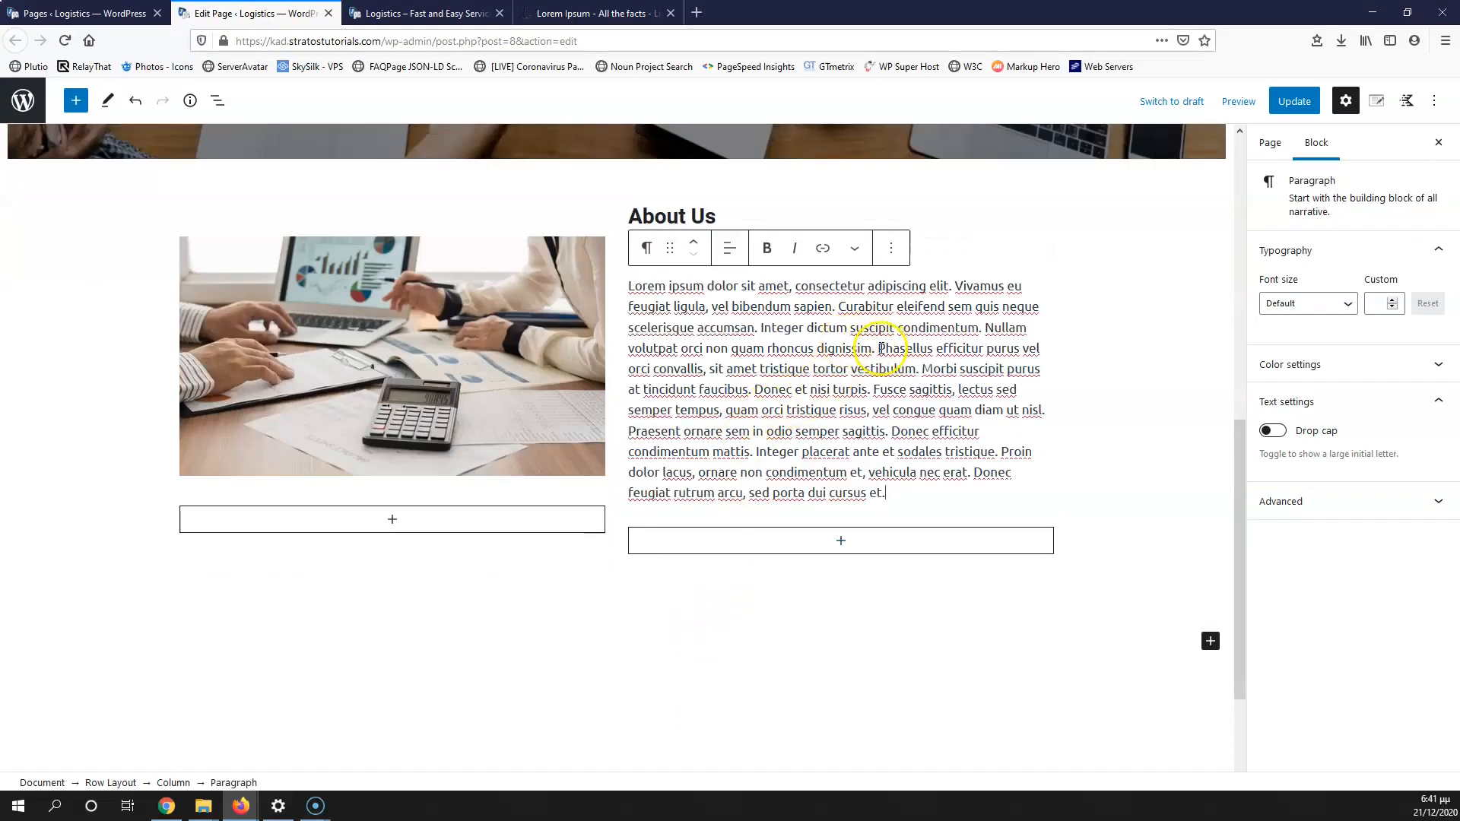
key("Return")
left_click(836, 385)
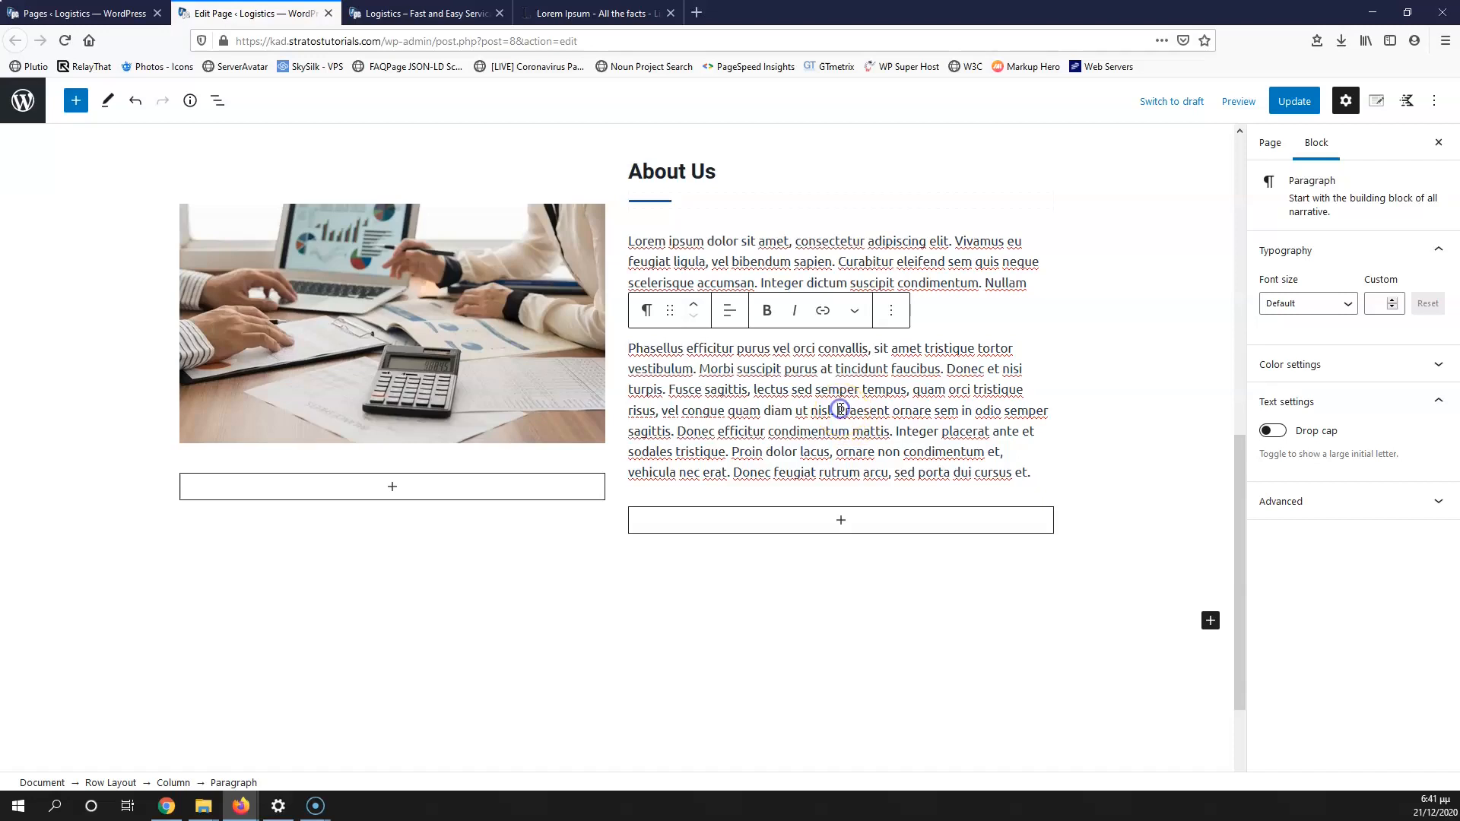
key("Return")
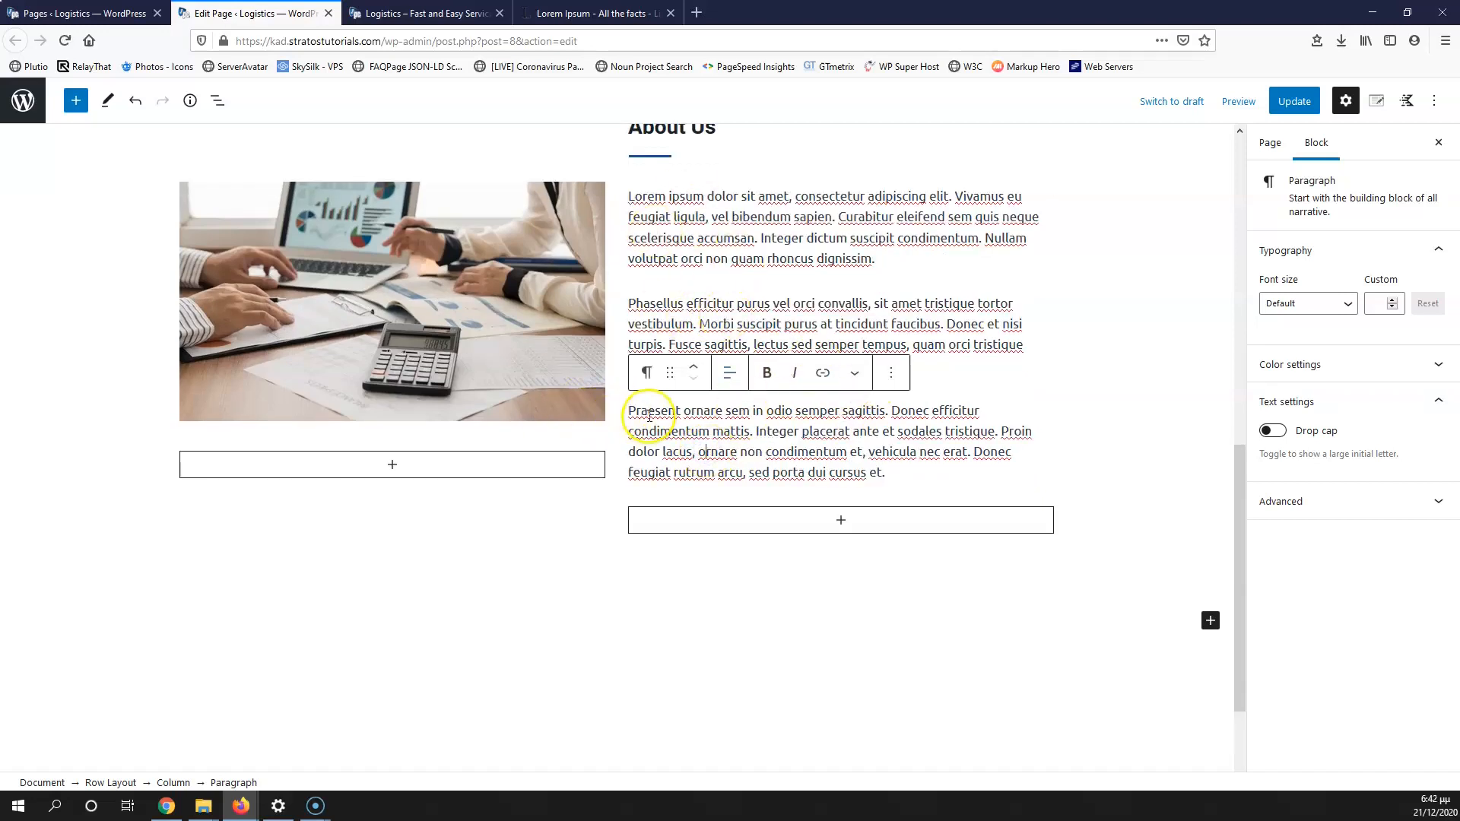
scroll(685, 381, "up", 2)
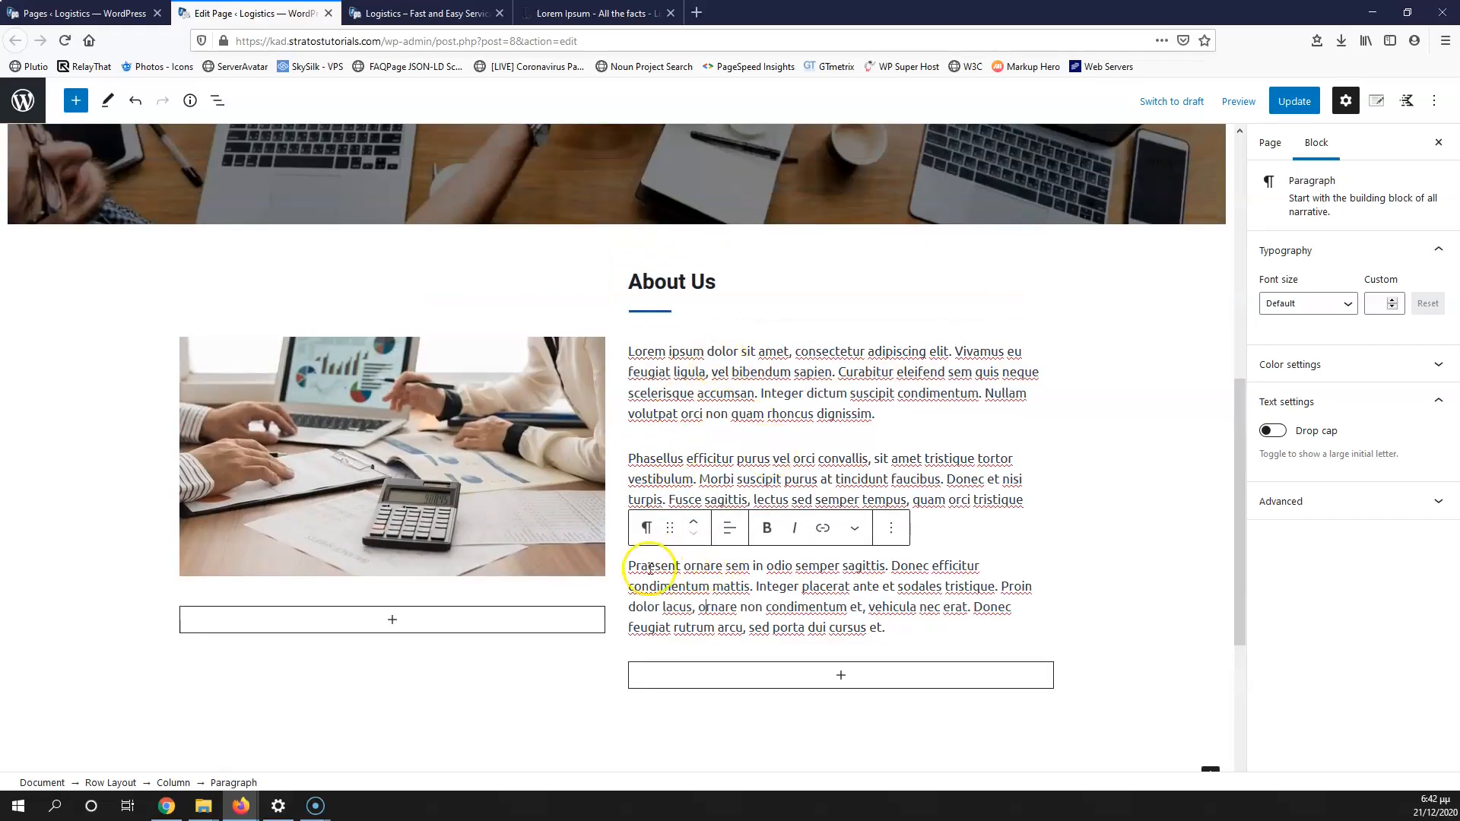
left_click_drag(629, 565, 894, 636)
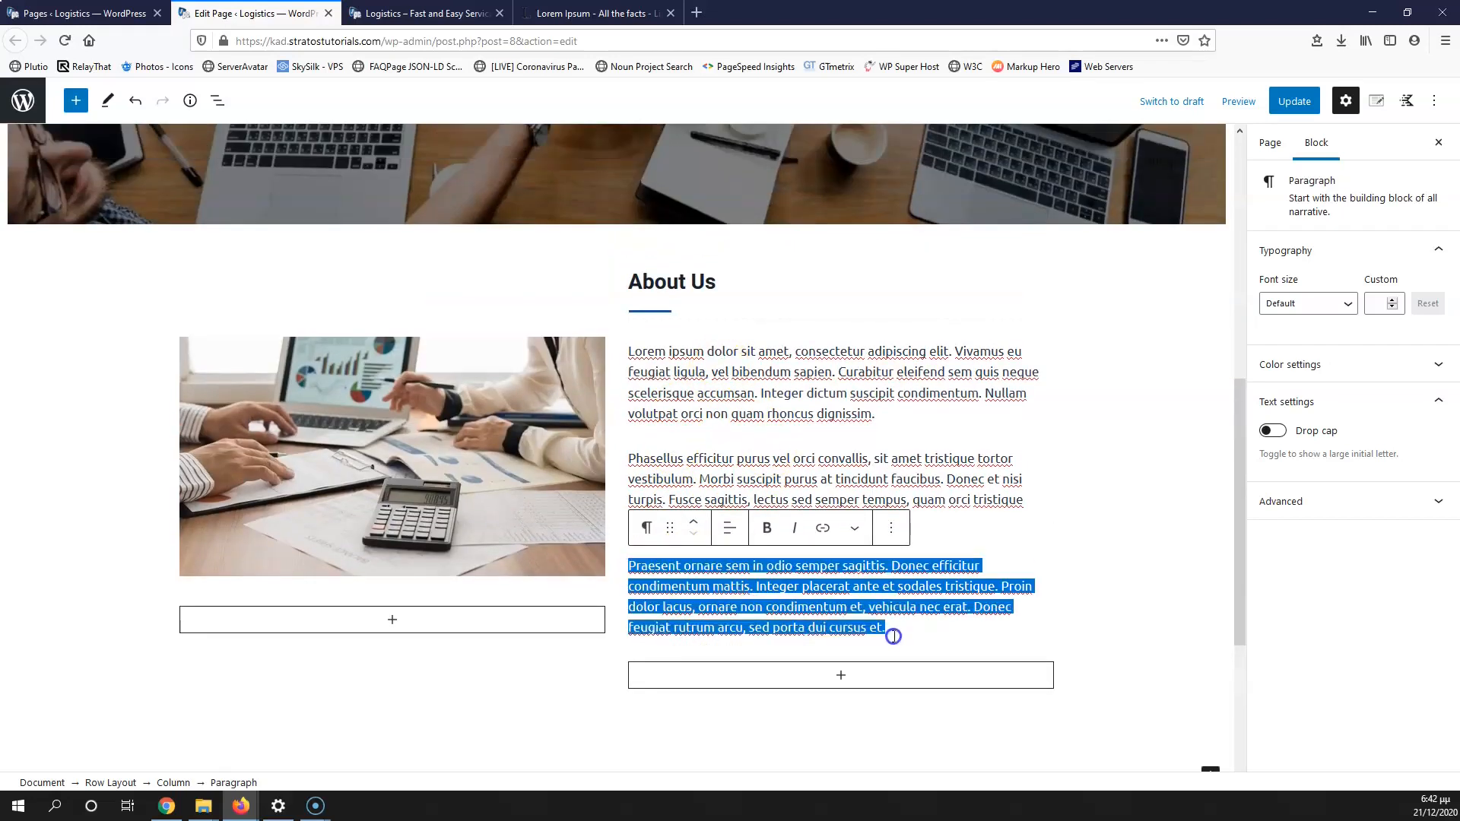
key("BackSpace")
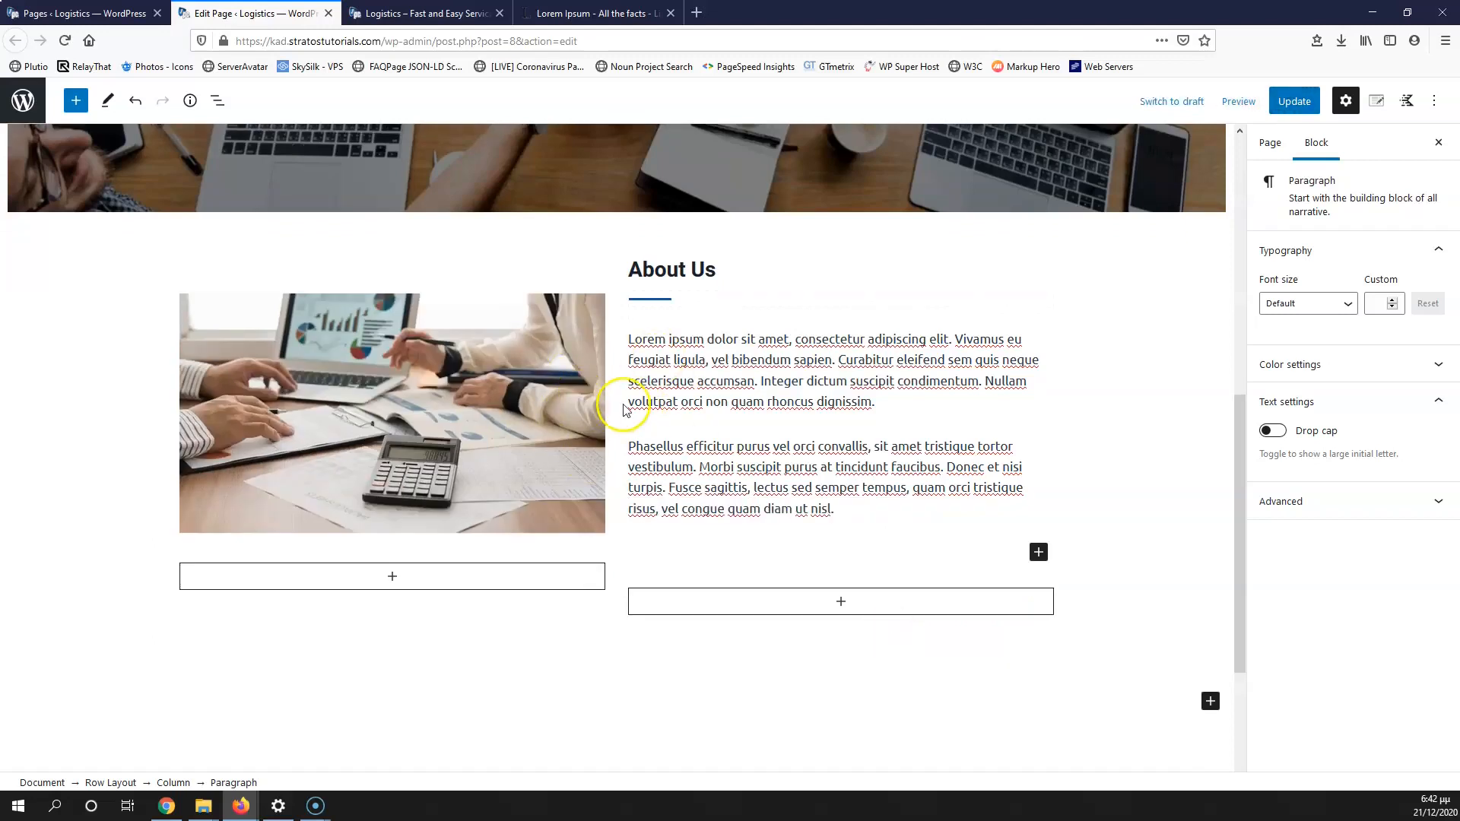
left_click(590, 415)
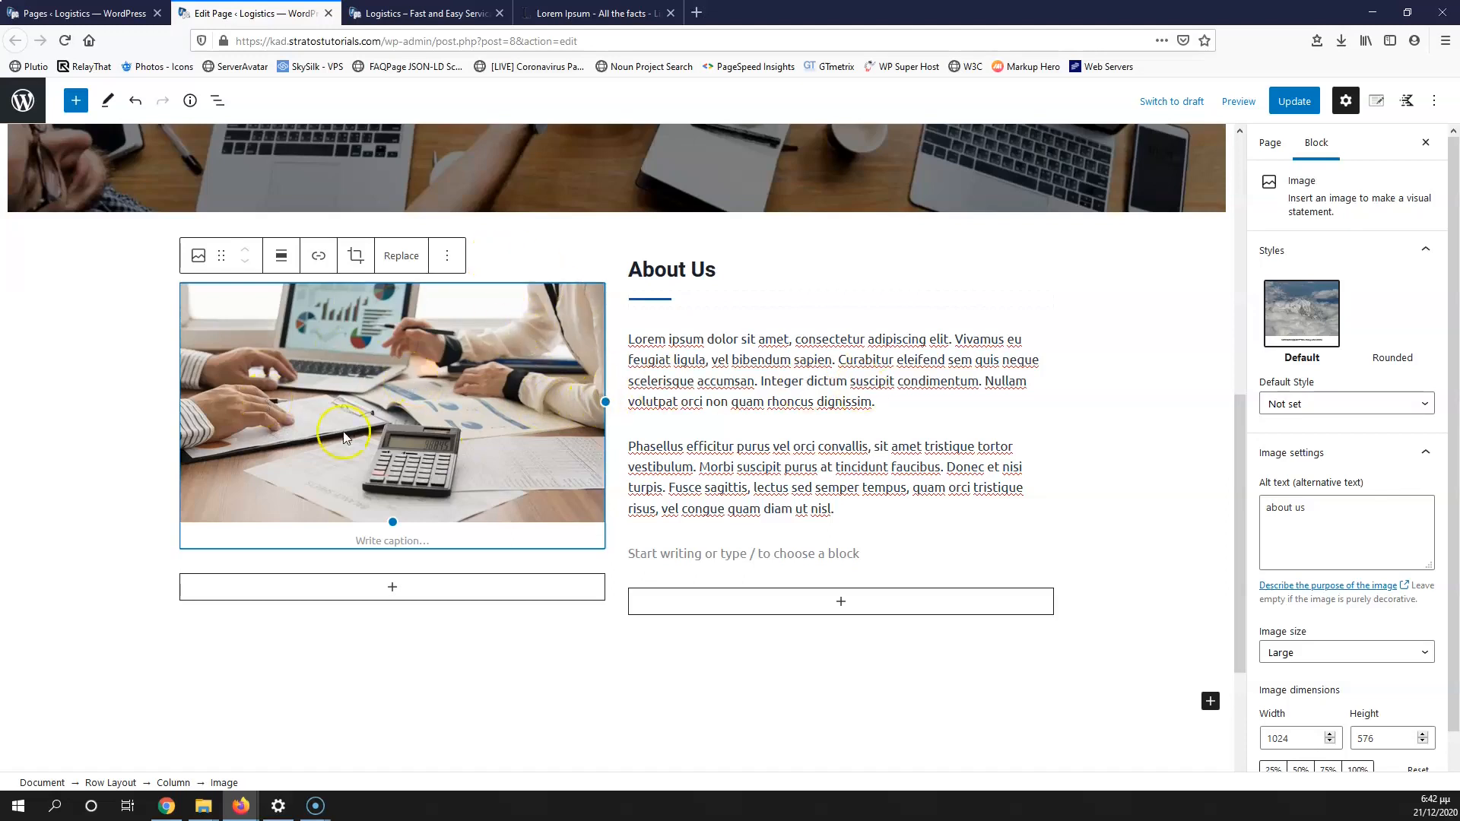
left_click(813, 446)
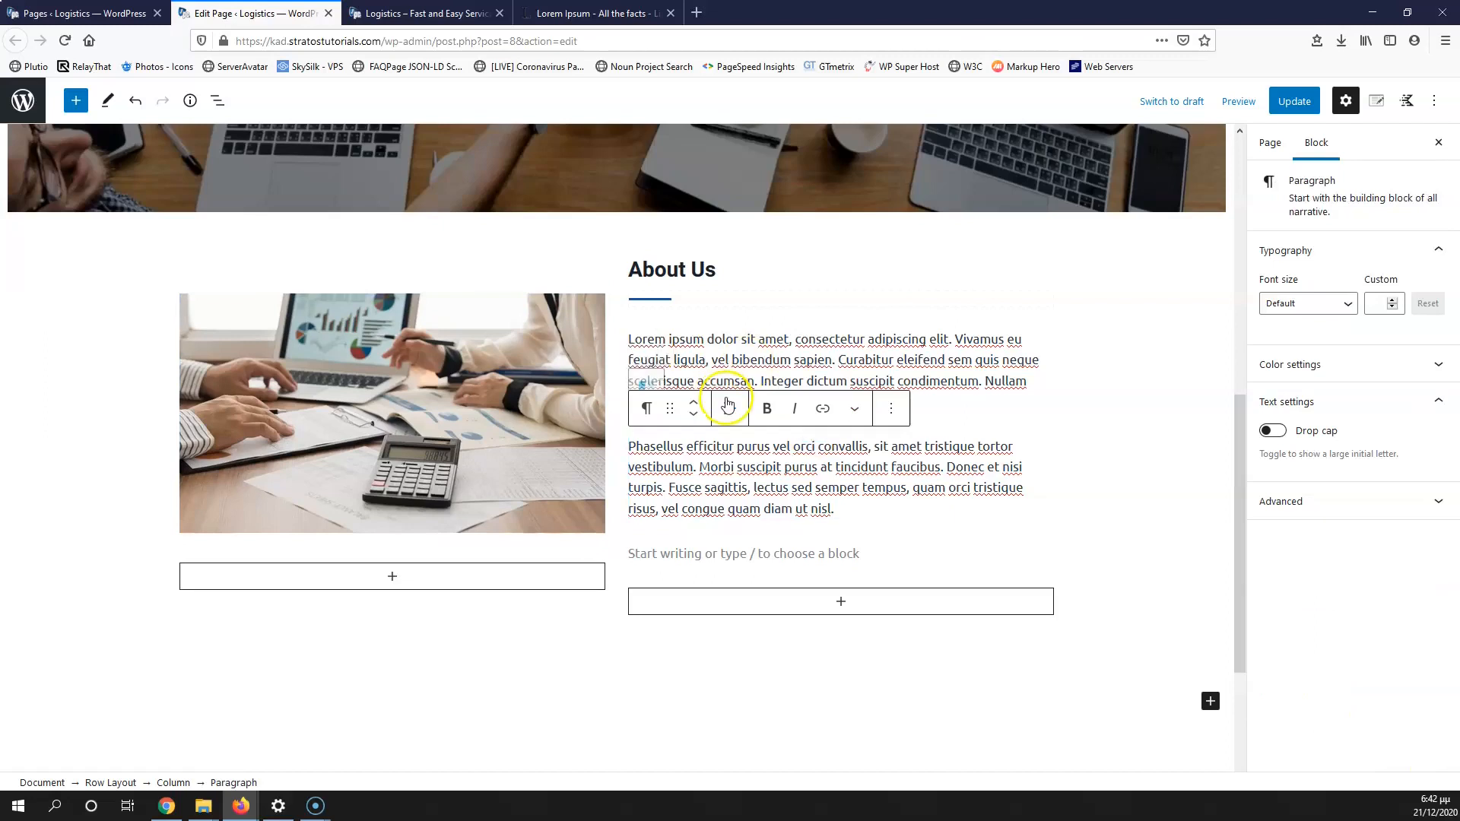
Step: Update the page to save the two About Us paragraphs
left_click(831, 492)
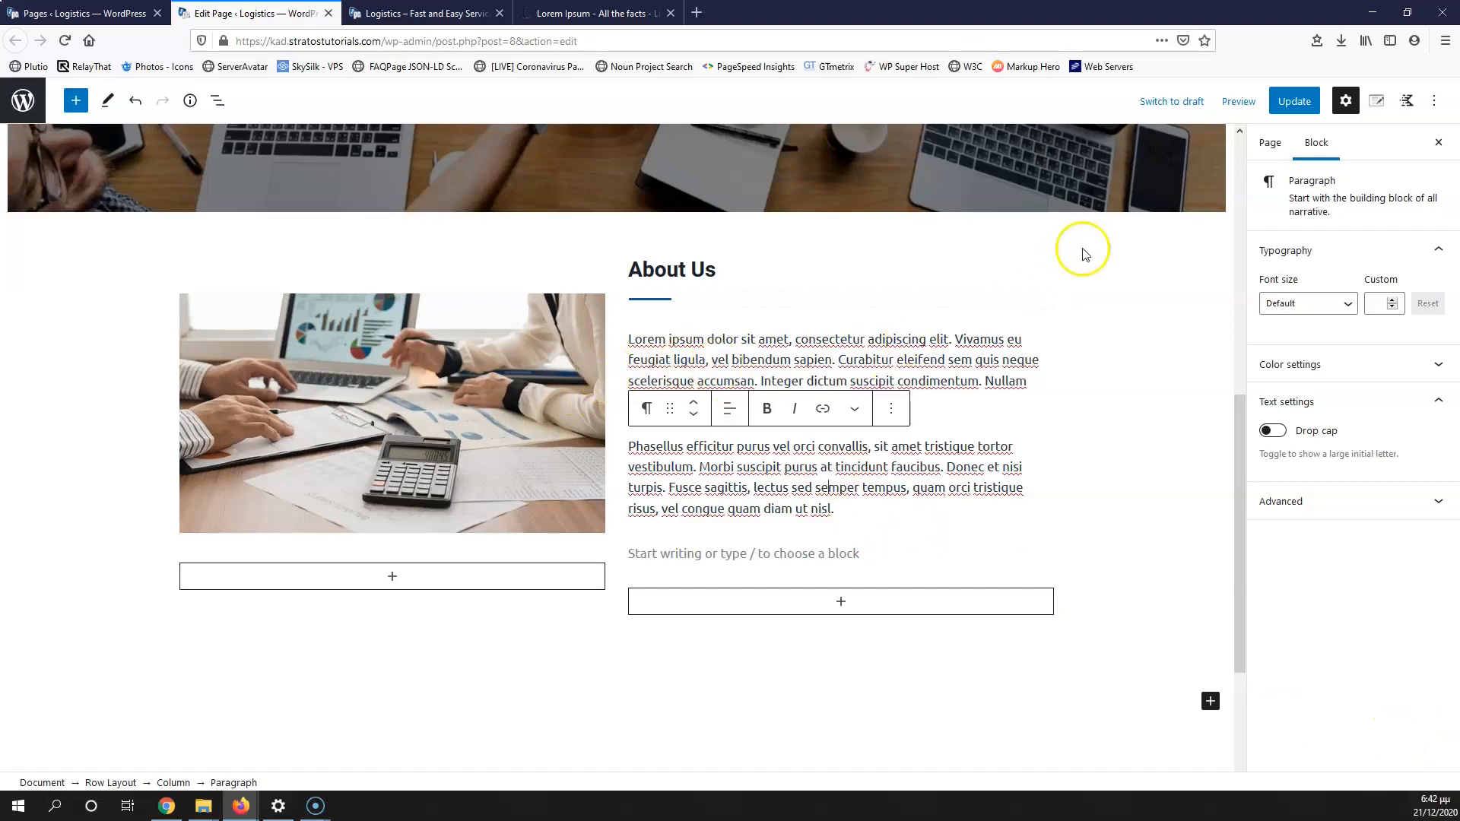
left_click(1296, 106)
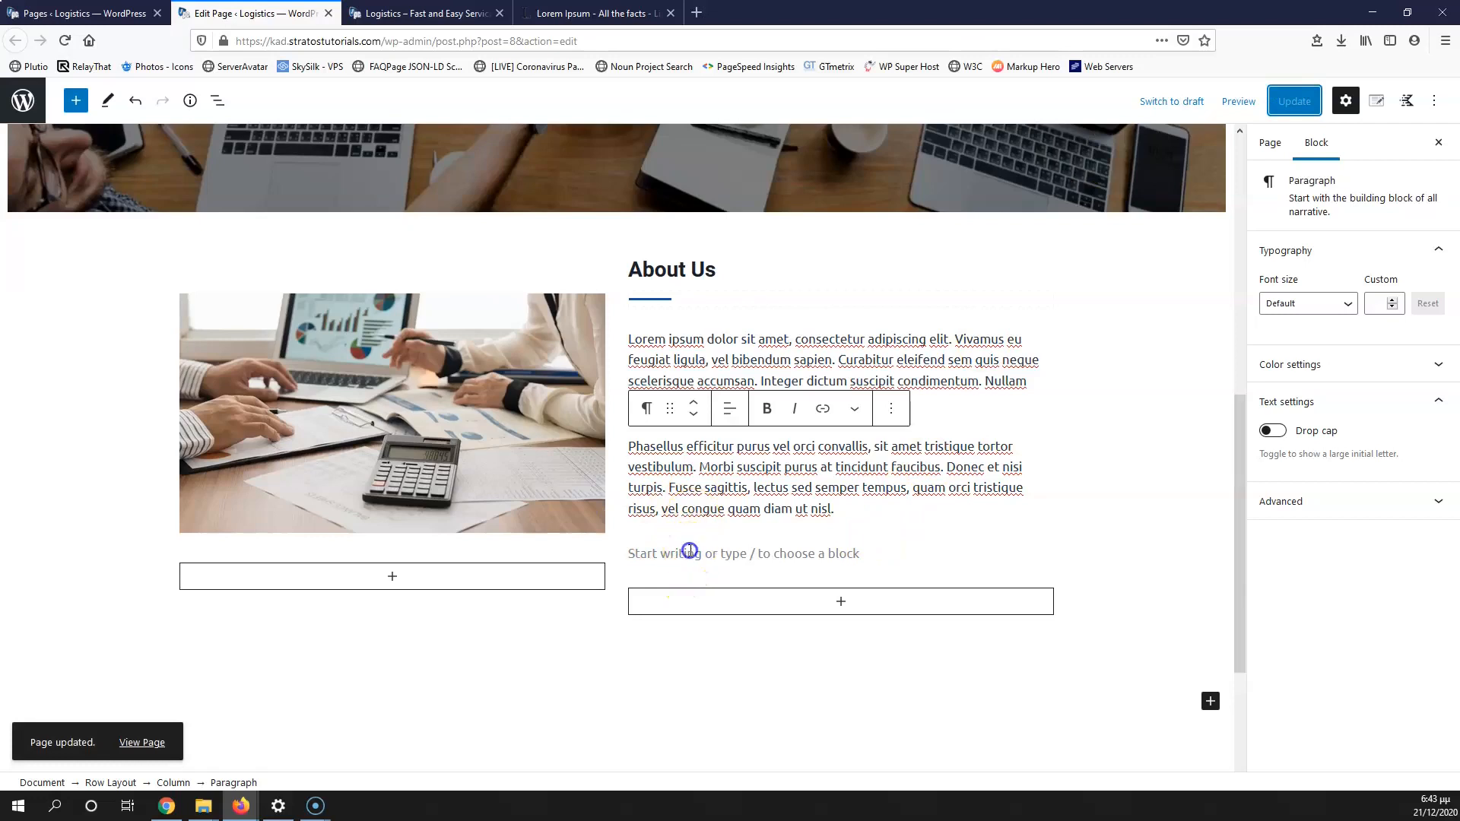
left_click(448, 17)
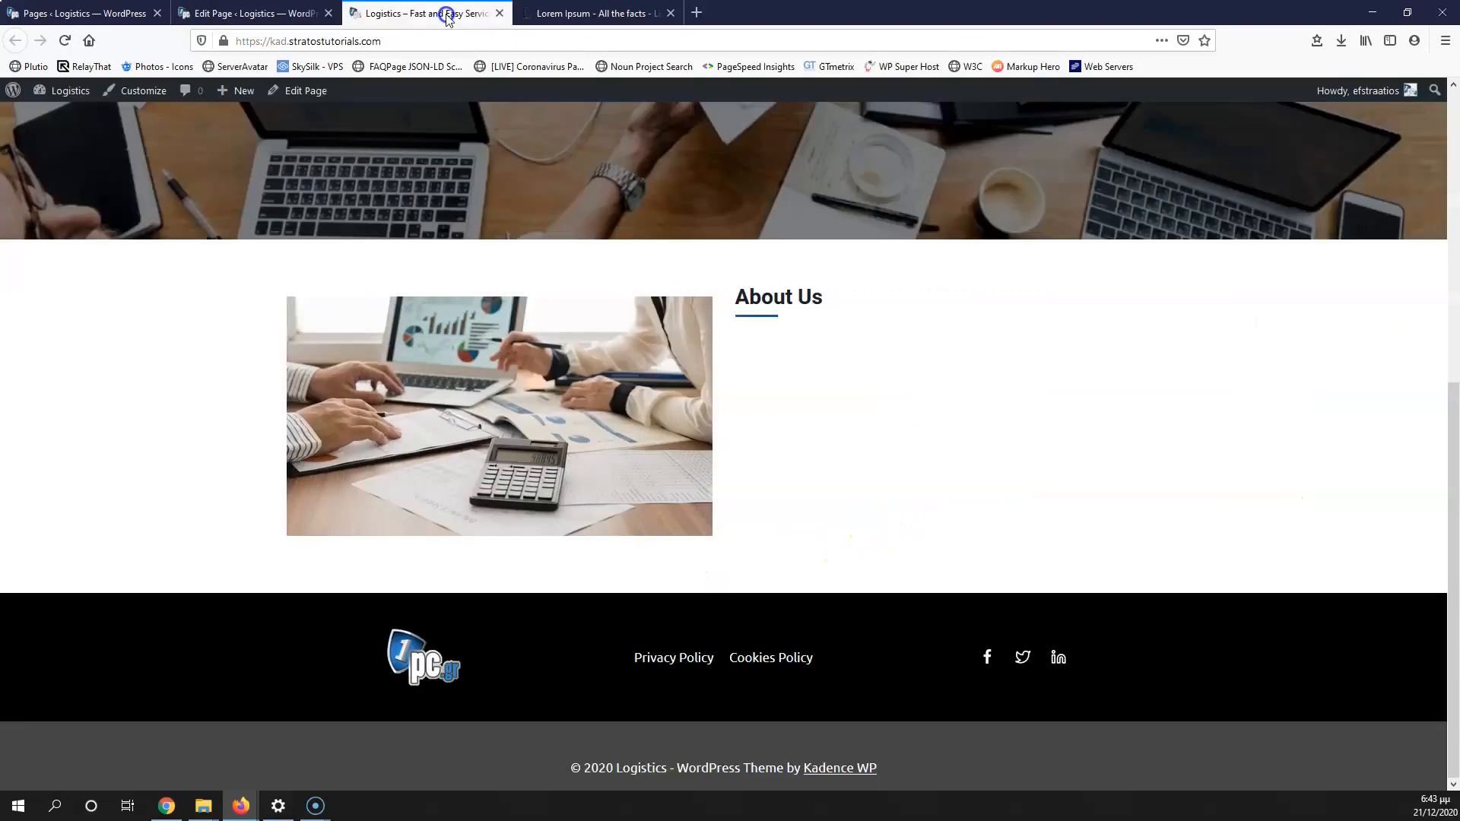
left_click(63, 41)
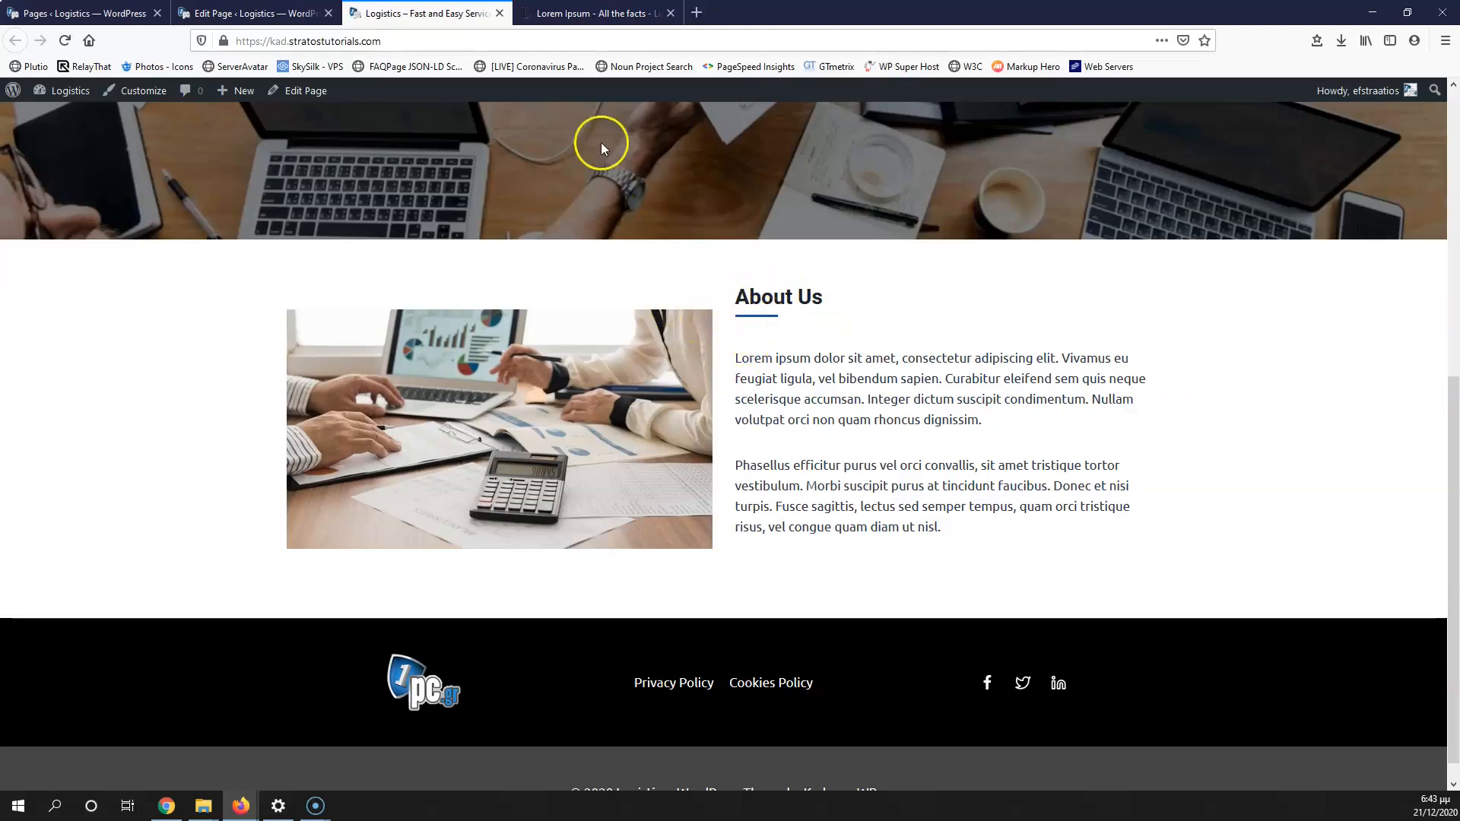
left_click(254, 14)
left_click(469, 422)
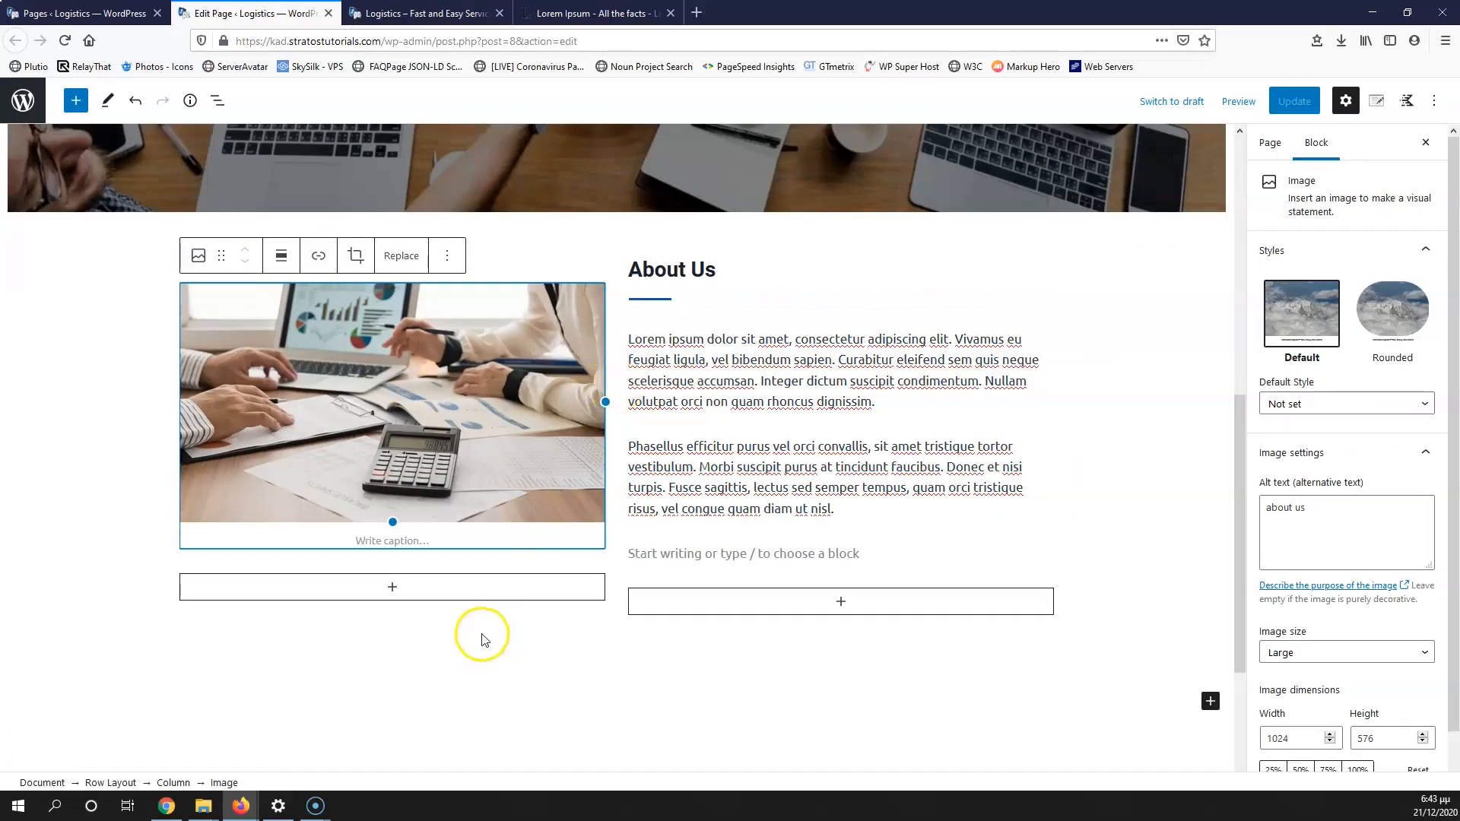
Step: Resize the About Us row to a 40% image / 60% text split, save, and check the live page
left_click(127, 783)
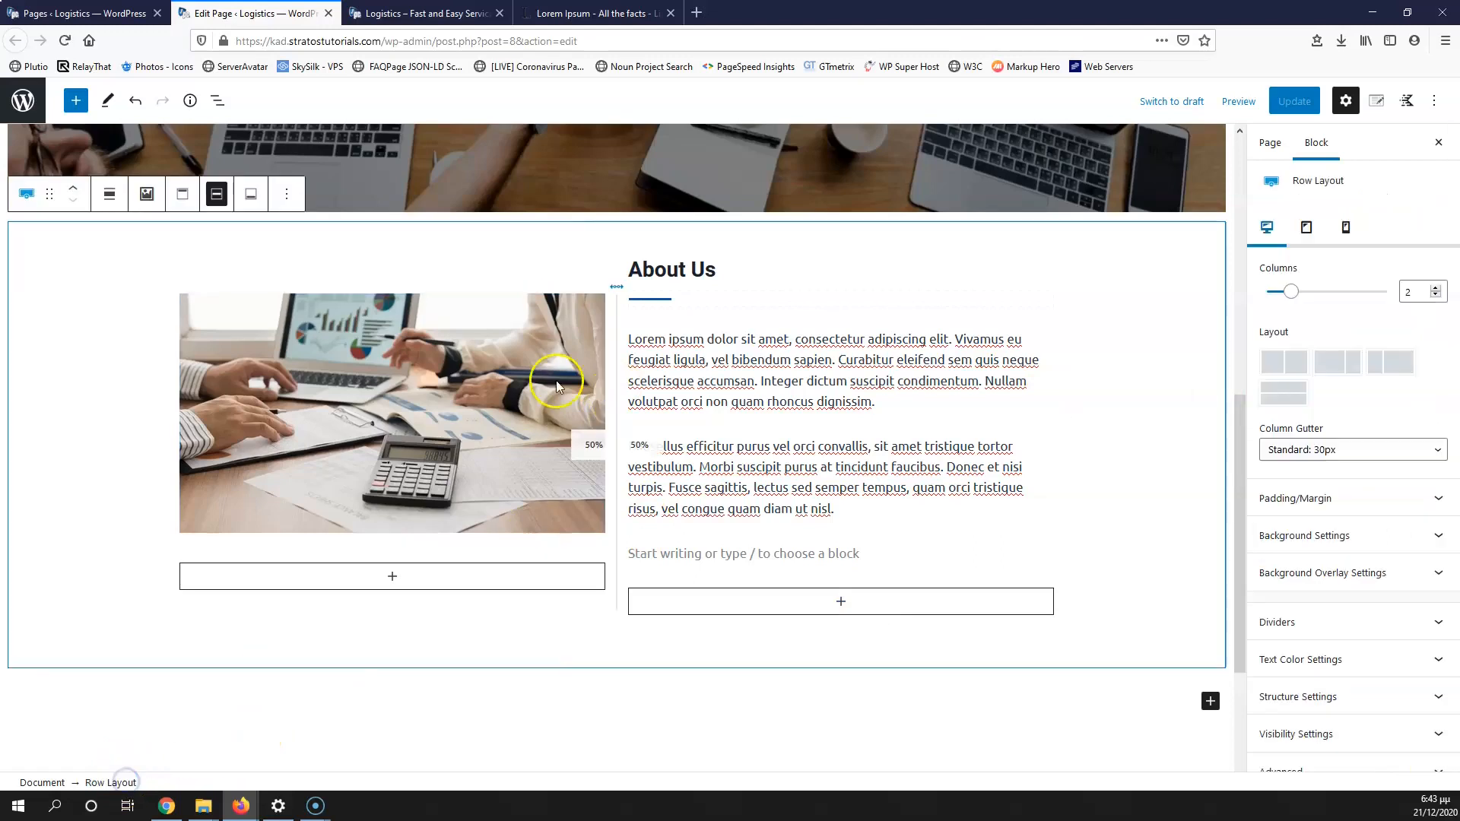
left_click_drag(618, 443, 543, 424)
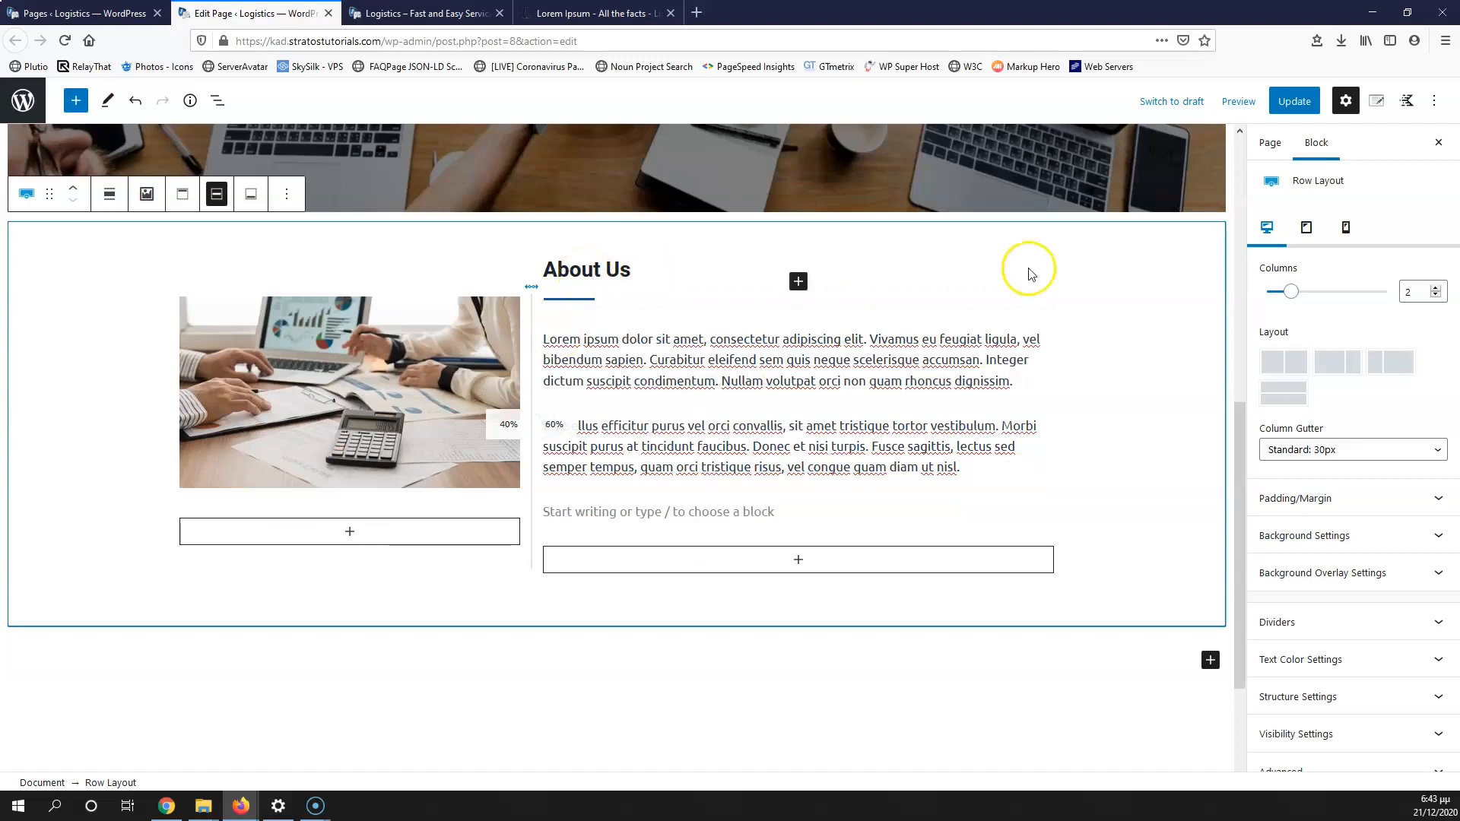
left_click(1293, 101)
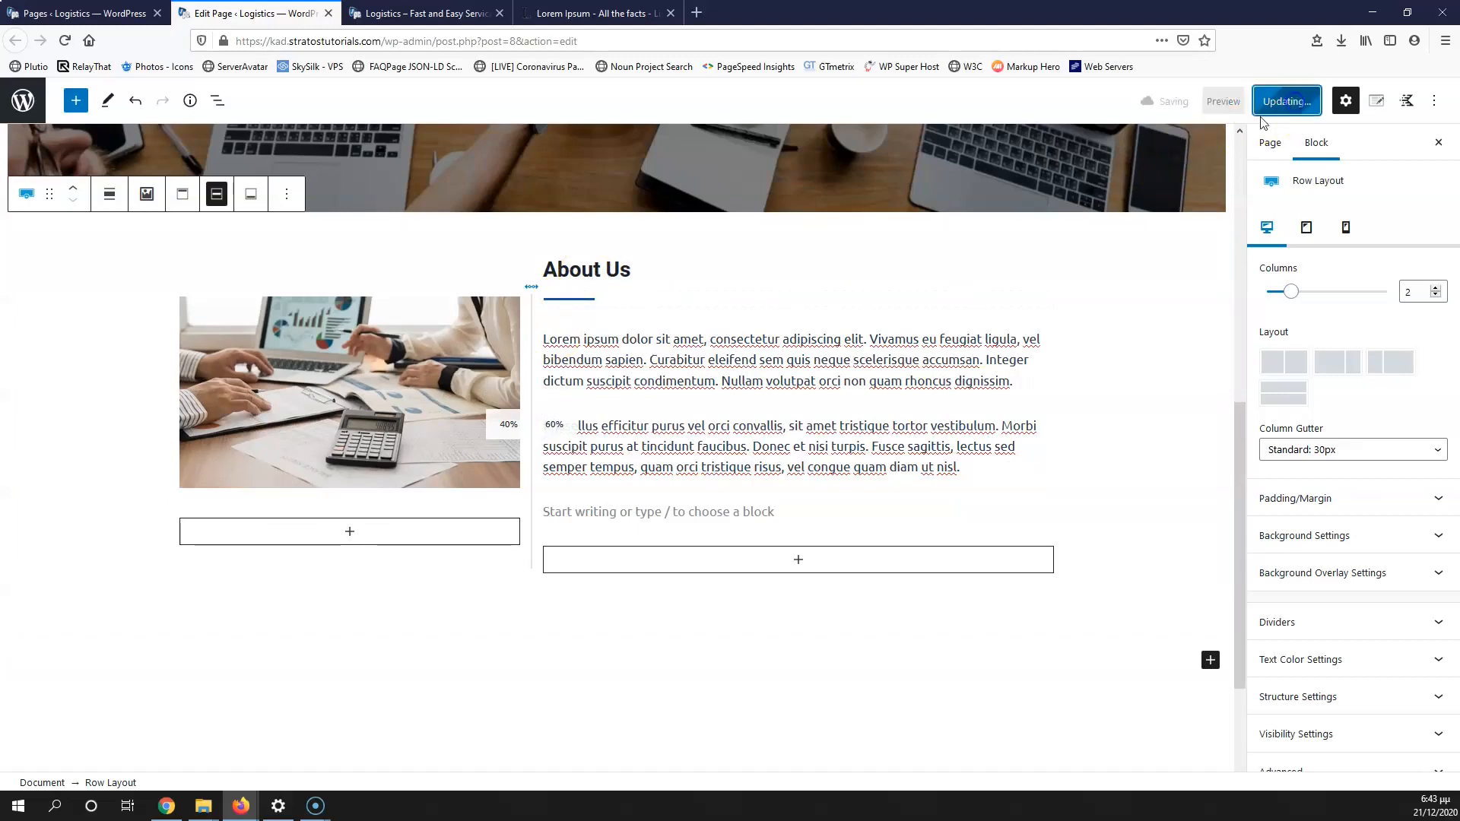
left_click(672, 370)
left_click(426, 13)
left_click(66, 40)
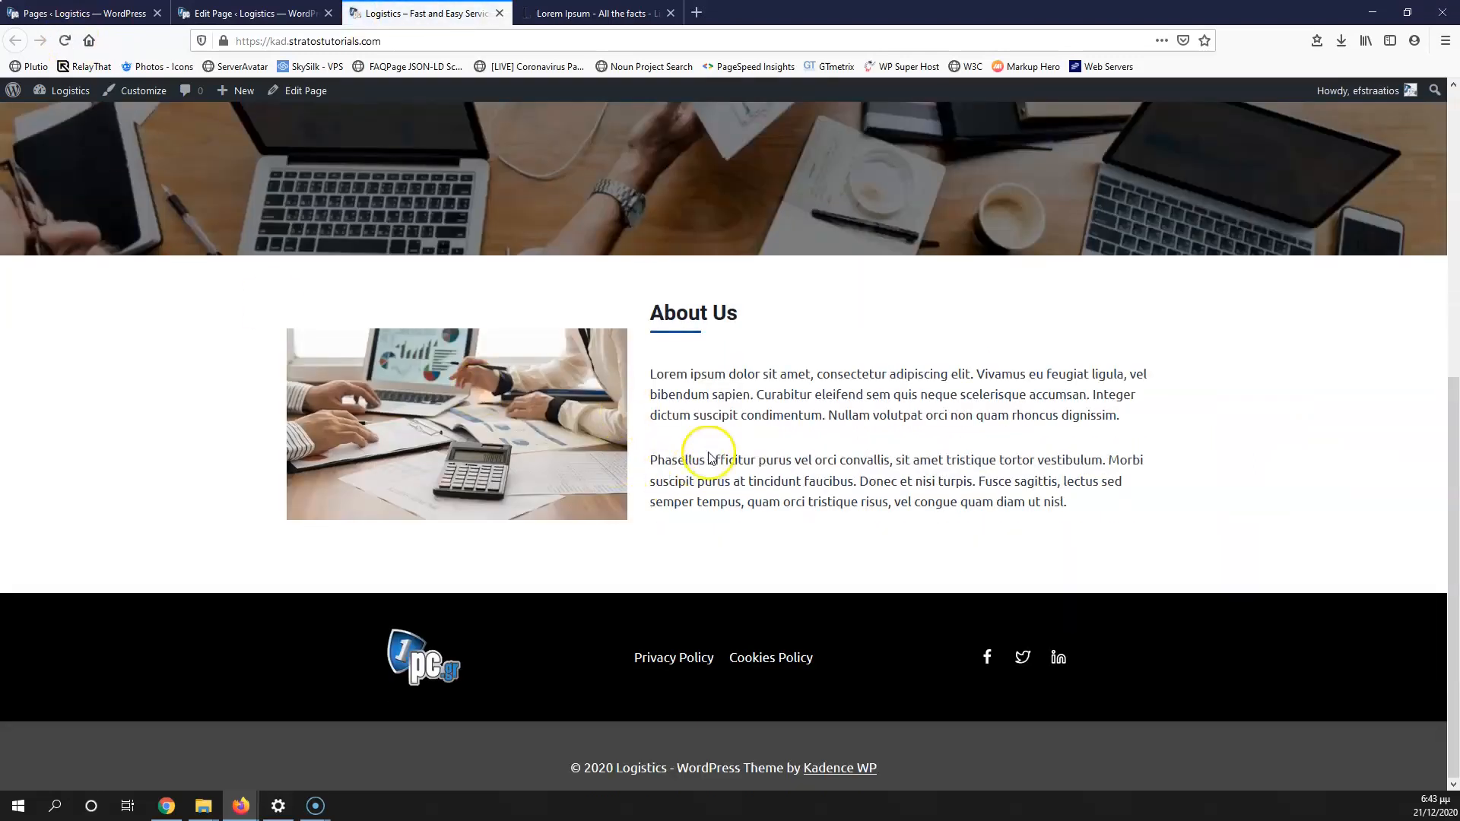
left_click(293, 12)
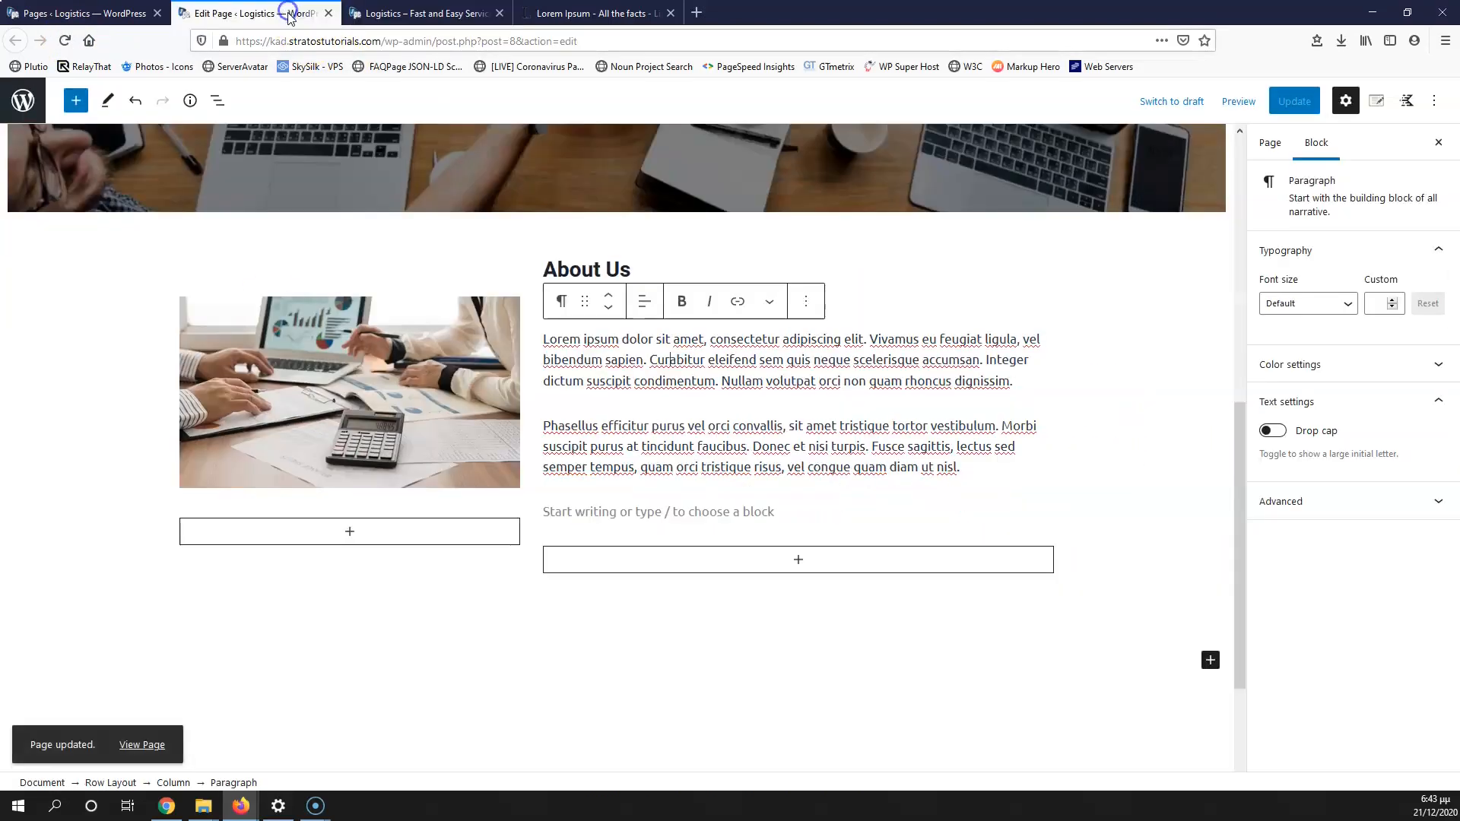
Step: Slightly reduce the About Us row's 75px top padding toward 69px
left_click(596, 271)
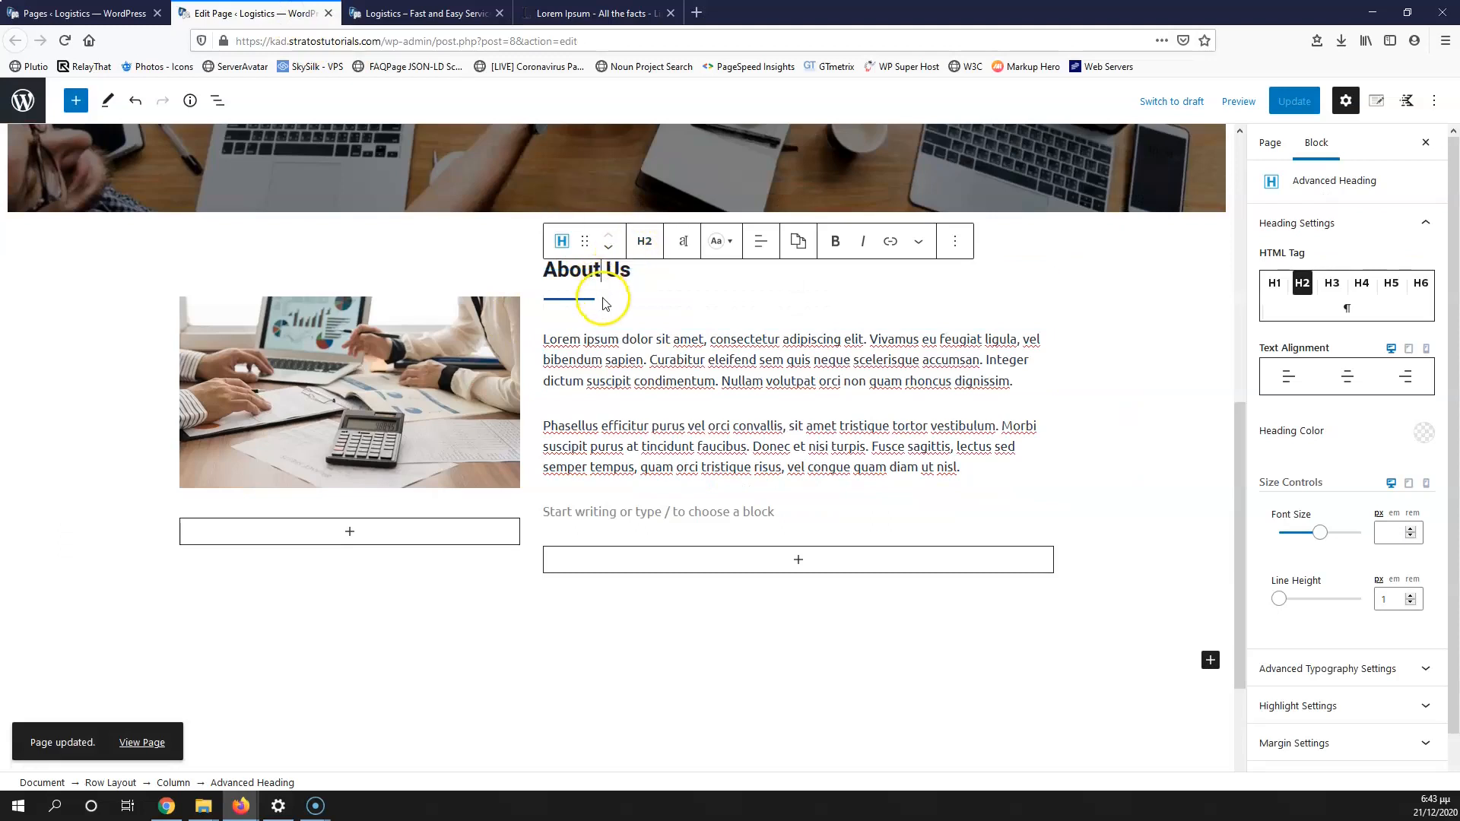
left_click(521, 255)
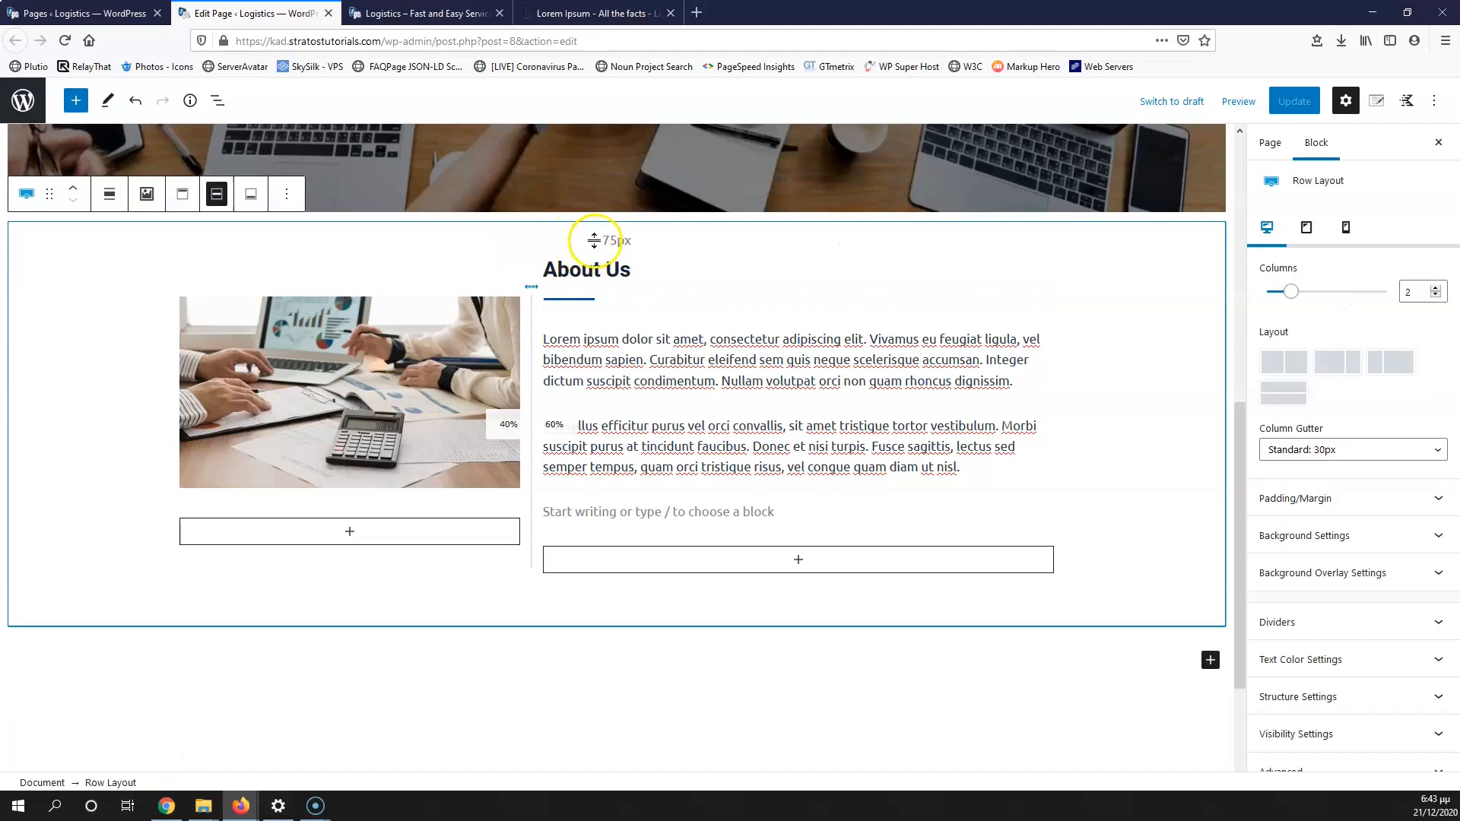
left_click(639, 248)
left_click_drag(638, 249, 640, 249)
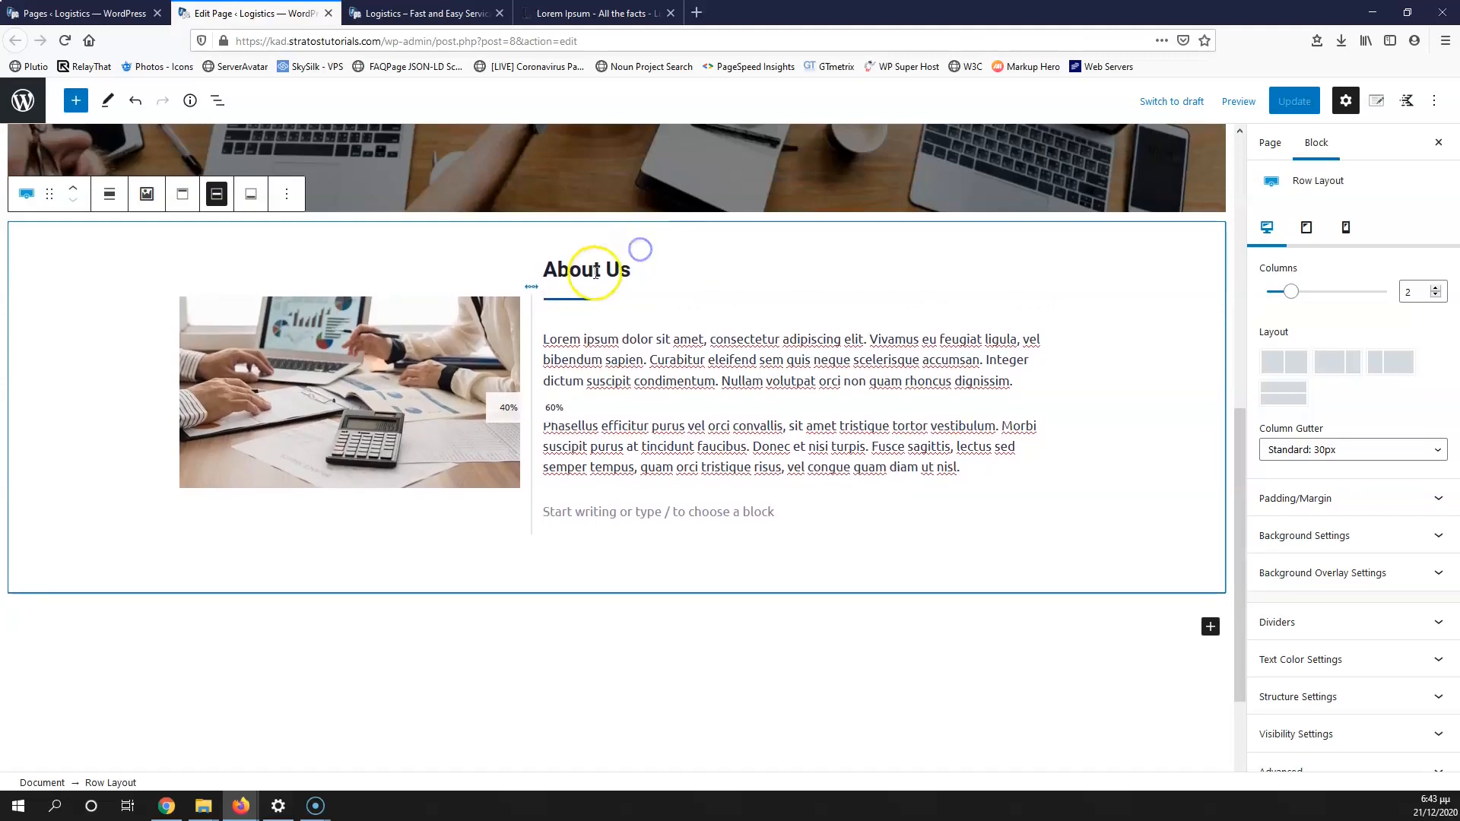
left_click(595, 272)
left_click(599, 337)
Step: Set the About Us text column's top padding to 10
left_click(597, 475)
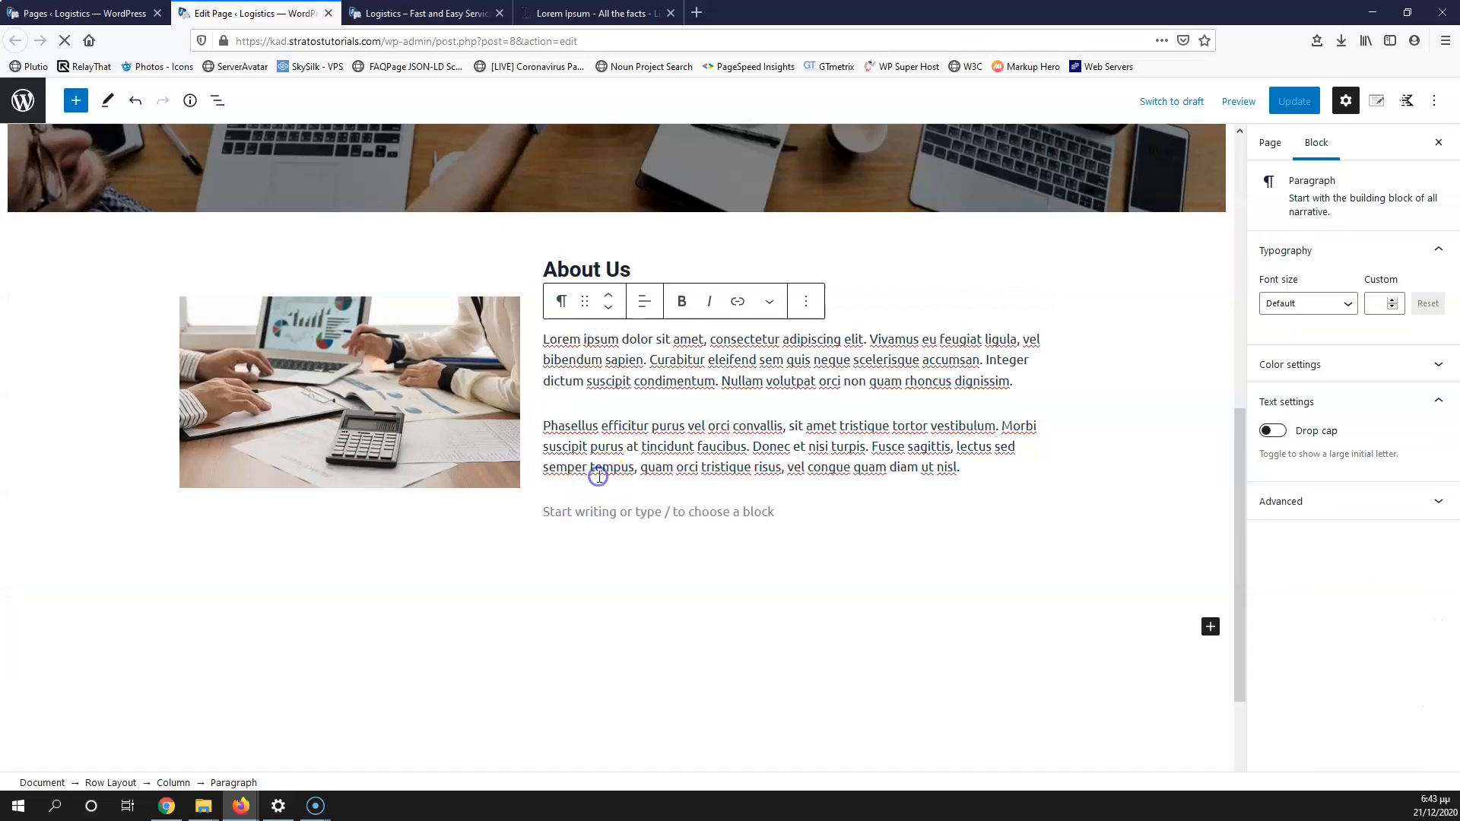
left_click(598, 460)
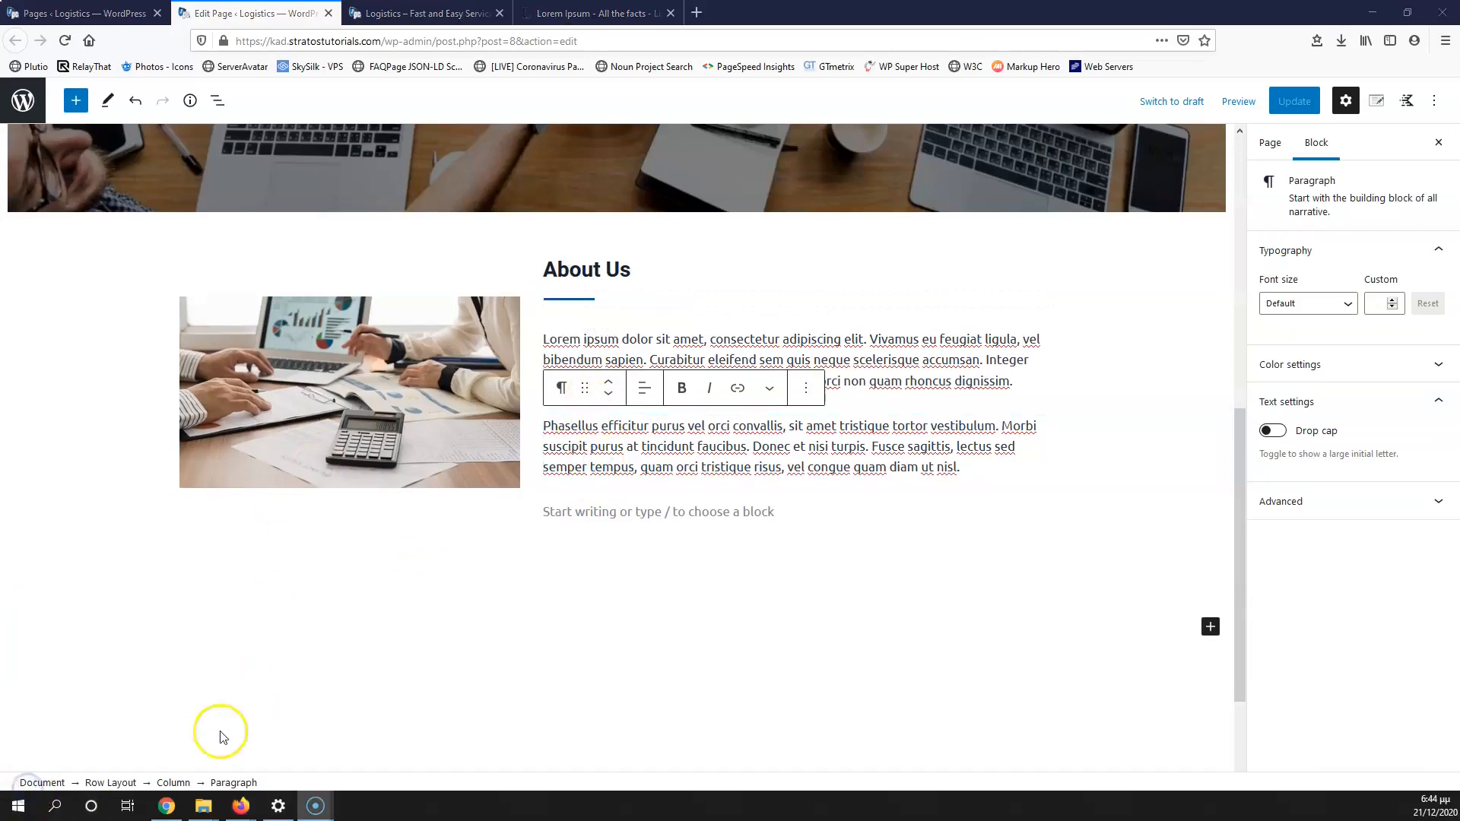
left_click(172, 782)
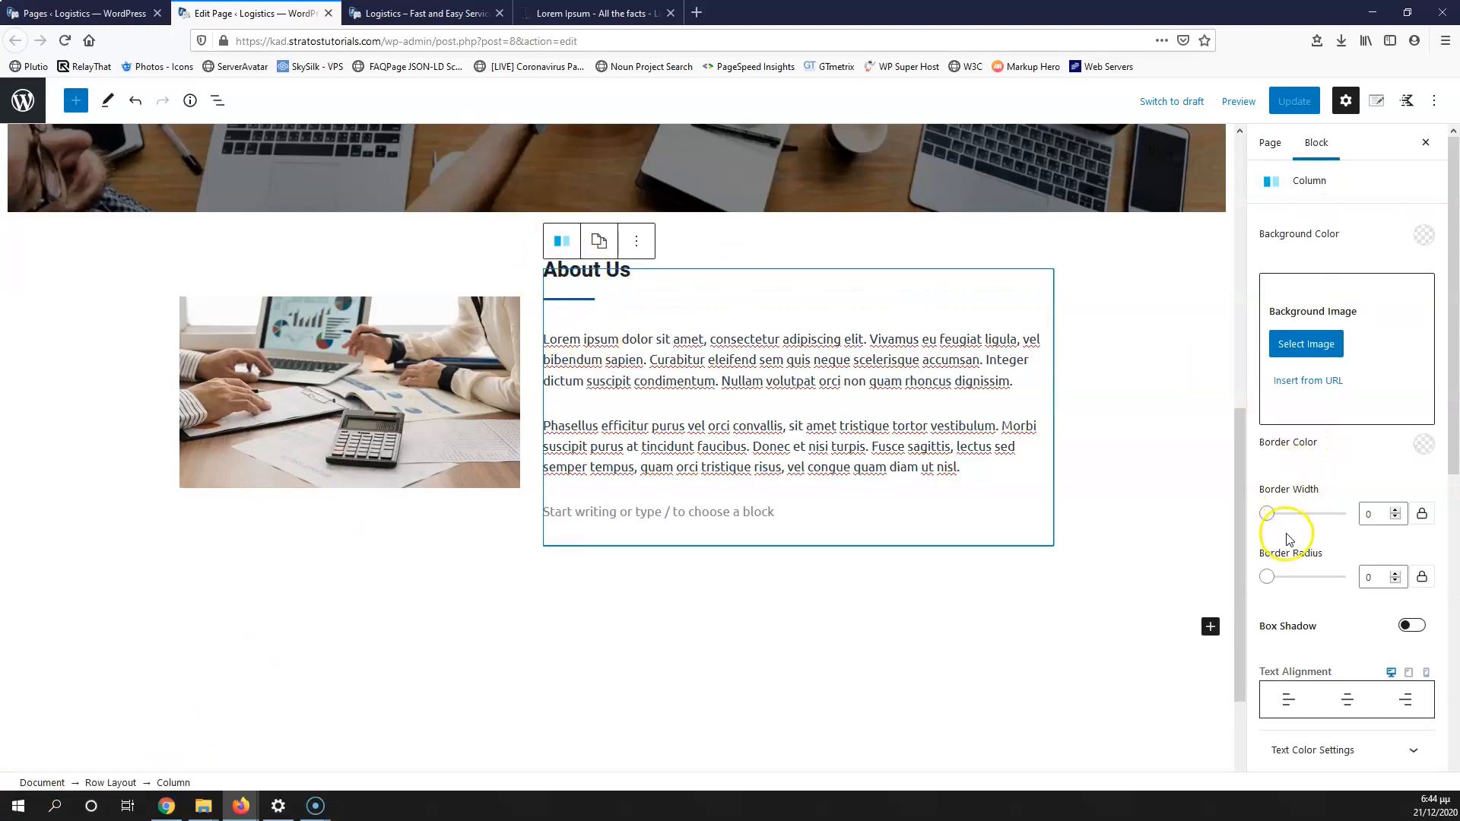
scroll(1290, 539, "down", 6)
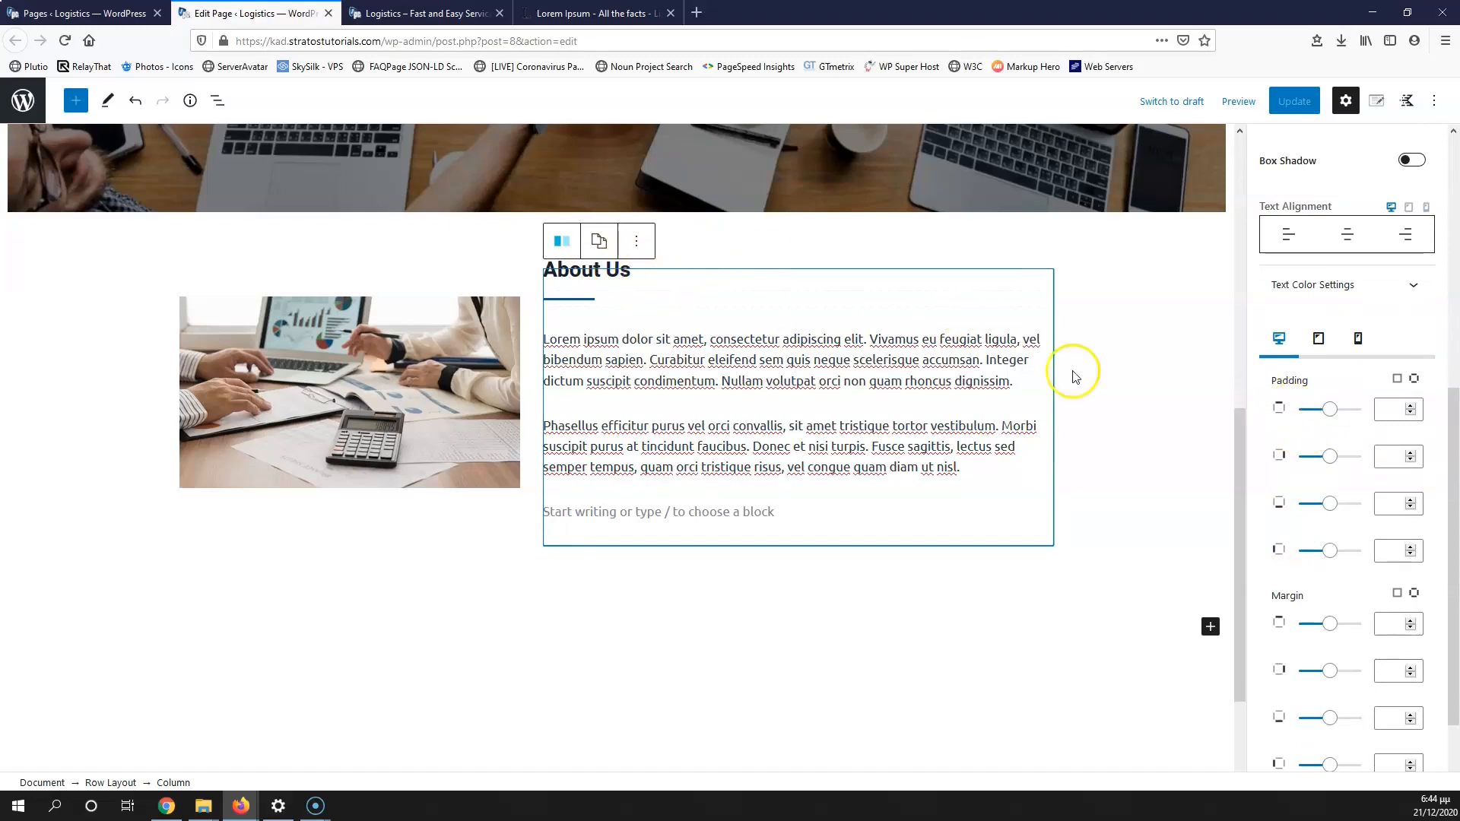
left_click(1384, 411)
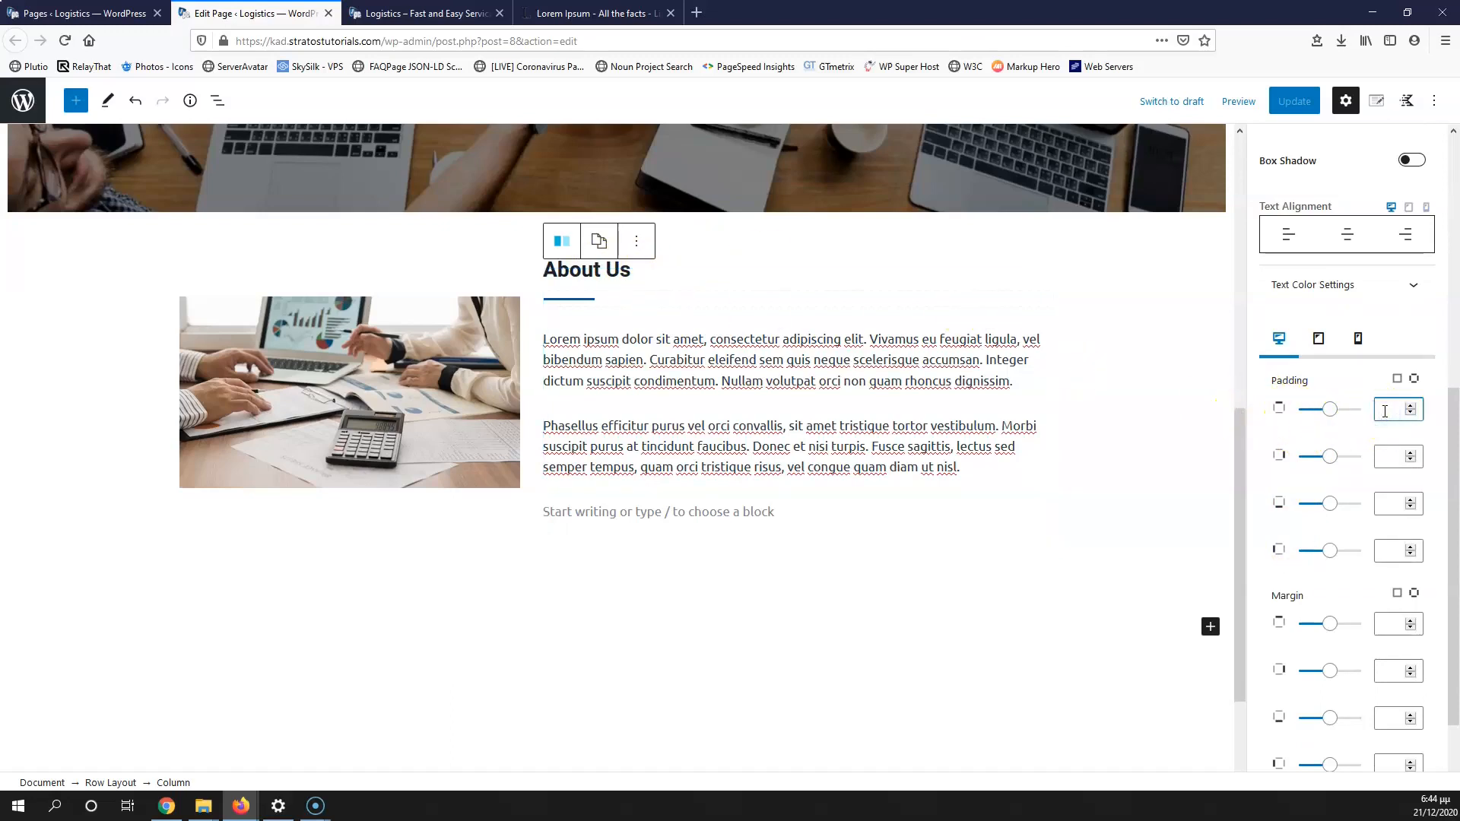
type("5")
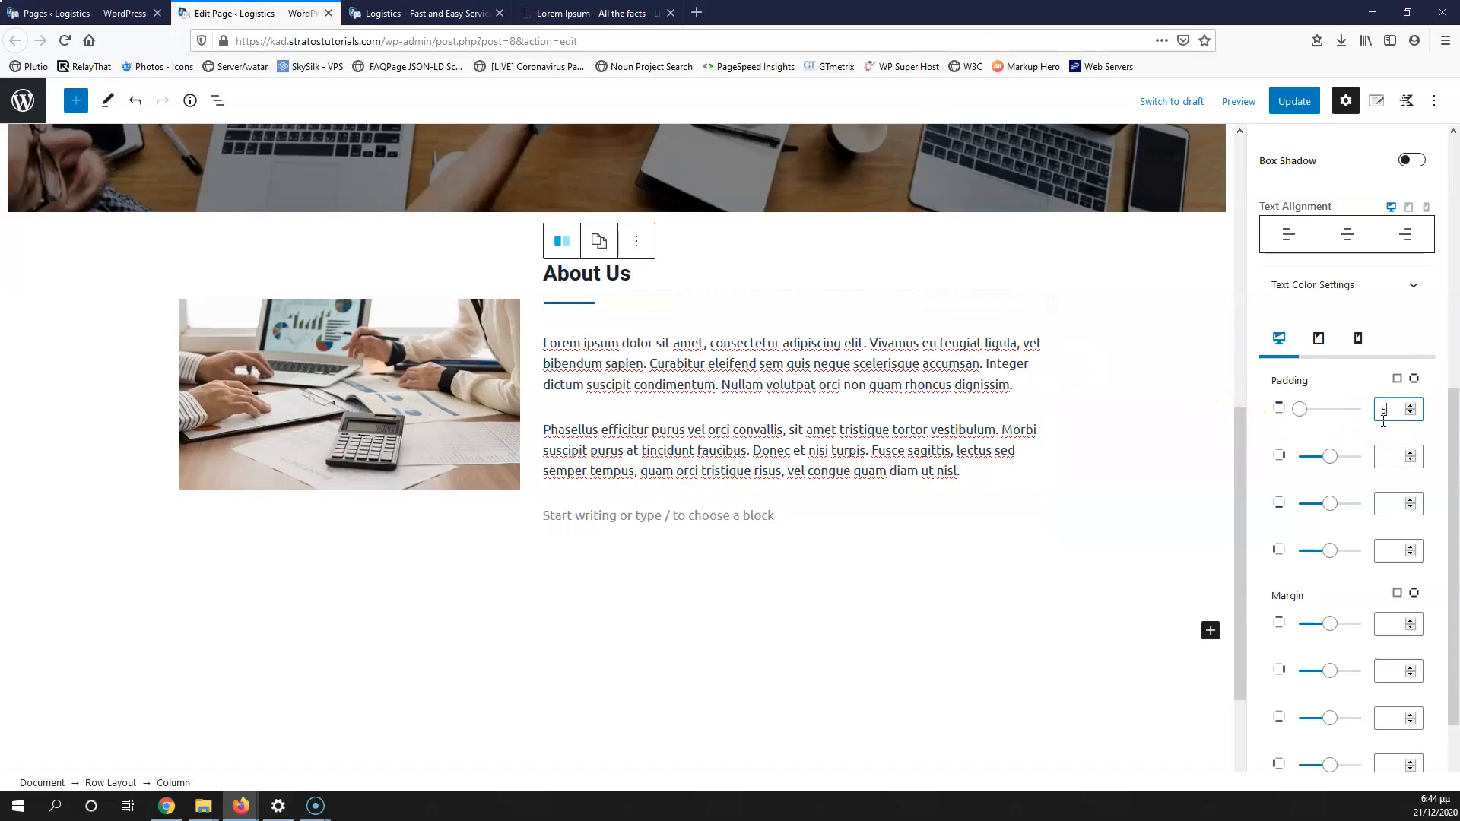
key("BackSpace")
type("10")
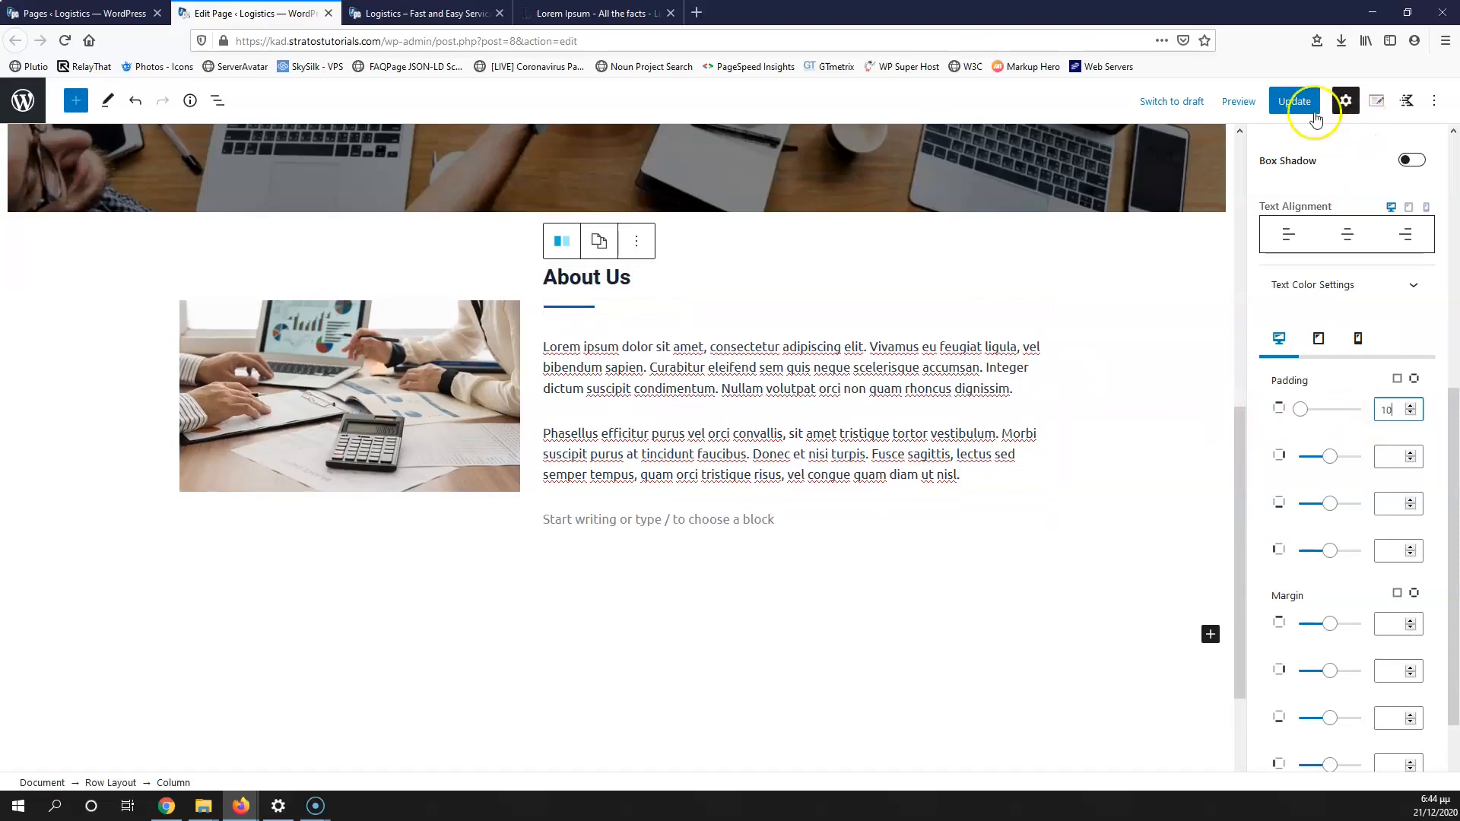
Step: Update the page and reload the live site to check the new padding
left_click(1294, 101)
left_click(373, 13)
left_click(66, 41)
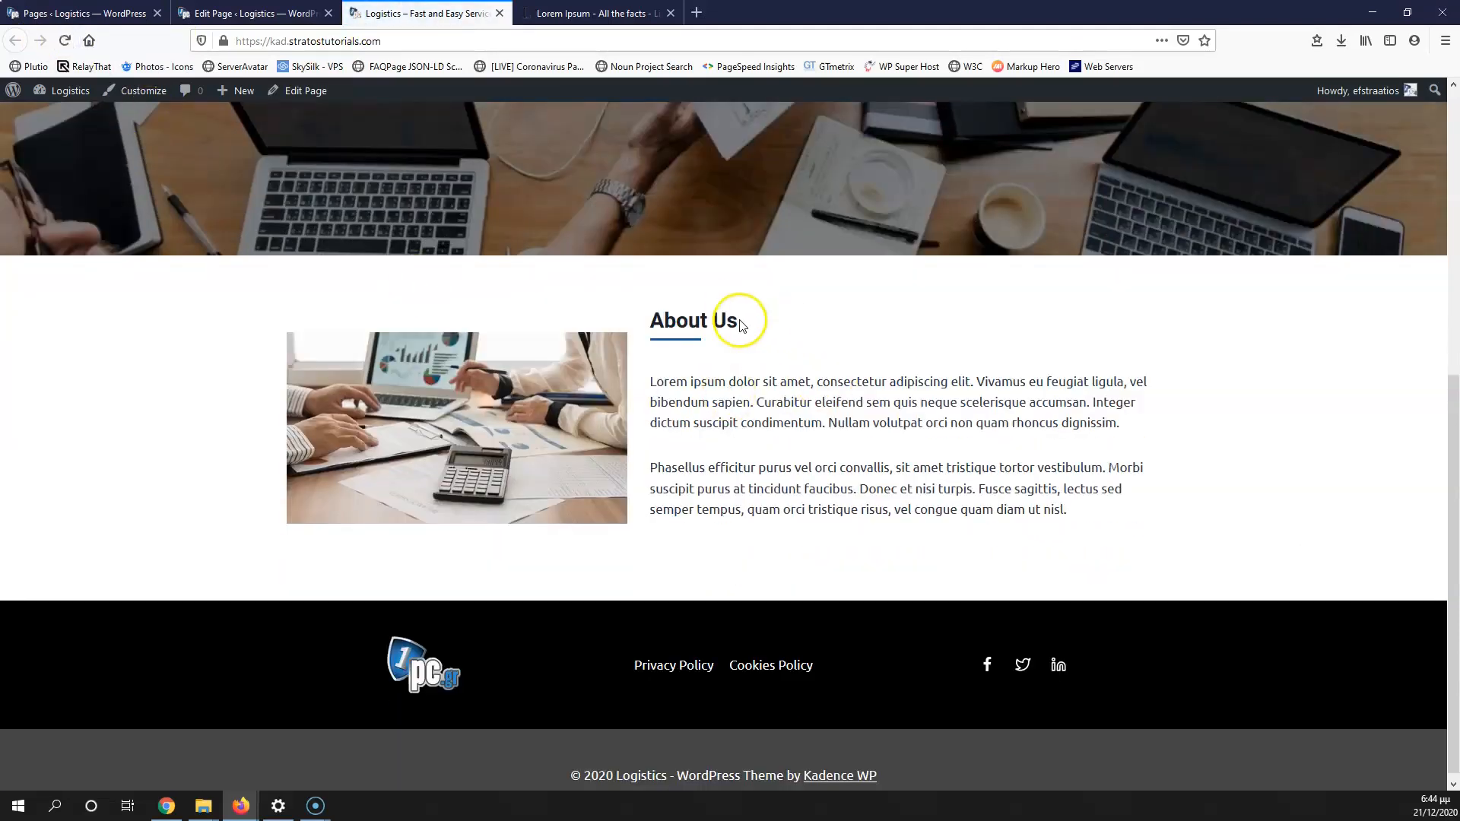
left_click(255, 13)
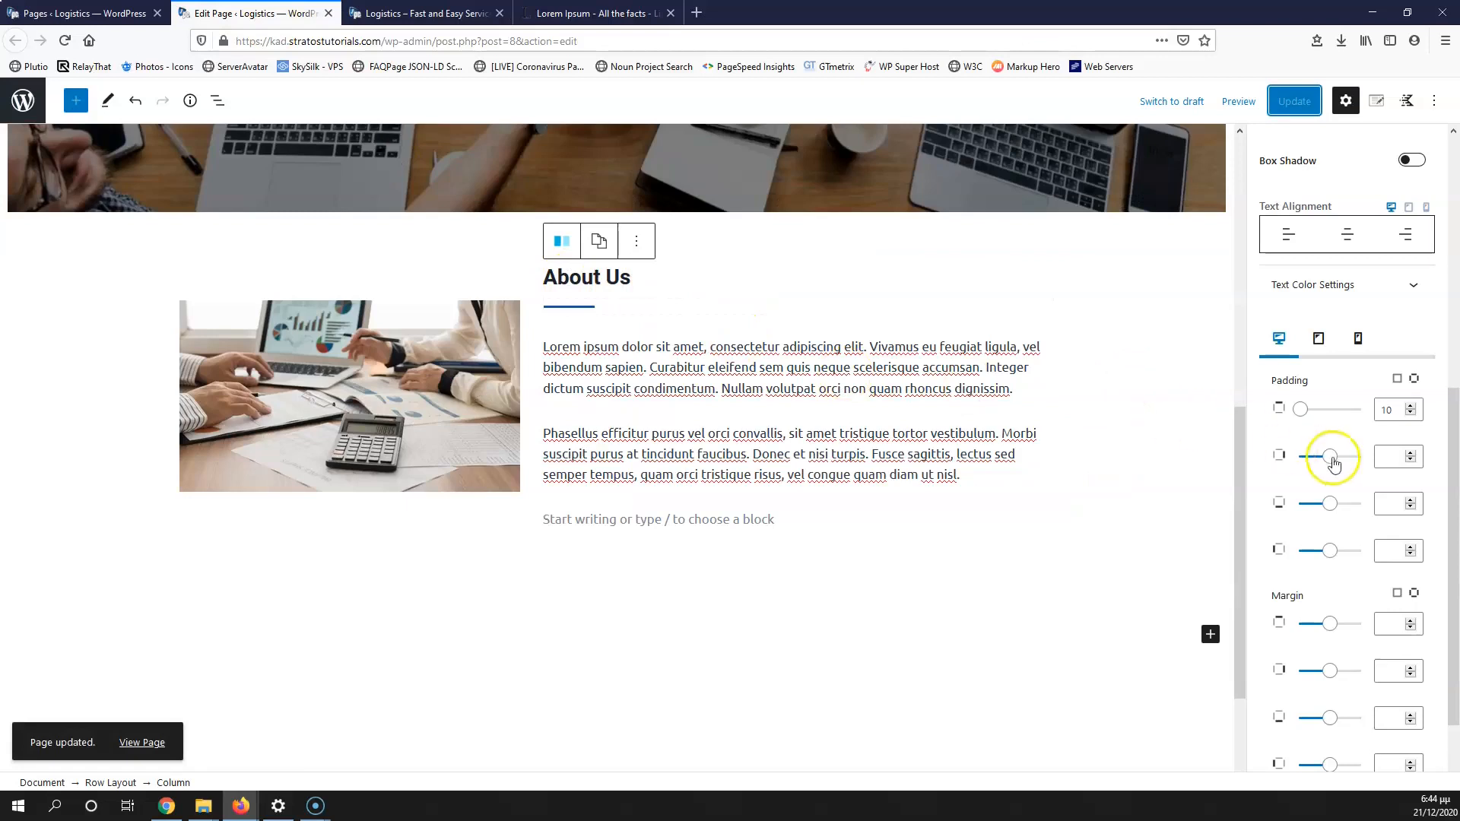
Step: Top-align the About Us row so the image lines up with the heading
left_click(390, 359)
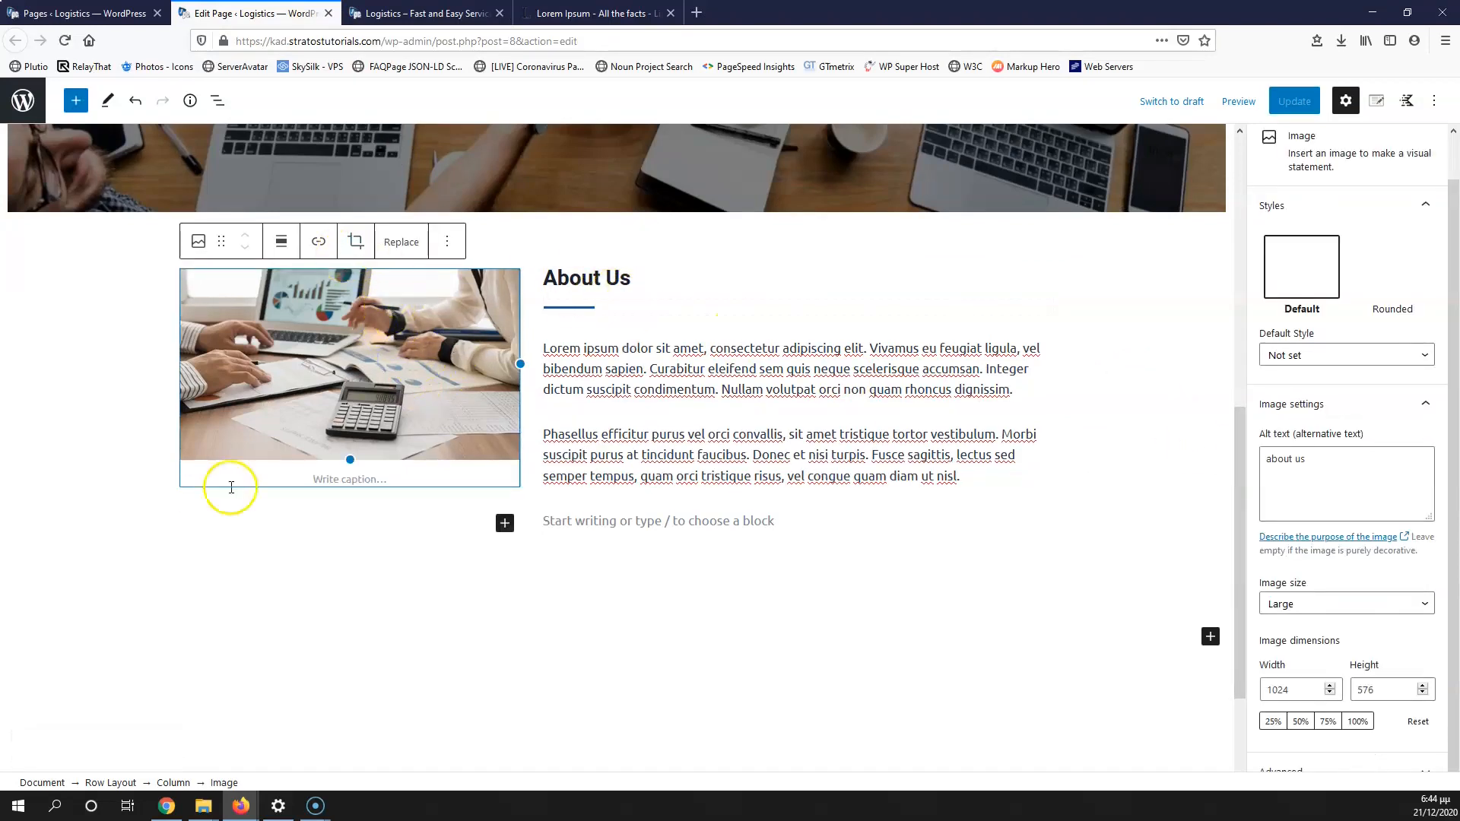
left_click(117, 782)
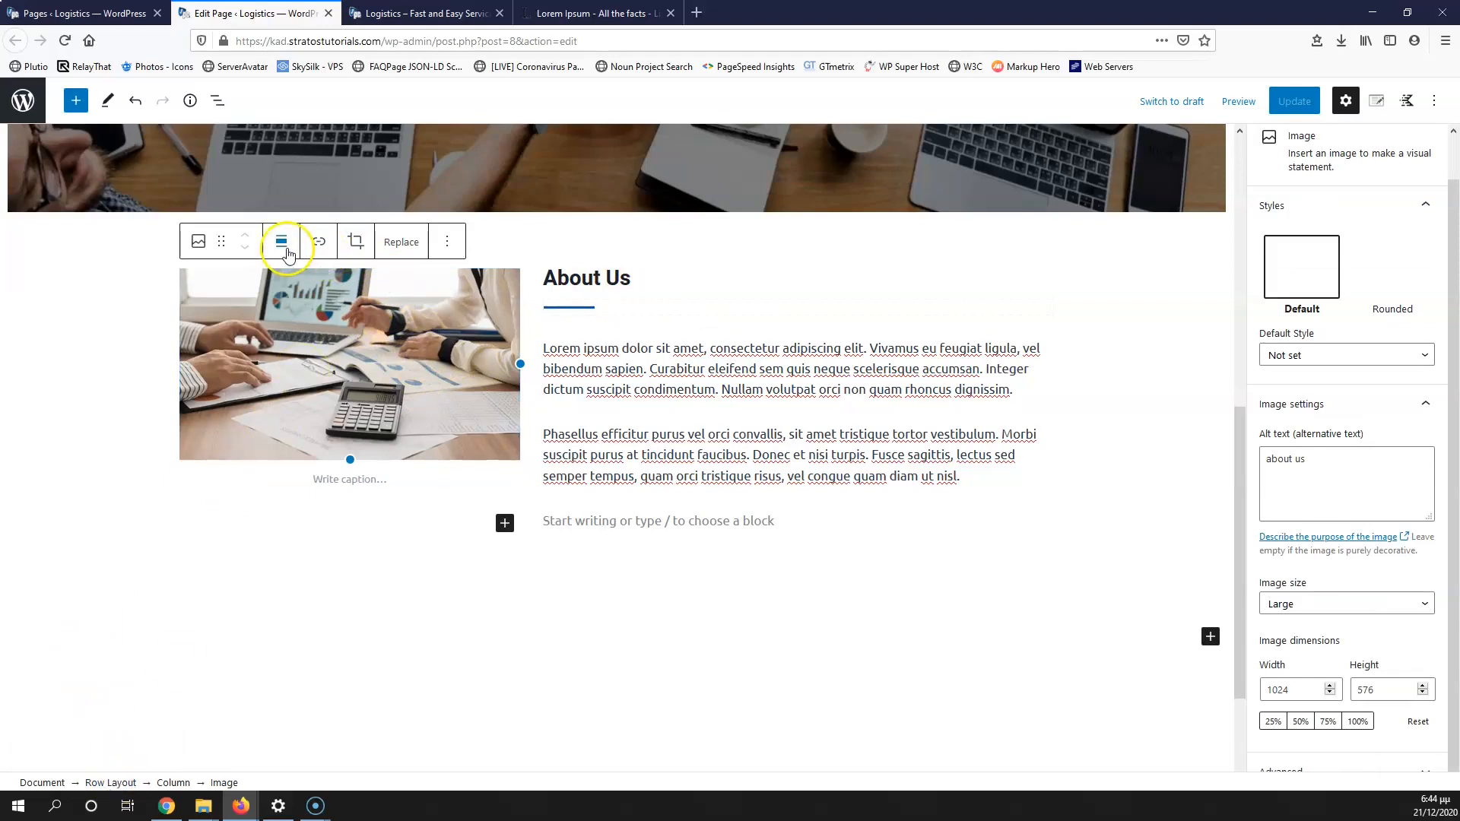
left_click(112, 783)
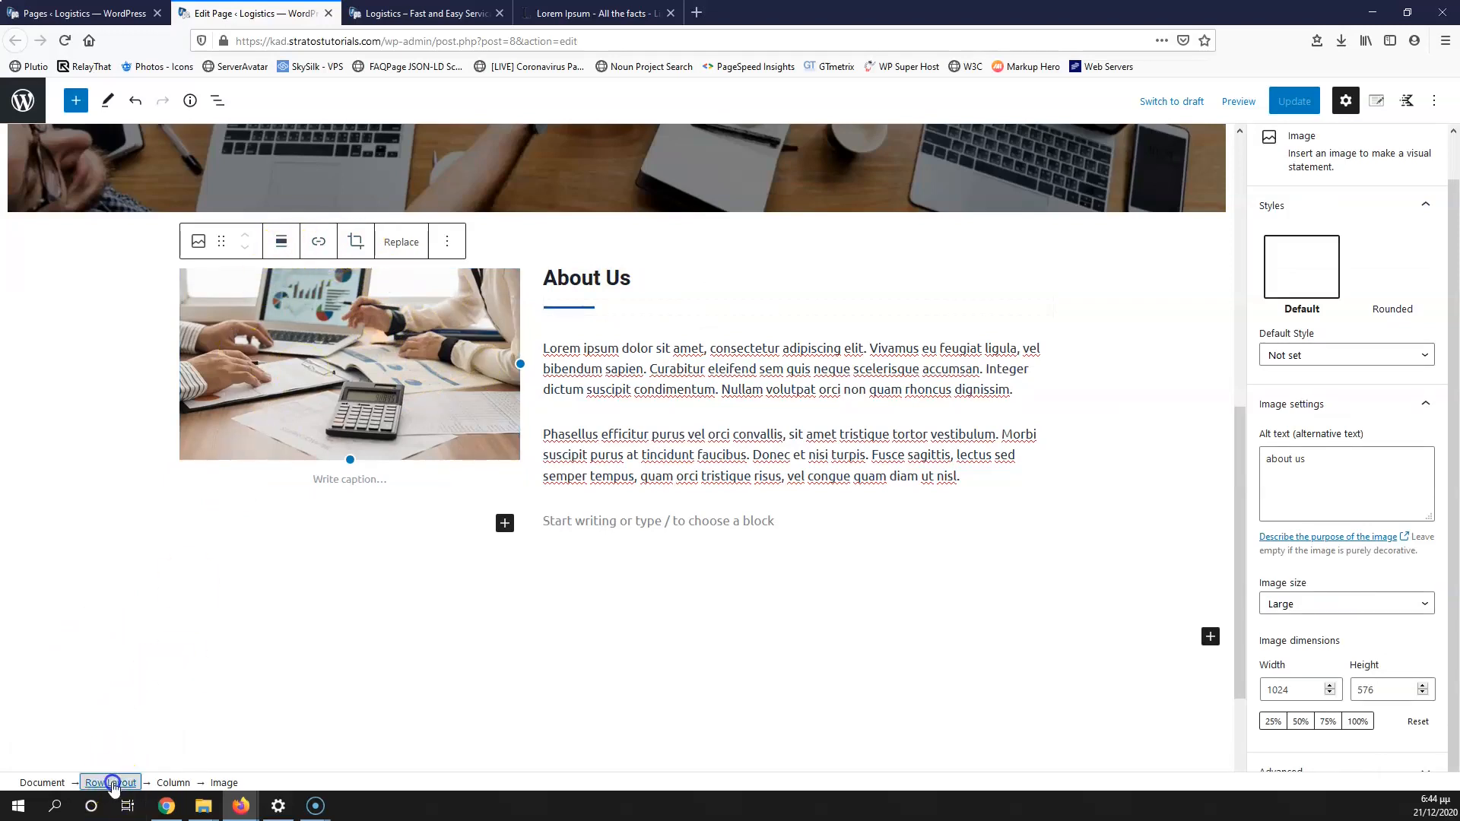
left_click(192, 193)
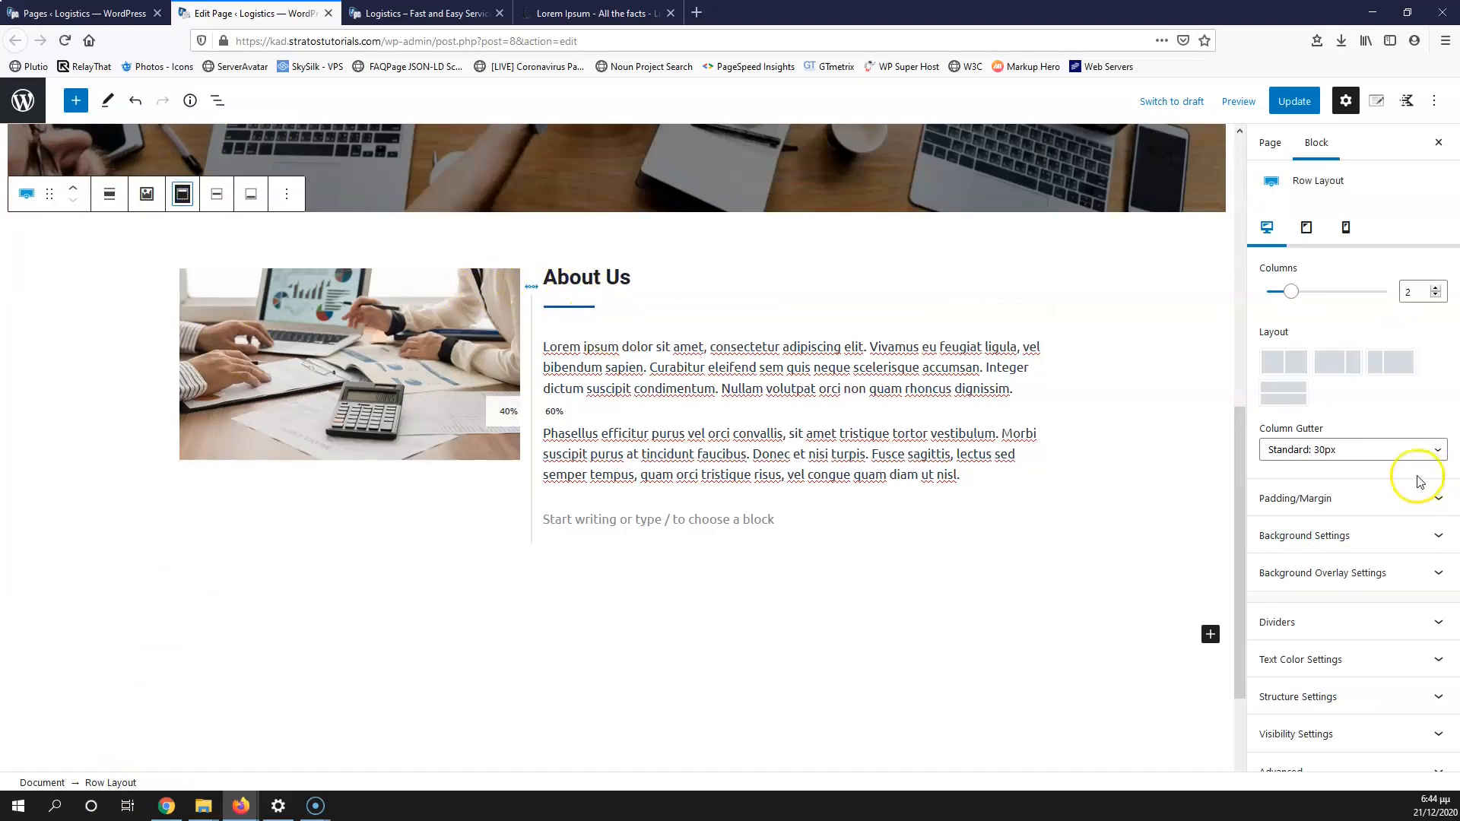
Step: Update the page and check the alignment on the live site
left_click(1299, 101)
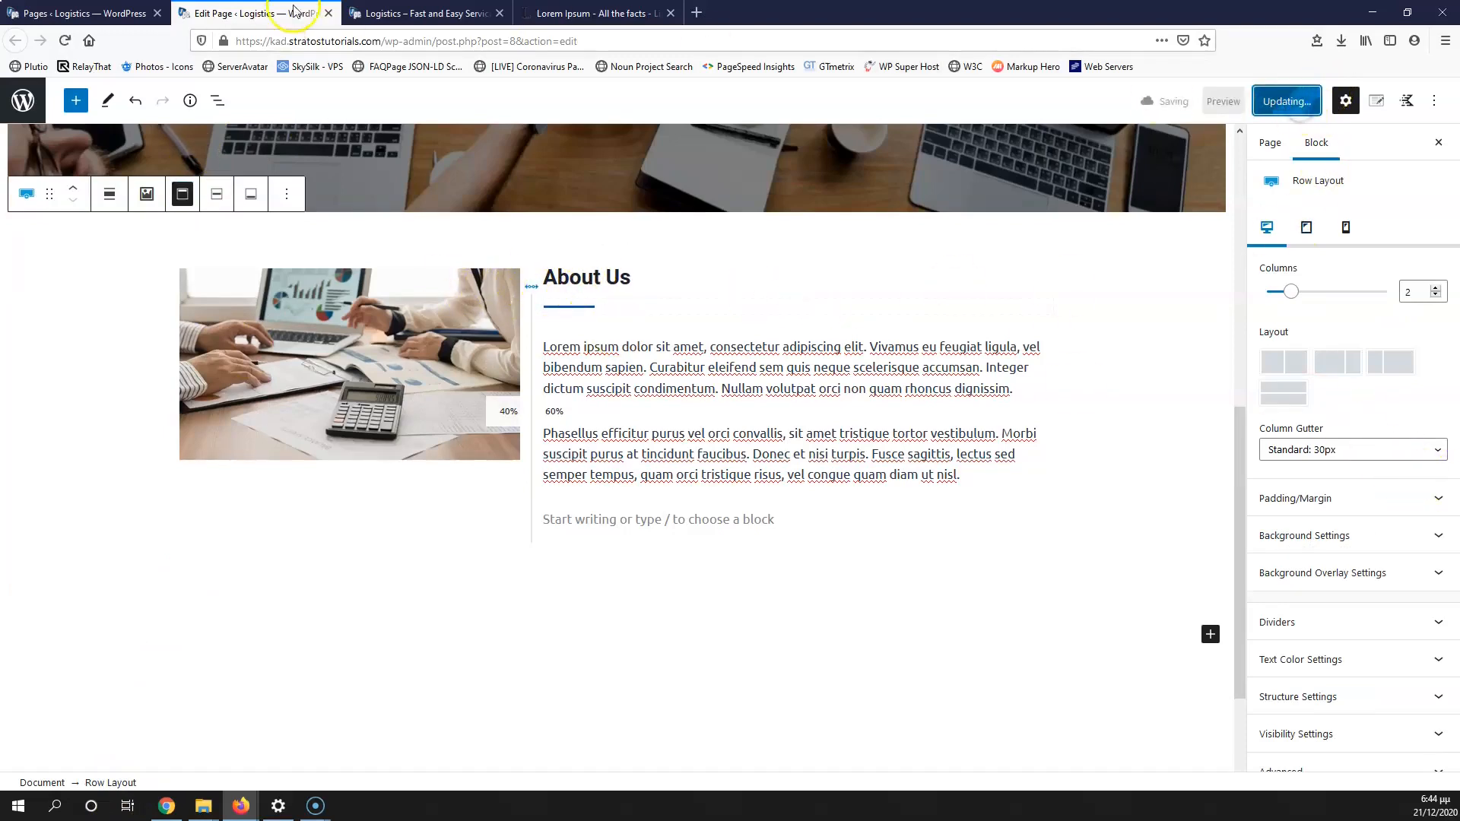
left_click(367, 13)
left_click(65, 40)
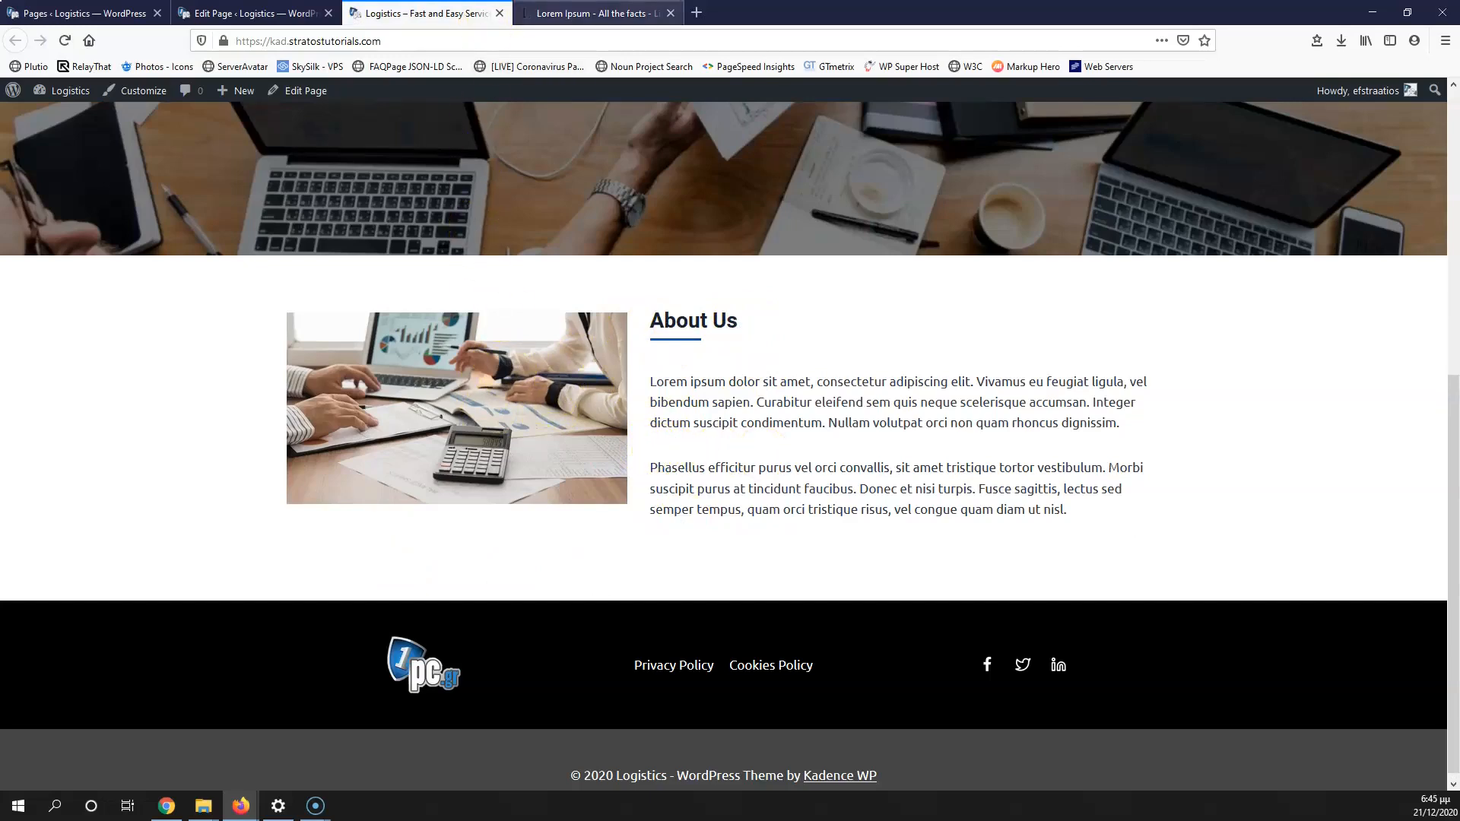
left_click(251, 13)
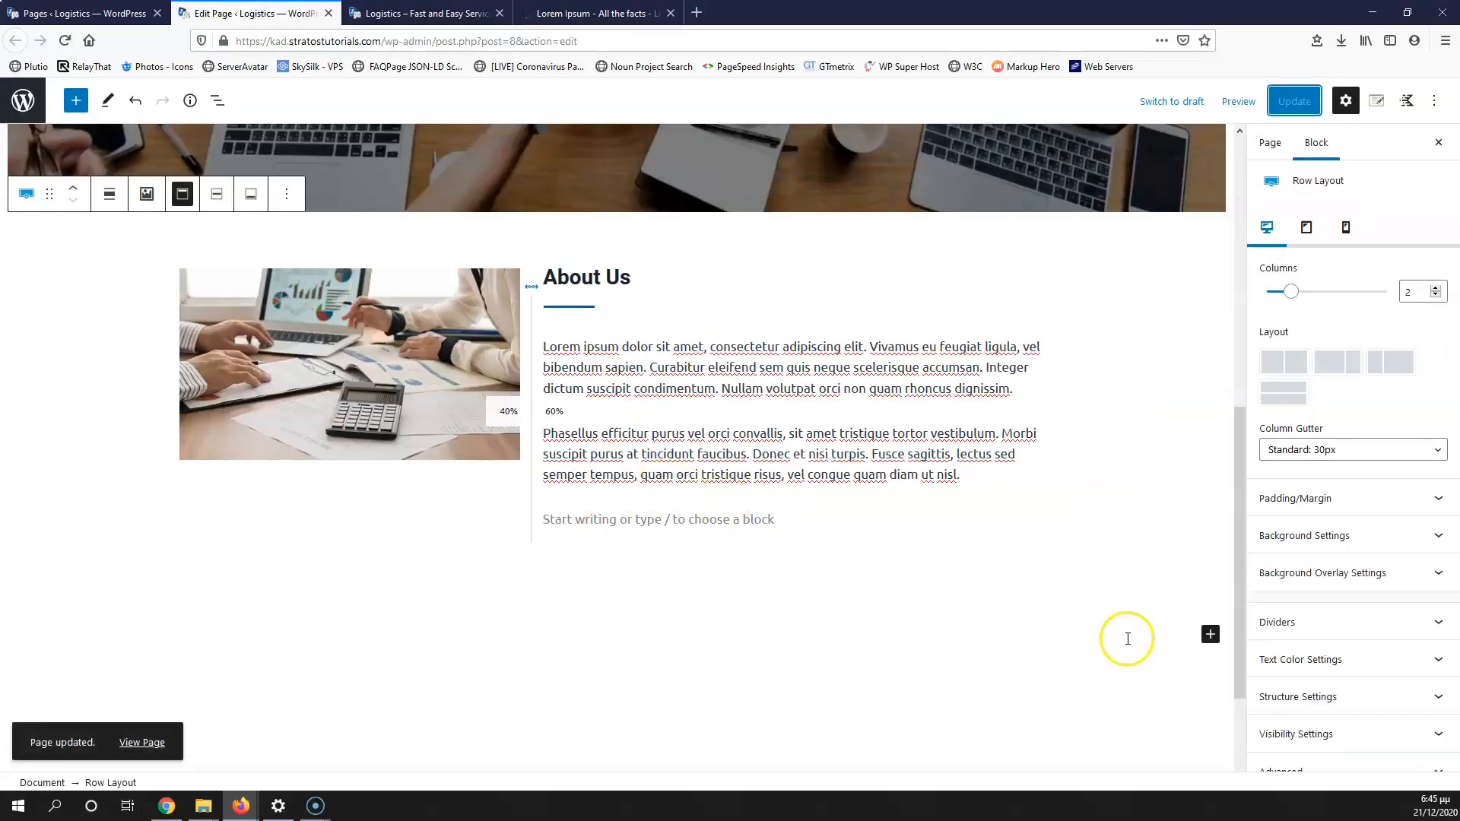
left_click(1210, 634)
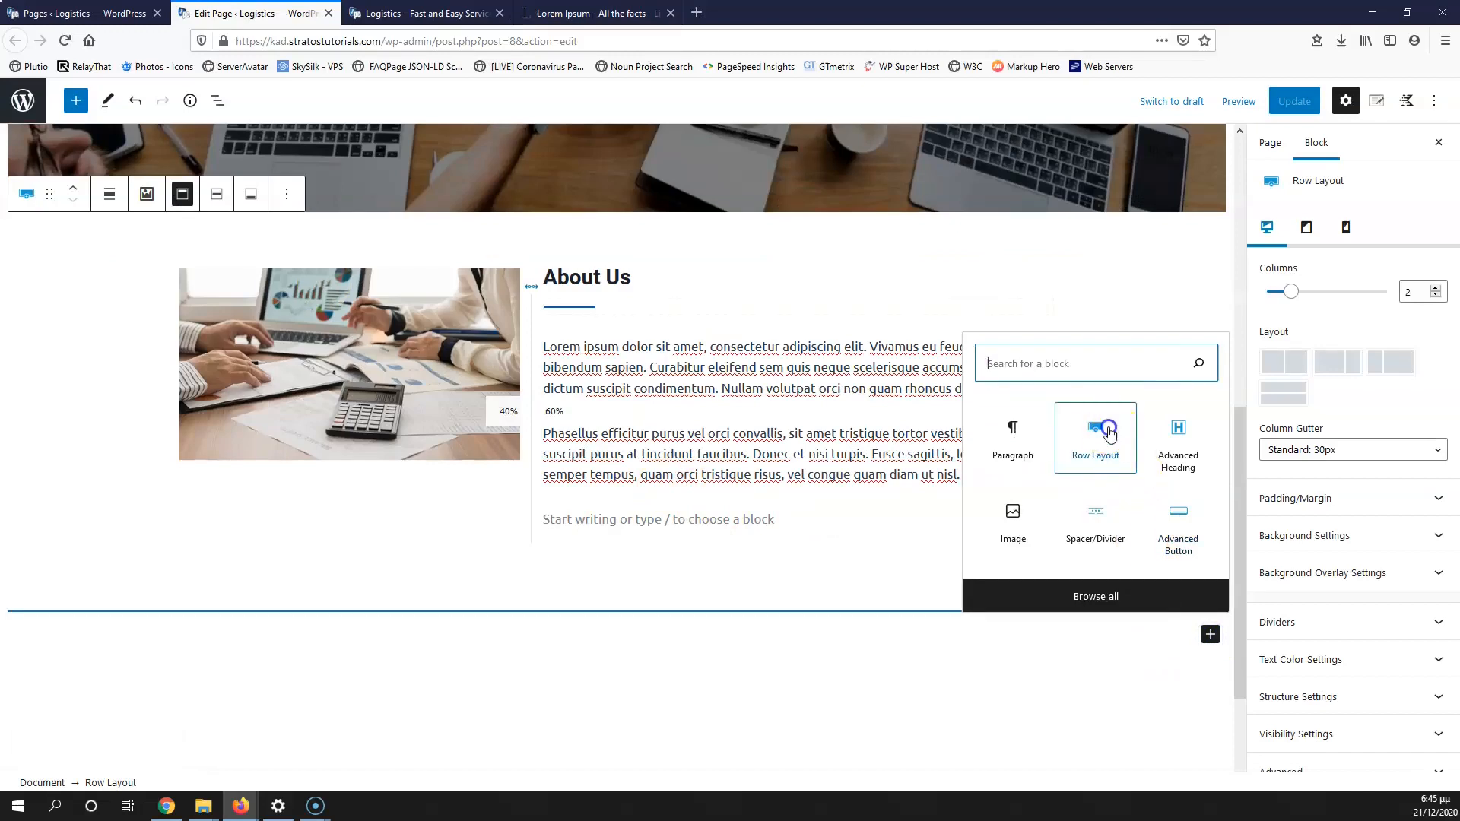
Step: Add a single-column row below About Us with a centred 'Services' heading
left_click(1107, 433)
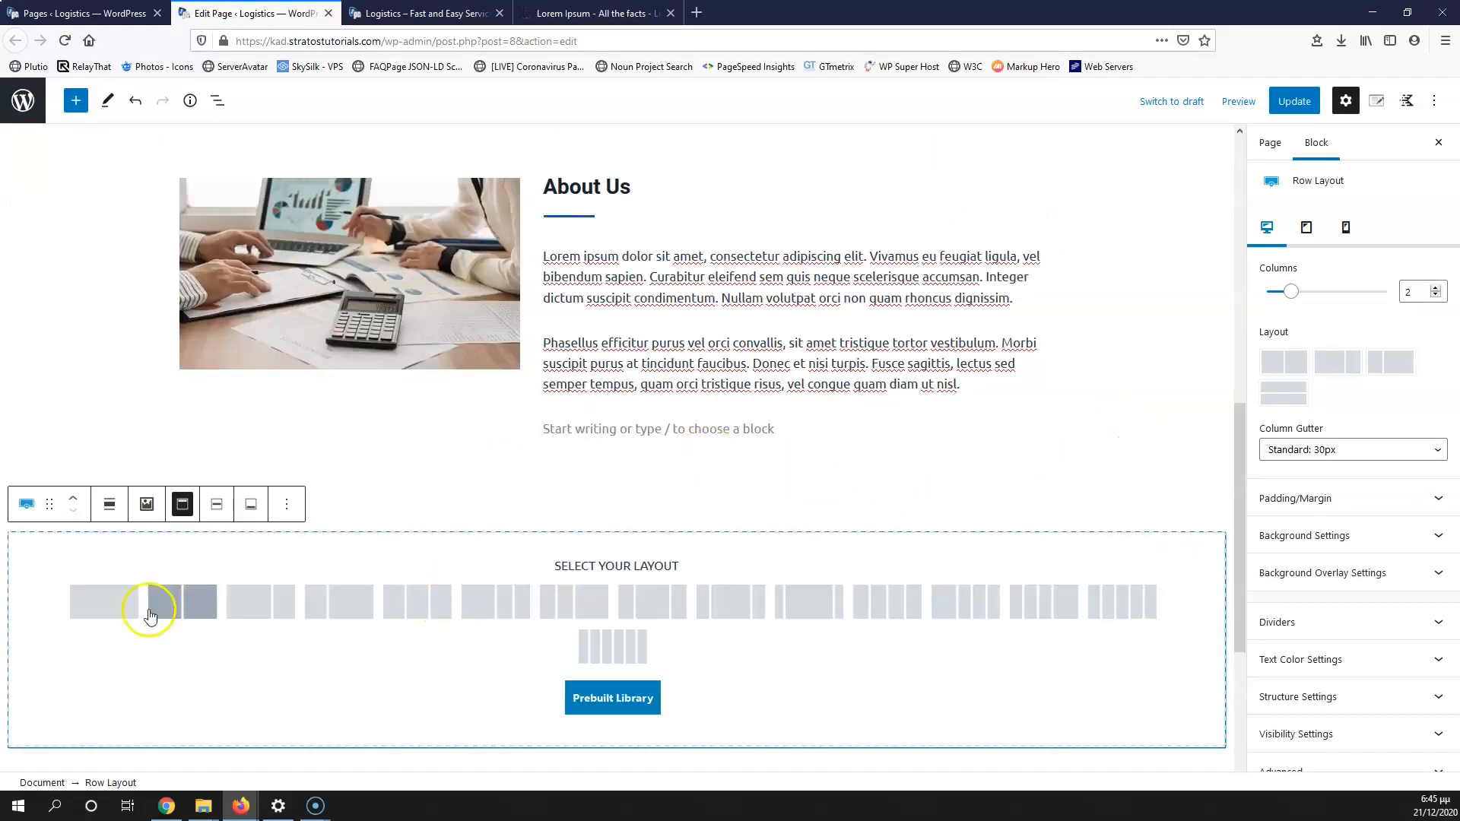
left_click(96, 601)
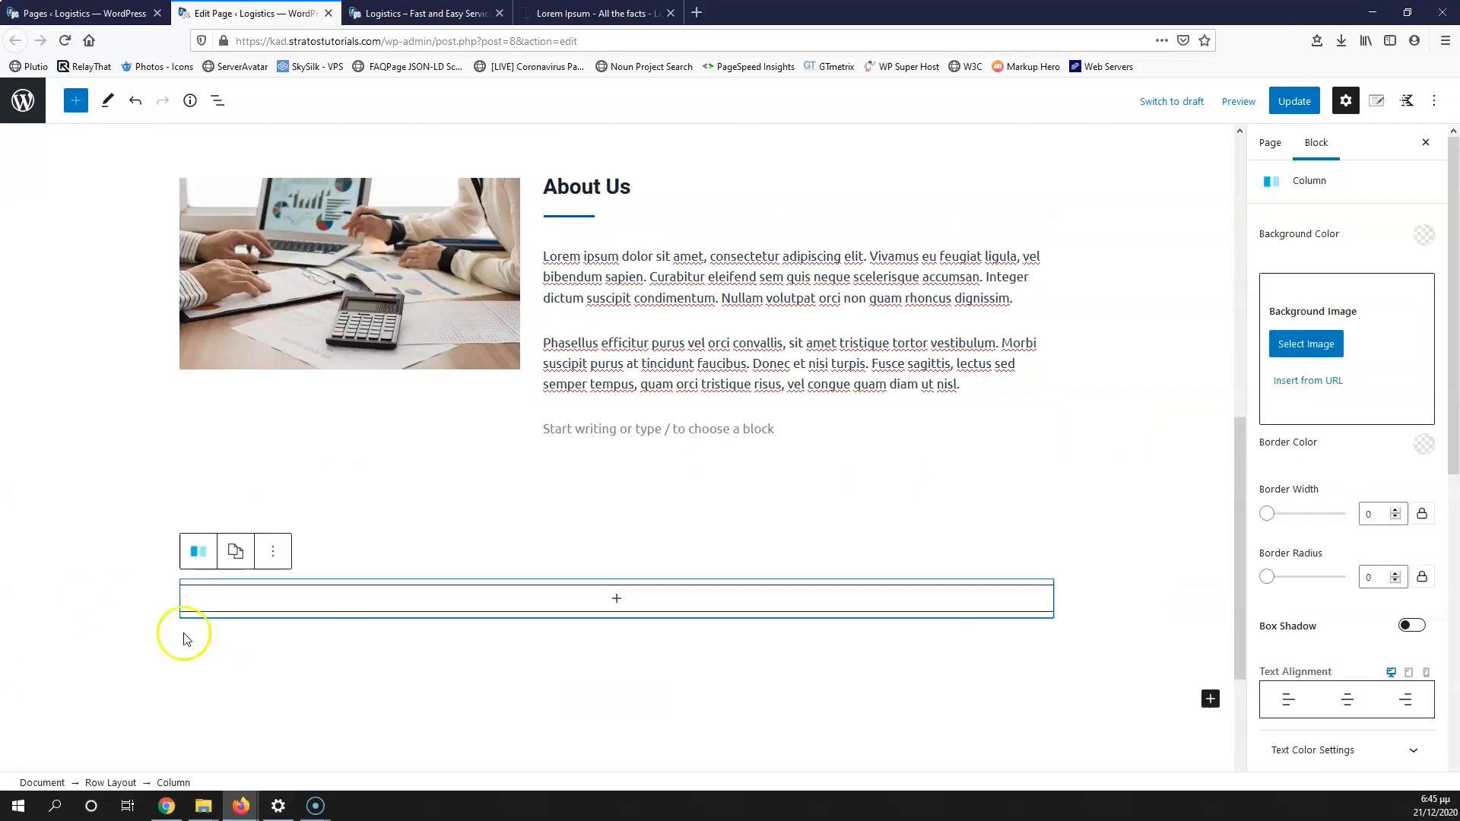
left_click(617, 597)
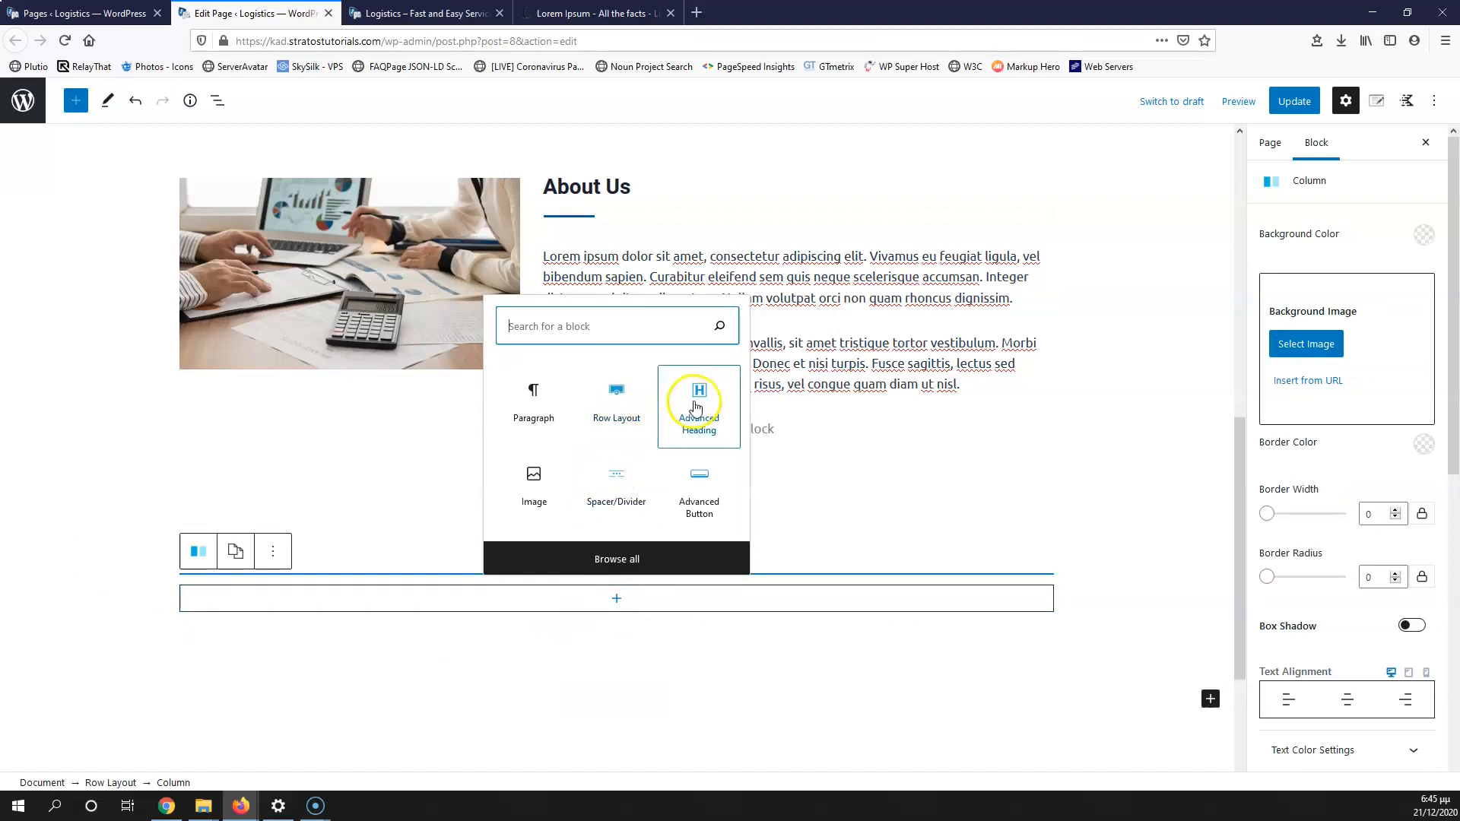
left_click(686, 437)
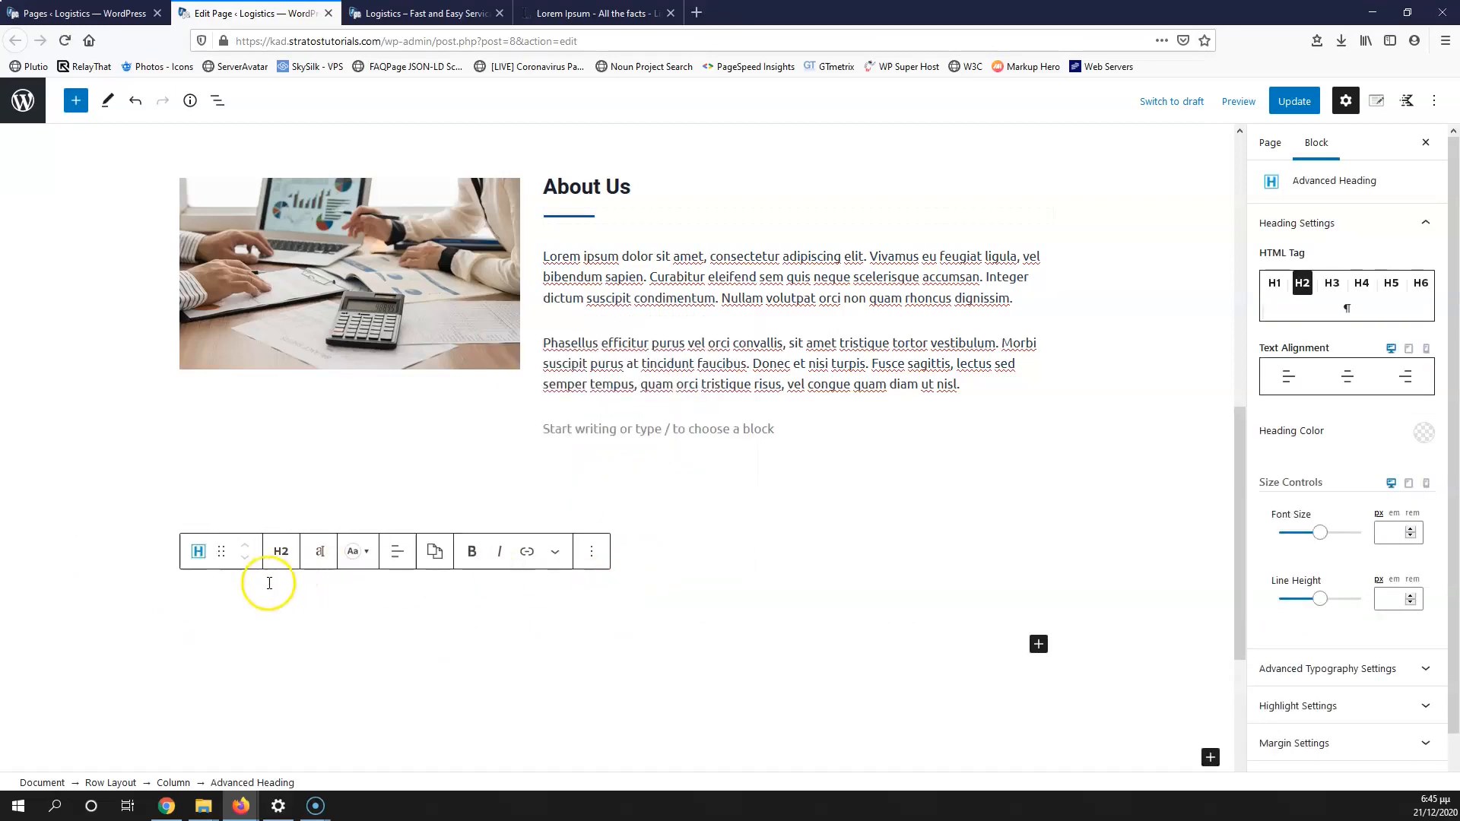
type("S")
scroll(272, 588, "down", 2)
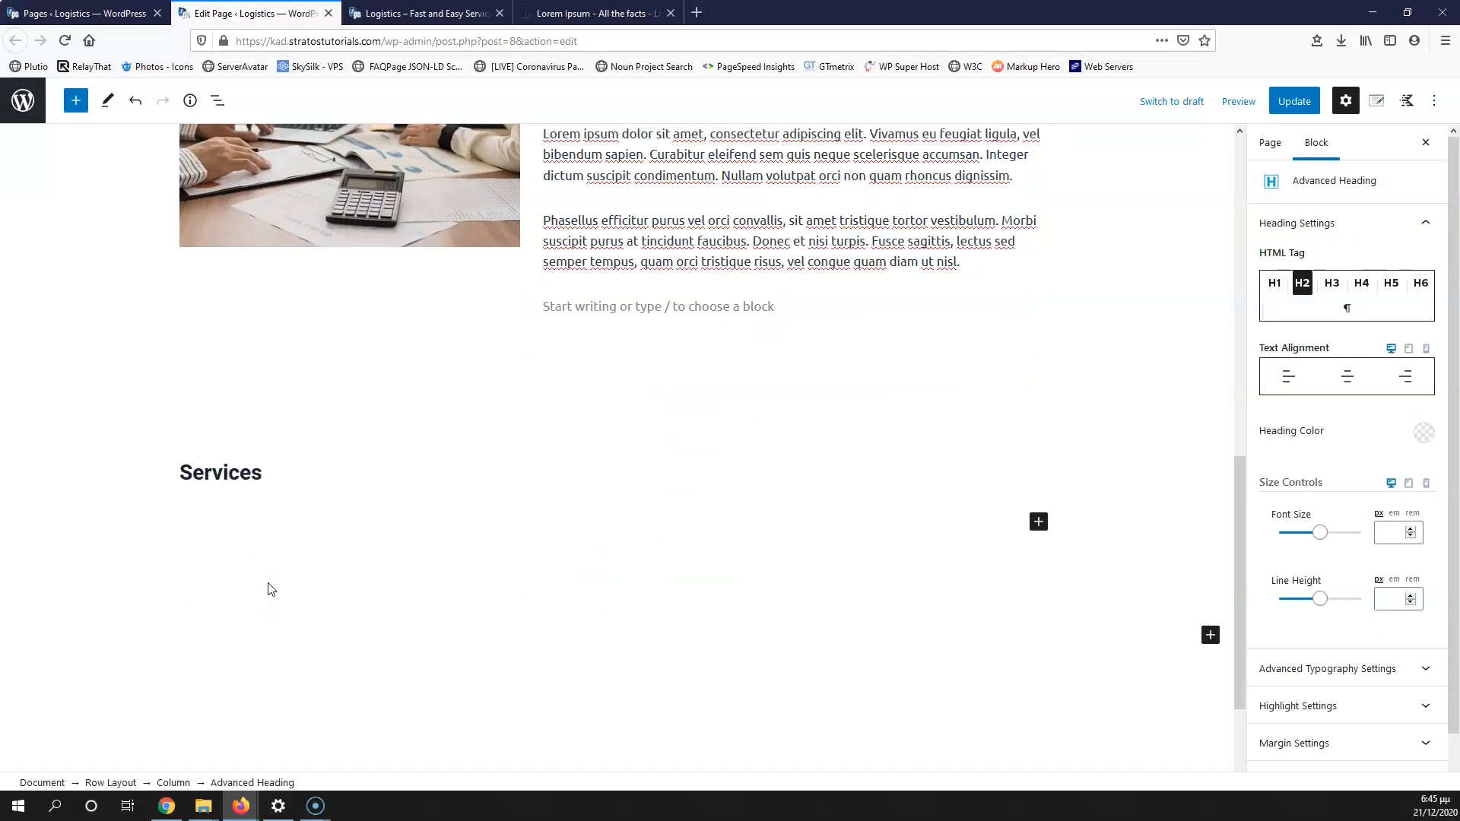
left_click(399, 430)
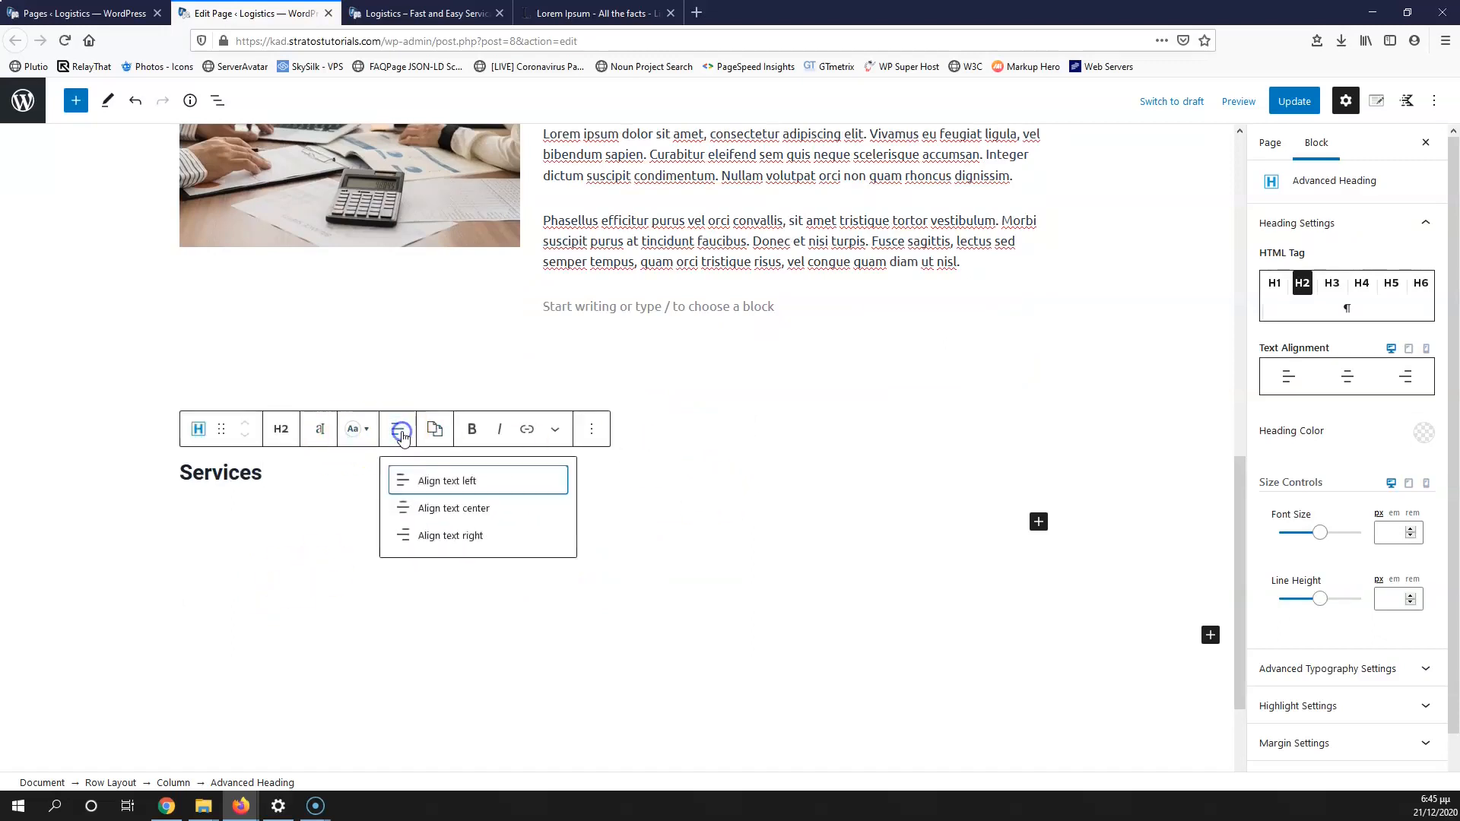
left_click(423, 508)
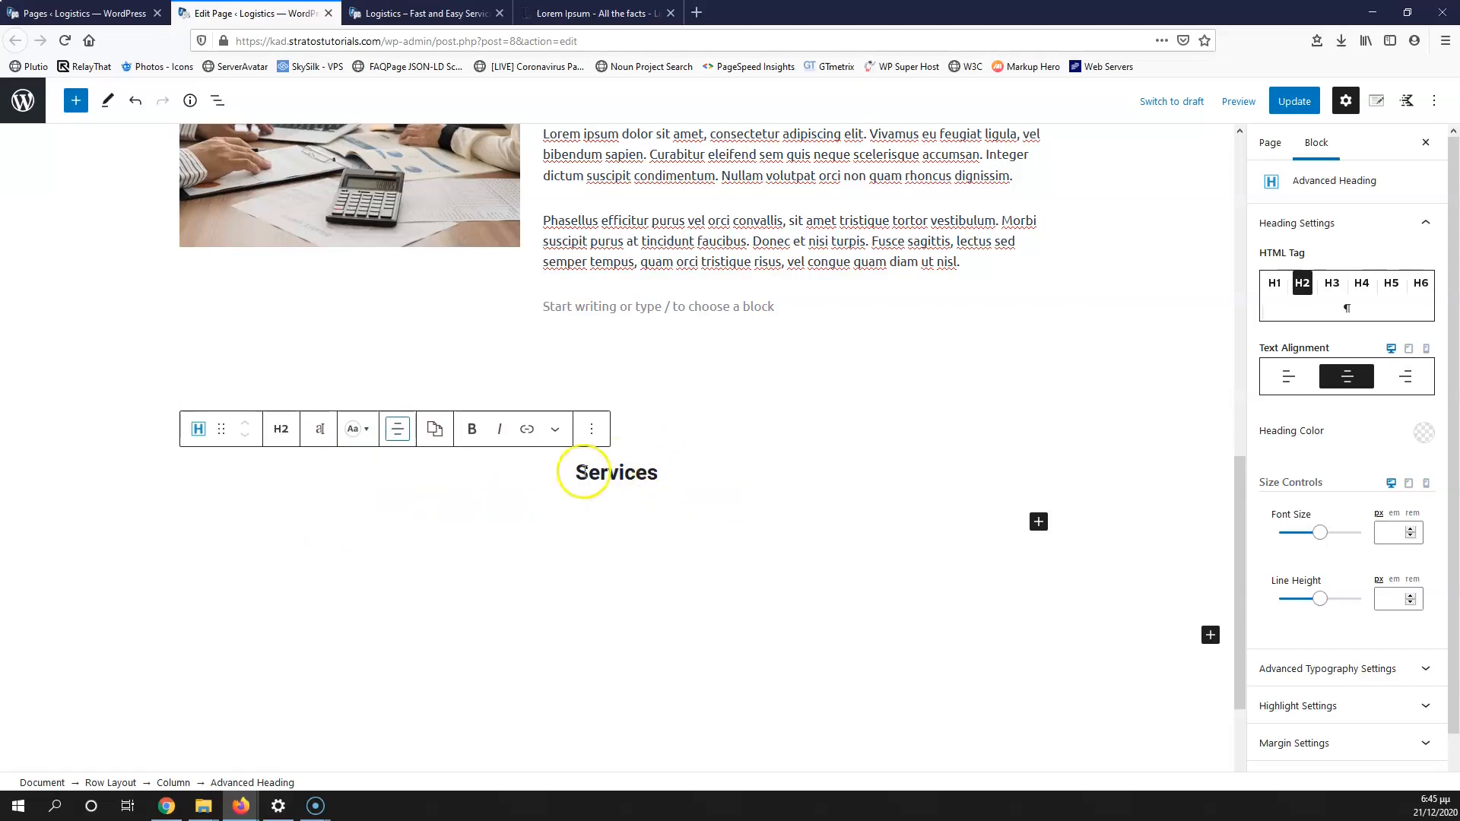
Step: Update the page and confirm the Services heading appears on the live site
left_click(886, 385)
left_click(809, 491)
left_click(926, 302)
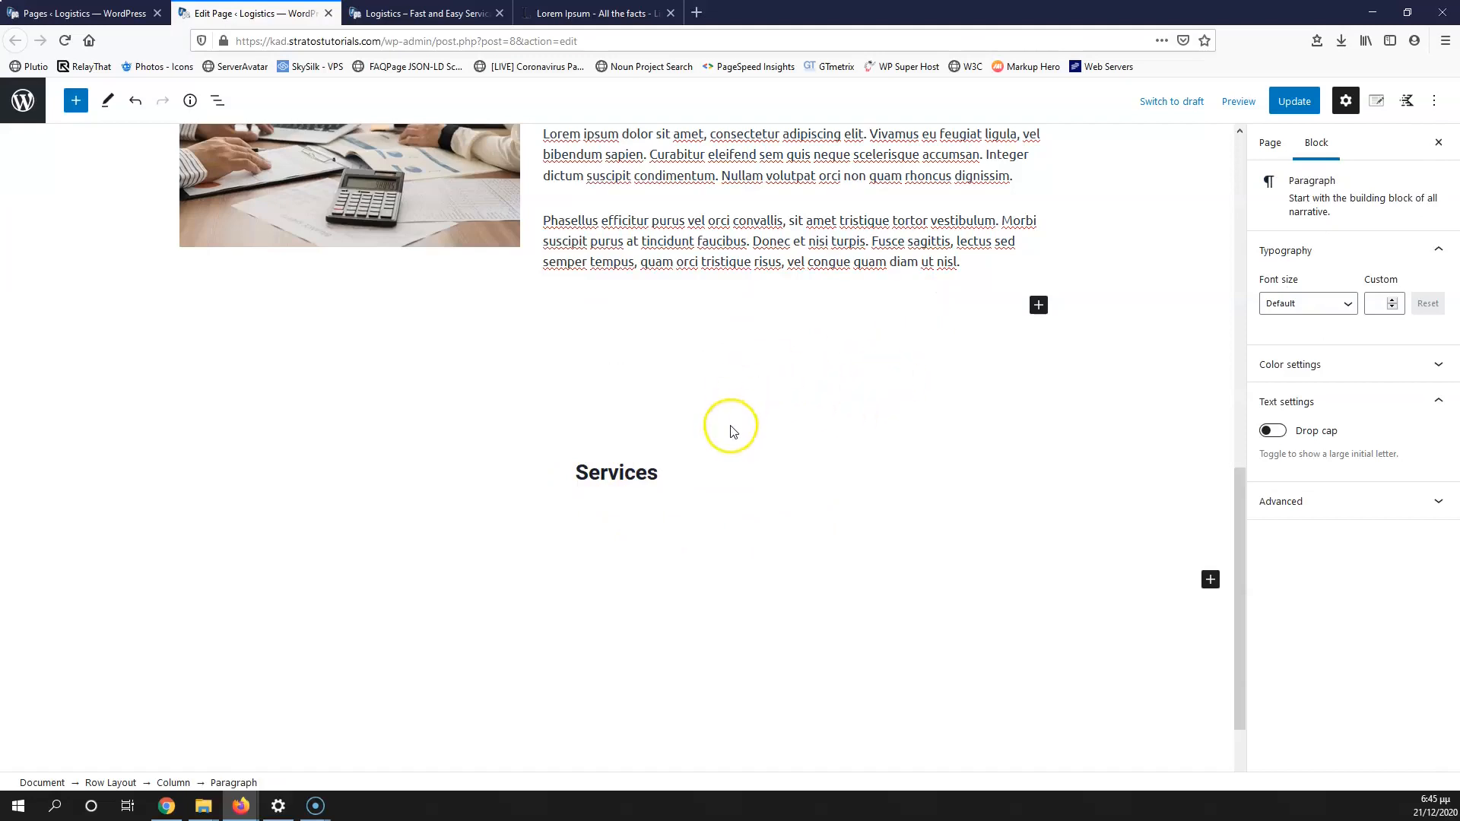
left_click(1282, 103)
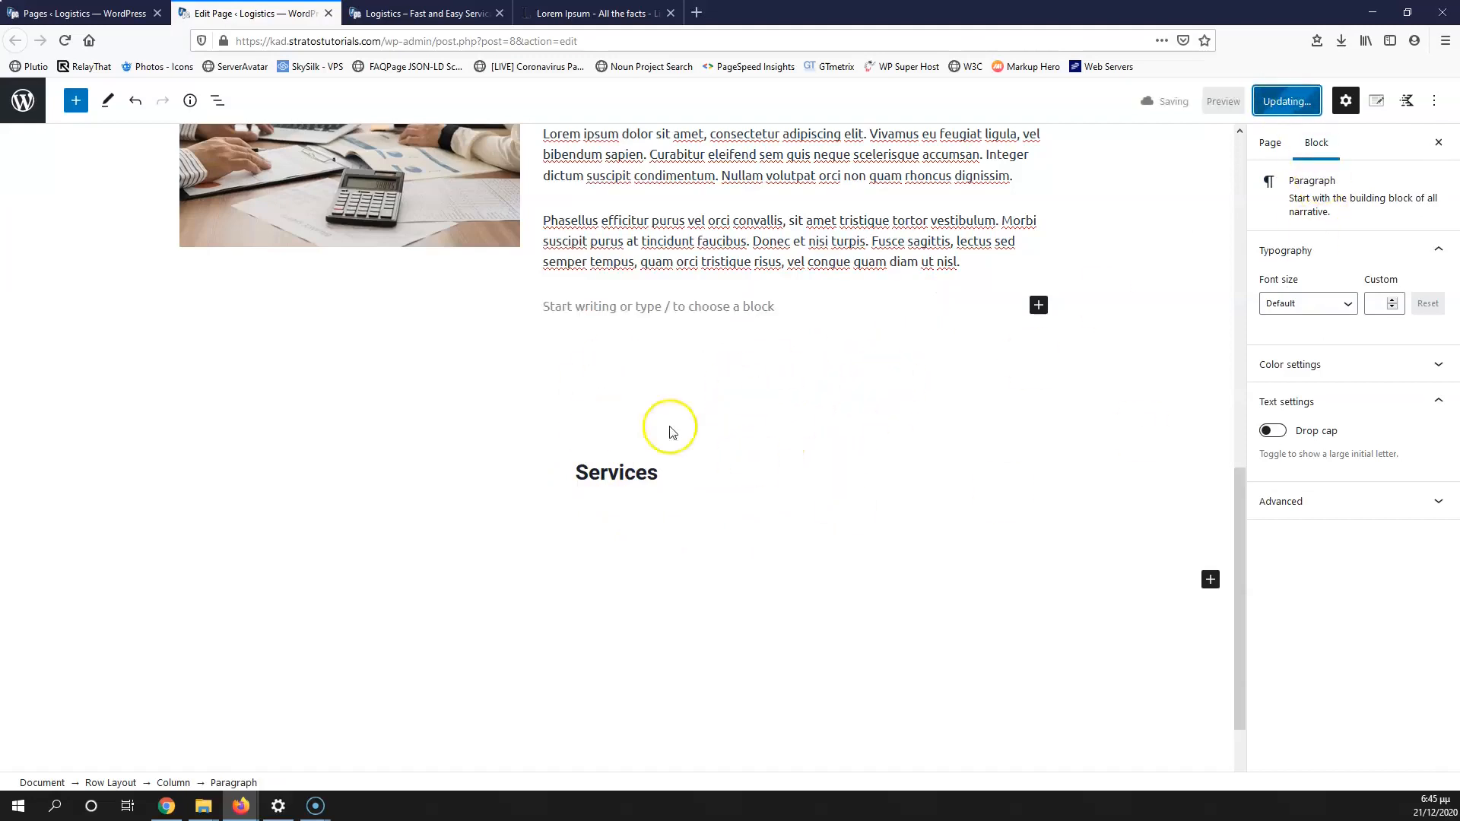
left_click(426, 13)
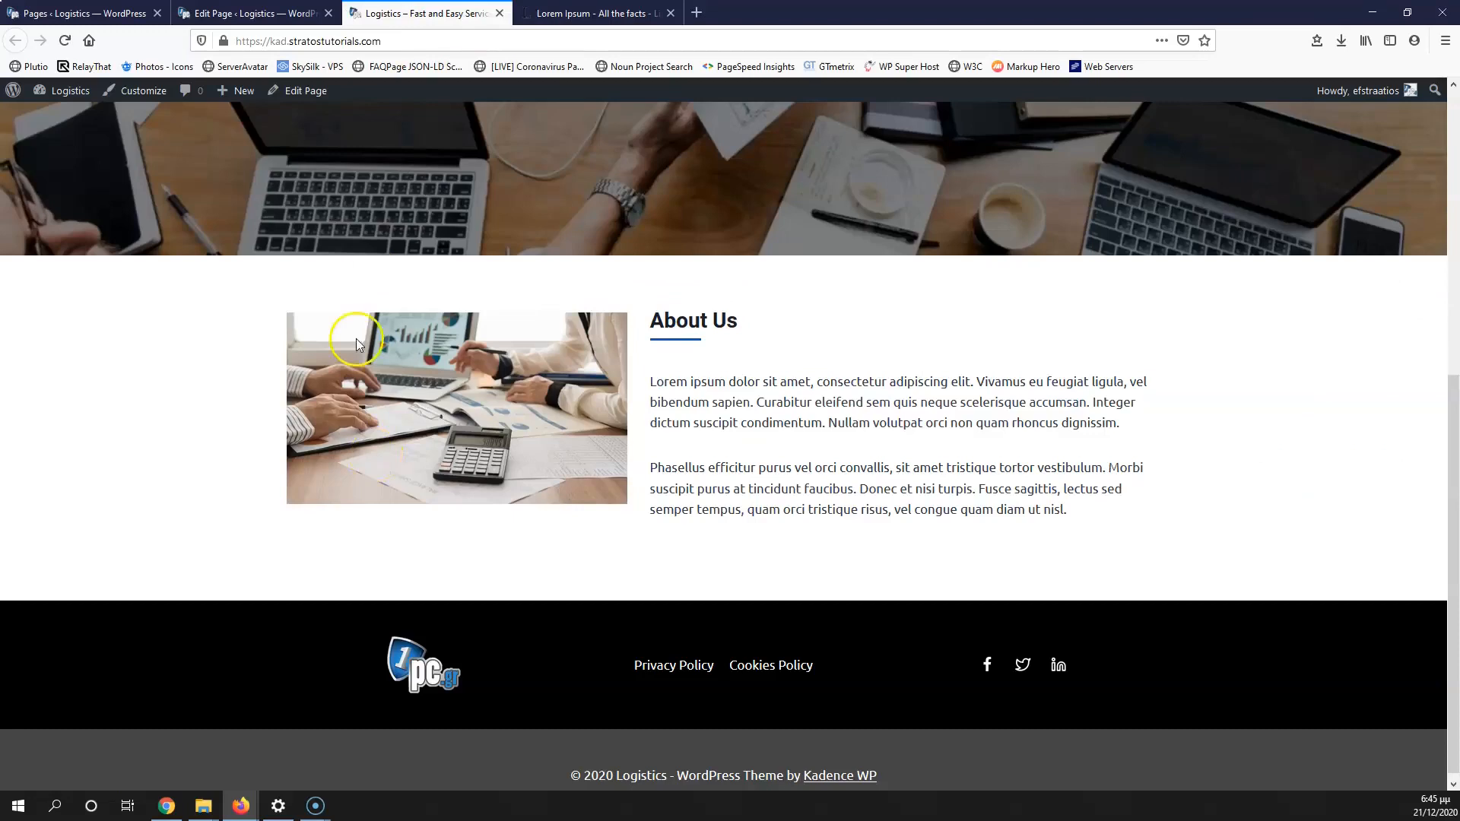
left_click(65, 40)
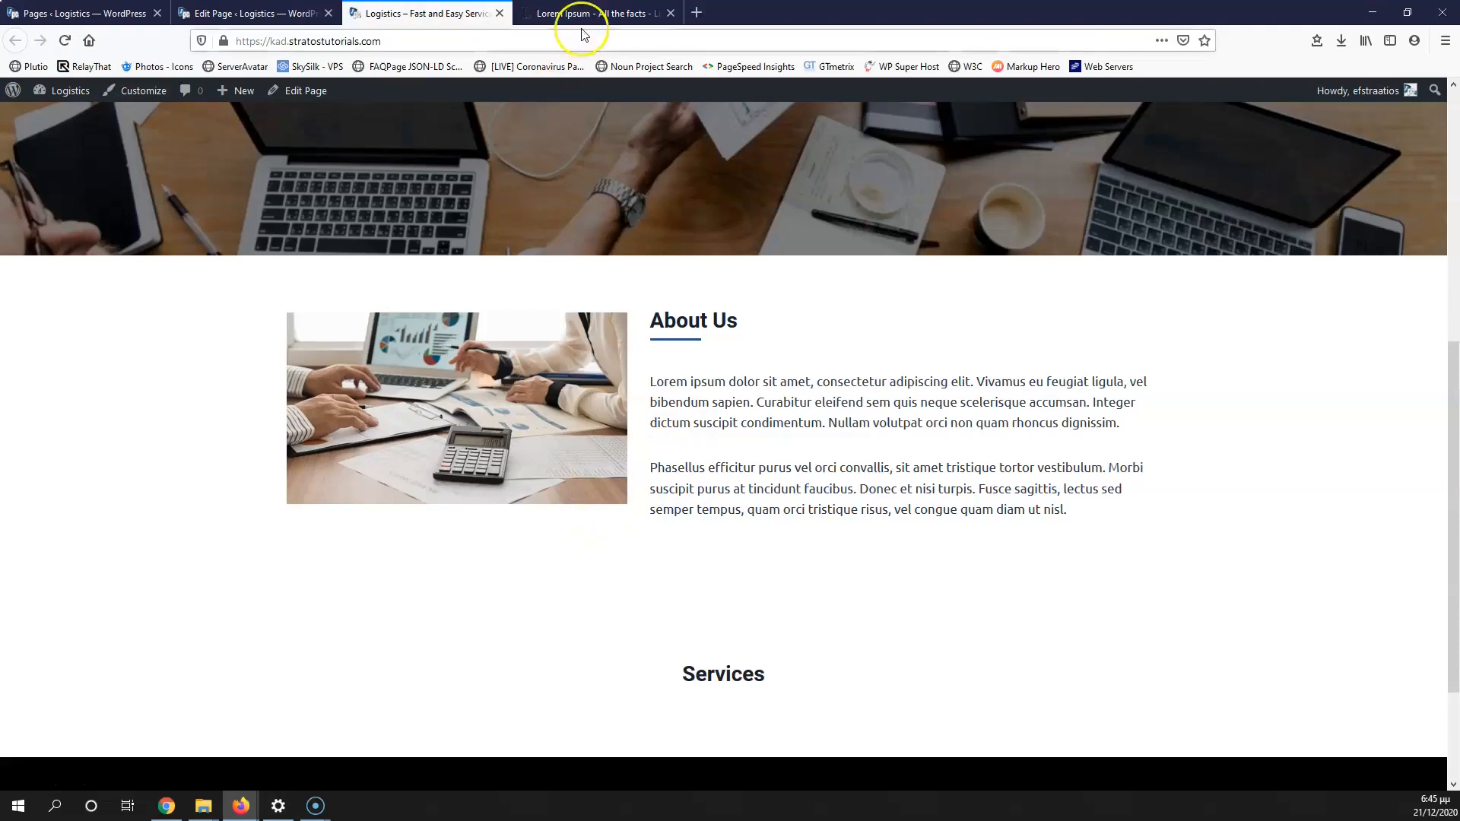
left_click(209, 9)
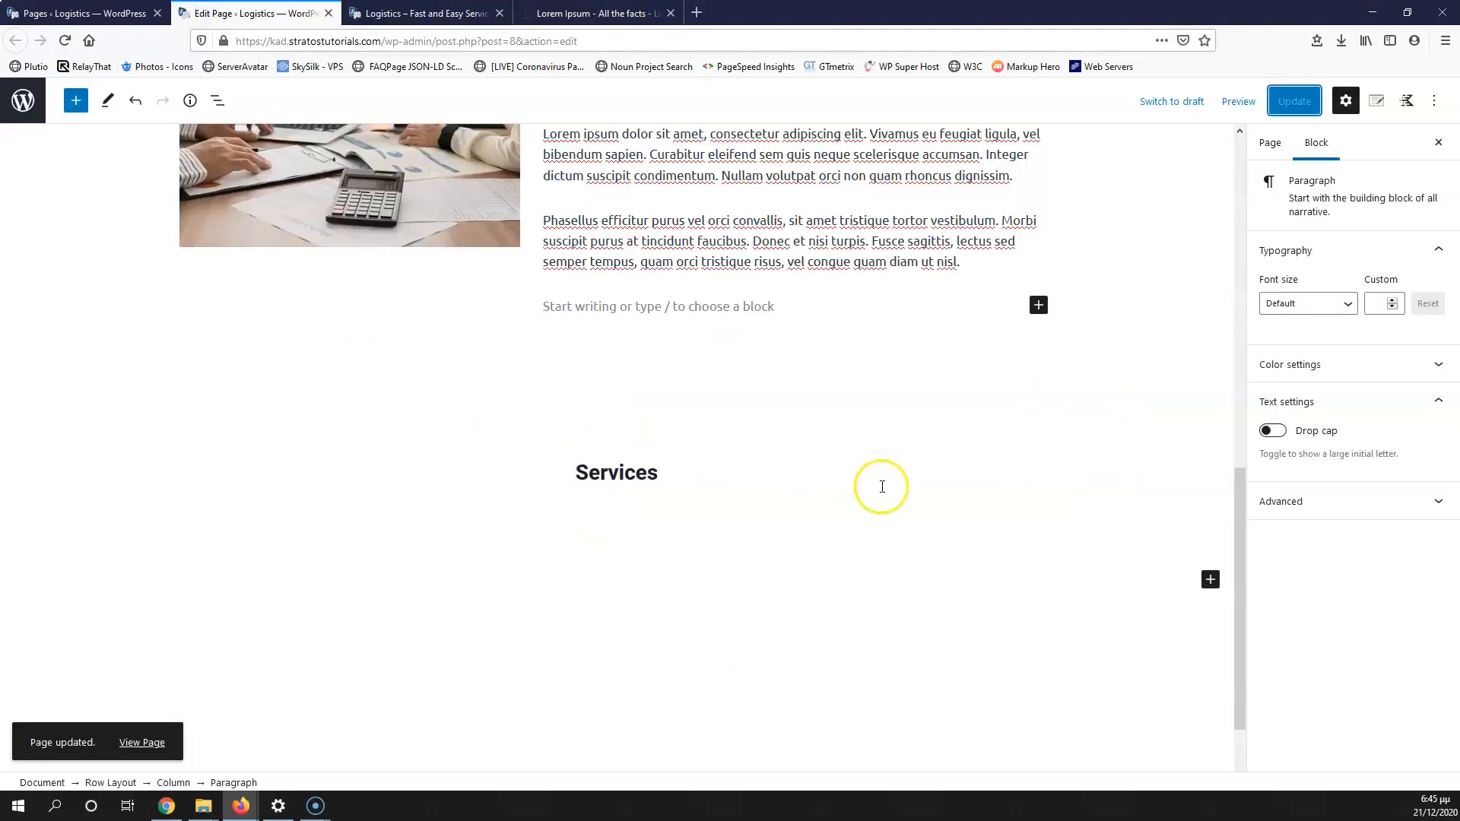
Step: Set the Services row background to the Lighter Background swatch, #F7FAFC
left_click(837, 454)
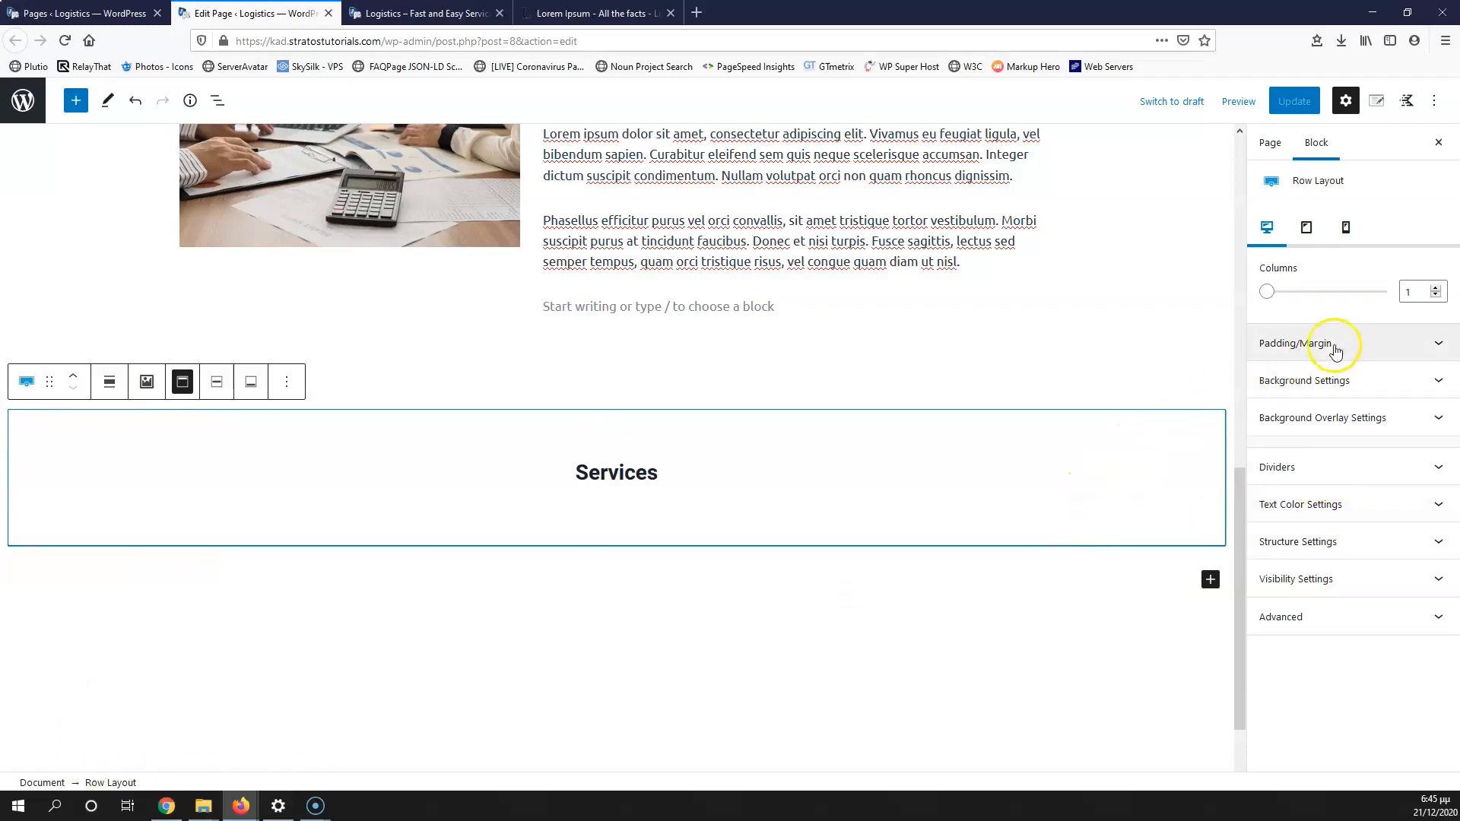
left_click(1352, 382)
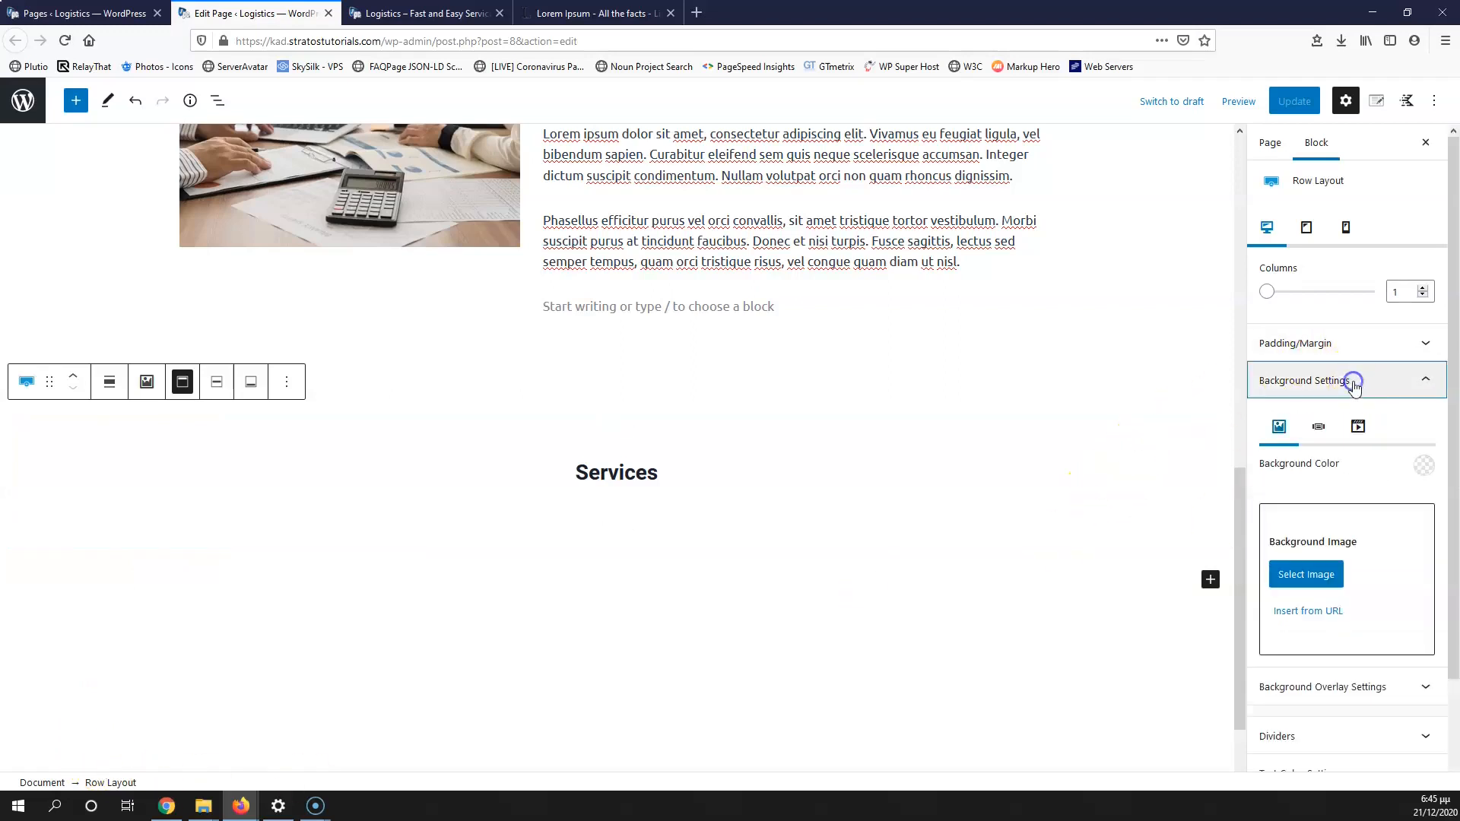
left_click(1422, 467)
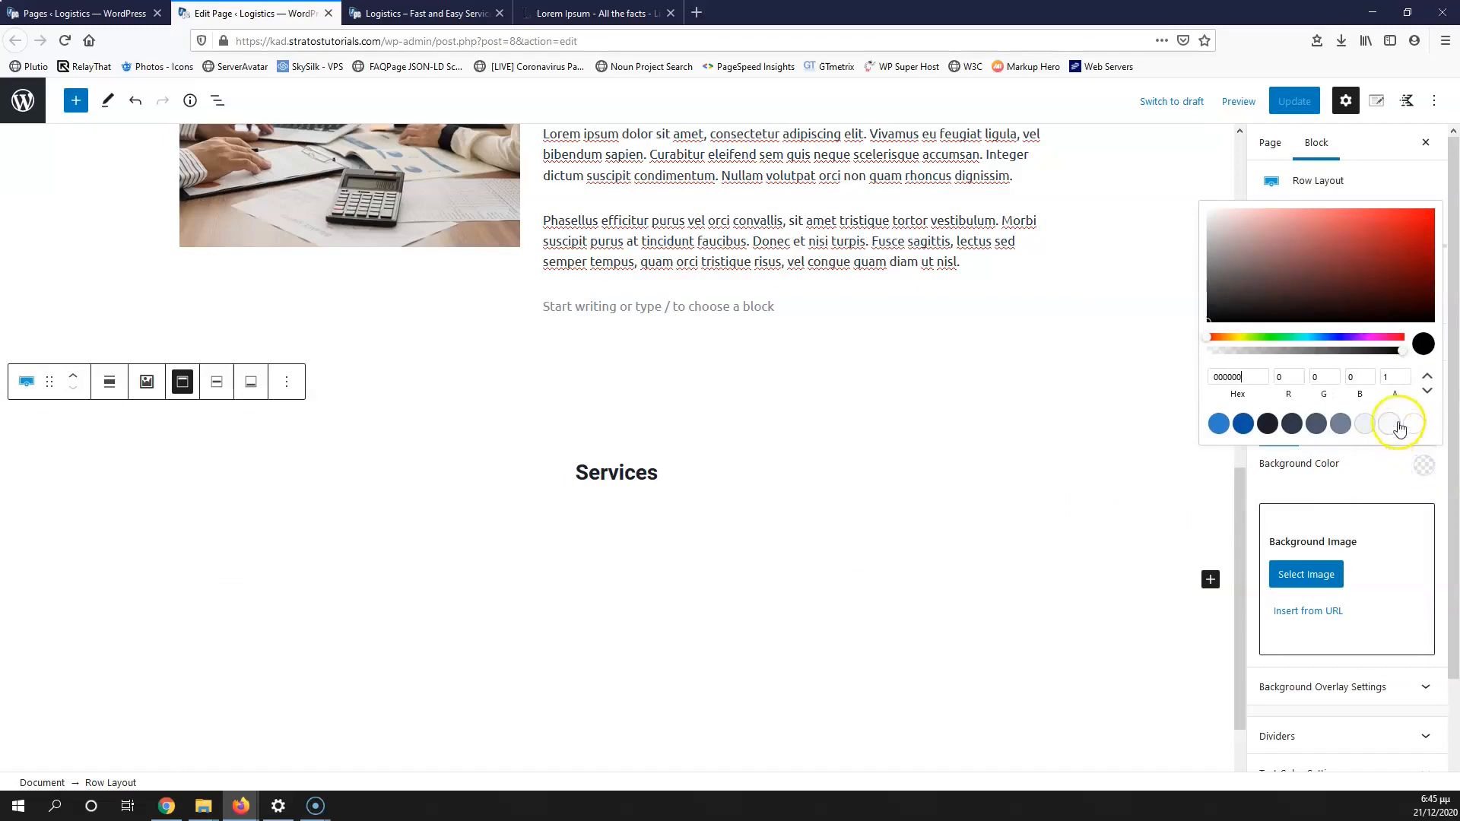
left_click(1391, 424)
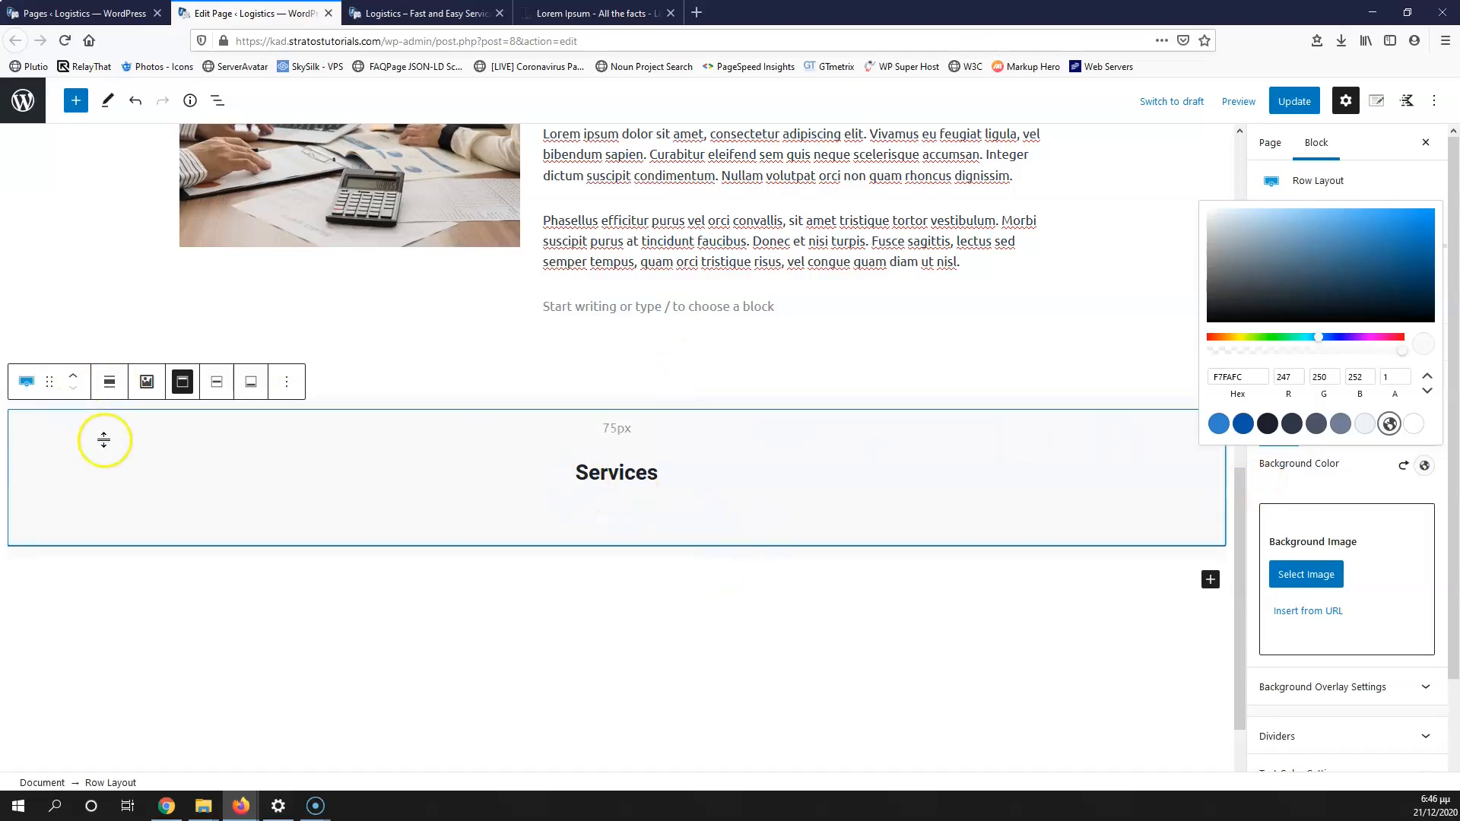
left_click(615, 531)
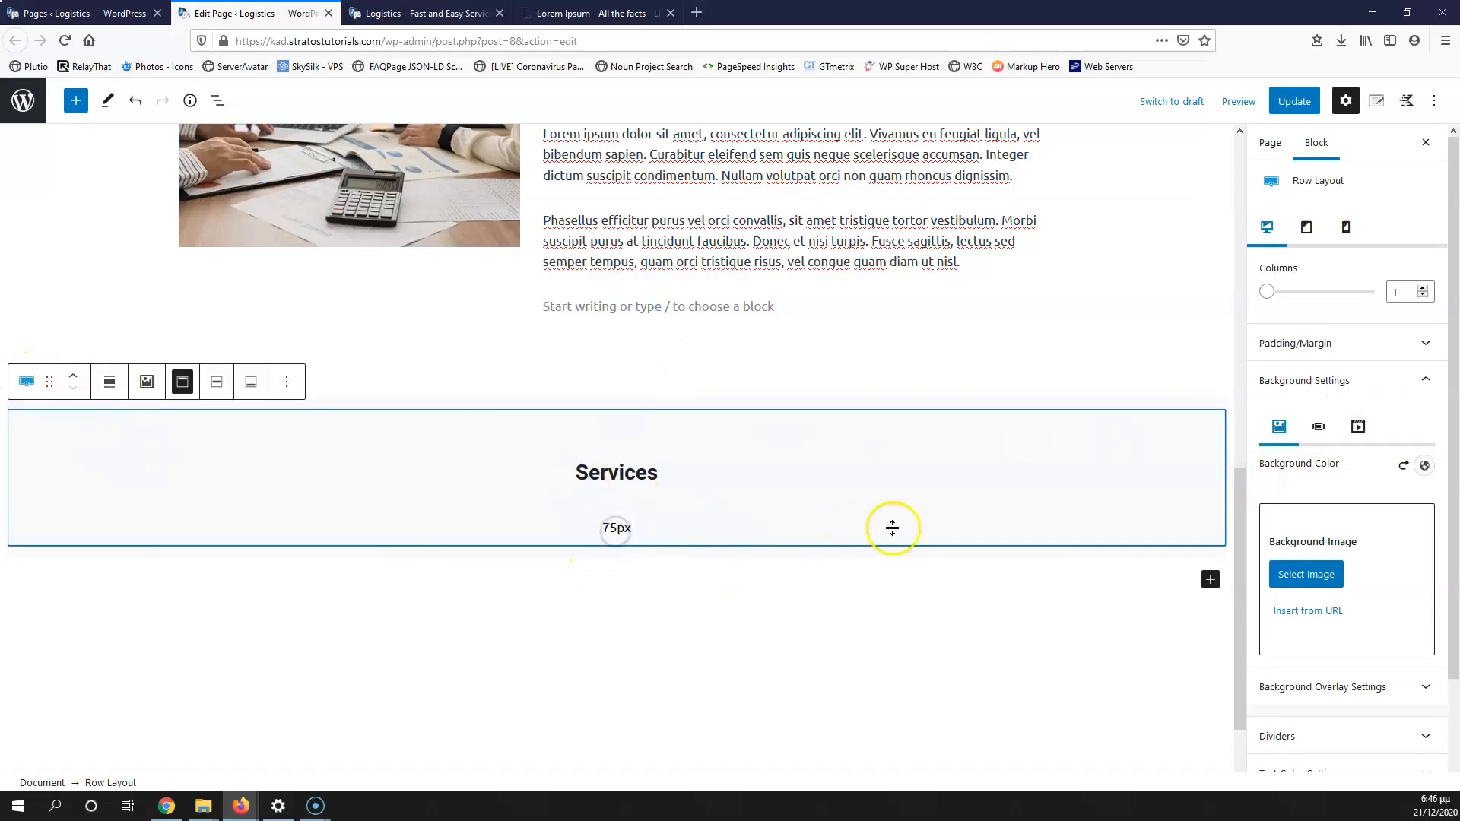
left_click(653, 492)
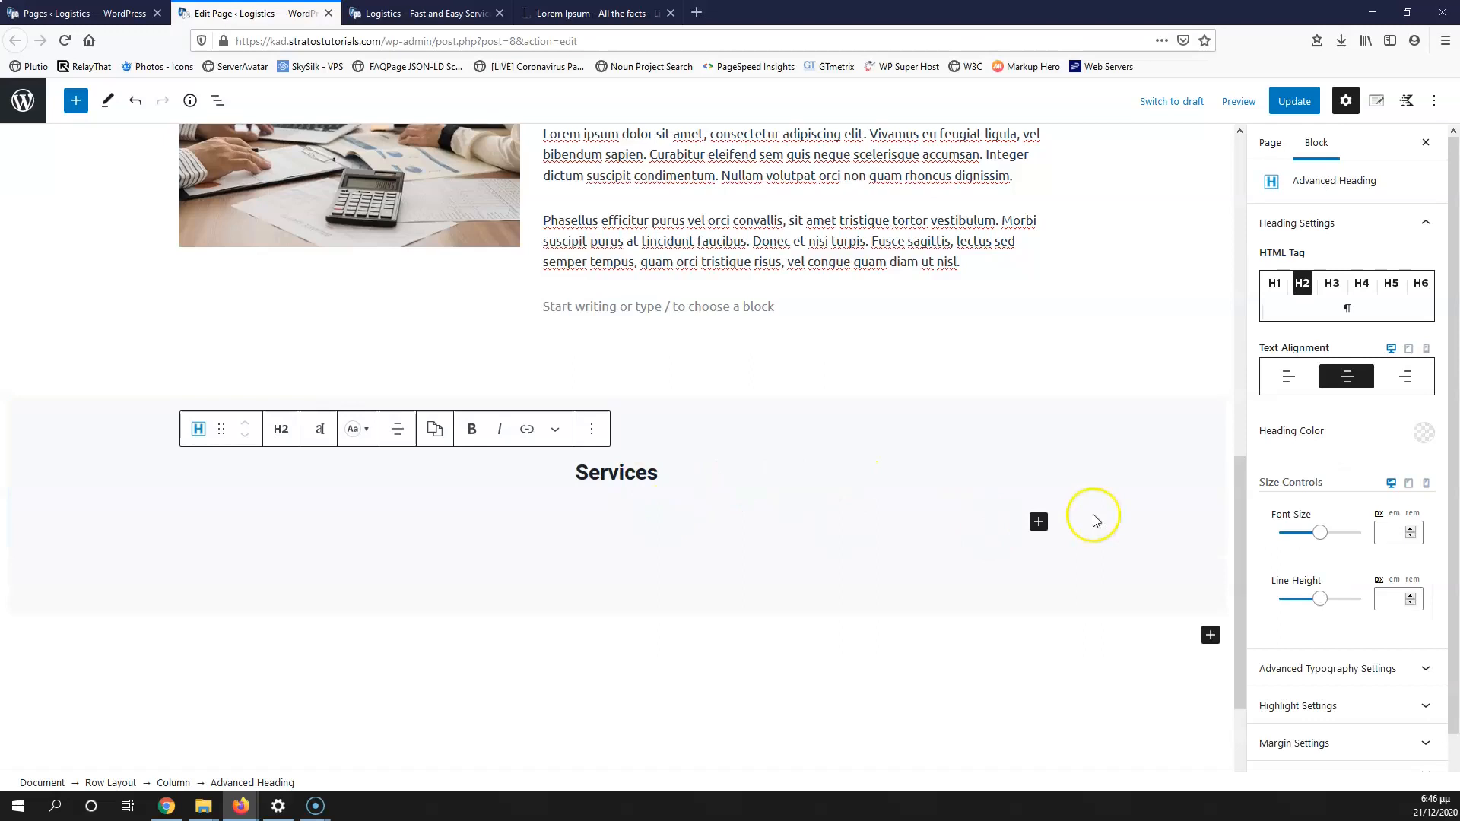
left_click(1038, 523)
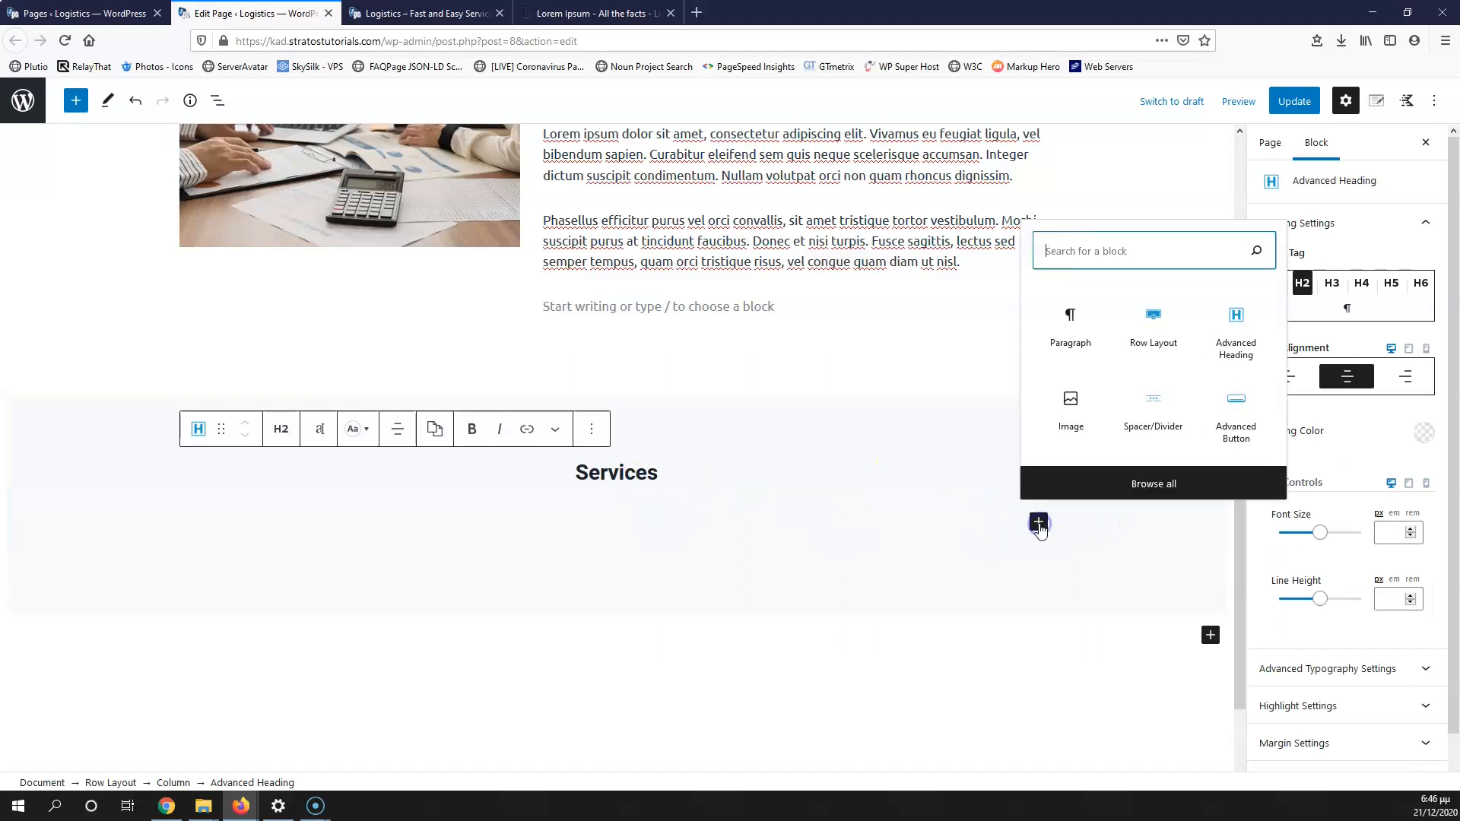
Step: Insert a nested row of three 33.3% columns under the Services heading and check it in List View
left_click(1152, 333)
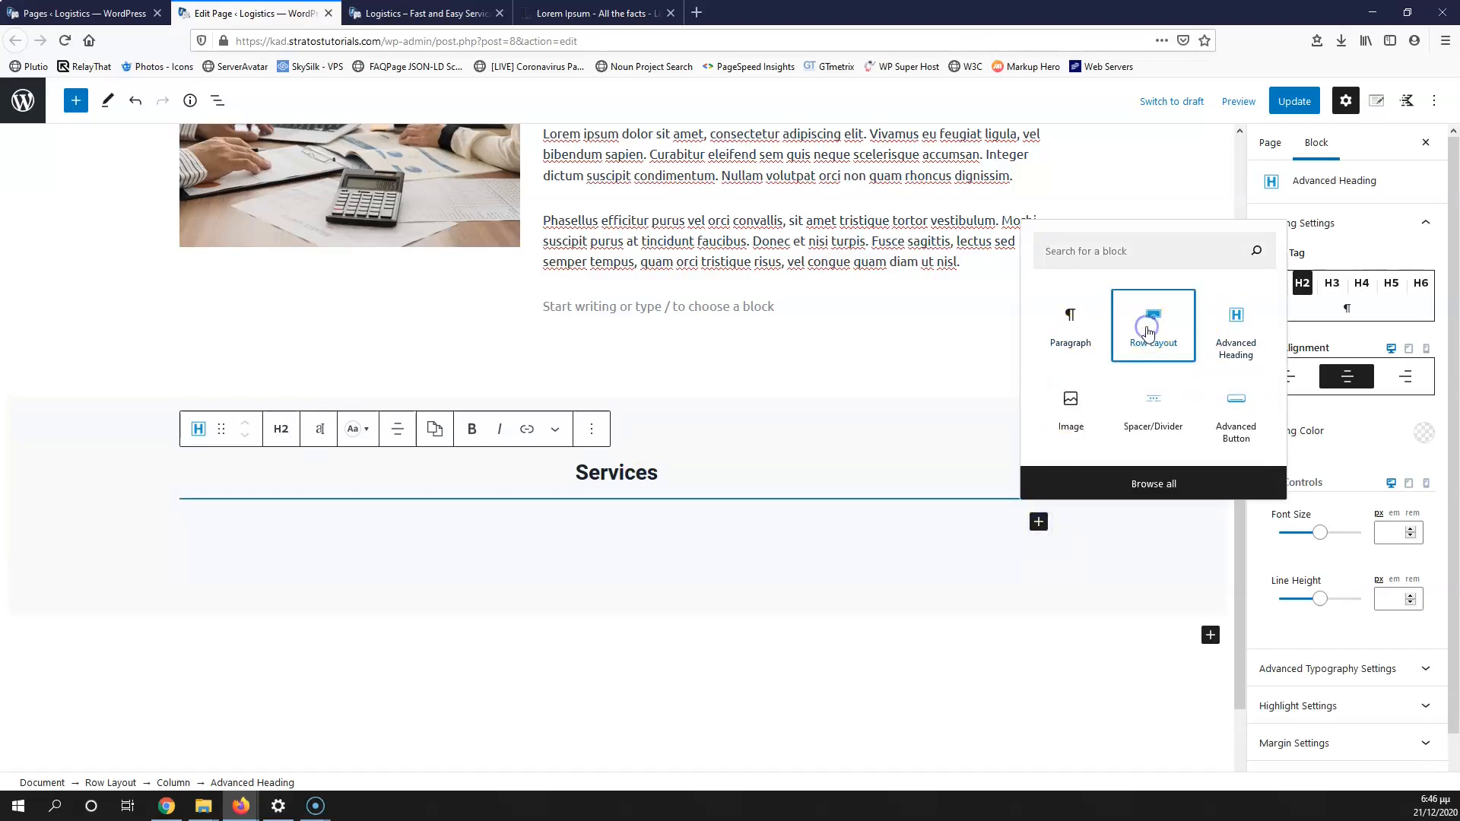
left_click(596, 590)
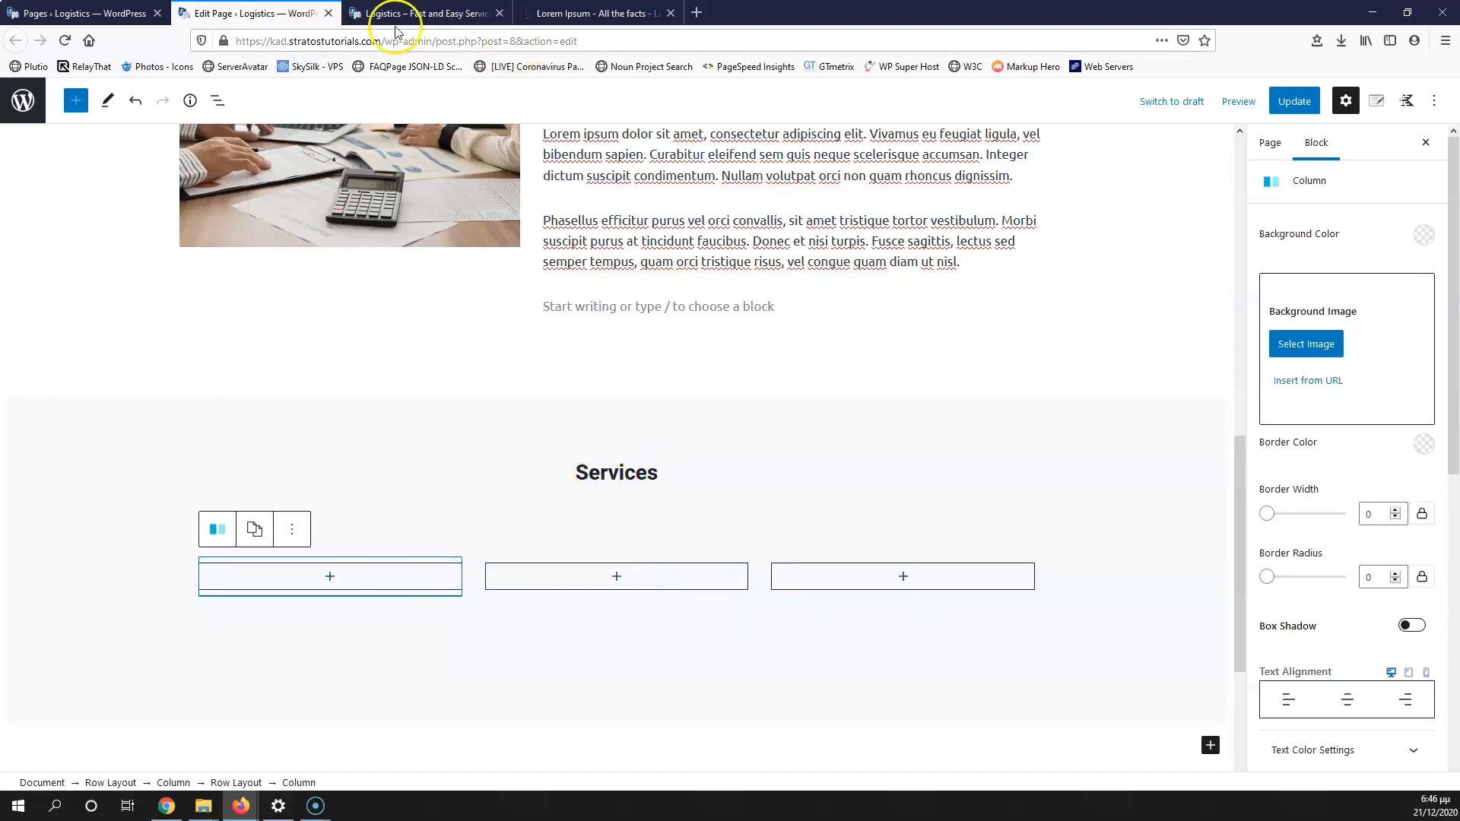
left_click(217, 101)
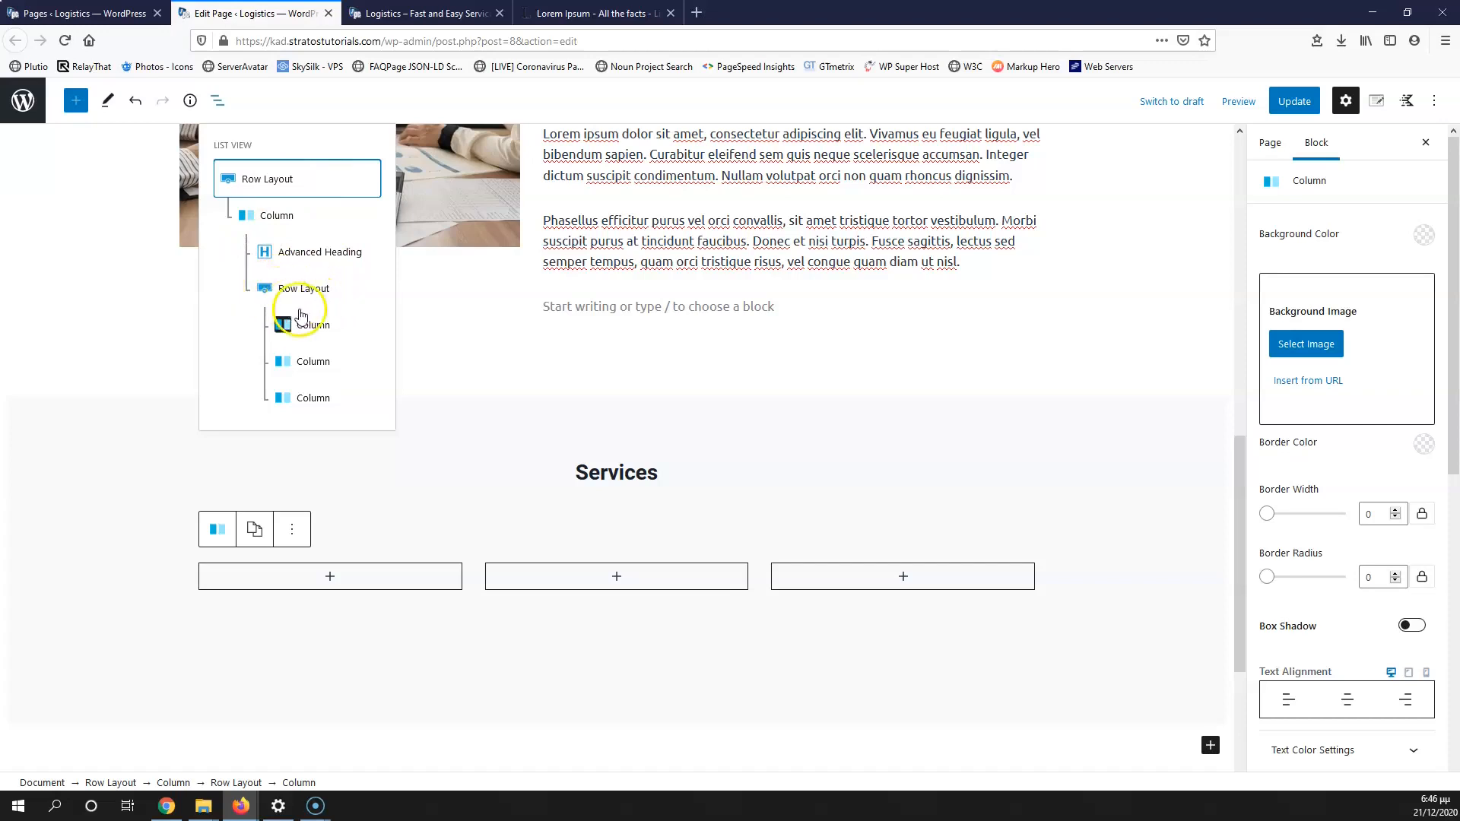
left_click(593, 523)
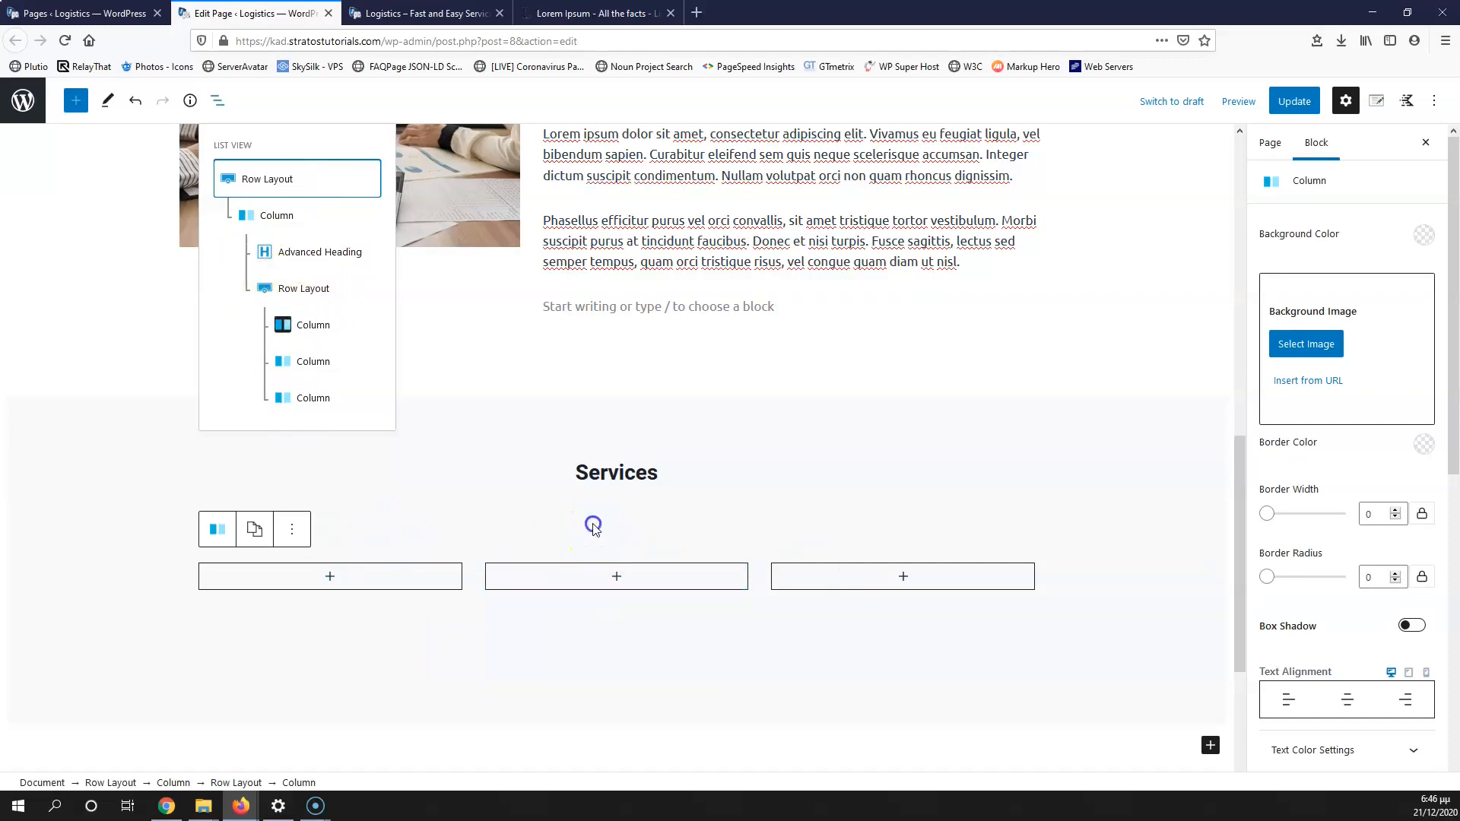
left_click(335, 580)
Step: Add an Image block, a 'Taxes' Advanced Heading and an Advanced Button to the first Services column
left_click(306, 309)
type("imag")
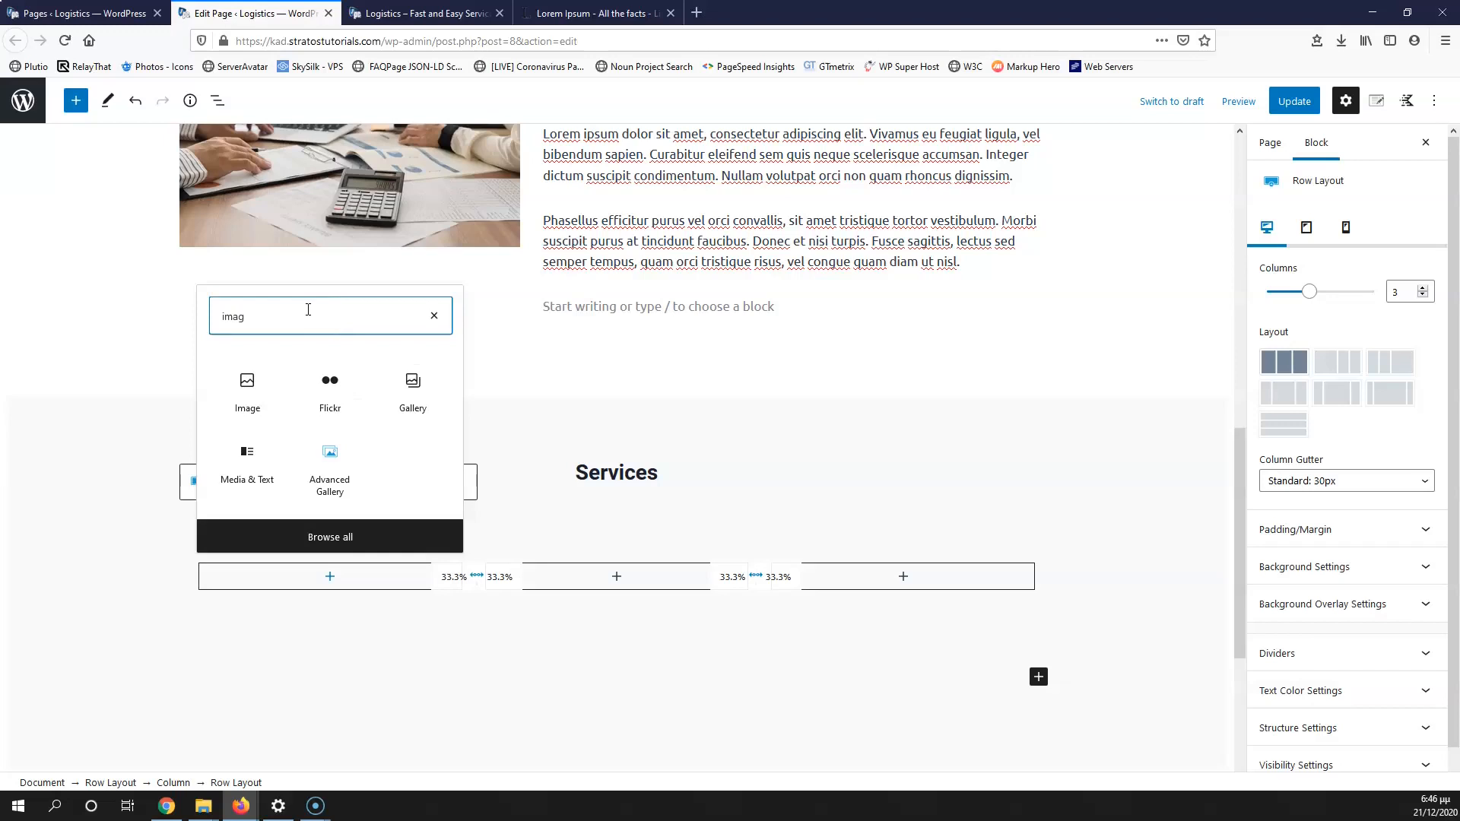
left_click(247, 384)
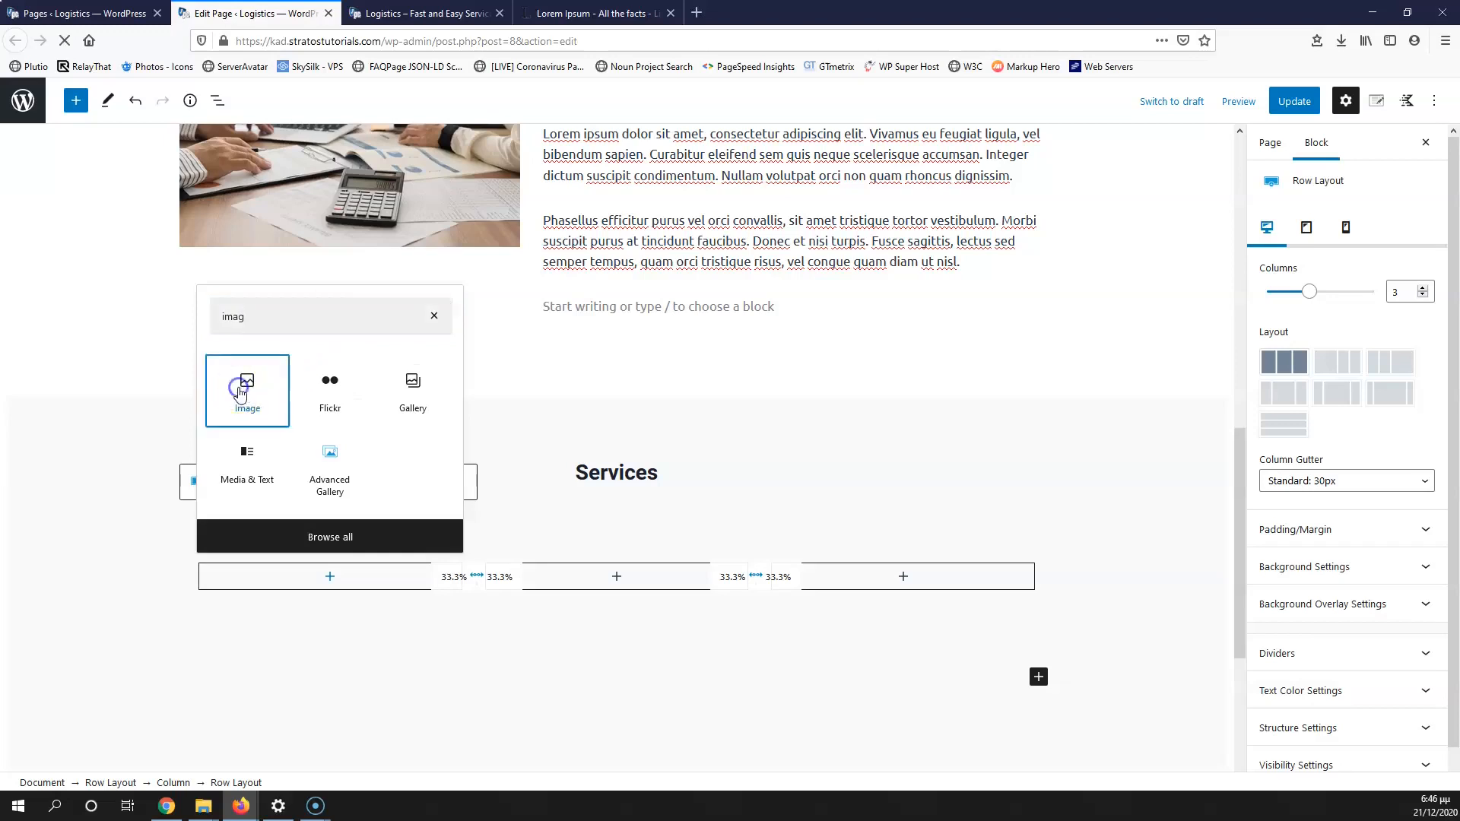
scroll(341, 608, "down", 2)
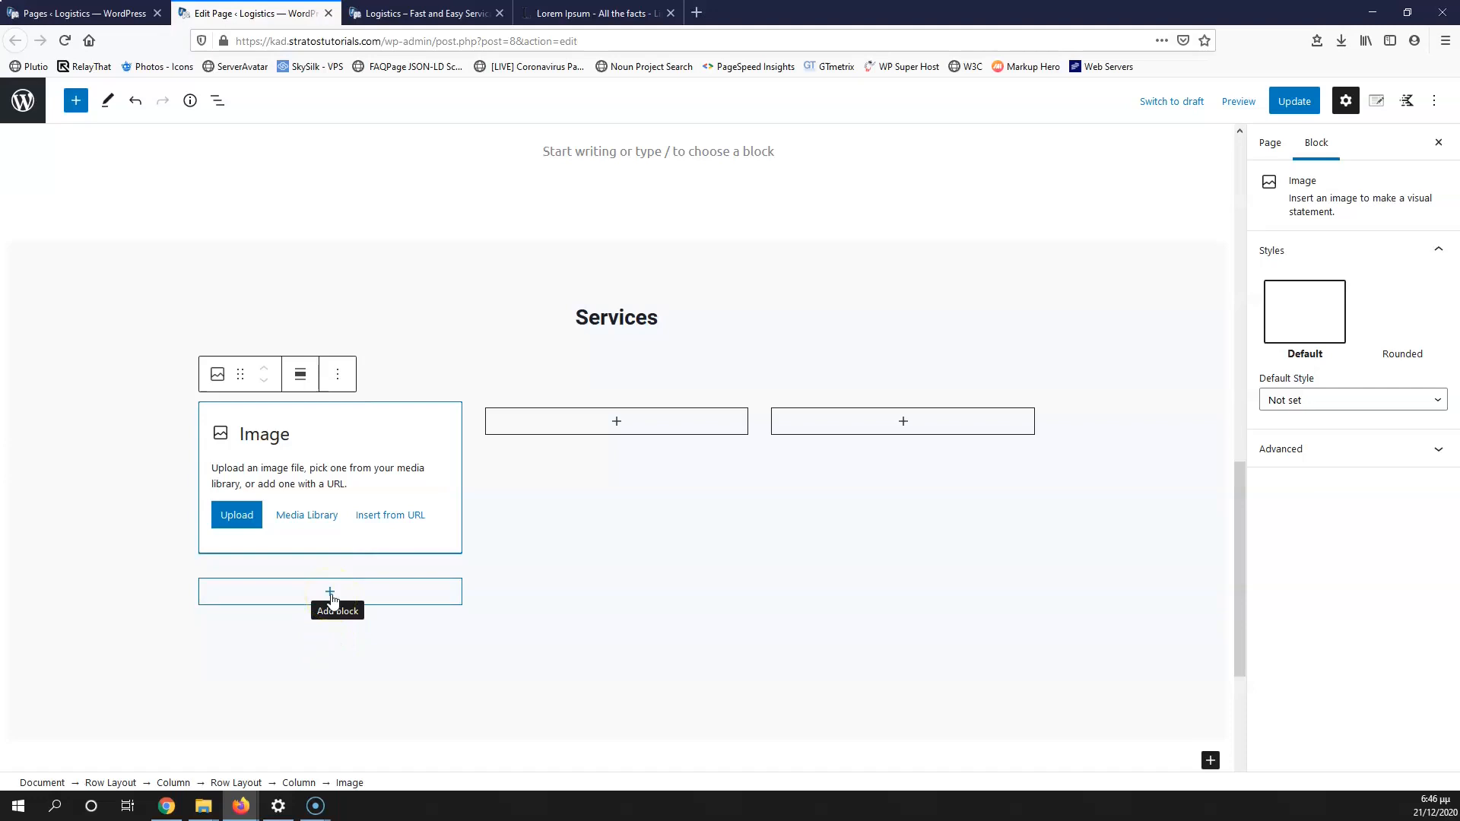
left_click(331, 598)
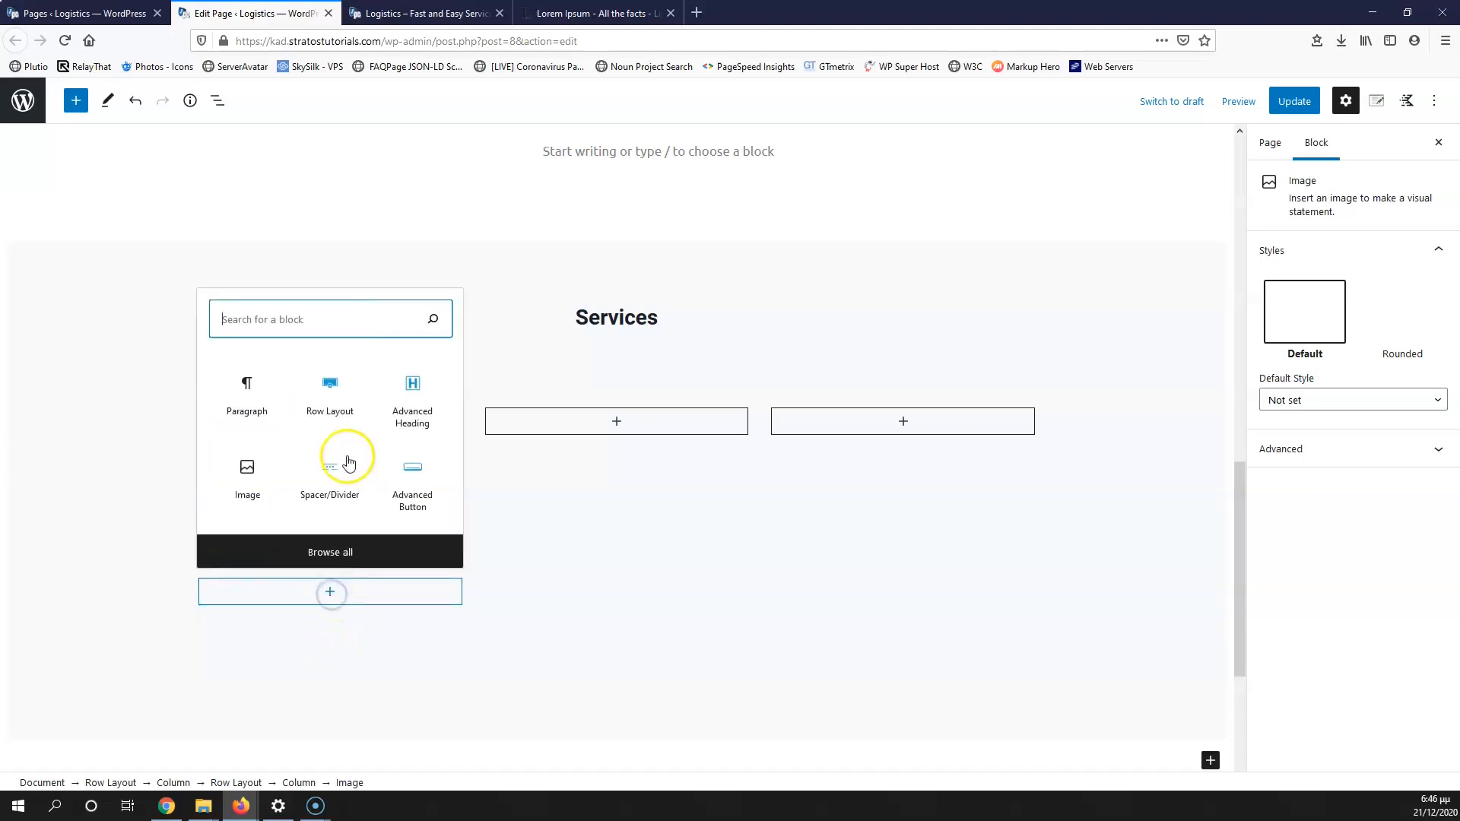
left_click(434, 402)
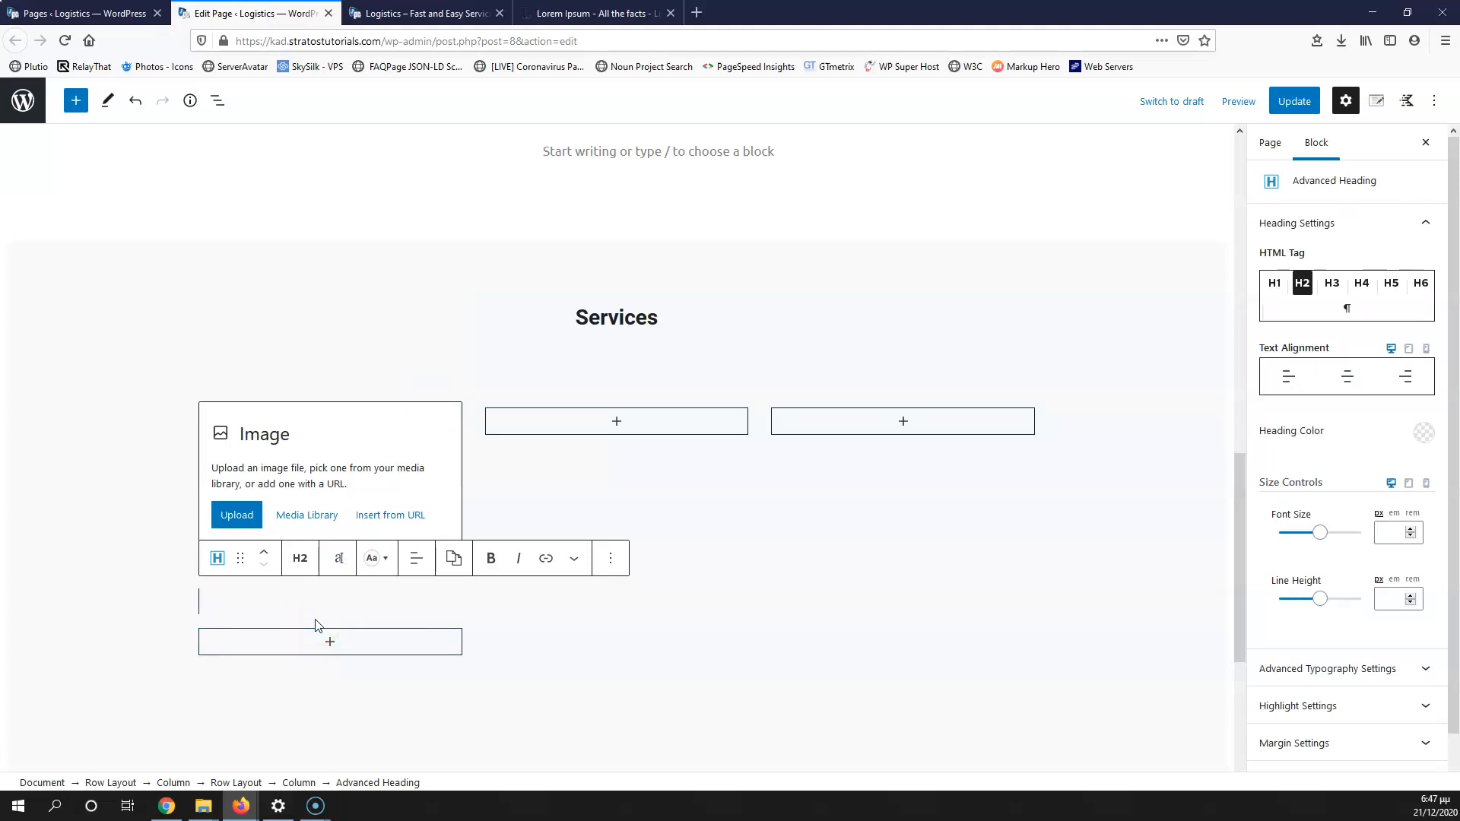
type("Taxes")
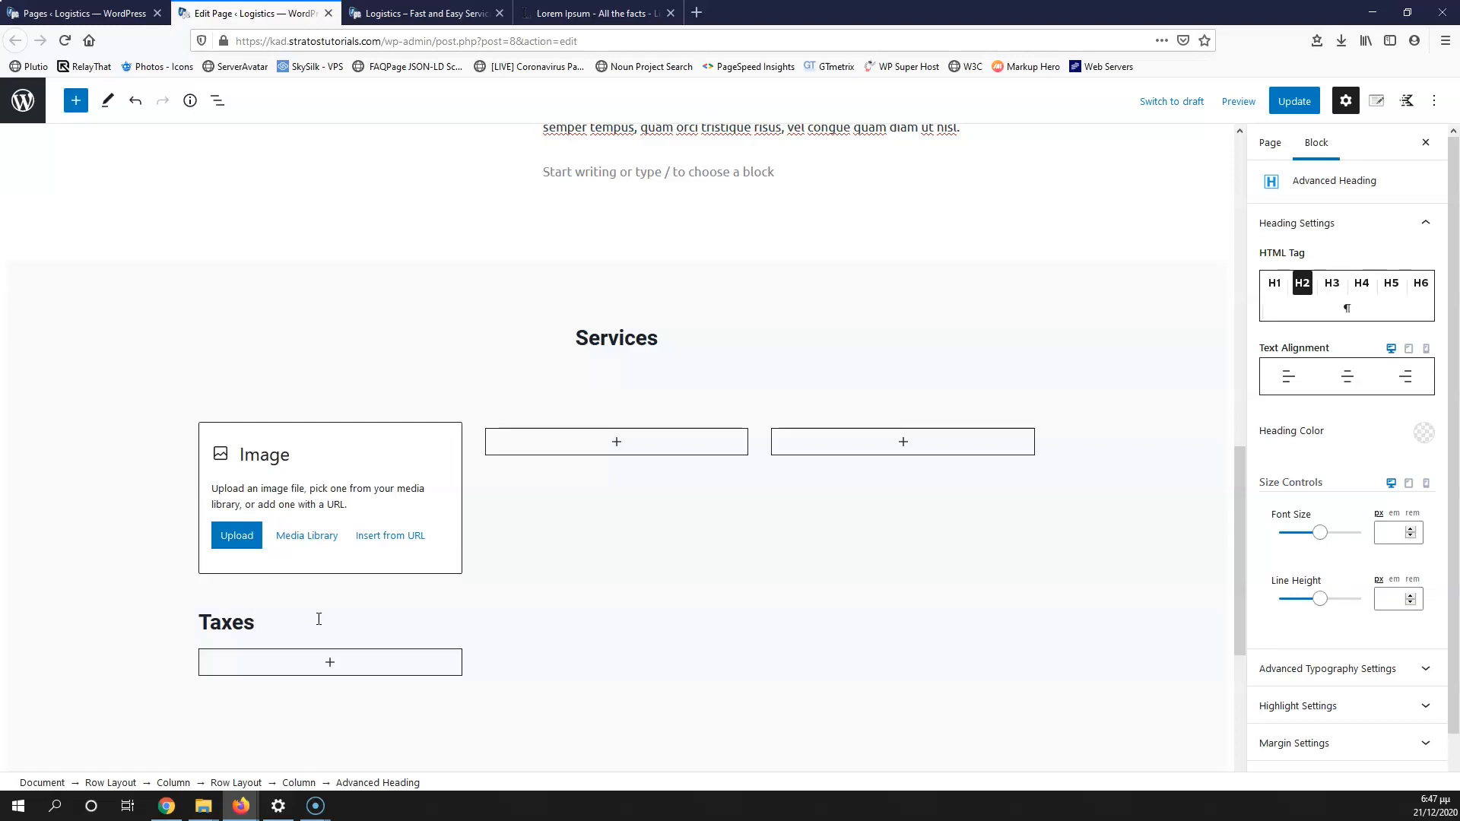
left_click(328, 663)
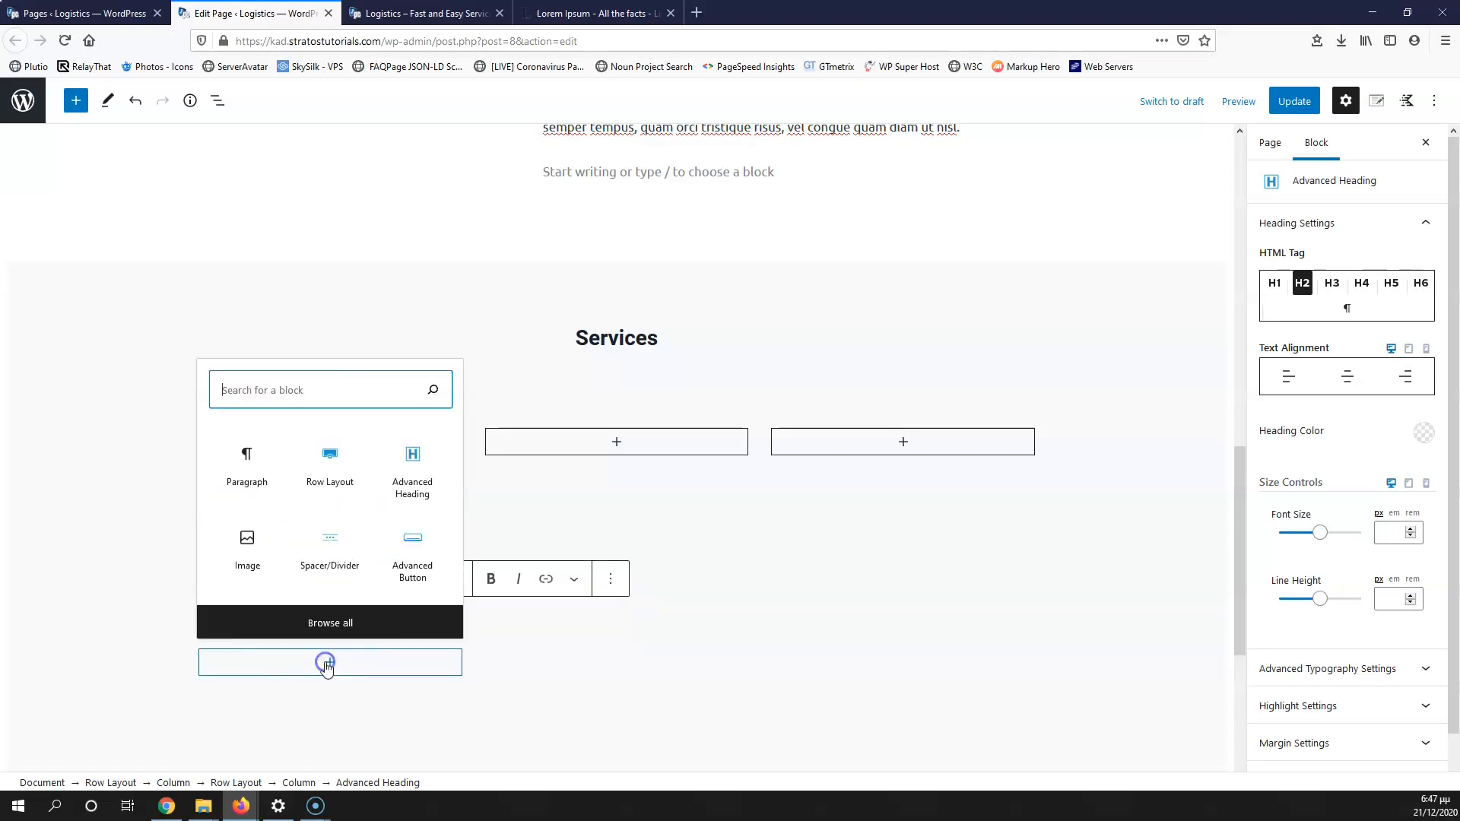
left_click(331, 399)
type("bu")
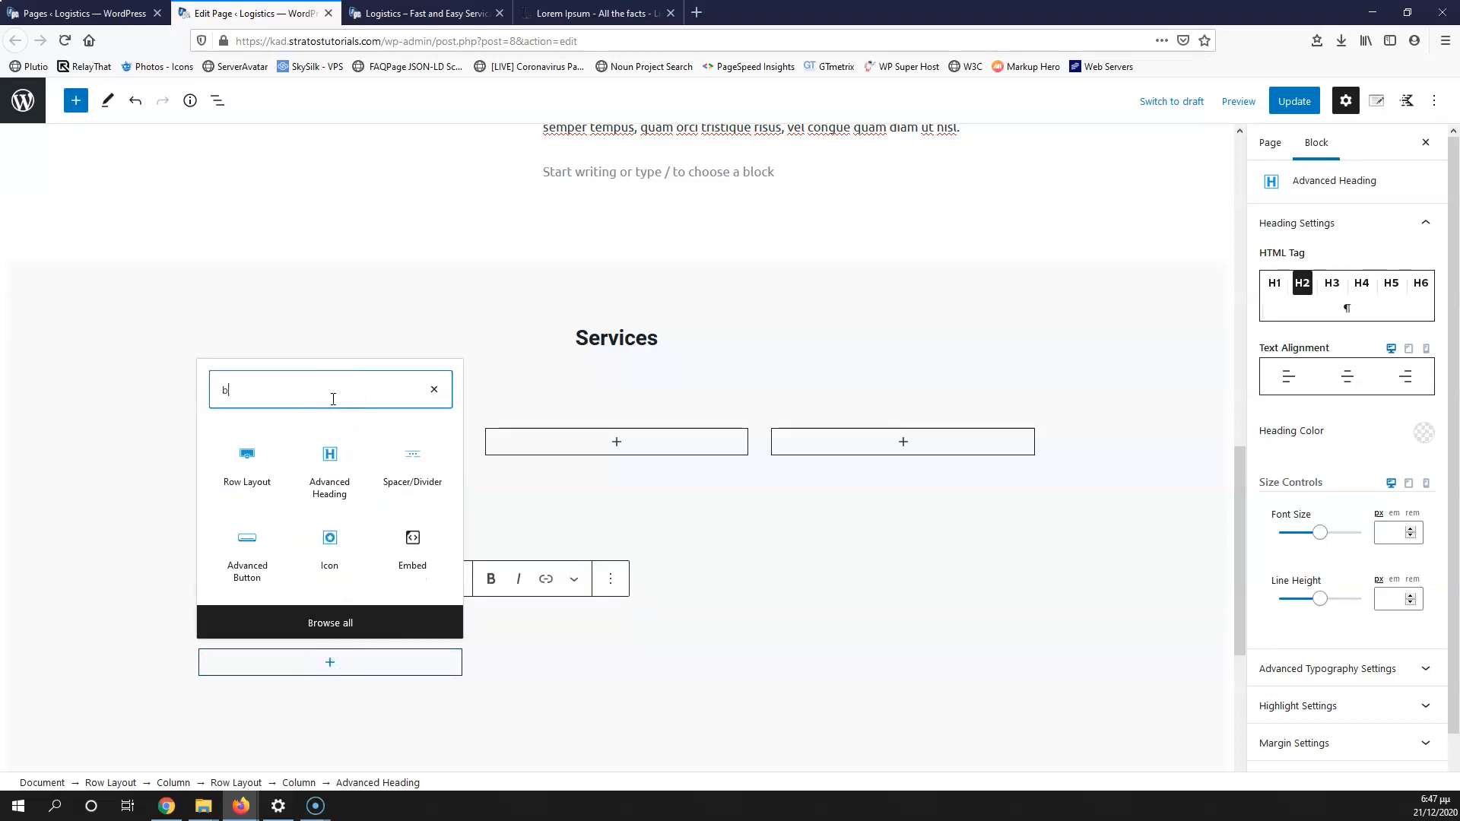
left_click(254, 551)
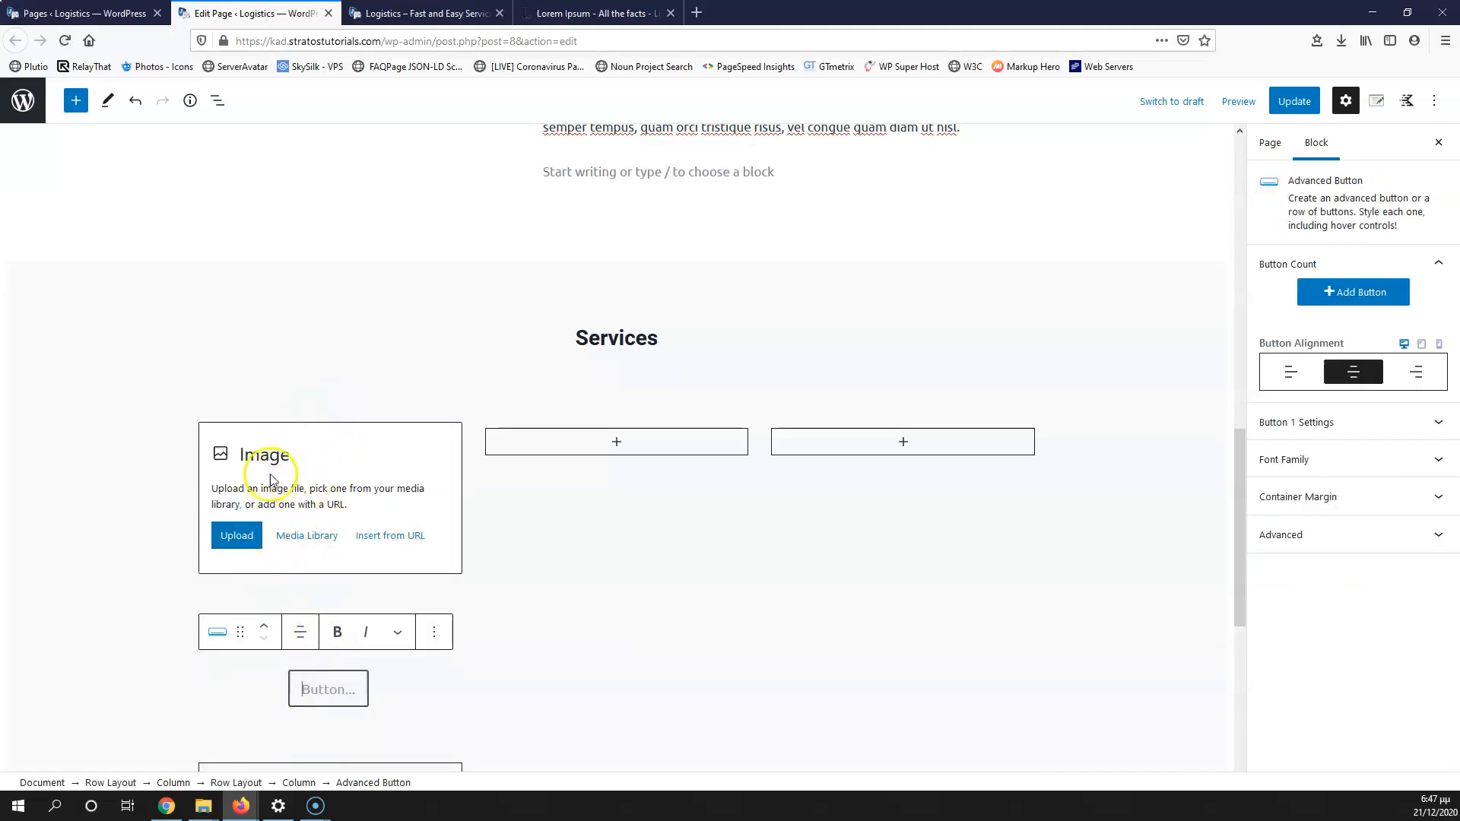
Step: Insert logistics.jpg from the Media Library with its alt text set to 'taxes'
left_click(299, 541)
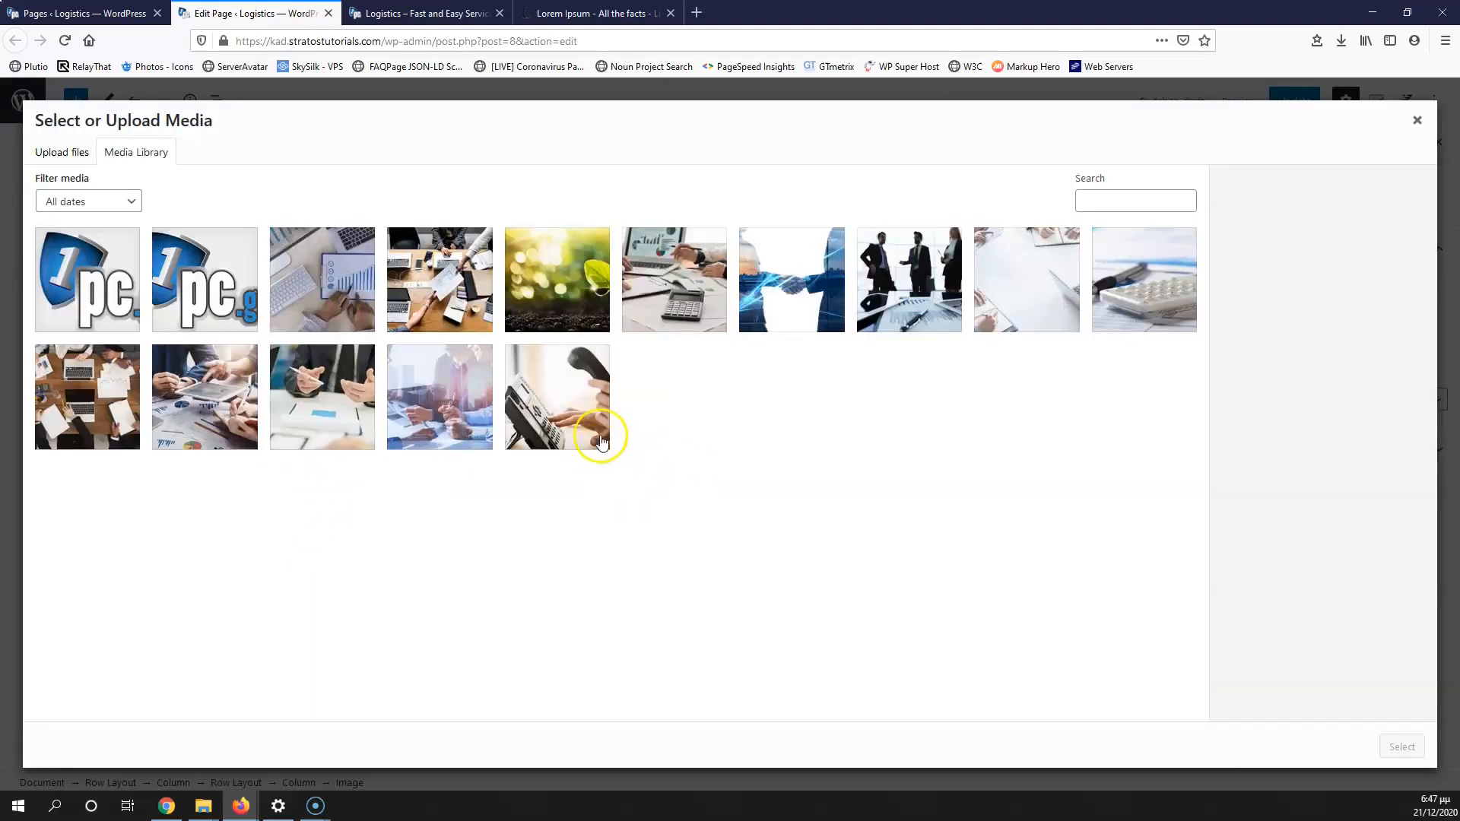
left_click(343, 275)
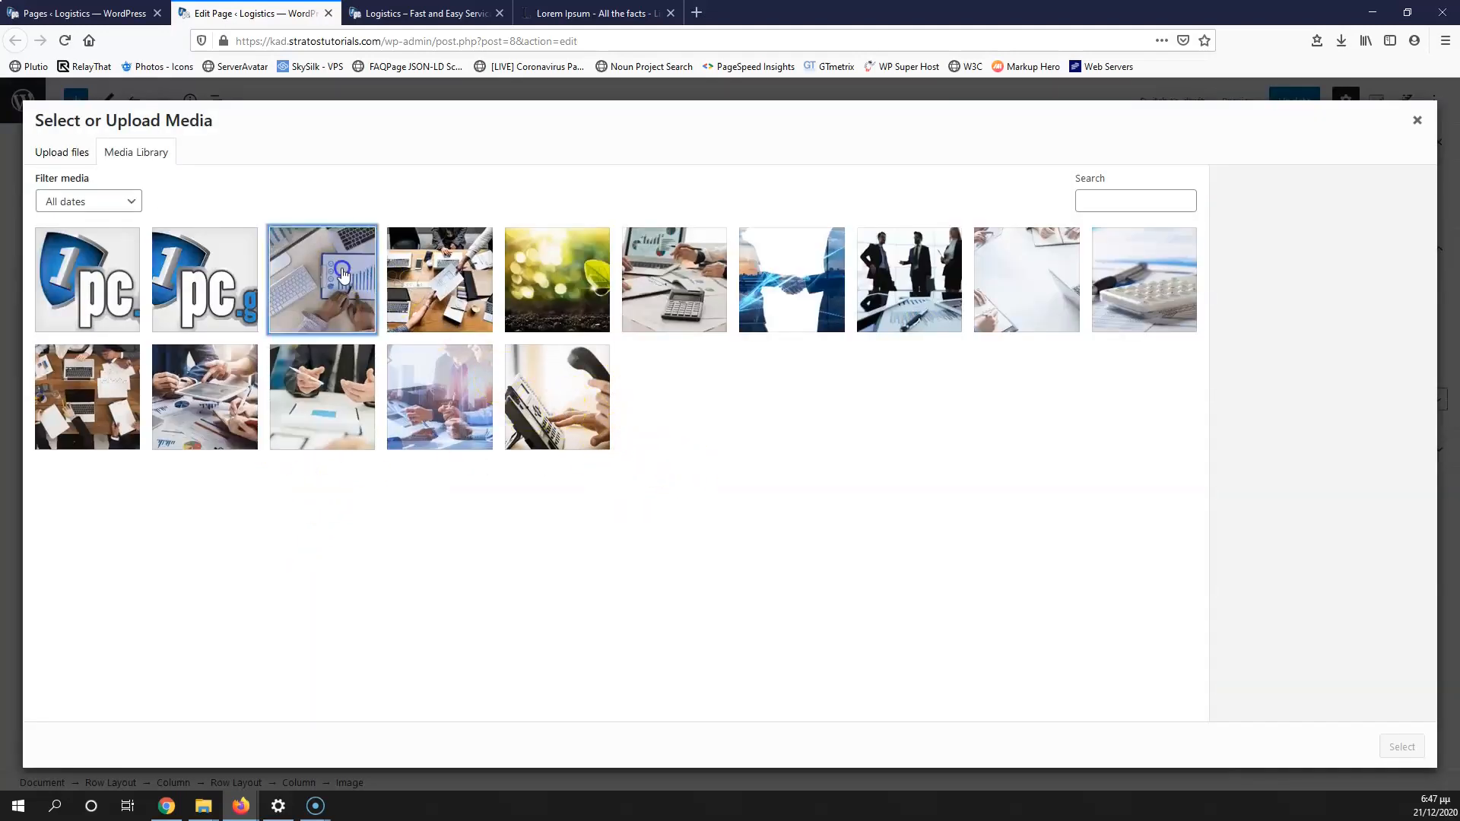
left_click_drag(1359, 395, 1174, 395)
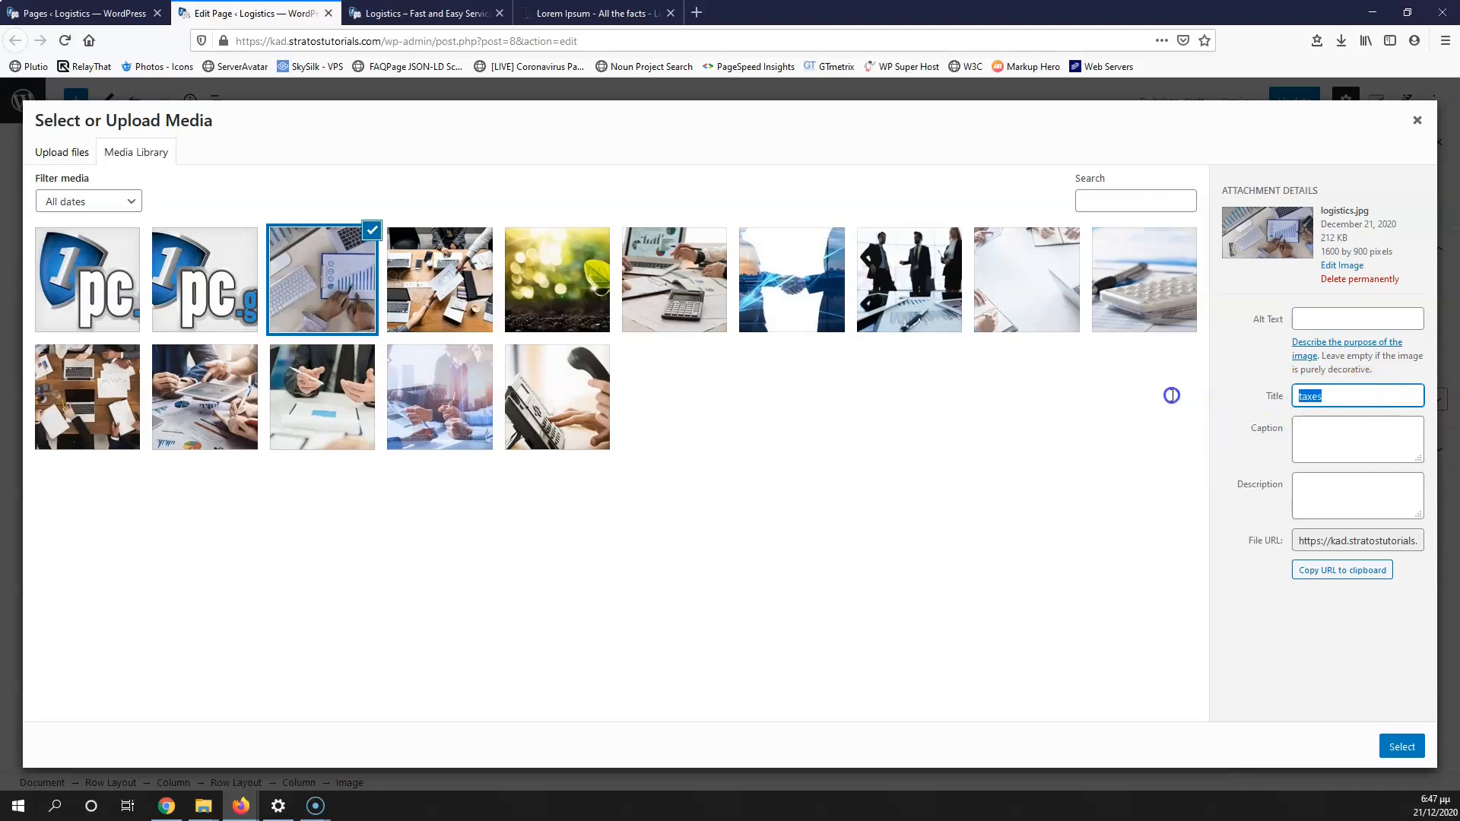
left_click(1324, 320)
type("taxes")
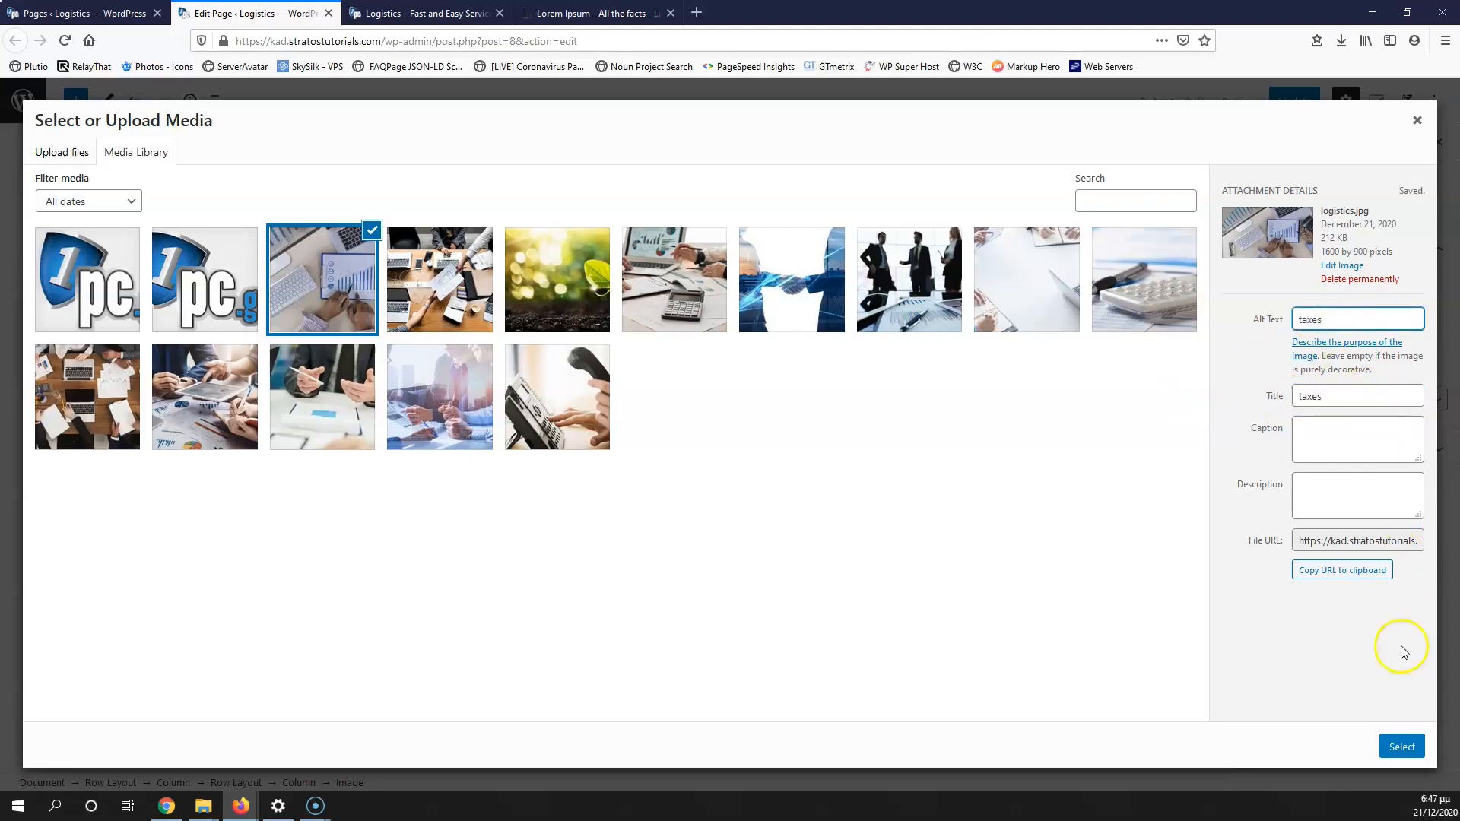
left_click(1398, 745)
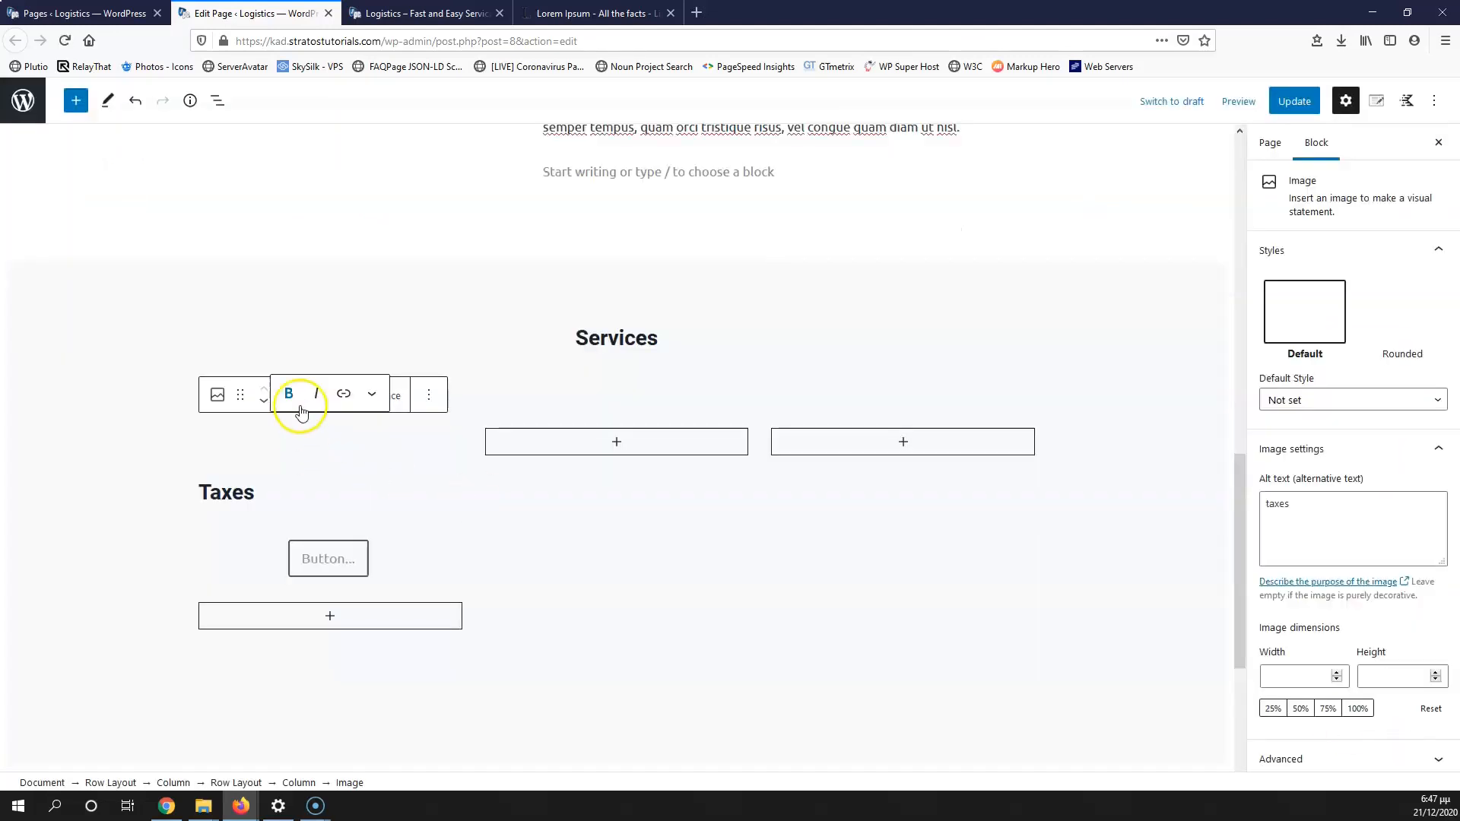
left_click(337, 517)
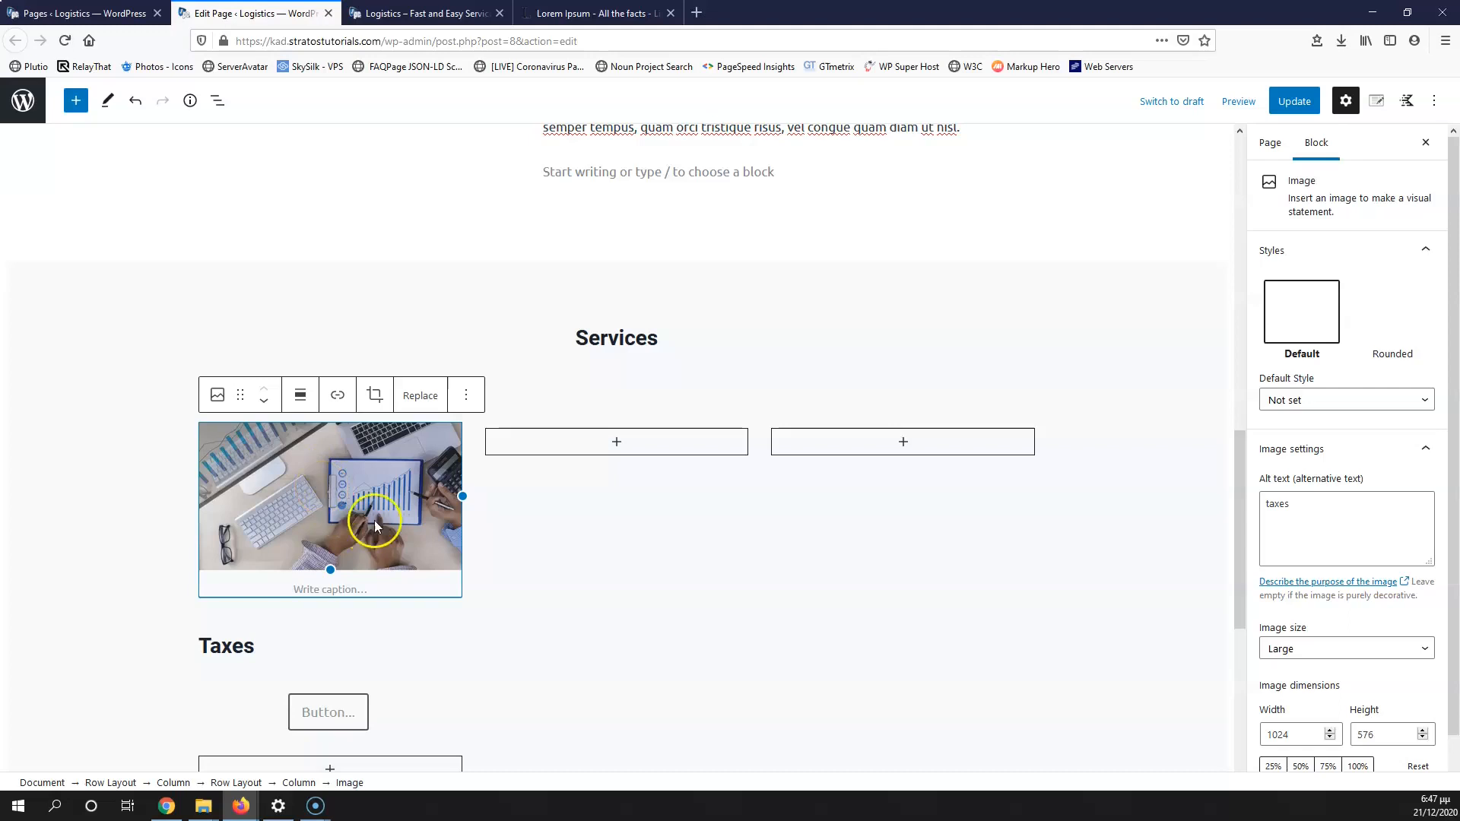
left_click(419, 397)
left_click(458, 476)
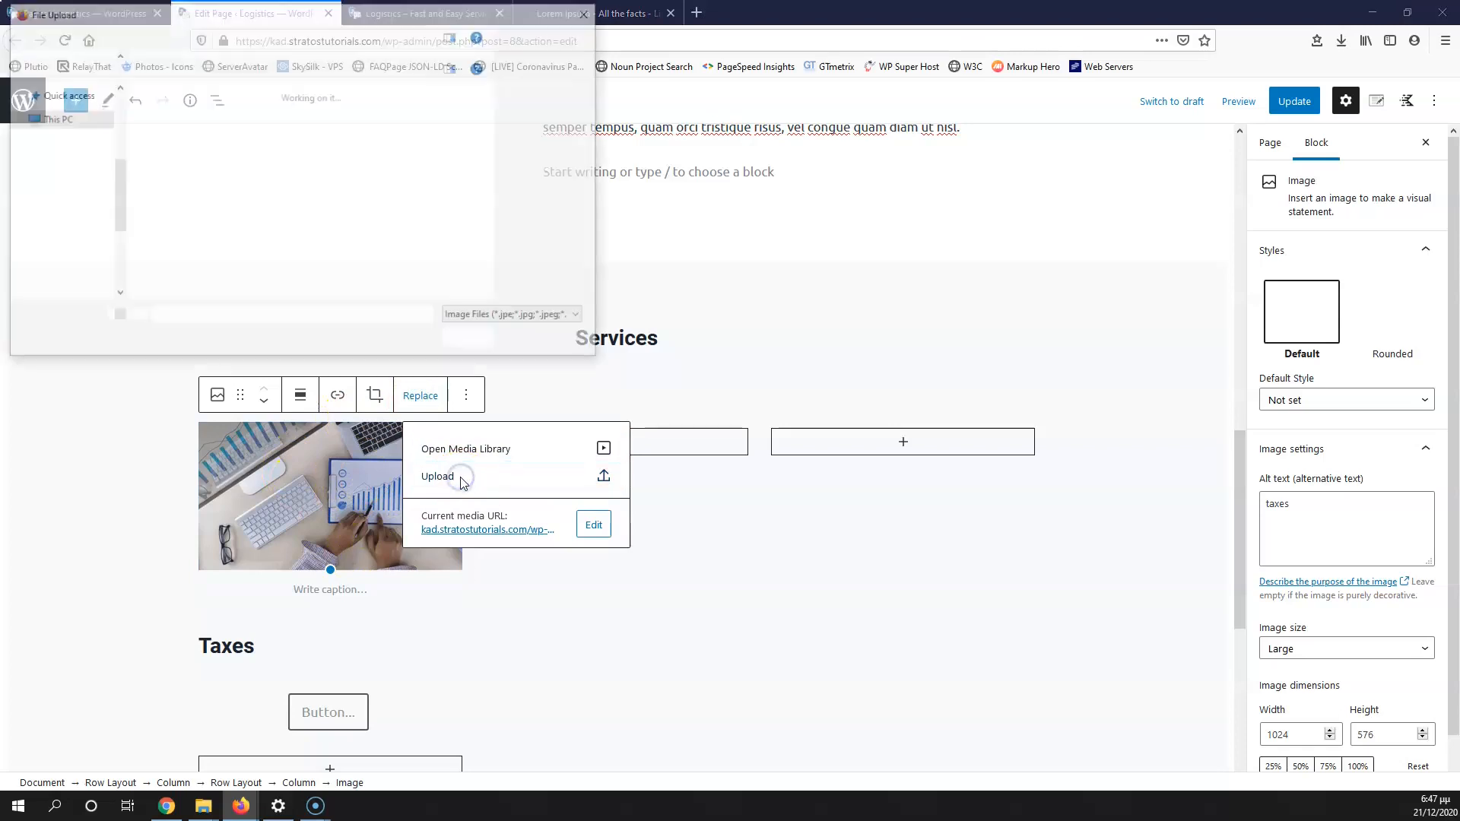
left_click(446, 225)
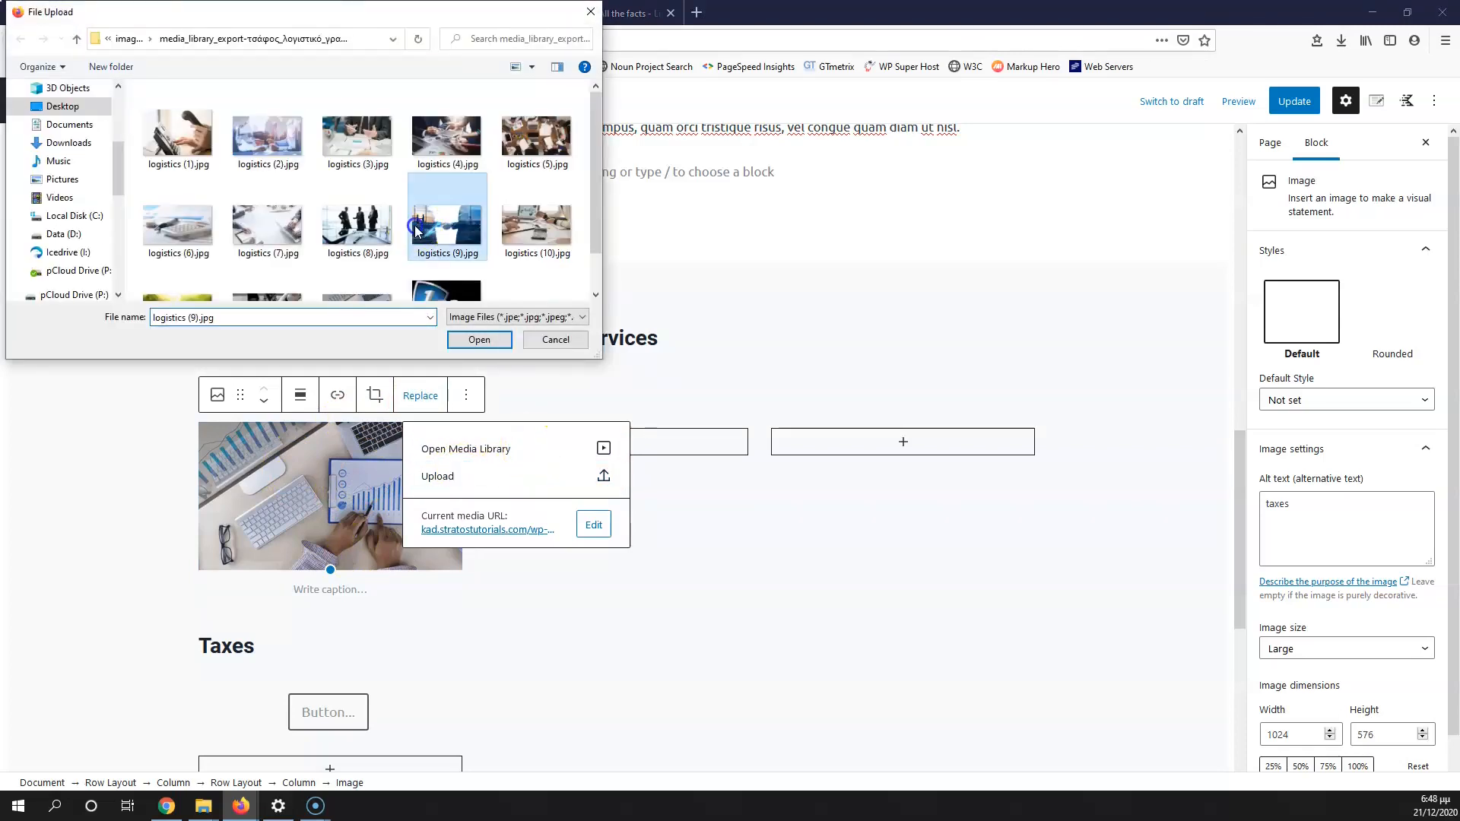
left_click(357, 224)
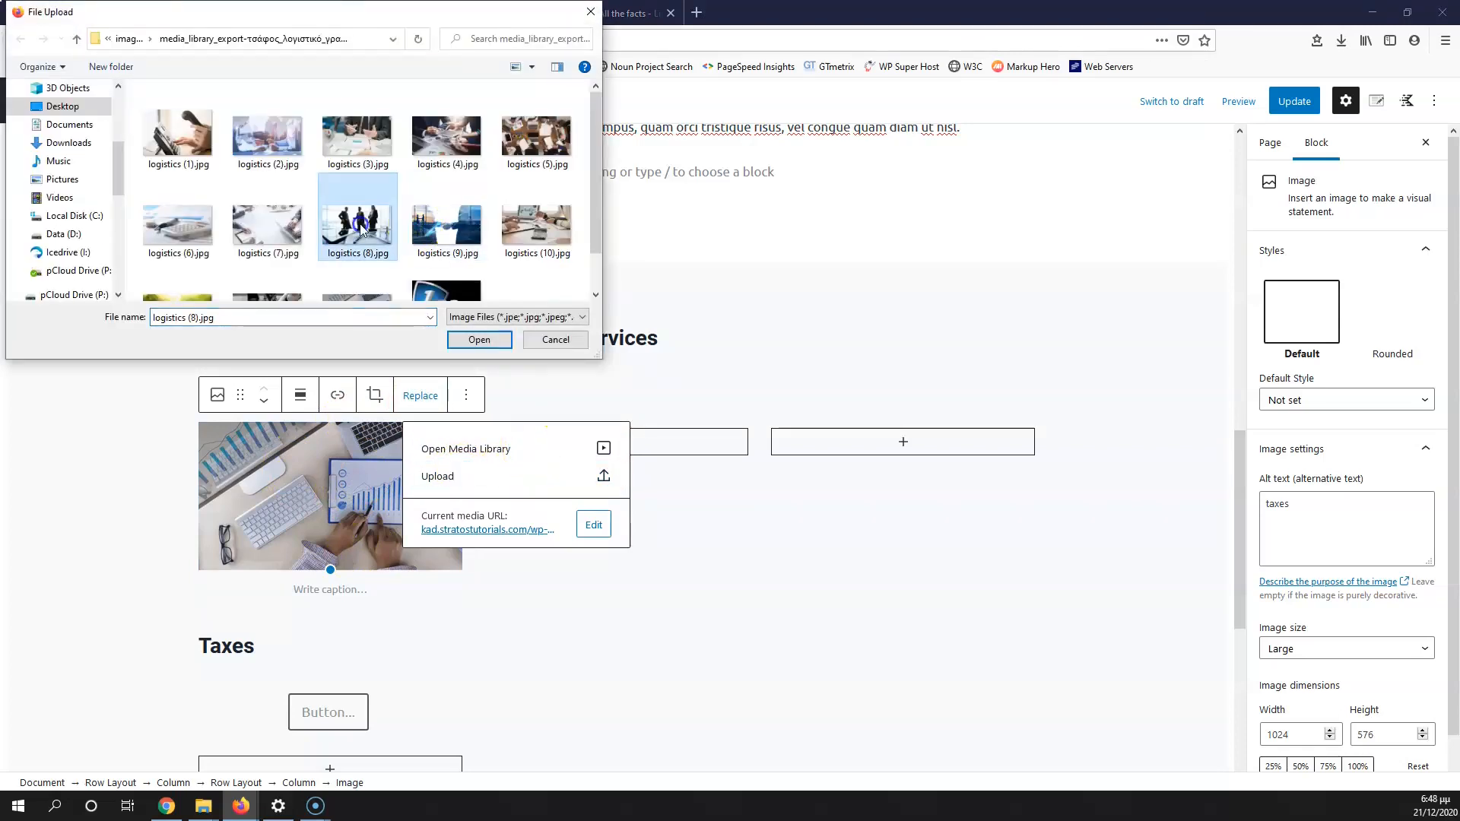
left_click(591, 12)
left_click(332, 522)
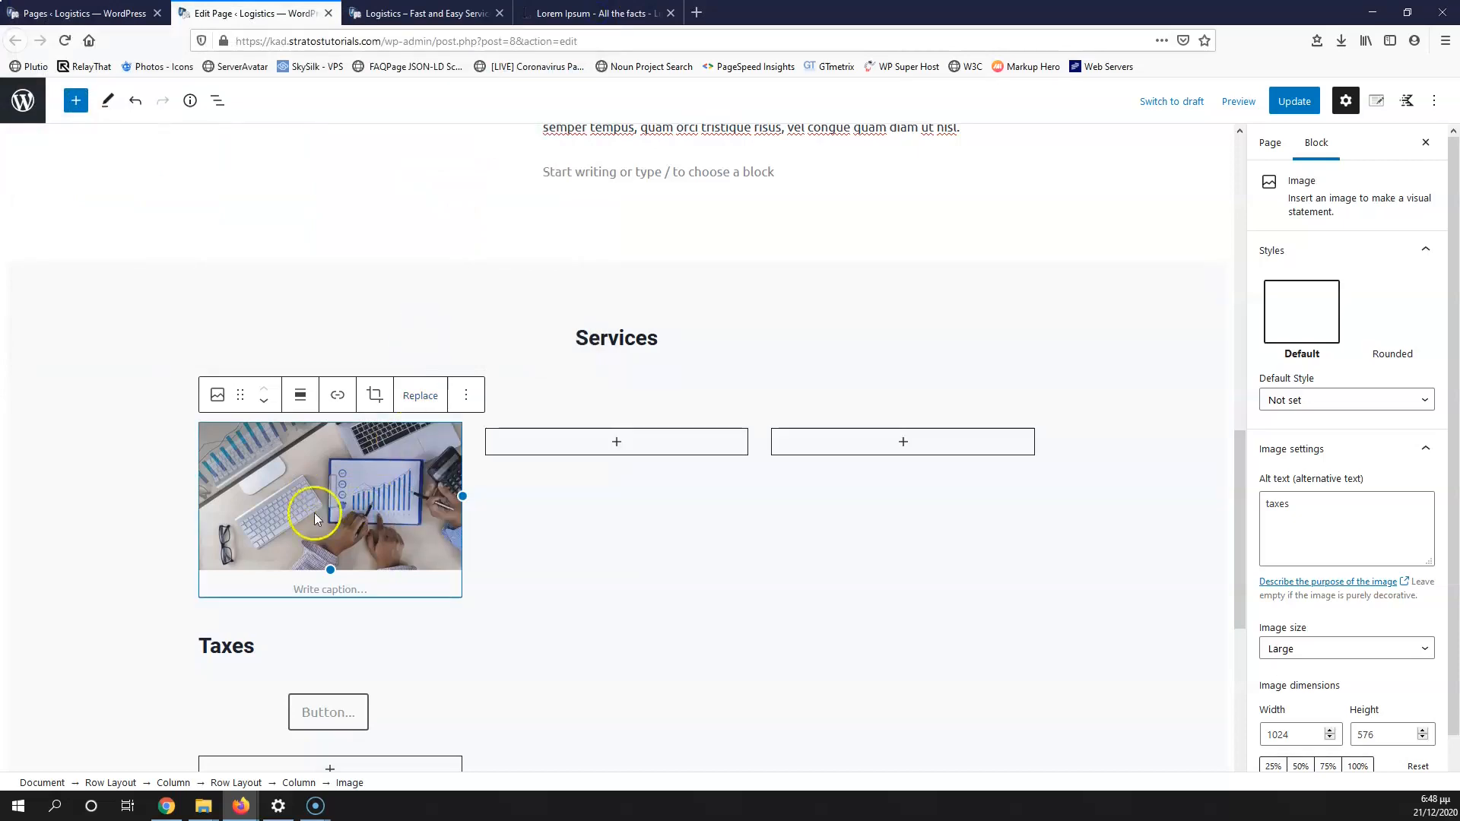
Step: Center the Taxes heading and label the button beneath it 'Read More'
left_click(234, 646)
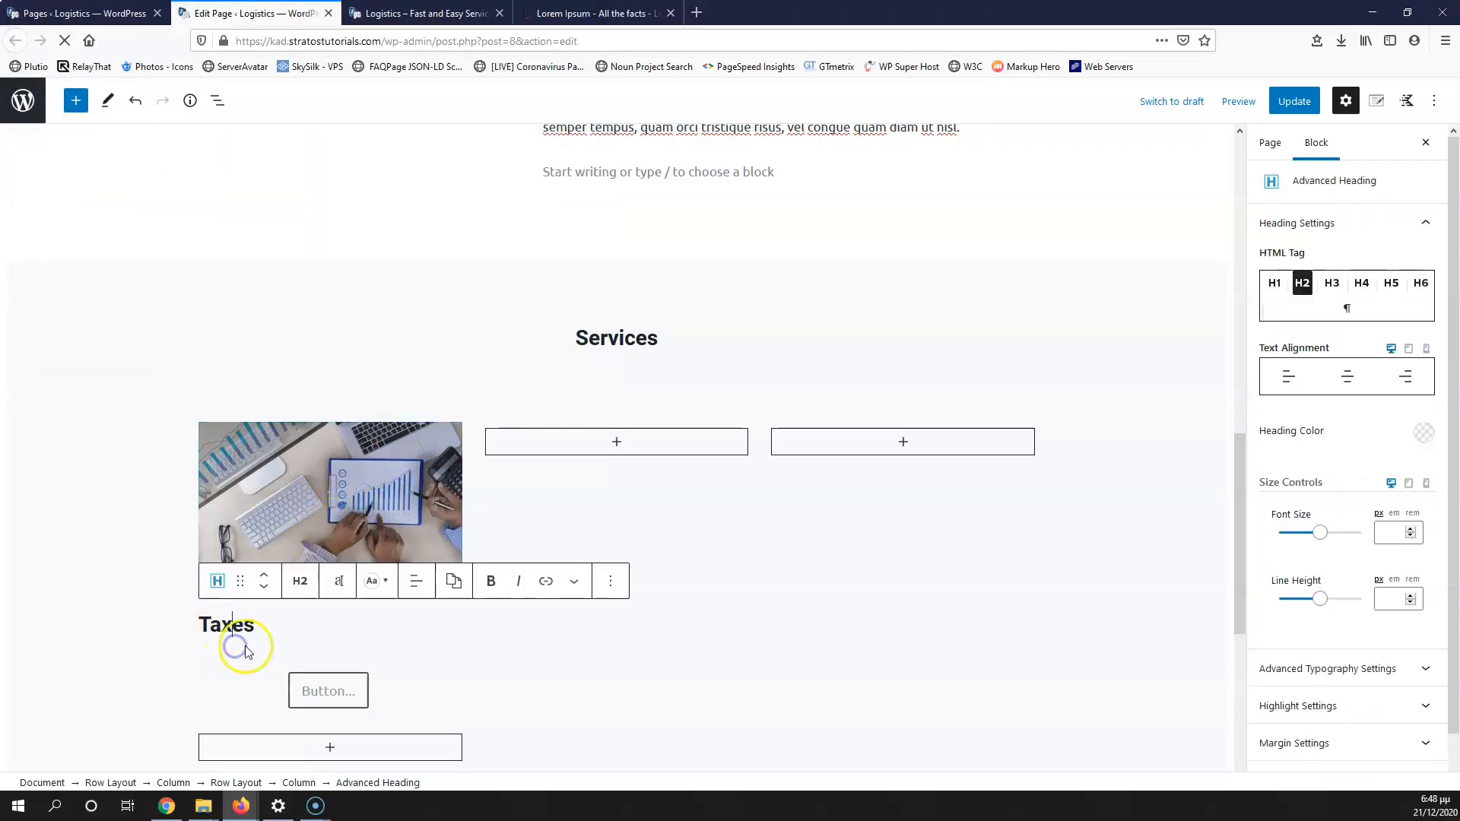
left_click(415, 581)
left_click(452, 662)
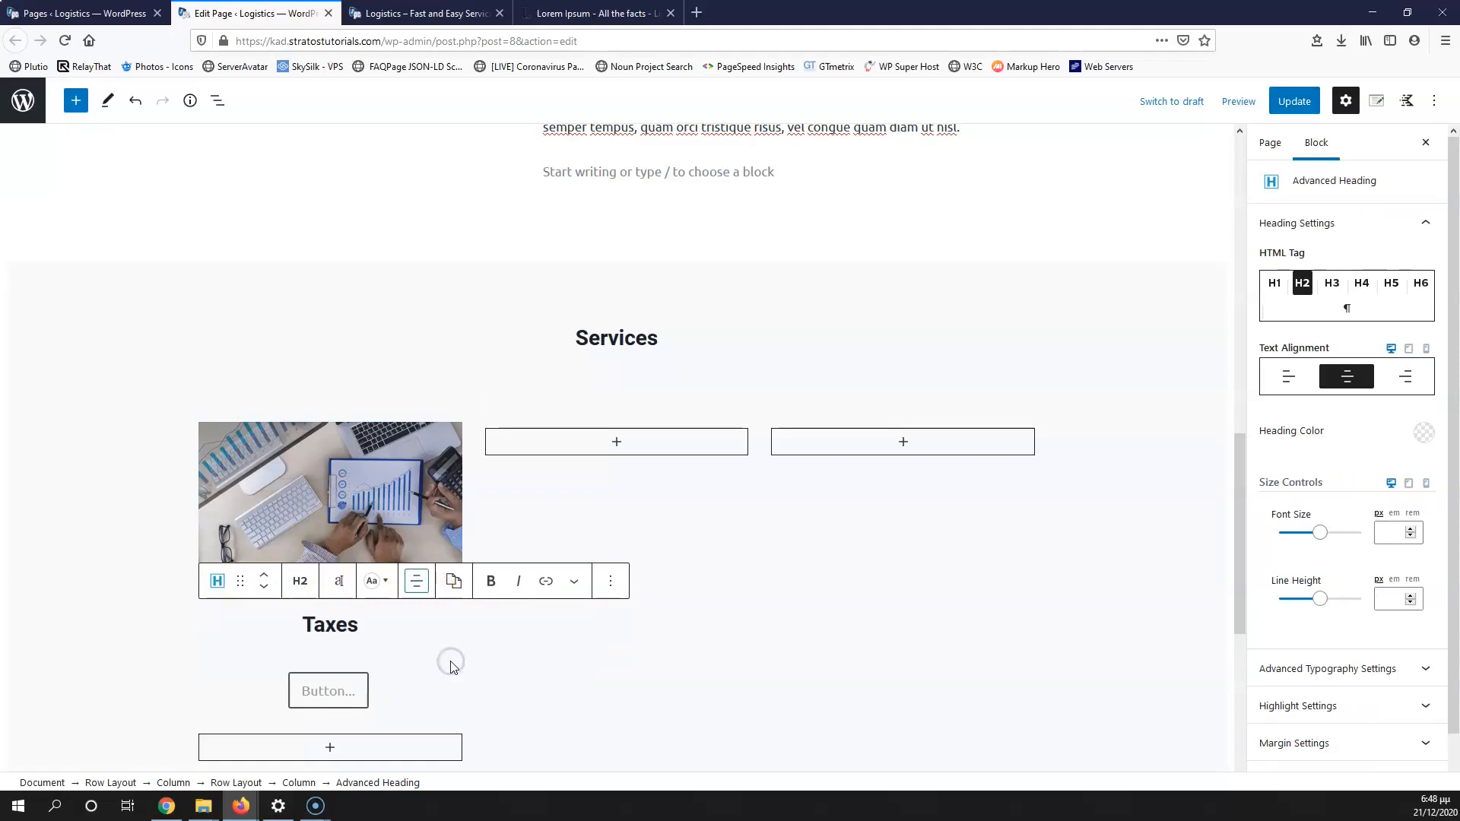
left_click(328, 691)
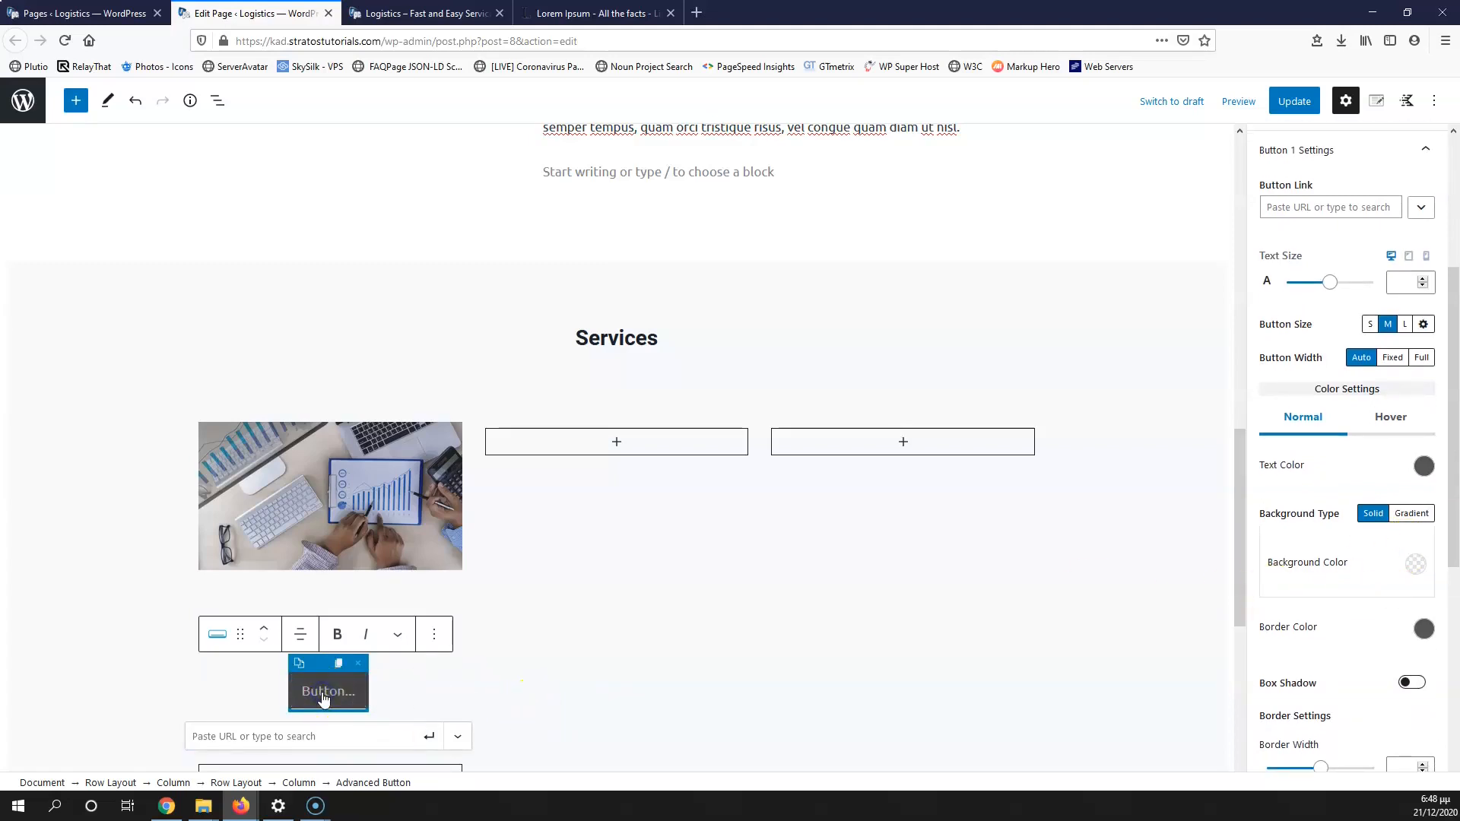
type("R")
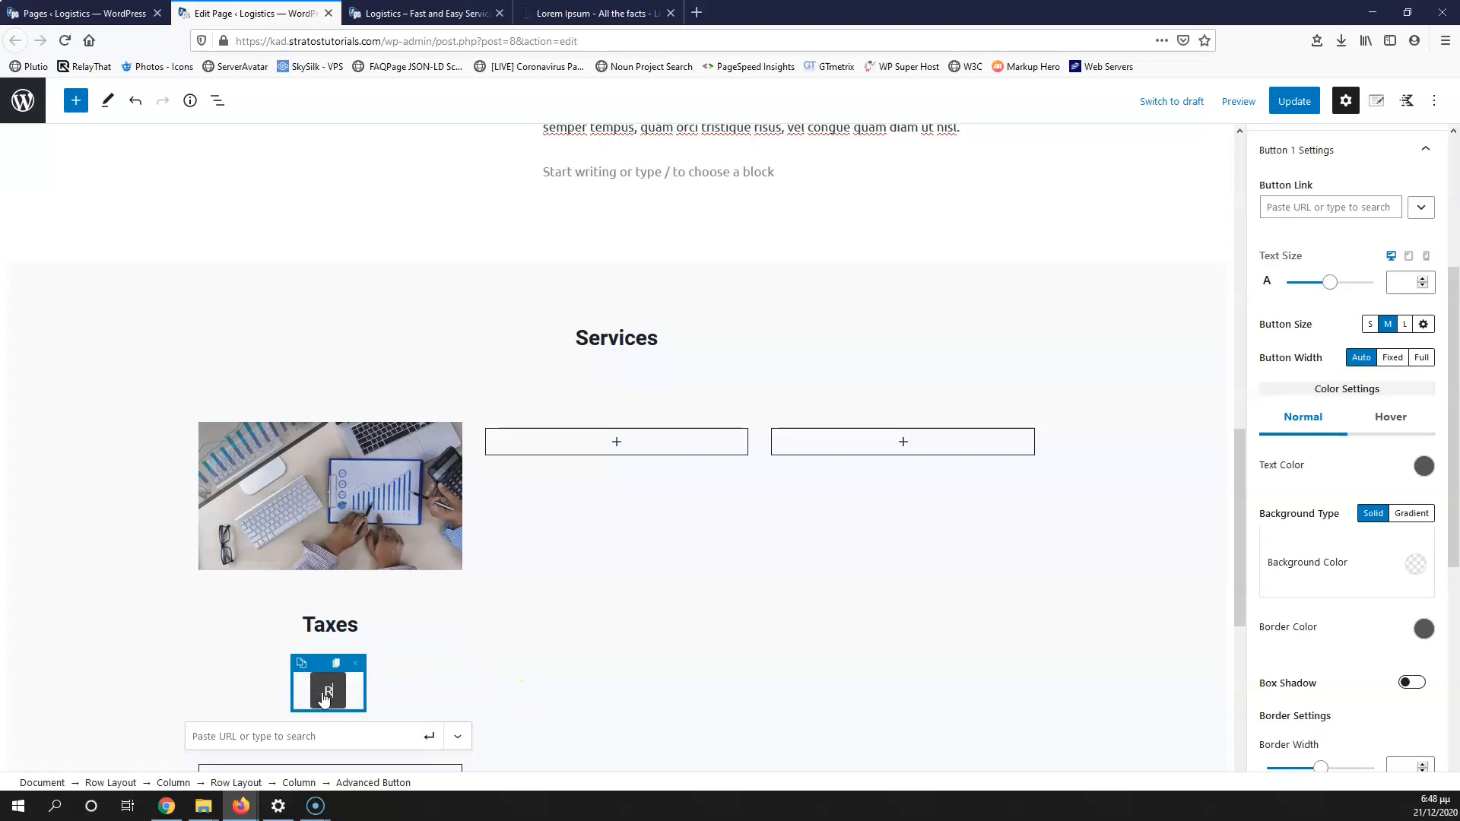
type("ead More")
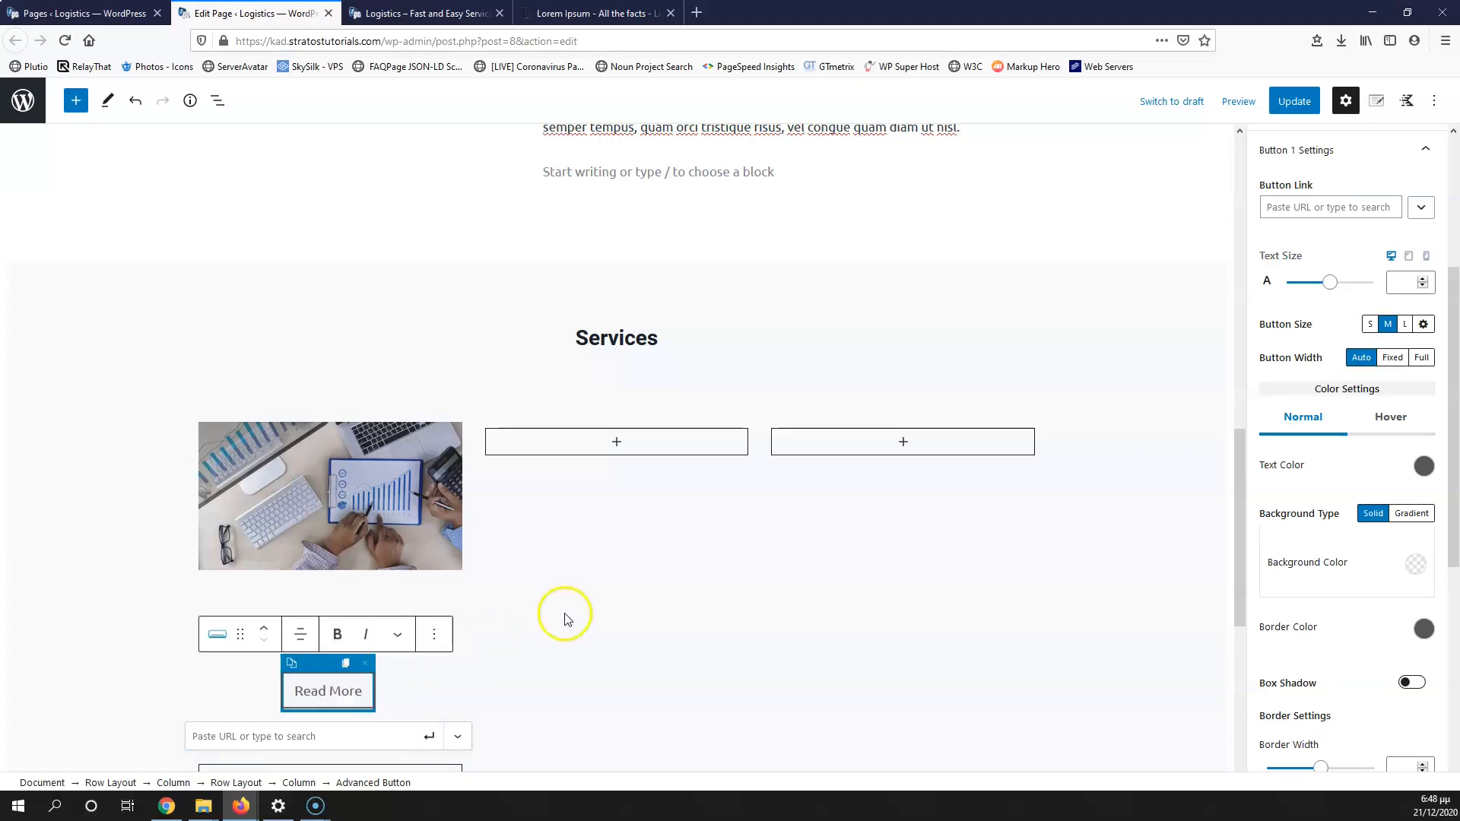
left_click(563, 613)
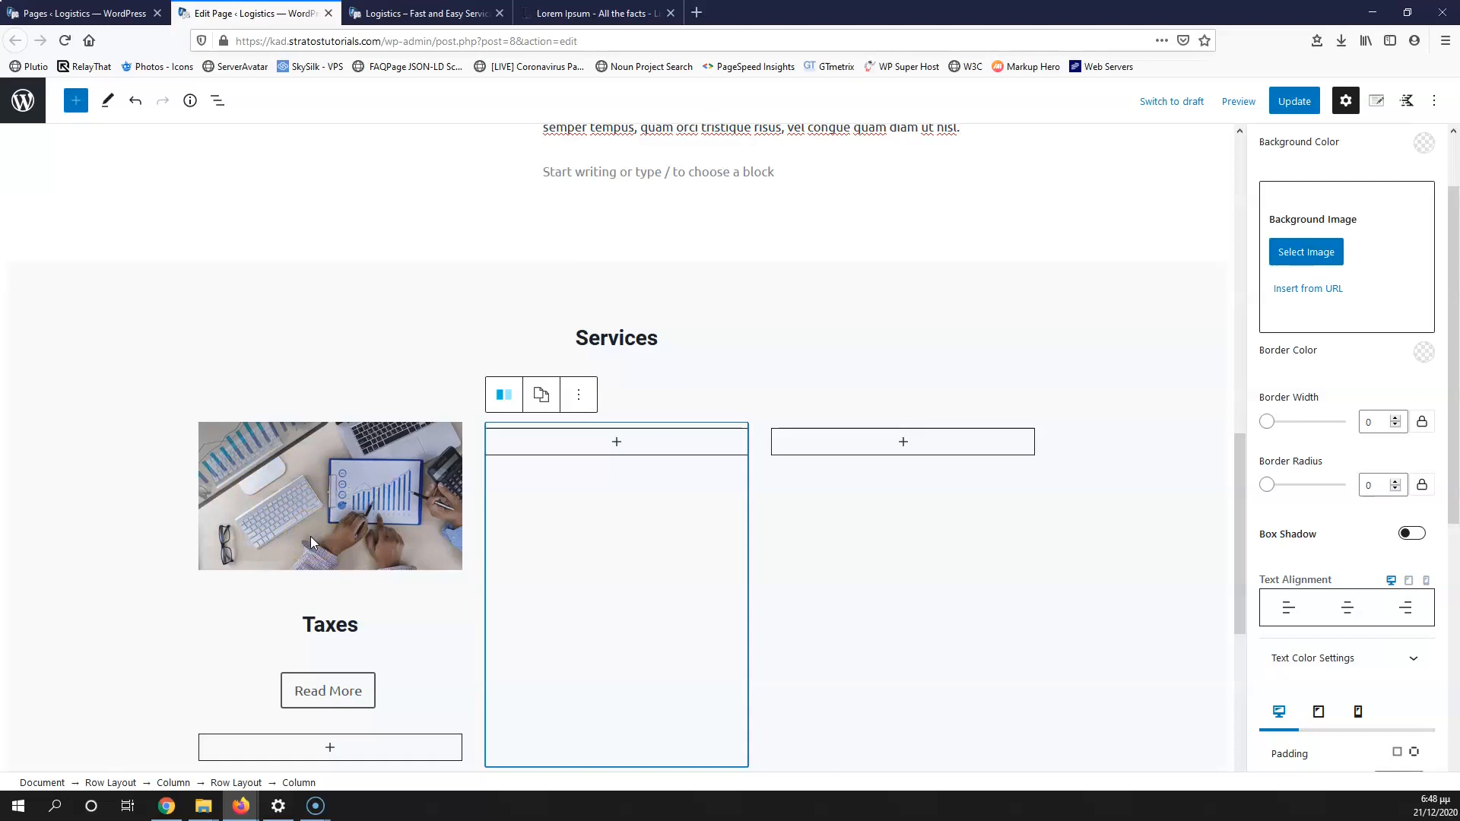
left_click(263, 492)
left_click(321, 696)
left_click(344, 693)
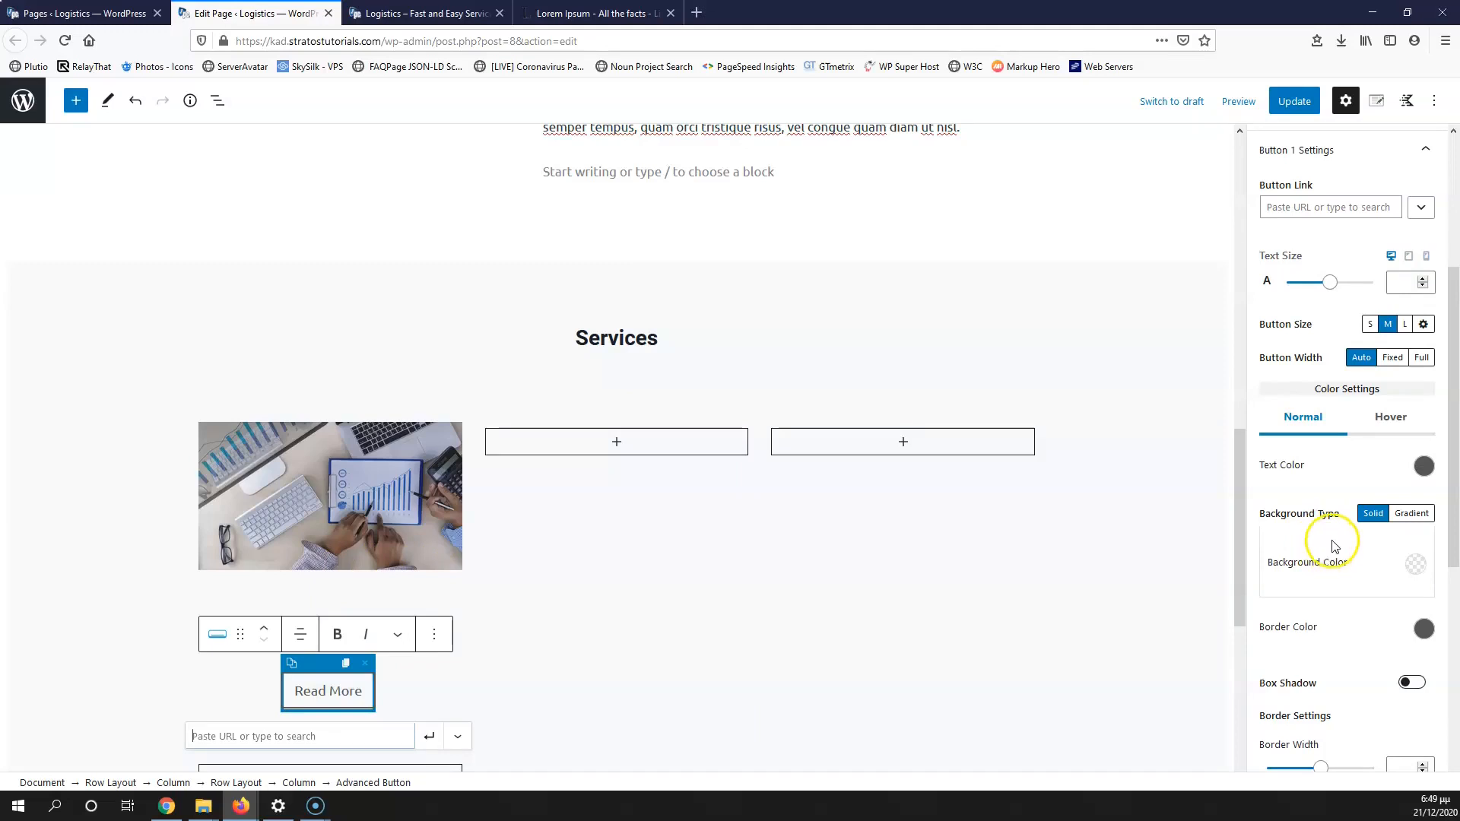
Step: Give the Read More button white text on a blue background
left_click(1421, 467)
left_click(1413, 424)
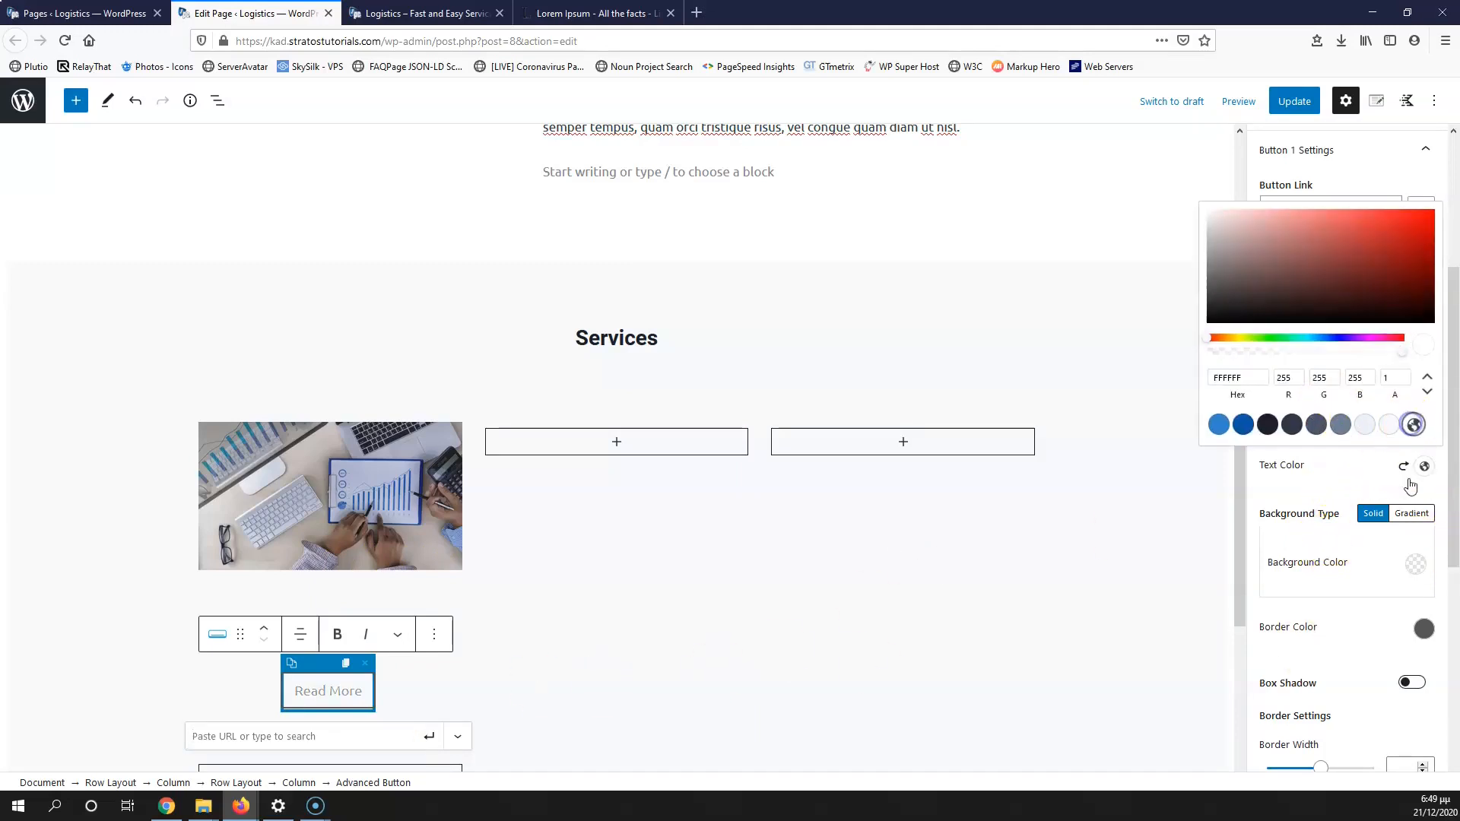
left_click(1417, 565)
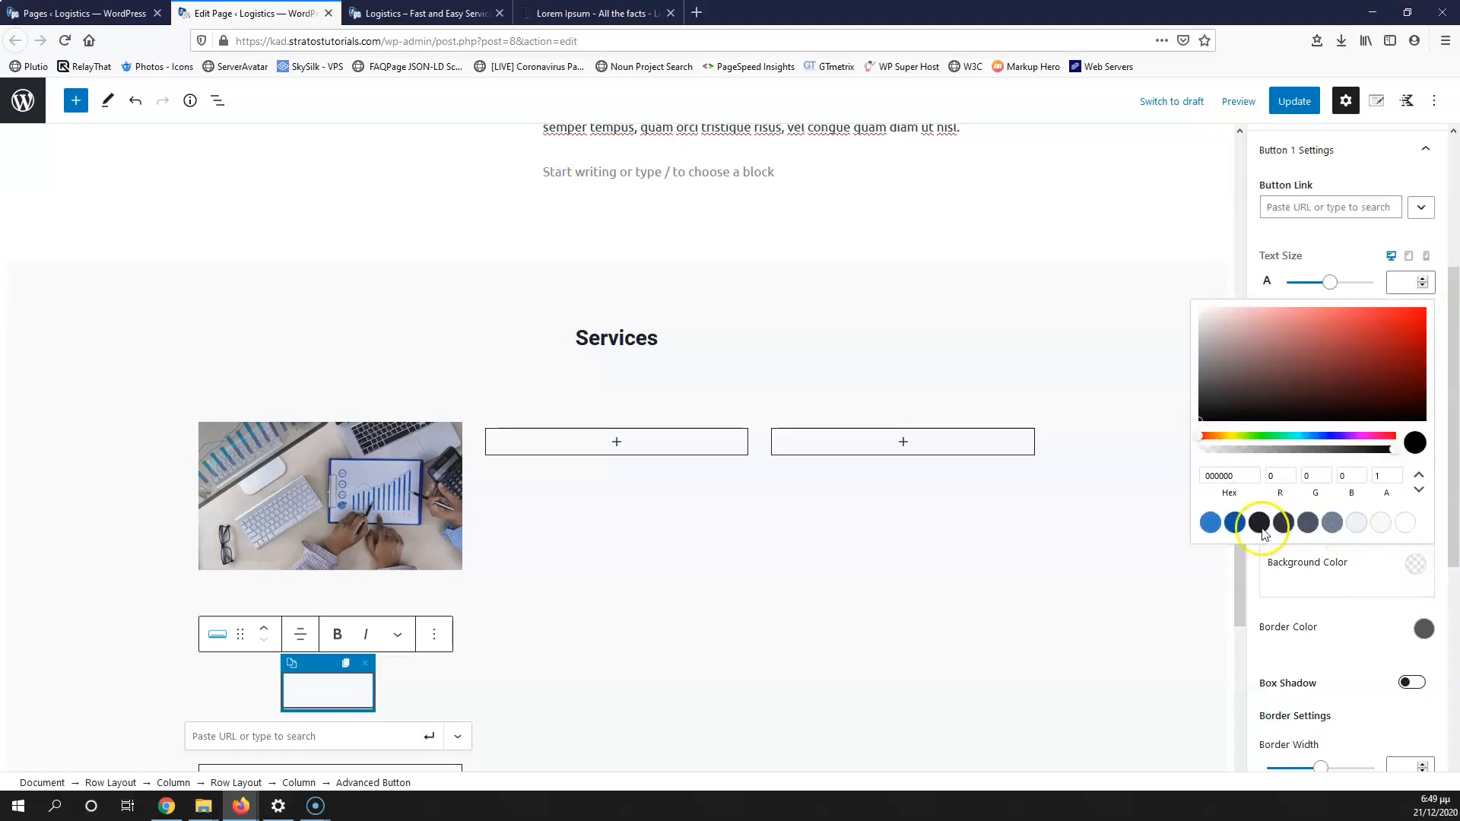
left_click(1231, 523)
Step: Set the Read More button's hover background colour to blue 3182CE
left_click(1140, 605)
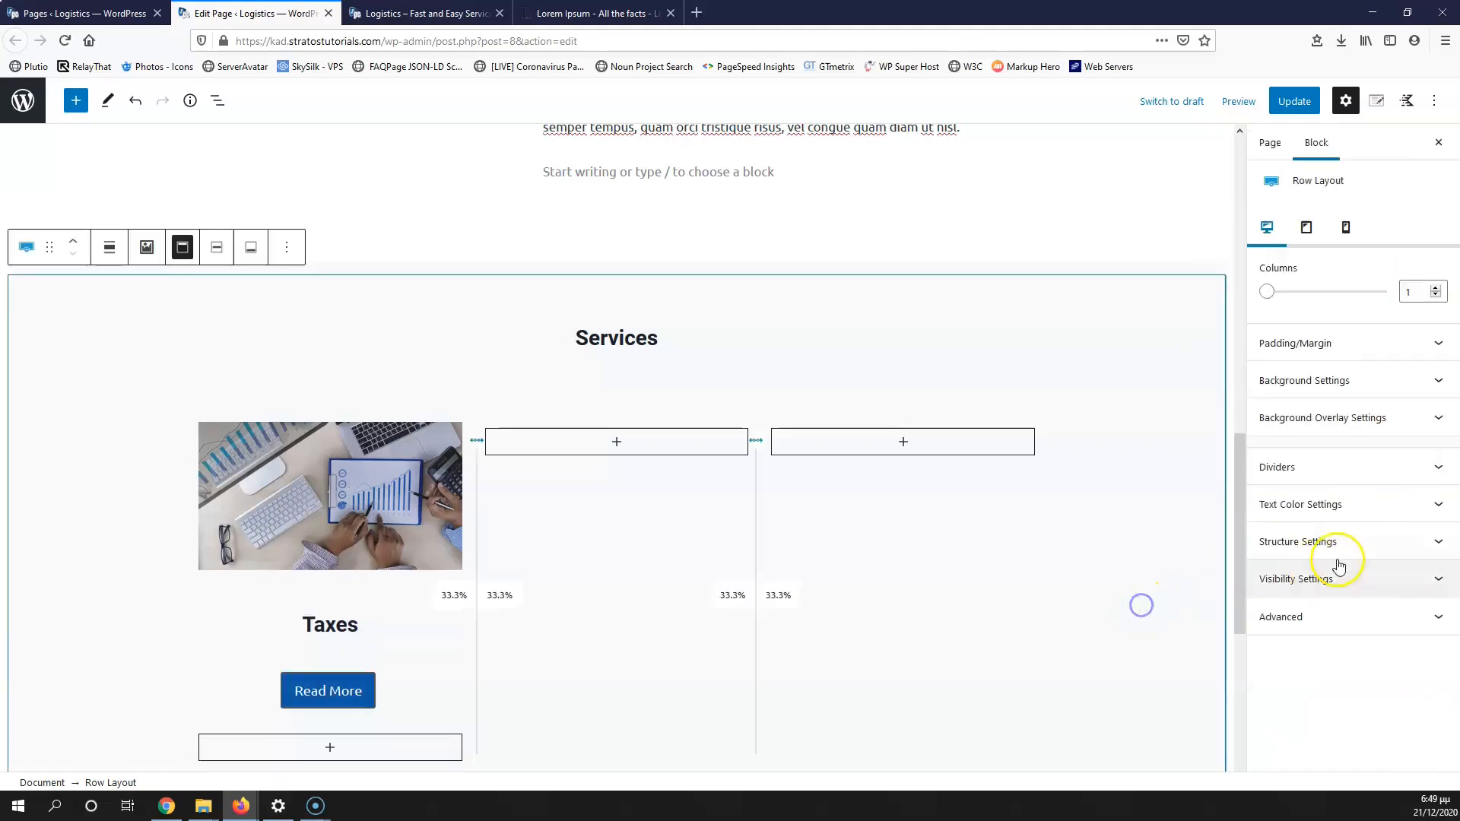
left_click(363, 692)
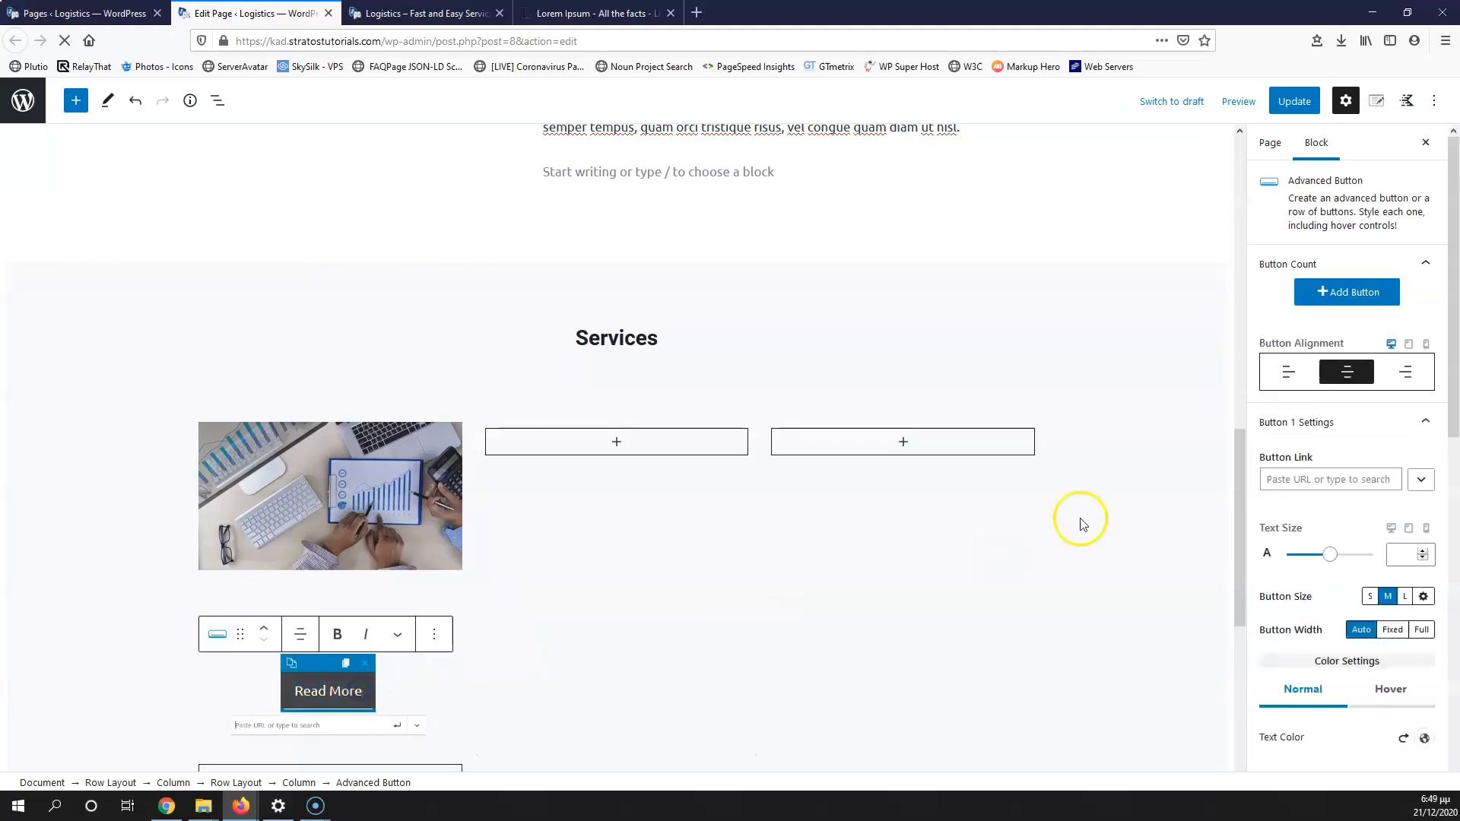
scroll(1300, 322, "down", 3)
left_click(1380, 423)
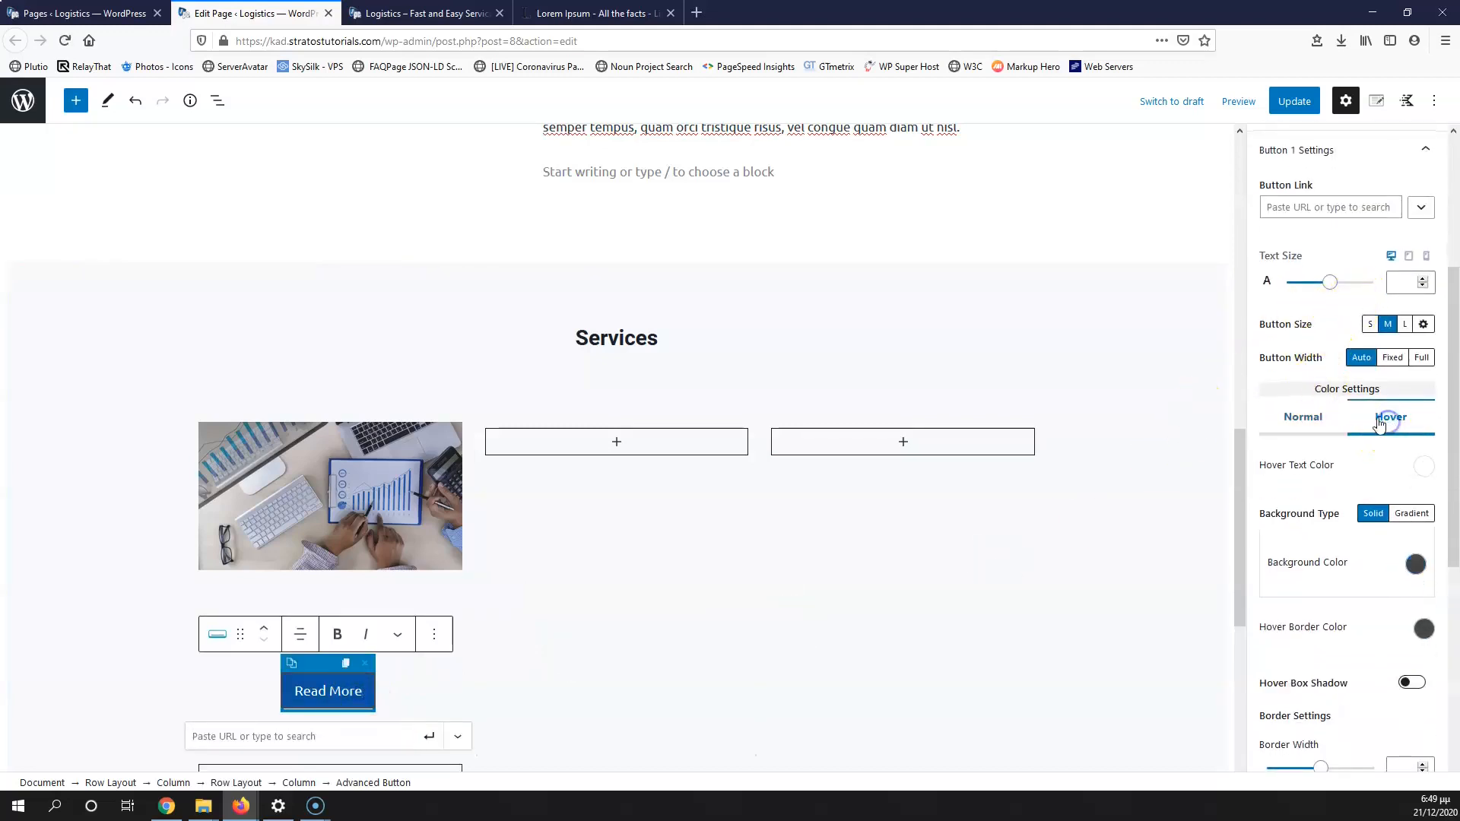
left_click(1416, 564)
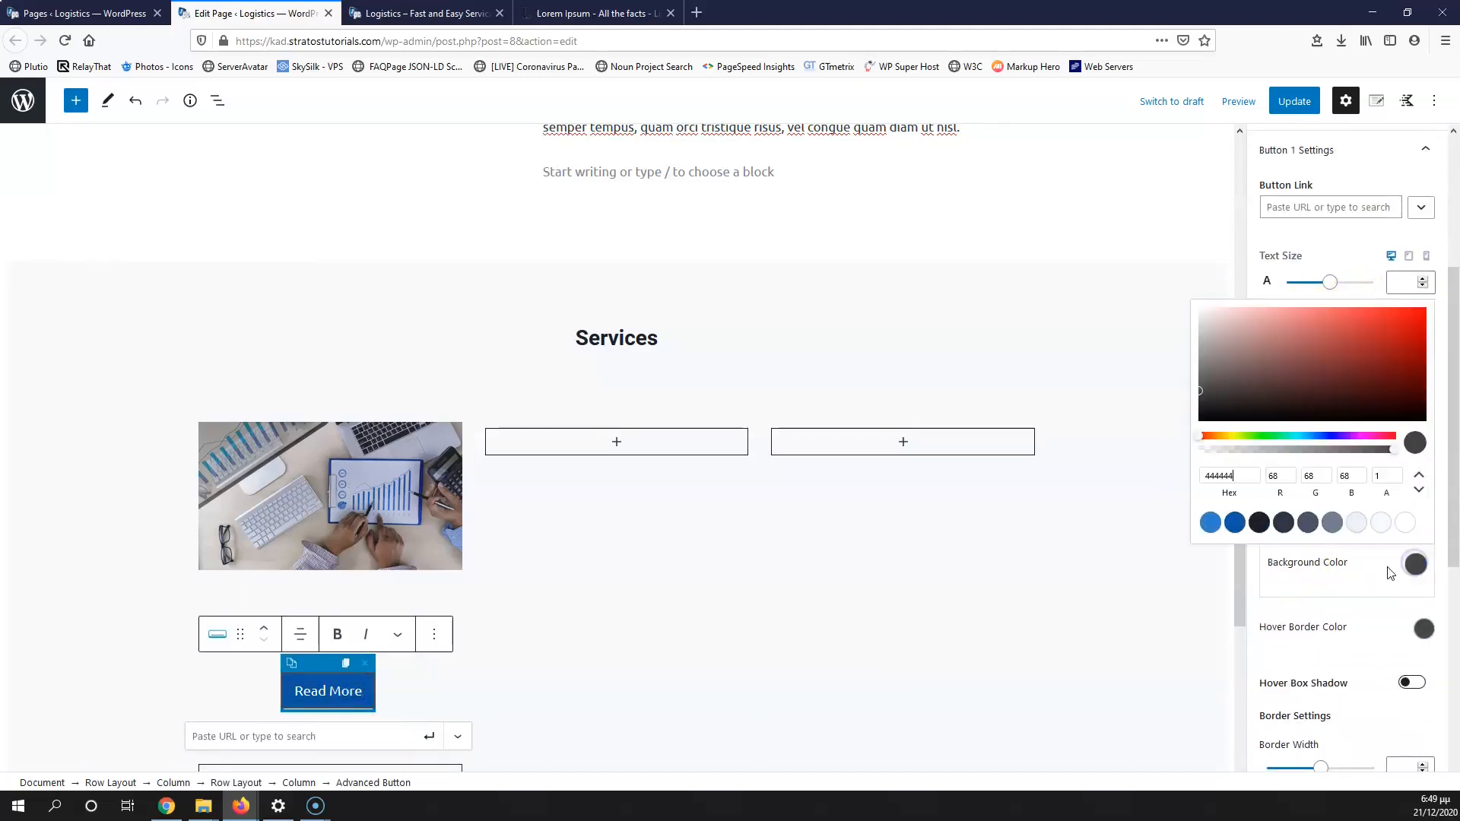
left_click(1210, 522)
left_click(340, 694)
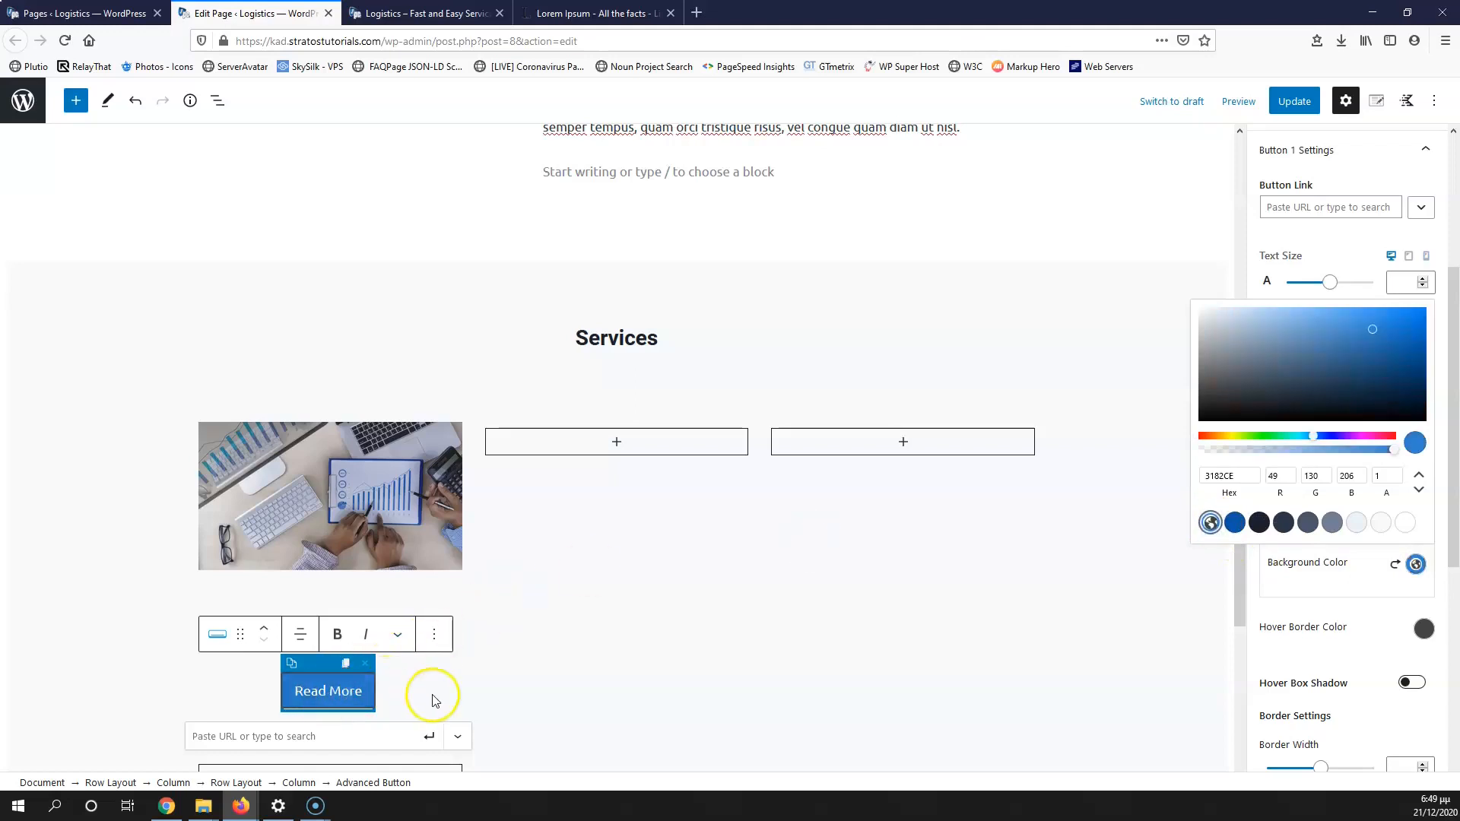
left_click(1354, 651)
scroll(1358, 652, "down", 2)
scroll(1336, 612, "down", 2)
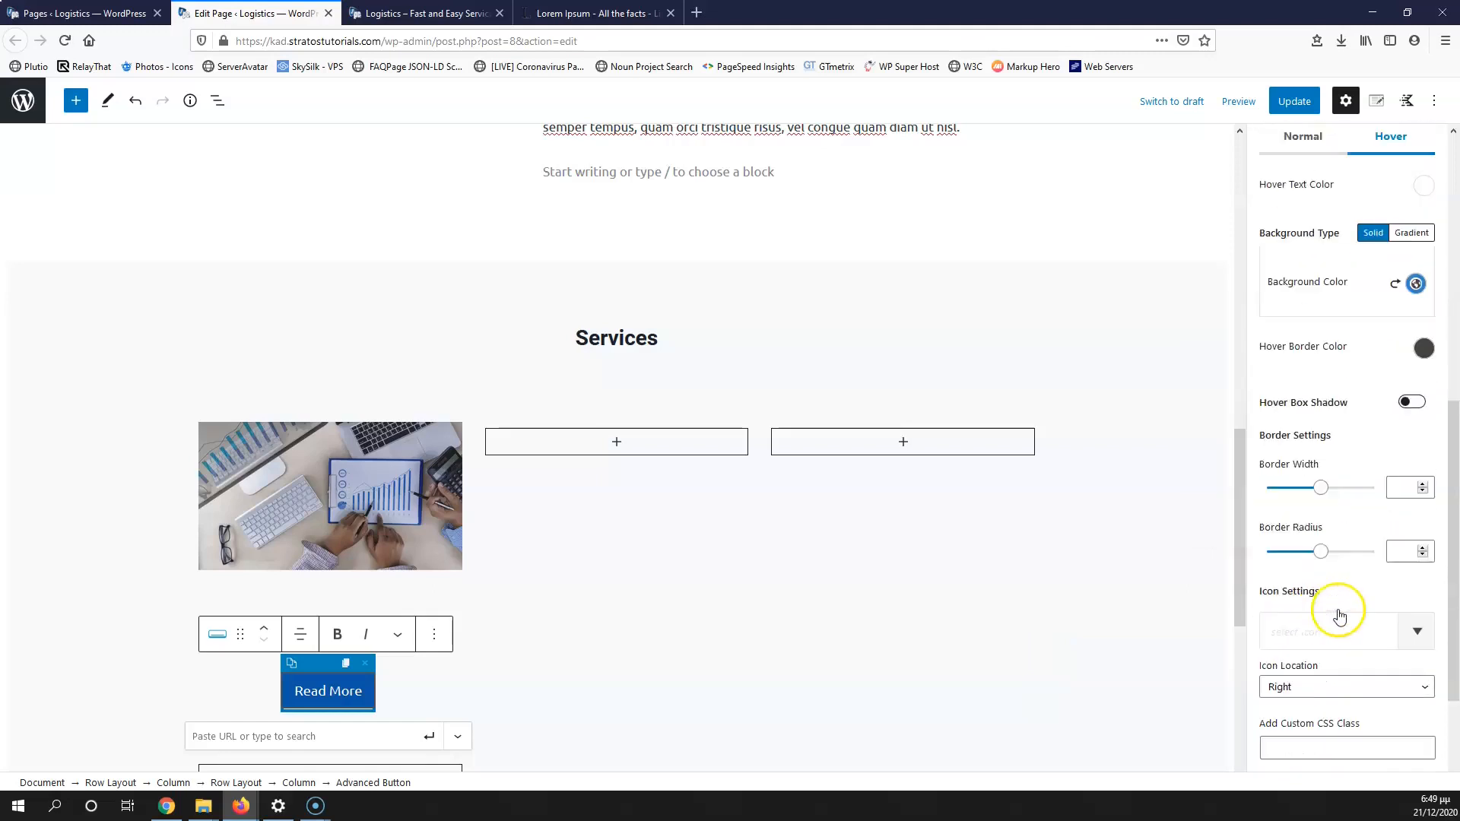
scroll(1339, 615, "down", 2)
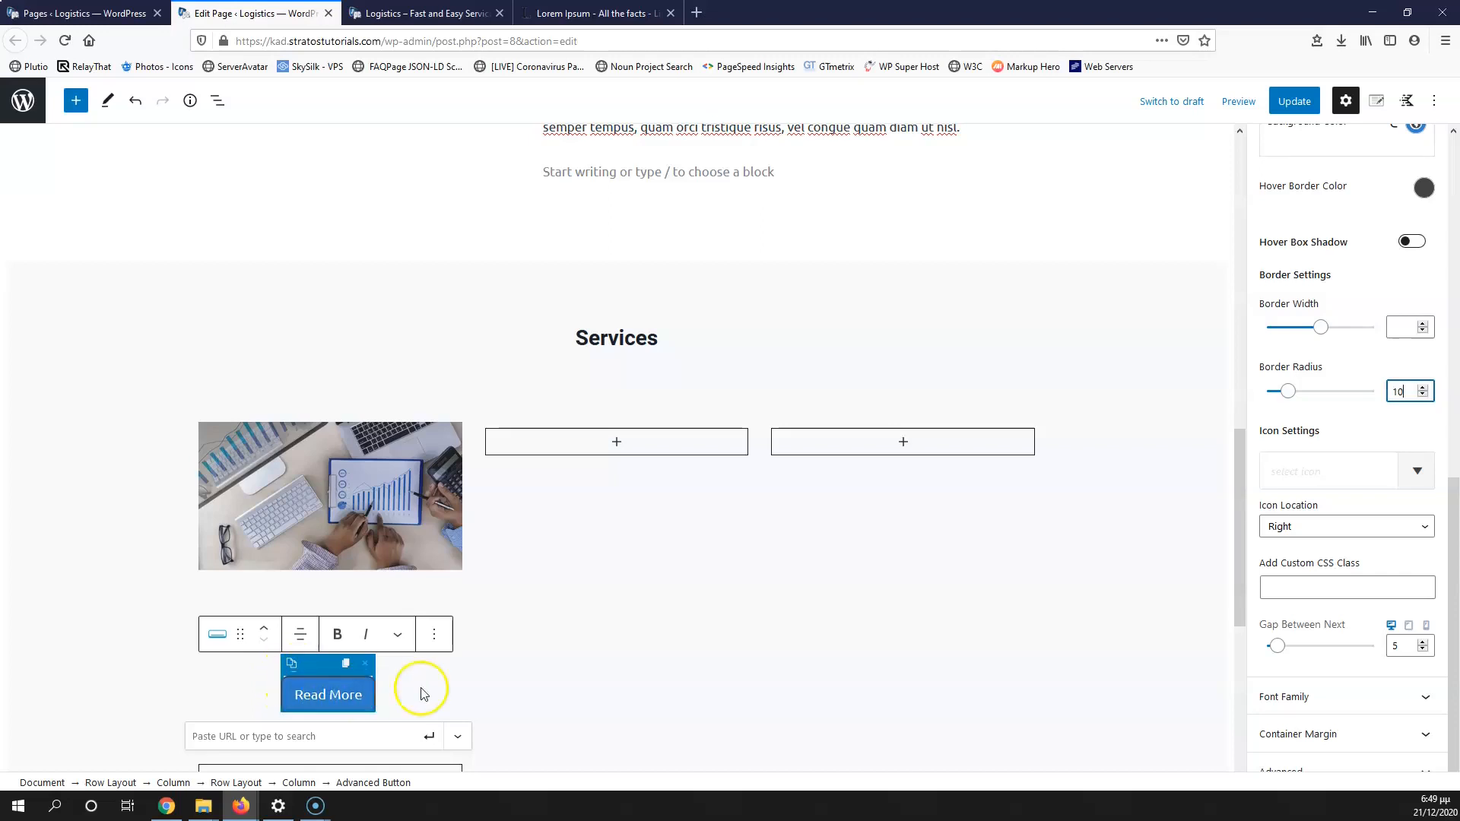
scroll(479, 652, "up", 10)
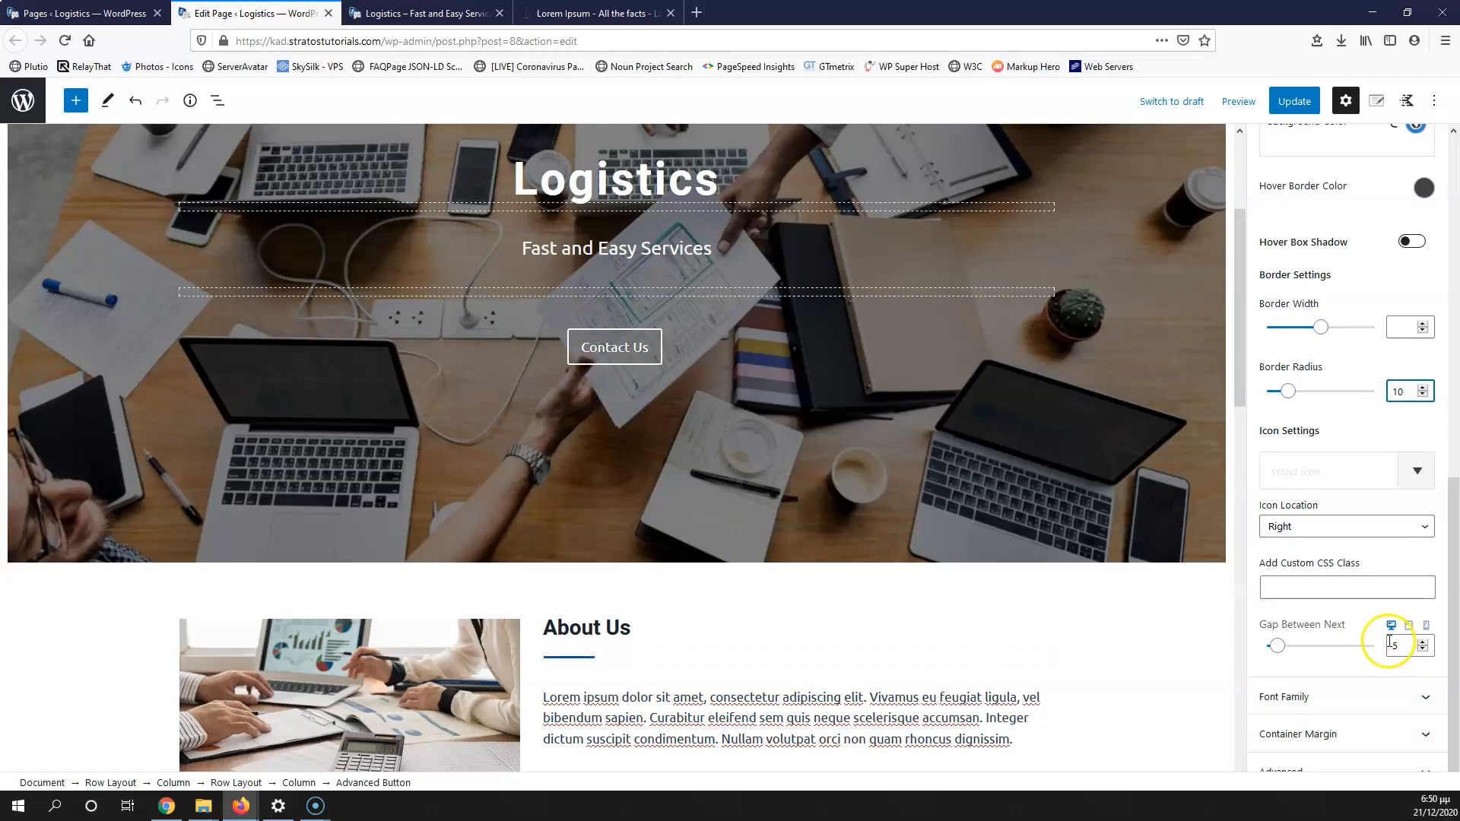
scroll(1387, 639, "up", 3)
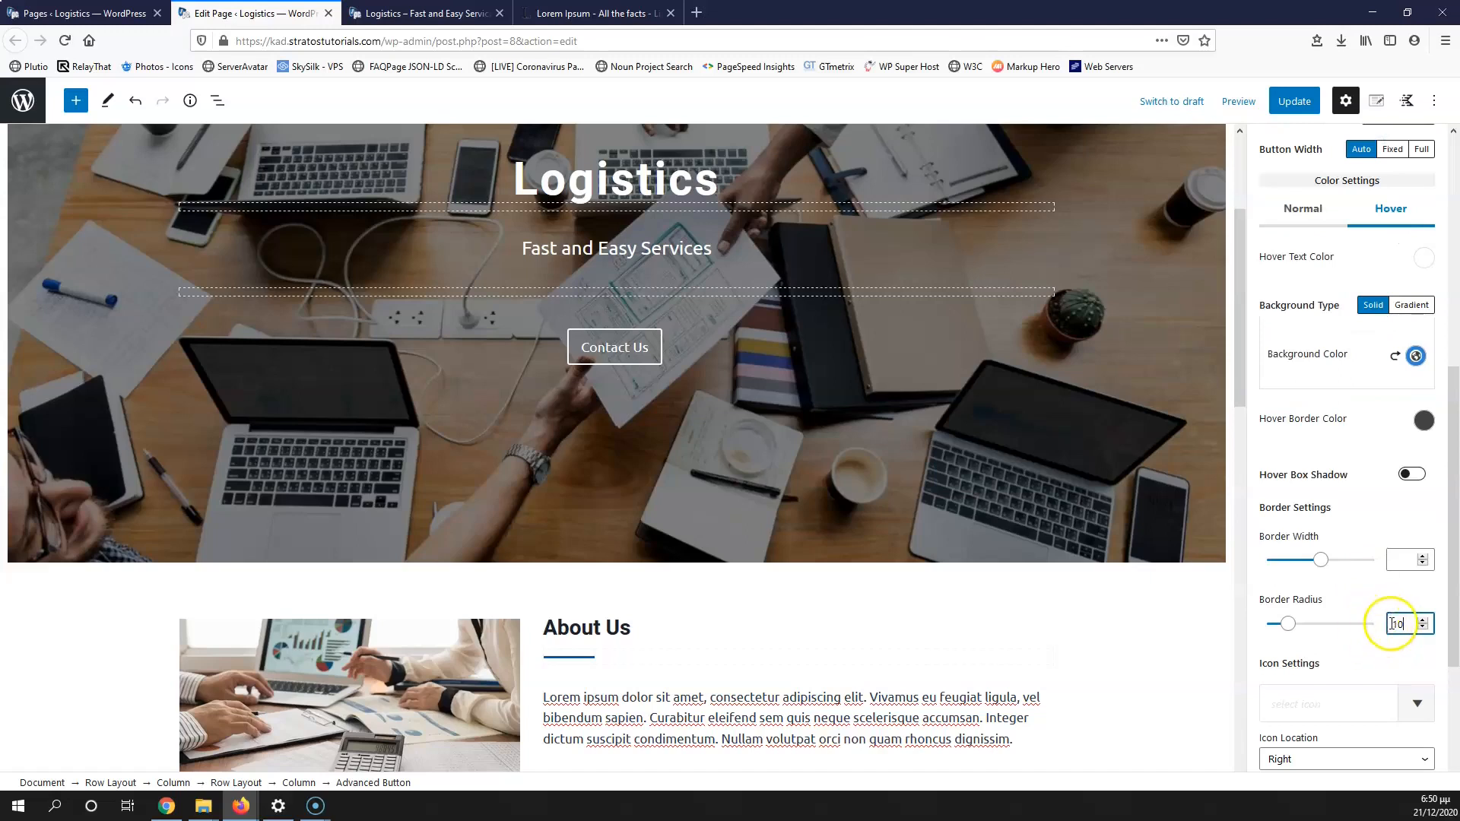
scroll(705, 617, "down", 10)
scroll(304, 381, "up", 2)
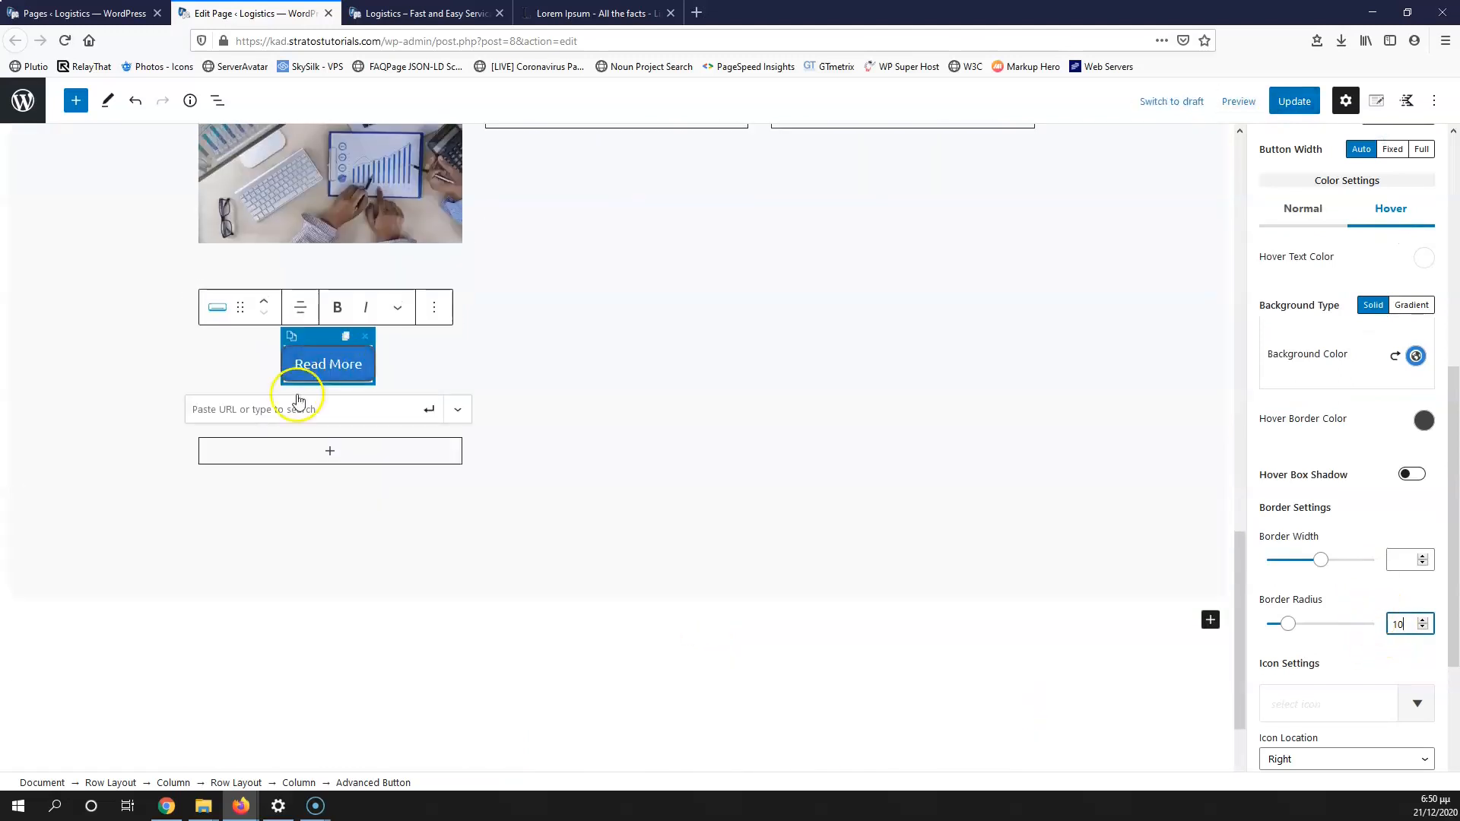
scroll(1381, 479, "up", 2)
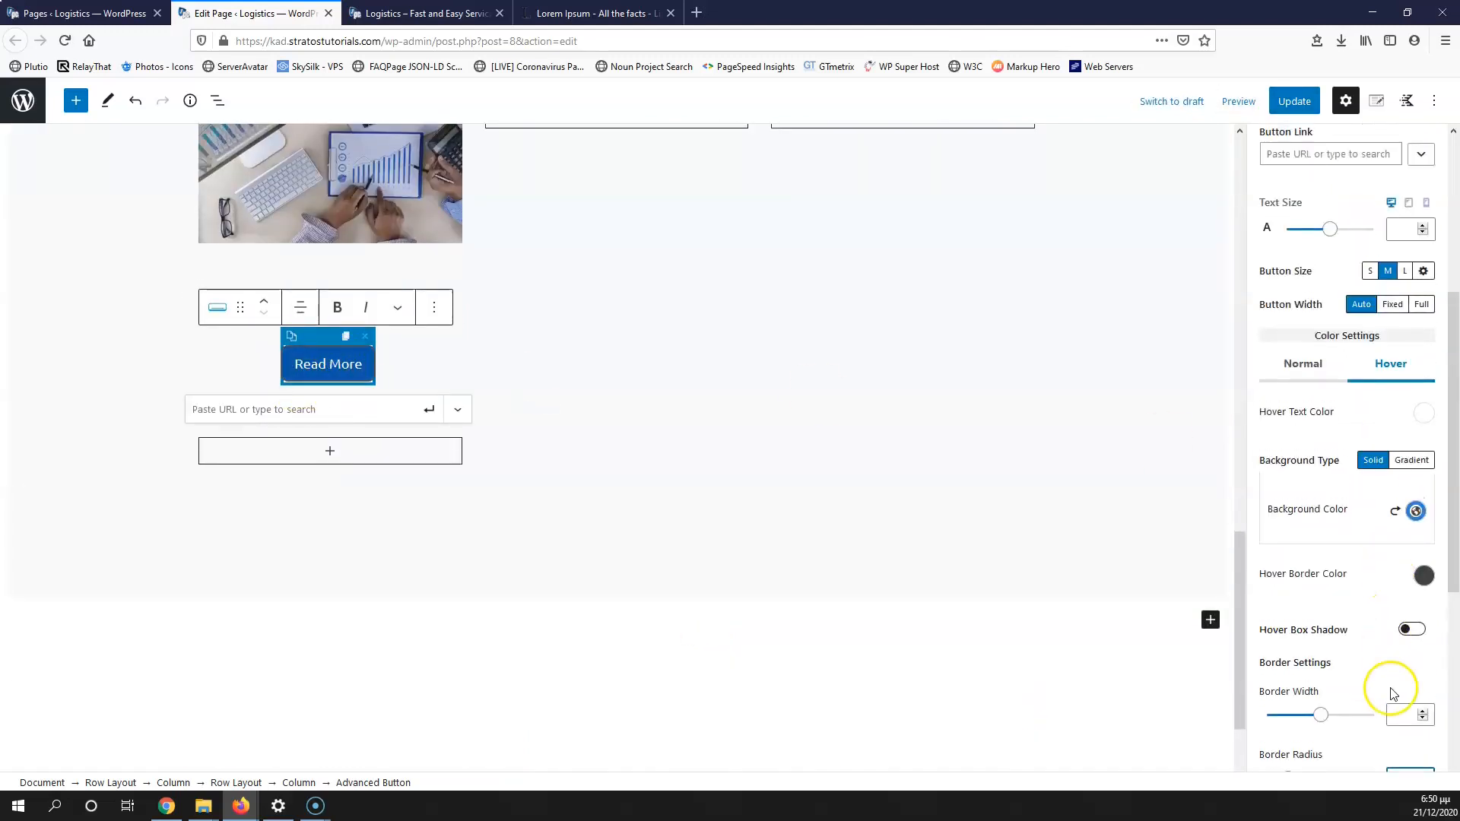
scroll(1394, 682, "down", 1)
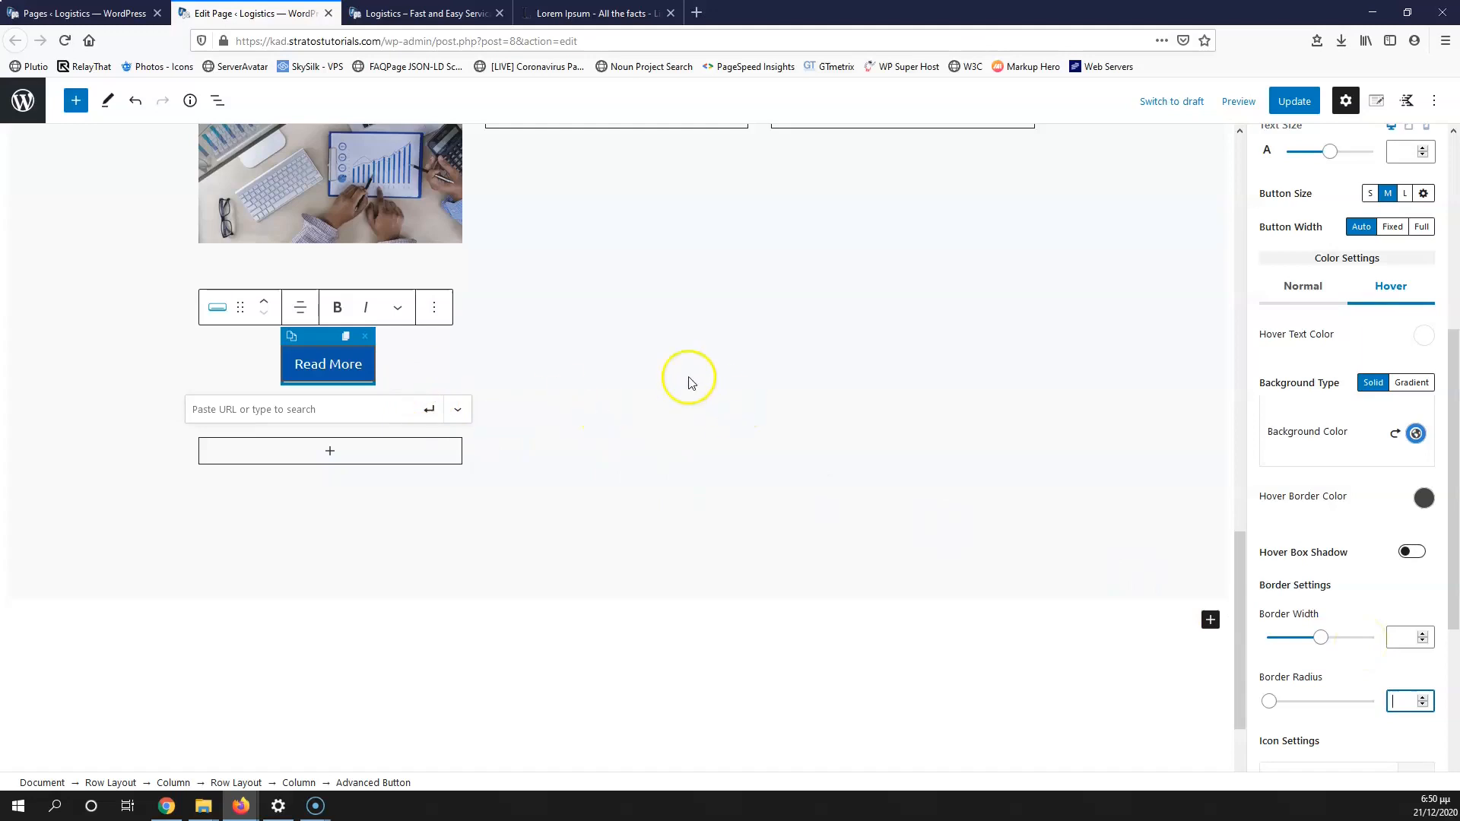
scroll(491, 395, "up", 2)
left_click(592, 423)
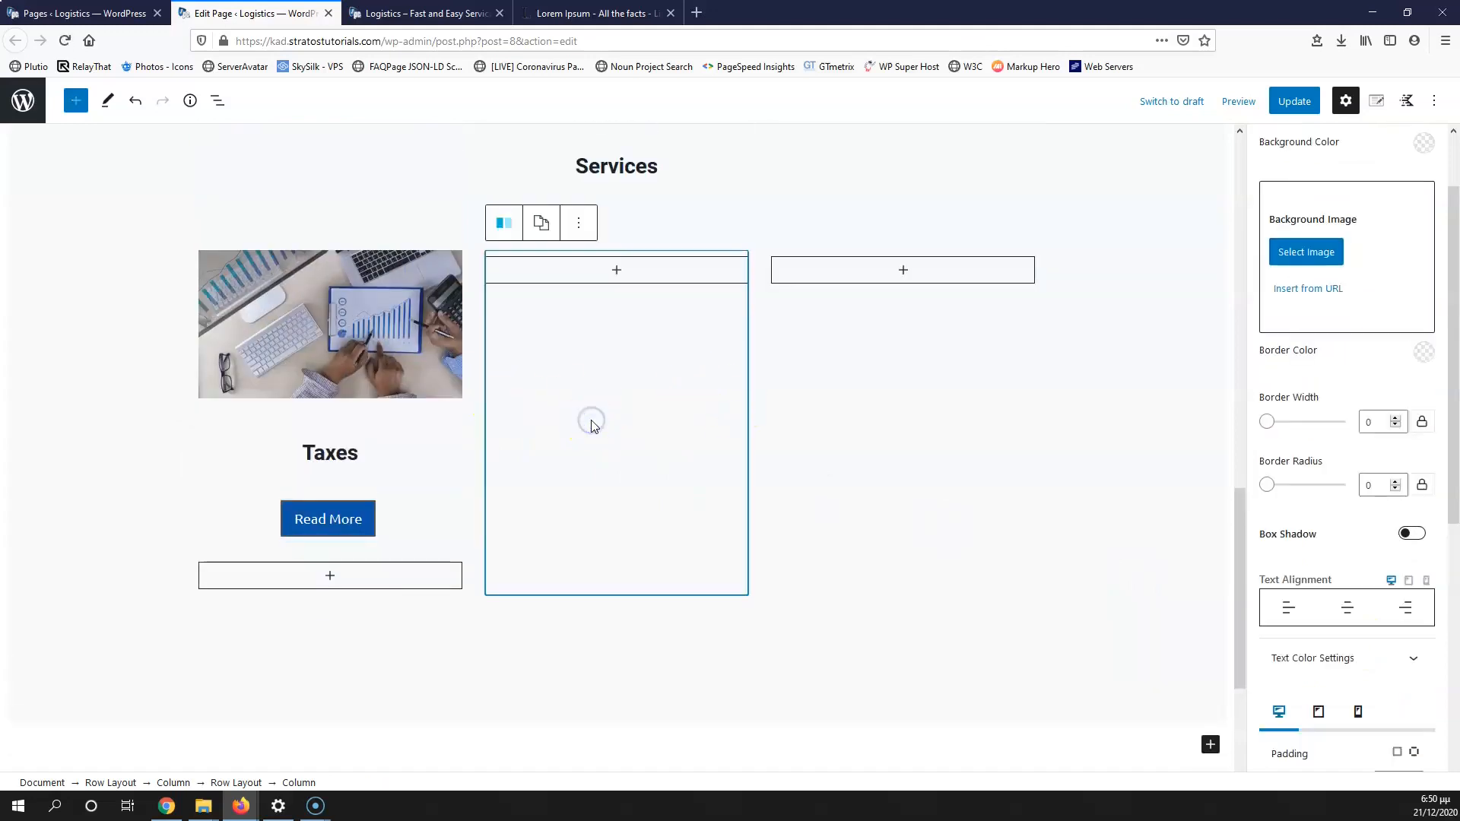
Step: Save the page, reload the live Logistics page to view the Taxes card, then return to Lorem Ipsum
left_click(1293, 102)
left_click(423, 13)
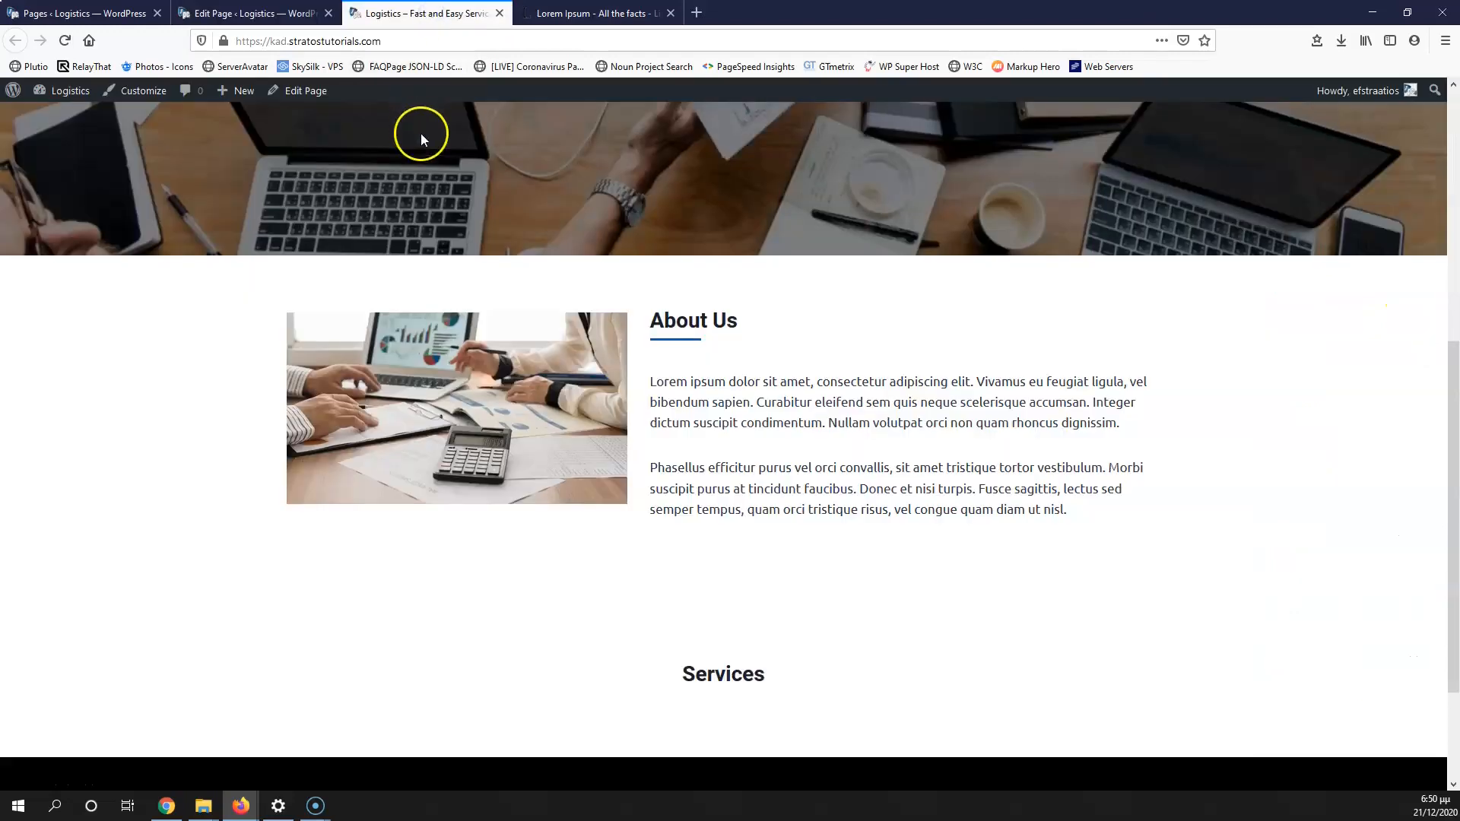
left_click(65, 41)
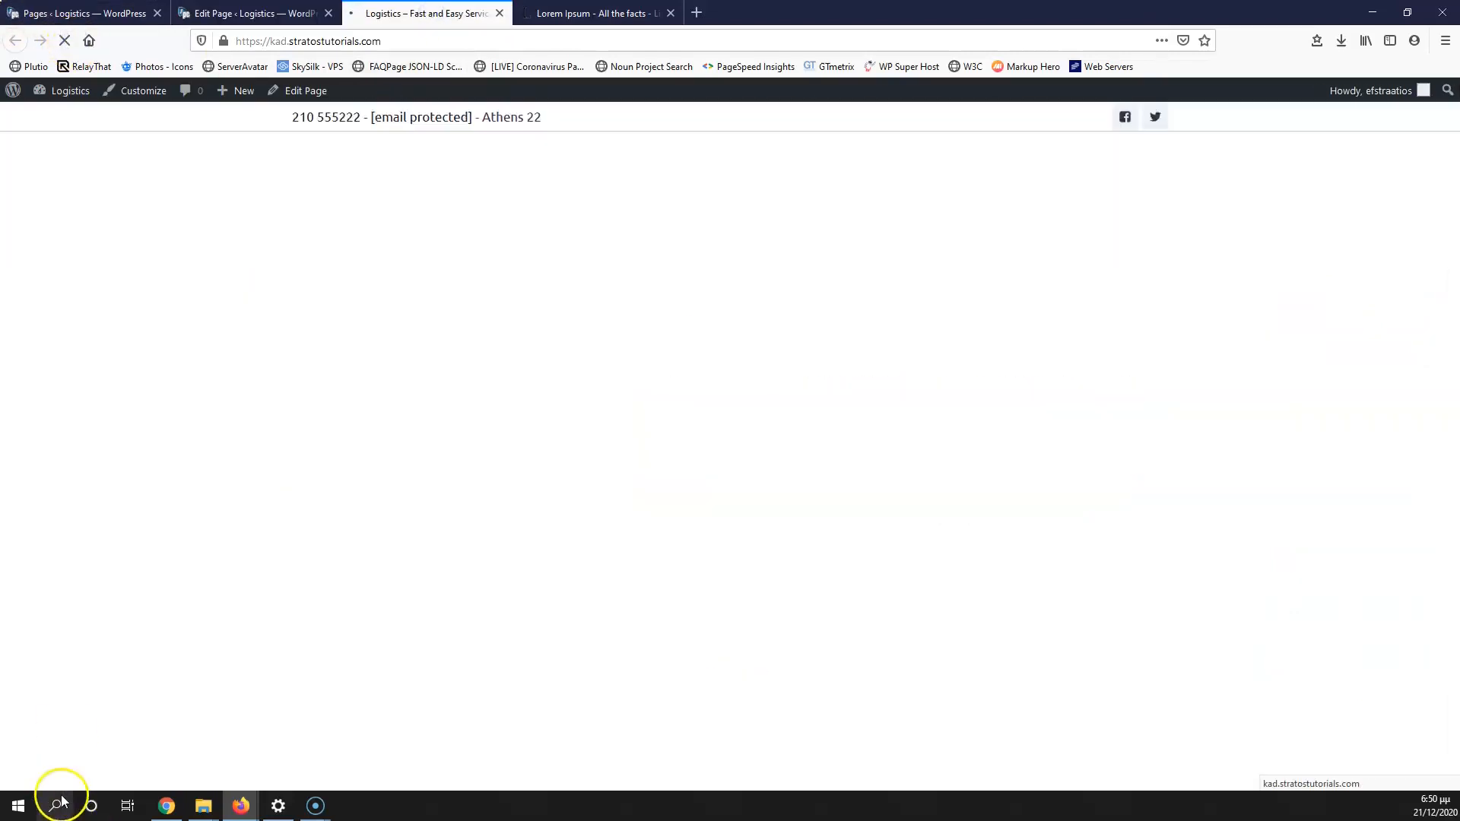
scroll(88, 688, "down", 4)
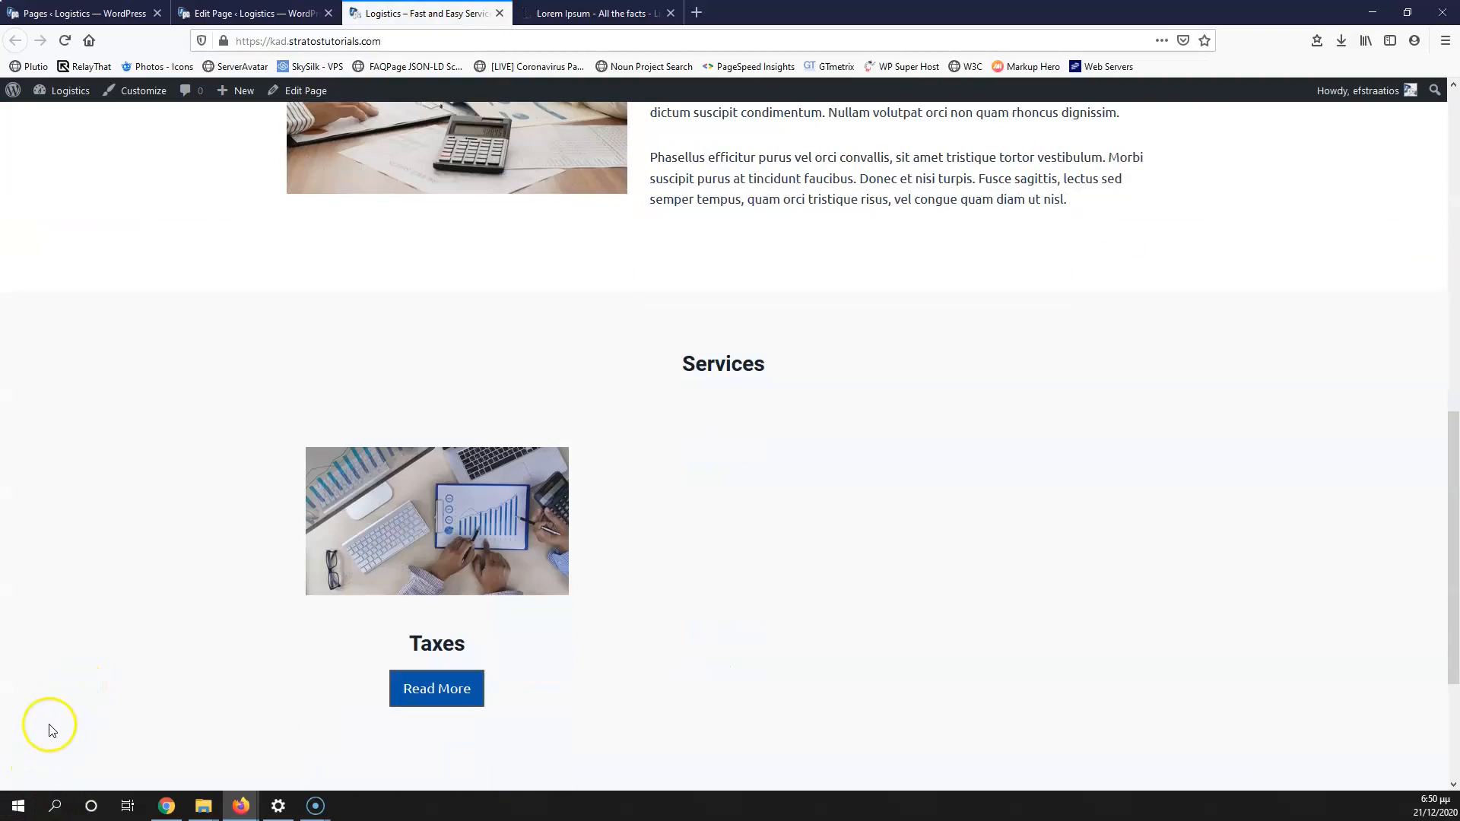
left_click(25, 791)
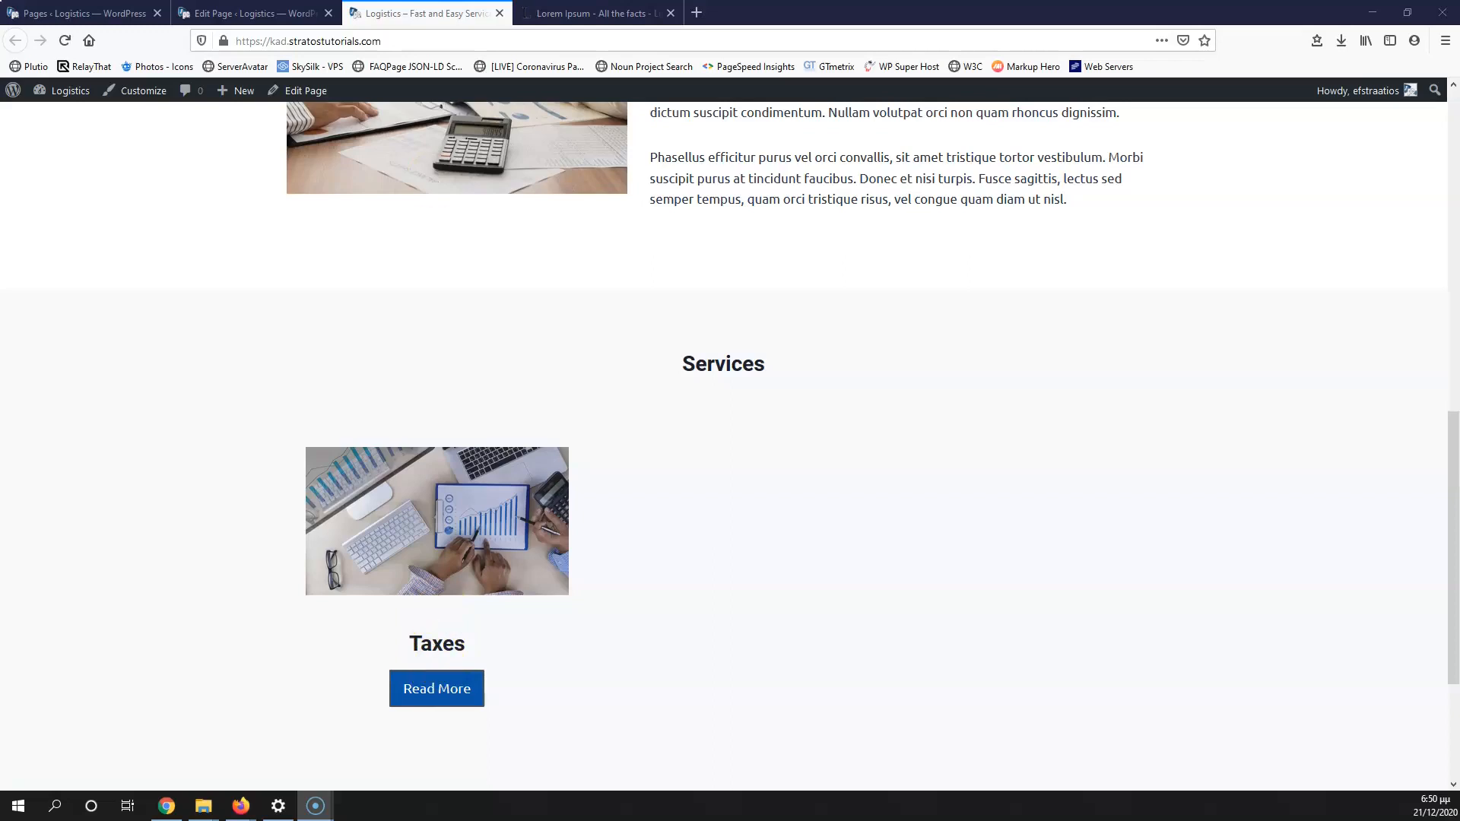
left_click(572, 13)
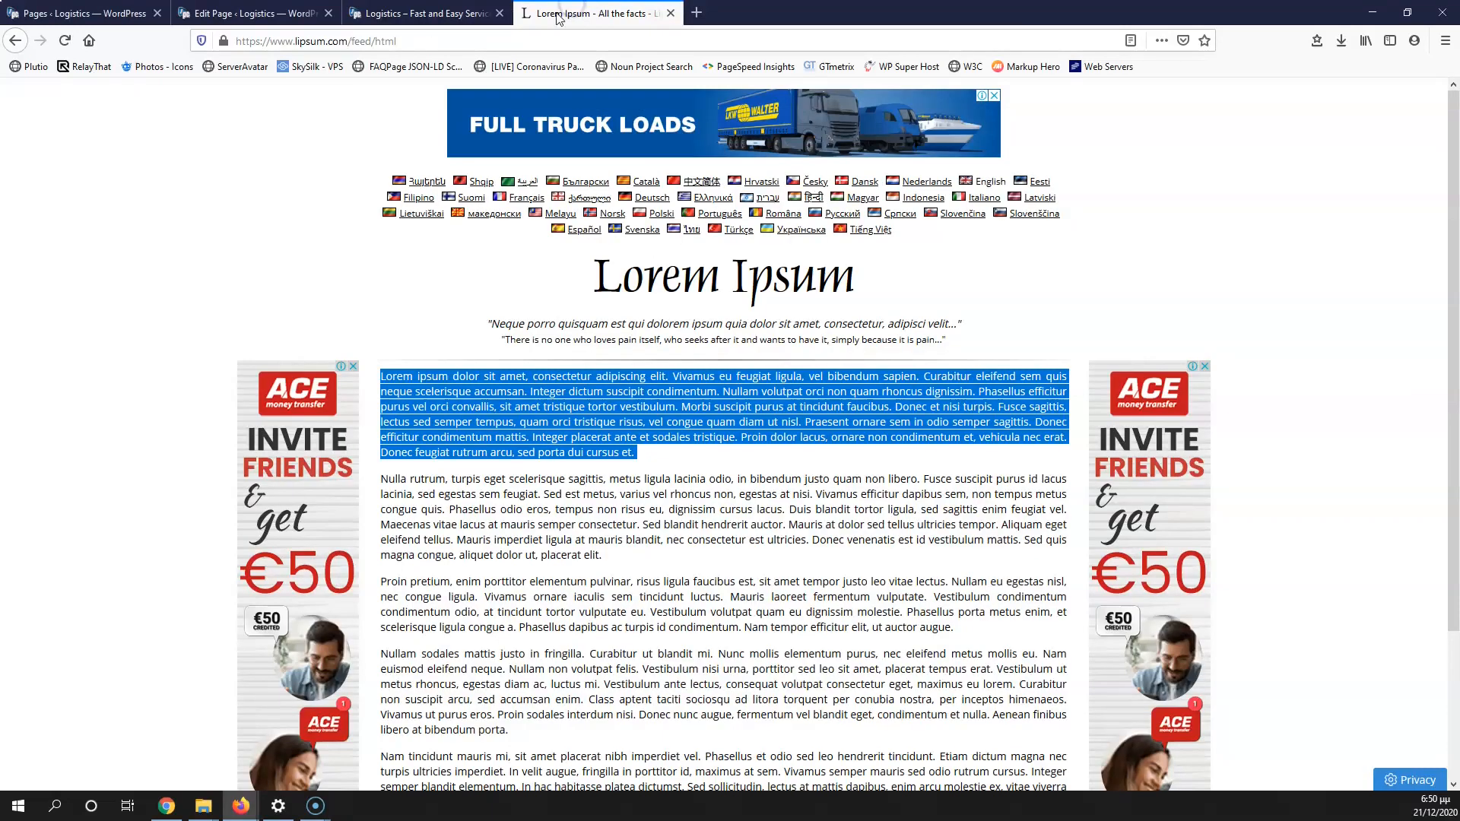
Step: Make the Taxes heading a Heading 4 with line height 1
left_click(251, 13)
left_click(327, 455)
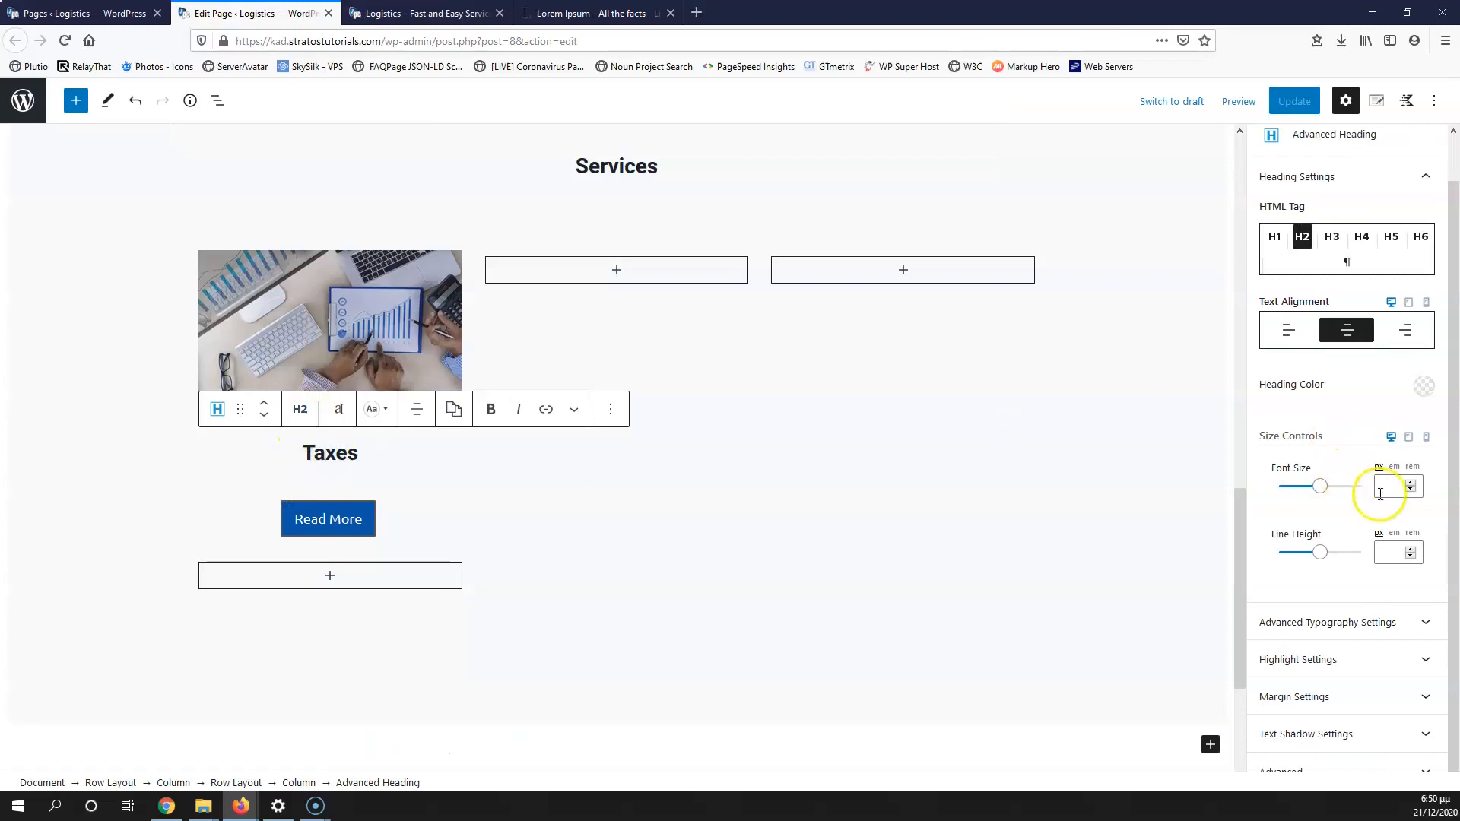
left_click(1378, 552)
type("1")
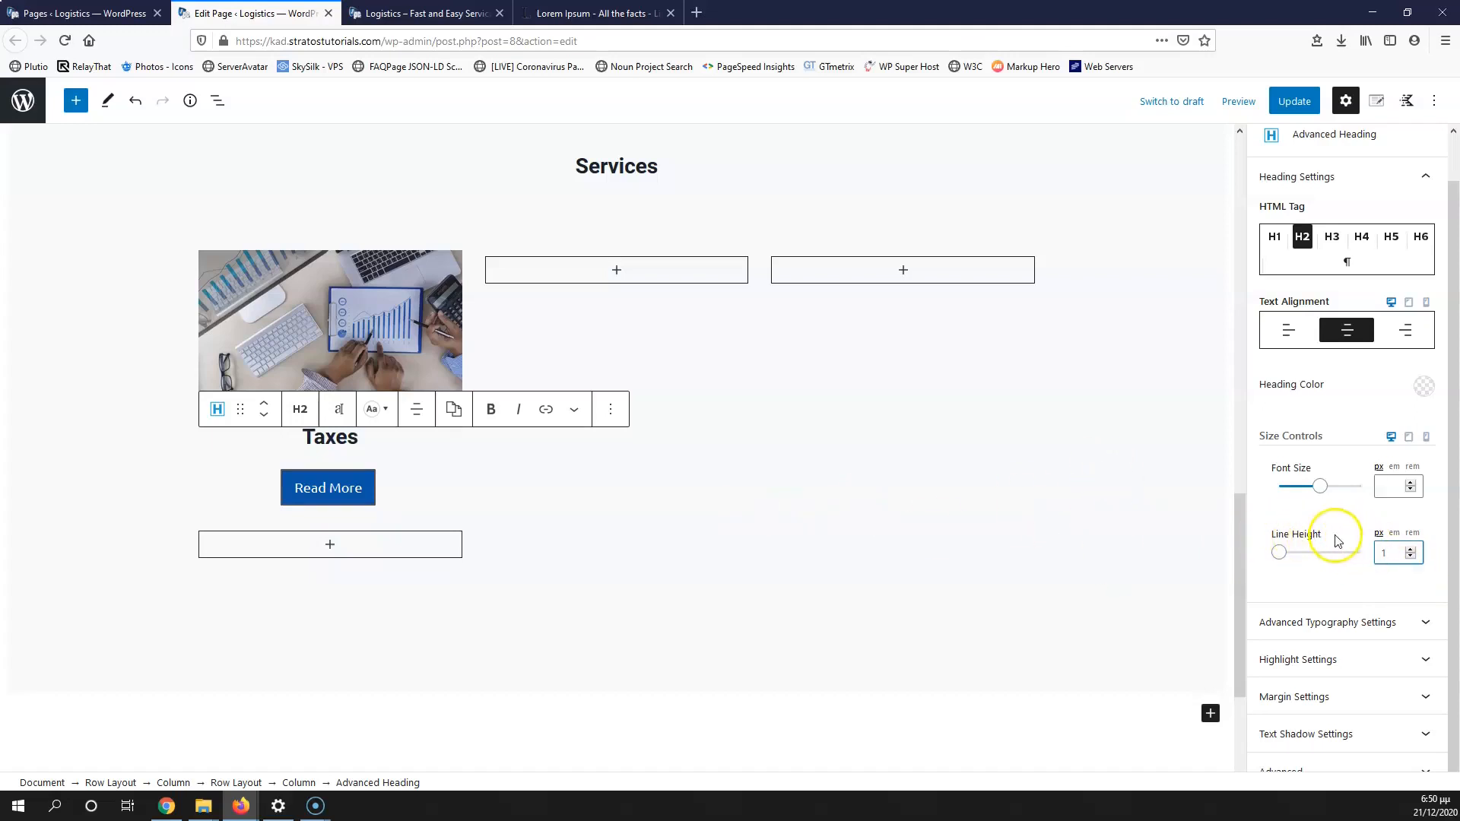
left_click(346, 560)
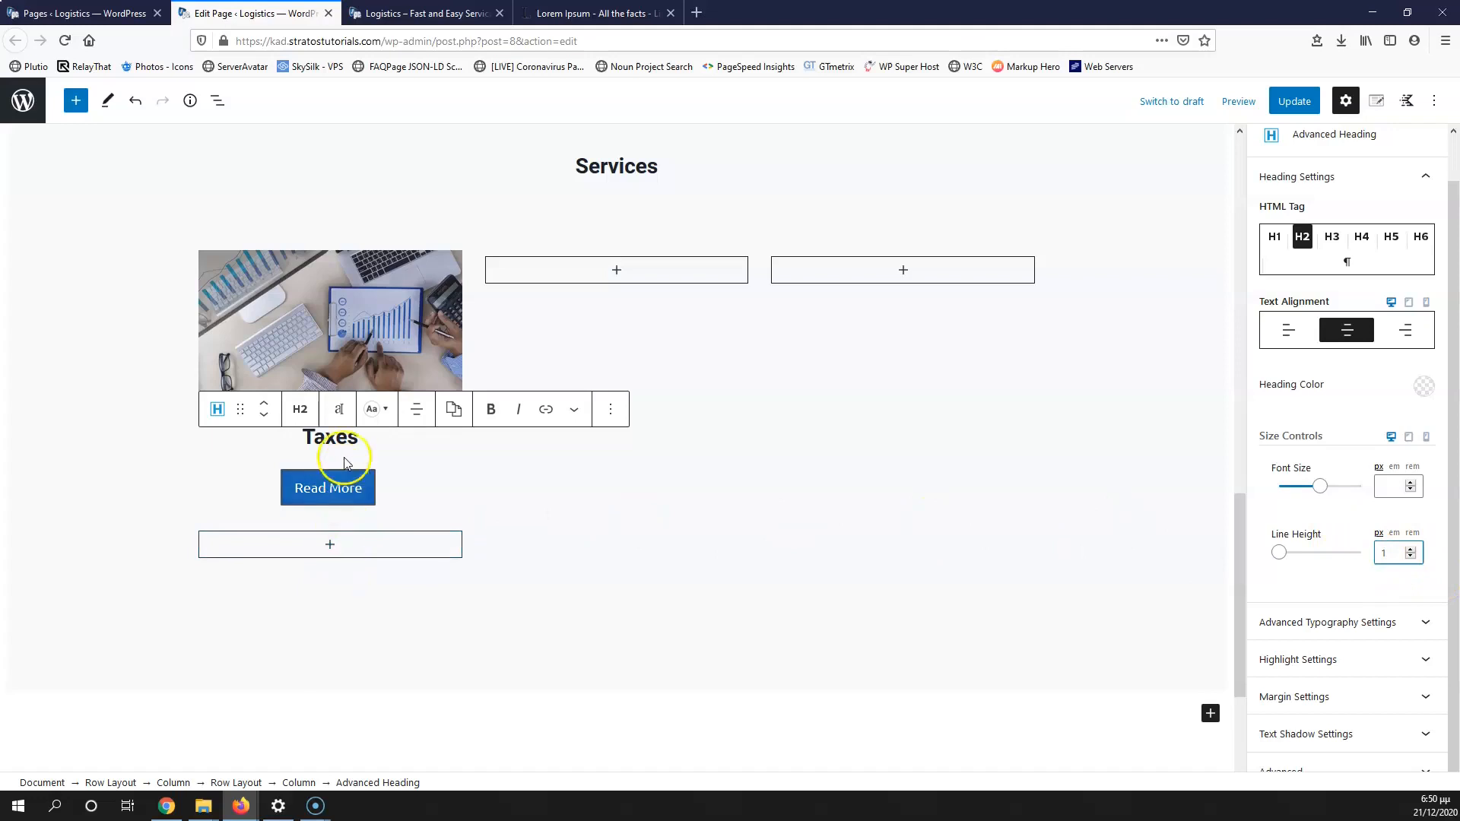
left_click(297, 417)
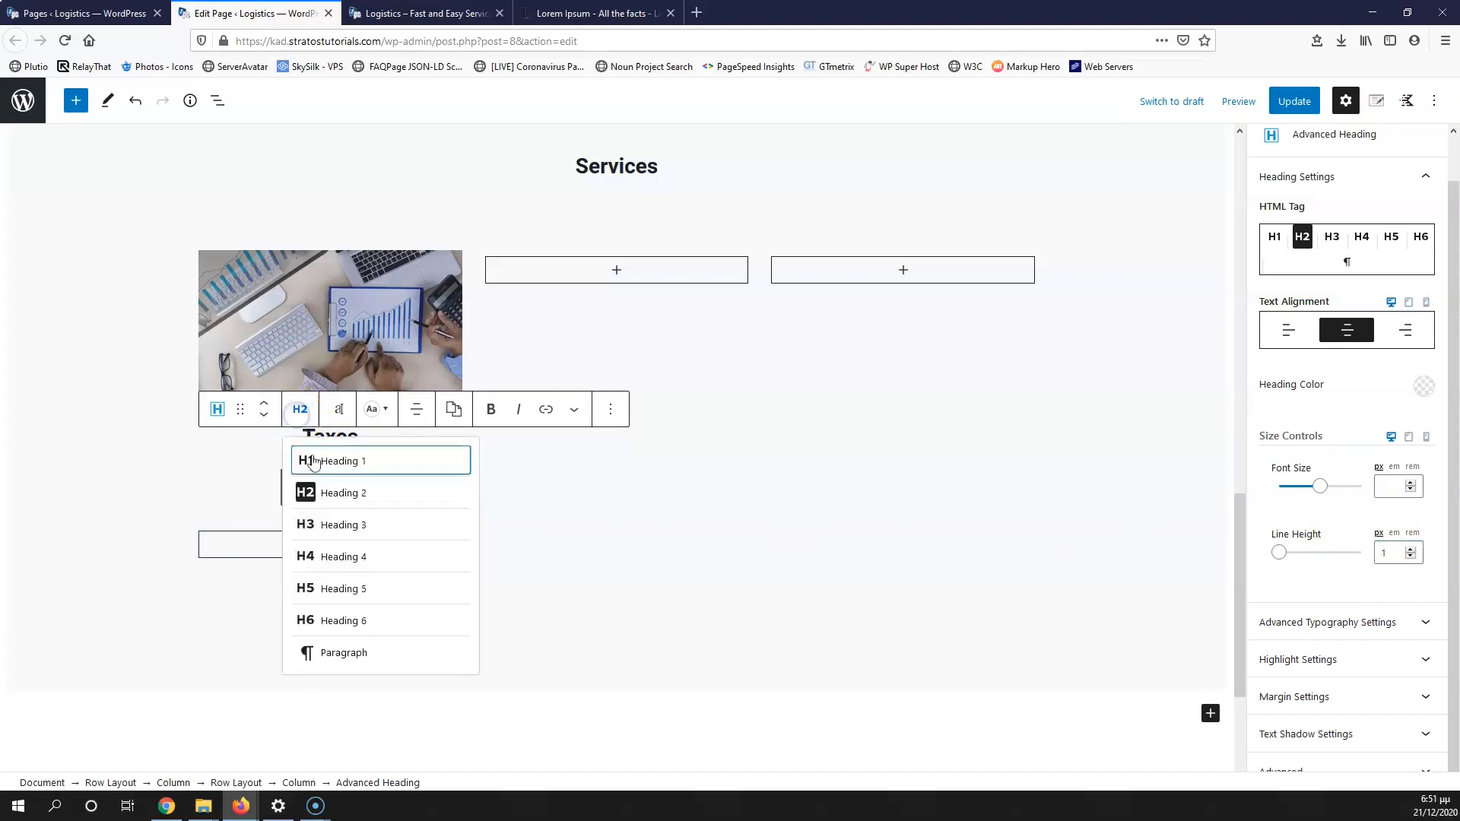
left_click(337, 552)
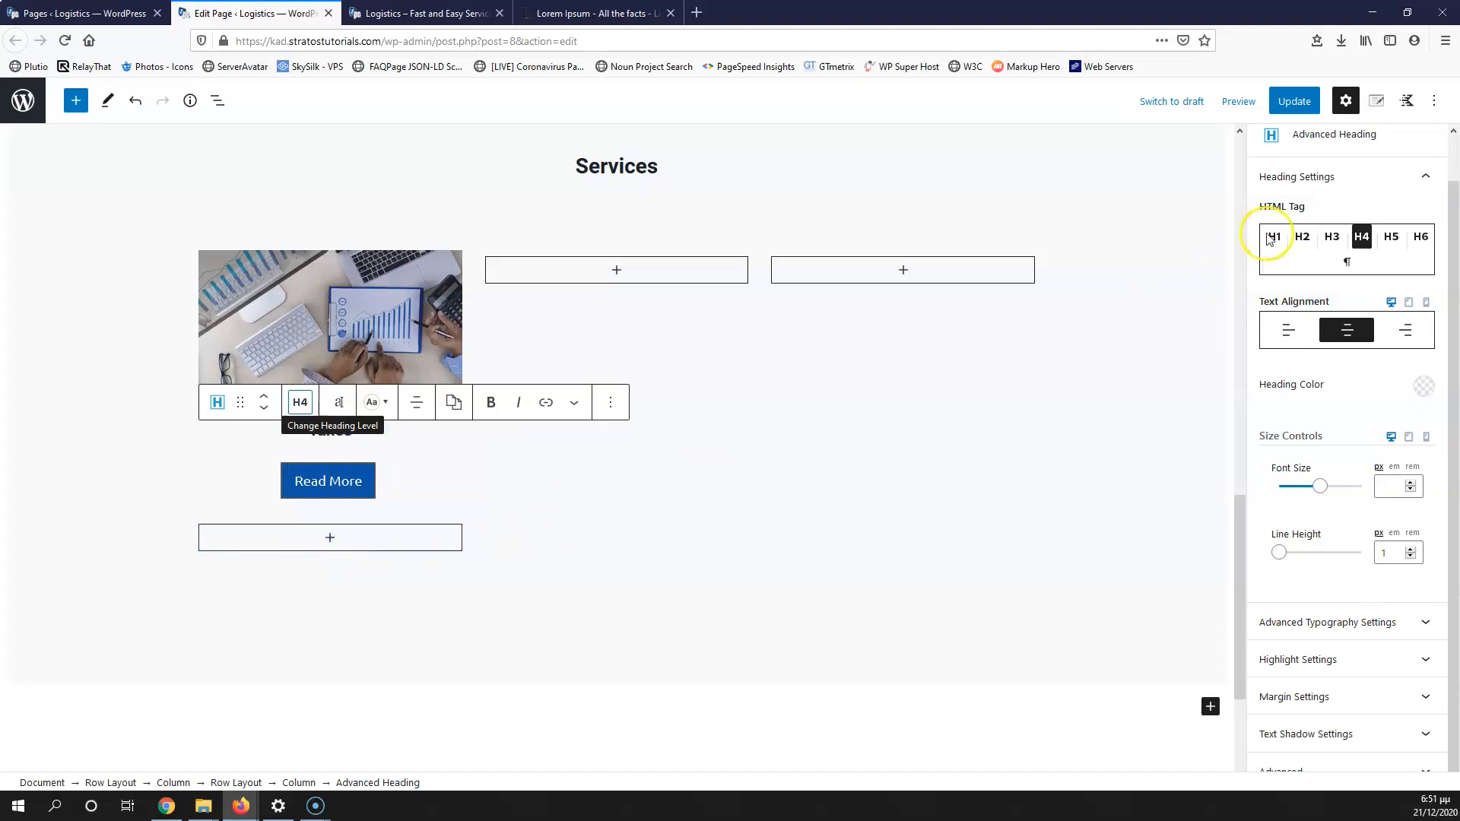
Step: Save the page and reload the live Logistics page to see the smaller heading
left_click(1291, 104)
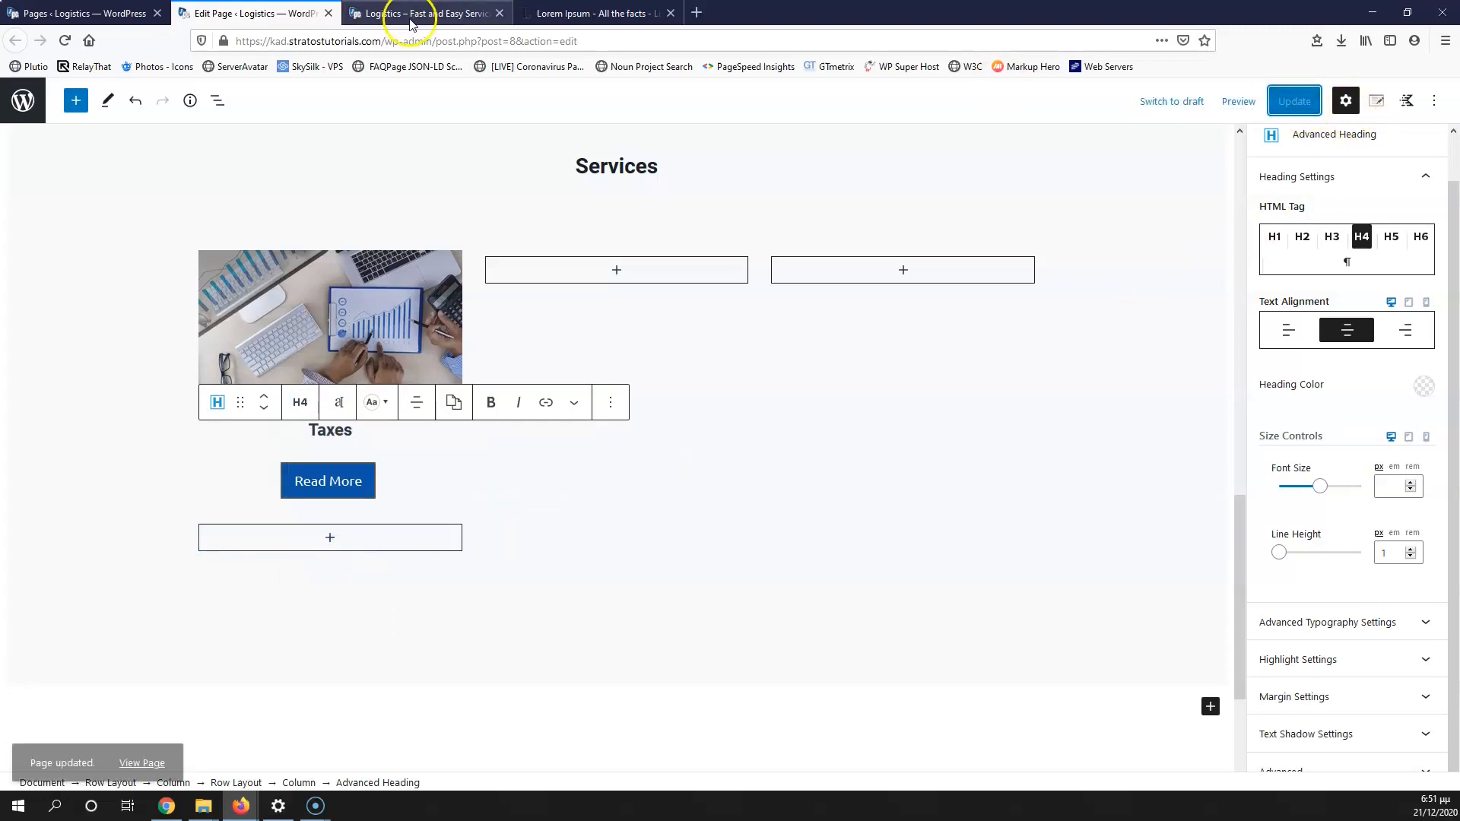
left_click(428, 13)
left_click(66, 41)
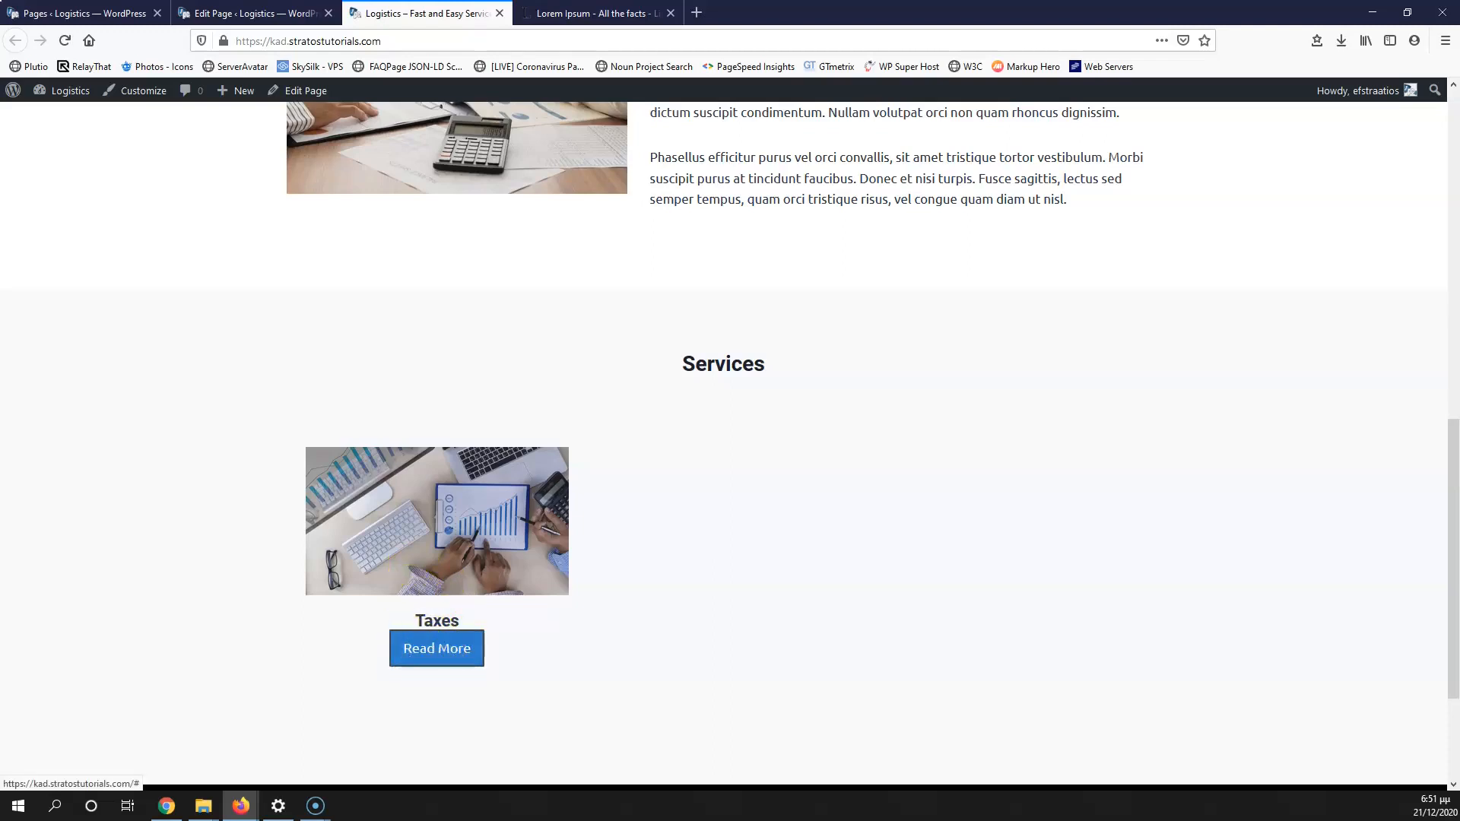
Step: Give the Taxes heading a bottom margin of 10, save, and check the live page
left_click(251, 13)
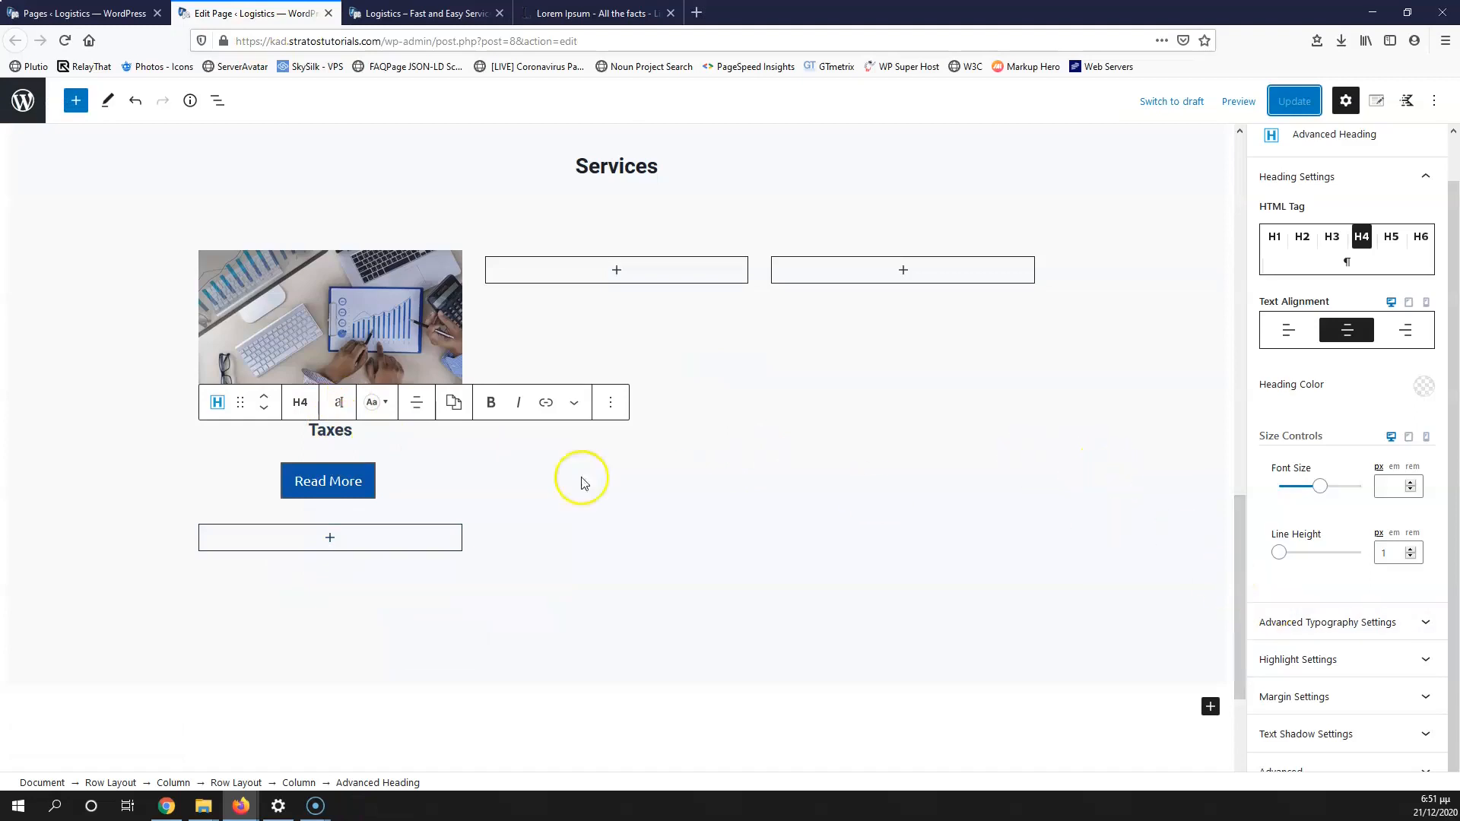
left_click(338, 542)
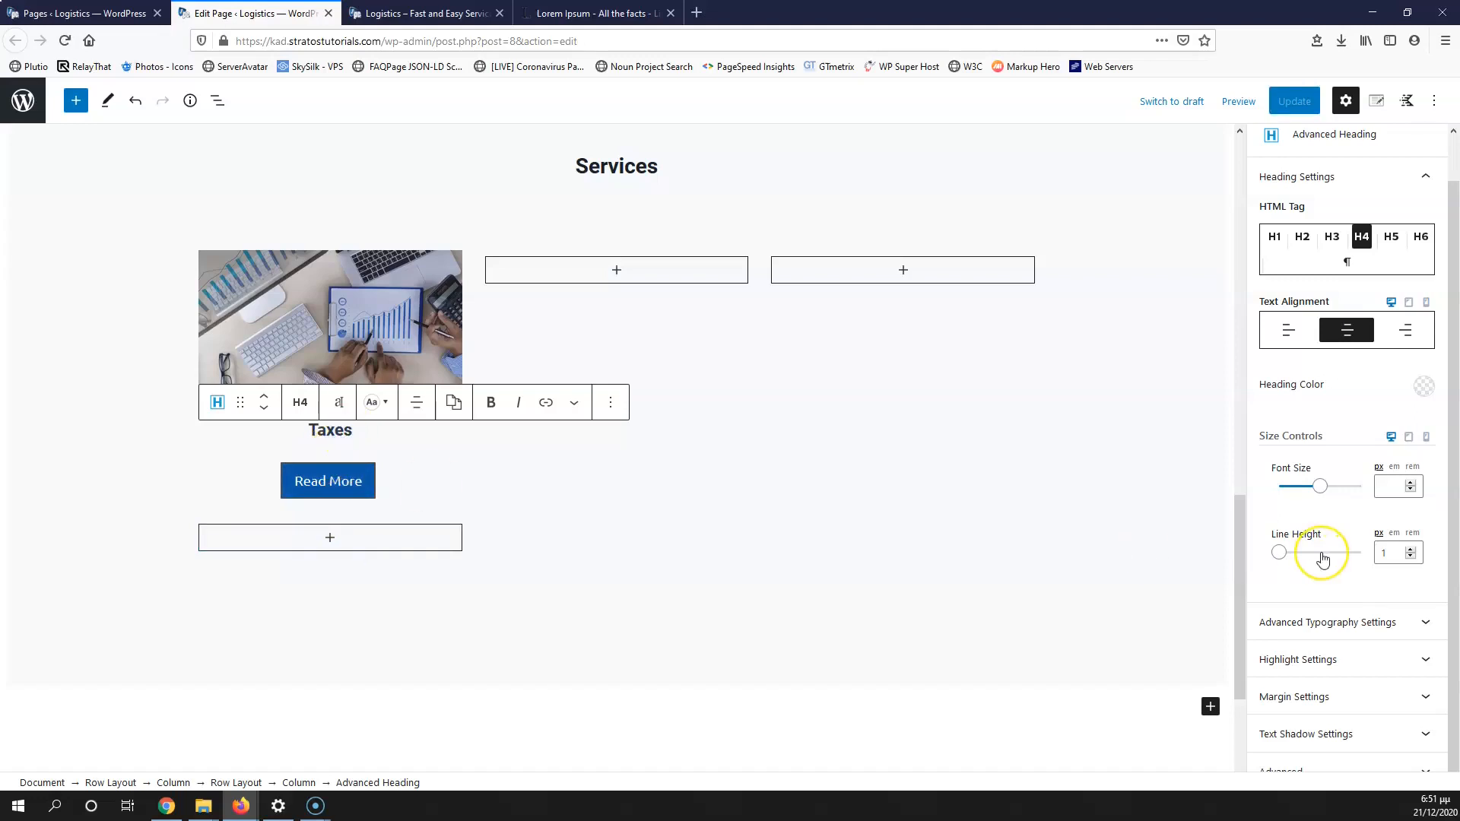
scroll(1320, 560, "up", 1)
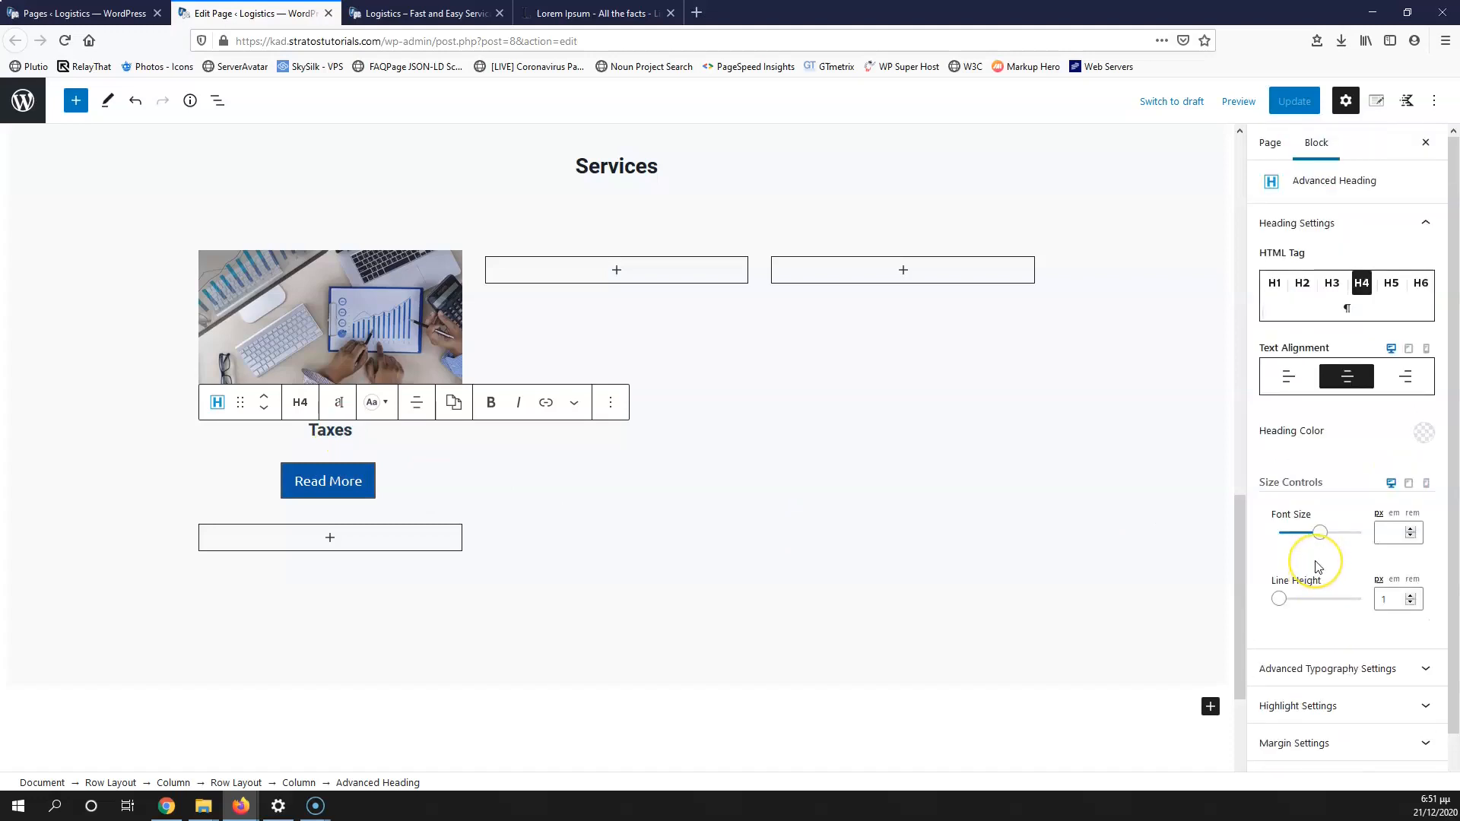
scroll(1316, 564, "down", 1)
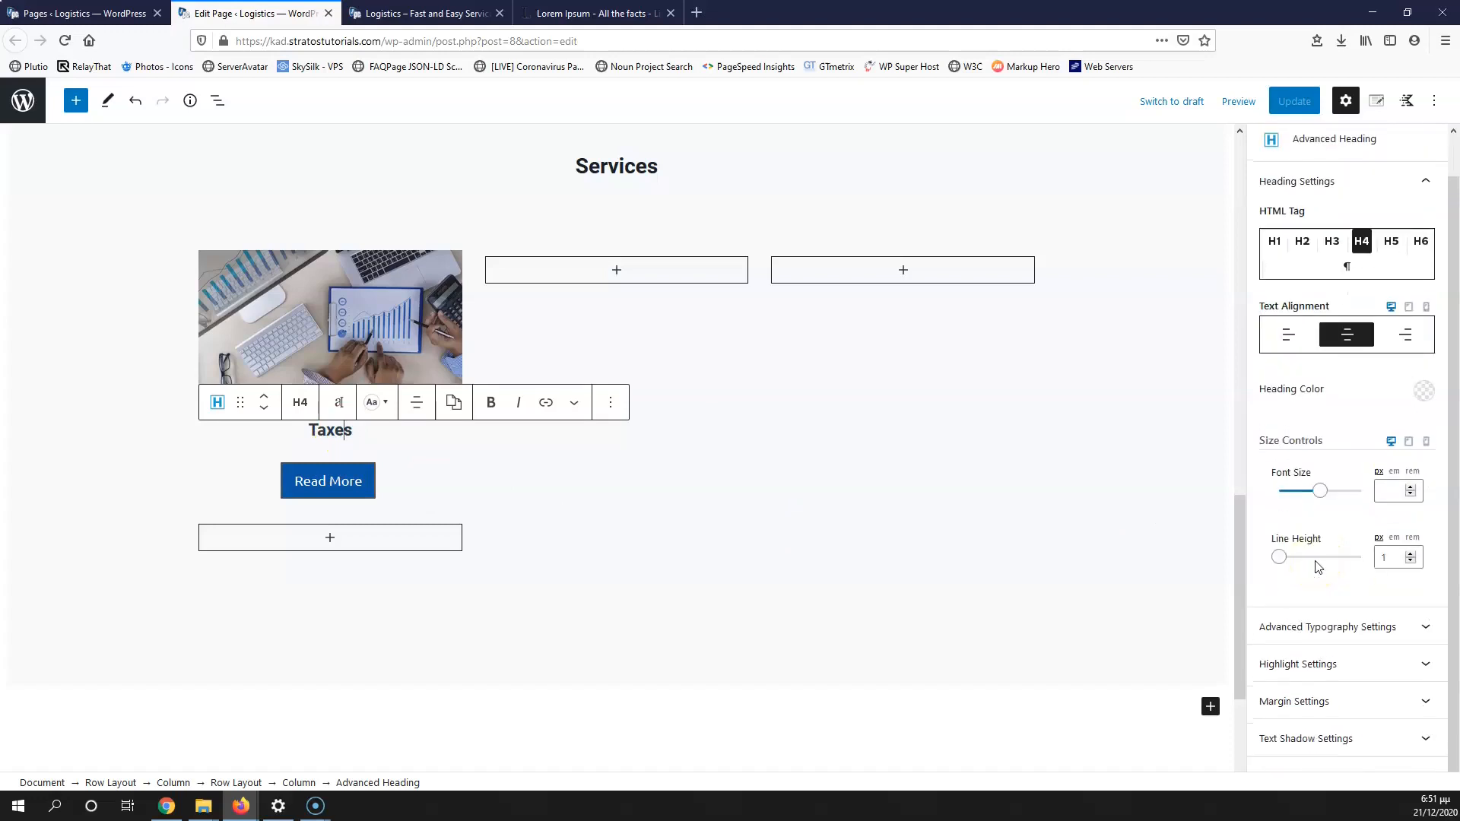
left_click(1352, 696)
scroll(1339, 632, "down", 3)
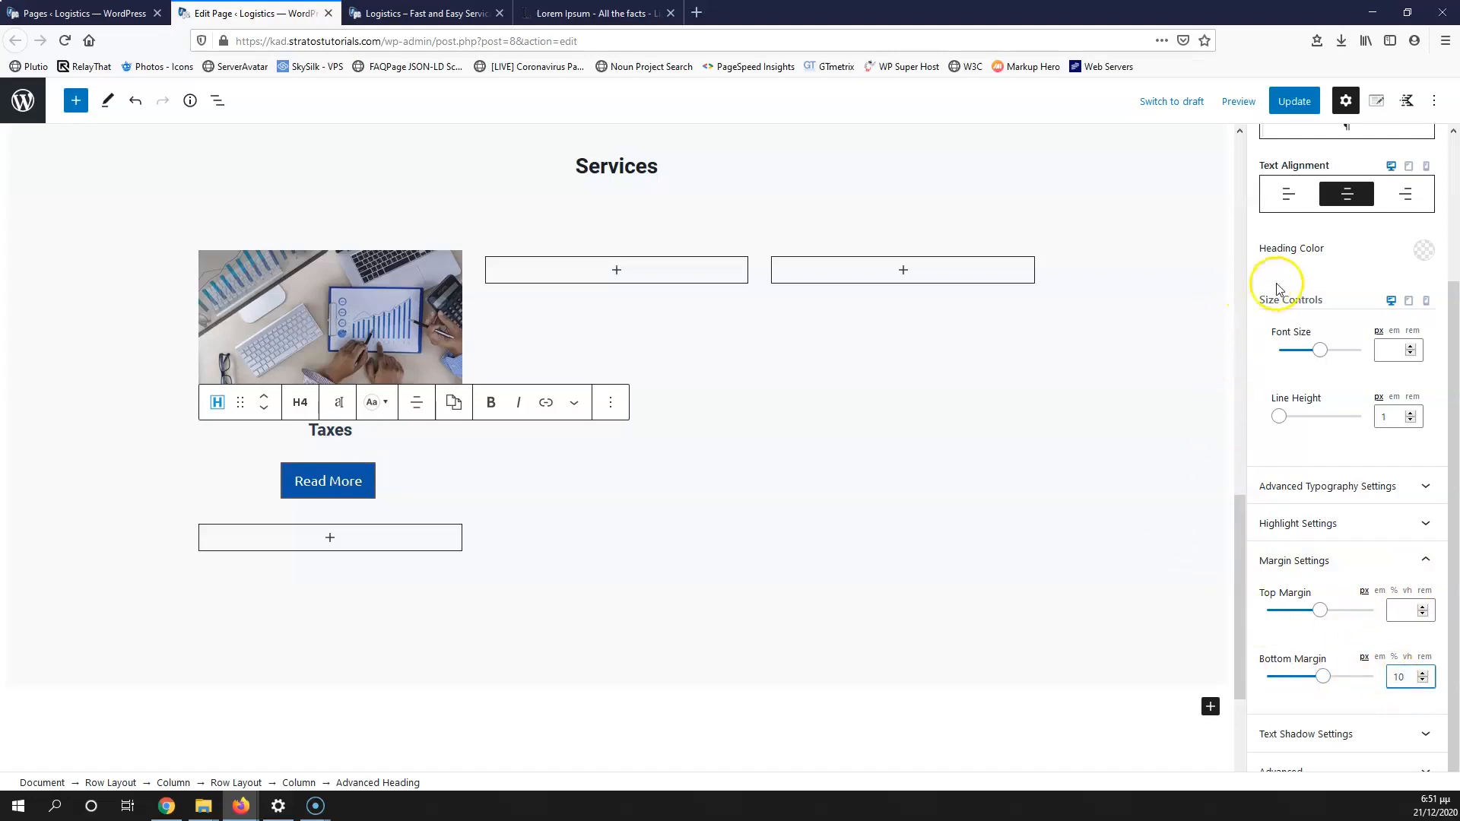
left_click(1294, 101)
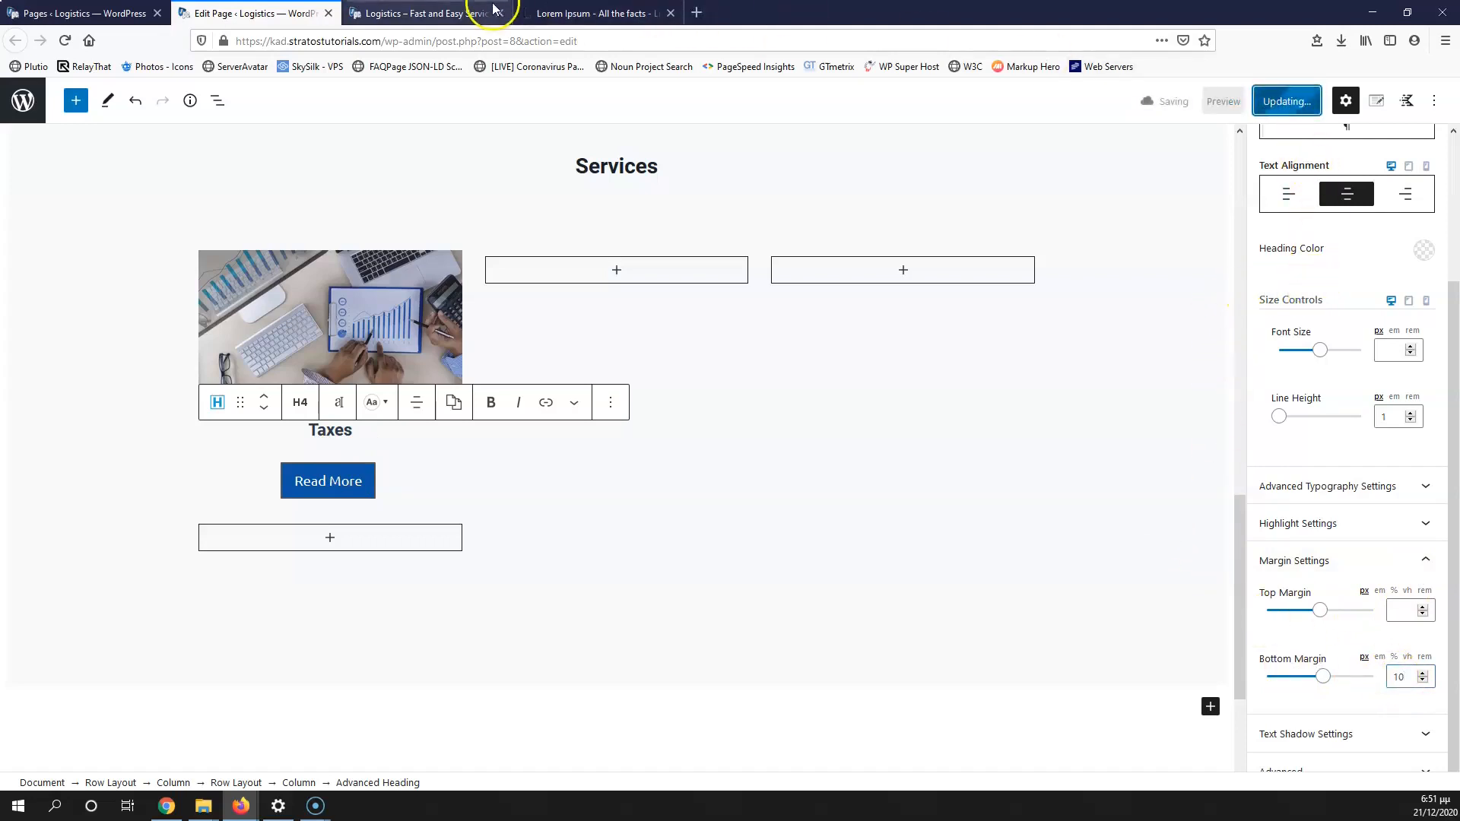
left_click(420, 13)
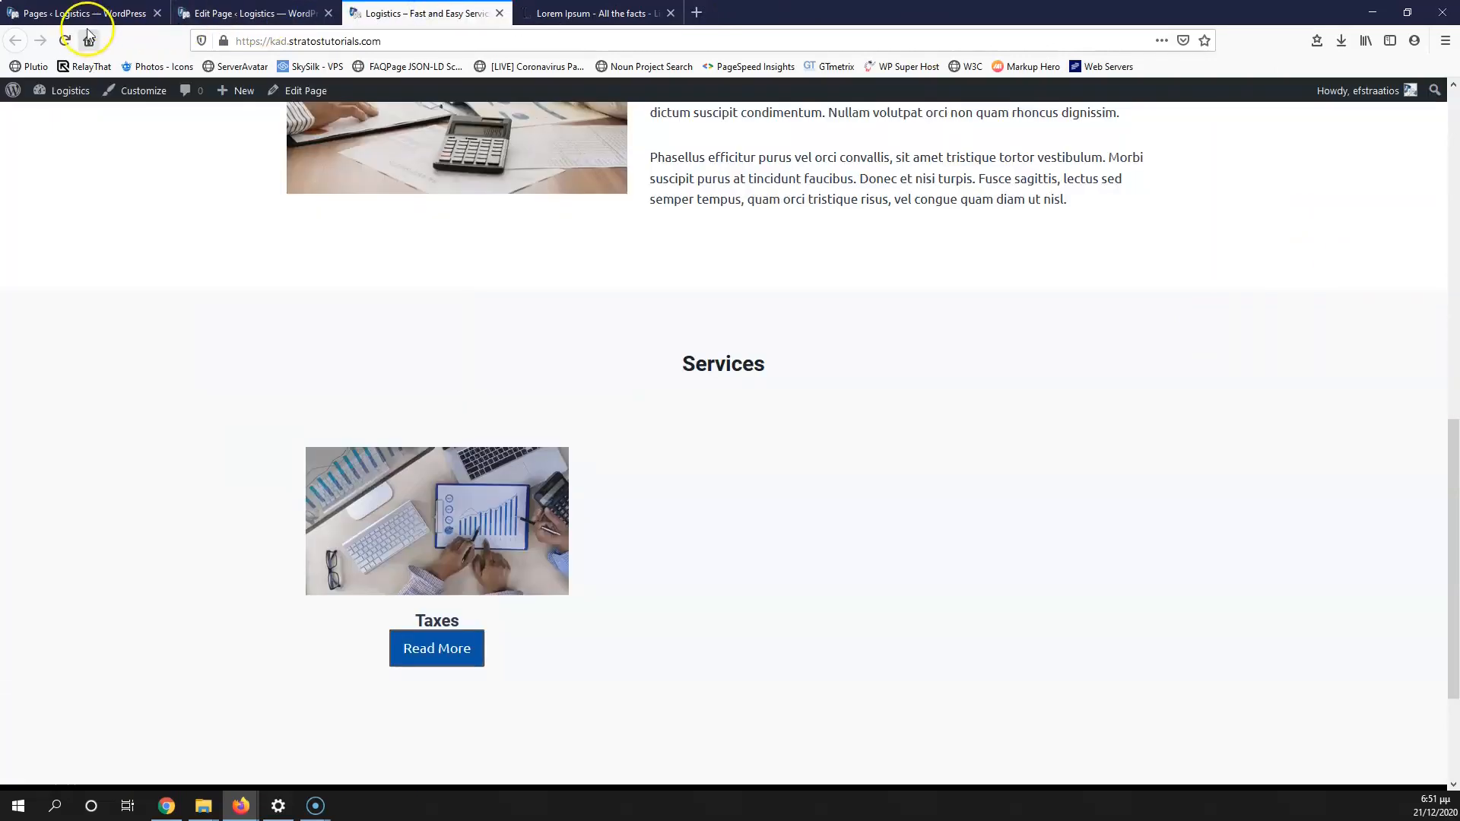
left_click(64, 40)
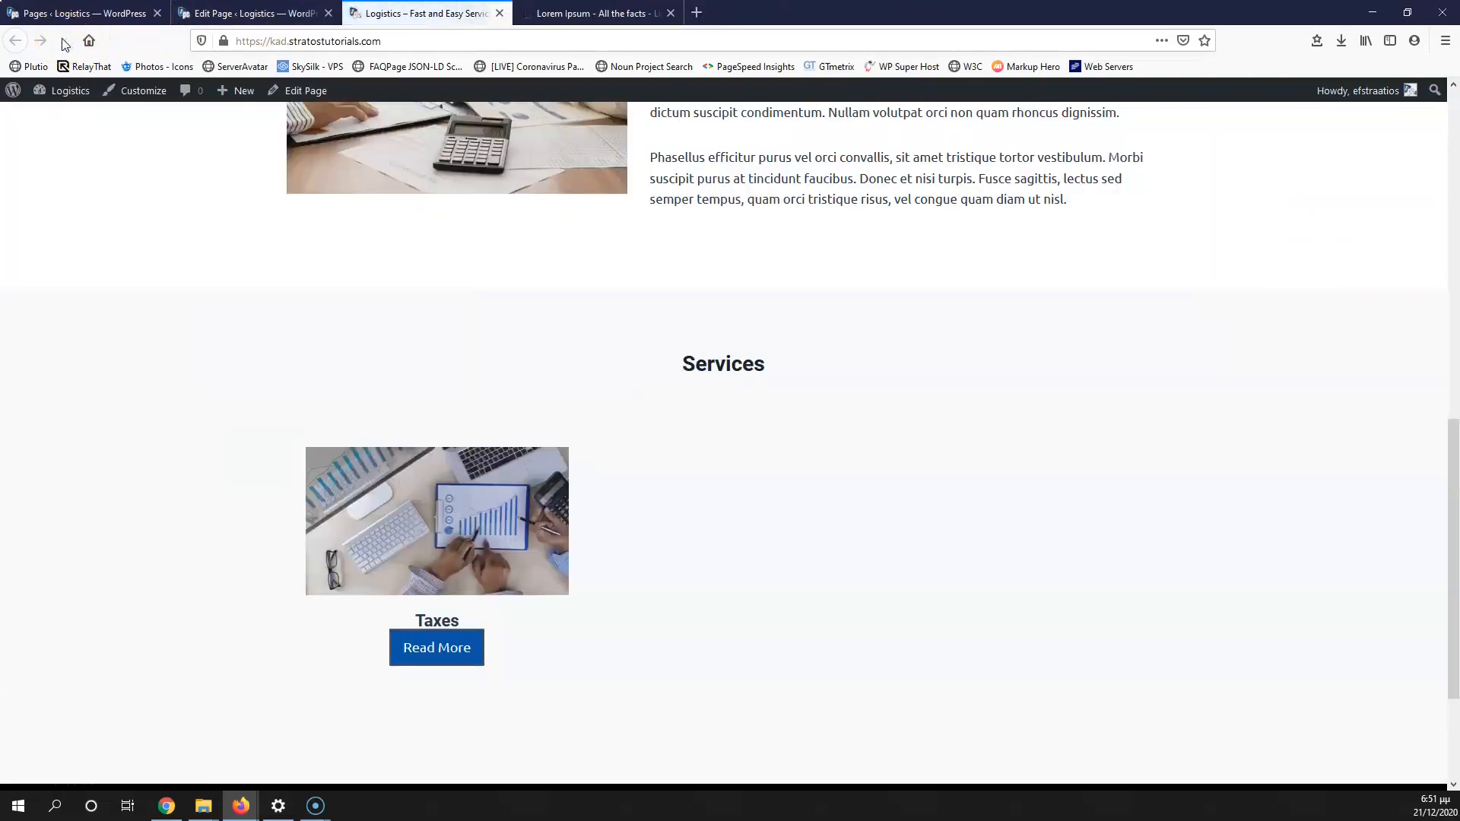
Step: Change the heading's bottom margin to 20, save, and reload the live page
left_click(255, 13)
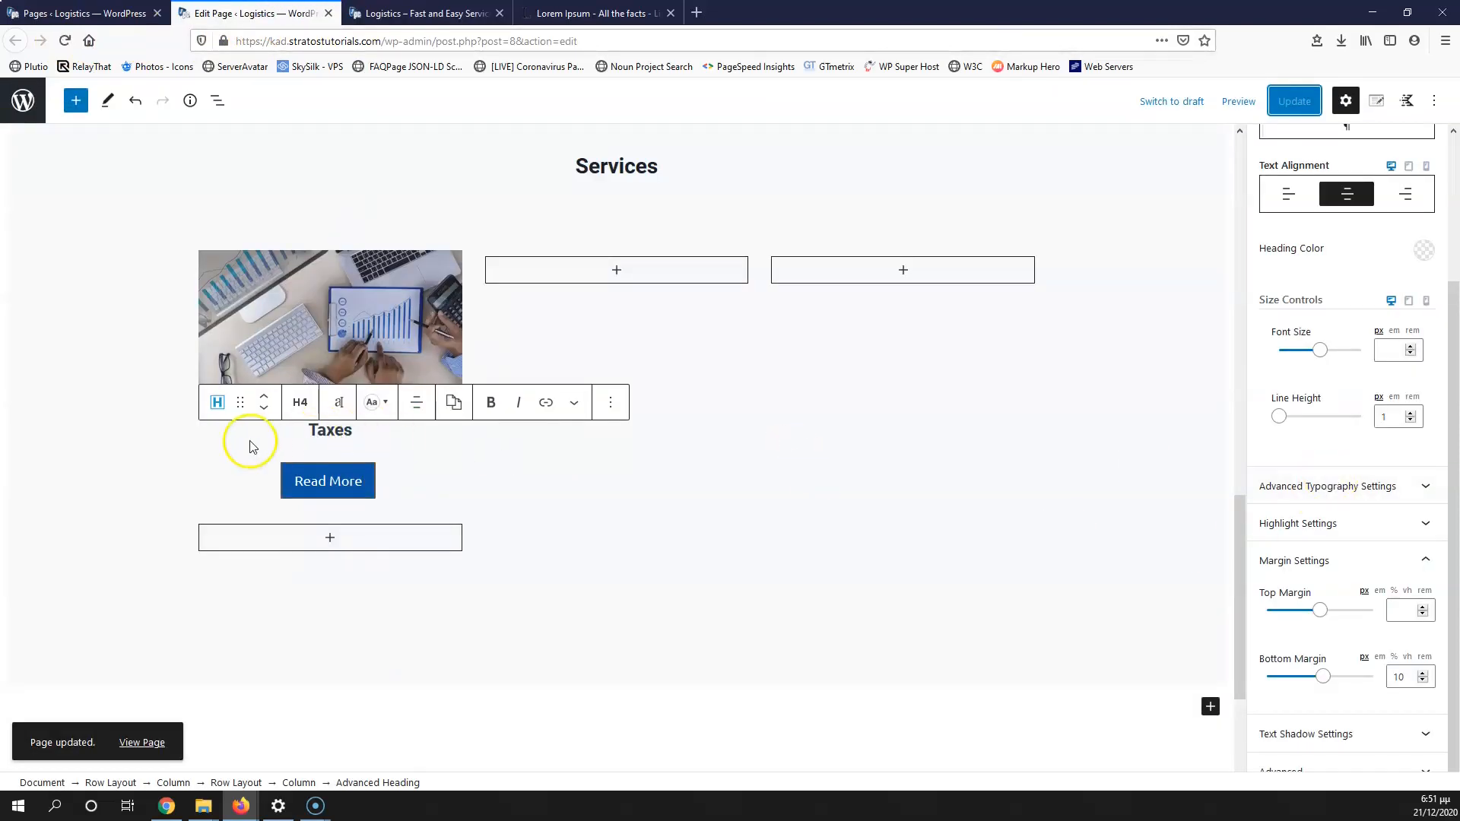
double_click(1405, 676)
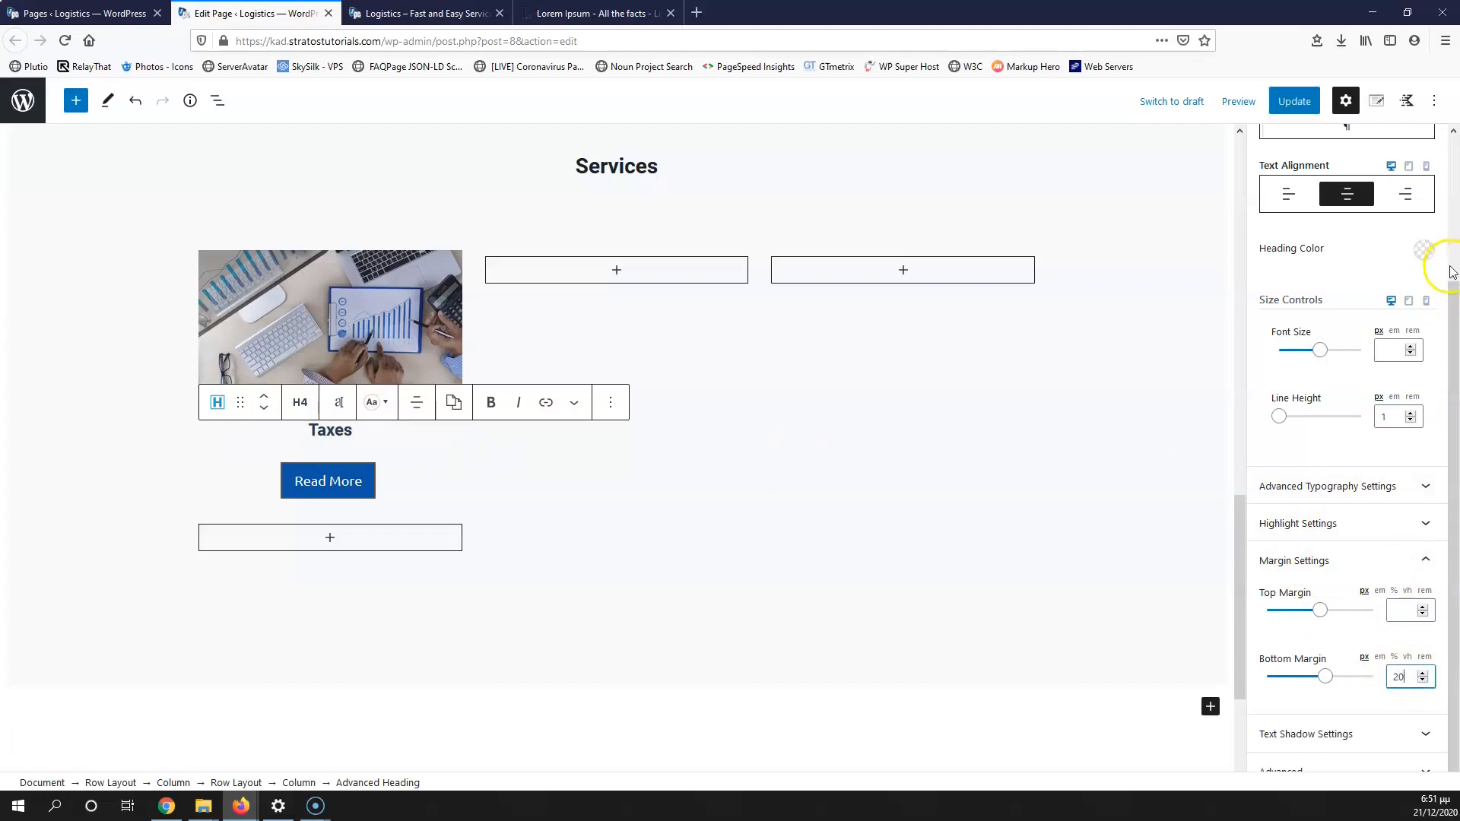
left_click(1308, 114)
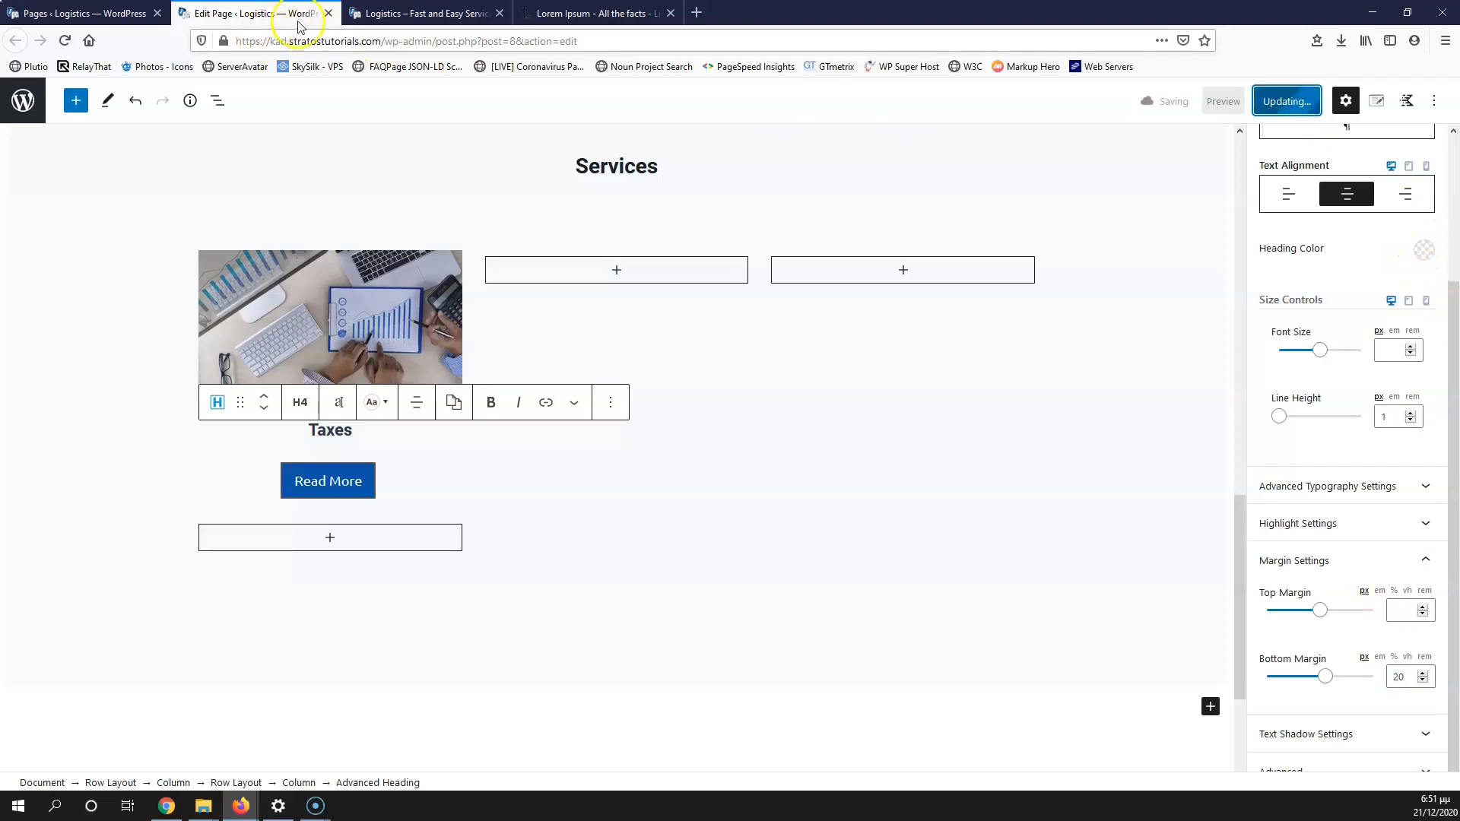
left_click(426, 13)
left_click(67, 43)
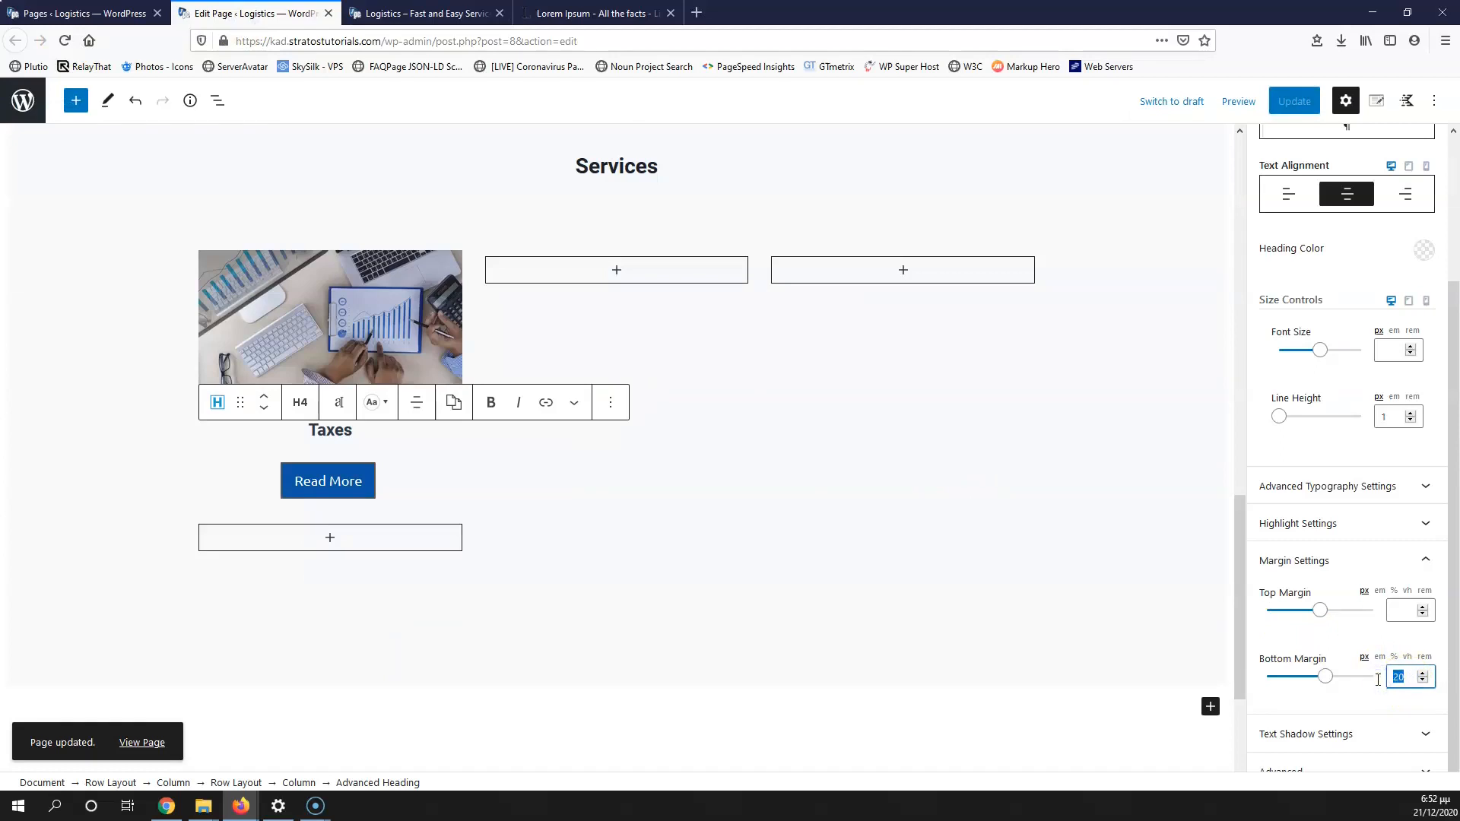
Step: Select the Read More button and clear its top margin of 20 in the margin settings
left_click(339, 481)
scroll(1365, 525, "down", 5)
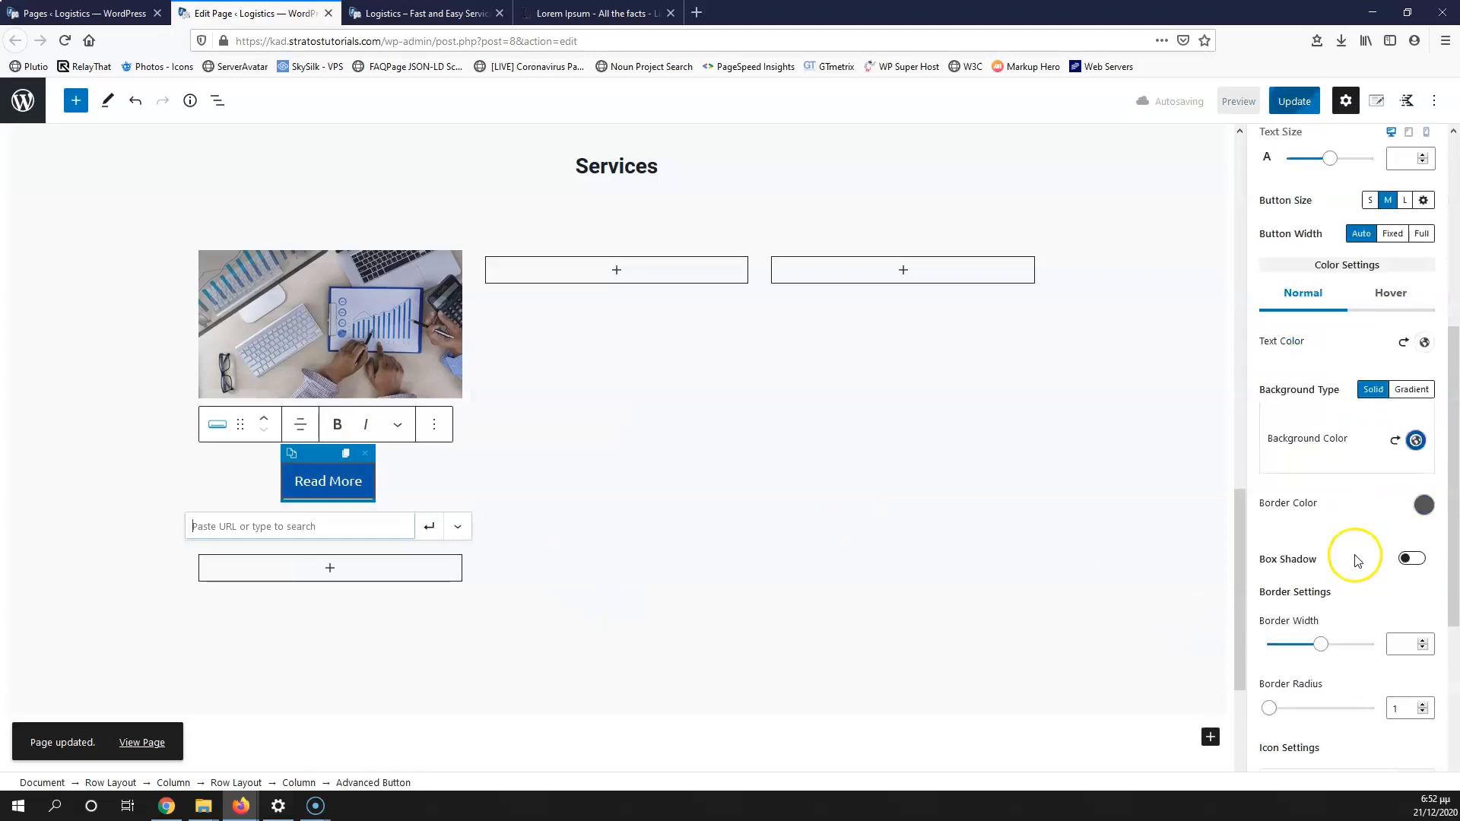
scroll(1354, 569, "down", 2)
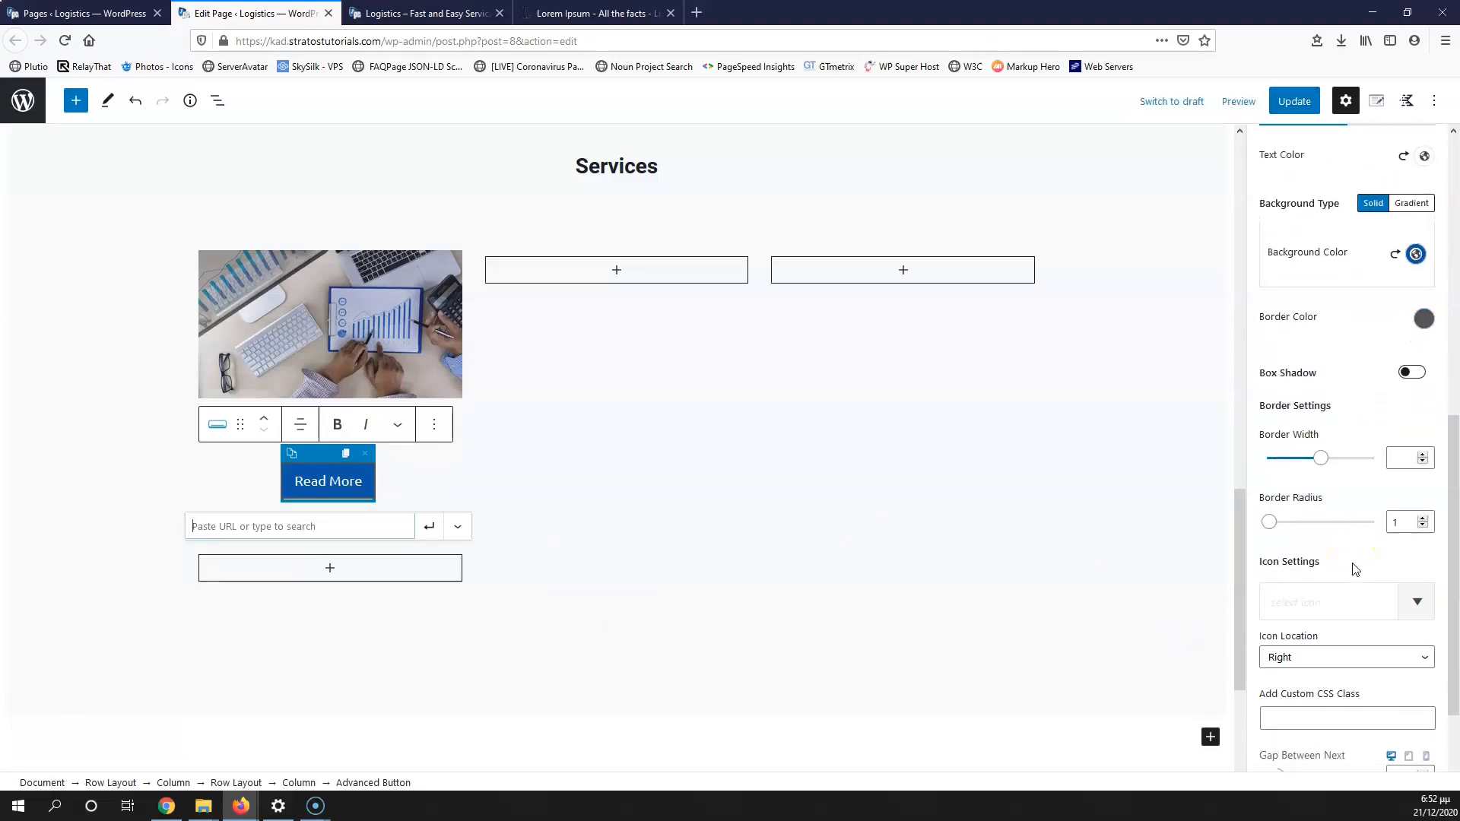
scroll(1355, 575, "down", 2)
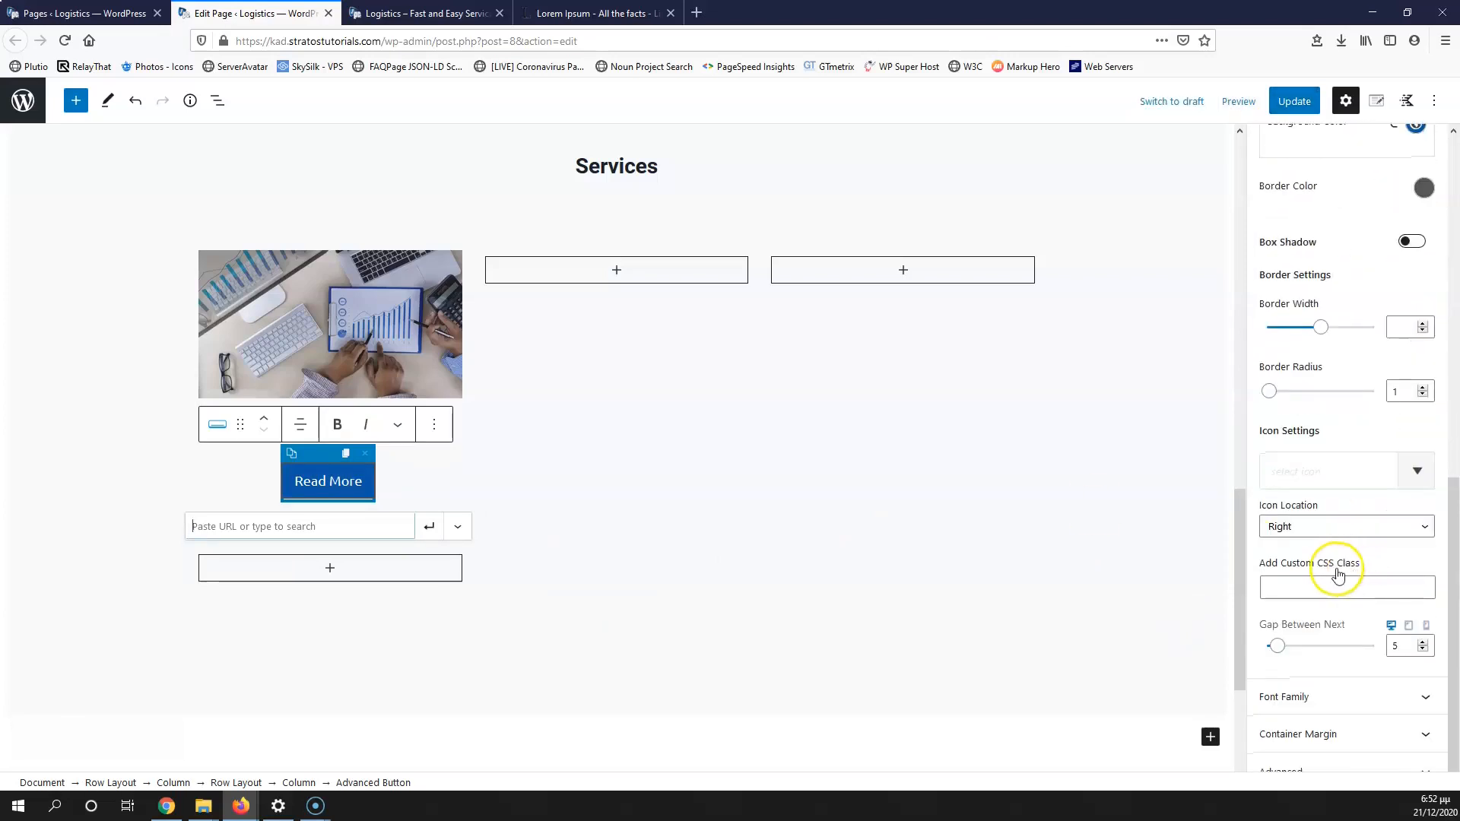
scroll(1398, 471, "up", 5)
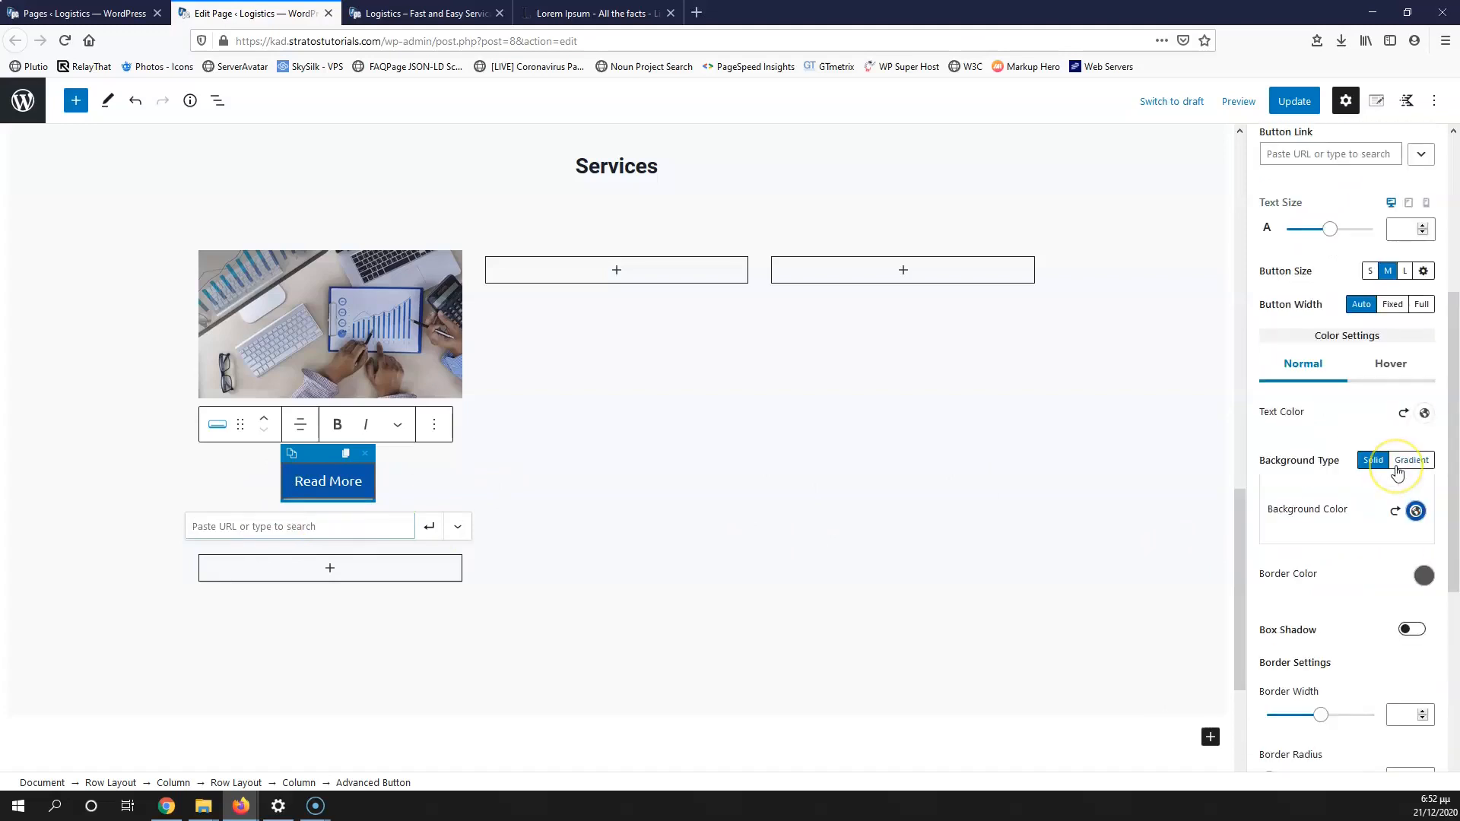
scroll(1397, 471, "down", 1)
scroll(1398, 472, "up", 6)
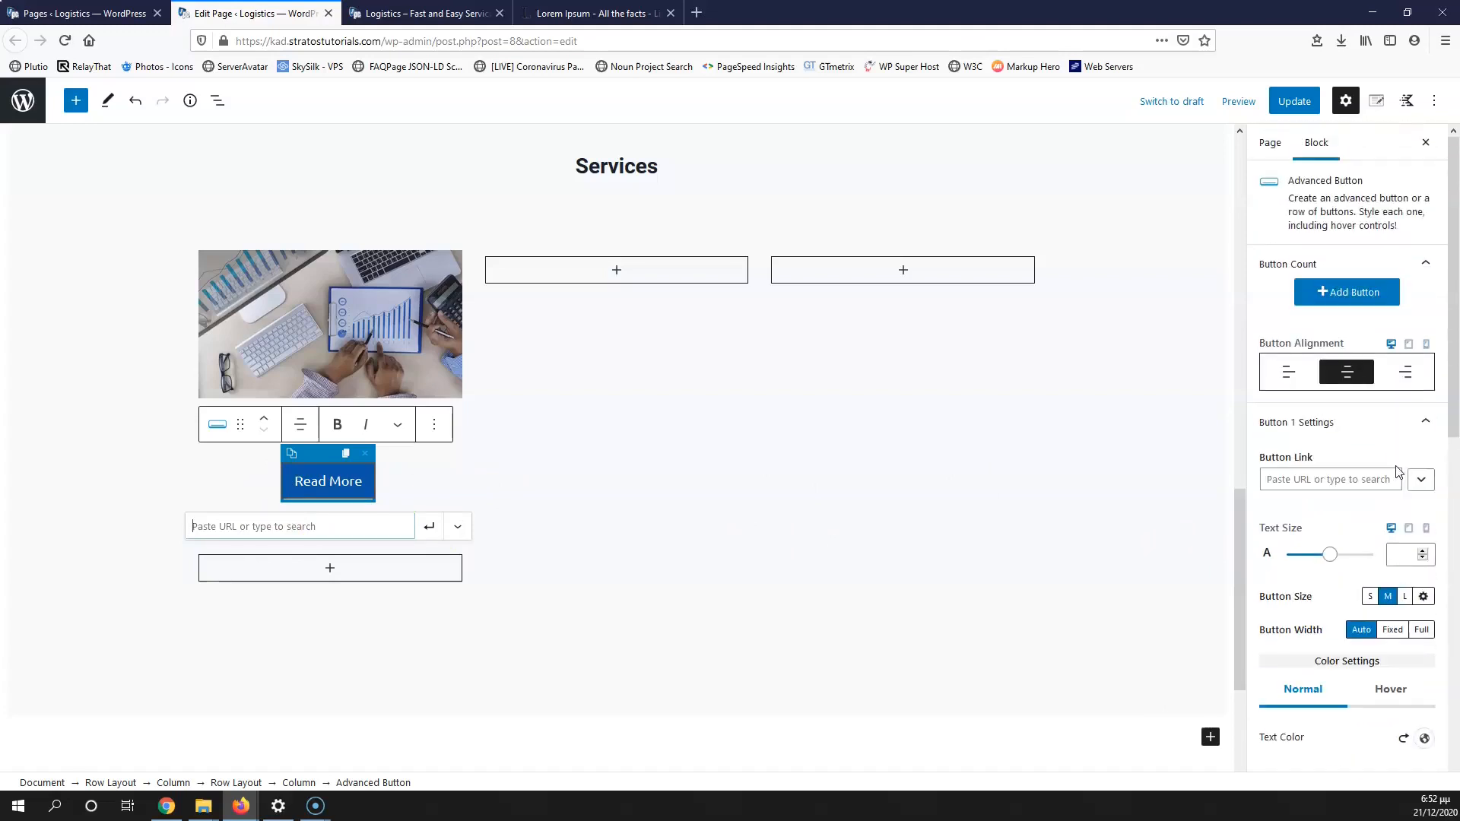
scroll(1397, 471, "down", 7)
scroll(1397, 472, "down", 2)
scroll(1397, 471, "up", 1)
scroll(1391, 517, "down", 1)
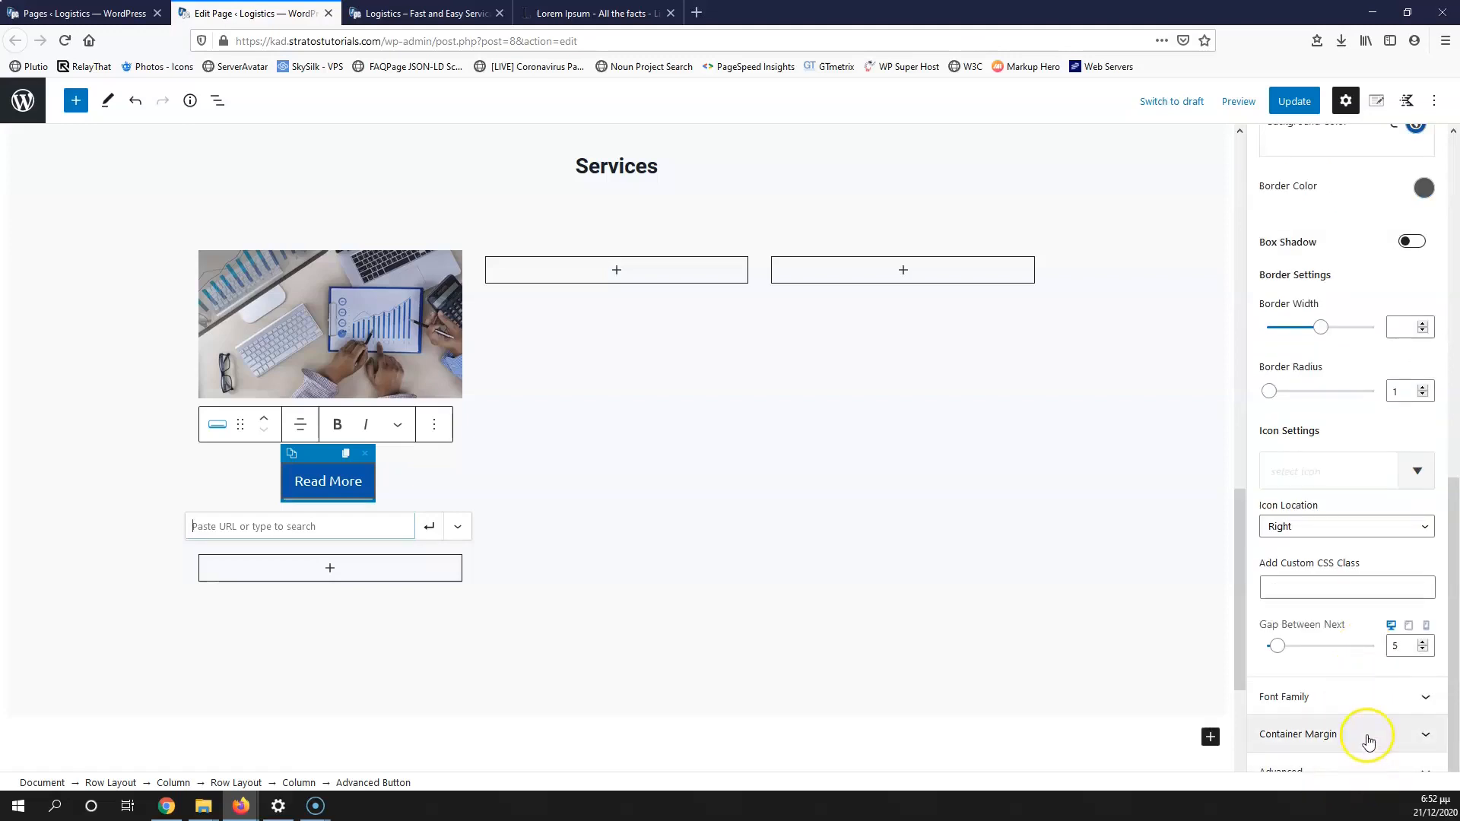
left_click(1367, 735)
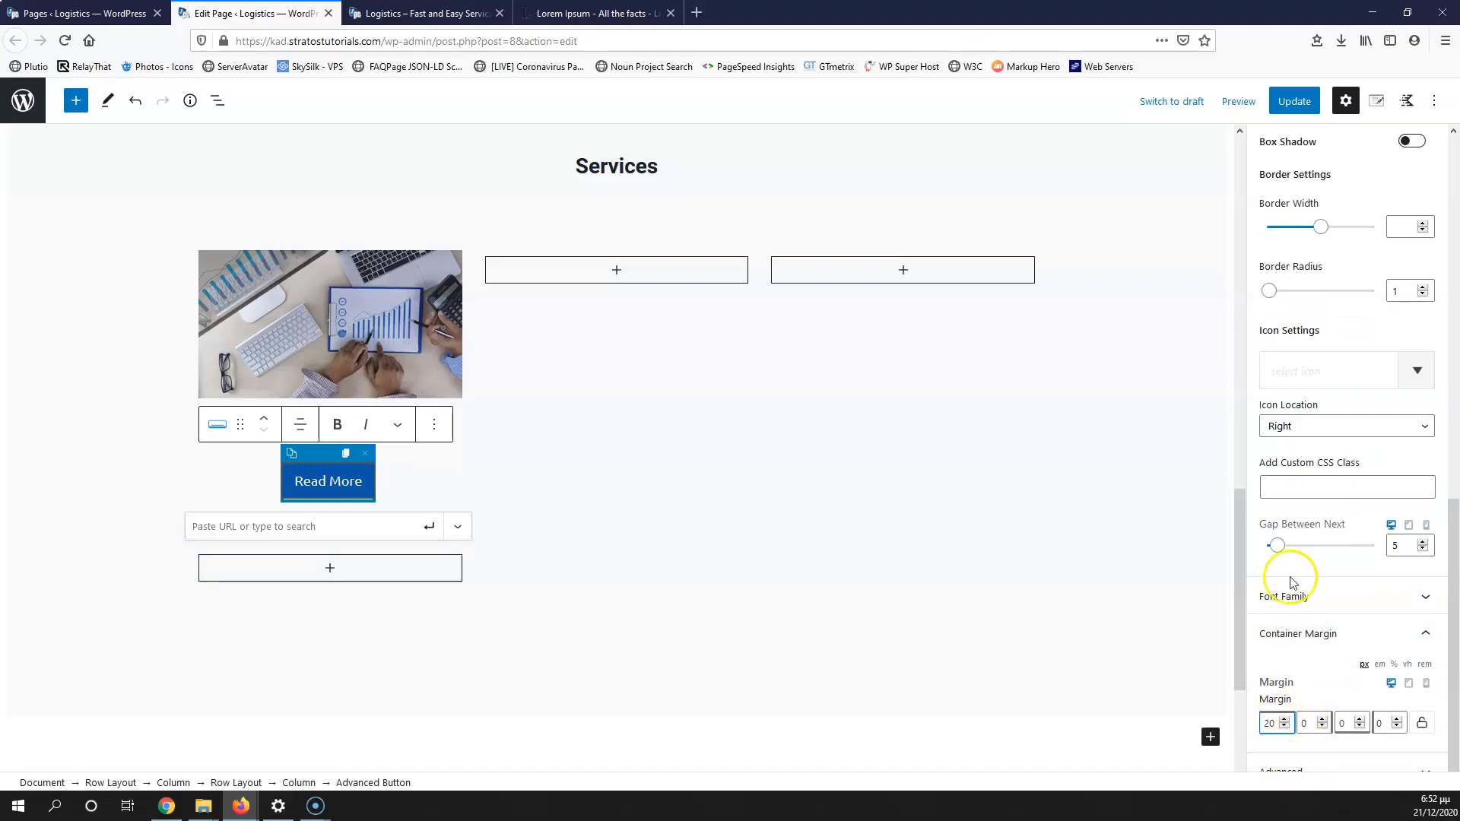
Step: Save the page, reload the live page, and scroll the editor back to the first column
left_click(1285, 103)
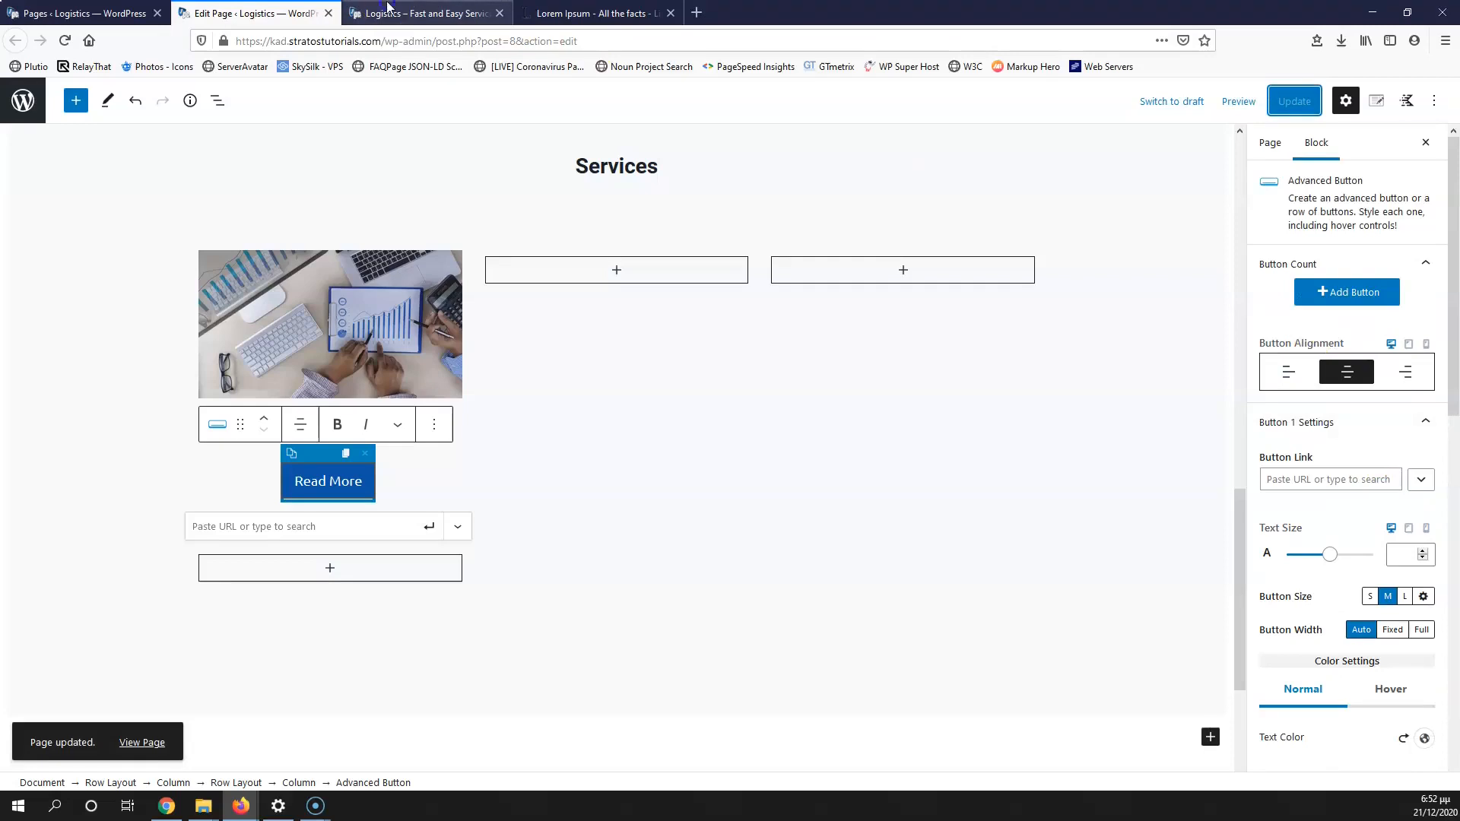
left_click(426, 13)
left_click(65, 41)
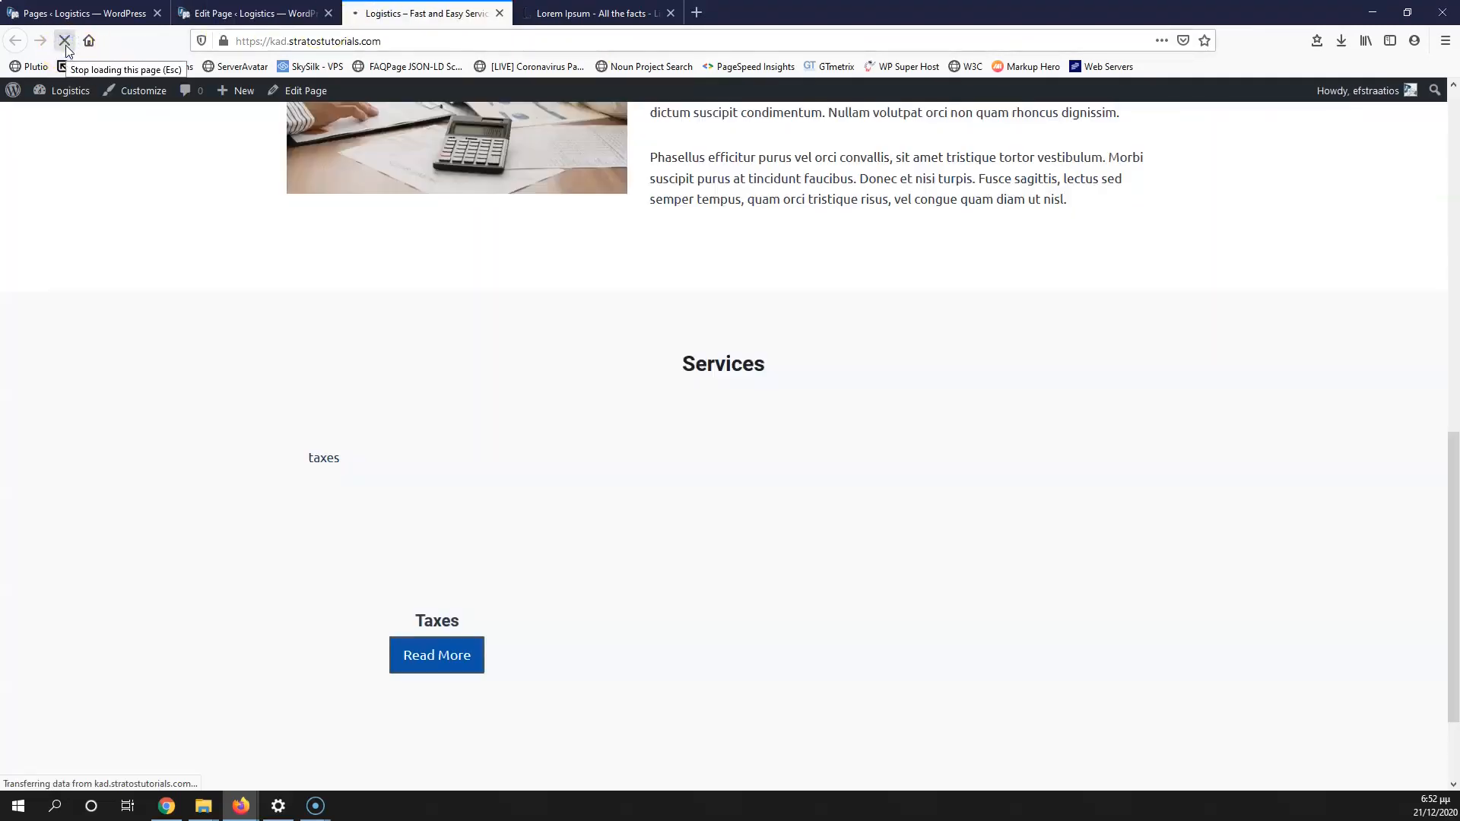
left_click(258, 9)
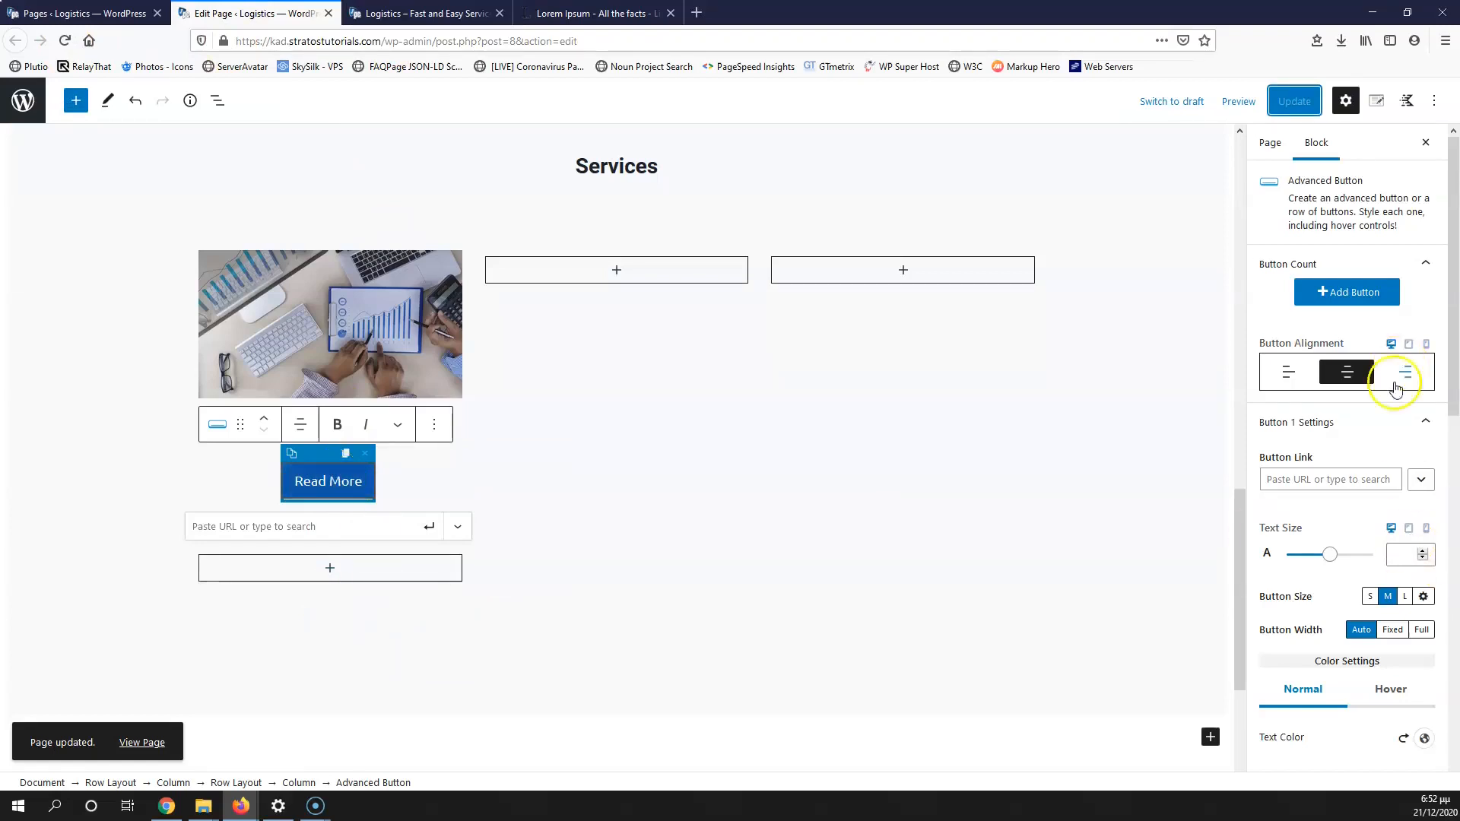
scroll(1365, 666, "down", 10)
scroll(452, 467, "down", 4)
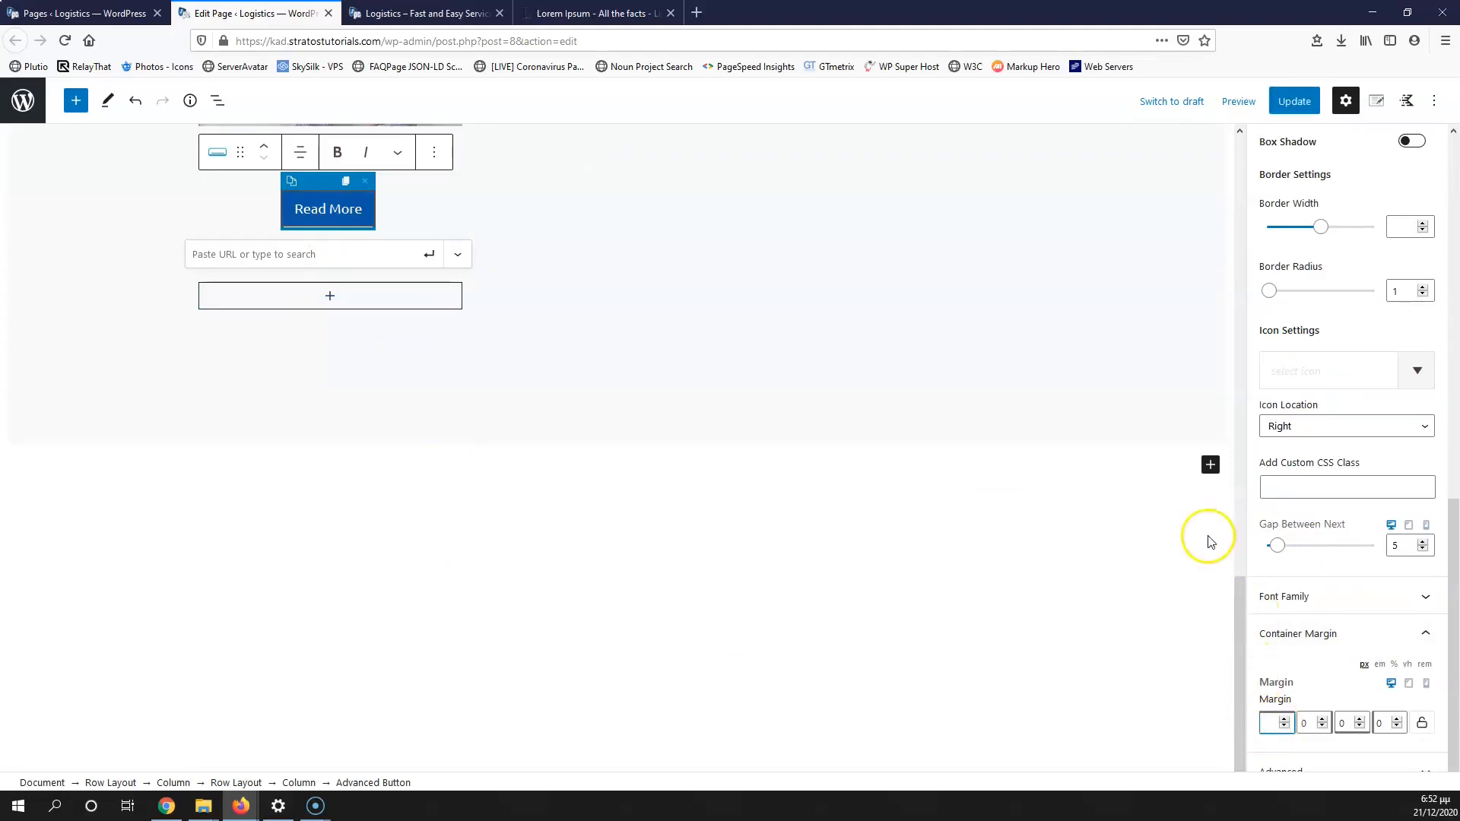
scroll(651, 374, "up", 5)
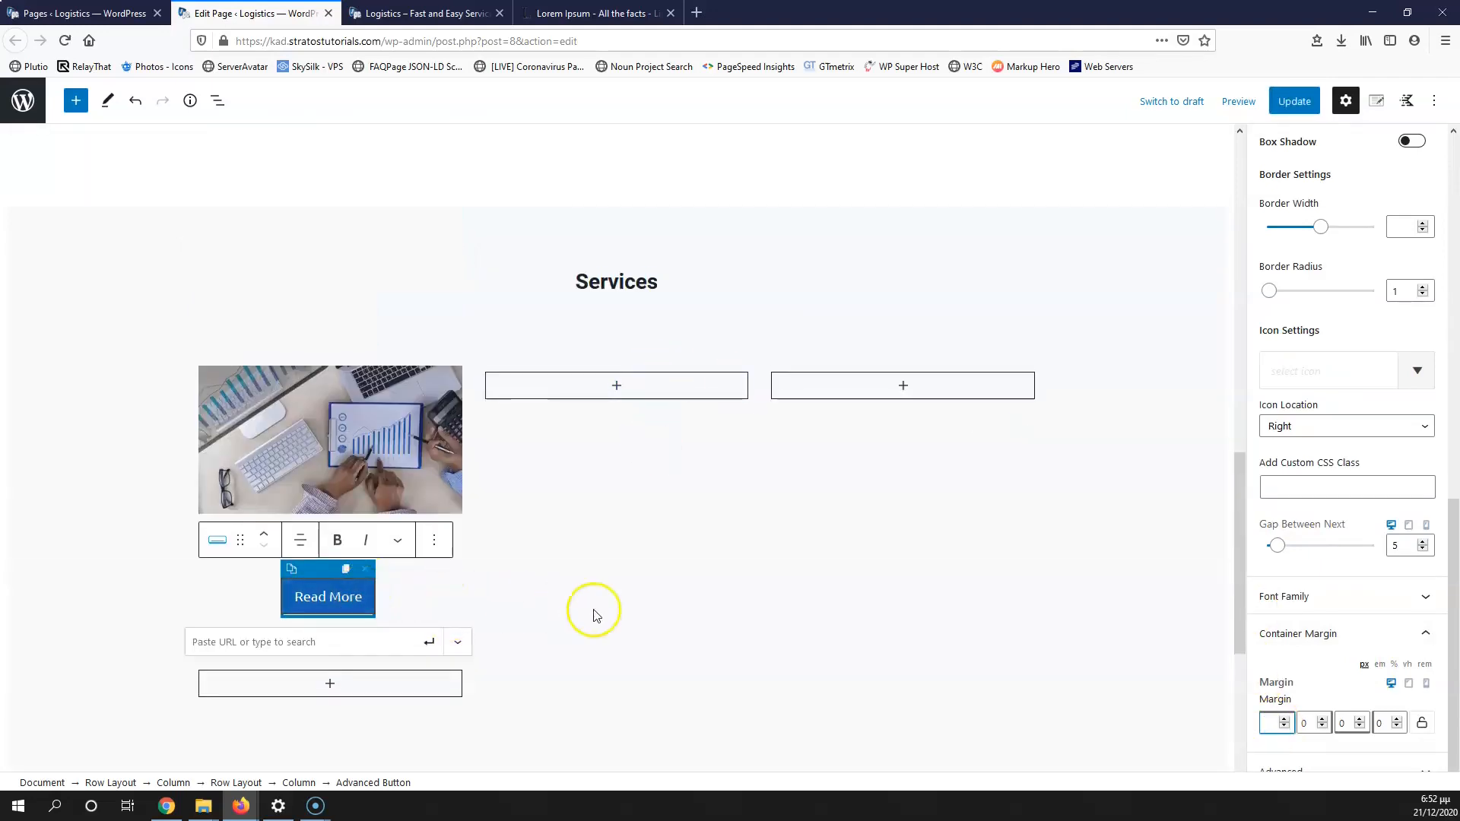
scroll(1361, 616, "up", 6)
scroll(1339, 636, "down", 2)
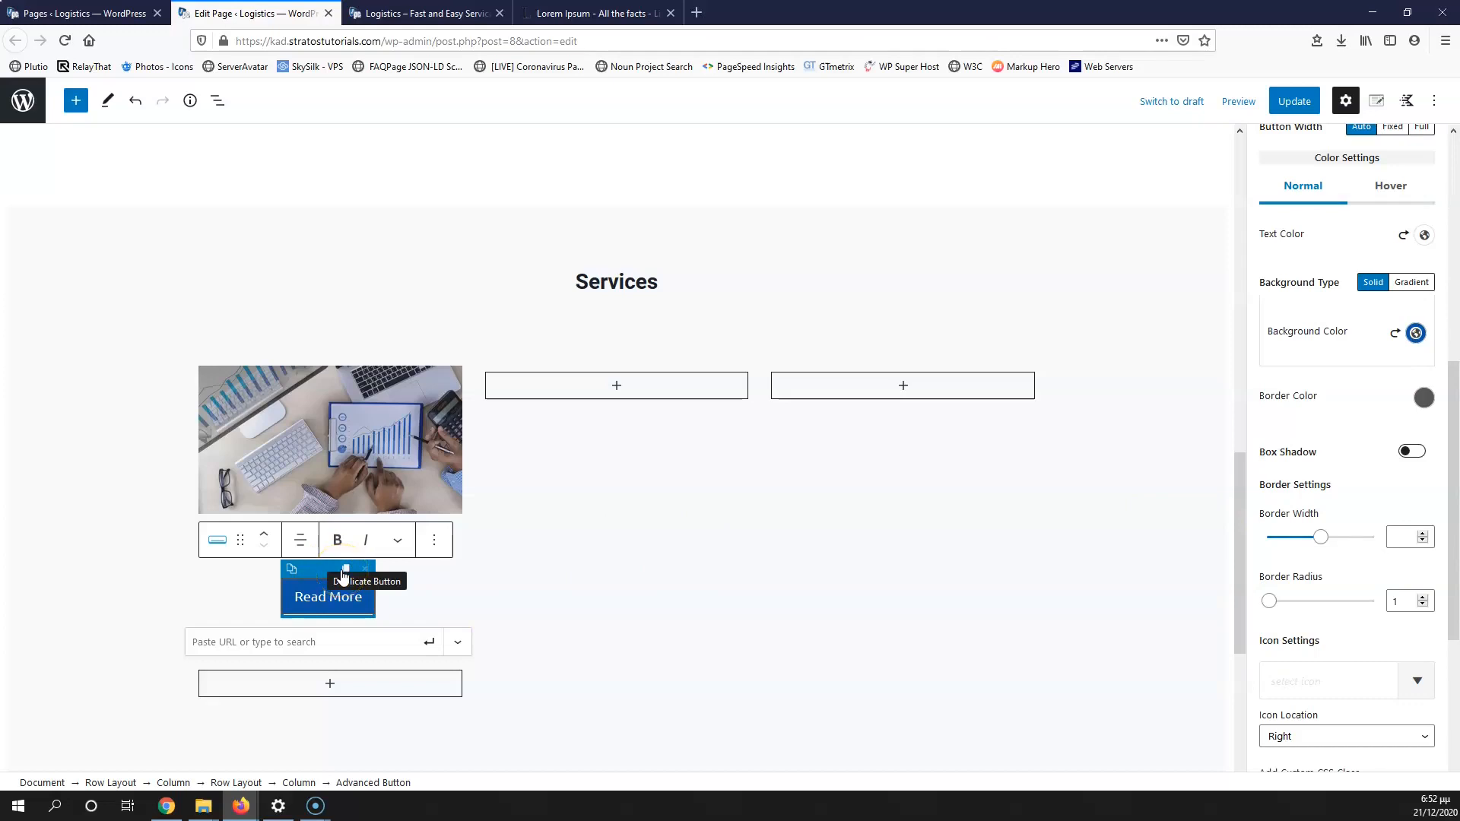
Step: Add a Spacer/Divider above the Read More button with its divider turned off, and save
left_click(338, 685)
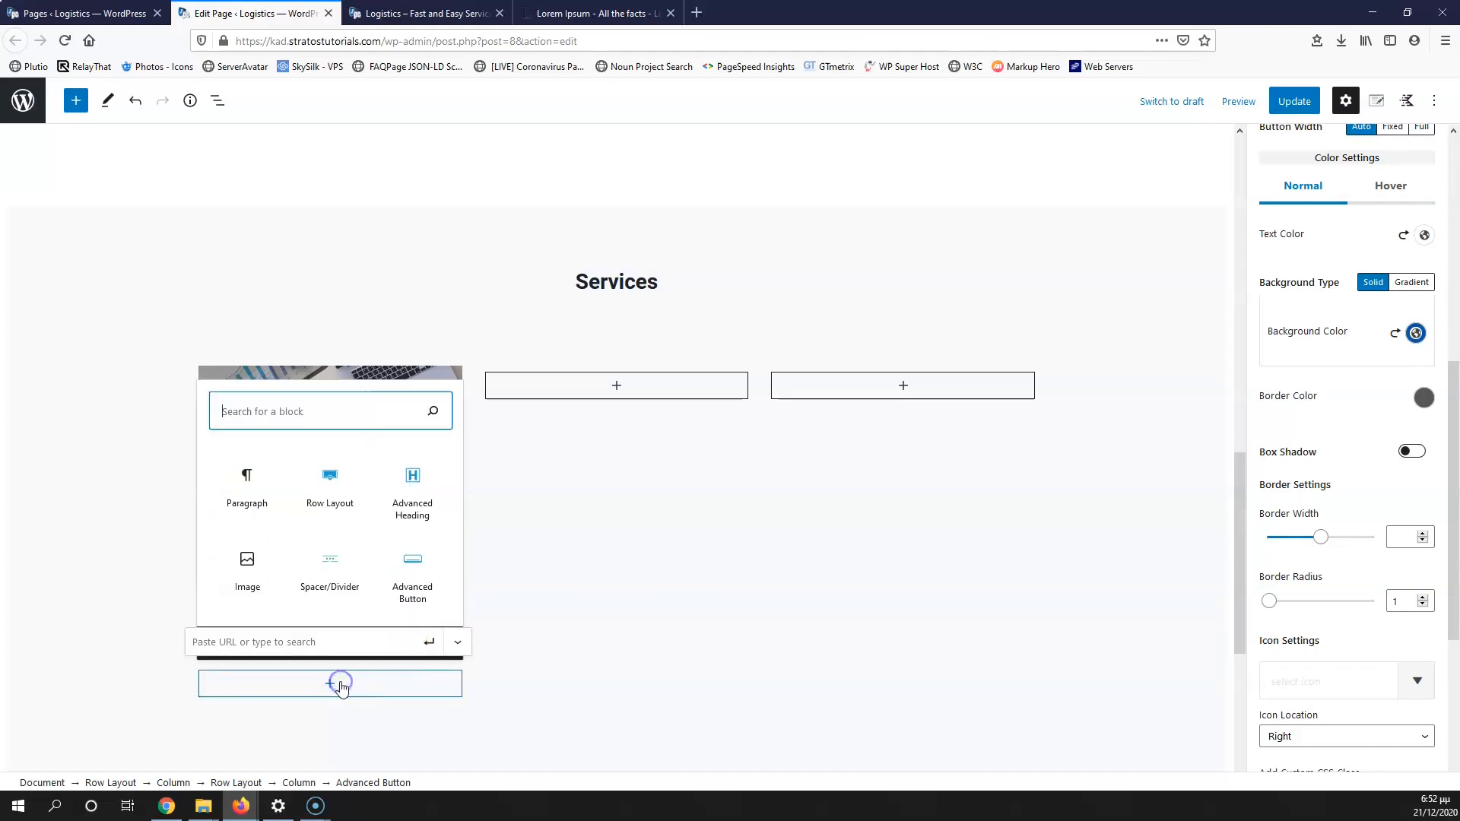
left_click(337, 560)
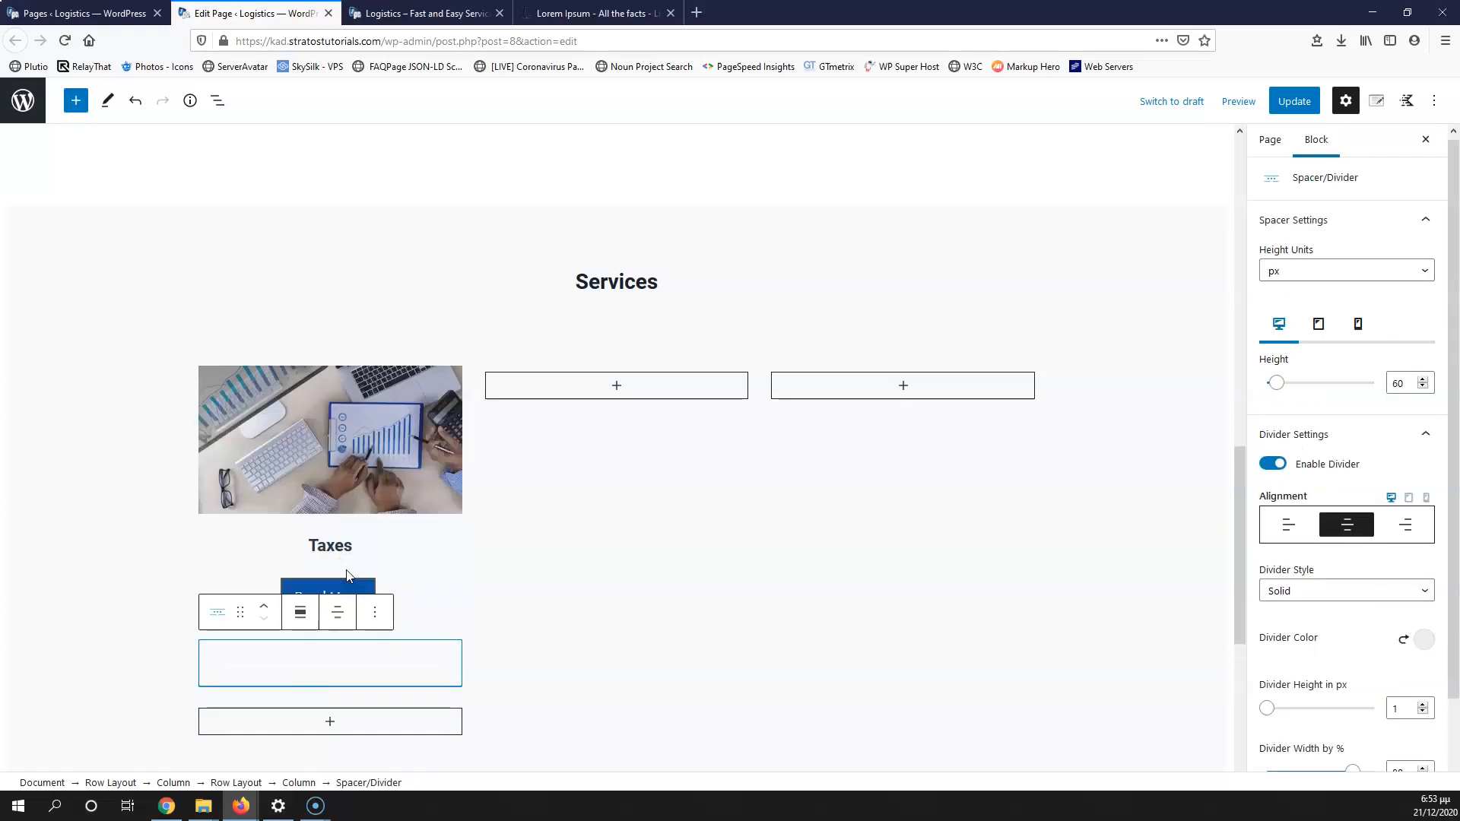
left_click(263, 610)
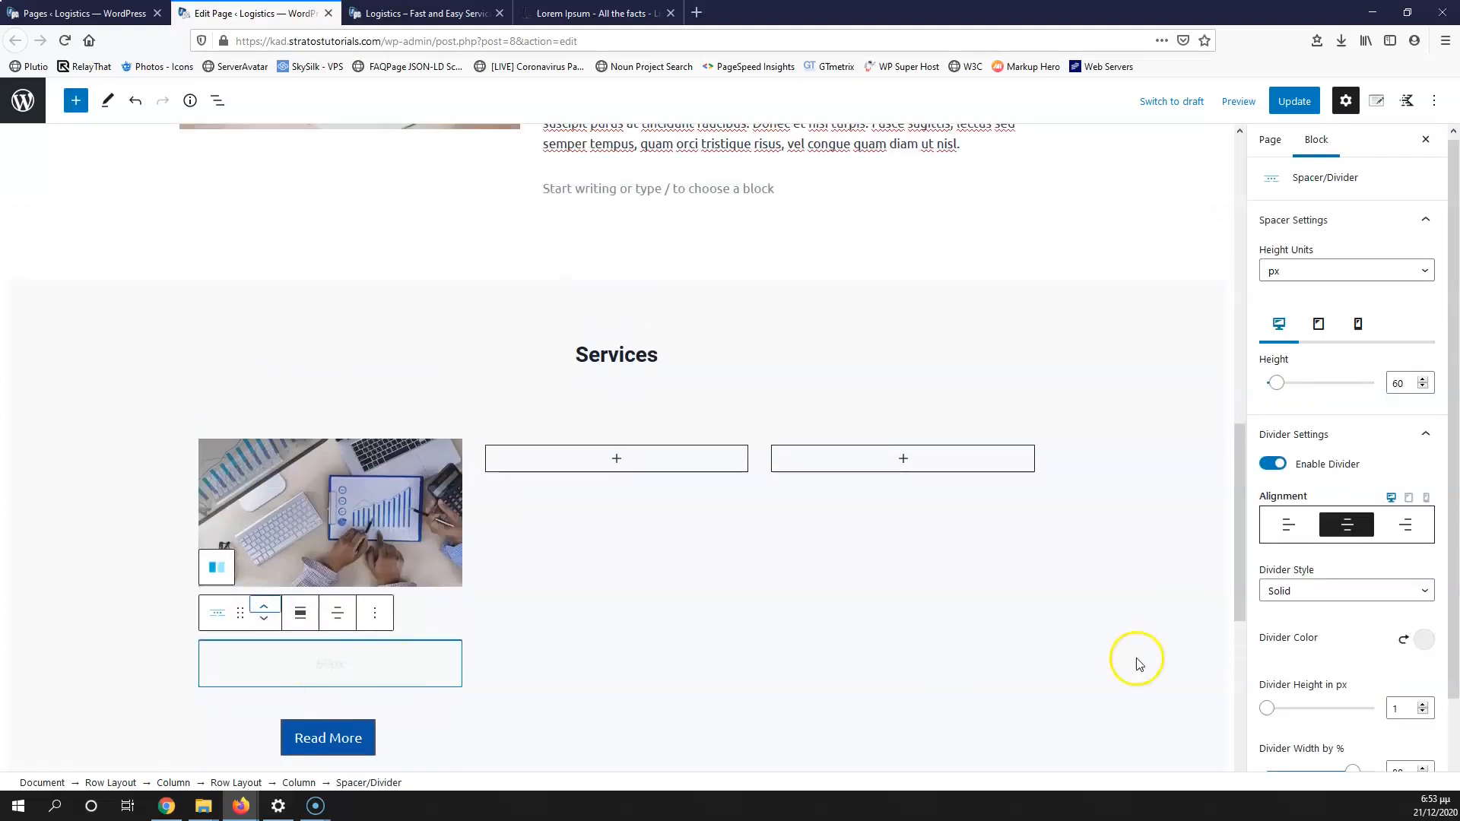
left_click(1273, 464)
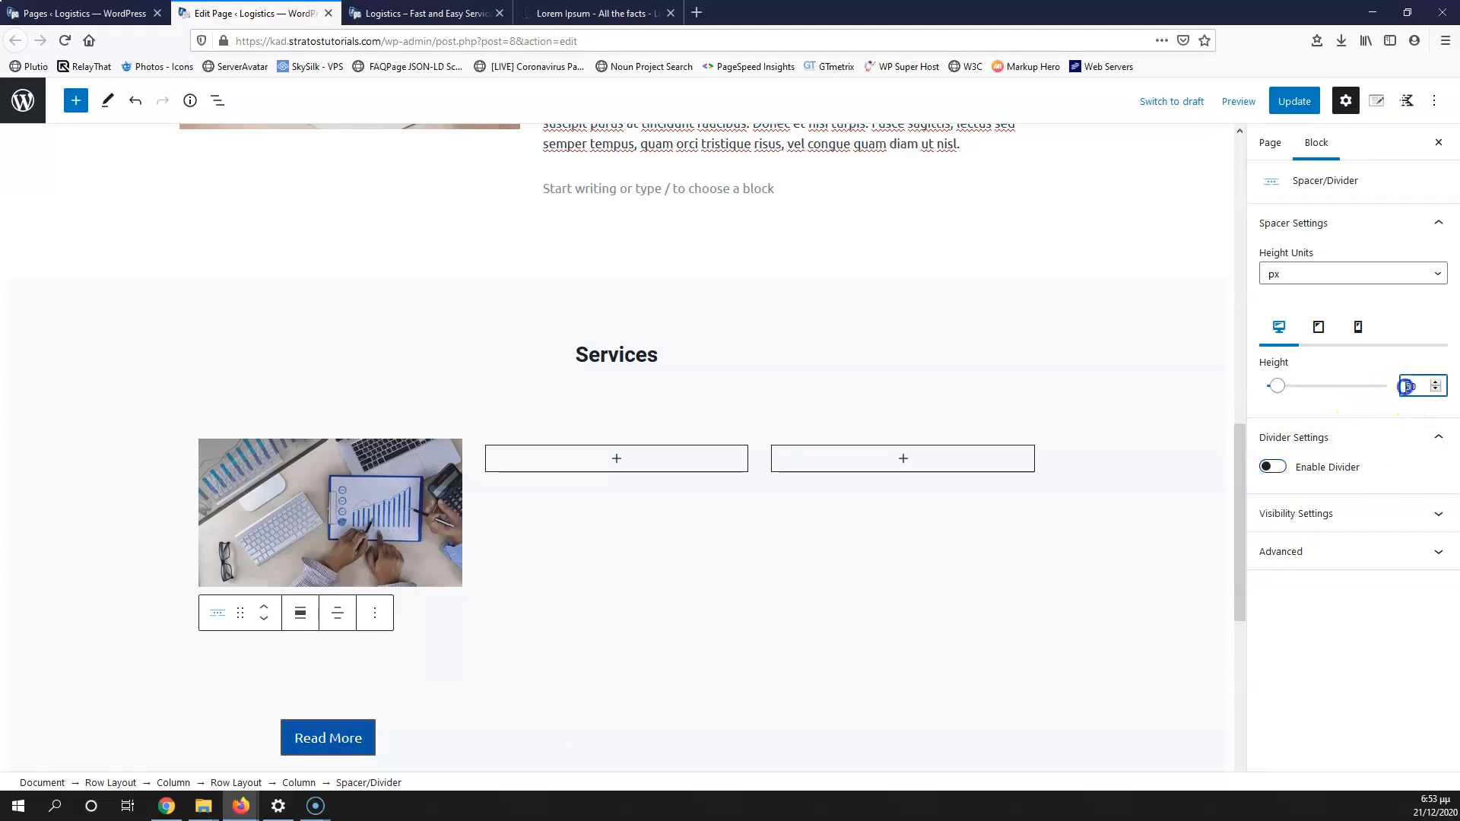
type("1")
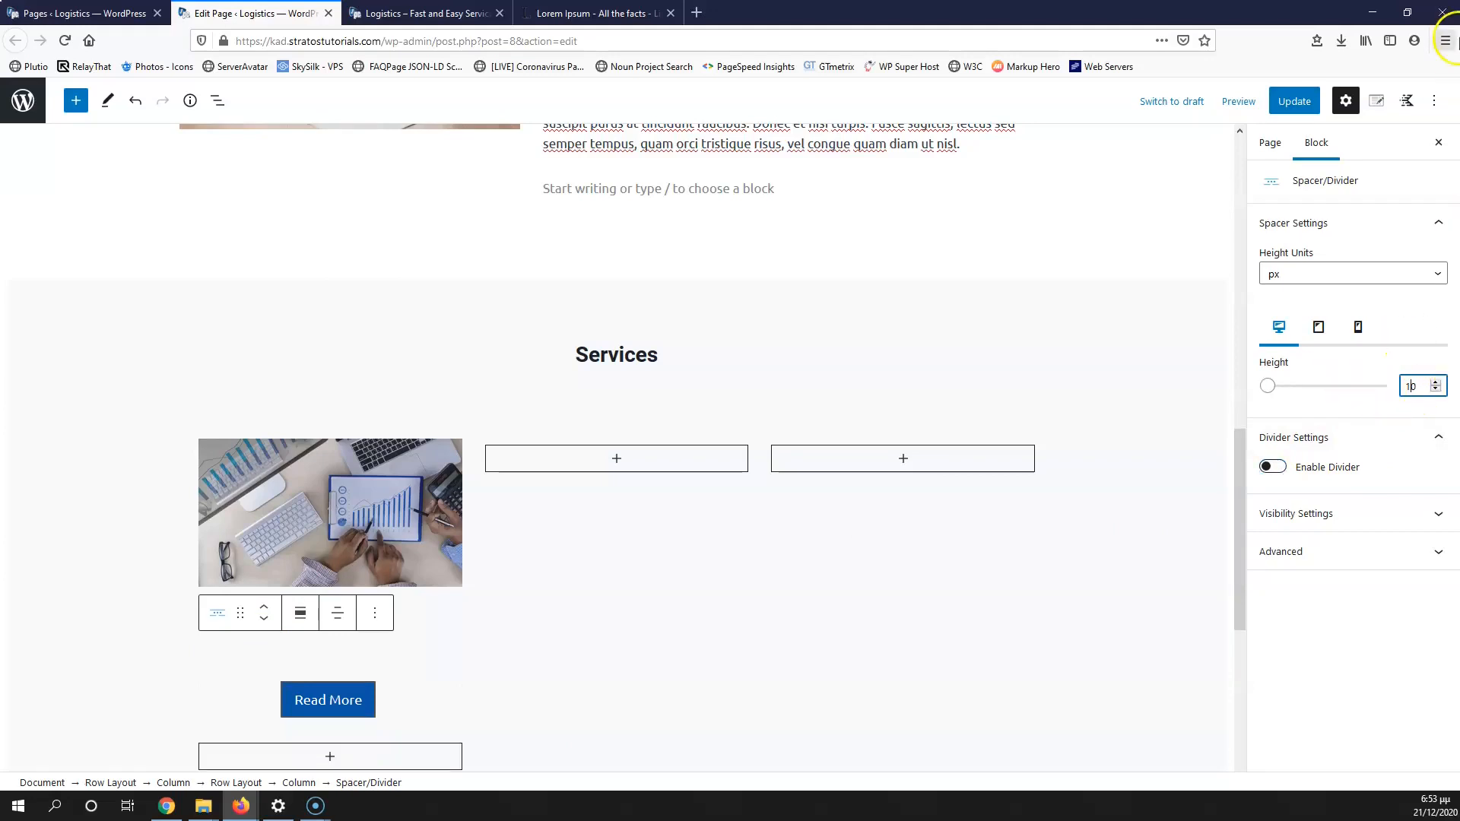
left_click(1297, 107)
left_click(384, 13)
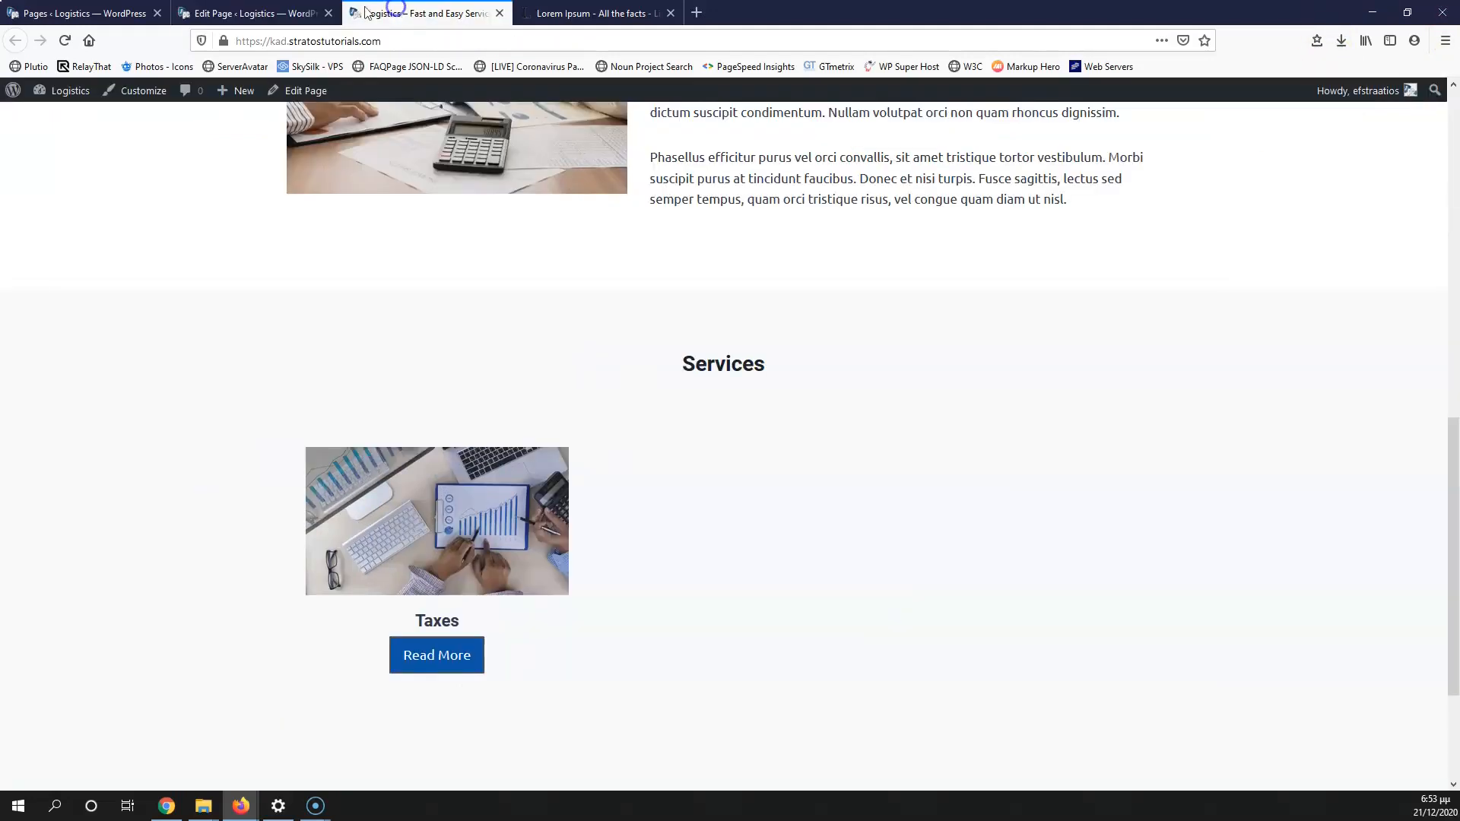
left_click(65, 41)
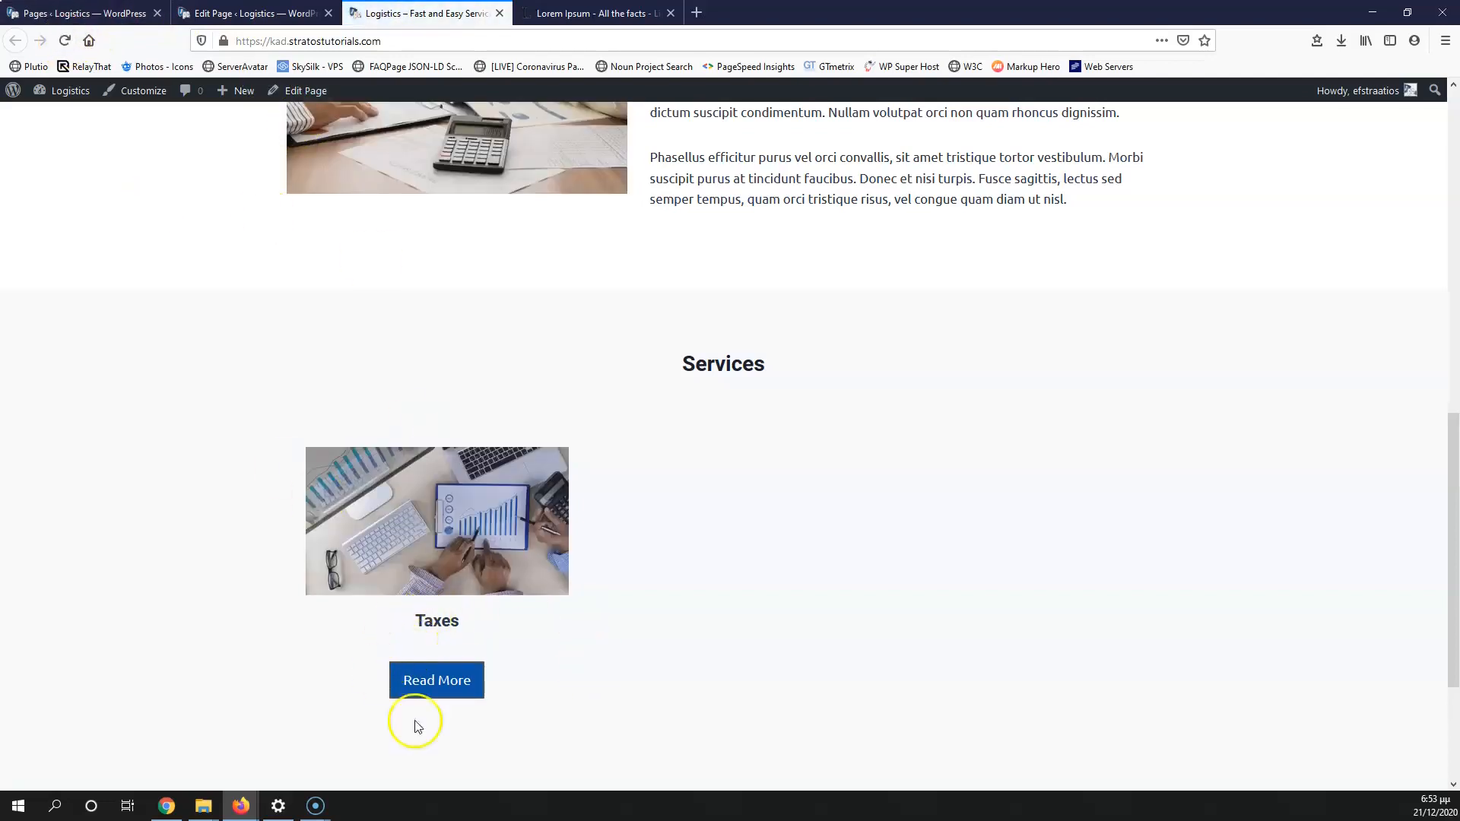
Step: Set the spacer height to 6, save, and reload the live page
left_click(255, 13)
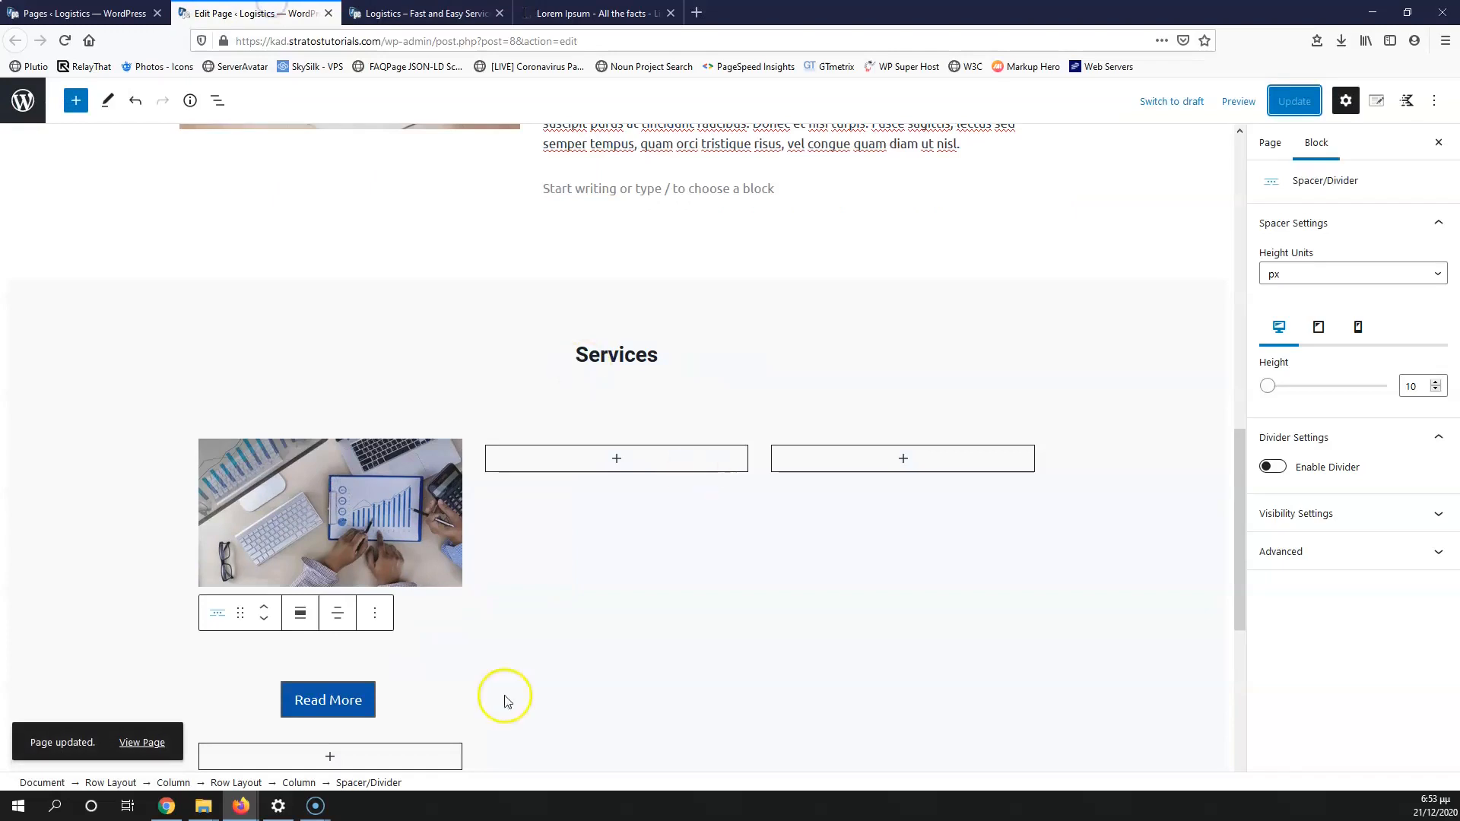
left_click(1435, 390)
left_click(1436, 390)
left_click(1436, 390)
left_click(1436, 390)
left_click(1293, 101)
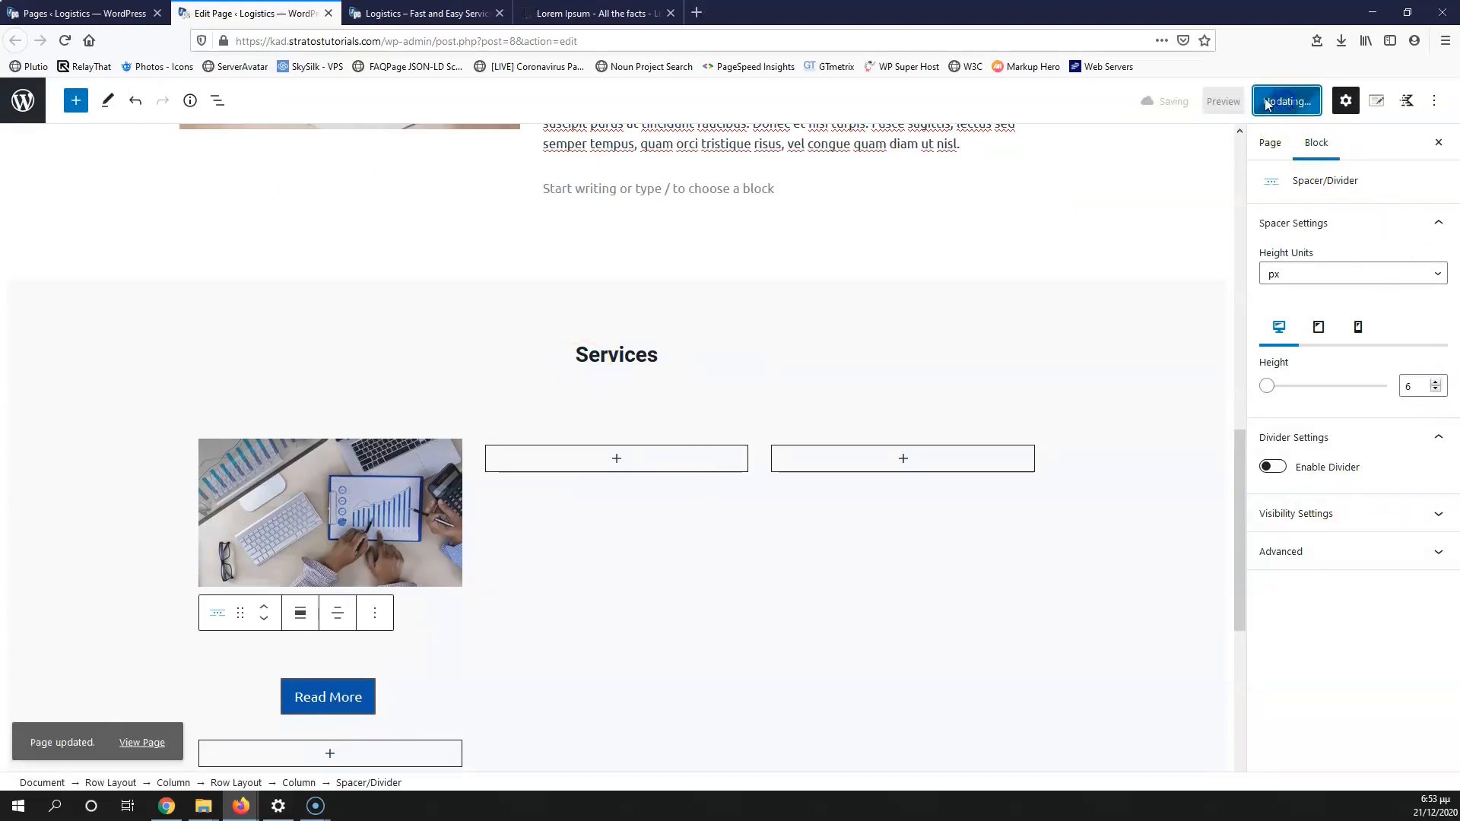
left_click(422, 13)
left_click(65, 40)
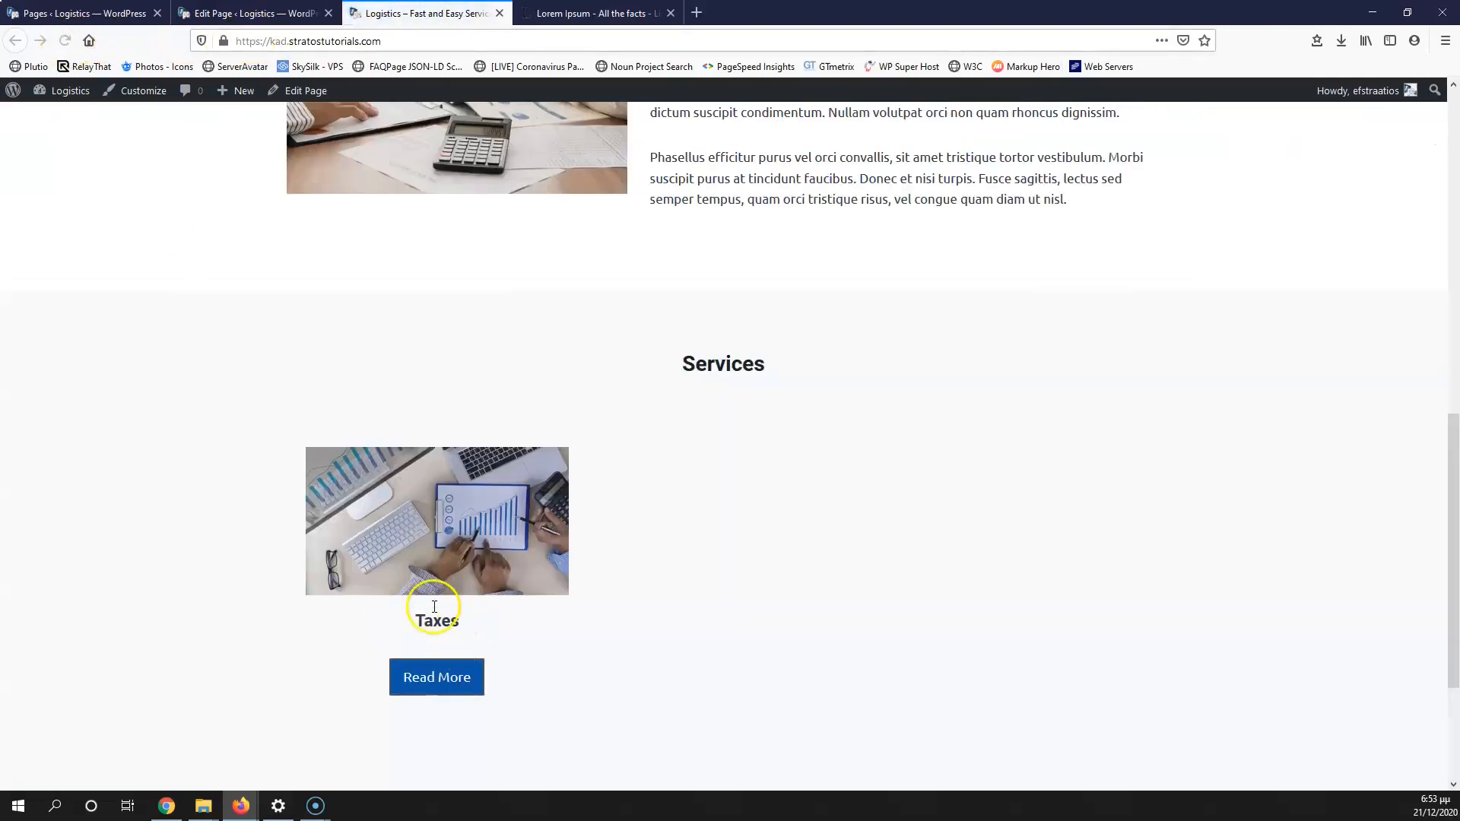
Step: Compare the three Services columns in the editor against the live page
key("ctrl+Page_Up")
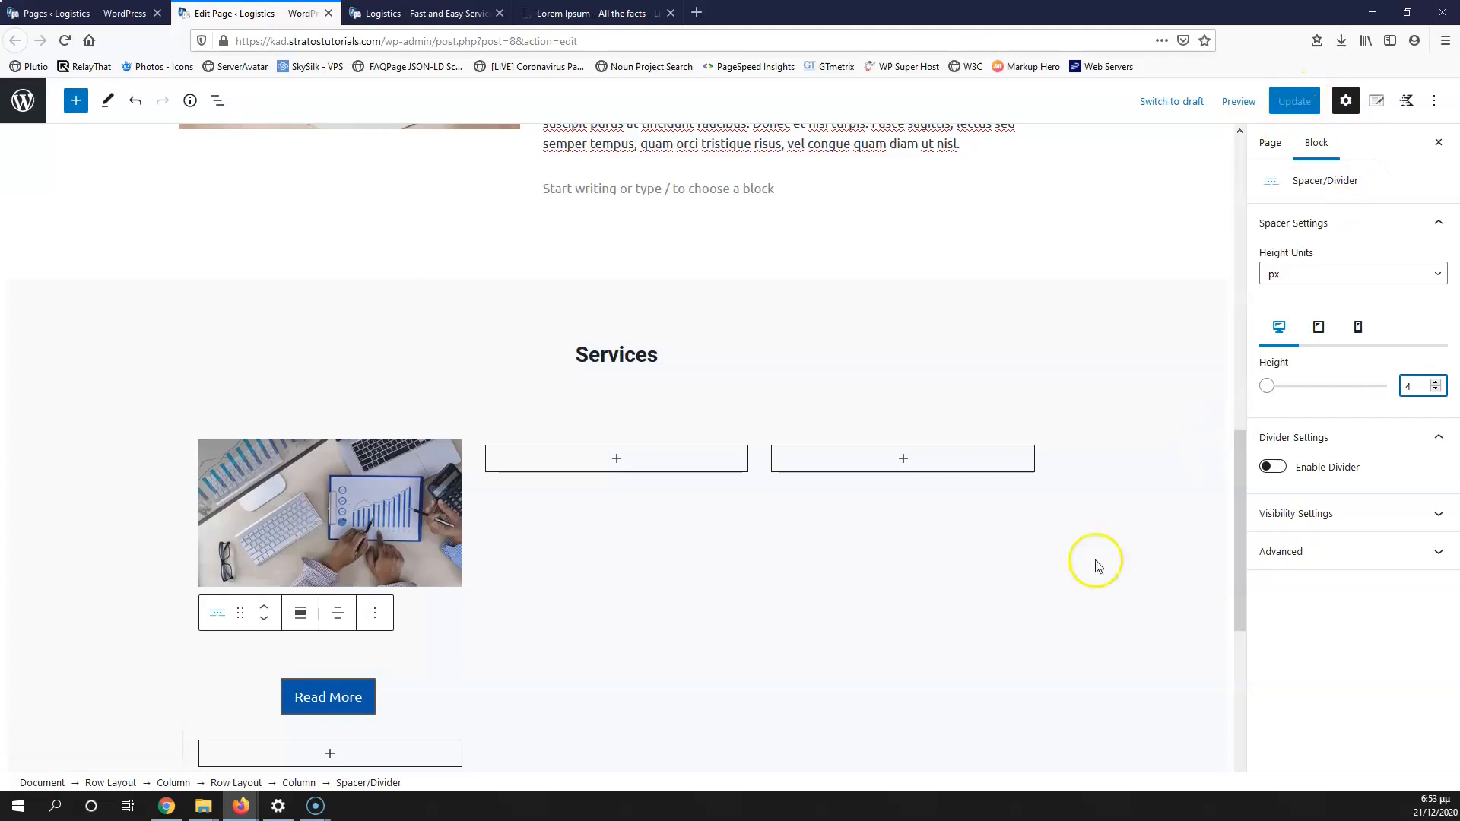
left_click(723, 672)
left_click(962, 589)
left_click(395, 648)
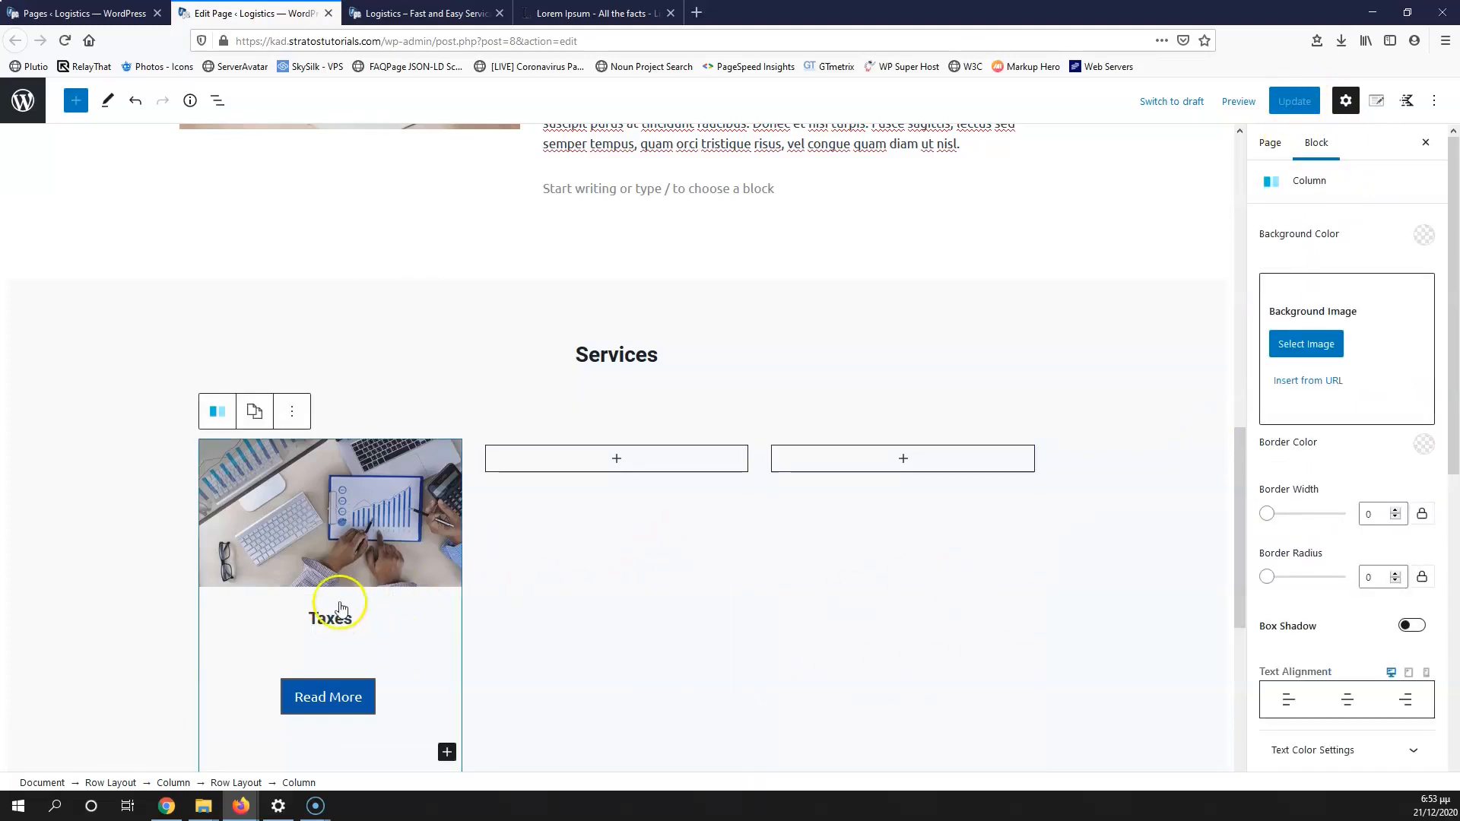
key("ctrl+Tab")
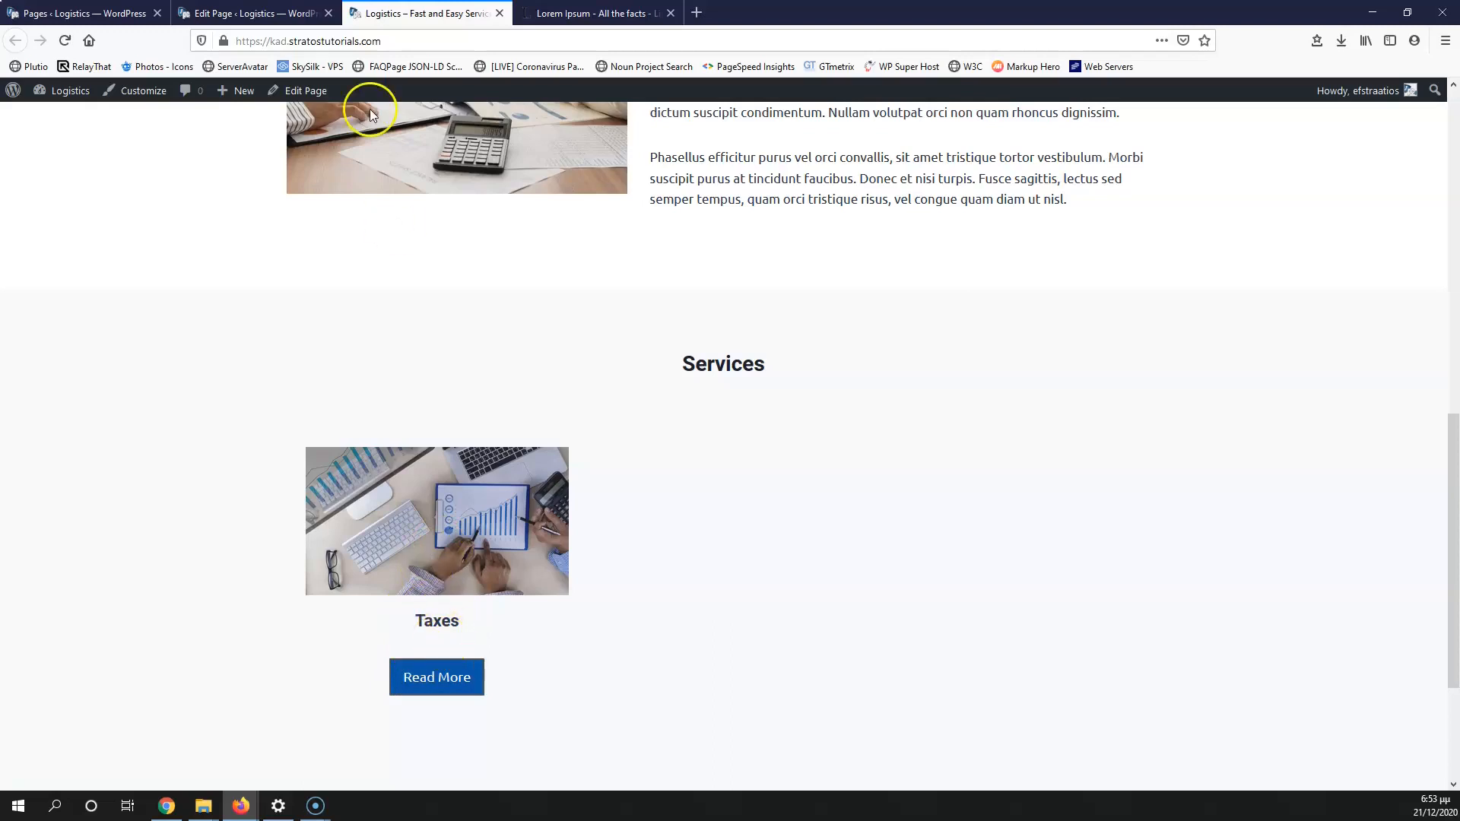
left_click(293, 13)
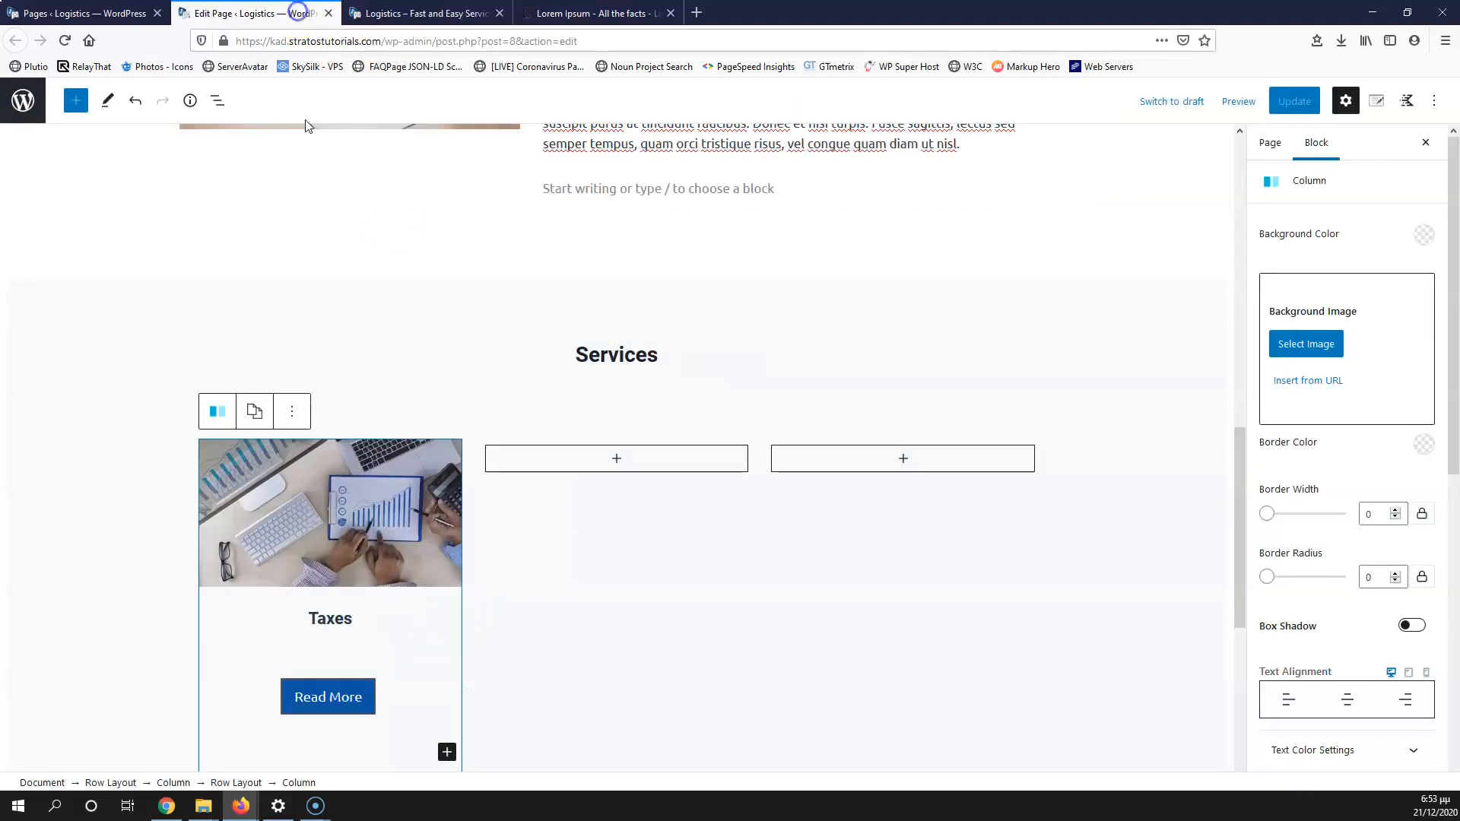
Step: Duplicate the spacer, move the copy above the Taxes heading, and save
left_click(350, 648)
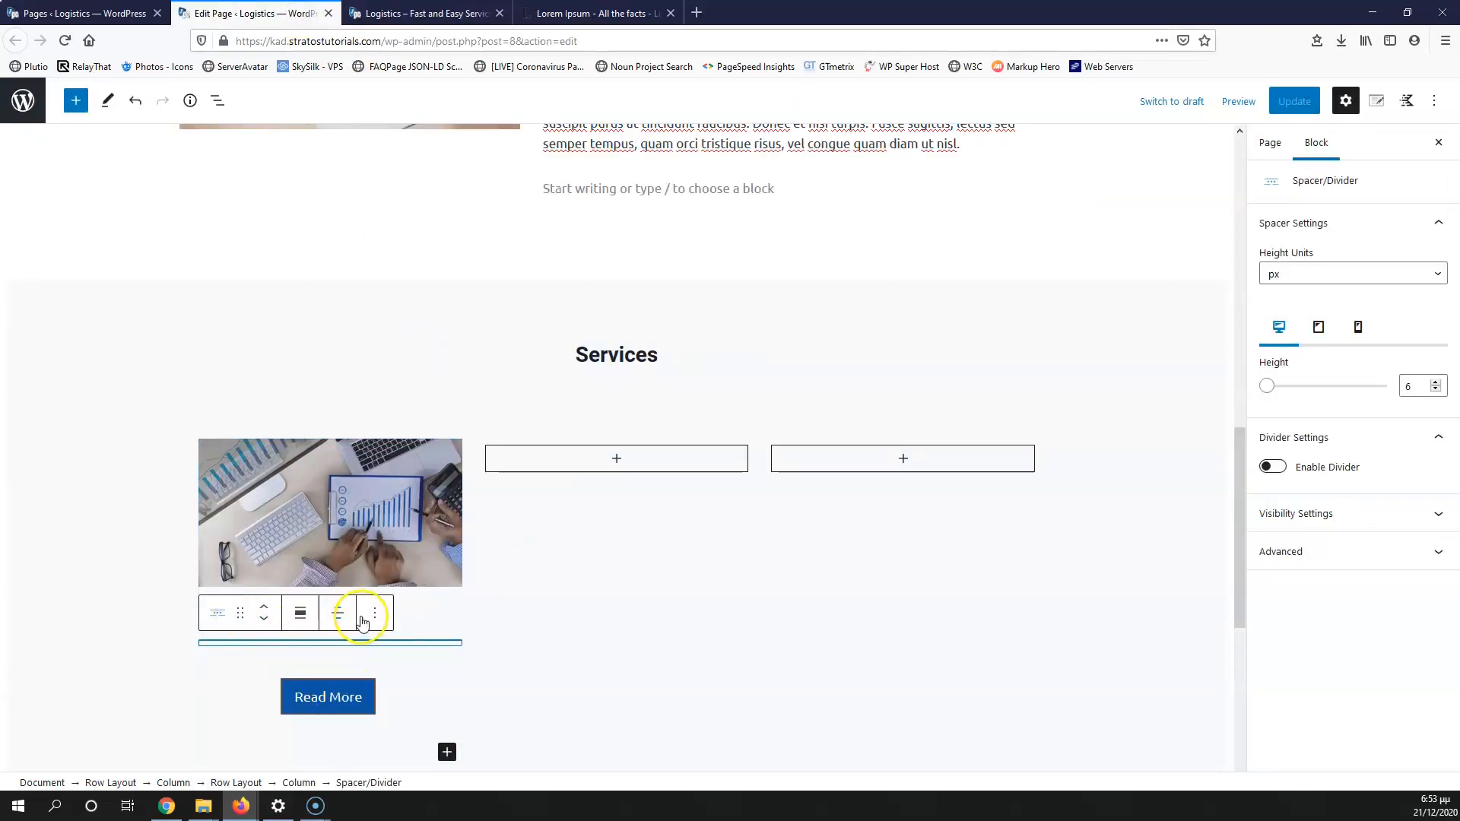
left_click(375, 613)
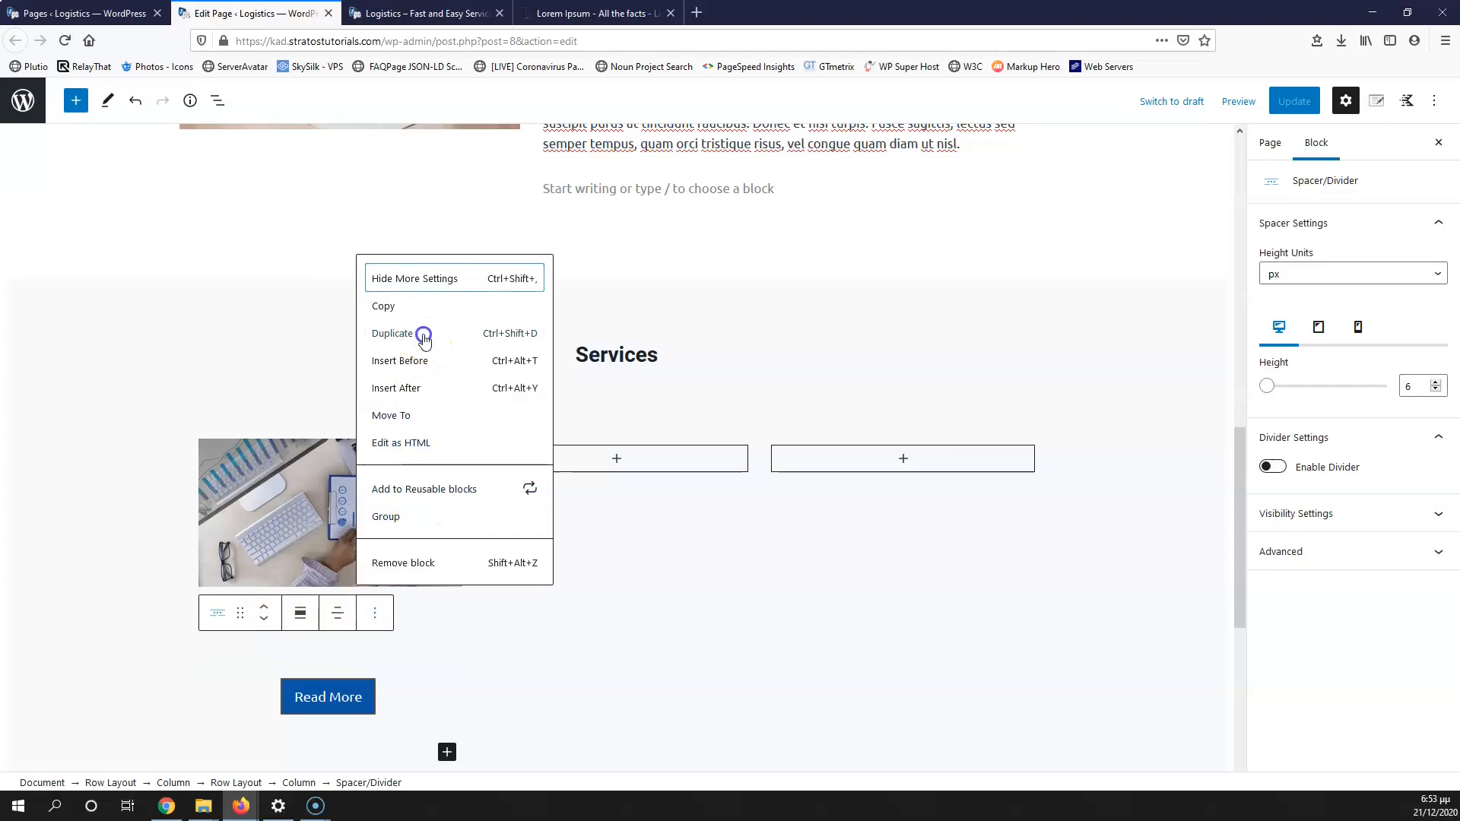
left_click(424, 335)
left_click(261, 634)
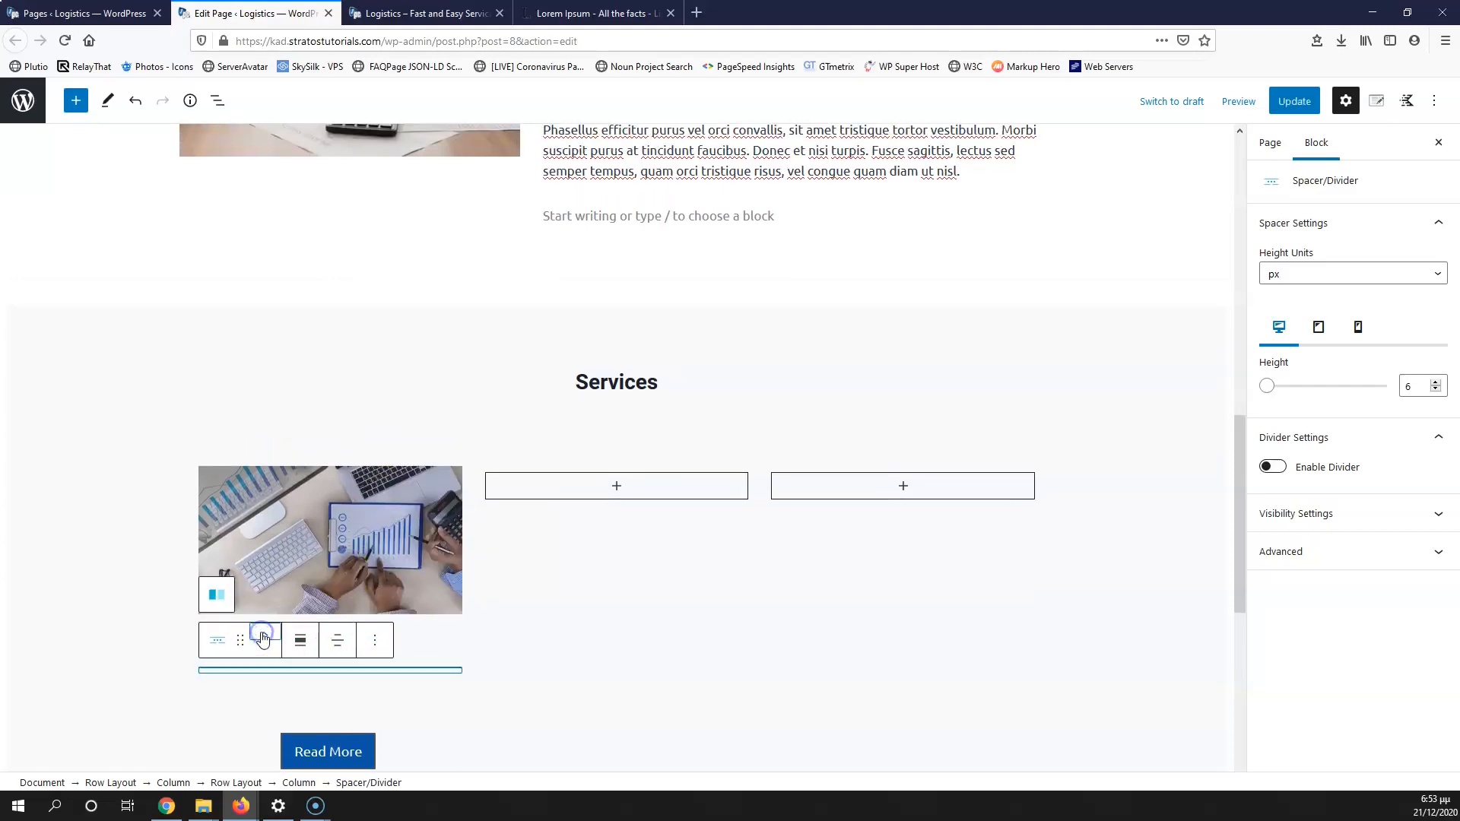
left_click(262, 634)
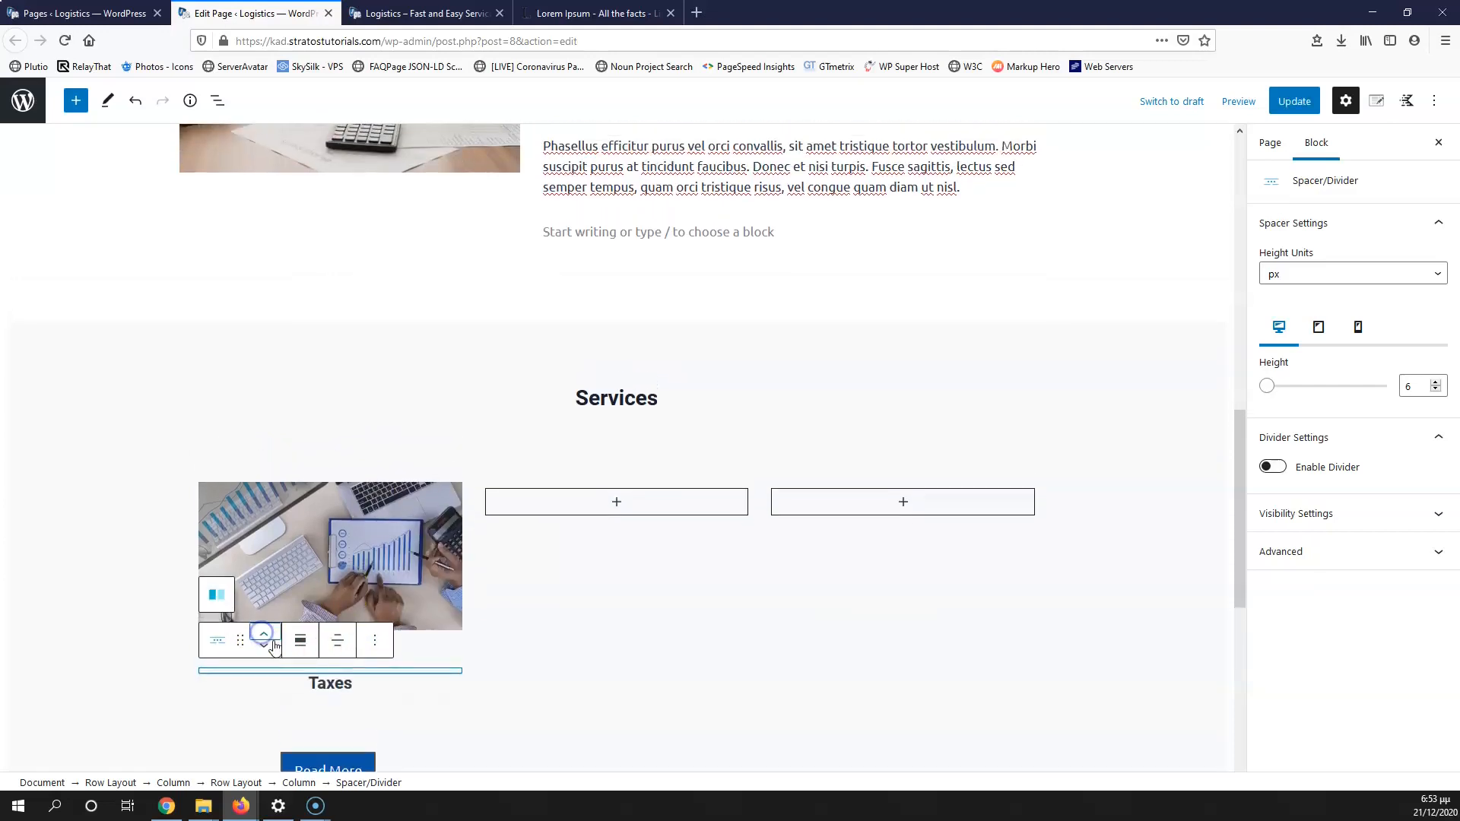
left_click(1293, 101)
left_click(388, 14)
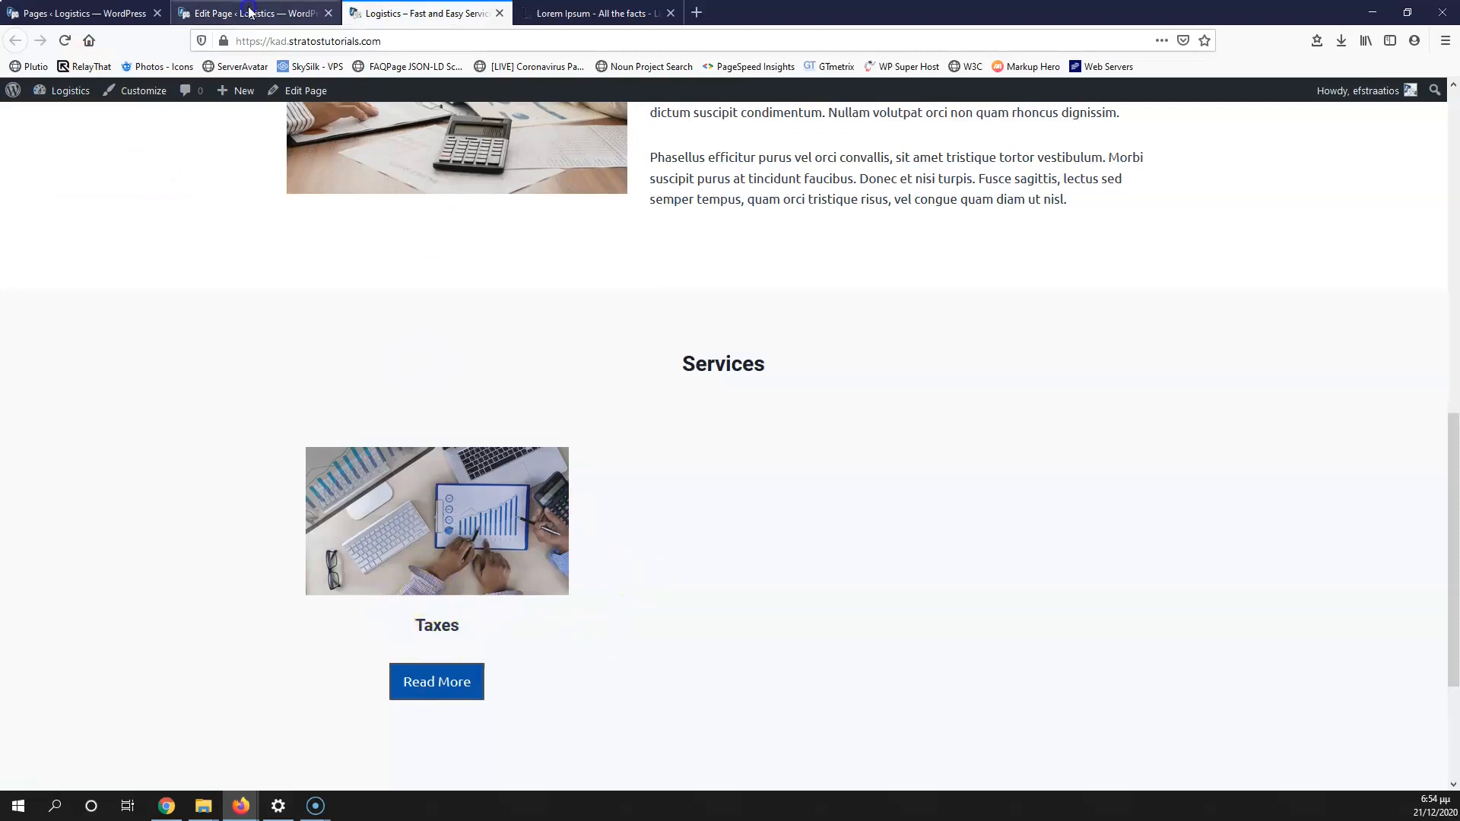
Step: Set the upper spacer's height to 10, save, and view the live page
key("ctrl+shift+Tab")
left_click(355, 677)
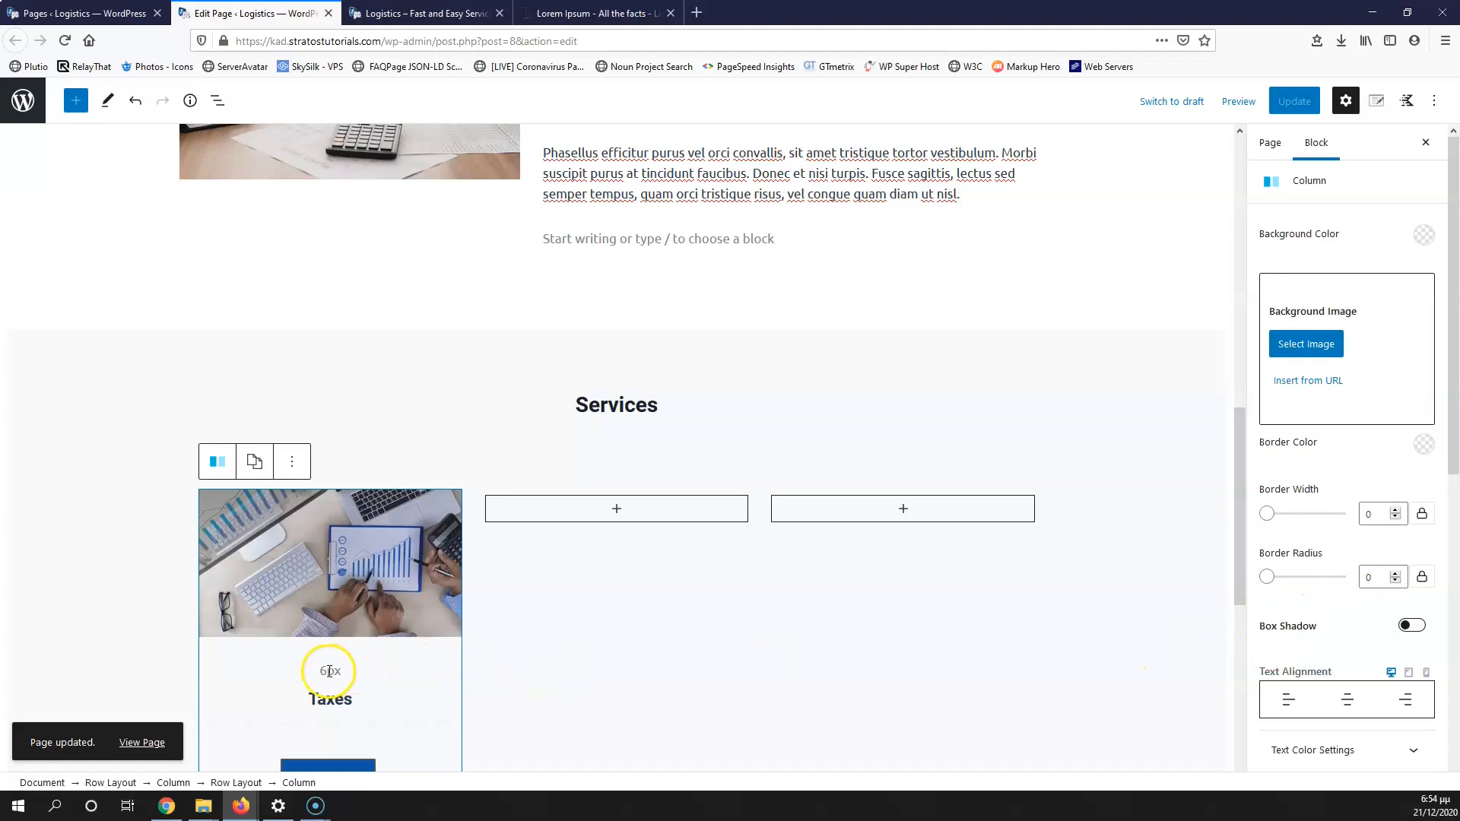
left_click(329, 670)
left_click(1434, 383)
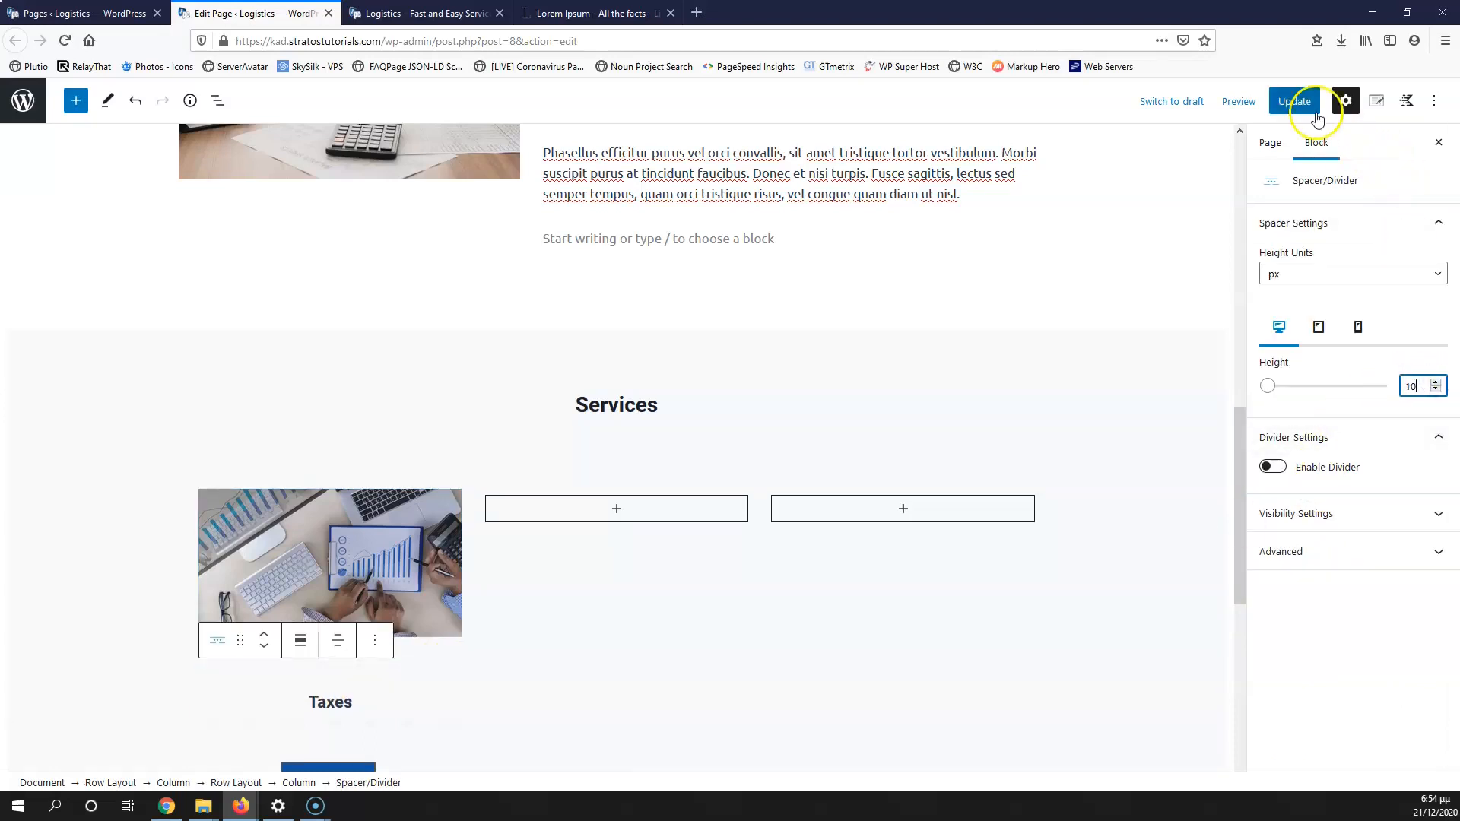
left_click(1294, 102)
left_click(420, 13)
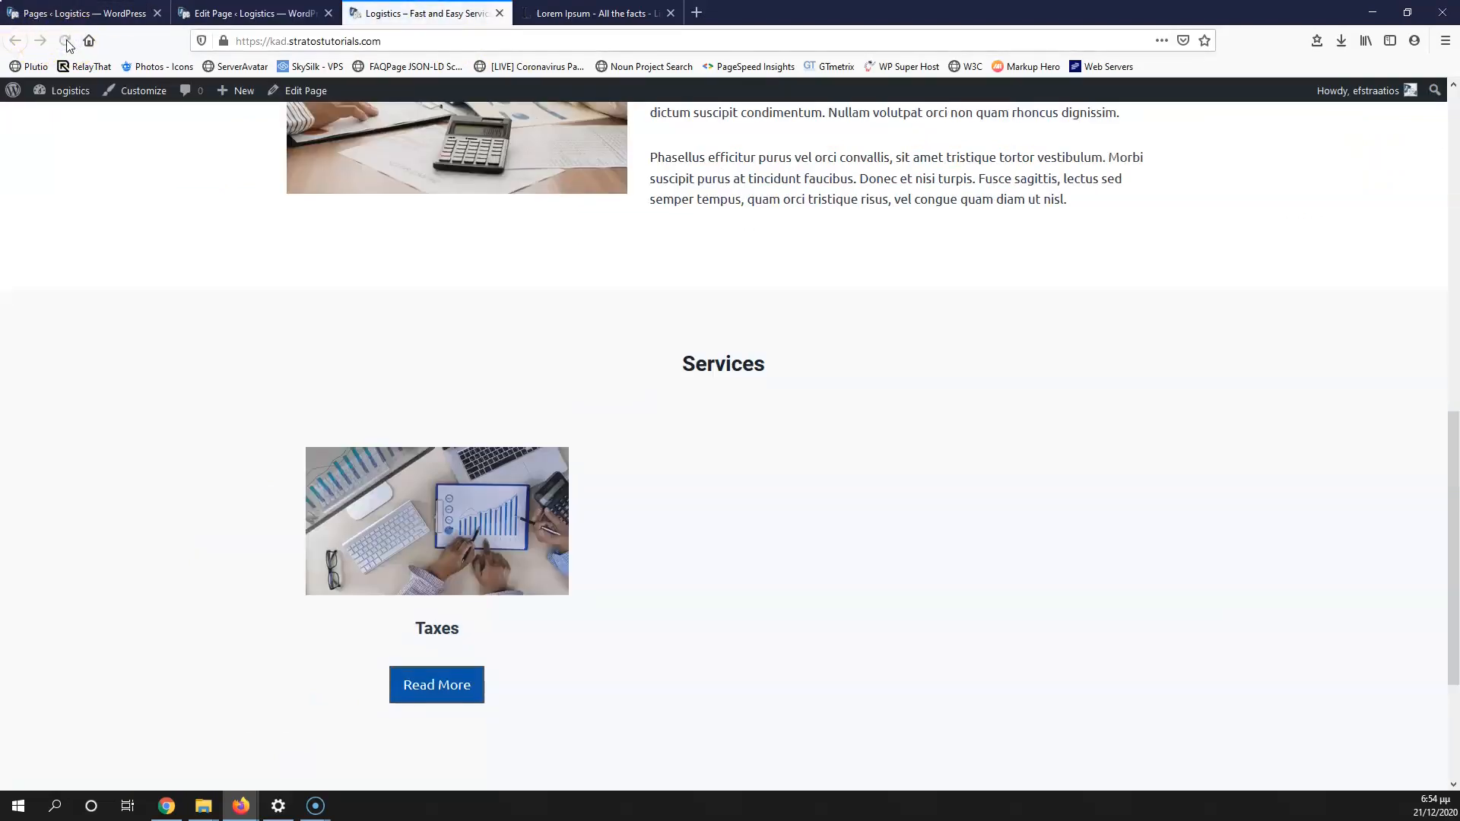
Step: Compare the spacing on the live page, then select the whole Taxes column
left_click(282, 13)
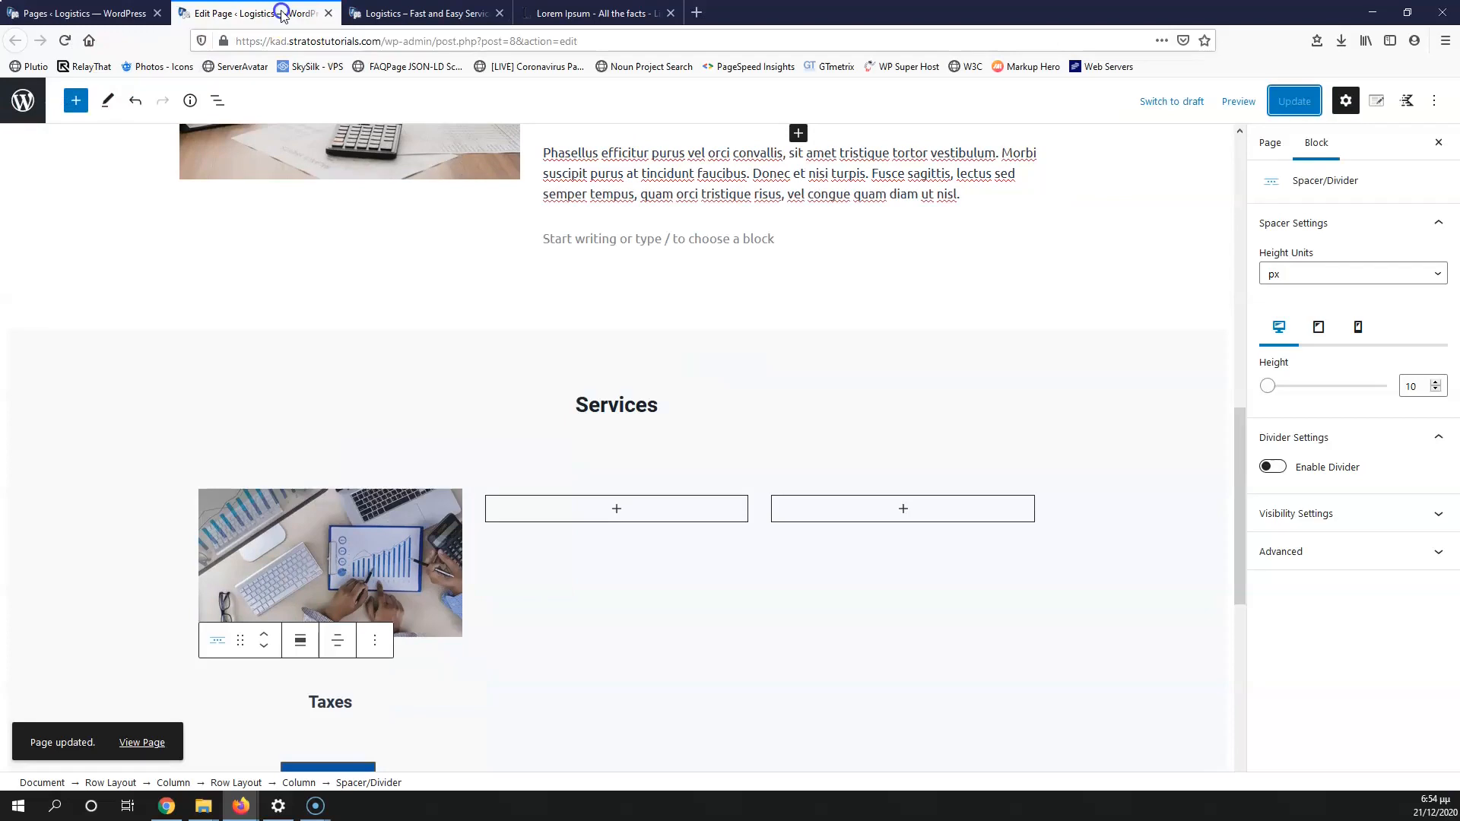
left_click(355, 676)
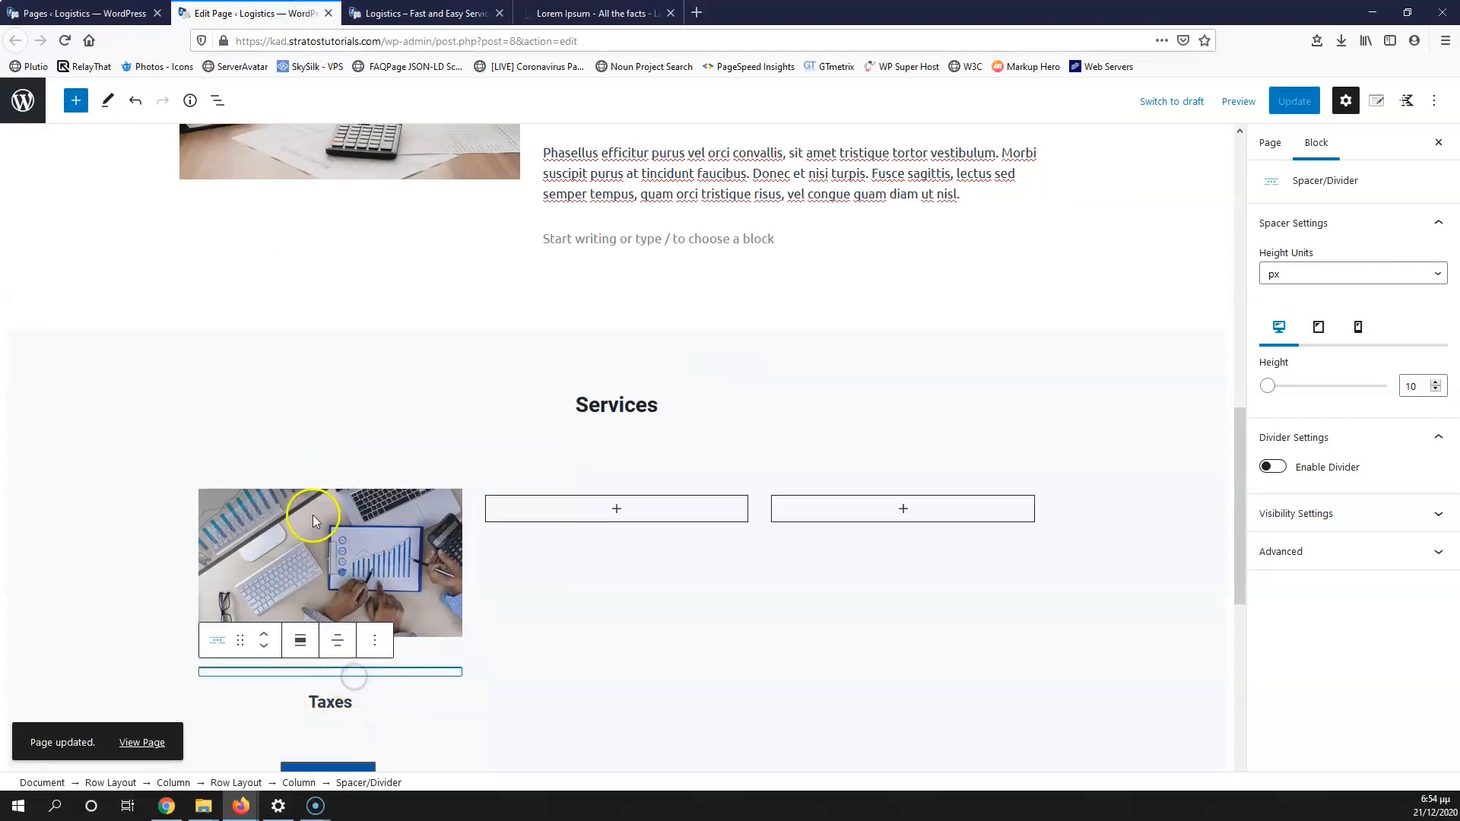
key("ctrl+Tab")
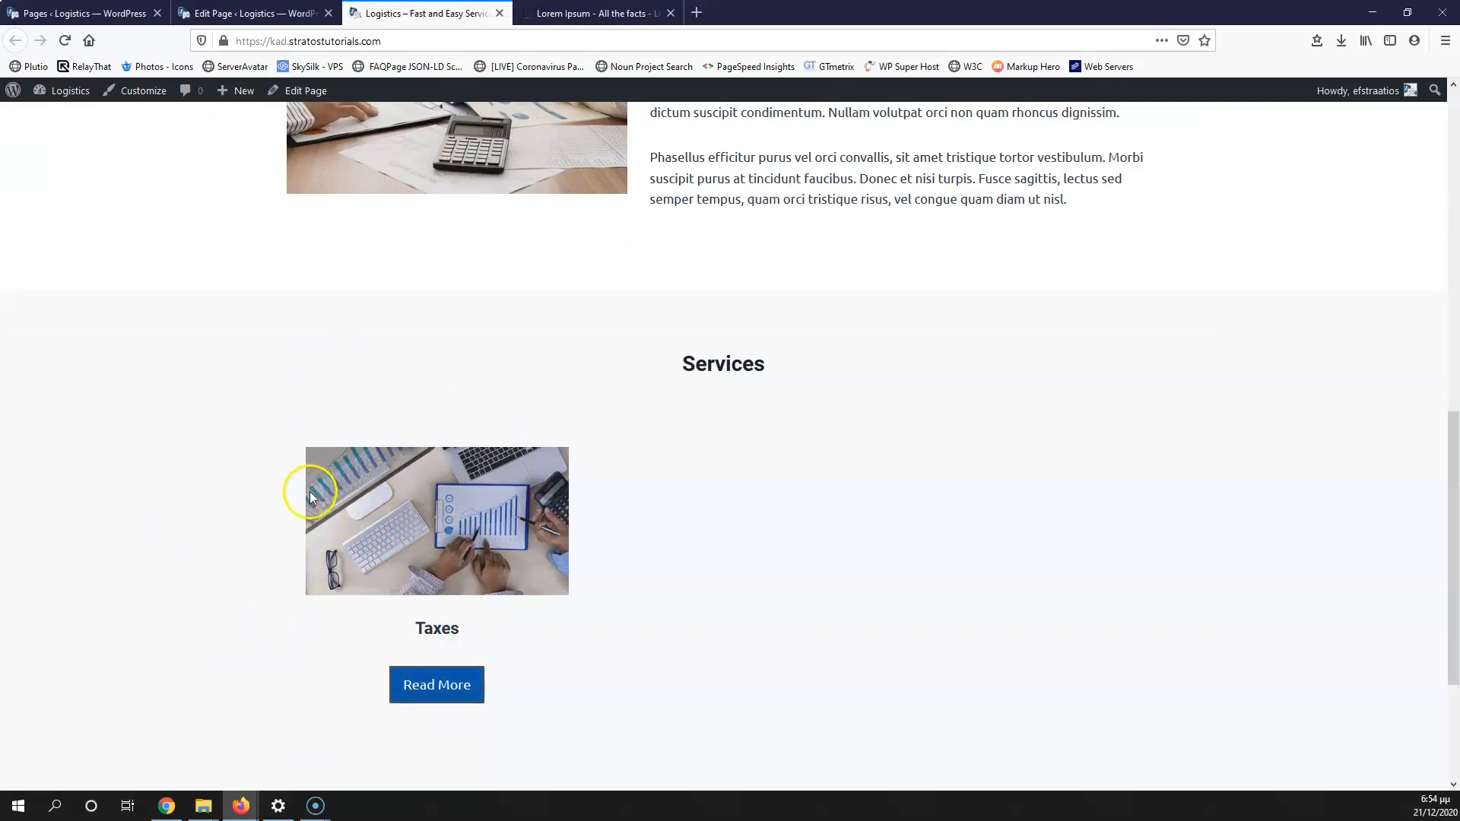
left_click(253, 12)
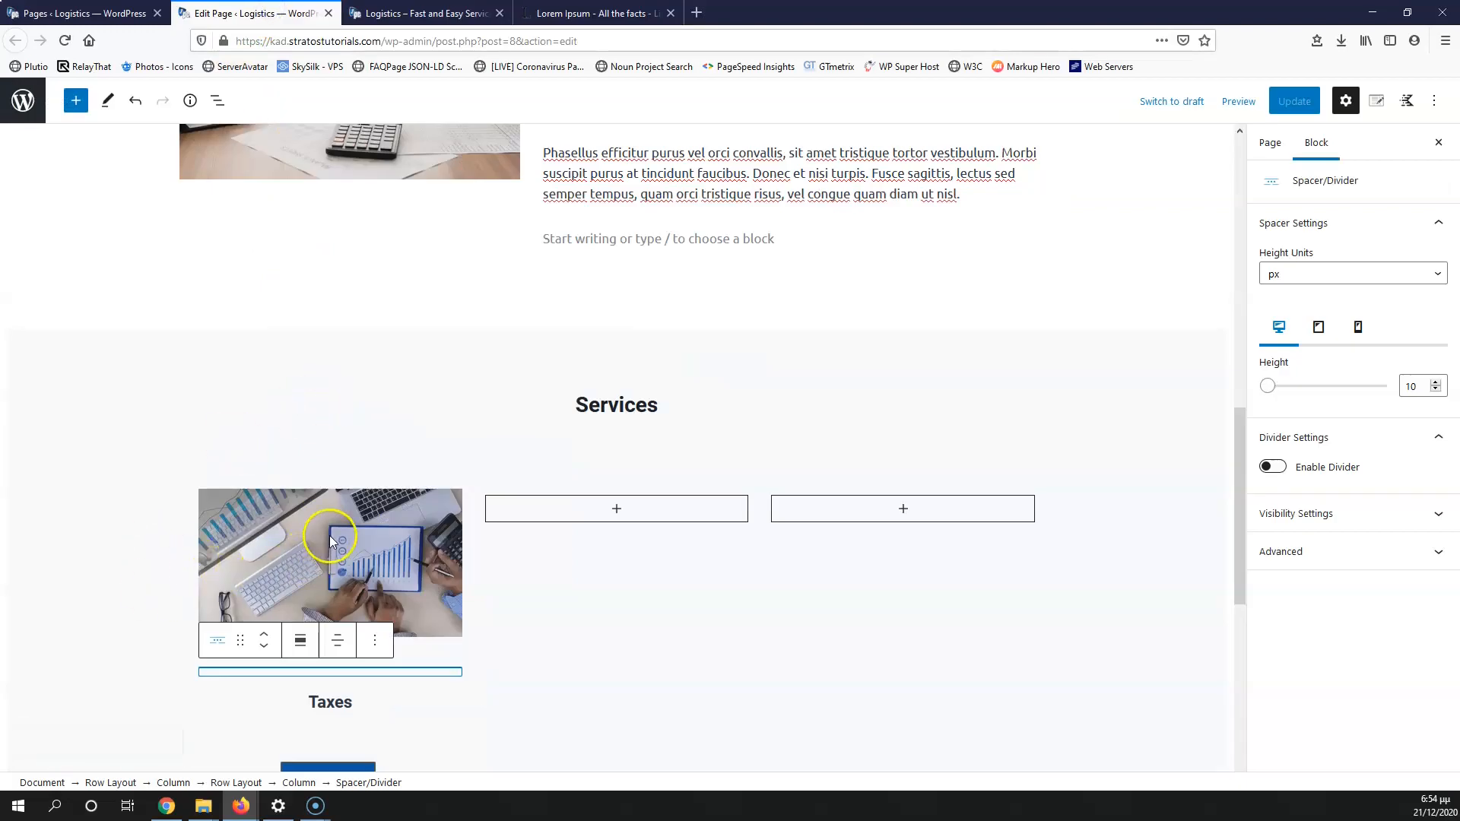
left_click(298, 783)
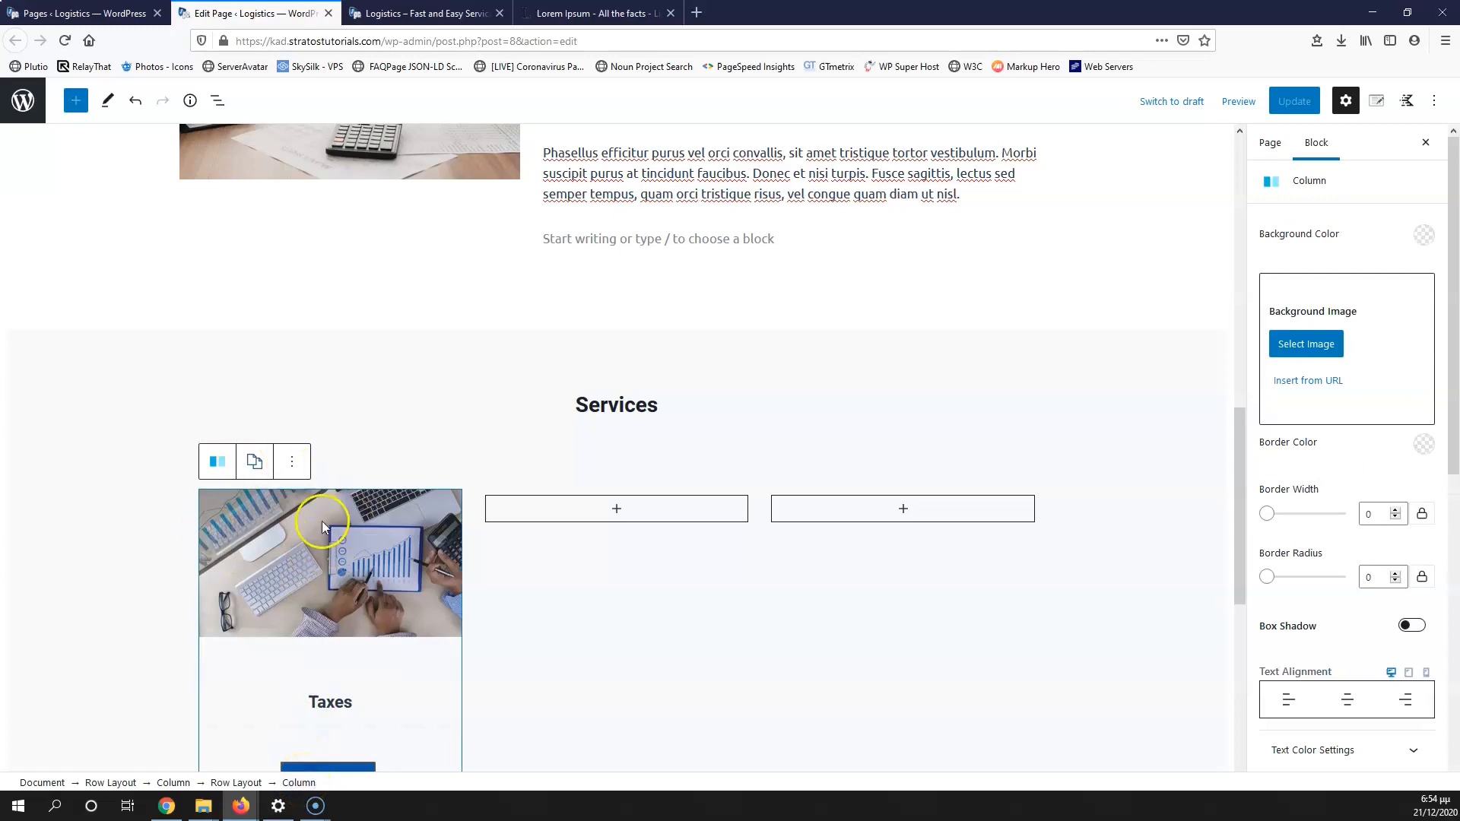
Step: Set the first Services column's background colour to white (FFFFFF)
scroll(322, 584, "down", 2)
scroll(323, 584, "up", 3)
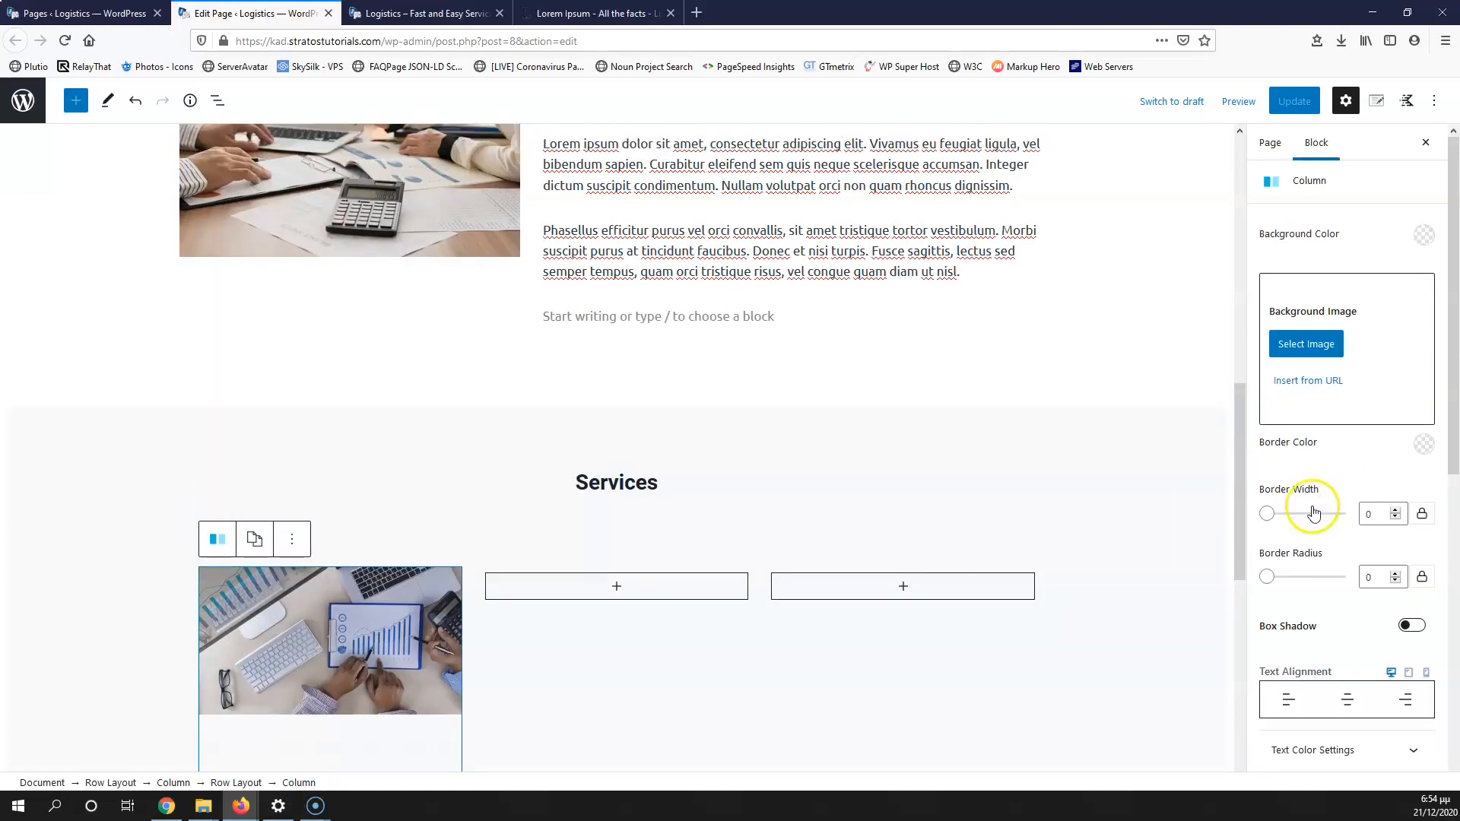
scroll(1361, 498, "down", 3)
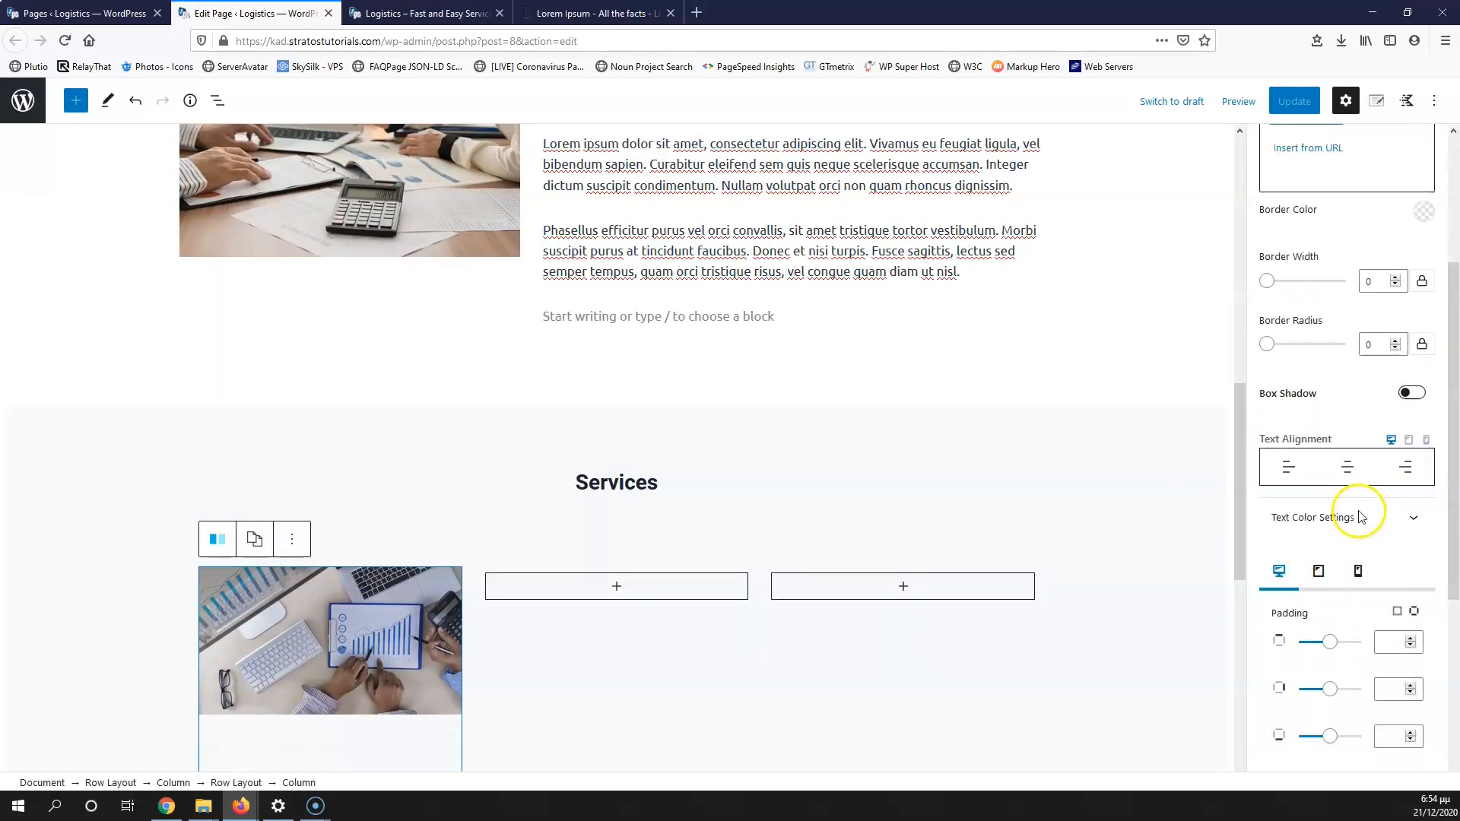
scroll(1352, 517, "down", 2)
scroll(1352, 513, "up", 5)
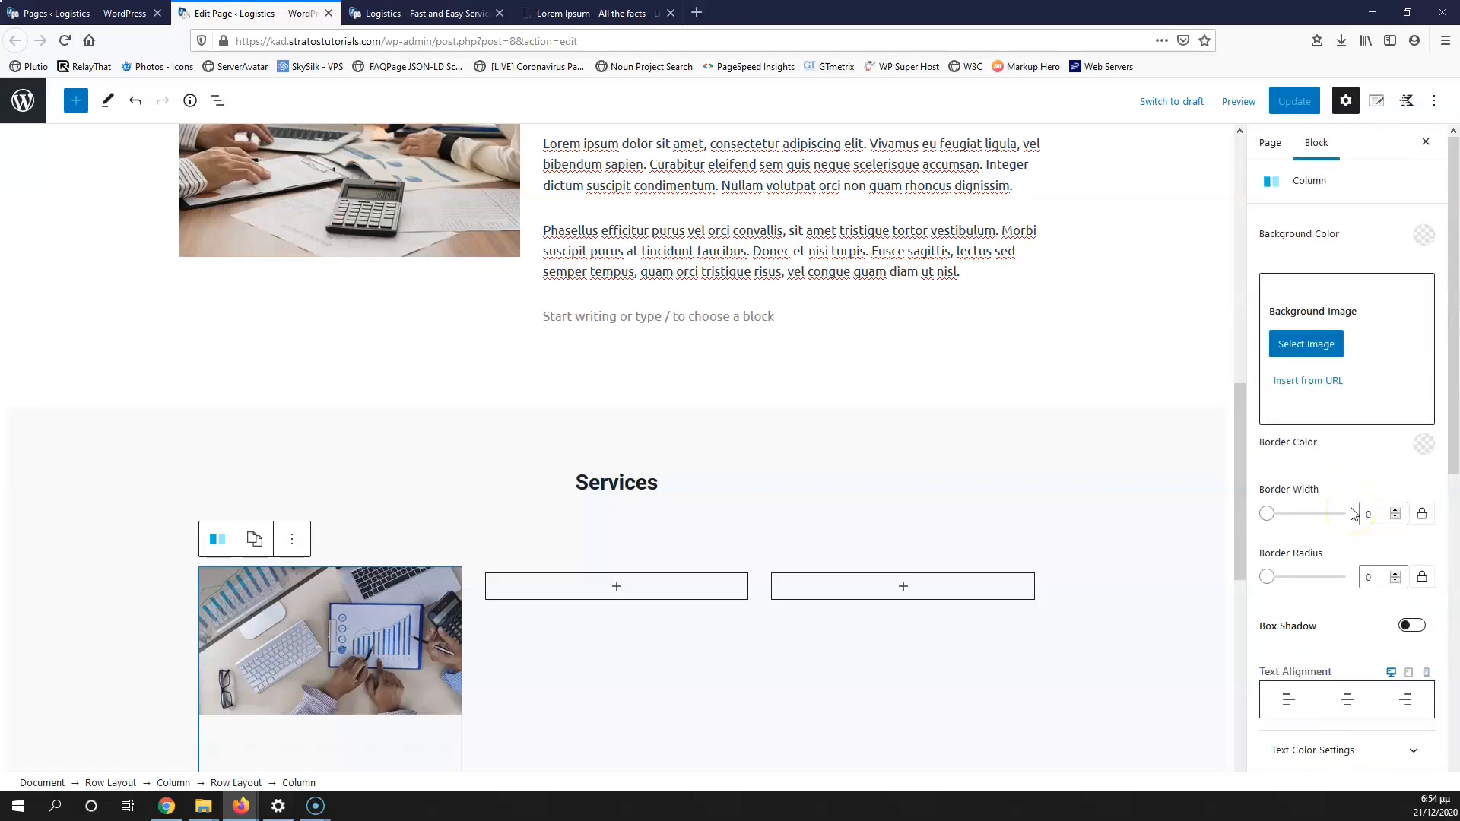
left_click(1422, 235)
left_click_drag(1259, 343, 1190, 254)
left_click(1411, 487)
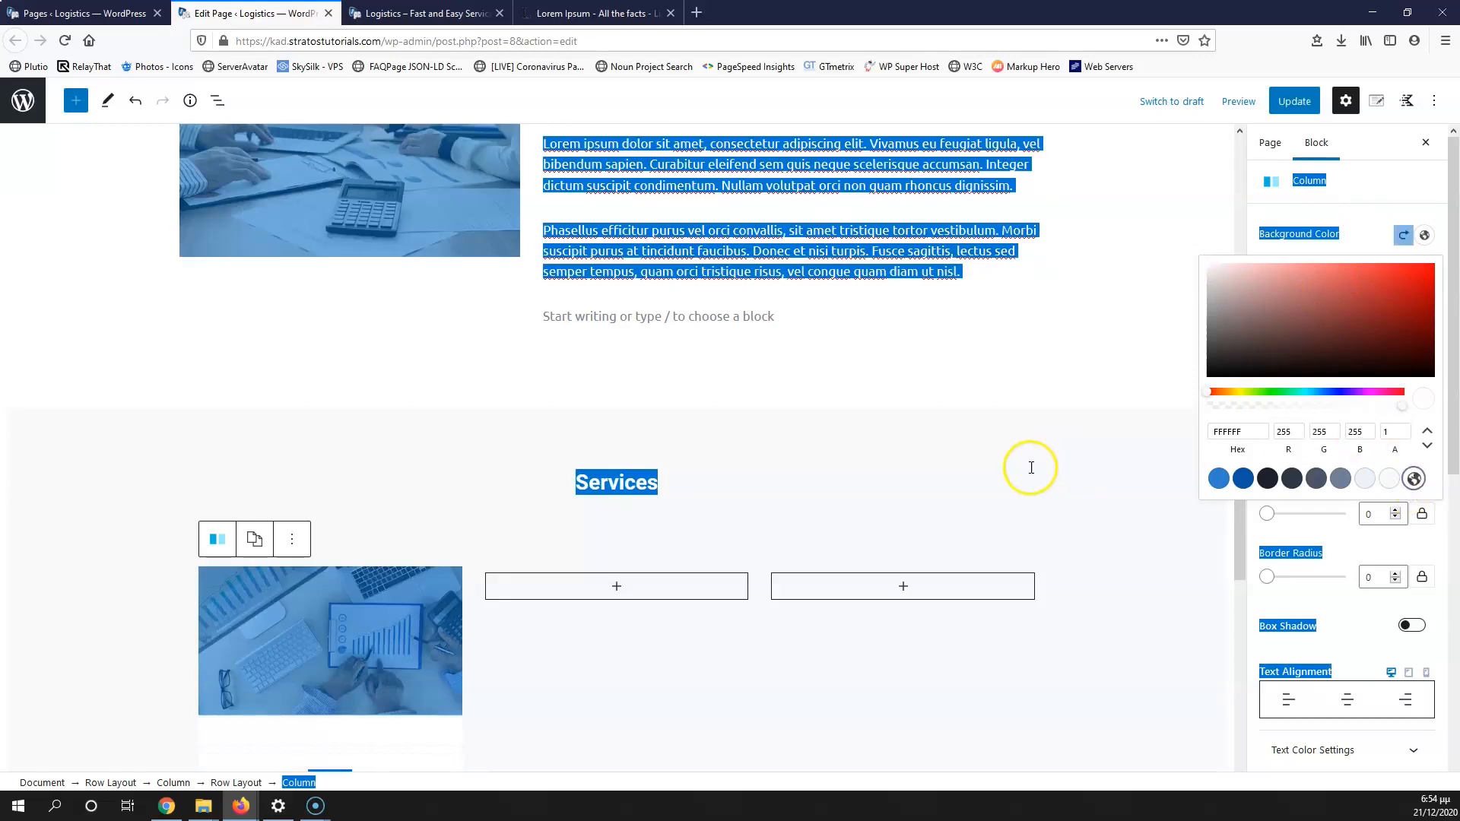
left_click(1031, 467)
Step: Save the page, reload the live Logistics page, and reselect the Taxes column
scroll(406, 467, "down", 4)
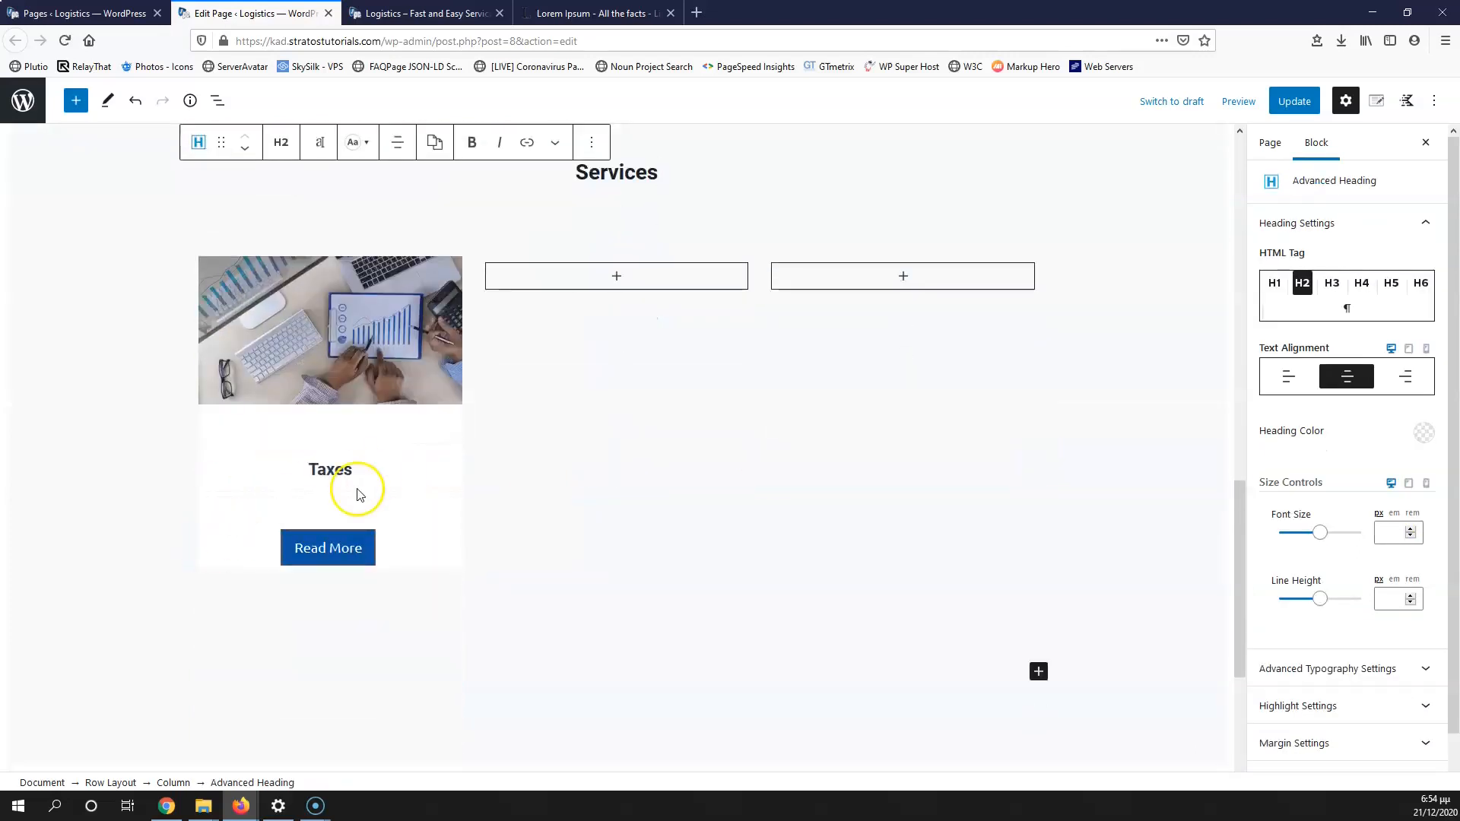
left_click(1293, 101)
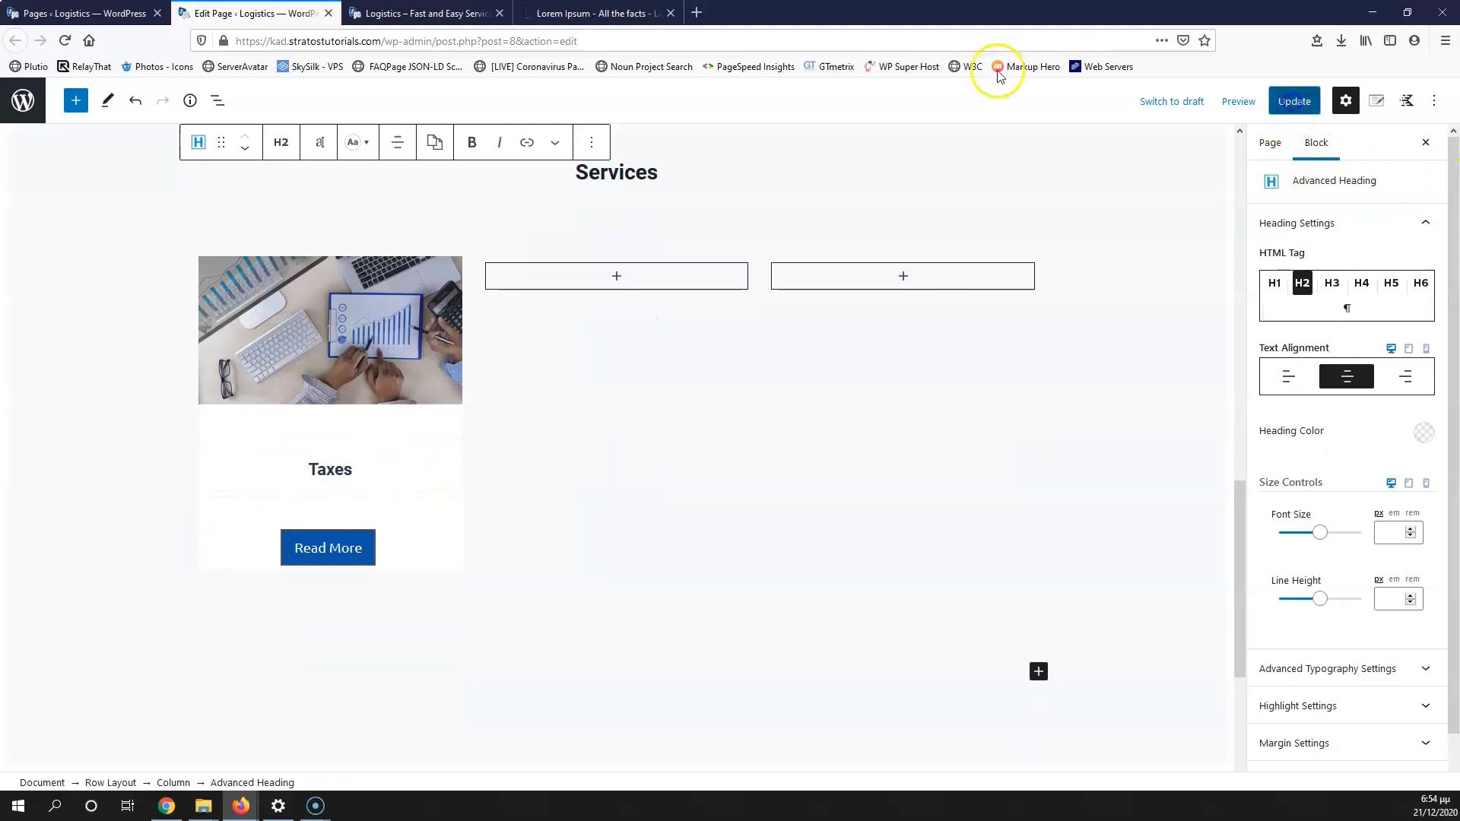
left_click(442, 16)
left_click(56, 41)
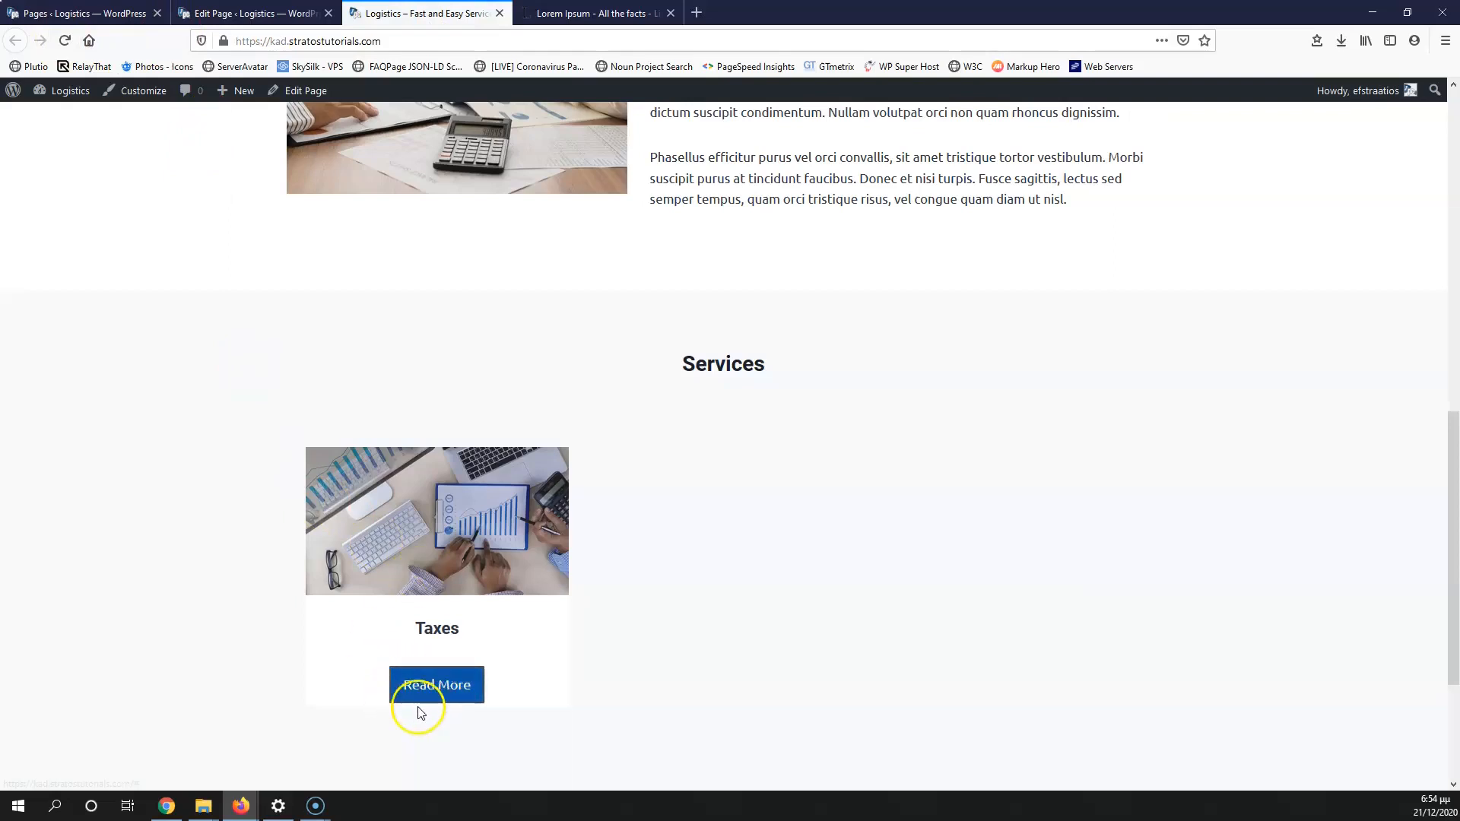
left_click(248, 13)
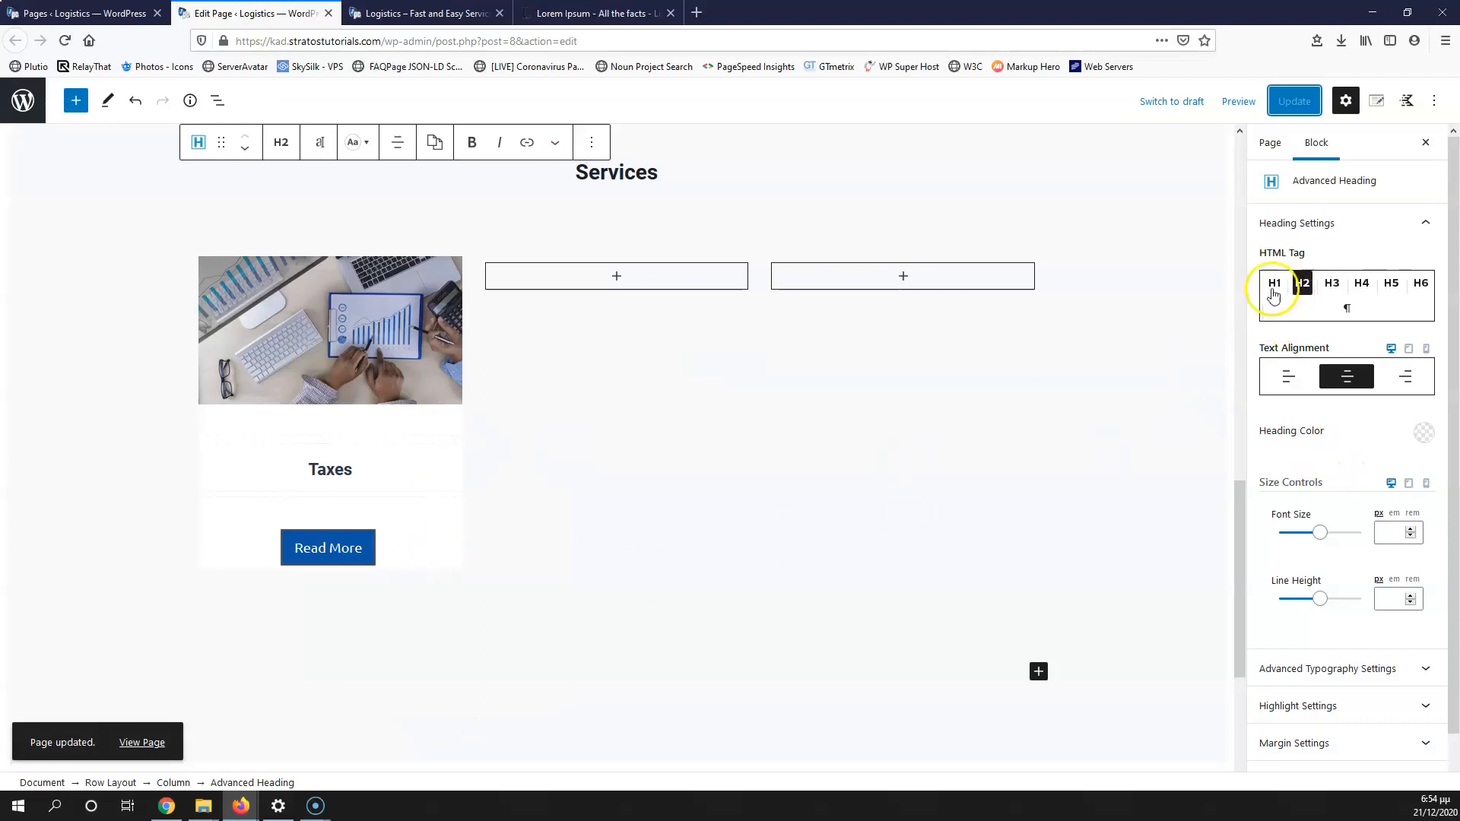
left_click(429, 540)
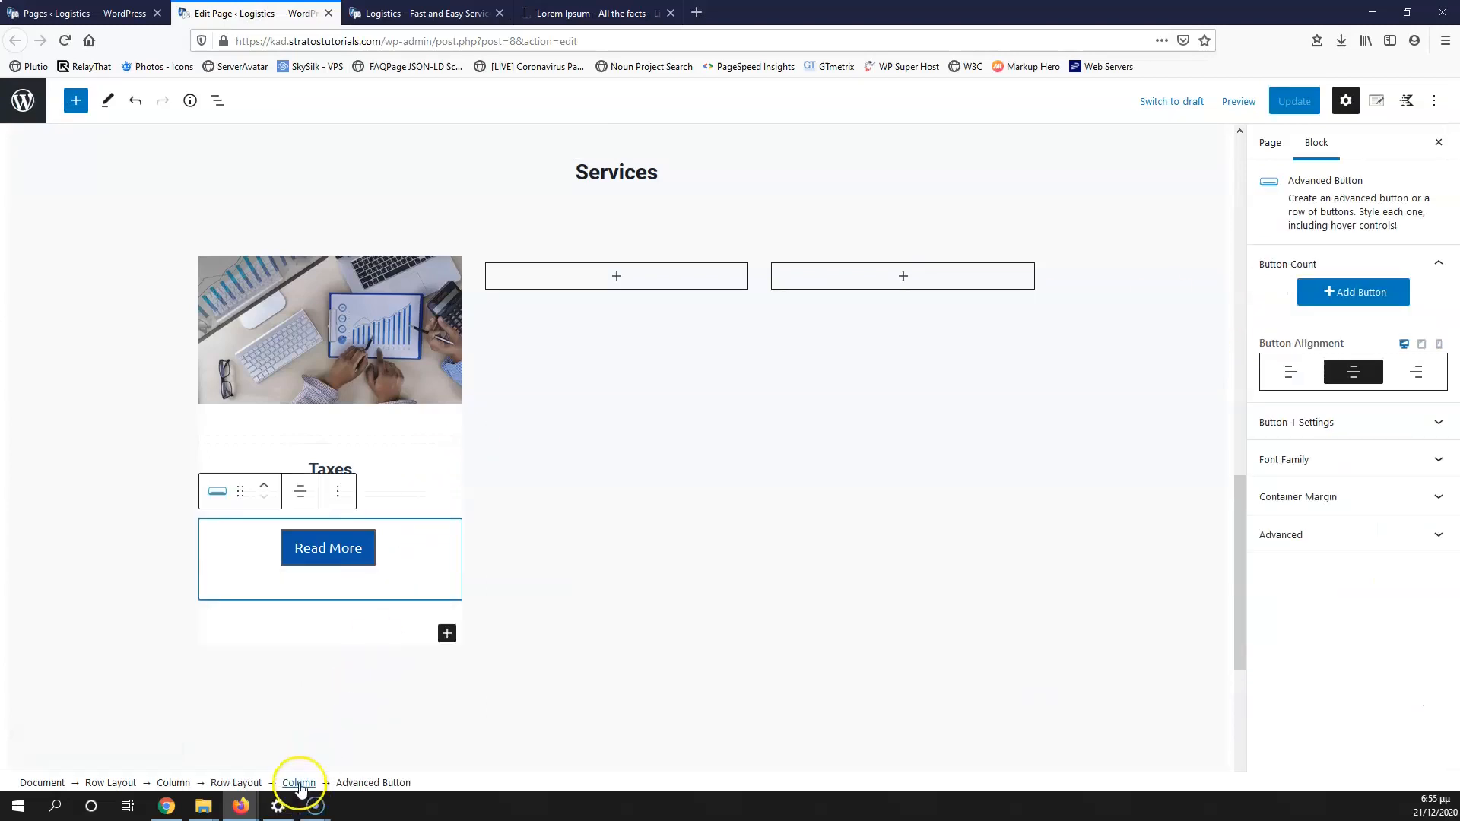
left_click(298, 782)
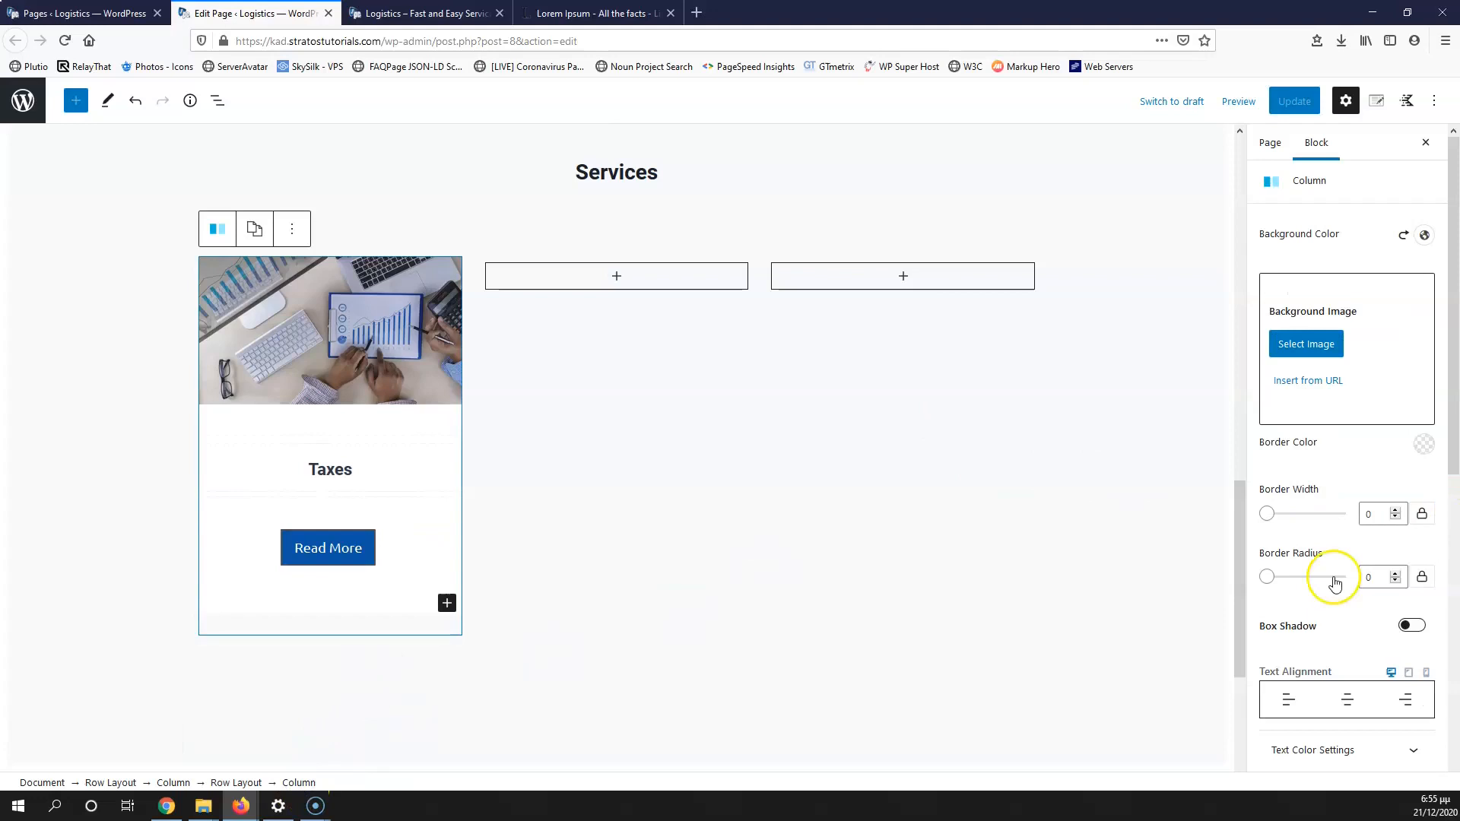
Step: Give the Taxes column a bottom padding of 10, save, and reload the live page
scroll(1334, 583, "down", 6)
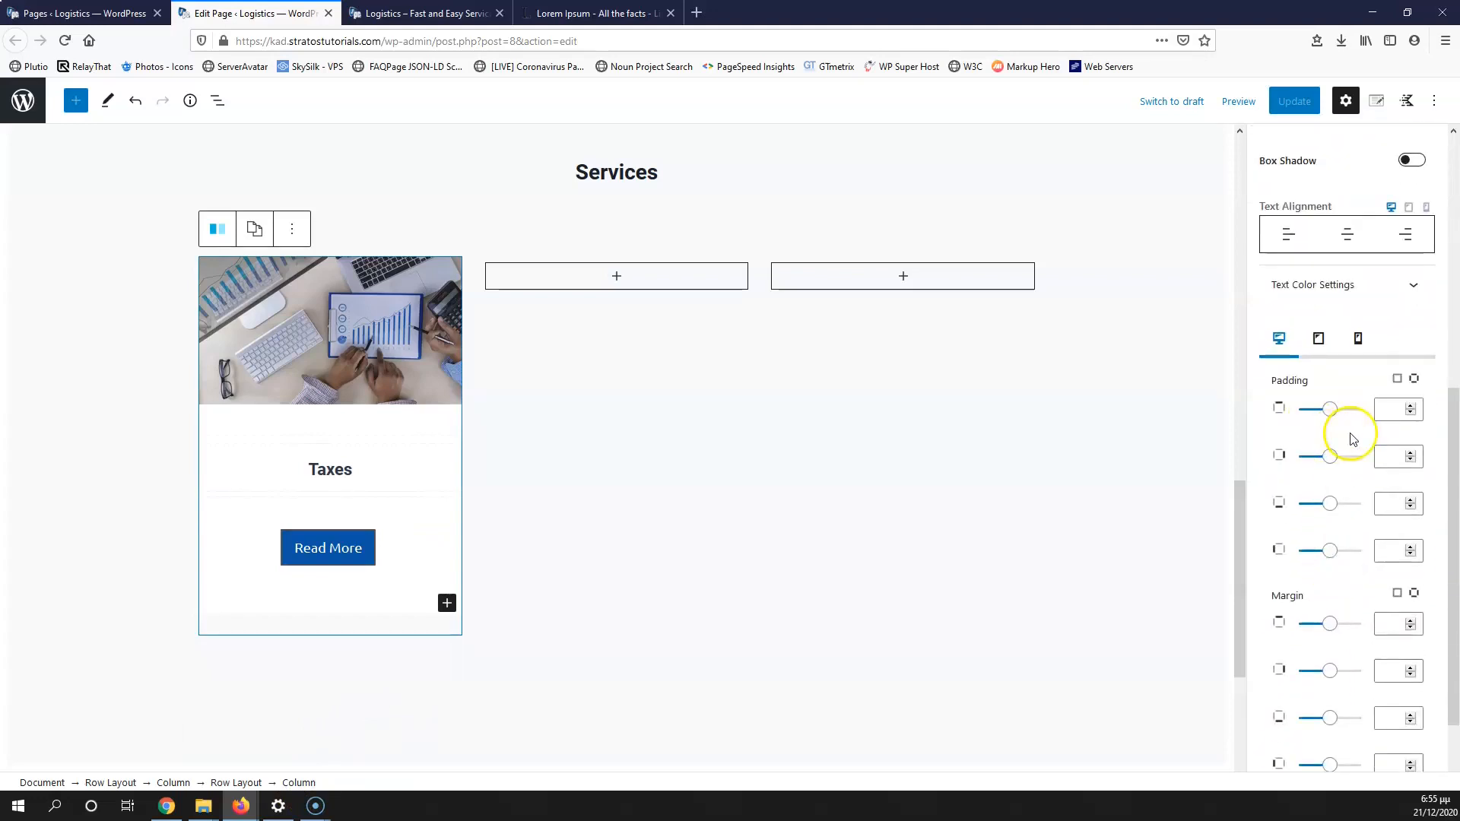
left_click(1387, 503)
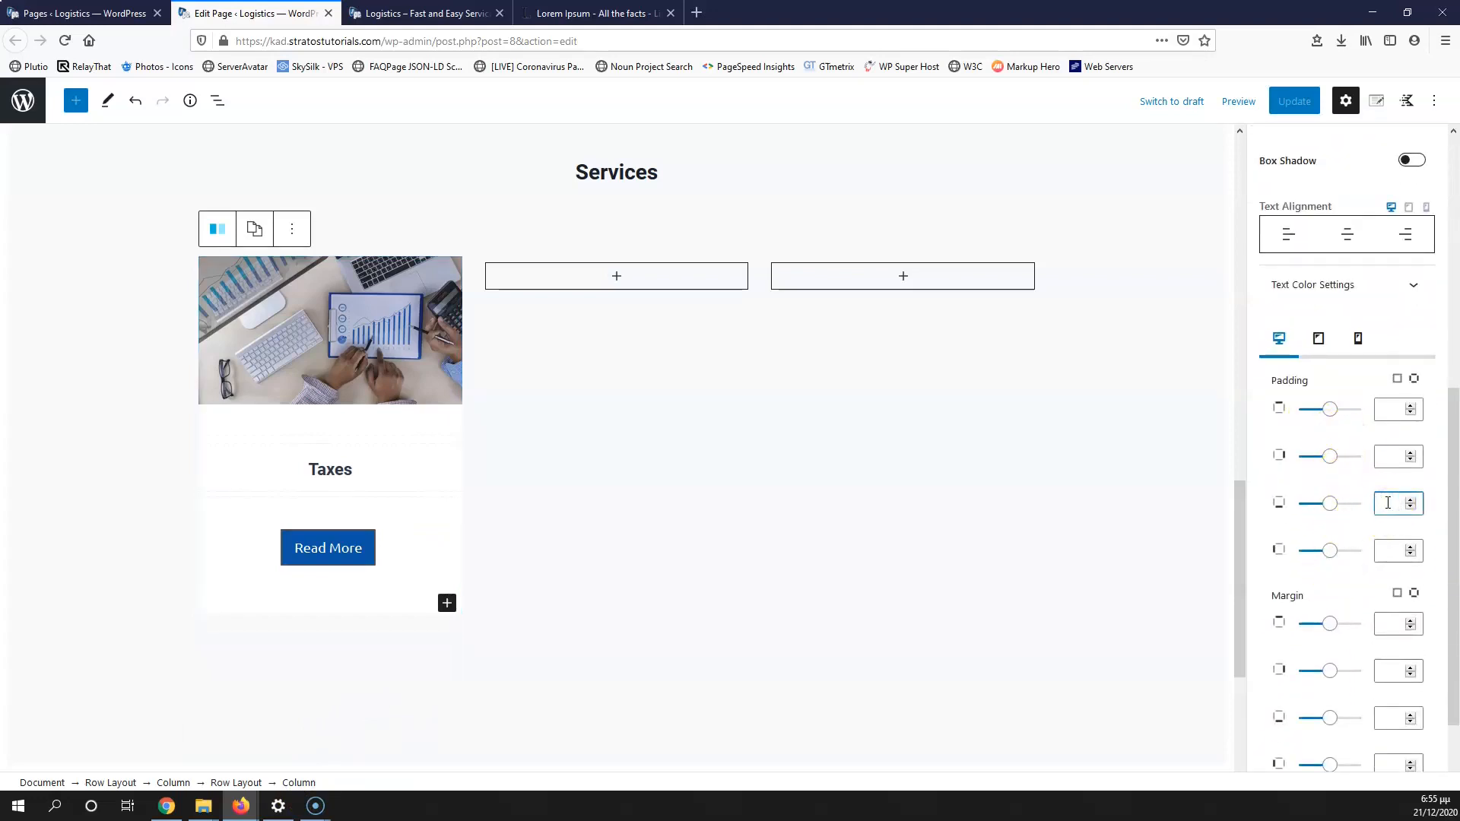
type("10")
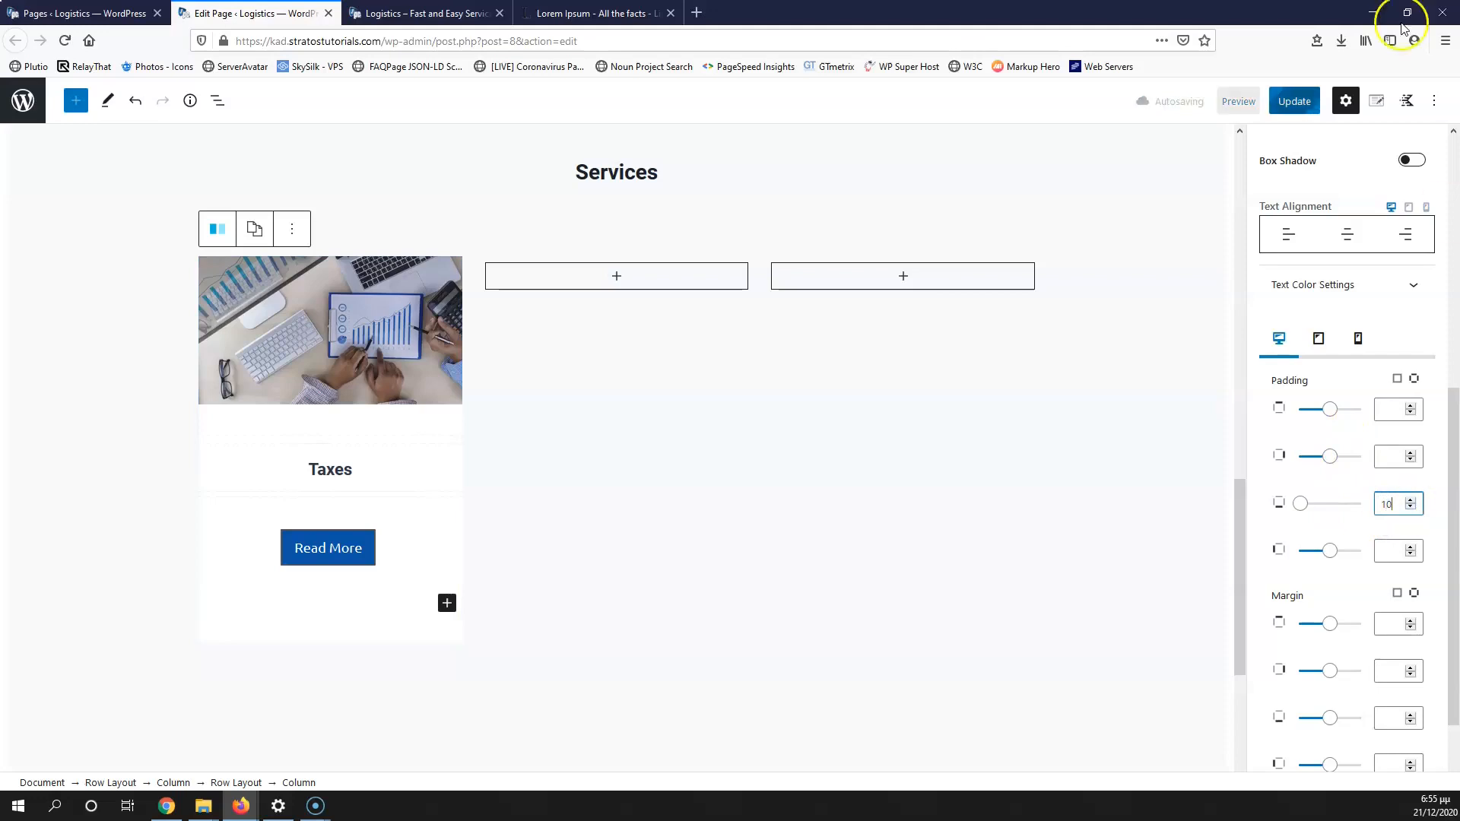
left_click(1285, 102)
left_click(426, 13)
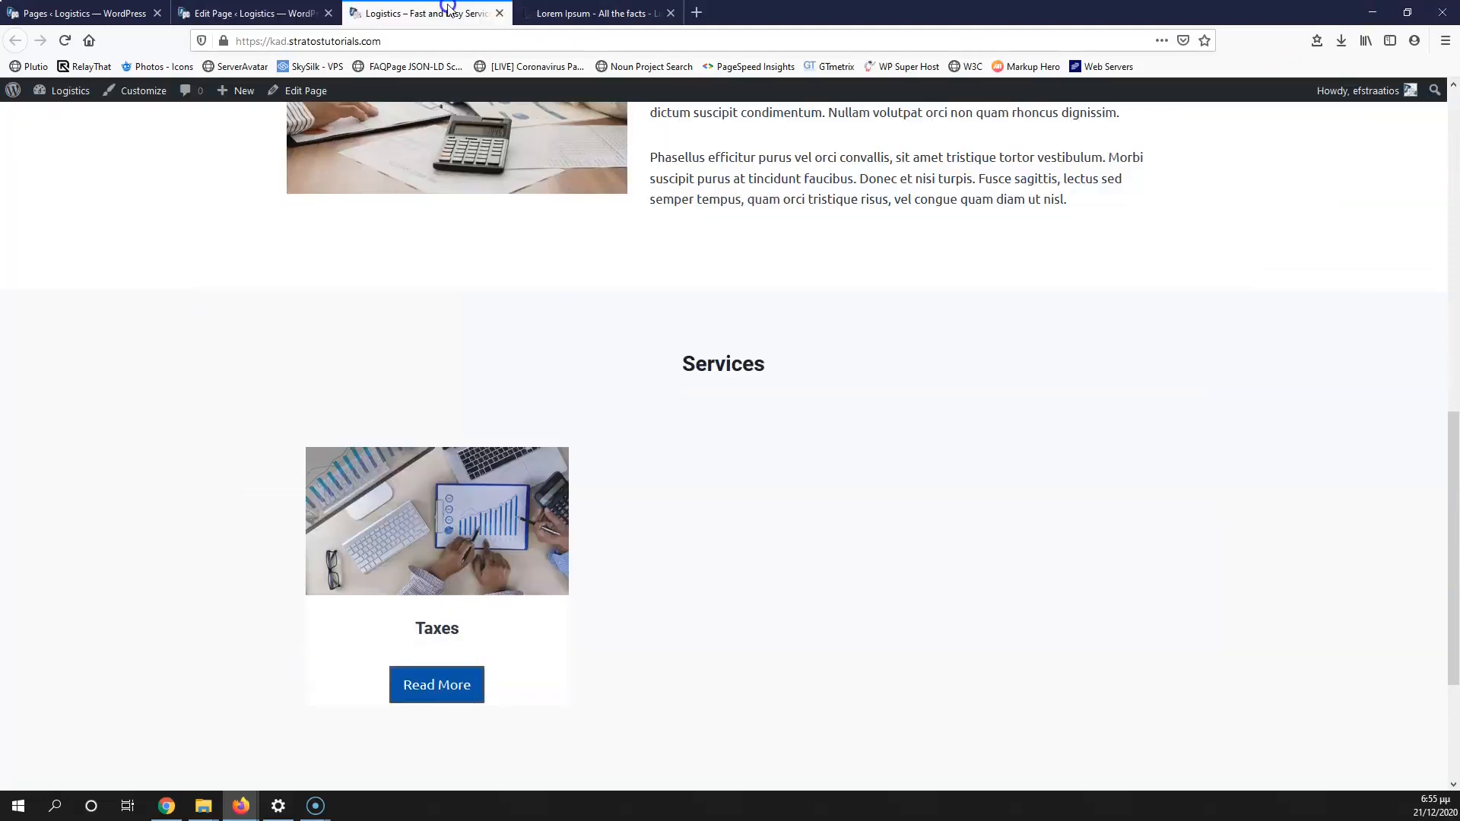
left_click(64, 40)
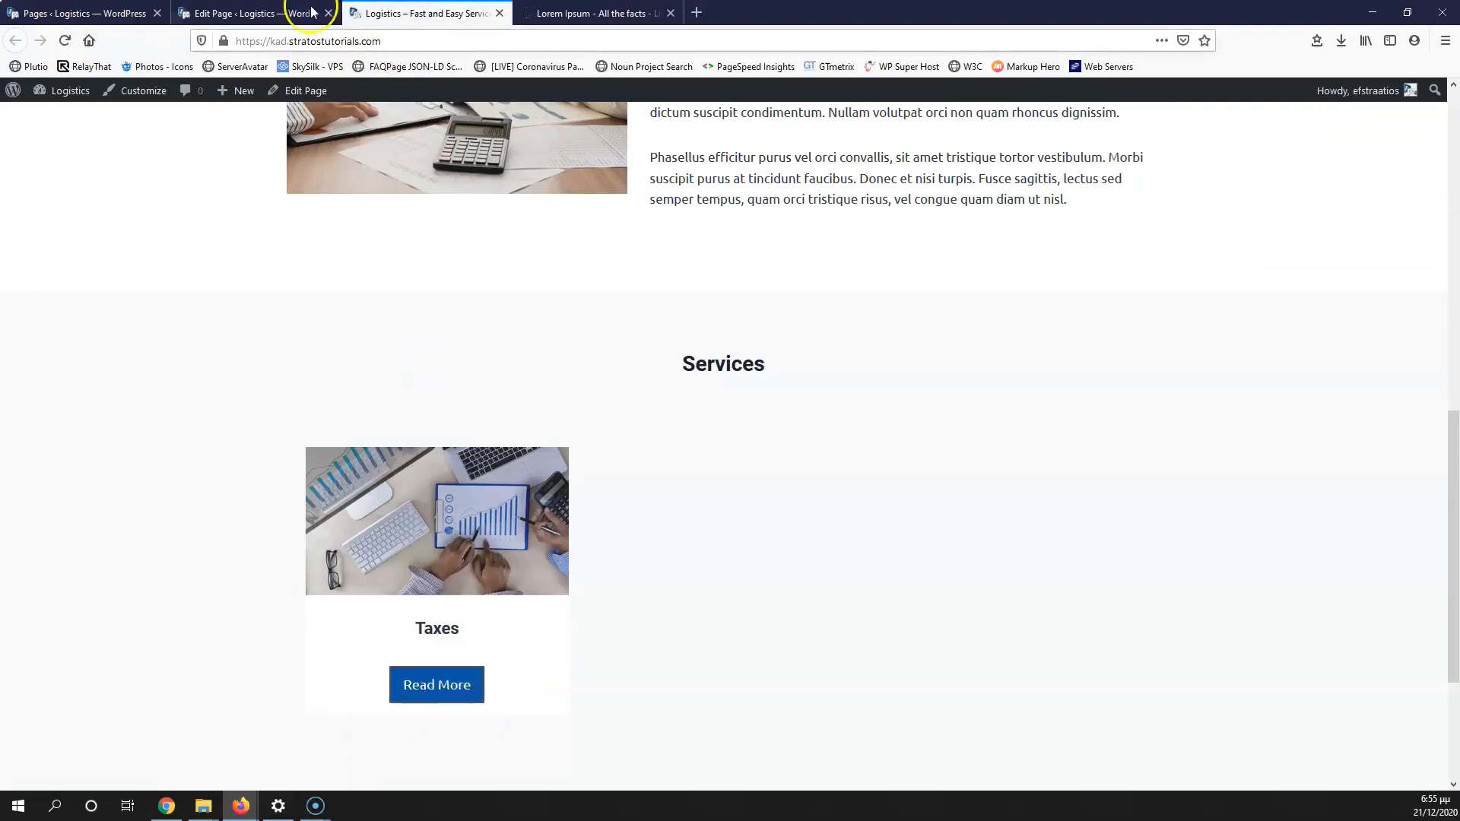
Step: Change the column's bottom padding to 20
left_click(259, 13)
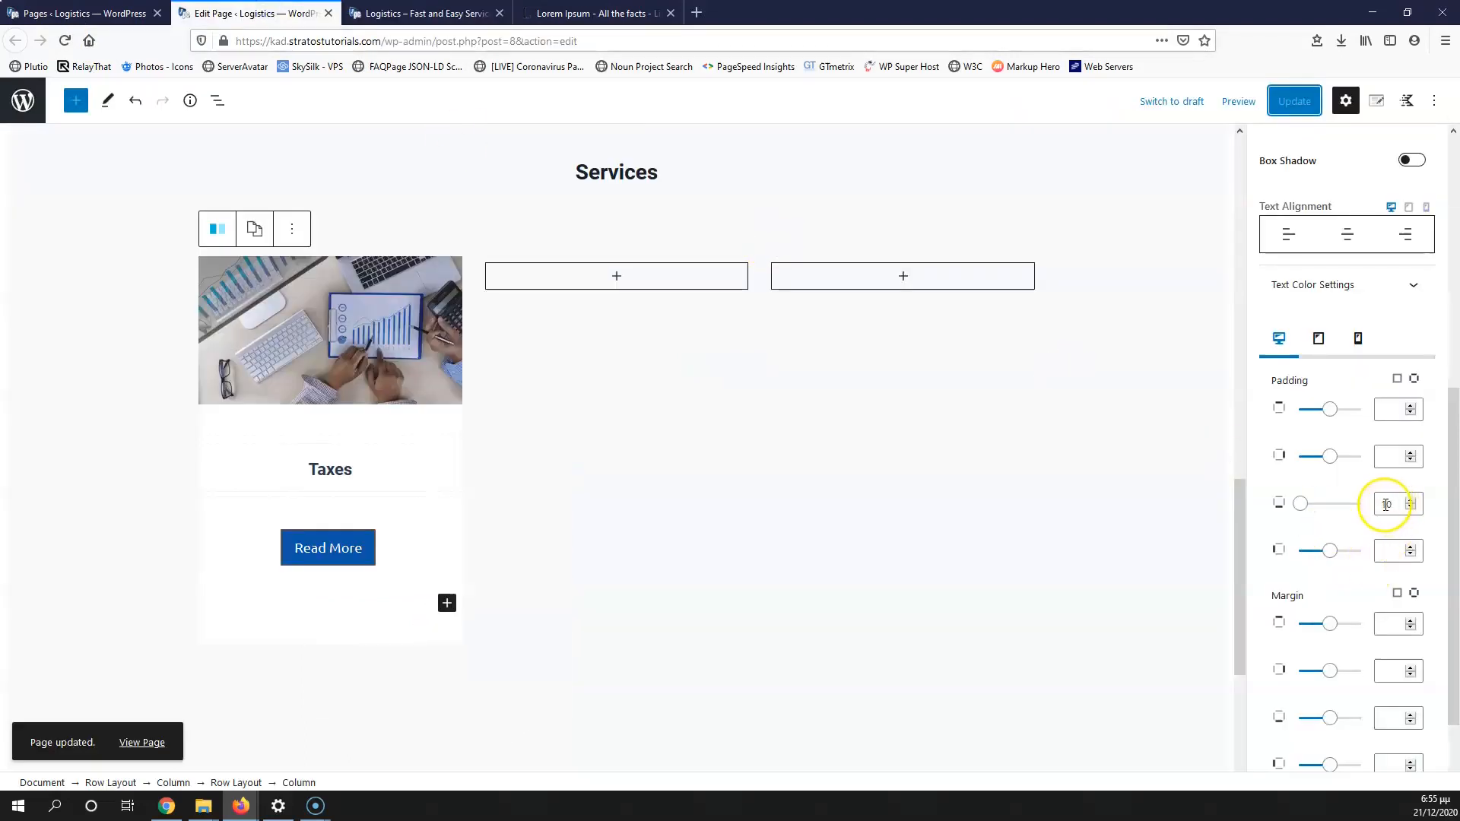
left_click_drag(1385, 504, 1350, 505)
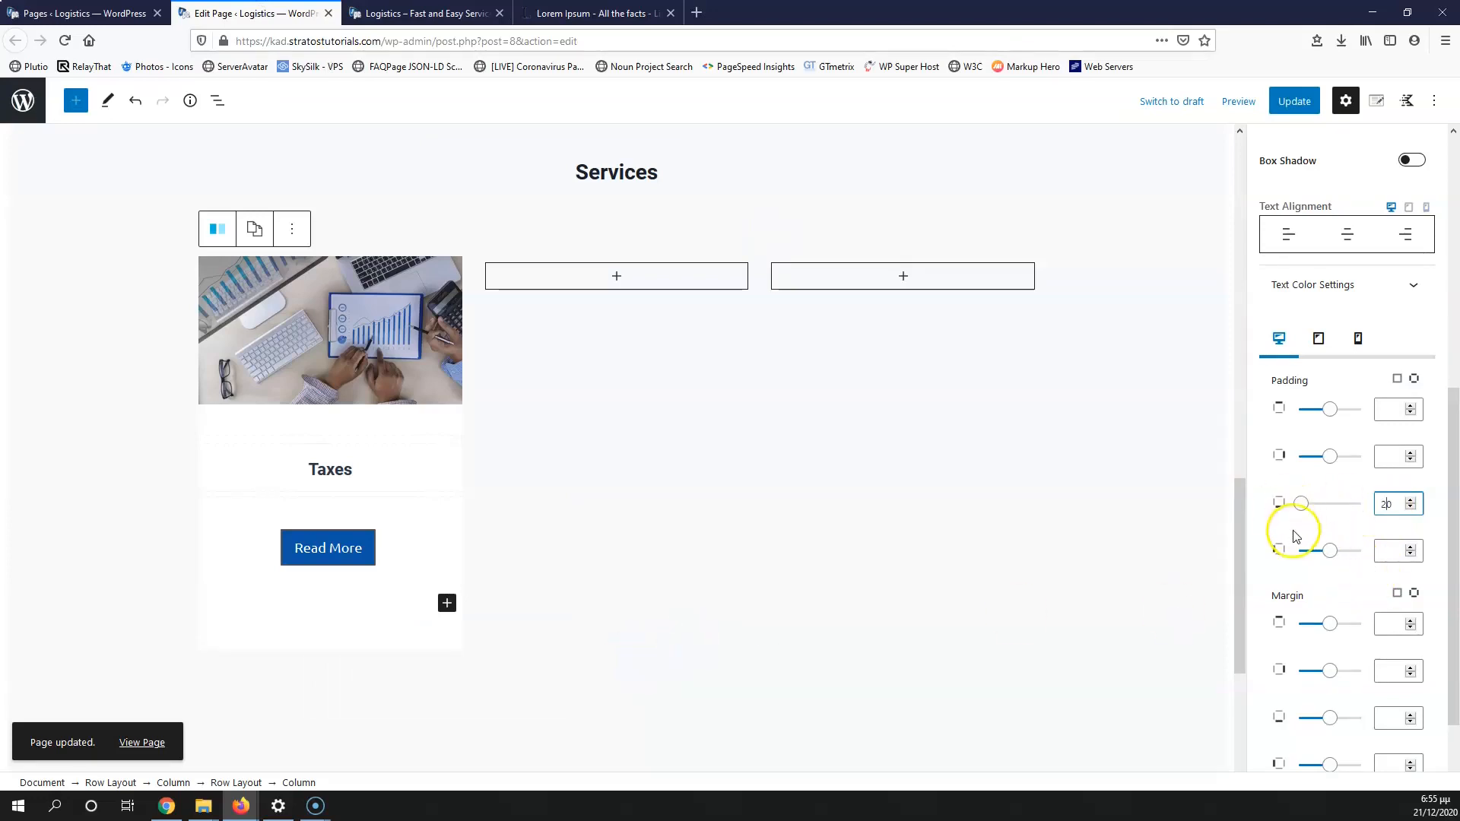
scroll(1295, 536, "up", 5)
scroll(1342, 615, "down", 3)
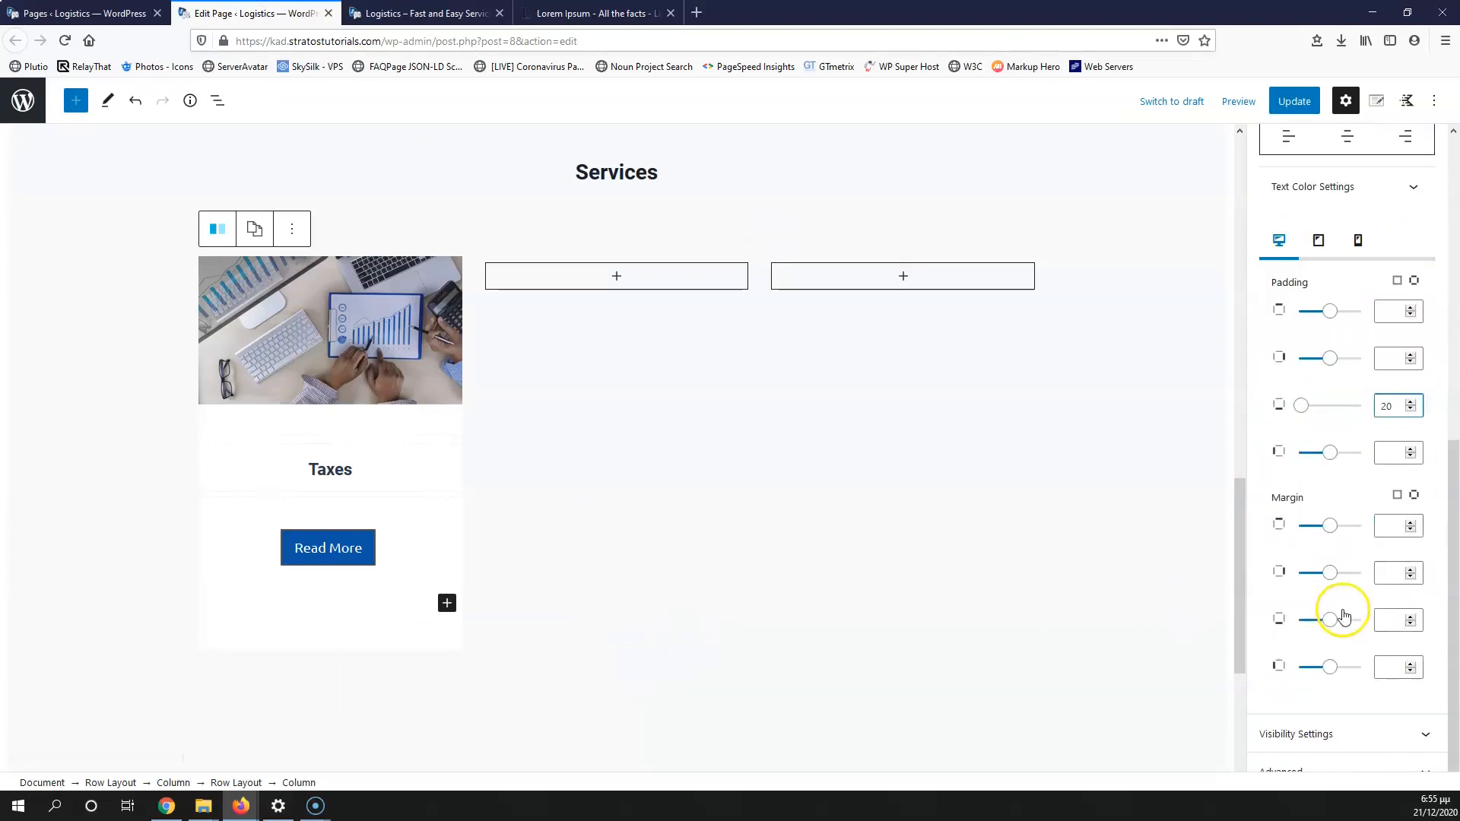
scroll(1368, 681, "up", 10)
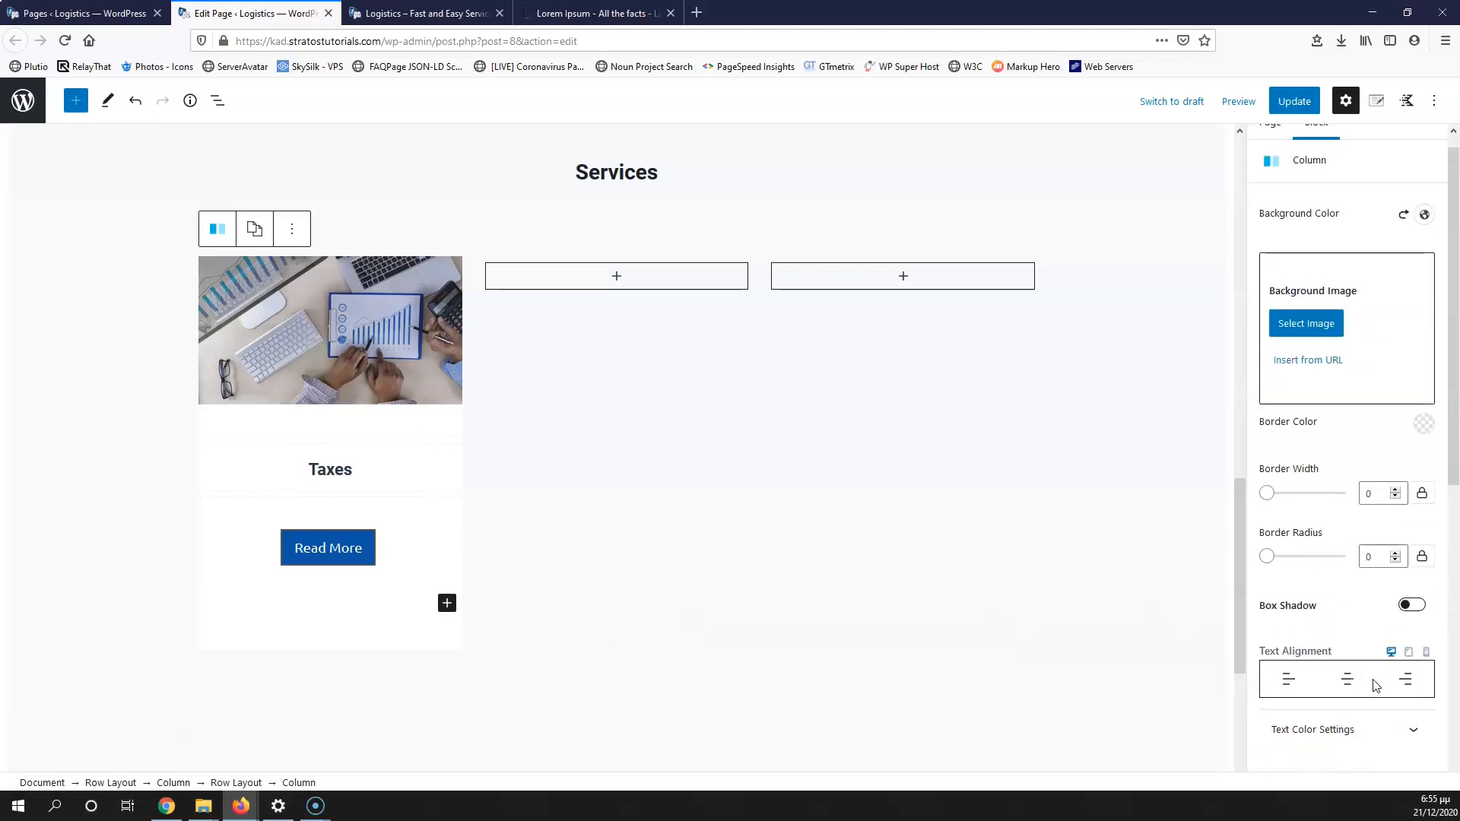
scroll(1374, 687, "up", 1)
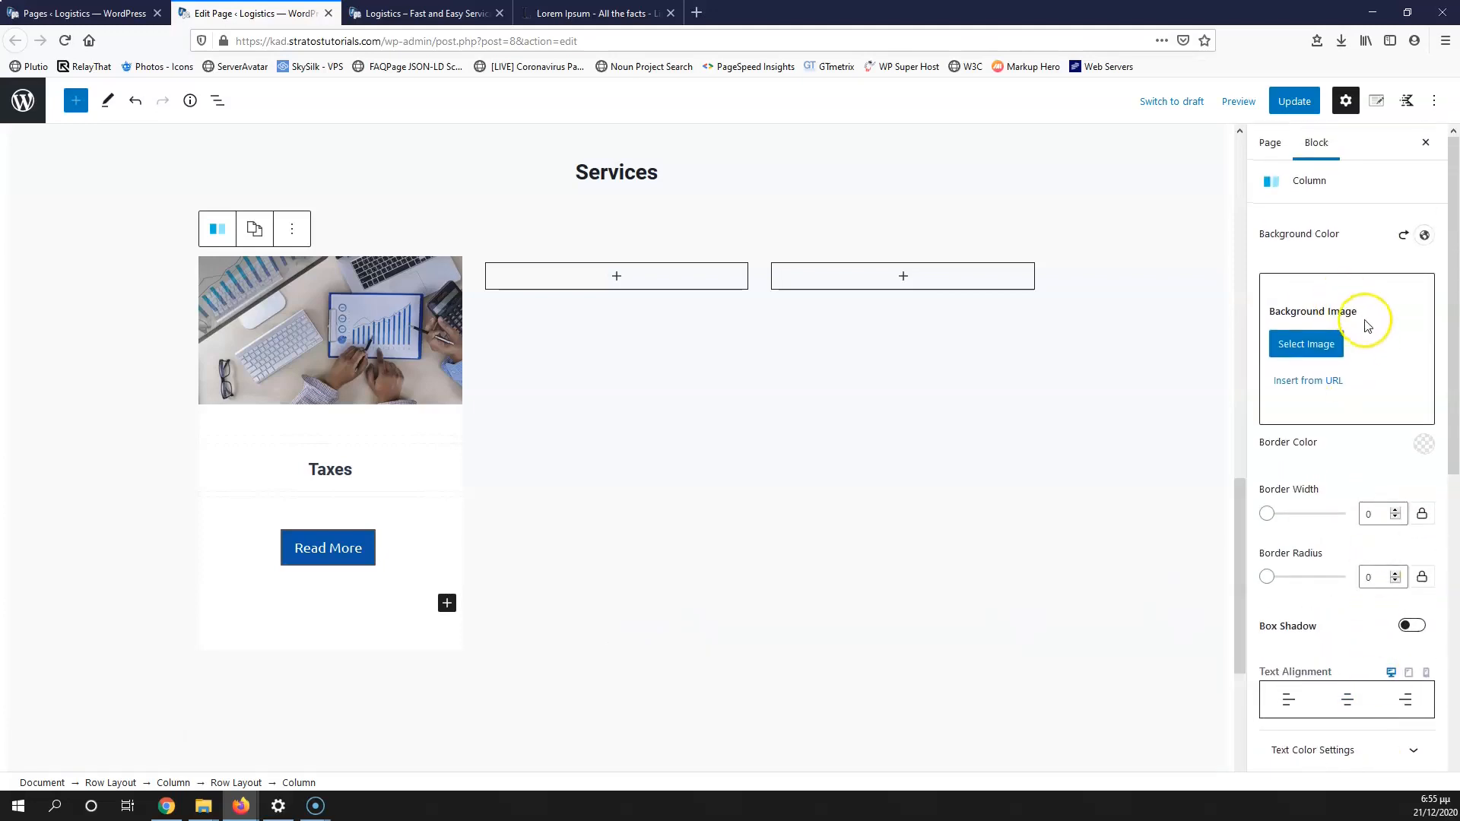
scroll(1365, 437, "down", 5)
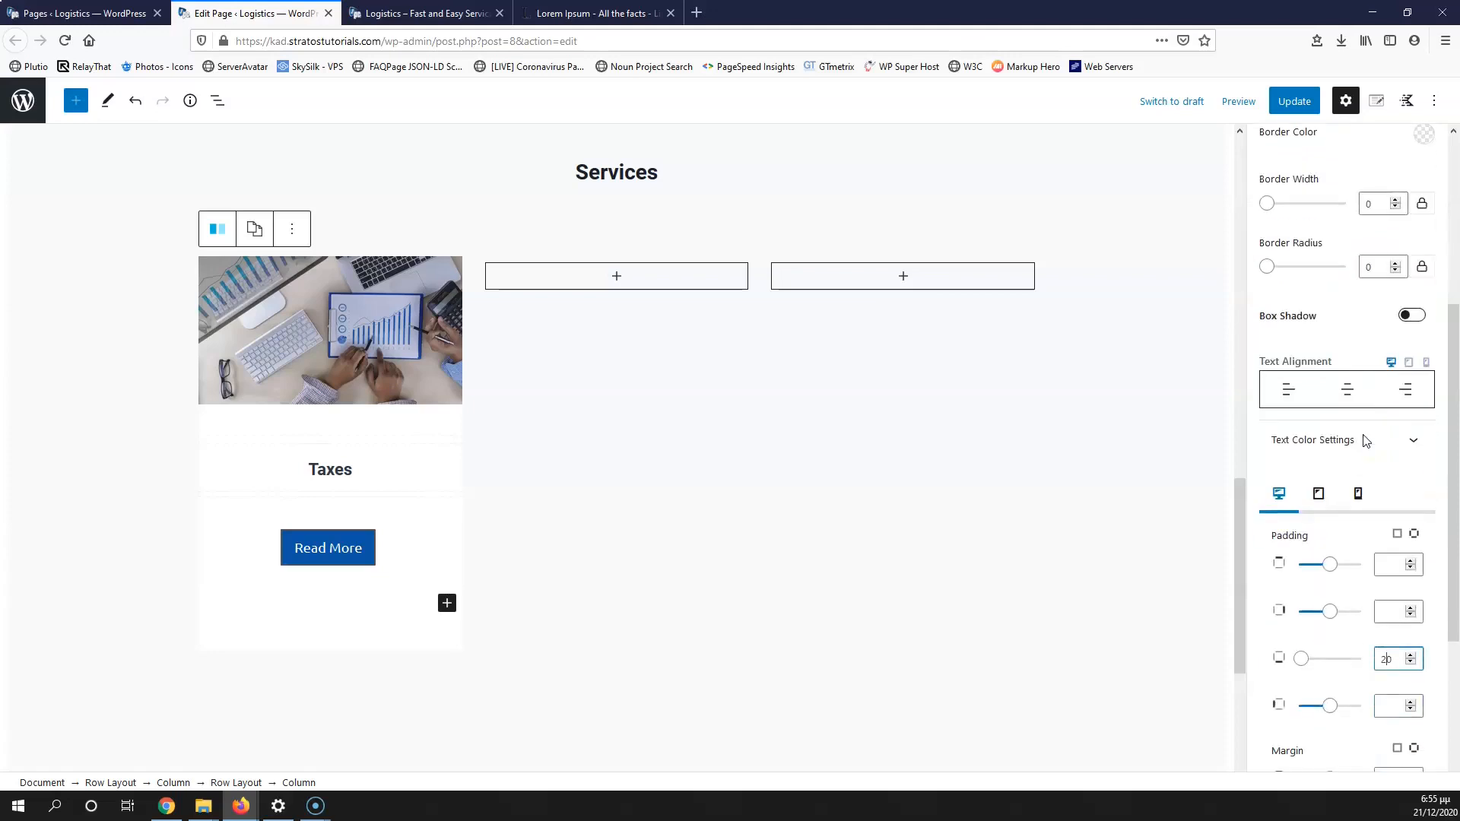
scroll(1365, 440, "down", 4)
scroll(1369, 358, "up", 4)
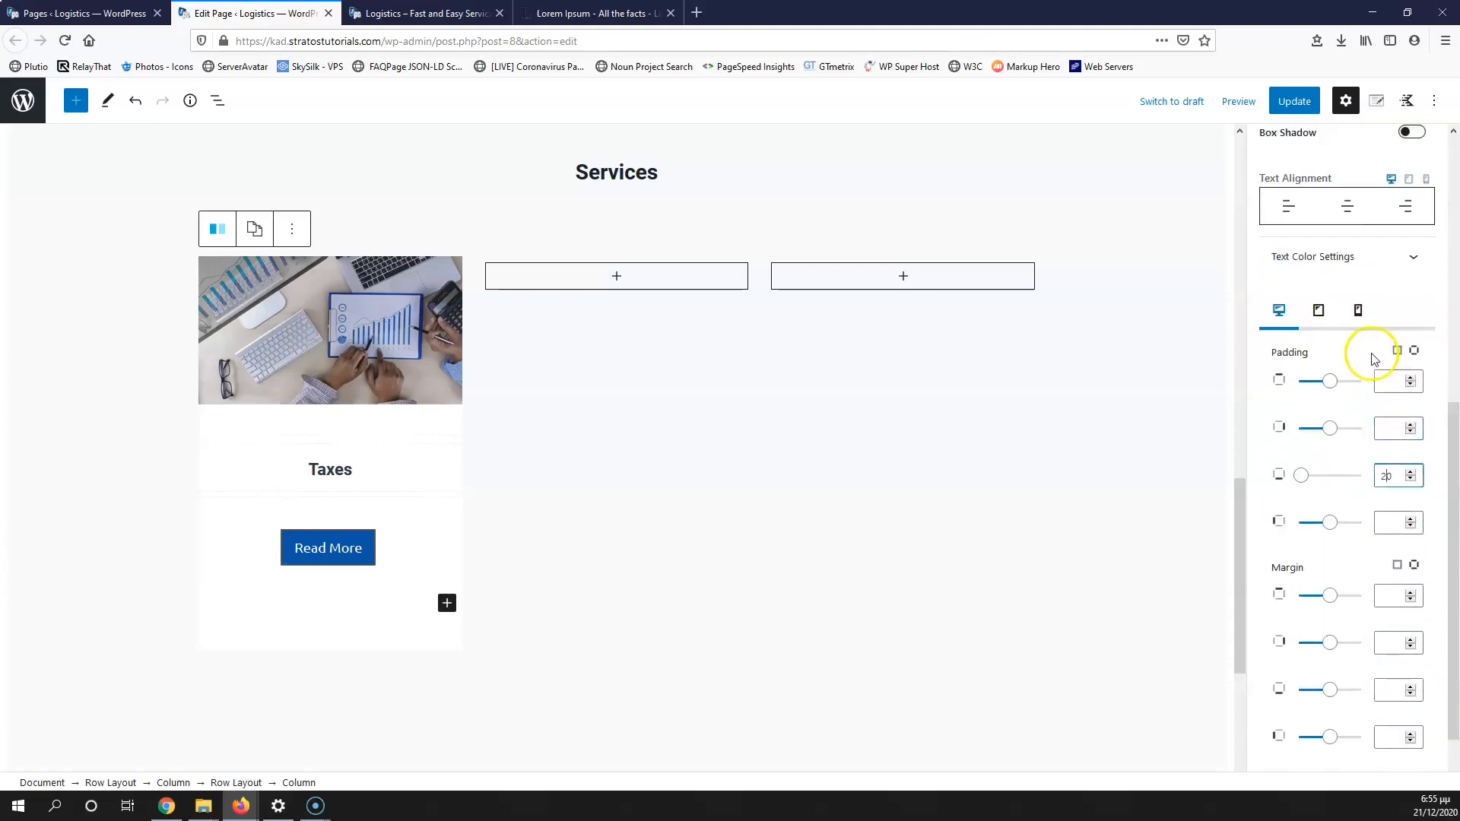
left_click(305, 784)
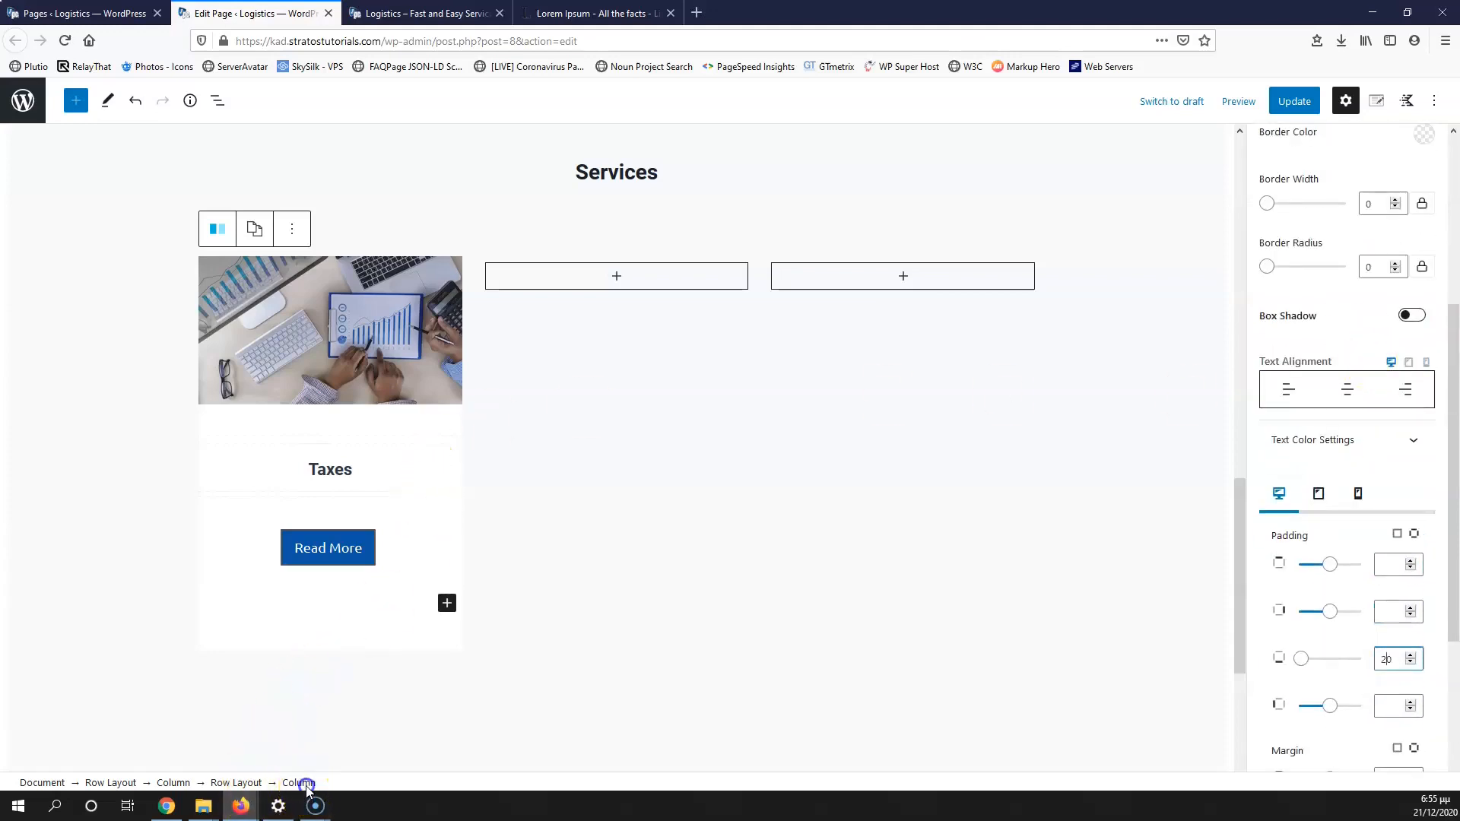
Step: Turn on a box shadow with blur 5 for the Taxes column, save, and check it live
left_click(1413, 317)
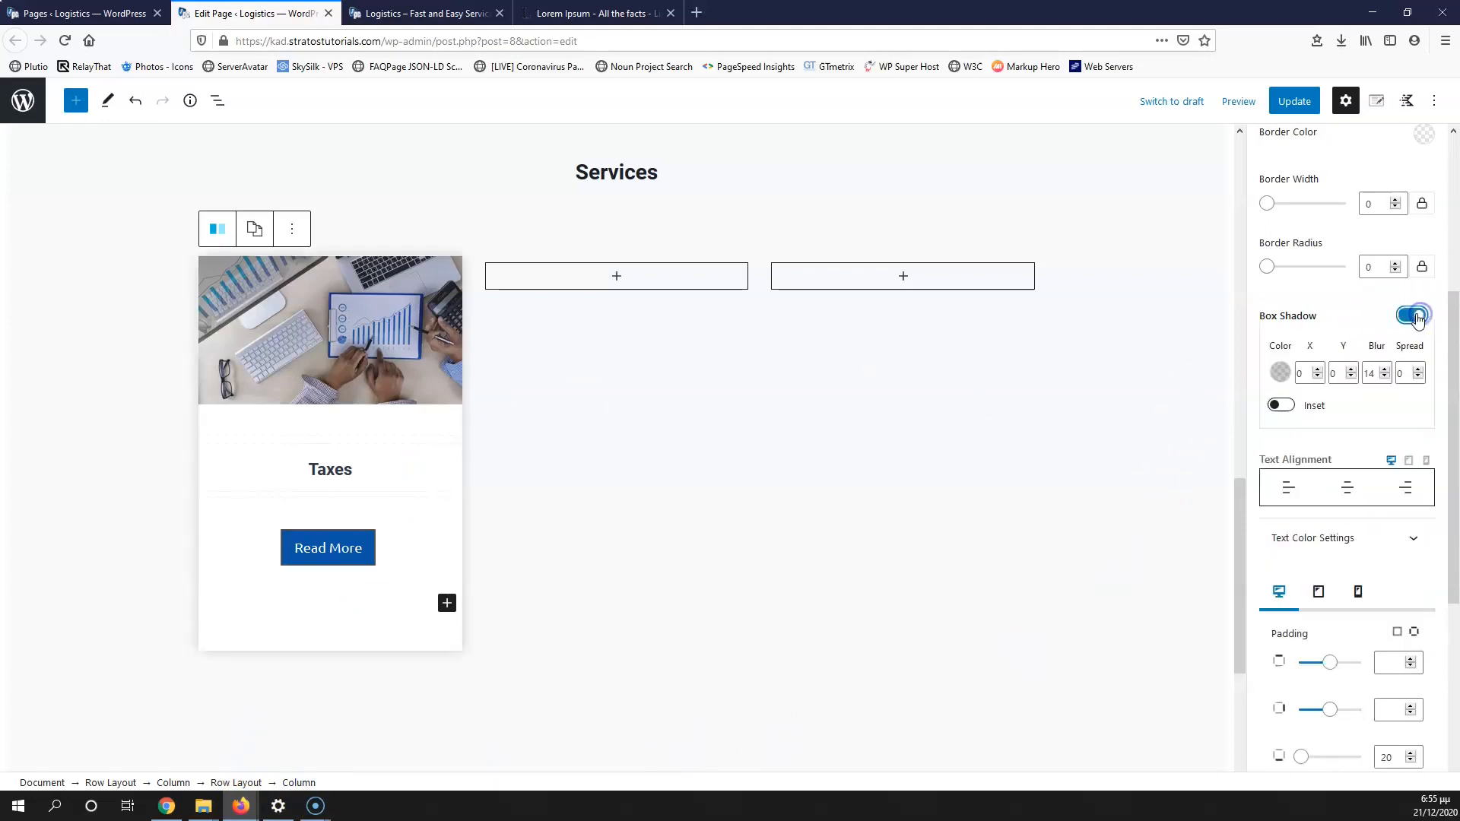
left_click(1280, 371)
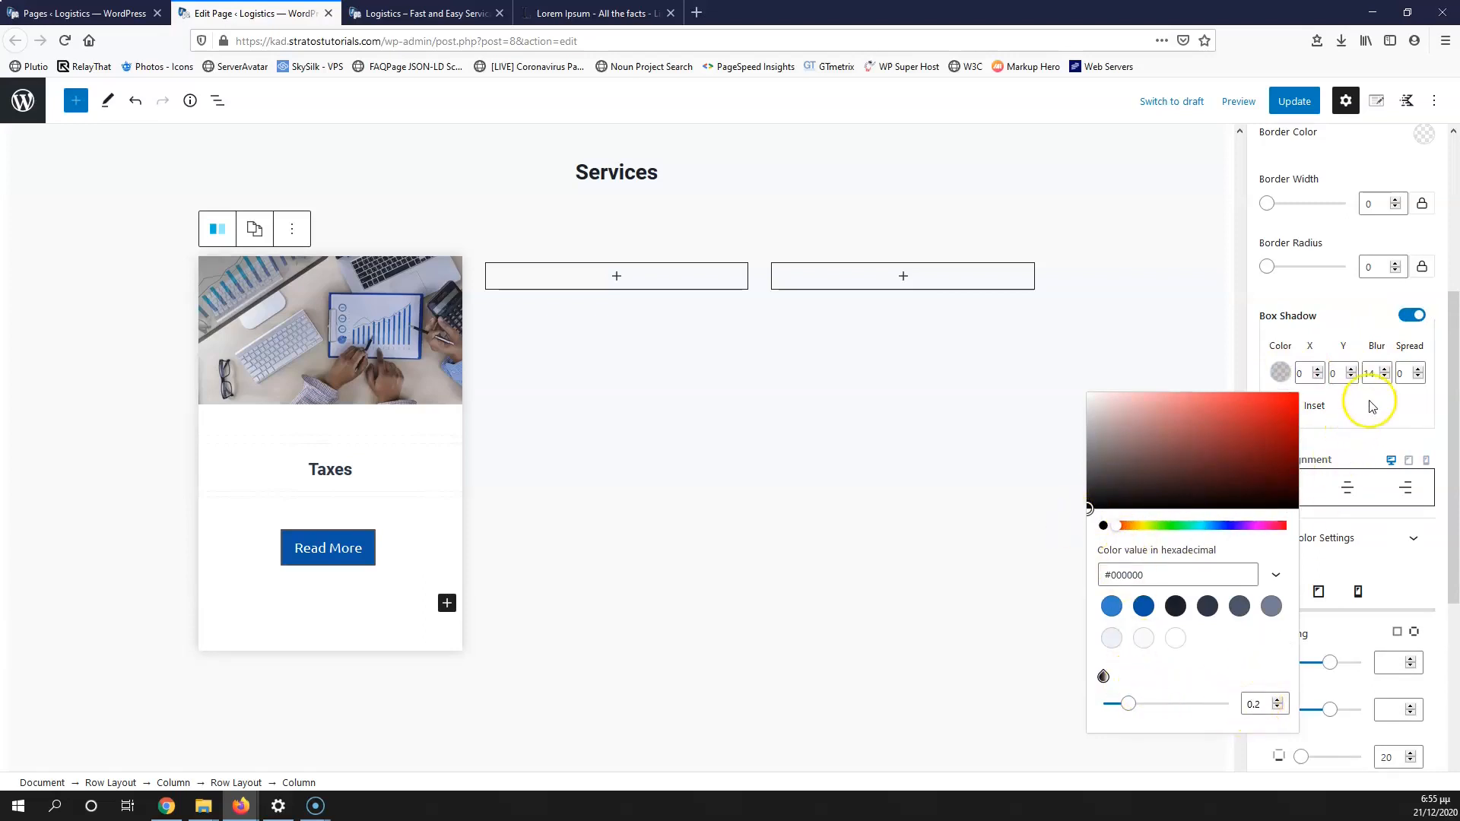
left_click_drag(1373, 372, 1360, 372)
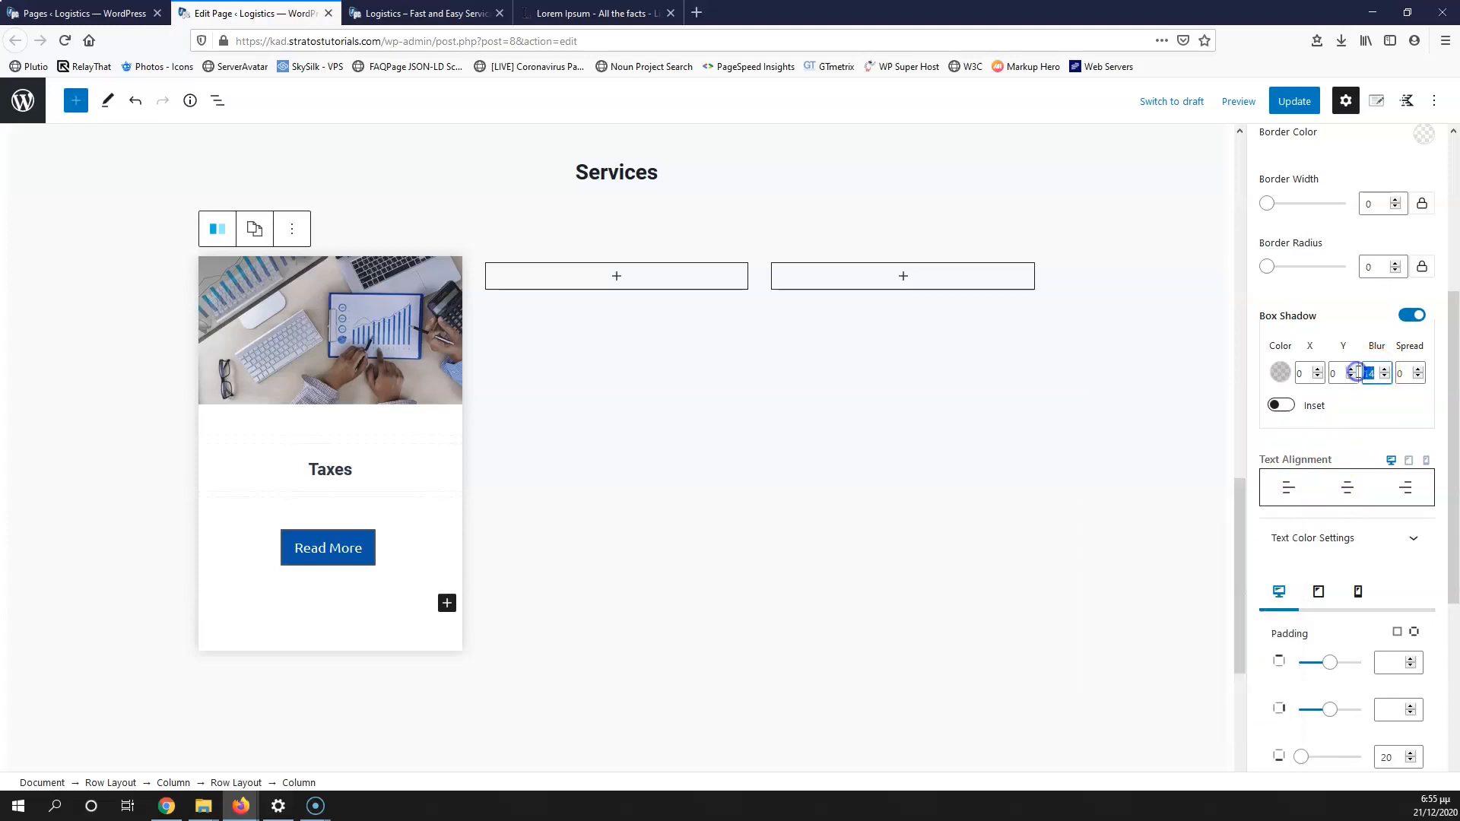
type("5")
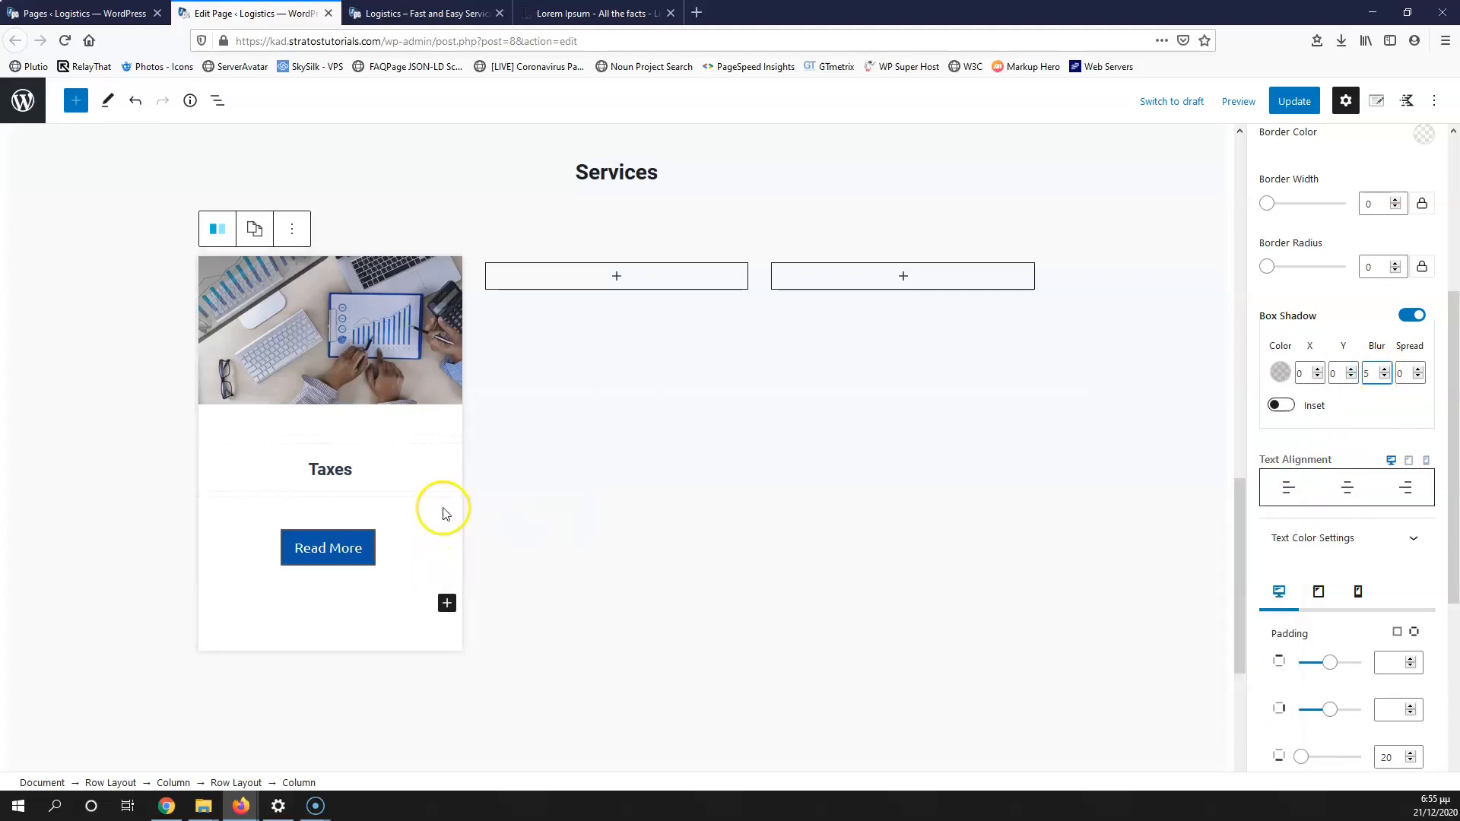
left_click(1294, 101)
left_click(410, 13)
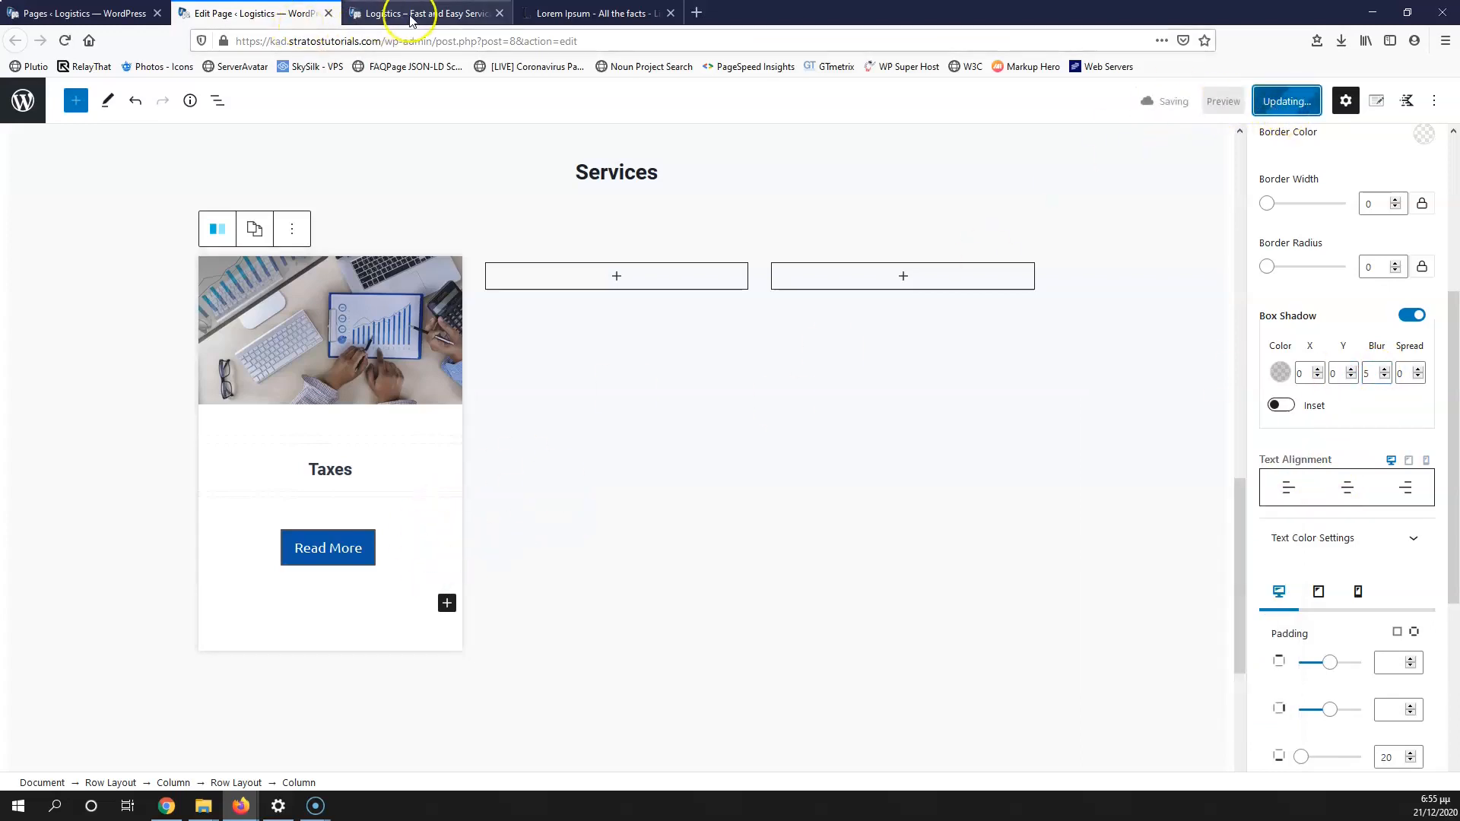
left_click(64, 40)
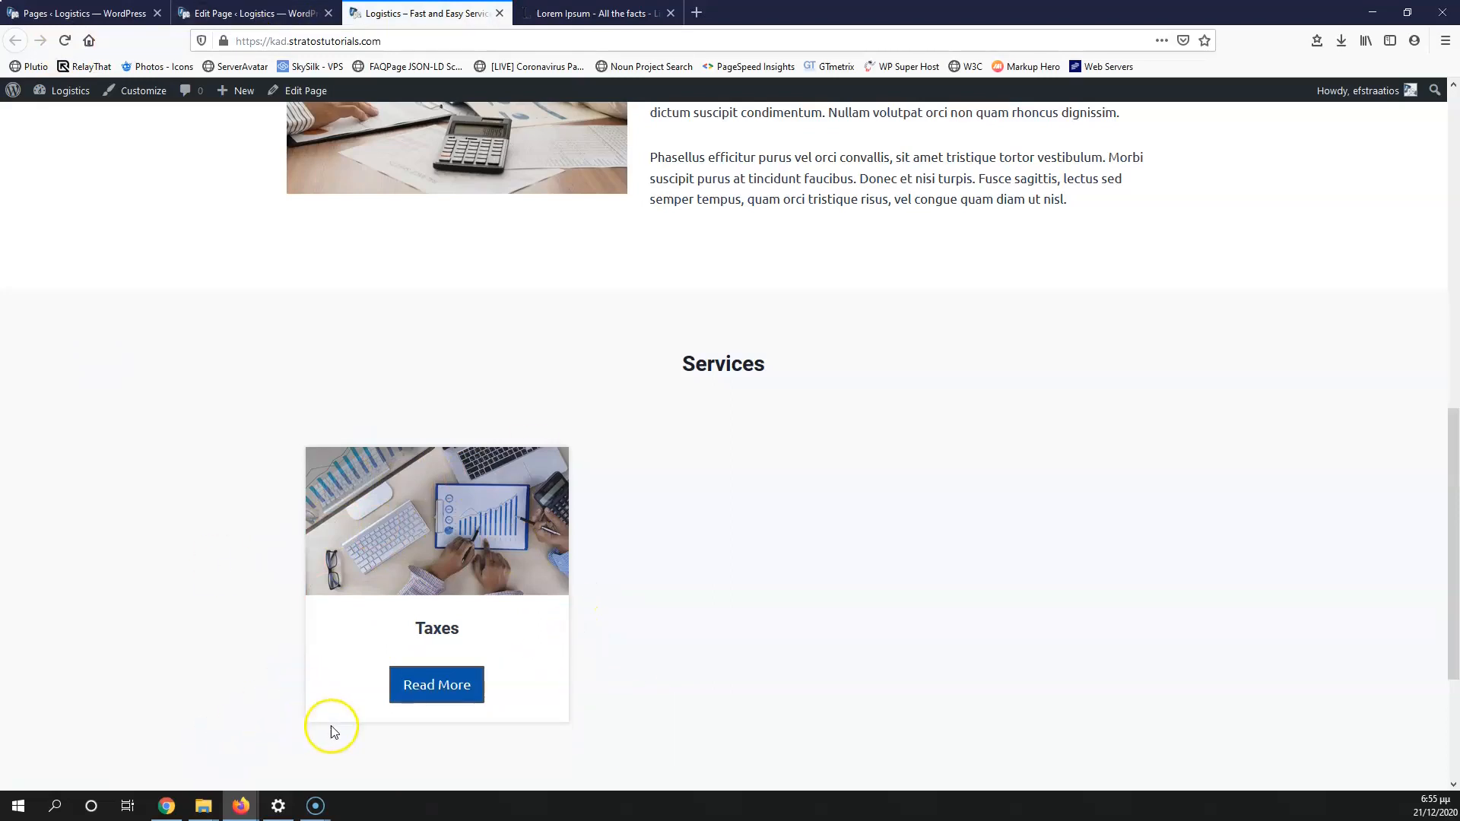
Step: Set the column's border radius to 4, save, and reload the live page
left_click(251, 13)
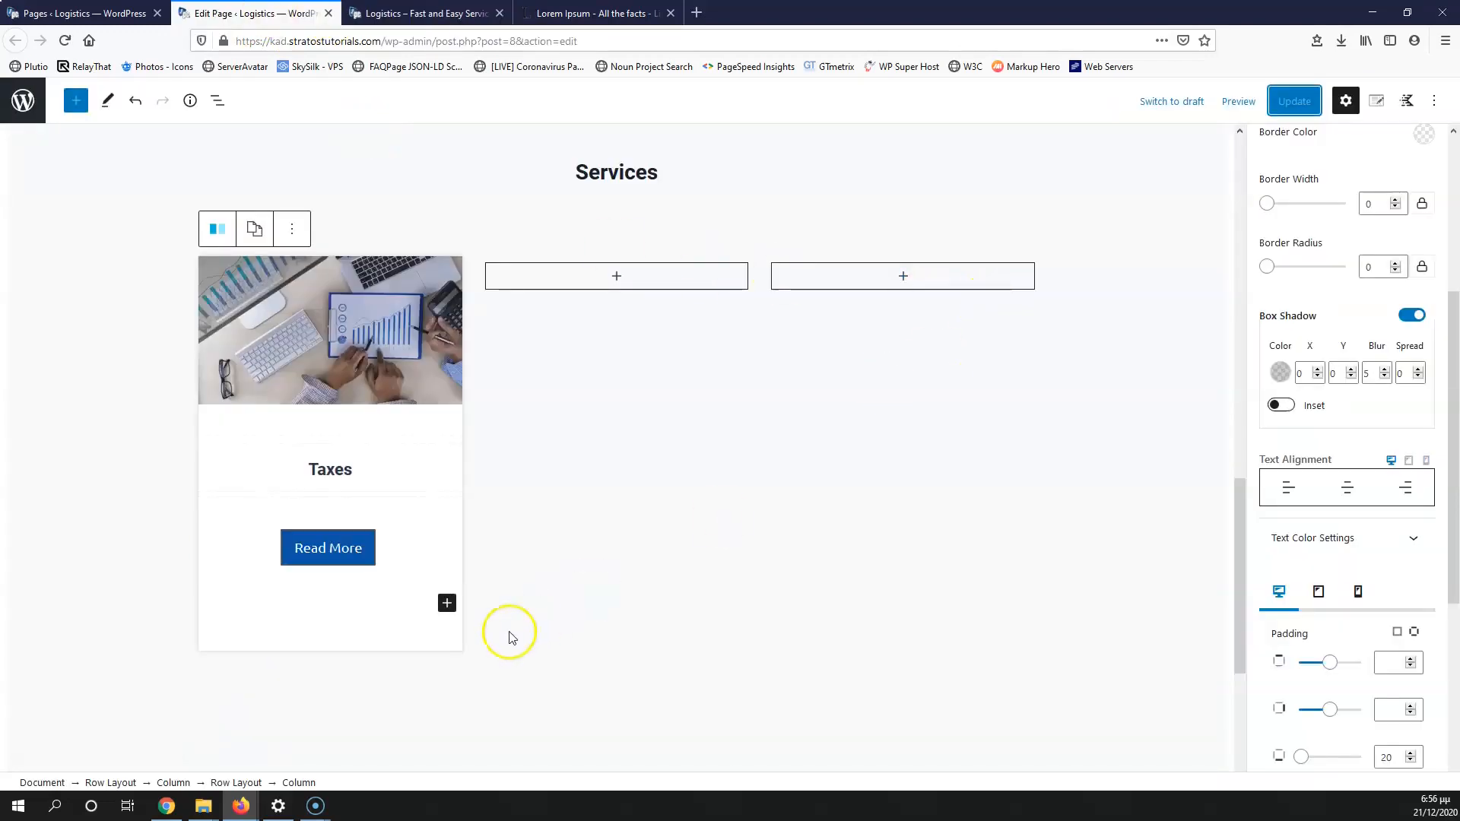
scroll(1364, 563, "up", 5)
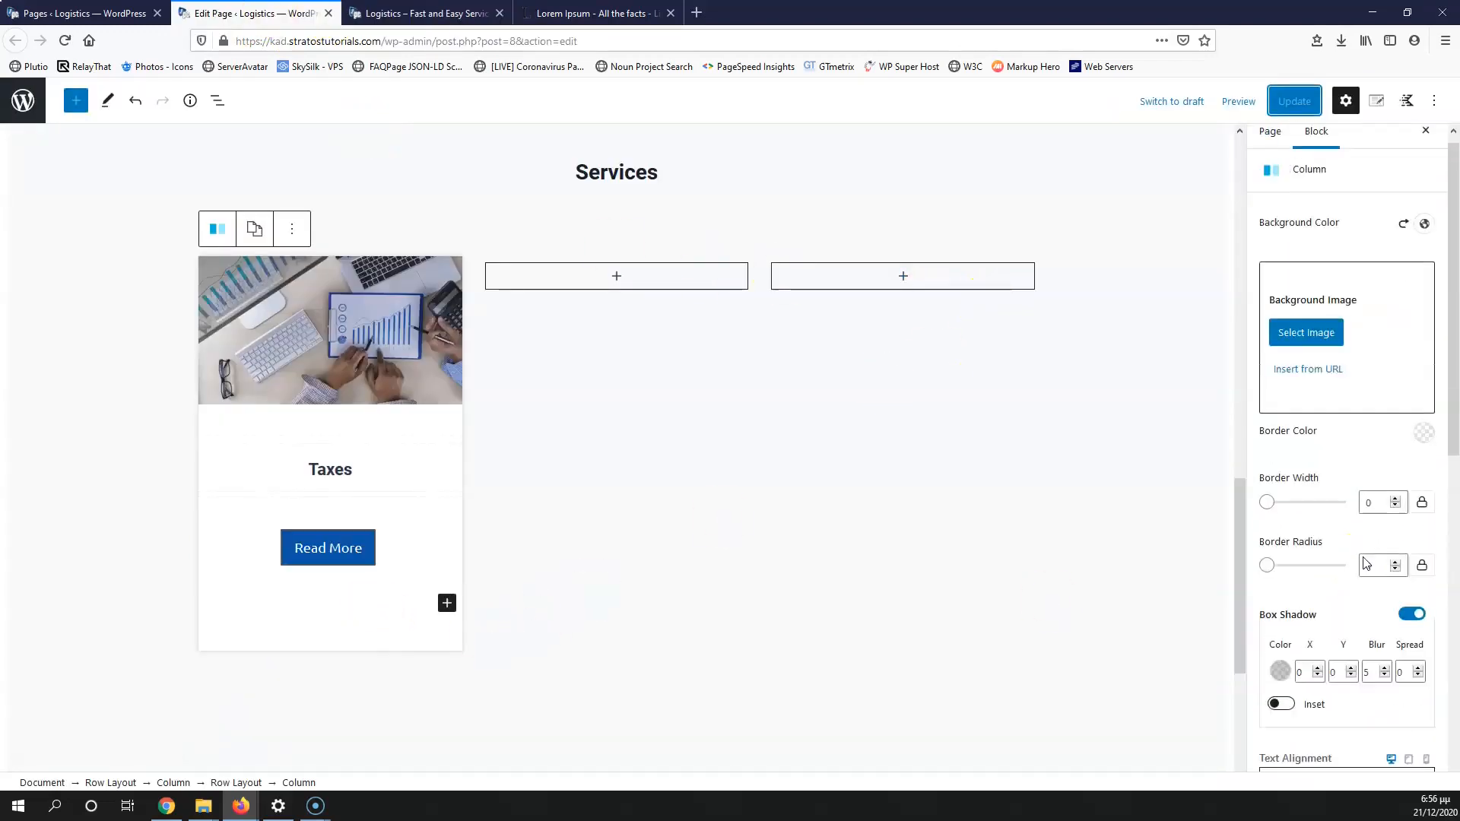
scroll(1365, 562, "down", 1)
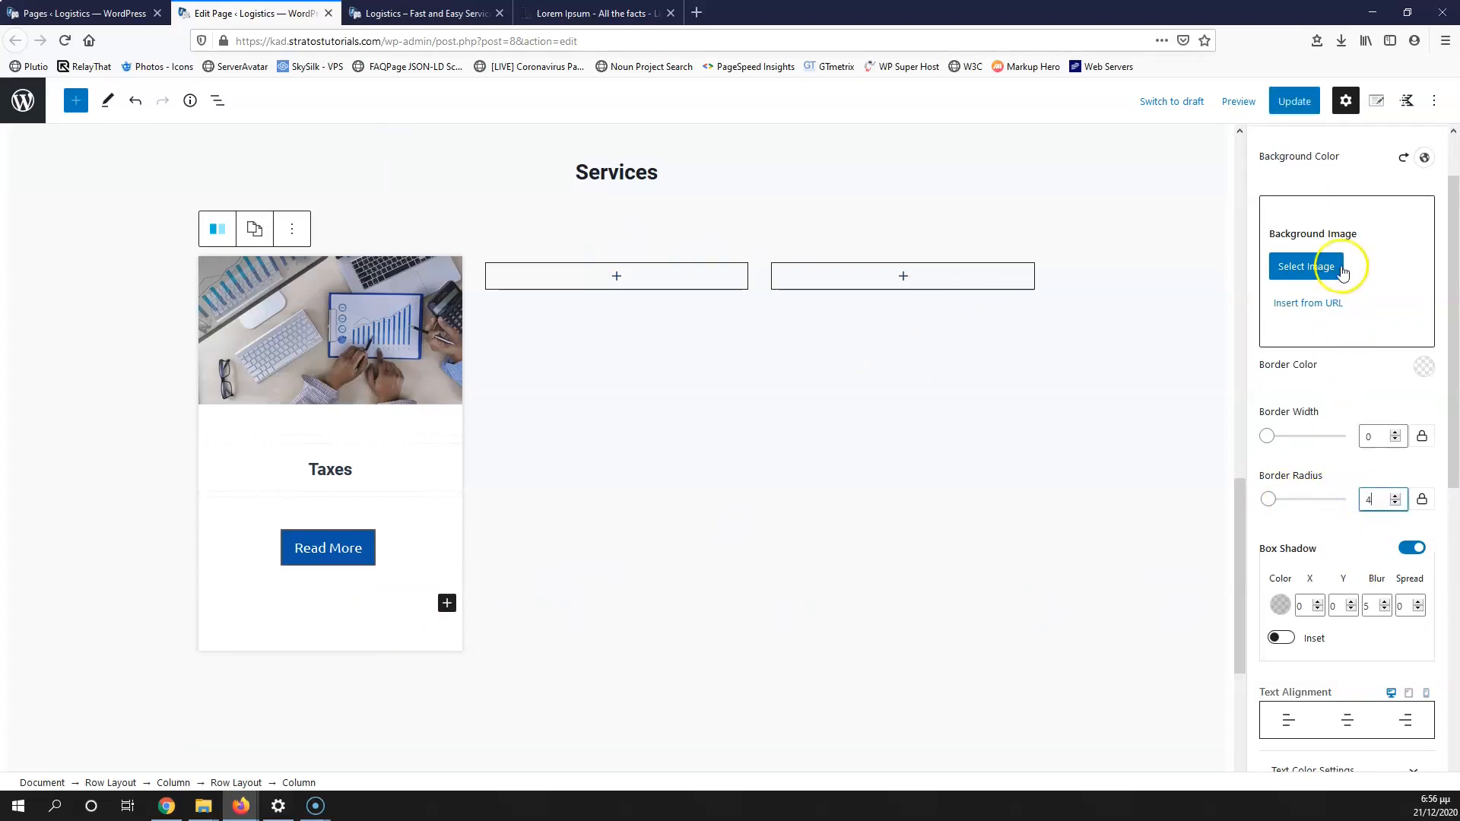
left_click(1293, 101)
left_click(432, 9)
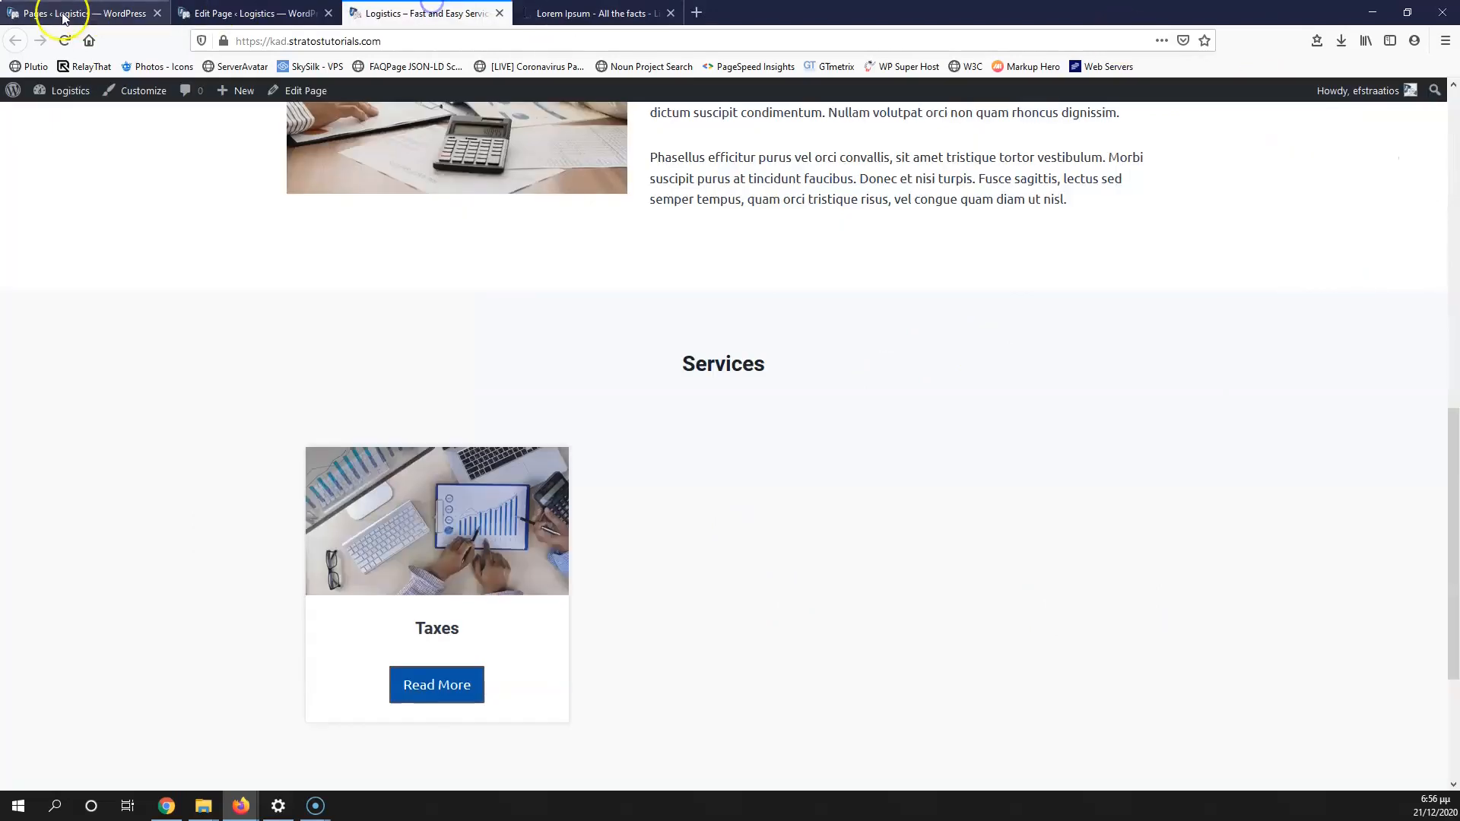
key("F5")
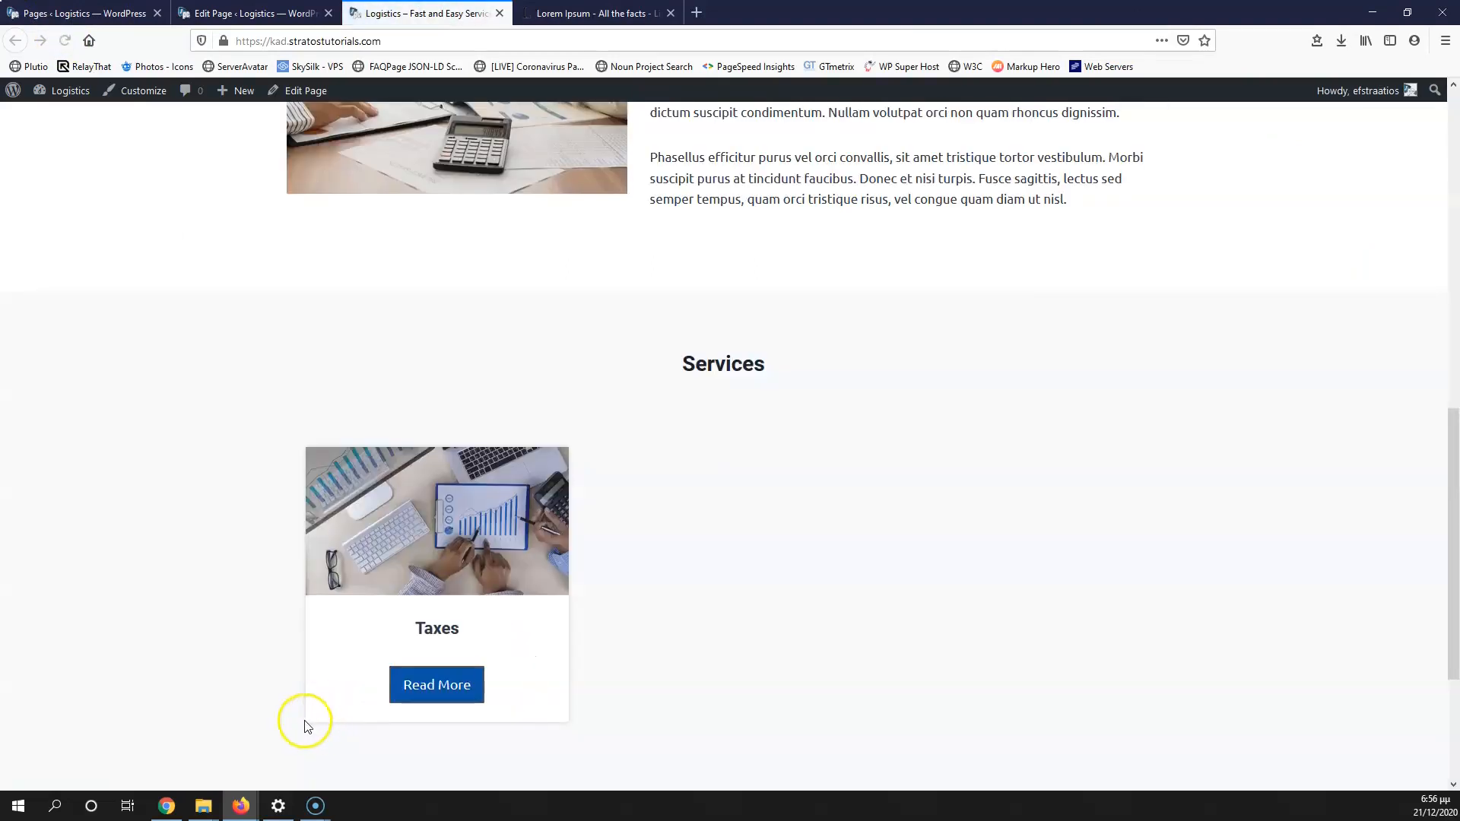
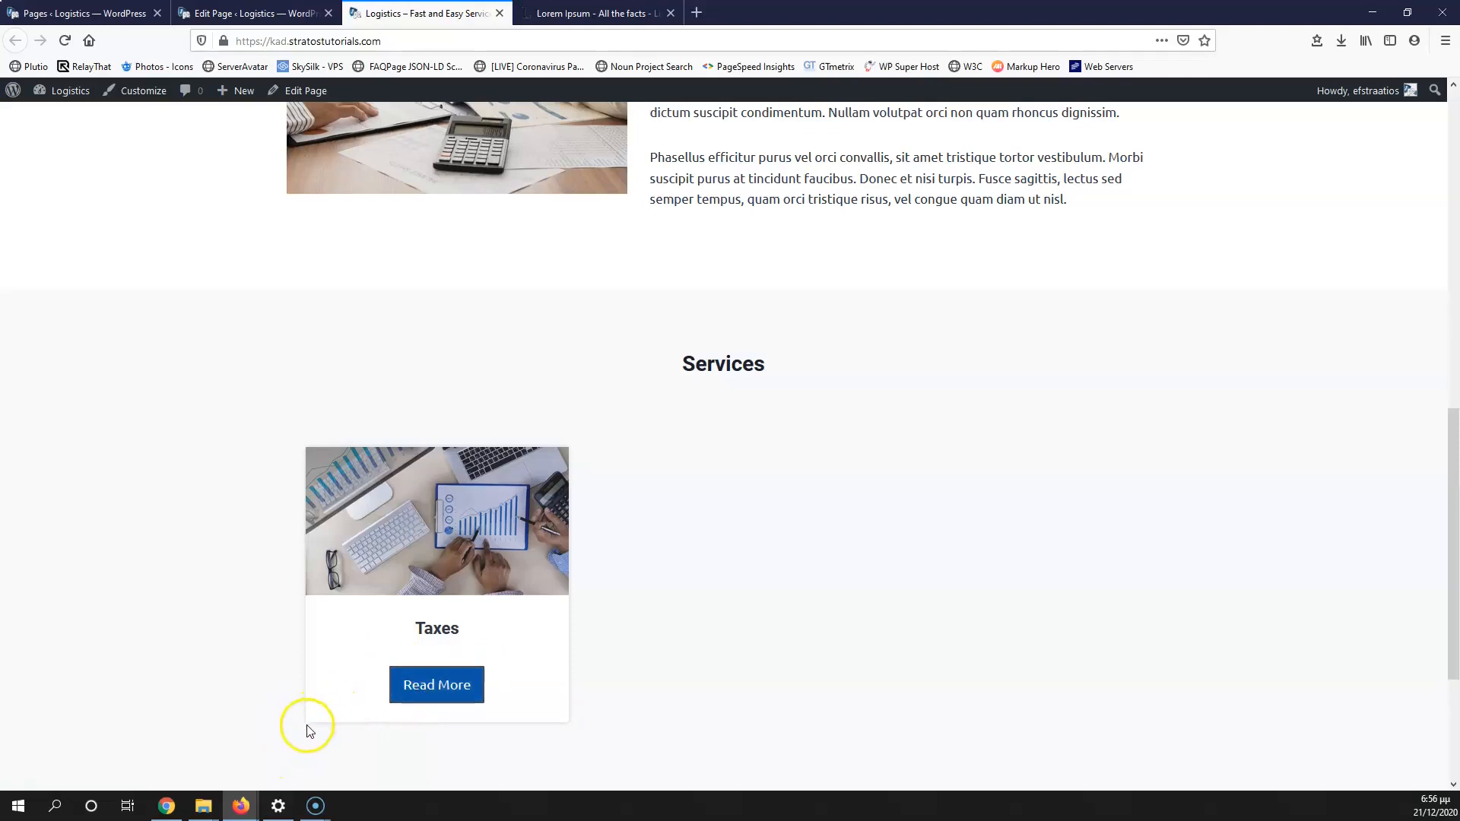
Step: Back in the editor, review the Read More and Contact Us button settings (border radius 4) and update the page
left_click(179, 16)
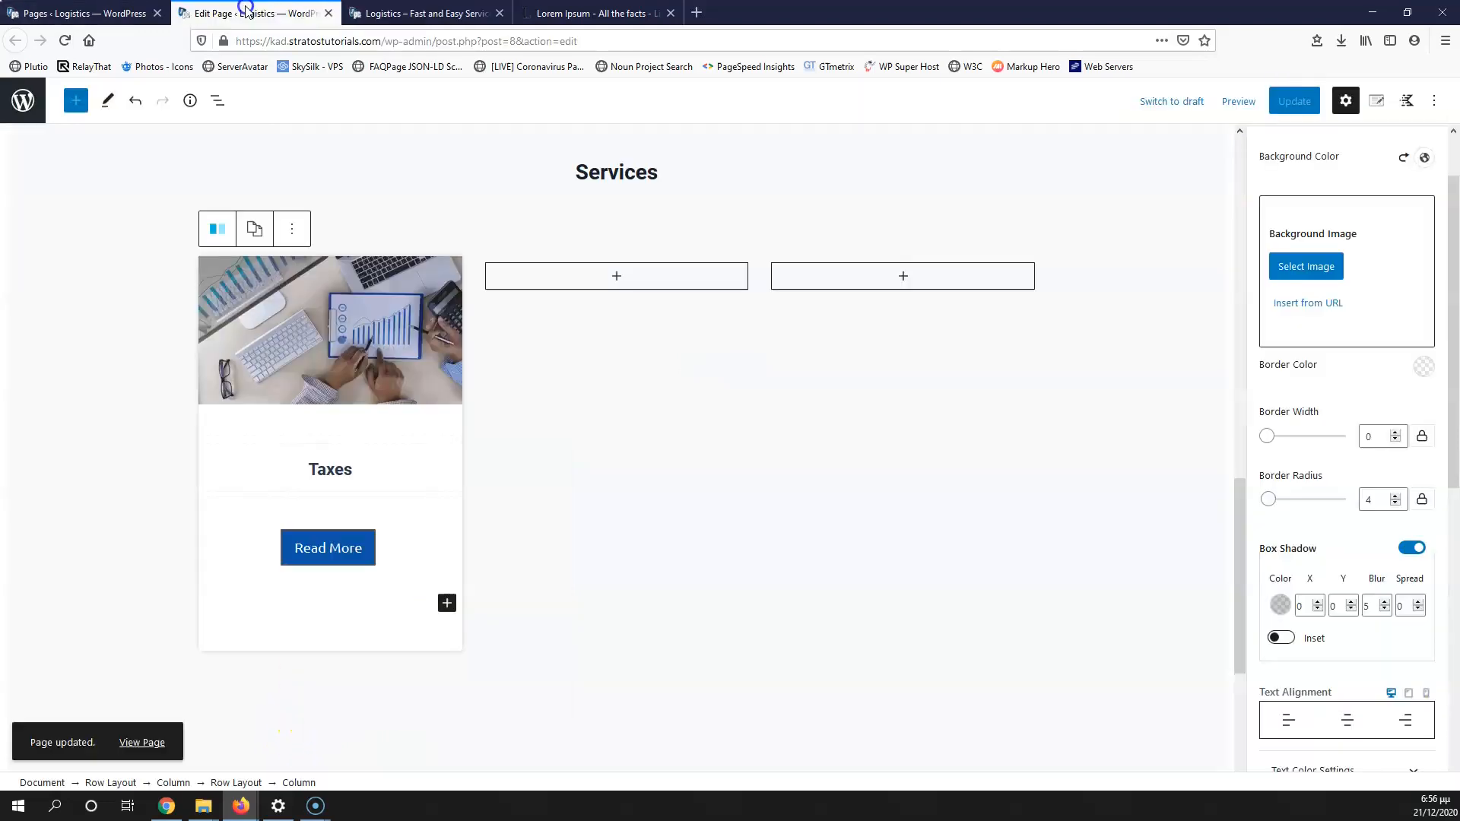
left_click(321, 546)
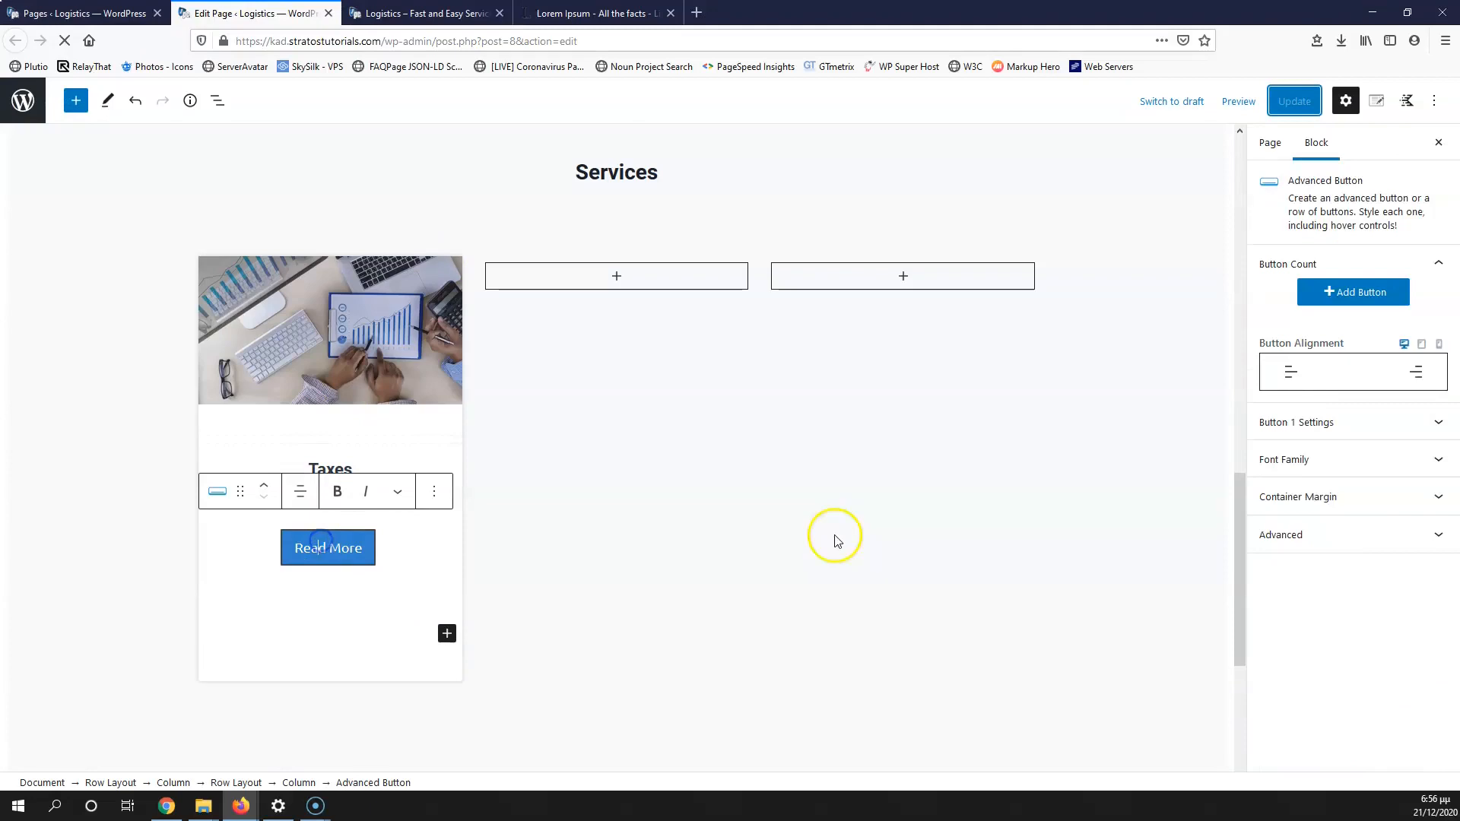
left_click(1293, 421)
scroll(1293, 494, "down", 5)
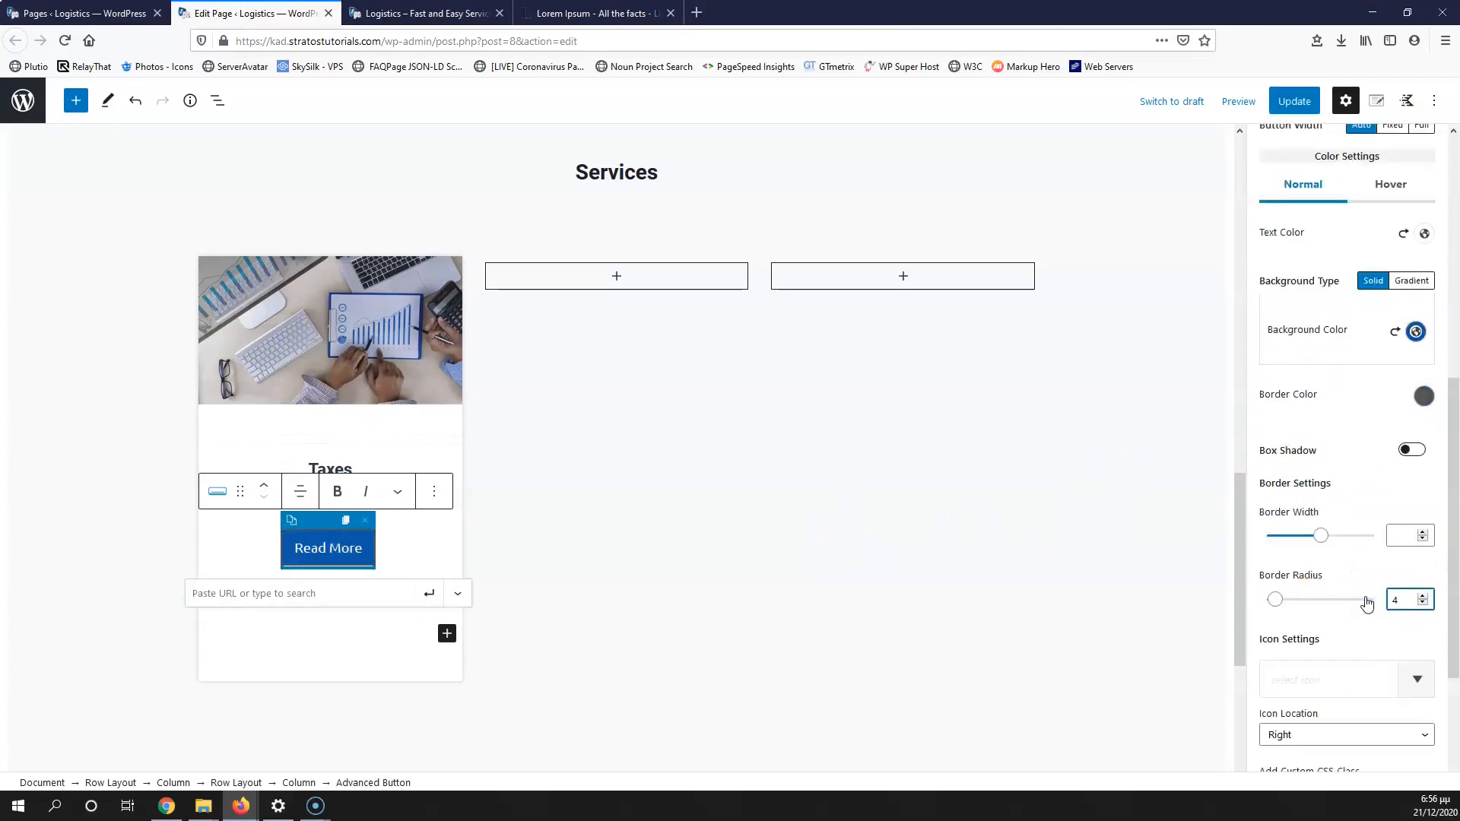
scroll(805, 587, "up", 15)
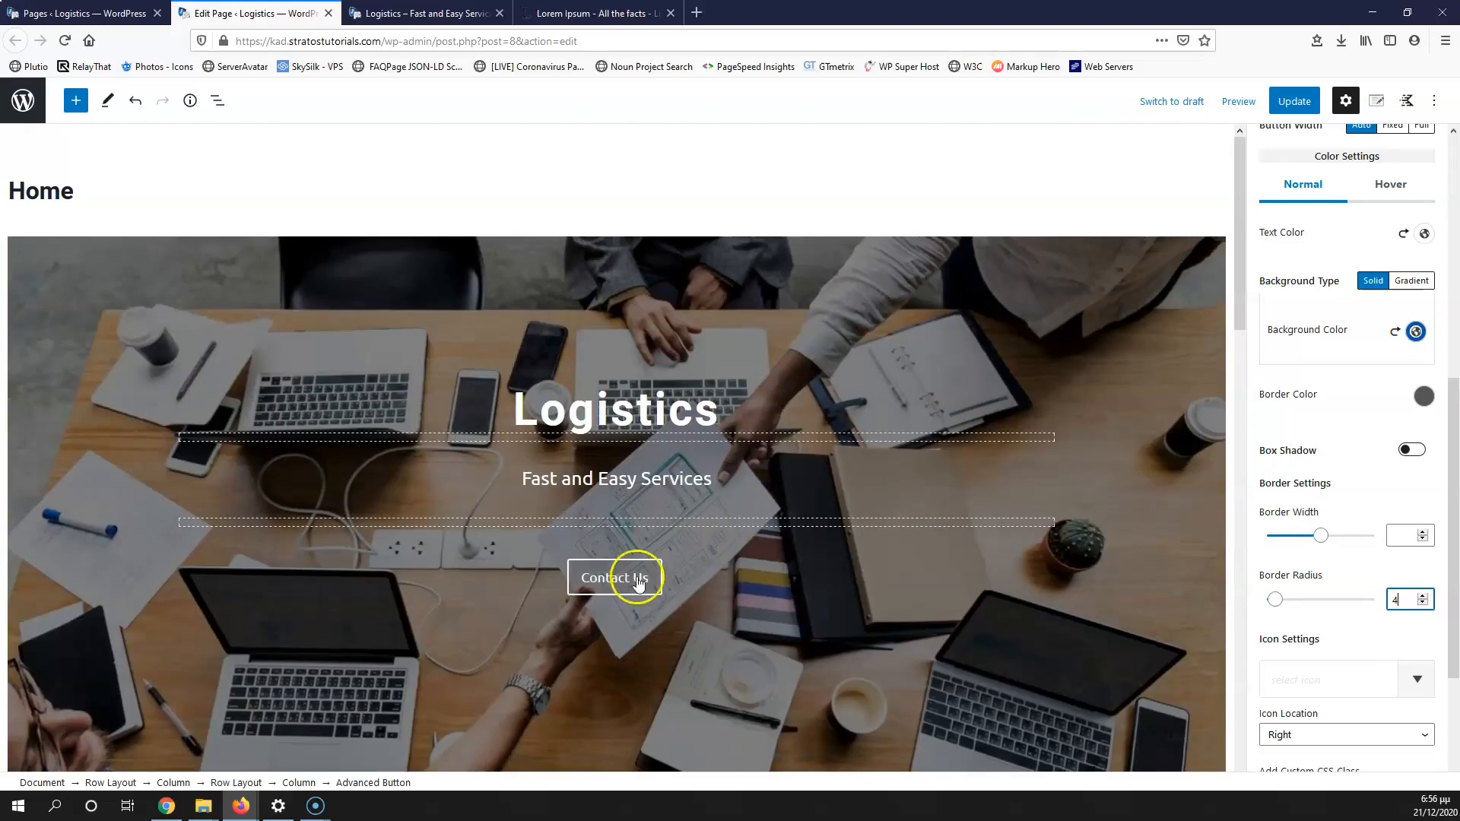
left_click(618, 580)
scroll(1323, 608, "down", 4)
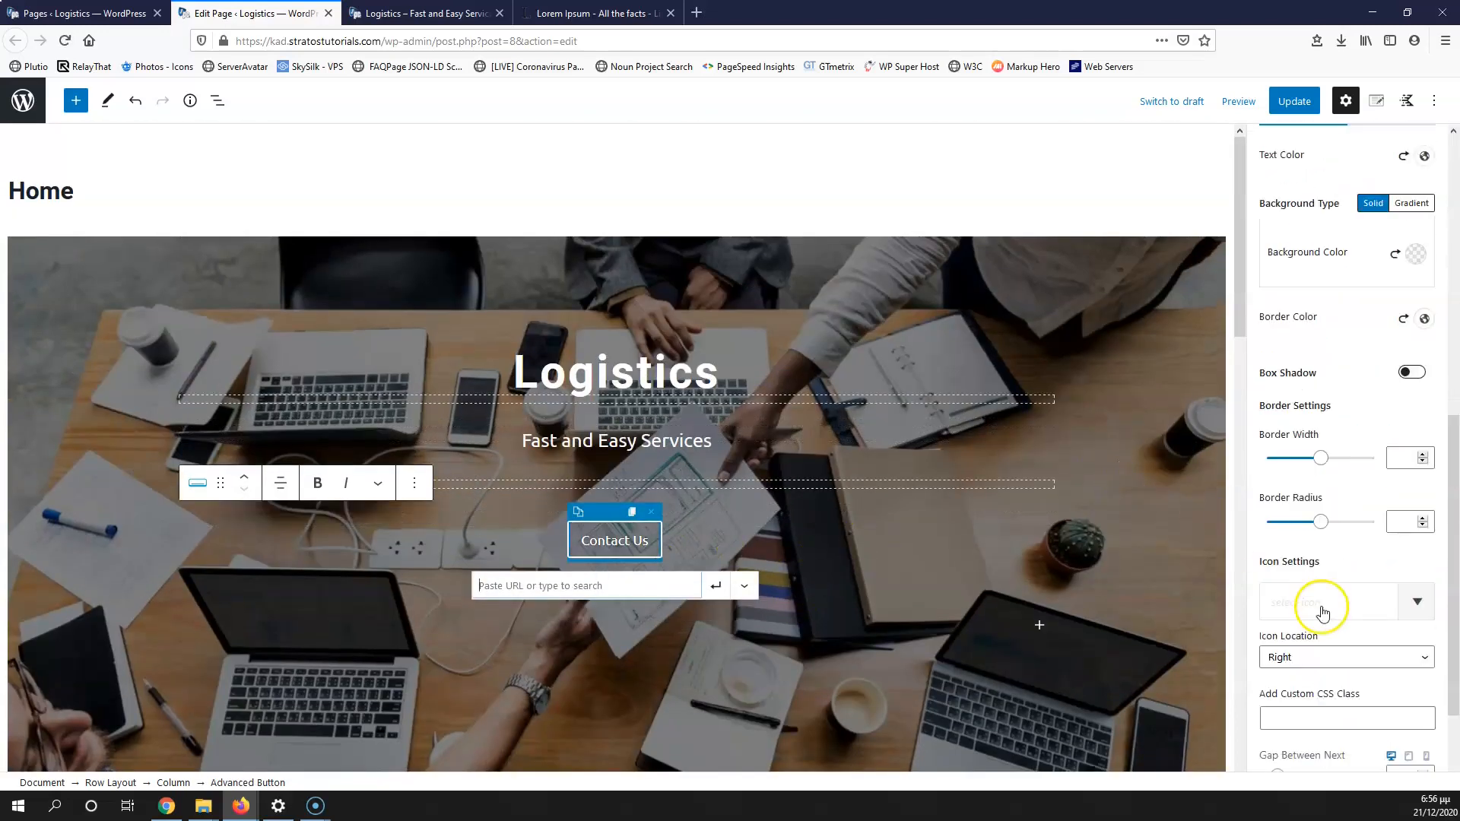
scroll(1323, 613, "down", 2)
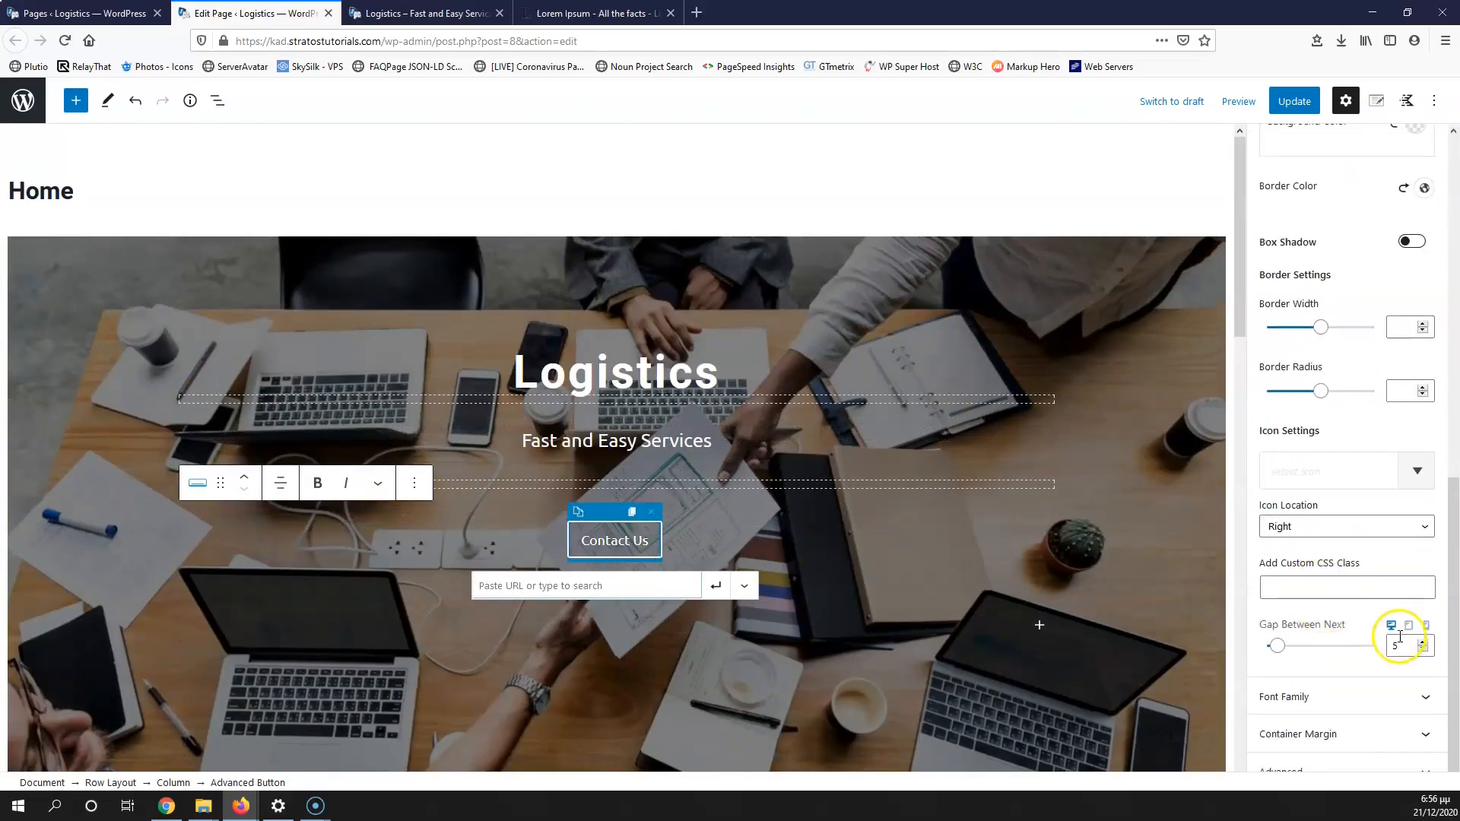
scroll(1341, 589, "up", 1)
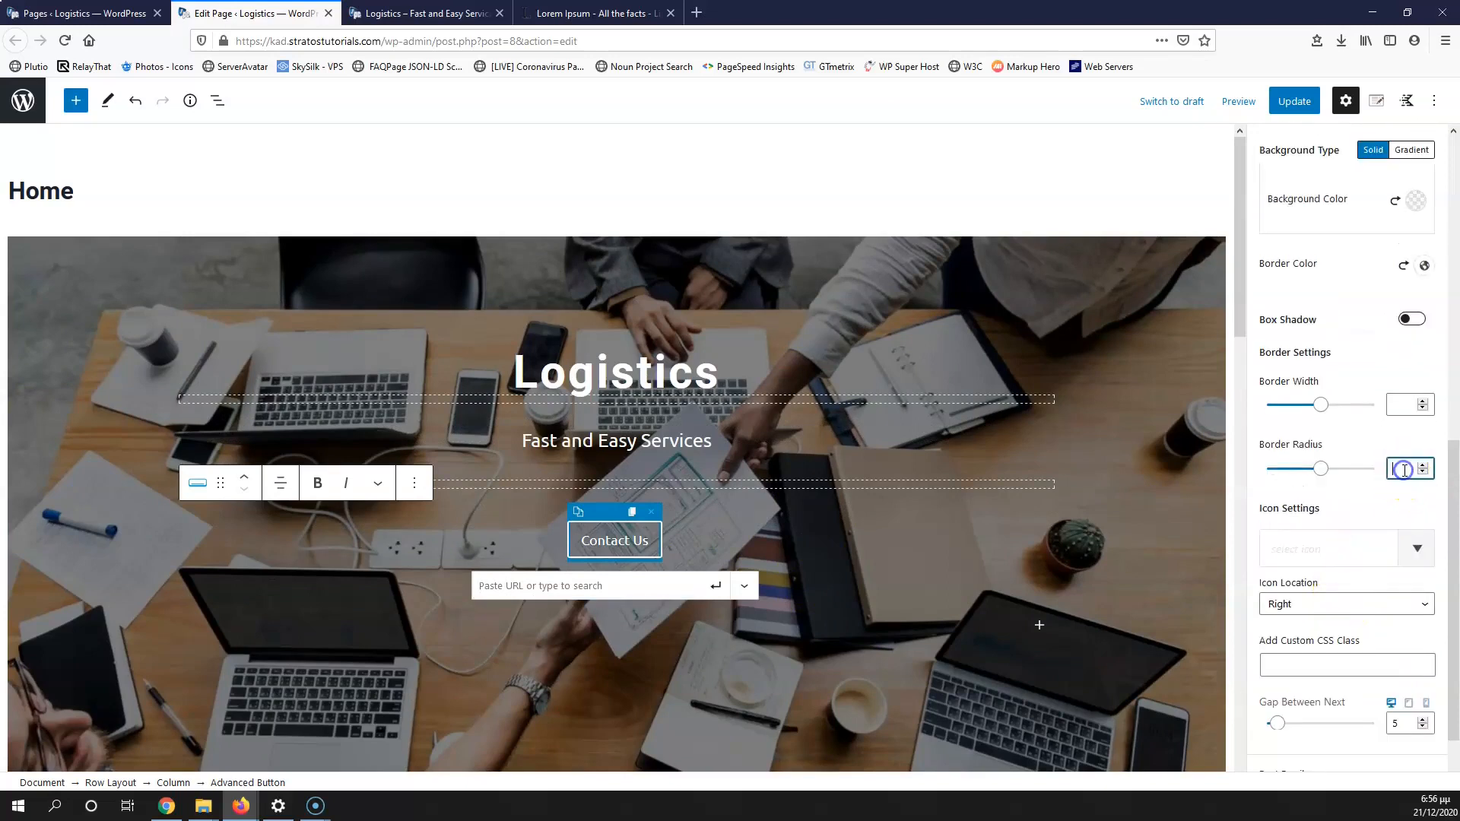
scroll(824, 503, "down", 15)
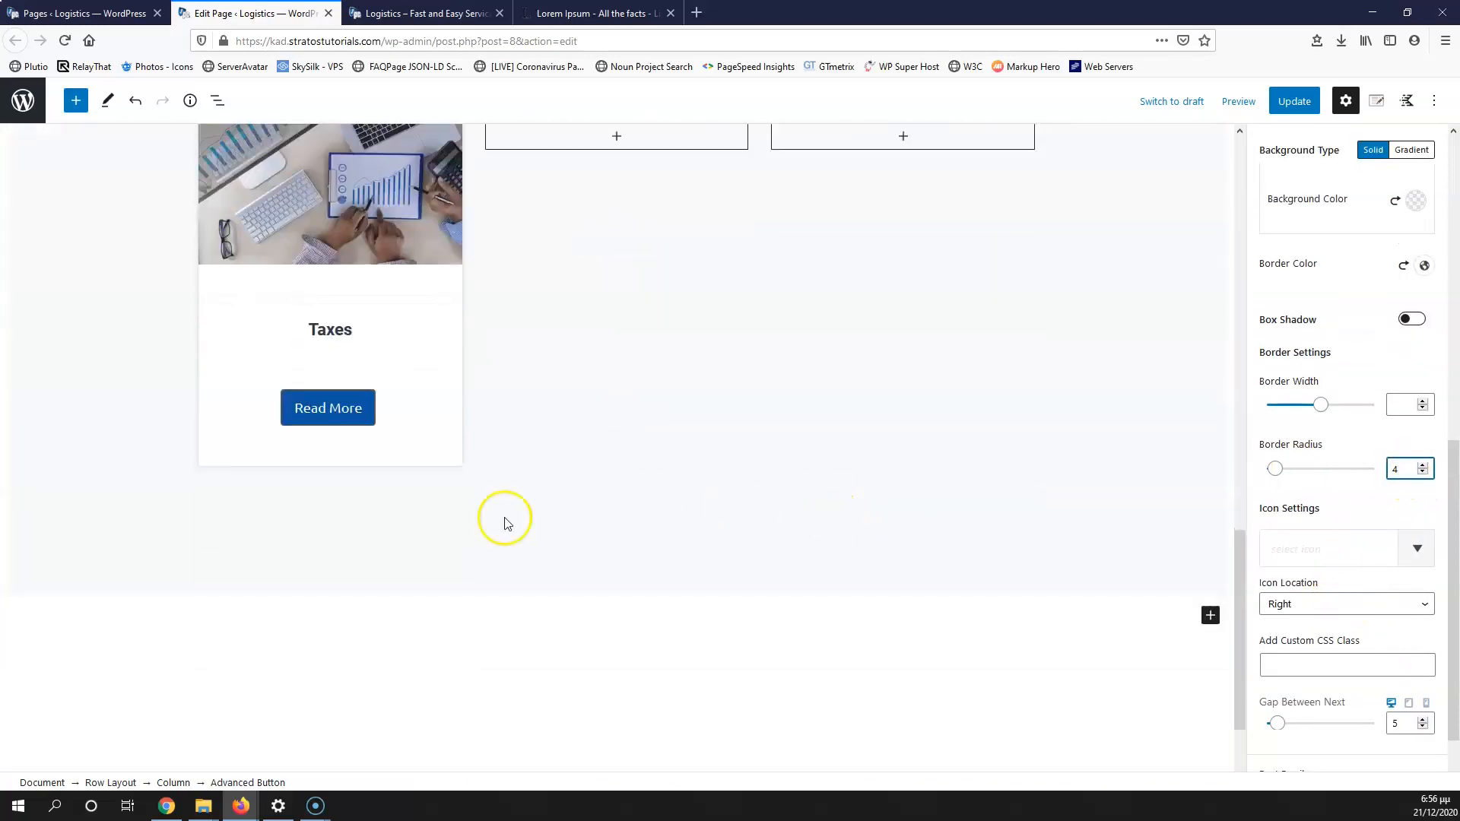
scroll(457, 399, "up", 5)
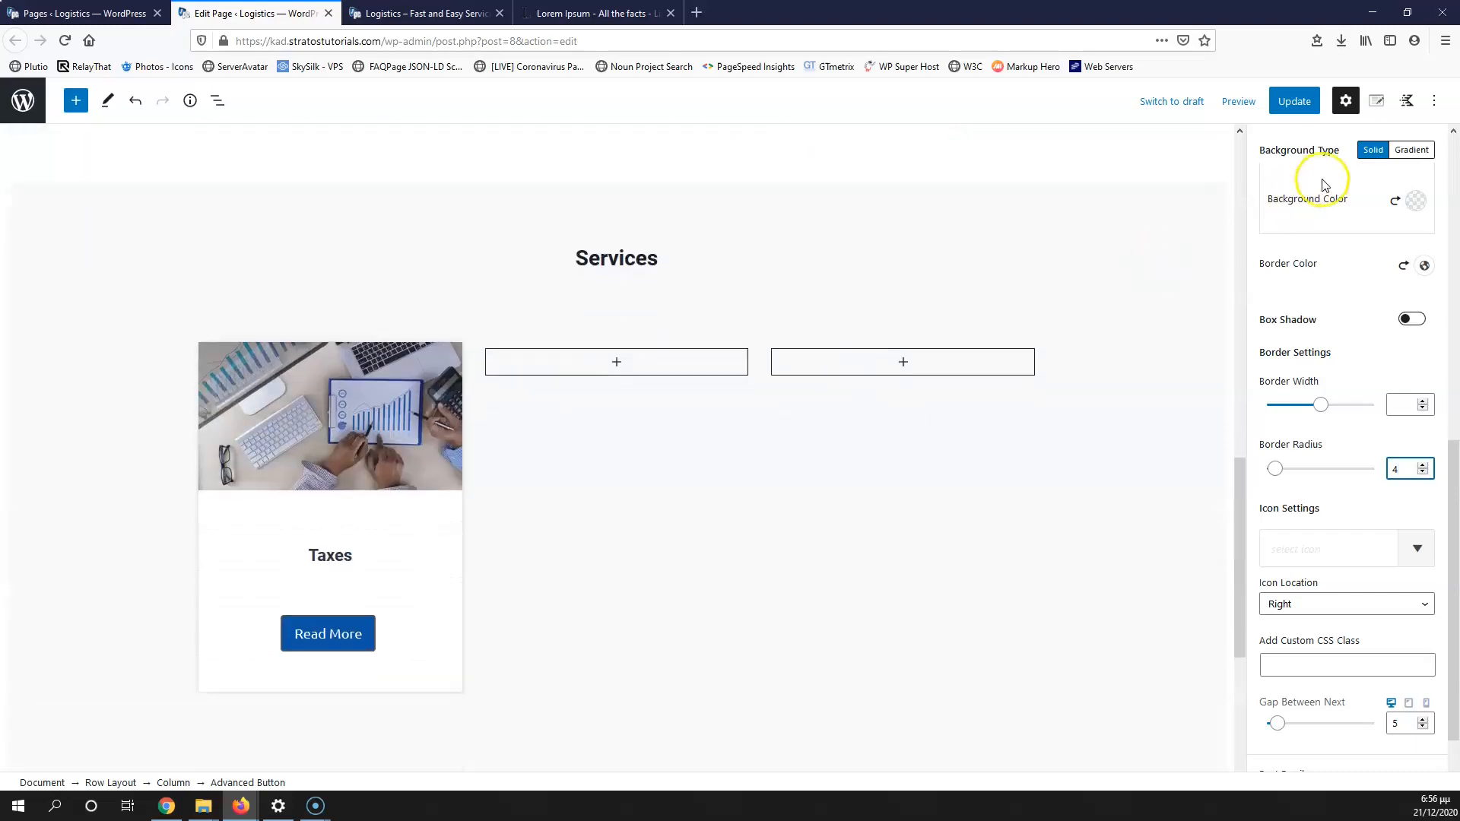
left_click(1294, 99)
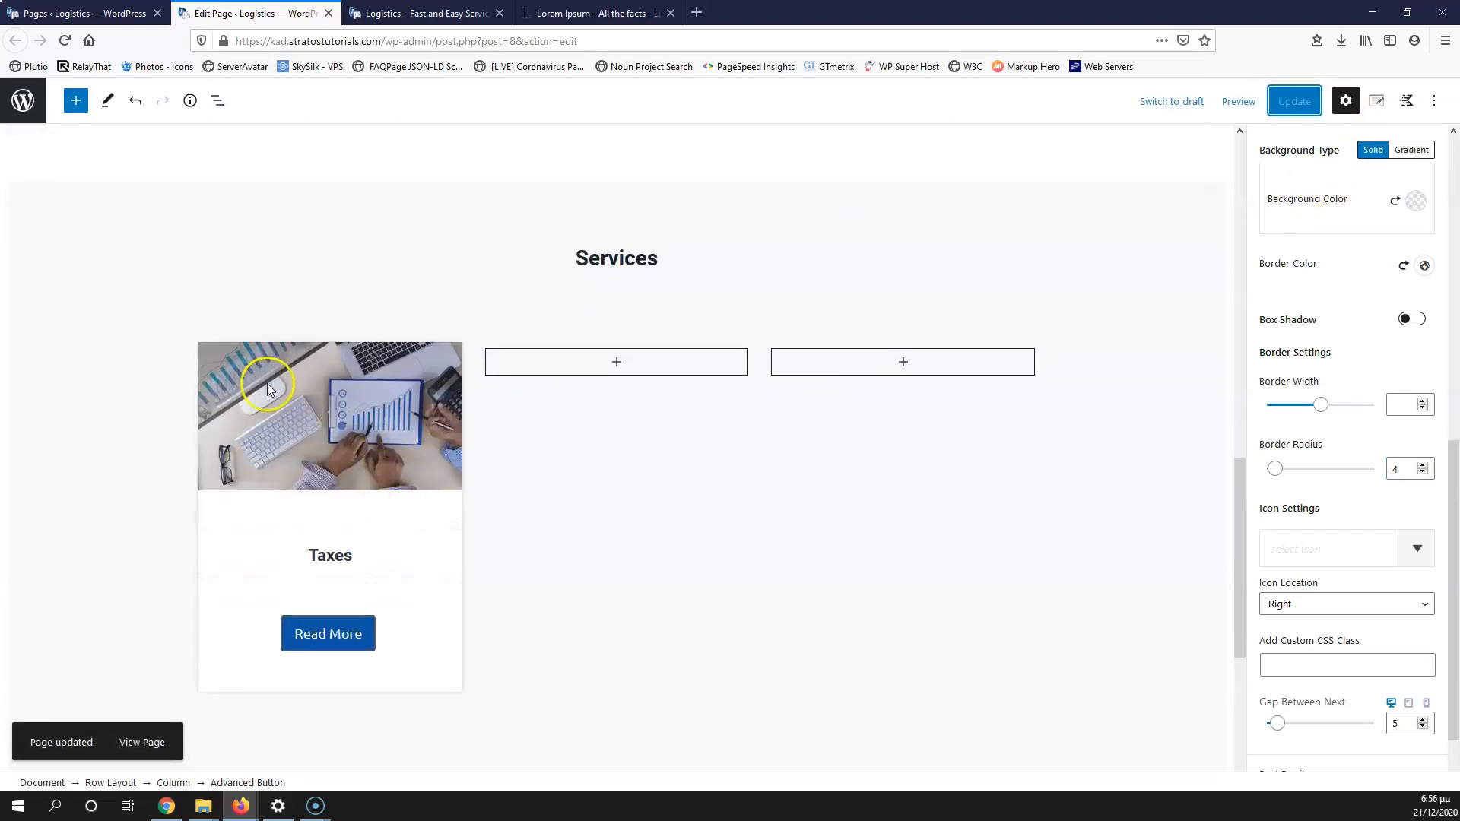
Step: Select the Taxes card column through List View and copy its styles
scroll(1271, 313, "up", 5)
scroll(235, 764, "up", 1)
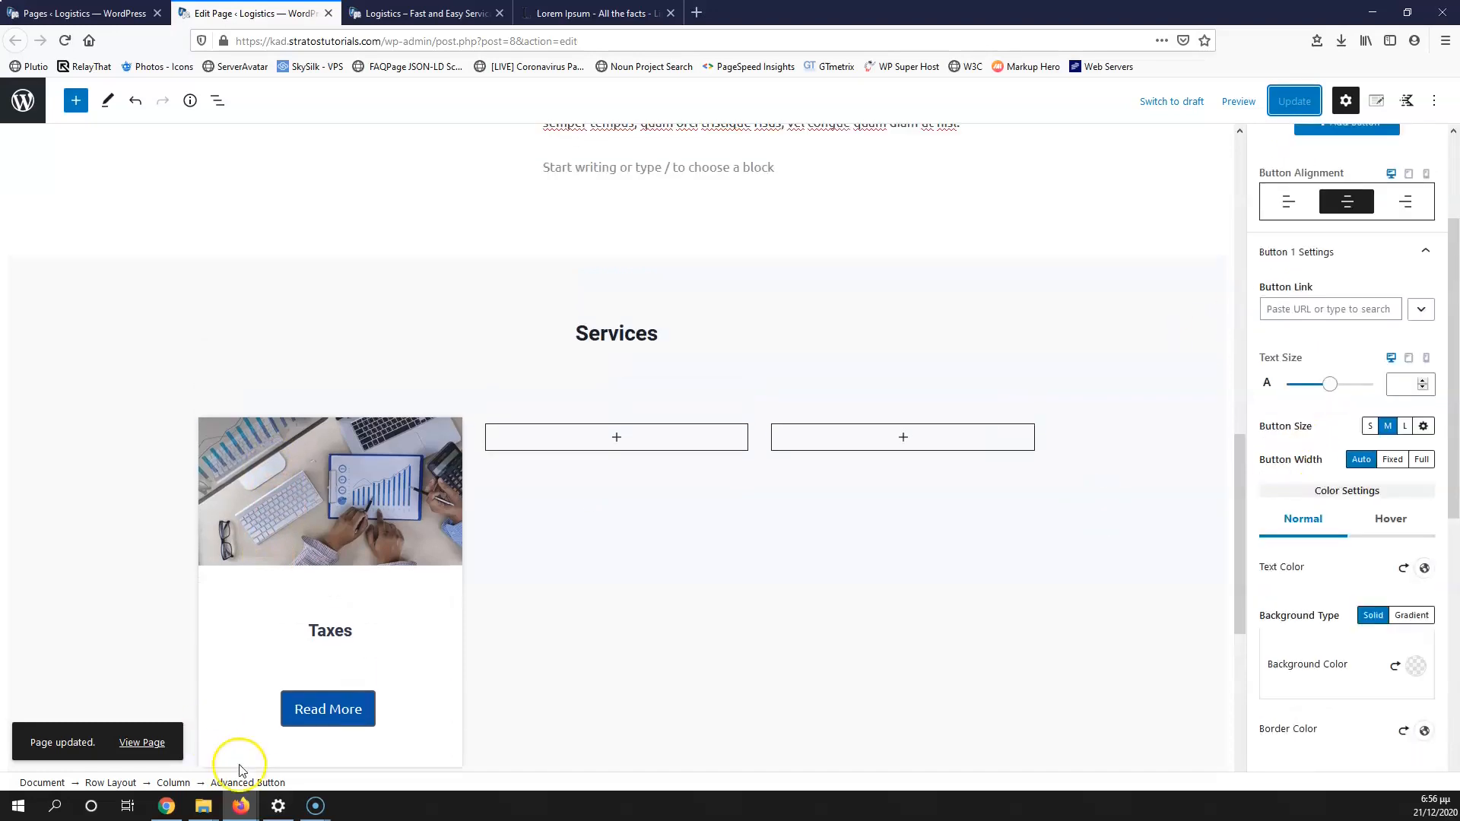
left_click(179, 783)
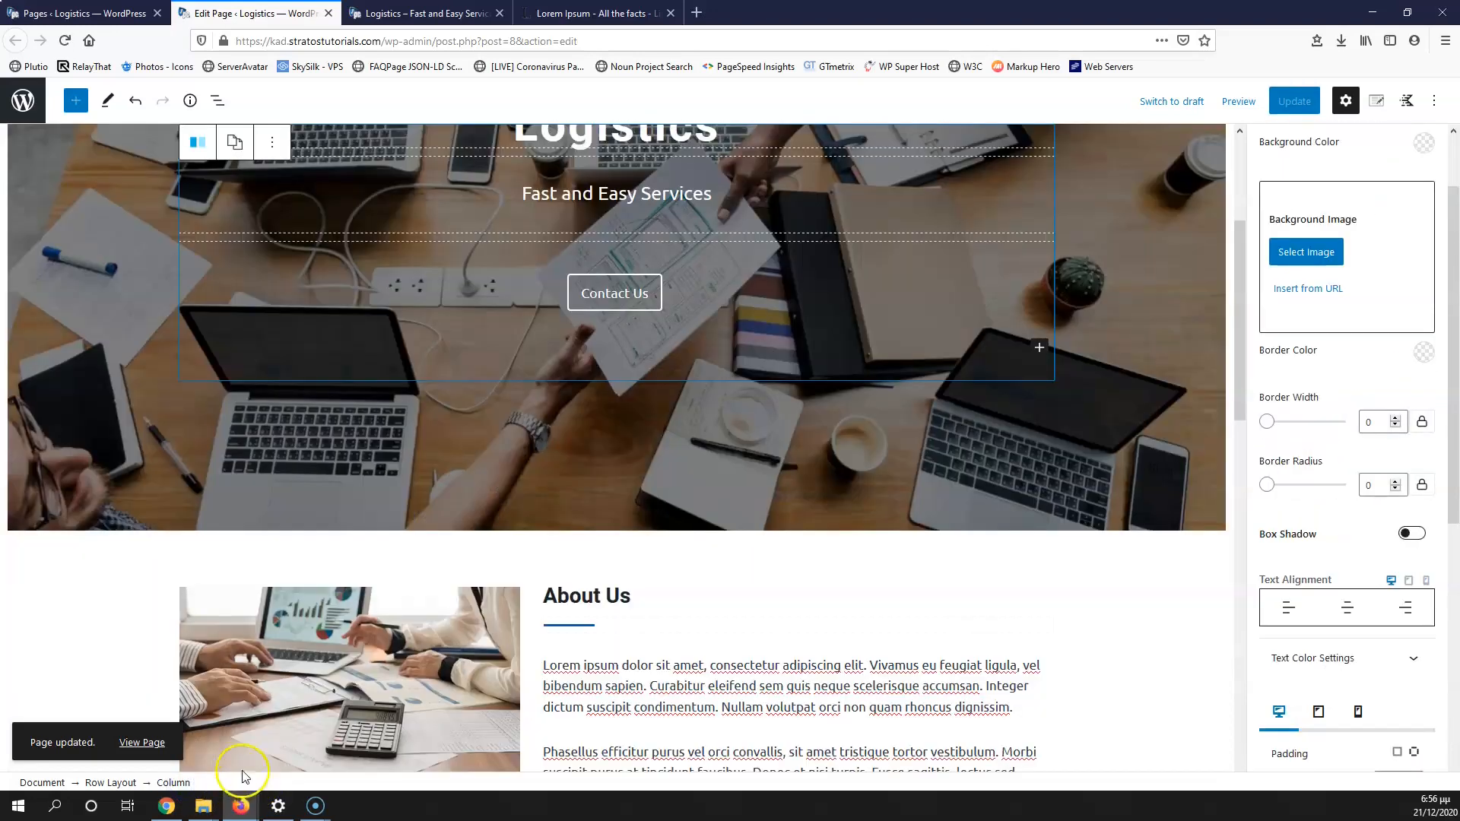
scroll(326, 609, "down", 10)
left_click(298, 386)
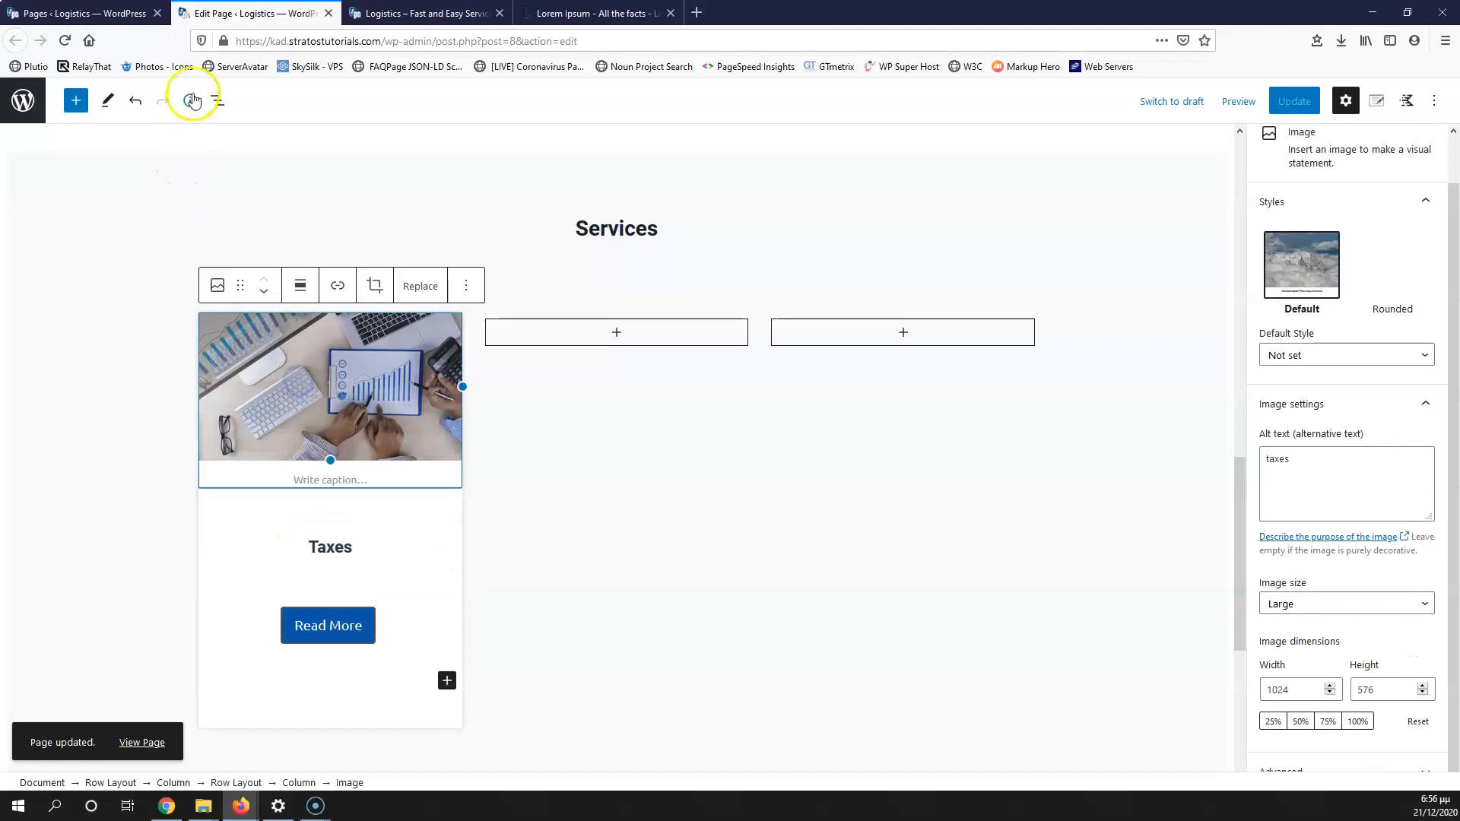
left_click(218, 101)
left_click(325, 329)
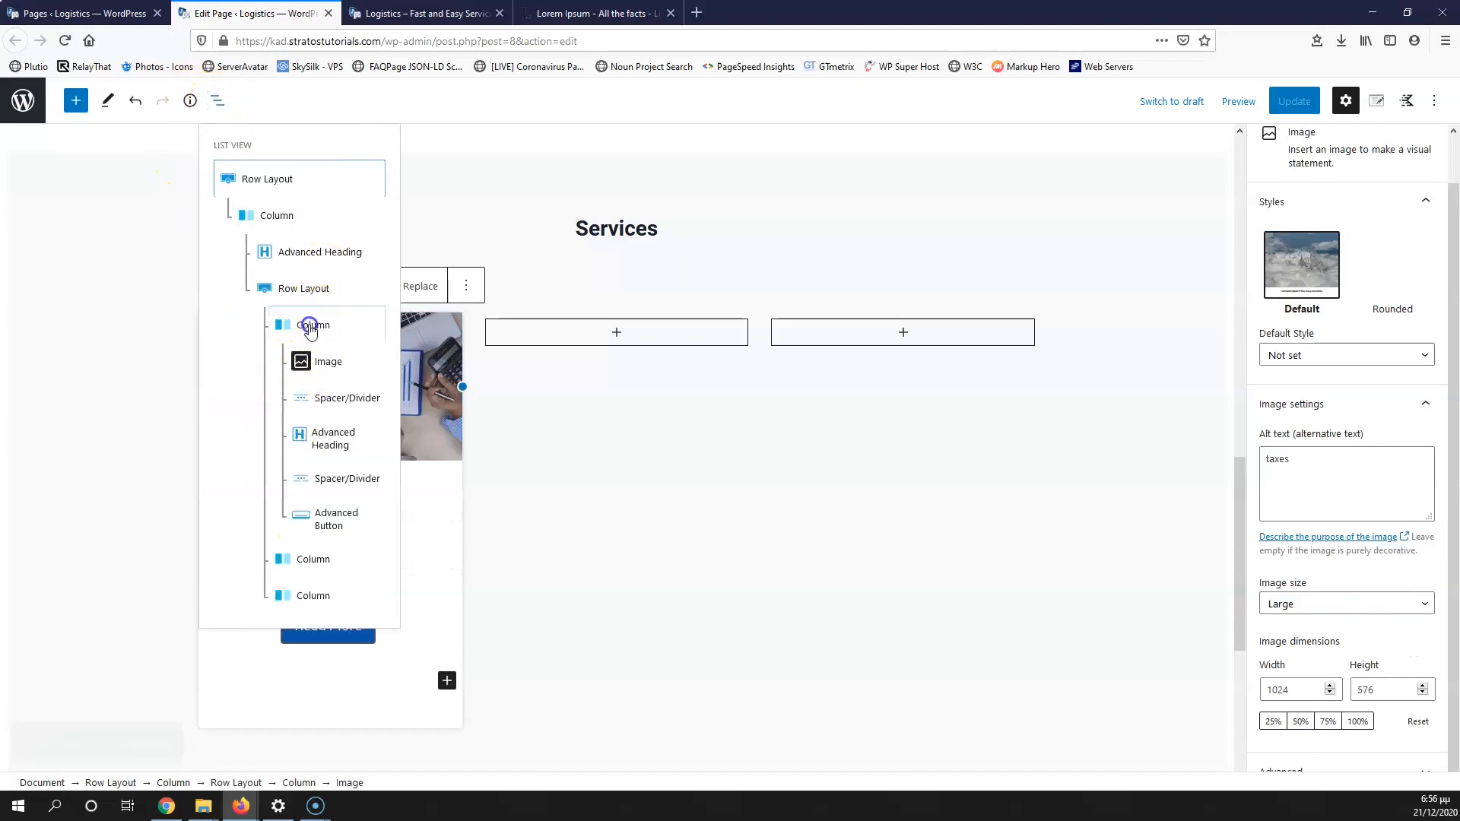
left_click(291, 287)
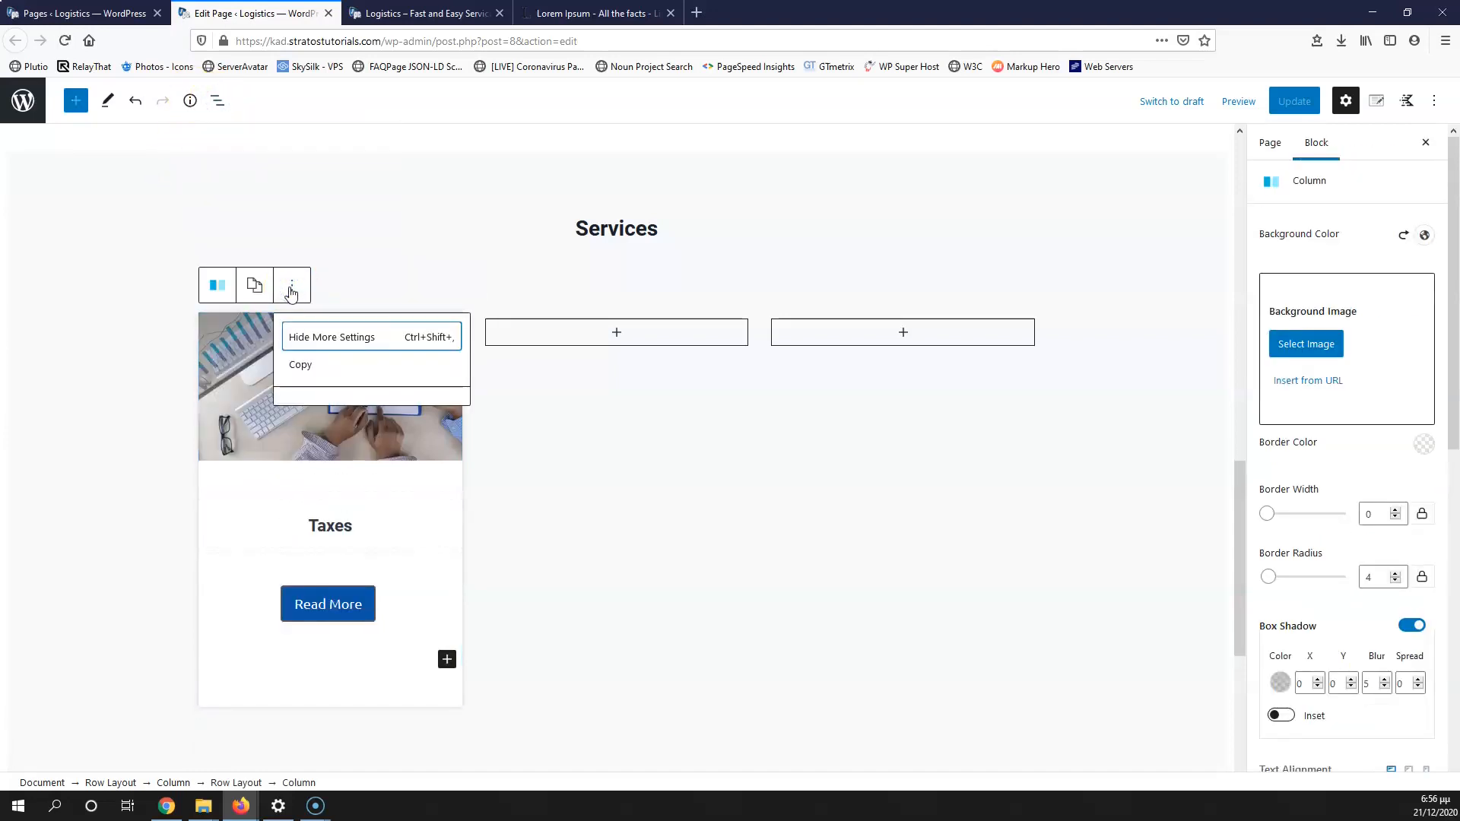
left_click(344, 365)
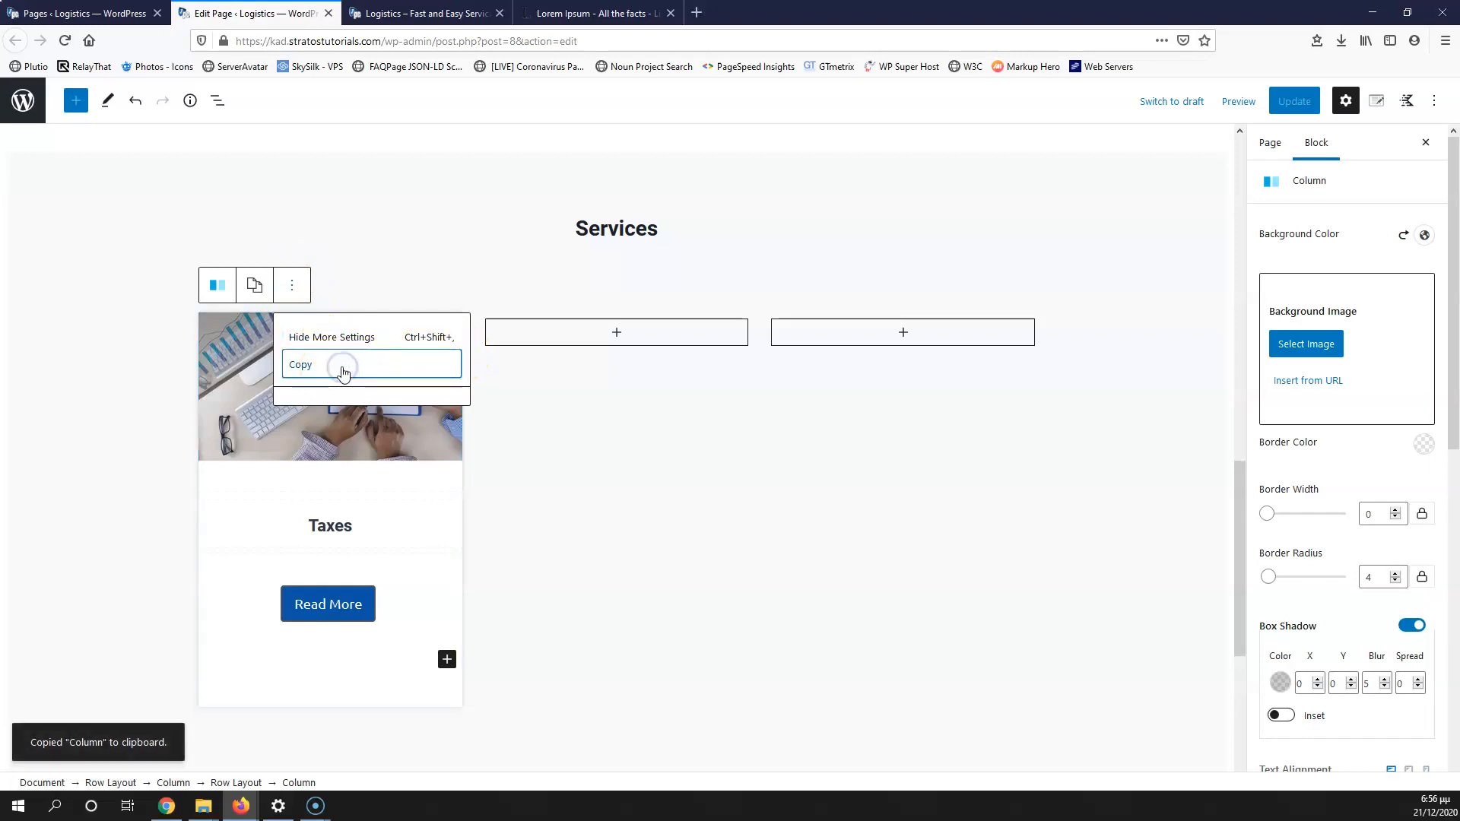
Step: Insert an empty Image block into the middle Services column and select that column
left_click(610, 334)
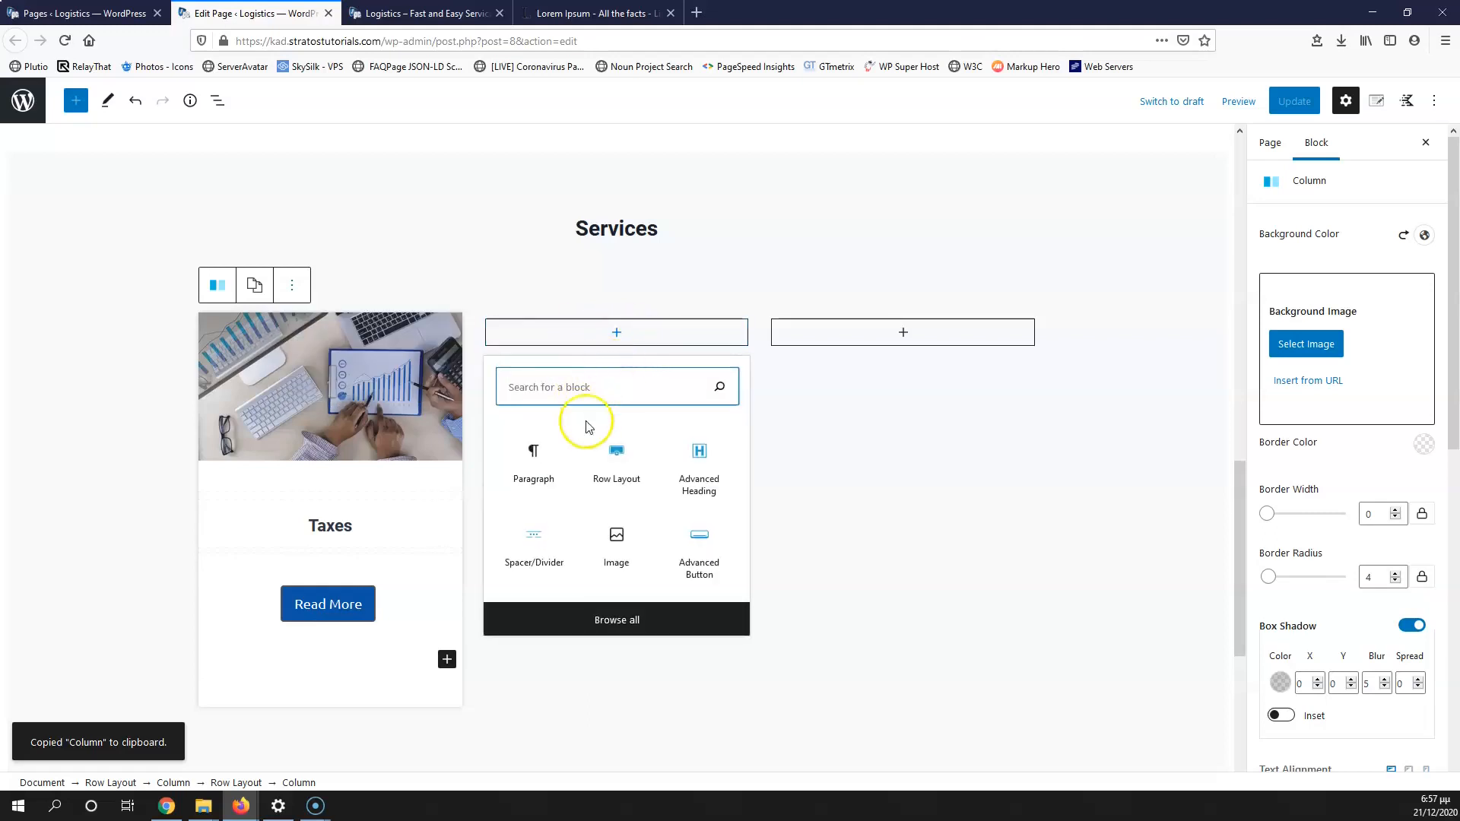
left_click(636, 544)
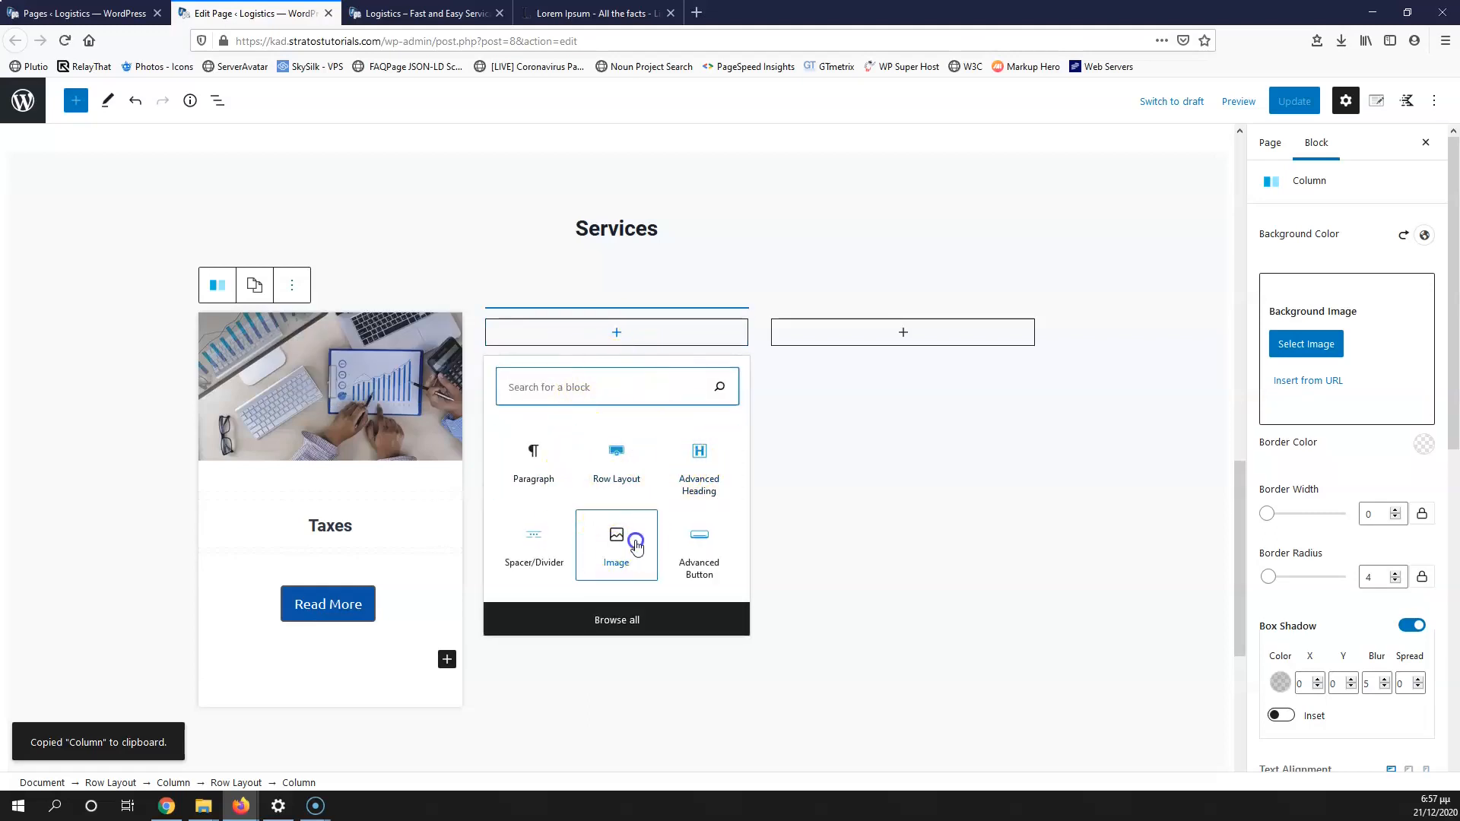
mouse_move(567, 286)
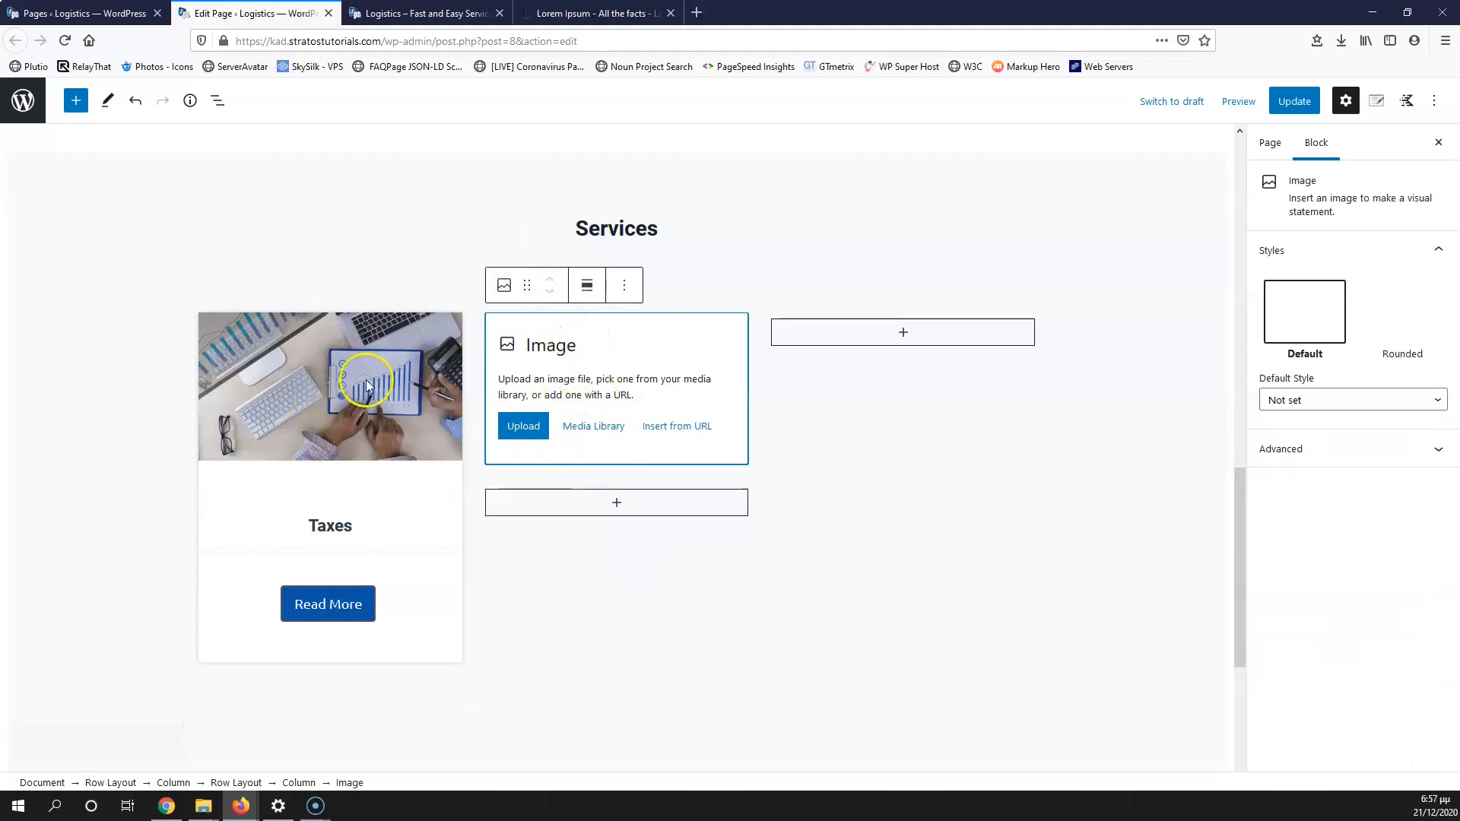
left_click(300, 784)
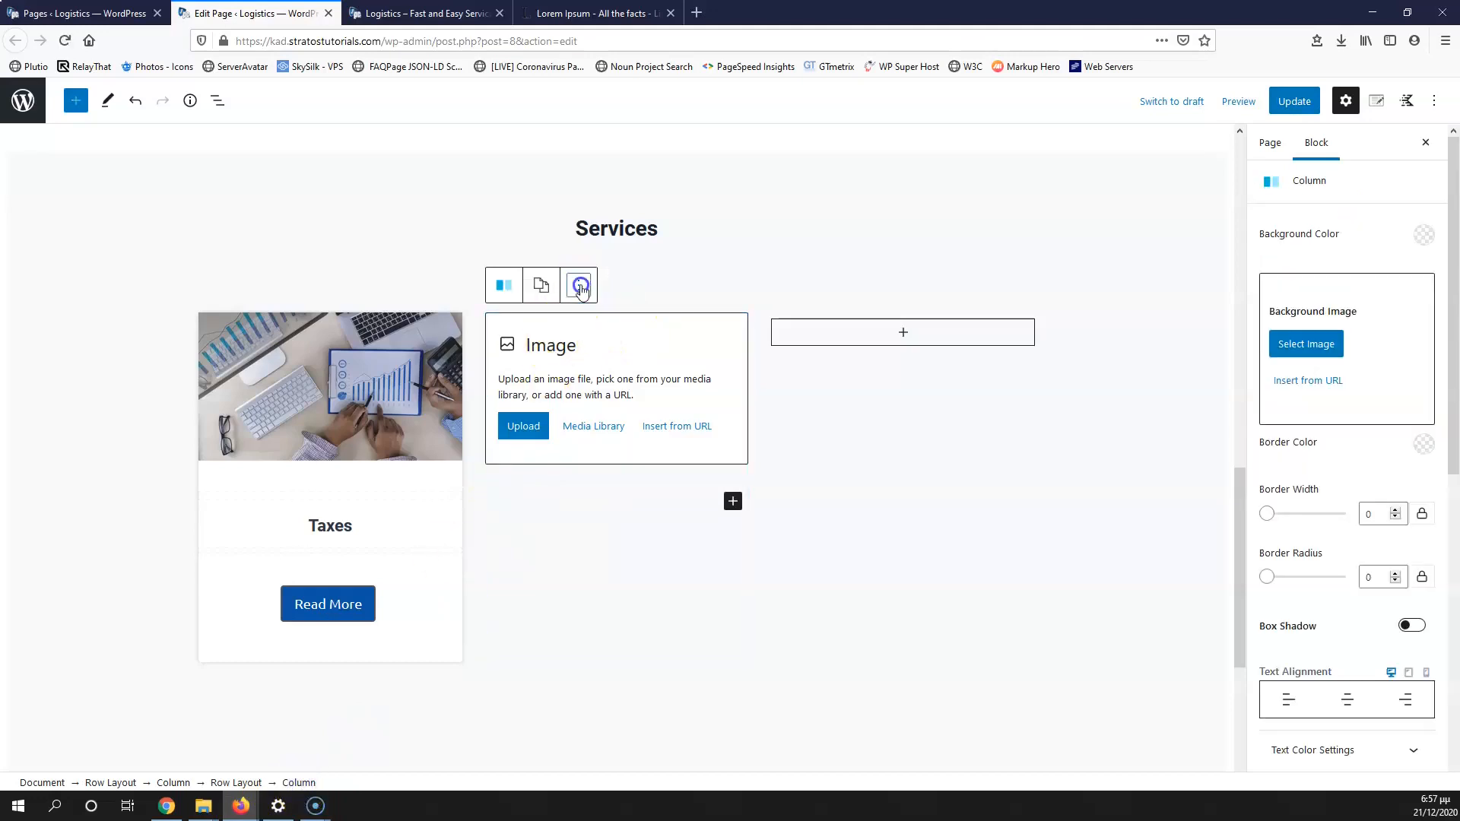
Step: Paste the Taxes column's styles onto the middle column
left_click(580, 287)
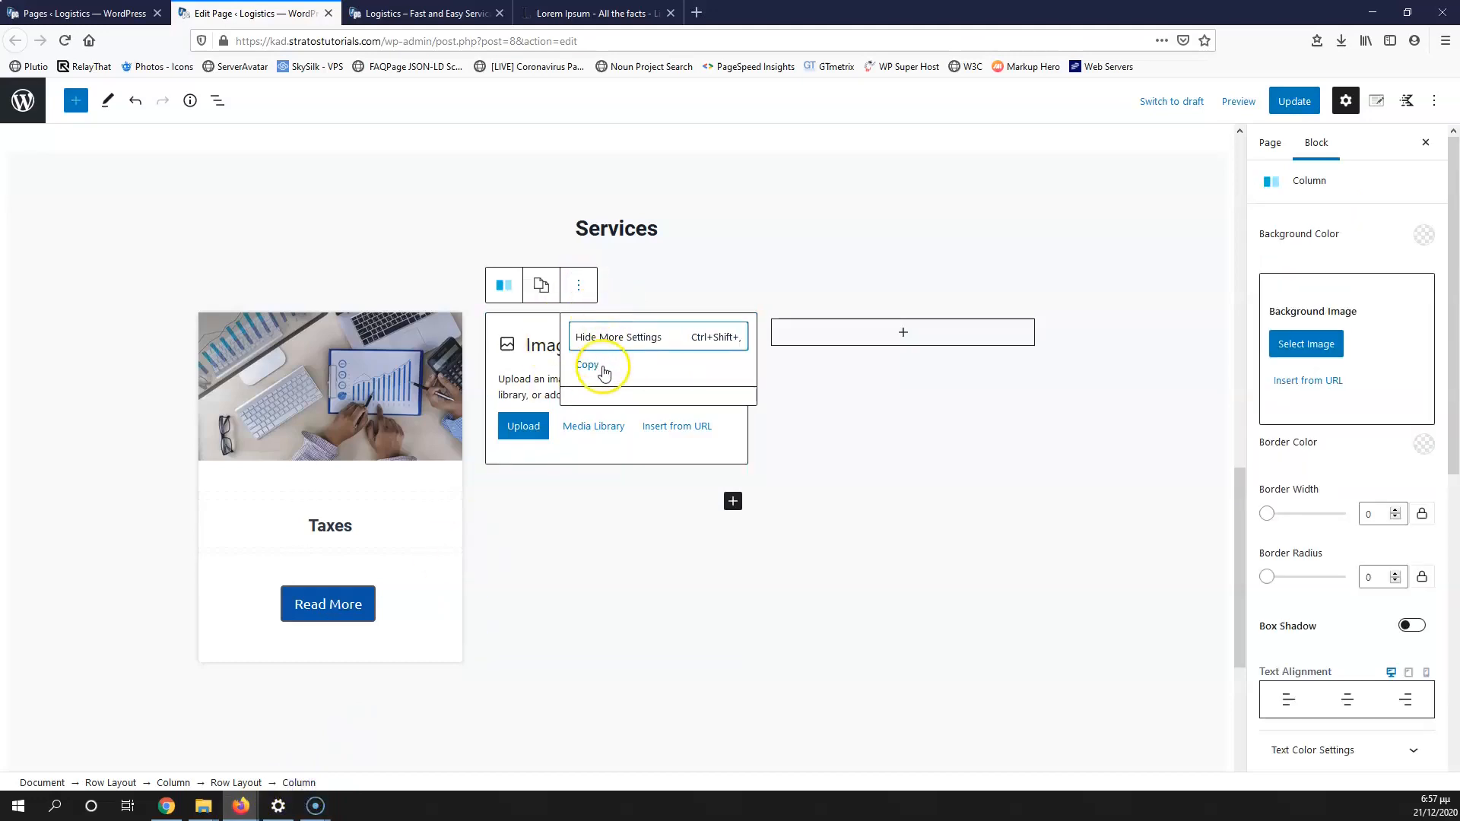
left_click(541, 289)
left_click(583, 365)
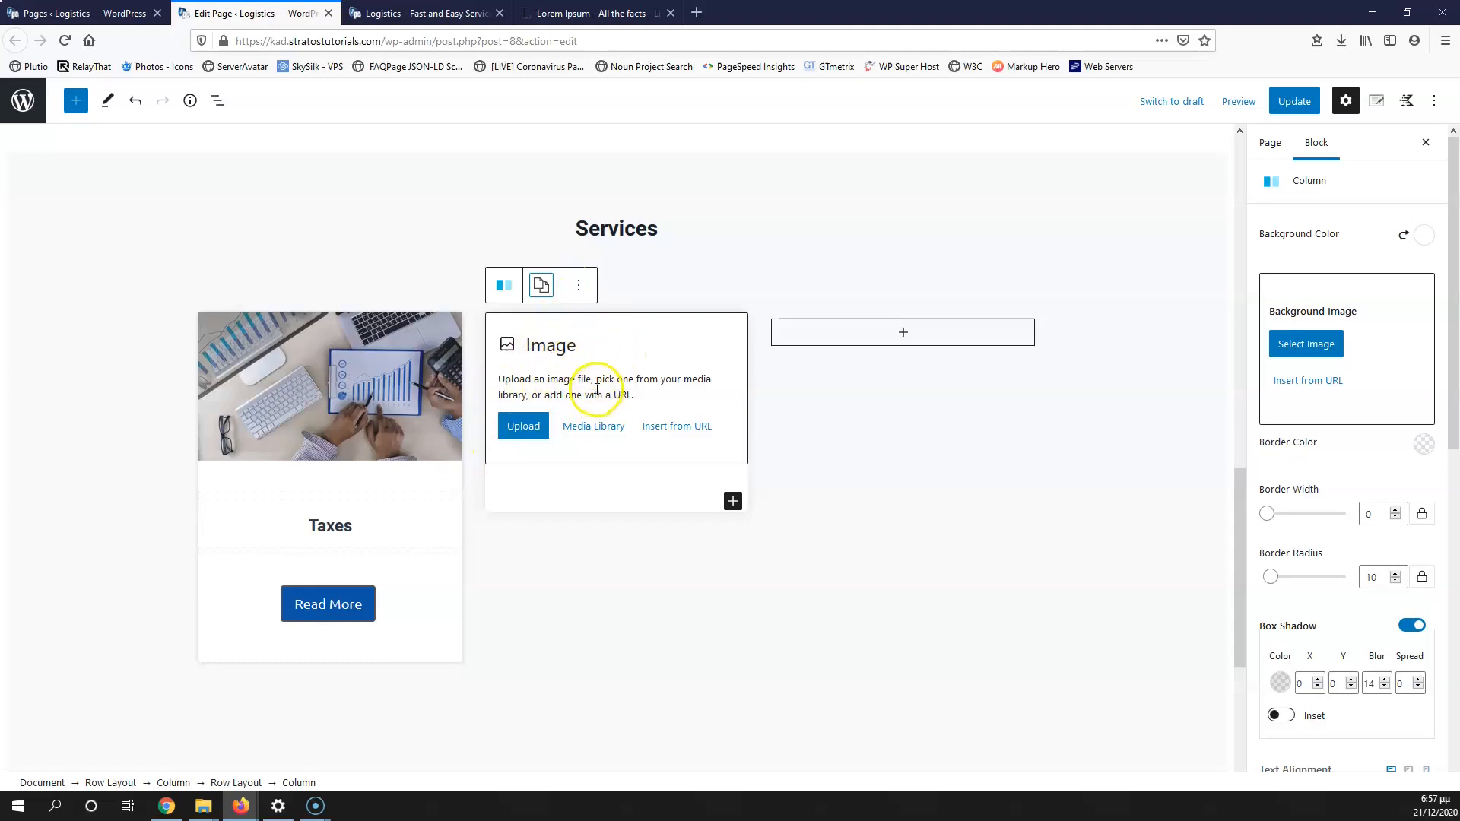
Step: Fill the middle card's image with the logistics-3 business-meeting photo from the Media Library
left_click(600, 431)
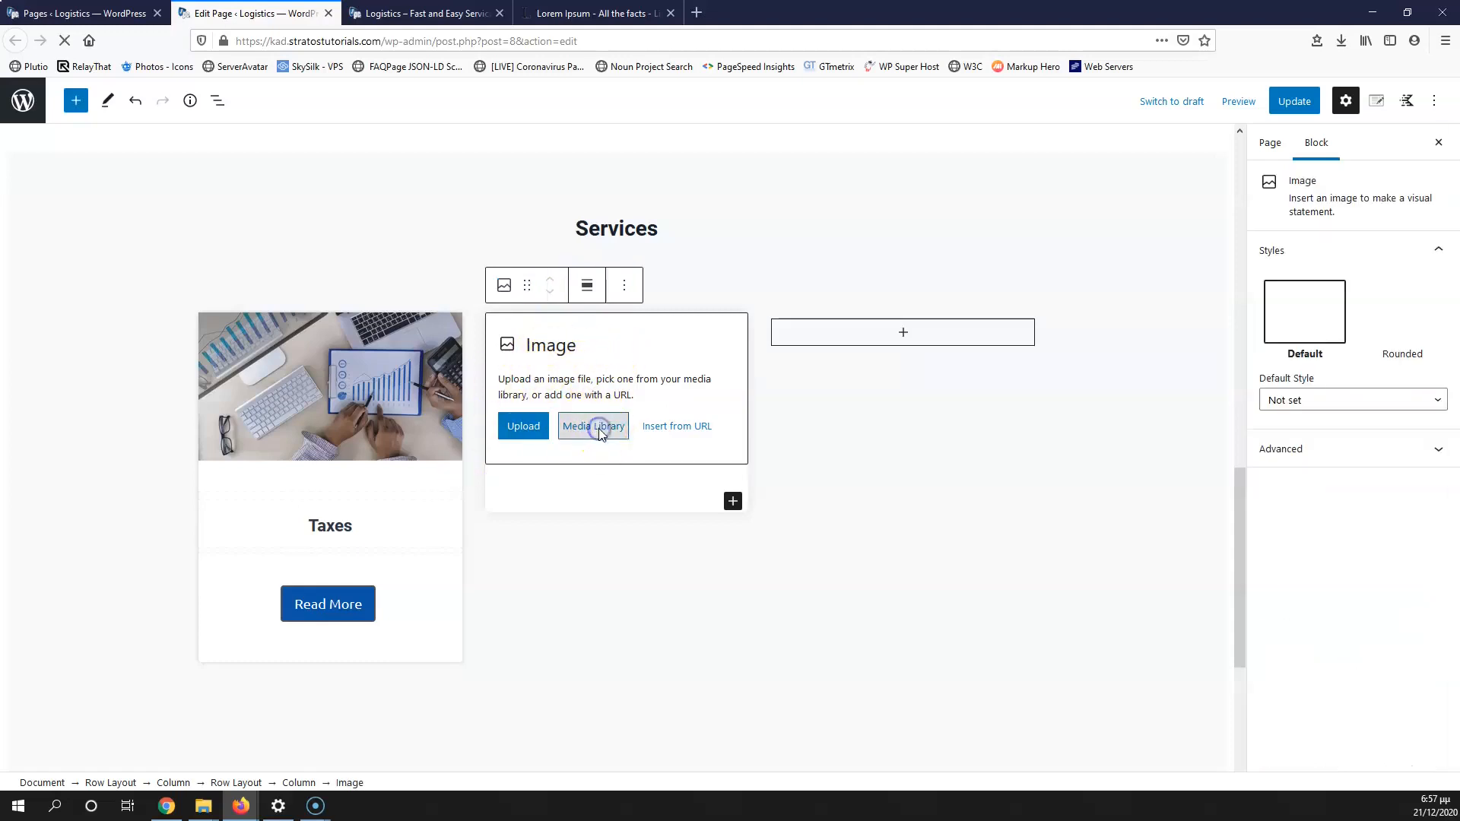
left_click(296, 412)
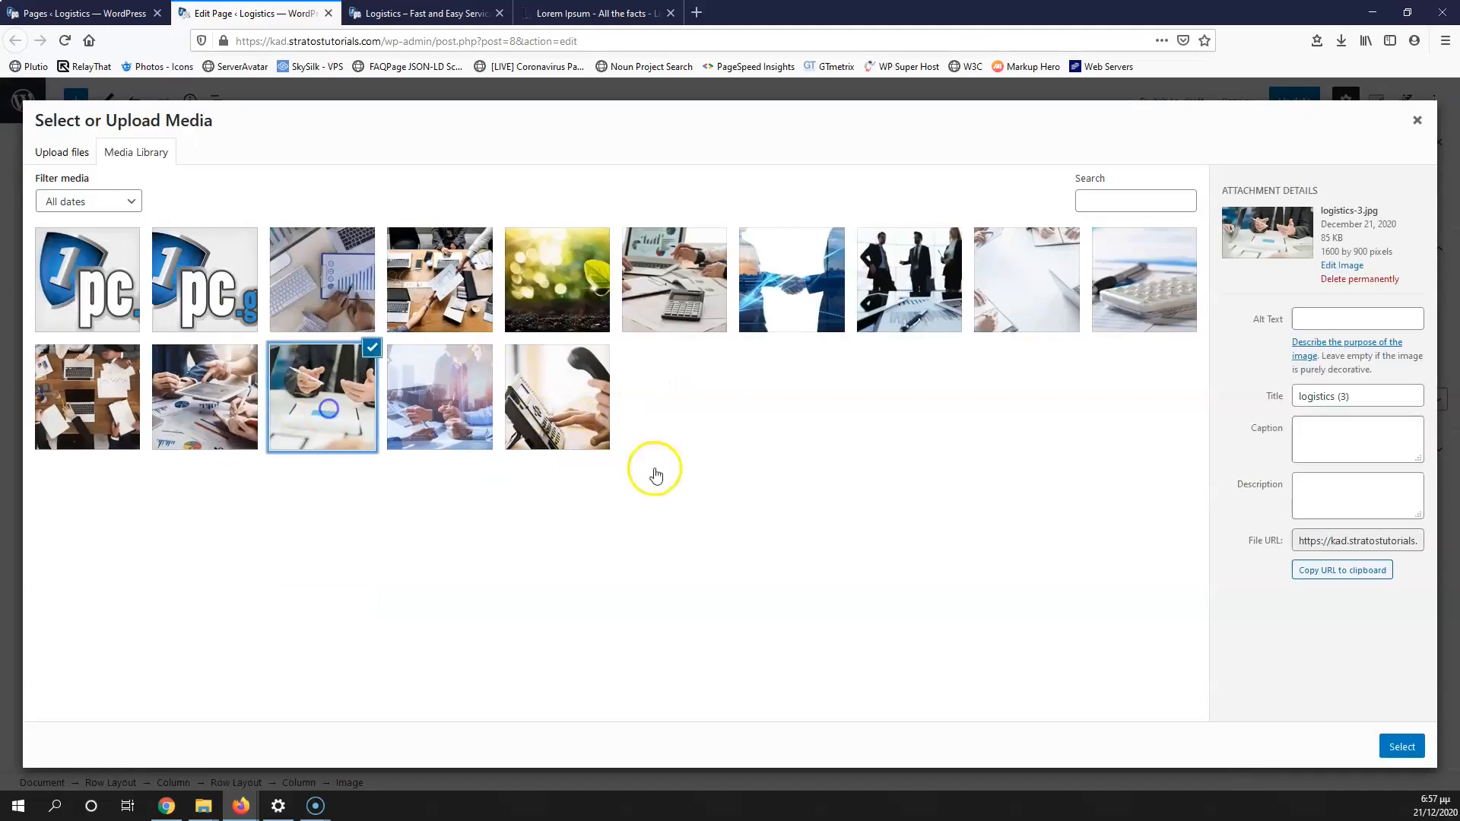
left_click(1399, 747)
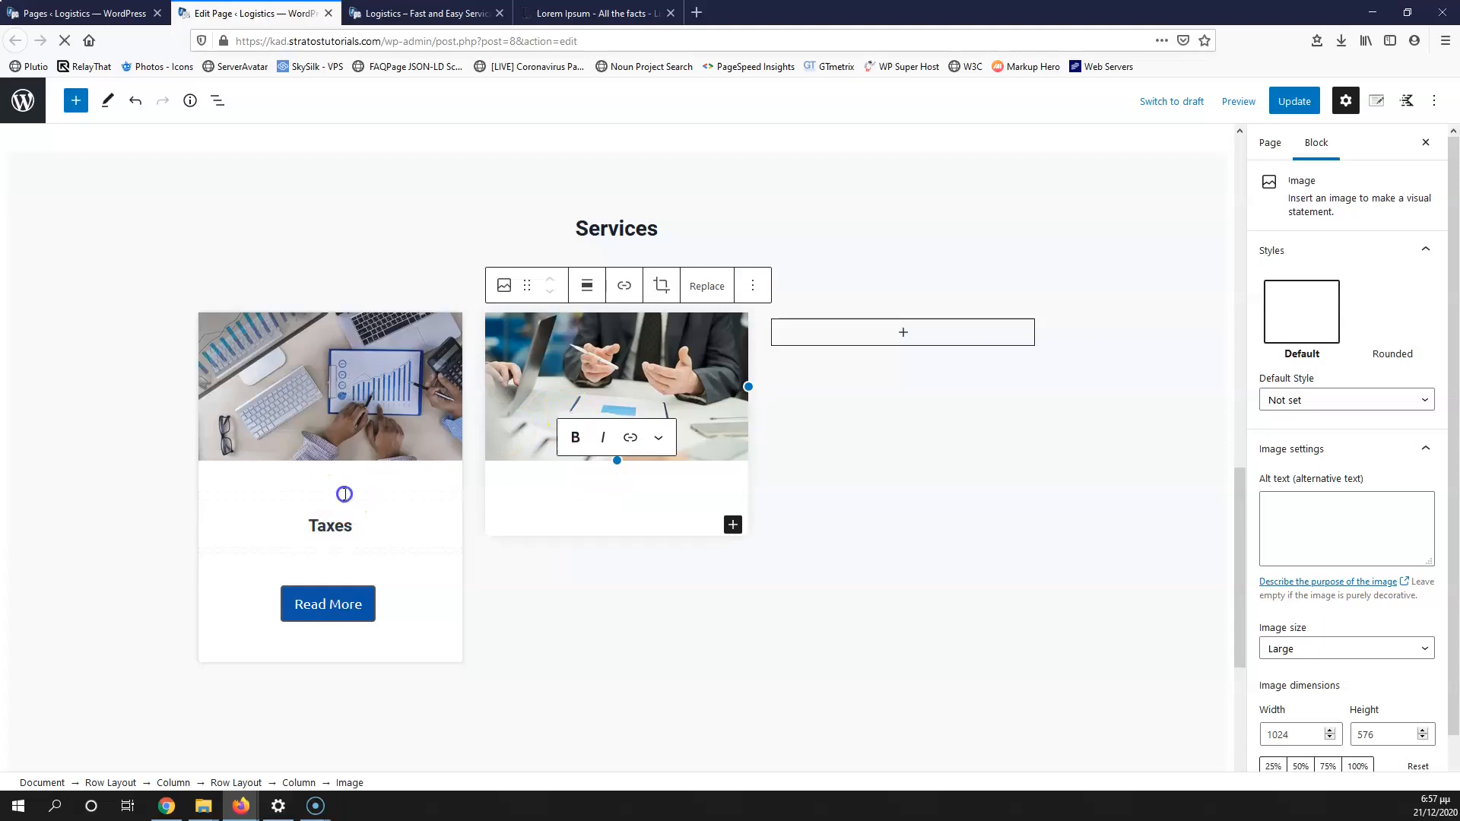
left_click(344, 494)
left_click(375, 469)
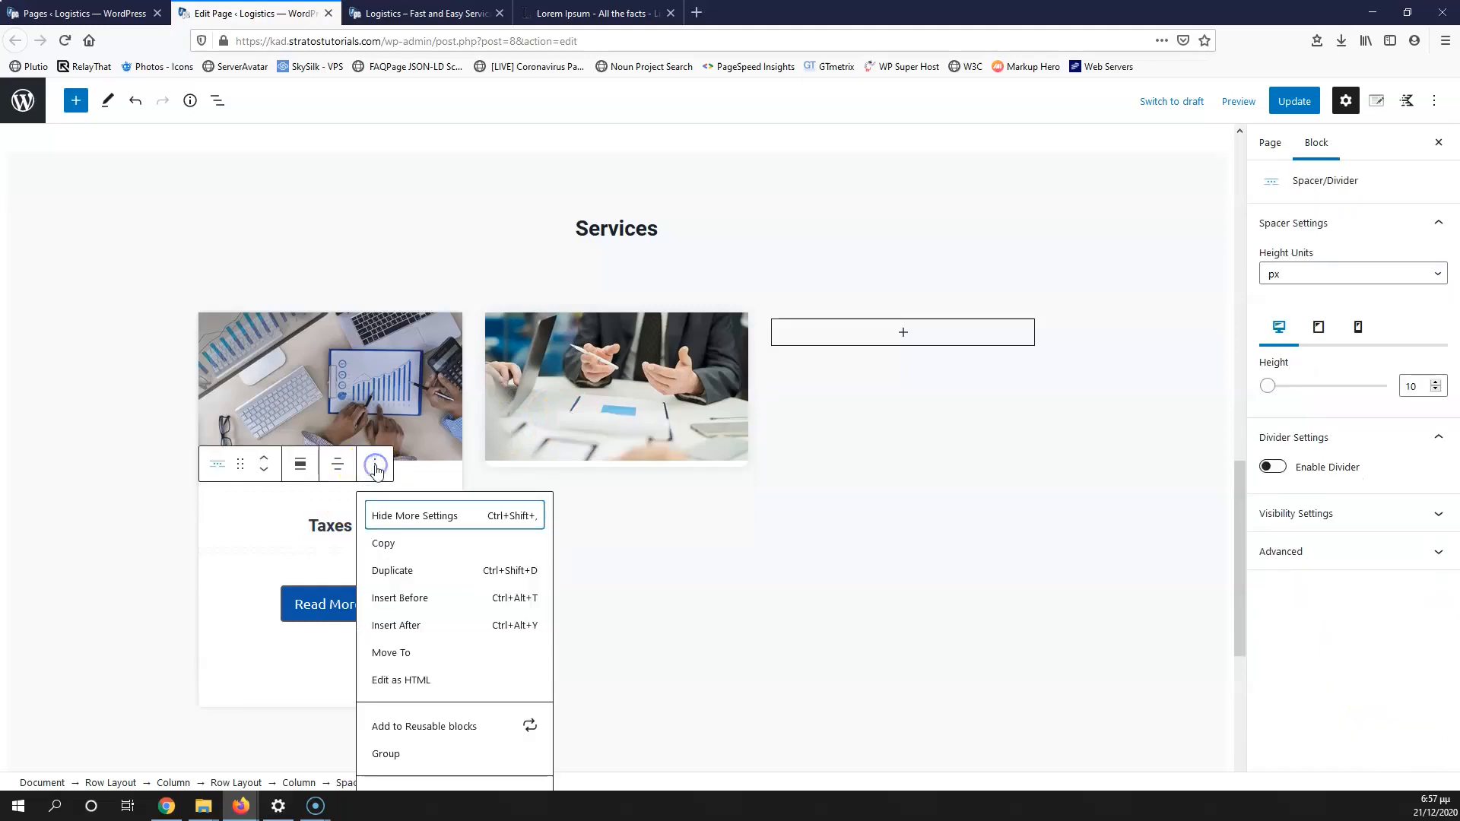
Step: Duplicate the spacer twice and the Taxes heading twice in the first card
left_click(407, 569)
left_click(391, 503)
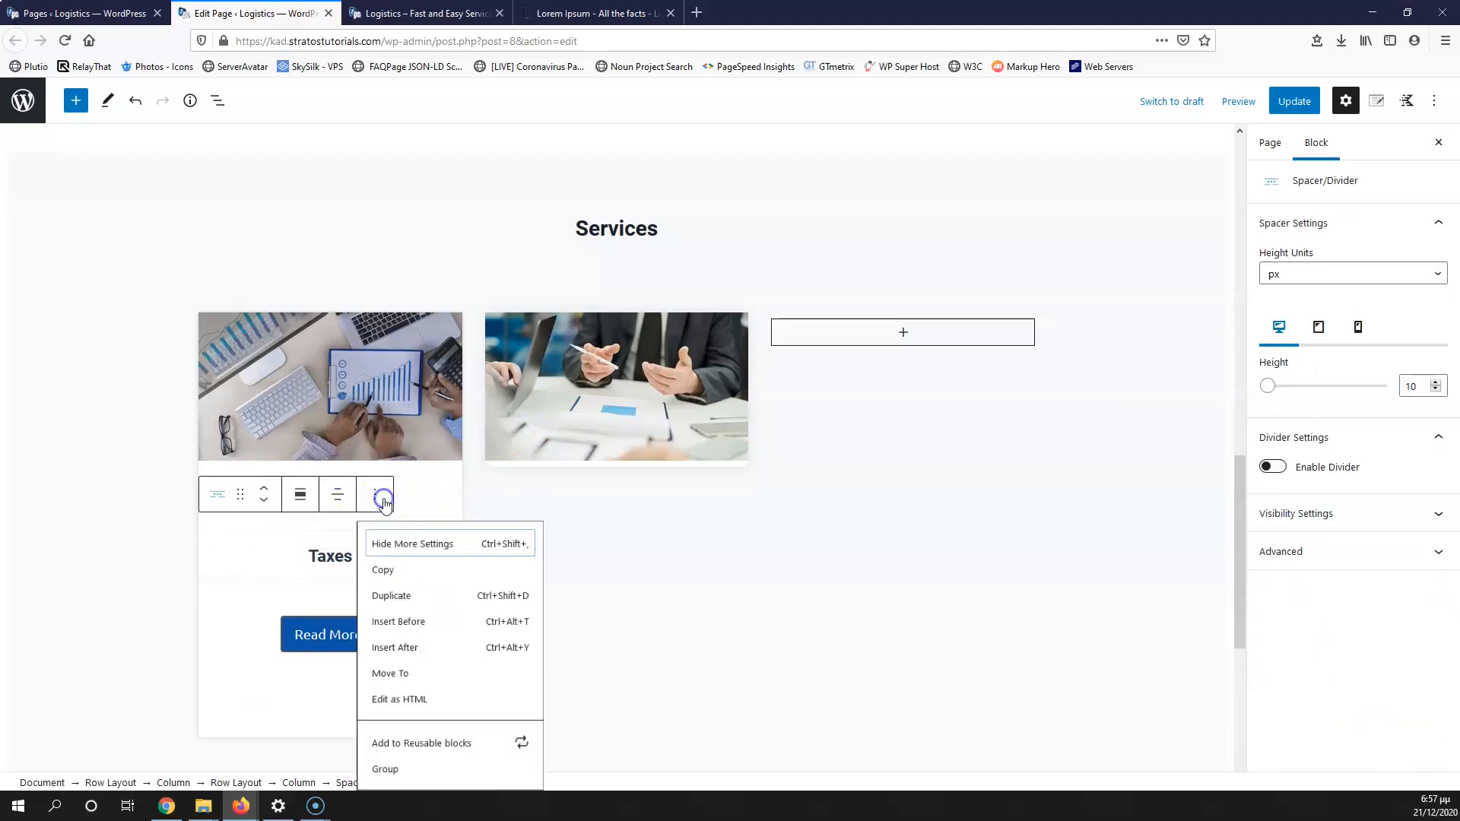
left_click(385, 598)
left_click(346, 589)
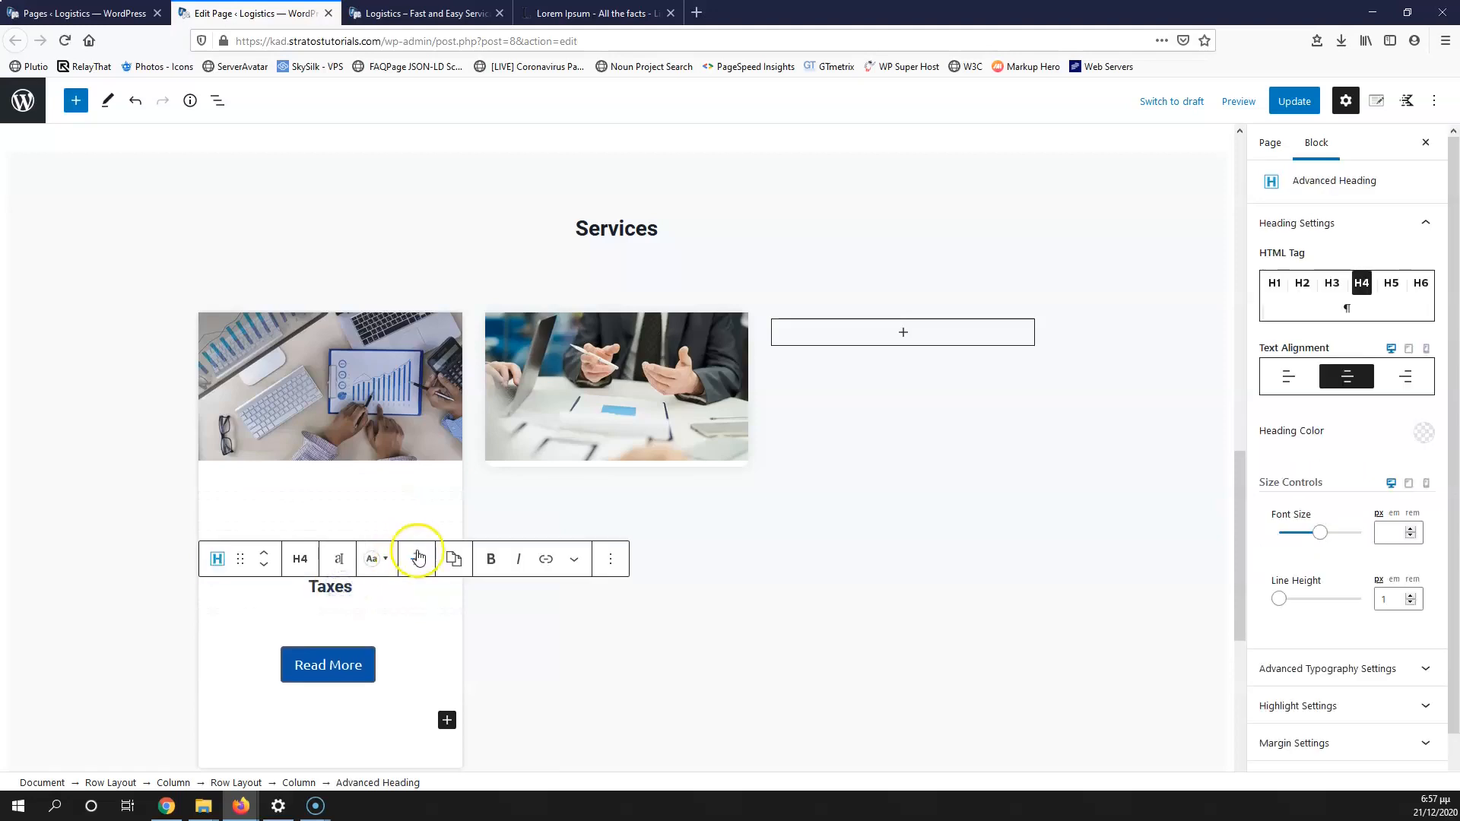
left_click(614, 560)
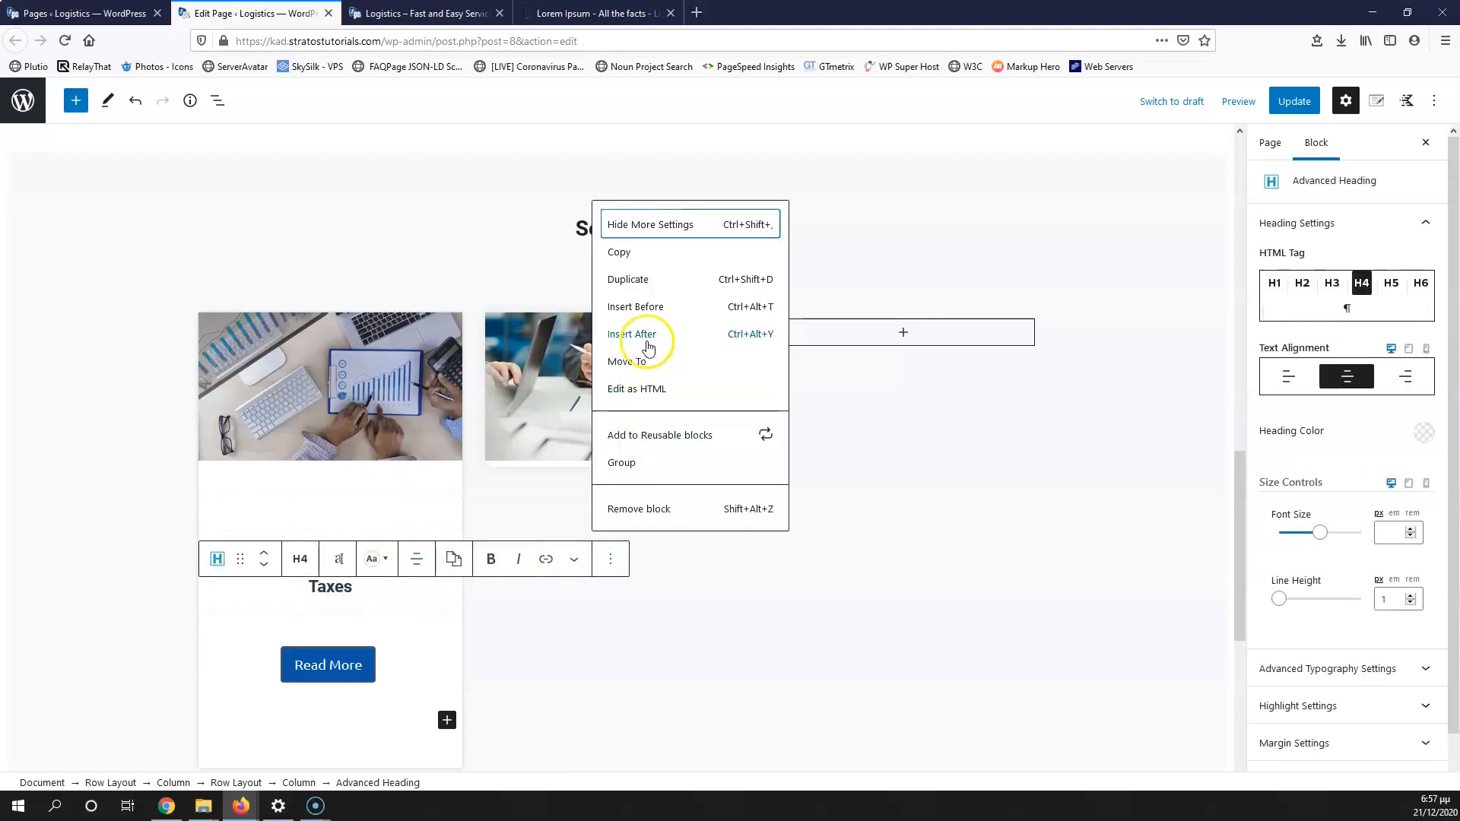
left_click(649, 275)
left_click(611, 567)
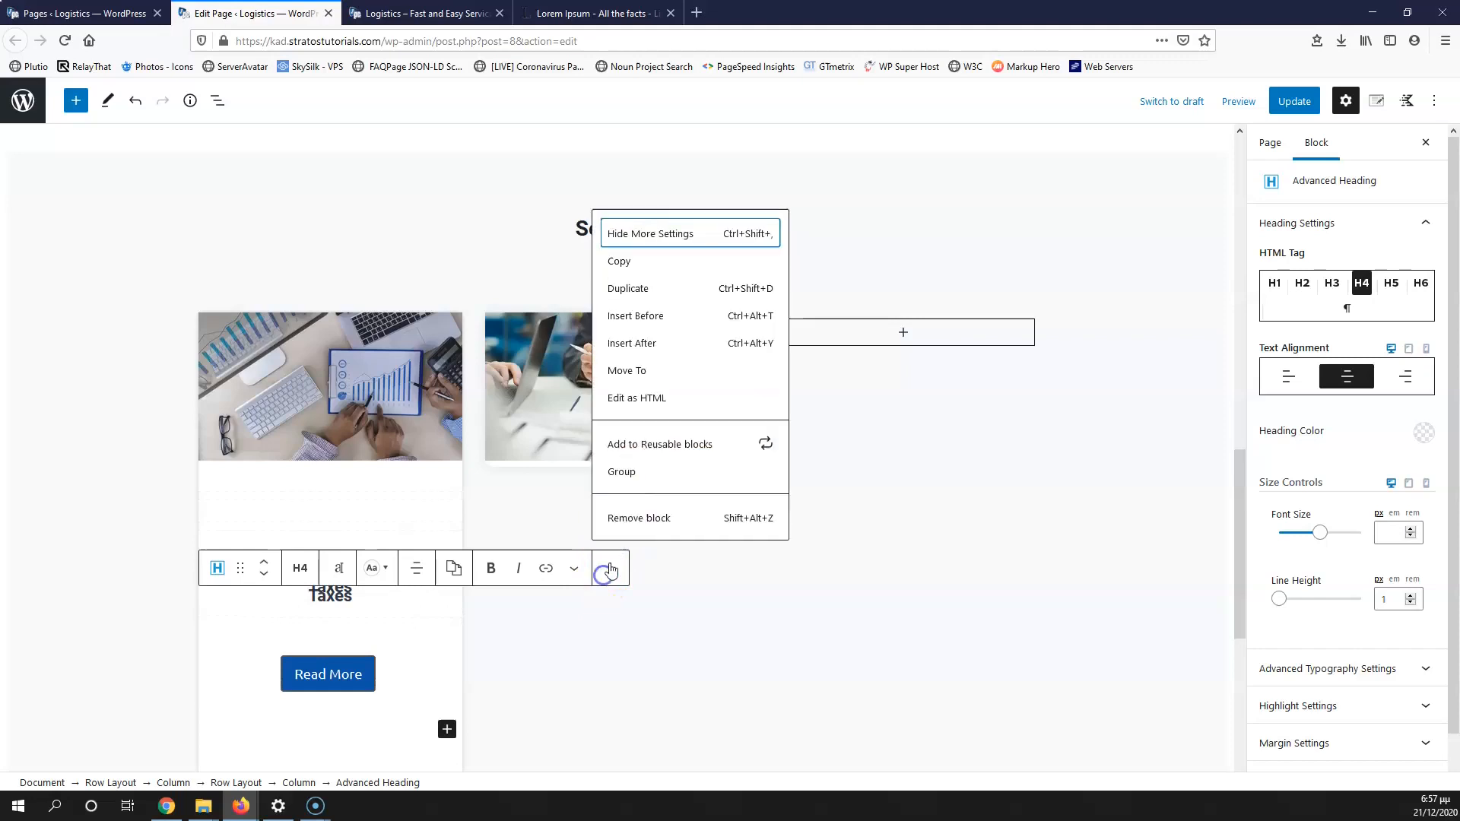
left_click(639, 299)
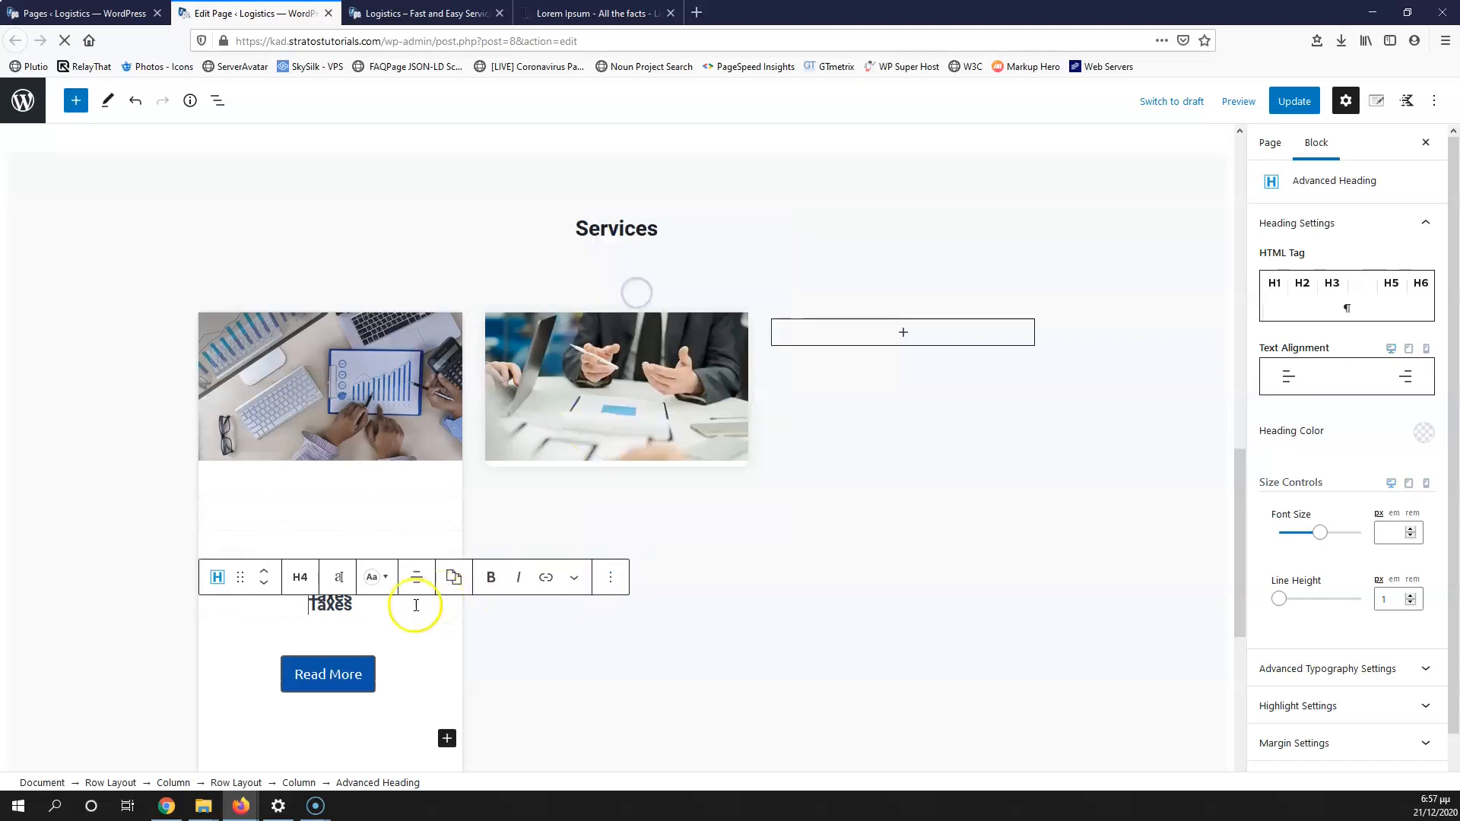
Step: Make two extra copies of the Read More button in the first card
left_click(327, 686)
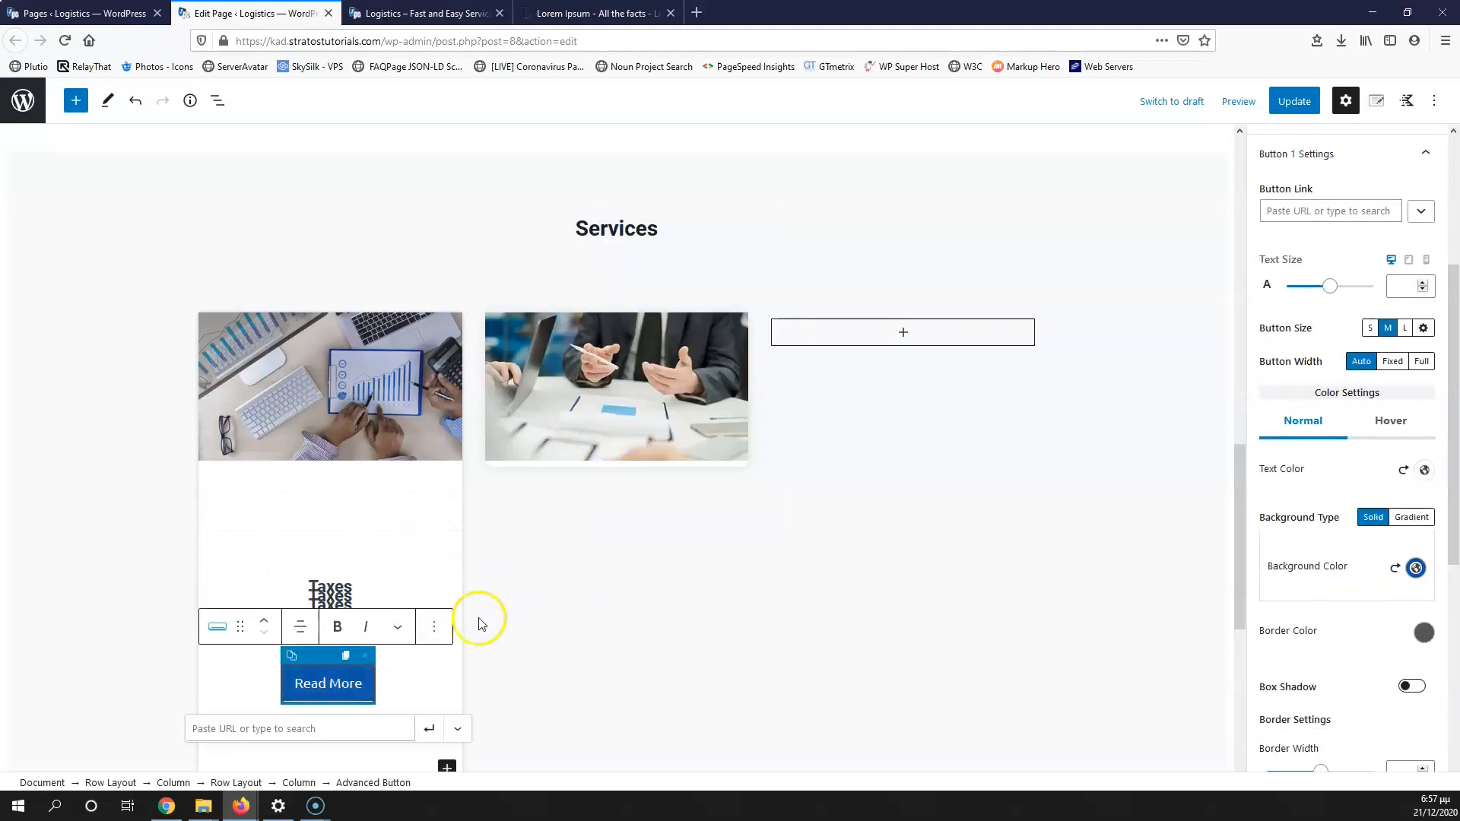
left_click(436, 633)
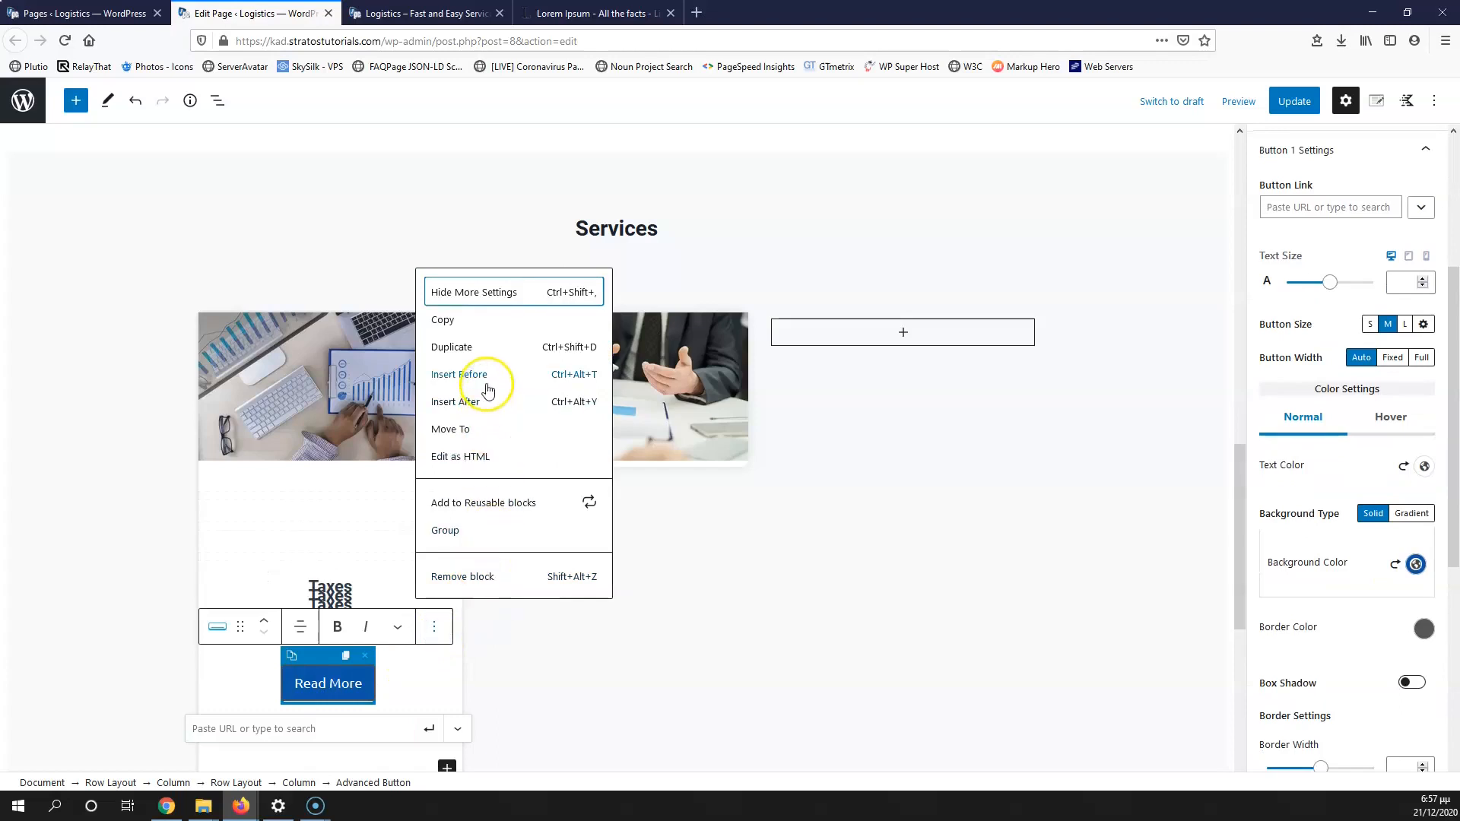
left_click(482, 346)
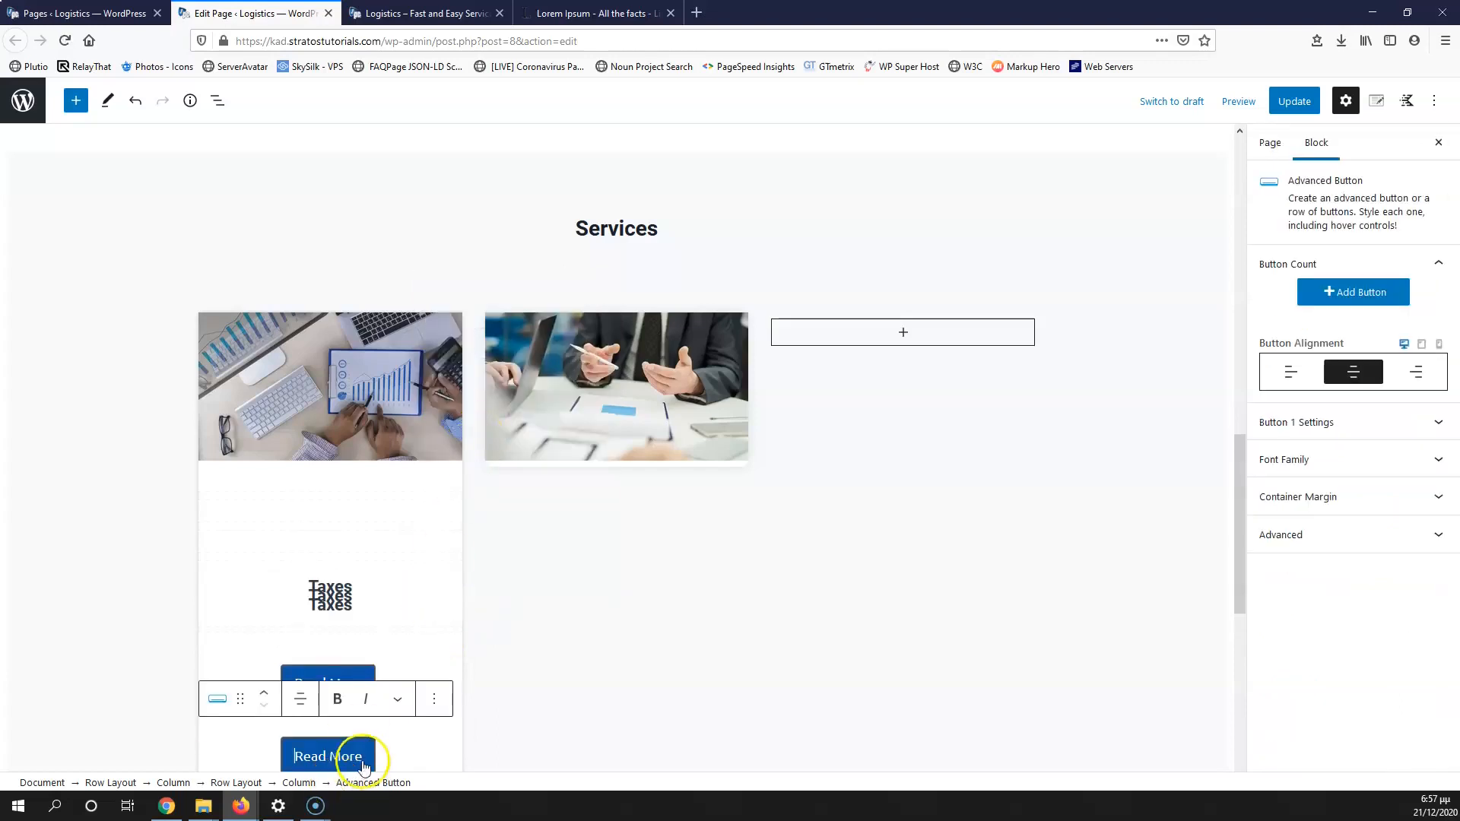
left_click(433, 699)
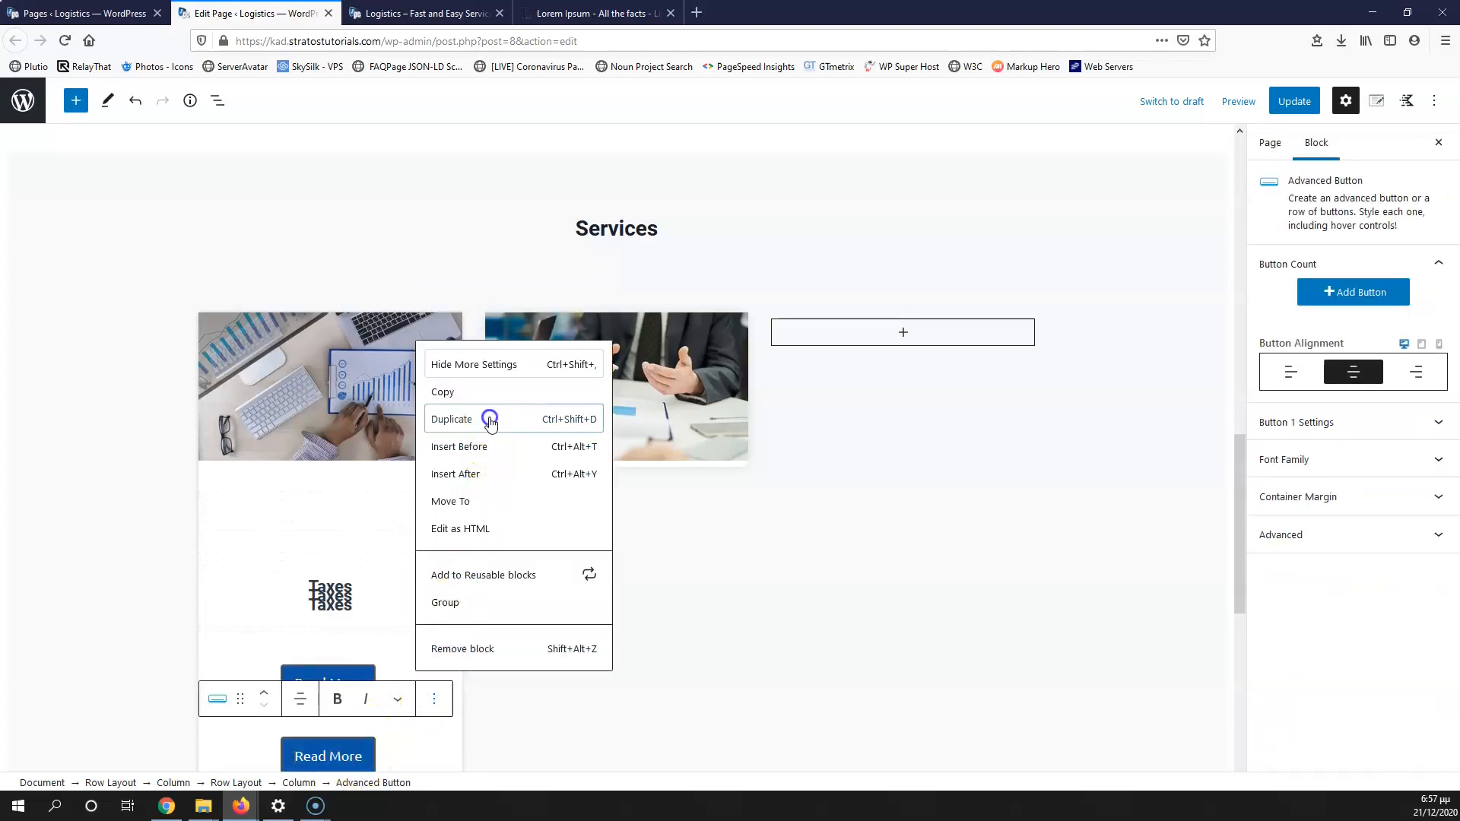
left_click(485, 419)
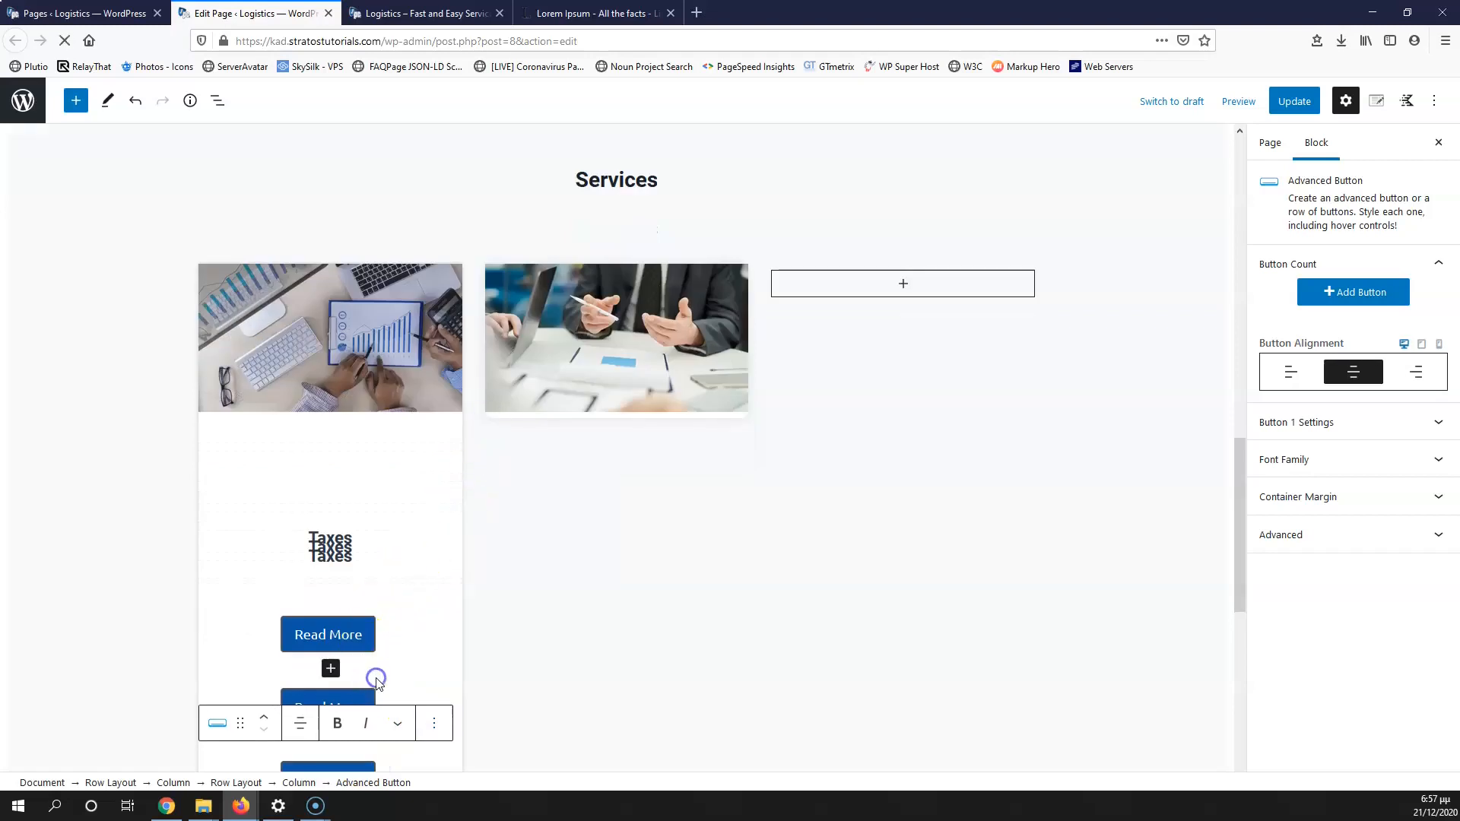
left_click(376, 679)
left_click(403, 679)
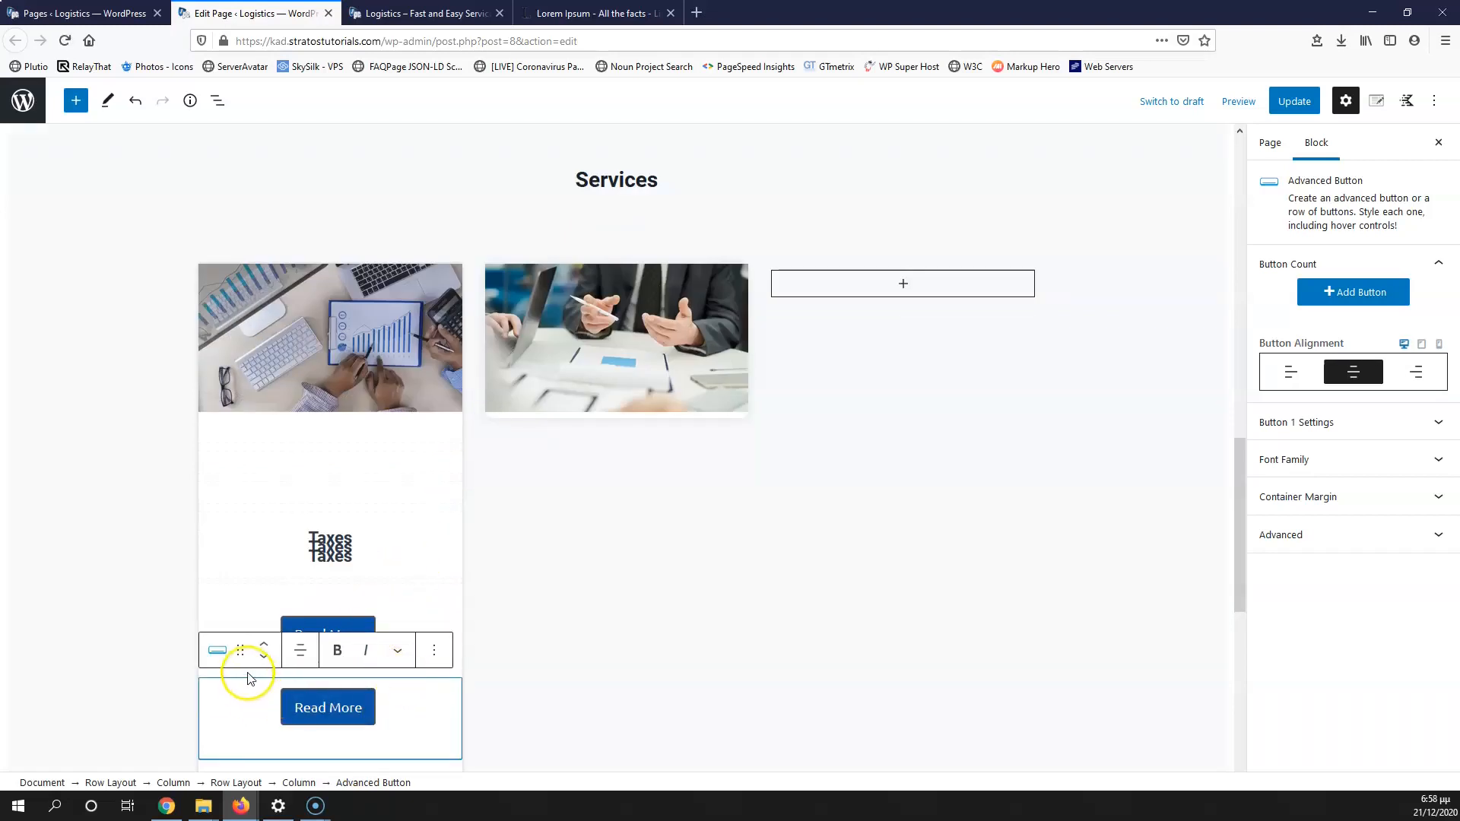
Step: Duplicate the spacer two more times and drag a Taxes heading copy out of the first card
left_click(258, 584)
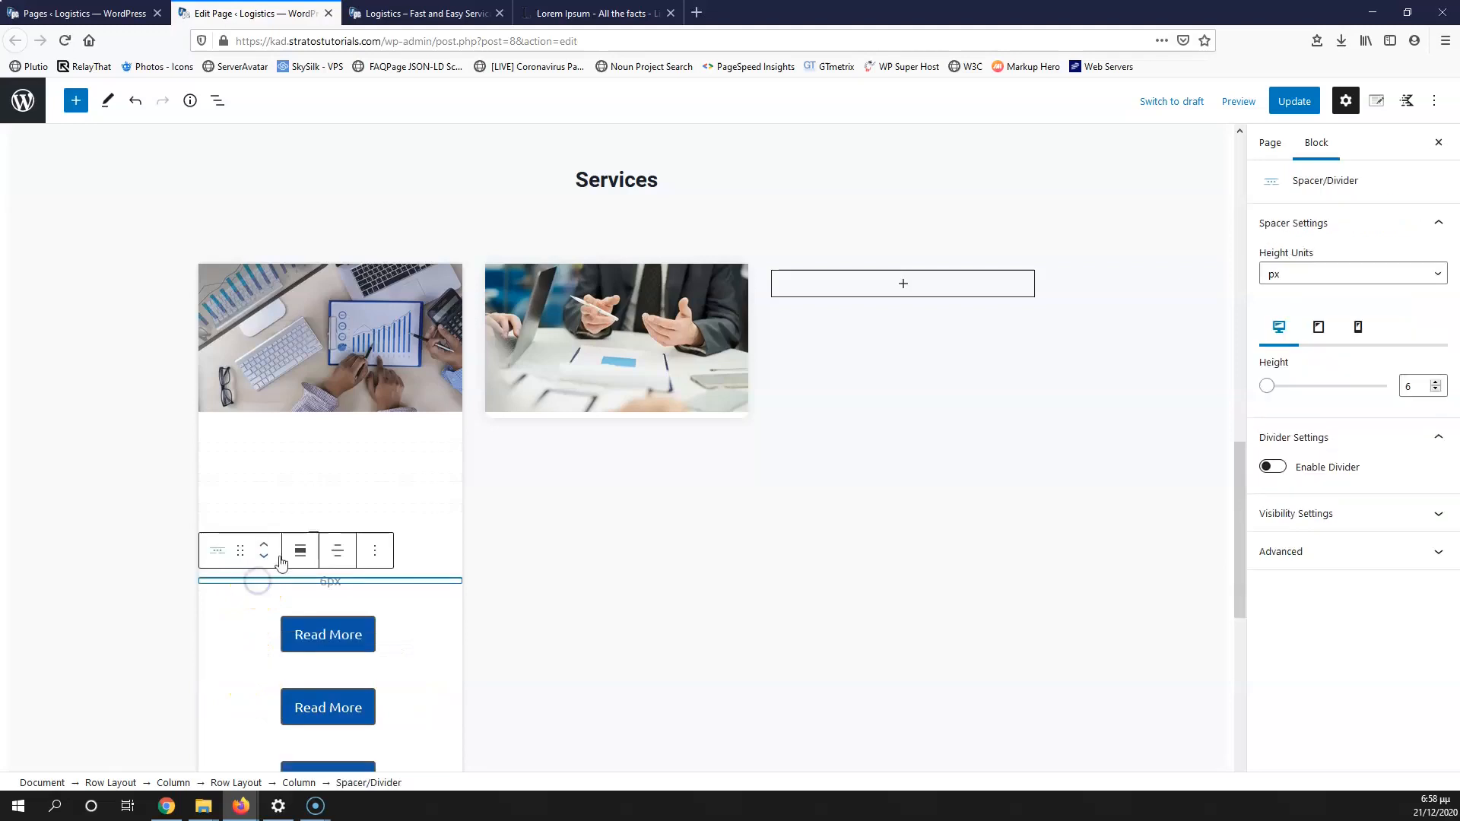
left_click(374, 549)
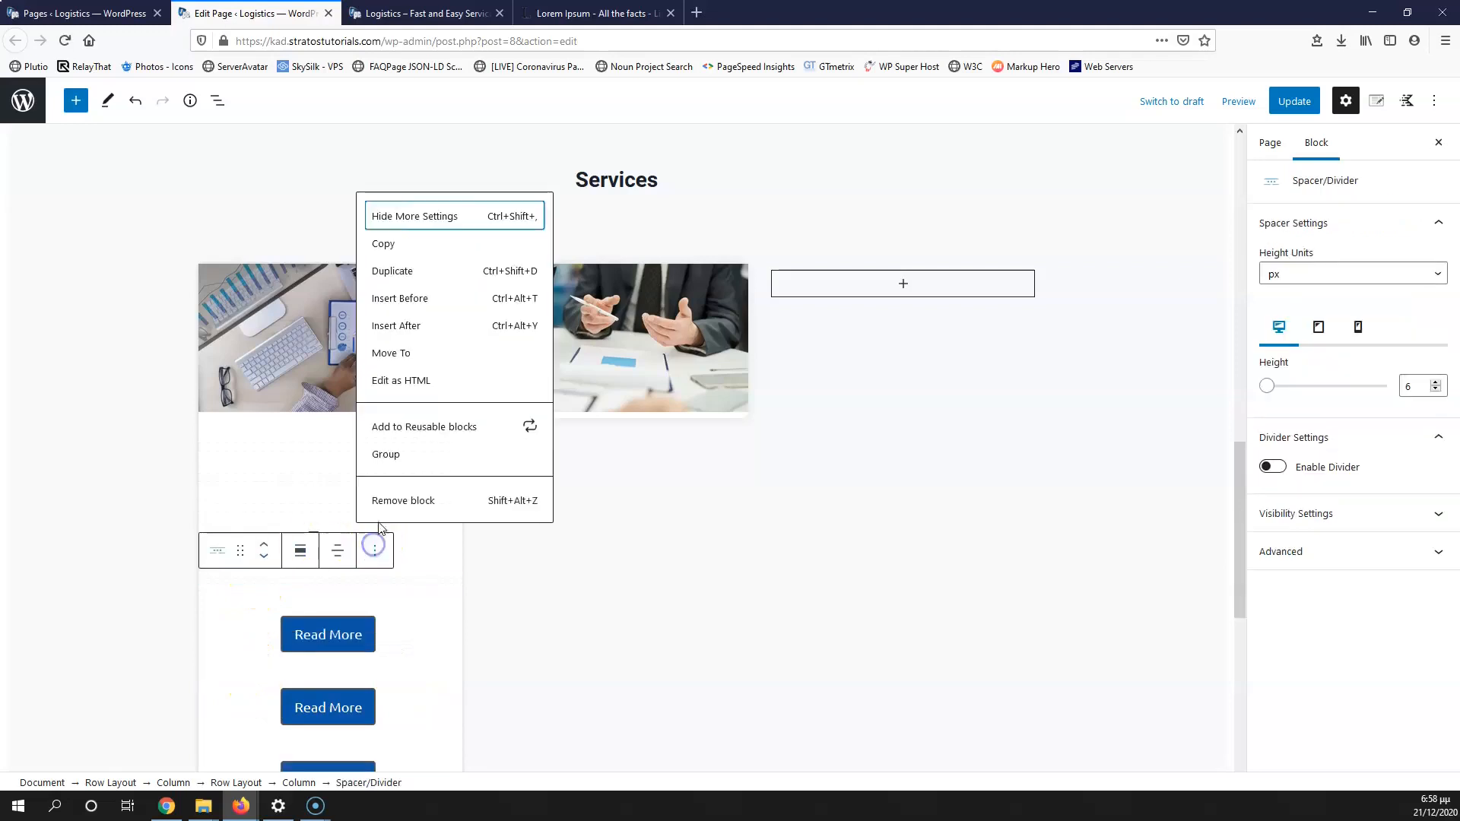
left_click(417, 271)
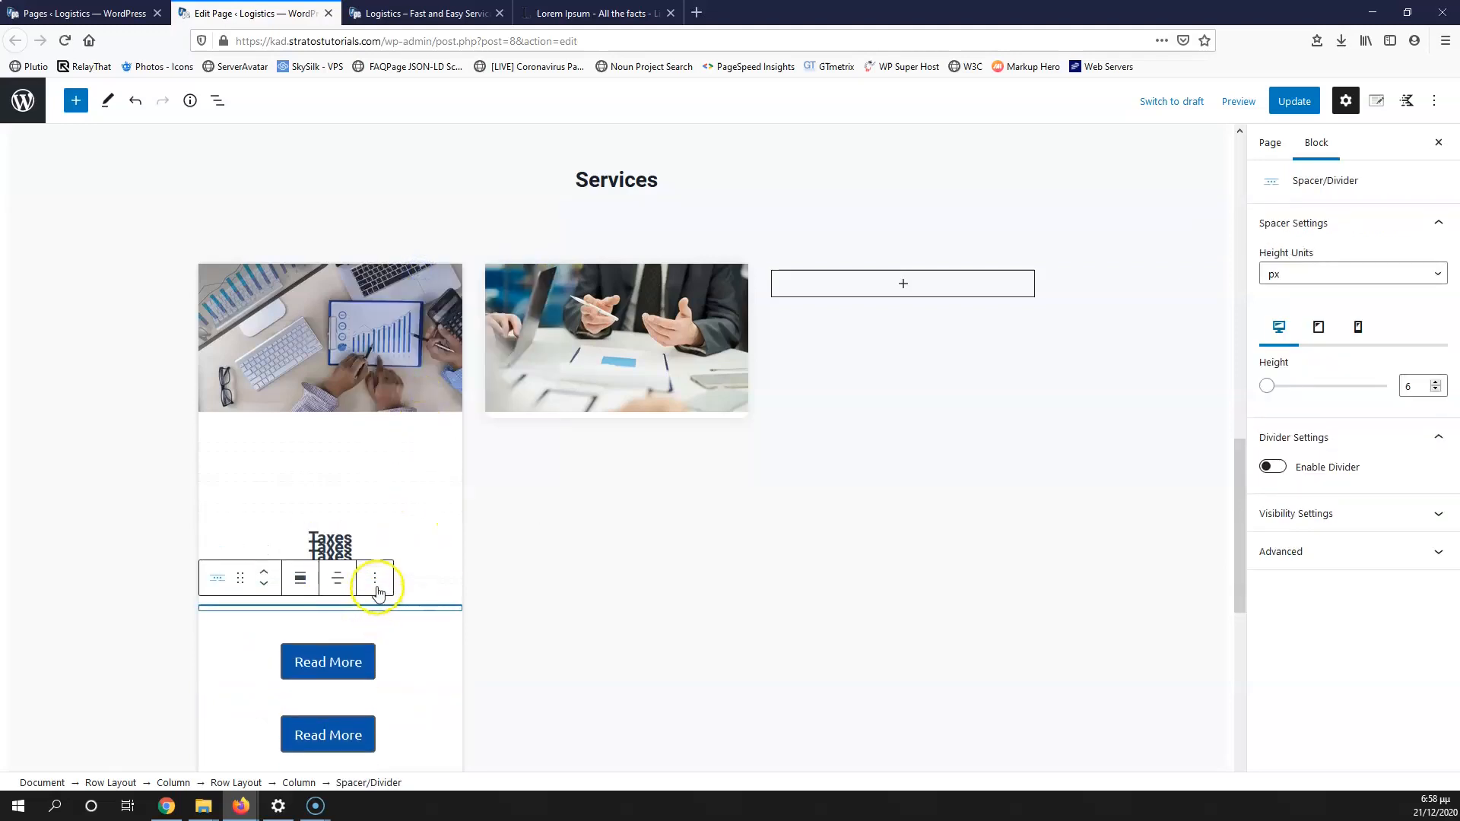
left_click(375, 580)
left_click(428, 298)
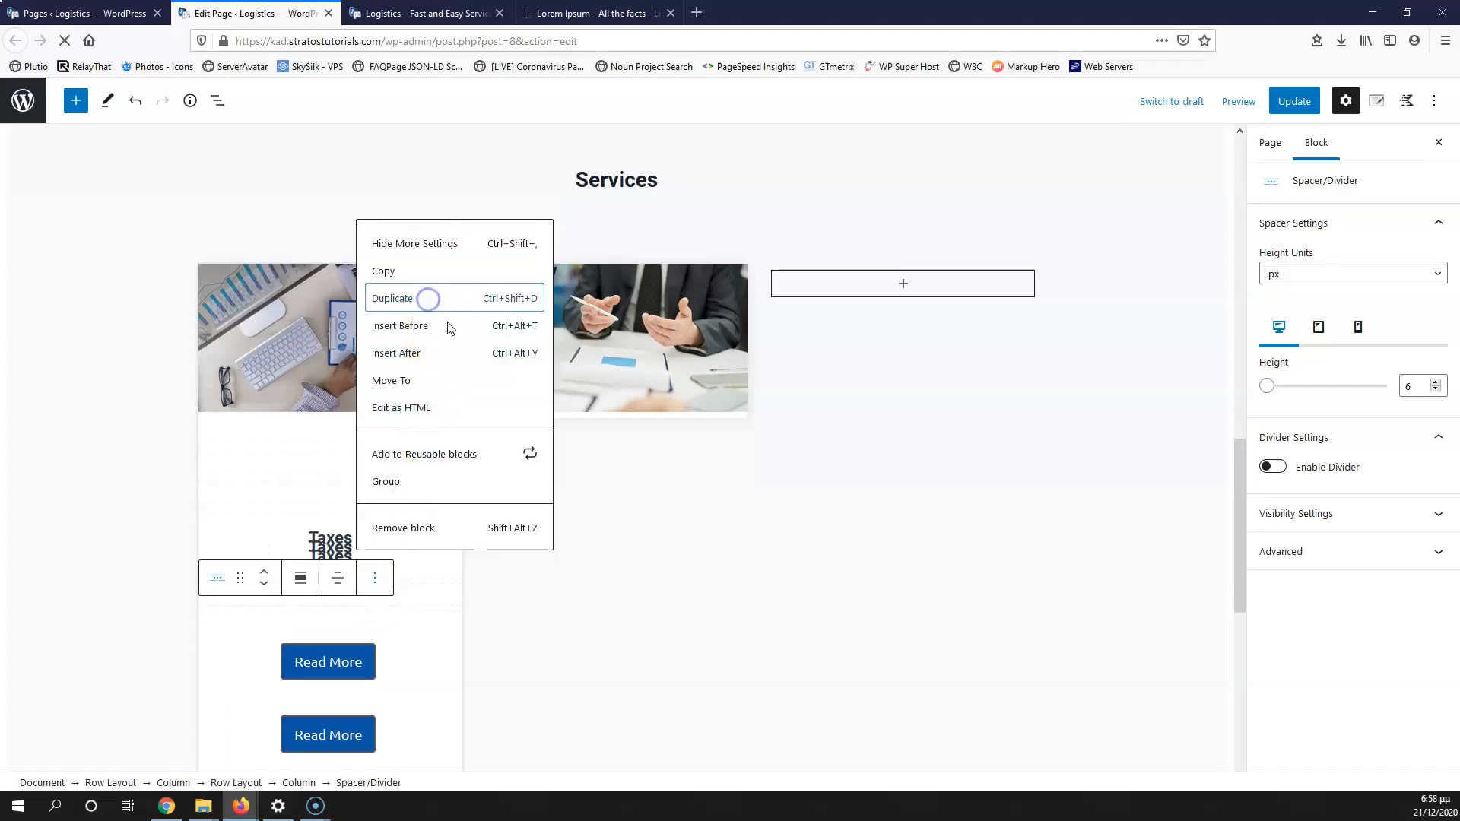
left_click(327, 541)
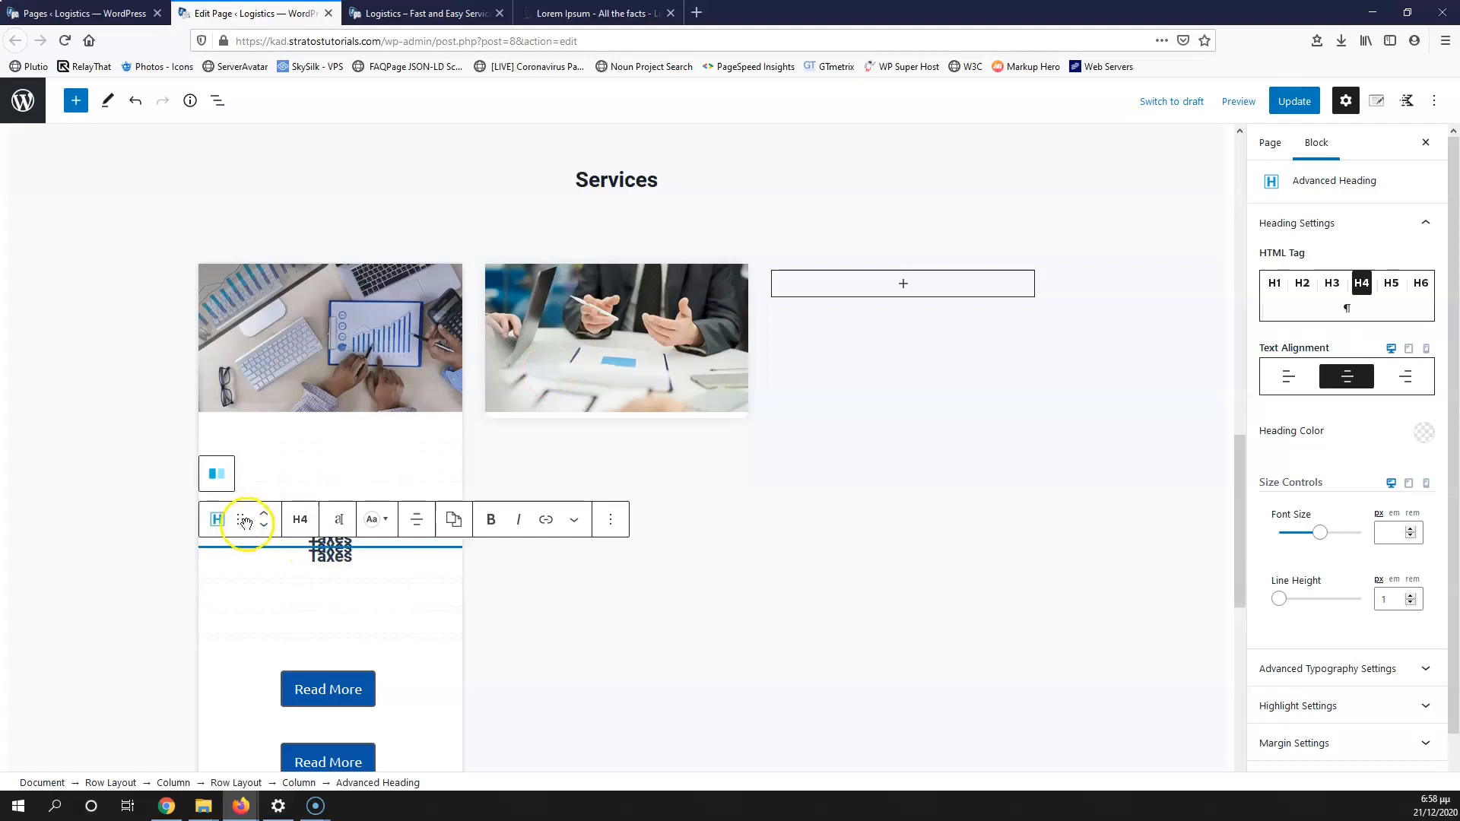
left_click_drag(243, 519, 322, 495)
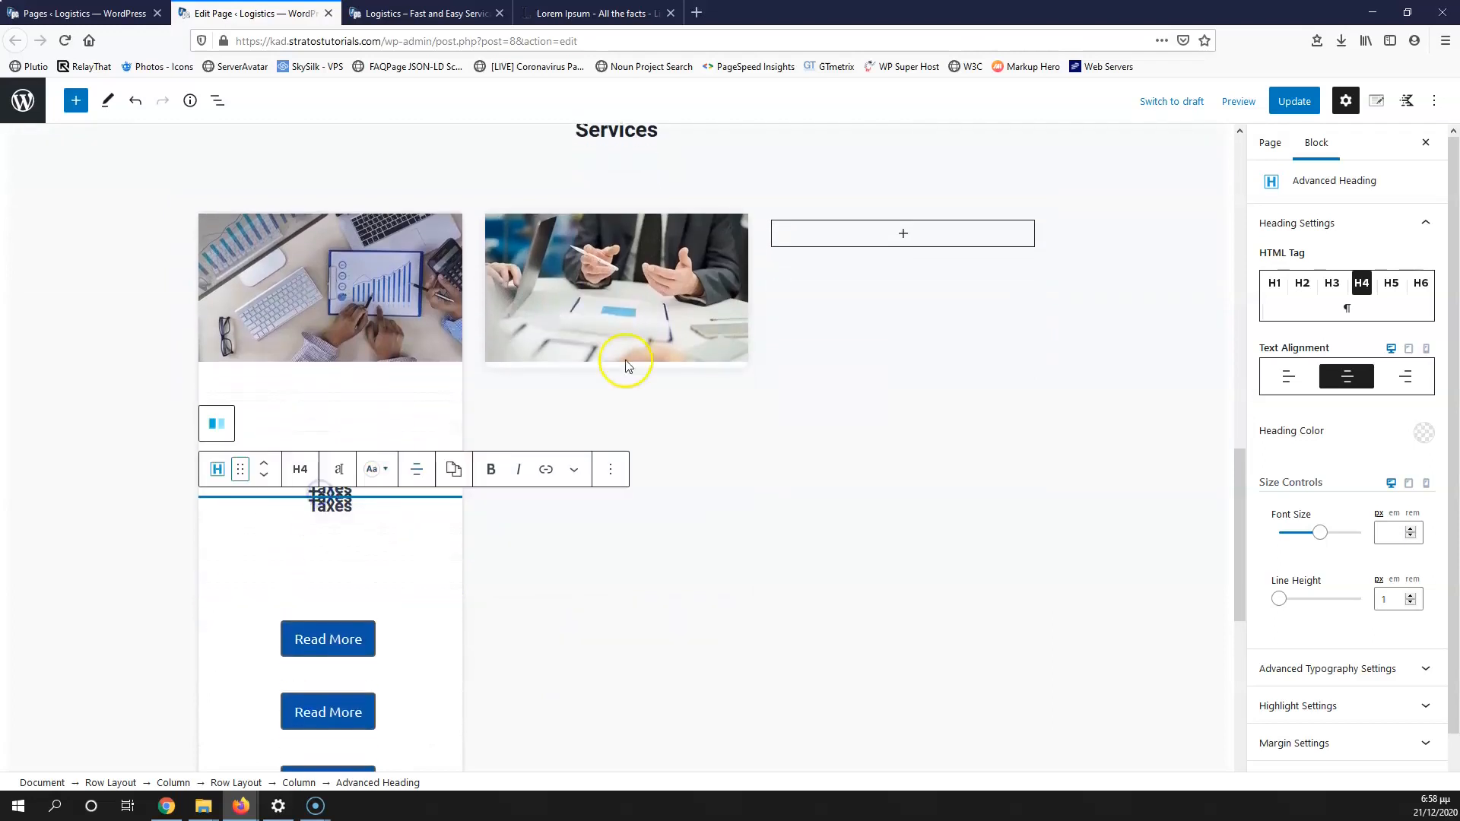
left_click(631, 330)
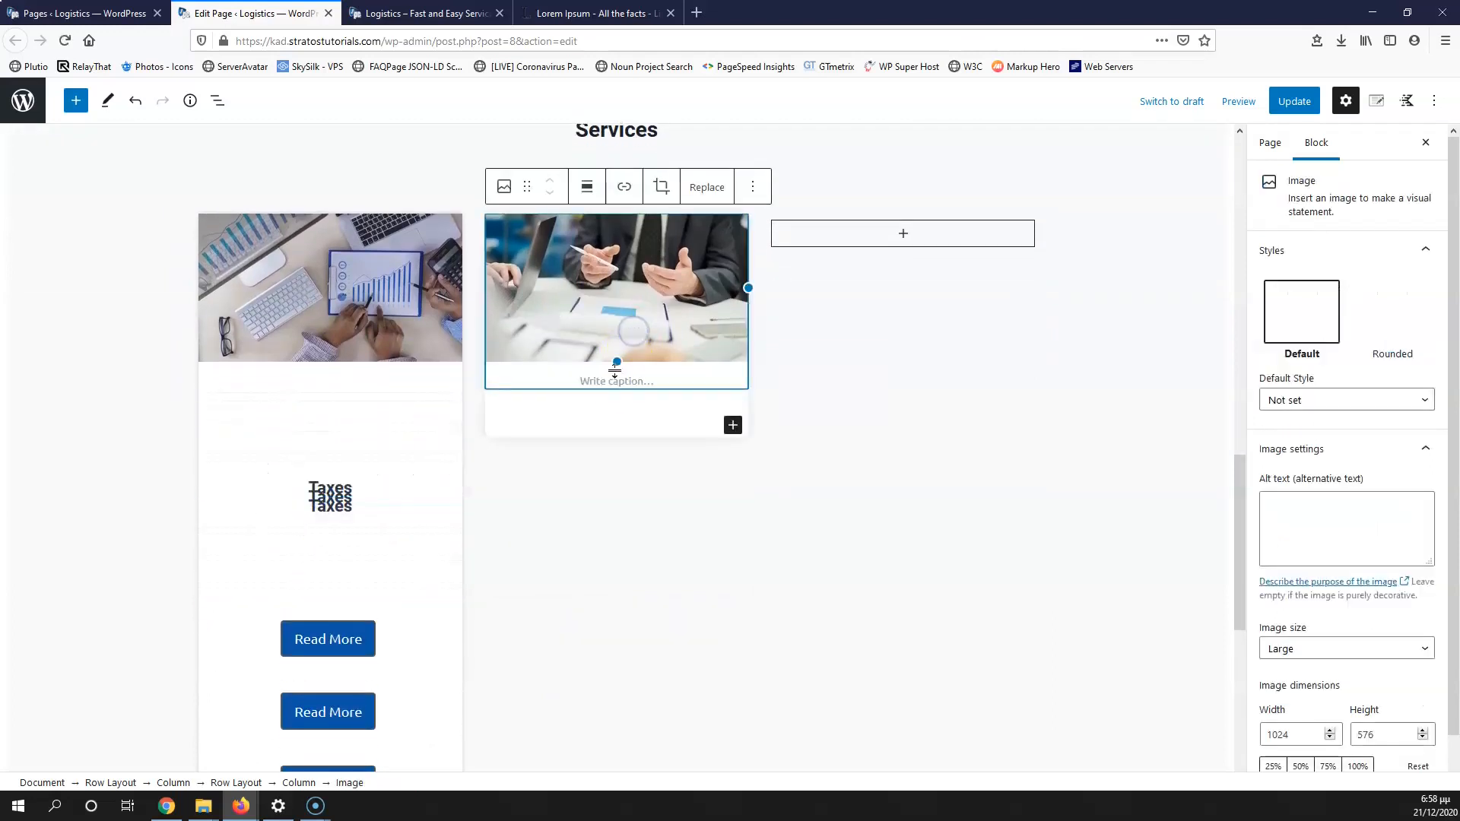
Step: Move a Taxes heading and a Read More button into the second card, heading above the button
left_click(313, 493)
left_click_drag(228, 466, 578, 450)
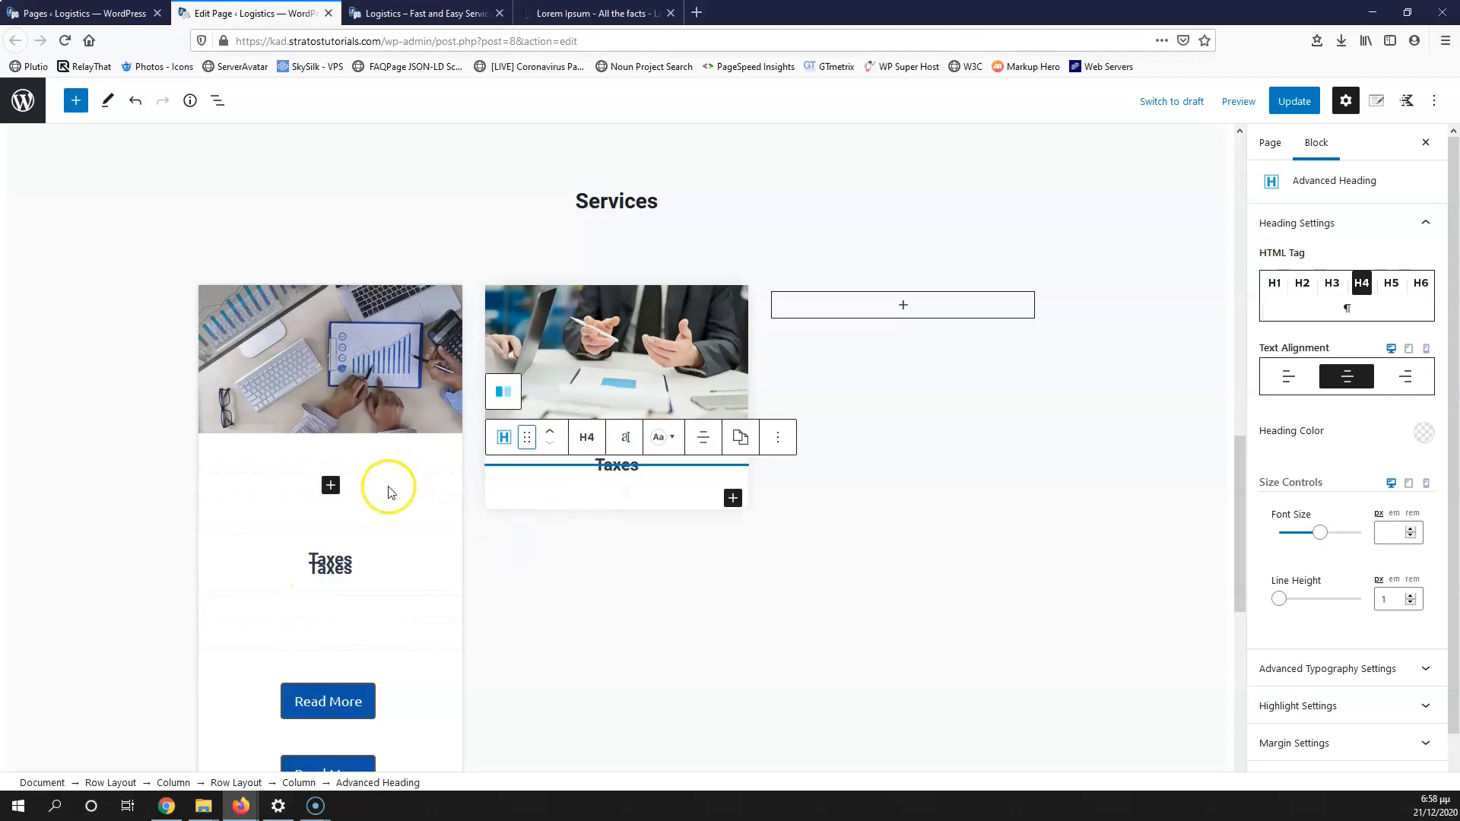
left_click(319, 704)
left_click_drag(228, 646, 589, 575)
scroll(625, 556, "down", 2)
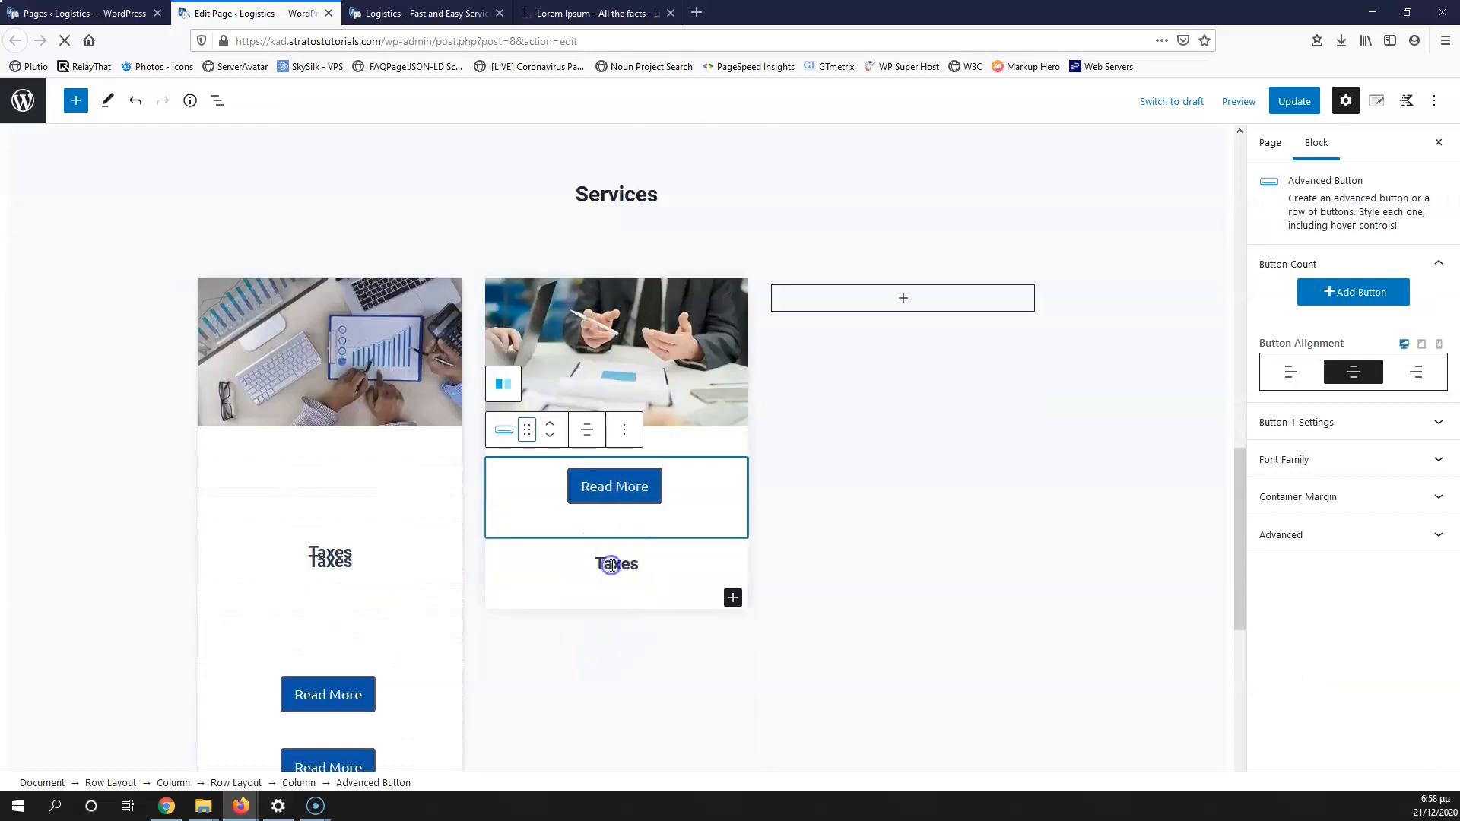
left_click(611, 565)
left_click(550, 499)
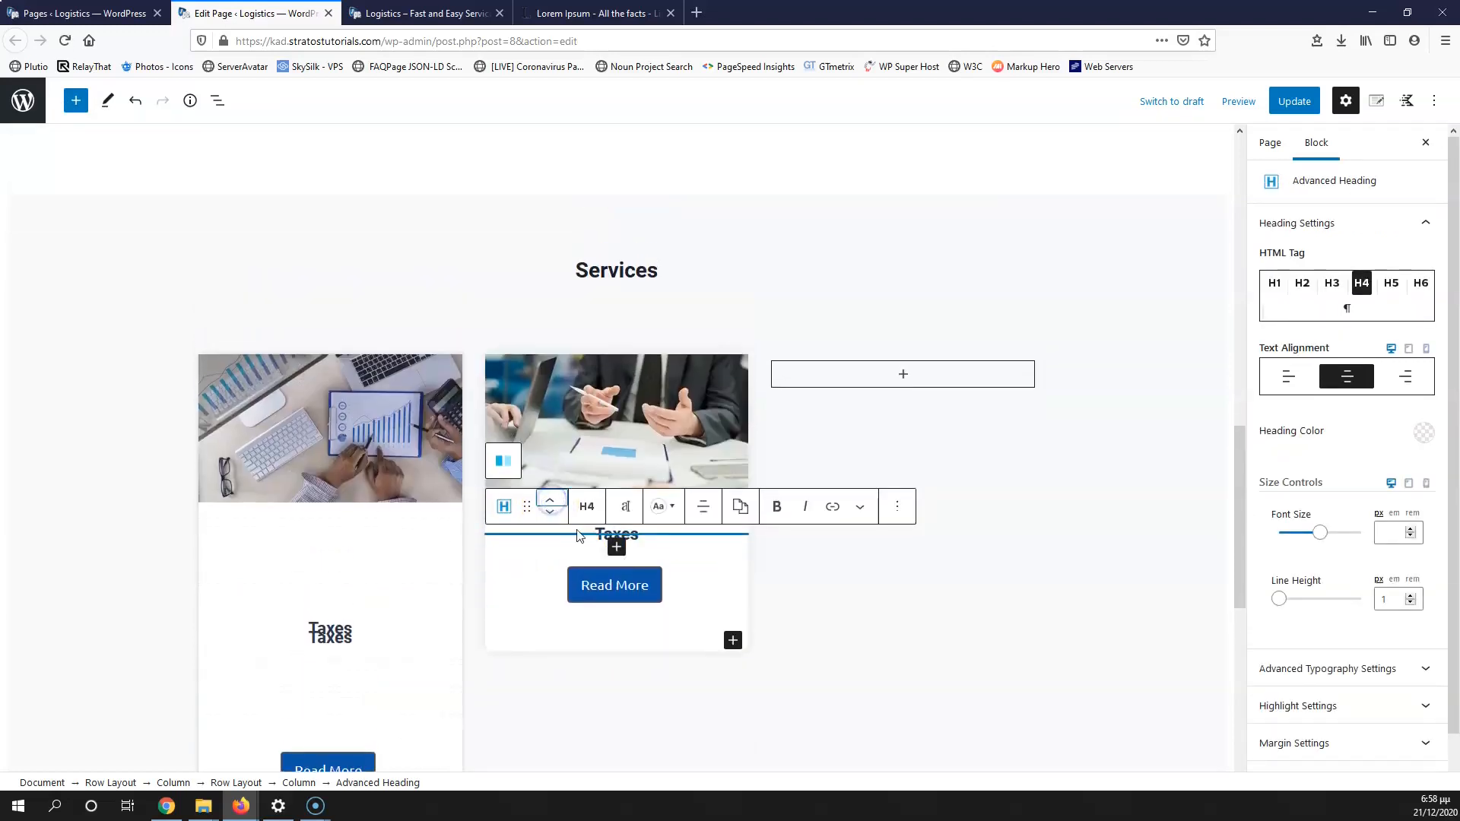
Step: Add an empty Image block to the third column and move a Taxes heading and Read More button into it
left_click(904, 374)
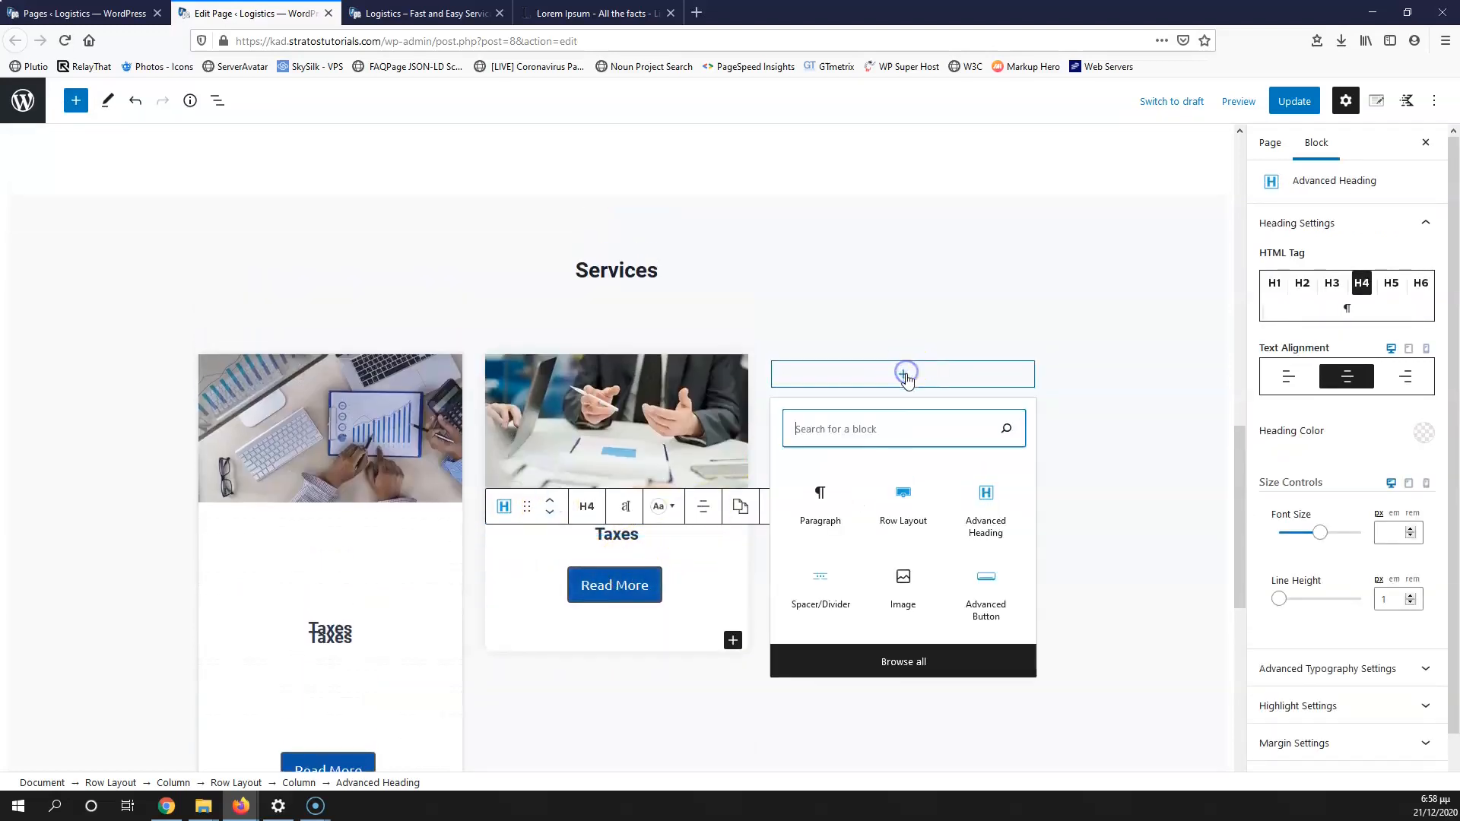
left_click(903, 589)
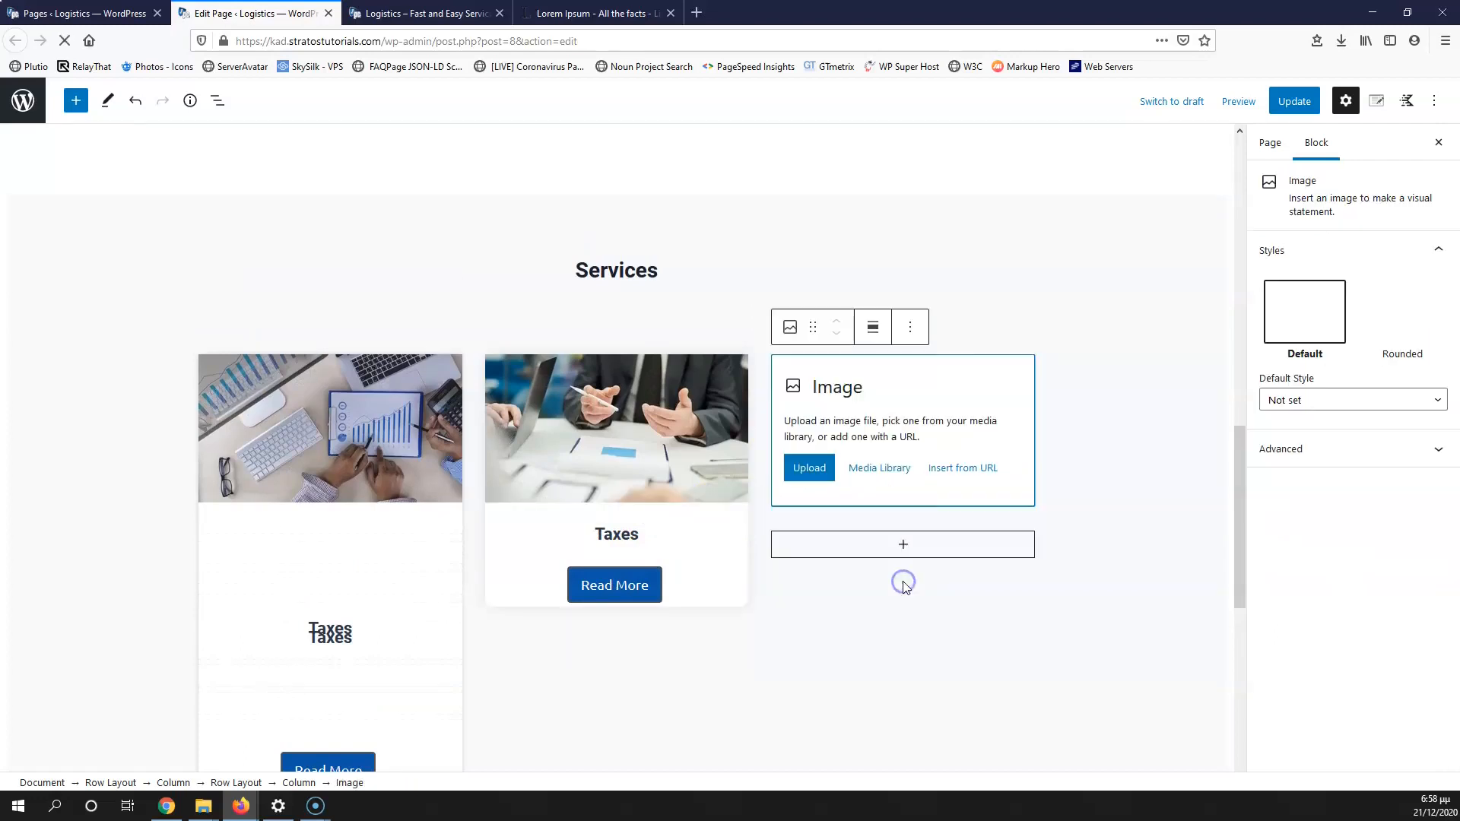
left_click(329, 634)
left_click_drag(244, 610, 819, 564)
scroll(307, 597, "down", 2)
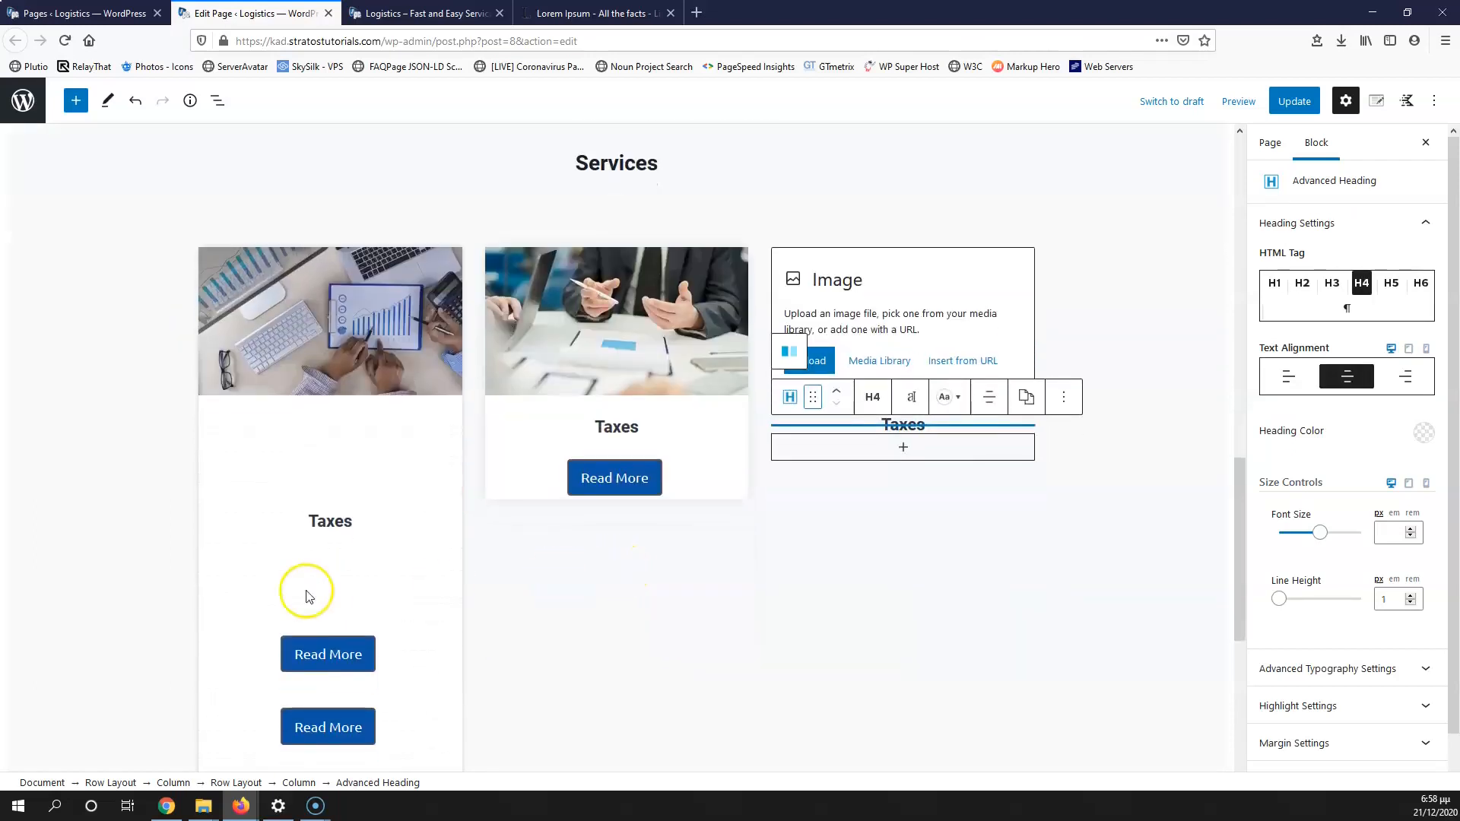
left_click(313, 655)
left_click_drag(238, 596, 848, 606)
left_click(848, 692)
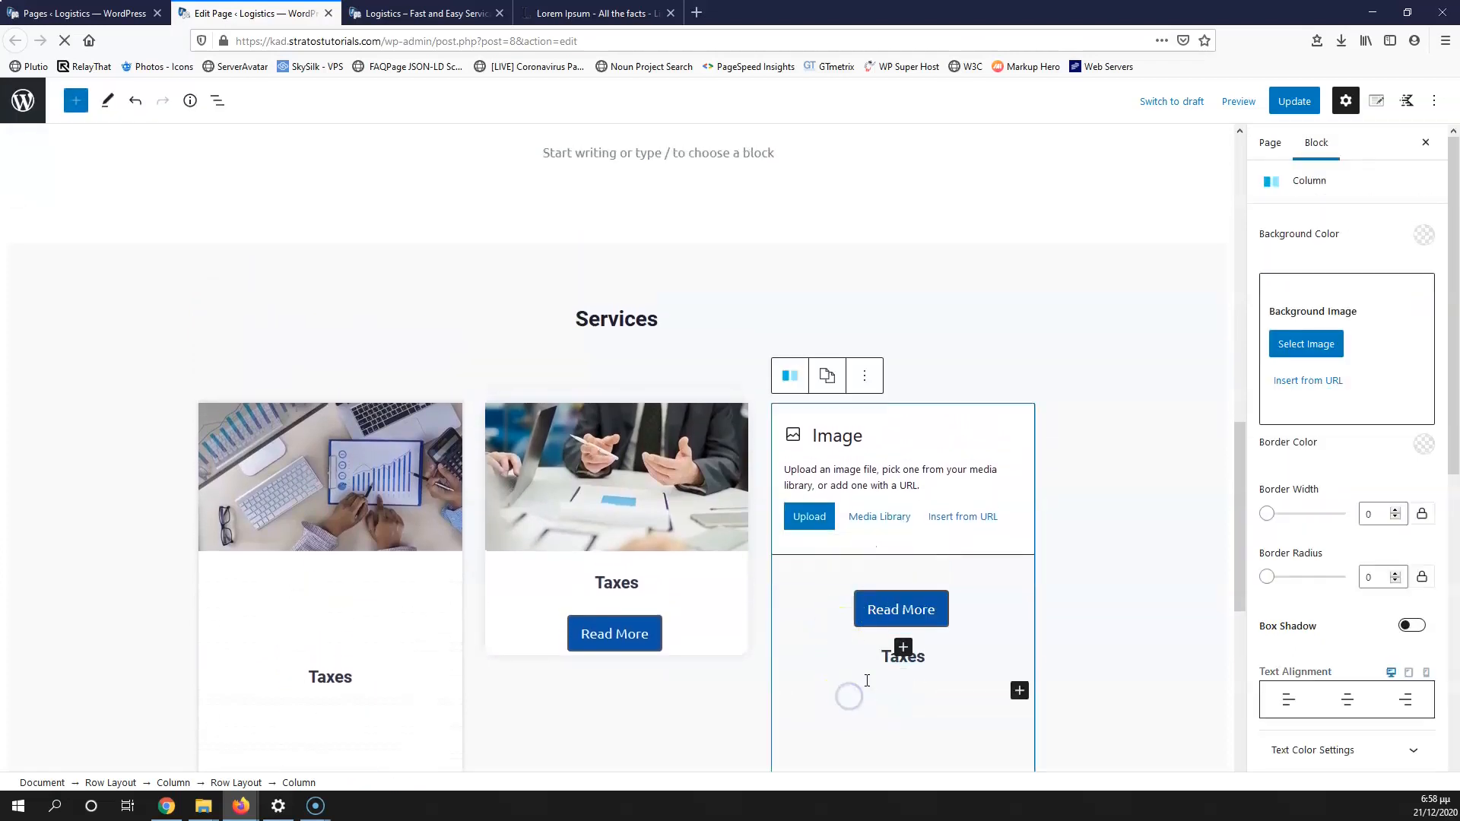
left_click(882, 667)
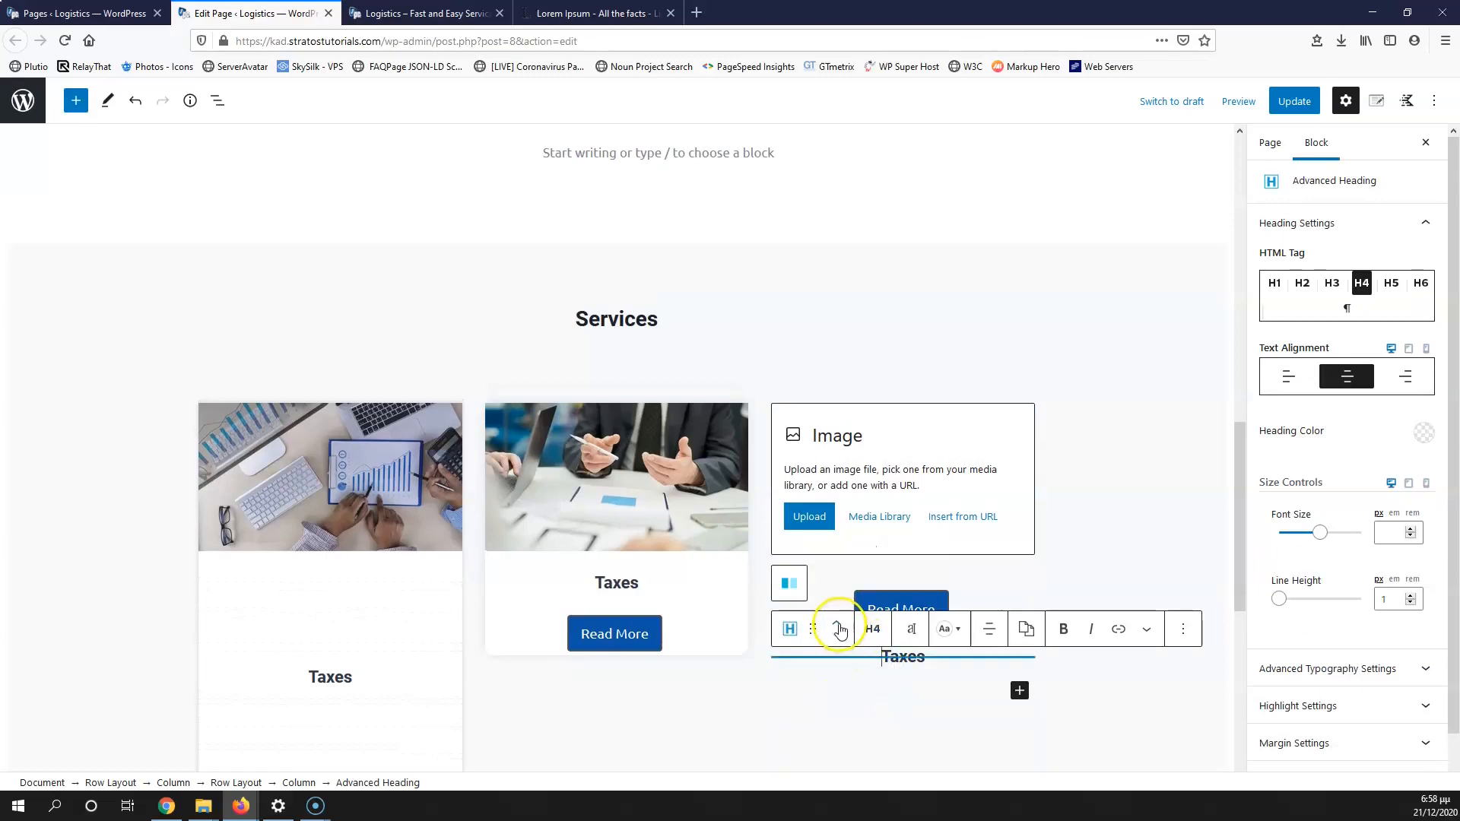
left_click(838, 627)
Step: Move the spacer copies into columns two and three, placing one between Taxes and Read More in each
scroll(428, 613, "down", 2)
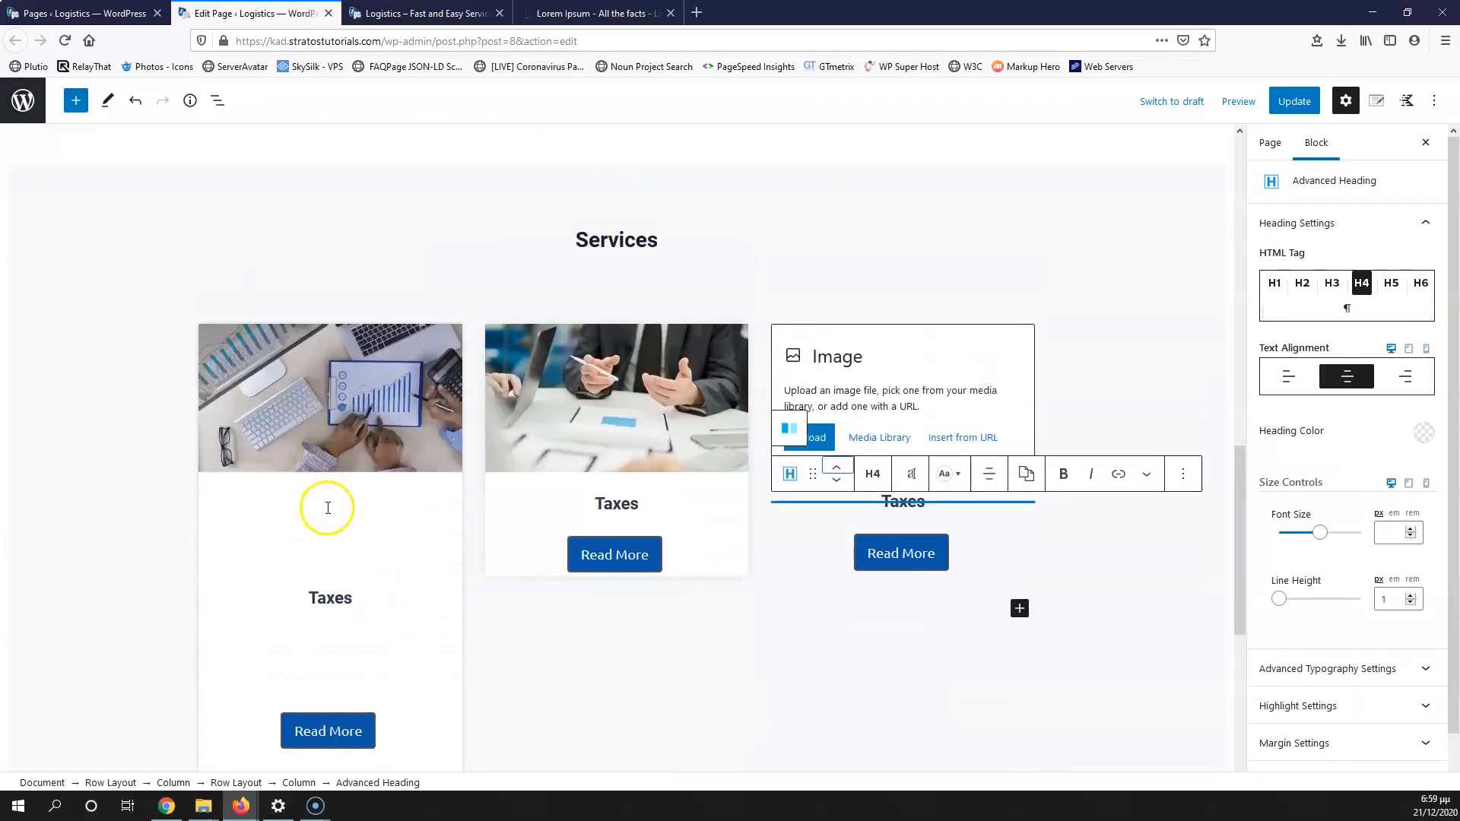
left_click(327, 508)
left_click_drag(240, 475, 574, 499)
left_click(297, 536)
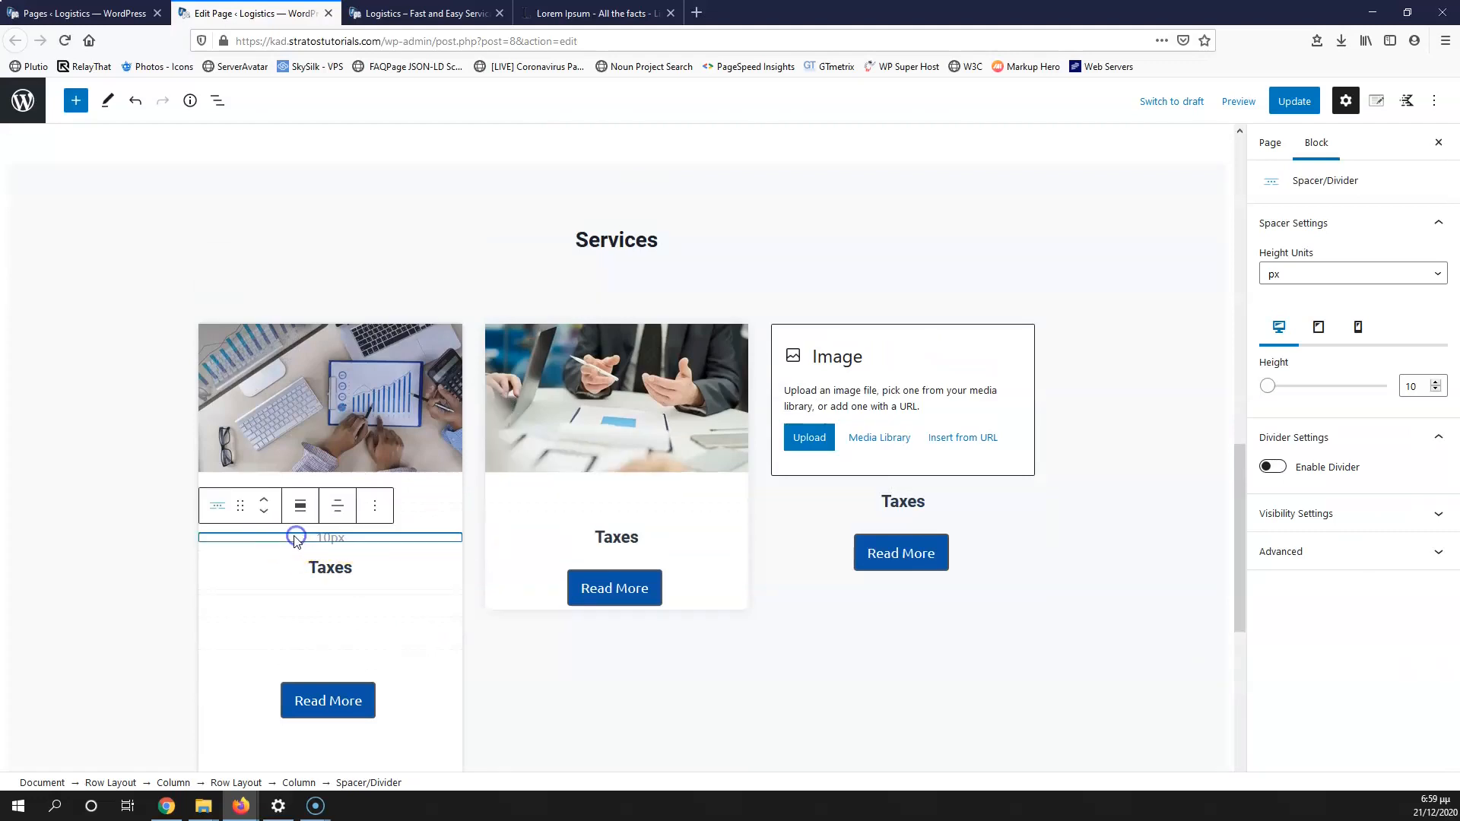
left_click_drag(243, 505, 901, 498)
left_click(290, 604)
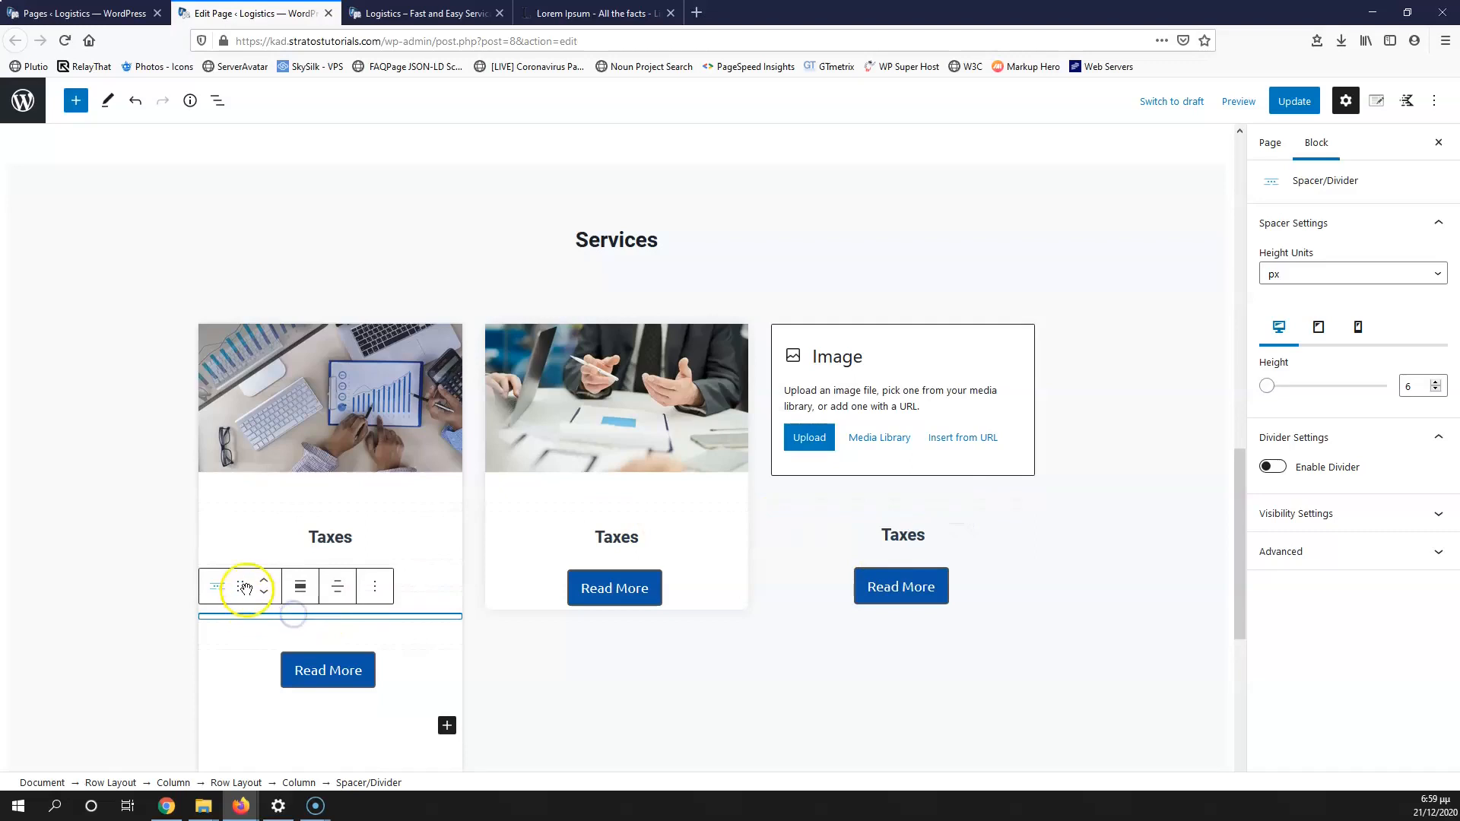
left_click_drag(352, 586, 619, 574)
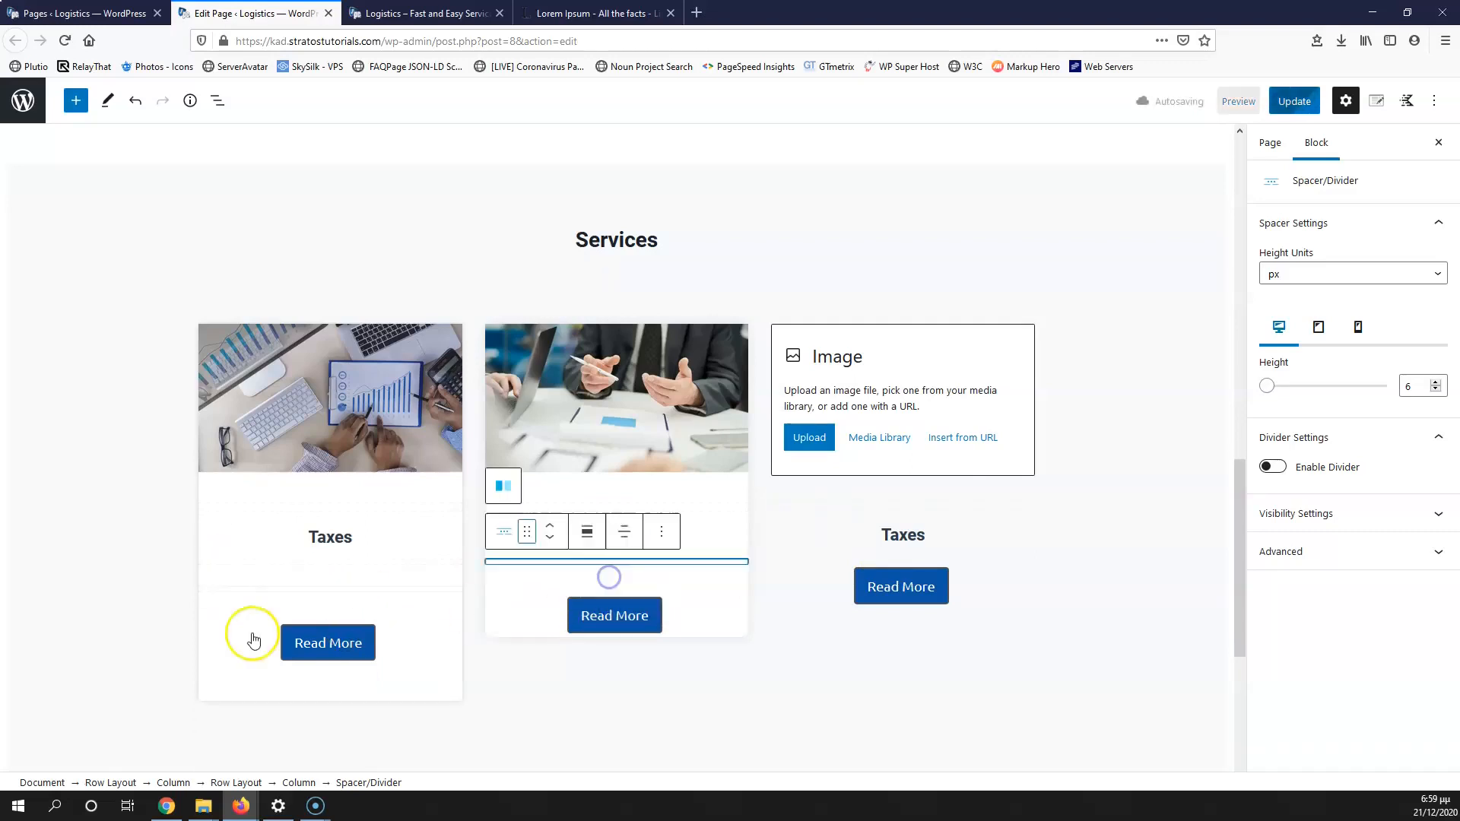
left_click(246, 586)
left_click_drag(242, 558, 874, 619)
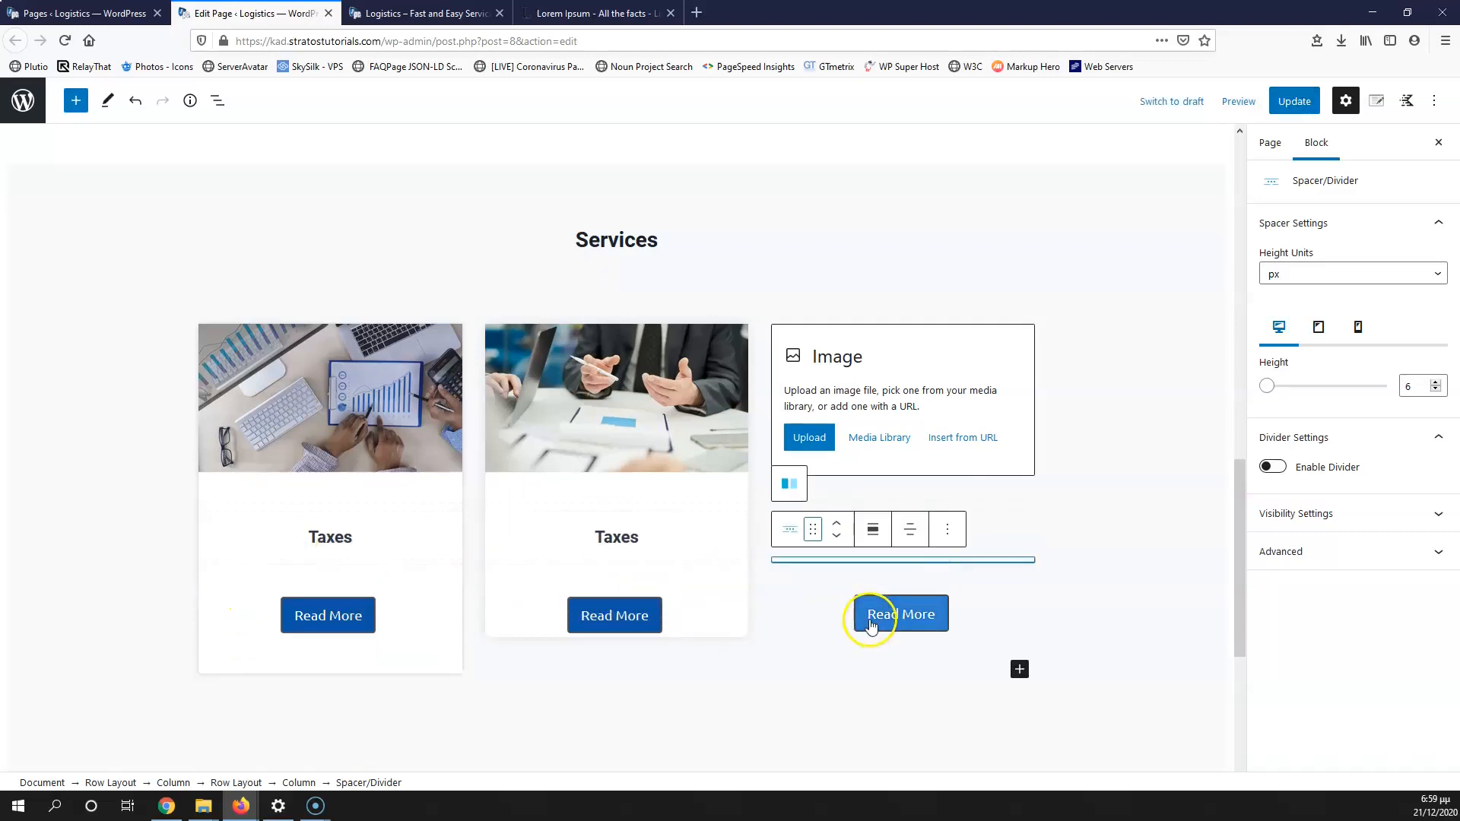
left_click(540, 361)
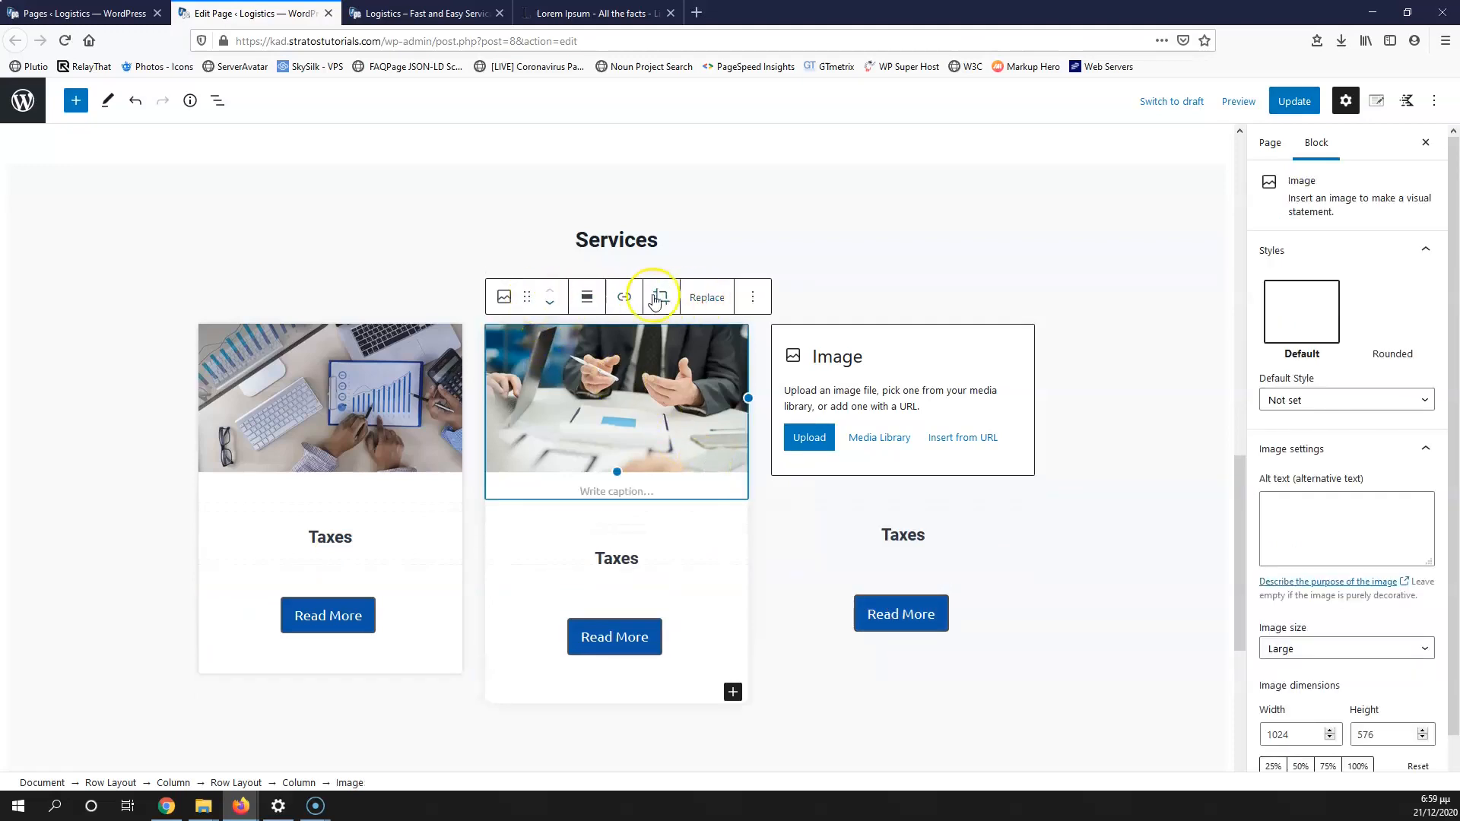
Step: Copy the middle column's card styles and paste them onto the third column
left_click(298, 782)
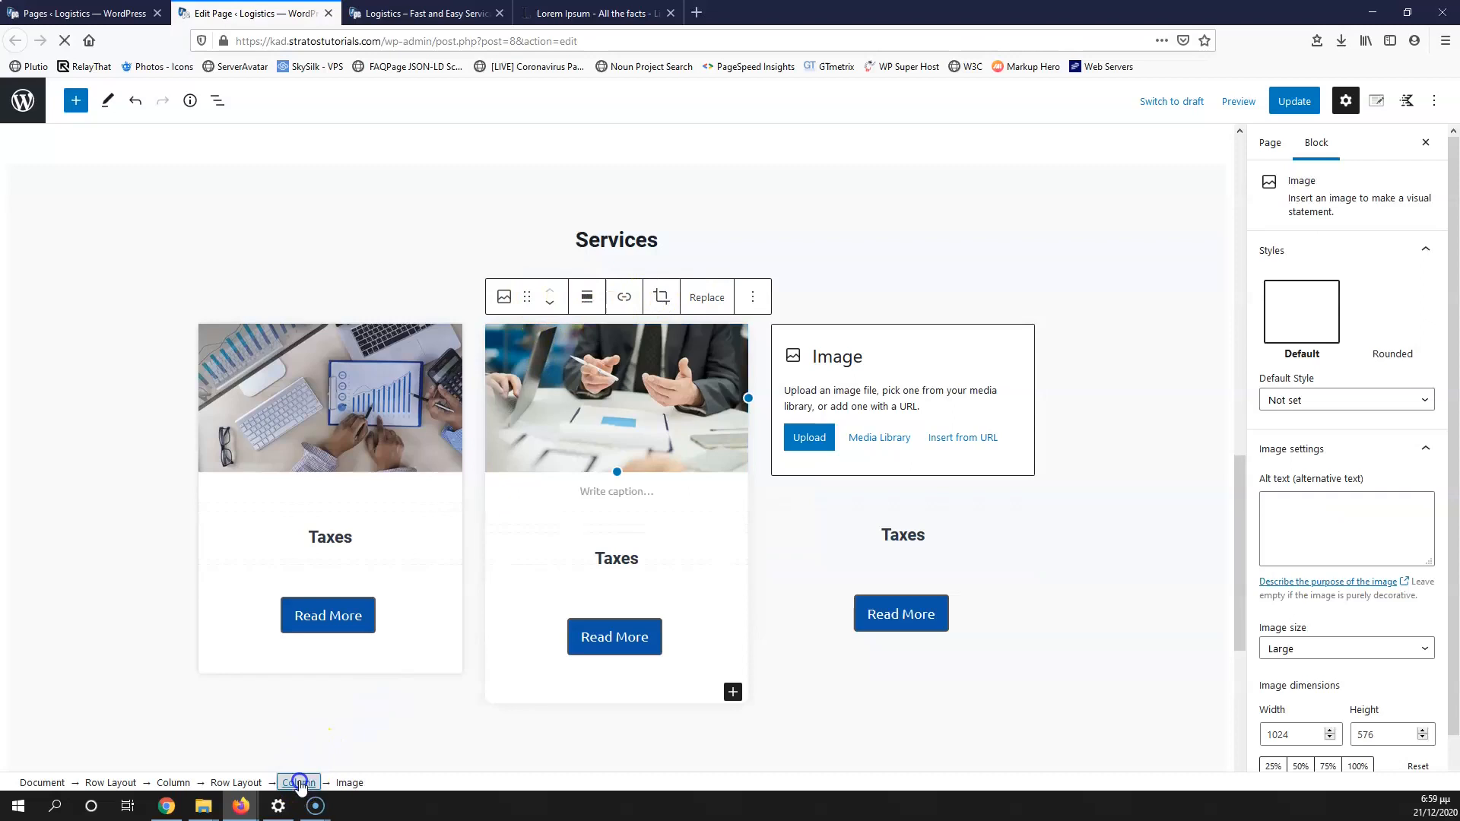
left_click(541, 296)
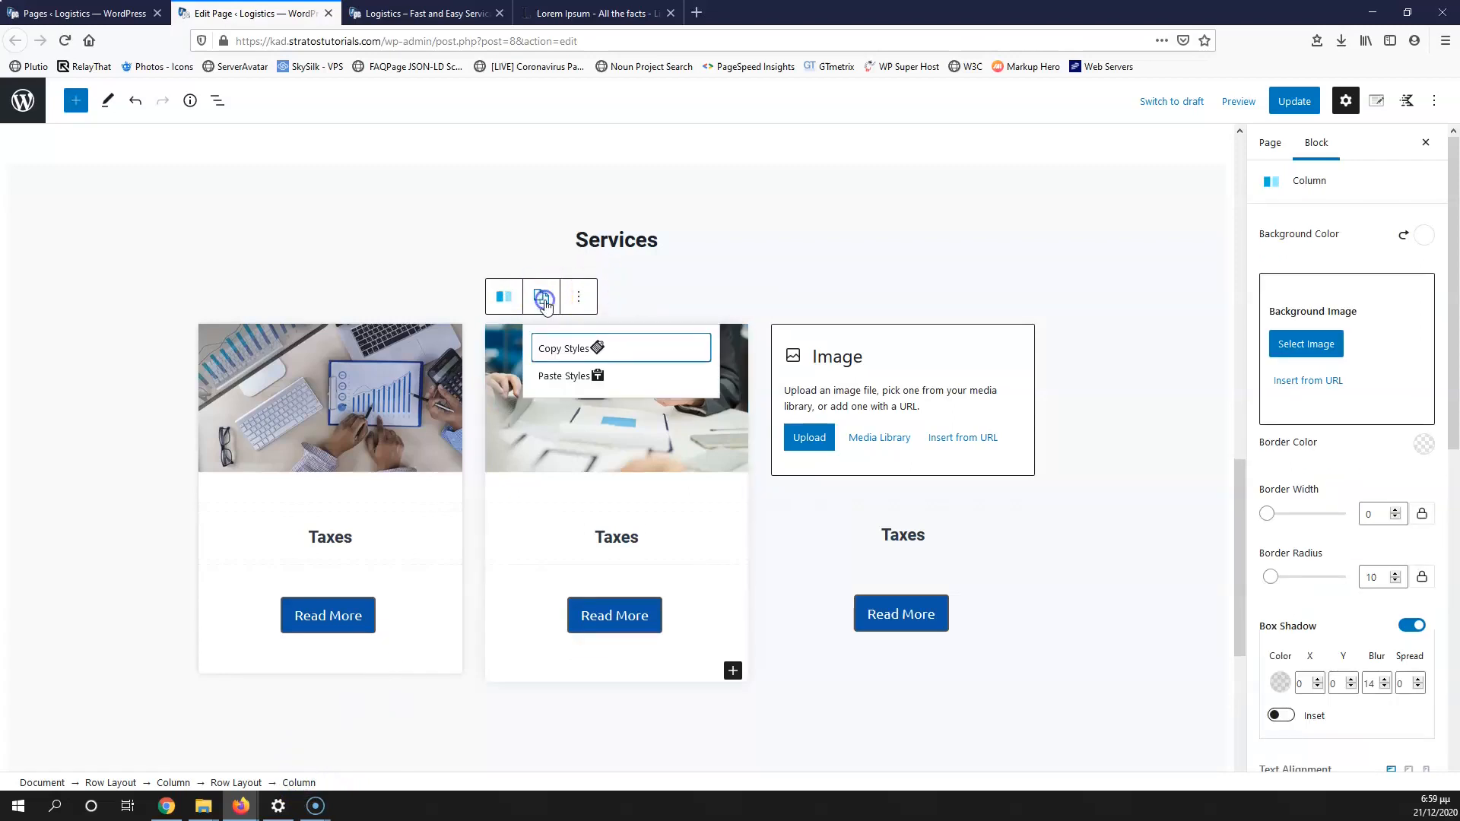
left_click(566, 345)
left_click(840, 342)
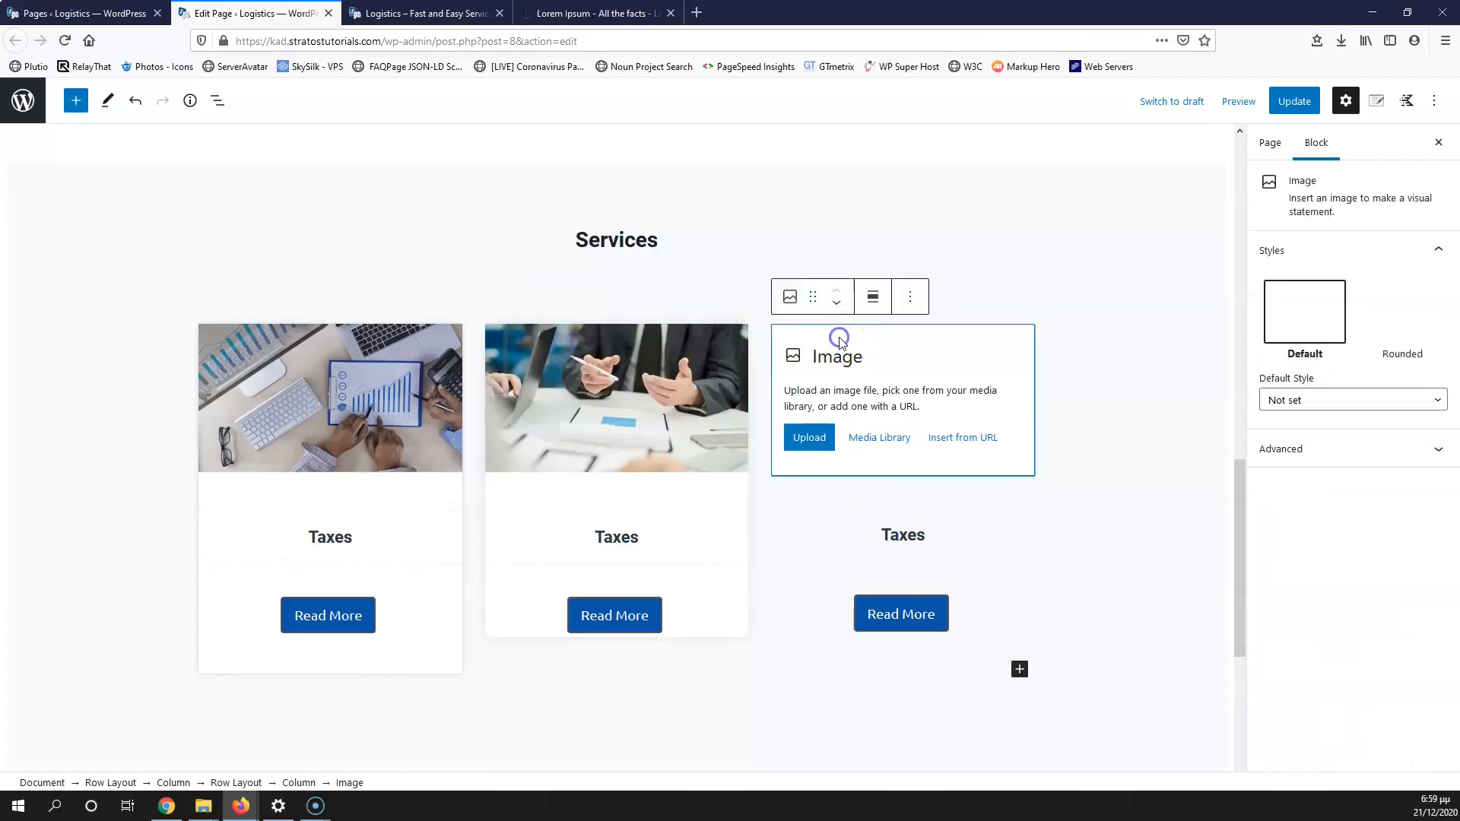
left_click(298, 783)
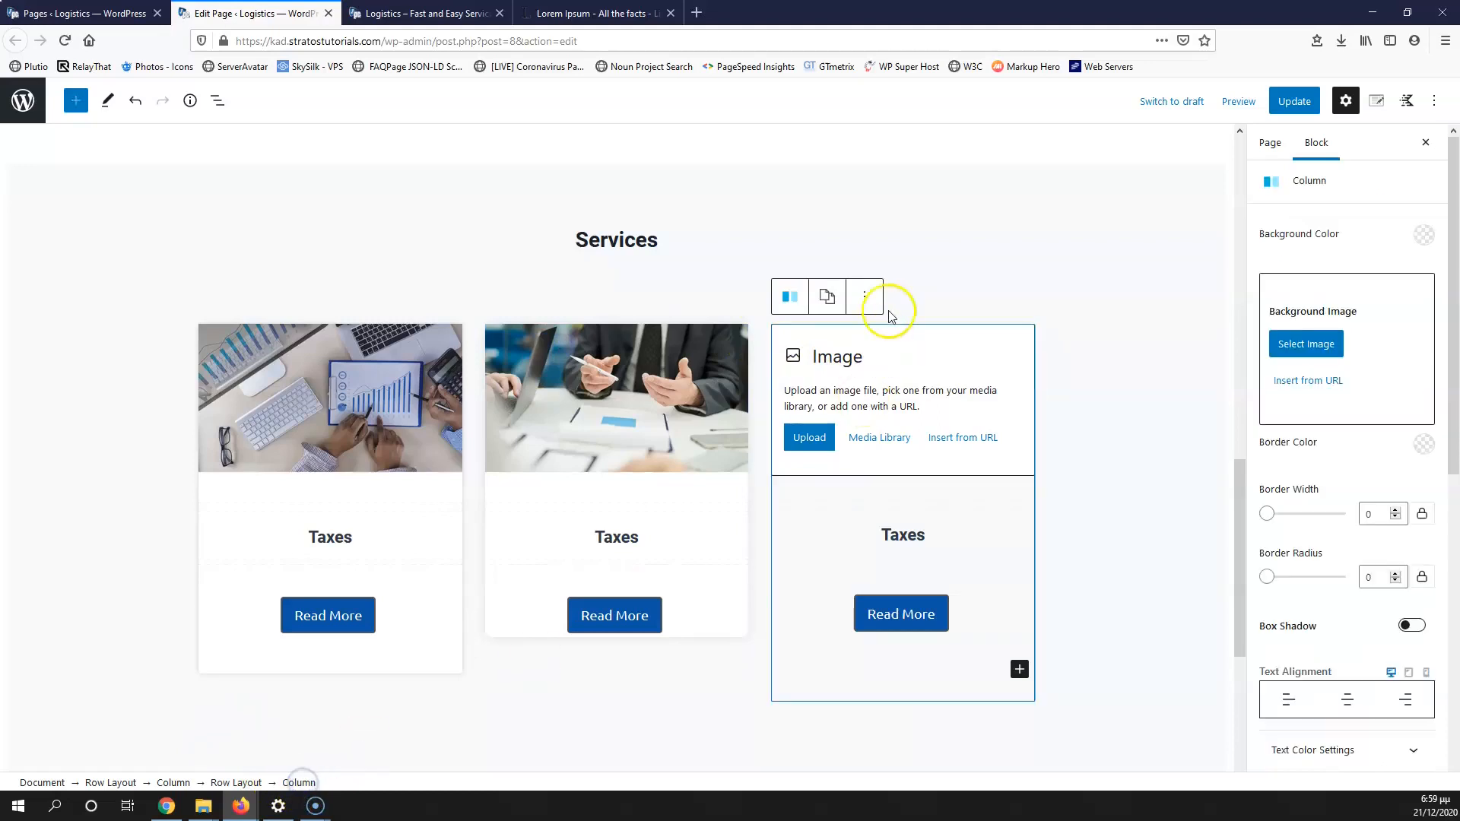
left_click(827, 297)
left_click(846, 374)
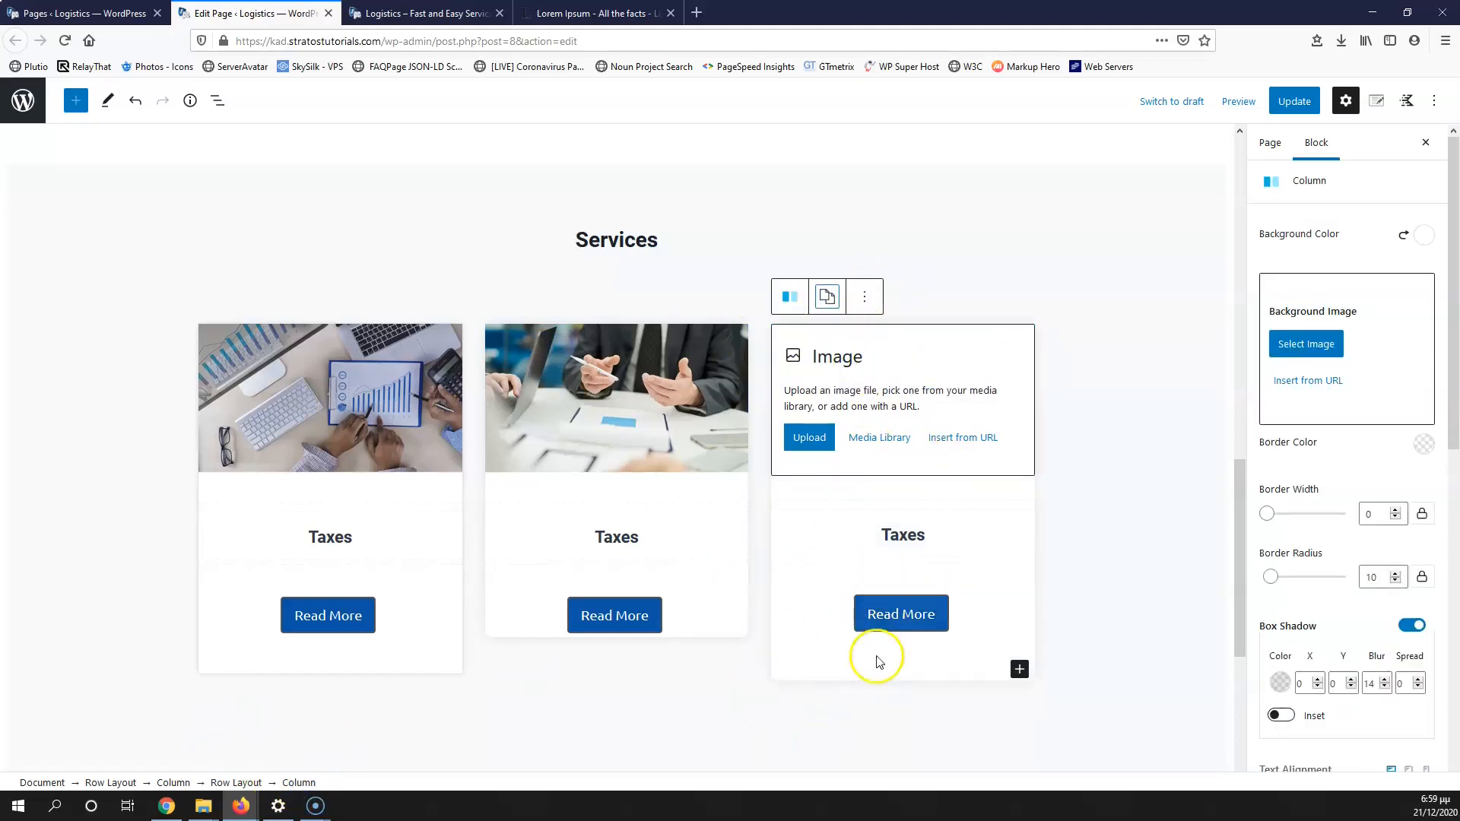
Step: Paste the card styling onto the middle column again
scroll(833, 509, "up", 1)
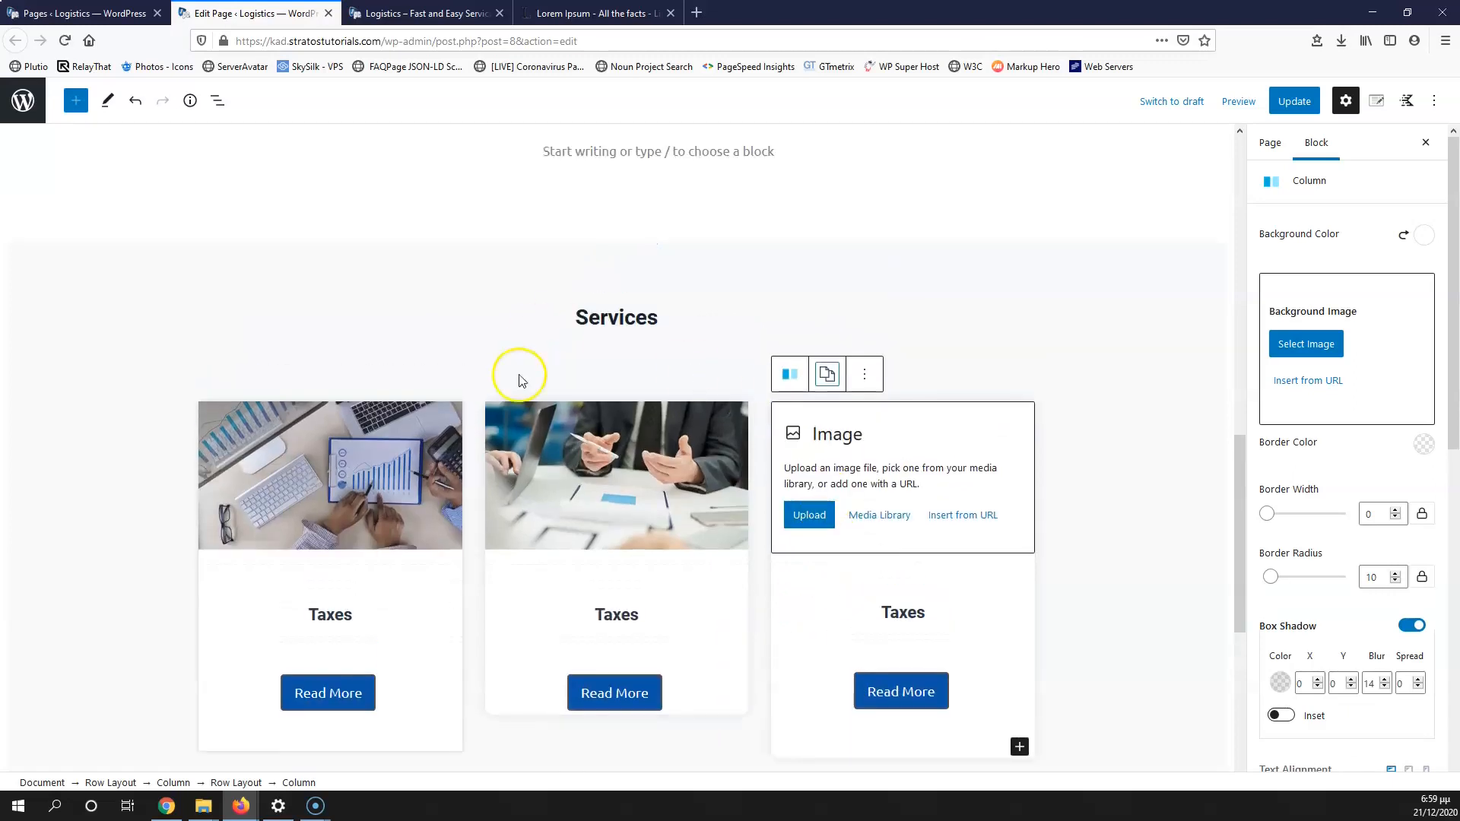
left_click(546, 406)
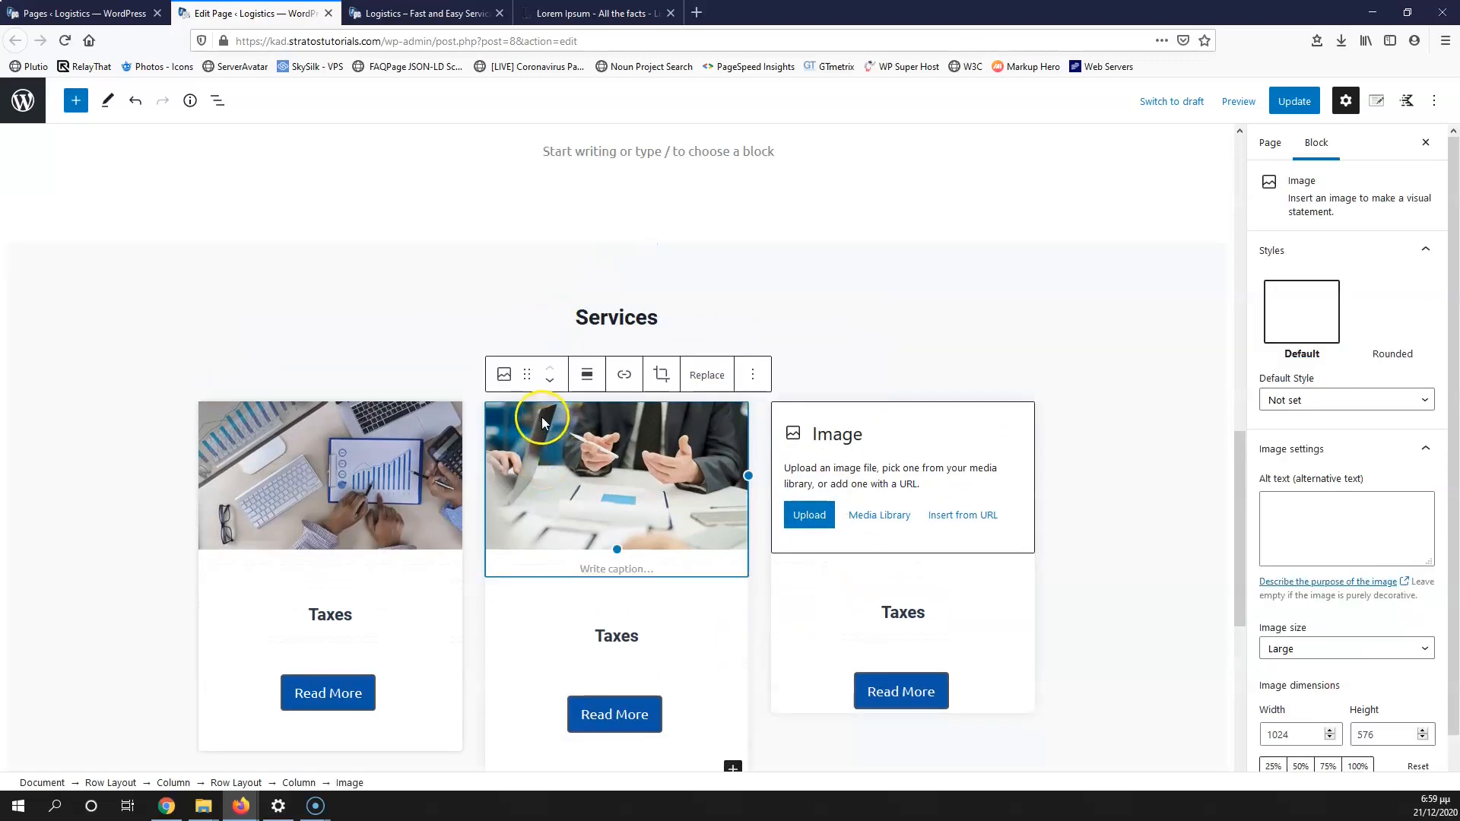
left_click(299, 783)
left_click(550, 374)
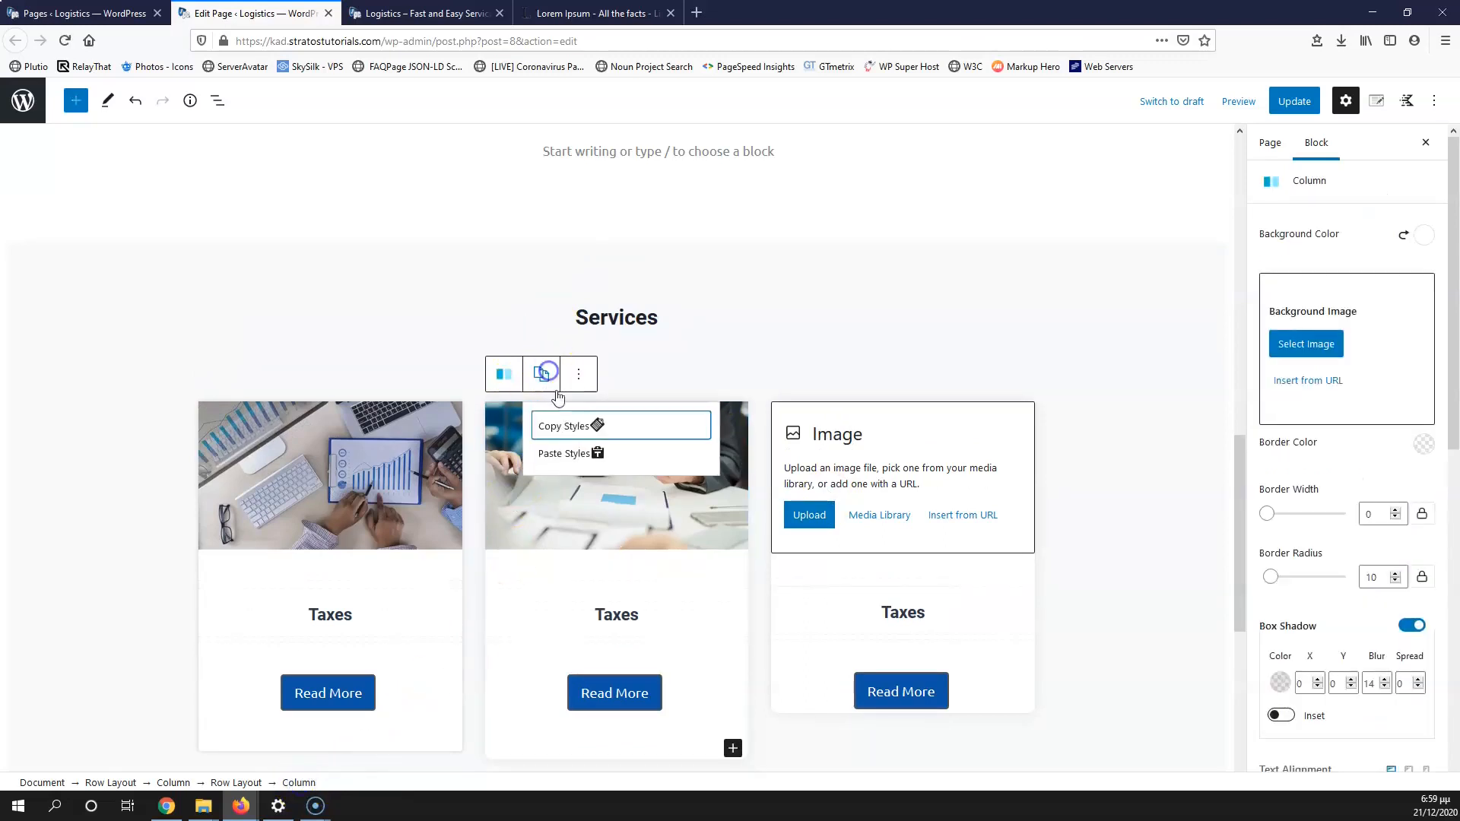
left_click(581, 458)
left_click(848, 459)
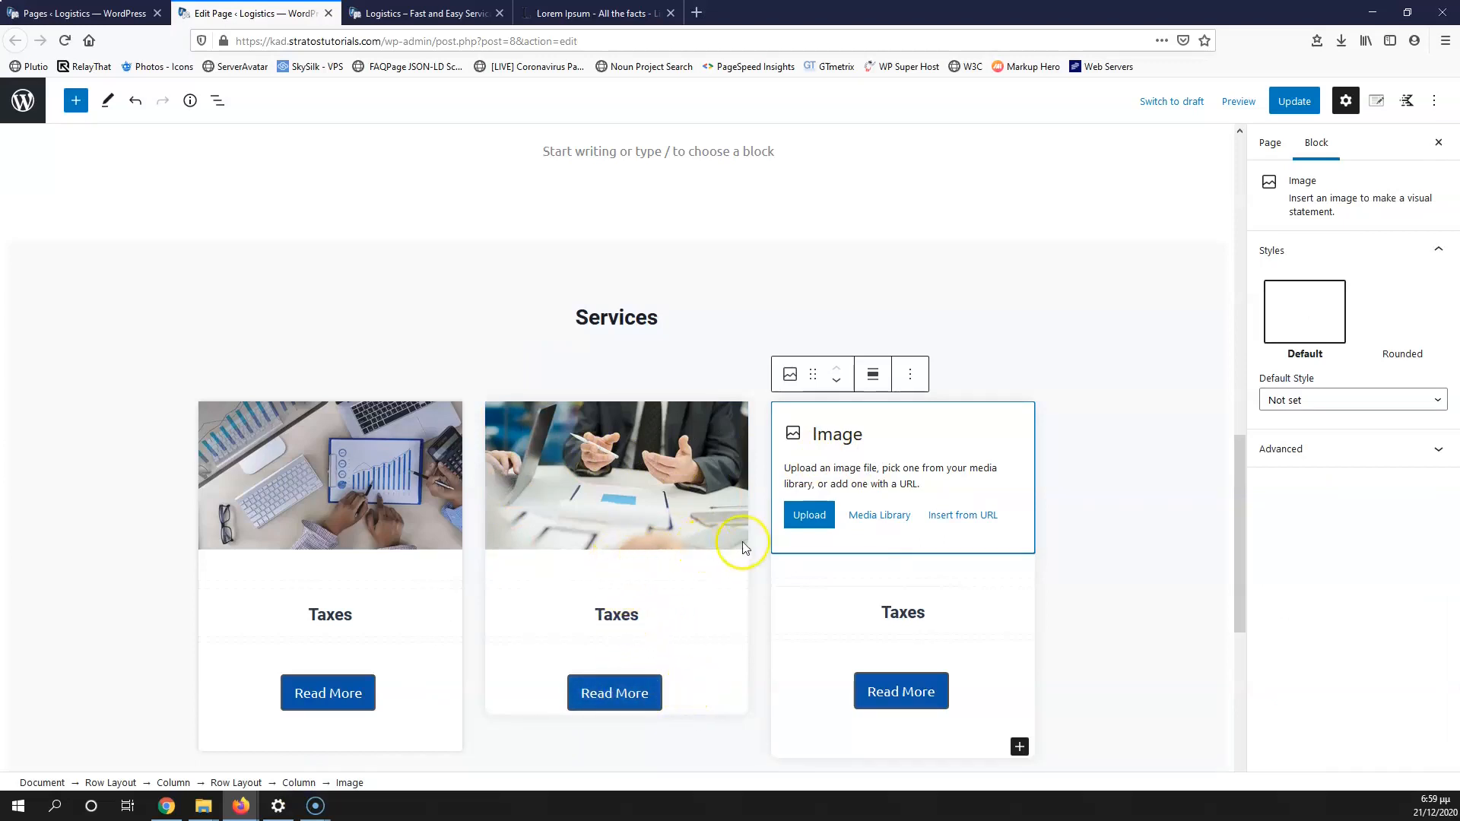
Step: Put the logistics-4.jpg photo, retitled 'service 2', into the third card's image block
left_click(887, 519)
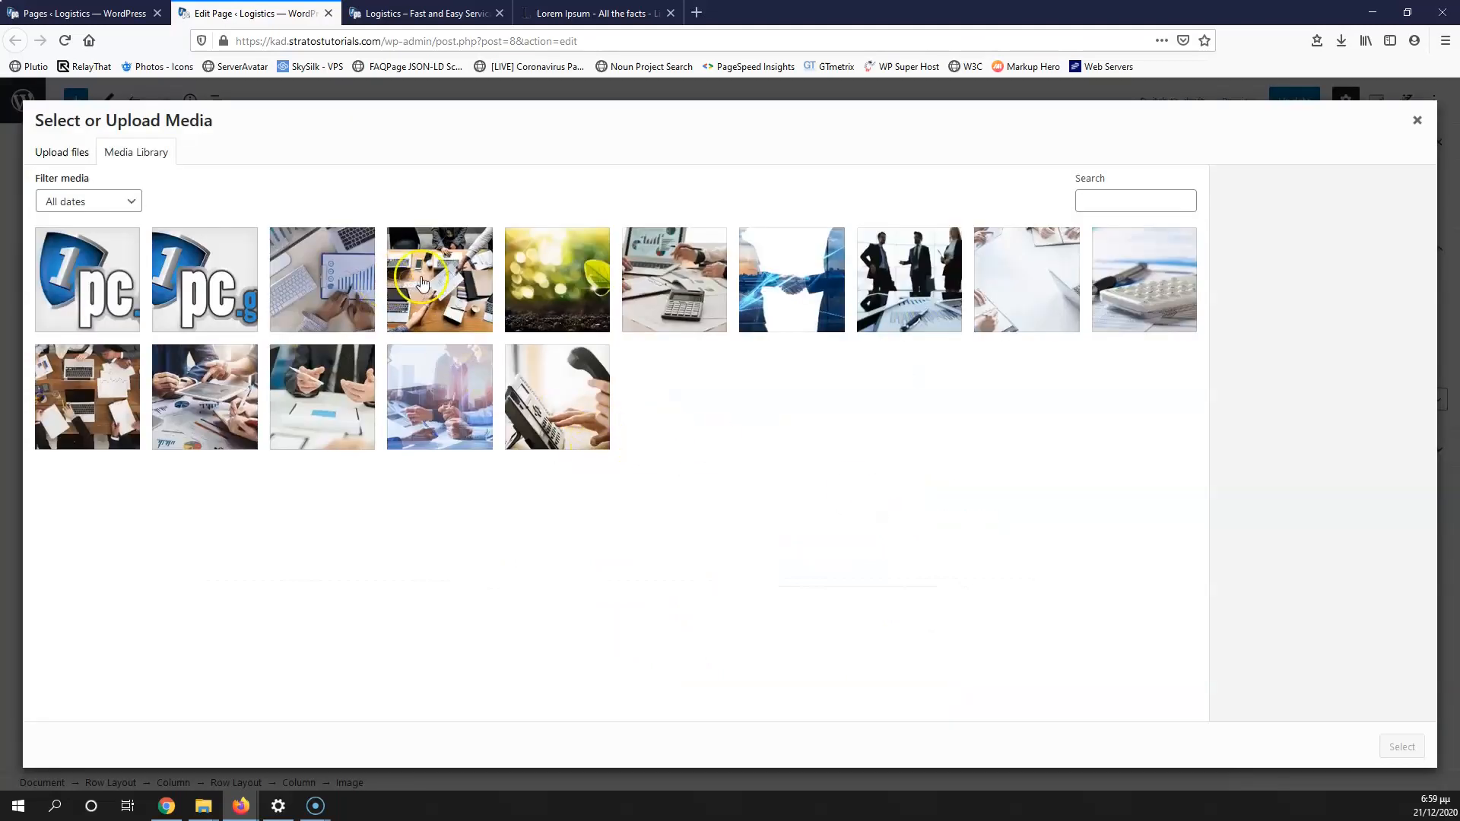
left_click(207, 411)
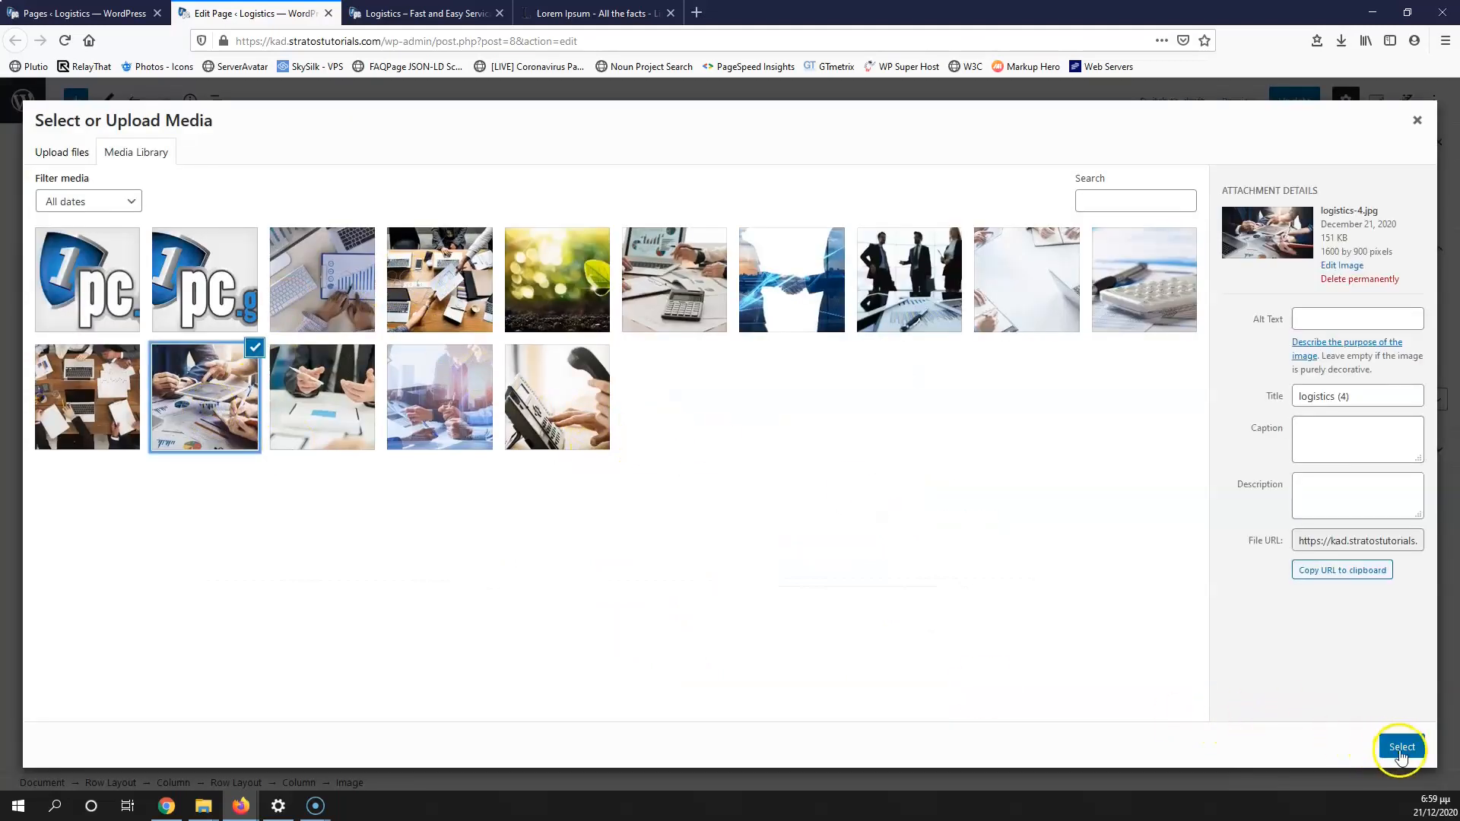
left_click(1365, 396)
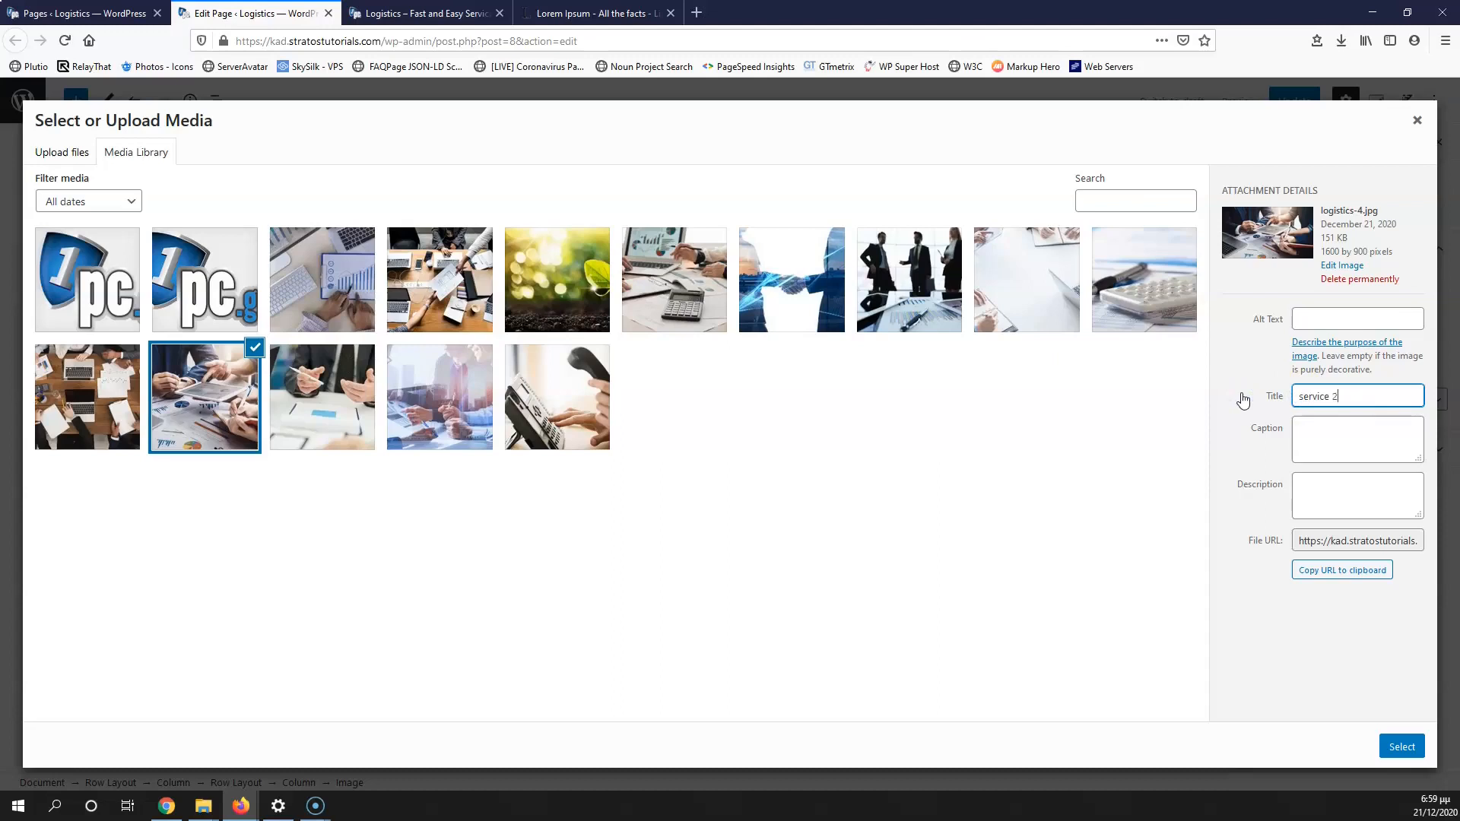
left_click_drag(1351, 394, 1169, 388)
left_click(1402, 746)
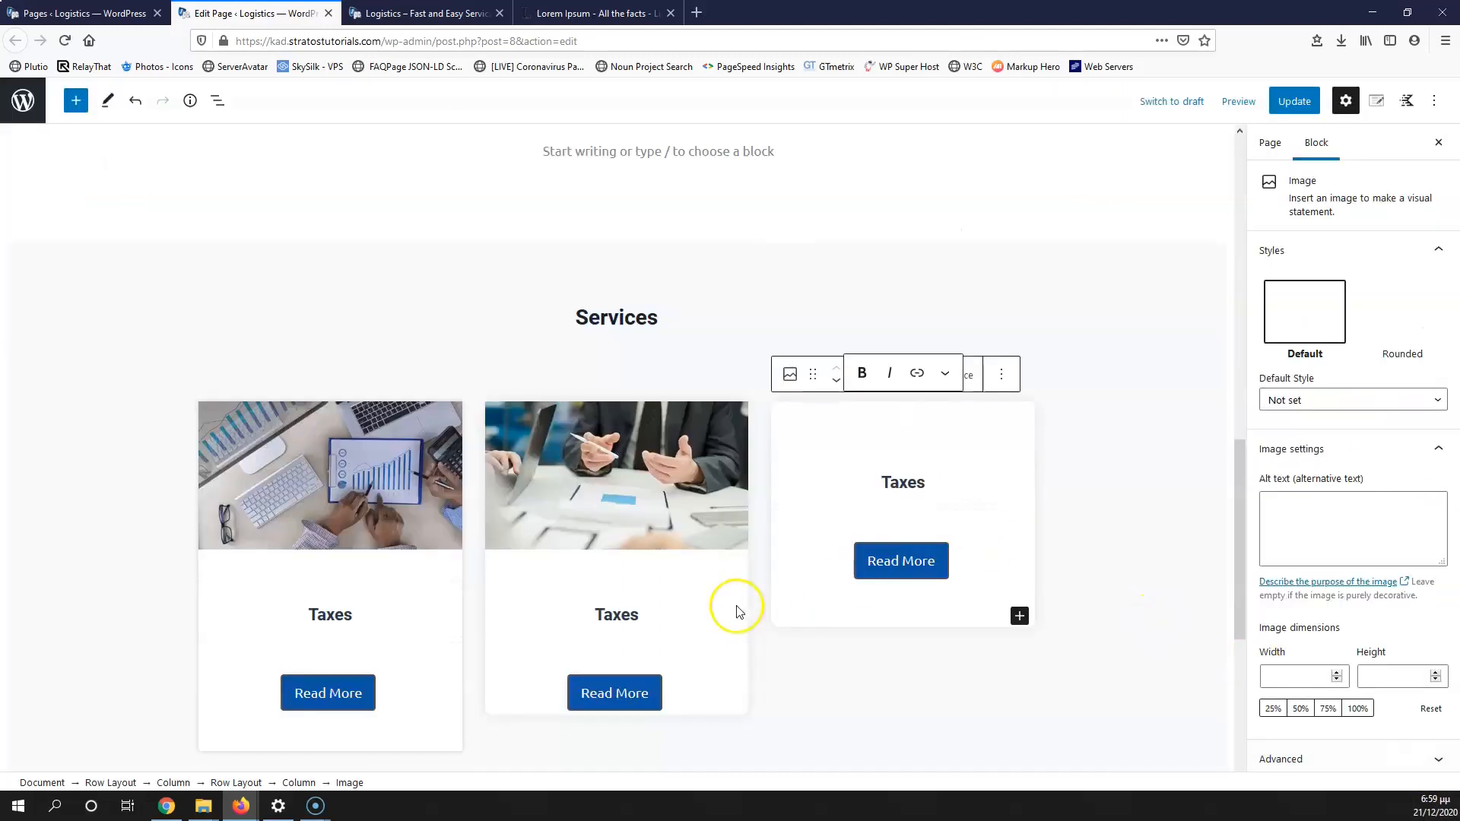
Step: Rename the two Taxes headings to Service 1 and Service 2 and give the middle image alt text 'service1'
left_click(627, 617)
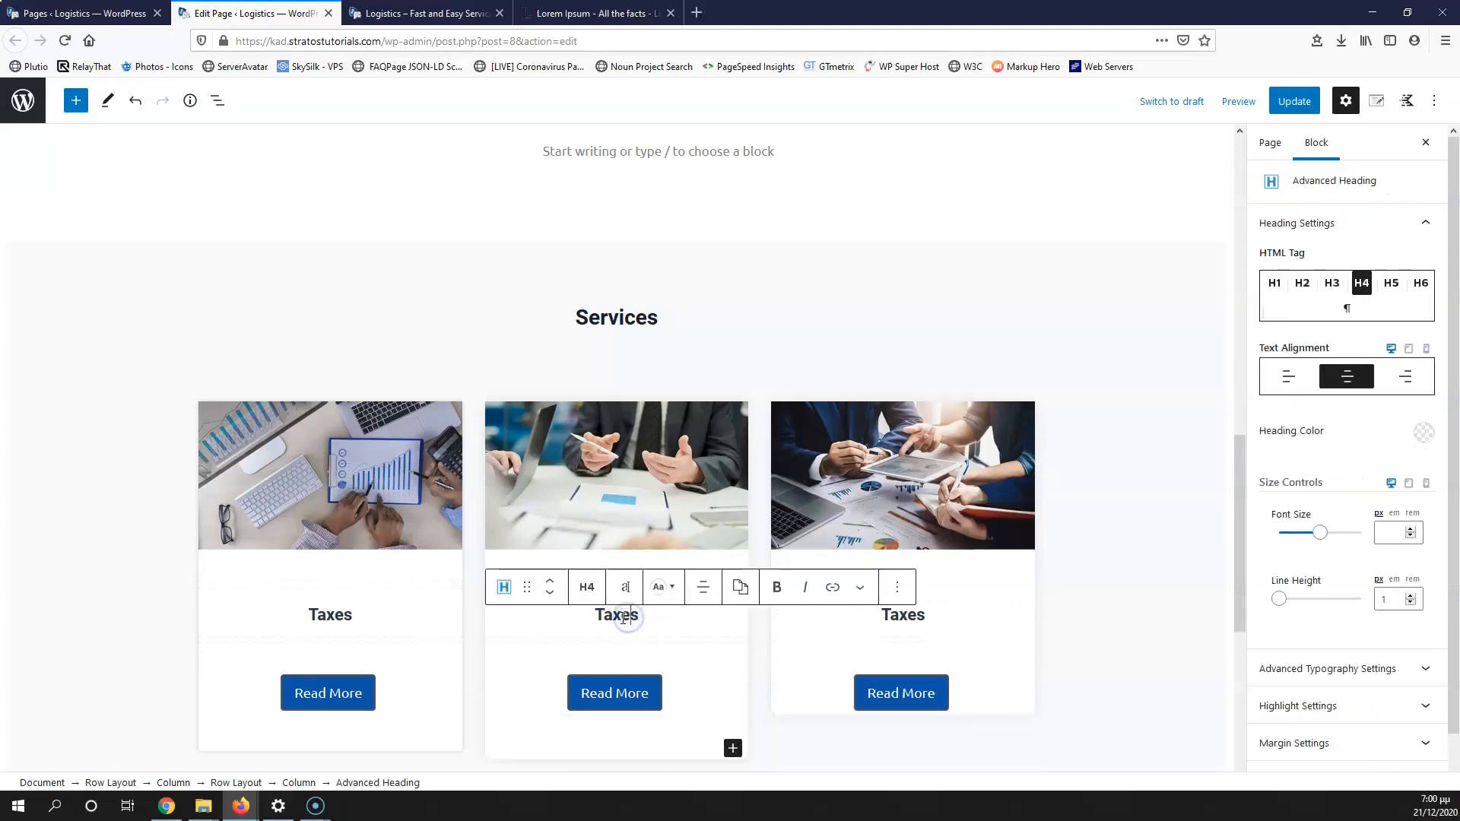
type("service 2")
left_click(652, 615)
type("1")
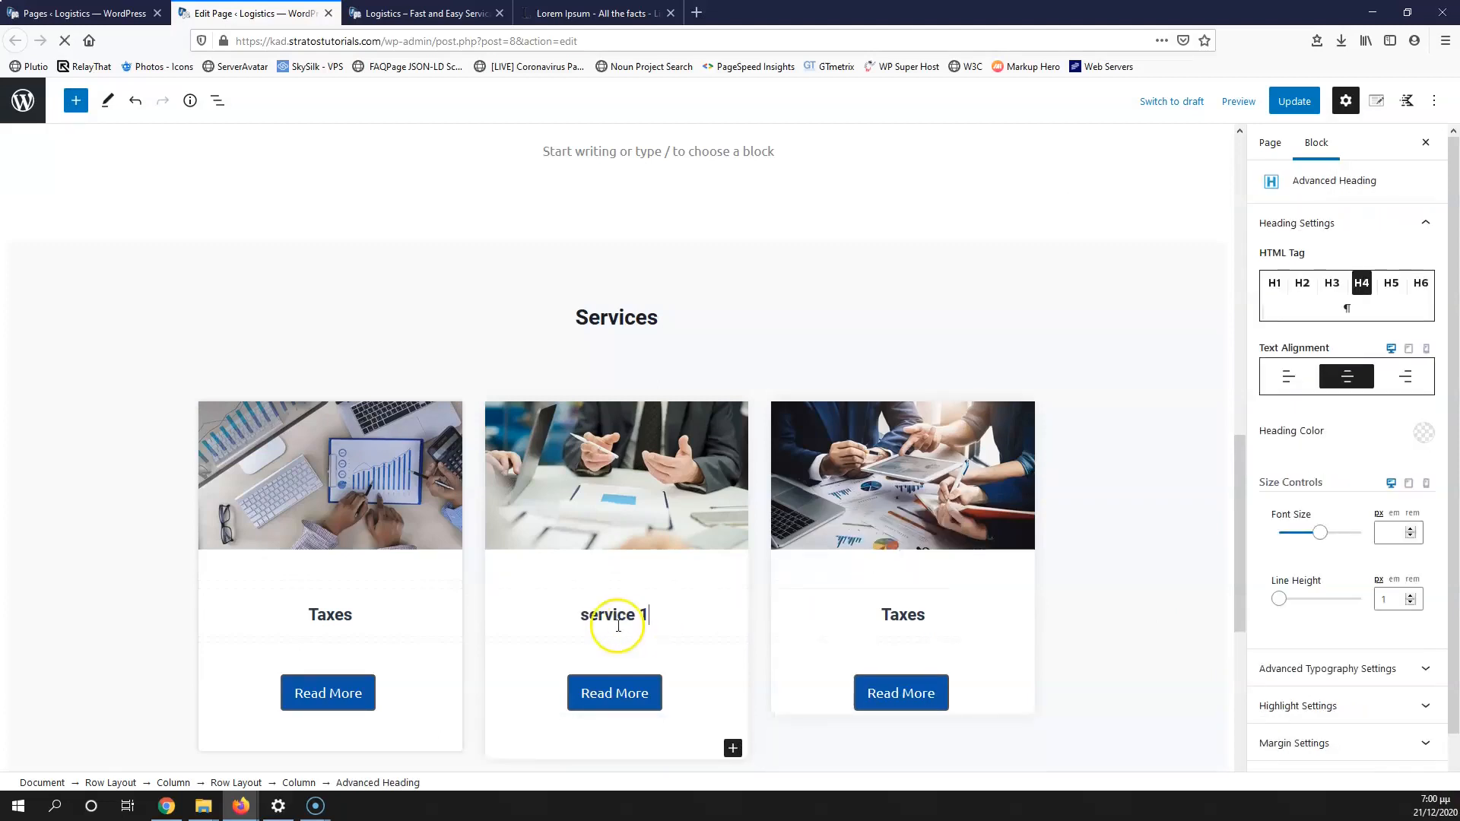
type("S")
left_click(591, 499)
left_click(1305, 505)
type("service 2")
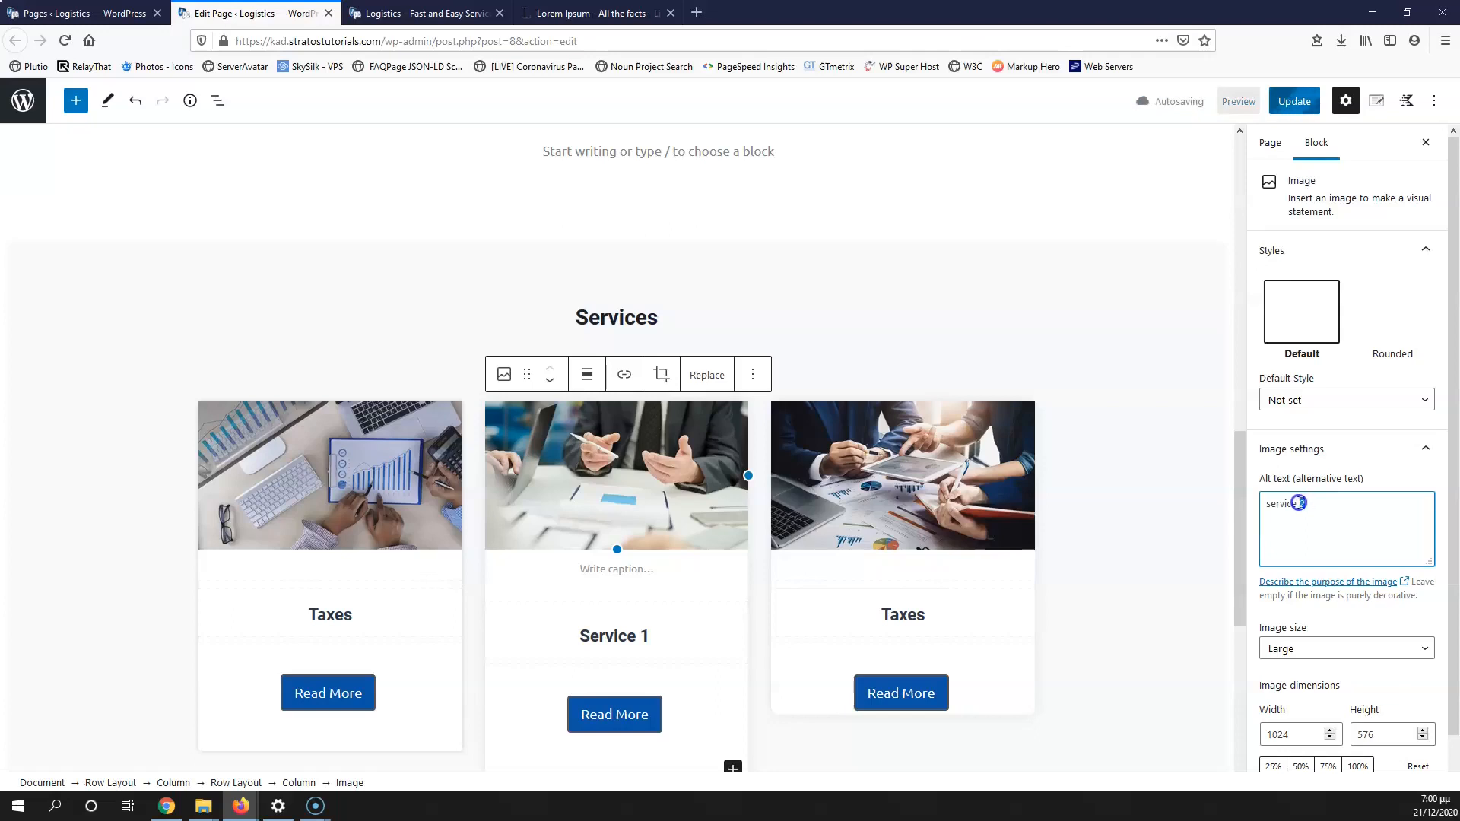
key("BackSpace")
type("1")
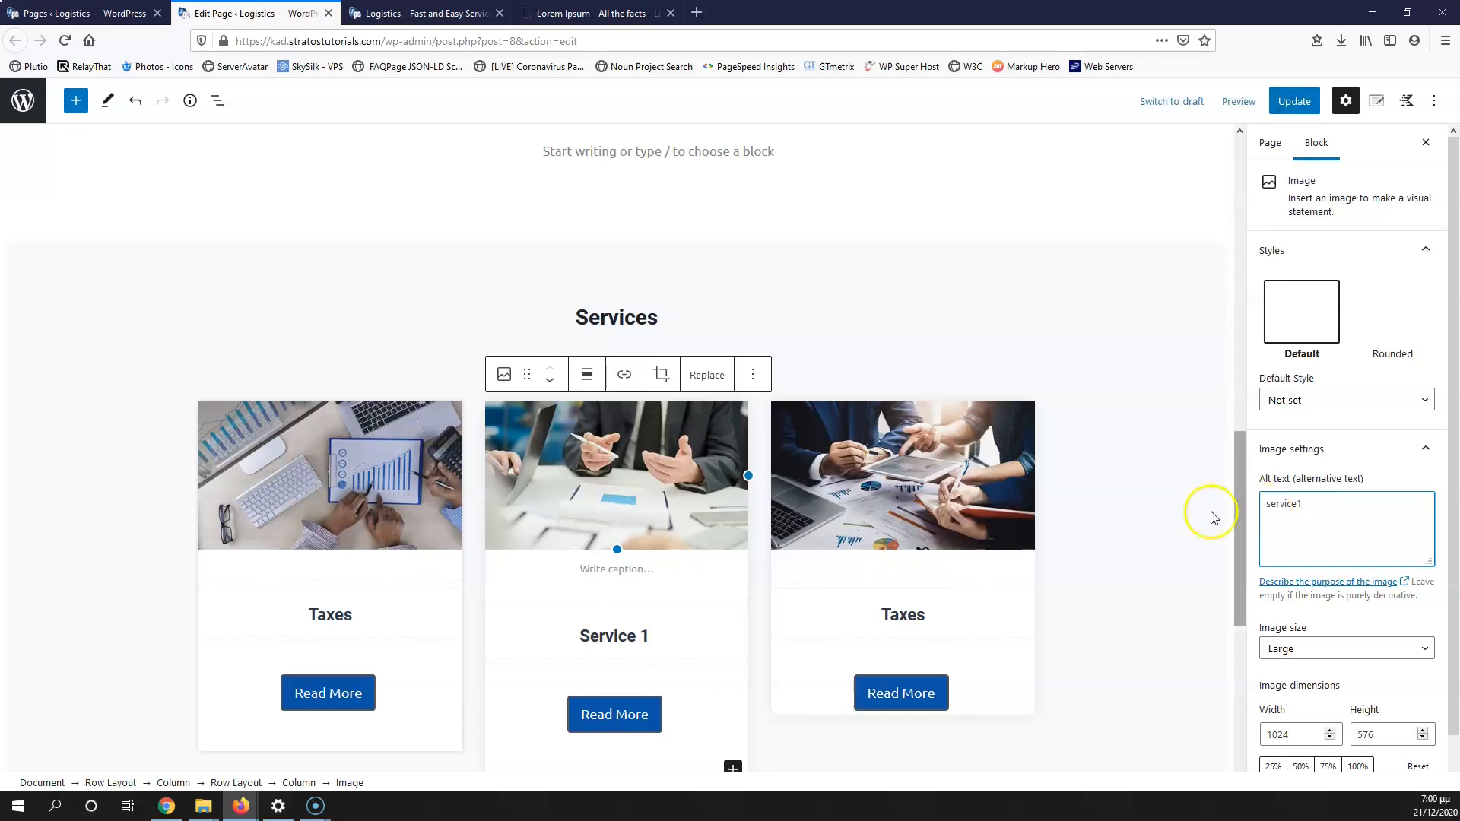
double_click(907, 612)
type("Service 2")
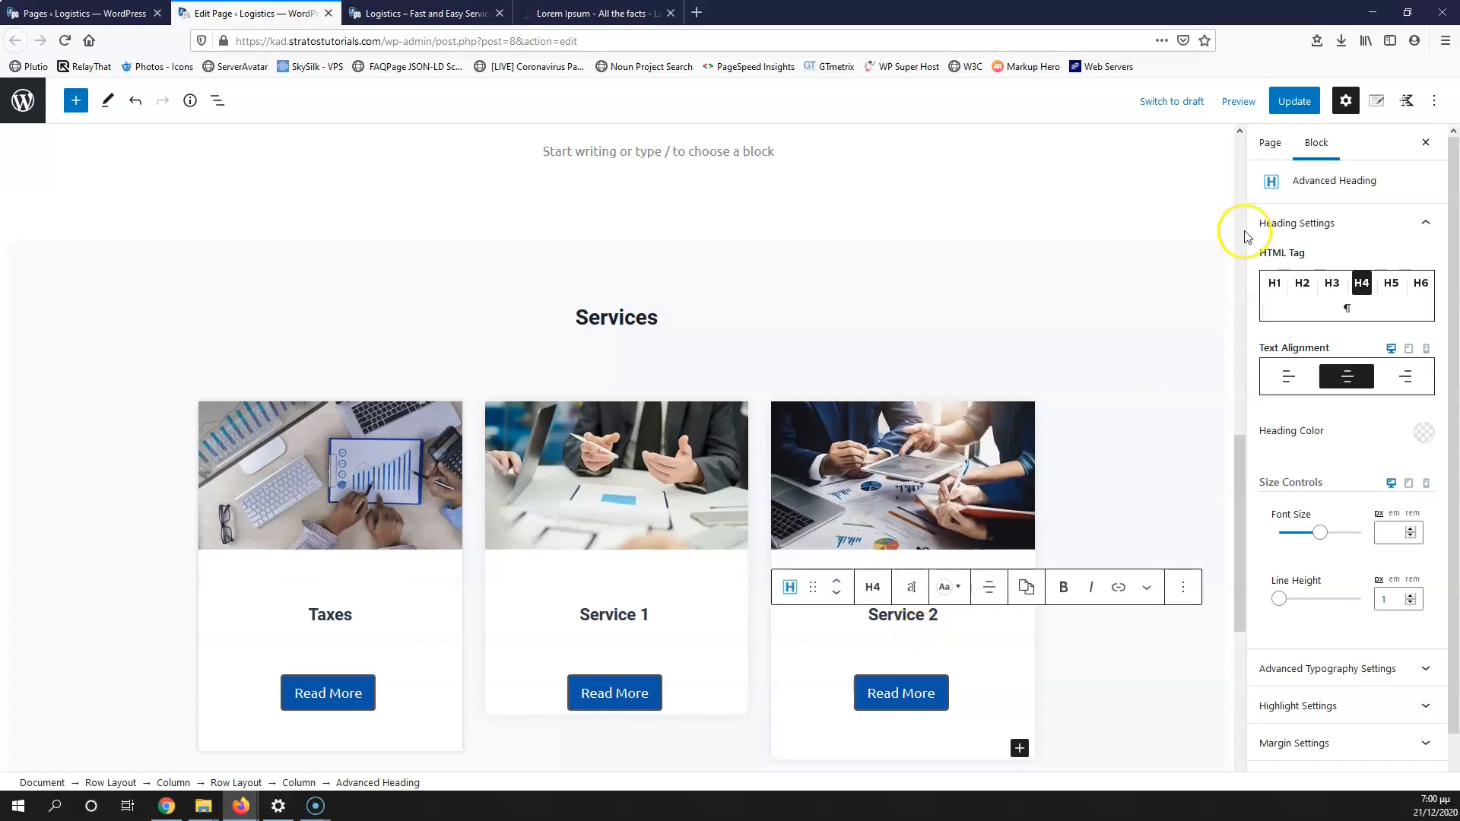
Step: Update the page, check the live Logistics page, and return to the editor
left_click(1294, 101)
left_click(426, 13)
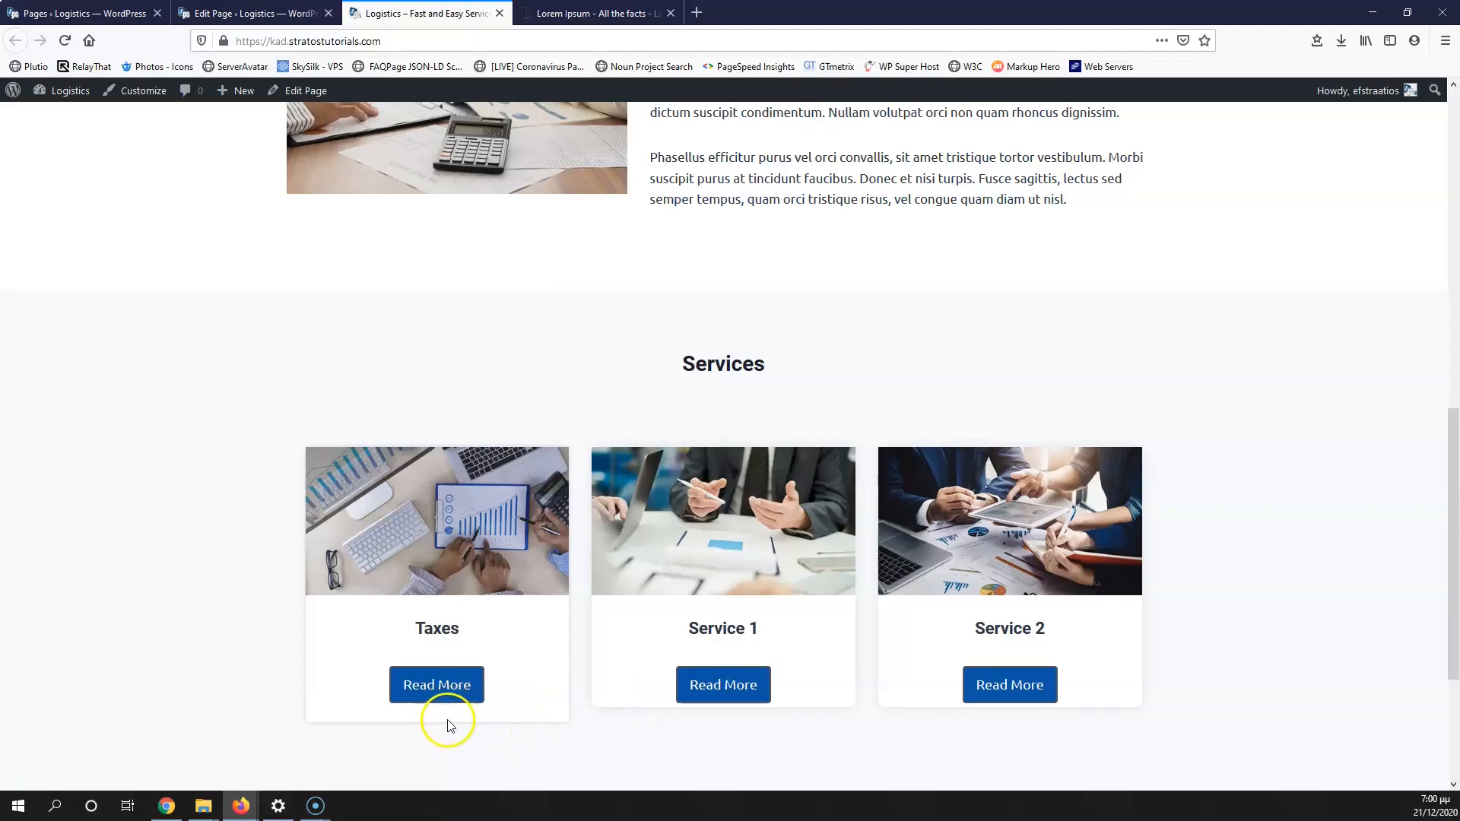
left_click(593, 13)
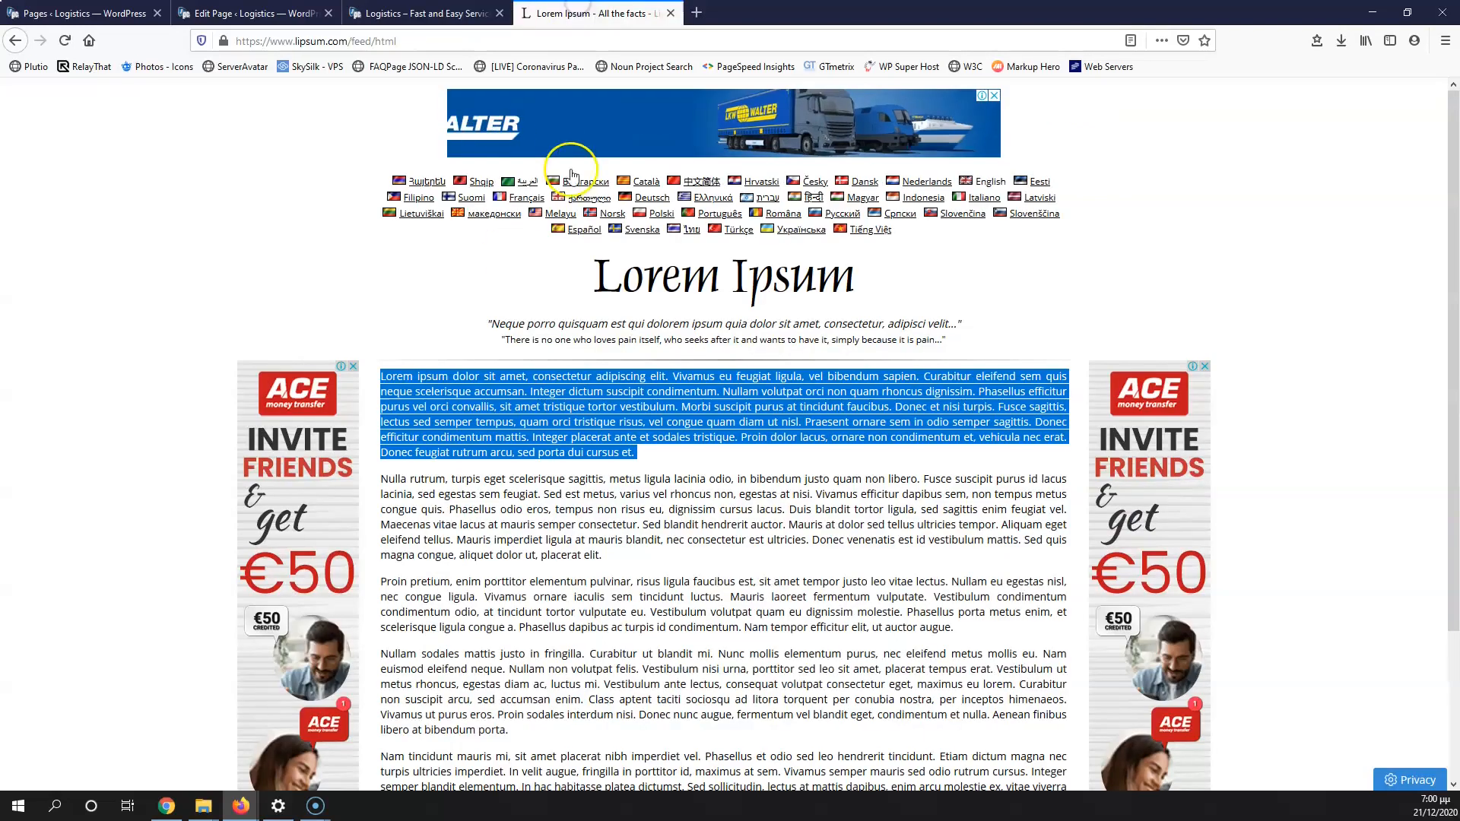
left_click(416, 13)
left_click(311, 14)
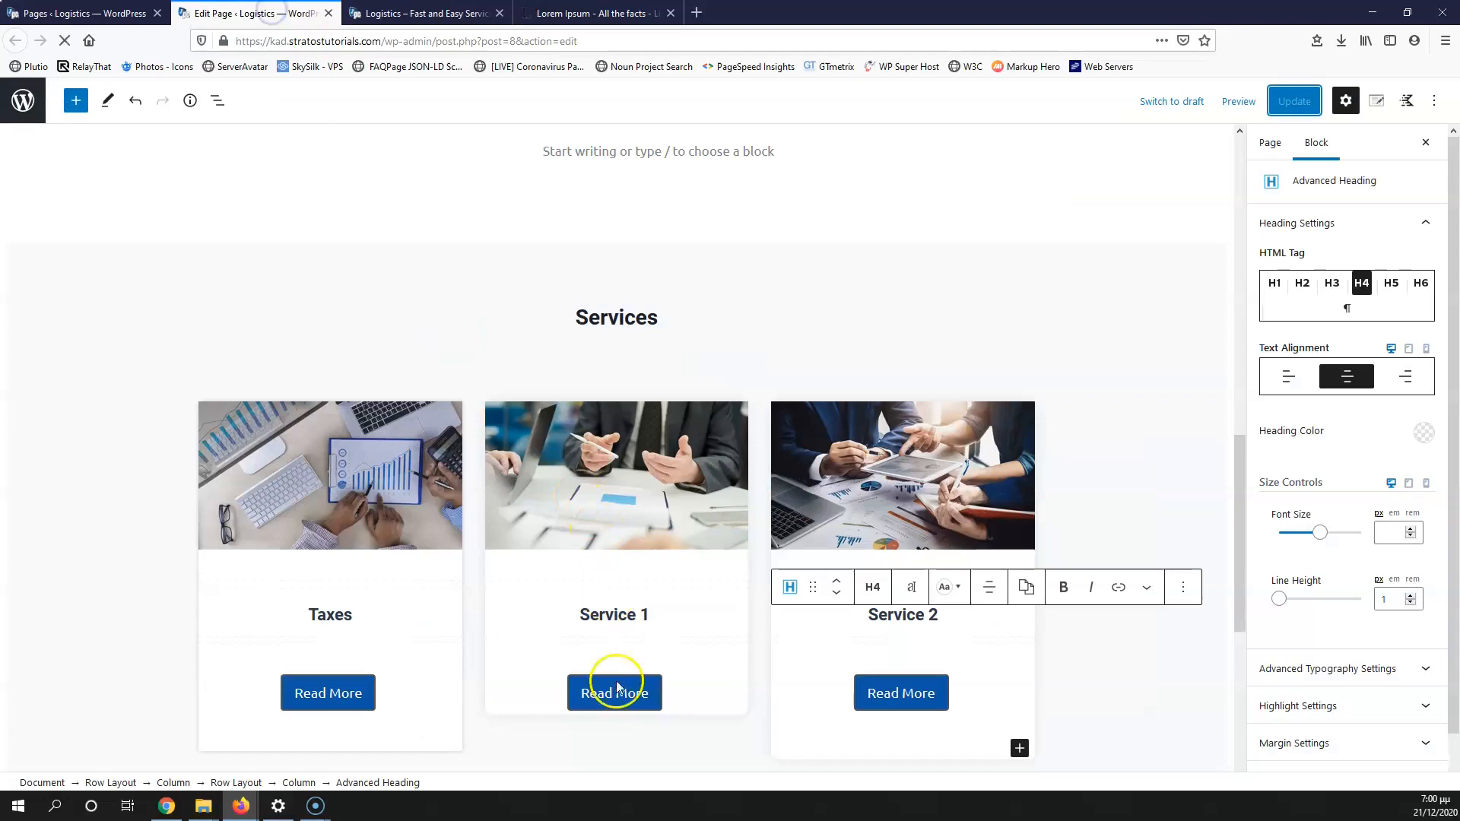
Step: Set the Service 1 column's bottom padding to 20
left_click(235, 782)
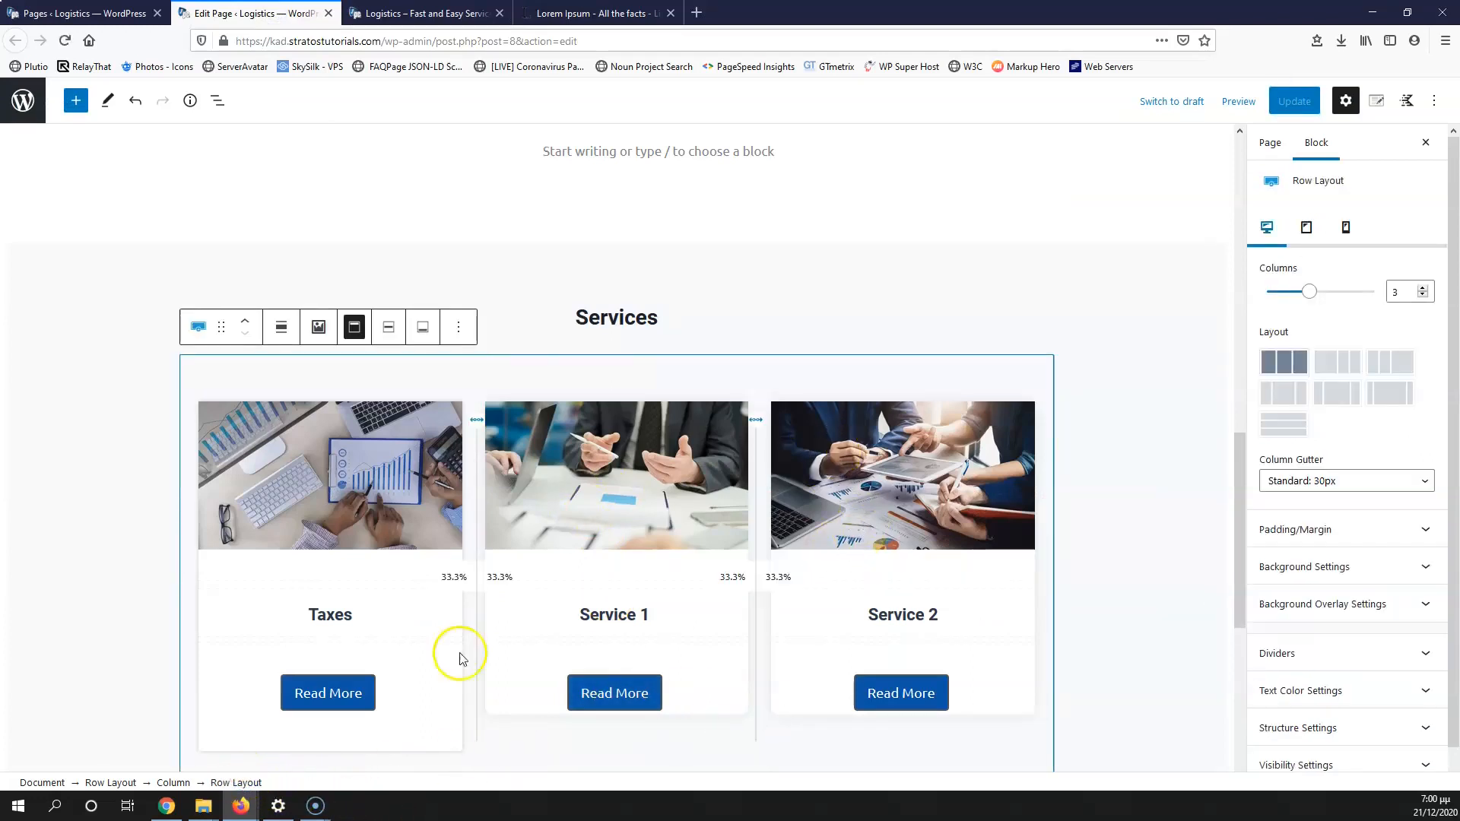
left_click(615, 487)
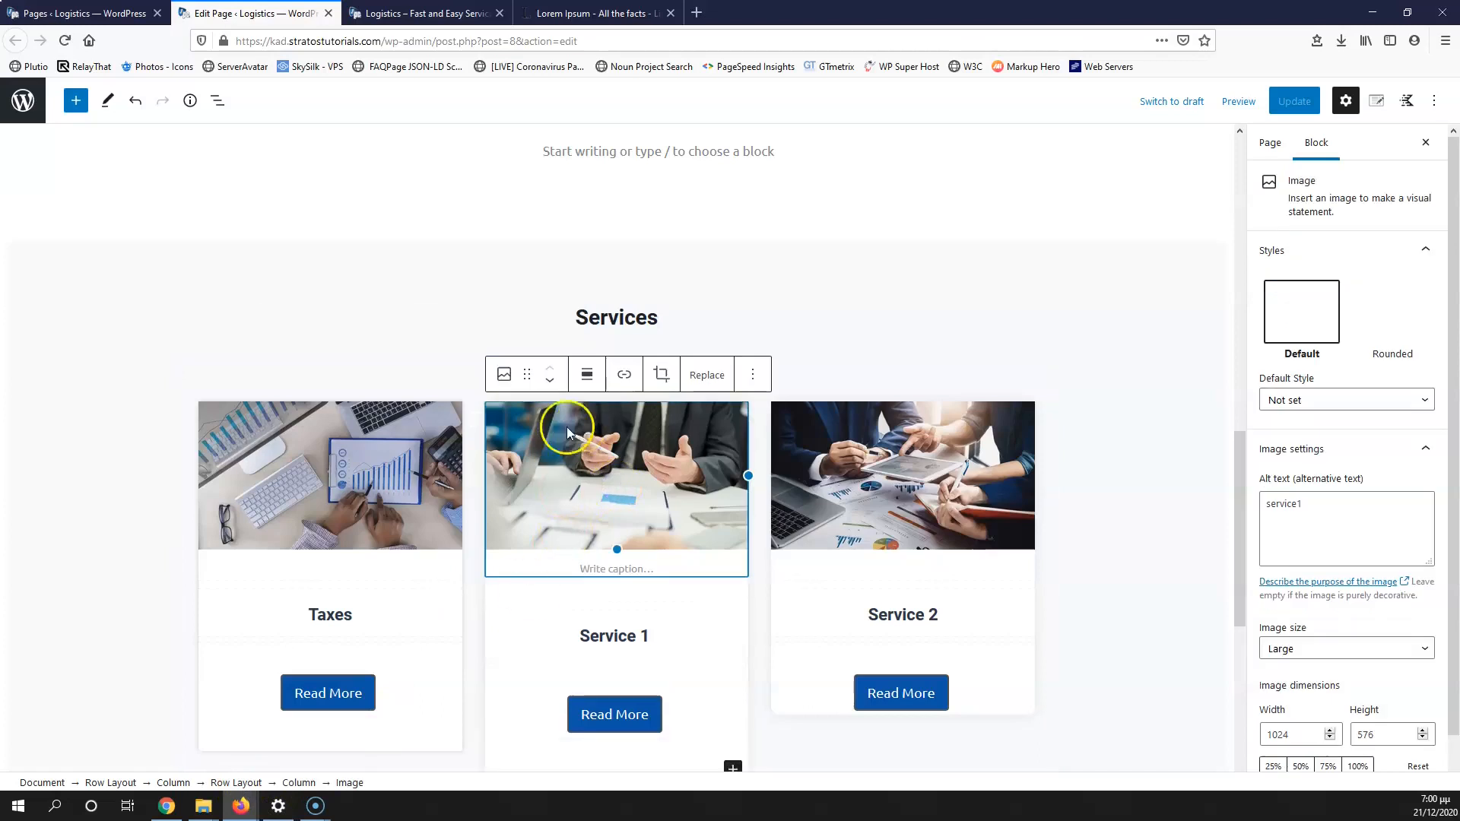
left_click(298, 782)
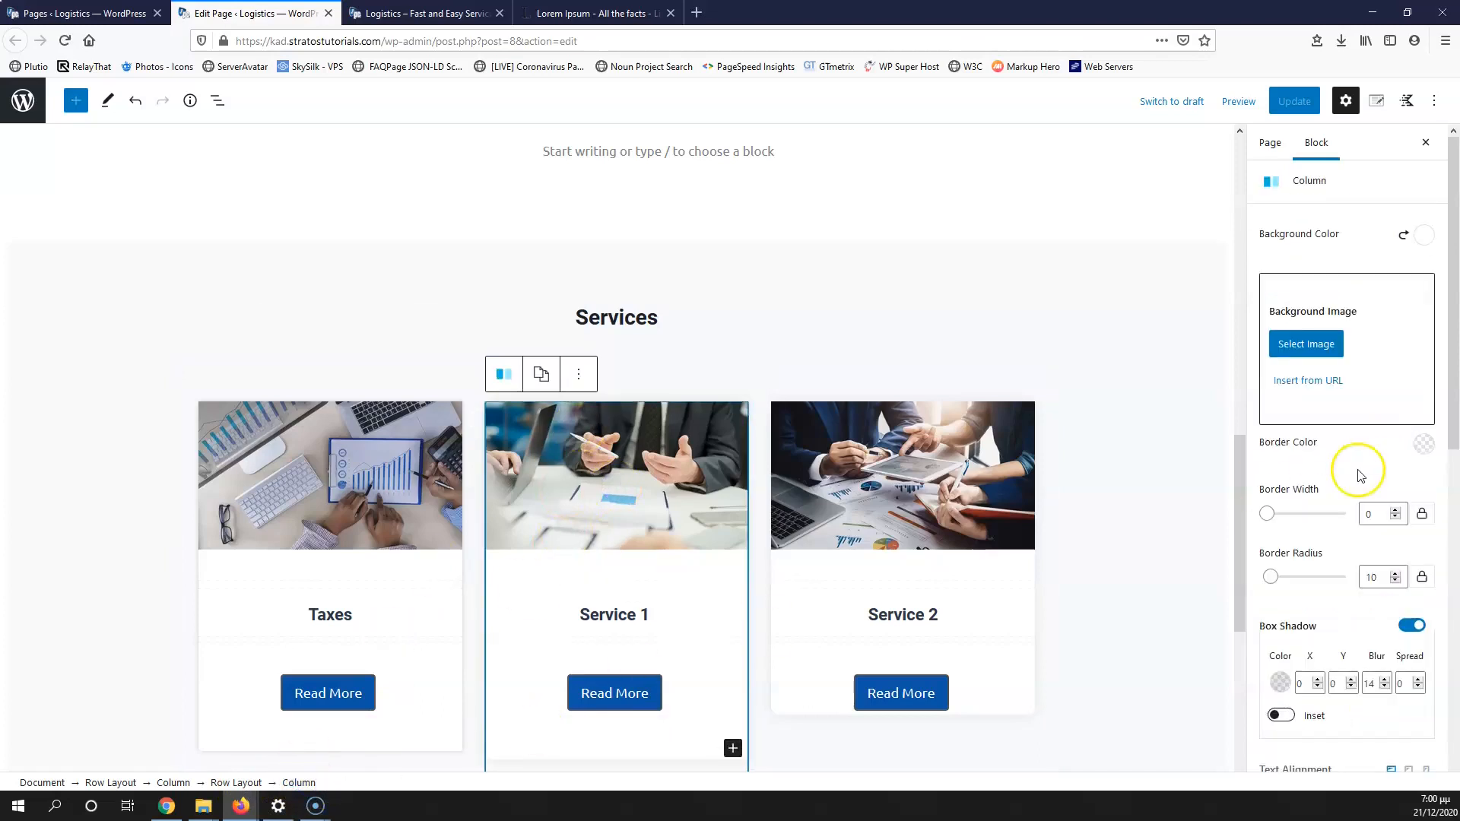
scroll(1342, 479, "down", 3)
scroll(1335, 497, "down", 3)
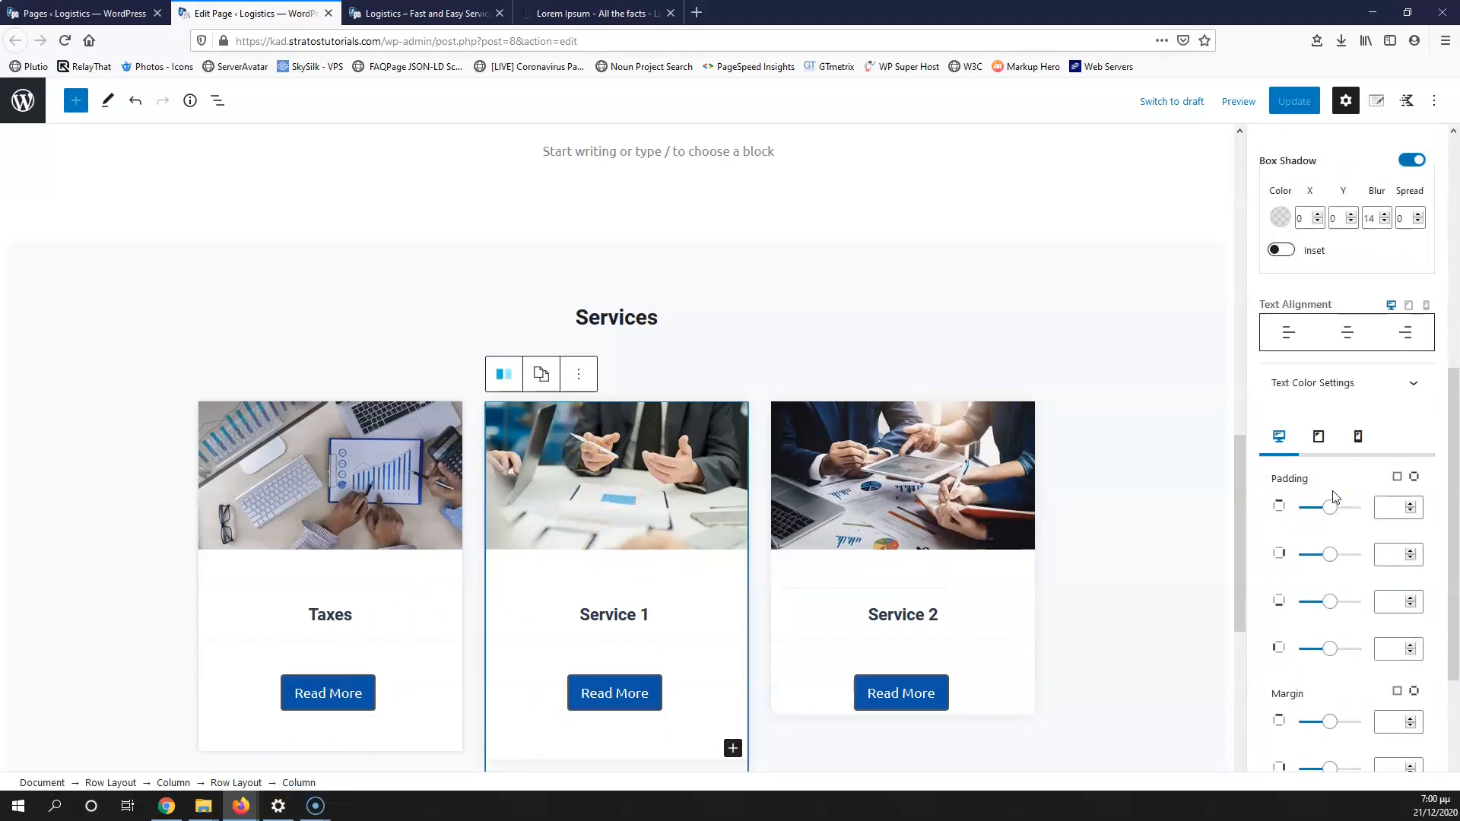
scroll(1335, 497, "down", 1)
left_click(1389, 522)
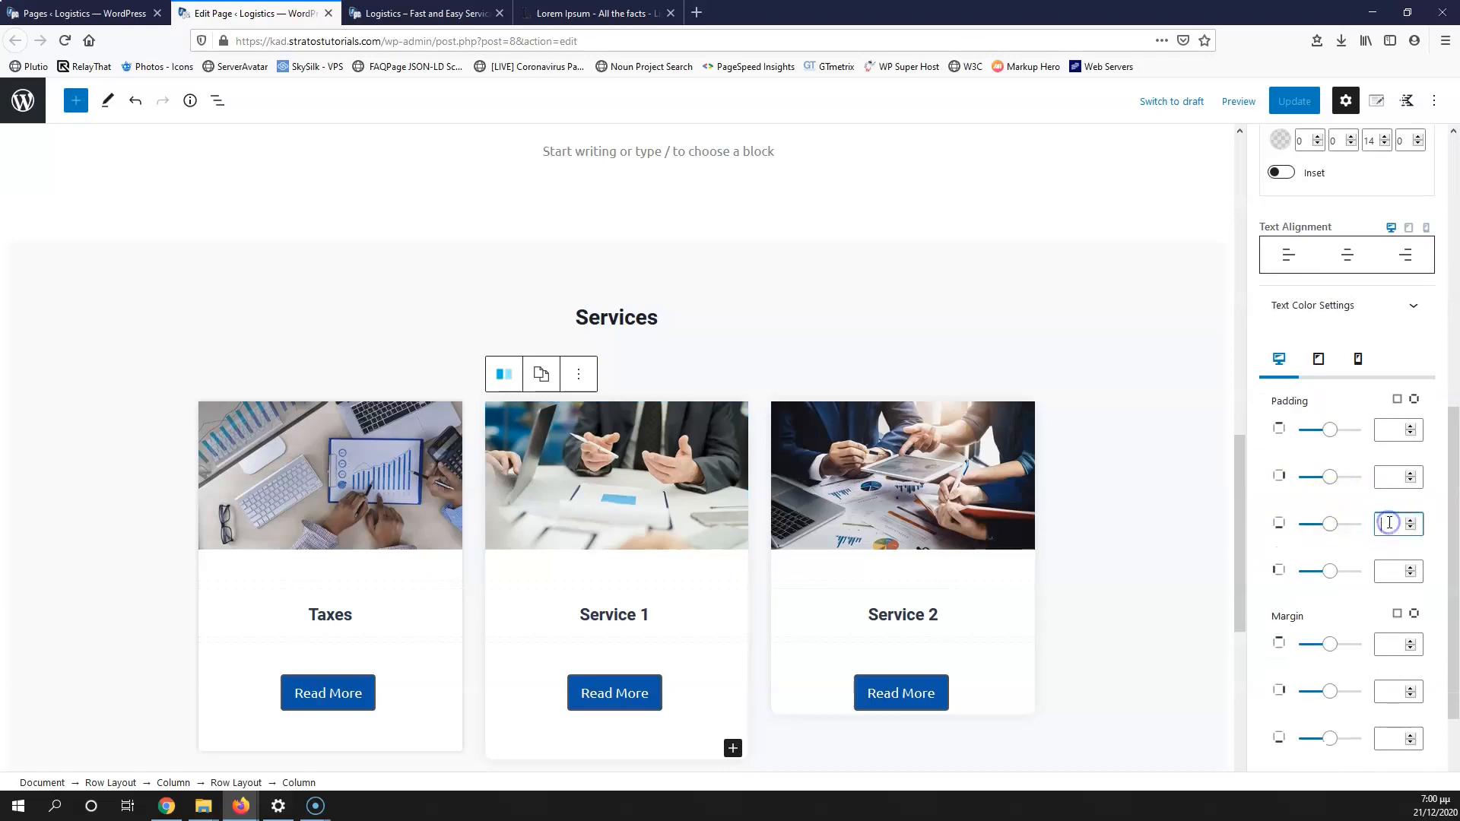
type("20")
Step: Set the Service 2 column's bottom padding to 20 and update the page
left_click(810, 691)
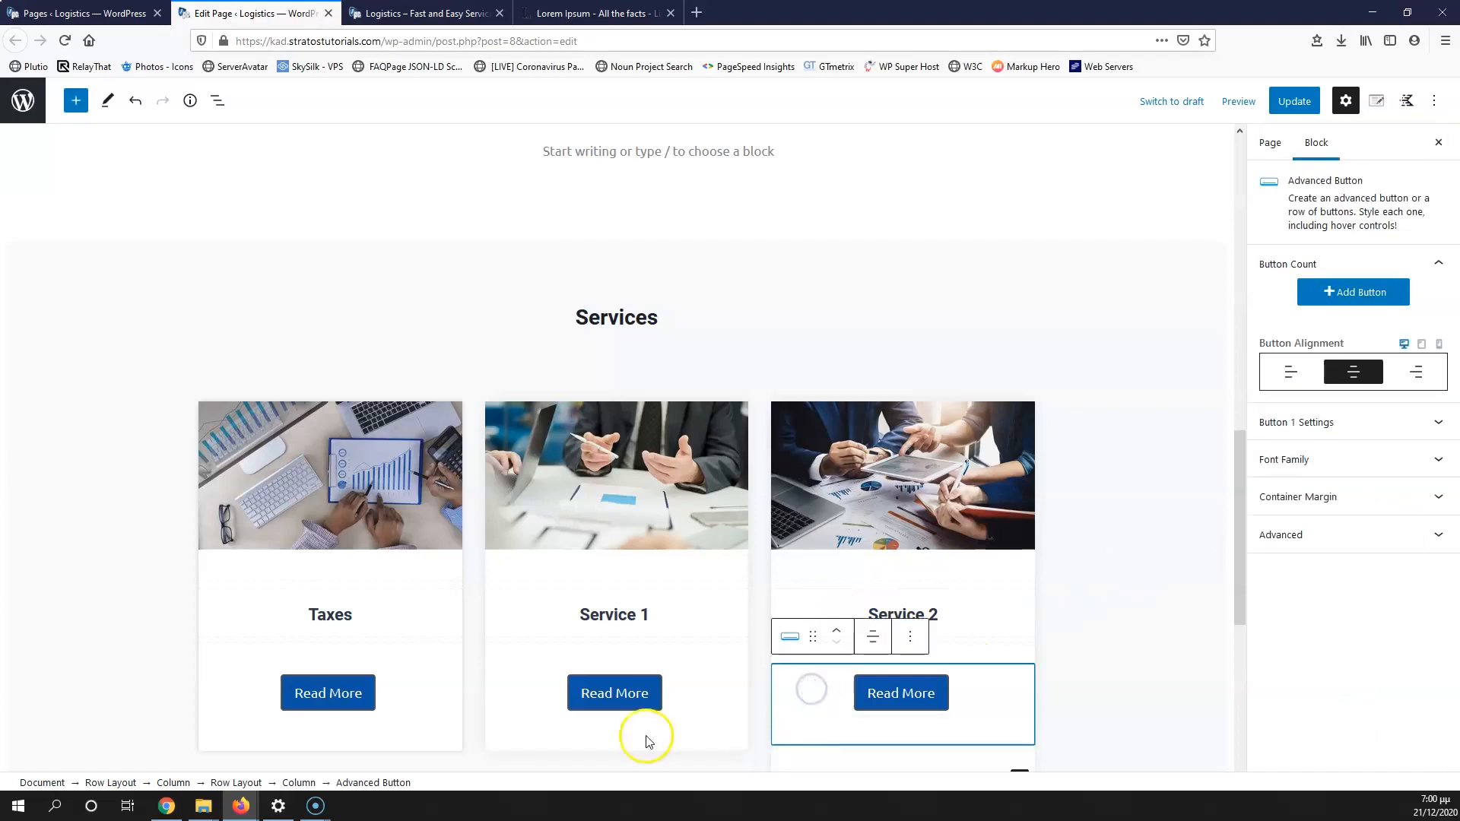
left_click(298, 782)
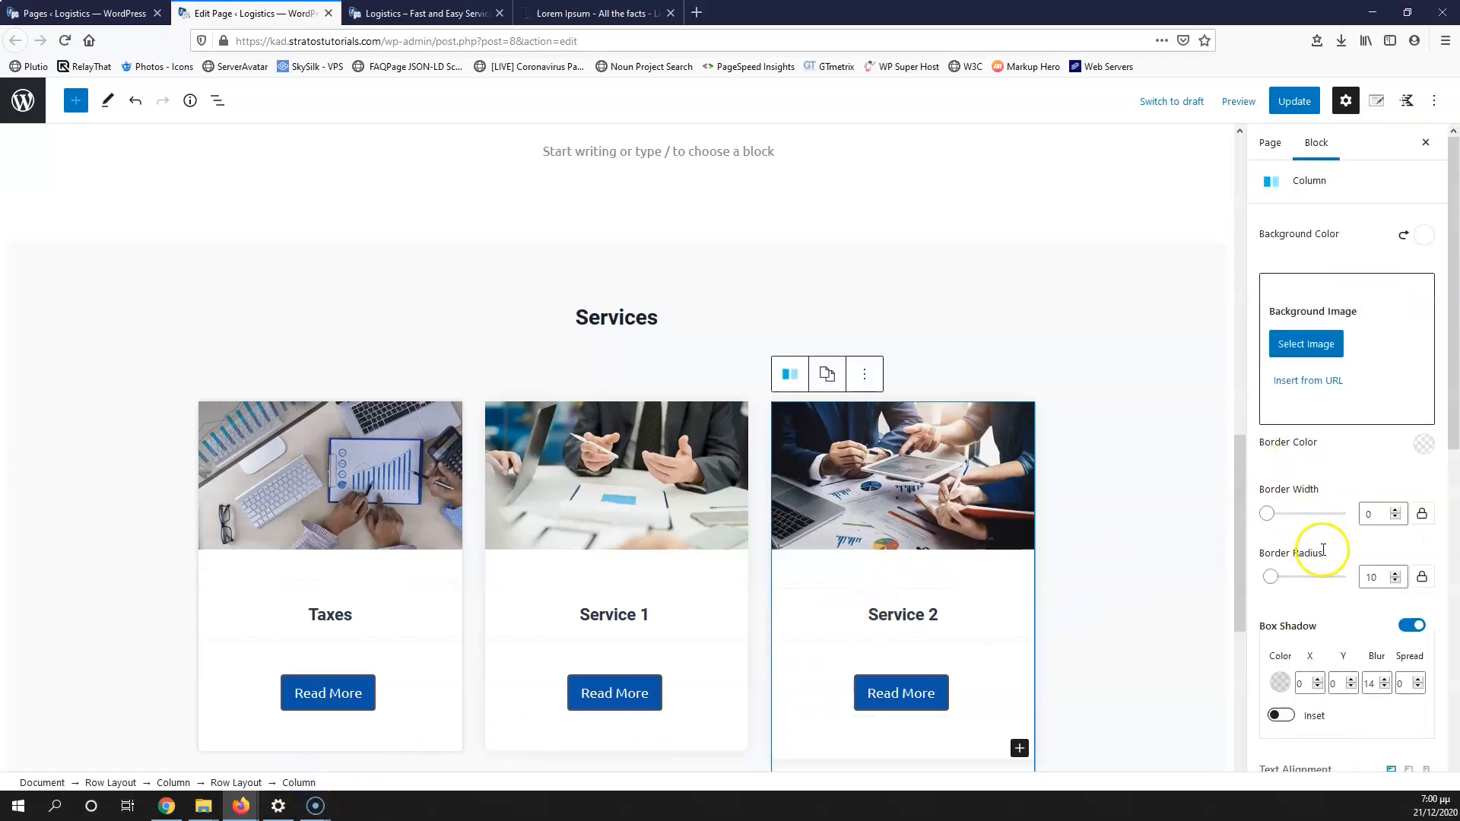
scroll(1314, 560, "down", 8)
left_click(1388, 447)
type("20")
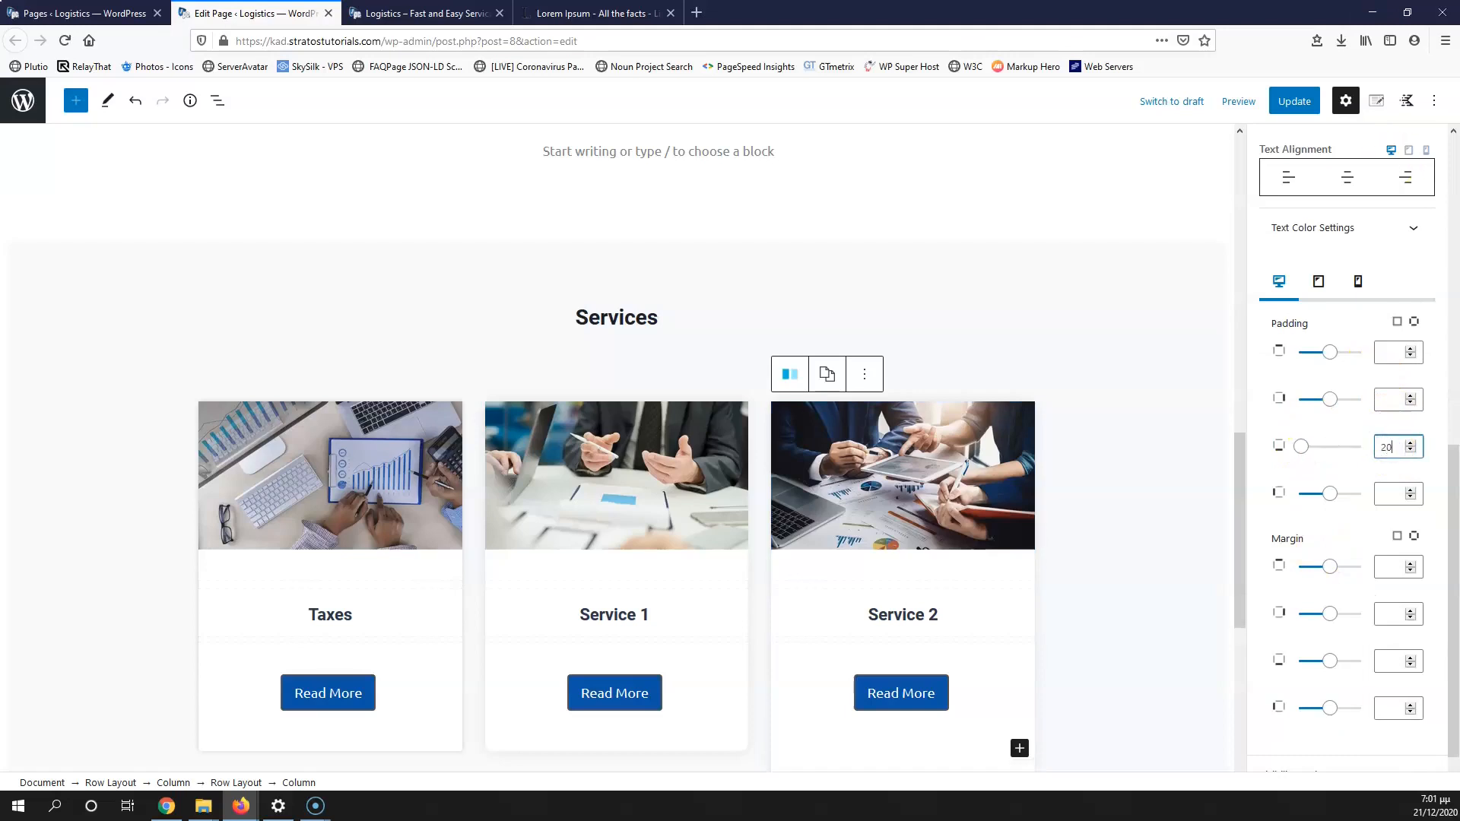
left_click(1293, 101)
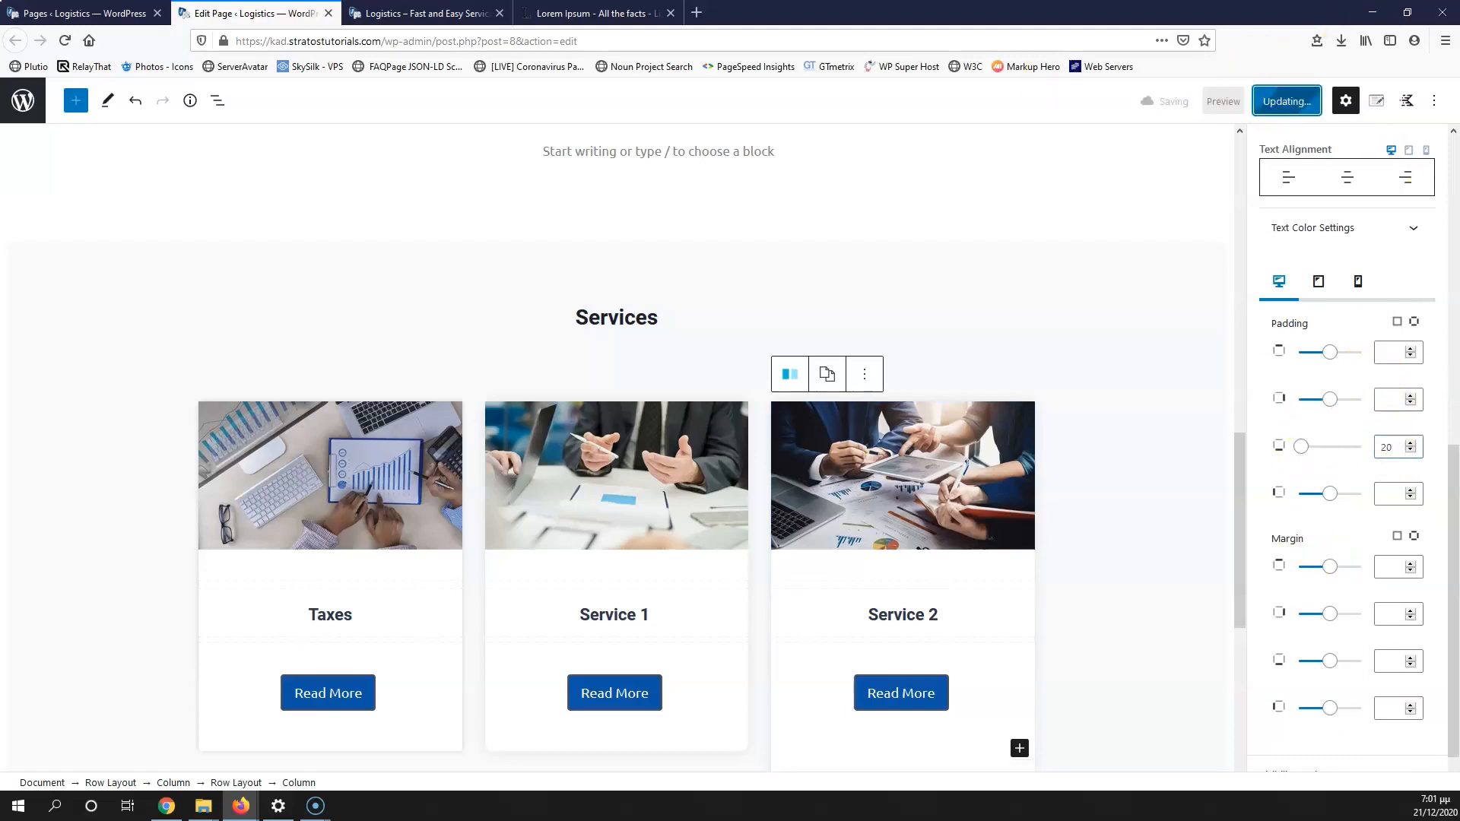
Step: Reload the live Logistics page to check the cards, then go back to the editor's Services section
left_click(422, 13)
left_click(66, 42)
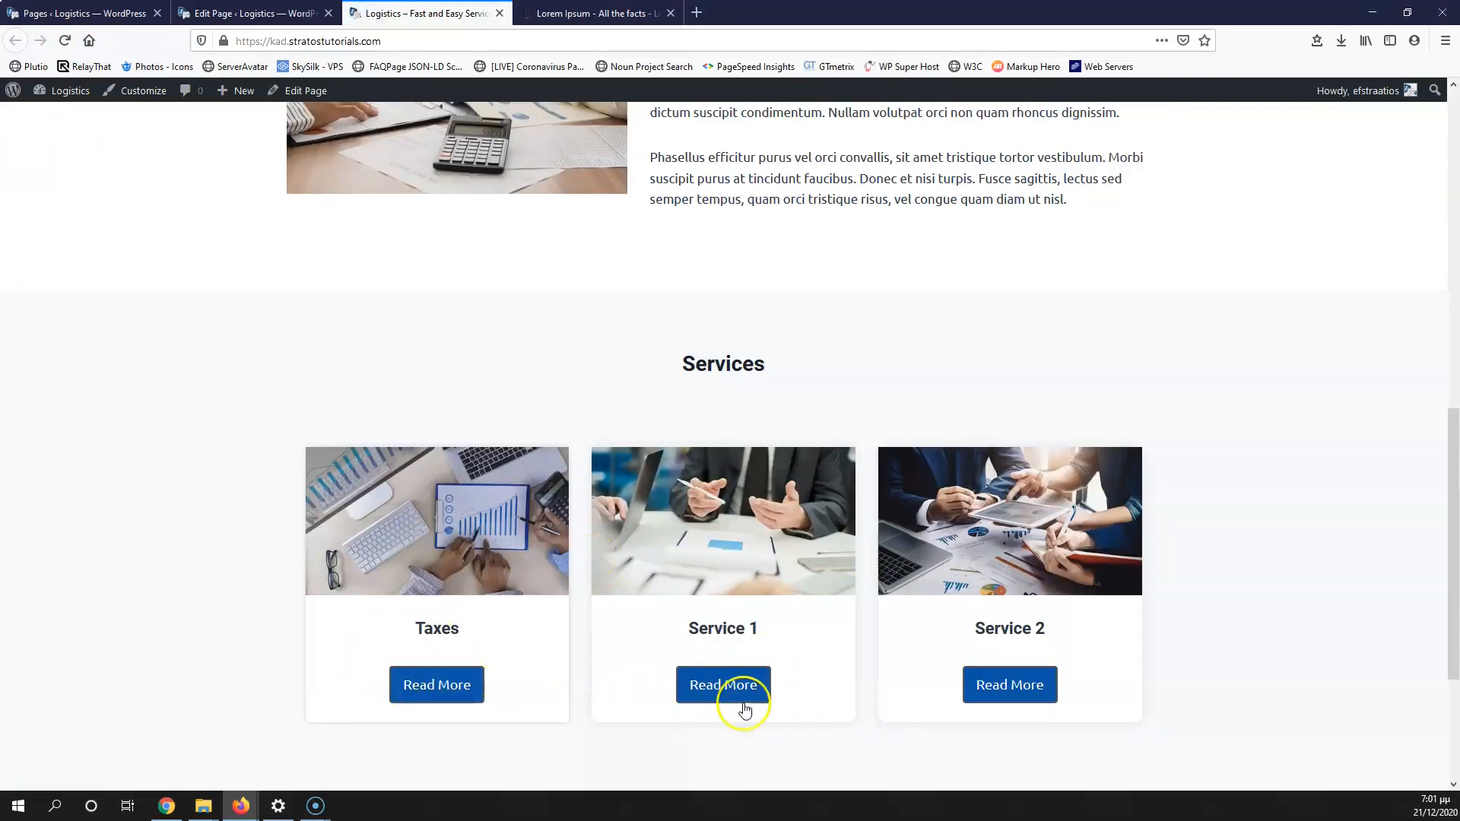
scroll(990, 517, "down", 2)
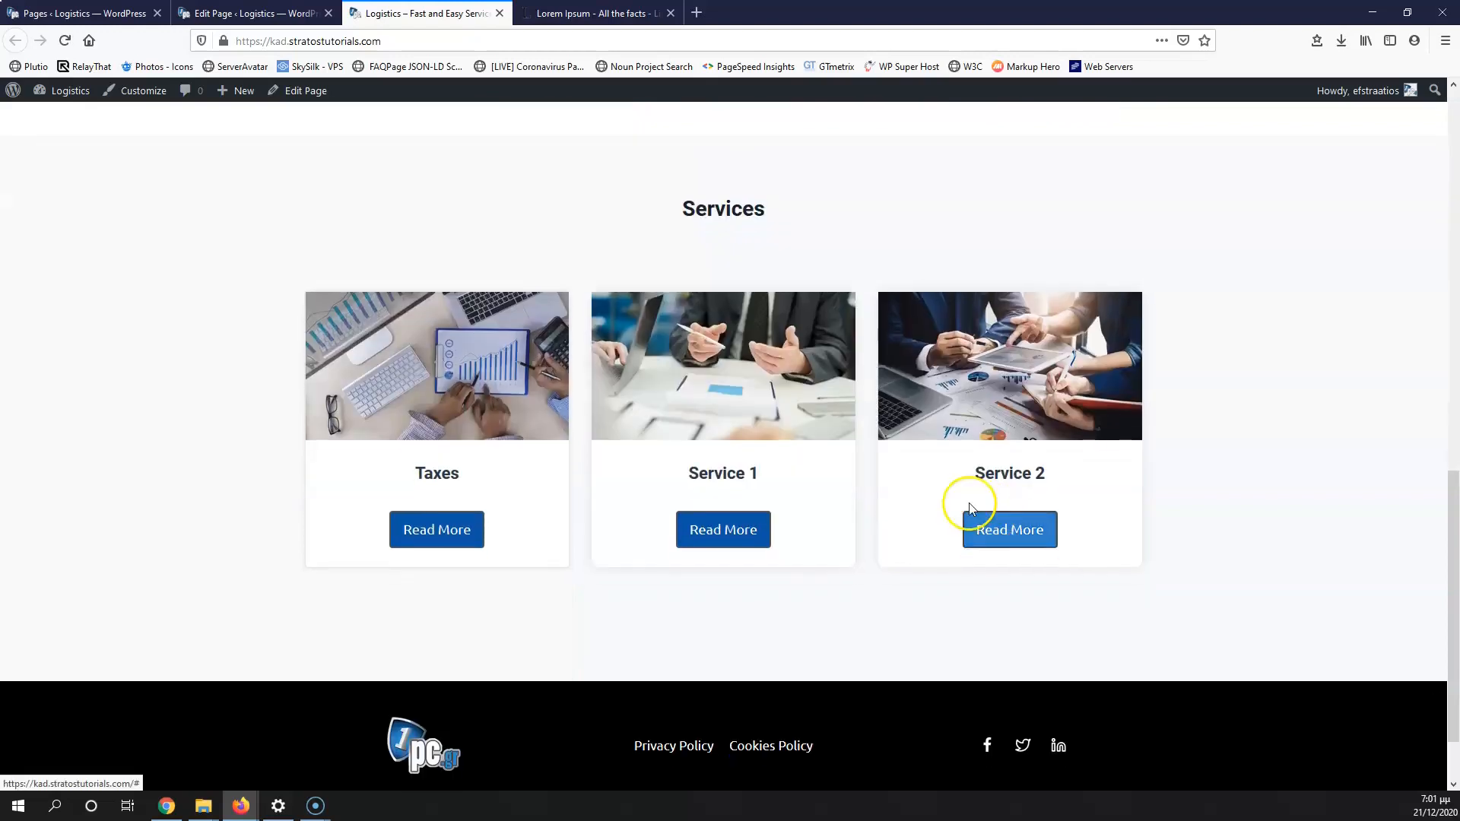
left_click(237, 13)
scroll(782, 377, "down", 3)
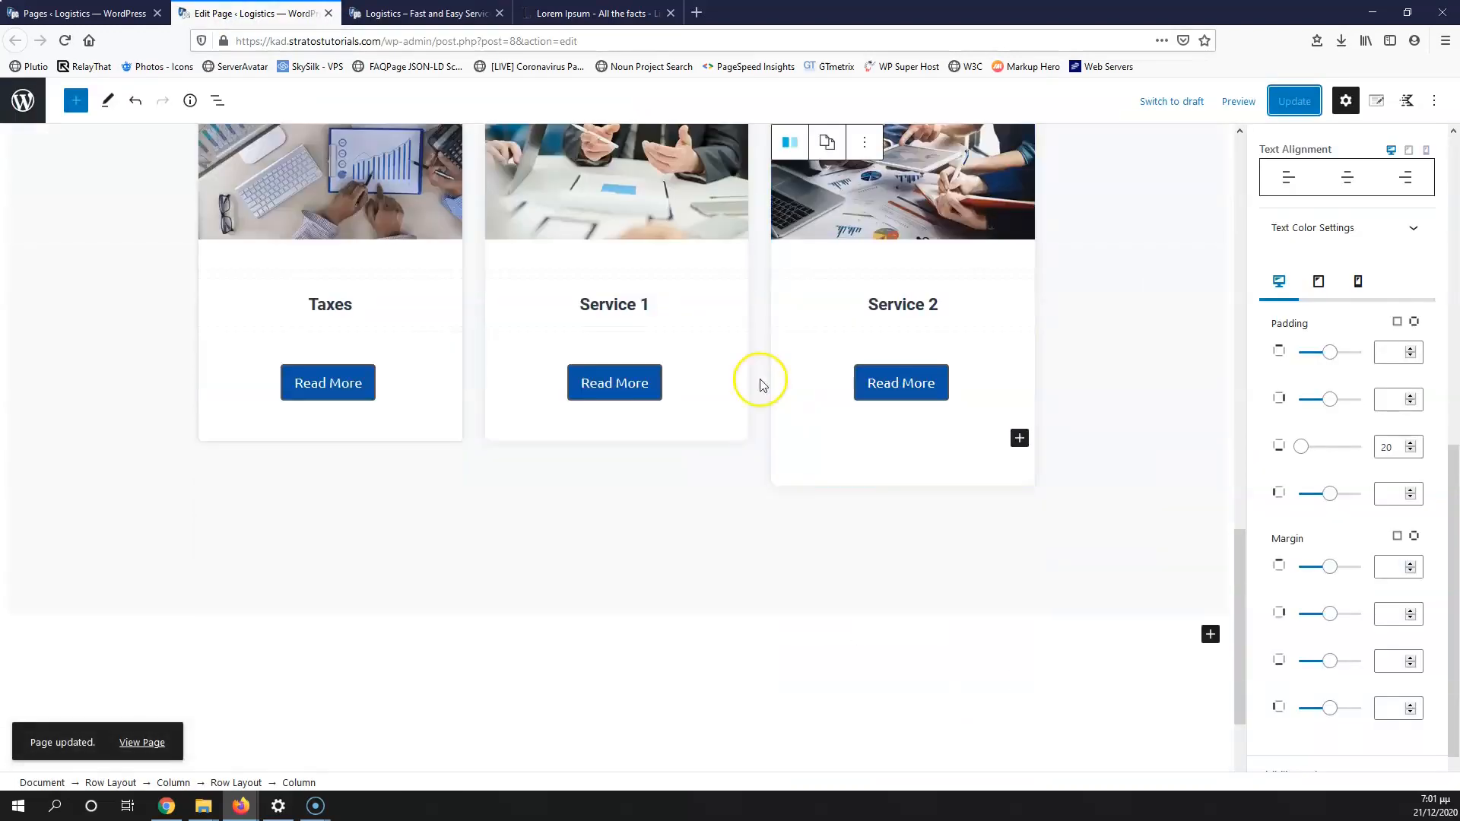
Step: Insert a single-column Row Layout at the page end and add an Advanced Heading to it
left_click(1210, 635)
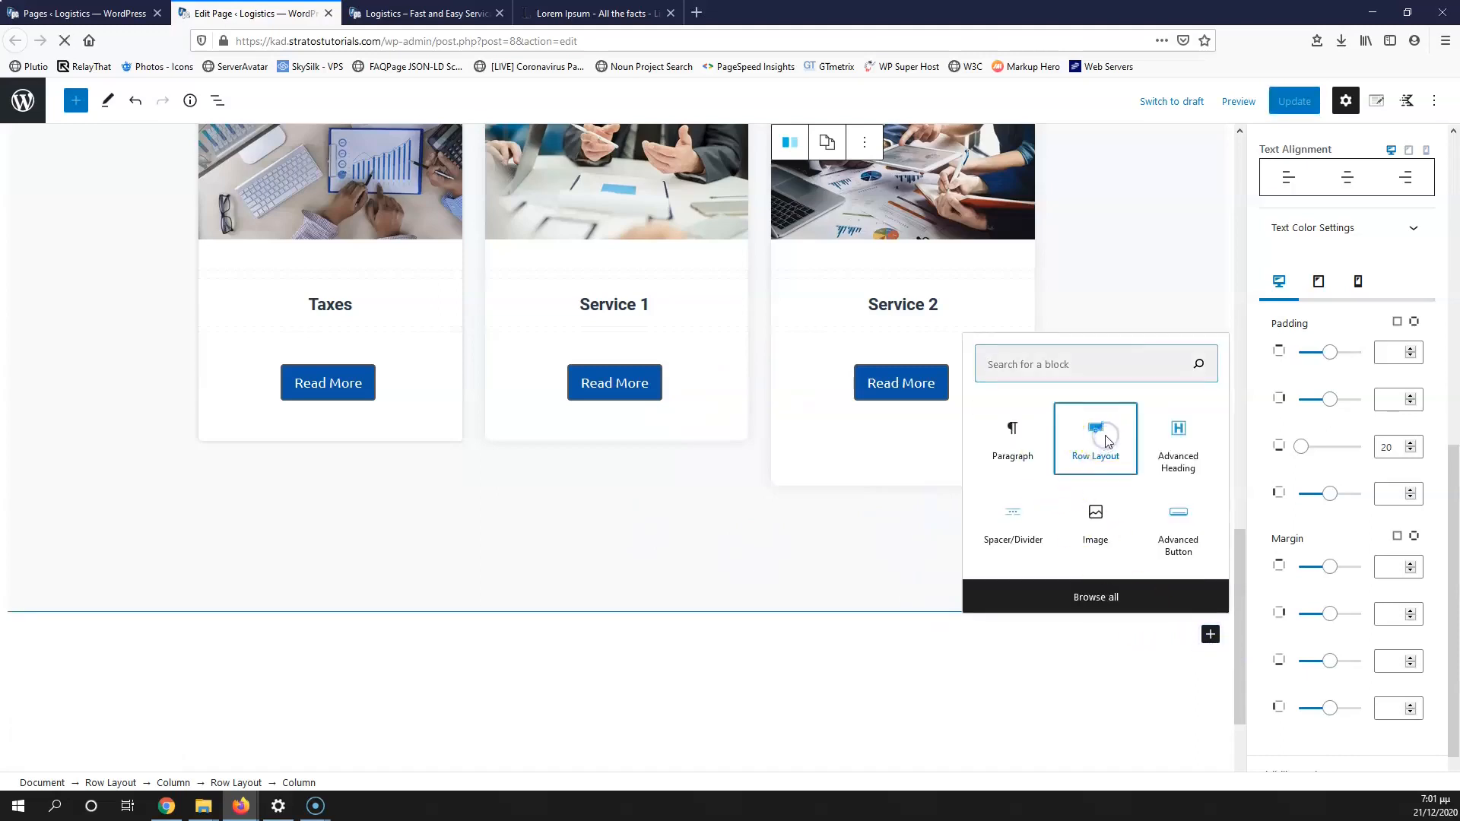
left_click(1096, 439)
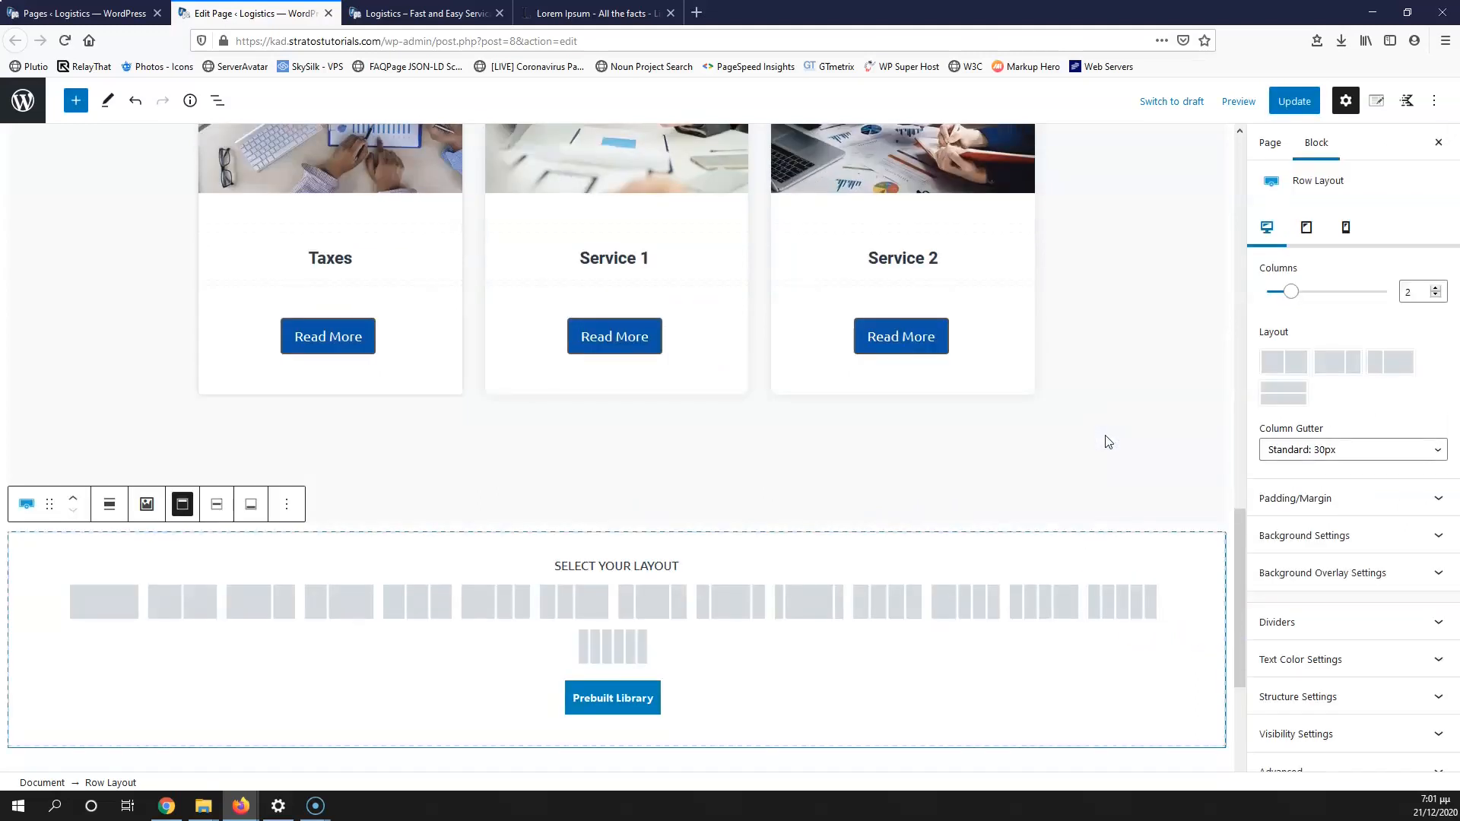
left_click(111, 602)
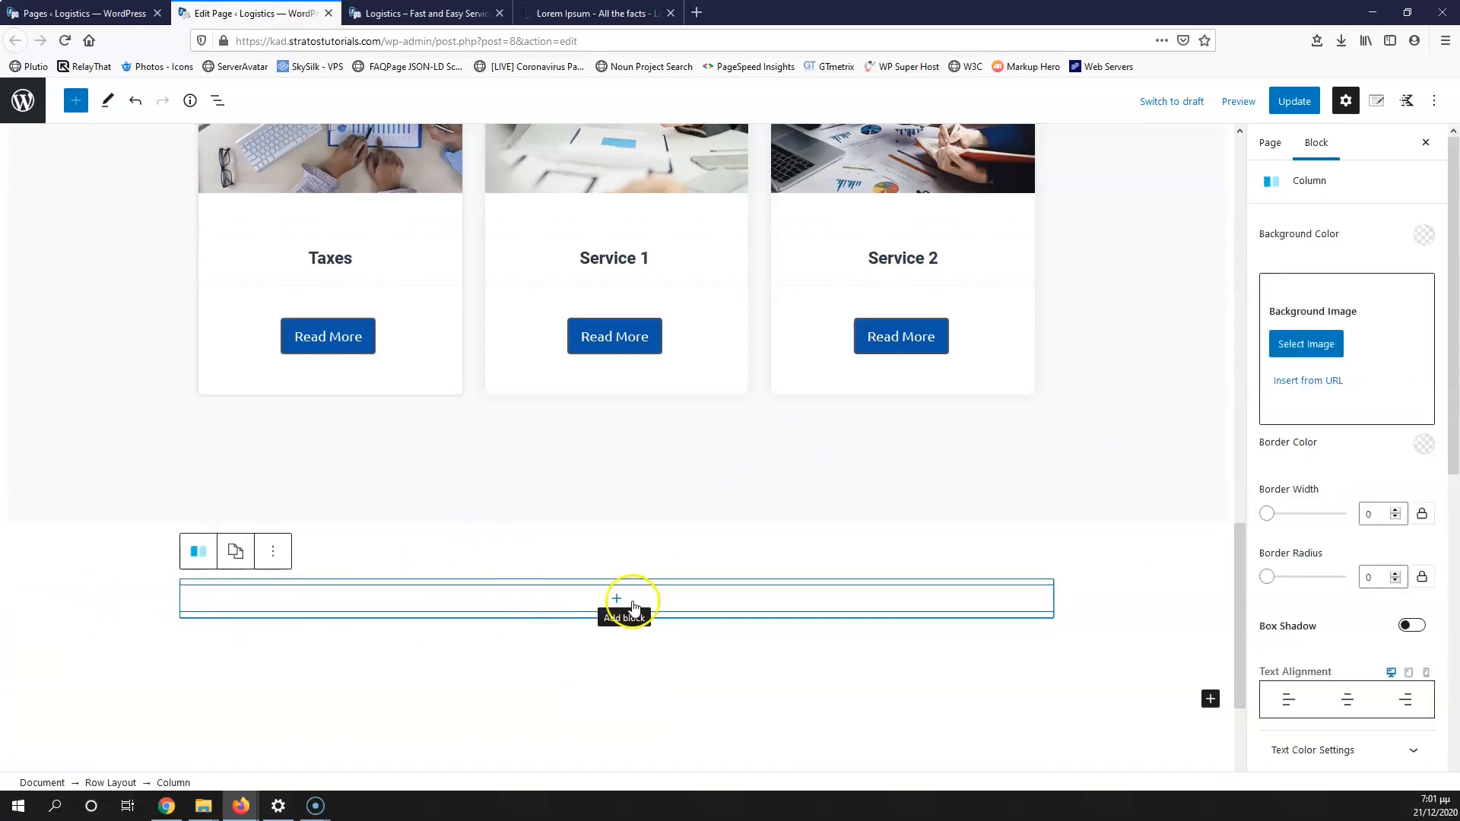
left_click(631, 603)
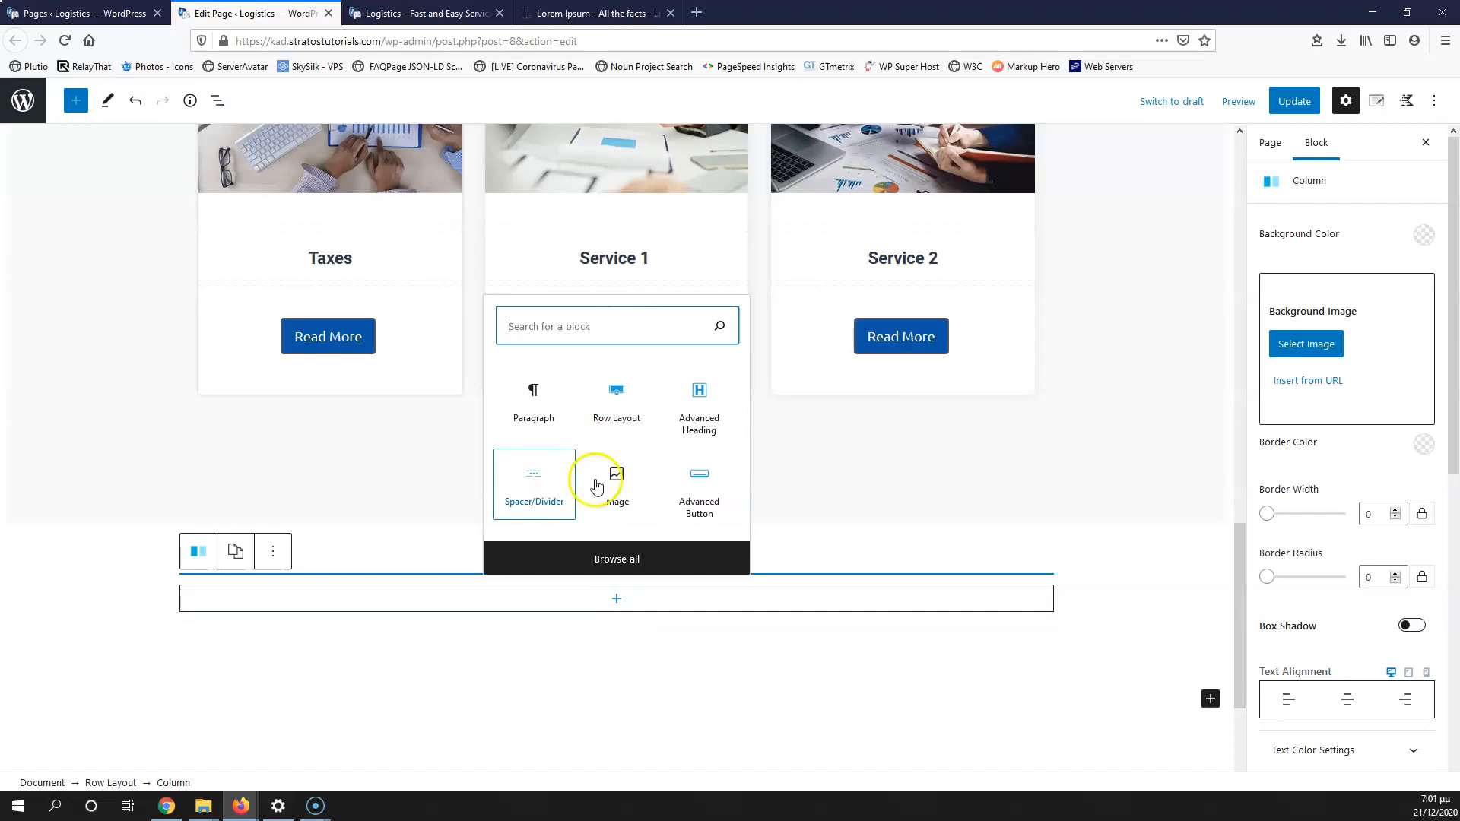
left_click(700, 411)
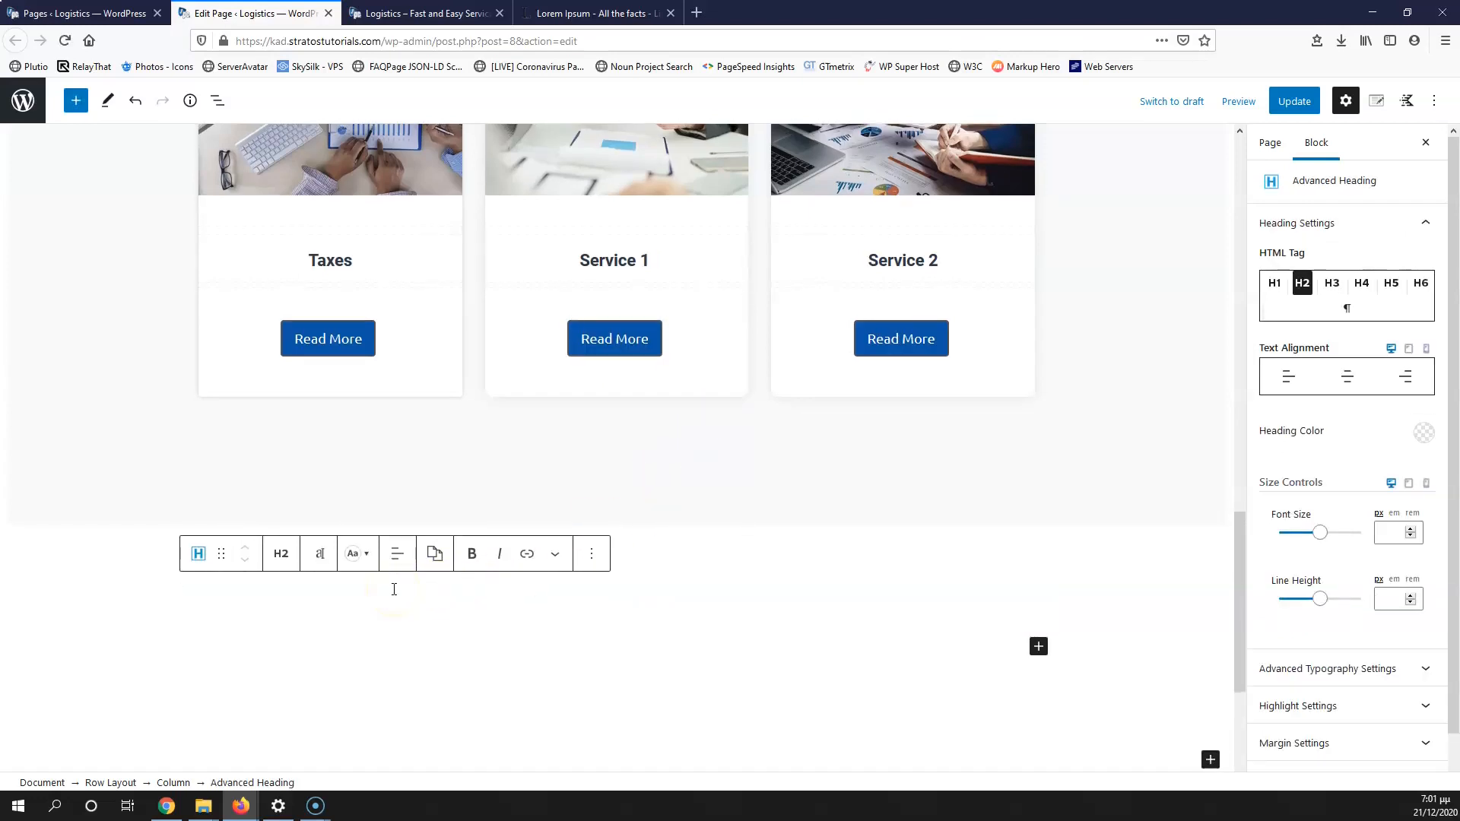
Step: Type the heading text 'What they say about us'
type("a")
key("BackSpace")
key("BackSpace")
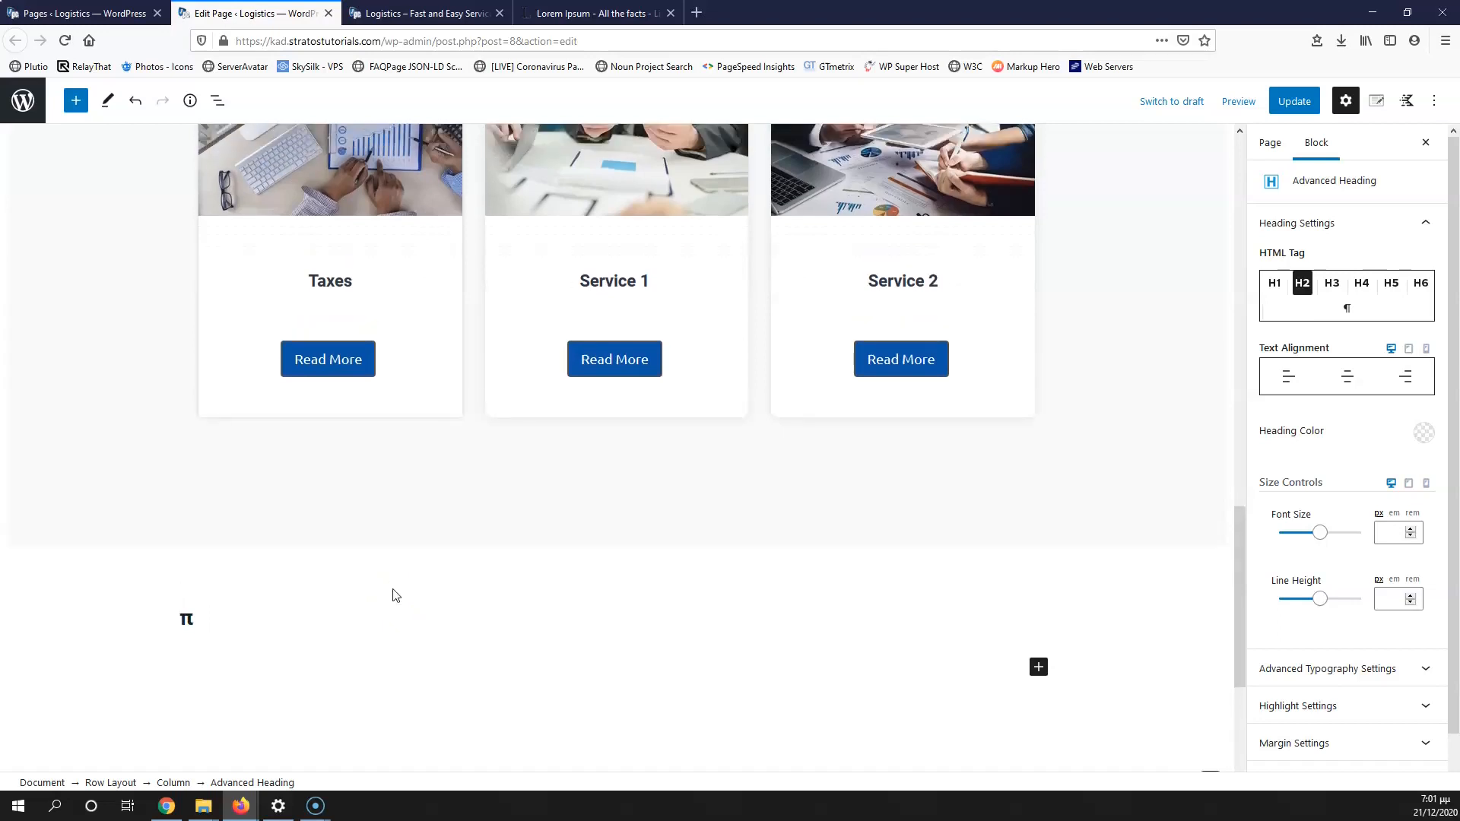
key("BackSpace")
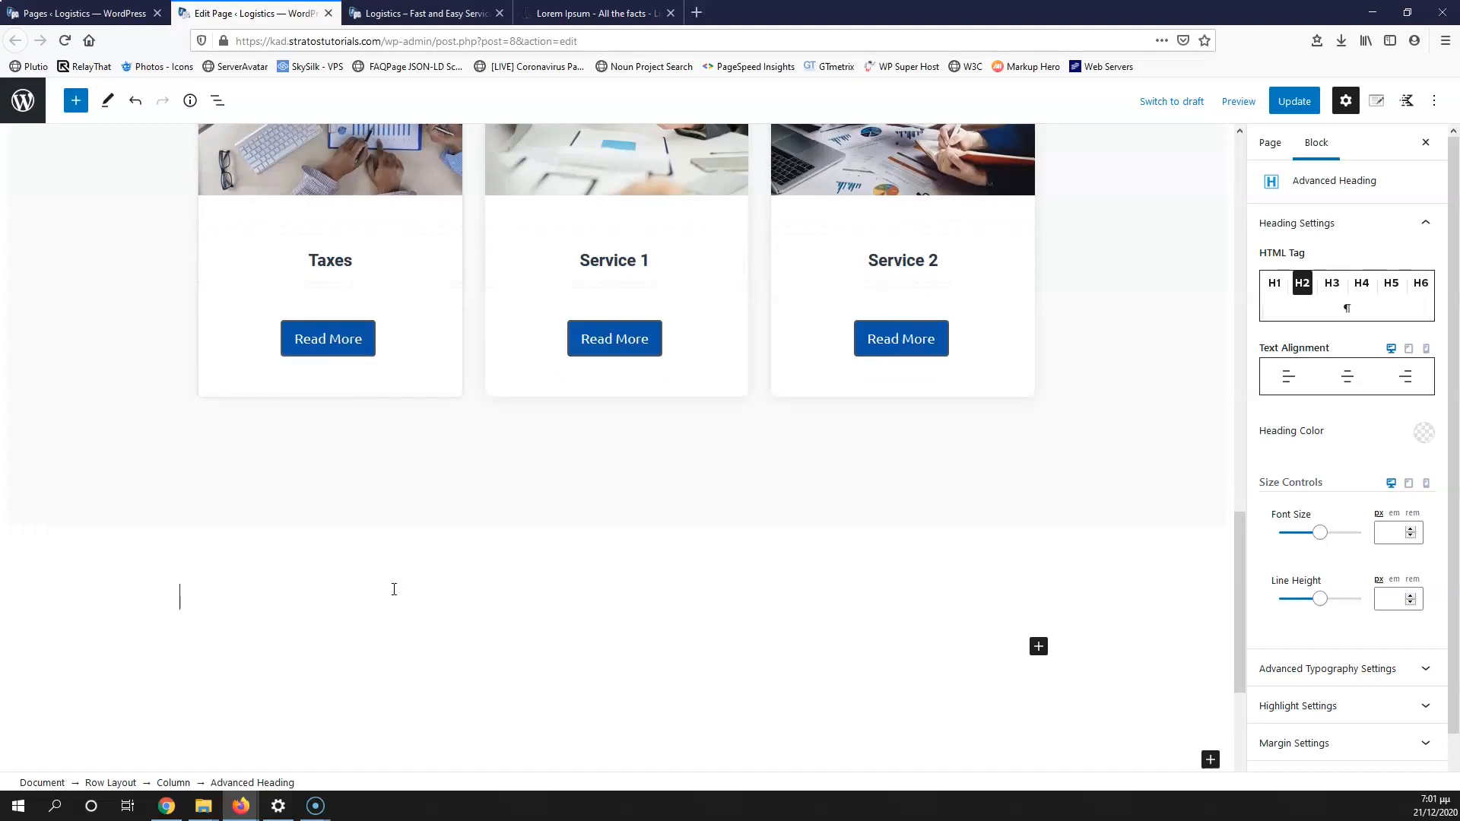
type("W")
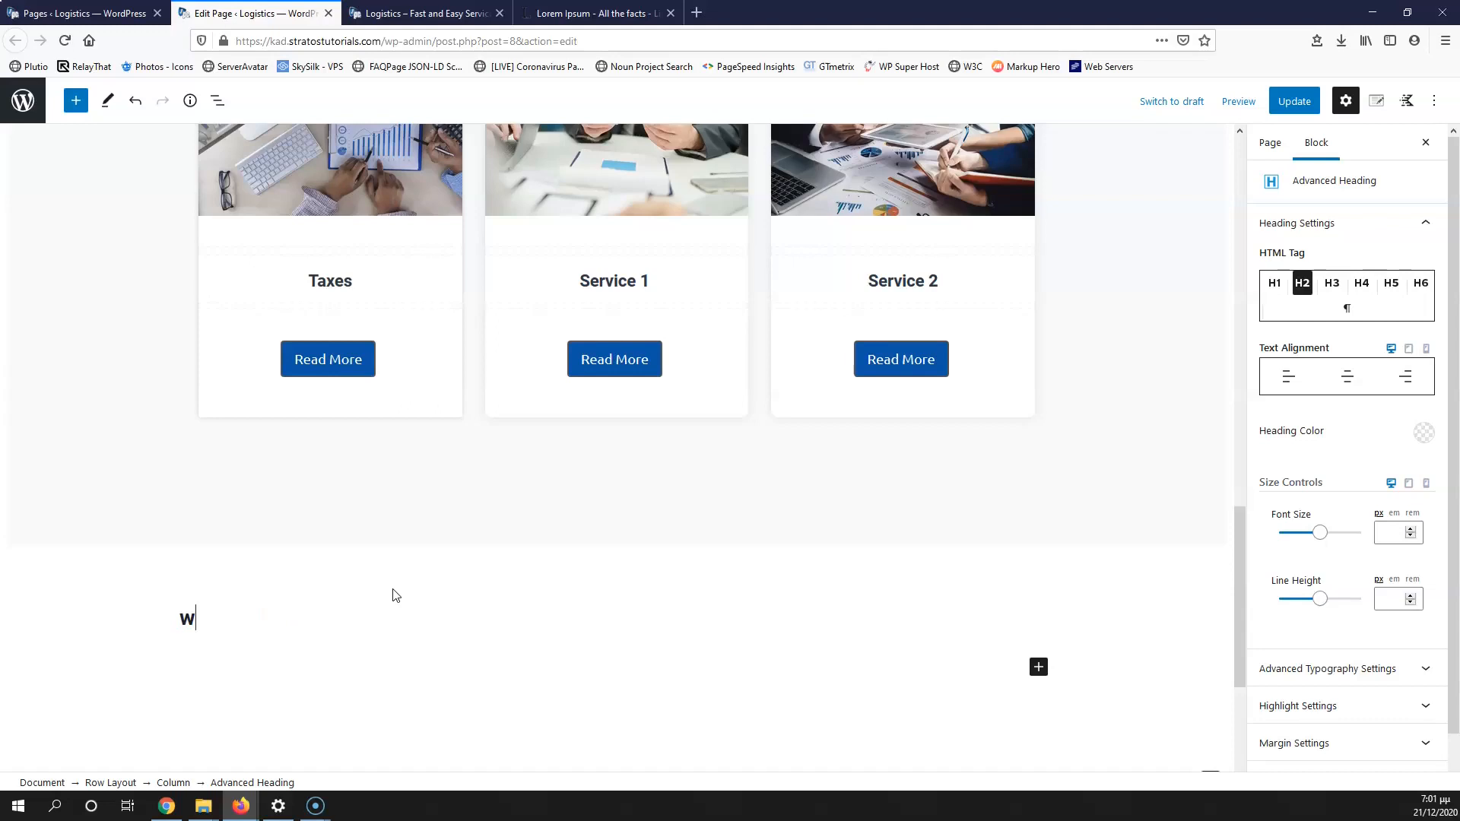
key("BackSpace")
type("What they say about us")
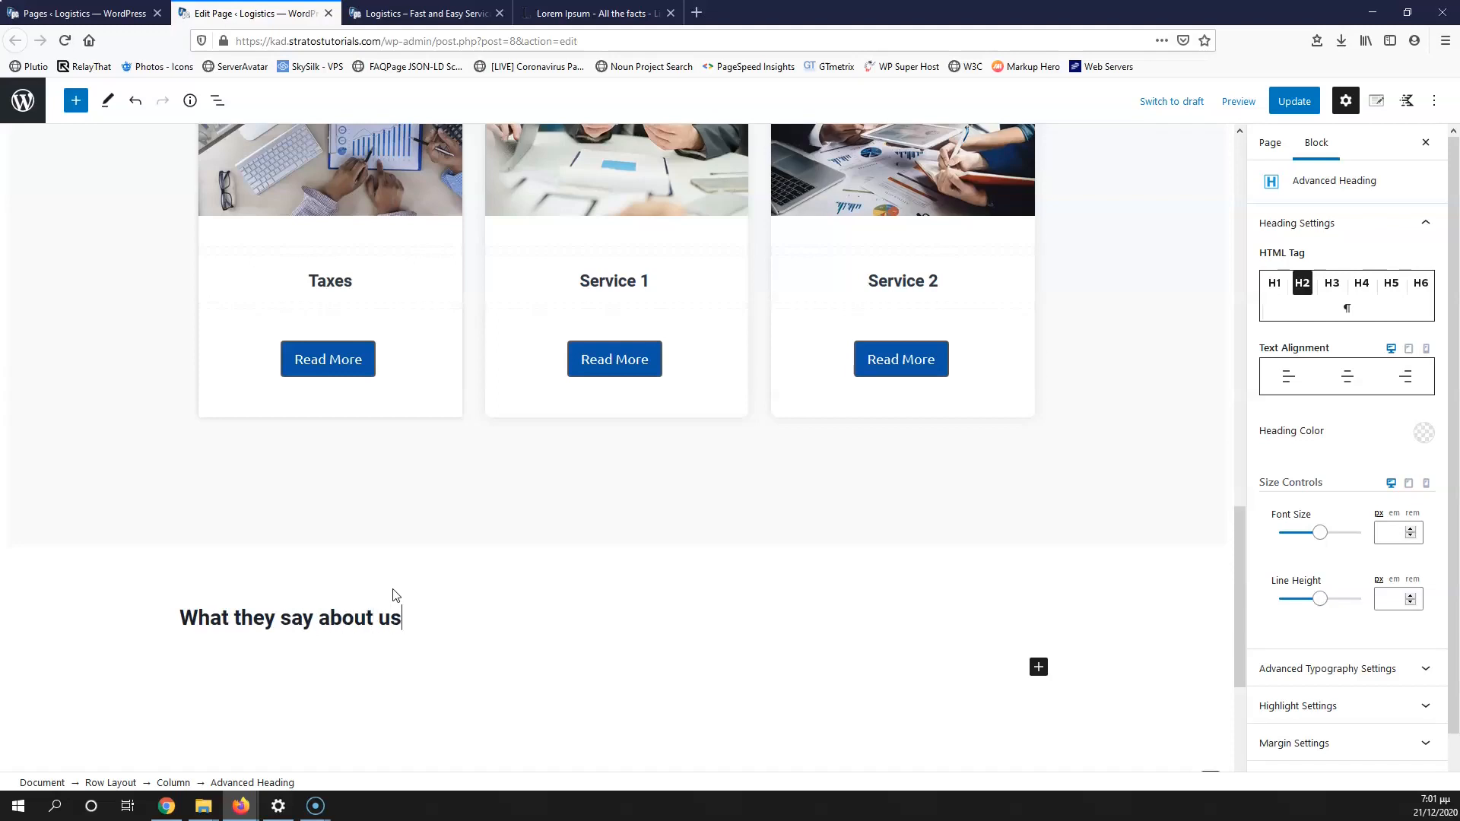
Step: Centre-align the heading, then select the column holding it
left_click(214, 618)
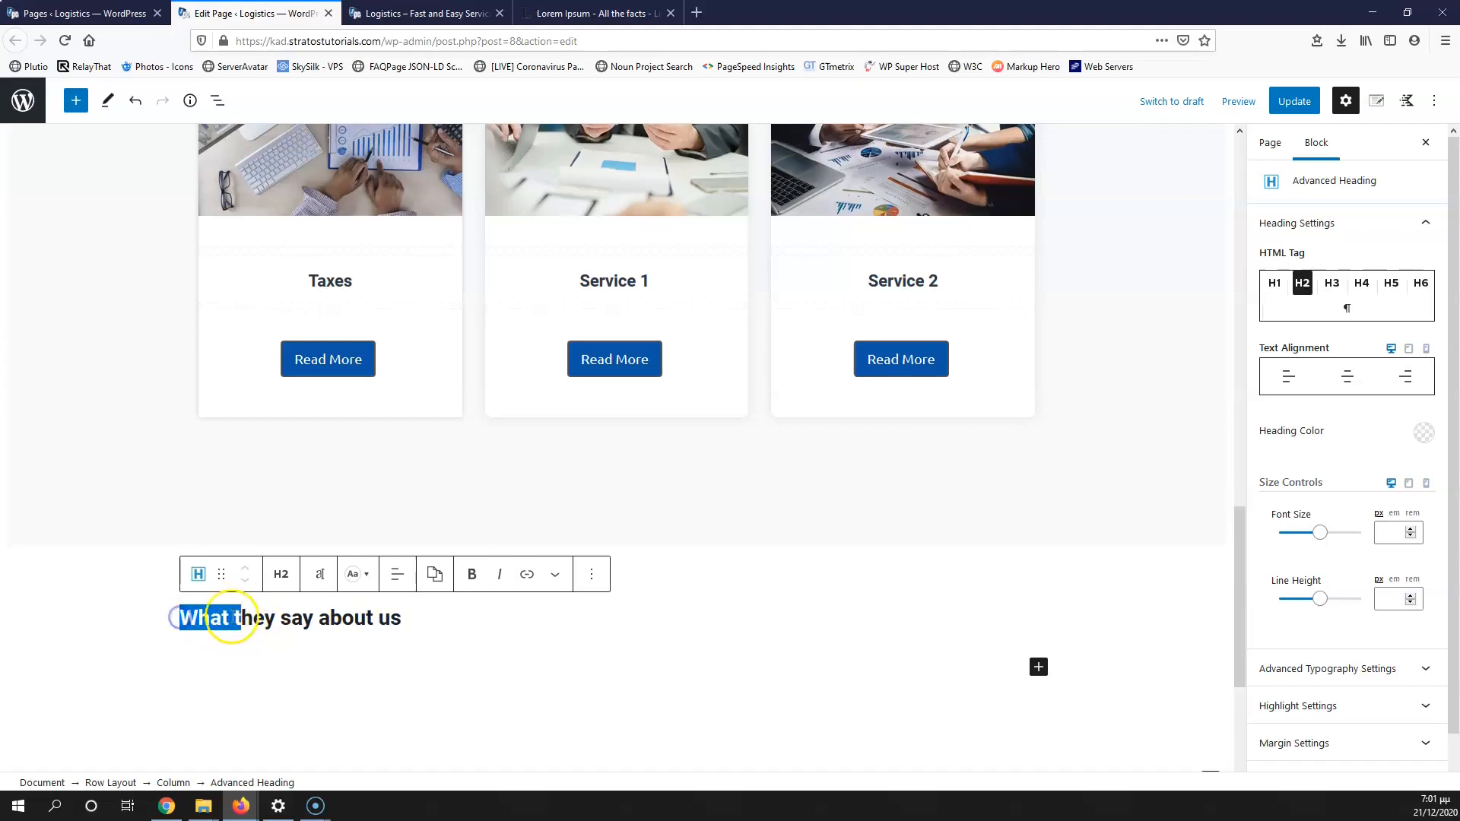
left_click(245, 617)
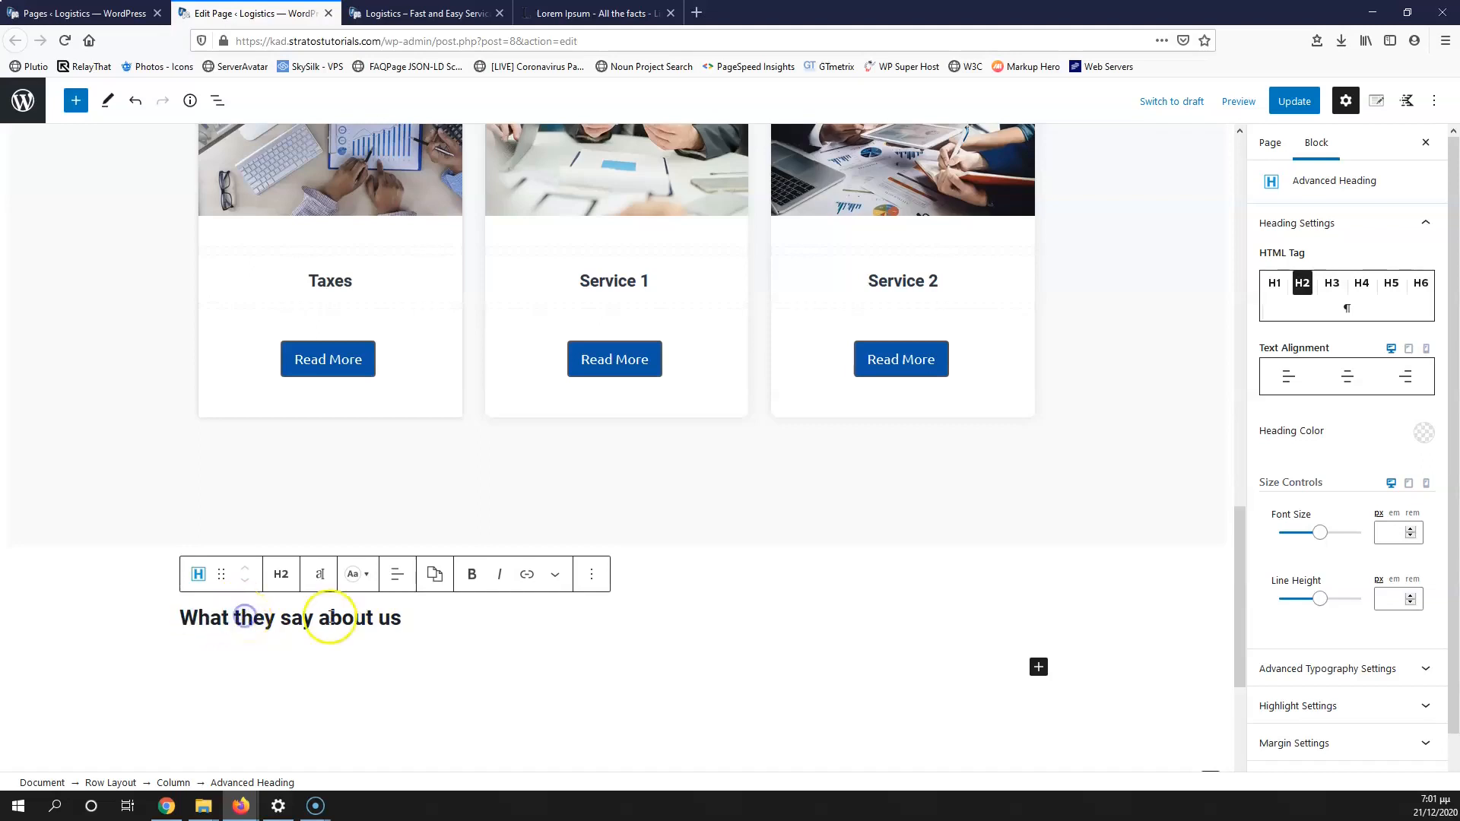
left_click(395, 574)
left_click(464, 651)
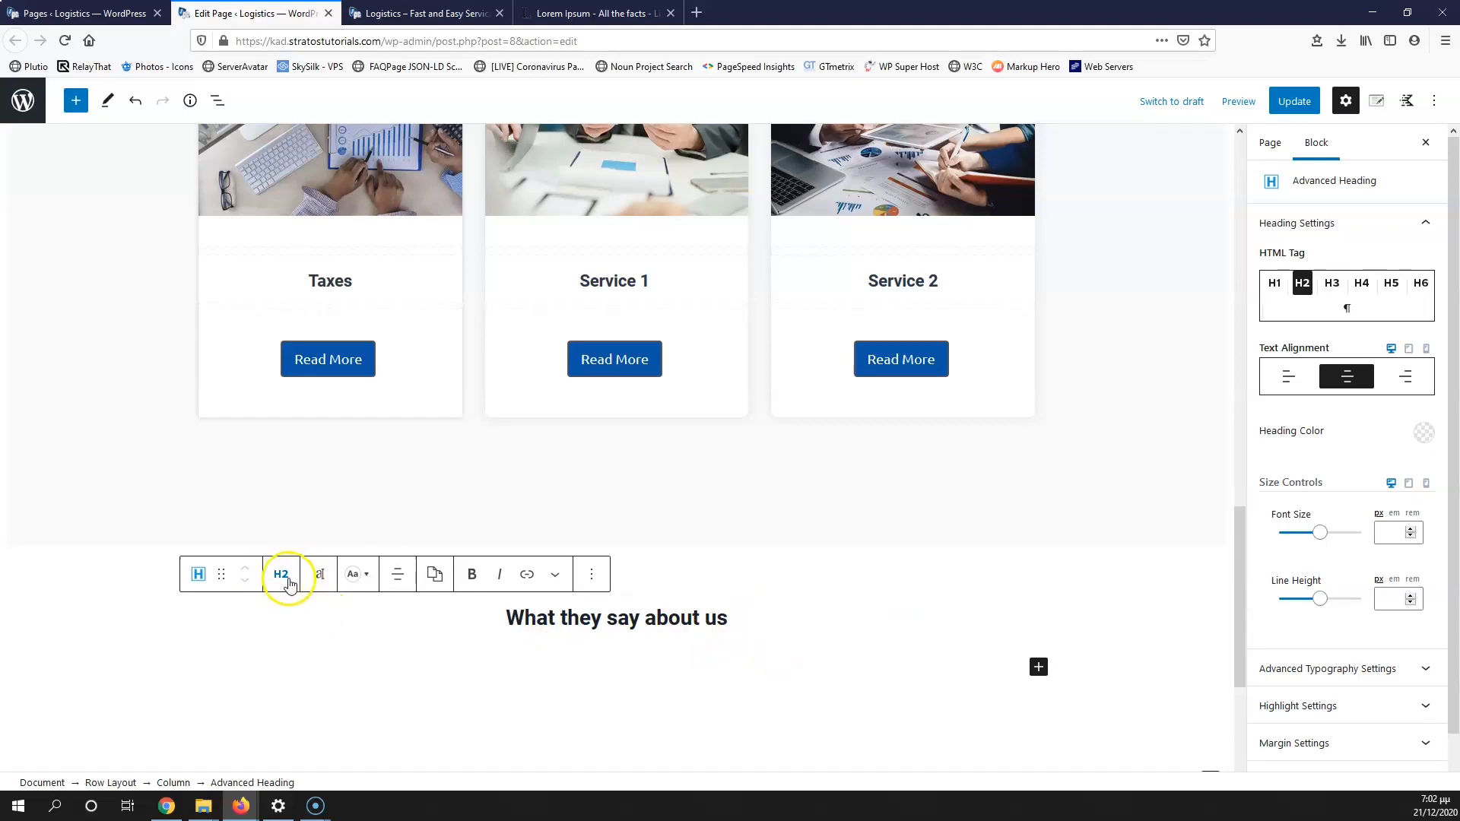
left_click(625, 601)
scroll(630, 633, "down", 4)
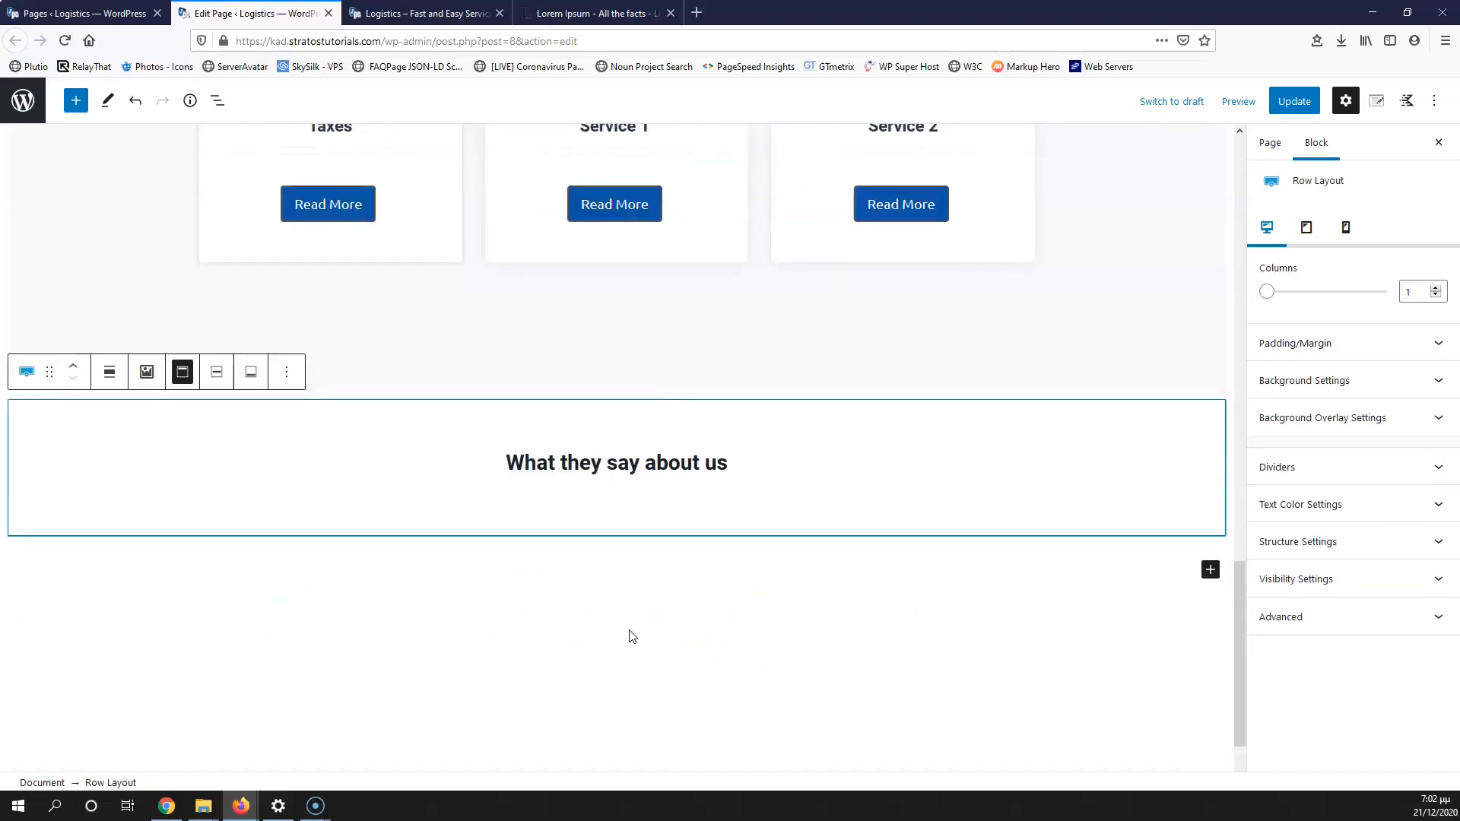
left_click(639, 542)
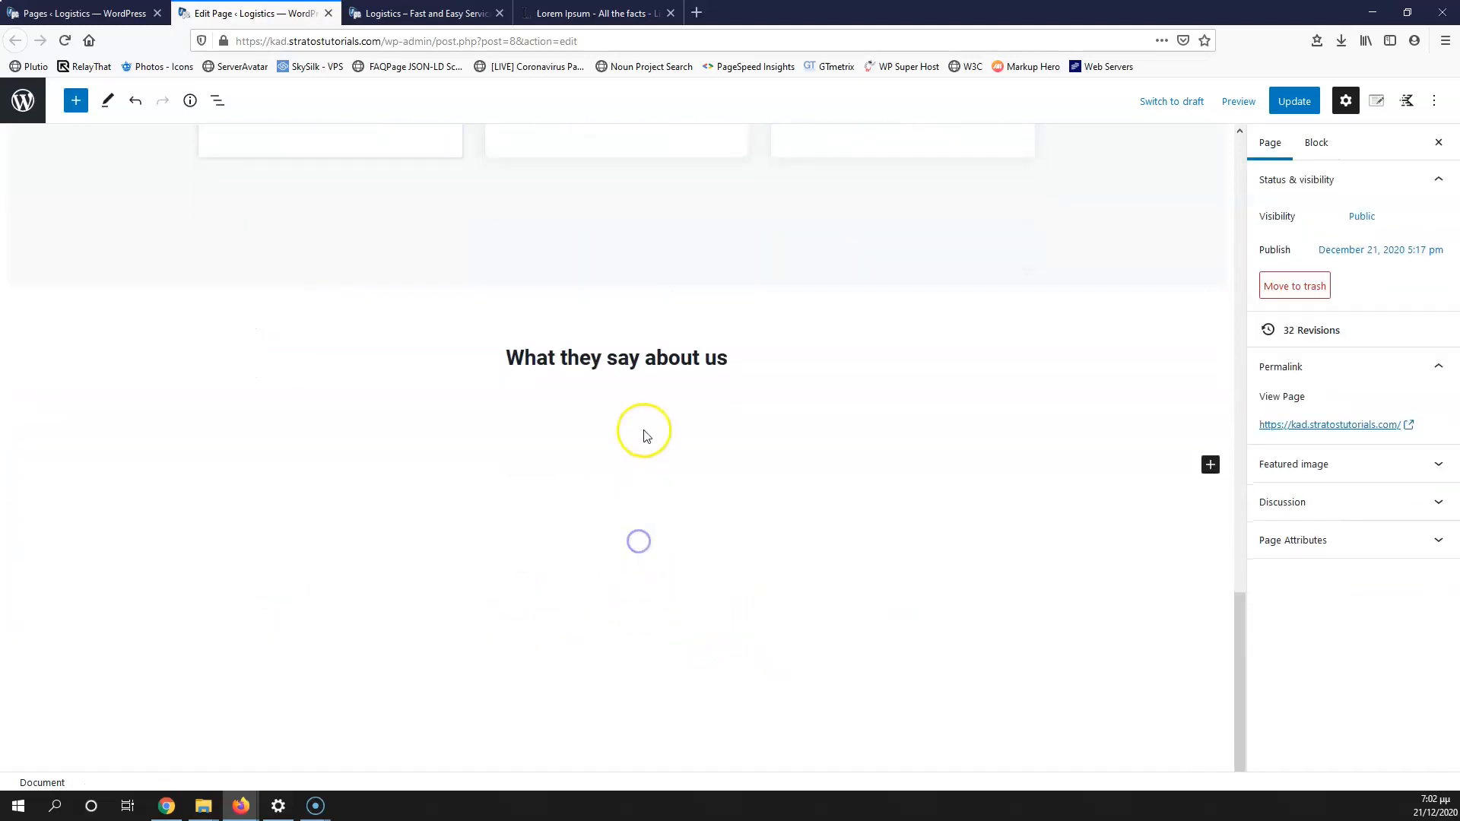
left_click(638, 375)
Step: Add a Testimonials block under the heading using the fourth starting style
left_click(1041, 412)
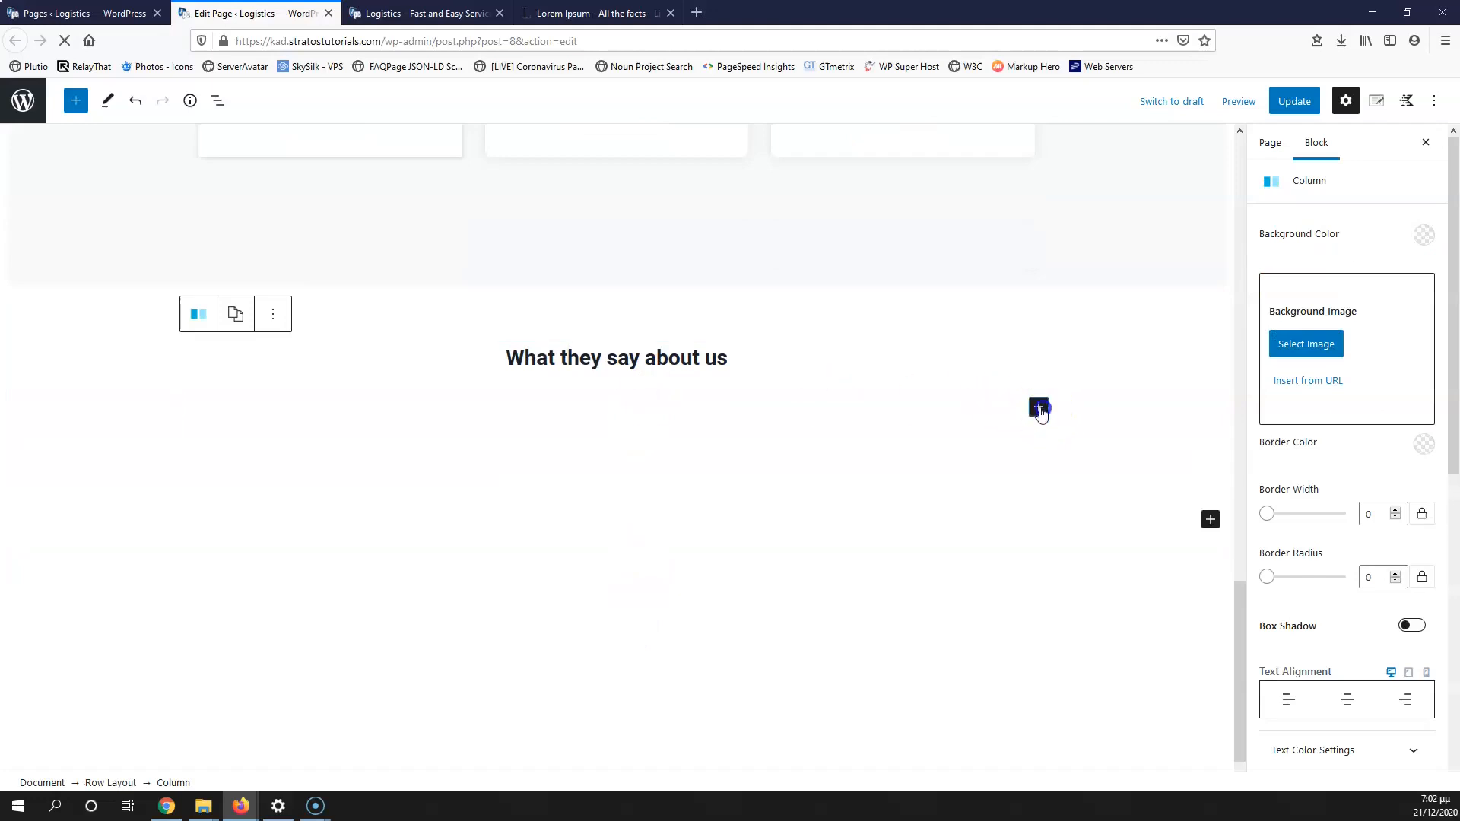
type("te")
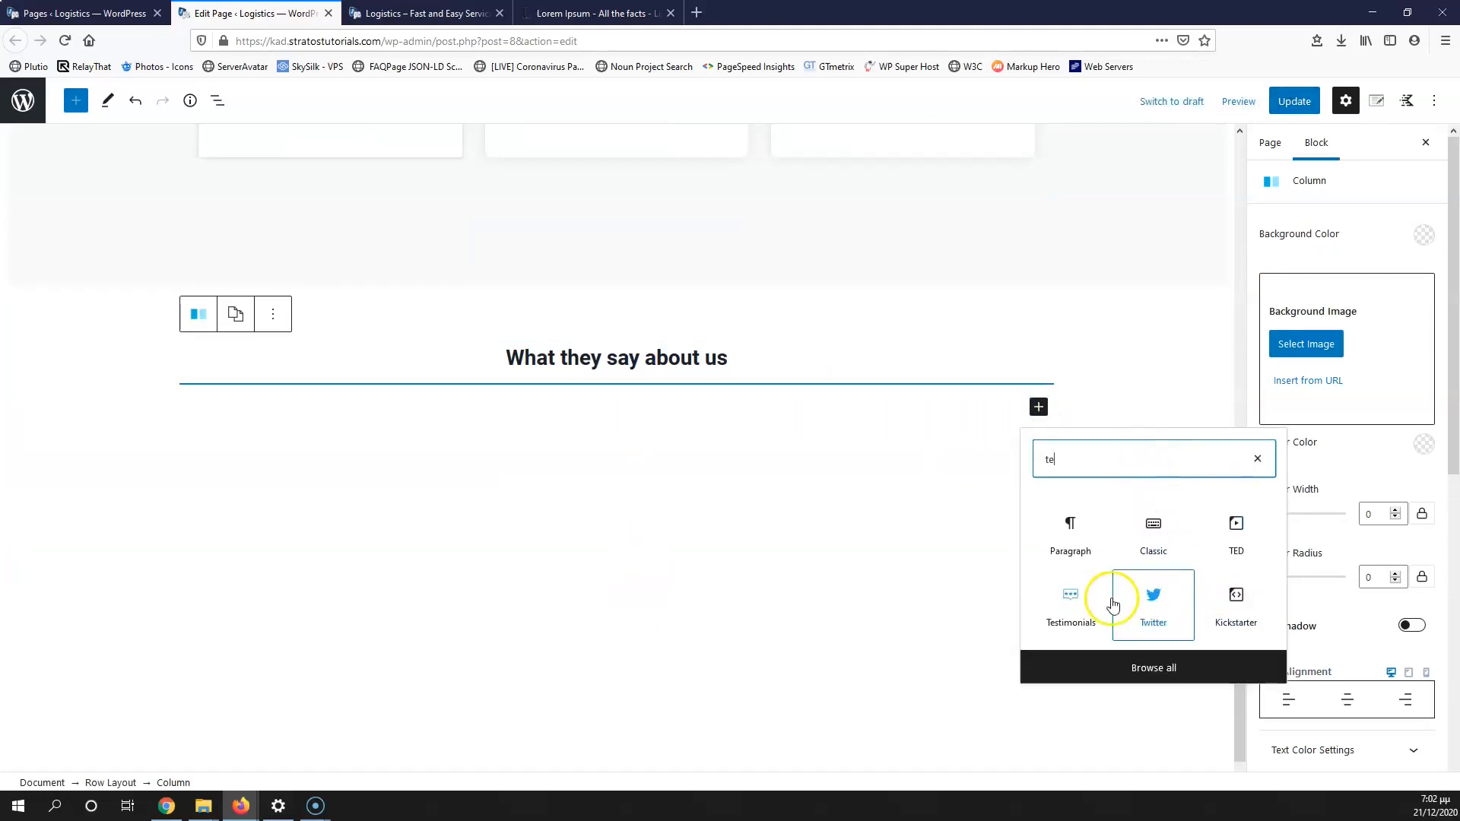
left_click(1067, 601)
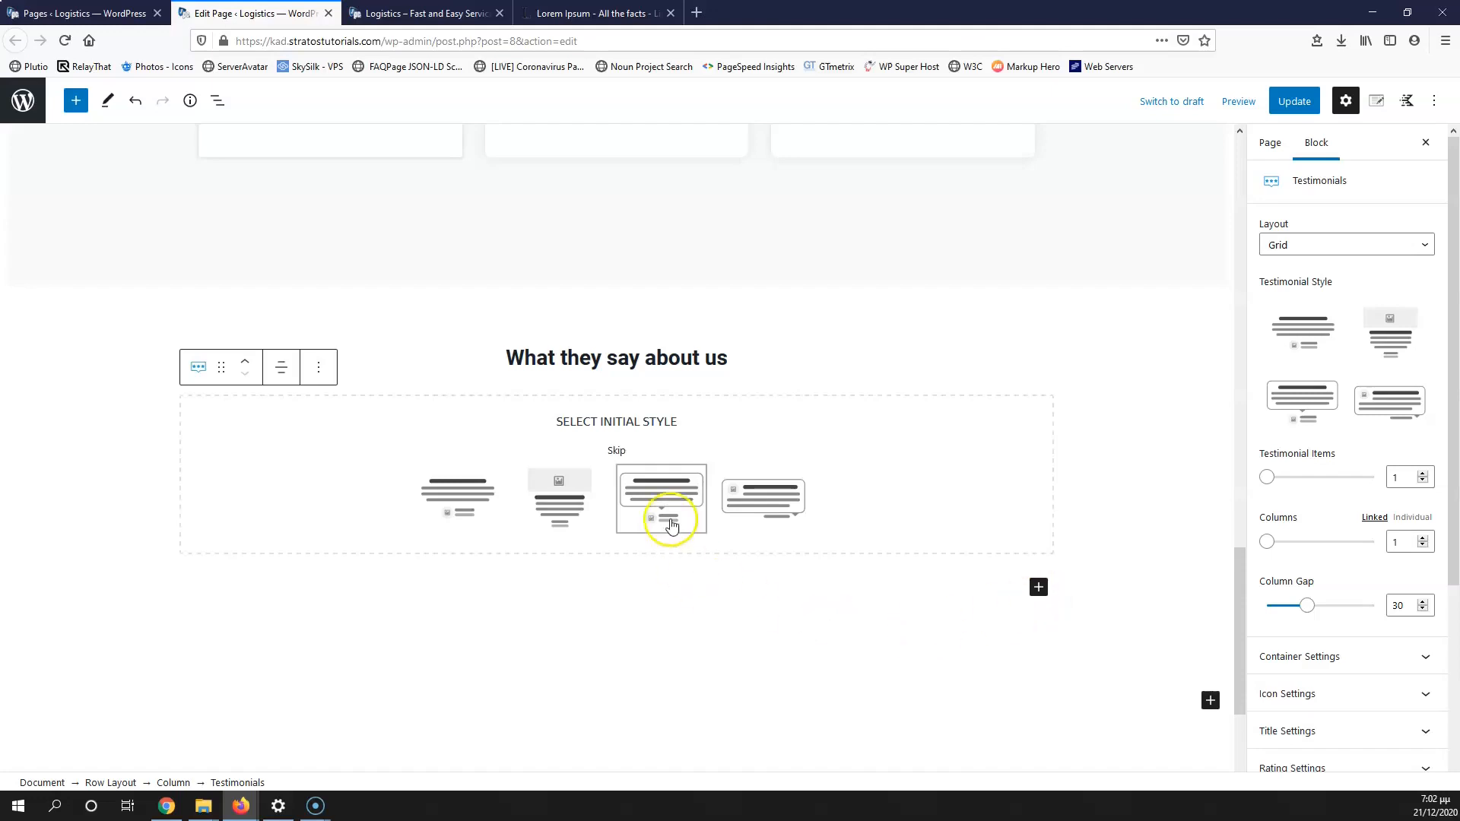
left_click(728, 510)
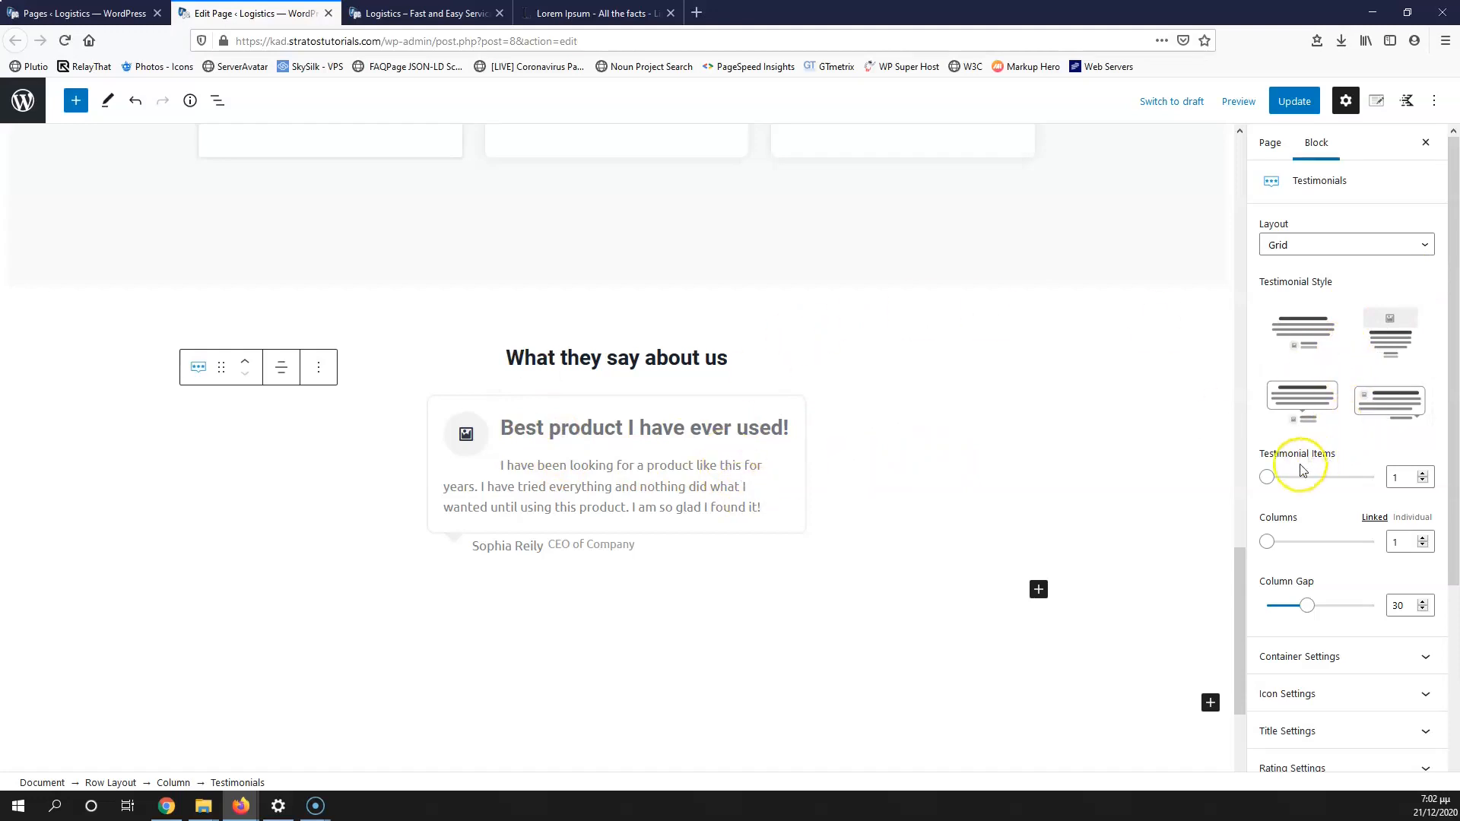
Step: Set the testimonials to 4 items, 2 columns and a Carousel layout
left_click(1422, 473)
left_click(1422, 473)
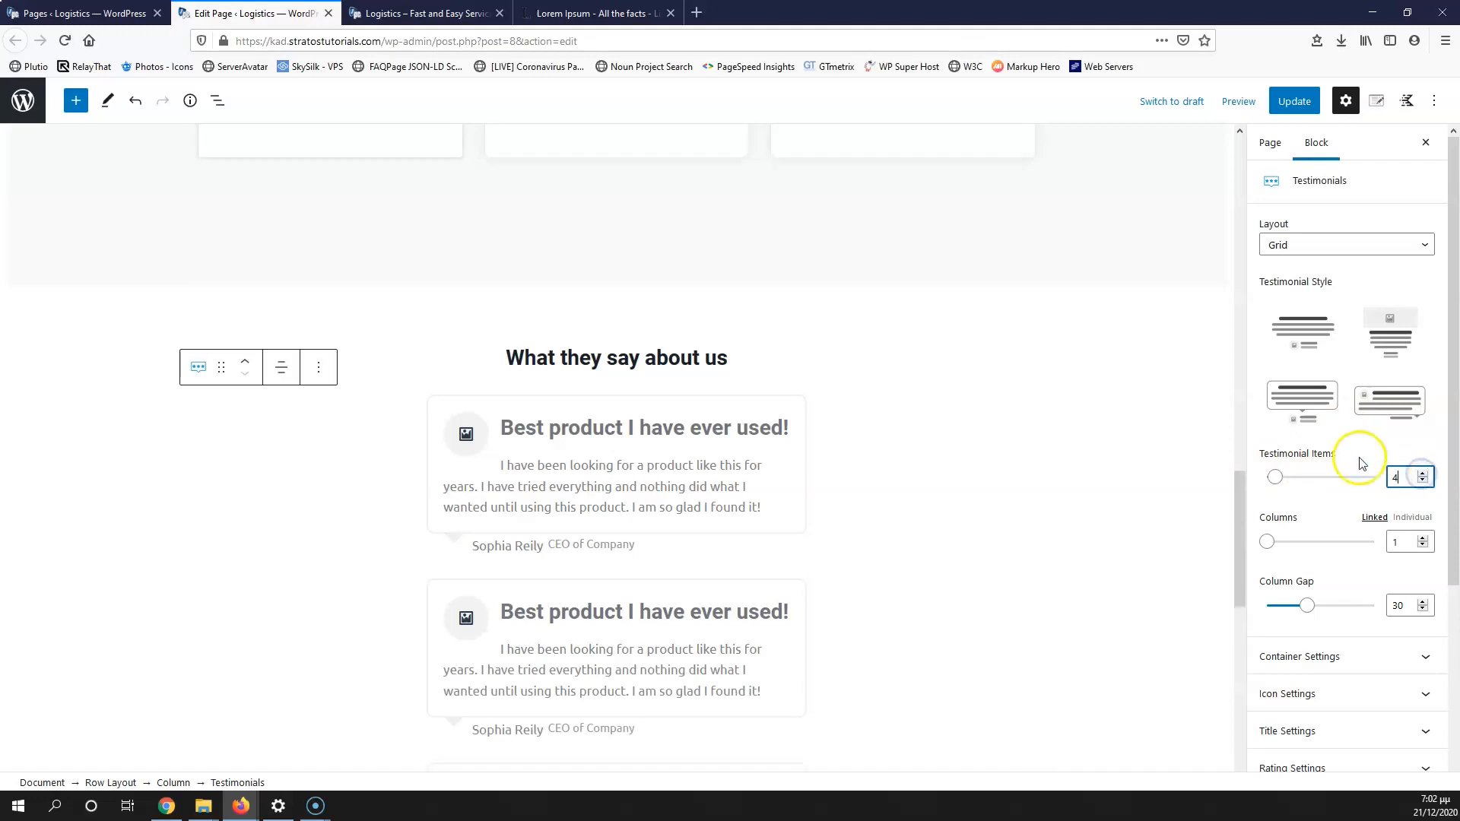
left_click(1422, 538)
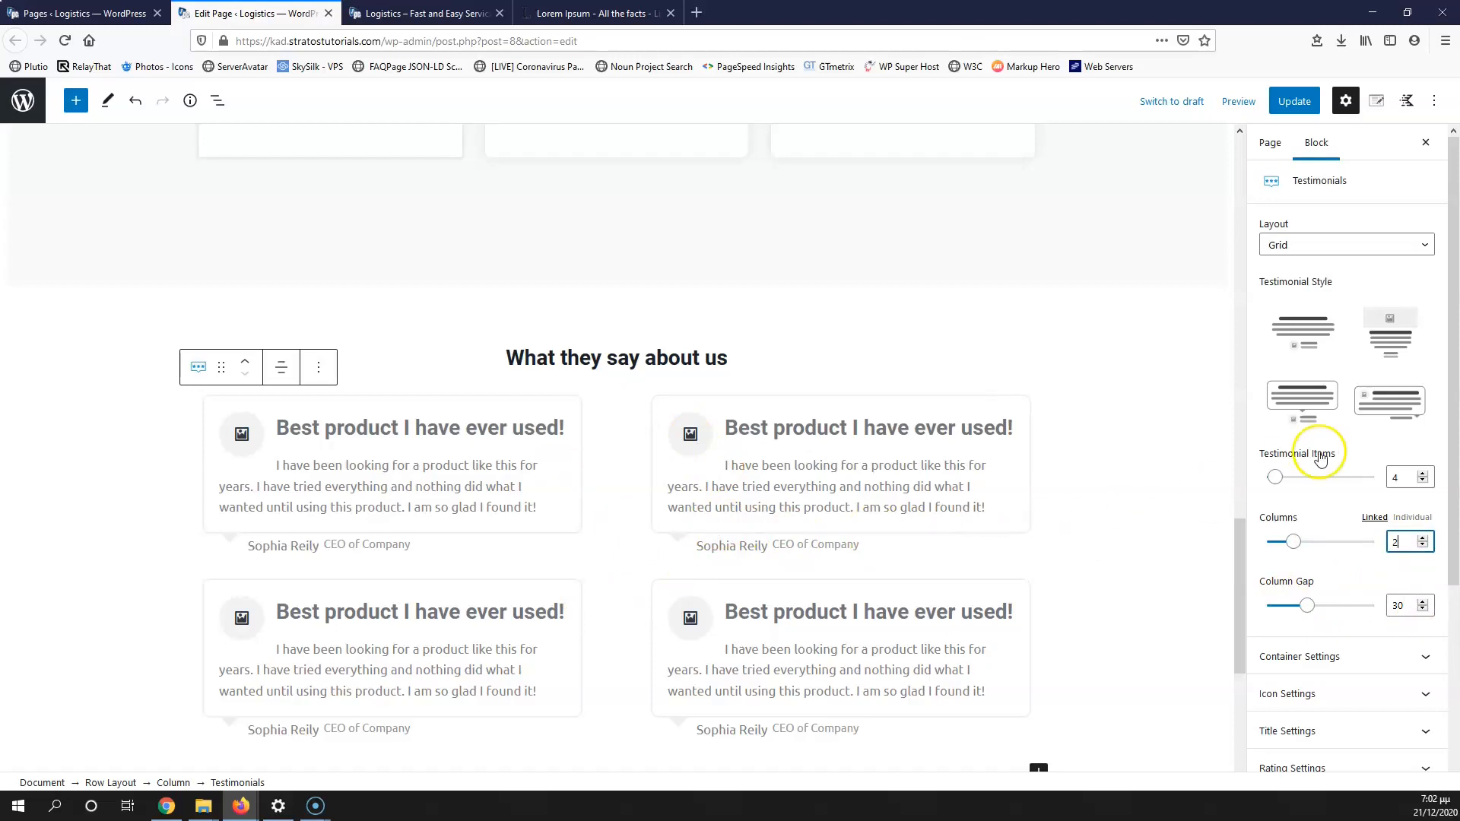
left_click(1324, 244)
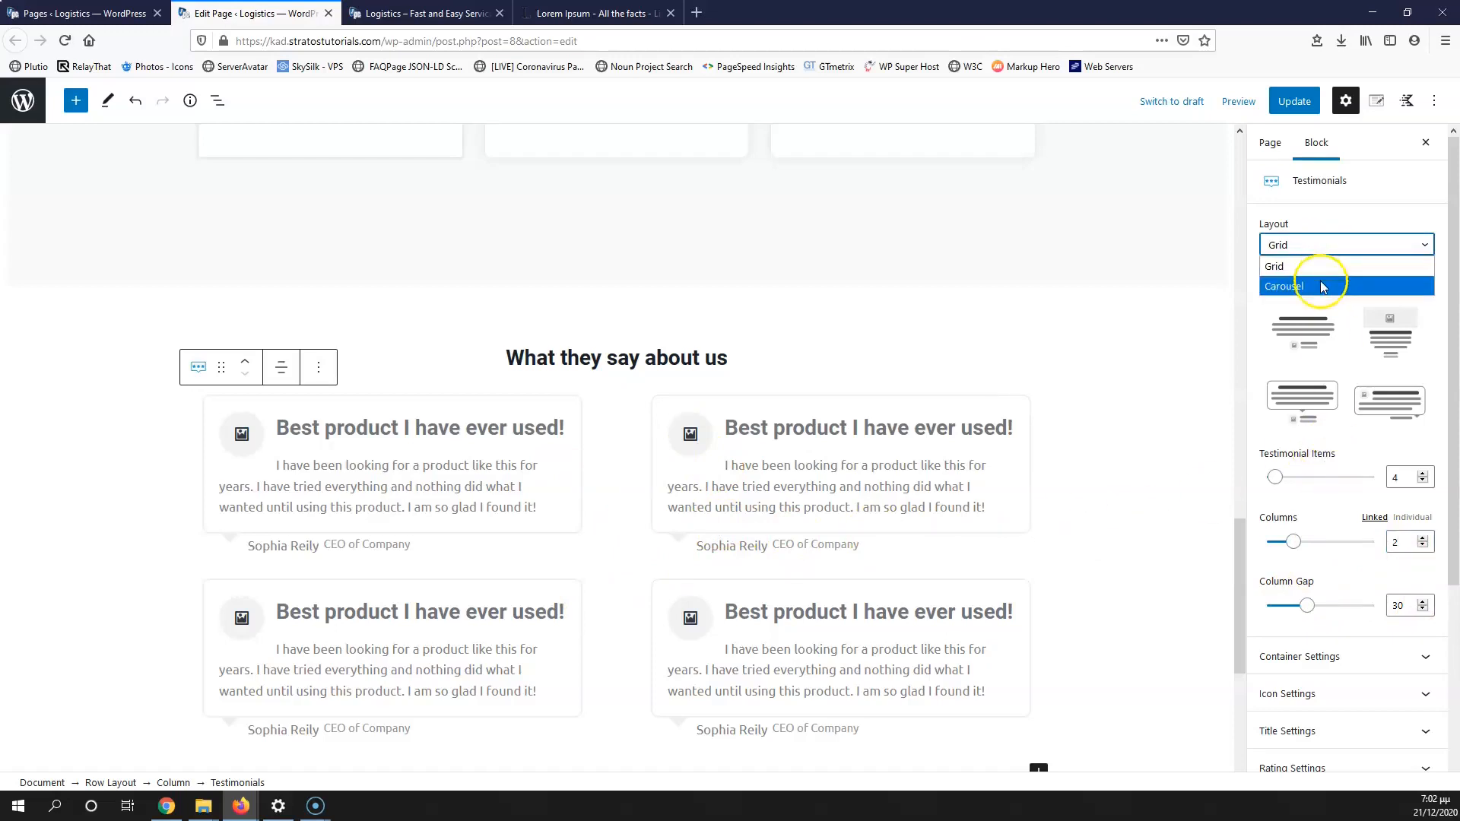
left_click(1320, 286)
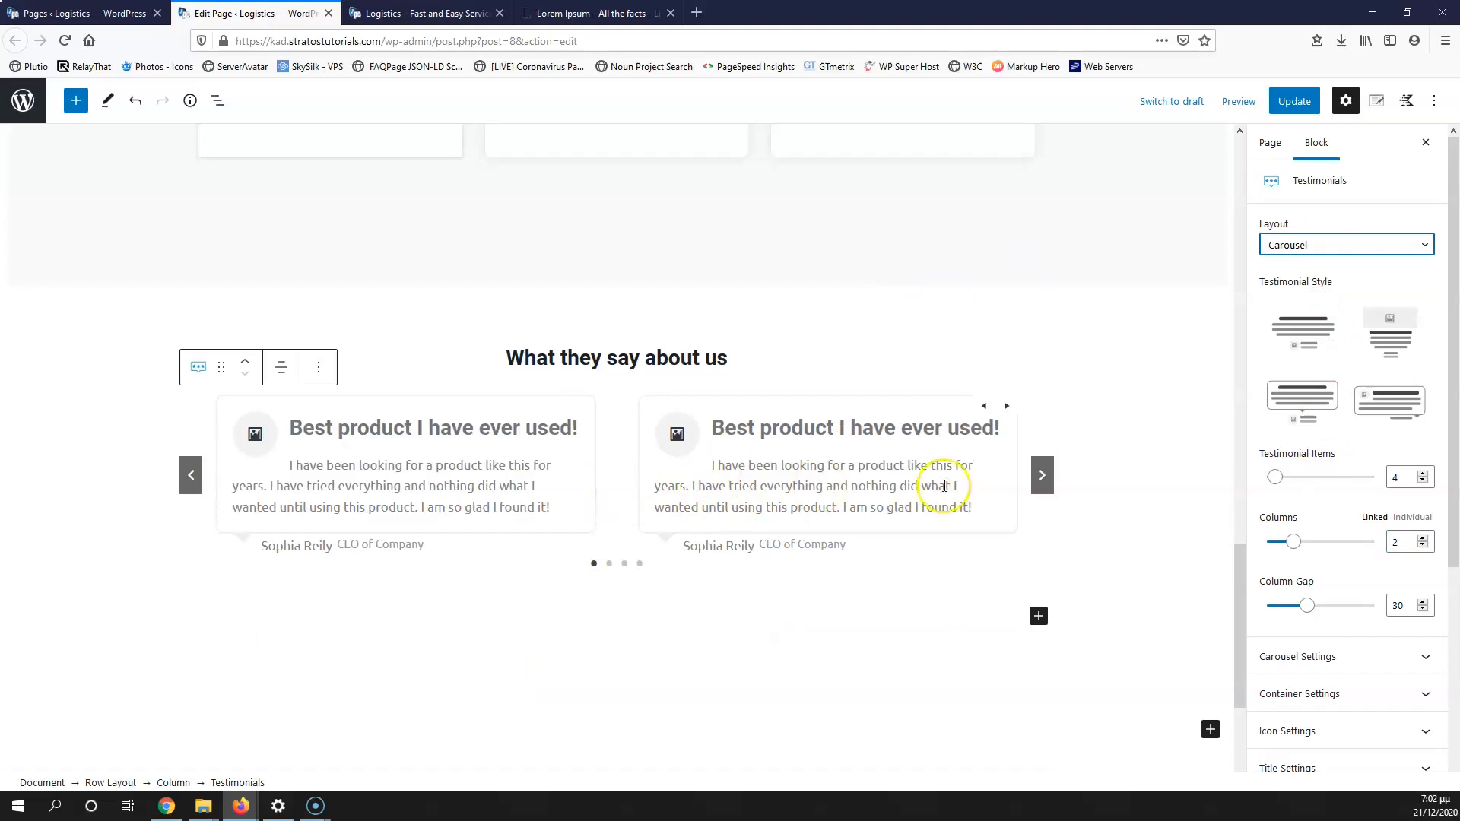
Step: Step through the carousel slides to preview the testimonials
left_click(1042, 476)
left_click(1042, 477)
left_click(1041, 477)
left_click(1042, 478)
left_click(1042, 479)
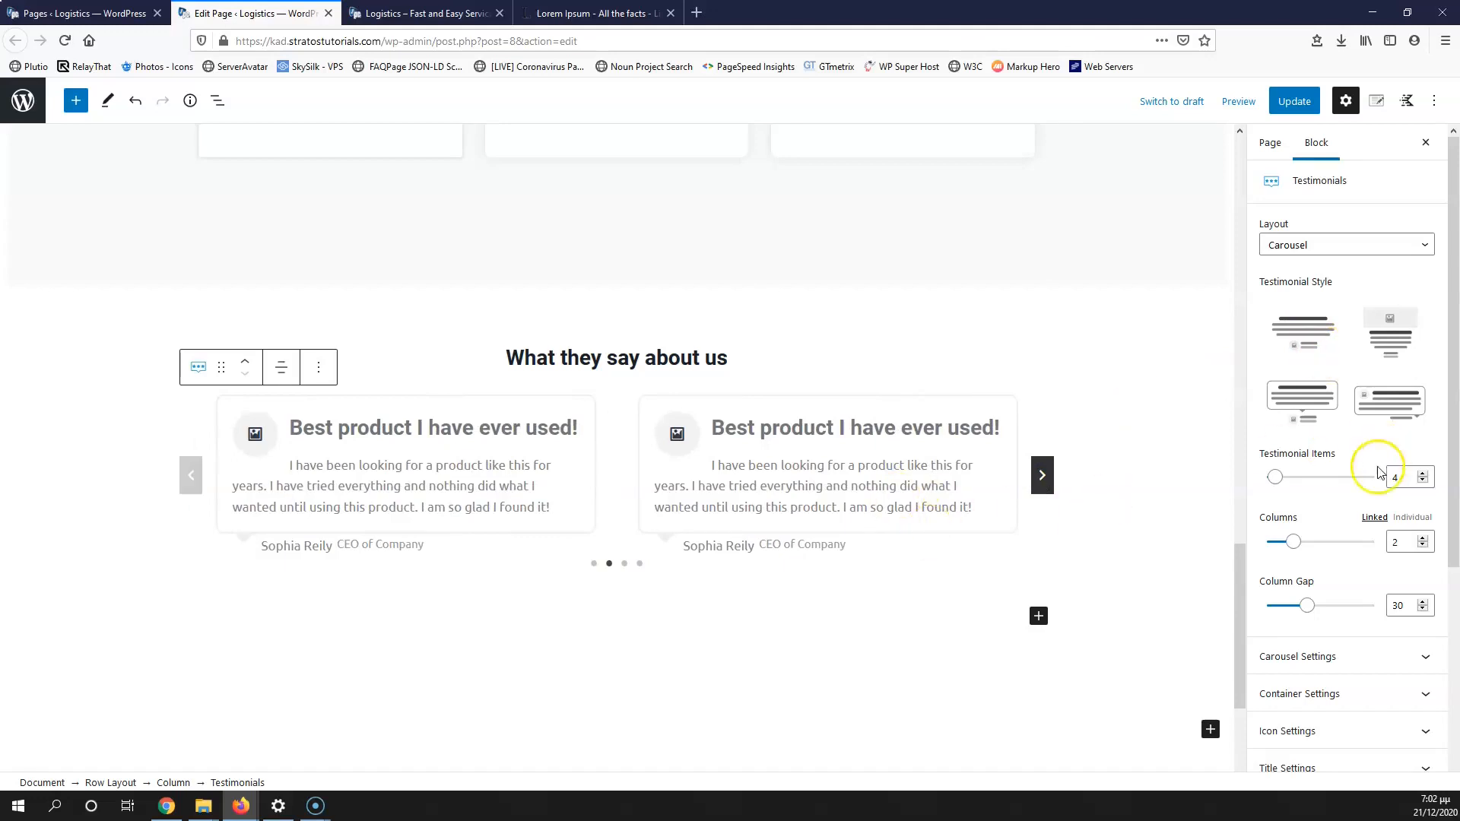
Step: Review the carousel settings, keeping slides scrolling one at a time, and preview a slide
scroll(1303, 566, "down", 2)
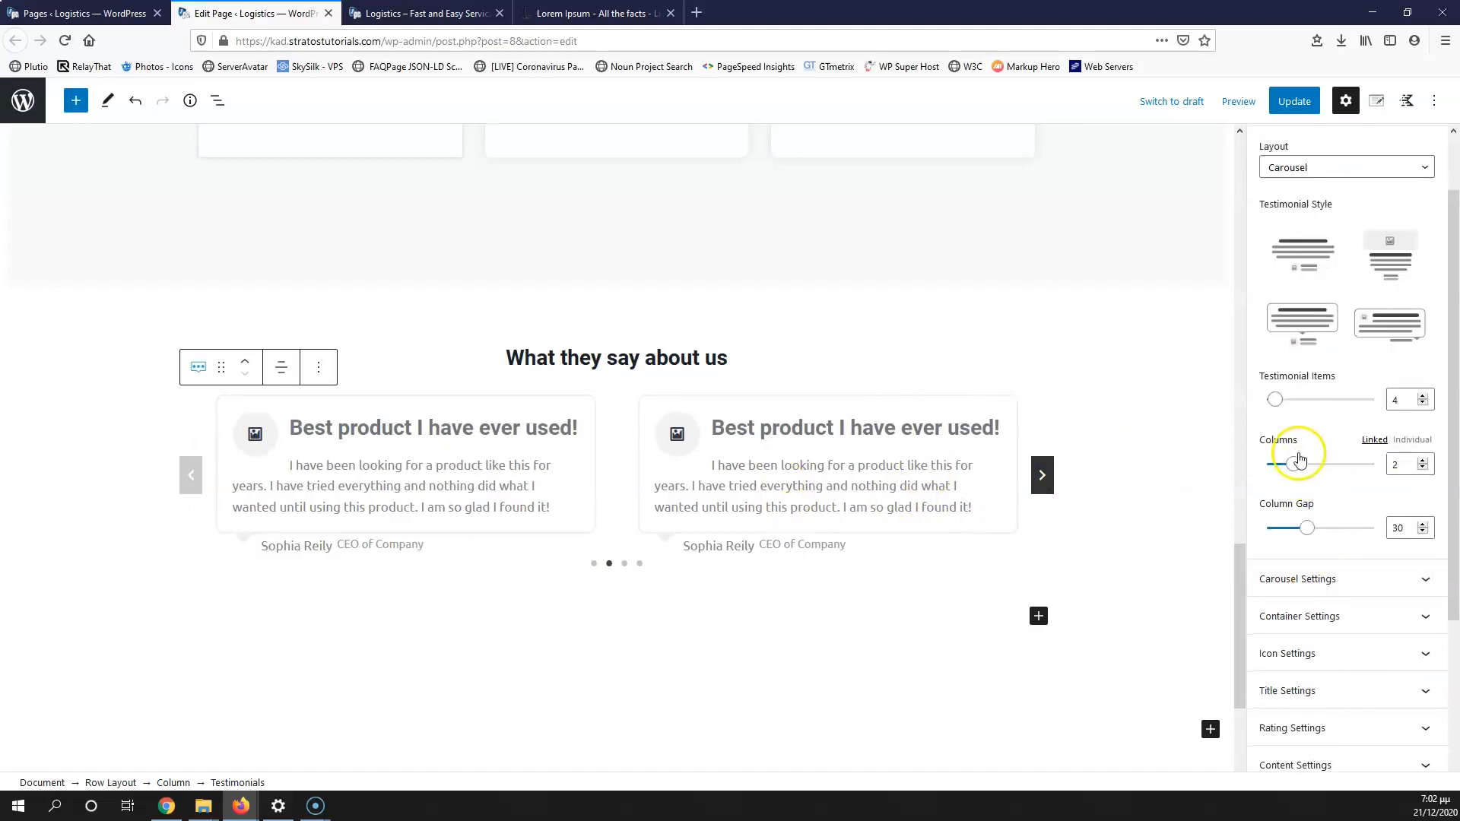
scroll(1292, 456, "up", 2)
scroll(1364, 510, "down", 6)
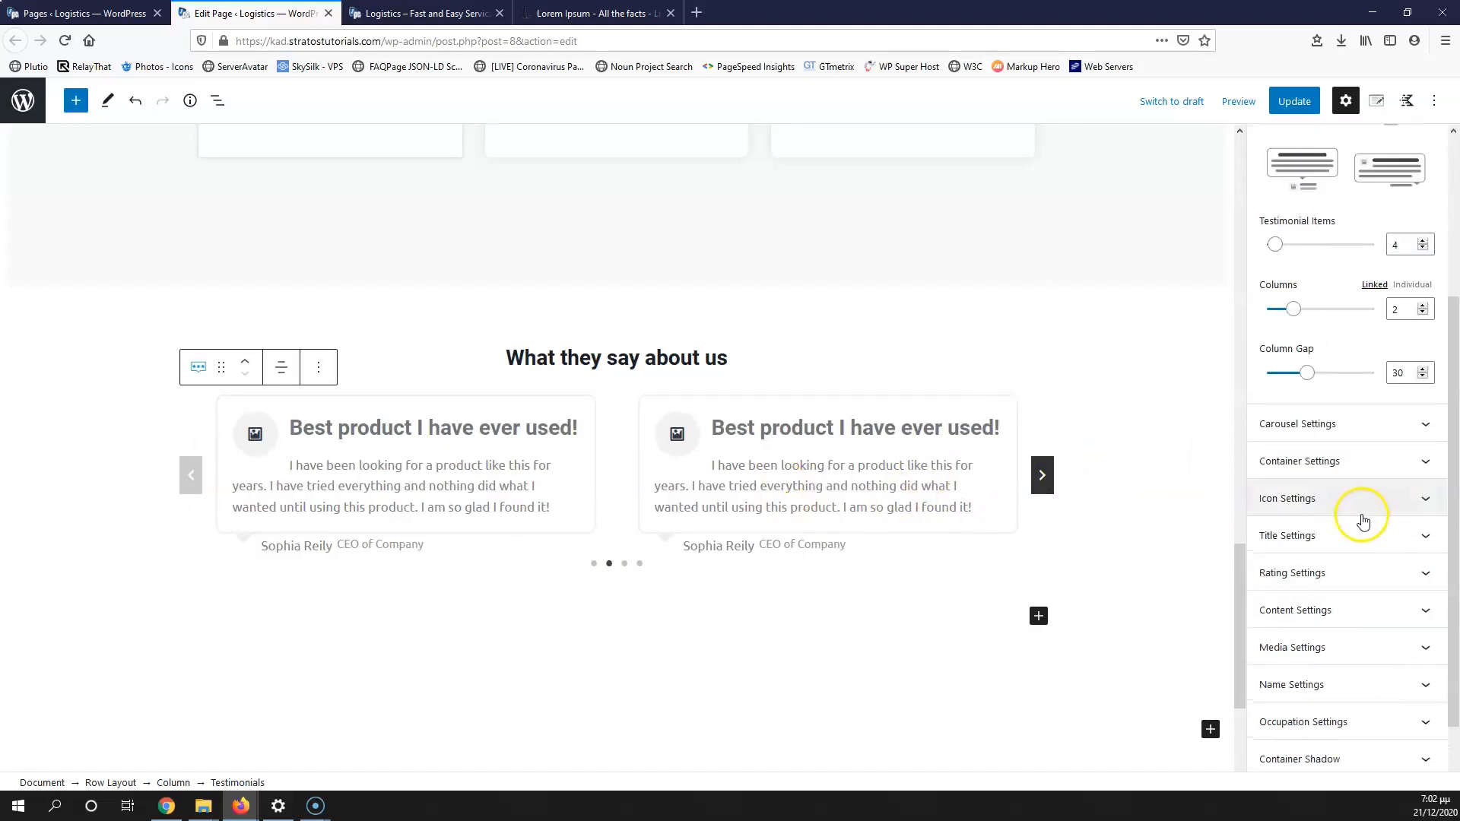
left_click(1345, 422)
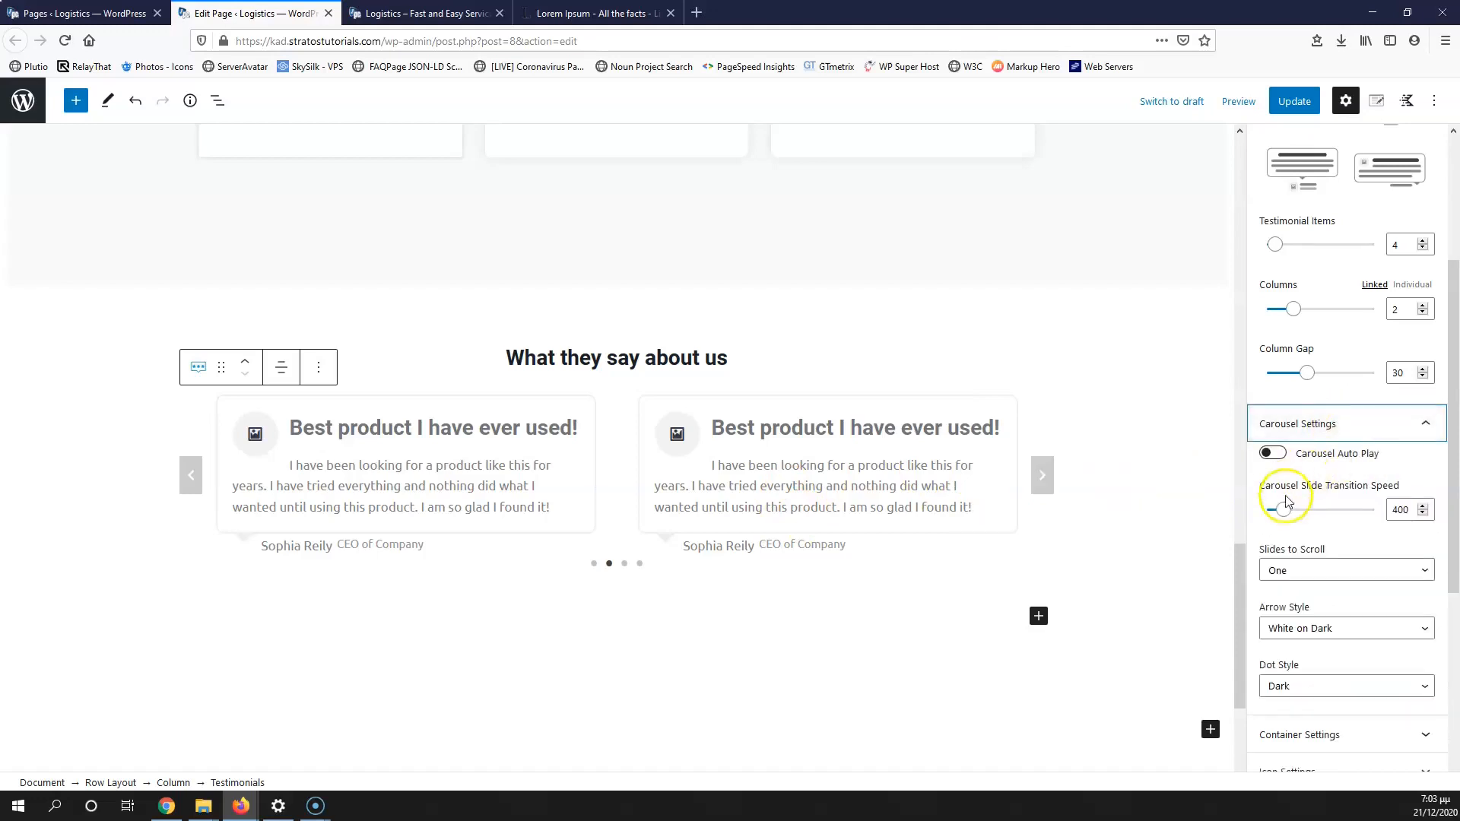
left_click(1388, 511)
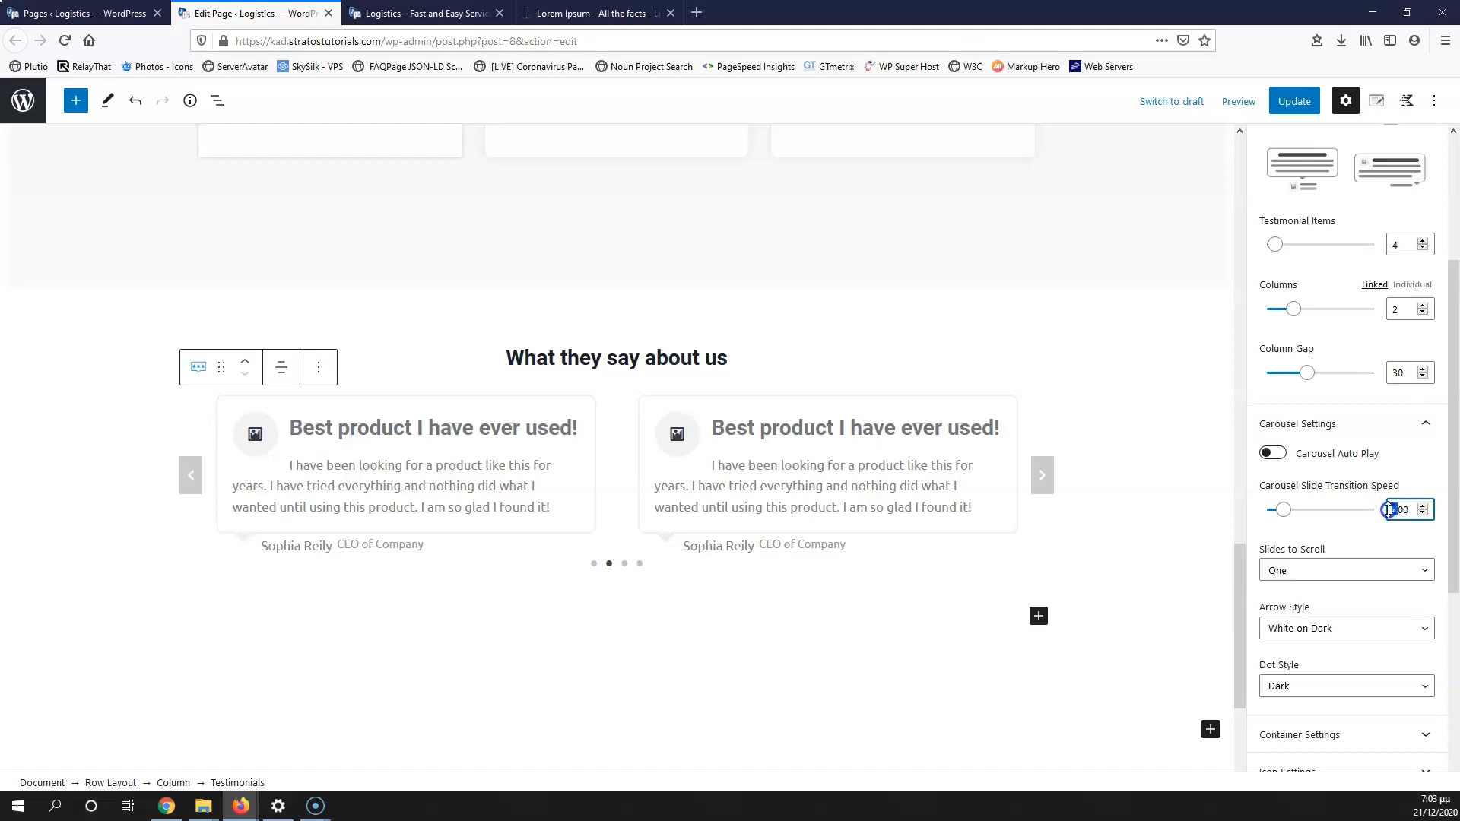
left_click(1318, 572)
left_click(1319, 572)
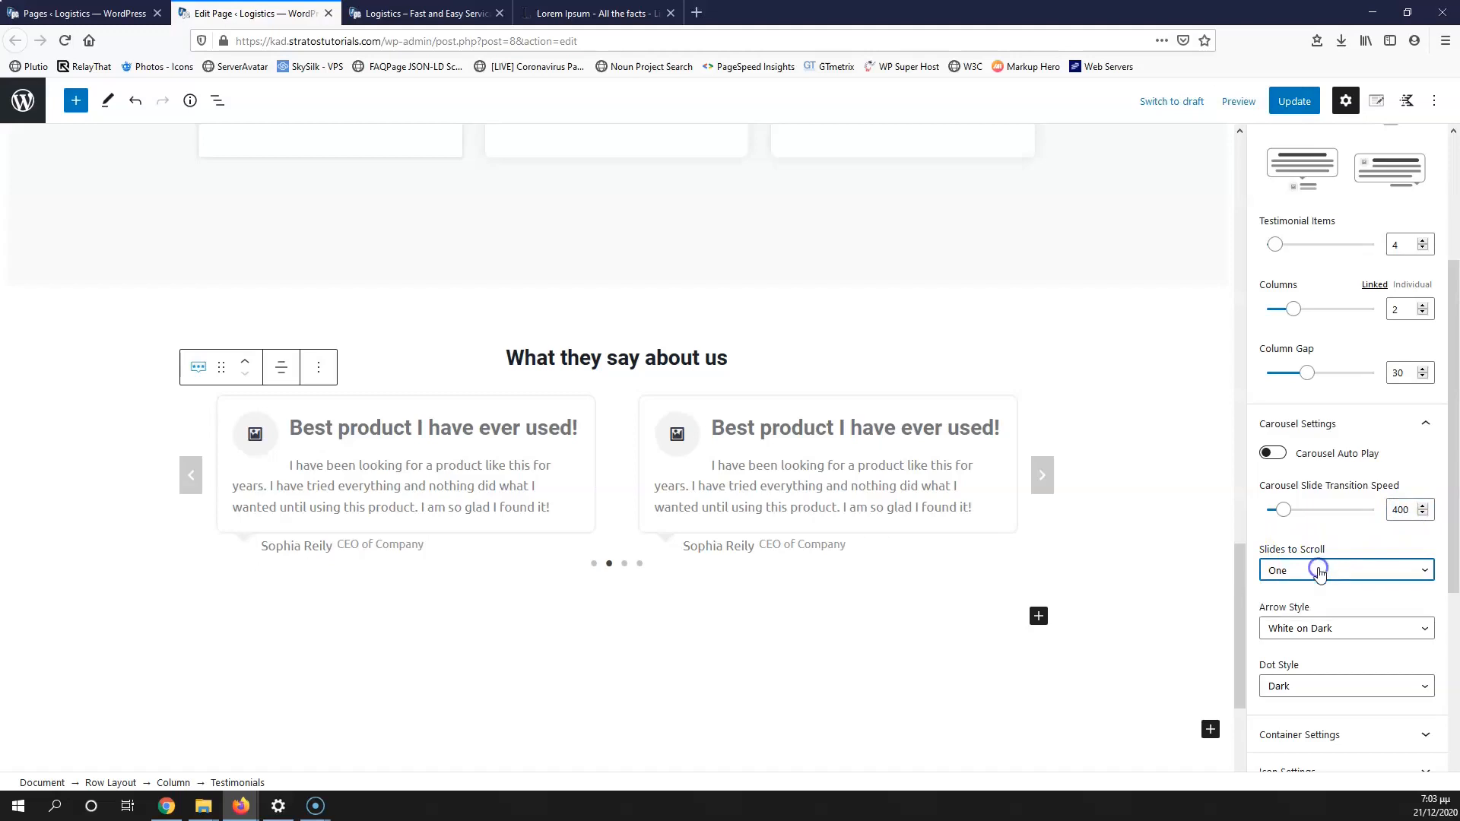
left_click(1040, 475)
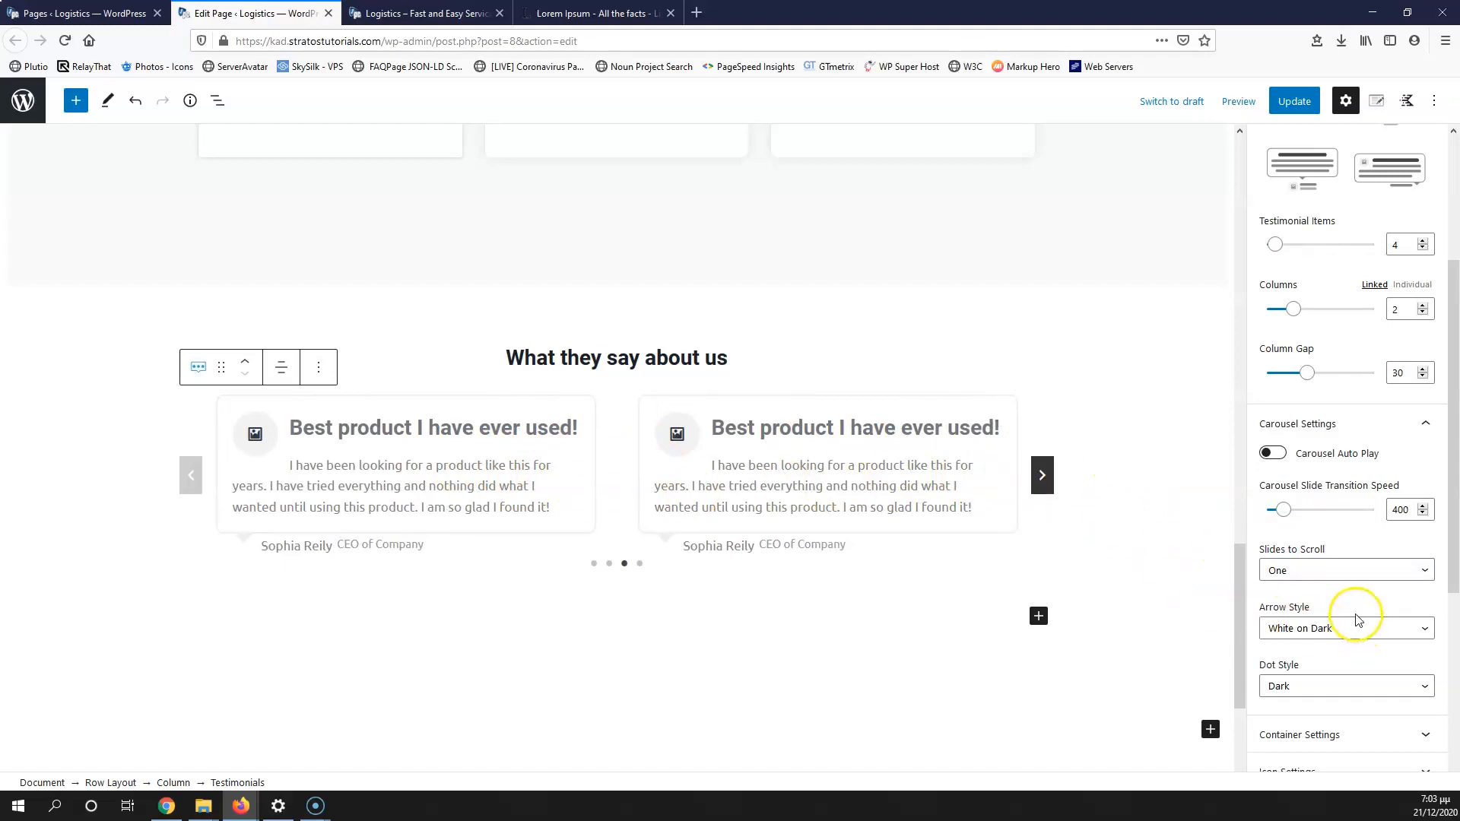
Step: Give the testimonial card containers a dark #2D3748 border colour
scroll(1309, 567, "down", 2)
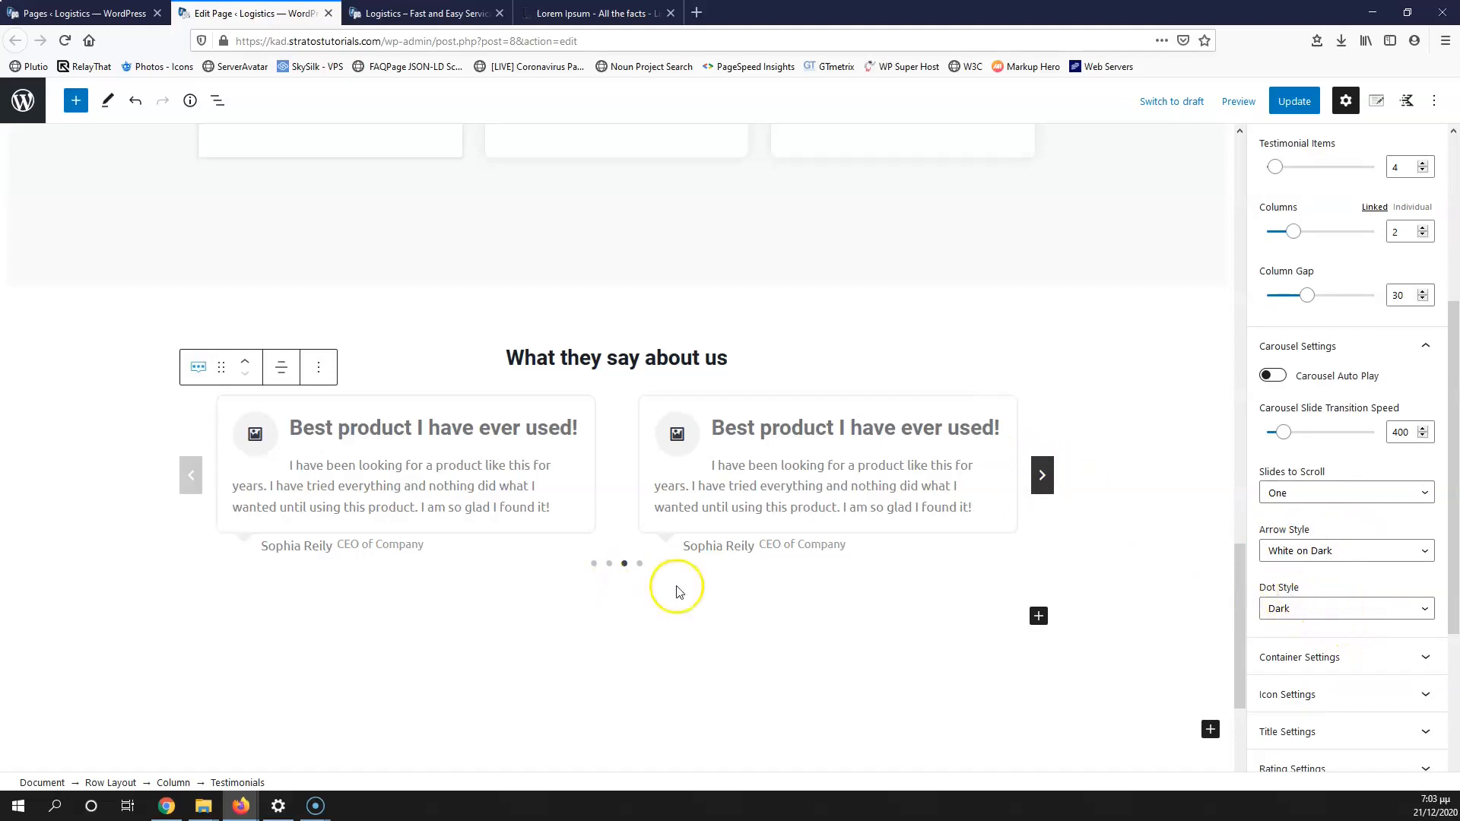
scroll(1335, 597, "down", 3)
left_click(1362, 511)
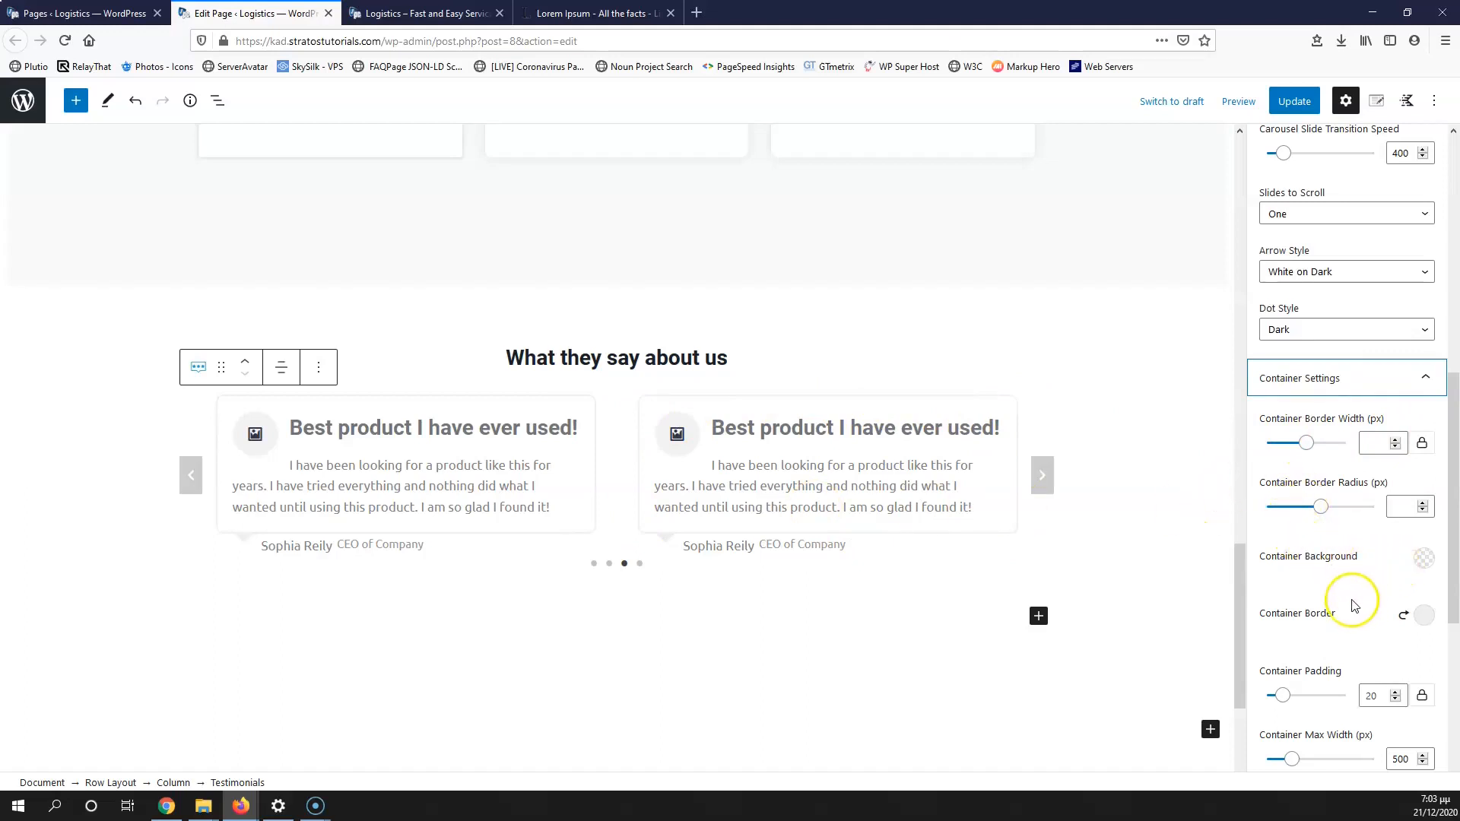
scroll(1303, 614, "down", 1)
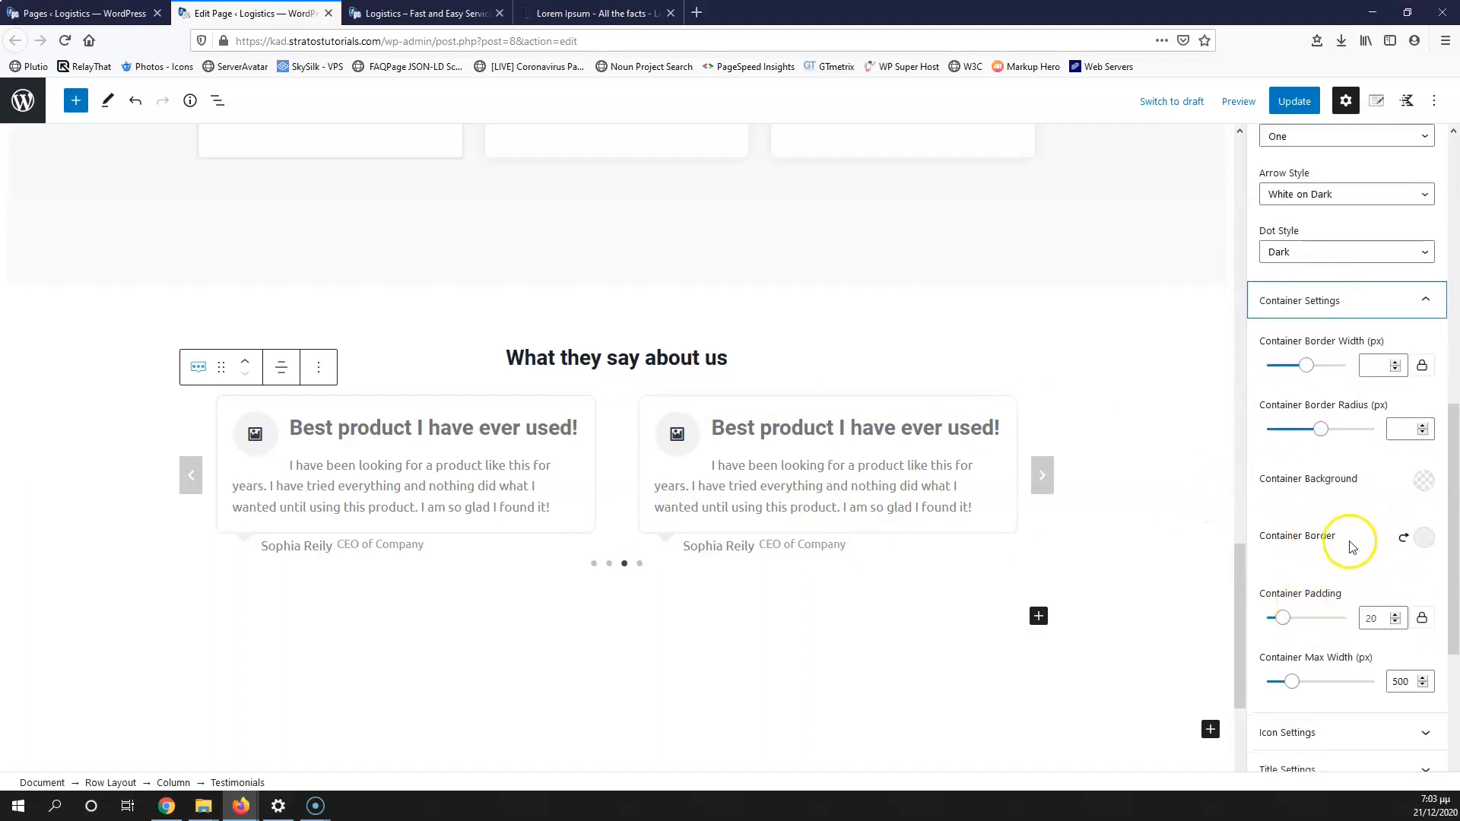
left_click(1424, 539)
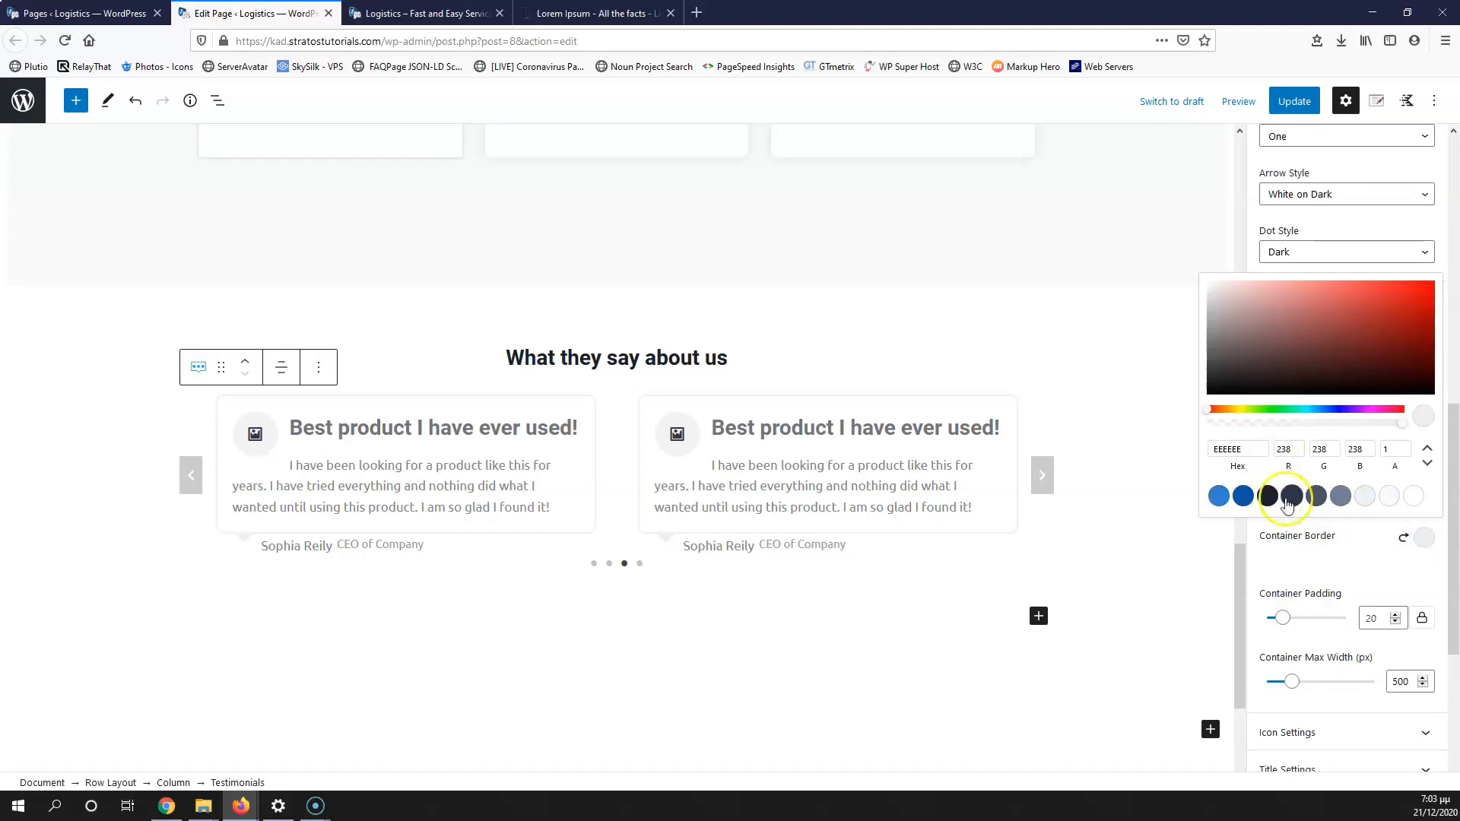
left_click(1293, 498)
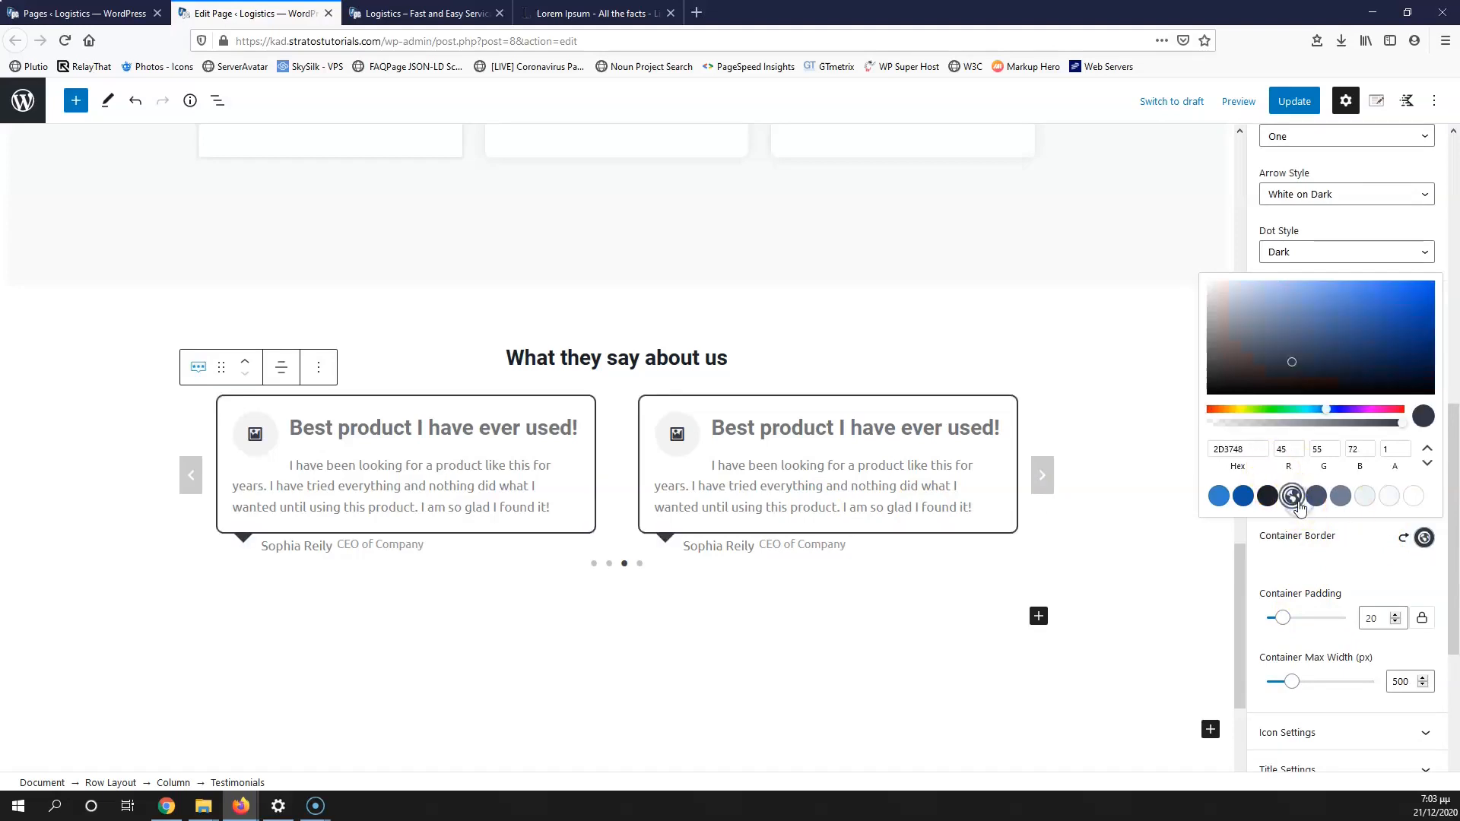
left_click(1155, 581)
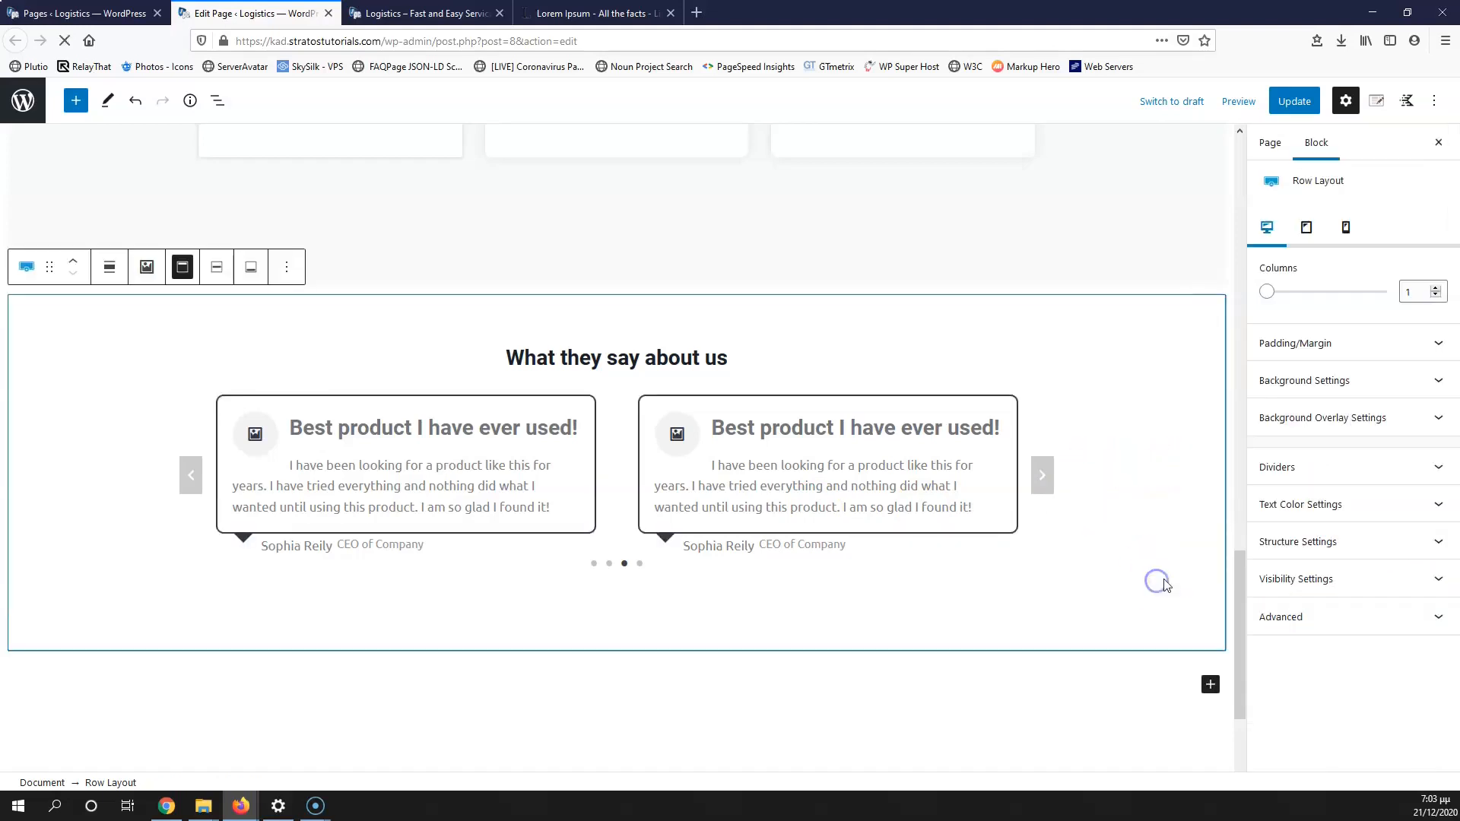
left_click(863, 457)
Step: Turn on the top quote icon and reduce its size to 20
scroll(1269, 648, "down", 3)
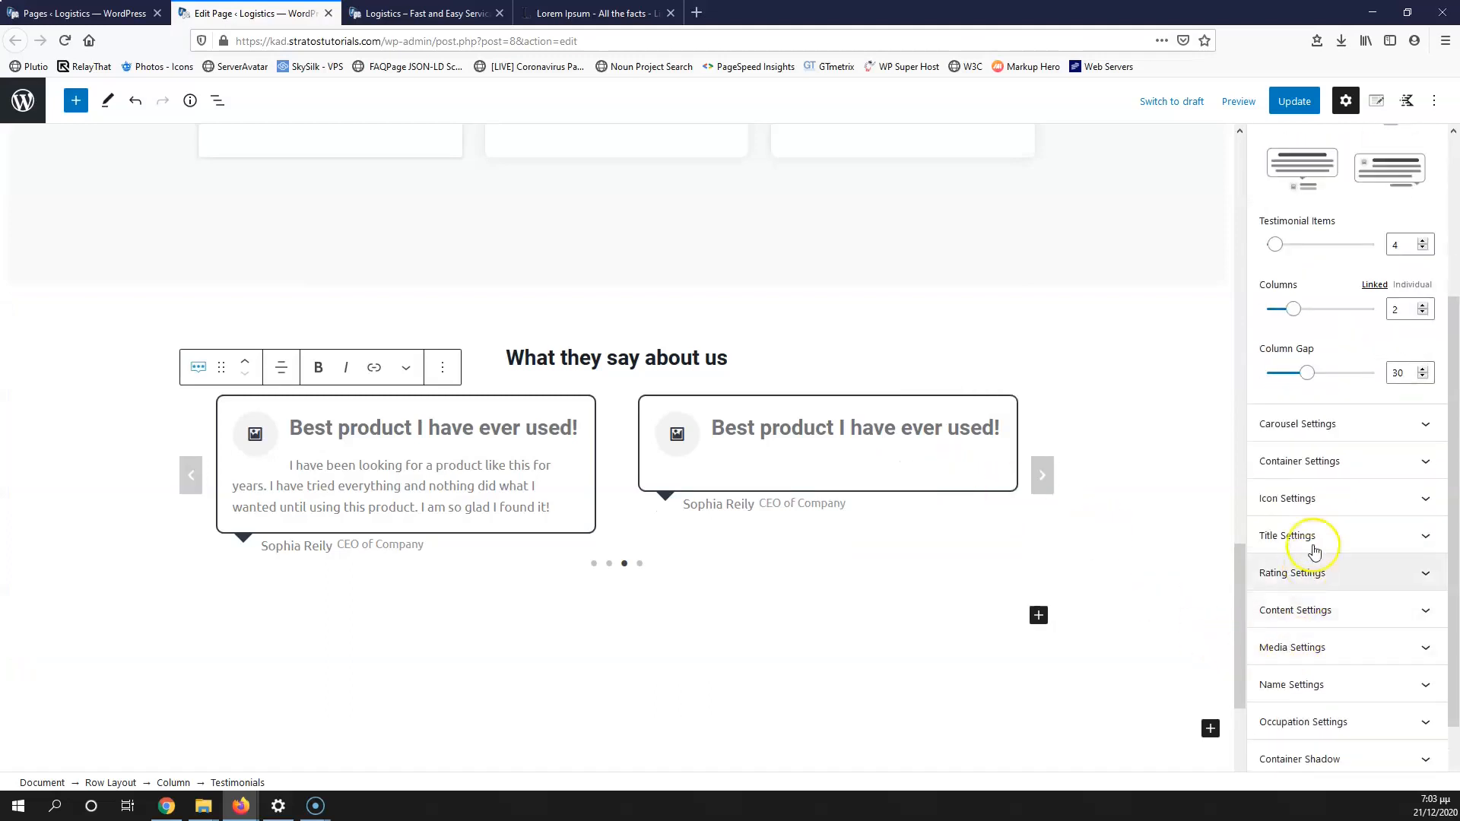
left_click(1321, 506)
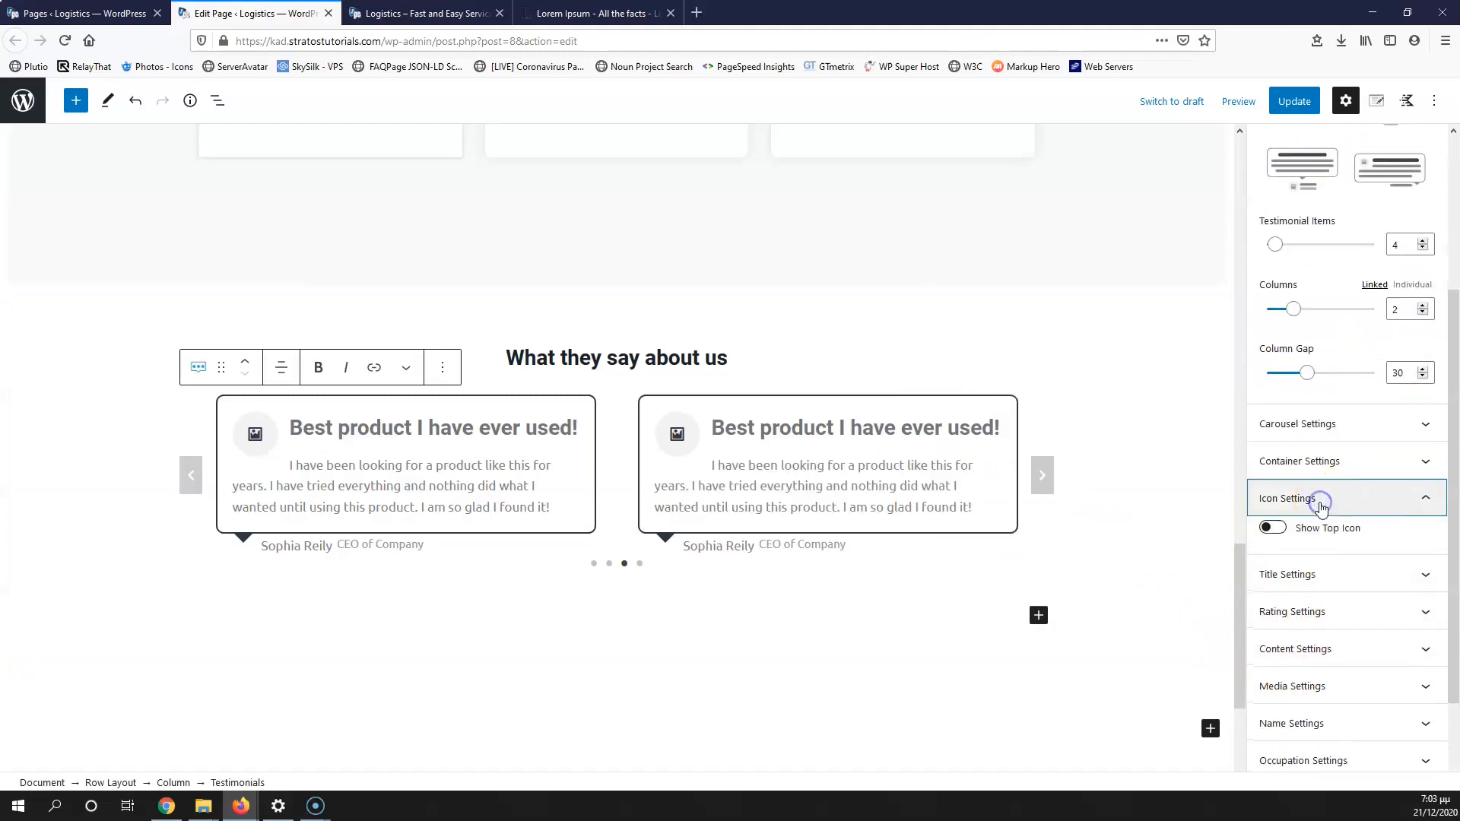
left_click(1273, 530)
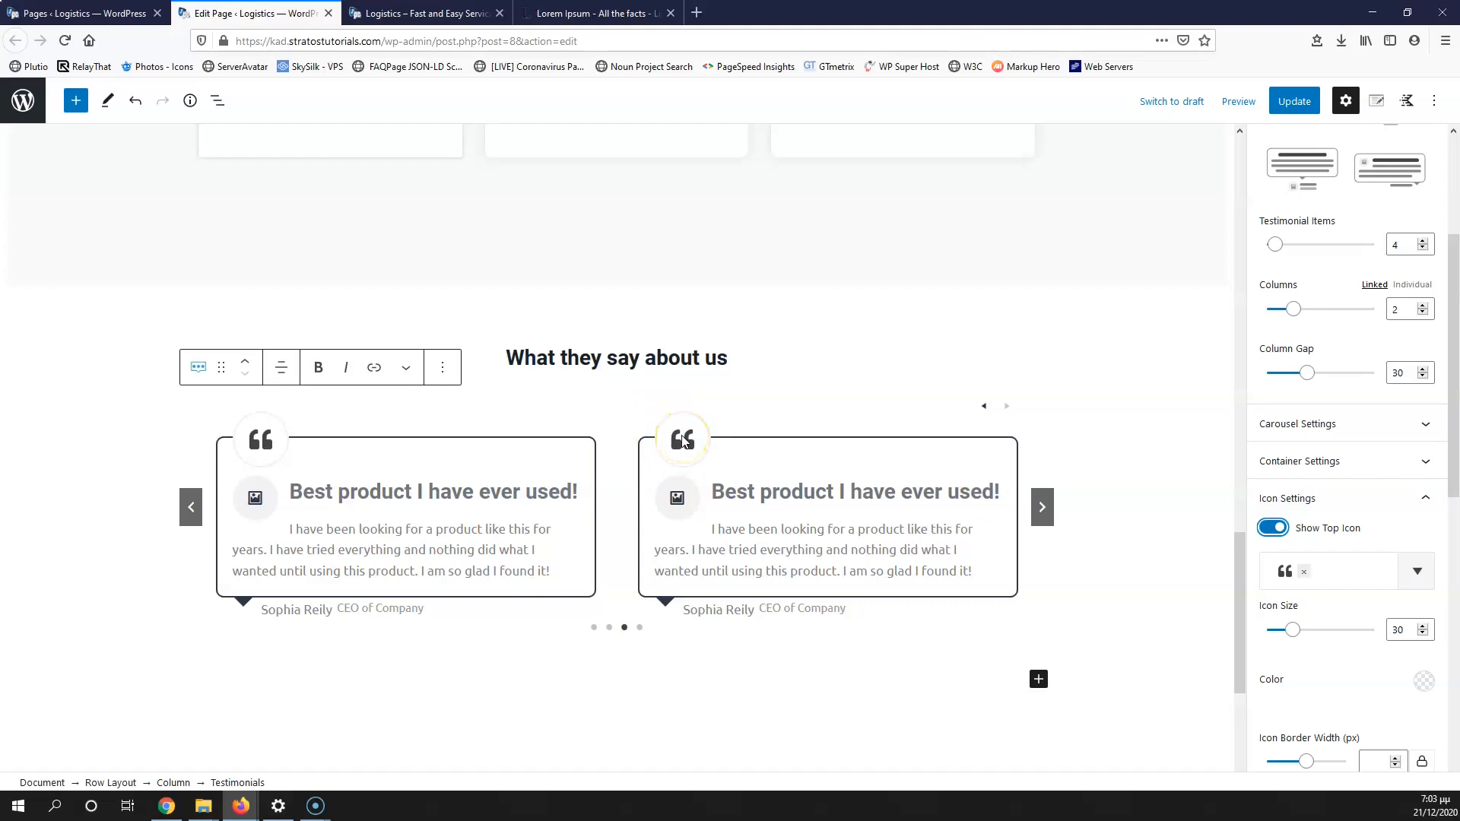
left_click(1407, 631)
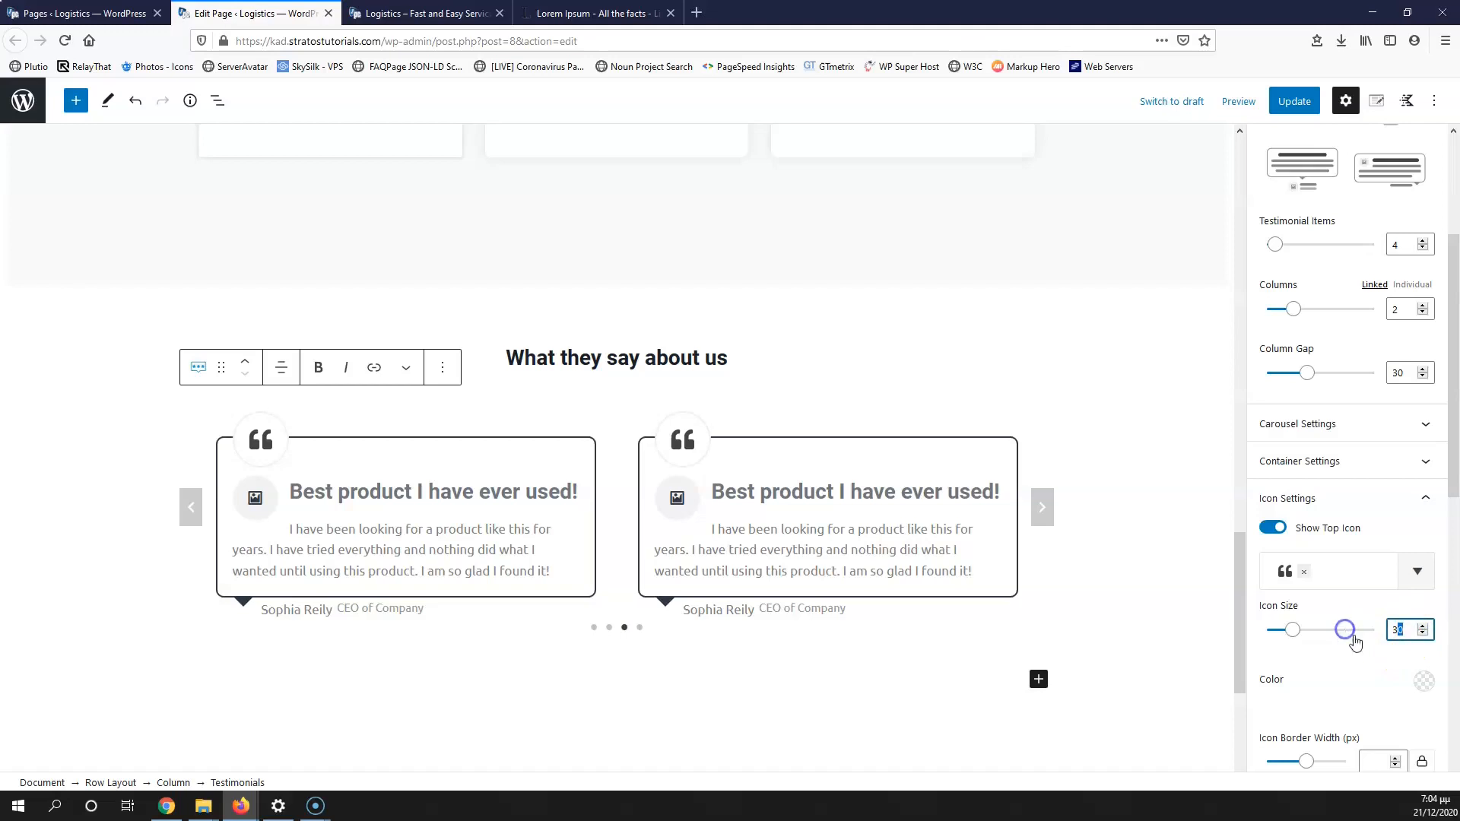
left_click(1423, 634)
left_click(1422, 634)
left_click(1422, 634)
left_click(1422, 634)
left_click(1422, 634)
left_click(1423, 634)
left_click(1423, 634)
left_click(1423, 634)
left_click(1423, 634)
left_click(1423, 634)
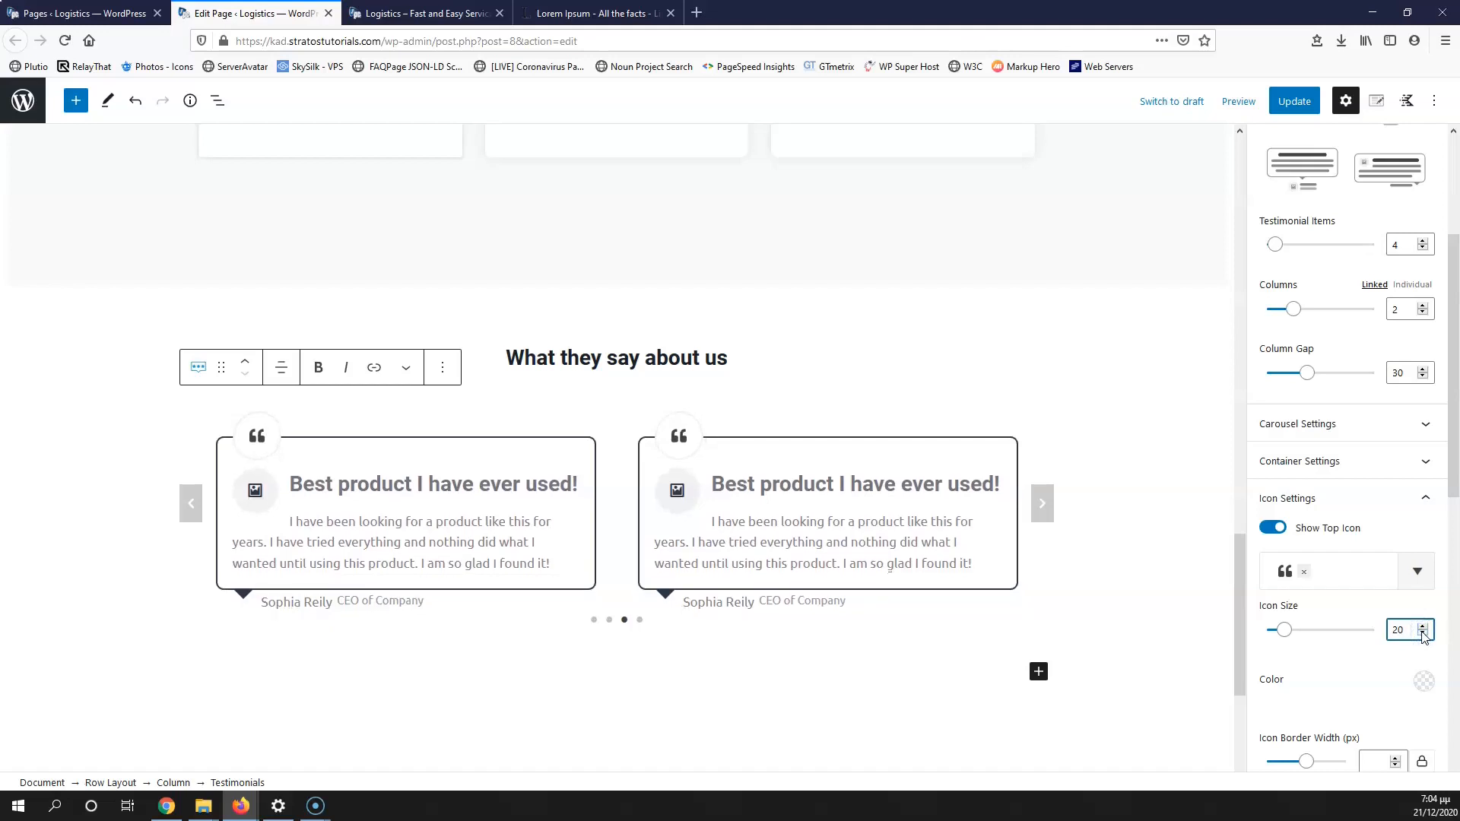
scroll(1380, 643, "down", 3)
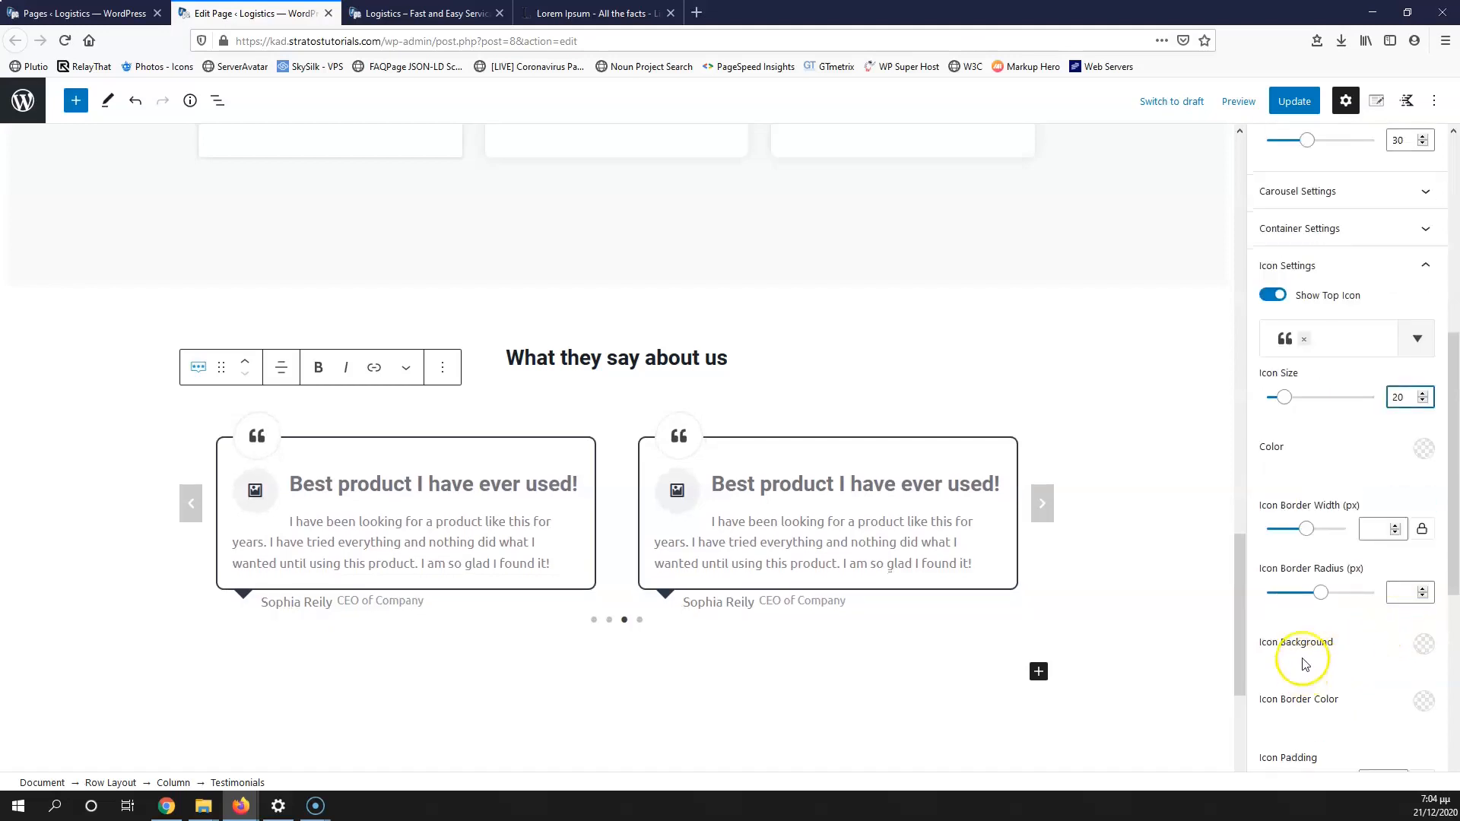
Step: Set the quote icon padding to 15
left_click(1371, 530)
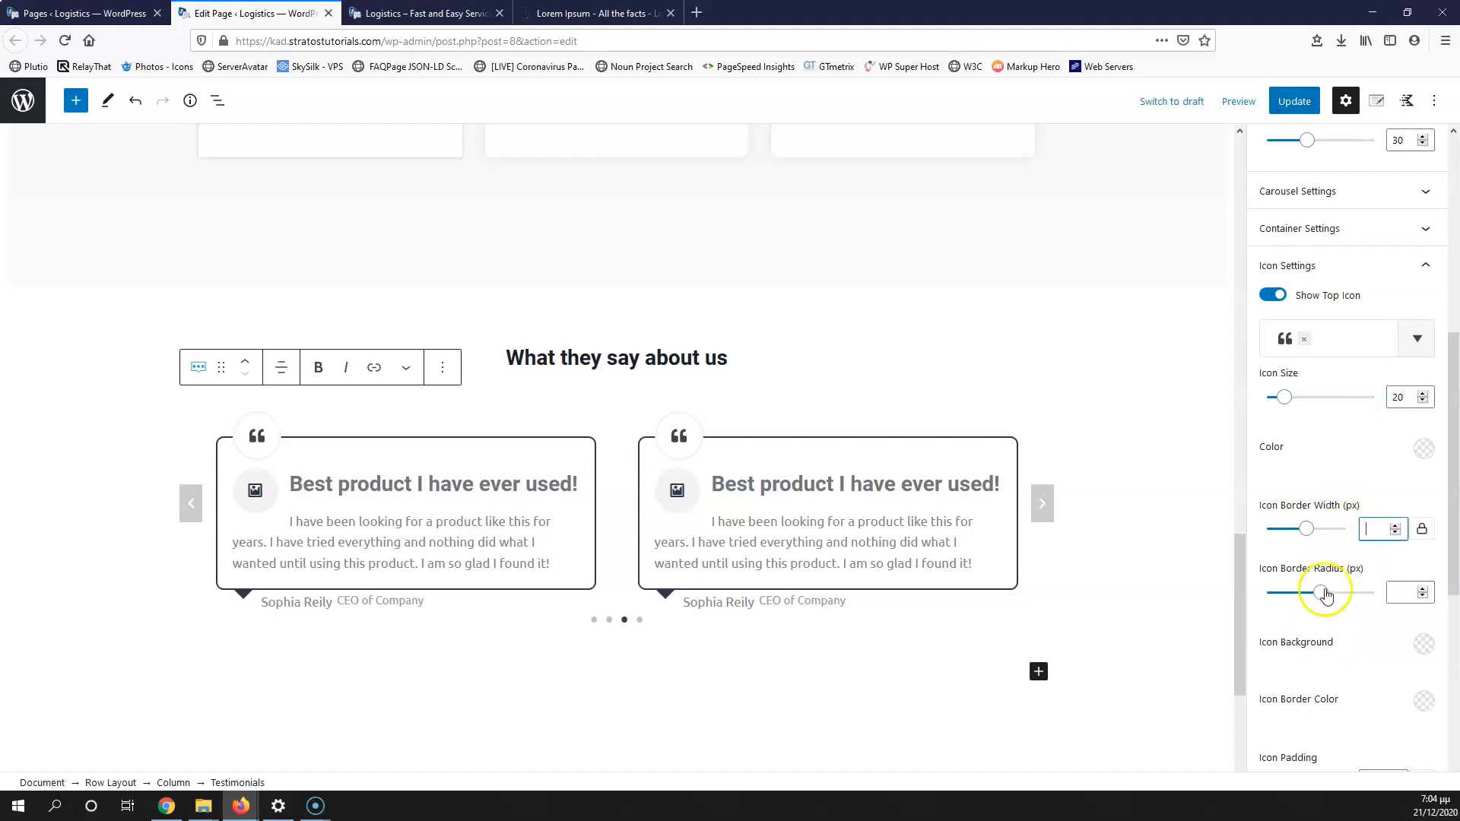
scroll(1323, 537, "up", 2)
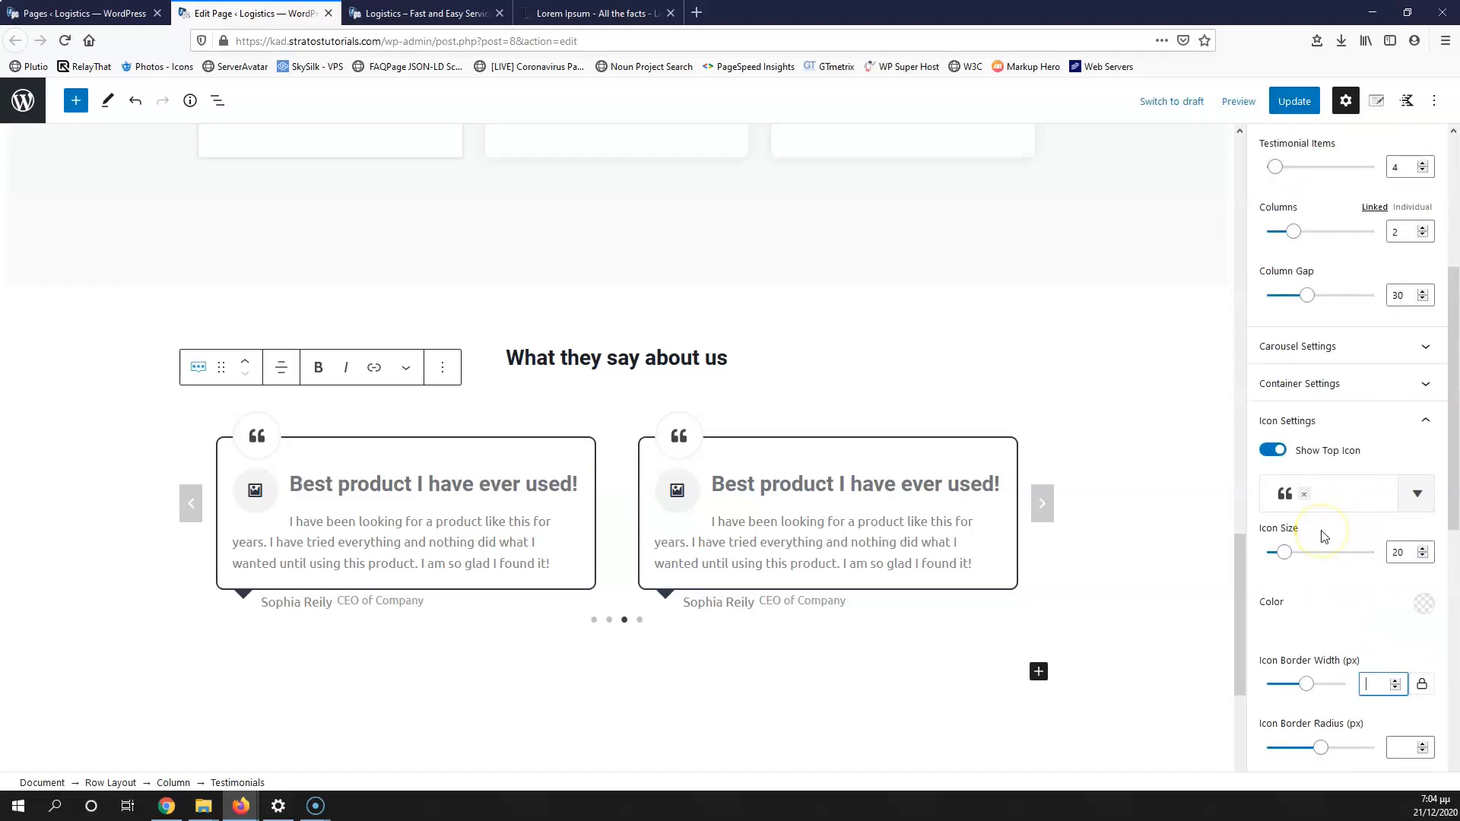
scroll(1323, 537, "down", 5)
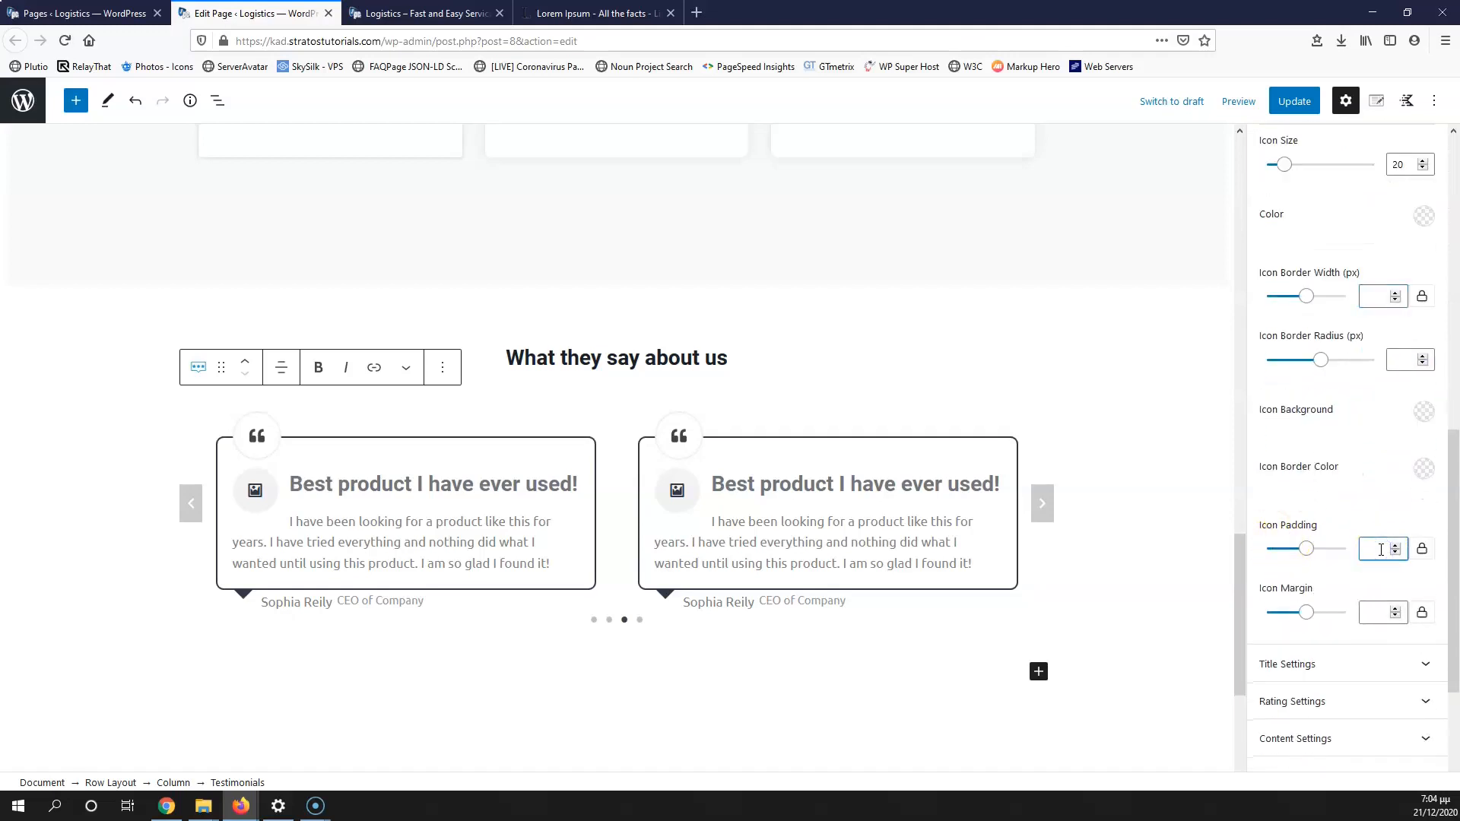
type("10")
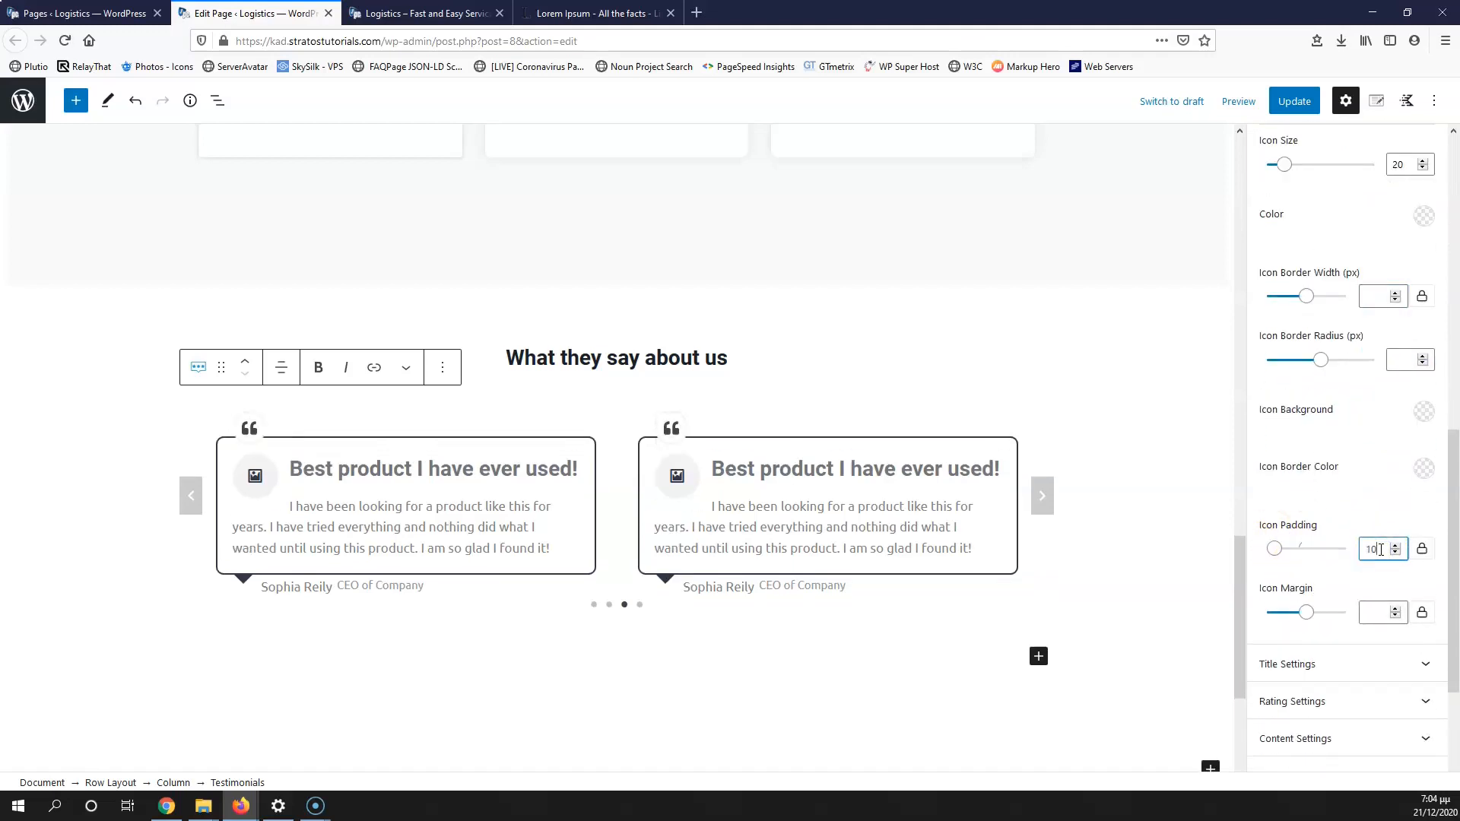
key("Up")
key("Up")
key("Up")
key("Up")
key("Up")
key("Up")
key("Up")
key("Up")
key("Down")
key("Down")
key("Down")
key("Down")
key("Up")
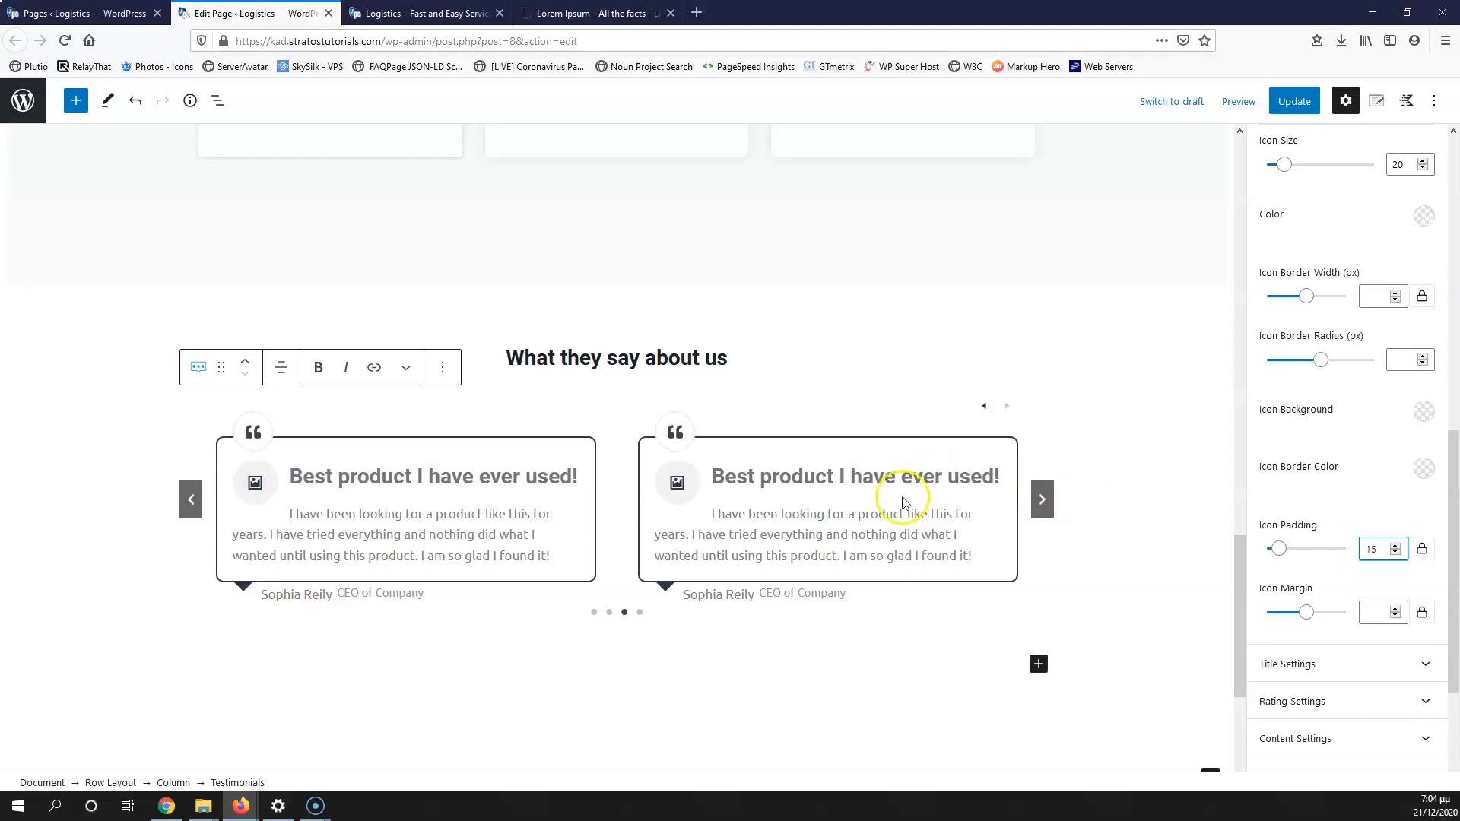
scroll(1244, 570, "down", 2)
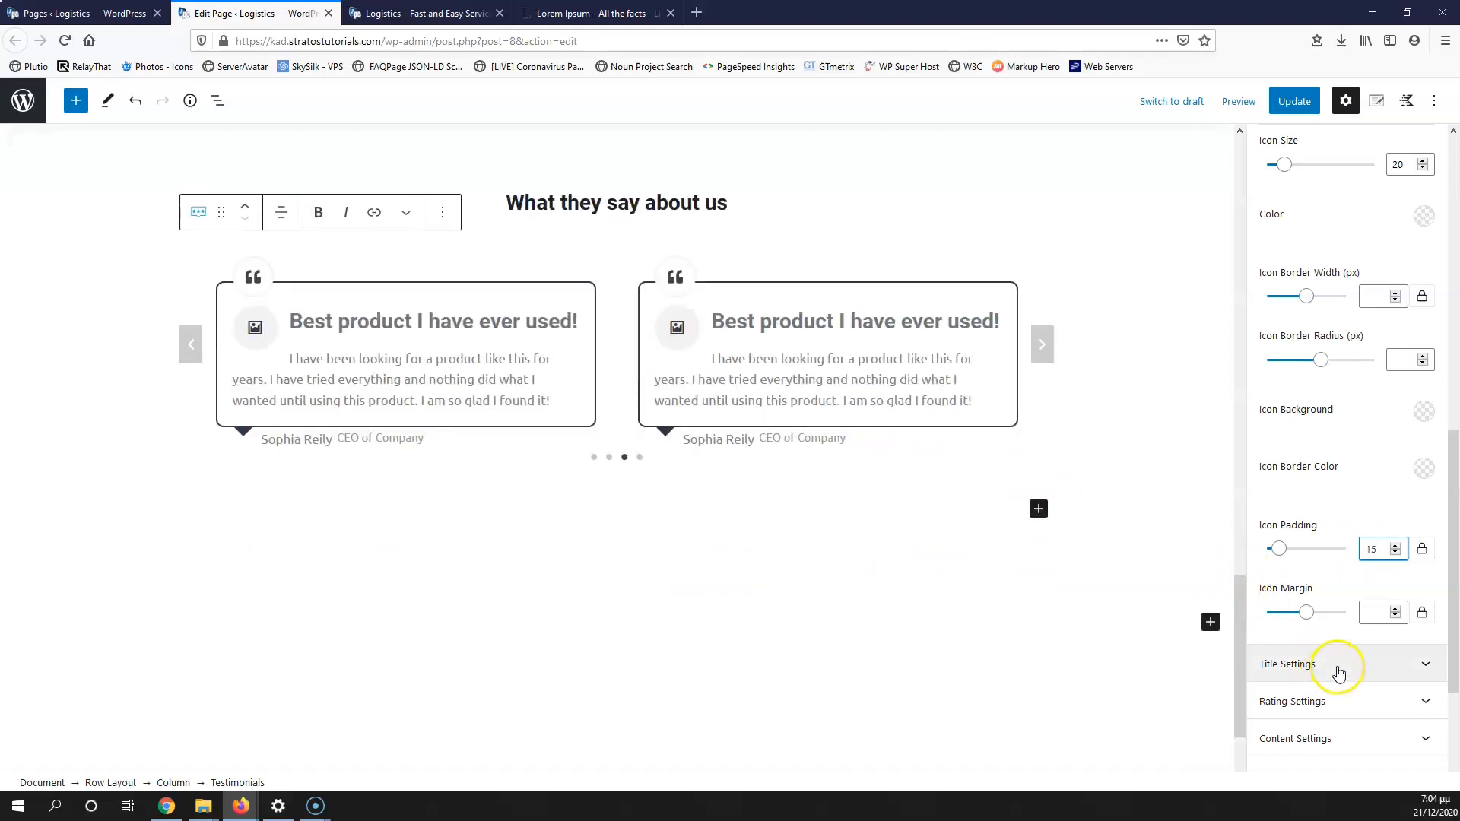
Step: Set the testimonial title colour to pure black #000000 in Title Settings
left_click(1338, 669)
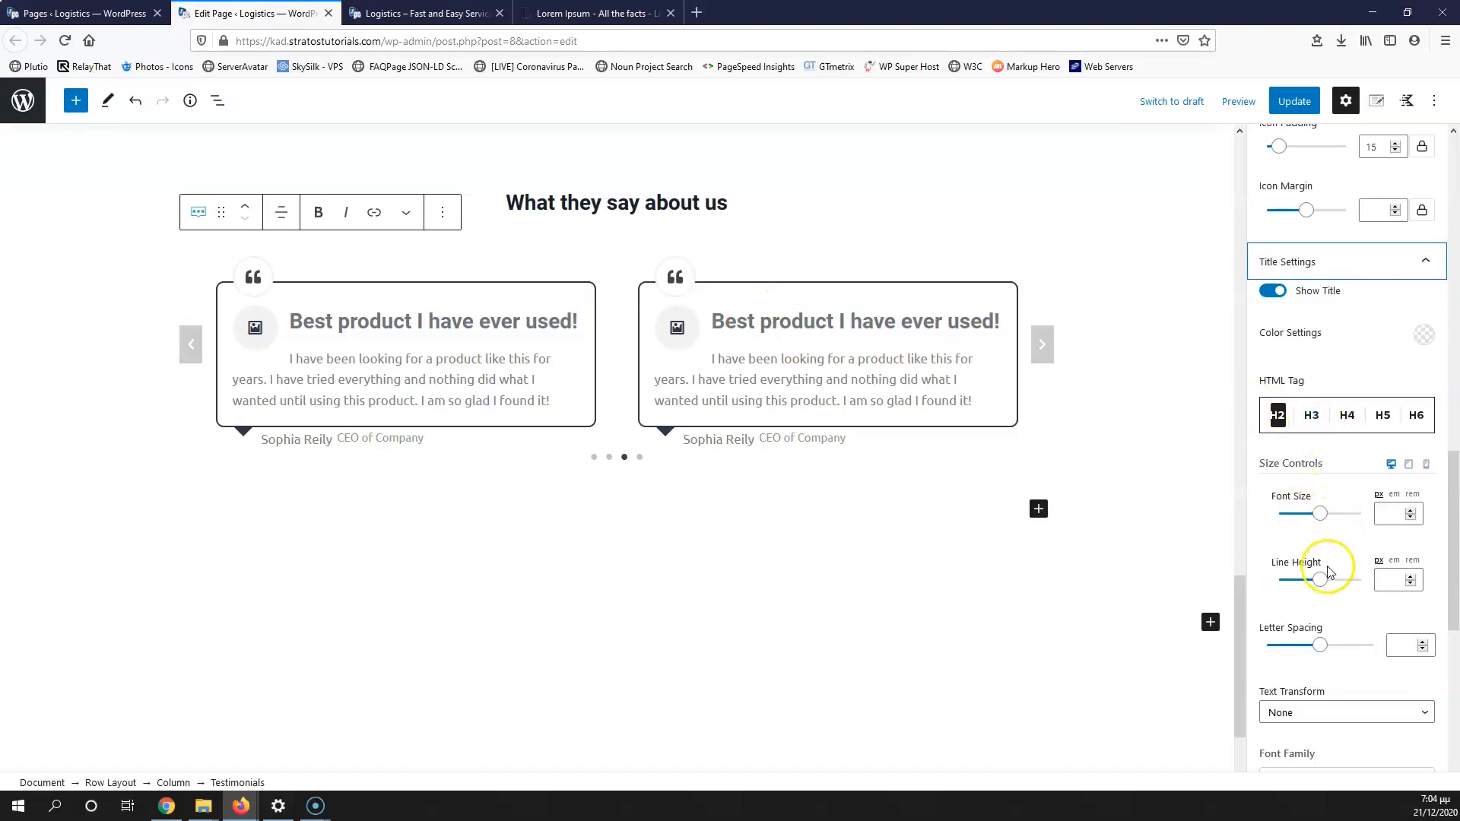
scroll(1327, 572, "down", 5)
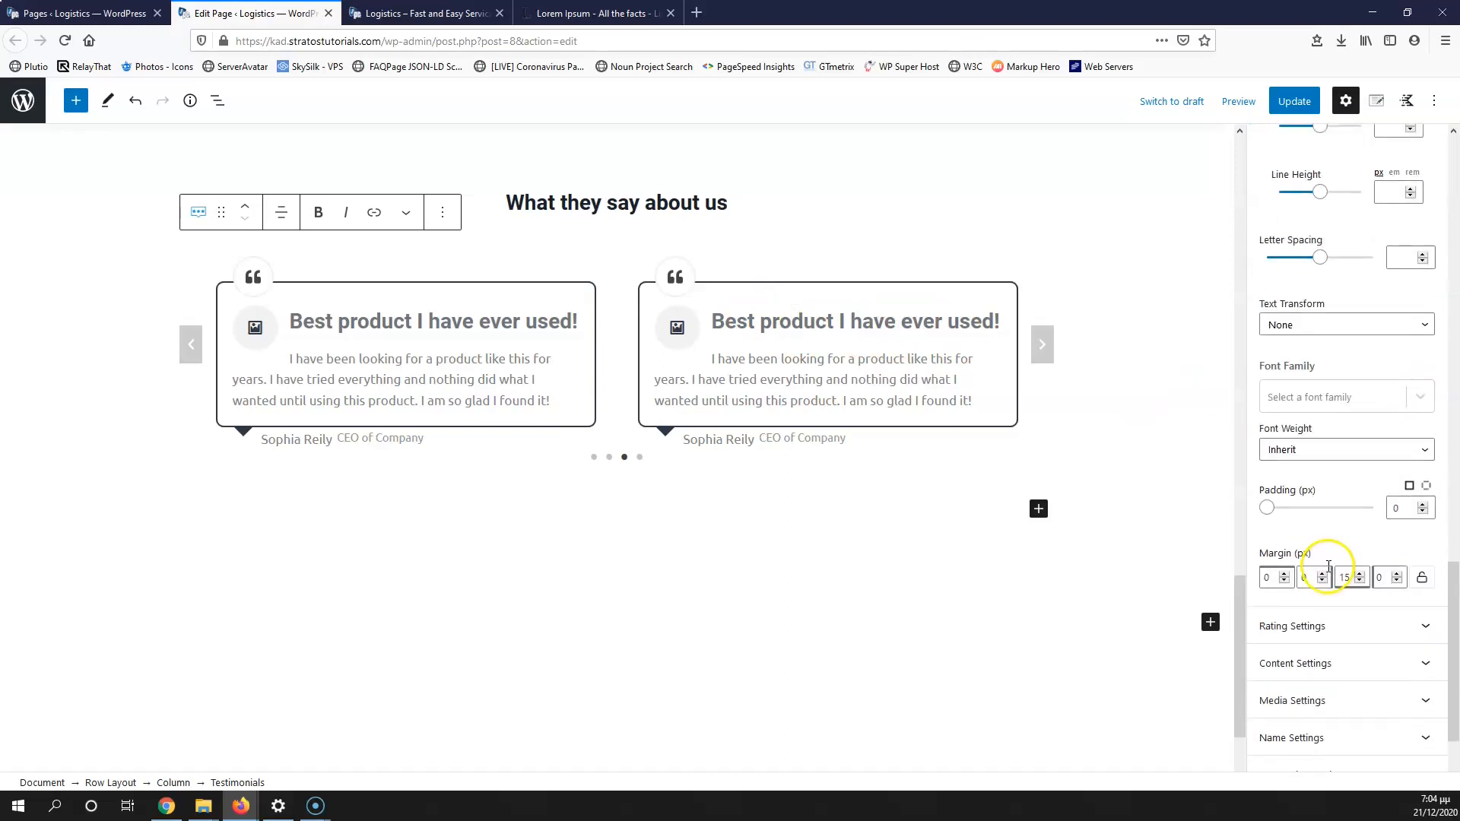
scroll(1327, 571, "up", 4)
left_click(1427, 257)
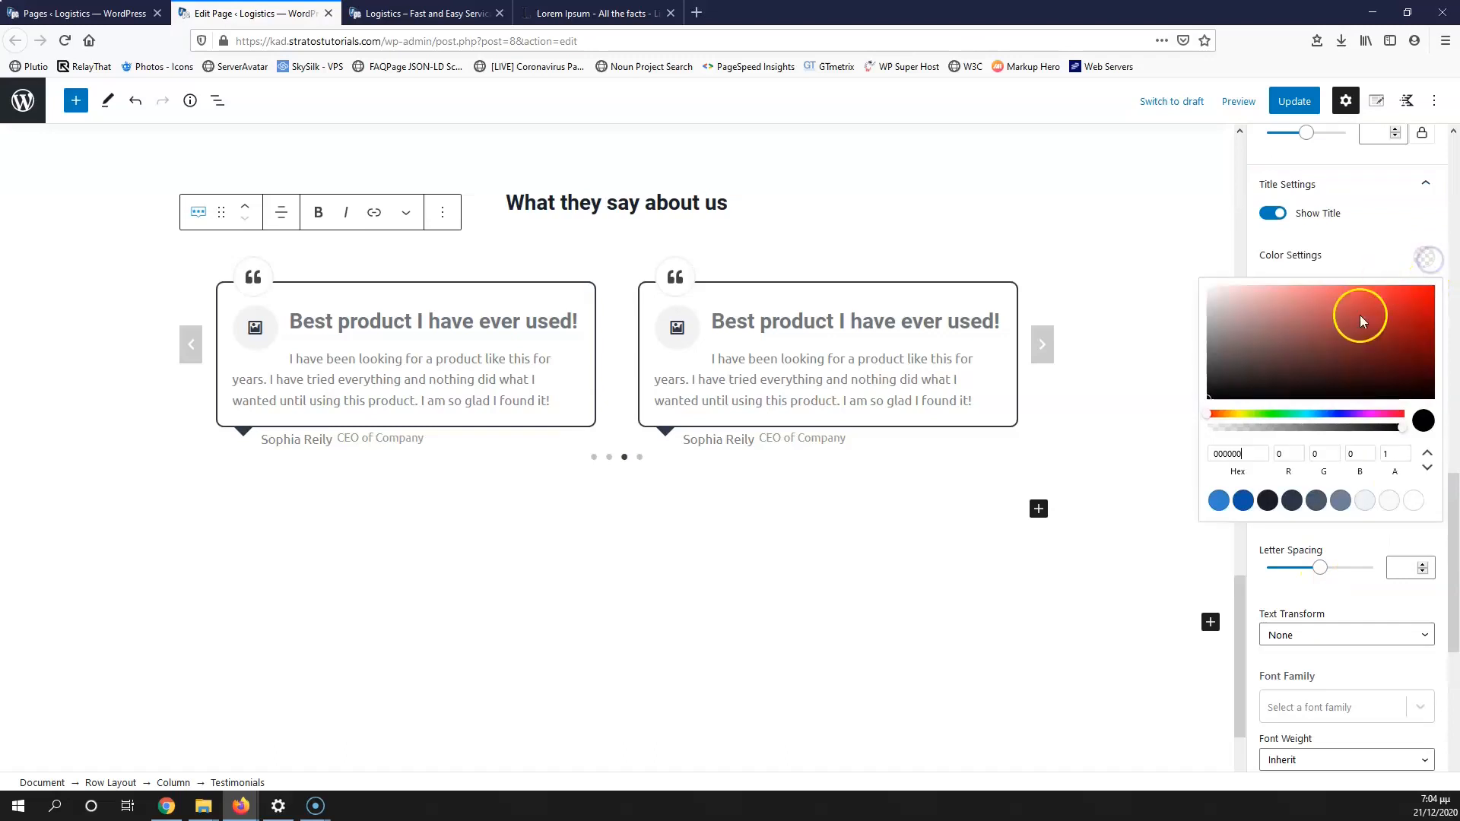
left_click(1266, 500)
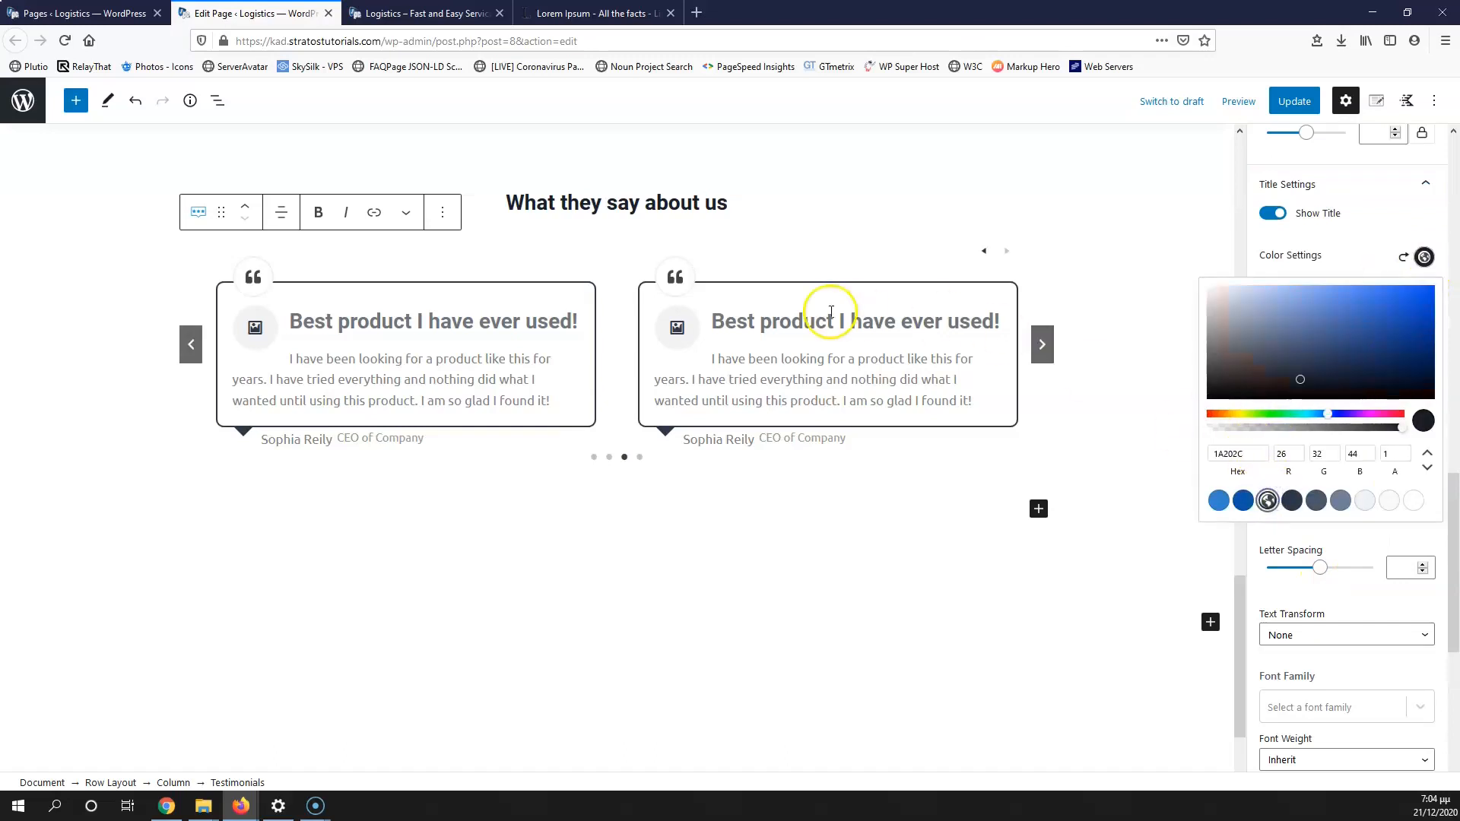
left_click_drag(1276, 377, 1207, 399)
left_click(1158, 449)
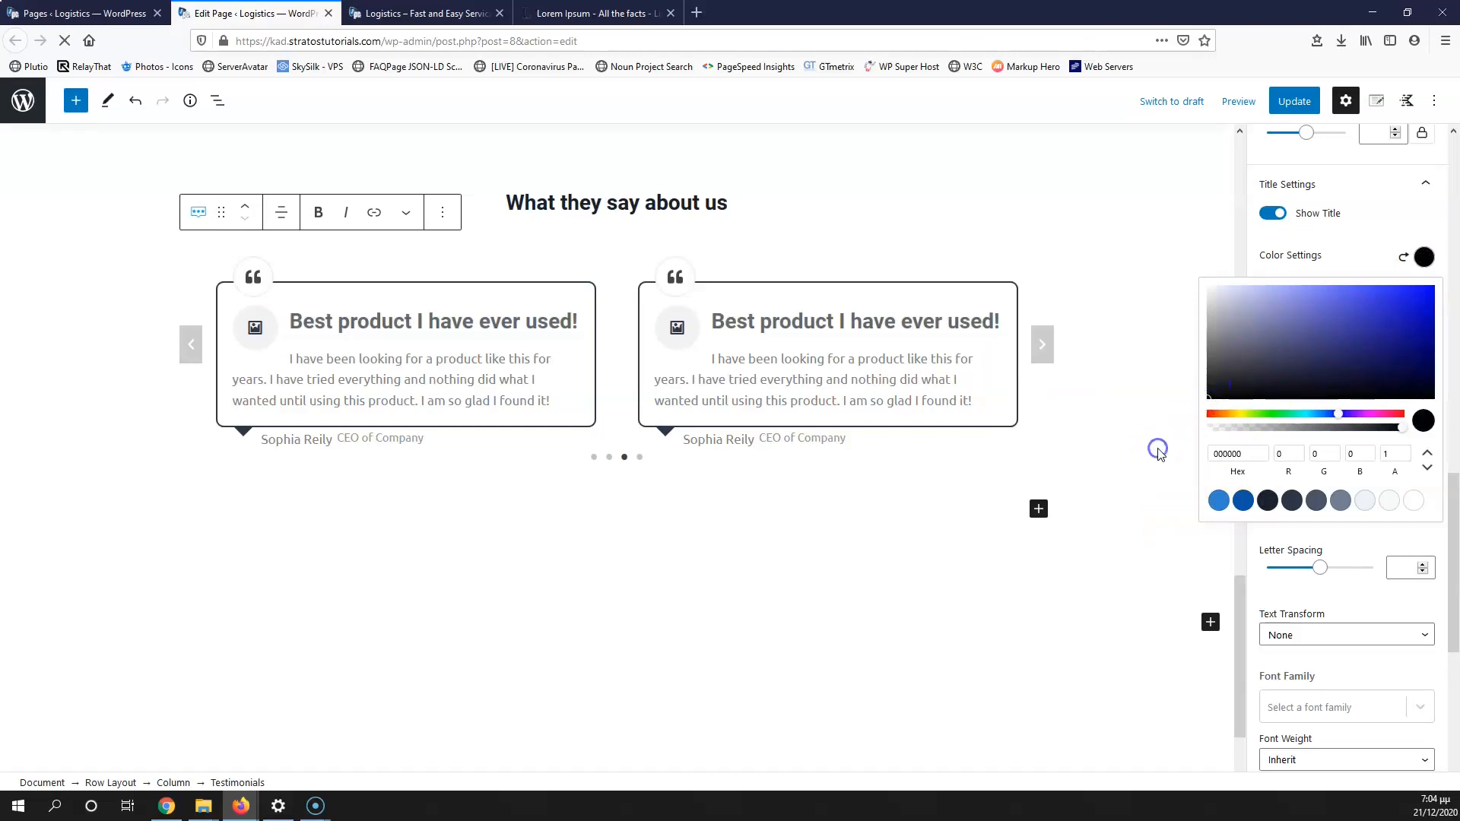
Step: Try showing star ratings on the testimonials, then turn them back off
left_click(834, 304)
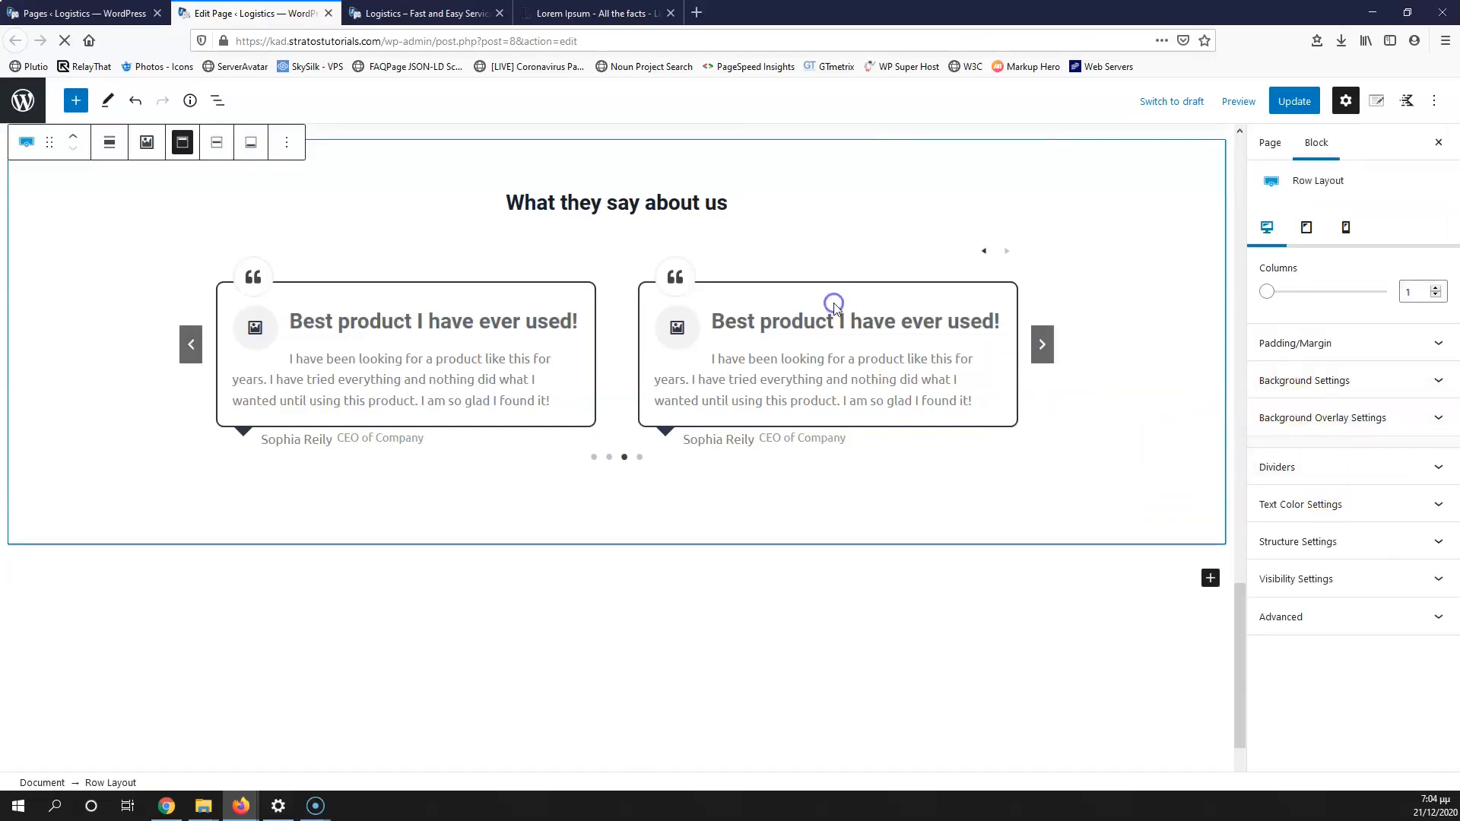
scroll(1362, 609, "down", 1)
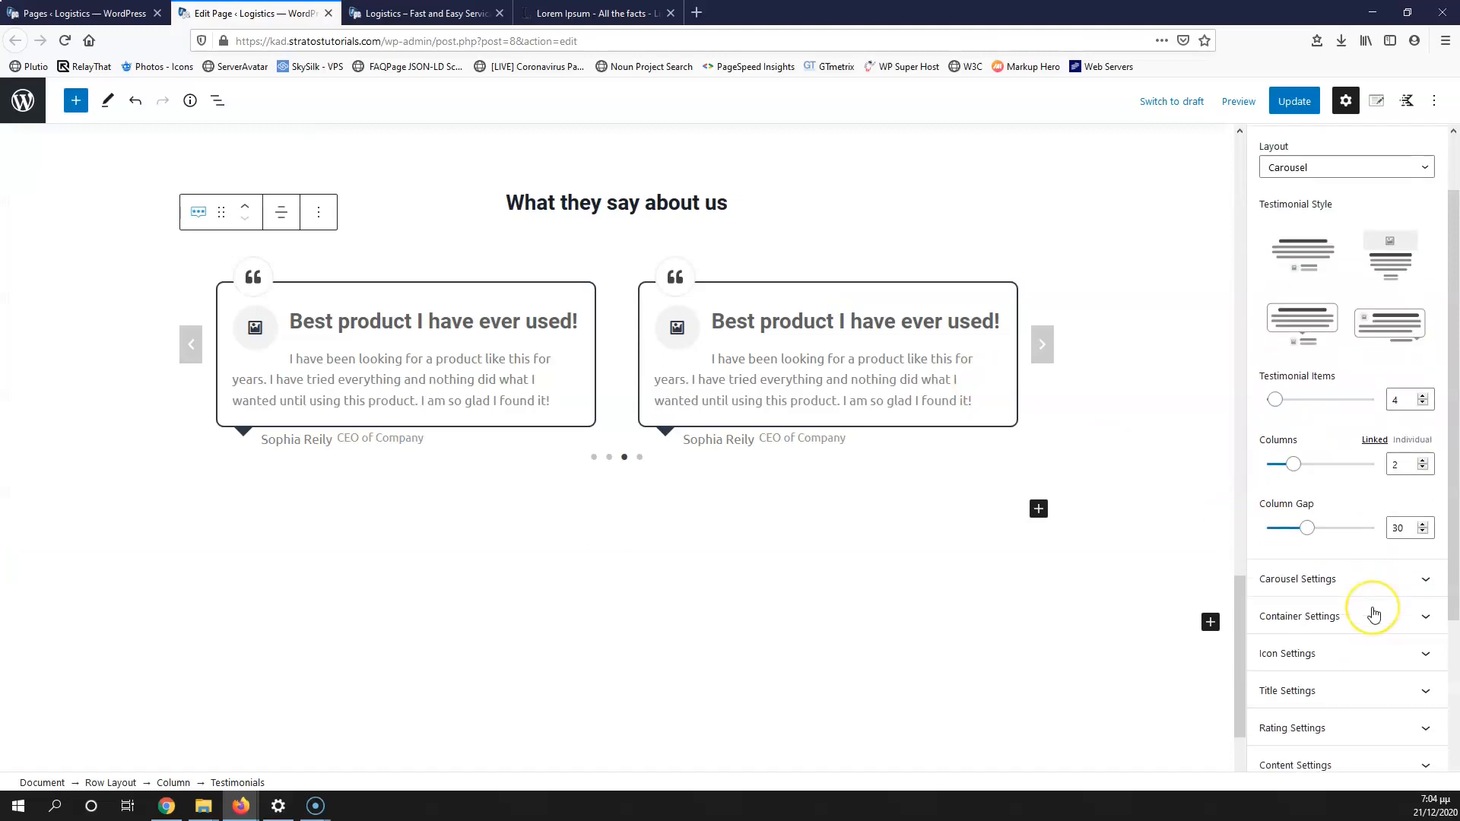
scroll(1373, 614, "down", 2)
left_click(1360, 586)
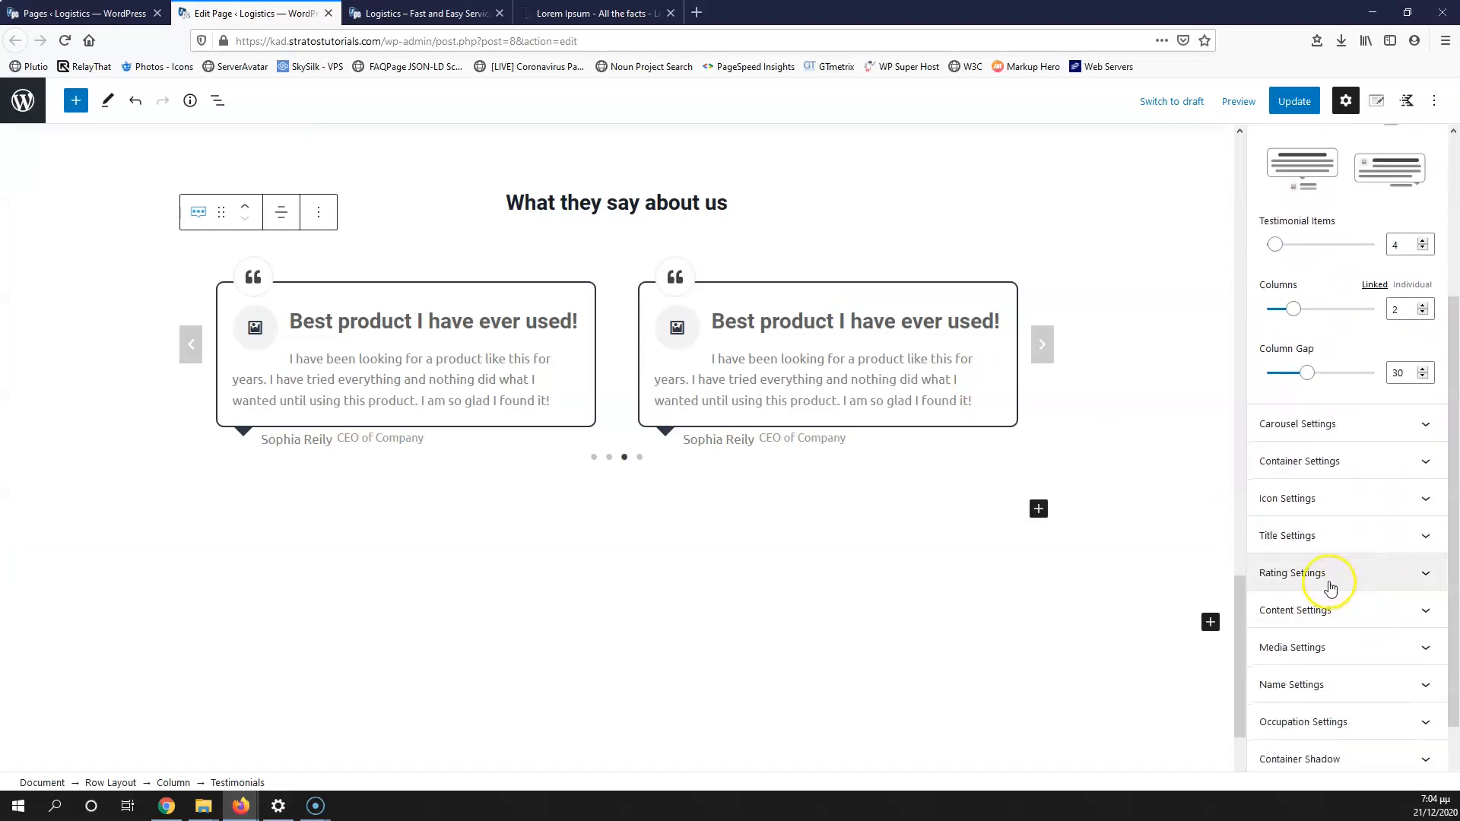
left_click(1274, 606)
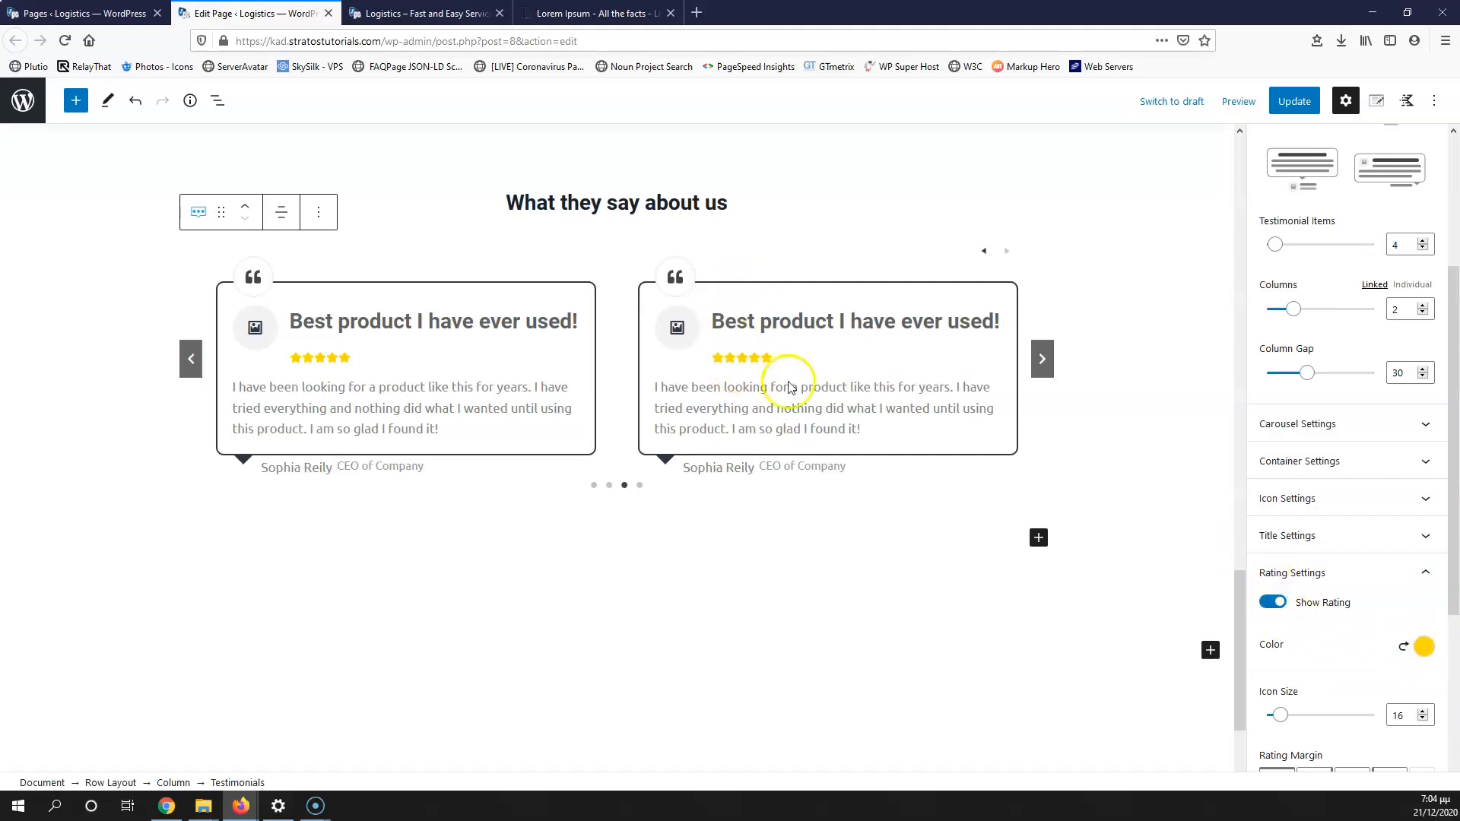
left_click(1266, 605)
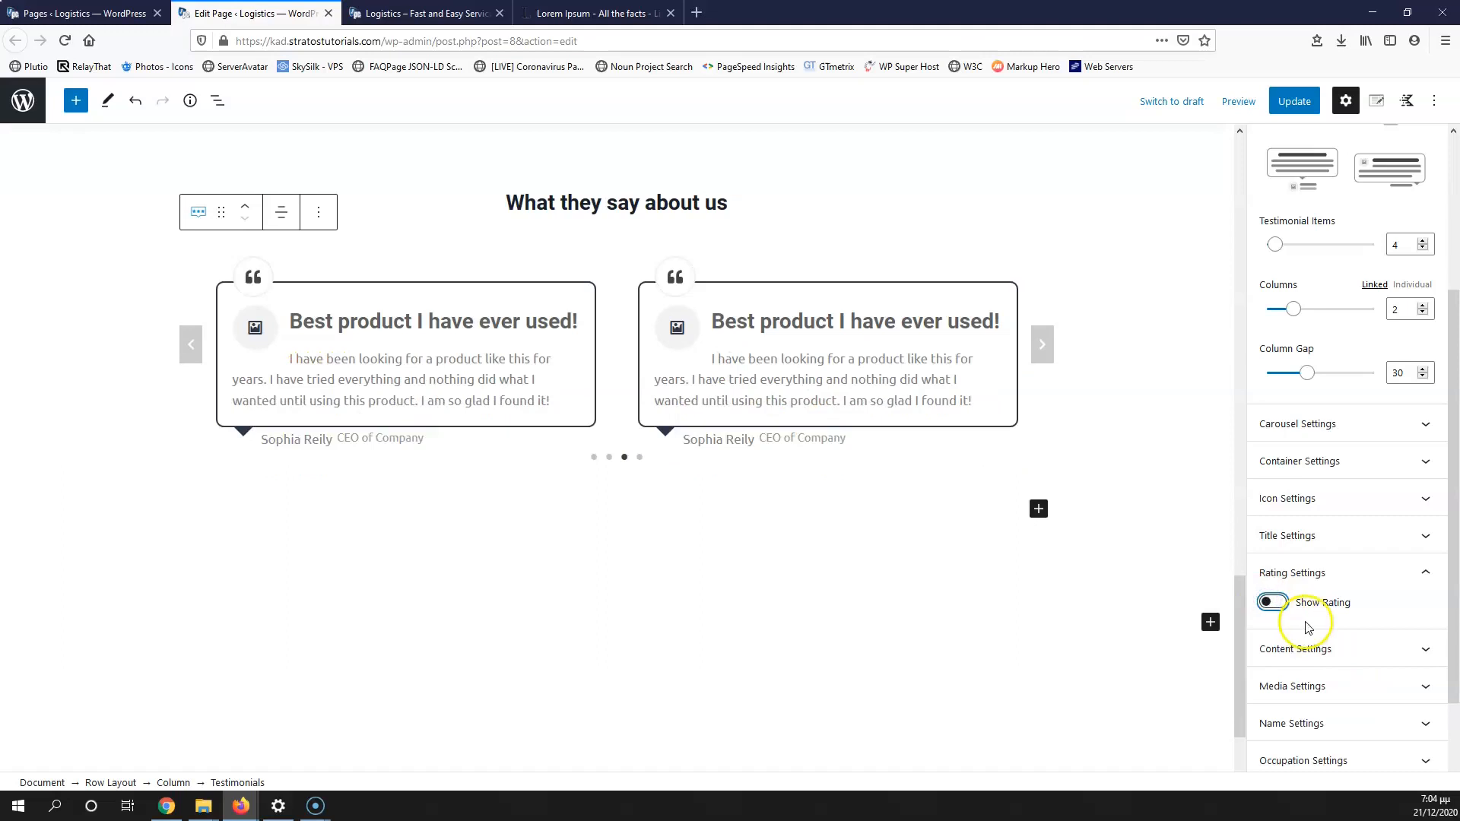
Step: Switch off Show Media so the testimonial cards have no images
left_click(1311, 649)
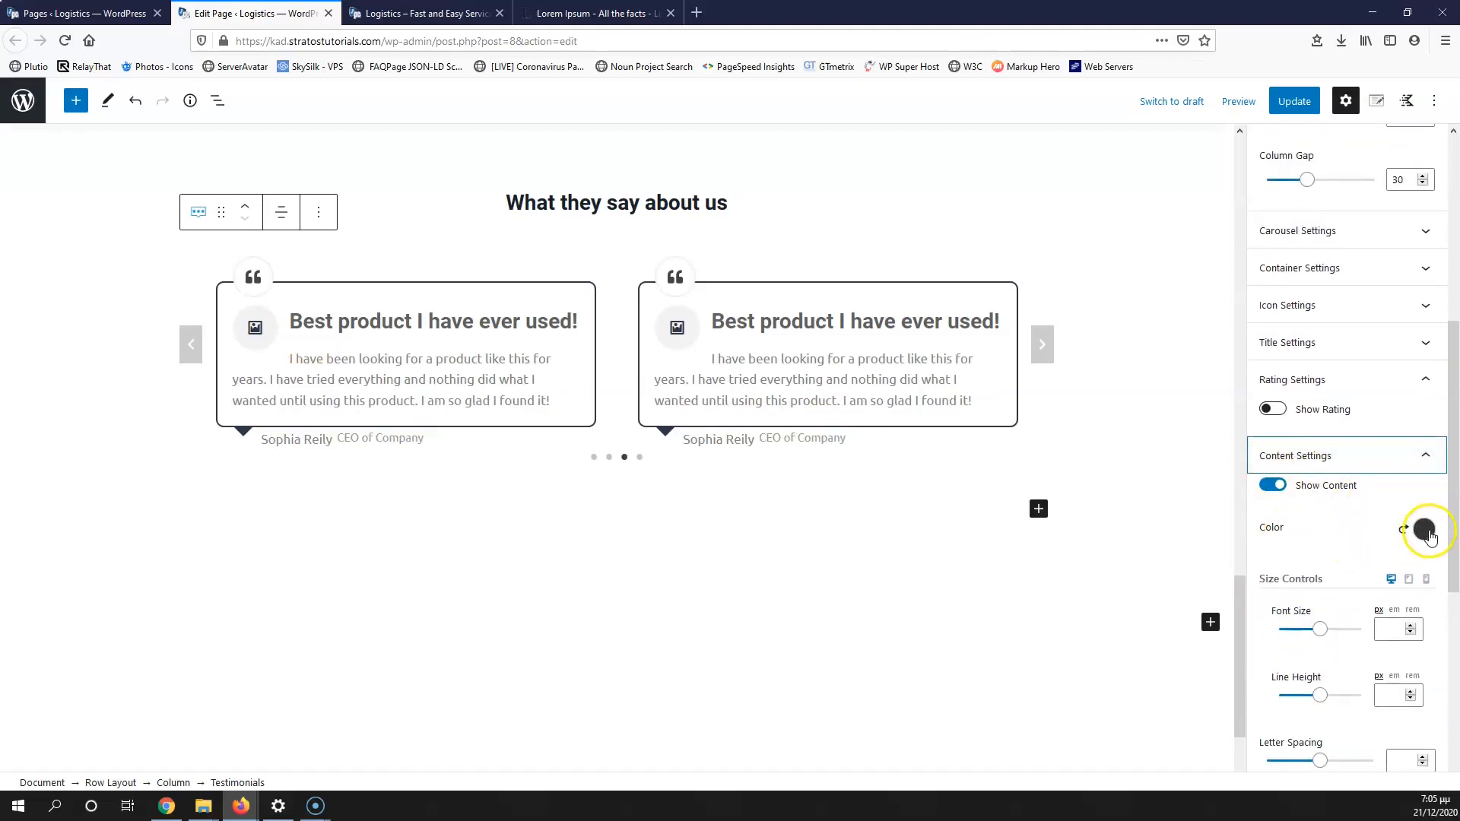
scroll(1372, 566, "down", 1)
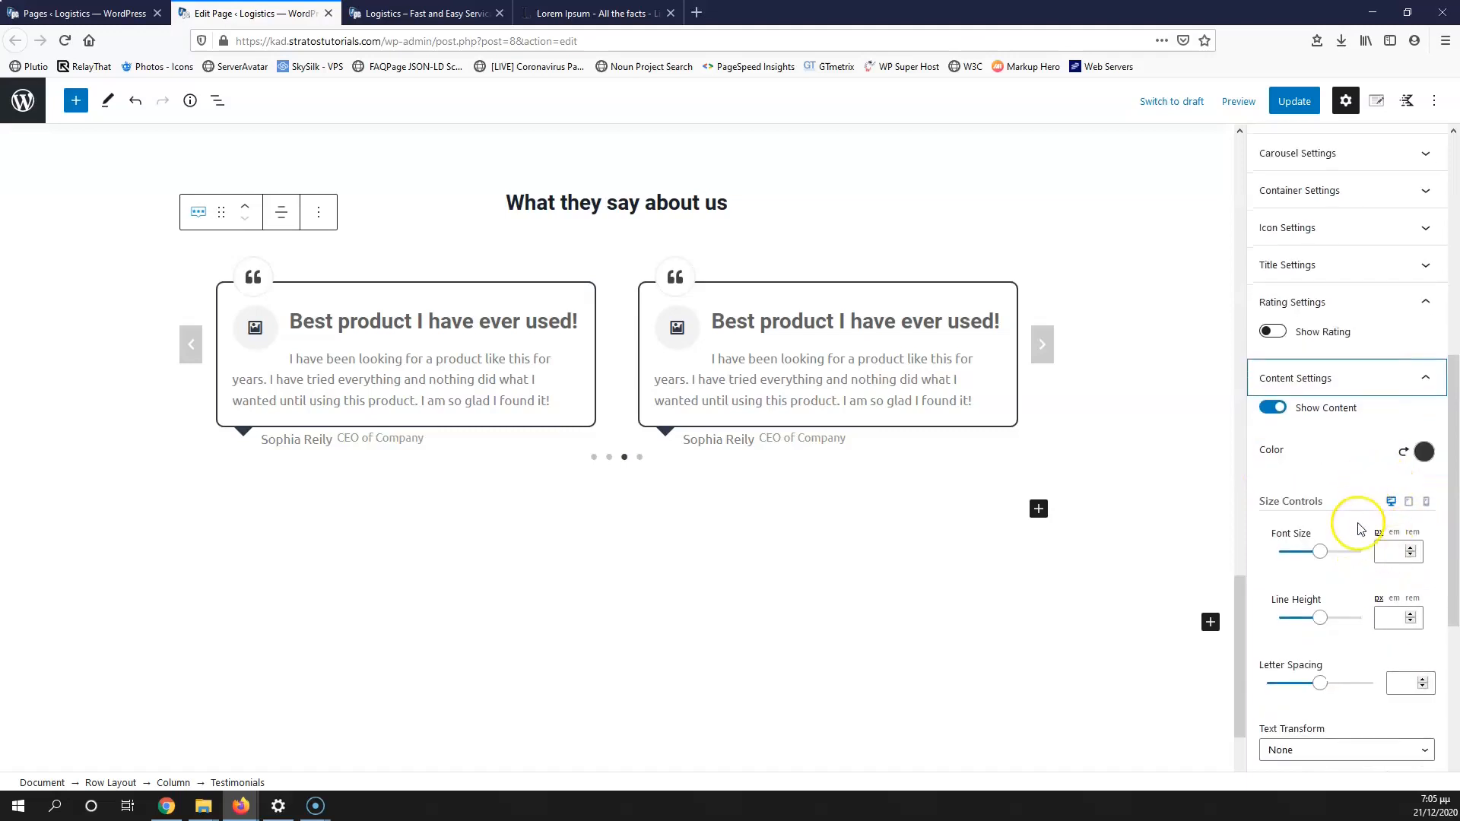
scroll(1380, 562, "down", 1)
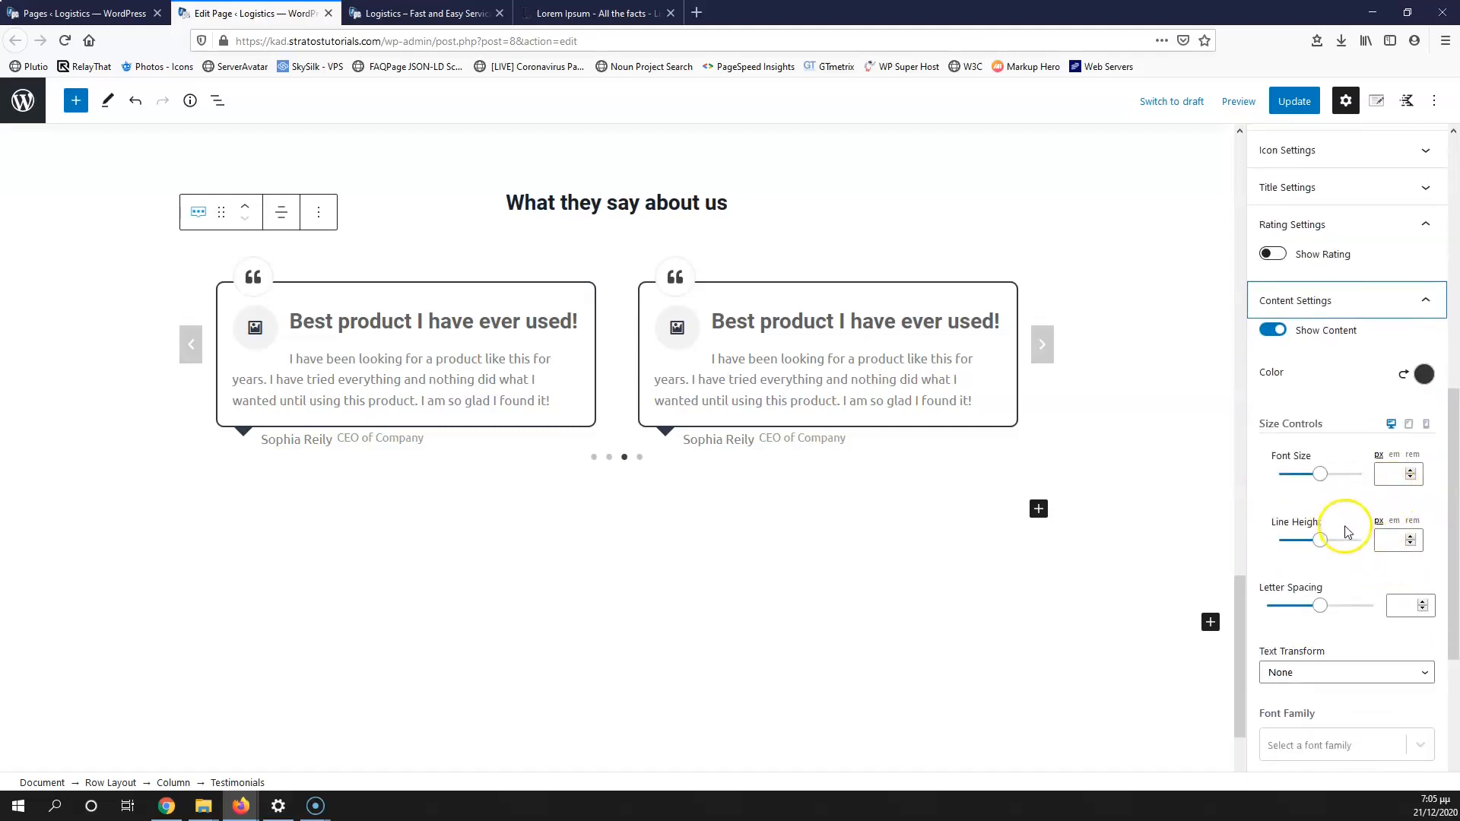
scroll(1345, 530, "down", 4)
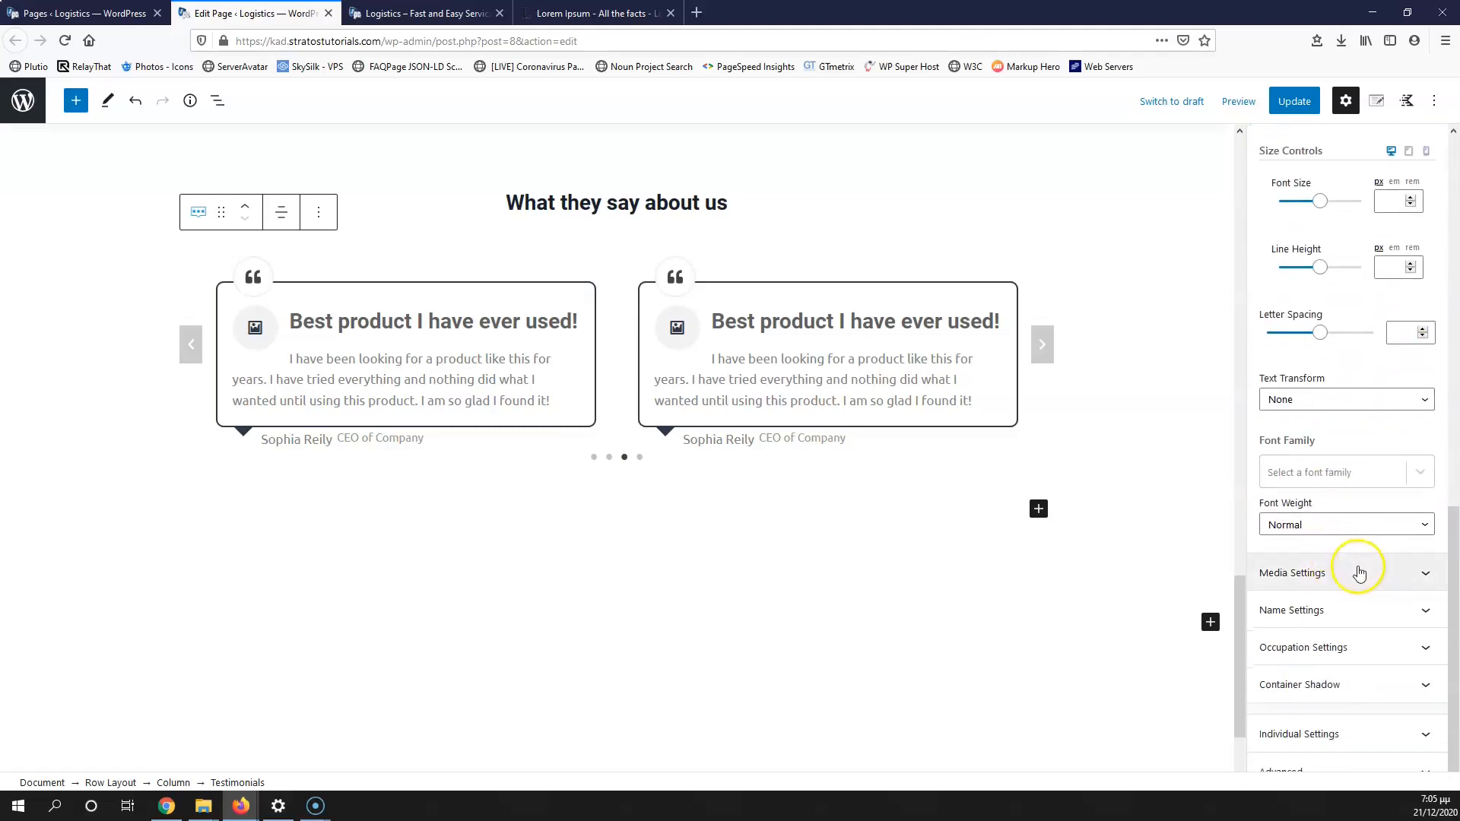
left_click(1346, 573)
left_click(1273, 325)
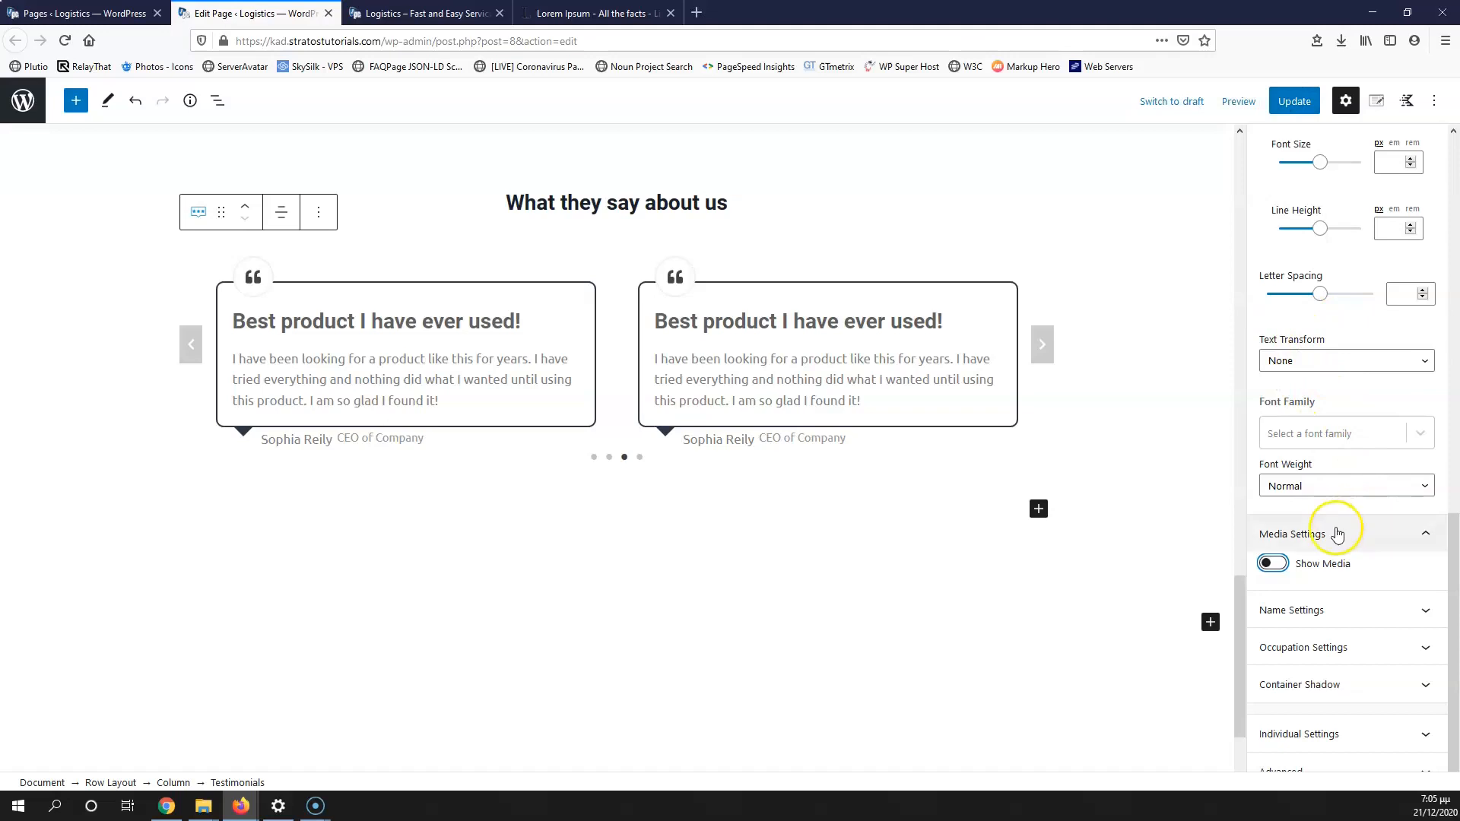
Step: Change the testimonial name font size to 10 px in Name Settings
left_click(1344, 613)
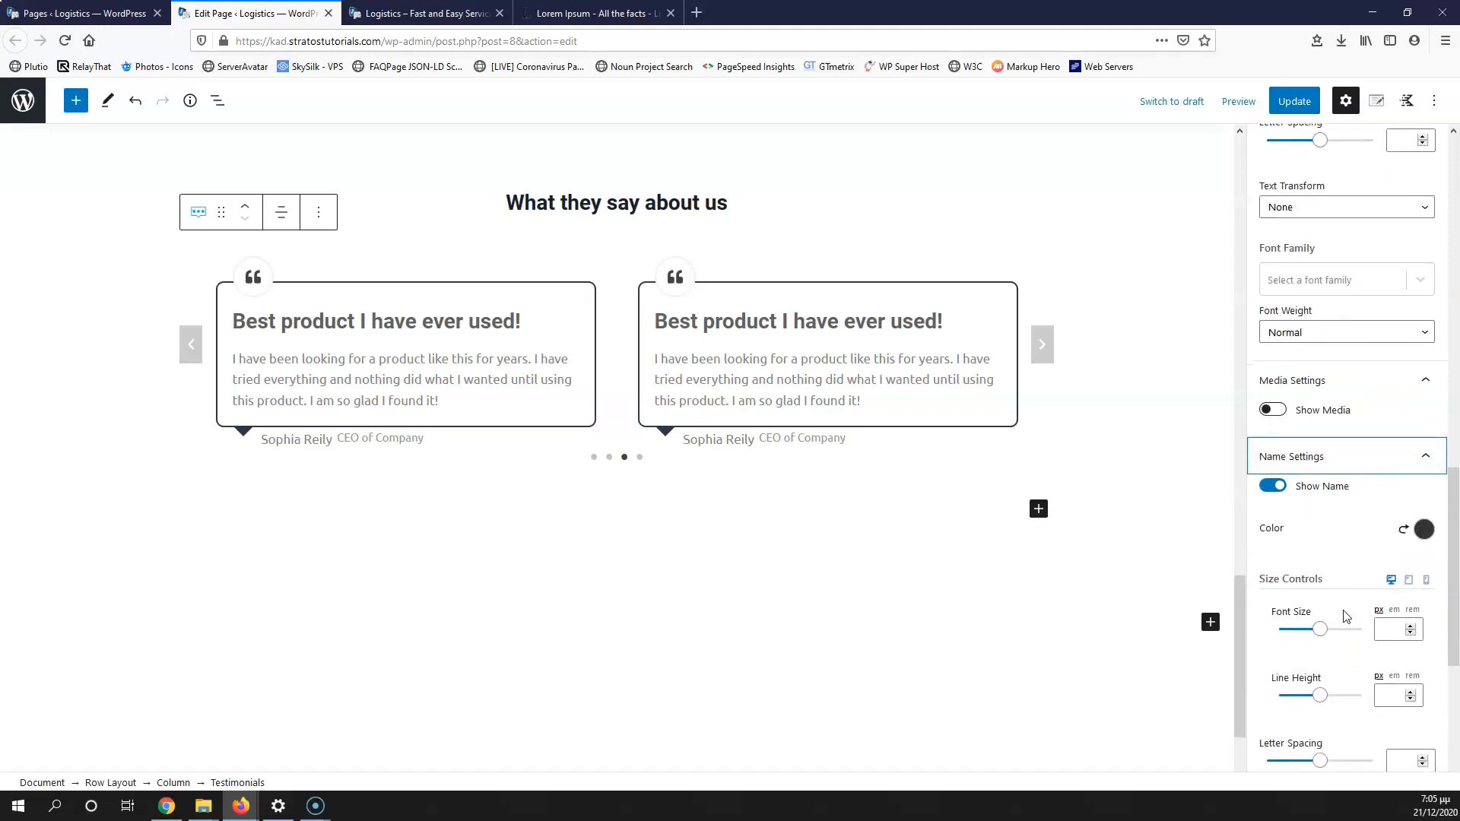
scroll(1344, 616, "down", 1)
left_click(1380, 569)
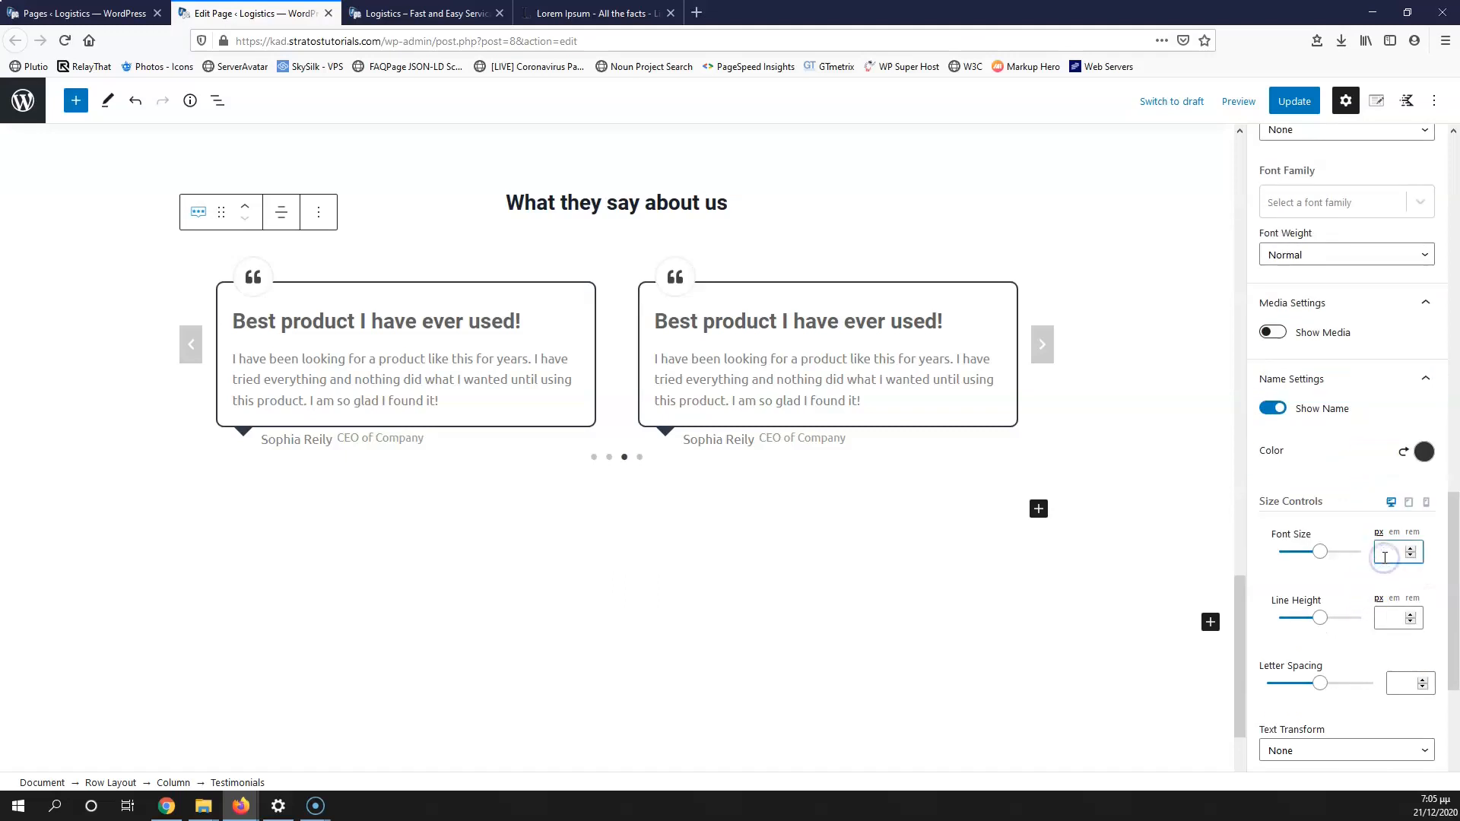
type("12")
scroll(1397, 557, "down", 2)
scroll(1372, 642, "down", 2)
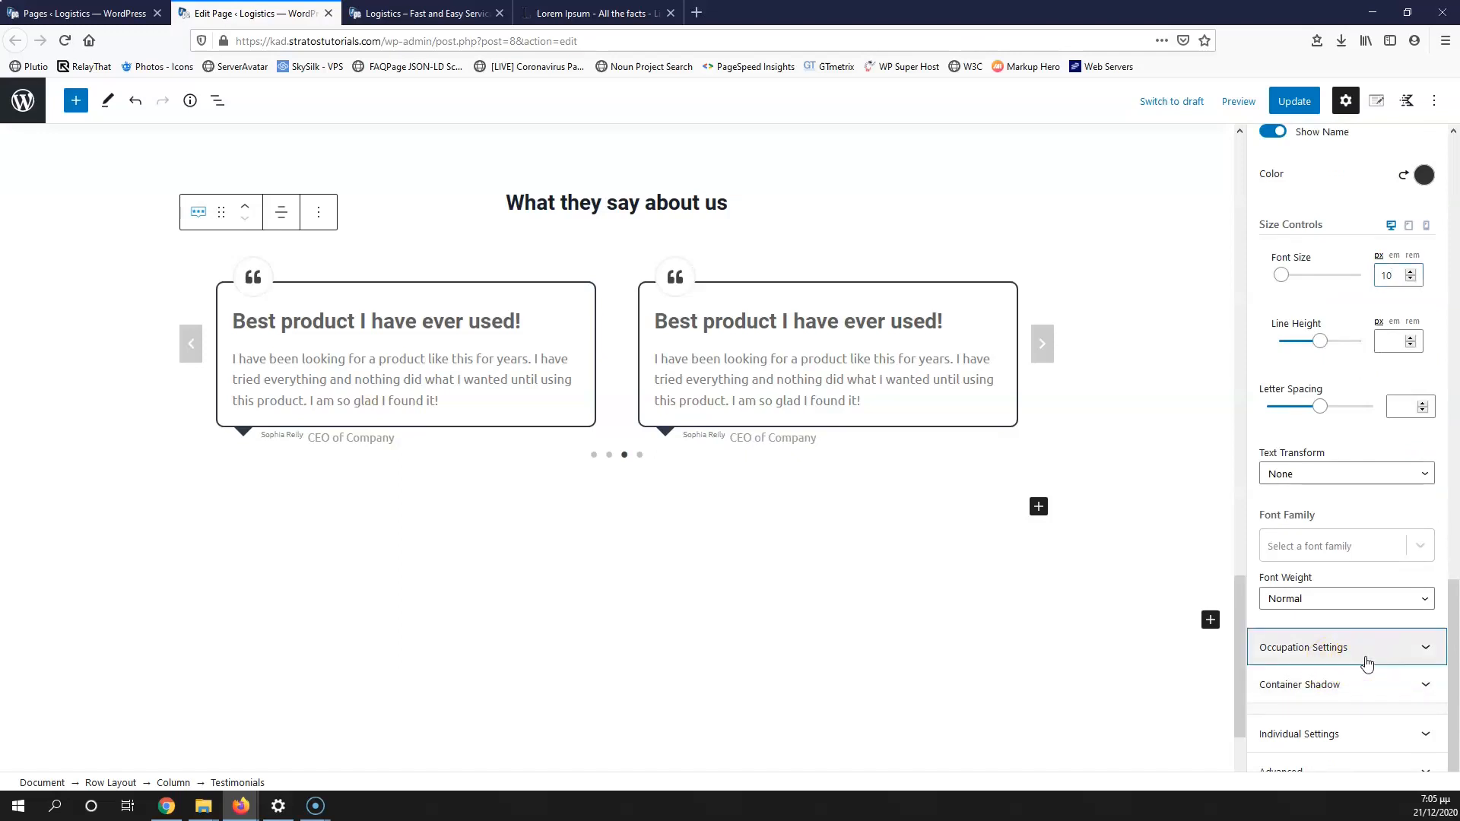
Step: Raise the 'CEO of Company' occupation font size to 18 px
left_click(1366, 652)
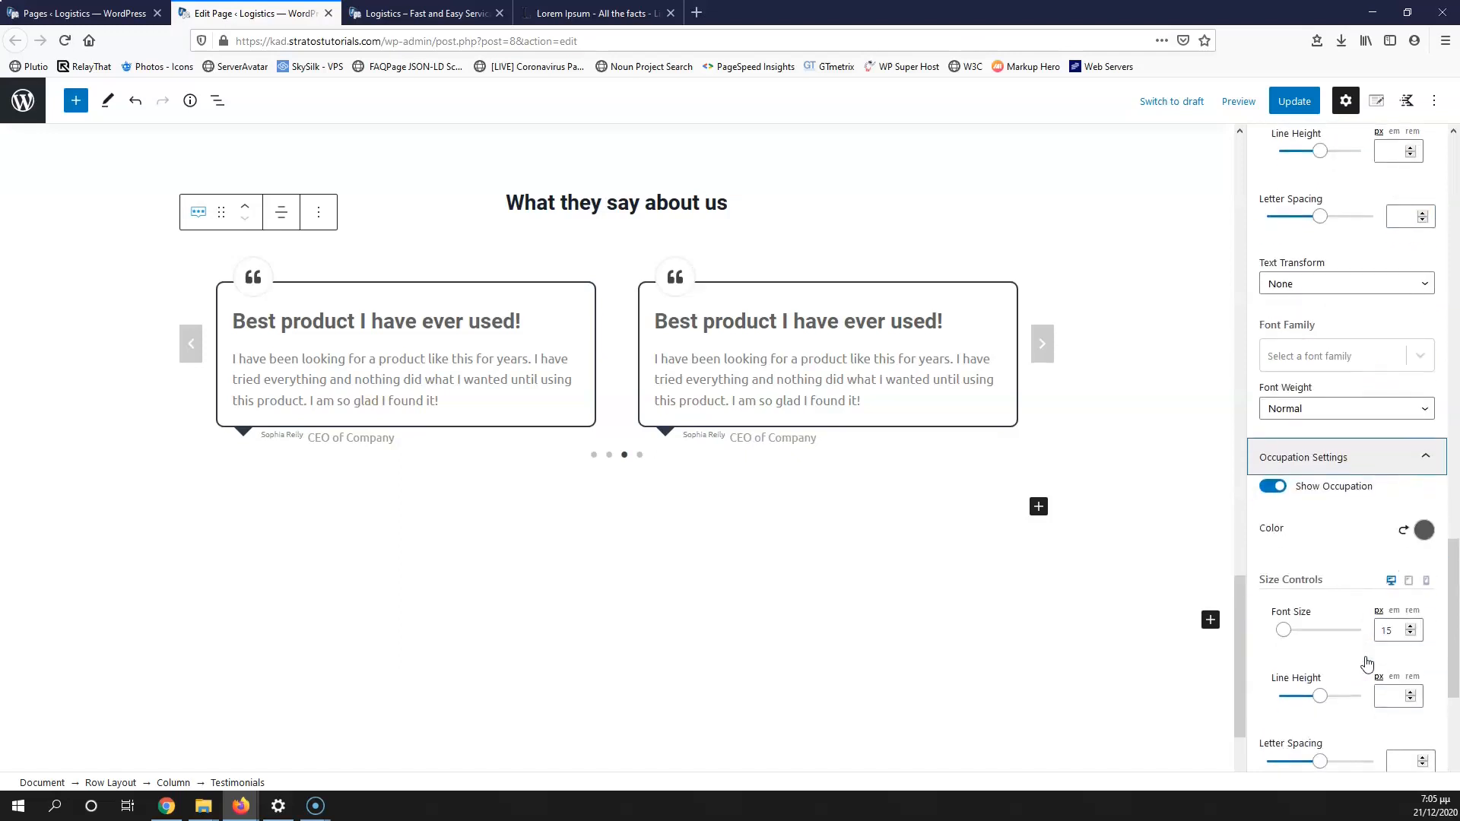
left_click(1411, 625)
left_click(1410, 625)
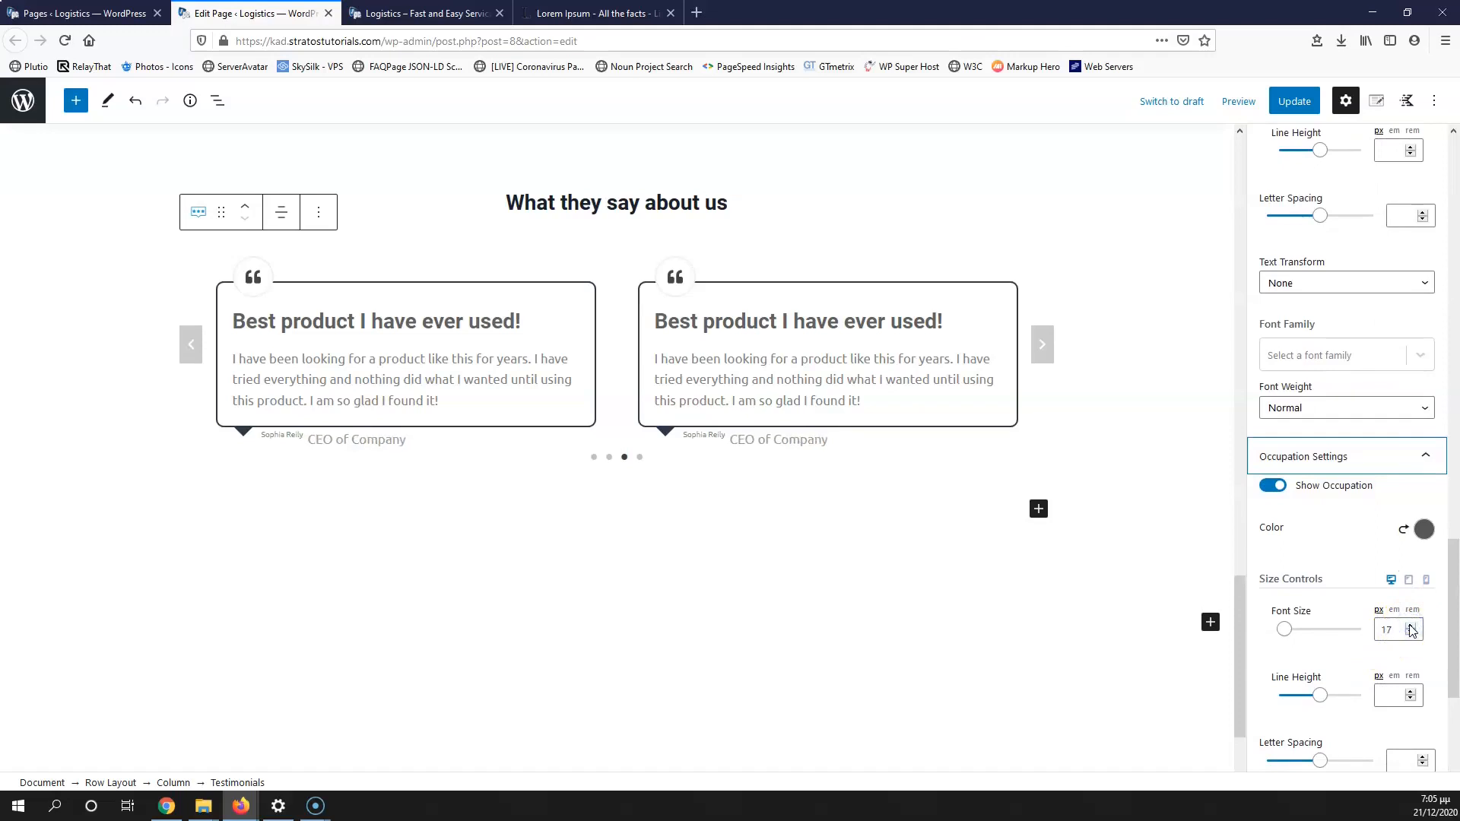
left_click(1410, 625)
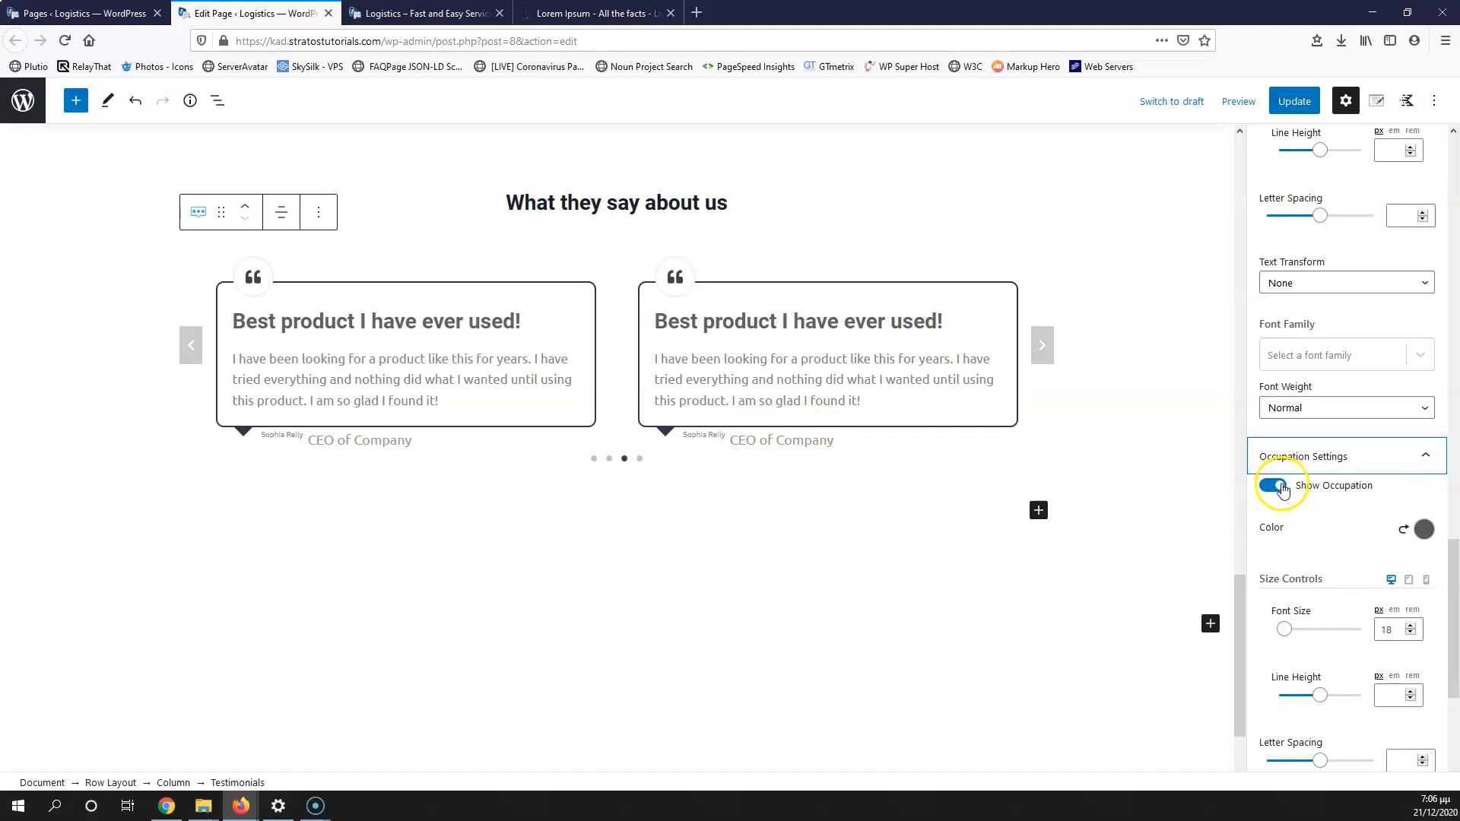
Step: Colour the occupation text near-black
scroll(1309, 456, "down", 3)
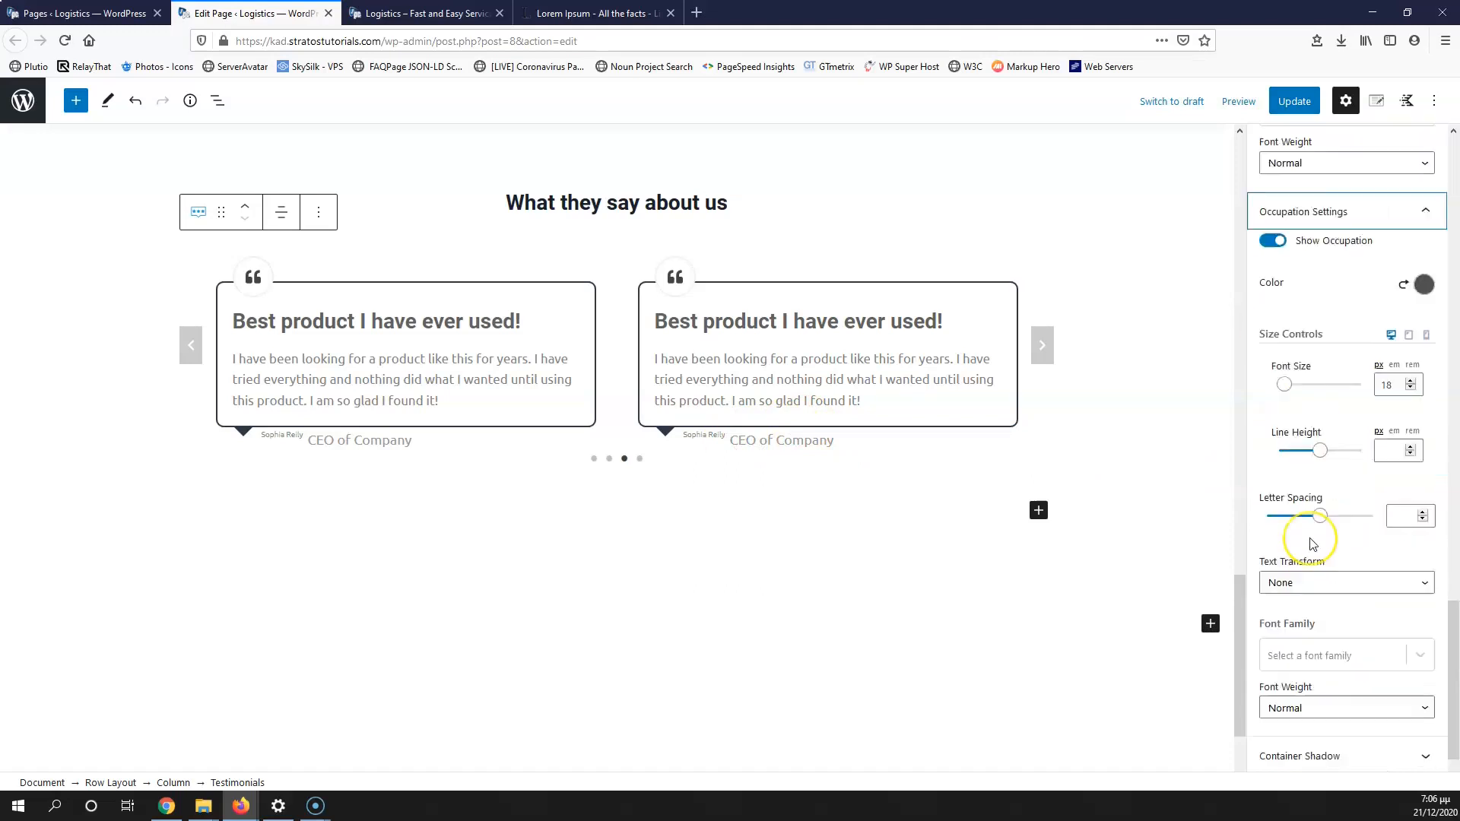
scroll(1321, 525, "up", 2)
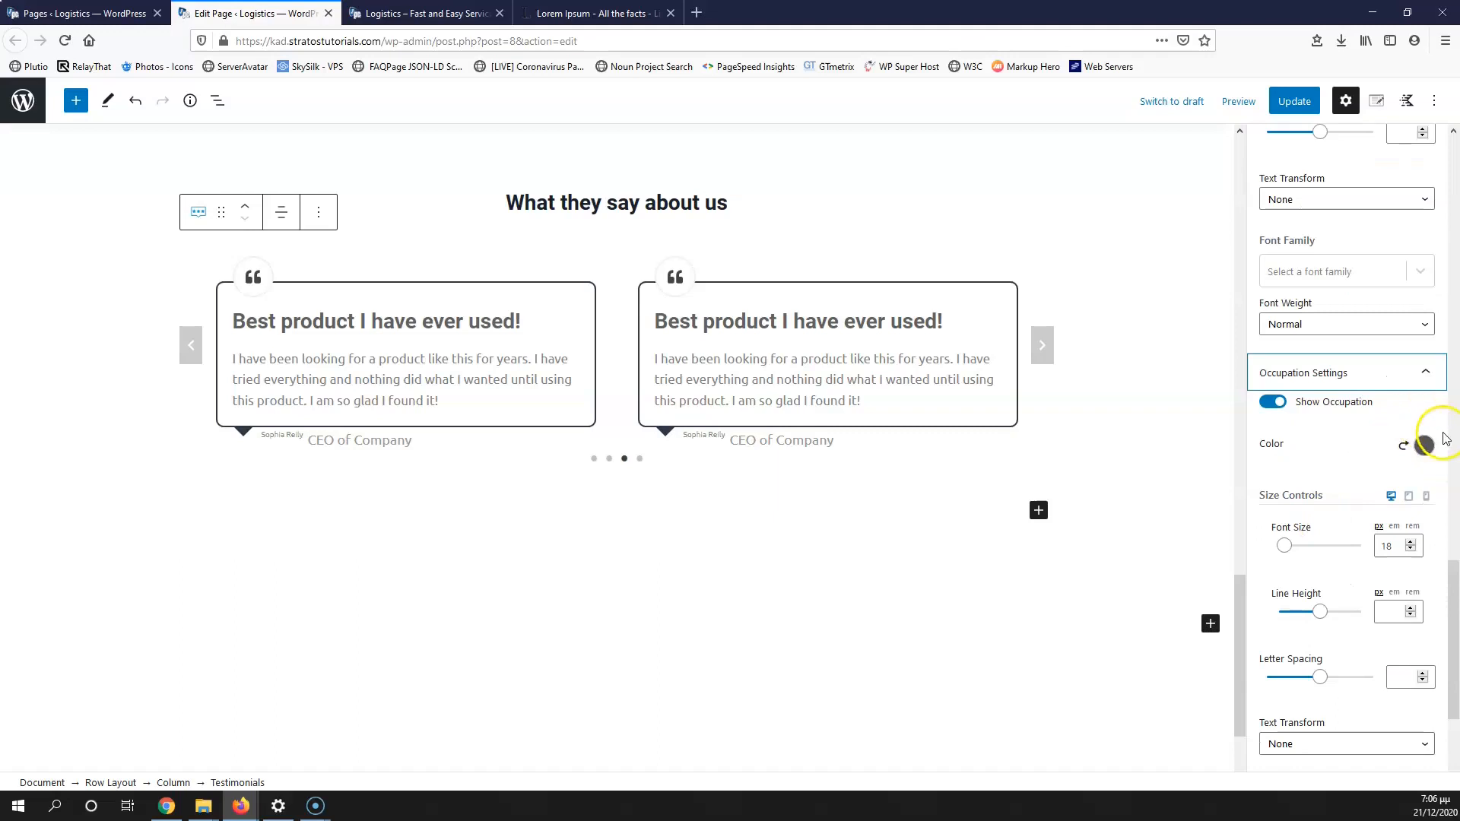
left_click(1423, 445)
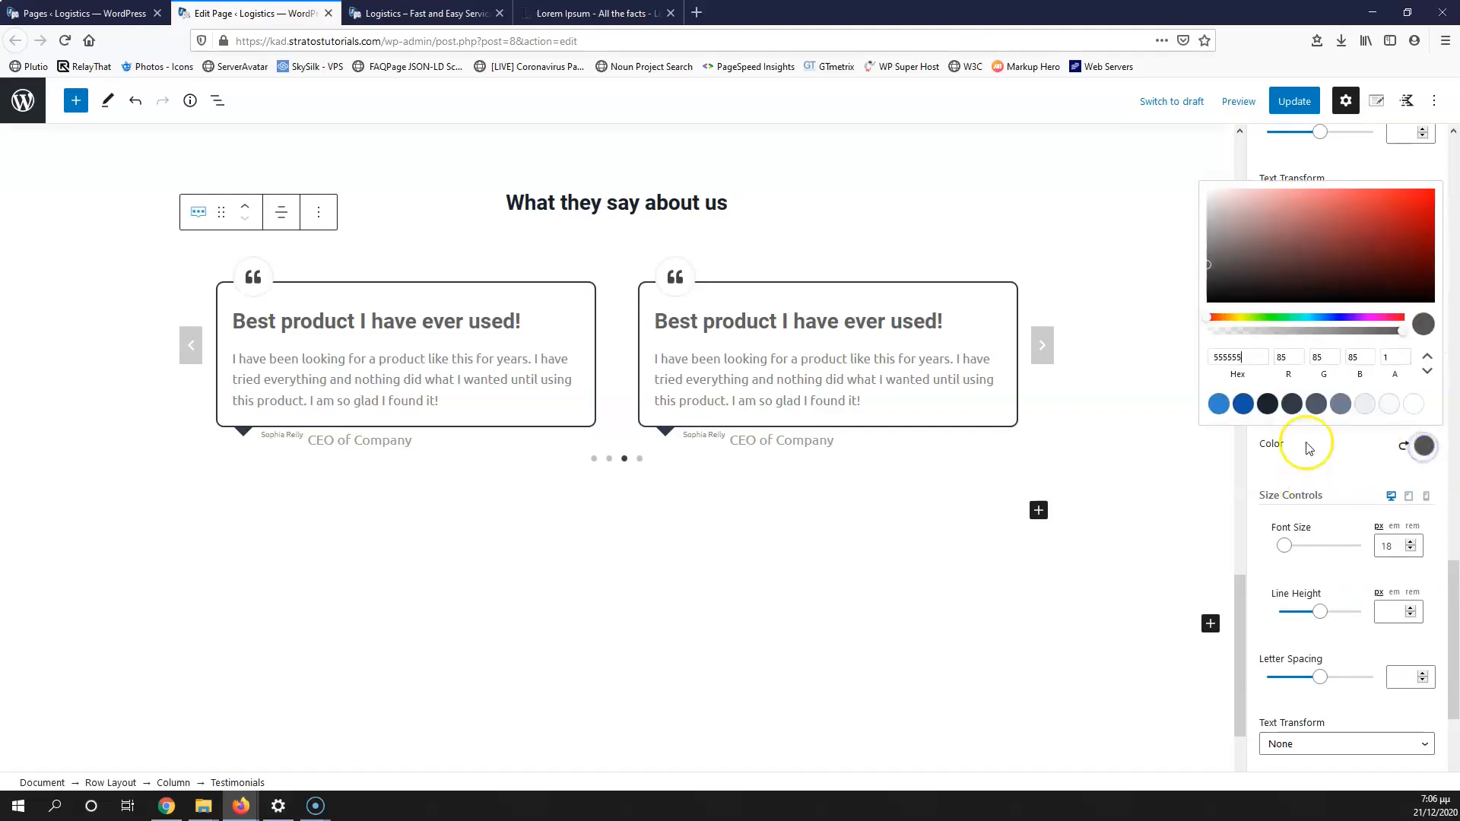
left_click(1268, 404)
left_click_drag(1285, 291, 1193, 304)
left_click(1154, 544)
Step: Set the occupation text font weight to Bold
left_click(899, 497)
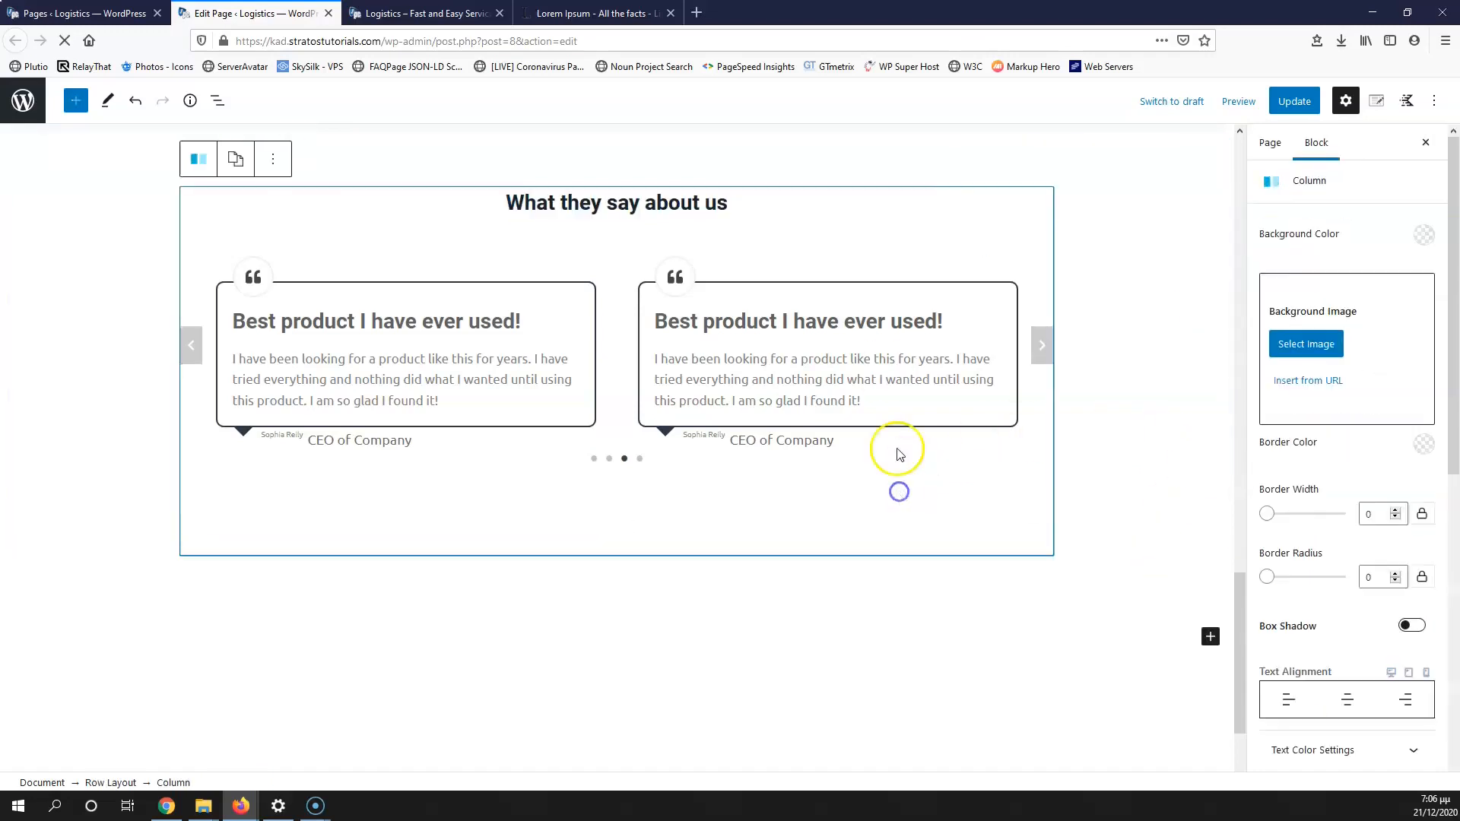
left_click(922, 368)
scroll(1317, 525, "down", 3)
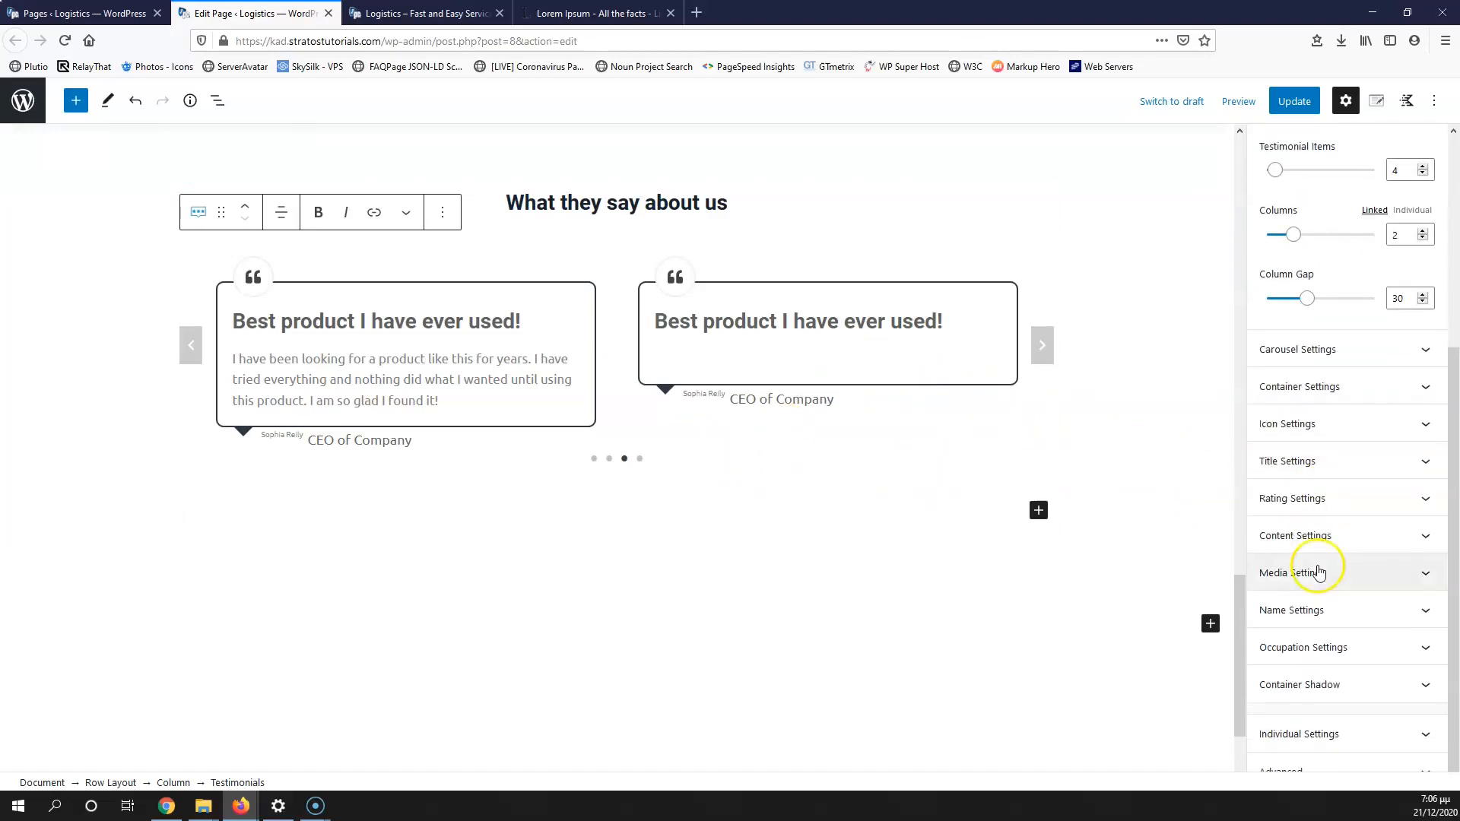
left_click(1329, 645)
scroll(1359, 574, "down", 3)
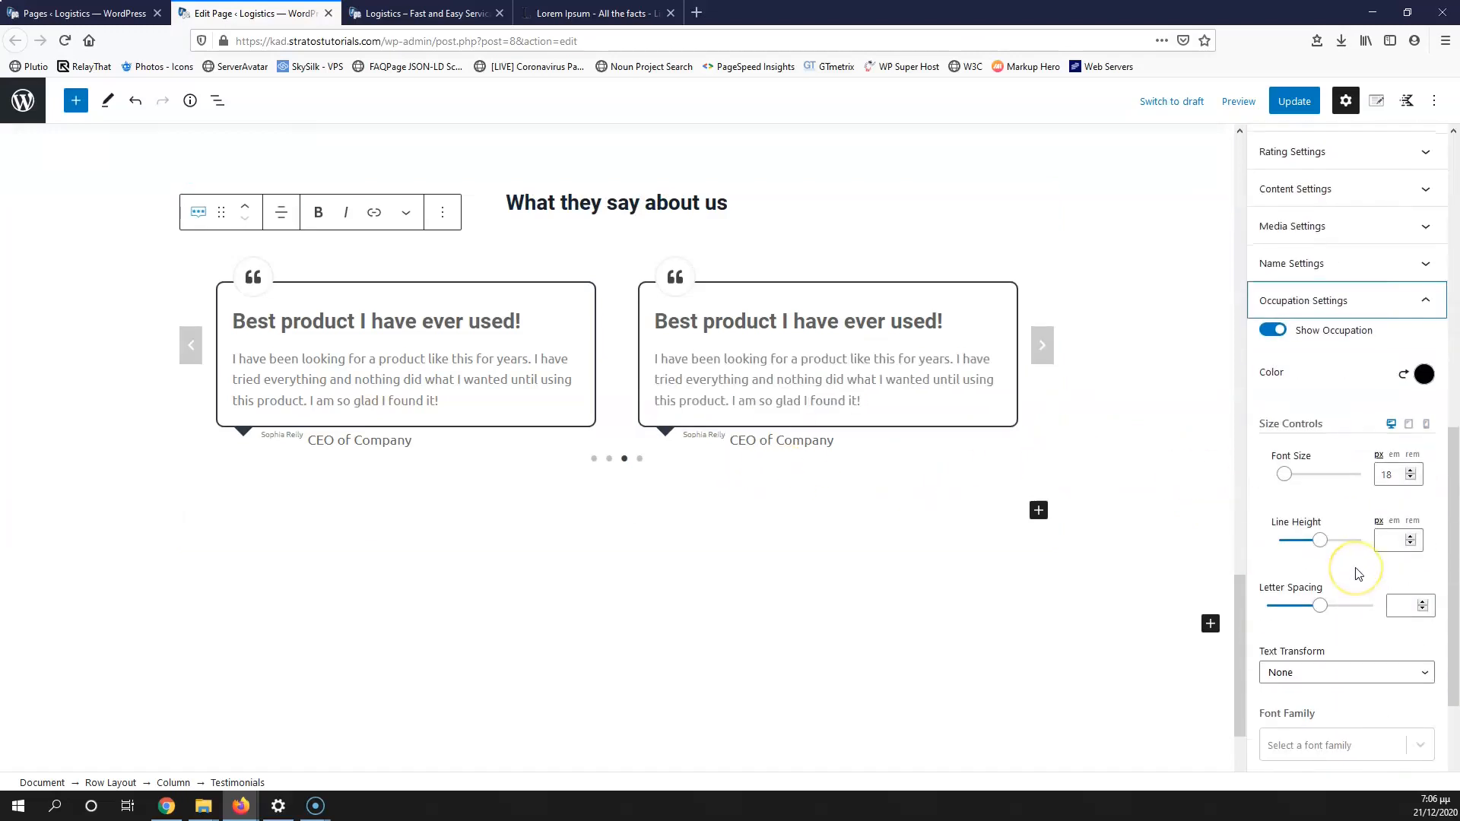
scroll(1331, 650, "down", 3)
left_click(1334, 647)
left_click(1328, 683)
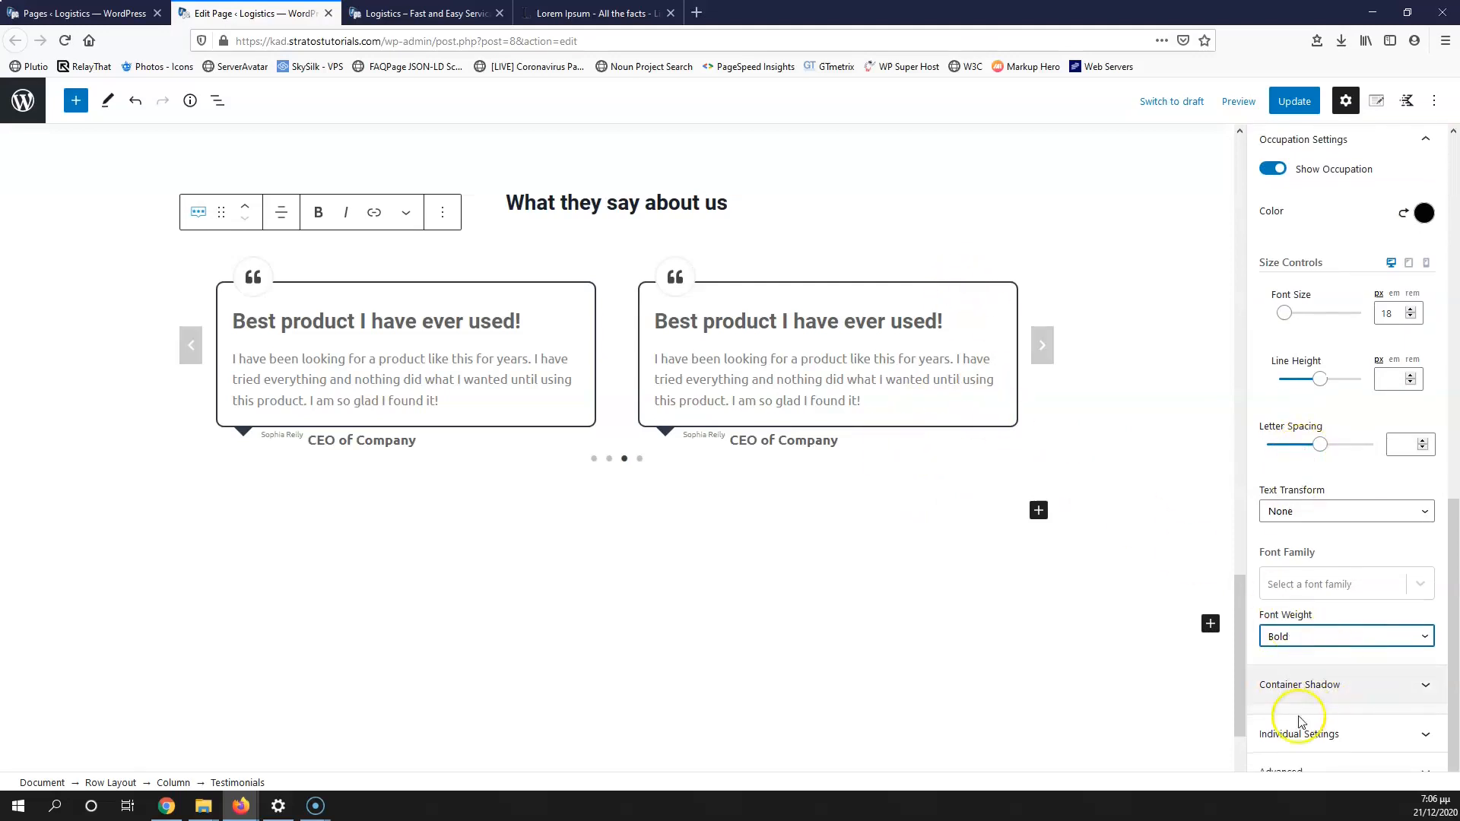
Step: Expand Testimonial 1 in the individual testimonial settings
left_click(1311, 749)
left_click(1377, 625)
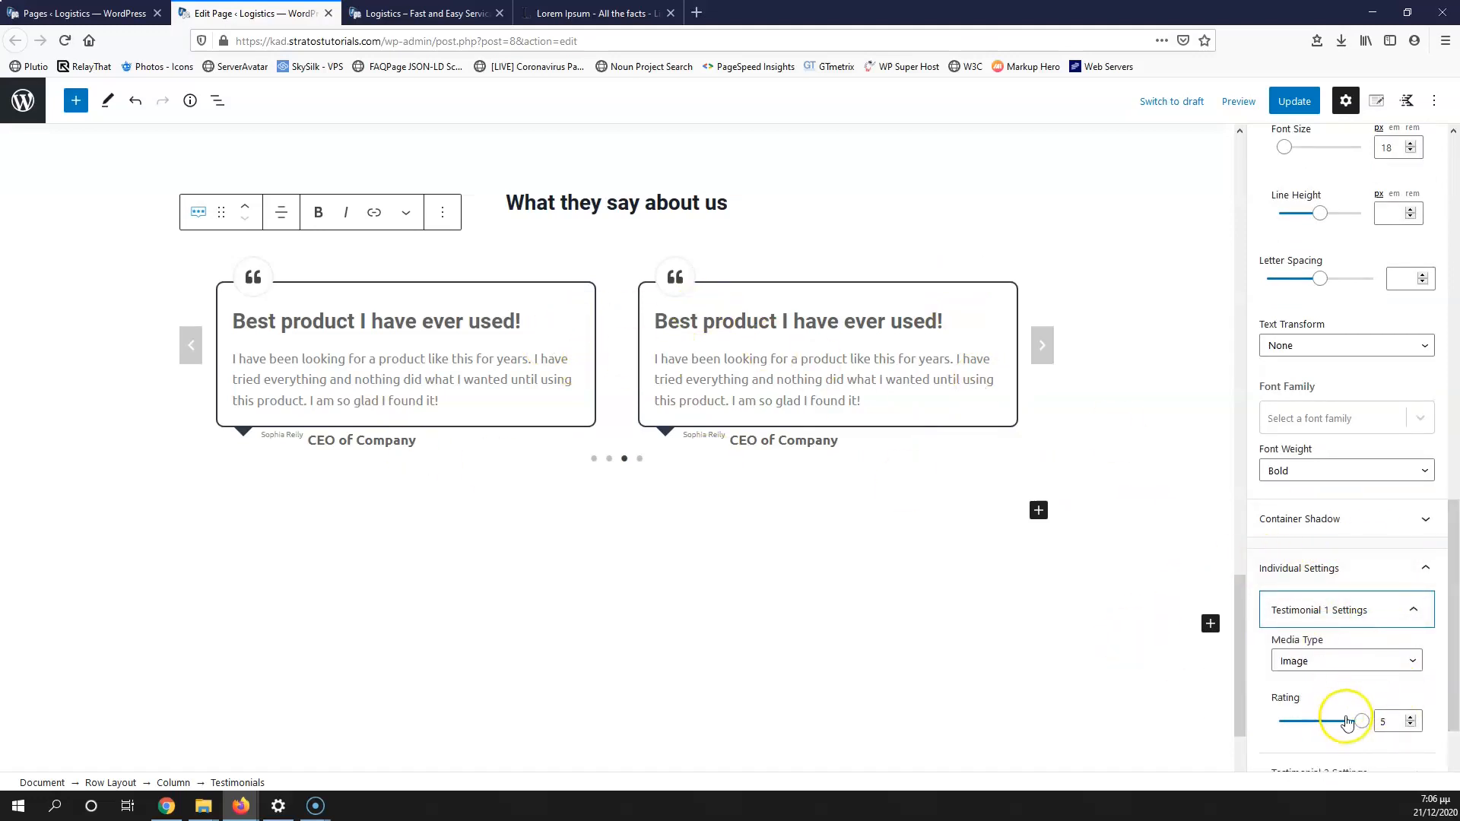
scroll(1353, 680, "down", 2)
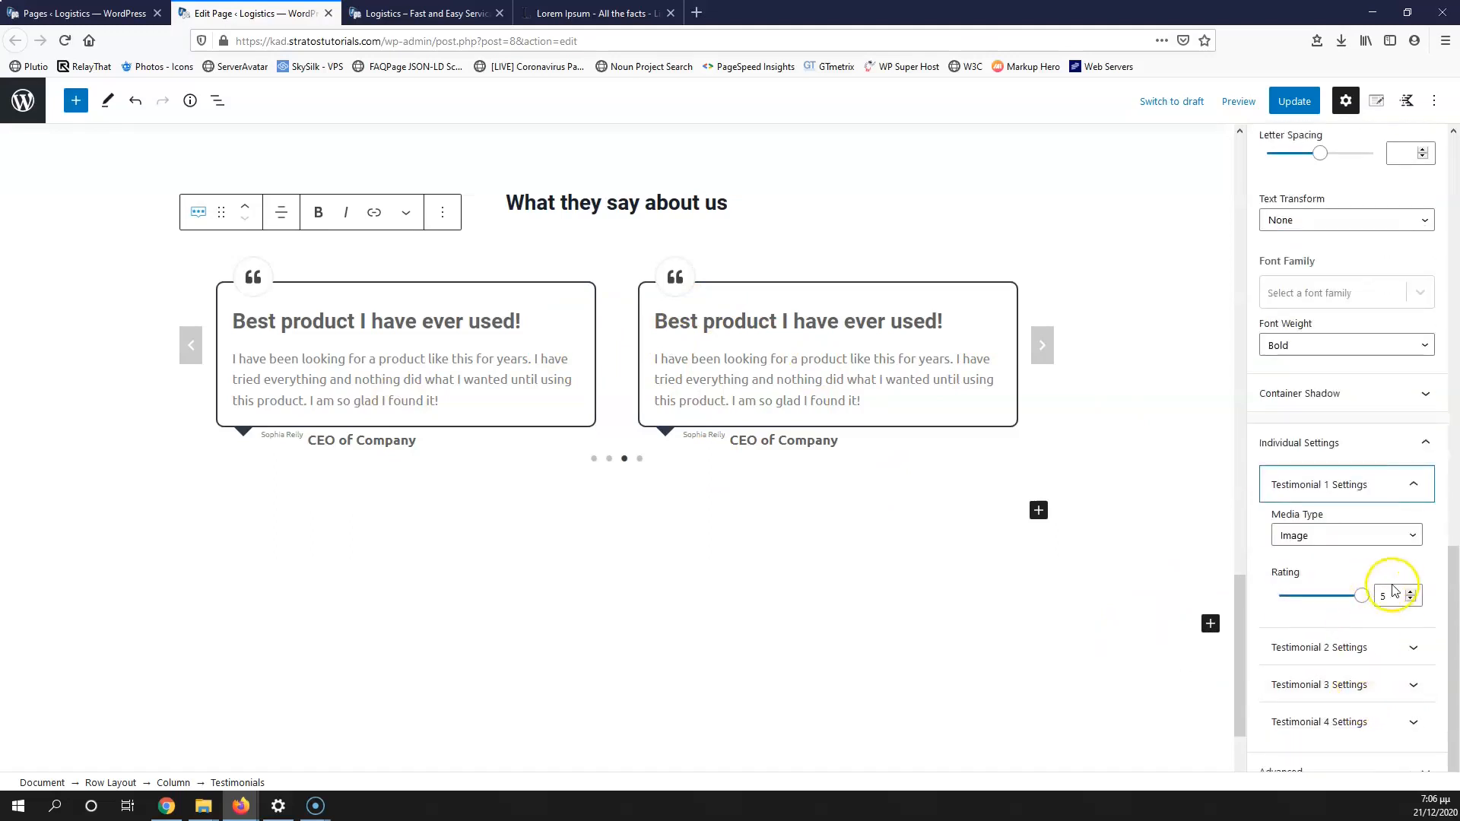
scroll(1369, 319, "up", 10)
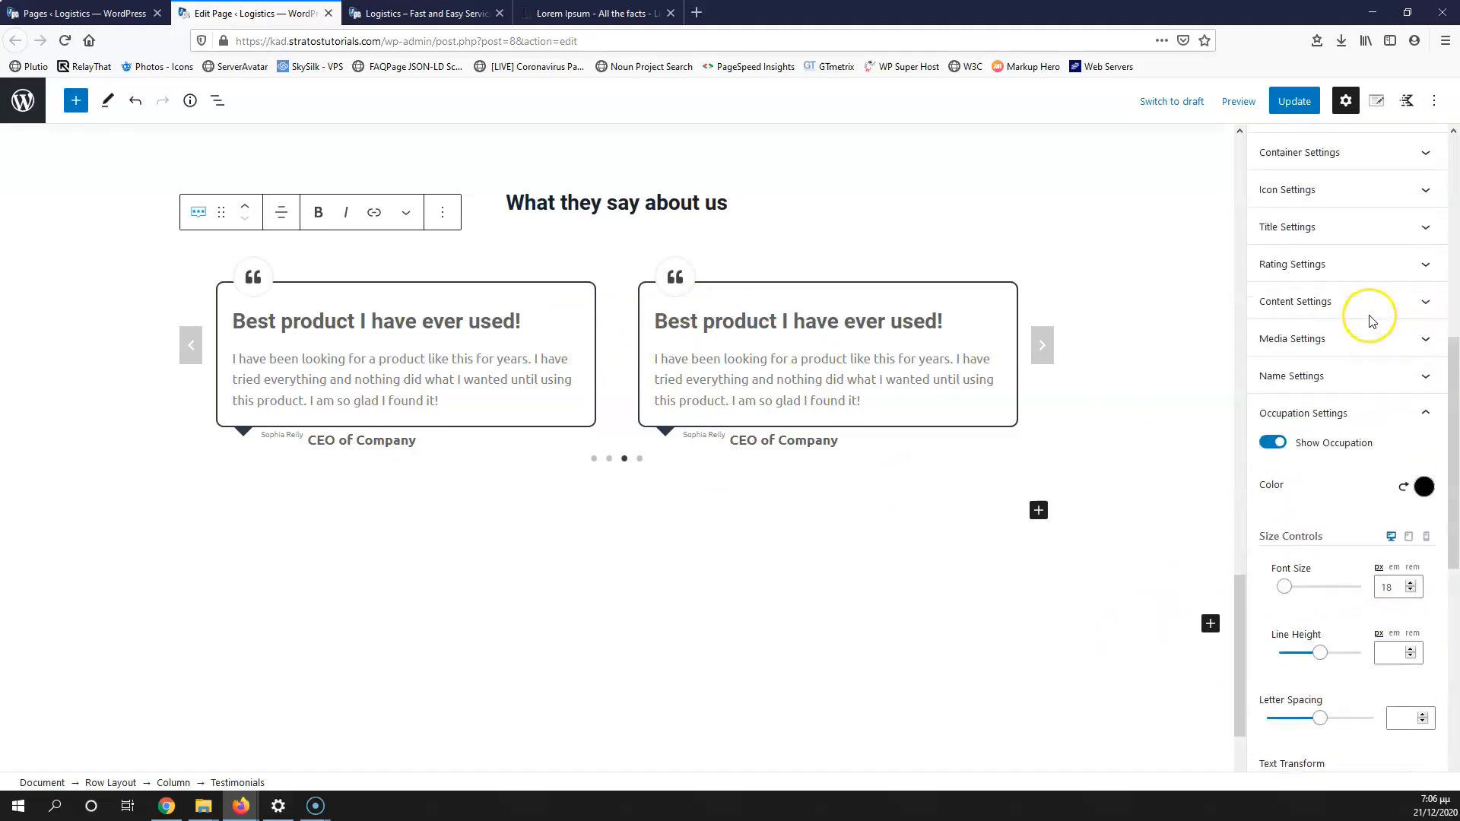
Step: Update the page, check the testimonials on the reloaded live site, then go to Lorem Ipsum
left_click(1306, 105)
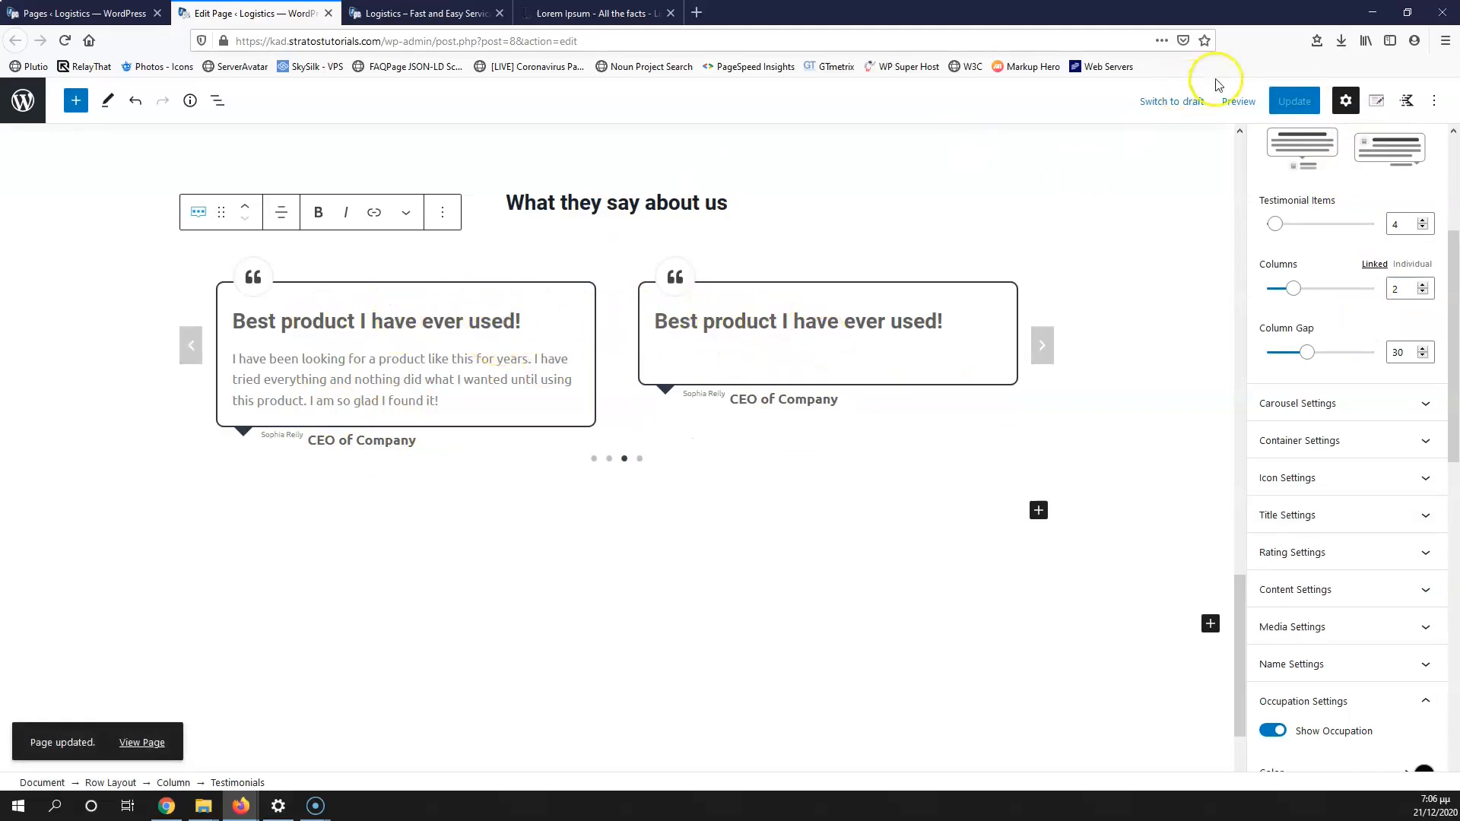
left_click(420, 12)
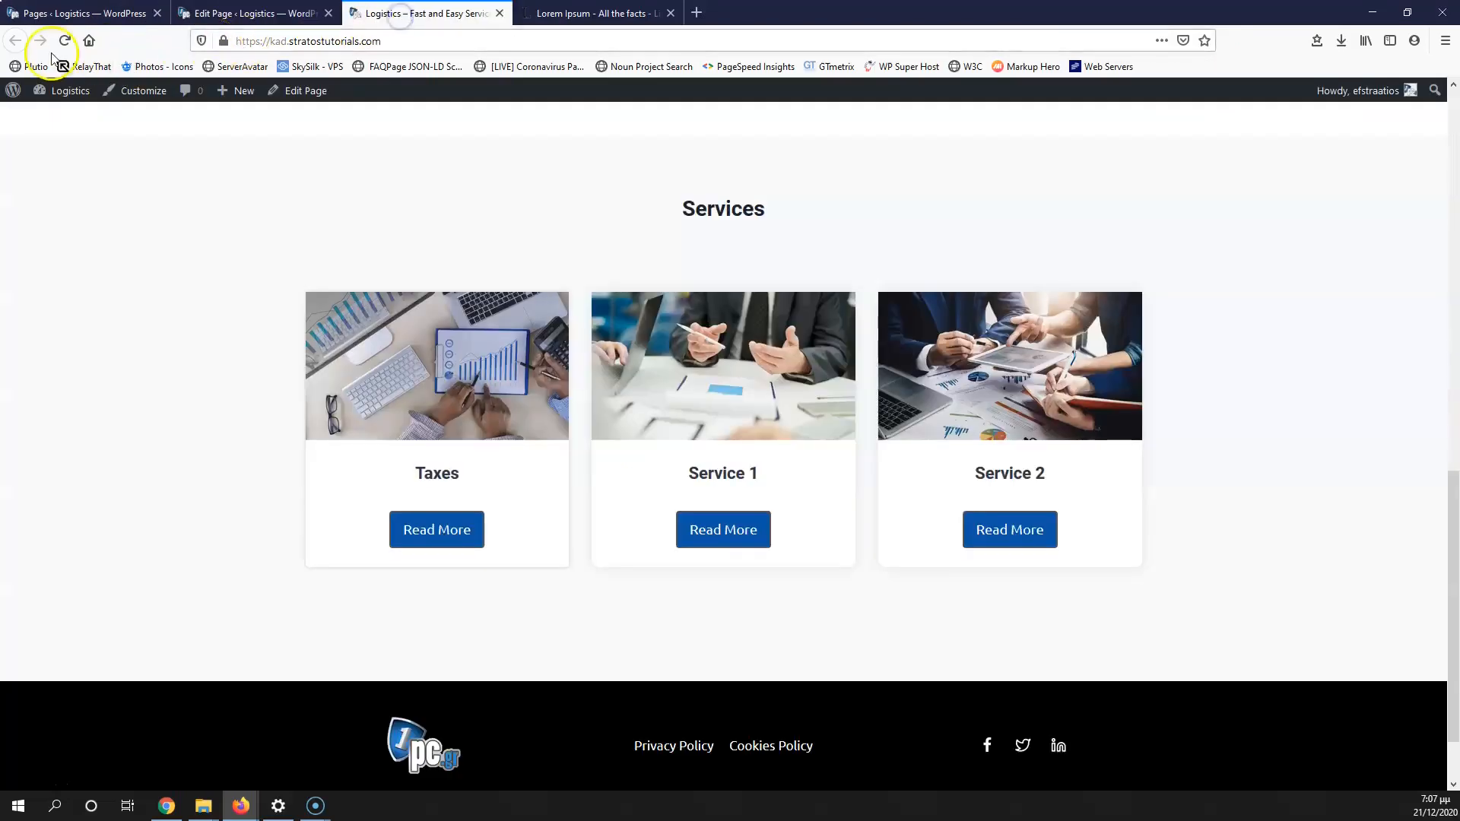
left_click(64, 41)
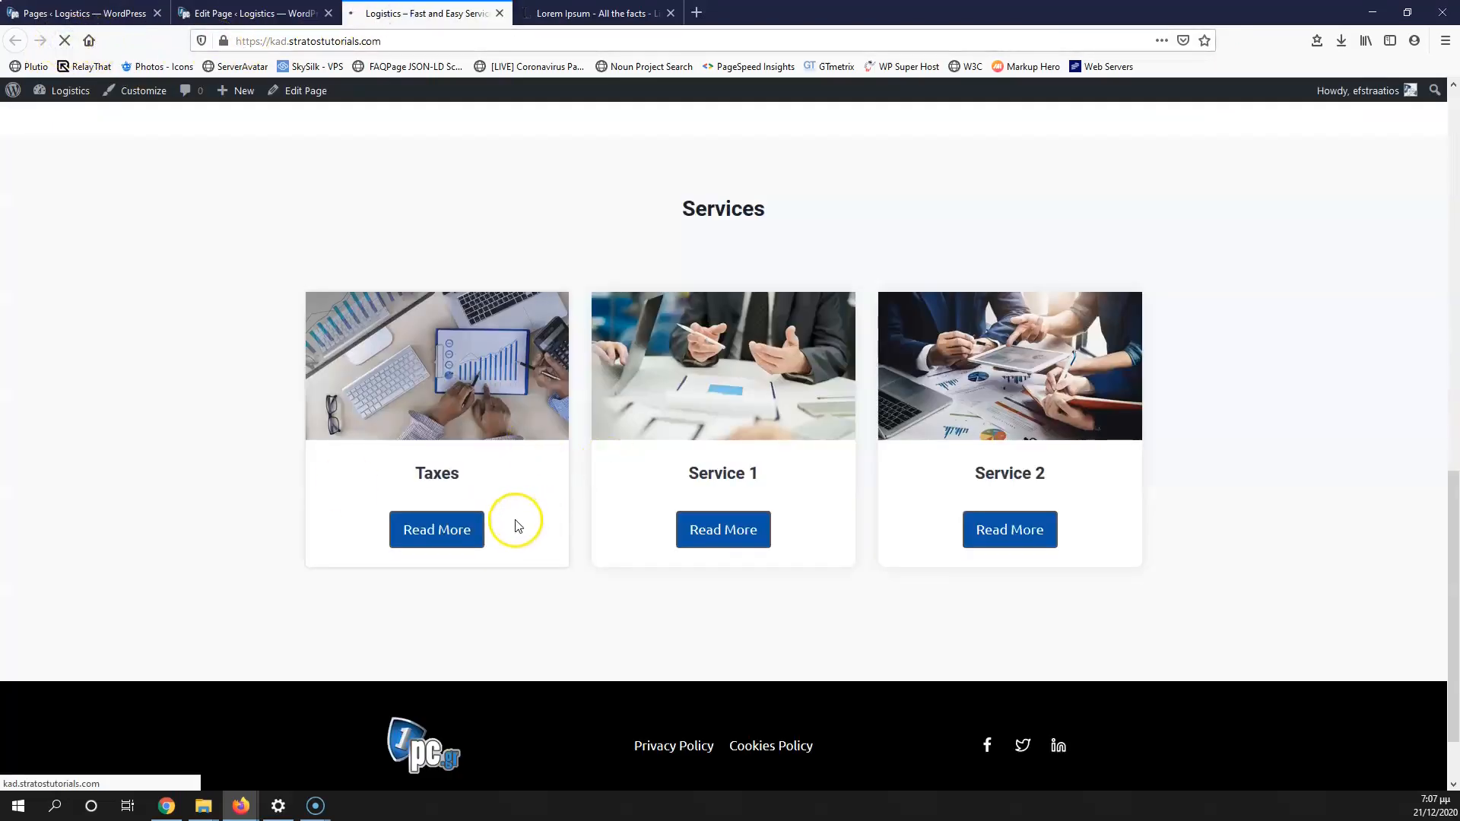
scroll(515, 525, "down", 5)
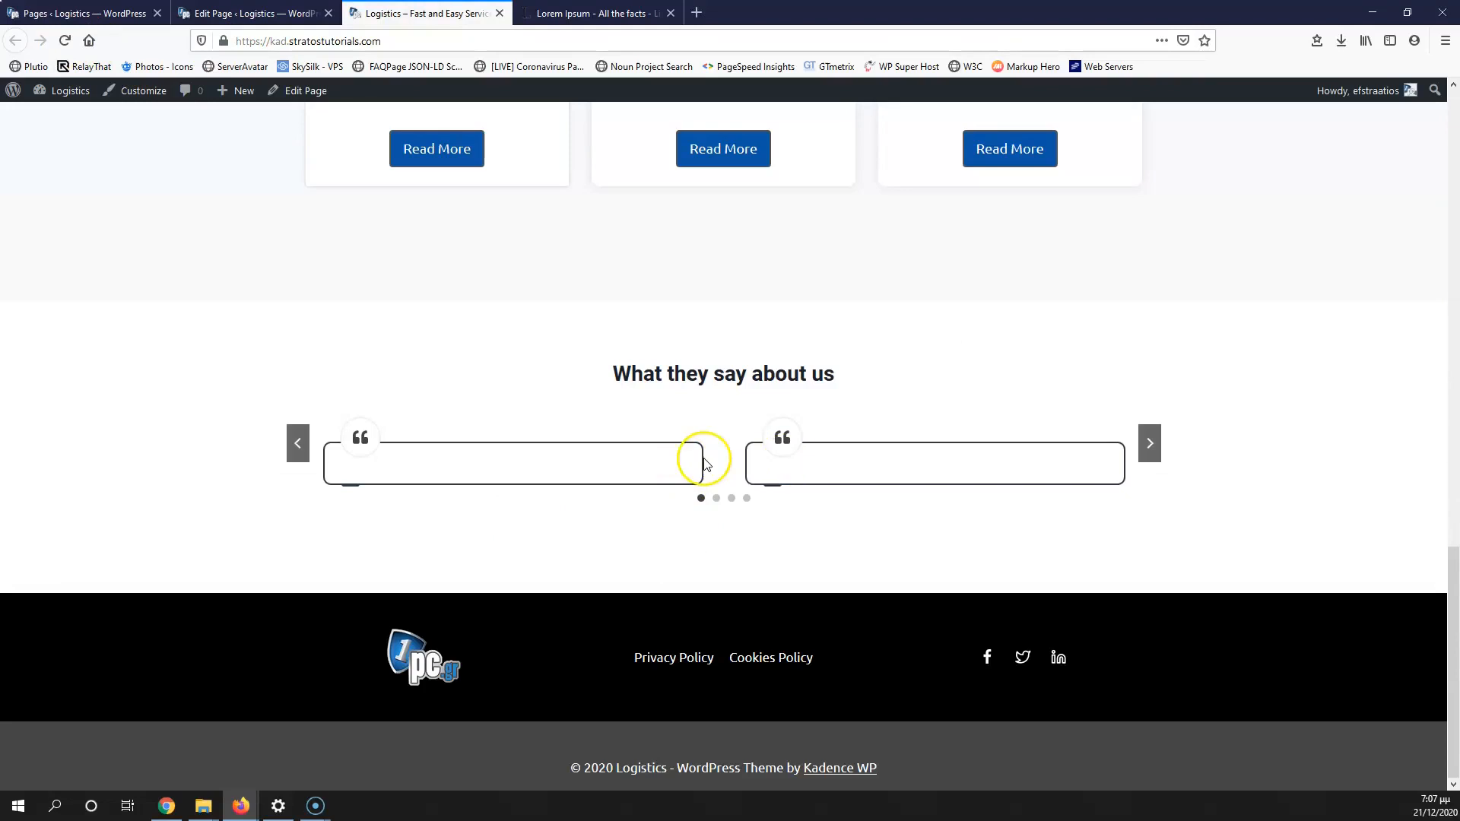
left_click(653, 13)
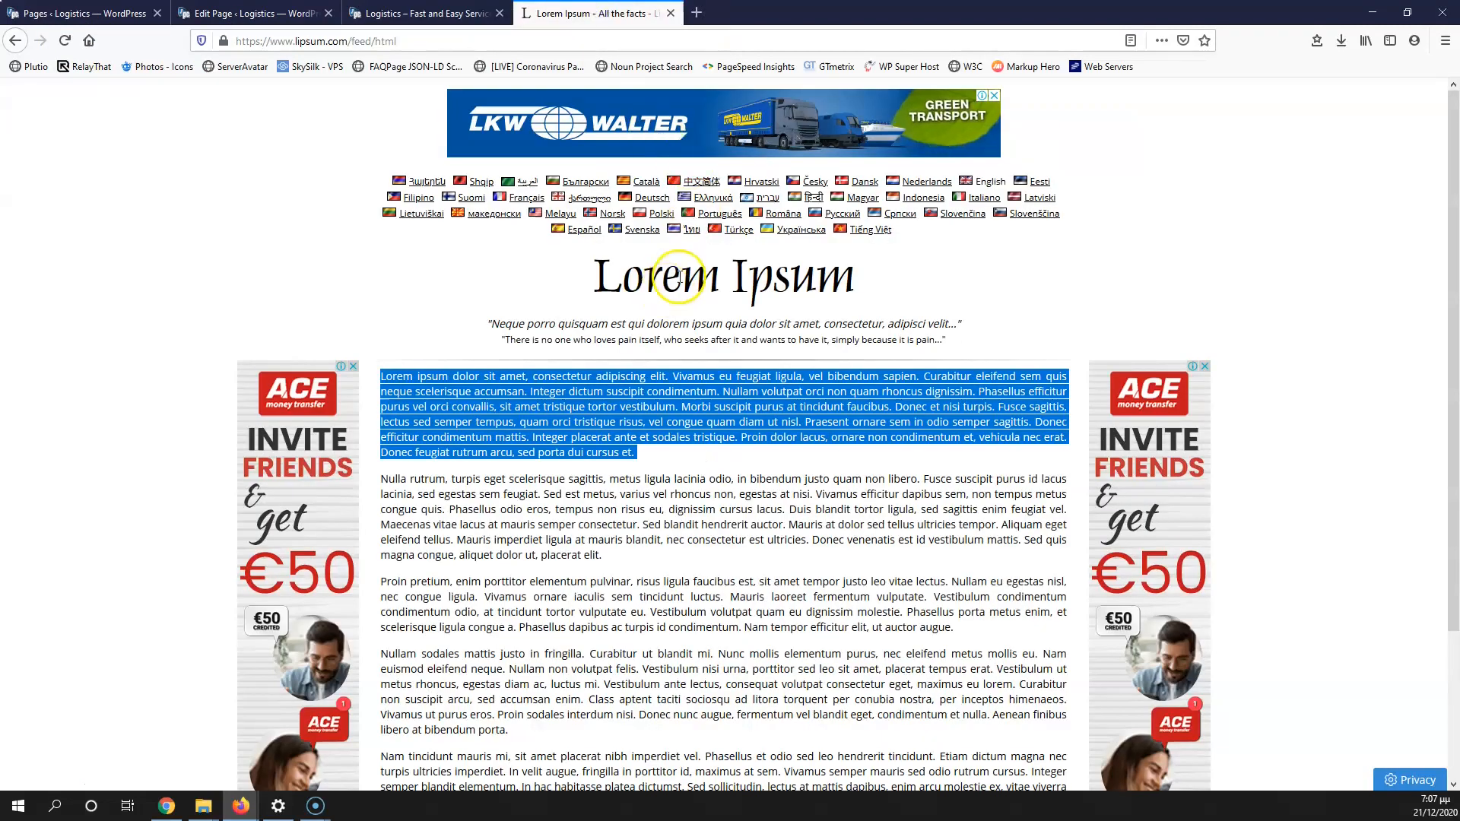
Step: Paste the copied Lorem Ipsum heading as the first two testimonial cards' titles
left_click_drag(589, 278, 855, 280)
key("ctrl+c")
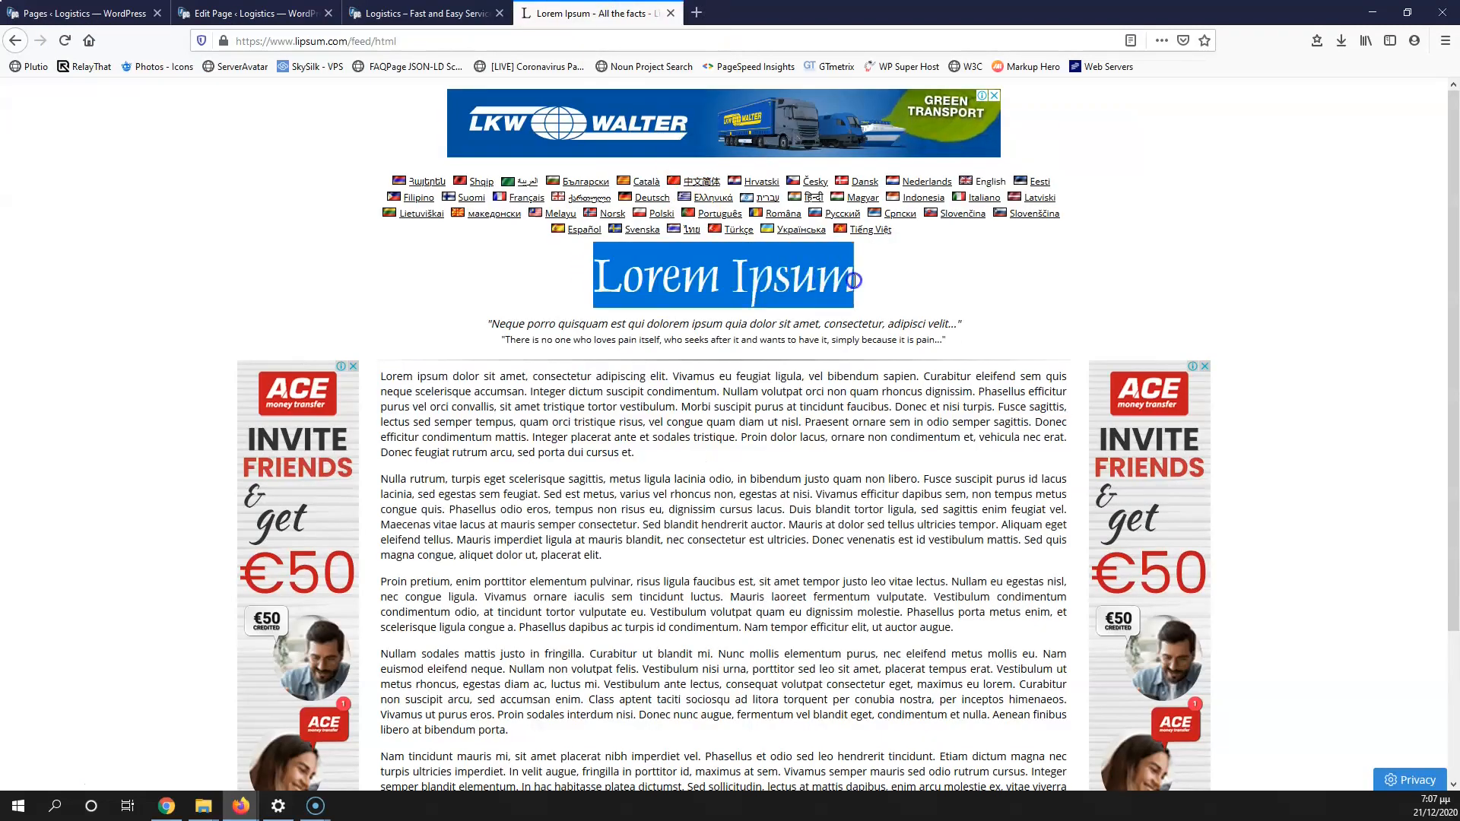
left_click(425, 13)
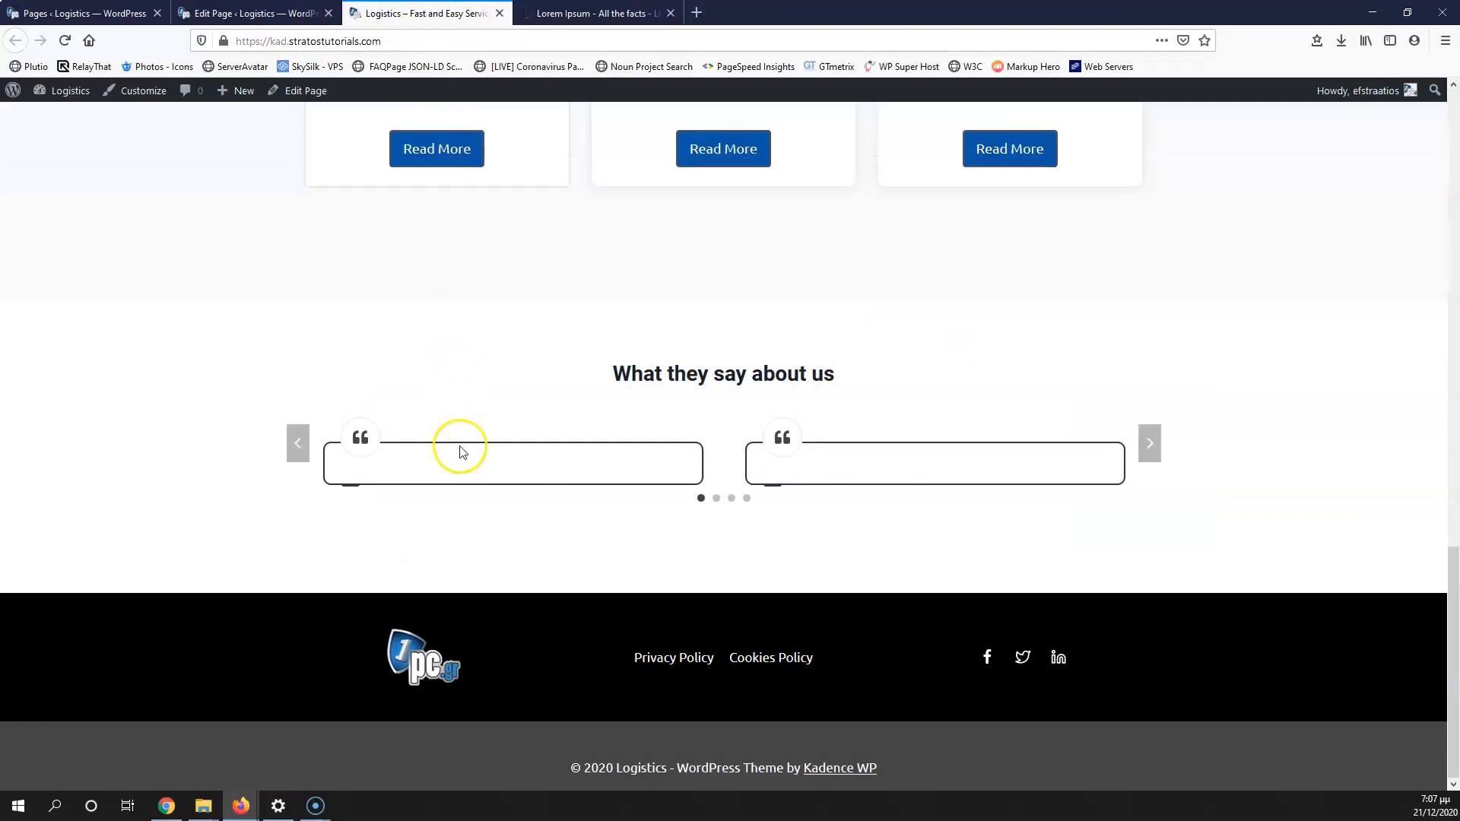
left_click(259, 13)
left_click(447, 326)
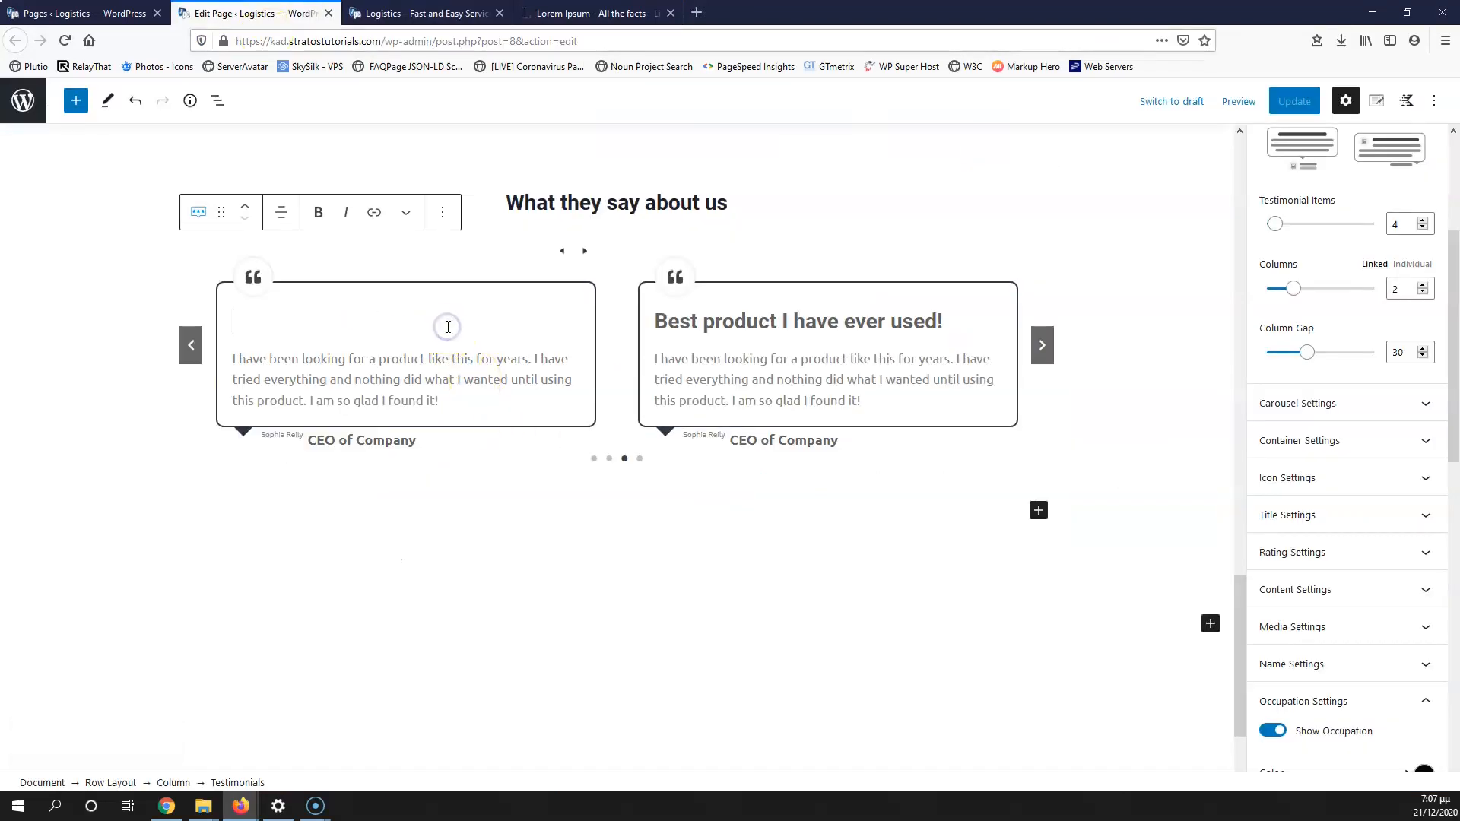
key("ctrl+v")
left_click(707, 319)
key("ctrl+v")
left_click(1042, 344)
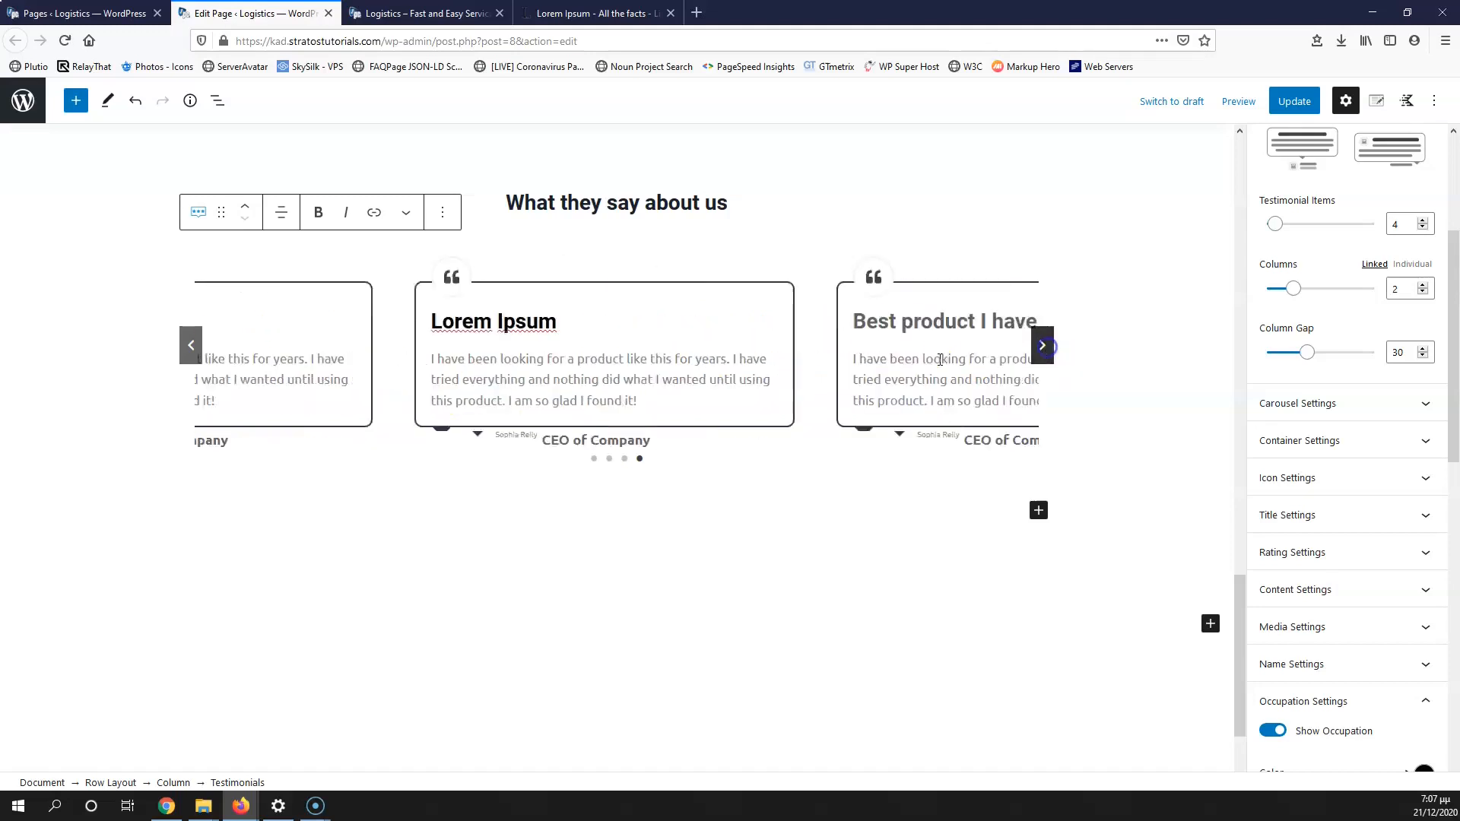
left_click(1041, 344)
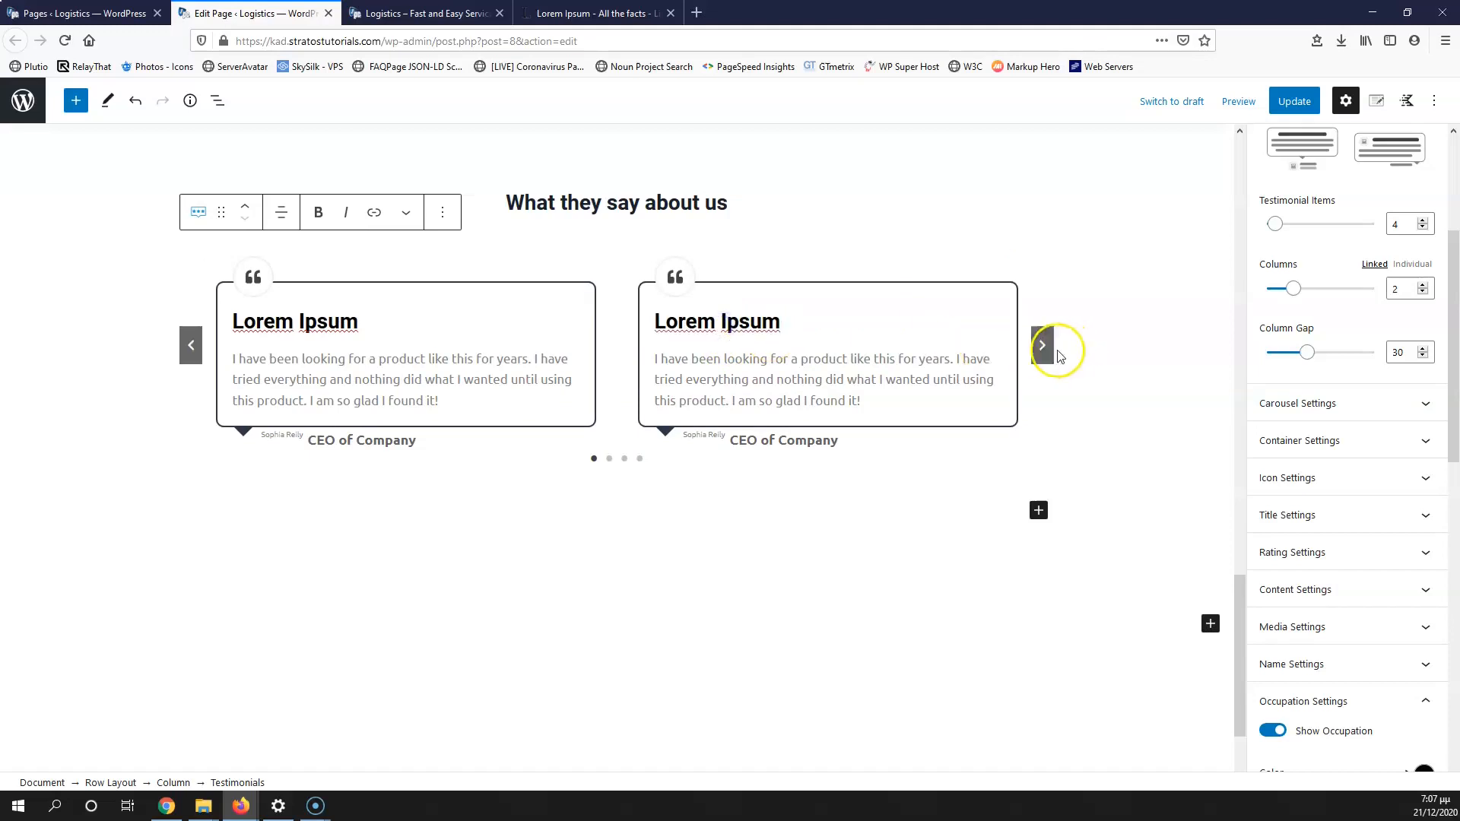
left_click(1043, 346)
Step: Copy the first lorem ipsum paragraph from lipsum.com into the first testimonial's text
left_click(448, 15)
left_click(582, 14)
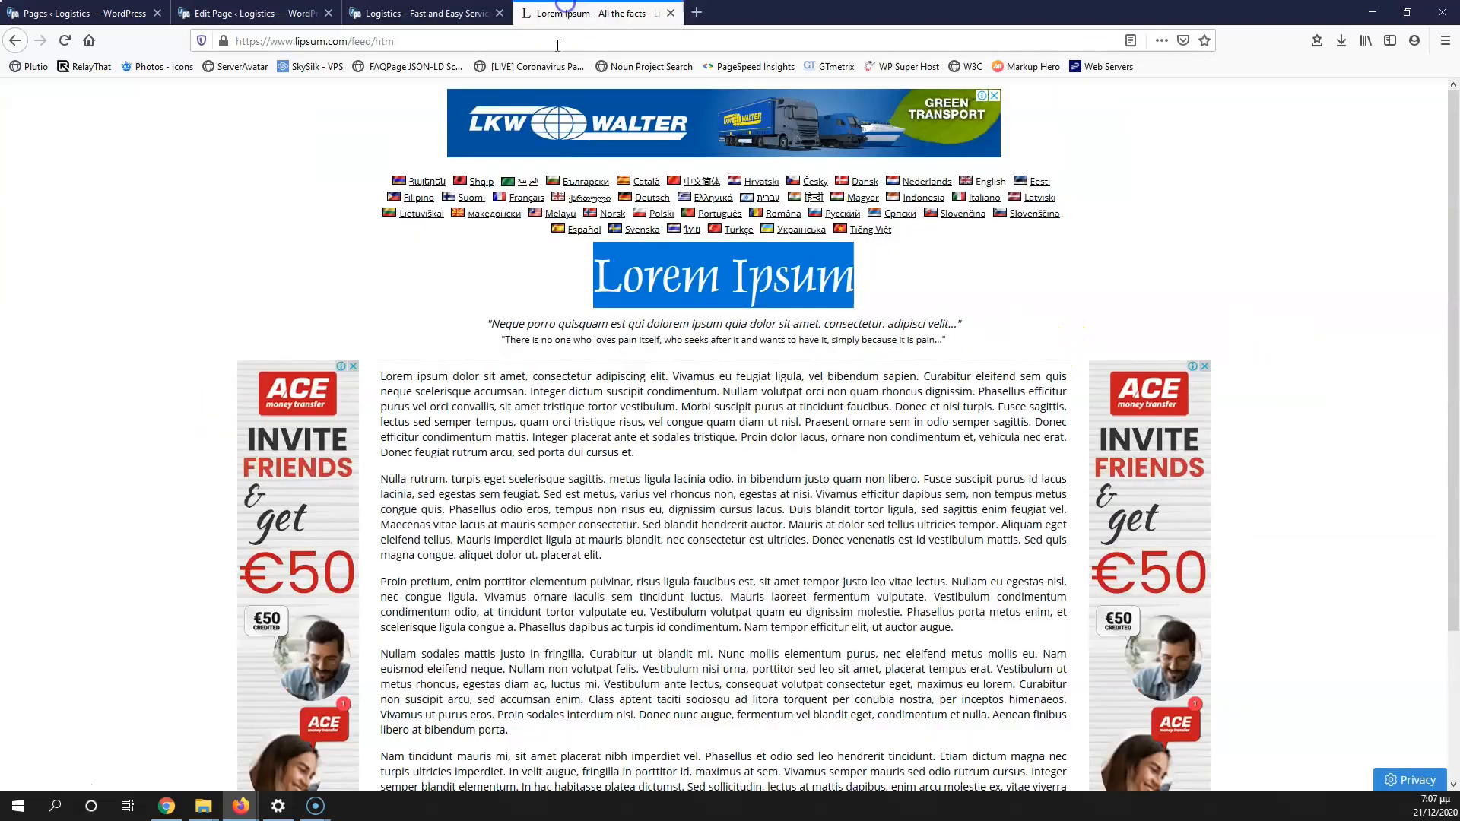
left_click_drag(378, 382, 721, 391)
key("ctrl+c")
left_click(425, 14)
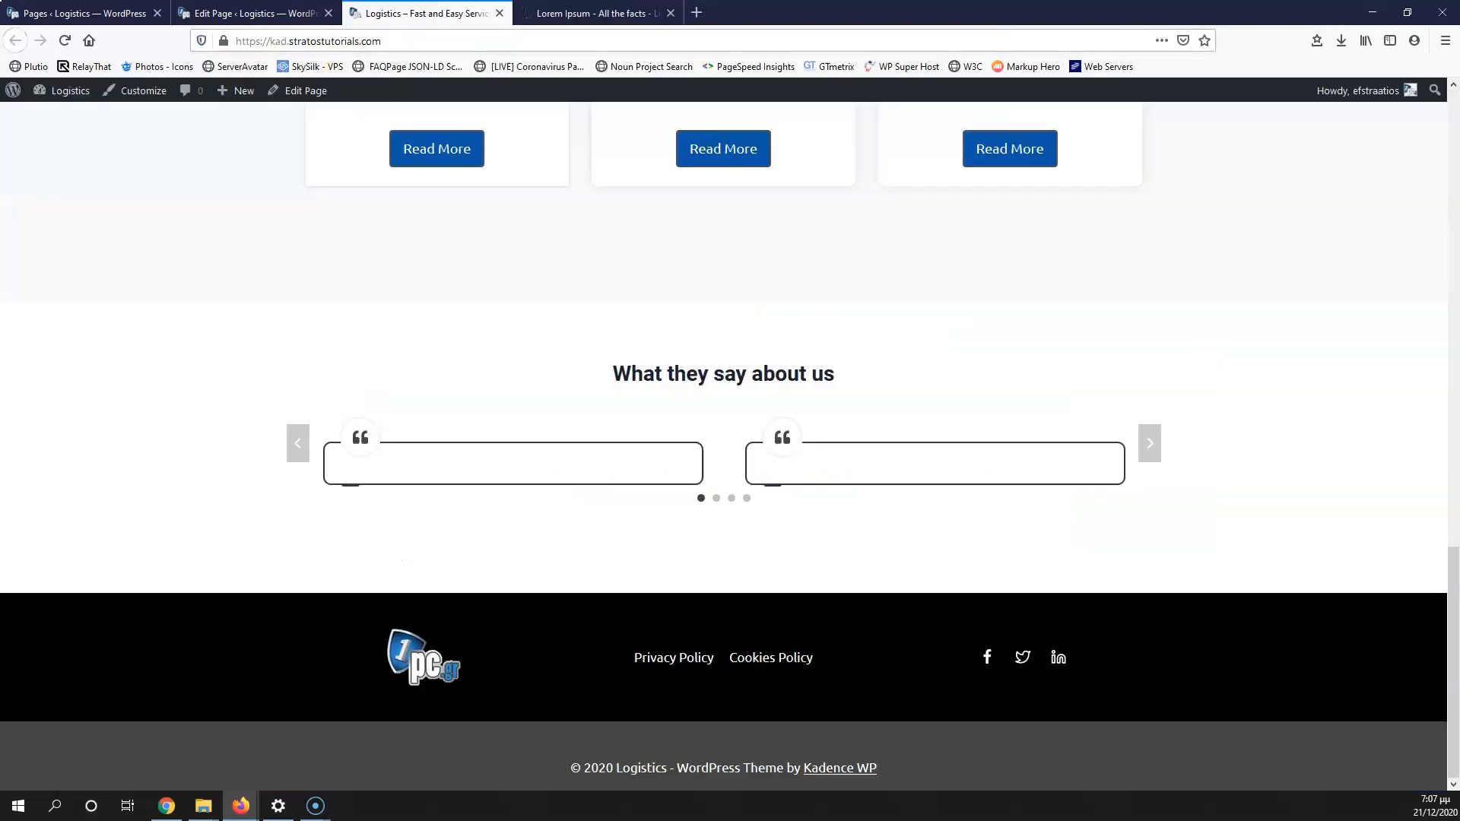
left_click(281, 14)
left_click(319, 365)
key("ctrl+v")
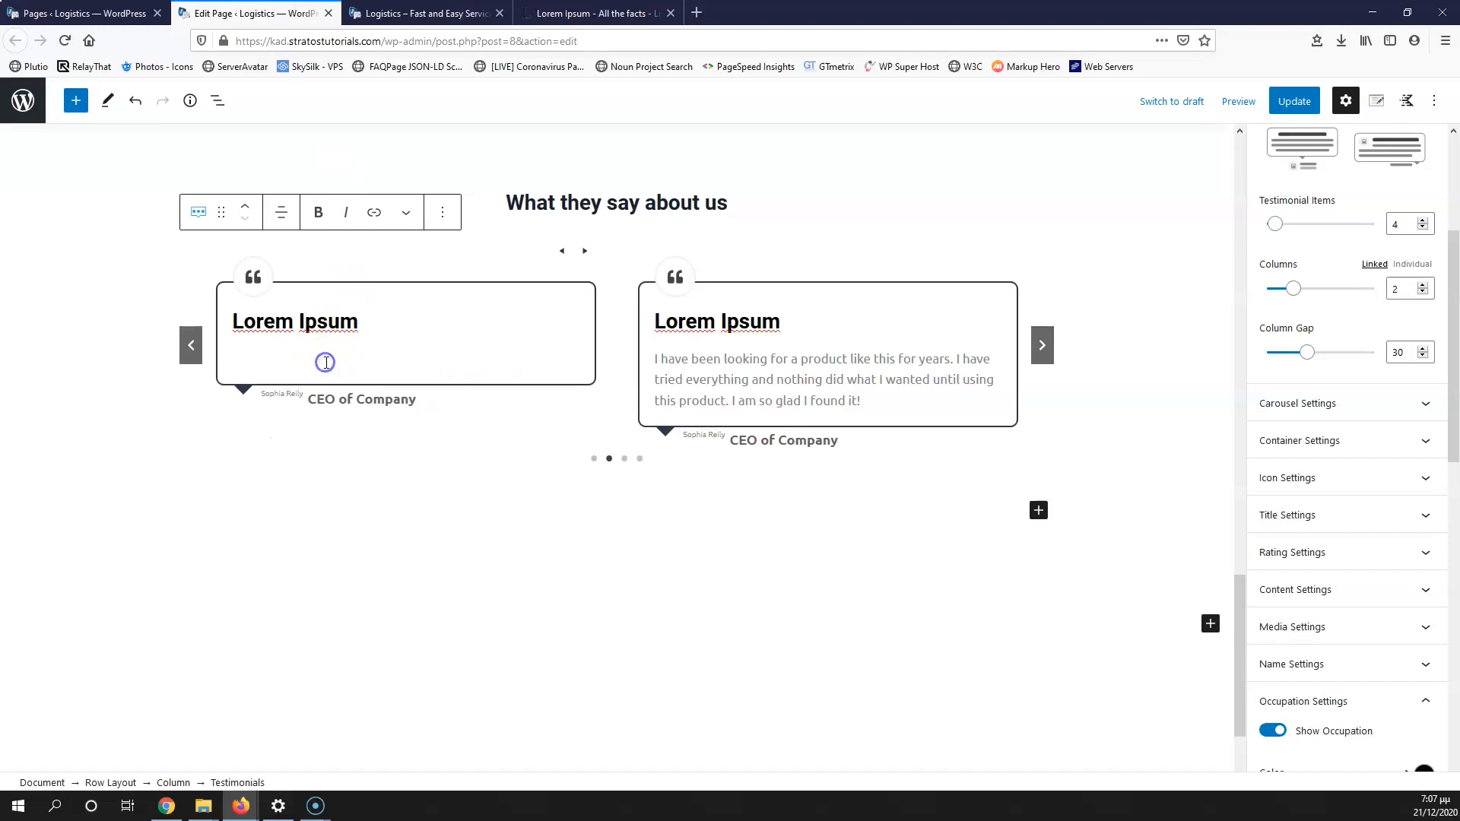
Step: Paste the paragraph into the next testimonial and begin typing YouTube as its occupation
scroll(837, 312, "down", 1)
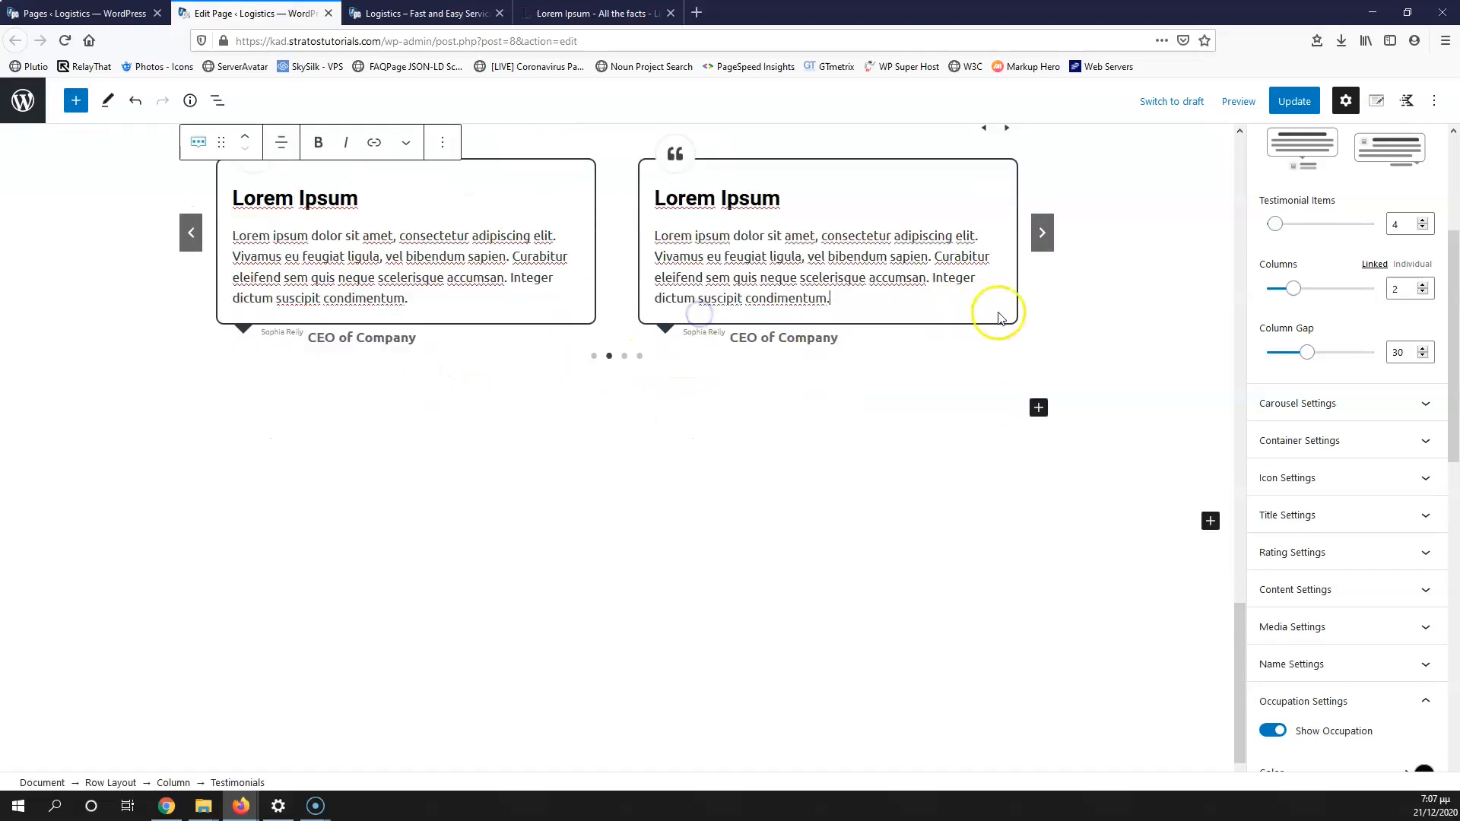
left_click(1042, 232)
scroll(836, 251, "down", 1)
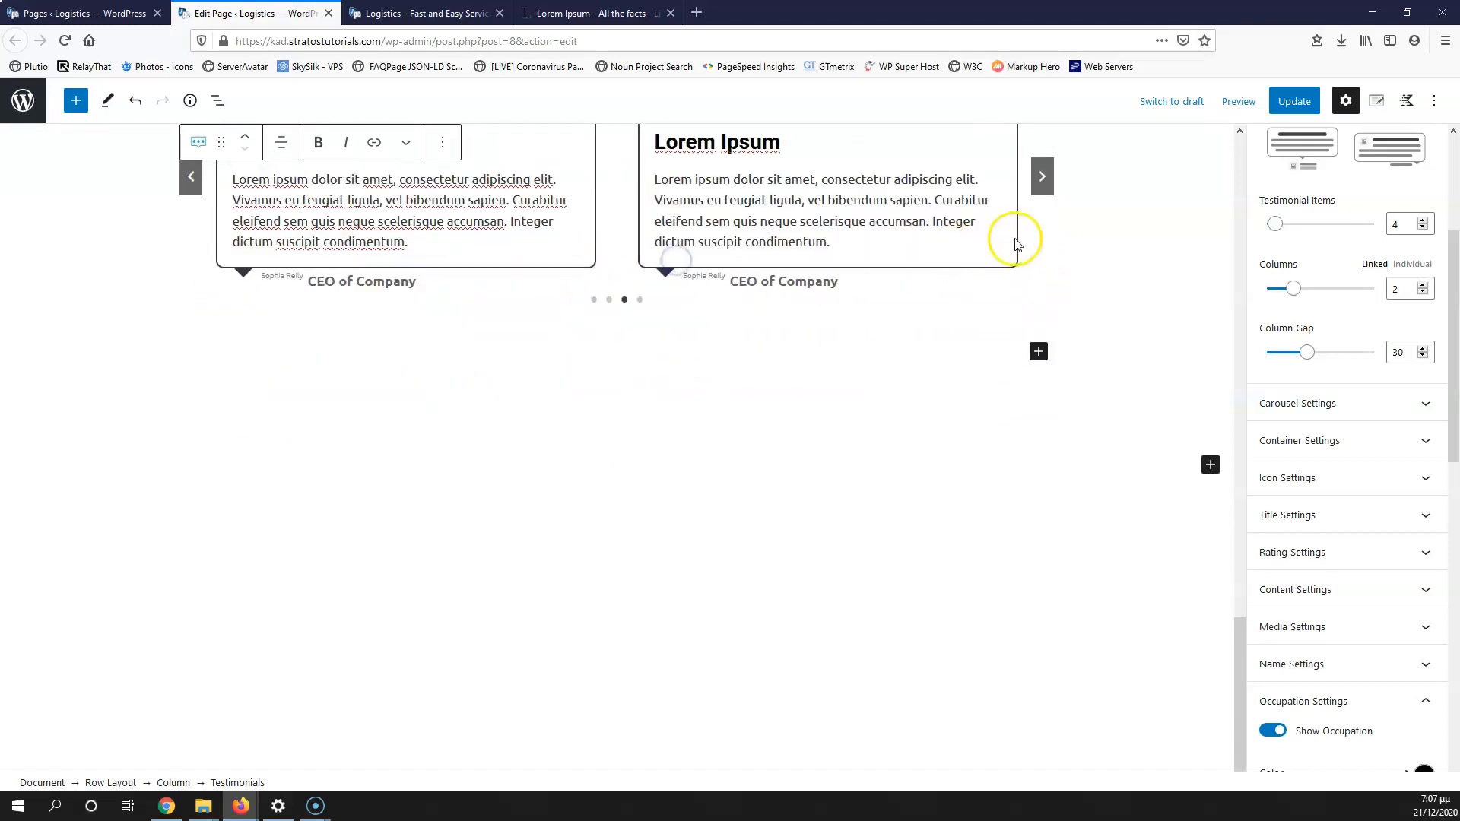
left_click(1043, 176)
left_click(694, 199)
key("ctrl+v")
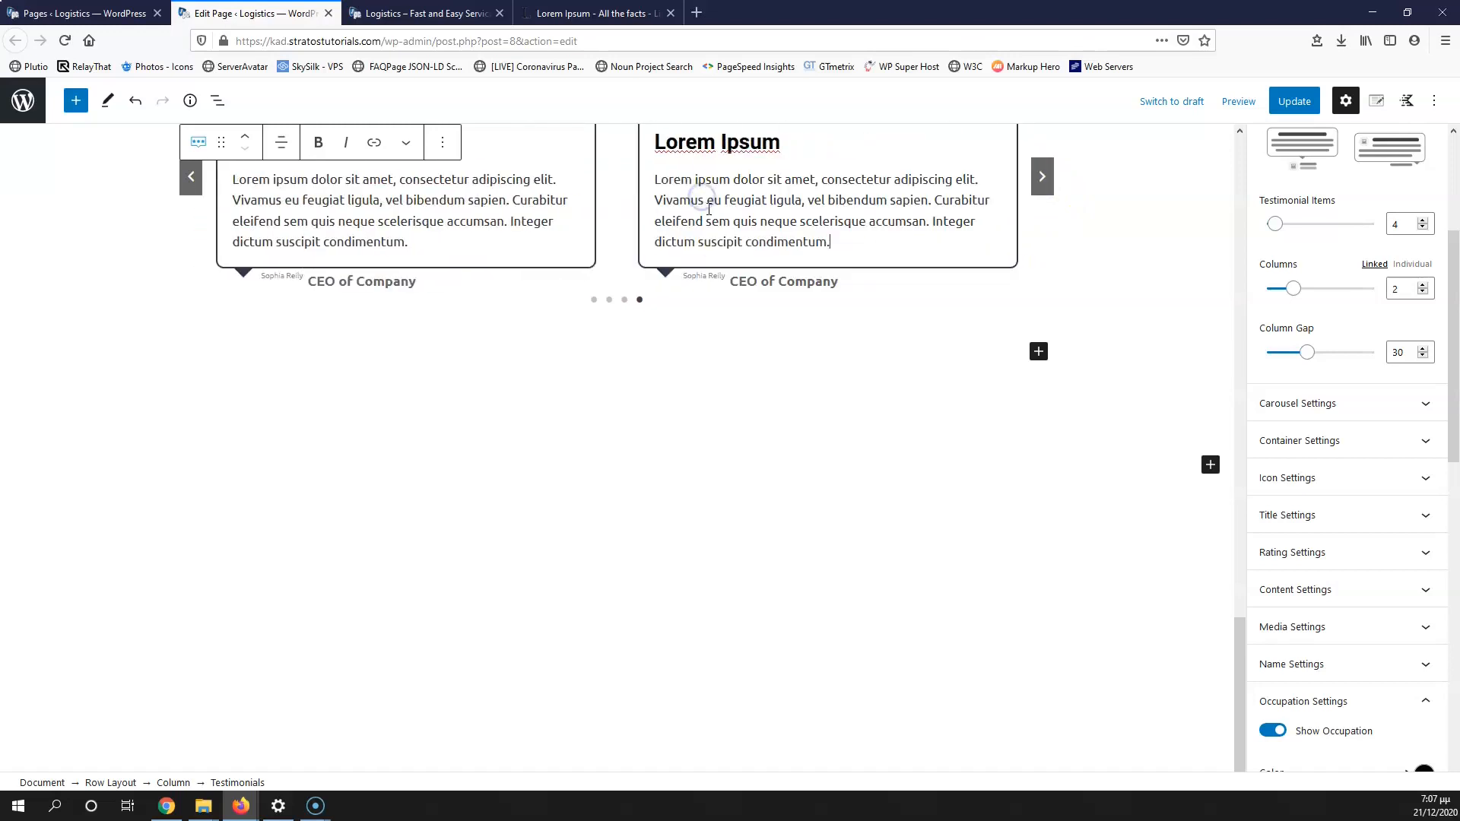
left_click(757, 278)
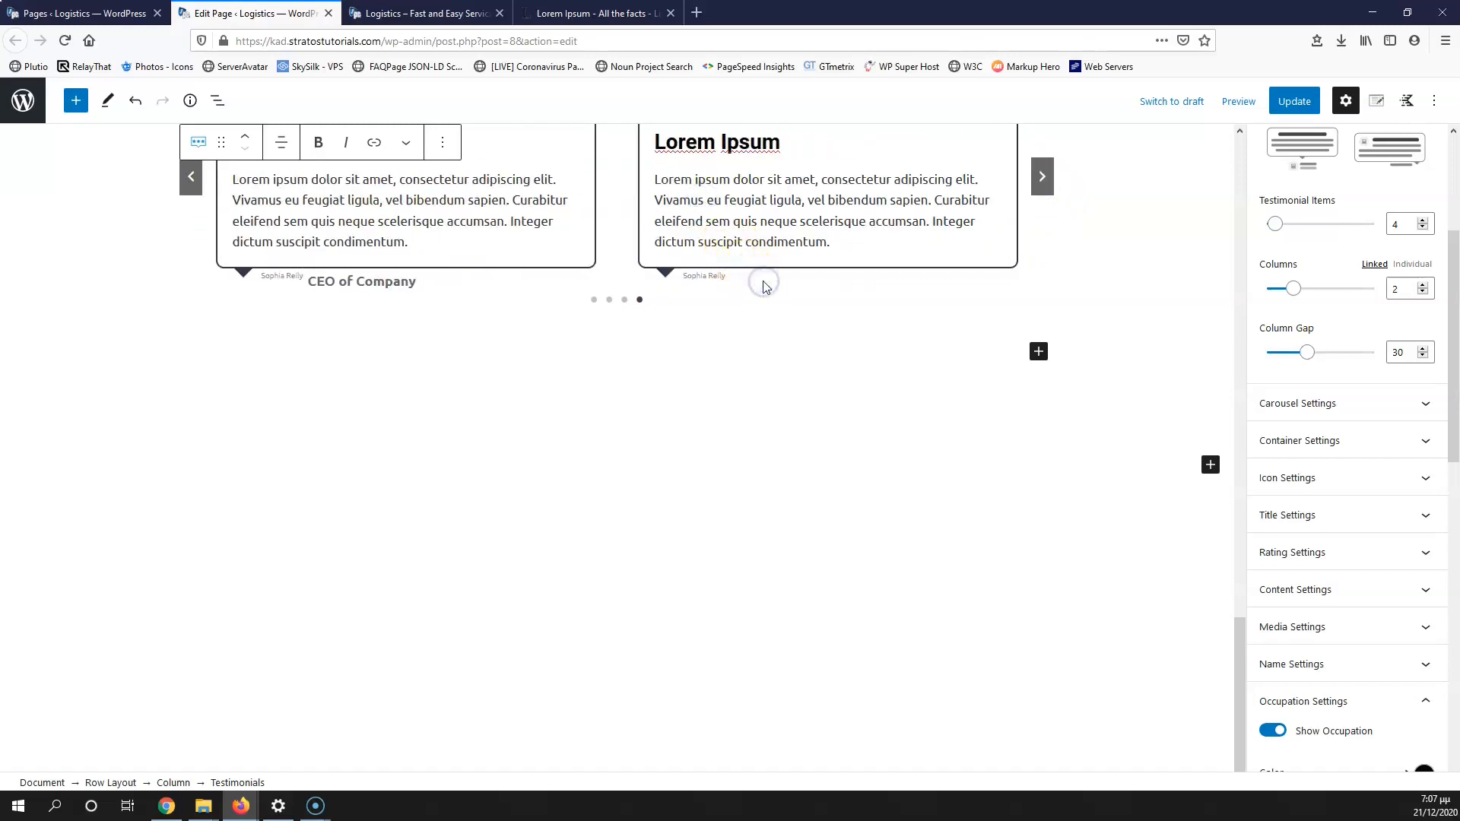
type("YouTube")
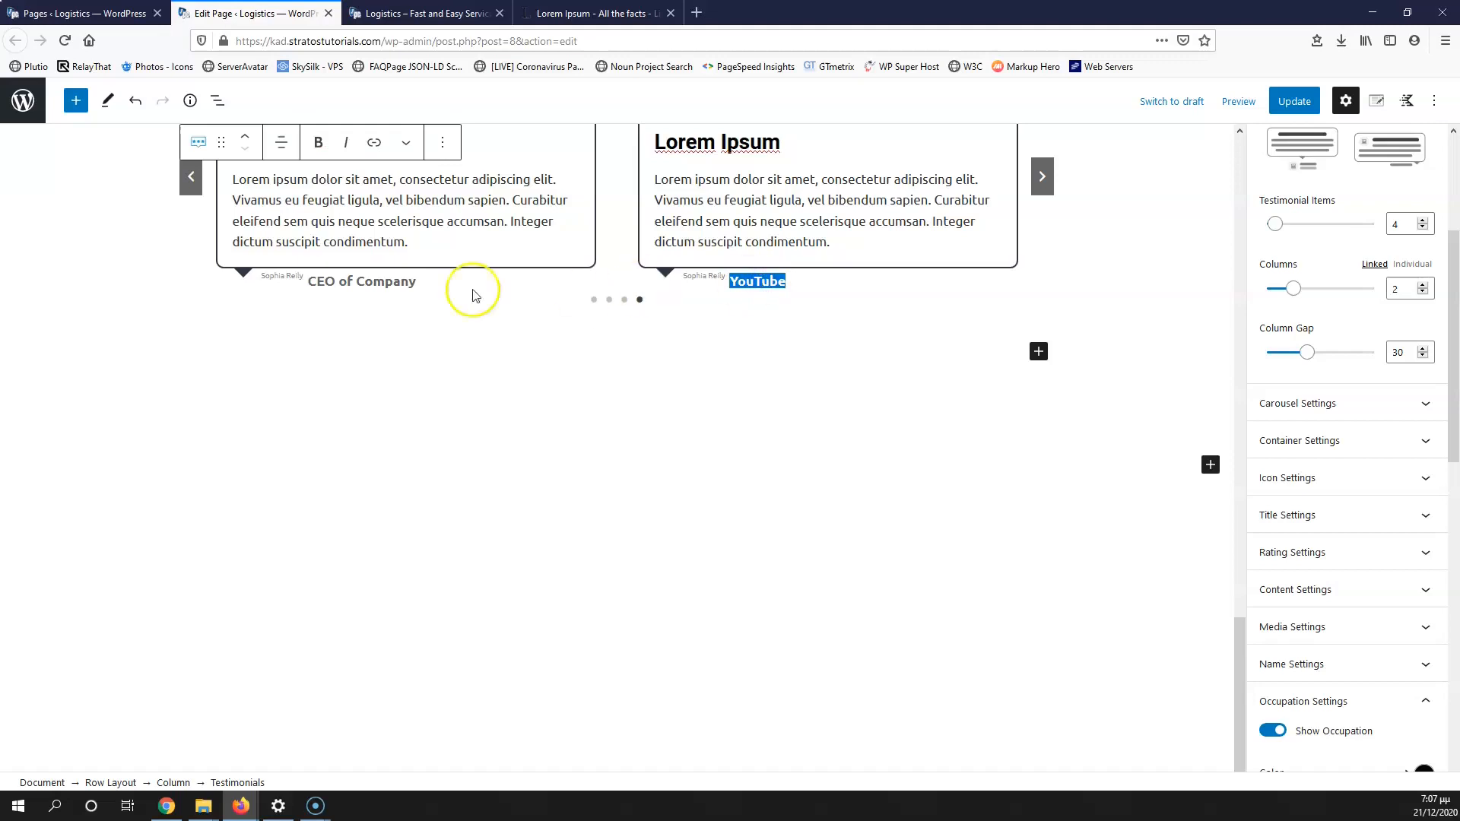
Step: Paste YouTube as the occupation on each testimonial card across the carousel slides
left_click(415, 284)
type("YouTube")
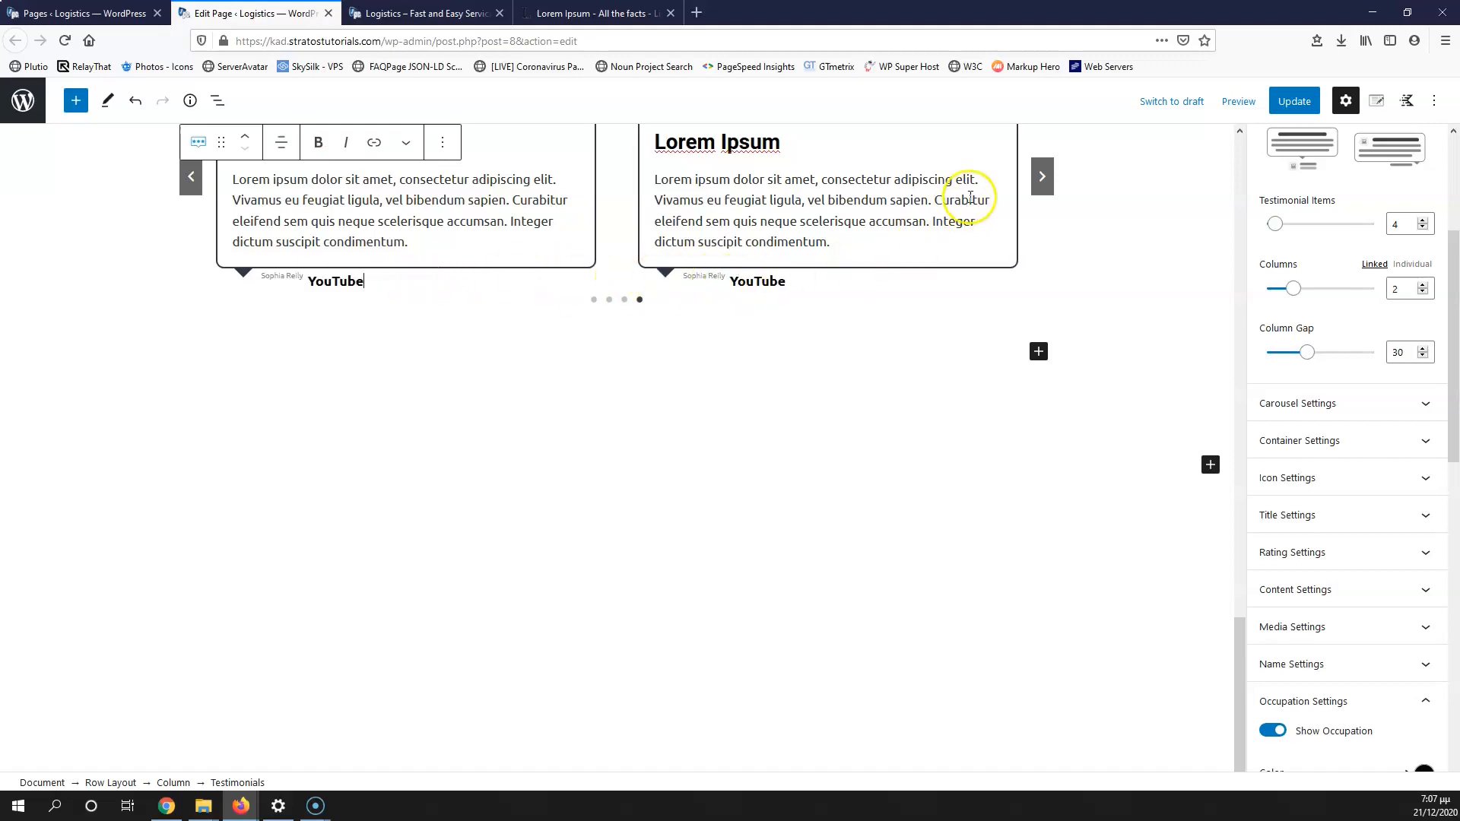
left_click(1042, 177)
left_click(774, 284)
type("YouTube")
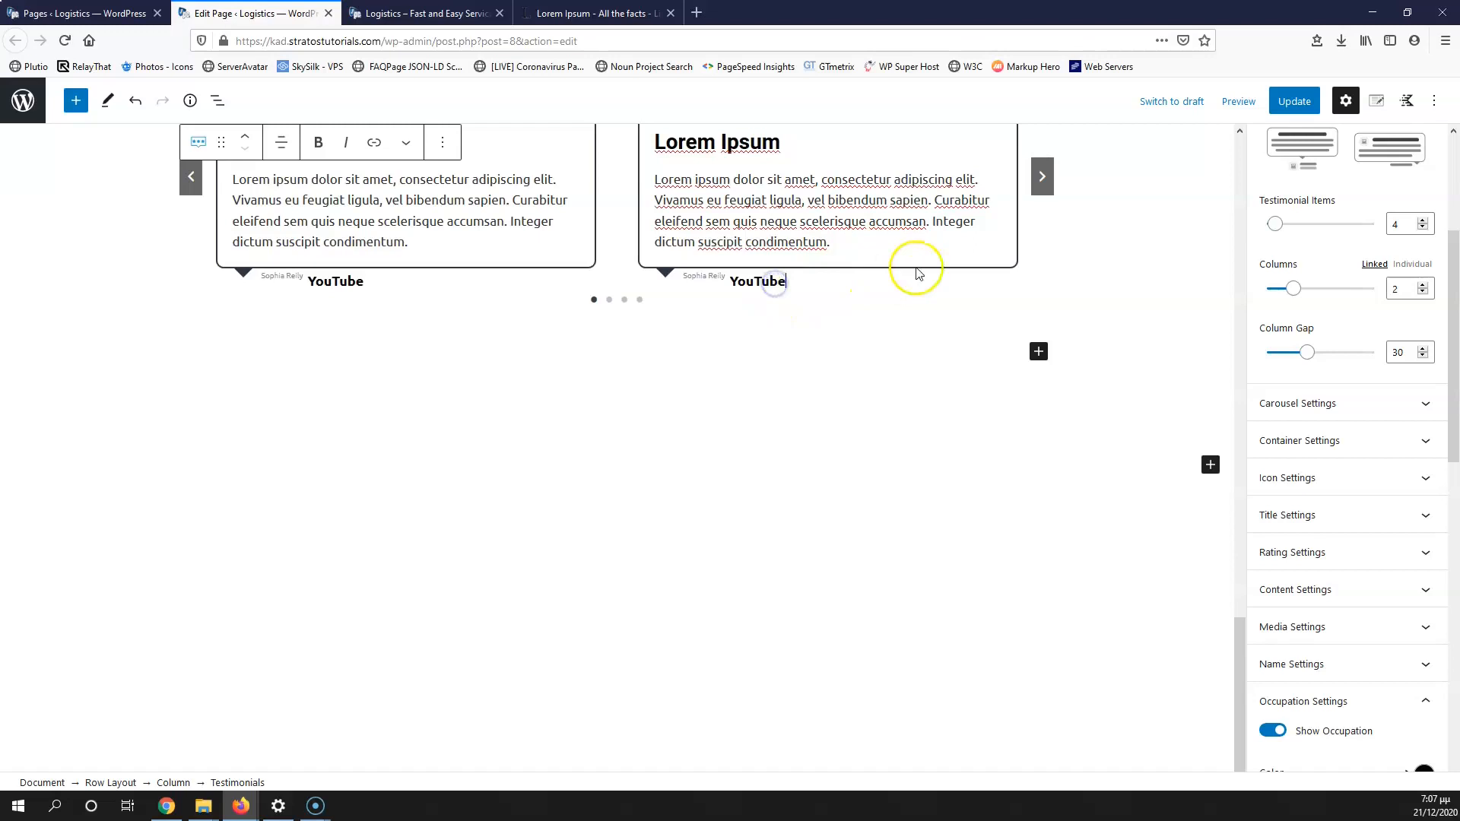
left_click(1041, 176)
Step: Enter the reviewer's name on the card, update the page, and view the live site
left_click(775, 283)
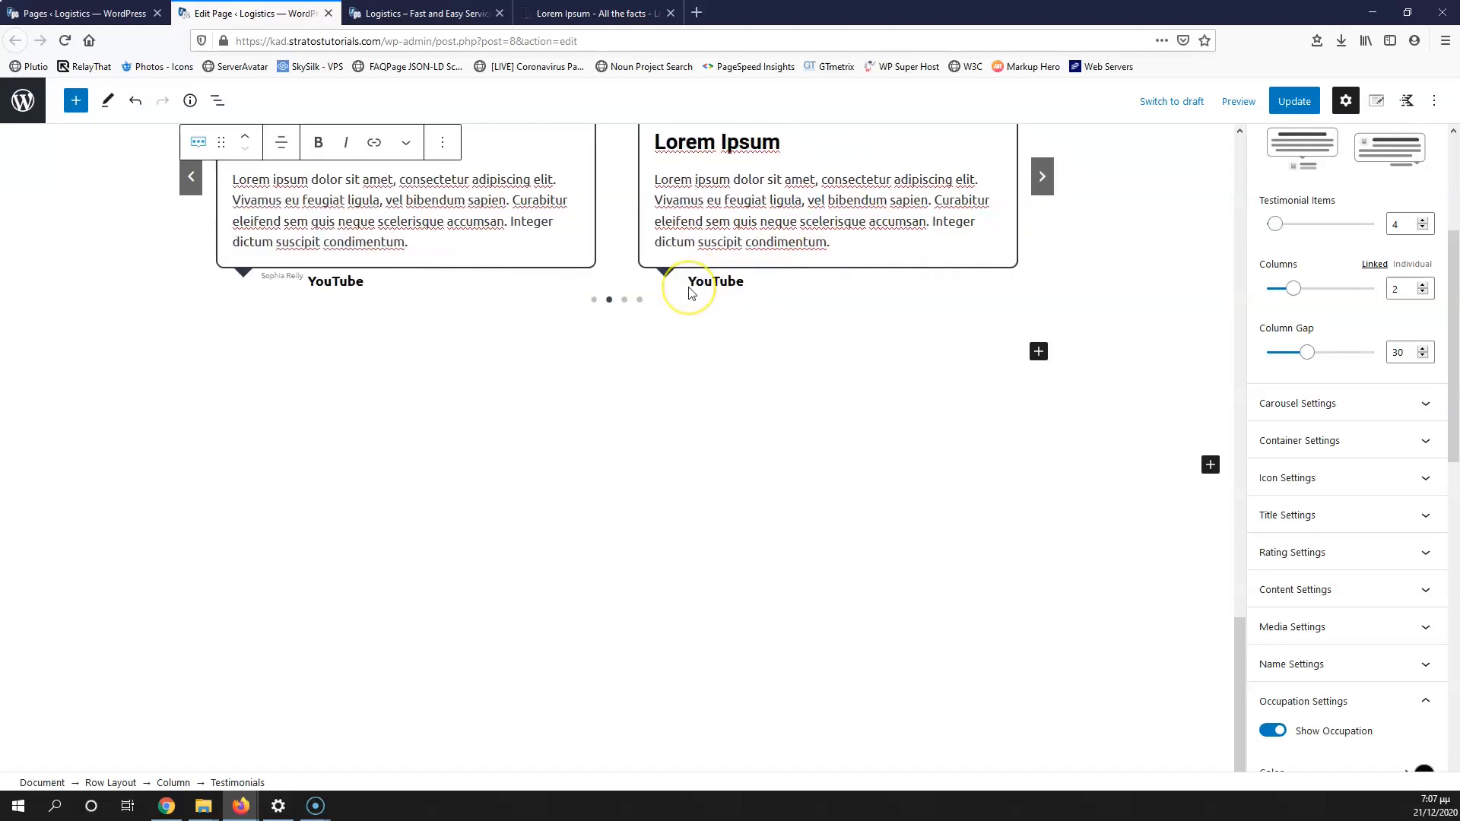
type("Stratos")
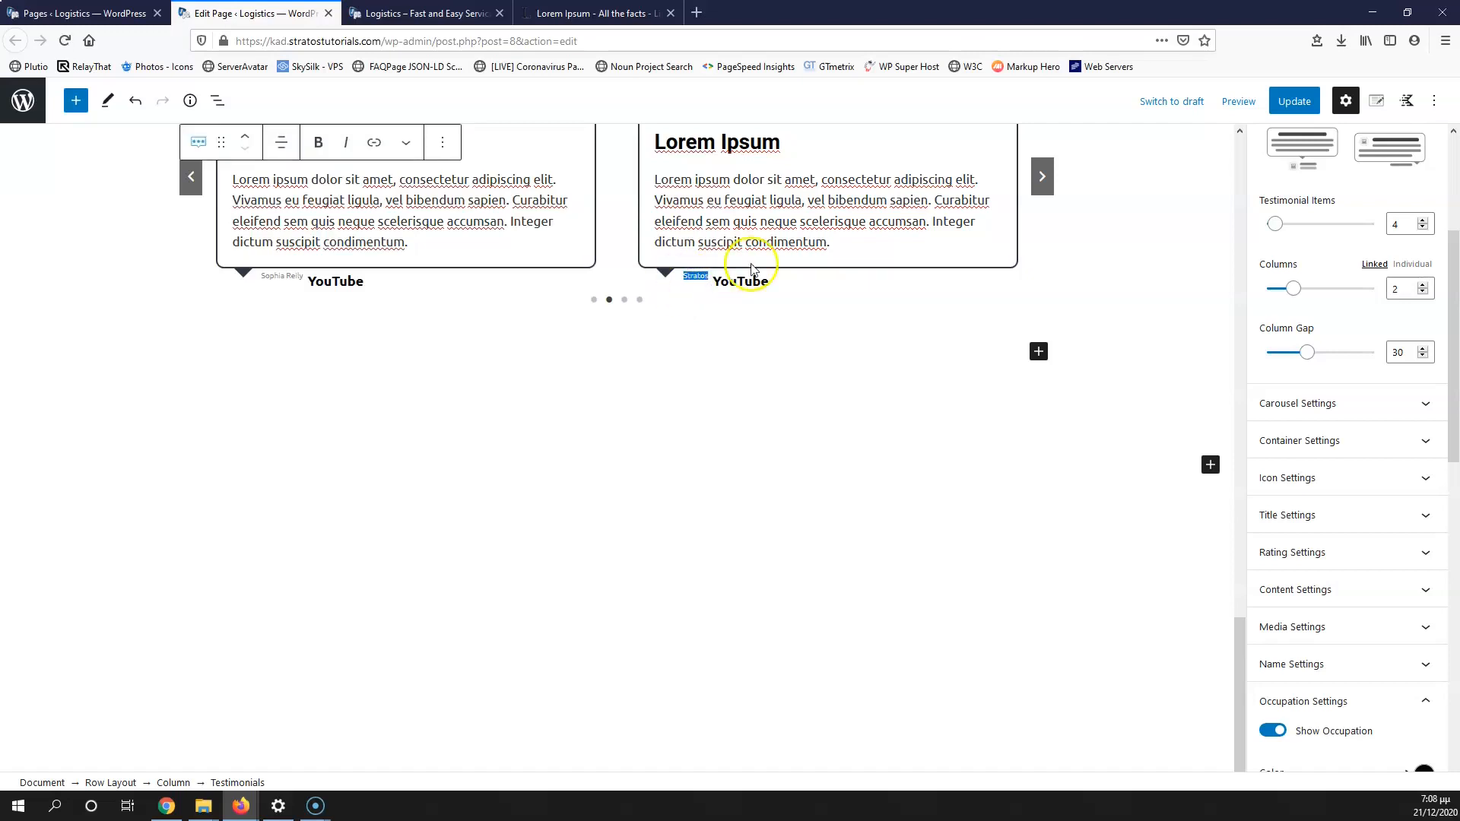
left_click(1042, 177)
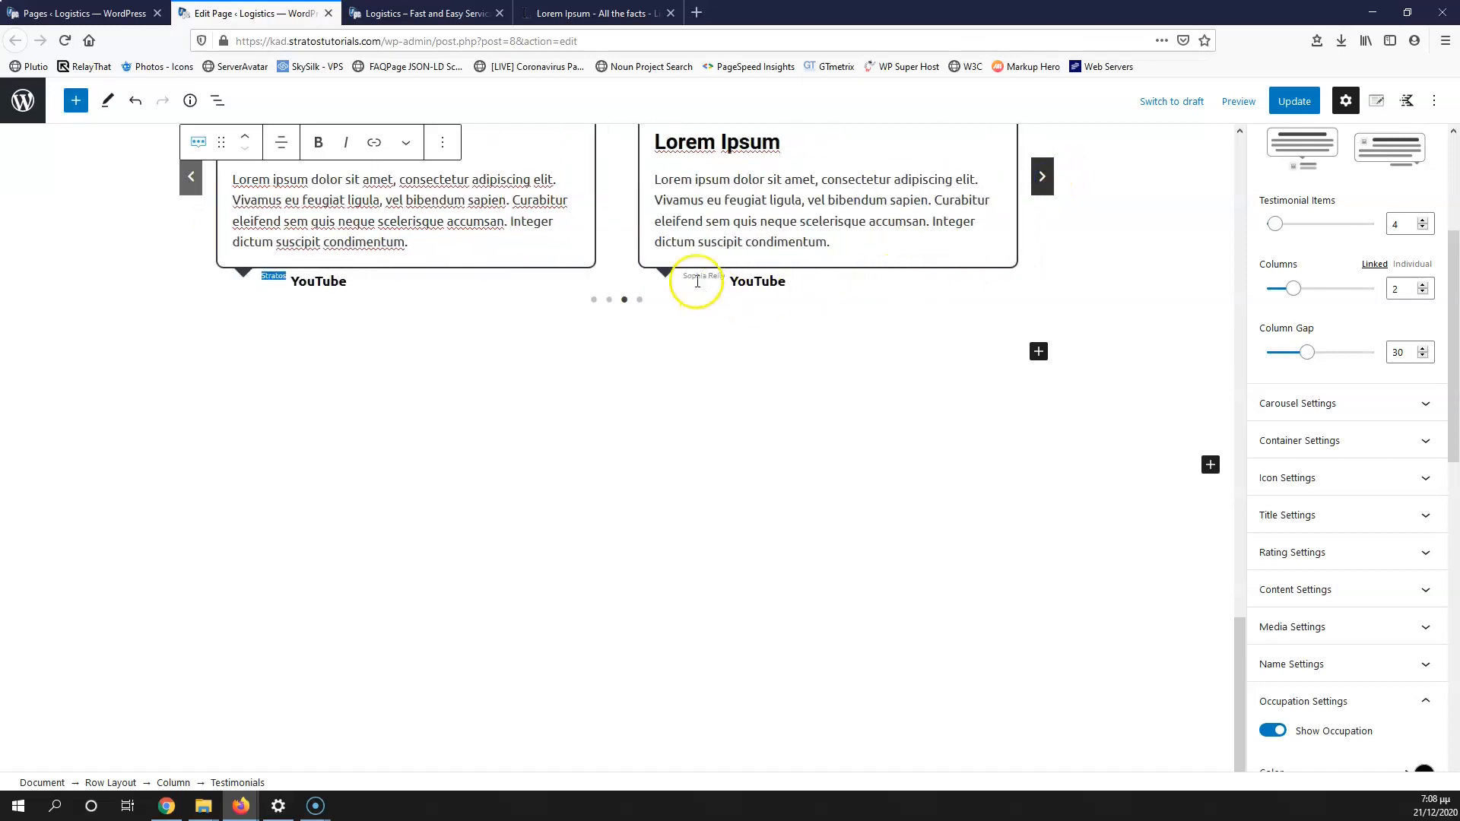
left_click(1042, 177)
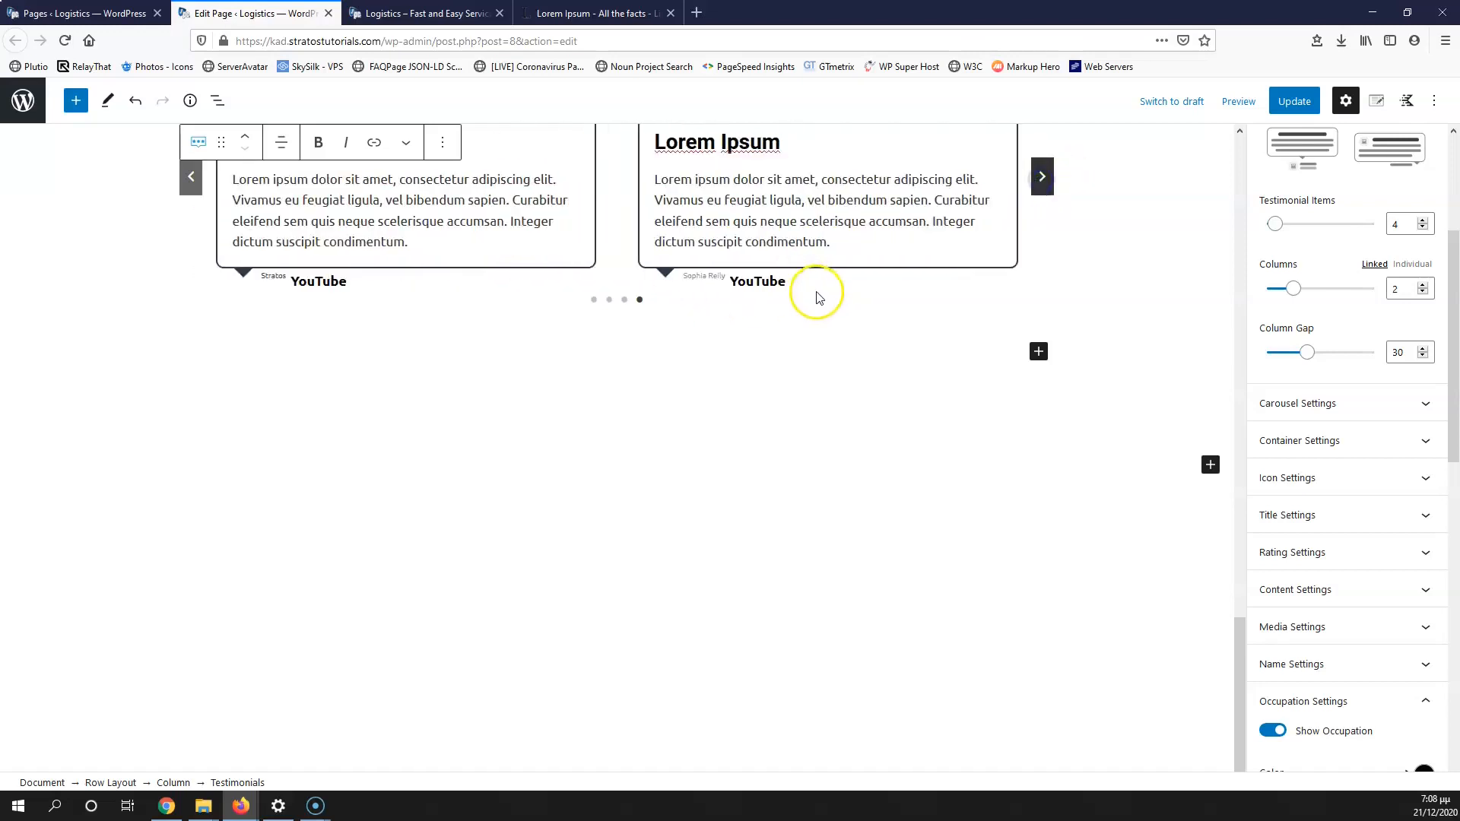
left_click(1042, 176)
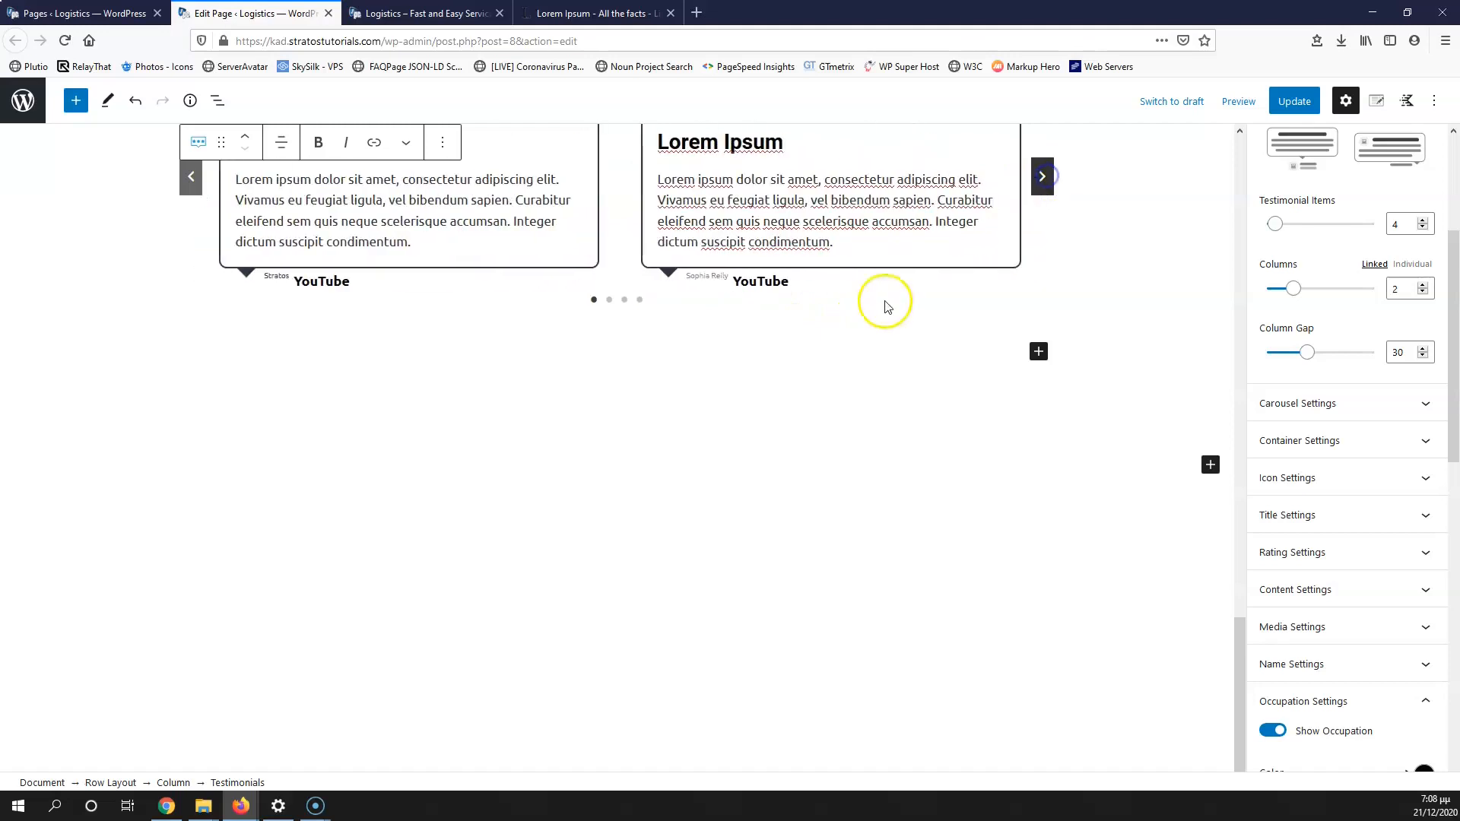
left_click(1294, 102)
left_click(424, 13)
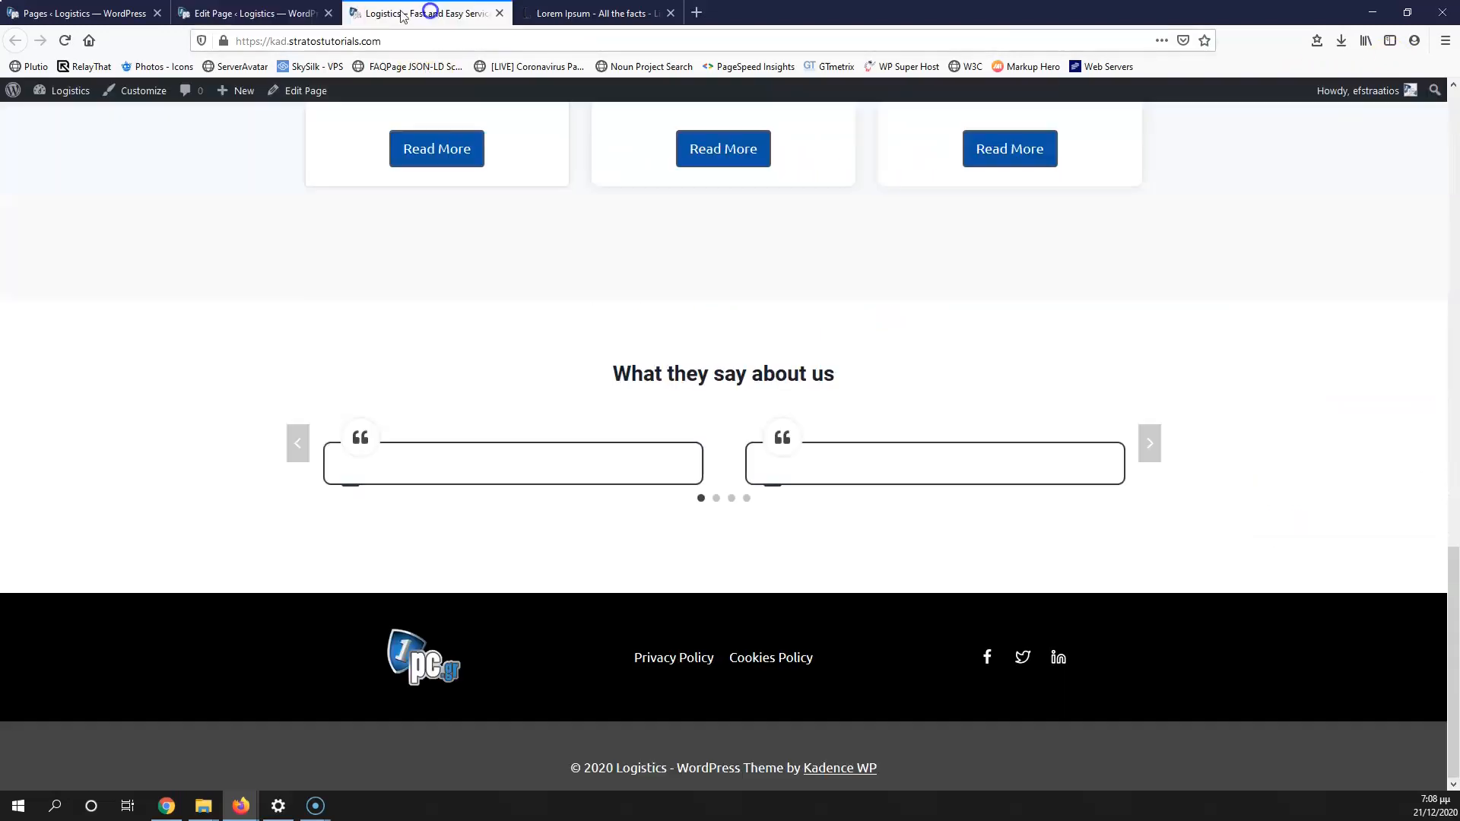
Step: Raise the testimonial reviewer names' font size to 14 in Name Settings
left_click(65, 40)
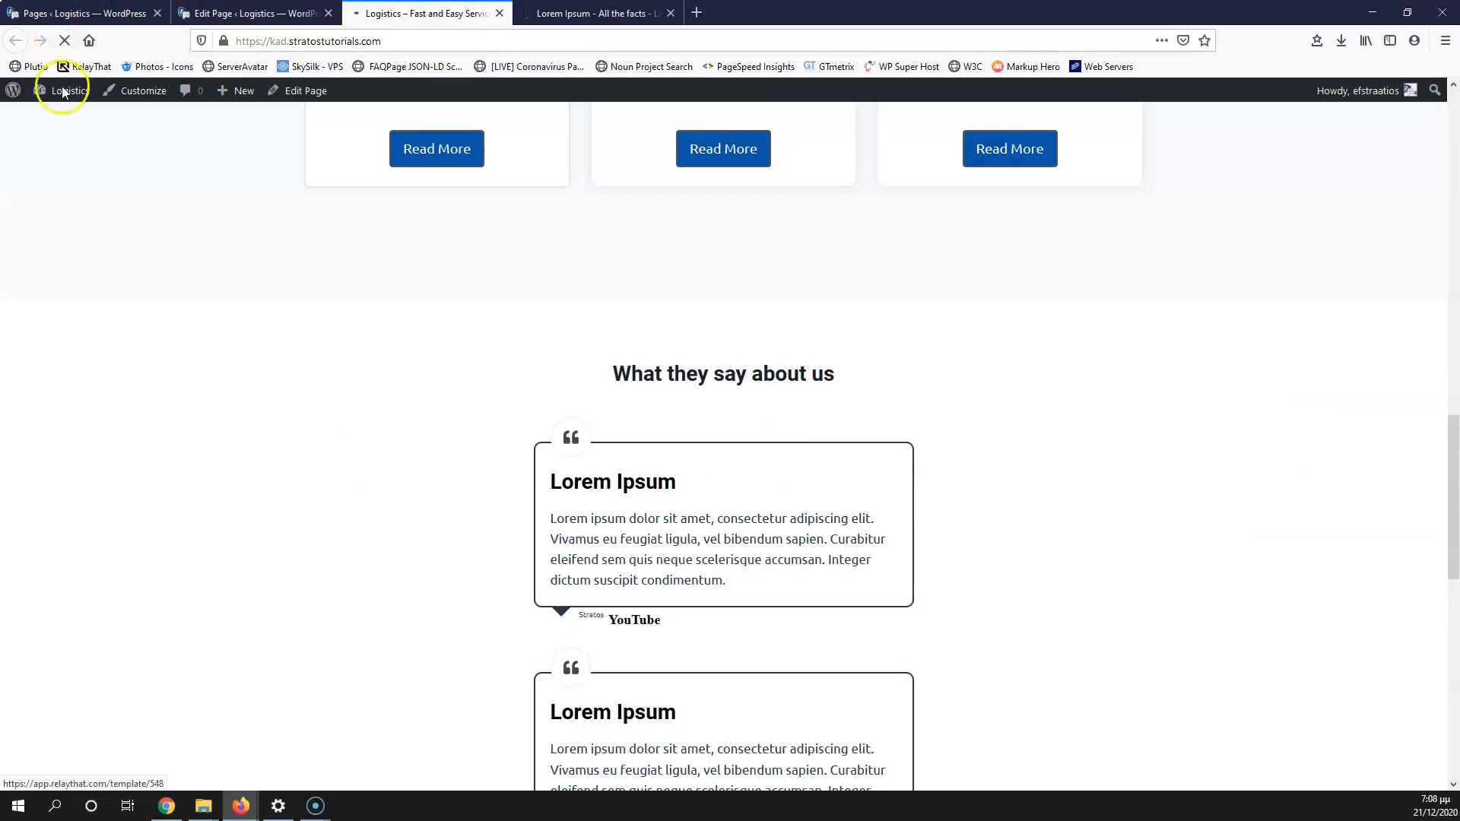
left_click(304, 14)
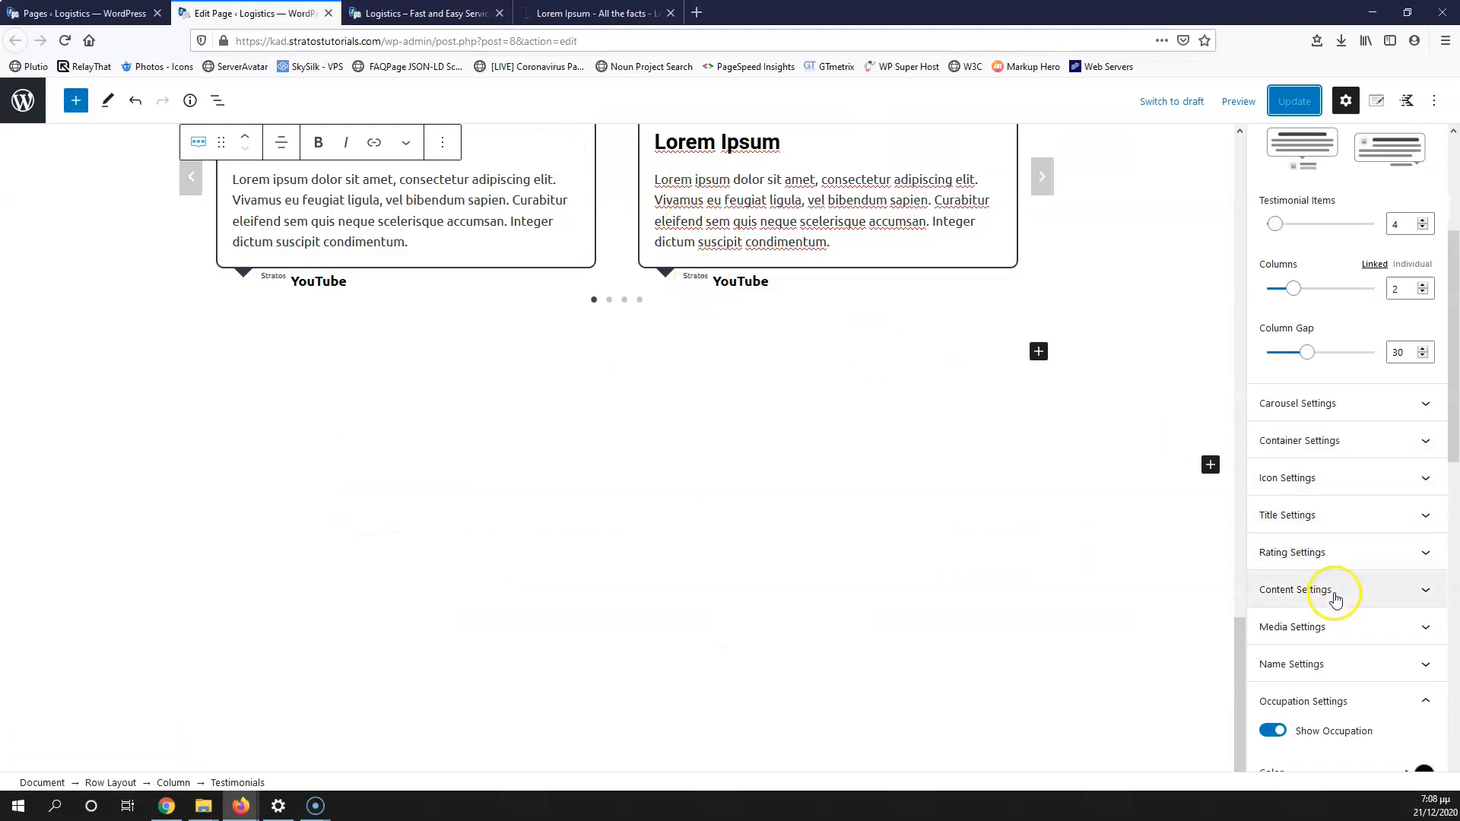
scroll(1334, 654, "down", 3)
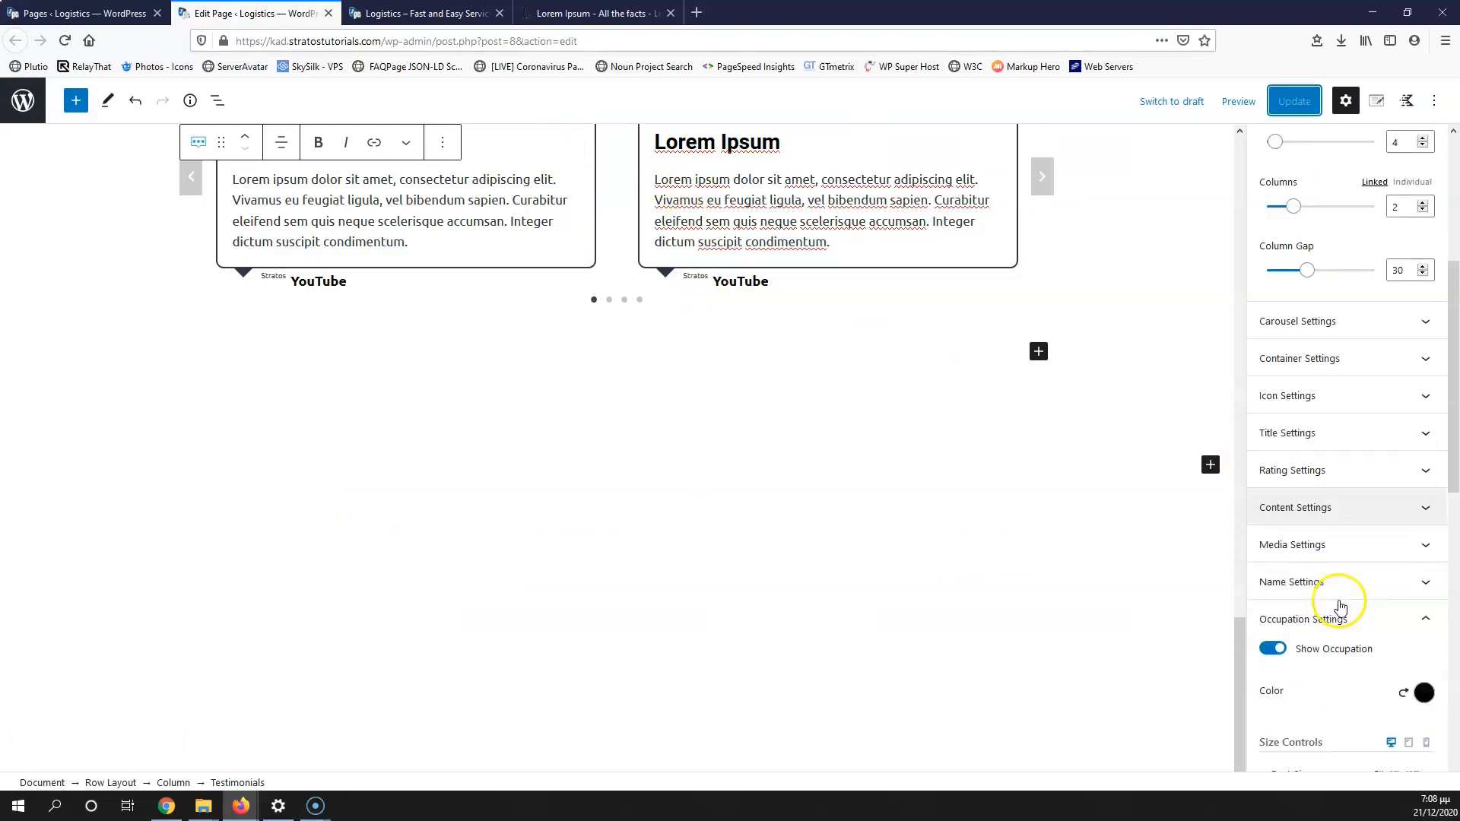
scroll(1339, 606, "down", 4)
left_click(1399, 488)
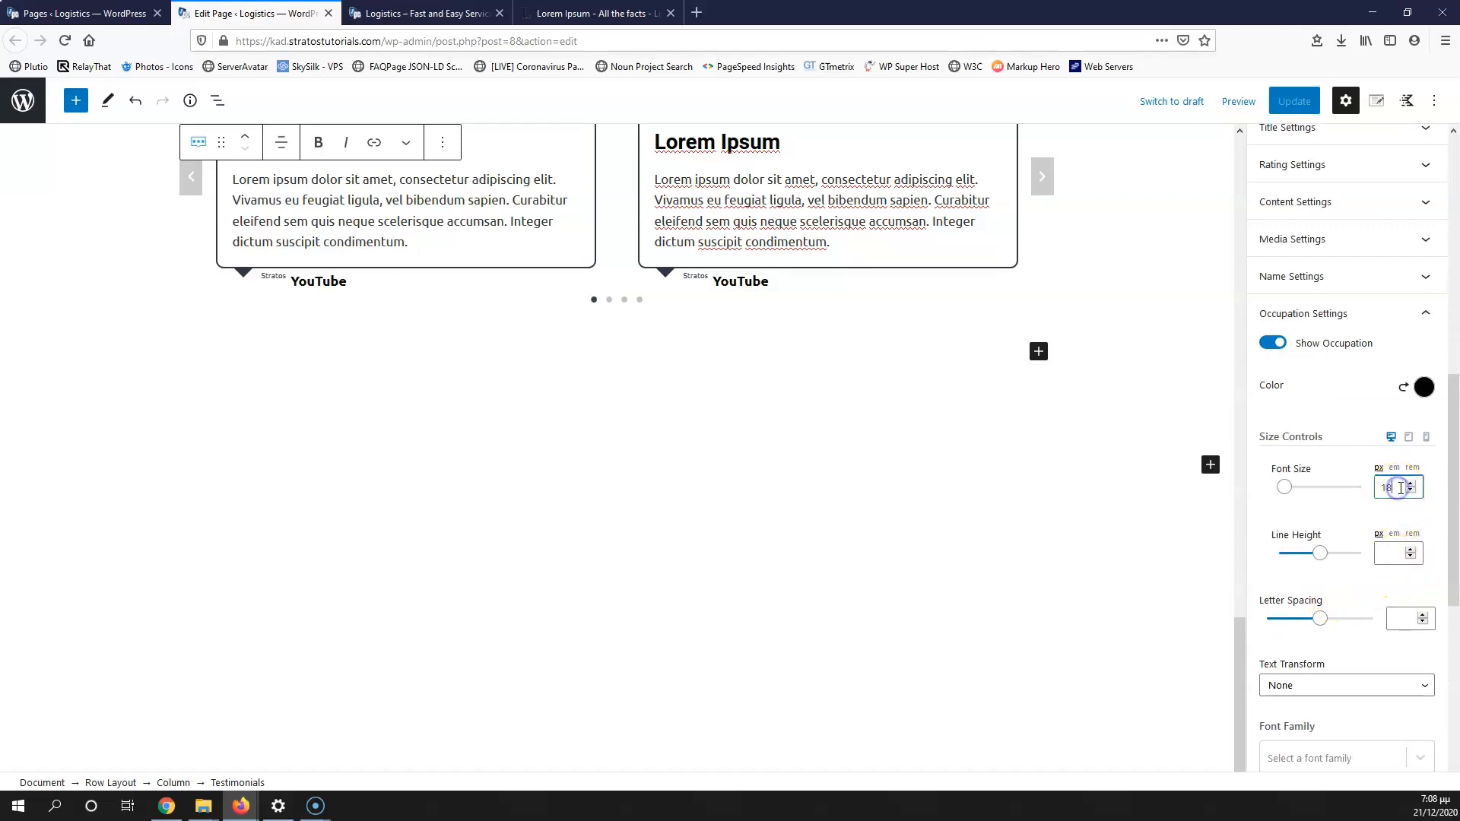
left_click(1309, 278)
left_click(1410, 447)
left_click(1410, 447)
left_click(1411, 447)
left_click(1410, 447)
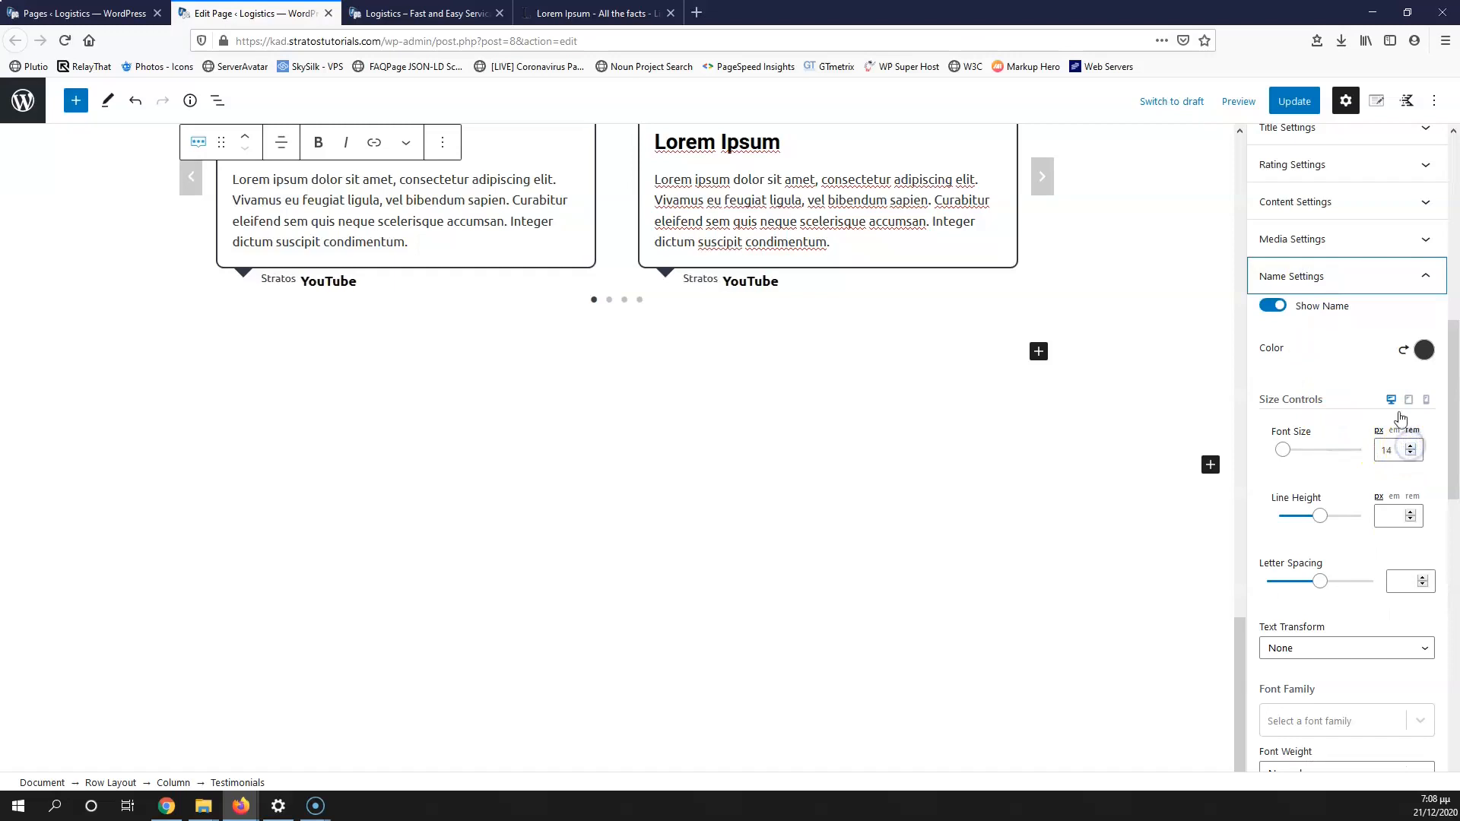
Step: Update the page and view the testimonials on the live site
left_click(1297, 104)
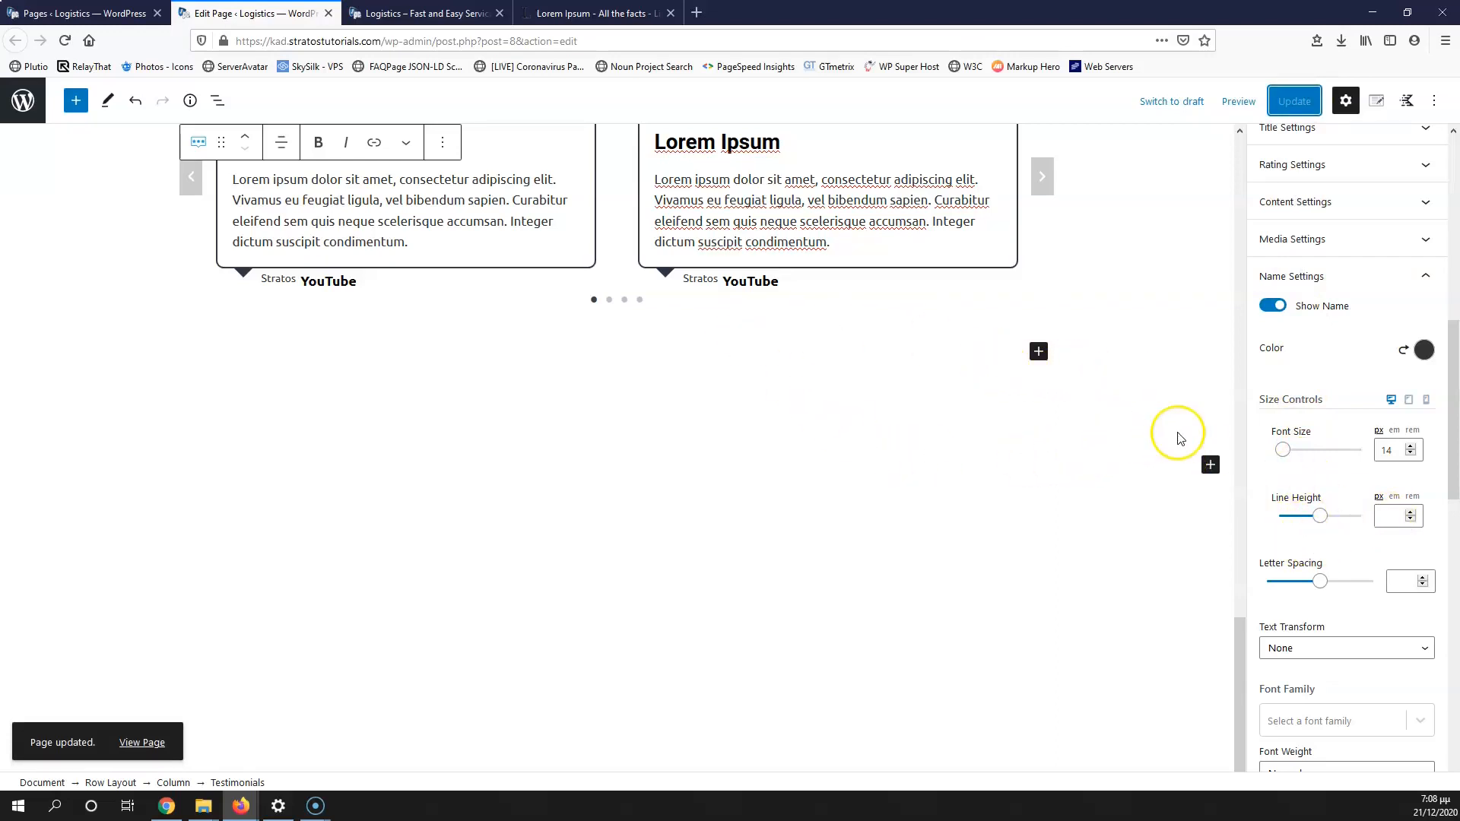
scroll(893, 415, "up", 5)
scroll(892, 414, "down", 6)
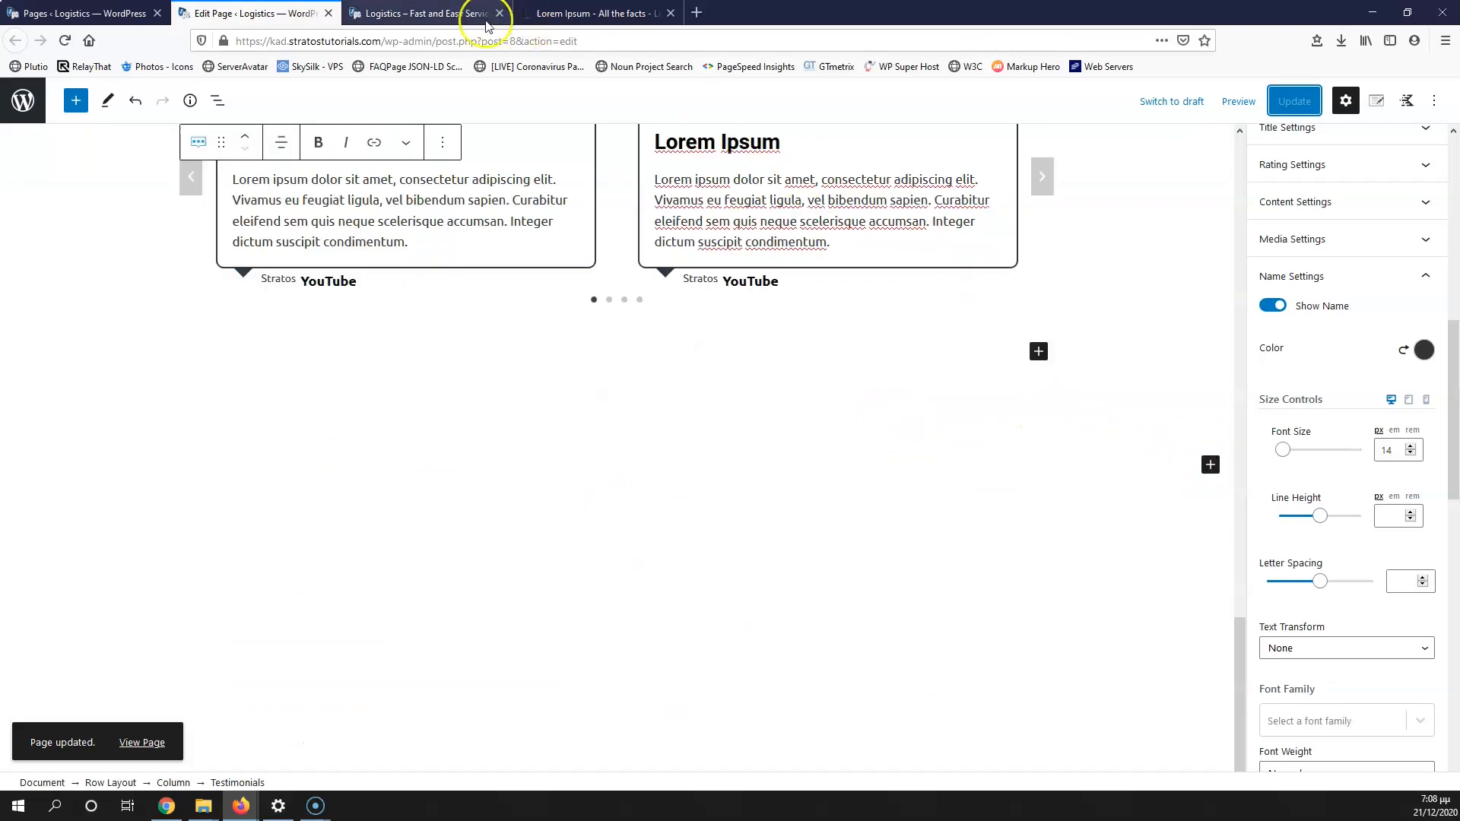
left_click(402, 13)
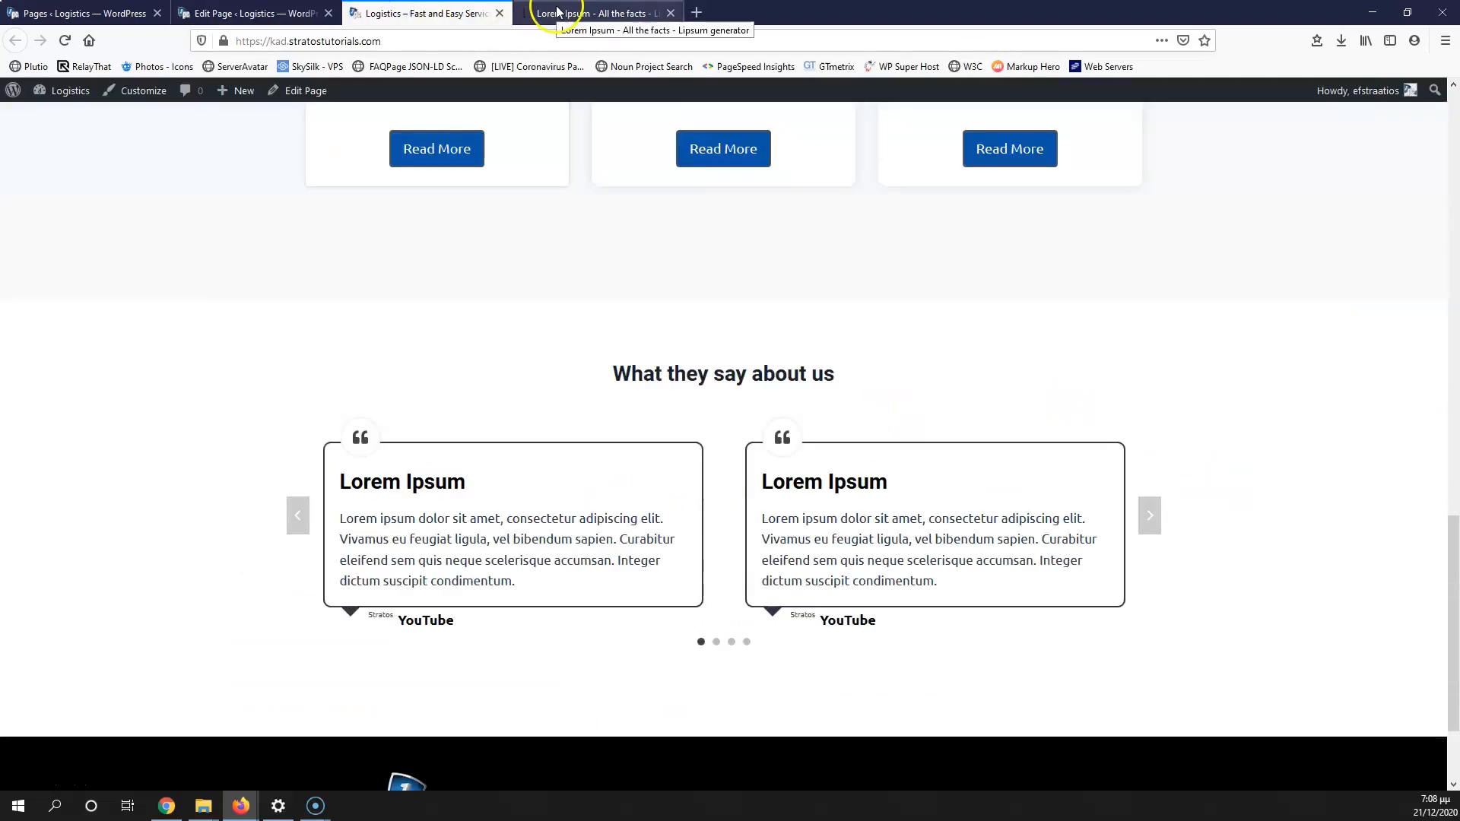
Step: Test where the hero's Contact Us button leads, then return to the admin Pages list
scroll(330, 306, "up", 10)
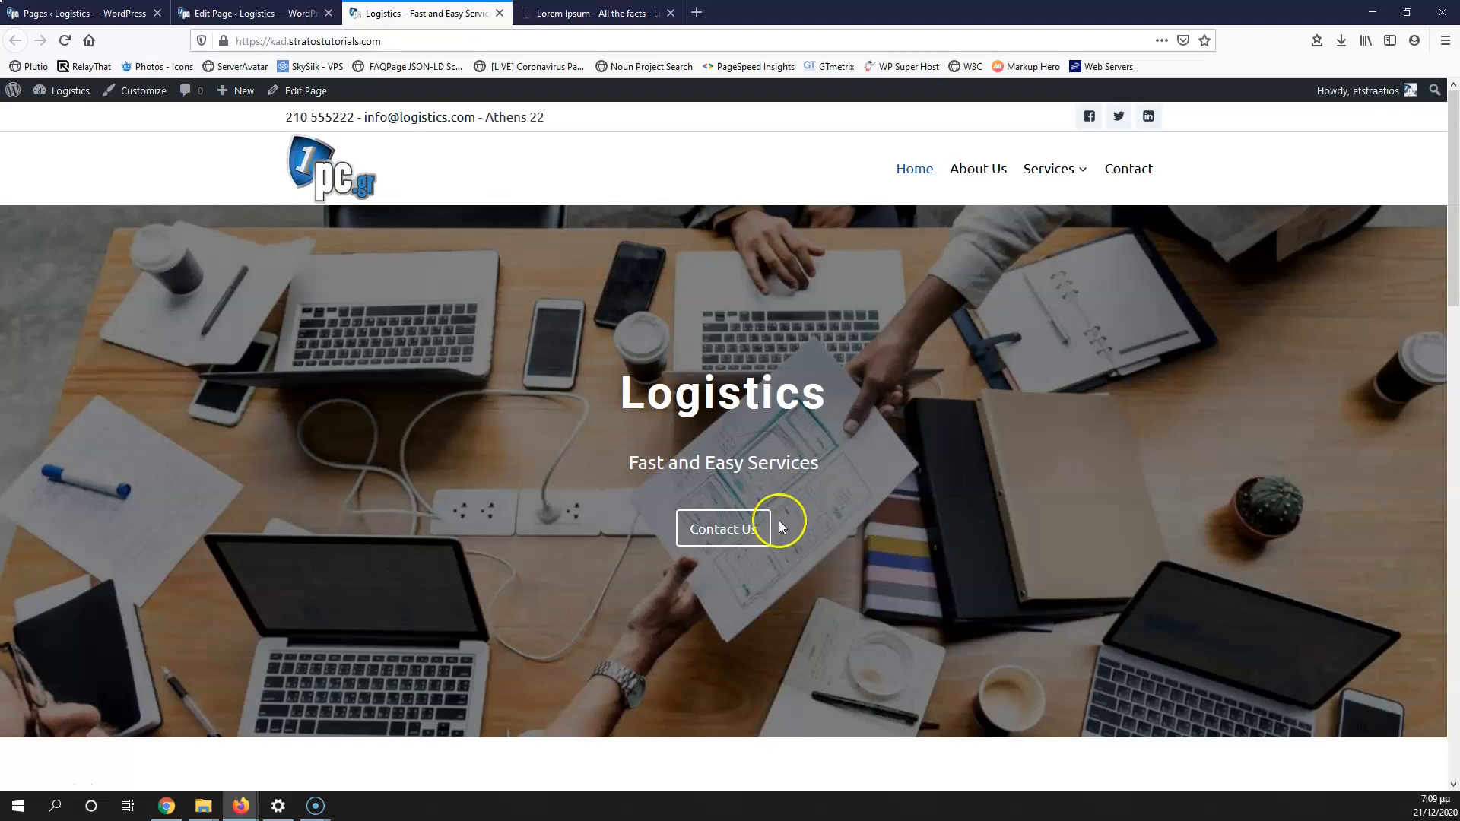
left_click(704, 521)
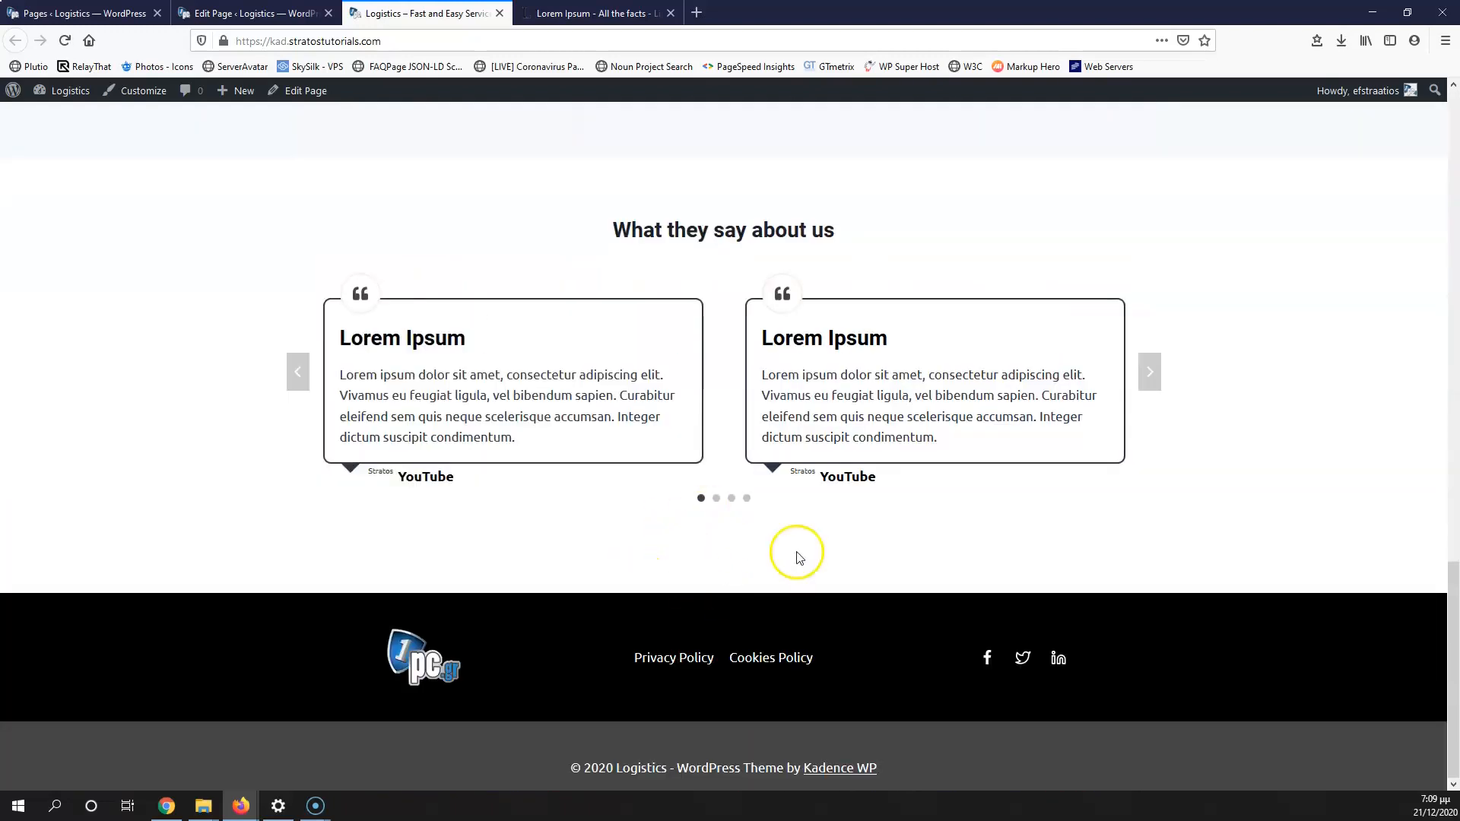
scroll(777, 548, "up", 15)
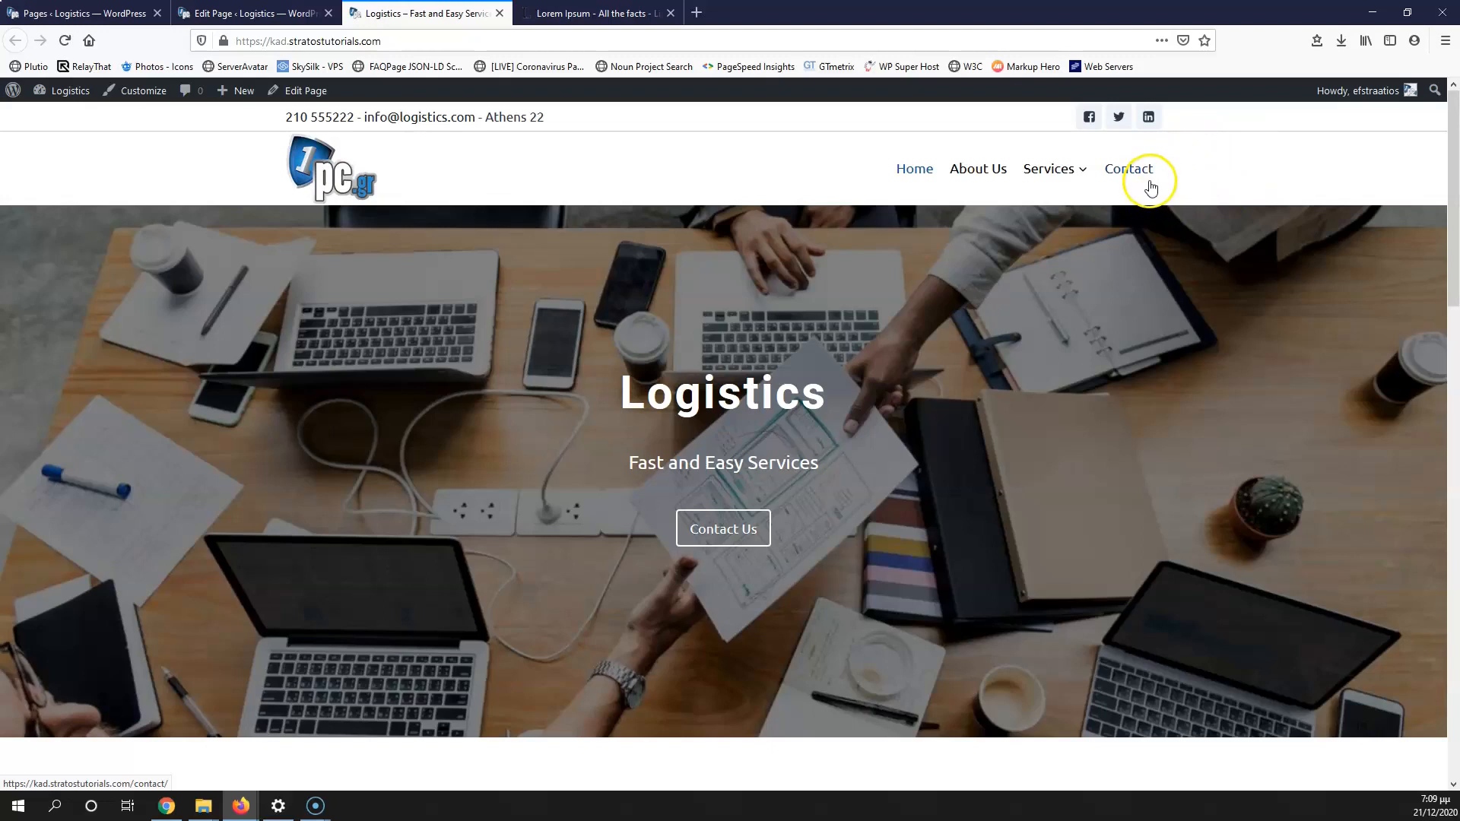
left_click(101, 8)
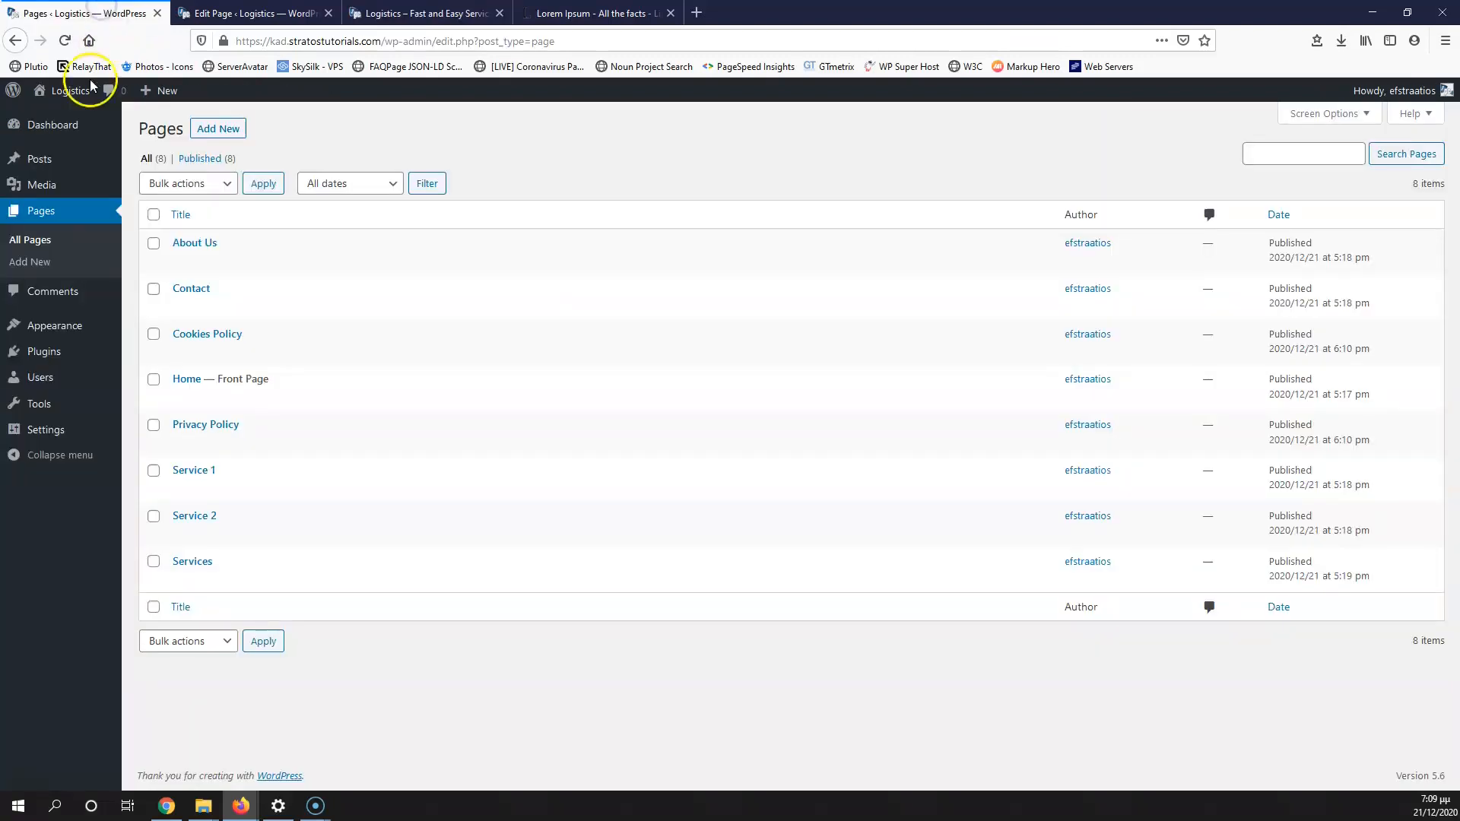
Step: Open the Customizer in a new tab and go to its Header builder
mouse_move(59, 331)
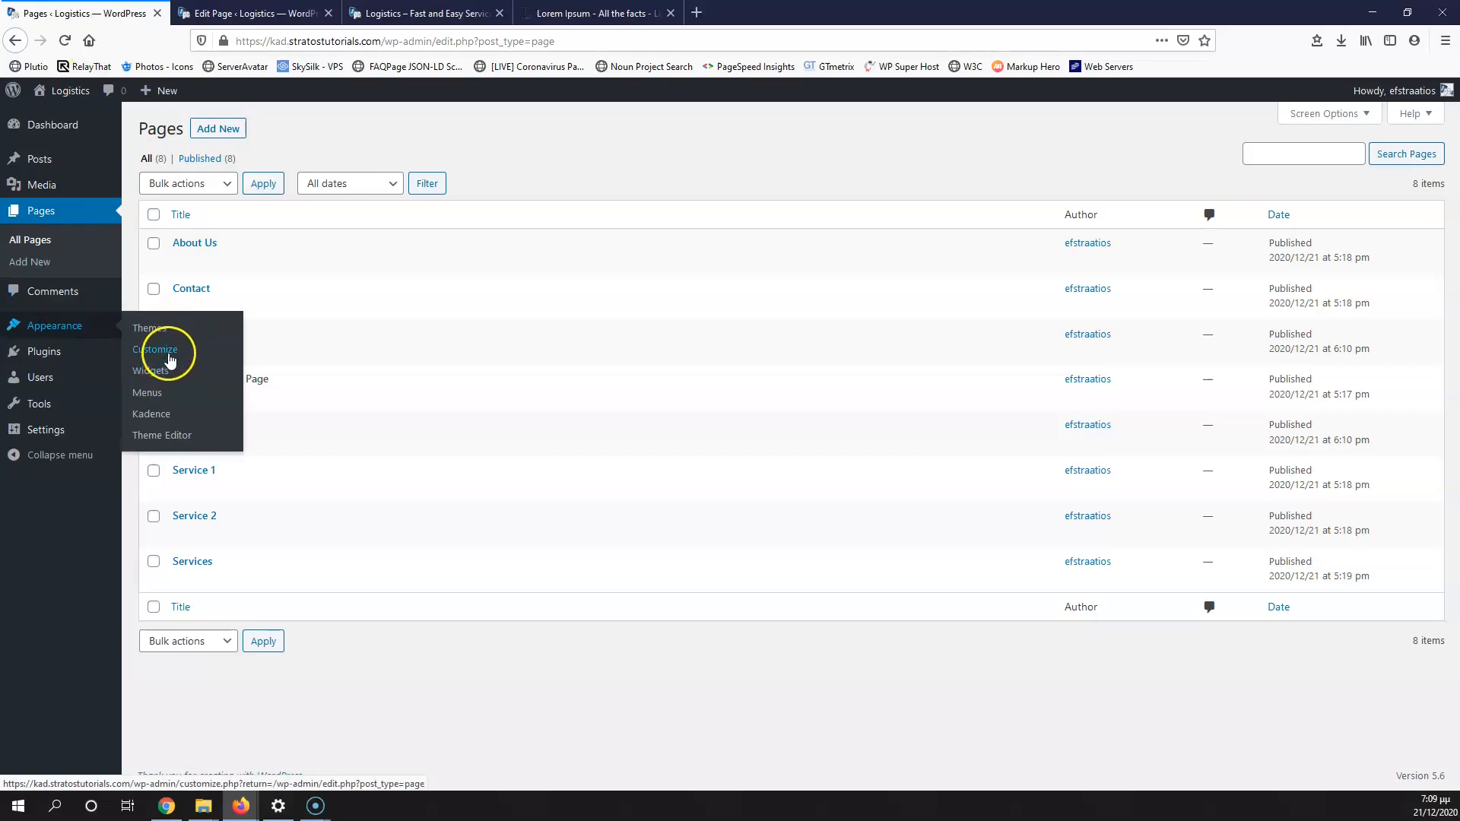
middle_click(168, 357)
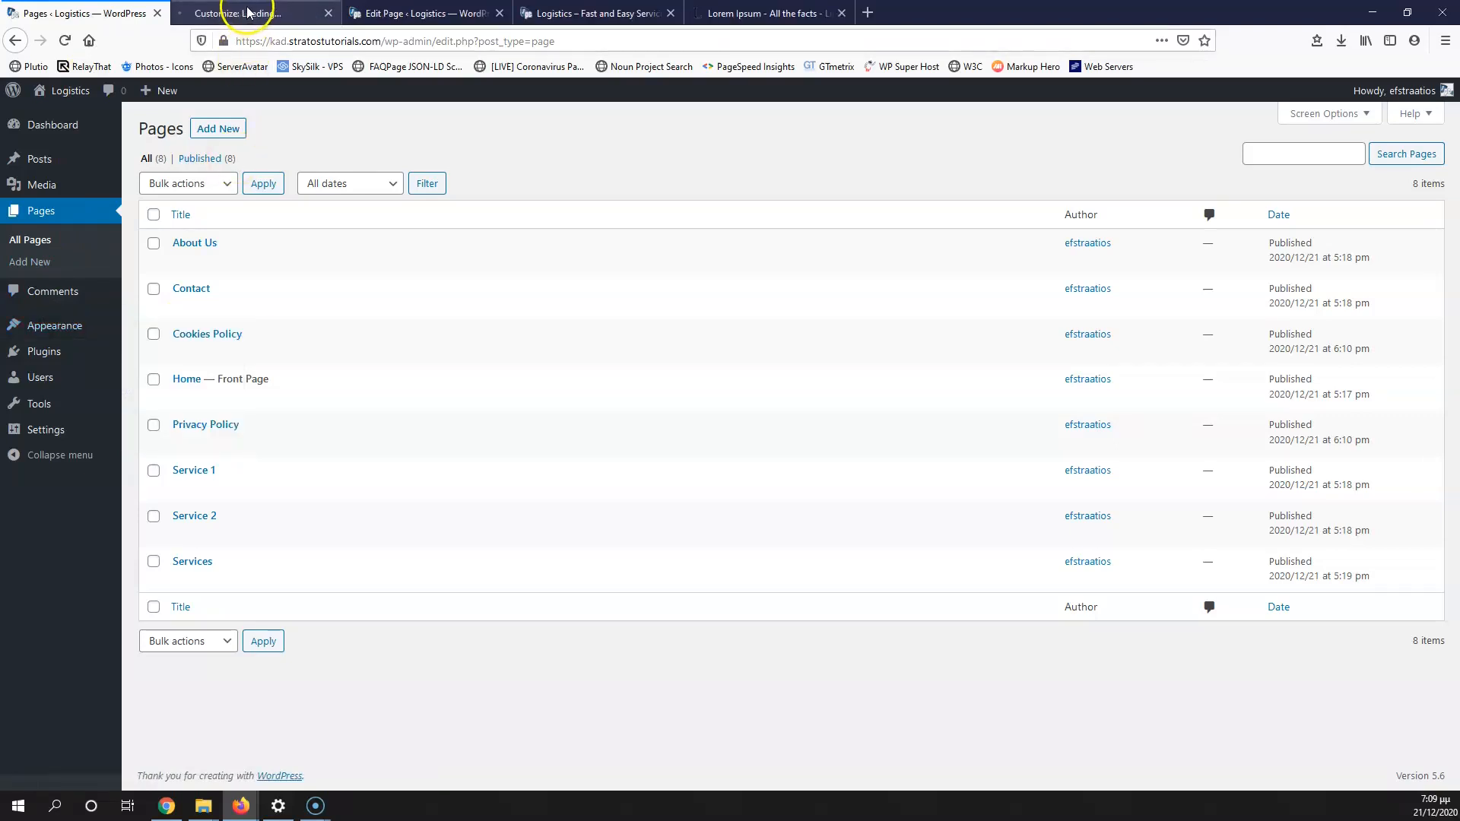
left_click(247, 11)
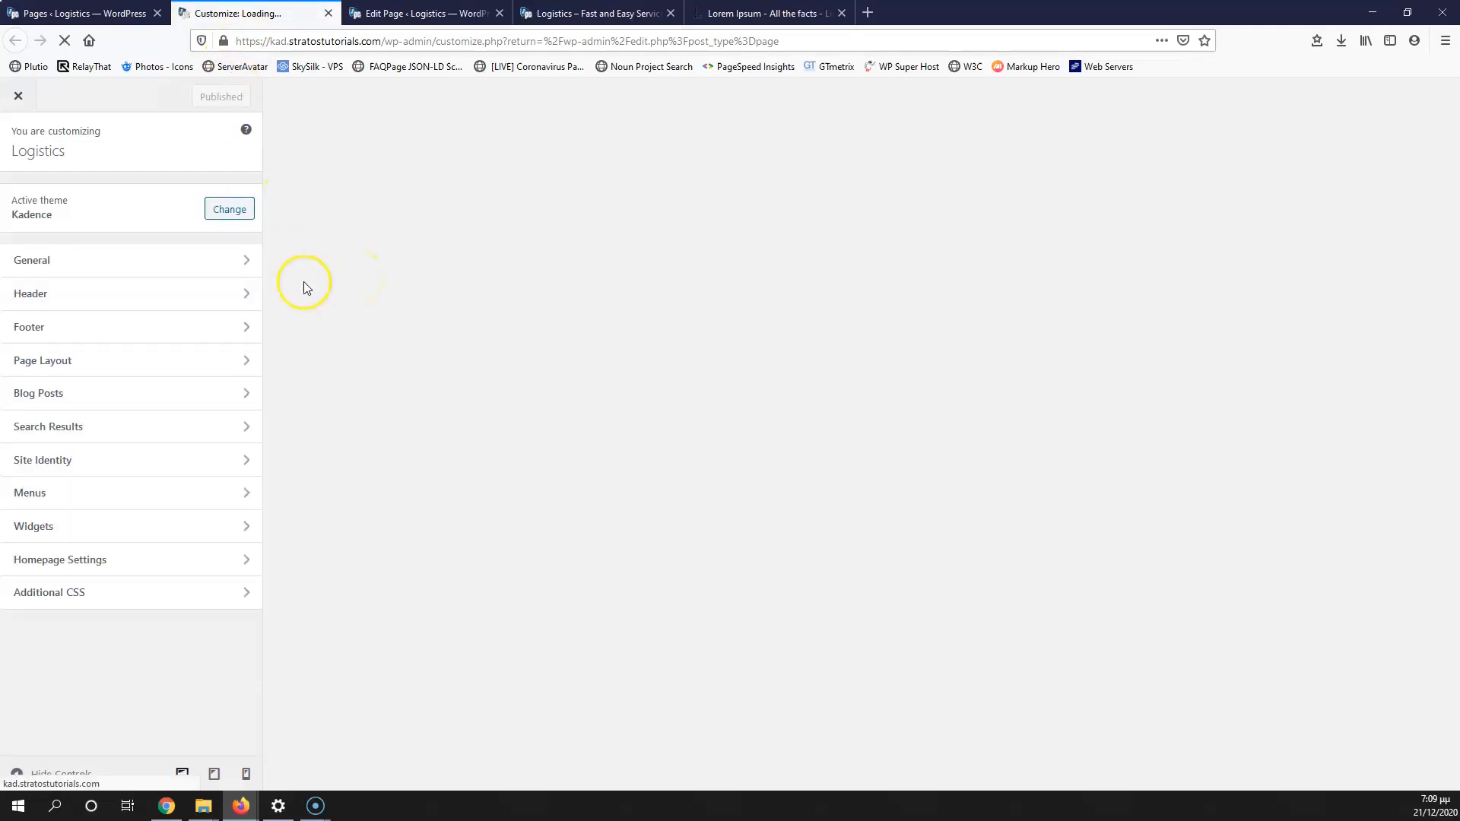
left_click(150, 295)
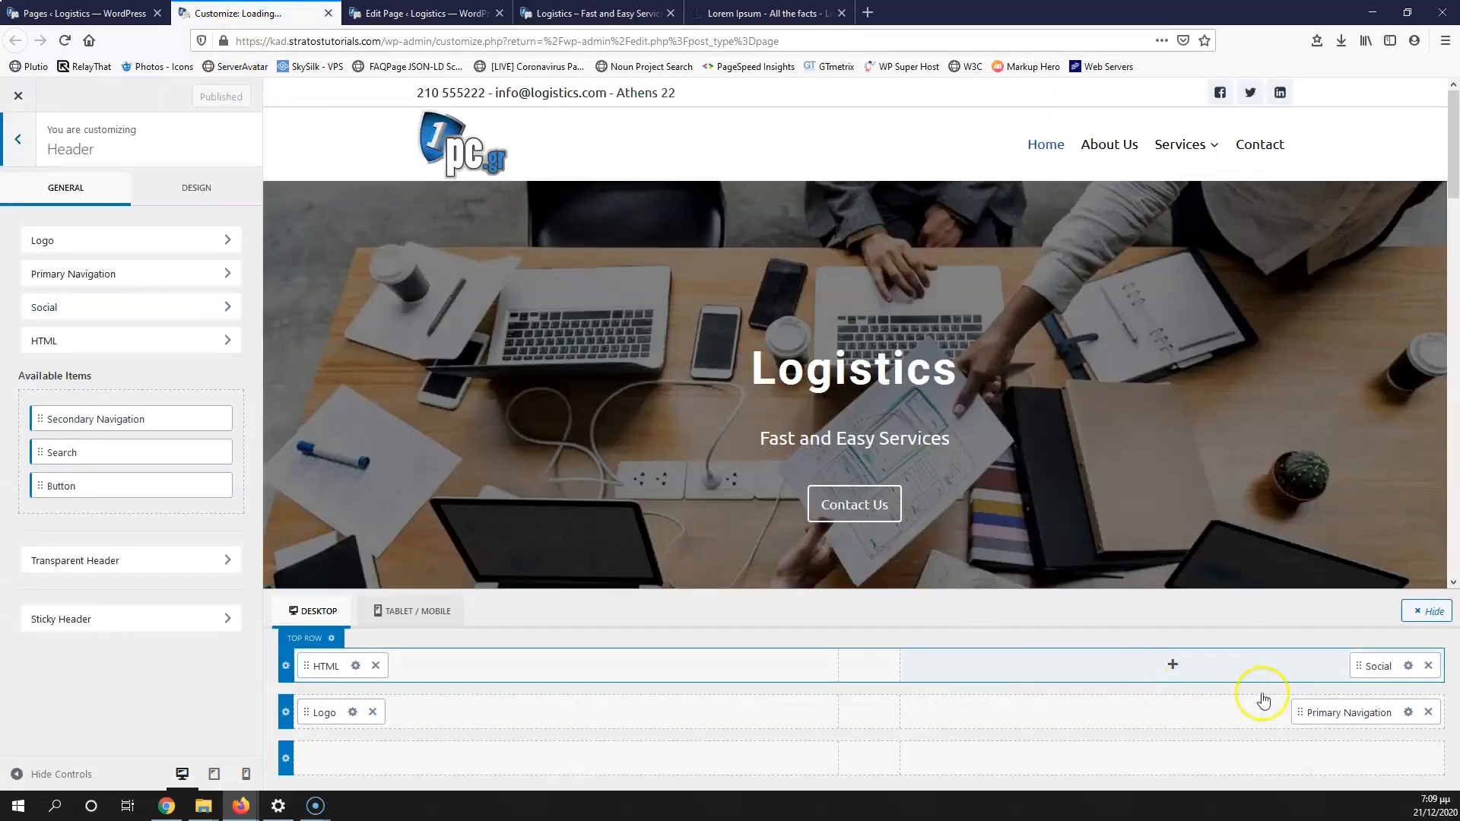
Step: Add a Button to the header's main row, inspect its settings, then remove it
left_click(1172, 714)
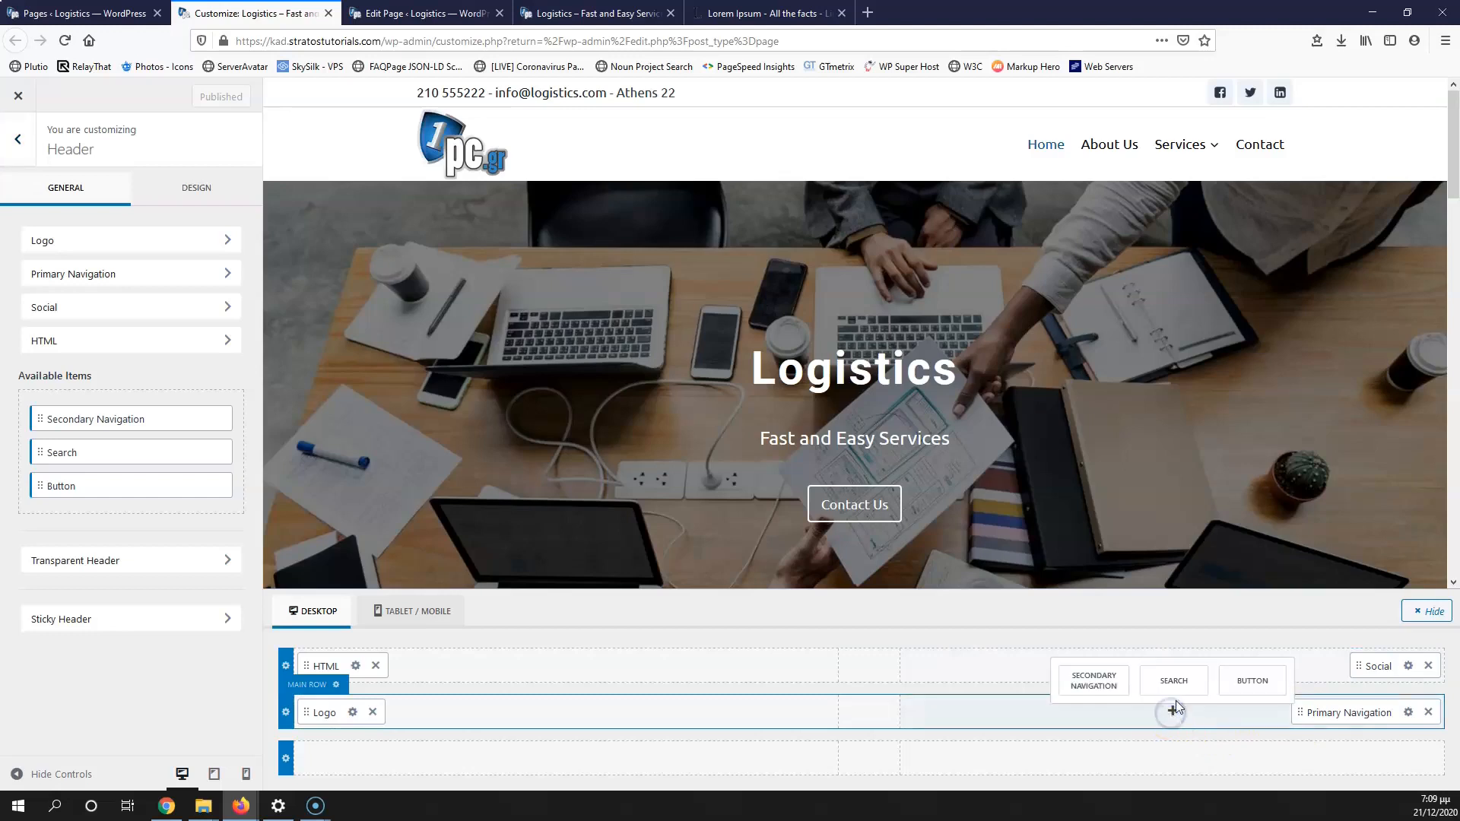
left_click(1230, 685)
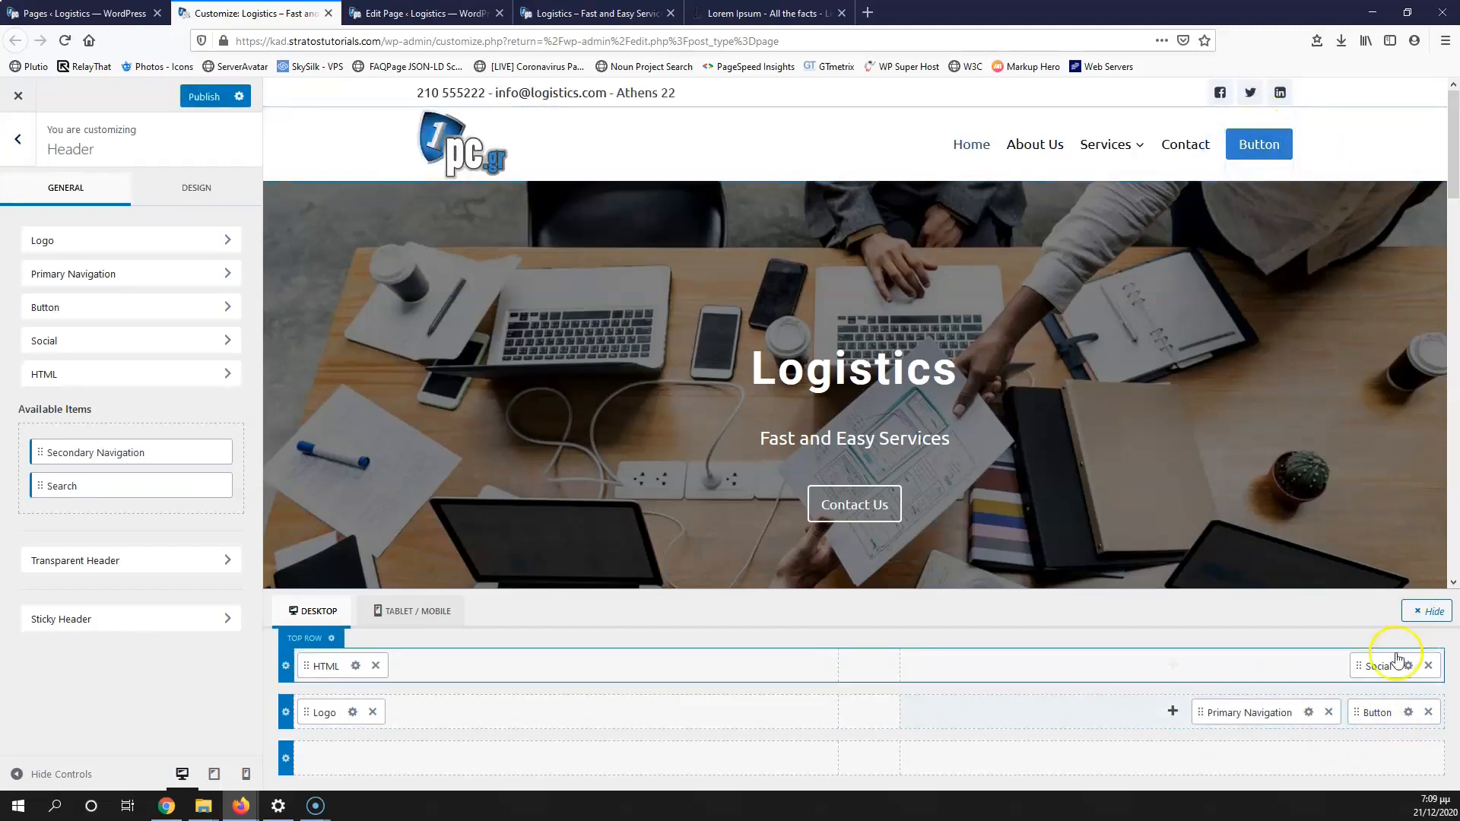
left_click(1407, 712)
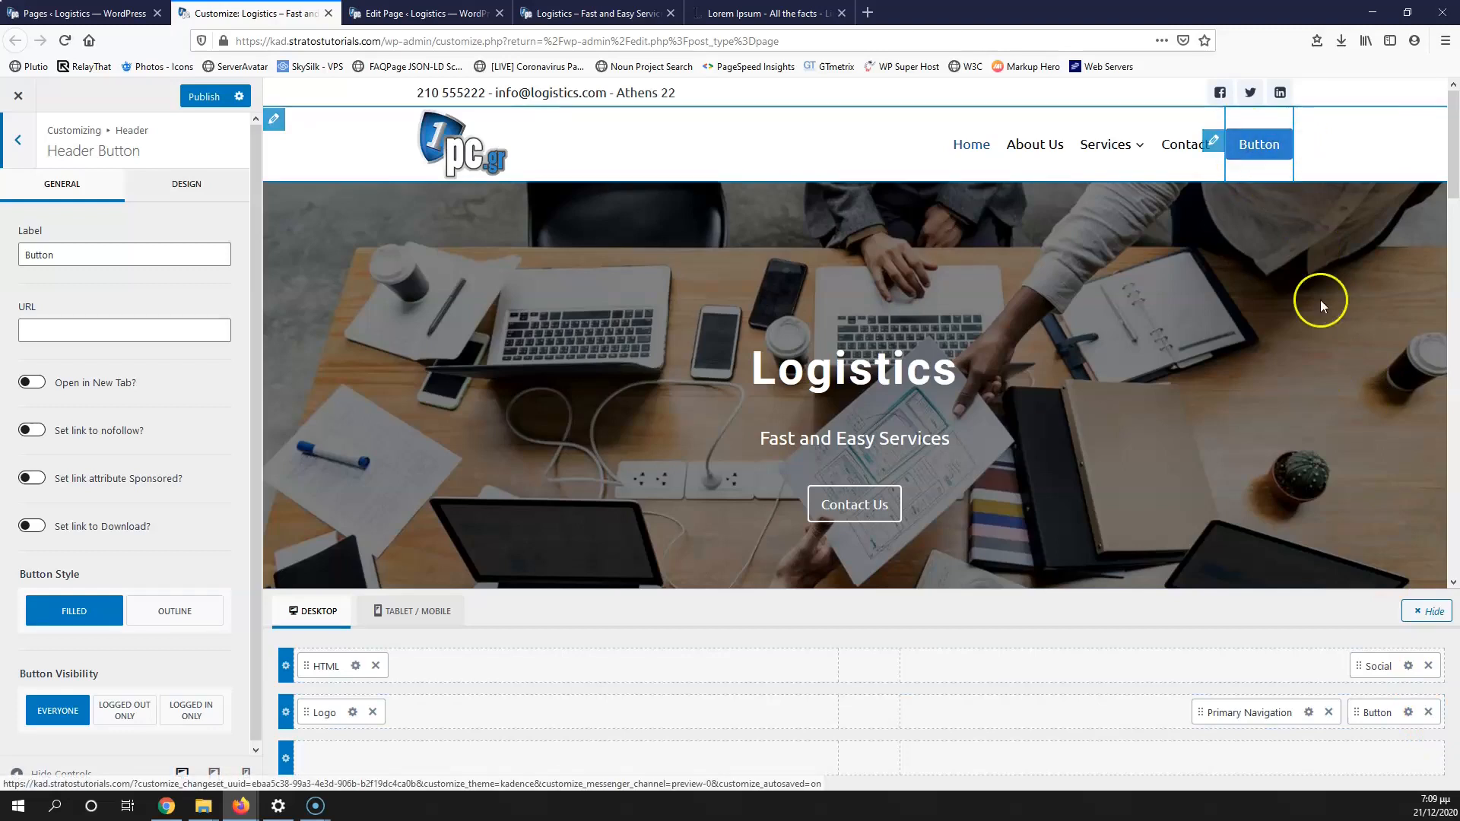
left_click(1428, 712)
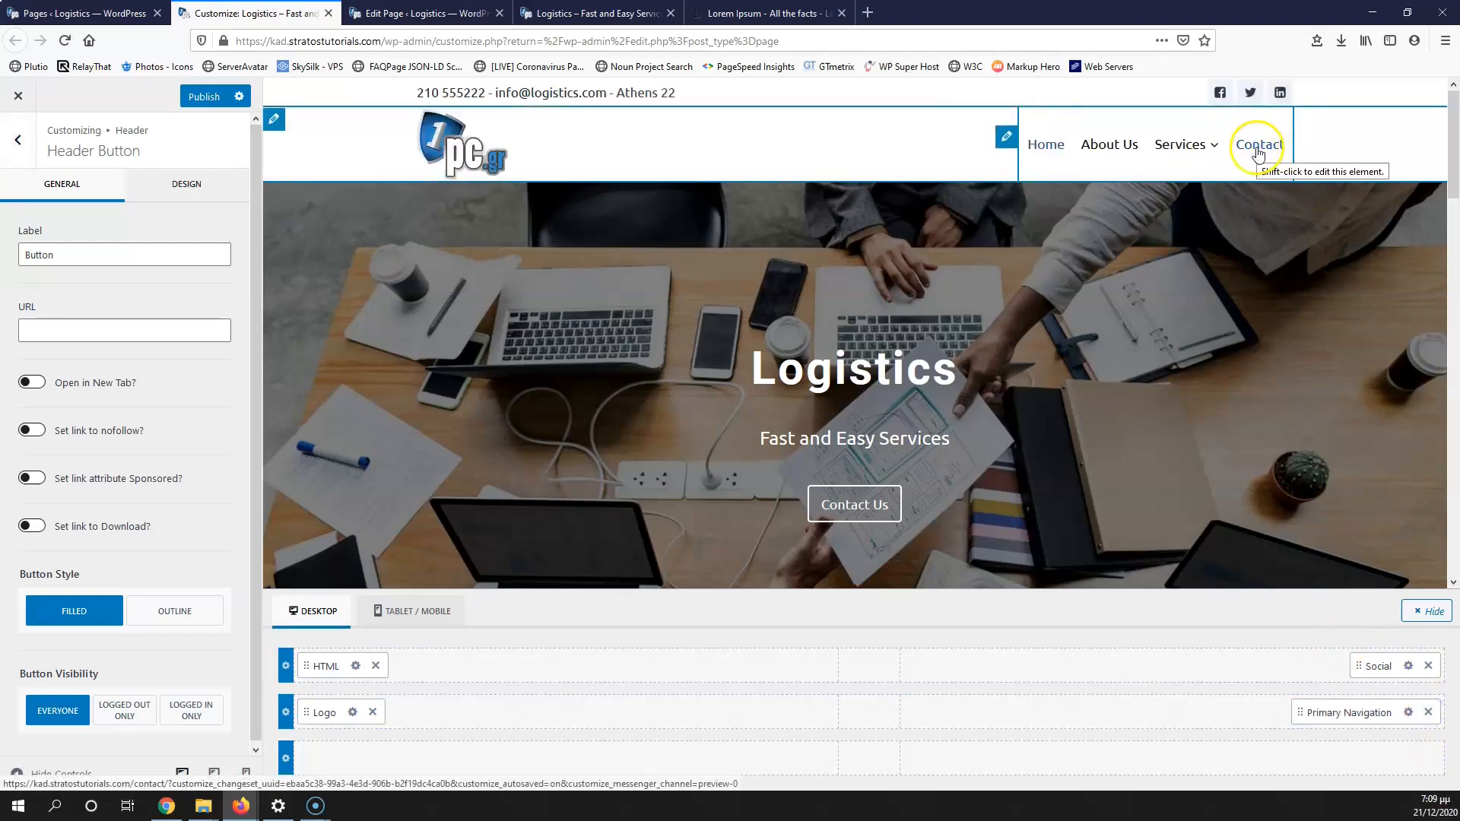
Step: Insert a single-column Row Layout block below the testimonials carousel
left_click(79, 7)
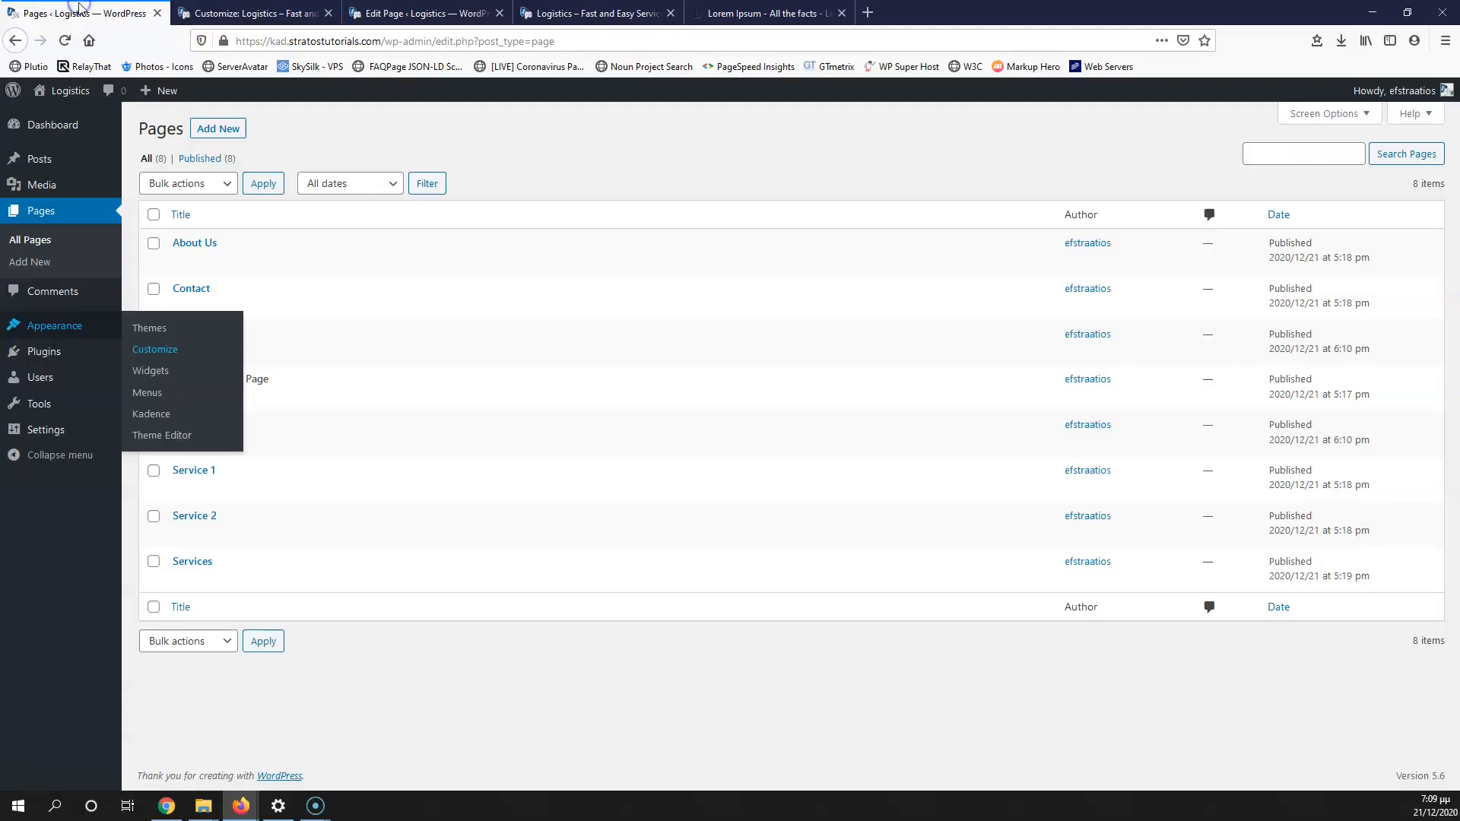
left_click(430, 13)
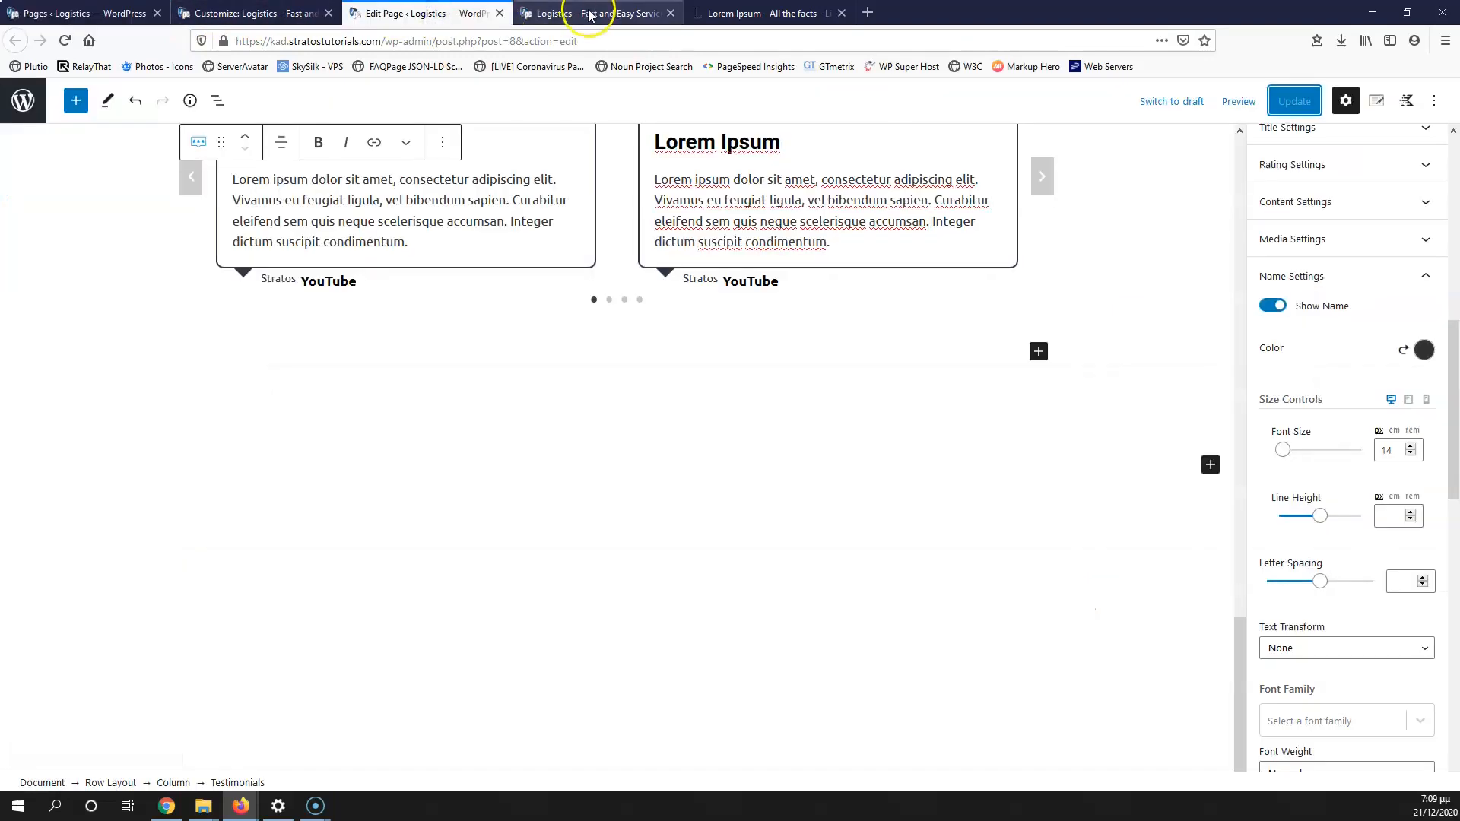
left_click(1210, 464)
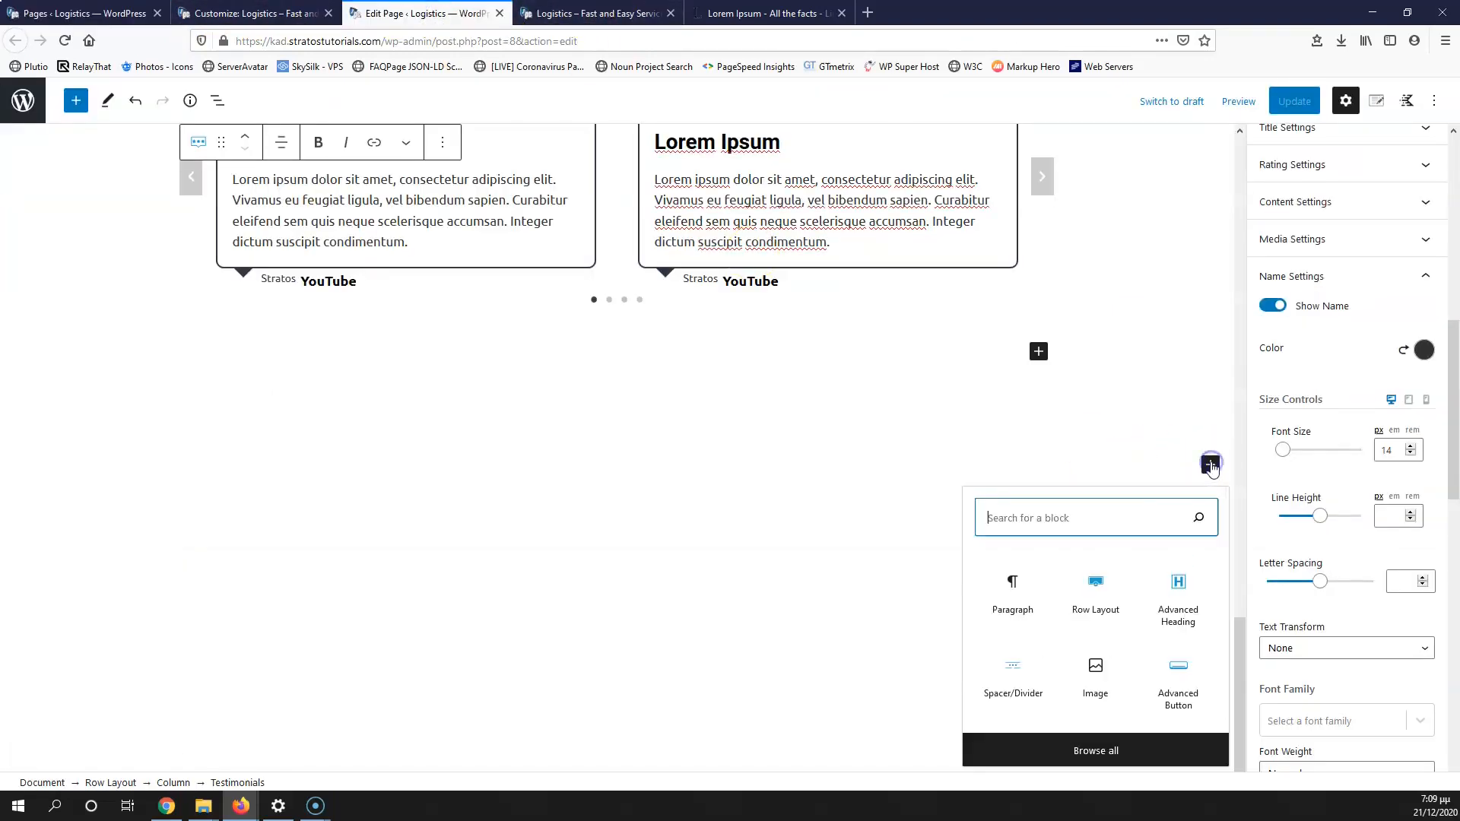
left_click(1097, 591)
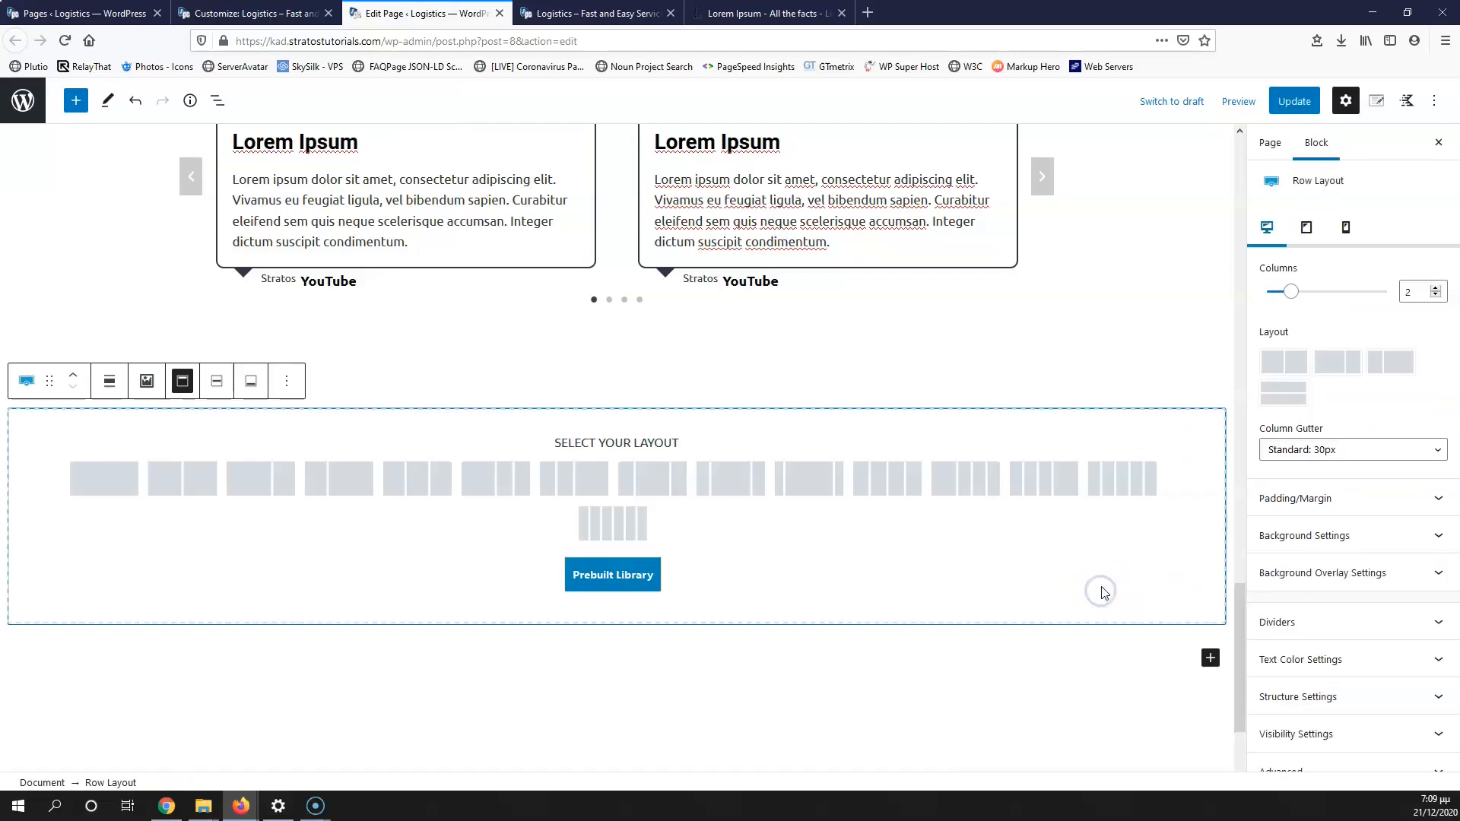
left_click(110, 480)
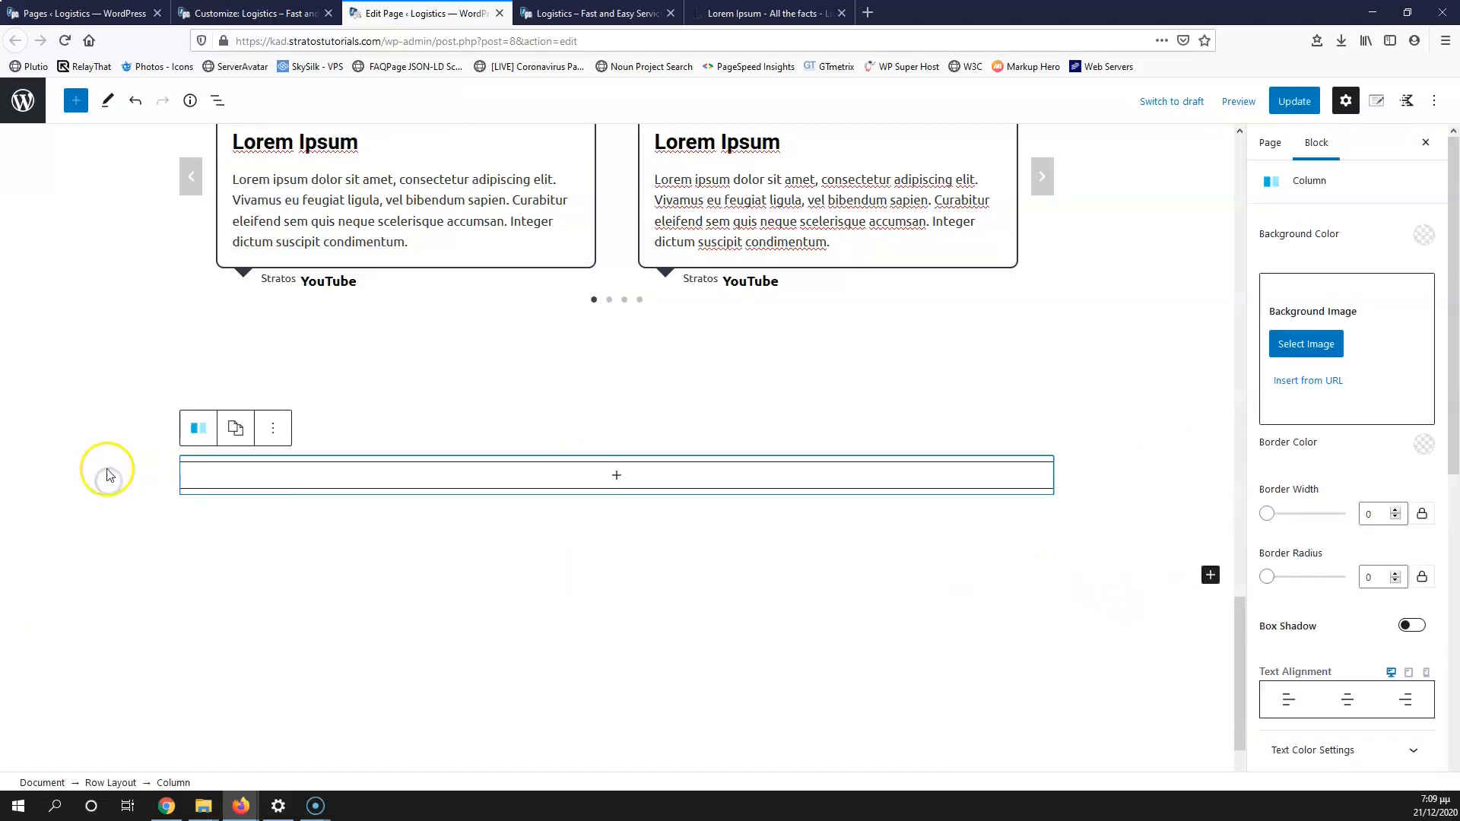
Step: Set the row's background colour to light grey F7FAFC
left_click(1108, 417)
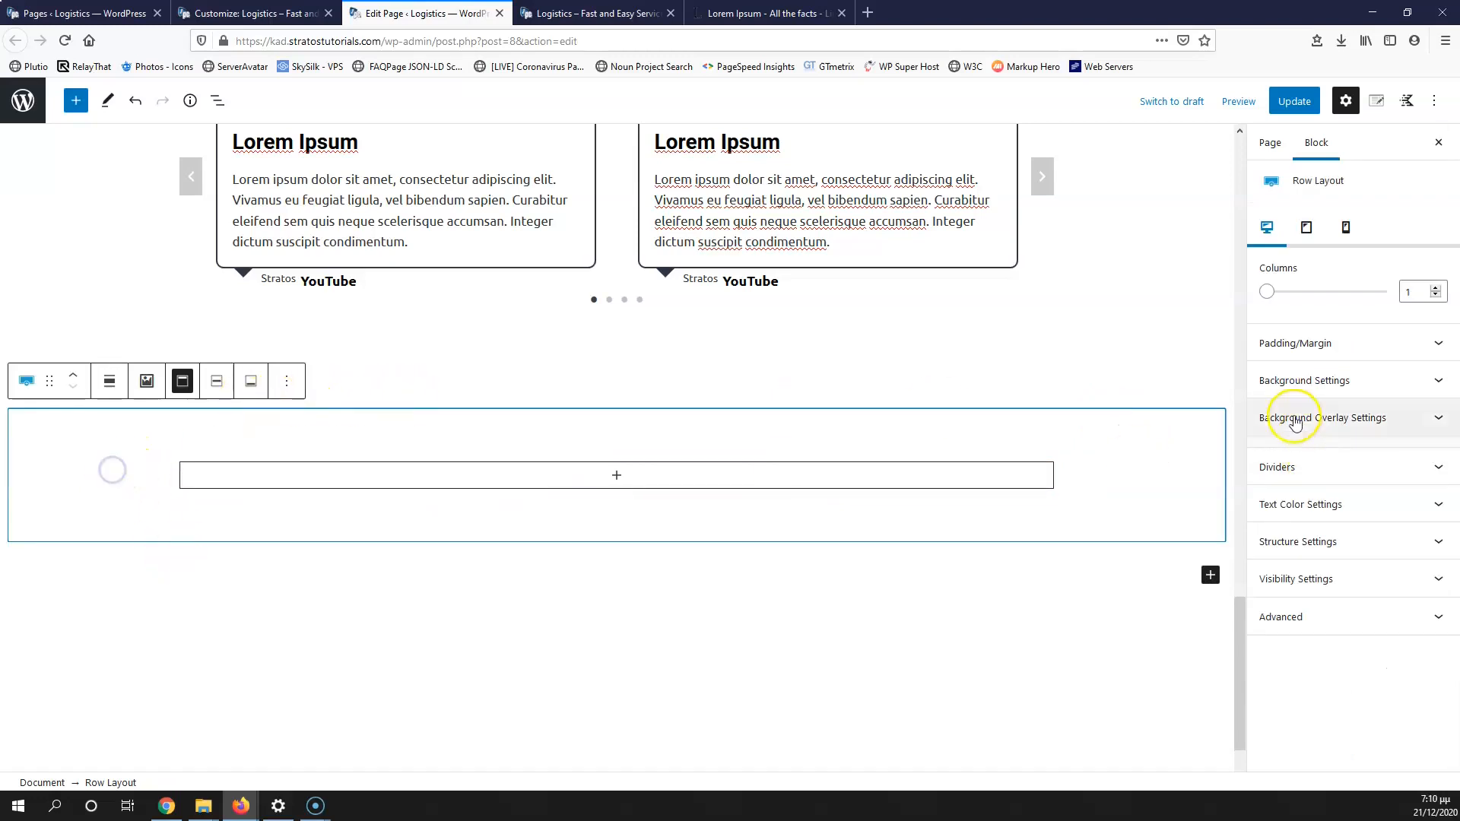
left_click(1349, 381)
left_click(1424, 466)
left_click(1389, 423)
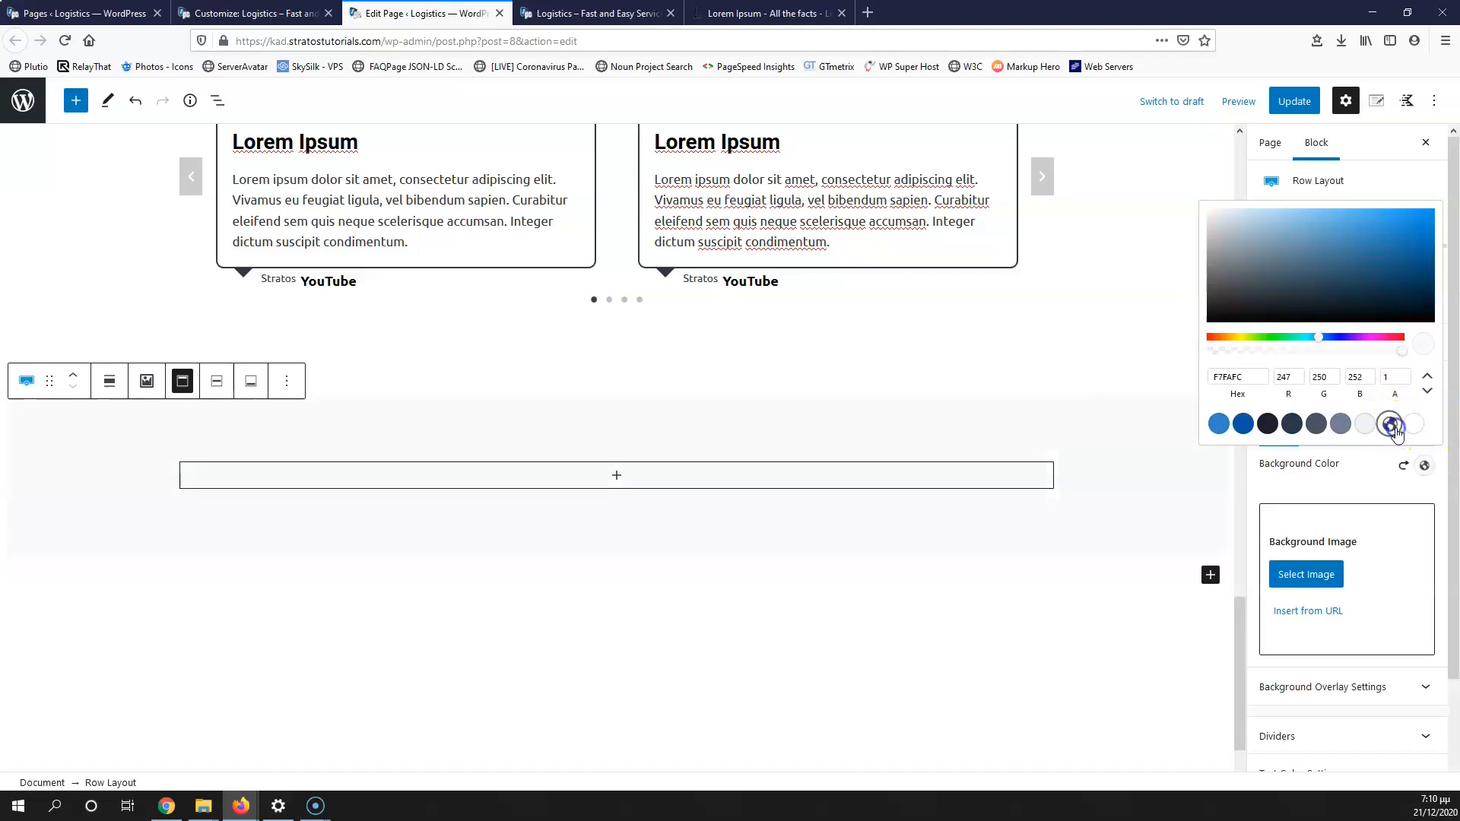
scroll(972, 449, "up", 5)
scroll(935, 380, "down", 3)
scroll(837, 532, "up", 1)
scroll(532, 577, "down", 2)
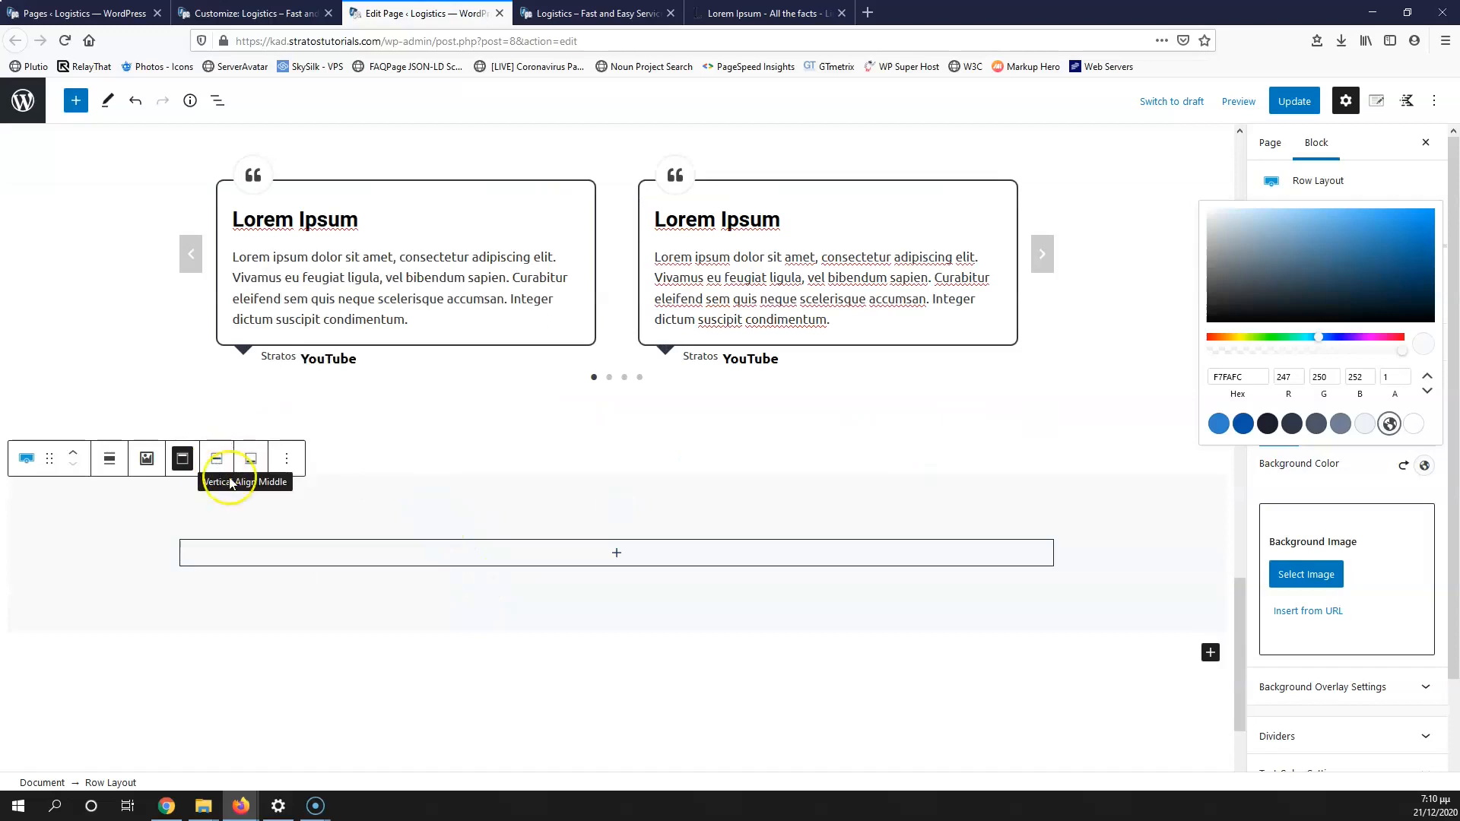
left_click(617, 553)
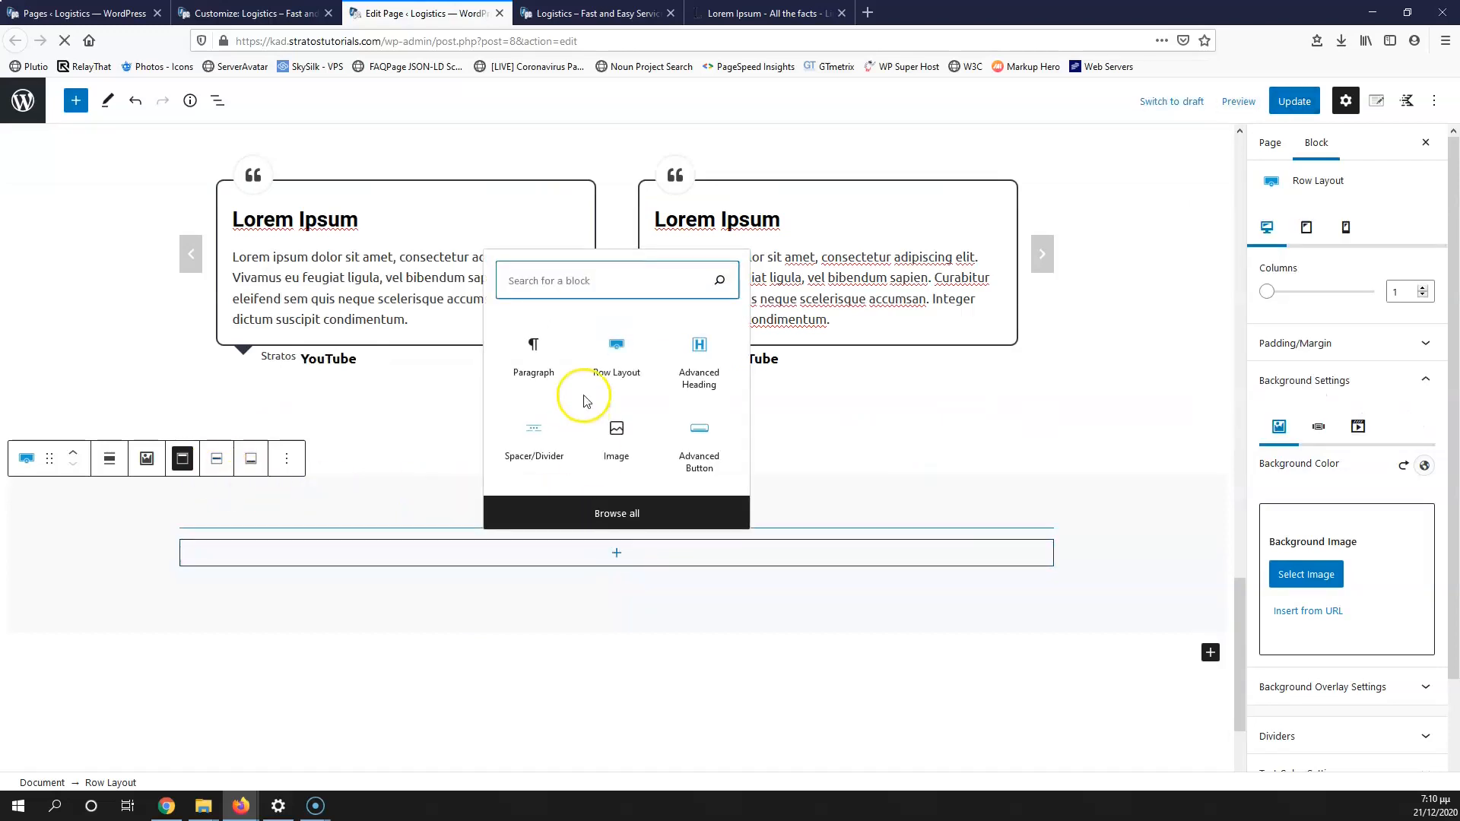
Step: Insert an Advanced Heading reading 'Send Us a Message' and centre-align it
left_click(698, 358)
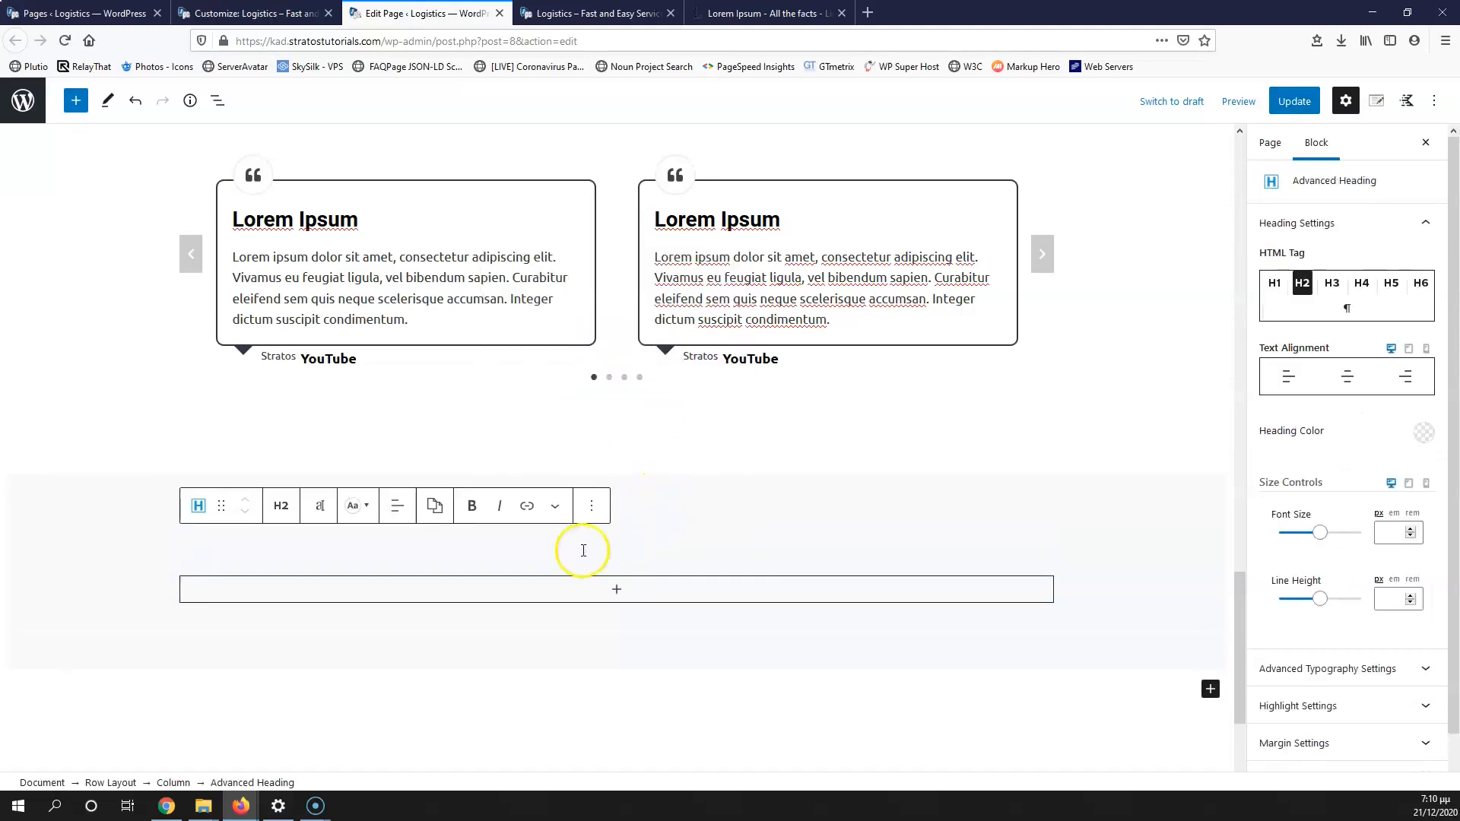
scroll(398, 550, "down", 3)
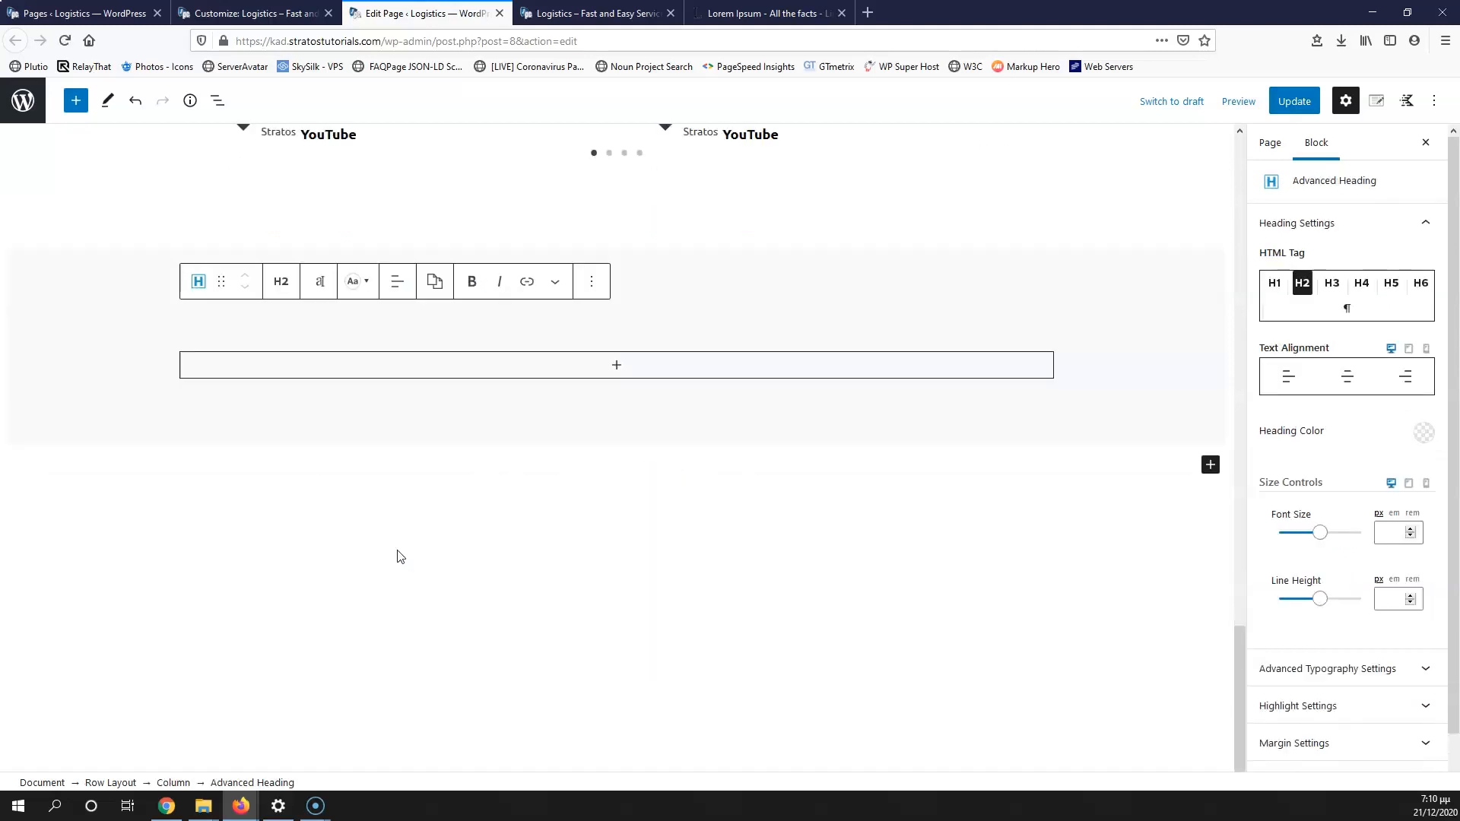
type("Send Us a Message")
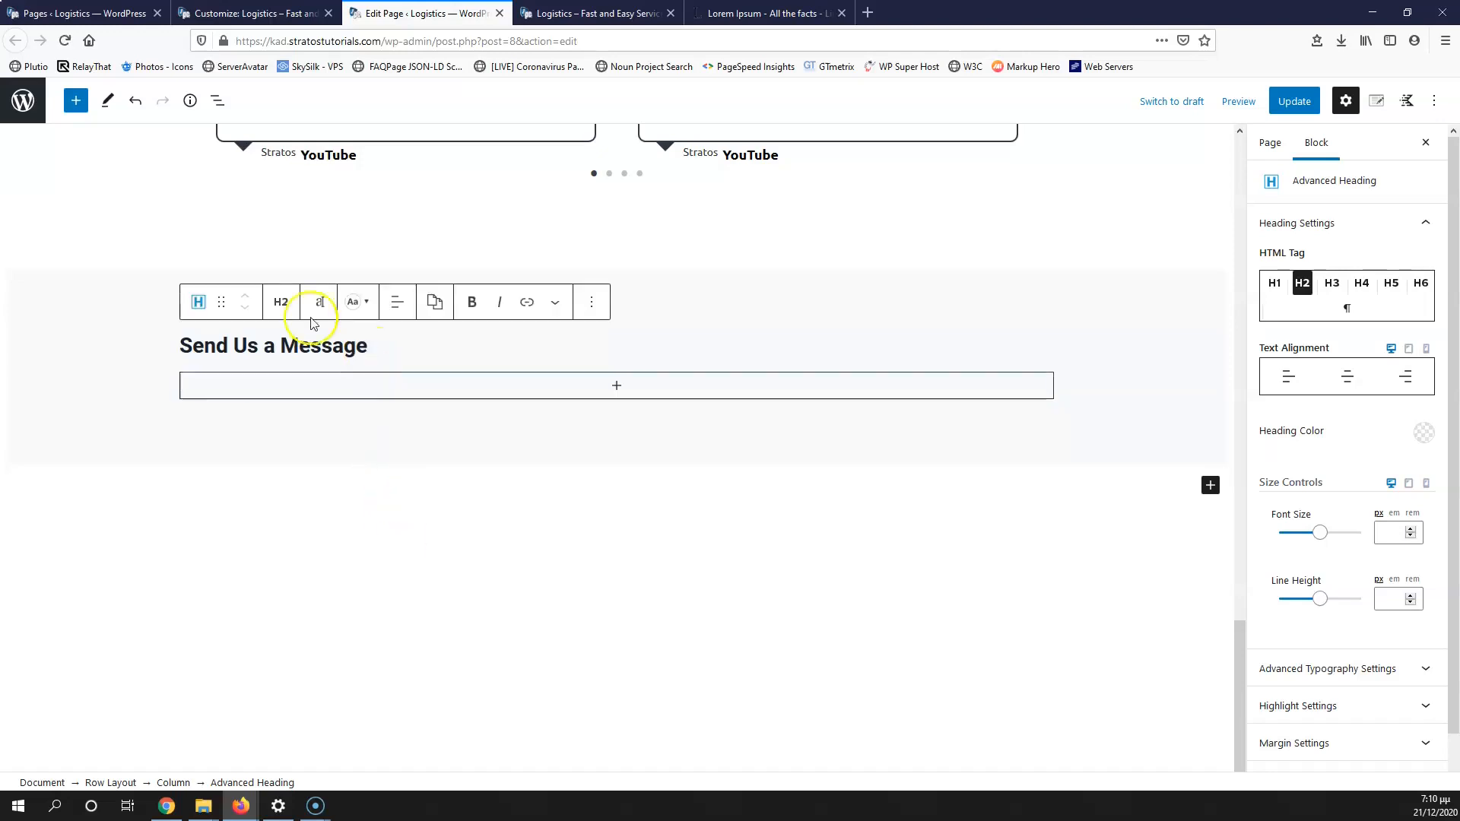
left_click(395, 305)
left_click(425, 370)
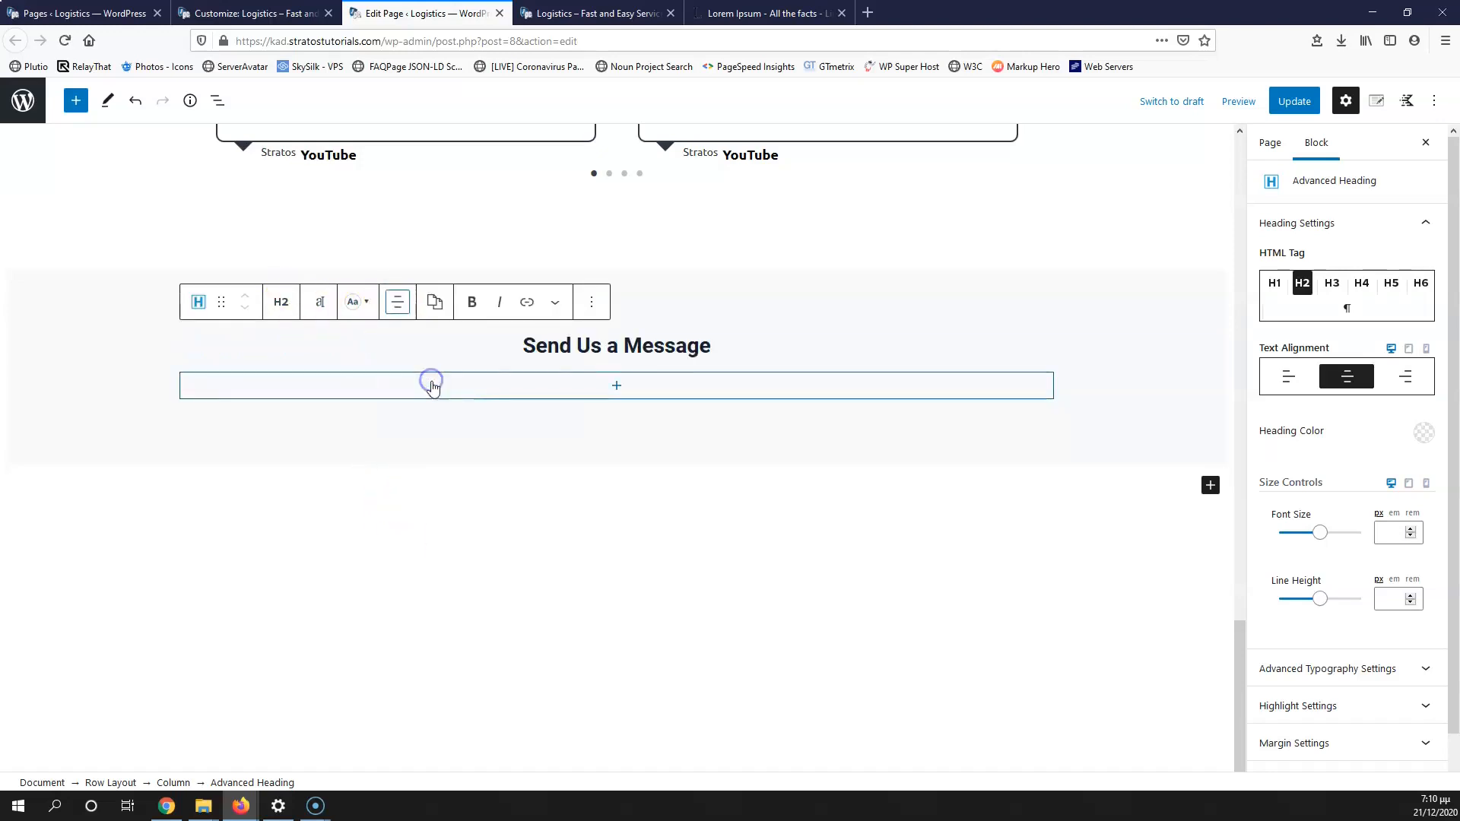
left_click(616, 388)
Step: Insert a Kadence contact Form block from the full block list
left_click(600, 441)
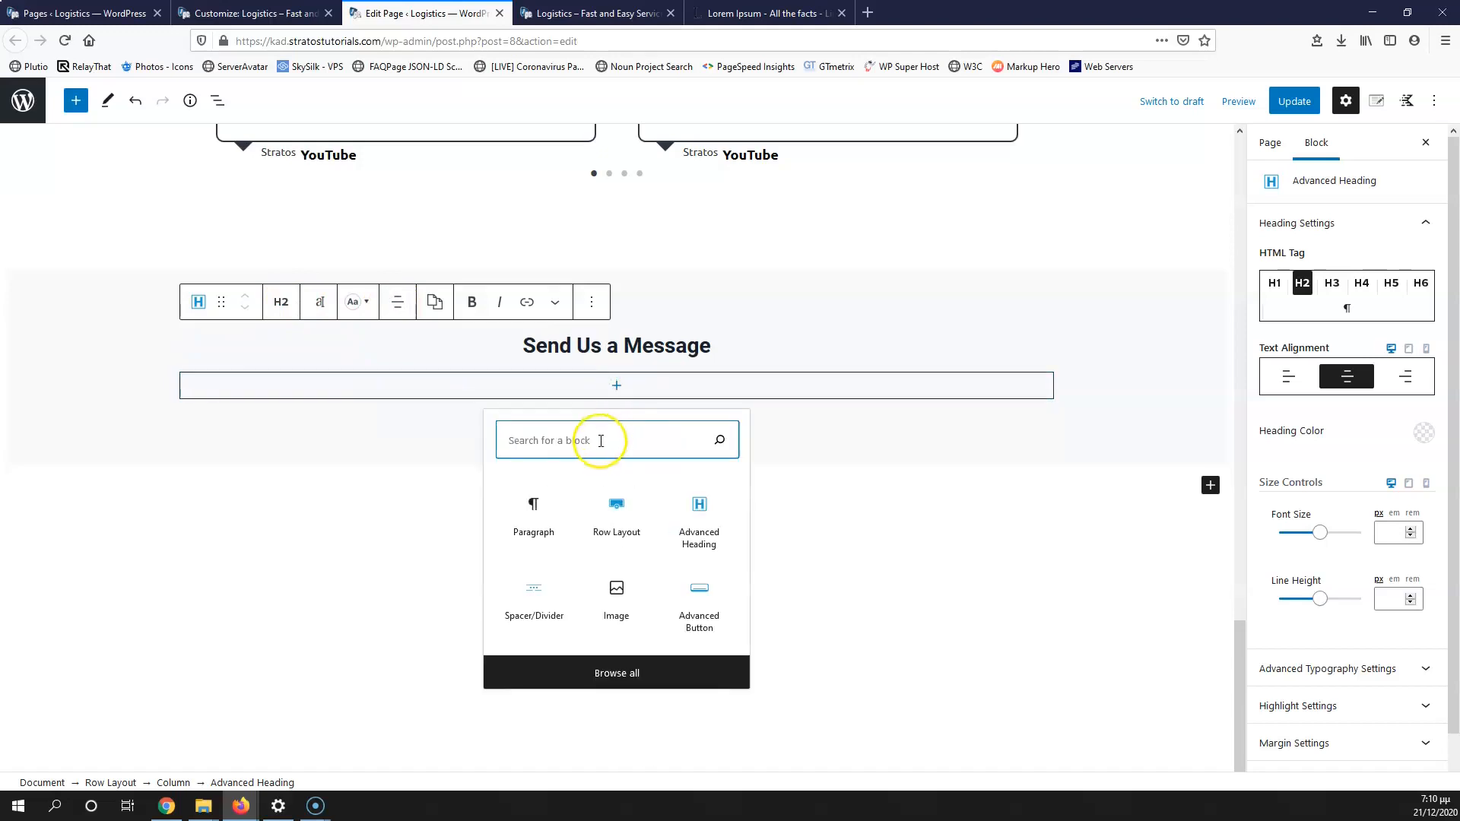
type("co")
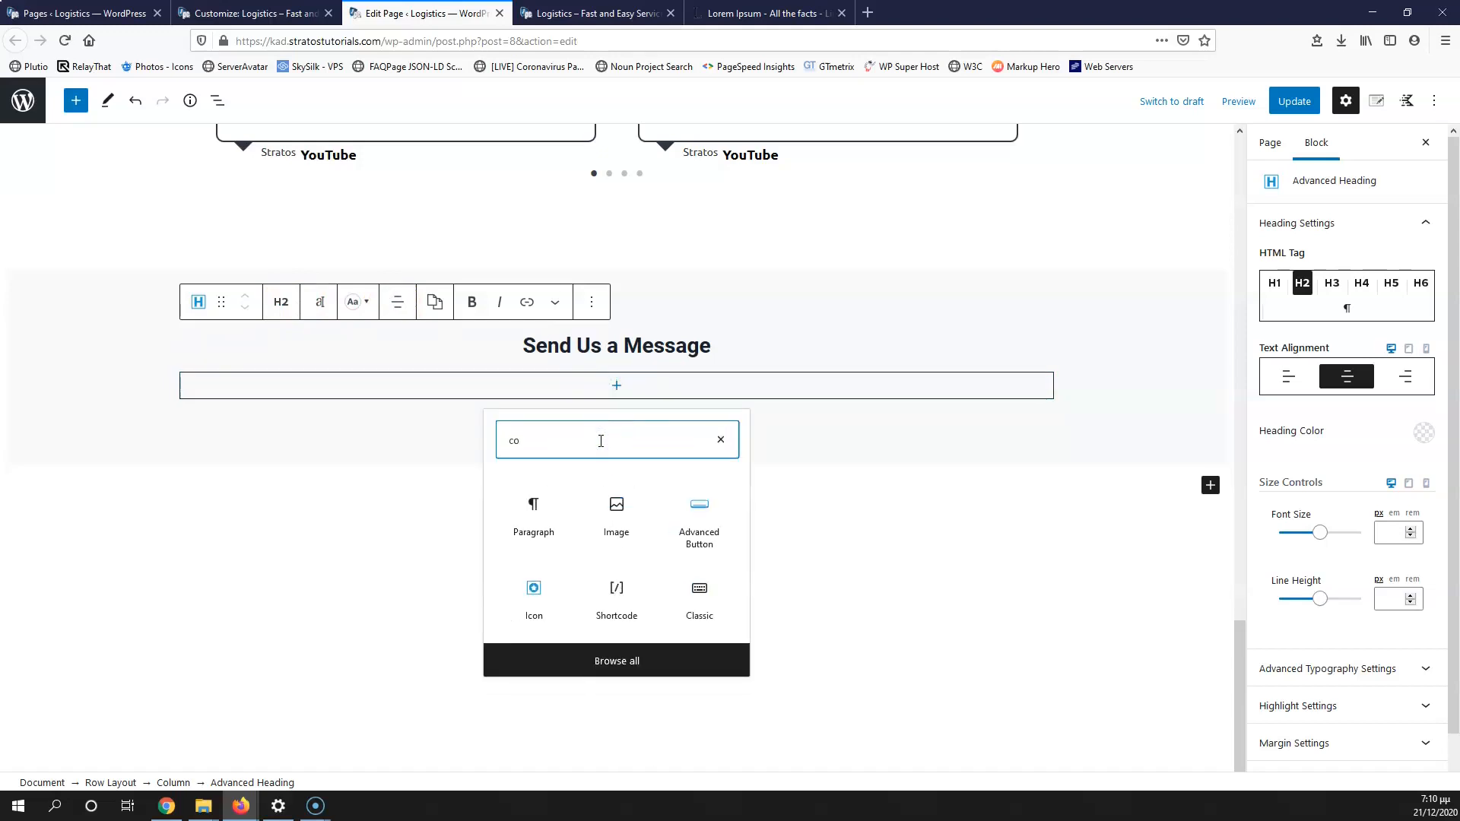
type("n")
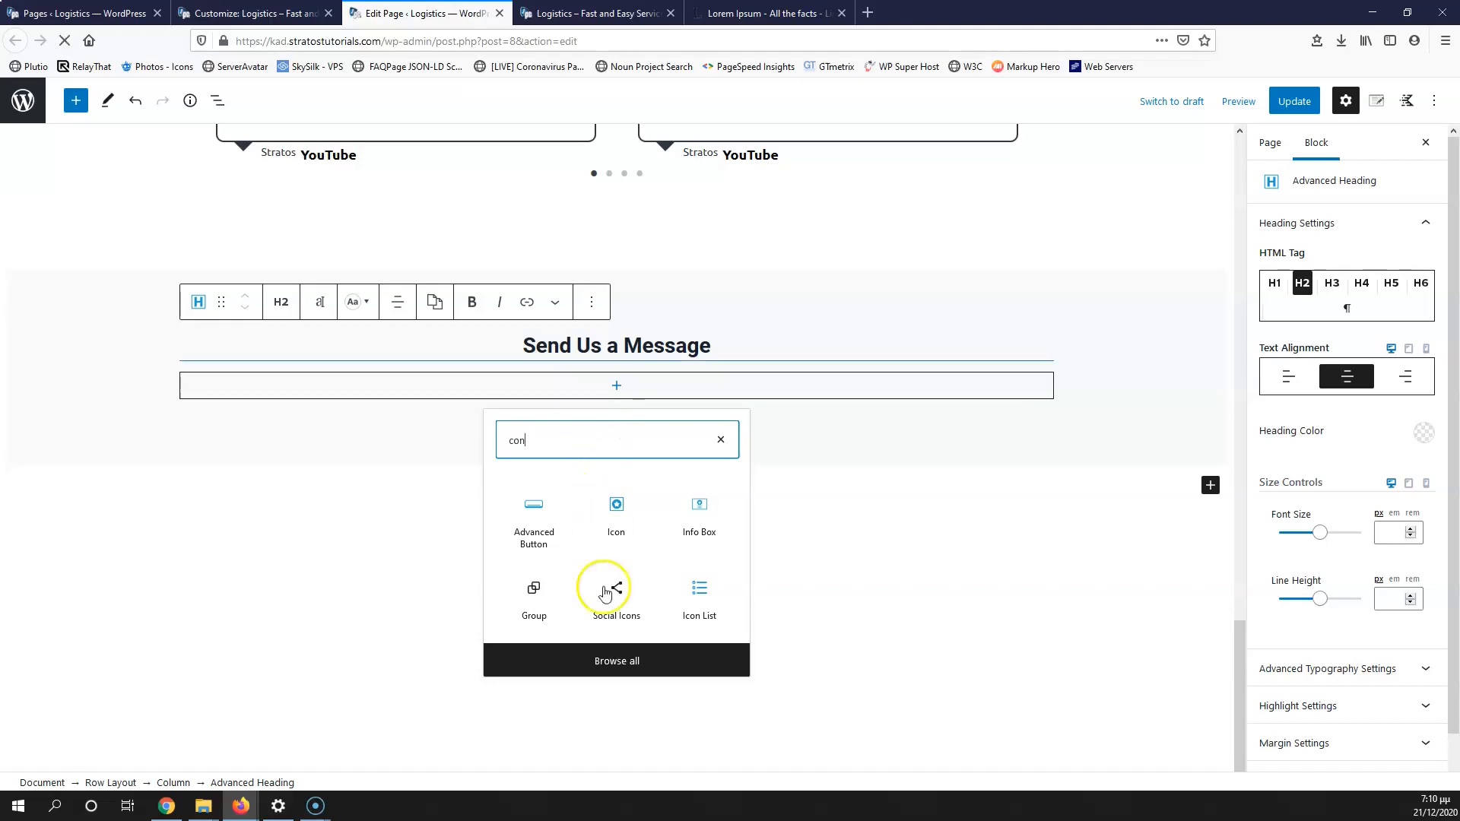
left_click(617, 666)
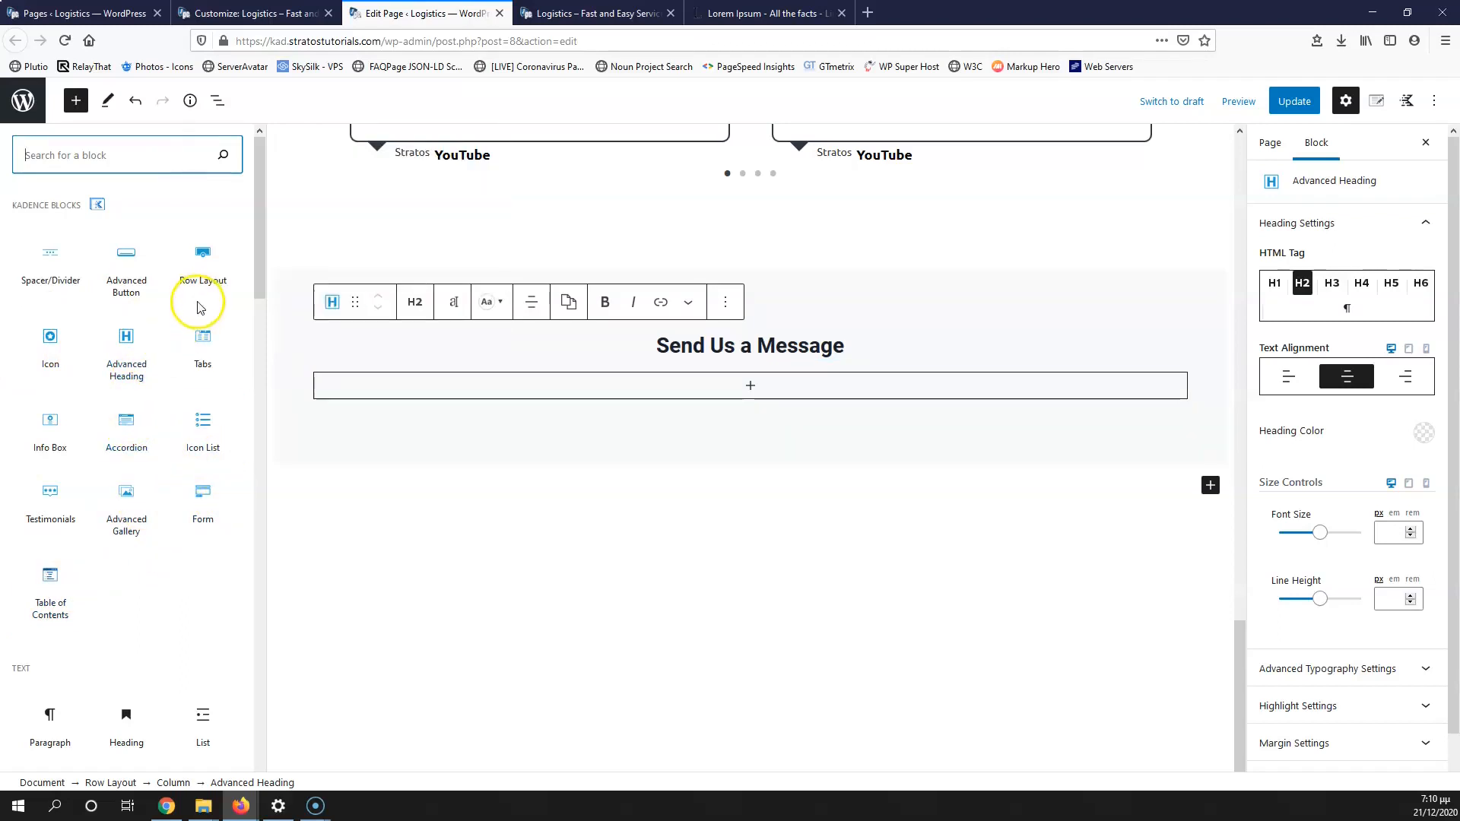
scroll(120, 479, "down", 8)
scroll(121, 485, "down", 15)
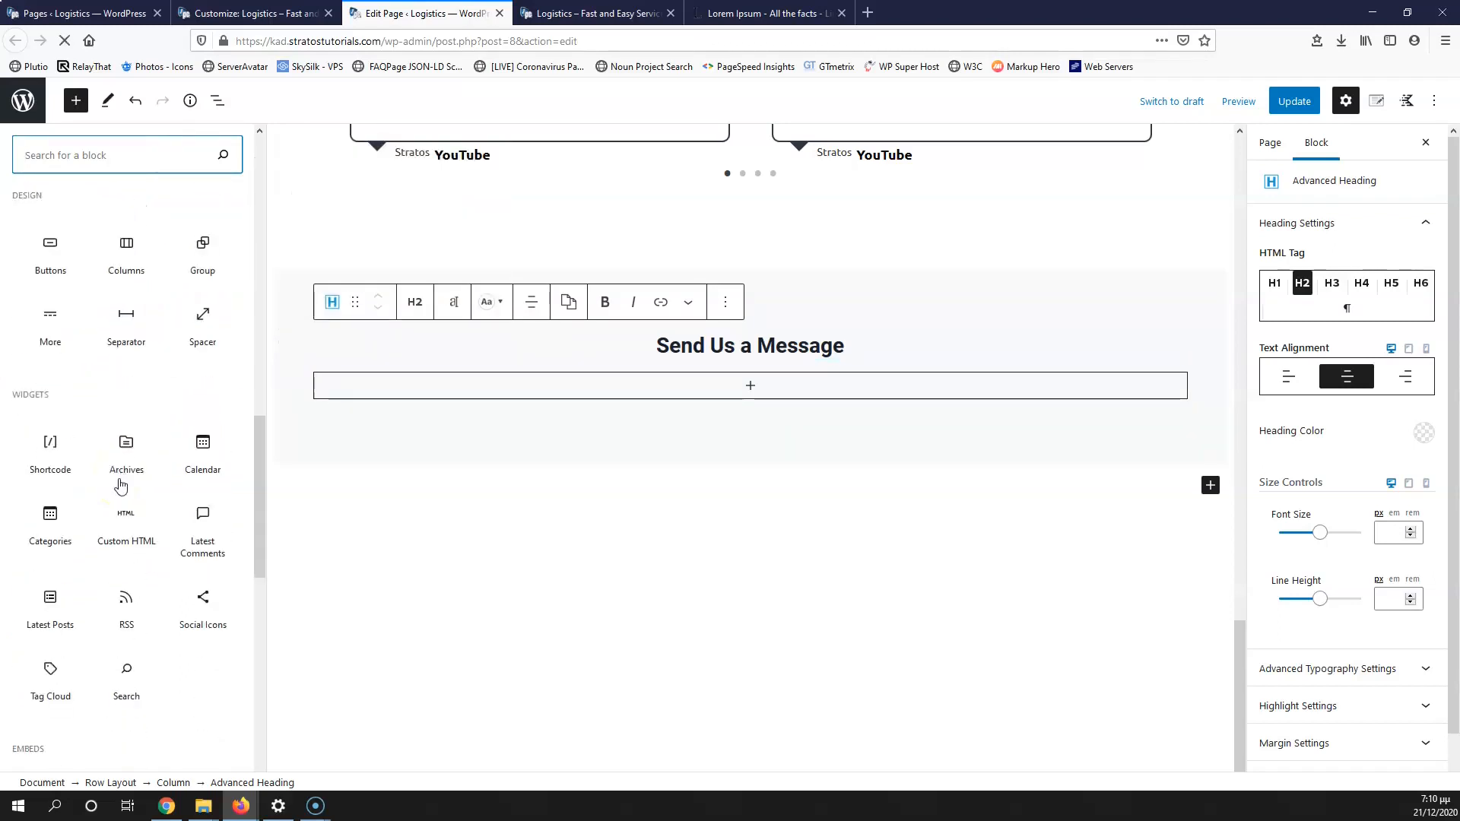
scroll(120, 485, "up", 7)
scroll(120, 485, "up", 15)
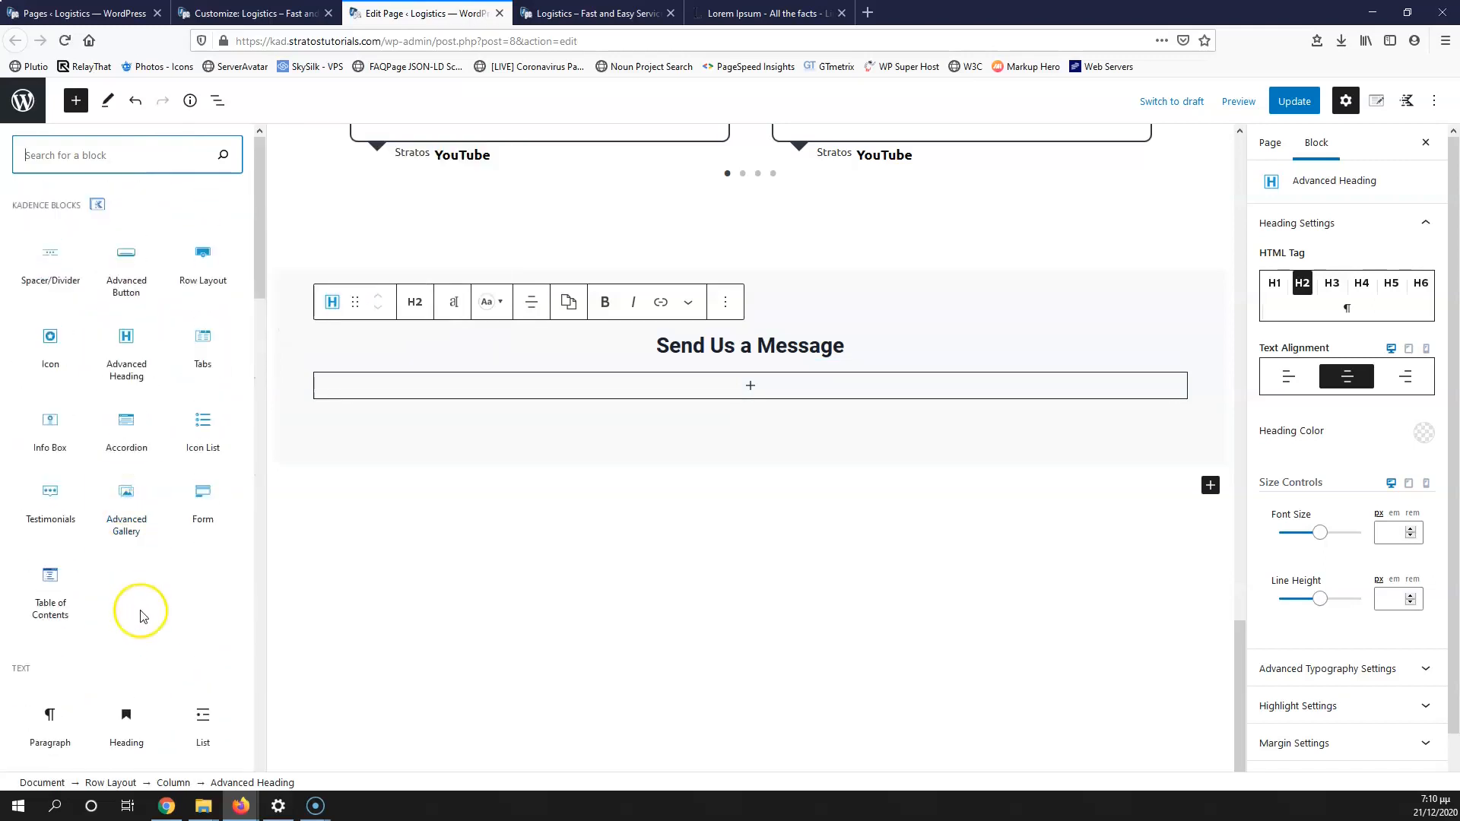
left_click(199, 498)
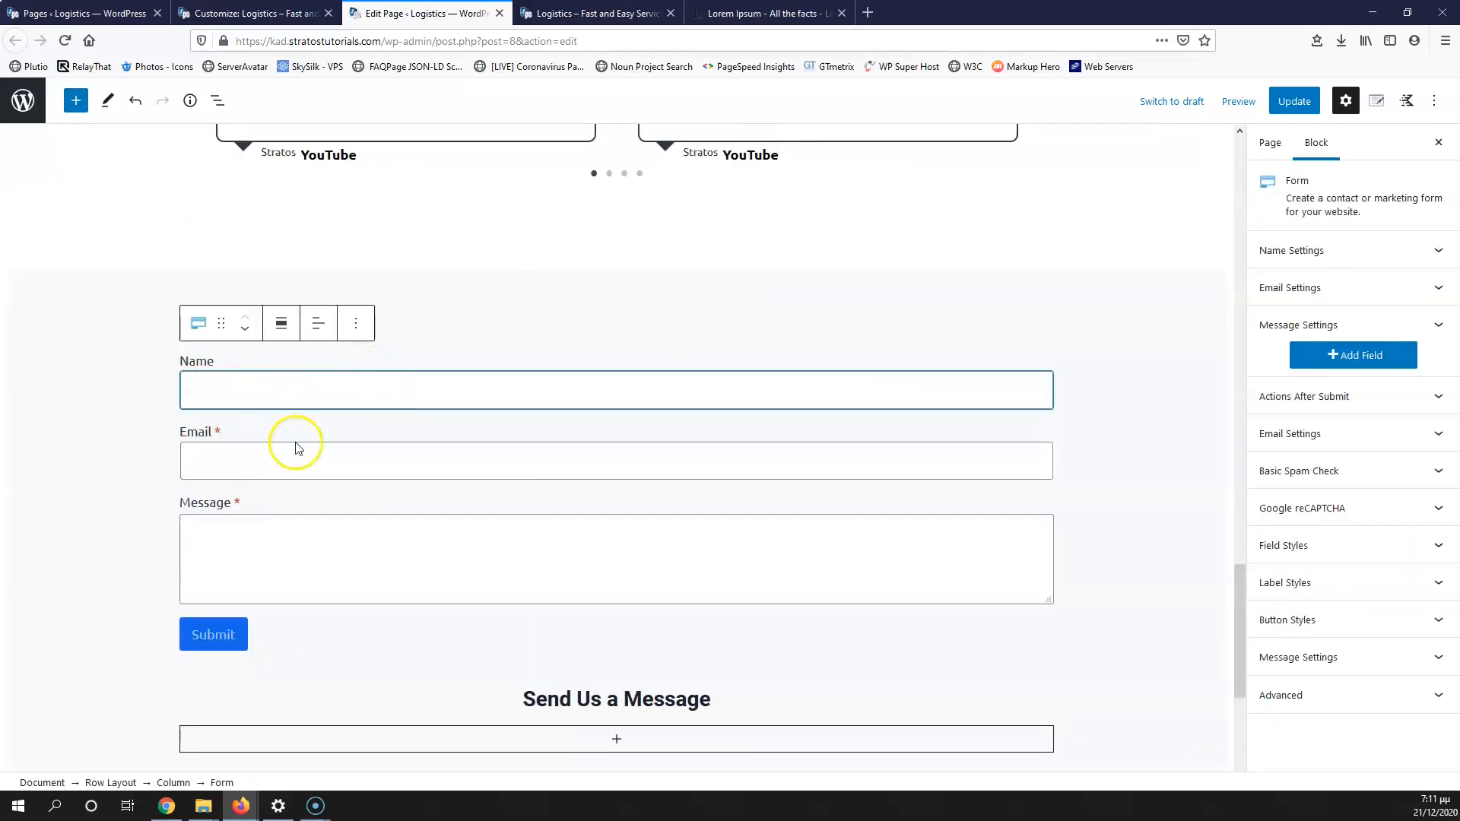
Step: Move the form below the 'Send Us a Message' heading and update the page
scroll(380, 471, "down", 3)
scroll(238, 212, "up", 6)
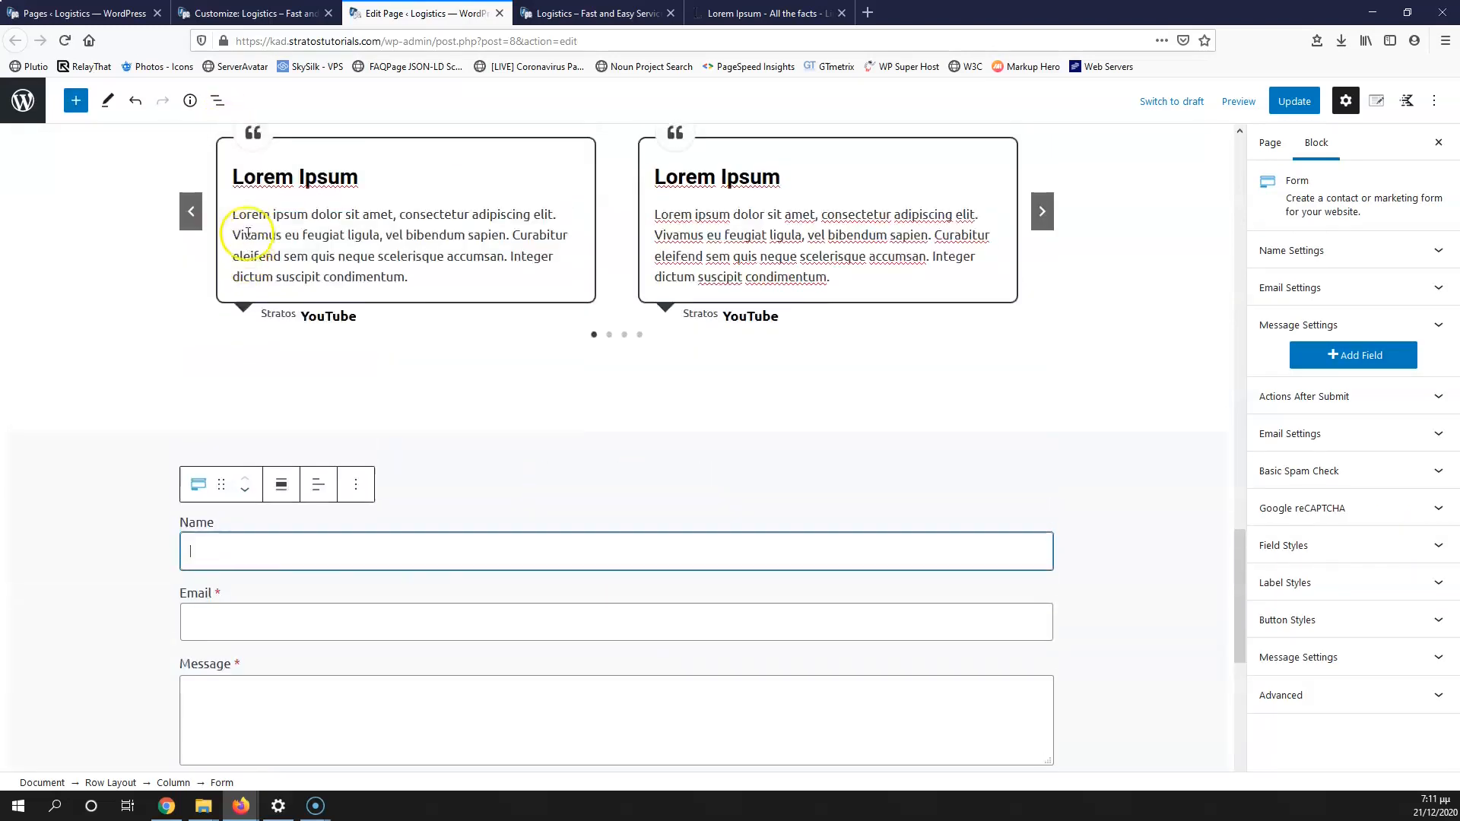
left_click(244, 564)
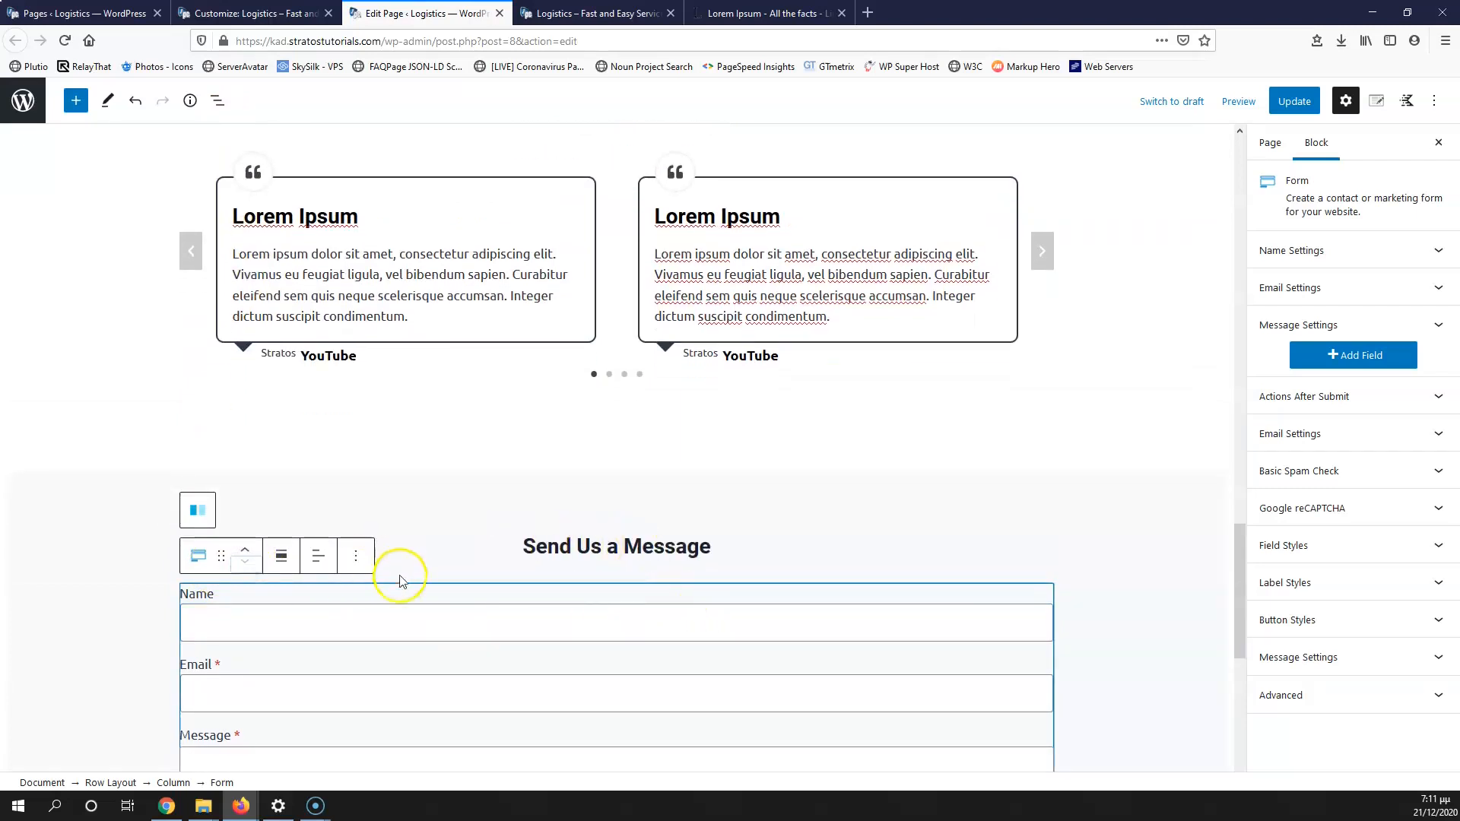
scroll(669, 582, "down", 5)
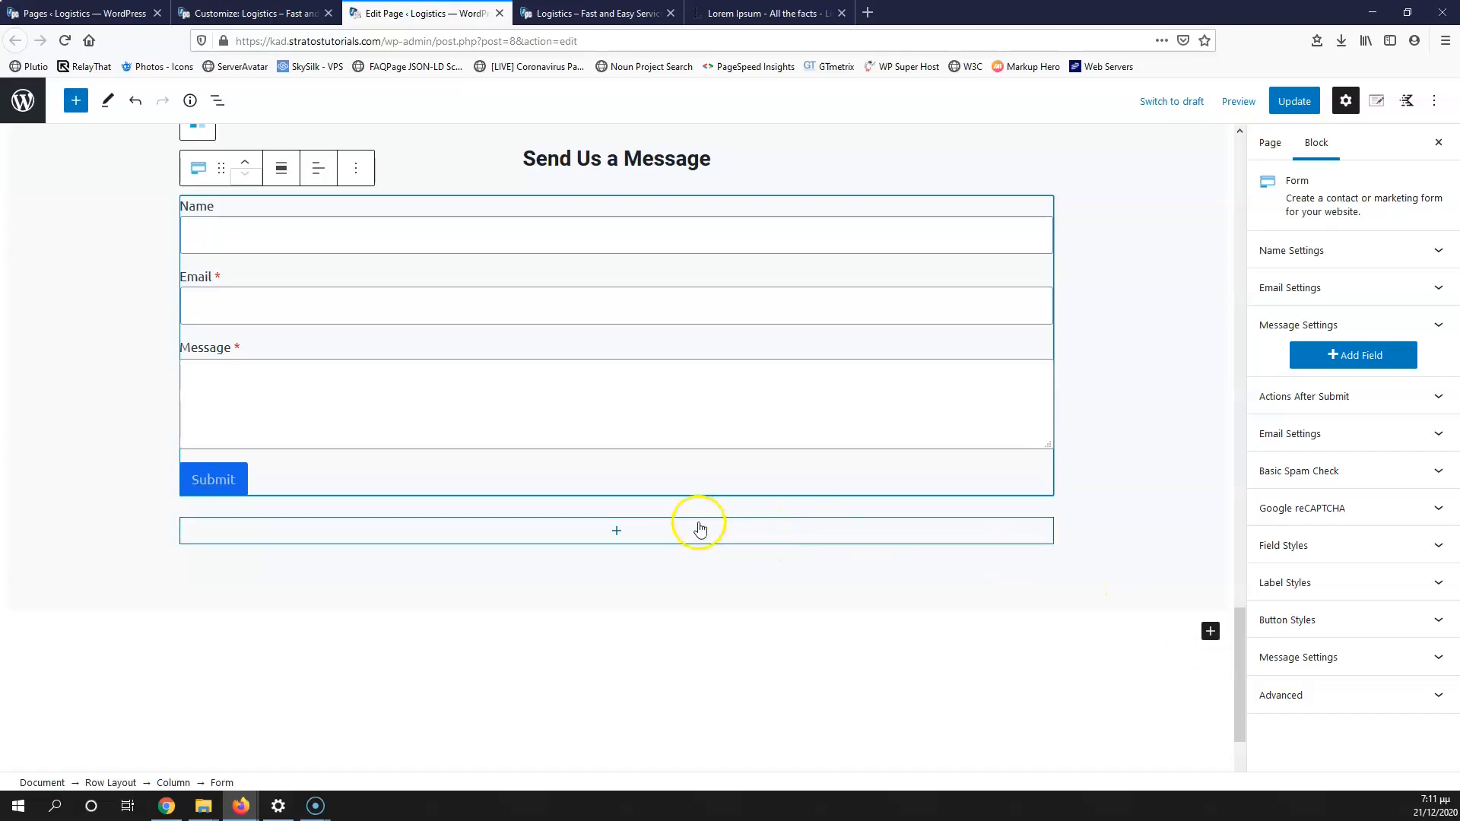
scroll(691, 536, "up", 4)
left_click(1293, 100)
Step: Reload the live Logistics page, review it down to the contact form, then return to the editor
left_click(552, 9)
left_click(64, 40)
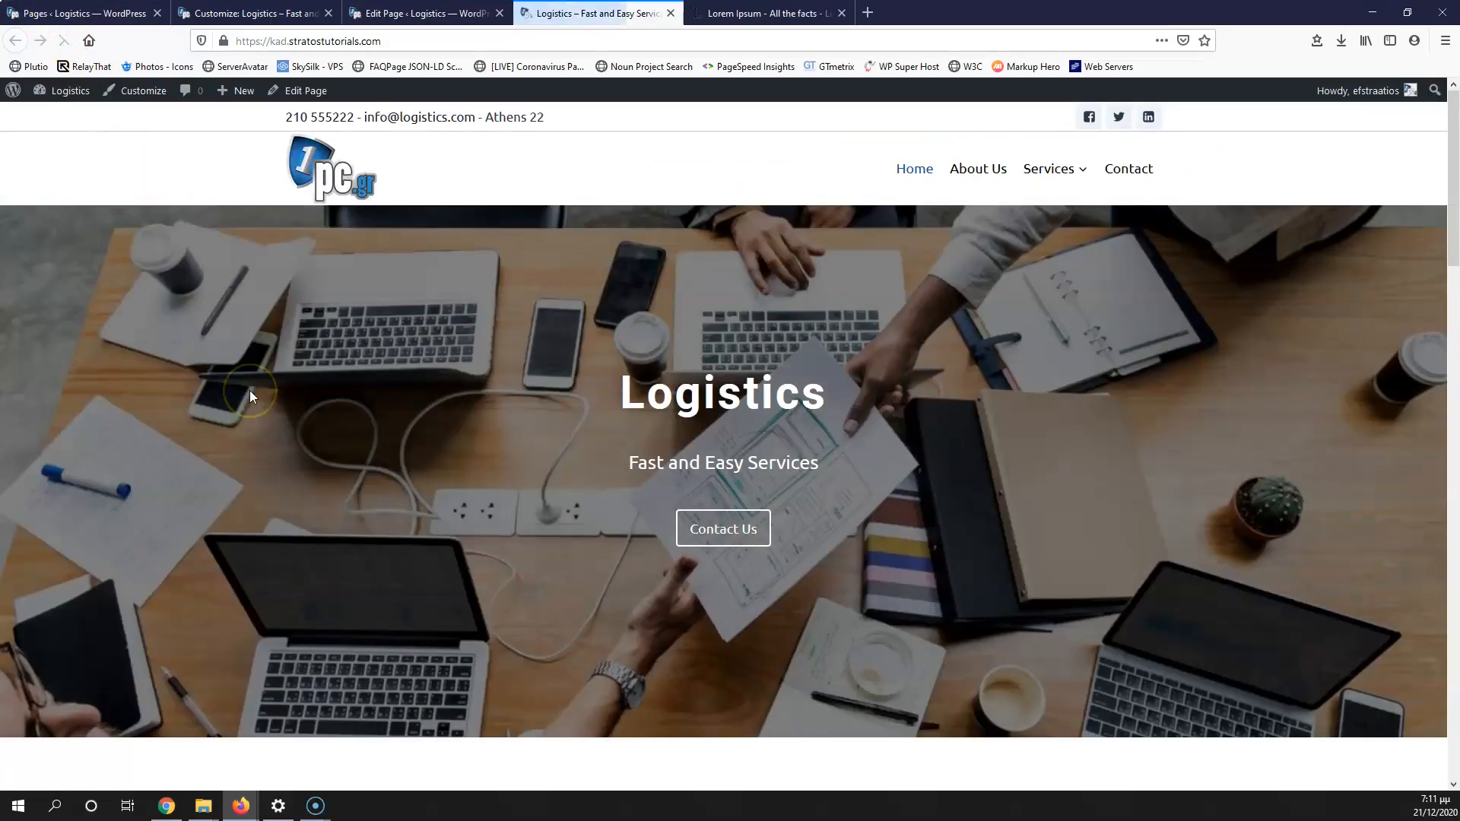
scroll(251, 392, "down", 10)
scroll(257, 395, "down", 5)
scroll(280, 407, "up", 15)
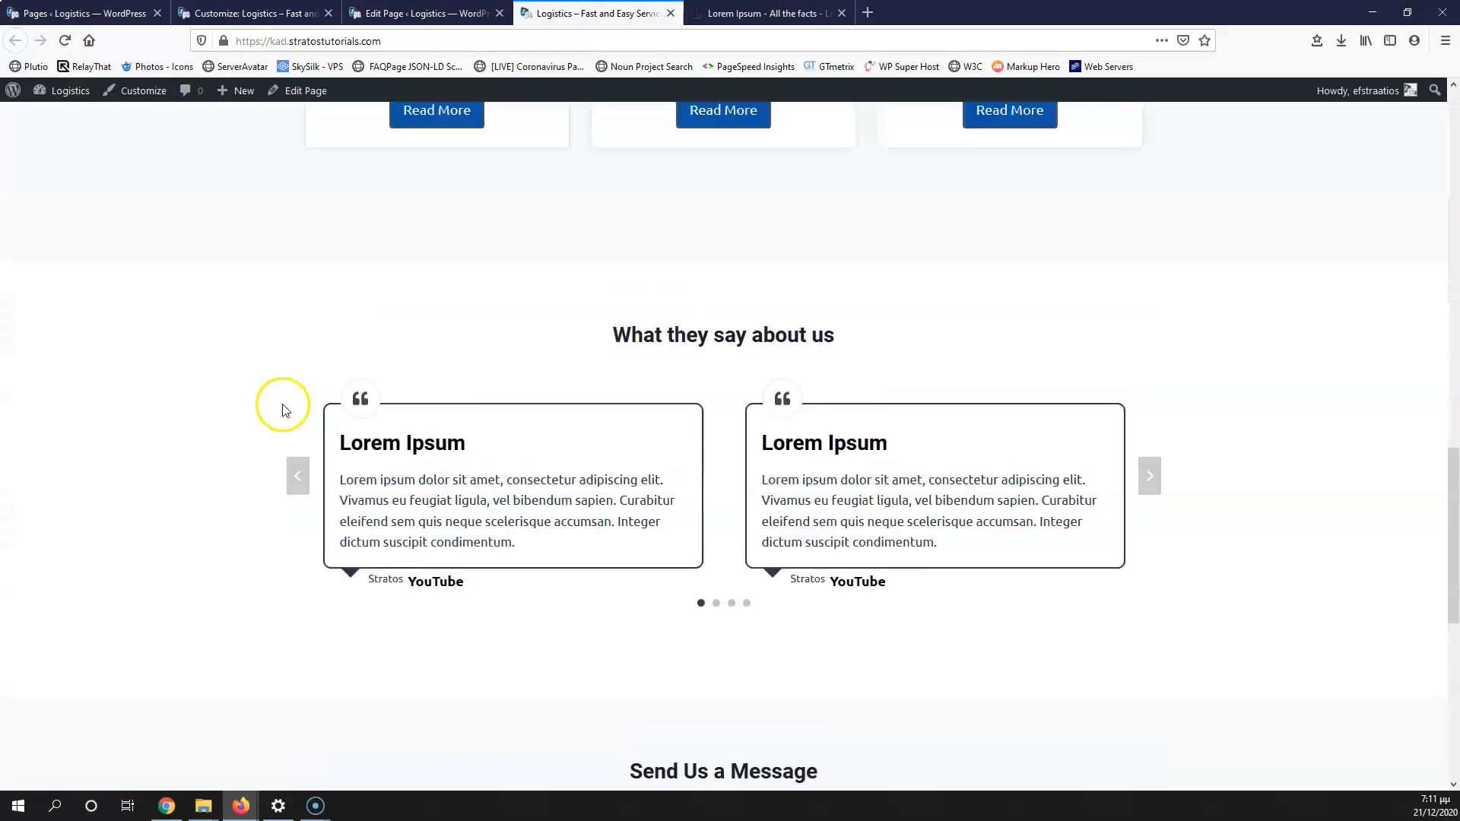
scroll(650, 312, "down", 5)
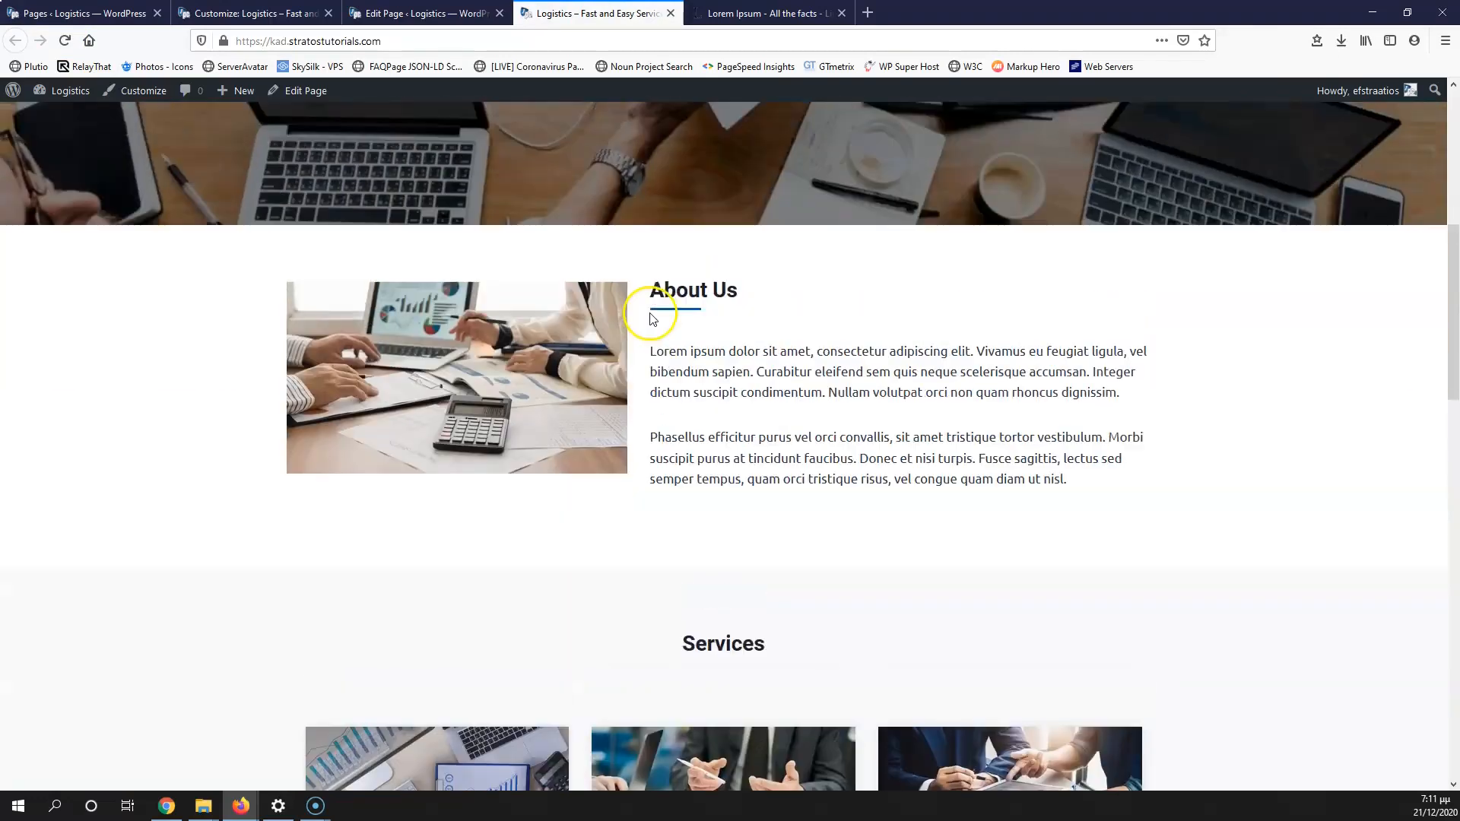
scroll(673, 346, "down", 4)
scroll(685, 351, "down", 8)
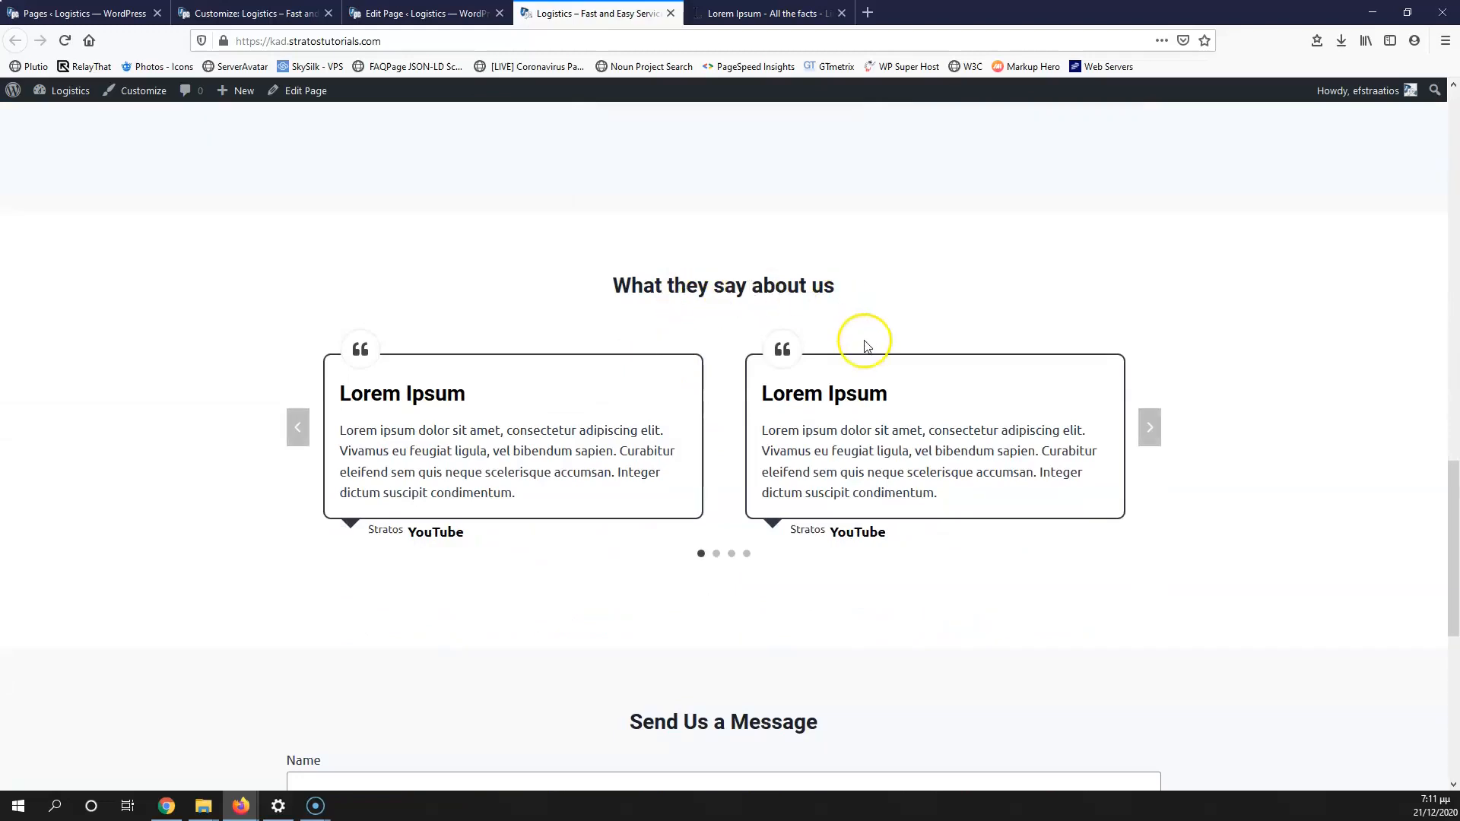
scroll(654, 408, "down", 3)
scroll(573, 495, "down", 4)
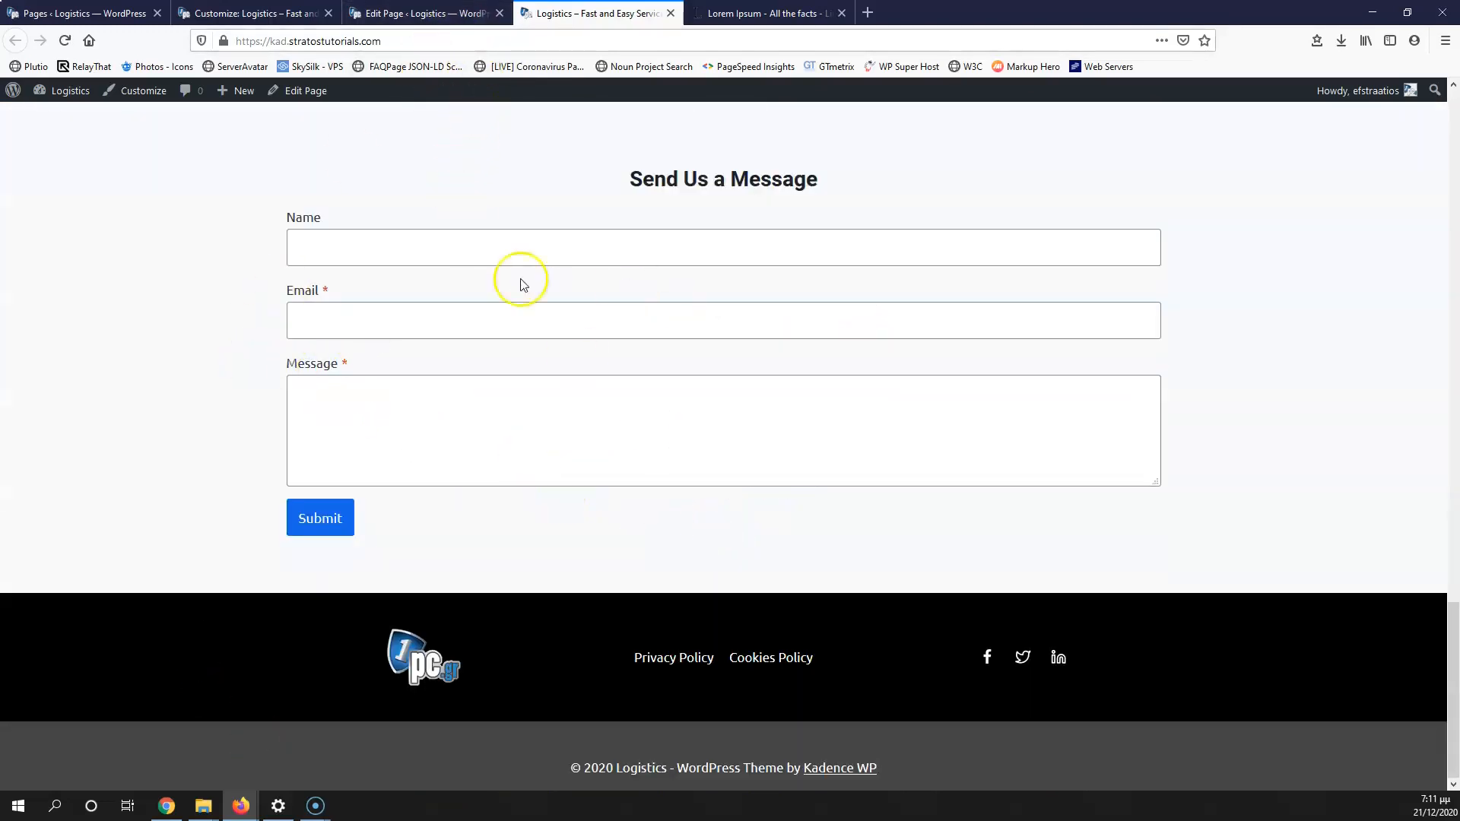
left_click(437, 15)
Step: Select the contact Form block and review the Name field's type, leaving it unchanged
scroll(228, 407, "down", 3)
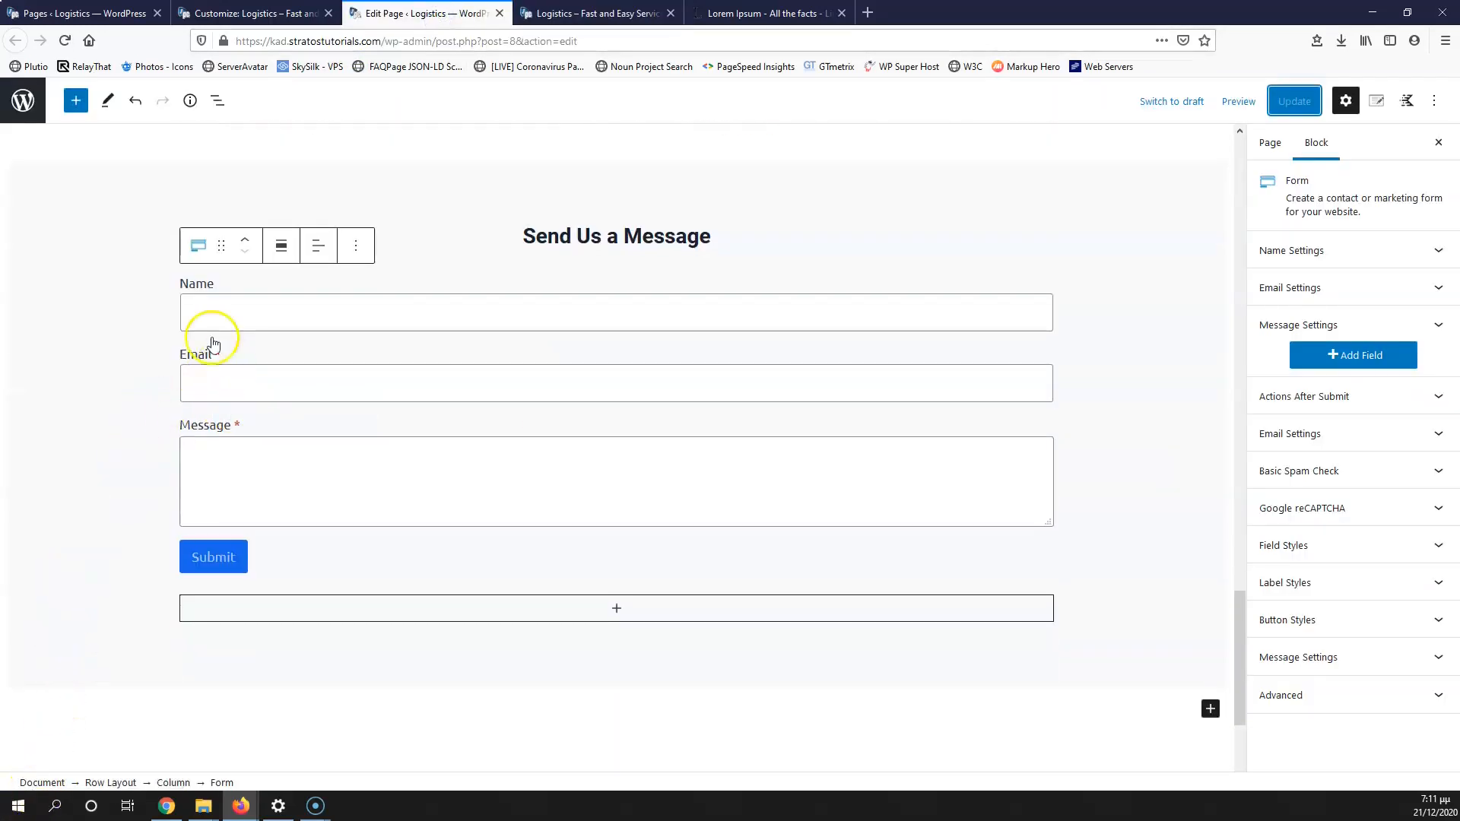
left_click(90, 414)
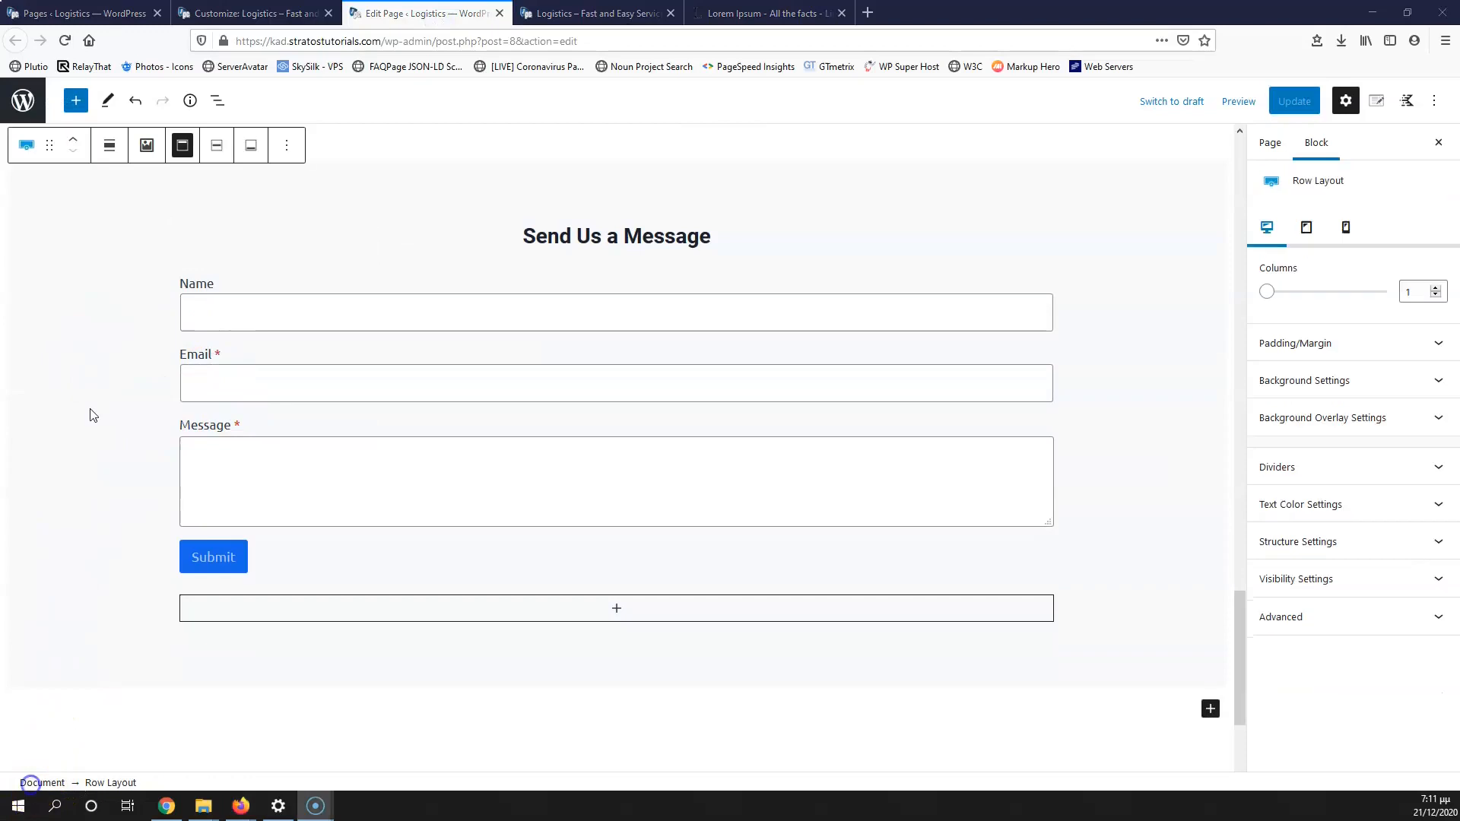
left_click(244, 310)
left_click(207, 304)
left_click(221, 301)
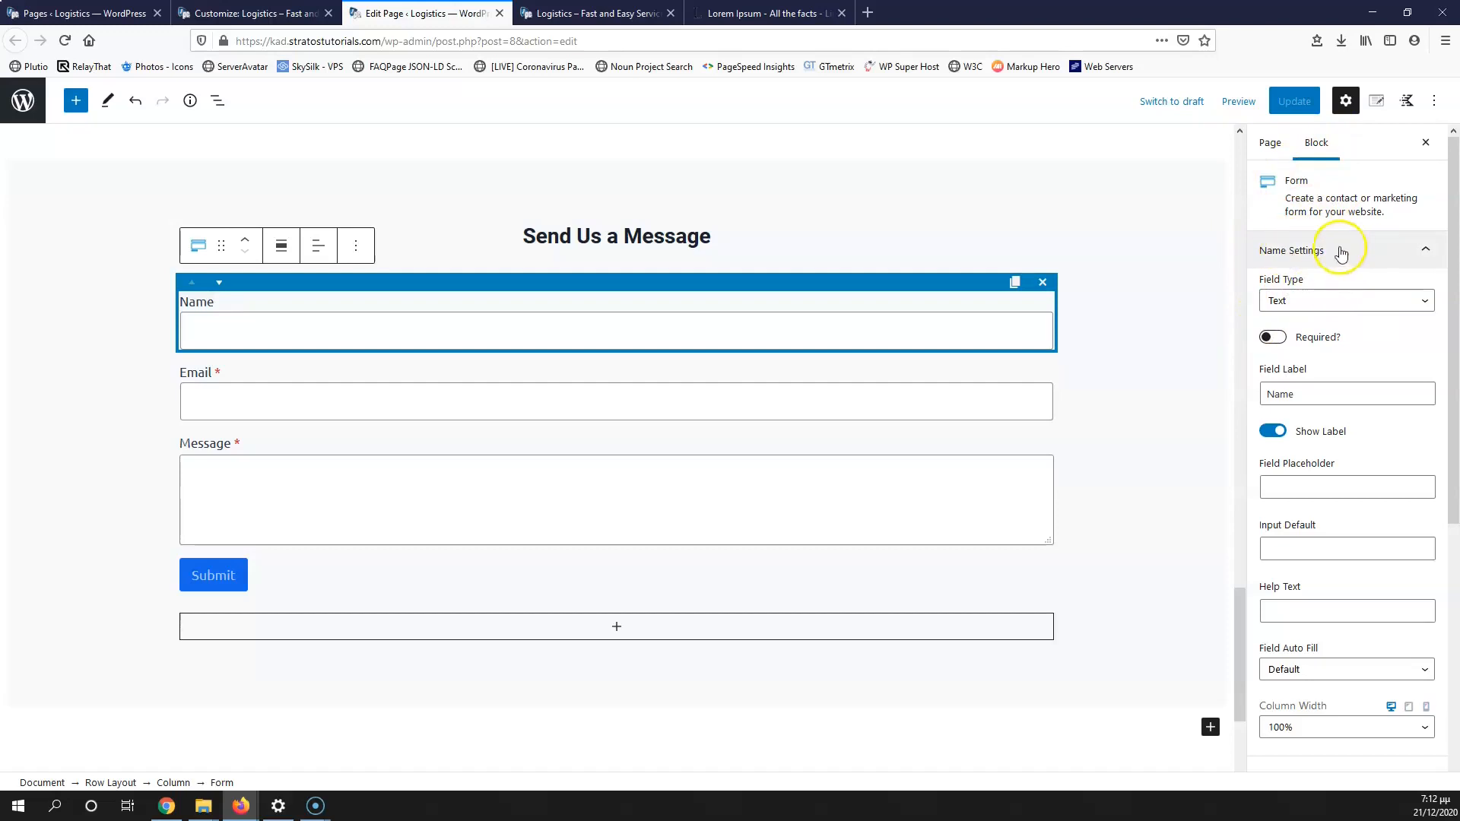
left_click(1305, 302)
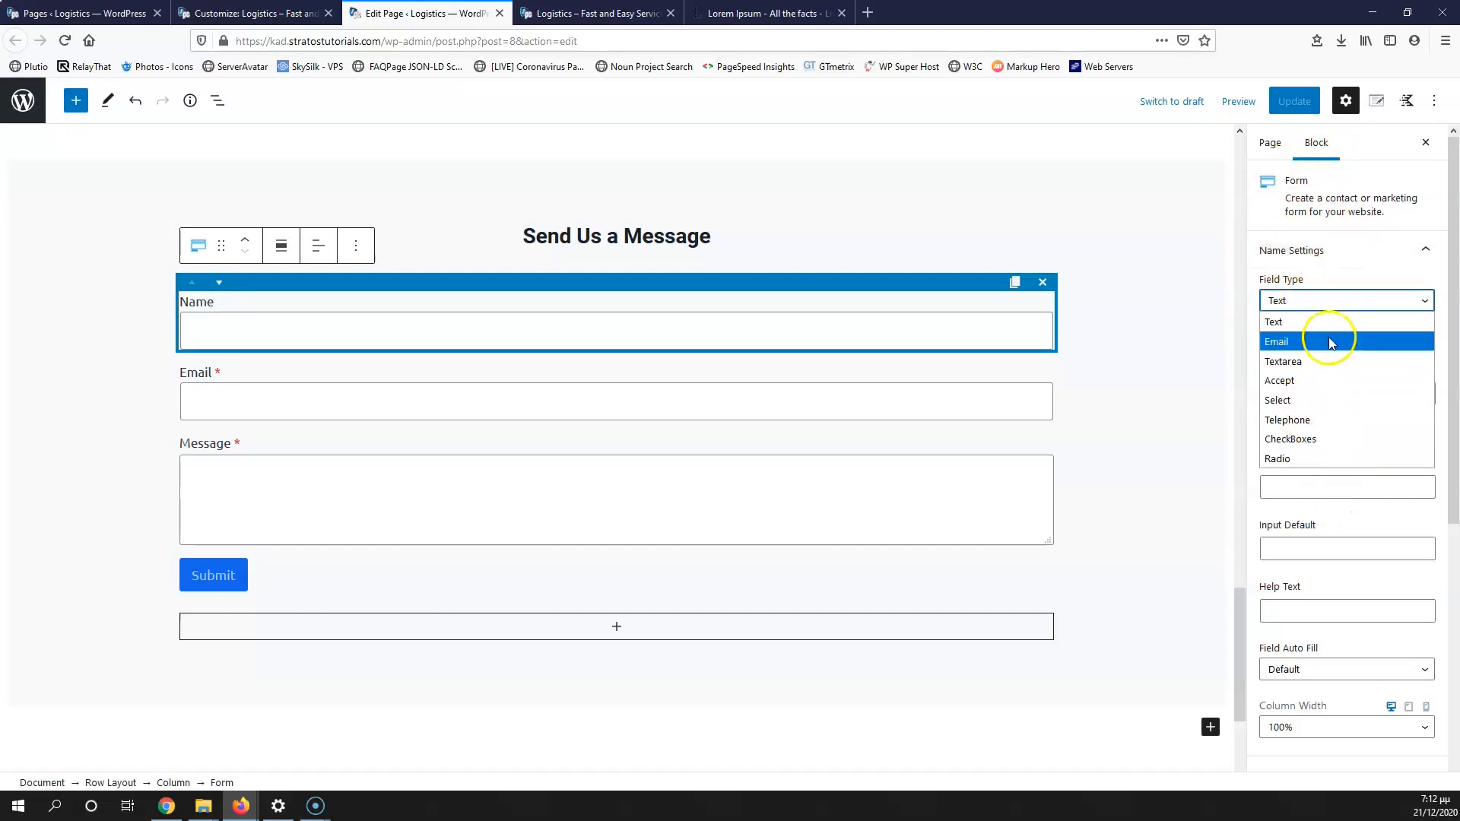
left_click(1345, 272)
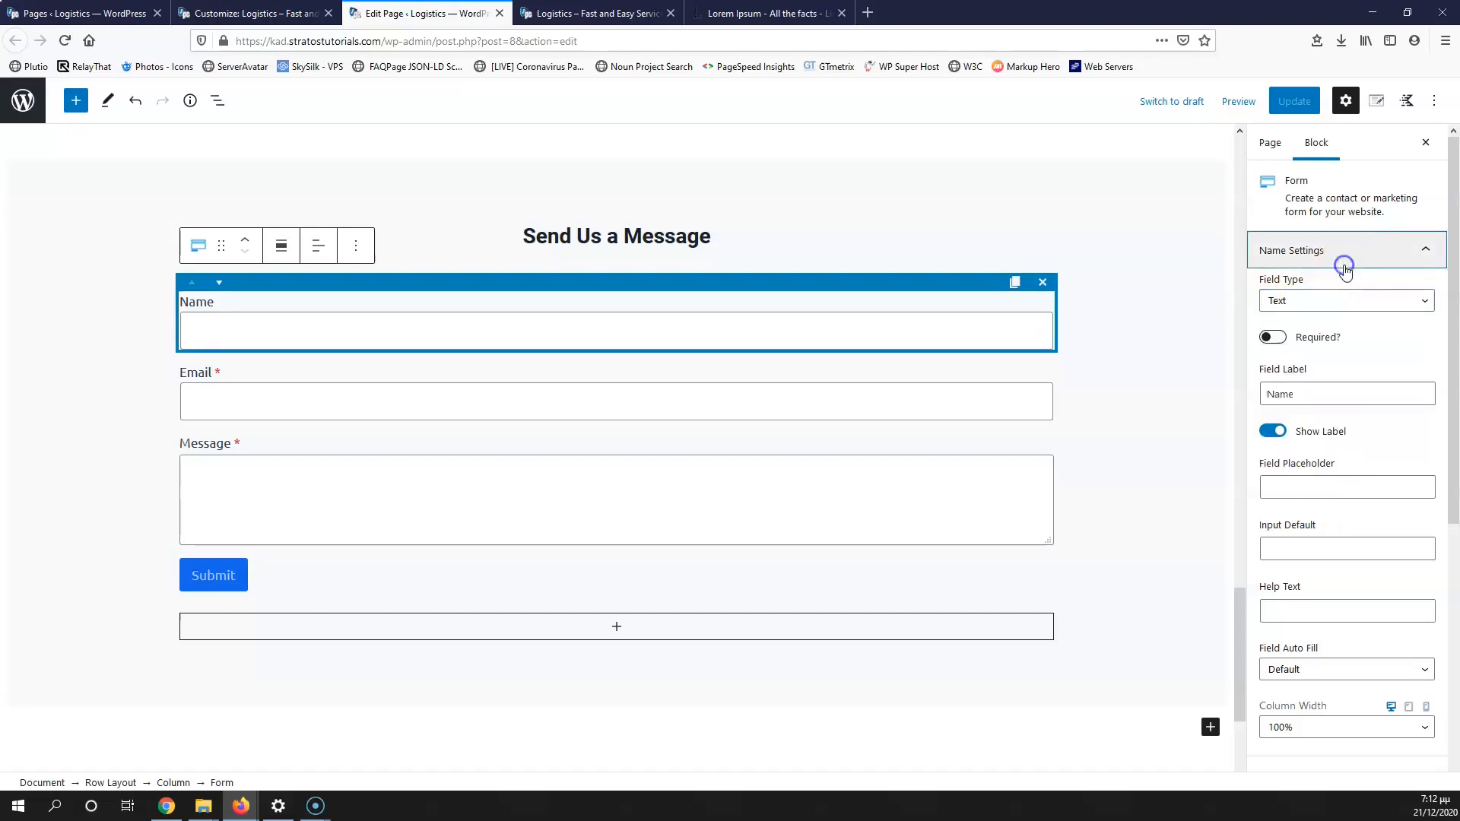
Step: Make the Name field required, add placeholder 'Name', and keep its label shown
left_click(1282, 342)
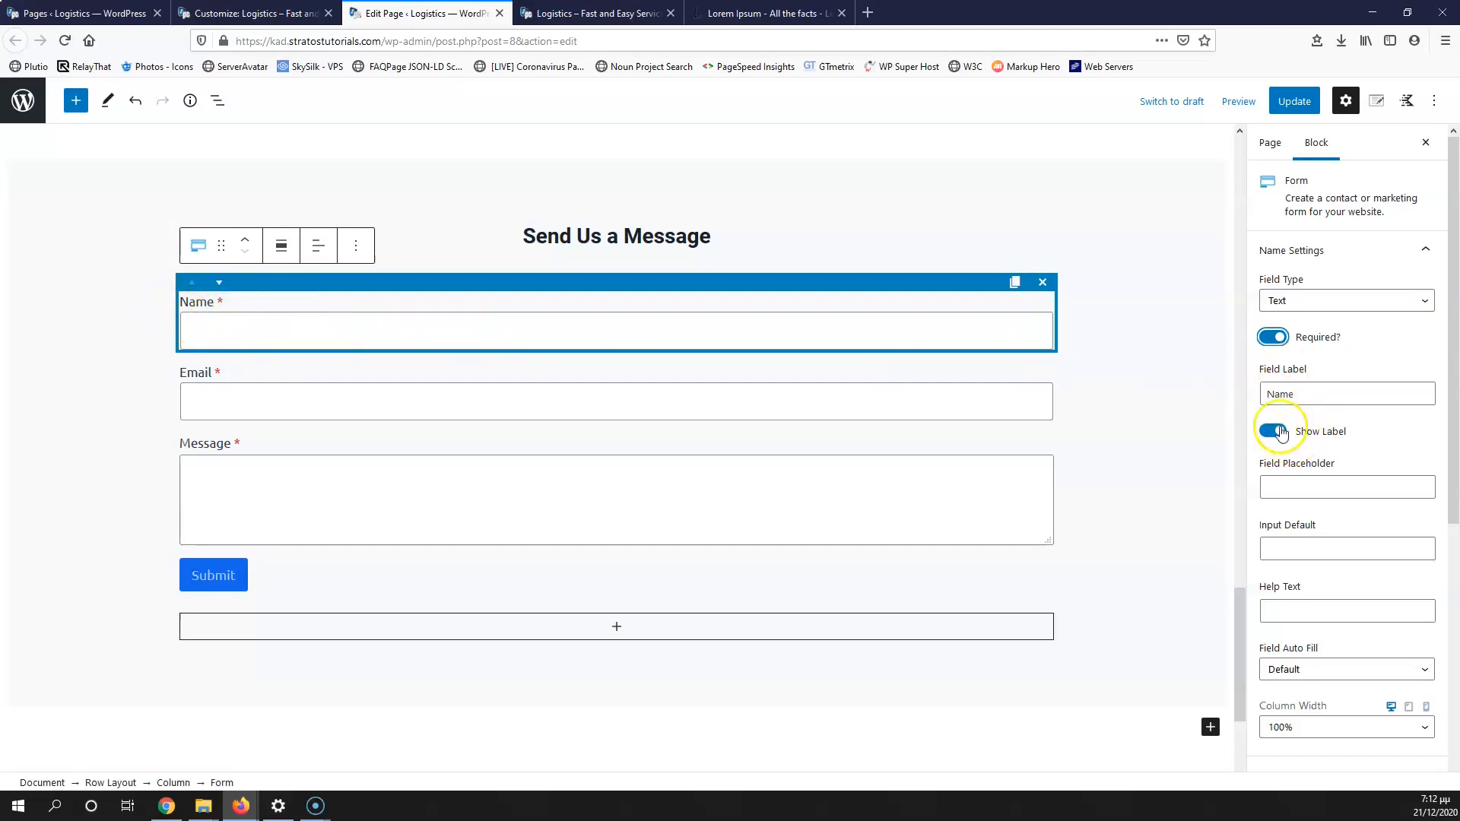
left_click(1300, 485)
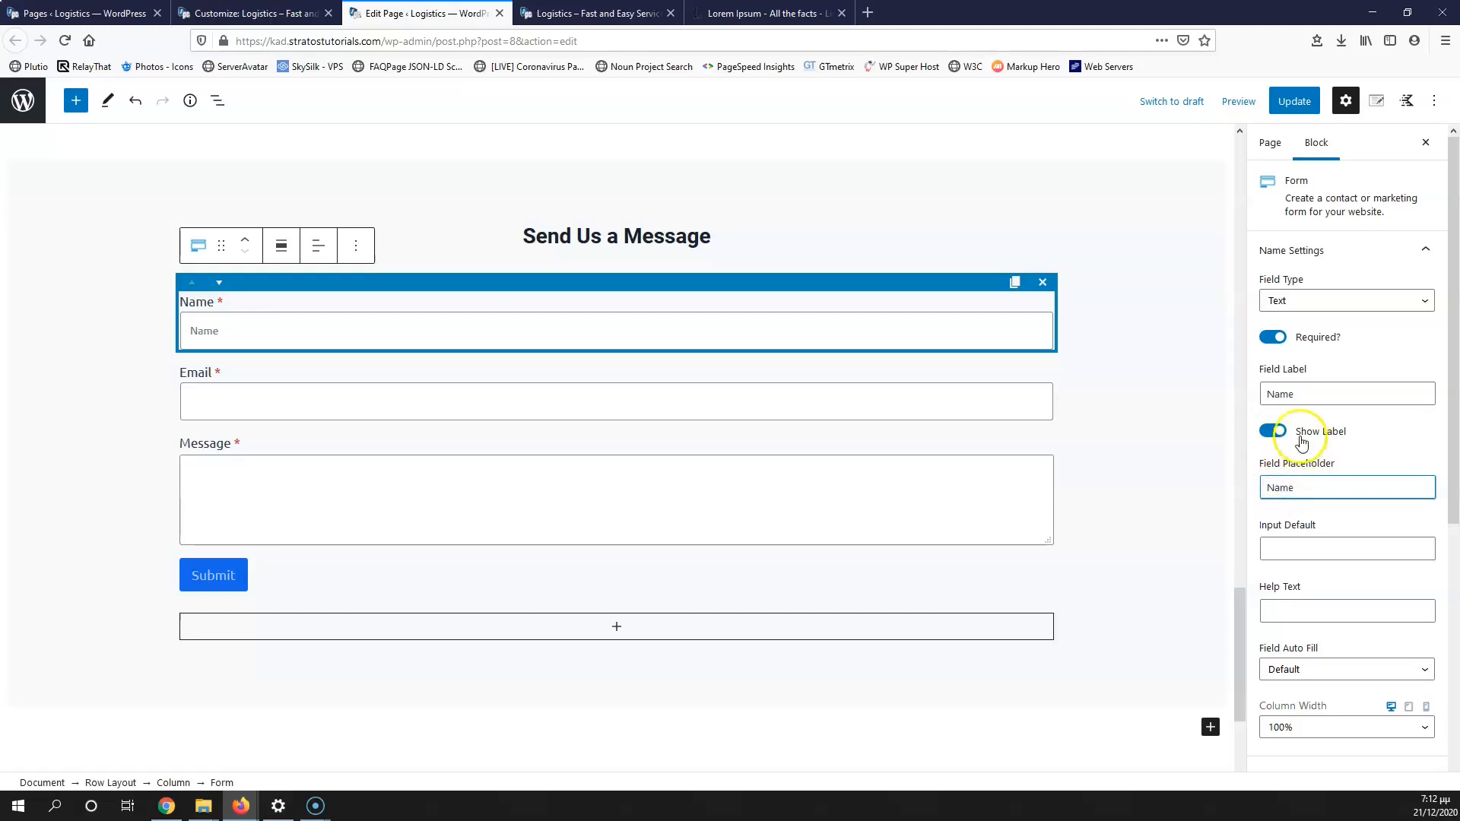
left_click(1270, 431)
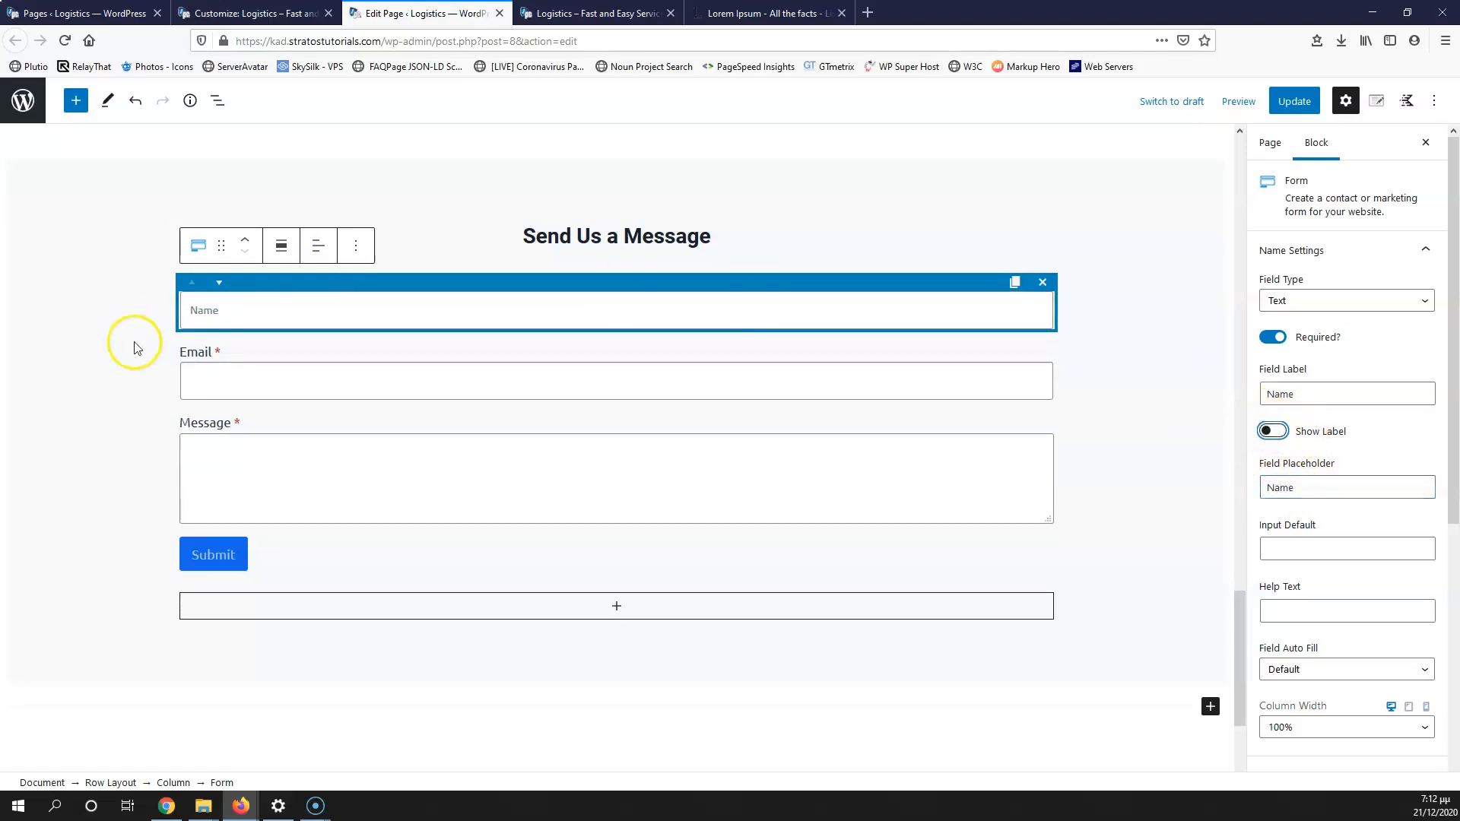
left_click(223, 313)
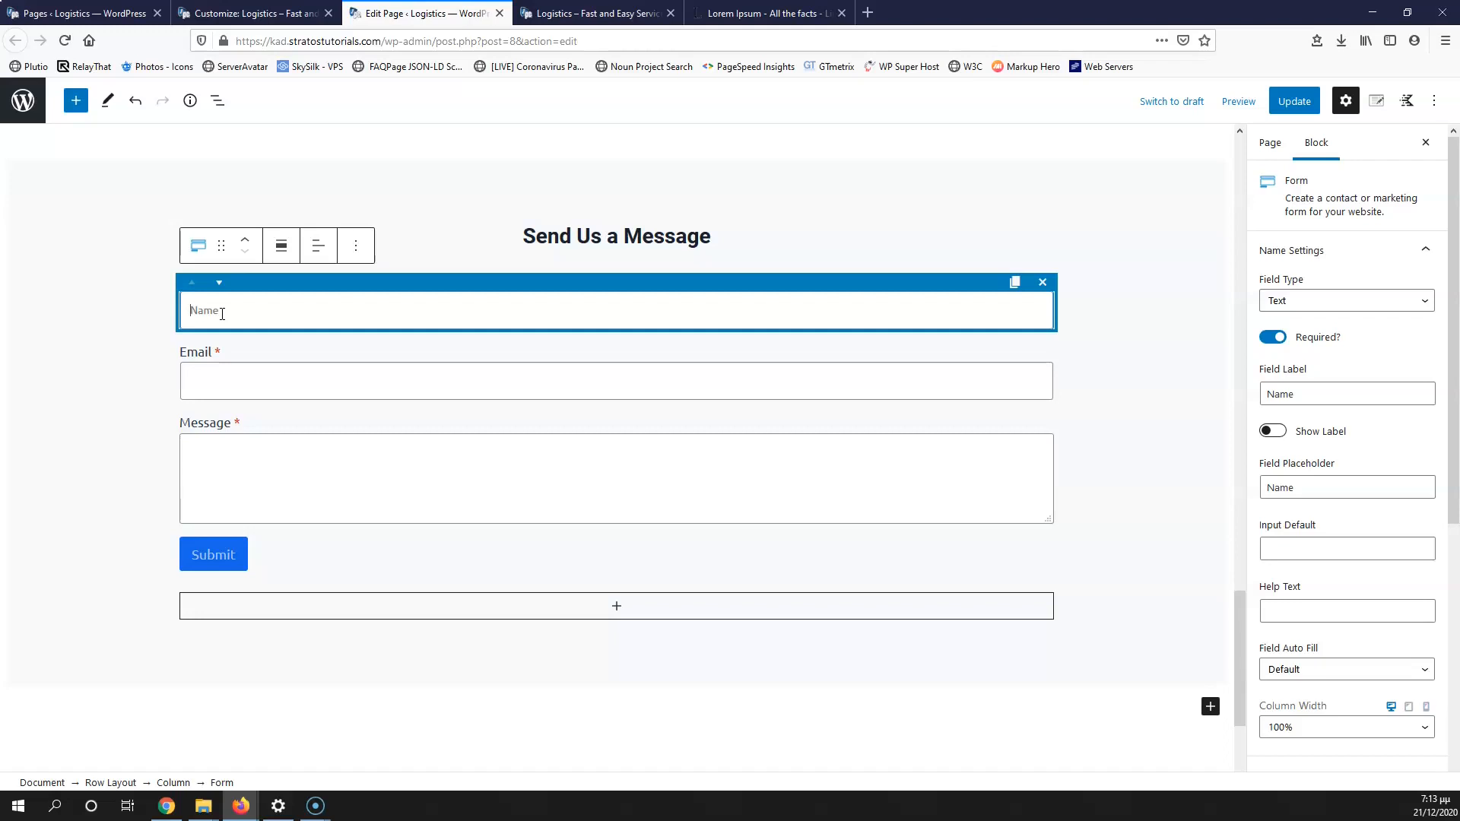
left_click(1275, 431)
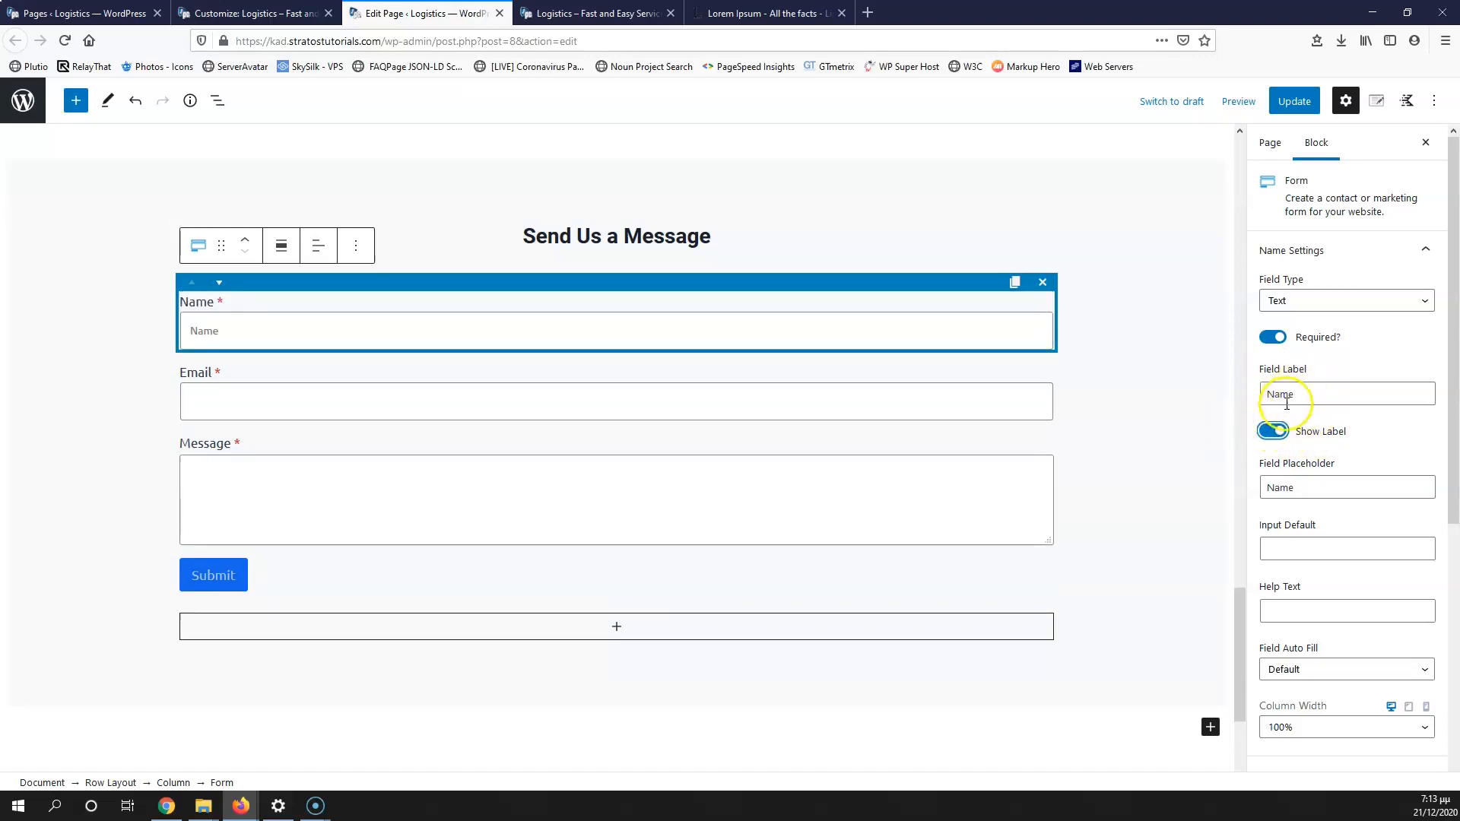
left_click_drag(1330, 486, 1161, 487)
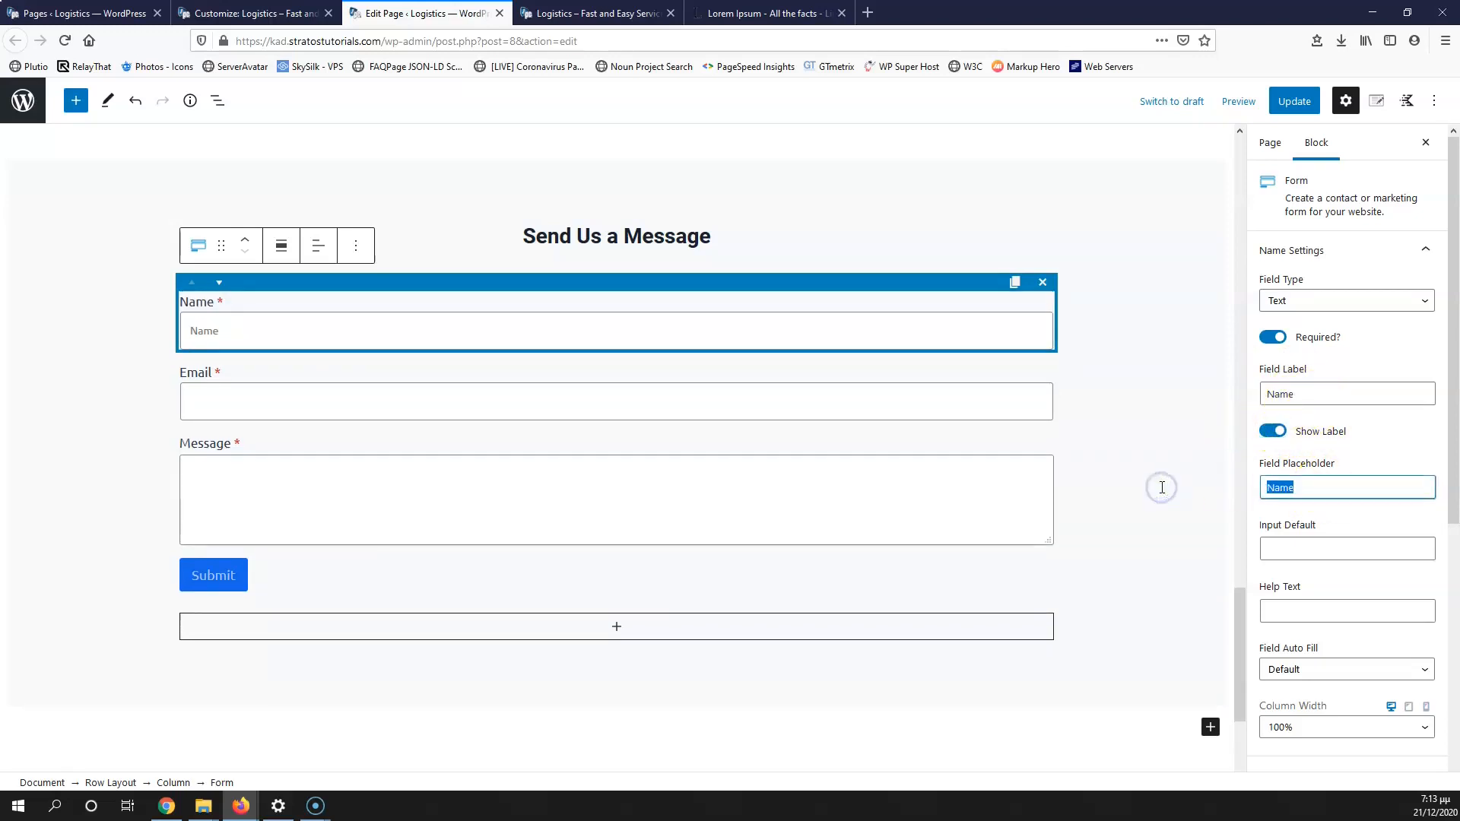
Step: Clear the Name field's placeholder text and leave its Auto Fill at Default
key("BackSpace")
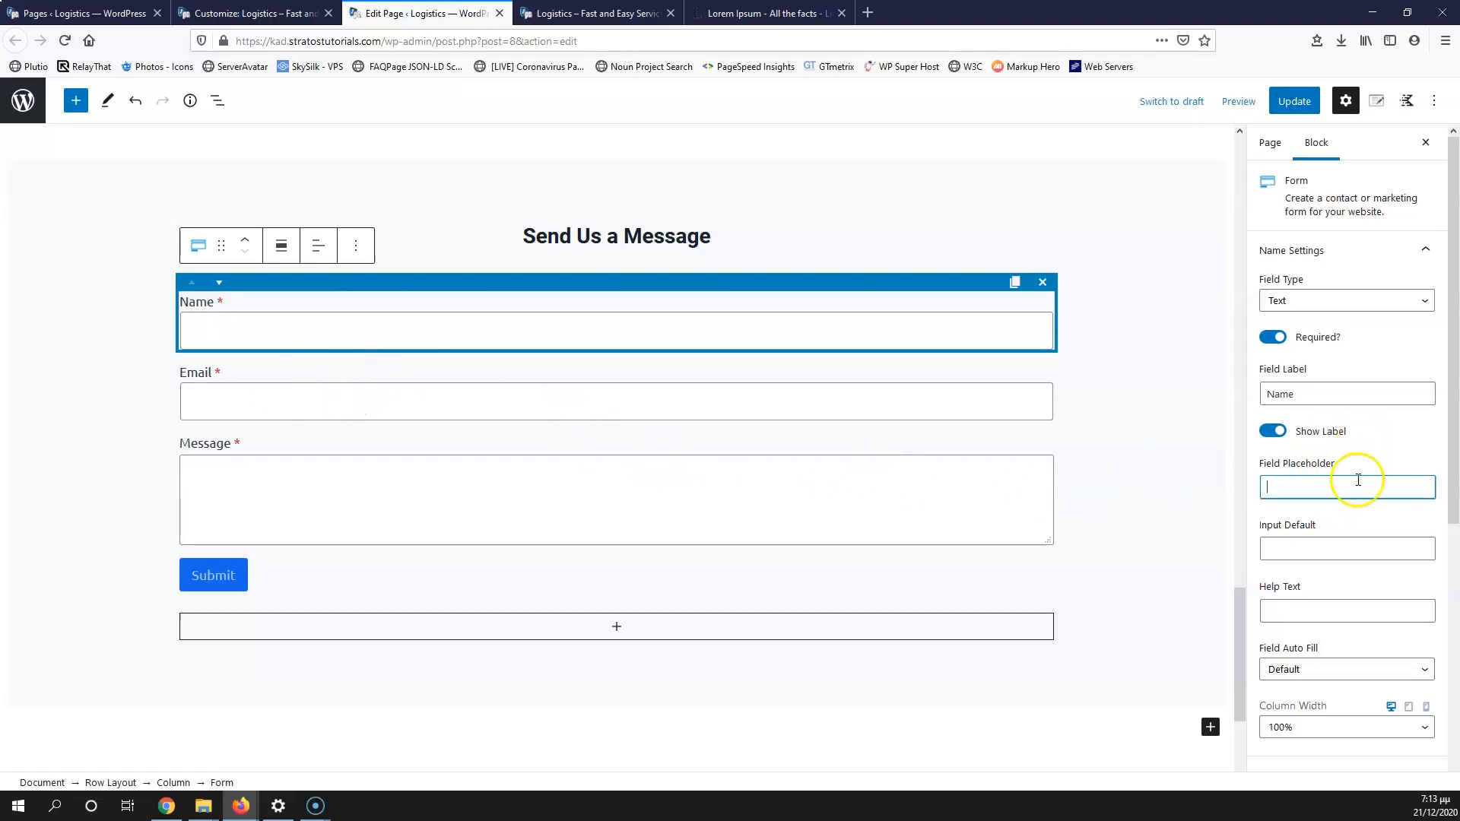
scroll(1358, 479, "down", 3)
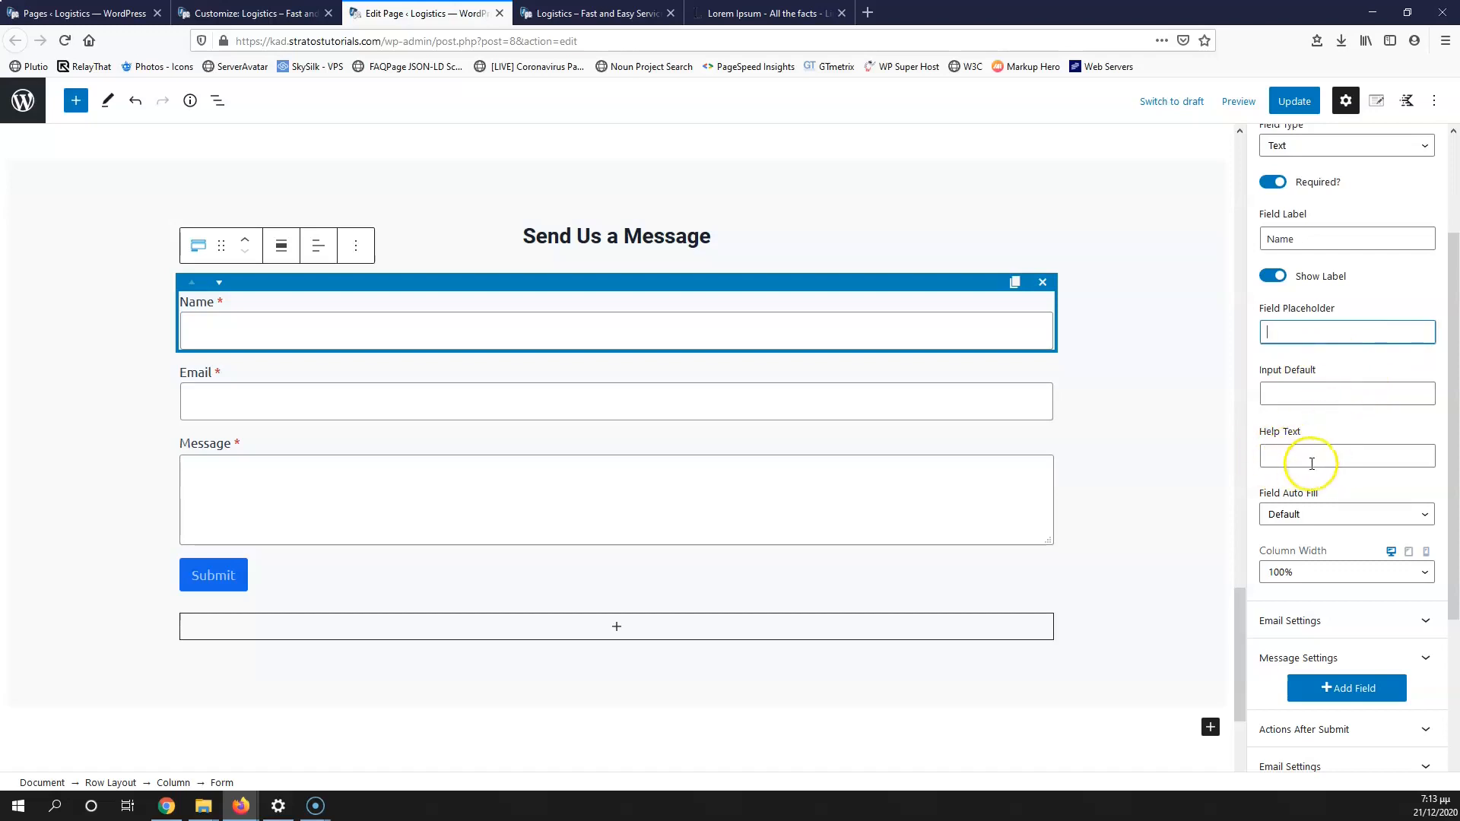
left_click(1319, 516)
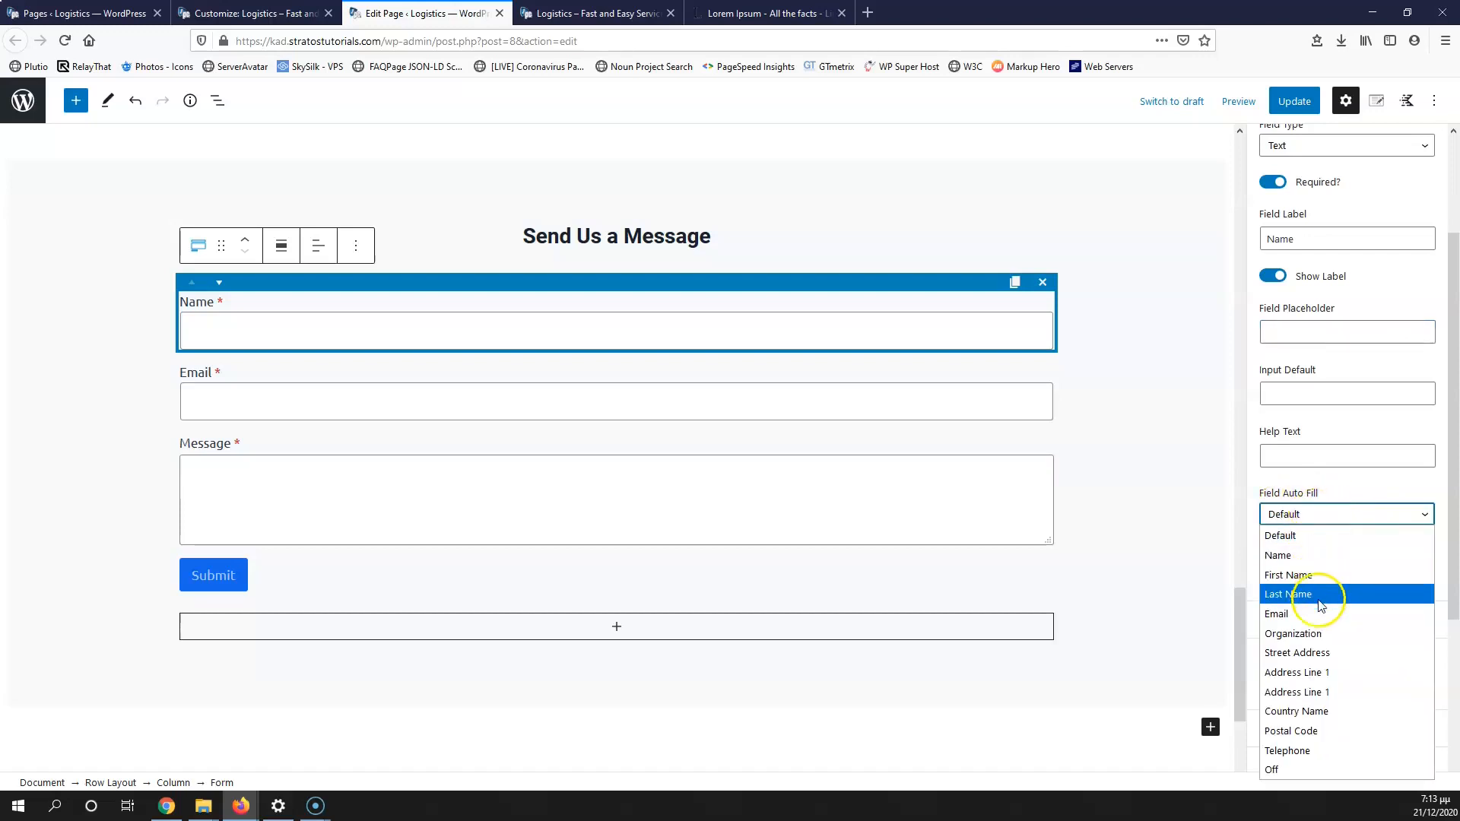
left_click(1359, 480)
Step: Set the Name field's column width to 50%
scroll(1308, 509, "down", 2)
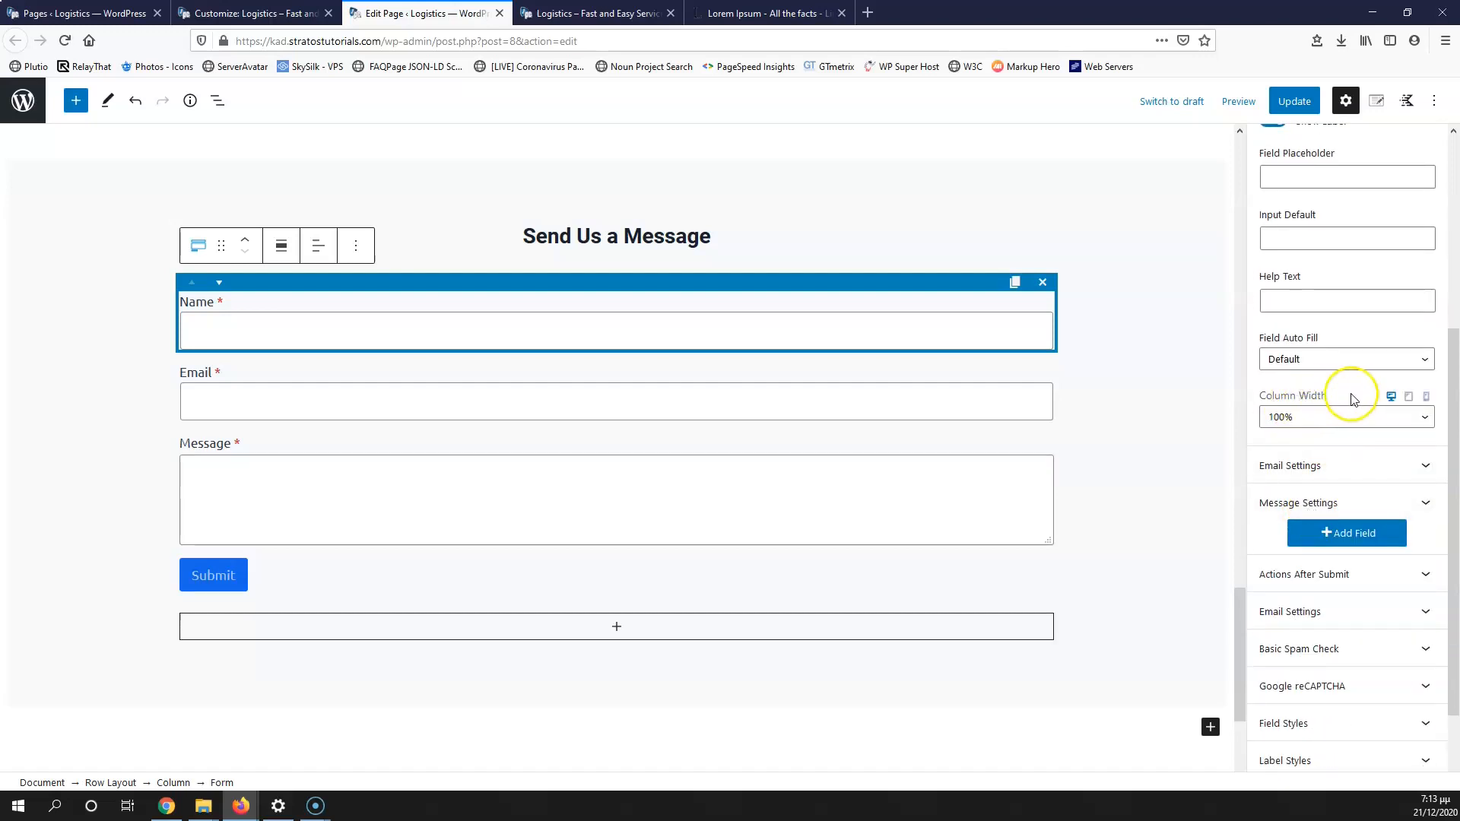
left_click(1313, 425)
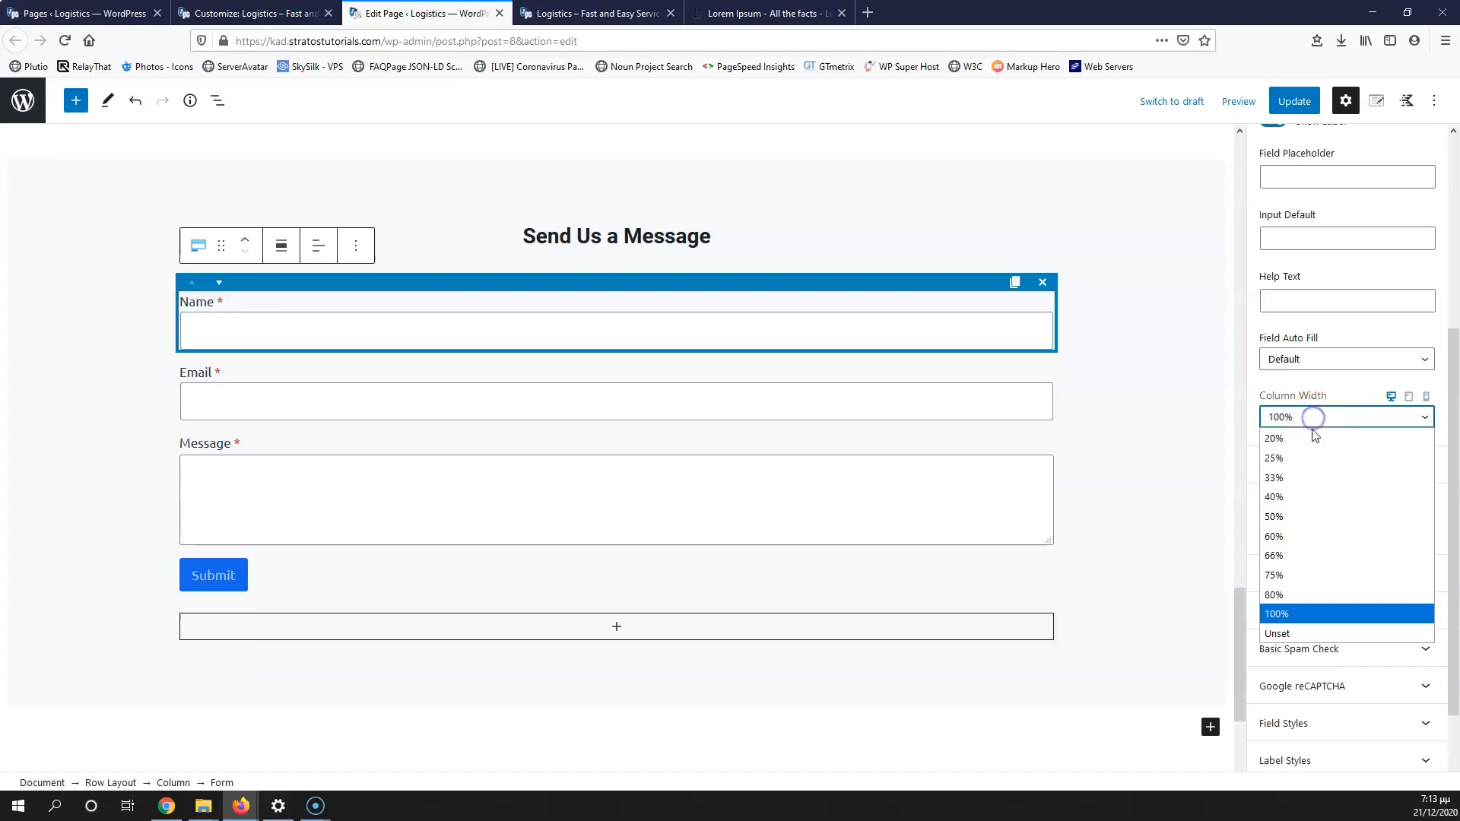
left_click(1303, 517)
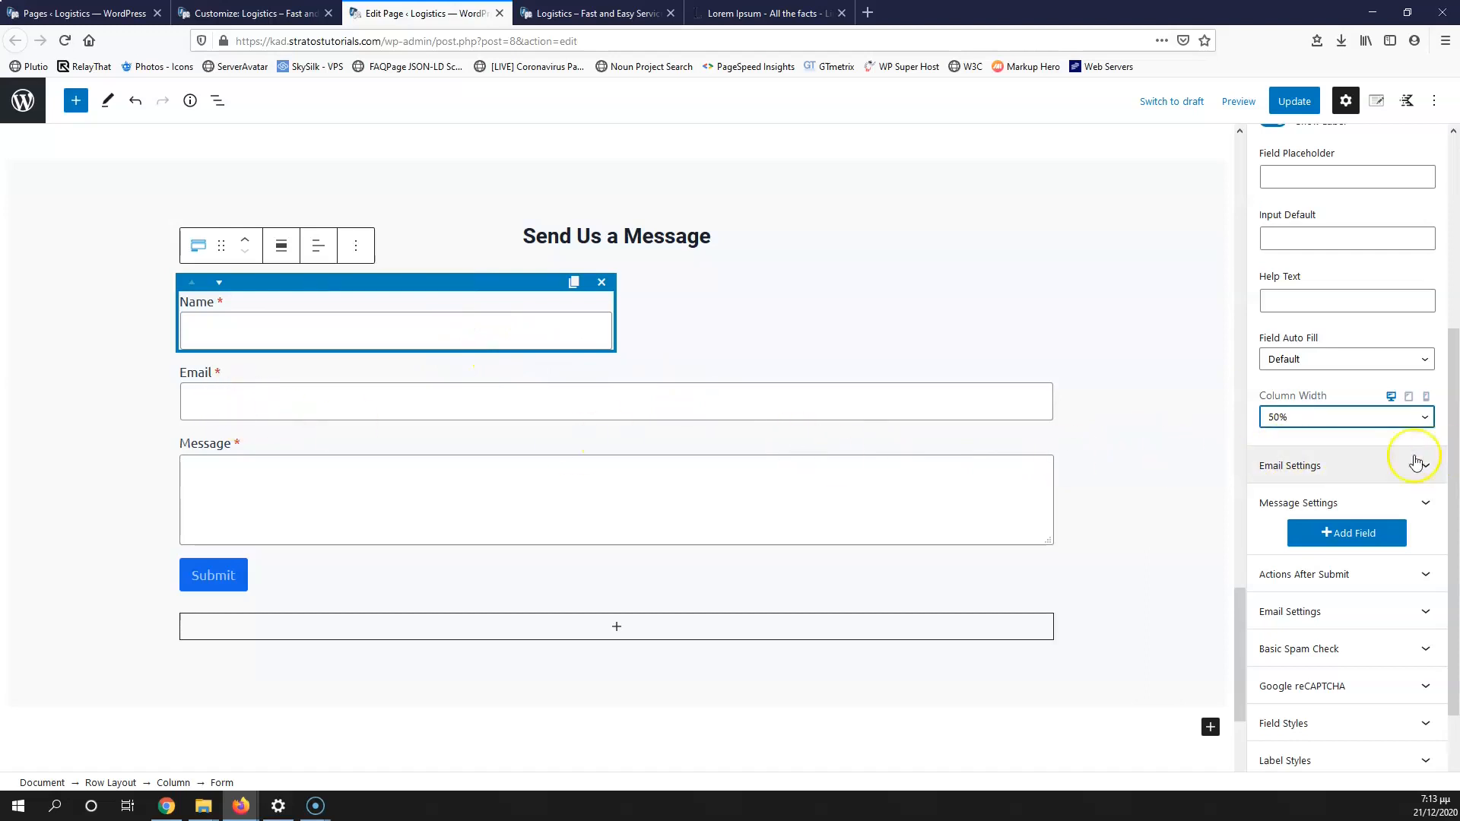
Step: Expand the Email field's settings and place the cursor in its Field Placeholder box
left_click(1349, 465)
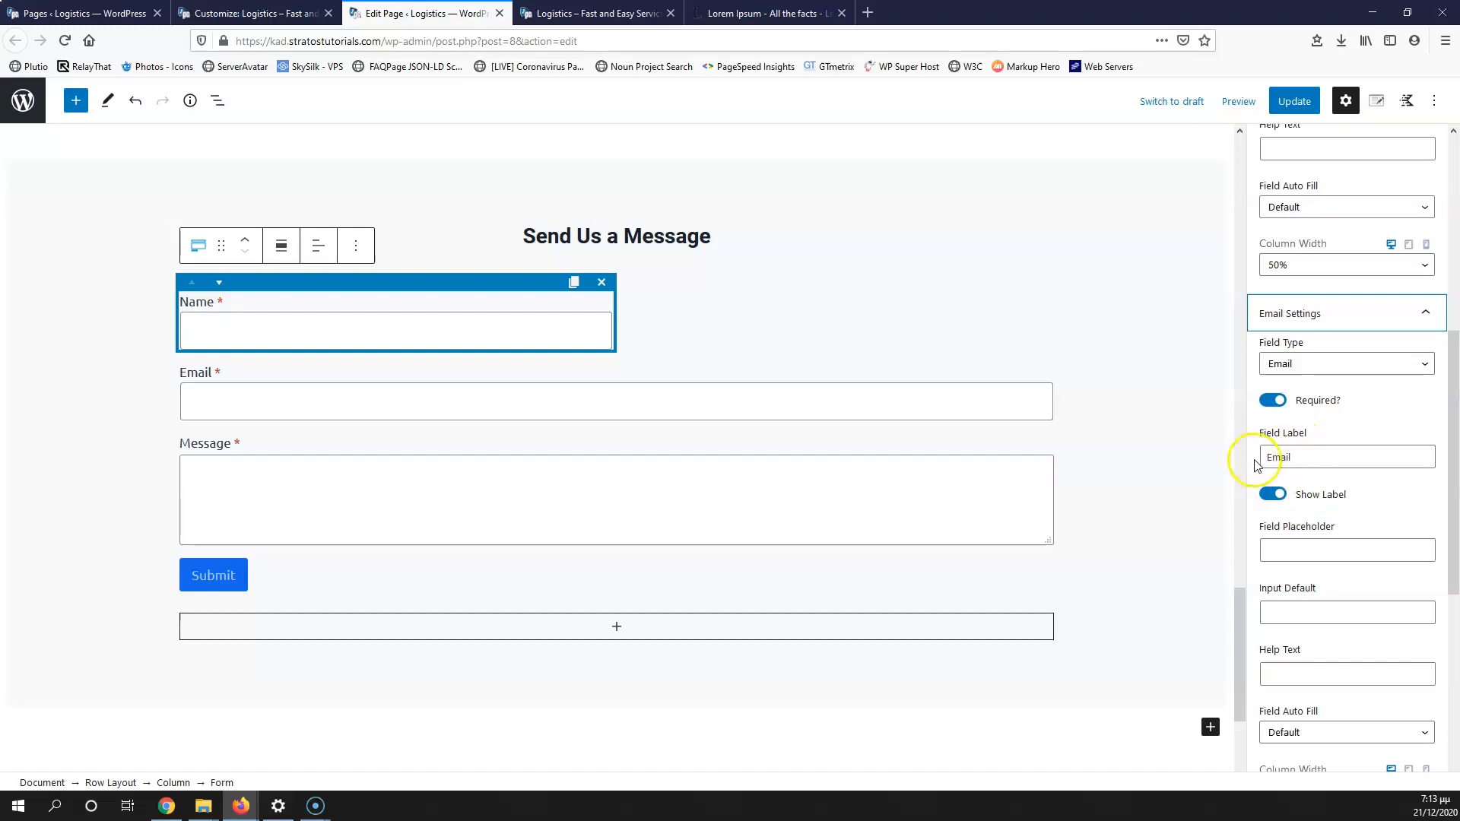
left_click(1314, 538)
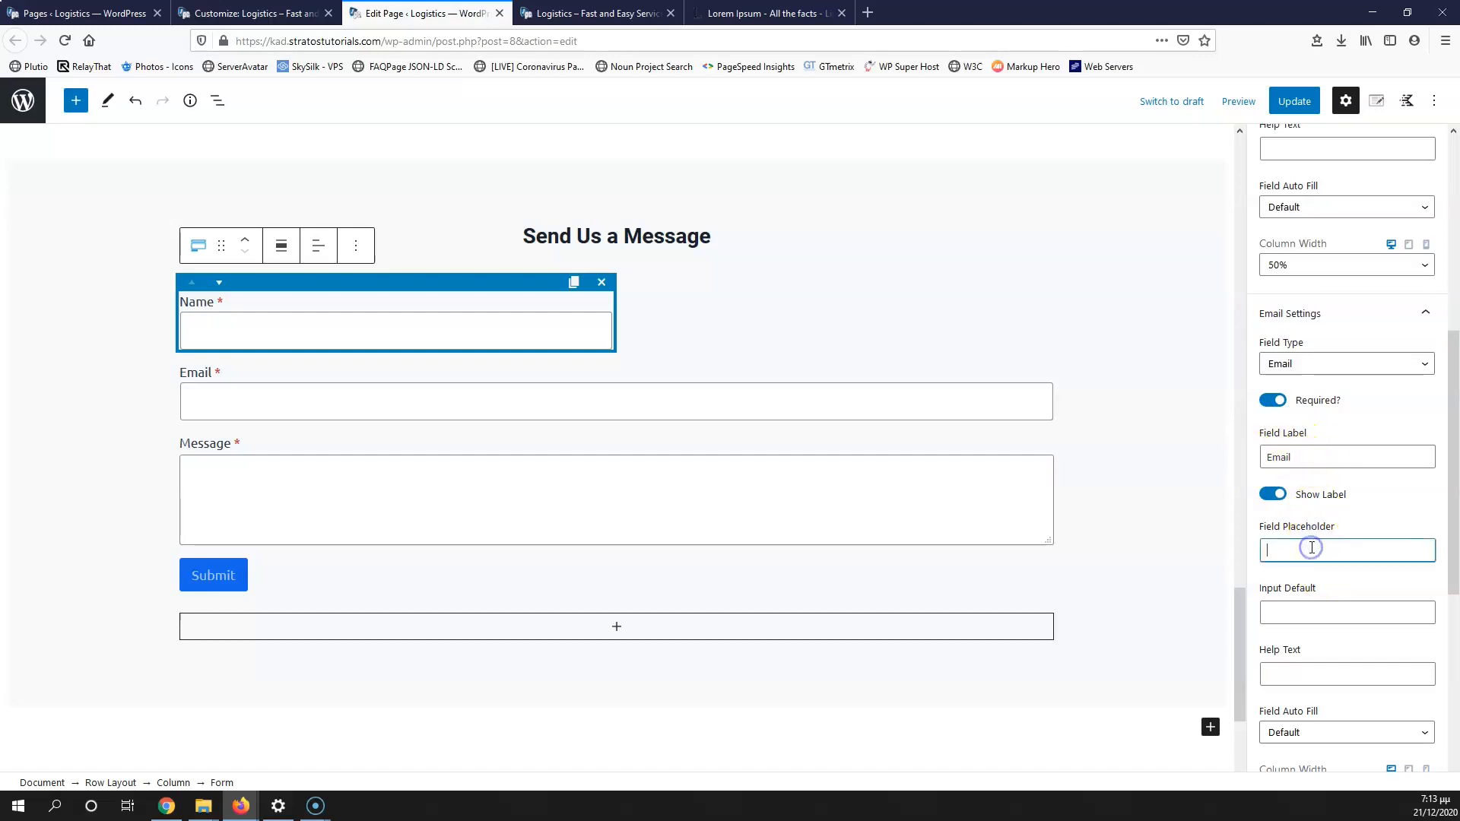
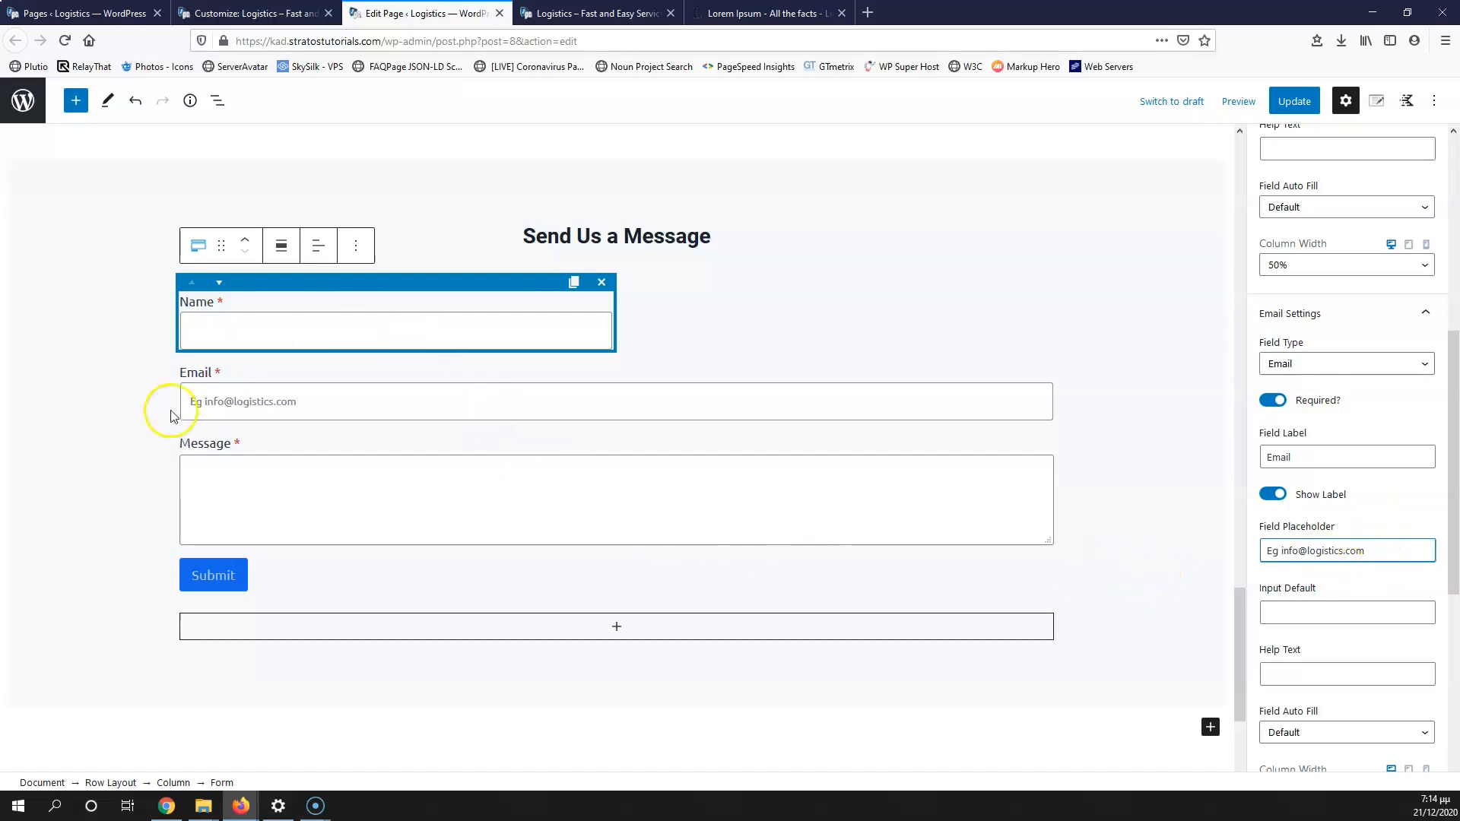
Step: Set the Email field's column width to 50% so it sits beside Name
scroll(1369, 563, "down", 2)
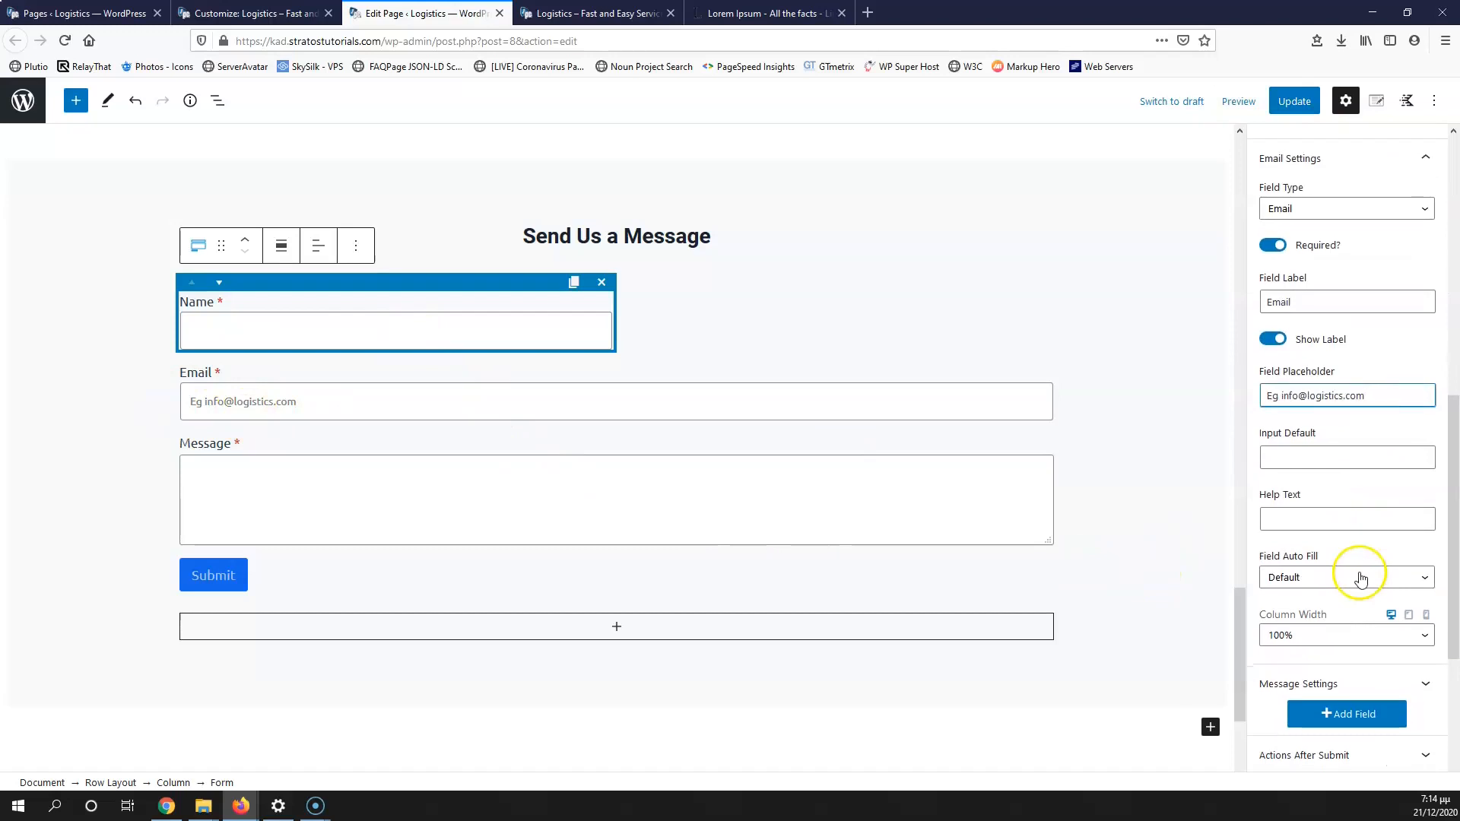
left_click(1305, 633)
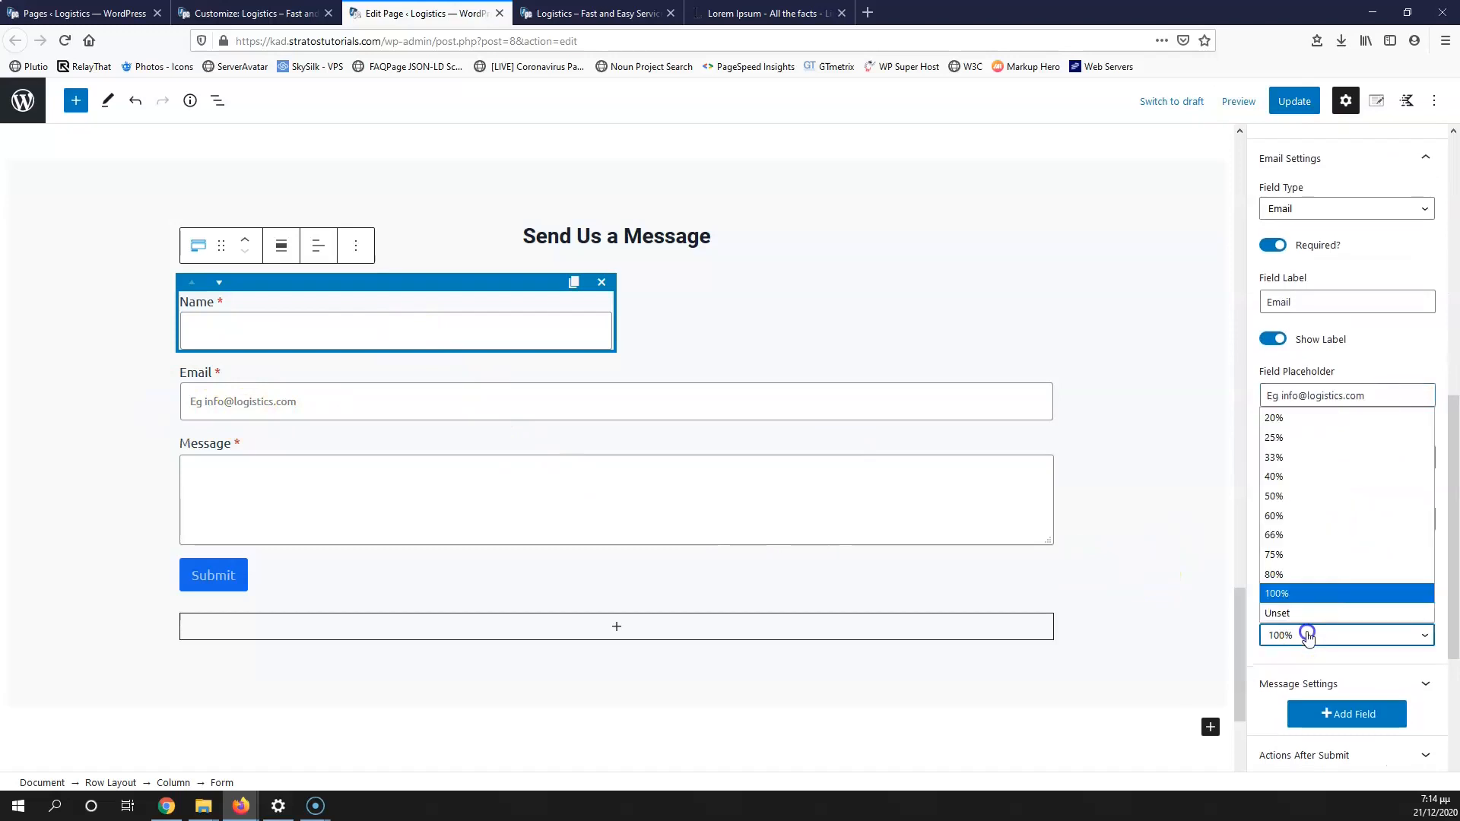
left_click(1302, 506)
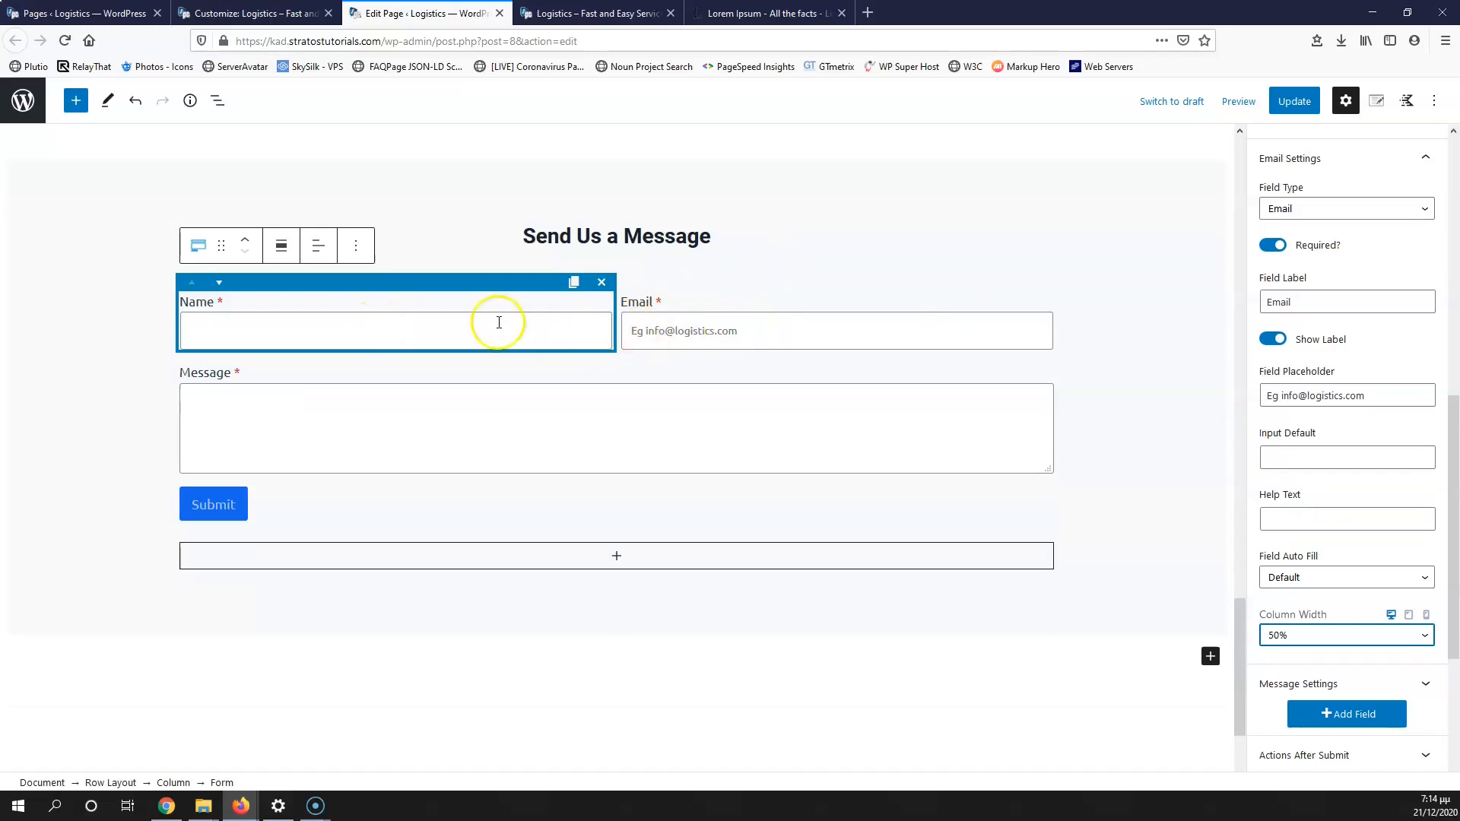
Step: Select the Message field and confirm its type stays Textarea
left_click(333, 404)
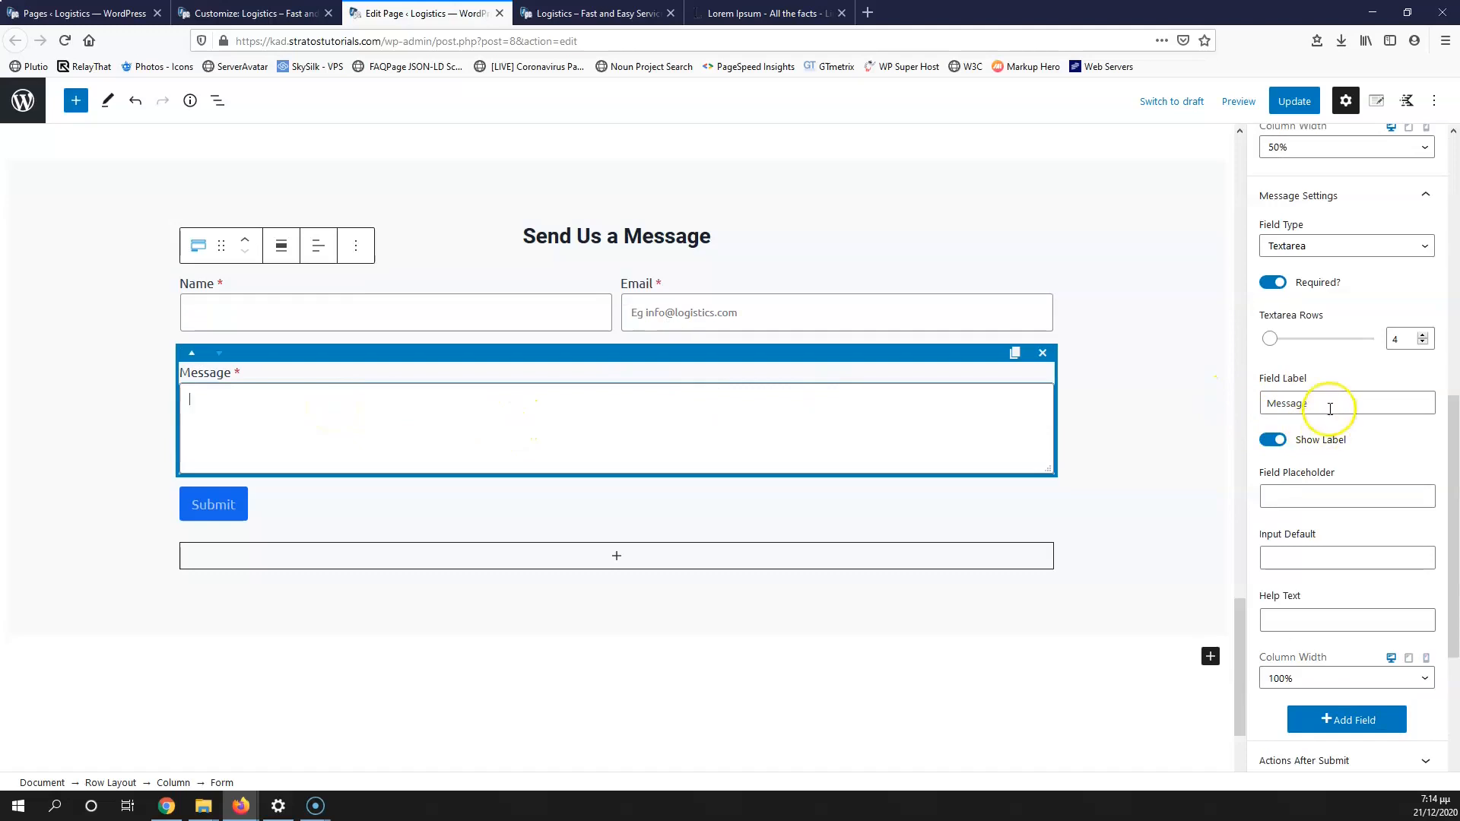
scroll(1311, 354, "up", 1)
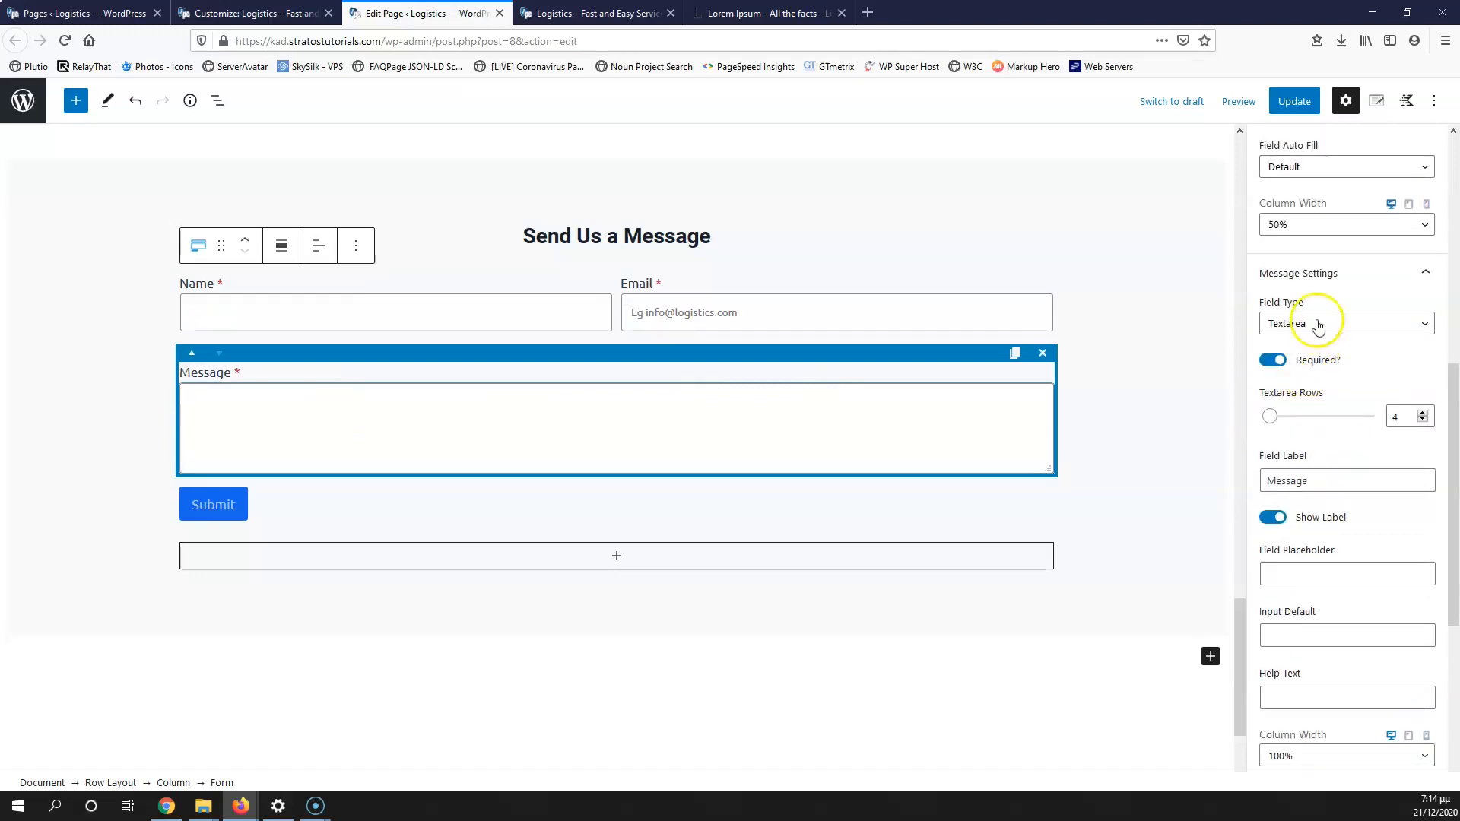
left_click(1321, 329)
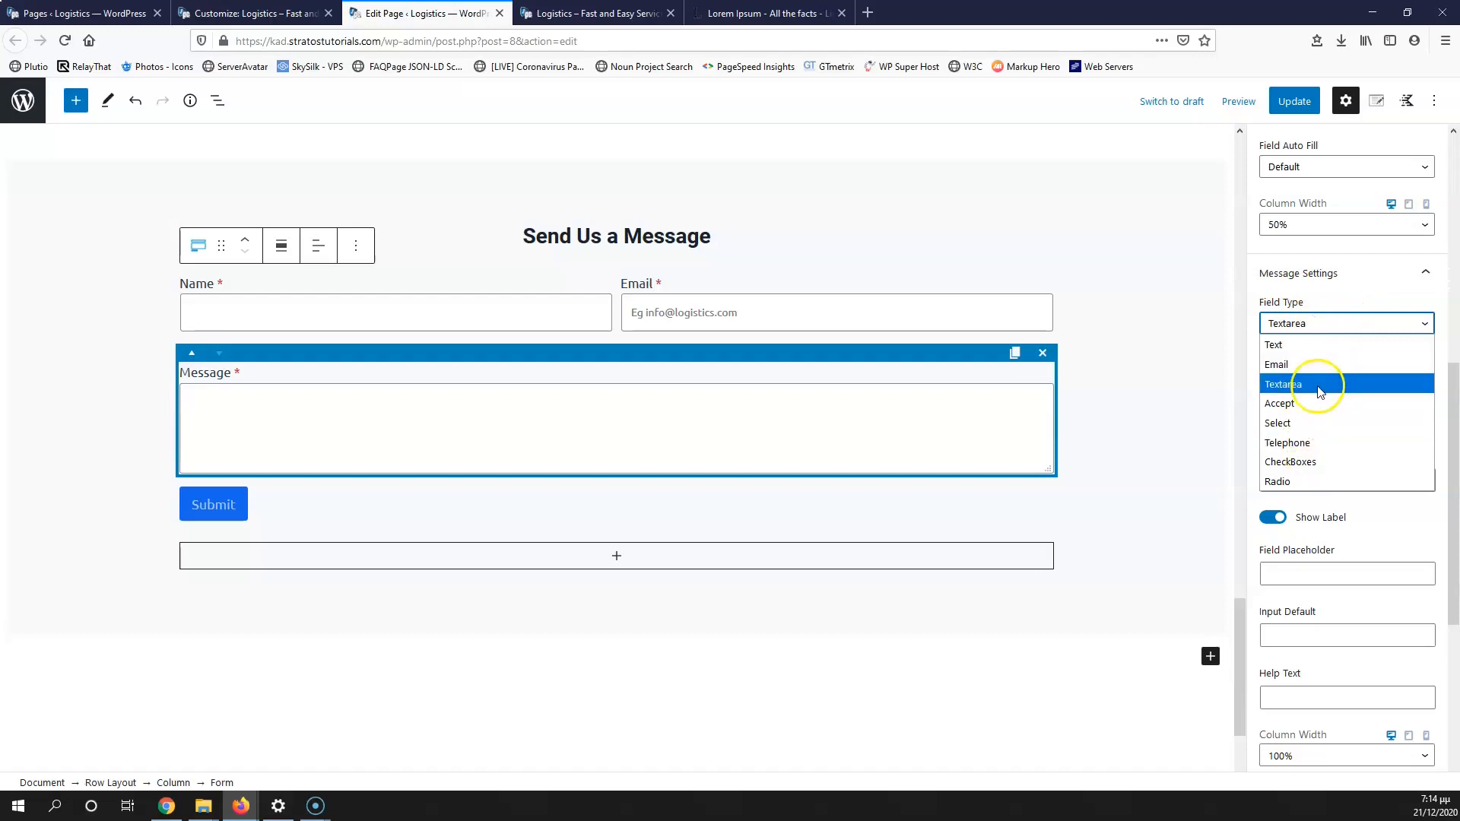
left_click(1411, 507)
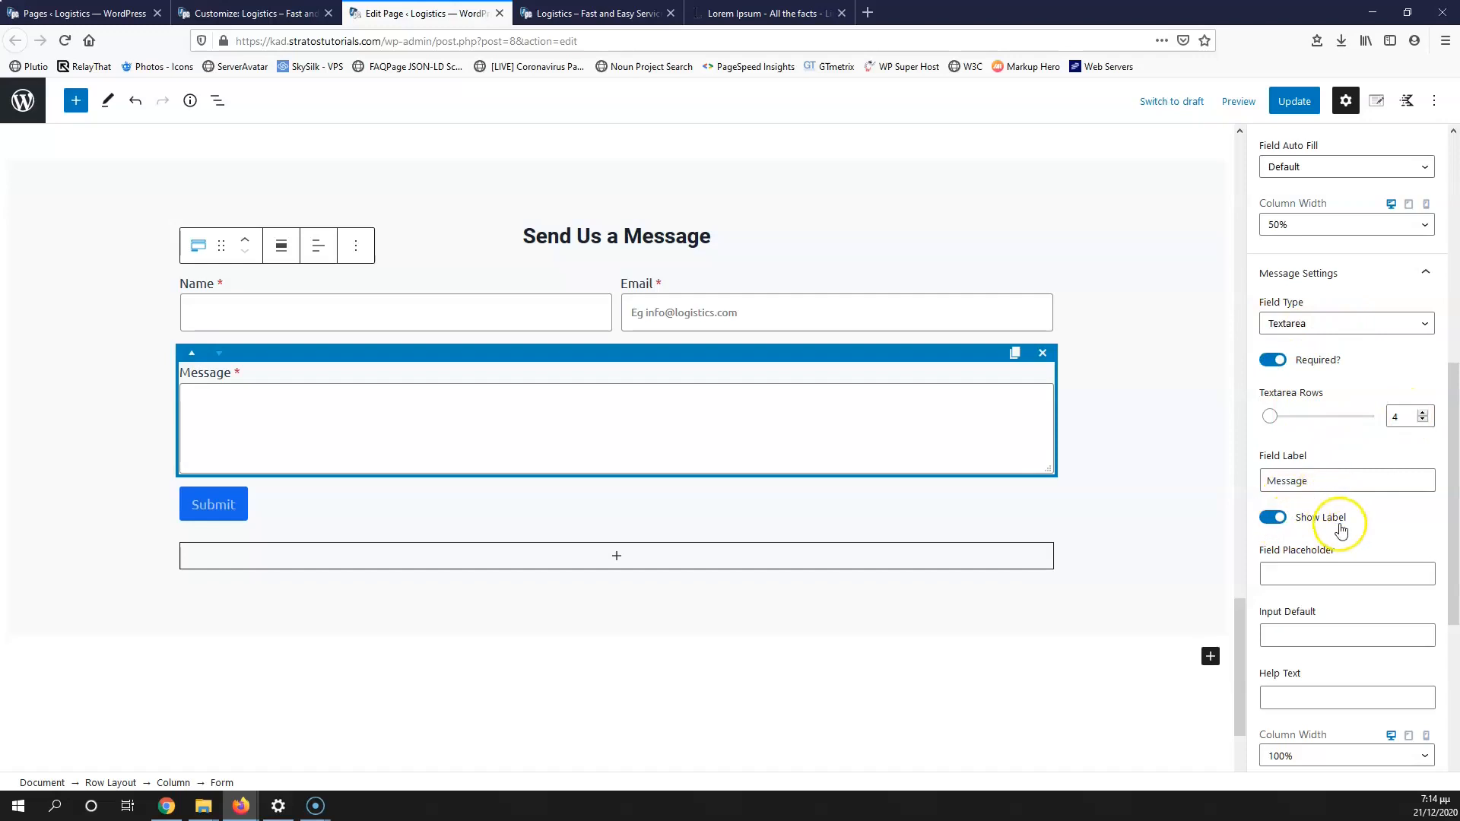
scroll(1316, 629, "down", 4)
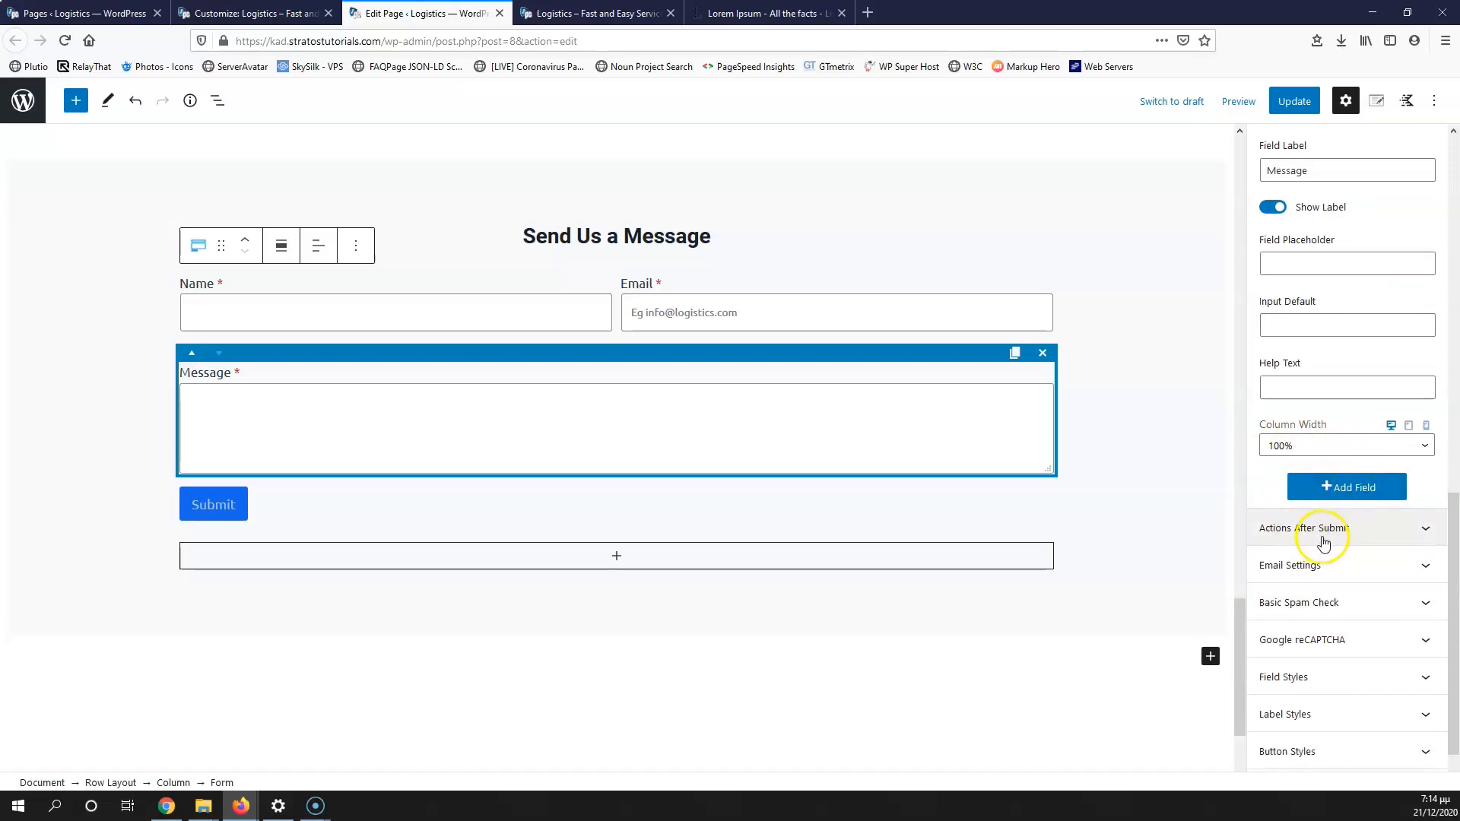
Step: Add a new field as a required Accept checkbox with Show Policy Link enabled
left_click(1338, 485)
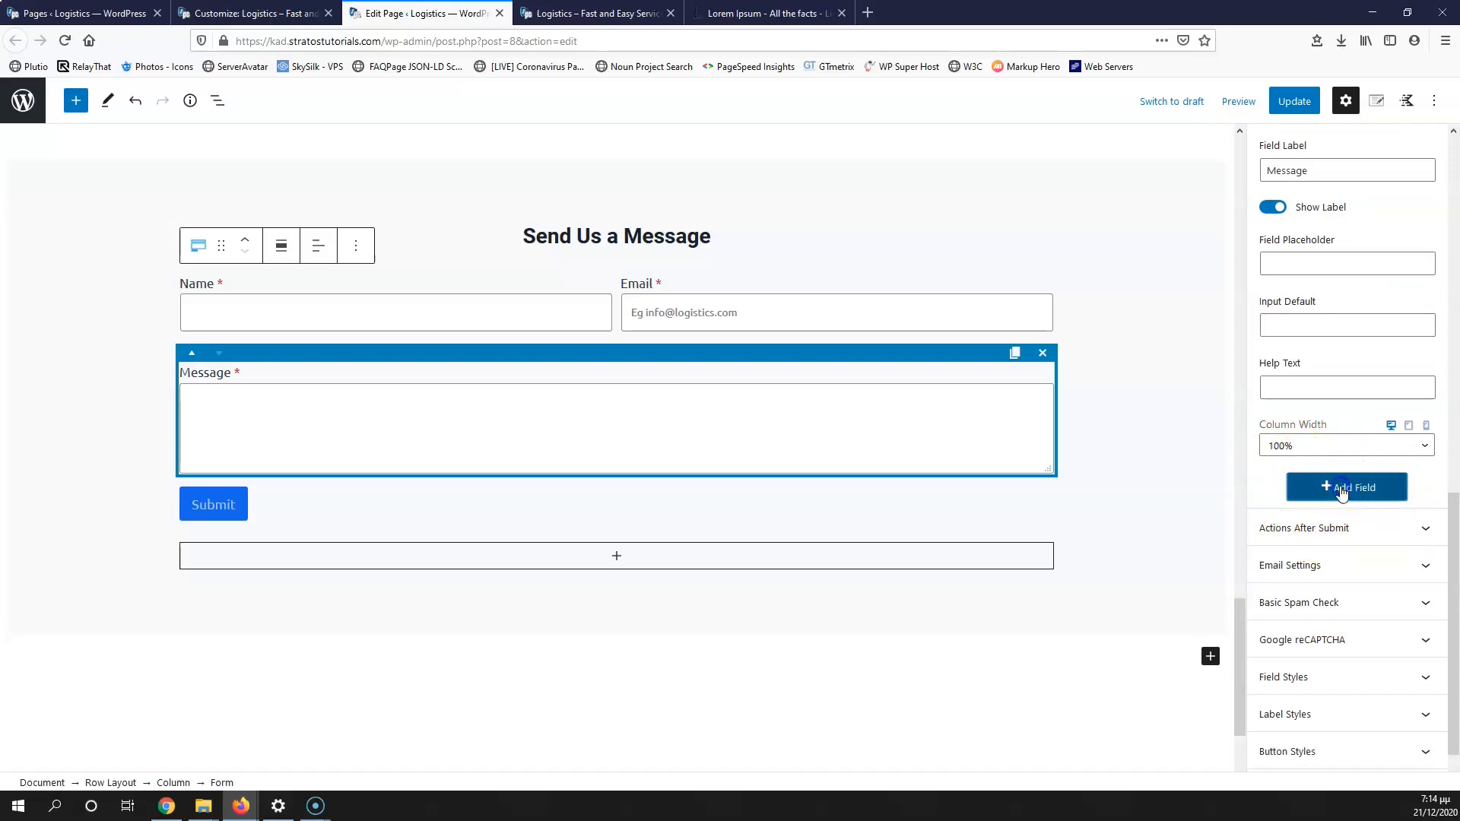
left_click(1339, 496)
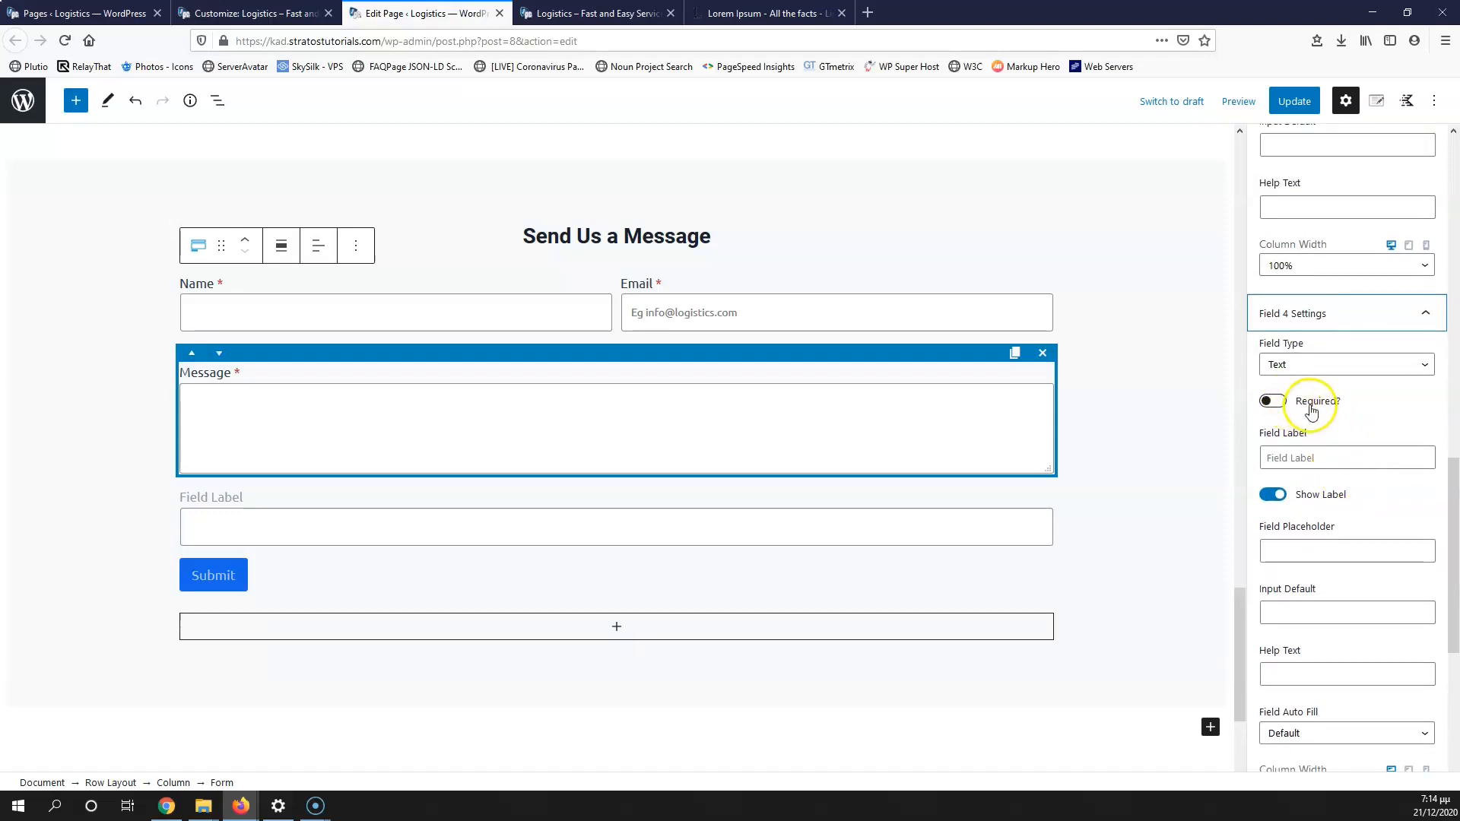
left_click(1308, 366)
left_click(1336, 449)
left_click(1276, 403)
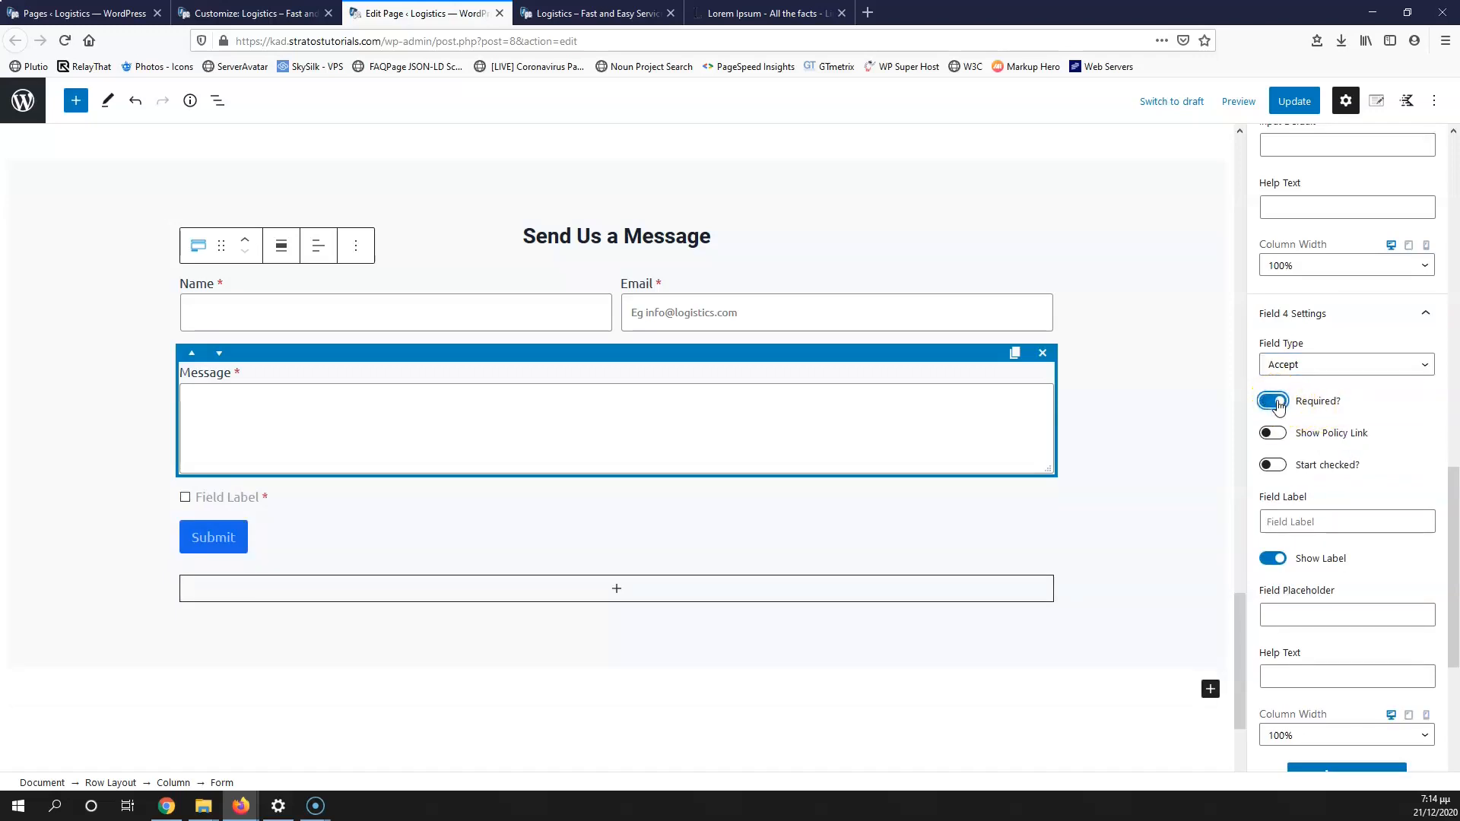
left_click(1274, 434)
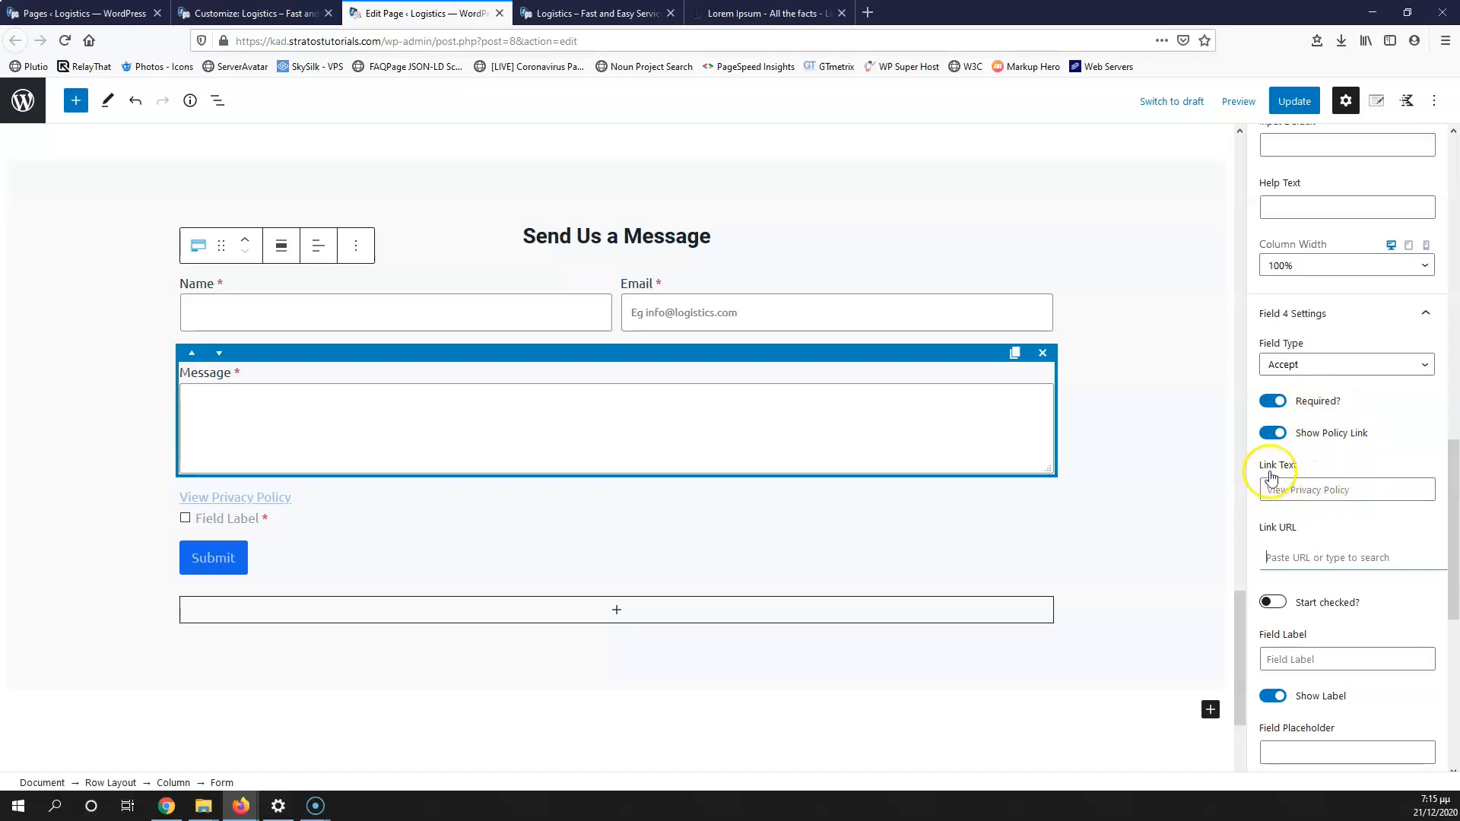
Step: Set the policy link text to 'Privacy Policy' and bring up the site's Pages list
left_click(1314, 490)
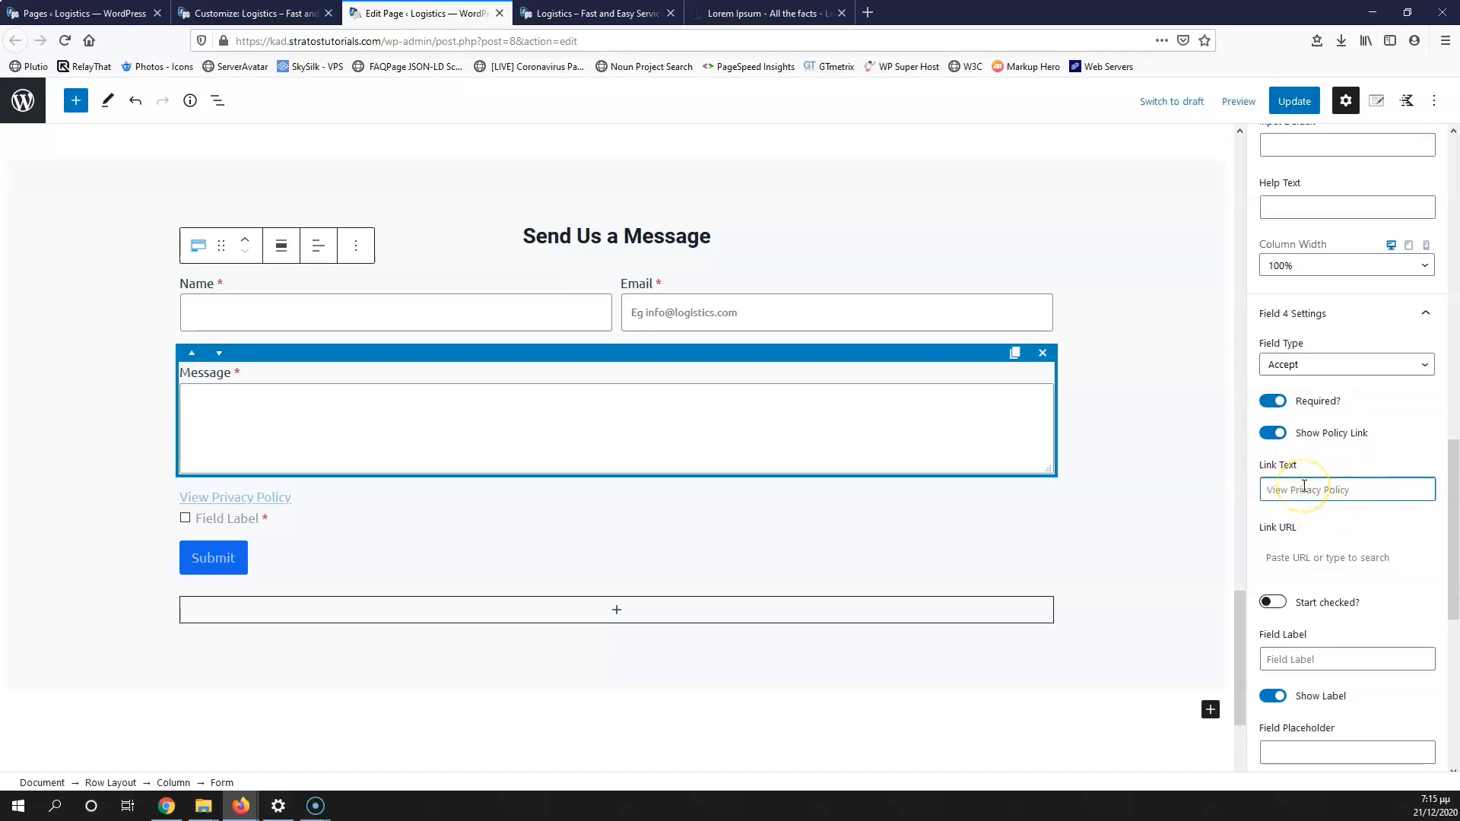
type("Privacy Policy")
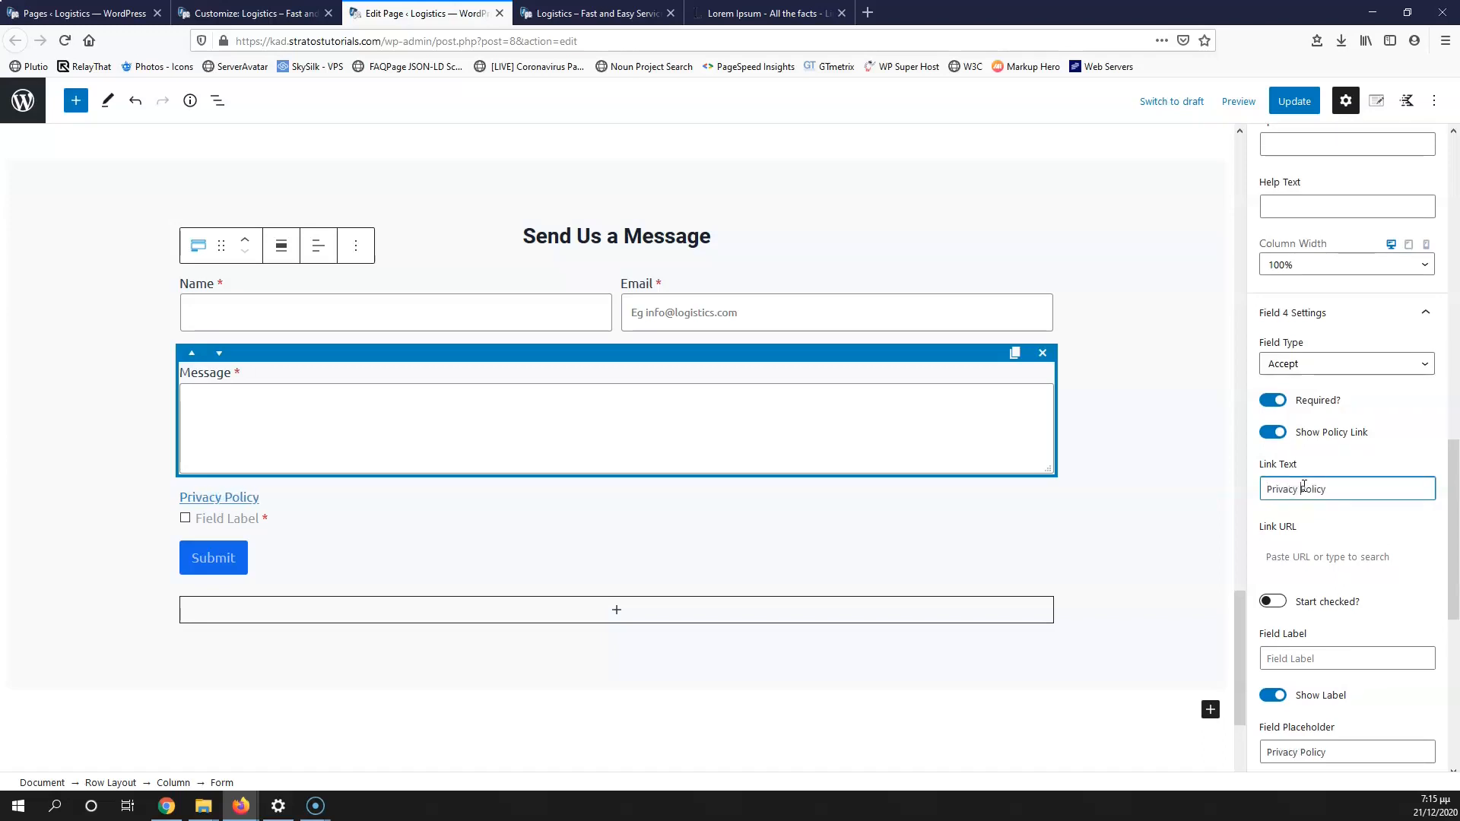
left_click(1283, 556)
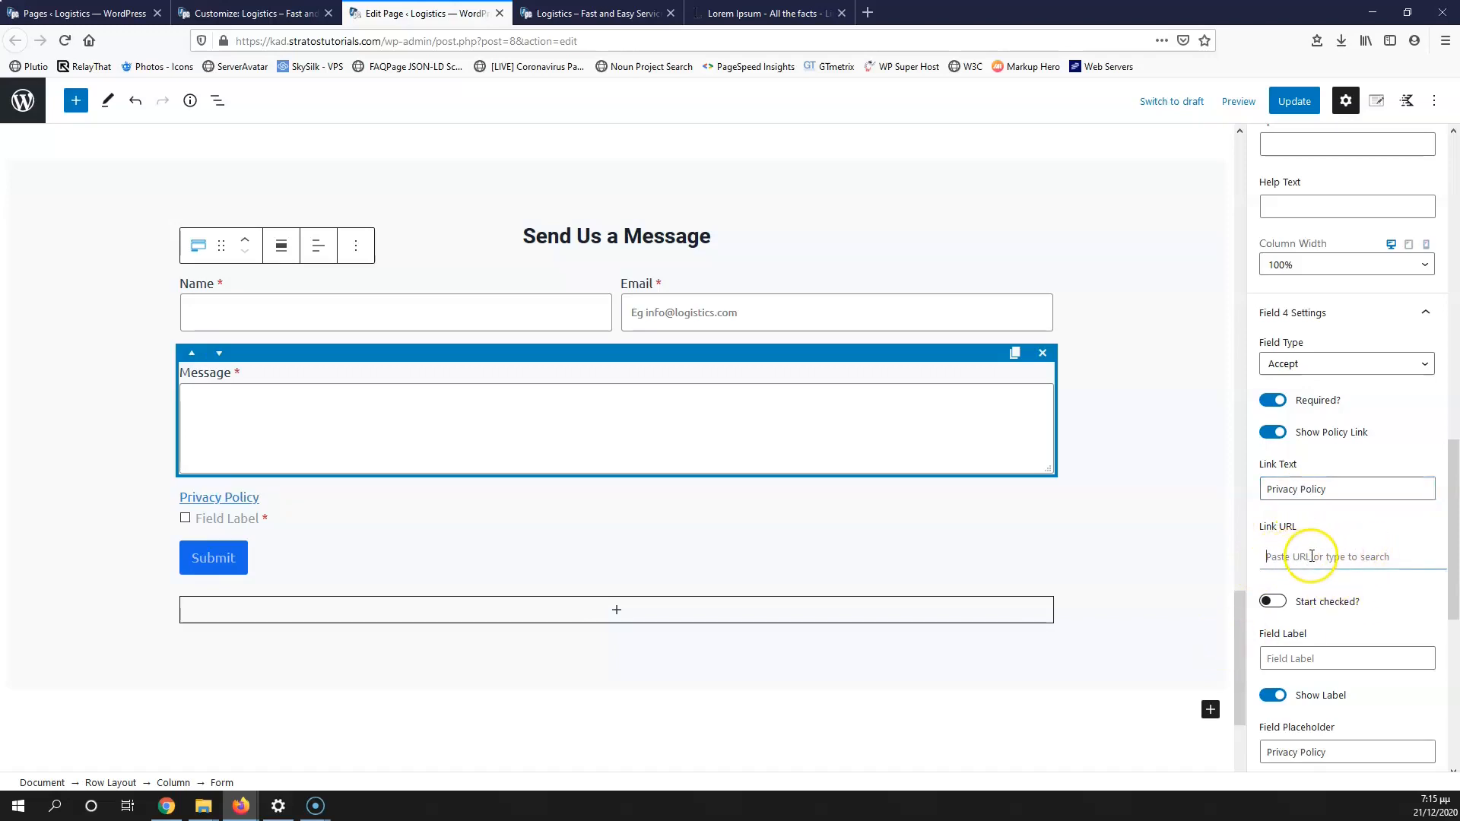
left_click(86, 13)
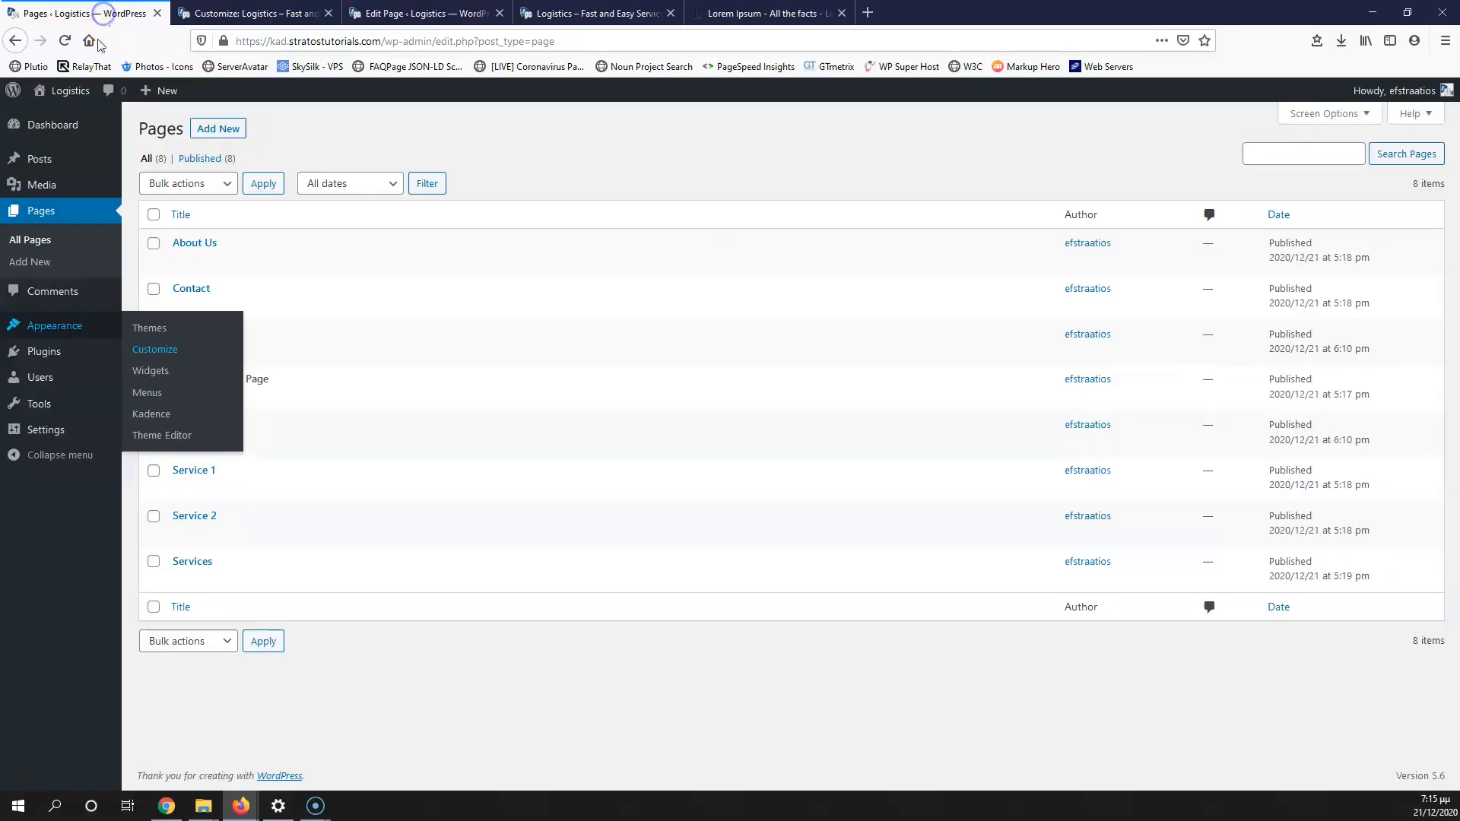
Step: Open the Privacy Policy page in a new tab, copy its URL, and return to the editor
left_click(422, 709)
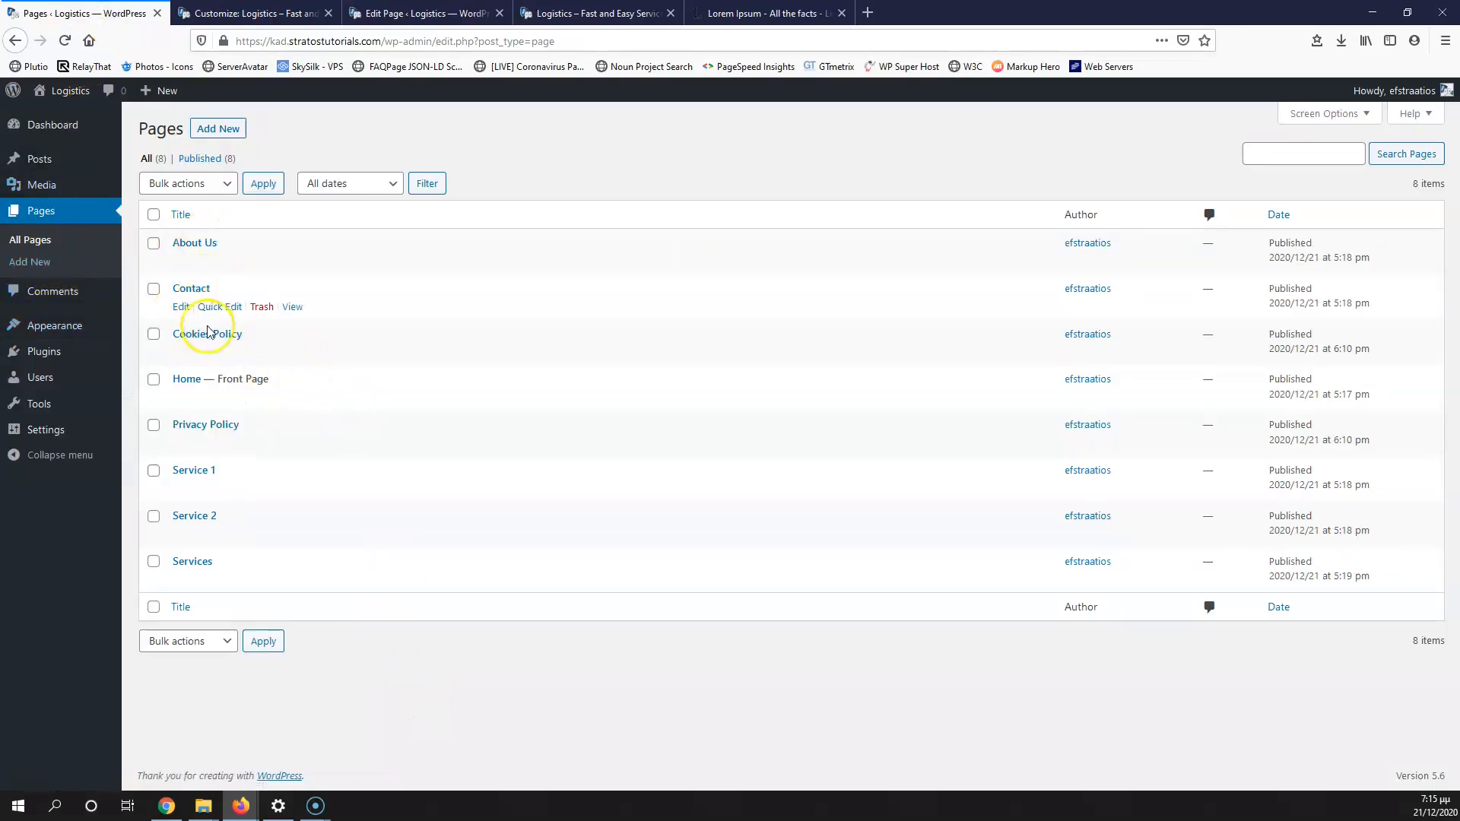
middle_click(294, 447)
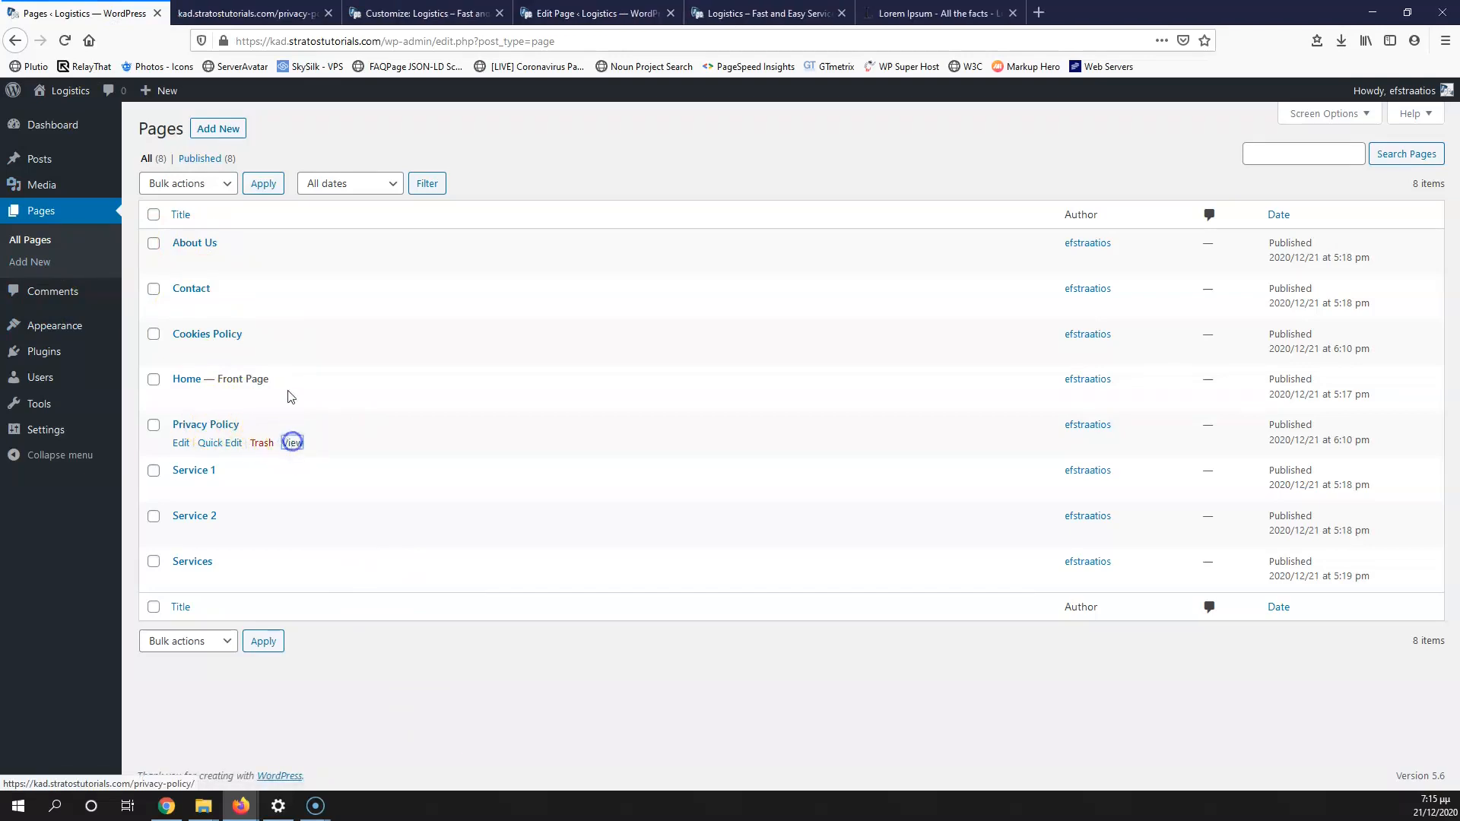
left_click(251, 13)
left_click(491, 42)
key("ctrl+c")
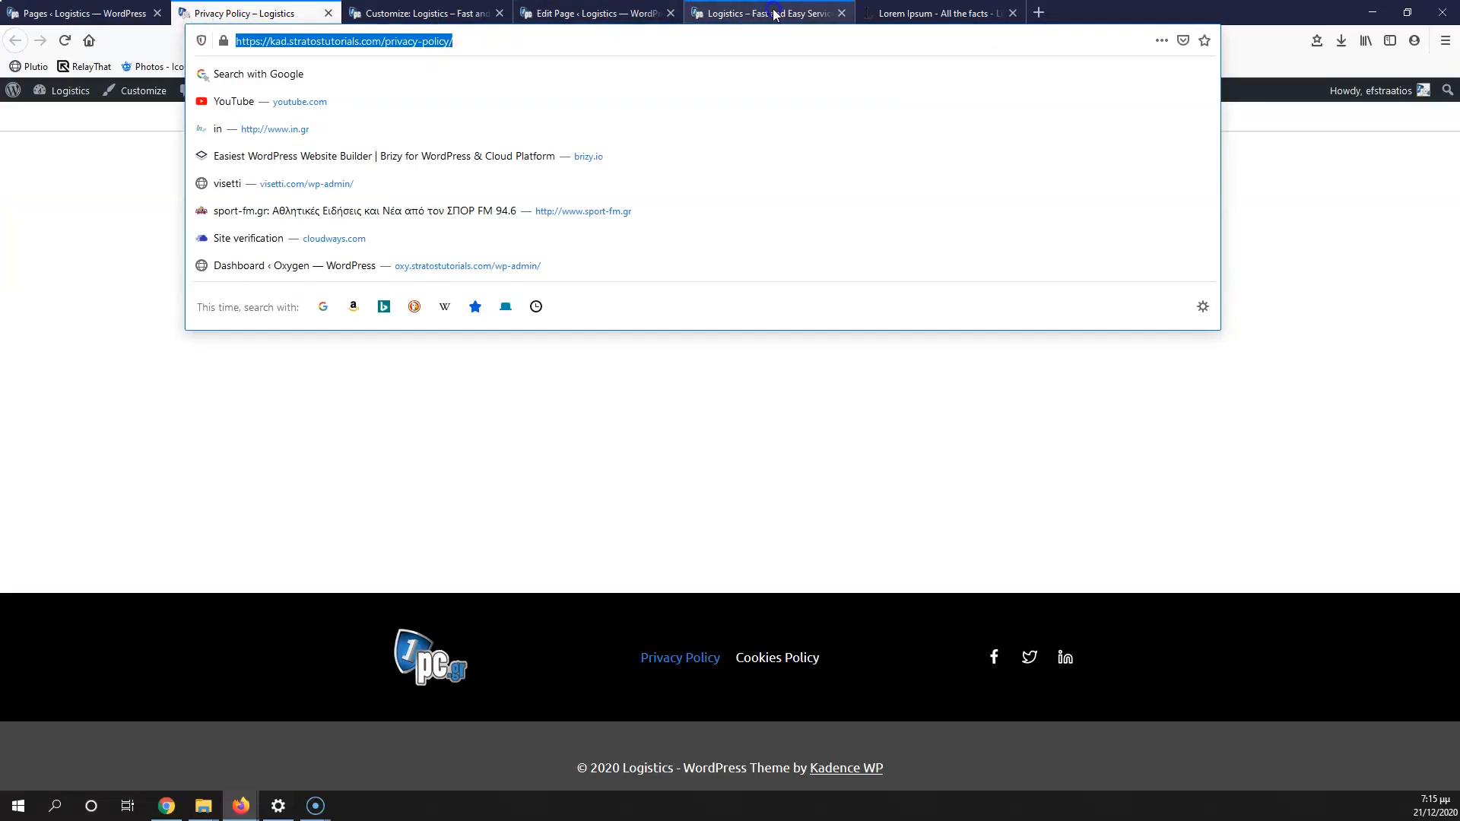
left_click(749, 13)
left_click(555, 11)
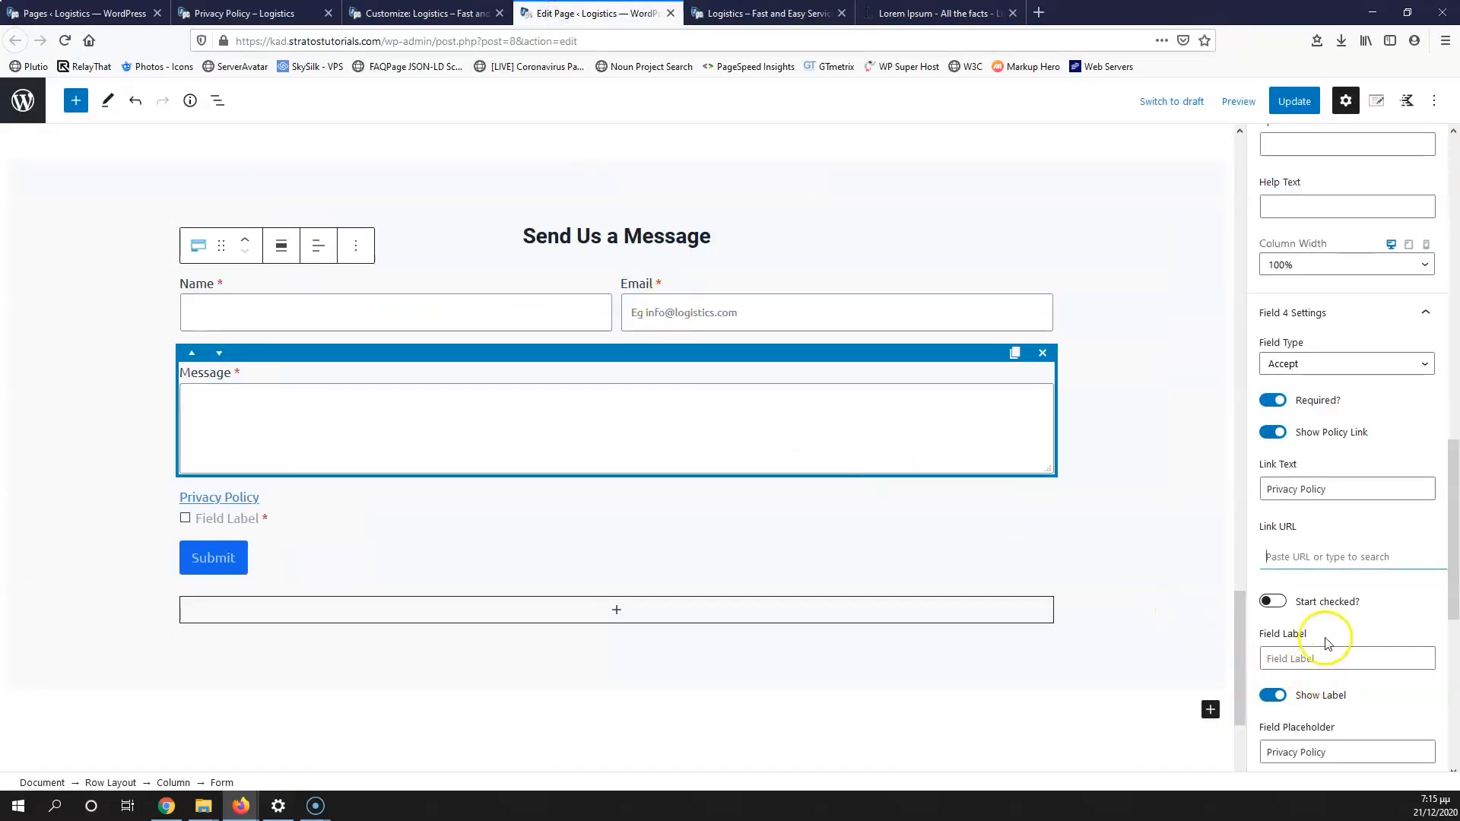
Step: Paste the Privacy Policy URL as the link URL and set the field label to 'Accept'
scroll(1326, 642, "down", 2)
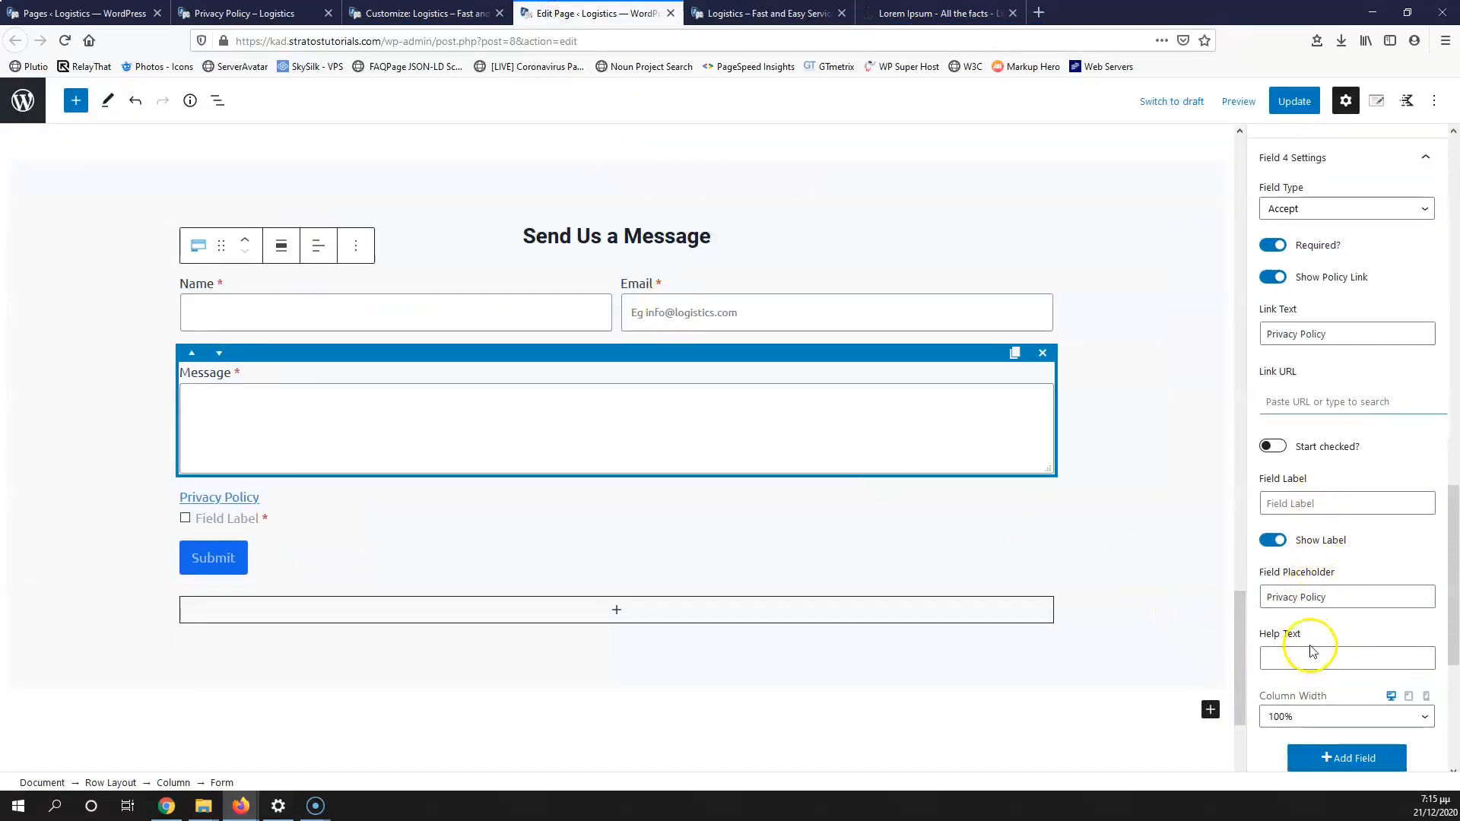
key("ctrl+v")
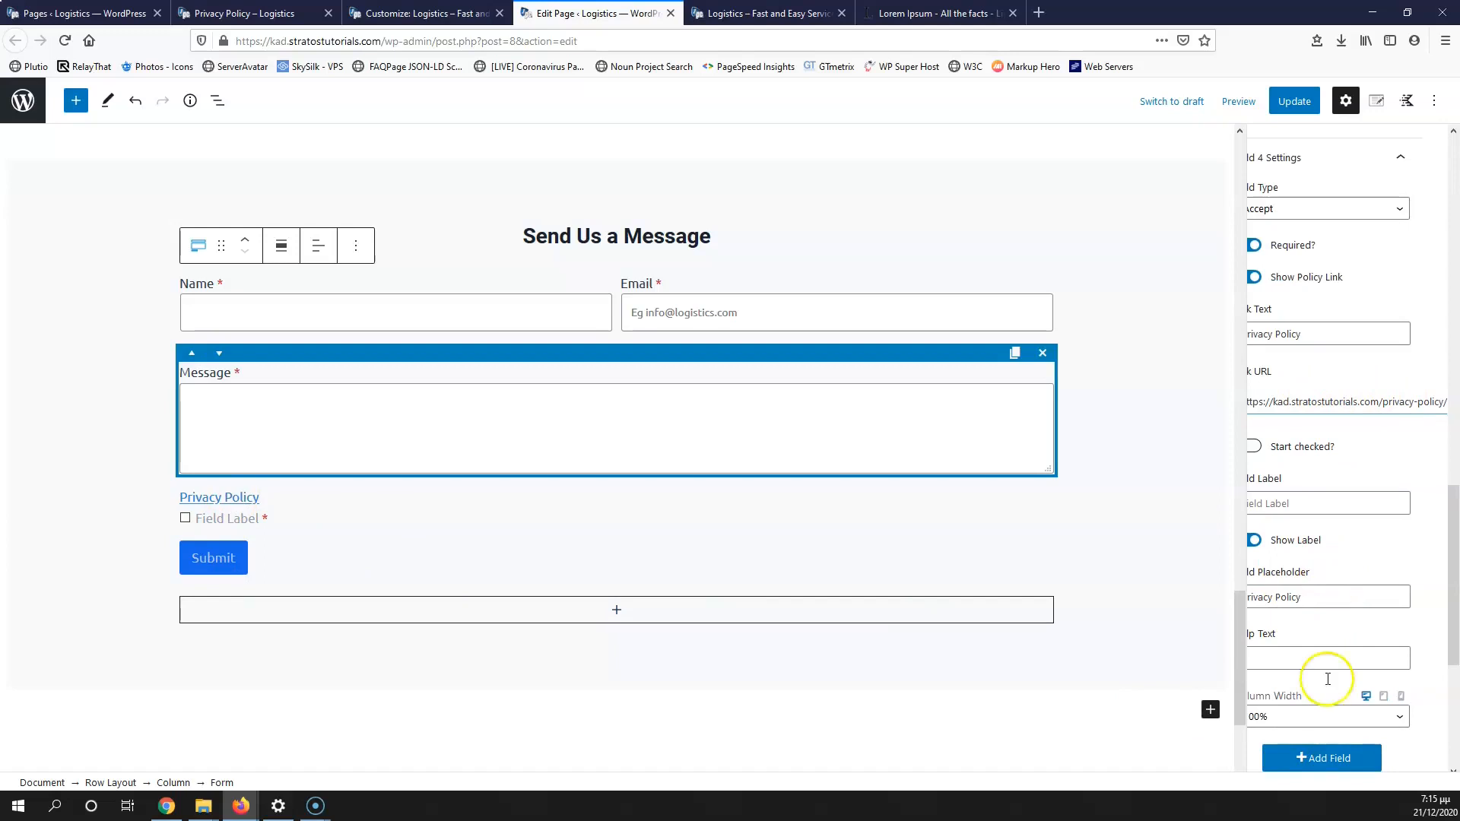
left_click(1328, 502)
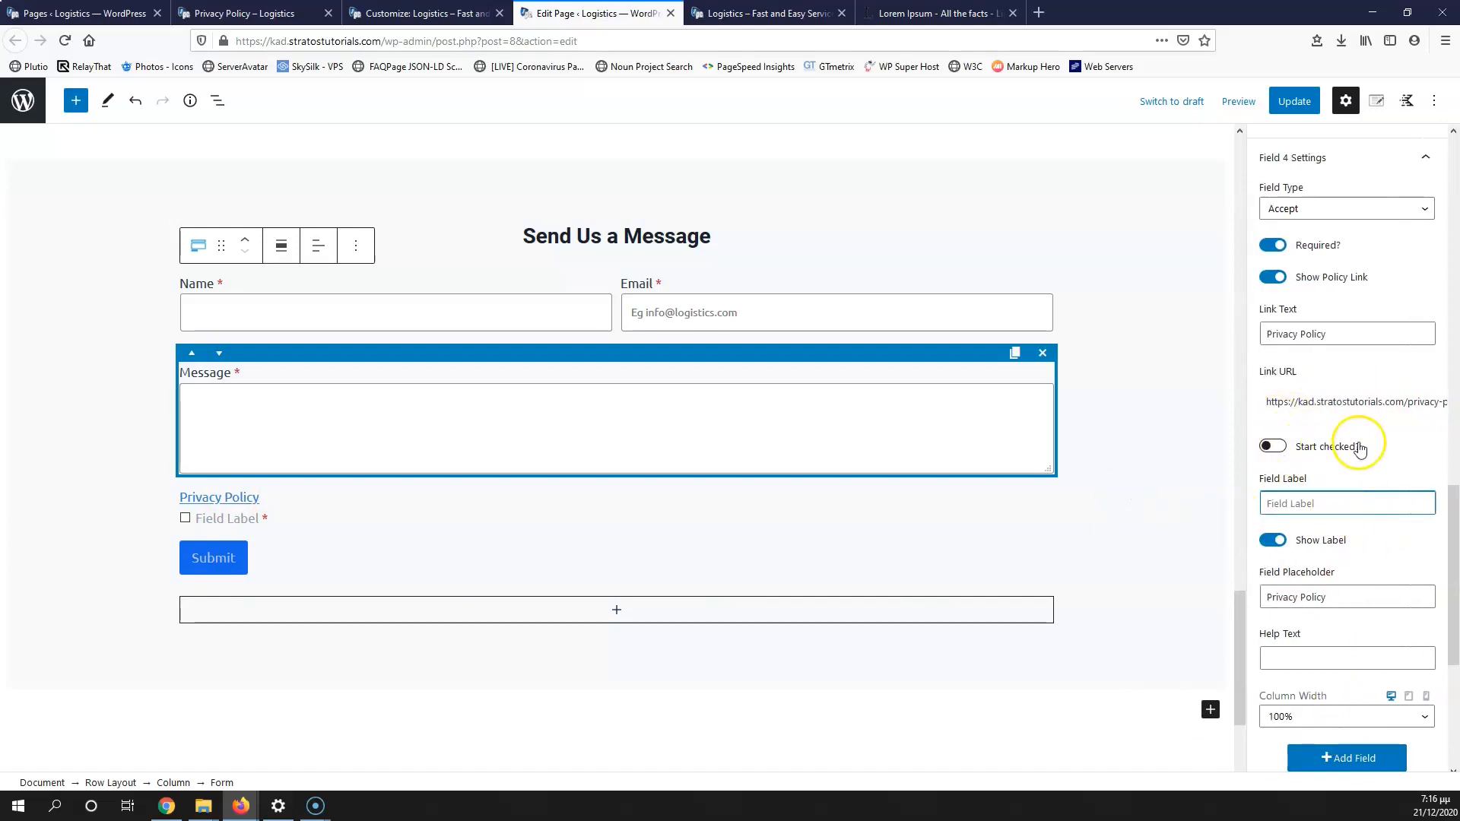
left_click(1274, 454)
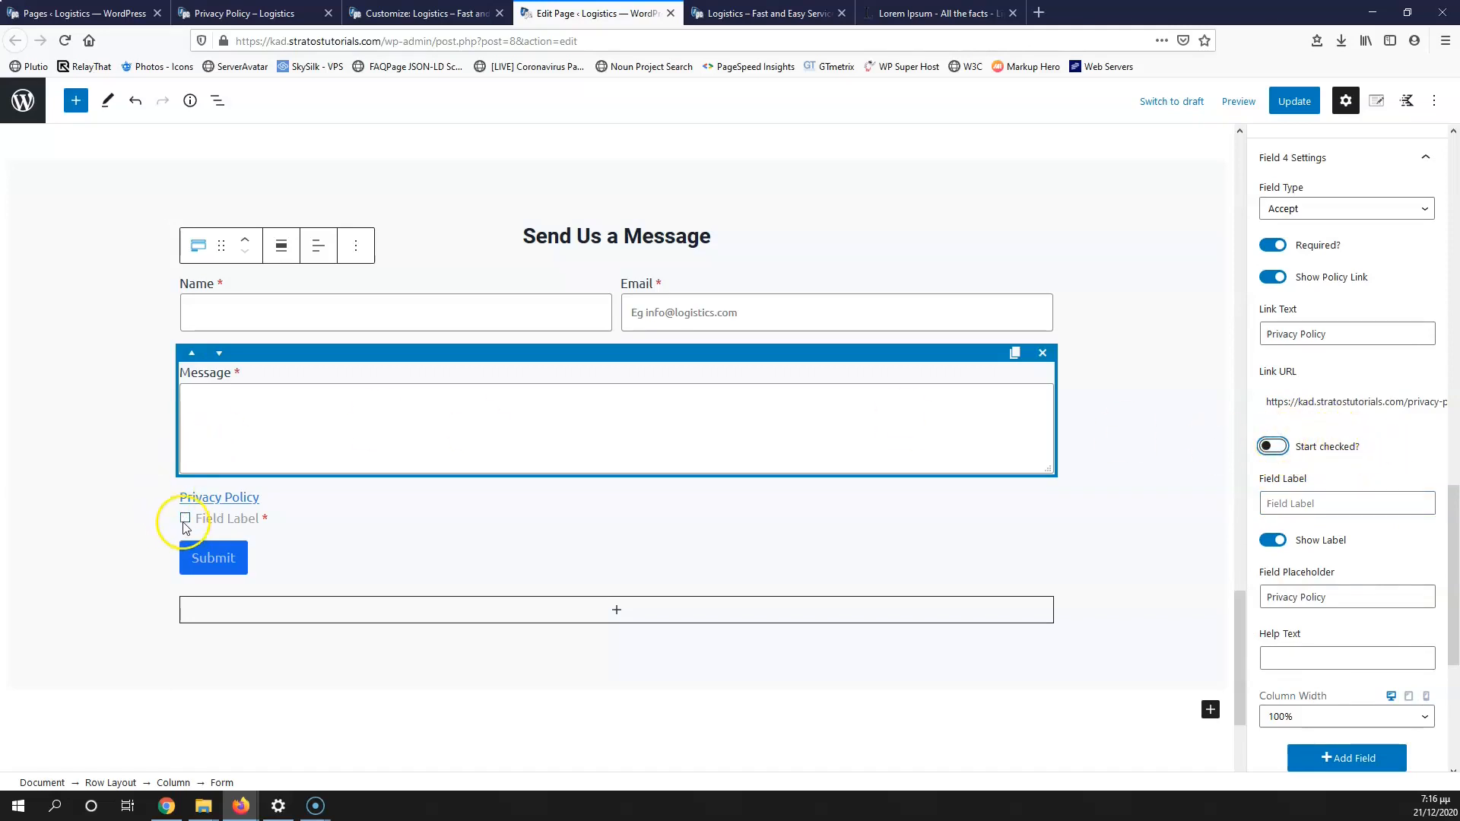
left_click(1319, 506)
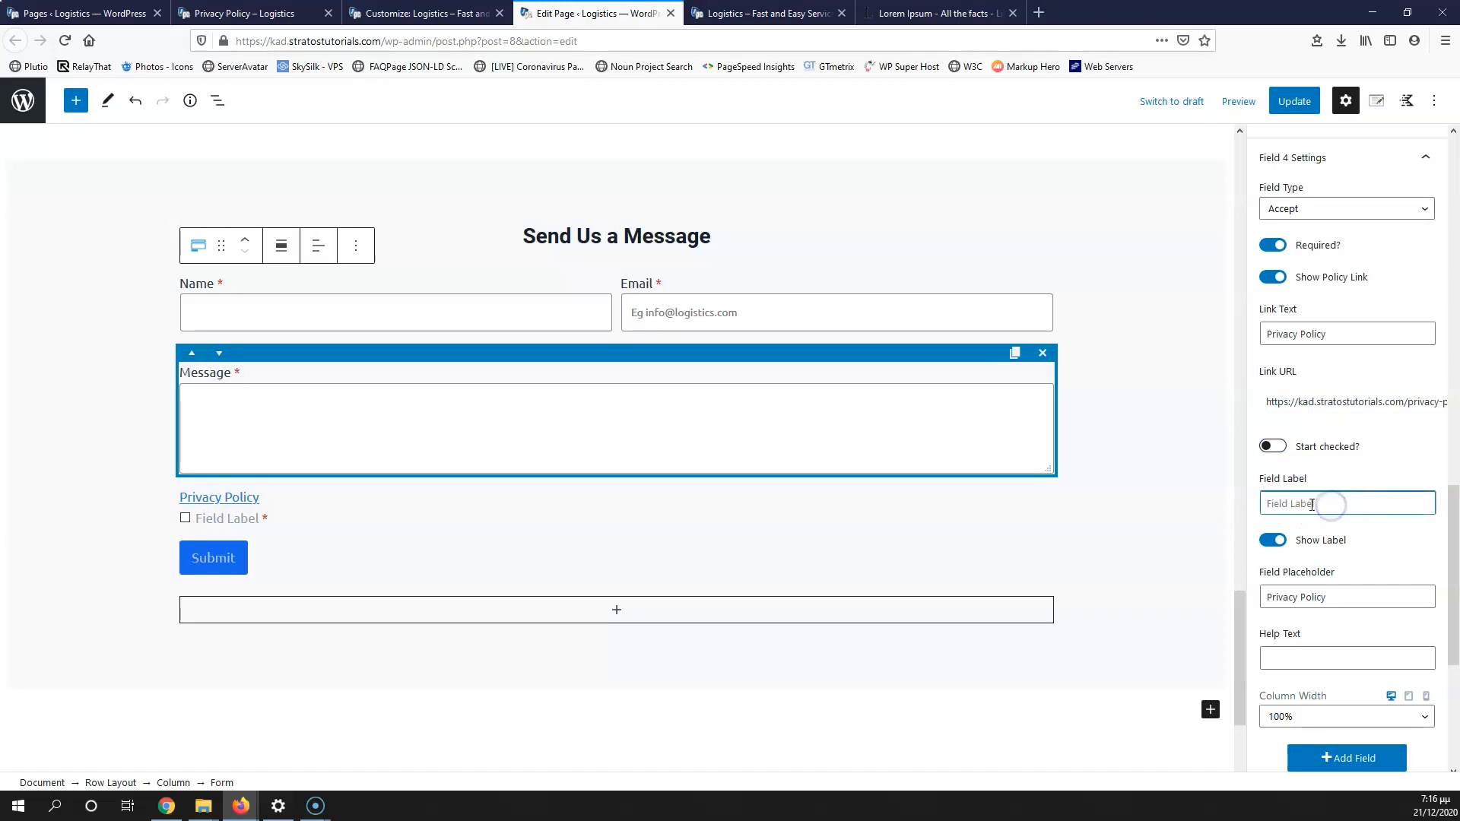
left_click(1352, 504)
type("D")
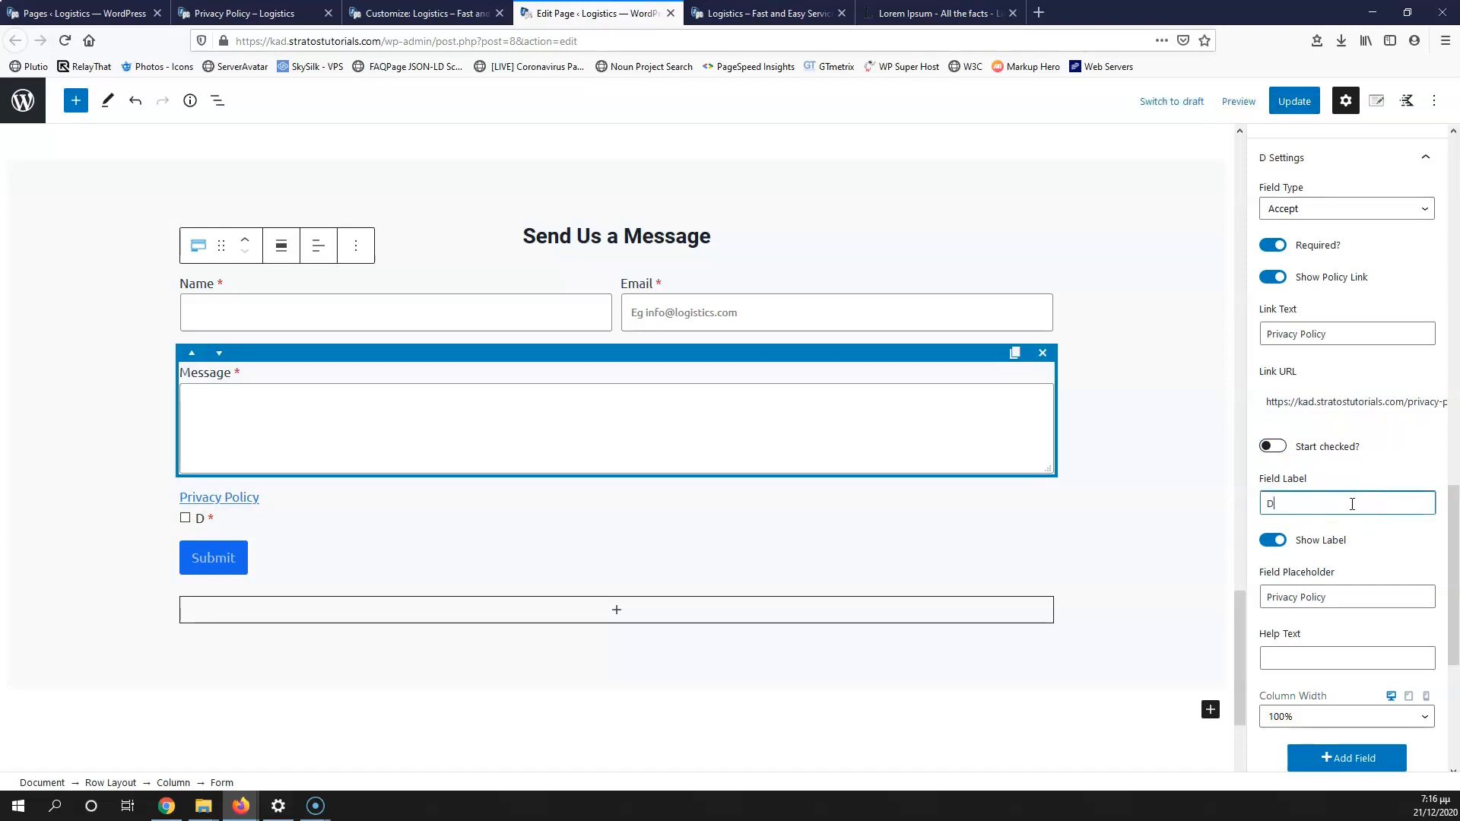
key("BackSpace")
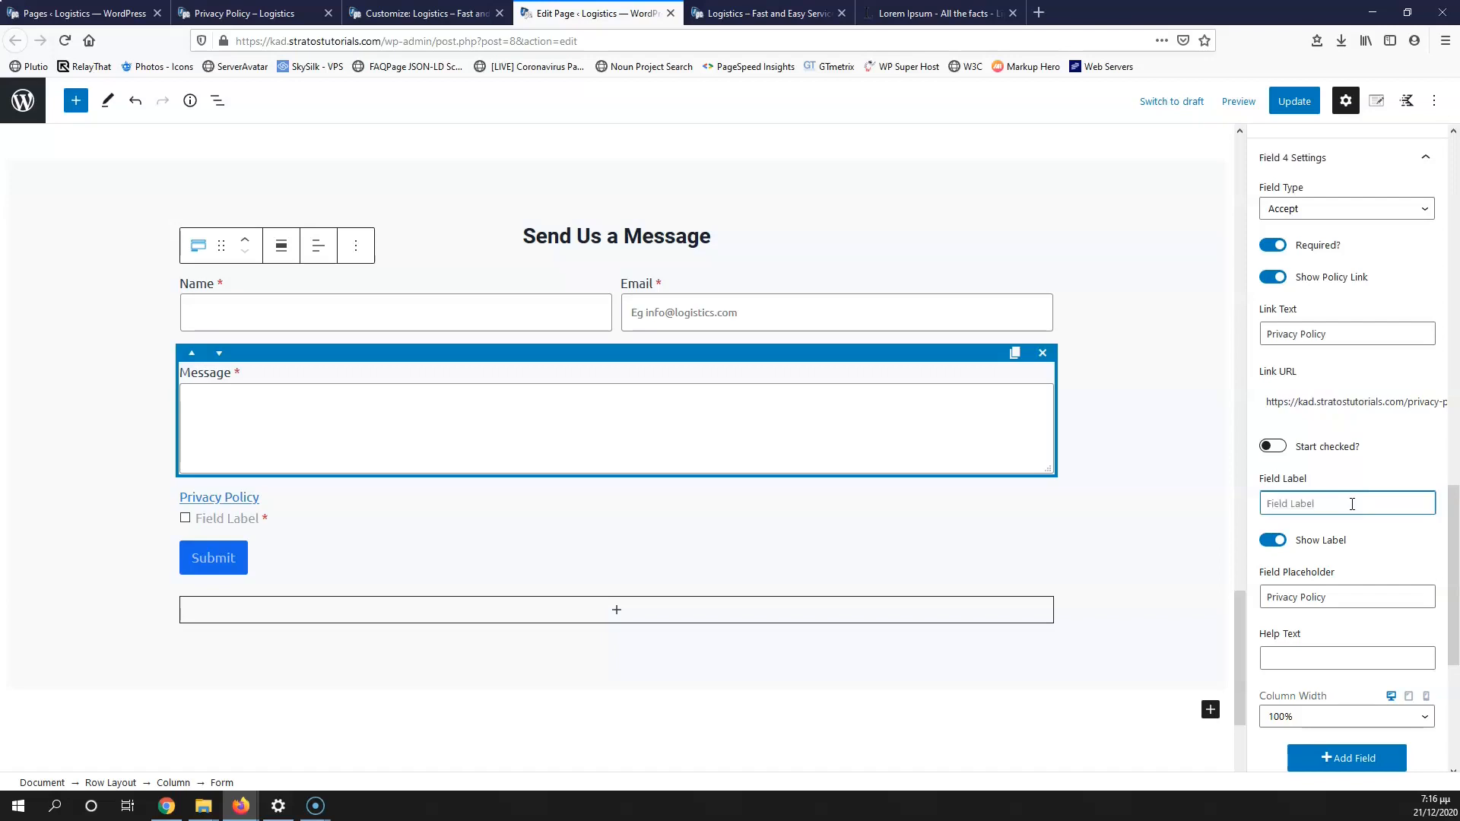
type("Accept")
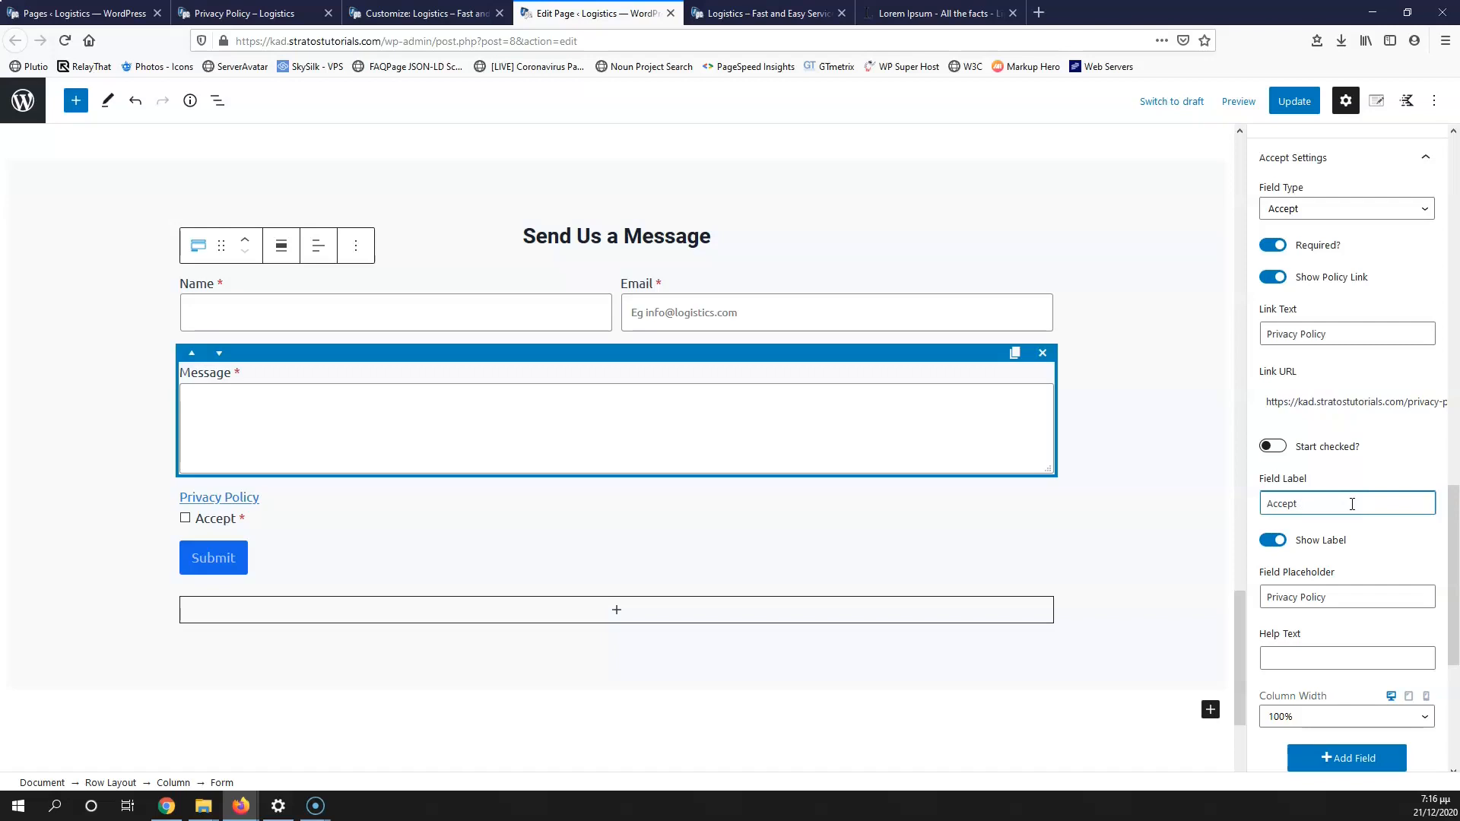
scroll(1323, 544, "down", 2)
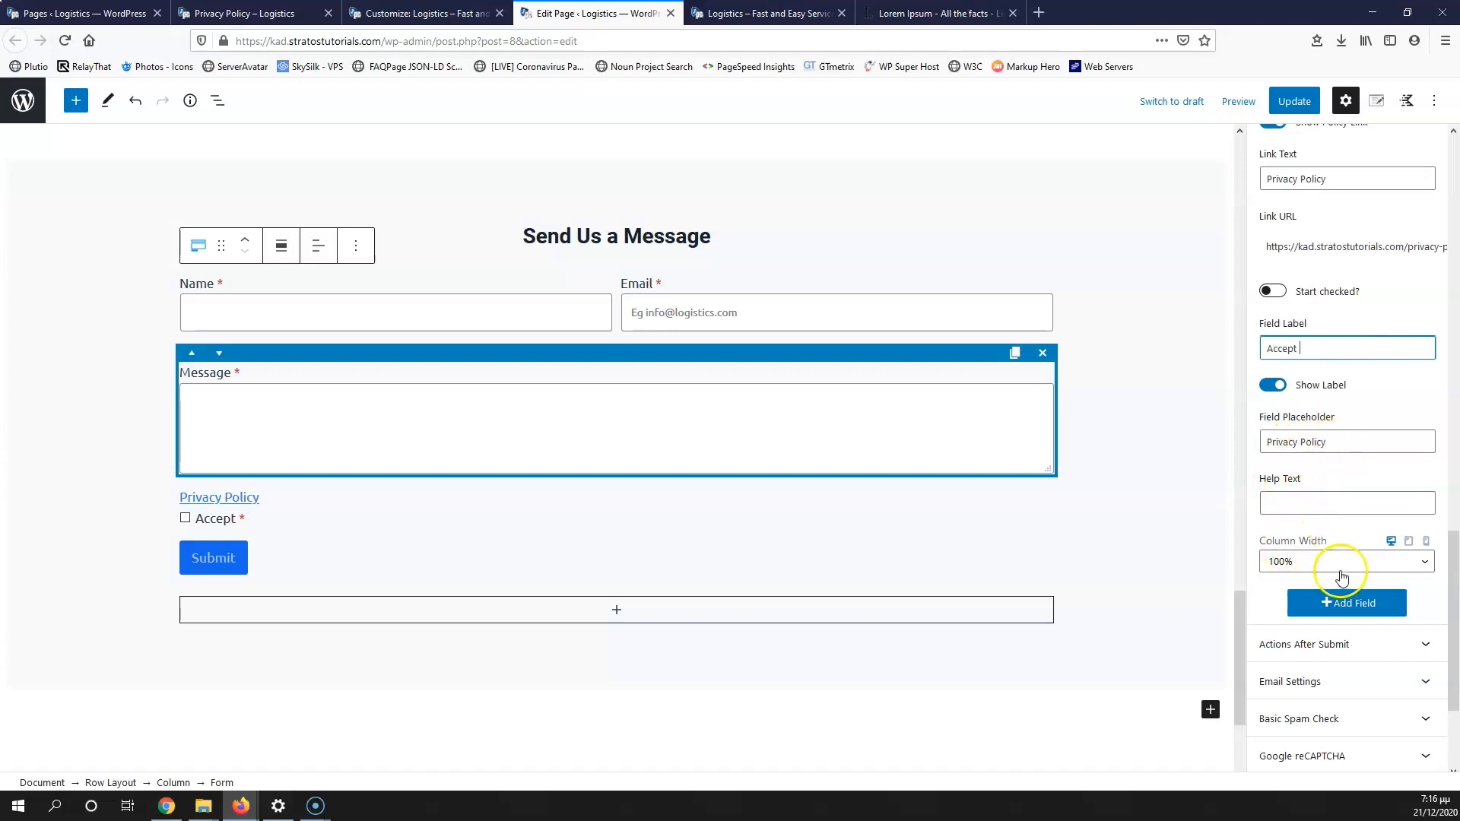
scroll(1334, 576, "down", 1)
Step: Expand Email Settings and review recipient and sender fields, keeping Reply To as Email Field
left_click(1318, 576)
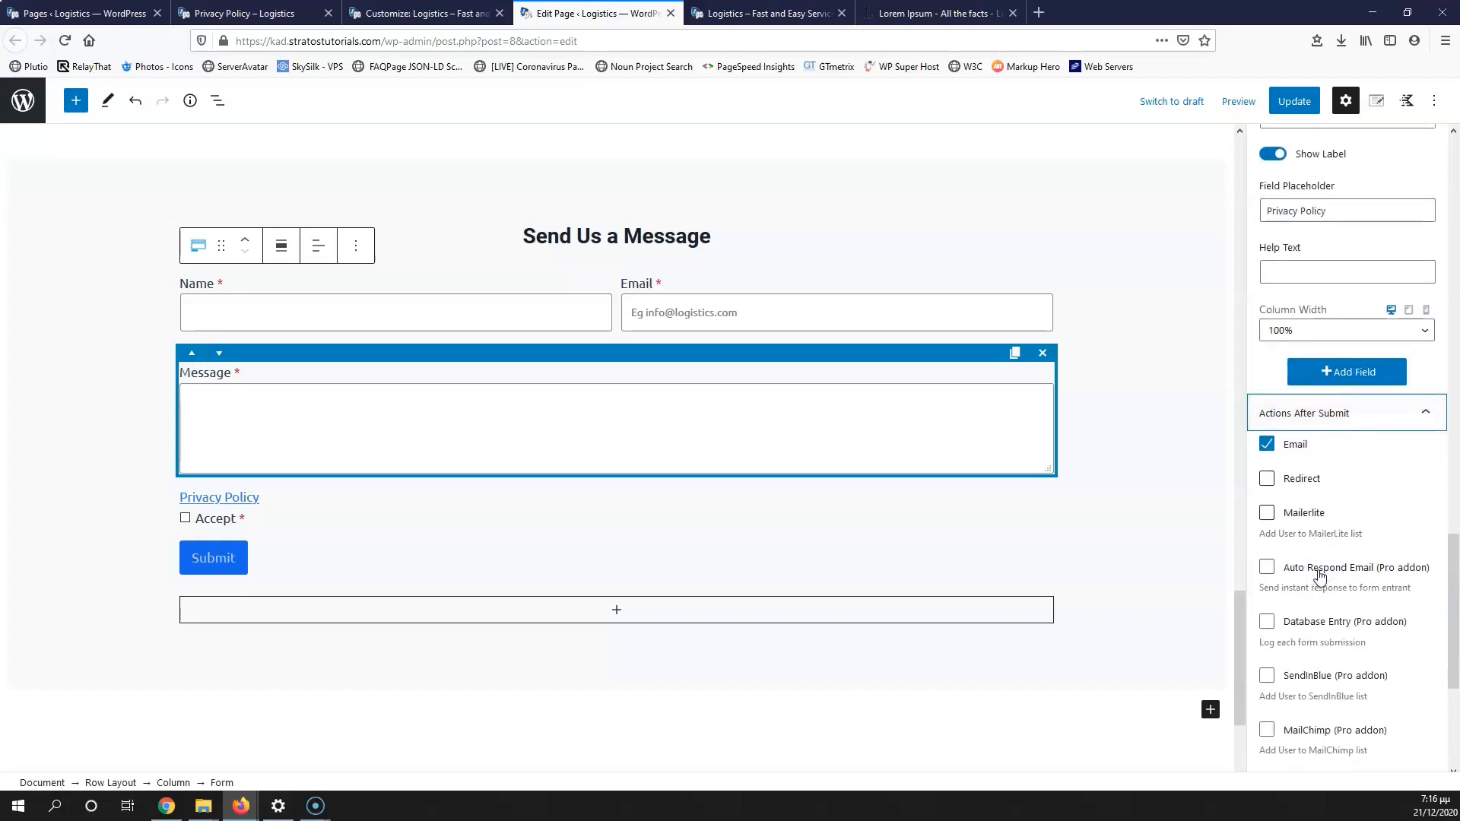
scroll(1291, 438, "down", 1)
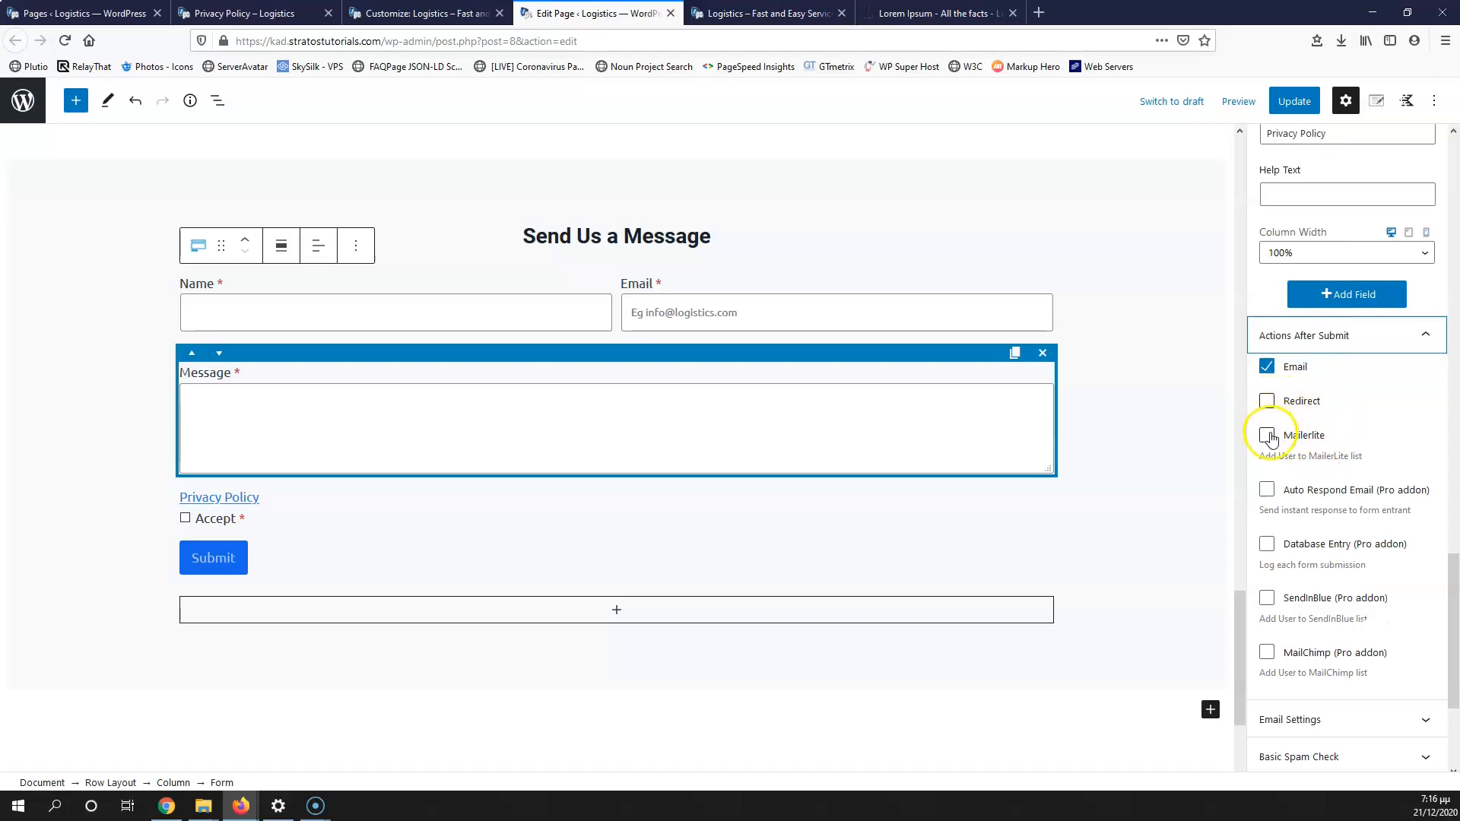
scroll(1279, 472, "down", 1)
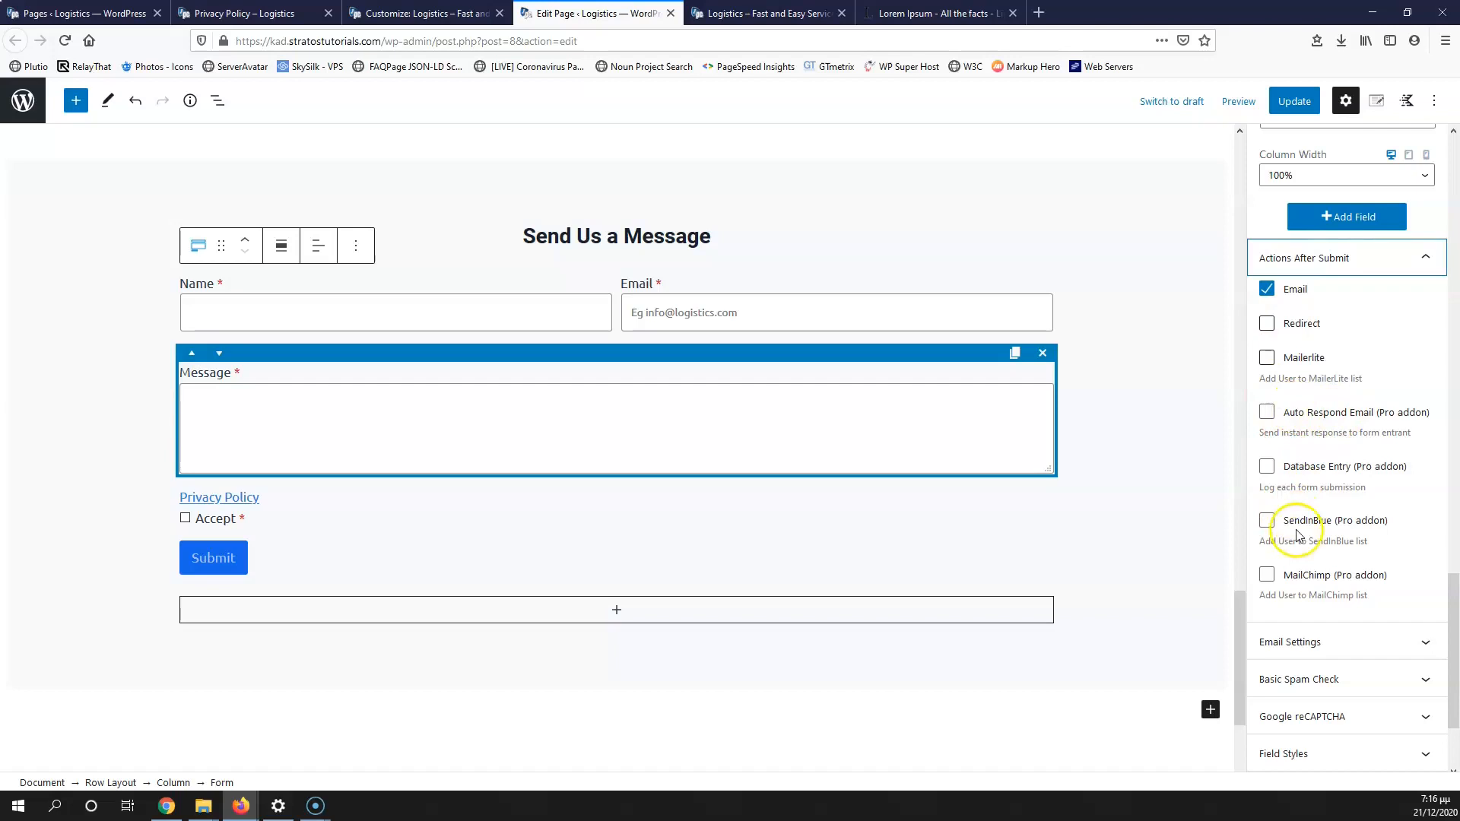
scroll(1310, 460, "down", 2)
left_click(1344, 497)
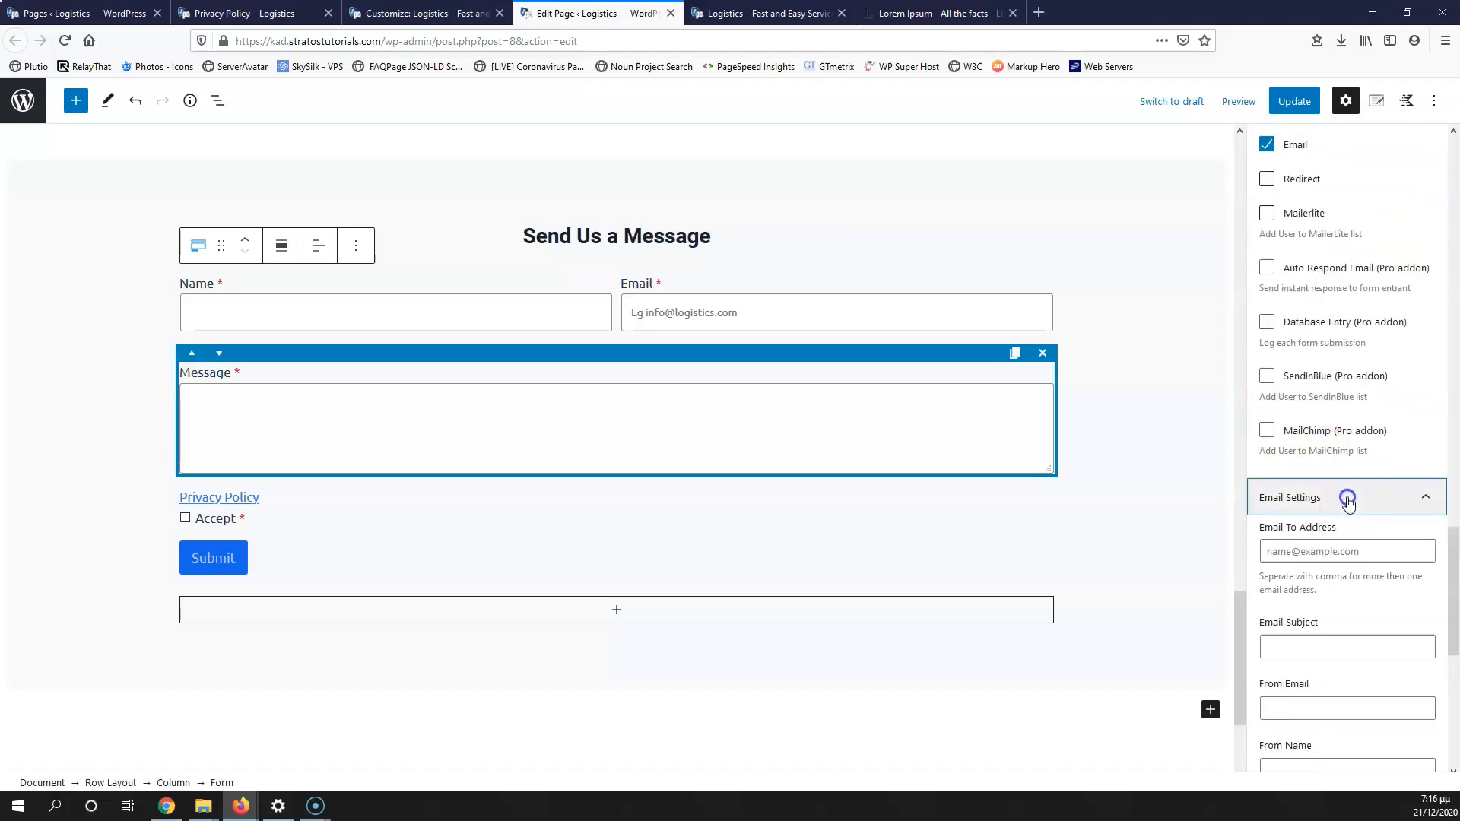
left_click(1297, 289)
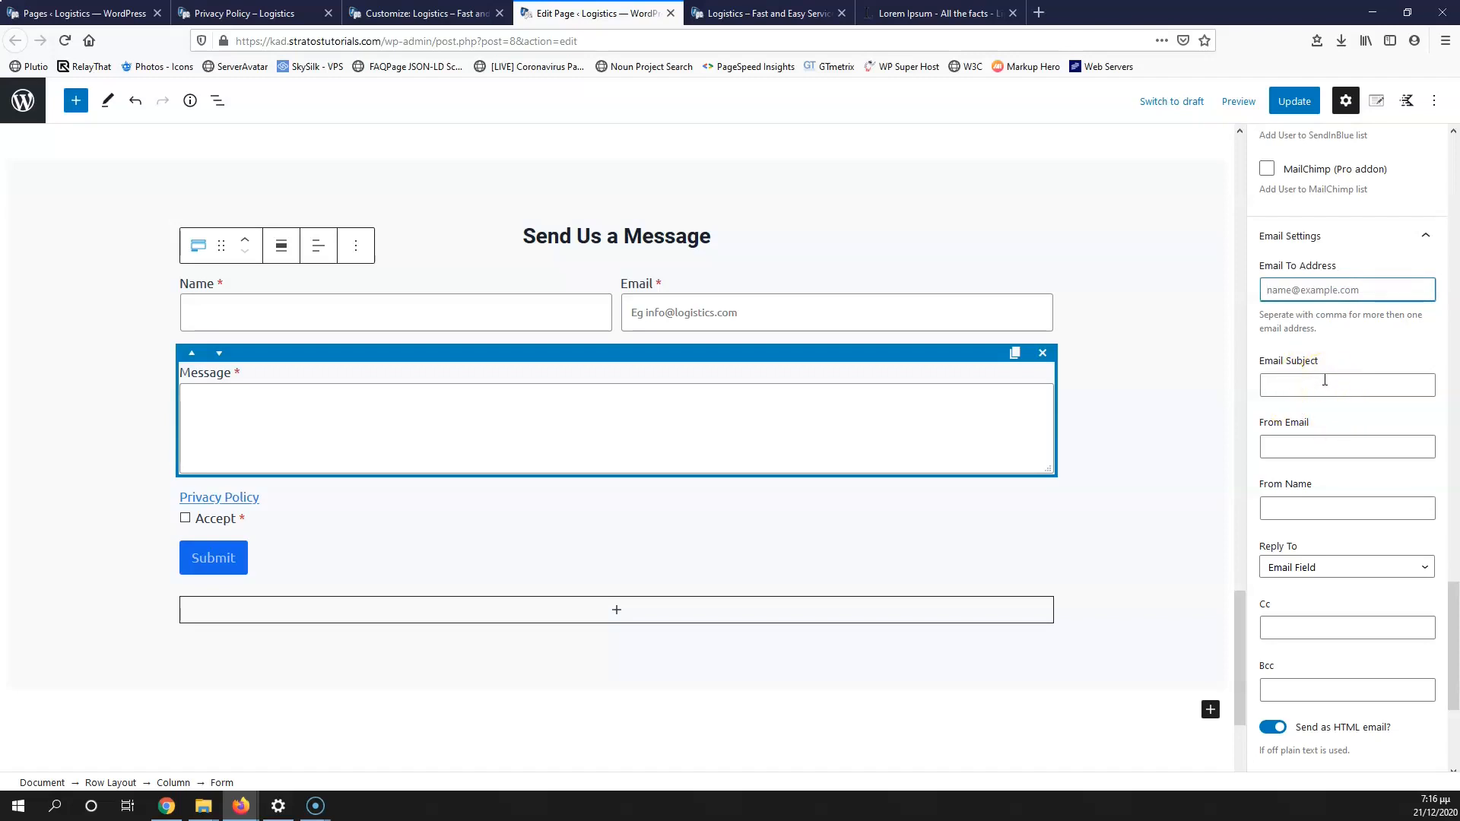
left_click(1322, 444)
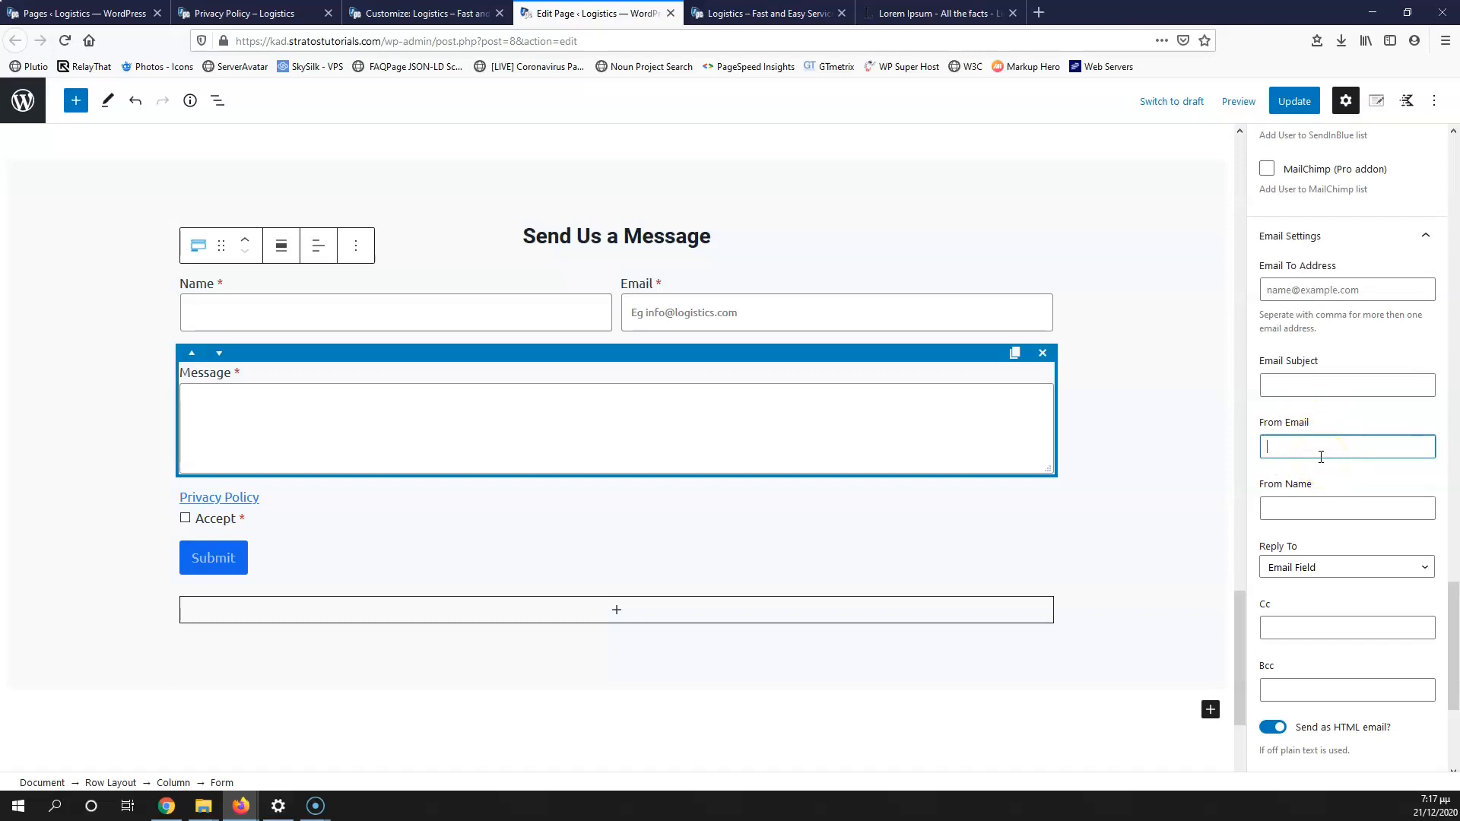
left_click(1299, 508)
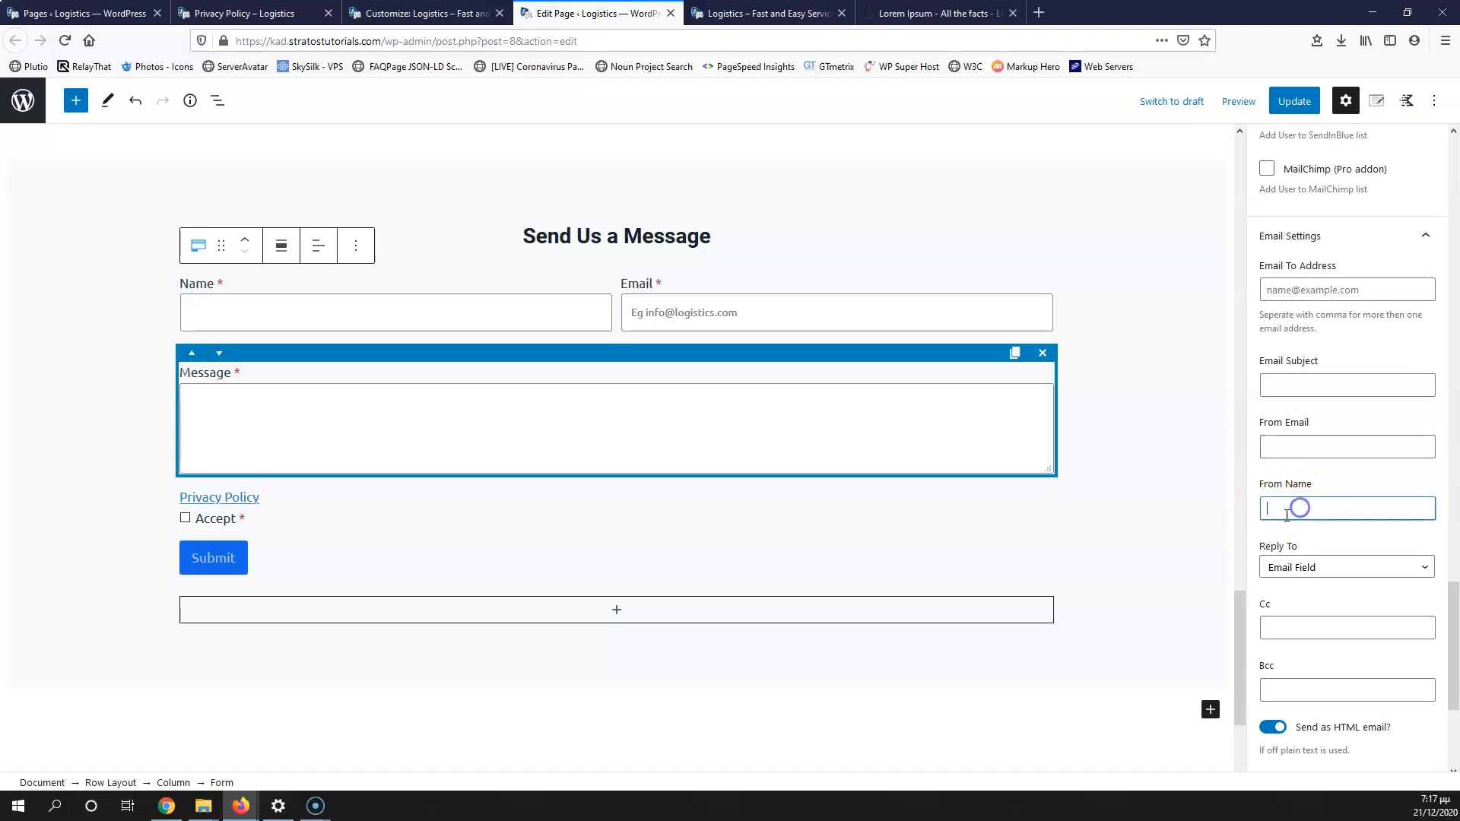
left_click(1340, 568)
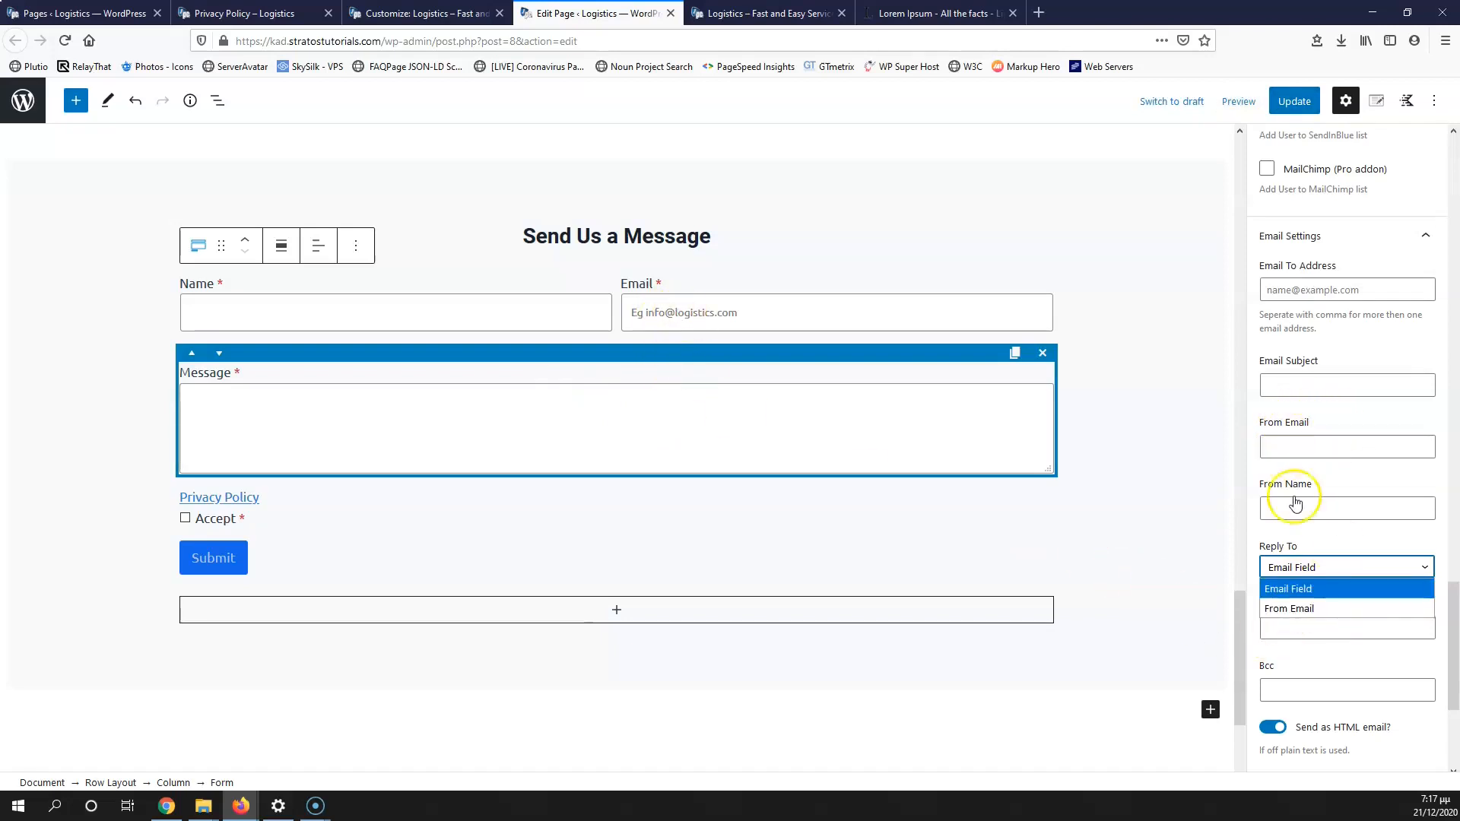
left_click(1301, 660)
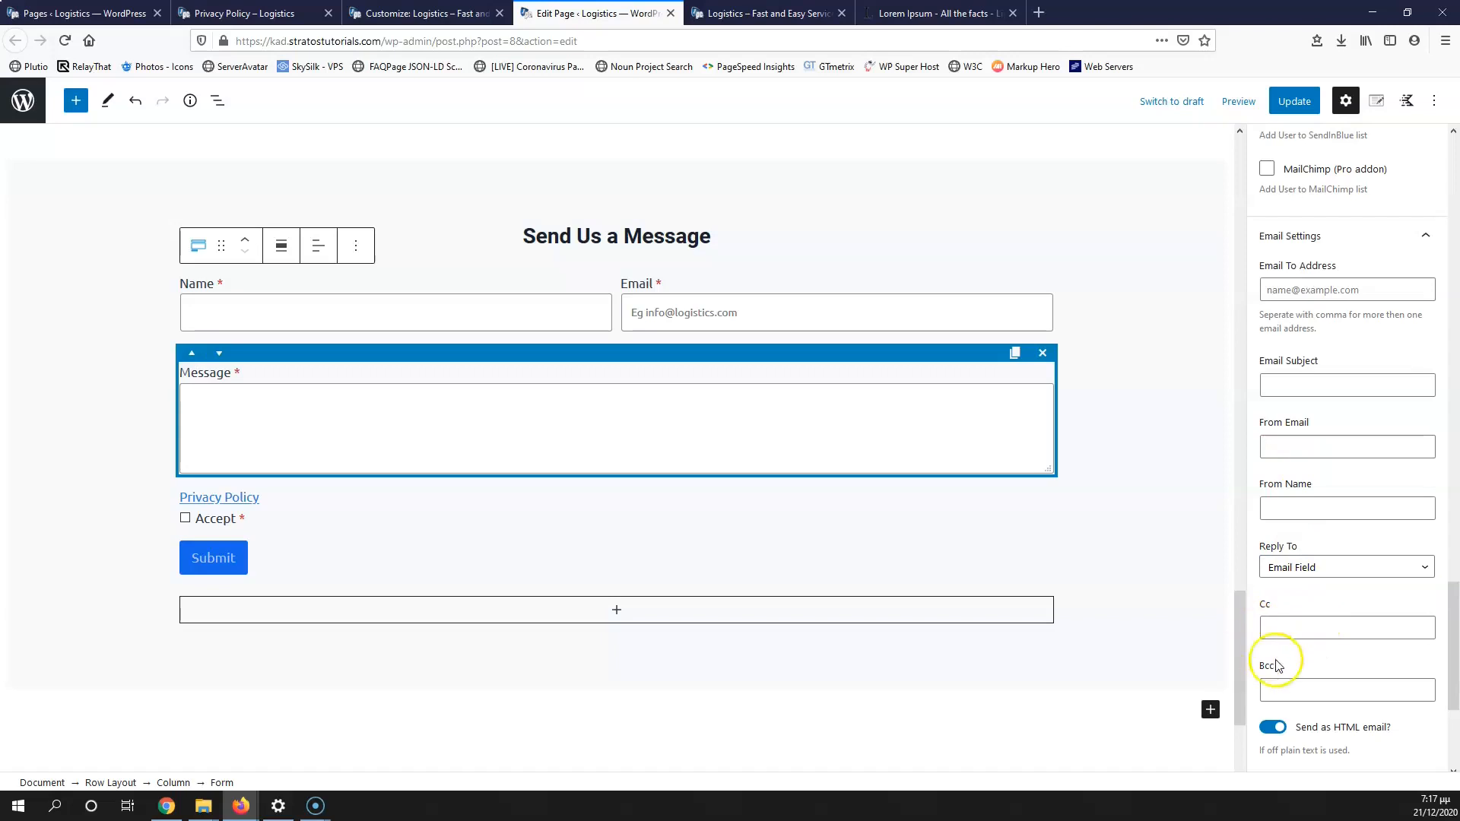
scroll(1307, 608, "down", 3)
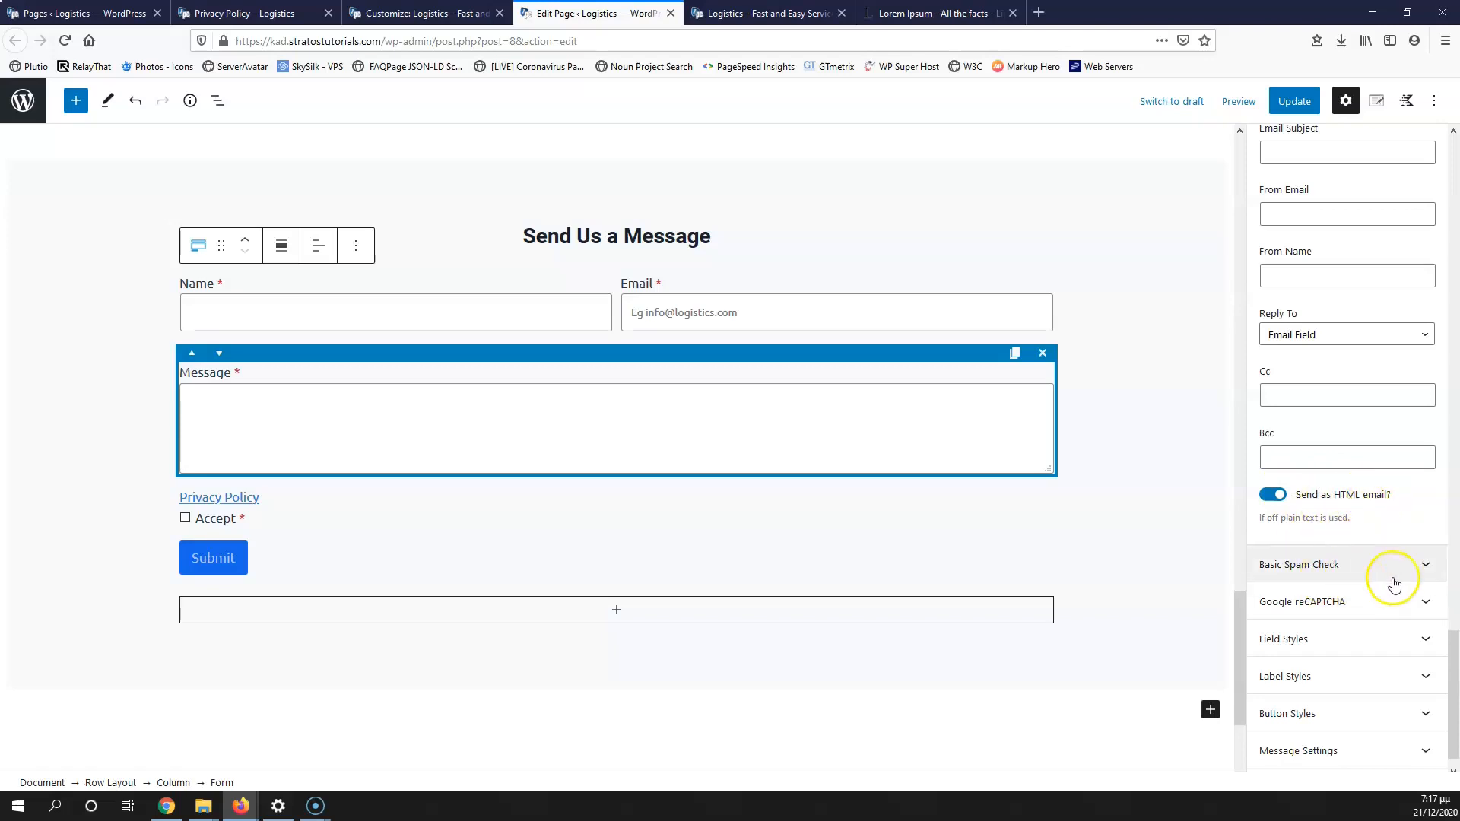
Step: Expand Basic Spam Check (honey pot on) and Field Styles, reviewing input size, colour and border settings
left_click(1367, 576)
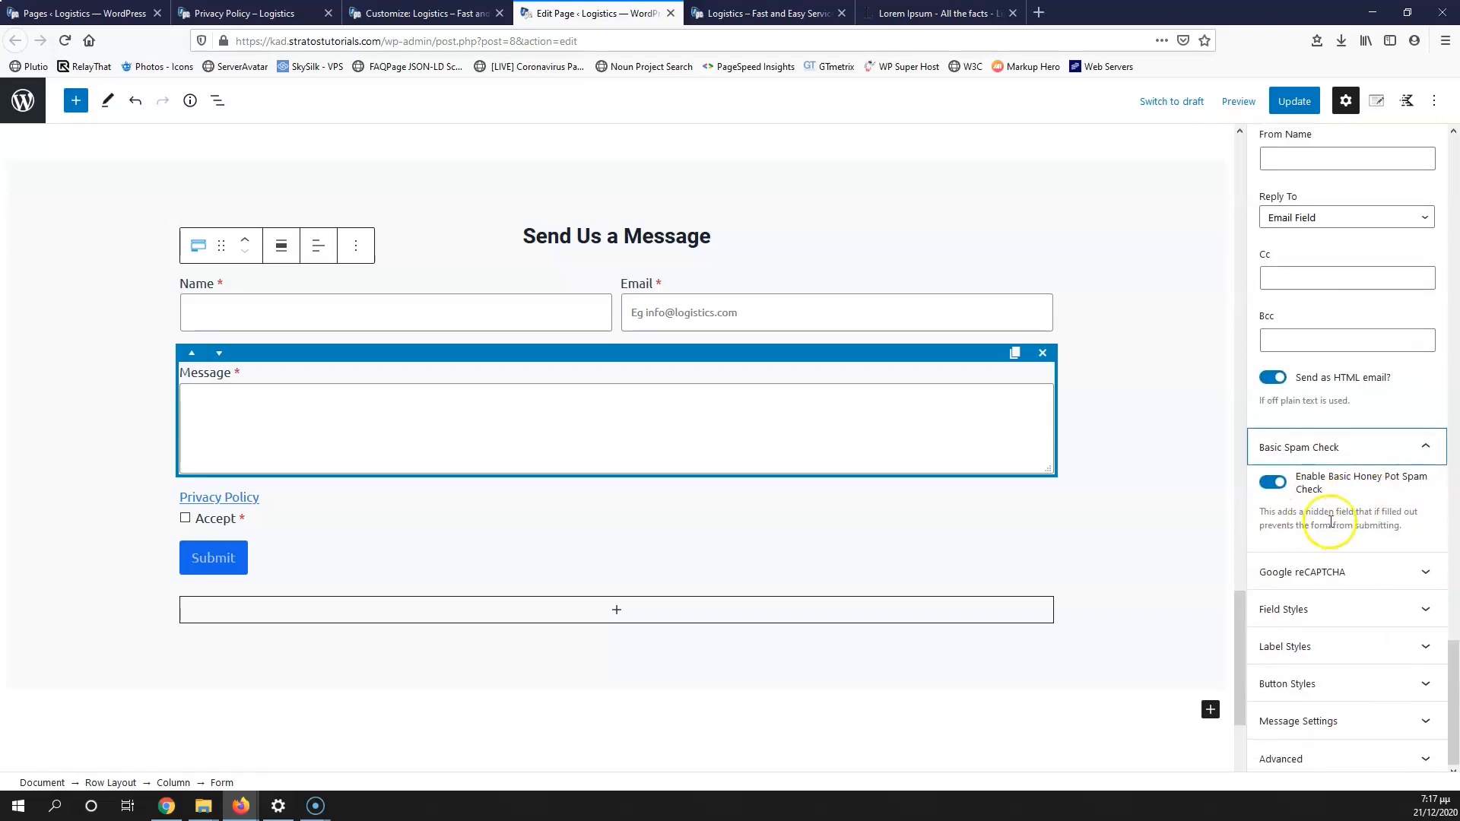
left_click(1326, 613)
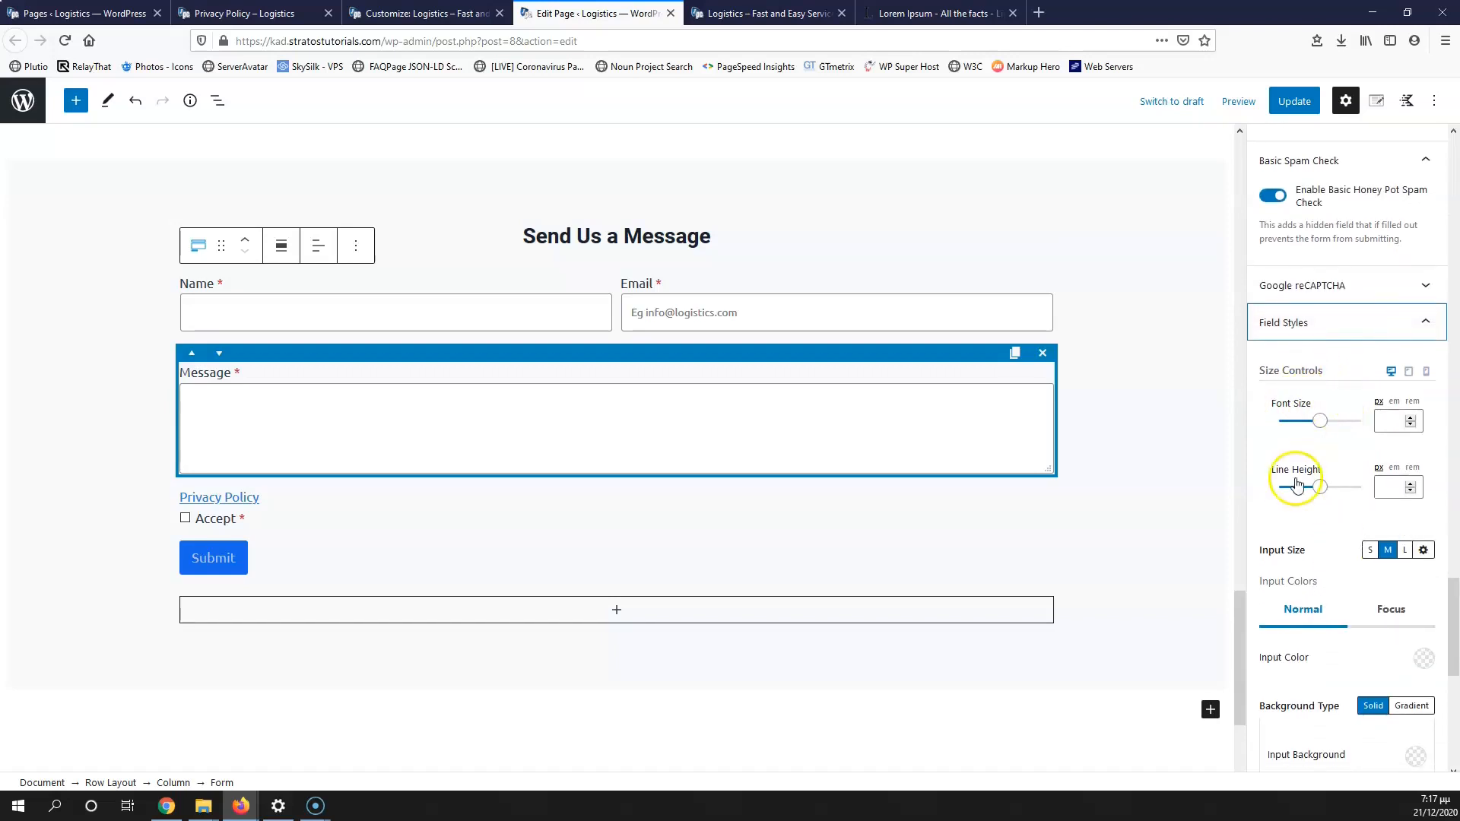
scroll(1313, 517, "down", 1)
scroll(1327, 525, "down", 1)
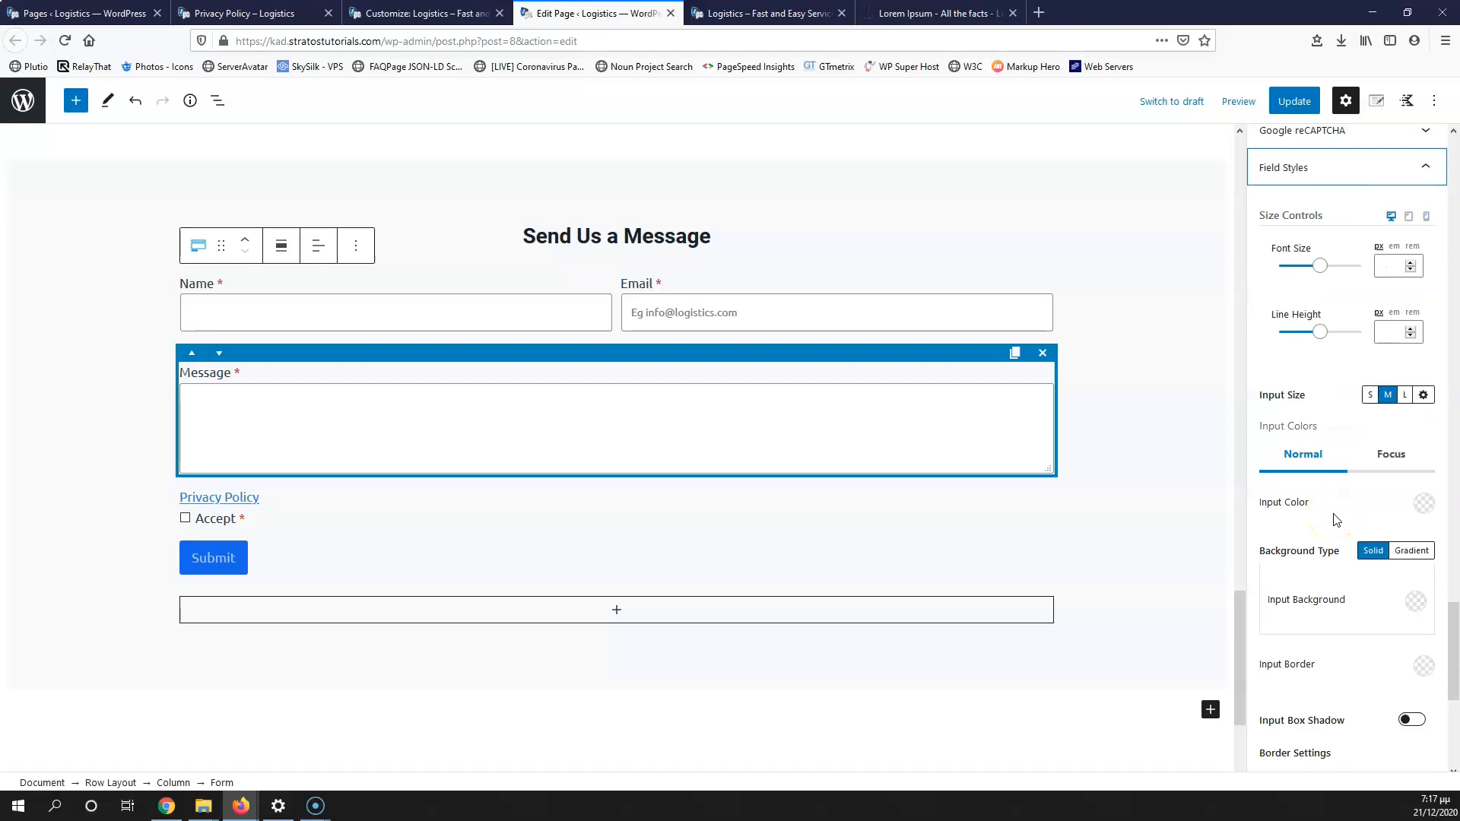
scroll(1327, 529, "down", 3)
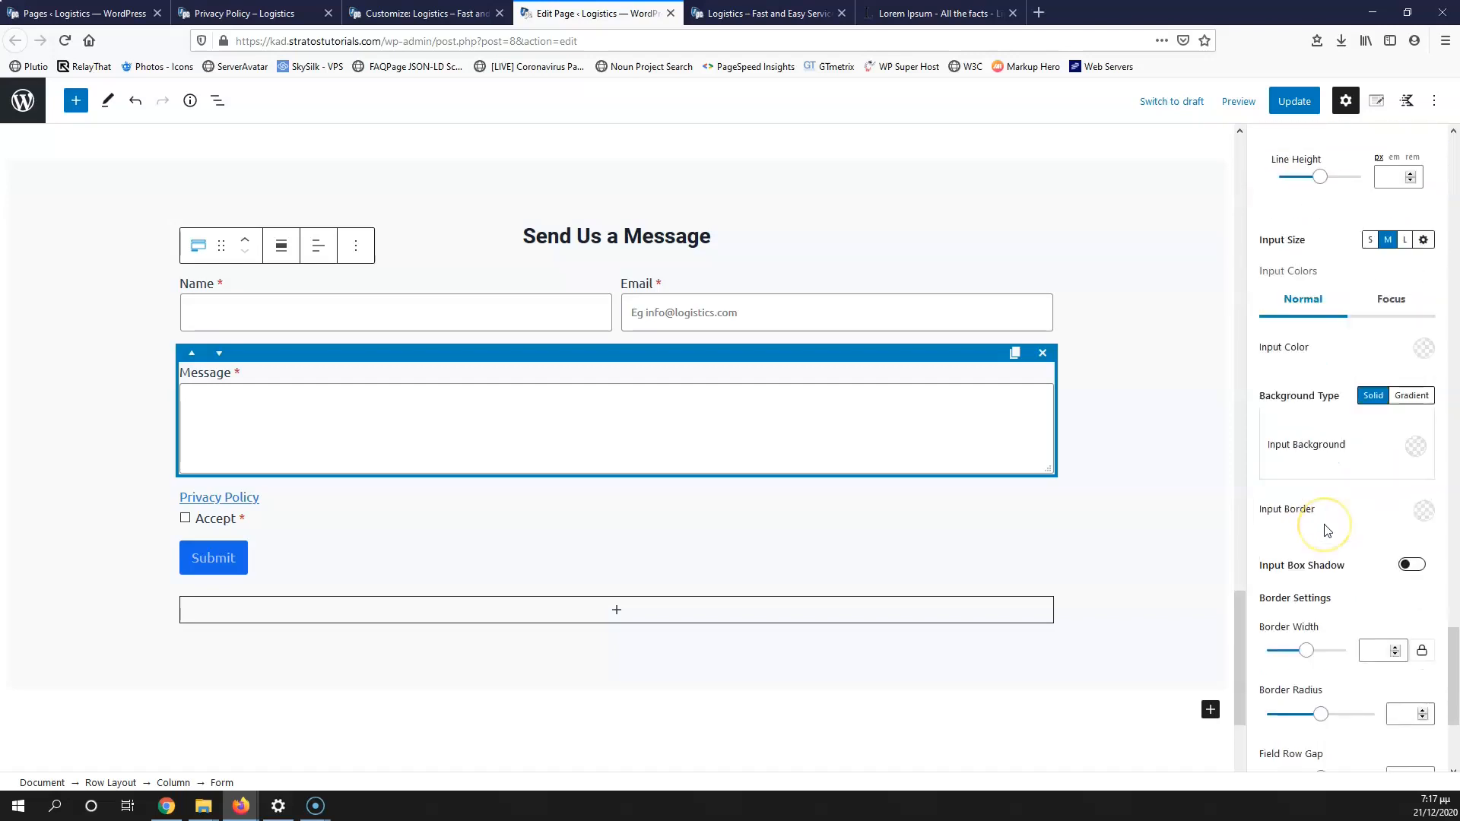
scroll(1327, 530, "down", 2)
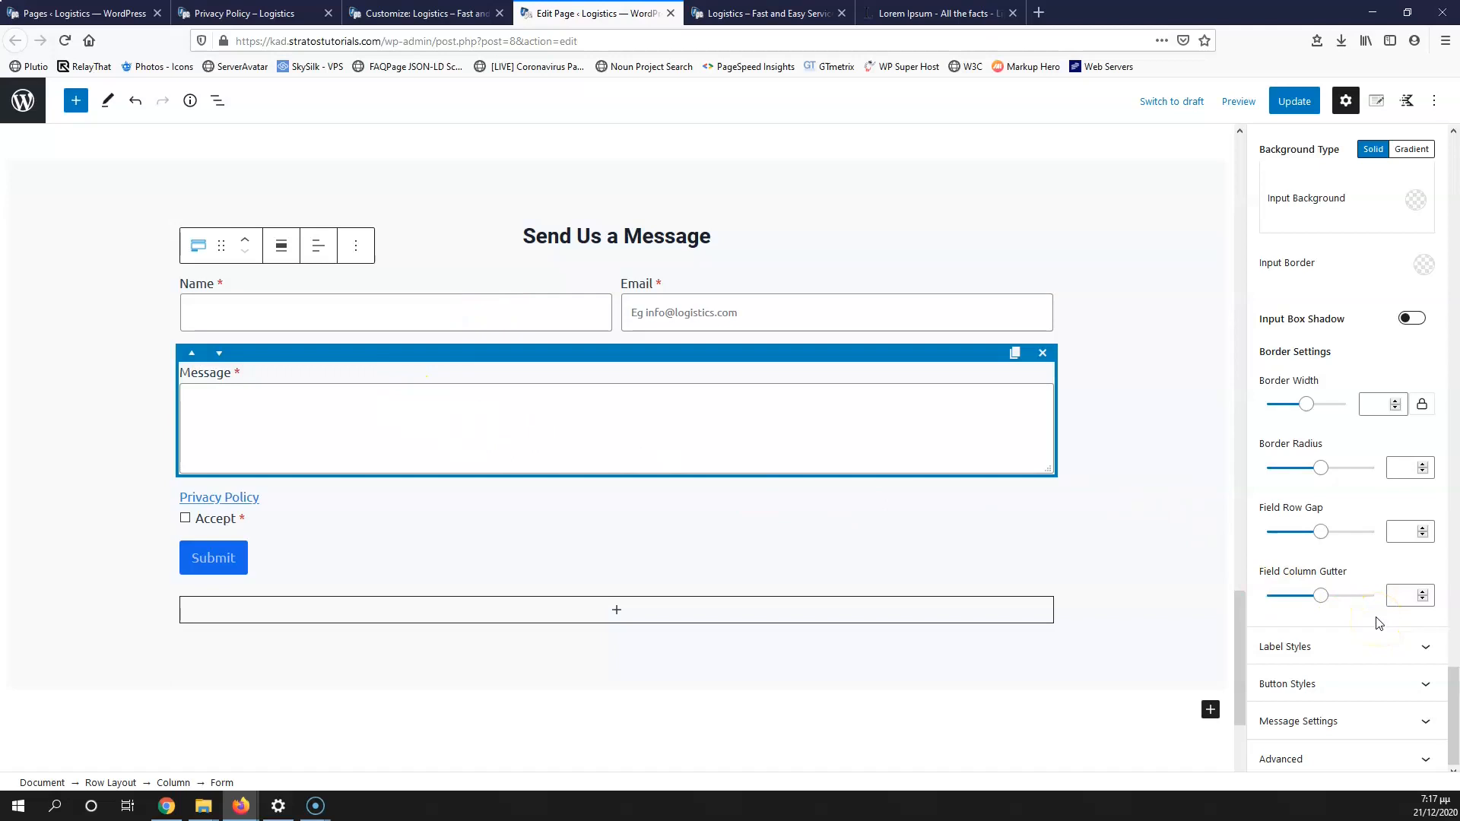
scroll(1378, 622, "up", 4)
scroll(1344, 466, "up", 5)
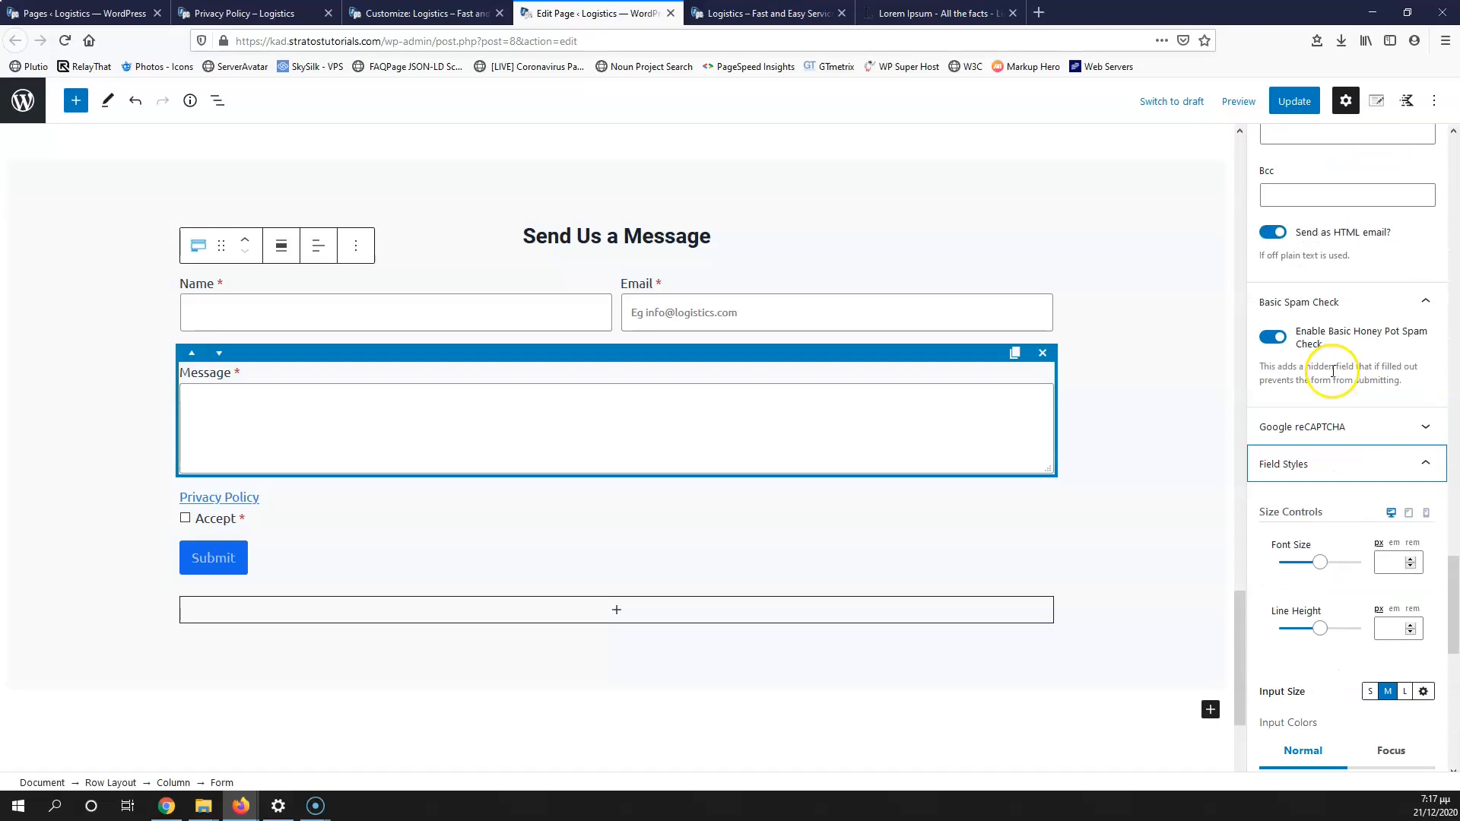
scroll(1336, 482, "down", 5)
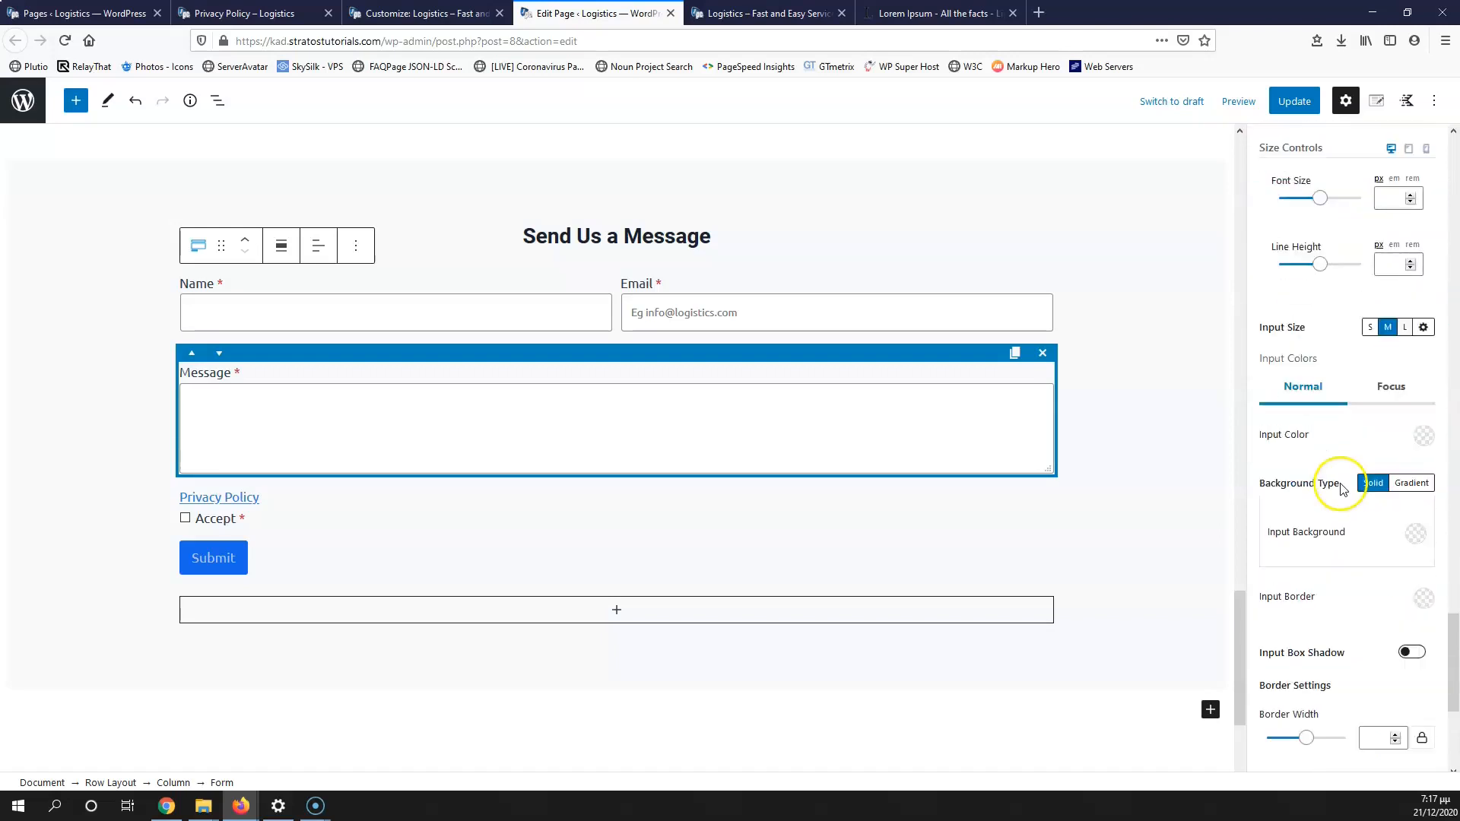
scroll(1351, 515, "down", 4)
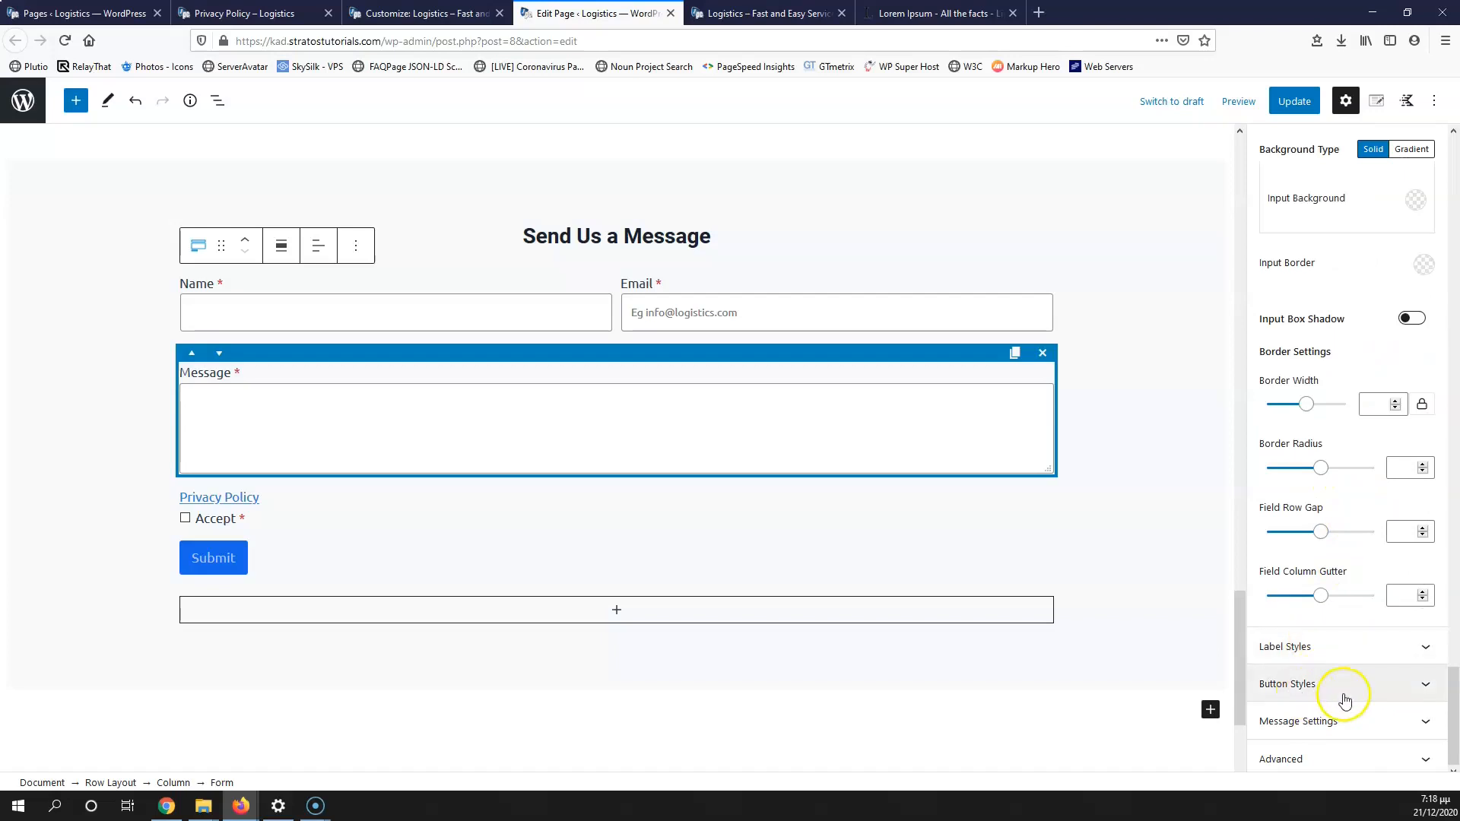
Step: Style the Submit button with white (FFFFFF) text on a dark blue preset background
left_click(1366, 686)
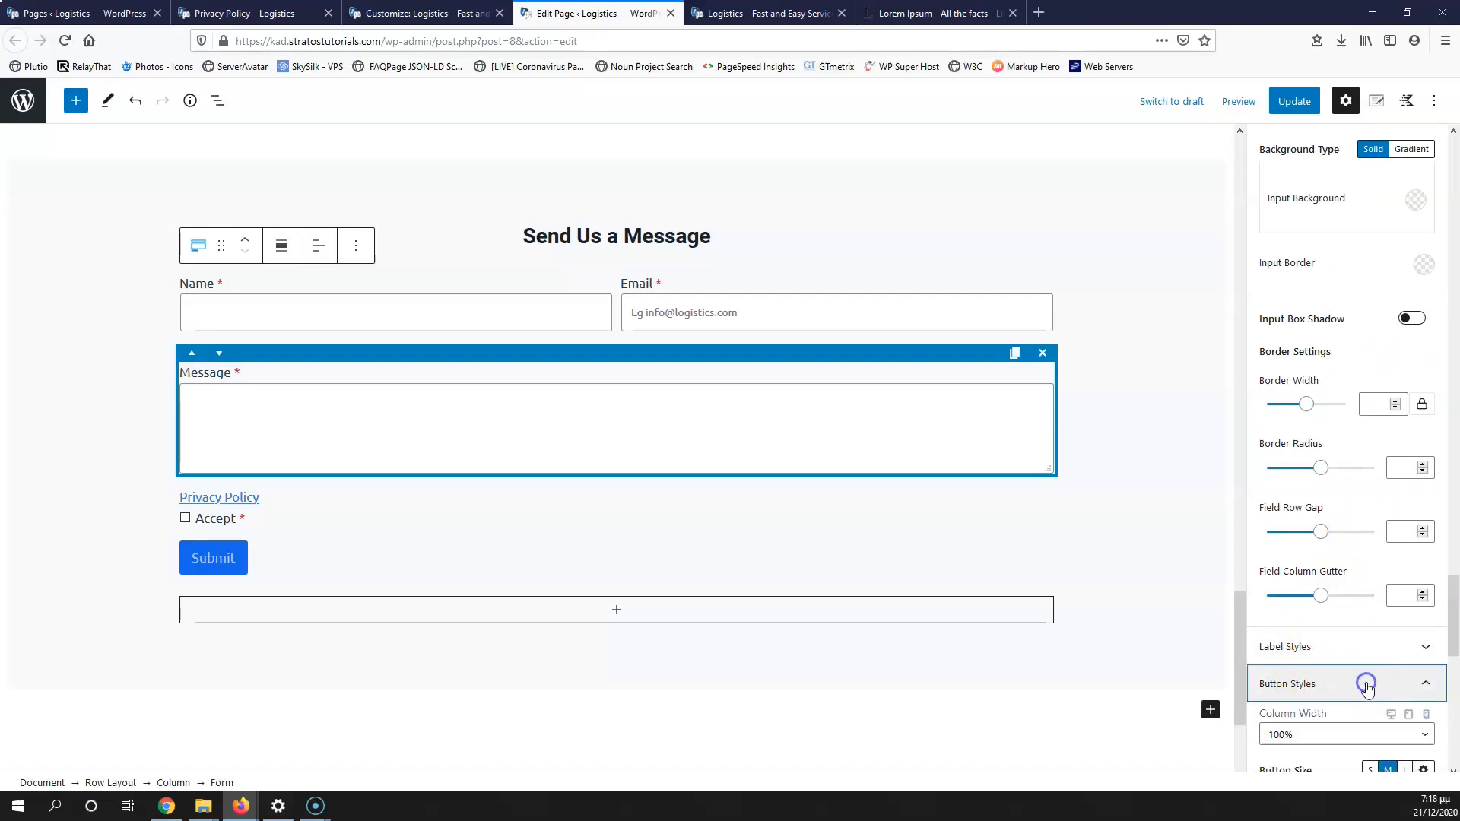
scroll(1361, 532, "down", 7)
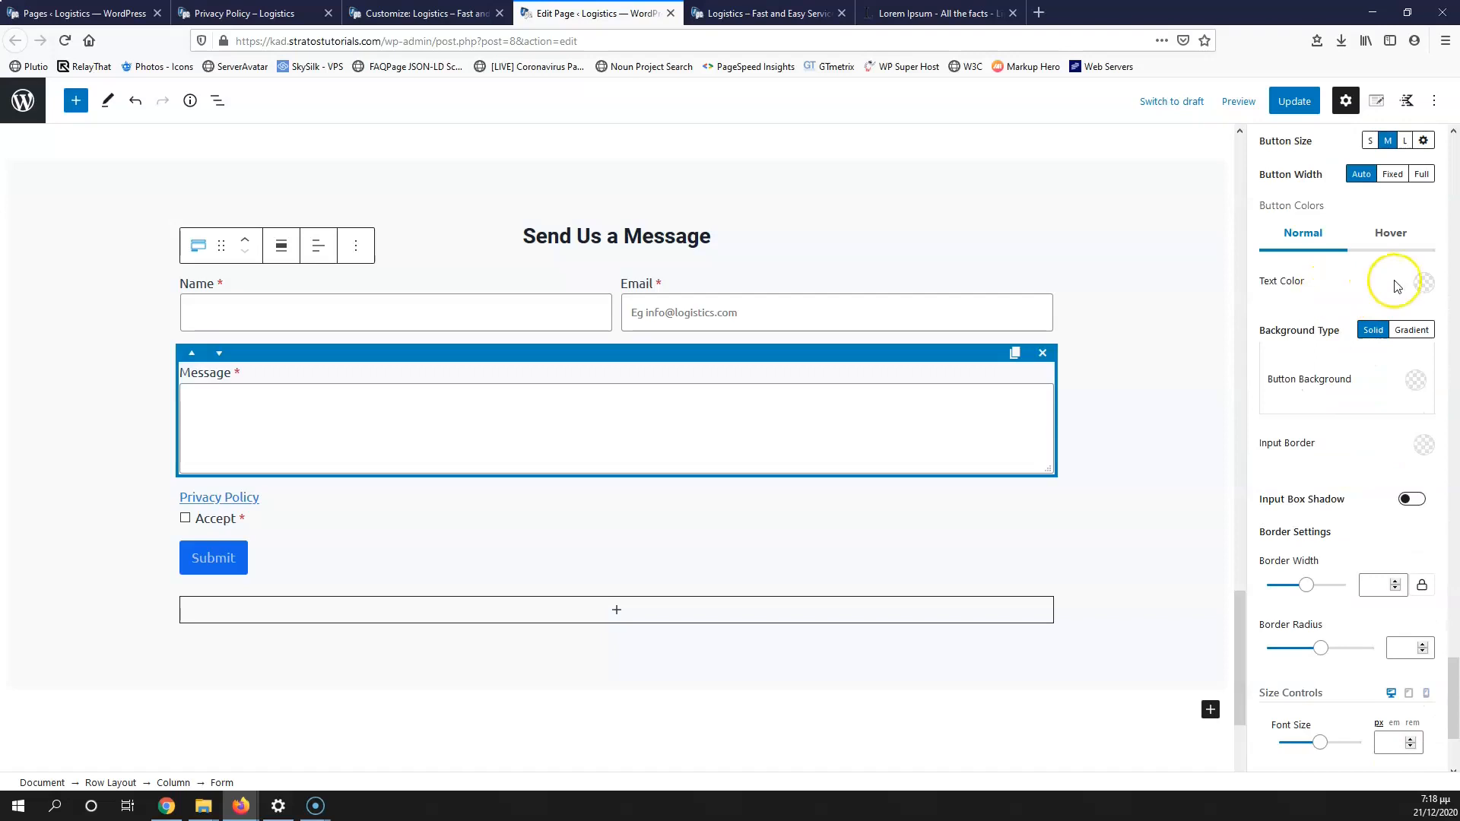
left_click(1423, 283)
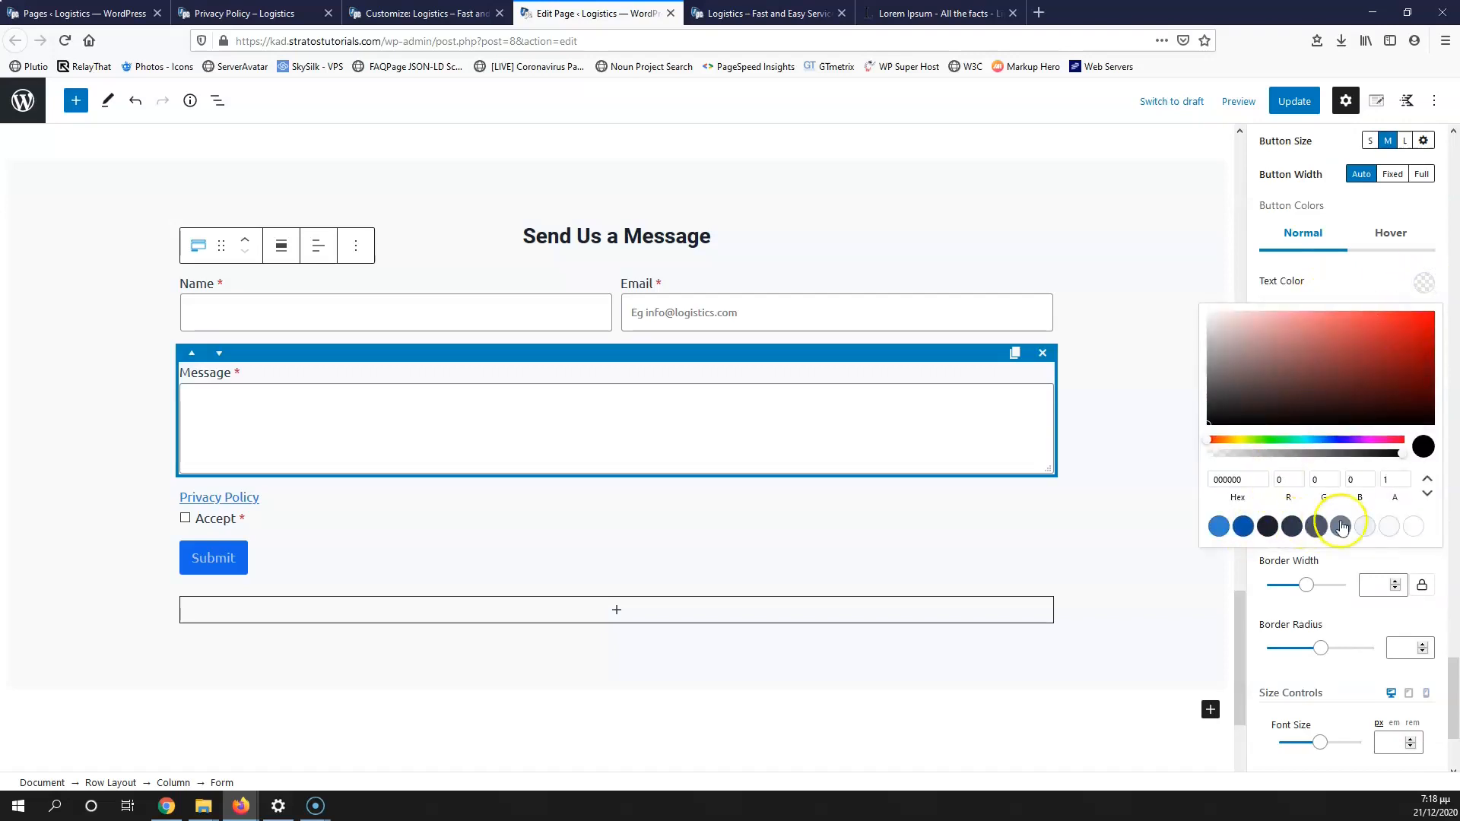
left_click(1414, 526)
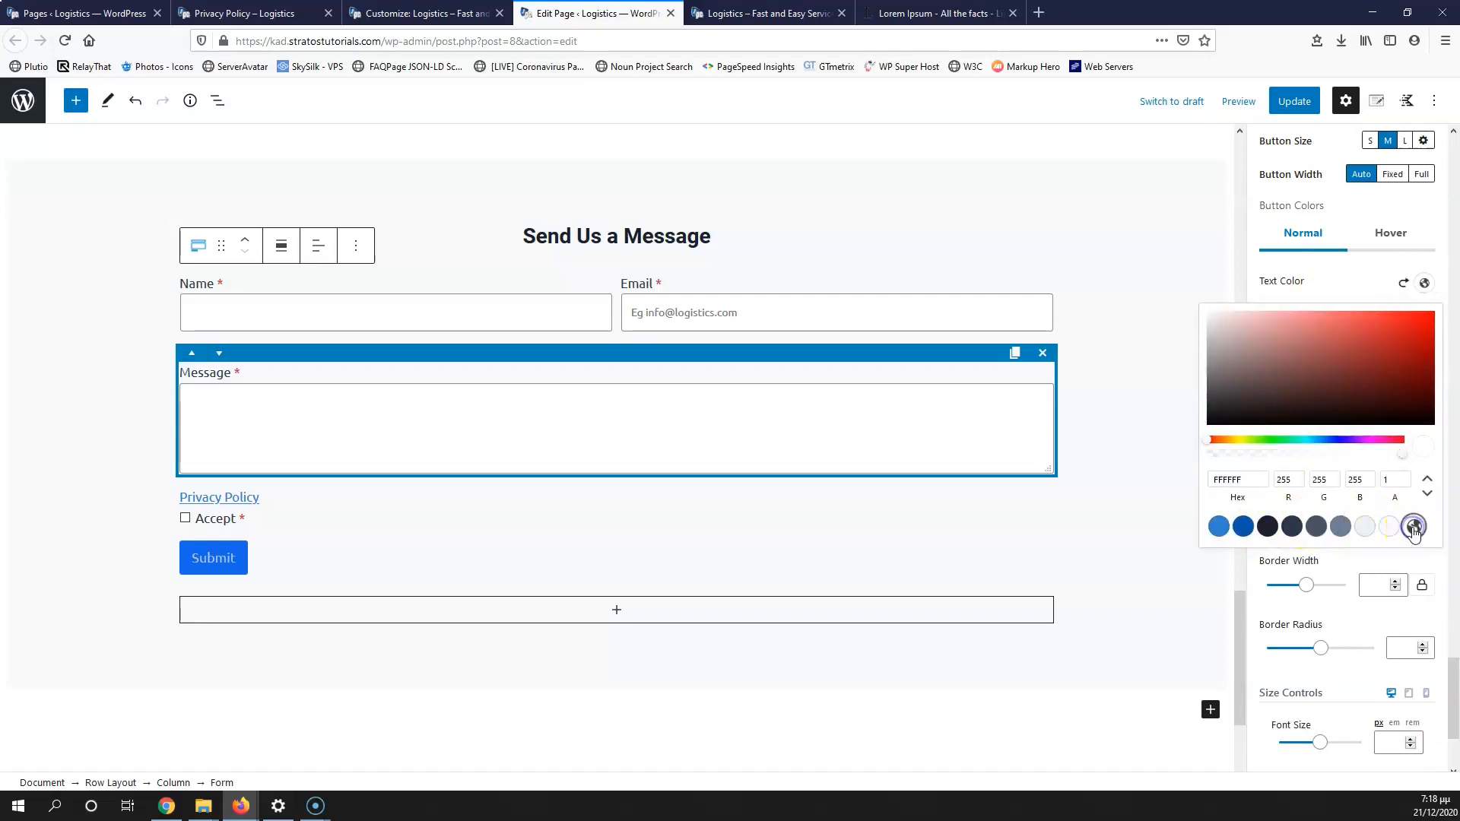
left_click(1361, 277)
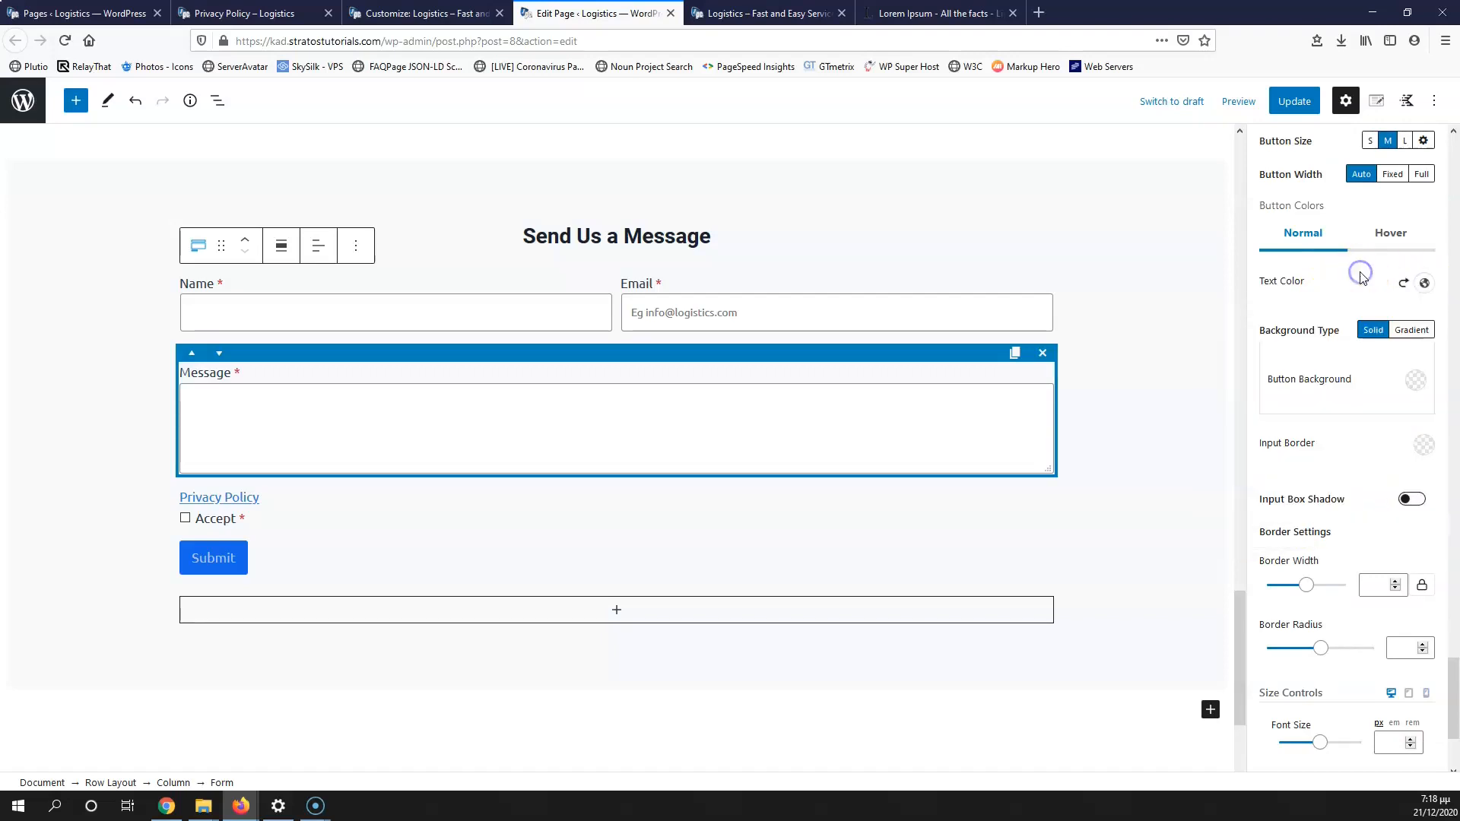
left_click(1416, 386)
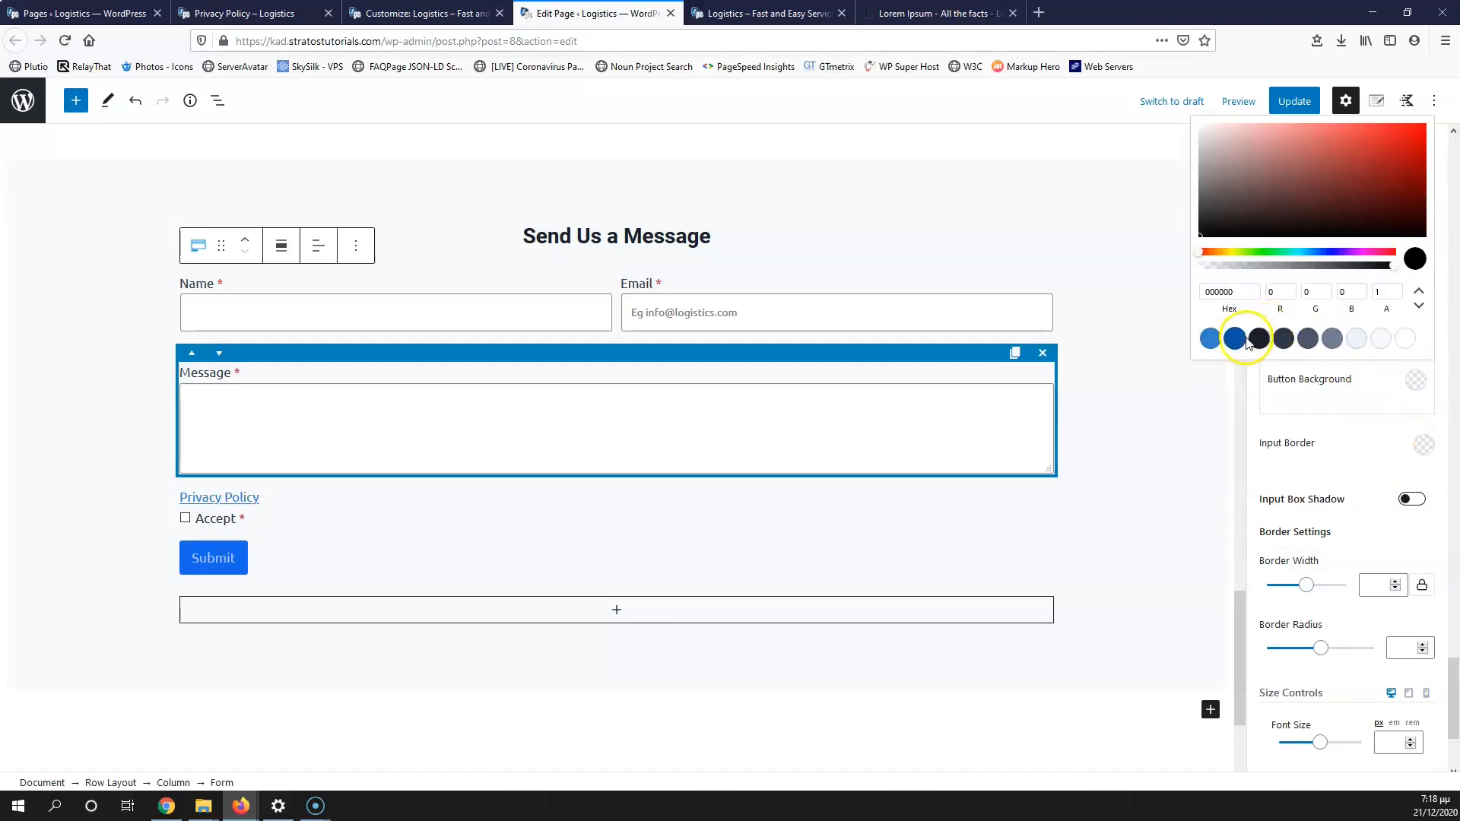
left_click(1362, 424)
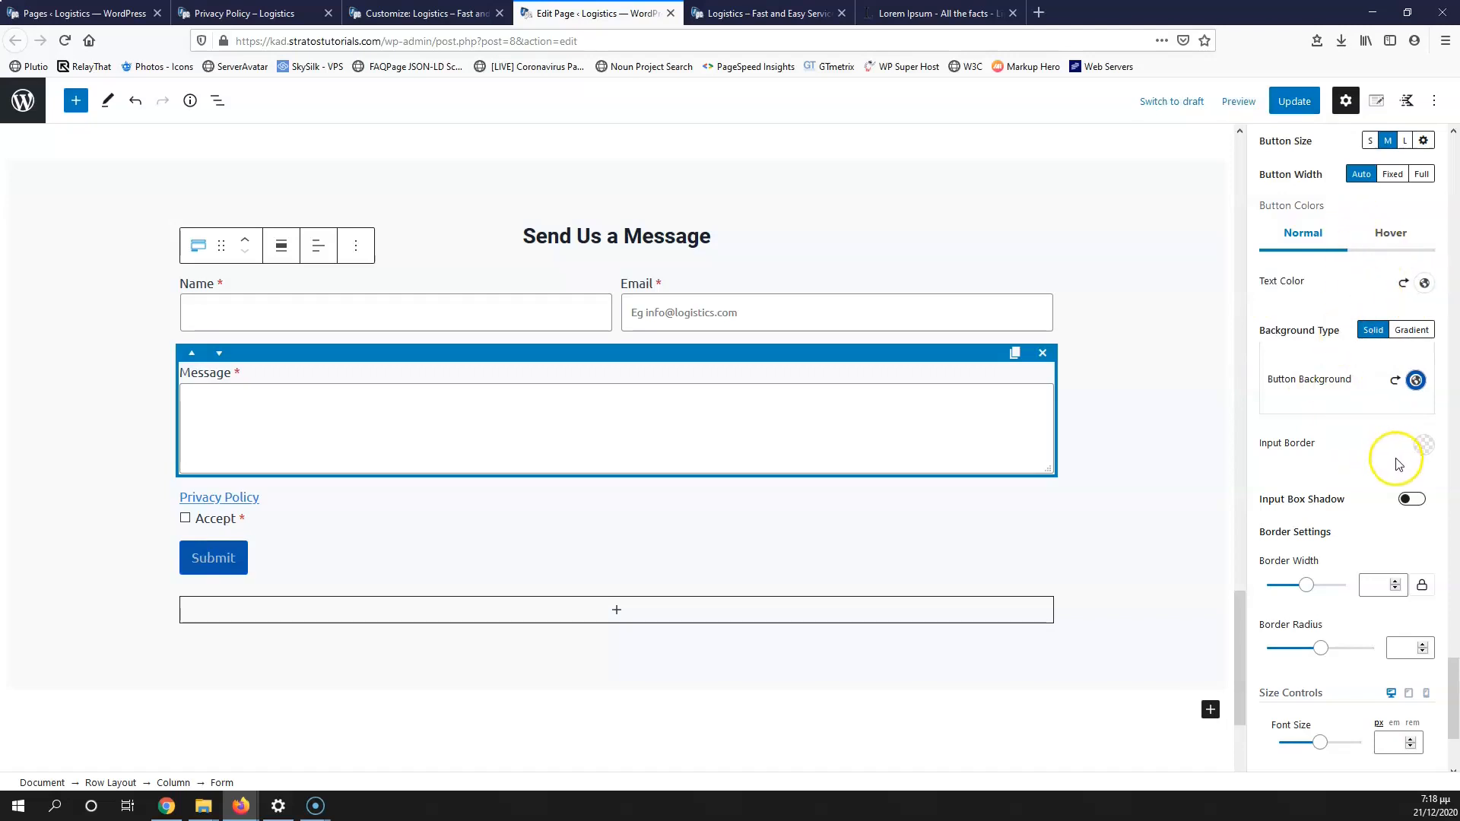
scroll(1327, 519, "down", 3)
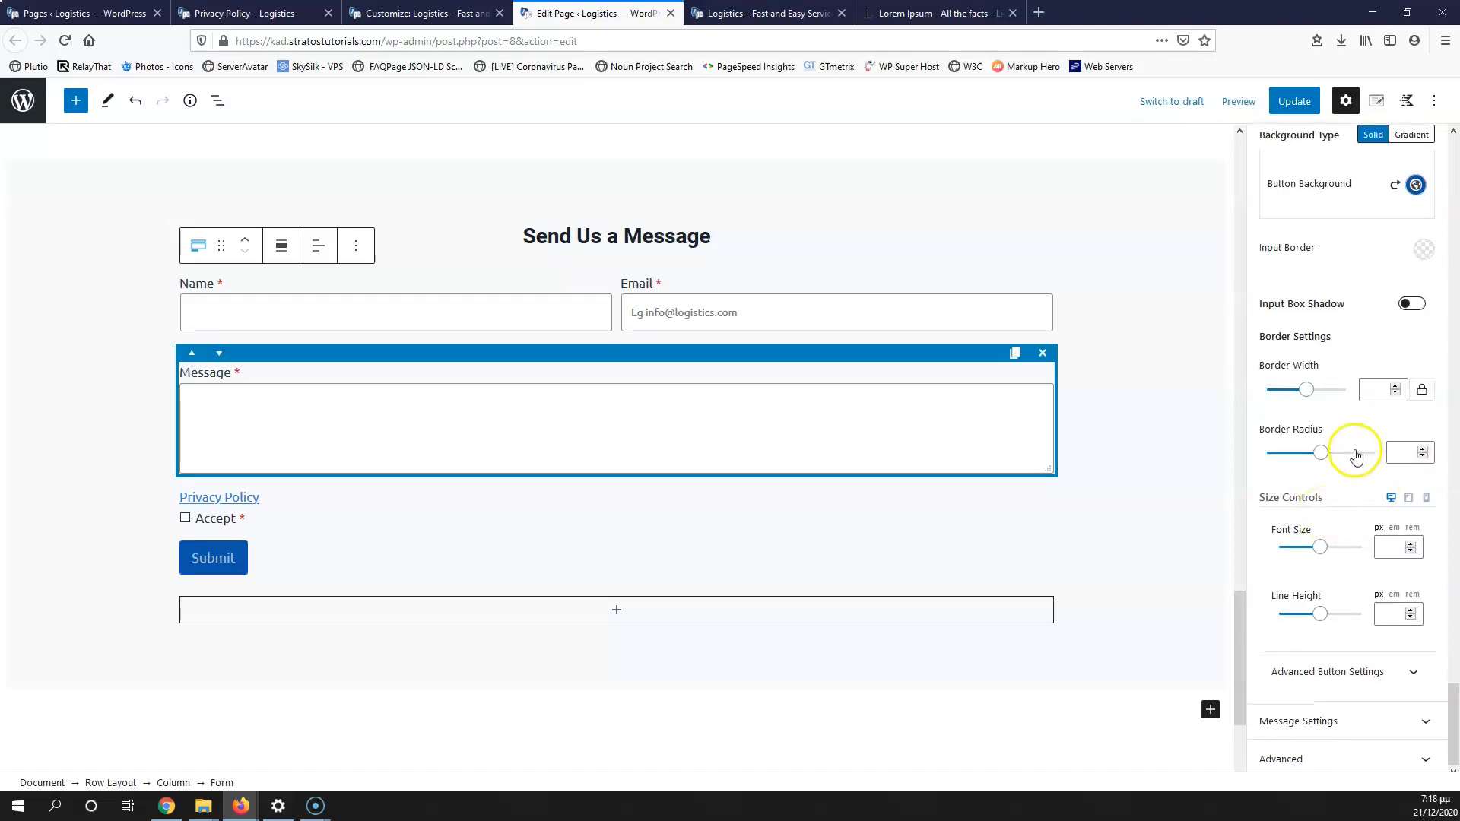
Step: Review the default success and 'Submission Failed' messages and font options, then update the page
left_click(1359, 728)
scroll(1277, 476, "down", 8)
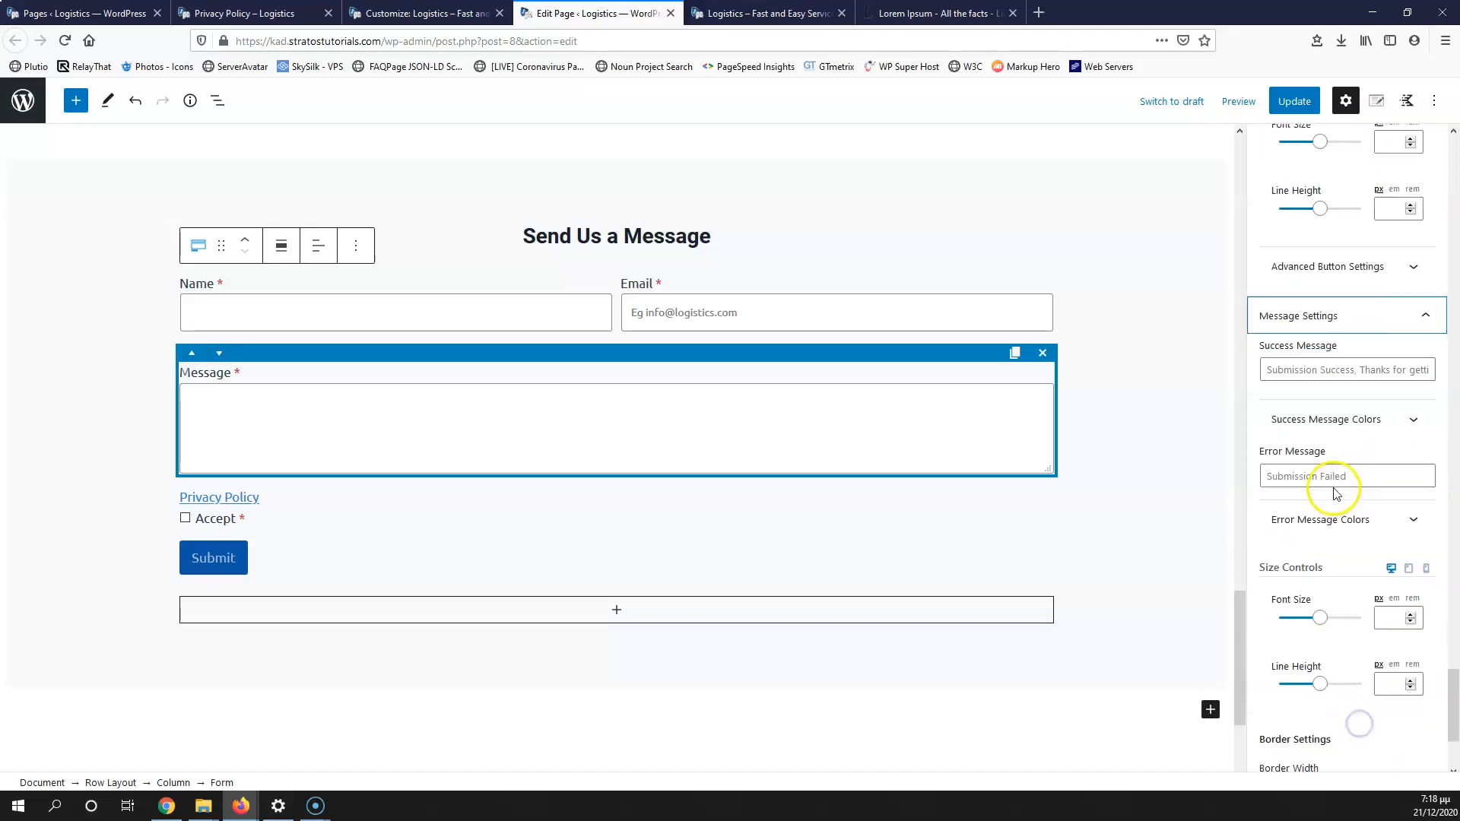
scroll(1362, 228, "up", 1)
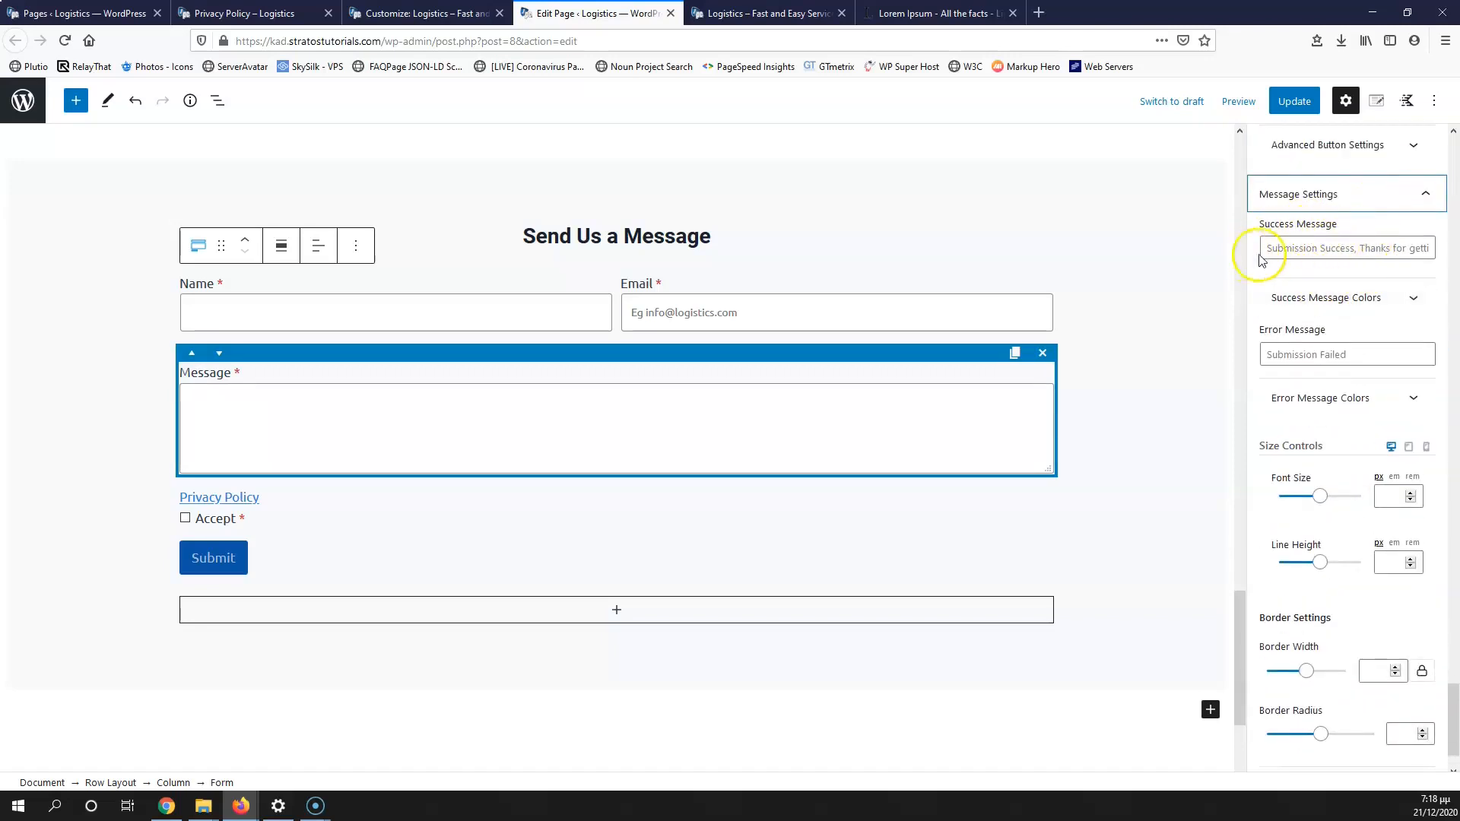
left_click(1405, 250)
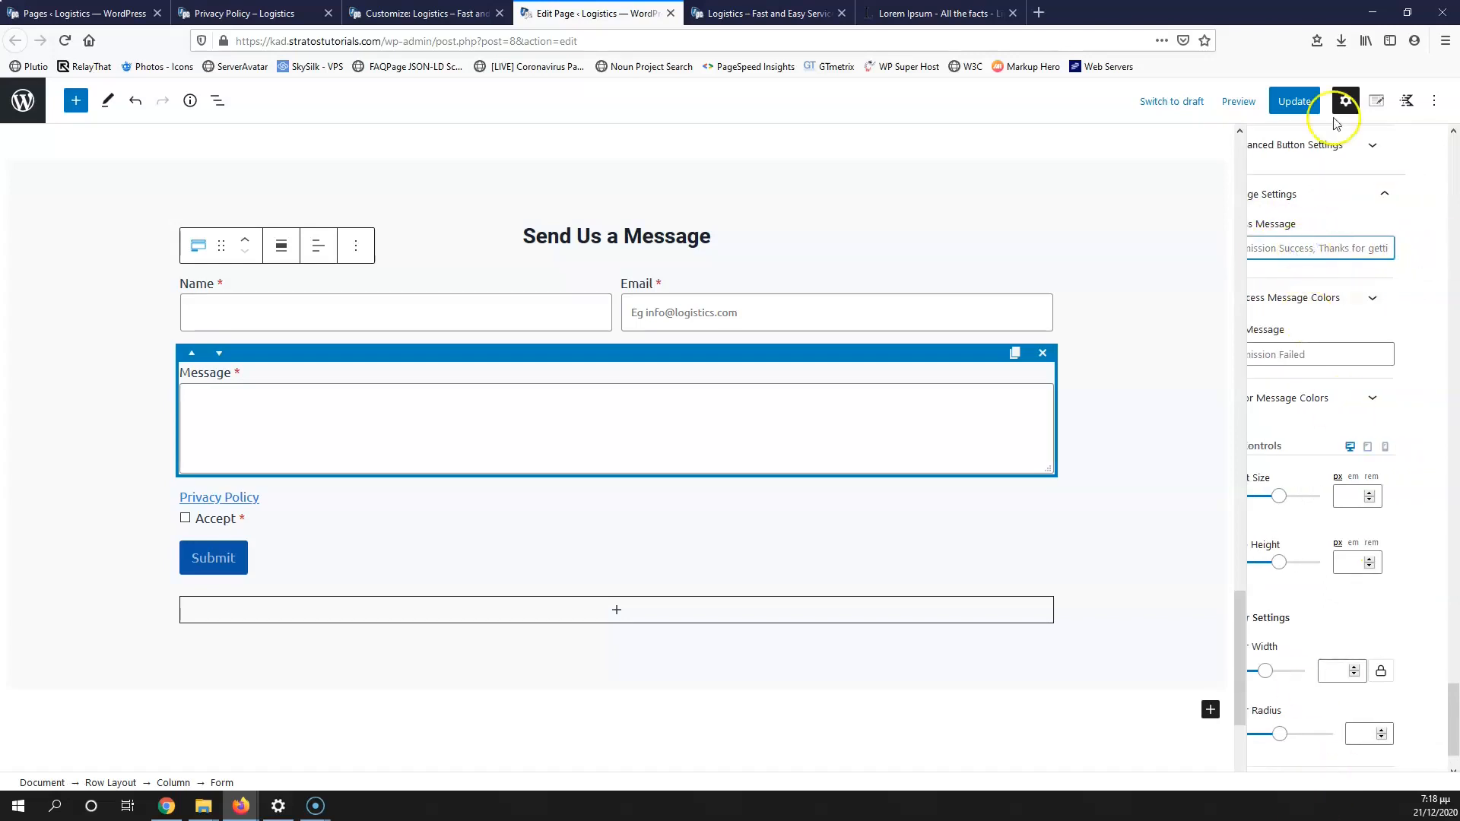
left_click_drag(1320, 250, 1215, 251)
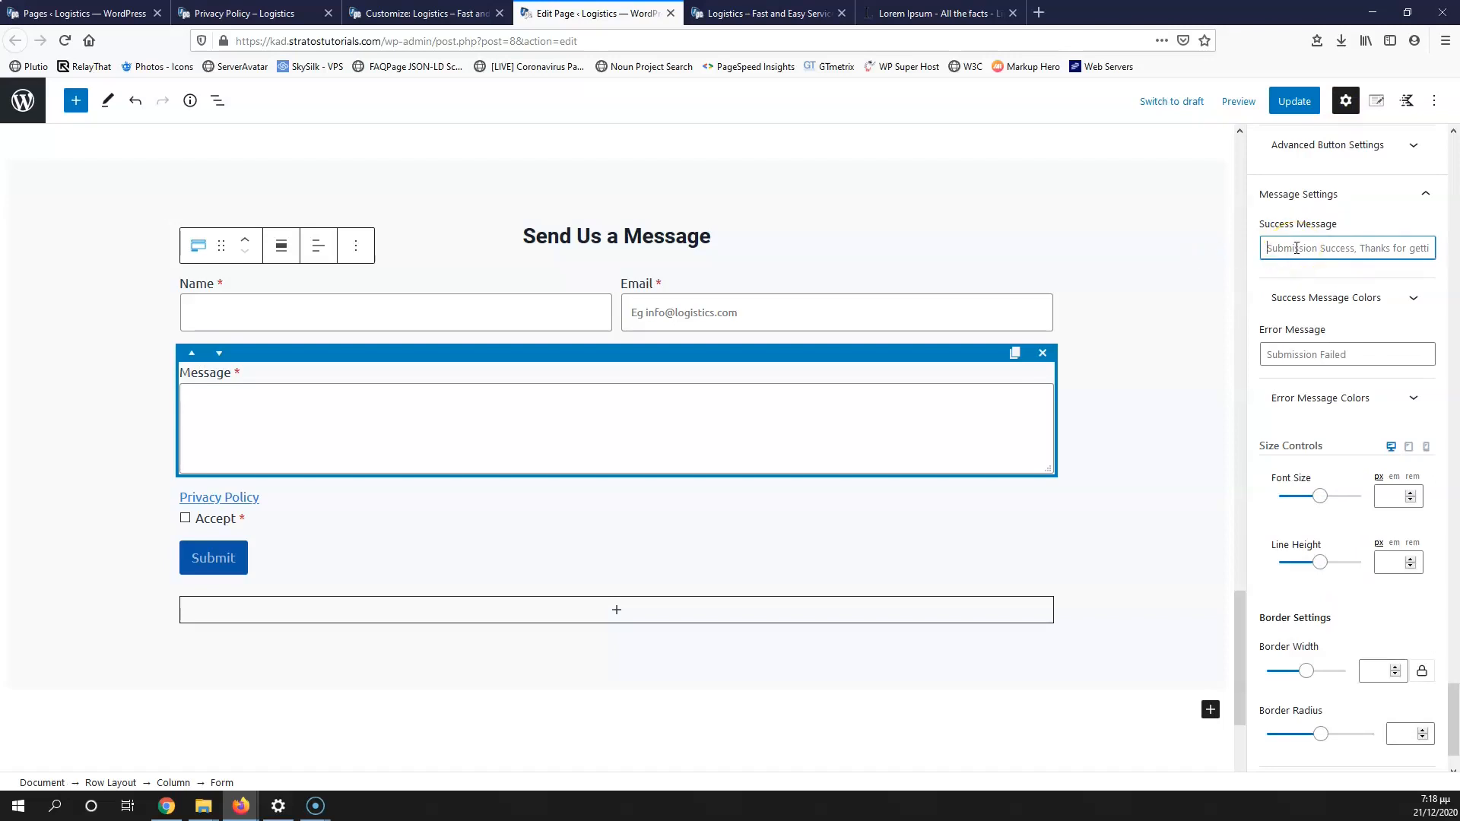
scroll(1317, 357, "down", 2)
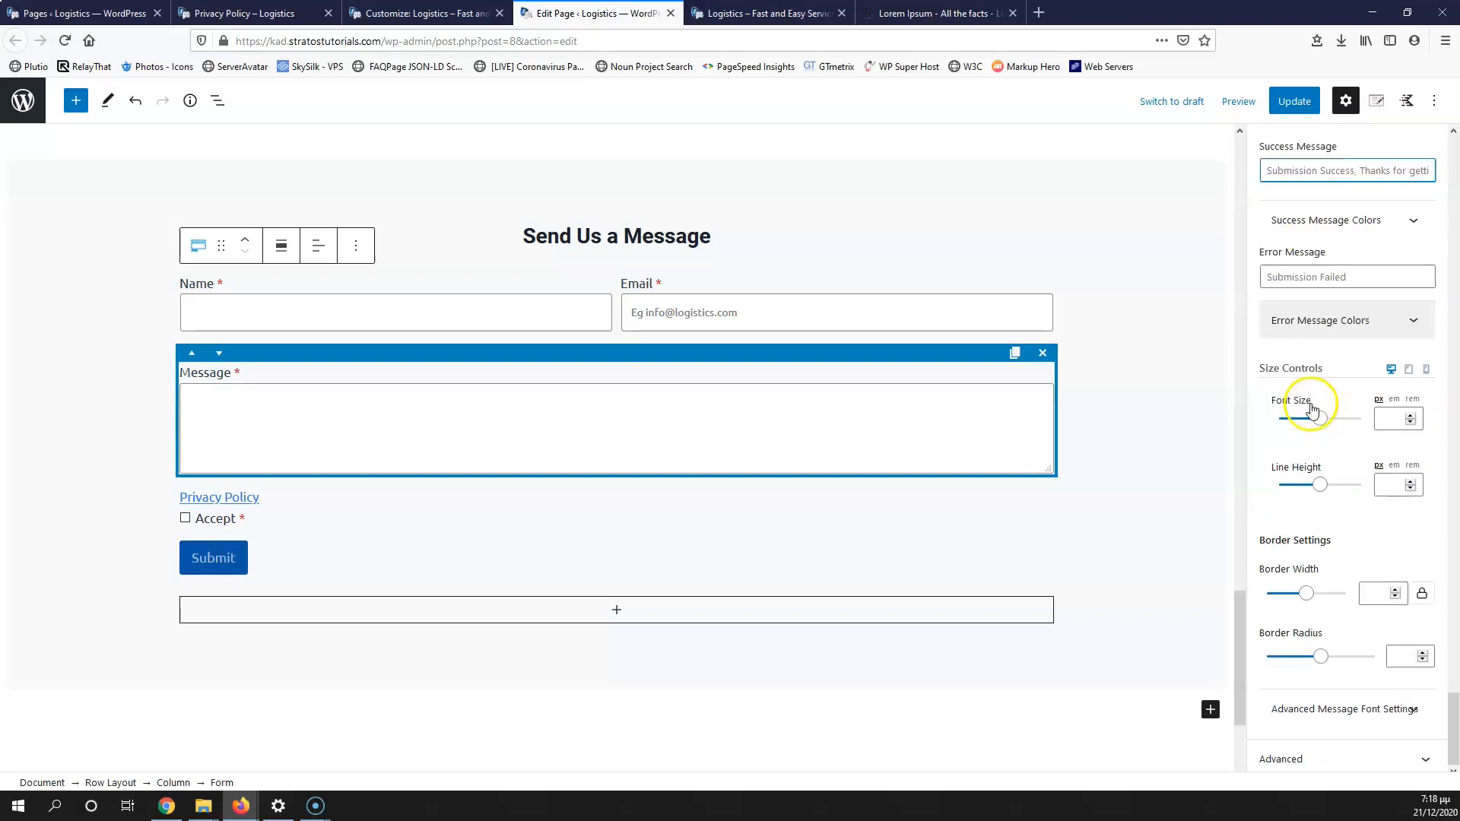
left_click(1323, 696)
left_click(1329, 721)
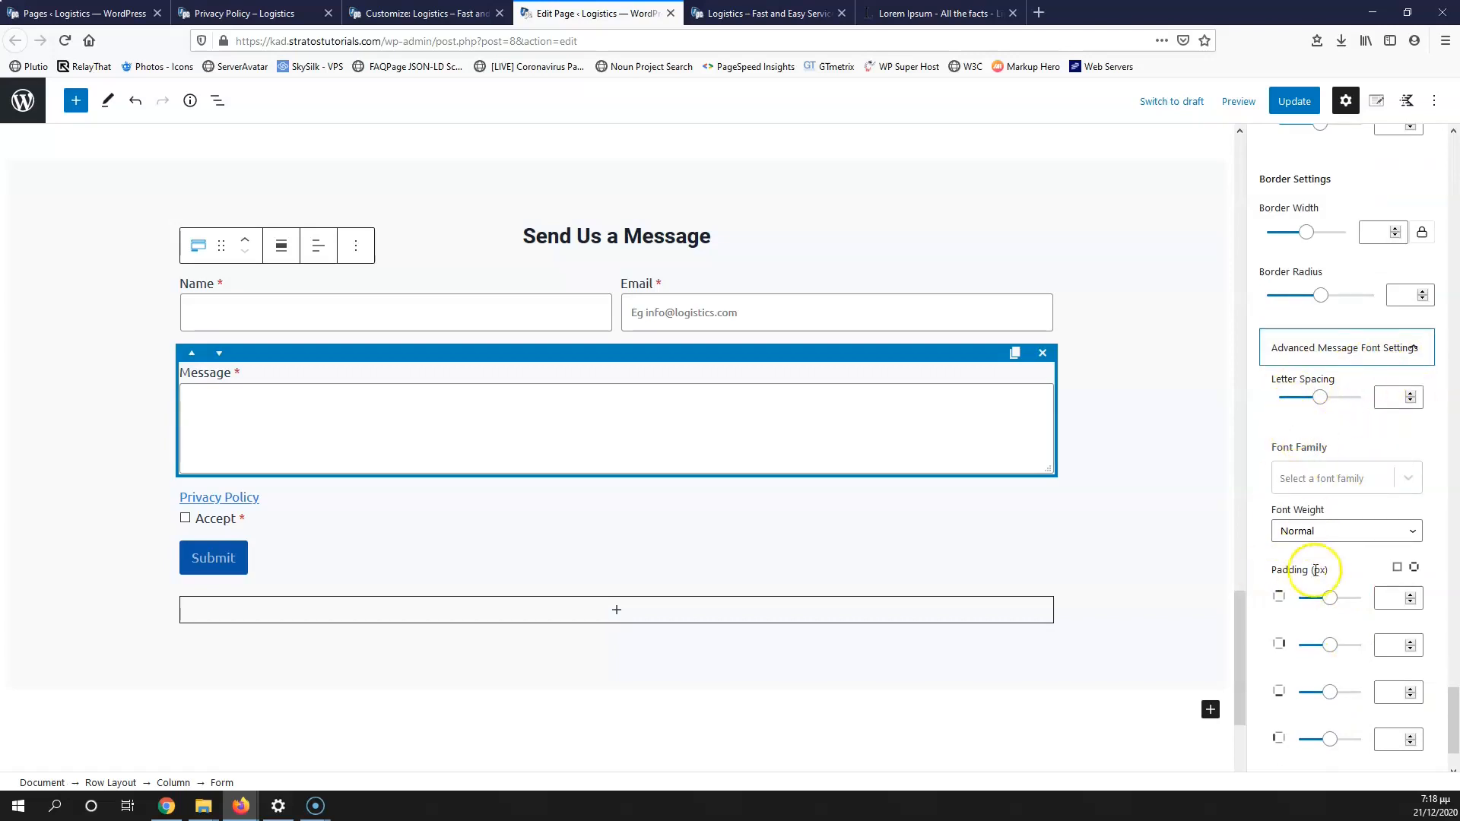
left_click(1295, 106)
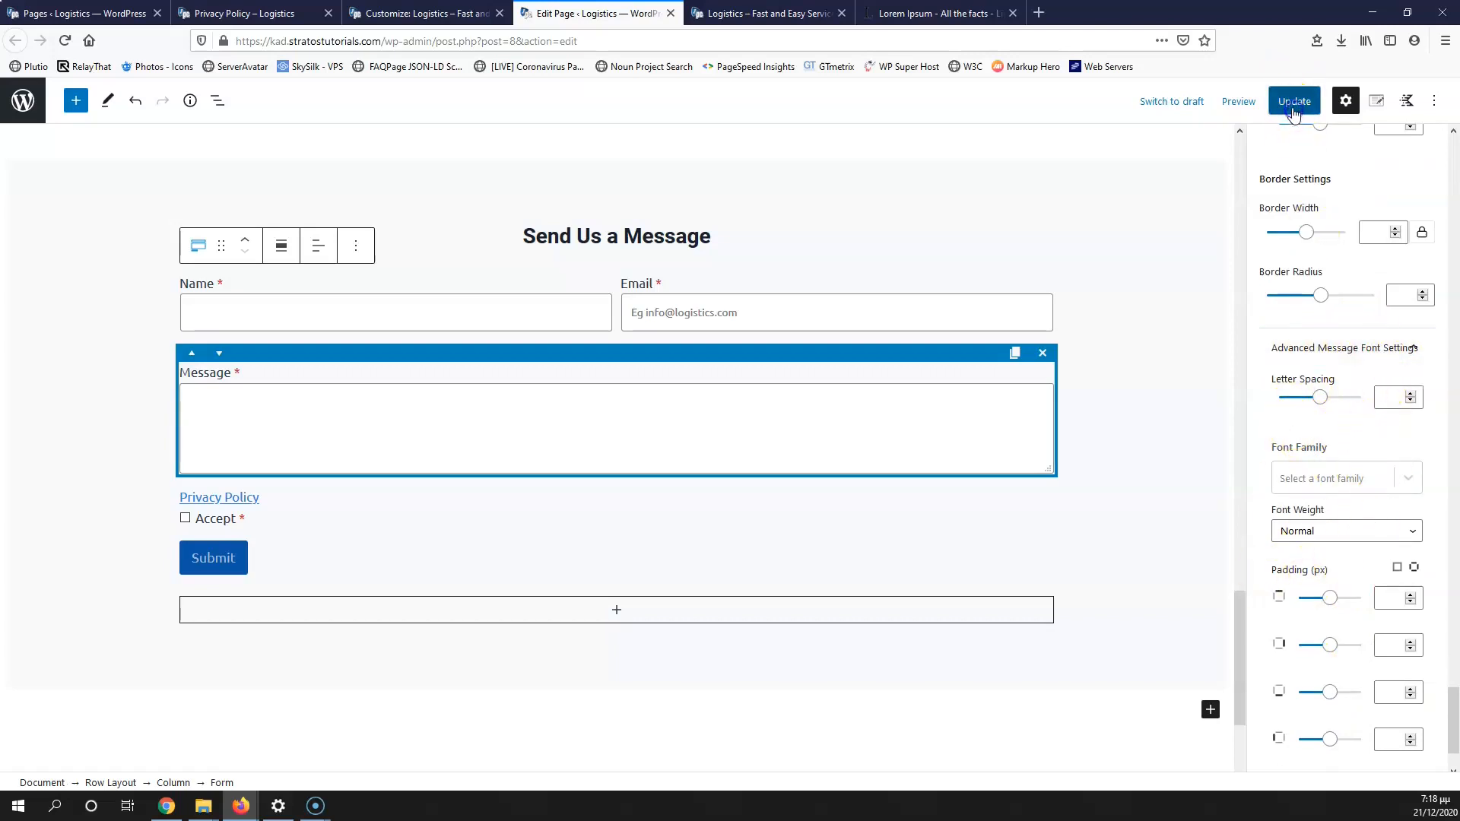
Step: Reload the live contact page, test the Contact Us link, and return to the Edit Page tab
left_click(752, 13)
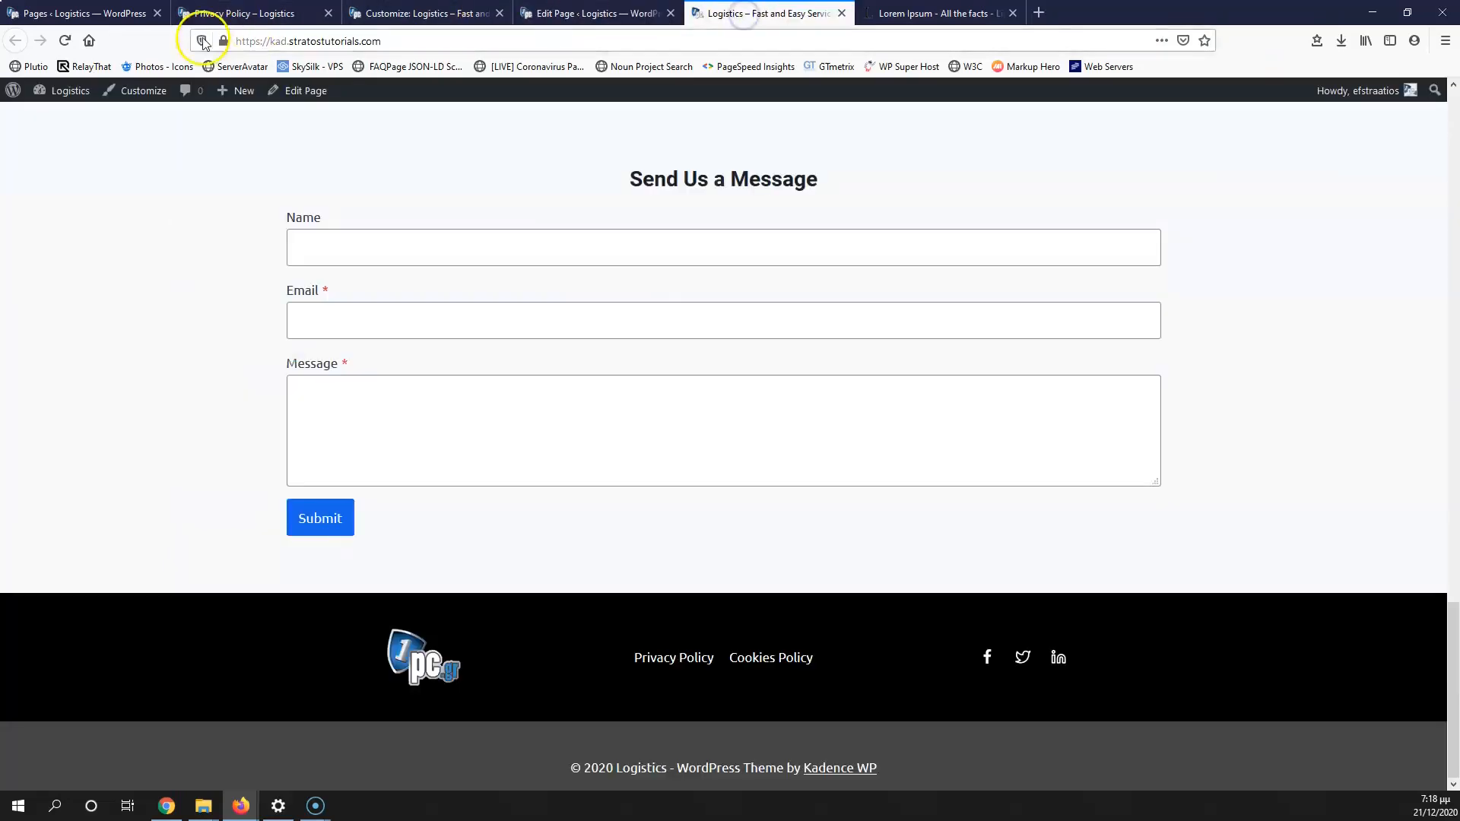
left_click(65, 40)
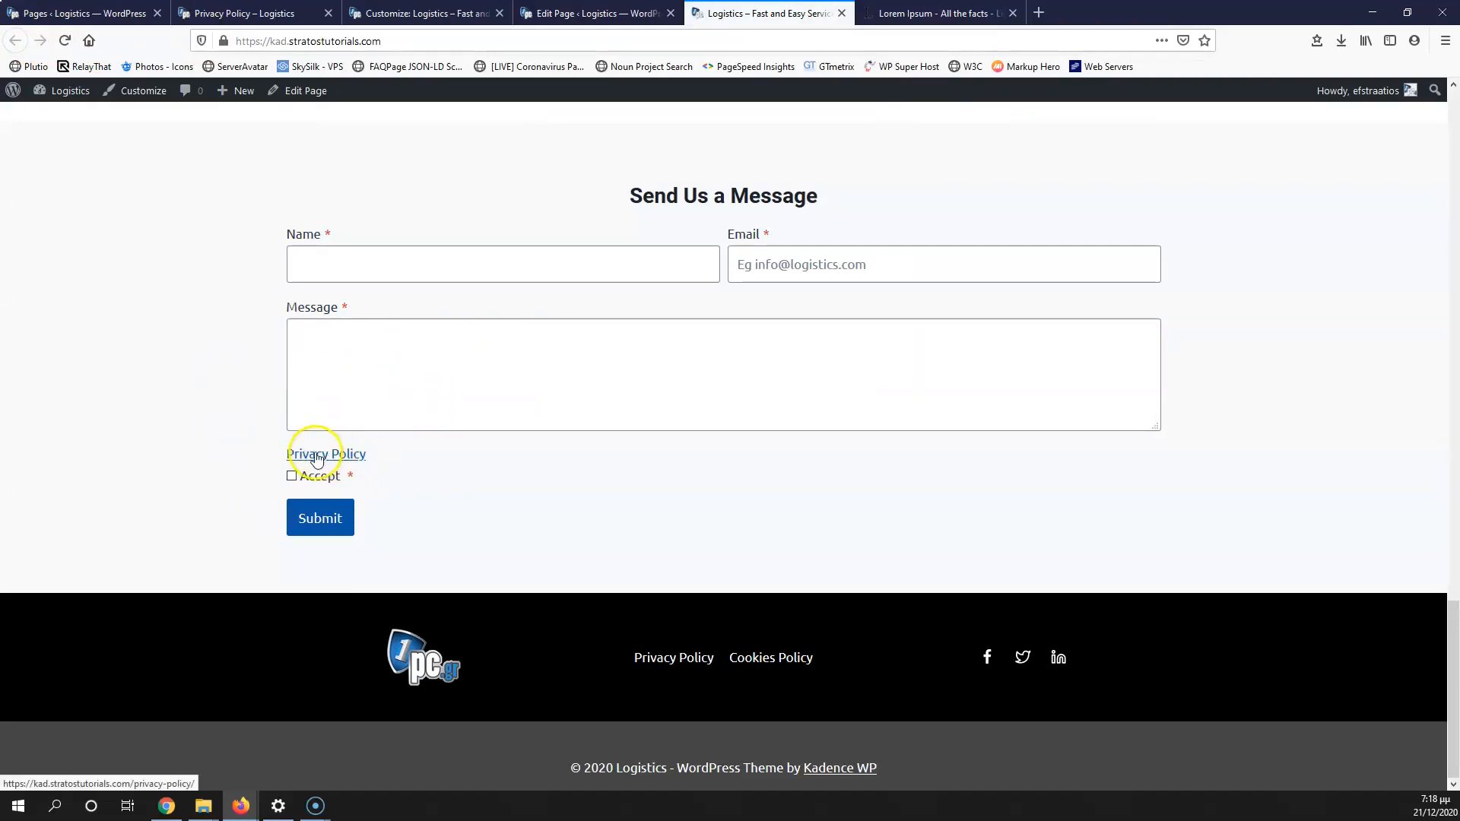
scroll(317, 456, "up", 15)
scroll(404, 475, "up", 15)
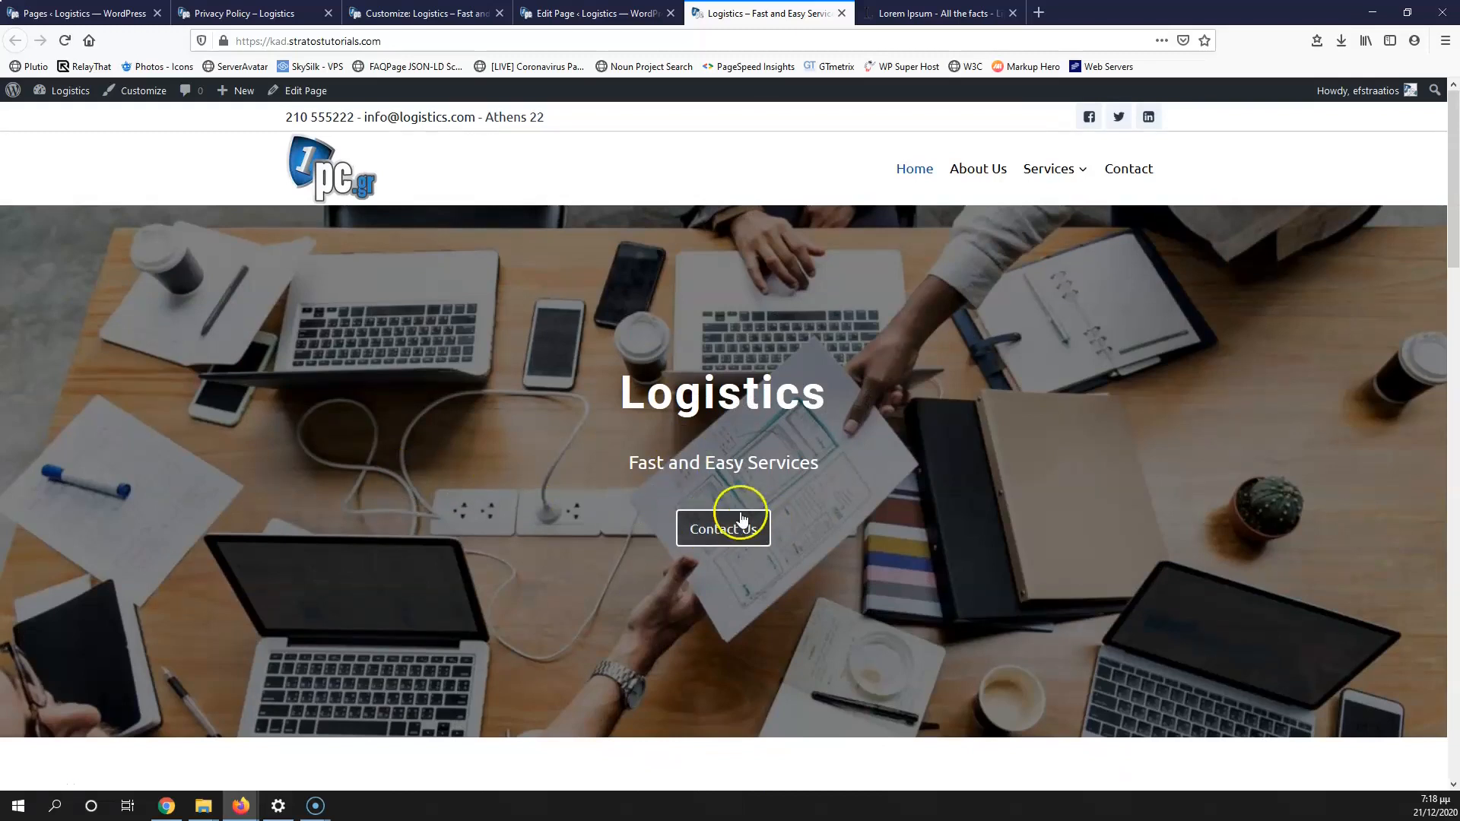
left_click(738, 523)
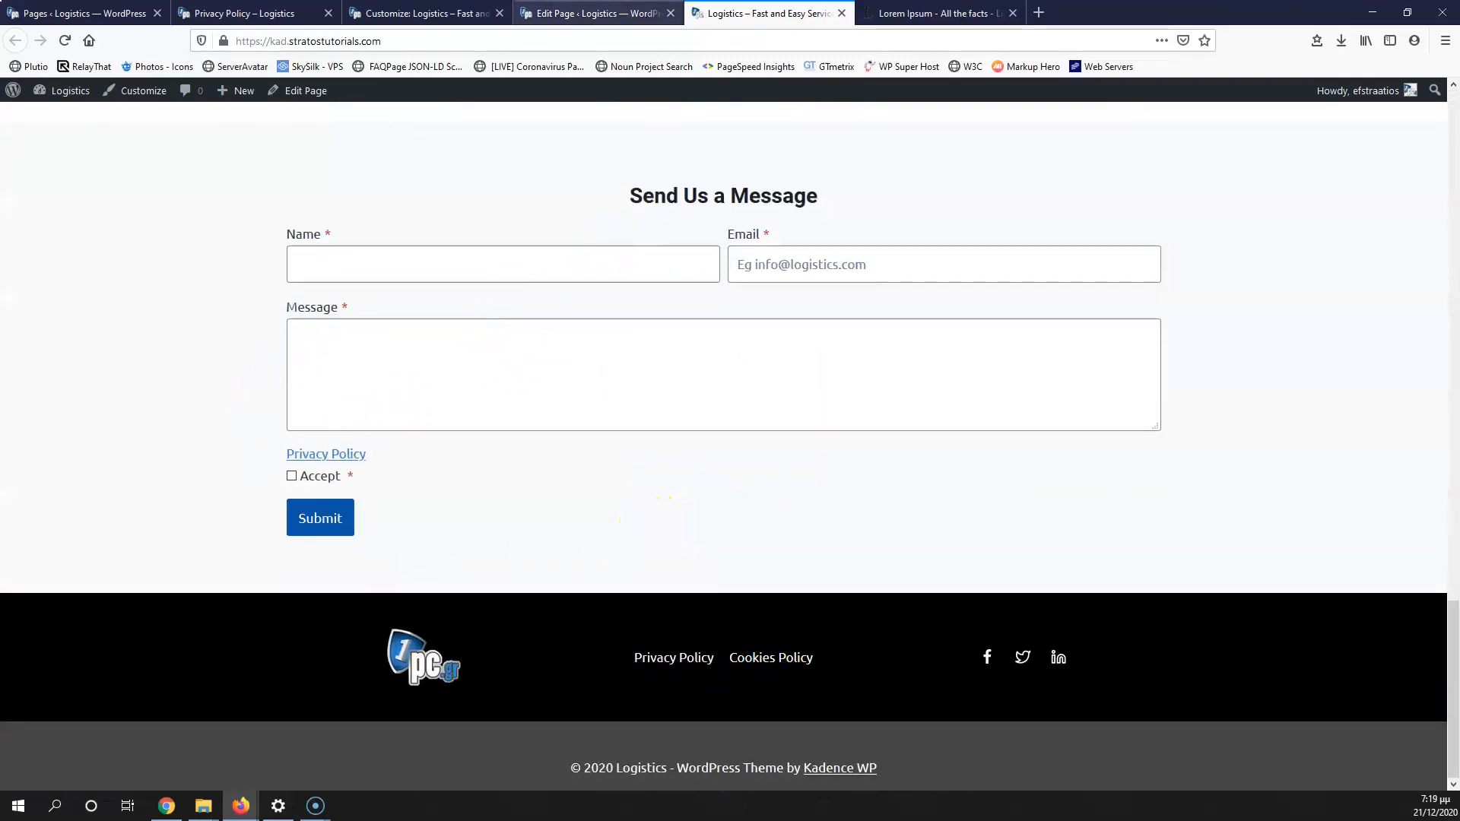
left_click(589, 13)
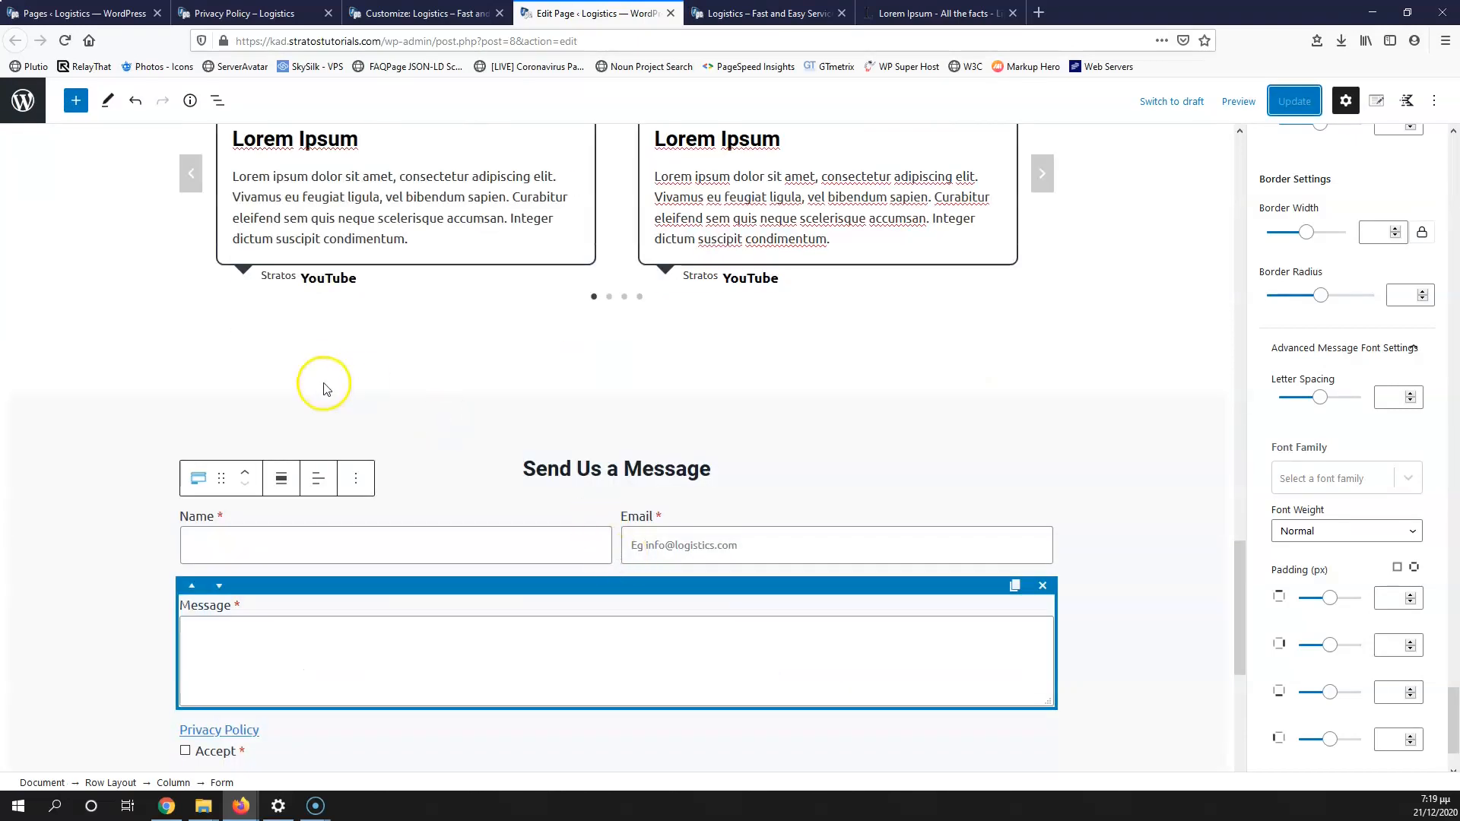
Step: Give the contact form's Row Layout the HTML anchor 'send-mesage' and copy it
left_click(326, 422)
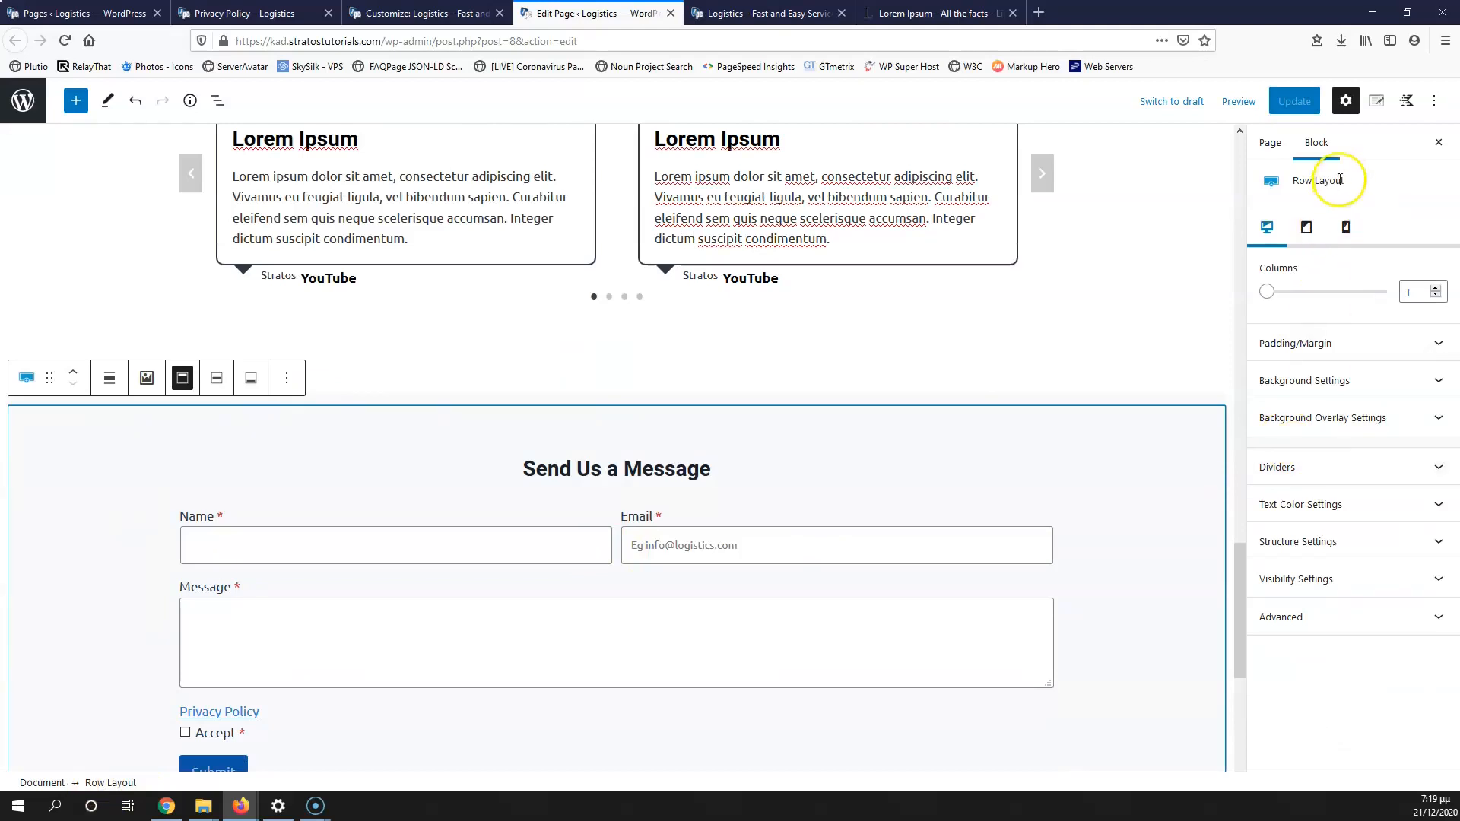
left_click(1320, 612)
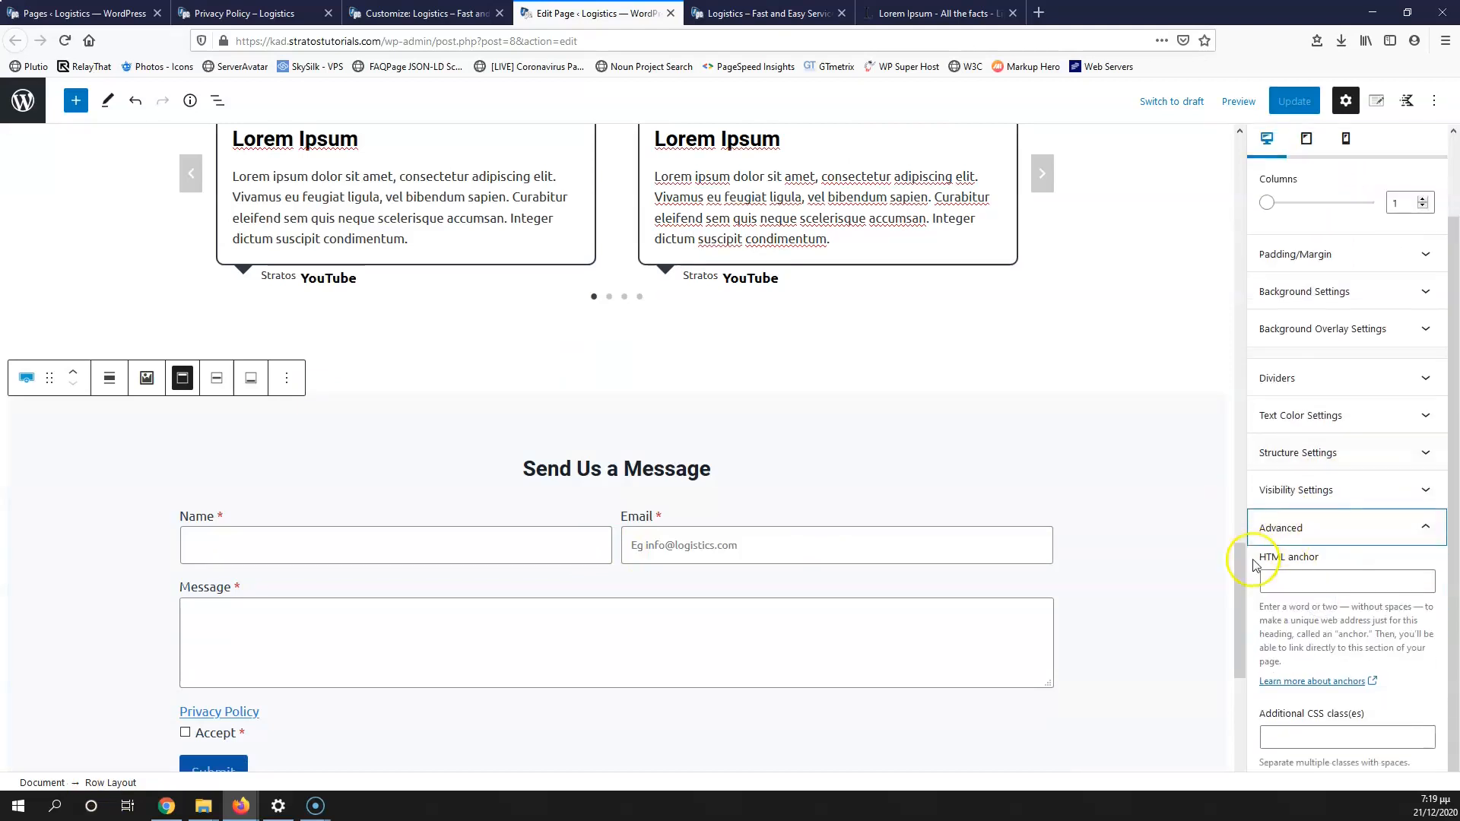
left_click(1320, 582)
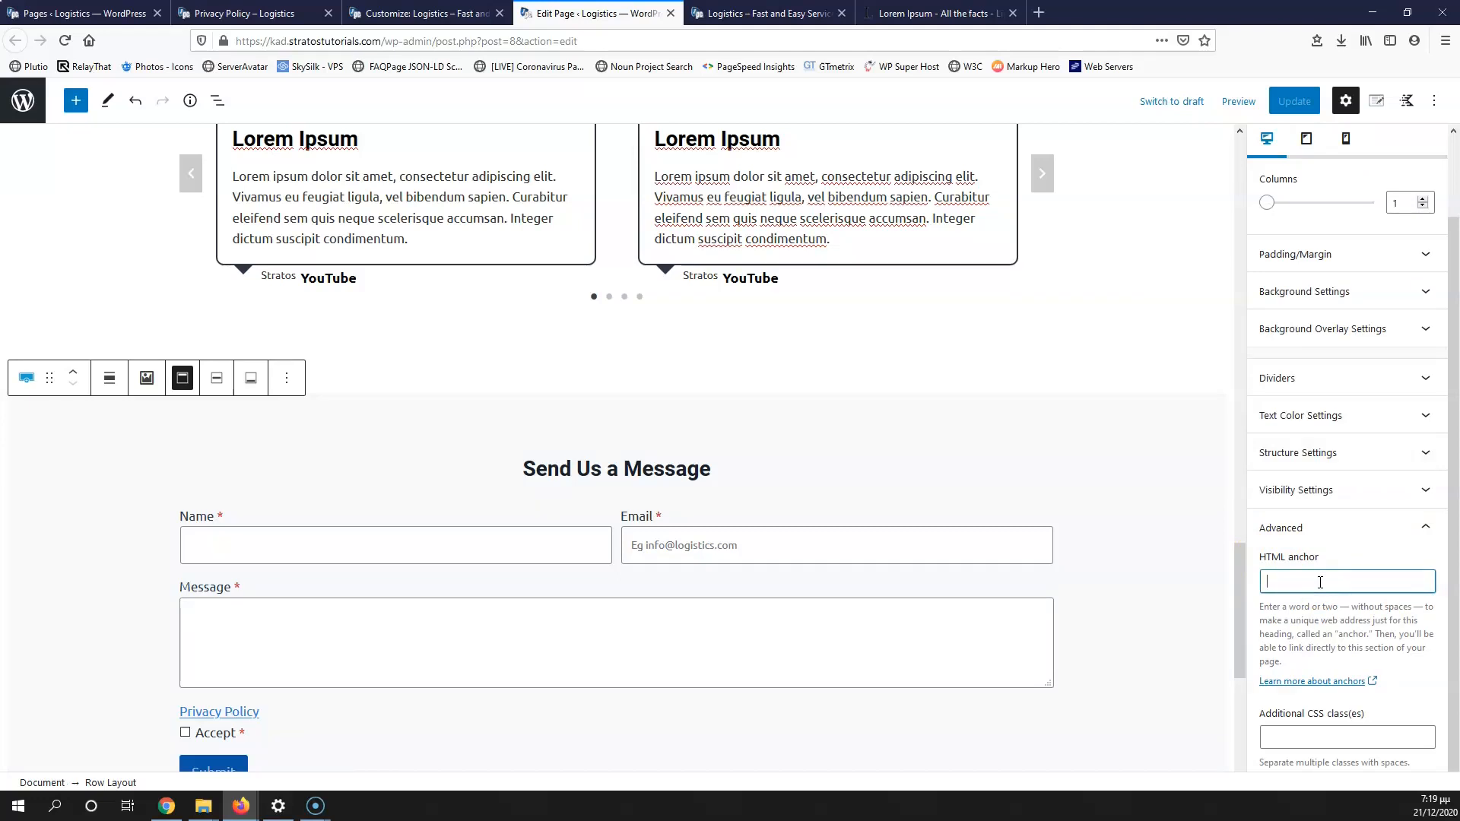
type("s")
left_click_drag(1329, 583, 1204, 587)
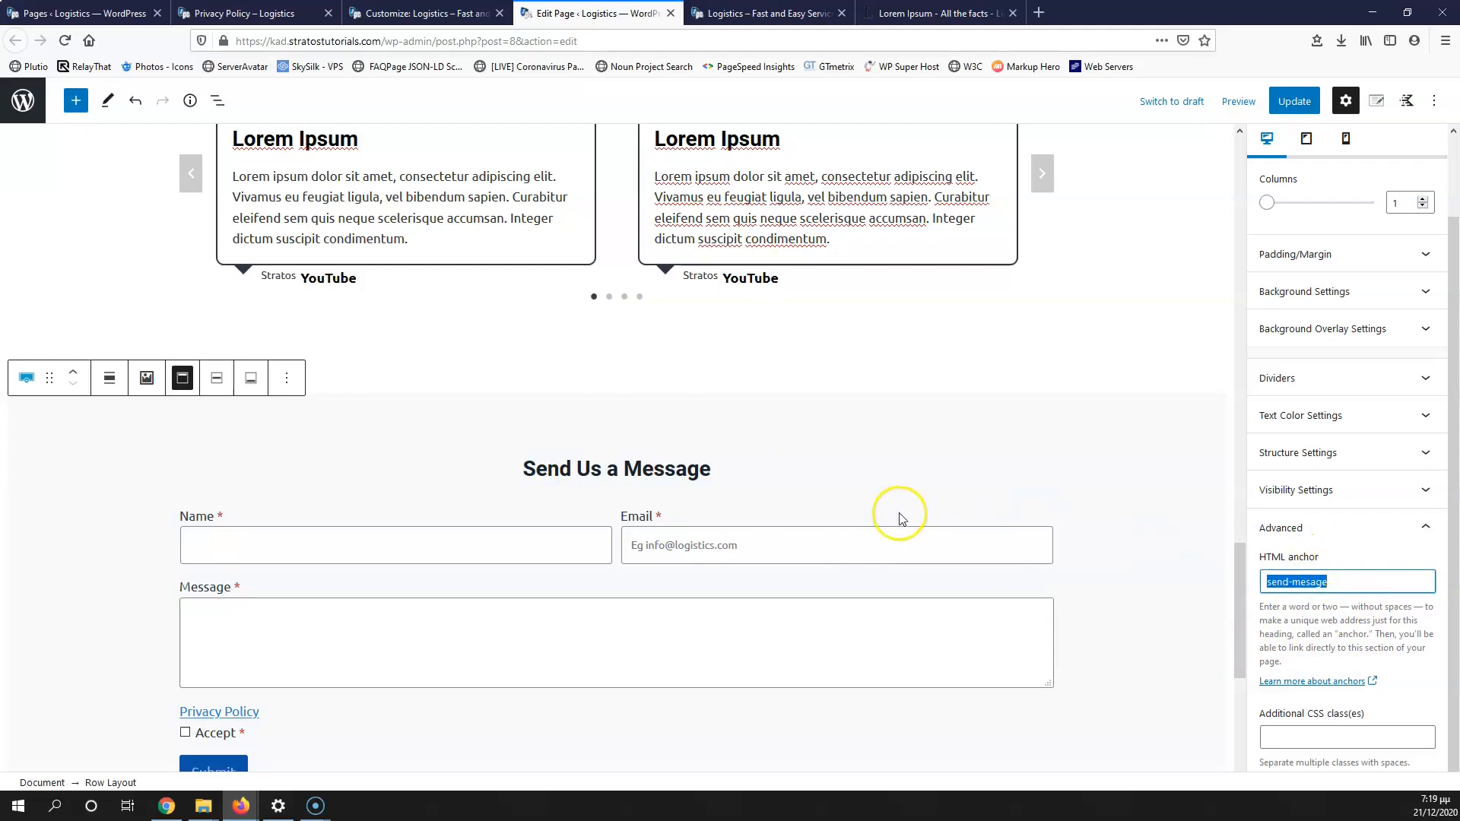
scroll(900, 517, "up", 4)
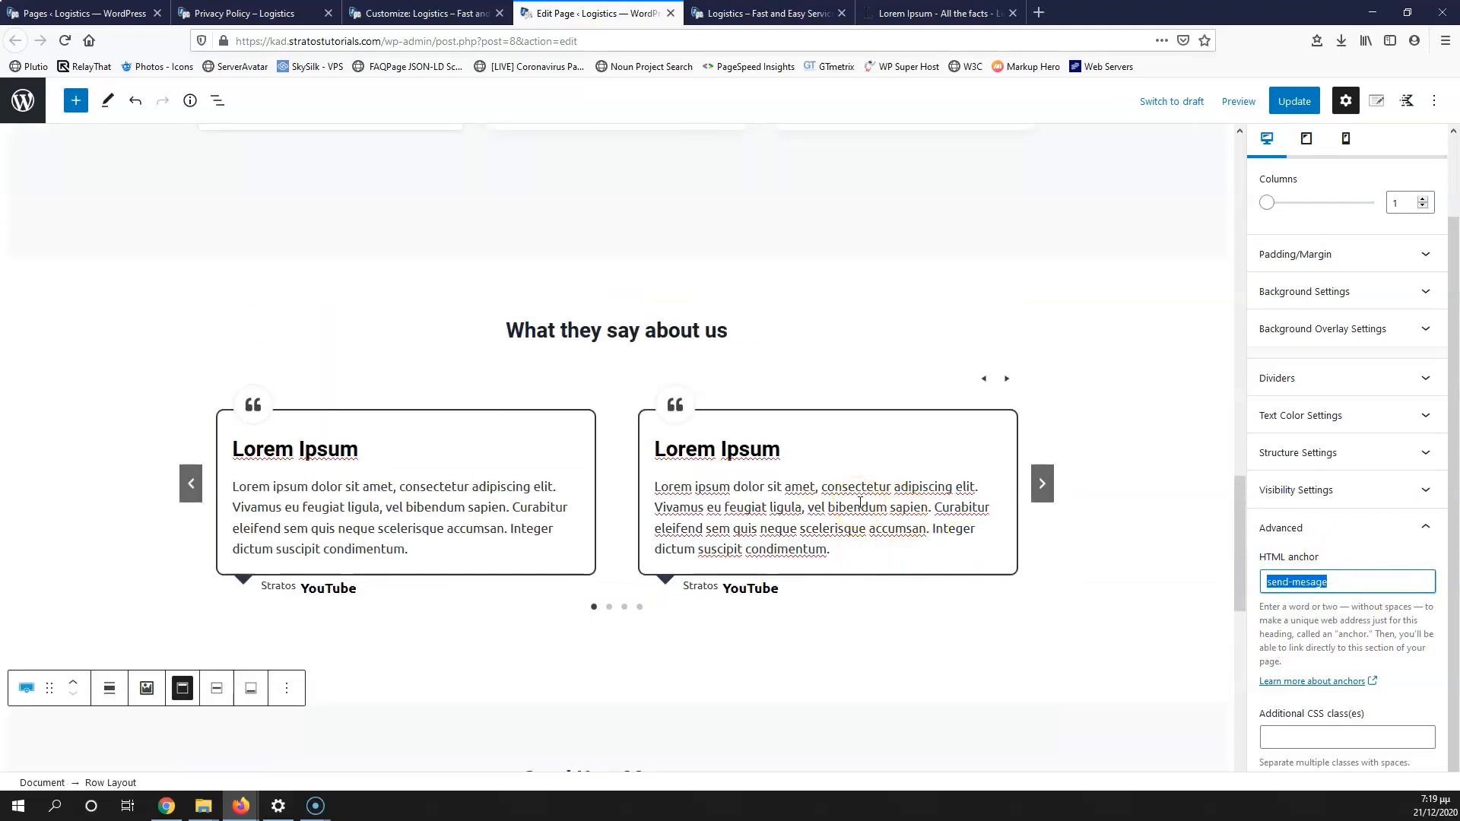
scroll(993, 566, "up", 15)
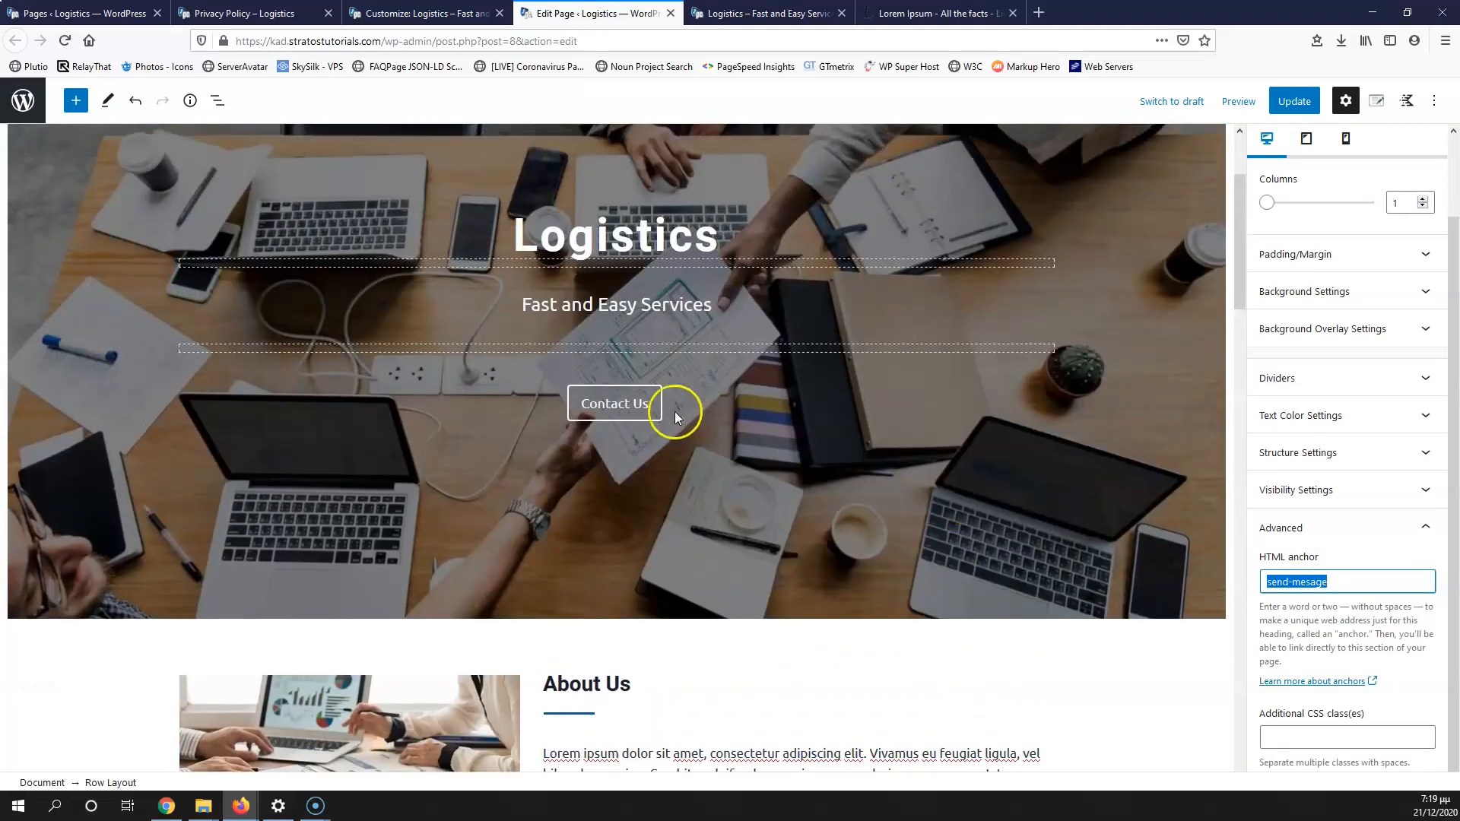
Step: Link the hero's Contact Us button to #send-mesage, update the page, and view the live site
left_click(608, 403)
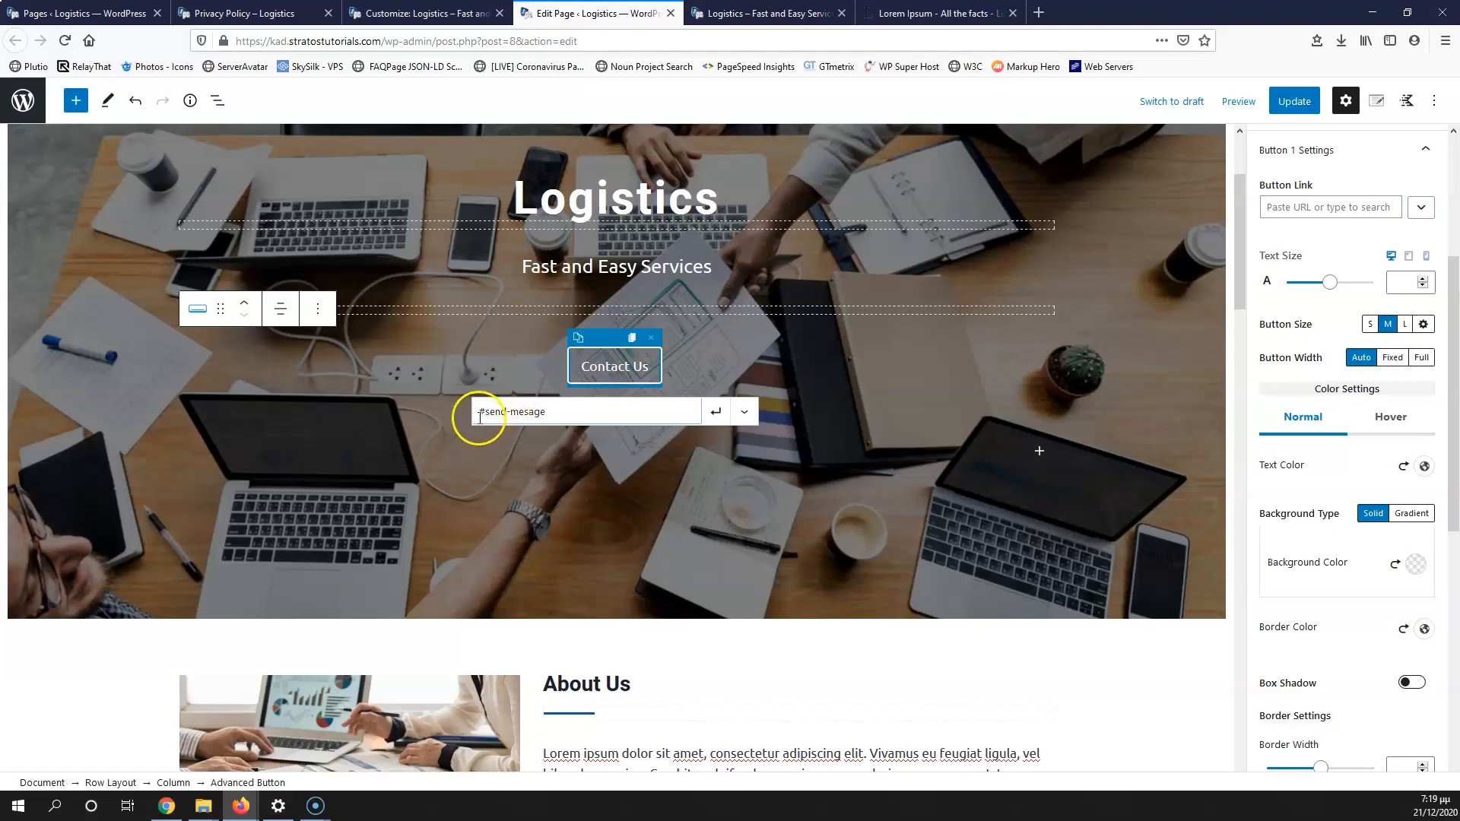
left_click(1274, 116)
left_click(764, 13)
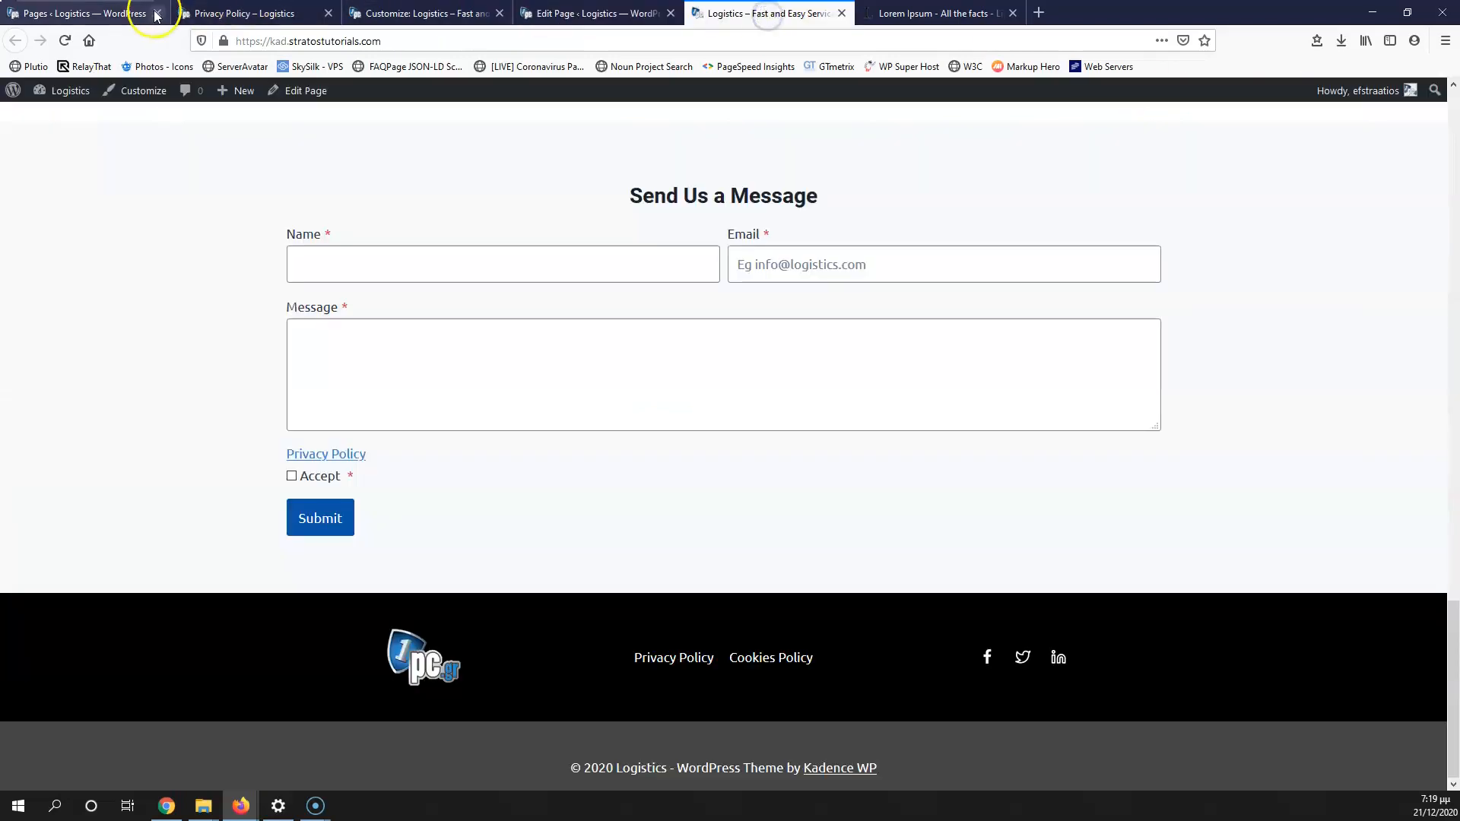
Step: Reload the live site and test Contact Us twice; it only adds '#' and stays on the hero
left_click(64, 40)
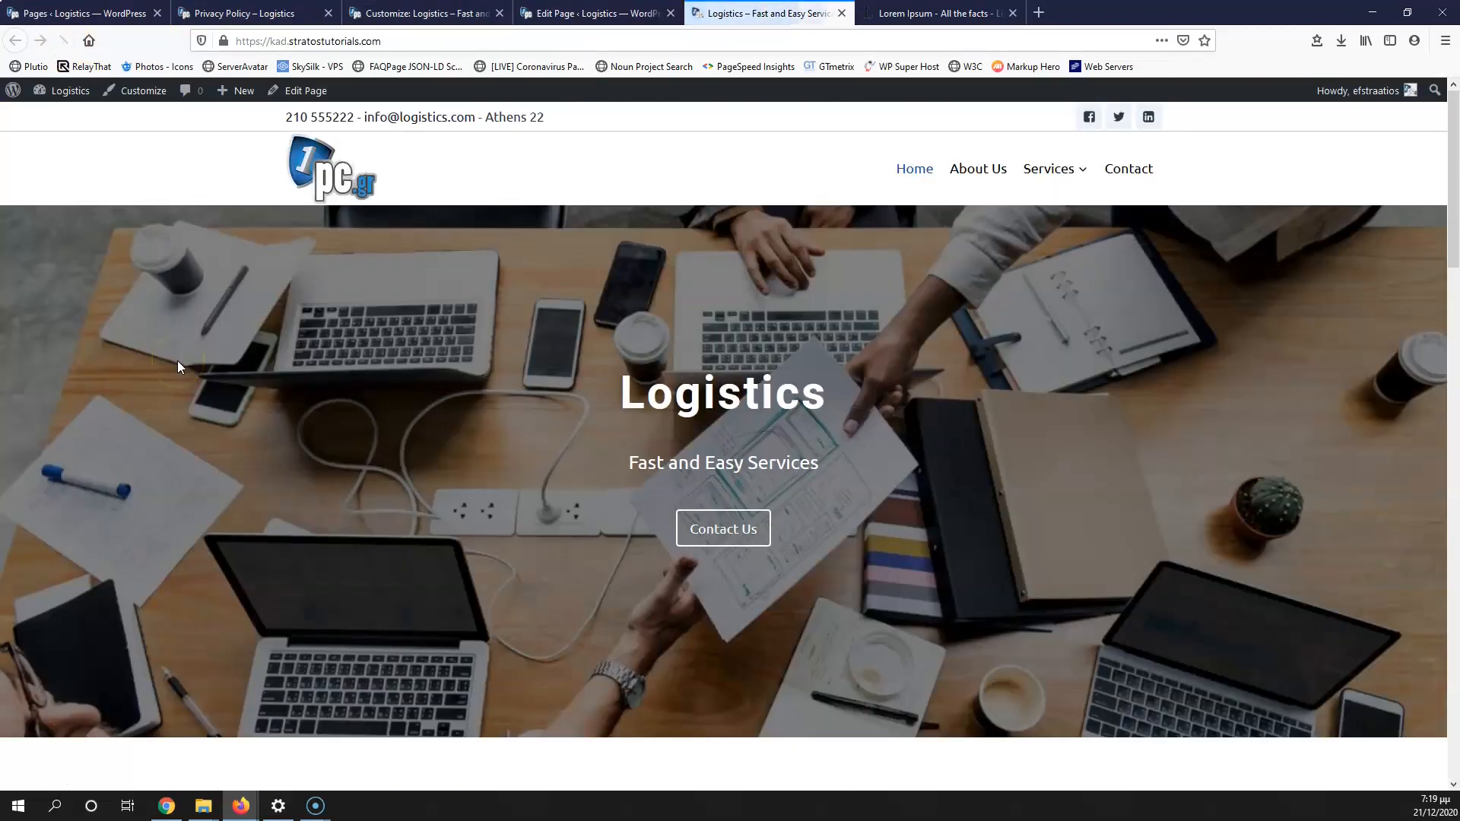
left_click(722, 531)
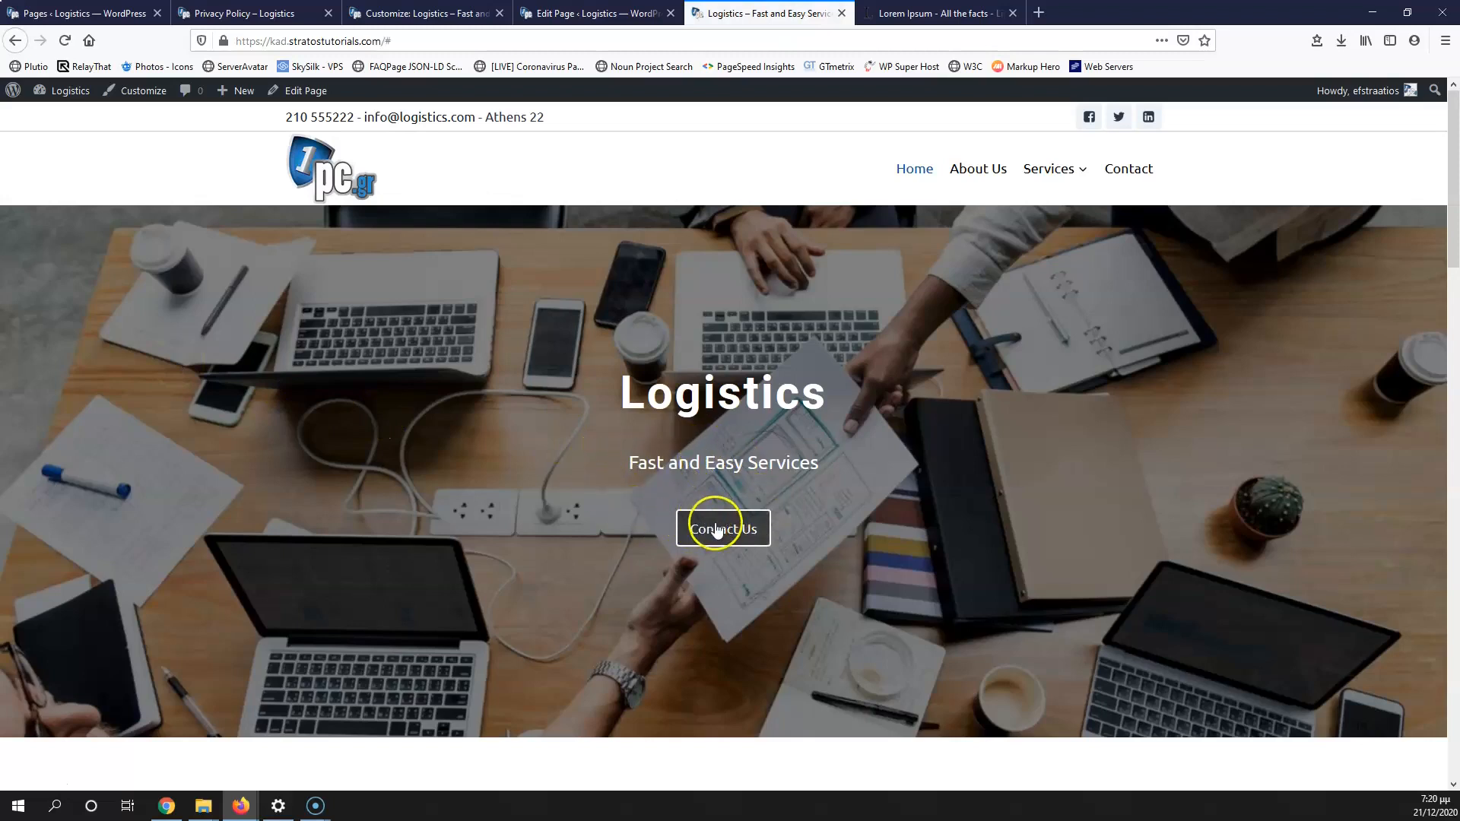
left_click(64, 41)
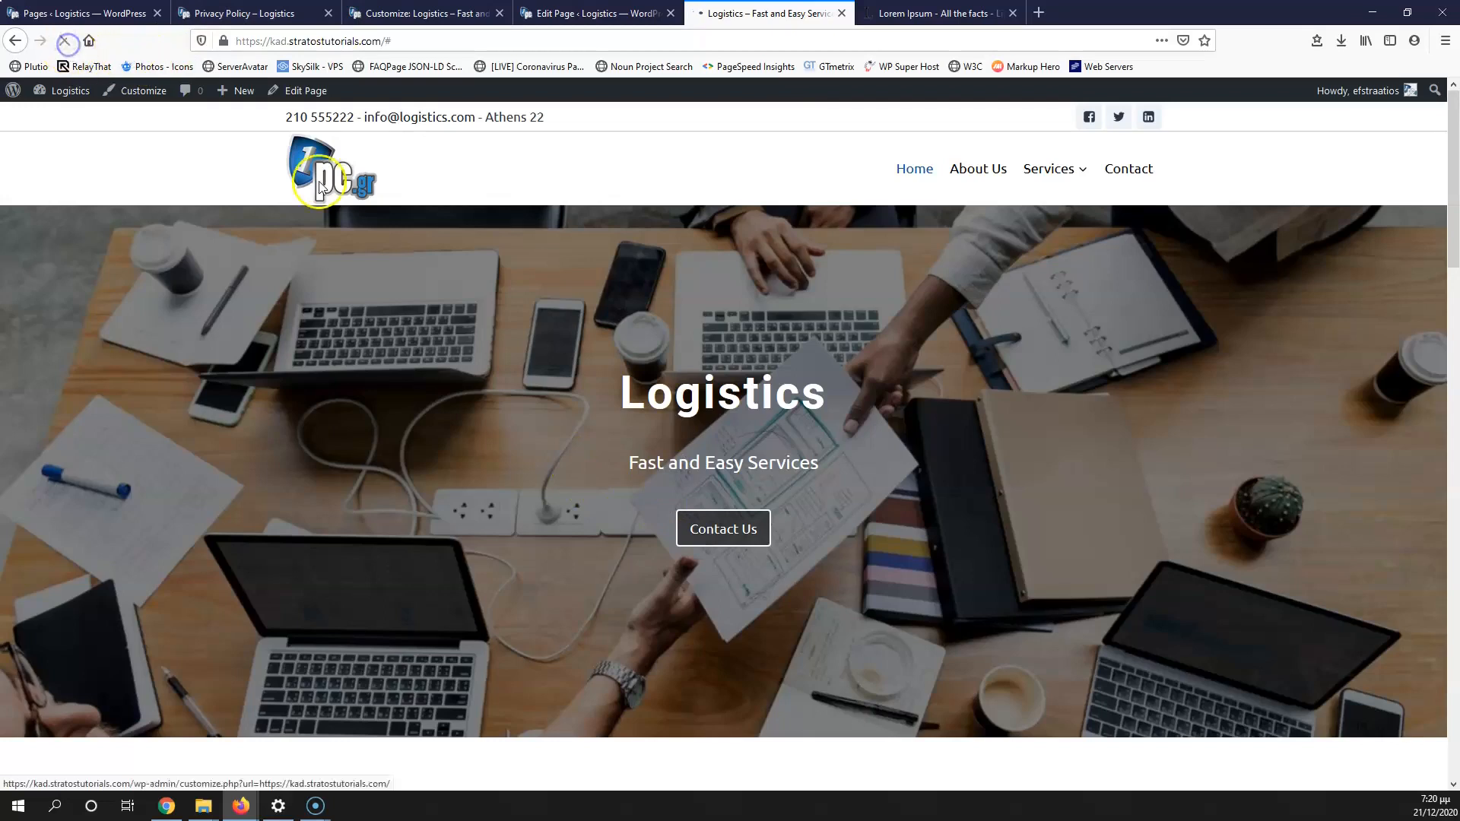
left_click(744, 532)
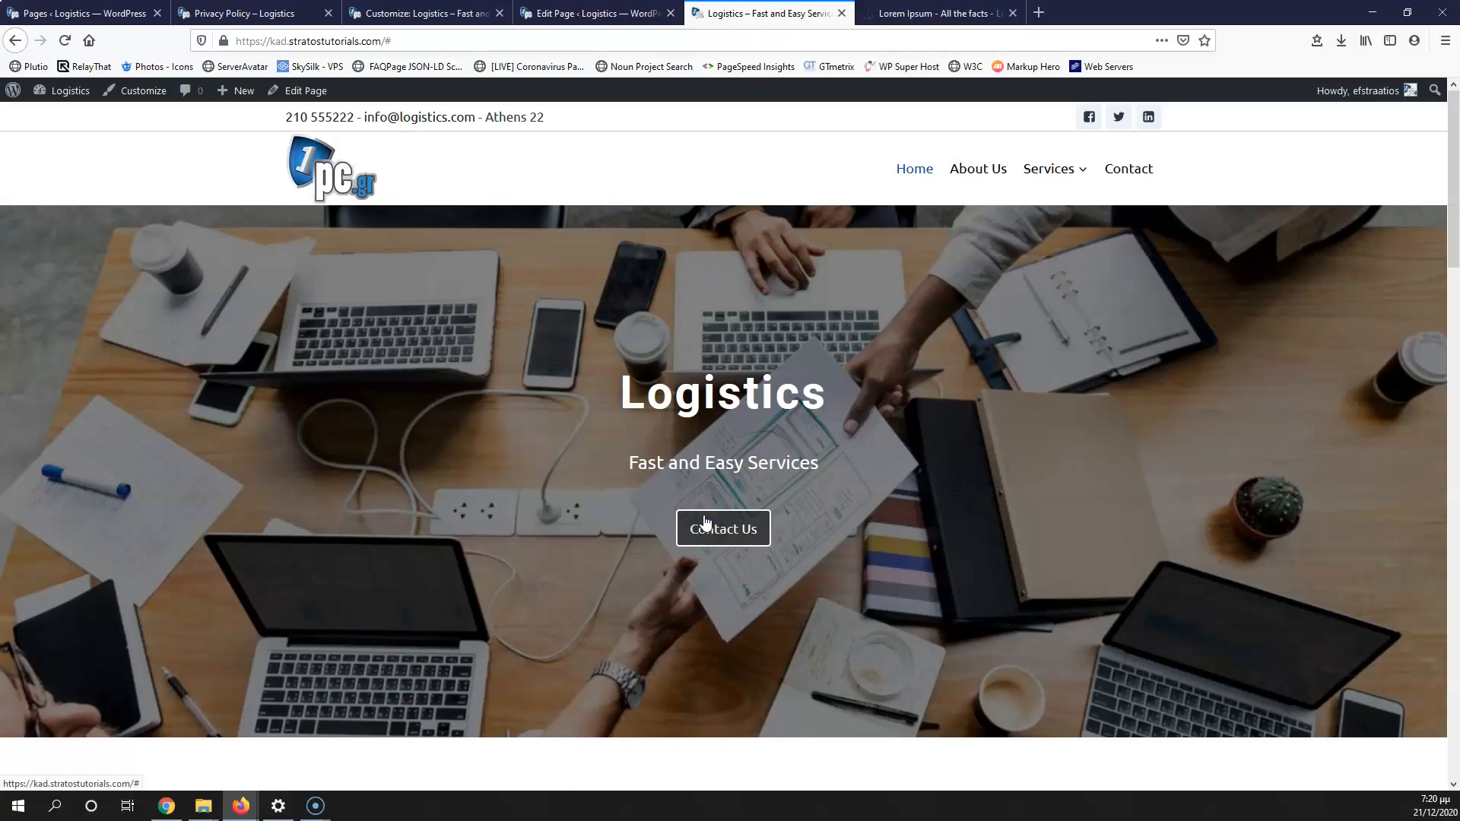
Step: Apply the #send-mesage link to the Contact Us button and update the page
left_click(590, 13)
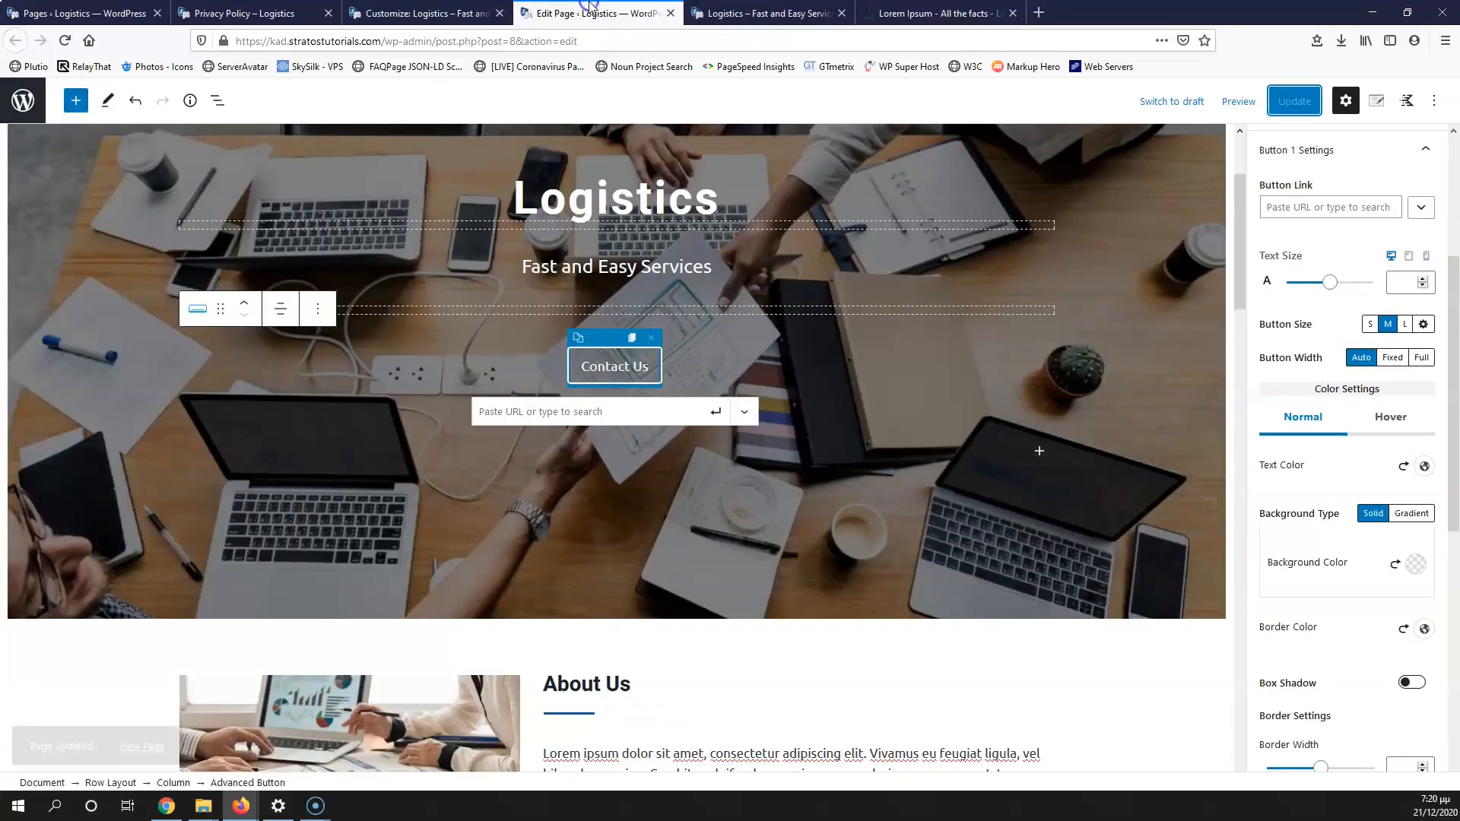
left_click(569, 409)
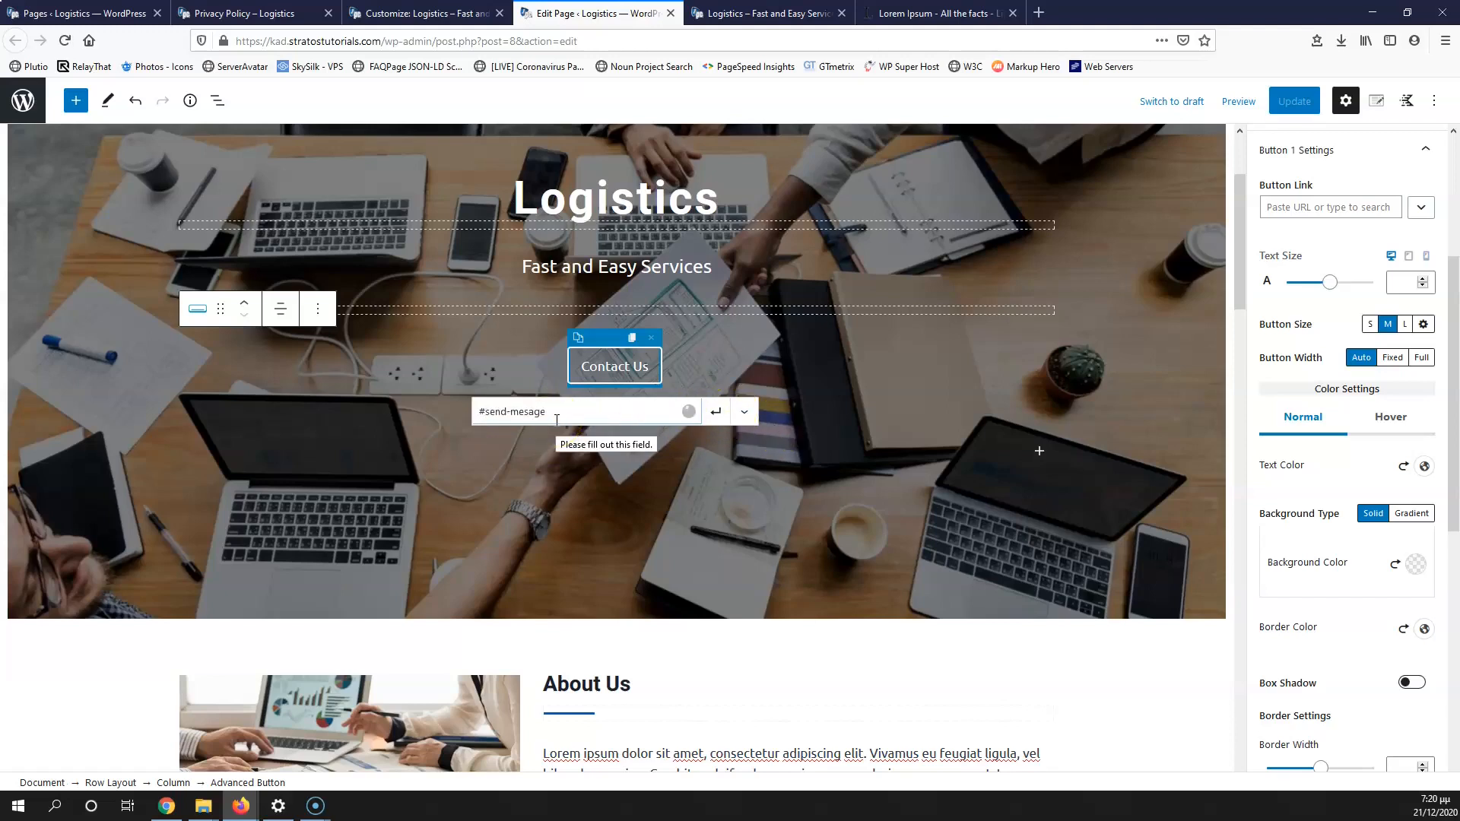
left_click(715, 413)
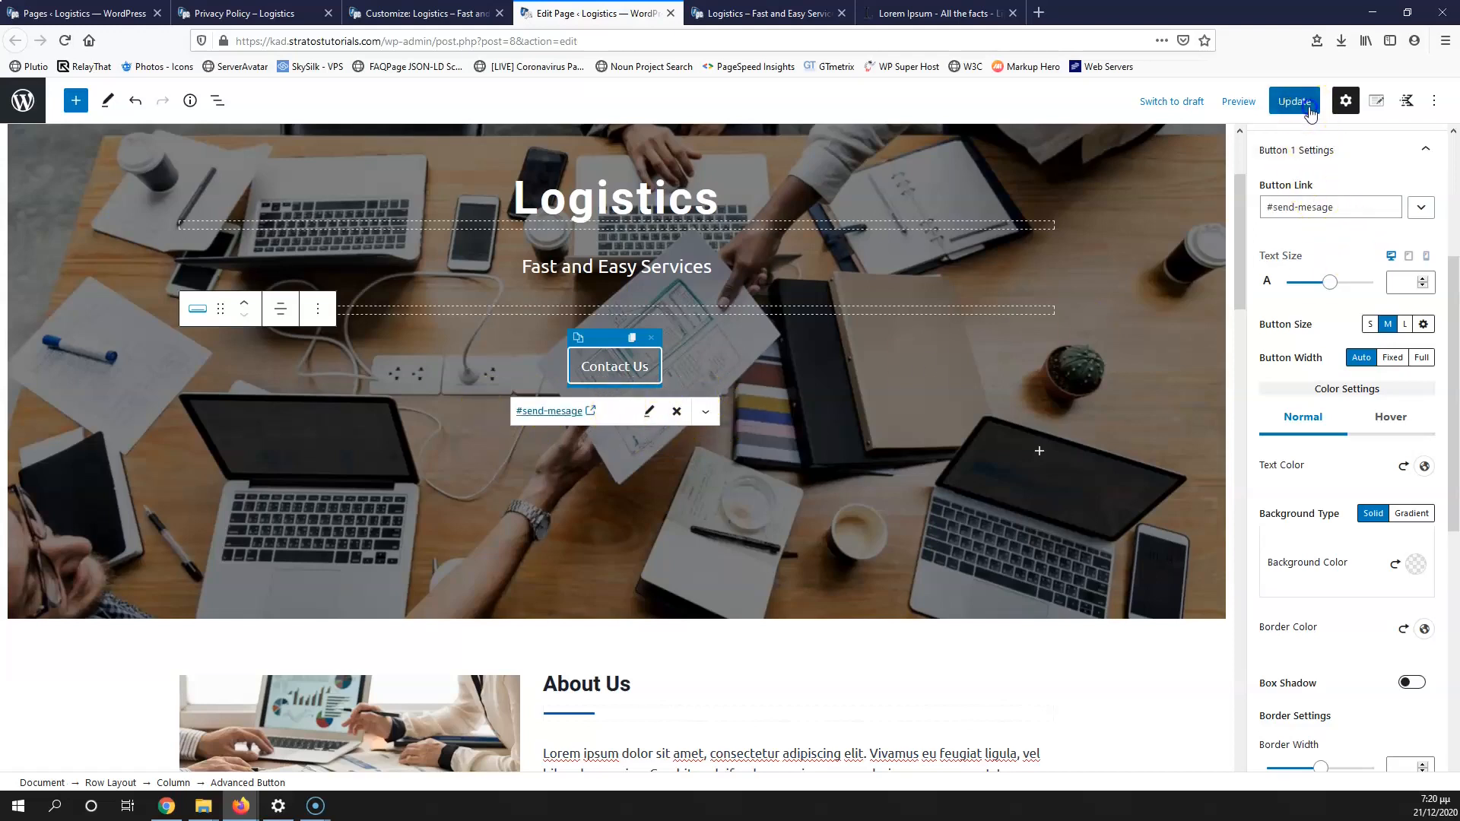
left_click(1309, 112)
Step: Reload the live site, check that Contact Us jumps to #send-mesage, then close the tab
left_click(1238, 102)
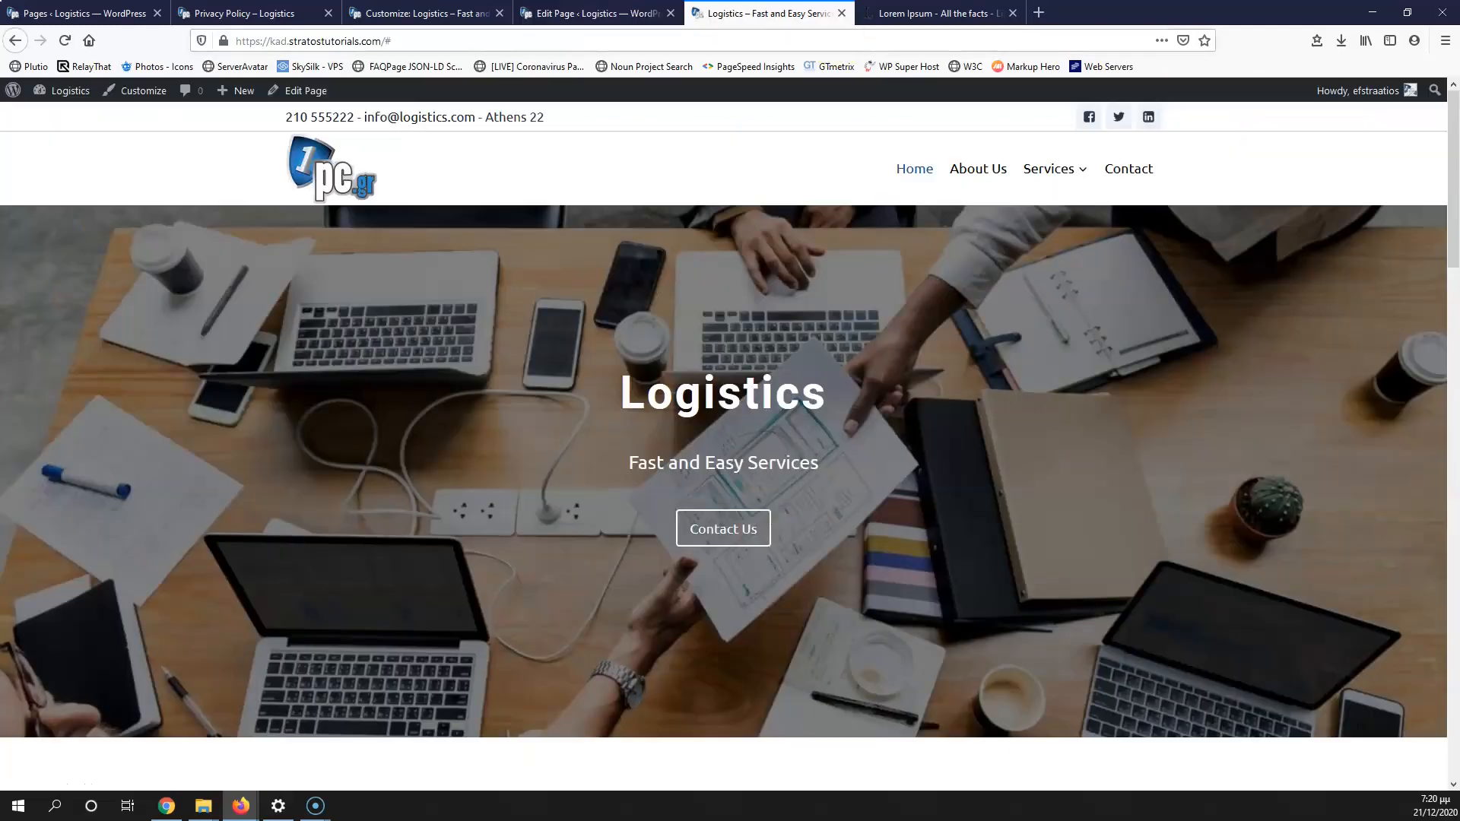
left_click(64, 41)
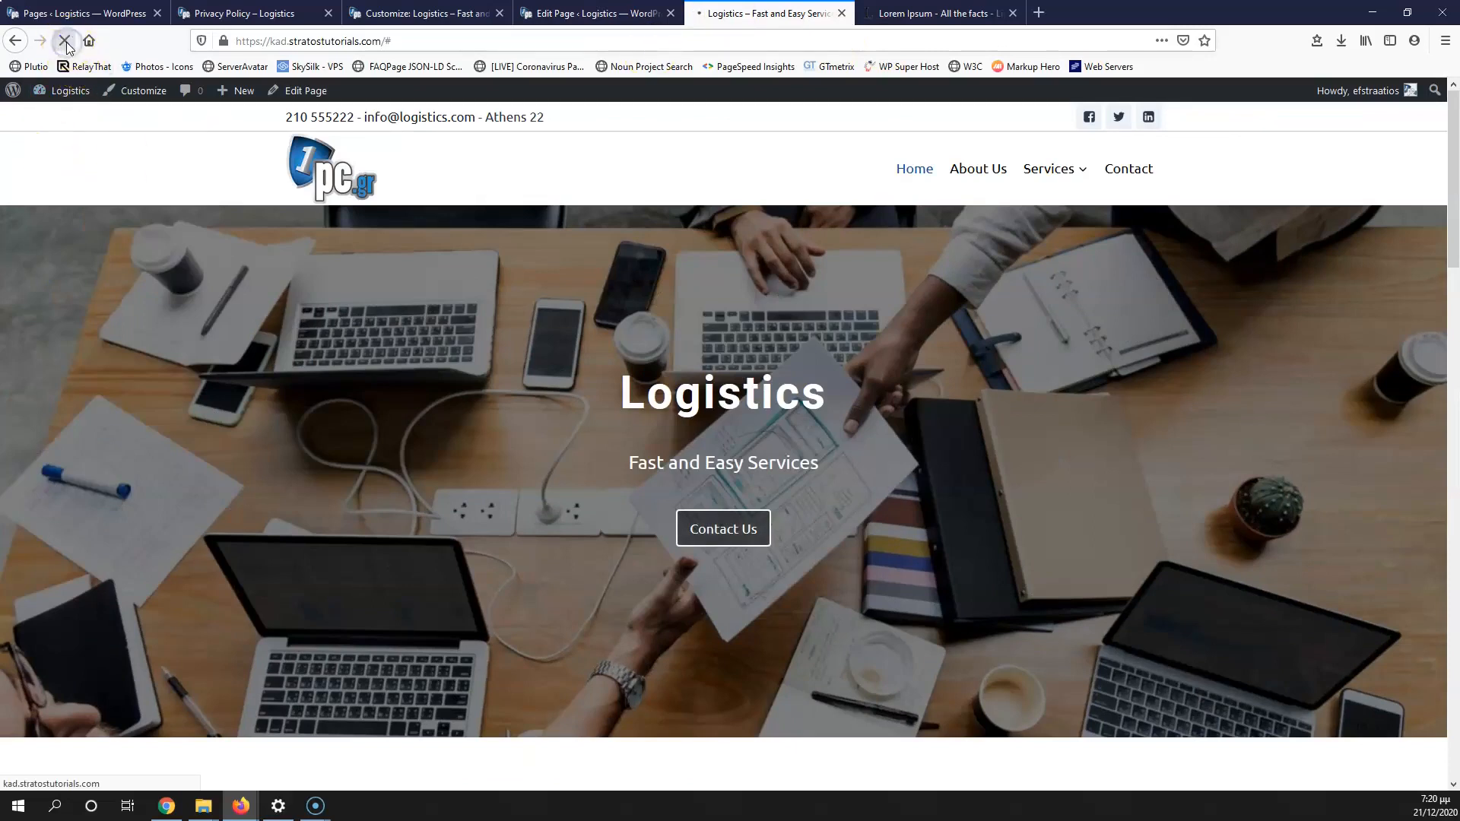
left_click(719, 526)
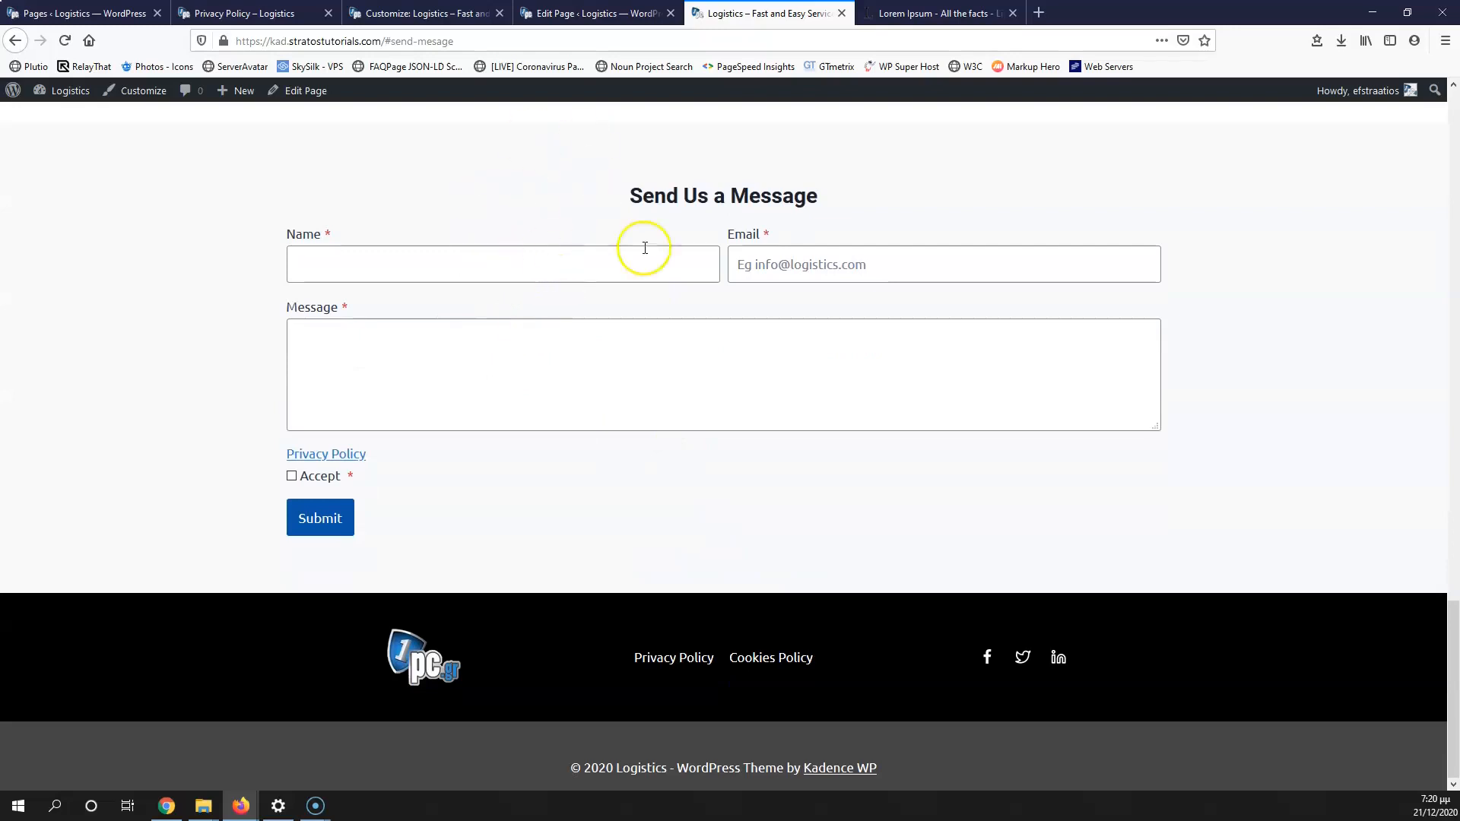
scroll(688, 437, "up", 1)
scroll(710, 447, "up", 15)
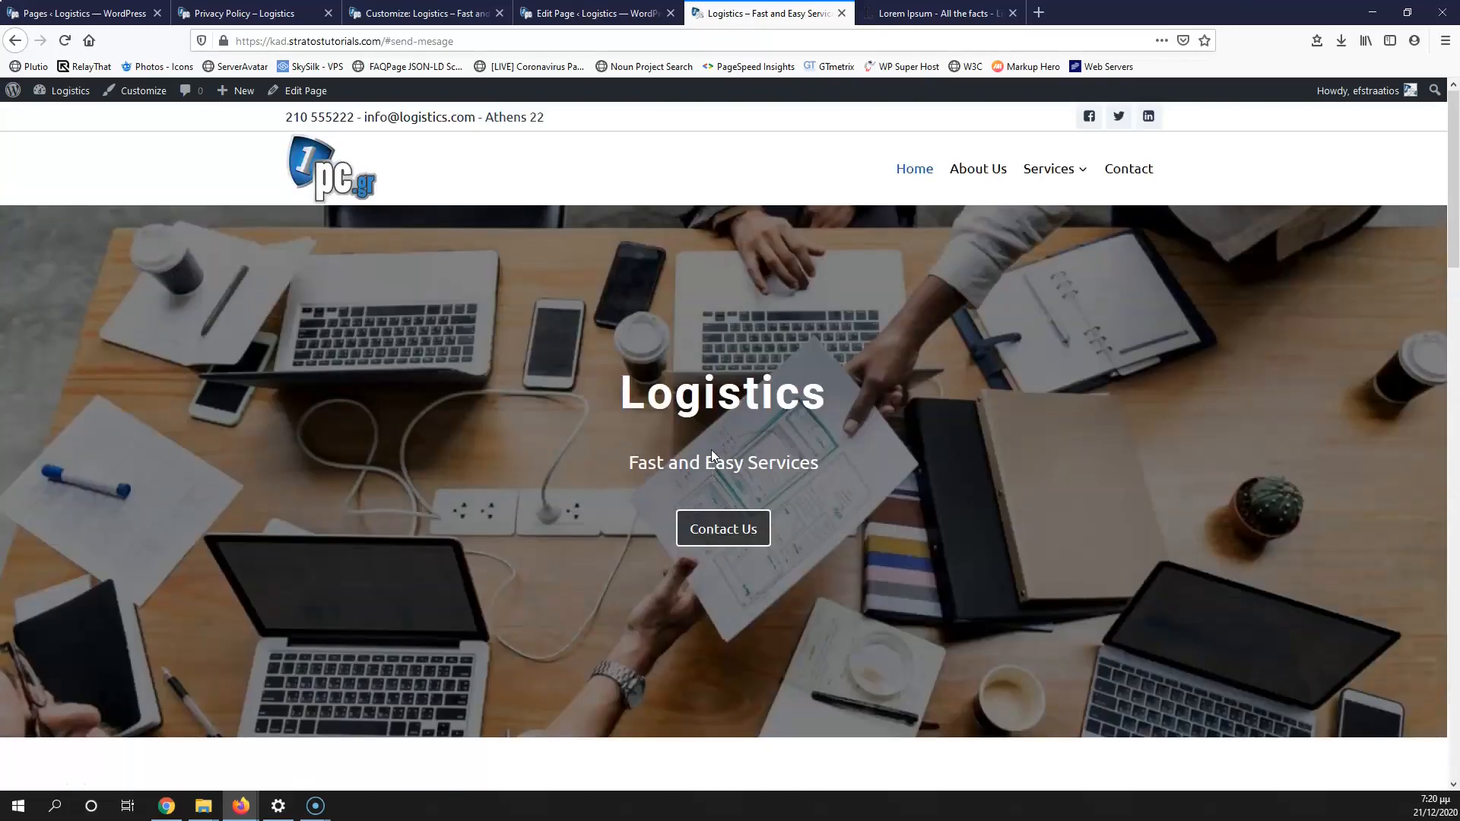
scroll(860, 441, "down", 12)
scroll(854, 456, "up", 4)
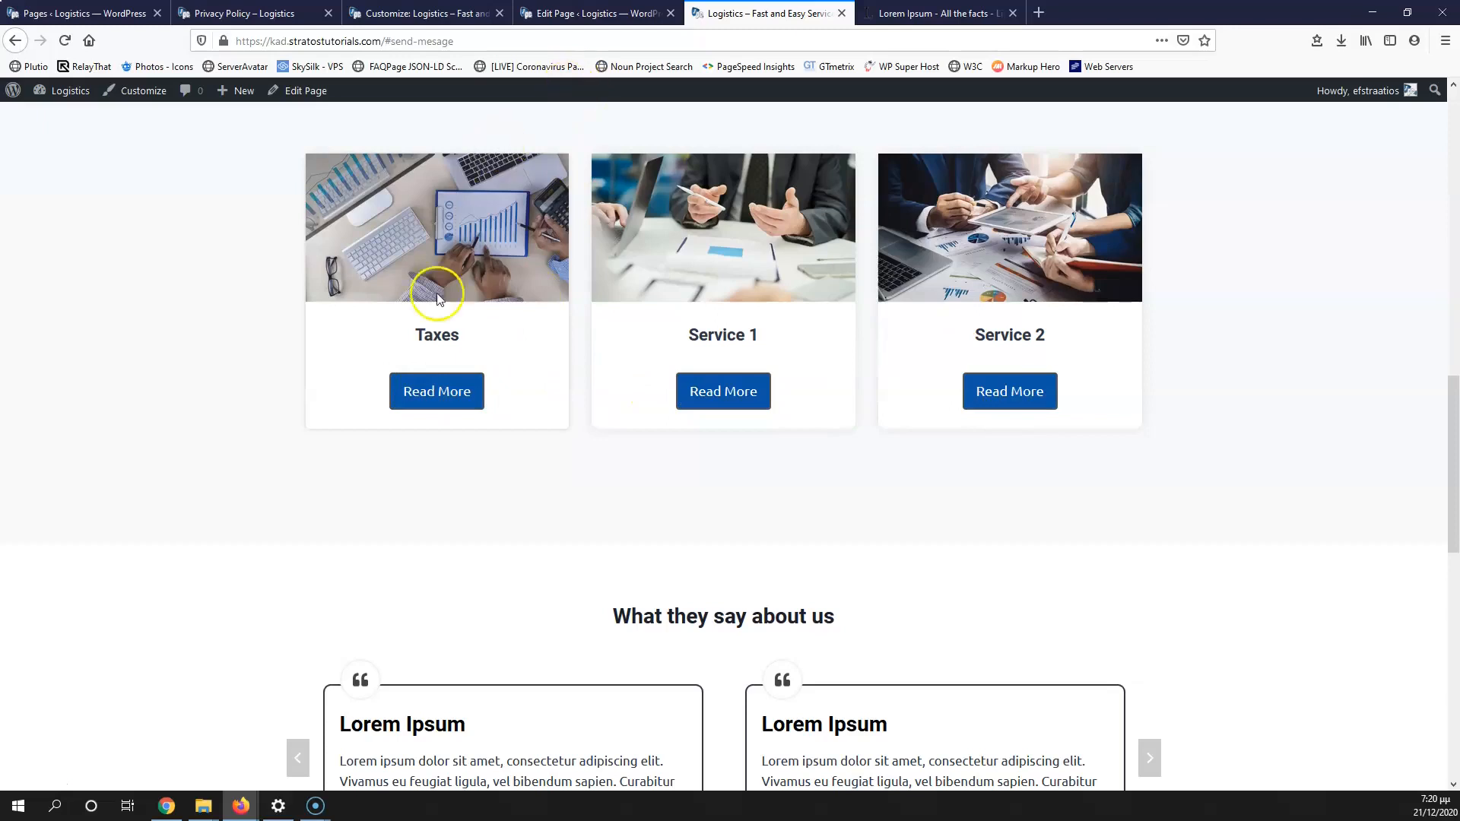
scroll(787, 362, "up", 10)
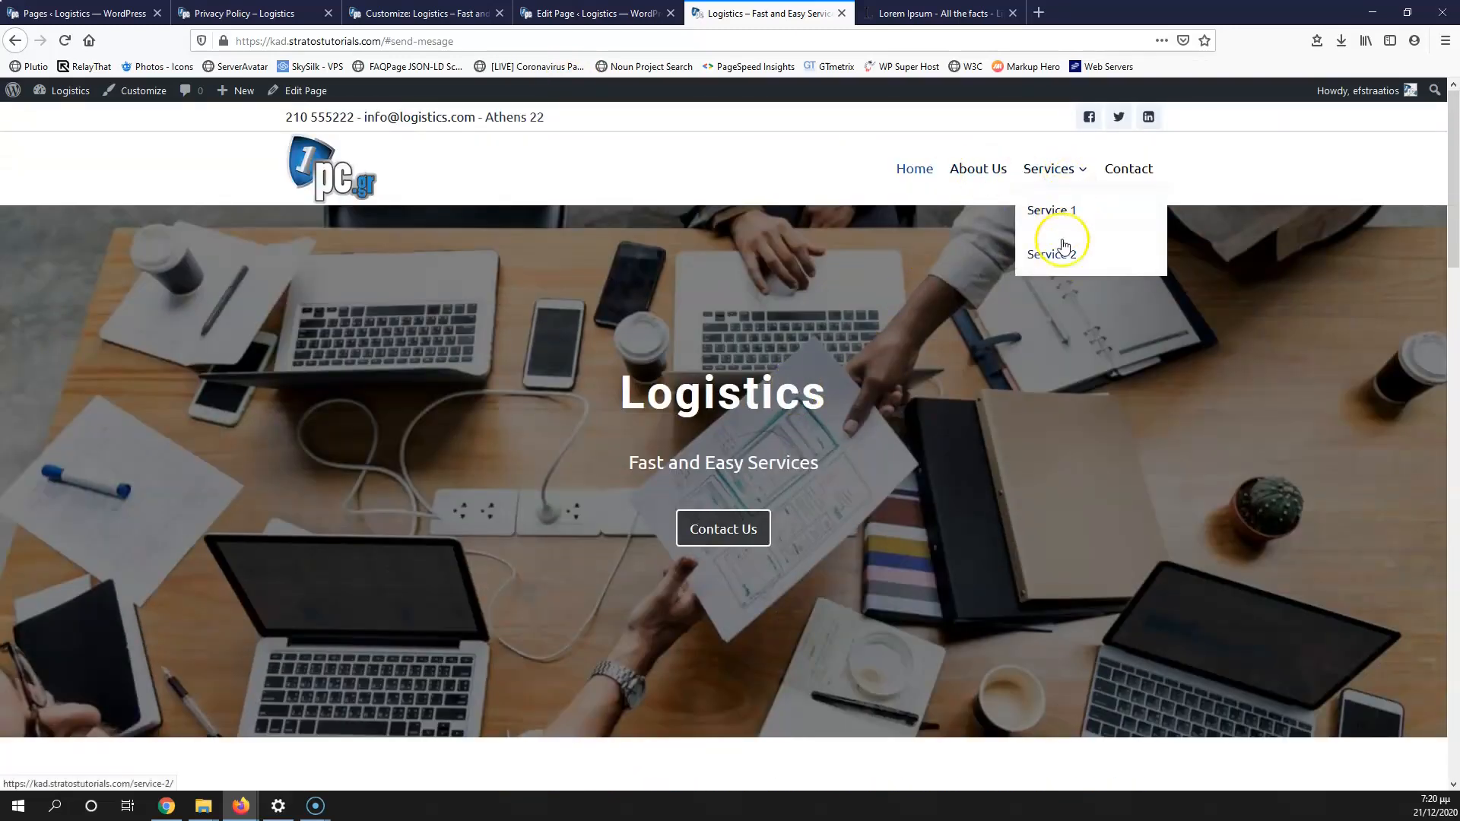
scroll(836, 342, "down", 7)
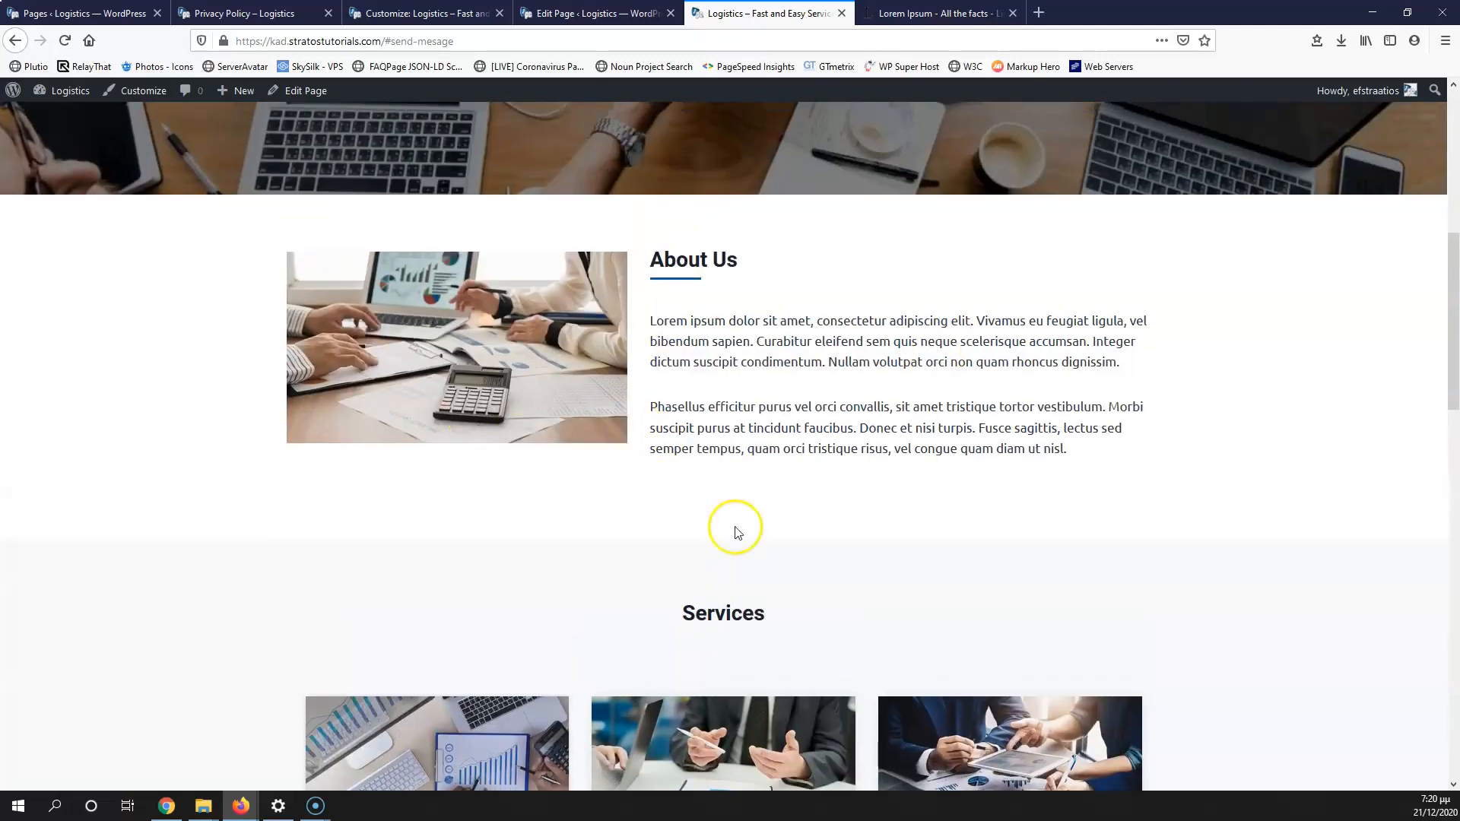
scroll(762, 527, "down", 3)
scroll(762, 527, "up", 4)
scroll(762, 526, "up", 5)
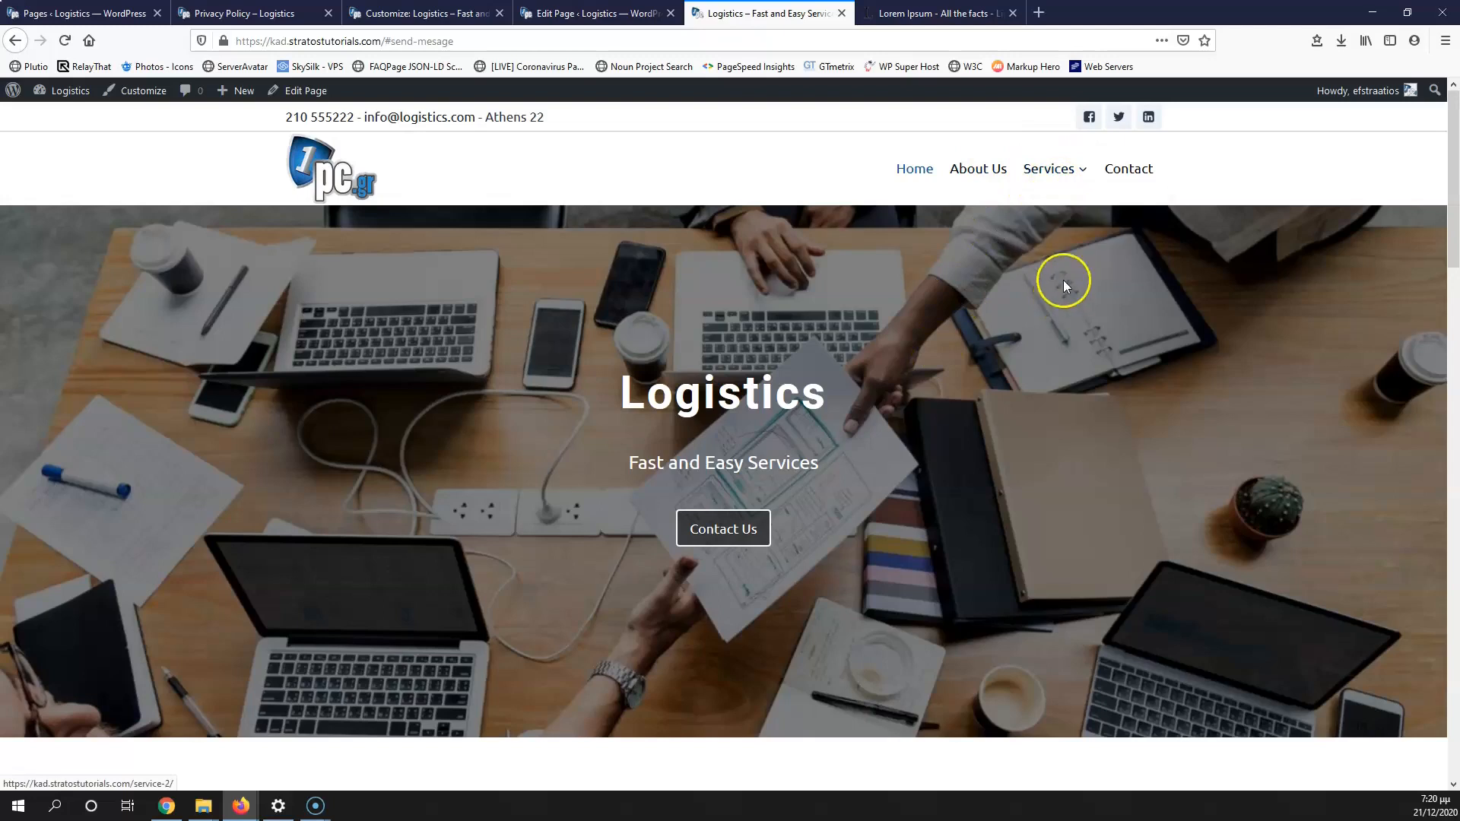
scroll(738, 485, "down", 8)
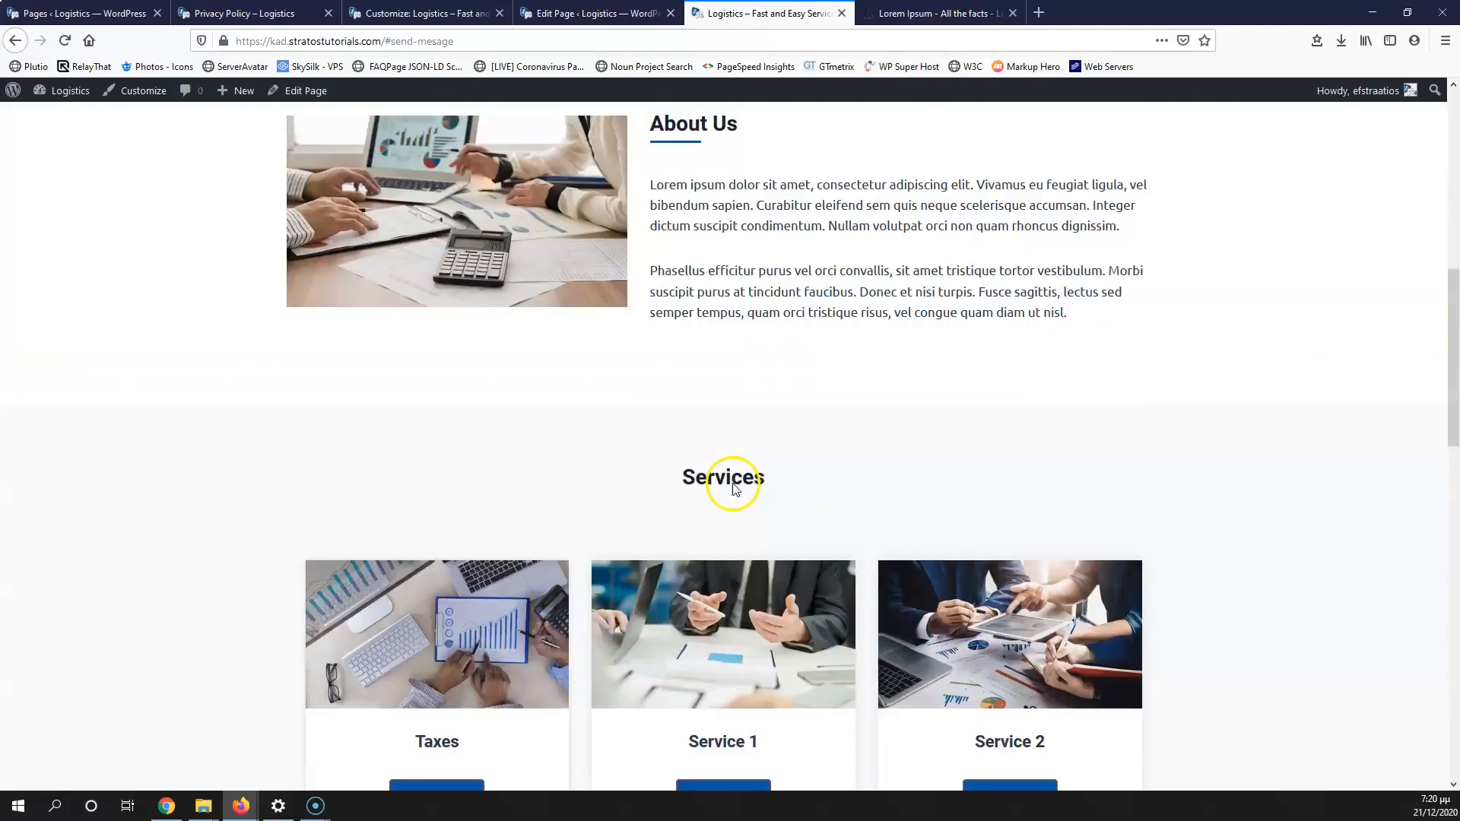
scroll(760, 472, "up", 5)
scroll(1075, 267, "up", 4)
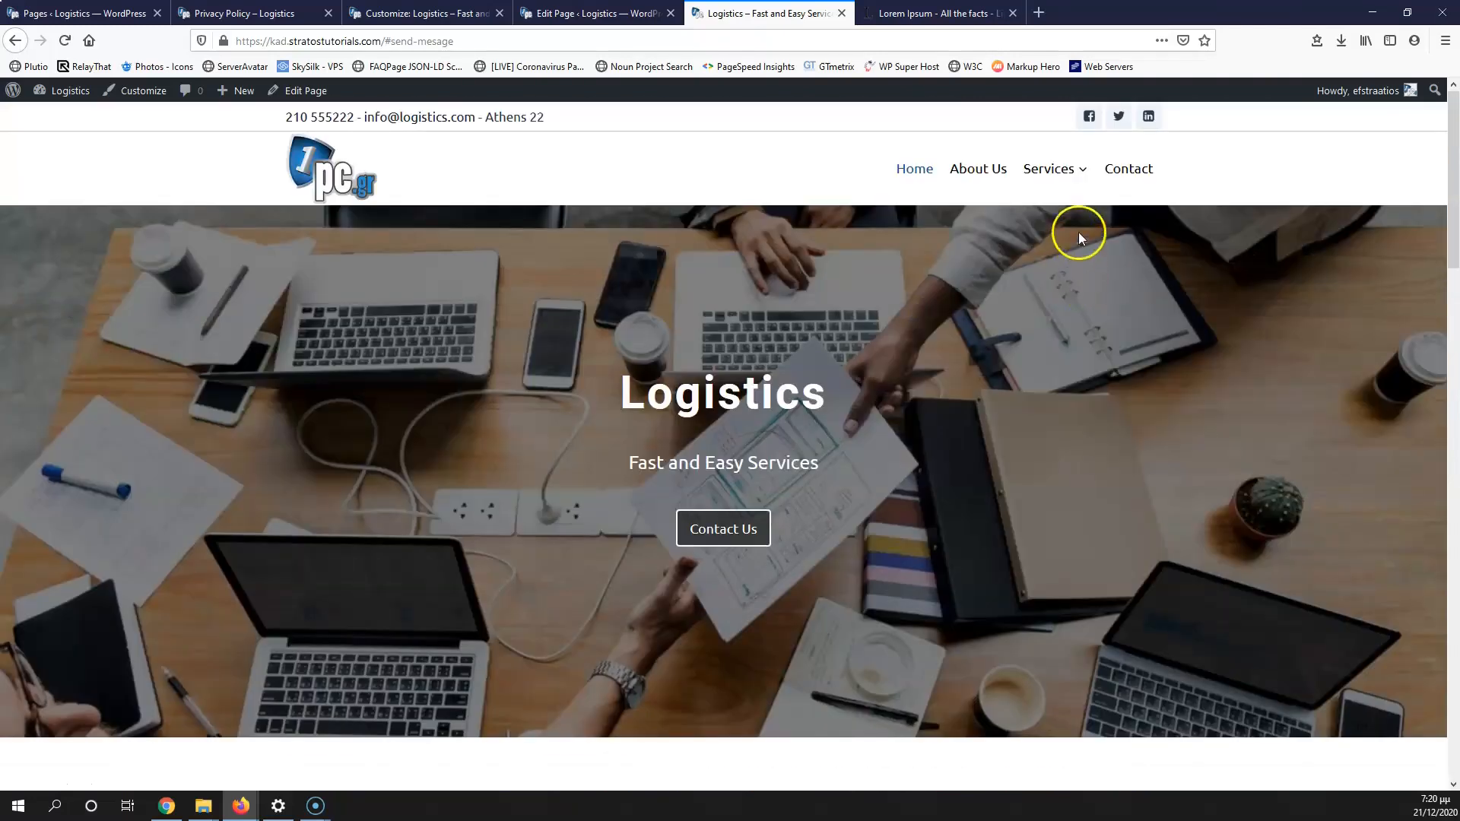
mouse_move(1063, 179)
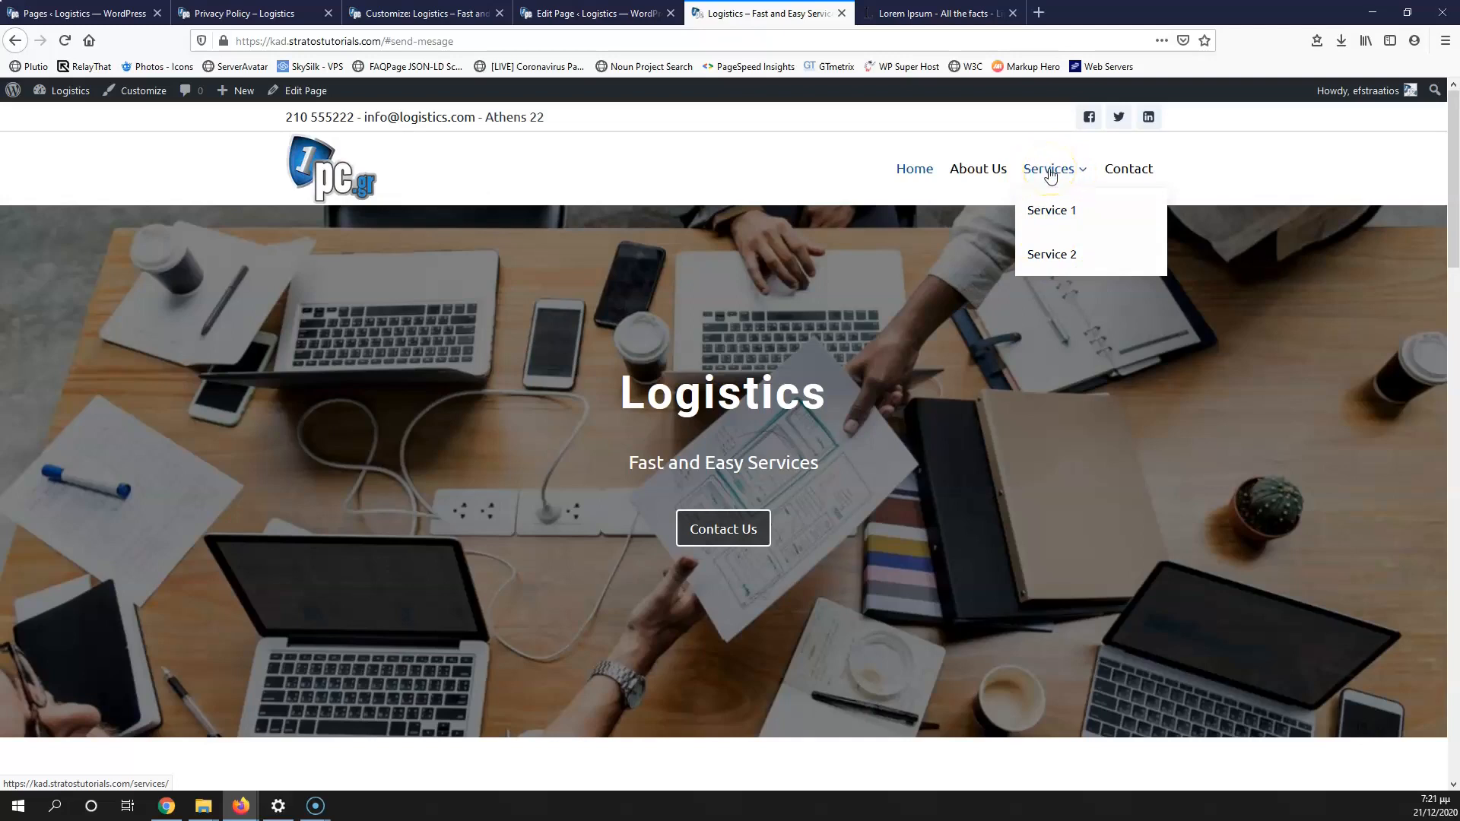
scroll(456, 446, "down", 6)
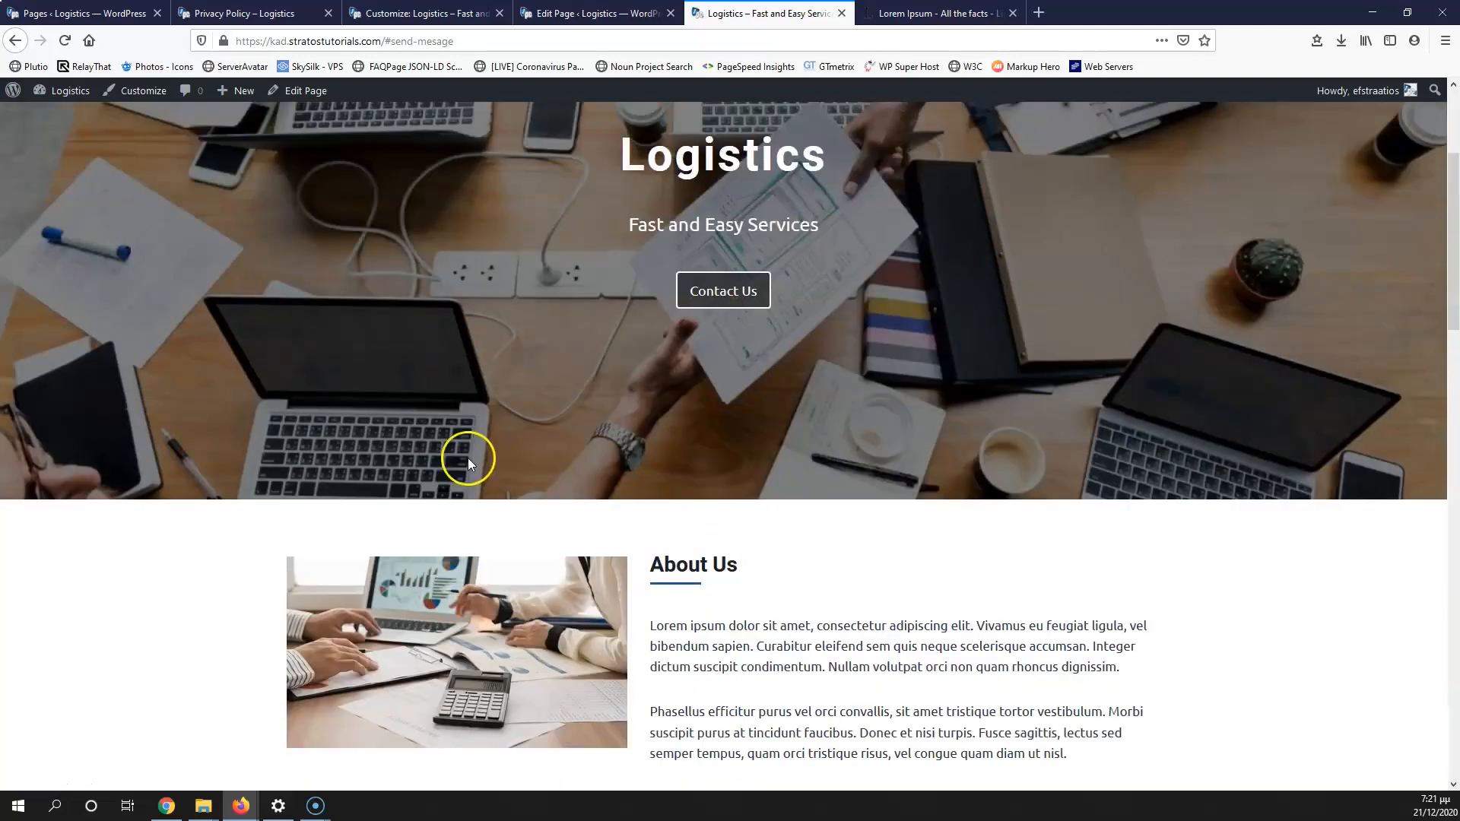
scroll(712, 586, "down", 3)
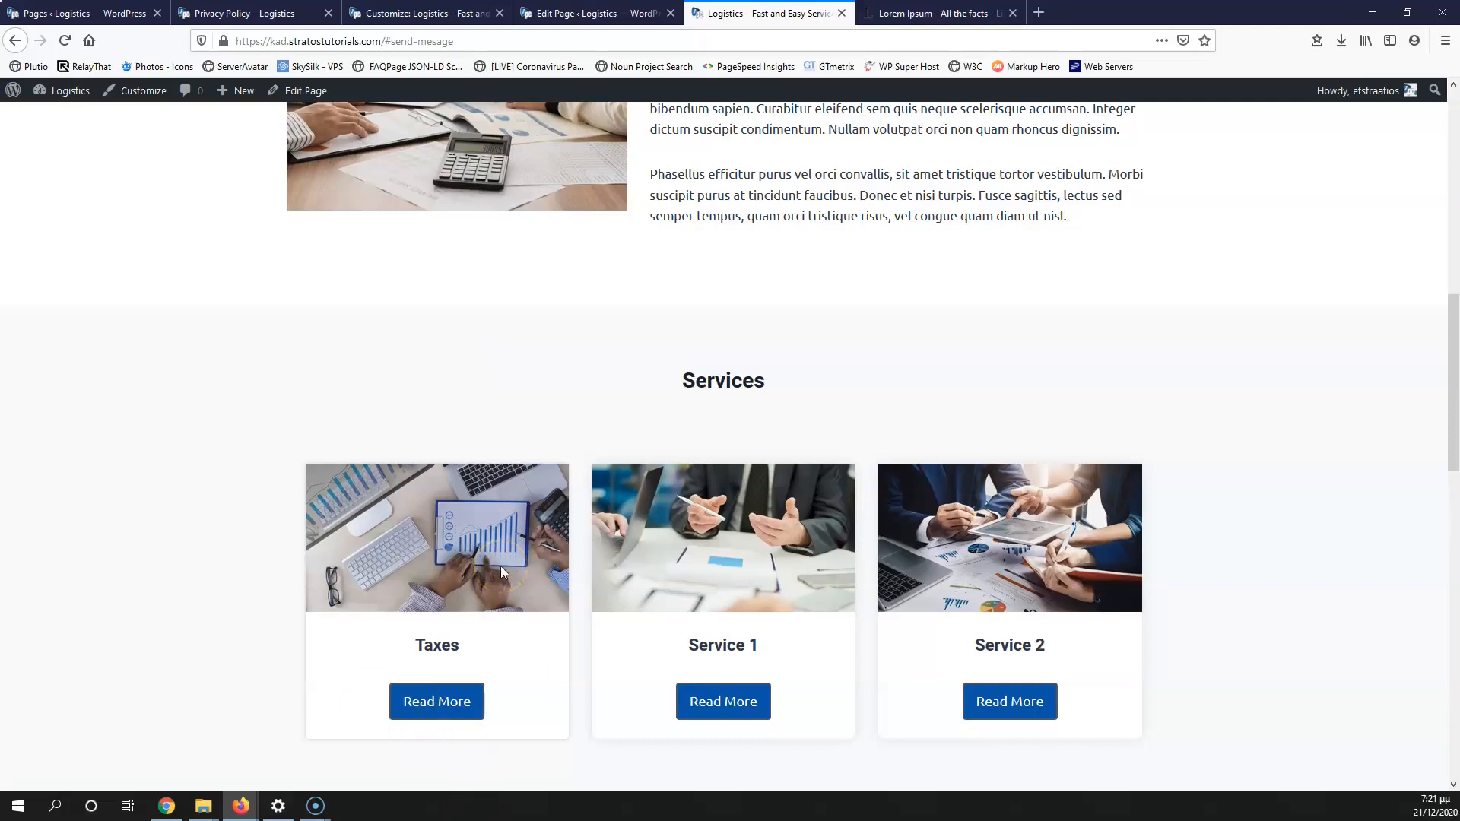
left_click(842, 13)
Step: Close the home page editor and open the About Us page editor in a new tab from Pages
key("ctrl+Page_Up")
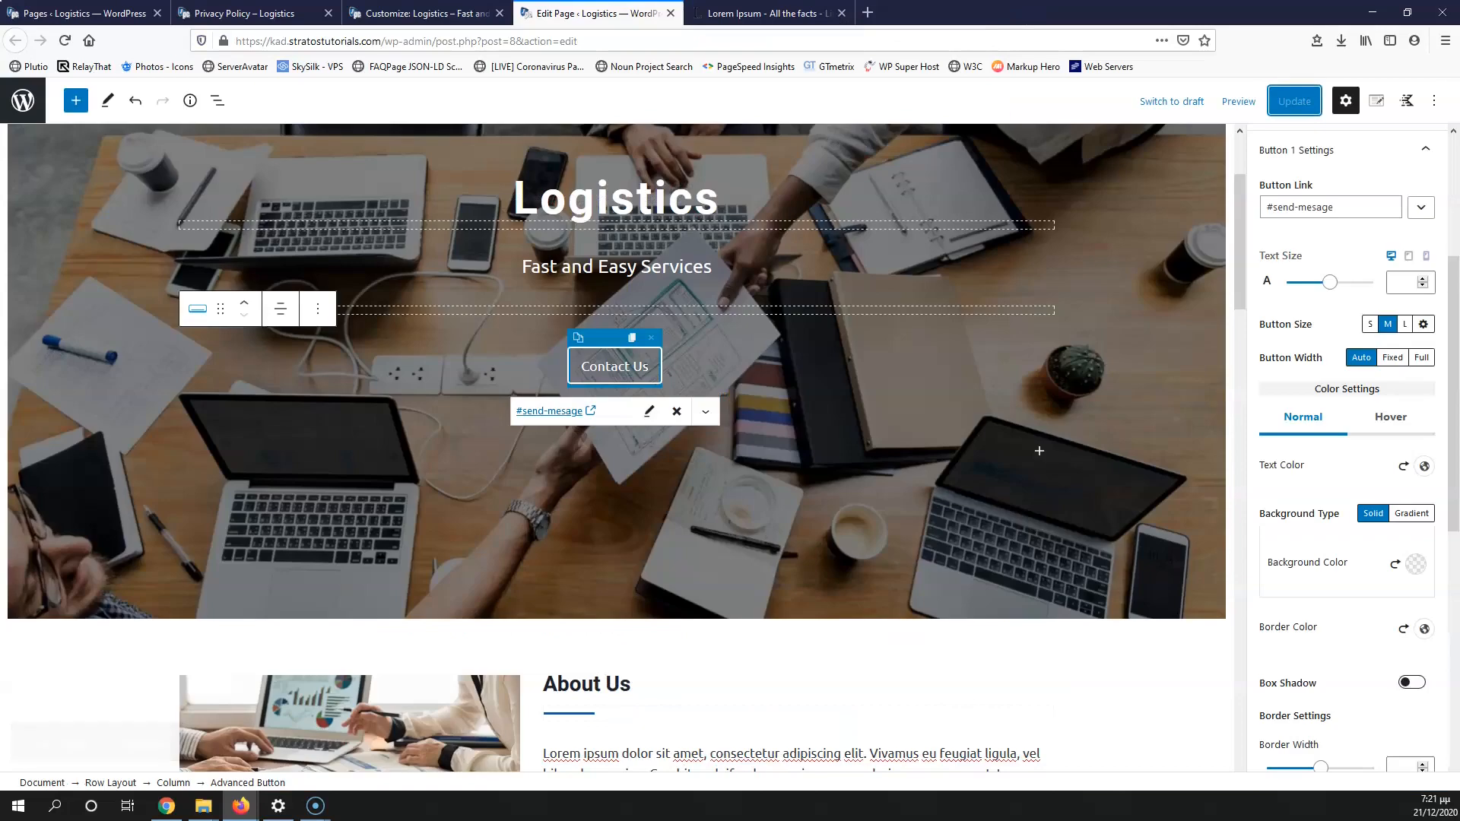
left_click(671, 13)
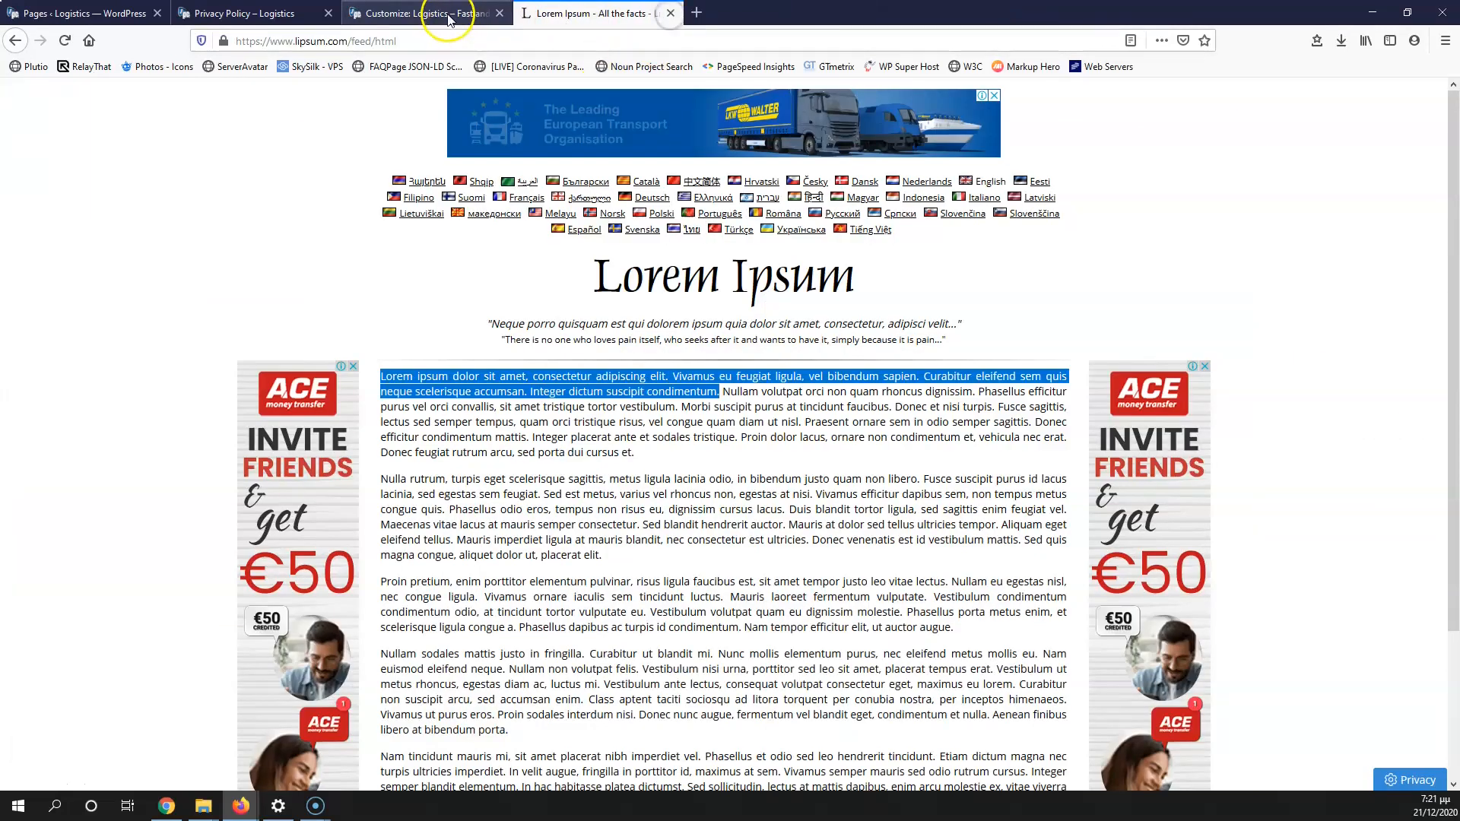
left_click(72, 13)
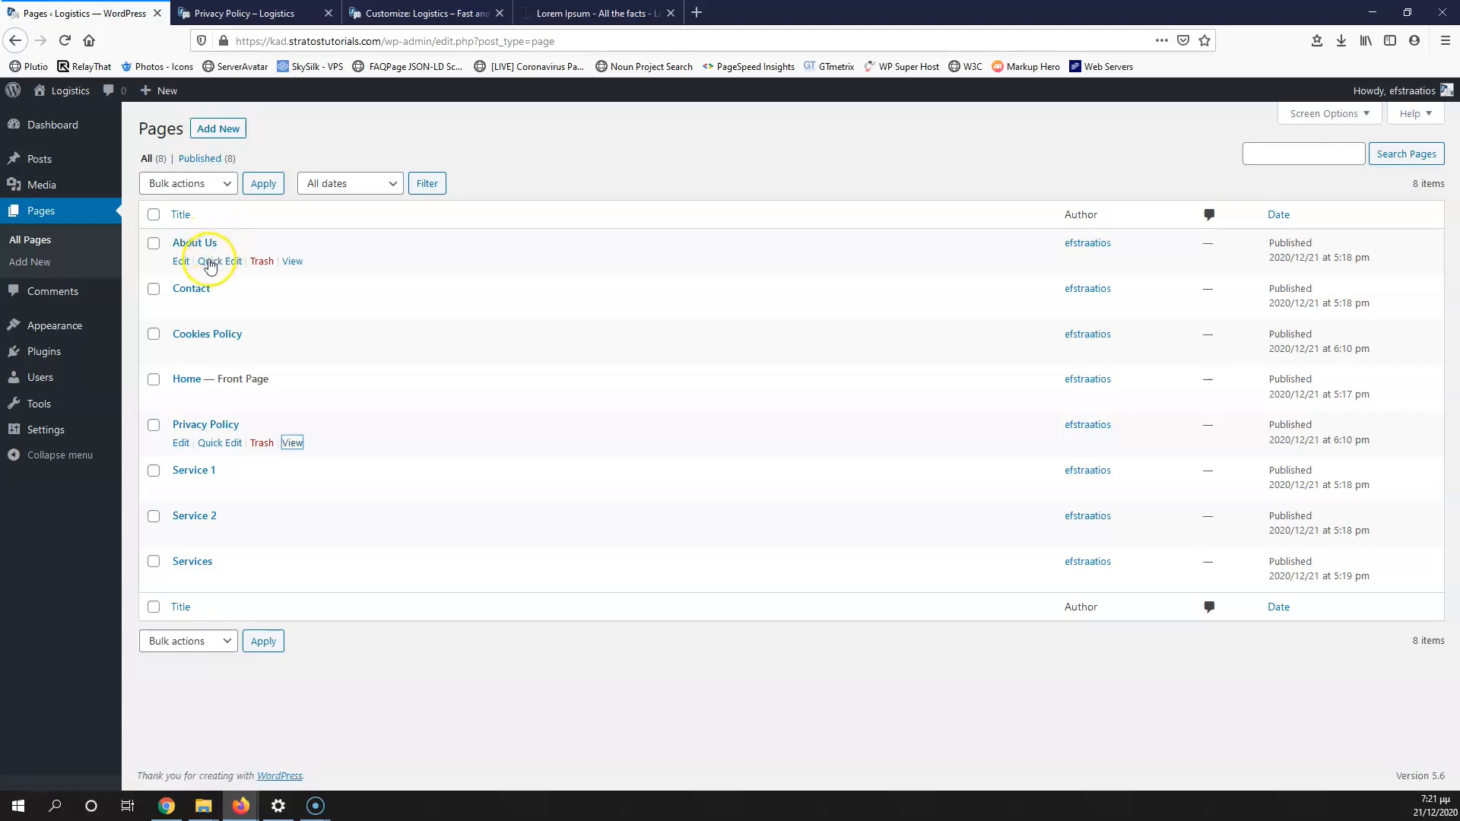
middle_click(181, 261)
left_click(248, 11)
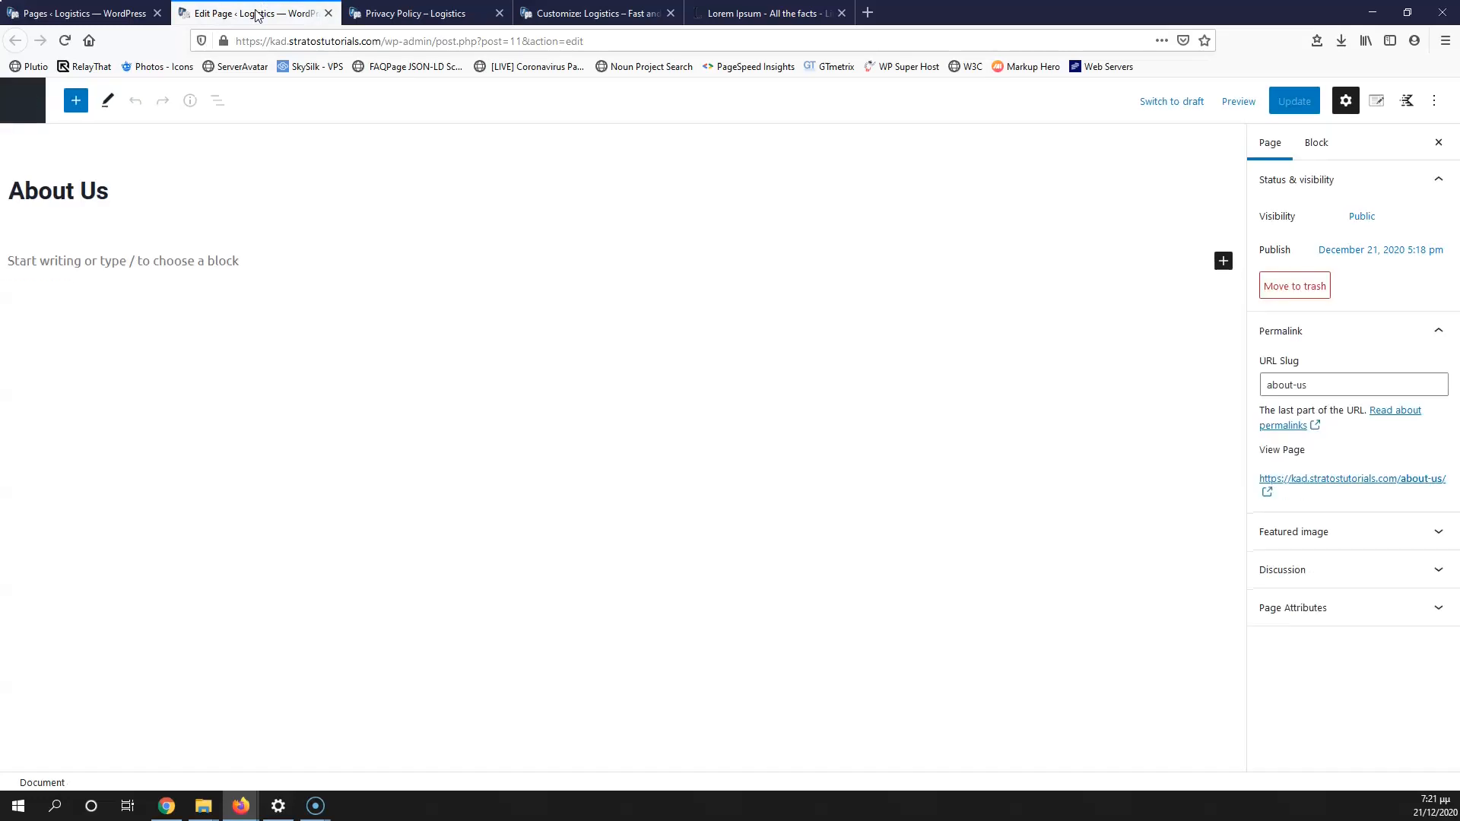
Step: Add a single-column Row Layout block to the empty About Us page
left_click(152, 261)
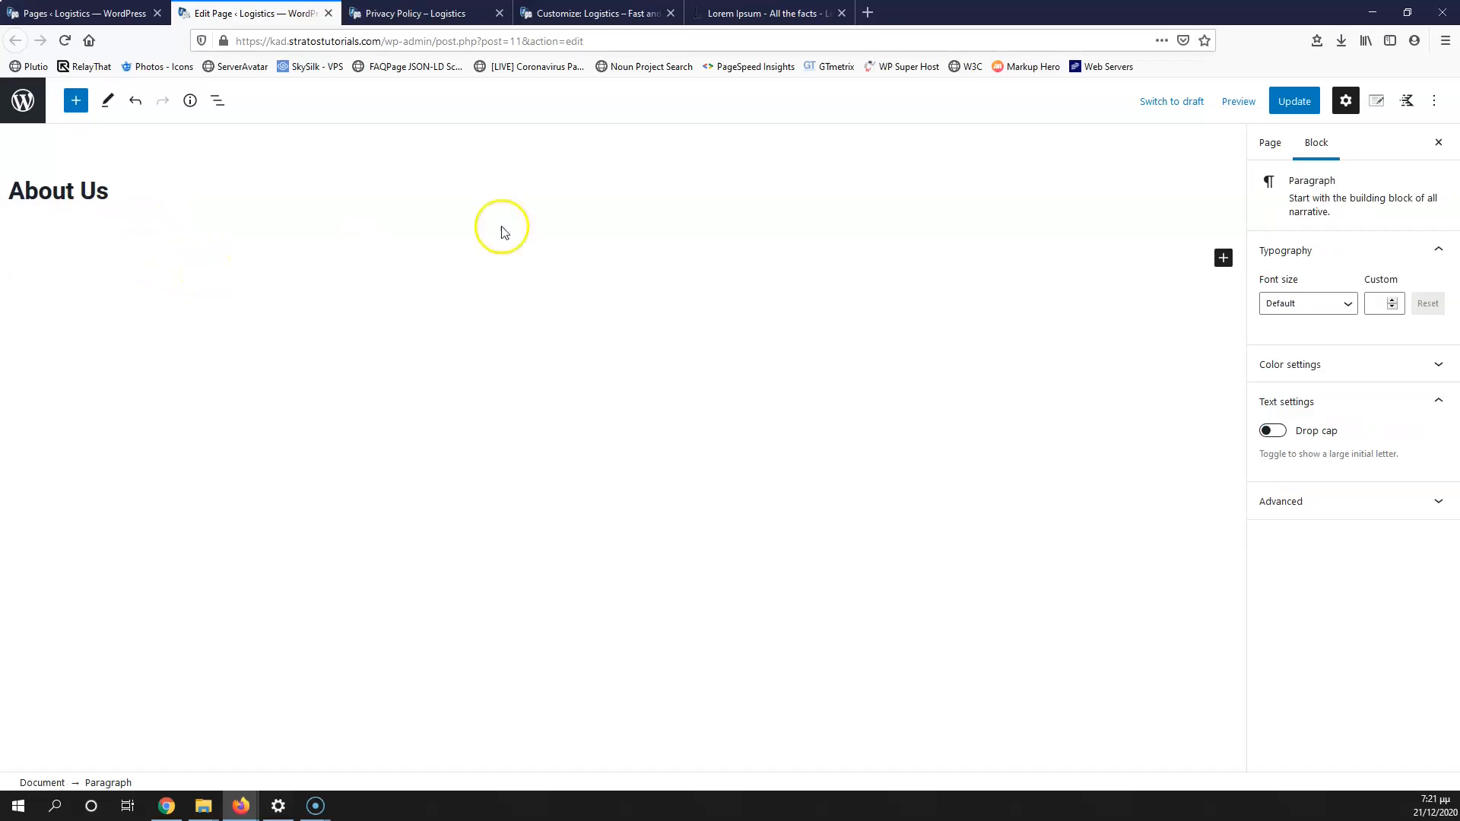
left_click(1222, 258)
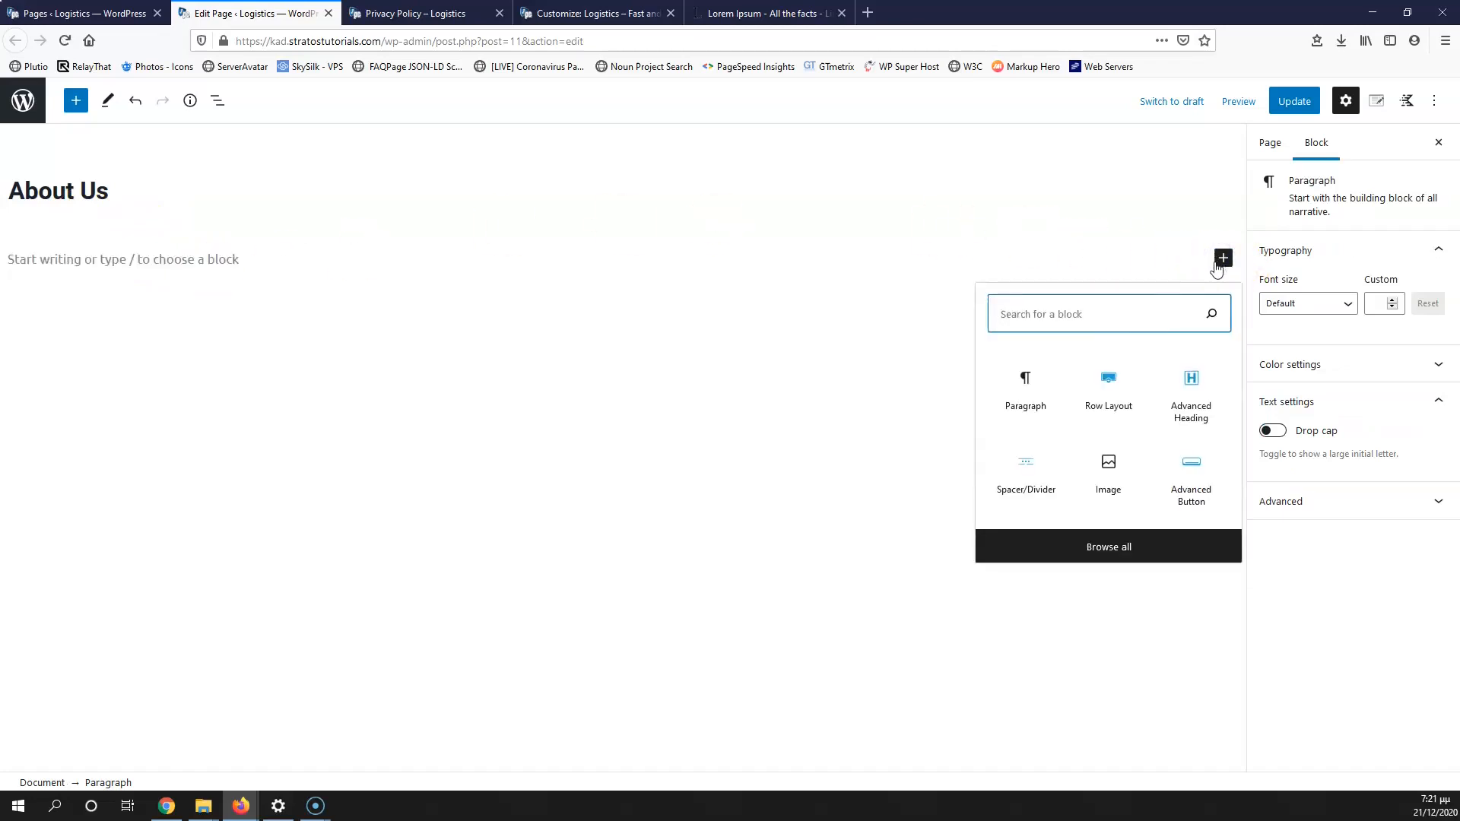
left_click(1109, 384)
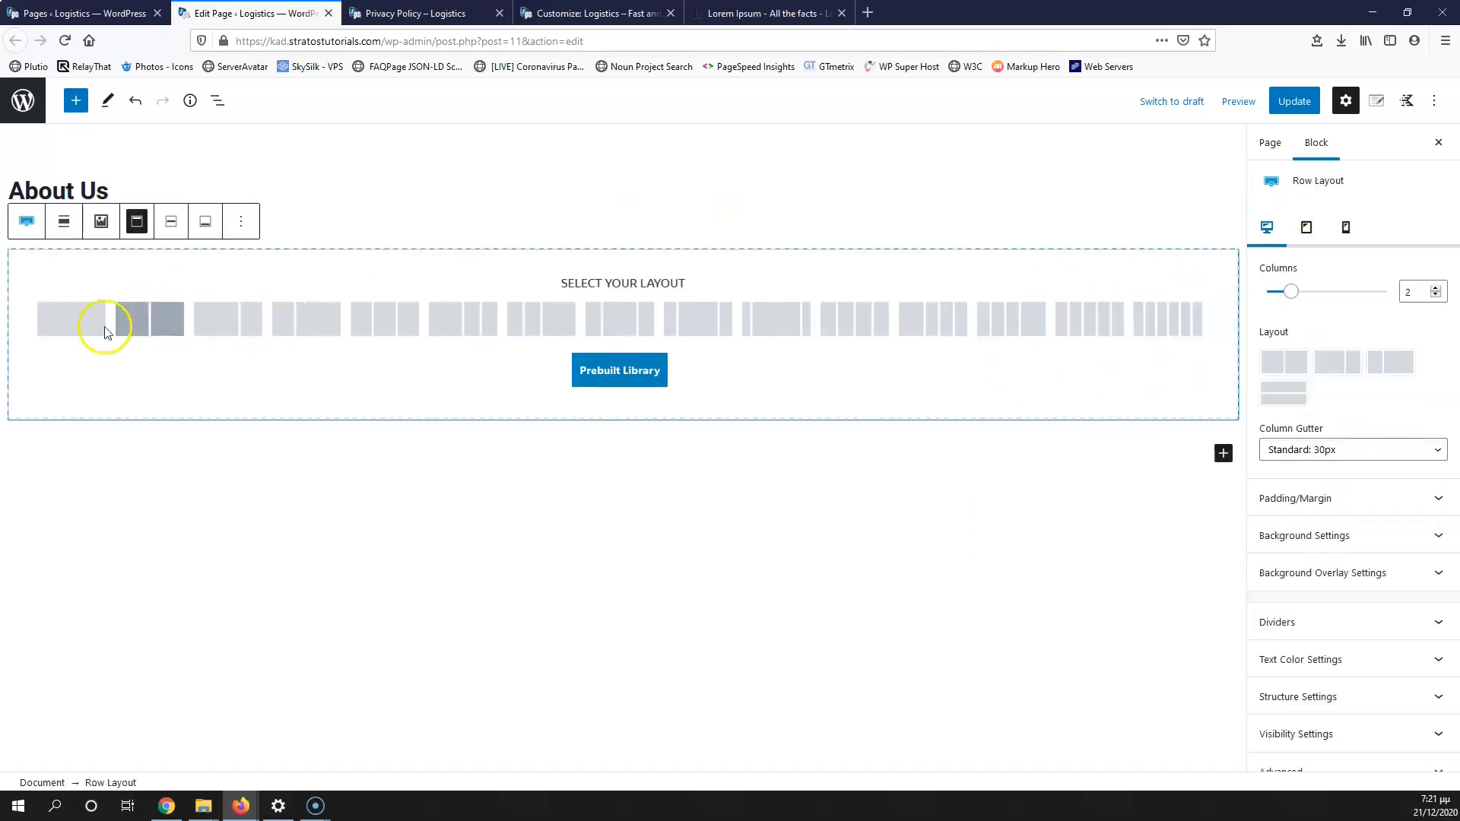
left_click(71, 328)
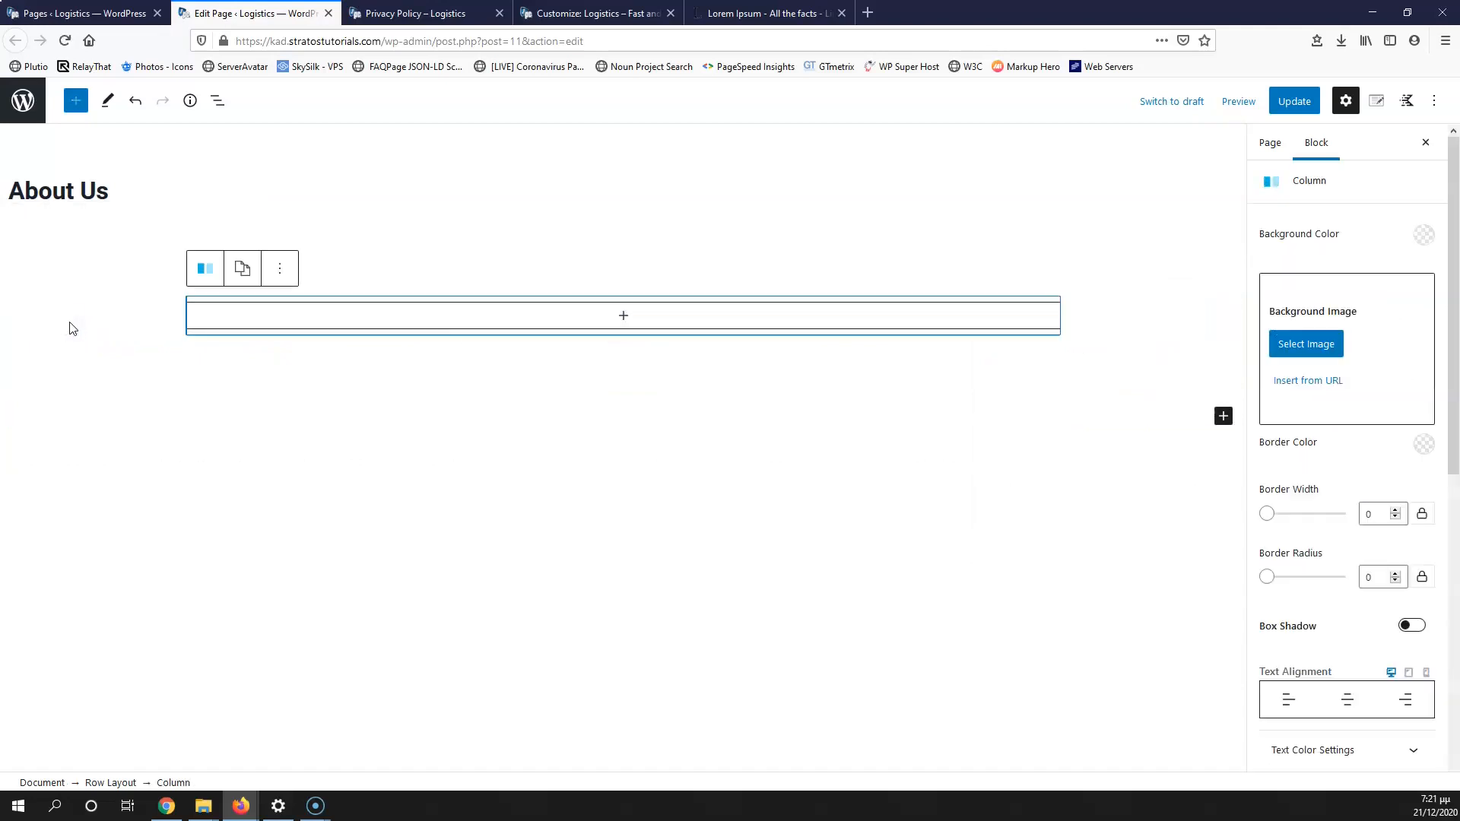
Step: Insert an Advanced Heading reading 'About Us' set to H1, then select the row
left_click(623, 317)
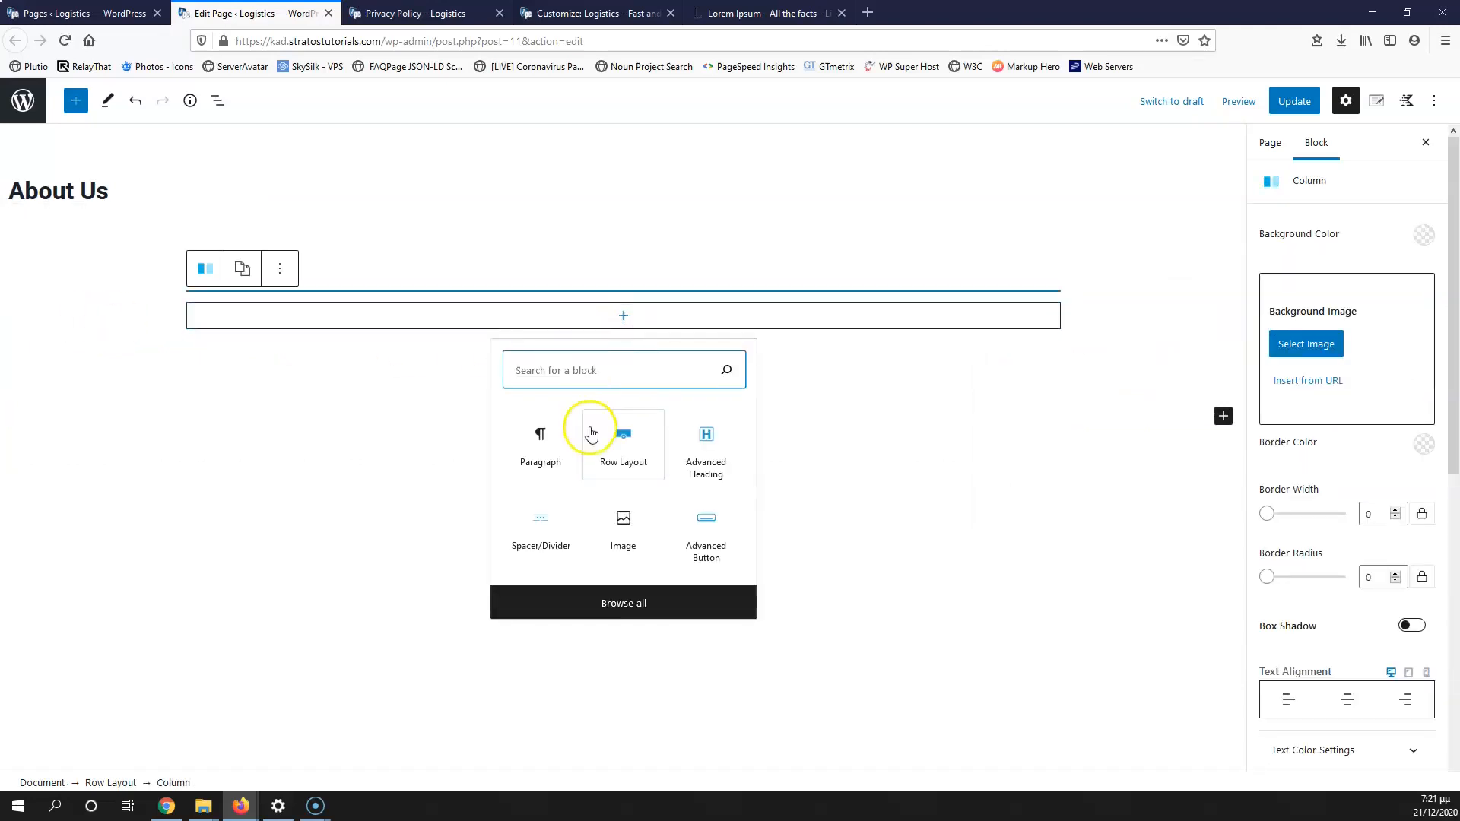
left_click(709, 445)
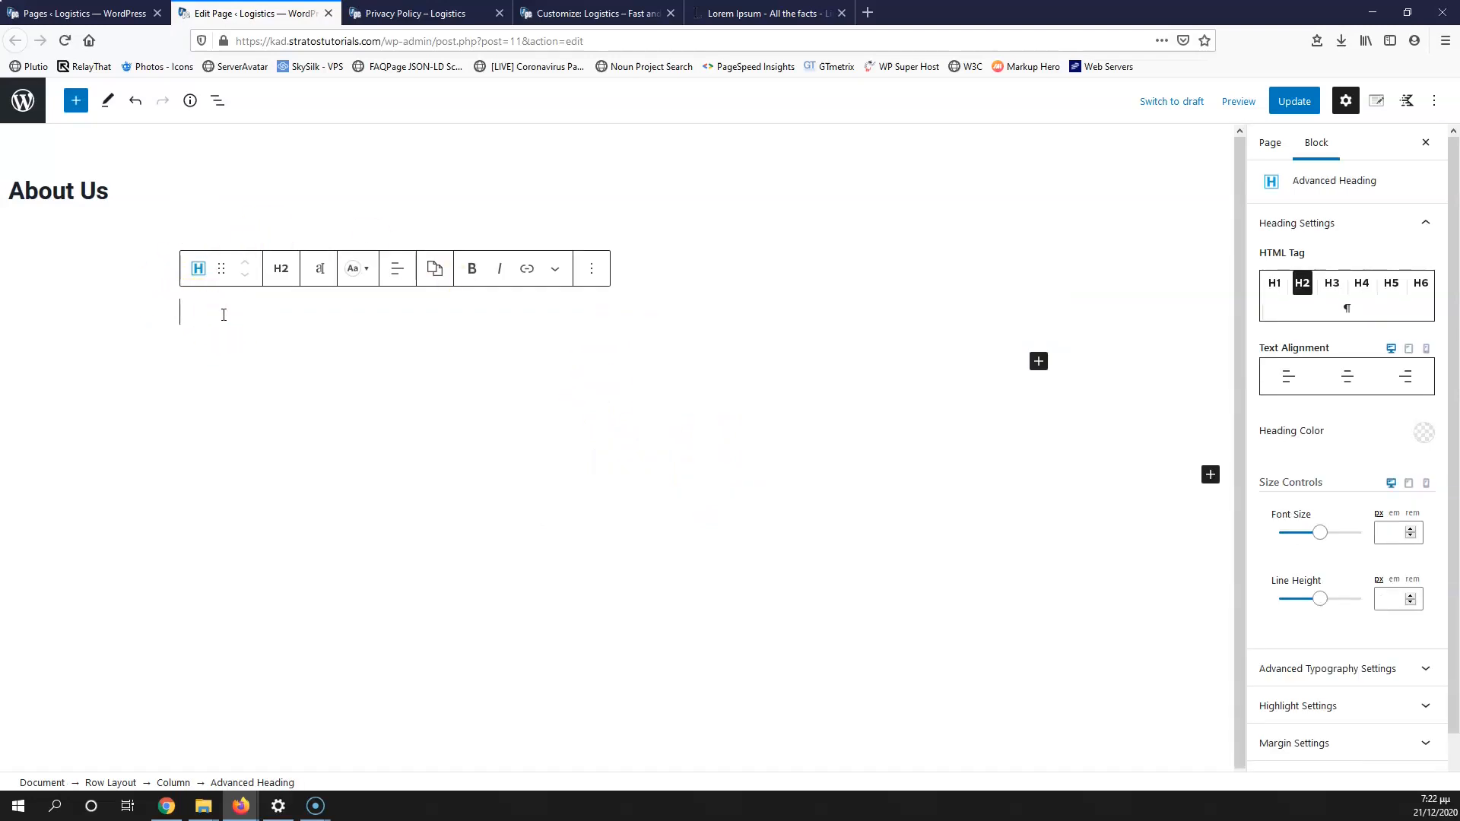
type("About Us")
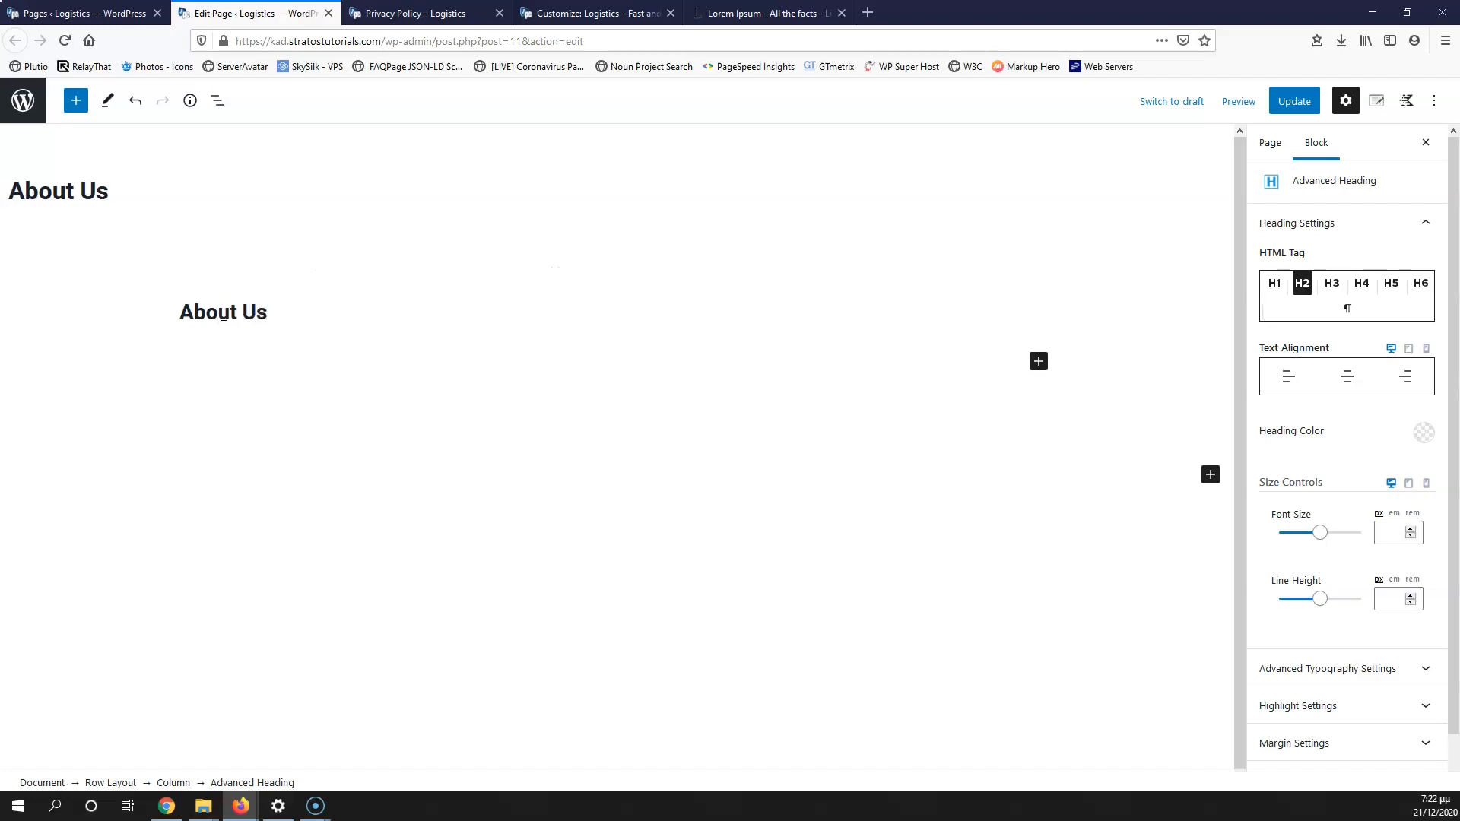
left_click(1274, 283)
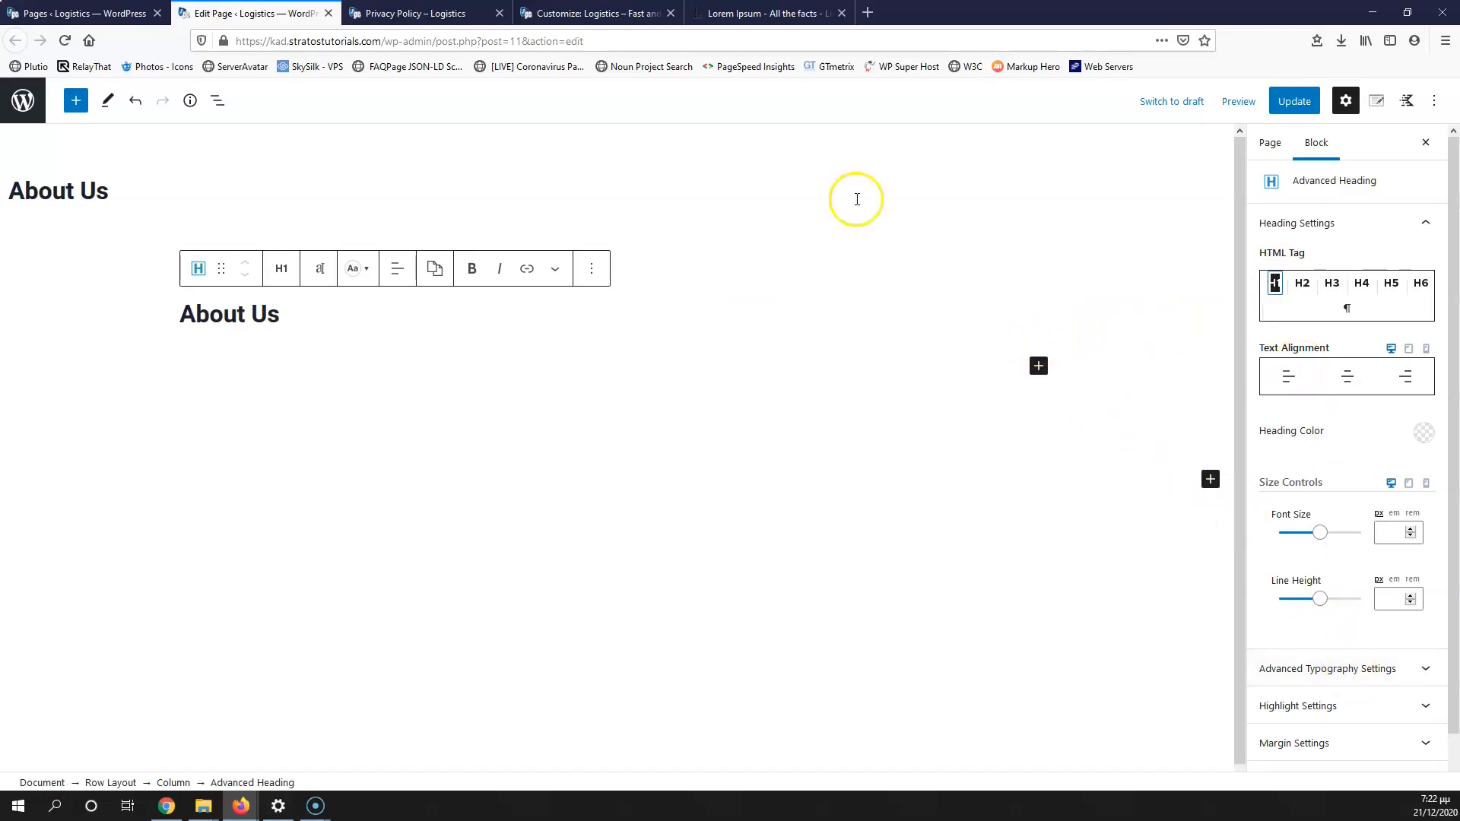
left_click(309, 228)
left_click(234, 275)
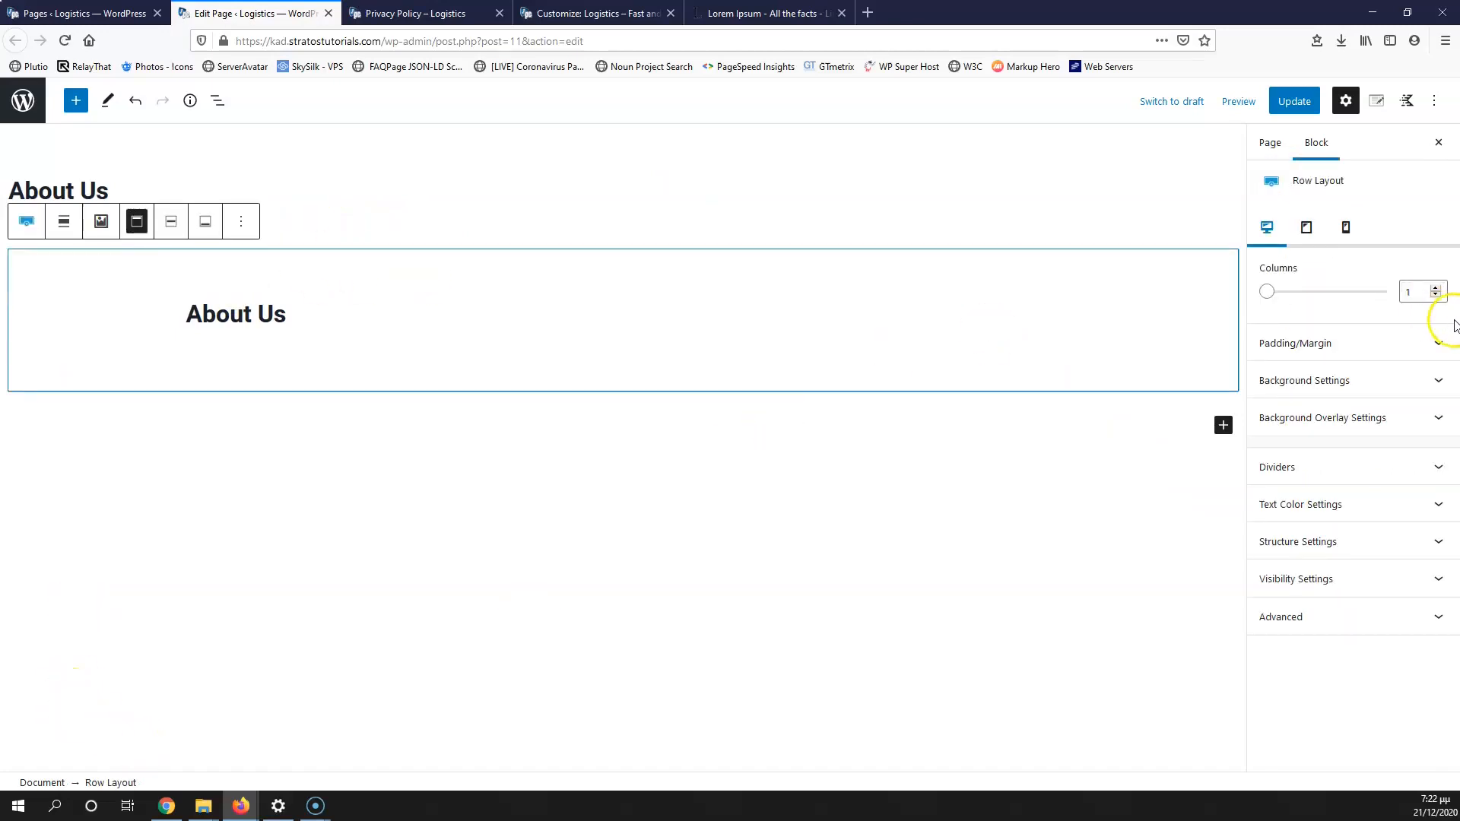
left_click(1323, 382)
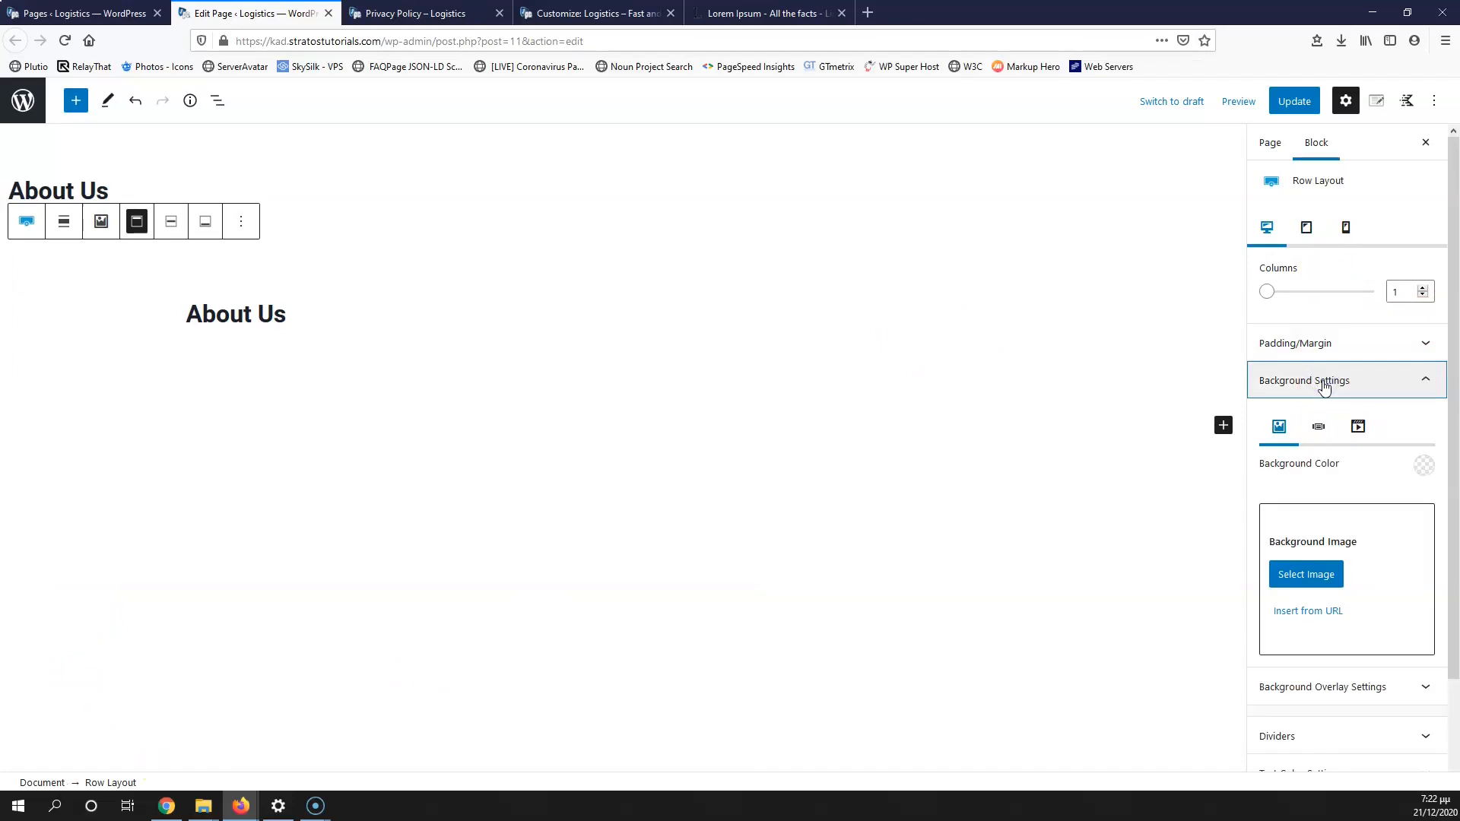
Step: Set the handshake photo as the row background and make the About Us heading white
left_click(1305, 576)
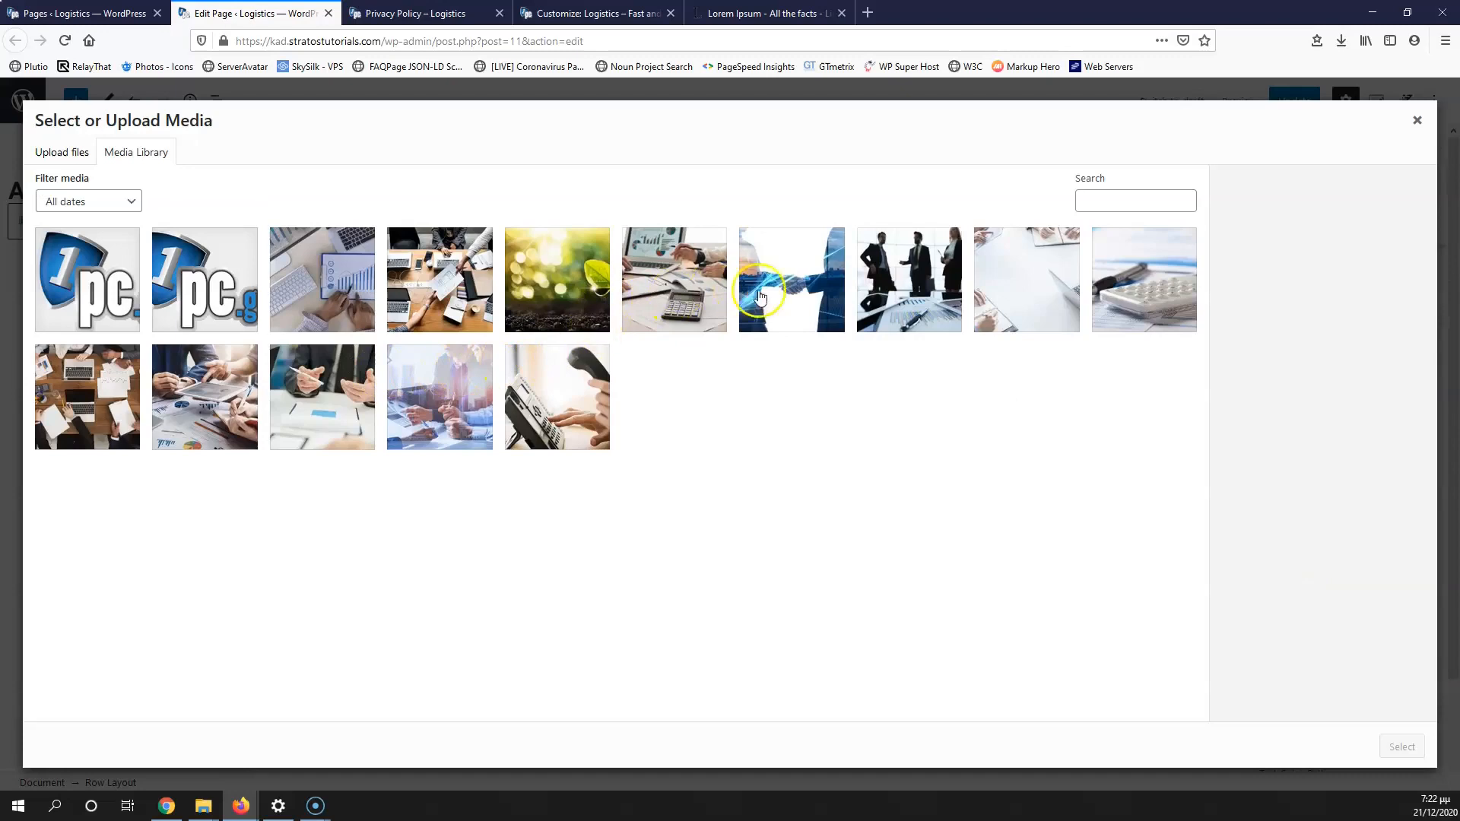
left_click(789, 286)
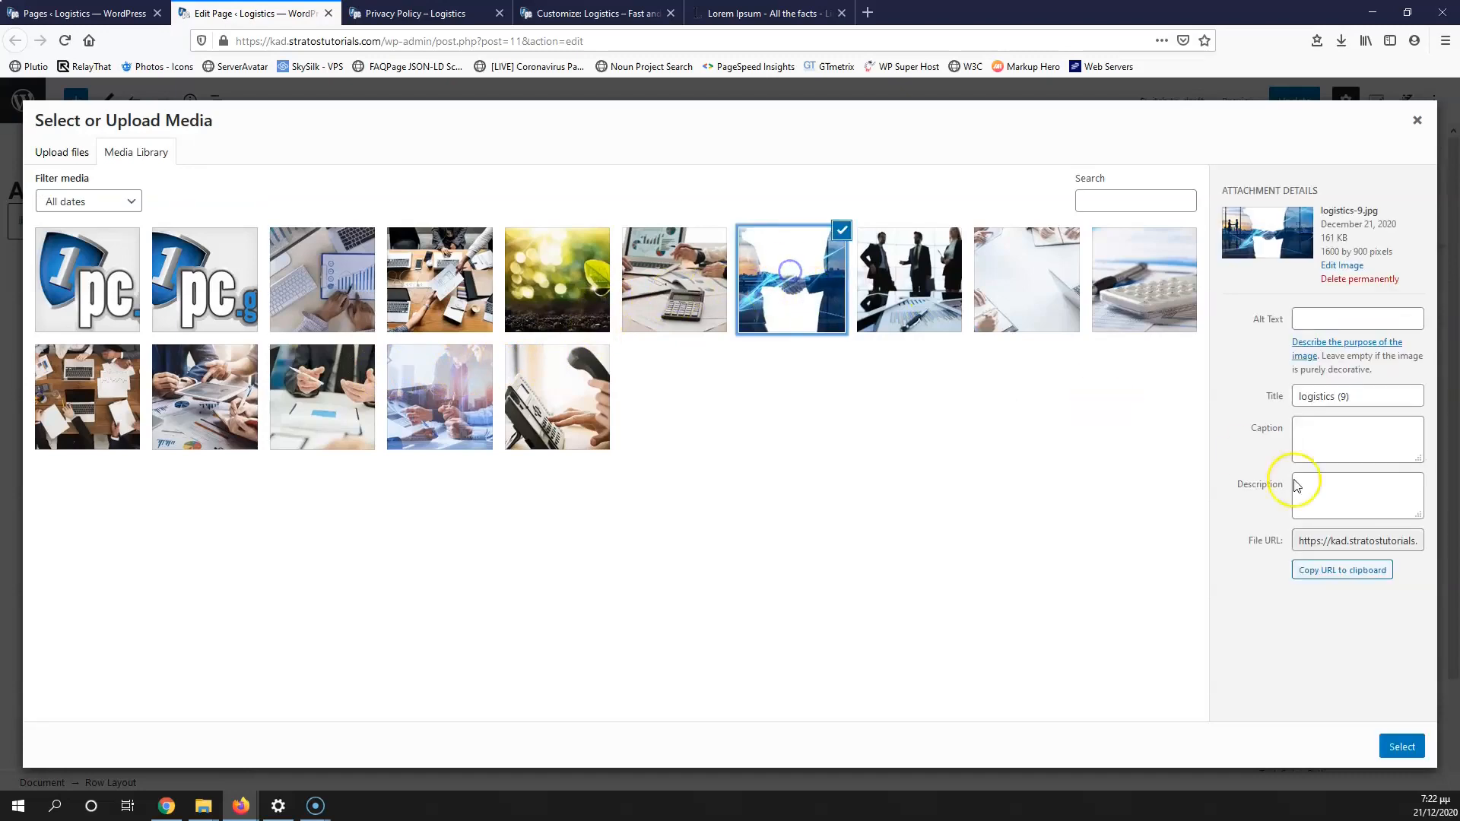
left_click(1402, 746)
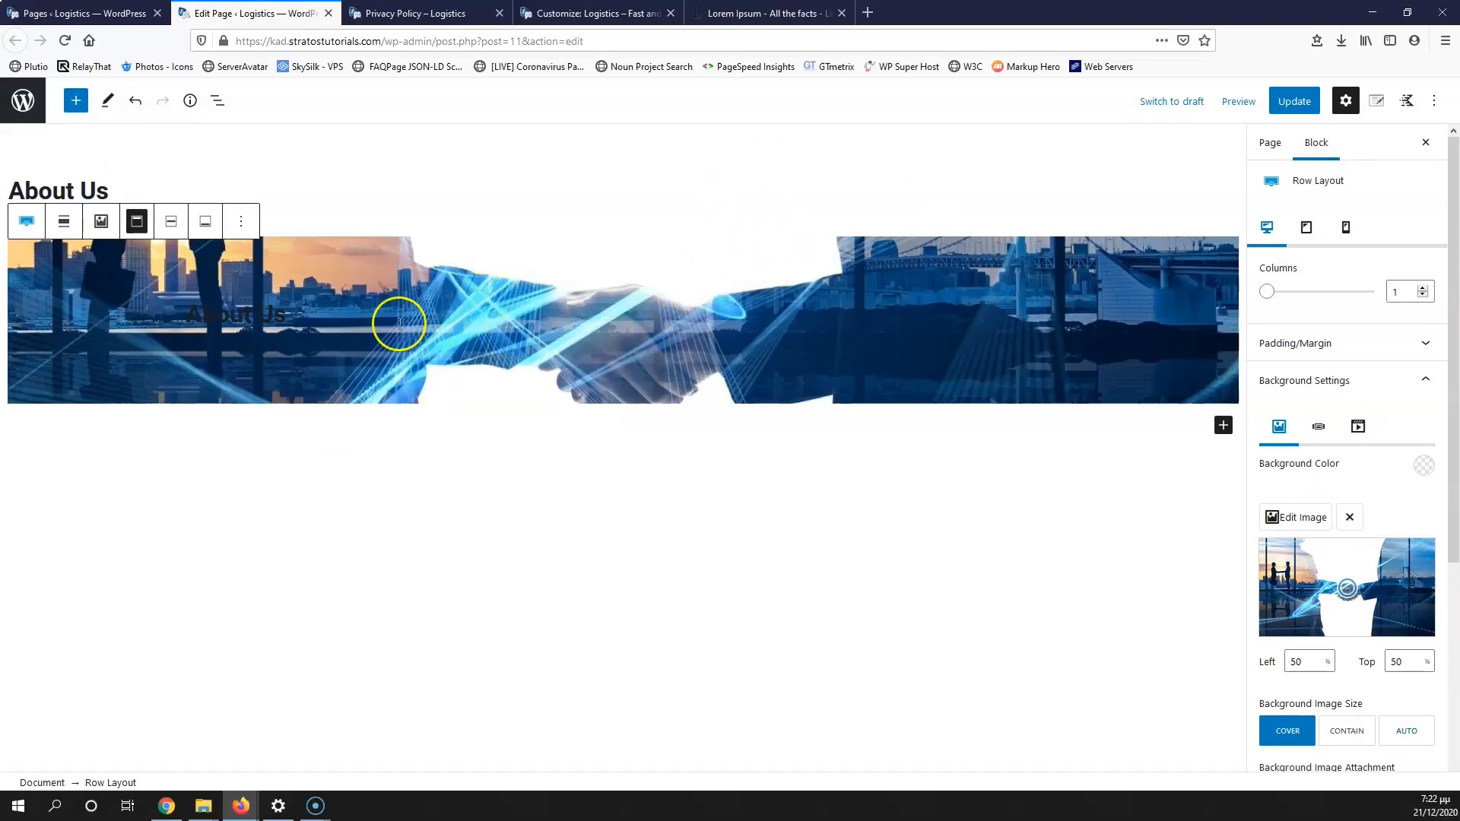
left_click(240, 314)
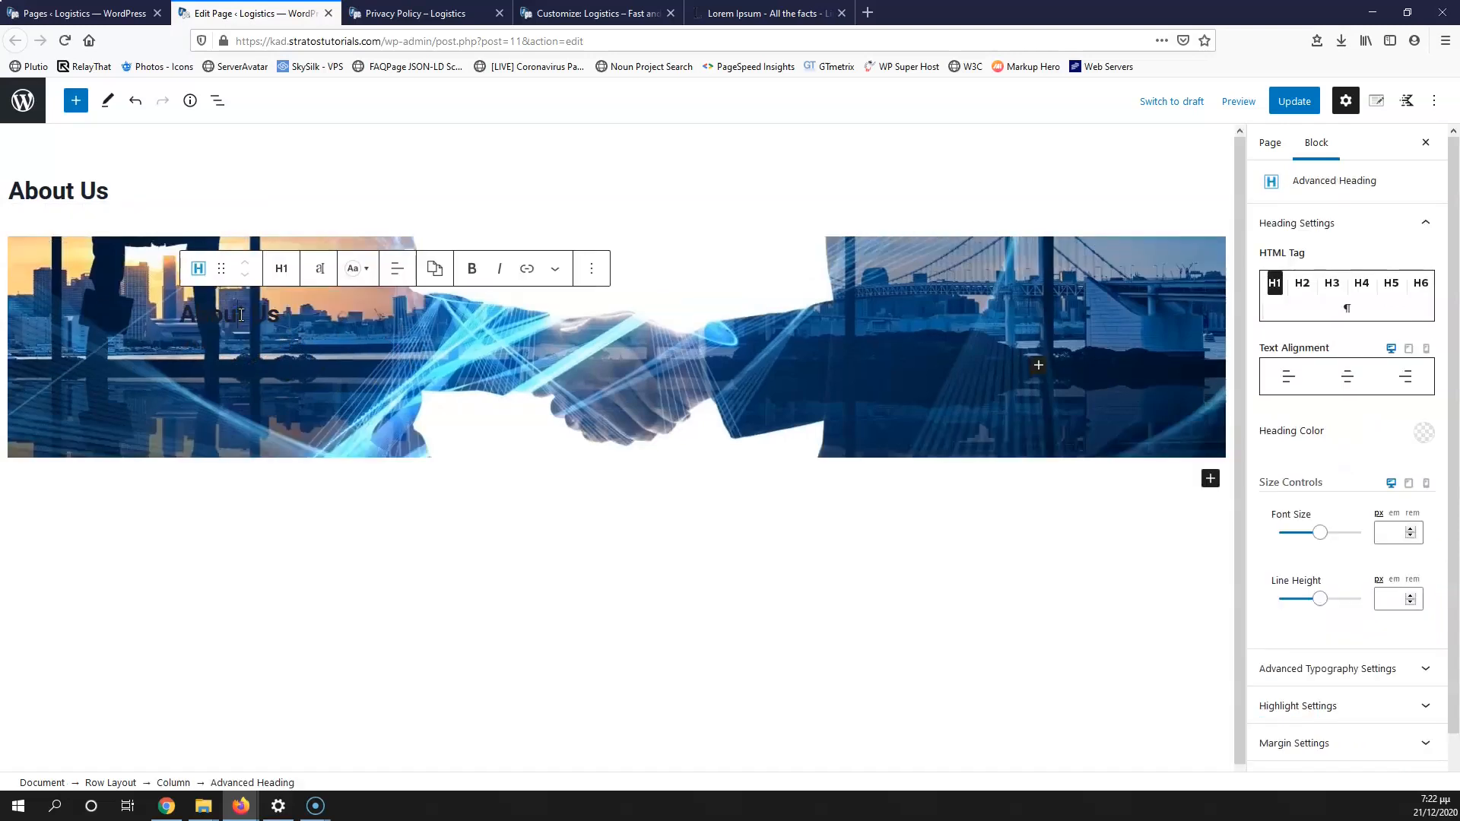
left_click(1425, 433)
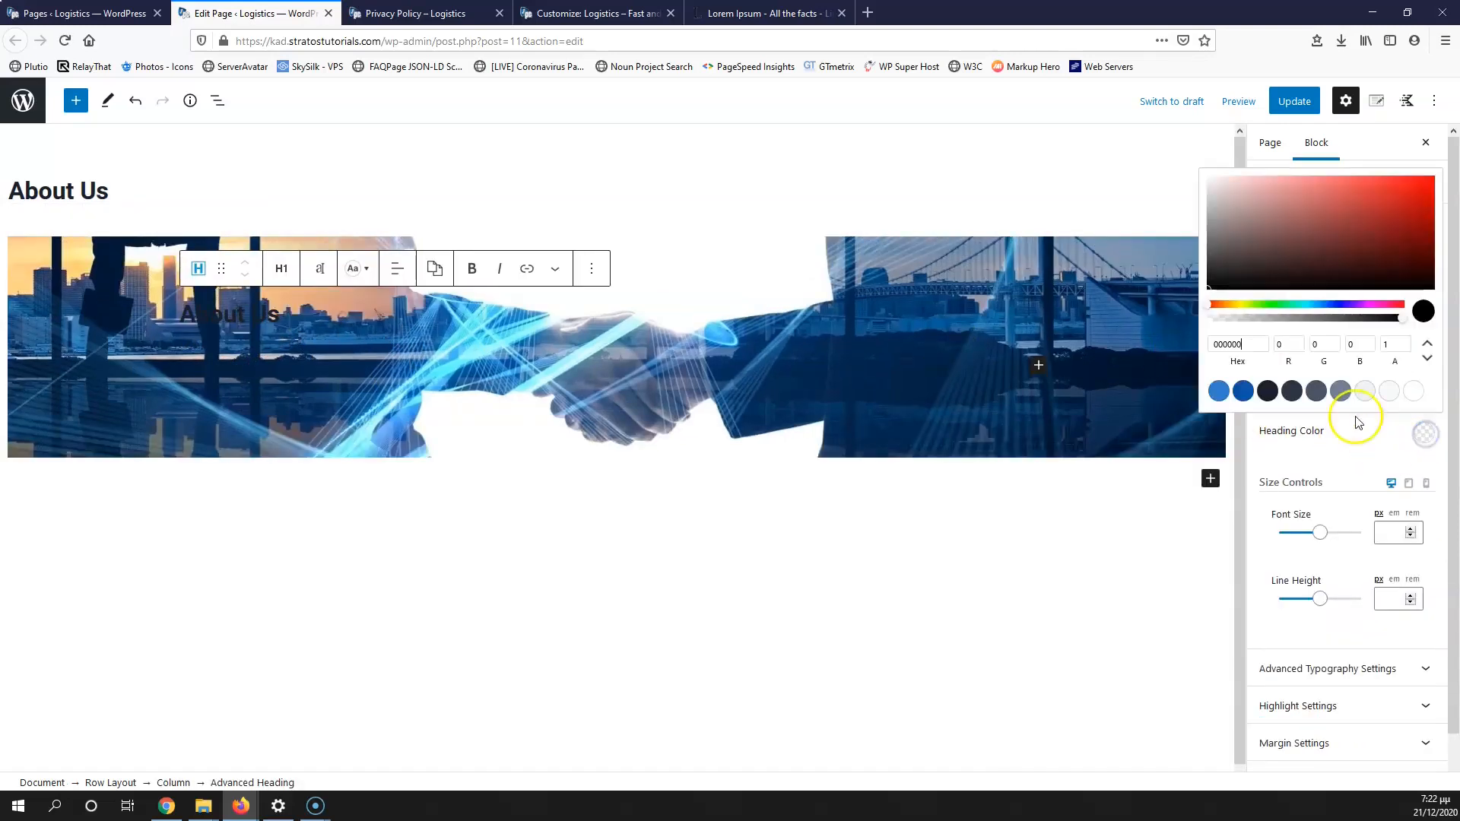
left_click(1414, 391)
left_click(525, 374)
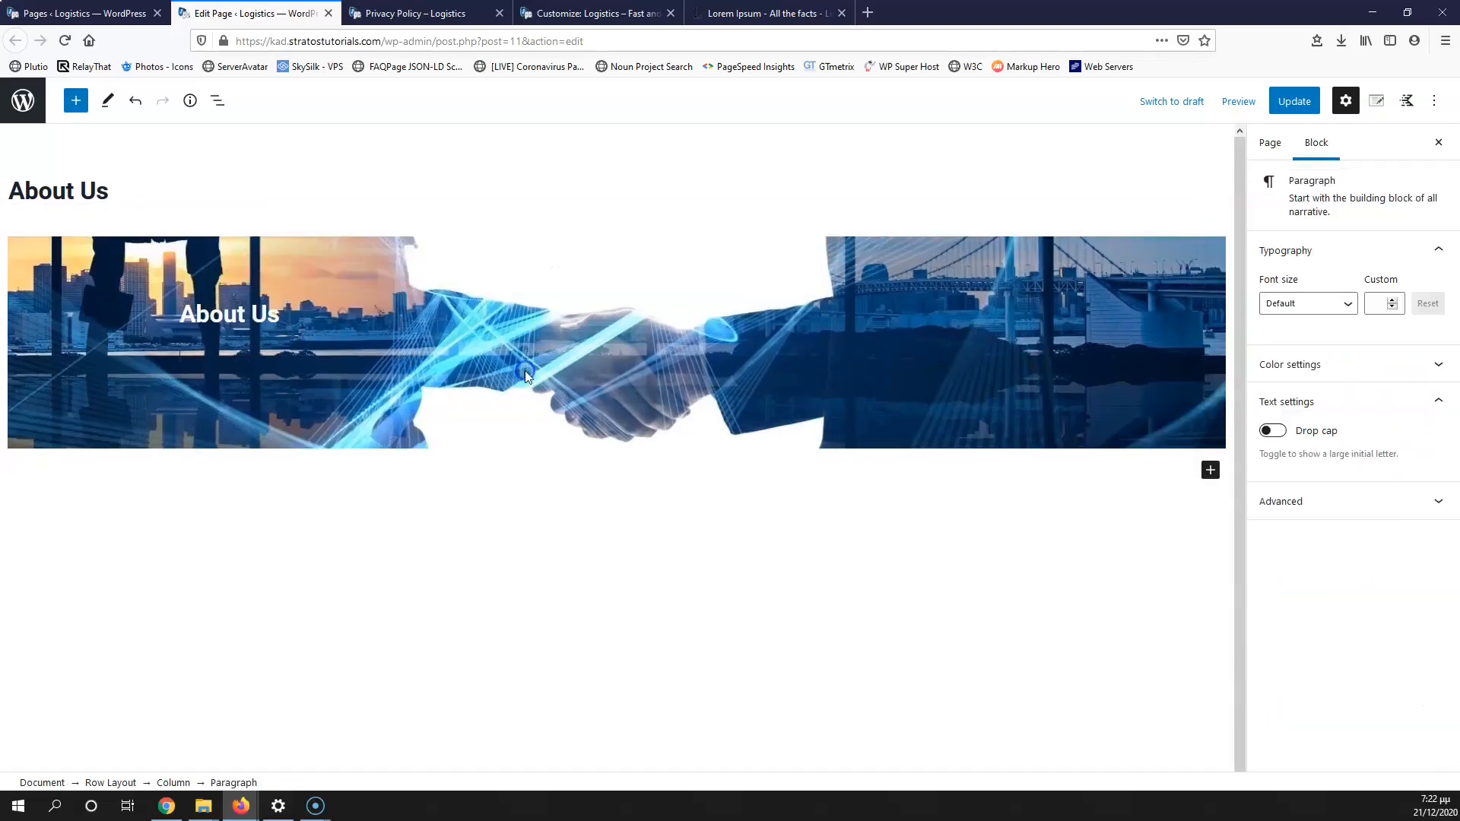
Step: Add a dark background overlay at 50 opacity to the row and update the page
left_click(111, 783)
left_click(1367, 420)
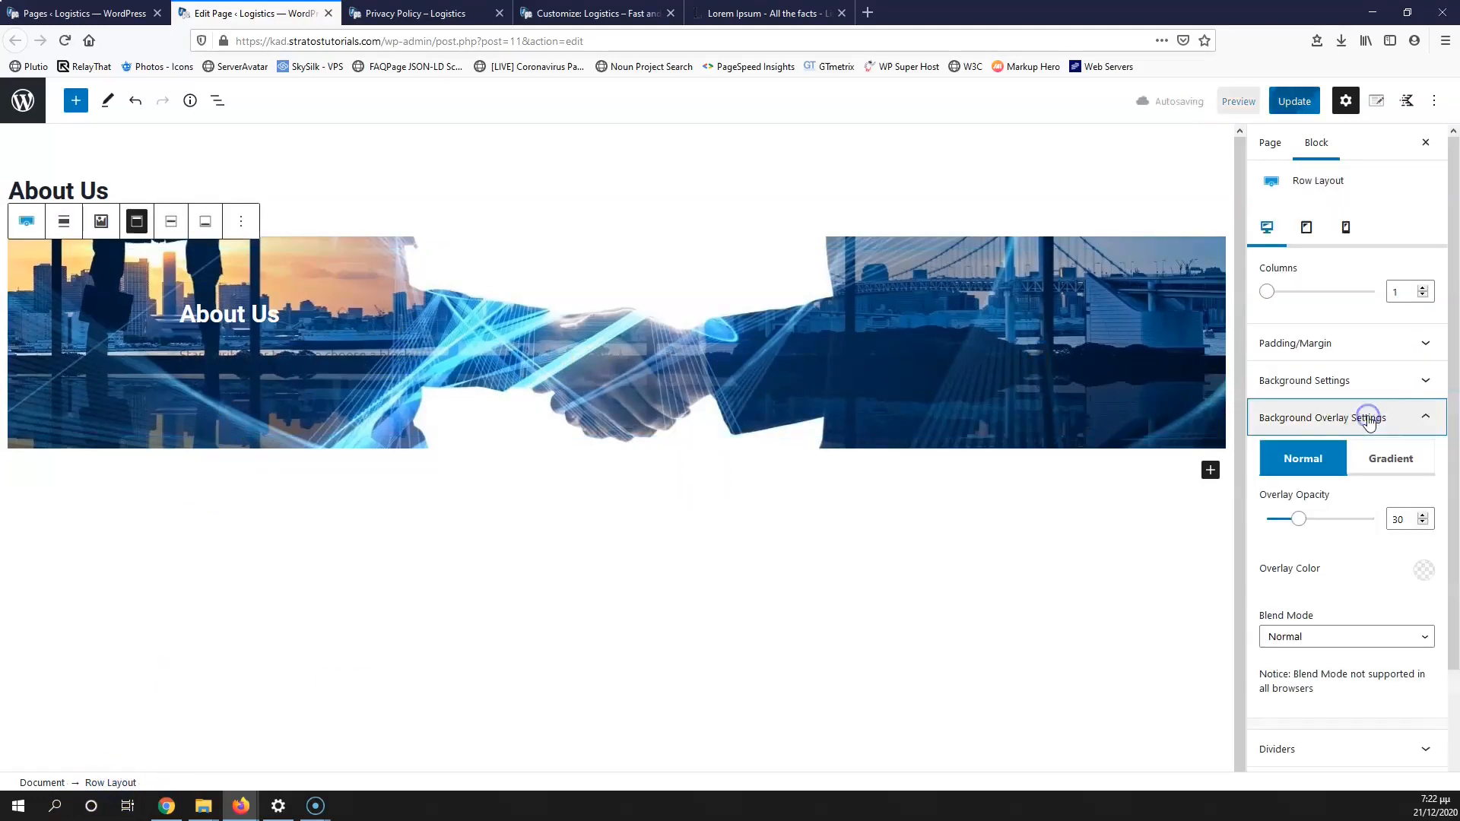
left_click(1423, 570)
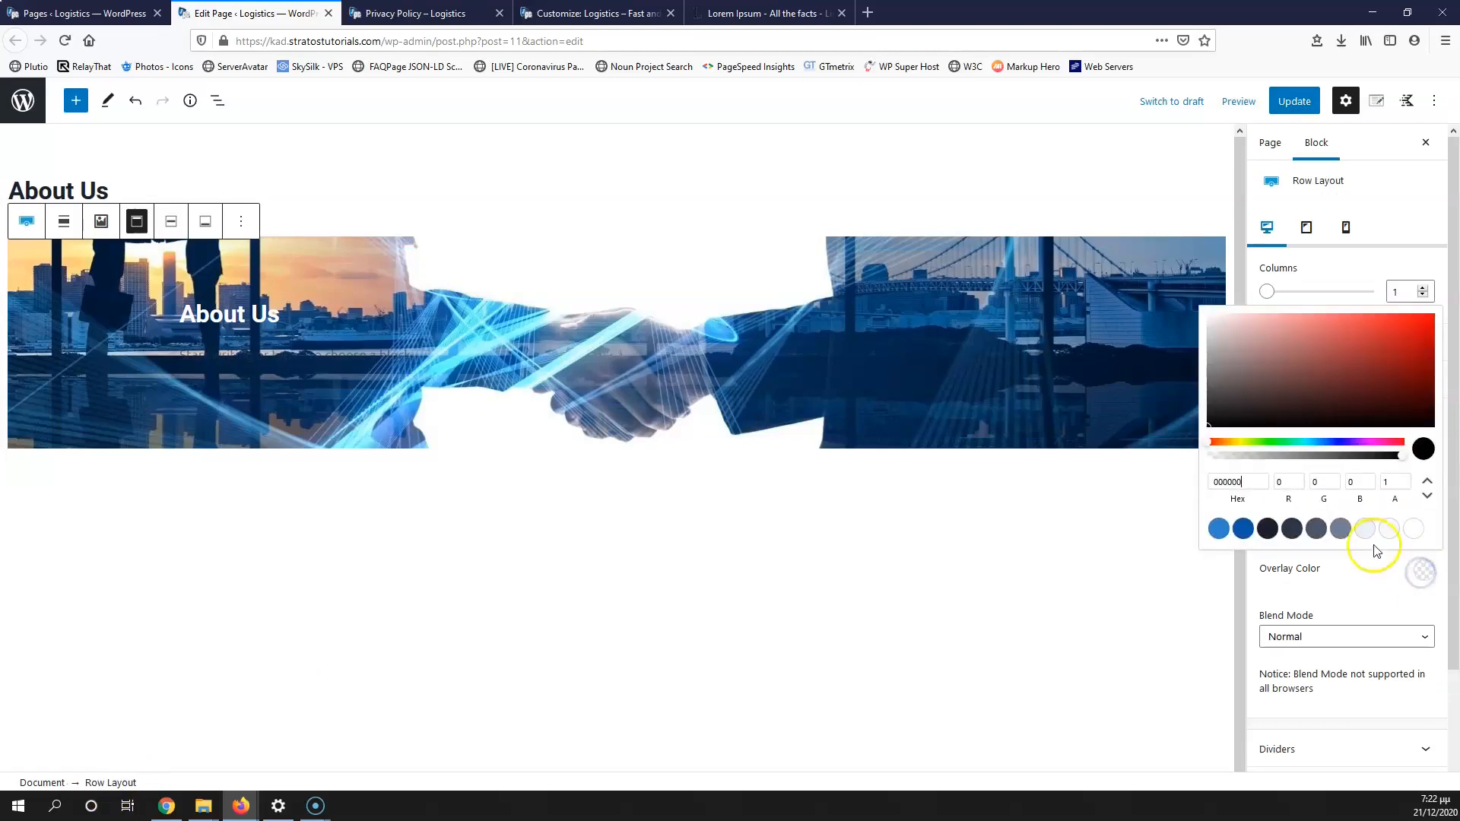
left_click(1268, 528)
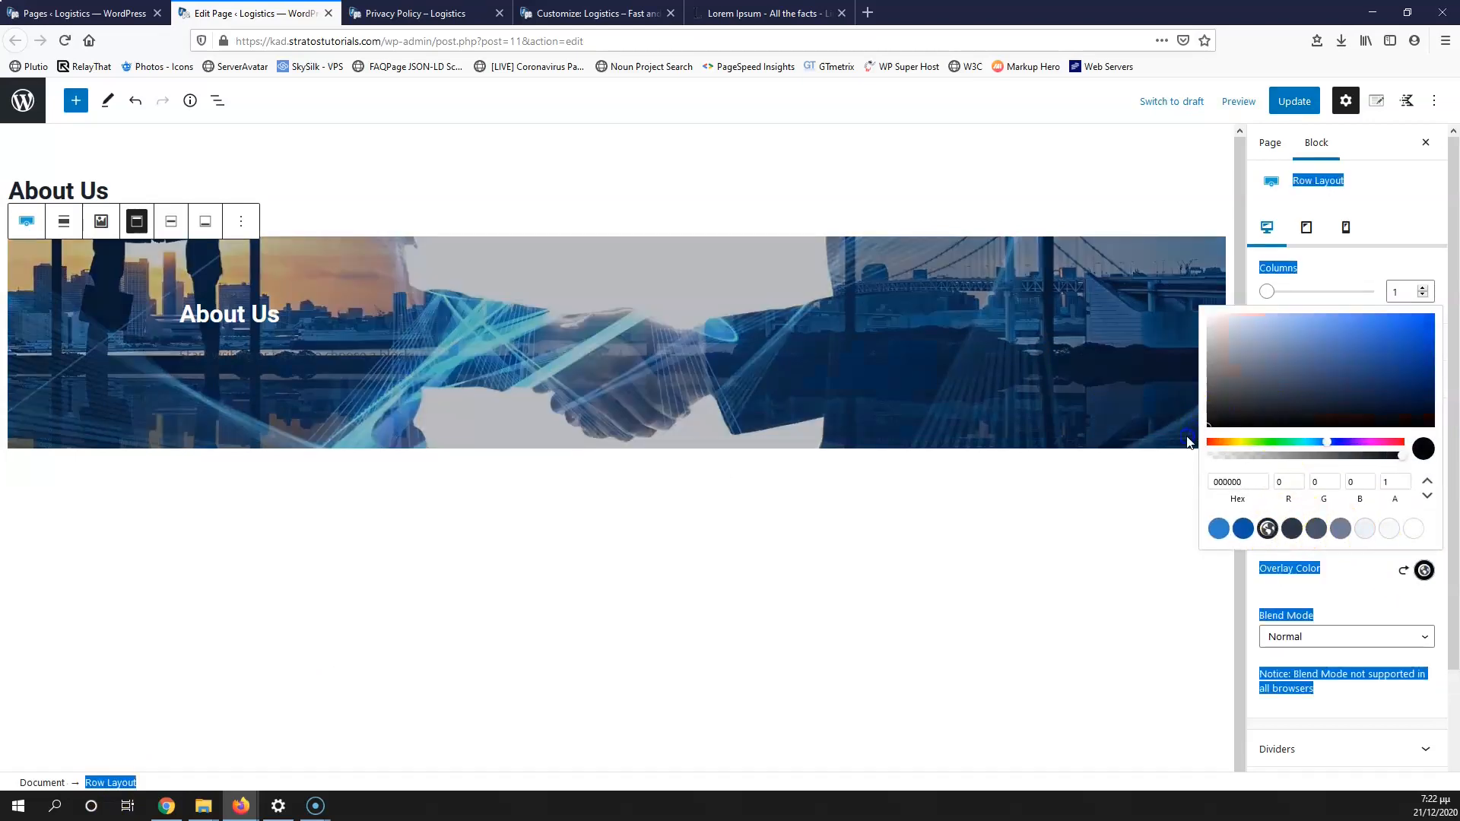
left_click(1053, 511)
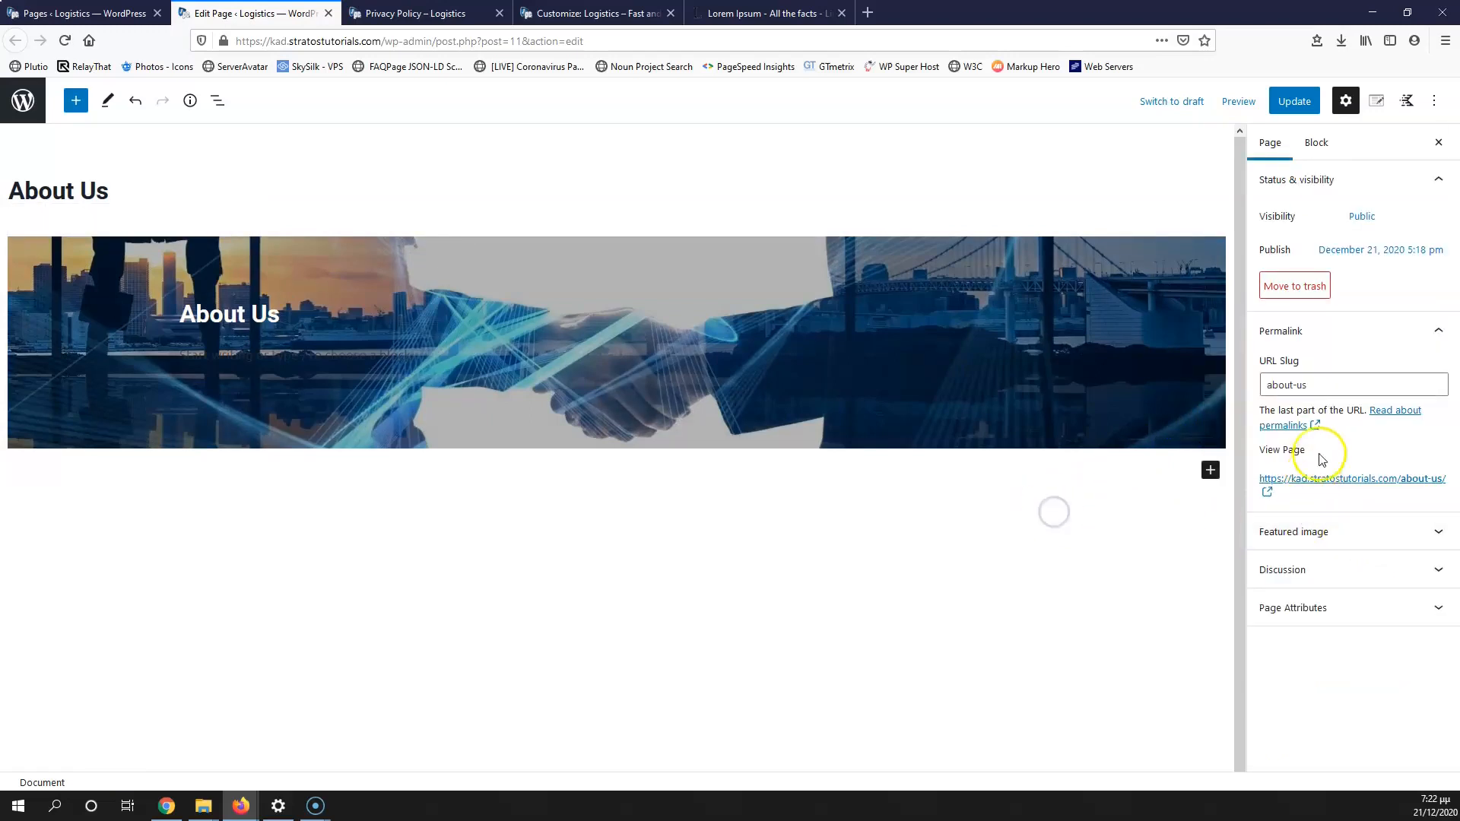
left_click(477, 349)
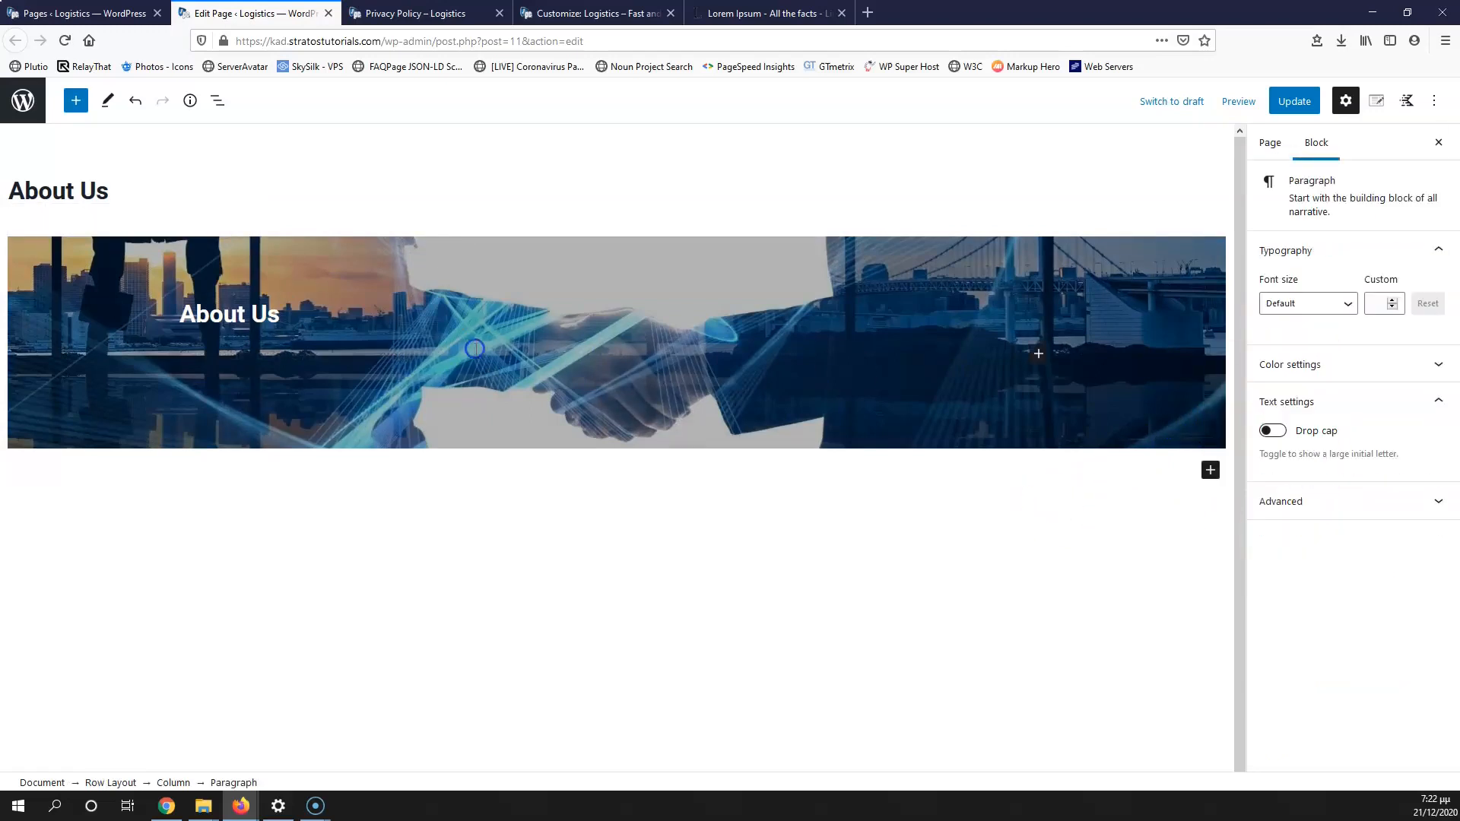
left_click(110, 782)
left_click(1366, 412)
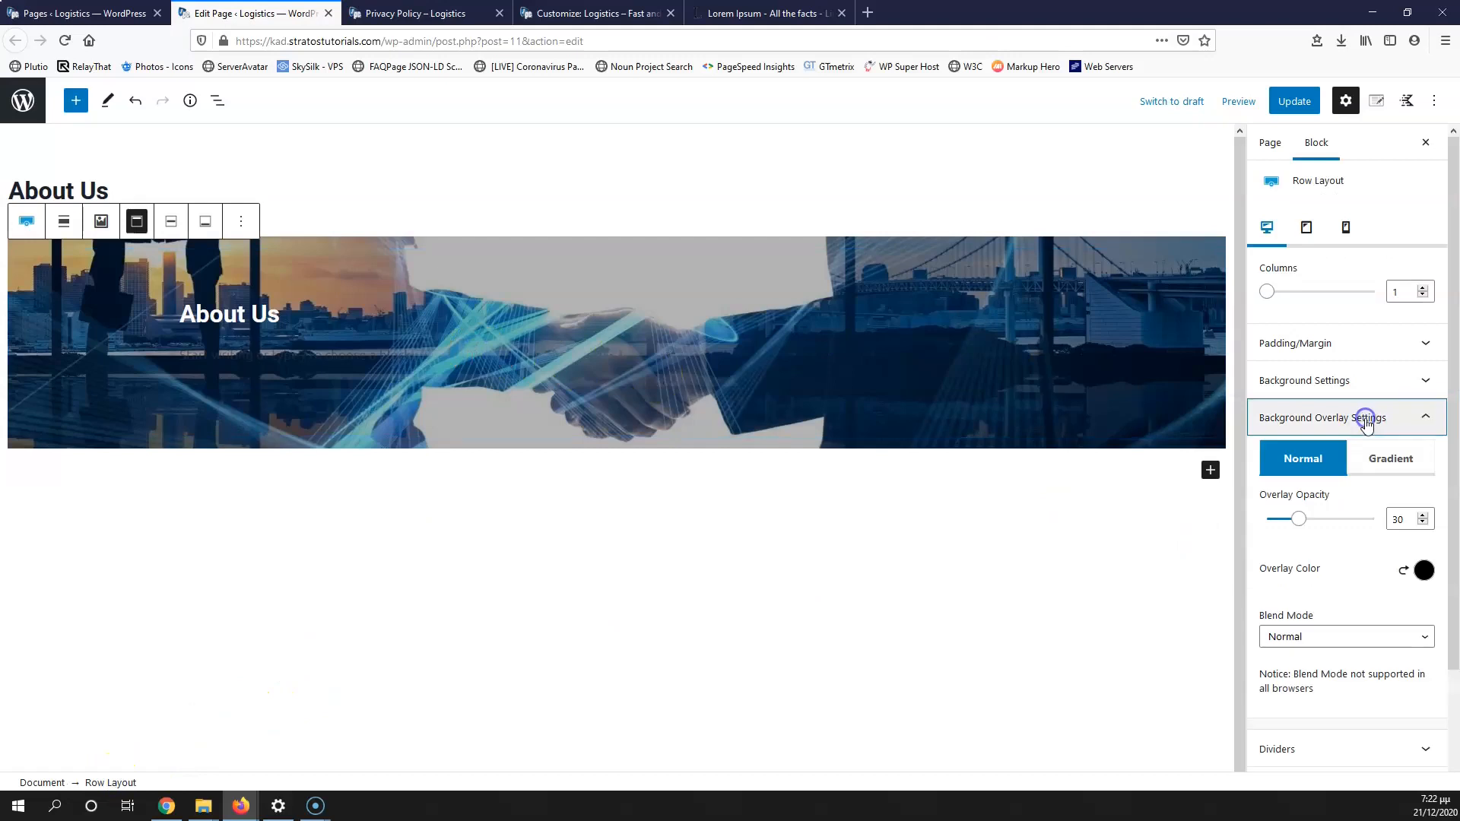
left_click_drag(1398, 520, 1373, 526)
type("5")
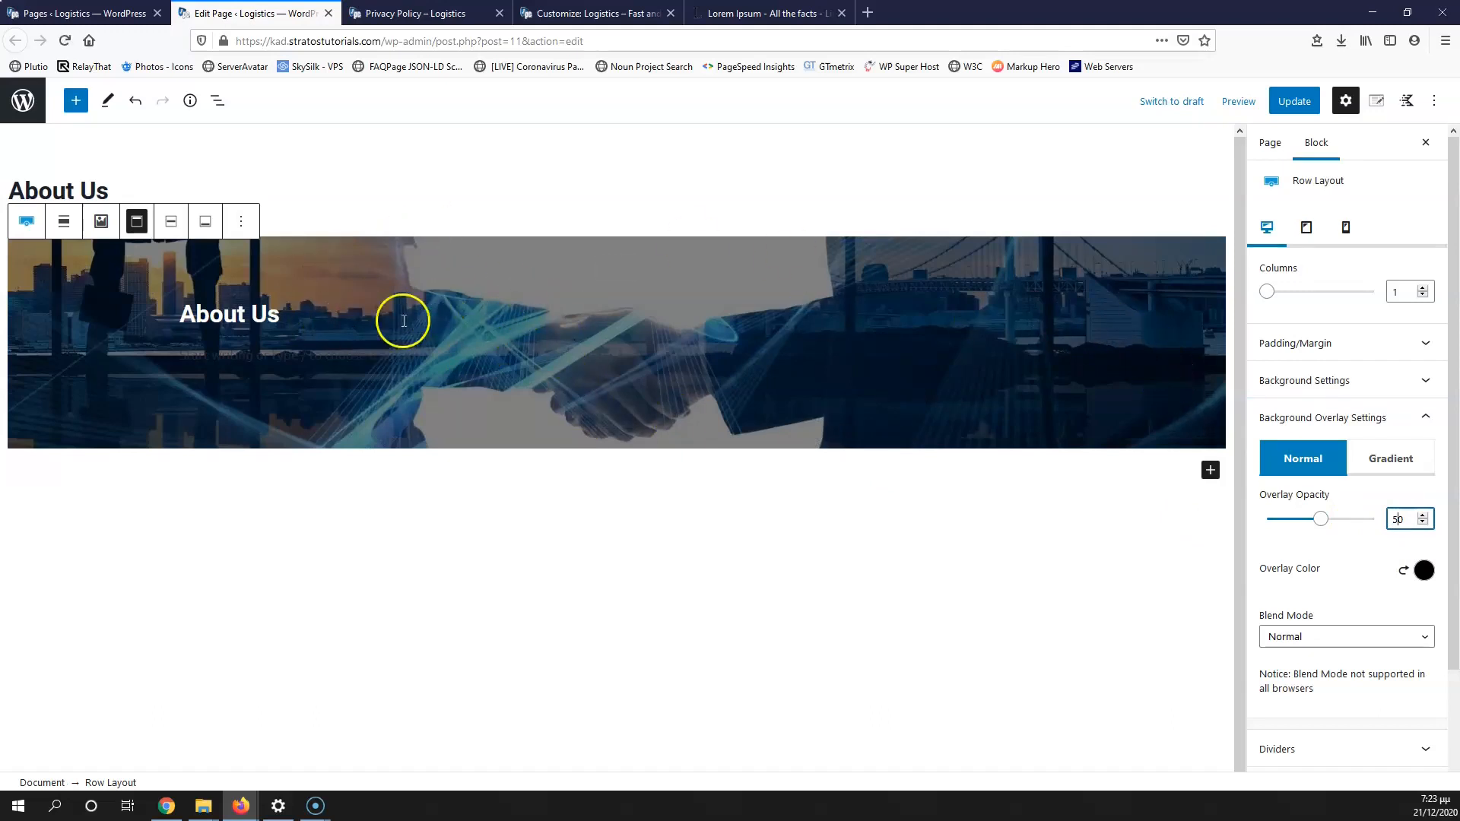
left_click(1286, 103)
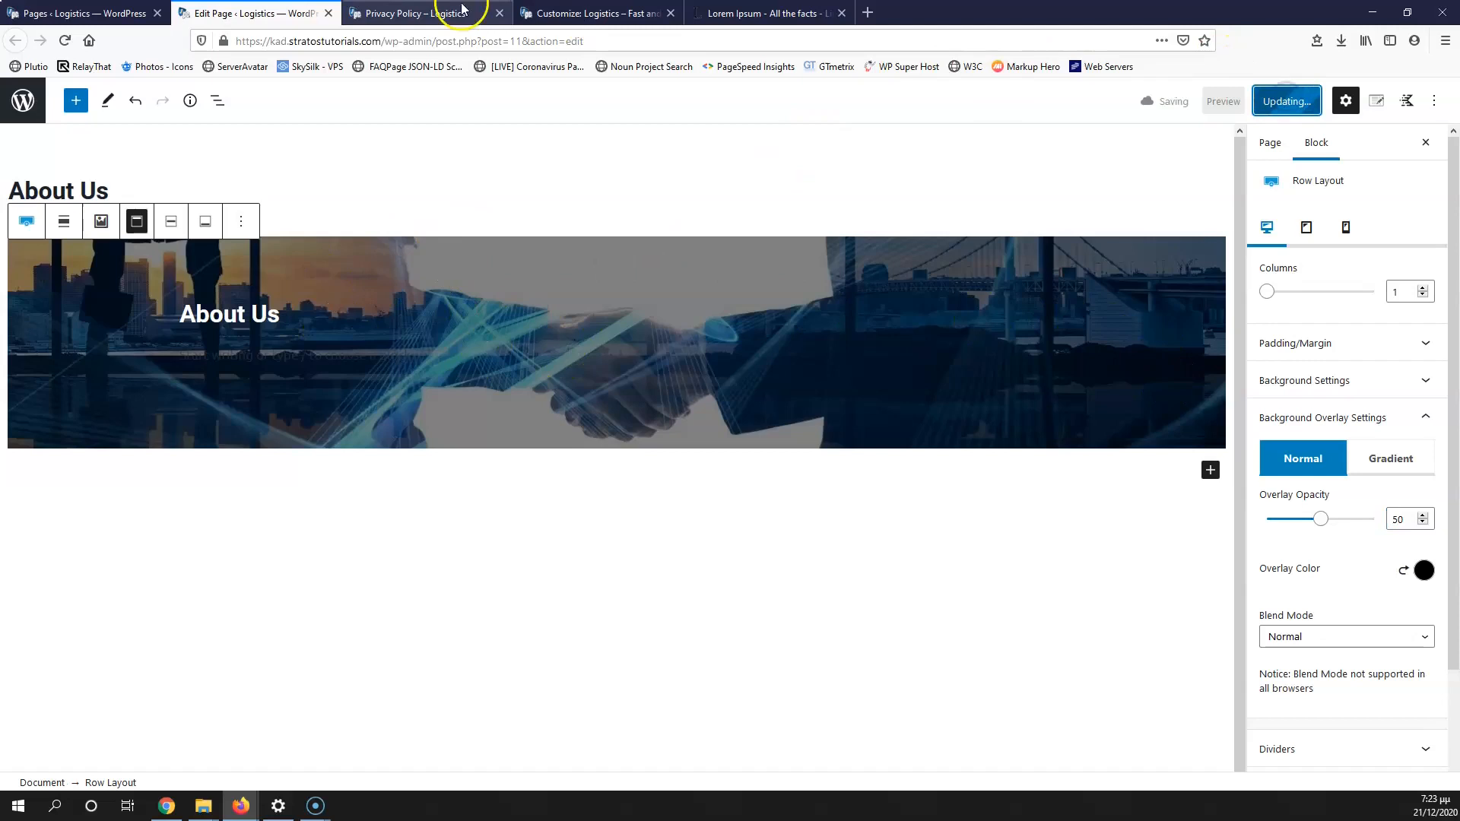
left_click(431, 11)
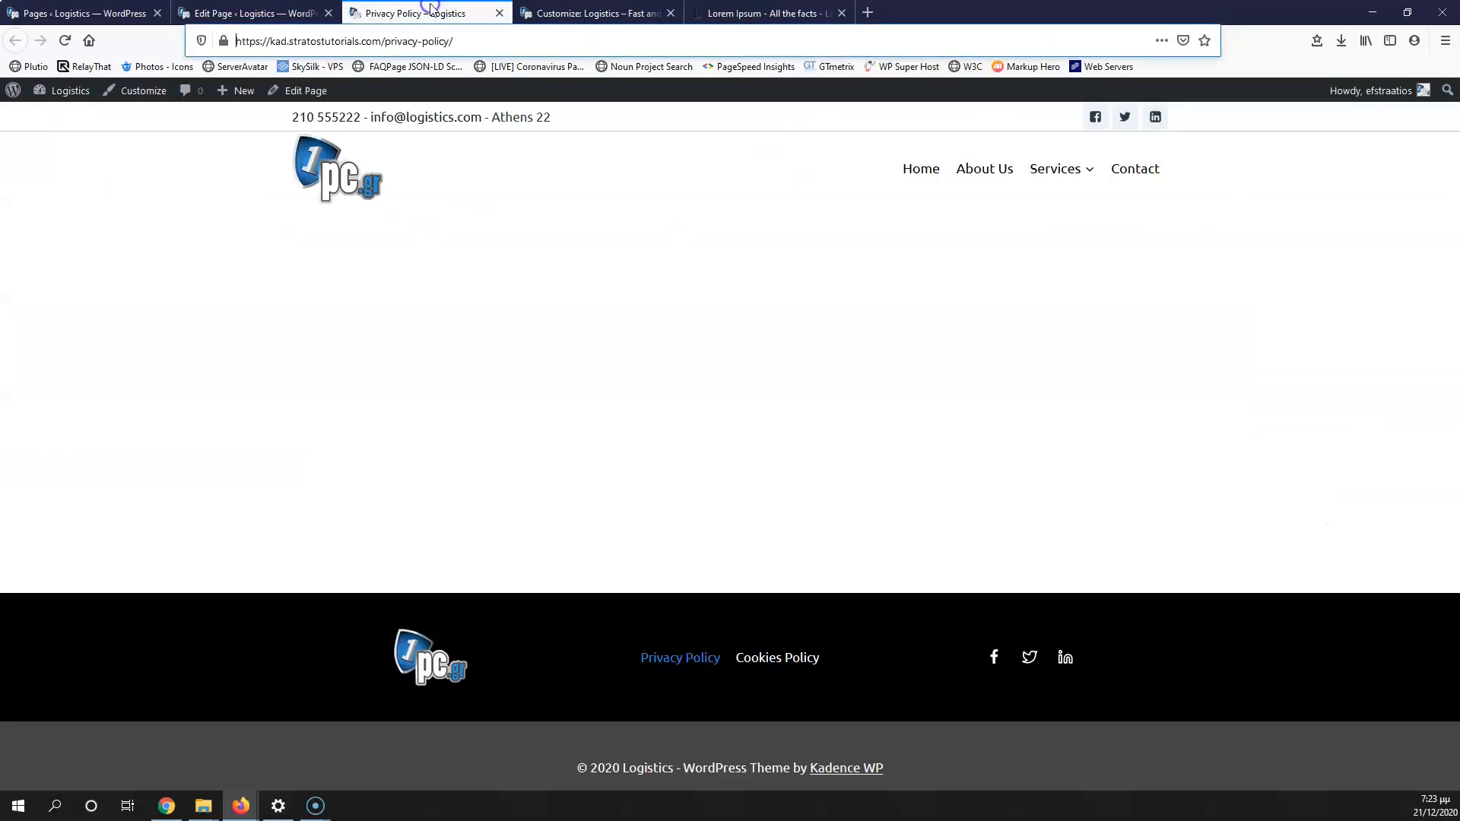
Step: Reload the live site and open the About Us page to view its banner
left_click(62, 42)
left_click(990, 175)
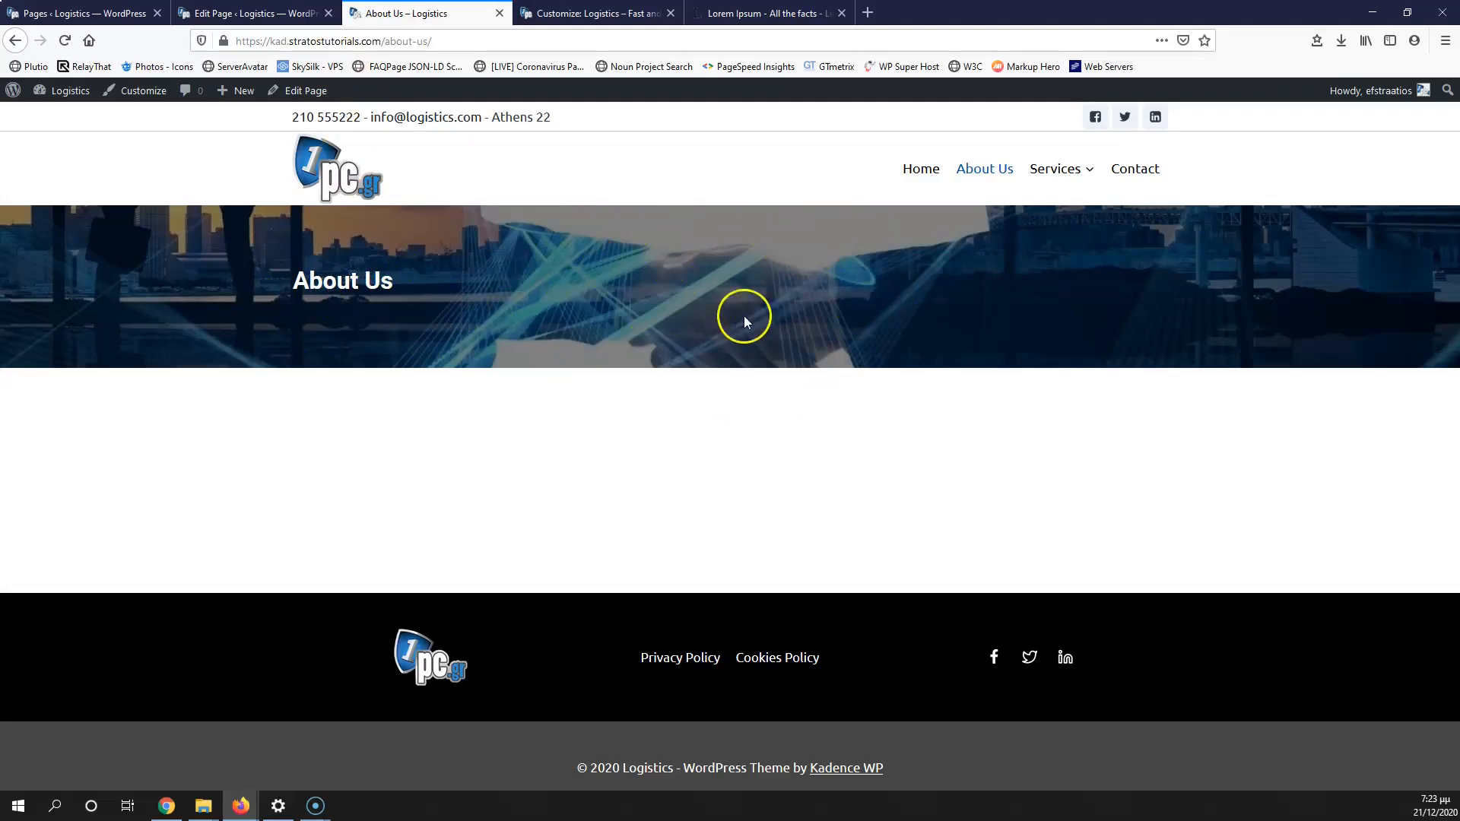
left_click(259, 10)
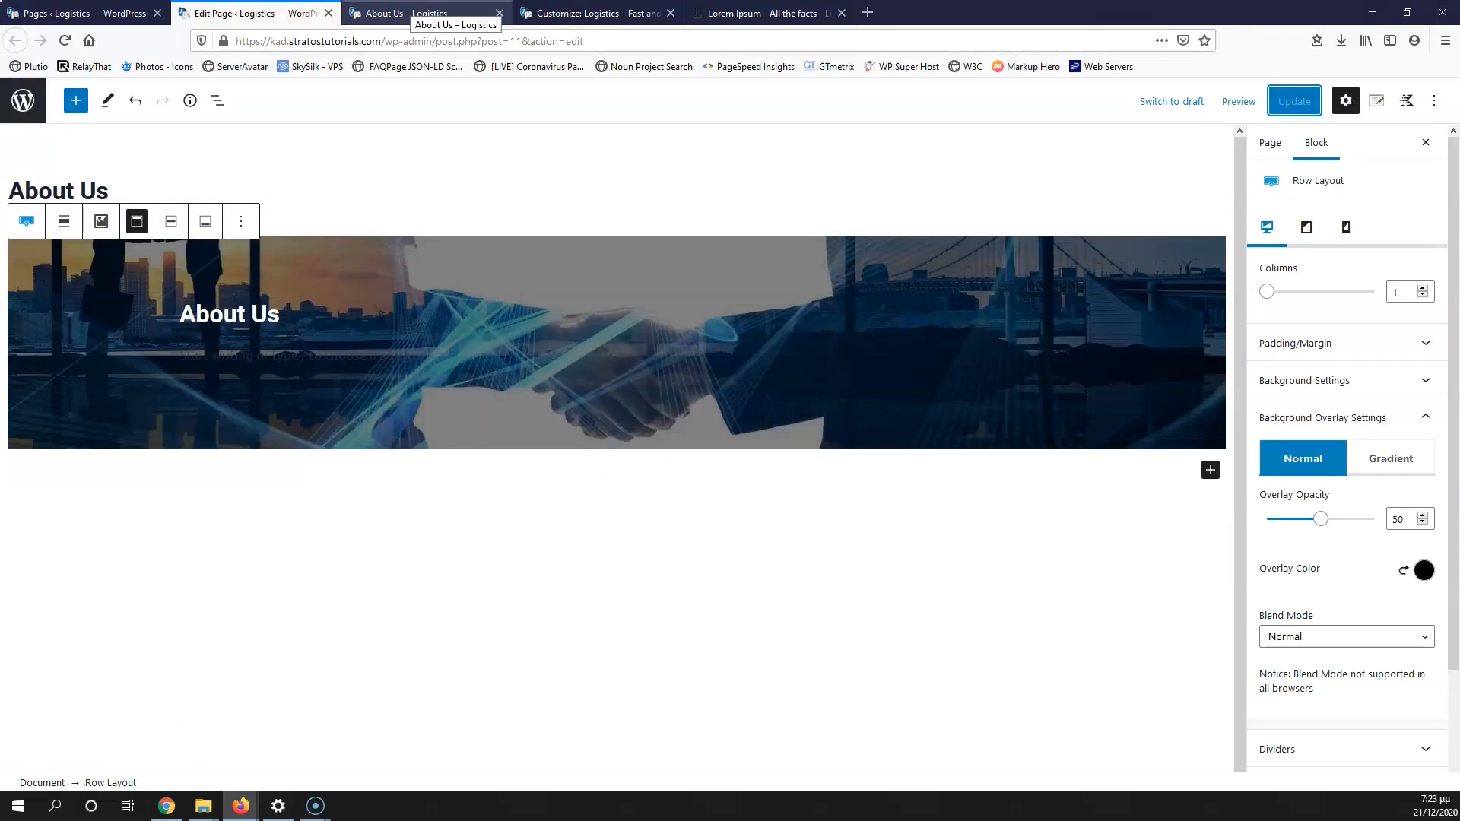
Step: Select the first two Lorem Ipsum placeholder paragraphs for copying
left_click(728, 13)
left_click_drag(385, 379, 787, 739)
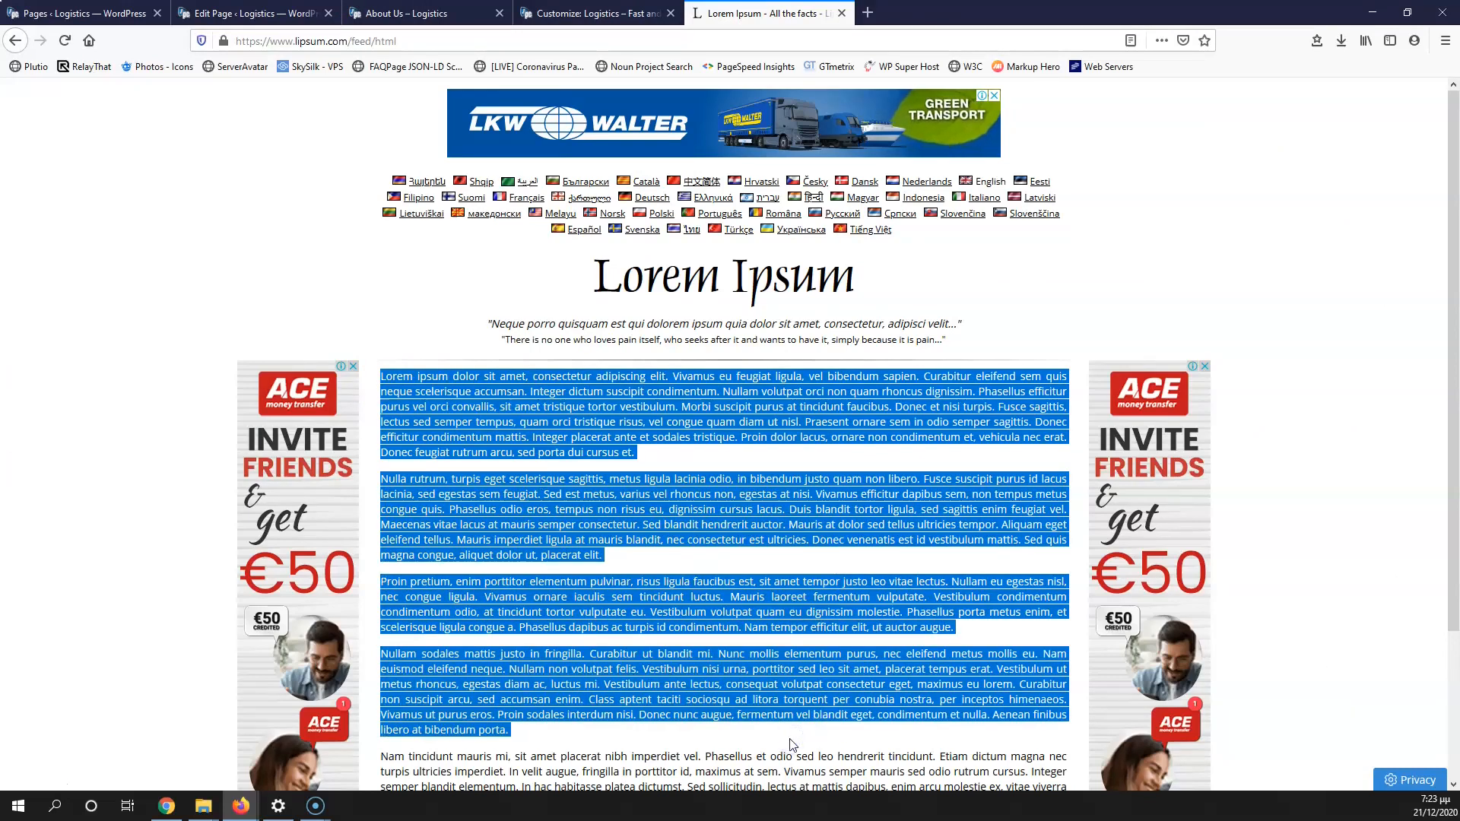
left_click(407, 12)
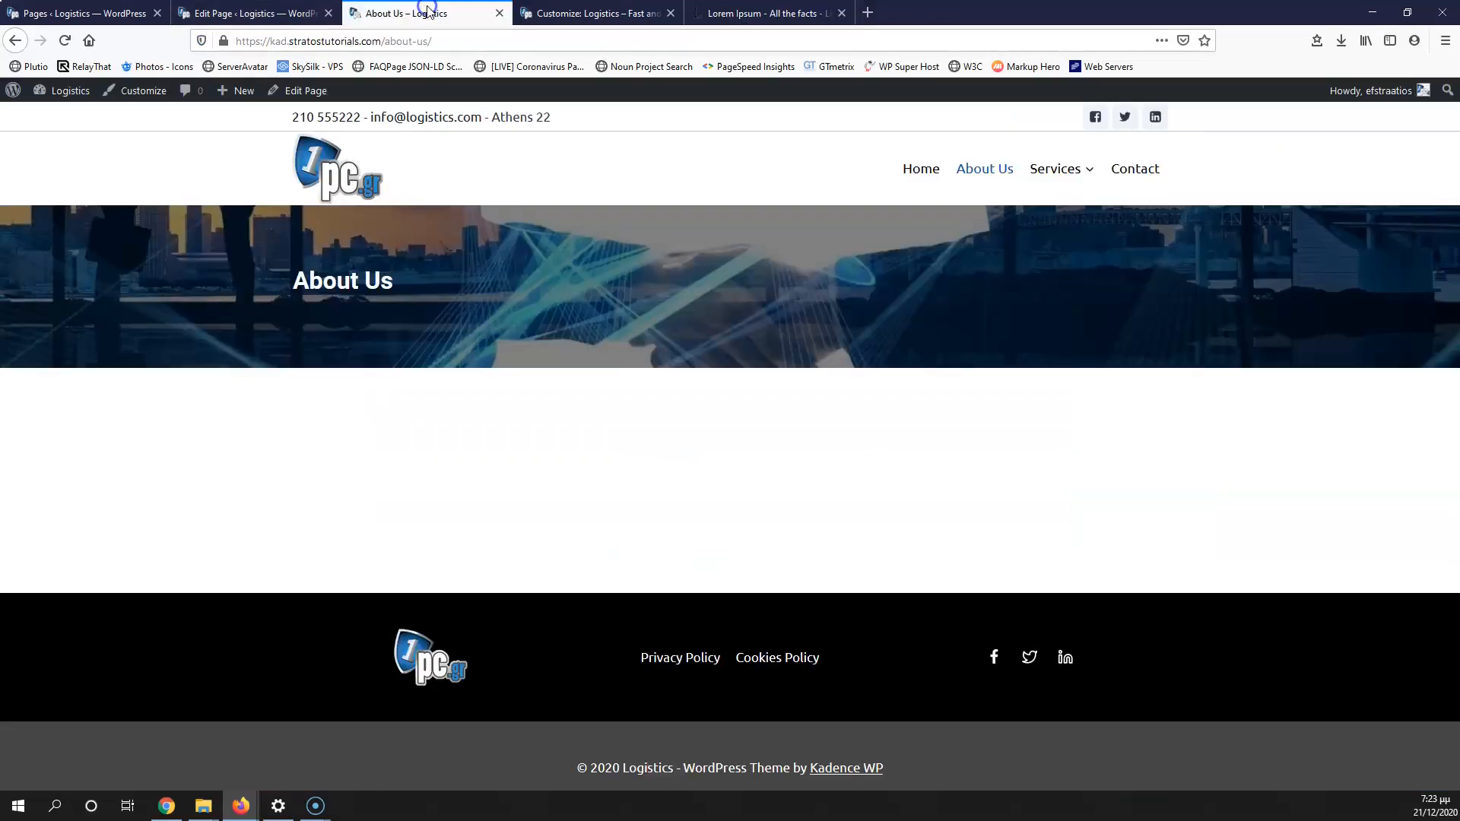
Step: Add a one-column row below the banner, paste the Lorem Ipsum paragraphs into it, and update
left_click(302, 19)
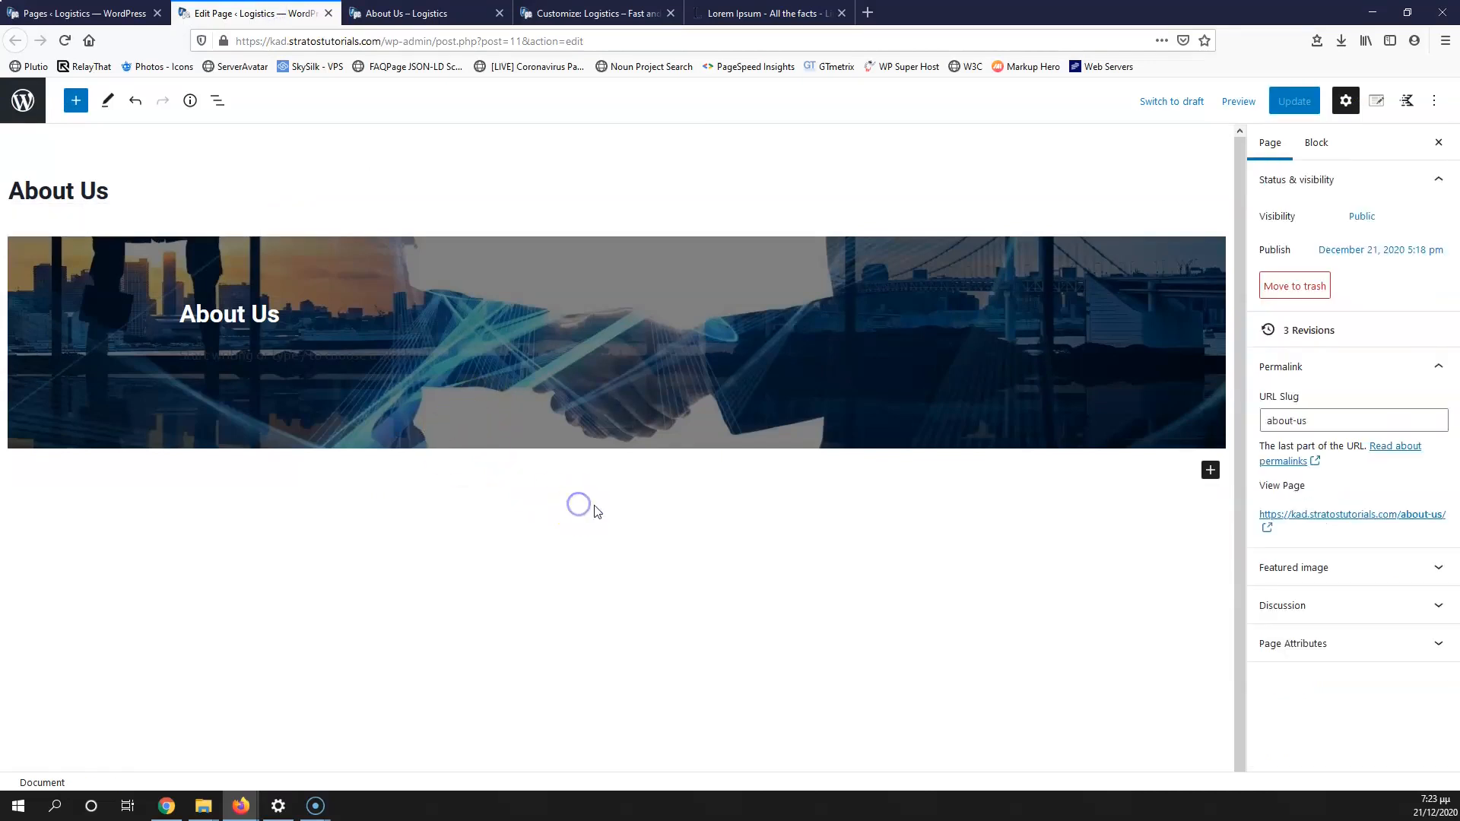
left_click(1209, 470)
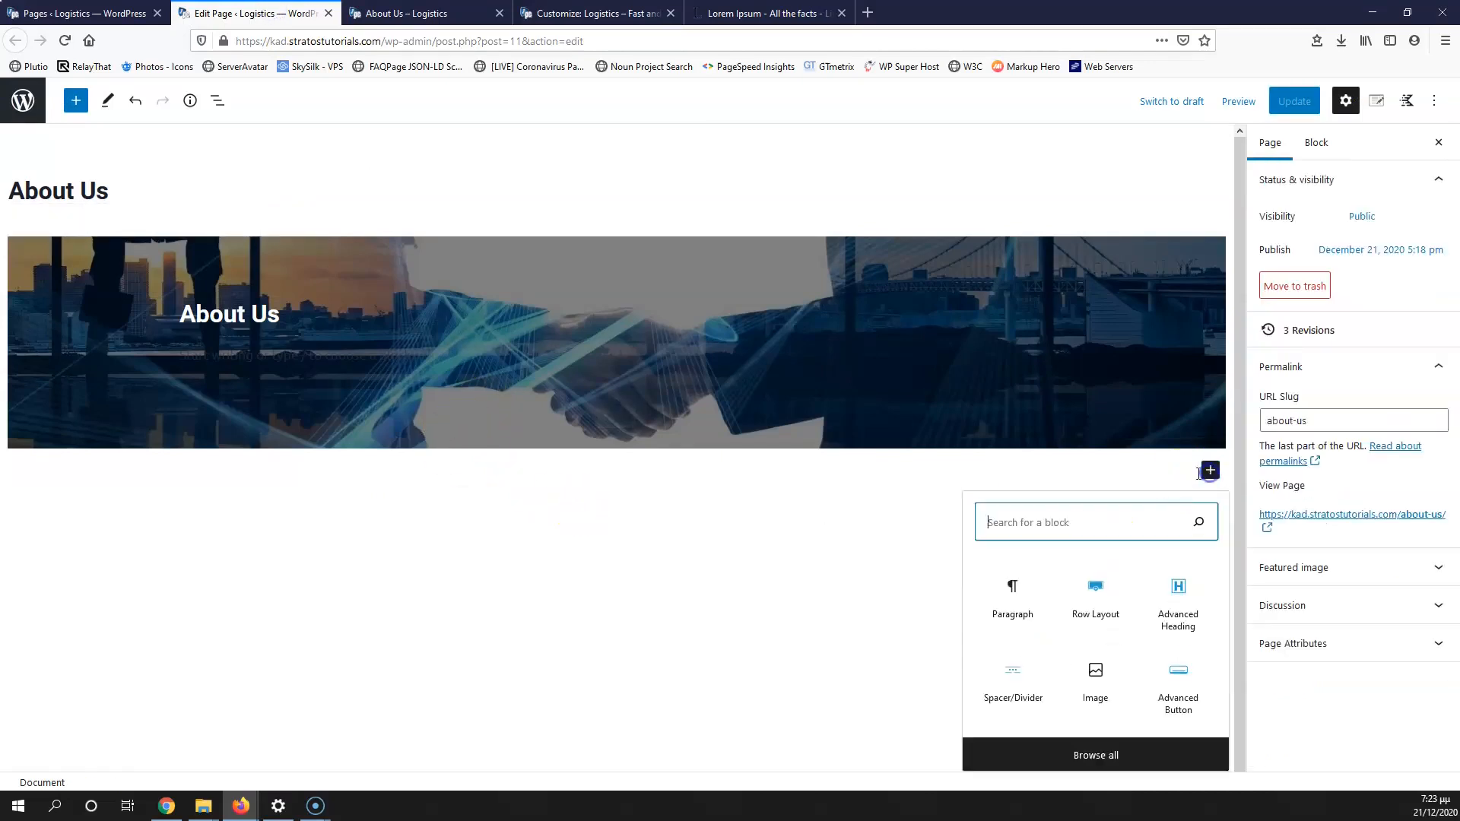
left_click(1108, 604)
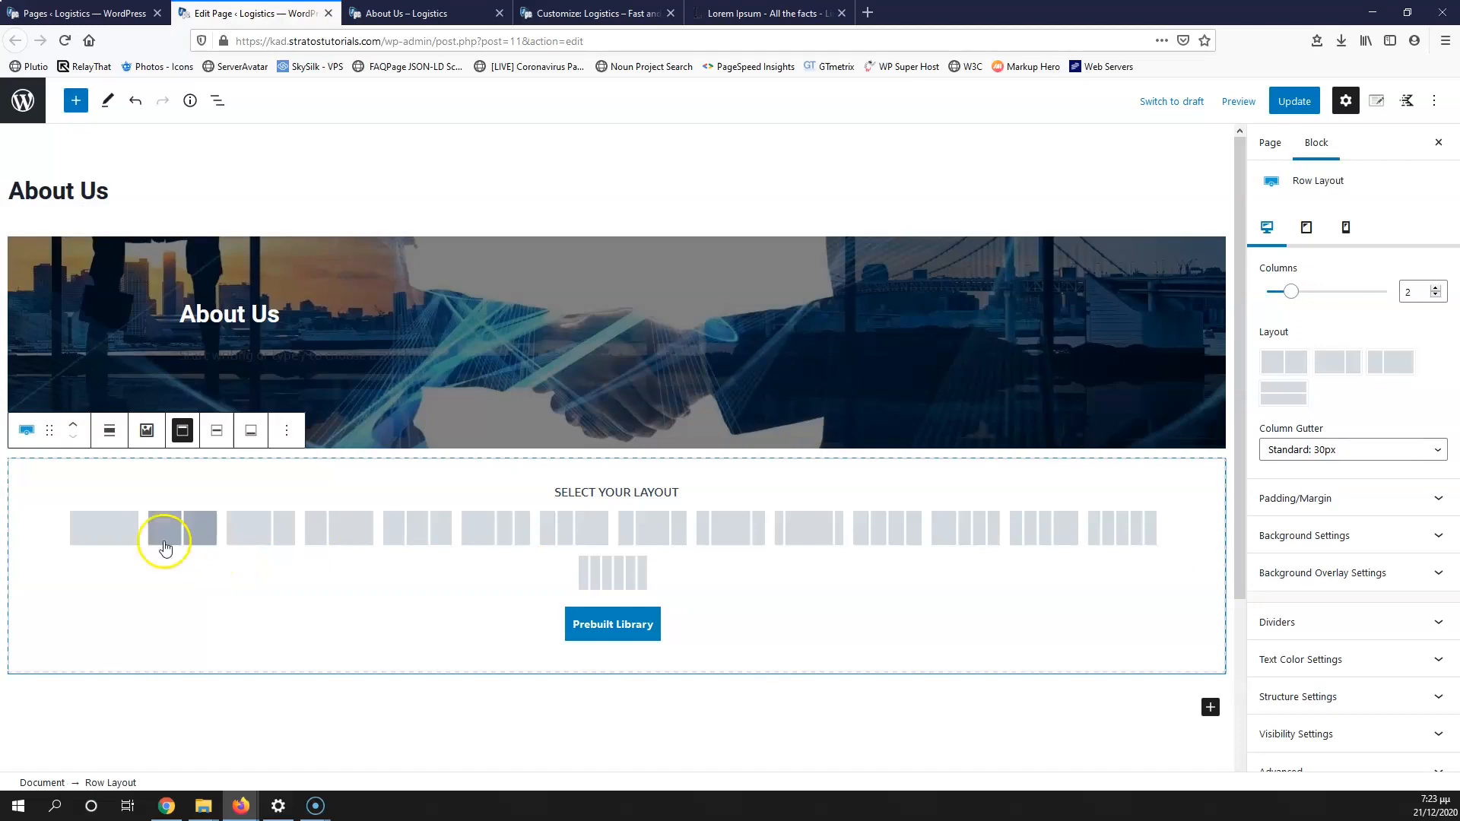
left_click(119, 532)
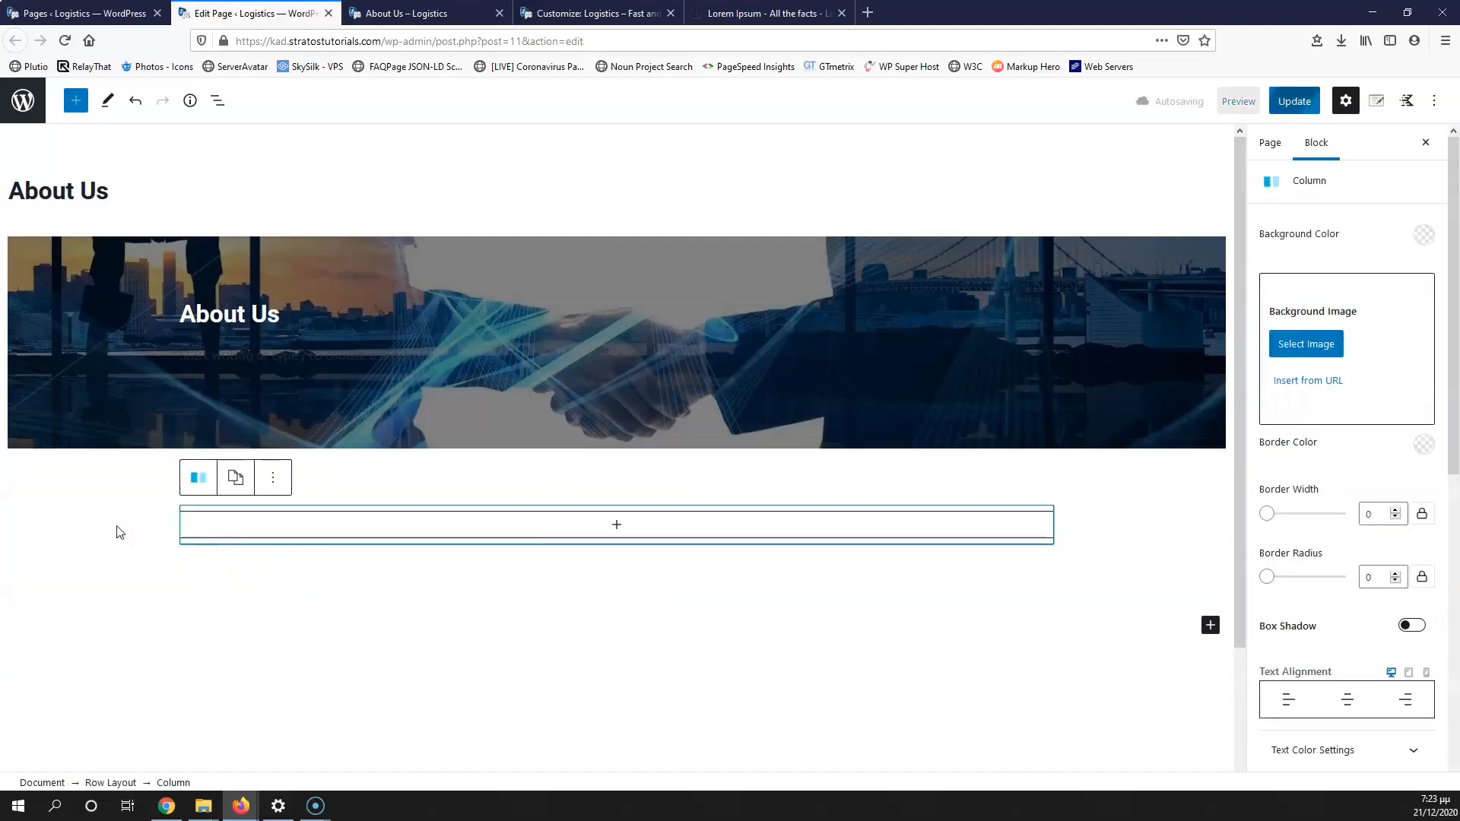
left_click(617, 525)
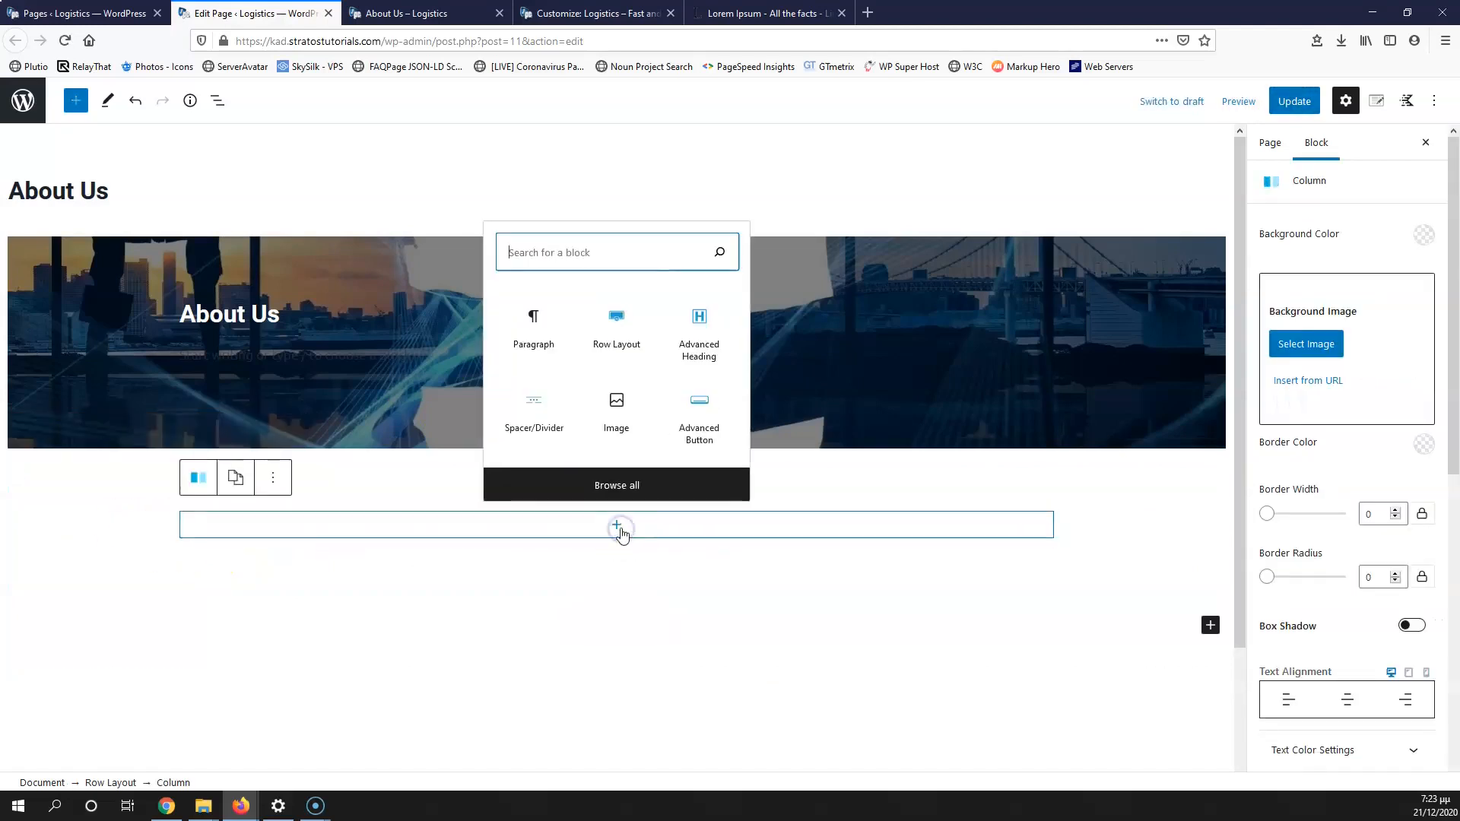
left_click(536, 318)
left_click(856, 518)
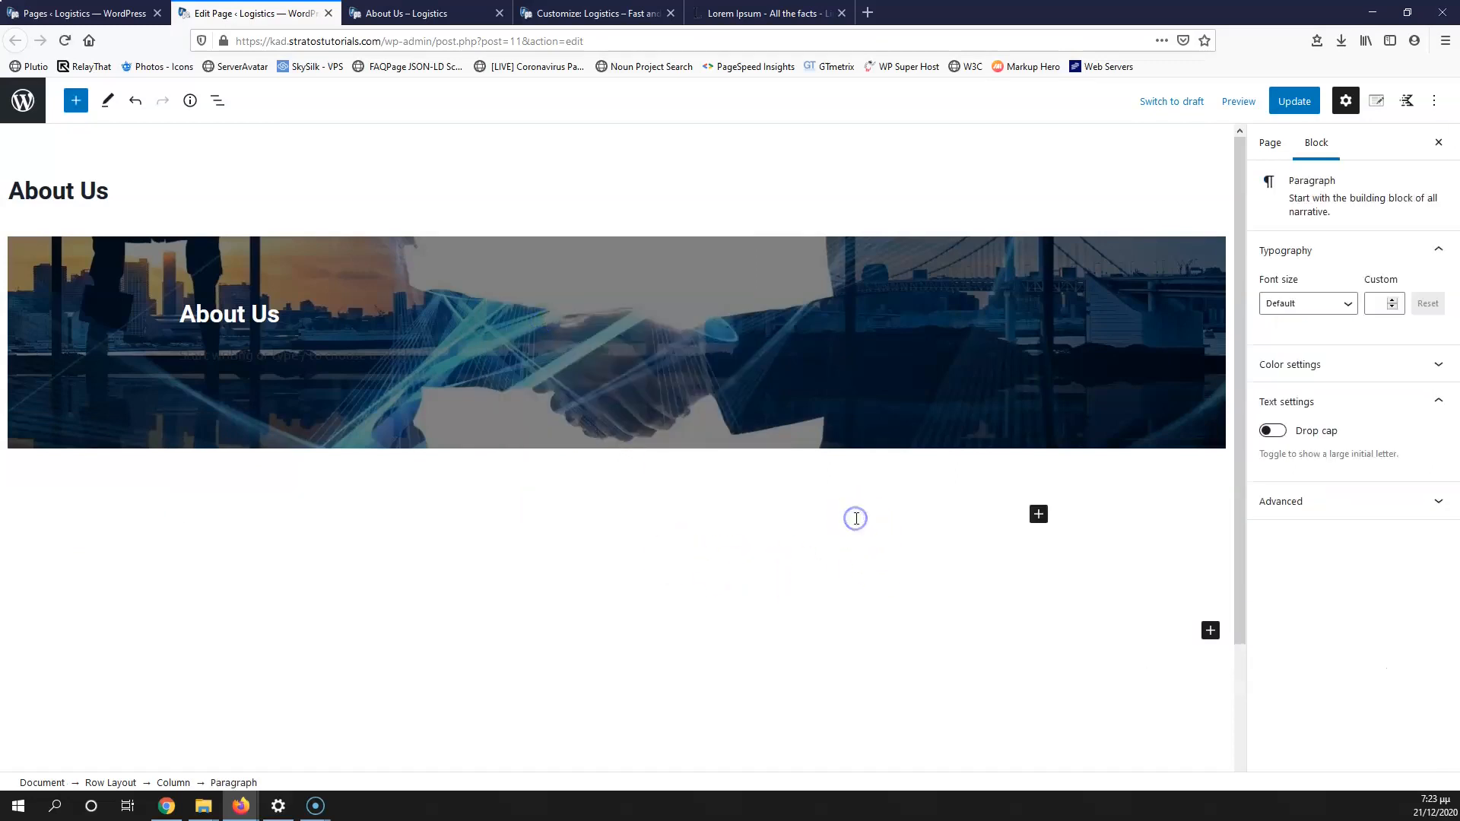
key("ctrl+v")
scroll(1097, 254, "up", 10)
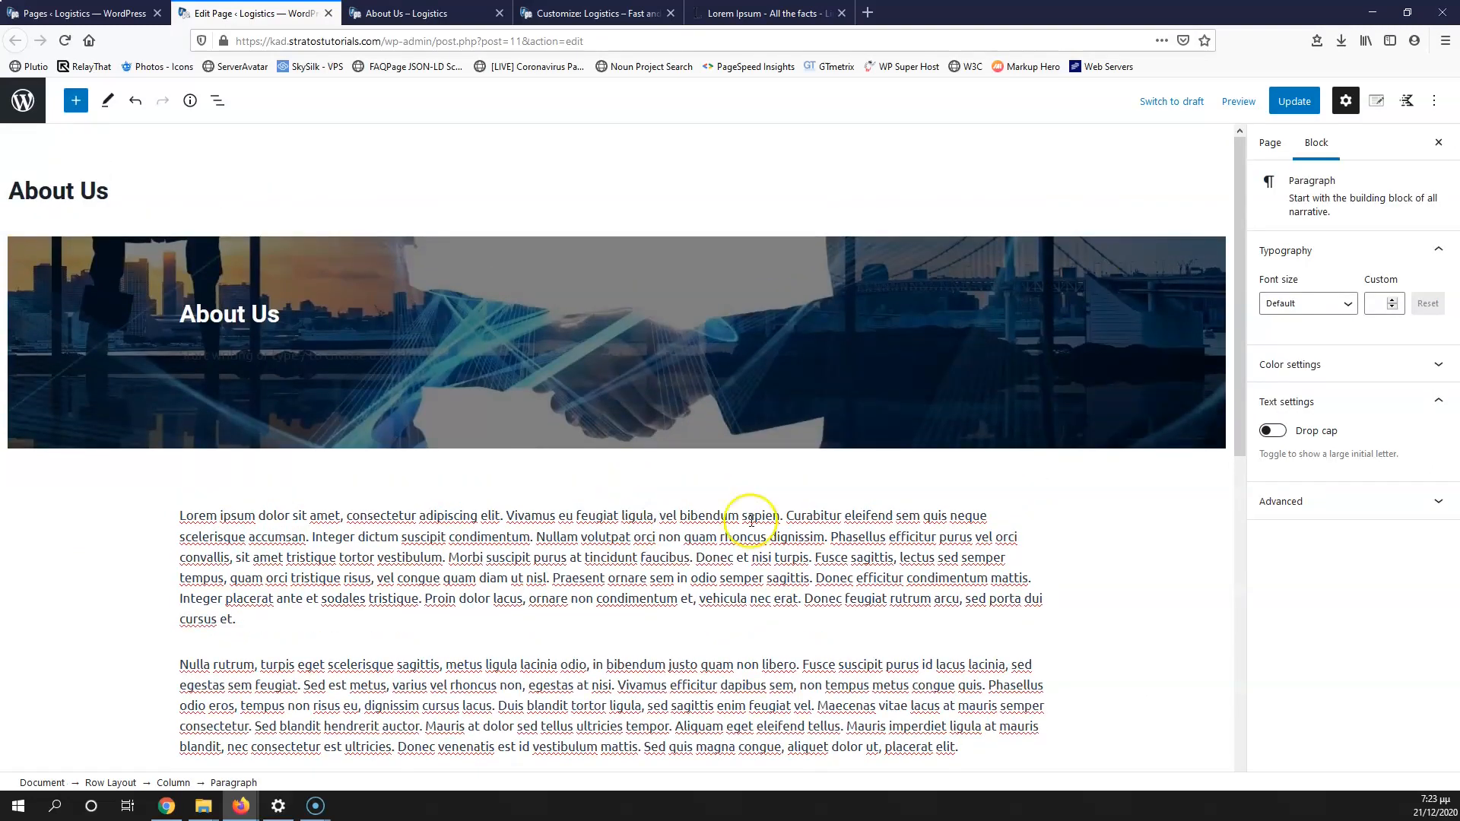
left_click(1294, 101)
Step: Reload the live About Us page to check the paragraphs, then close the About Us tabs
left_click(471, 13)
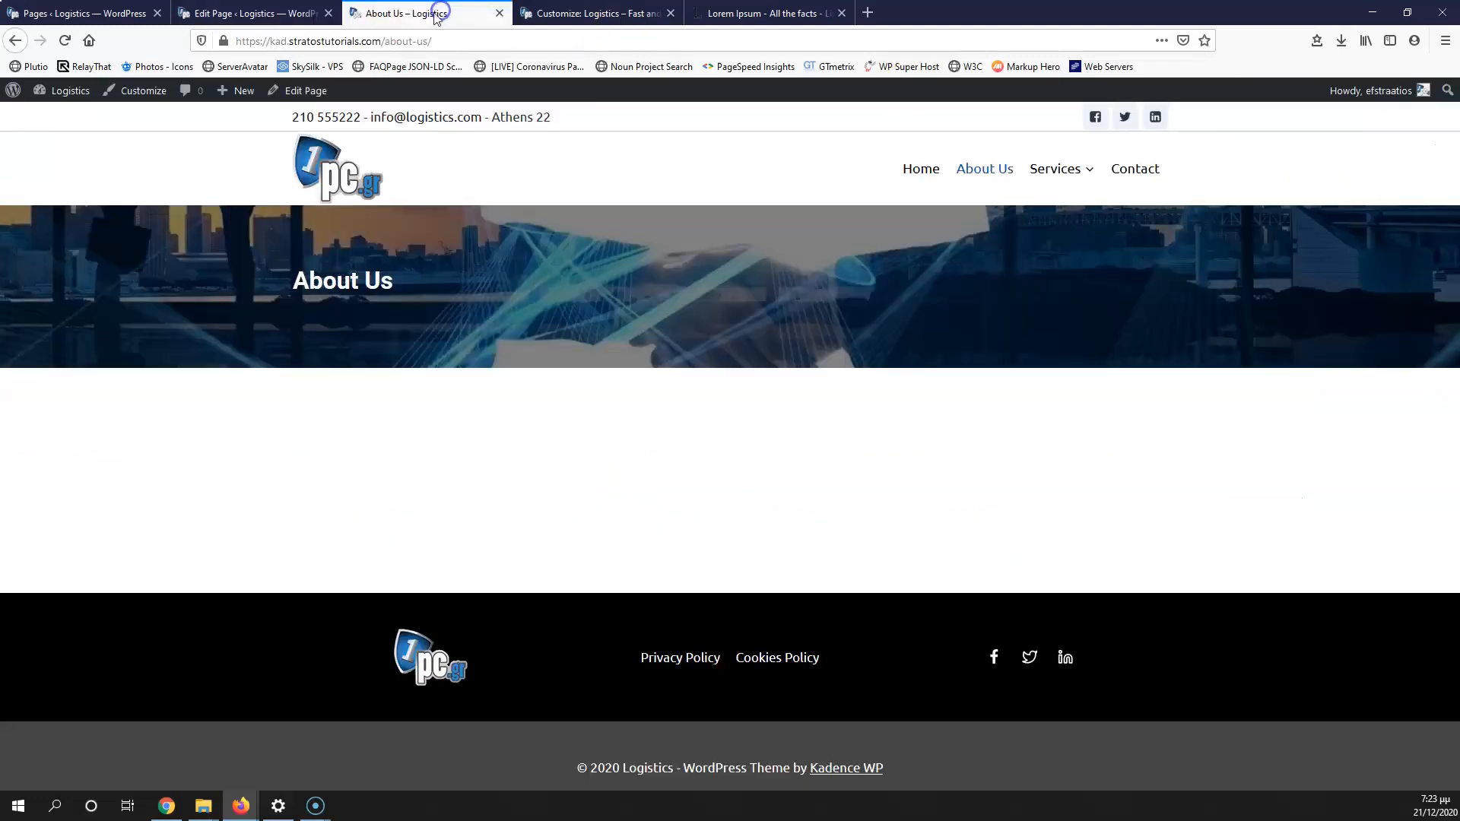
left_click(64, 41)
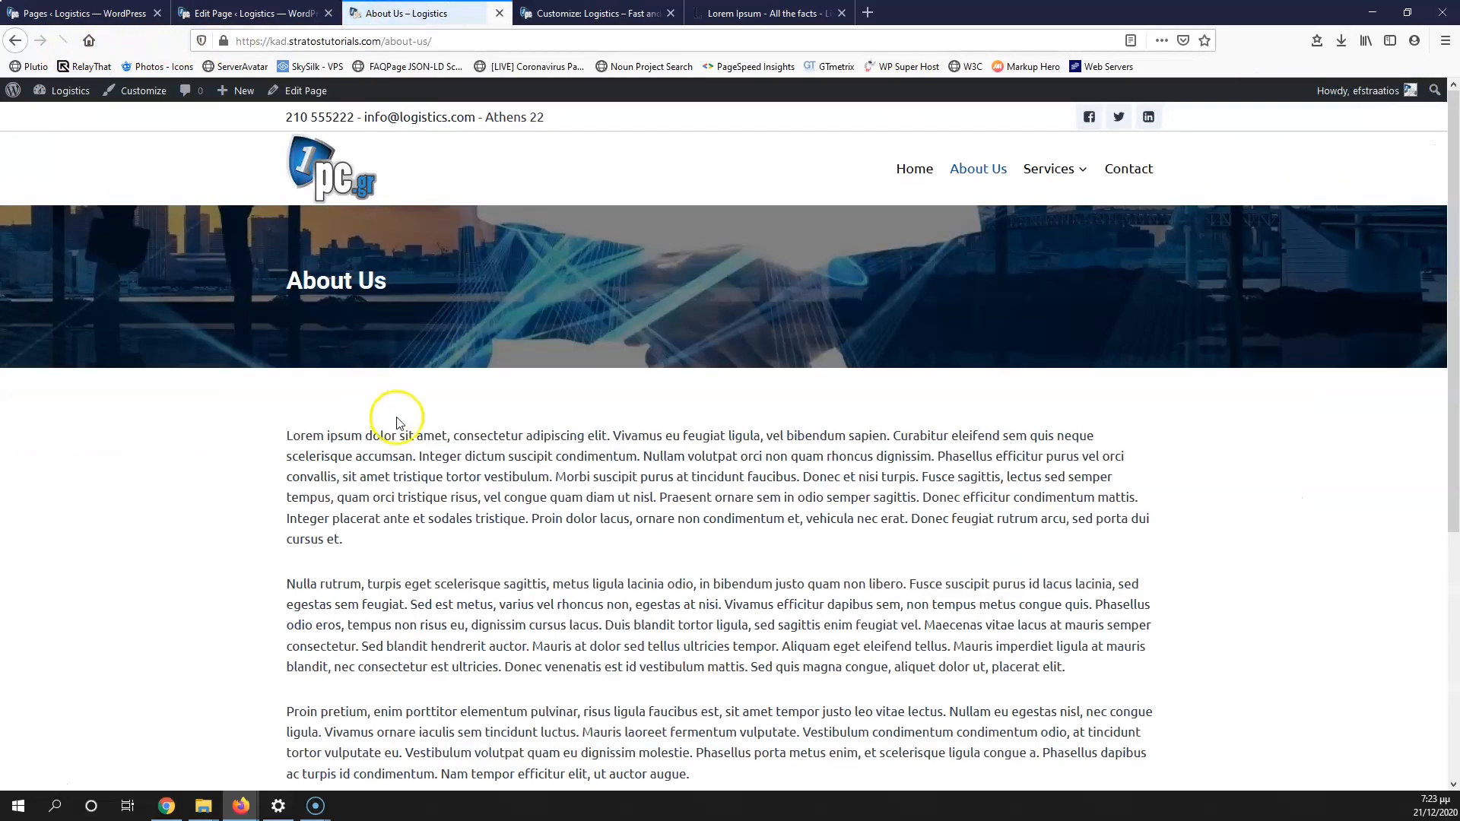
scroll(742, 495, "down", 5)
scroll(736, 501, "up", 5)
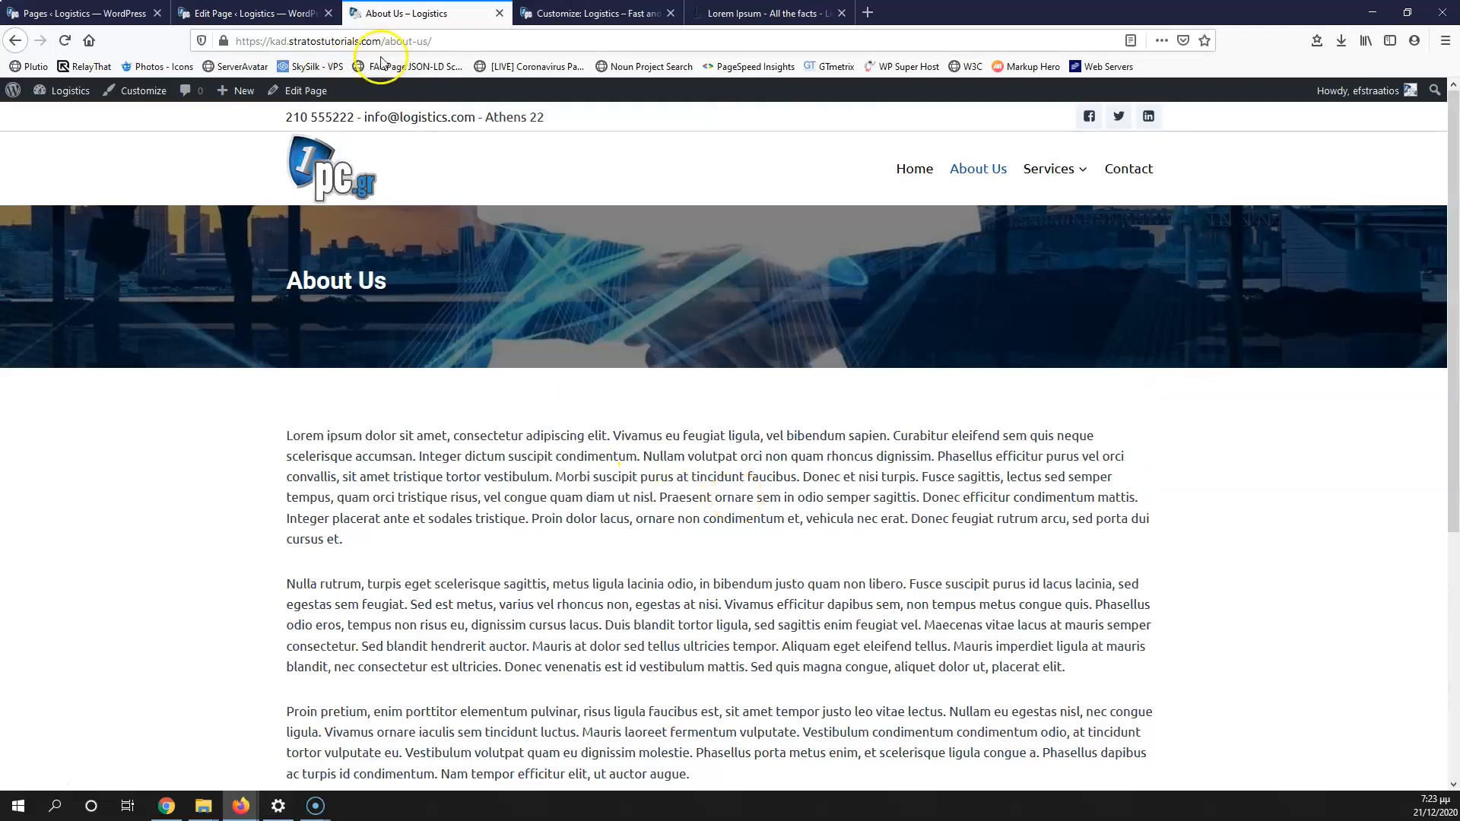
left_click(500, 13)
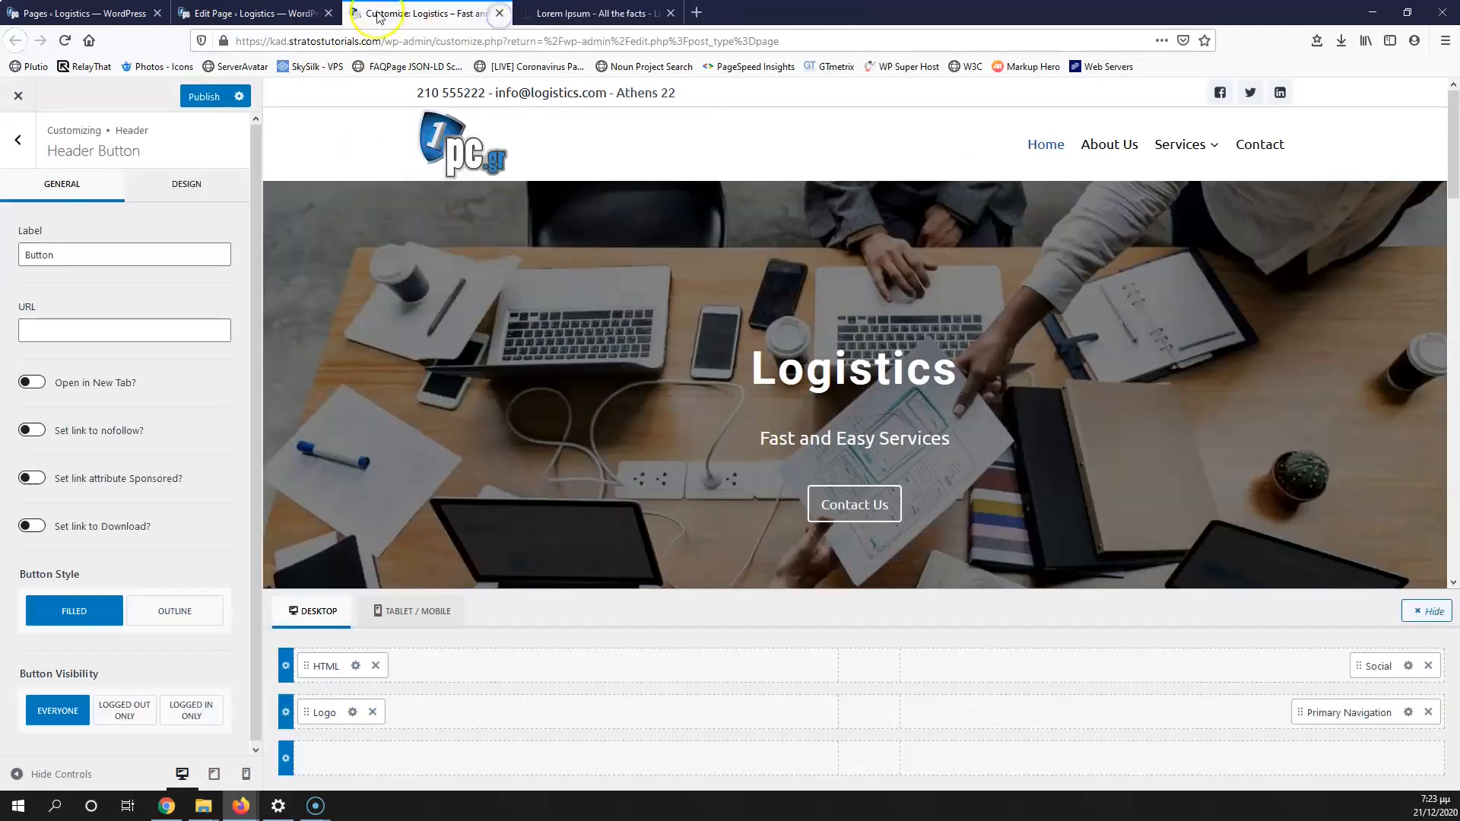
left_click(190, 13)
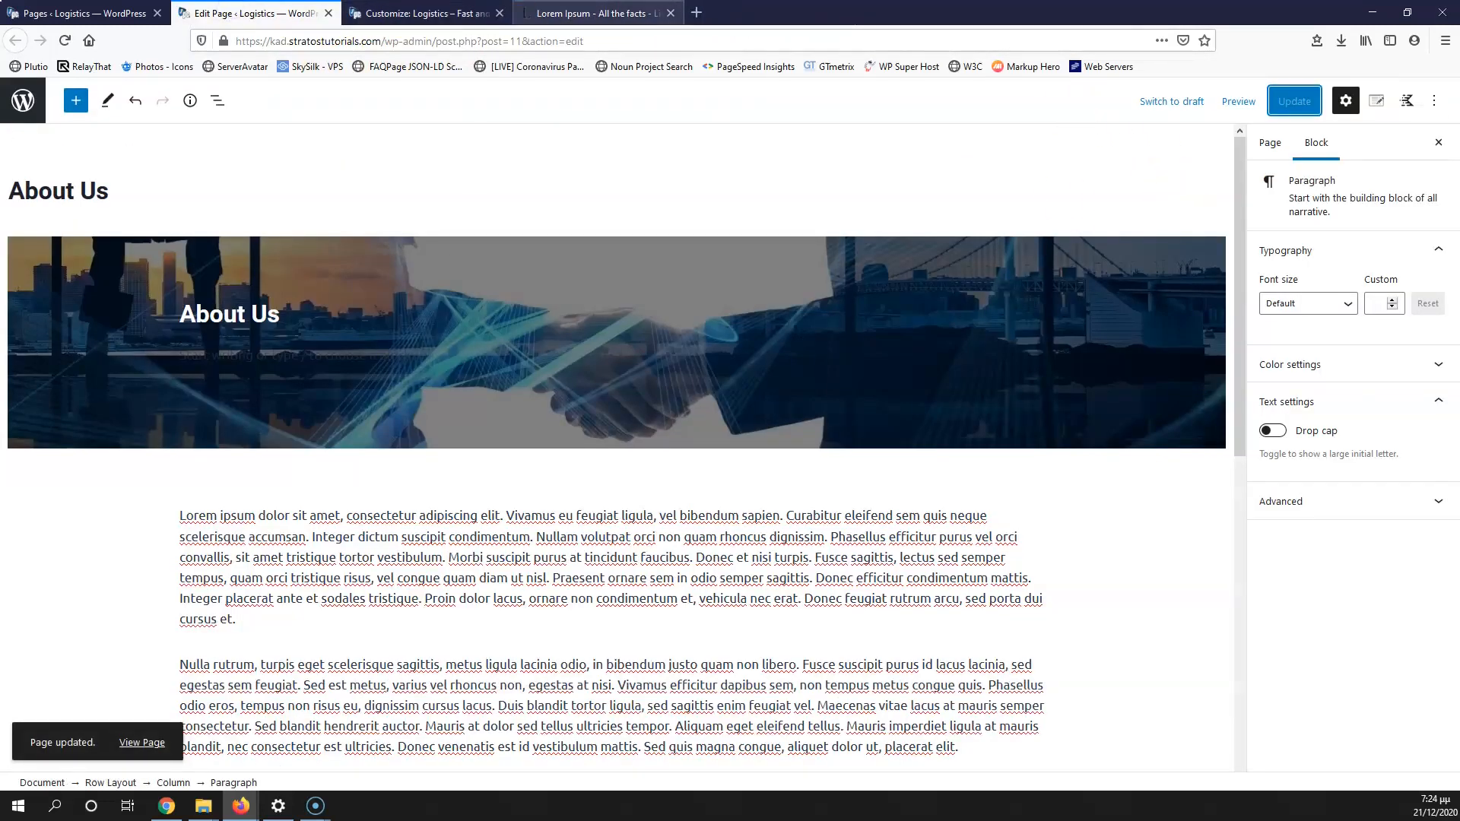
left_click(555, 14)
left_click(288, 14)
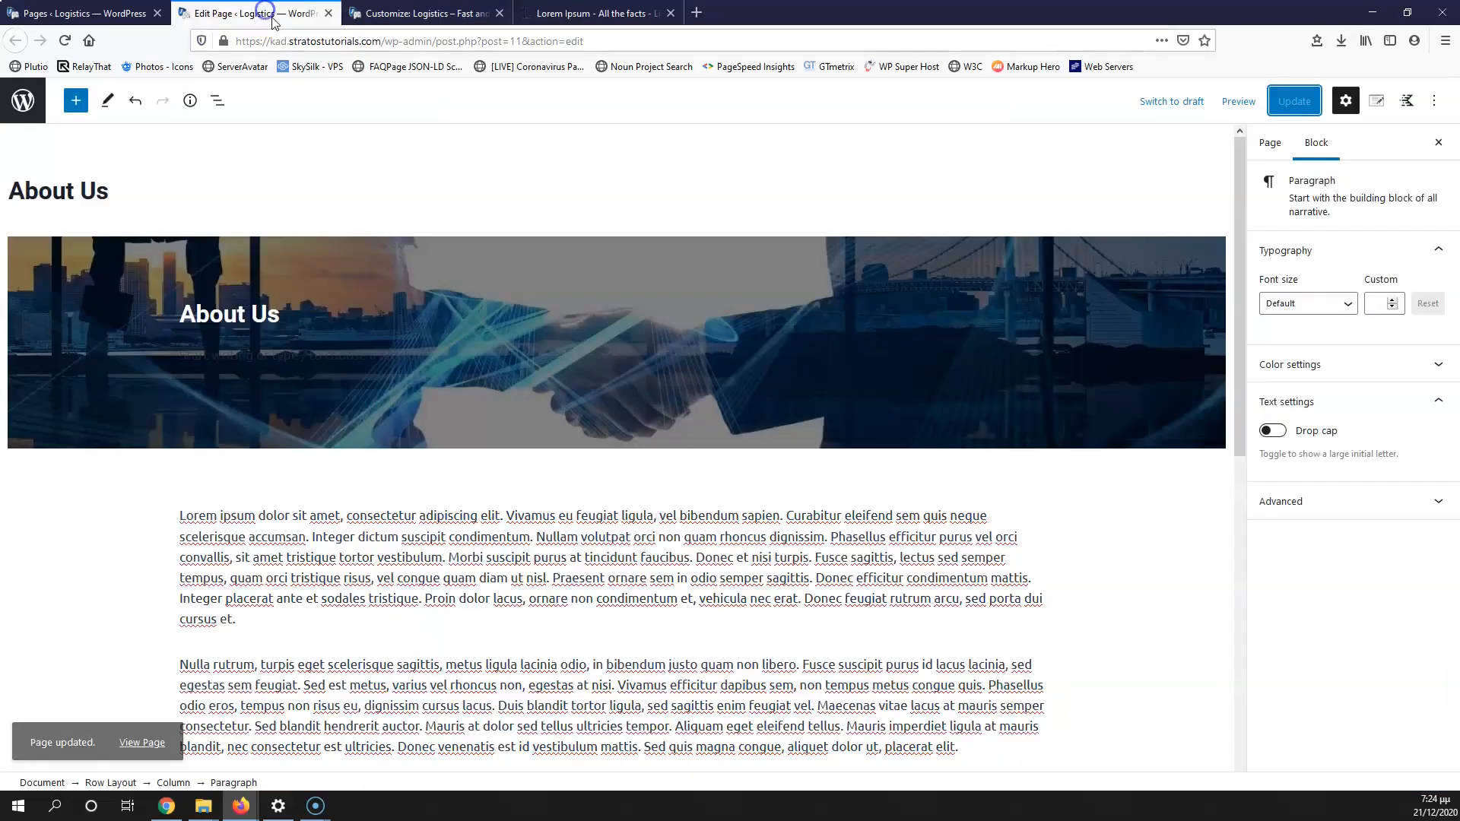
left_click(328, 14)
left_click(99, 14)
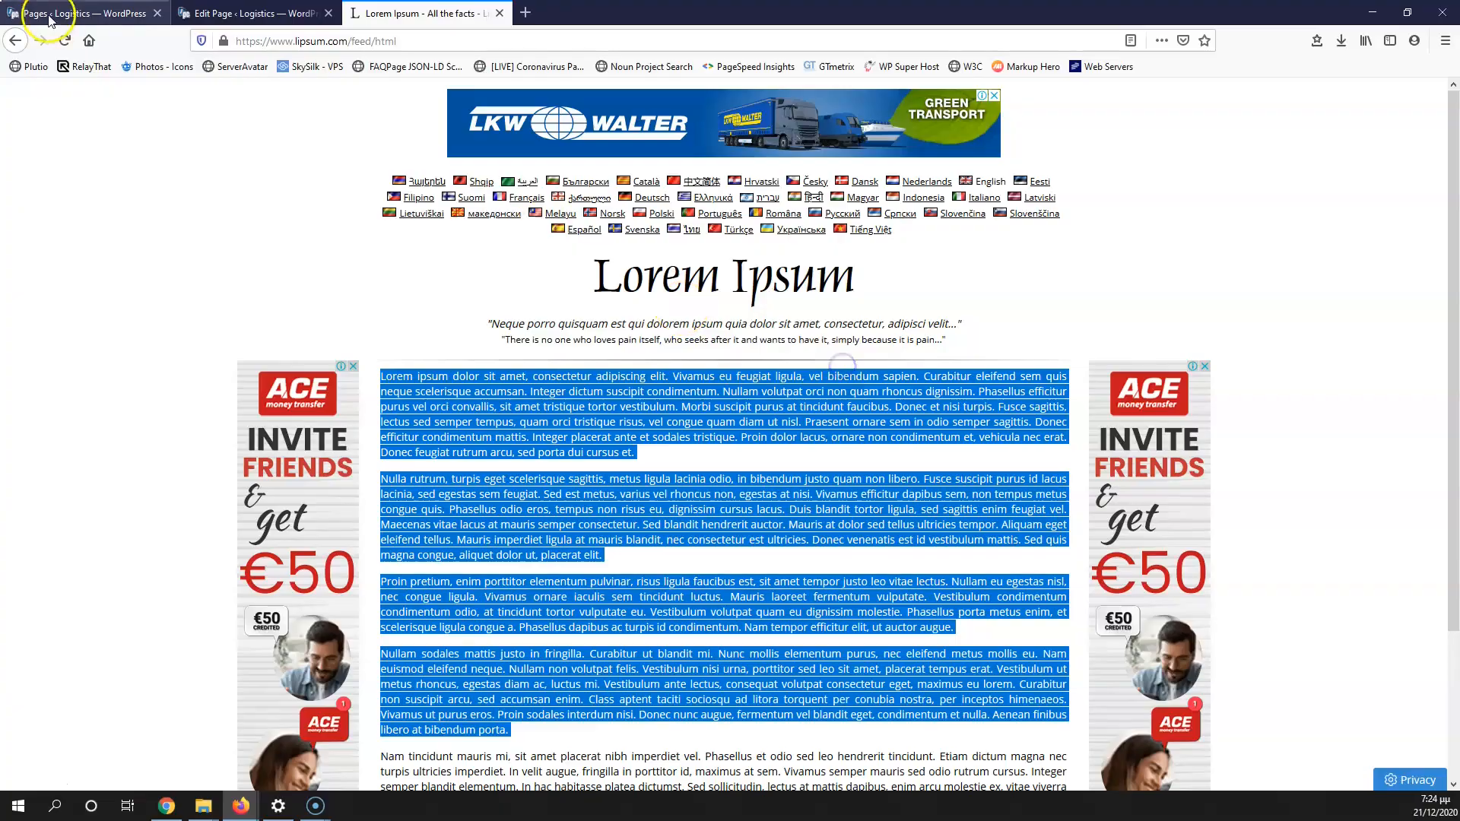
Step: Open the live site in a new tab and start editing its Contact page
left_click(48, 19)
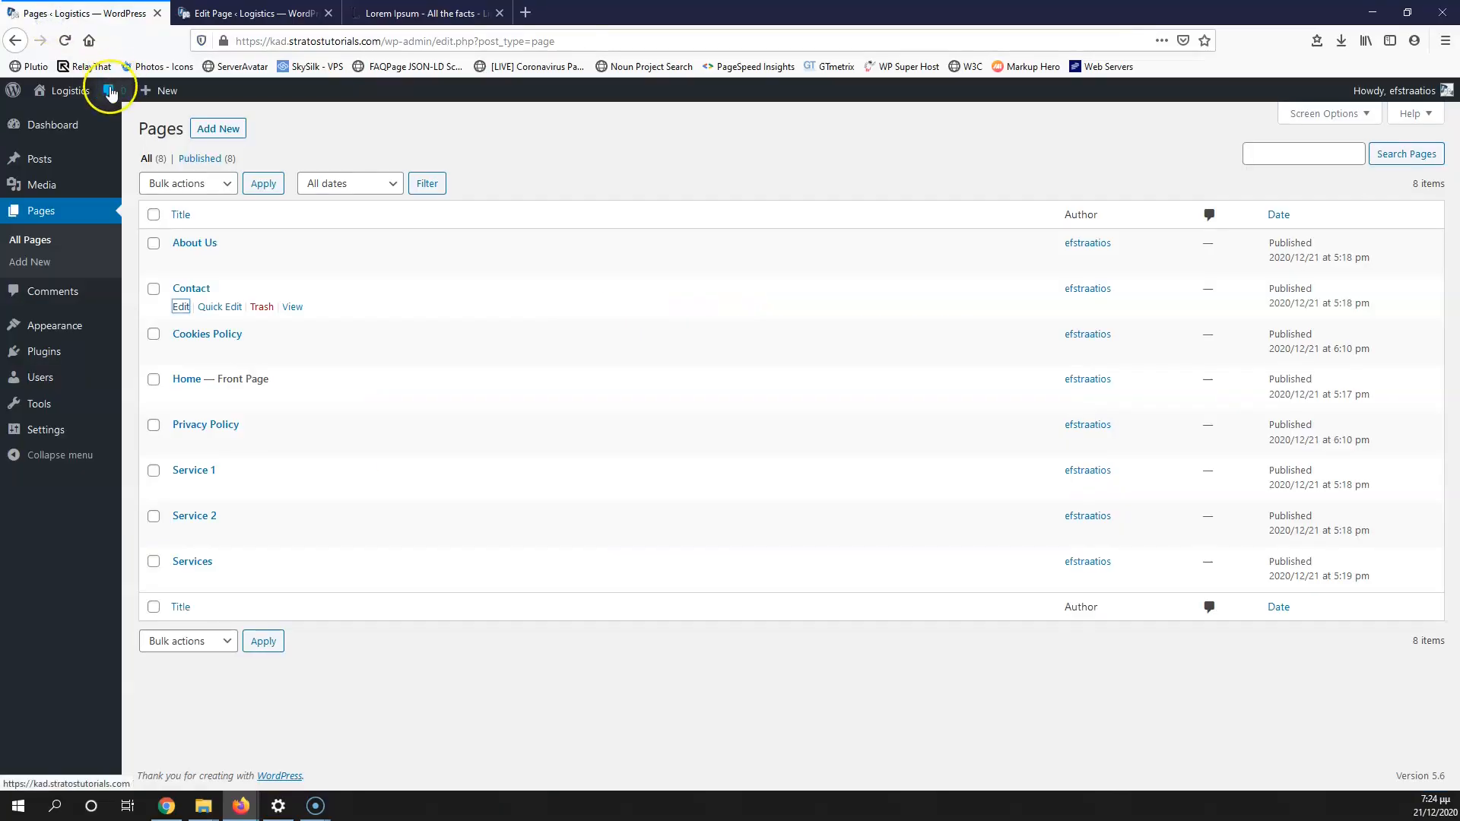
middle_click(66, 117)
left_click_drag(229, 13, 381, 13)
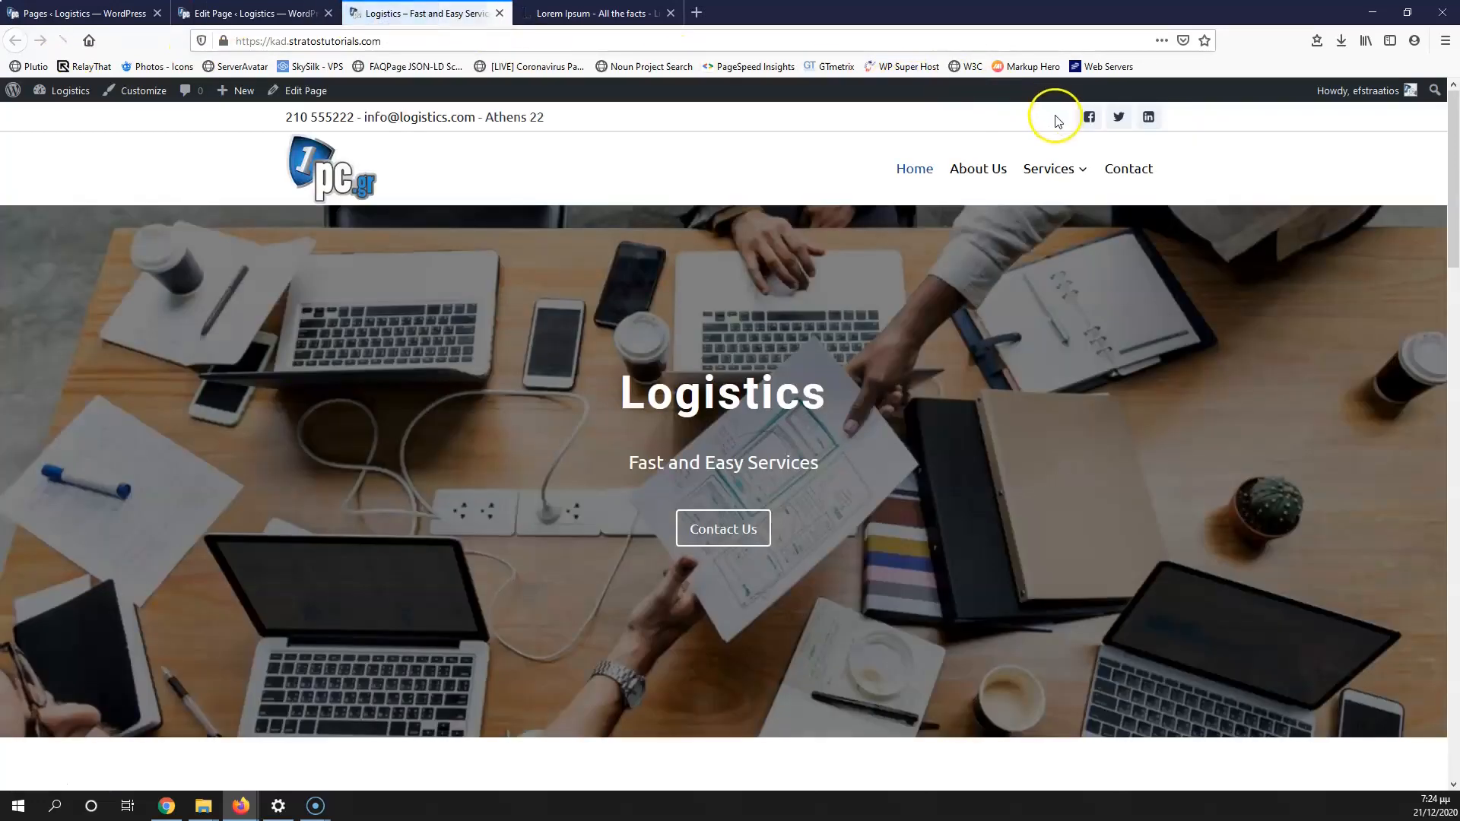
left_click(1129, 168)
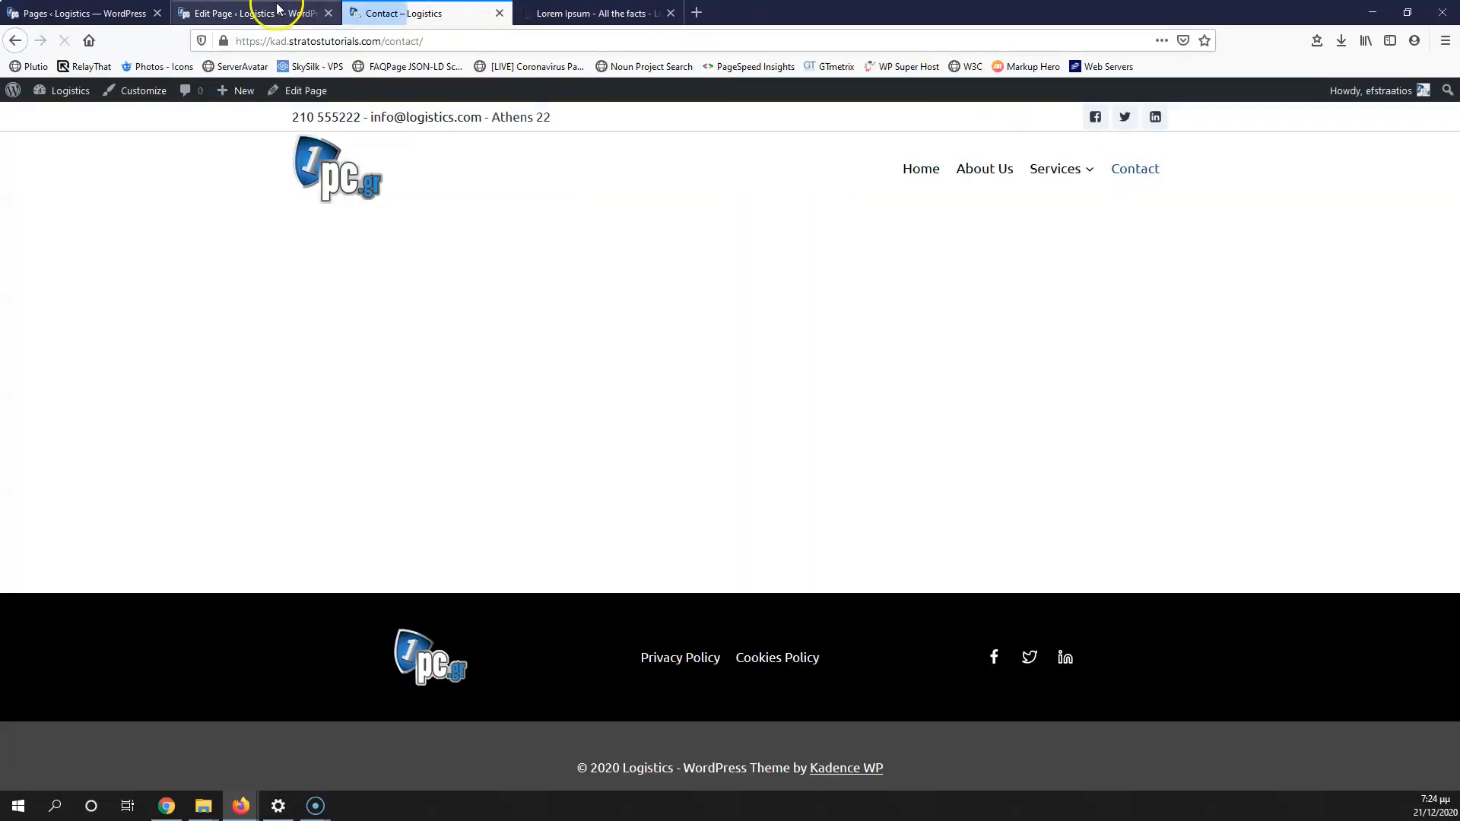
left_click(277, 11)
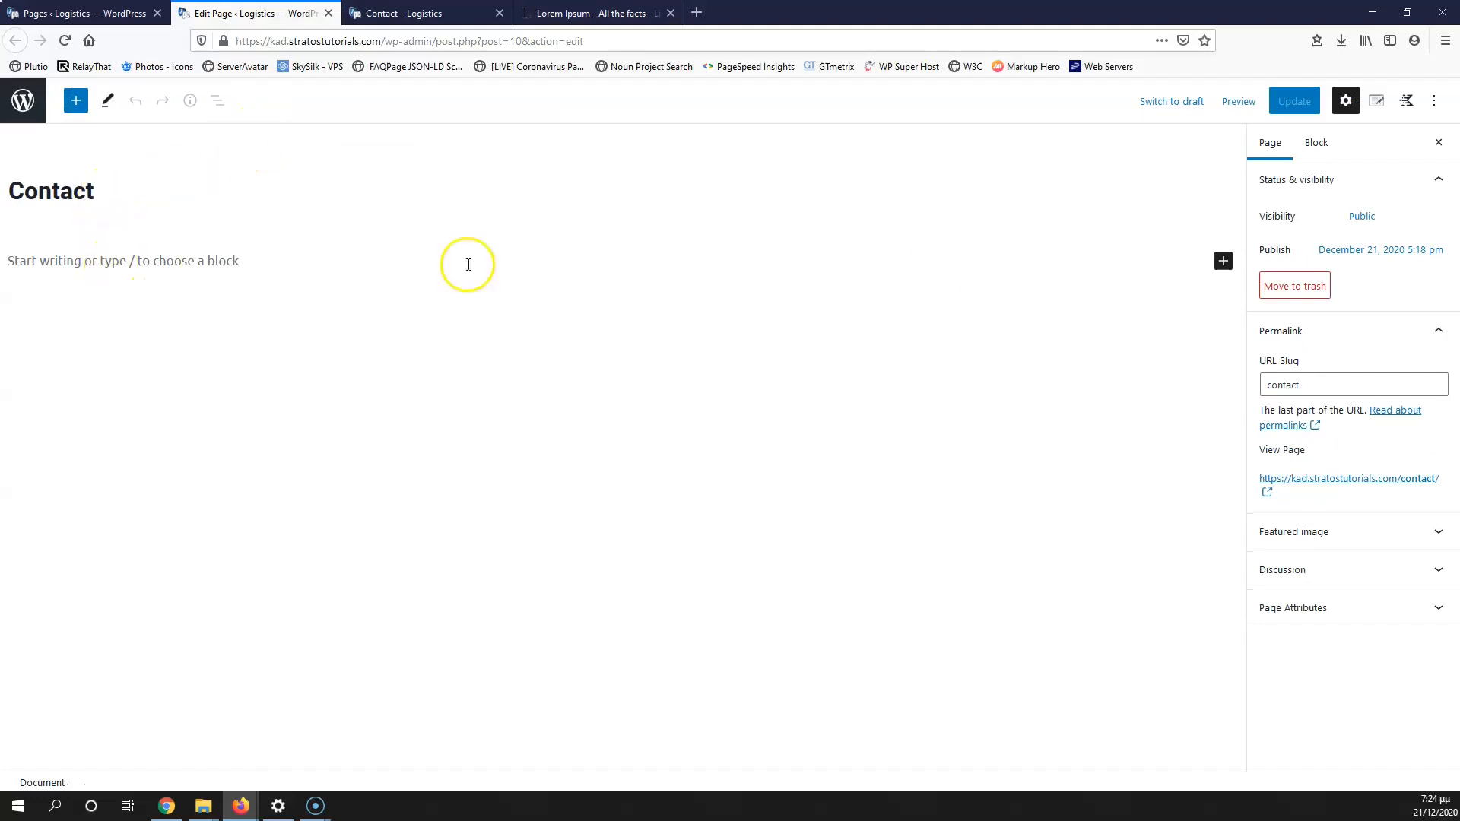
Step: Add a single-column Row Layout holding an Advanced Heading reading 'Contact'
left_click(1222, 261)
left_click(1110, 391)
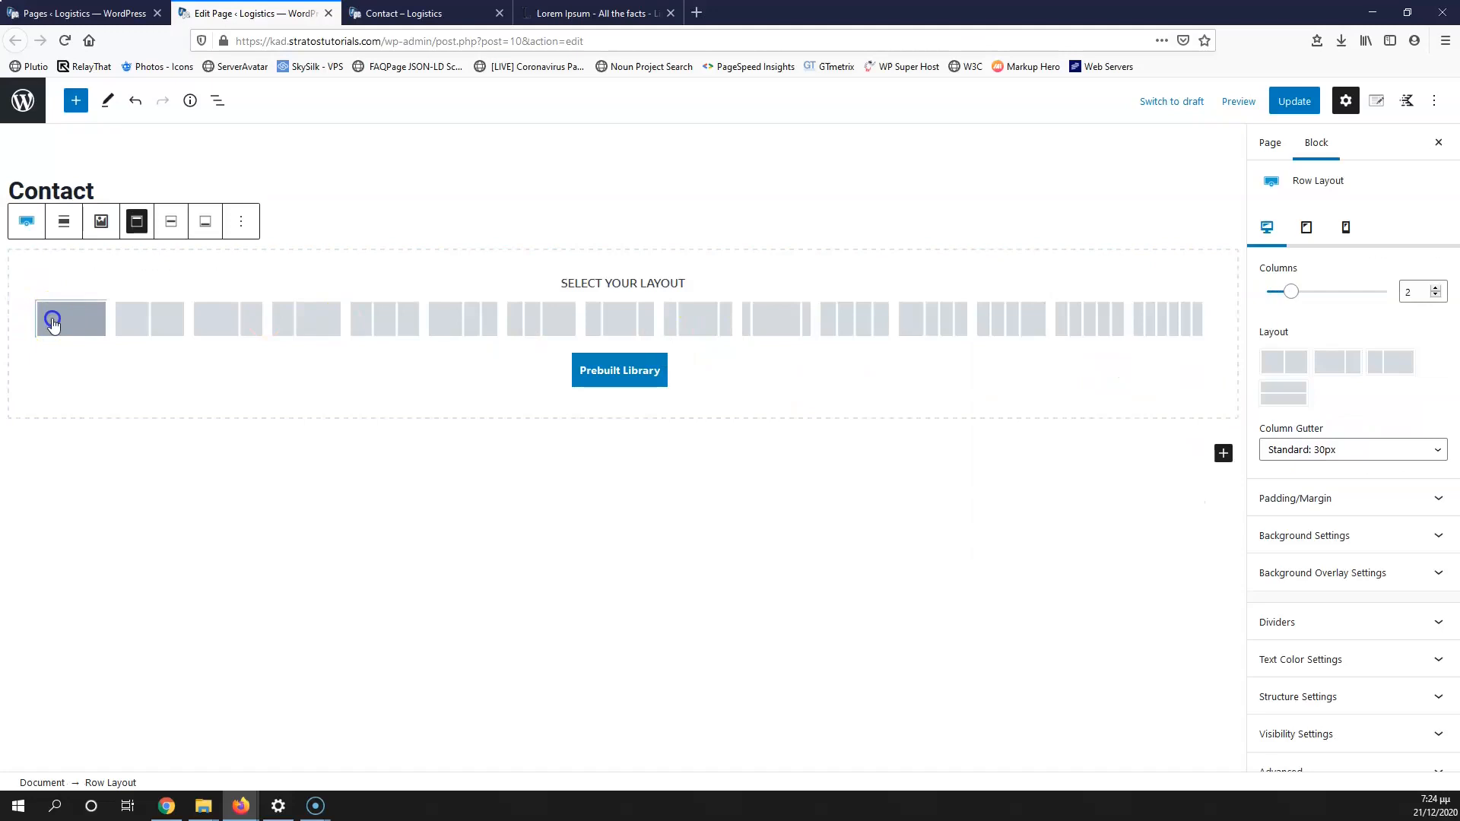
left_click(80, 317)
left_click(624, 318)
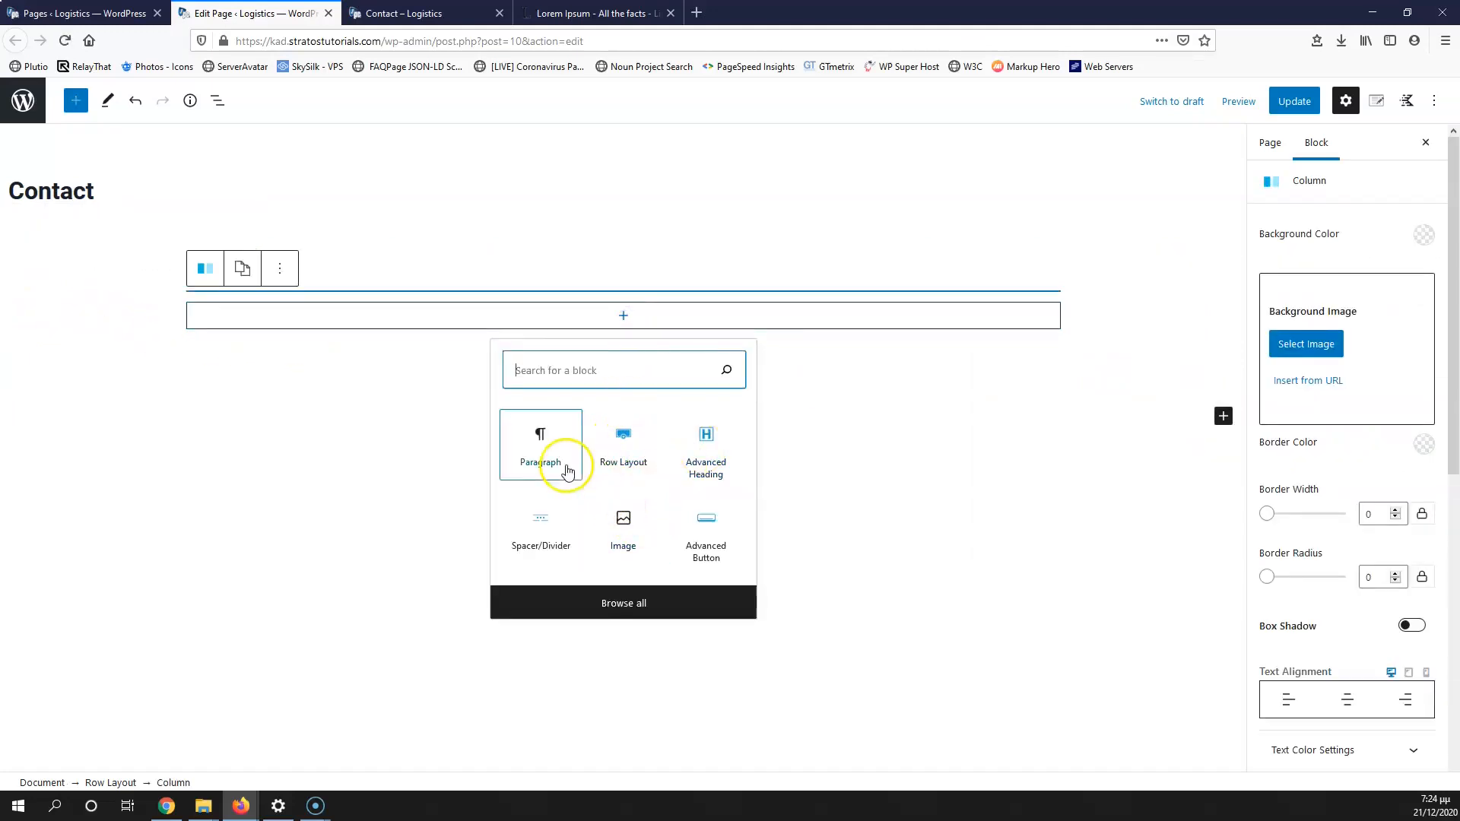
left_click(711, 447)
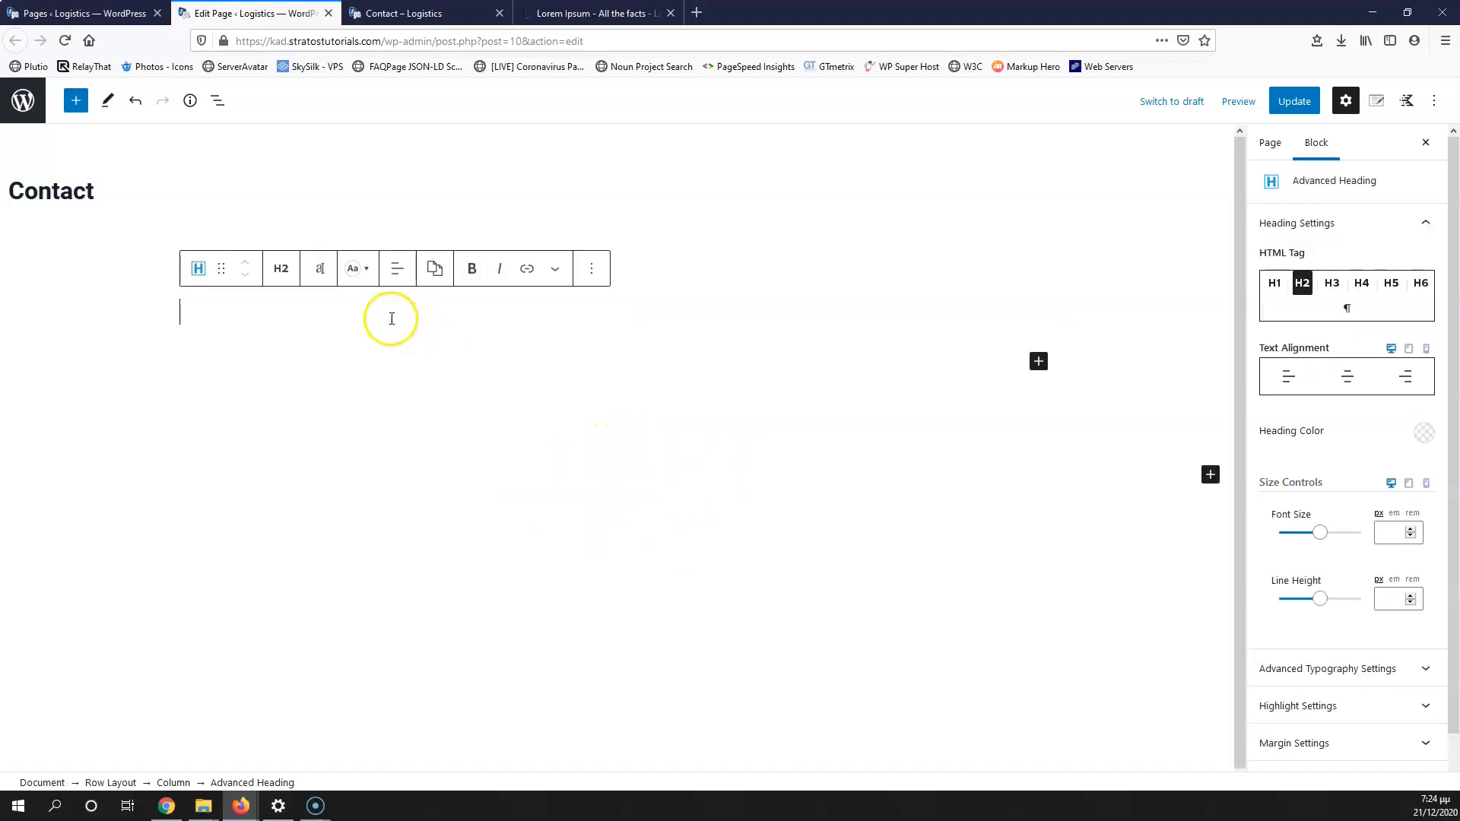
type("Contact")
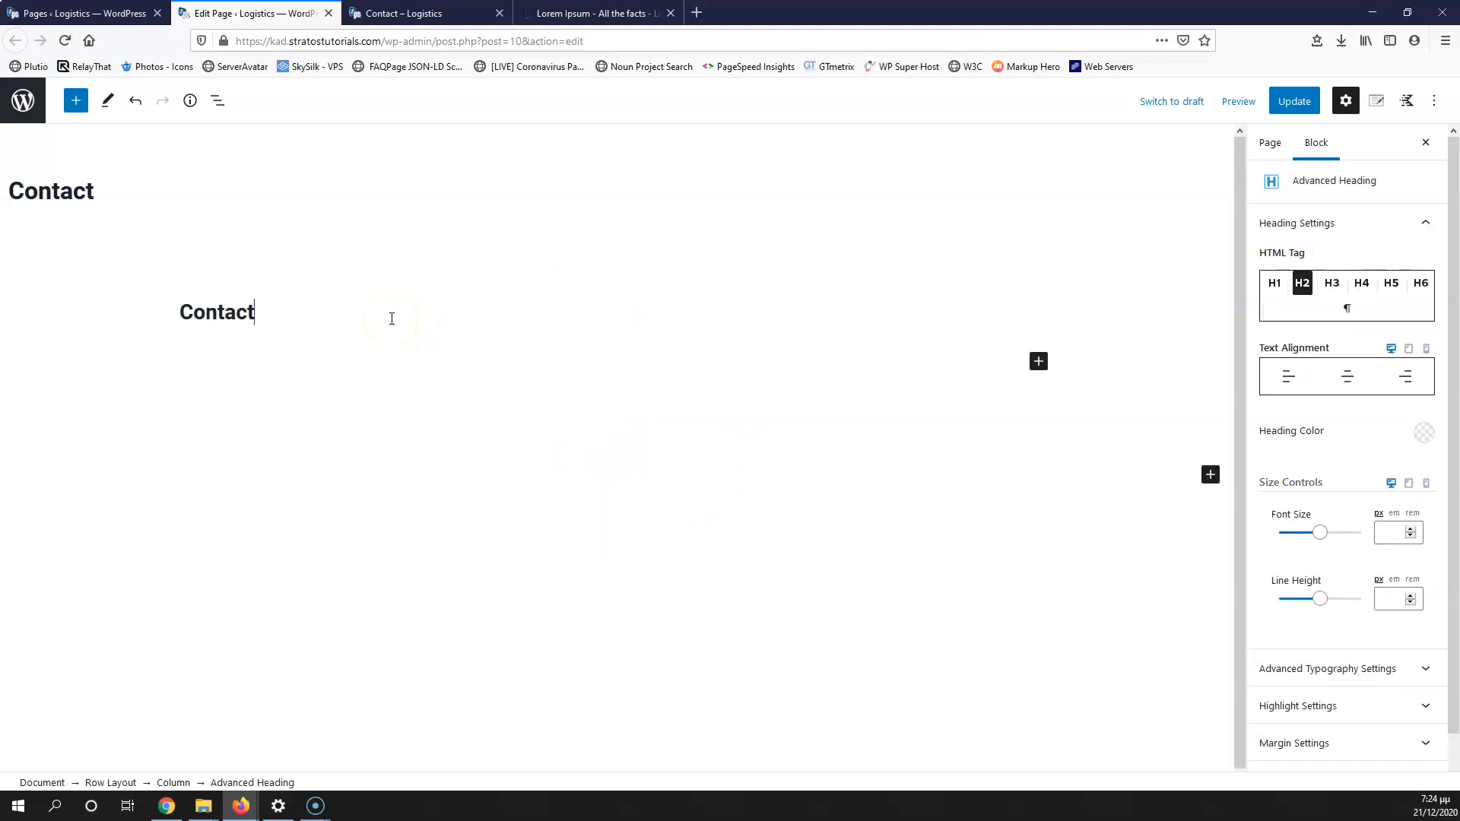
Step: Colour the Contact heading white (FFFFFF) and select the whole row
left_click(257, 316)
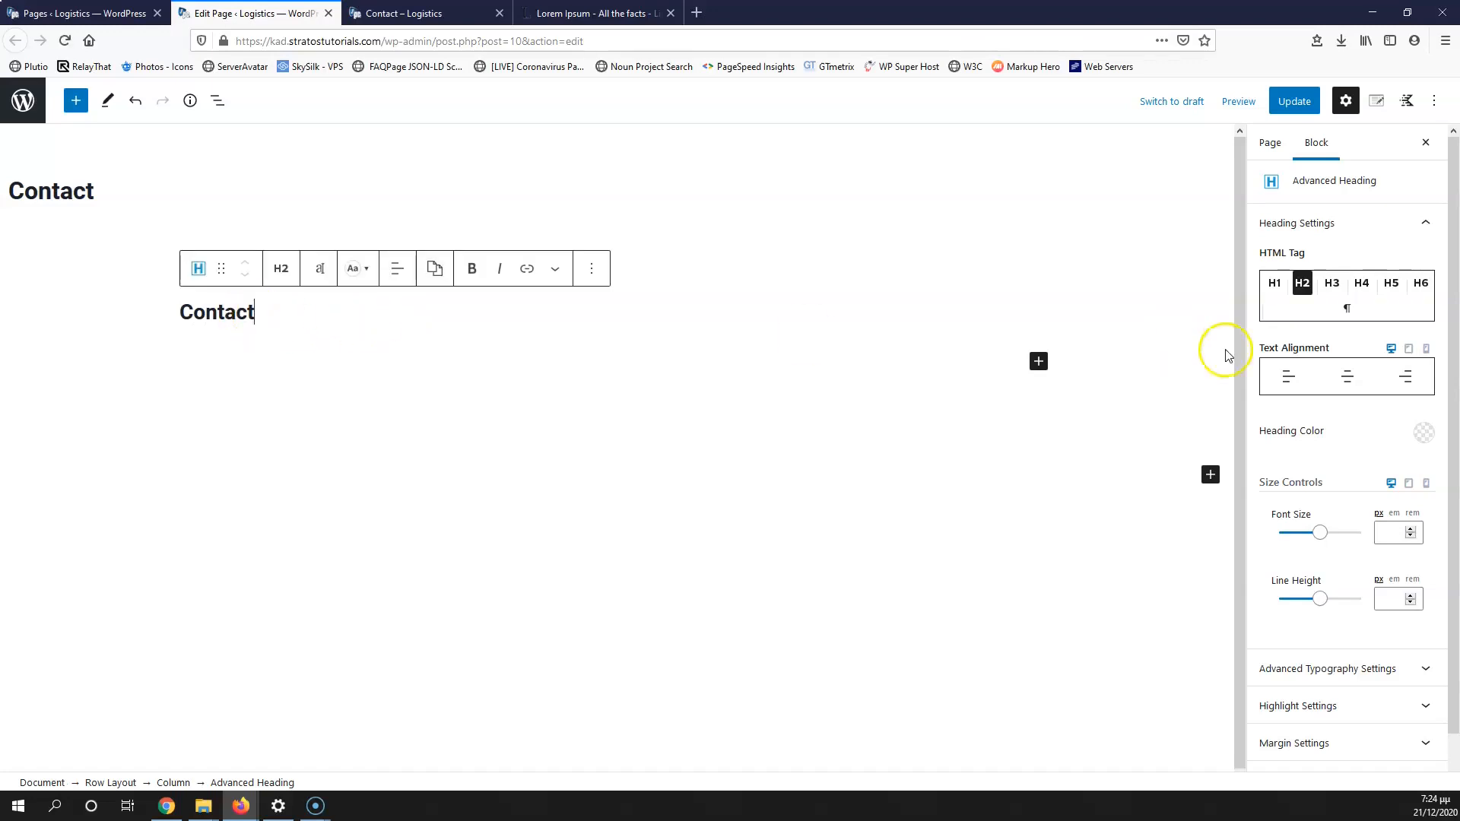
left_click(1422, 433)
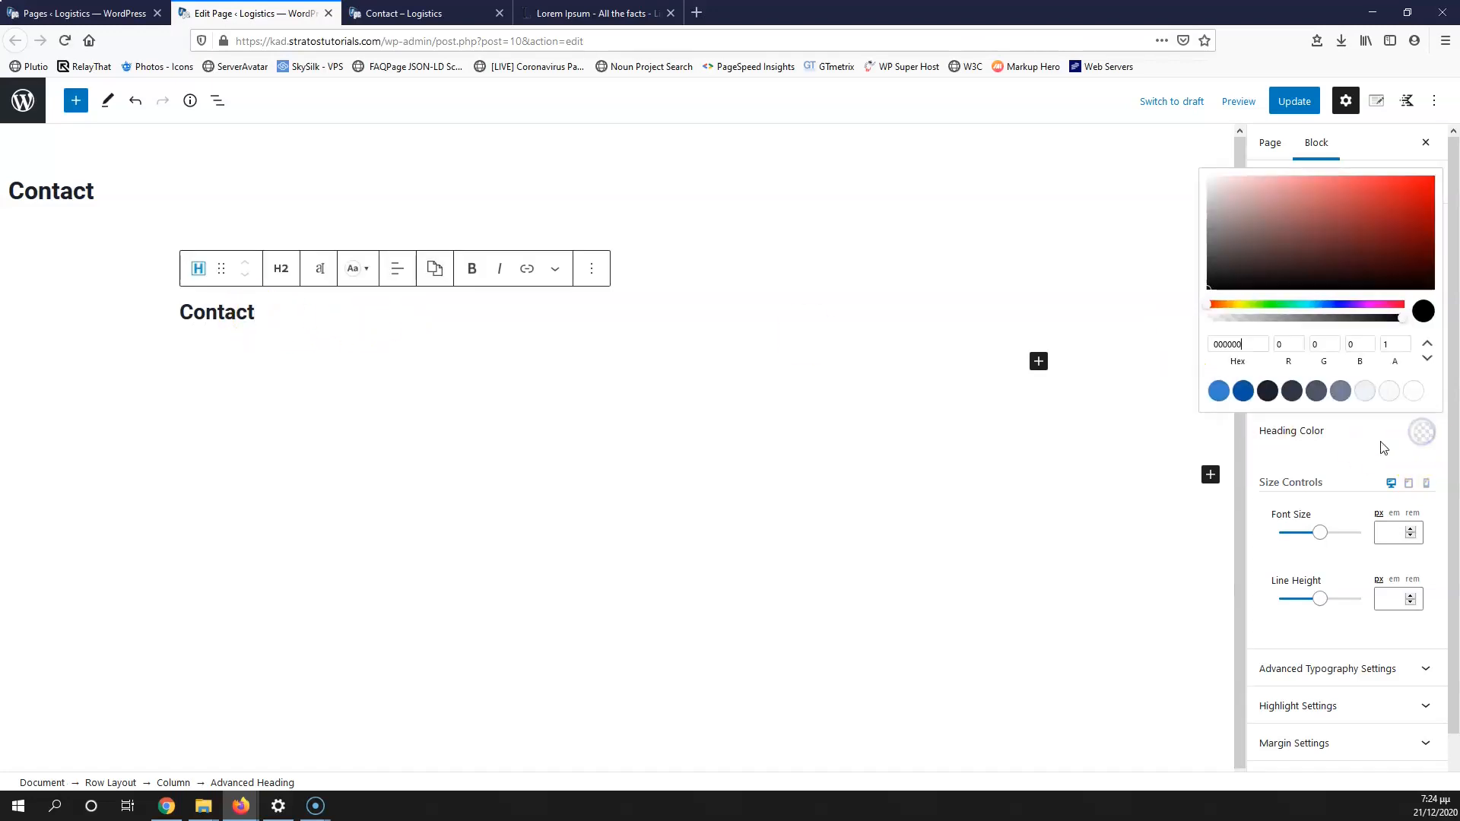
left_click(1418, 393)
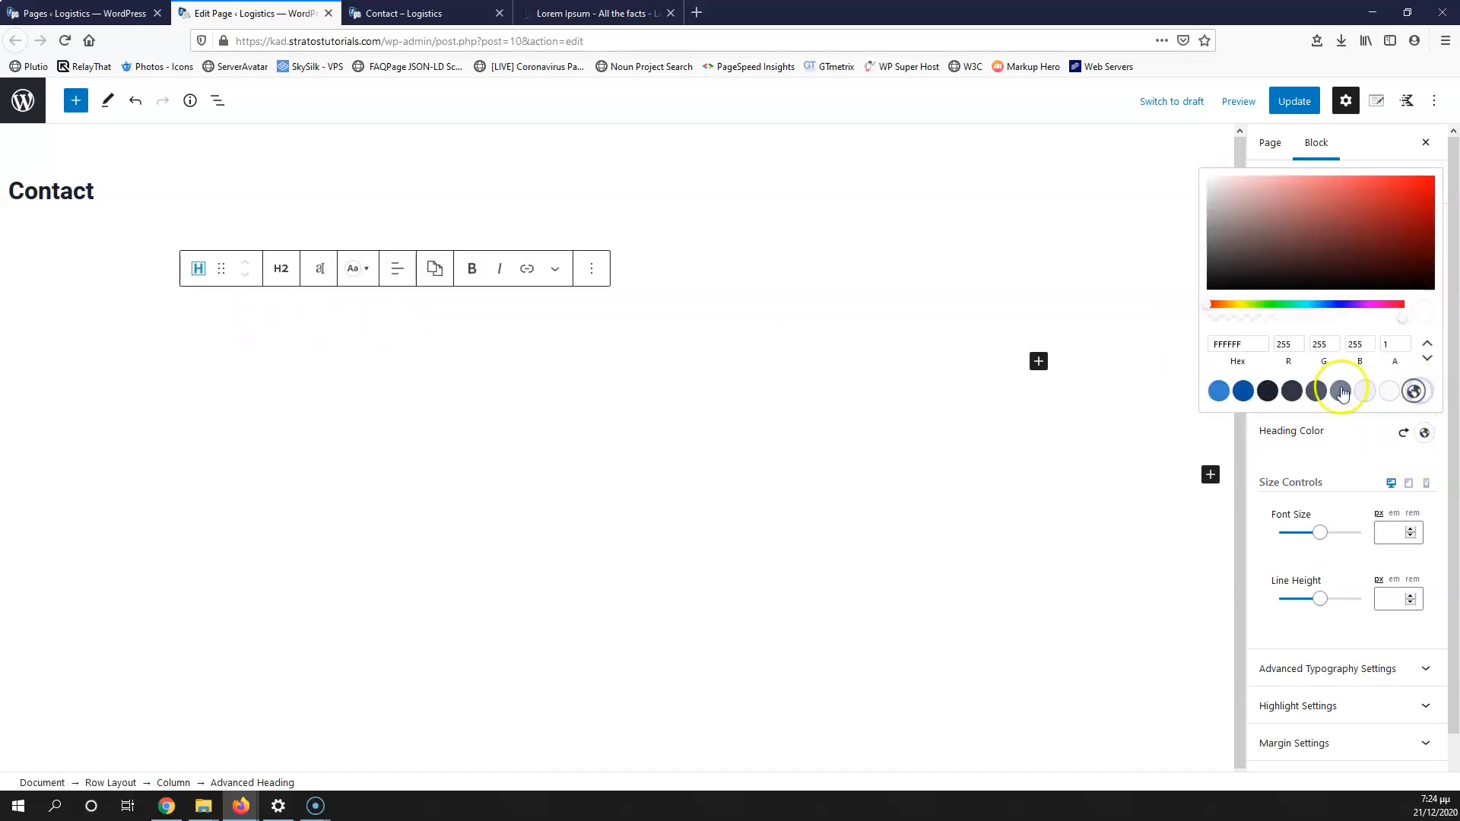
left_click(293, 236)
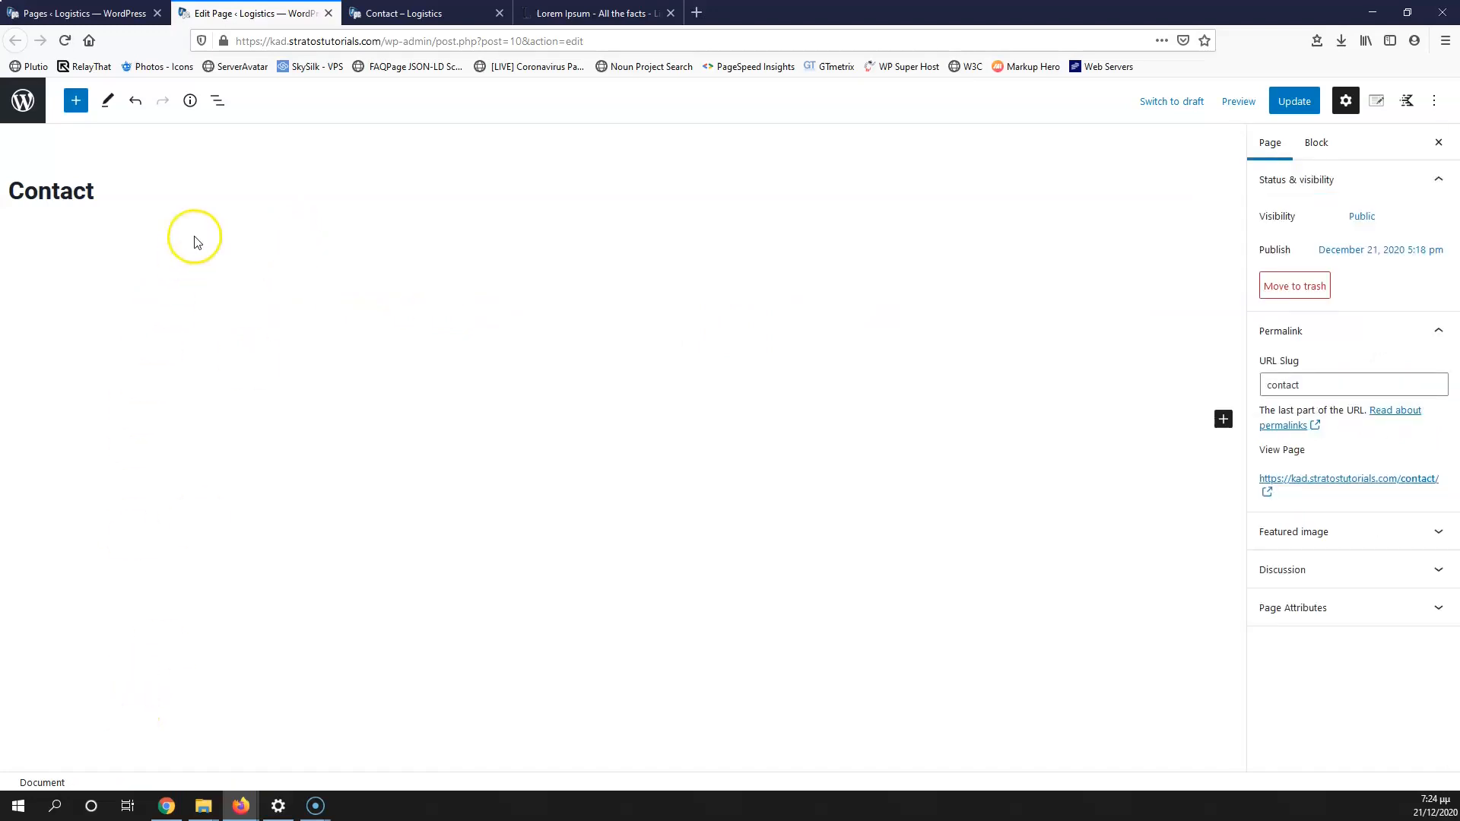
left_click(218, 100)
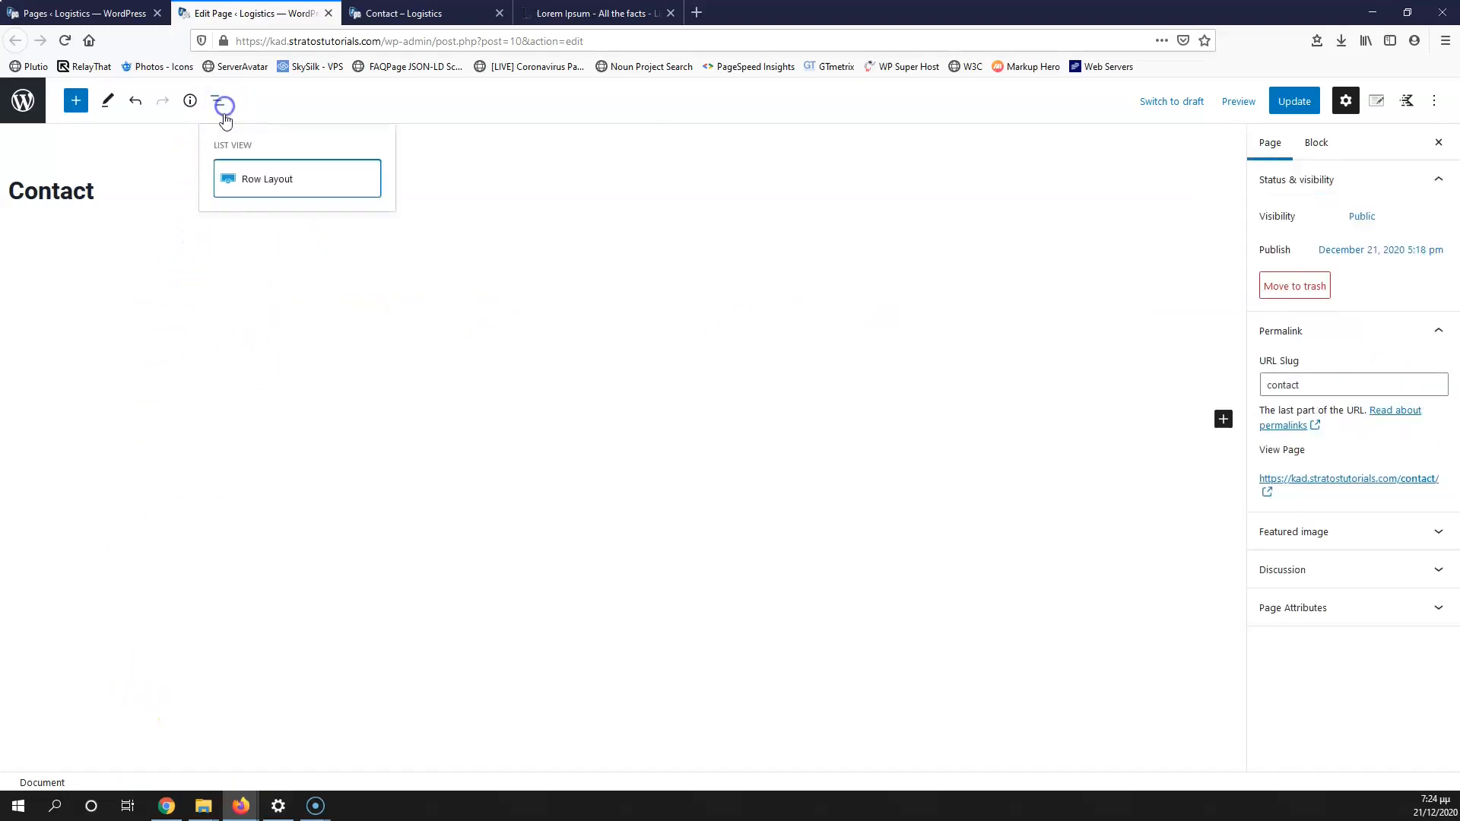
left_click(250, 184)
left_click(197, 301)
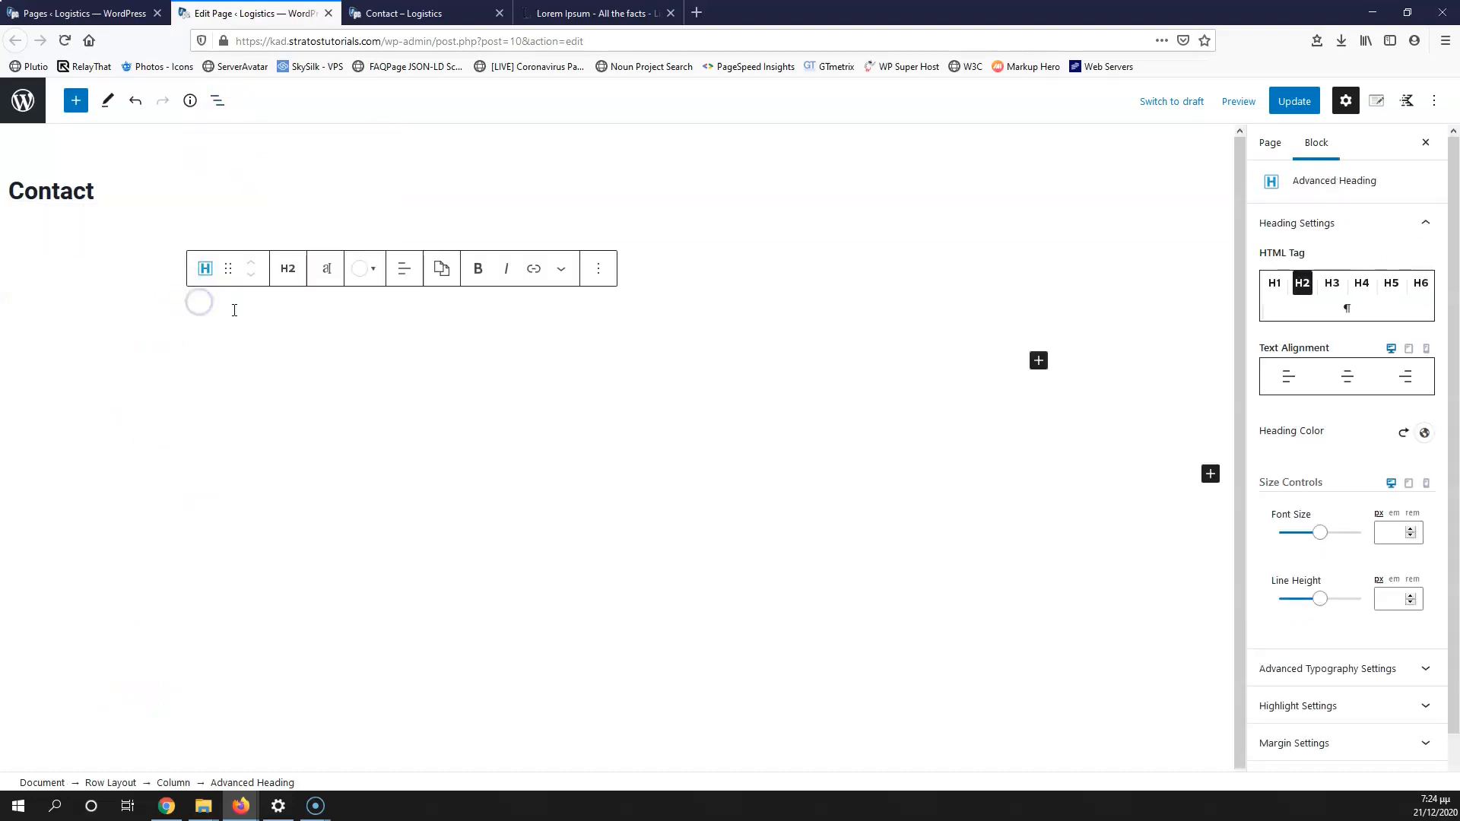
left_click(111, 783)
Step: Set the phone photo from the media library as the hero row's background image
left_click(1329, 378)
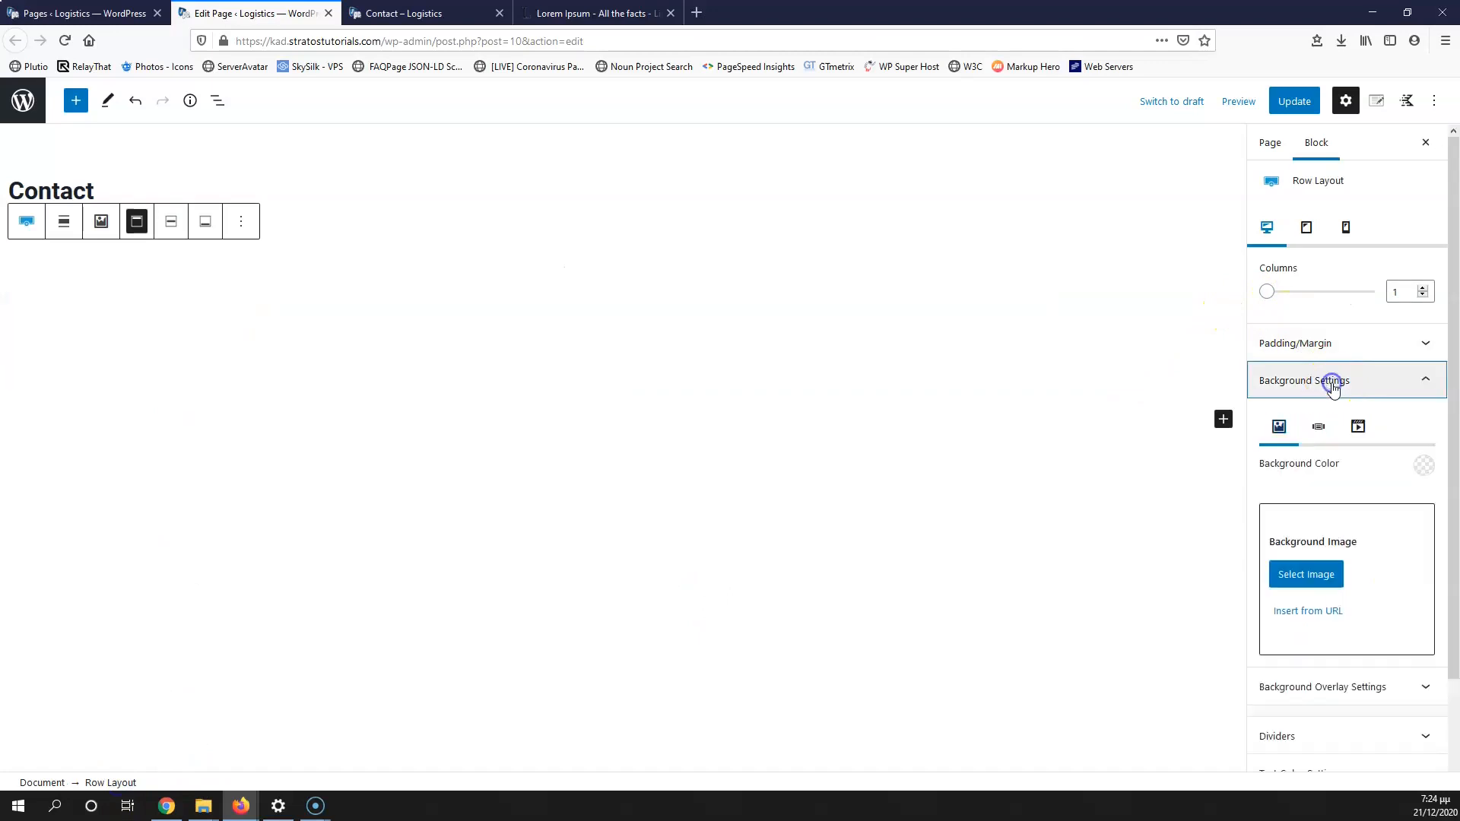
left_click(1319, 575)
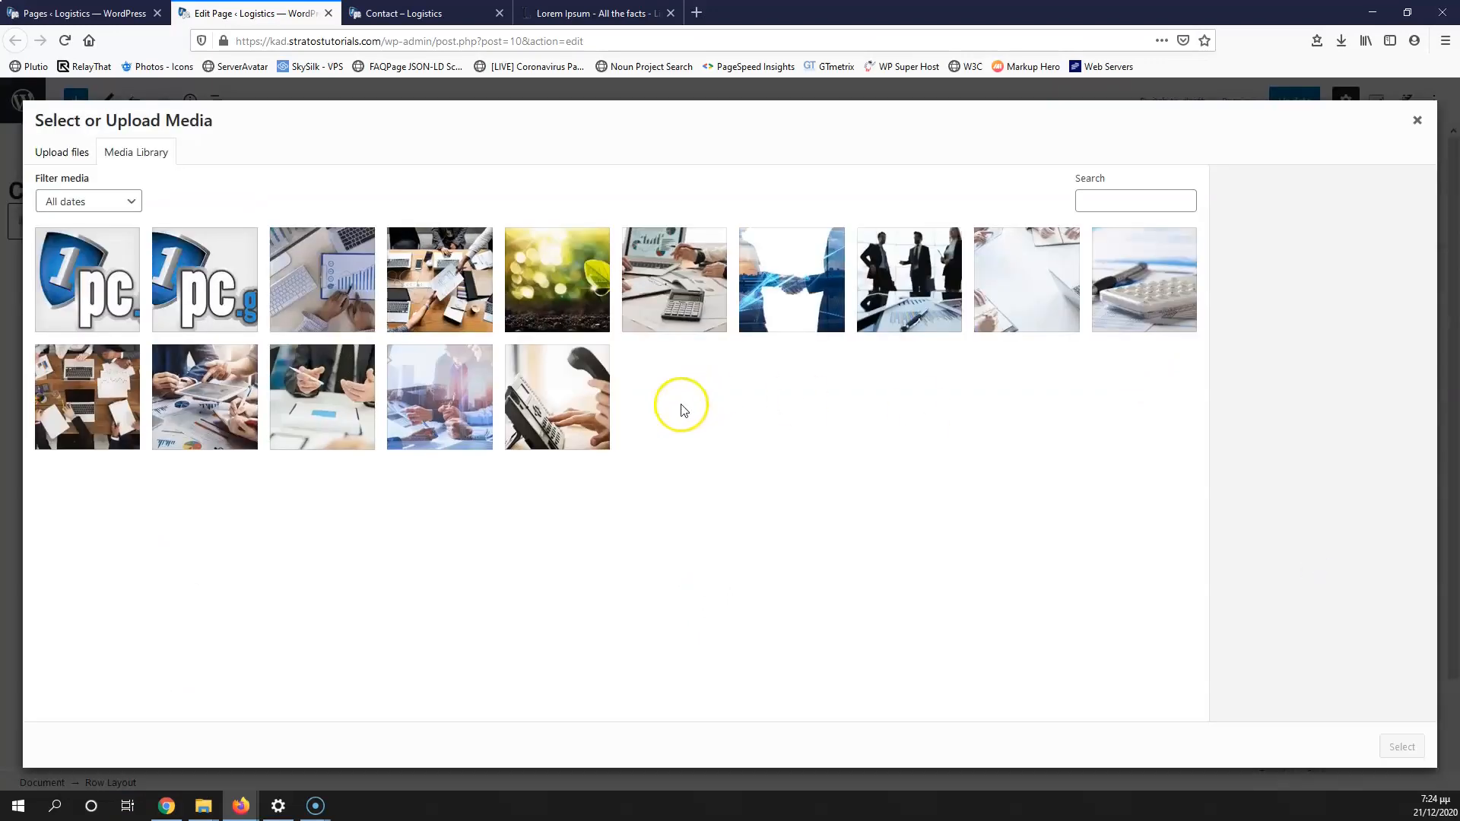
left_click(561, 389)
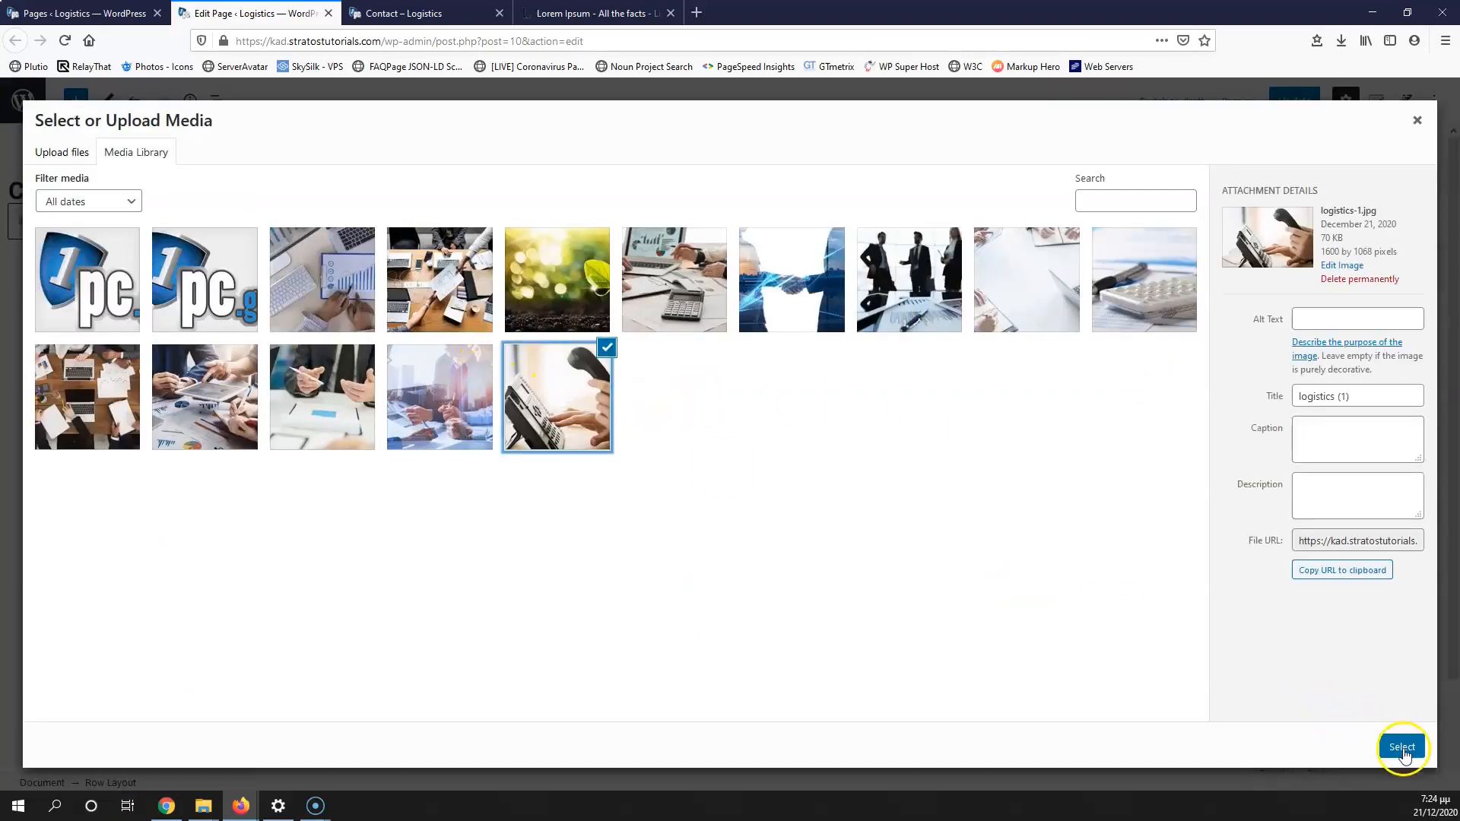
left_click(1402, 746)
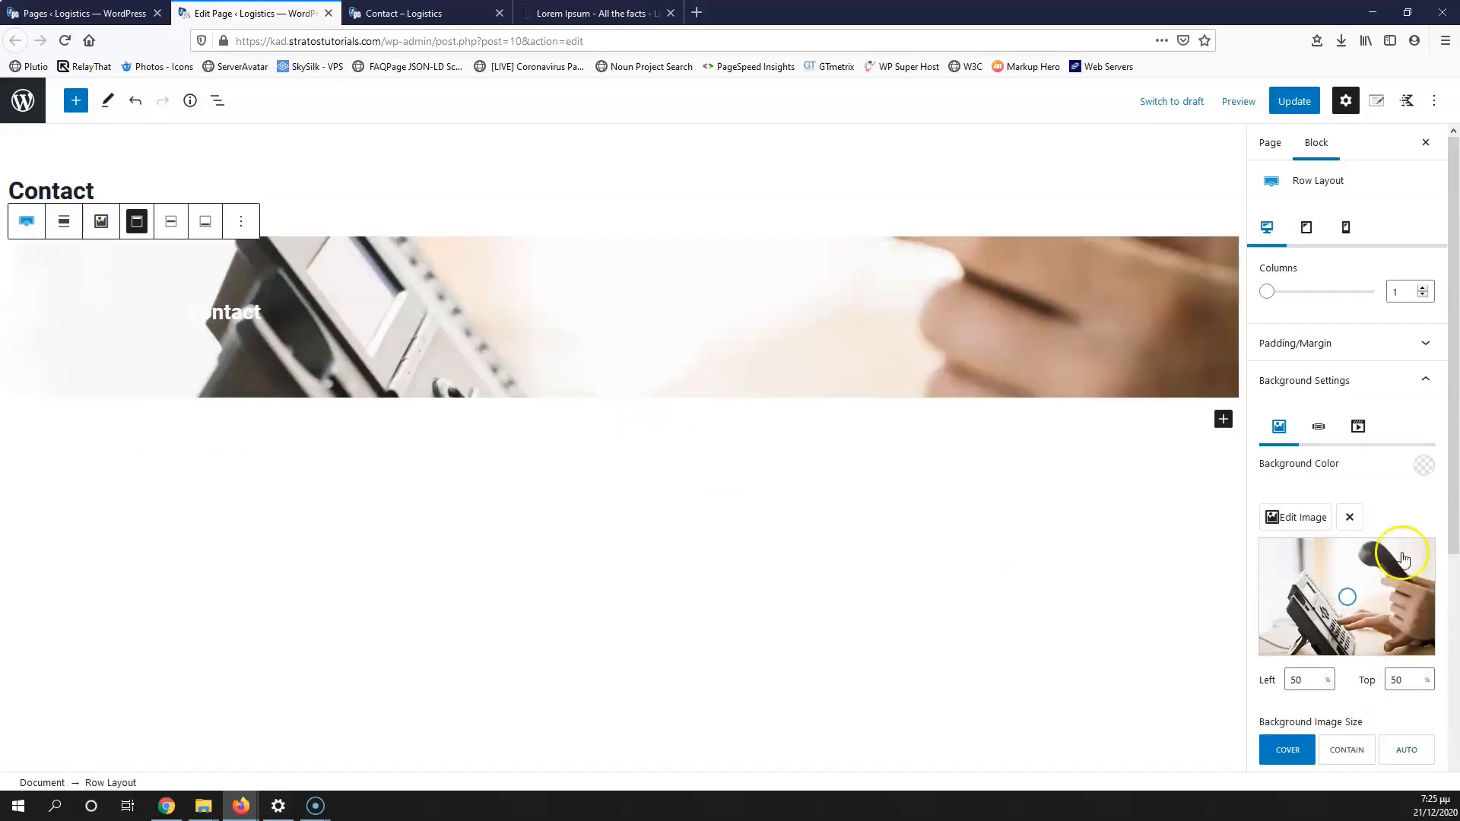
Step: Add a black background overlay at 70 opacity and update the page
scroll(1364, 623, "down", 3)
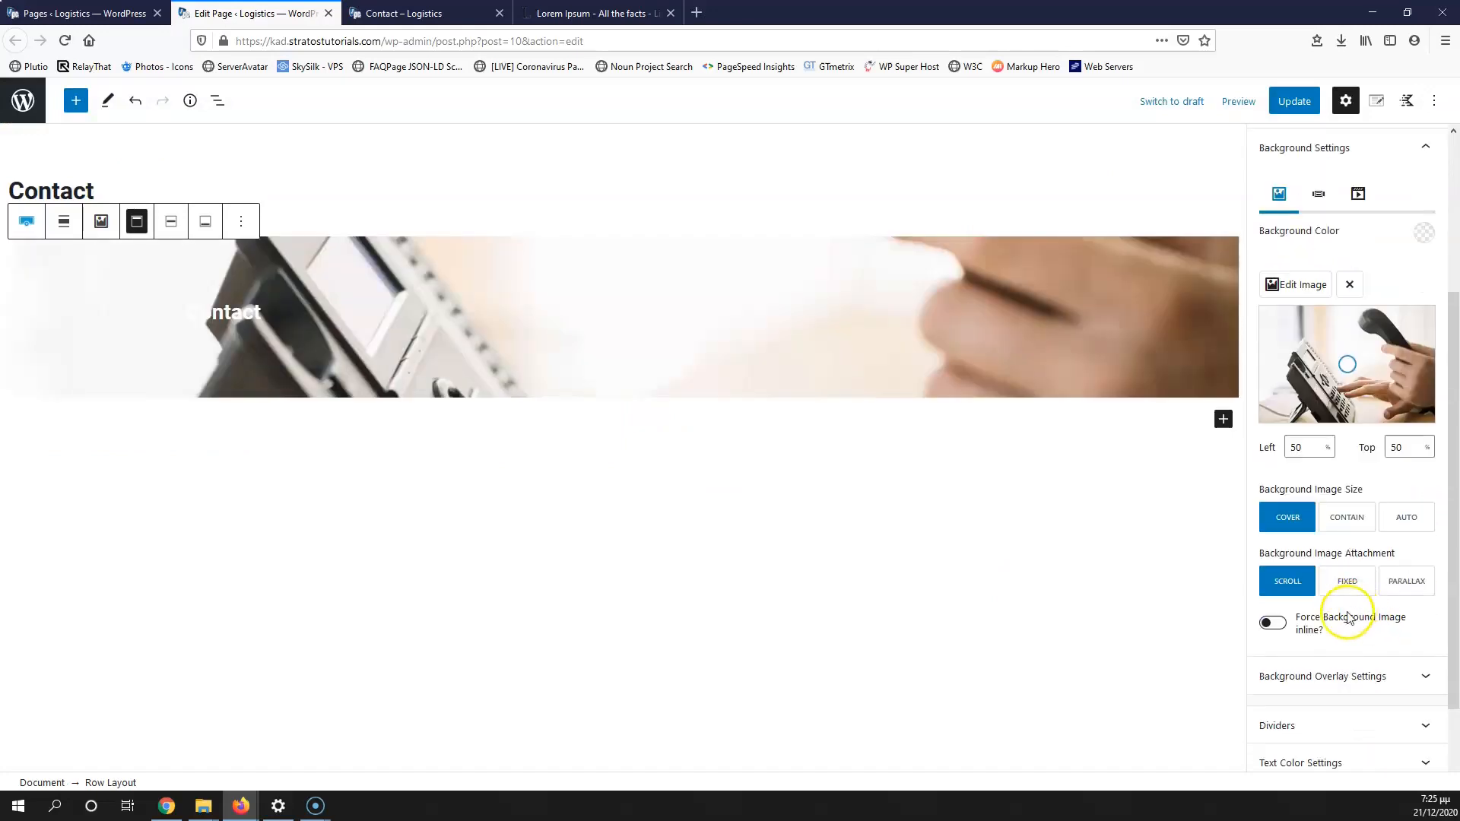
left_click(1407, 679)
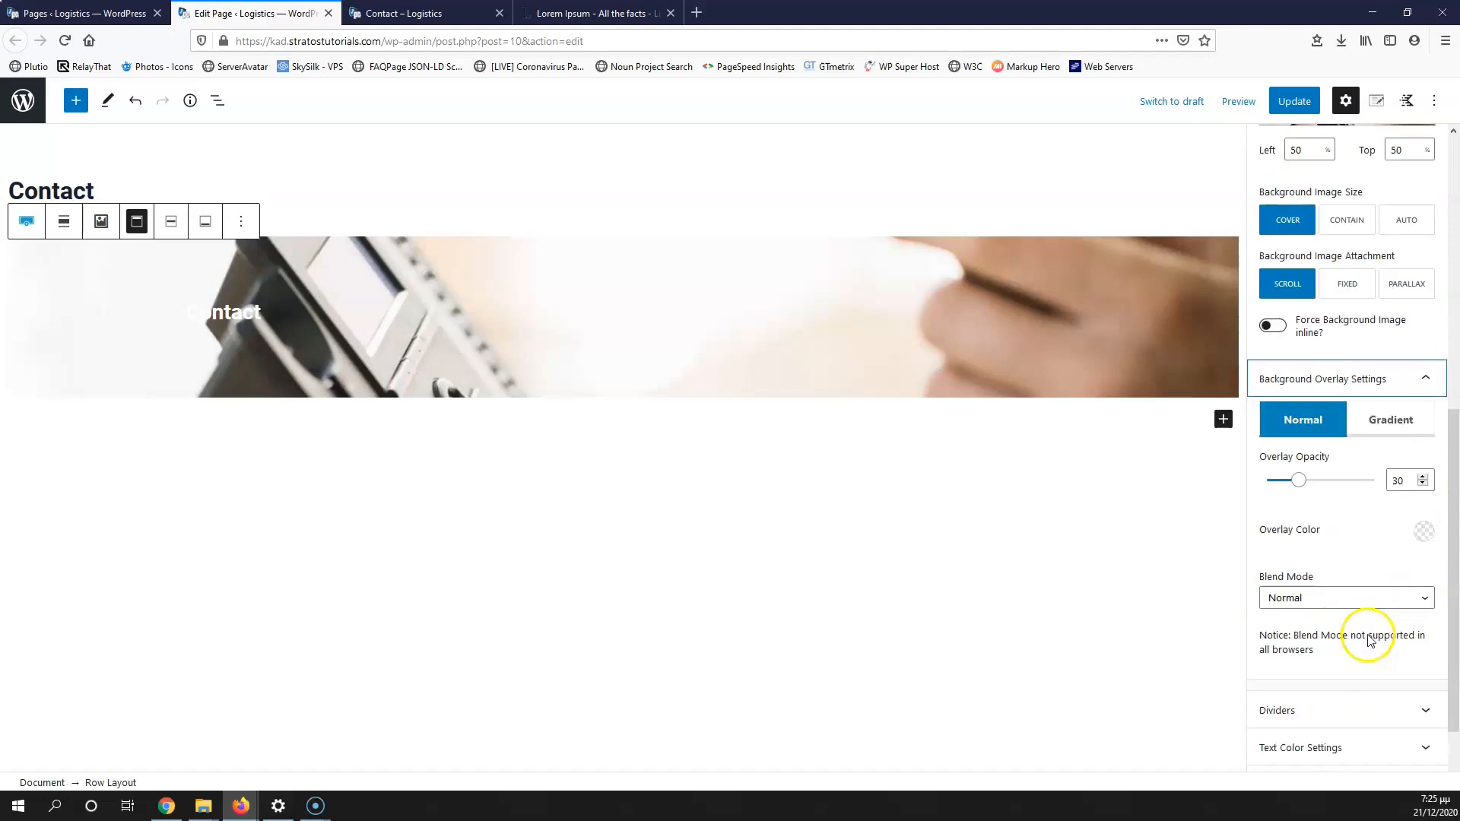
left_click(1424, 520)
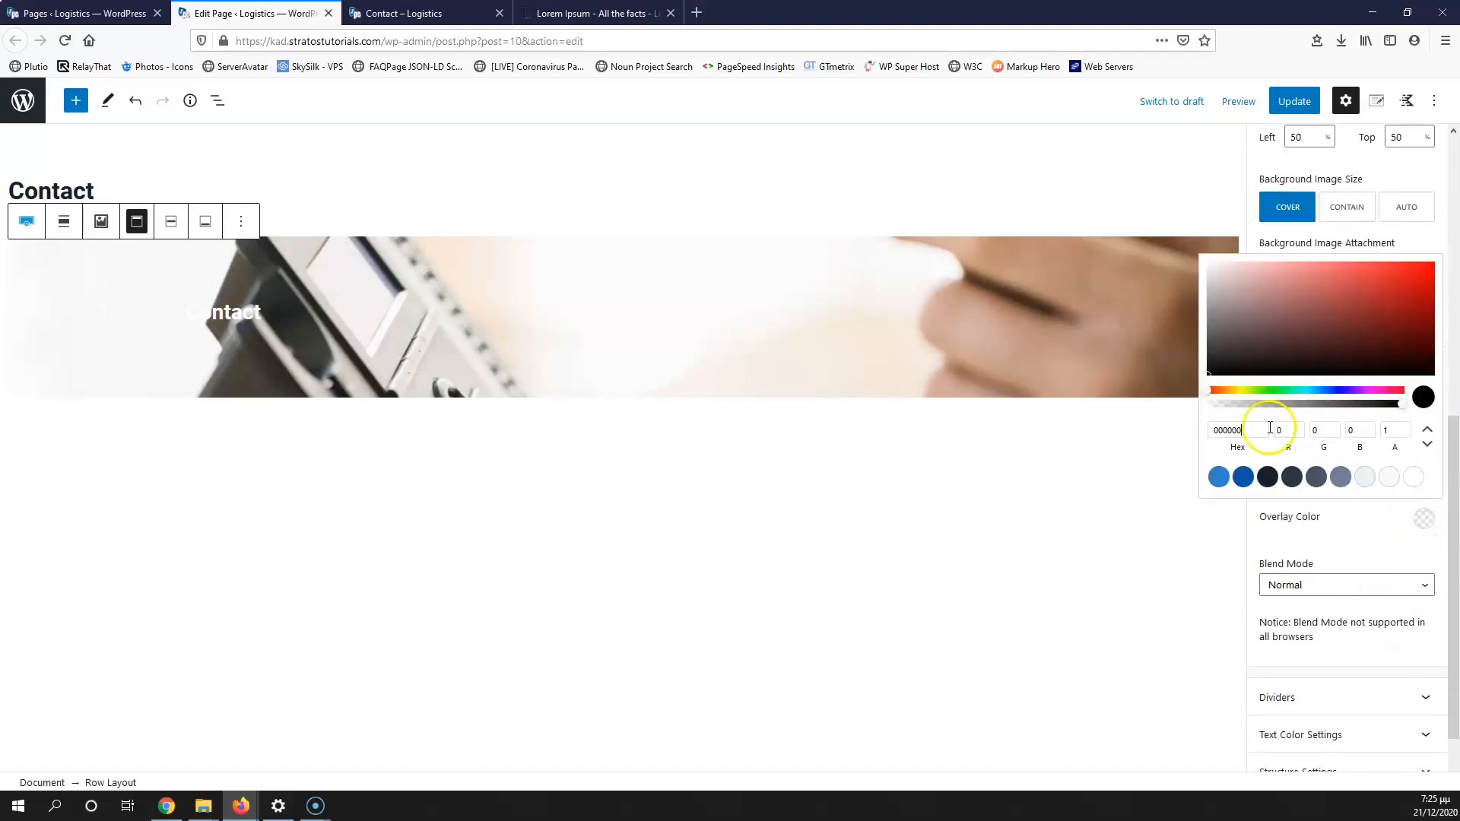
left_click(1206, 377)
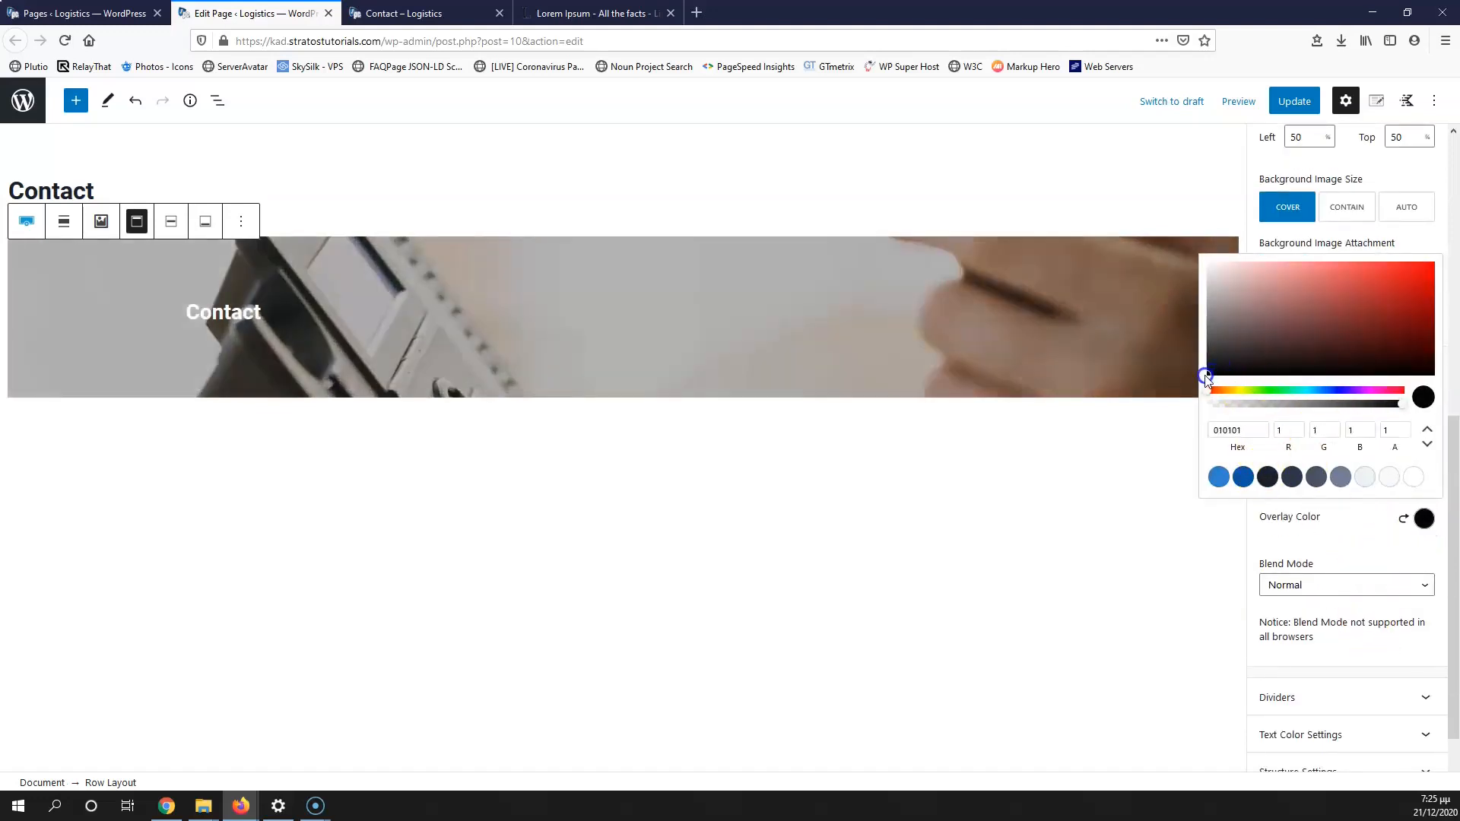
left_click(1351, 557)
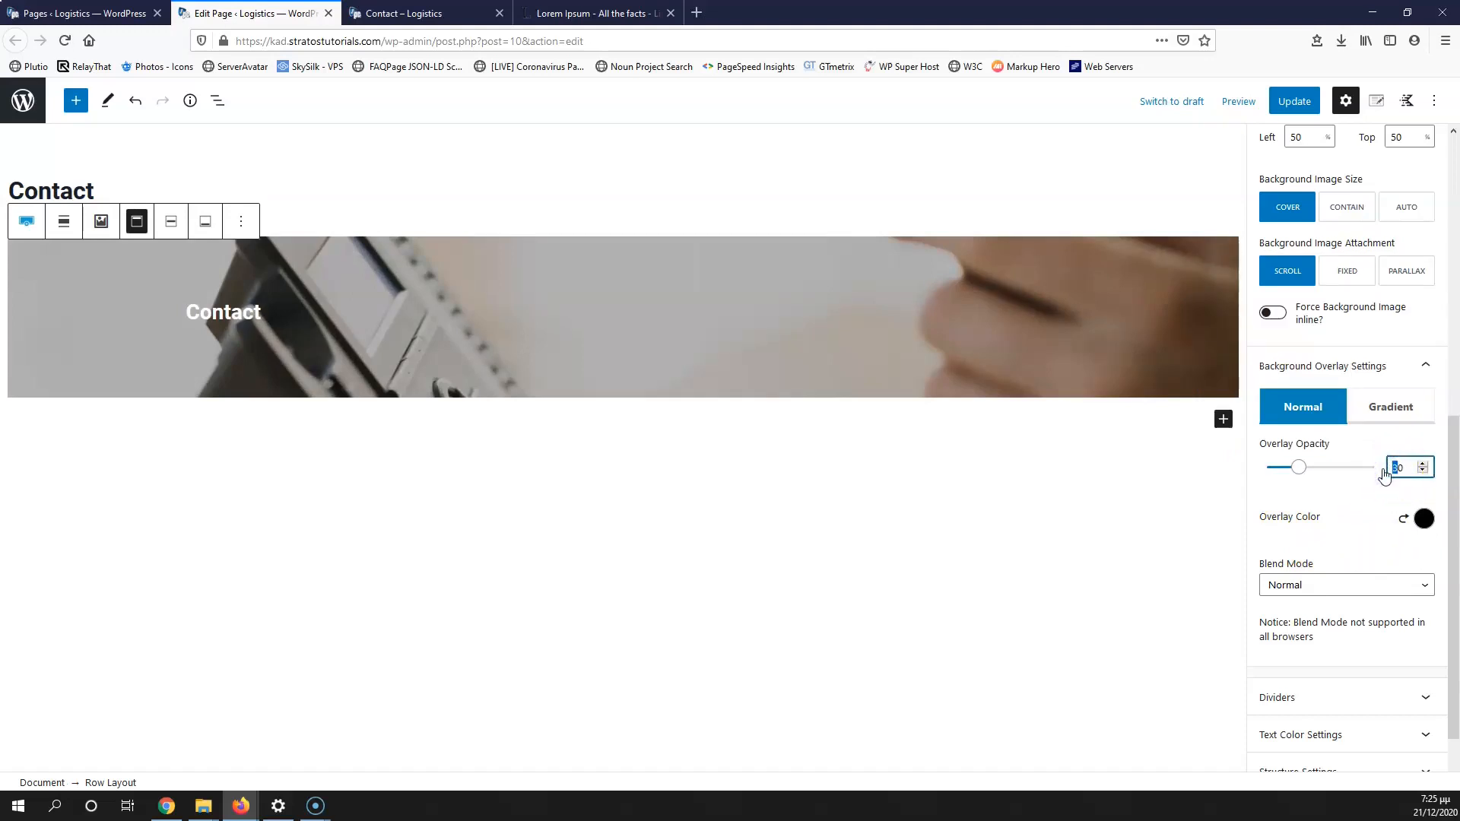
type("7")
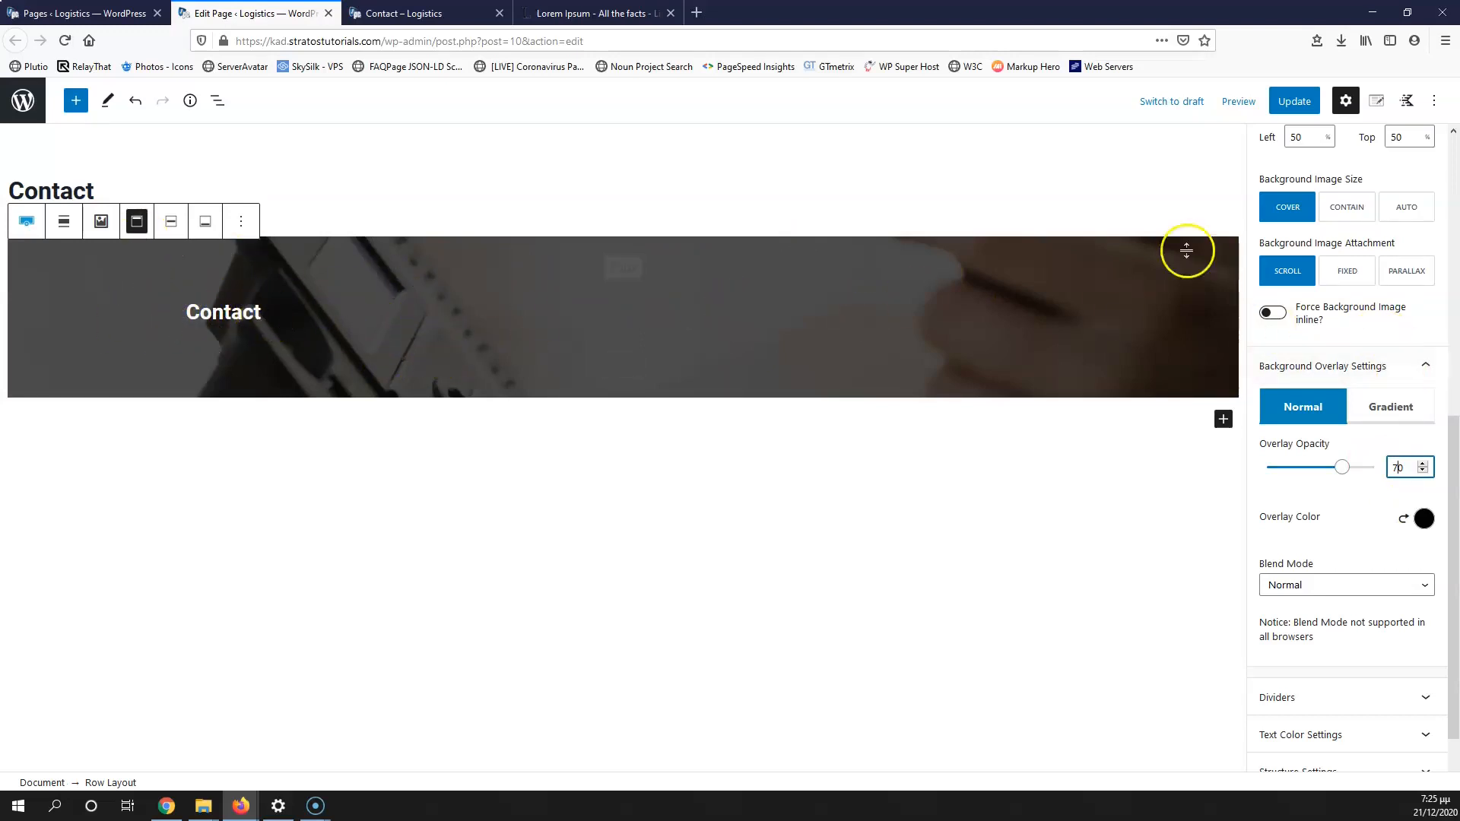
left_click(1304, 103)
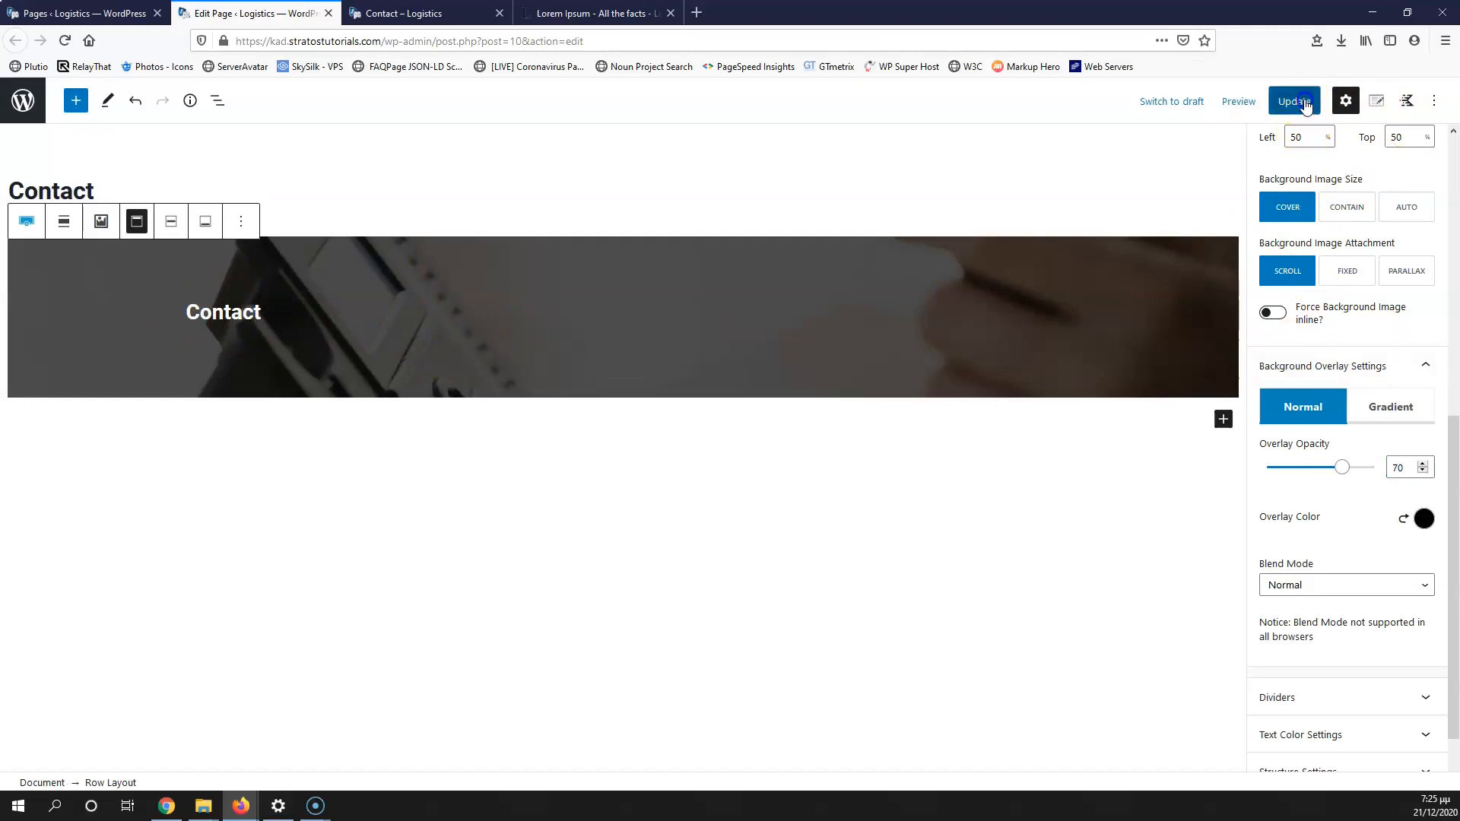
left_click(596, 446)
Step: Insert a Row Layout block with two equal columns below the Contact hero
left_click(1221, 419)
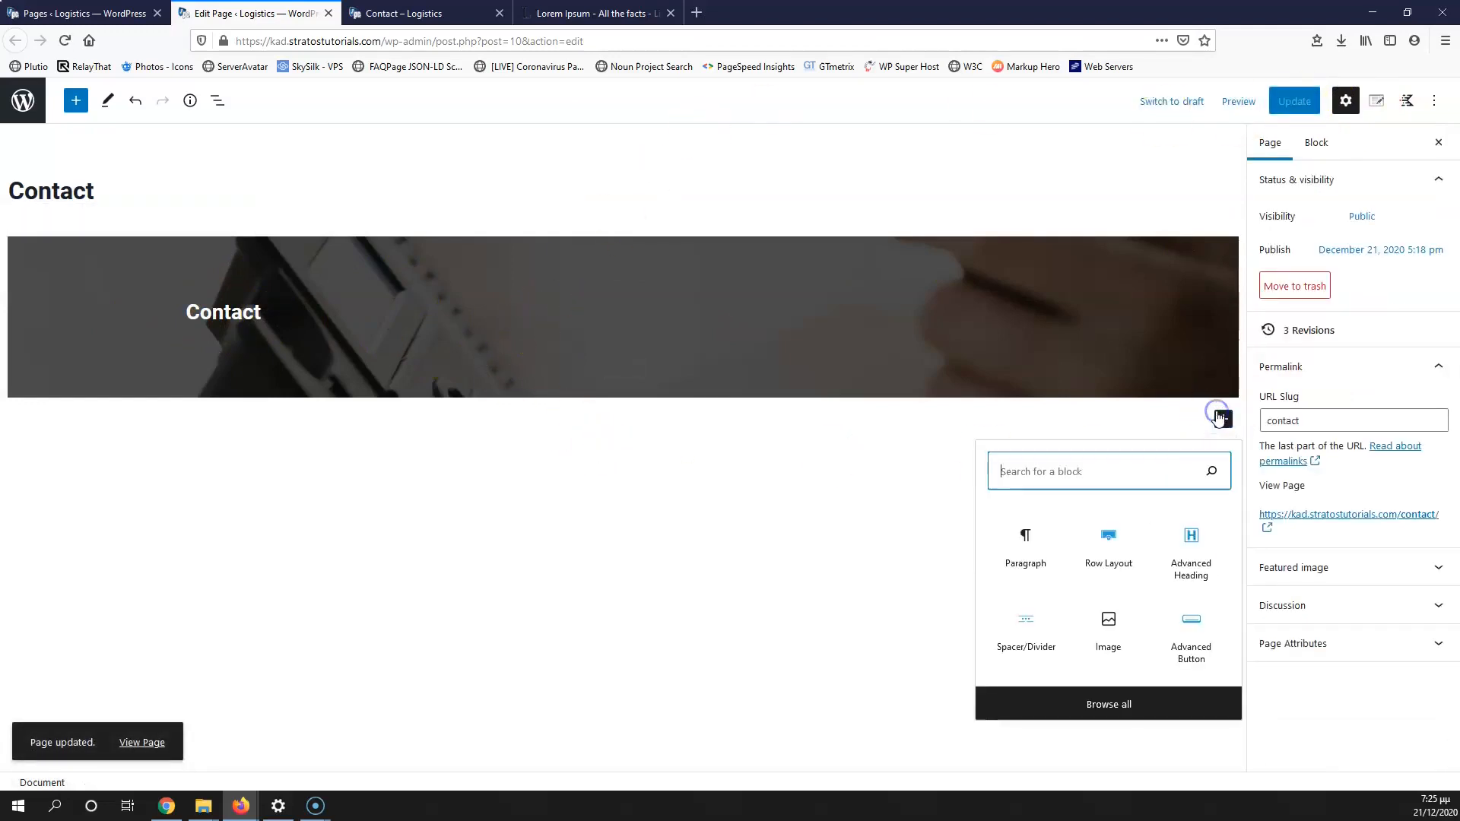
left_click(1109, 541)
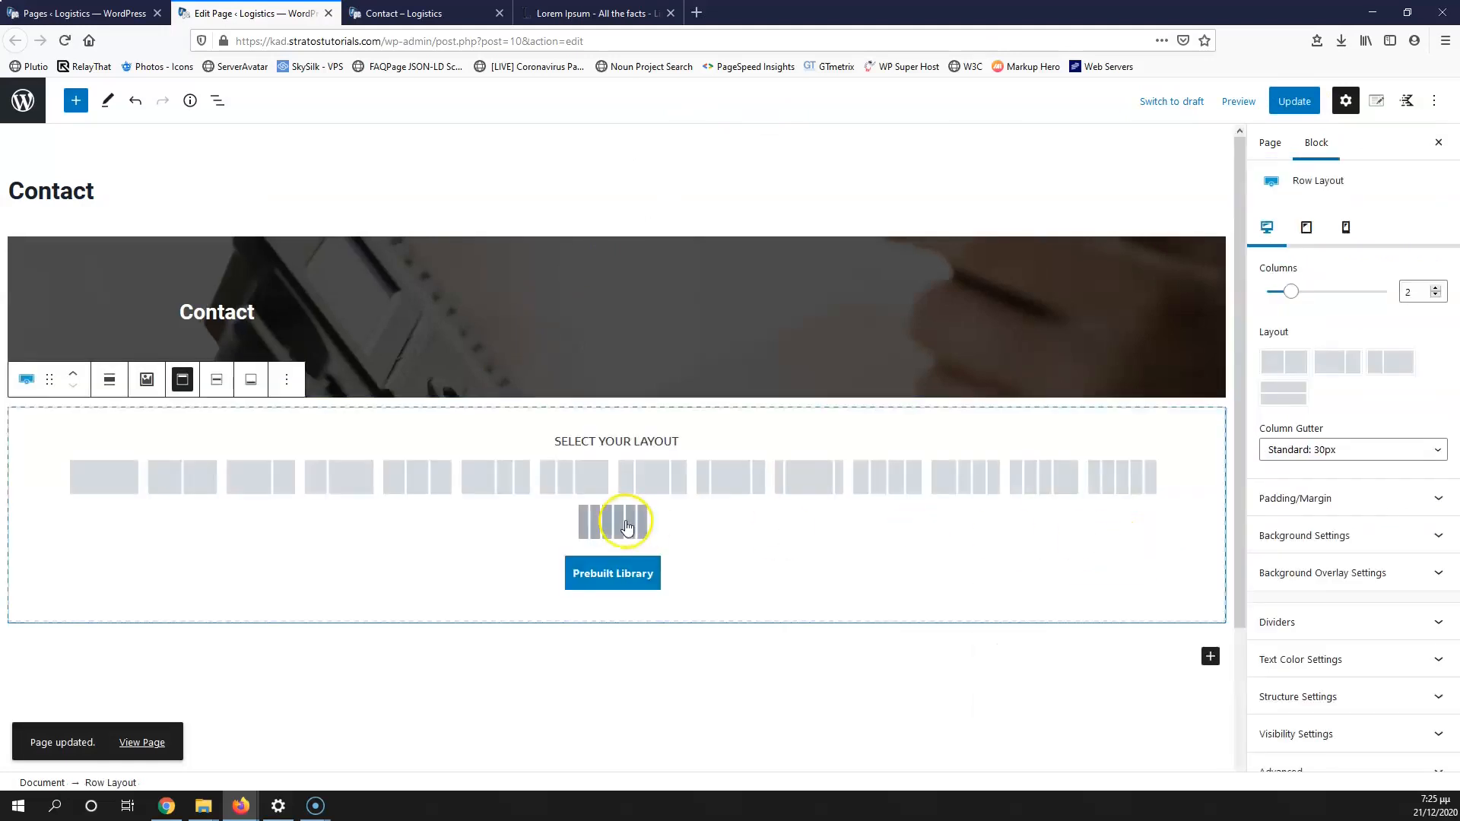
left_click(205, 479)
left_click(844, 477)
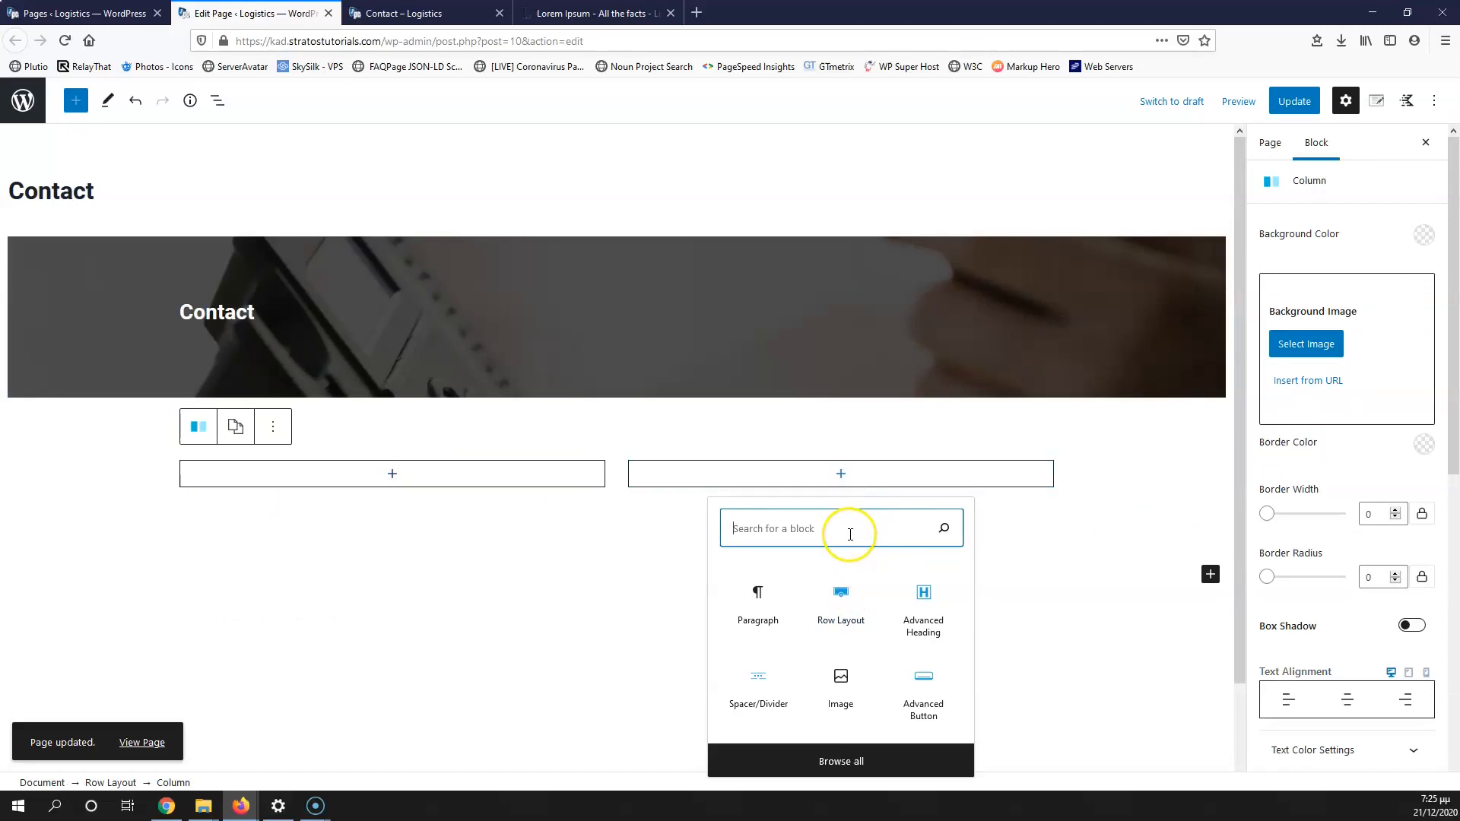
Step: Search 'fo' and insert a Form block with Name, Email, Message and Submit into the right column
type("fo")
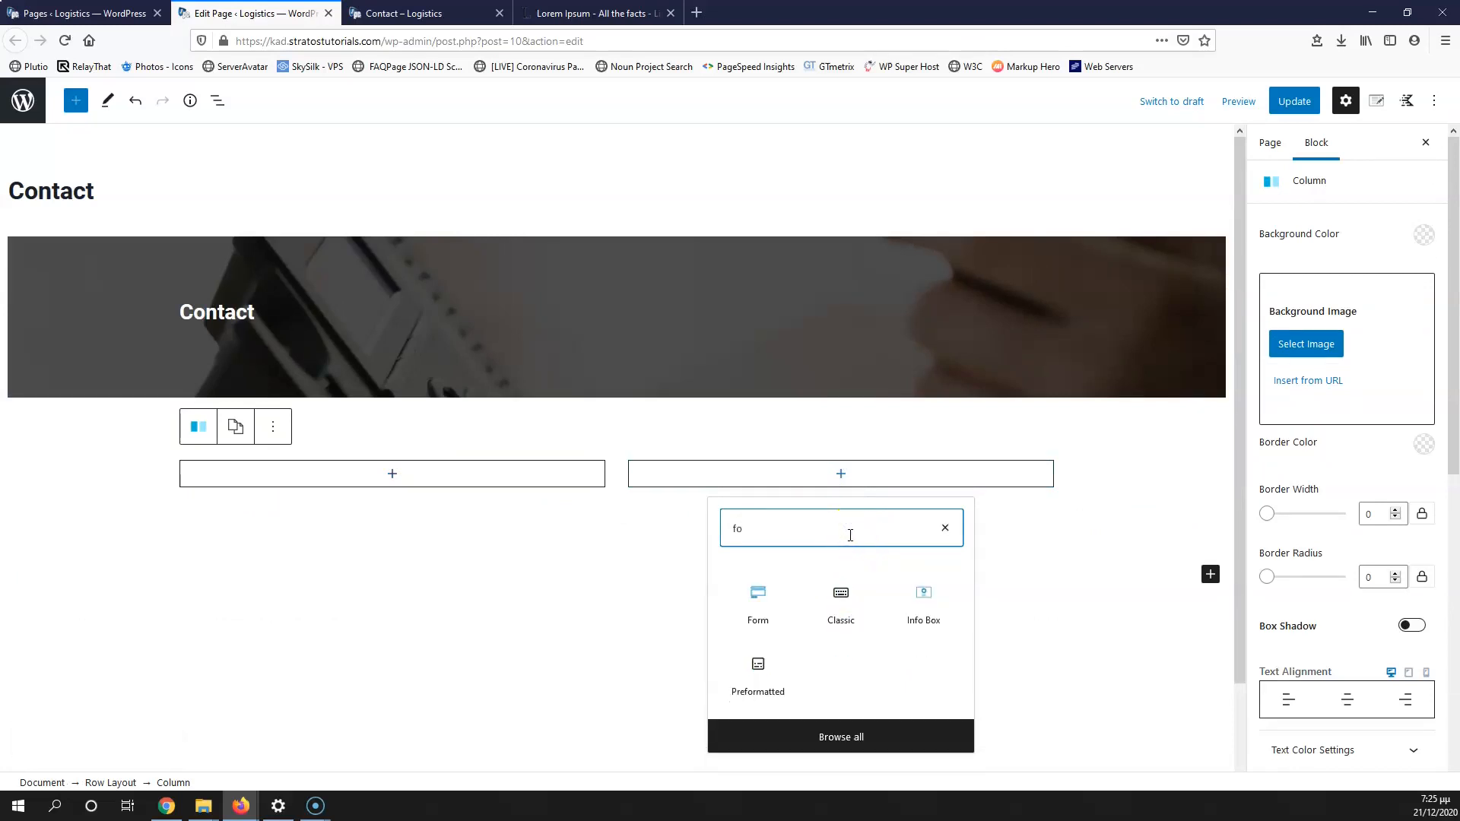
left_click(765, 603)
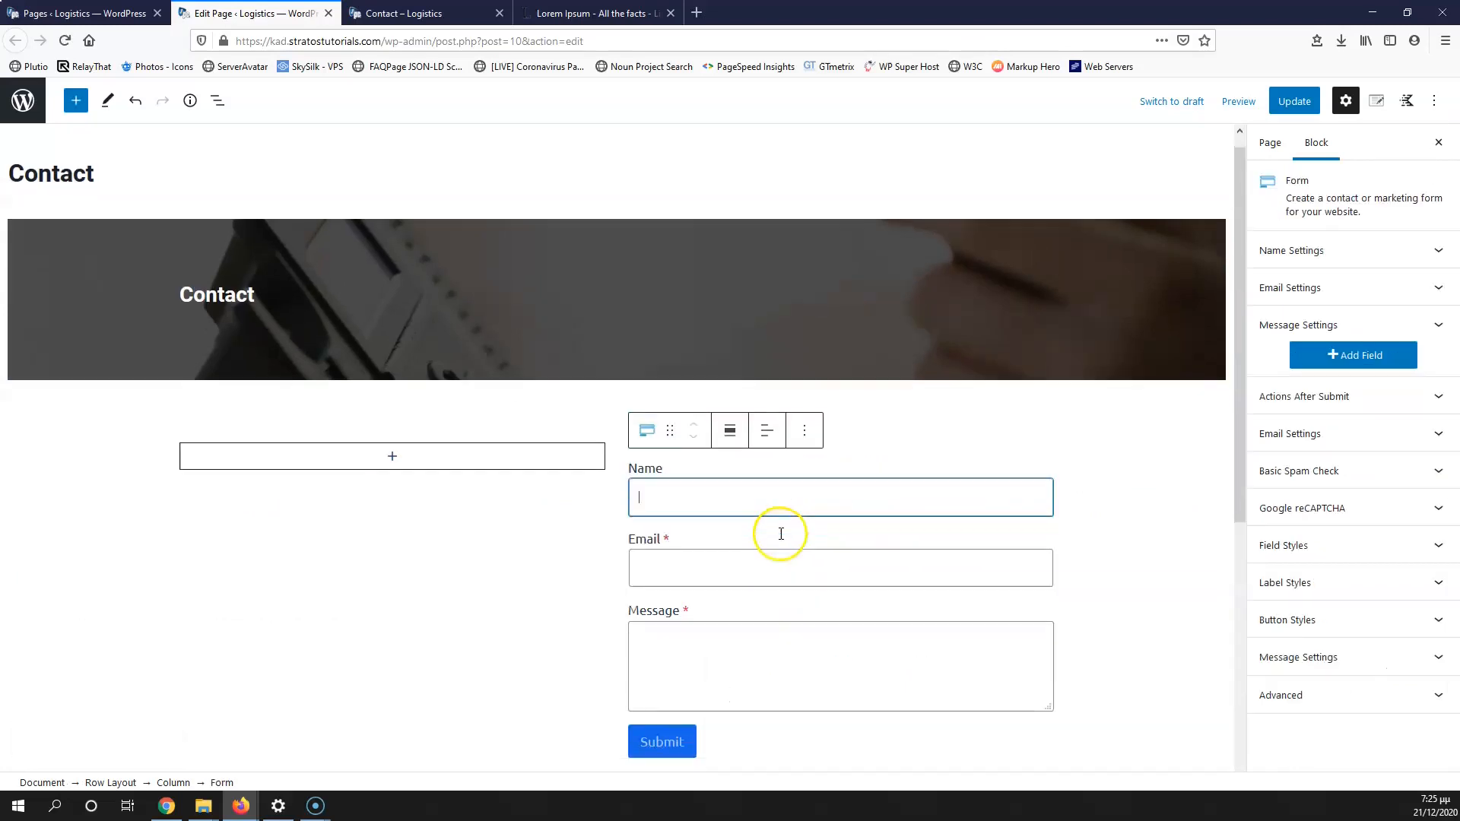
scroll(783, 547, "down", 2)
scroll(730, 454, "up", 1)
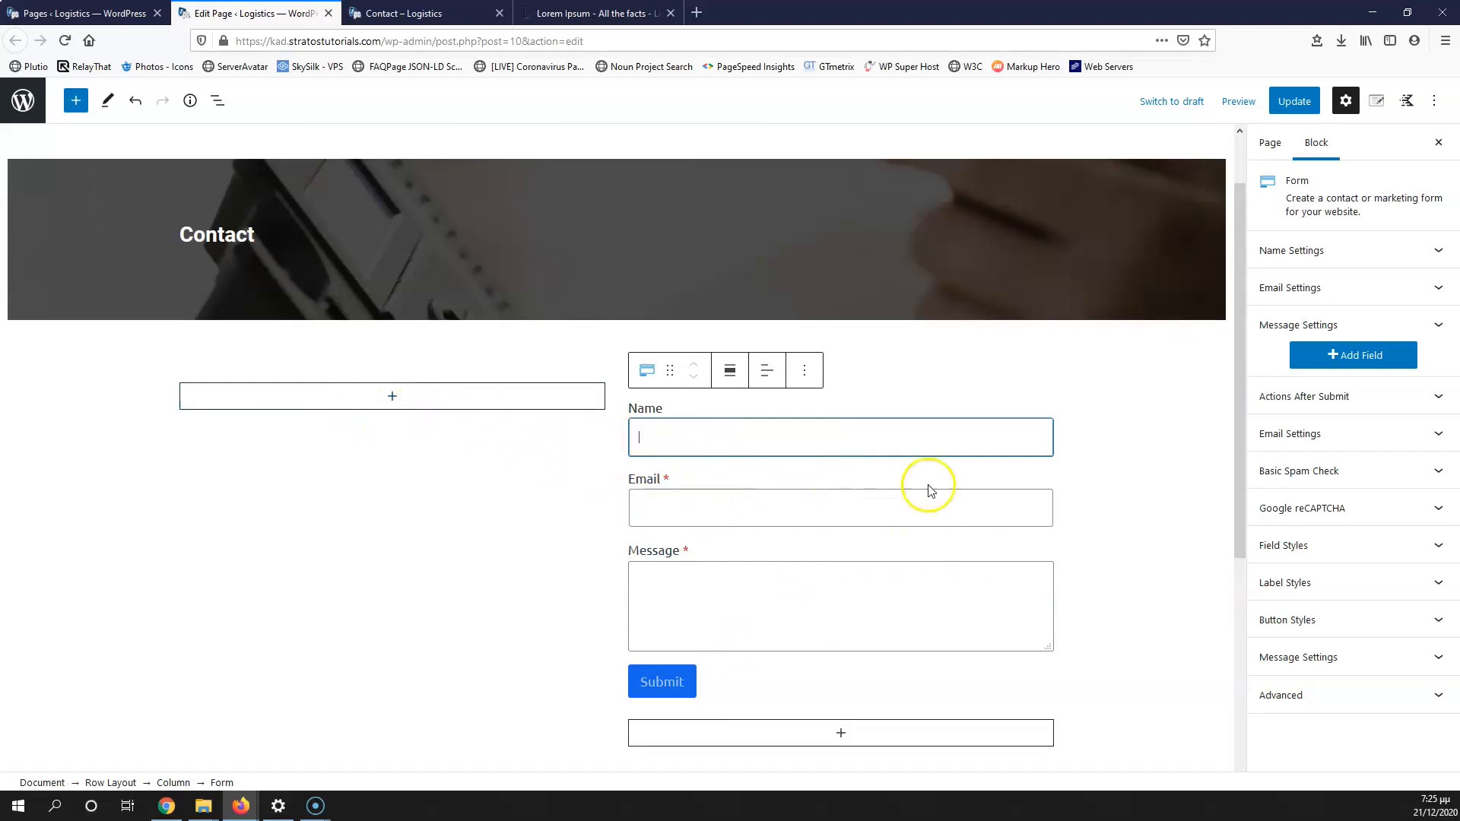
scroll(926, 635, "up", 2)
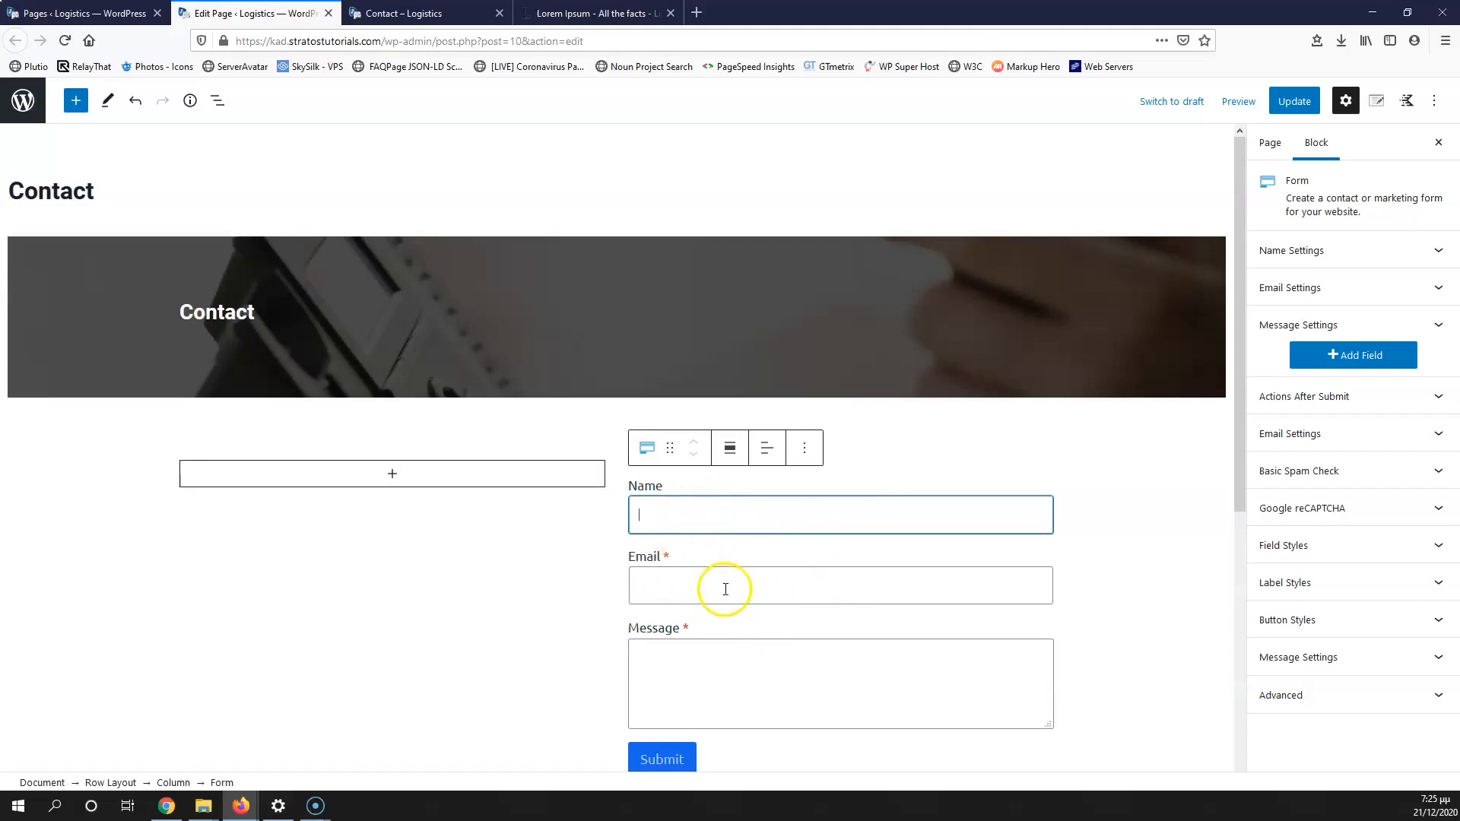
Step: Insert an Icon List in the left column, enter the phone number, and raise it to five items
left_click(392, 475)
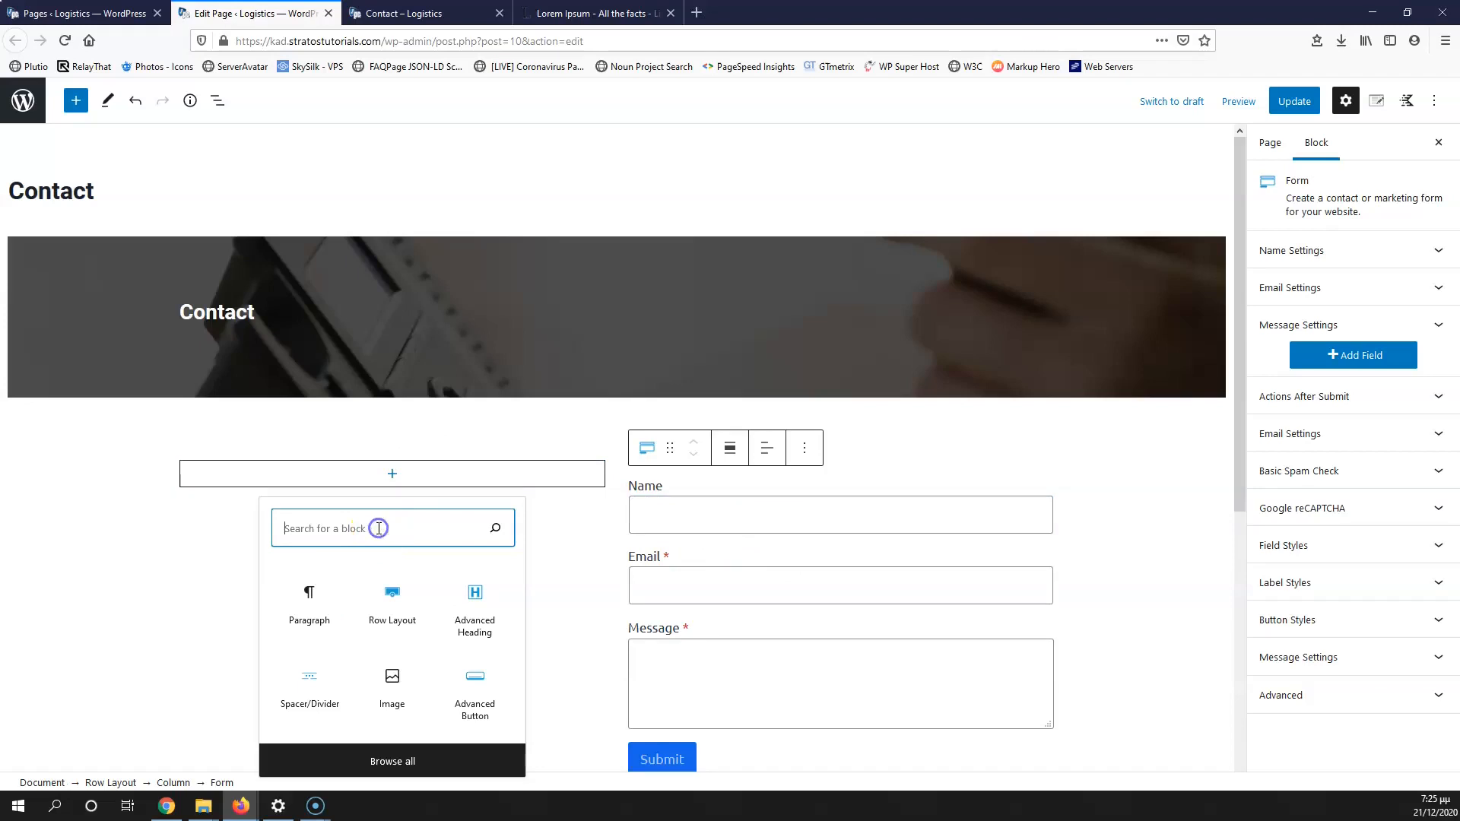
type("li")
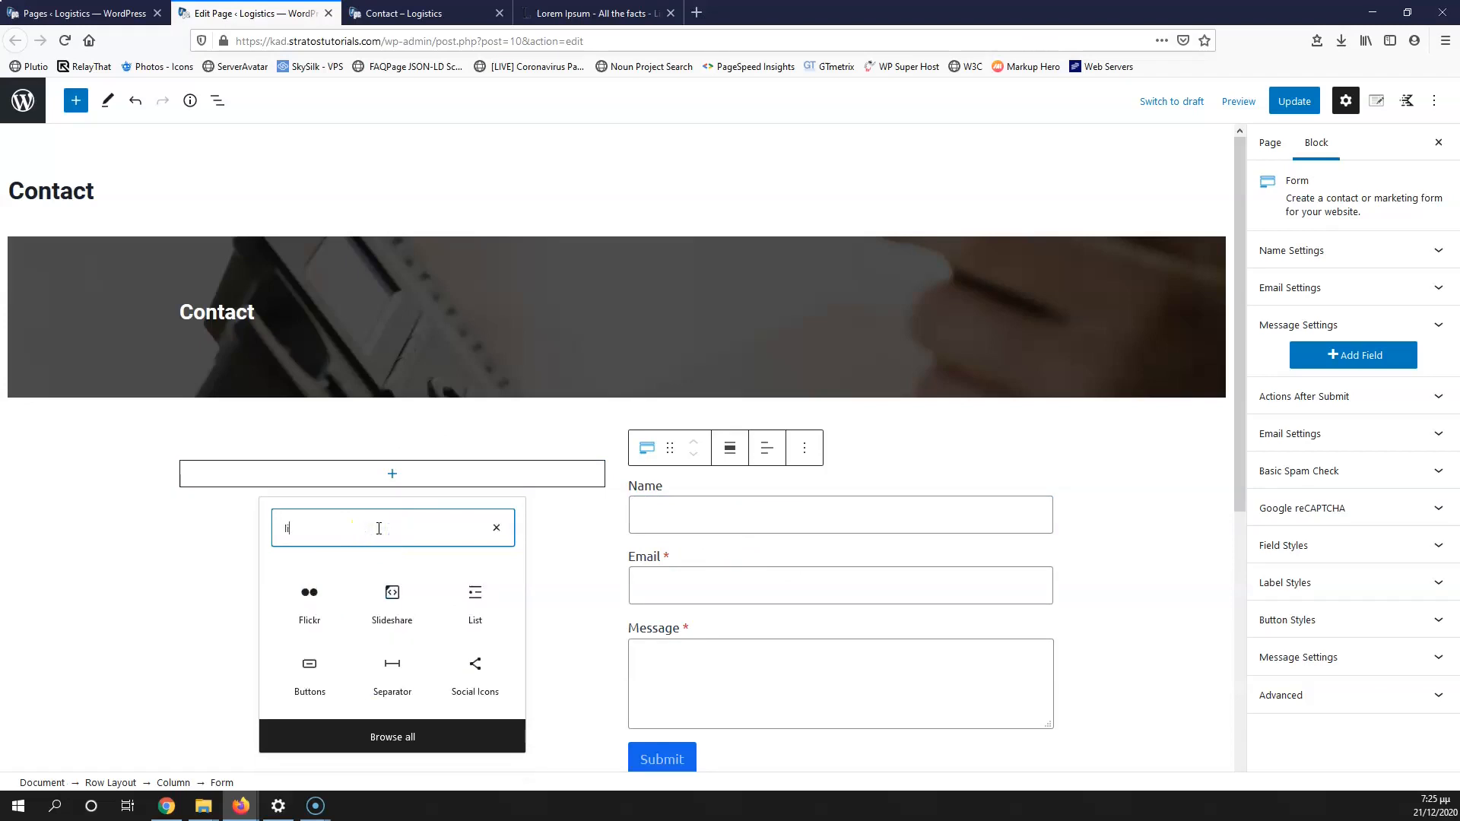
type("s")
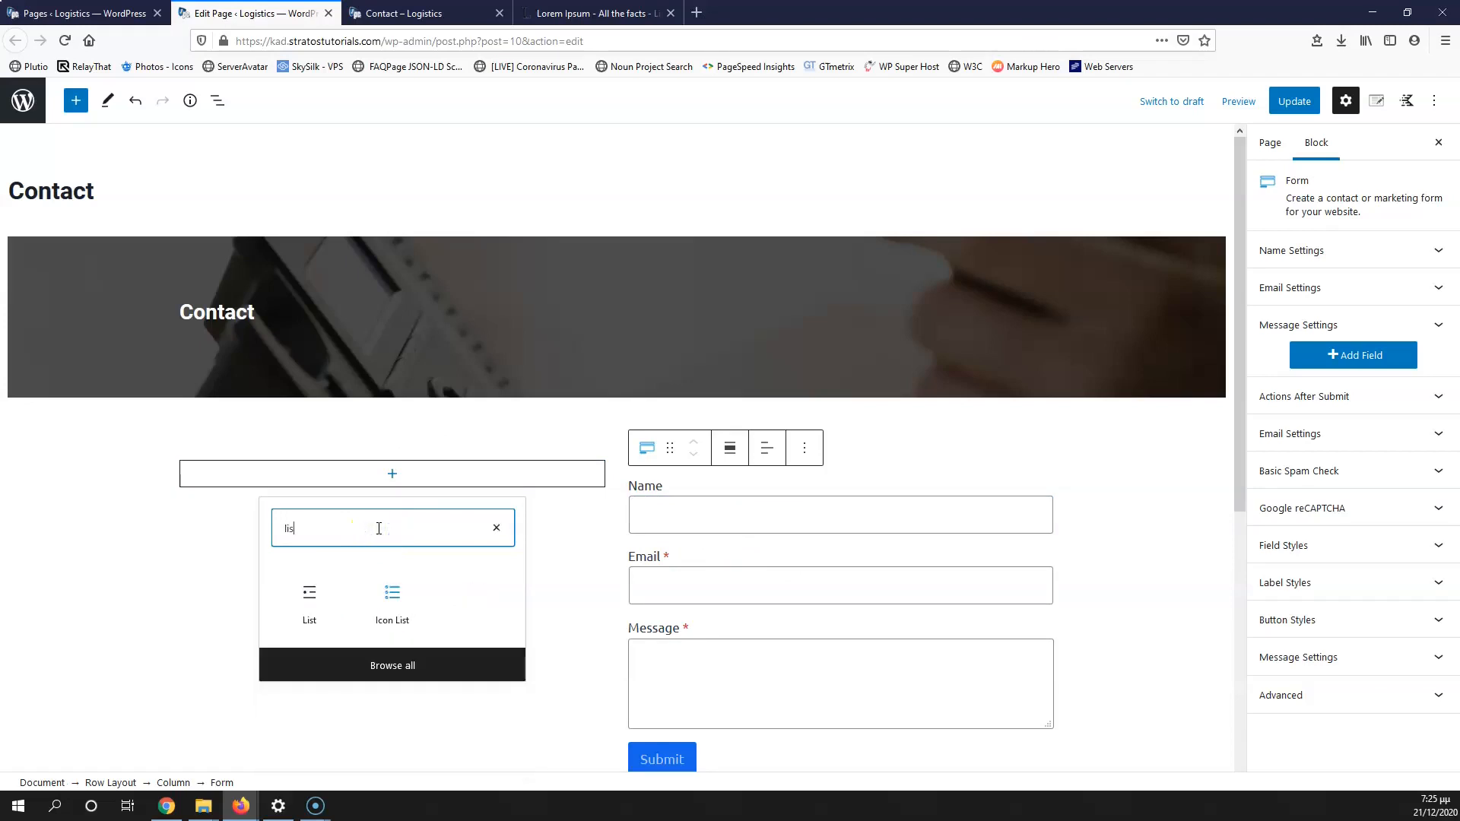
left_click(401, 608)
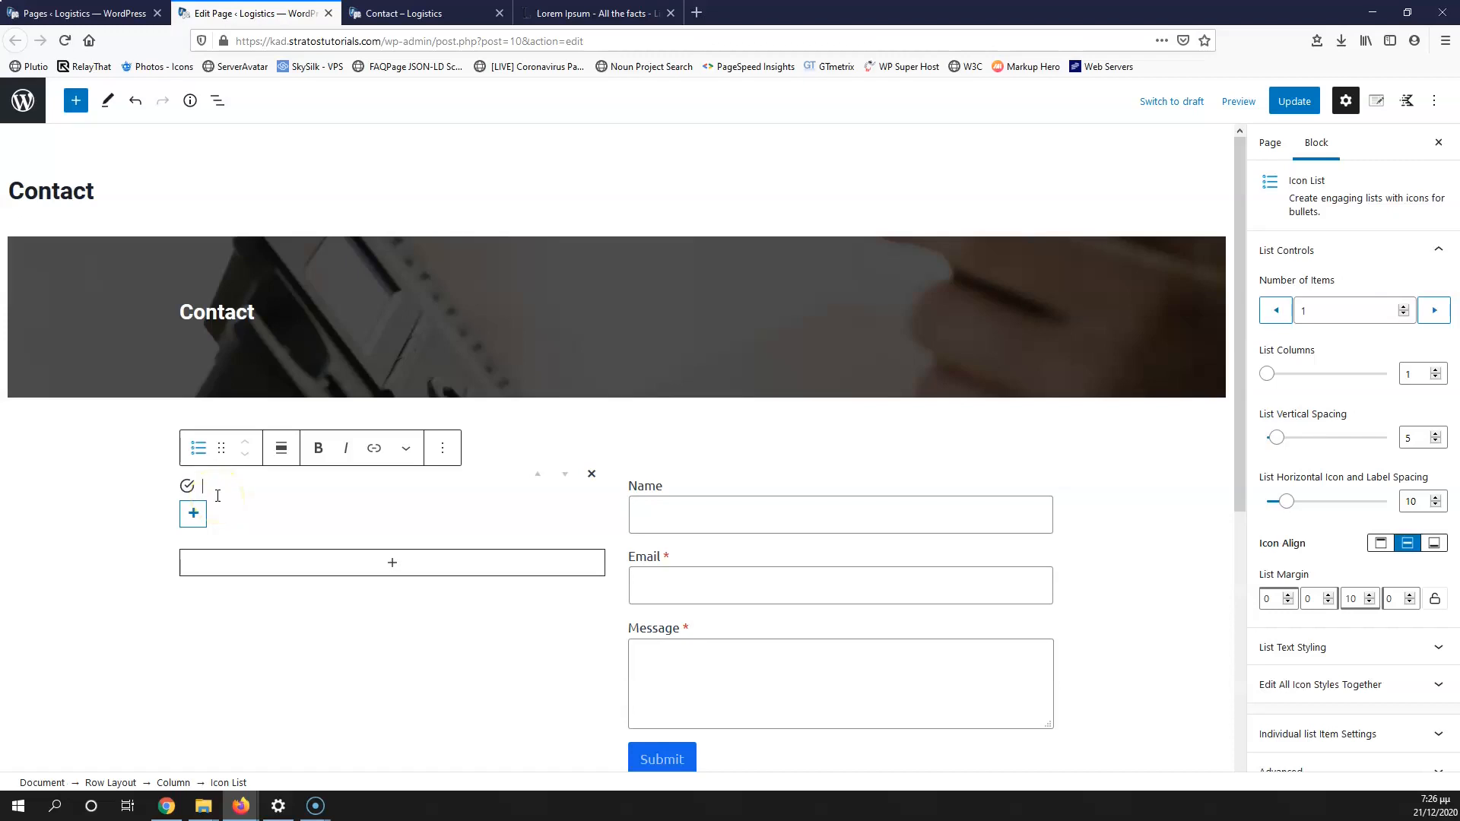
type("2")
scroll(218, 498, "down", 2)
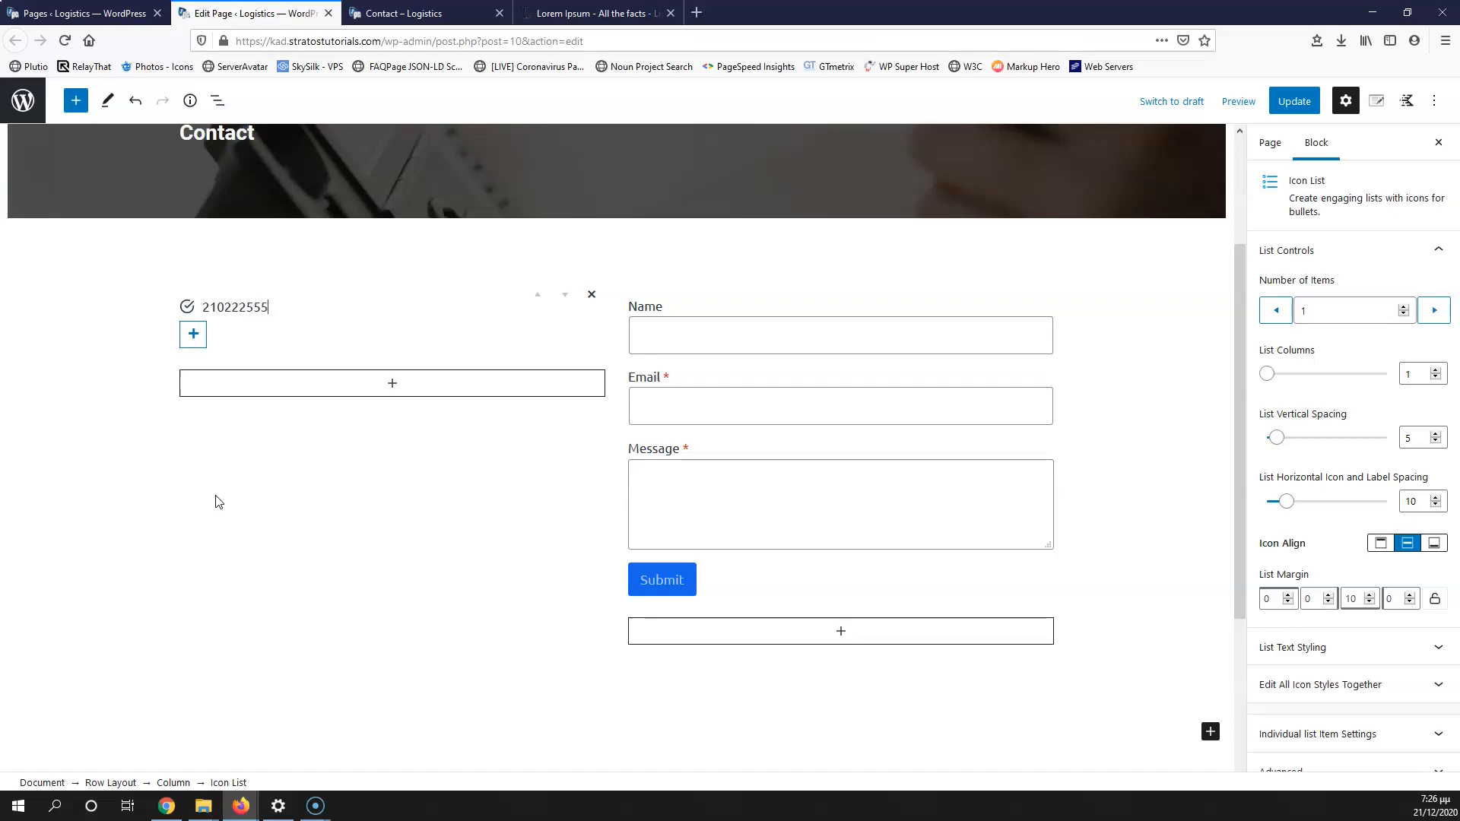
left_click(1403, 306)
left_click(1403, 307)
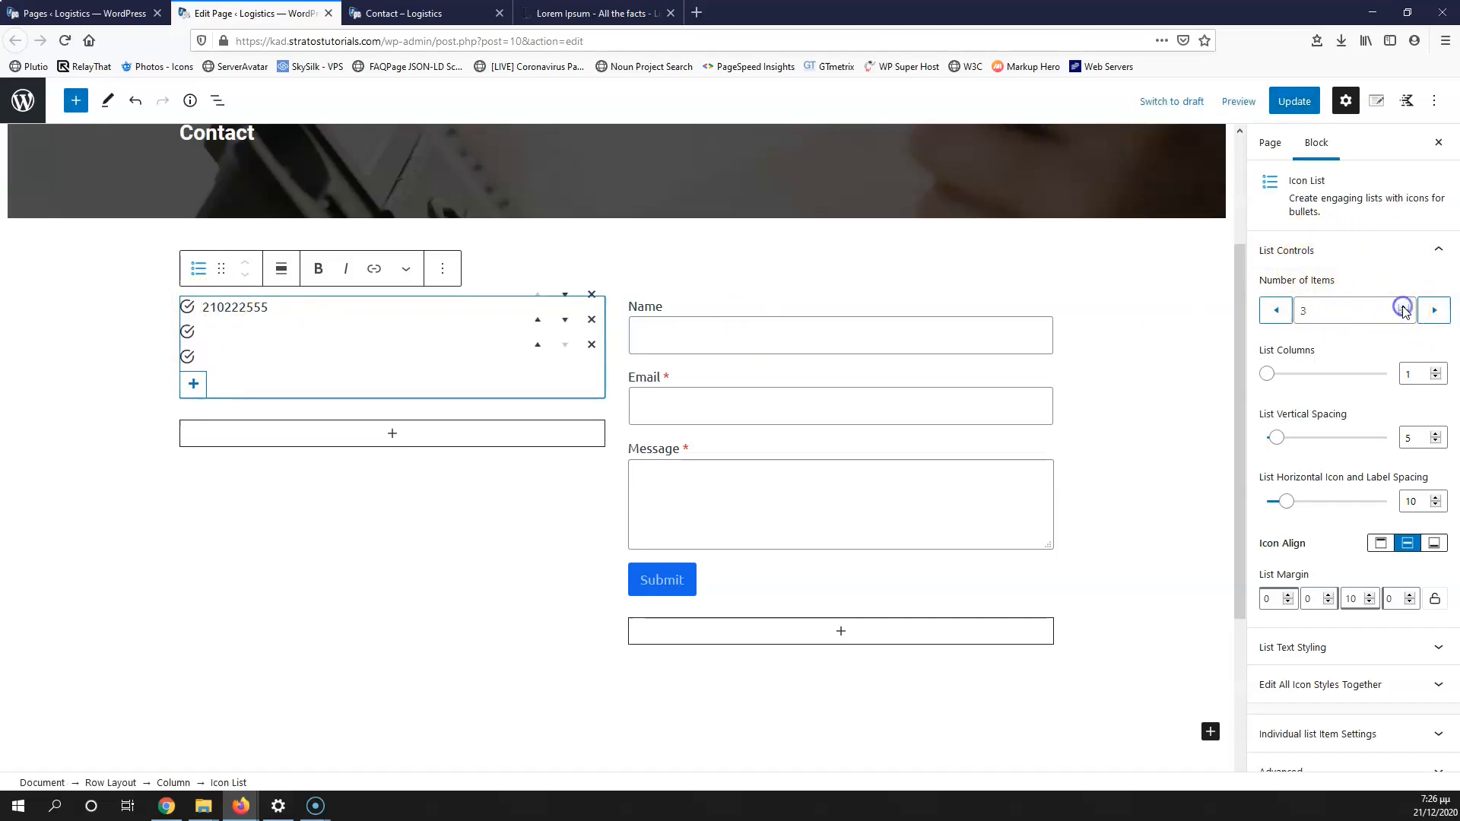
left_click(1402, 306)
left_click(1402, 307)
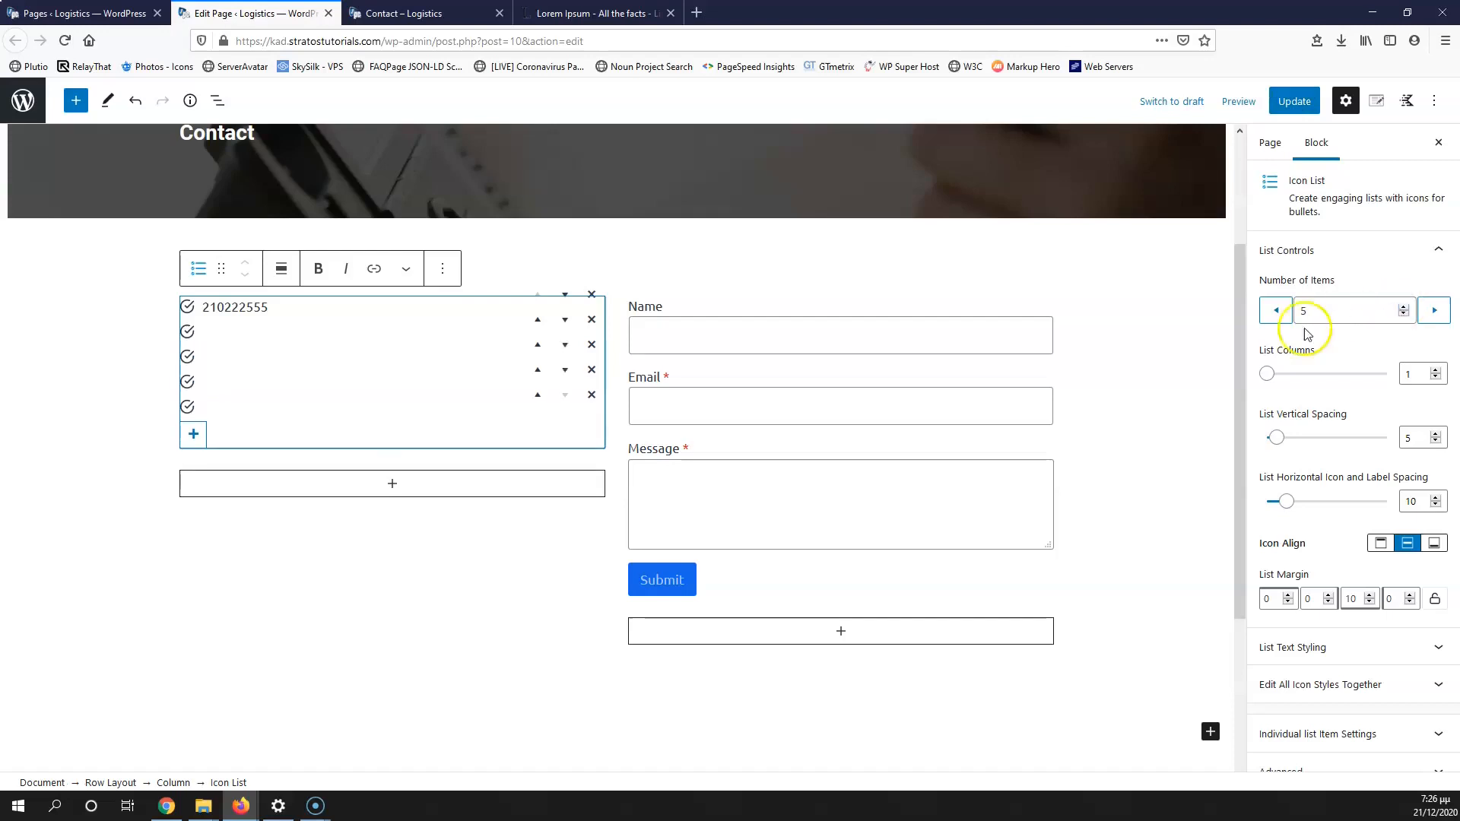
Step: Enter the e-mail and street address in items two and three, then delete the two empty items
left_click(28, 782)
left_click(257, 307)
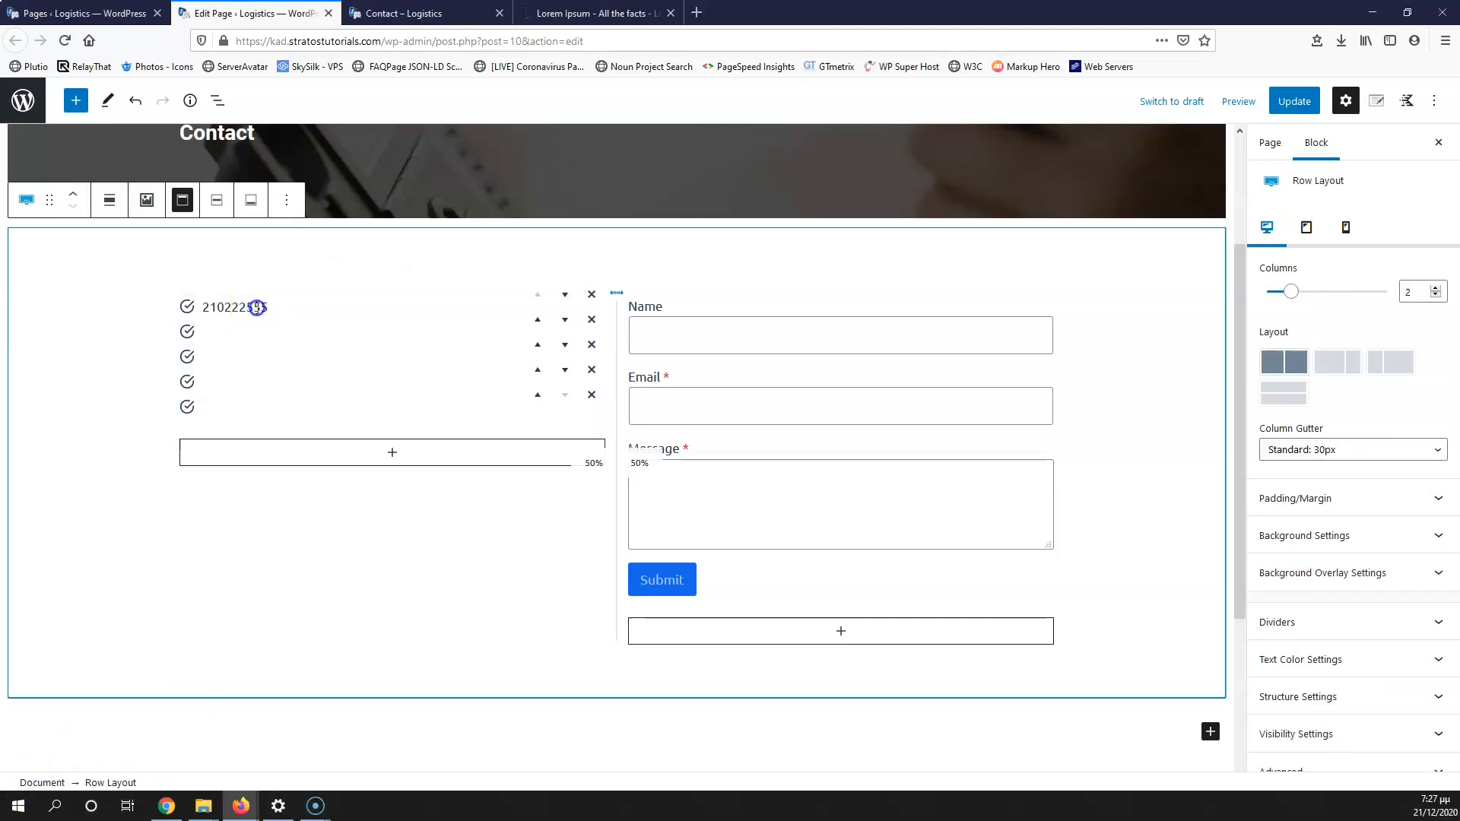
left_click(214, 331)
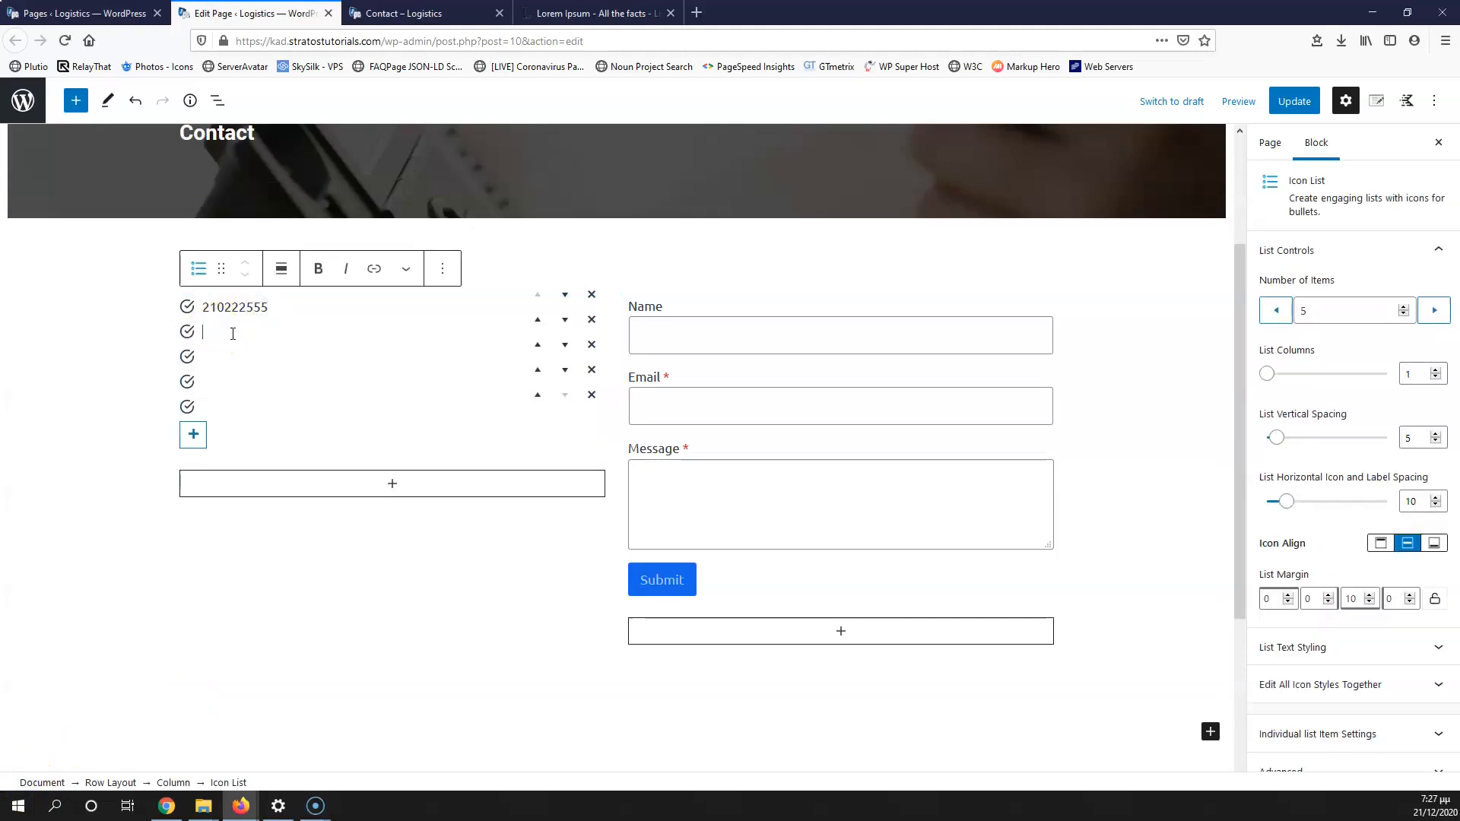
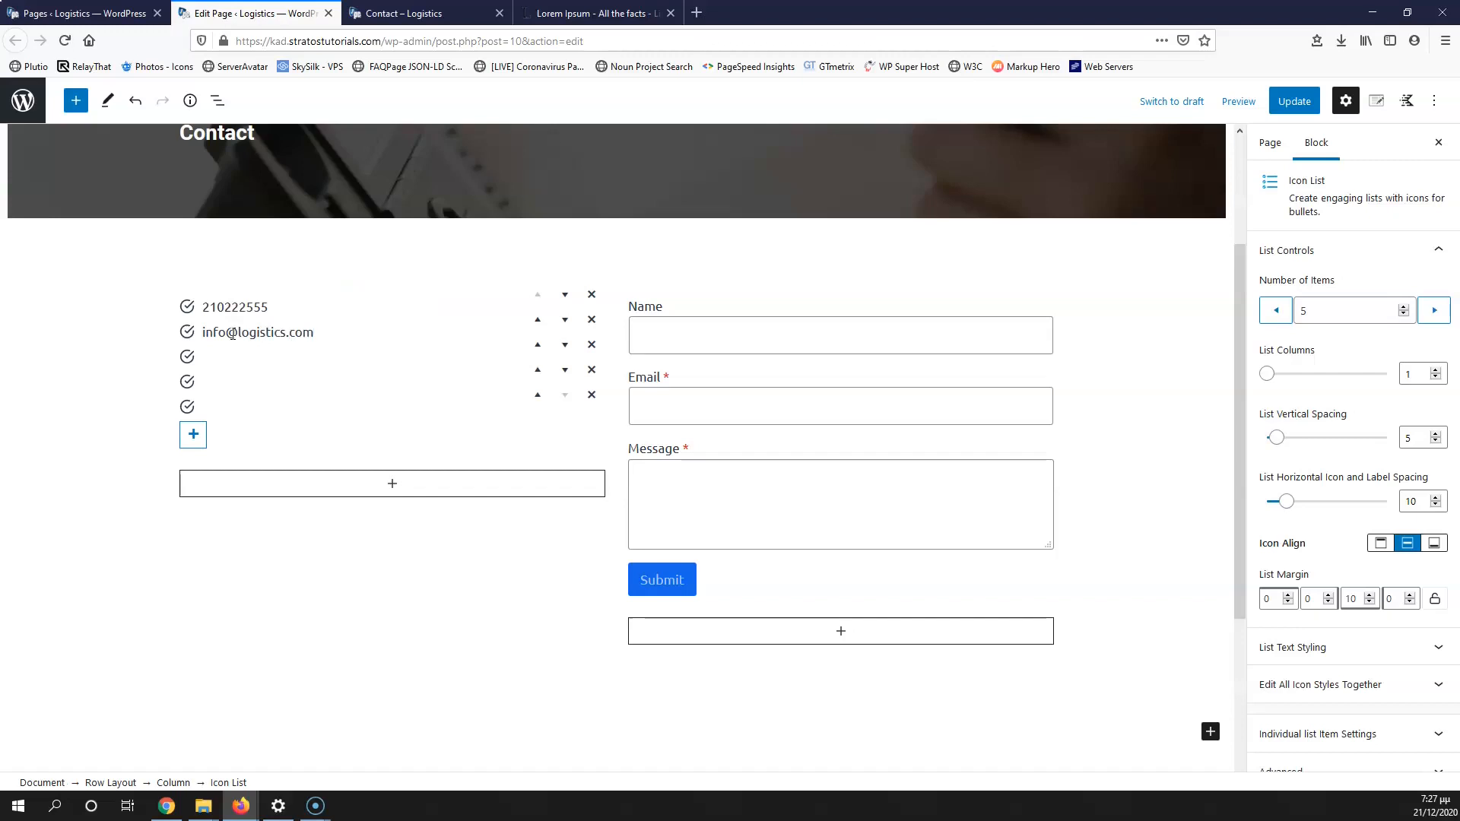
left_click(231, 350)
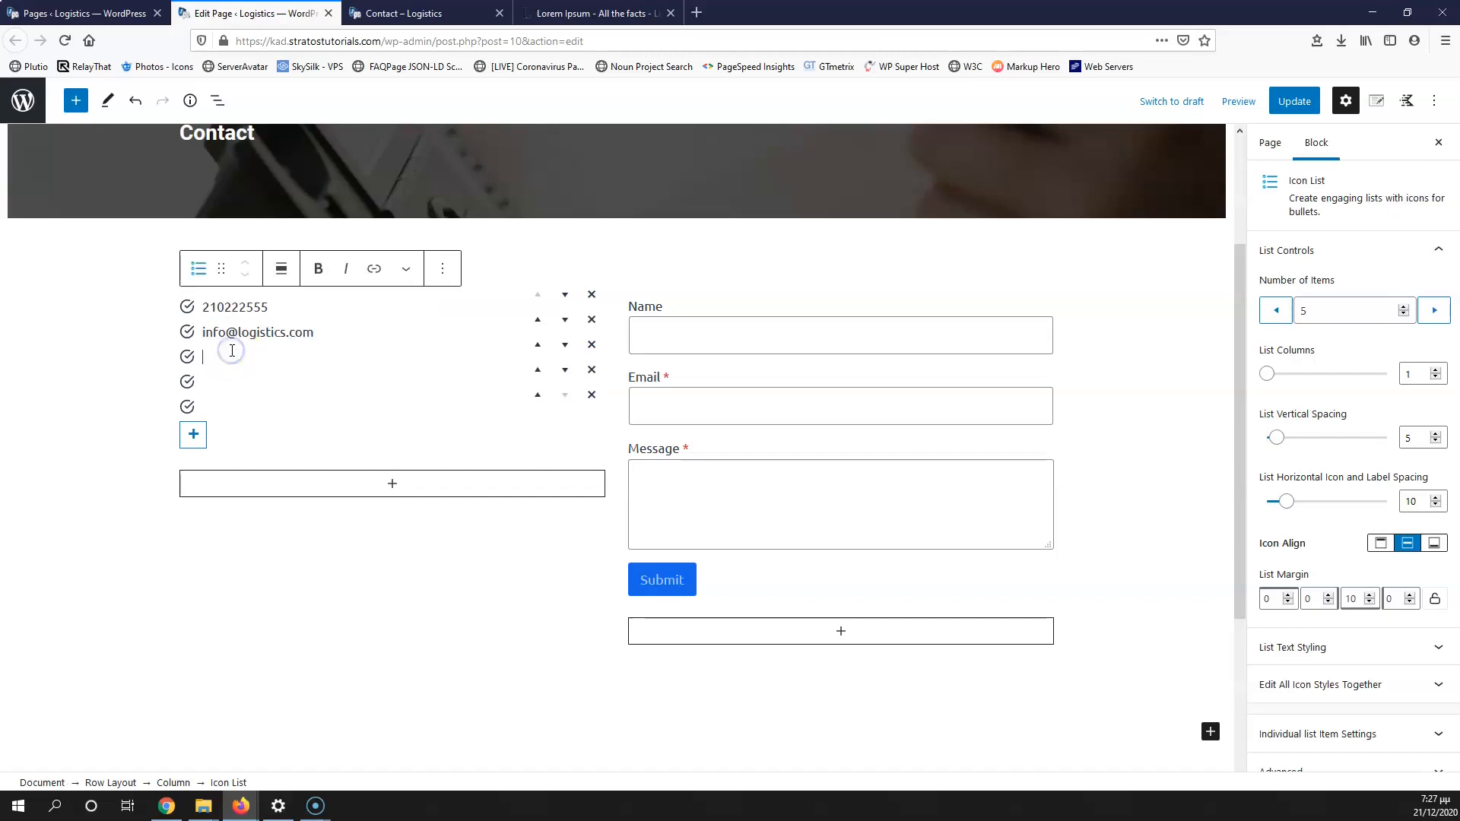
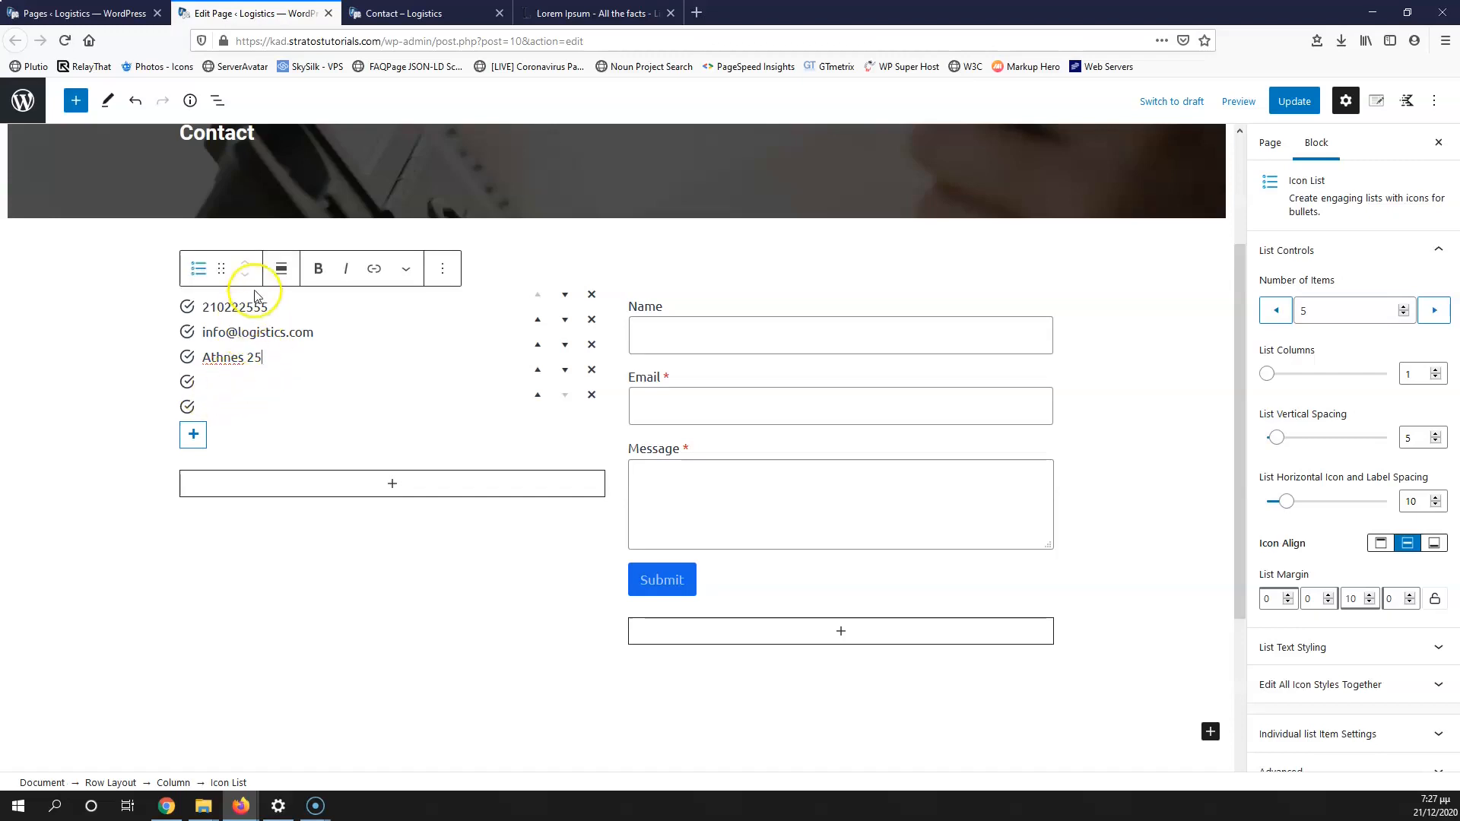
left_click(286, 356)
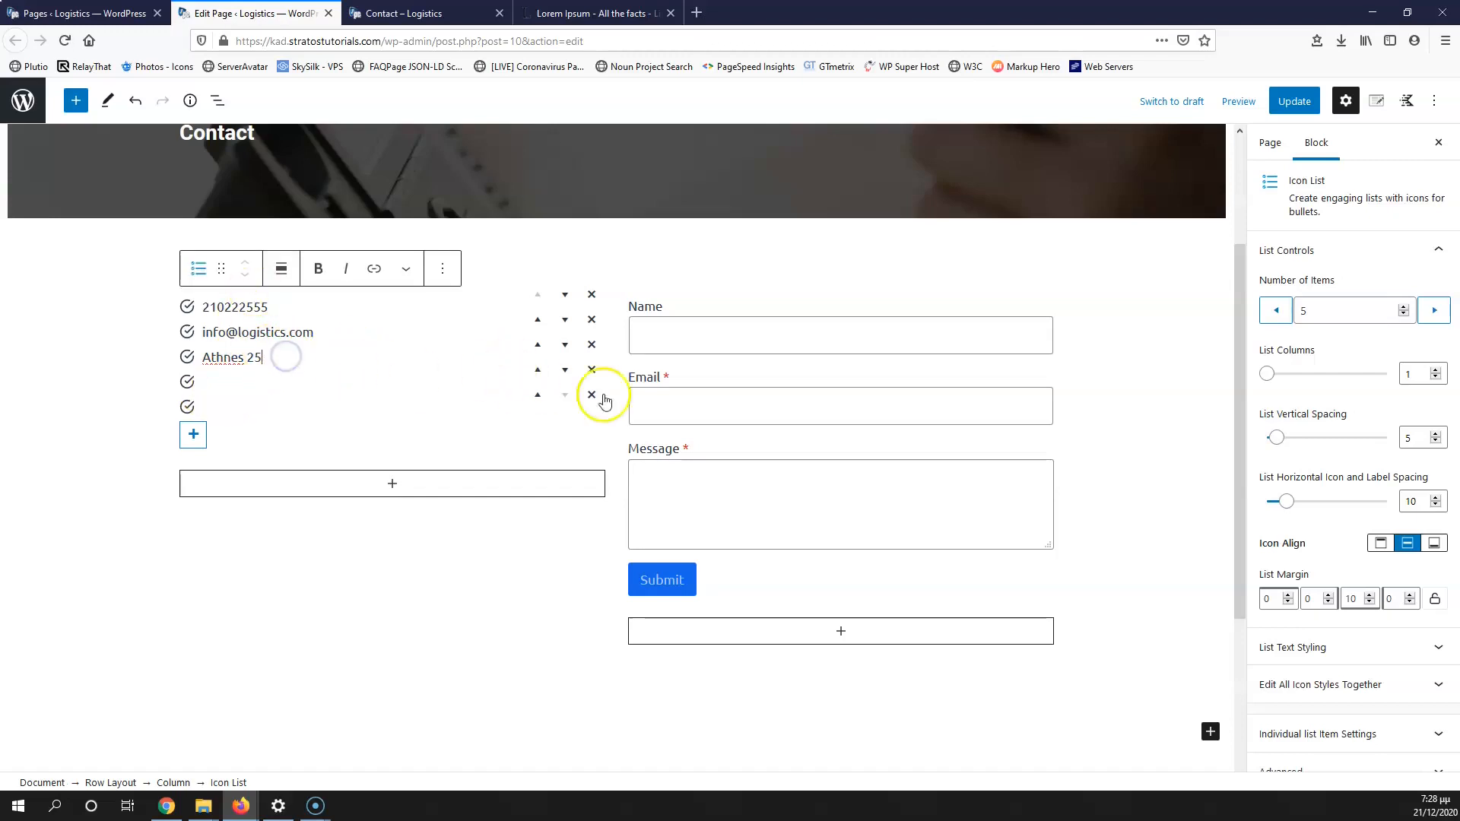
left_click(591, 370)
left_click(591, 373)
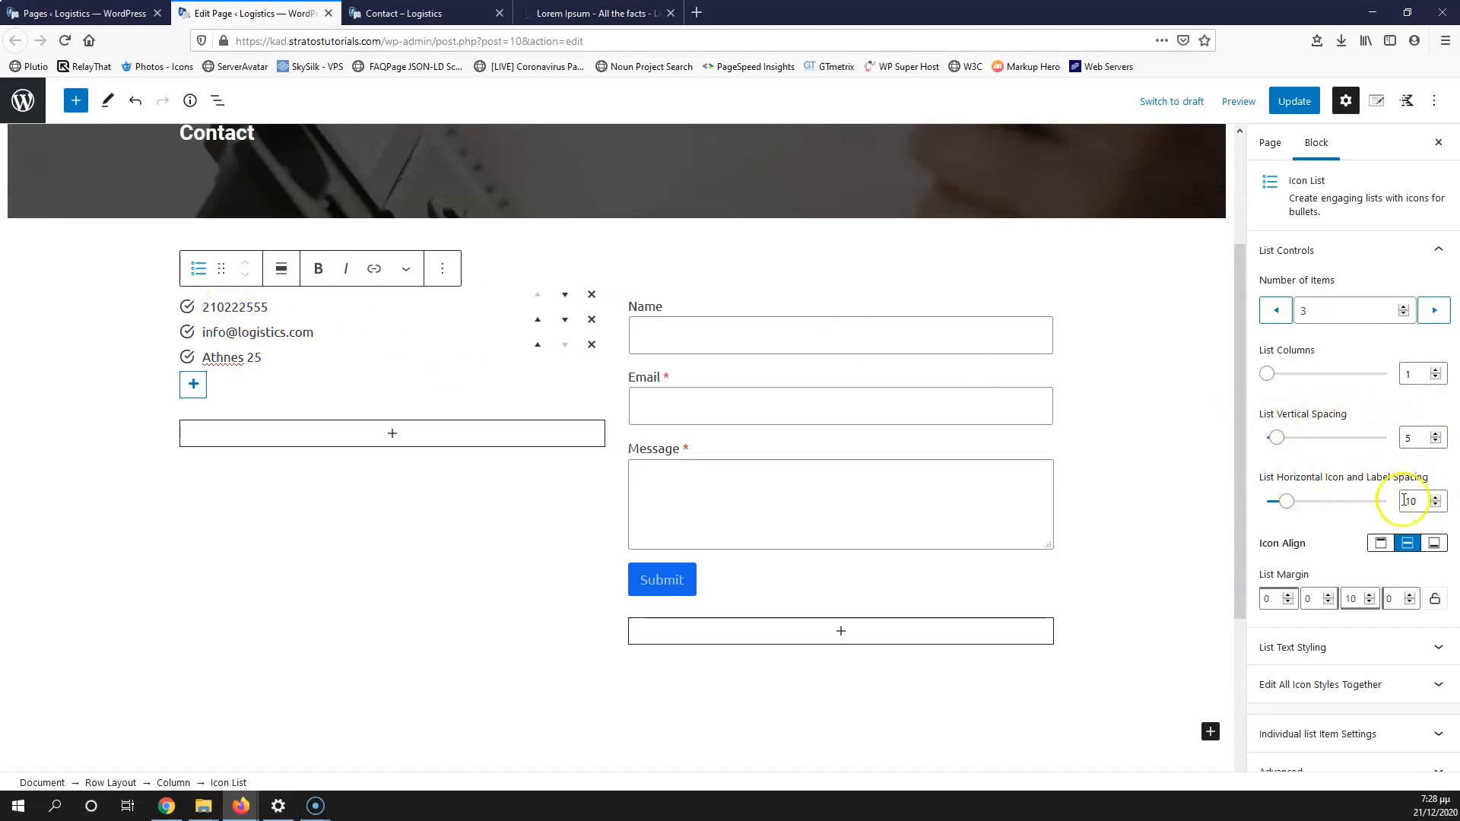
Step: Align the list icons to the top of each item and make the list text black
mouse_move(1289, 507)
left_mouse_down()
mouse_move(1312, 506)
mouse_move(1290, 507)
left_mouse_up()
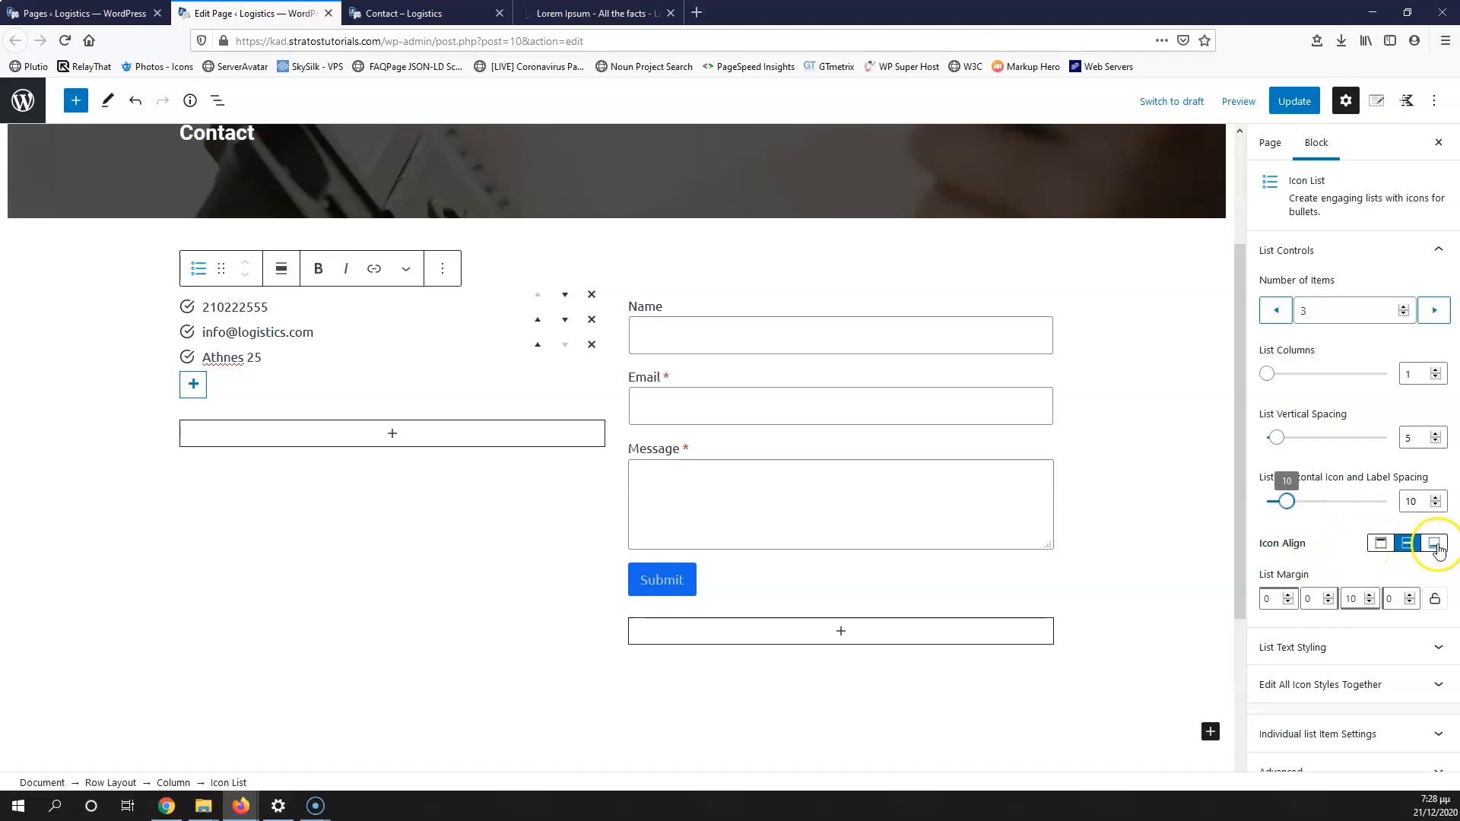
left_click(1411, 547)
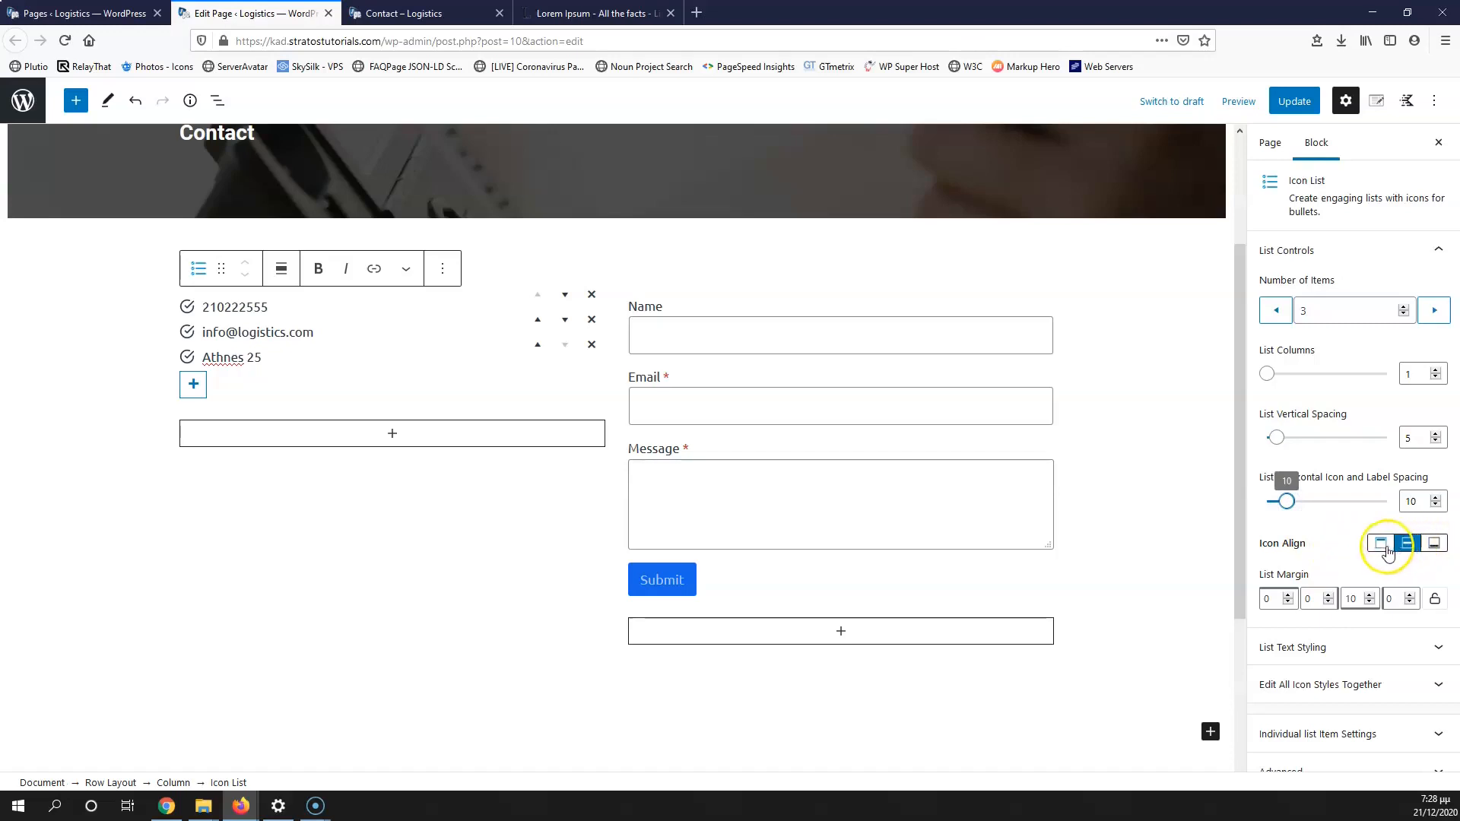
left_click(1381, 545)
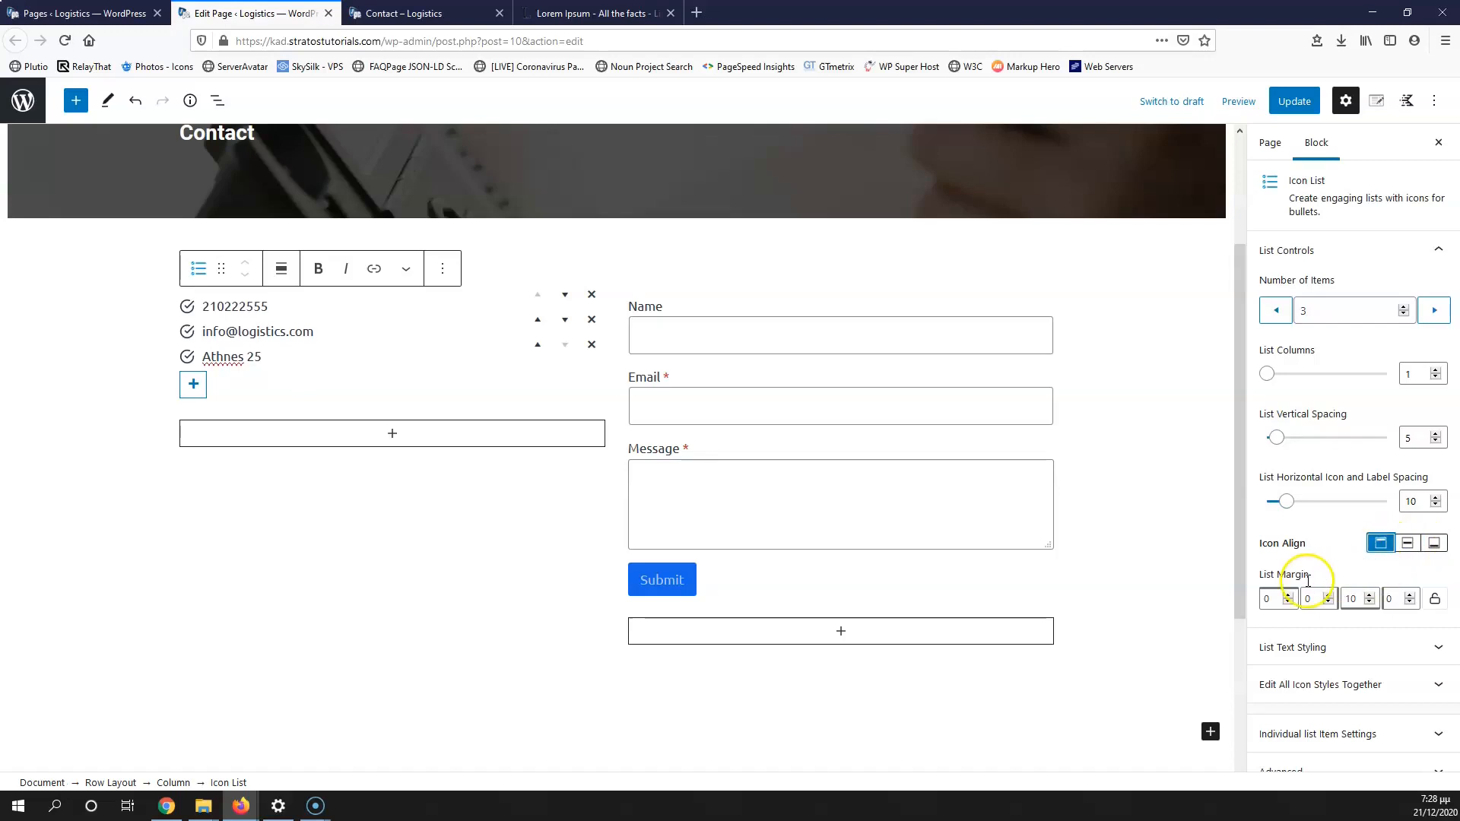
left_click(1301, 647)
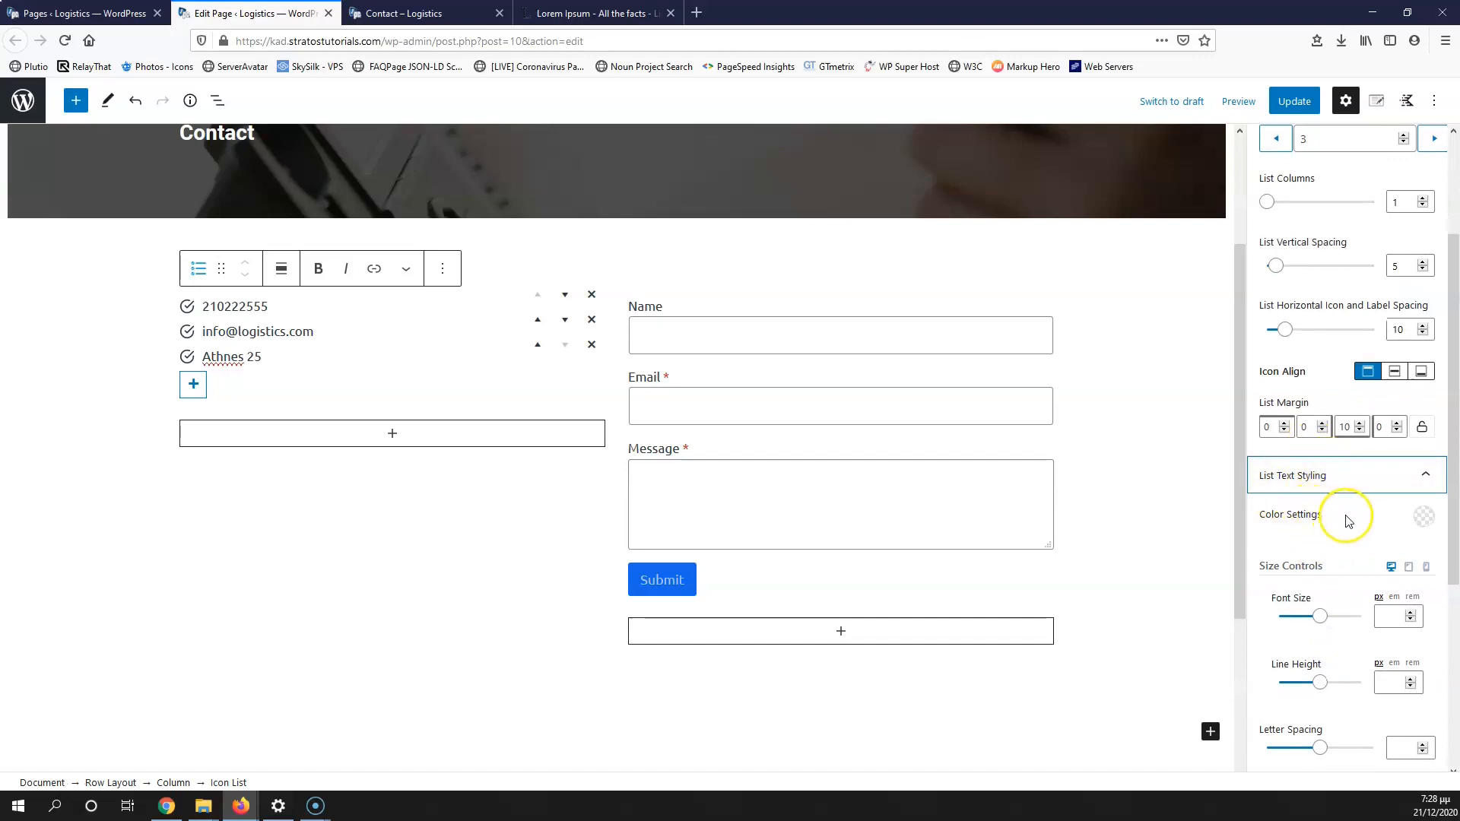
left_click(1423, 516)
left_click(1215, 372)
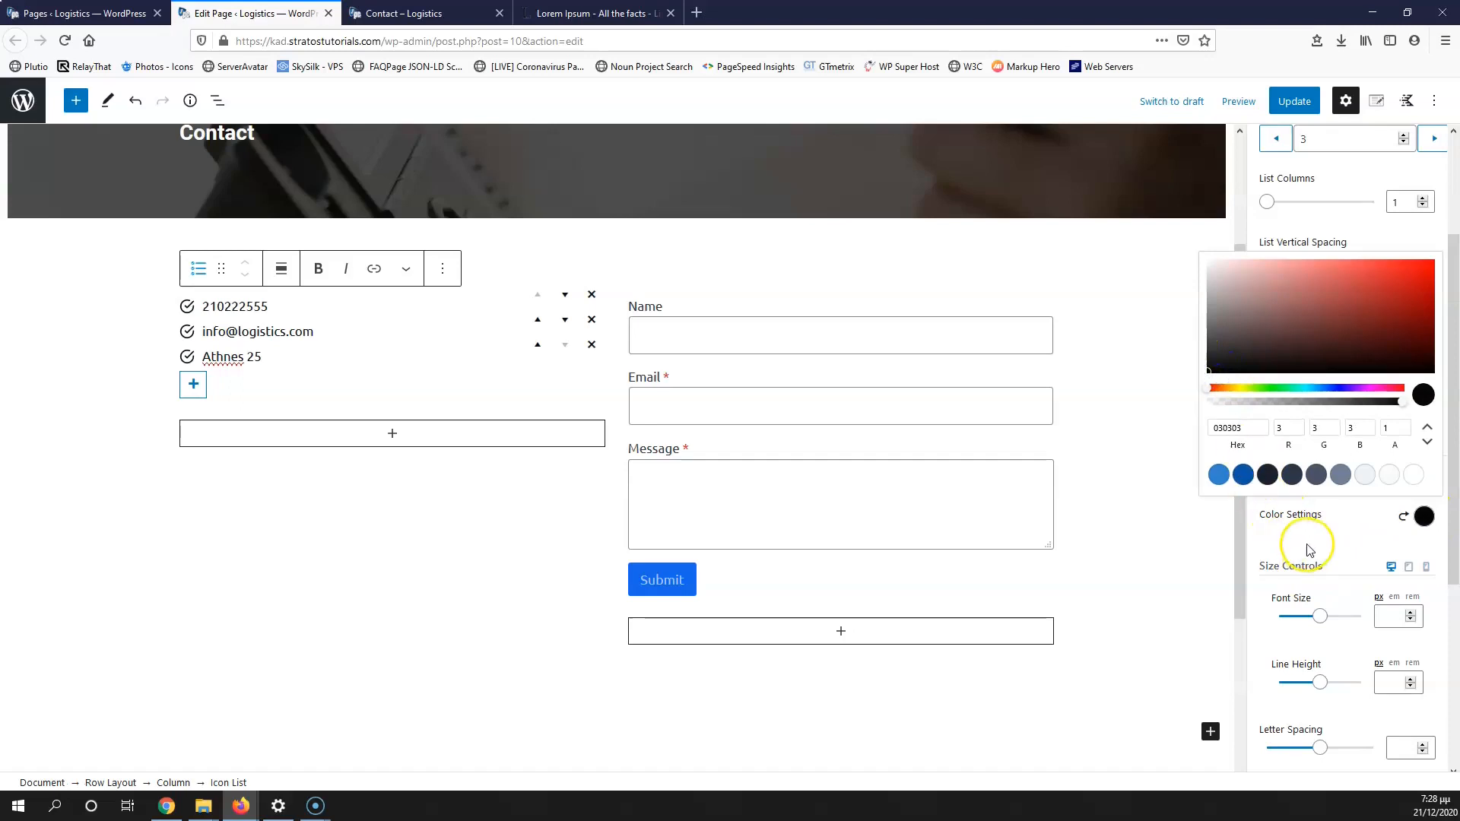
left_click(1422, 516)
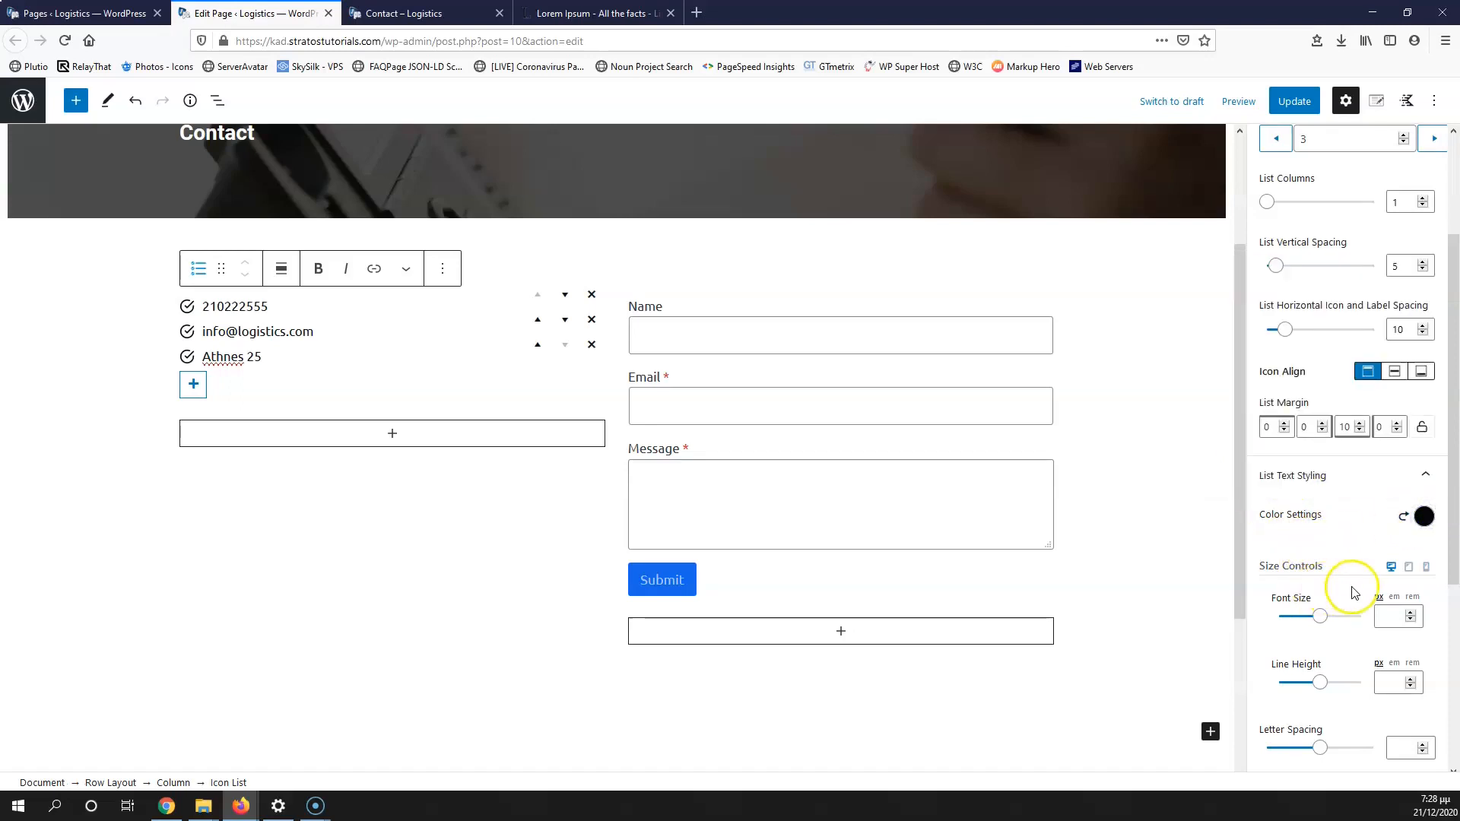
Step: Colour all list icons together with the dark 1A202C preset
scroll(1357, 593, "down", 2)
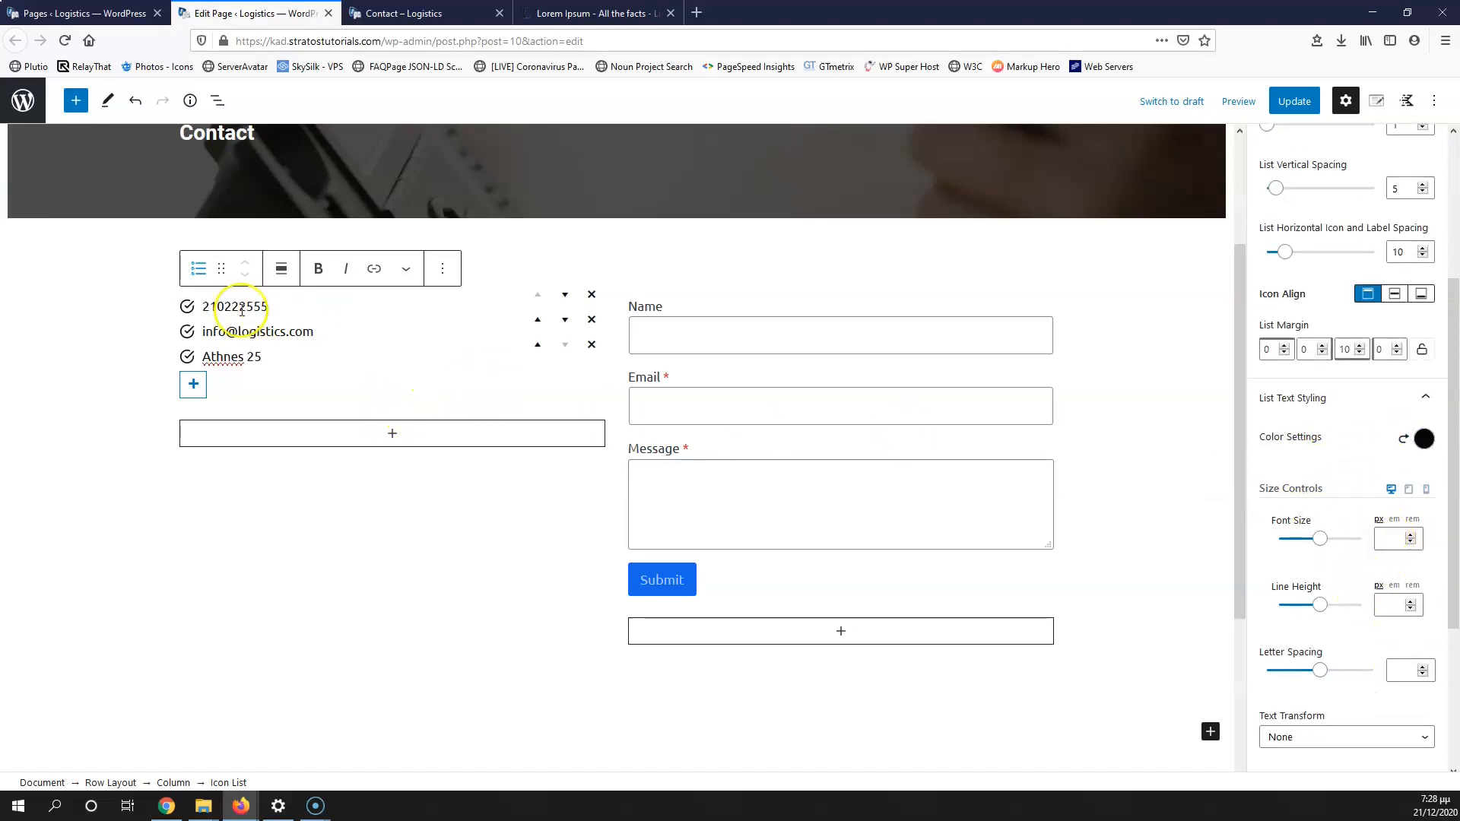
scroll(1346, 593, "down", 2)
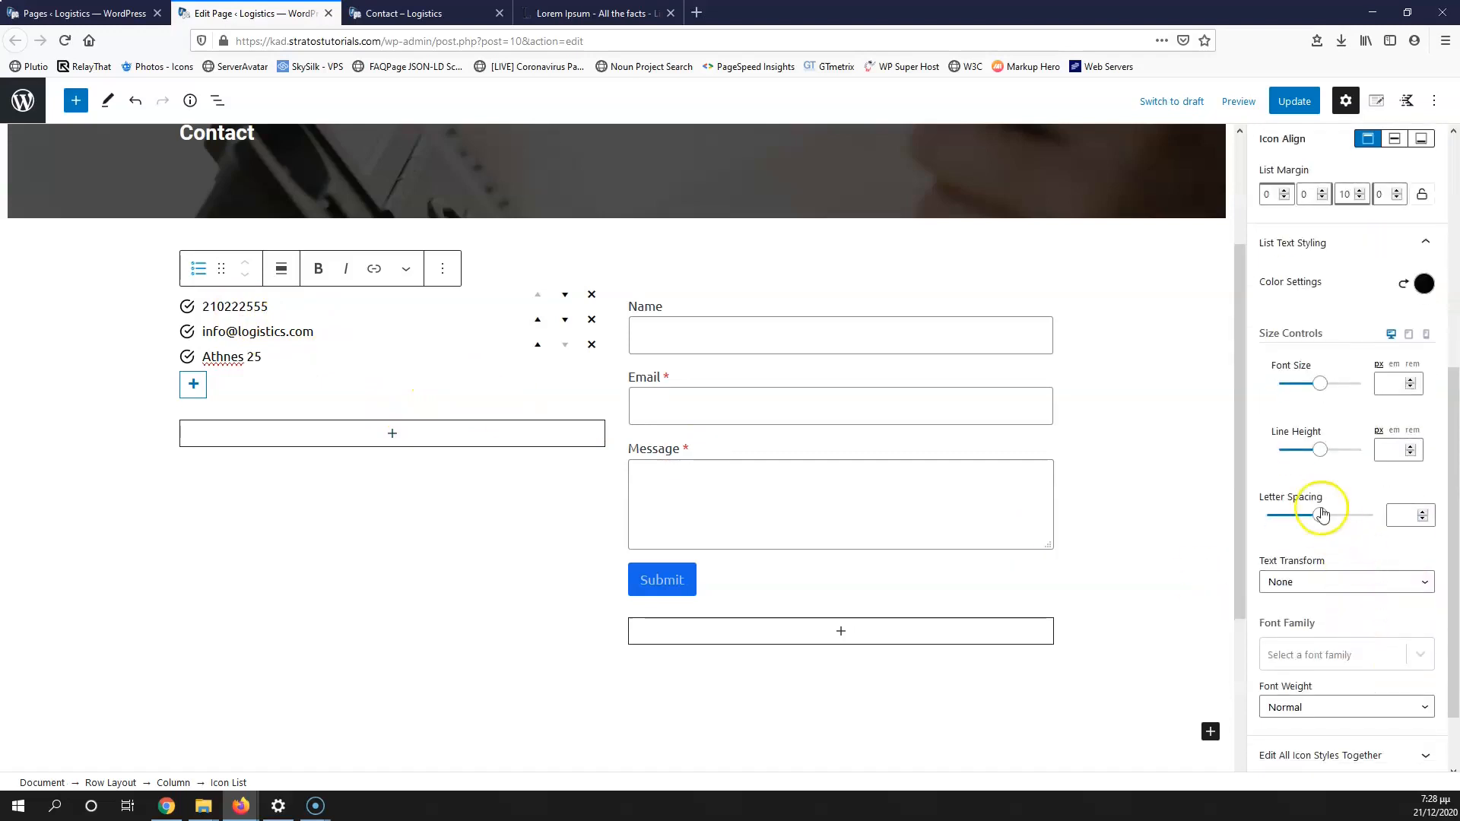
scroll(1338, 566, "down", 2)
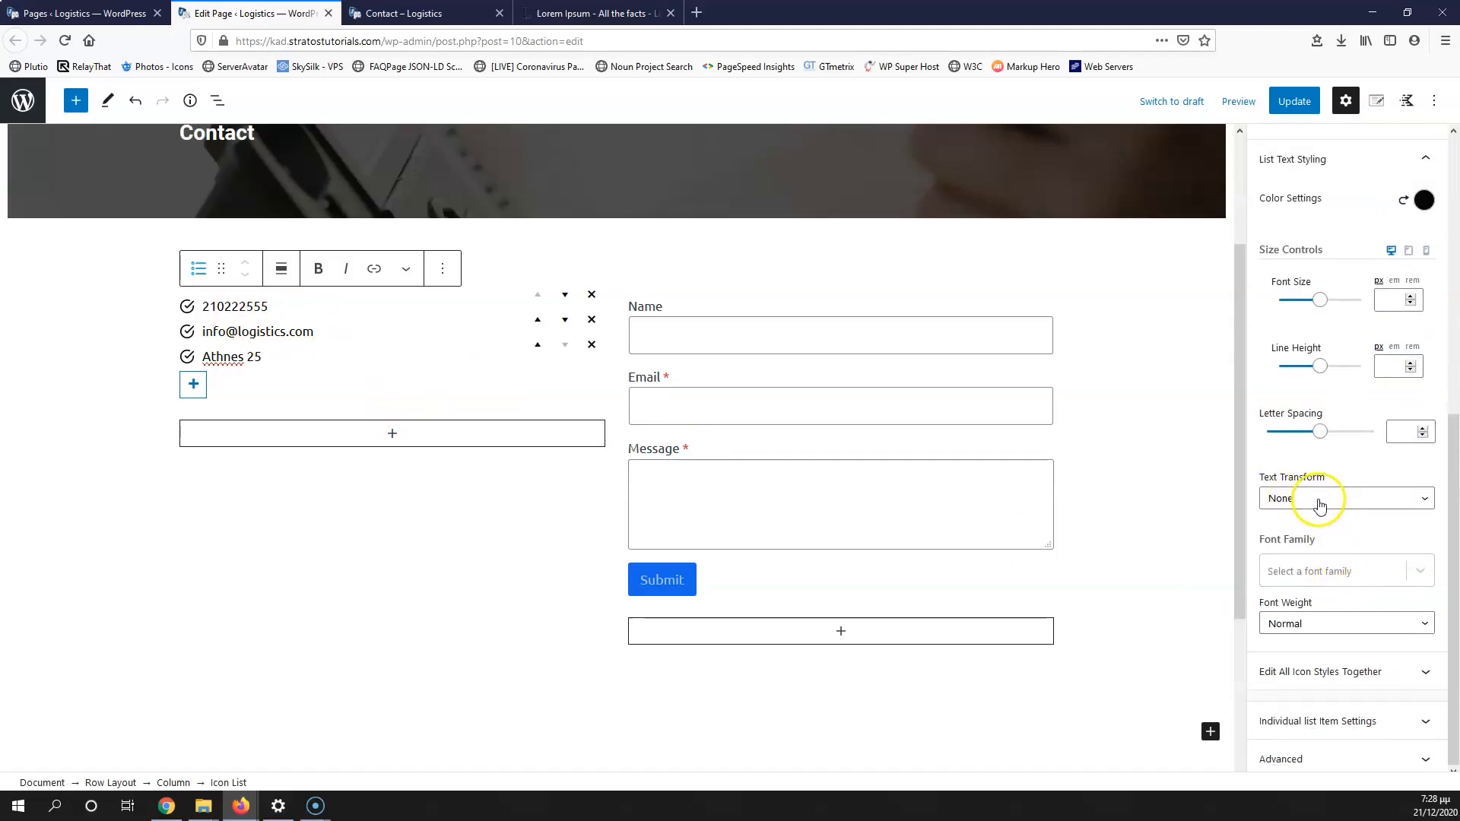
left_click(1351, 673)
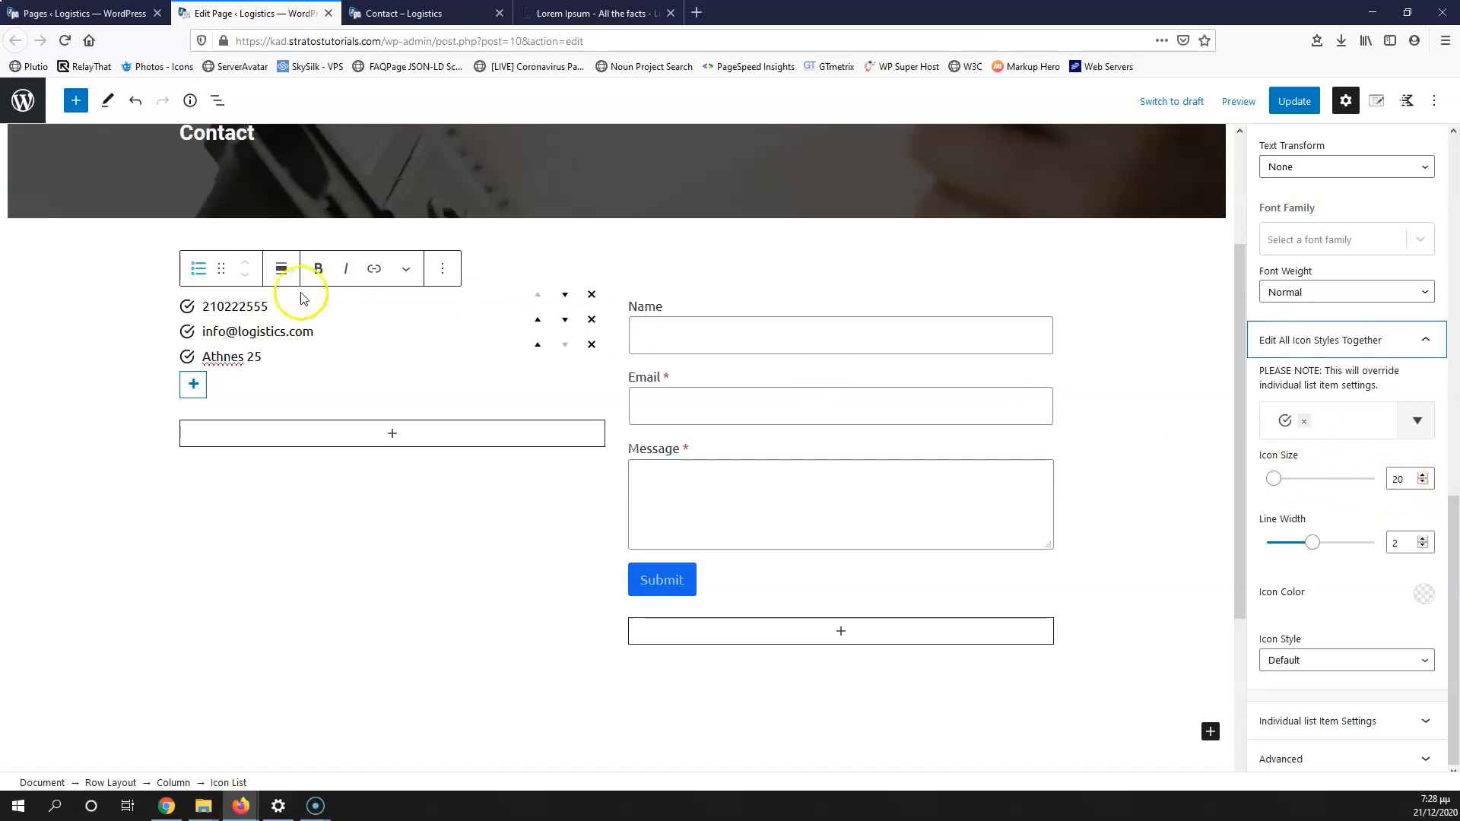
left_click(1424, 594)
left_click(1268, 553)
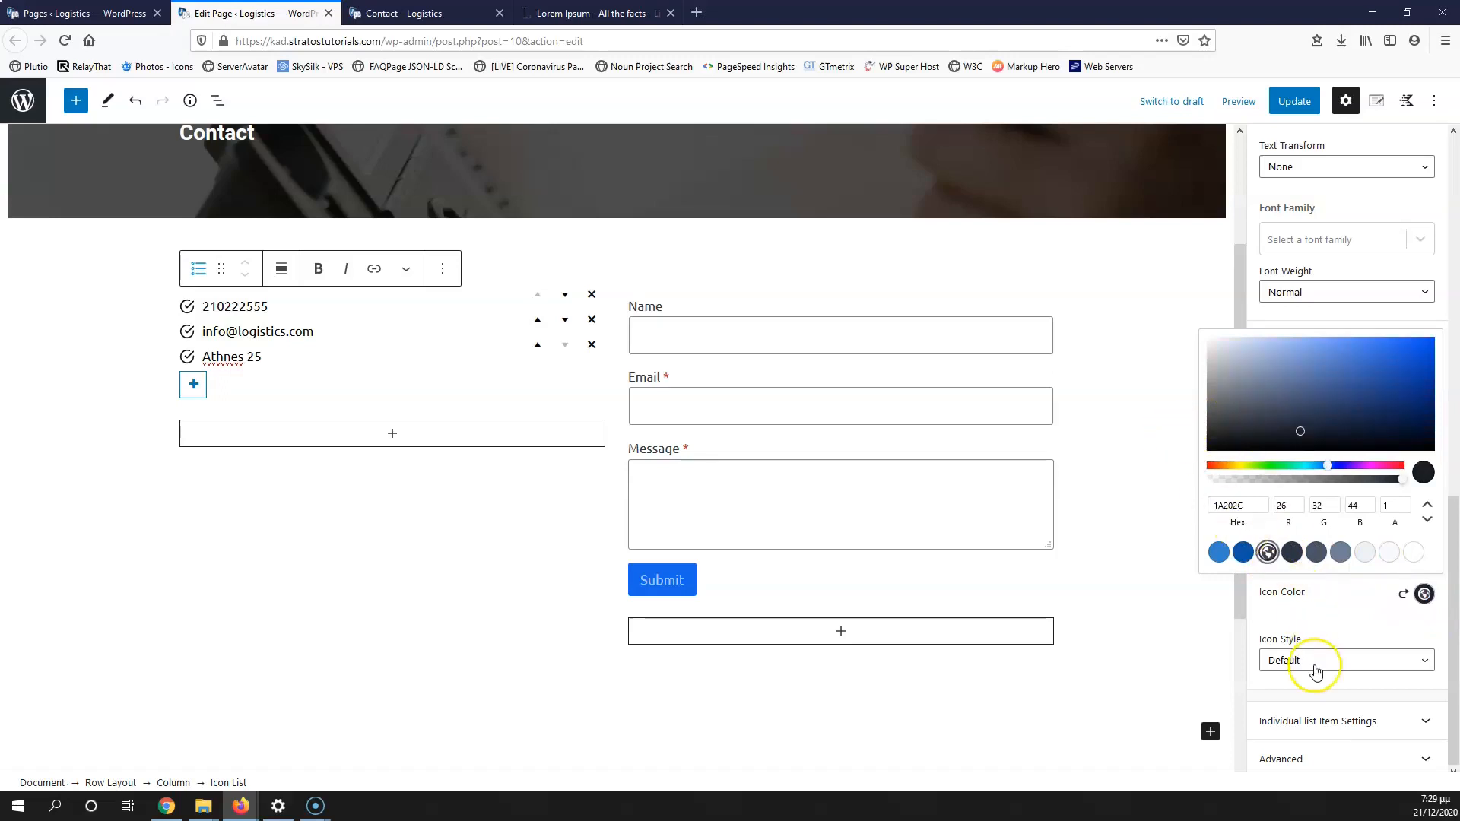
left_click(1332, 724)
left_click(1369, 673)
Step: Replace the phone item's check icon with a phone icon
left_click(1316, 512)
left_click(1314, 515)
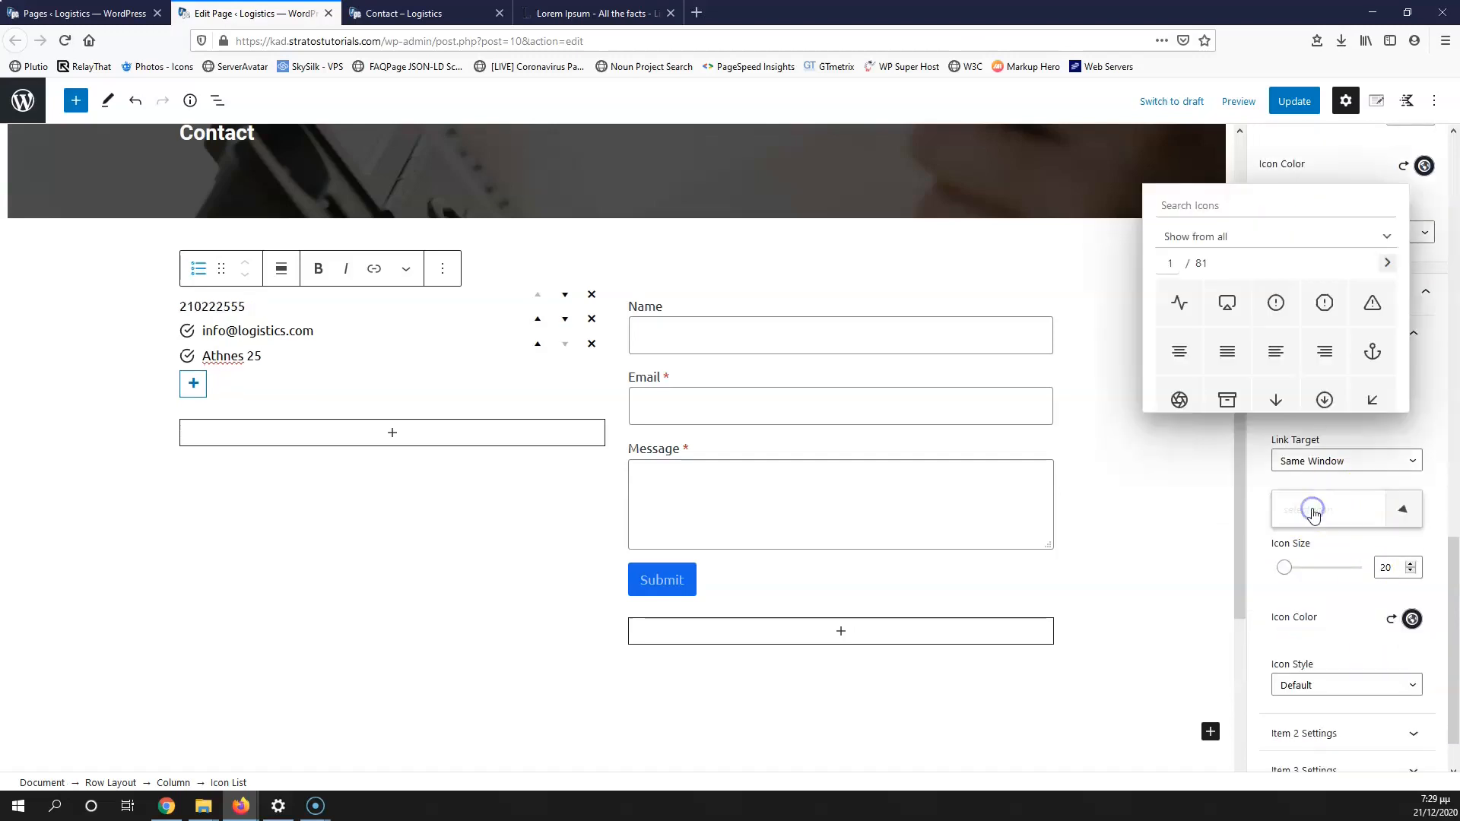
left_click(1244, 205)
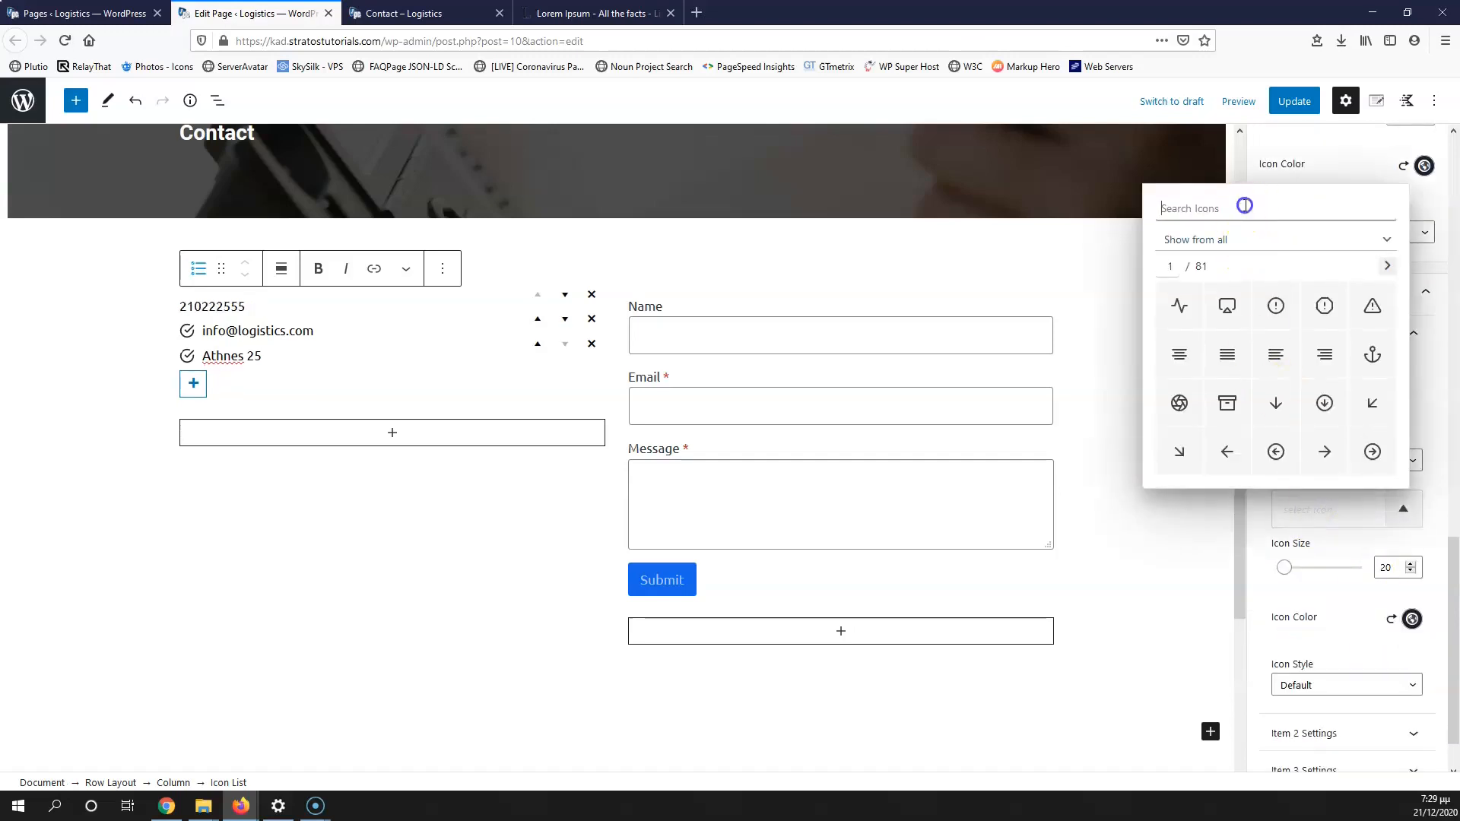
type("o")
left_click(1259, 242)
key("BackSpace")
type("ph")
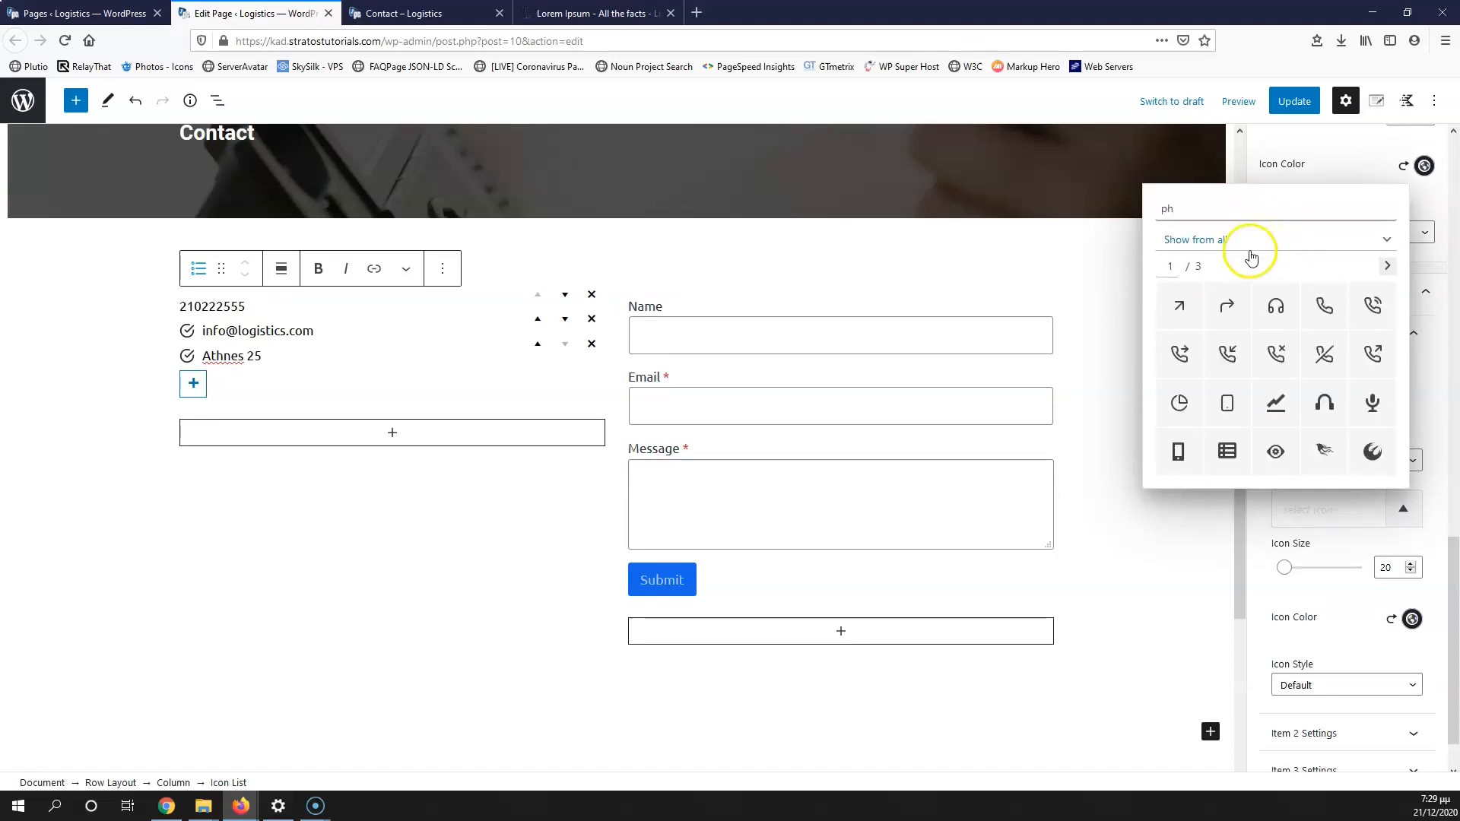
left_click(1324, 308)
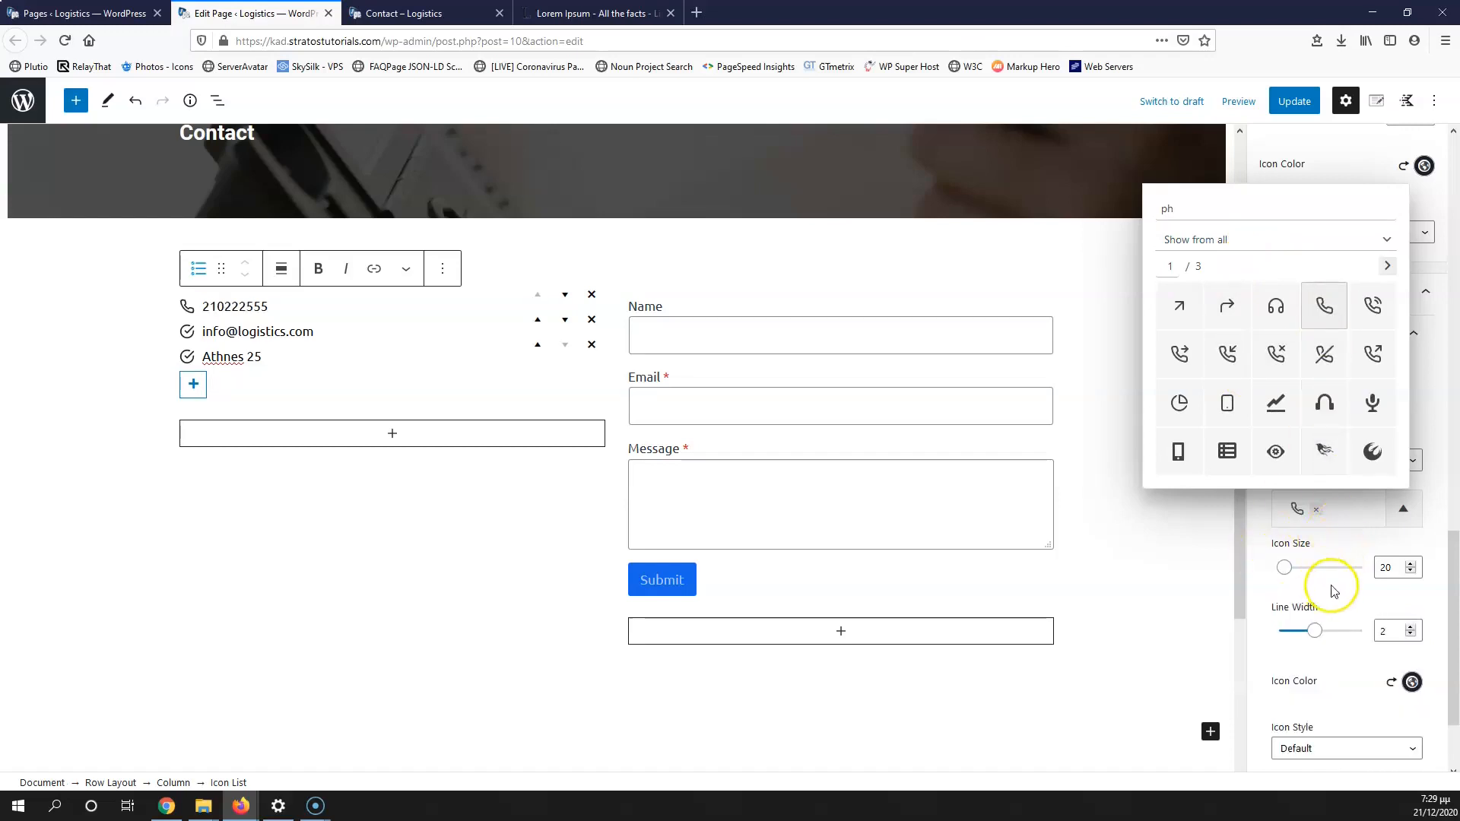
Step: Replace the e-mail item's check icon with an envelope icon
scroll(1335, 585, "down", 2)
scroll(1355, 616, "down", 1)
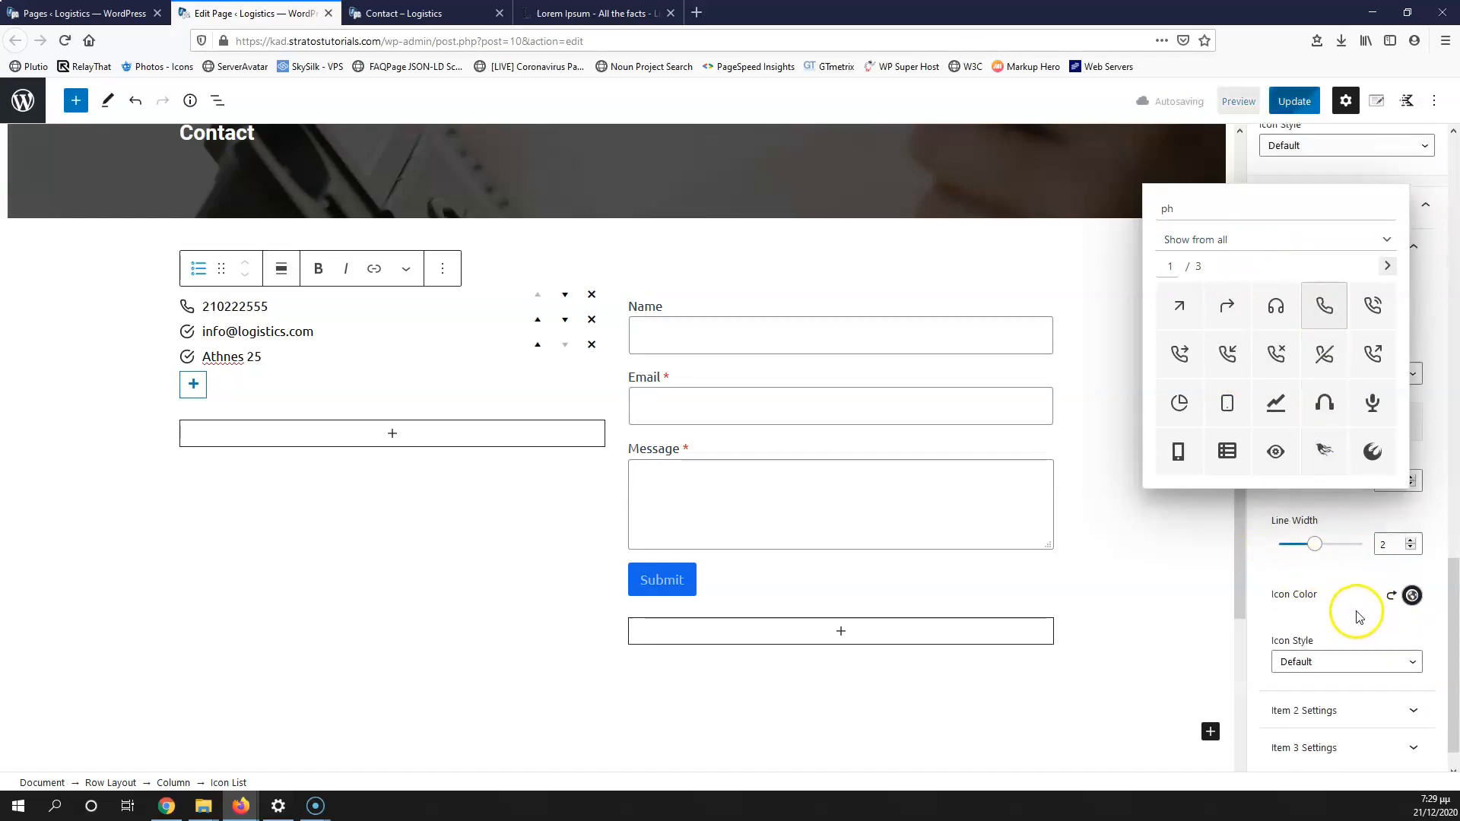
left_click(1356, 674)
scroll(1345, 646, "down", 3)
left_click(1329, 462)
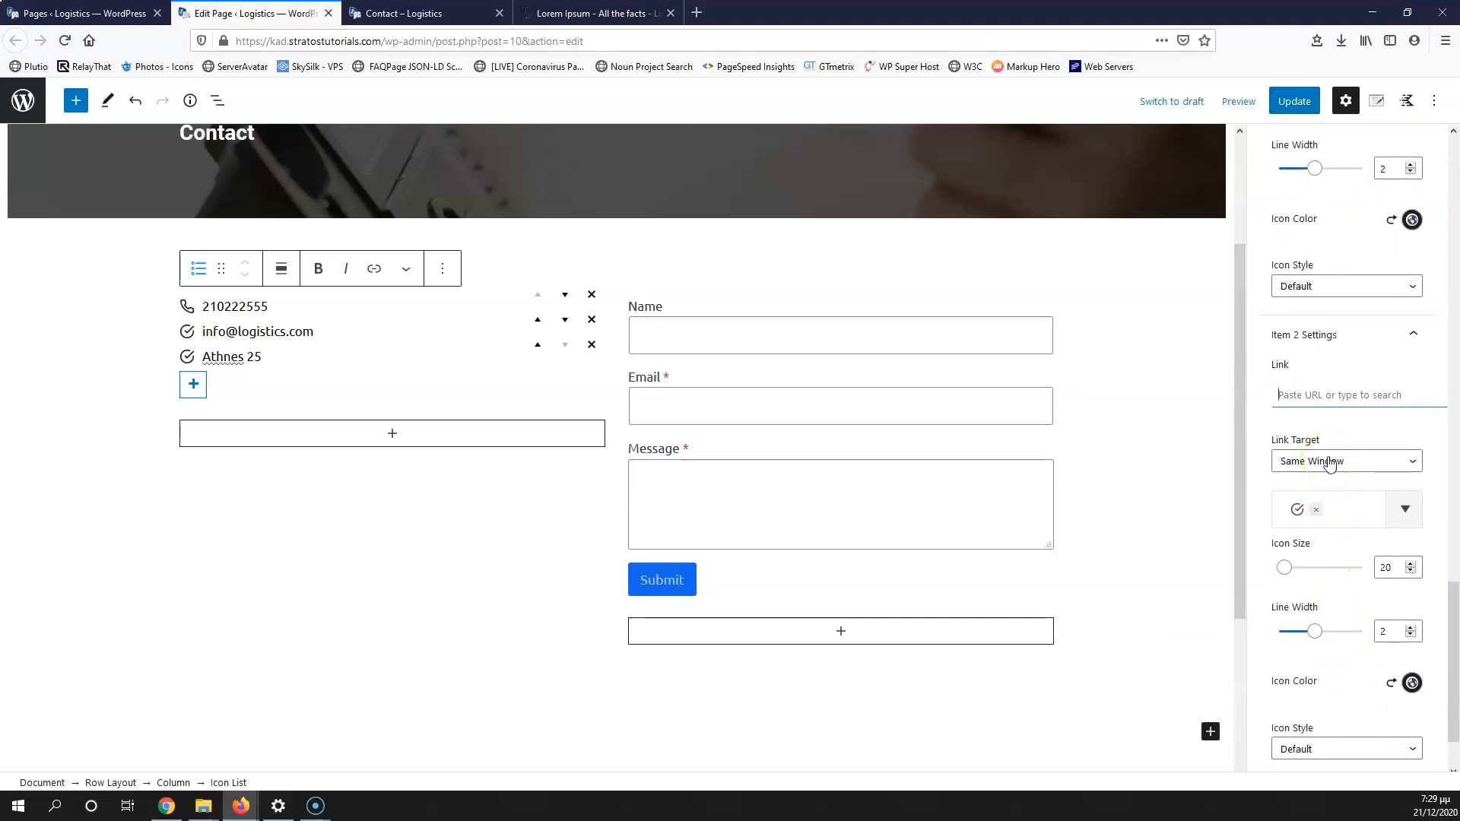
left_click(1316, 510)
left_click(1316, 515)
type("en")
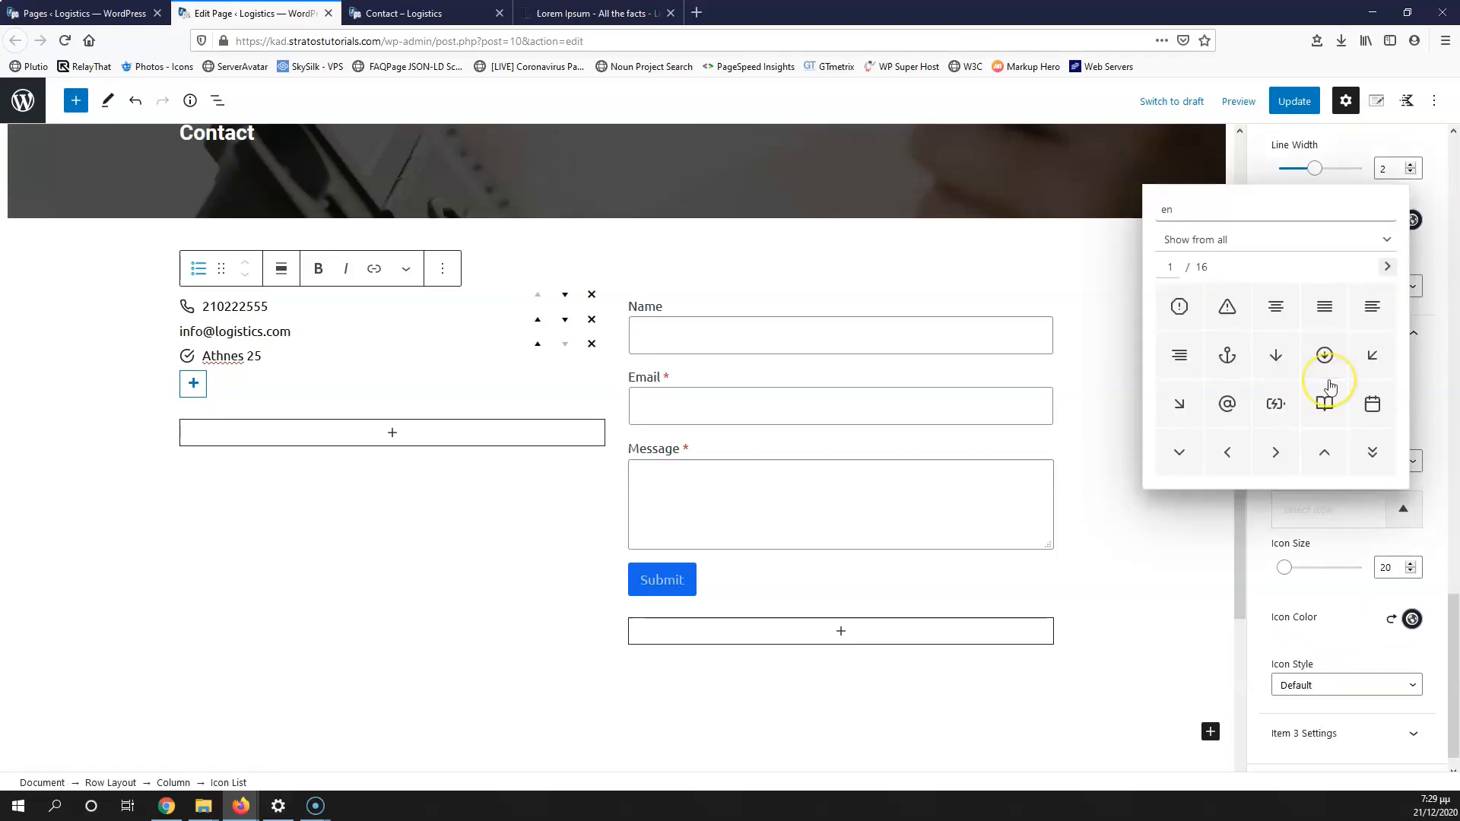
type("v")
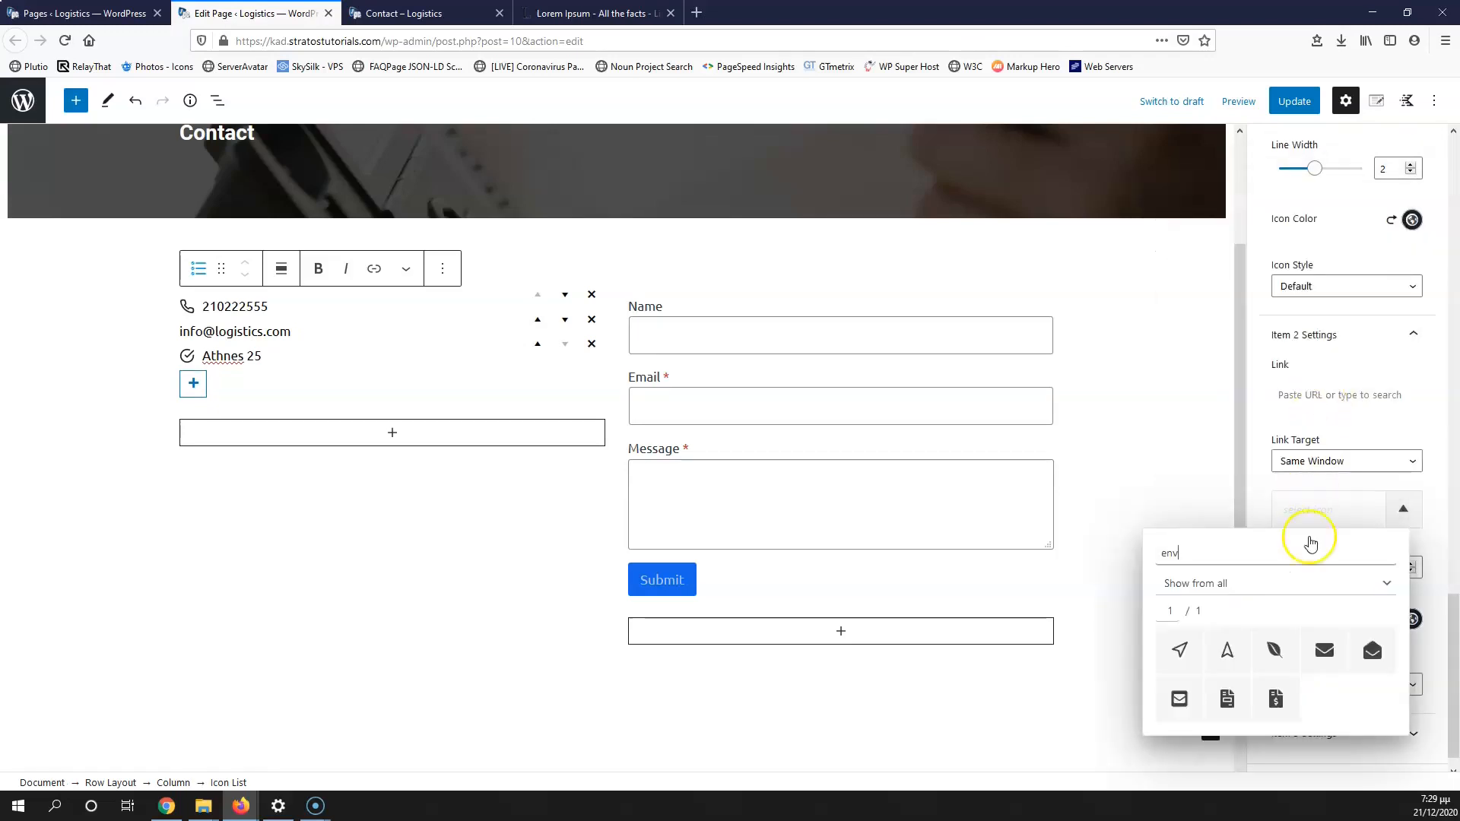
left_click(1335, 659)
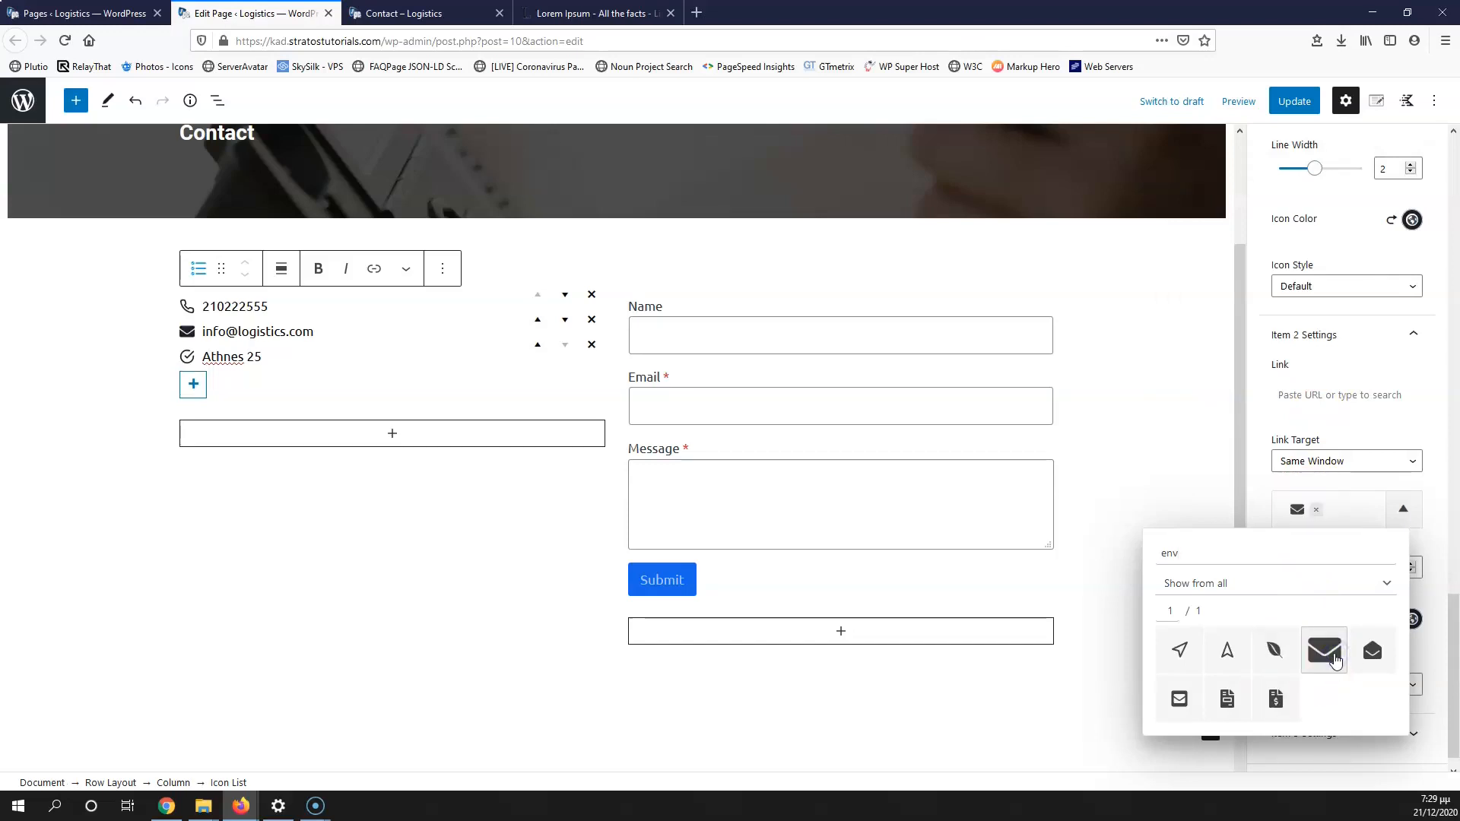
left_click(1359, 428)
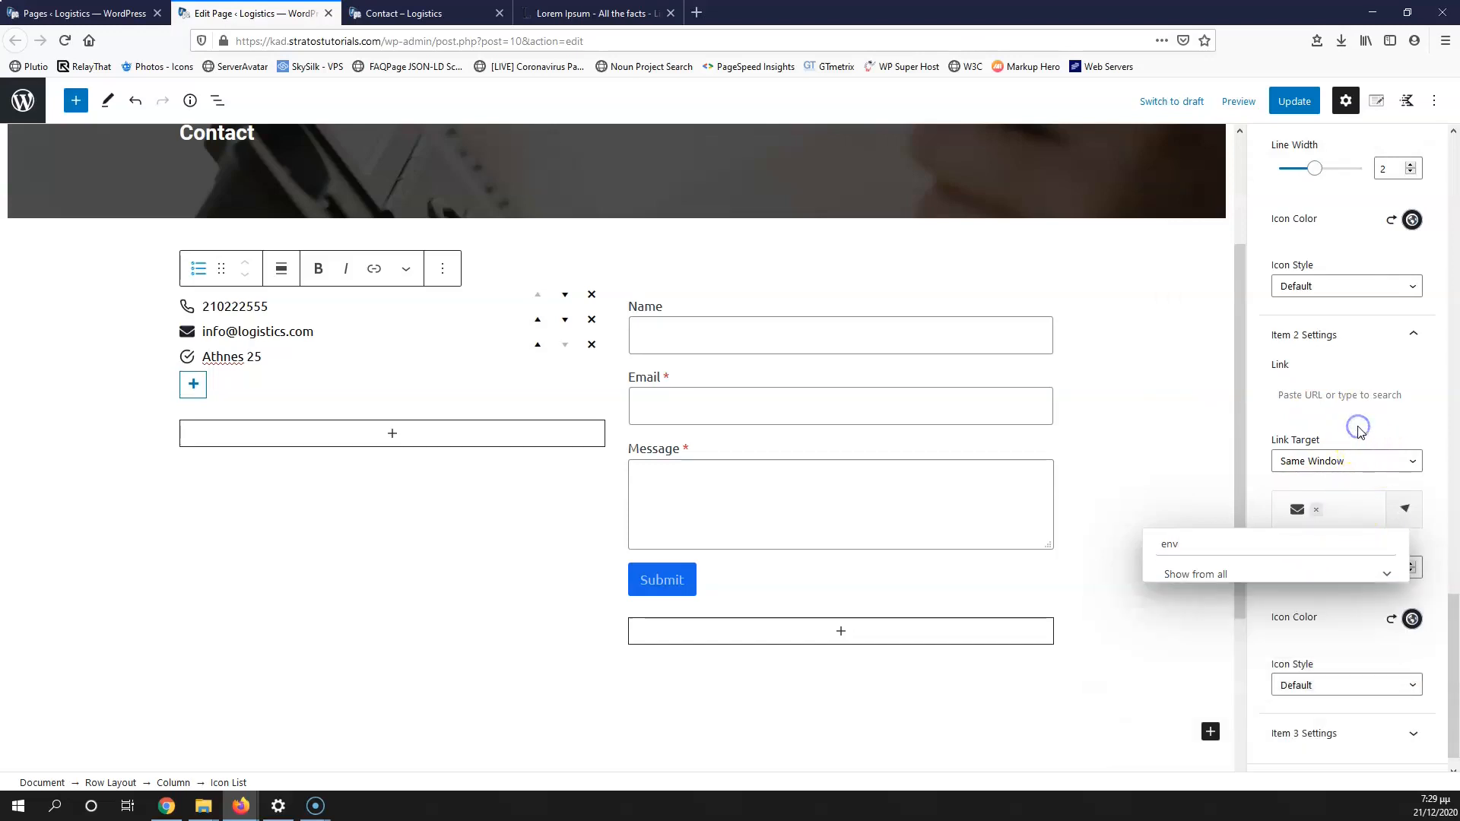
Step: Replace the address item's check icon with a map-pin icon
left_click(1325, 705)
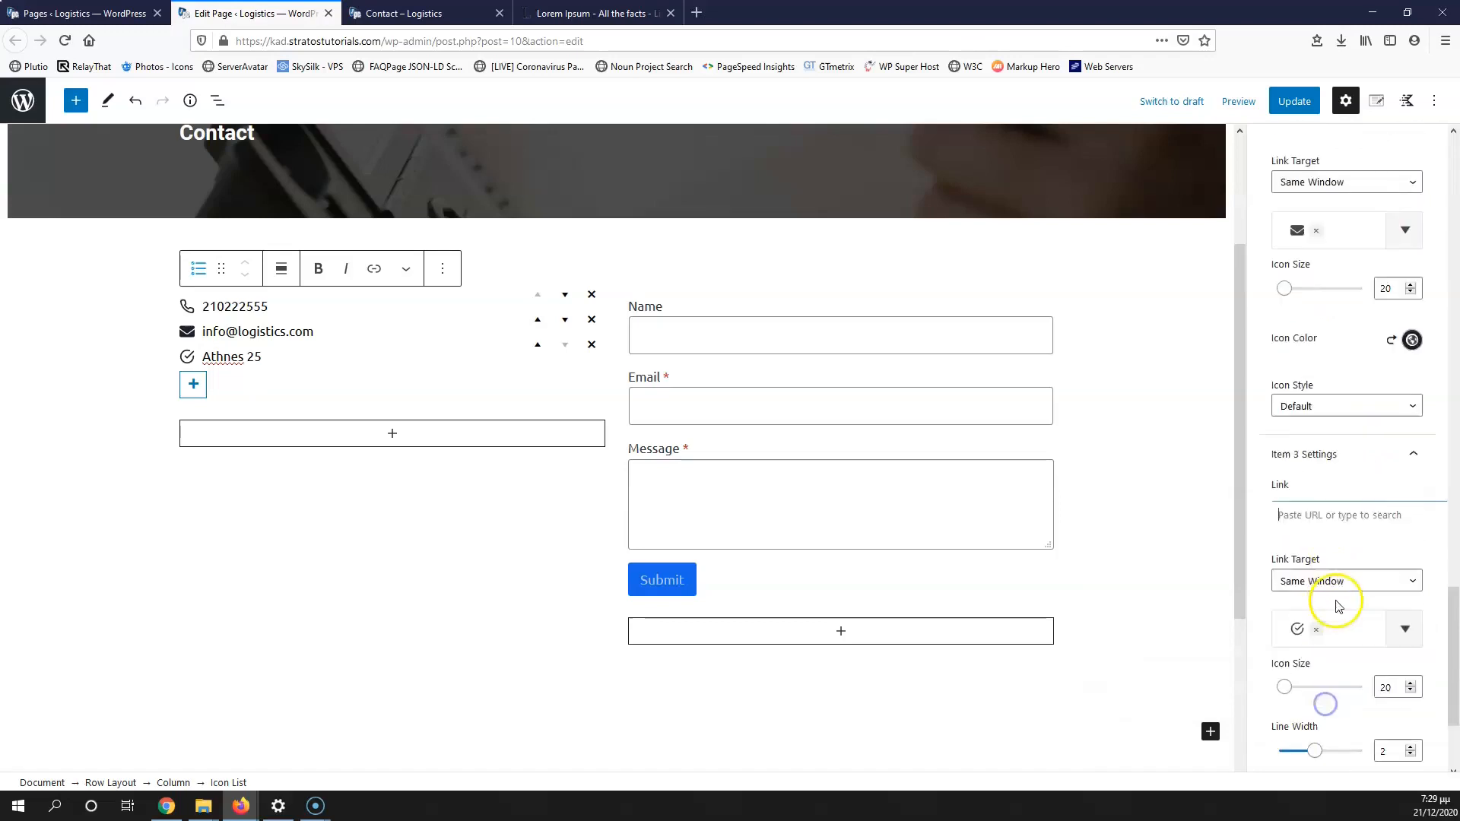
scroll(1338, 606, "down", 3)
left_click(1317, 457)
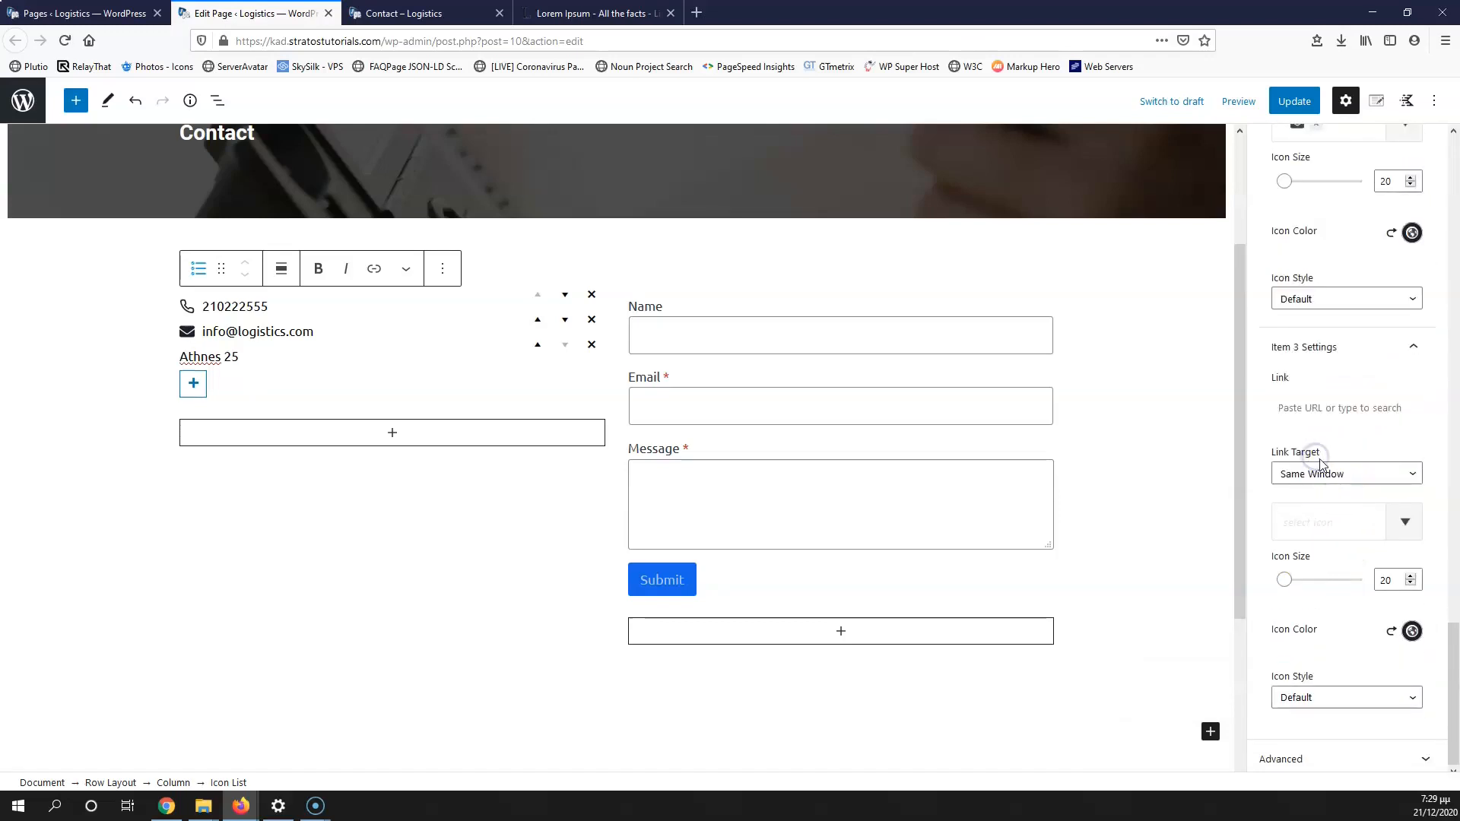
left_click(1326, 522)
type("map")
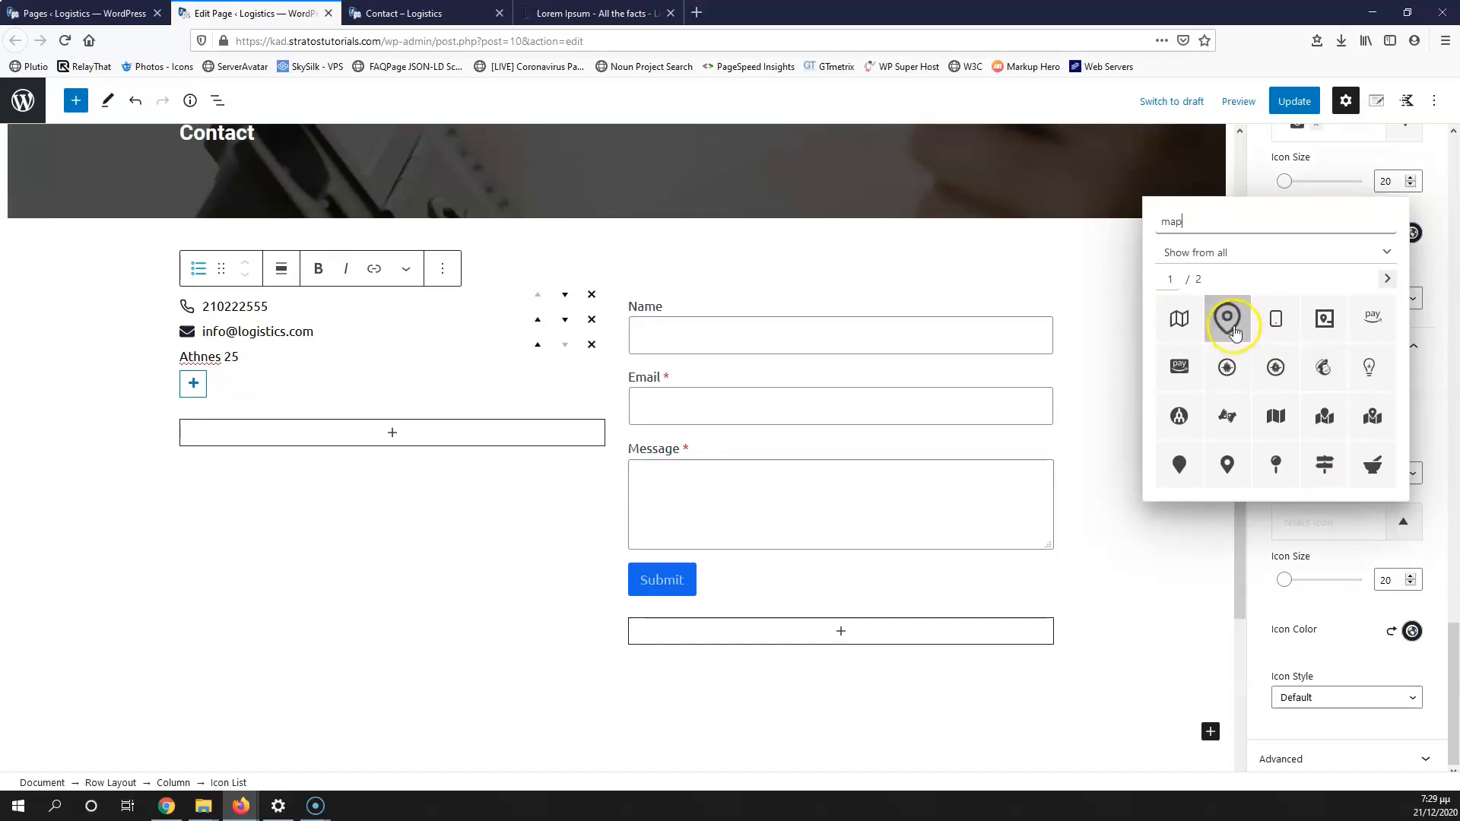
left_click(1233, 333)
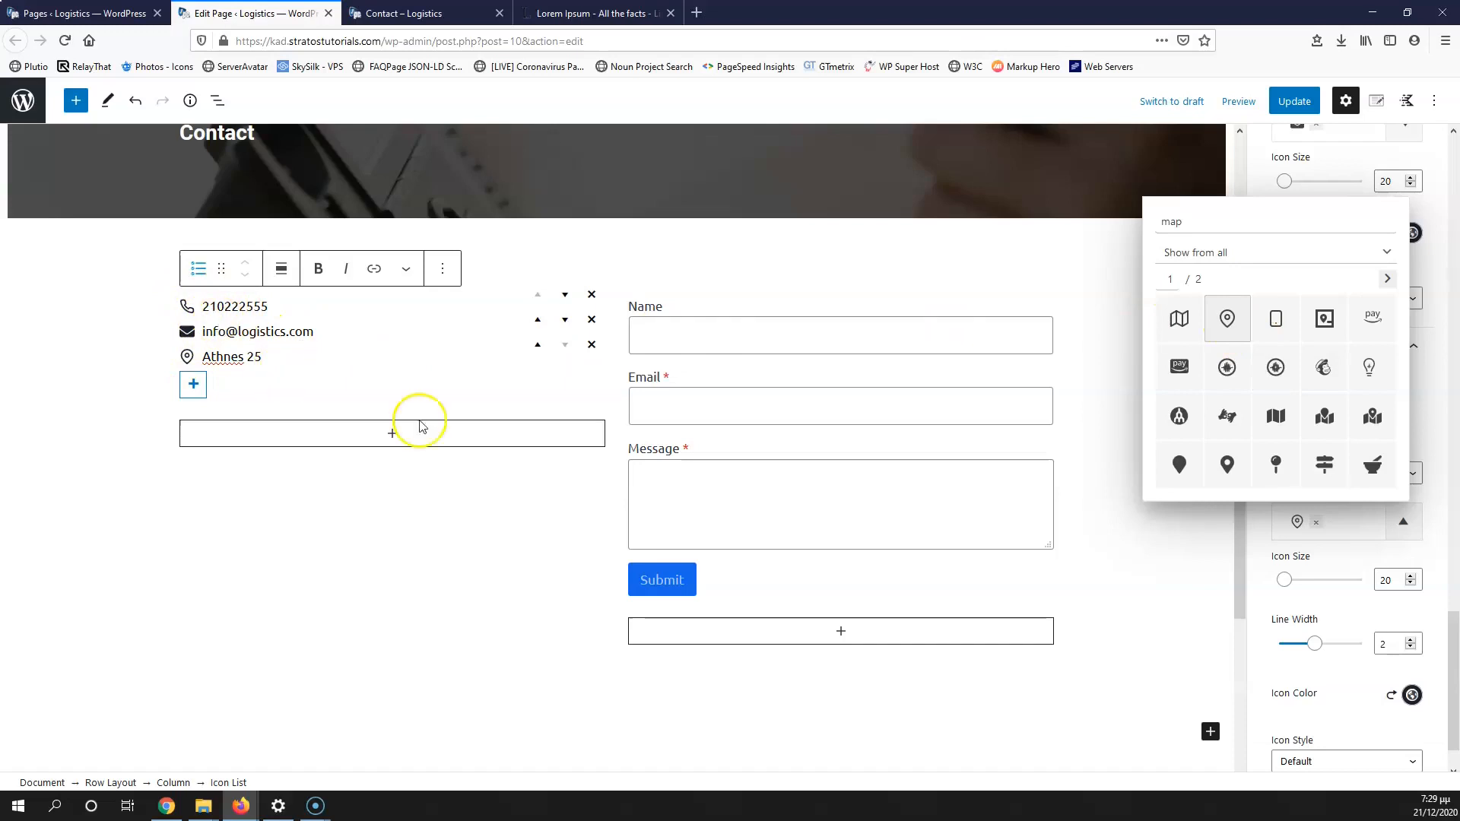
left_click(1304, 655)
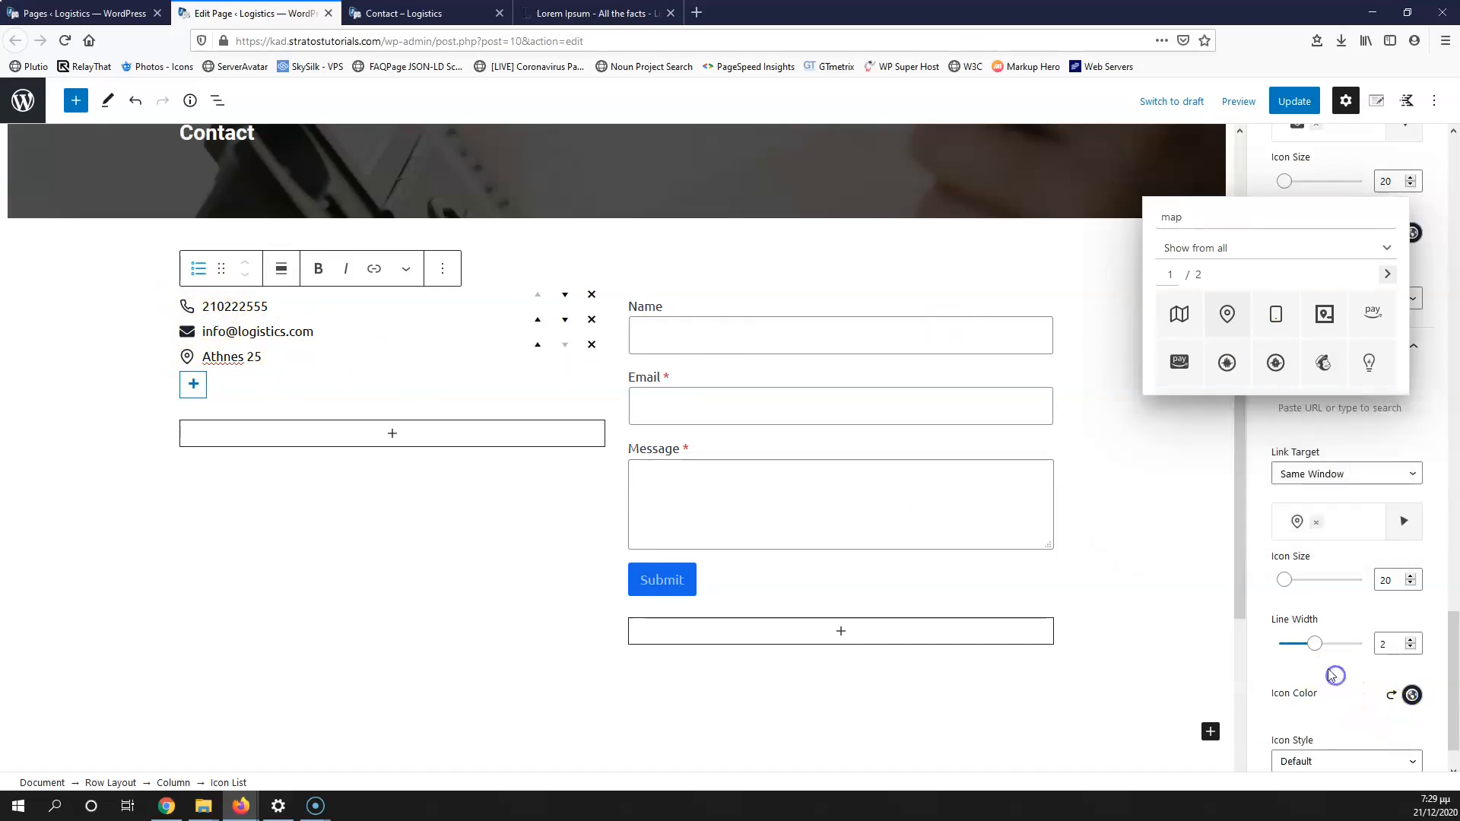
left_click(390, 433)
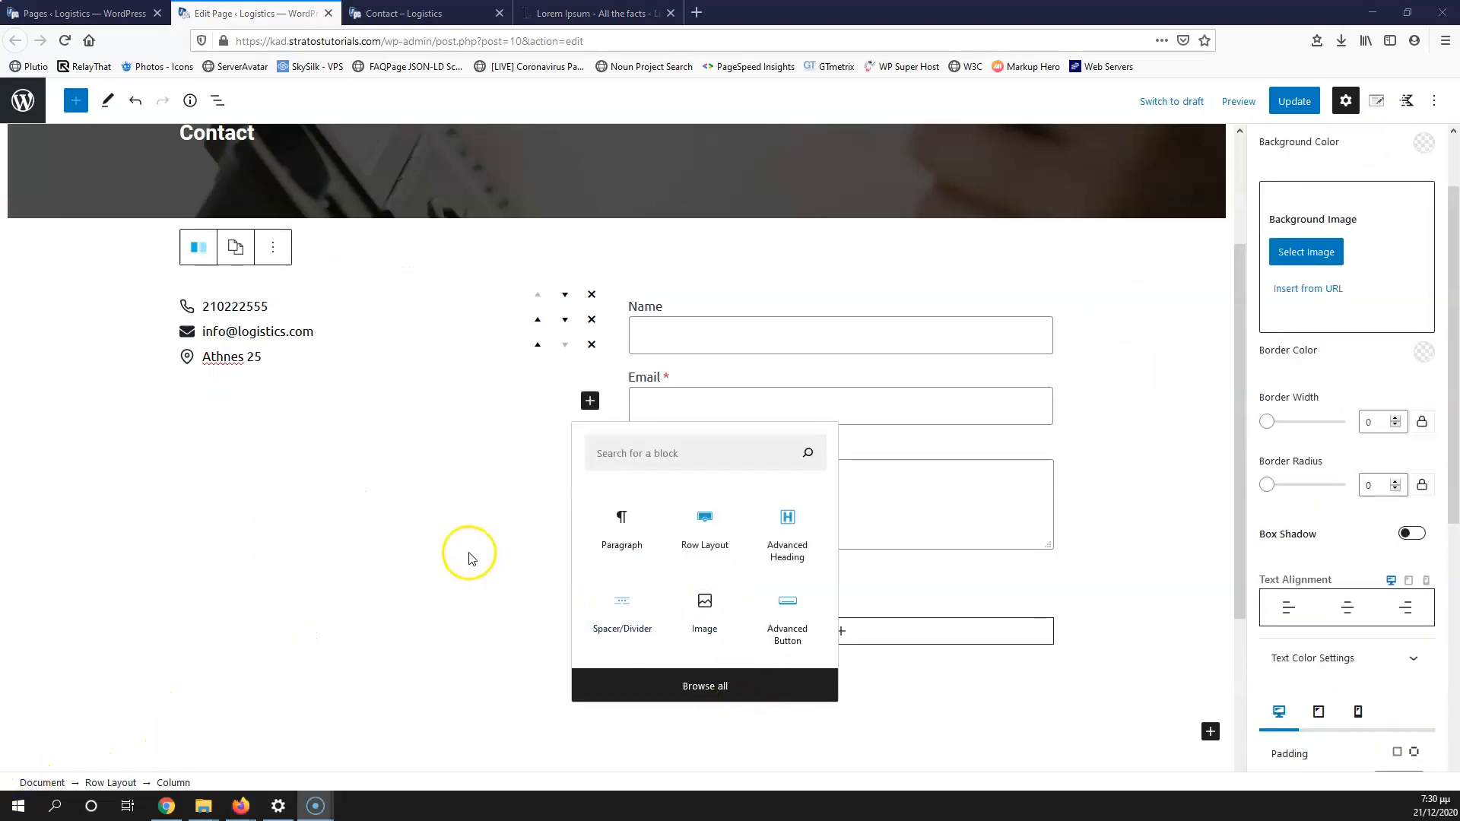
Step: Centre the two-column row's contents vertically and update the page
left_click(469, 554)
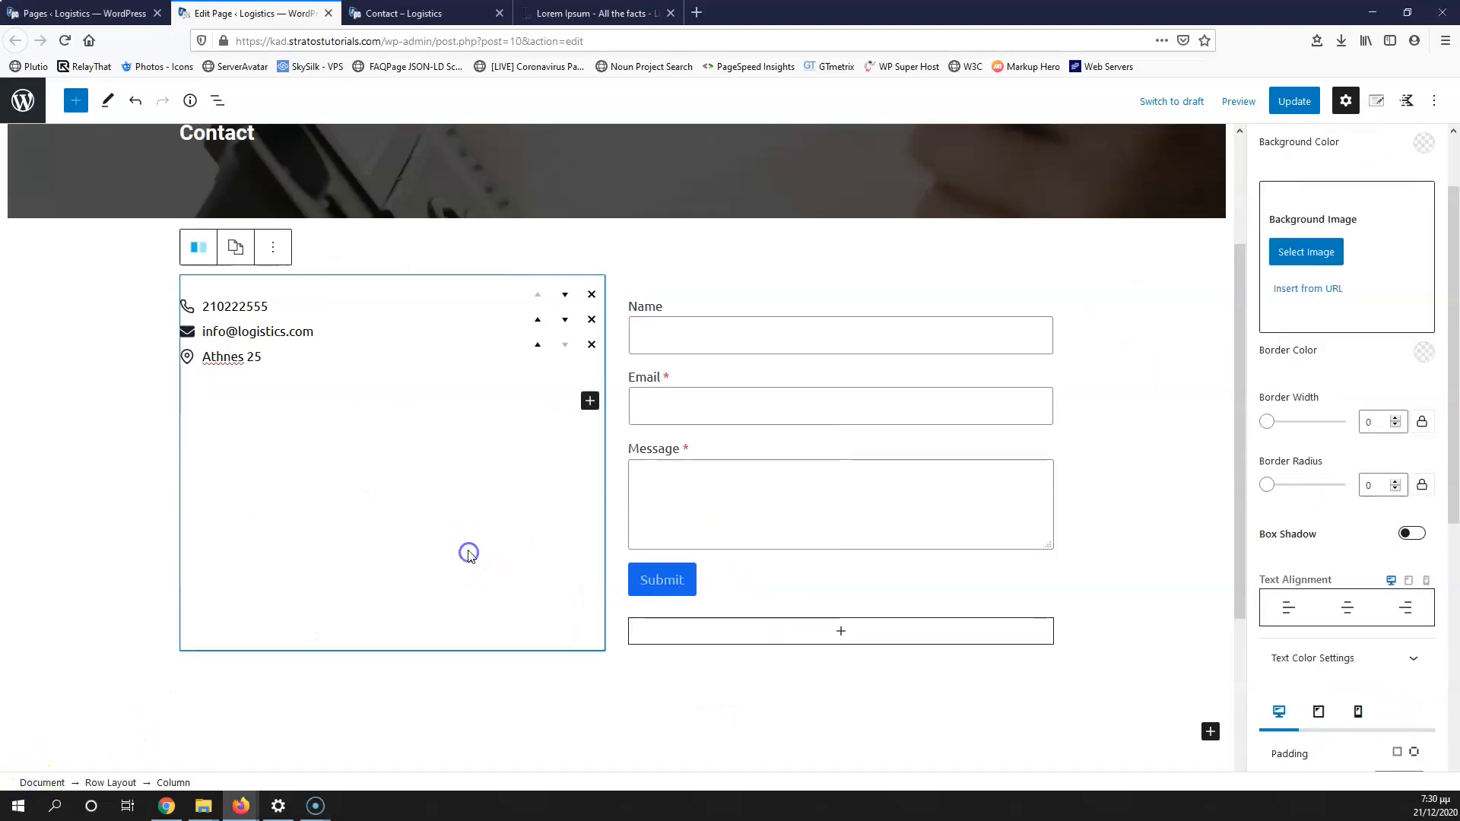
left_click(110, 783)
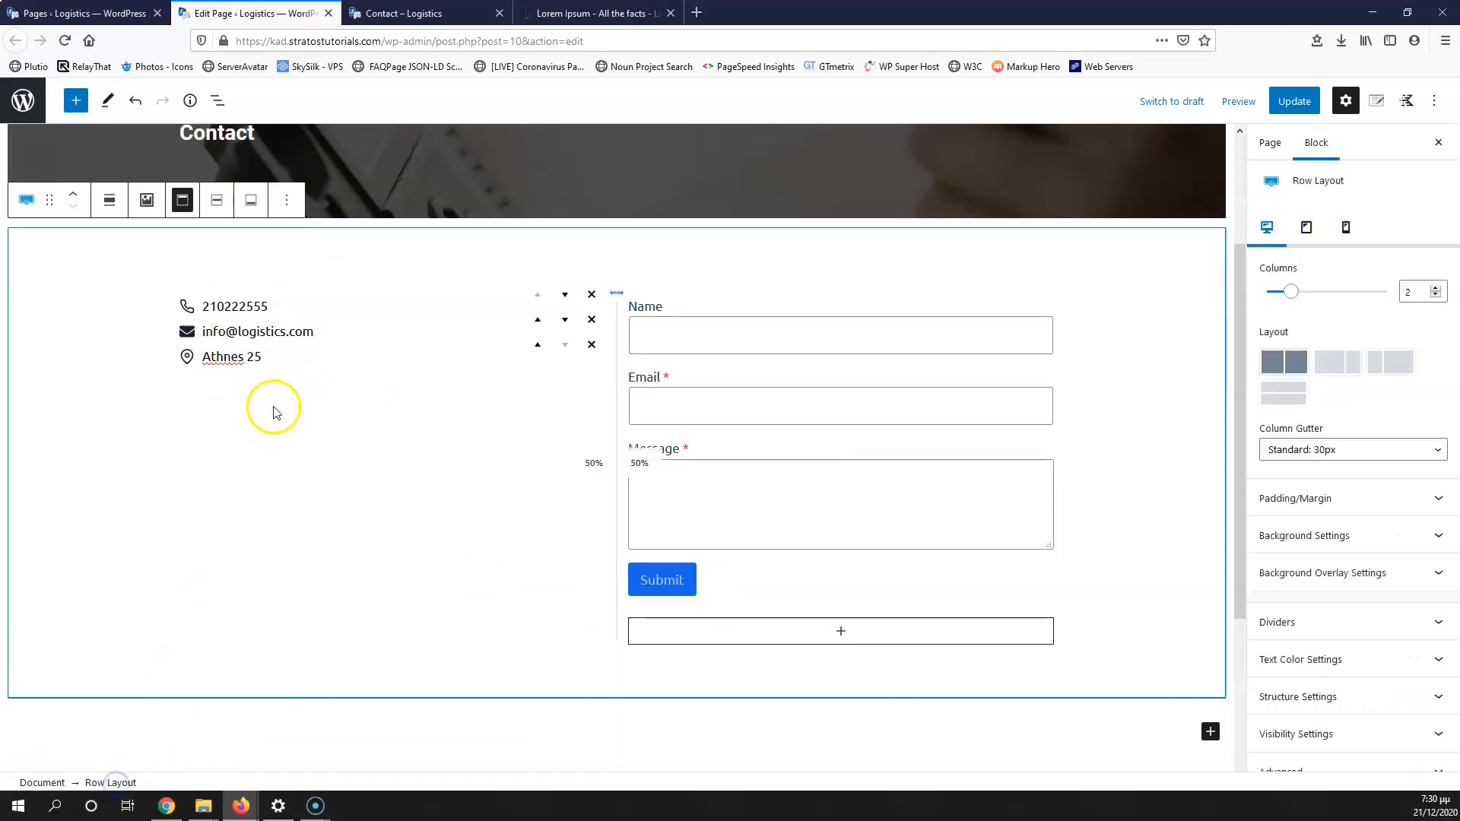
left_click(218, 201)
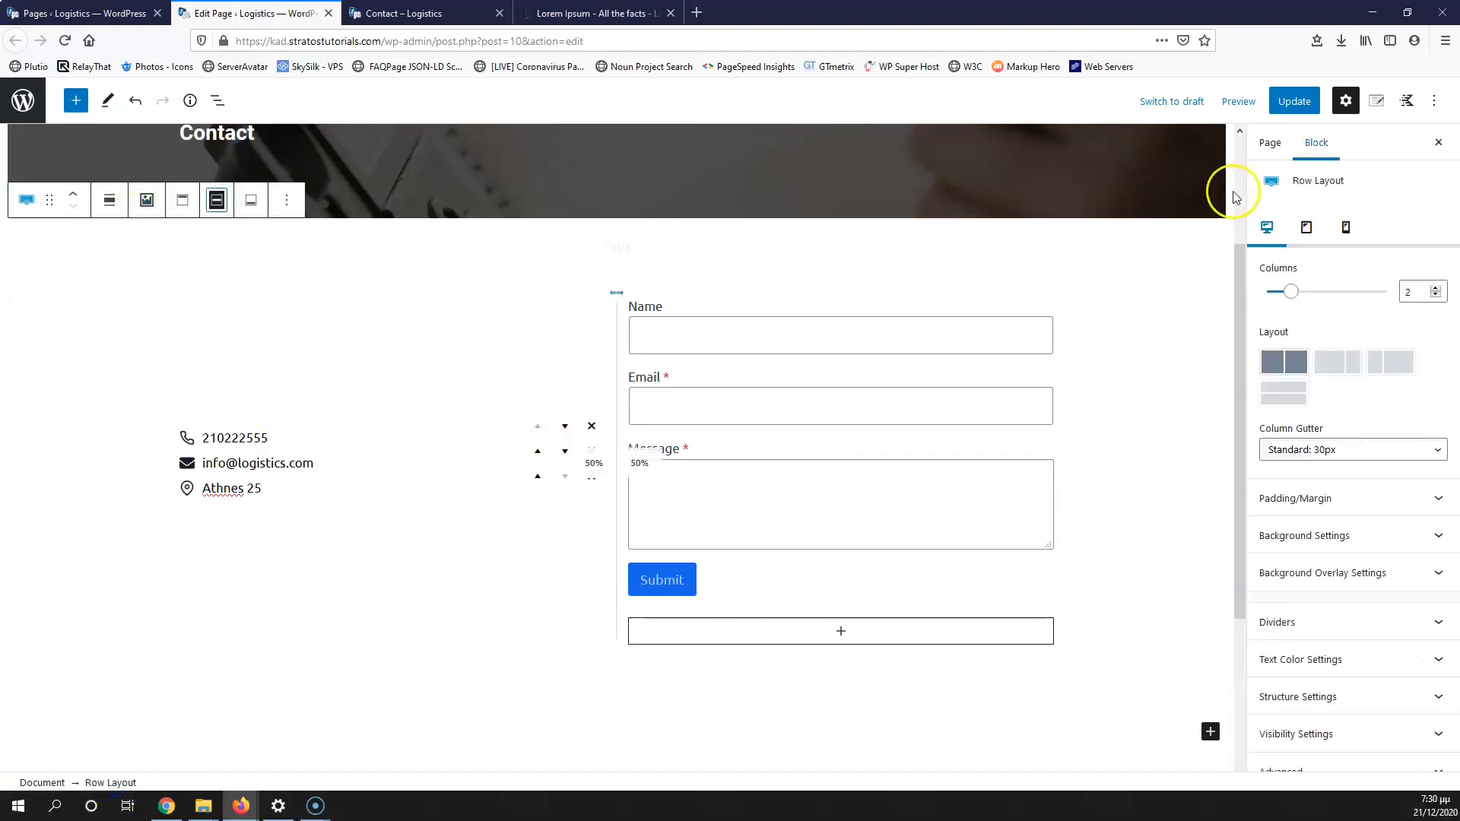
left_click(1302, 103)
Step: Check the live Contact page, then return to the editor and select the icon list
left_click(403, 12)
left_click(67, 42)
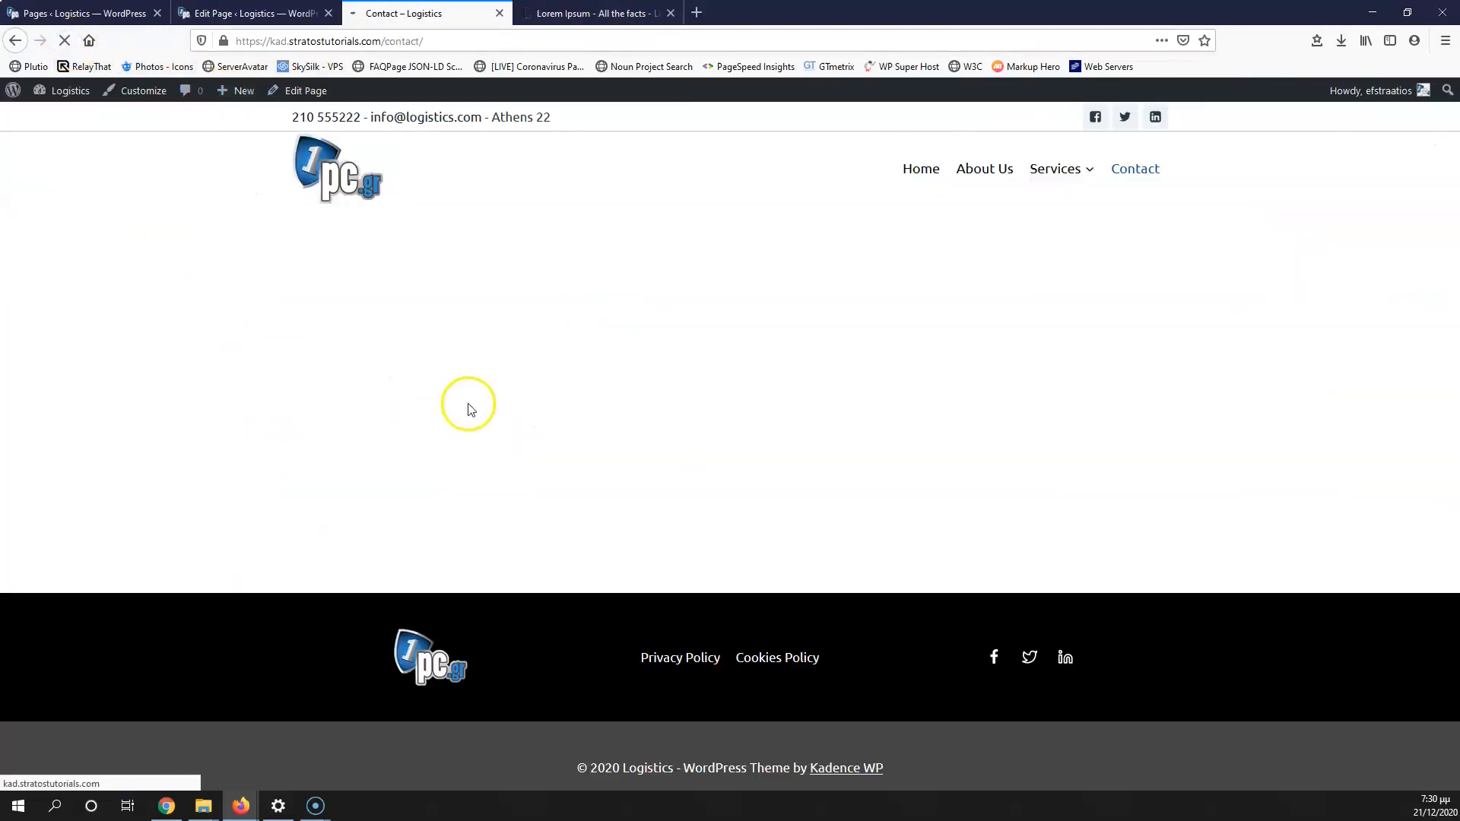
scroll(570, 491, "down", 3)
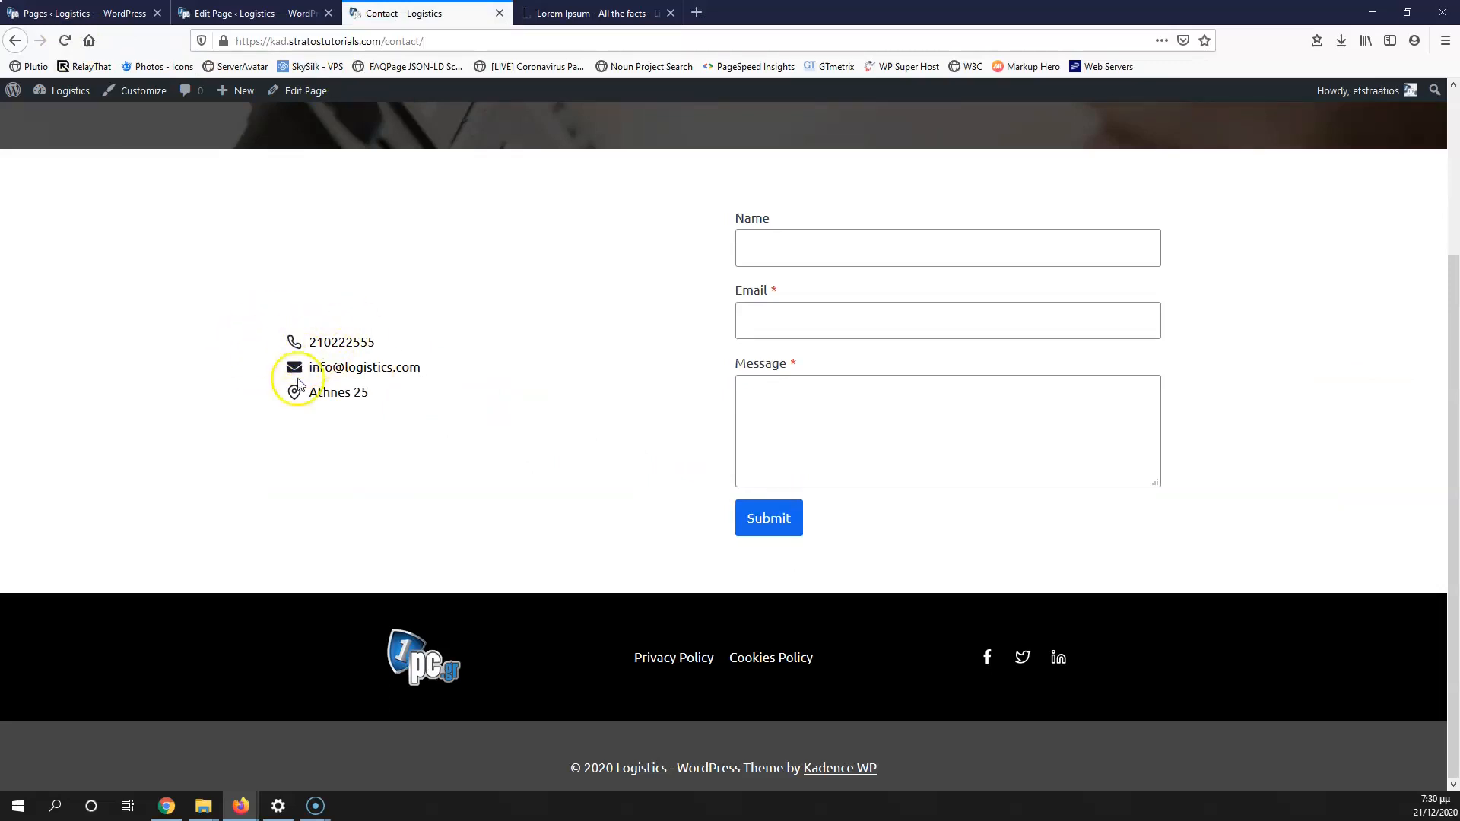
left_click(256, 12)
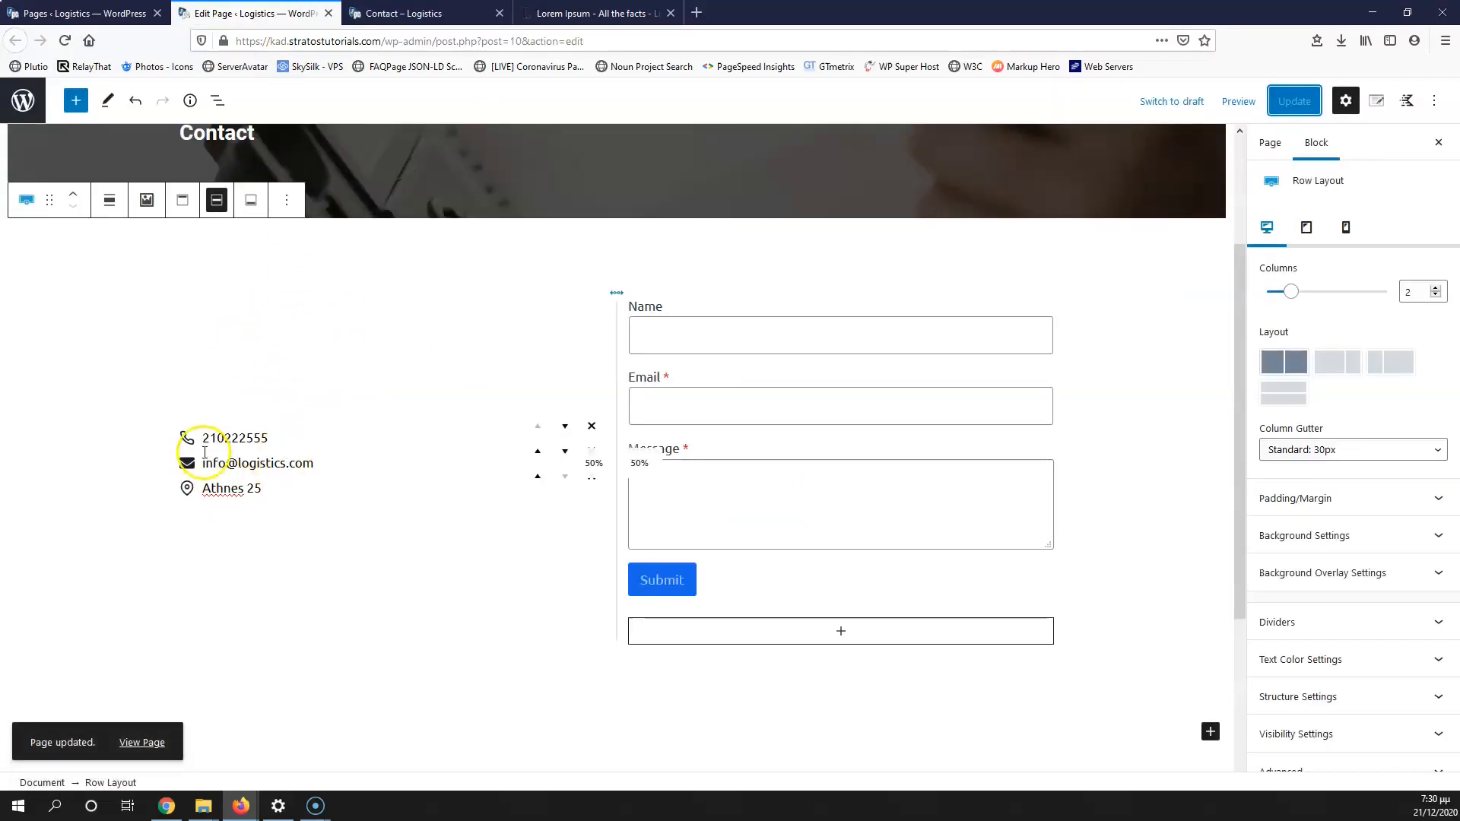
left_click(188, 447)
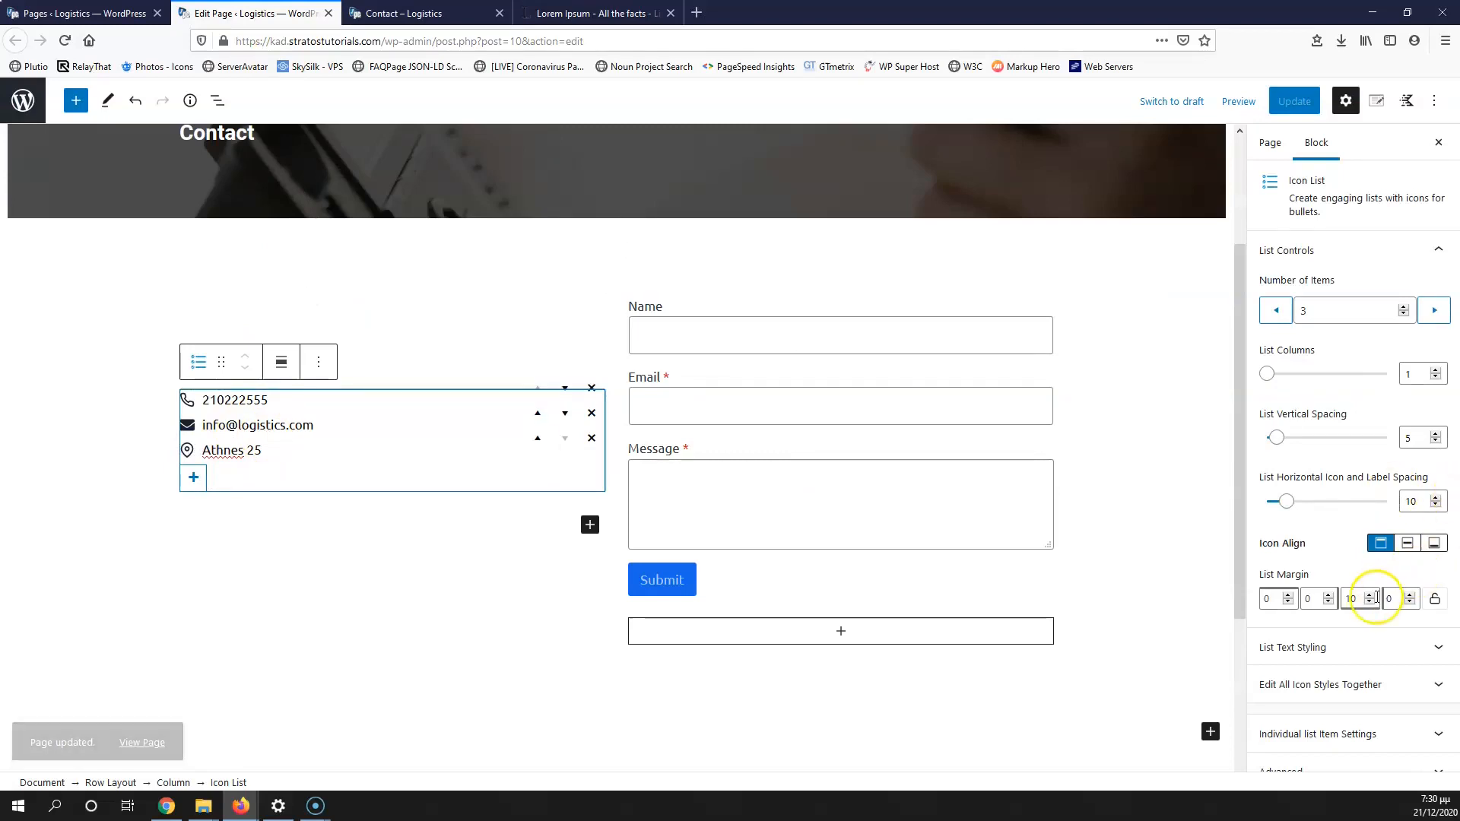
Step: Set the list text font size to 25 and raise the icon size to 30
left_click(1346, 654)
left_click(1389, 618)
type("22")
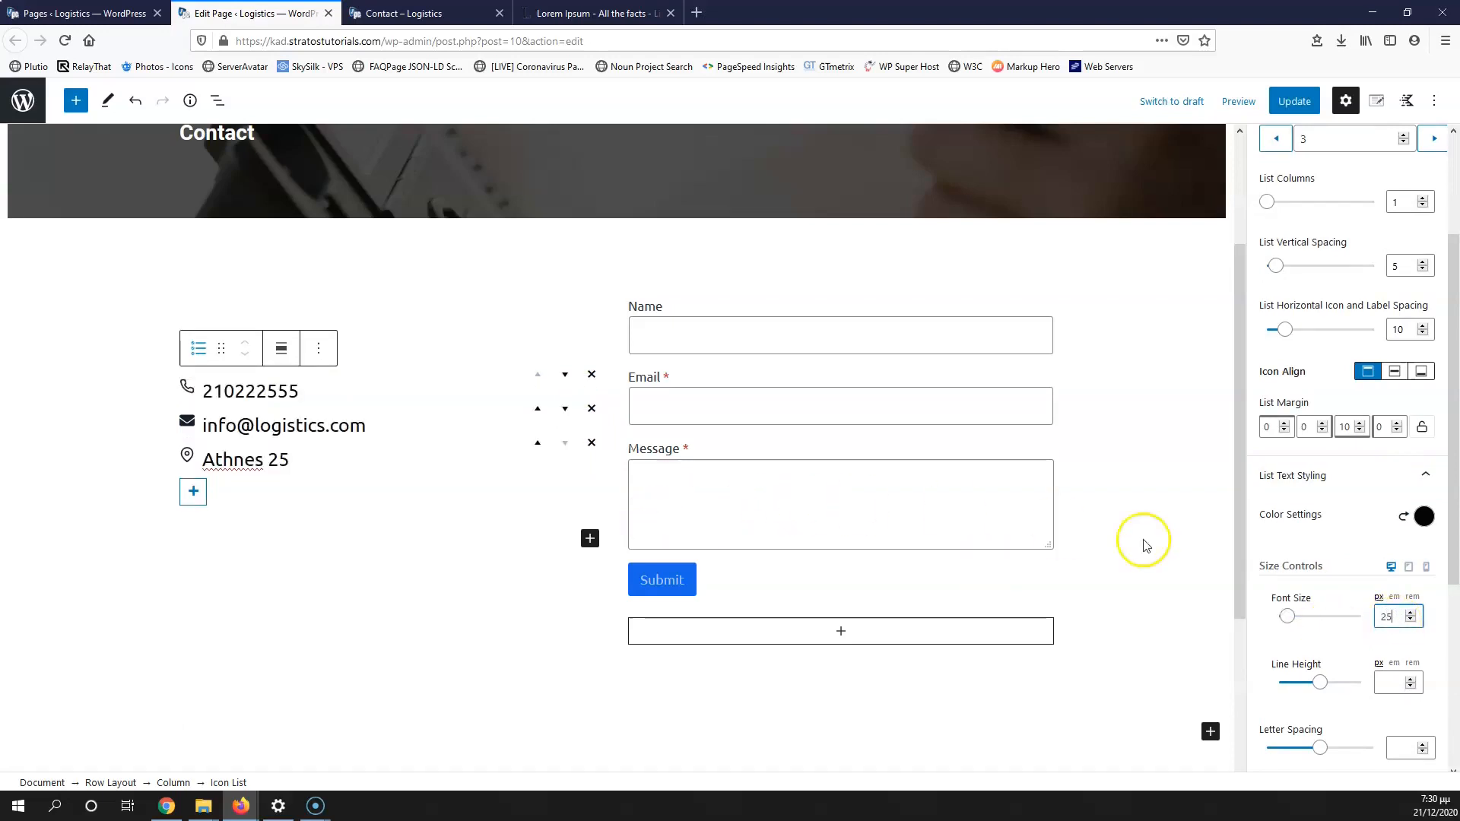
scroll(1365, 603, "down", 5)
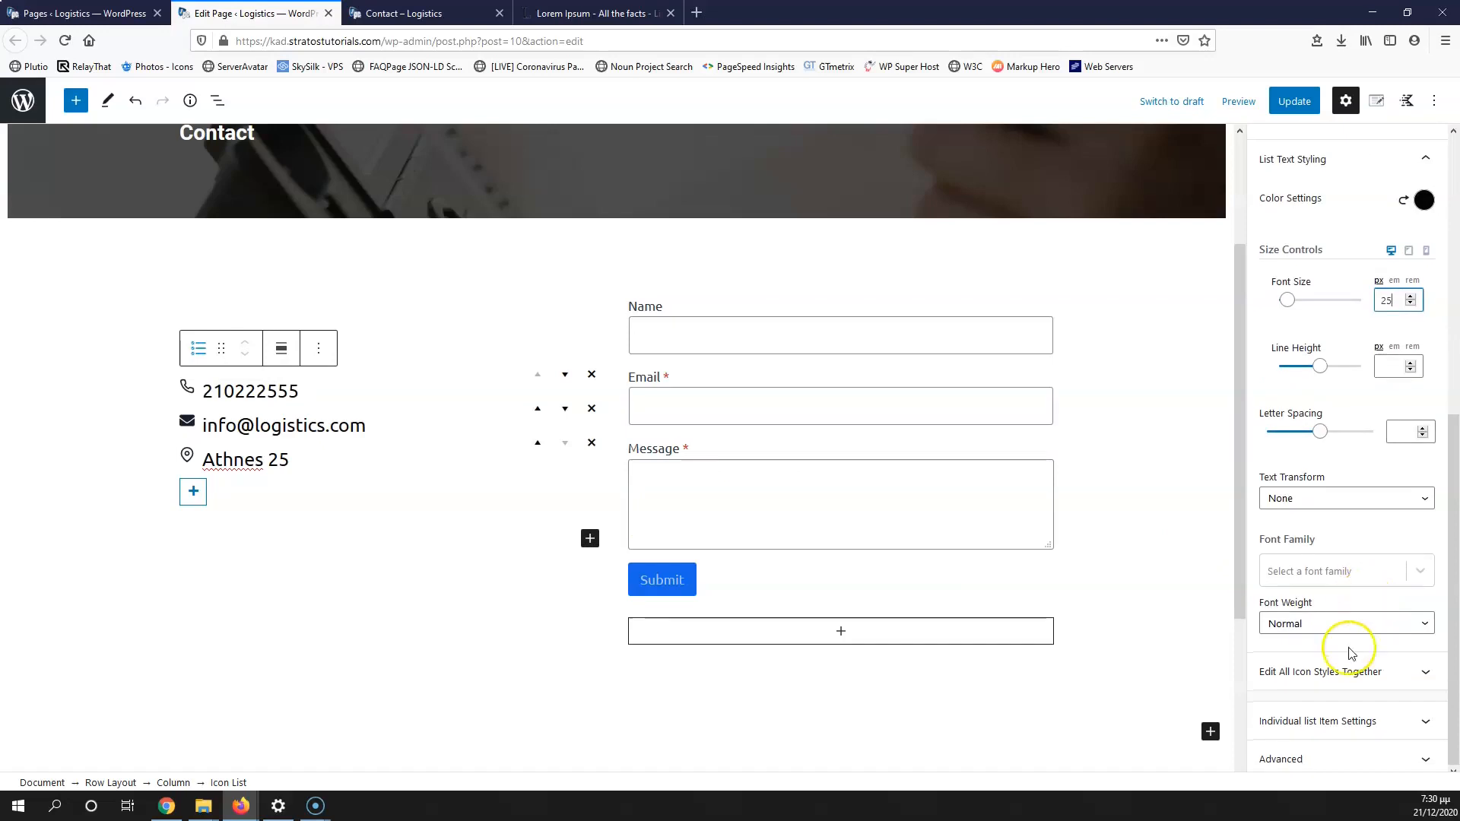
left_click(1336, 669)
scroll(1366, 572, "down", 1)
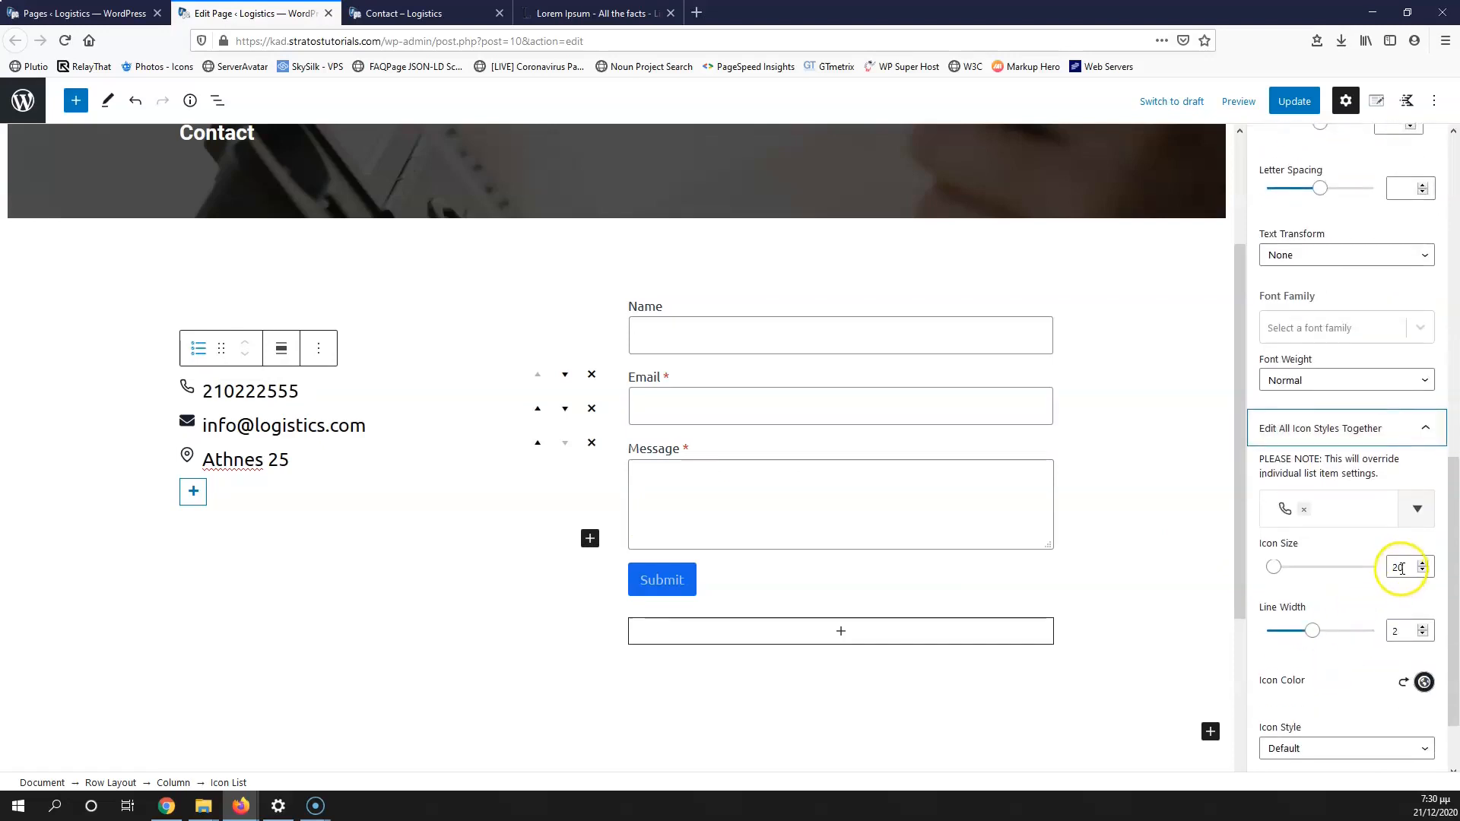
left_click(1426, 564)
left_click(1425, 564)
left_click(1425, 564)
left_click(1425, 564)
left_click(1426, 565)
left_click(1426, 564)
left_click(1425, 564)
left_click(1426, 564)
left_click(1425, 564)
left_click(1426, 564)
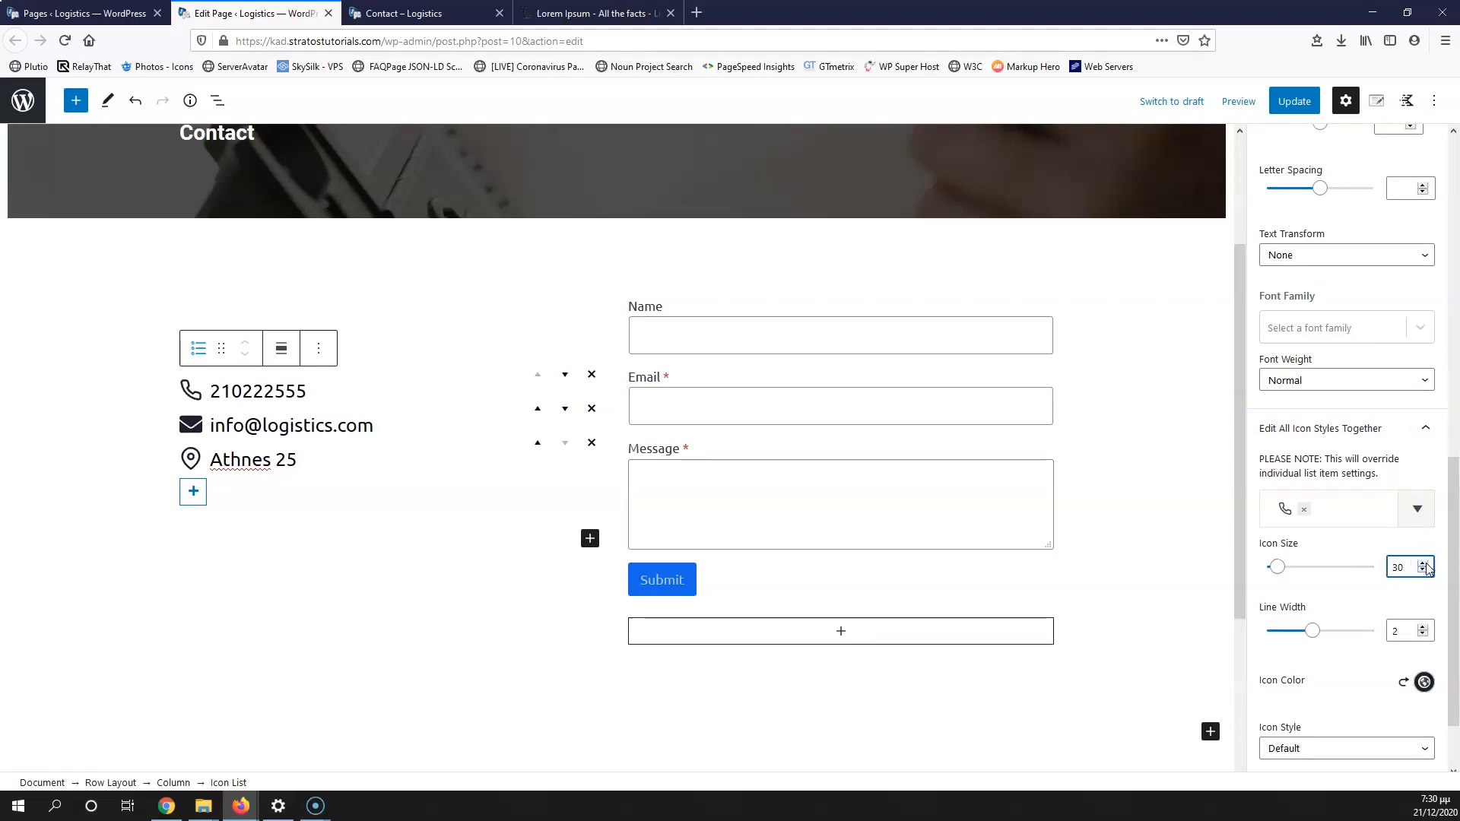
Step: Update the page, preview the larger list on the live site, and return to the editor
left_click(1293, 101)
left_click(414, 13)
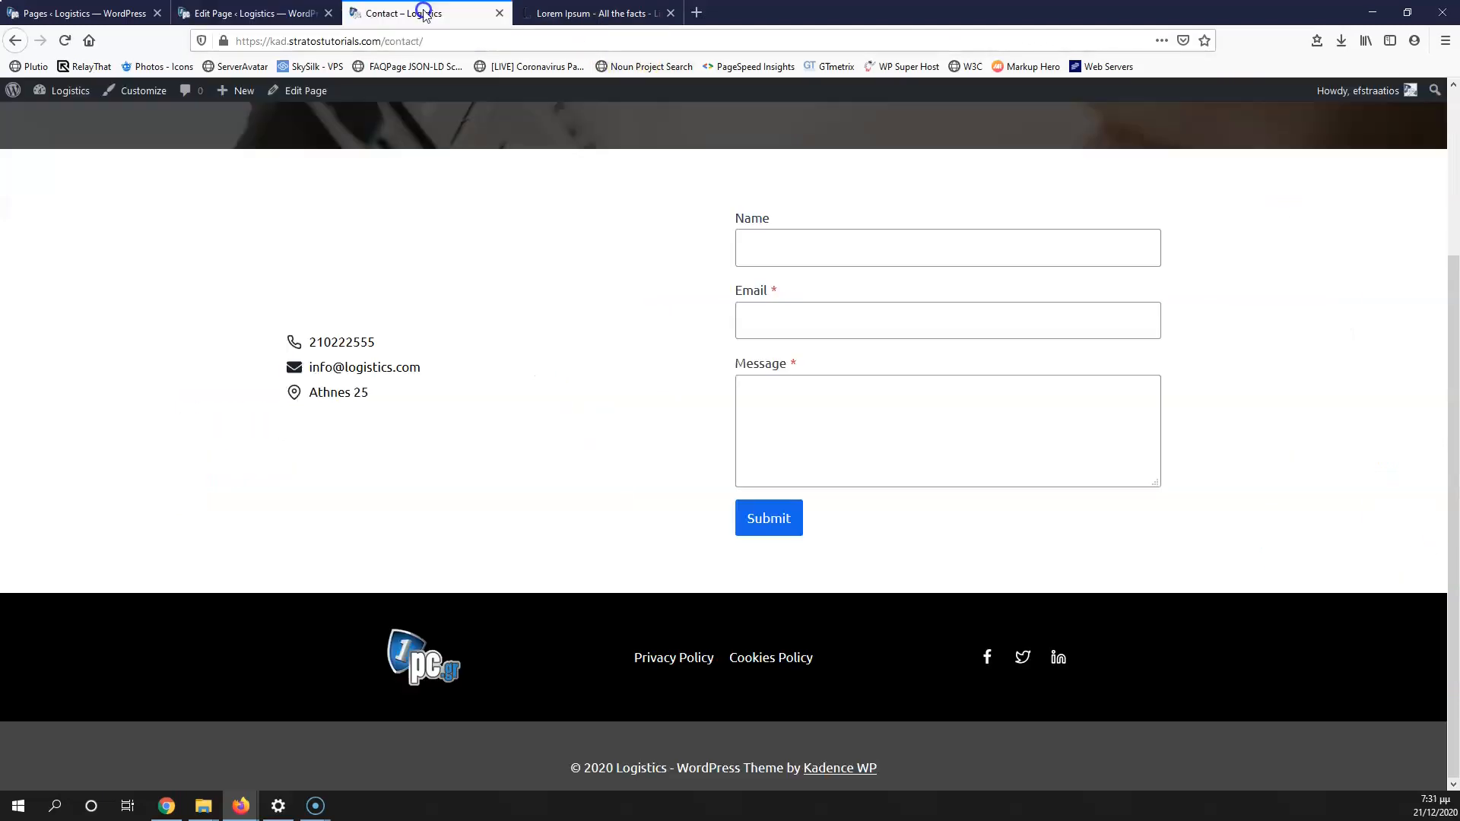
left_click(64, 40)
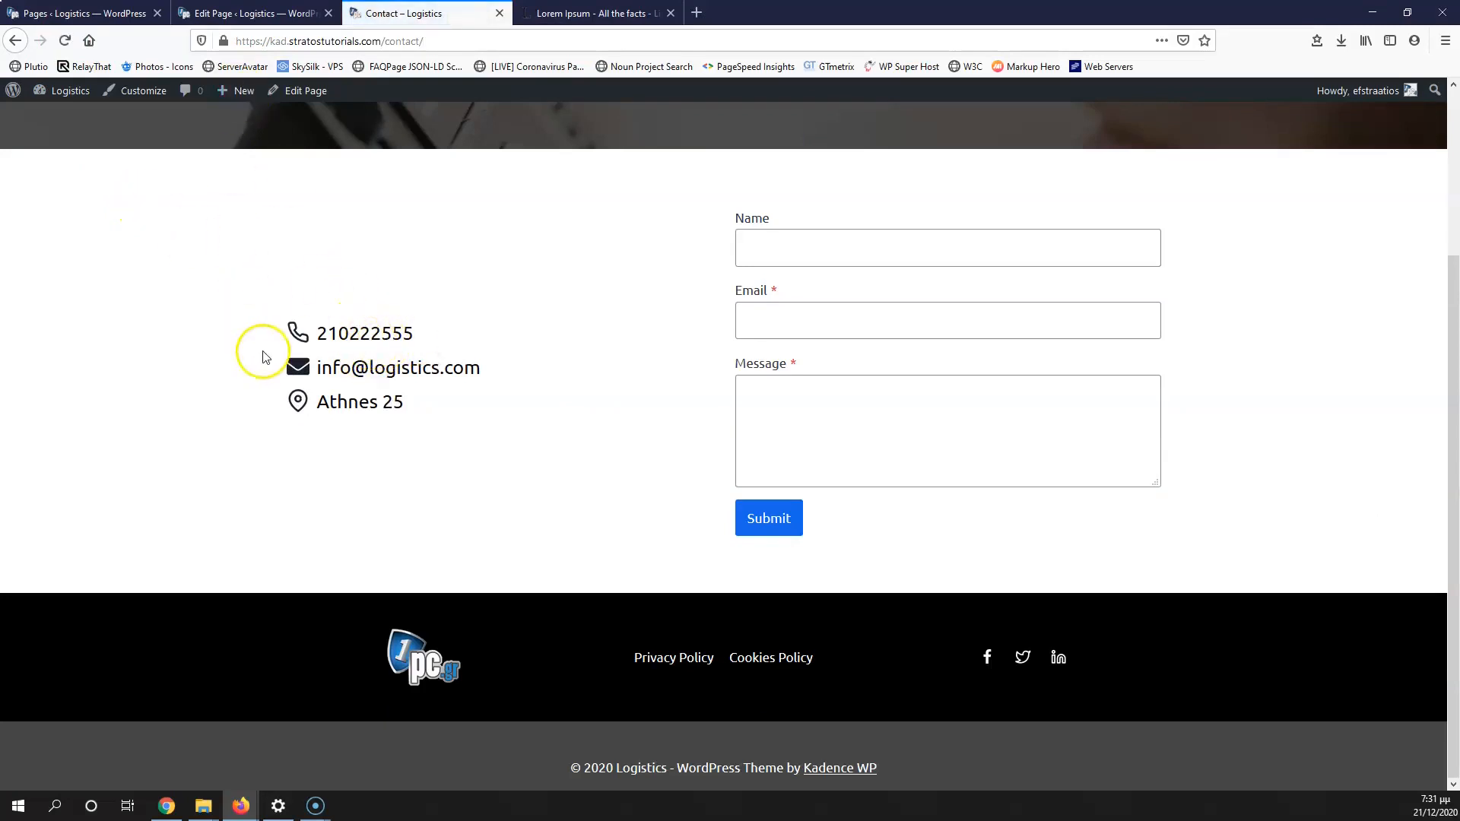
left_click(255, 13)
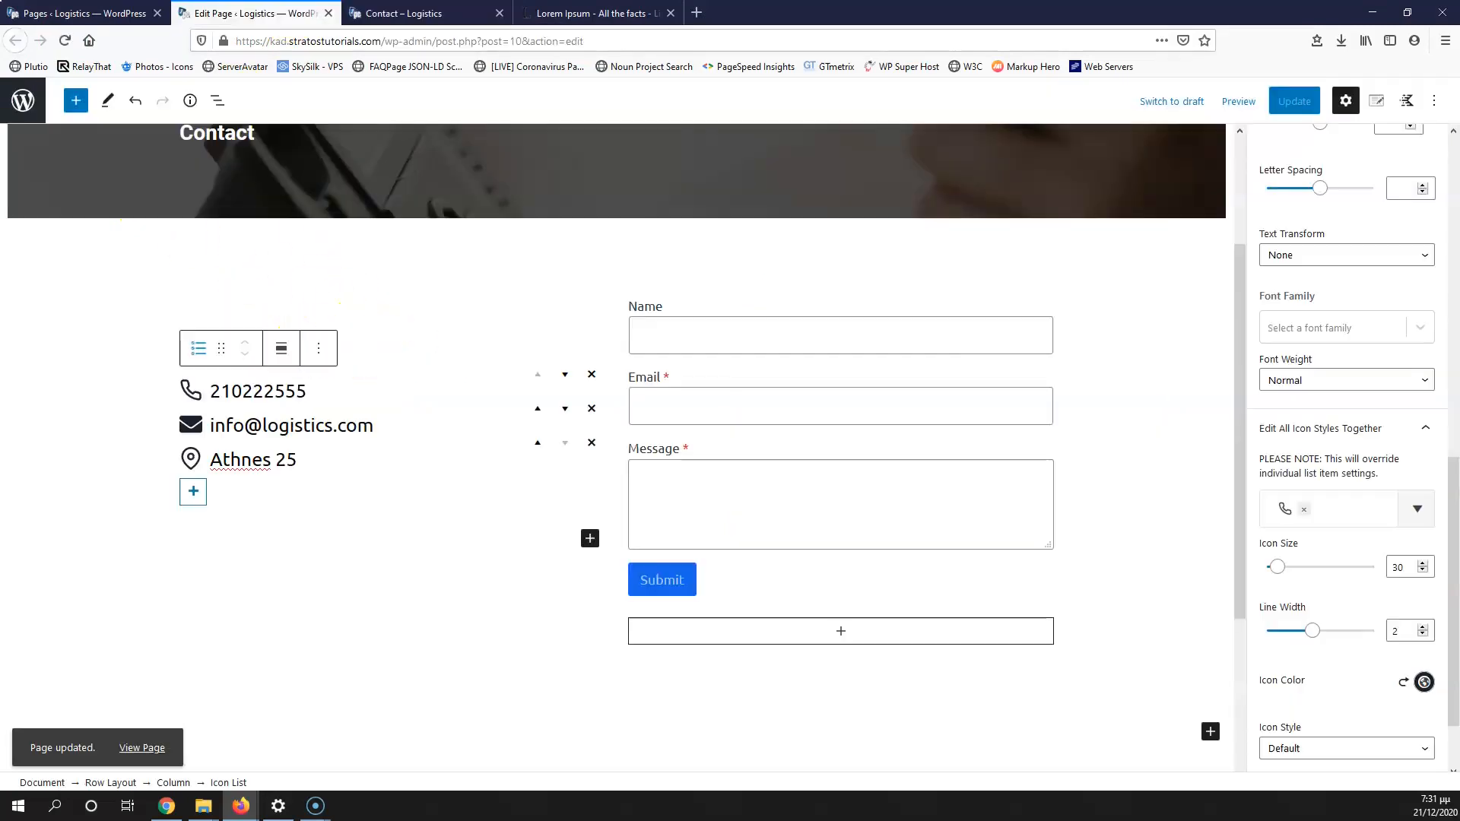
Step: Give the list icons the Stacked style with a dark-blue background
scroll(1344, 648, "down", 2)
left_click(1331, 660)
left_click(1325, 700)
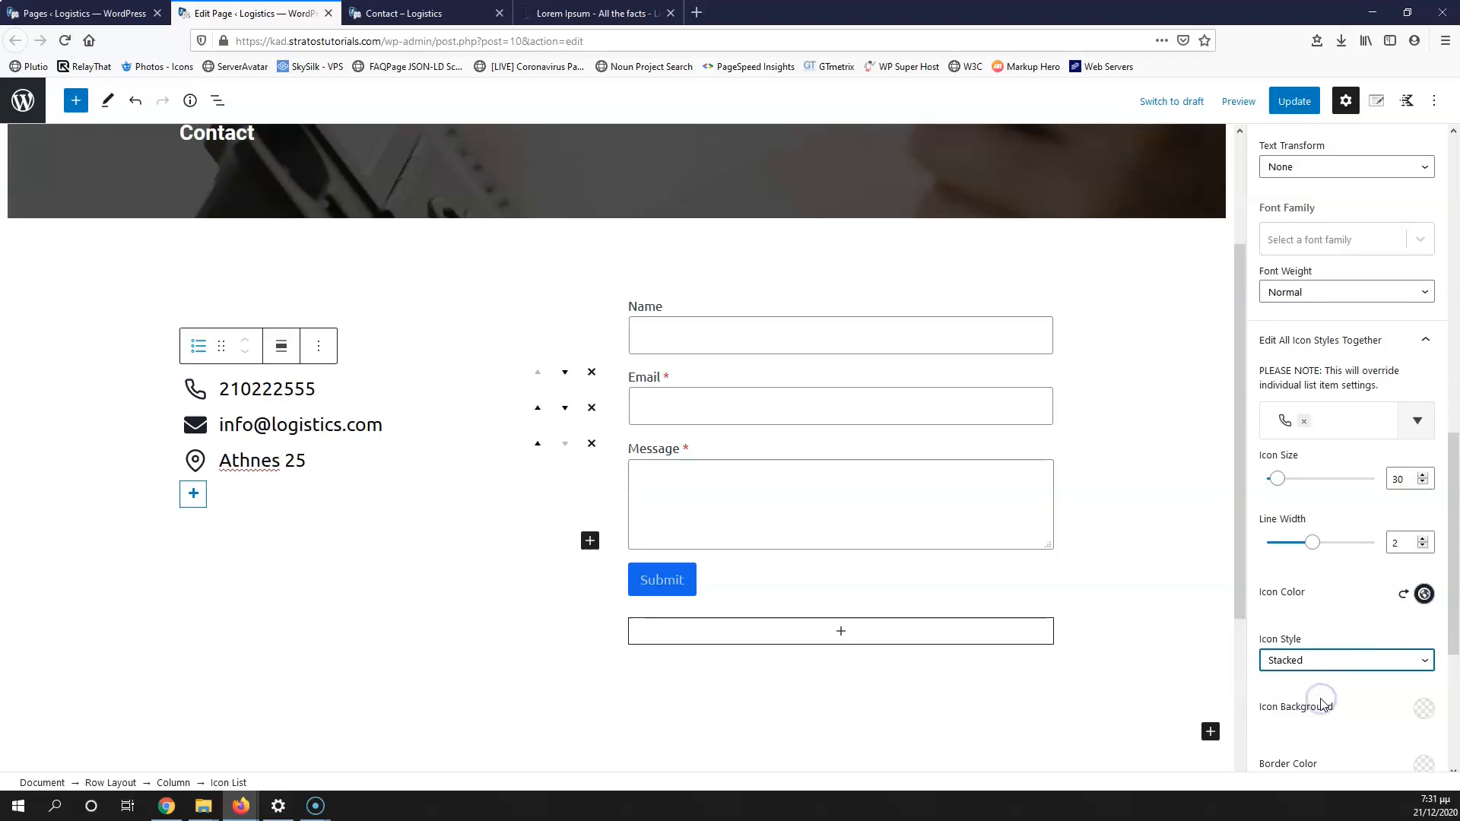
scroll(1348, 648, "down", 4)
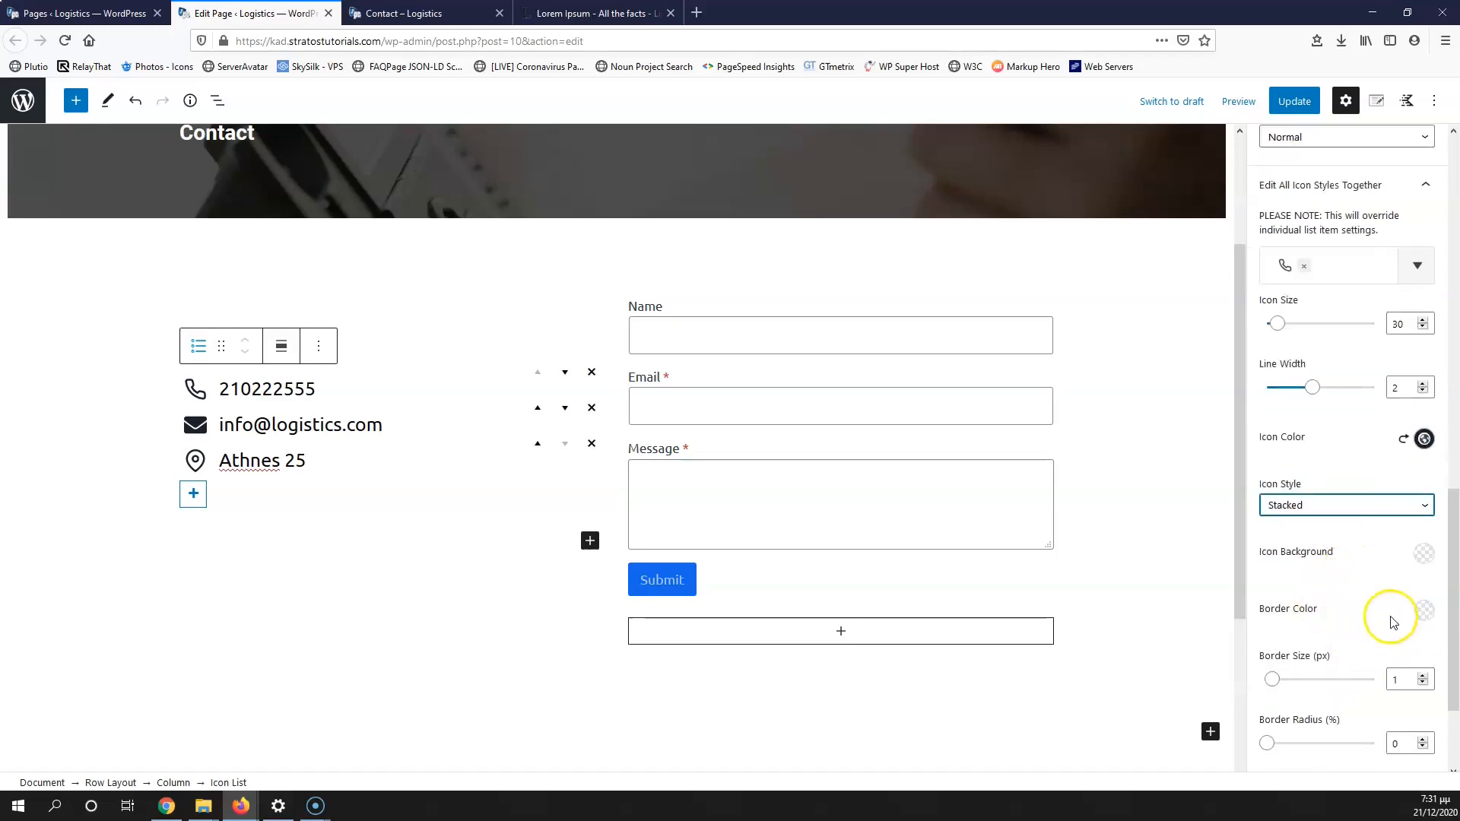
left_click(1409, 563)
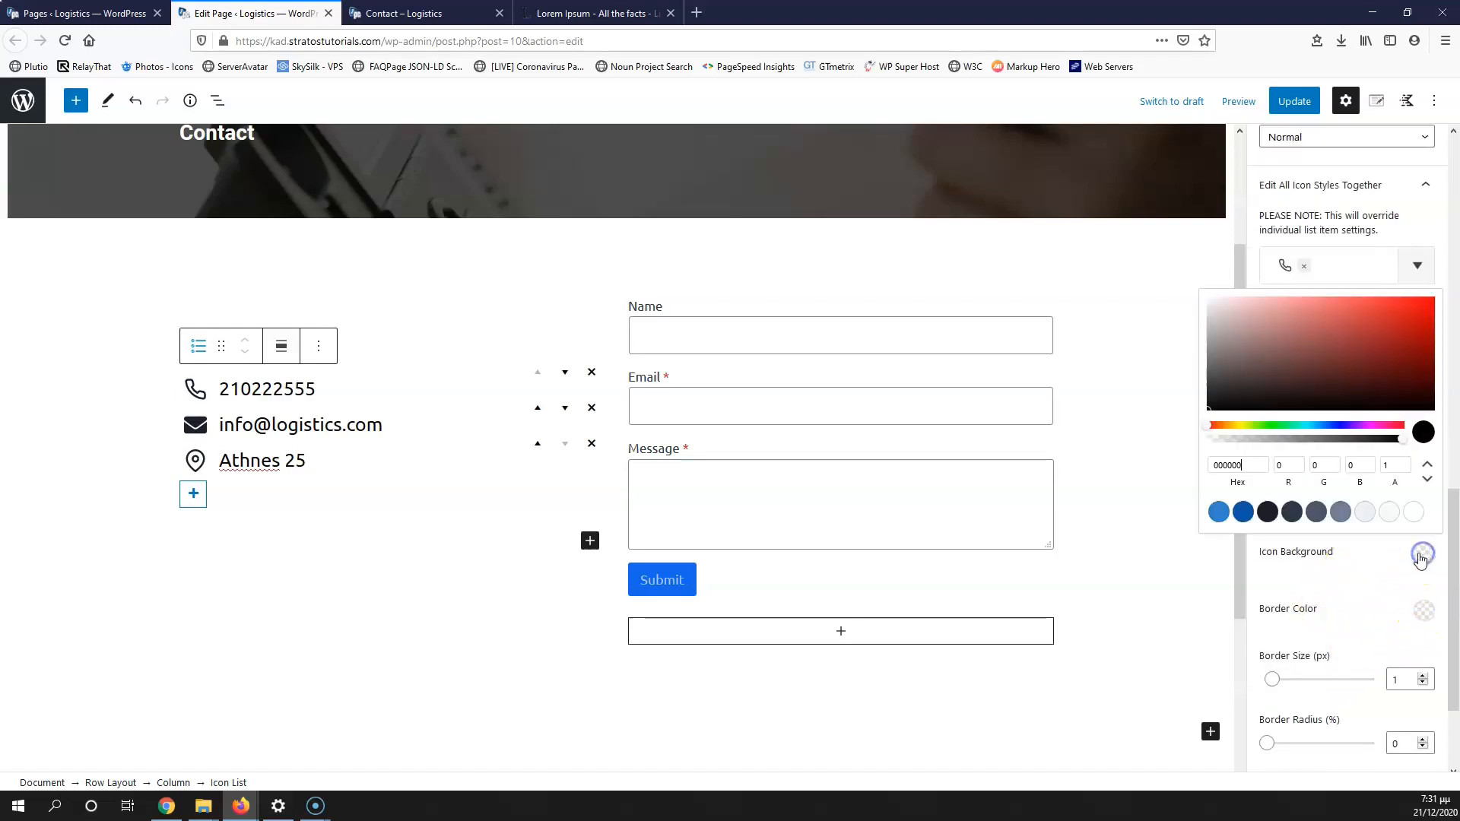
left_click(1243, 512)
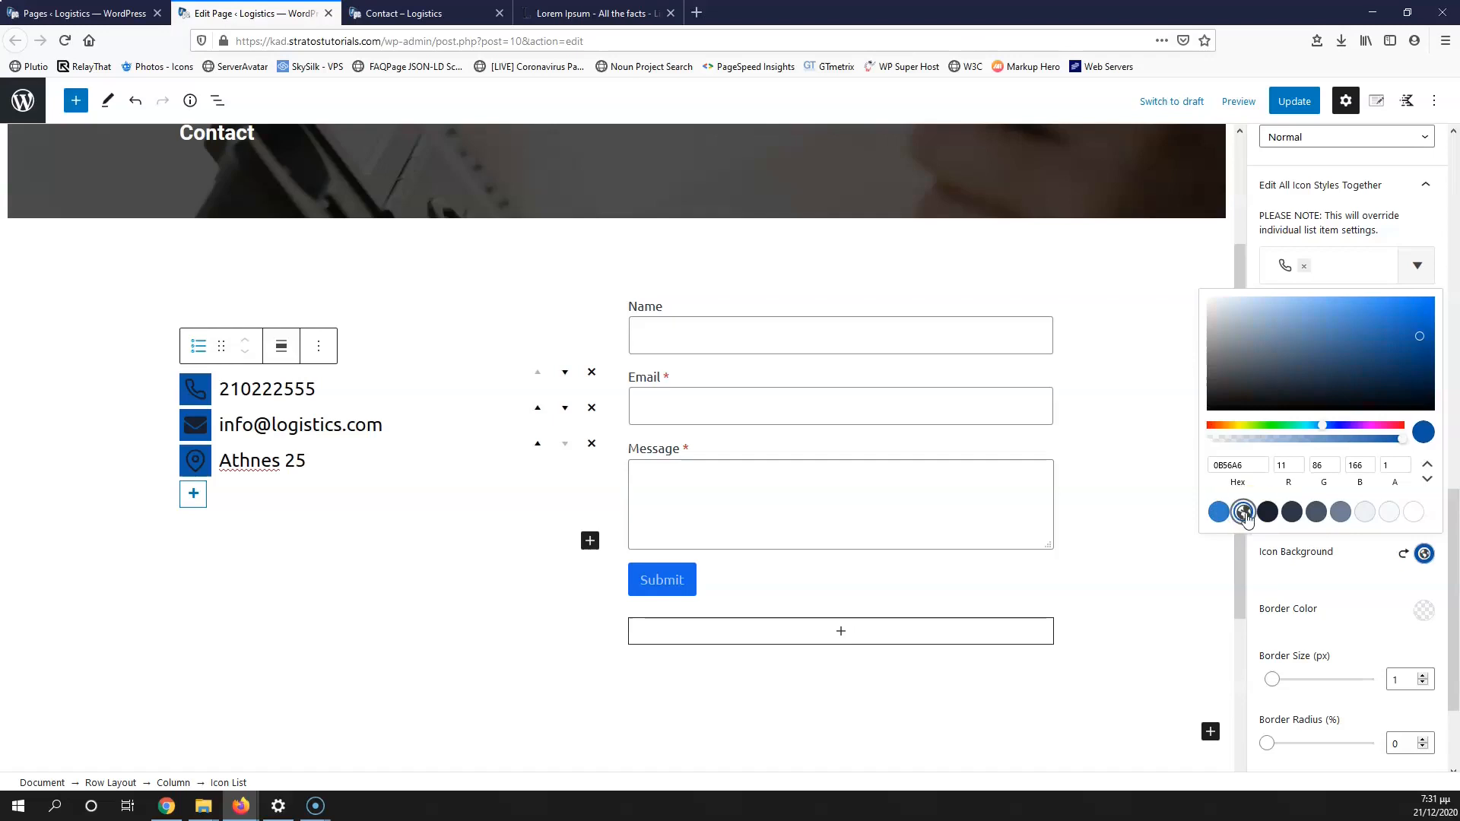
left_click(1369, 613)
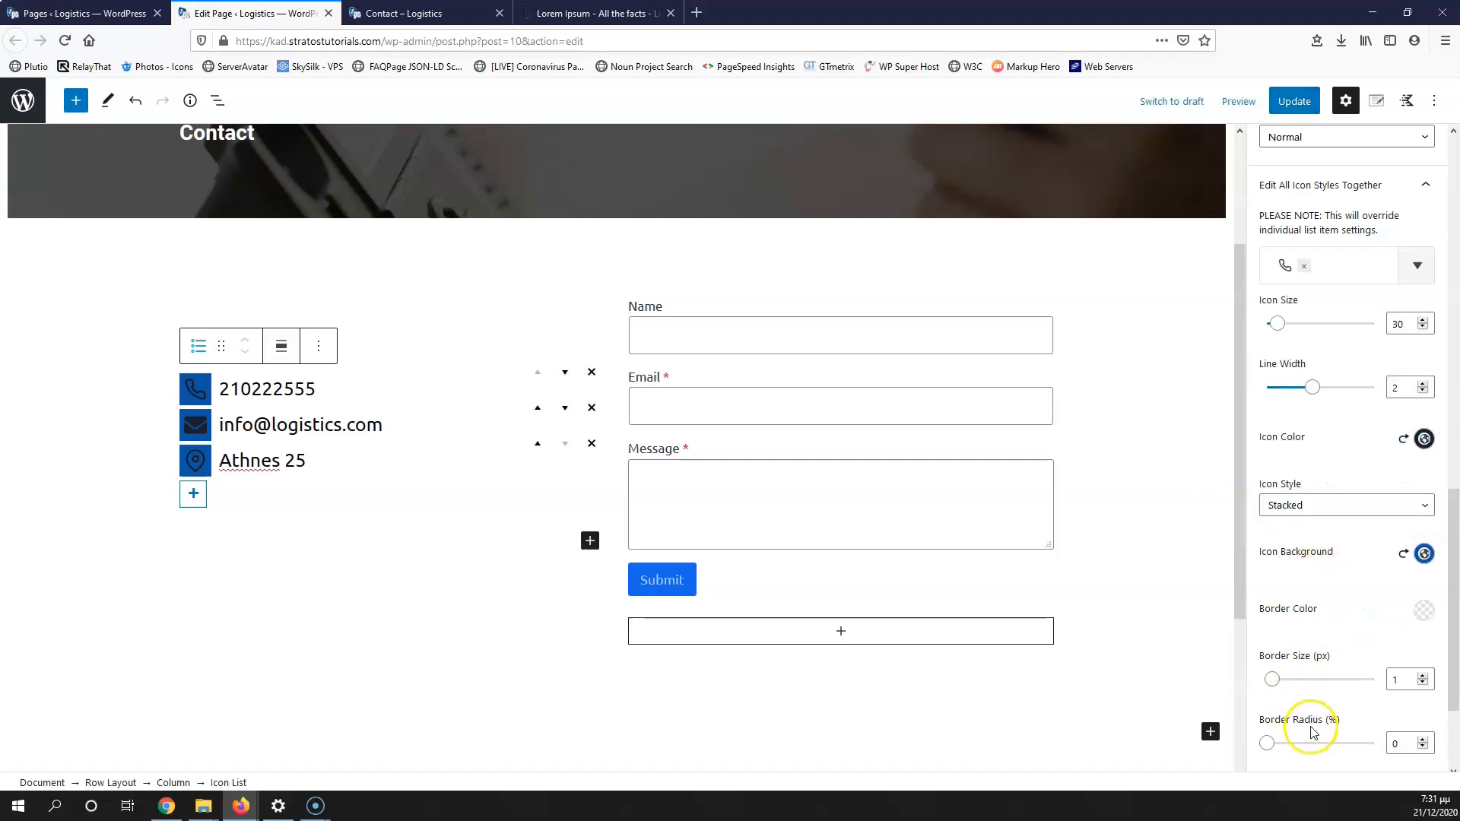
scroll(1310, 732, "down", 4)
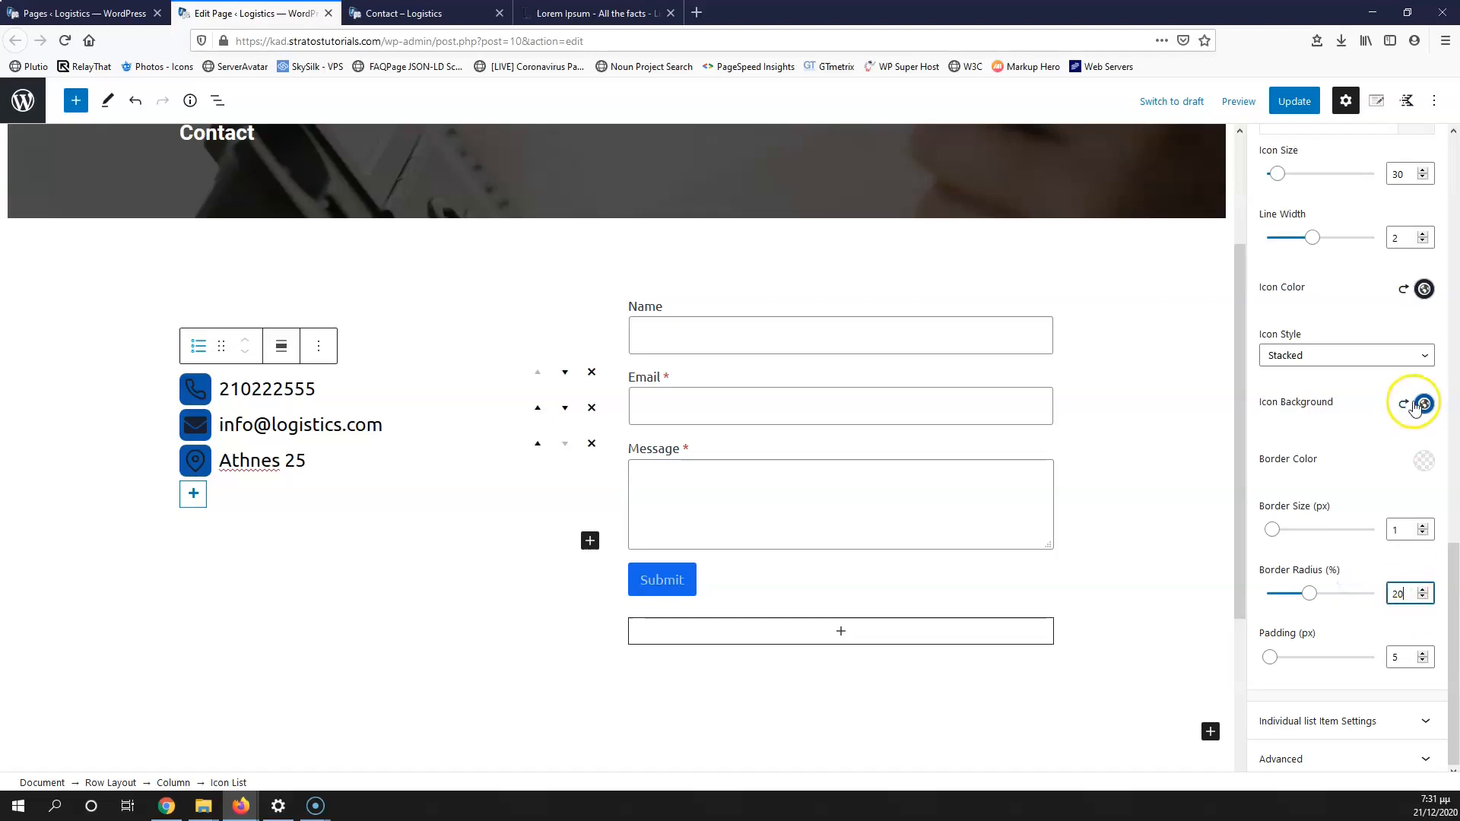
scroll(1414, 403, "up", 2)
Step: Make the icon symbols white and widen the icon-to-label gap to 20
left_click(1424, 367)
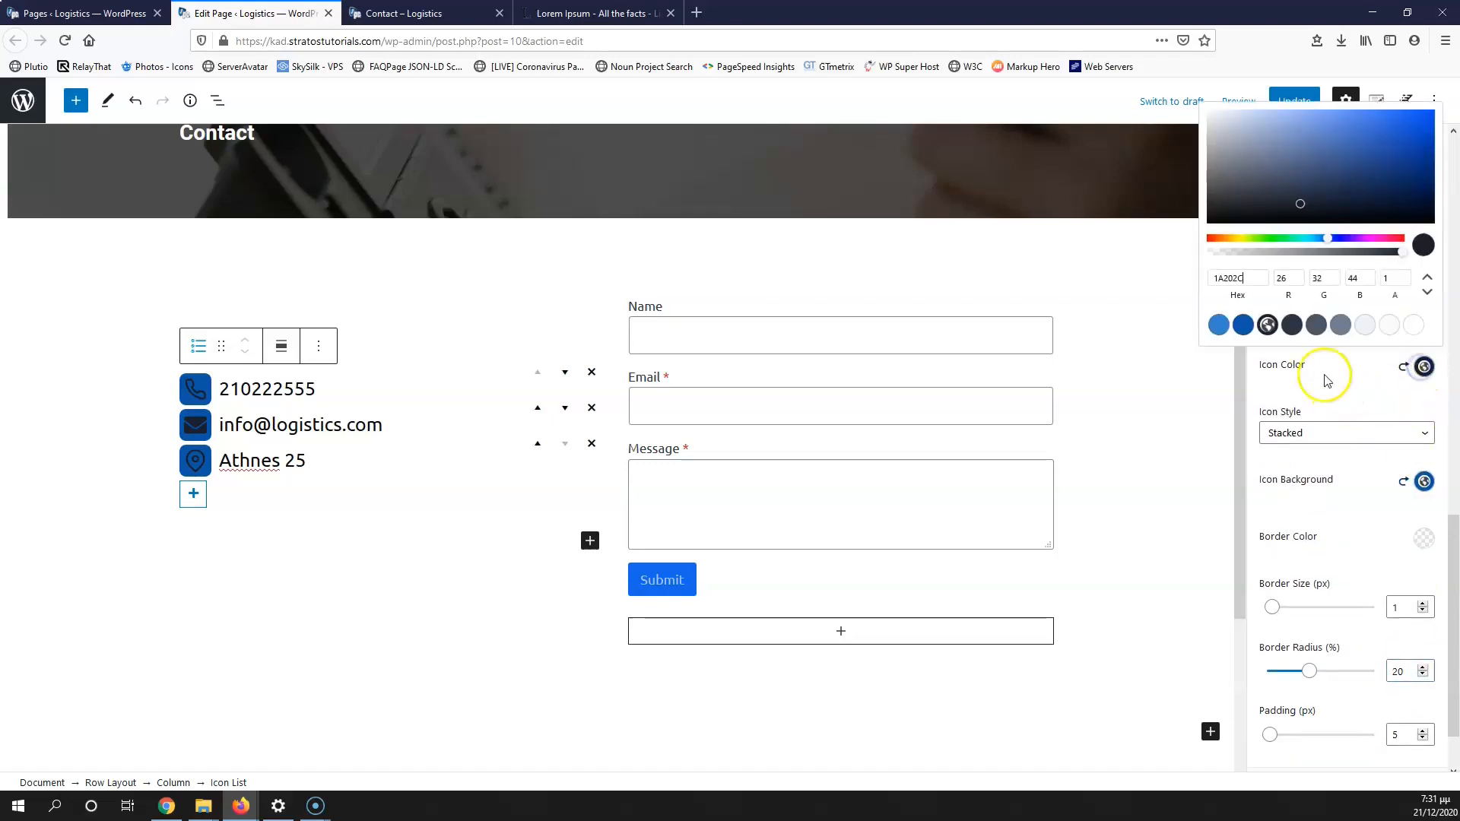
left_click(1416, 326)
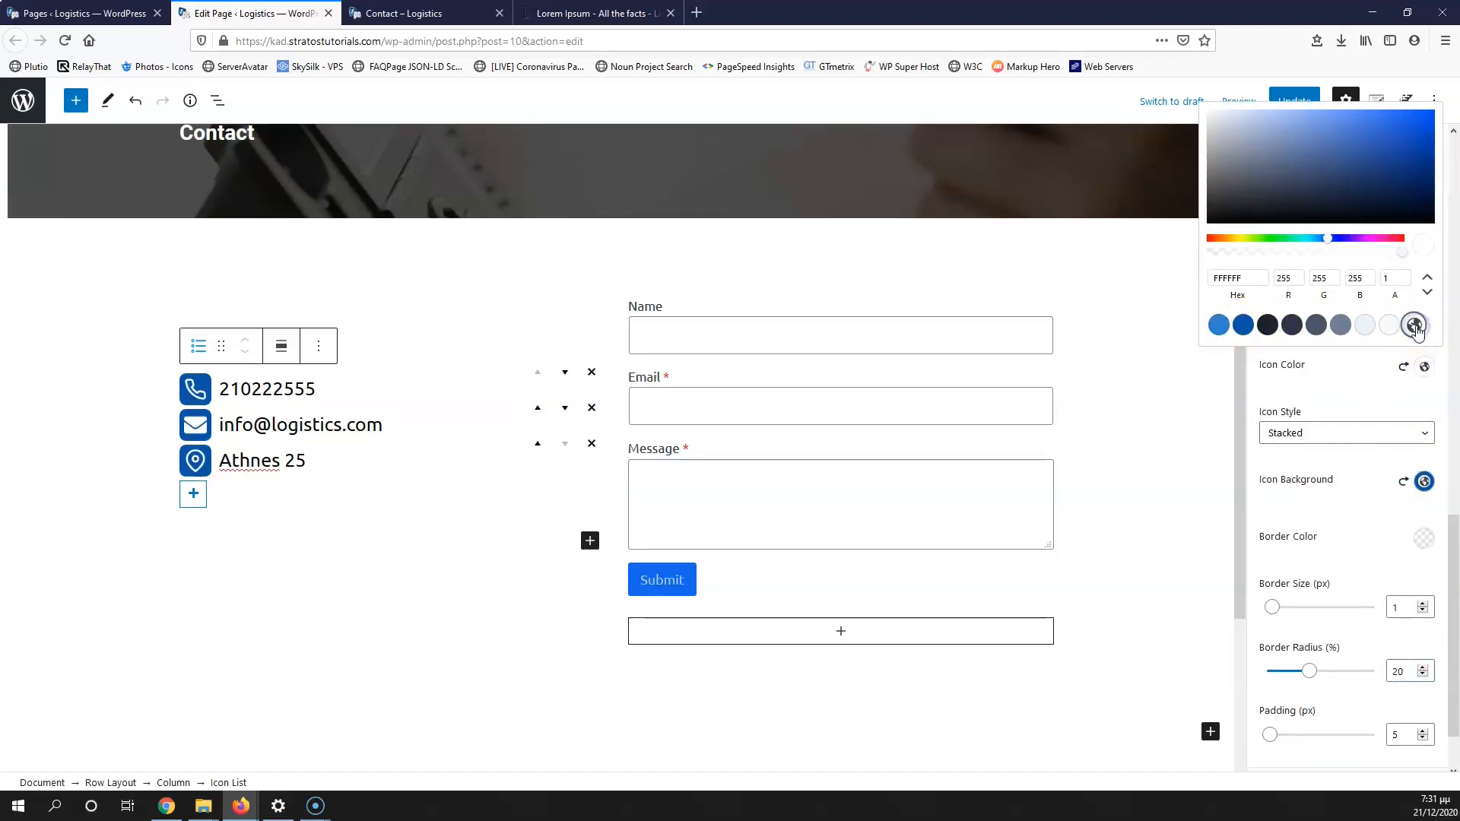
left_click(1350, 392)
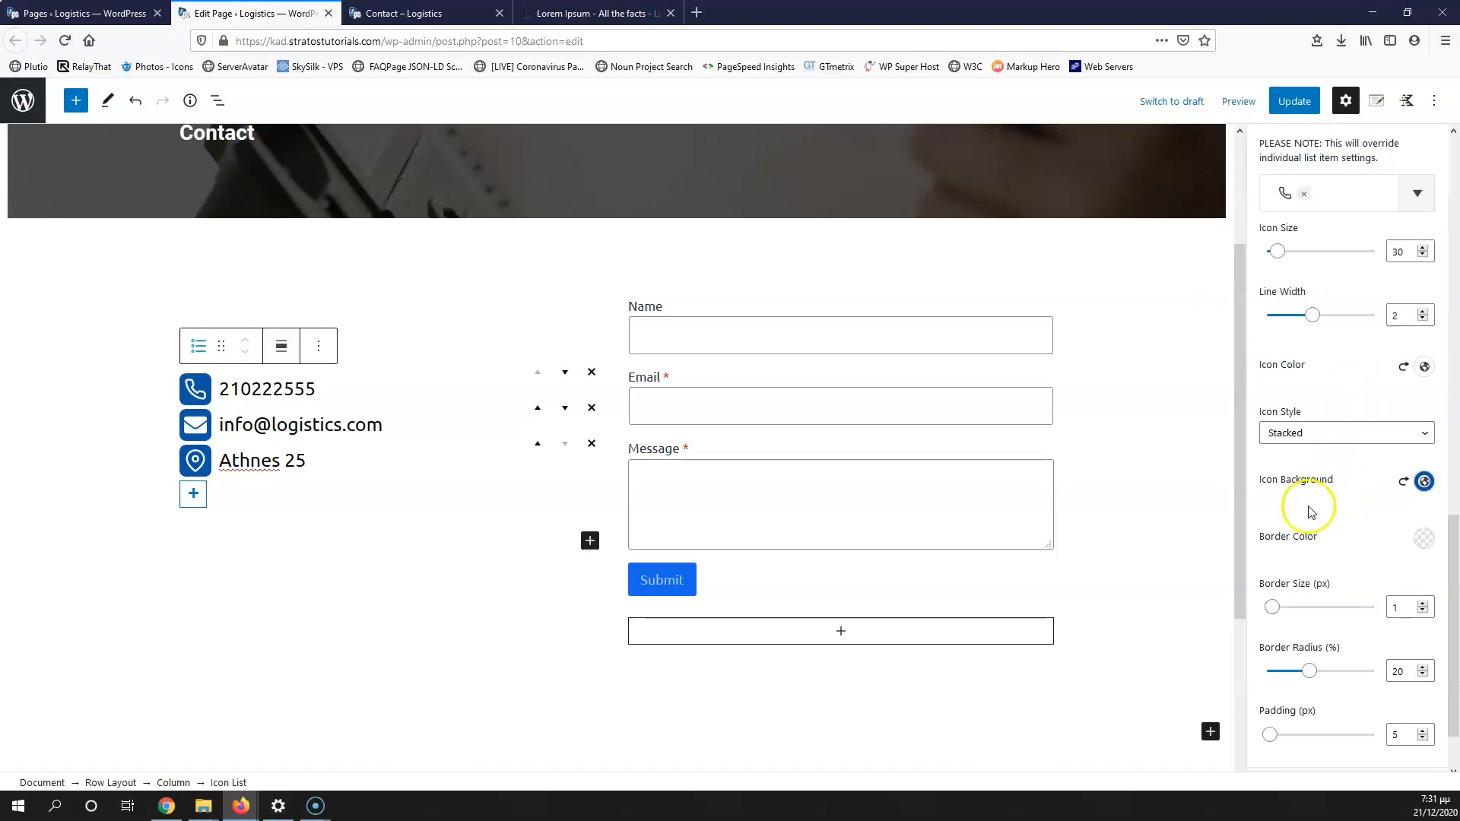
scroll(1331, 476, "up", 3)
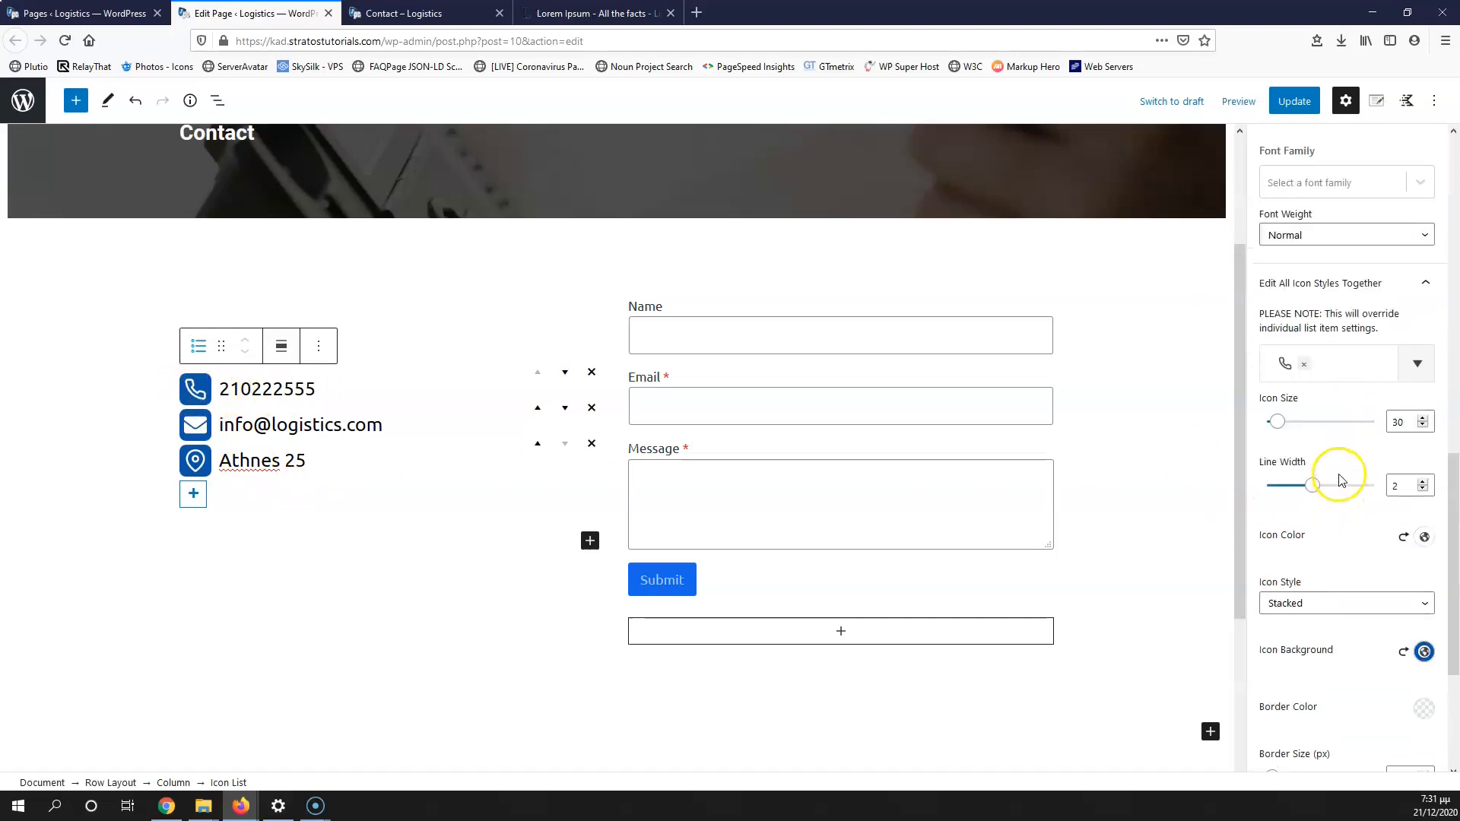
scroll(1325, 543, "up", 10)
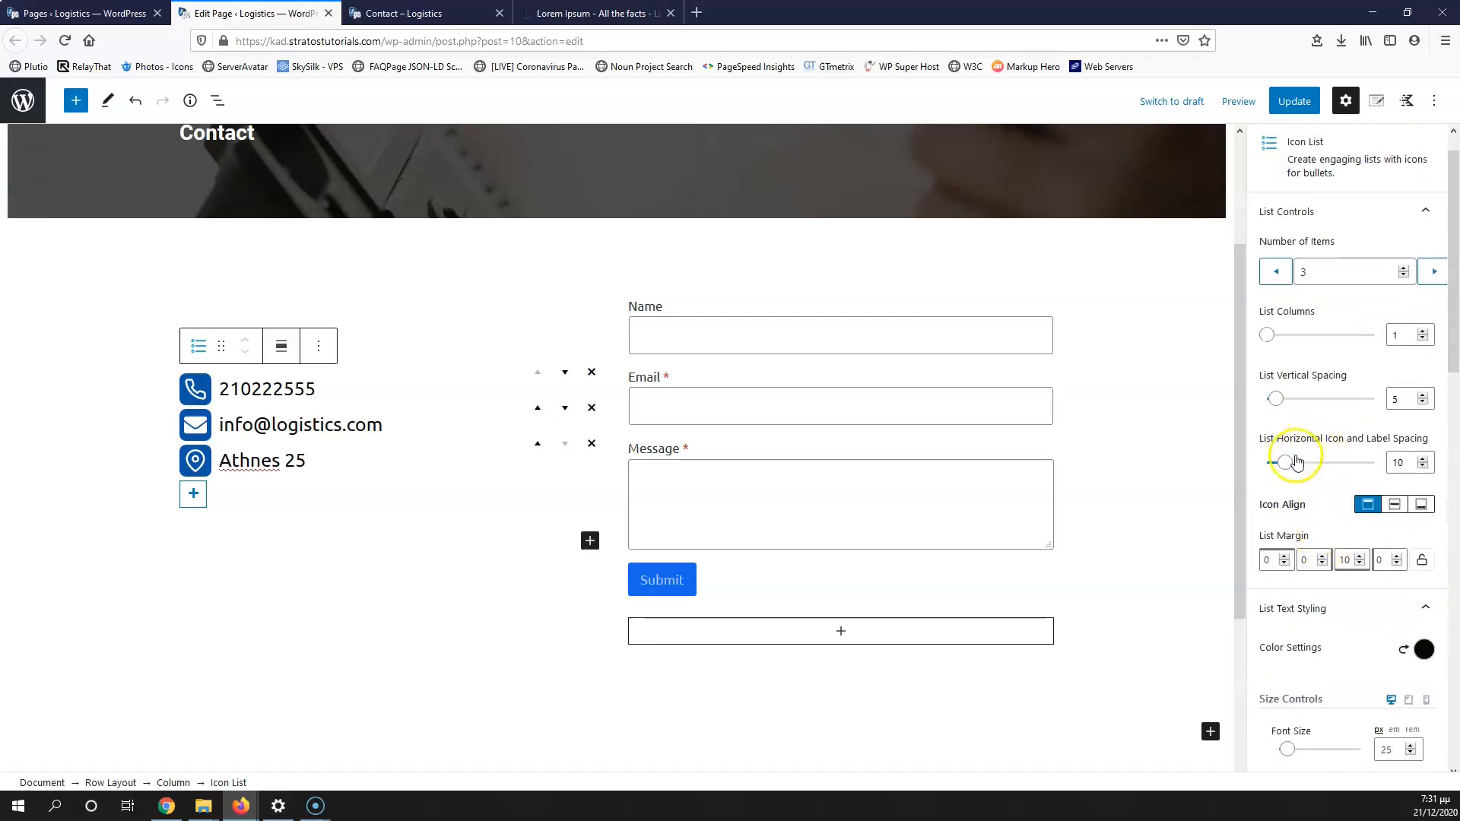
left_click_drag(1290, 467, 1305, 464)
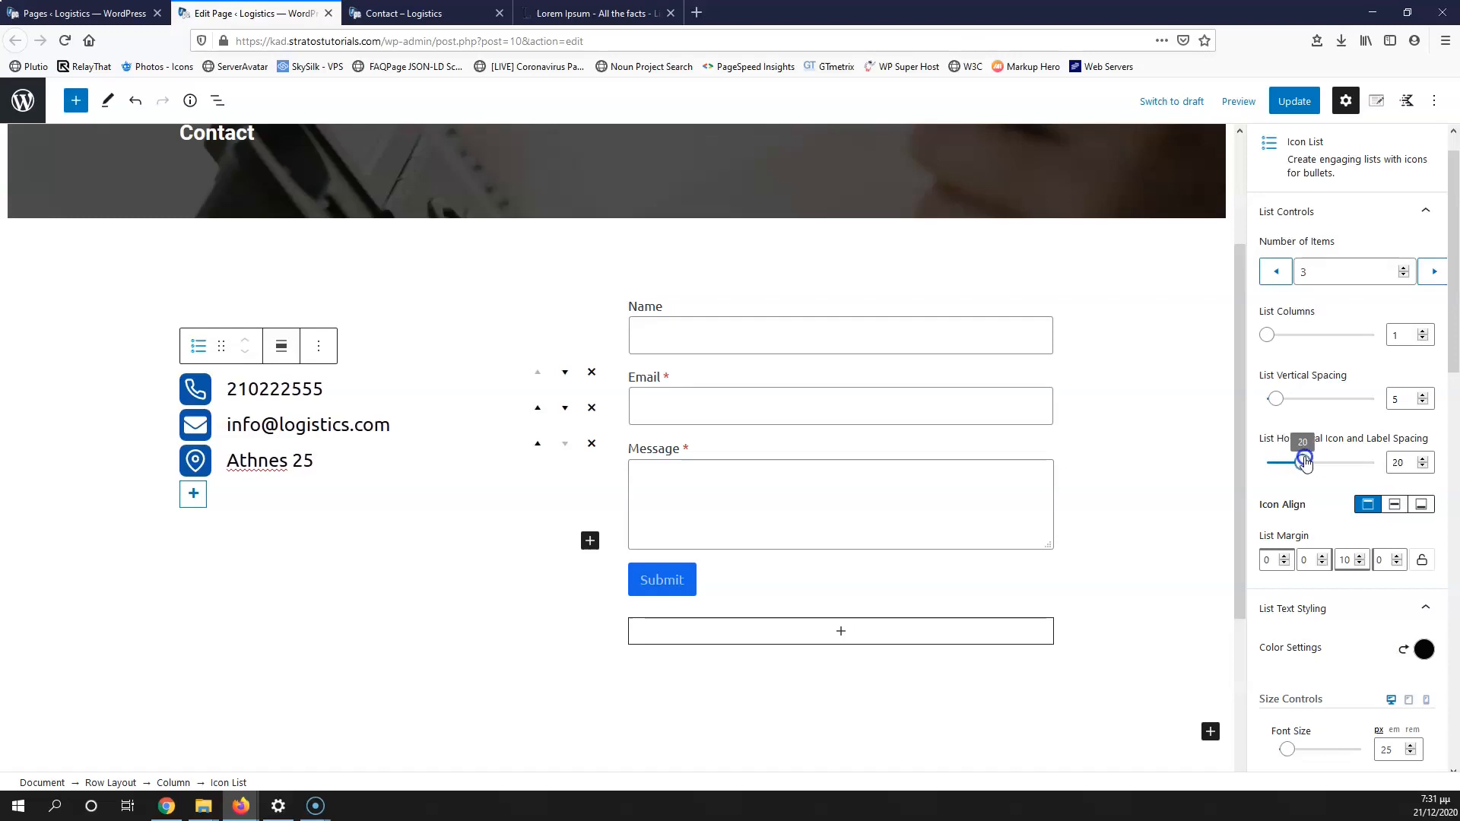
Step: Update the page and check the restyled icon list on the live Contact page
left_click(1294, 101)
left_click(409, 13)
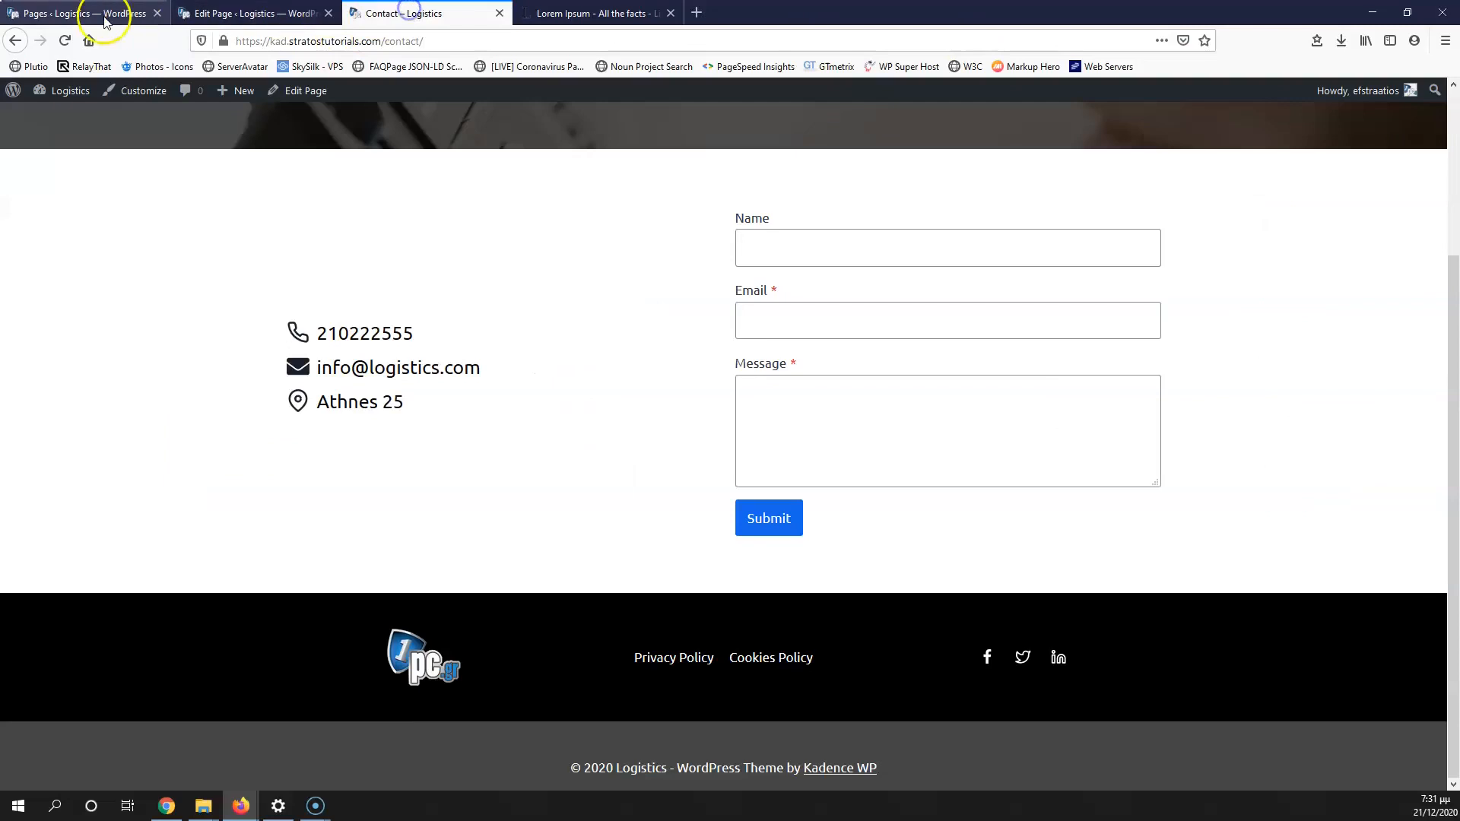
left_click(65, 40)
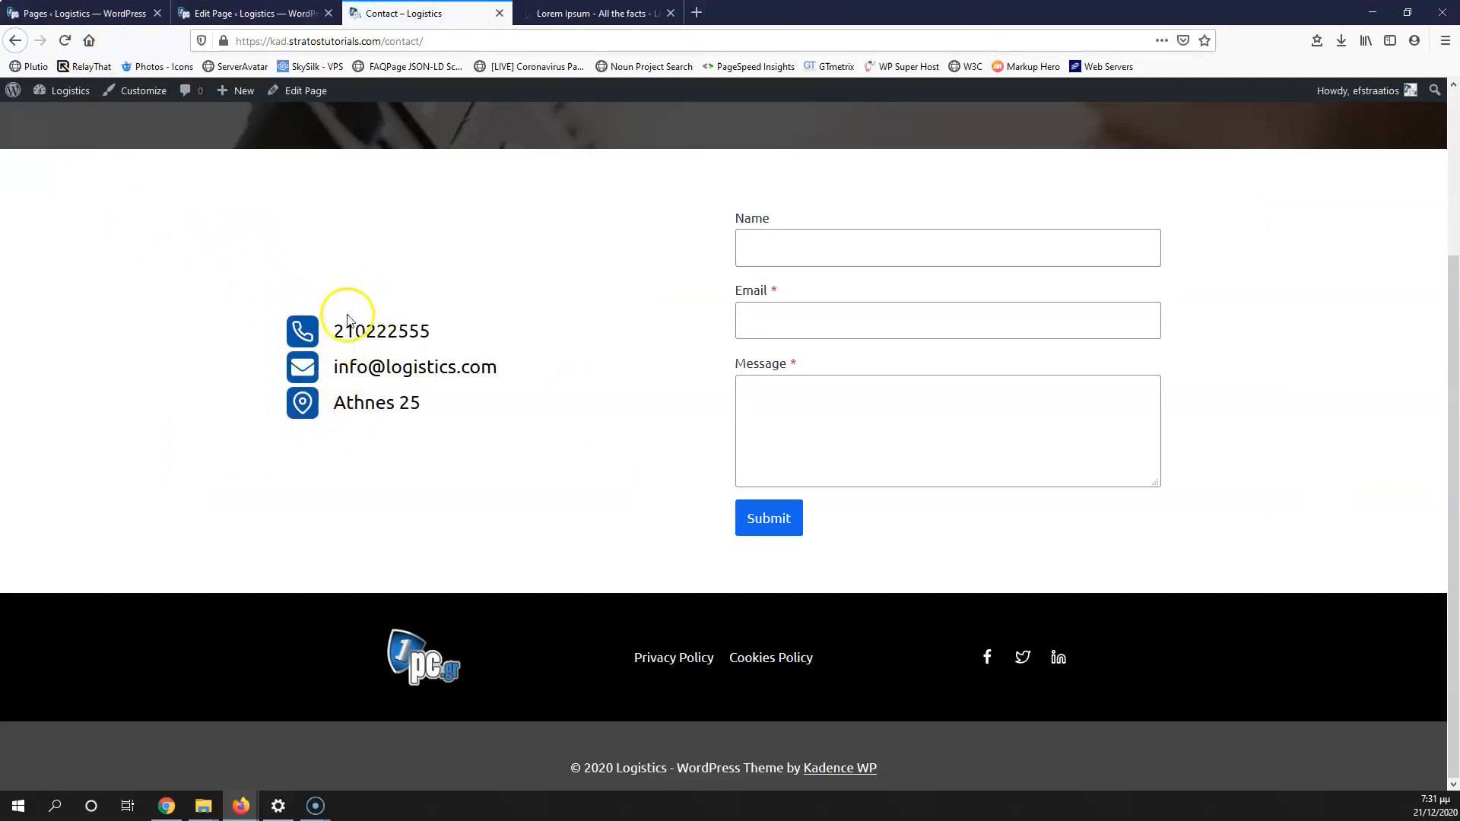
scroll(348, 357, "up", 1)
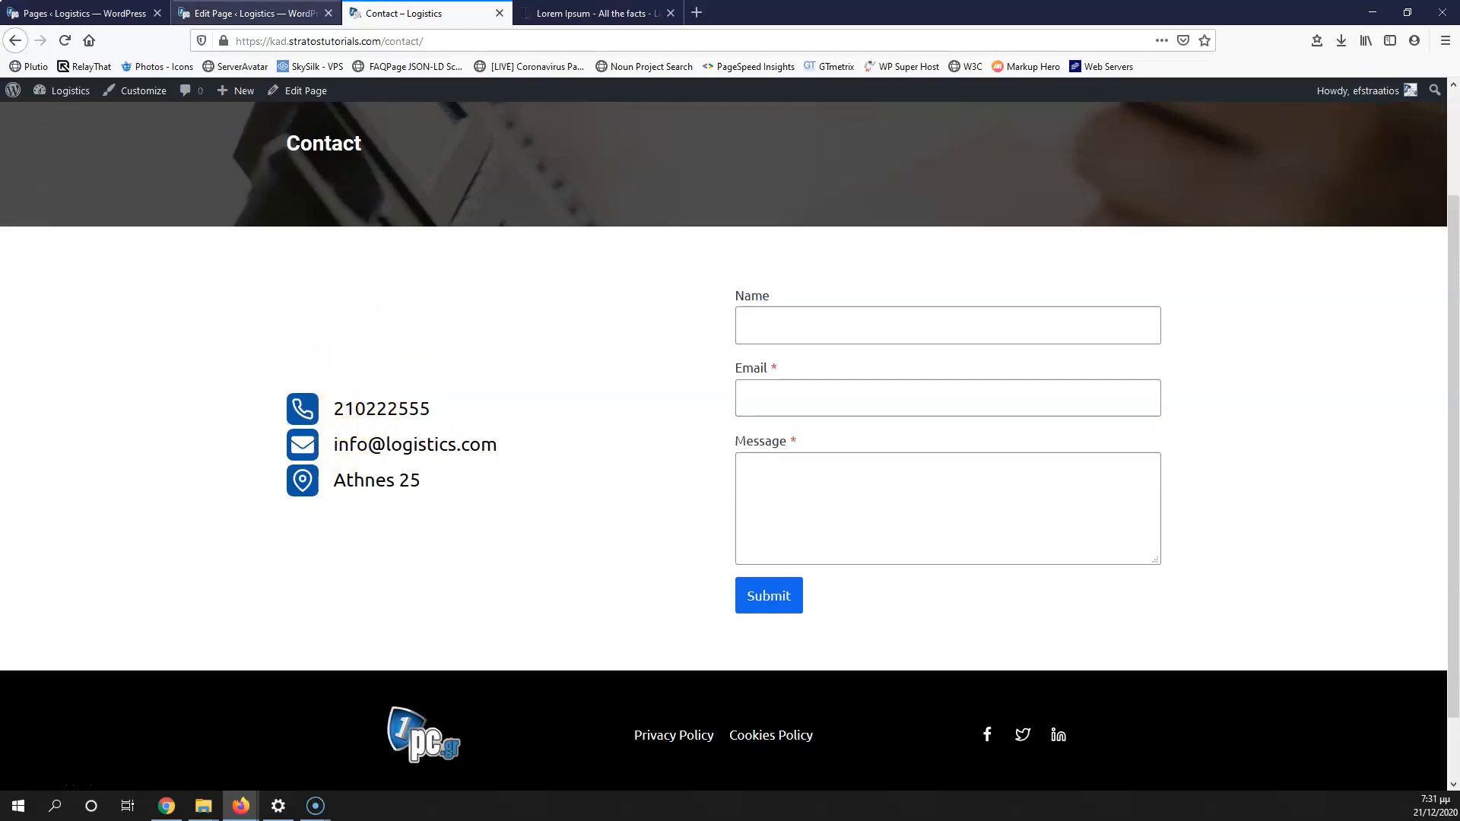
left_click(257, 14)
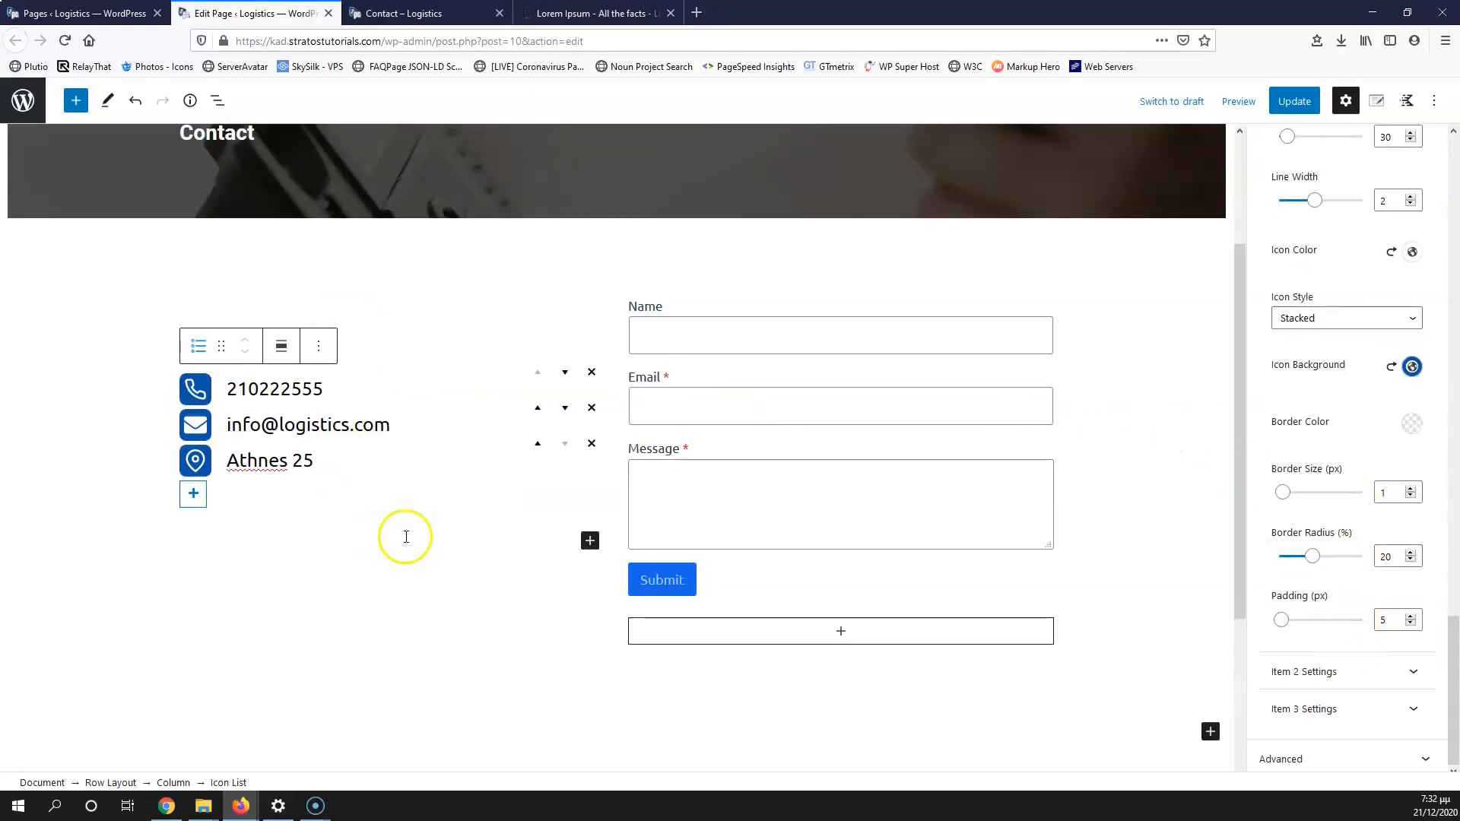
left_click(1294, 101)
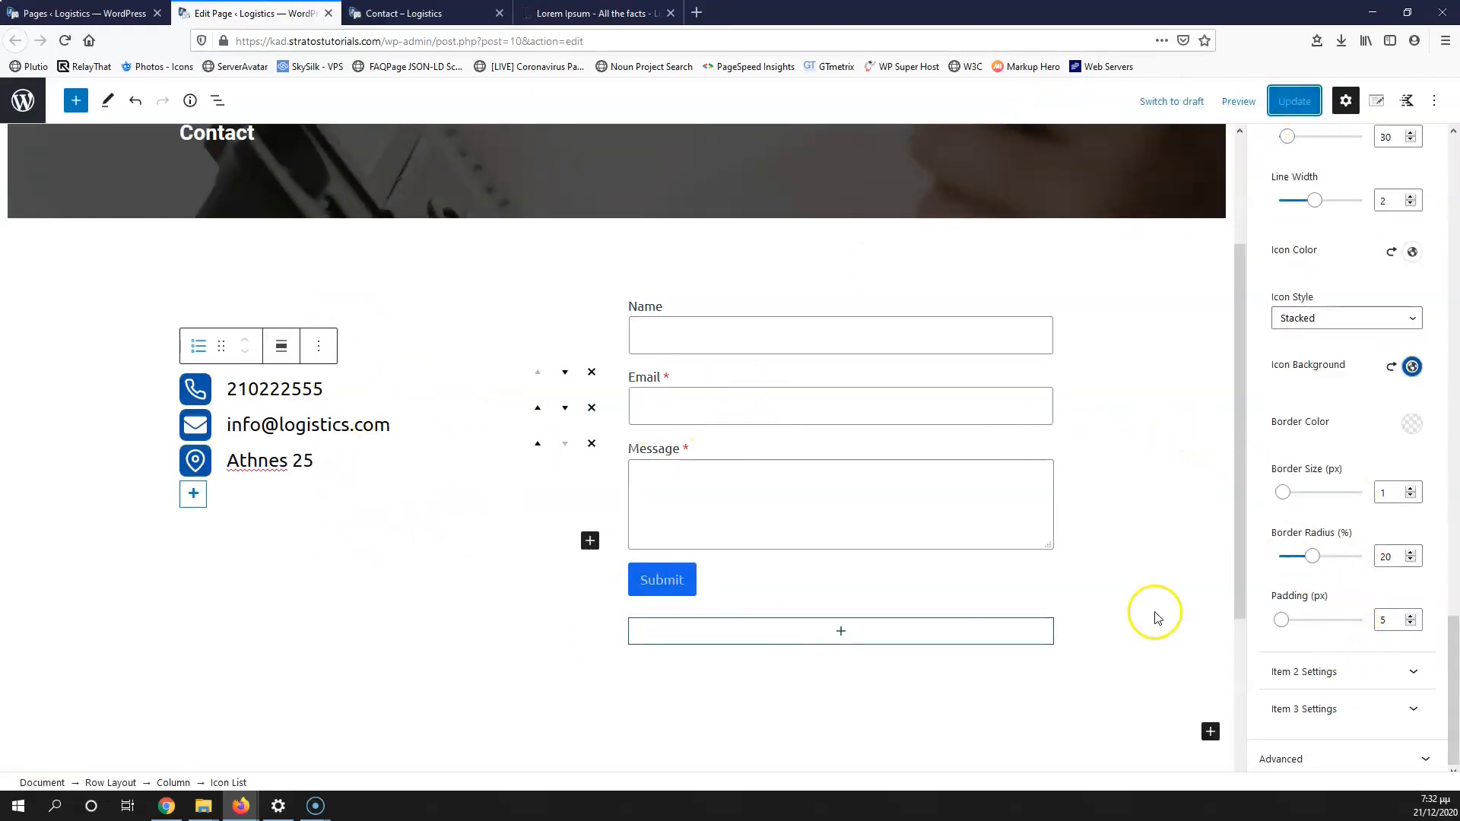
left_click(415, 11)
scroll(612, 410, "down", 1)
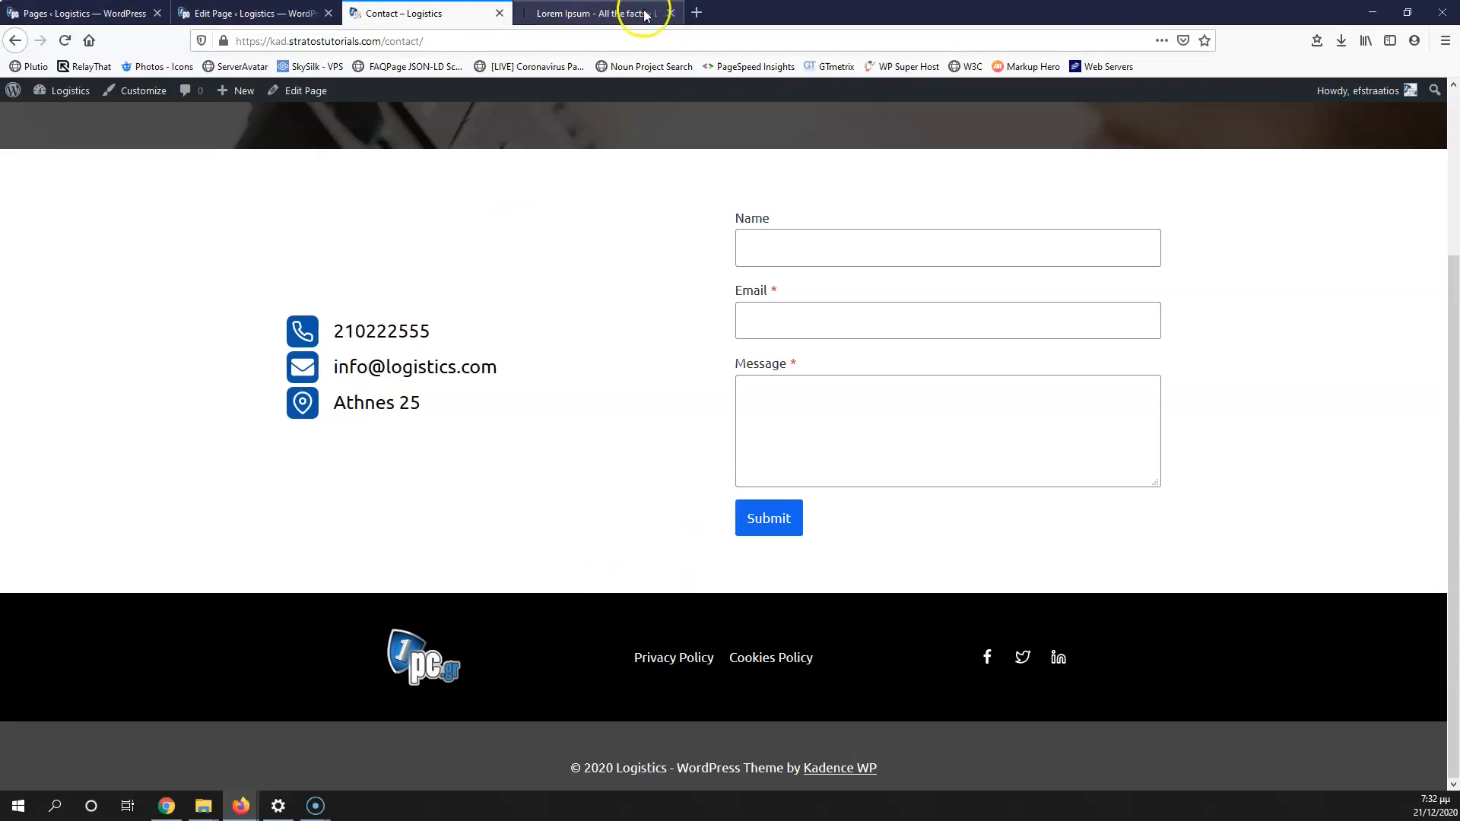
Step: Search 'google maps' in a new tab and open the Google Maps site
left_click(697, 12)
left_click(693, 44)
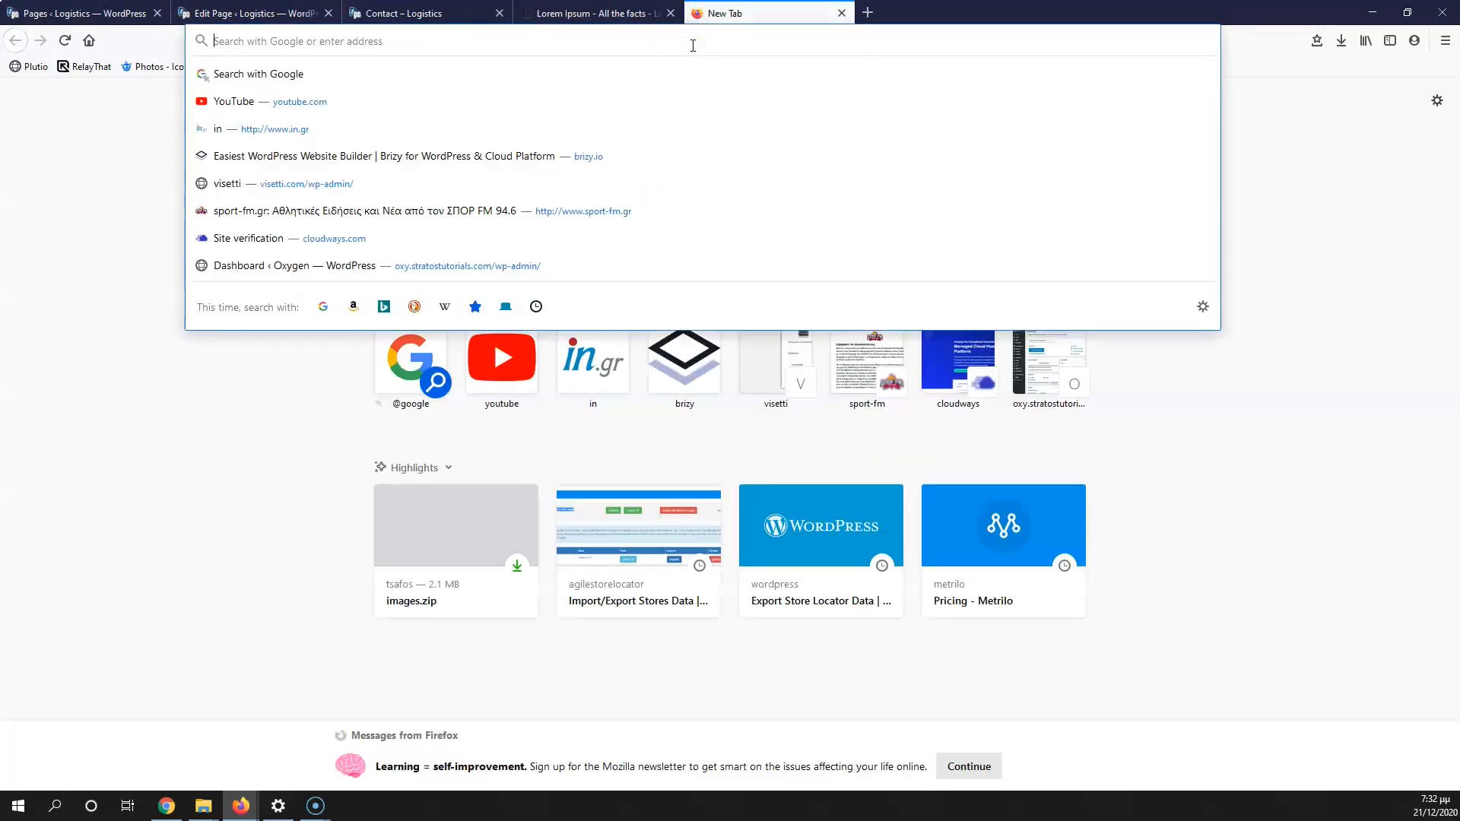
type("google maps")
key("Return")
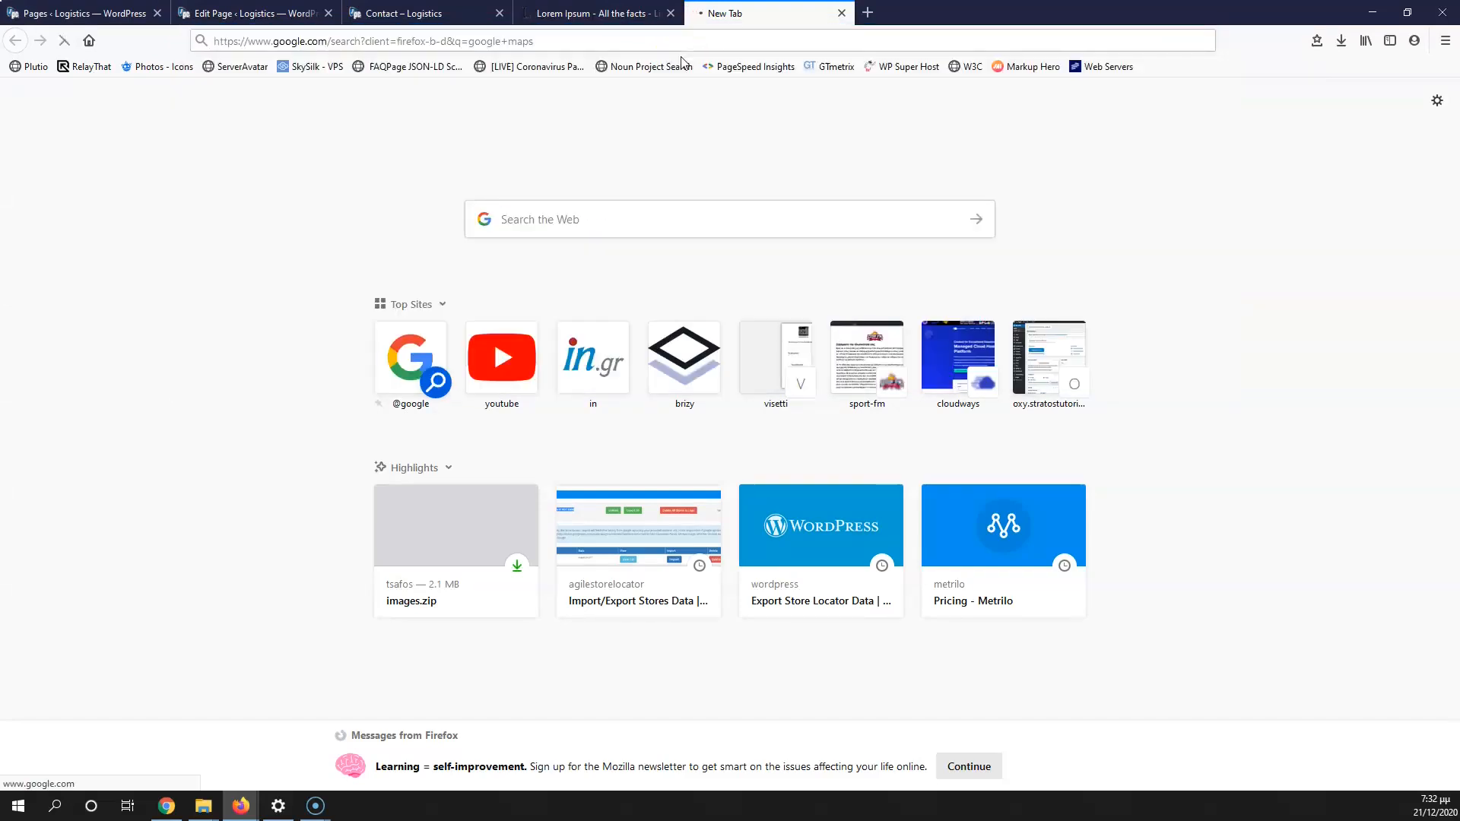
left_click(196, 238)
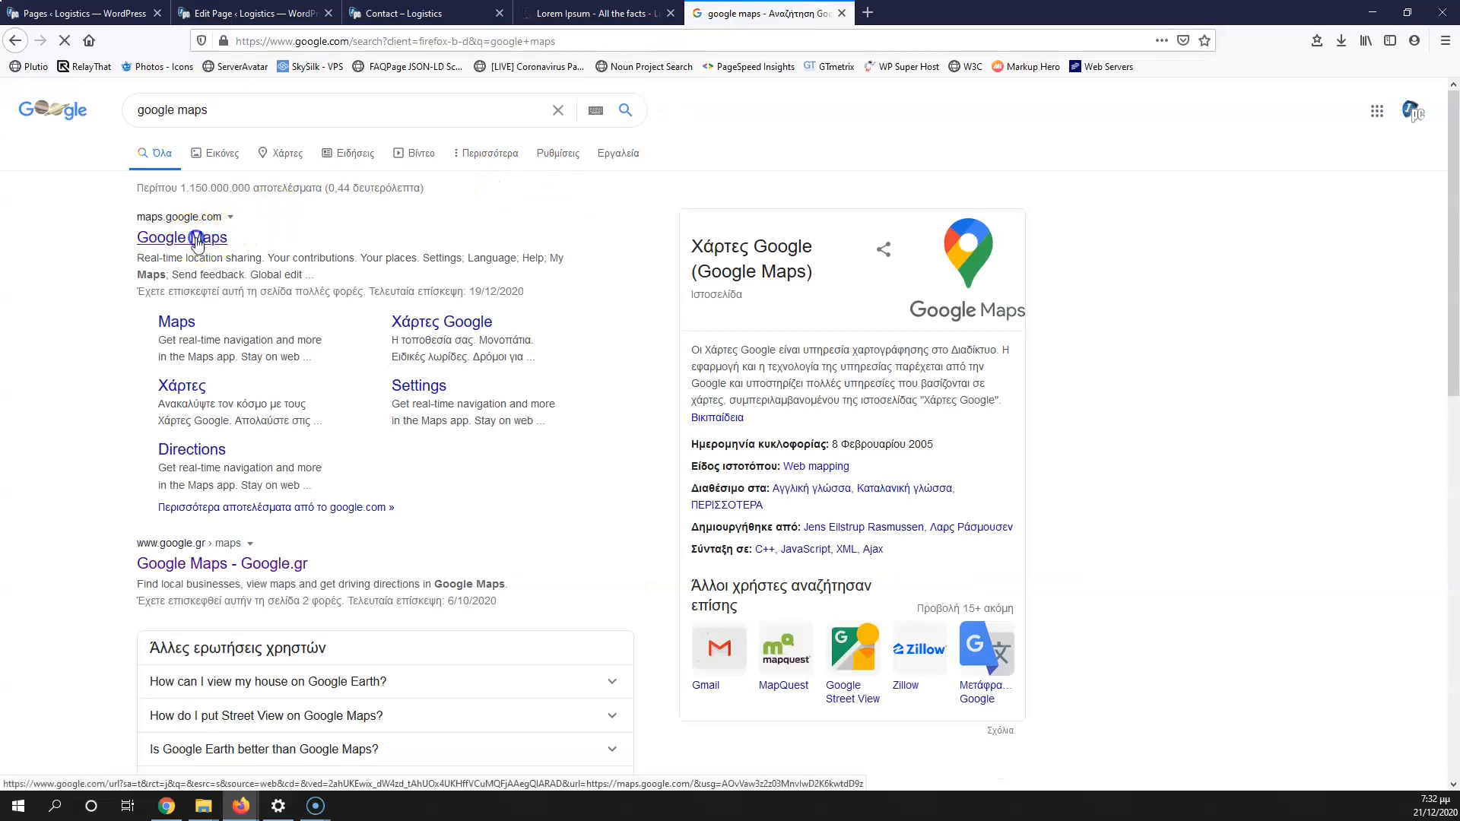
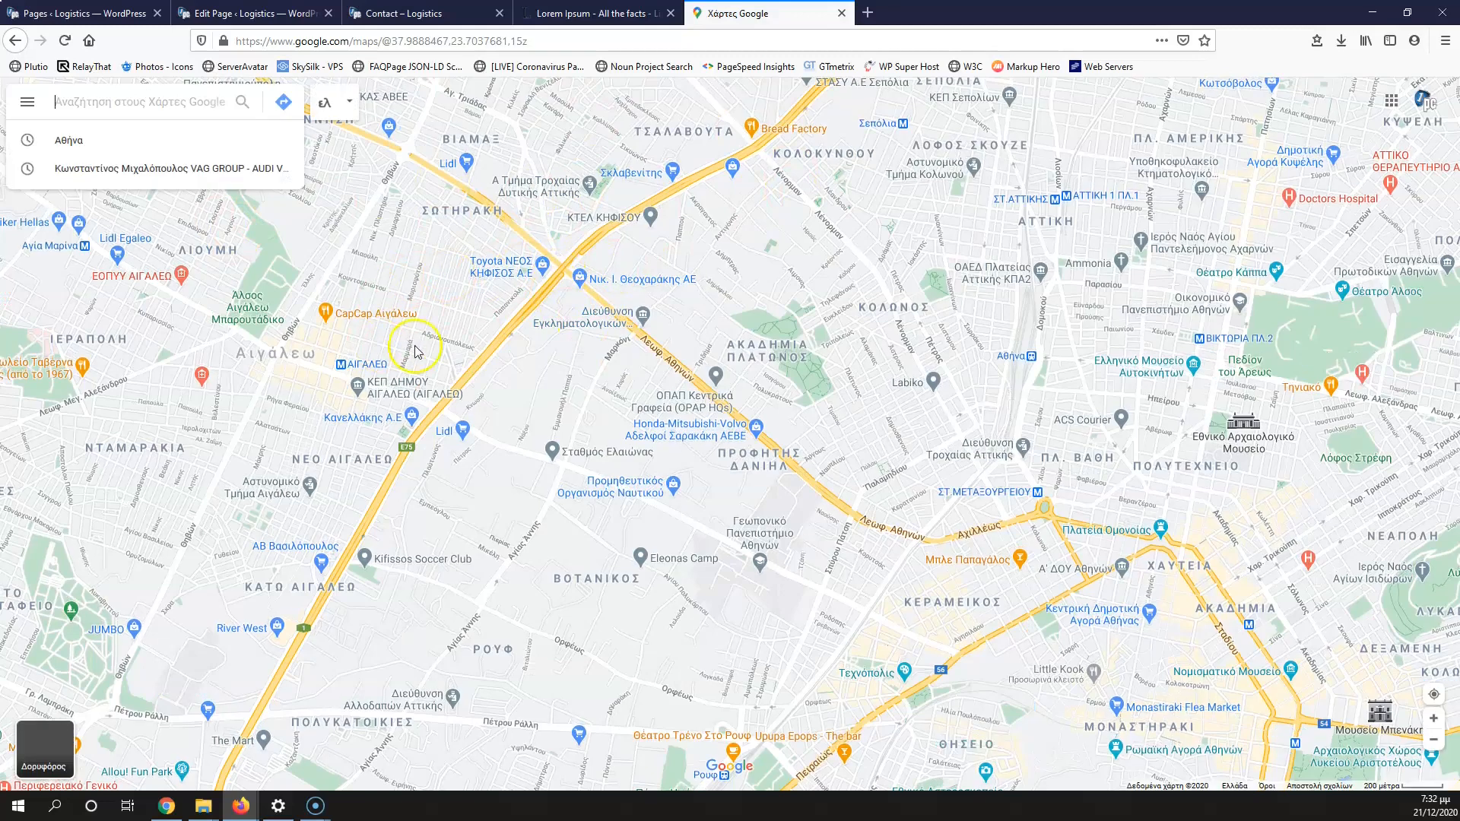
Step: Switch the Maps search box to Latin-to-Greek transliteration input
left_click(349, 105)
left_click(328, 105)
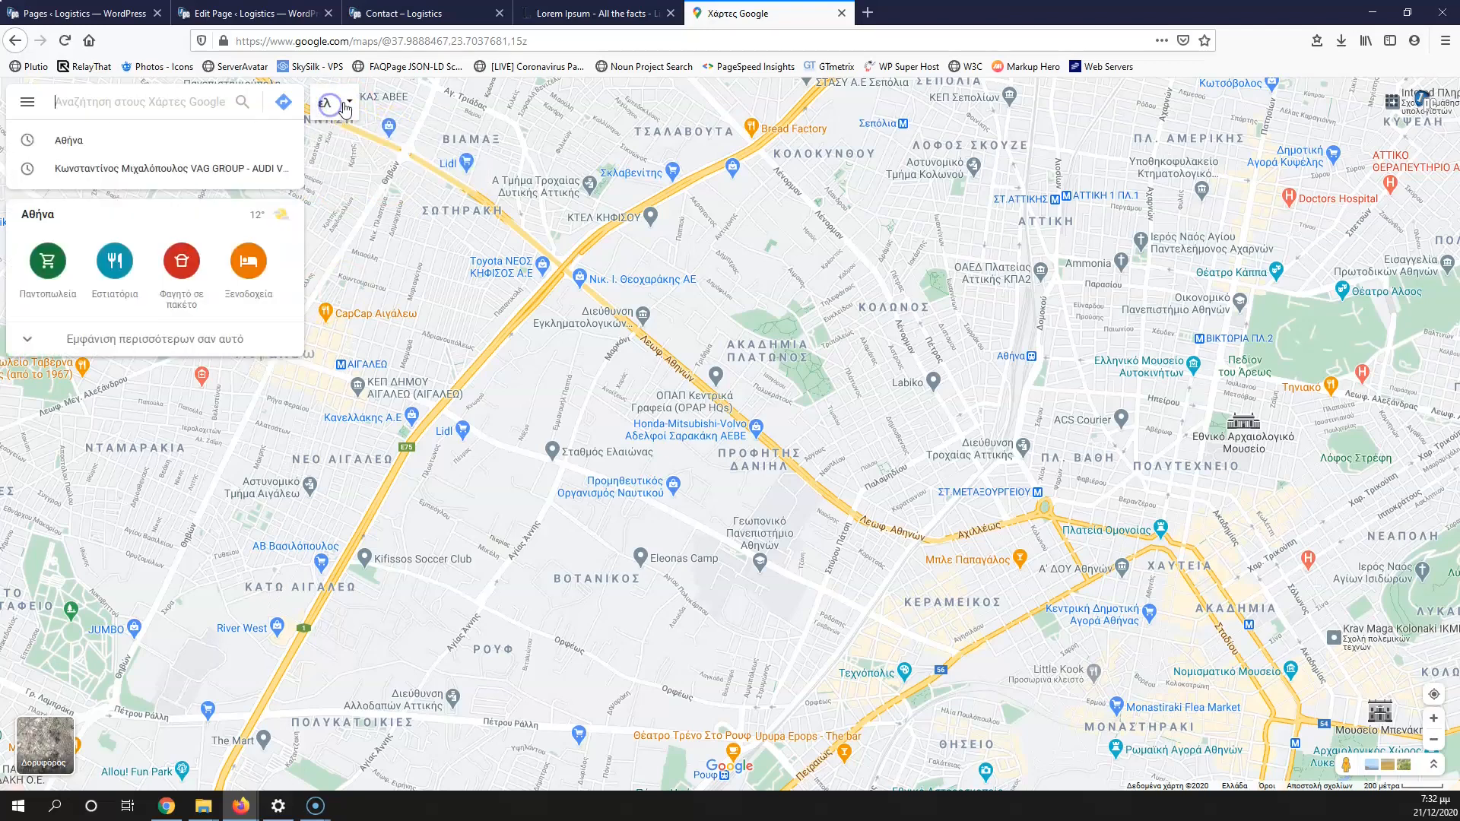
left_click(348, 103)
left_click(388, 166)
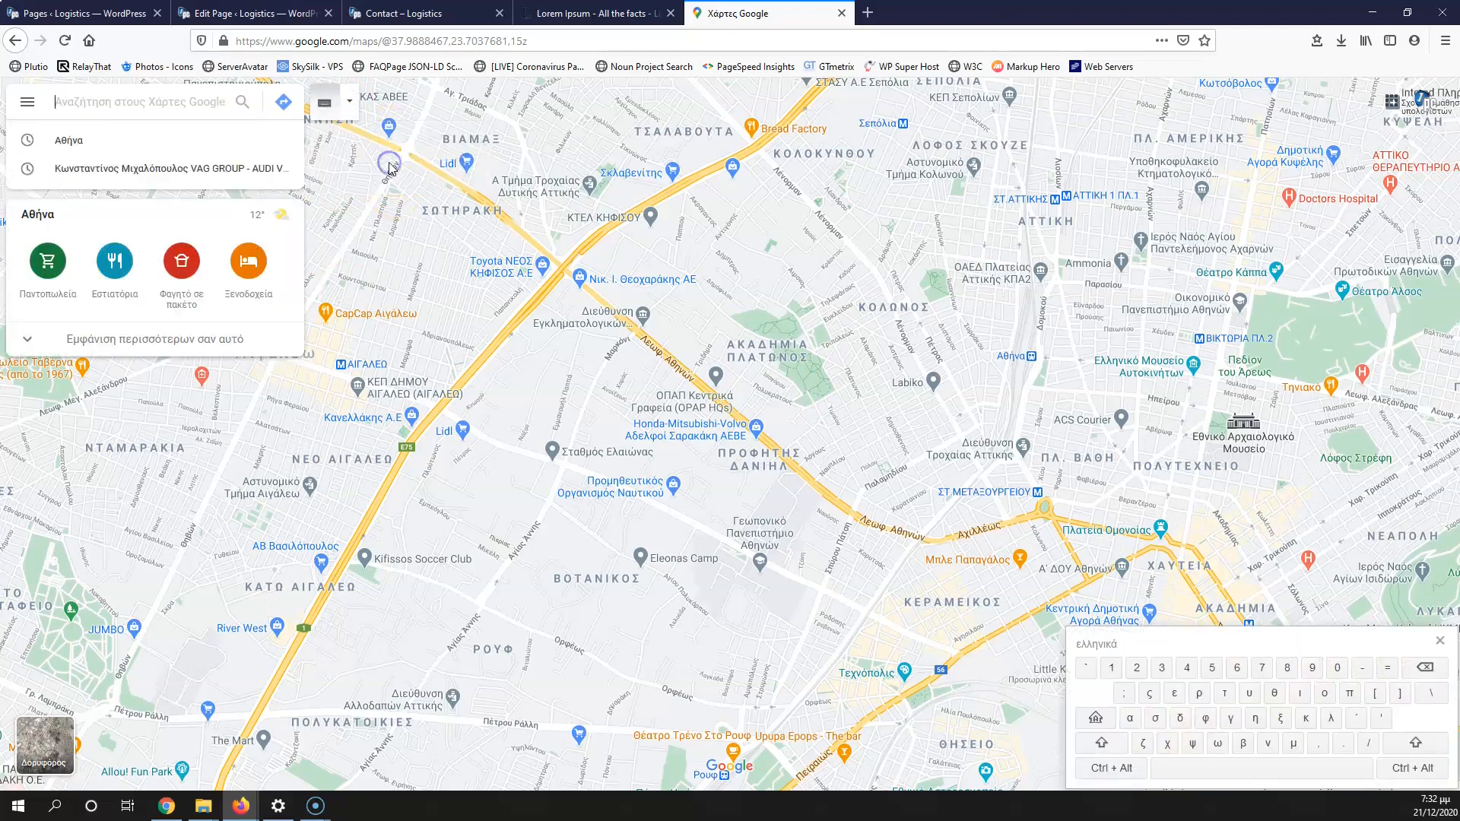
left_click(1000, 490)
left_click(349, 101)
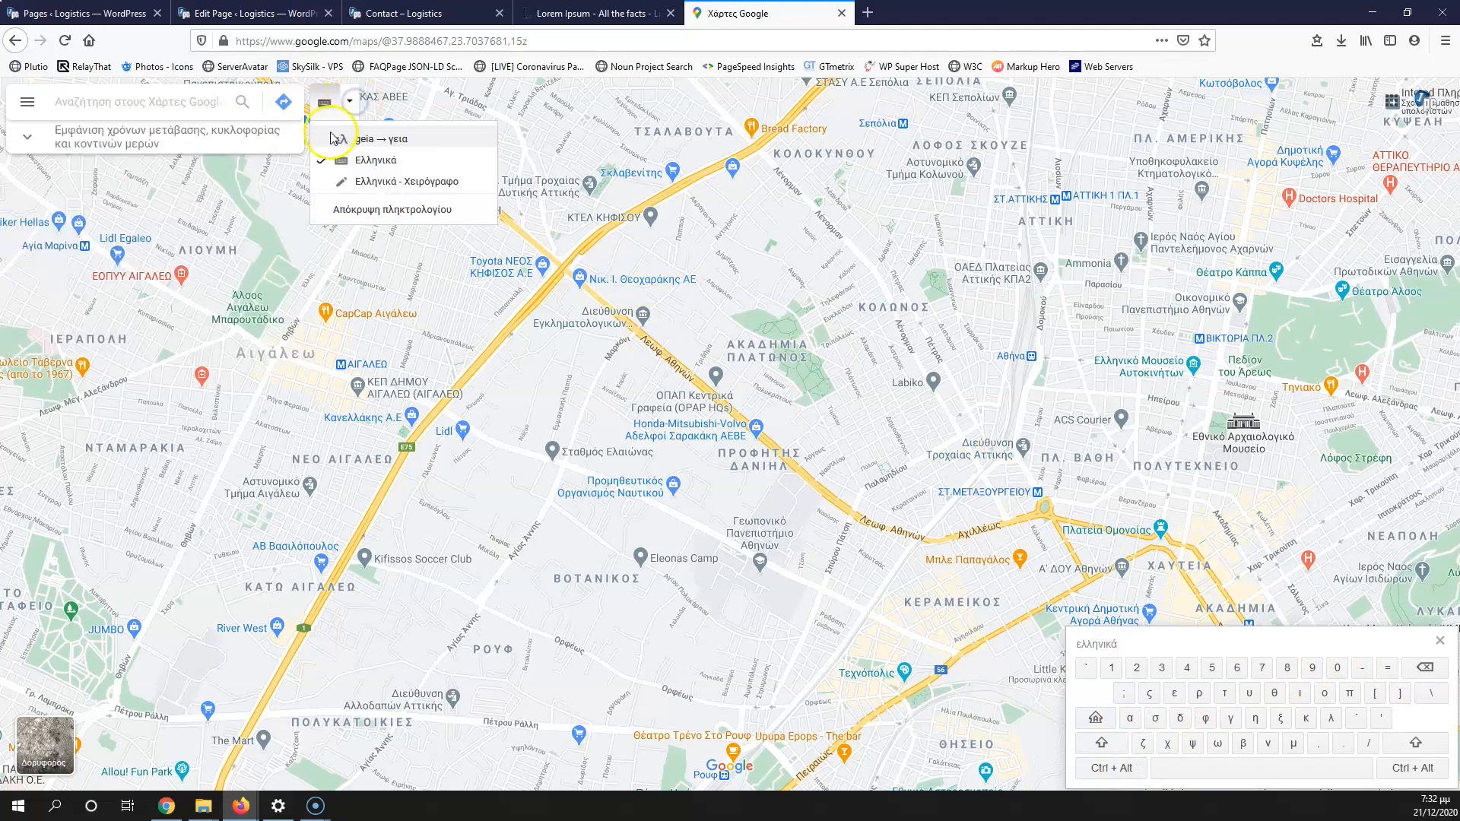
left_click(334, 137)
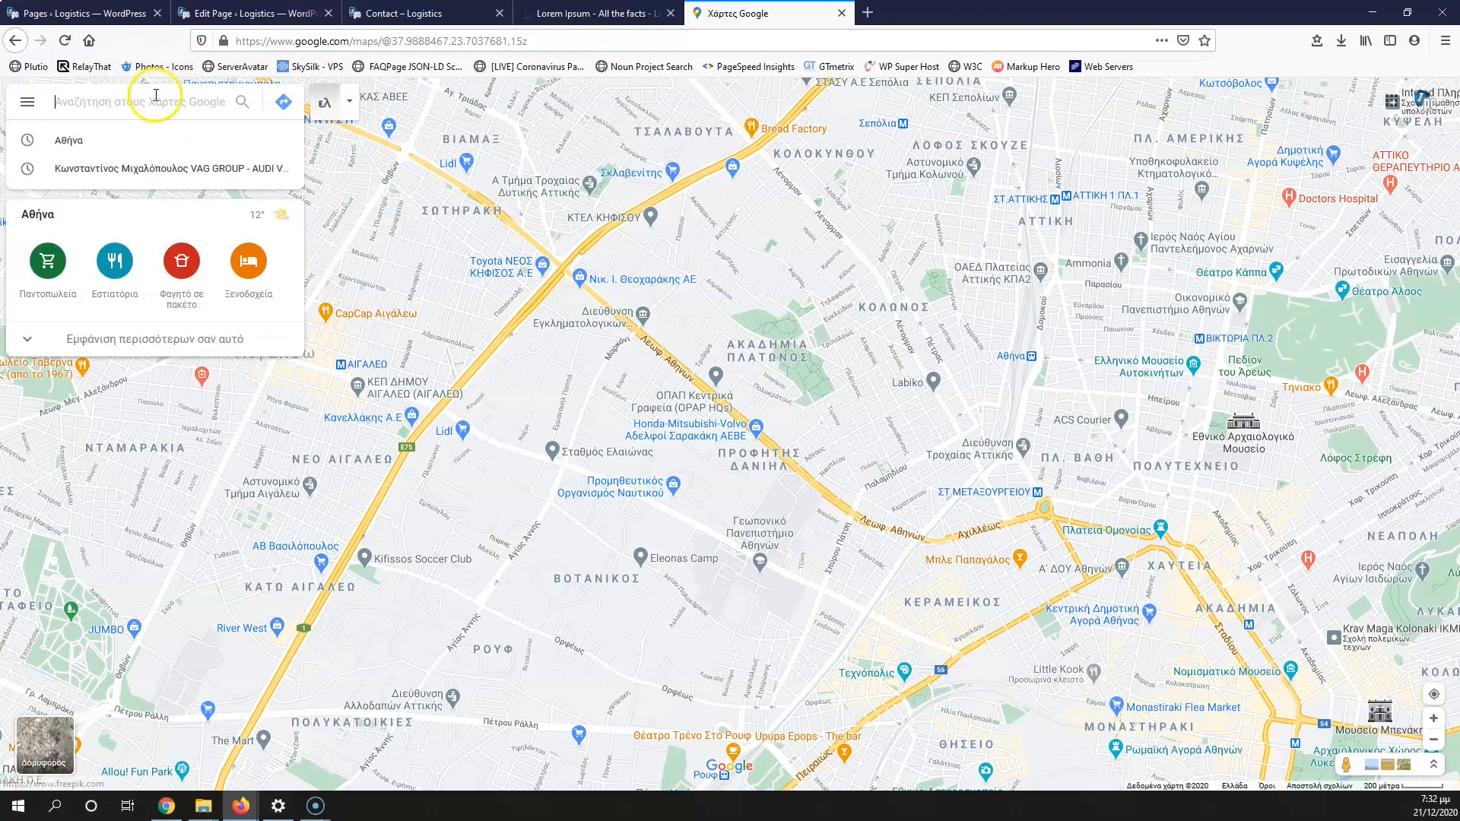
left_click(515, 356)
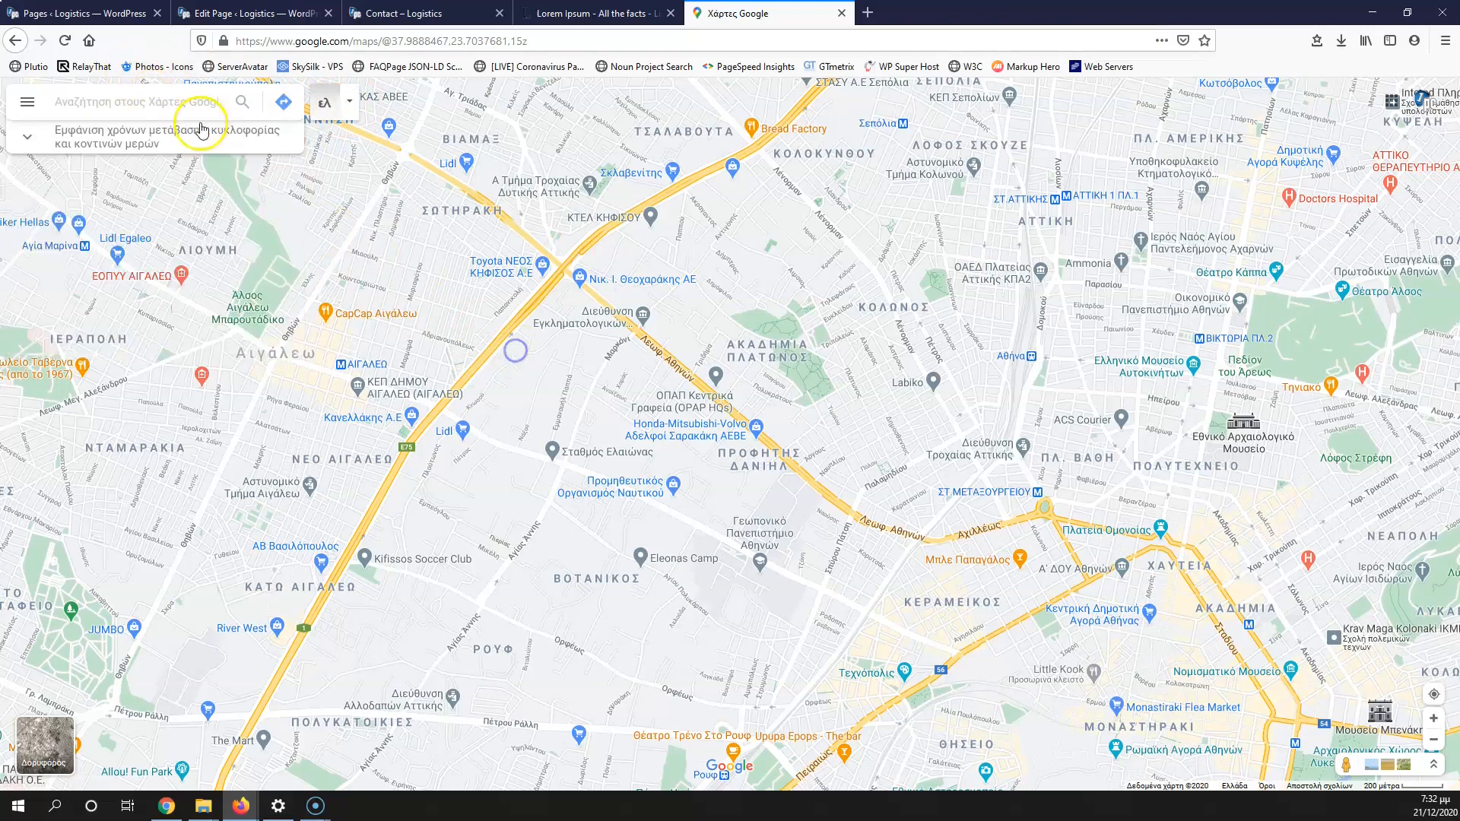
left_click(132, 101)
type("athen")
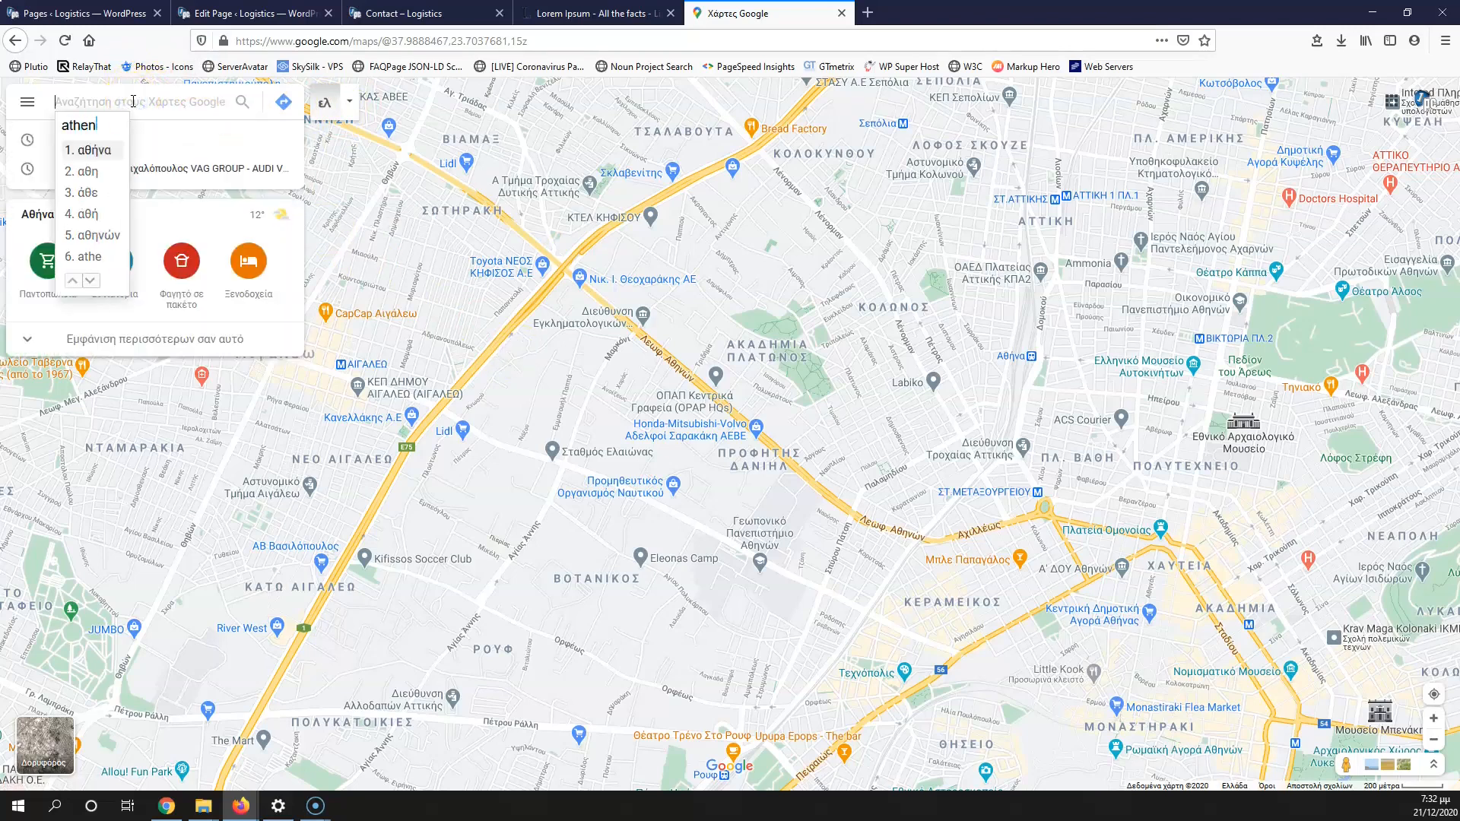
type("s")
key("space")
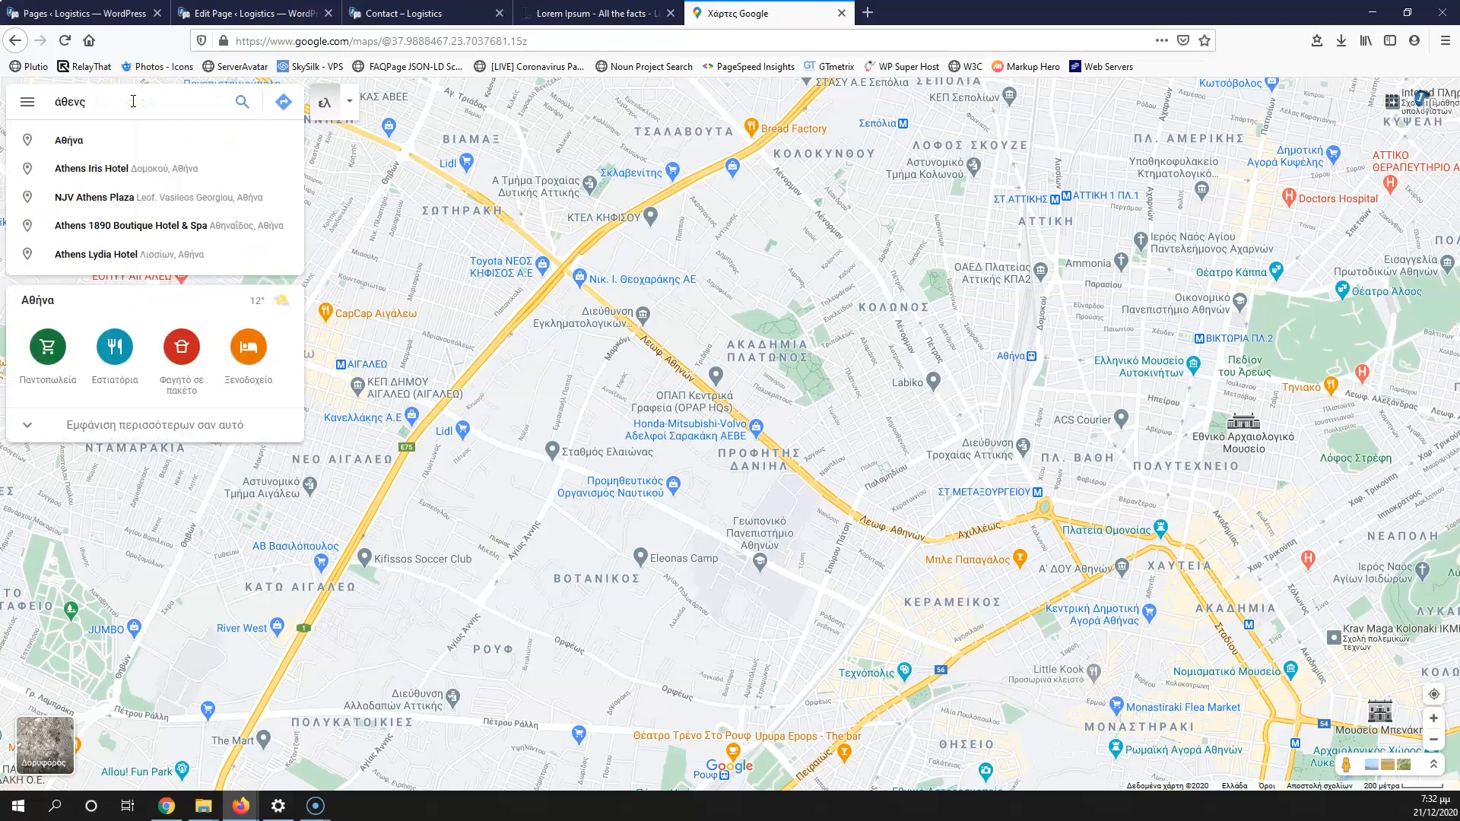
left_click(114, 140)
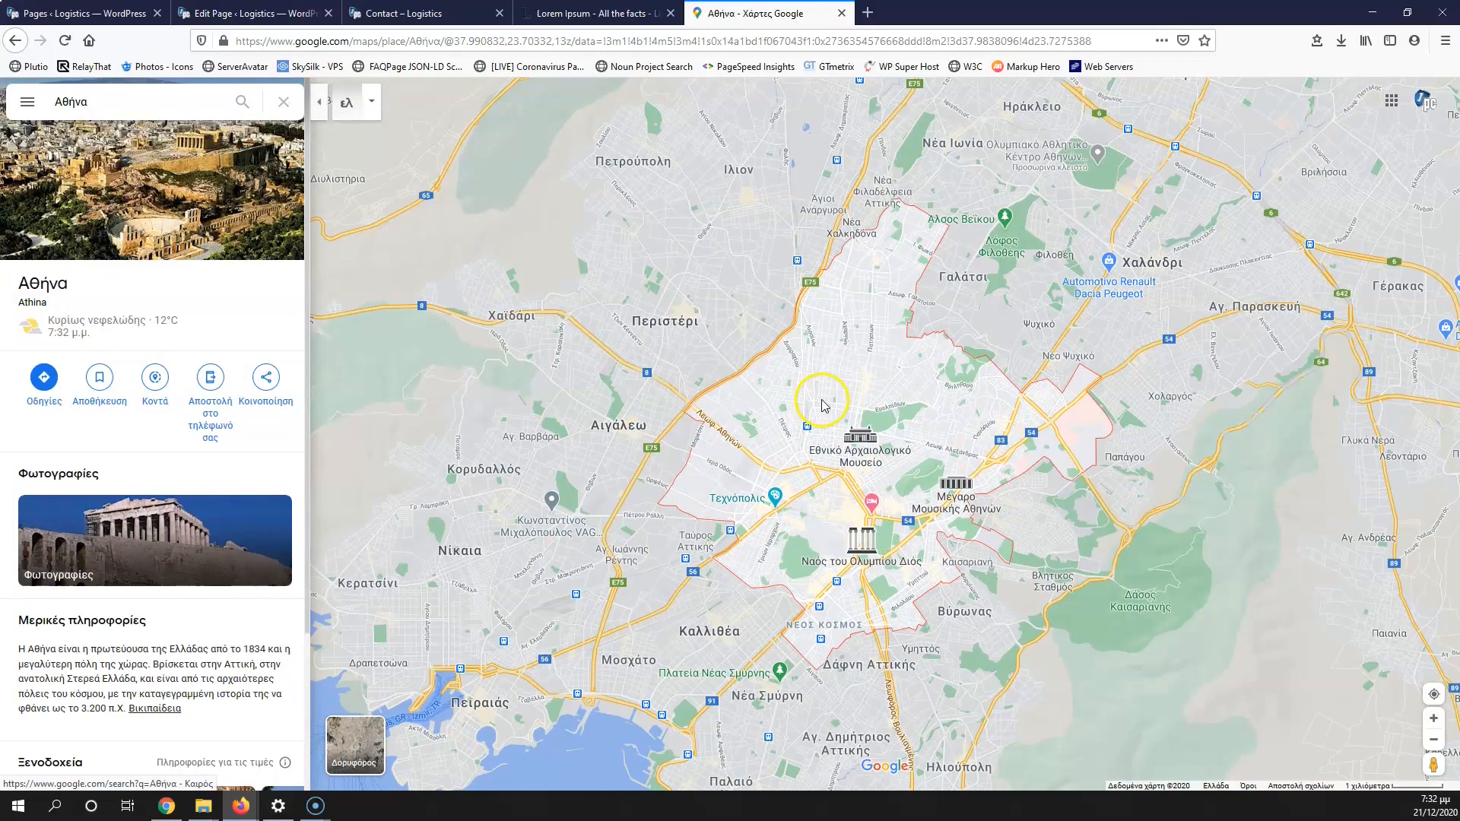
left_click(57, 103)
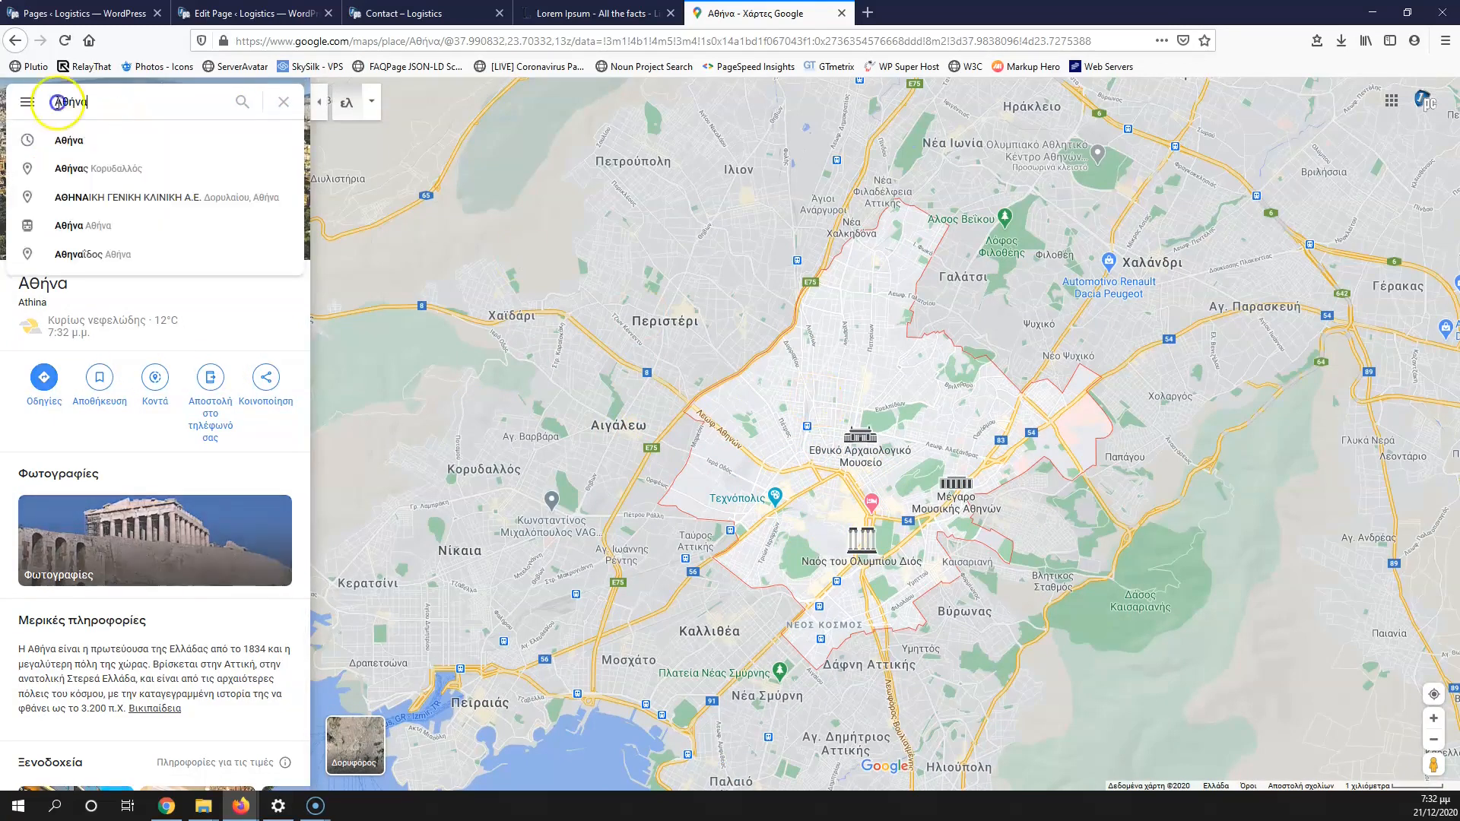
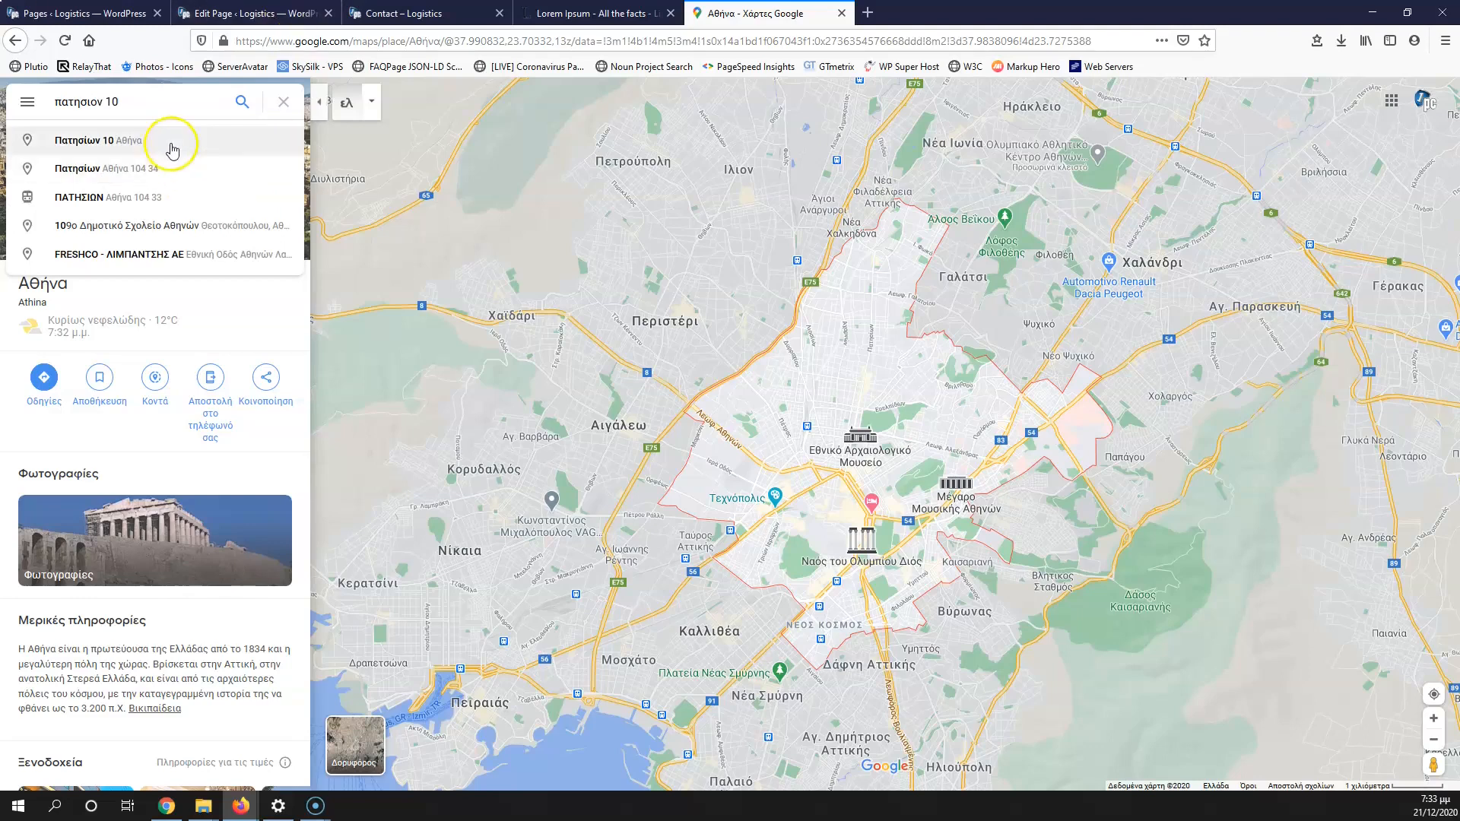
left_click(169, 140)
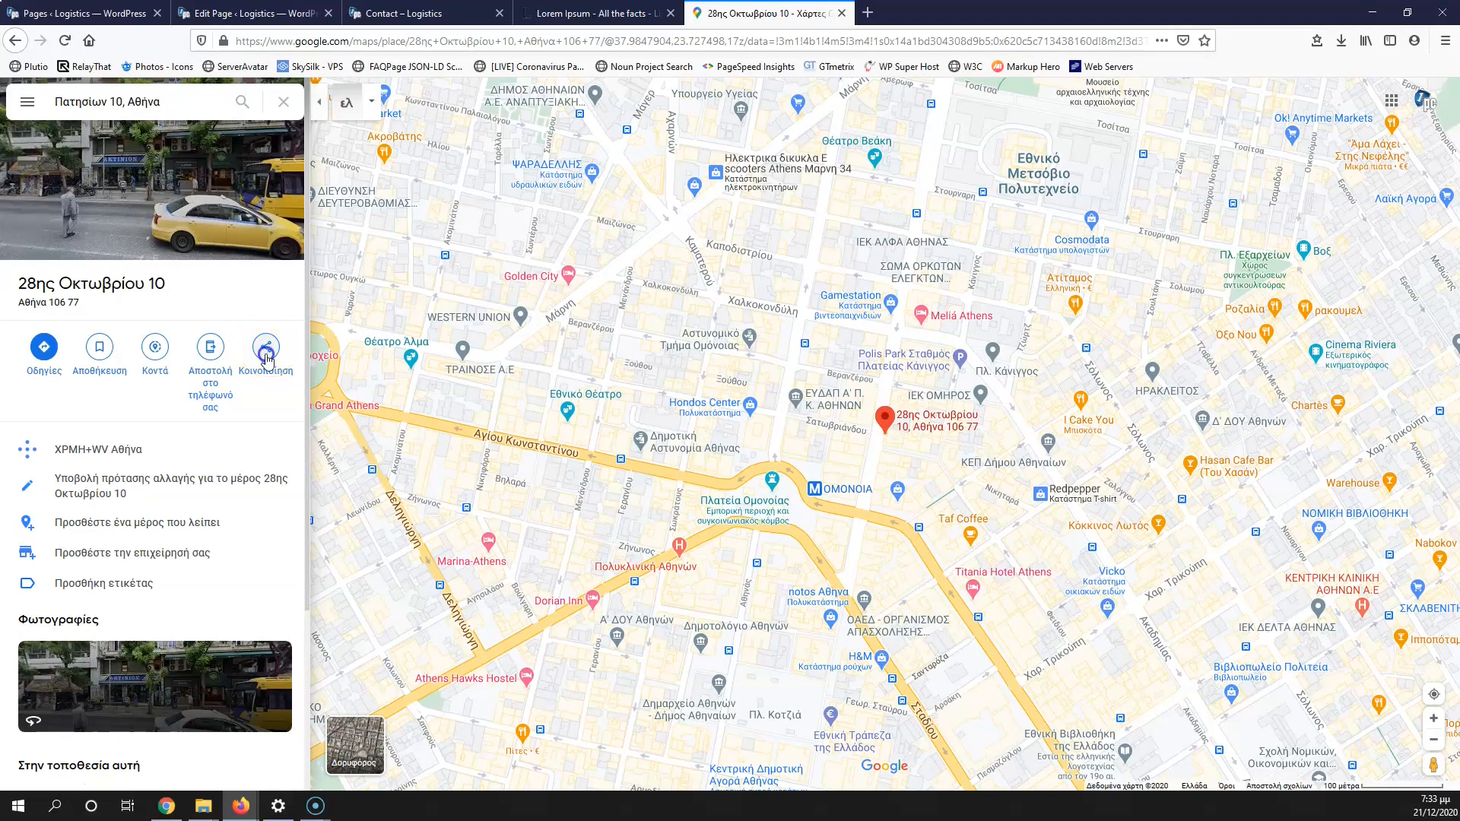
Step: Copy the map's HTML from Share > Embed a map and go back to the Edit Page tab
left_click(266, 357)
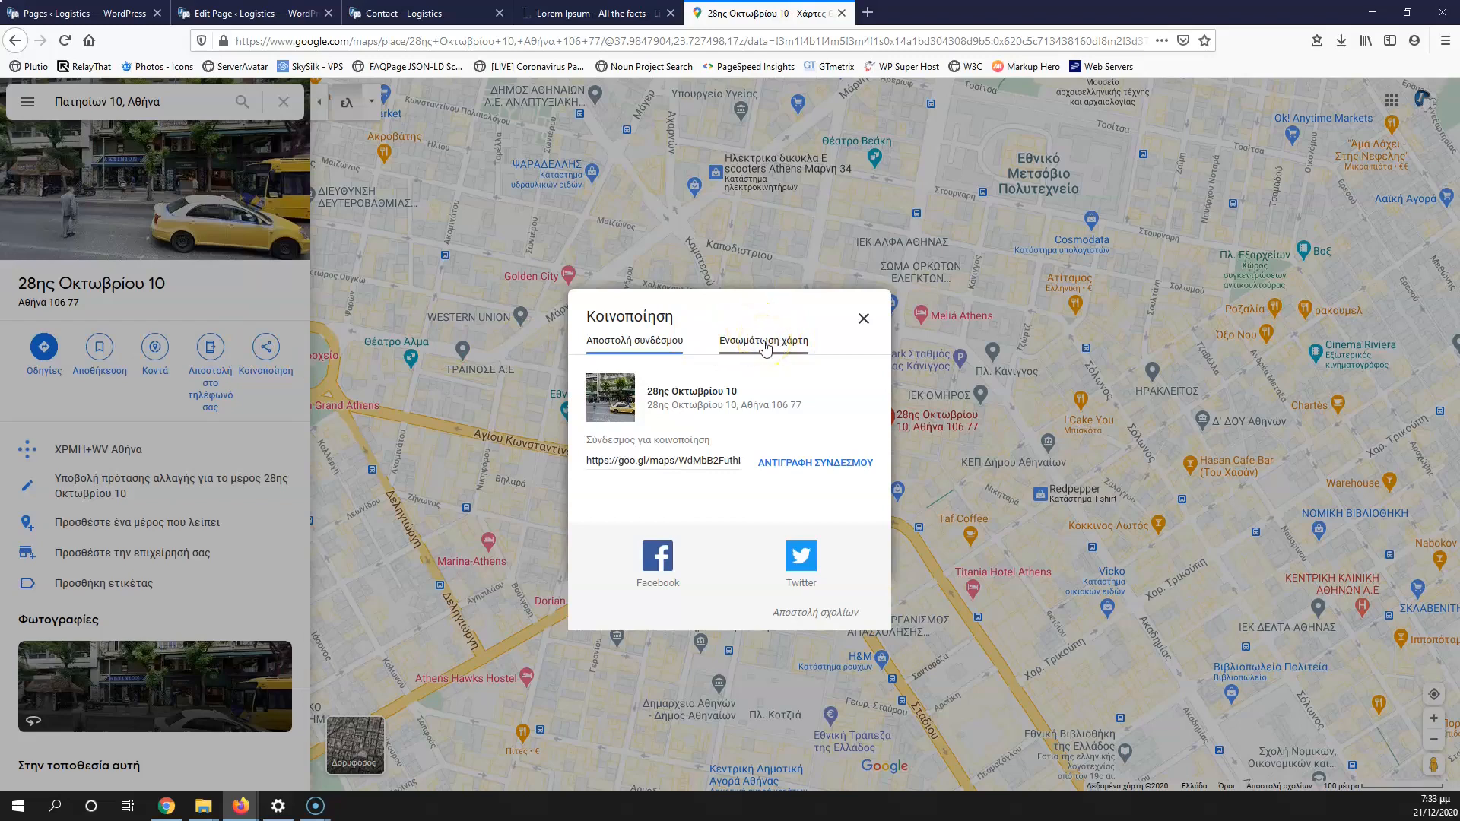
left_click(764, 344)
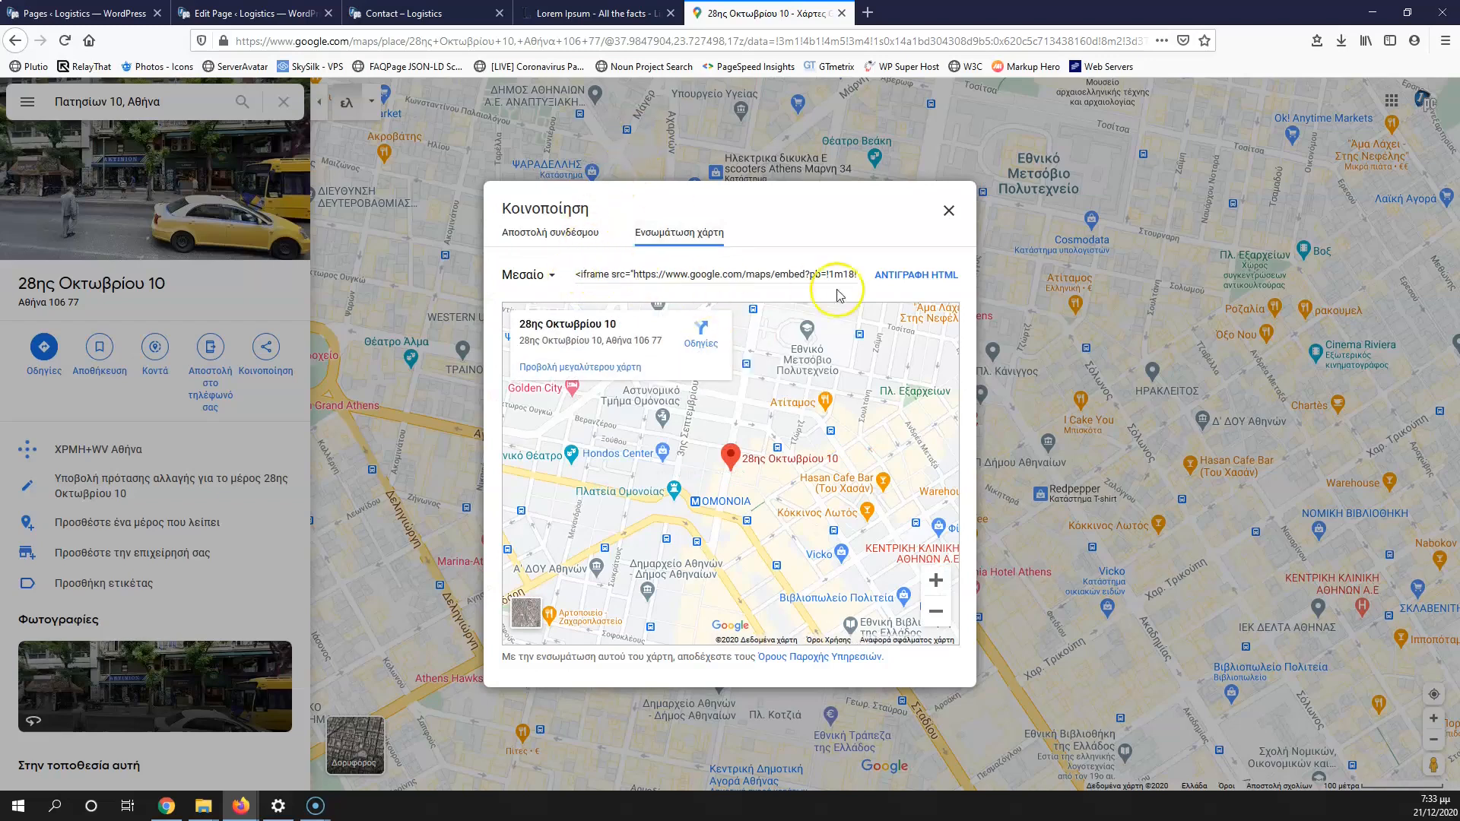
left_click(904, 277)
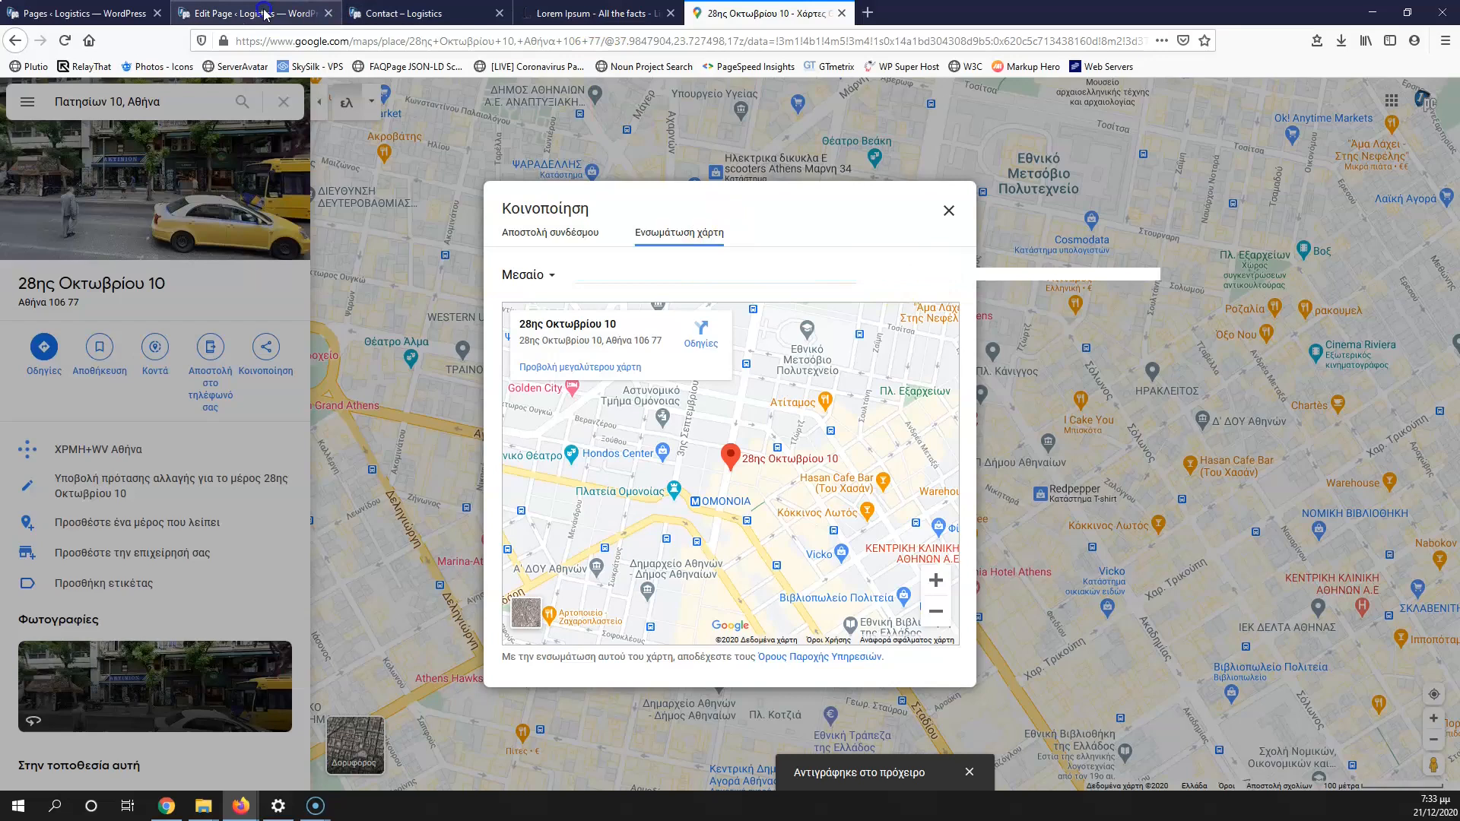
left_click(244, 13)
scroll(1084, 623, "down", 2)
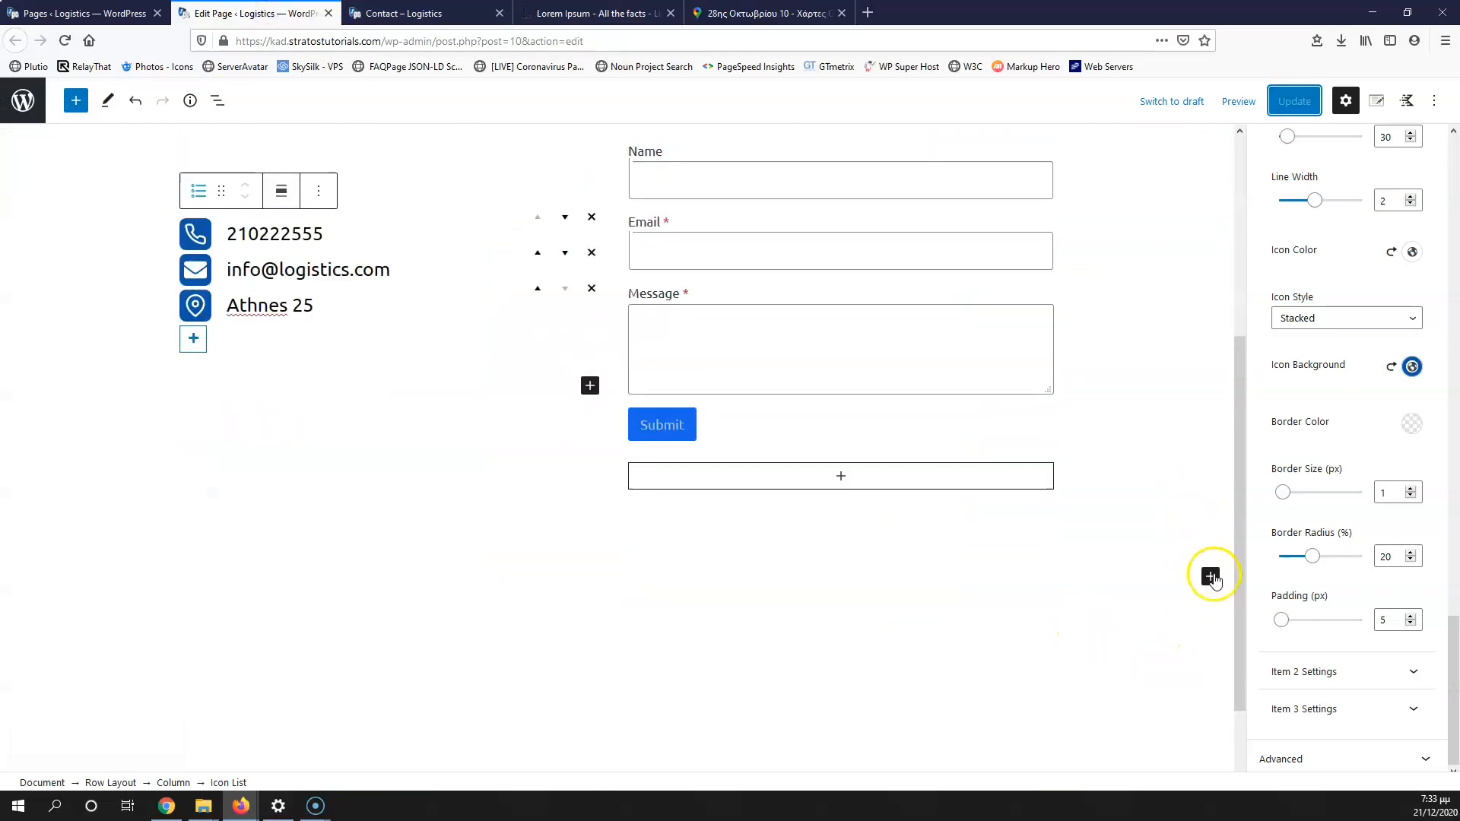
Step: Add a one-column Row Layout with a Classic block inside it
left_click(1210, 577)
left_click(1095, 380)
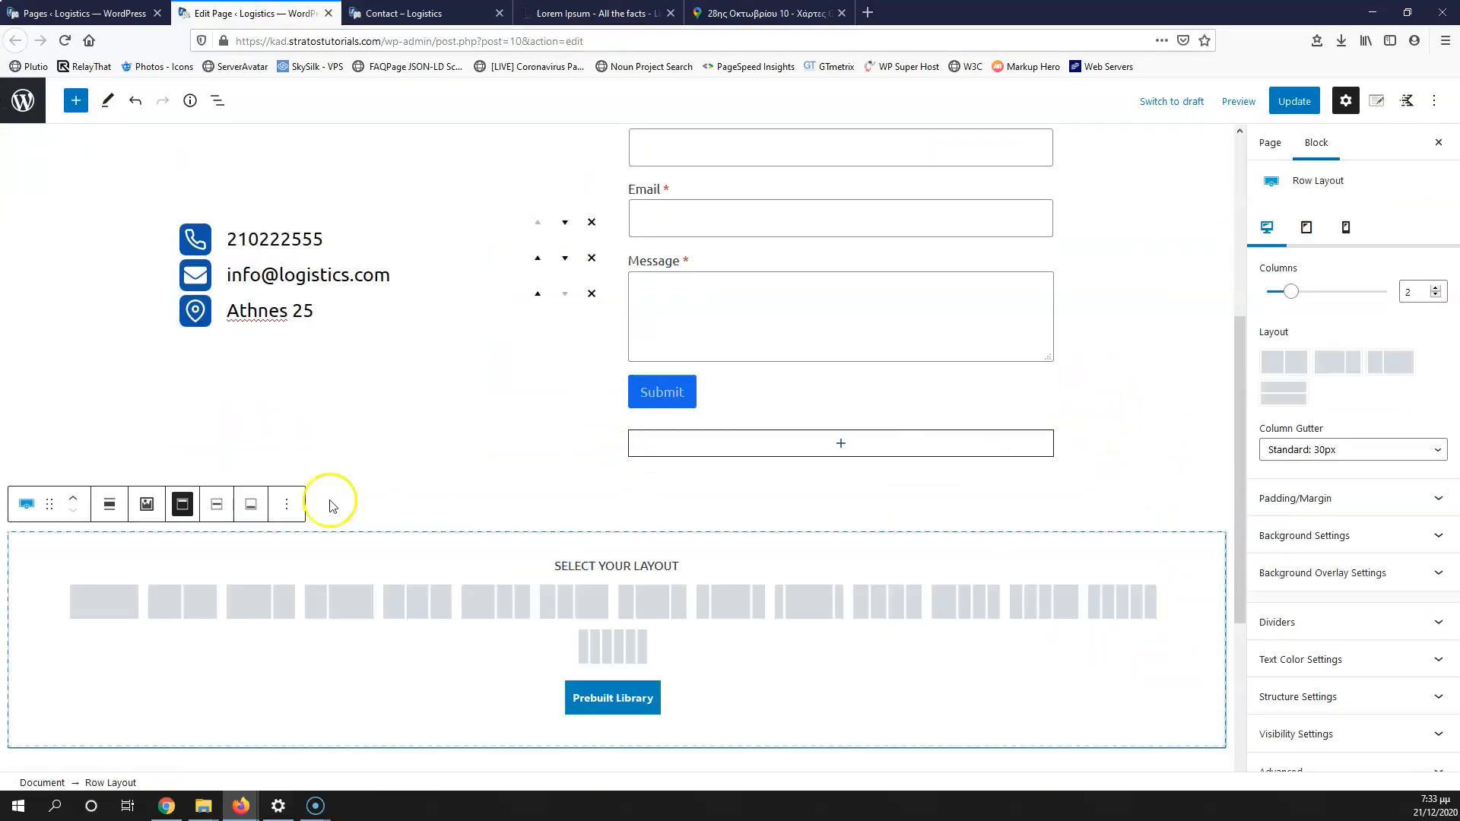
left_click(105, 601)
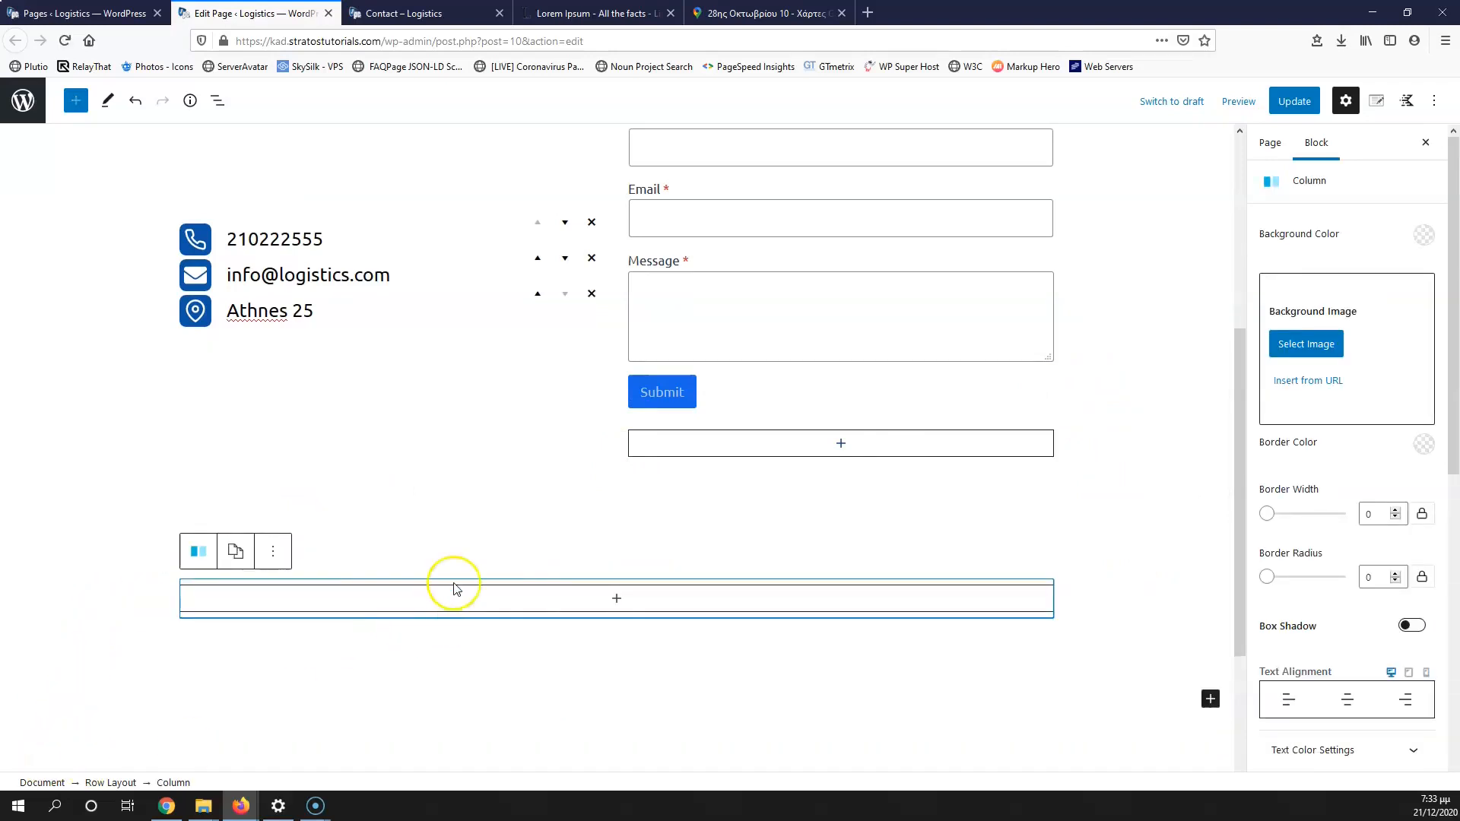
left_click(617, 598)
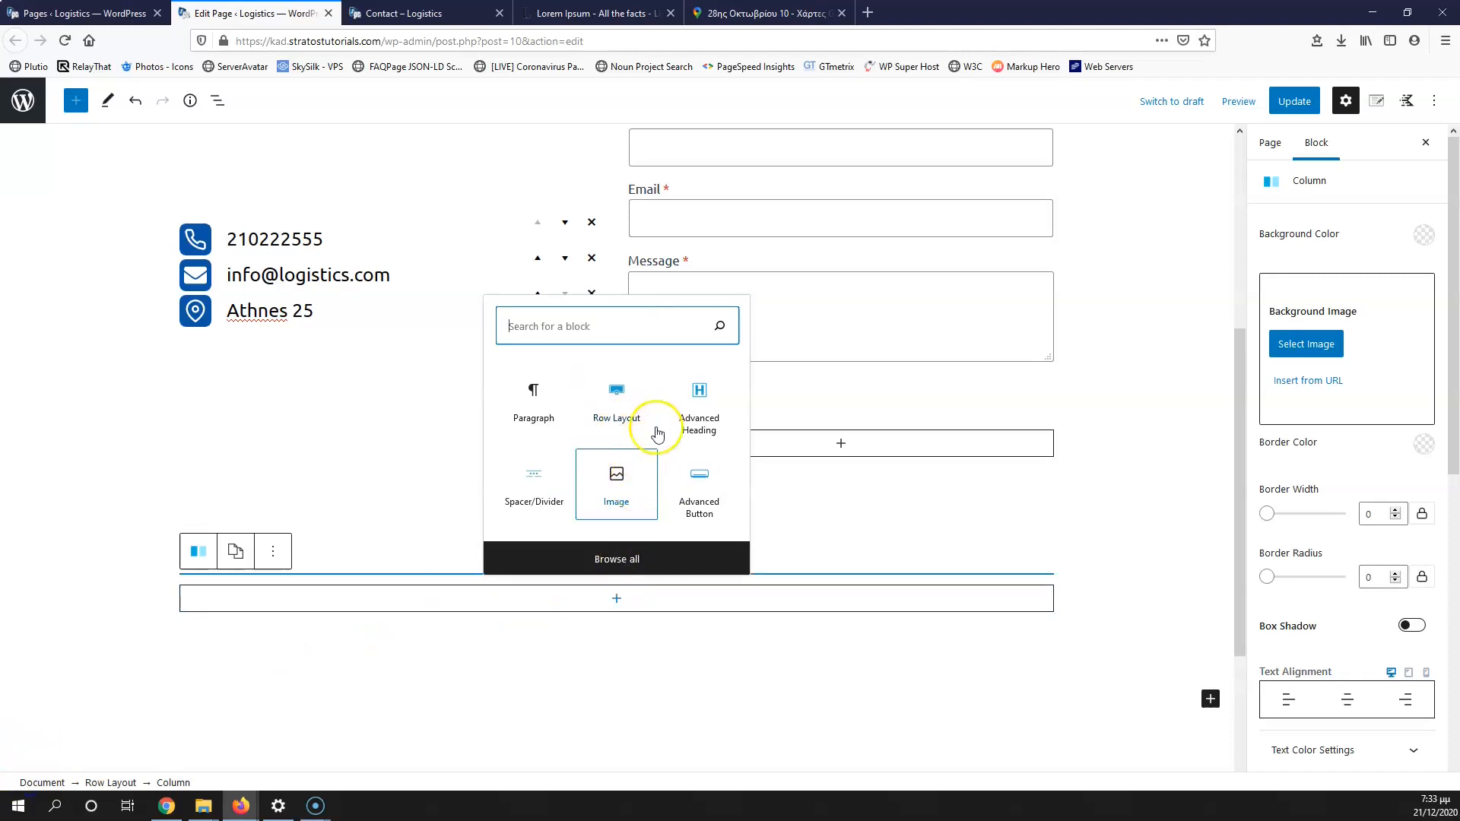
left_click(620, 559)
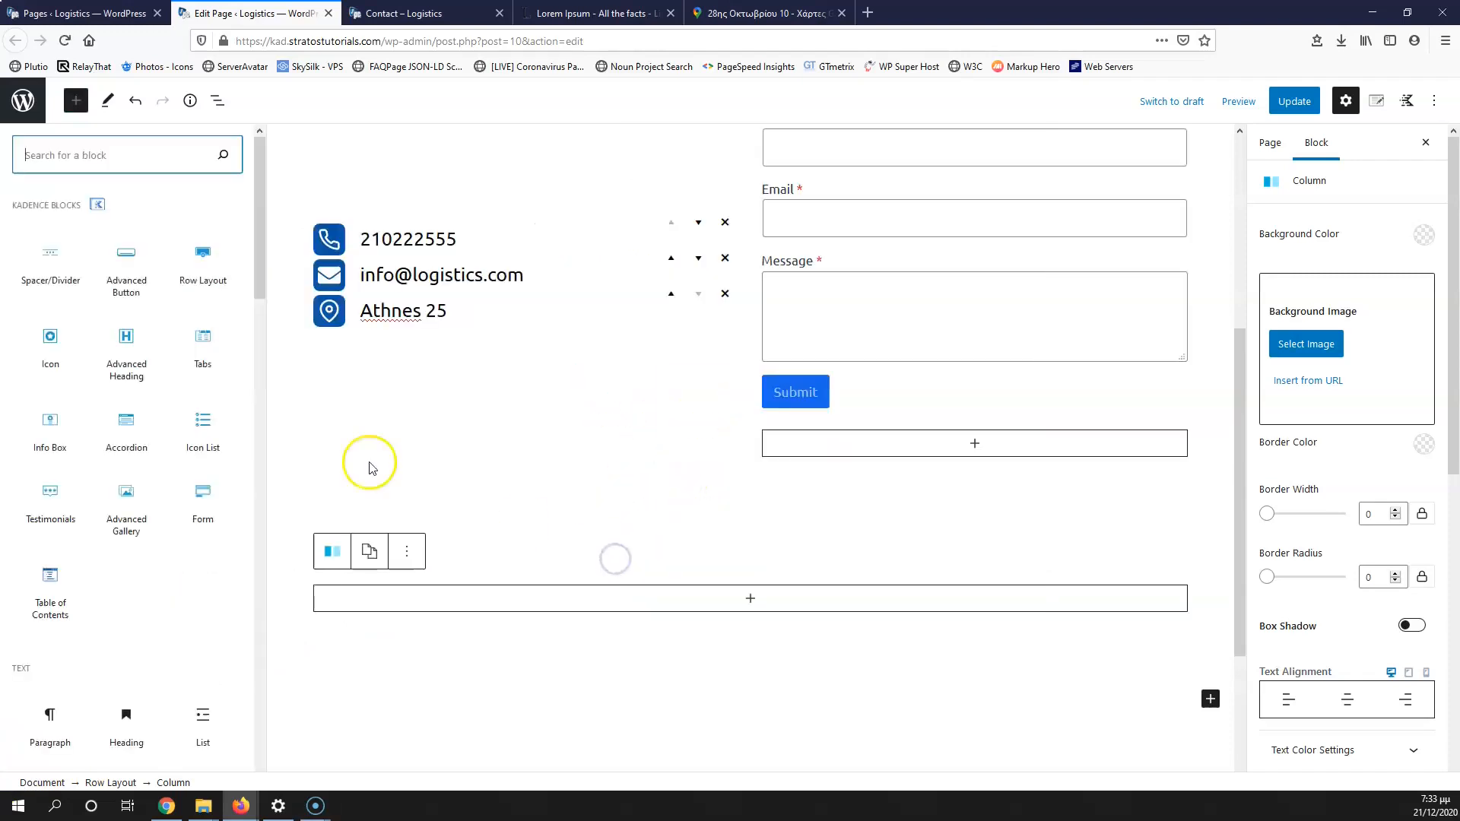
scroll(175, 449, "down", 3)
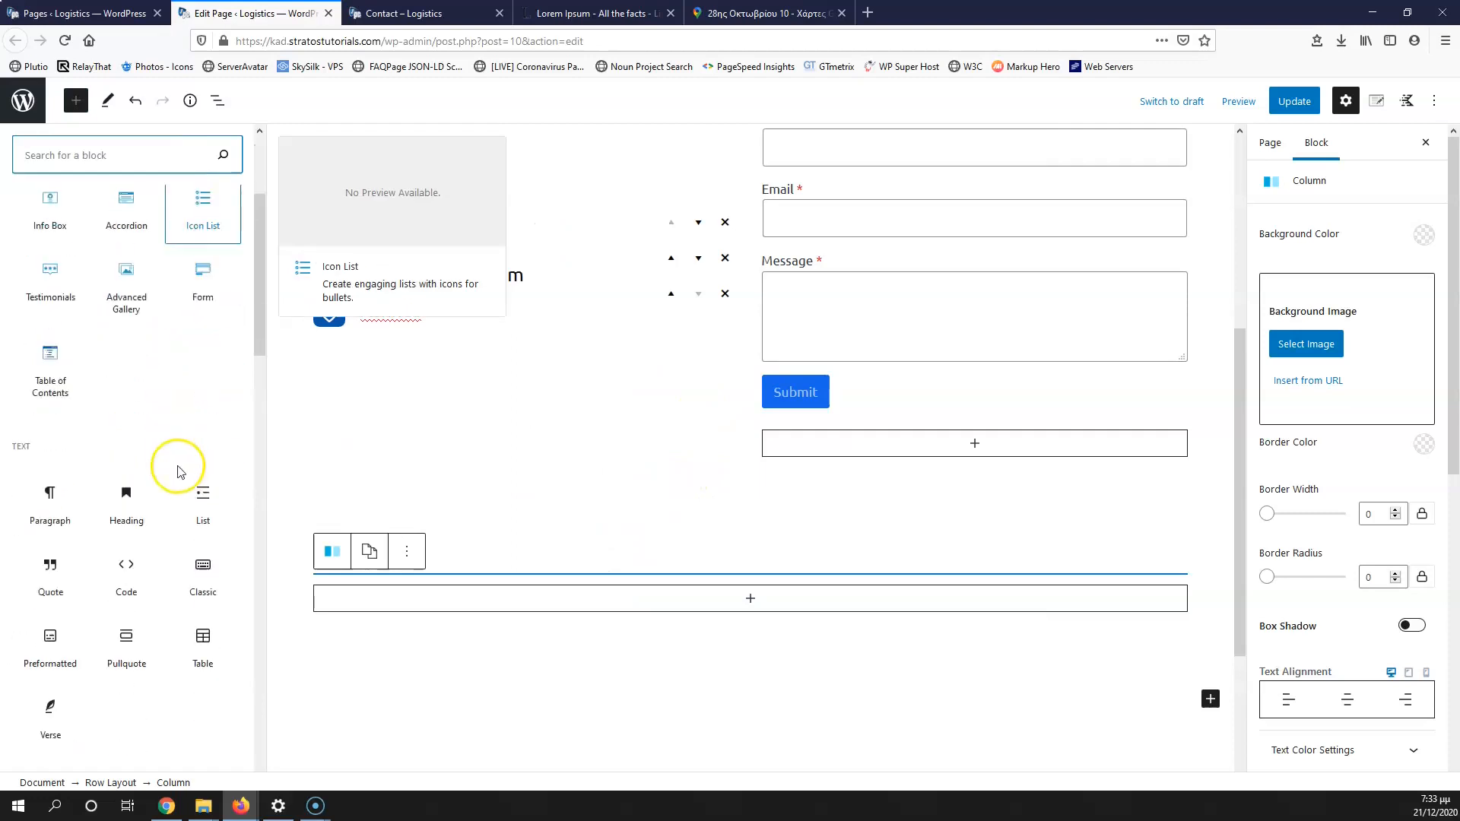
left_click(205, 566)
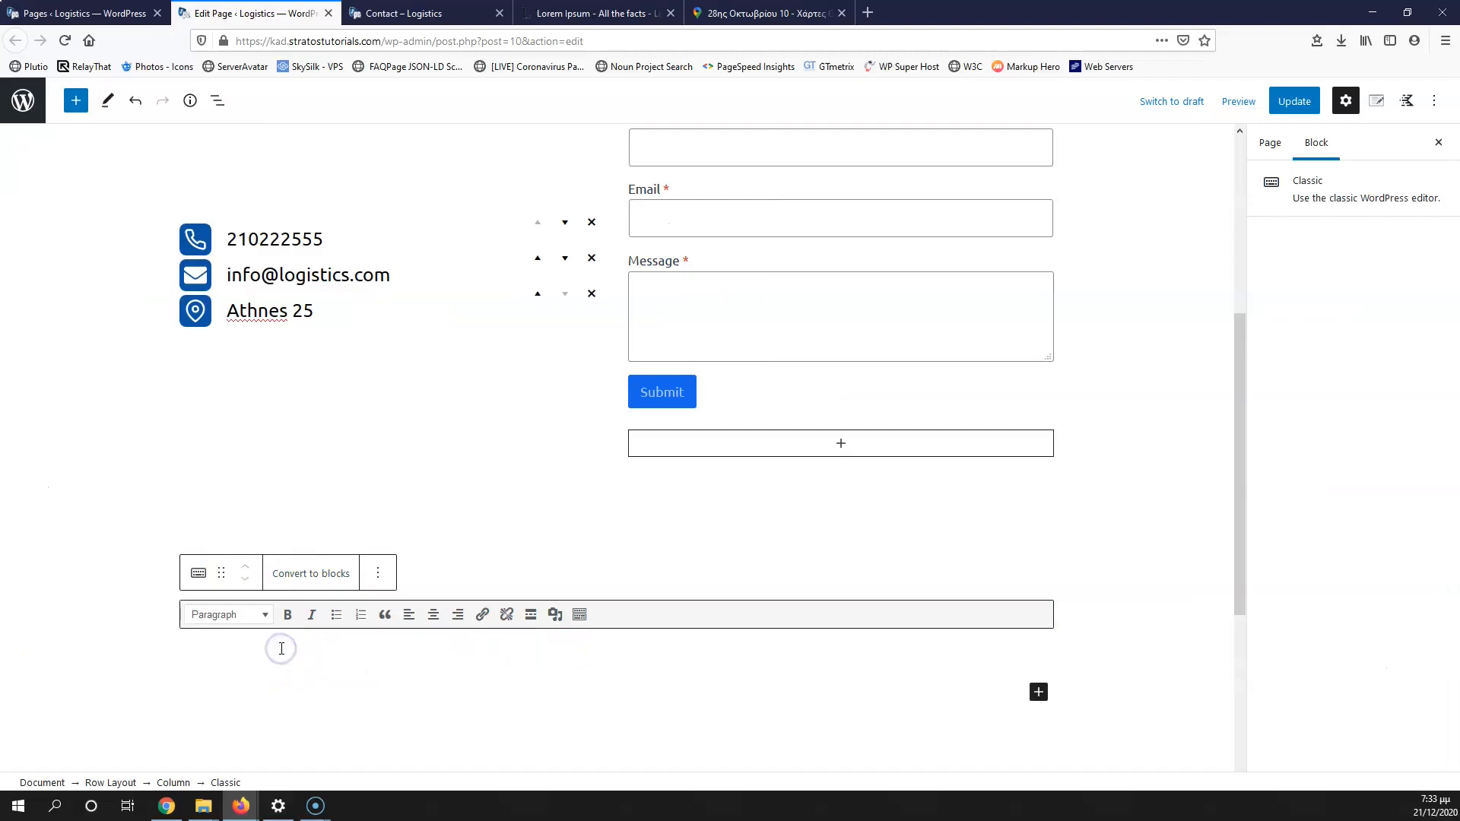
Step: Paste the Google Maps iframe code into the block as HTML and update the page
scroll(281, 649, "down", 4)
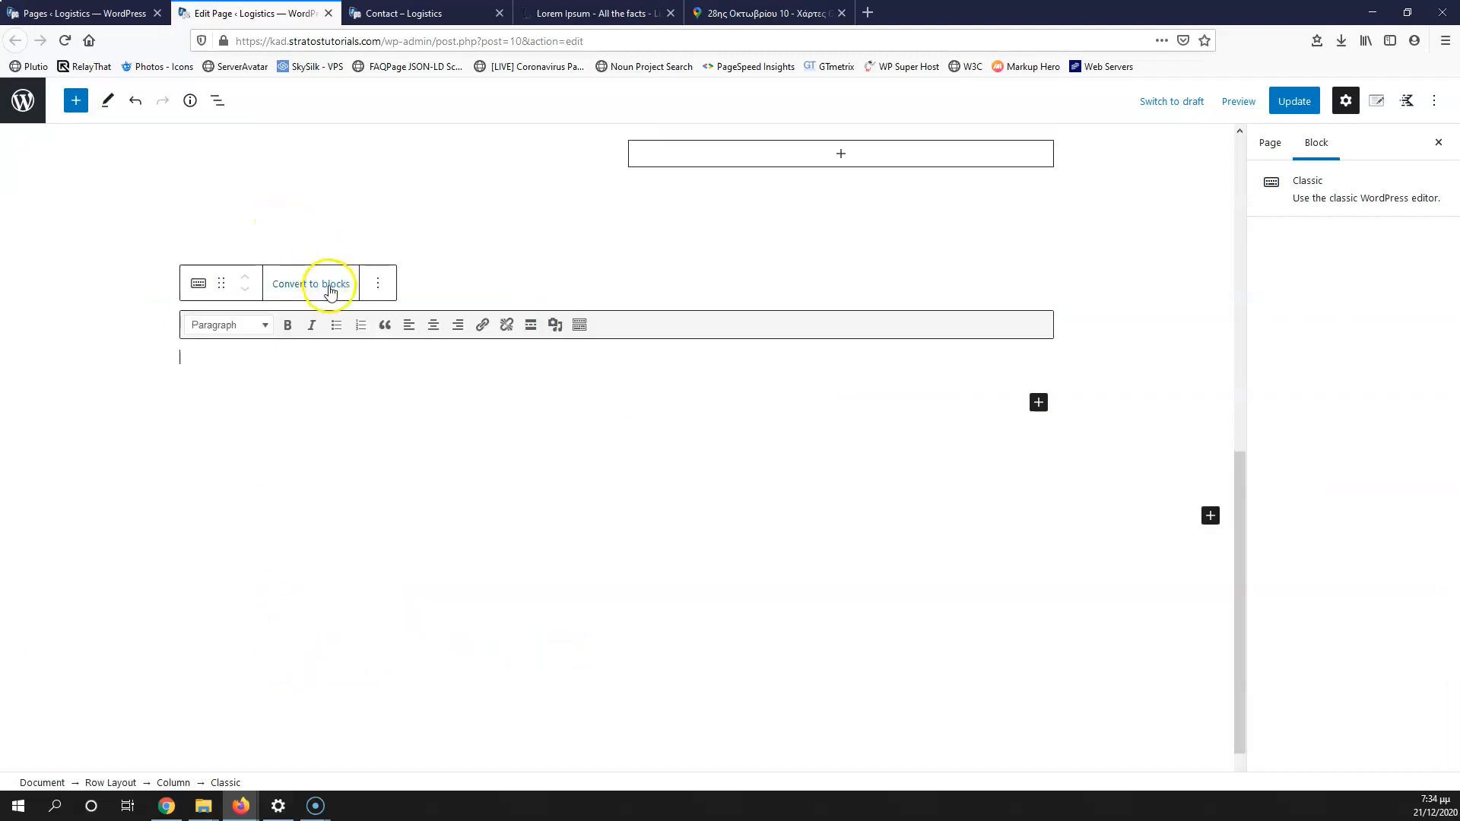
left_click(378, 286)
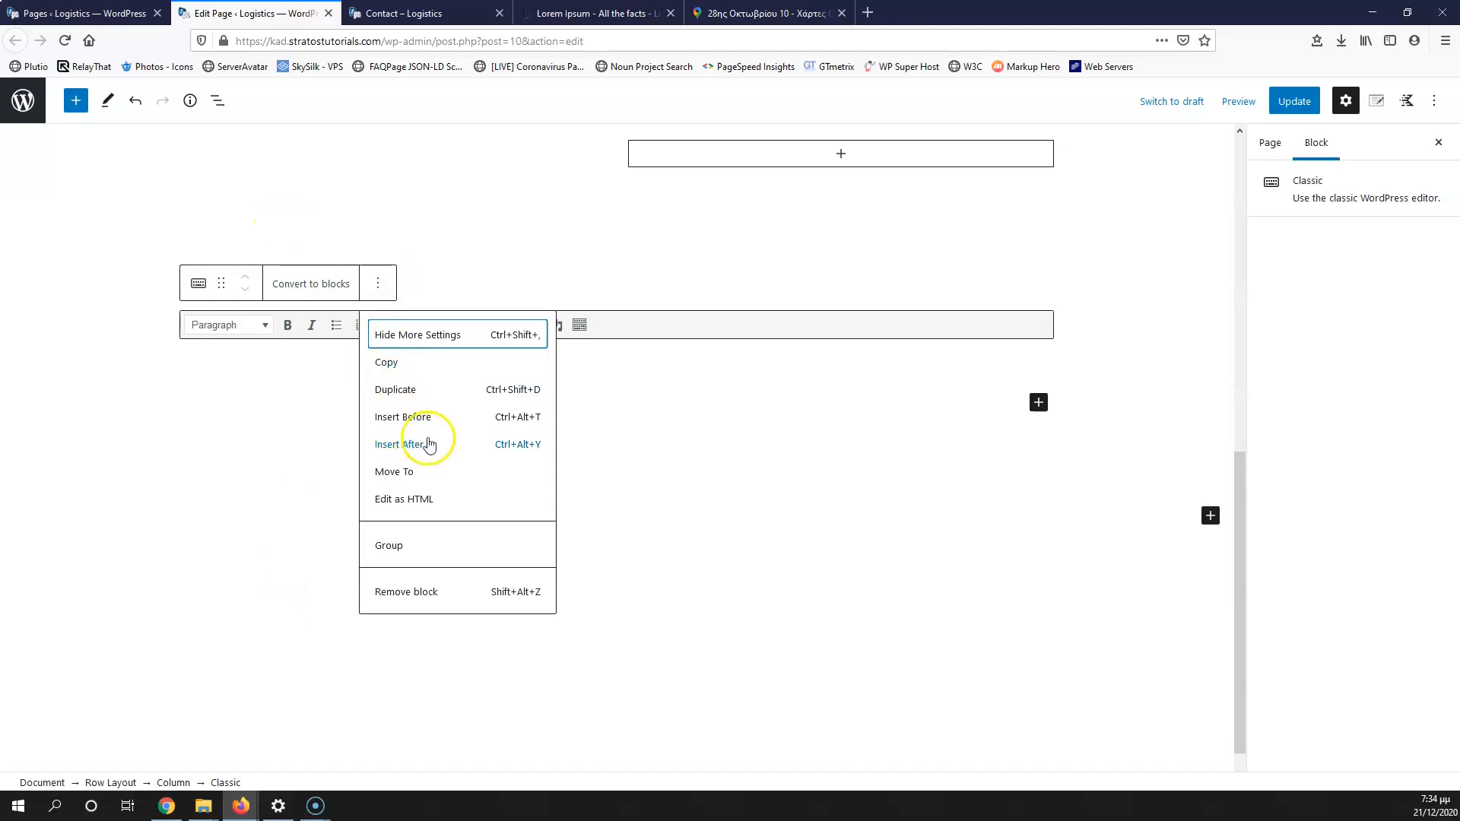
left_click(392, 501)
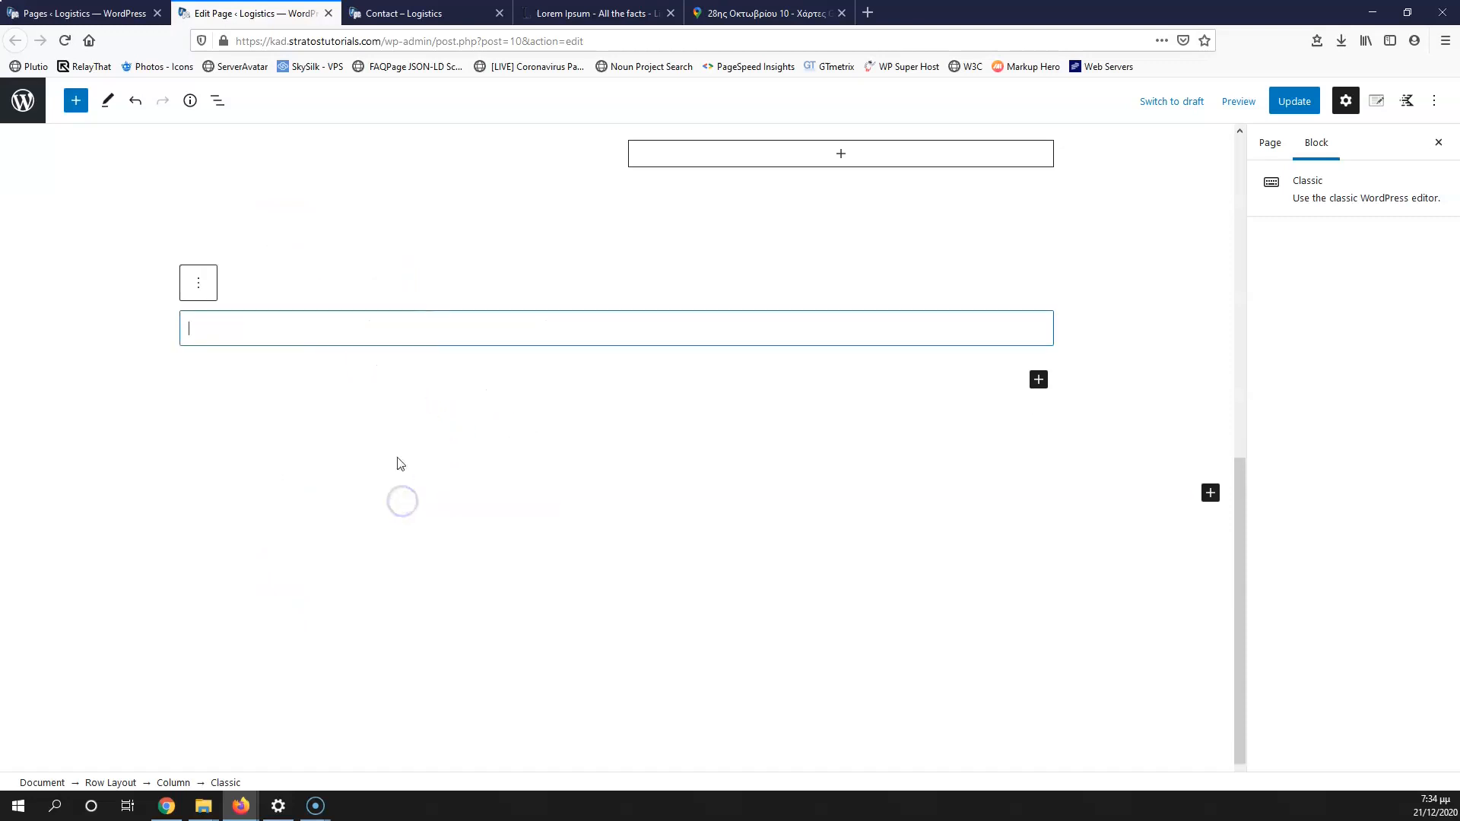
key("ctrl+v")
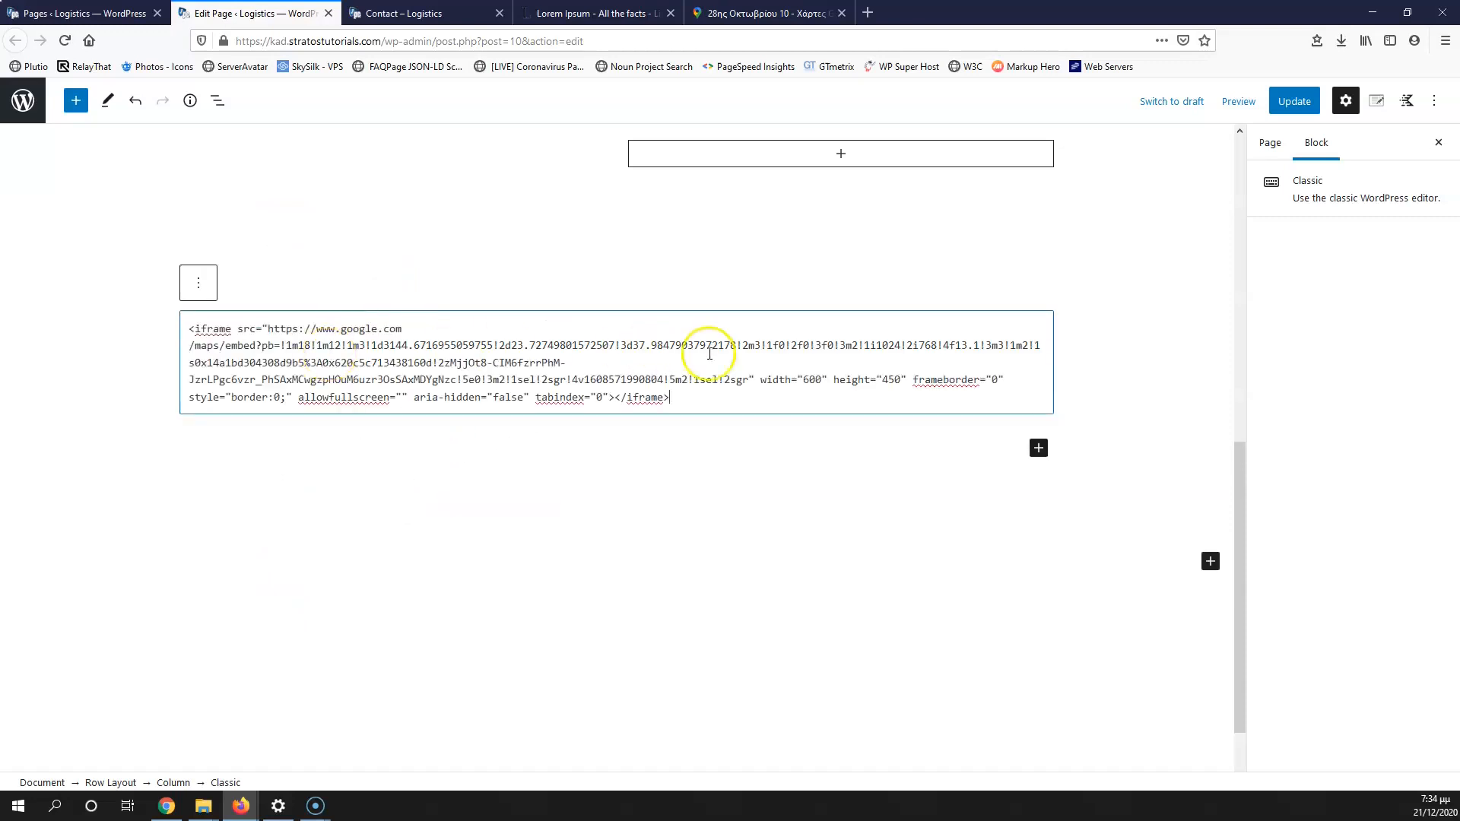
left_click(1294, 101)
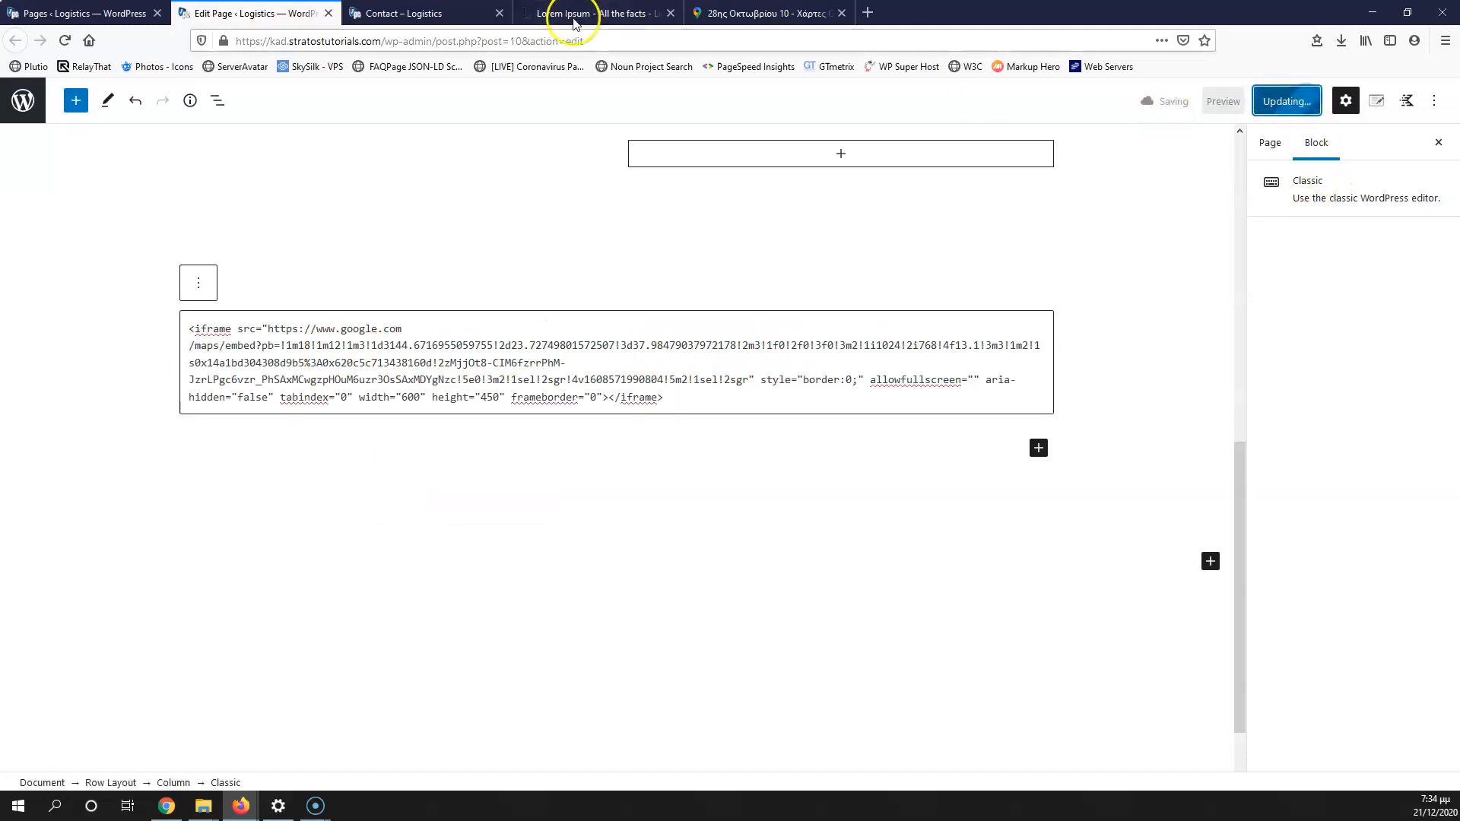
Step: Reload the live Contact page to check the embedded map
left_click(392, 13)
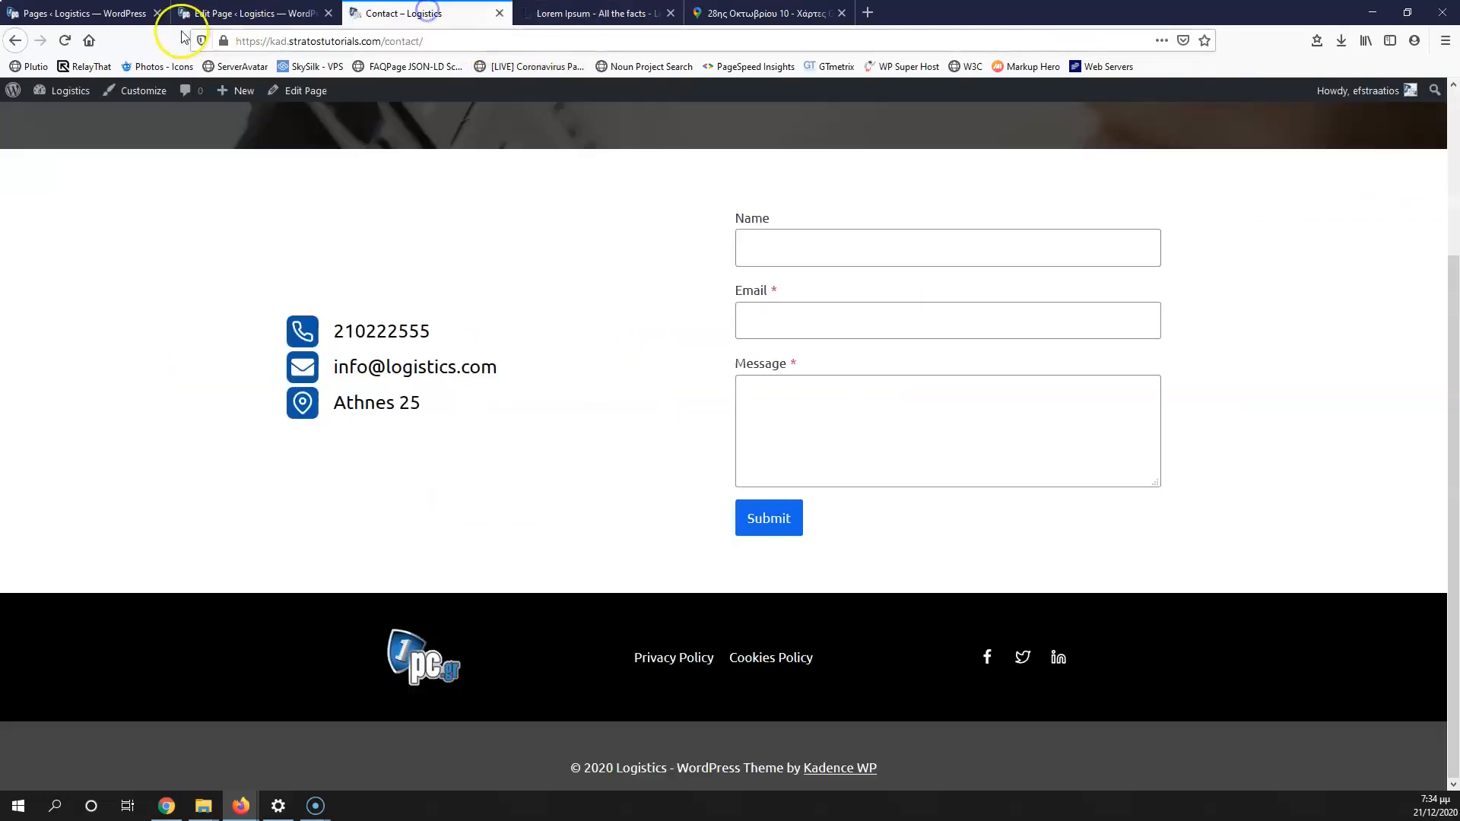
left_click(64, 40)
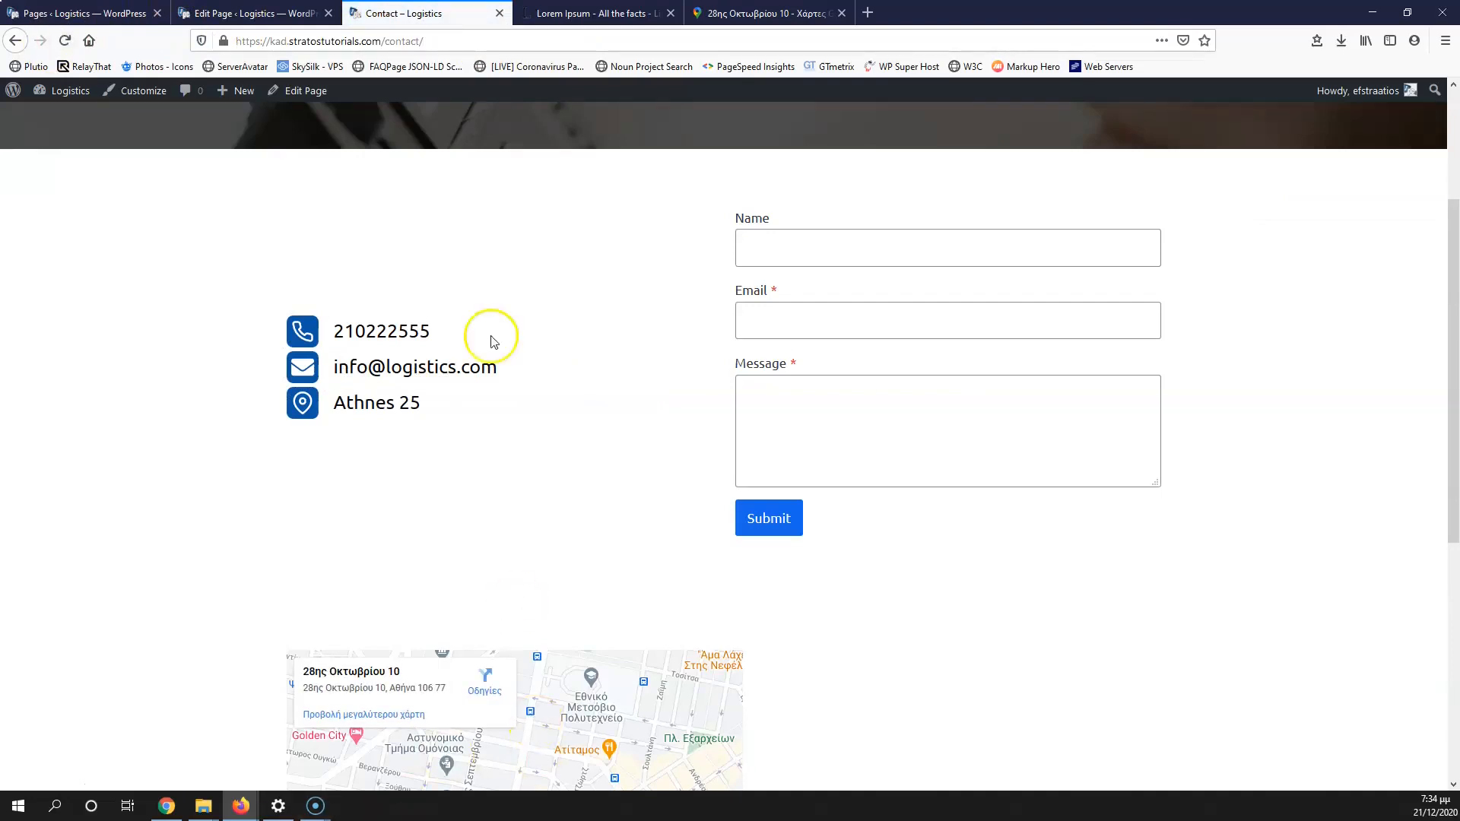
left_click(251, 12)
left_click(391, 13)
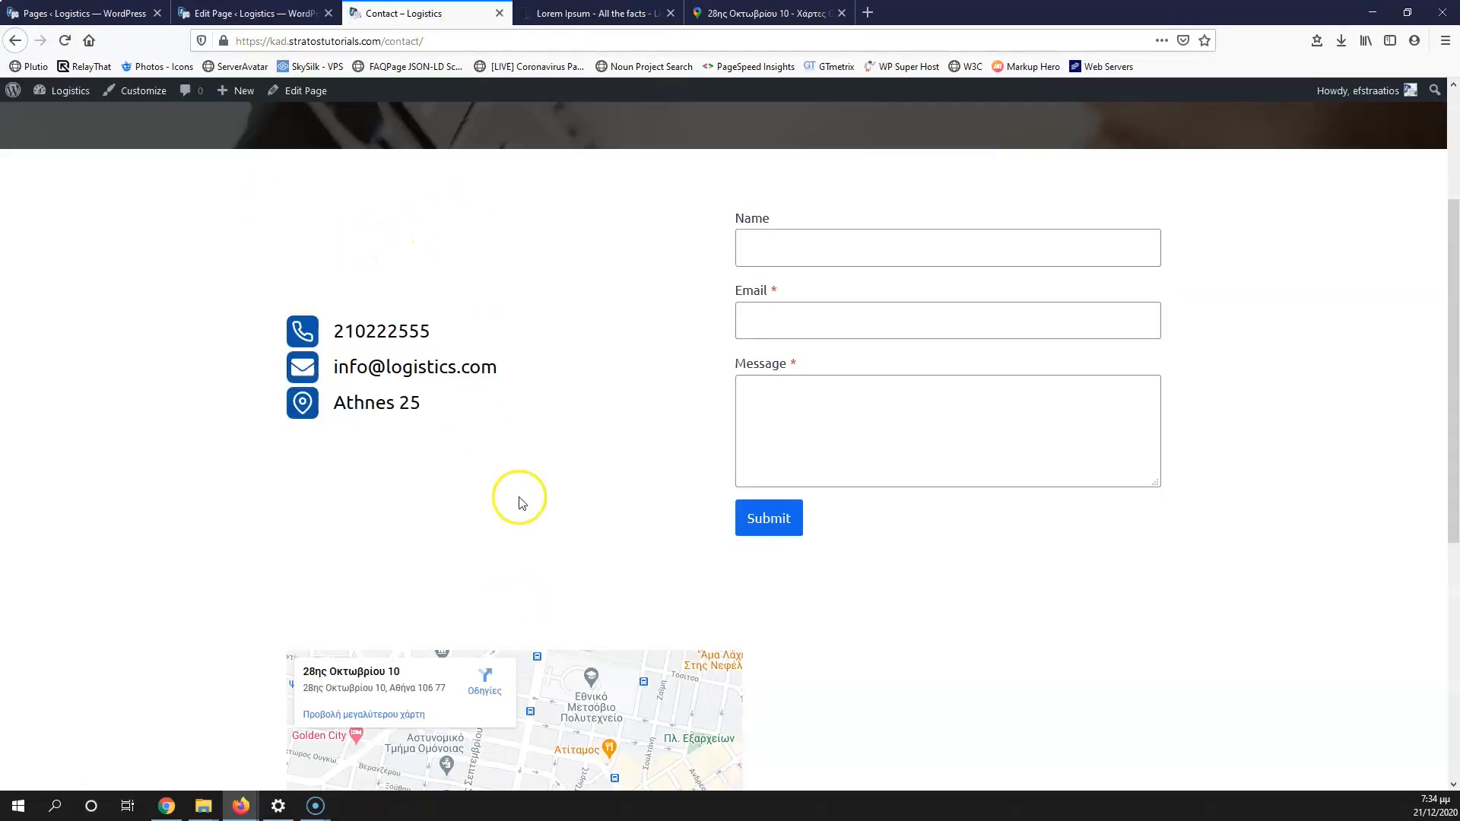
scroll(525, 508, "down", 3)
left_click(254, 13)
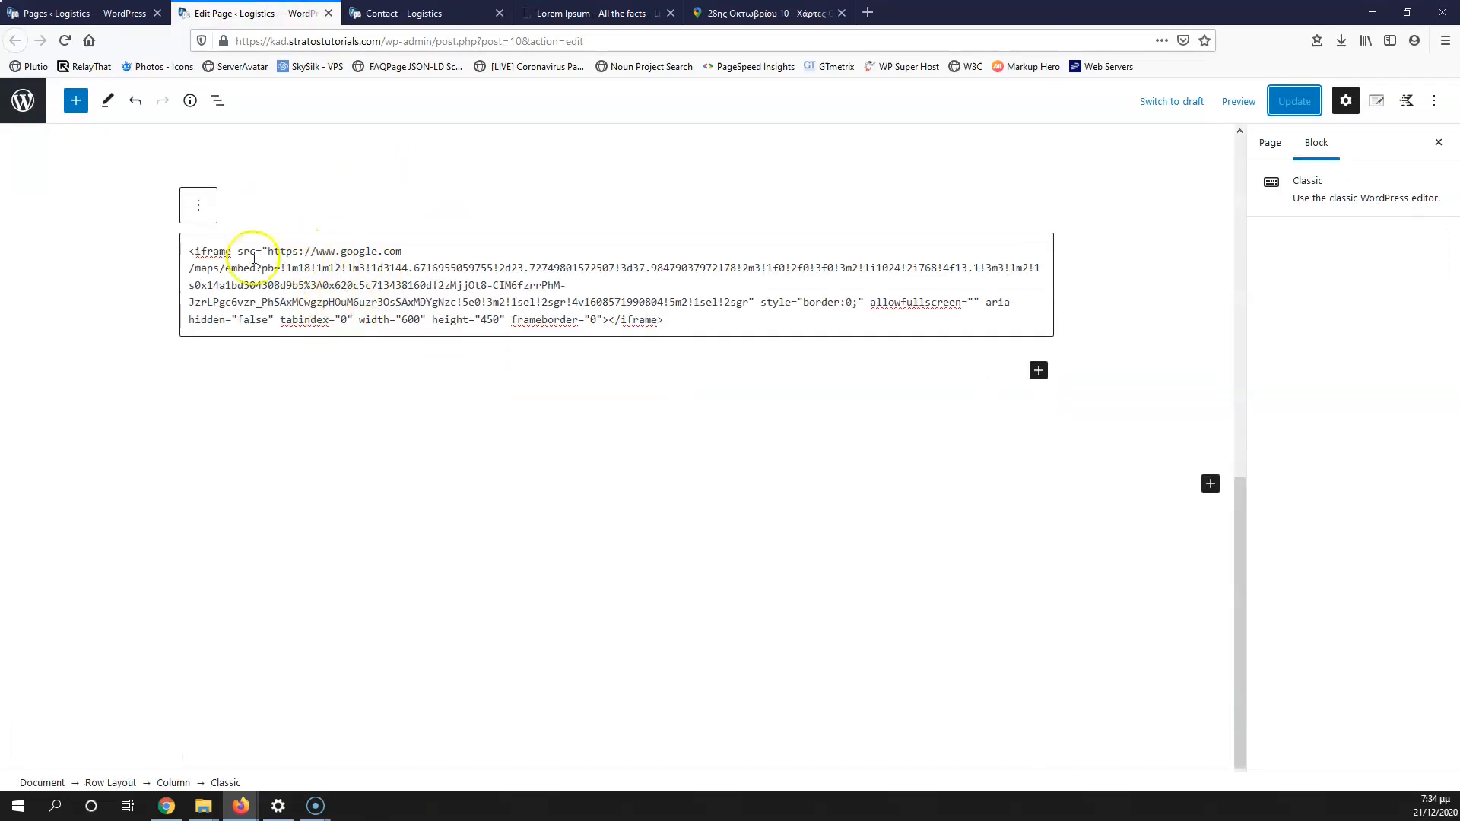
Step: Change the map iframe to width 100% and height 600, update, and view it live
left_click(404, 320)
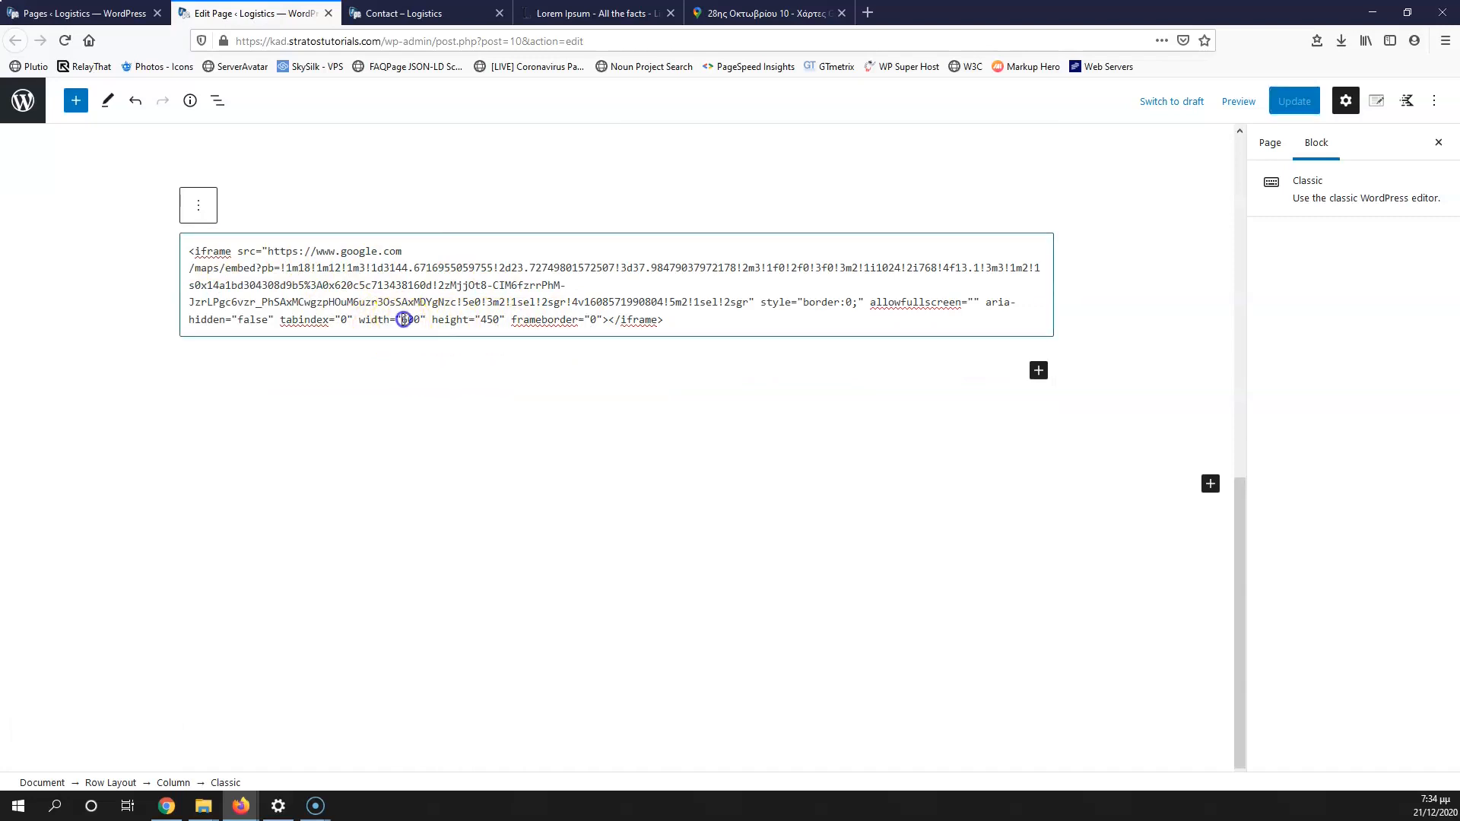
type("10")
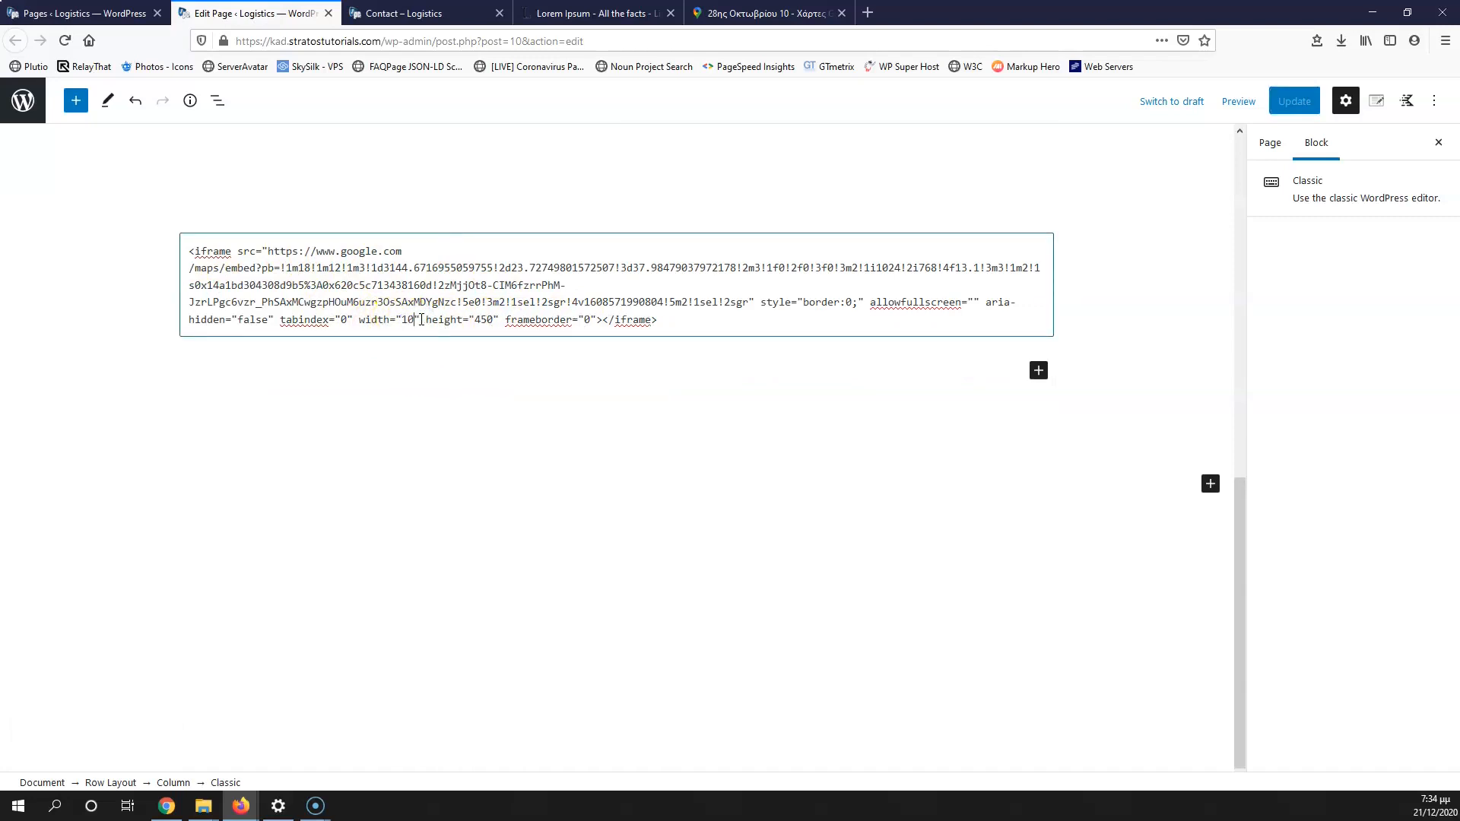
type("0%")
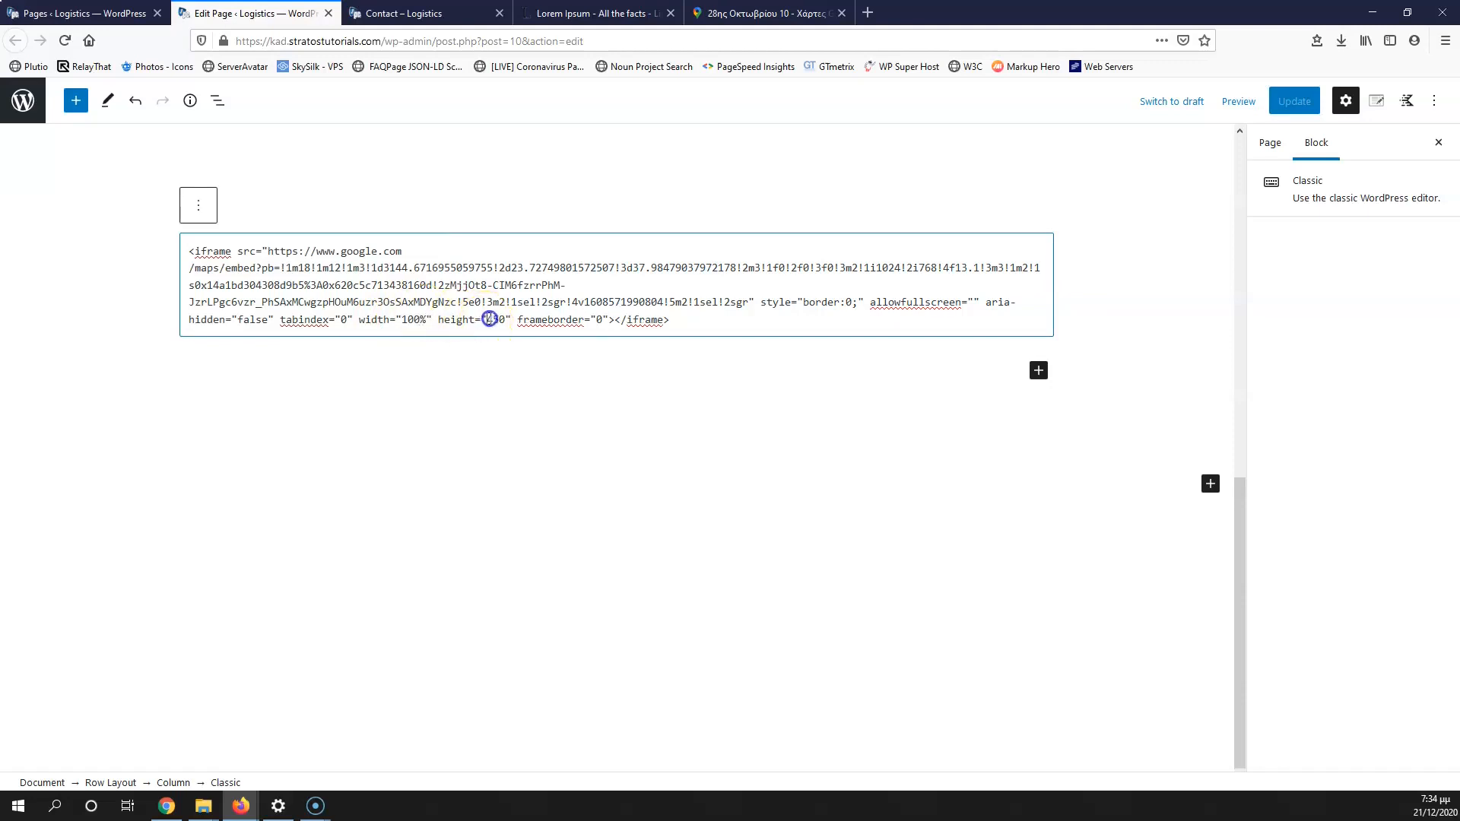
type("60")
left_click(677, 378)
left_click(1294, 100)
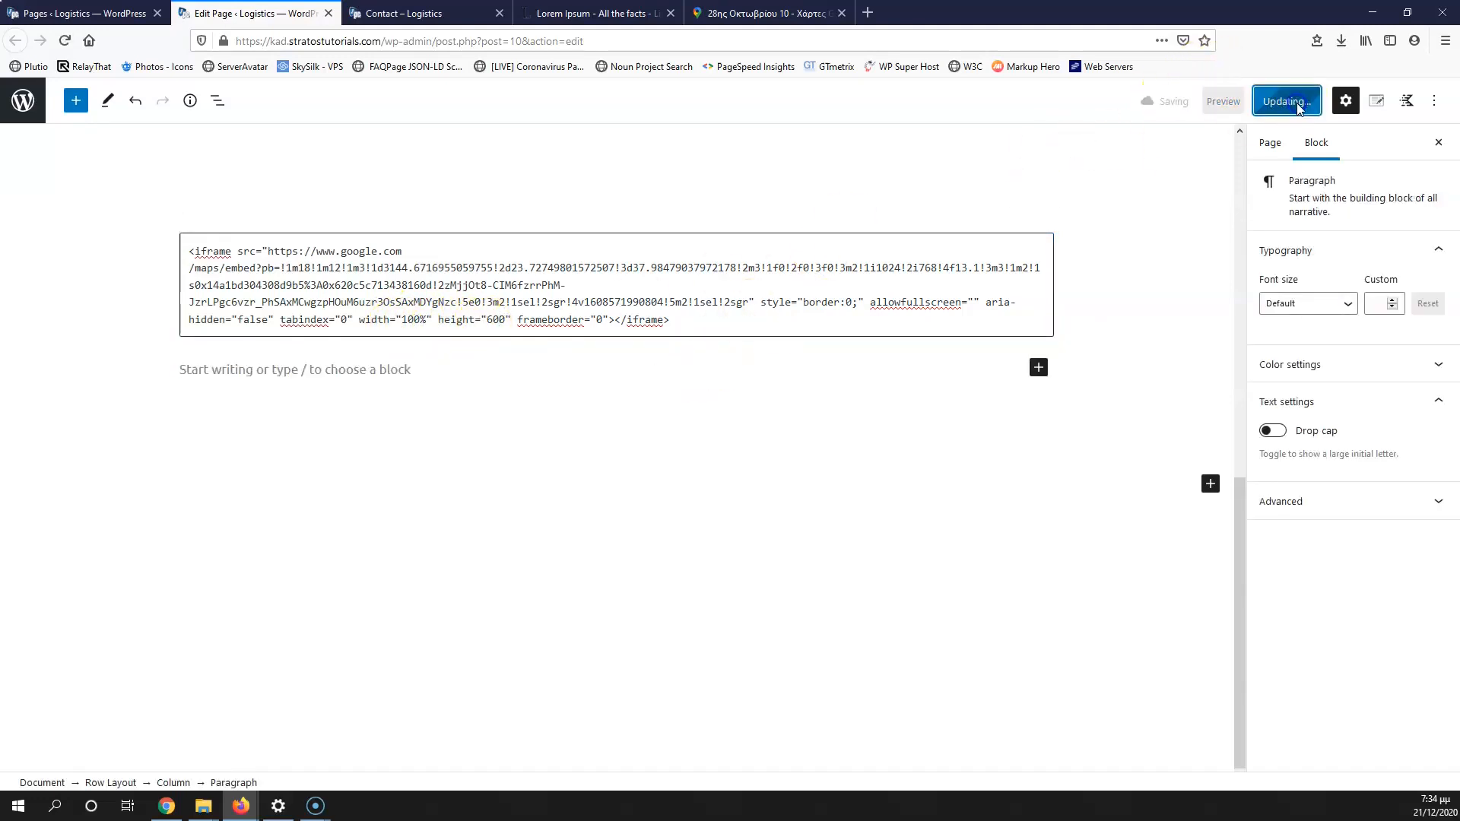
left_click(403, 13)
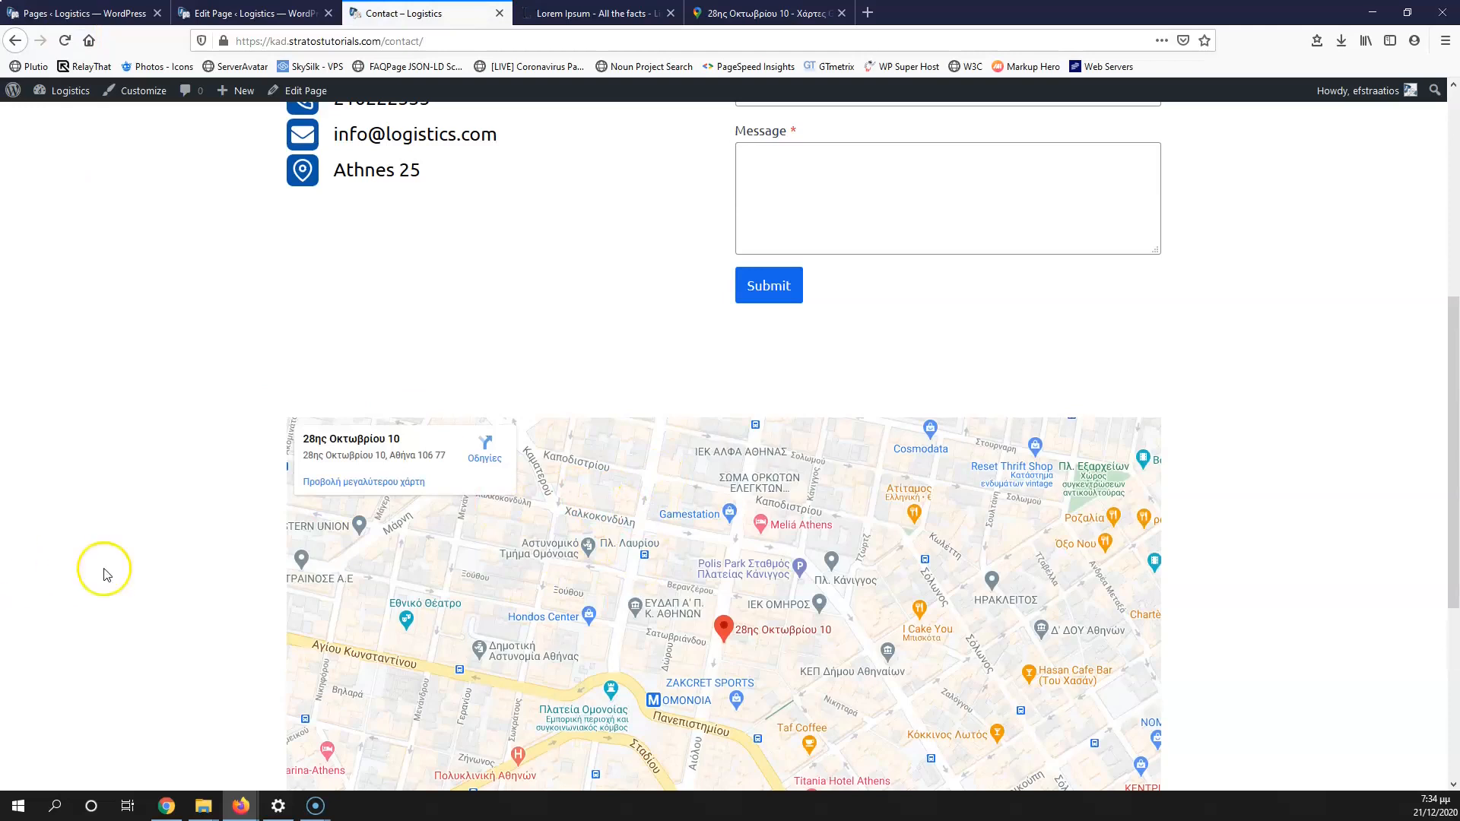
left_click(267, 9)
Step: Set all four padding values of the map row to 0 and update the page
left_click(536, 192)
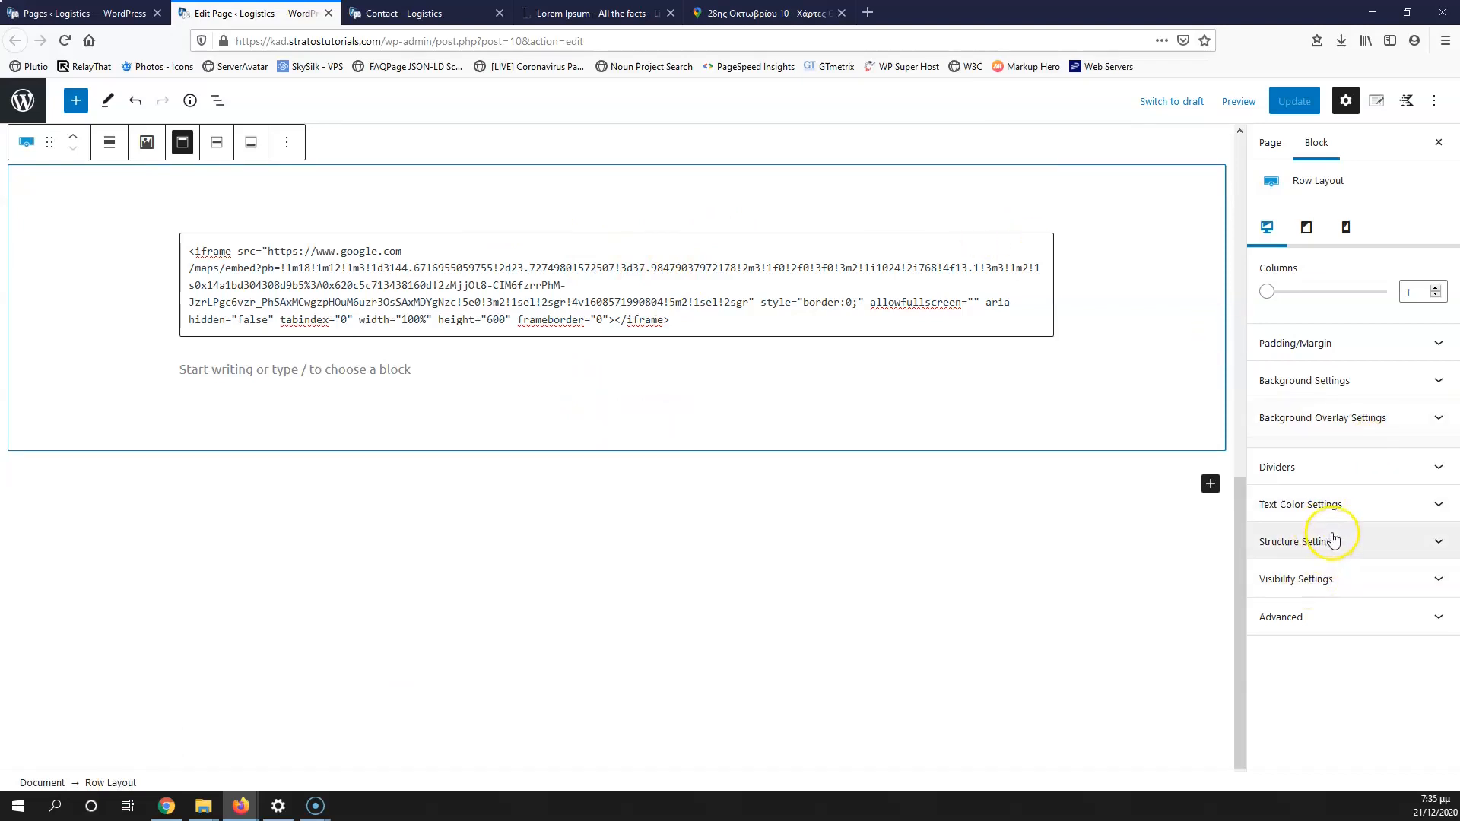
left_click(1335, 345)
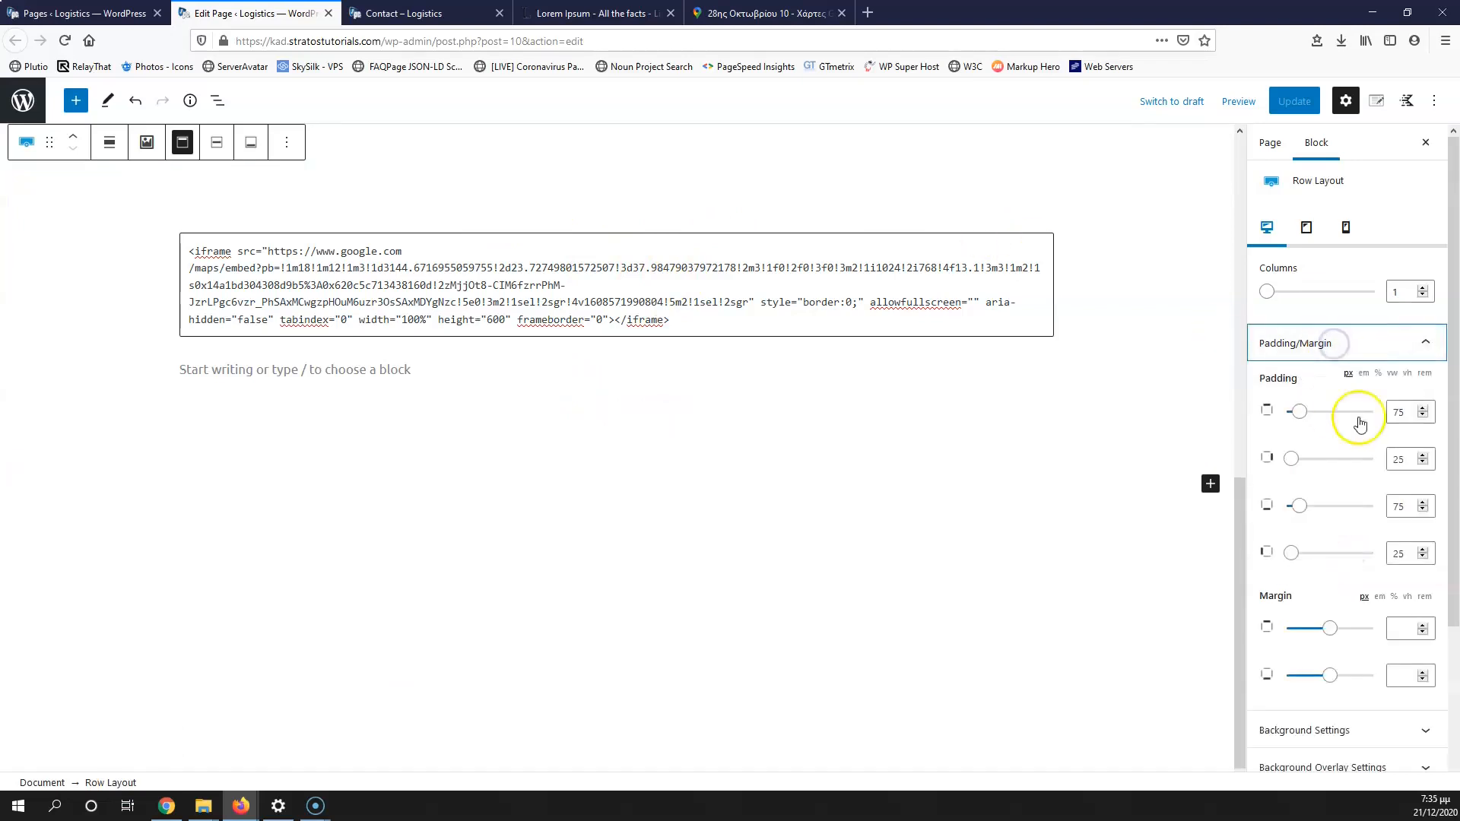
left_click_drag(1408, 413, 1329, 404)
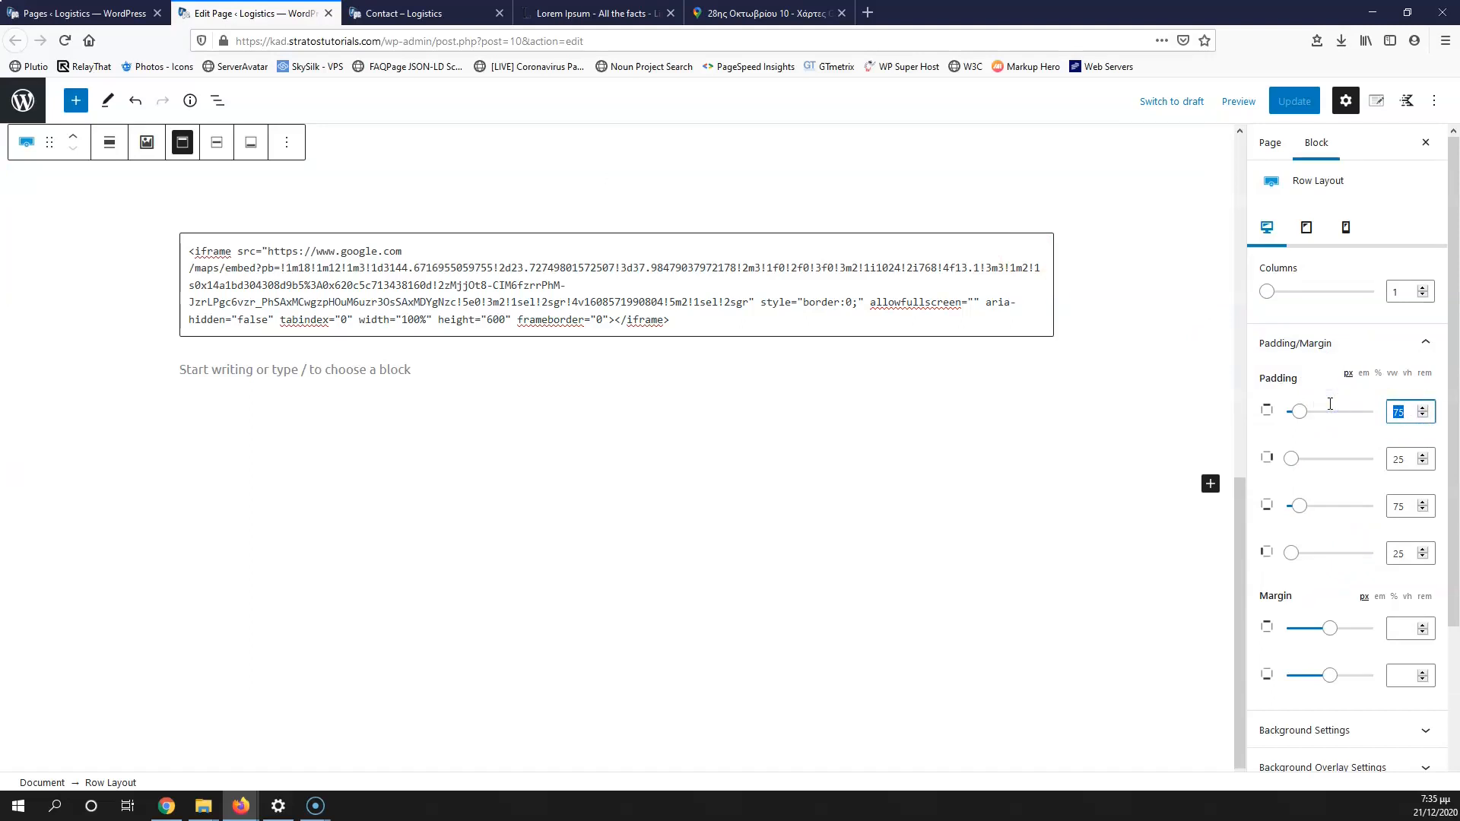
type("0")
left_click_drag(1416, 460, 1366, 461)
type("0")
left_click_drag(1414, 507, 1368, 505)
type("0")
left_click_drag(1406, 558, 1369, 555)
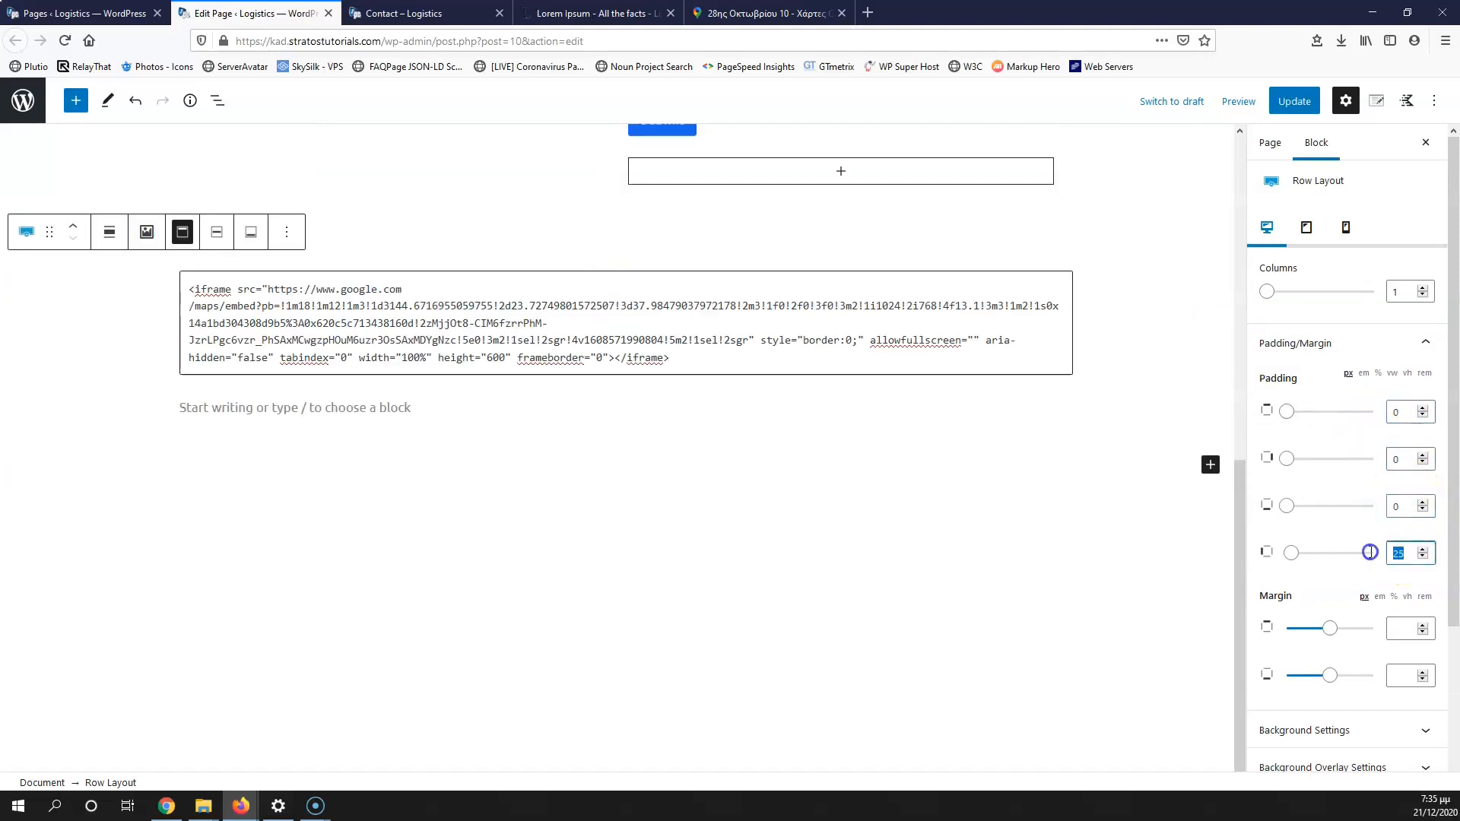
type("0")
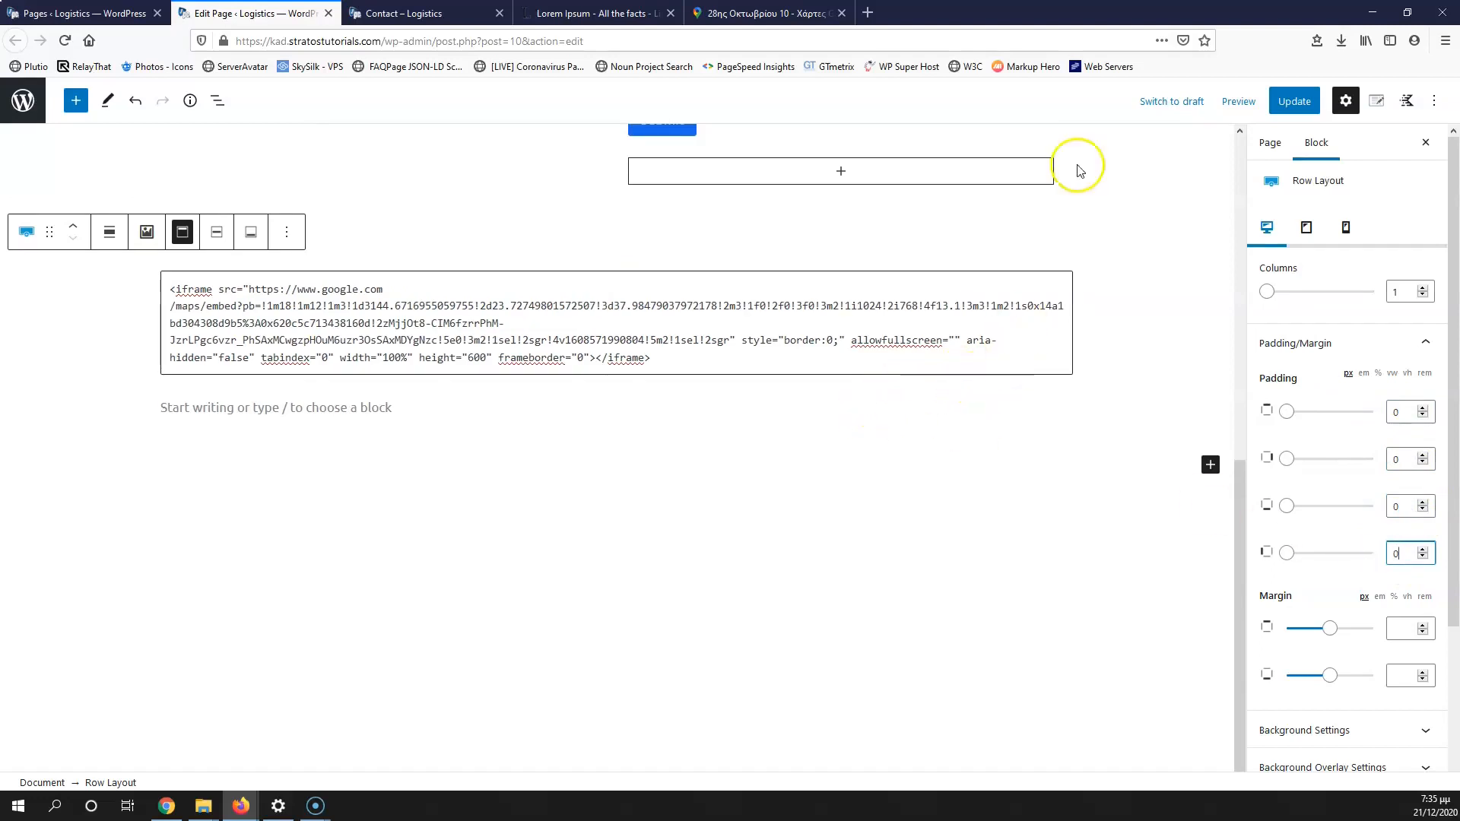
left_click(1303, 106)
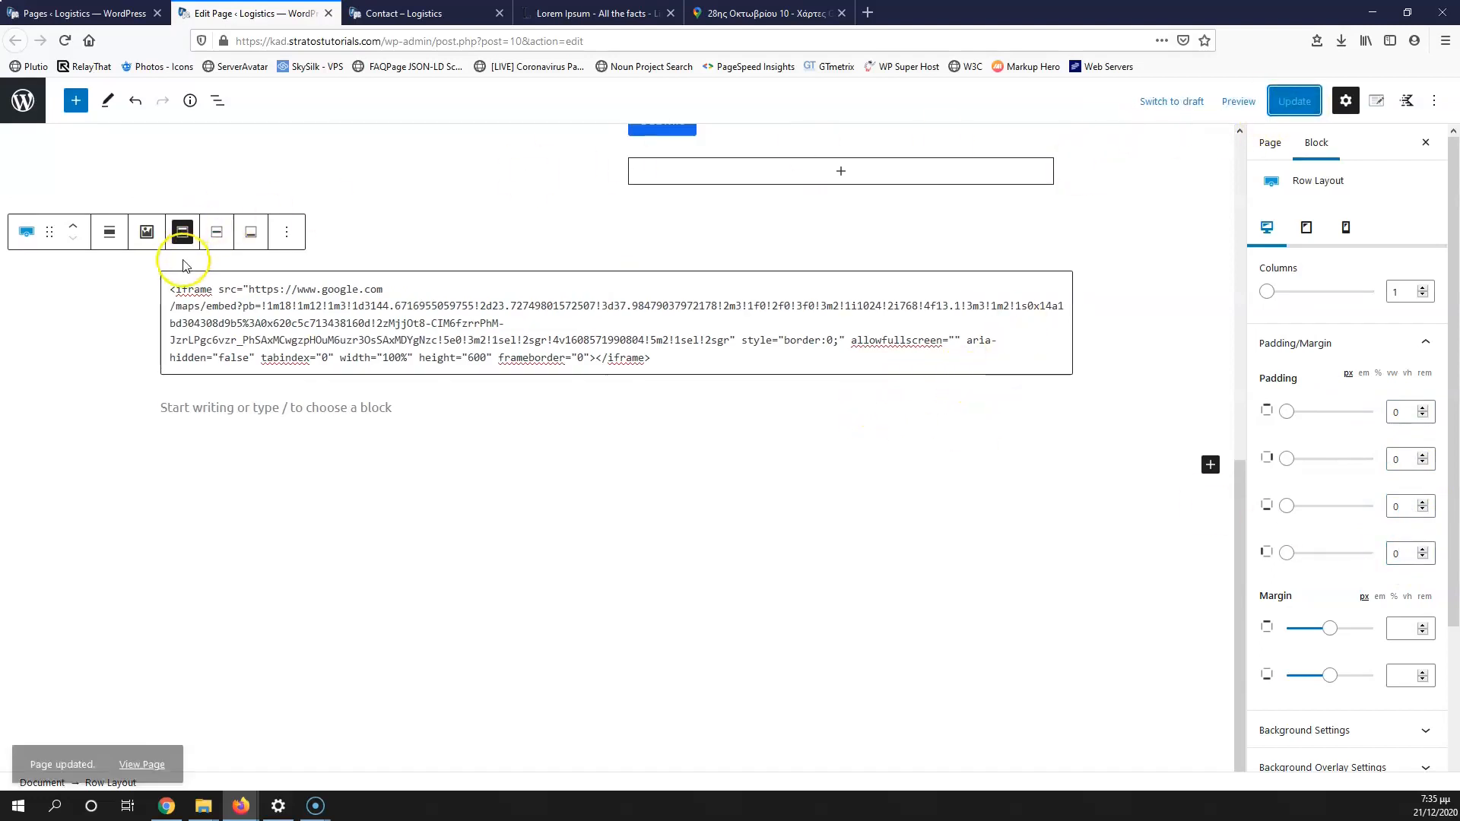
Step: Make the map row full width, update, and reload the live Contact page
left_click(109, 233)
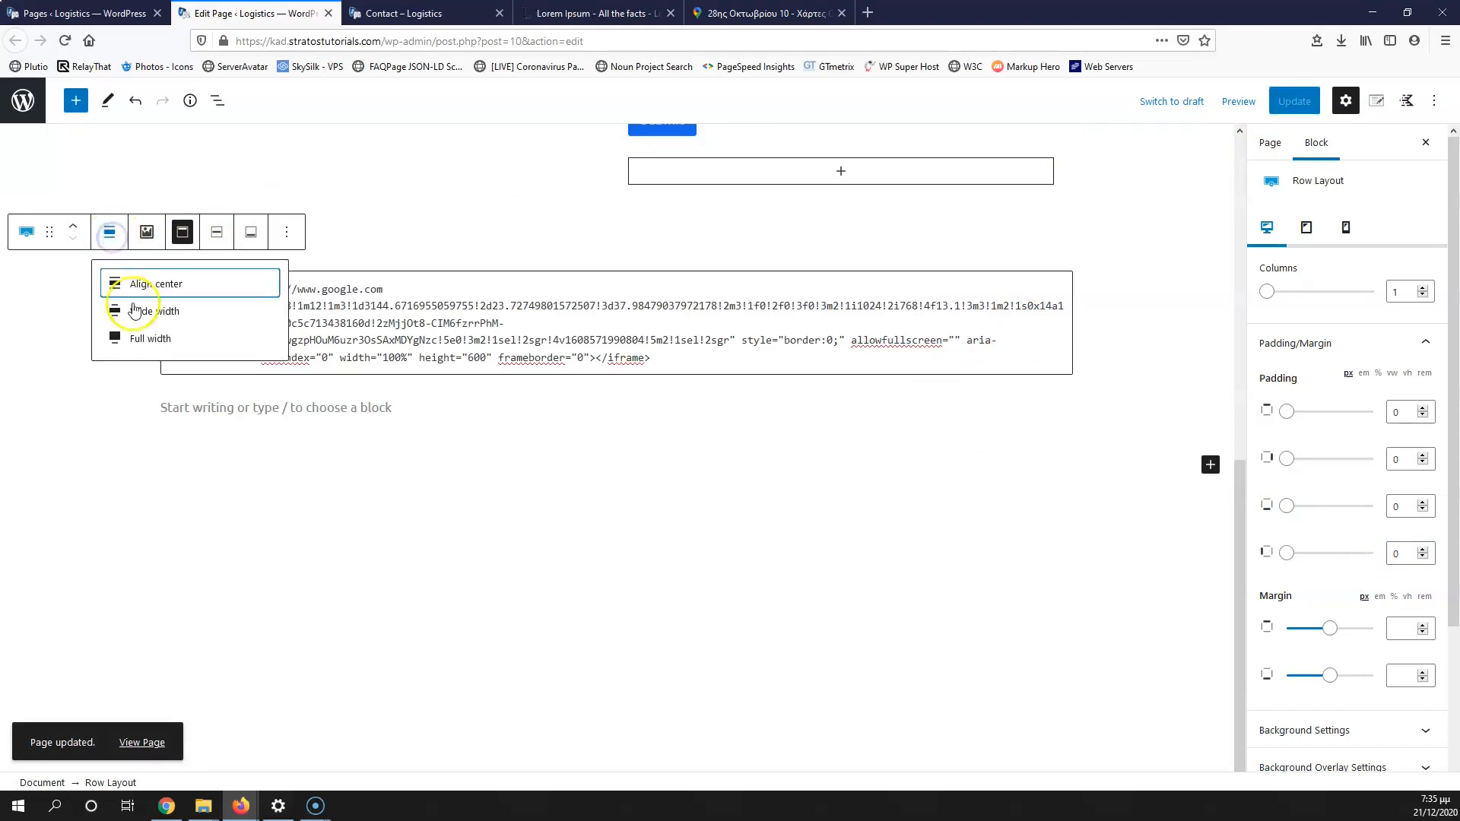
left_click(155, 342)
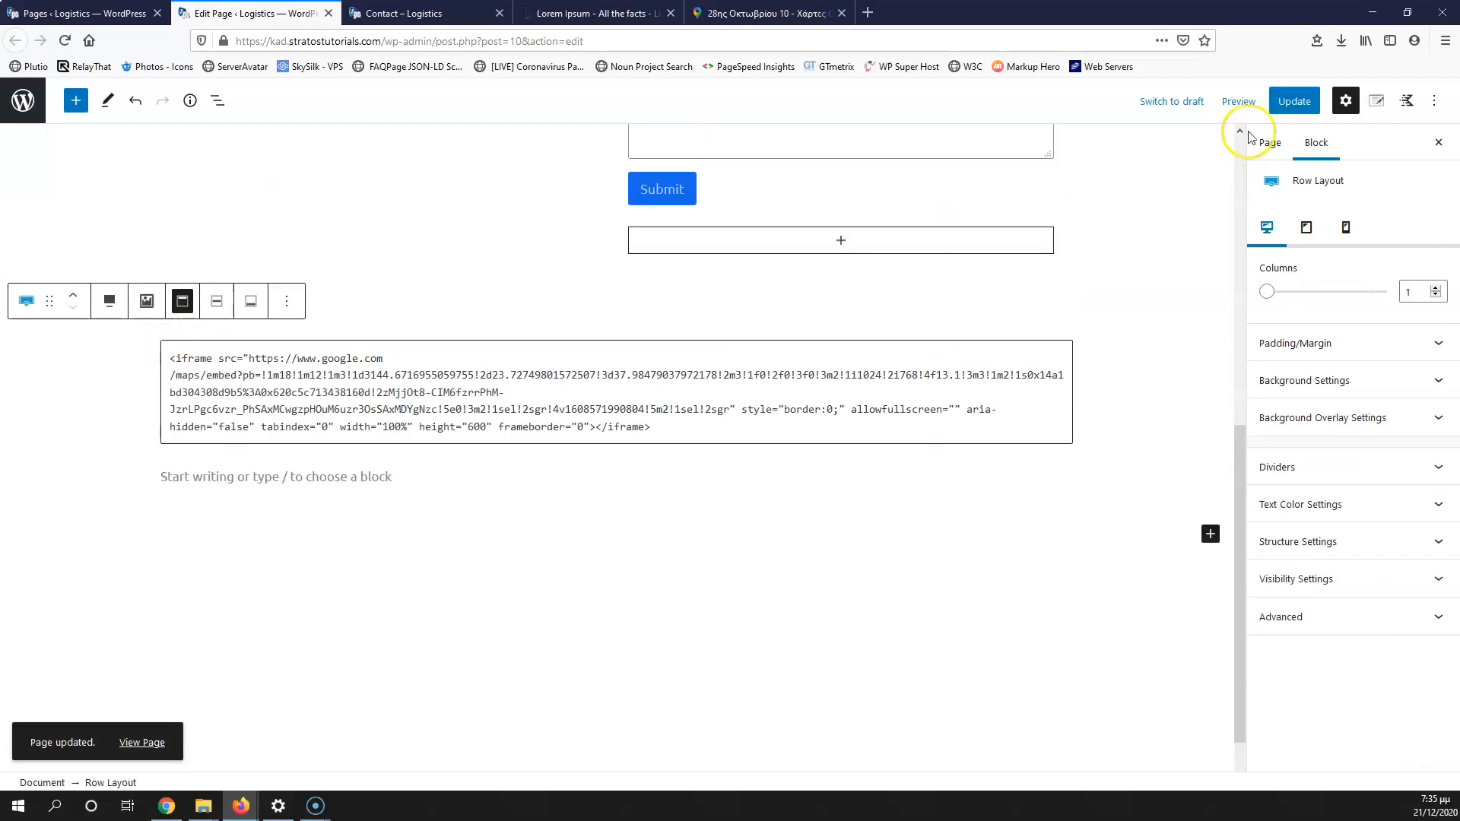
left_click(1293, 101)
left_click(416, 13)
left_click(64, 40)
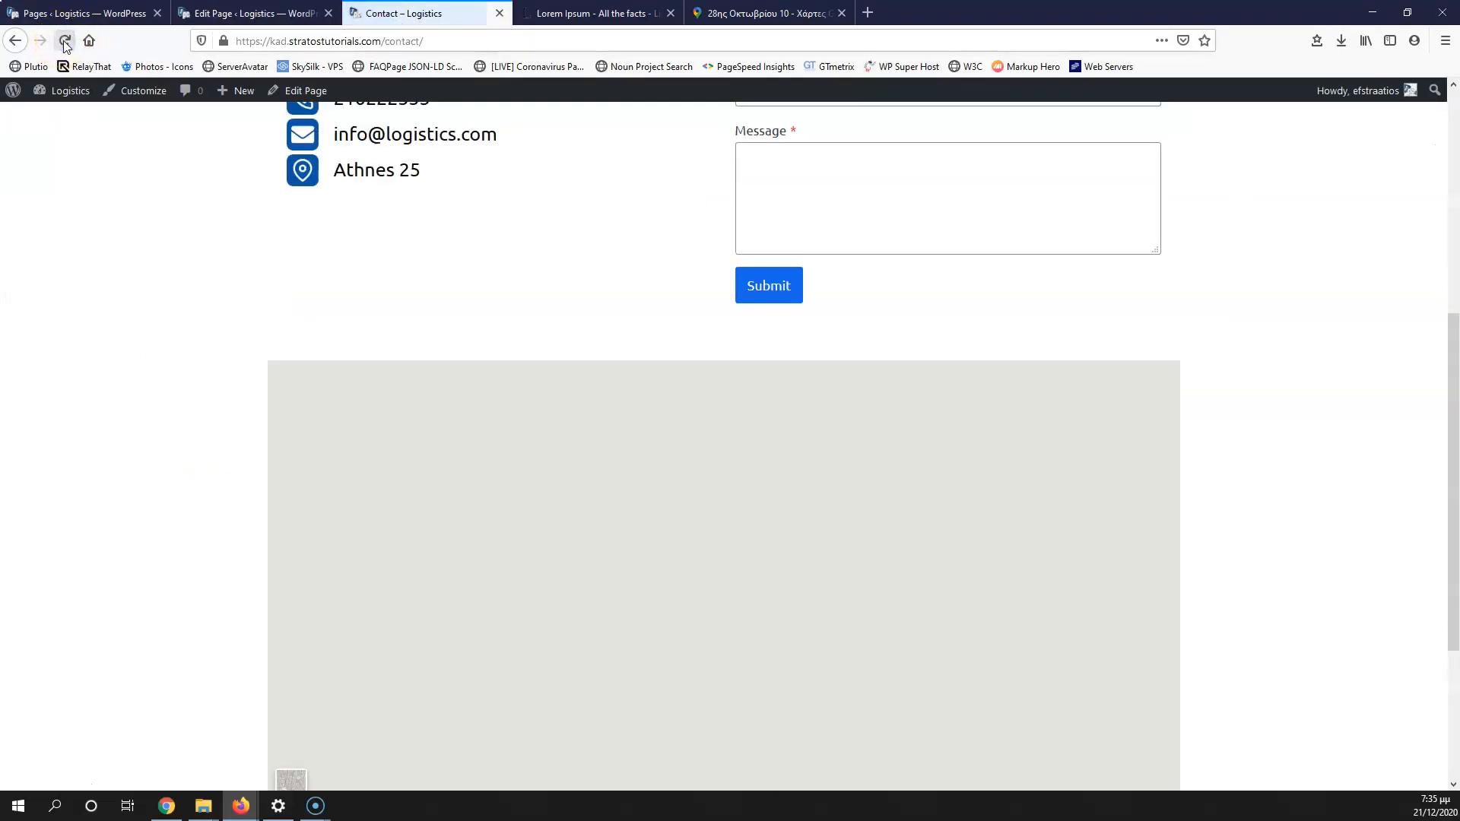
Step: Turn off 'Content Max Width Inherit from Theme?' for the map row and update
left_click(251, 13)
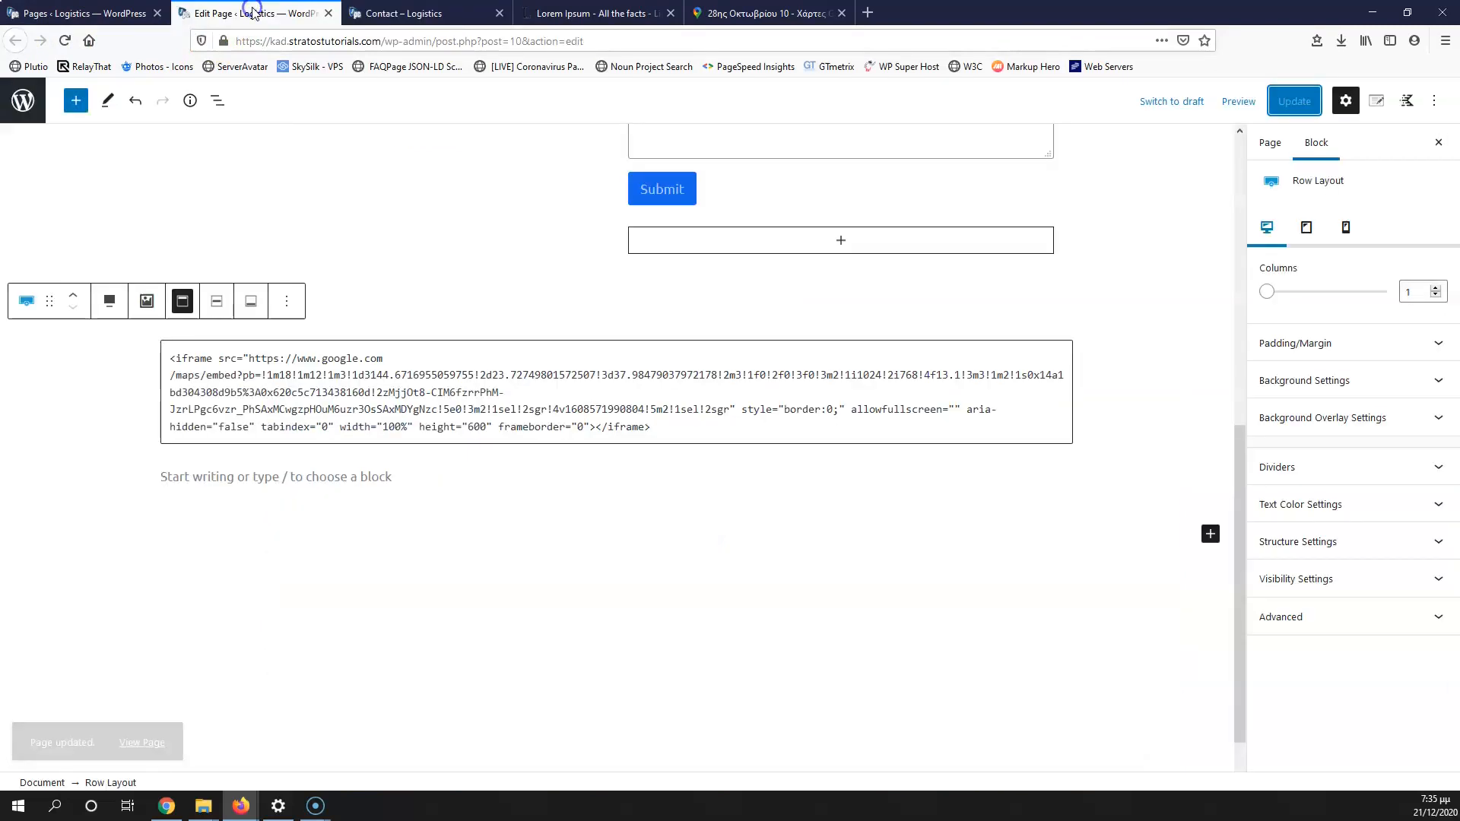
left_click(1343, 540)
scroll(1336, 636, "down", 3)
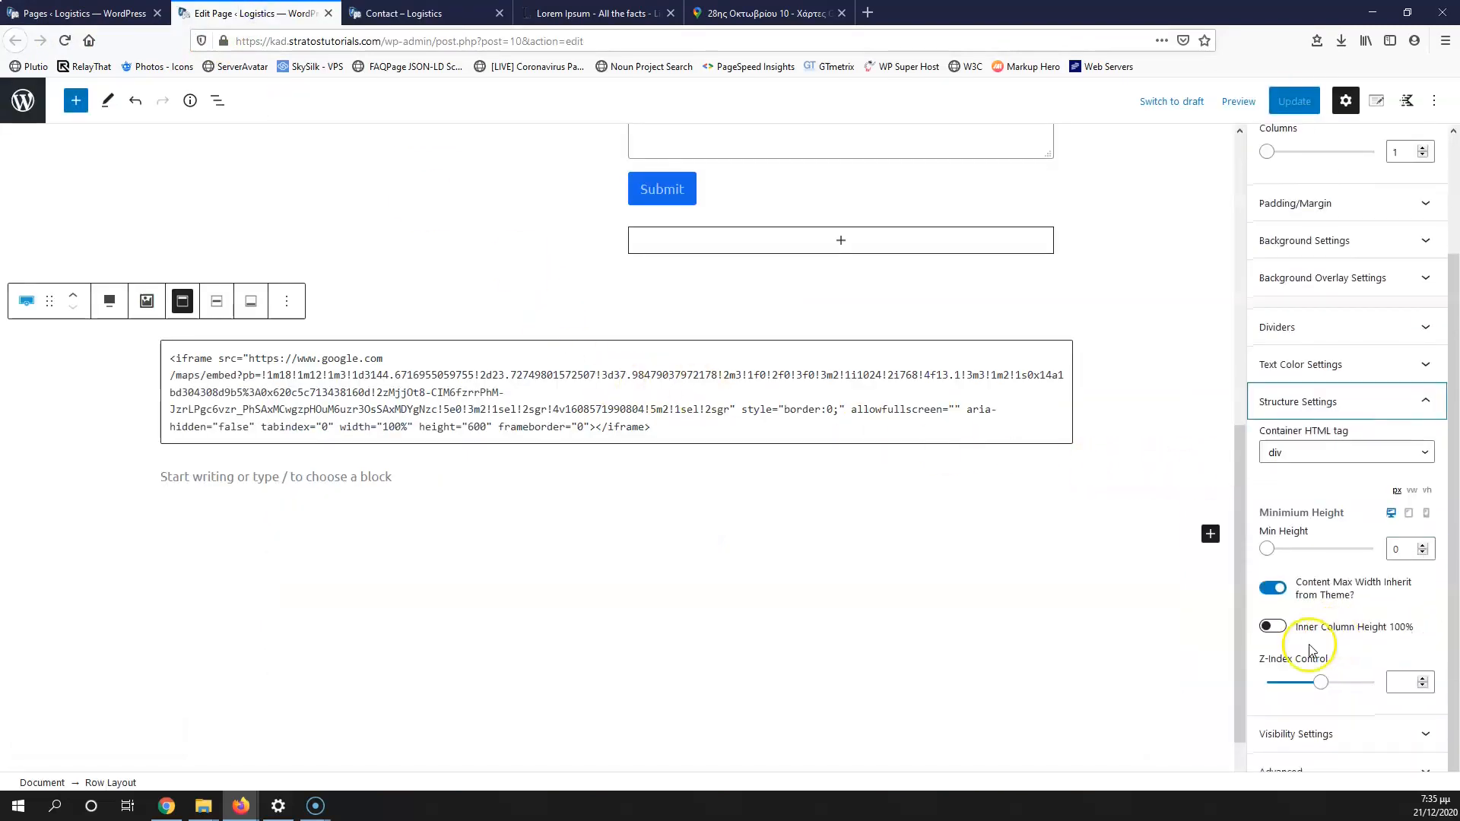
left_click(1272, 592)
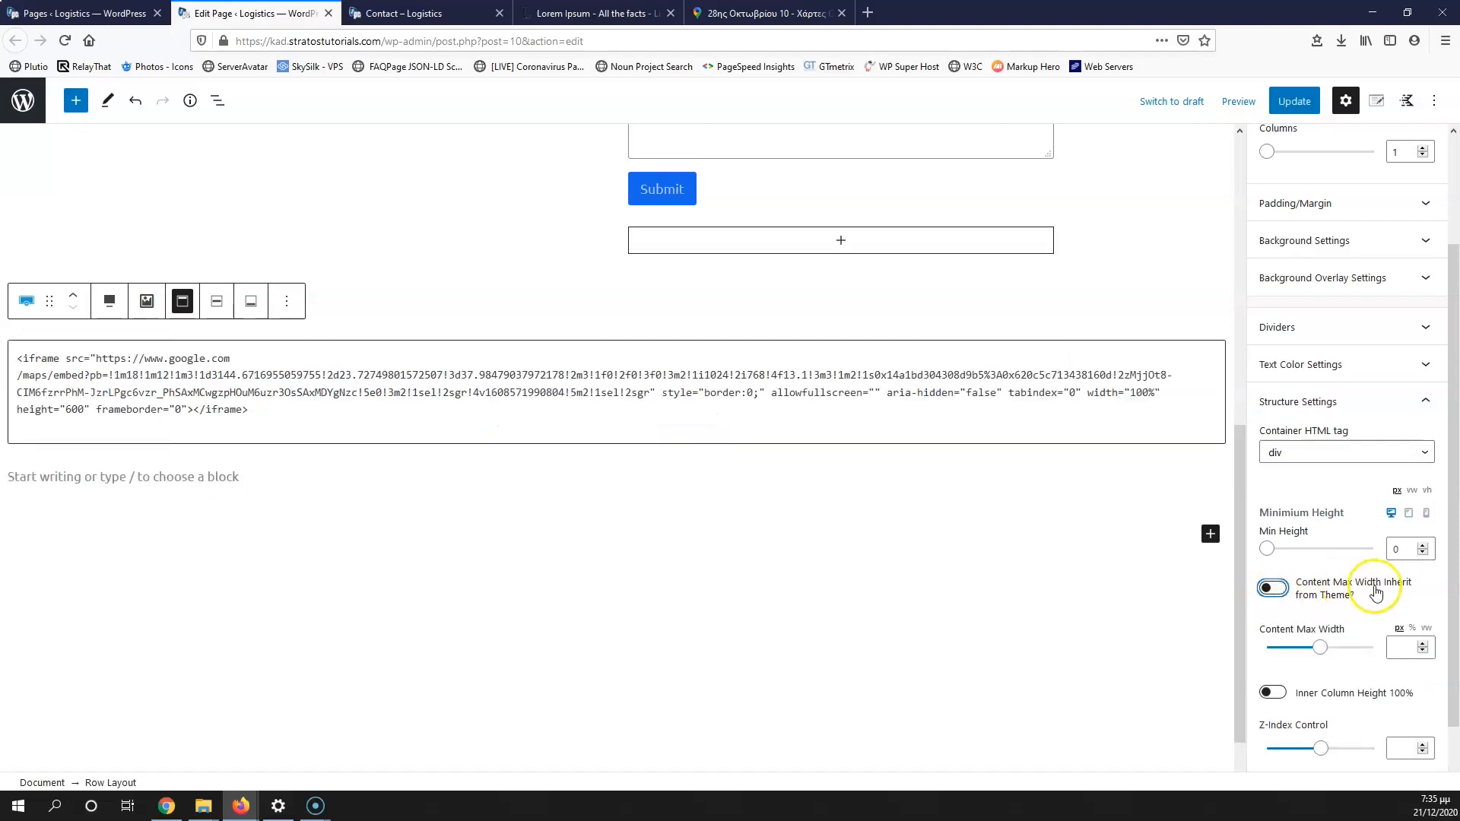
left_click(1296, 107)
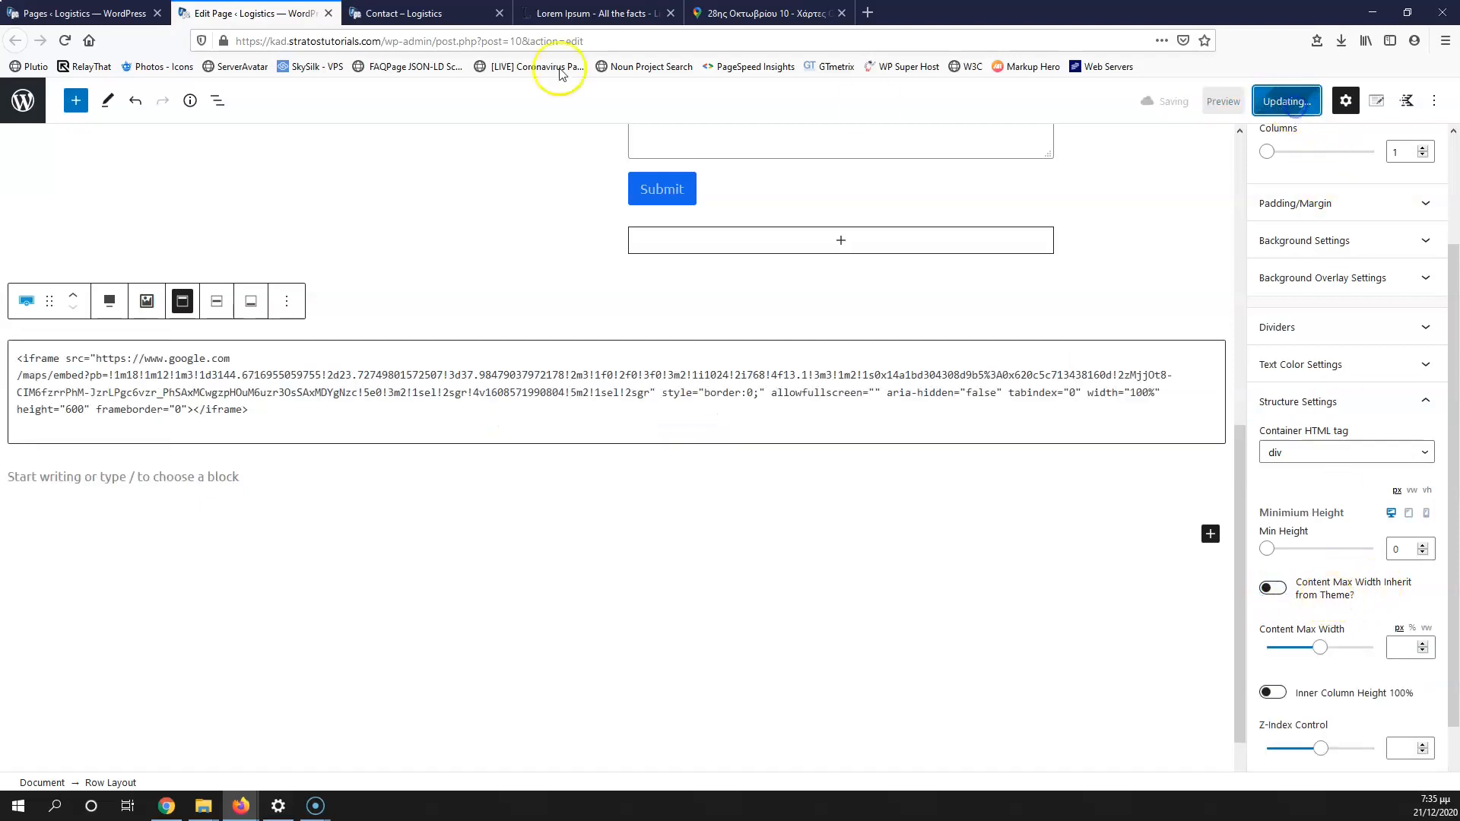
Step: Reload the live Contact page and pan the full-width map to confirm it works
left_click(395, 13)
left_click(65, 42)
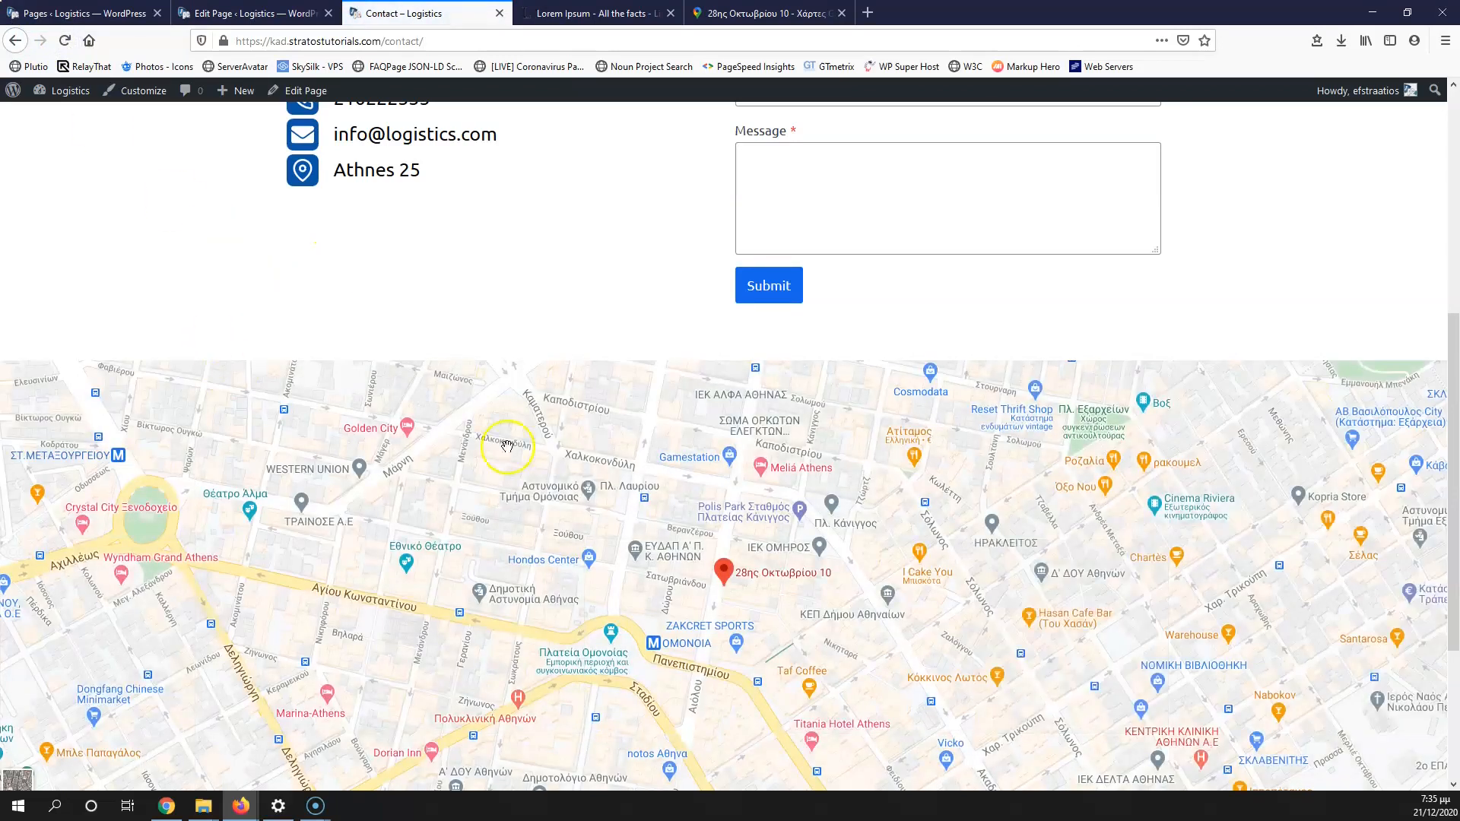
scroll(507, 445, "down", 4)
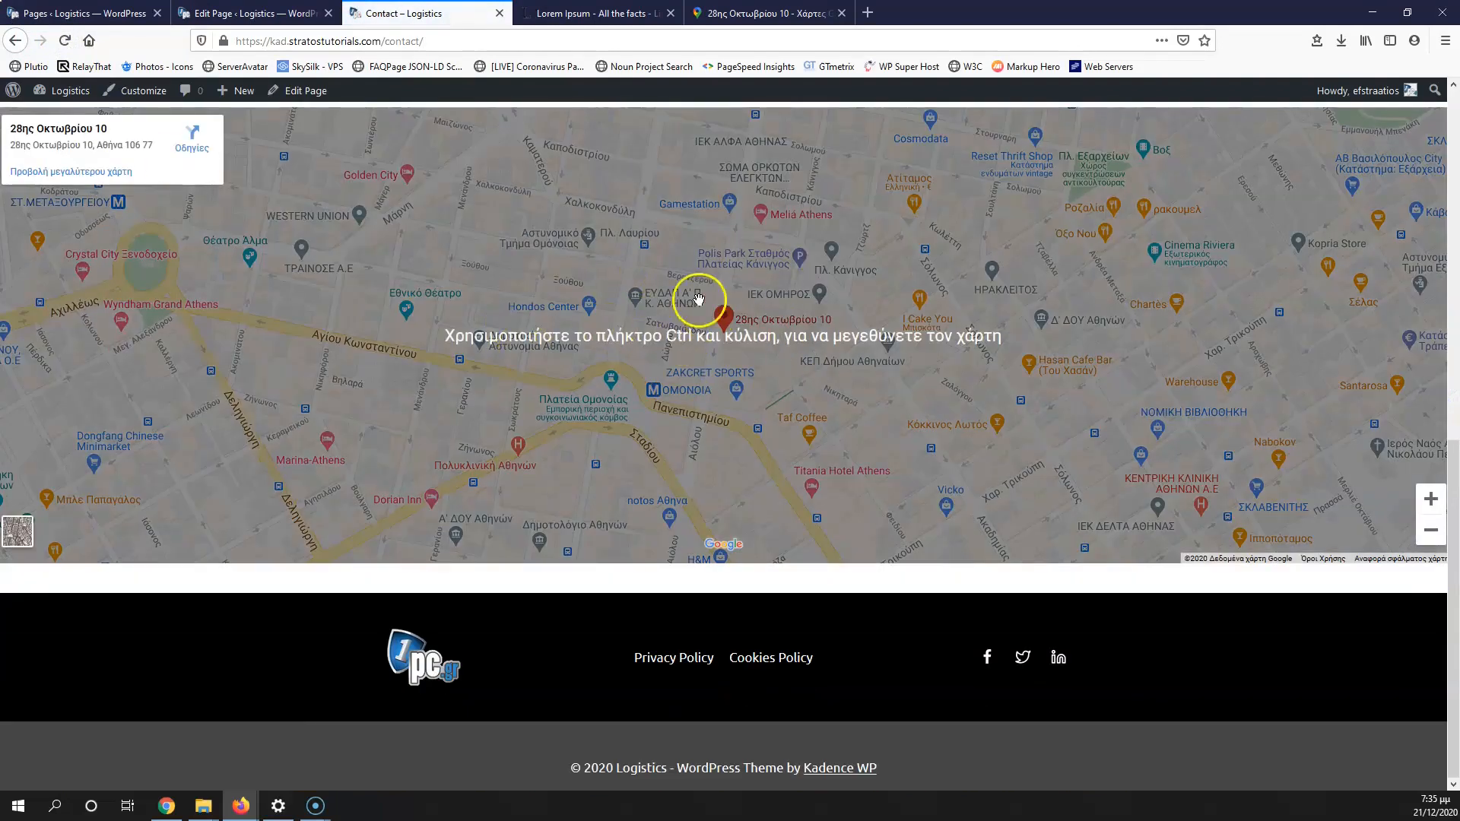
mouse_move(655, 274)
left_mouse_down()
mouse_move(619, 363)
mouse_move(749, 357)
mouse_move(715, 306)
left_mouse_up()
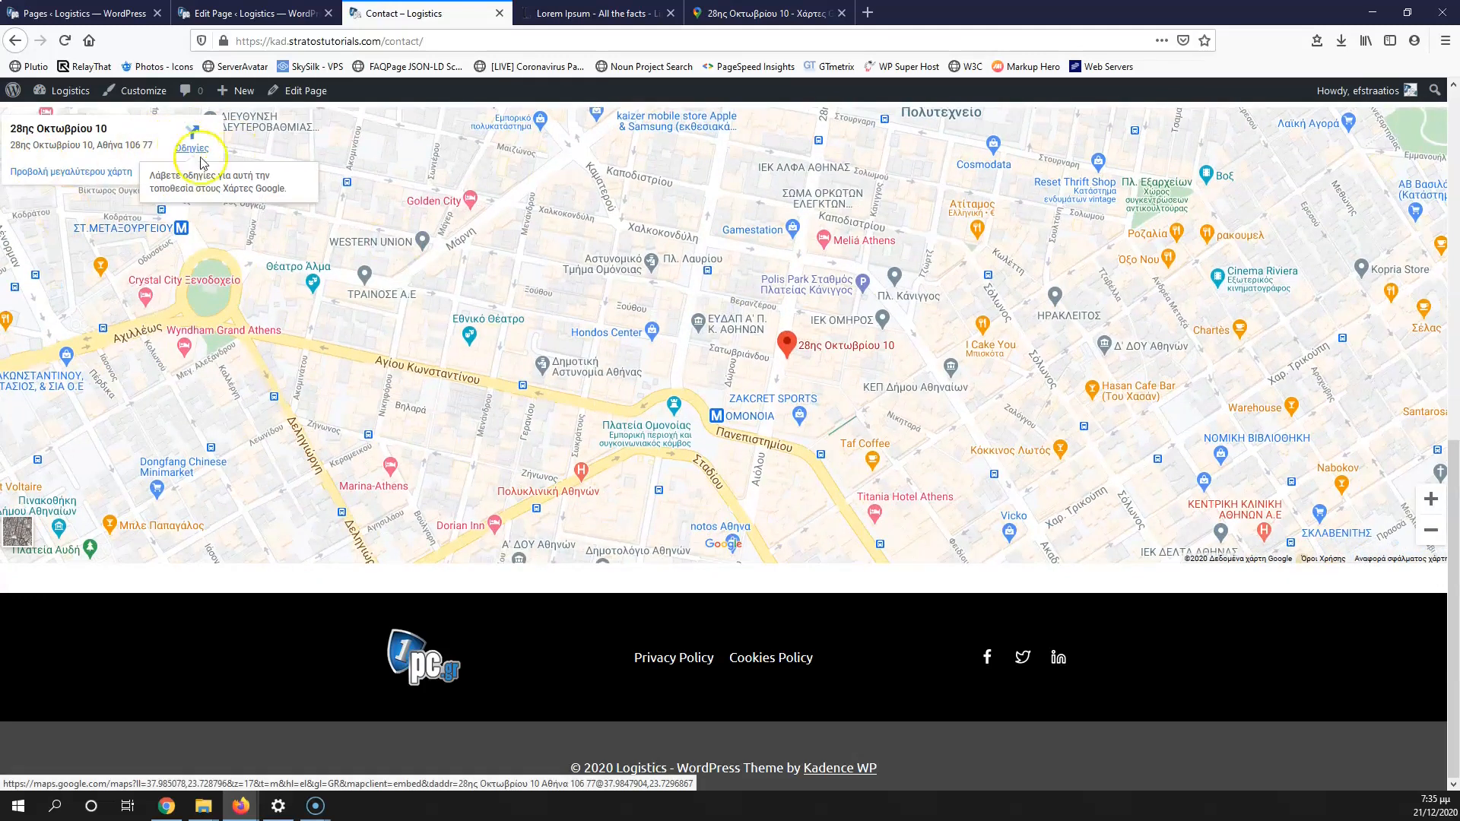
left_click_drag(733, 245, 632, 216)
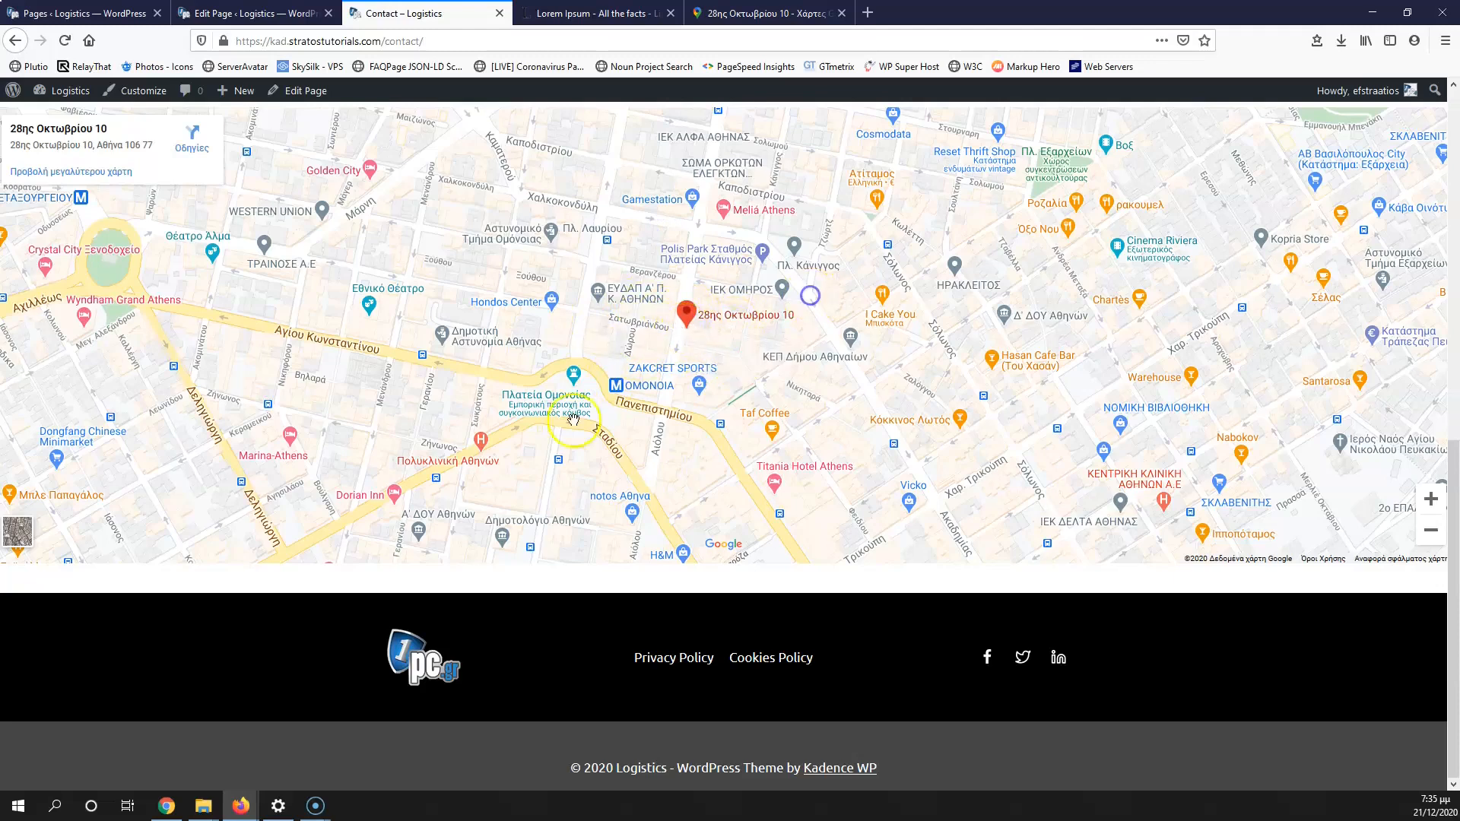
scroll(296, 436, "up", 10)
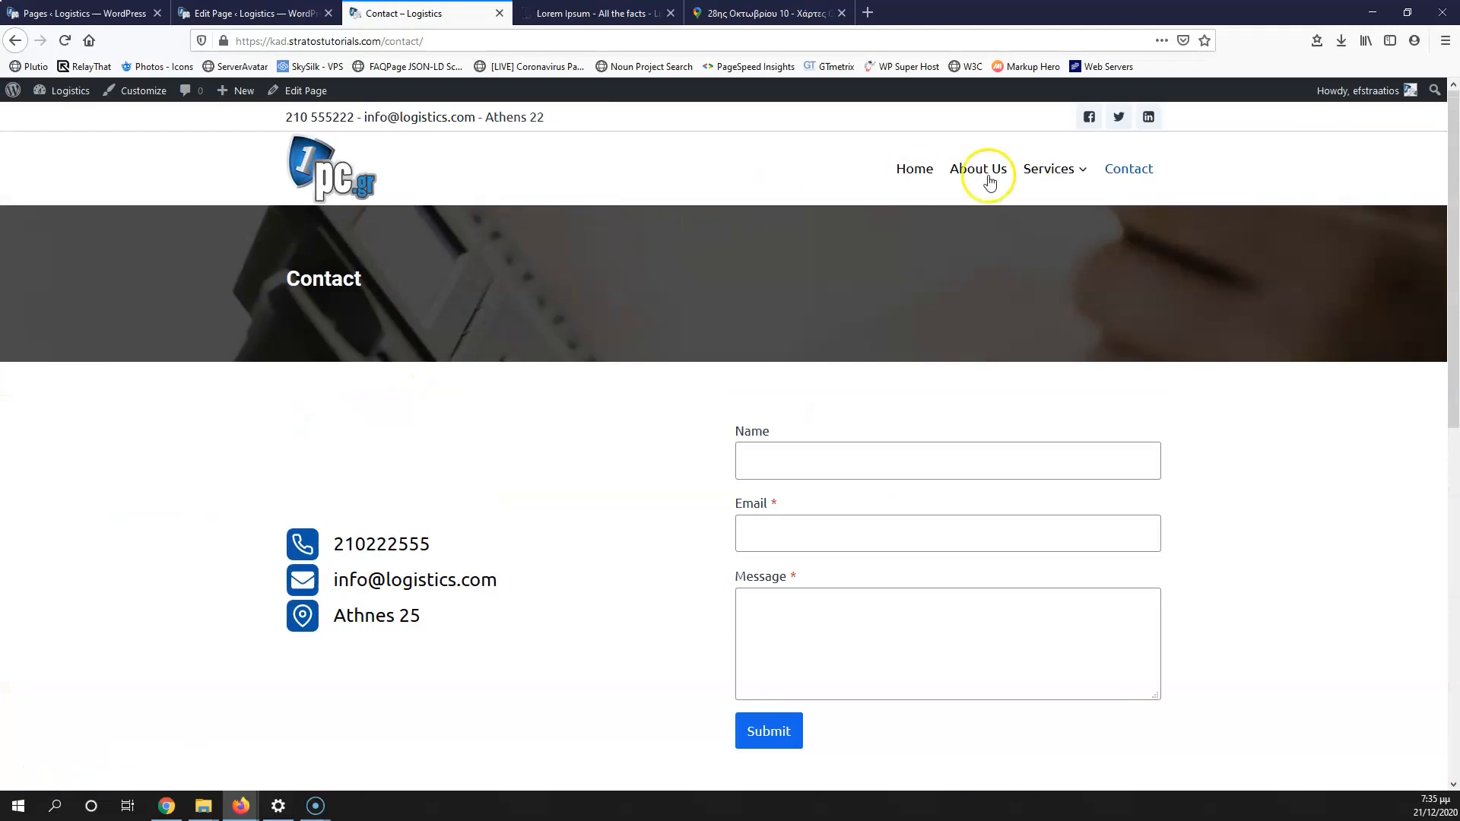
mouse_move(1071, 183)
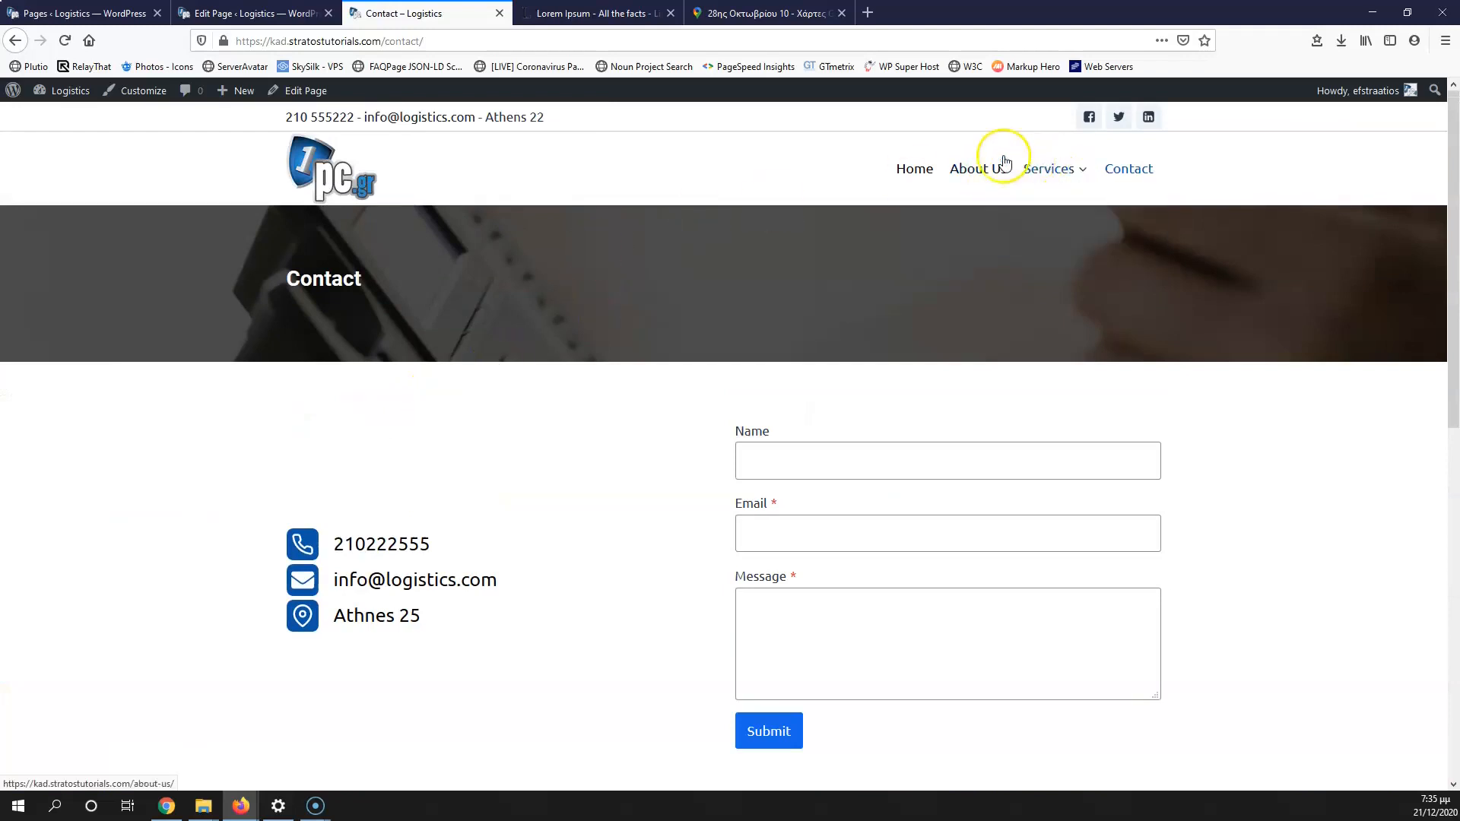
left_click(243, 16)
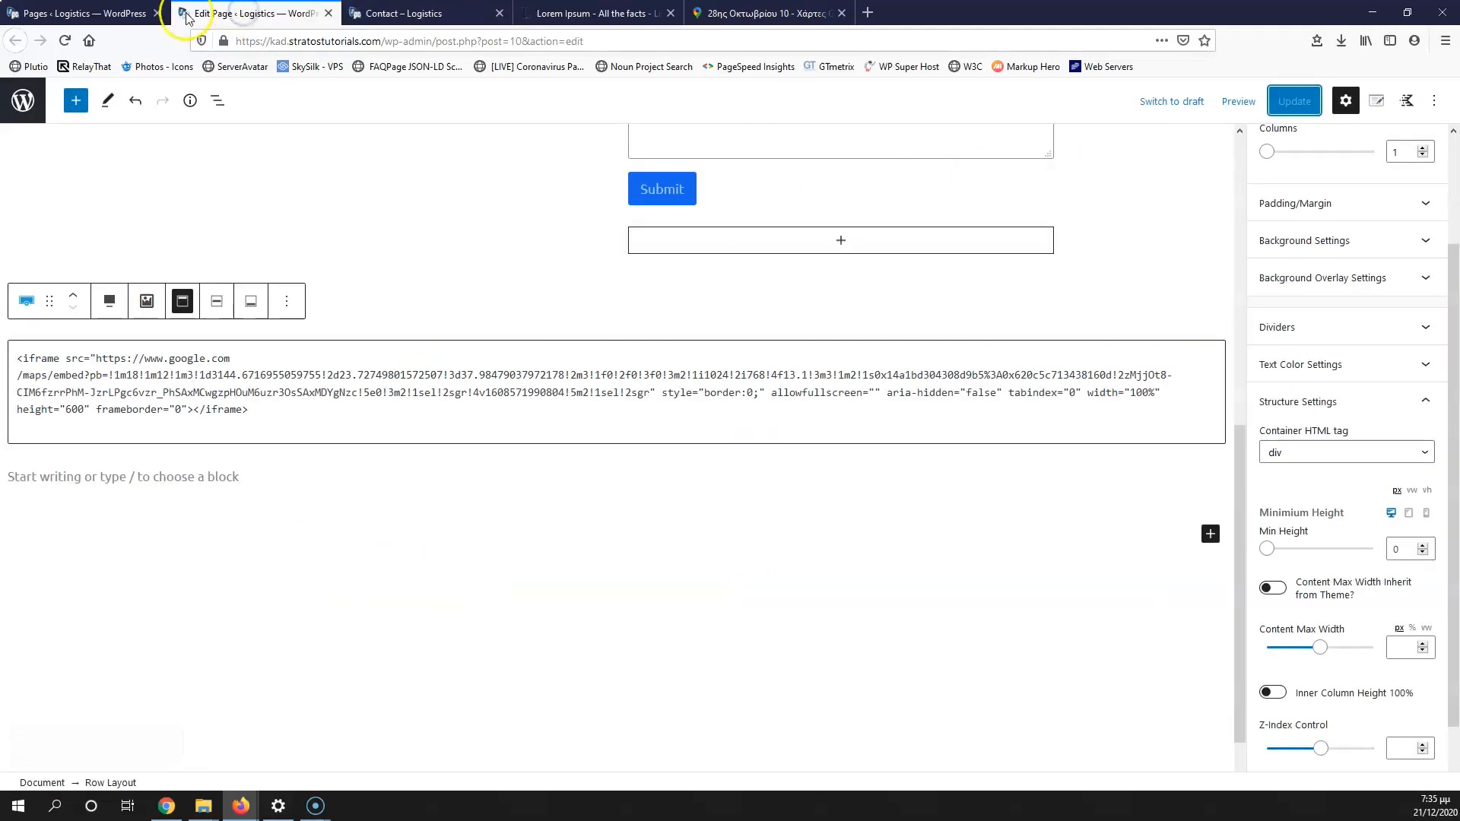
Step: Open the Services page editor in a new tab from the pages list
left_click(327, 14)
left_click(57, 13)
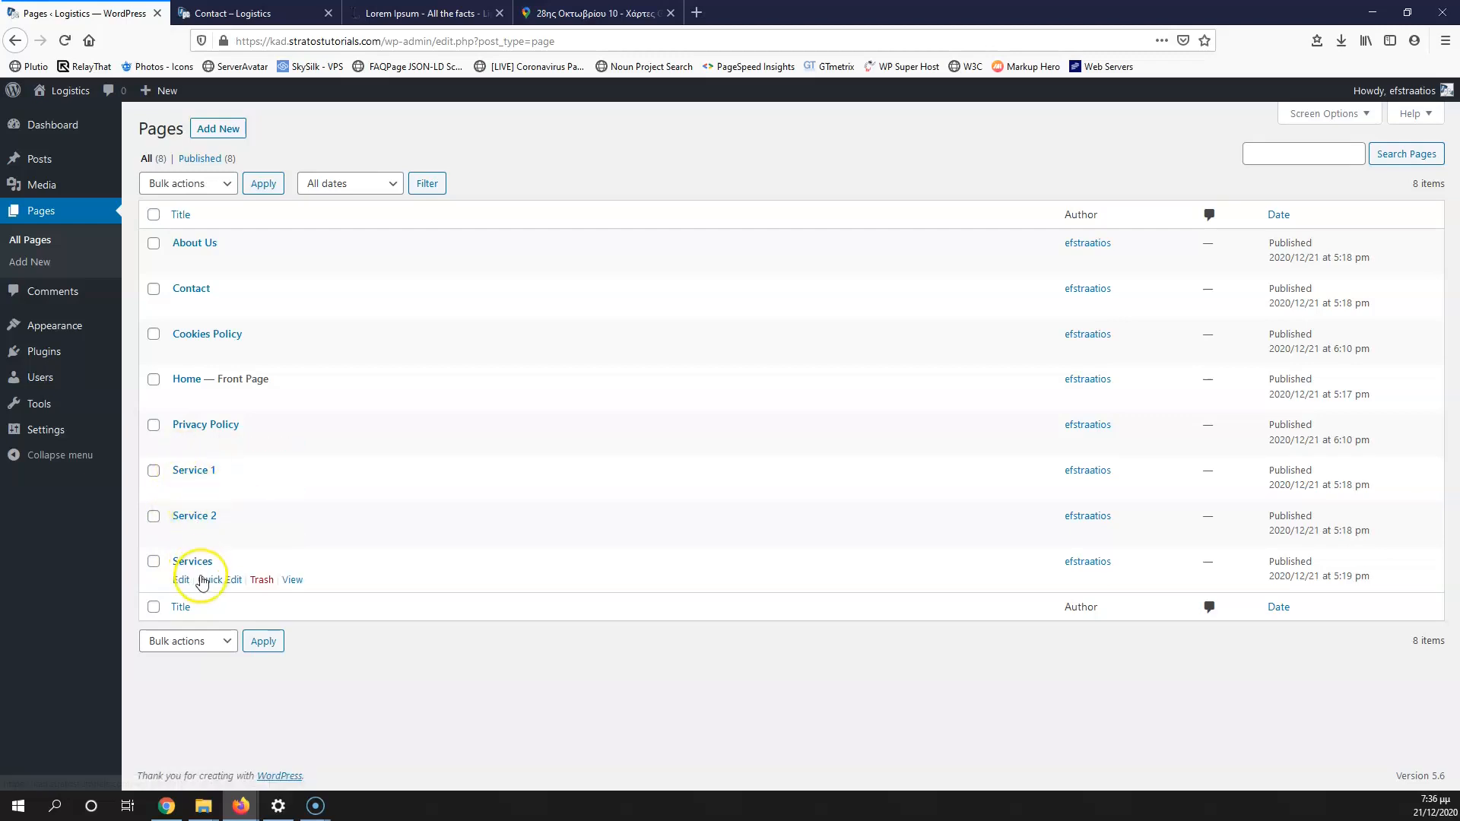
right_click(181, 587)
left_click(221, 590)
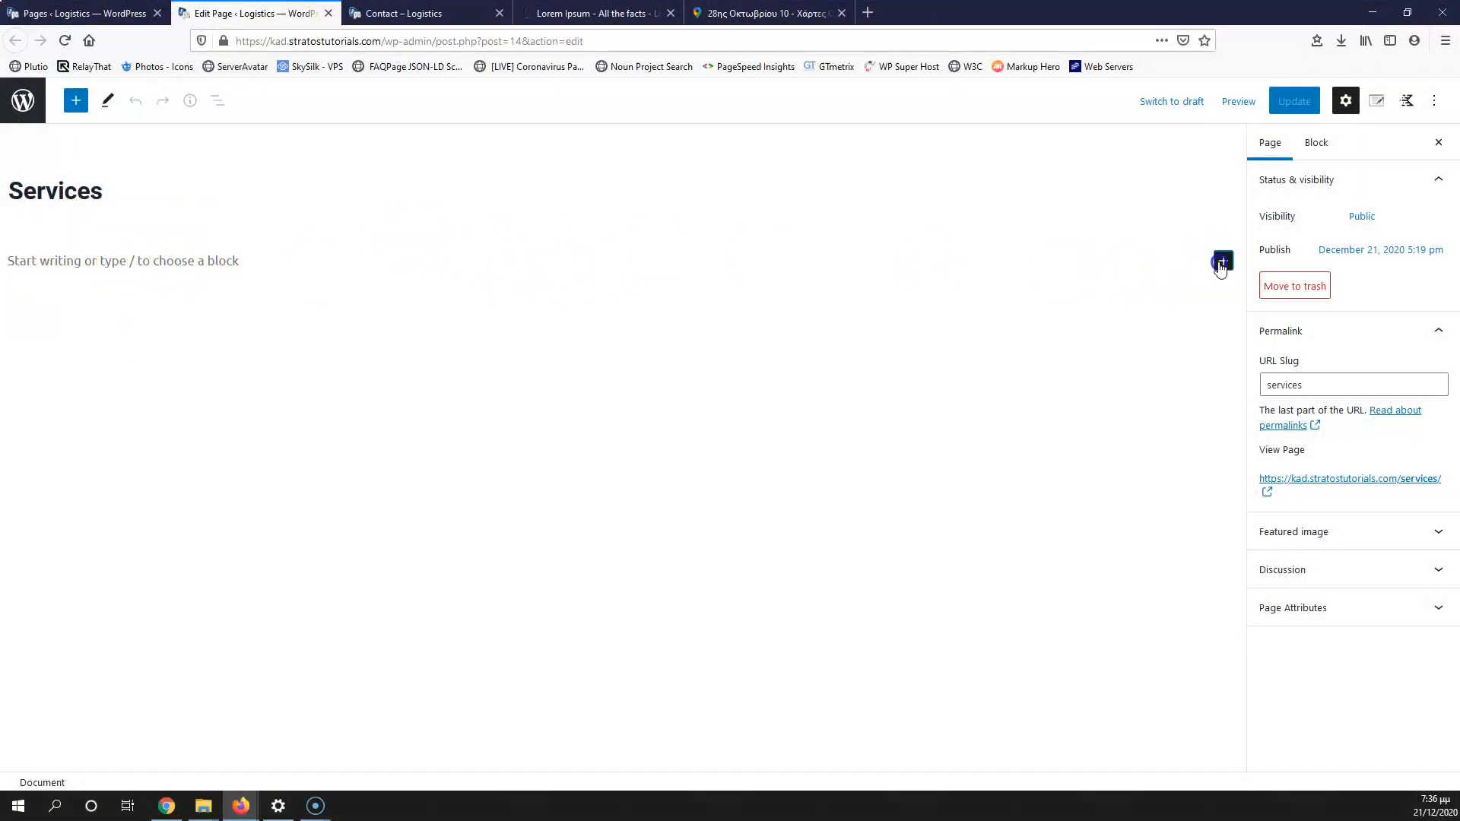
Step: Add a single-column Row Layout containing an Advanced Heading reading 'Services'
left_click(1220, 264)
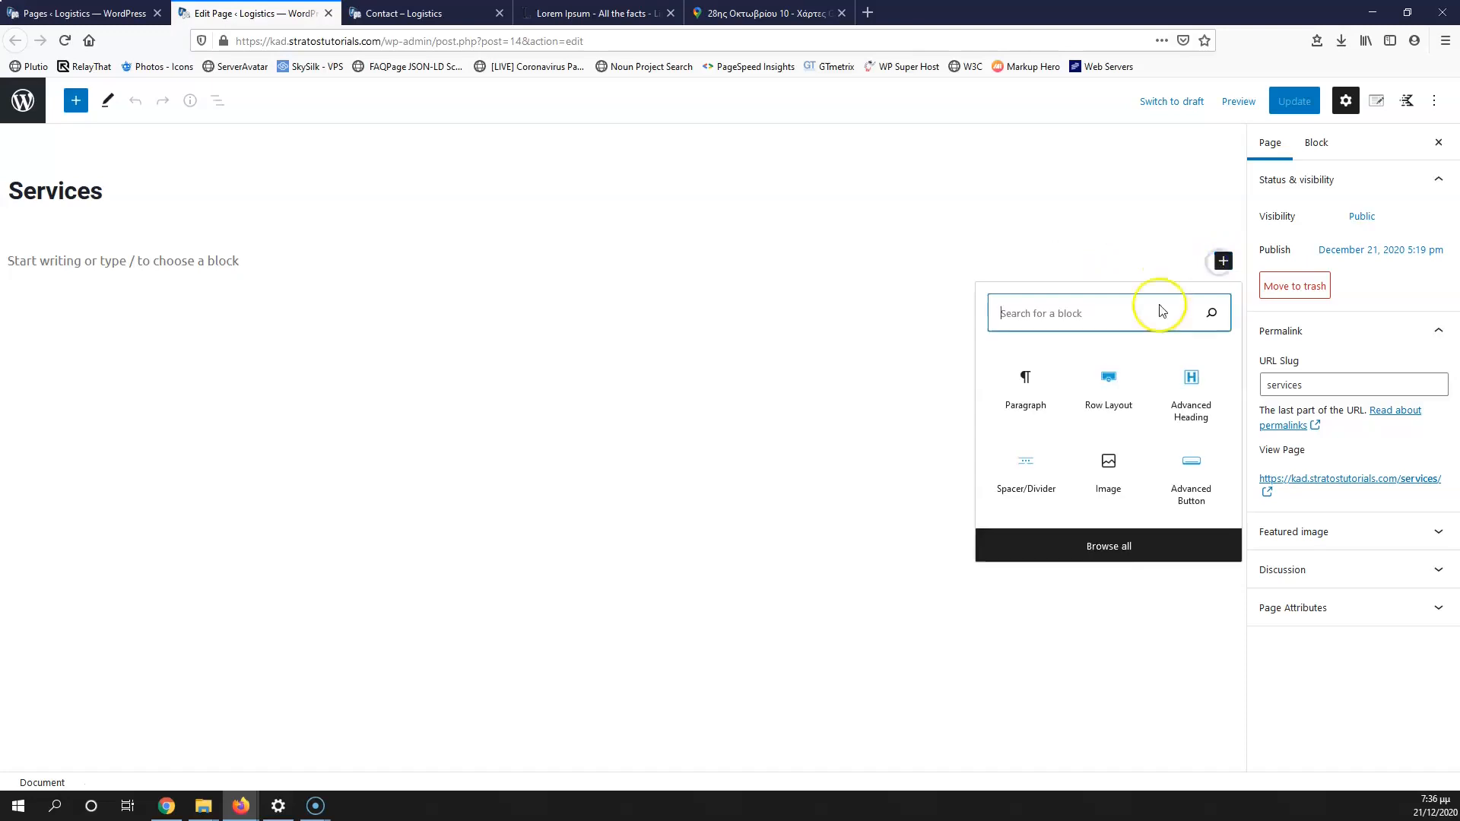
left_click(1108, 381)
left_click(48, 316)
left_click(622, 326)
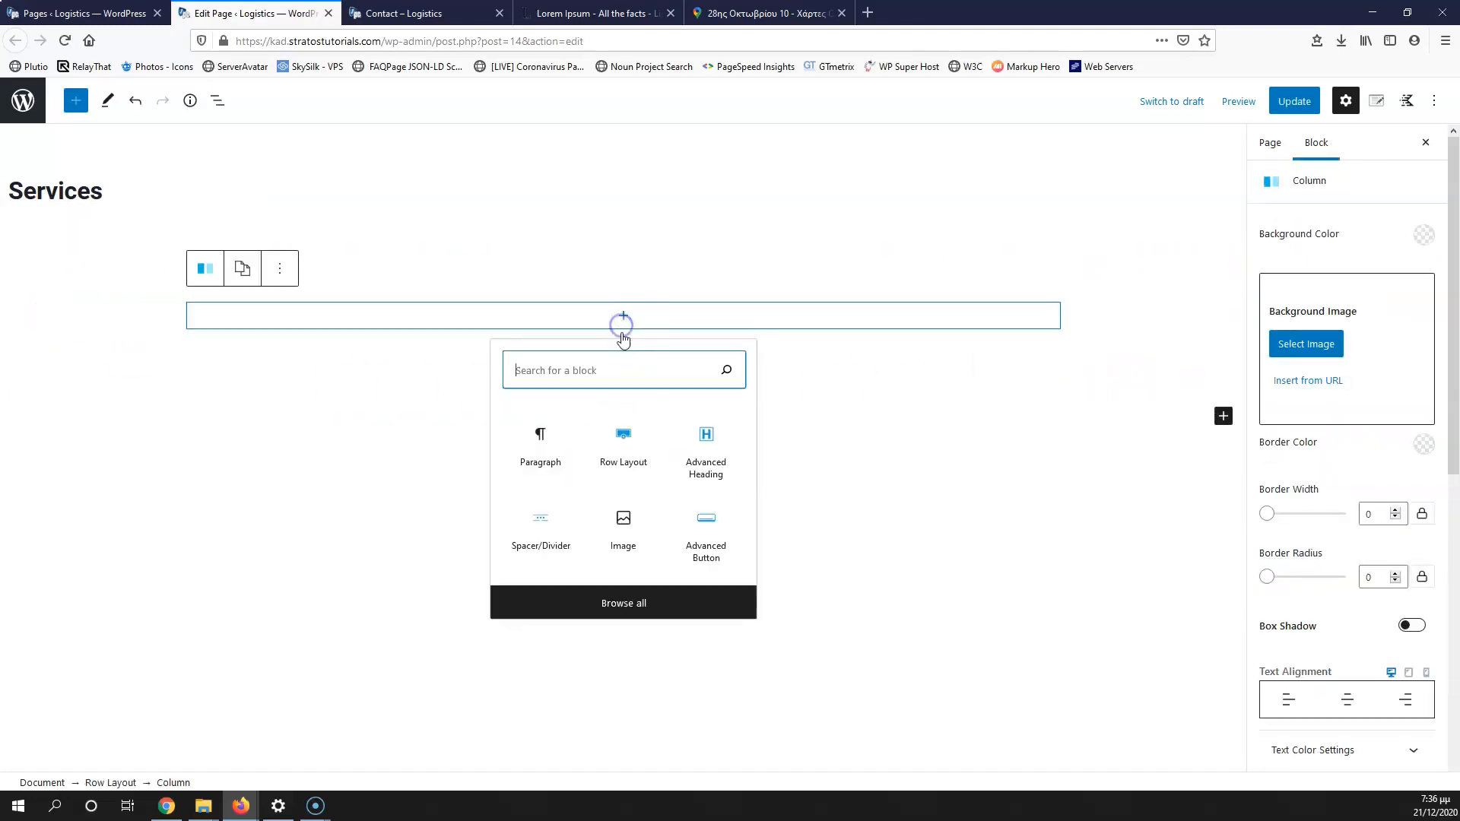
left_click(705, 464)
type("Services")
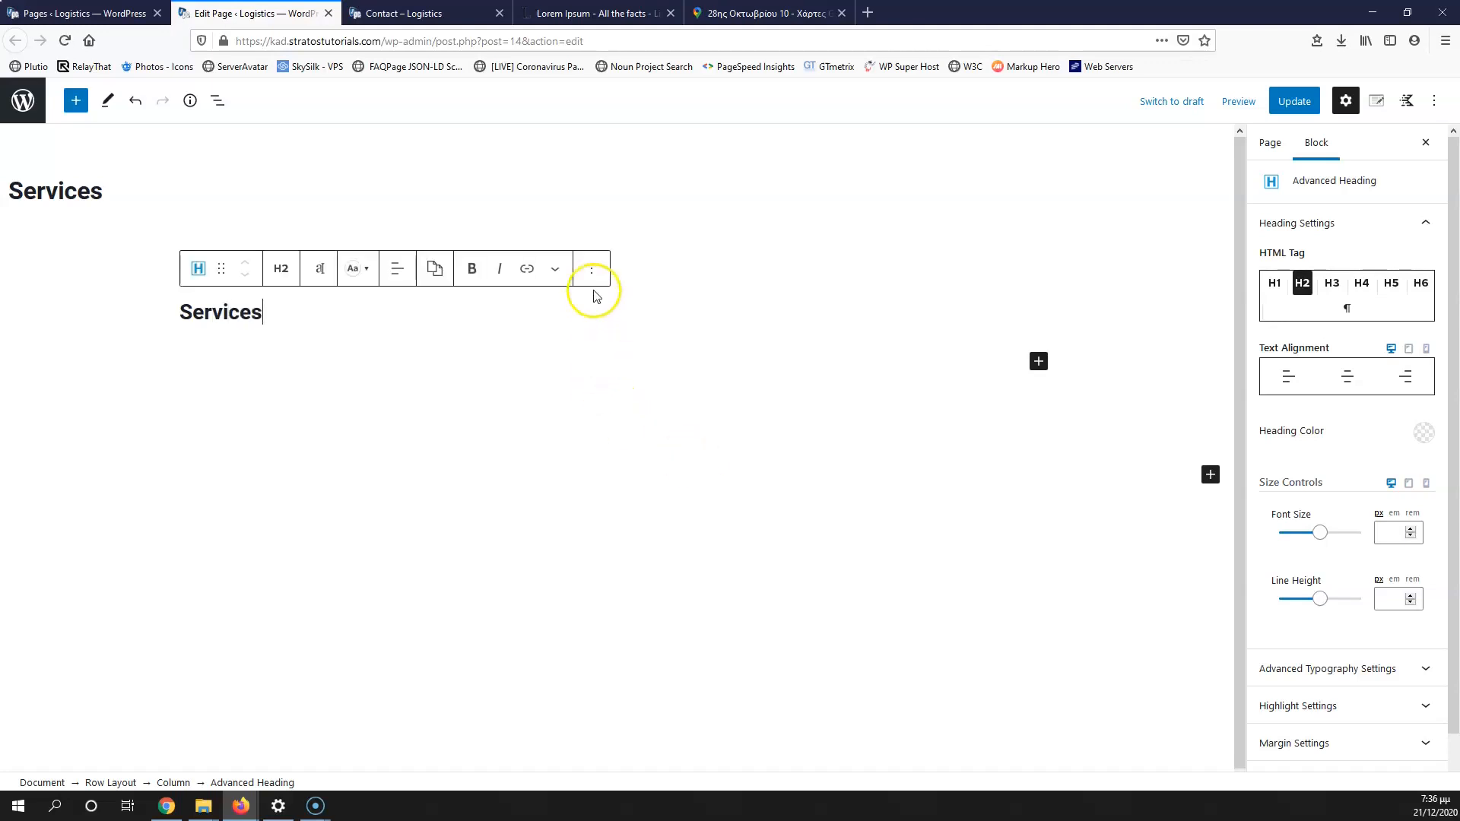
Step: Set the business people photo, with alt text 'services', as the row's background image
left_click(179, 358)
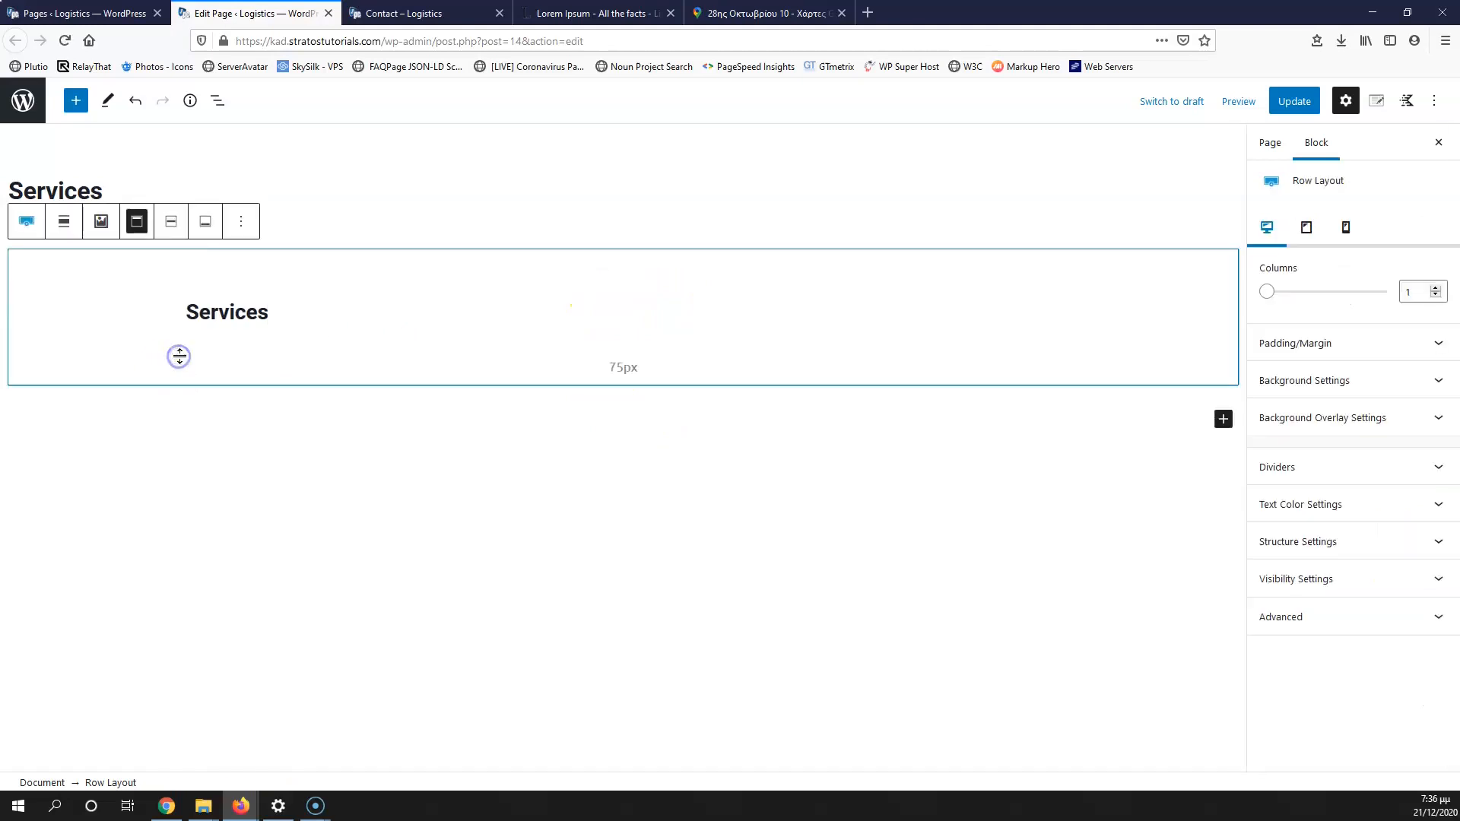
left_click(1288, 376)
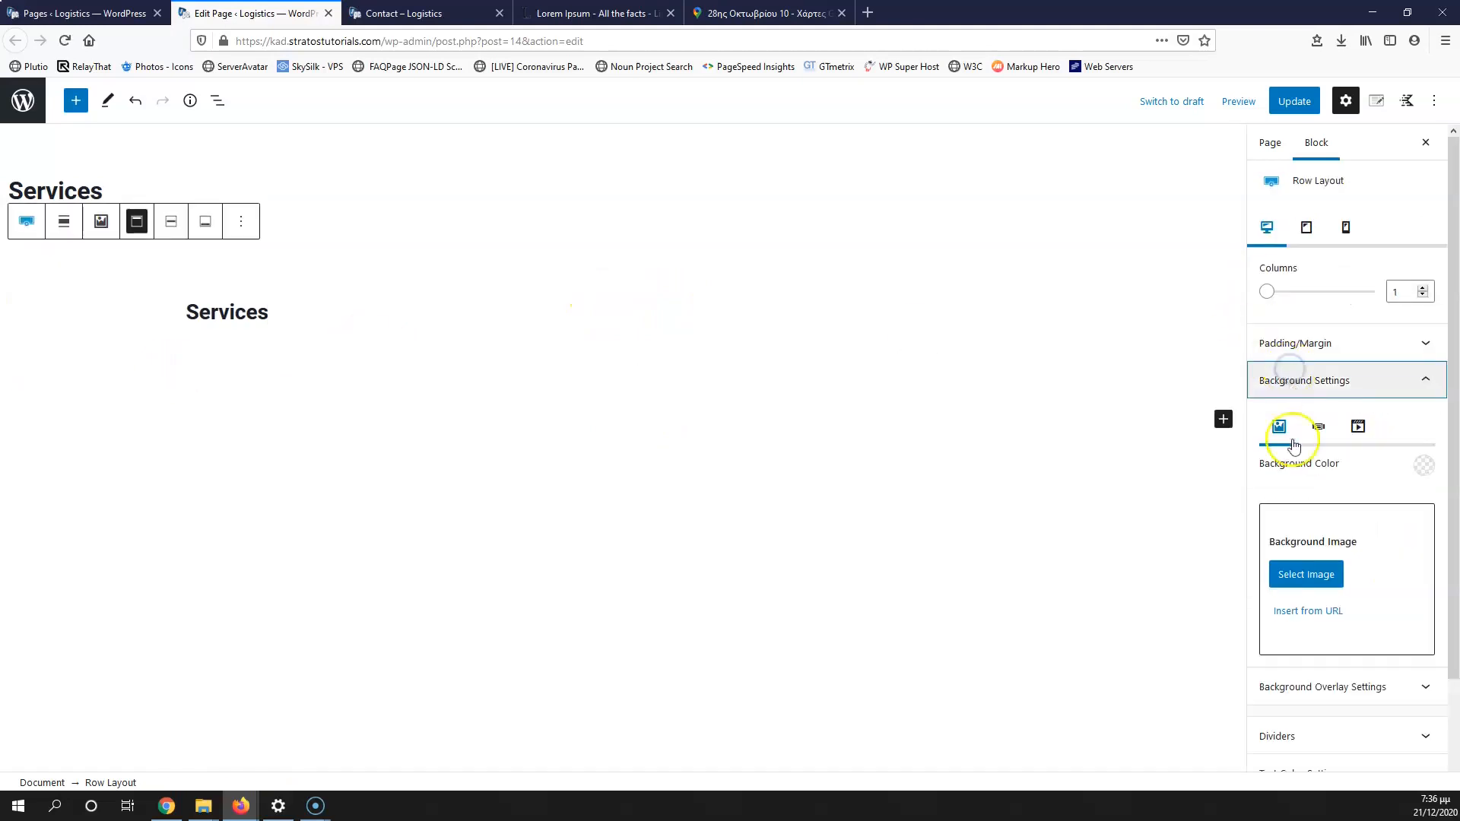
left_click(1301, 575)
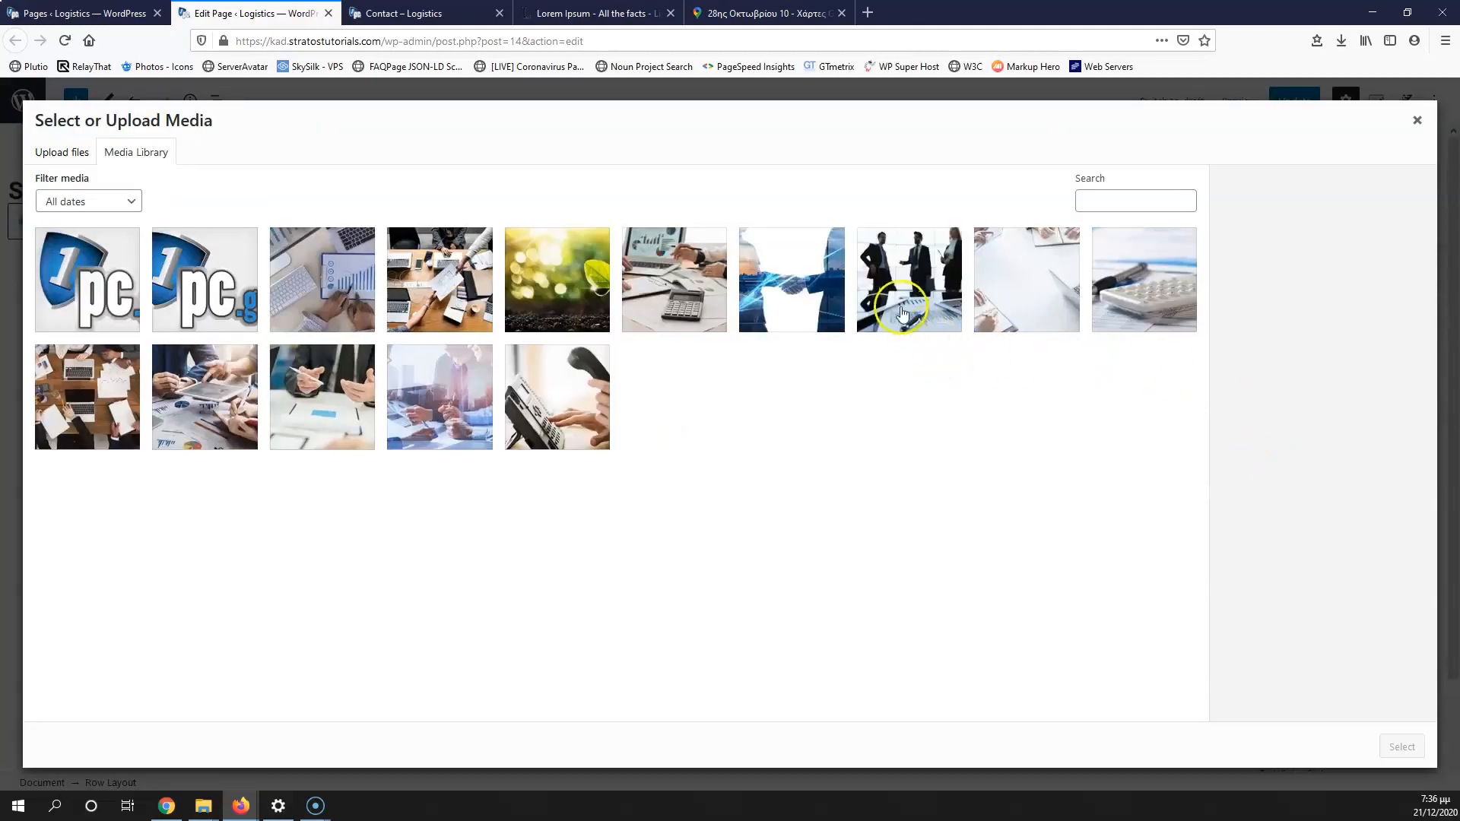
left_click(903, 313)
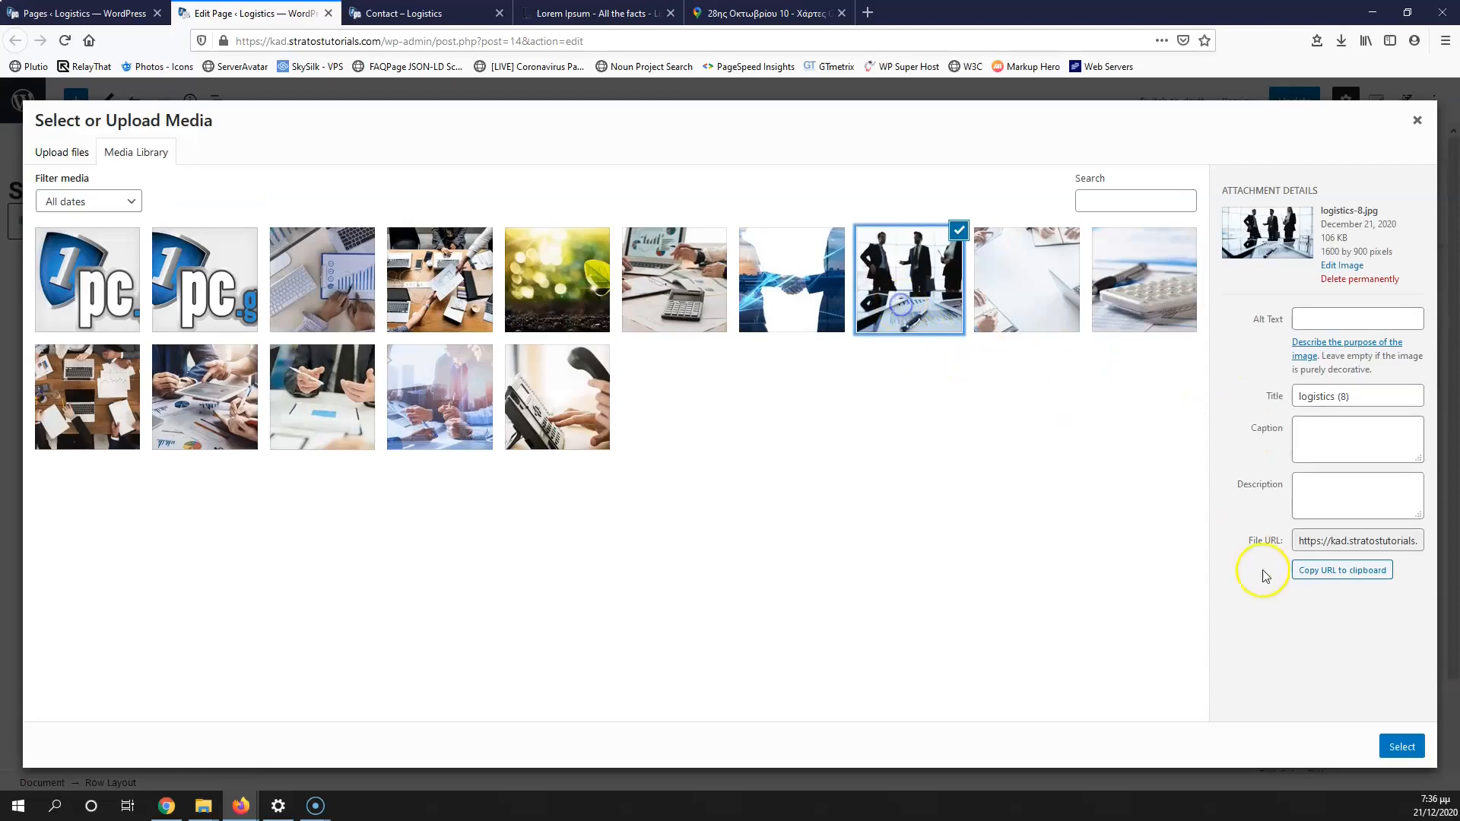
left_click(1378, 396)
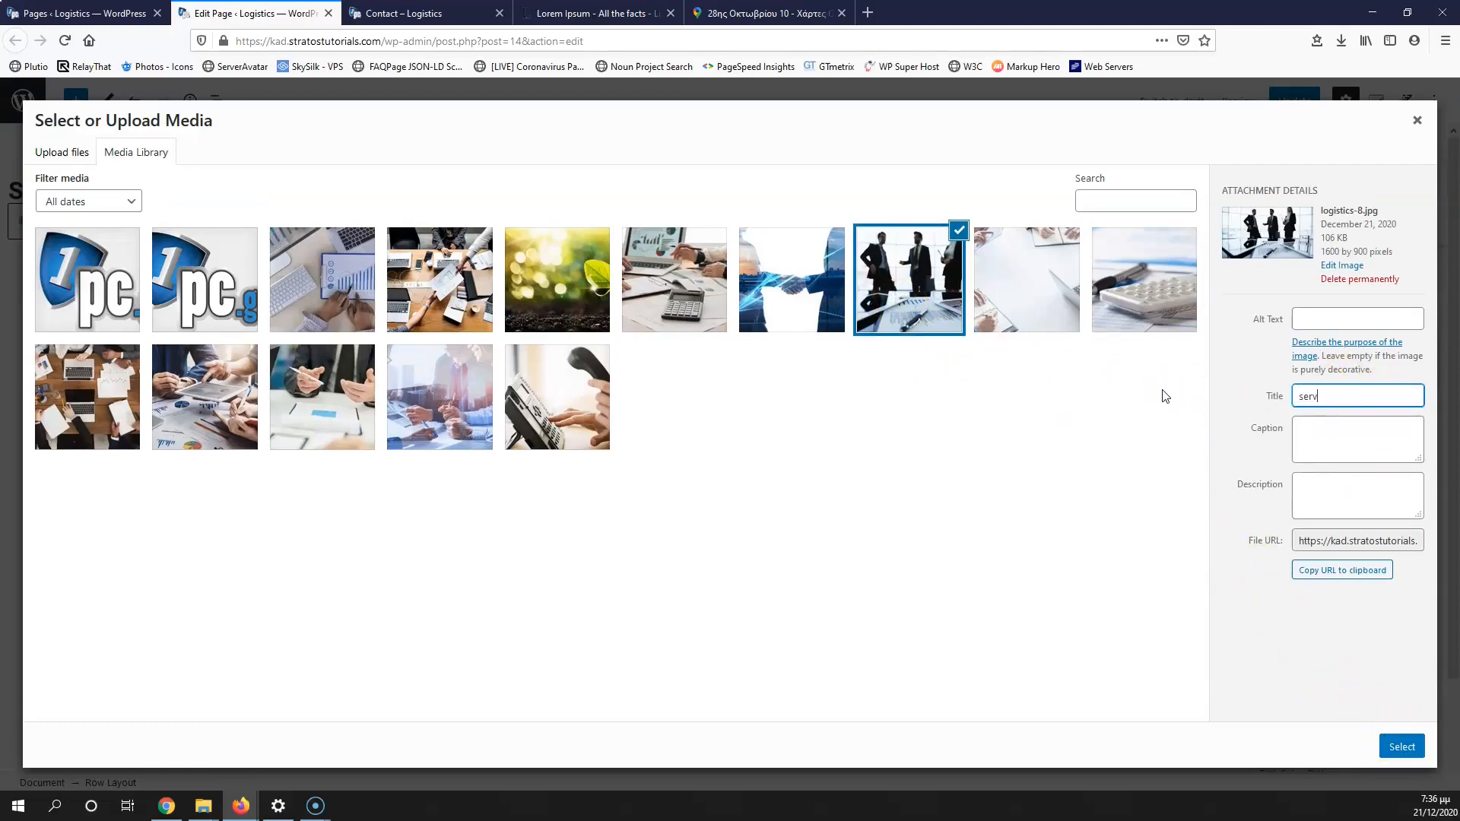
left_click(1250, 398)
left_click(1343, 320)
type("services")
left_click(1402, 745)
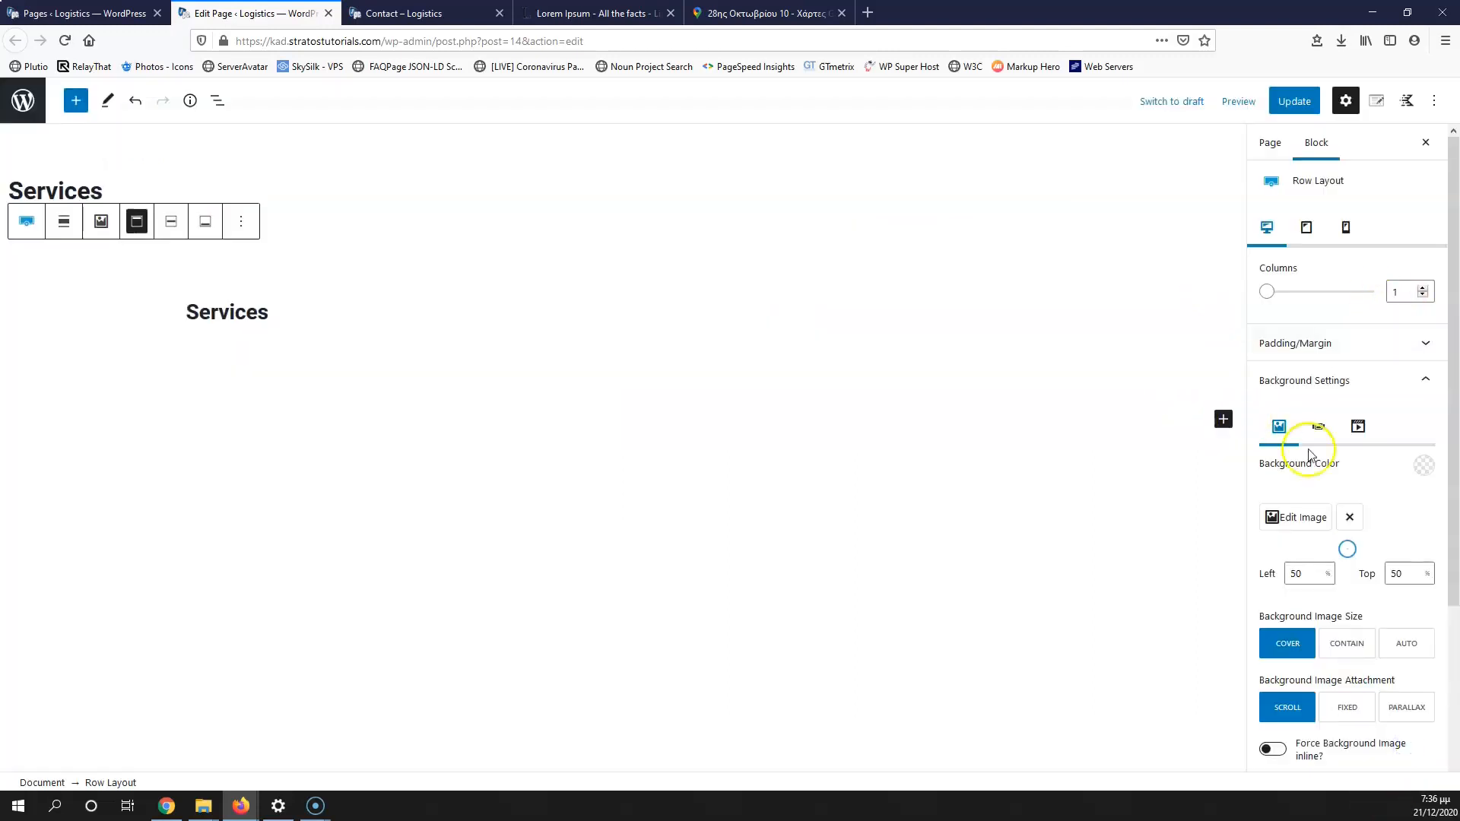
Step: Make the Services heading white
left_click(233, 318)
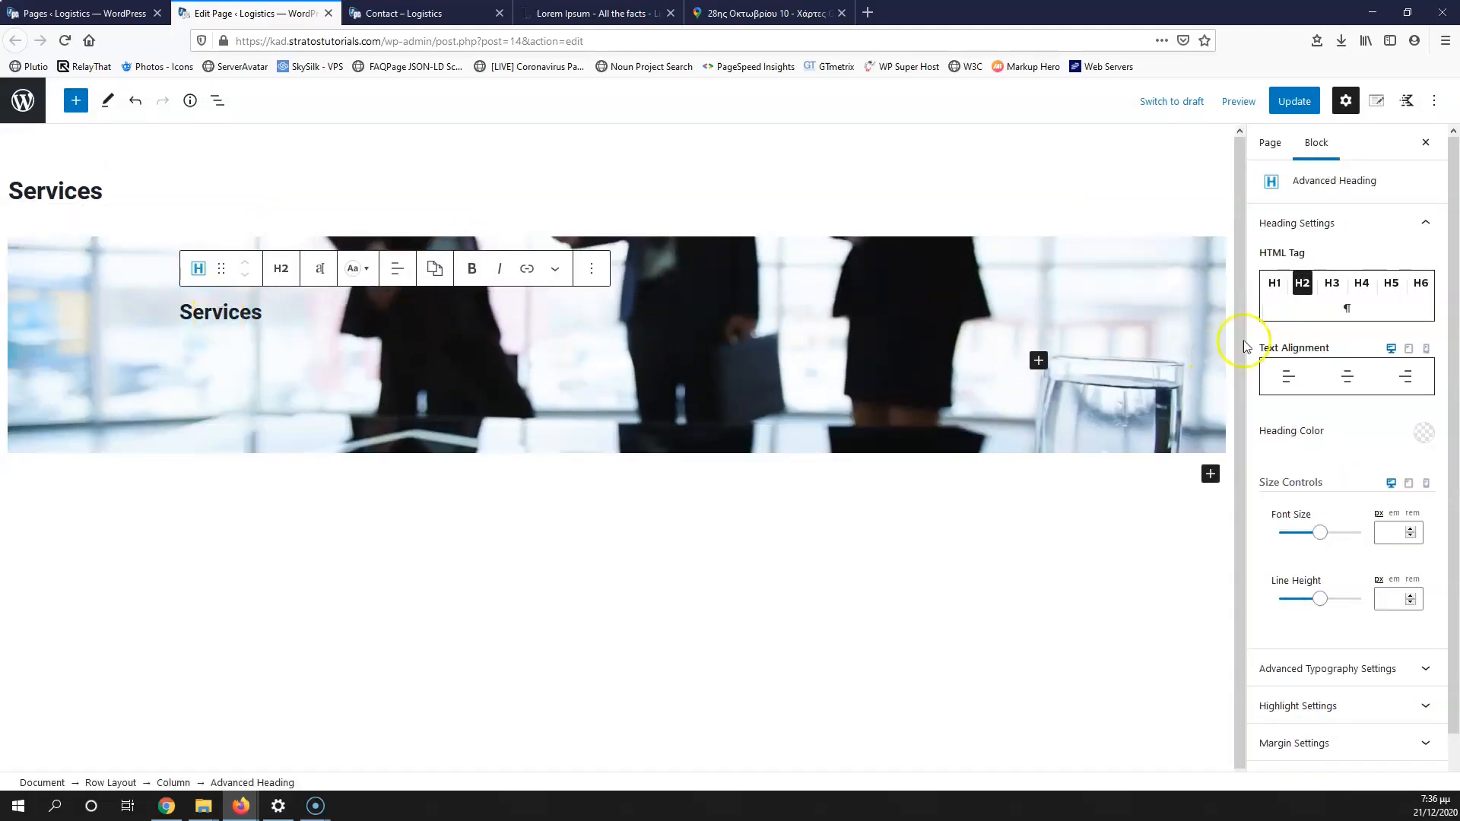
left_click(1425, 435)
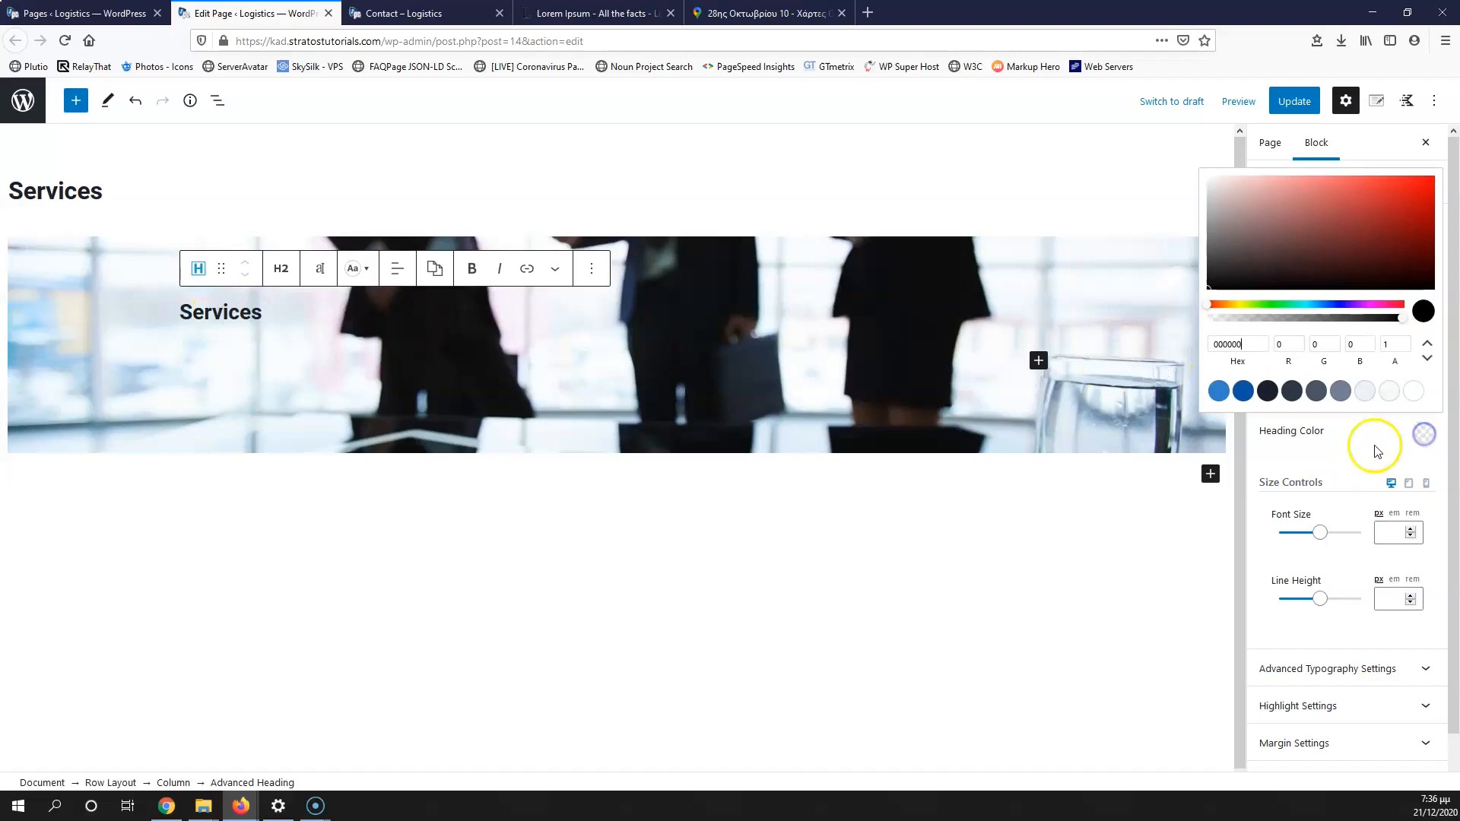
left_click(1416, 393)
left_click(349, 380)
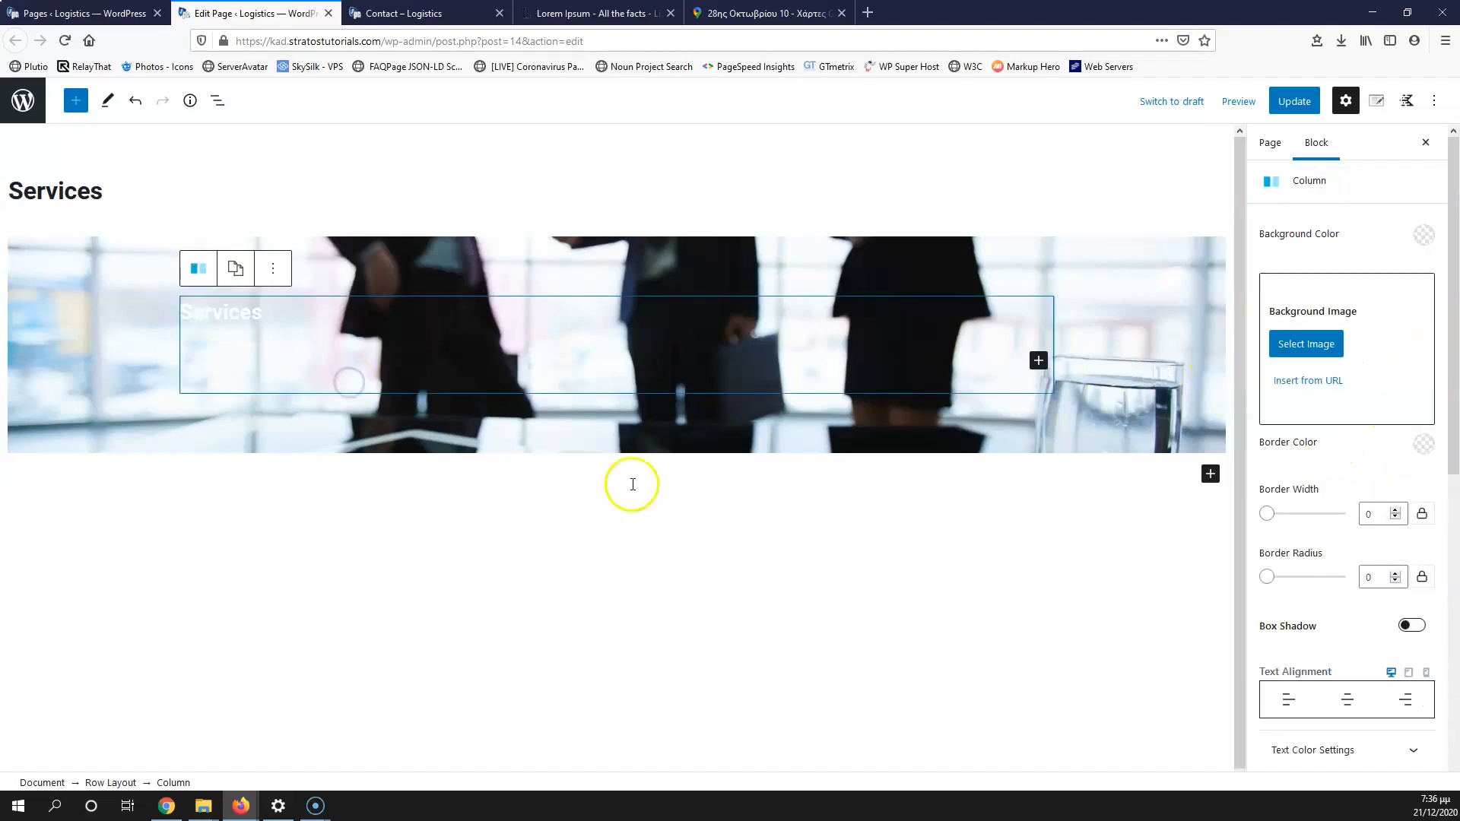
Step: Give the row a black background overlay with opacity 60
left_click(263, 431)
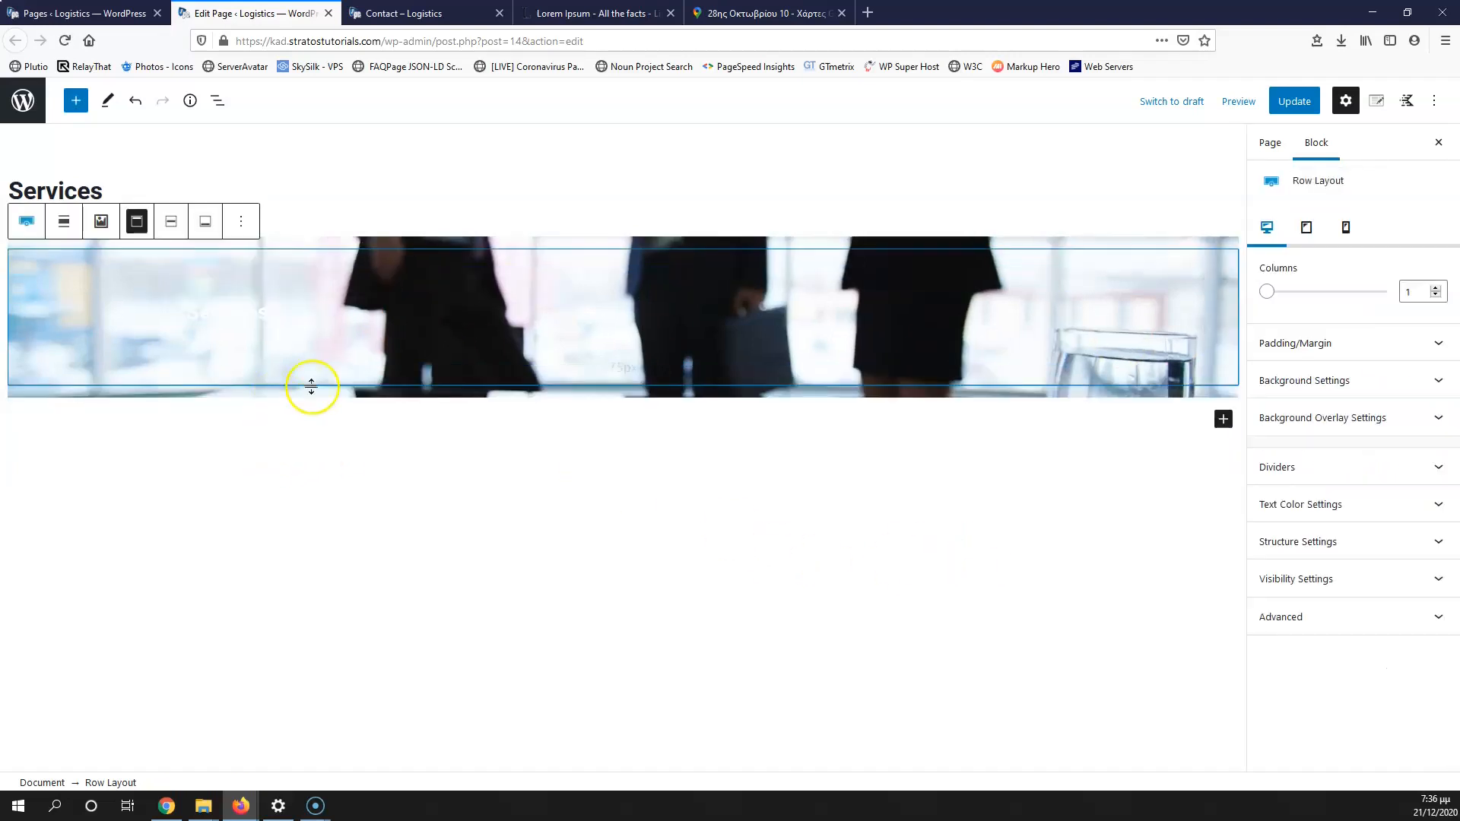
left_click(1348, 419)
left_click(1422, 571)
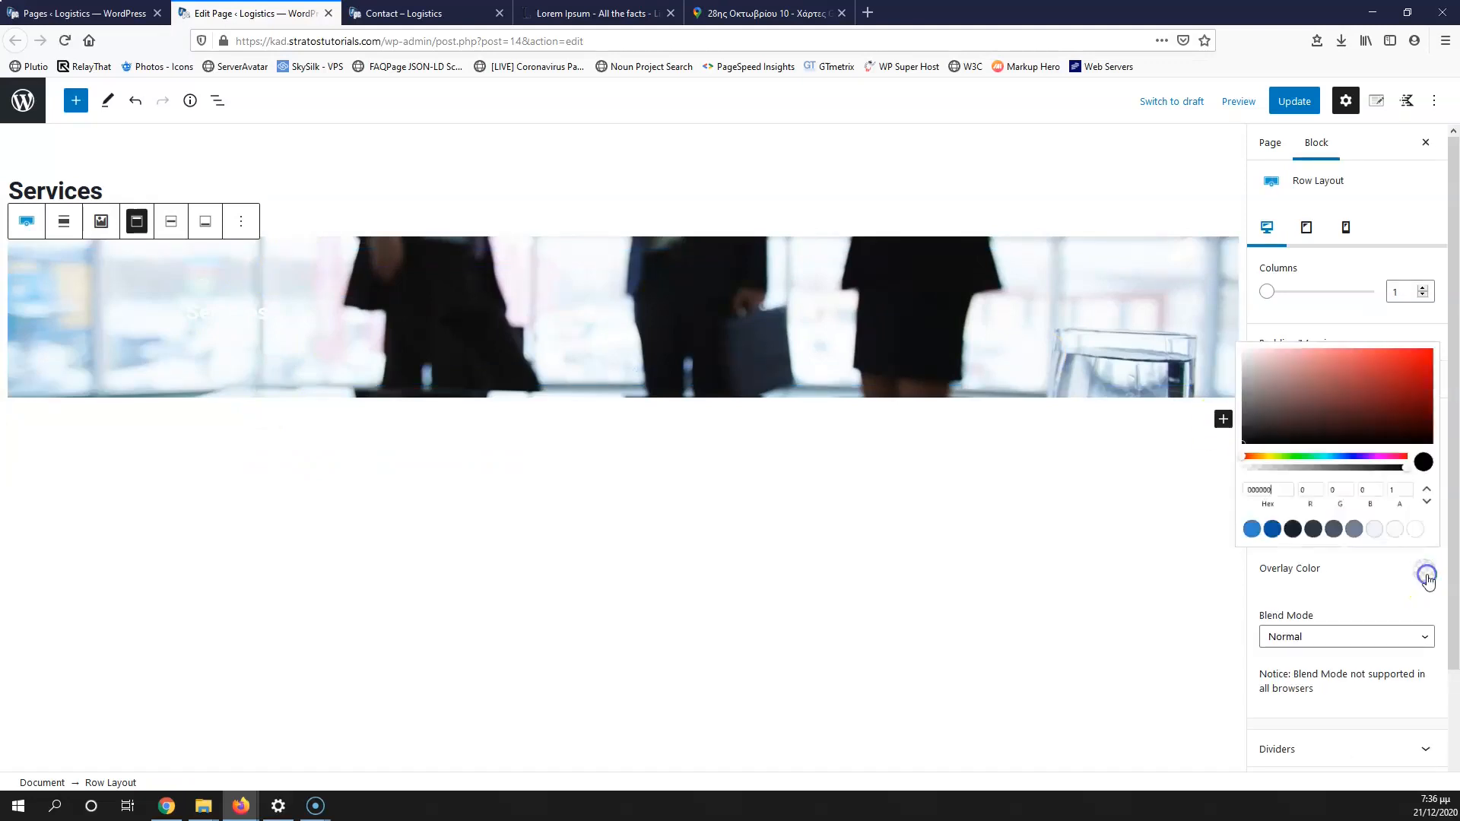
left_click(1268, 530)
left_click_drag(1252, 421, 1192, 434)
left_click(1353, 570)
left_click(1401, 519)
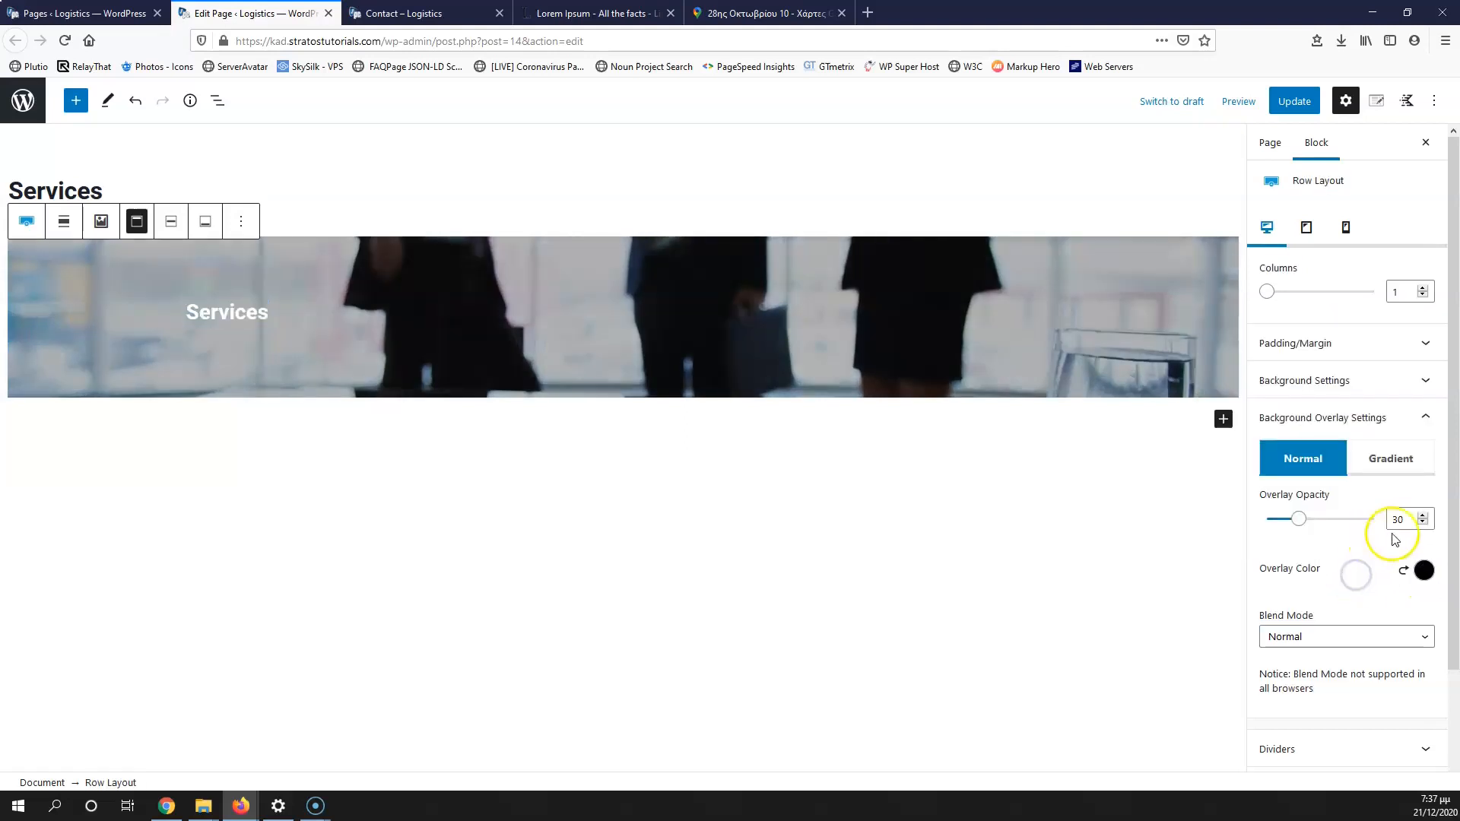
type("6")
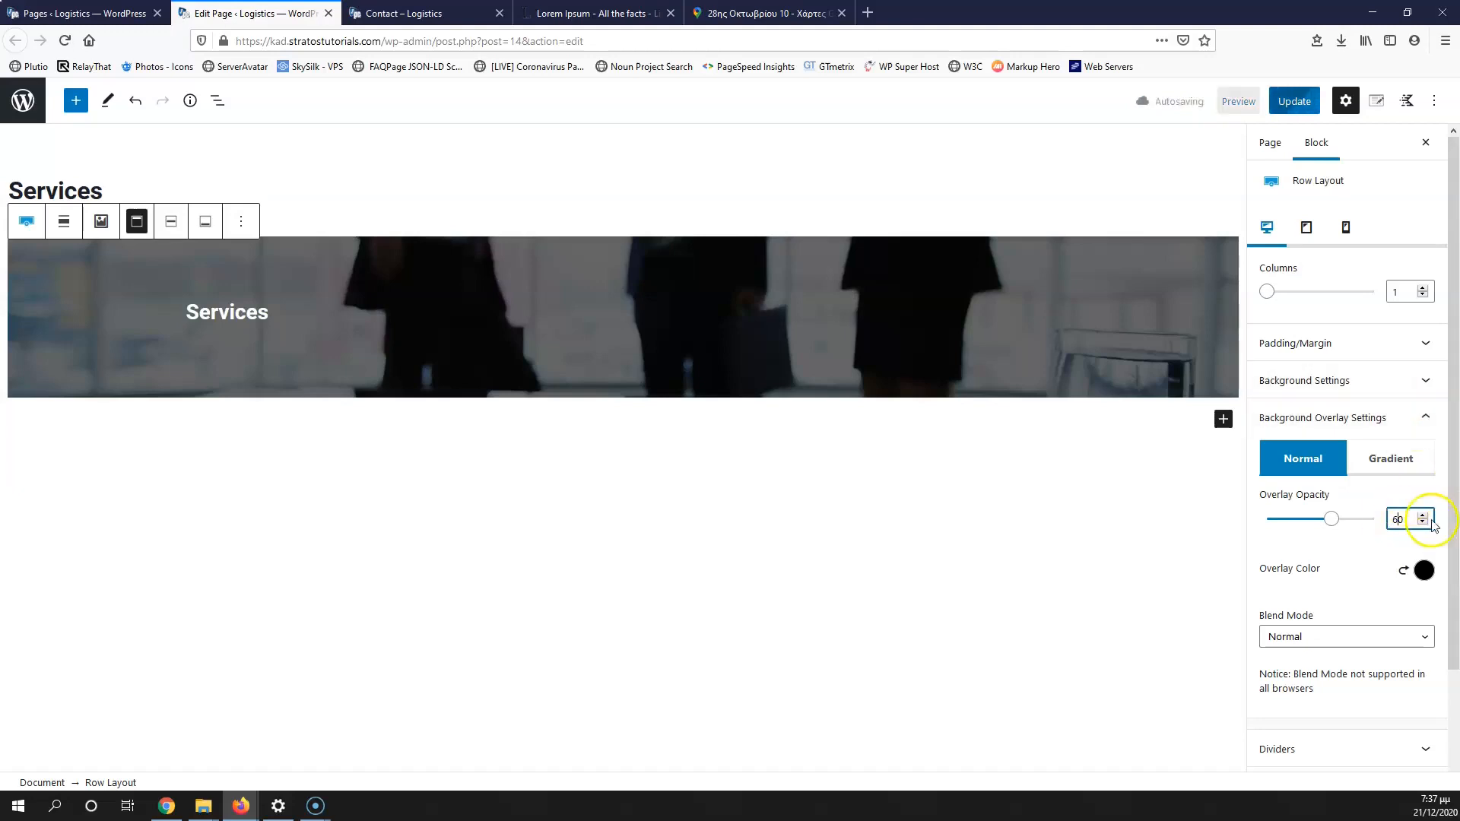
Step: Update the page and check the Services banner on the live site
left_click(1293, 101)
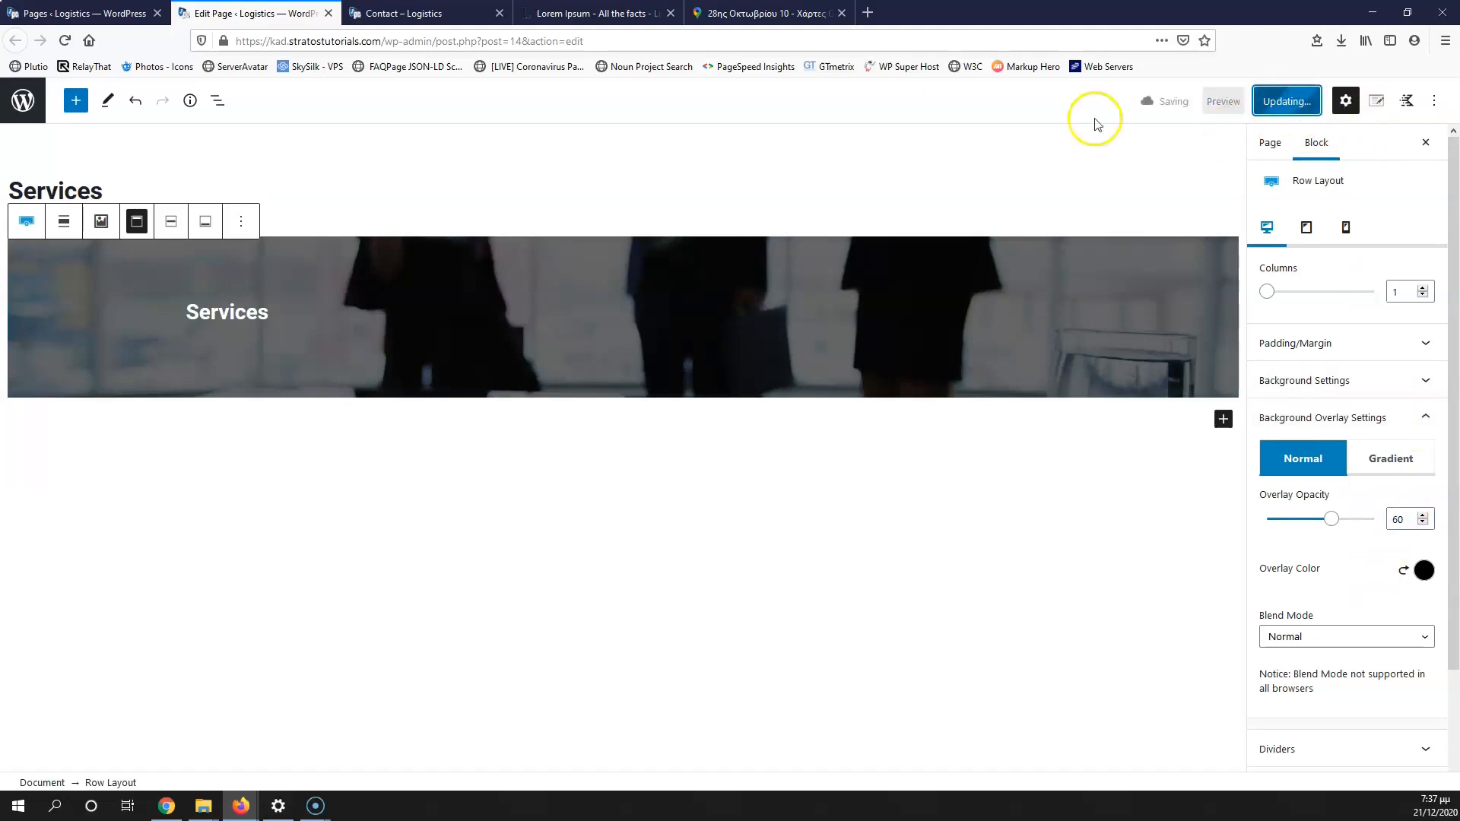
left_click(410, 13)
left_click(1044, 169)
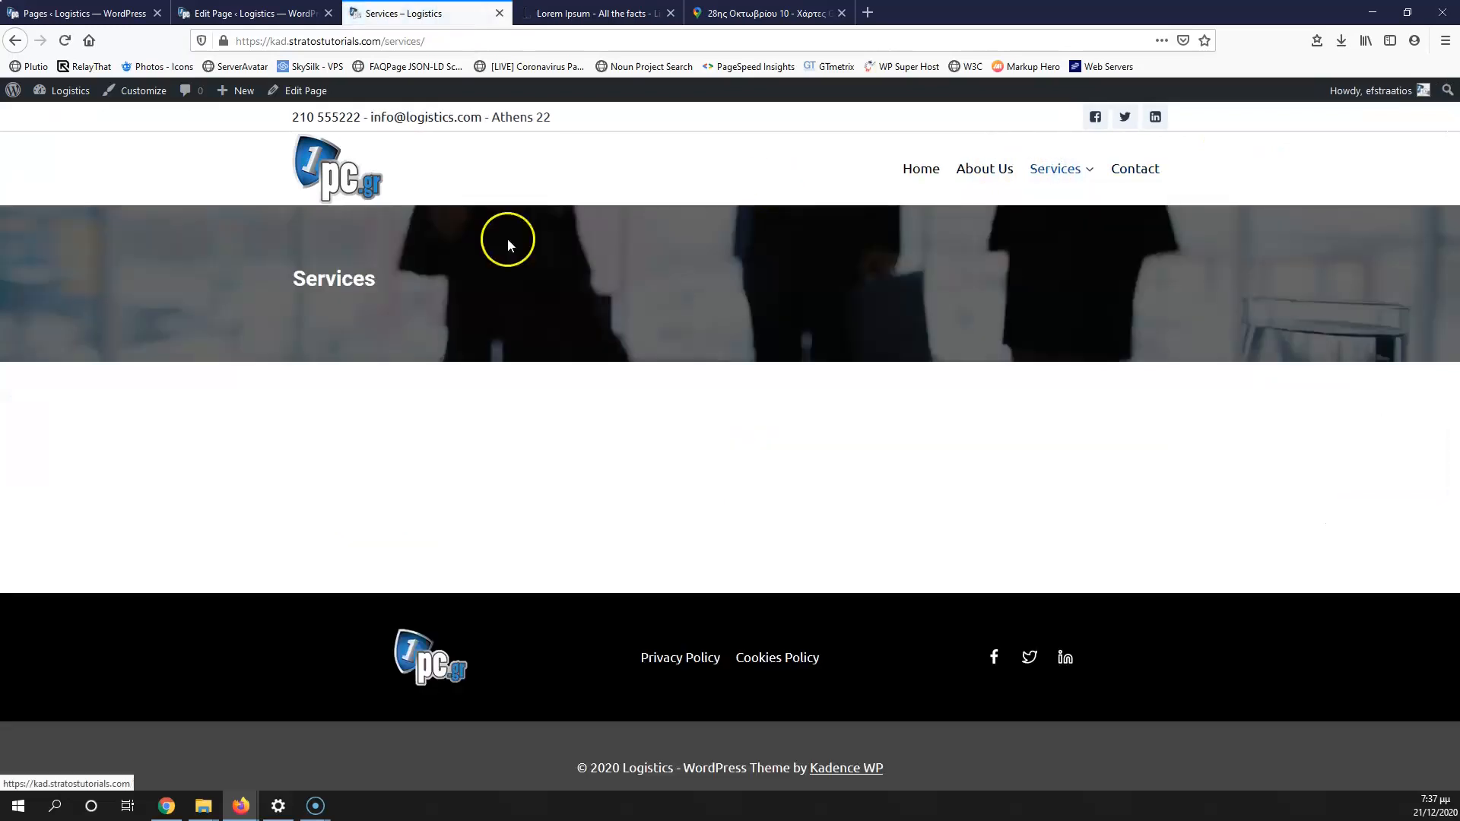
left_click(258, 14)
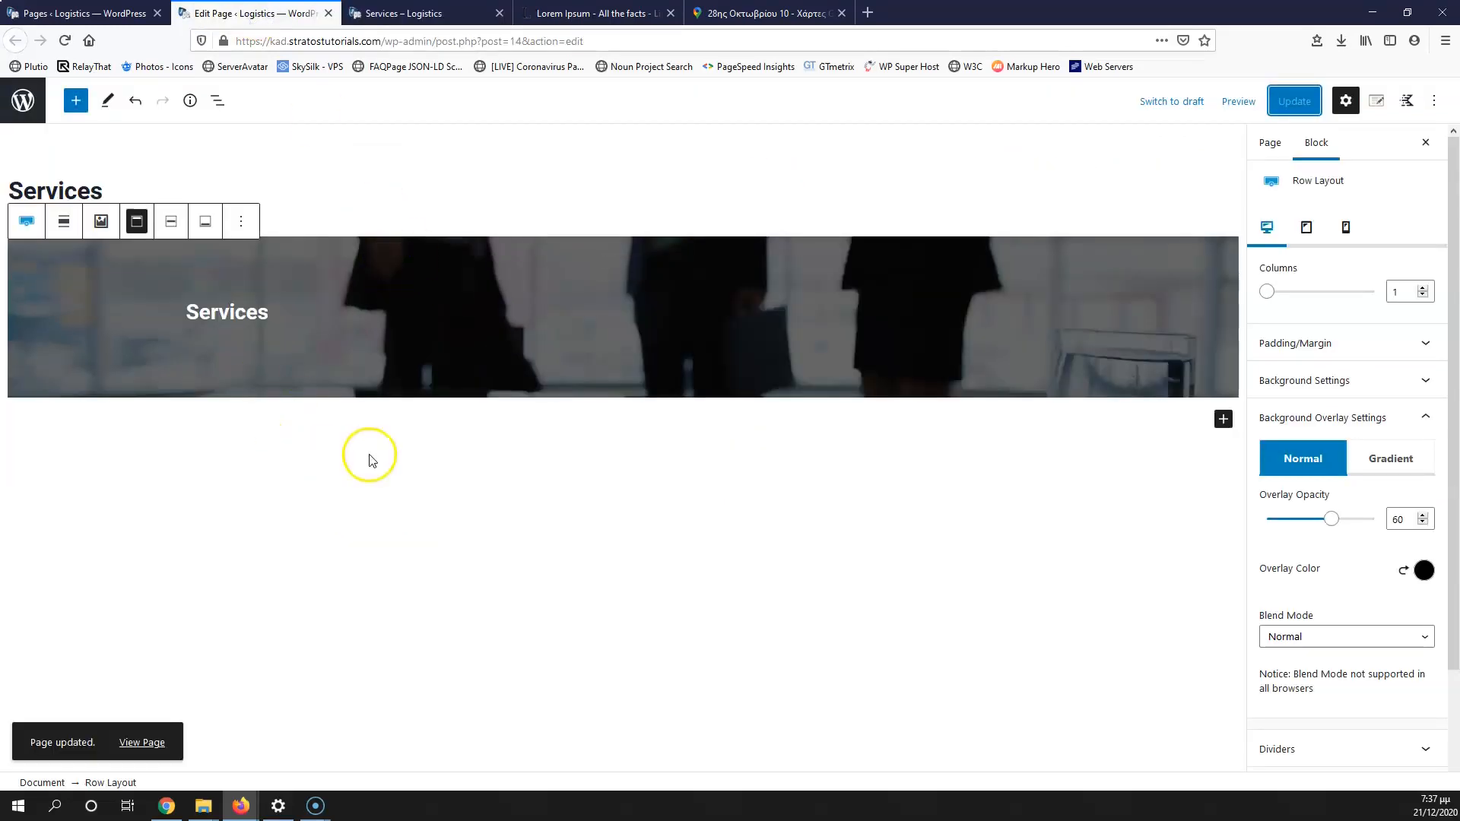
left_click(1224, 419)
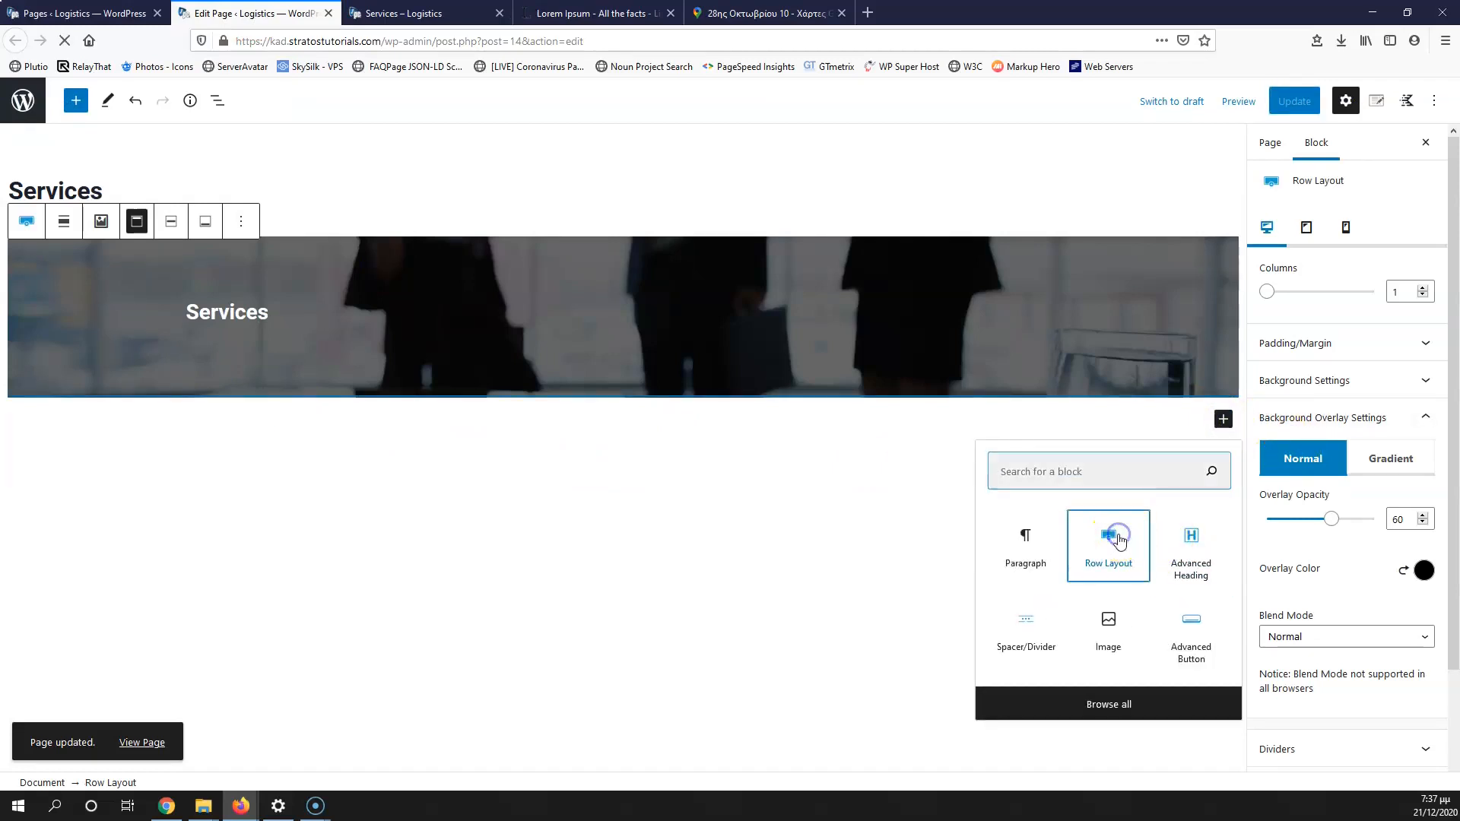
Step: Insert a 33/66 two-column row and place the taxes photo in the left column
left_click(1117, 541)
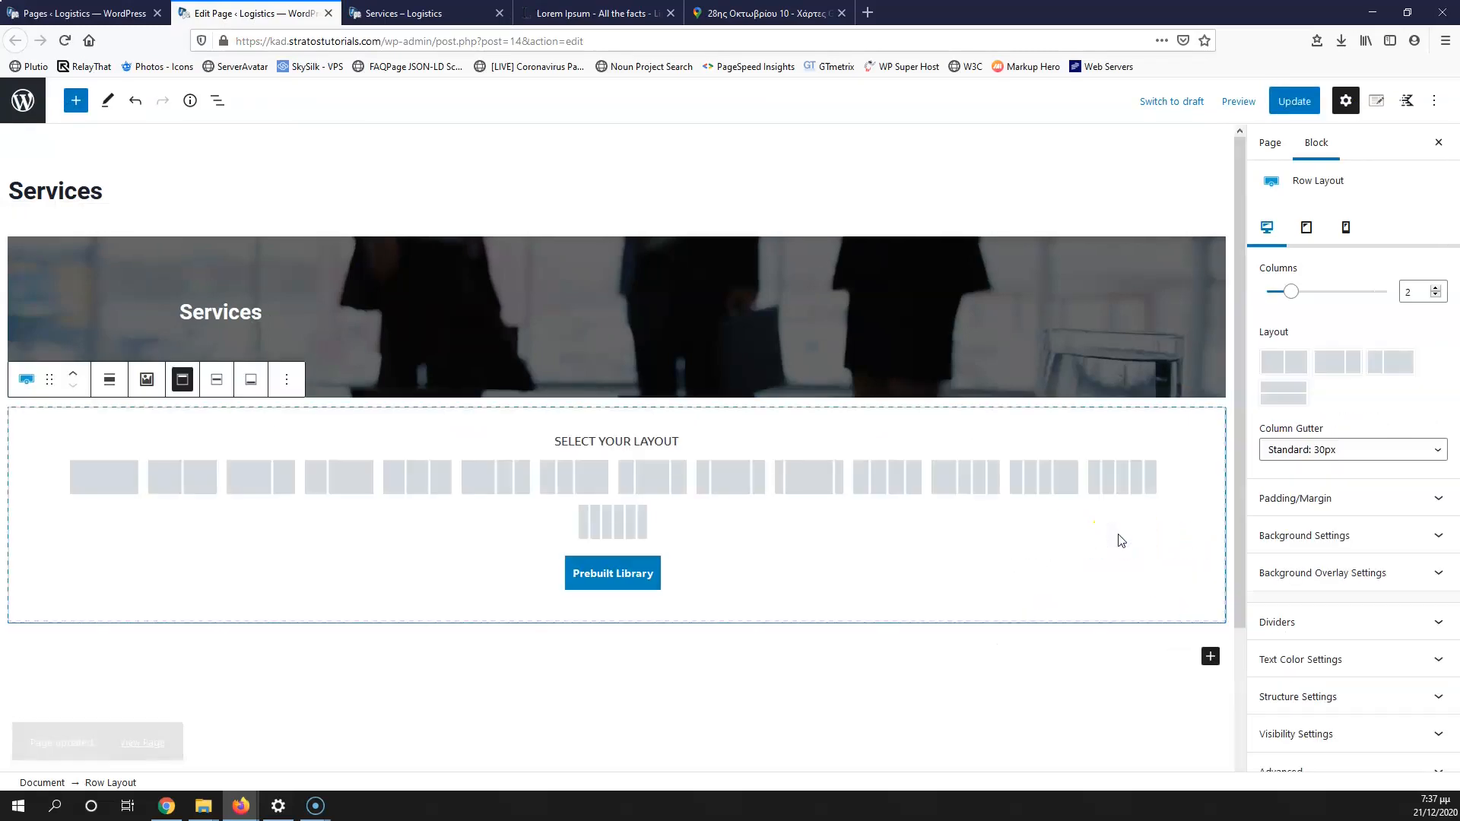
left_click(342, 483)
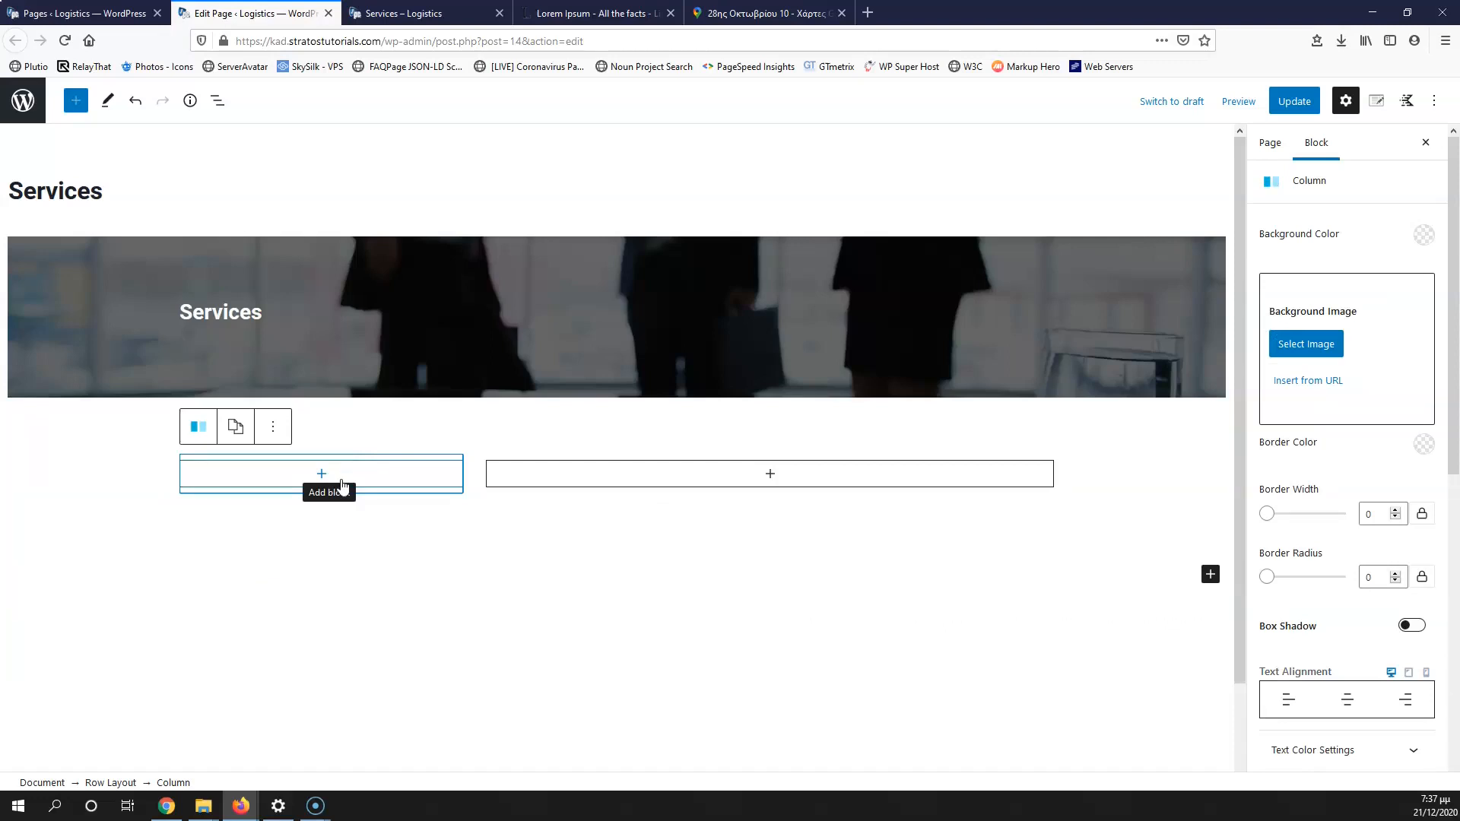
left_click(703, 465)
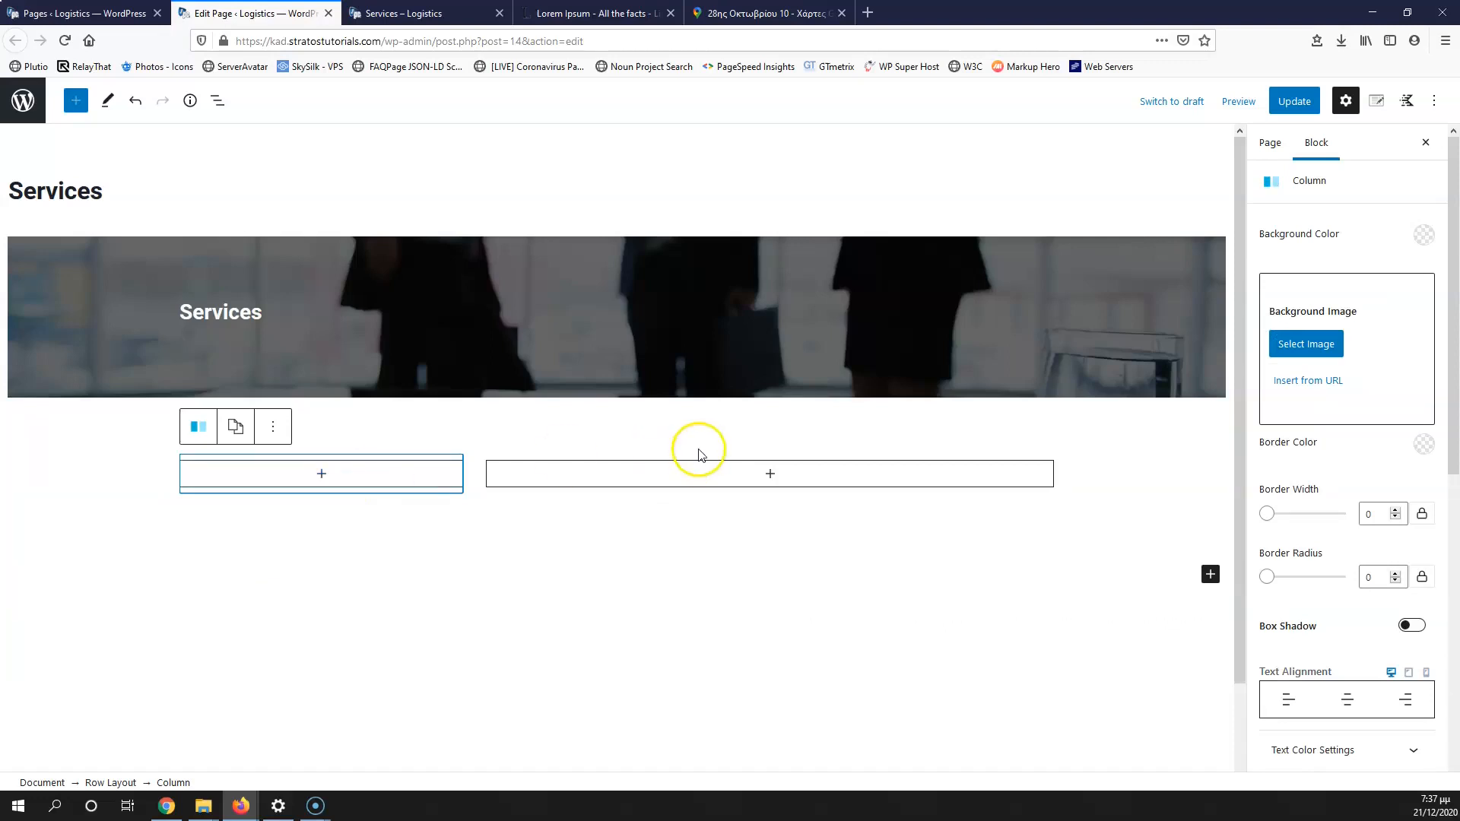
left_click(321, 474)
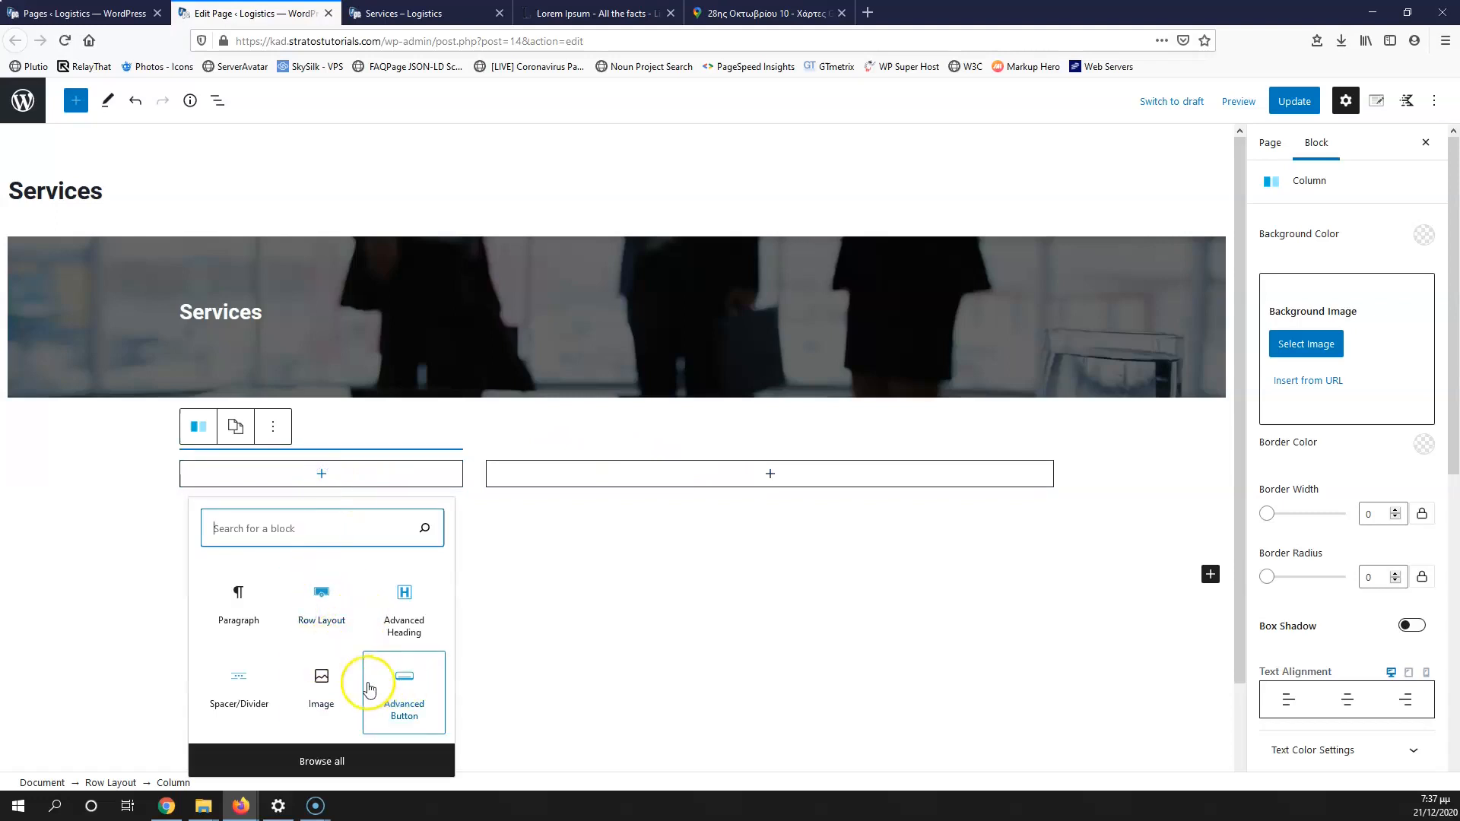
left_click(324, 688)
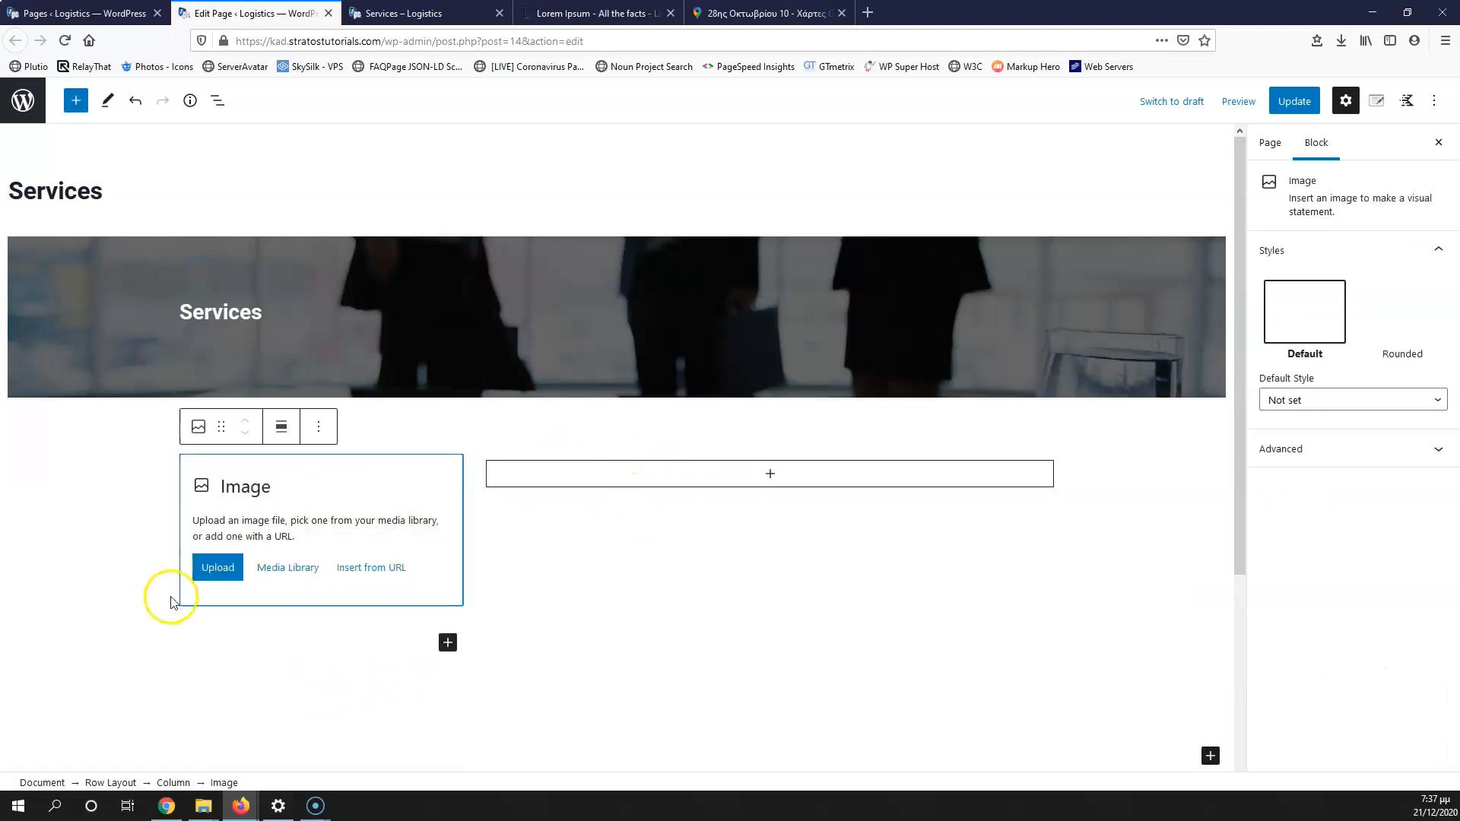
left_click(293, 570)
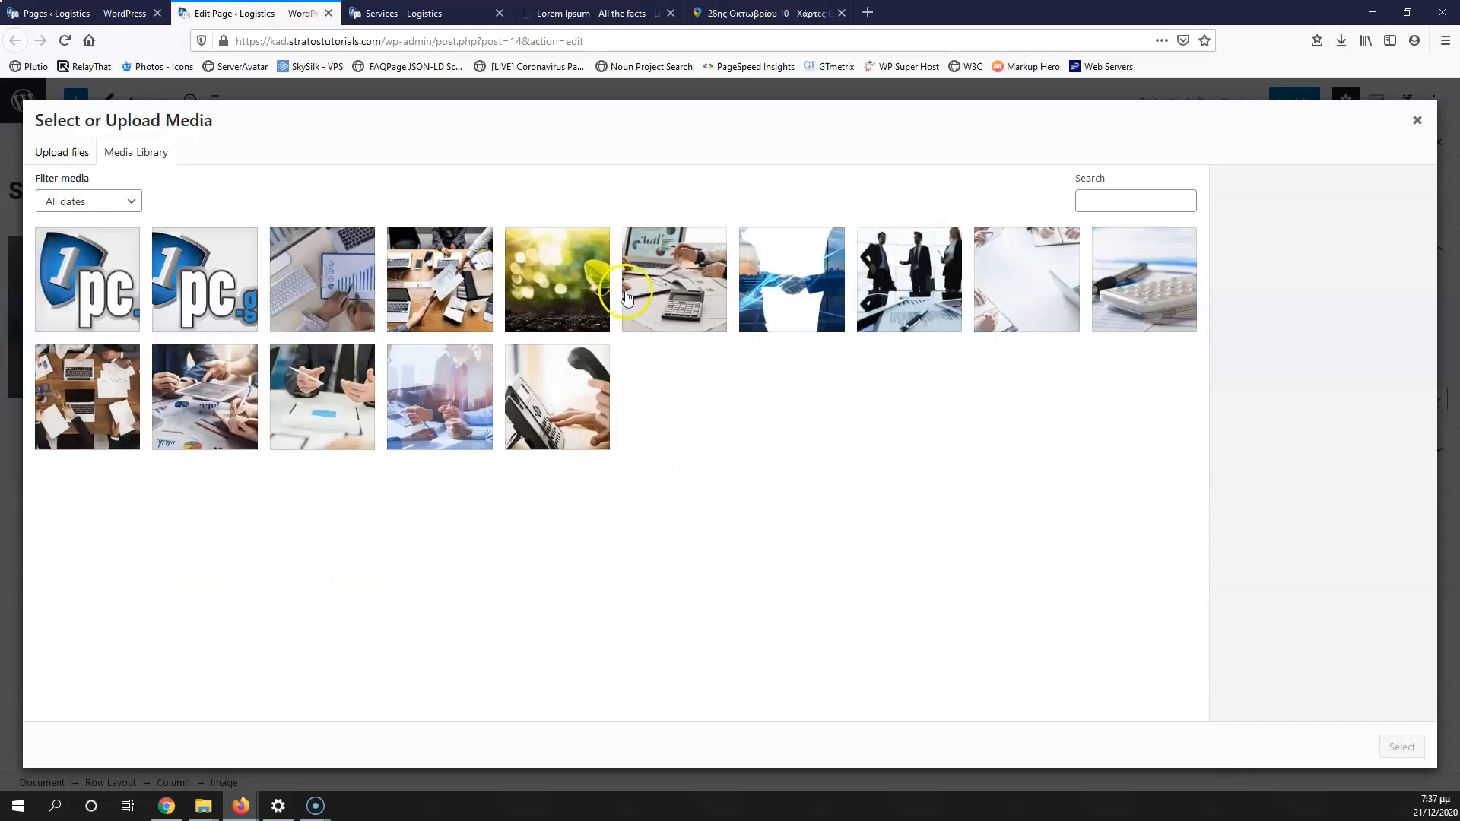
left_click(323, 417)
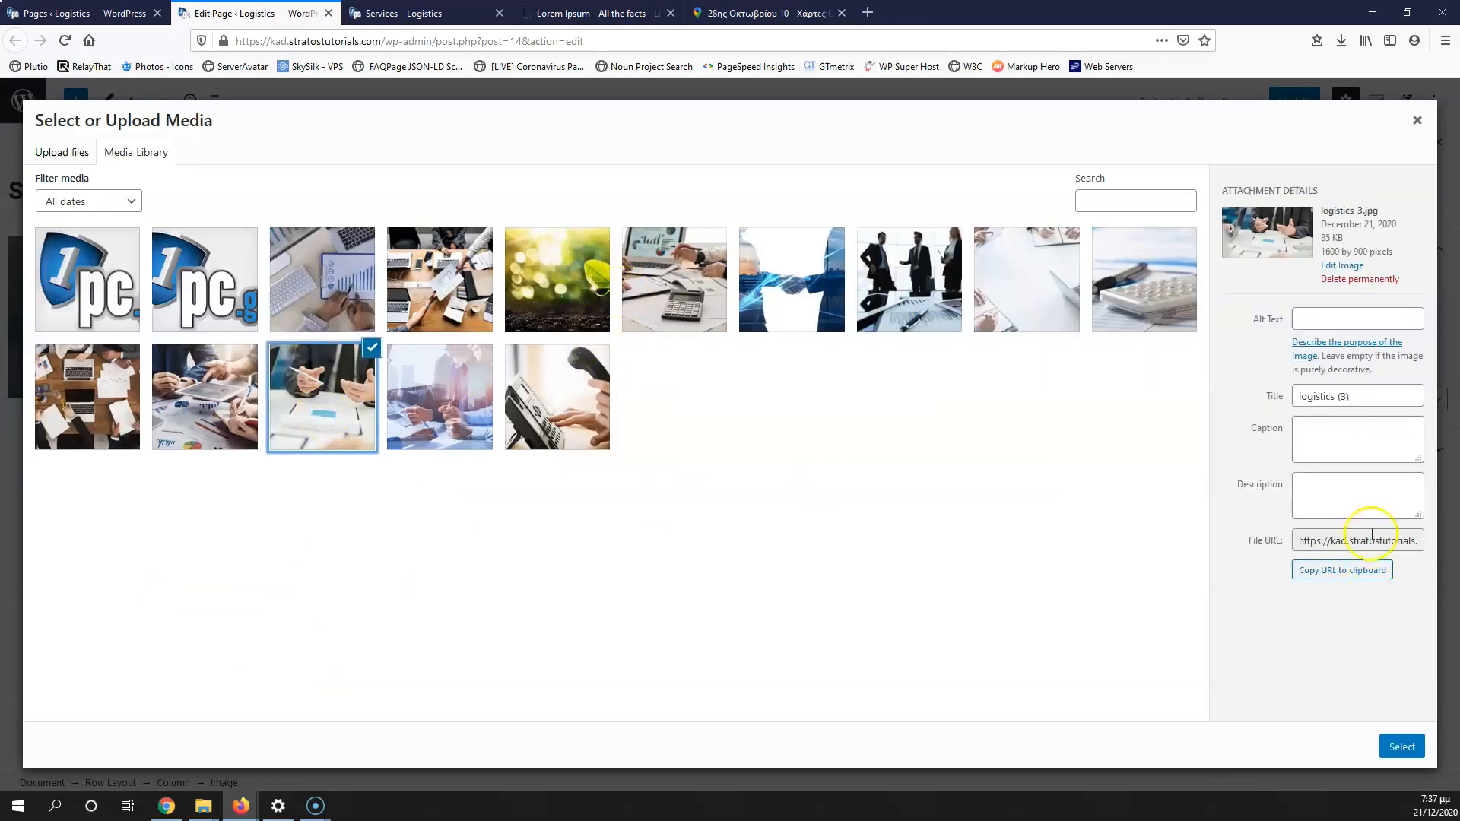
left_click_drag(1376, 399, 1206, 390)
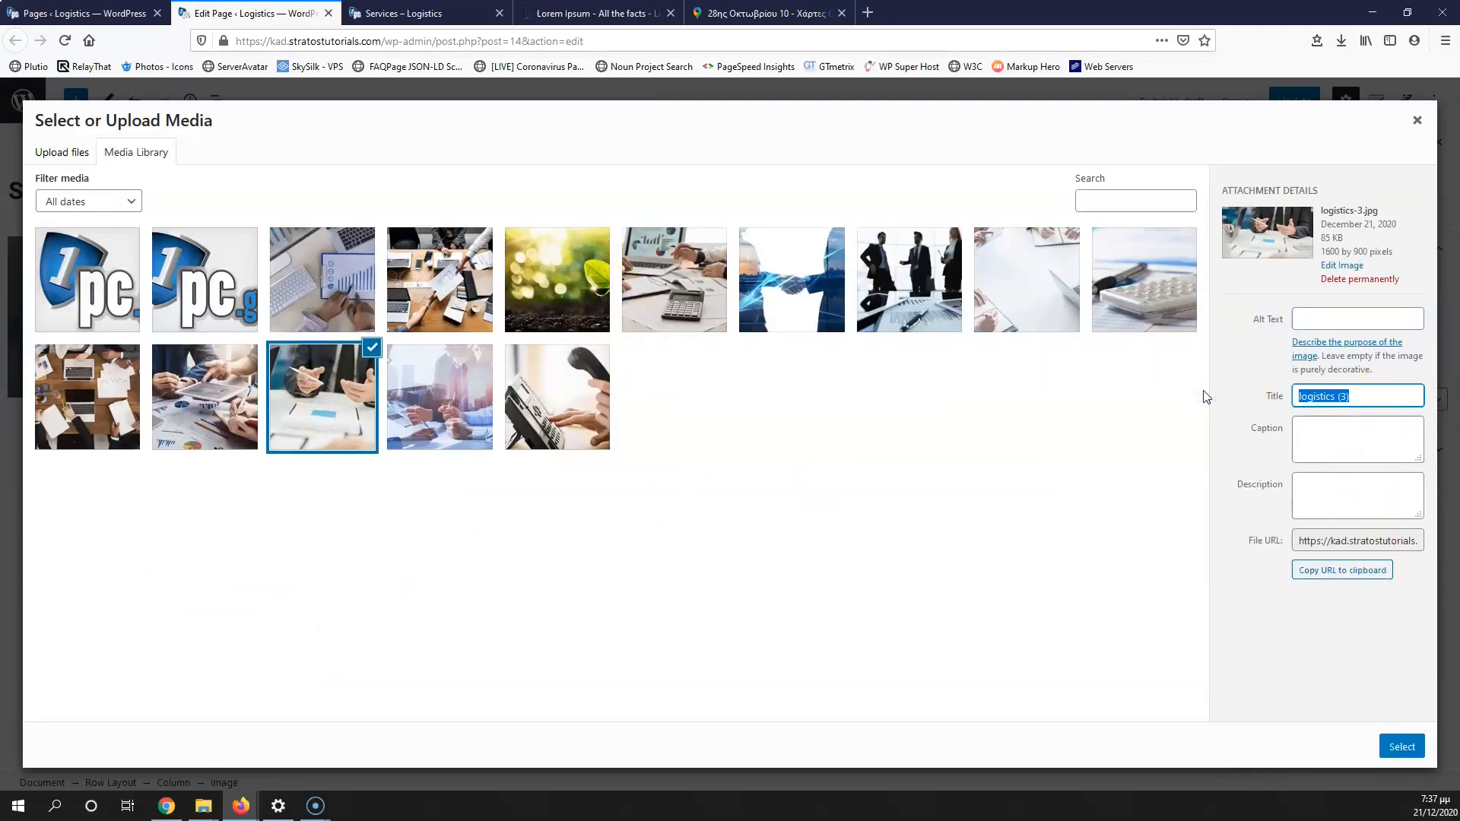
left_click(292, 278)
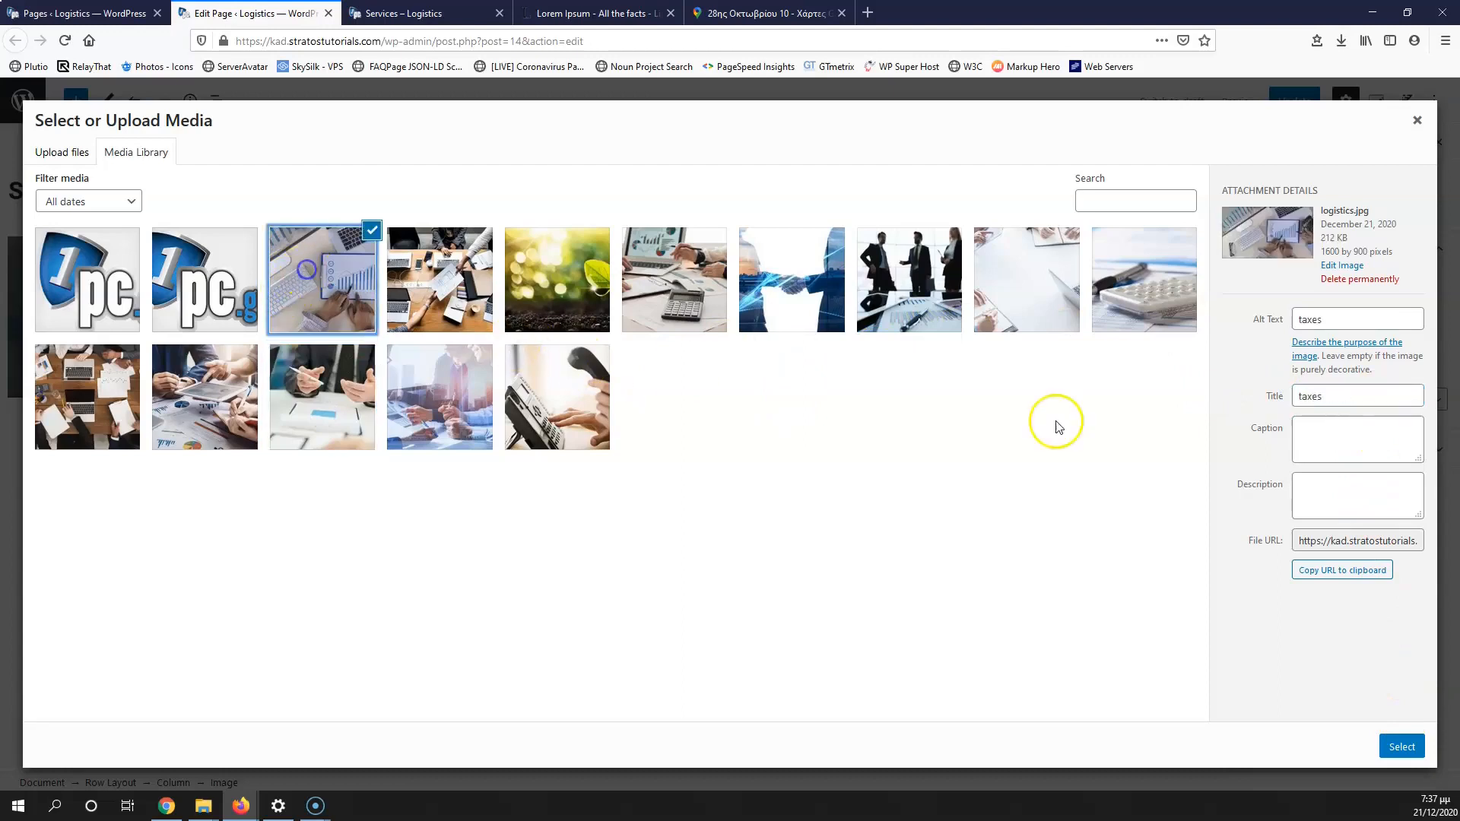
left_click_drag(1353, 395, 1247, 391)
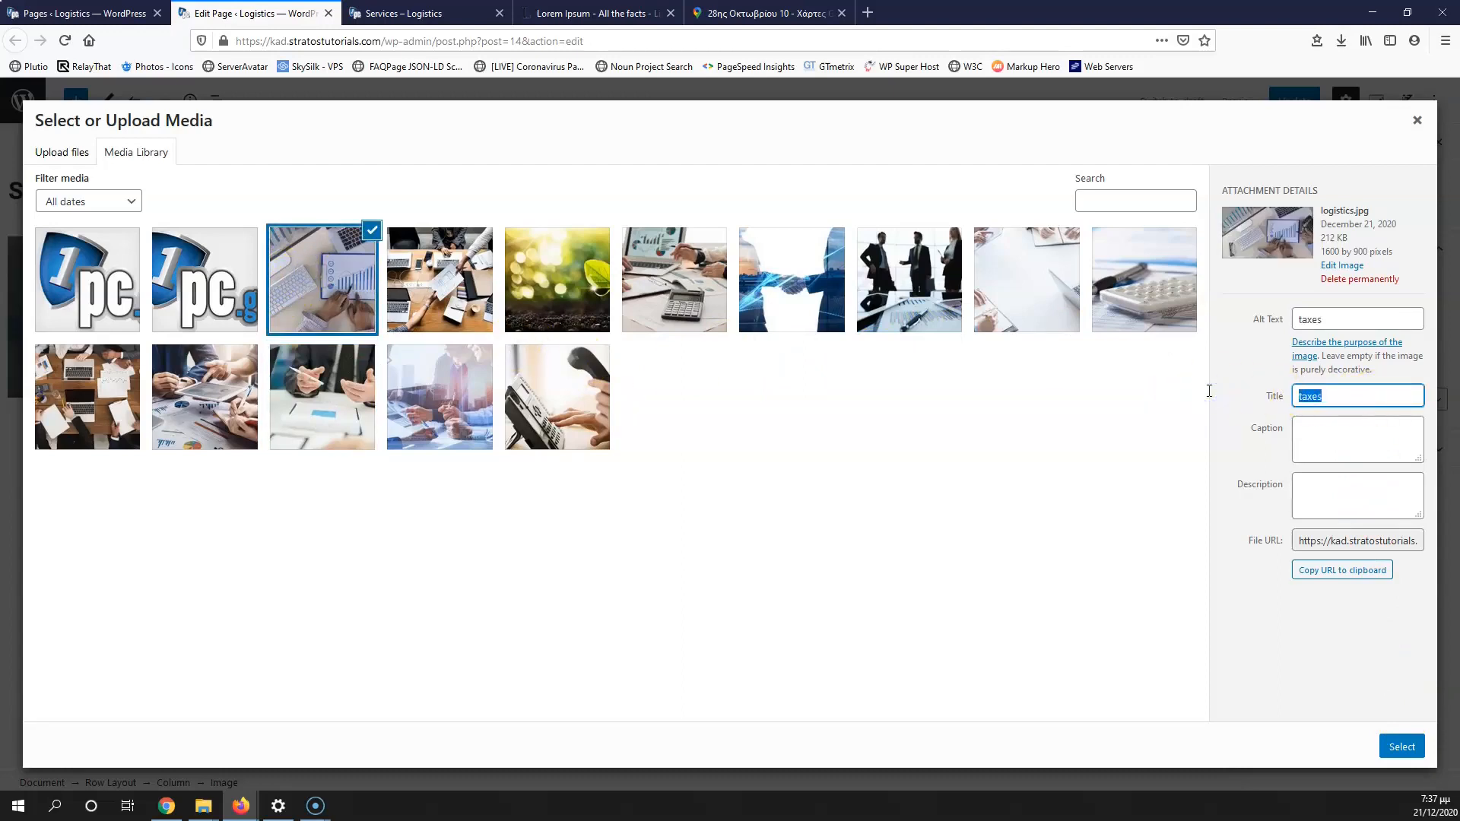
type("t")
left_click(1401, 746)
Step: Add a 'Taxes' Advanced Heading with a paragraph block below it in the right column
left_click(784, 476)
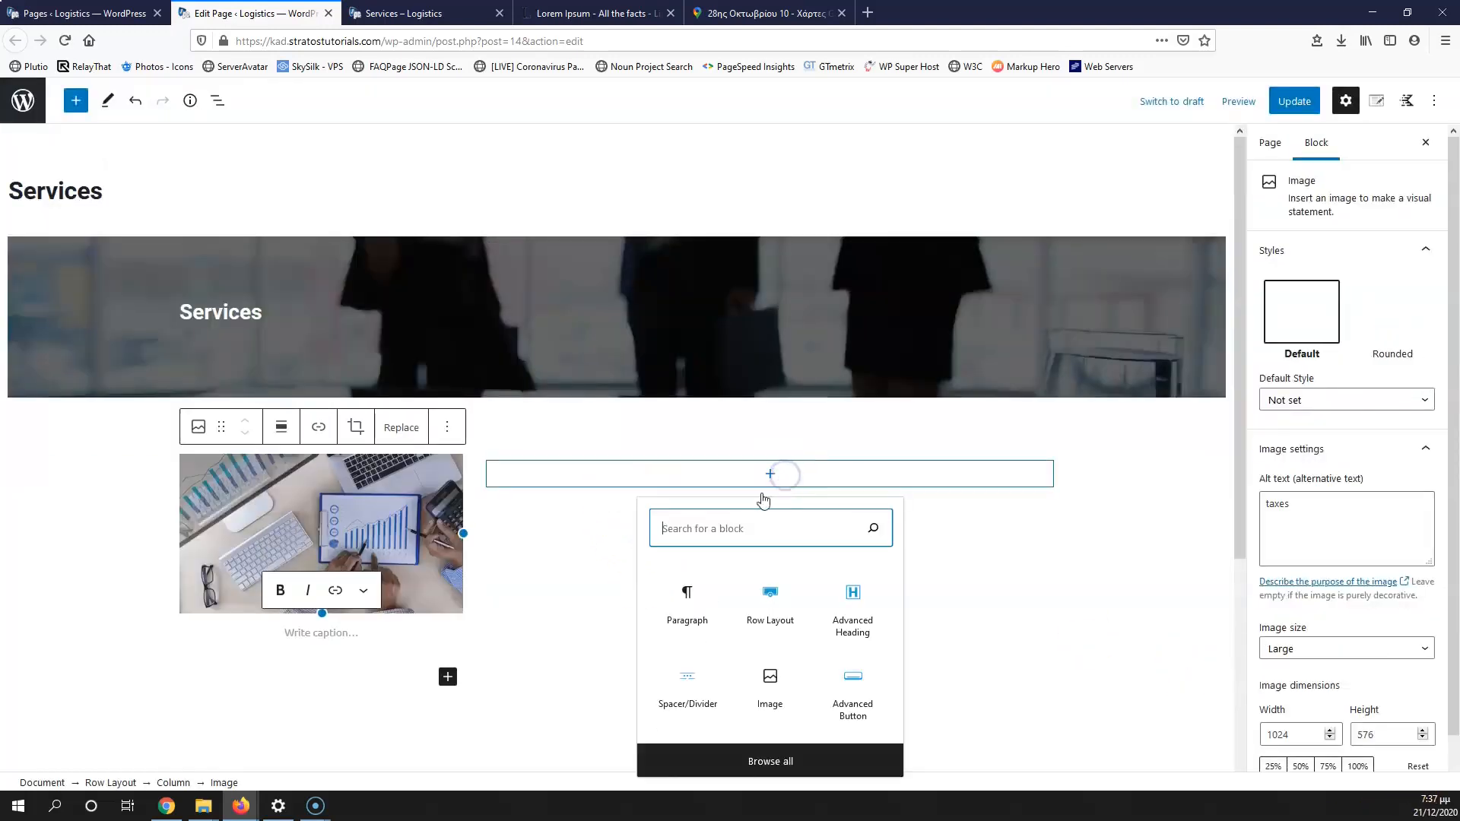
left_click(853, 605)
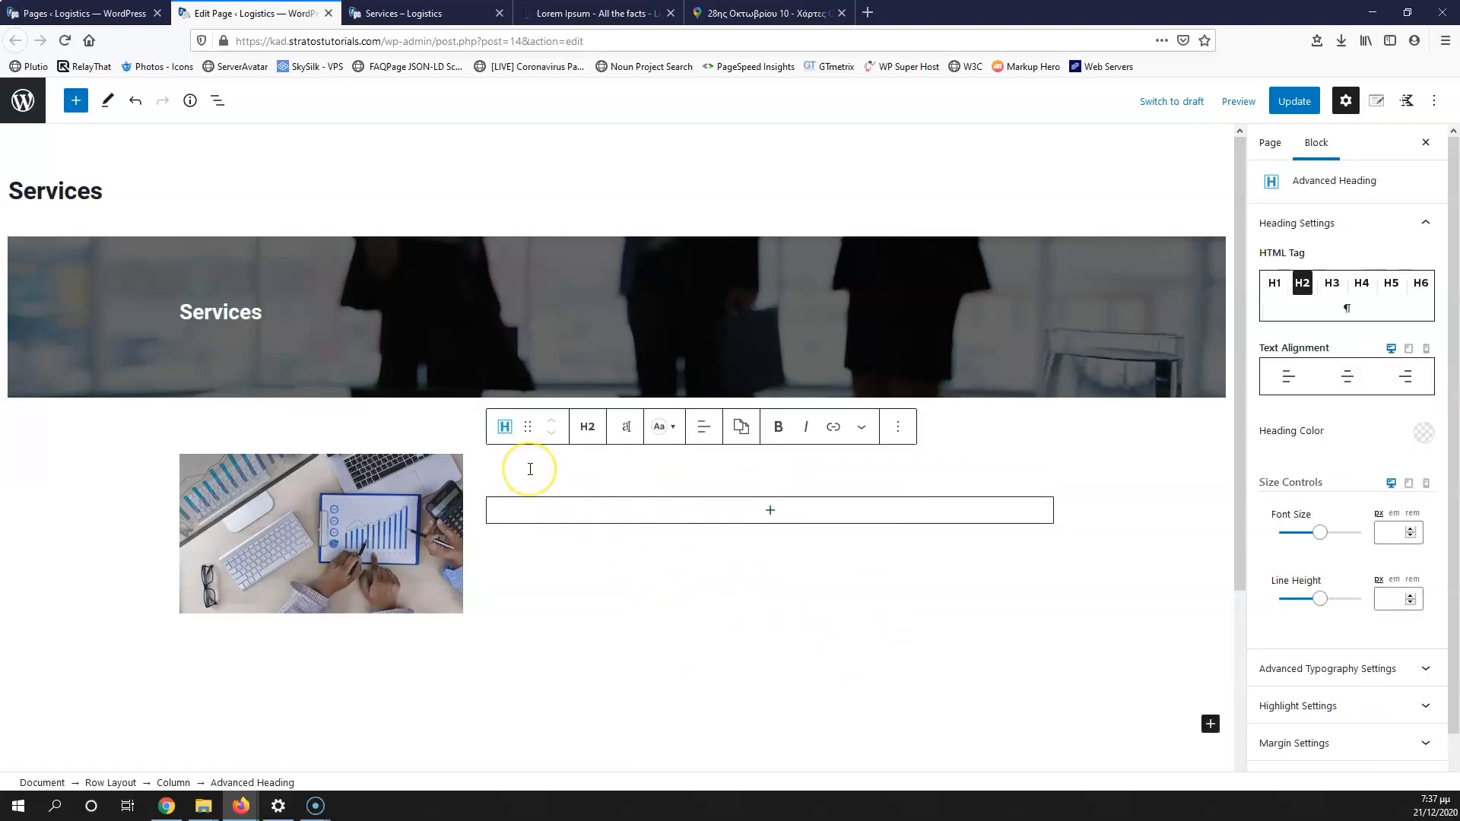
type("Taxes")
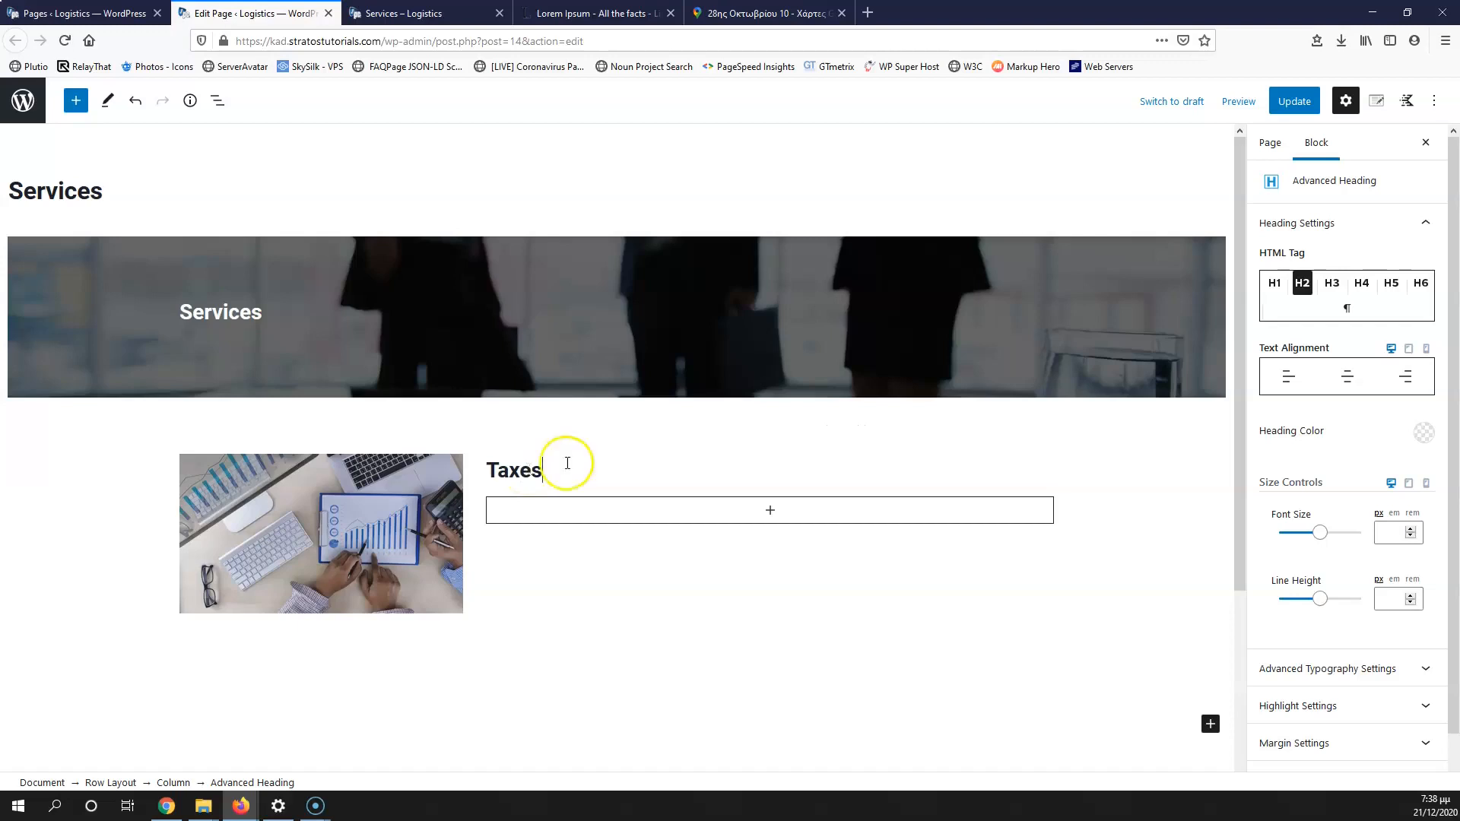
left_click(759, 512)
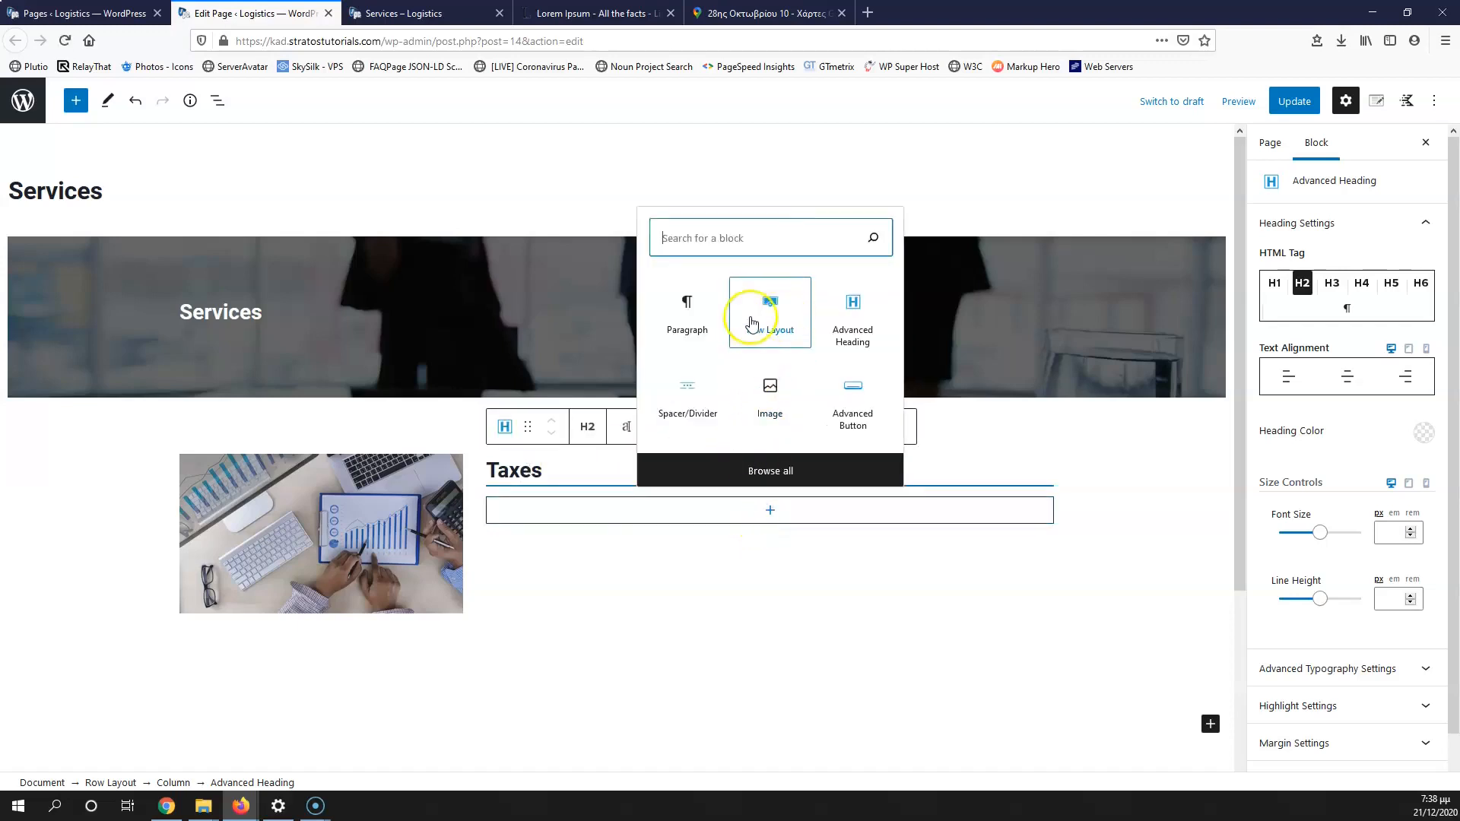
left_click(689, 316)
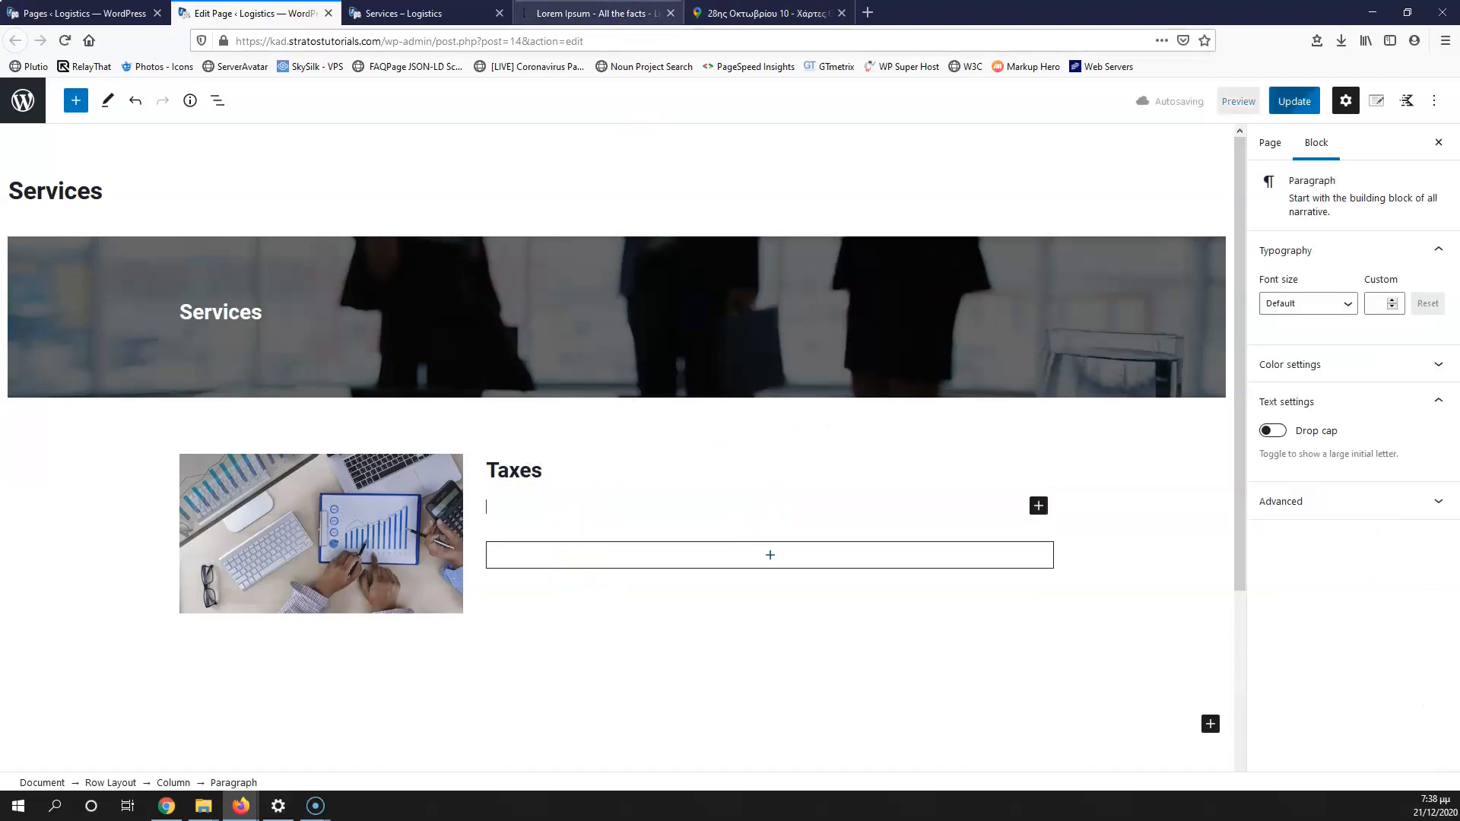
Step: Copy the first Lorem Ipsum paragraph and paste it under the Taxes heading
left_click(609, 16)
left_click(528, 437)
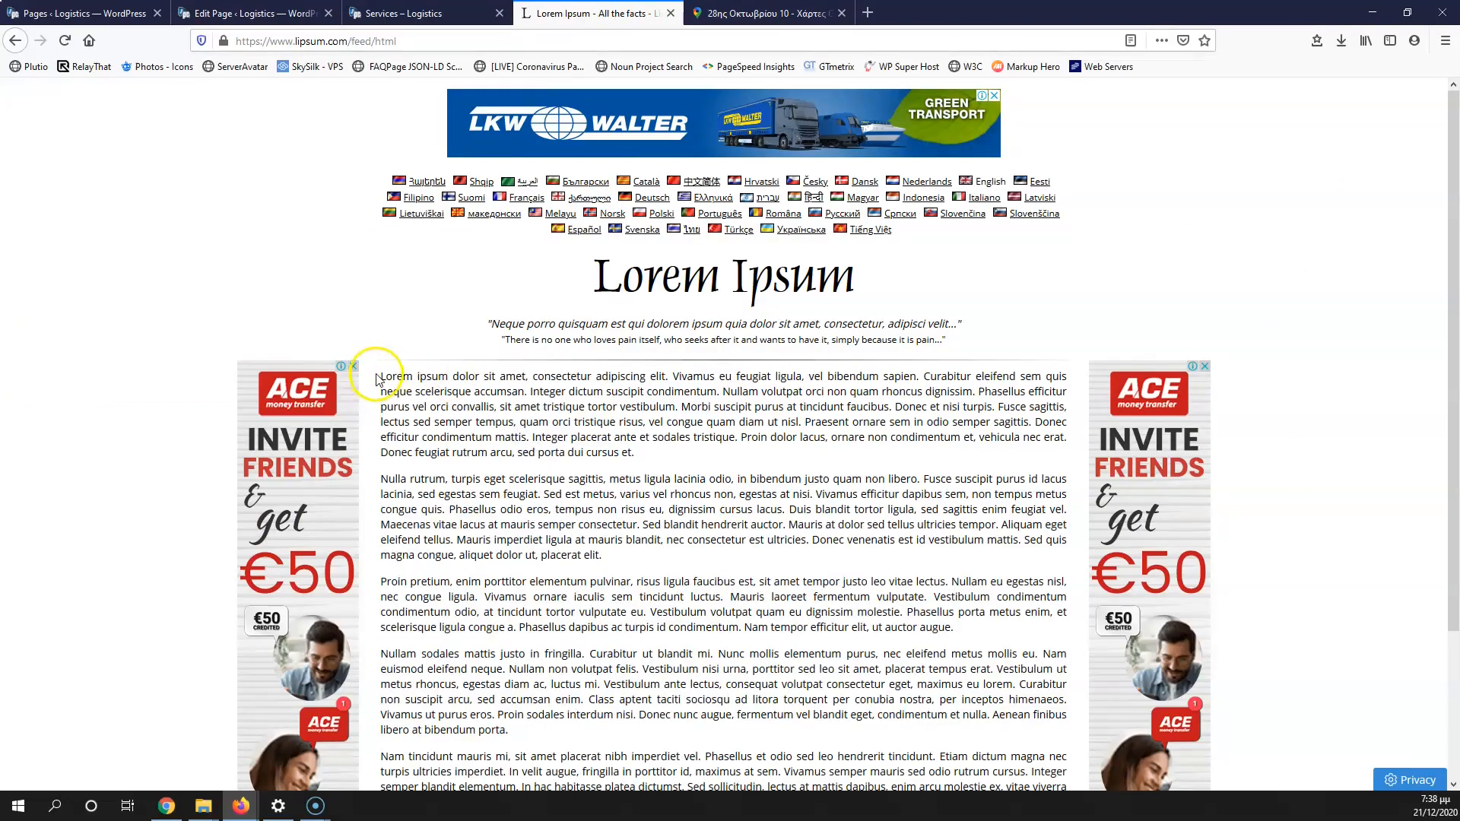
left_click_drag(436, 374, 655, 451)
key("ctrl+c")
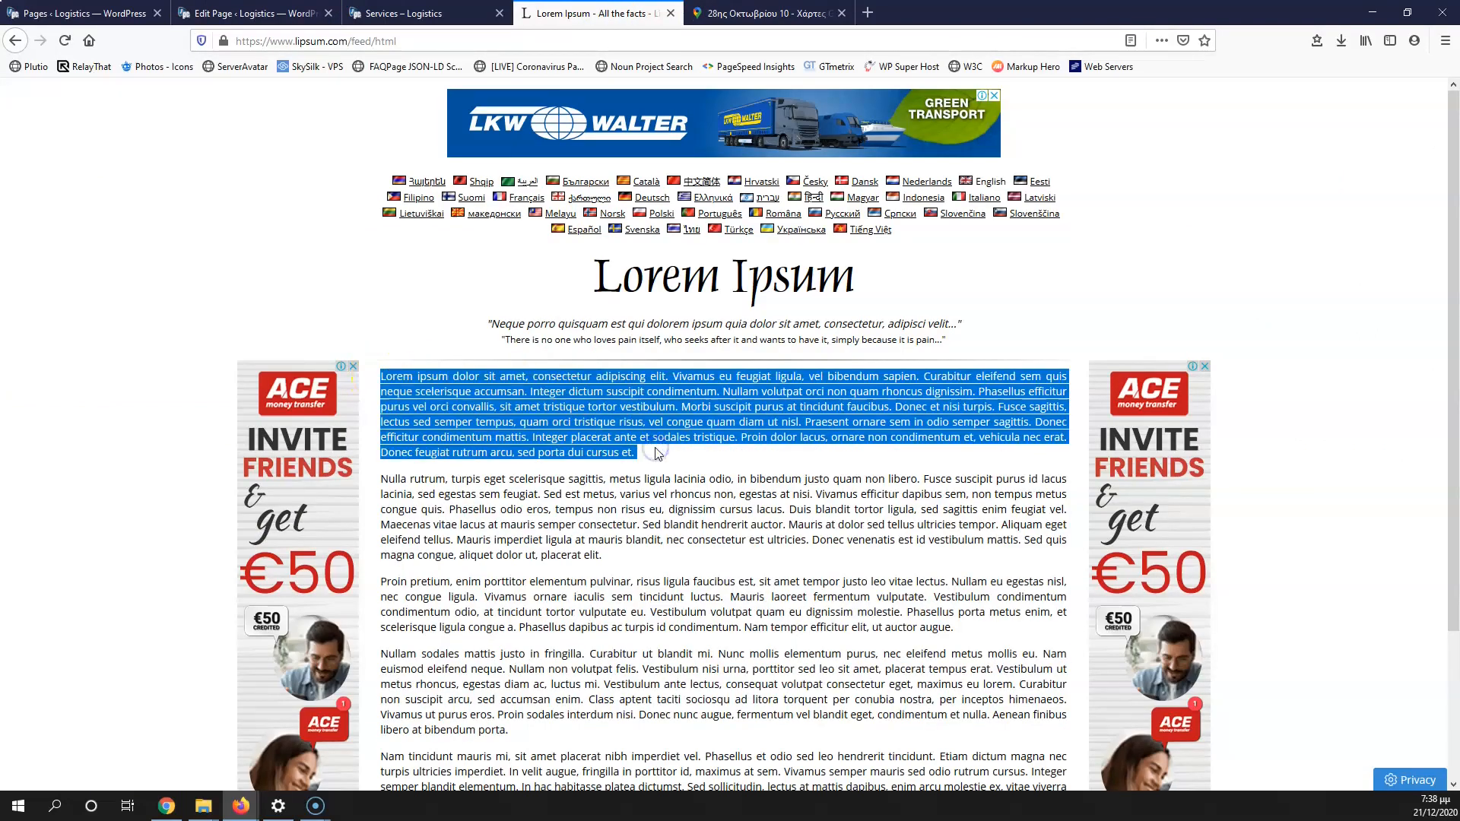
left_click(251, 13)
left_click(596, 490)
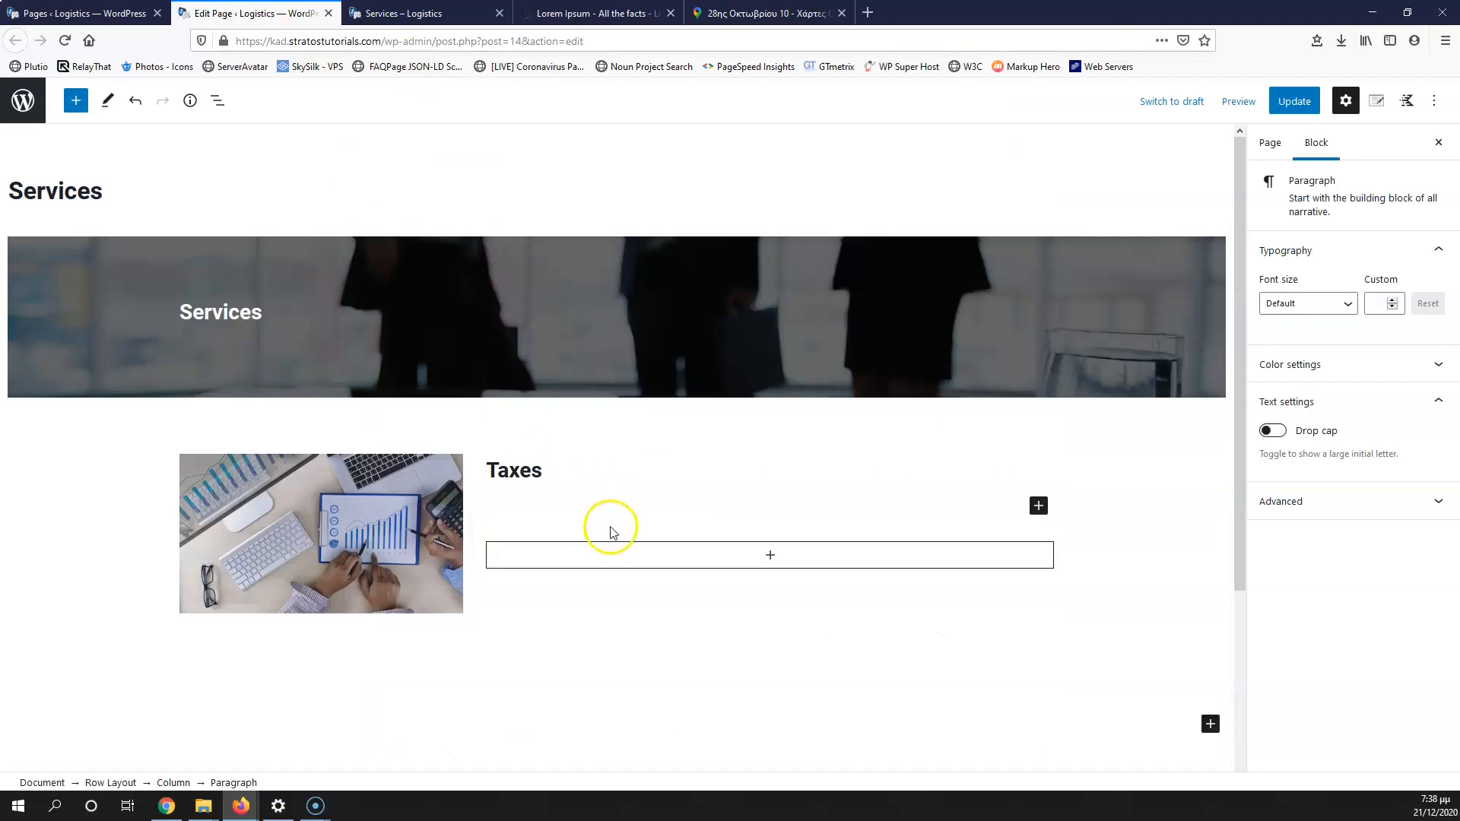
key("ctrl+v")
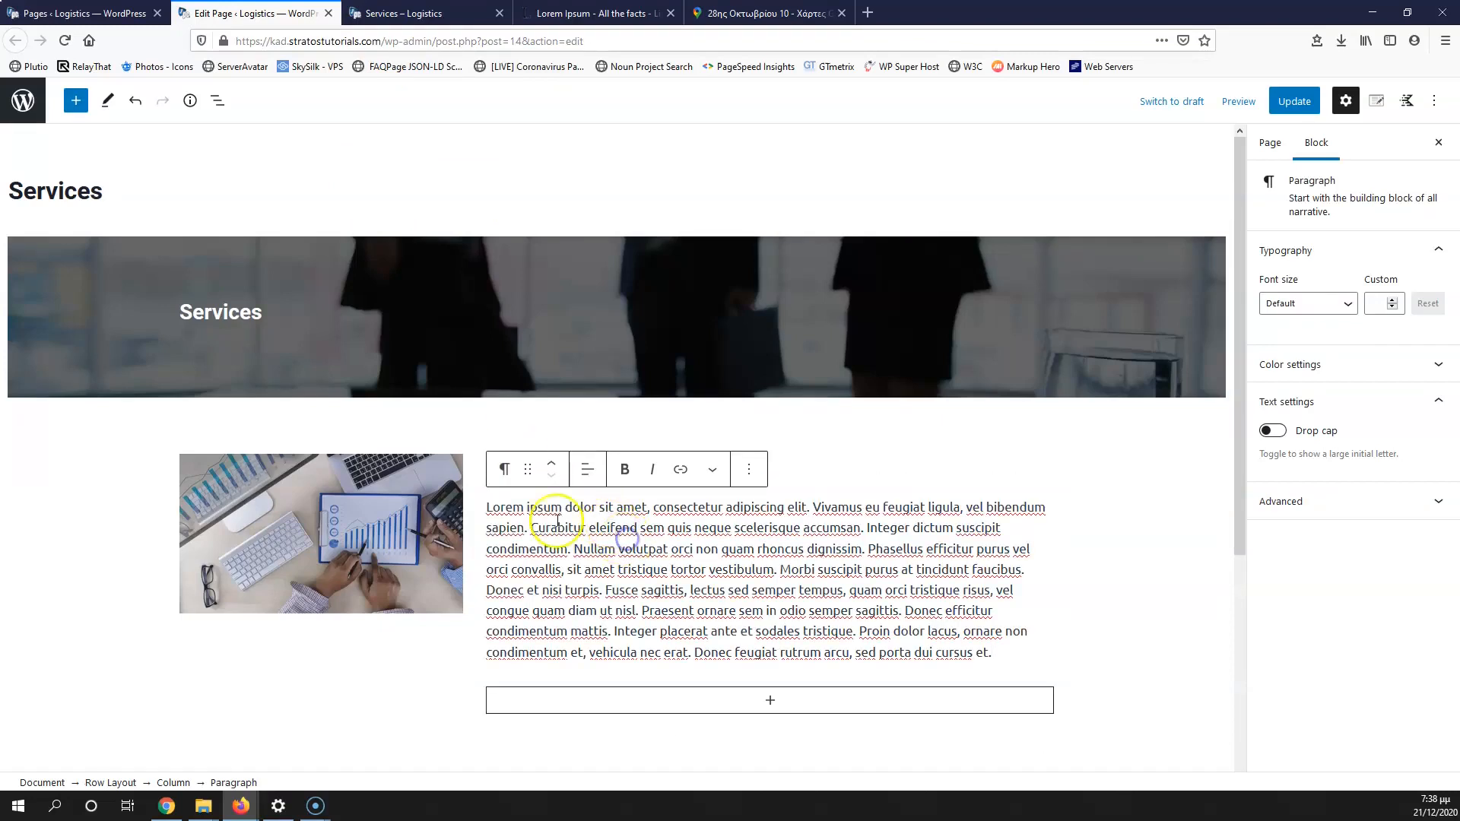
left_click(385, 536)
left_click(723, 604)
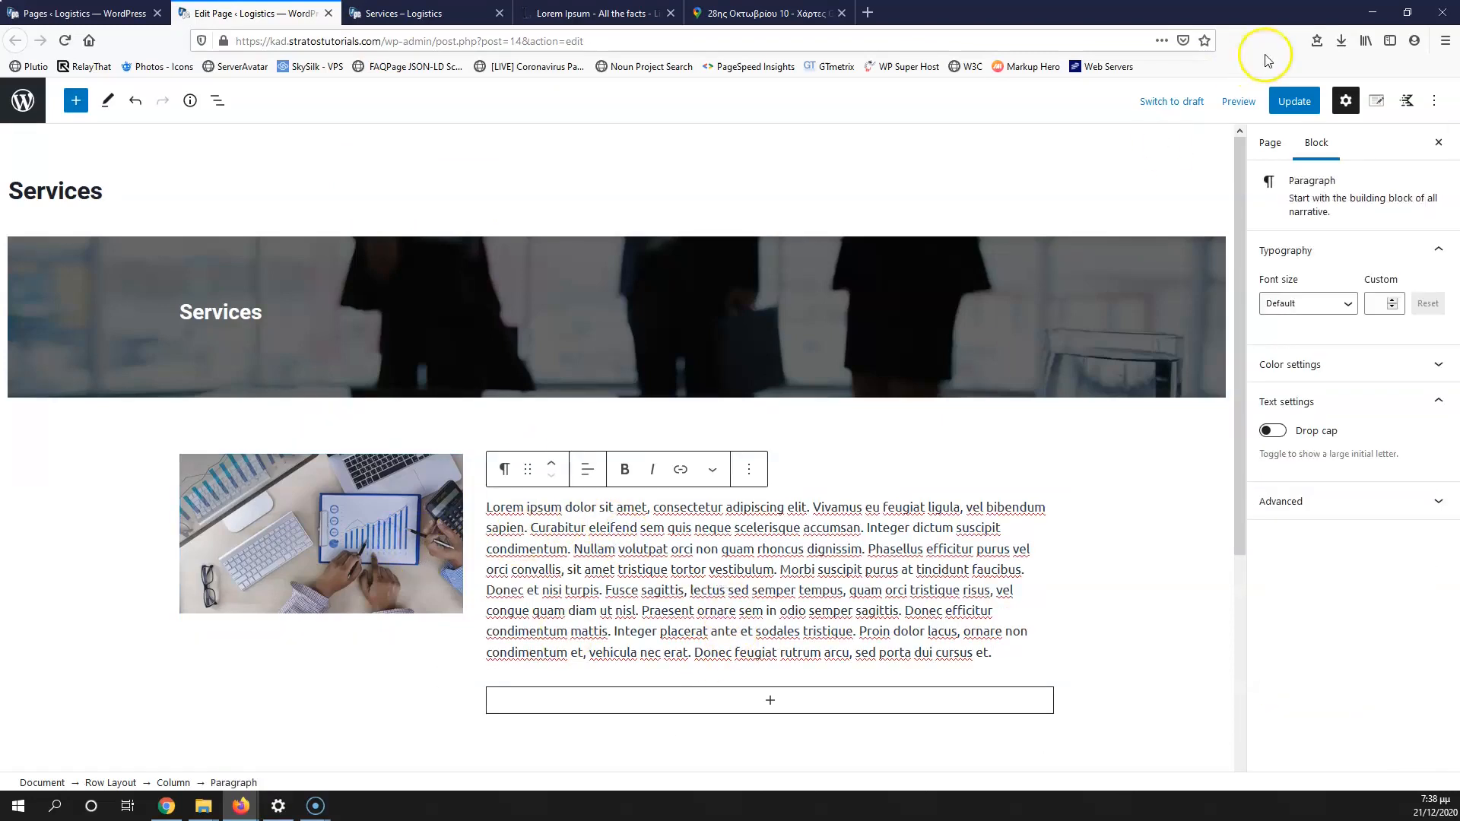
left_click(1087, 428)
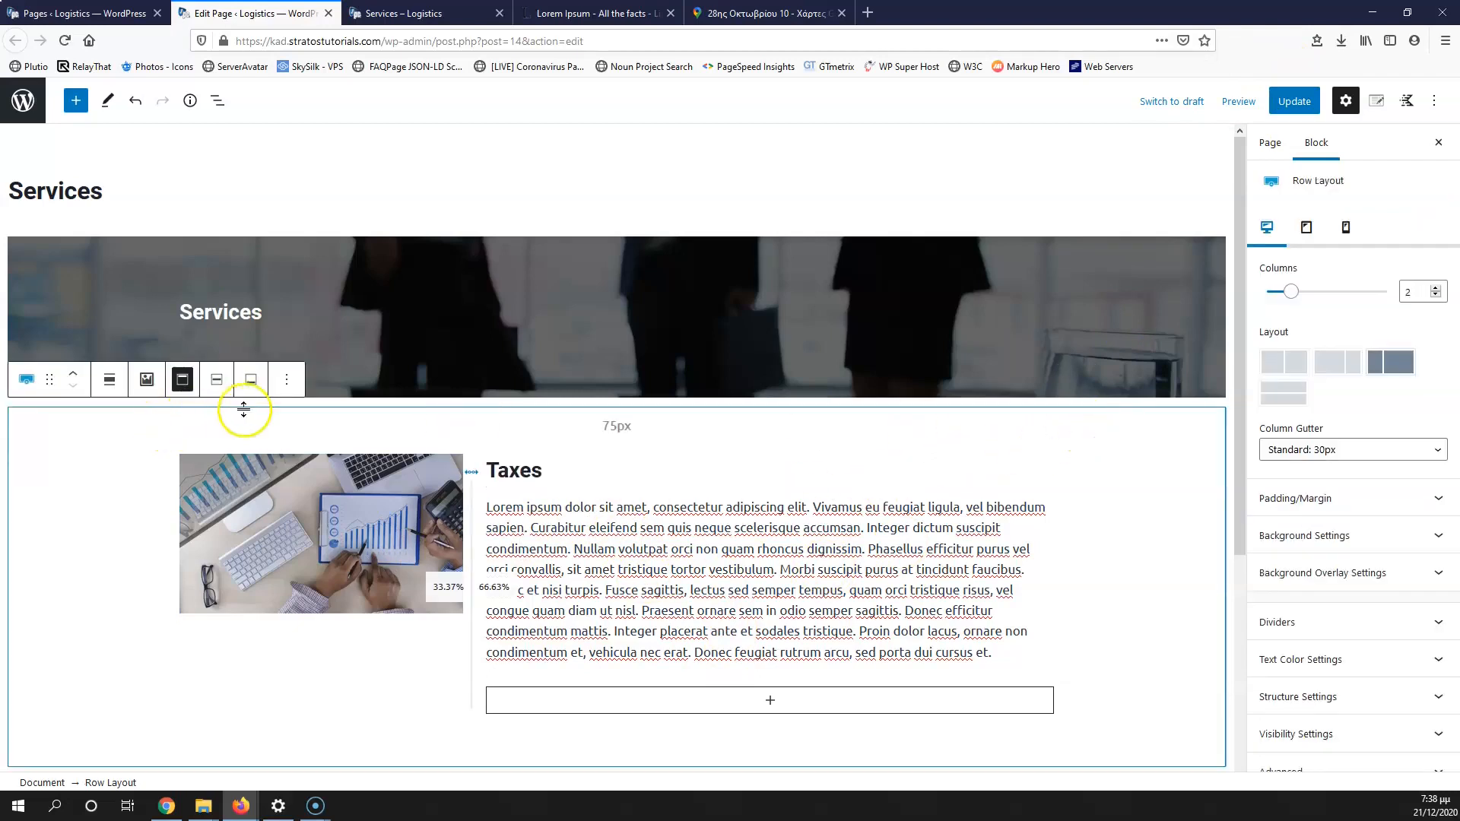
Step: Duplicate the Taxes row layout from its options menu
left_click(288, 382)
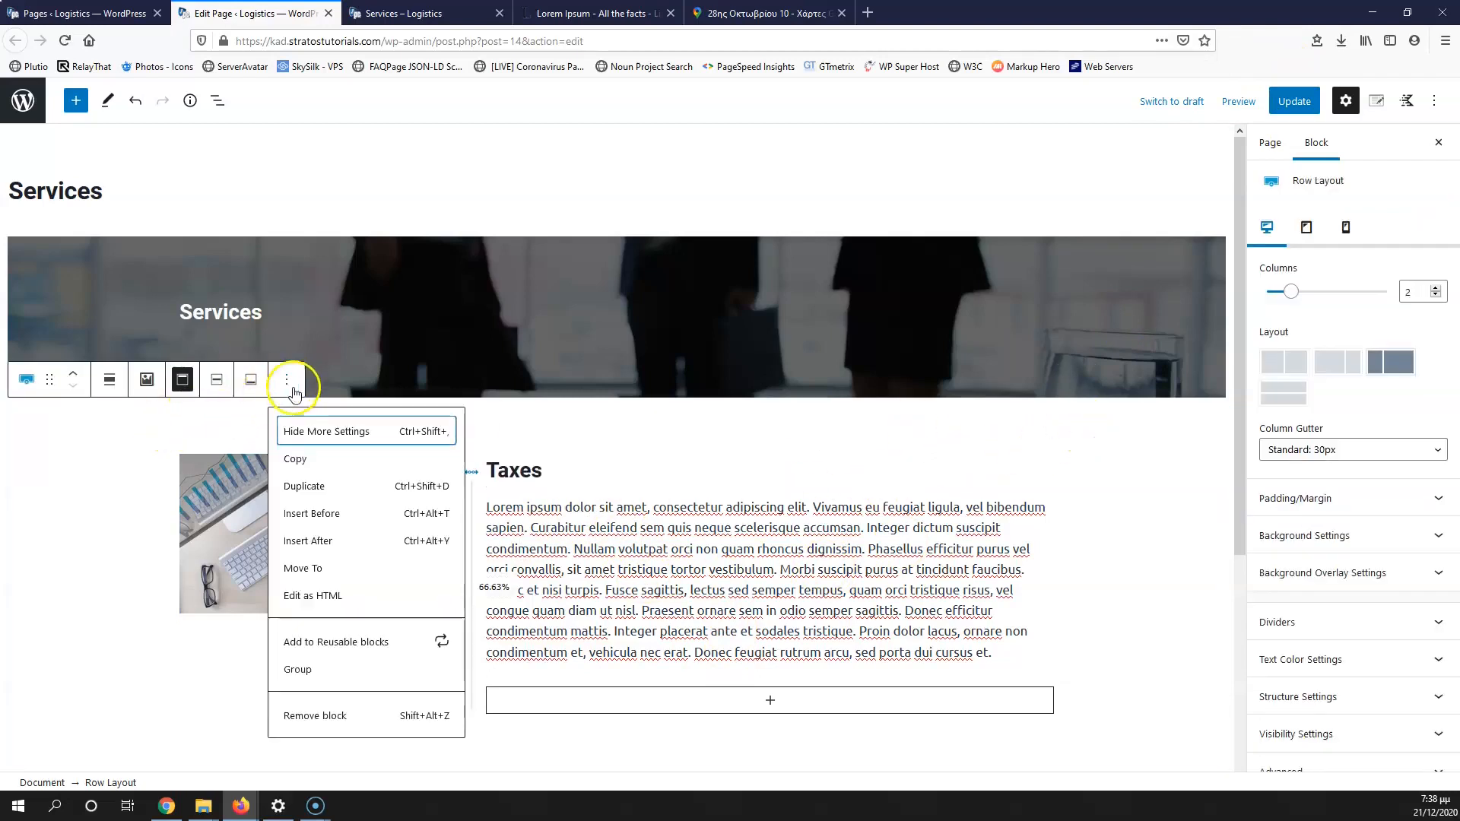
left_click(318, 491)
left_click(288, 437)
left_click(314, 544)
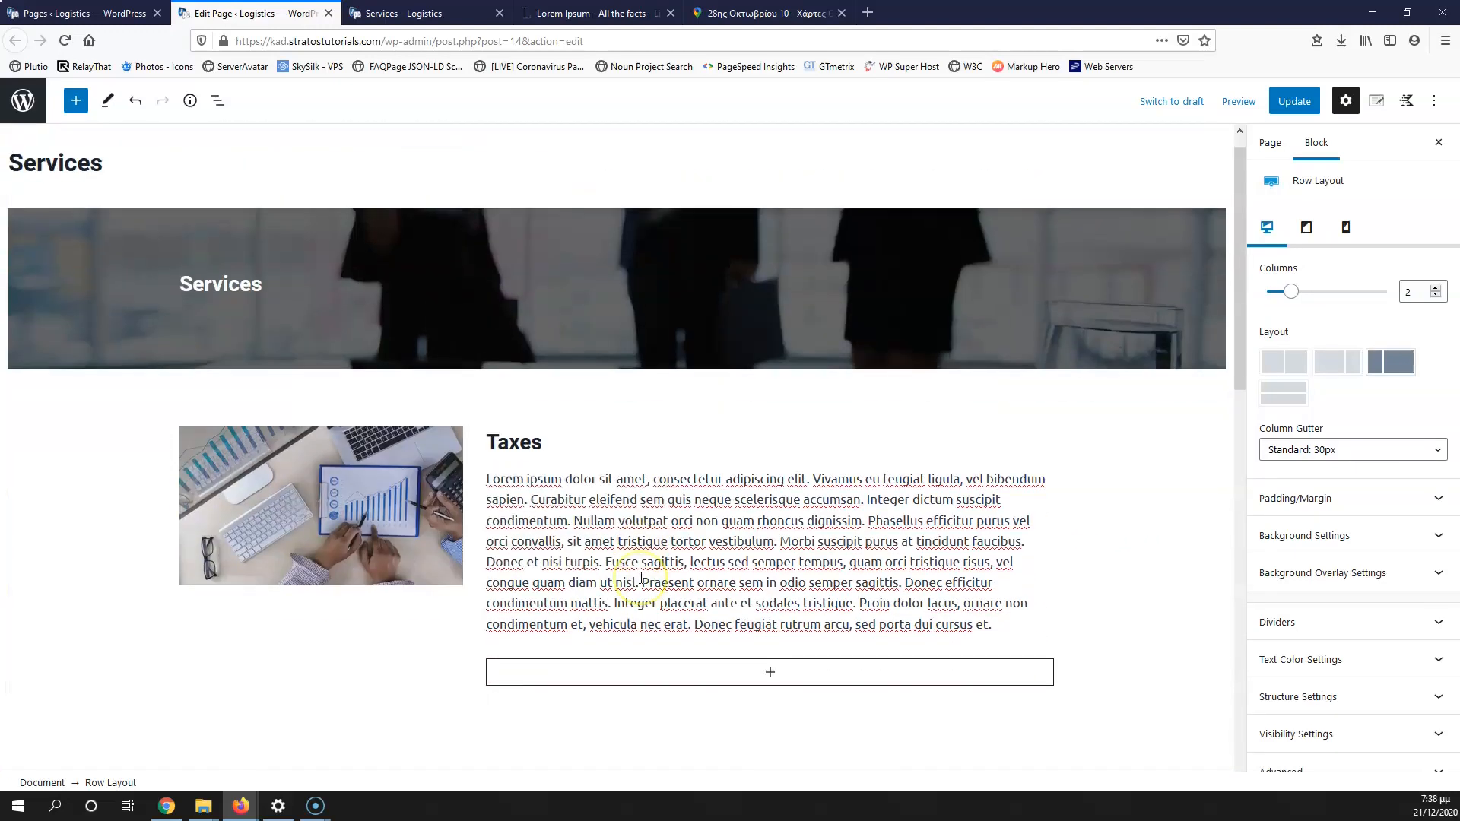
scroll(625, 528, "up", 3)
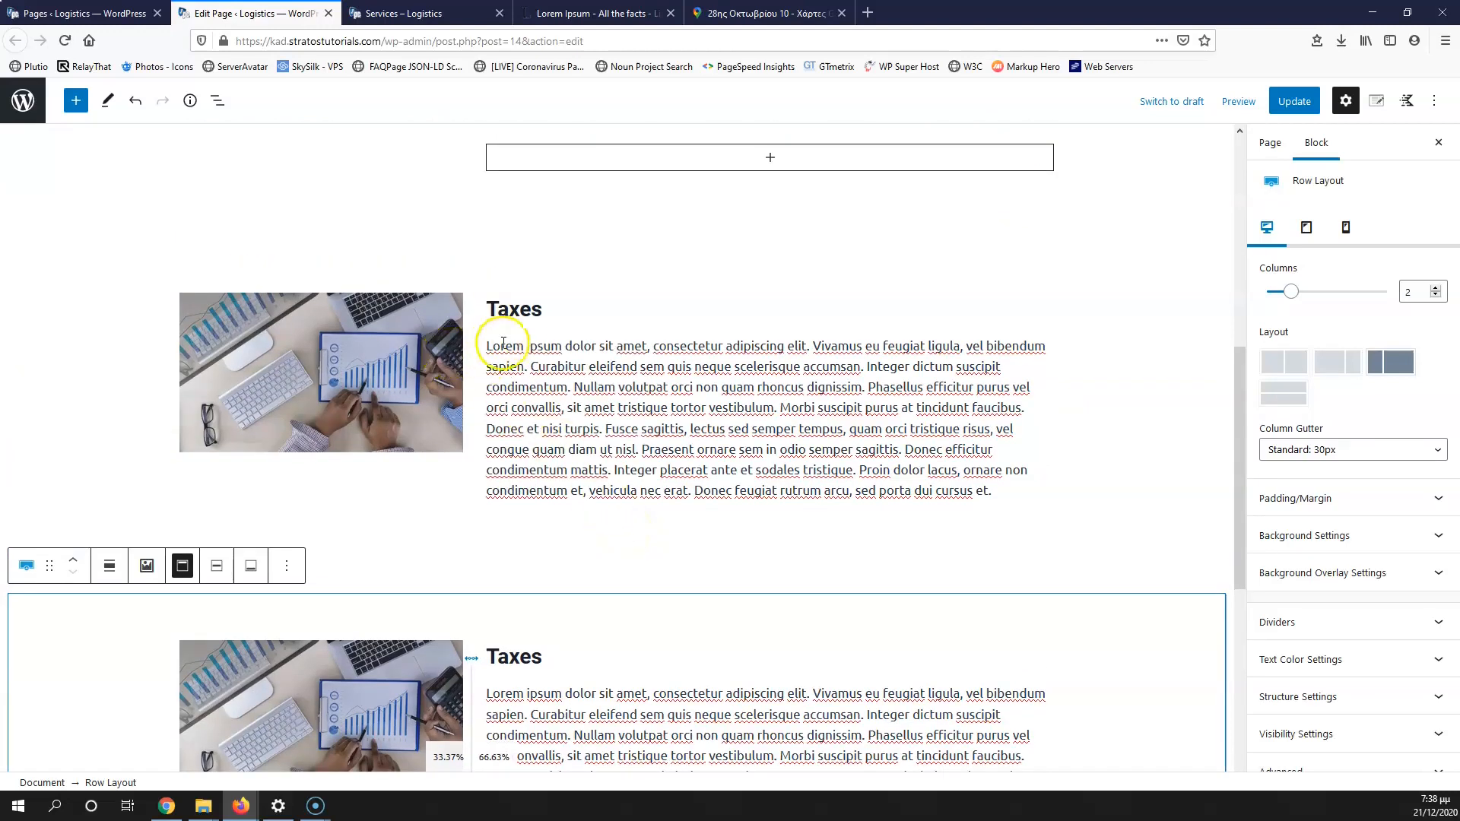
Step: Move the duplicated row's image into the right column
left_click(439, 319)
mouse_move(211, 274)
left_click_drag(222, 265, 574, 318)
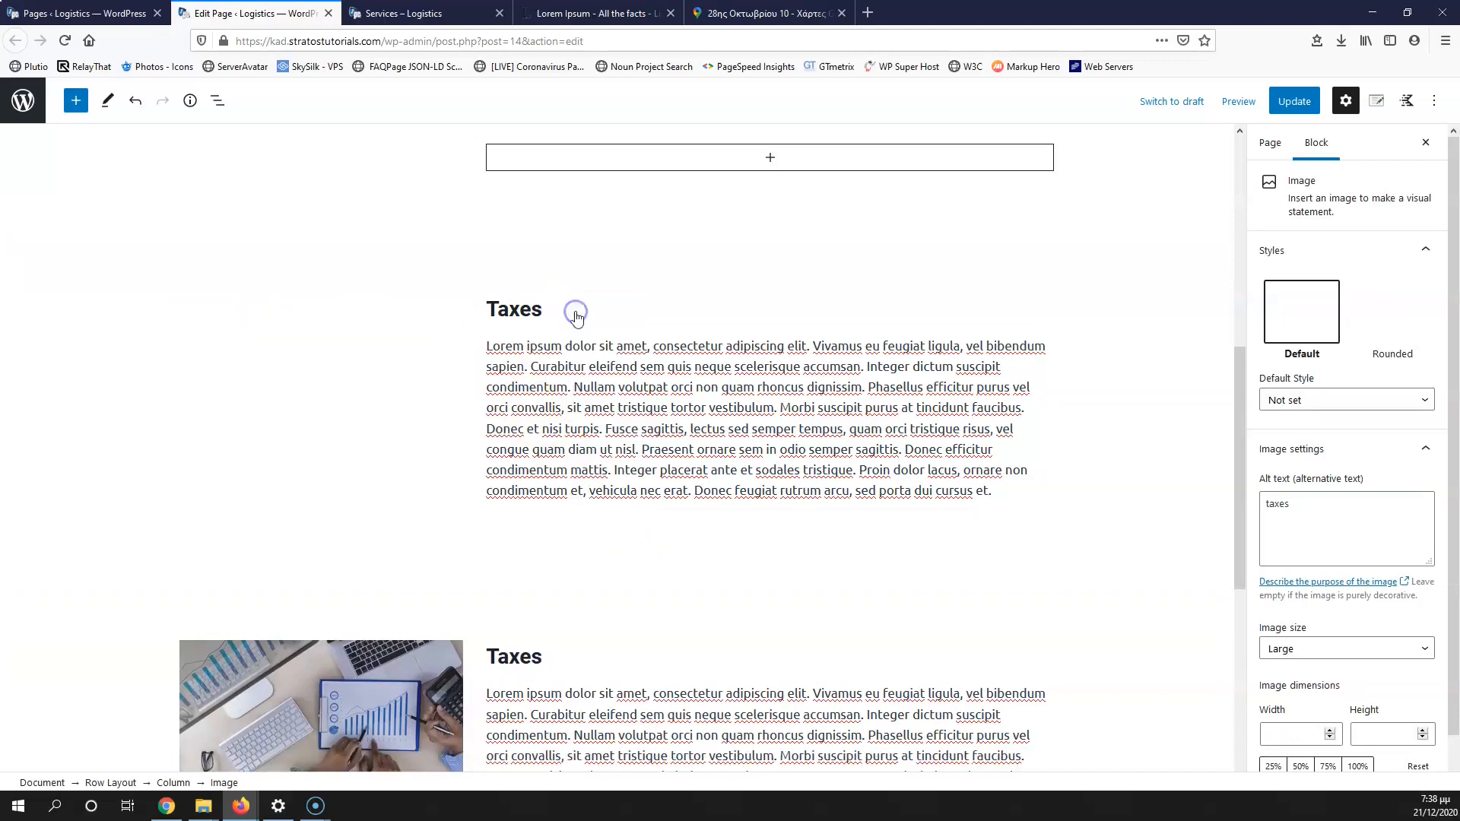
scroll(768, 565, "down", 2)
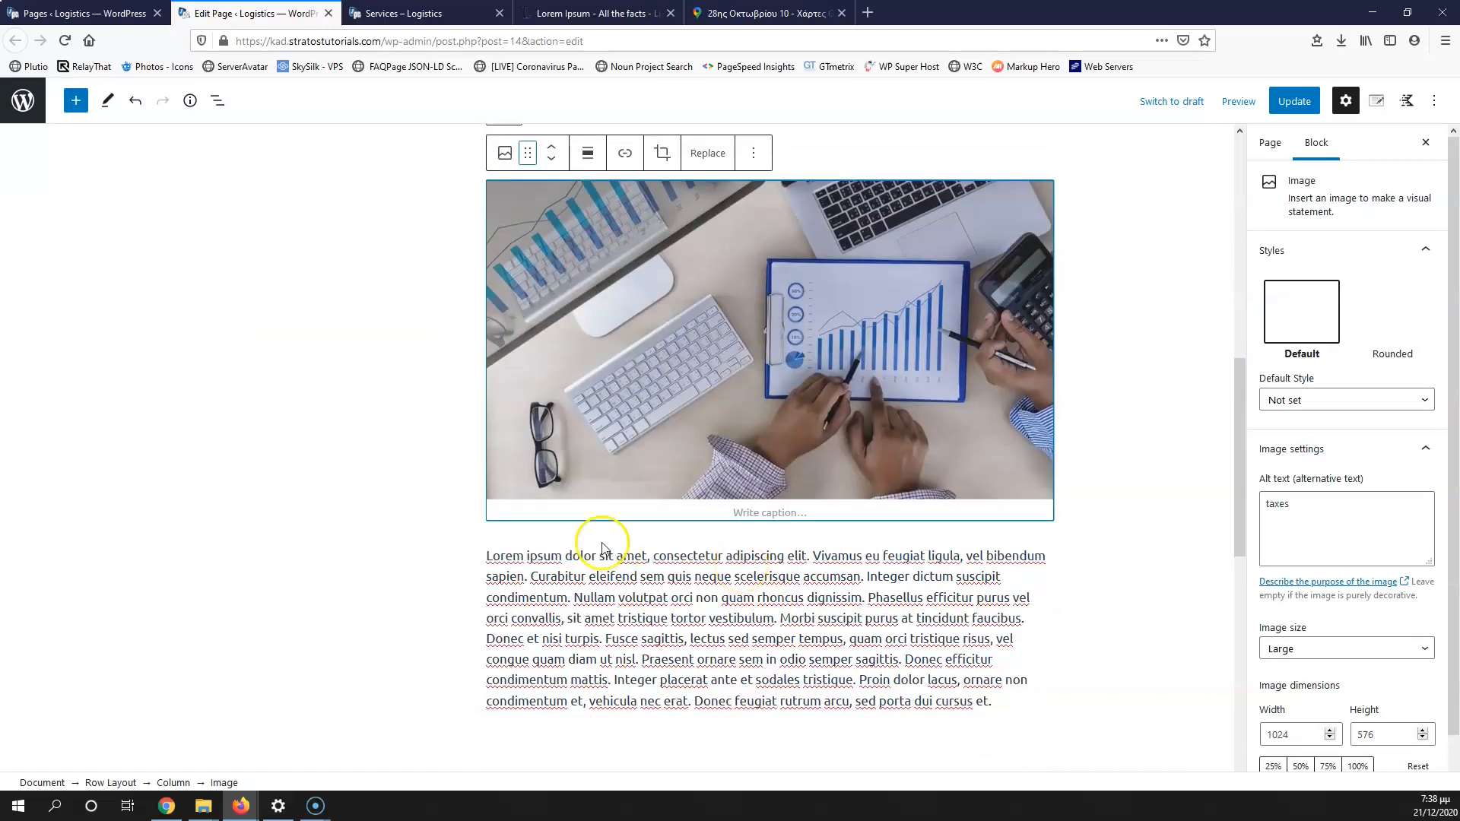
scroll(600, 494, "up", 4)
Step: Drag the Taxes heading and Lorem paragraph toward the left column
left_click(582, 413)
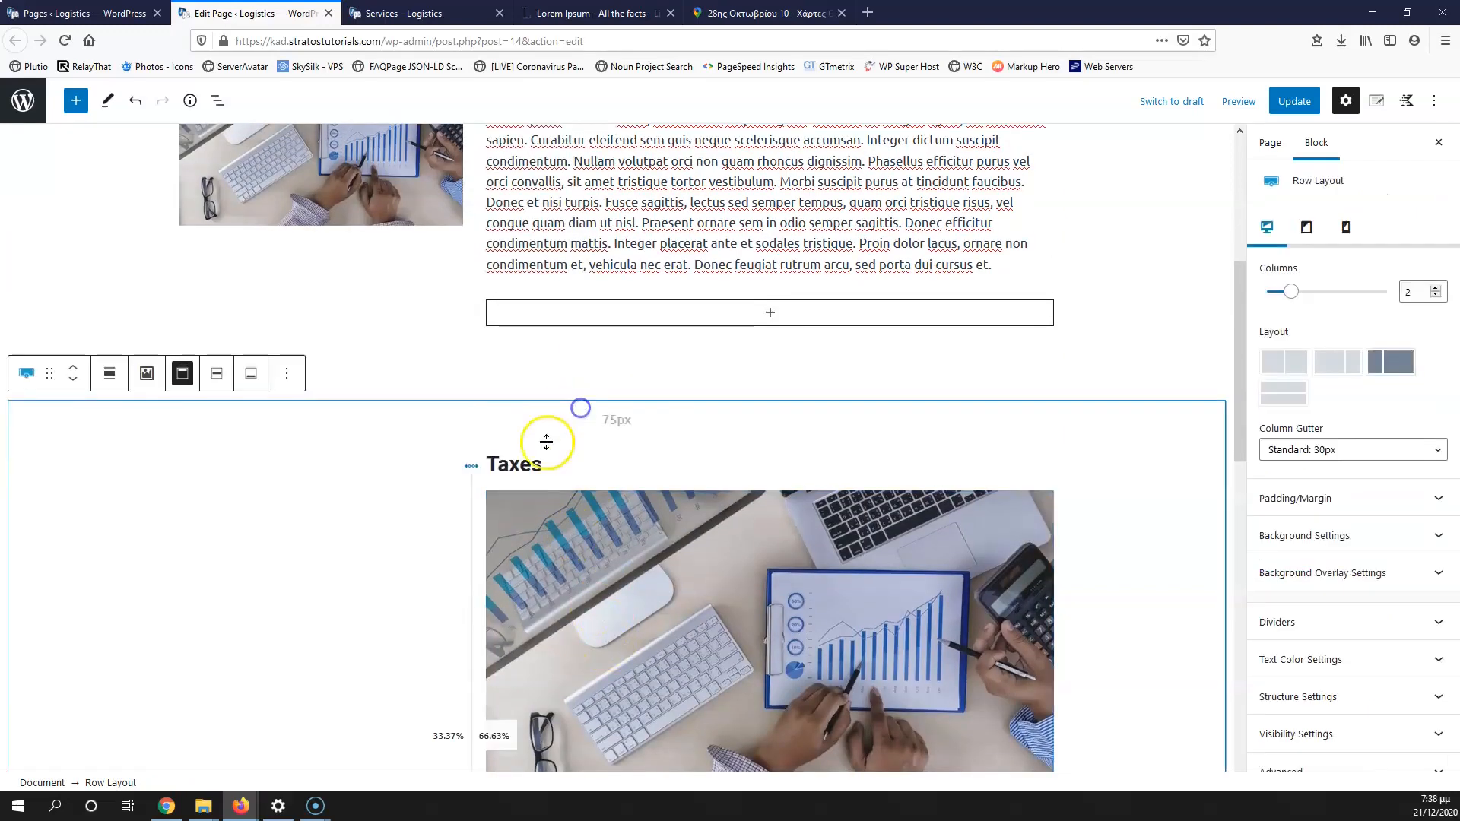
left_click(523, 465)
left_click_drag(528, 423, 452, 505)
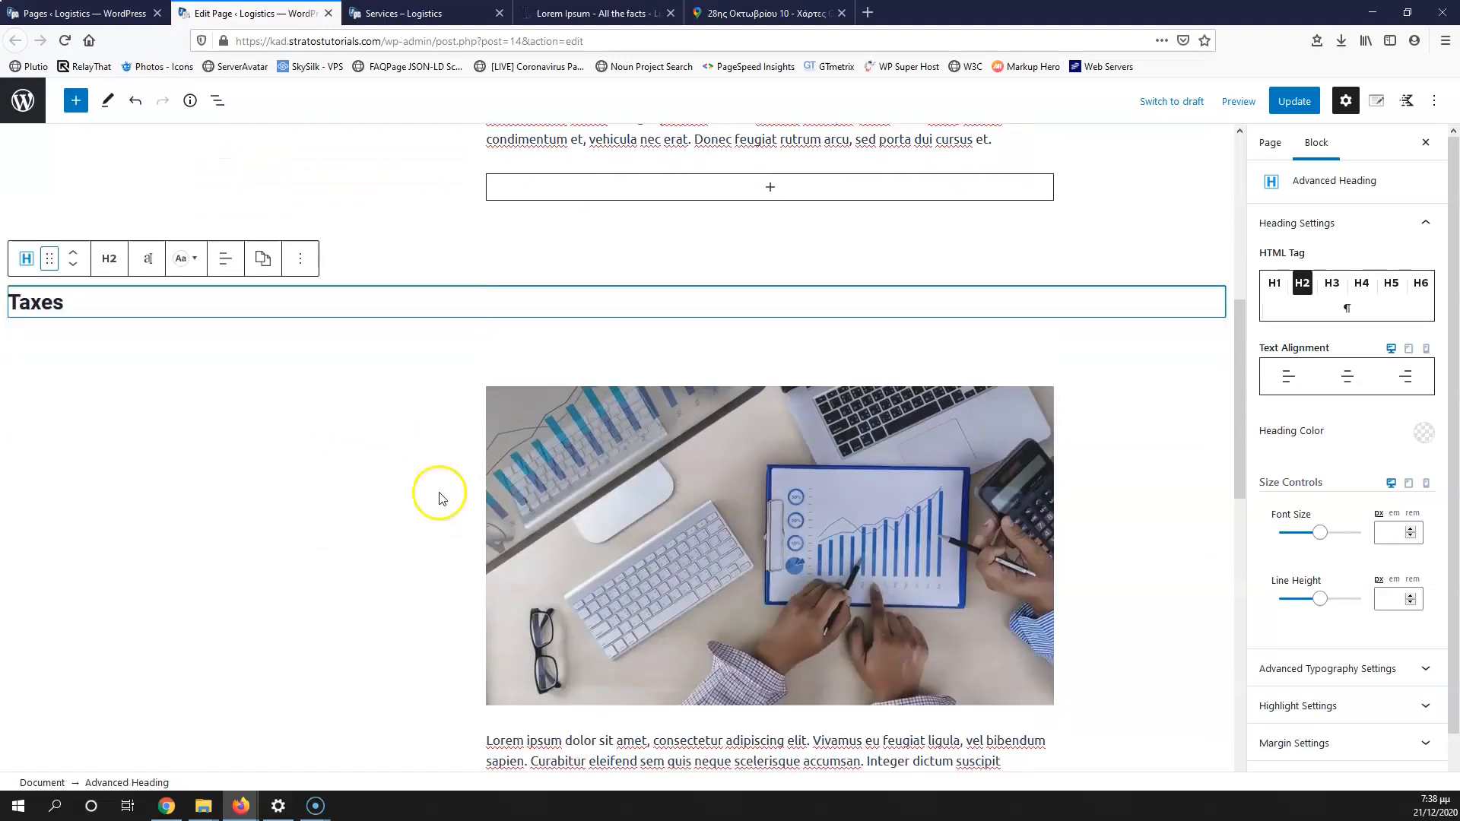
left_click_drag(50, 259, 357, 456)
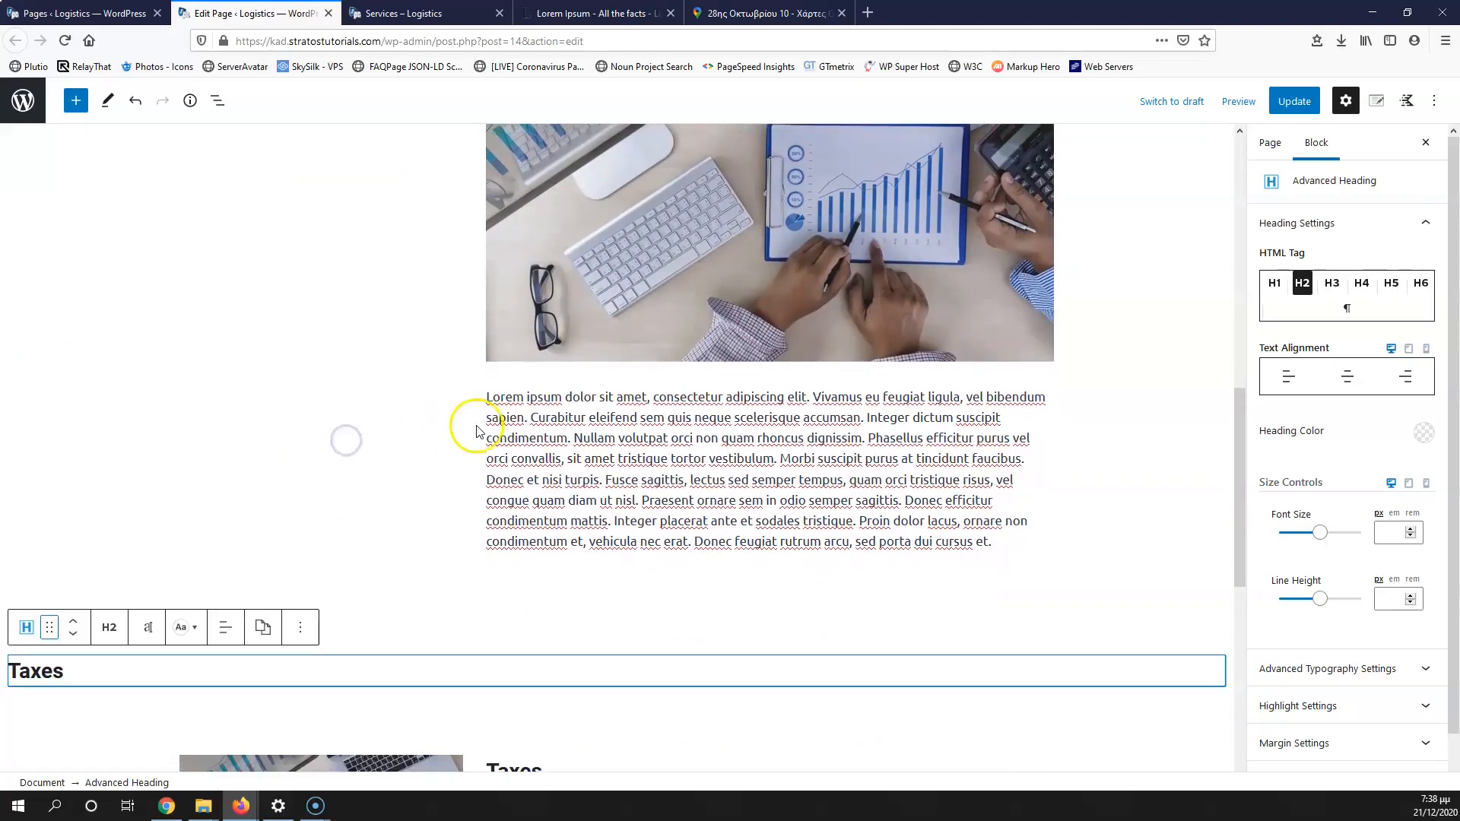
left_click(583, 472)
left_click(297, 251)
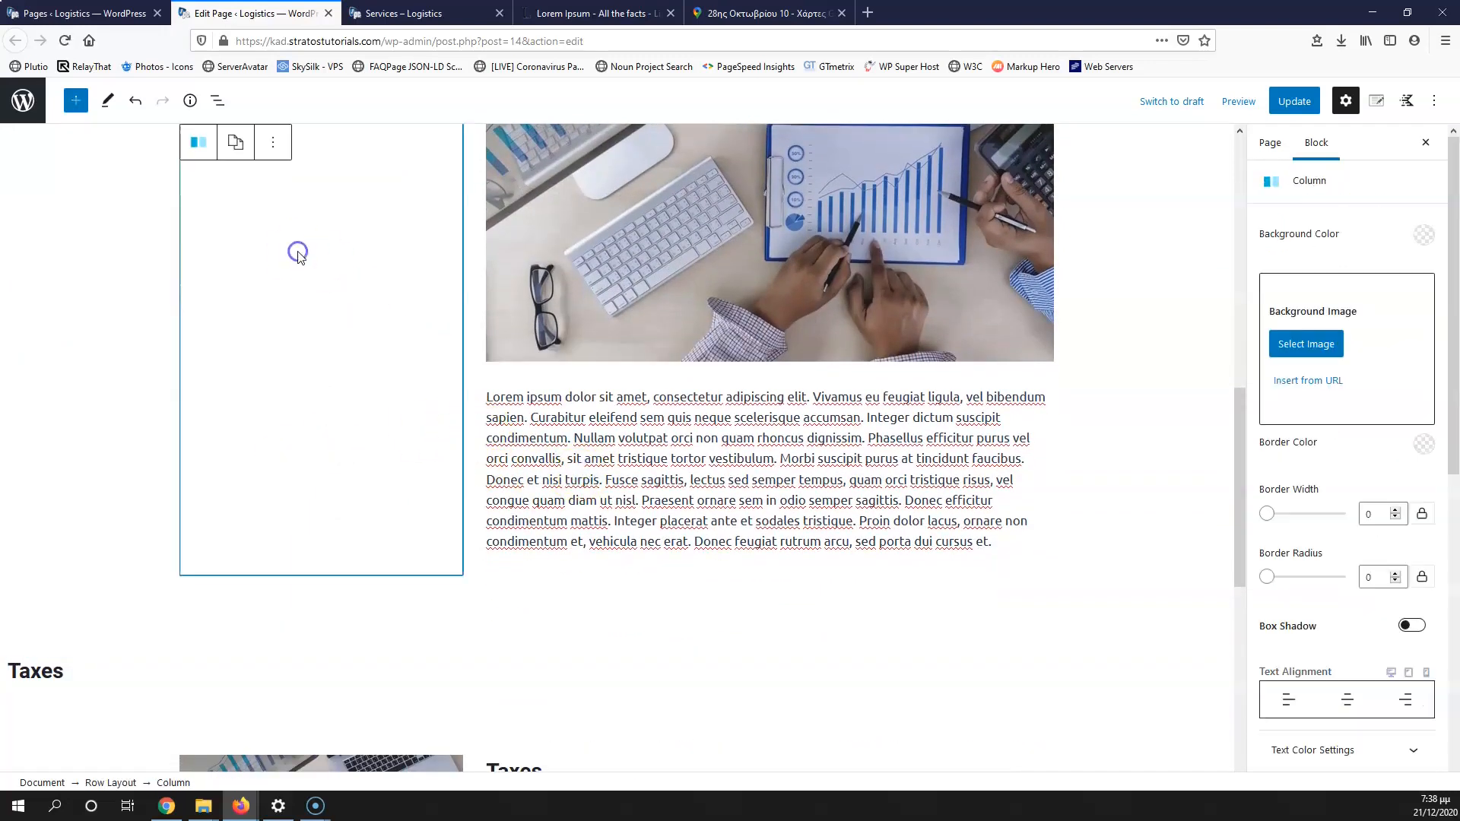
left_click(527, 434)
left_click_drag(528, 356, 339, 296)
Step: Place the stray Taxes heading above the paragraph and switch the row to 67/33
scroll(396, 365, "down", 7)
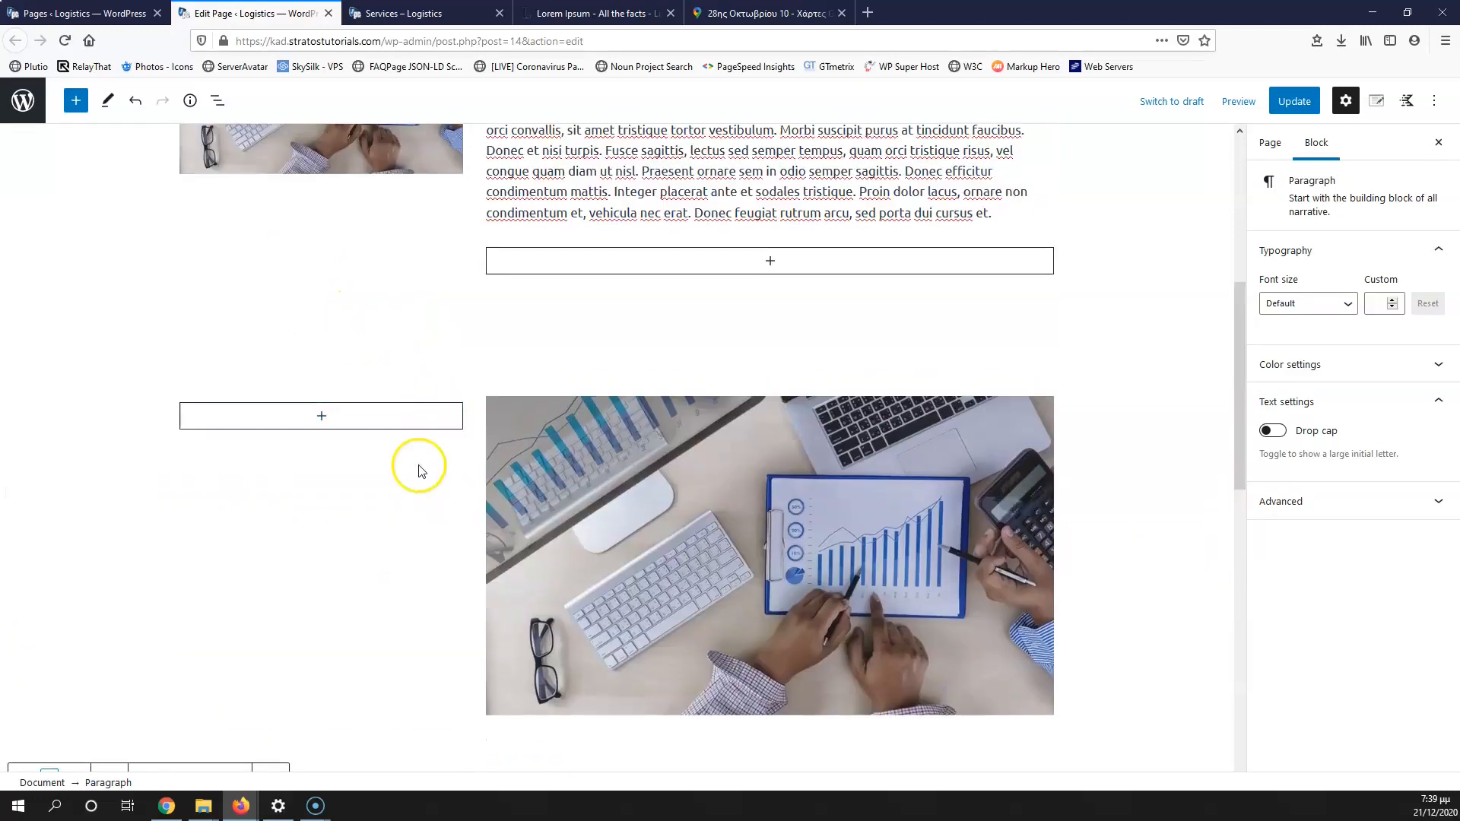
scroll(261, 652, "down", 1)
left_click_drag(49, 704, 292, 669)
scroll(418, 646, "down", 5)
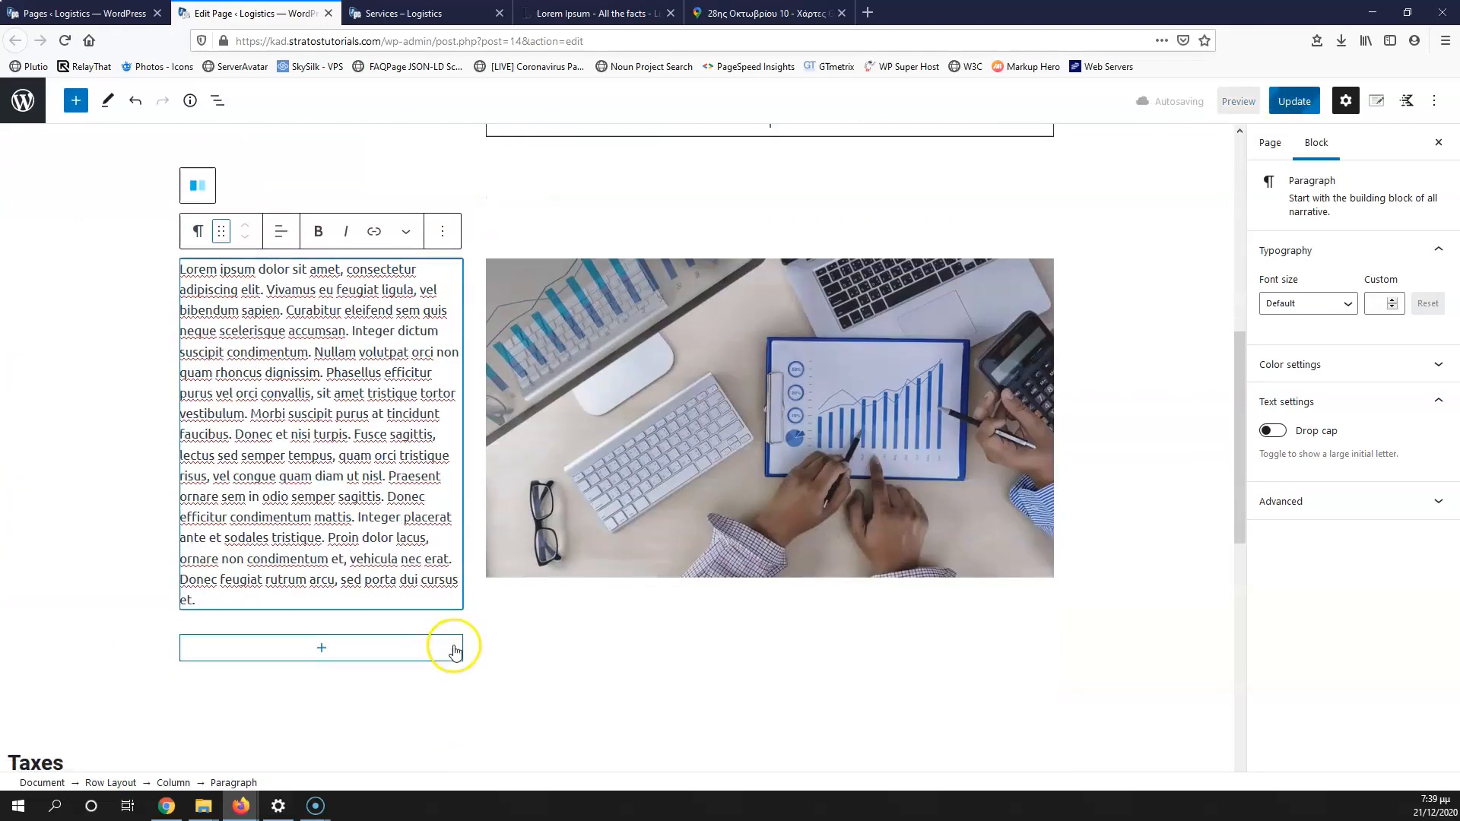
scroll(425, 631, "down", 1)
left_click(49, 694)
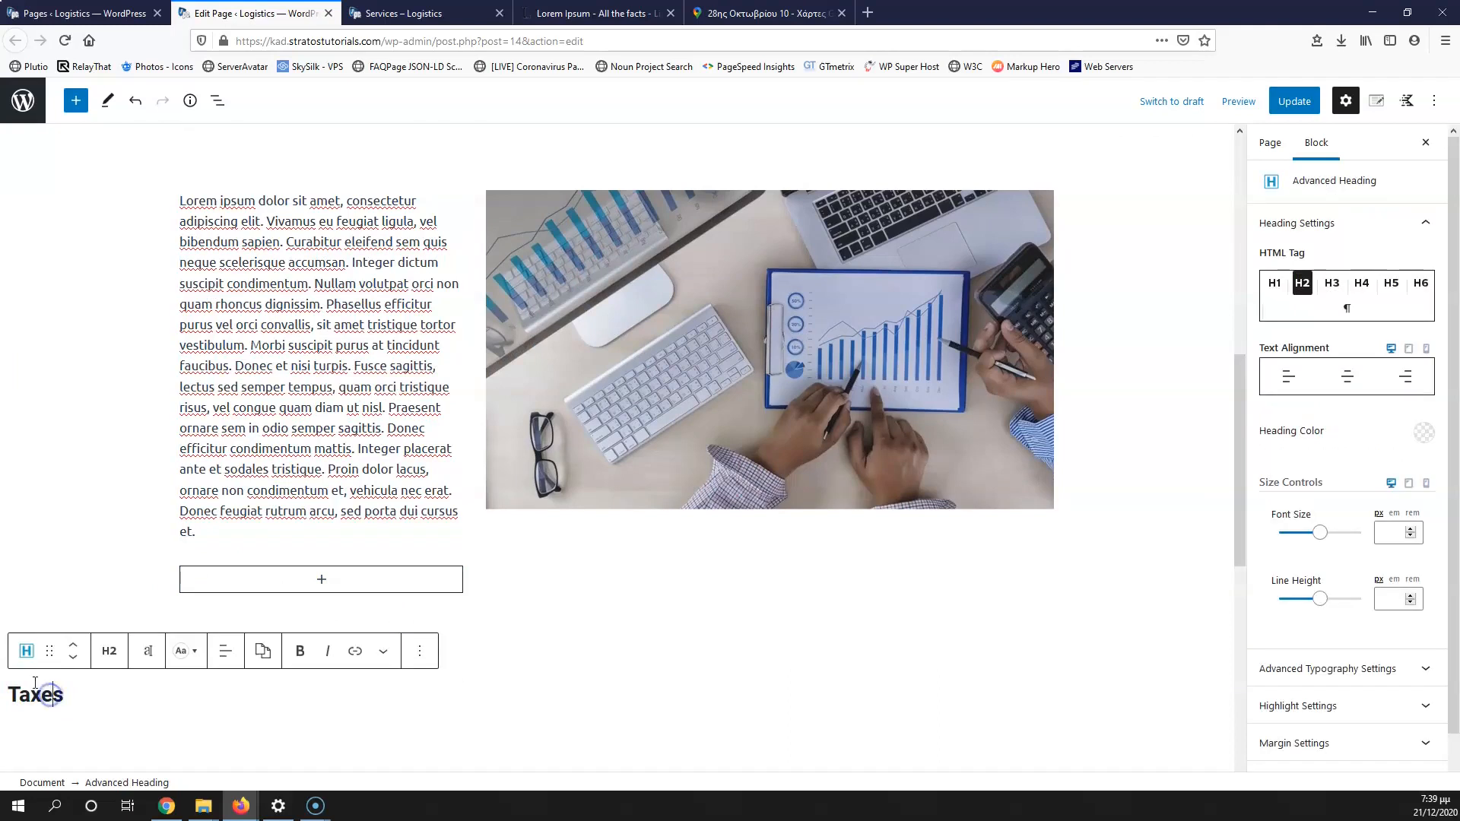
left_click_drag(49, 652, 228, 628)
scroll(539, 653, "down", 1)
scroll(539, 654, "down", 3)
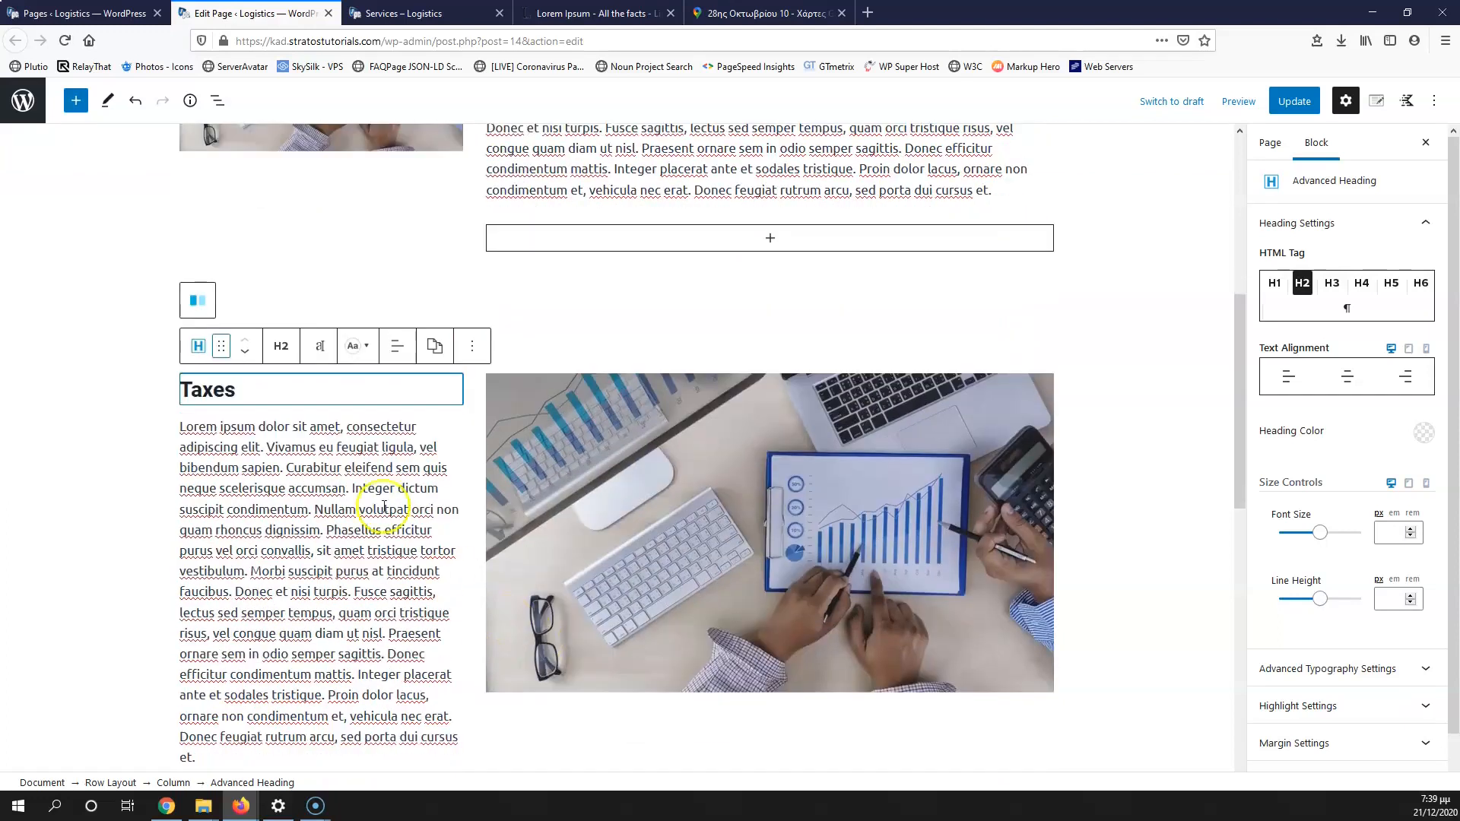
left_click(131, 783)
left_click(1350, 370)
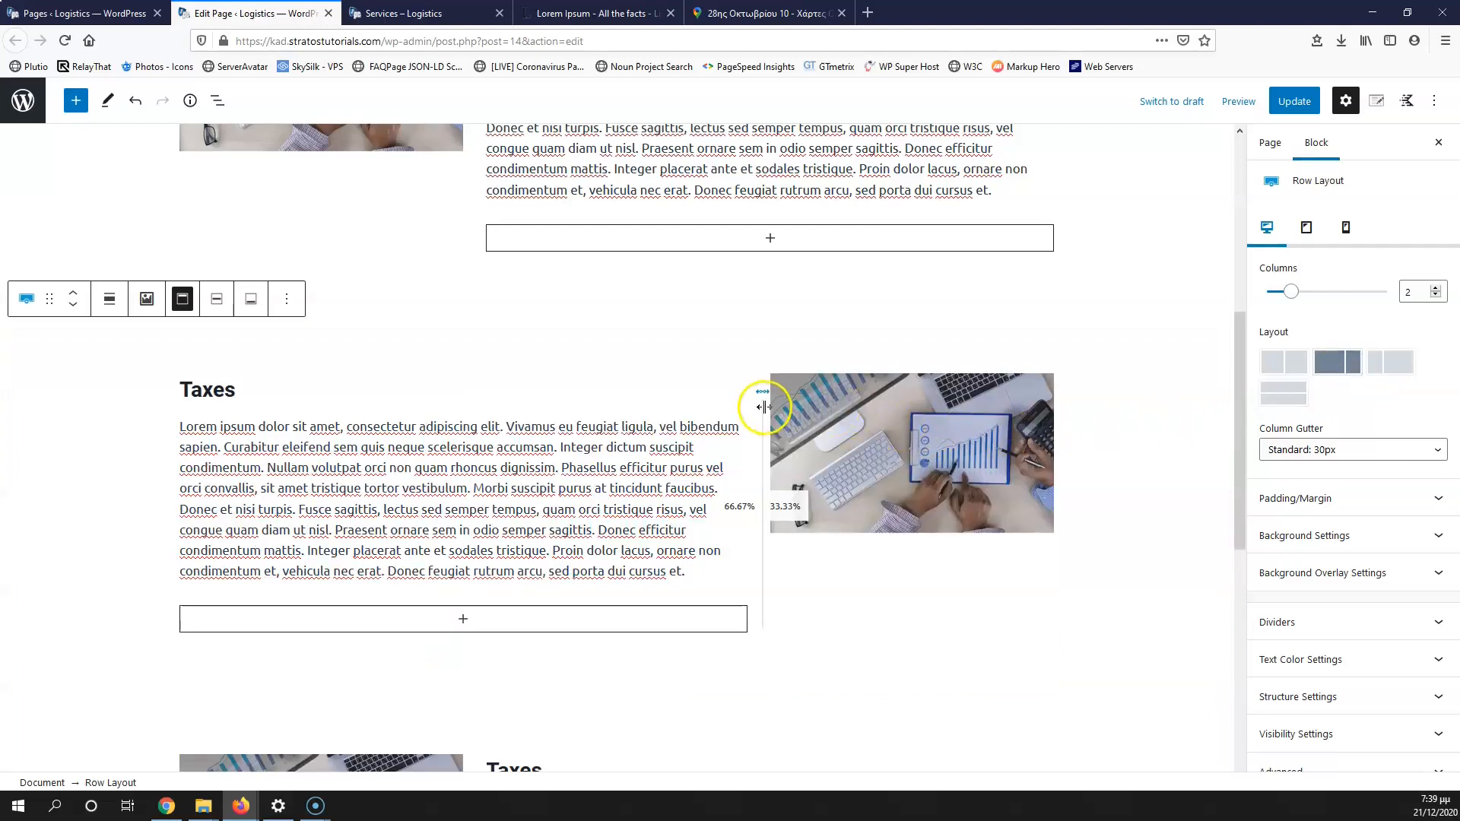
Step: Replace the new row's image with the meeting-with-laptops photo from the Media Library
left_click(539, 377)
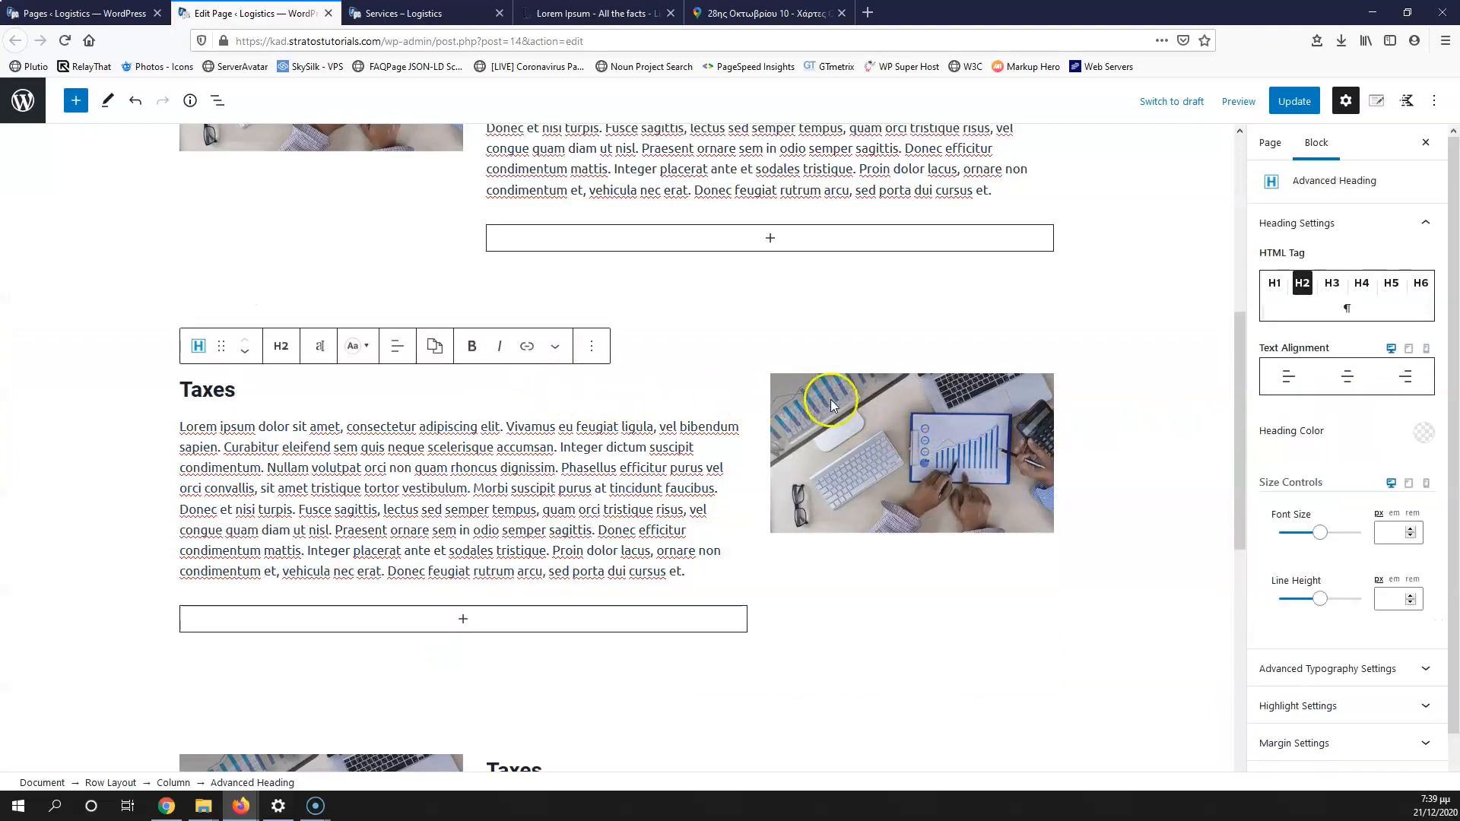
left_click(884, 459)
scroll(597, 466, "up", 2)
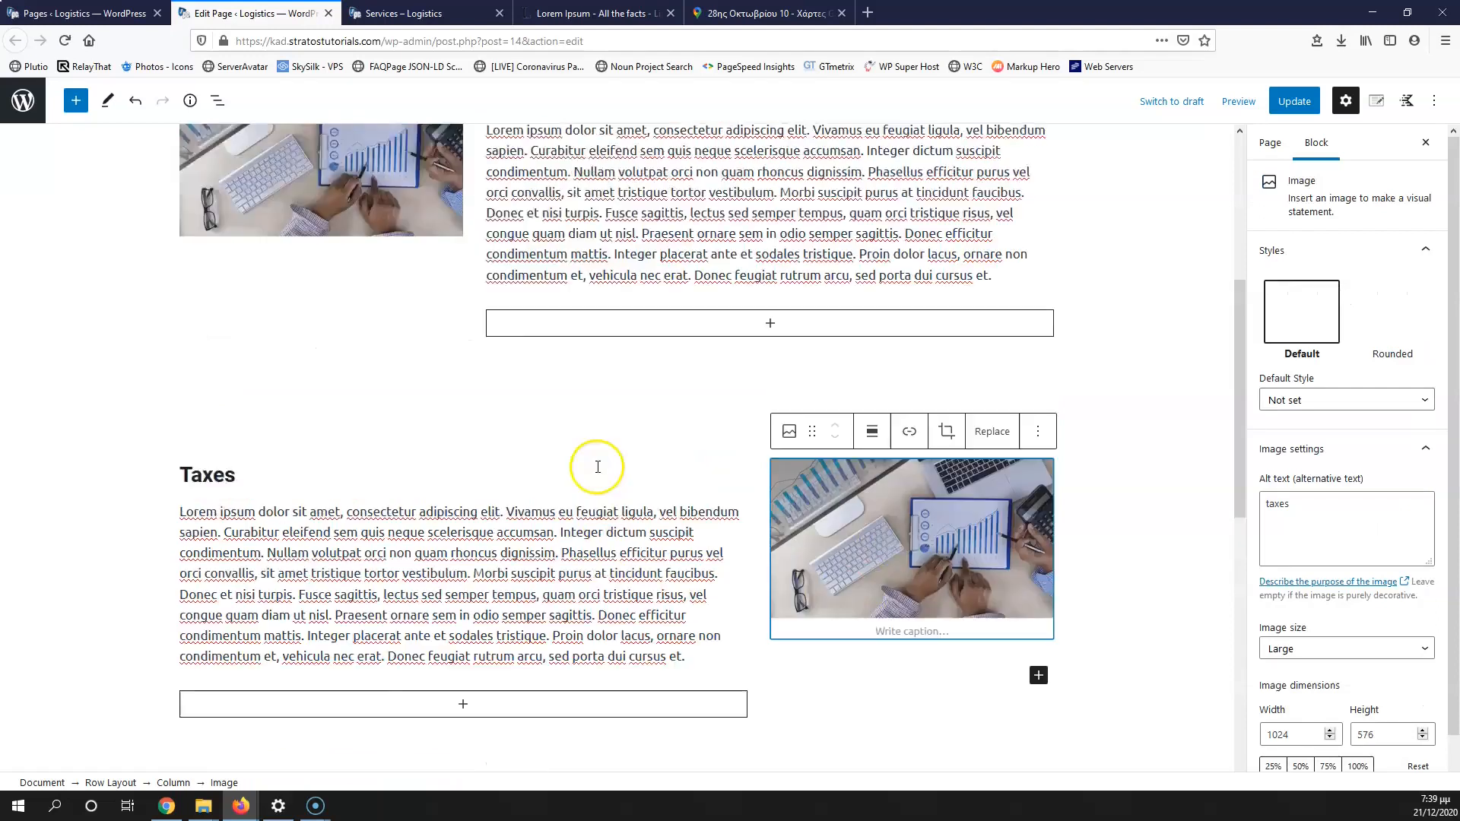
scroll(840, 633, "down", 1)
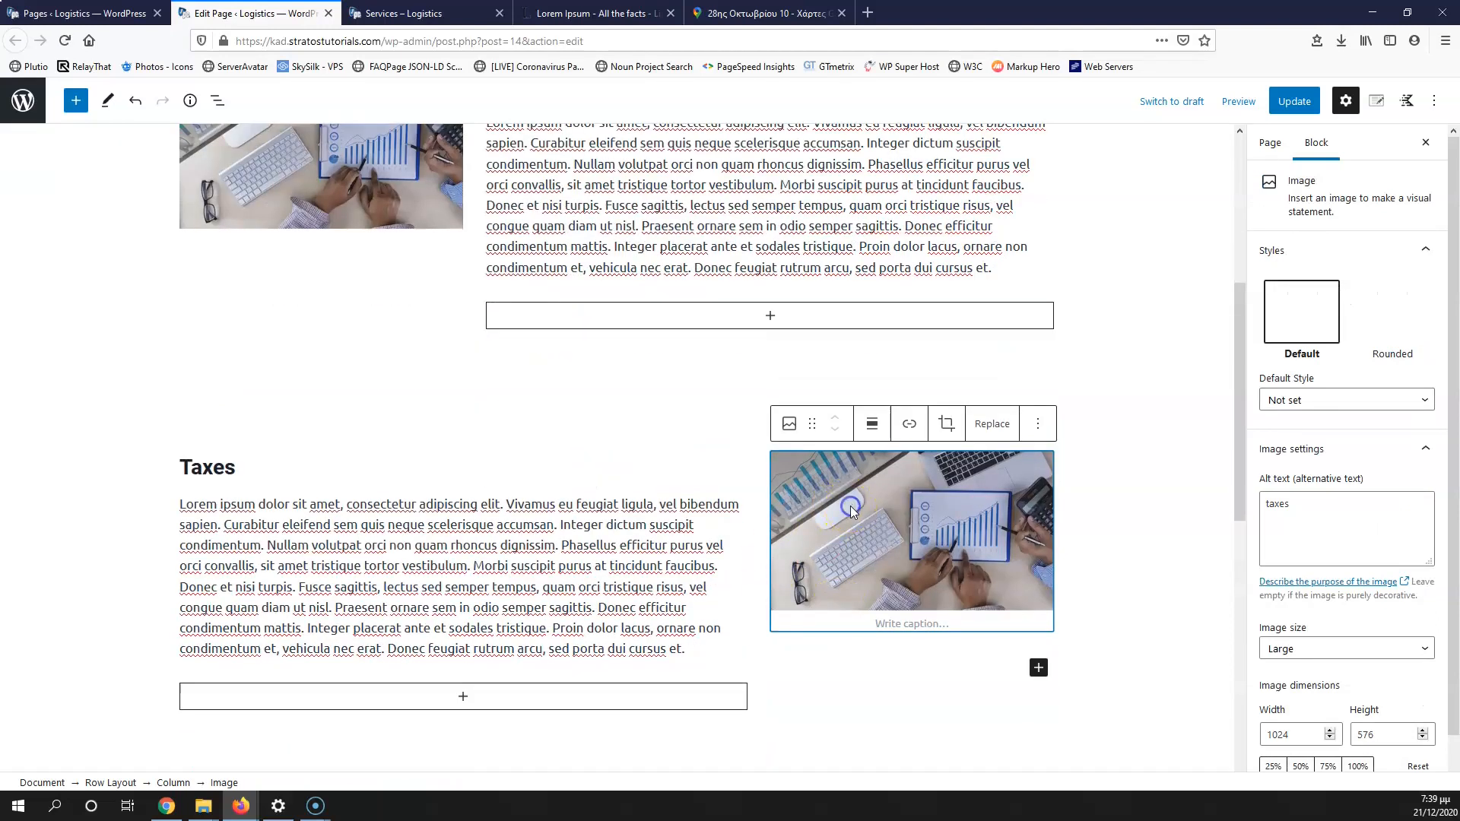
left_click(992, 423)
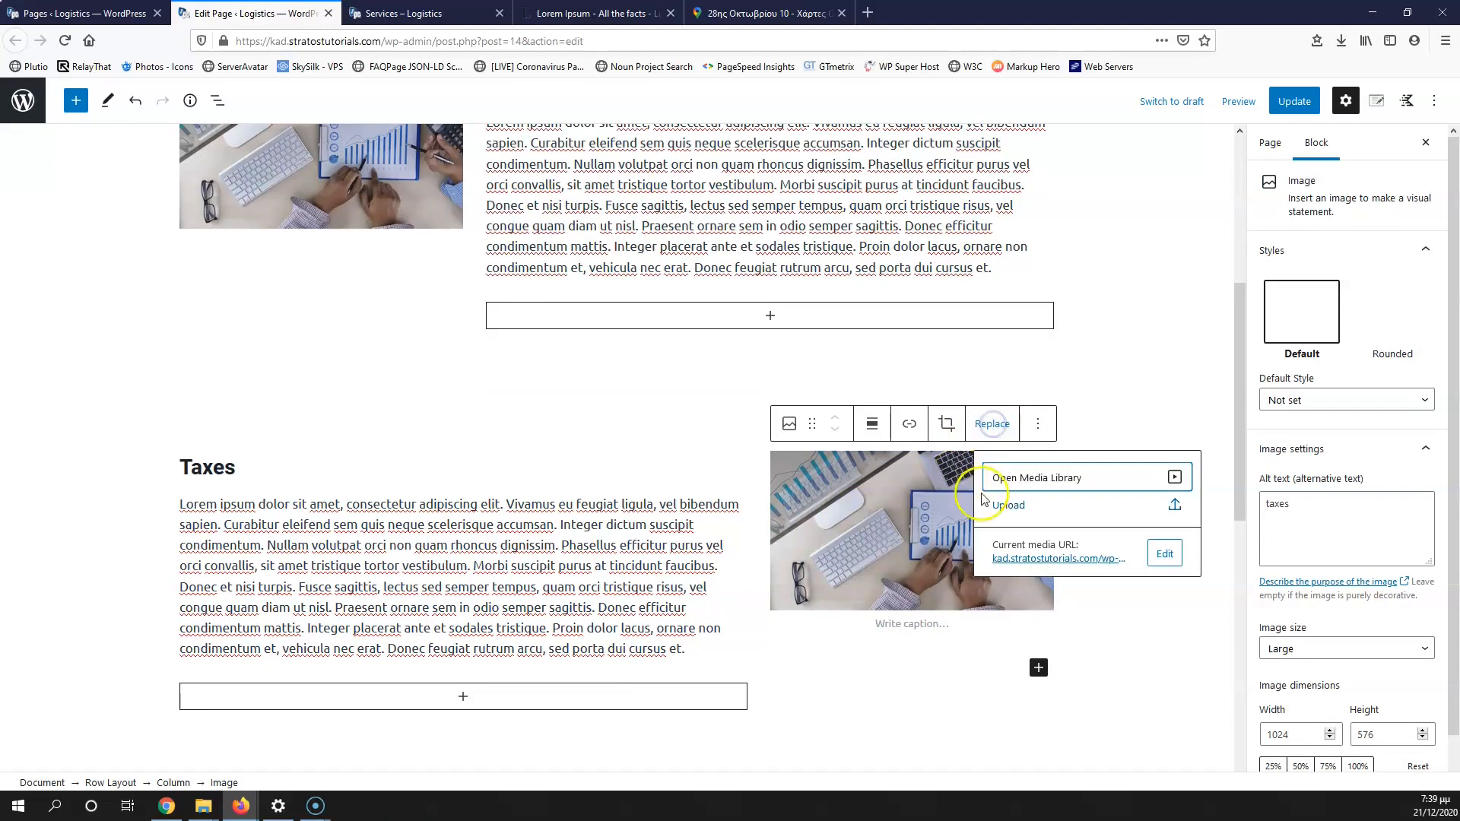
left_click(1047, 510)
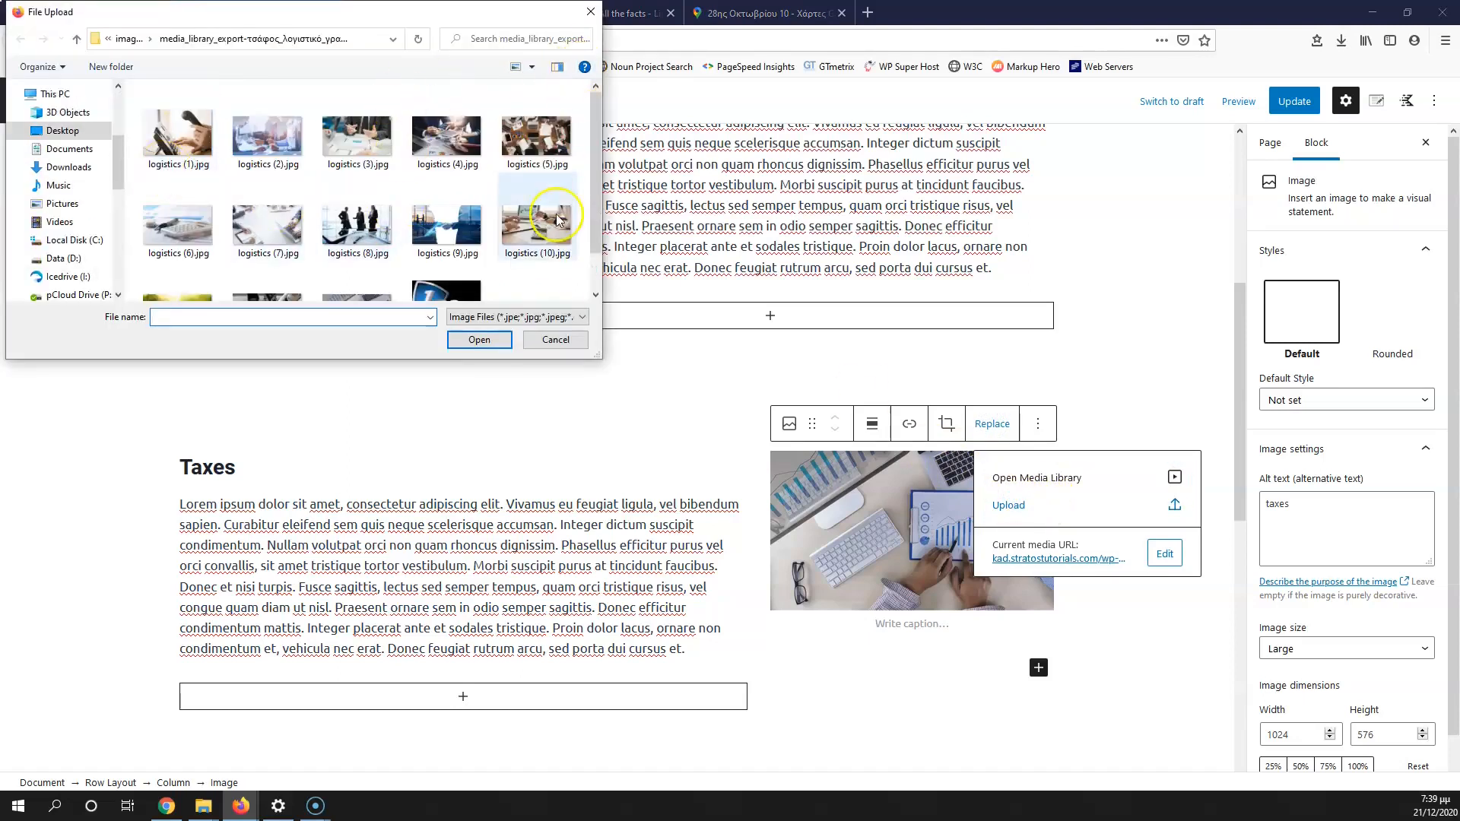
left_click(554, 341)
left_click(1013, 477)
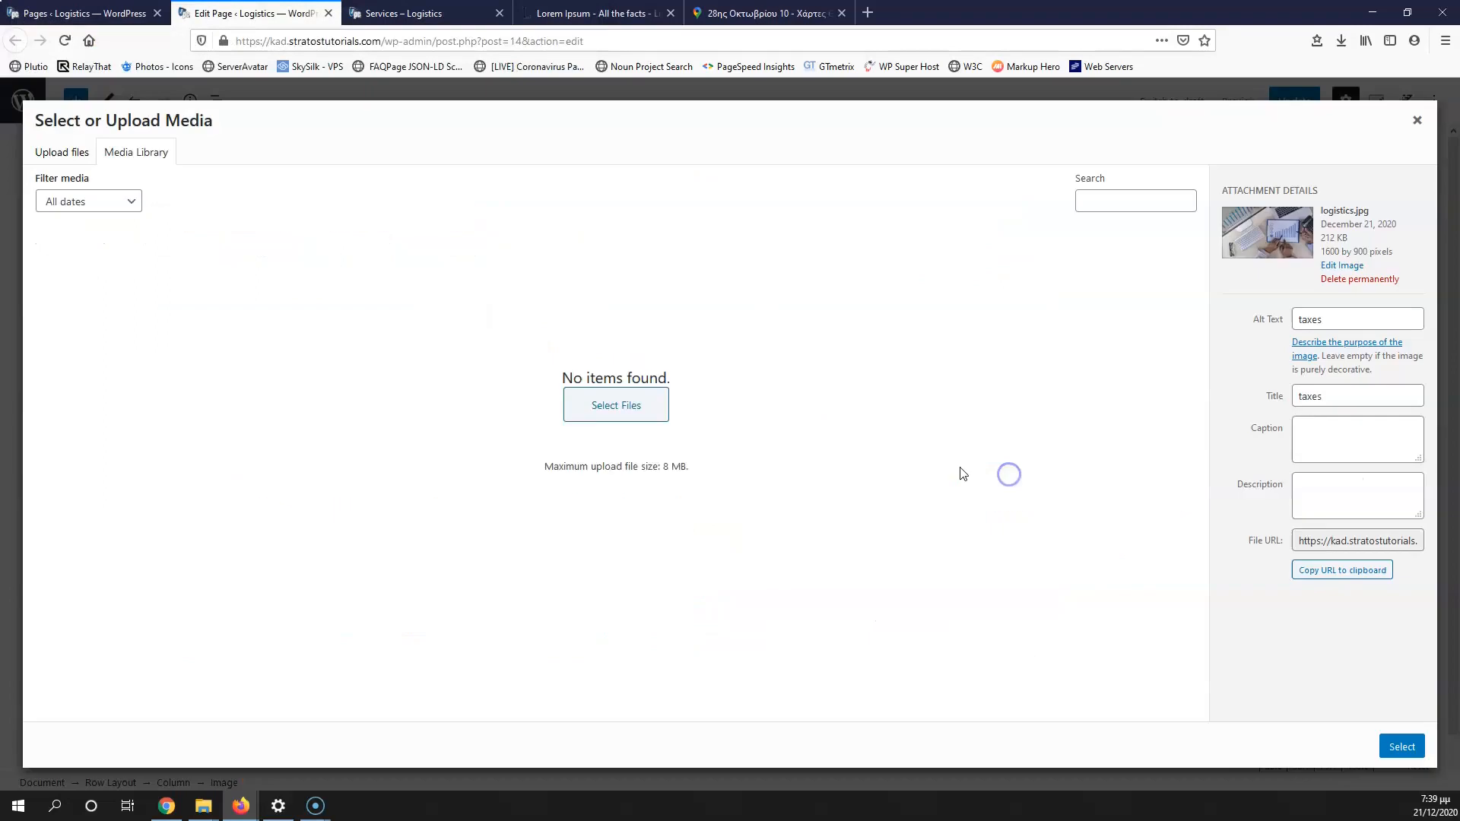
left_click(707, 258)
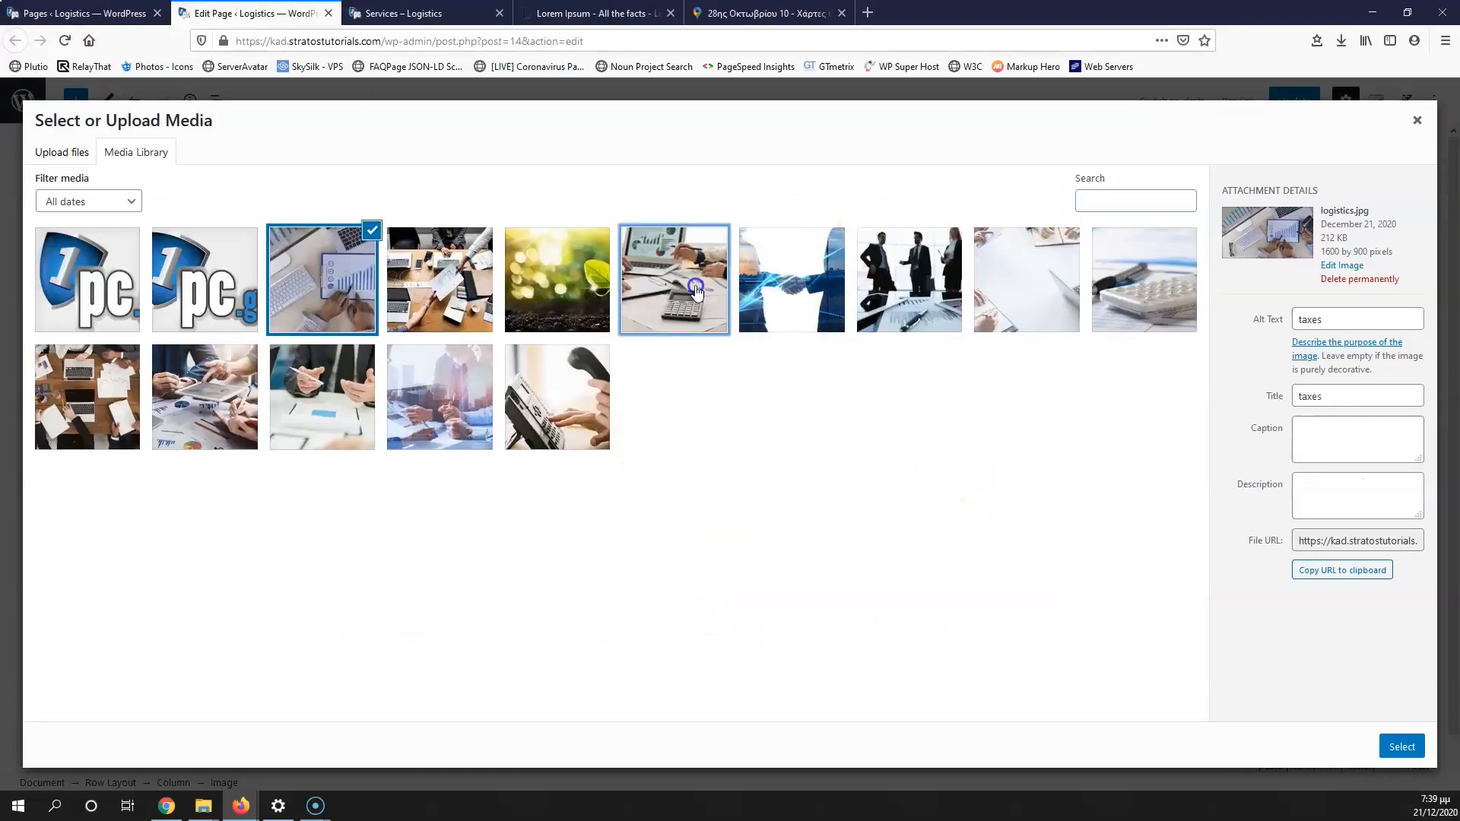
left_click(943, 280)
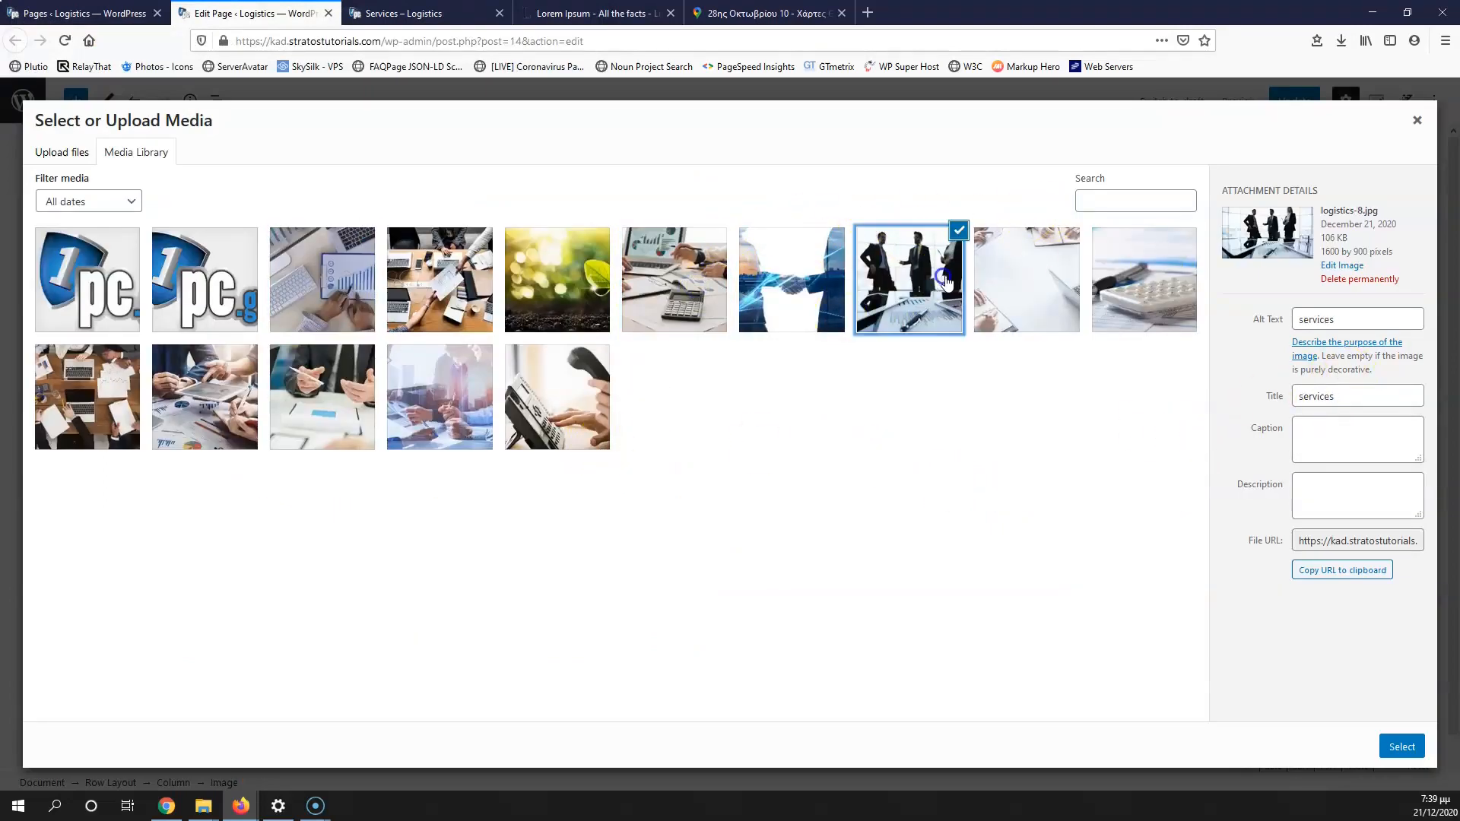
left_click(1036, 289)
Step: Set the photo's title and alt text to 'service 1' and insert it
left_click_drag(1384, 397, 1201, 403)
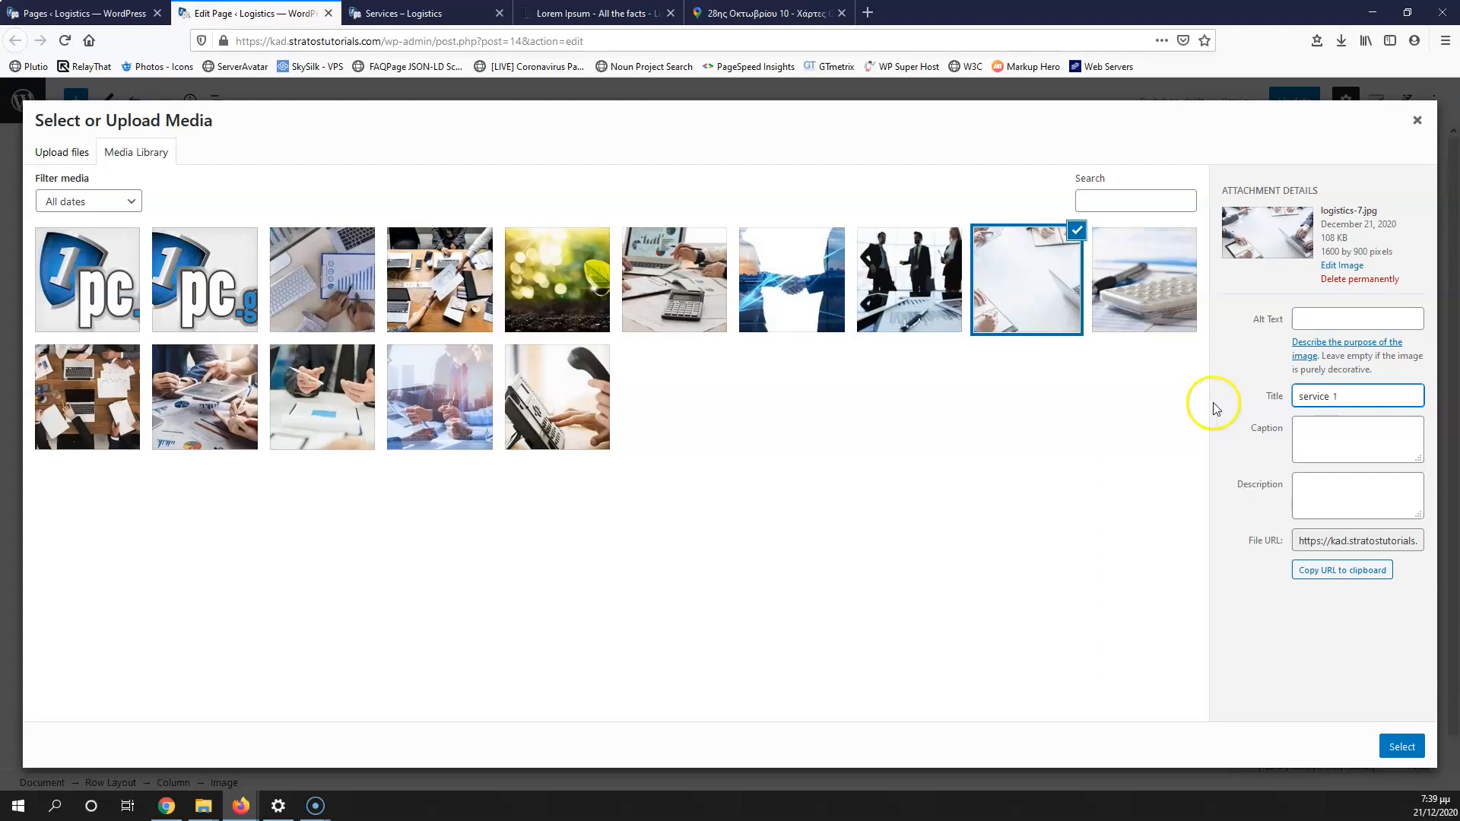
left_click(1337, 323)
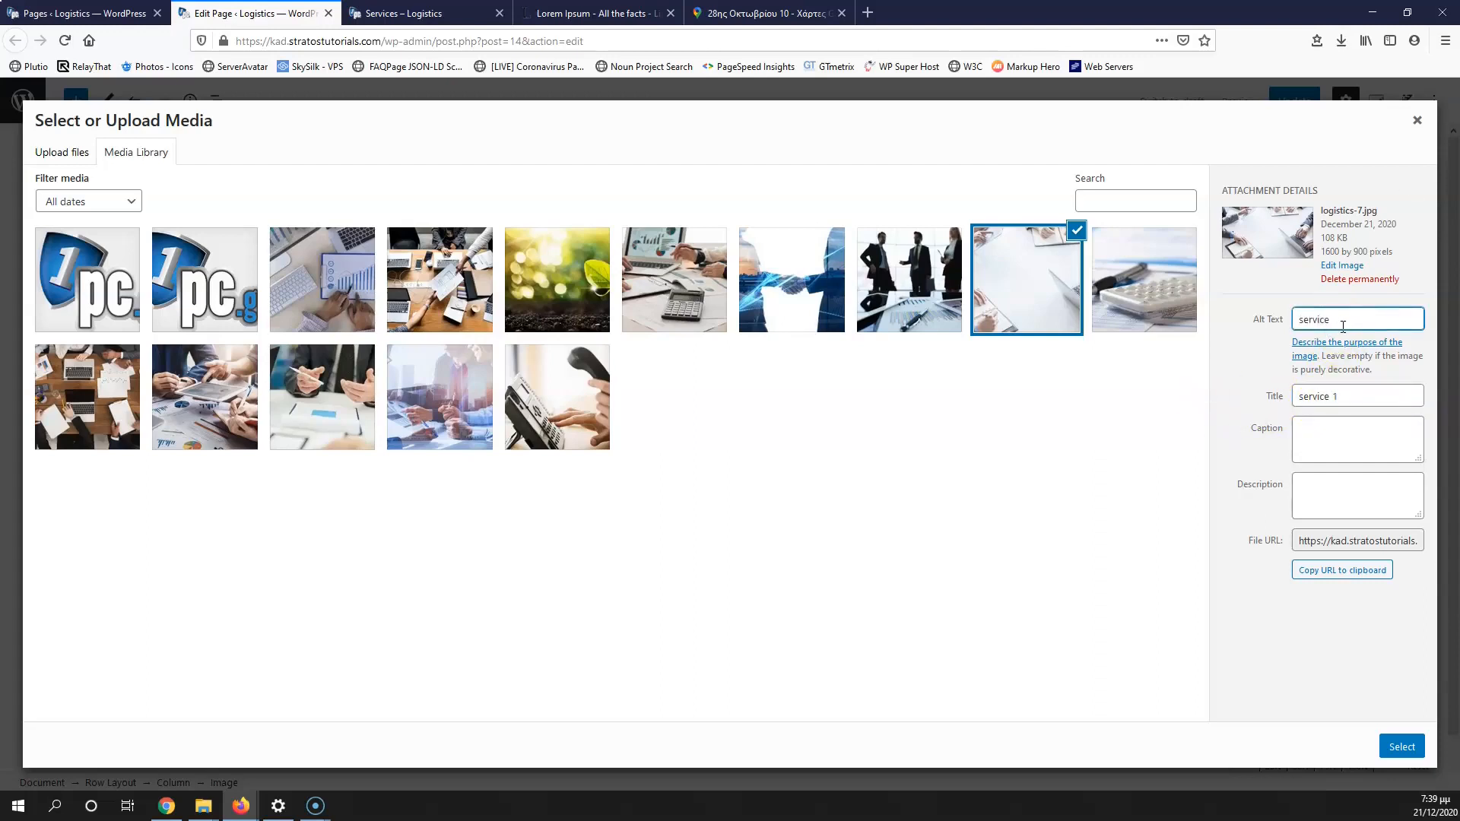
type("service 1")
left_click(1401, 746)
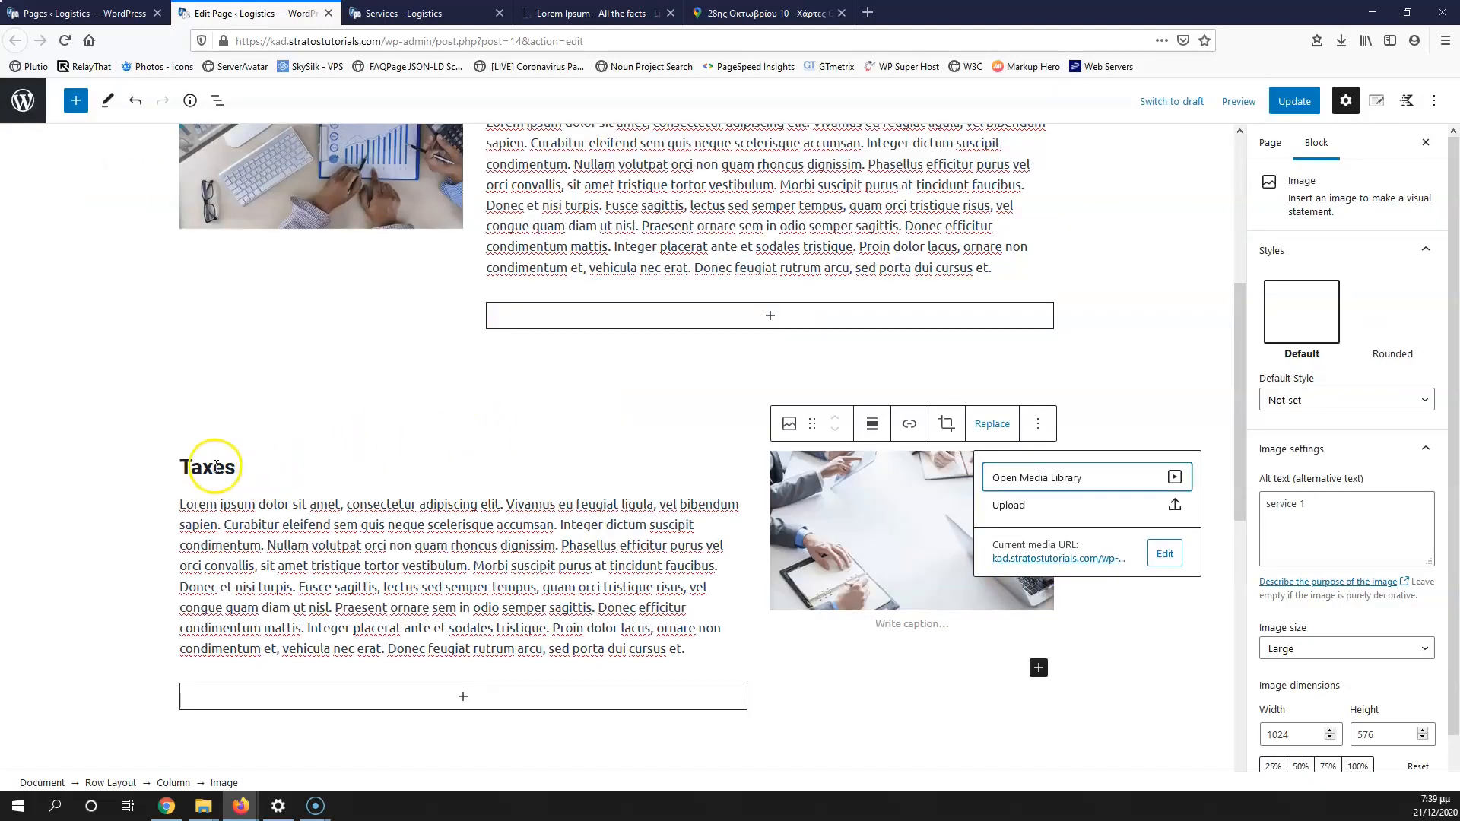
left_click(224, 466)
Step: Rename the middle row heading to 'Service 1' and retype the next heading as 'Service'
double_click(225, 466)
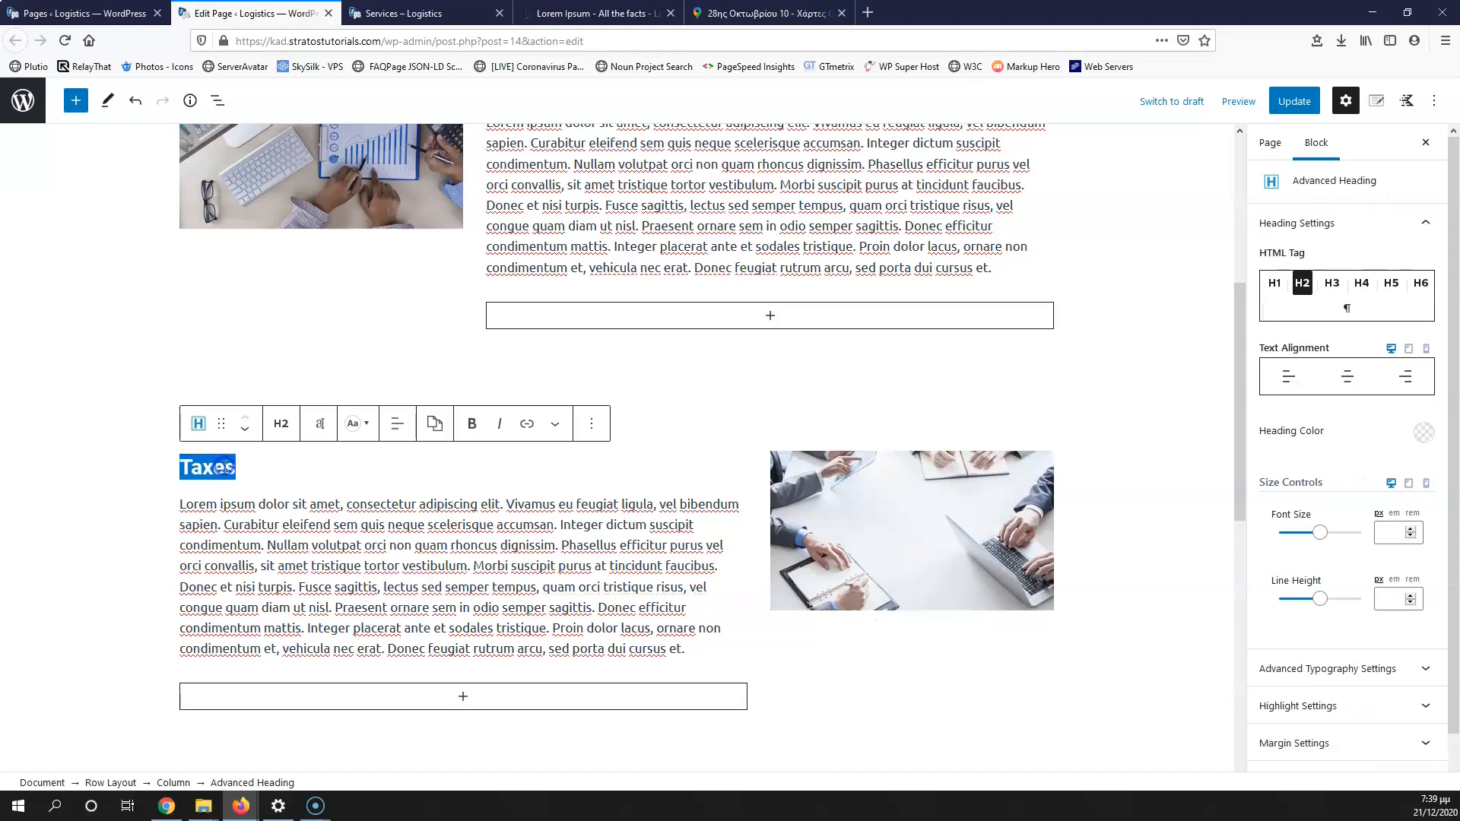
type("Service 1")
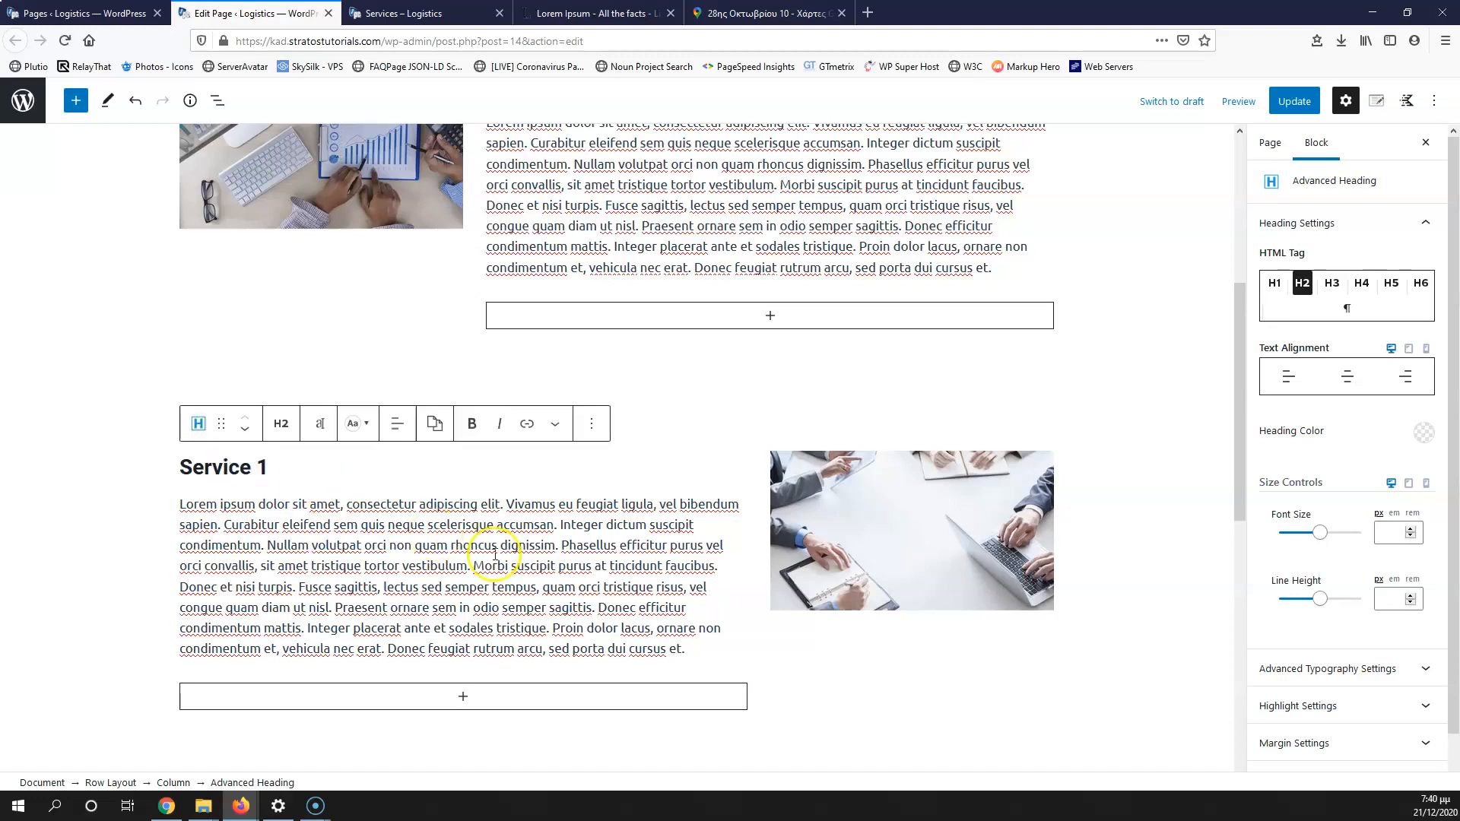
scroll(531, 560, "down", 3)
left_click(515, 619)
double_click(514, 619)
type("Serv")
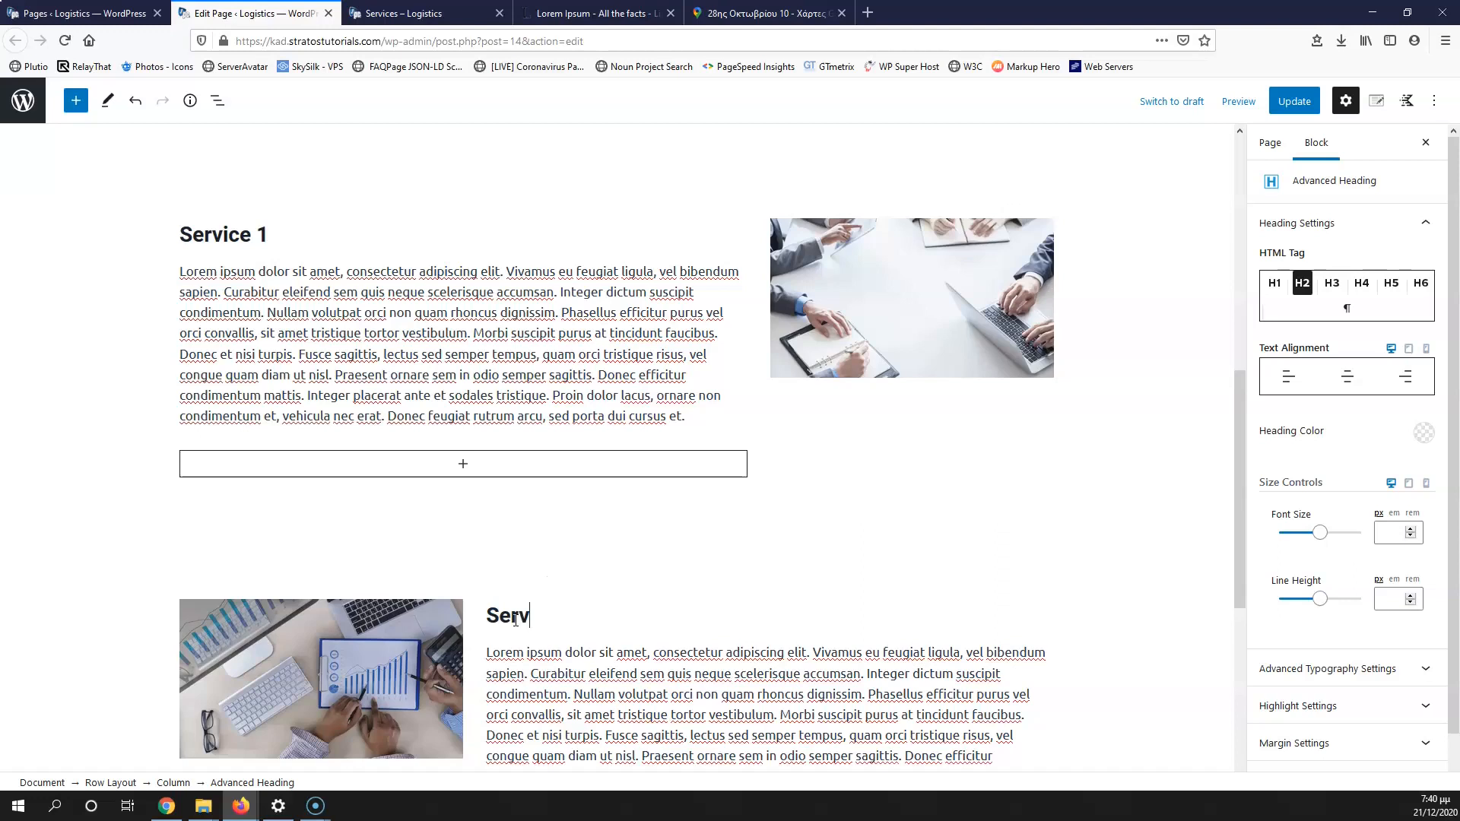
type("ice")
Step: Swap the next row's image for the calculator photo with title and alt text 'service 2'
left_click(438, 629)
left_click(401, 572)
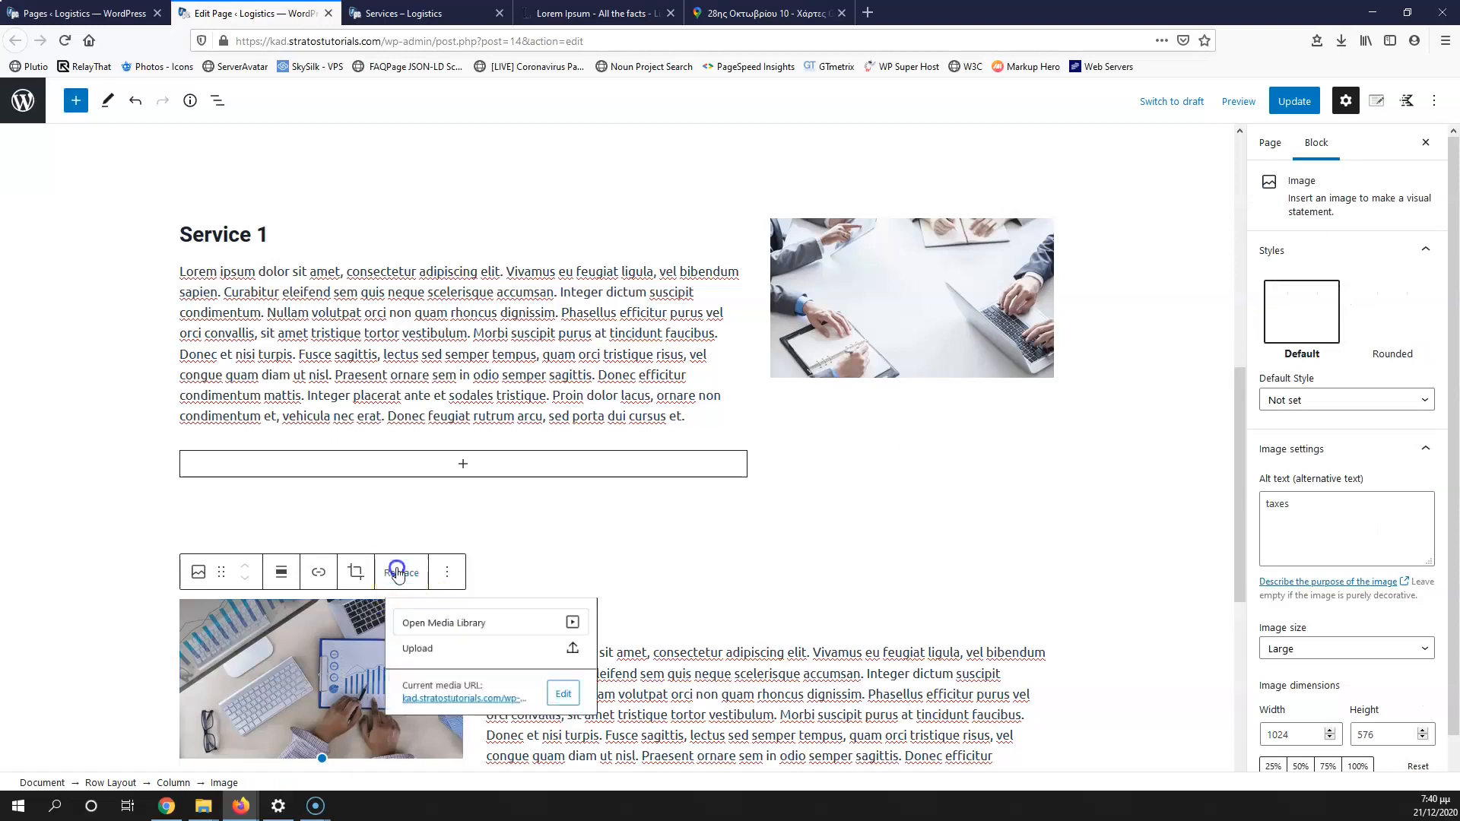
left_click(447, 625)
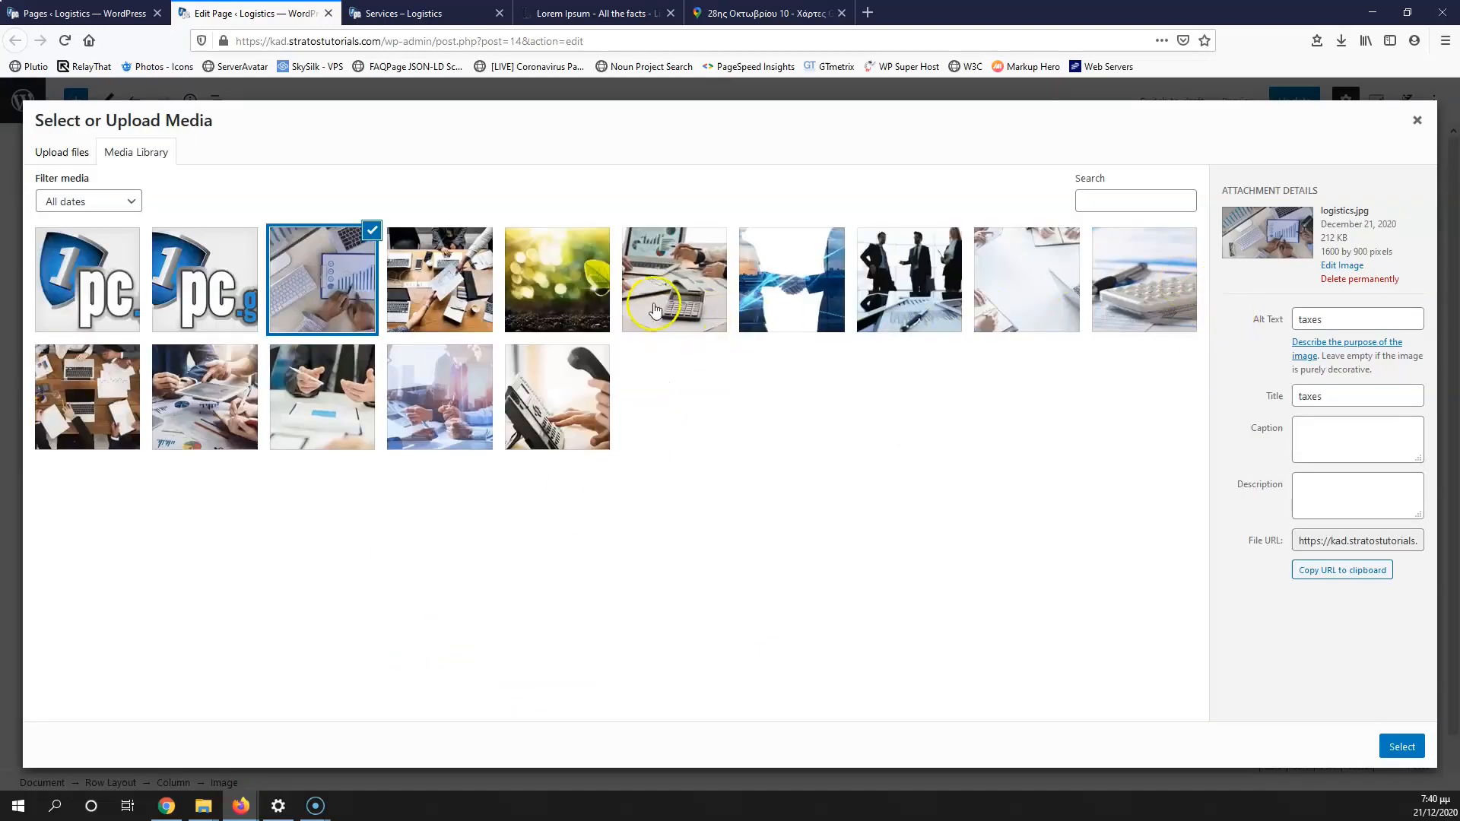
left_click(654, 310)
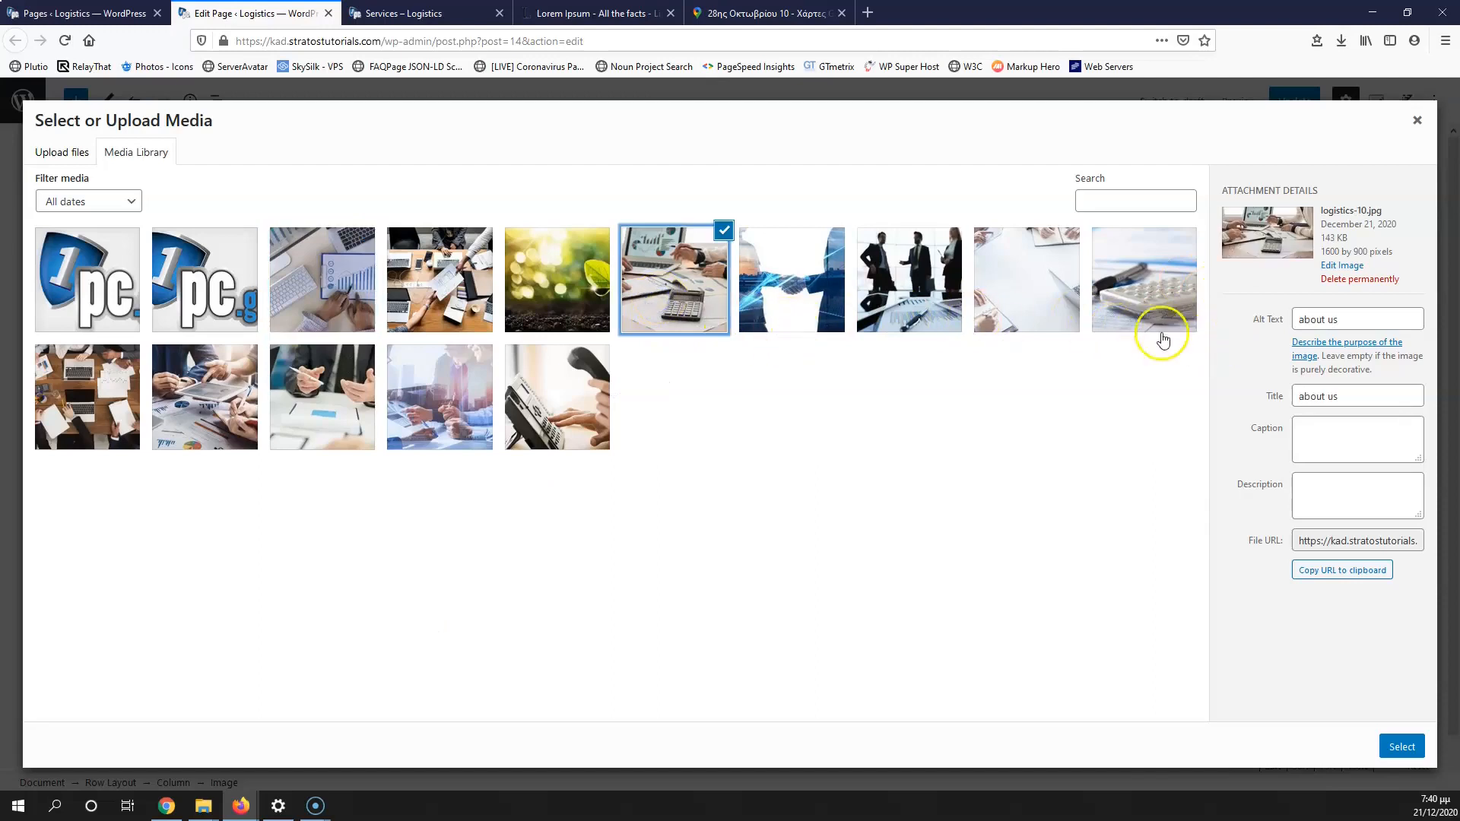
left_click_drag(1367, 401, 1194, 399)
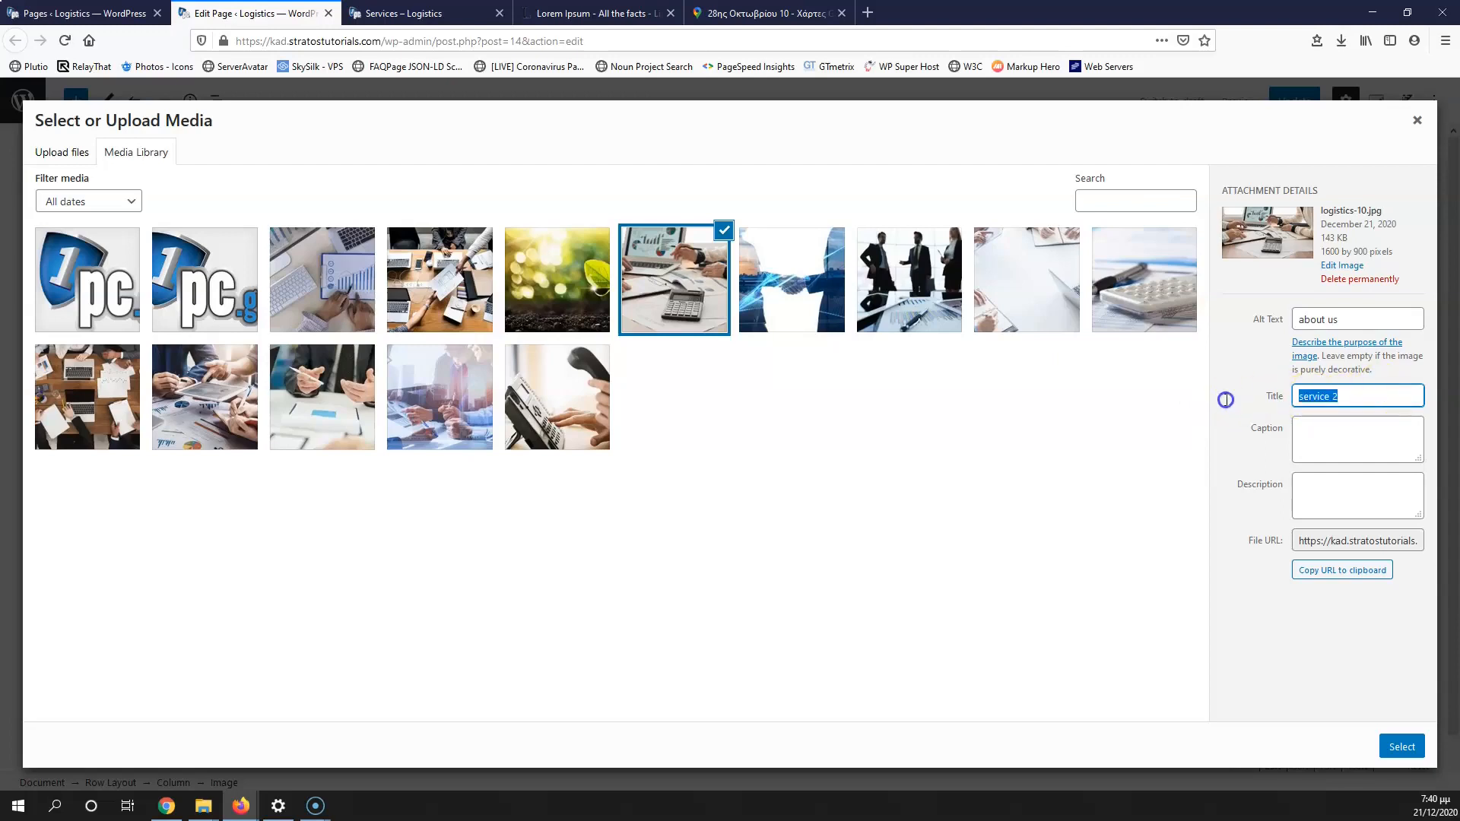
triple_click(1375, 321)
type("service 2")
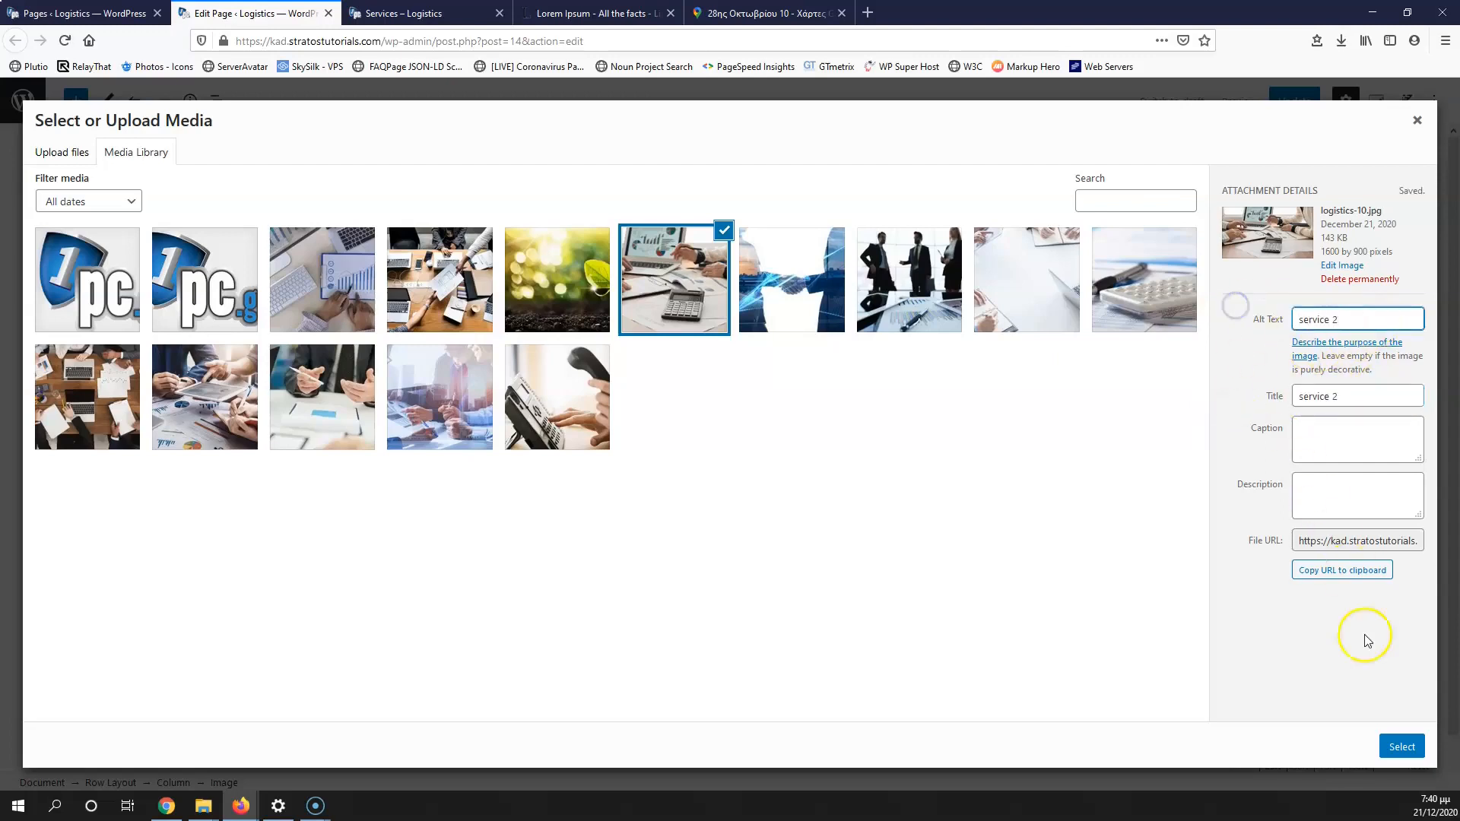
left_click(1402, 746)
scroll(678, 512, "down", 3)
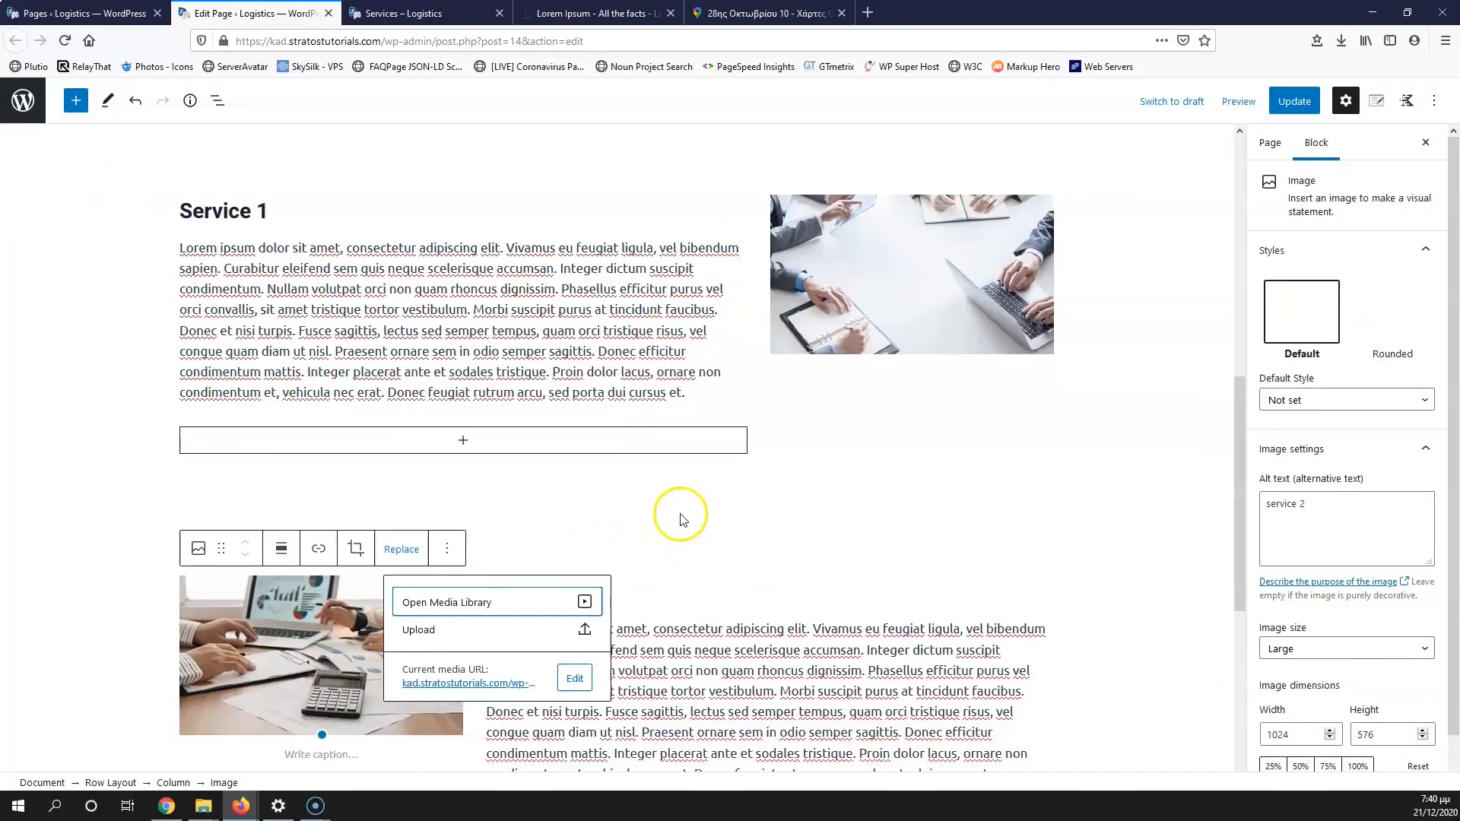
left_click(753, 536)
scroll(652, 457, "up", 7)
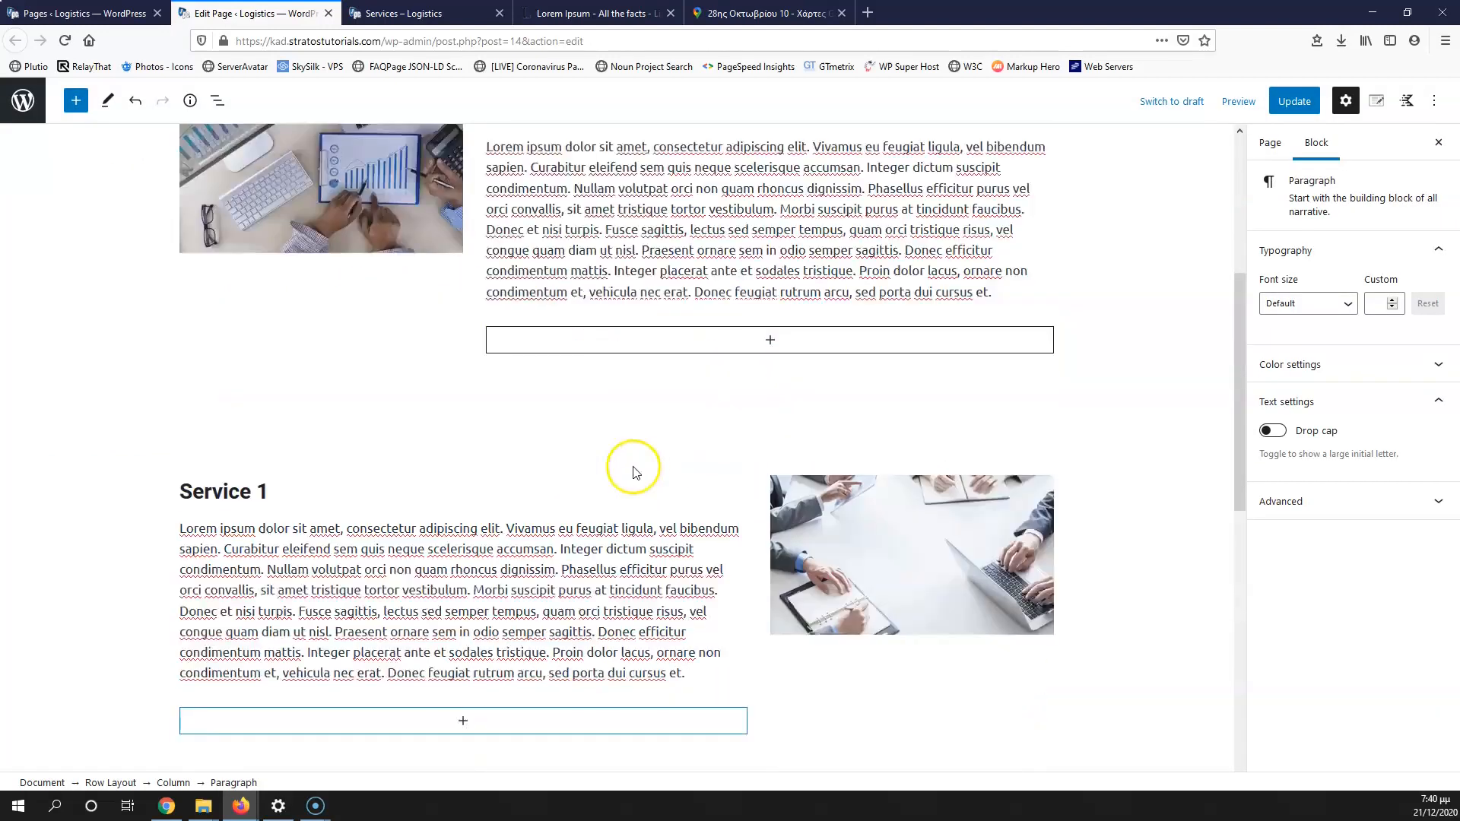
Step: Set the Service 1 row layout's background colour to the F7FAFC swatch
left_click(77, 527)
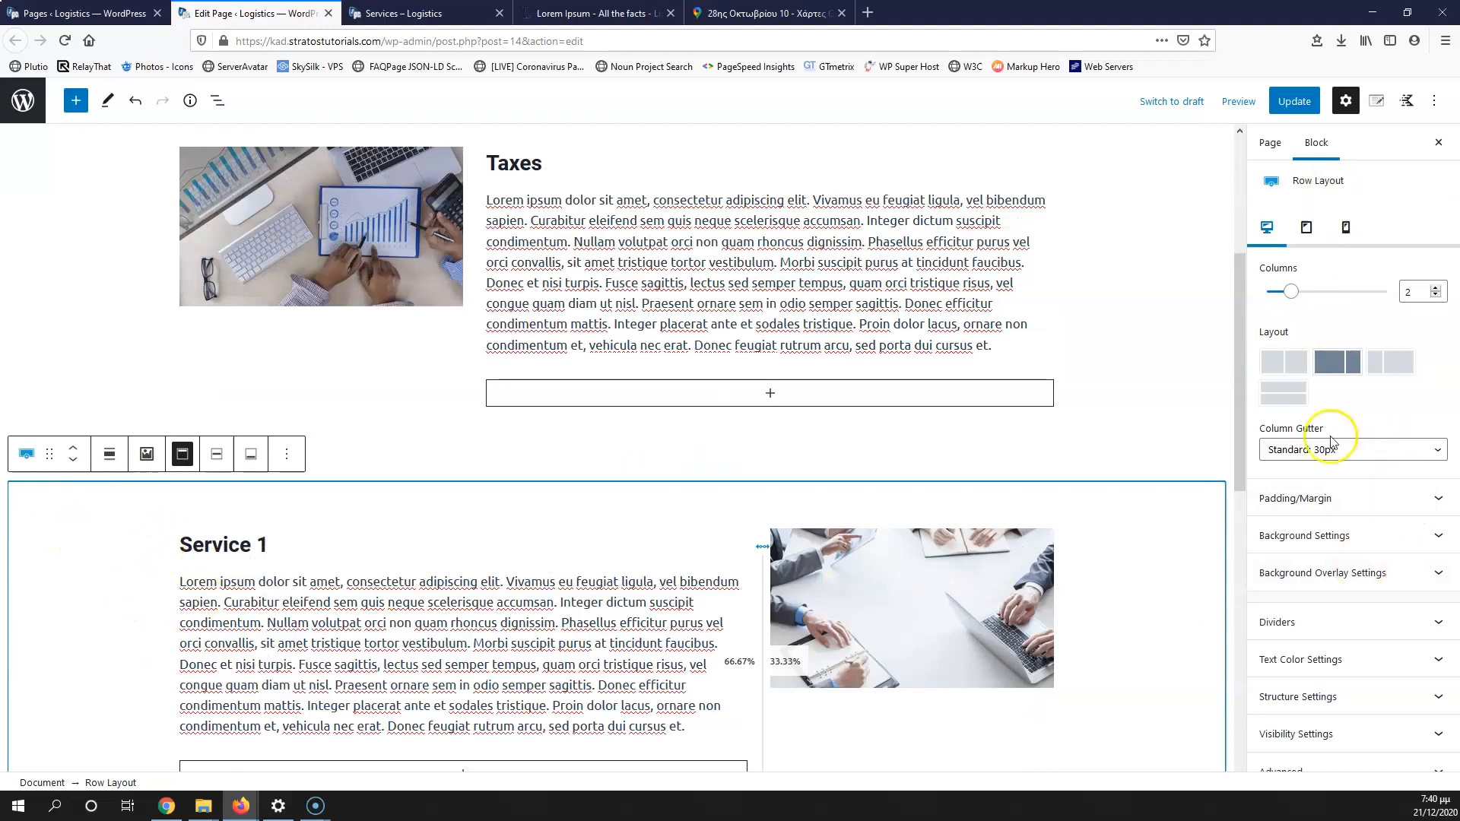
left_click(1353, 541)
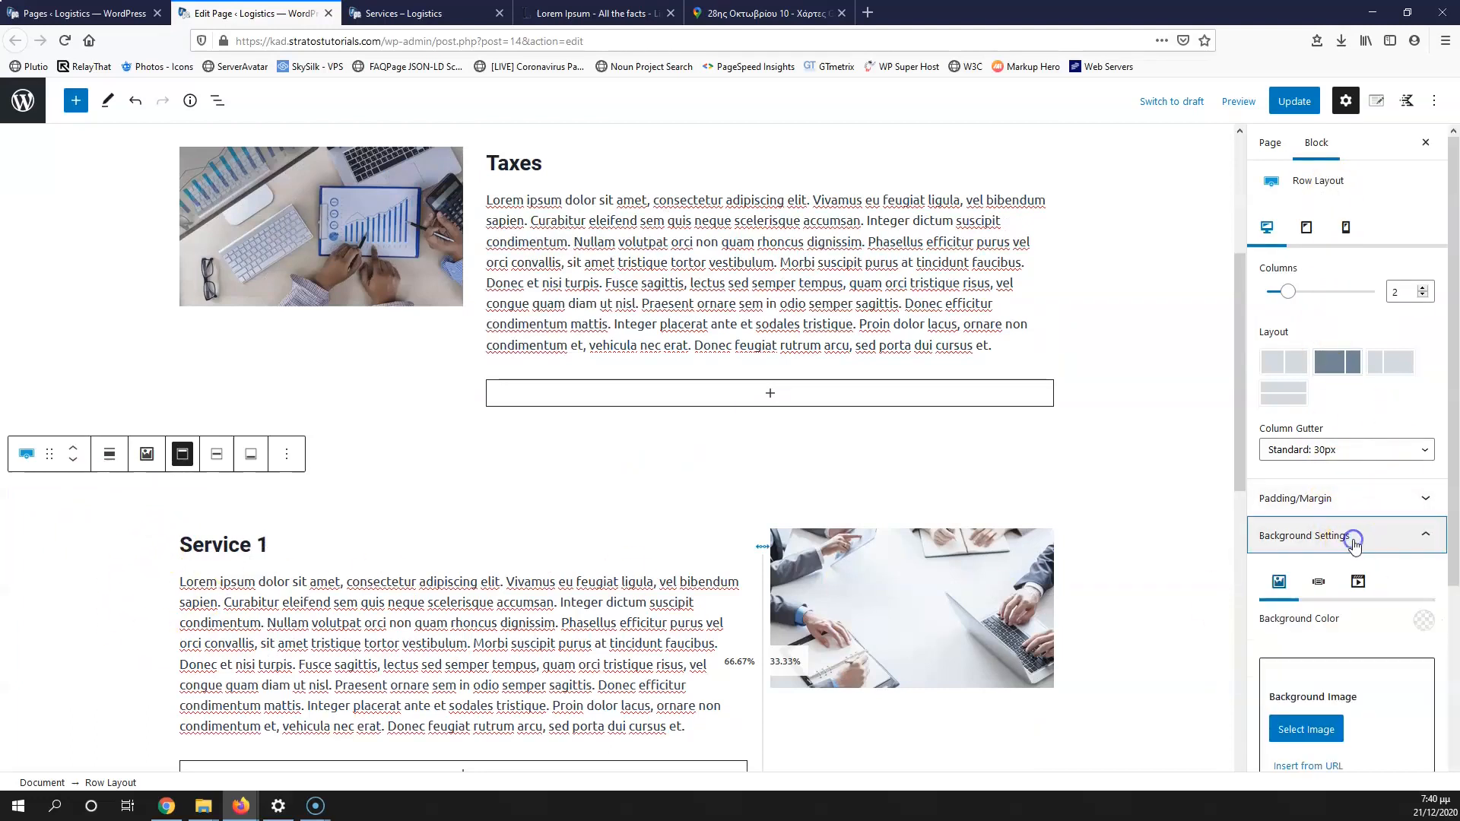
left_click(1413, 620)
left_click(1389, 579)
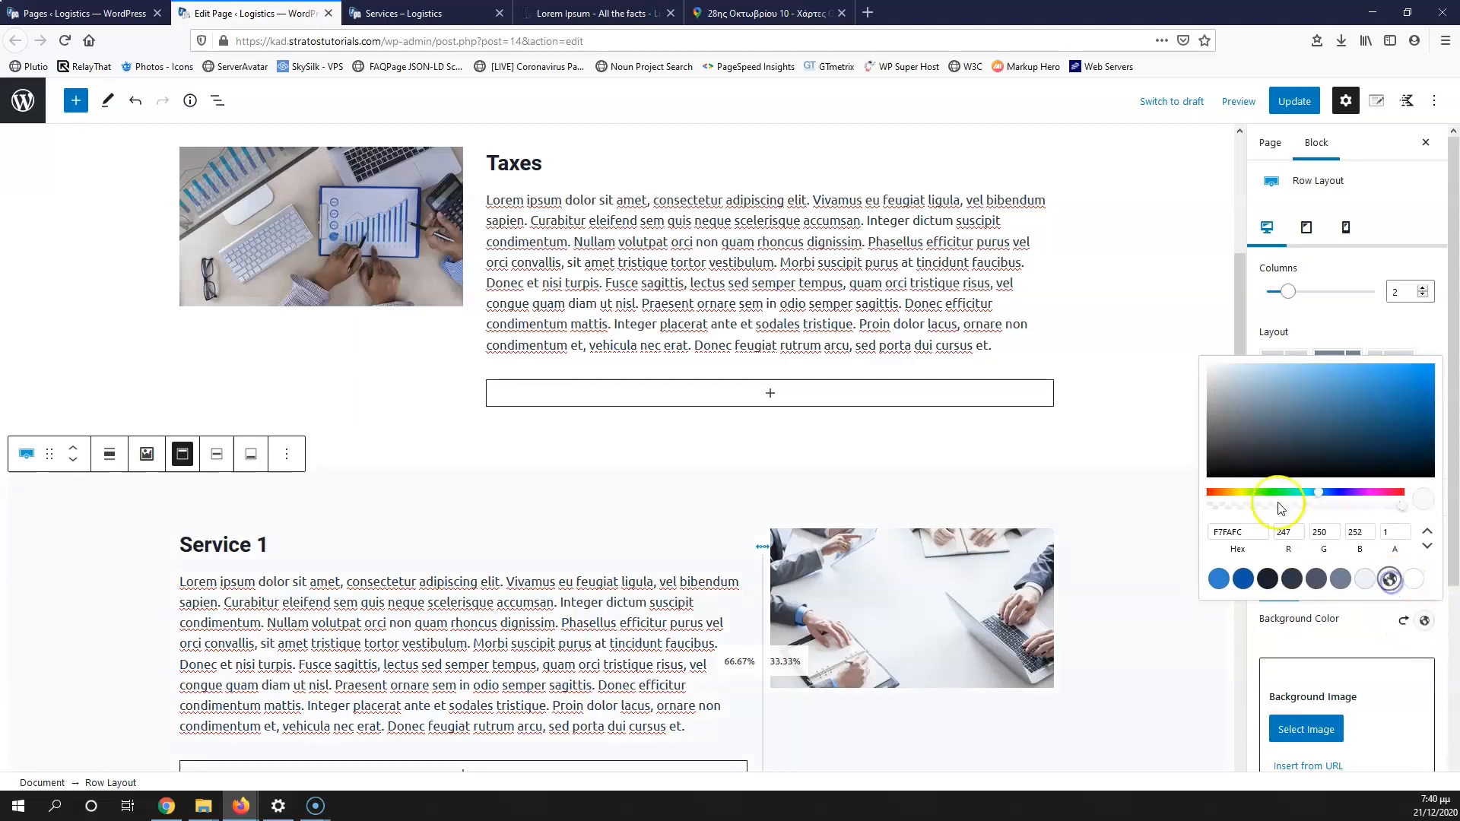
scroll(416, 364, "up", 4)
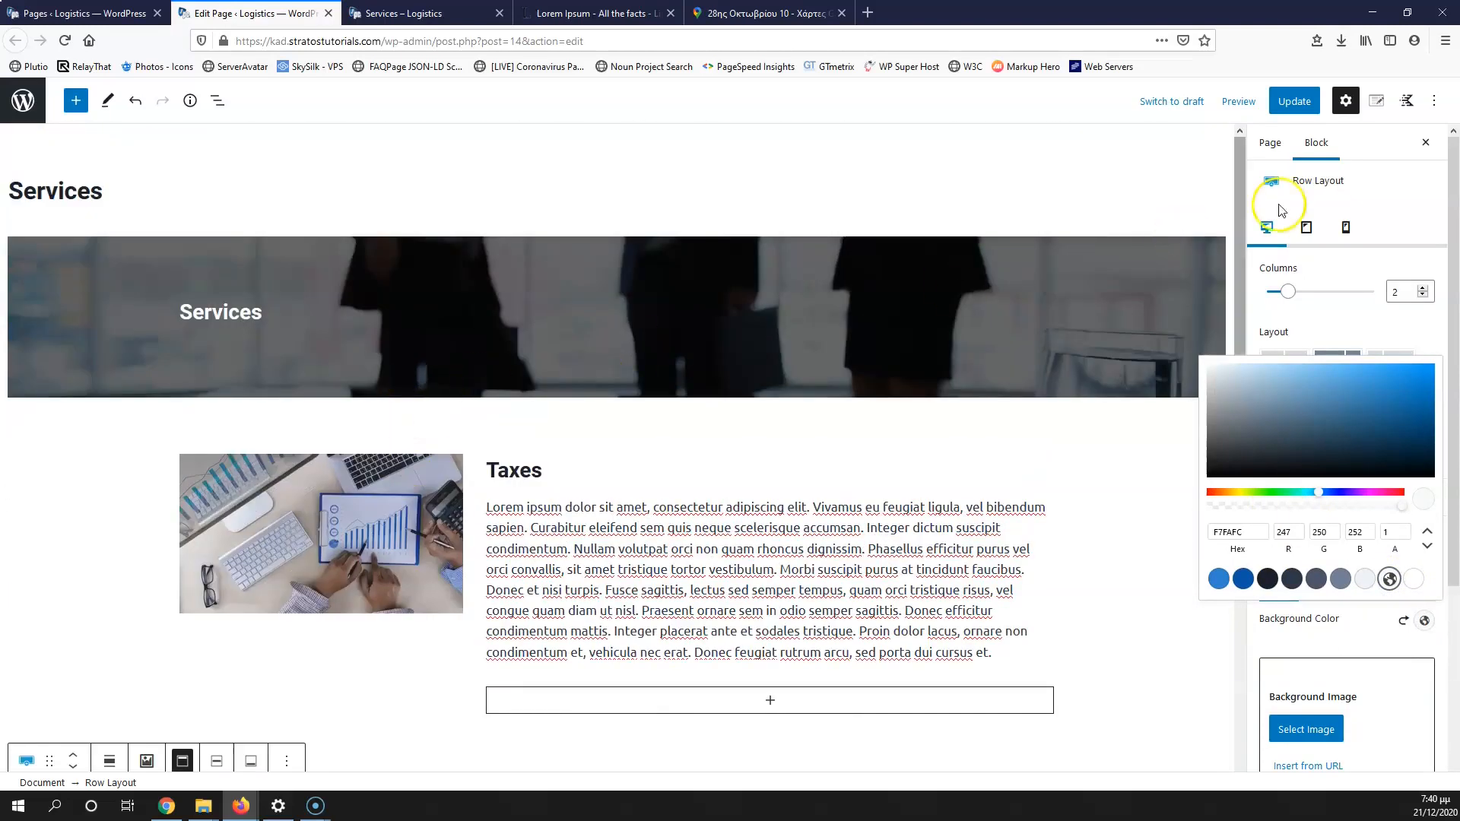
Step: Save the page and review the Taxes, Service 1 and Service 2 rows on the live site
left_click(1296, 100)
left_click(403, 13)
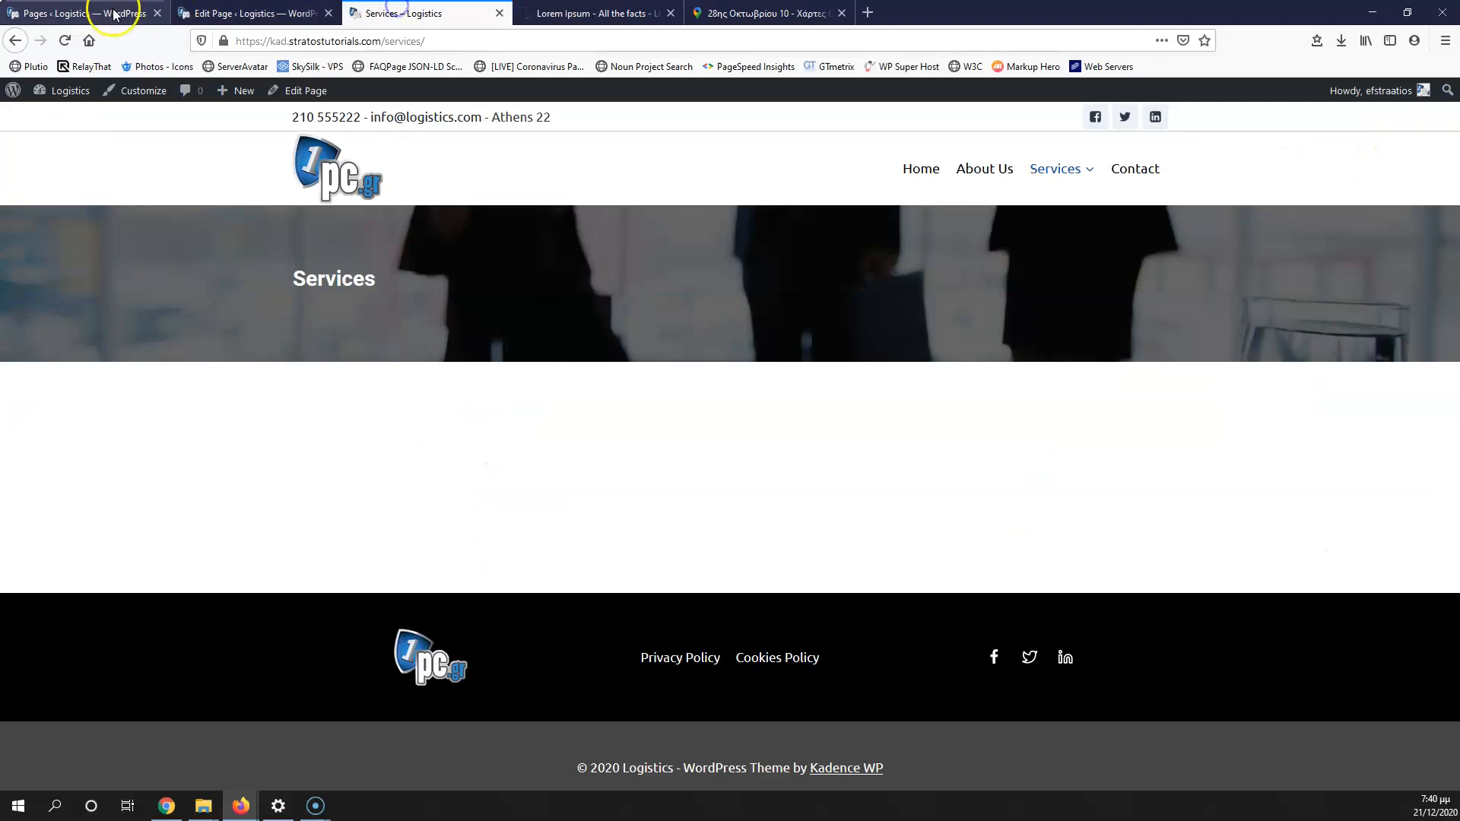
left_click(65, 41)
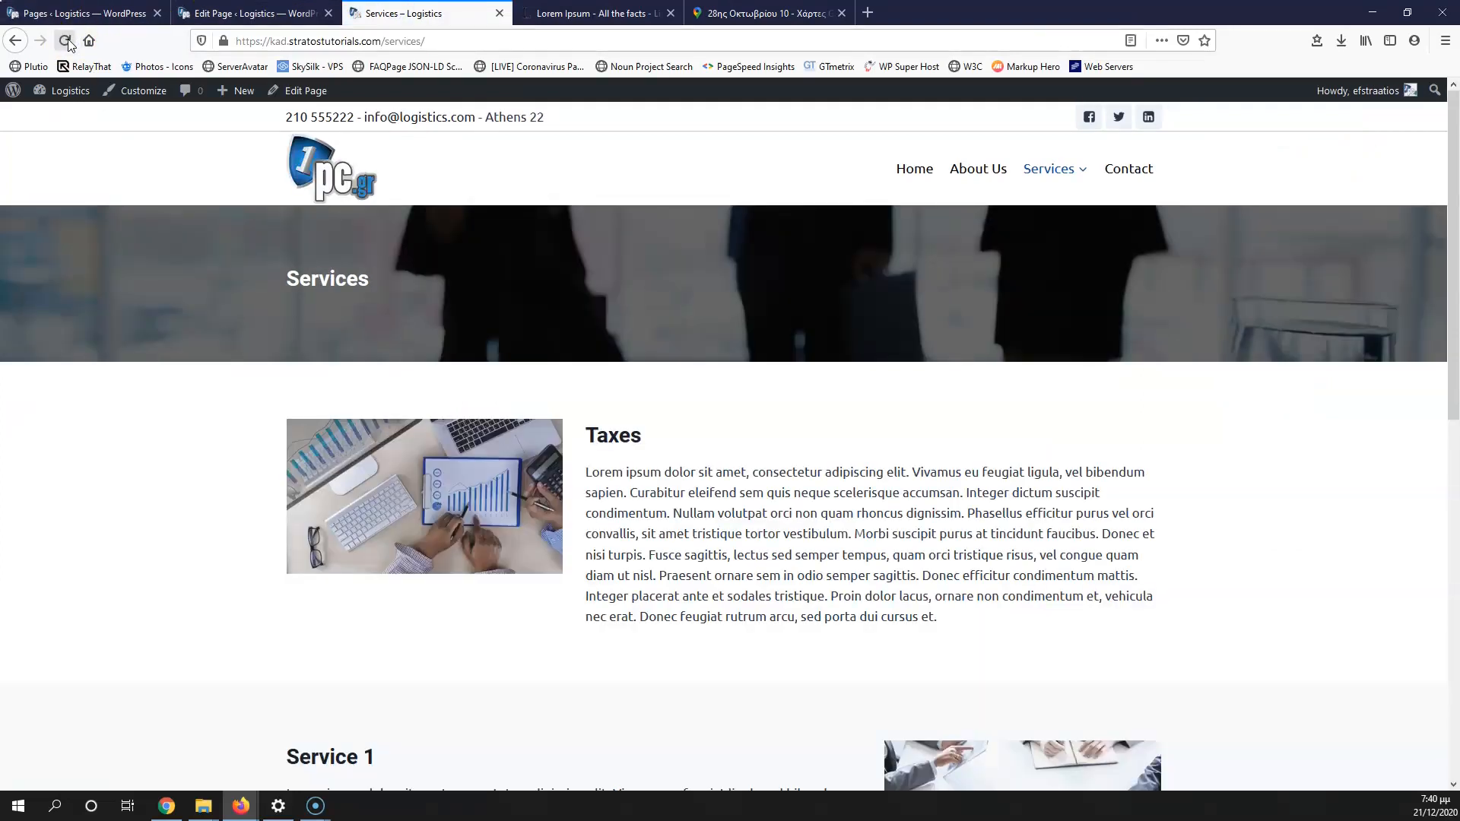
scroll(535, 498, "down", 4)
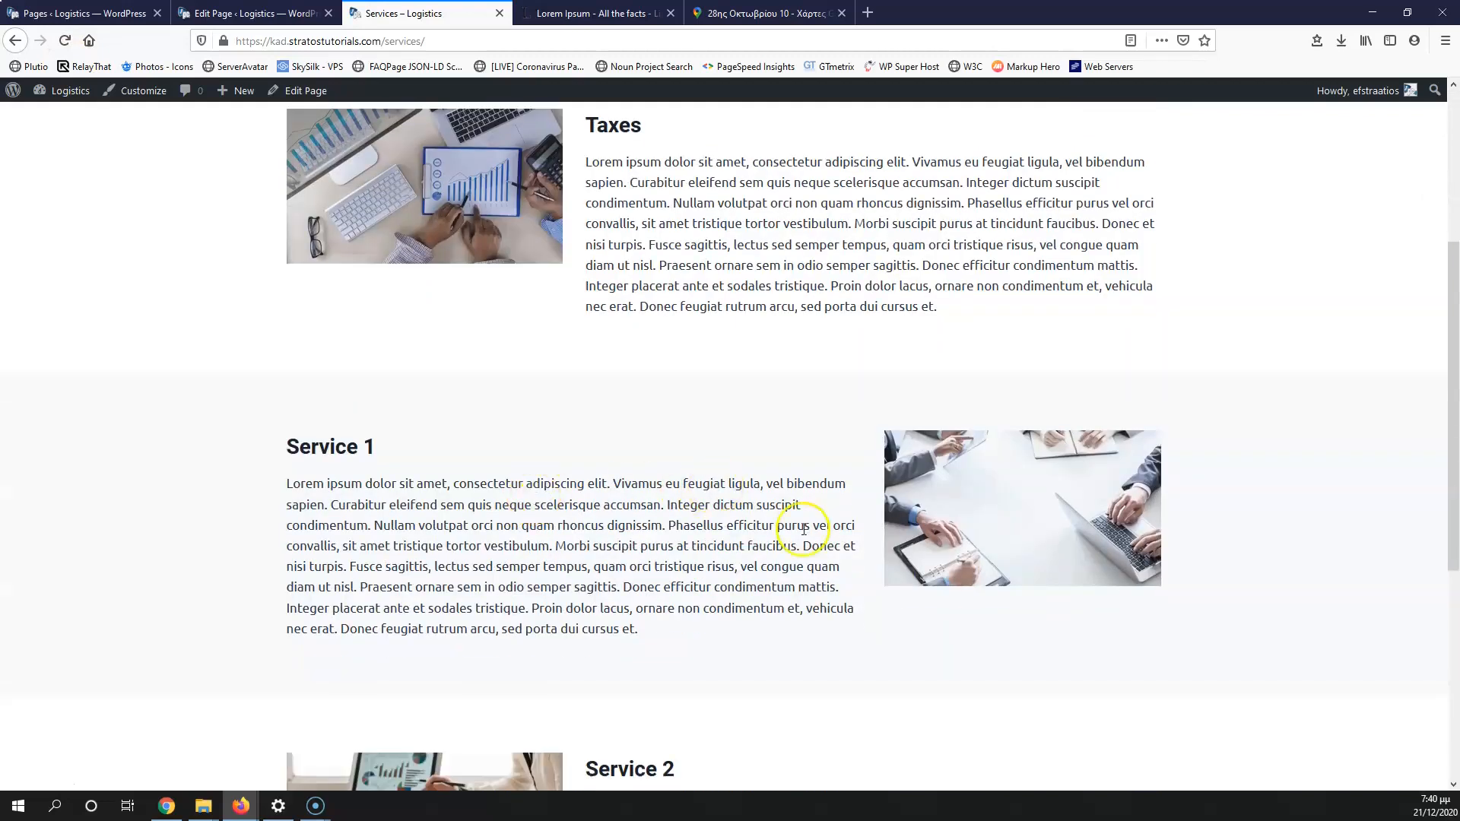
scroll(582, 341, "up", 3)
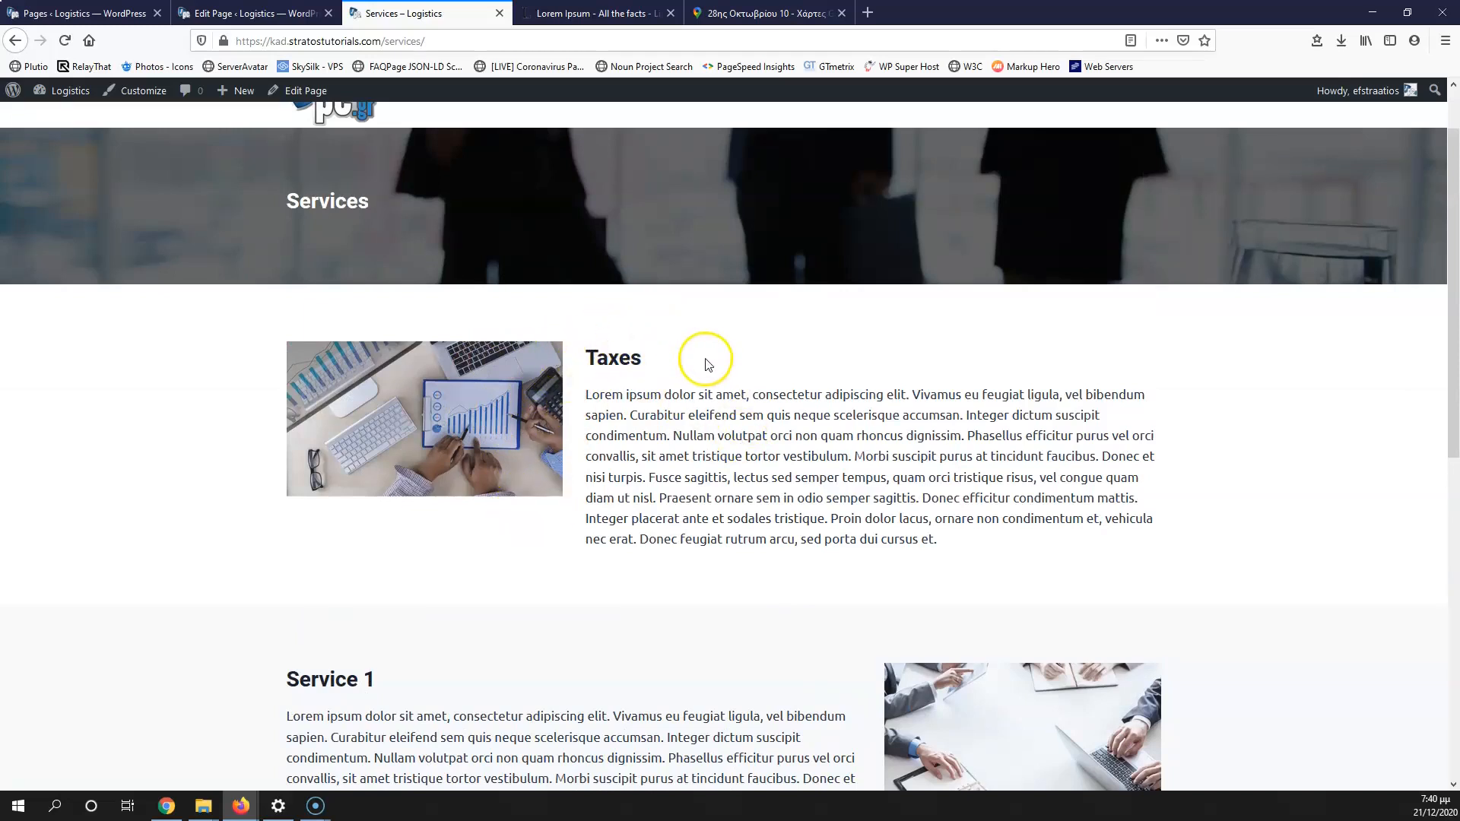
scroll(700, 423, "down", 6)
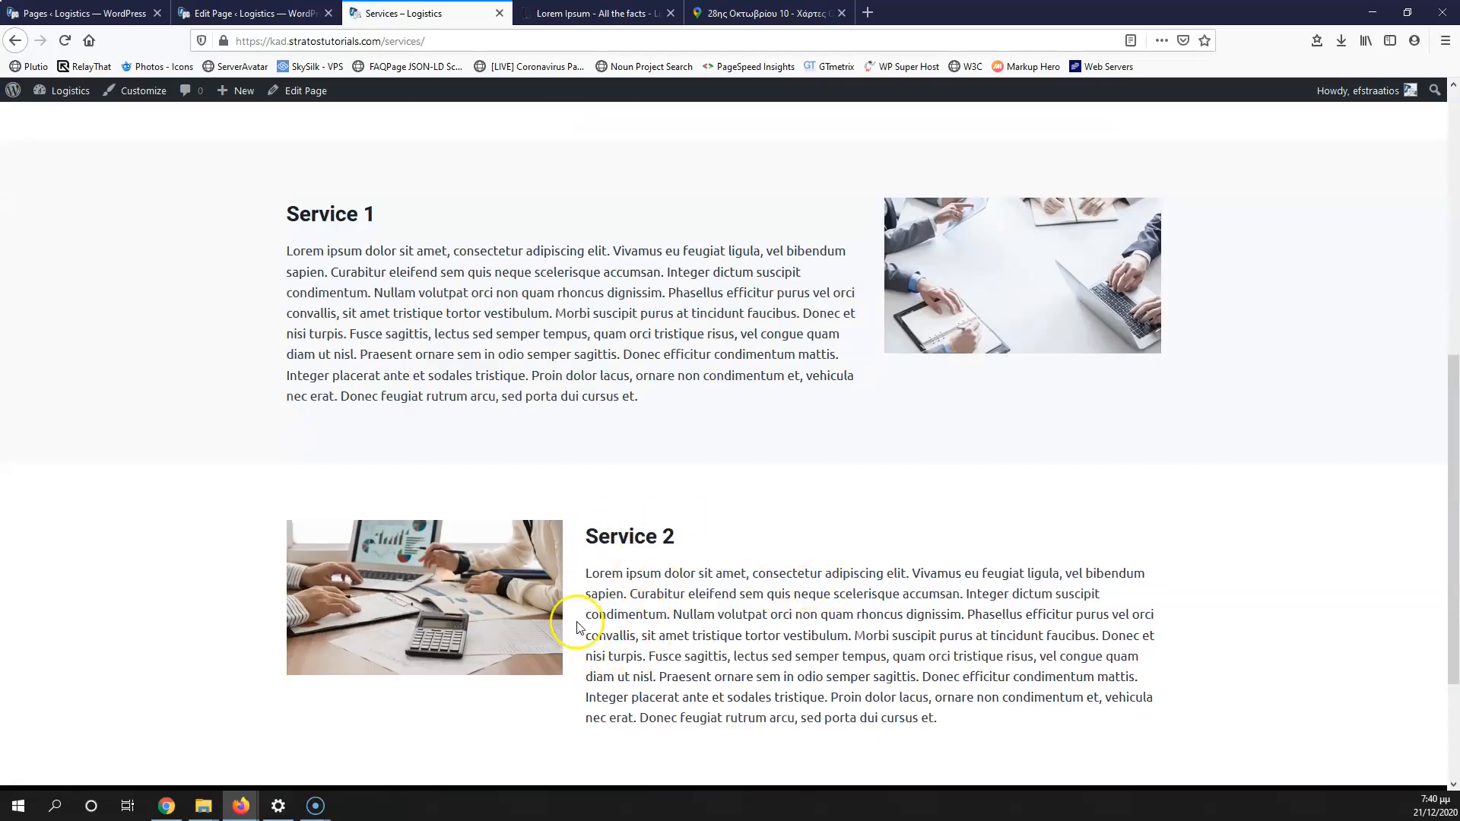
scroll(586, 645, "up", 2)
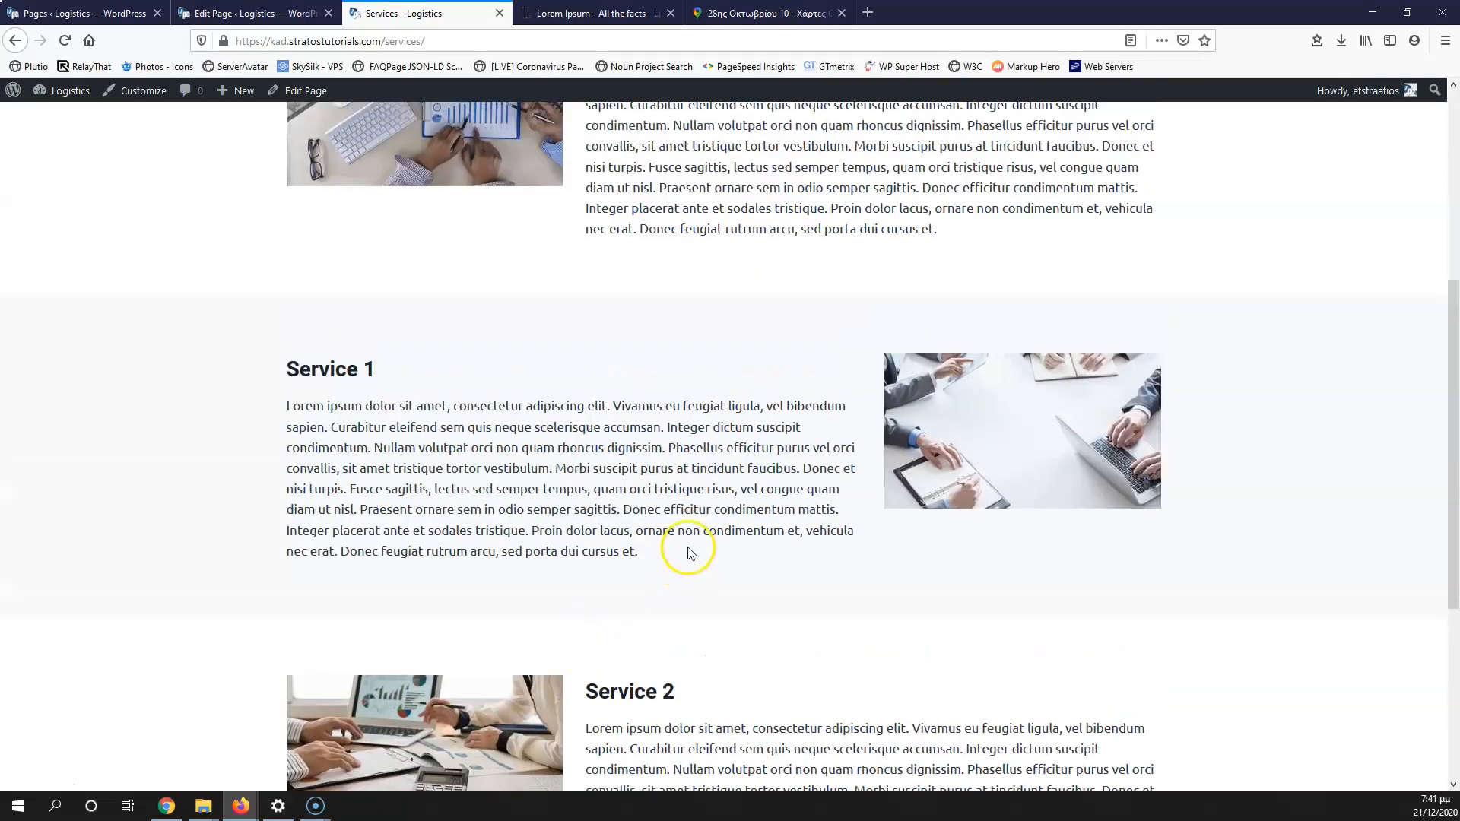
scroll(607, 491, "up", 2)
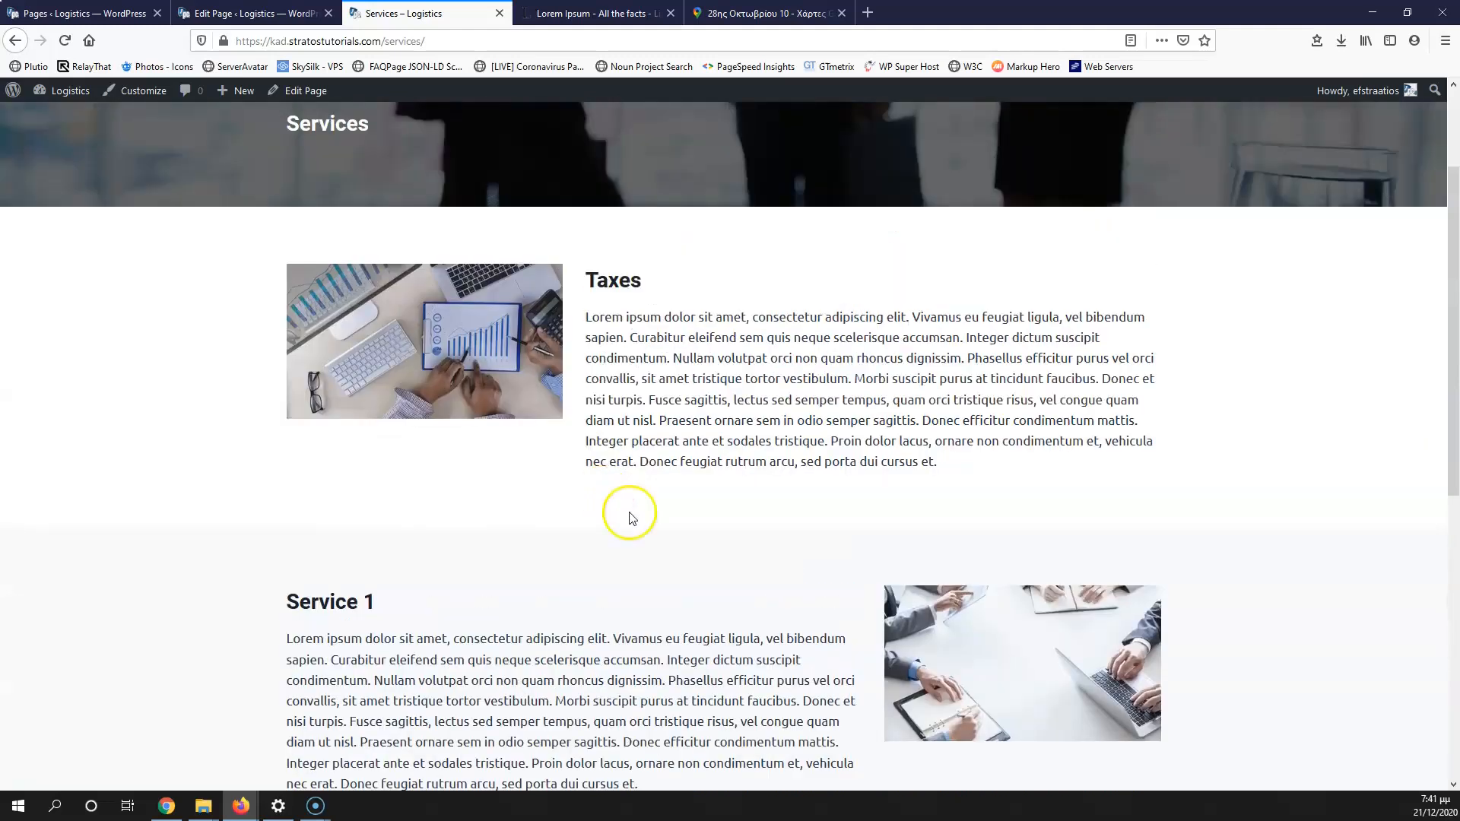
Step: Switch via the Lorem Ipsum and Services tabs back to the Services page editor
left_click(608, 15)
left_click(431, 18)
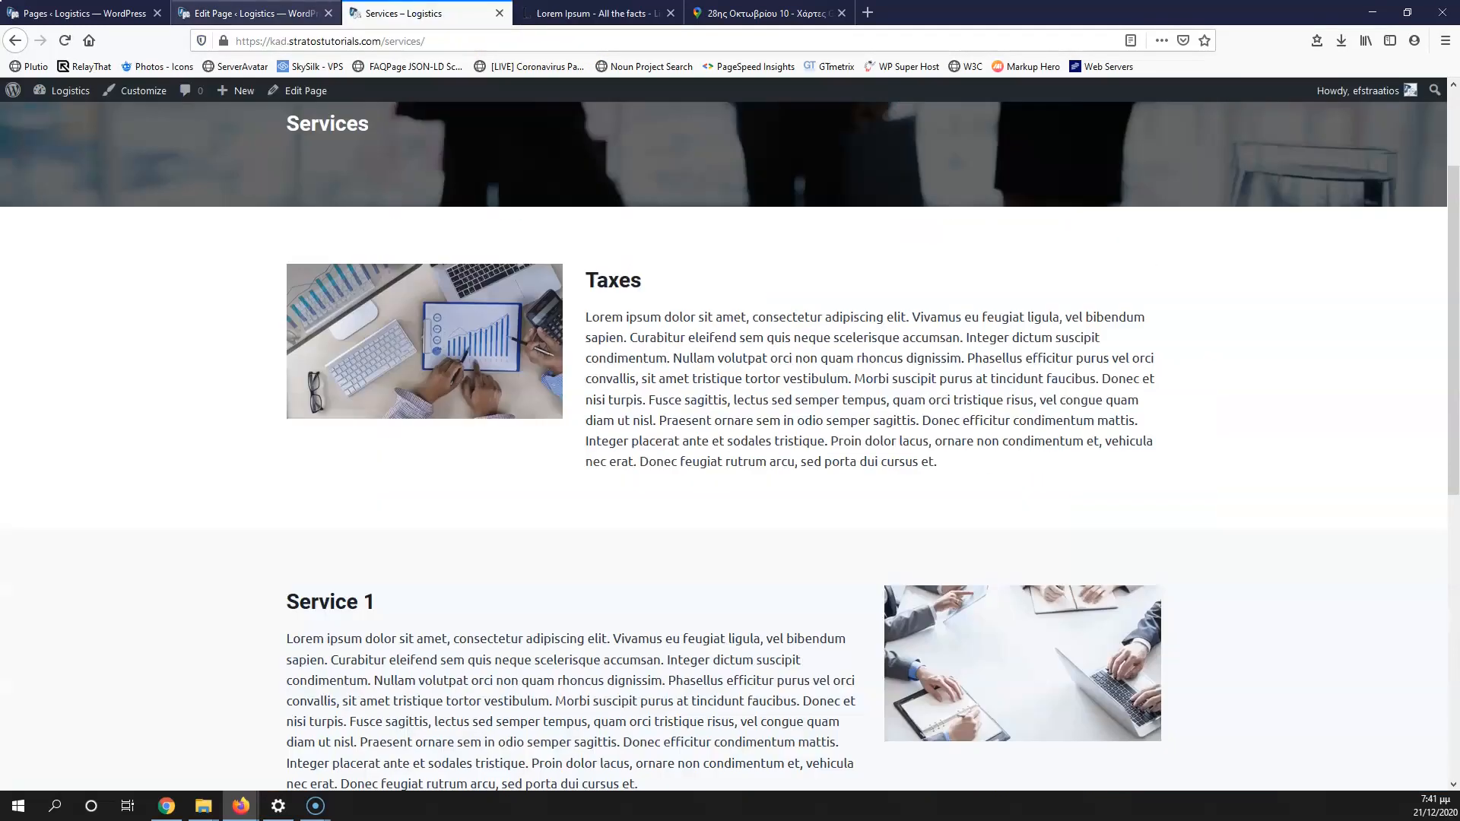
left_click(299, 13)
Step: Set the Taxes row columns to 40/60 and enlarge the image to 446 × 250
left_click(336, 559)
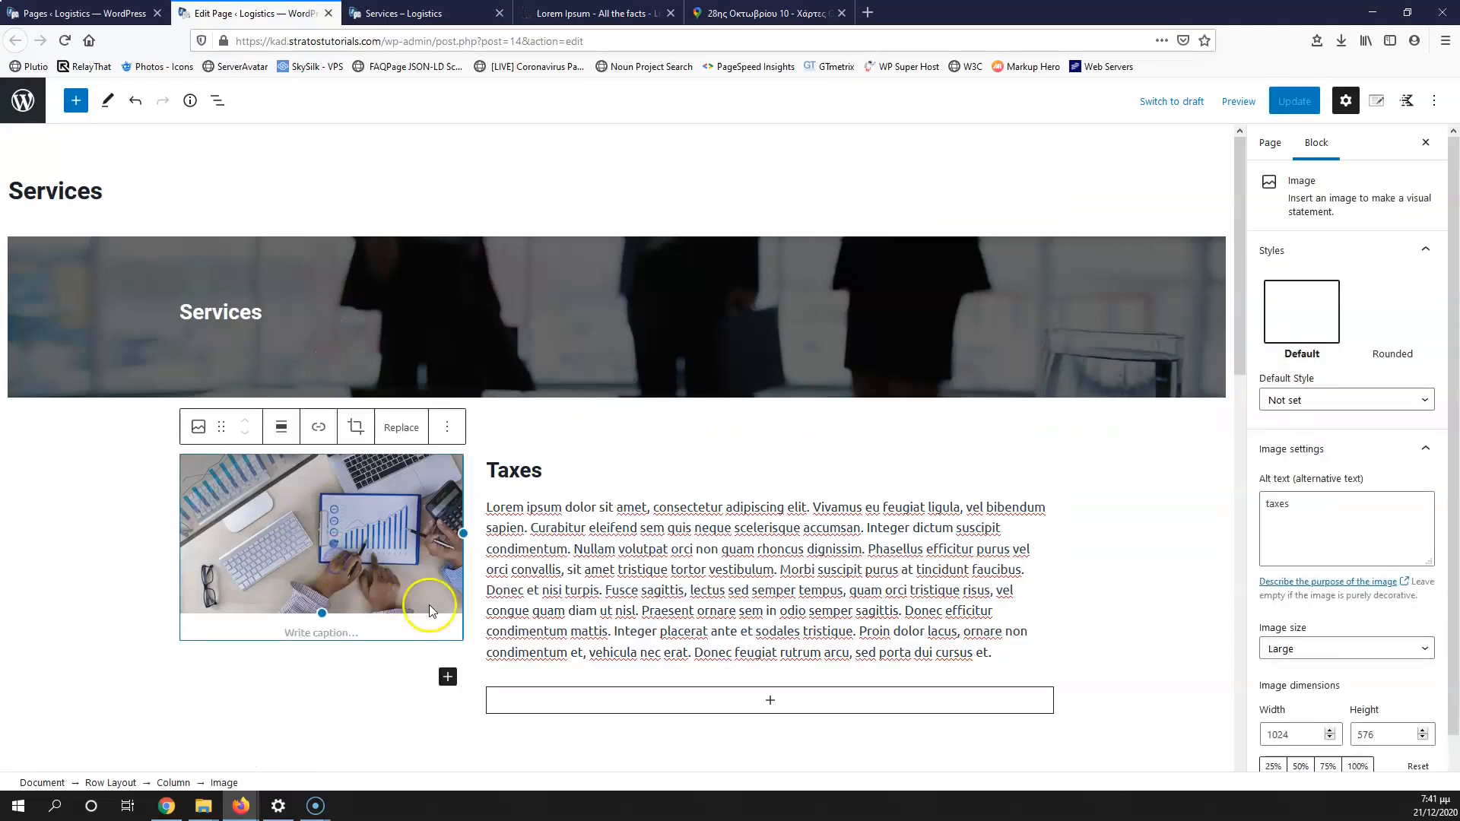
left_click_drag(463, 533, 490, 536)
left_click(597, 598)
left_click(549, 518)
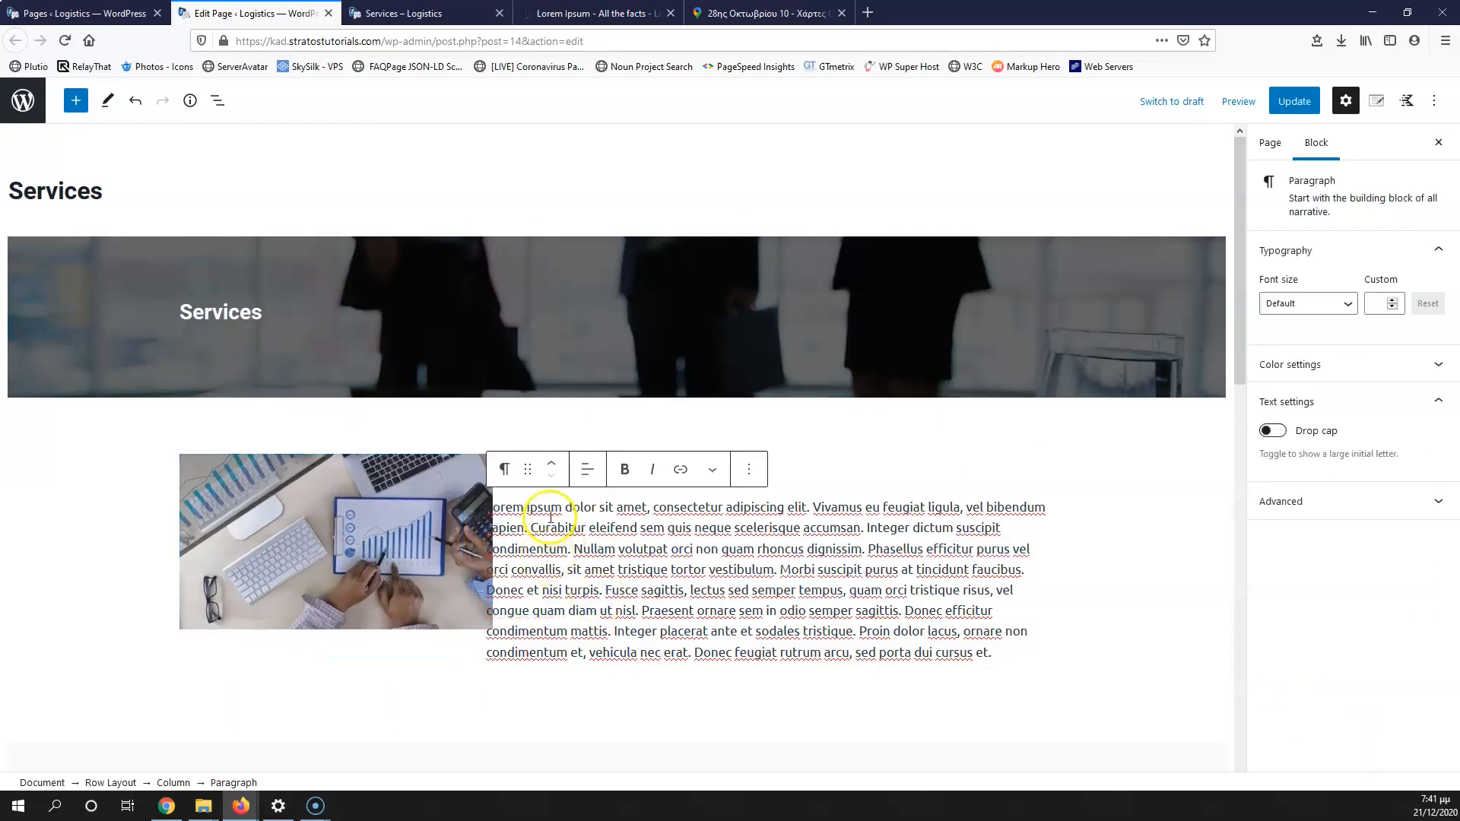
left_click(130, 786)
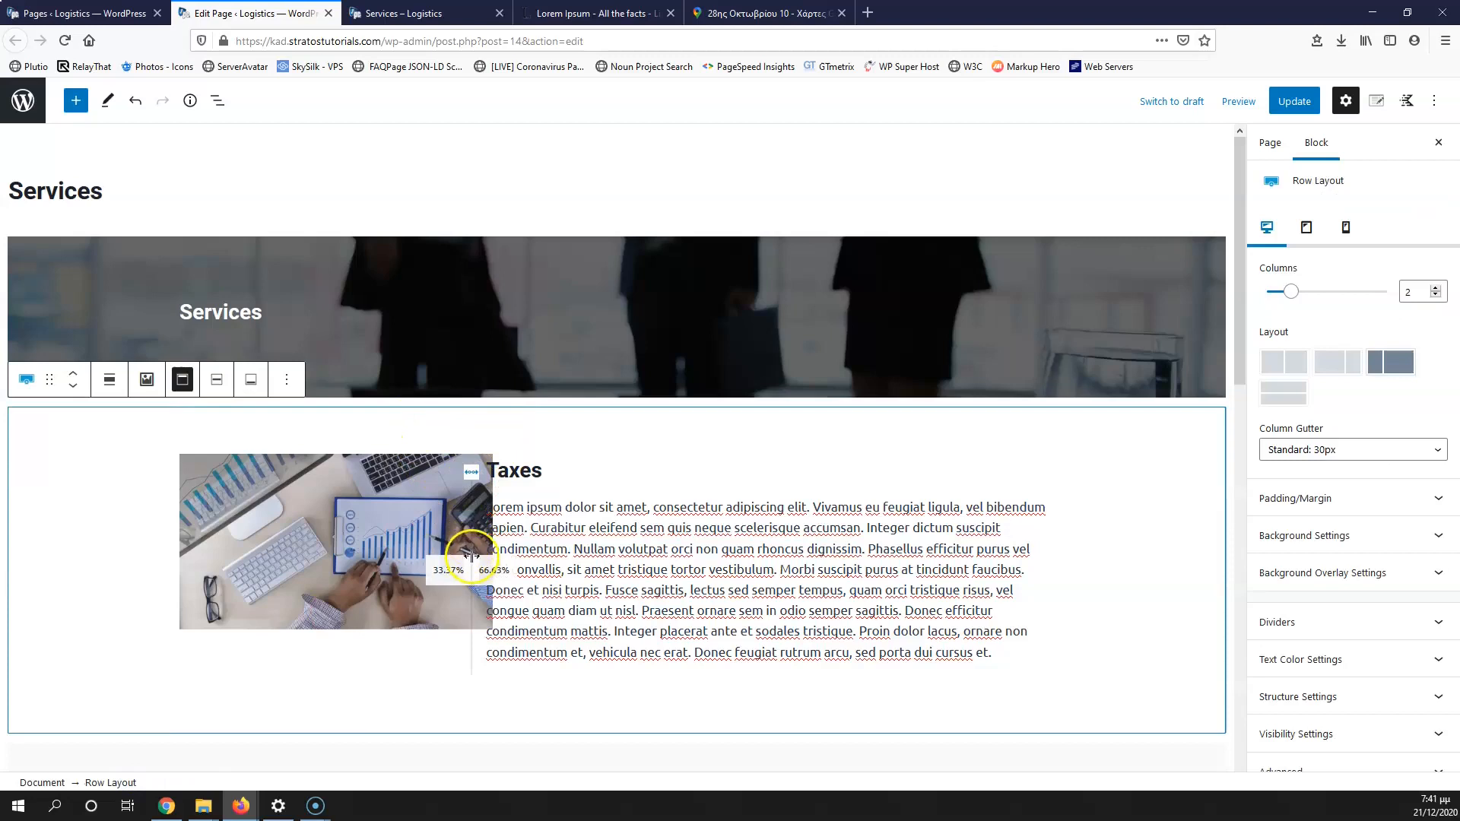
left_click_drag(476, 552, 489, 548)
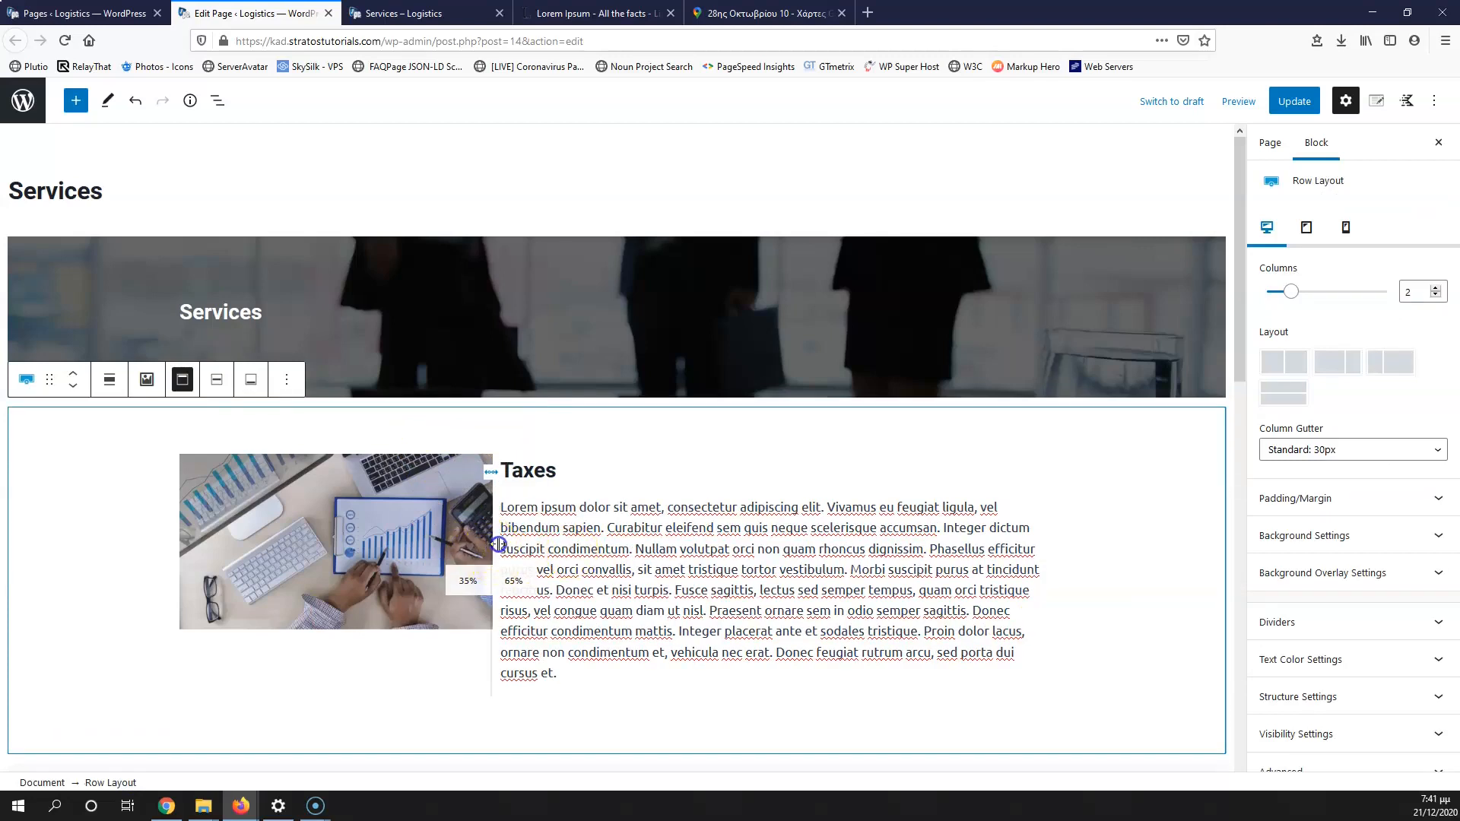
left_click_drag(507, 544, 521, 543)
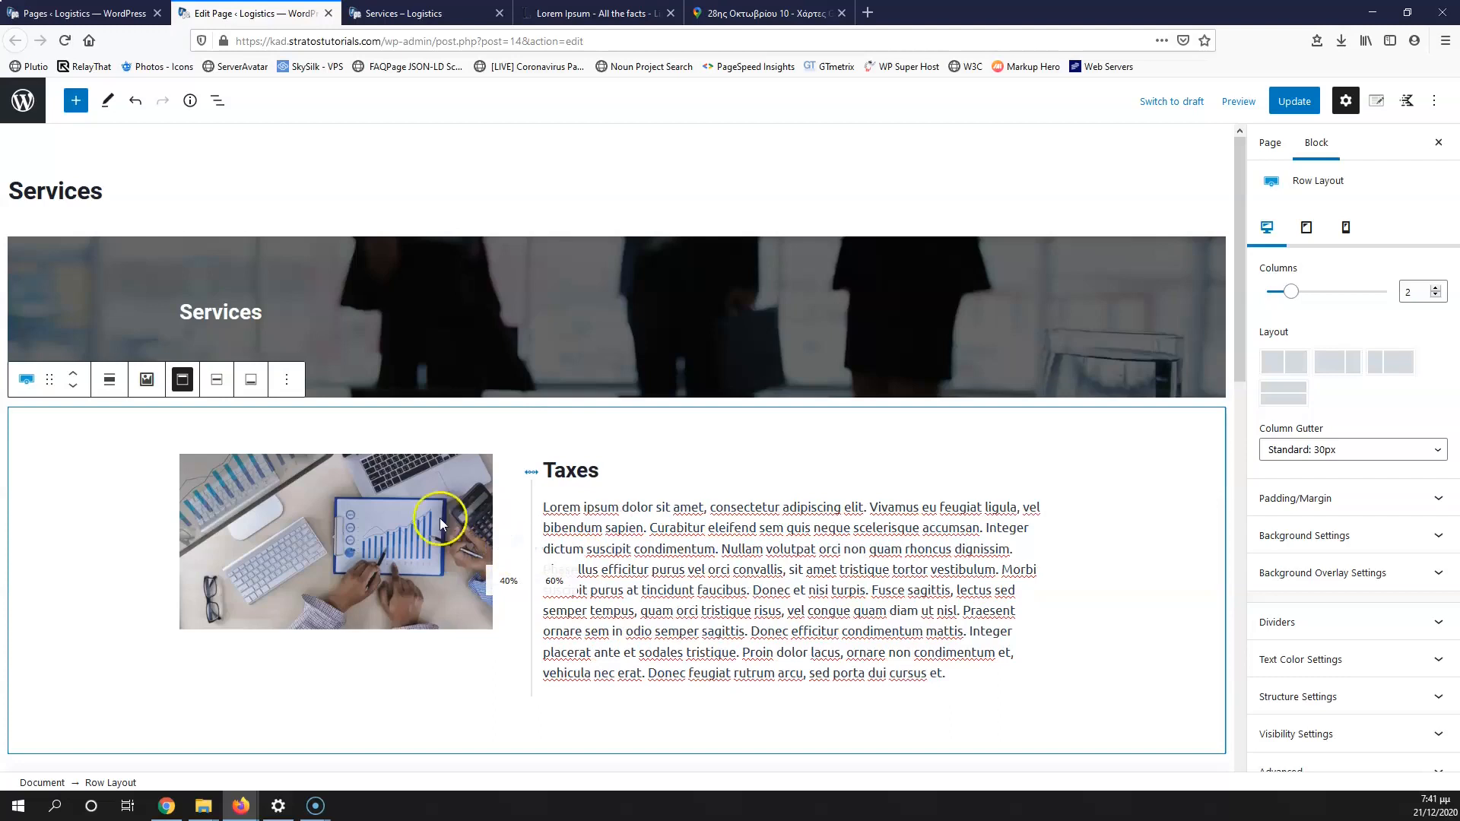
left_click(441, 520)
left_click_drag(506, 539, 517, 538)
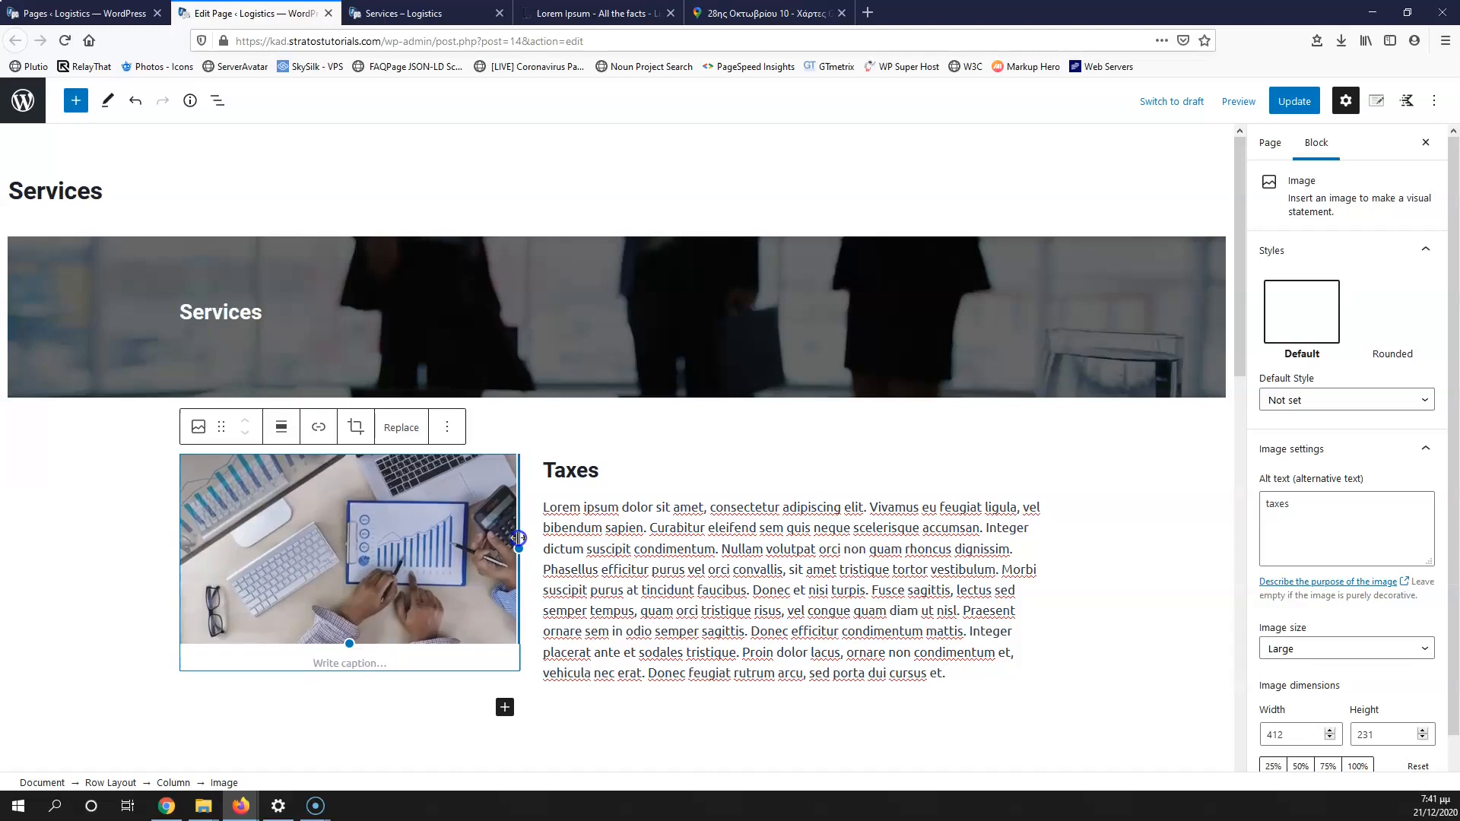
Step: Update the Services page and confirm the bigger Taxes photo on the live page
left_click(1294, 101)
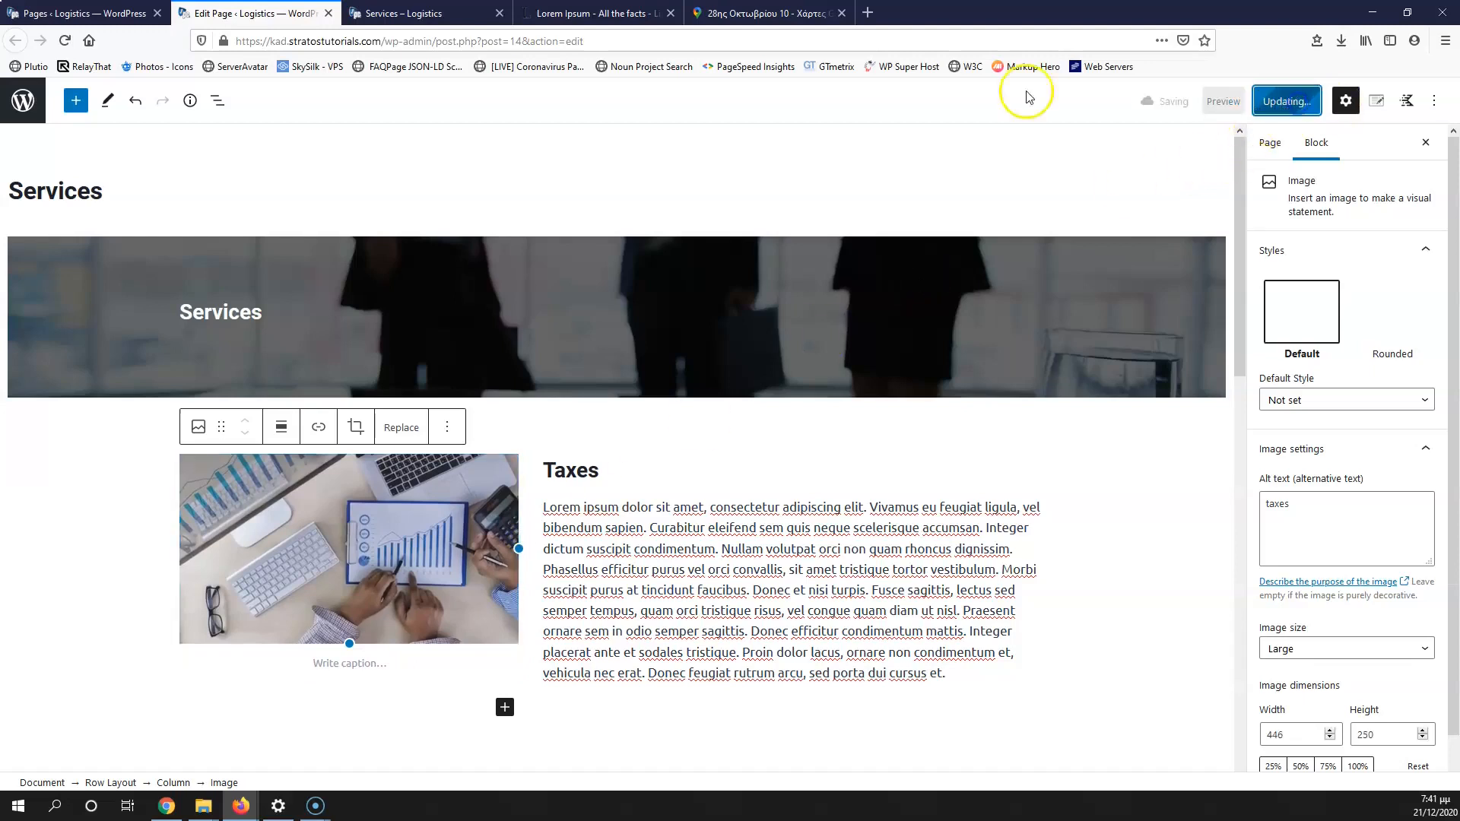
left_click(483, 17)
left_click(62, 41)
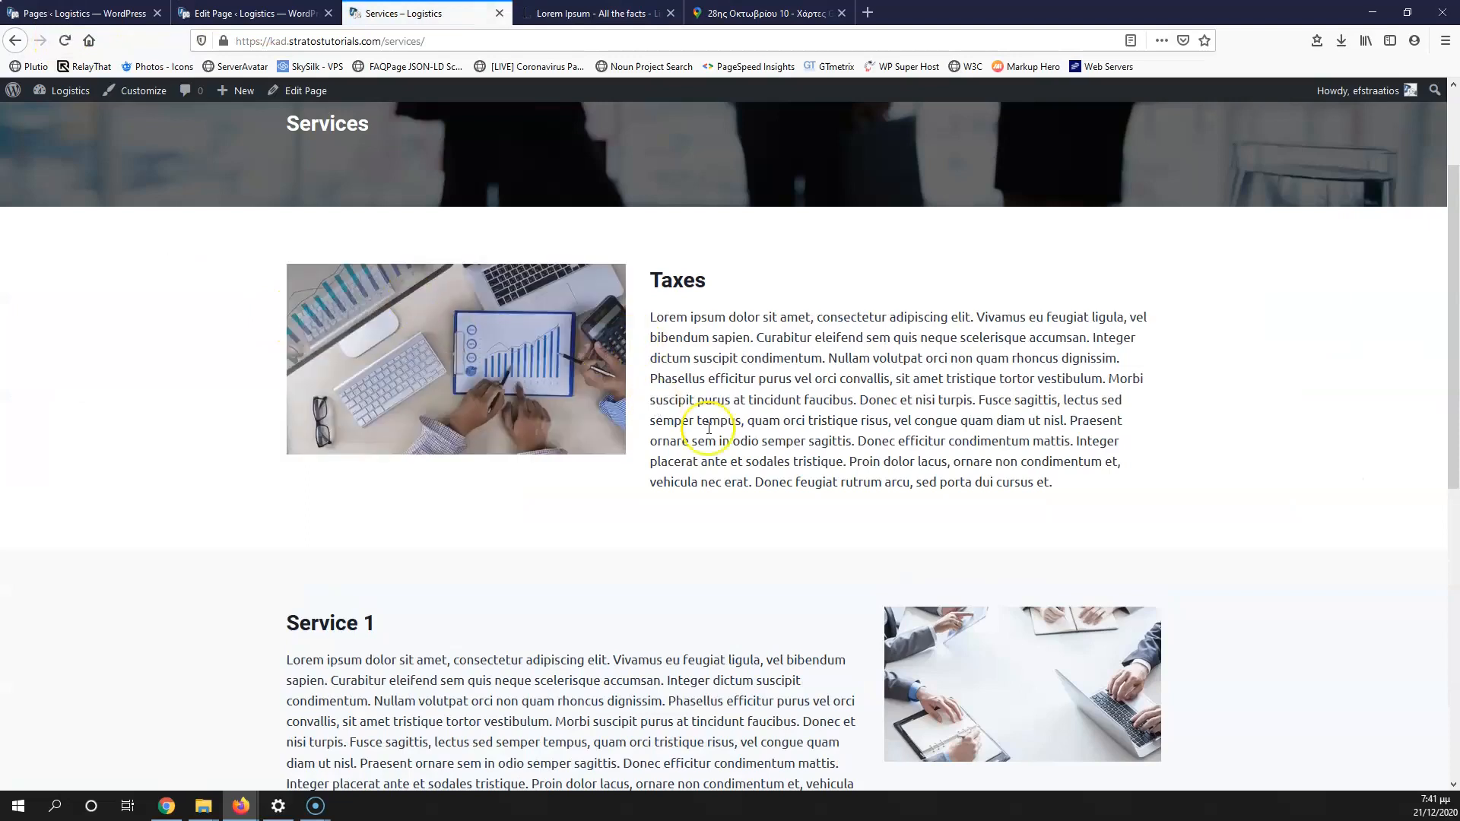
scroll(836, 532, "down", 4)
scroll(760, 464, "up", 3)
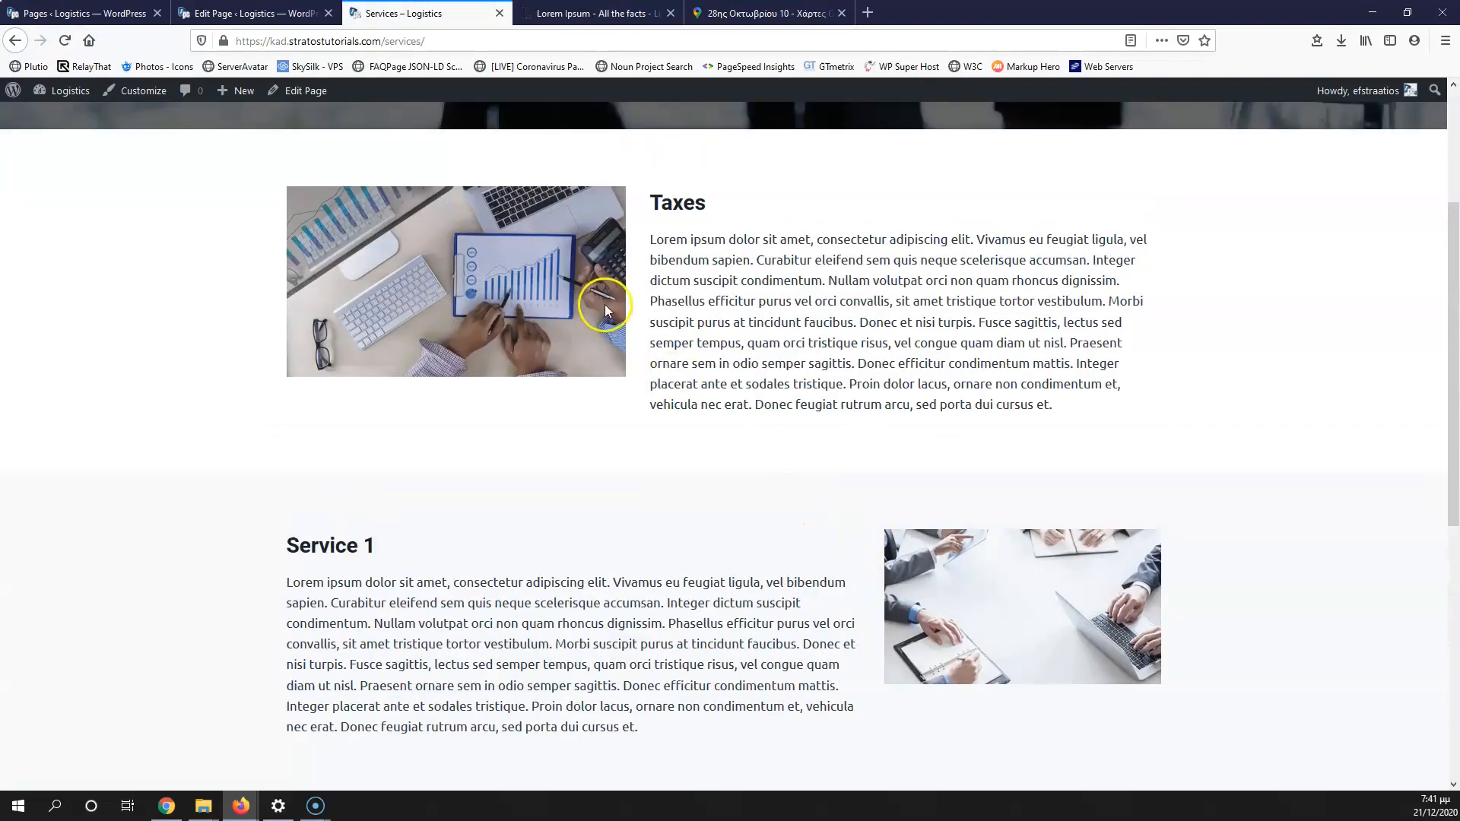
scroll(1003, 323, "up", 1)
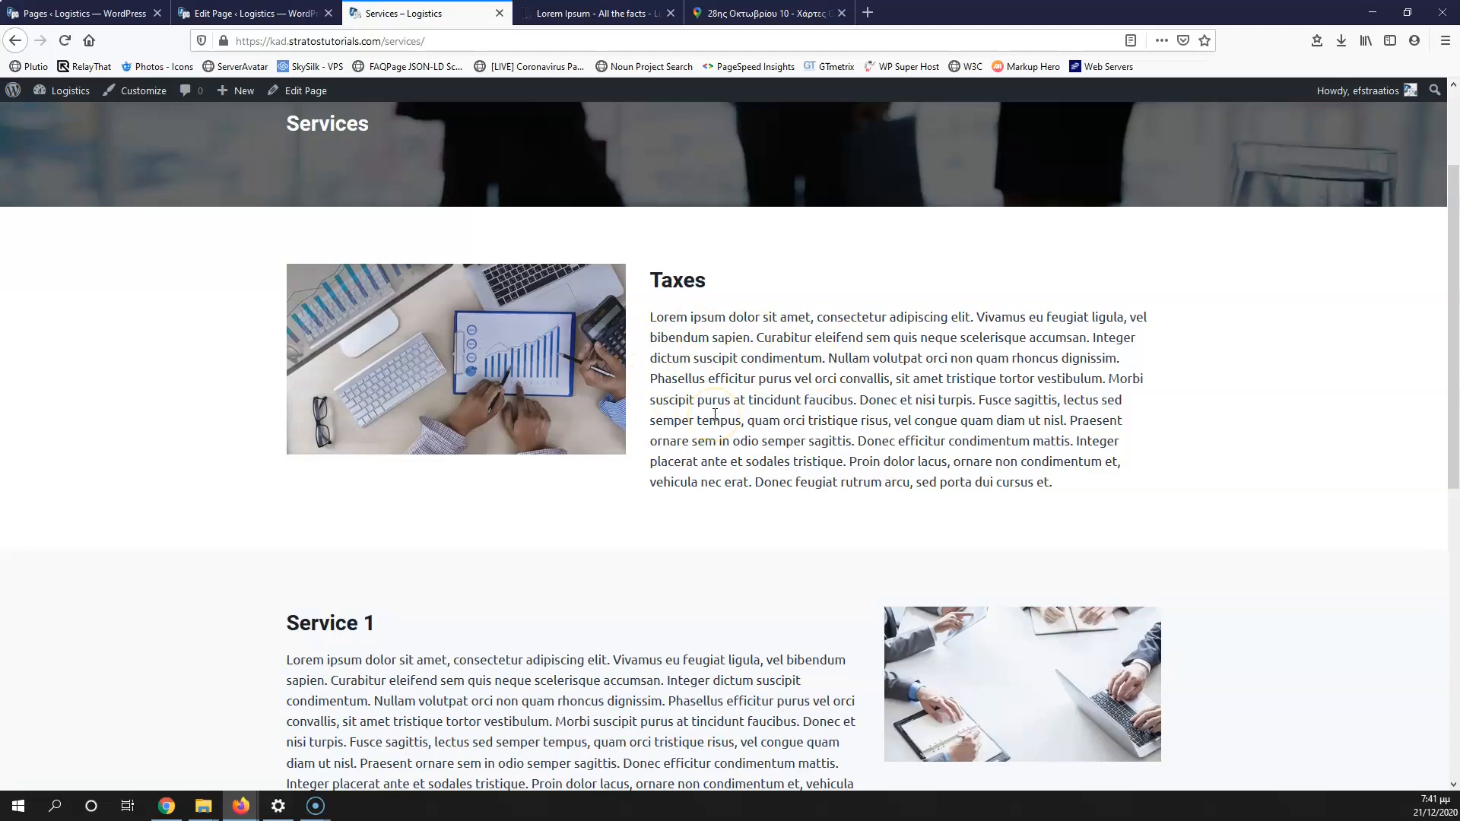
left_click(255, 13)
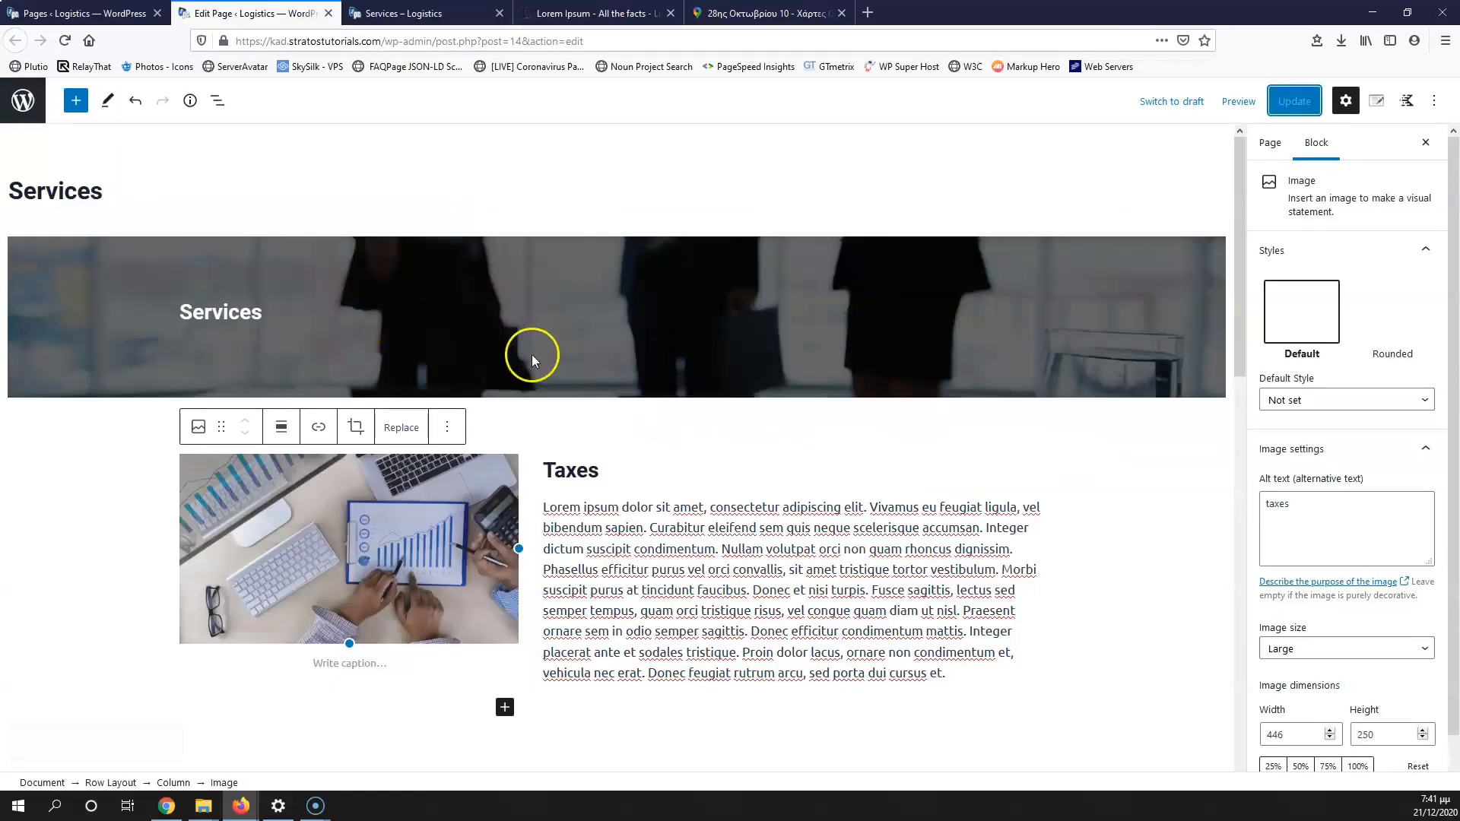
Step: Set the Service 1 row columns to a 60/40 split
scroll(529, 380, "down", 3)
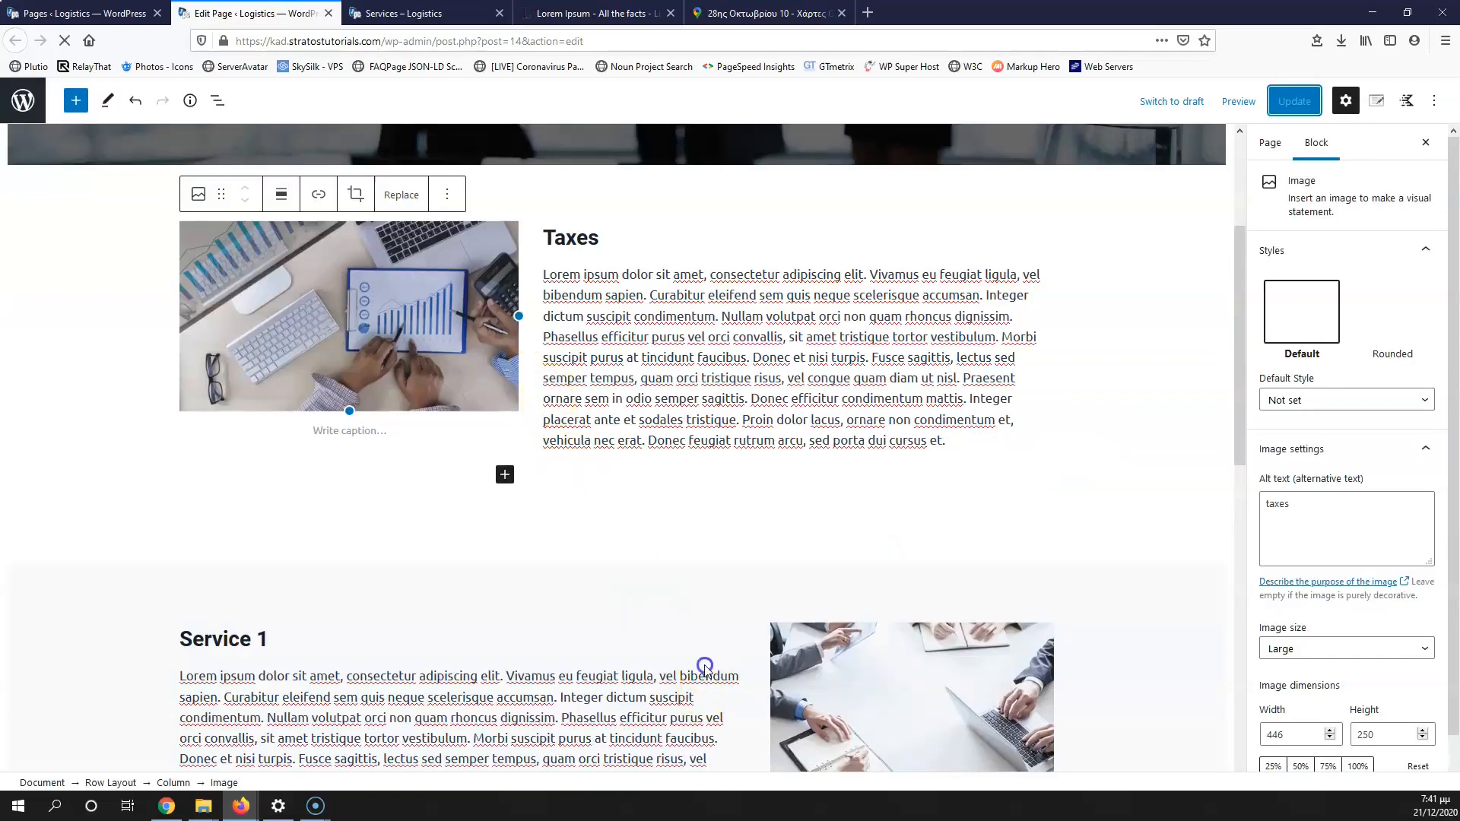
left_click(705, 669)
left_click(131, 782)
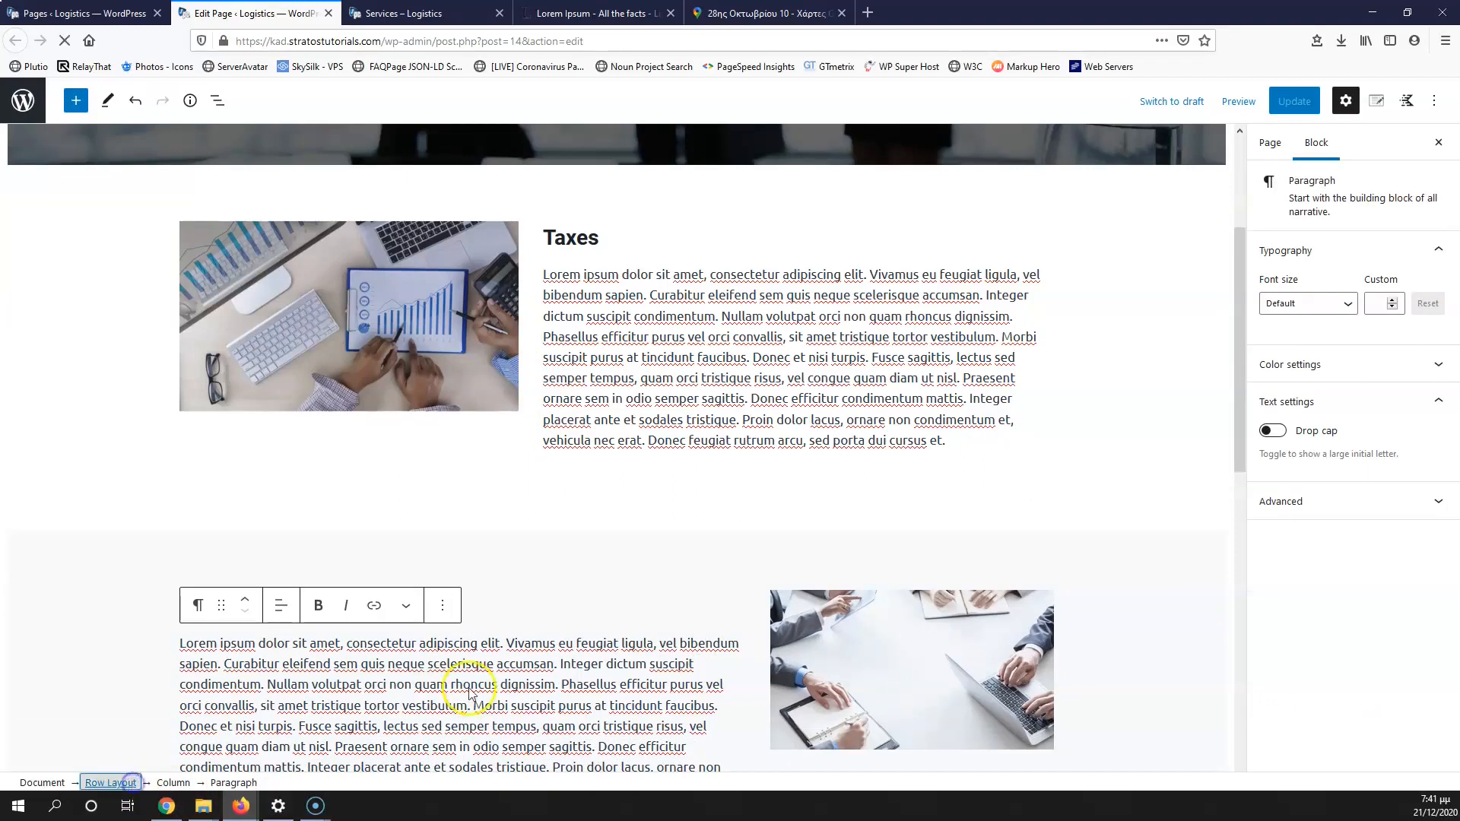
left_click_drag(757, 659, 719, 660)
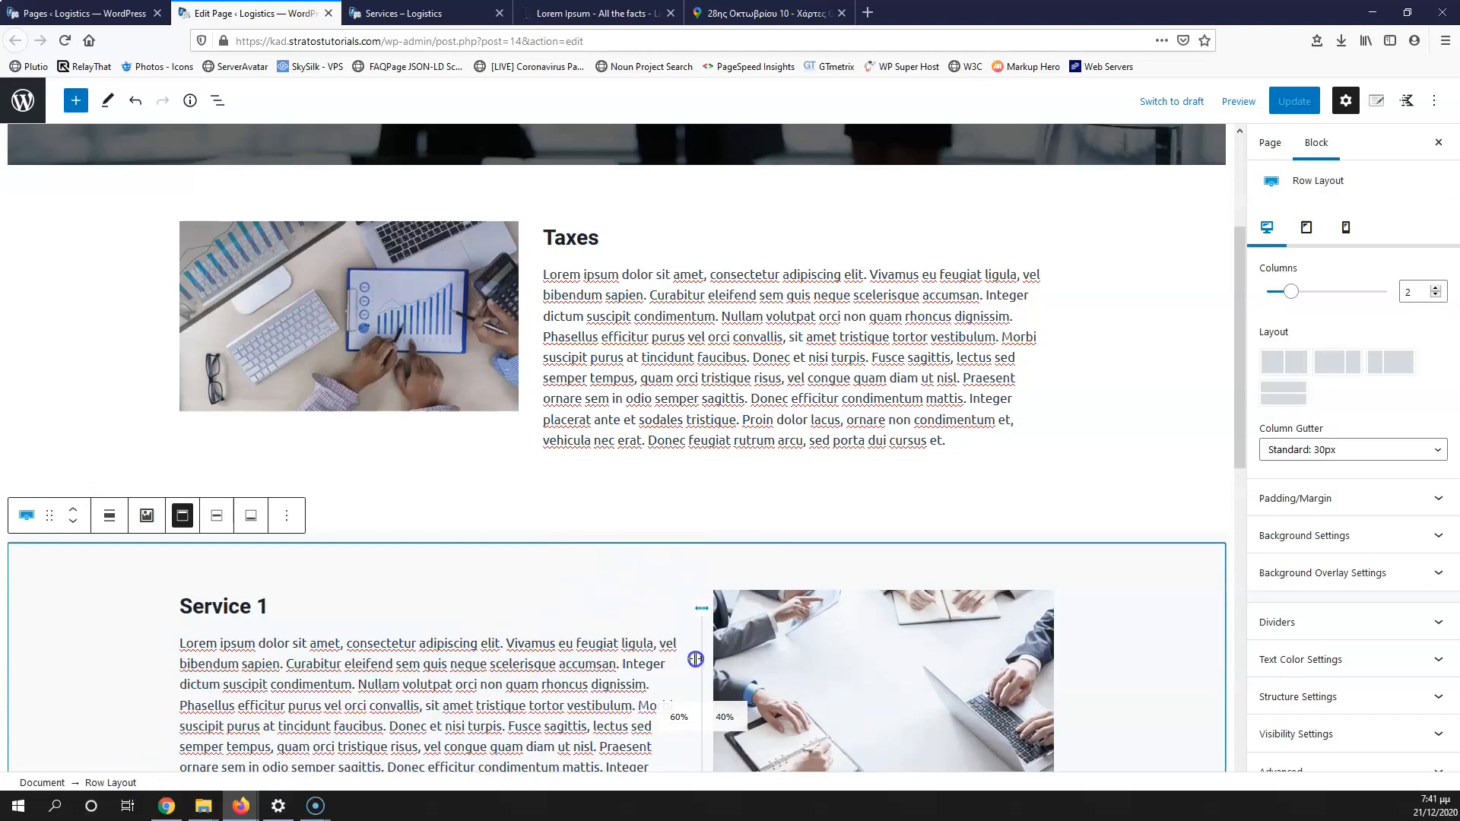
Step: Set the Service 2 row to 40/60, update the page, and go to the Pages list
scroll(695, 658, "down", 6)
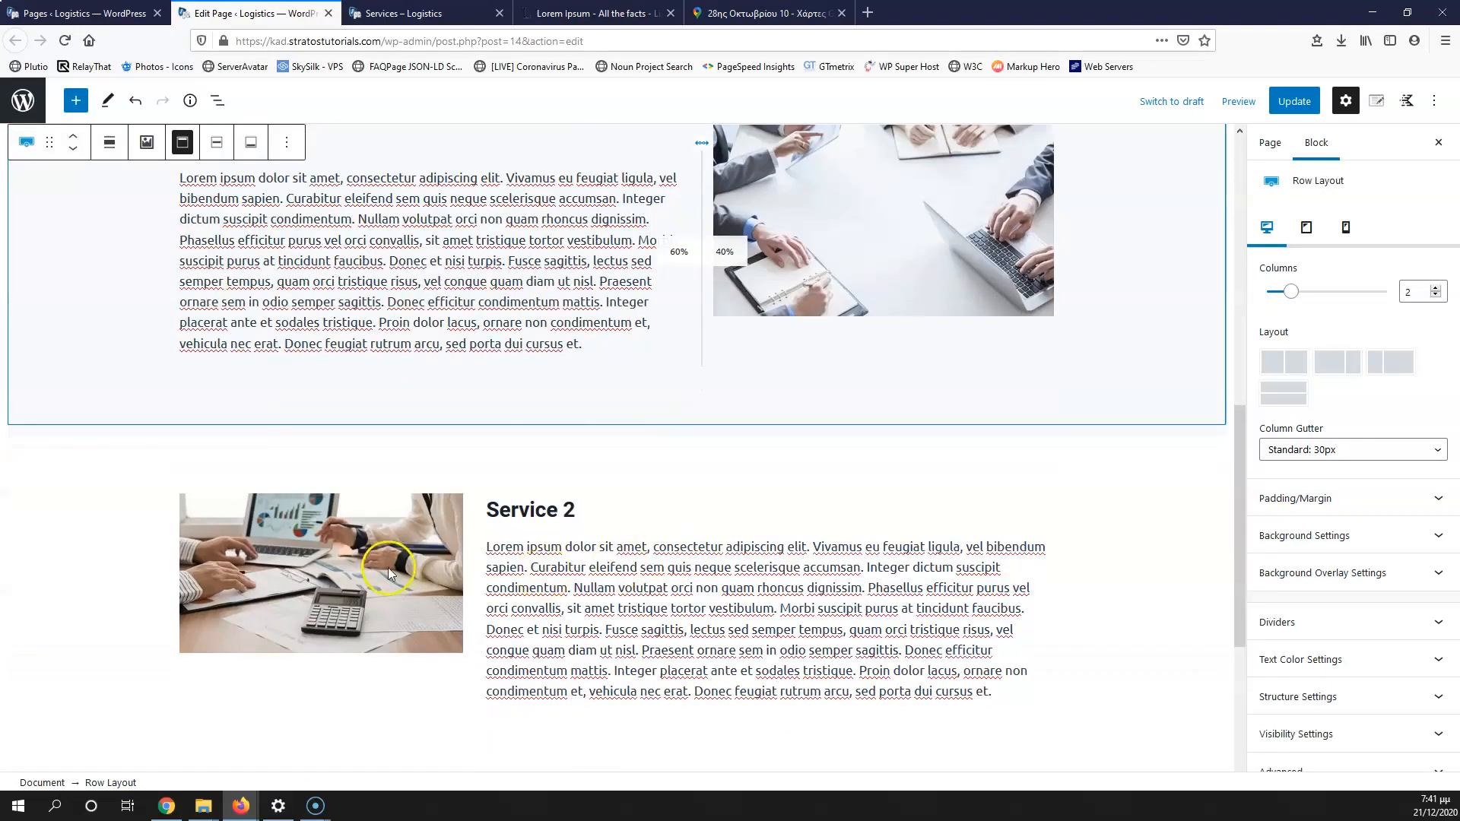
left_click(388, 568)
left_click(112, 782)
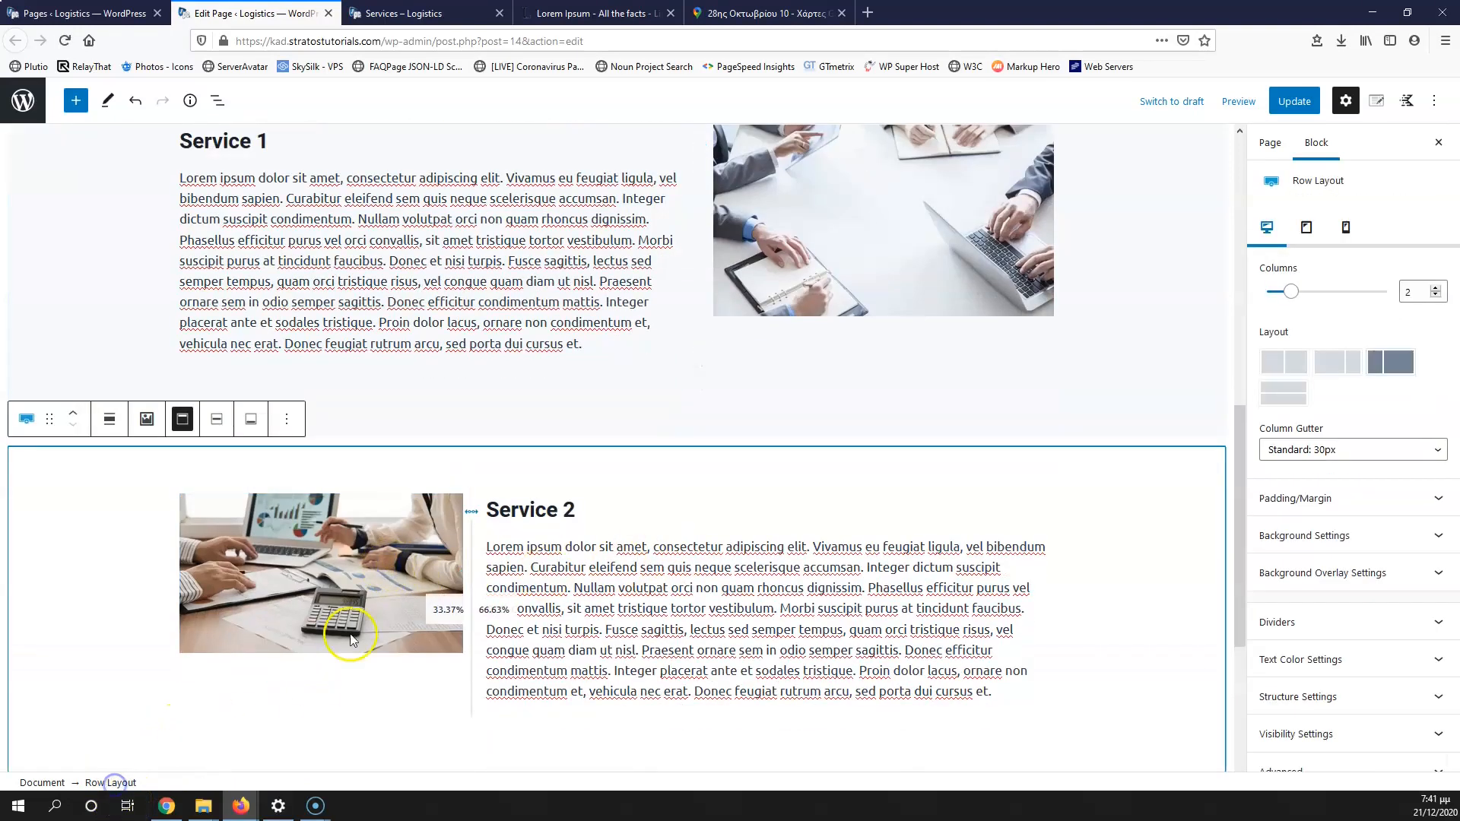
left_click_drag(471, 542, 531, 543)
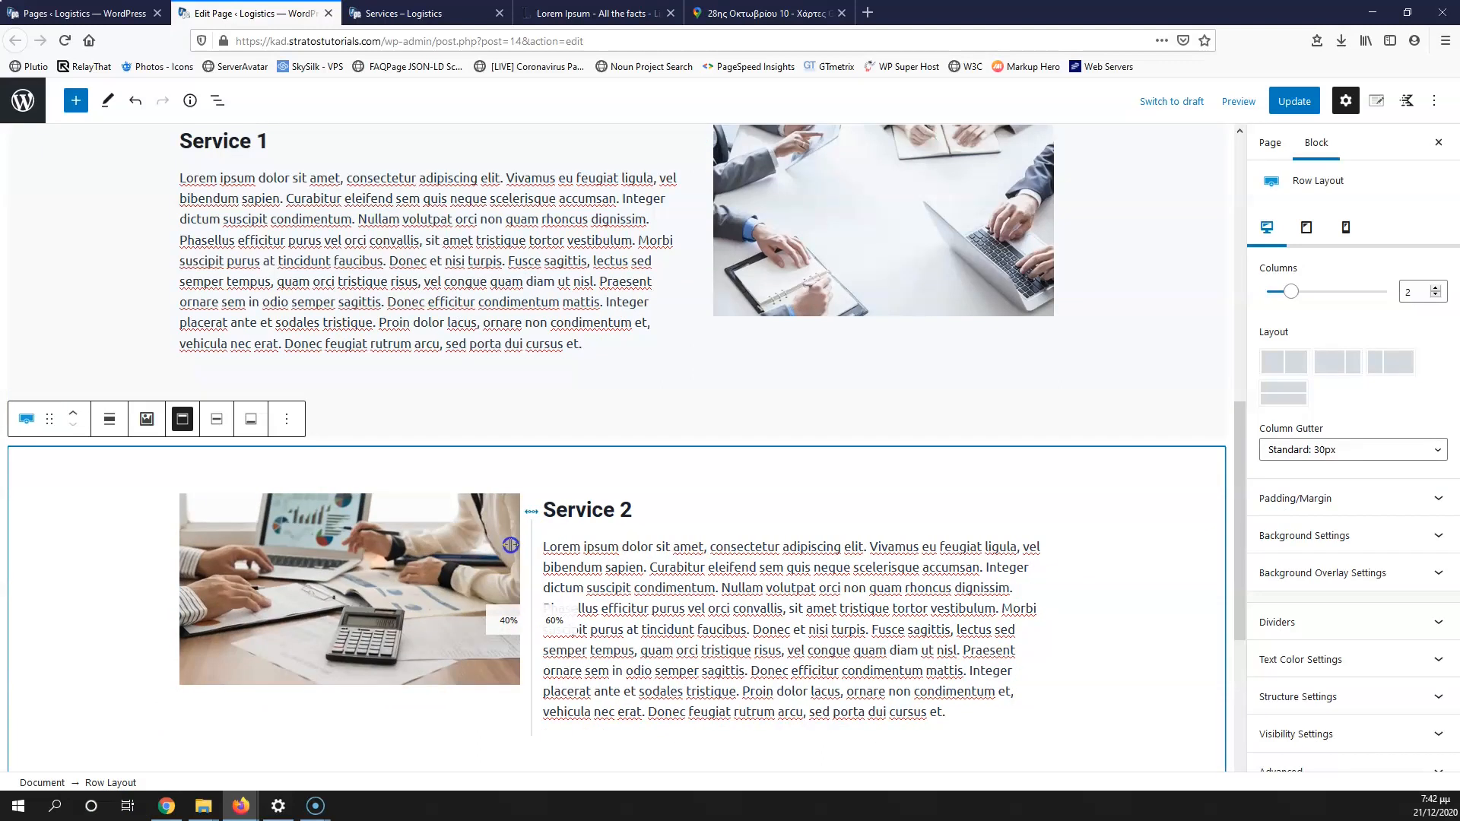
left_click(1292, 101)
left_click(99, 18)
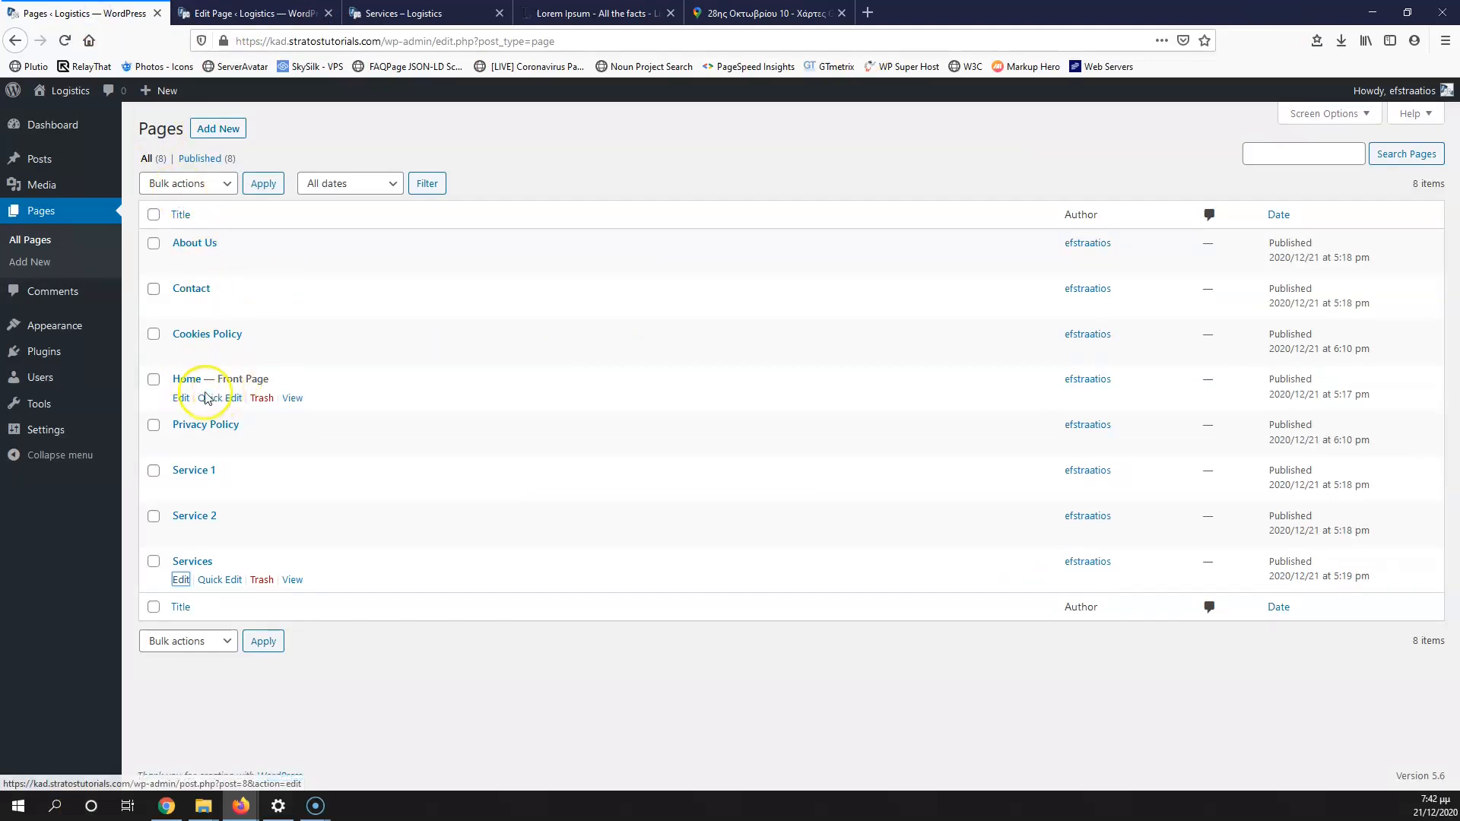
Step: Open the Home editor in a new tab to inspect the Taxes card's Read More button
right_click(184, 399)
left_click(213, 412)
left_click(236, 13)
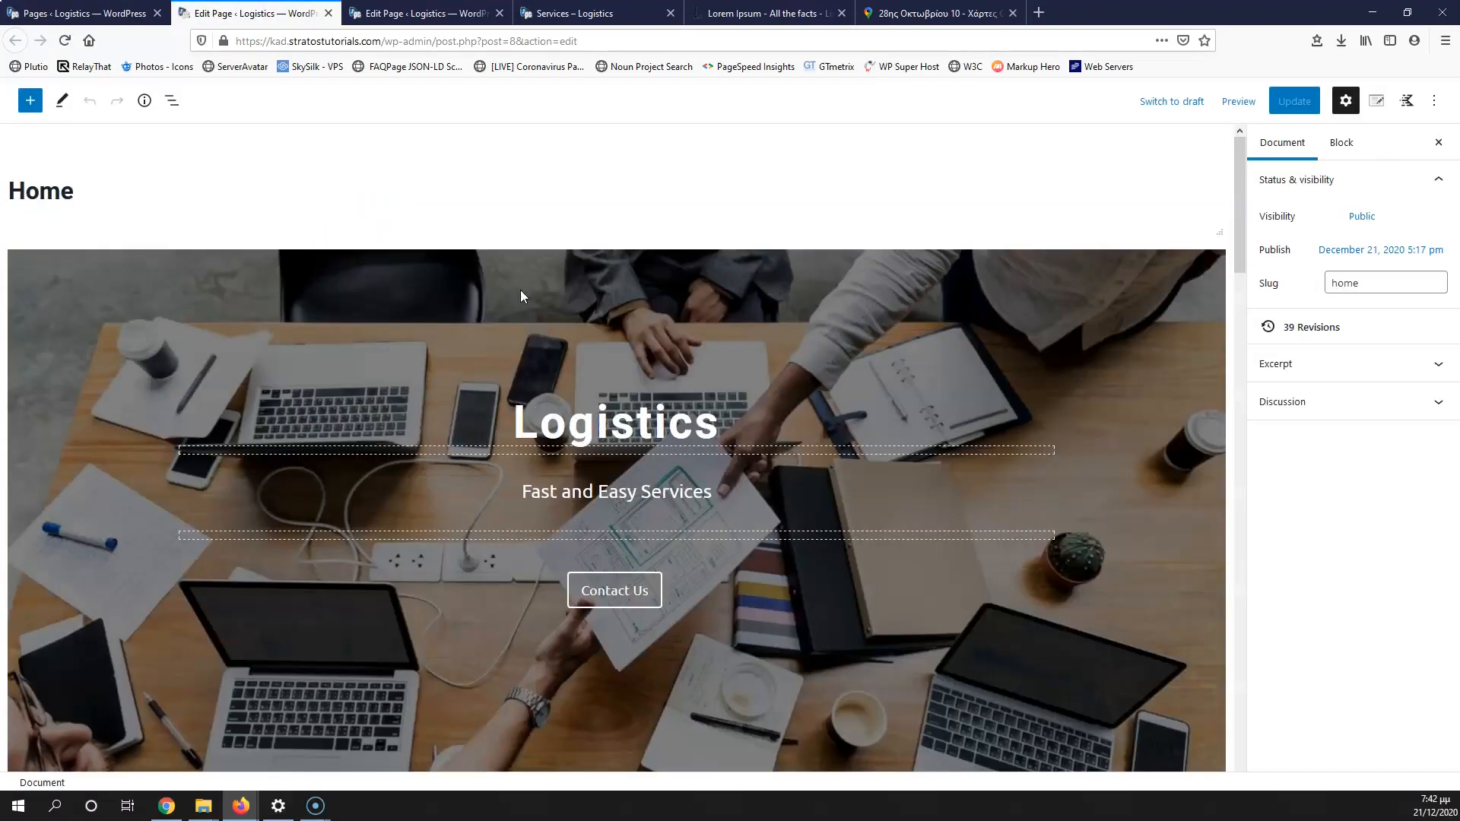
scroll(523, 296, "down", 10)
scroll(523, 296, "down", 2)
left_click(304, 617)
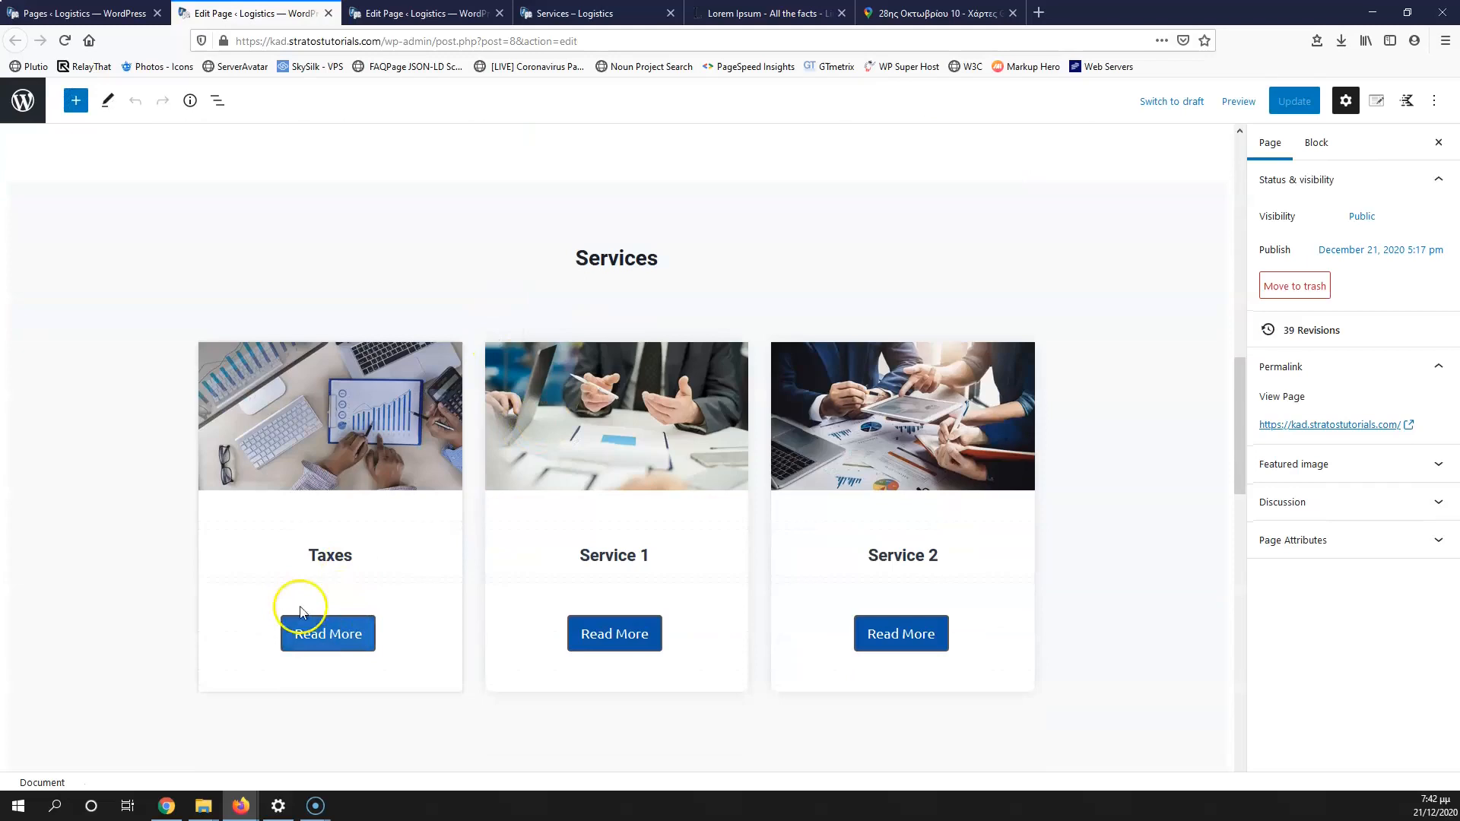
scroll(304, 540, "up", 2)
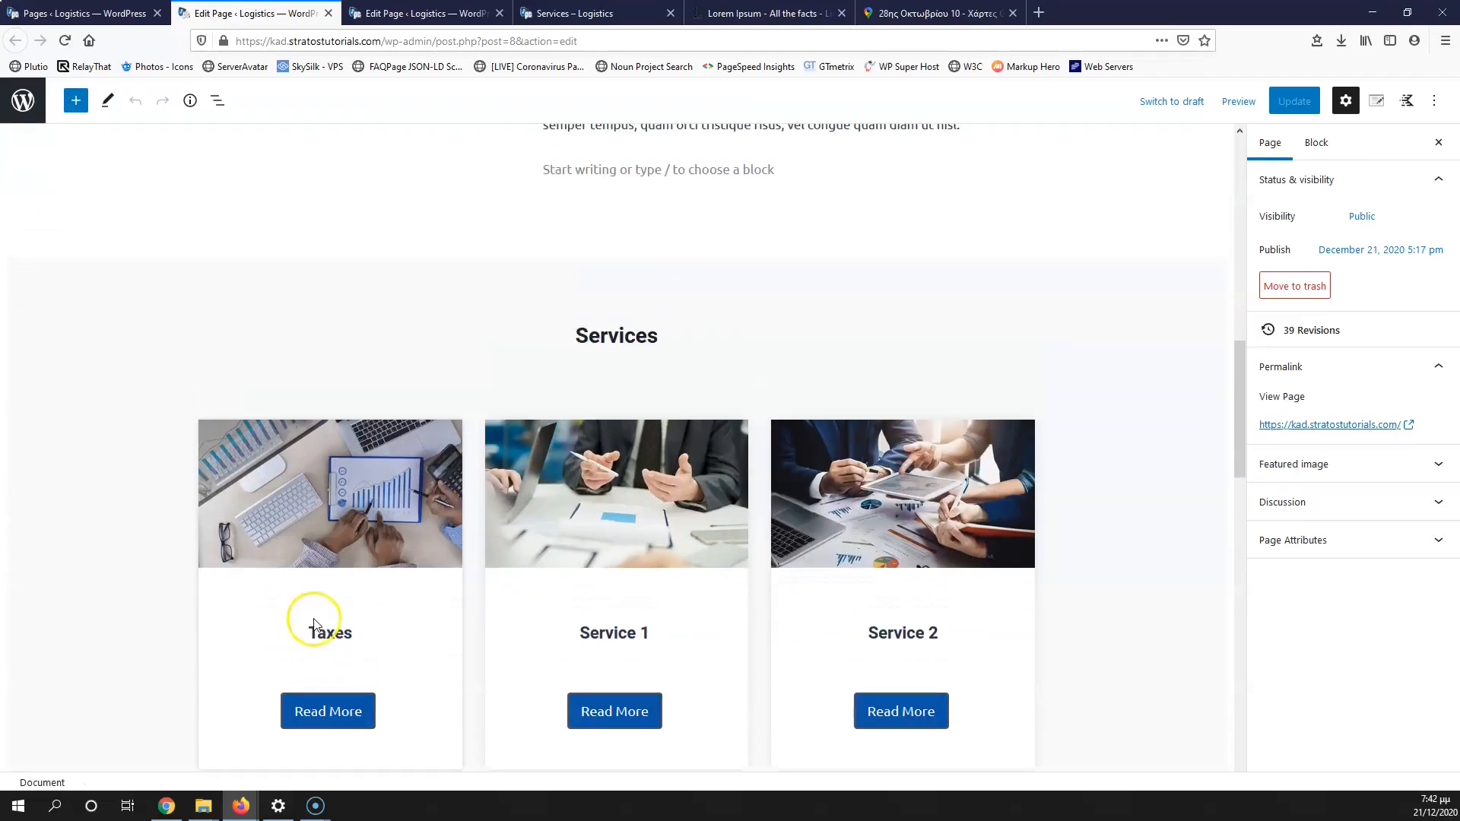
left_click(414, 14)
scroll(400, 213, "up", 6)
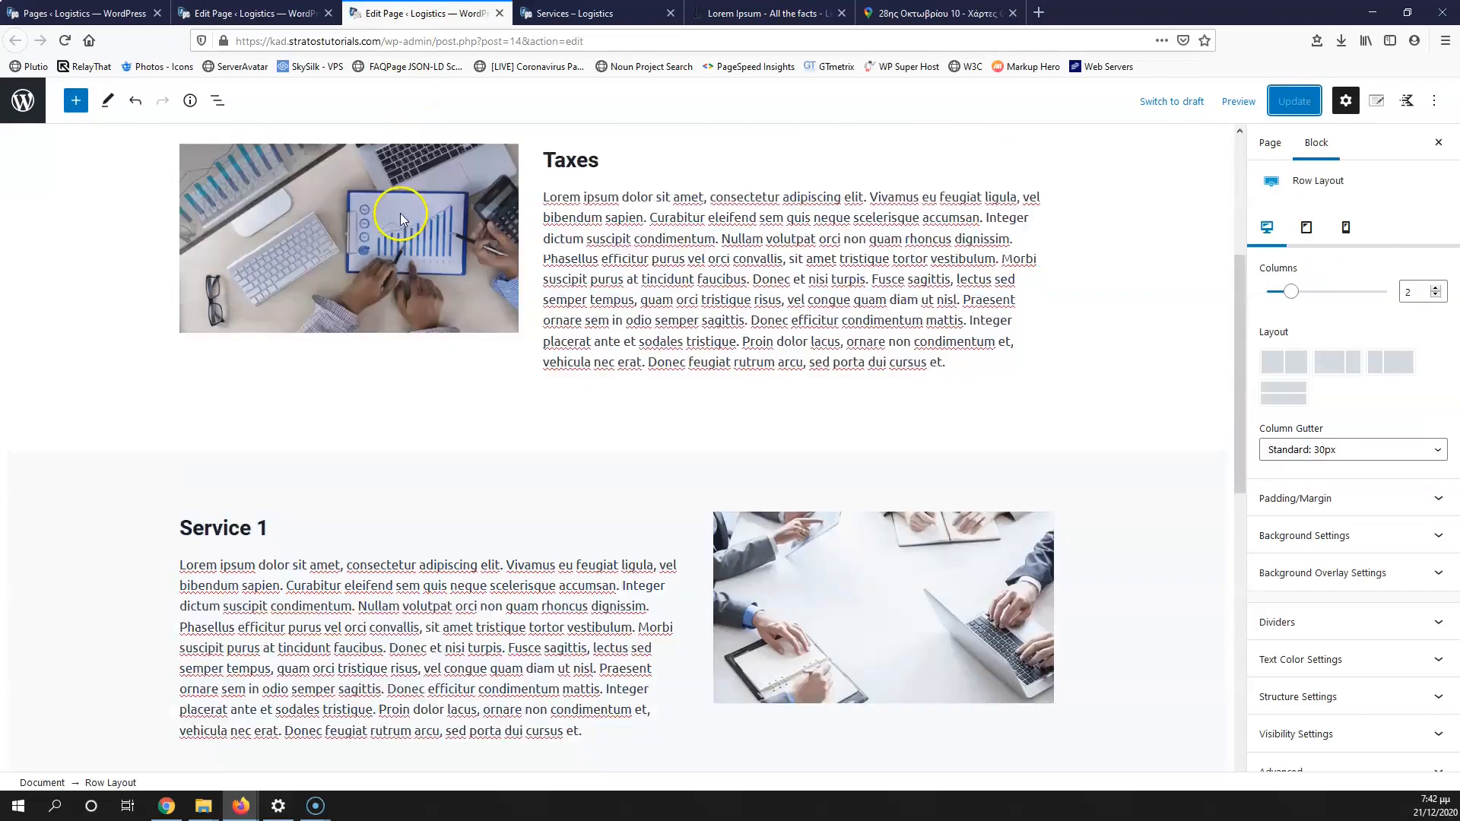
Step: Check and edit the HTML anchors of the Taxes and Service 1 rows in Advanced settings
left_click(279, 19)
left_click(443, 10)
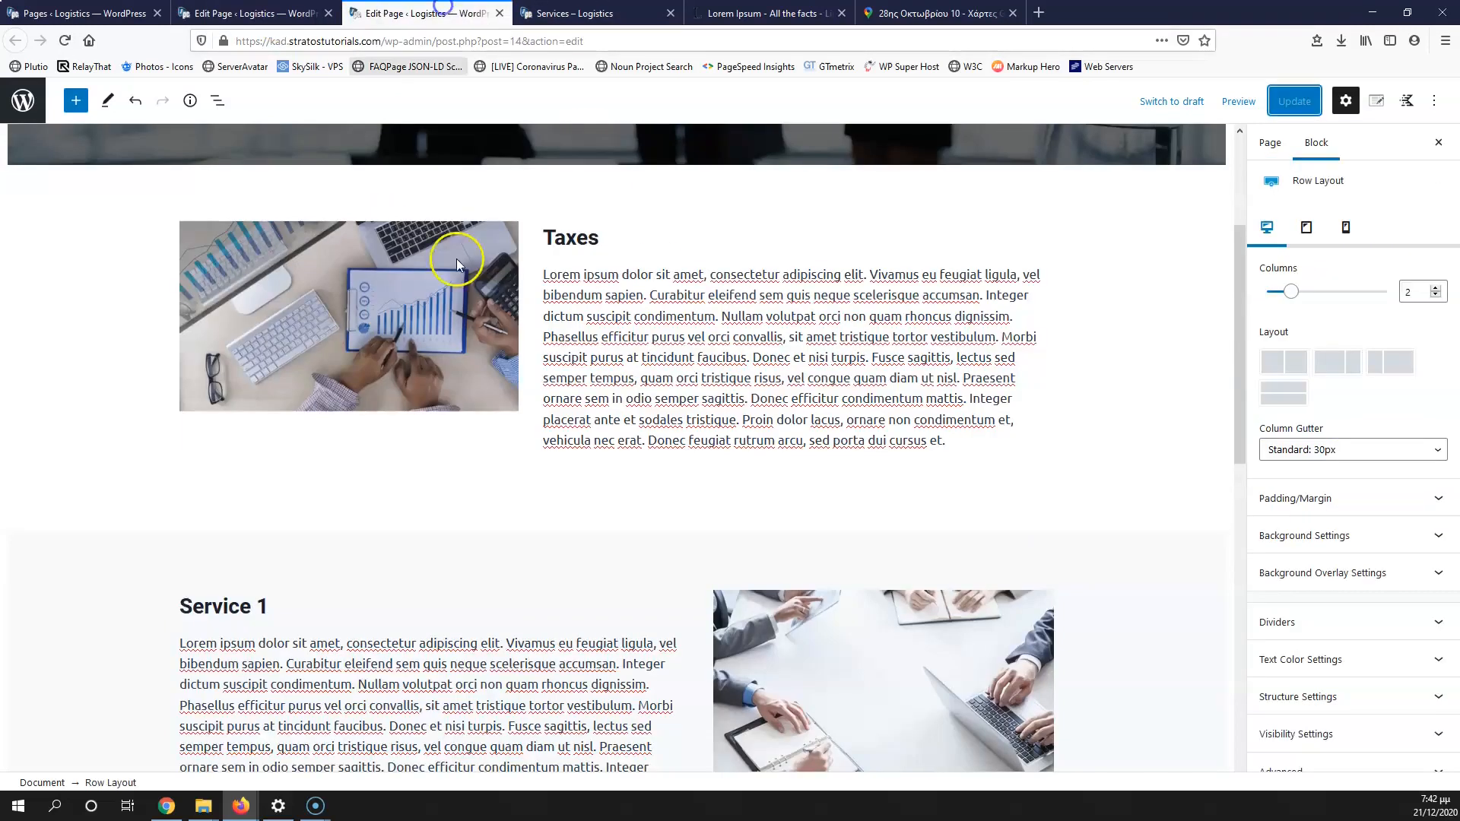
left_click(601, 193)
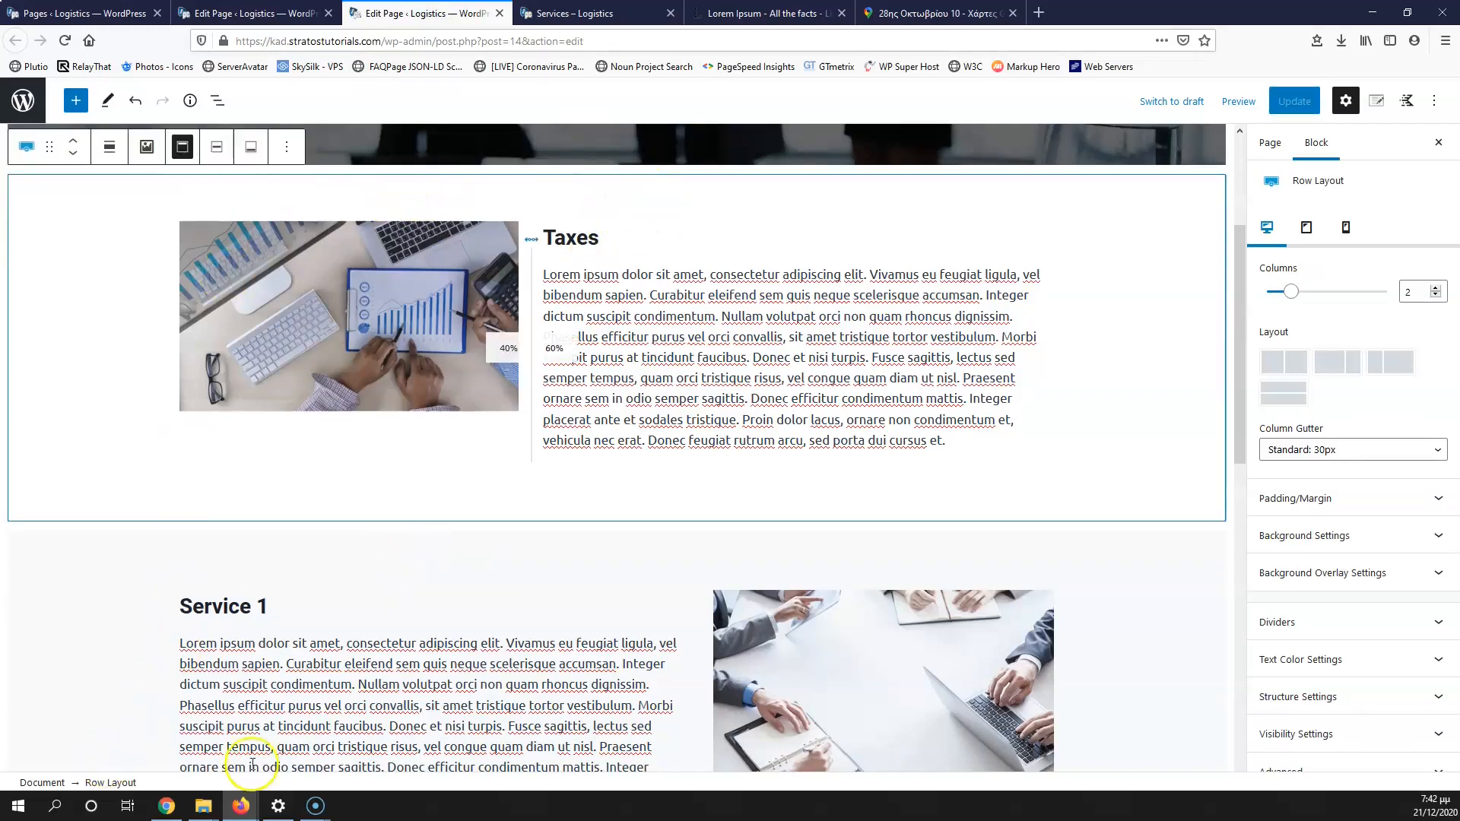
left_click(1318, 763)
left_click(1325, 581)
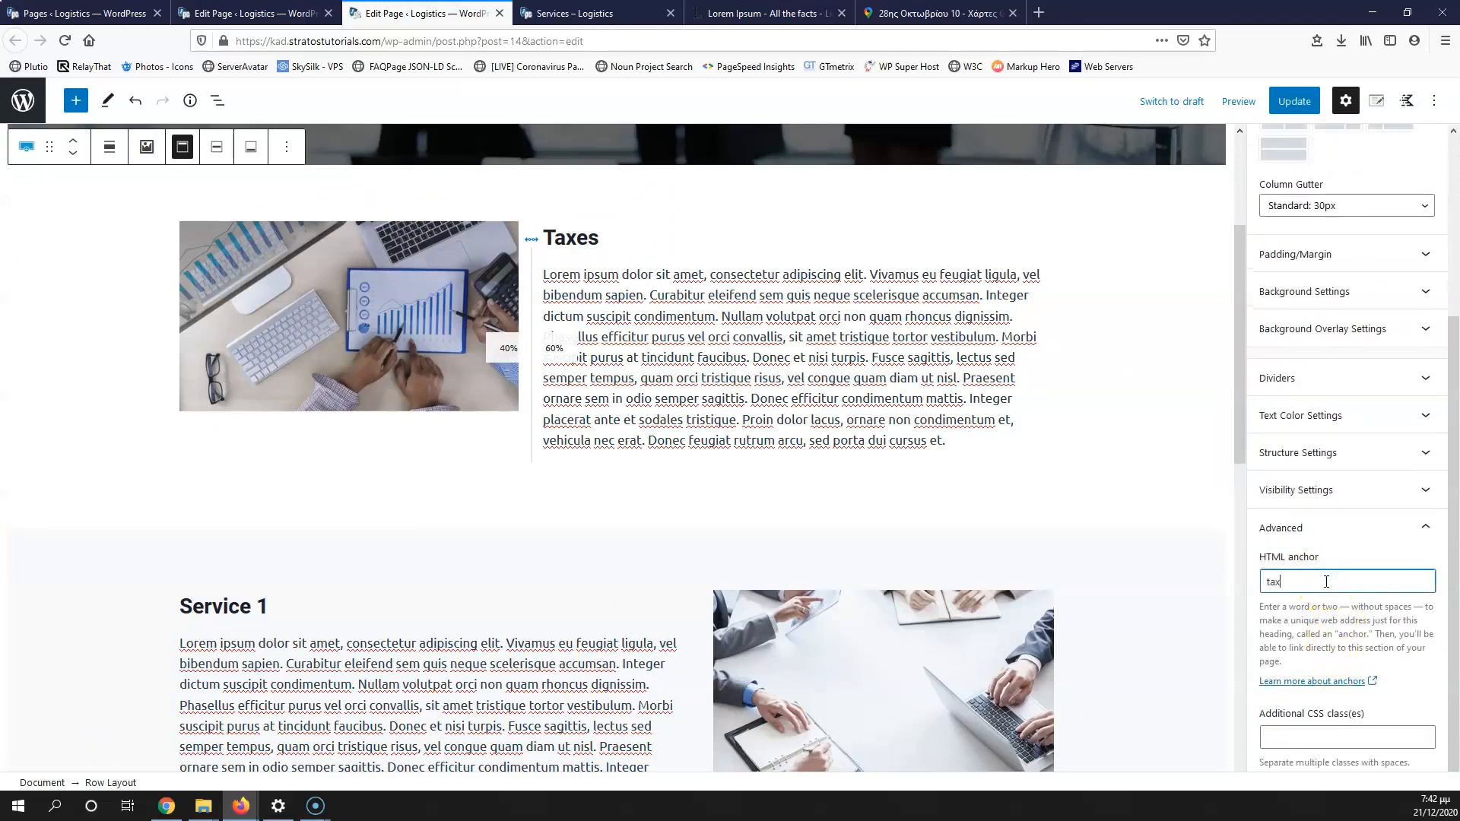
left_click(369, 566)
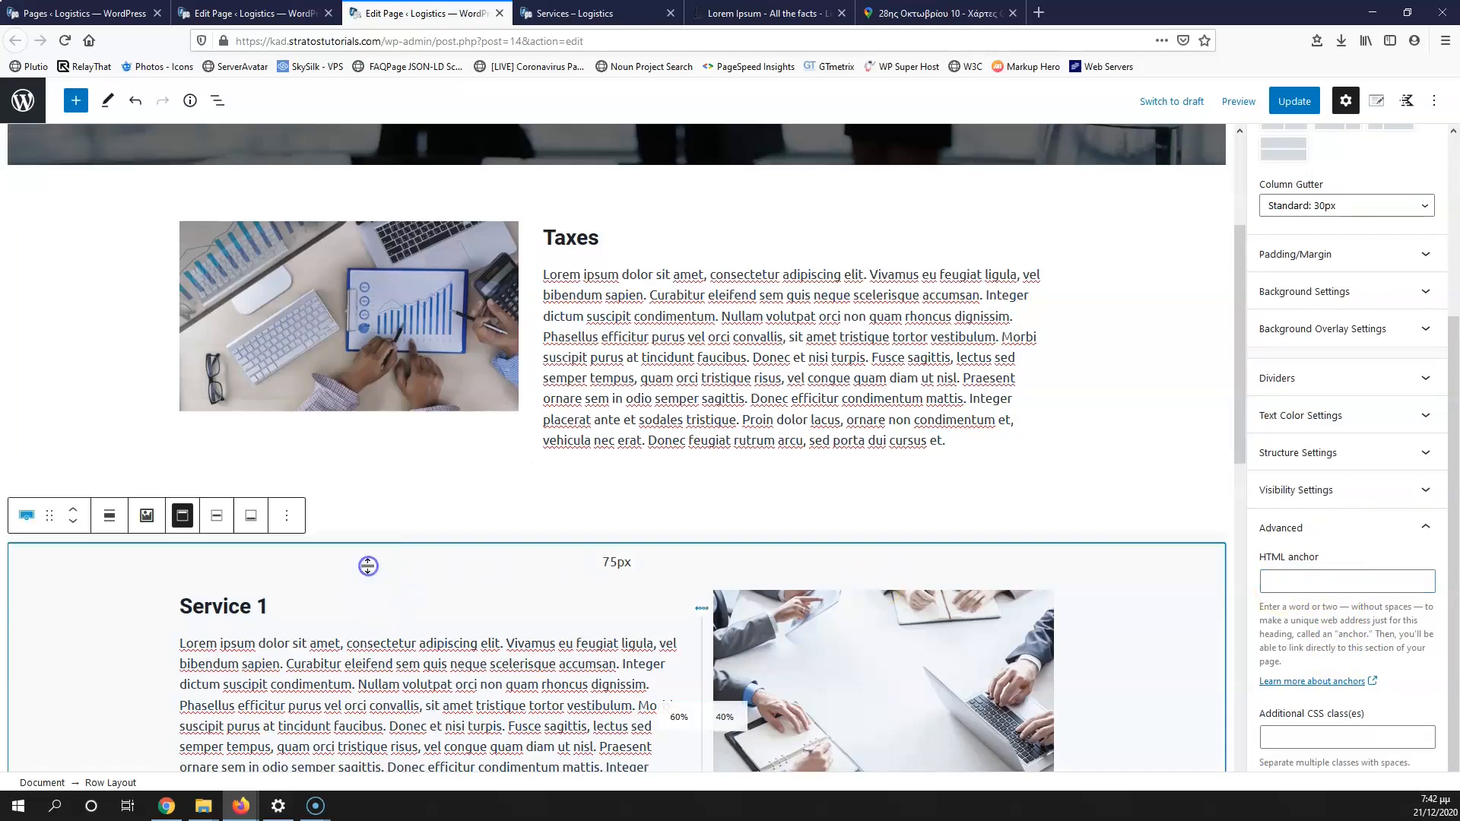
left_click(1311, 582)
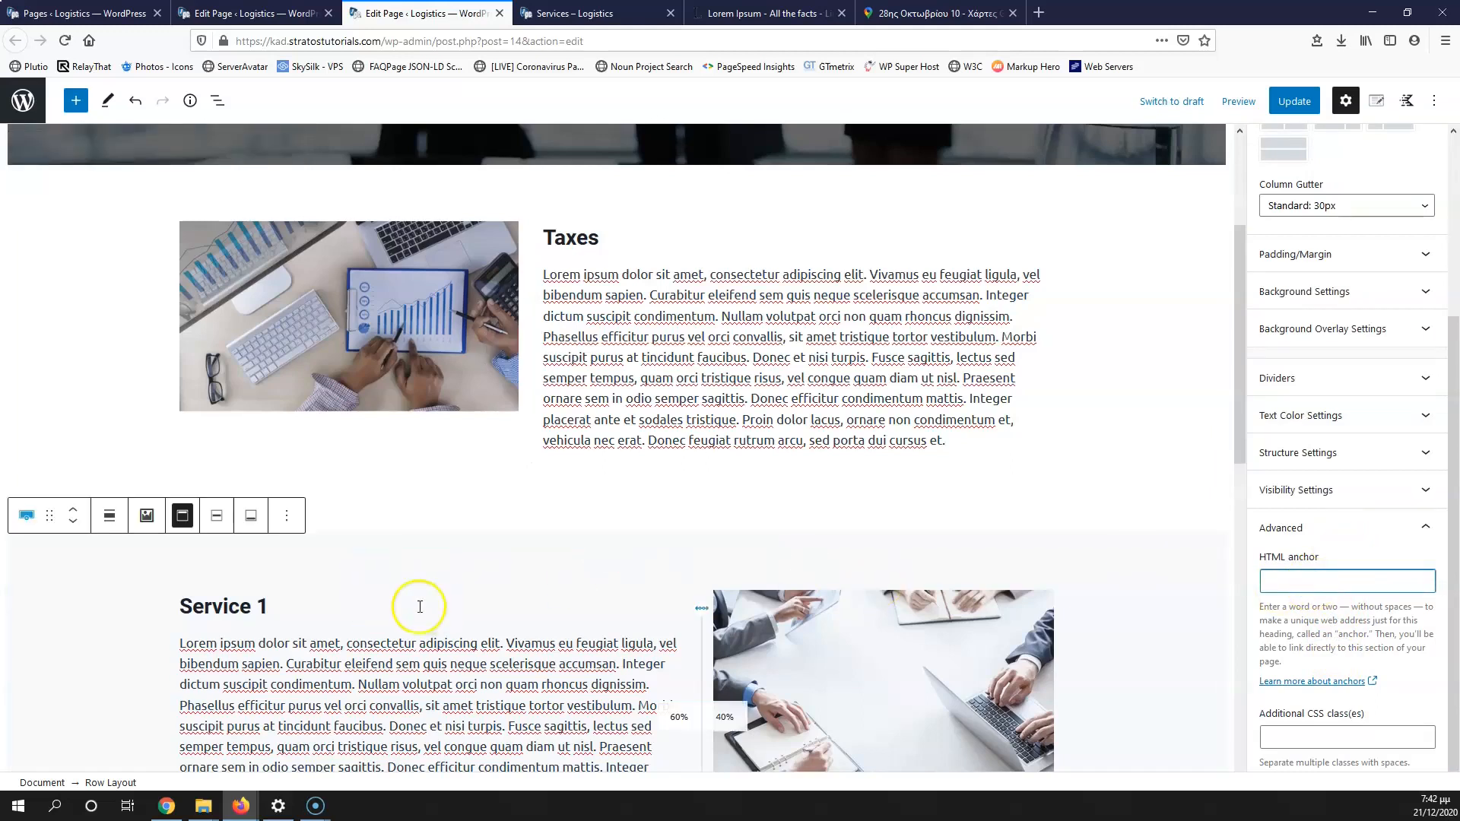
triple_click(167, 608)
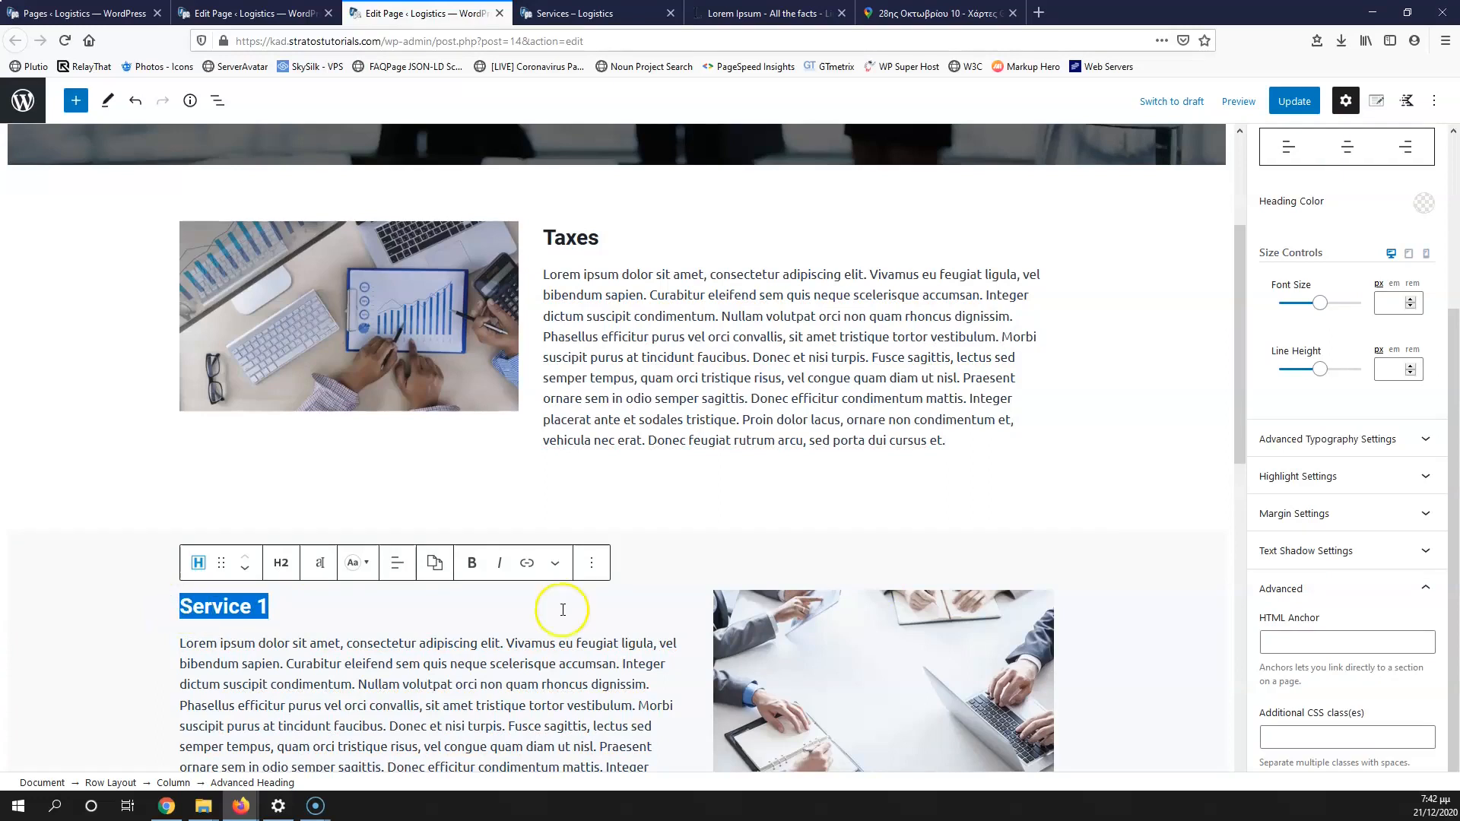
left_click(1306, 648)
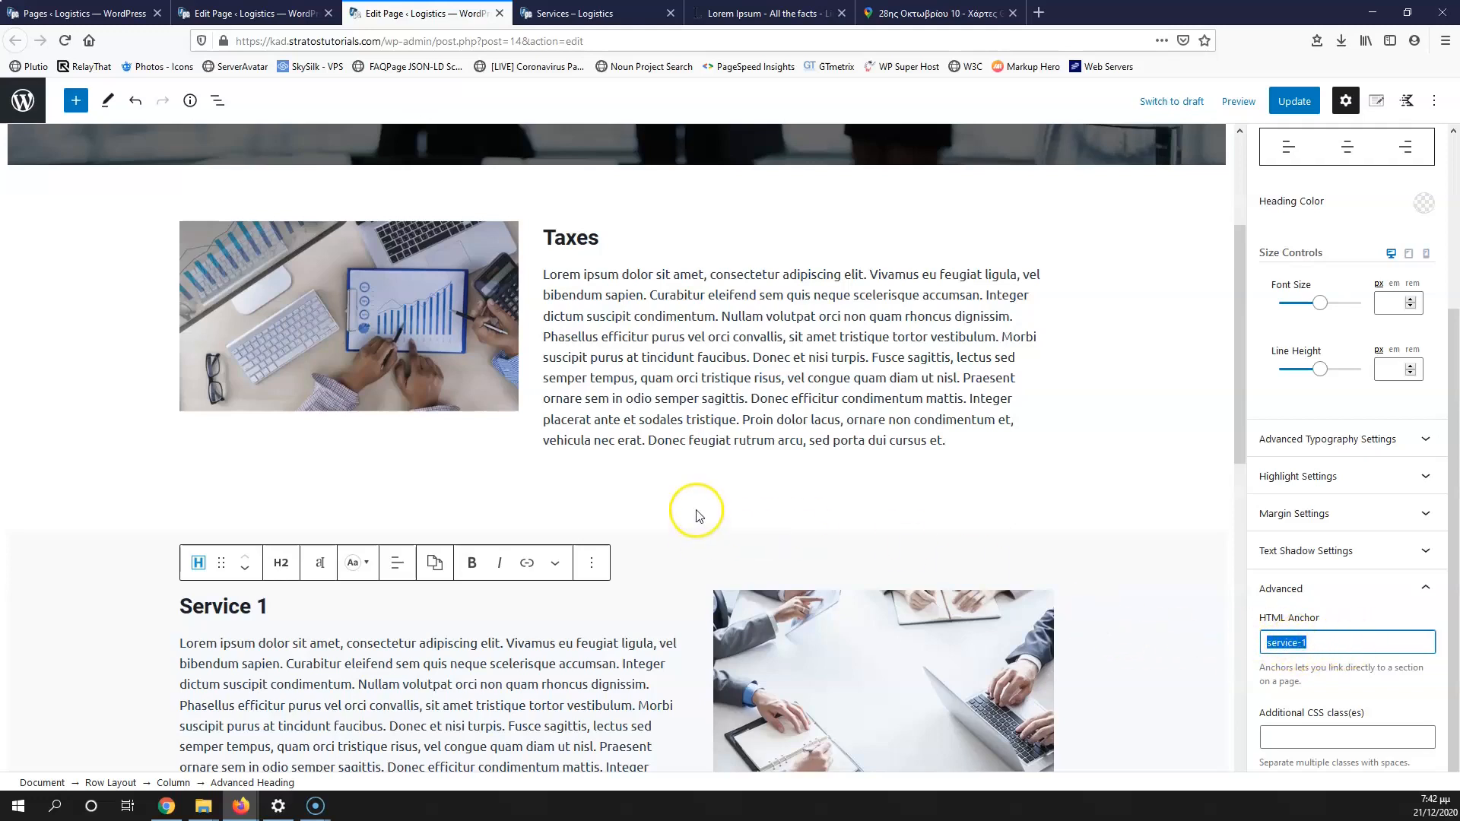
Step: Give the Service 2 row the HTML anchor 'service-2' and update the Services page
scroll(694, 512, "down", 7)
left_click(710, 397)
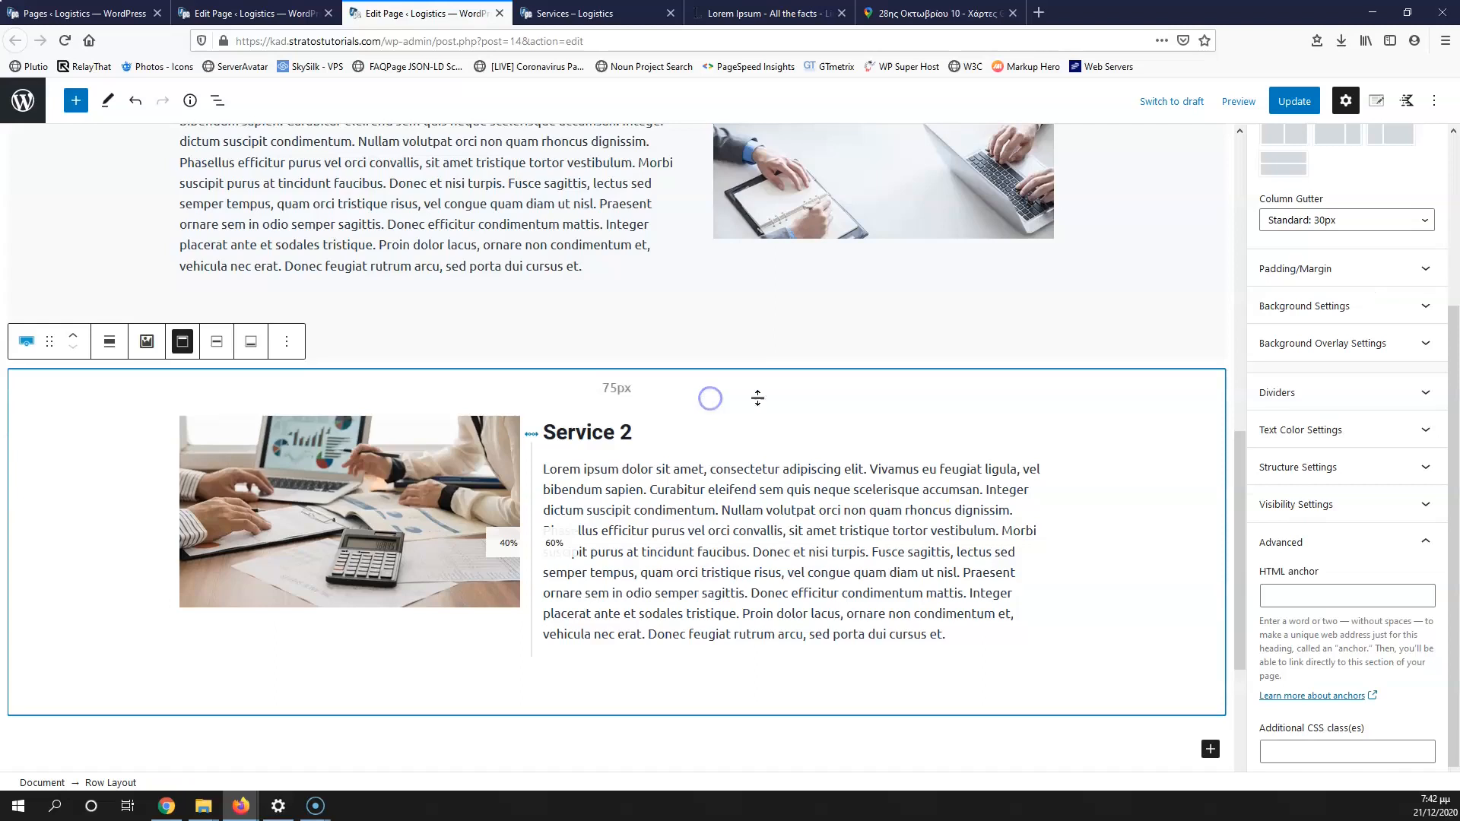
left_click(1295, 596)
type("service-2")
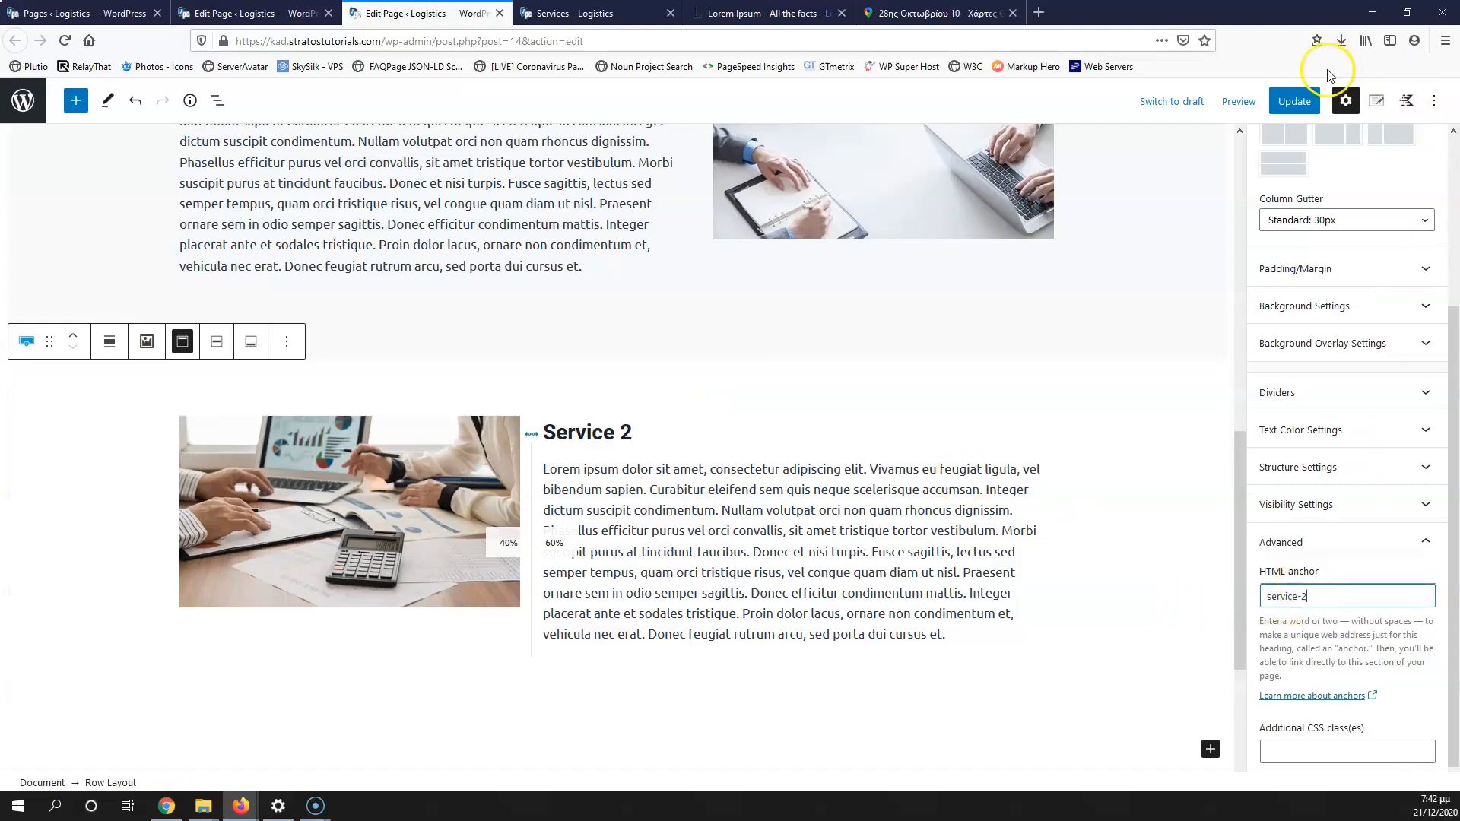
left_click(1304, 106)
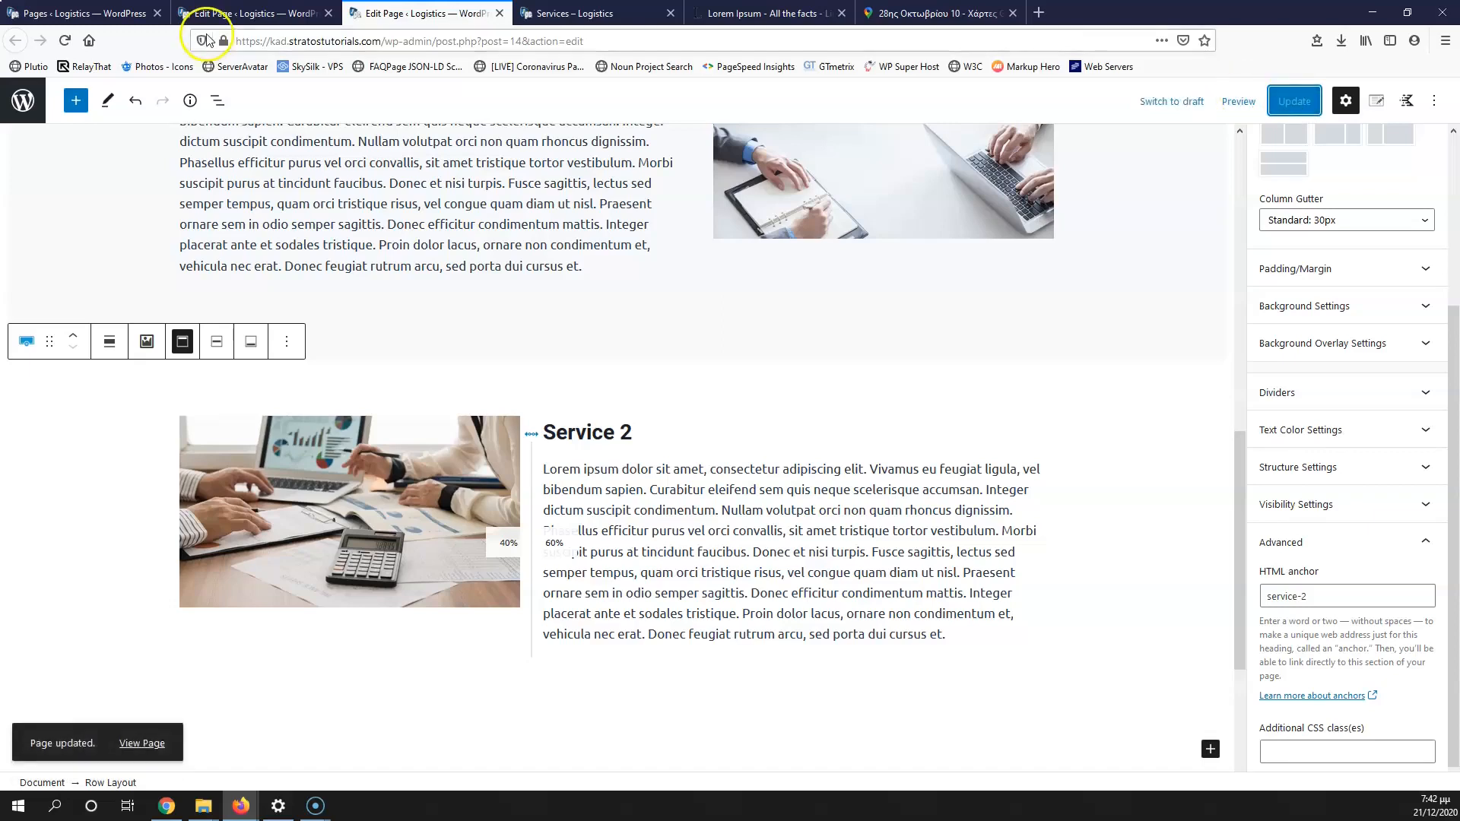
left_click(251, 15)
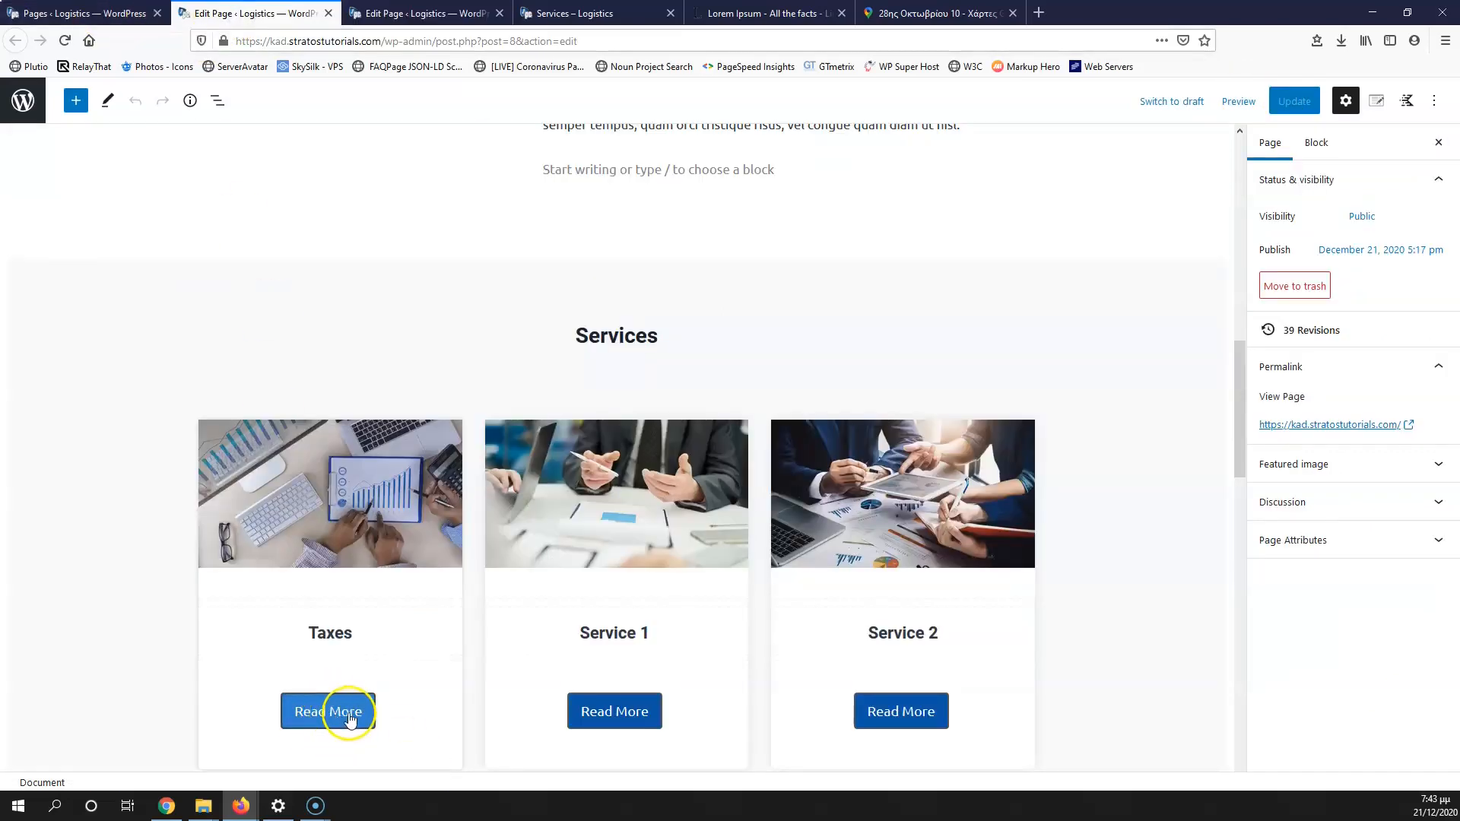
Step: On the Home page editor, link the Taxes Read More button to #taxes
left_click(83, 12)
left_click(251, 12)
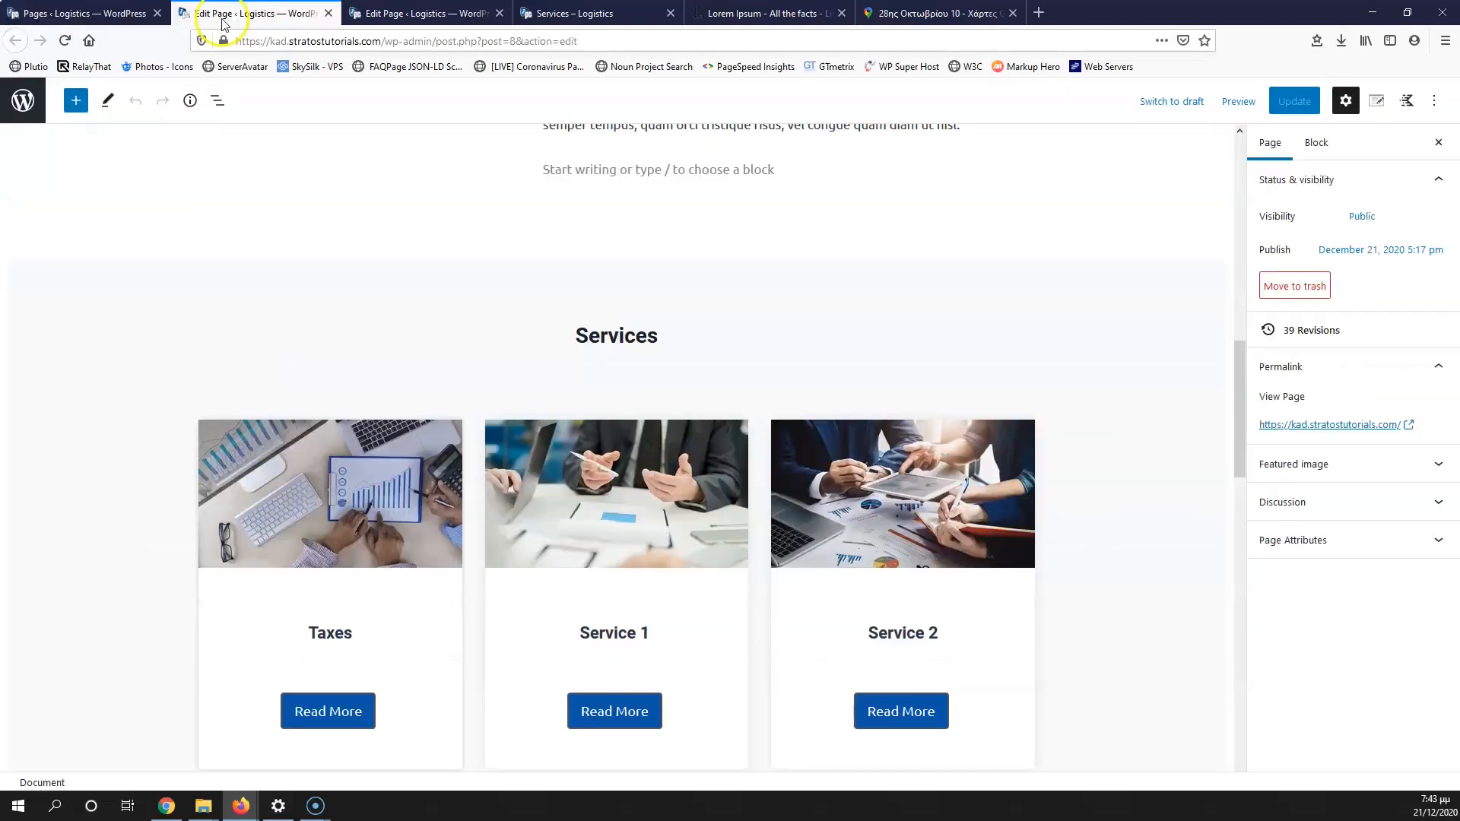
scroll(342, 532, "down", 3)
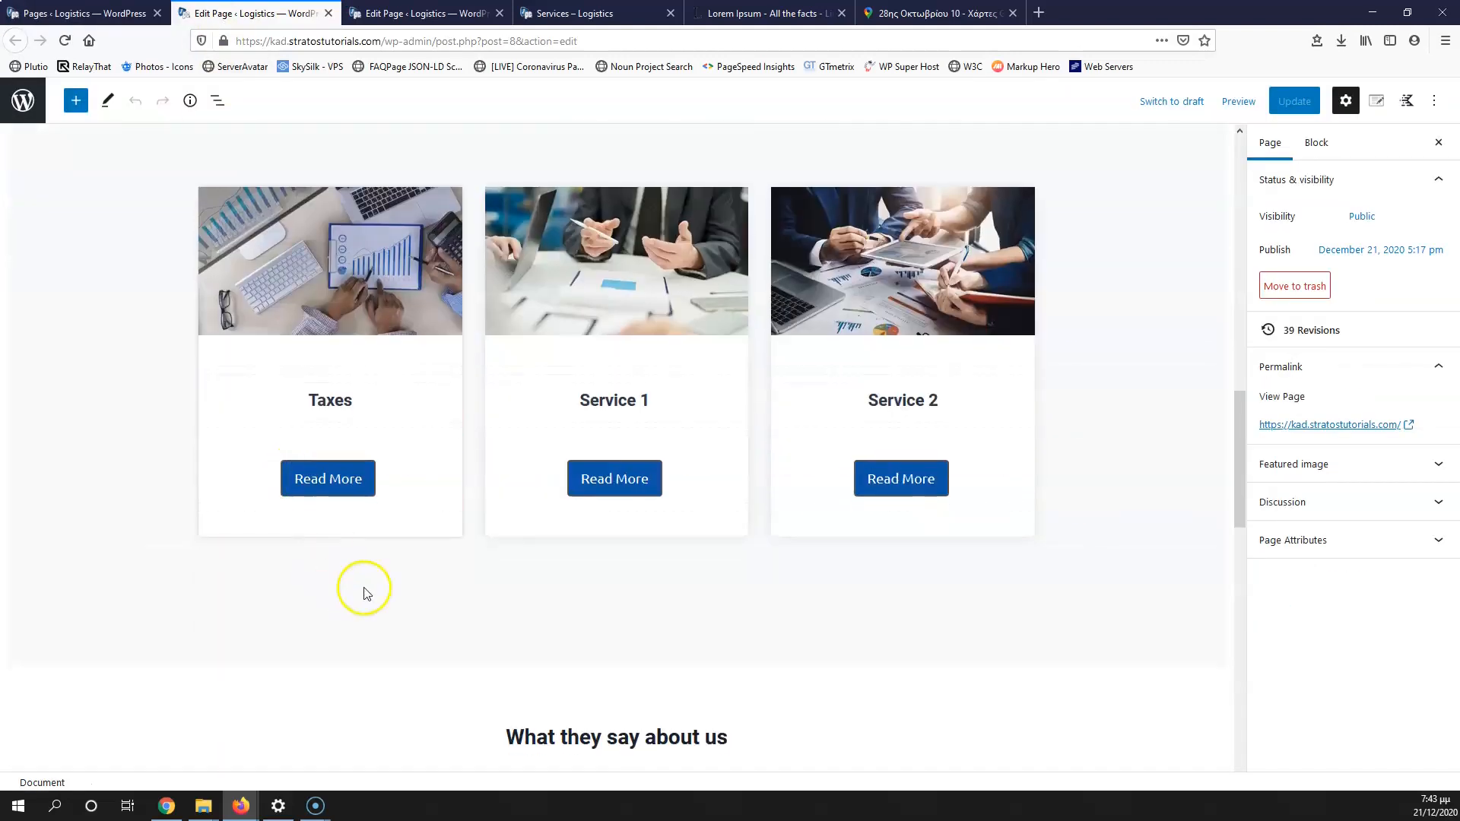
left_click(335, 483)
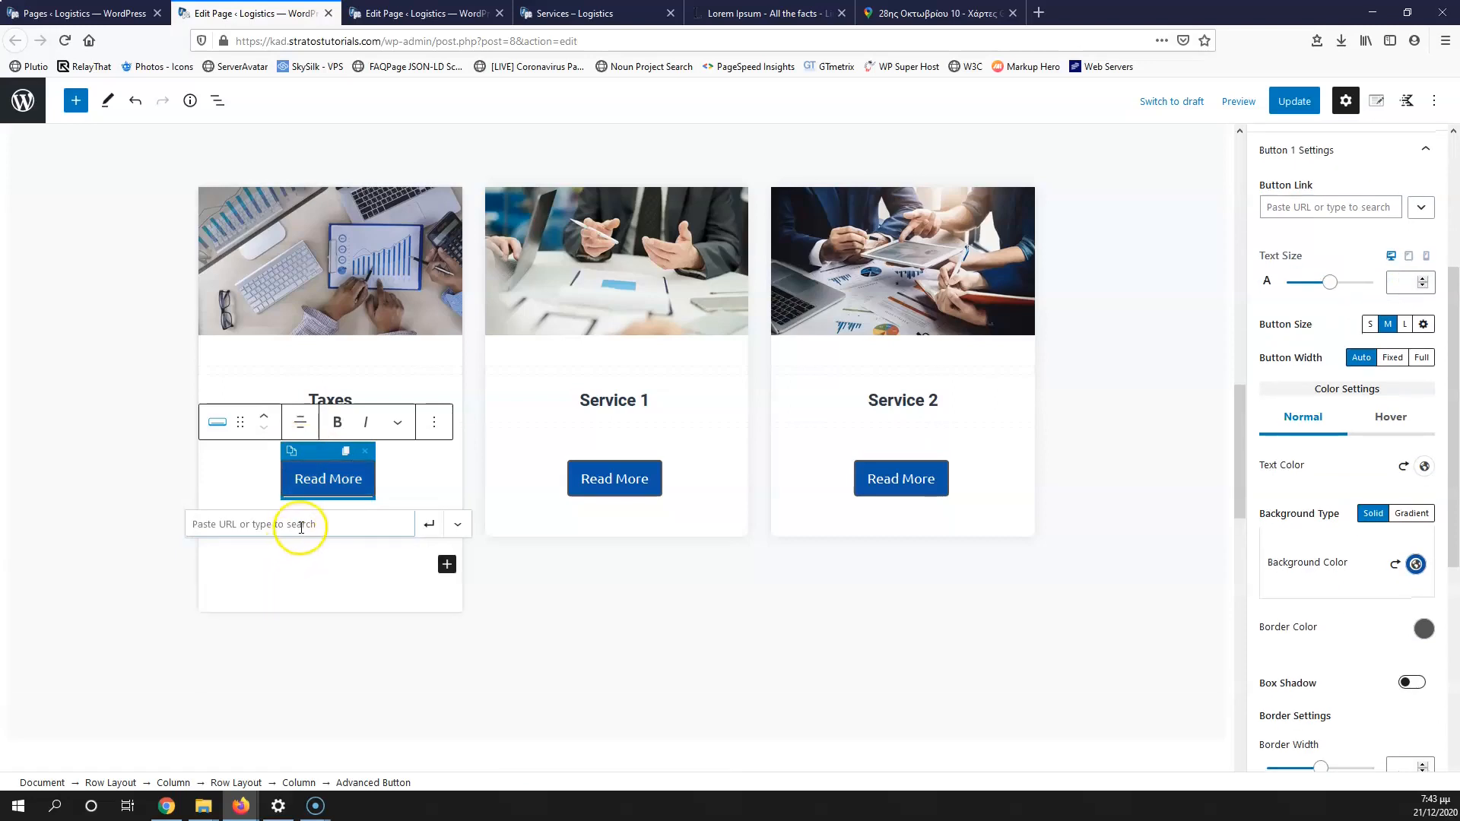
left_click(194, 525)
type("#")
left_click_drag(238, 523, 208, 523)
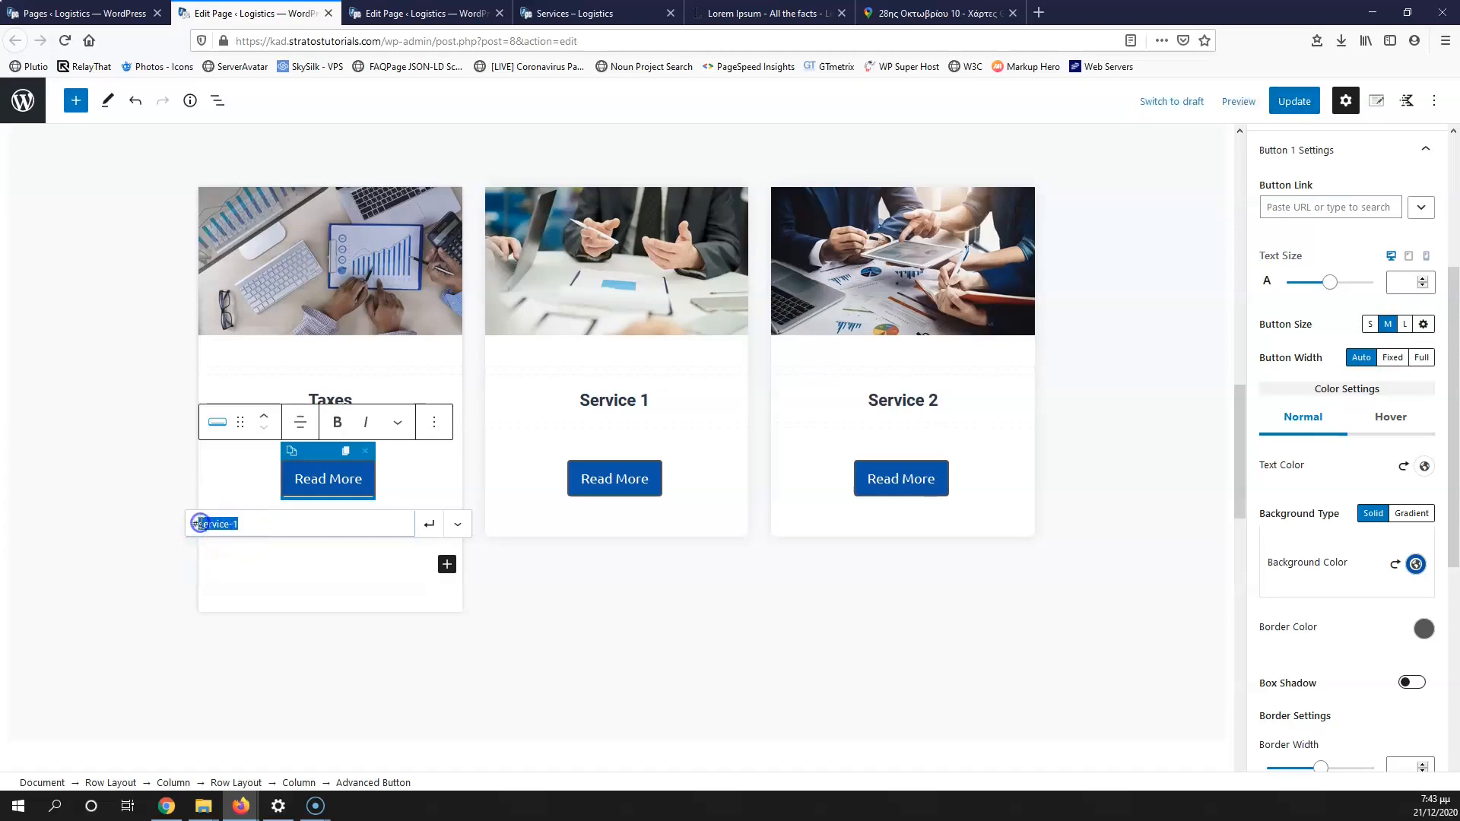
type("taxes")
left_click(428, 524)
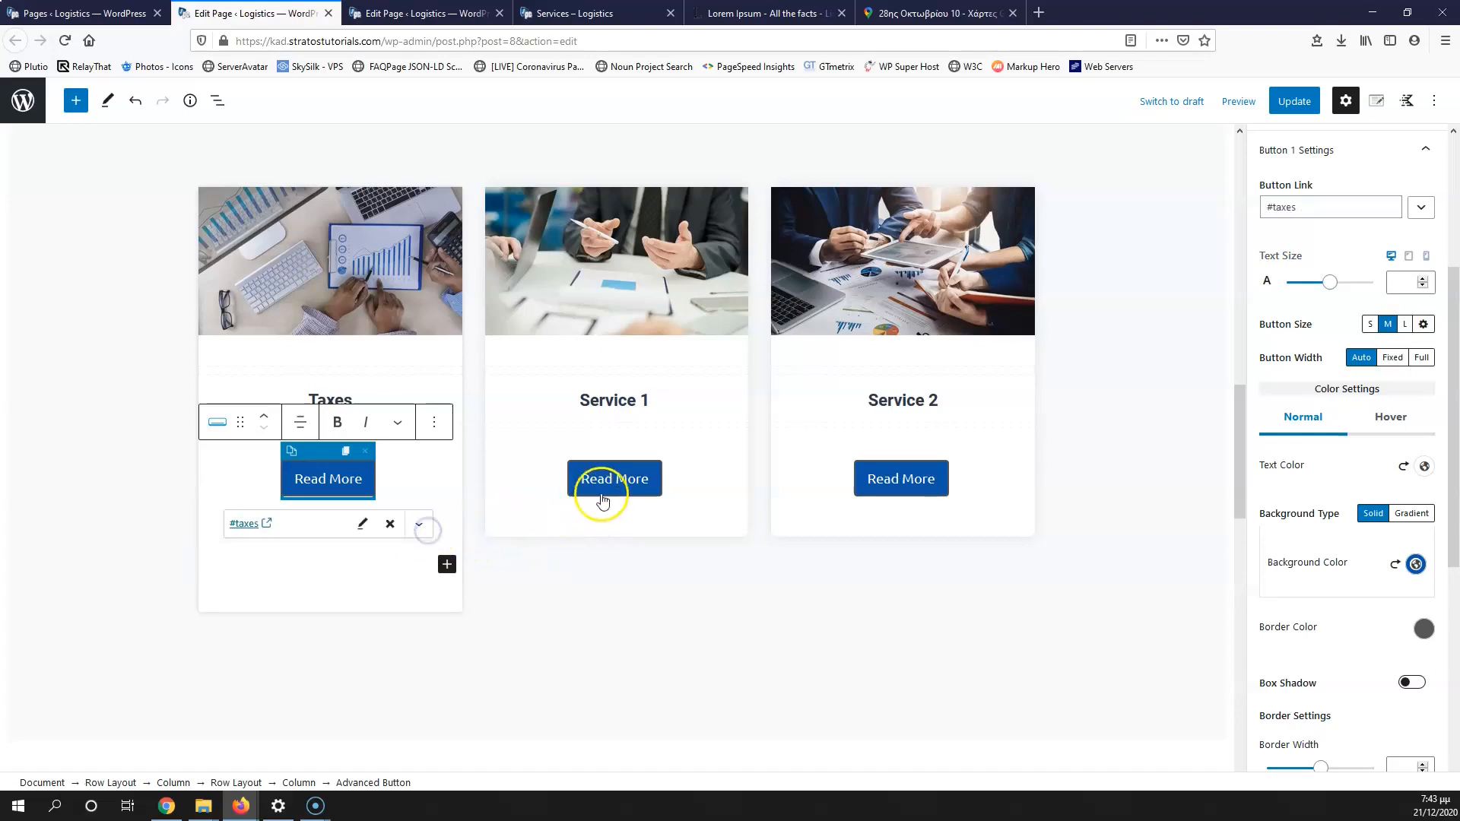
Step: Link the Service 1 and Service 2 Read More buttons to #service-1 and #service-2
left_click(602, 498)
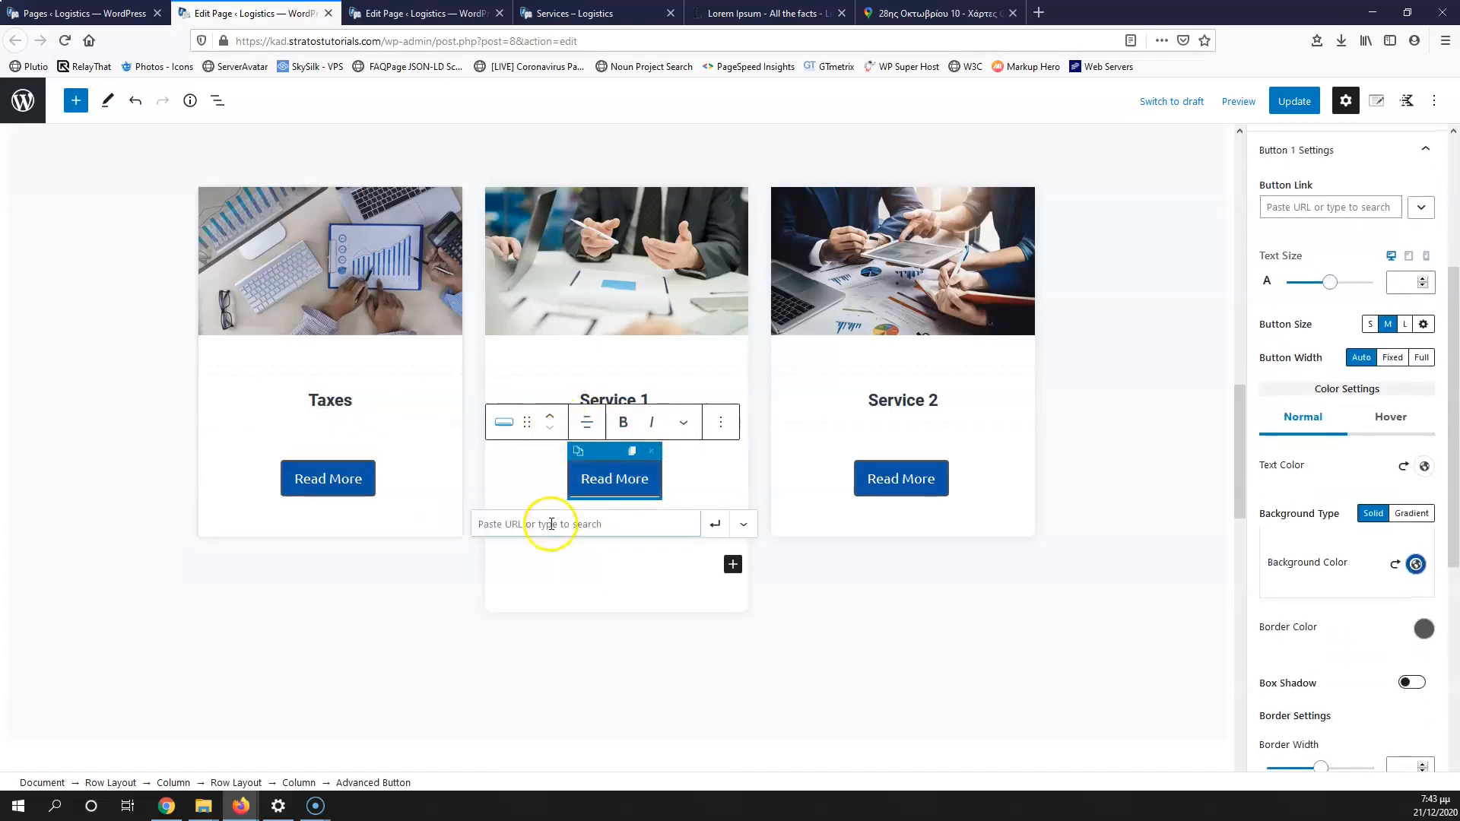
type("#service-1")
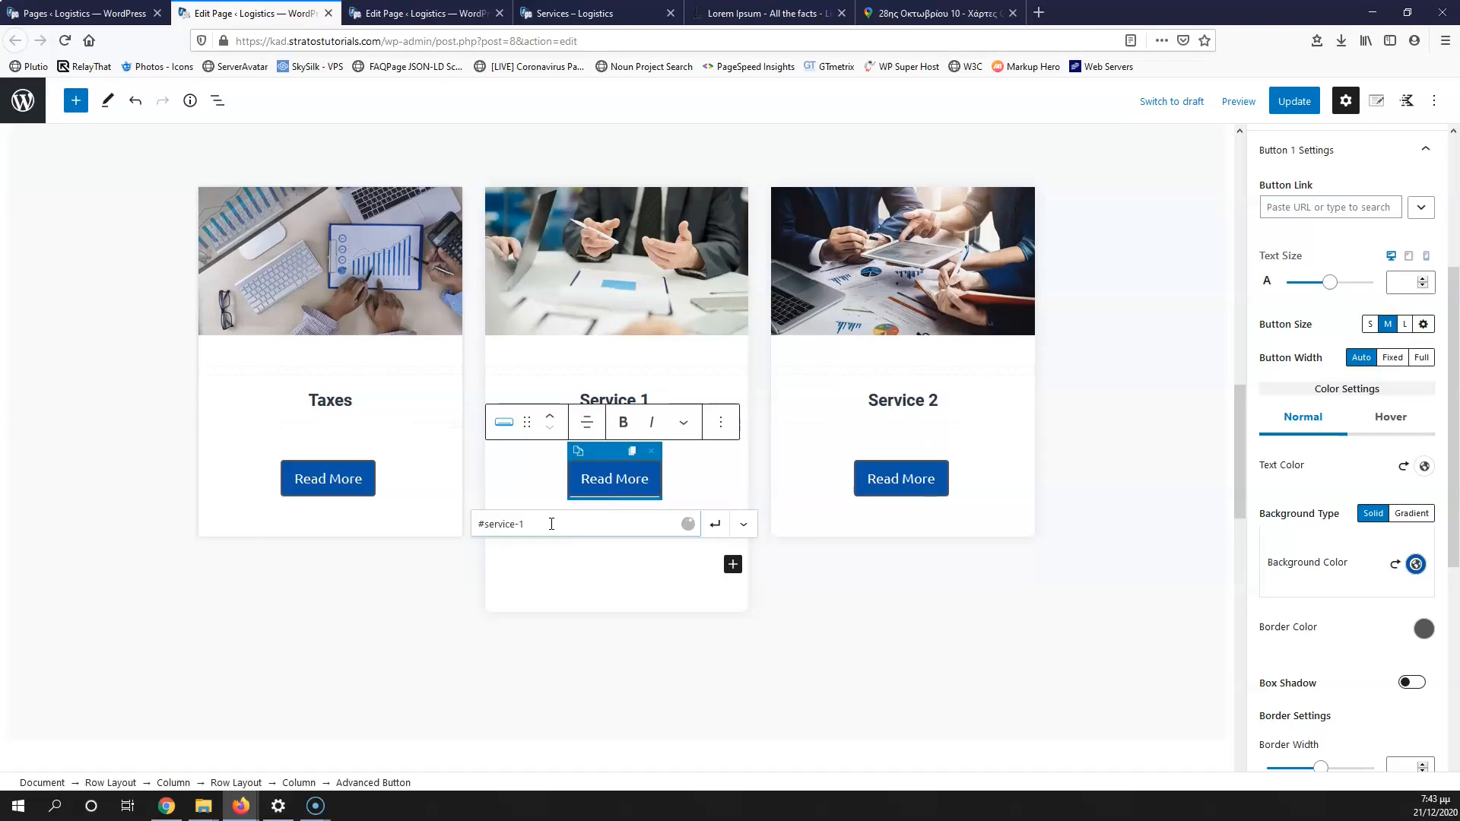
left_click(715, 524)
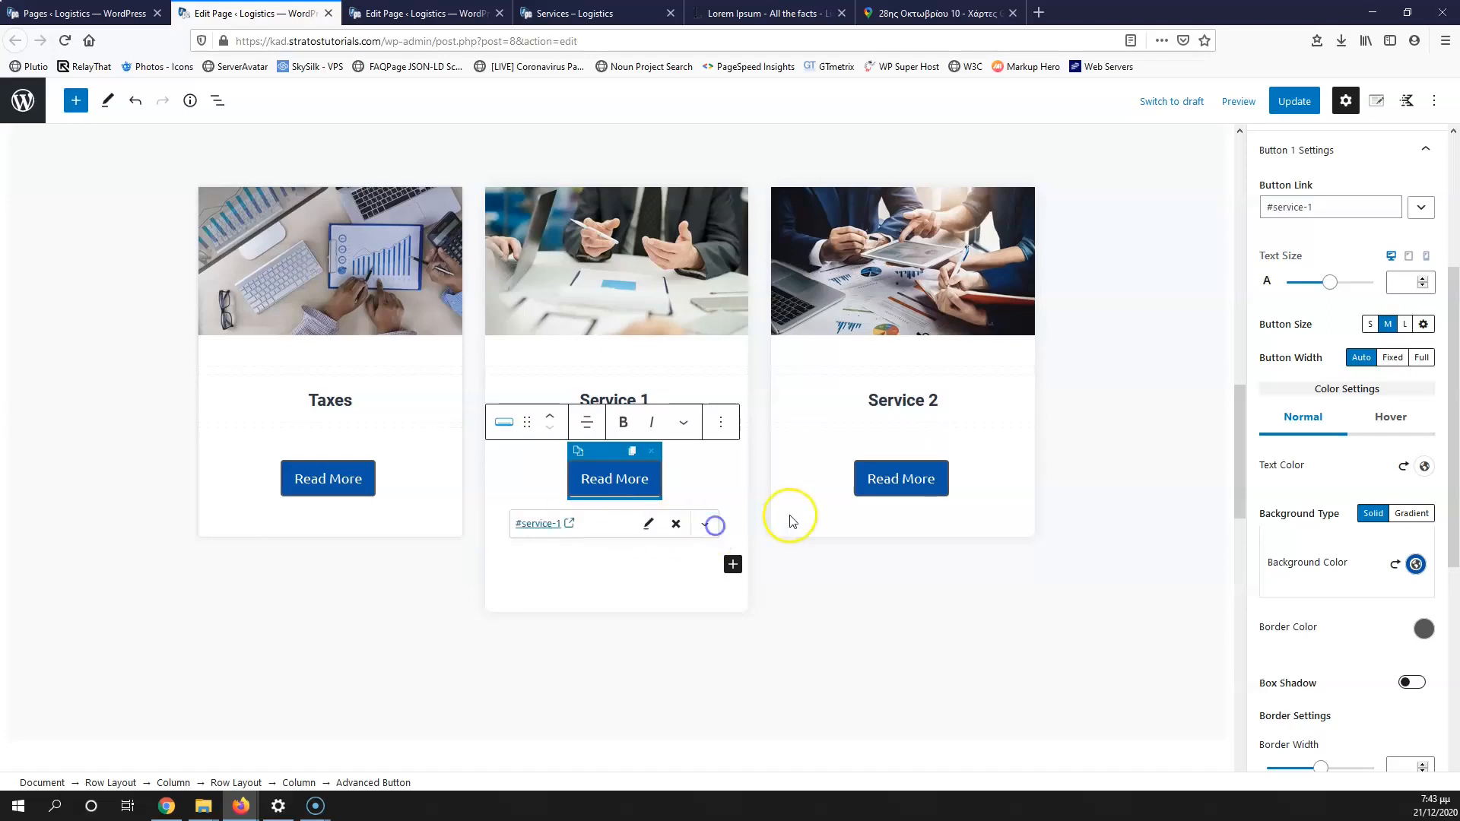
left_click(910, 487)
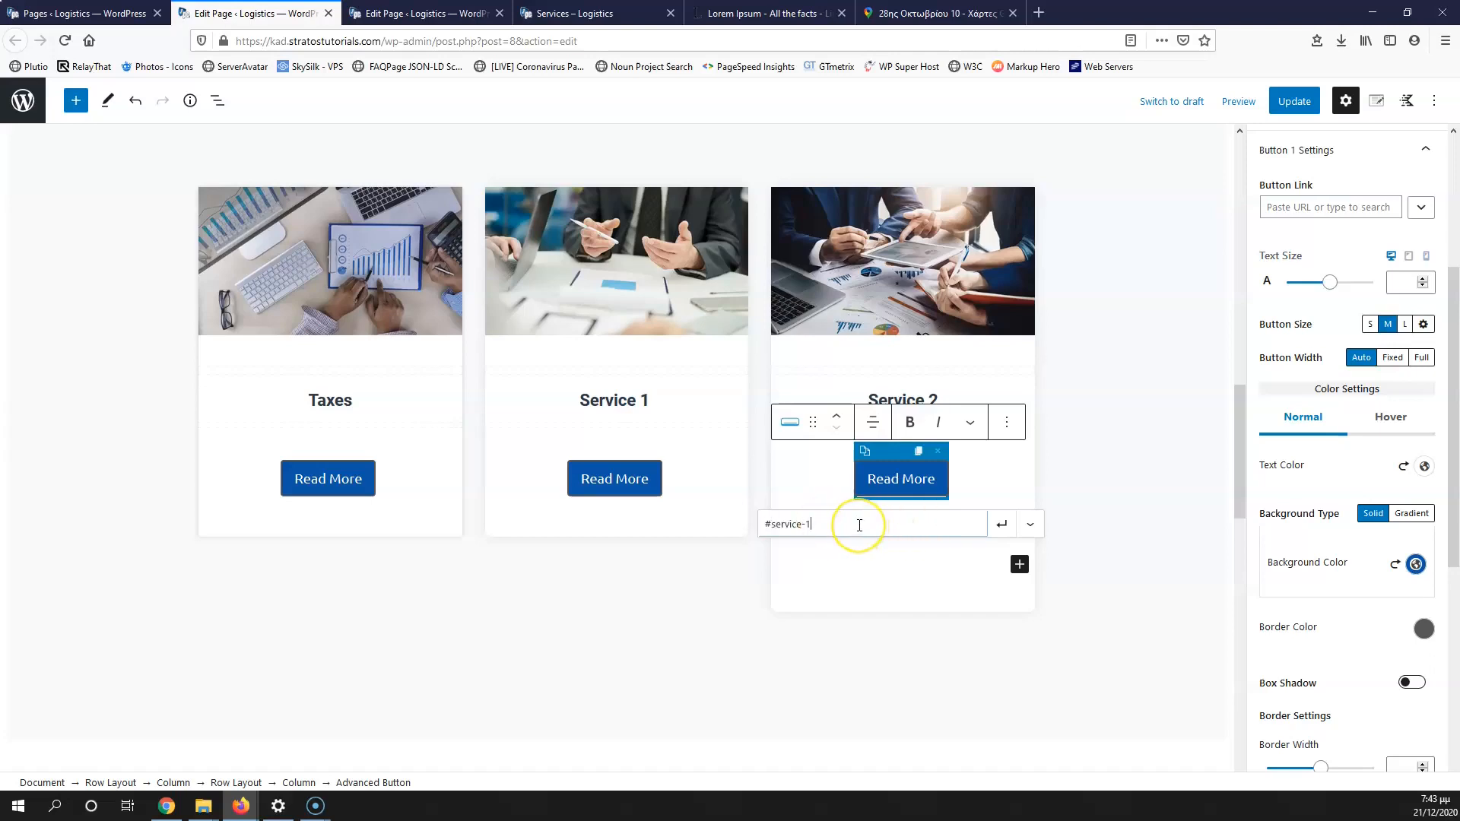
left_click(1003, 526)
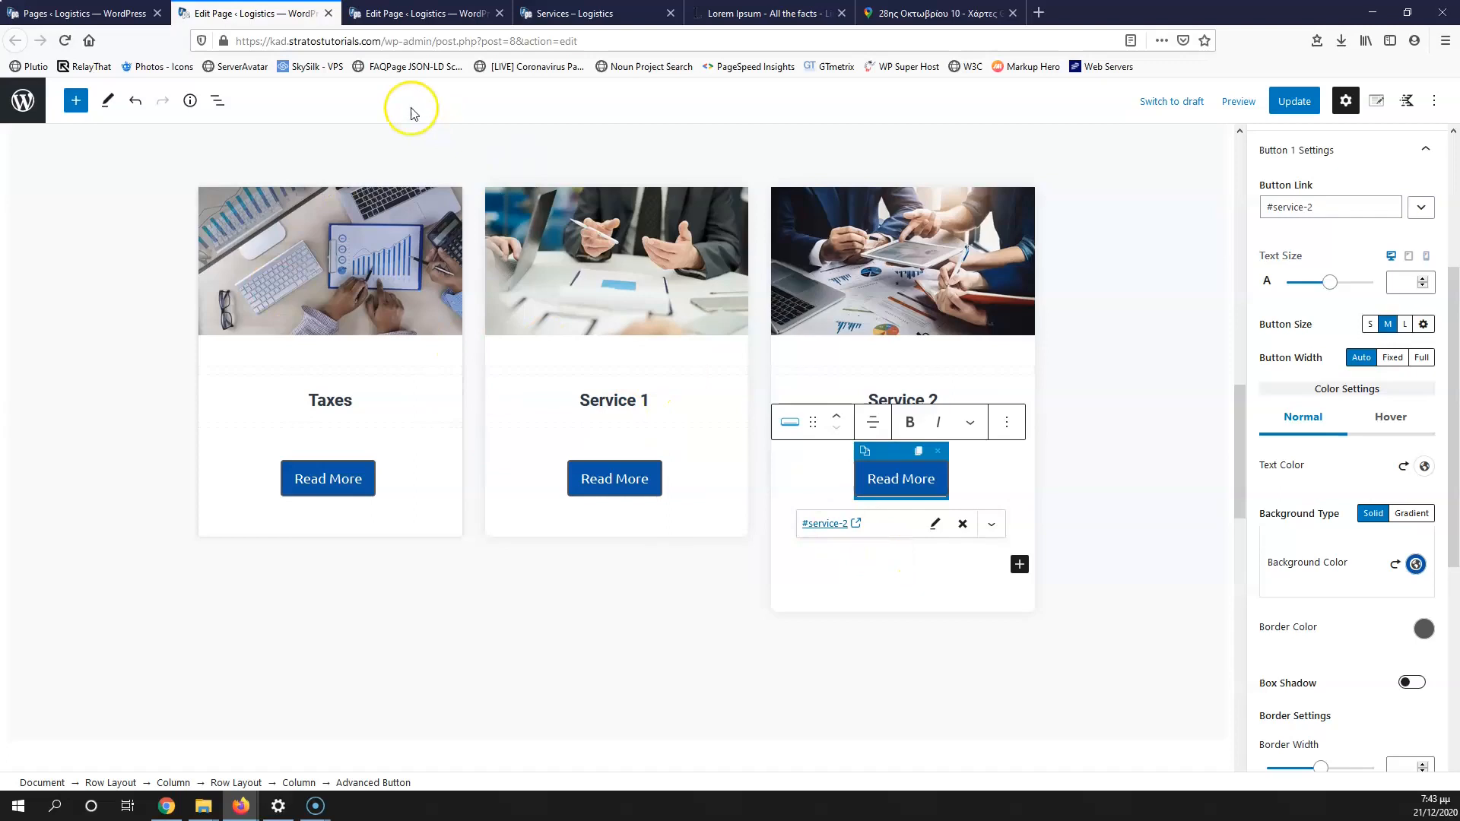
Step: Copy the live Services page address, then test the Service 2 button's link
left_click(425, 13)
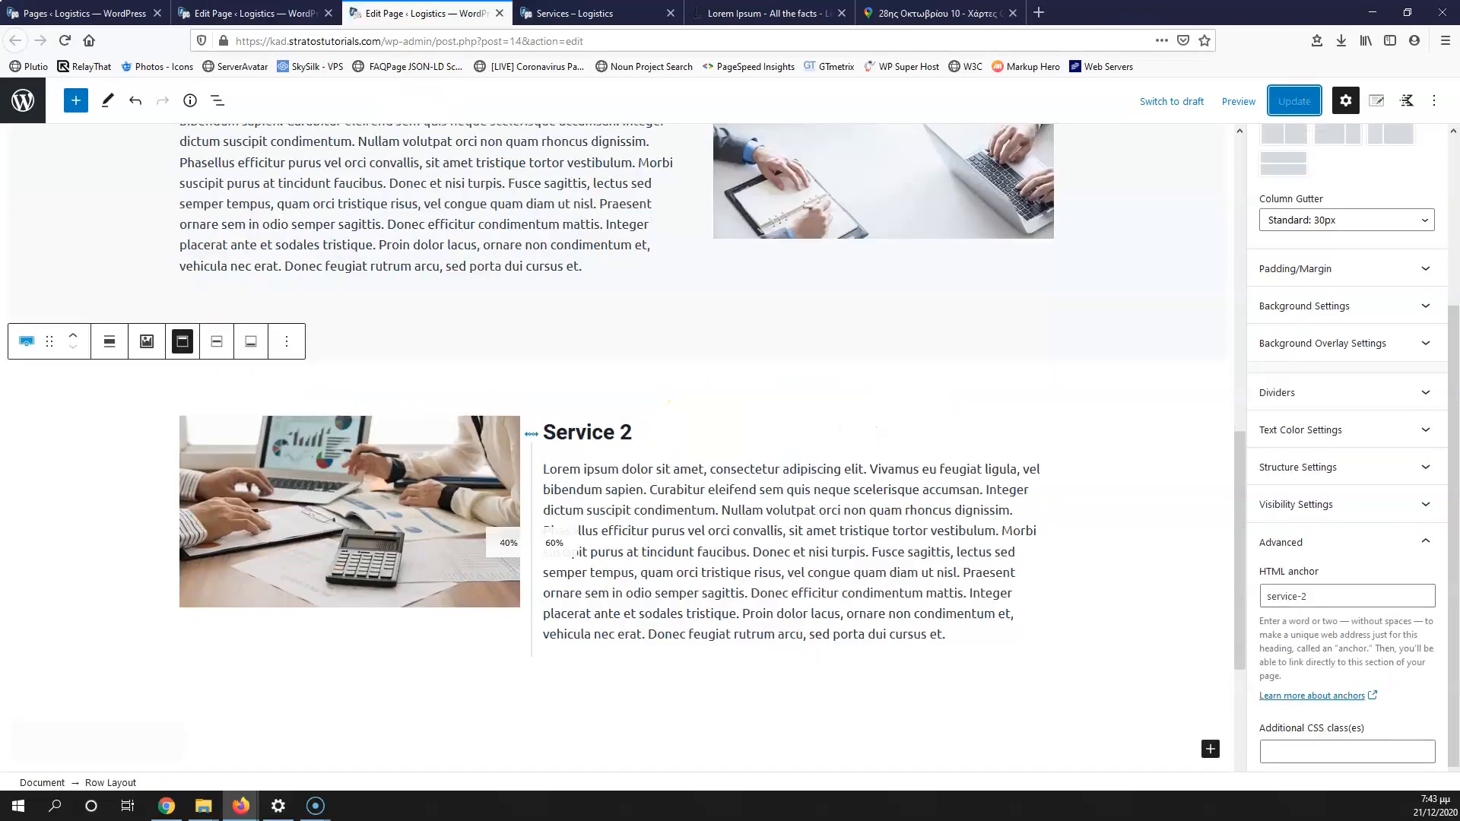
left_click(610, 11)
scroll(741, 369, "up", 3)
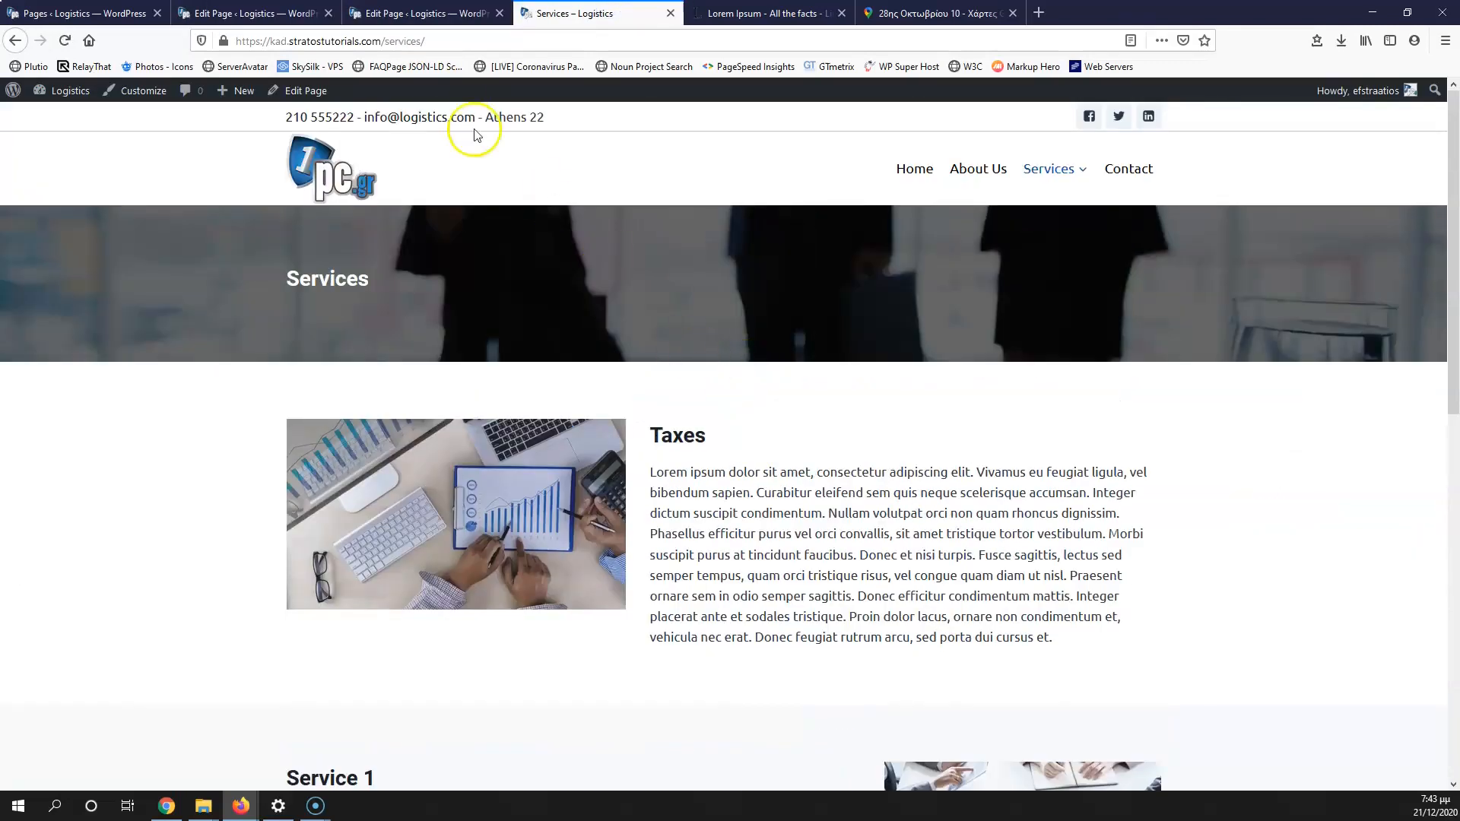
left_click(441, 41)
key("ctrl+c")
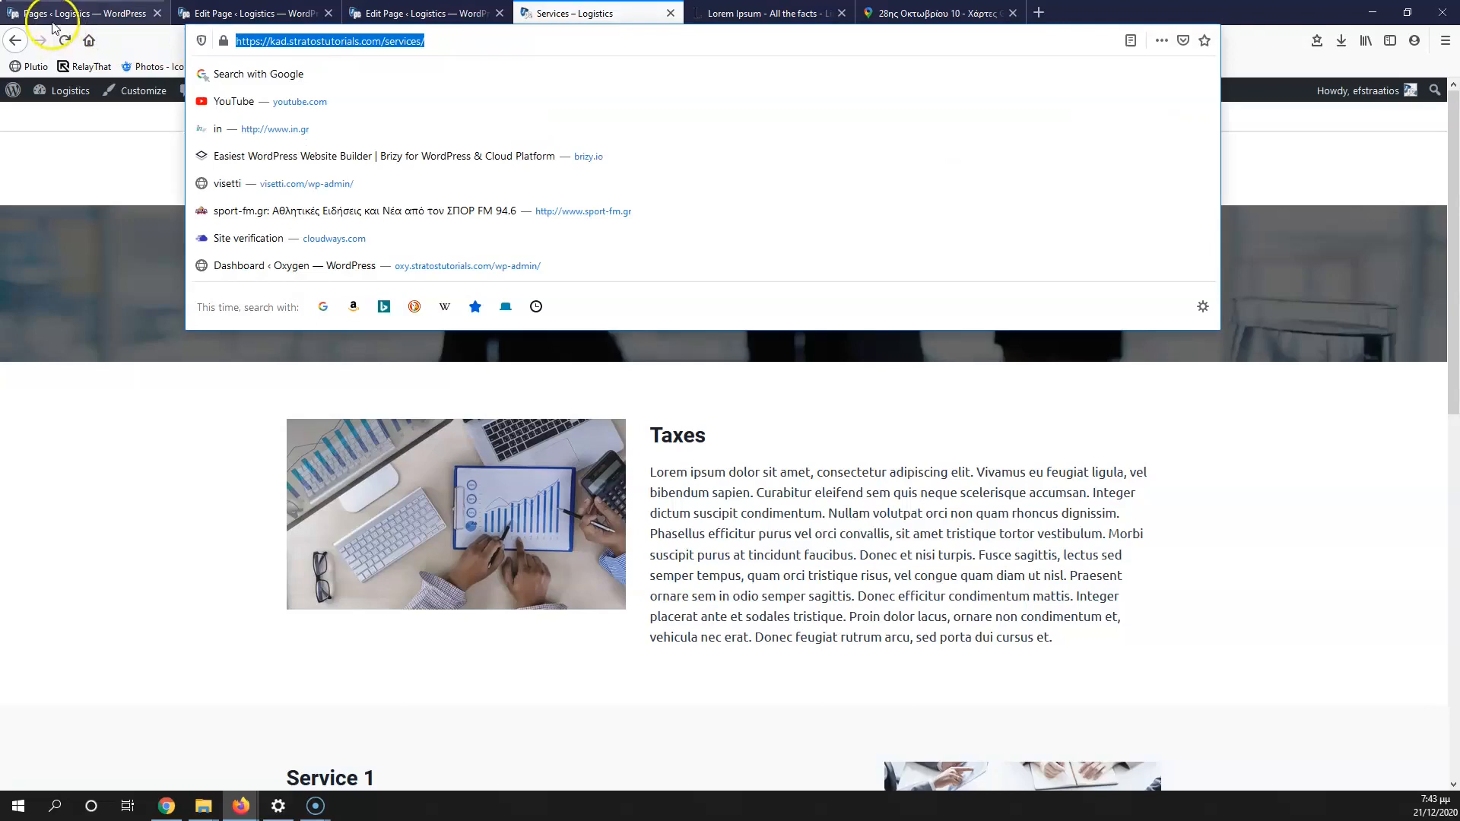
left_click(84, 13)
left_click(213, 12)
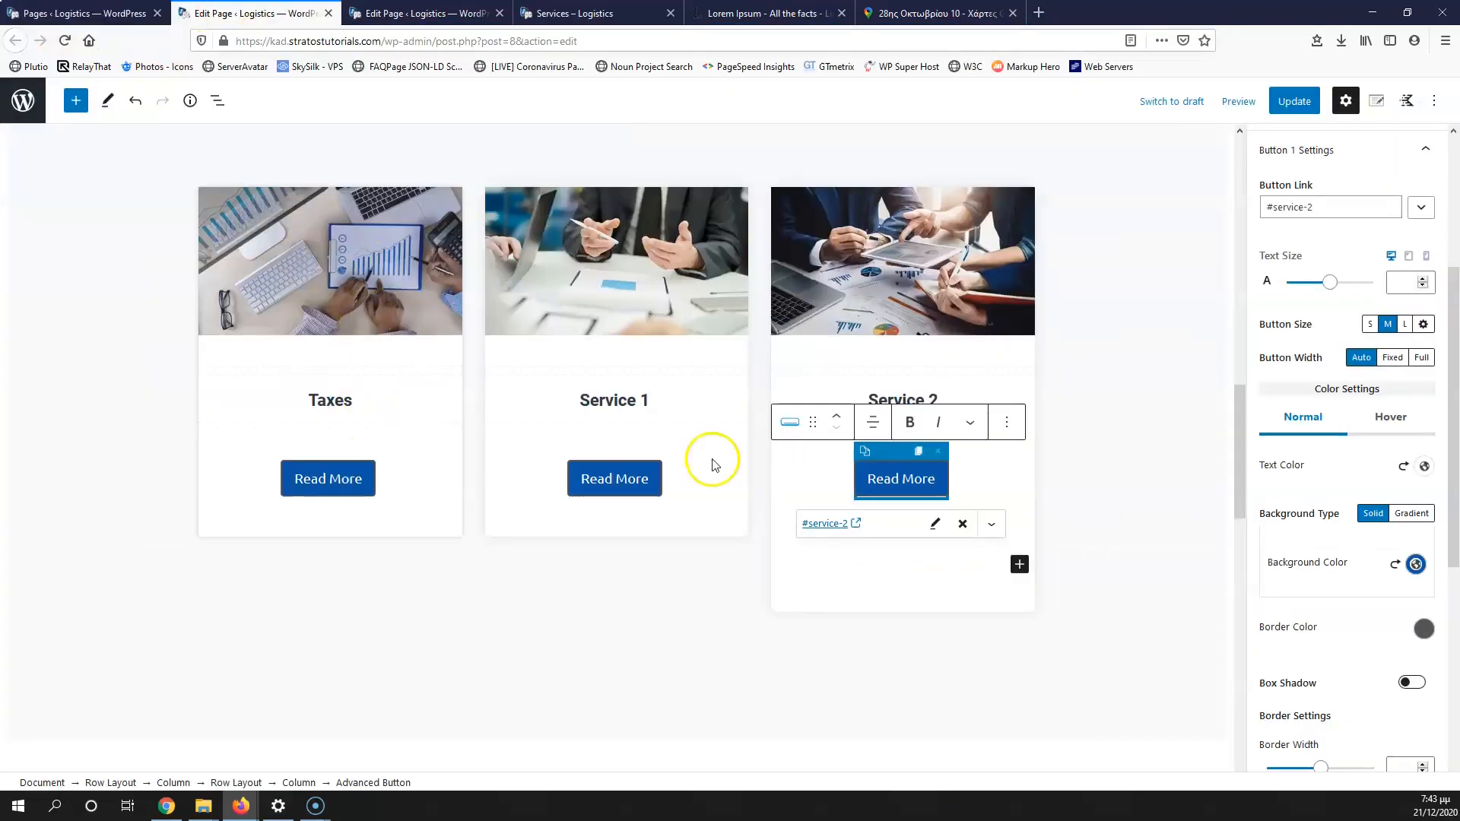
left_click(806, 525)
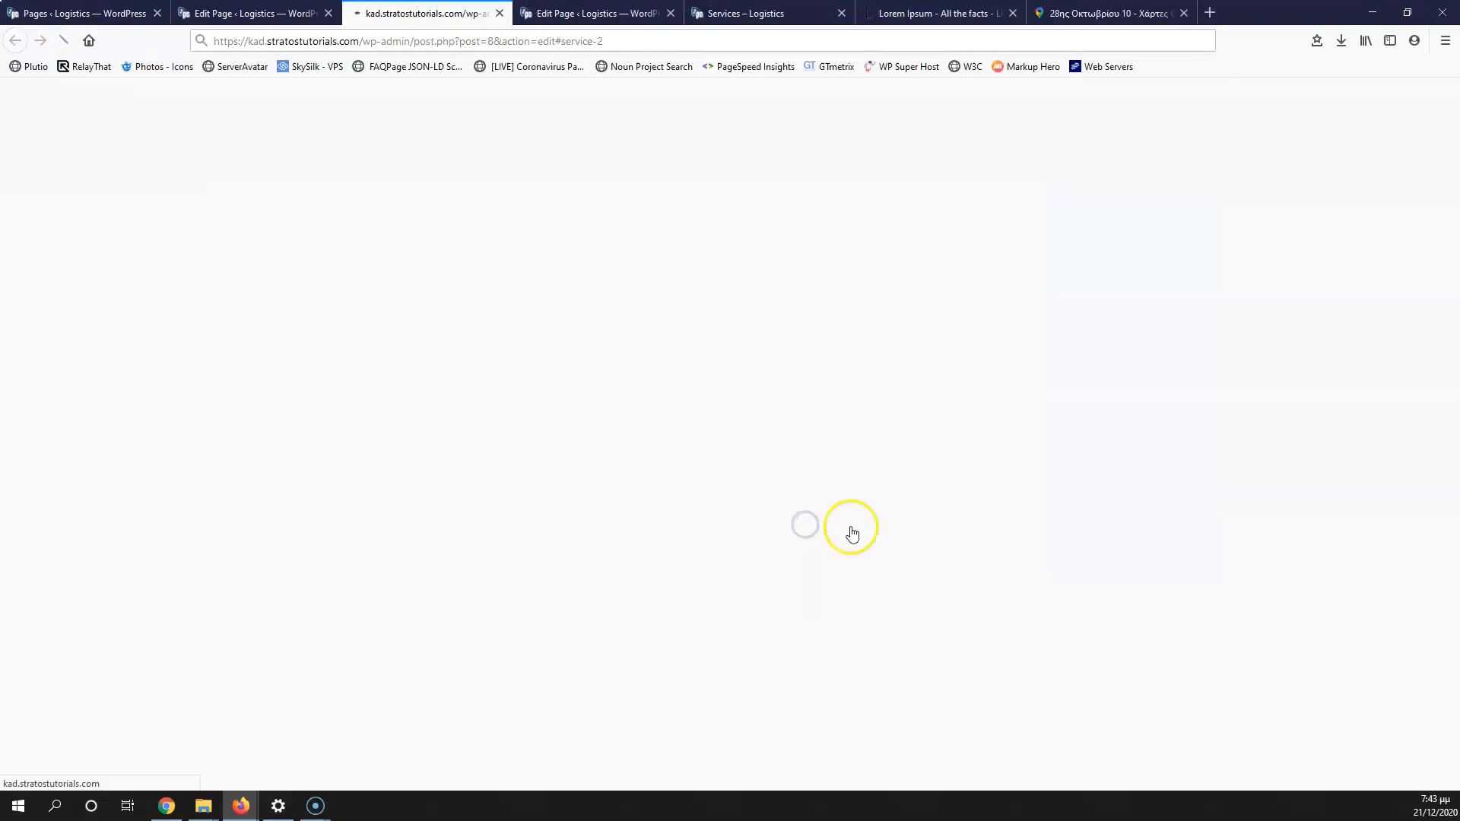
Step: Prepend the Services page address to the Service 2 button's #service-2 link
left_click(498, 13)
left_click(934, 523)
left_click(764, 525)
key("ctrl+v")
left_click_drag(783, 526, 864, 523)
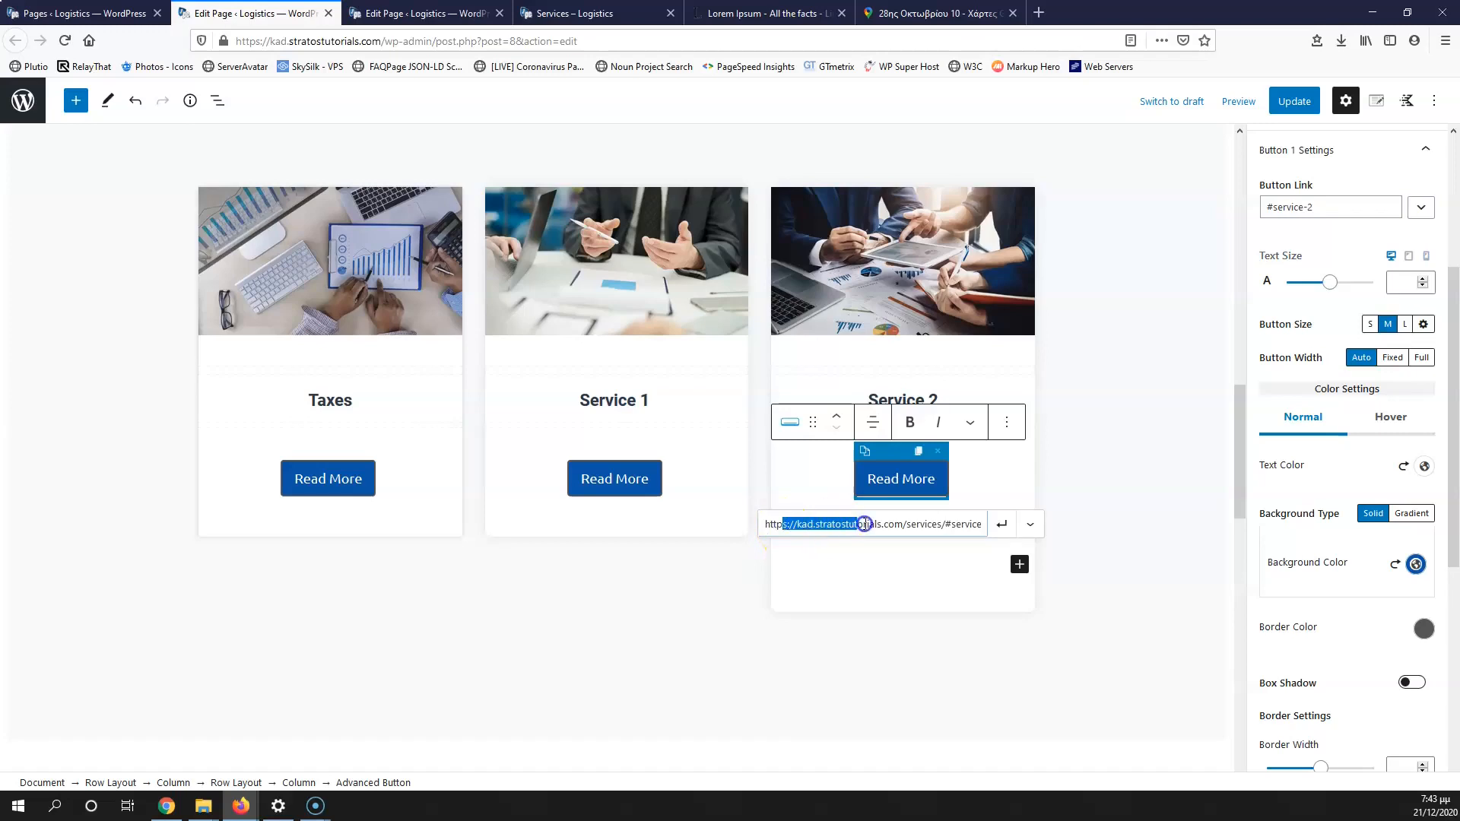
left_click(944, 523)
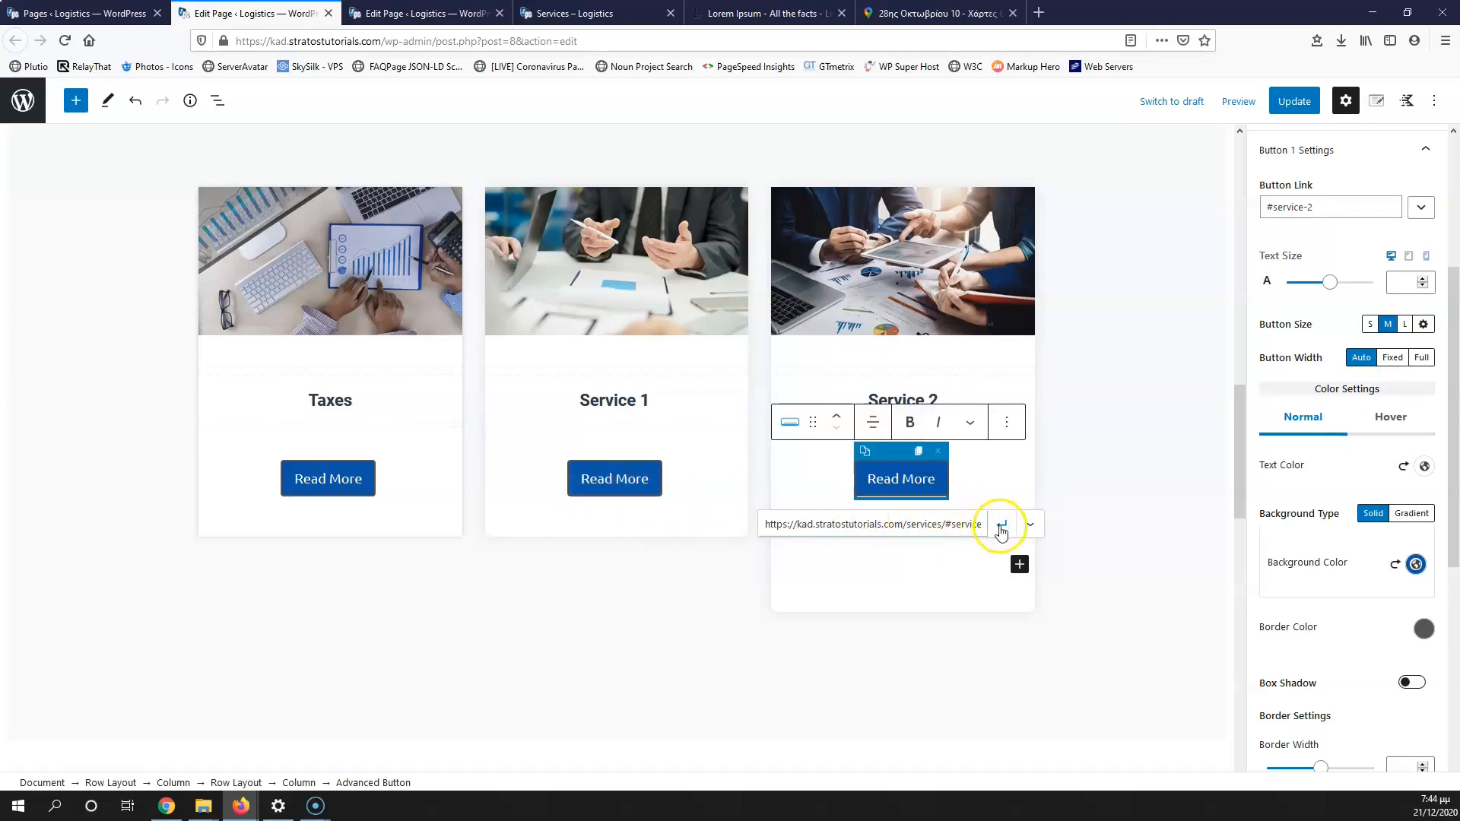
Step: Prepend the Services page address to the Service 1 button's #service-1 link
left_click(610, 470)
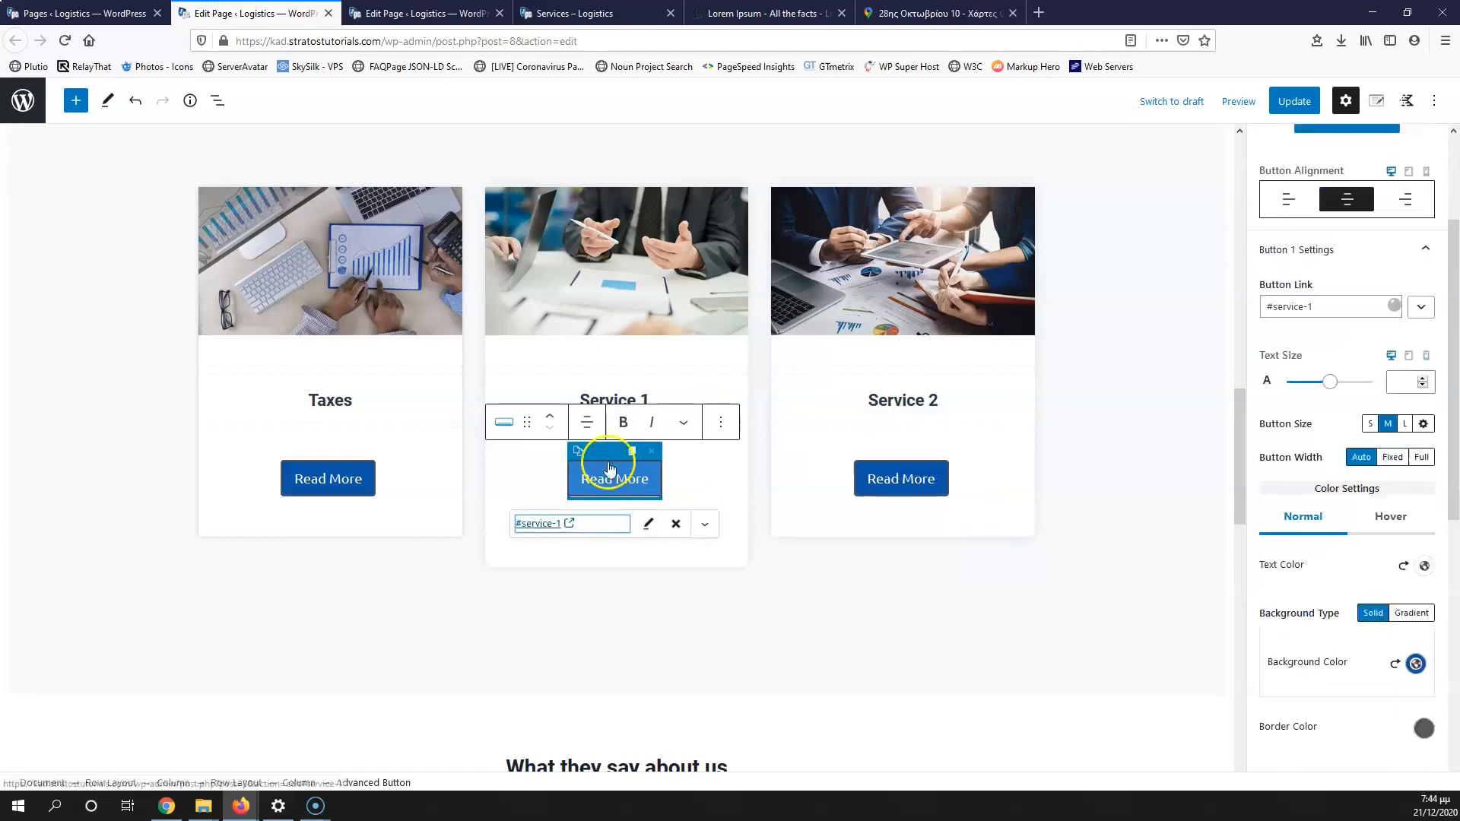
left_click(648, 523)
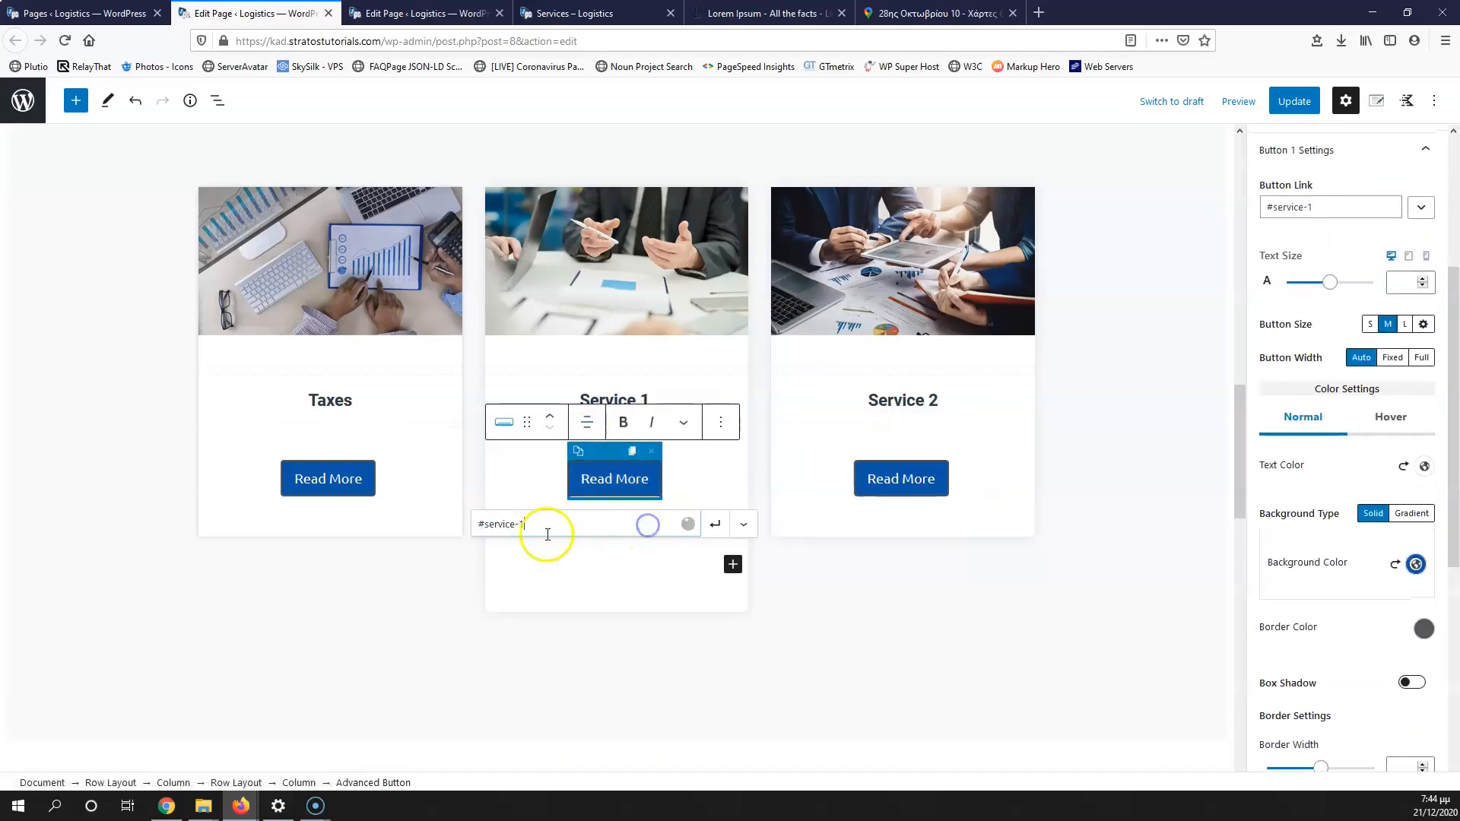
left_click(479, 523)
key("ctrl+v")
left_click(713, 523)
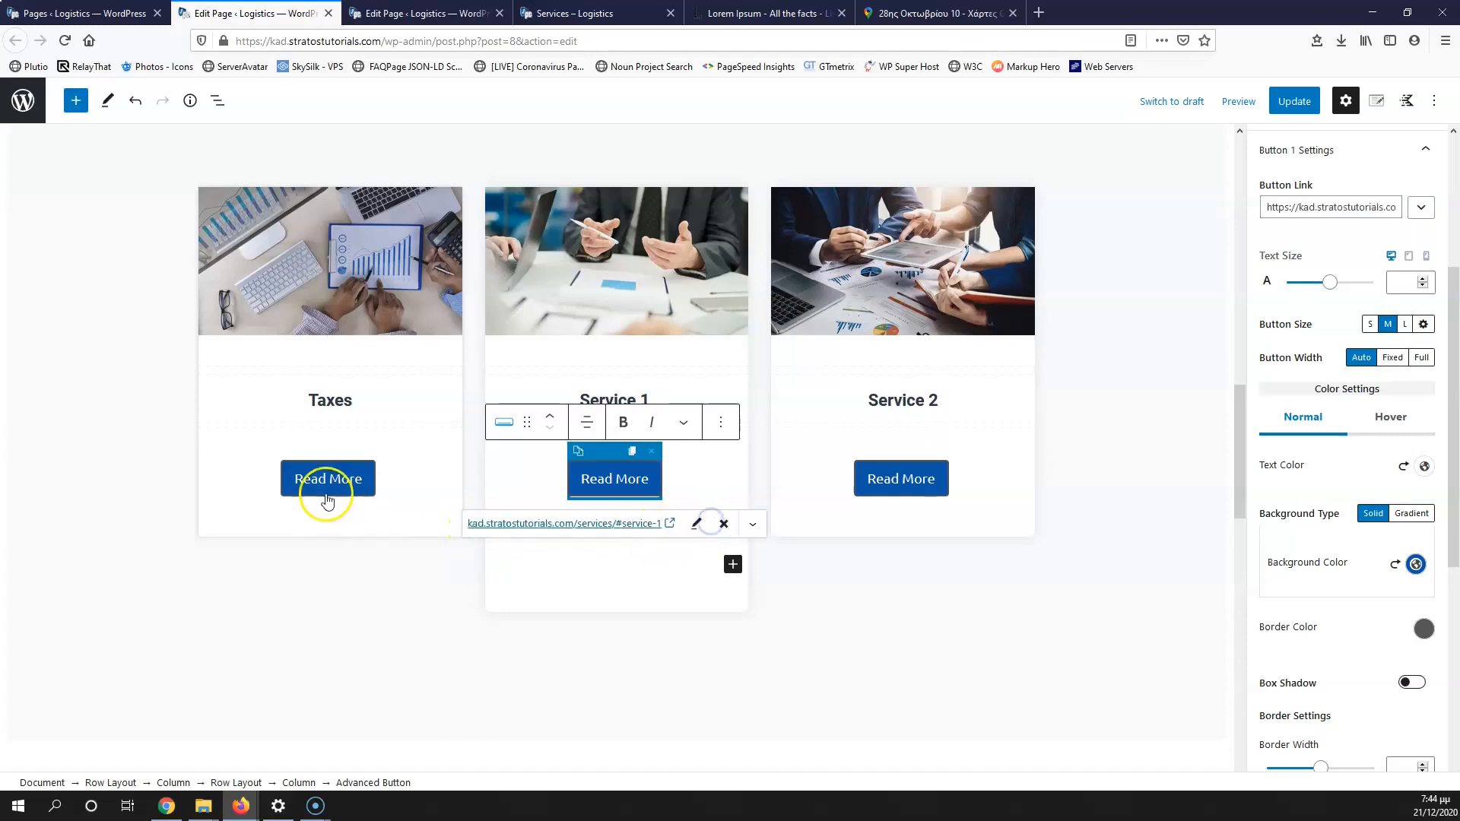
Step: Change the Taxes button's link to the full services/#taxes URL and update the page
left_click(333, 493)
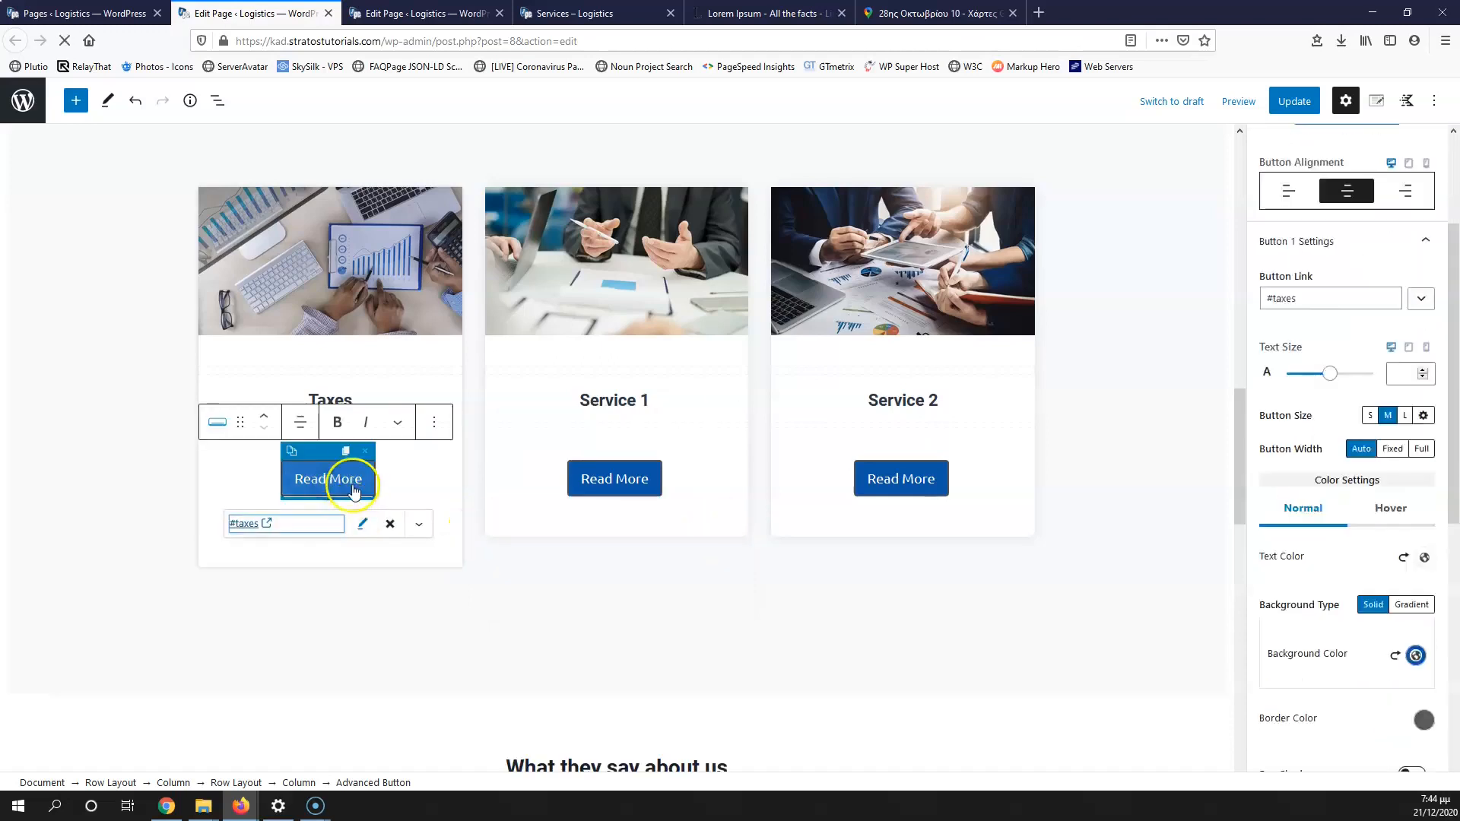
left_click(359, 523)
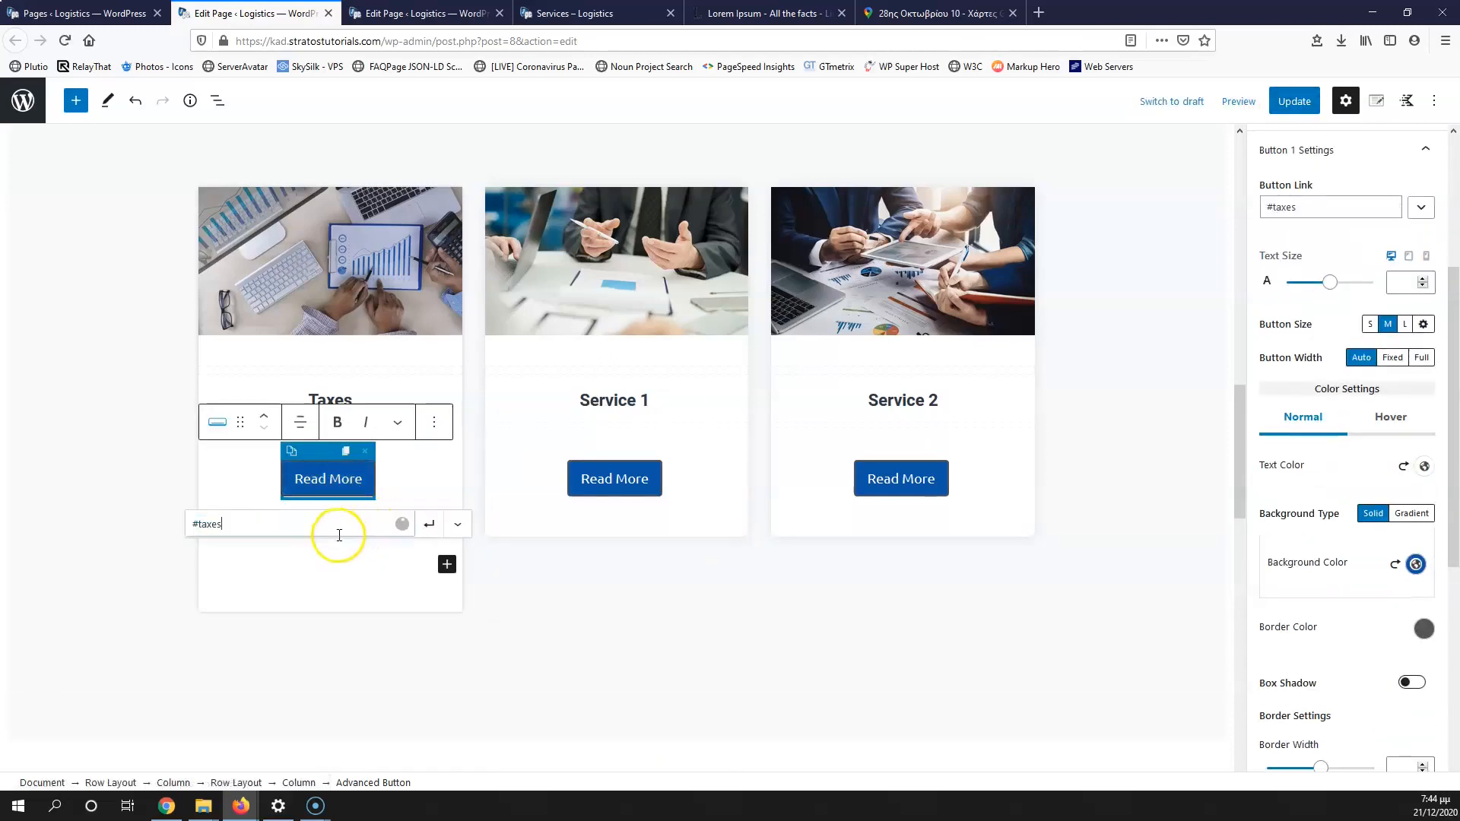
left_click(192, 523)
key("ctrl+v")
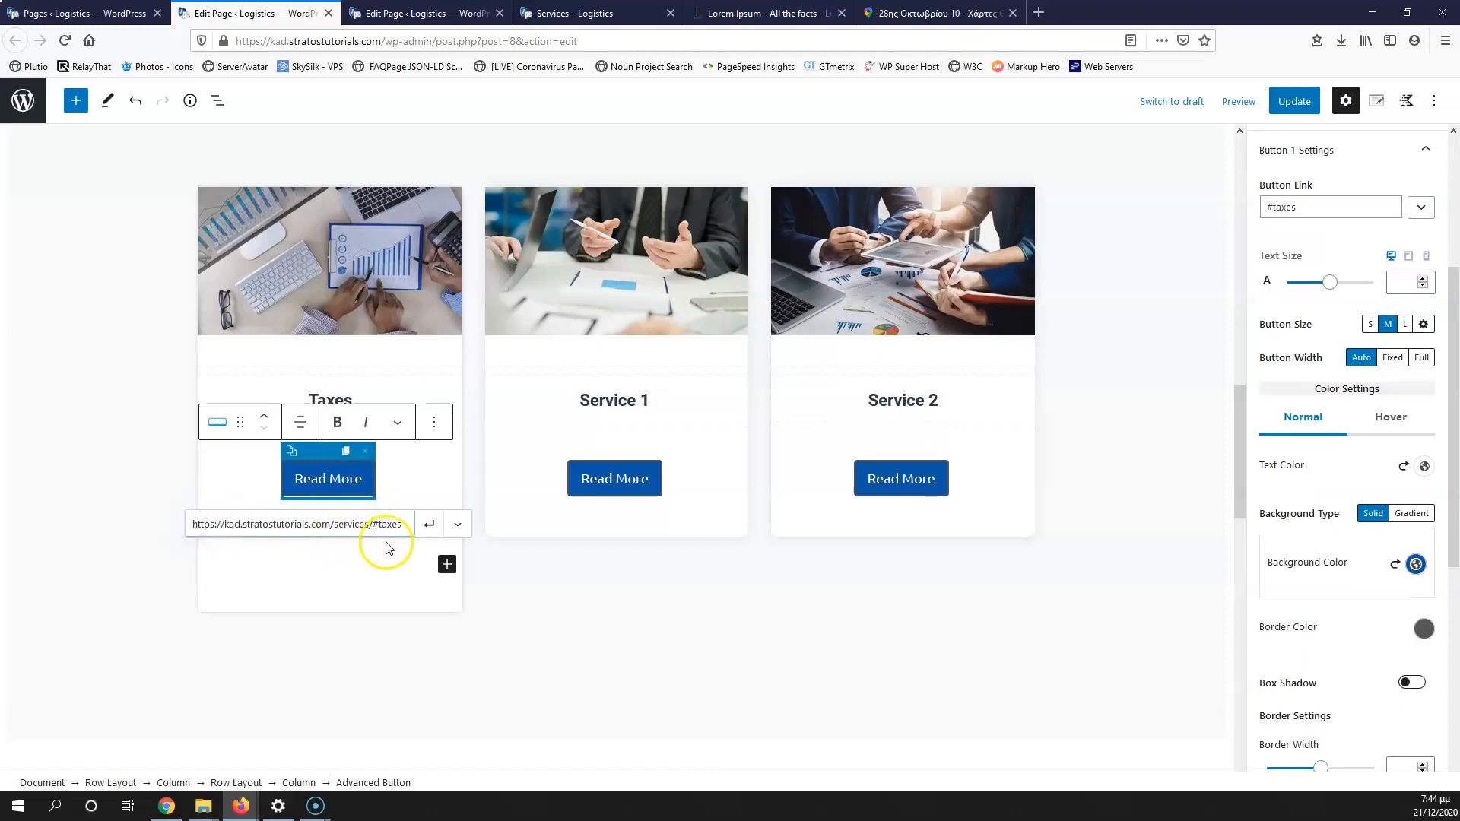
left_click(430, 524)
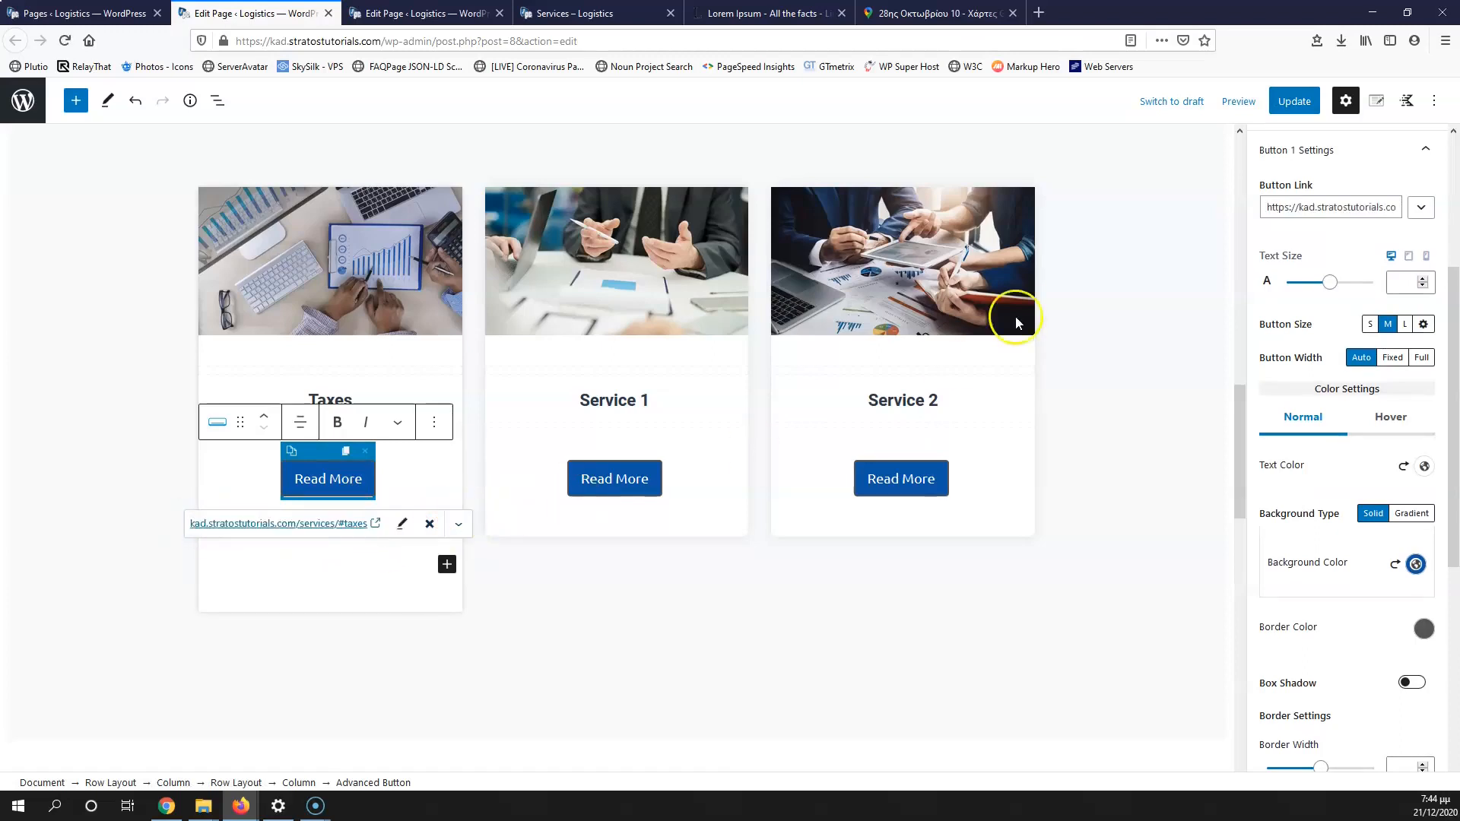
left_click(1293, 101)
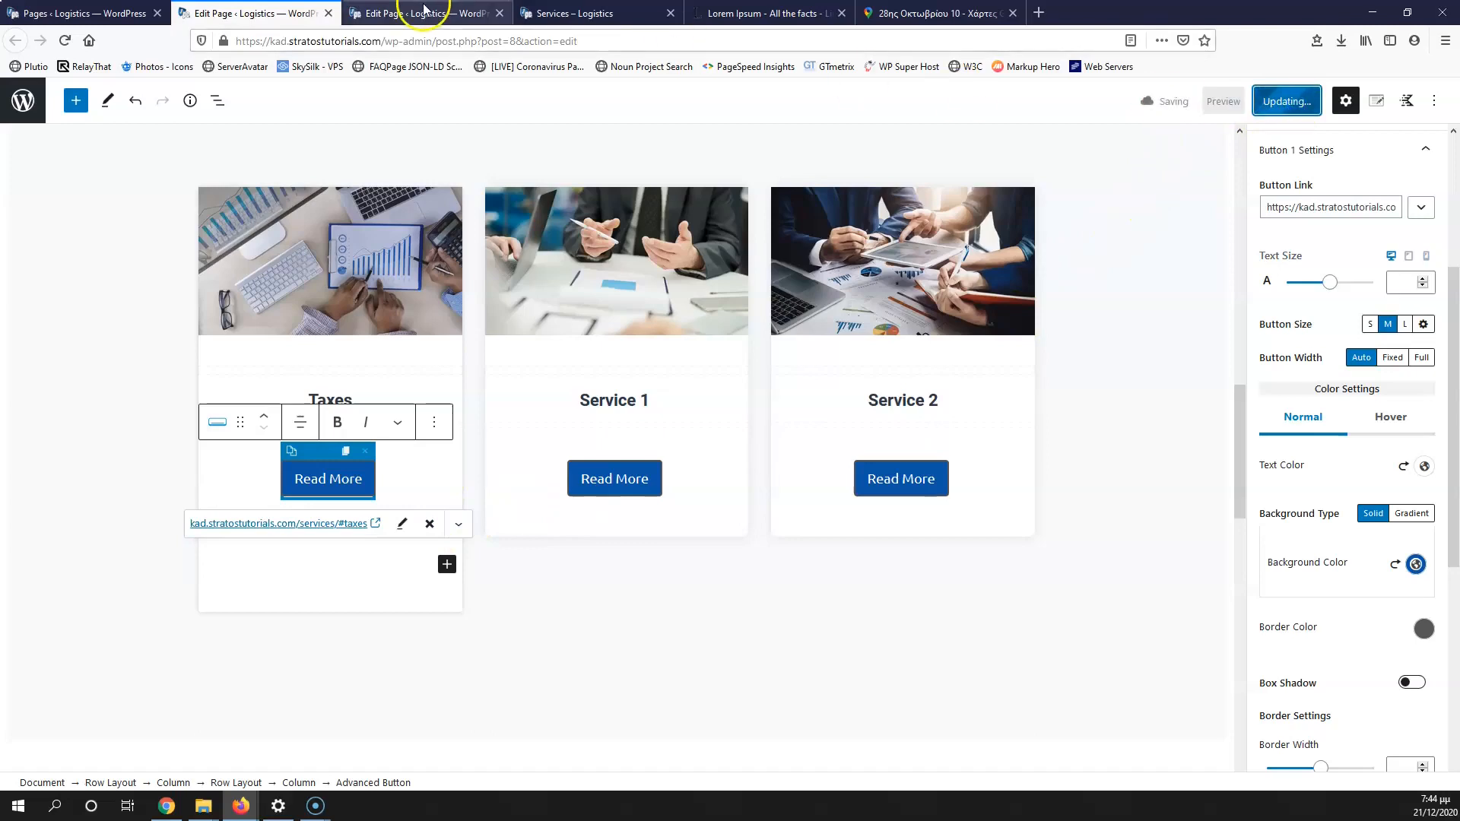
left_click(563, 13)
Step: From the live Home page, test that the Taxes Read More opens the Taxes section
left_click(904, 172)
scroll(401, 315, "down", 8)
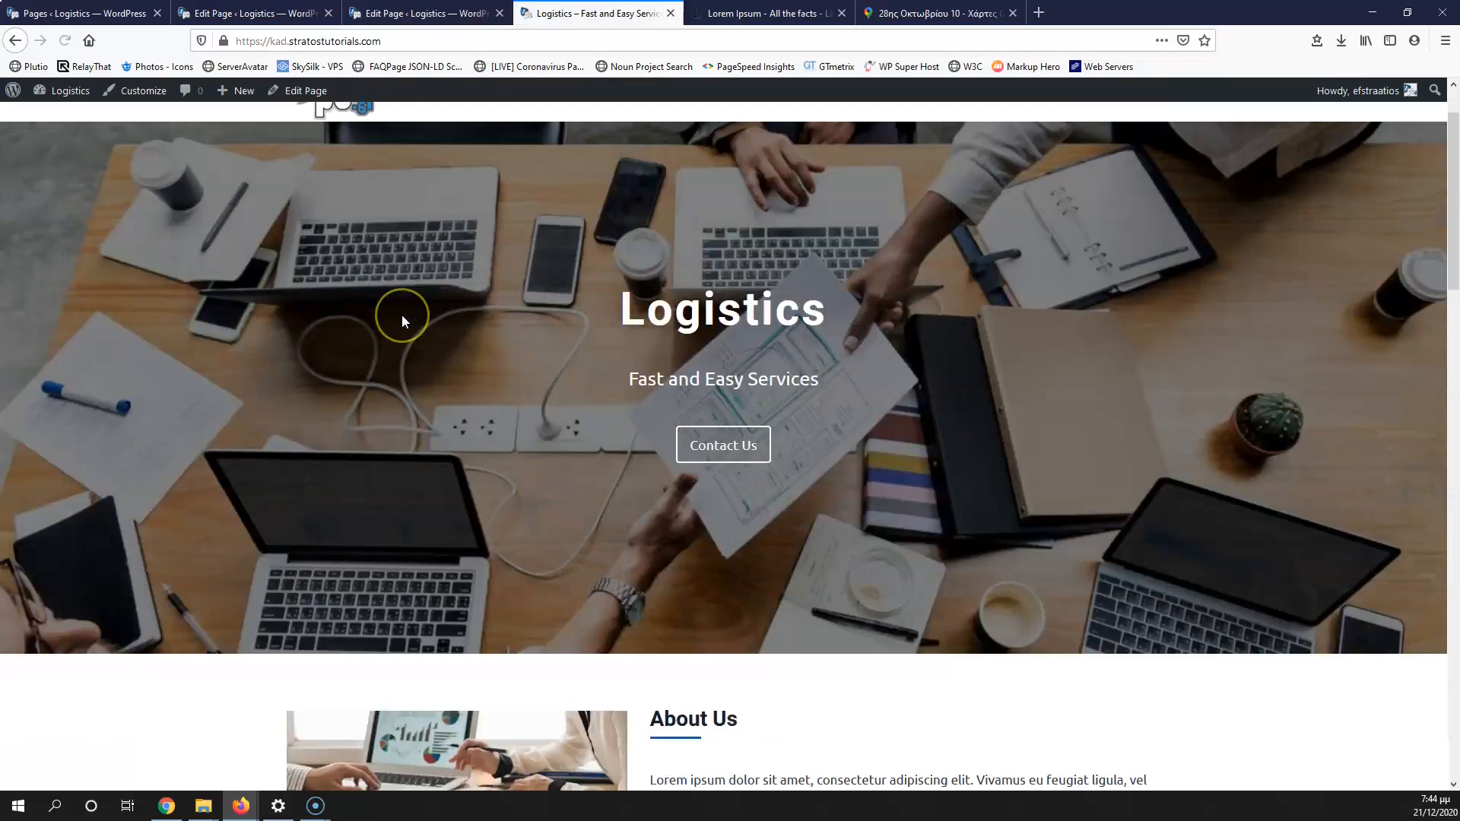
scroll(401, 315, "down", 6)
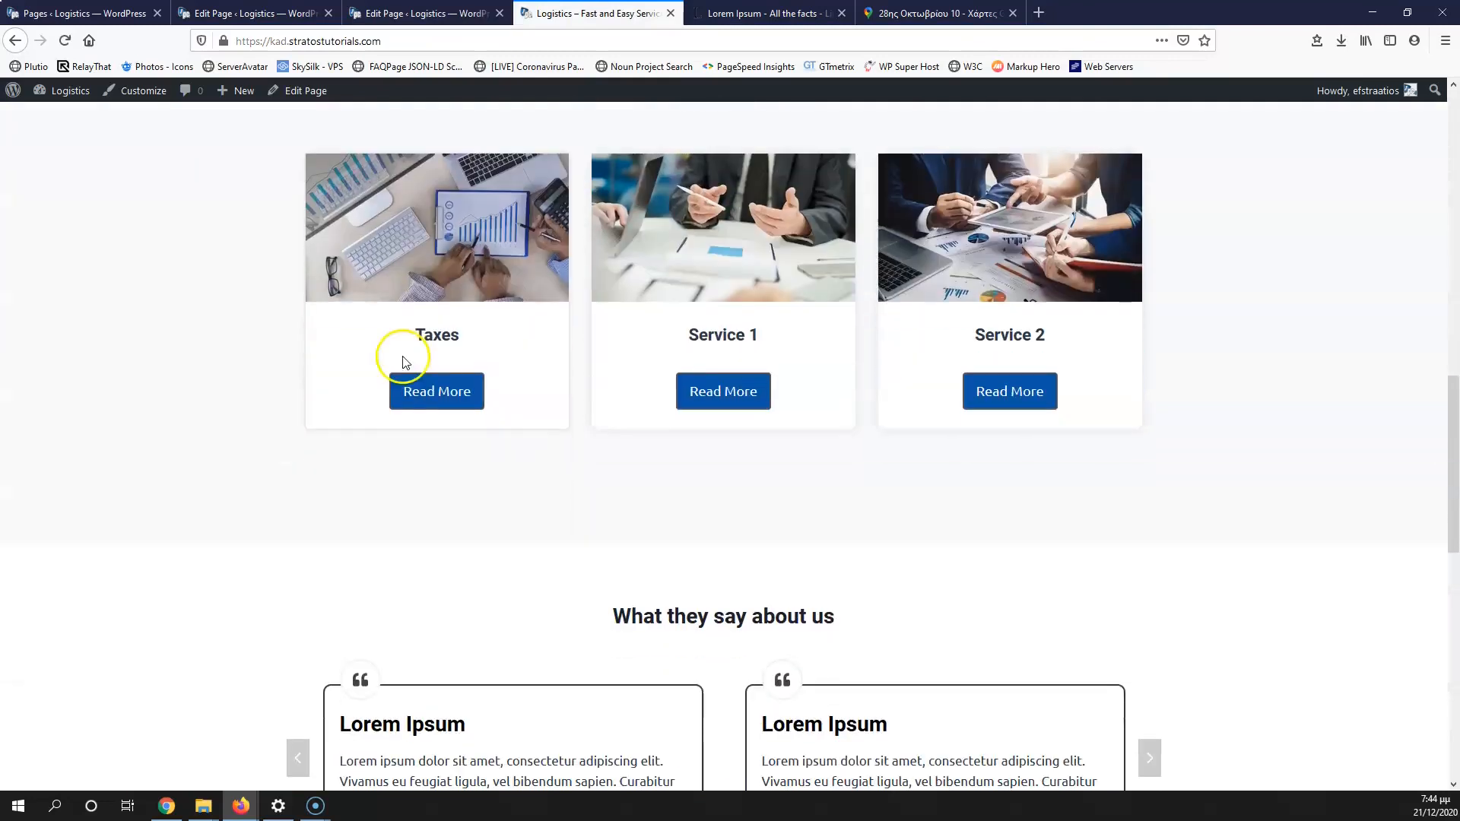
left_click(448, 401)
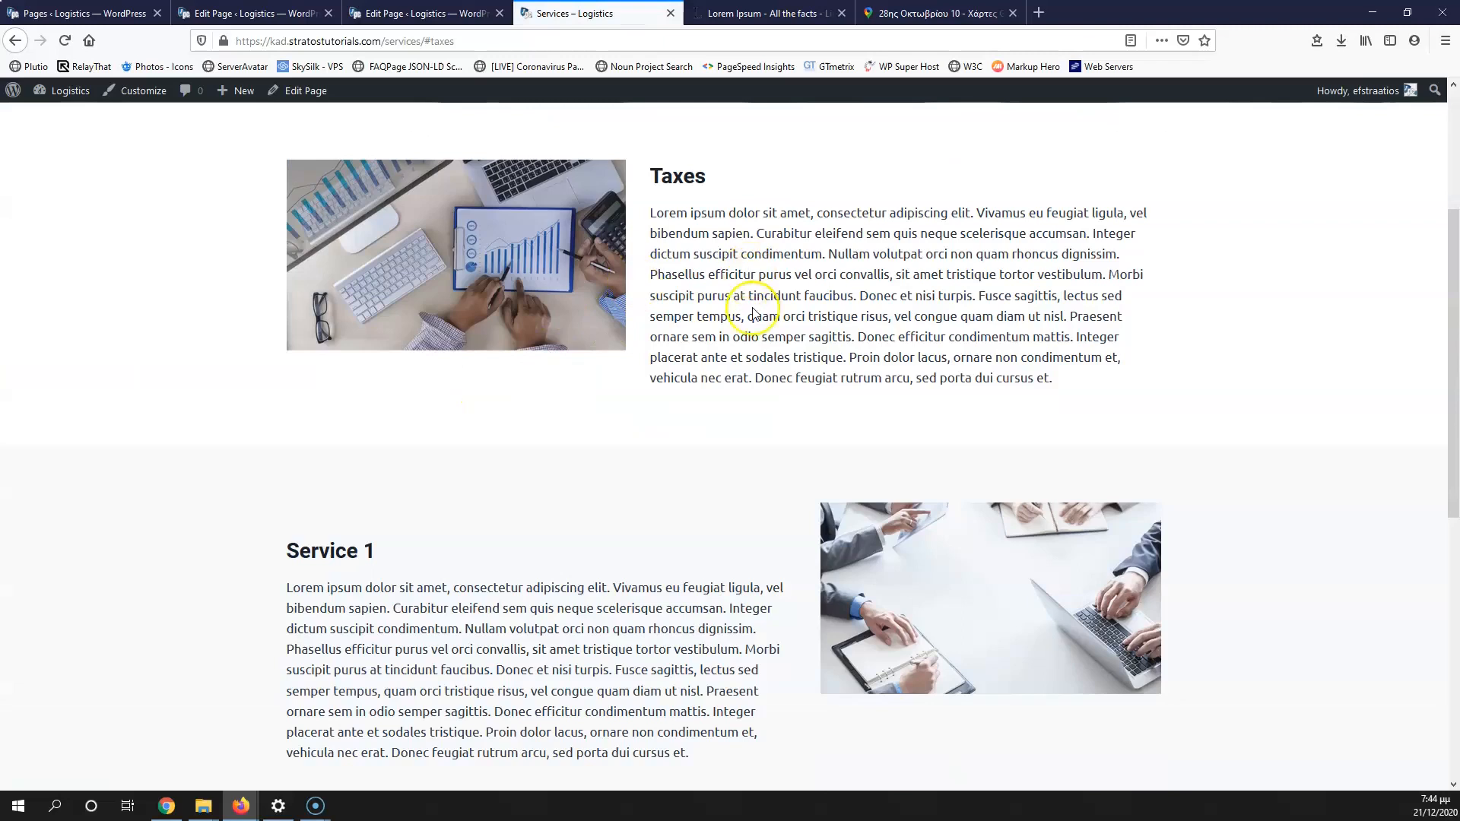
scroll(737, 337, "up", 3)
scroll(530, 375, "down", 3)
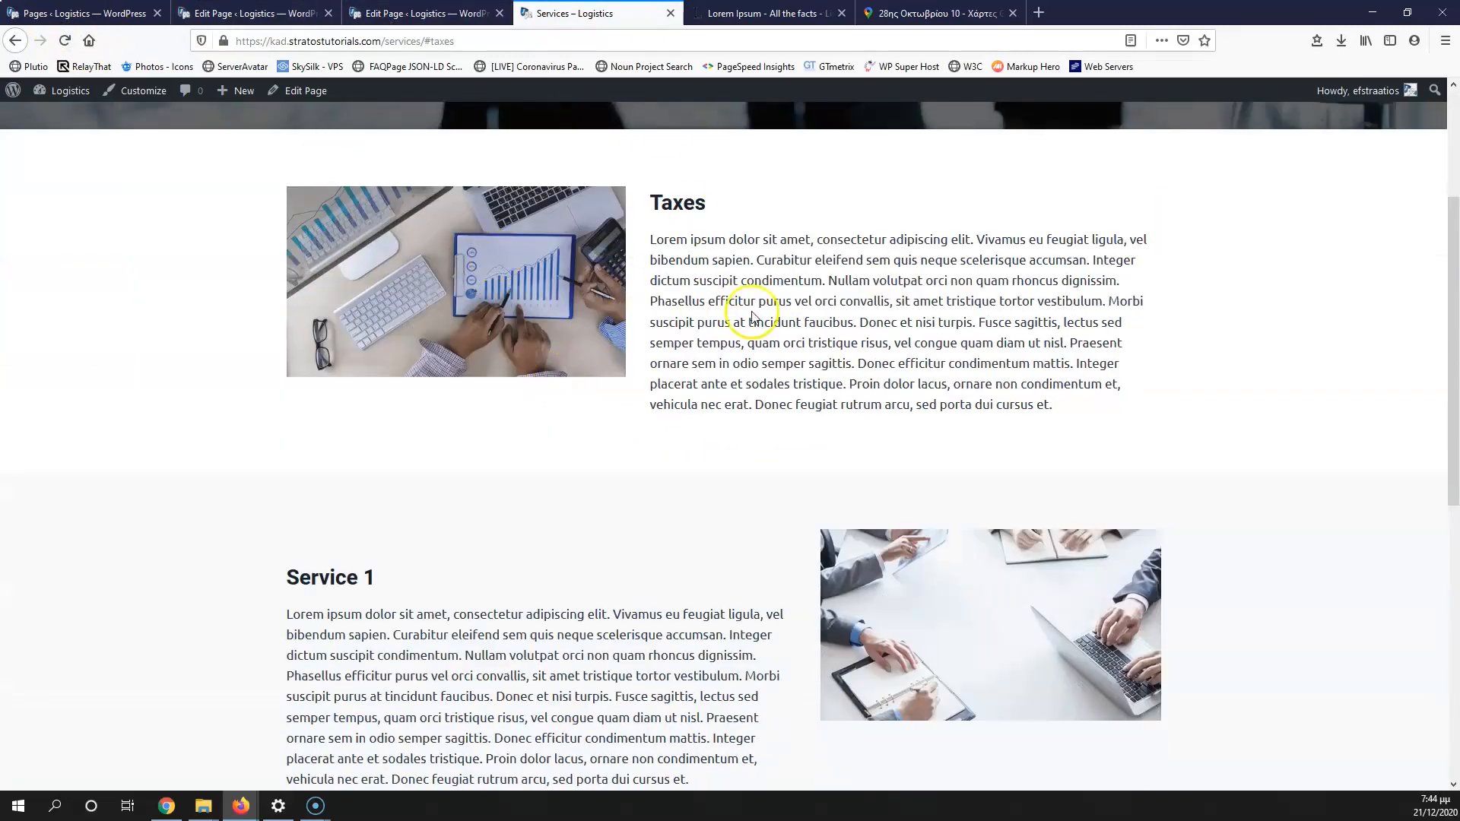
scroll(860, 221, "up", 3)
Step: Test the Service 1 Read More link and compare against the Services page rows
left_click(912, 169)
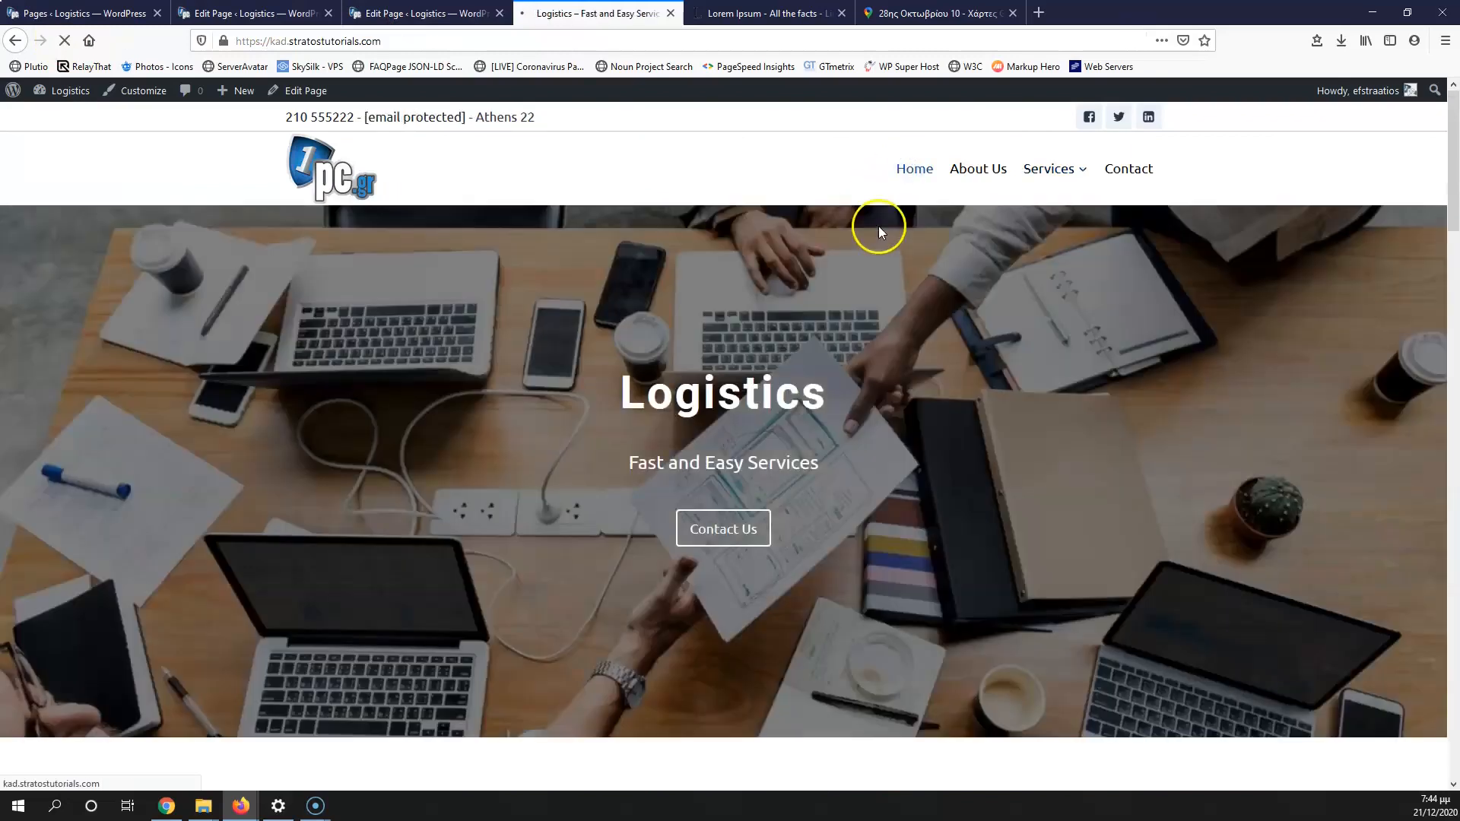
scroll(700, 483, "down", 10)
scroll(704, 623, "up", 1)
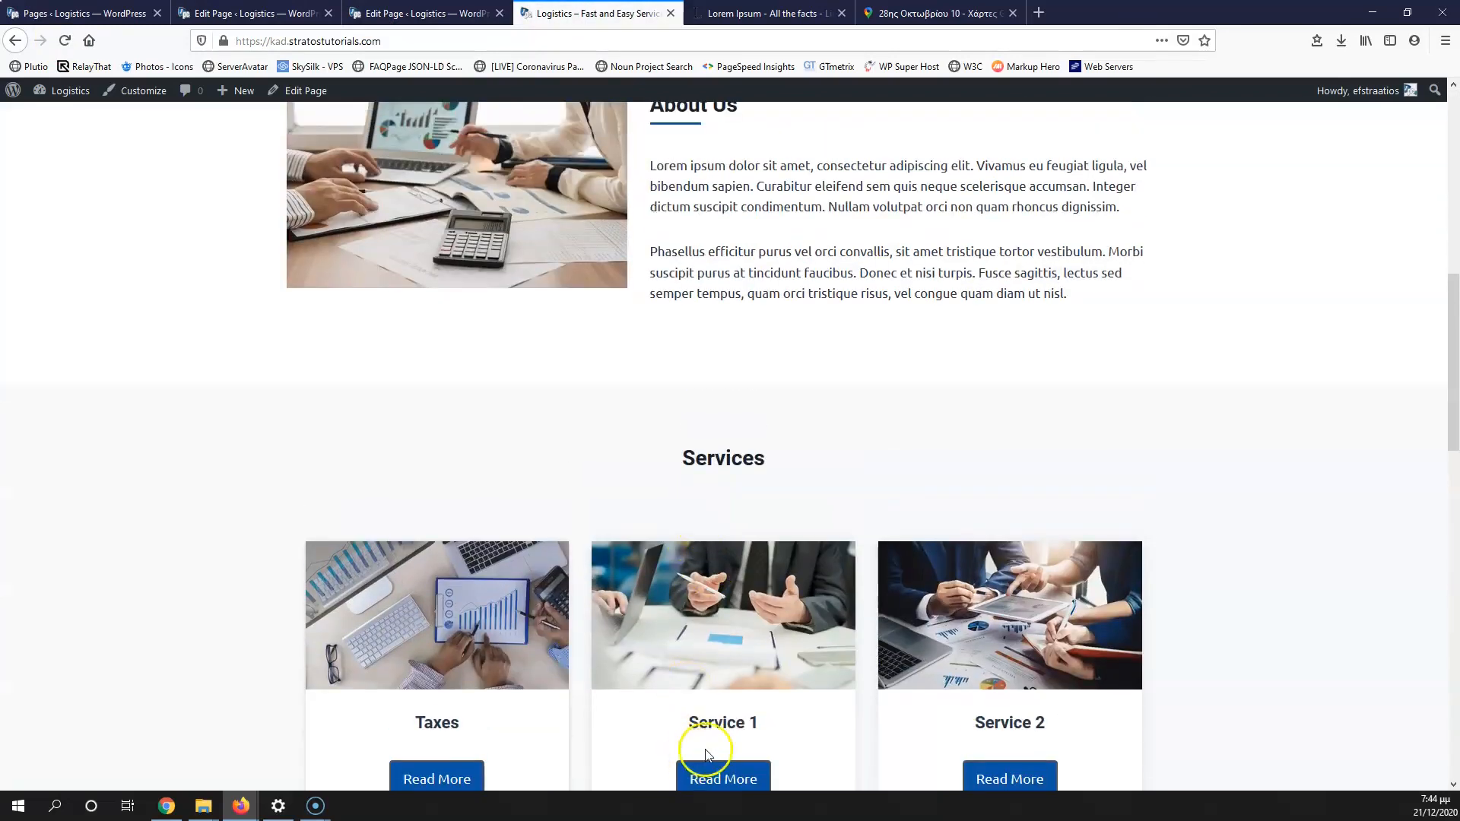
left_click(723, 777)
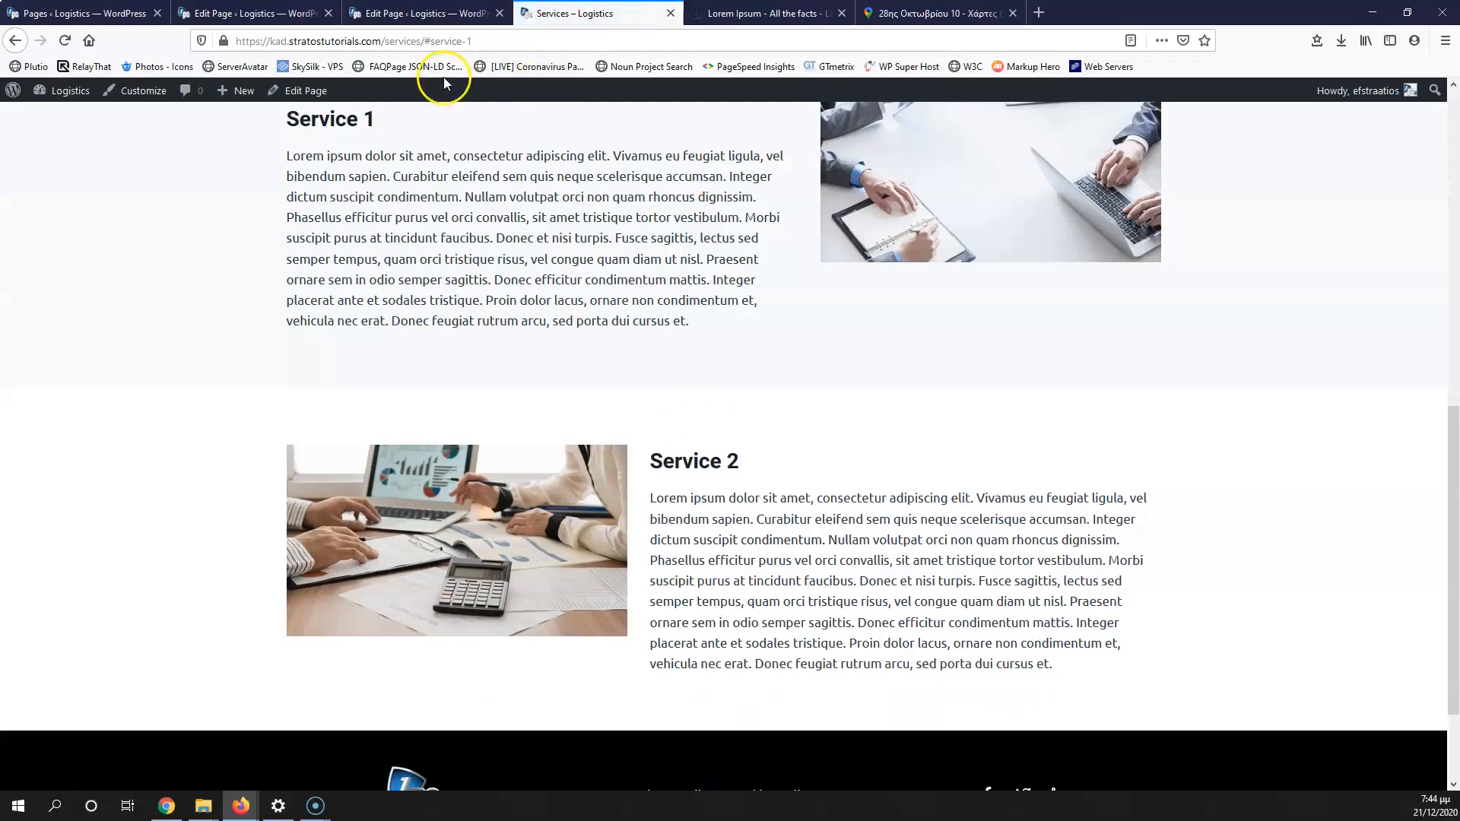
left_click(415, 13)
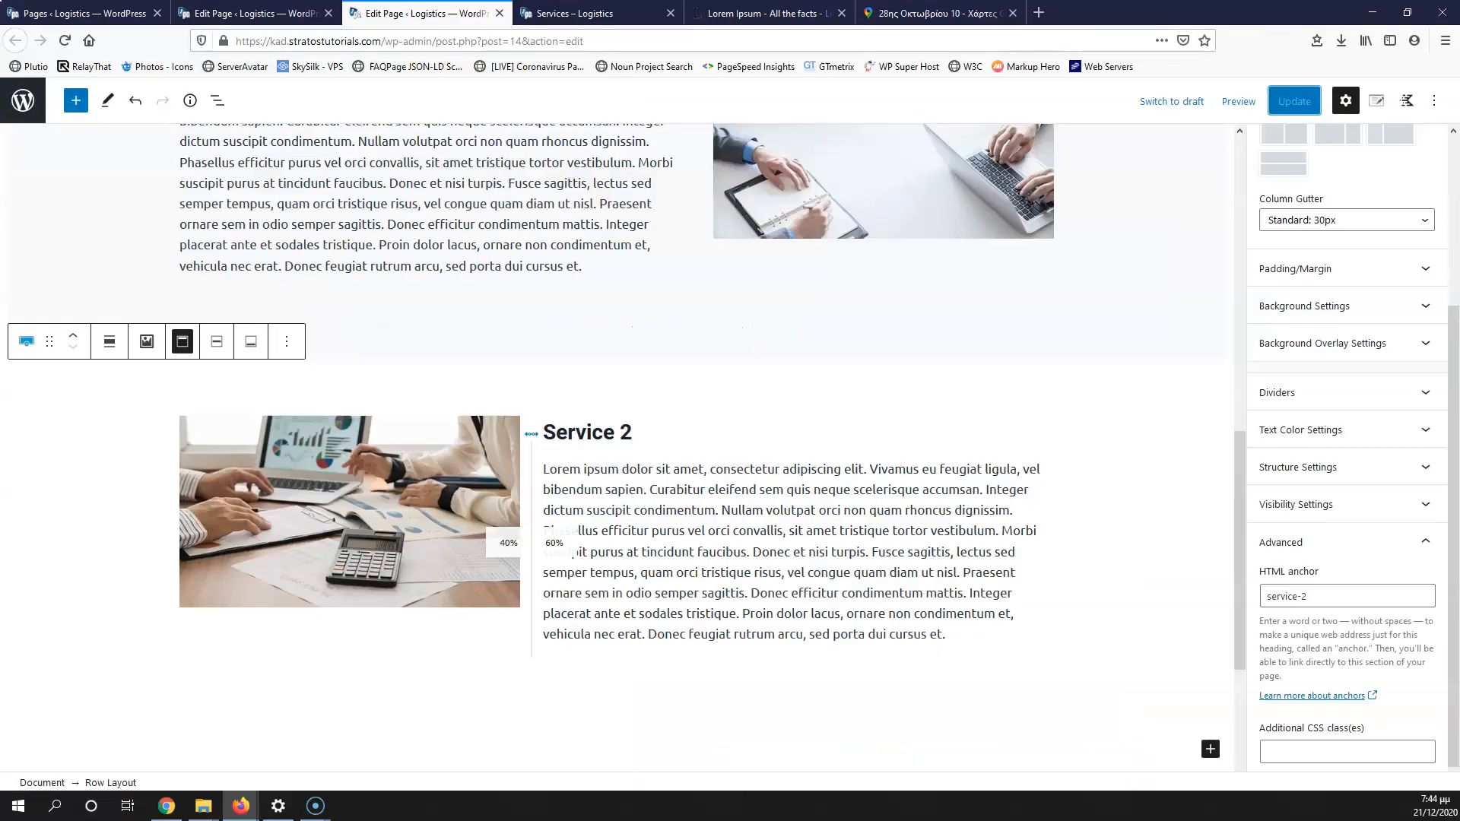
left_click(562, 13)
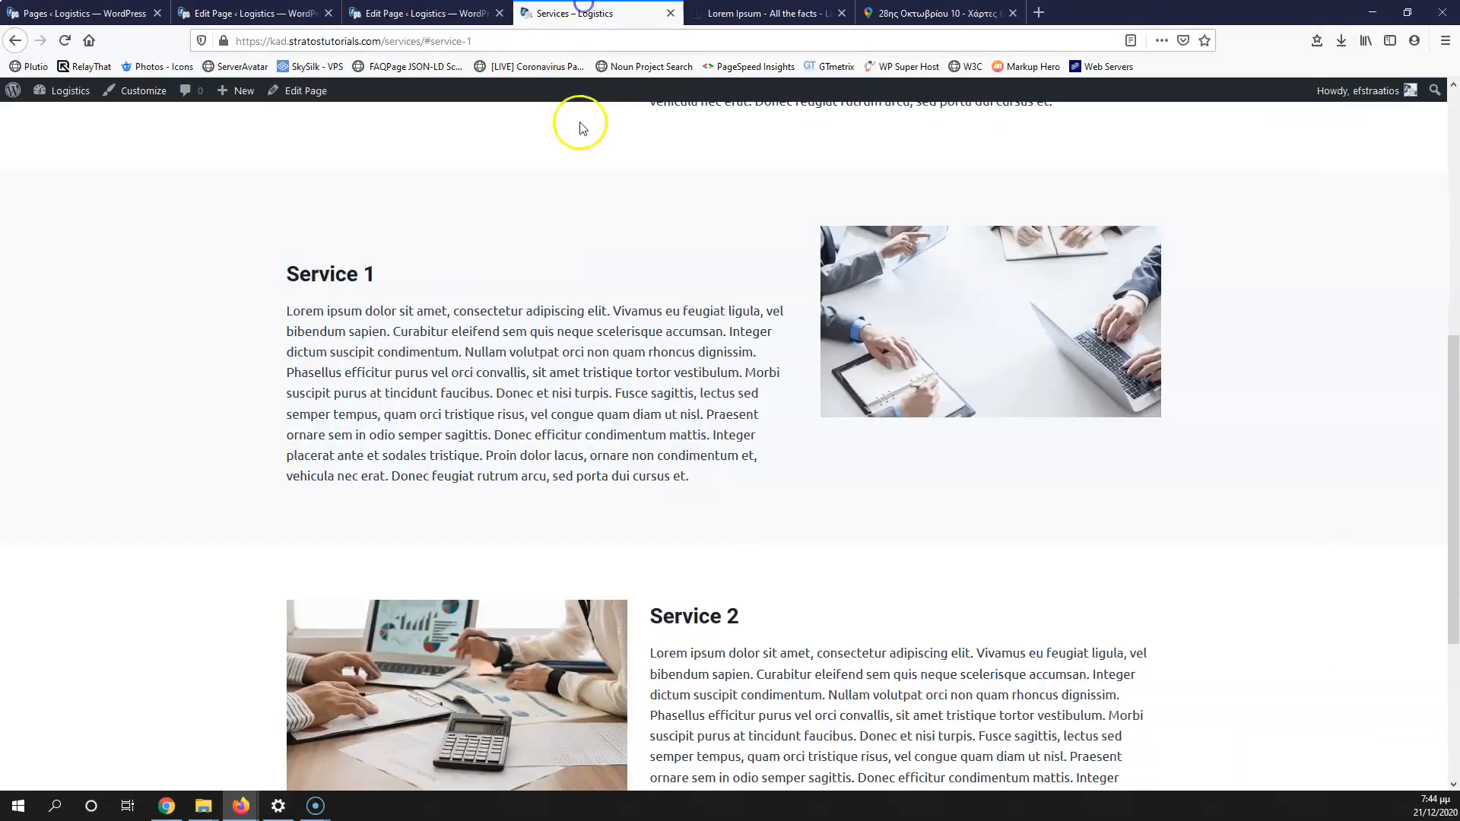
Step: Test the Service 2 Read More link, then return to the editor tabs
left_click(913, 168)
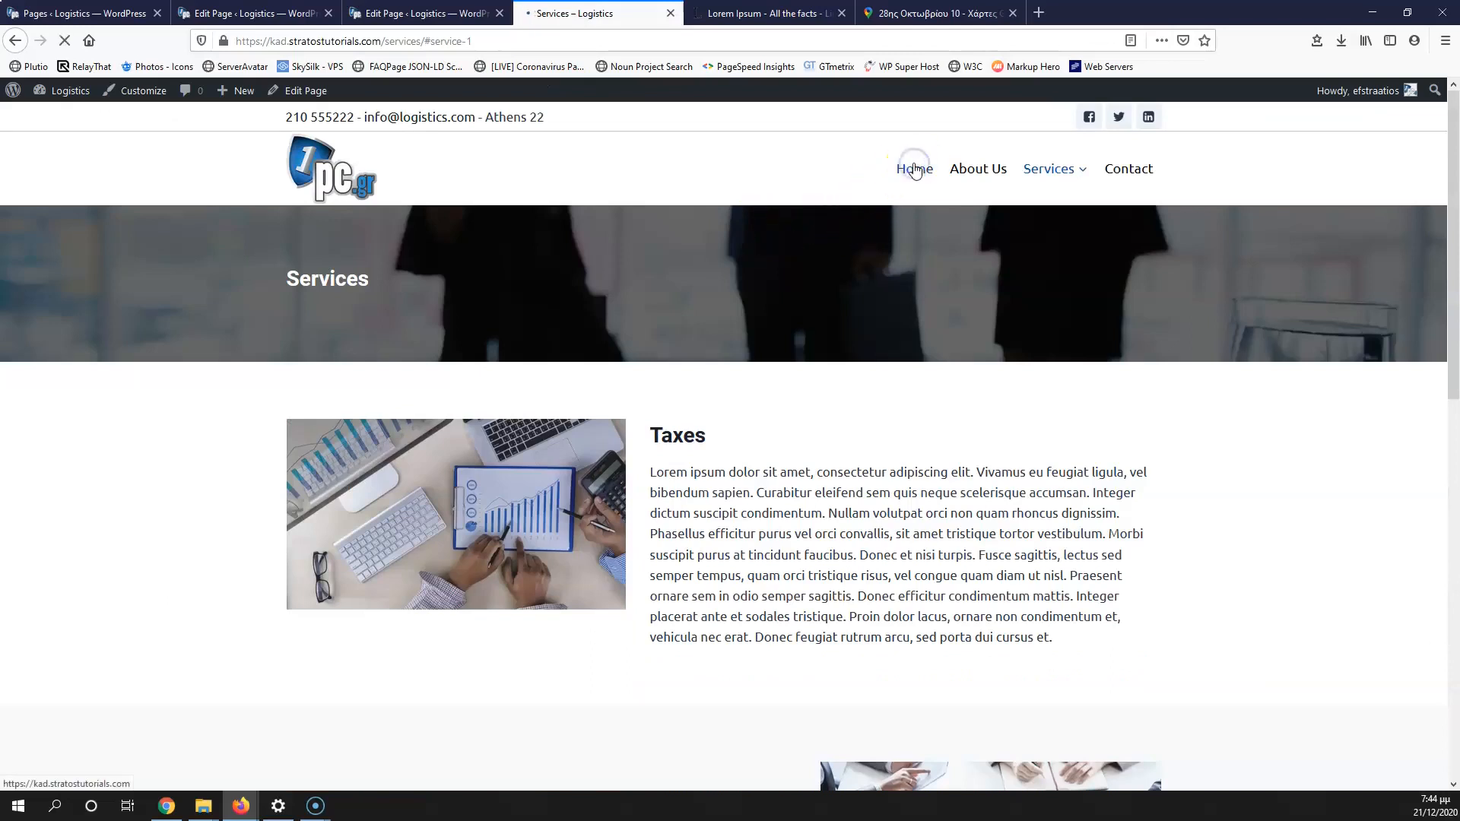
scroll(554, 385, "up", 7)
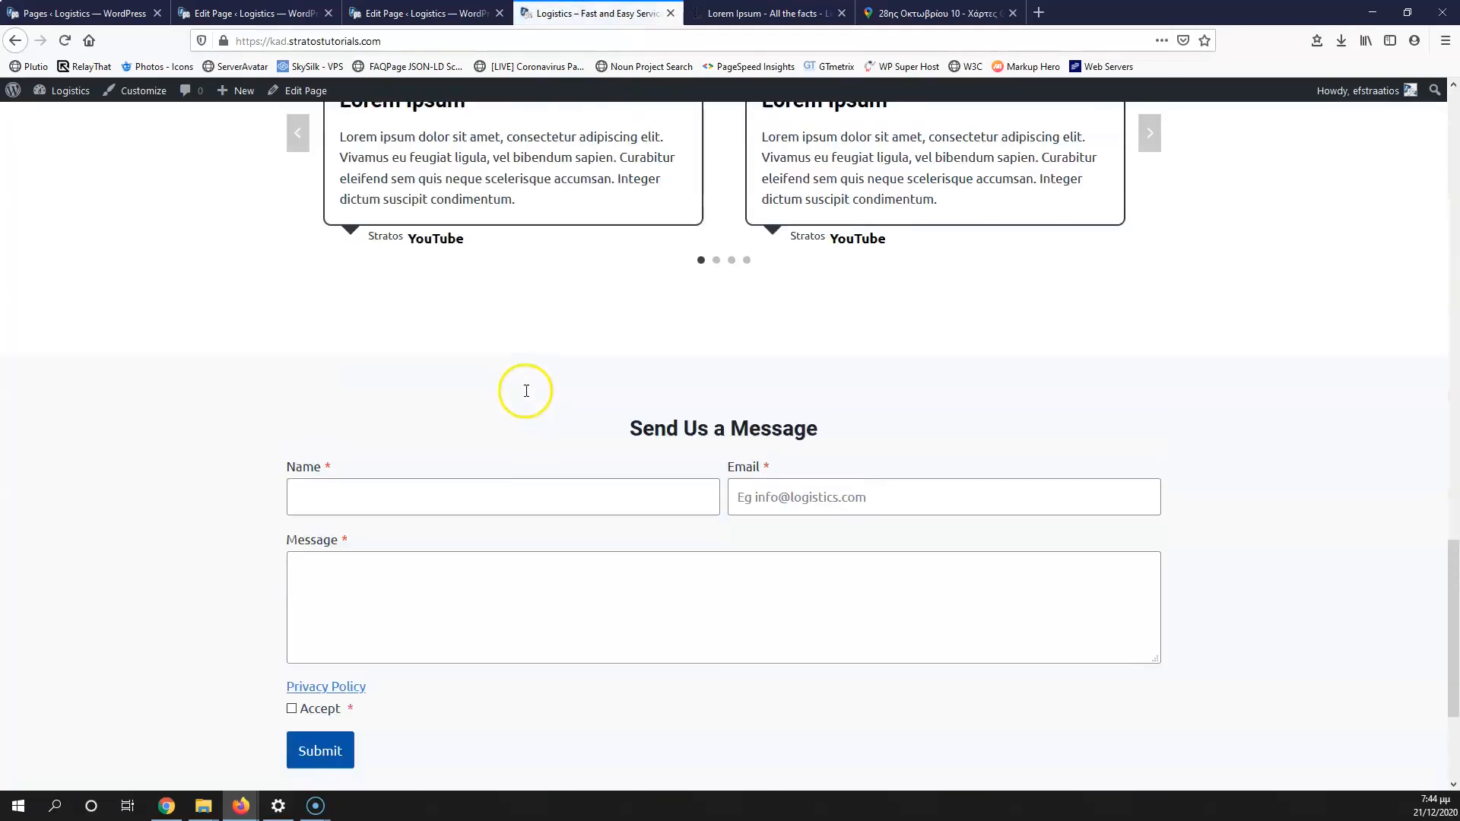
scroll(646, 405, "up", 5)
left_click(1011, 465)
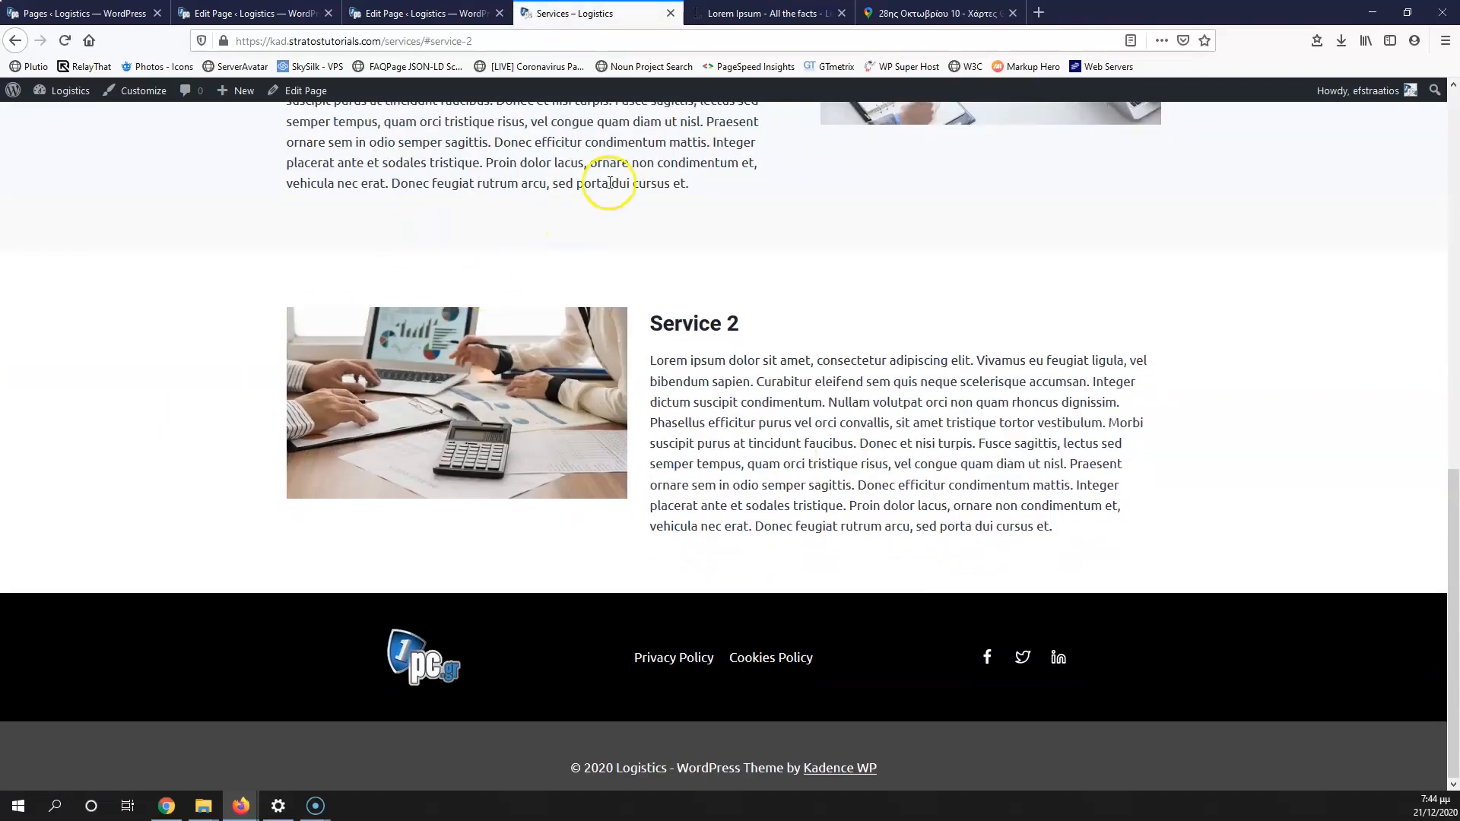
scroll(694, 299, "up", 10)
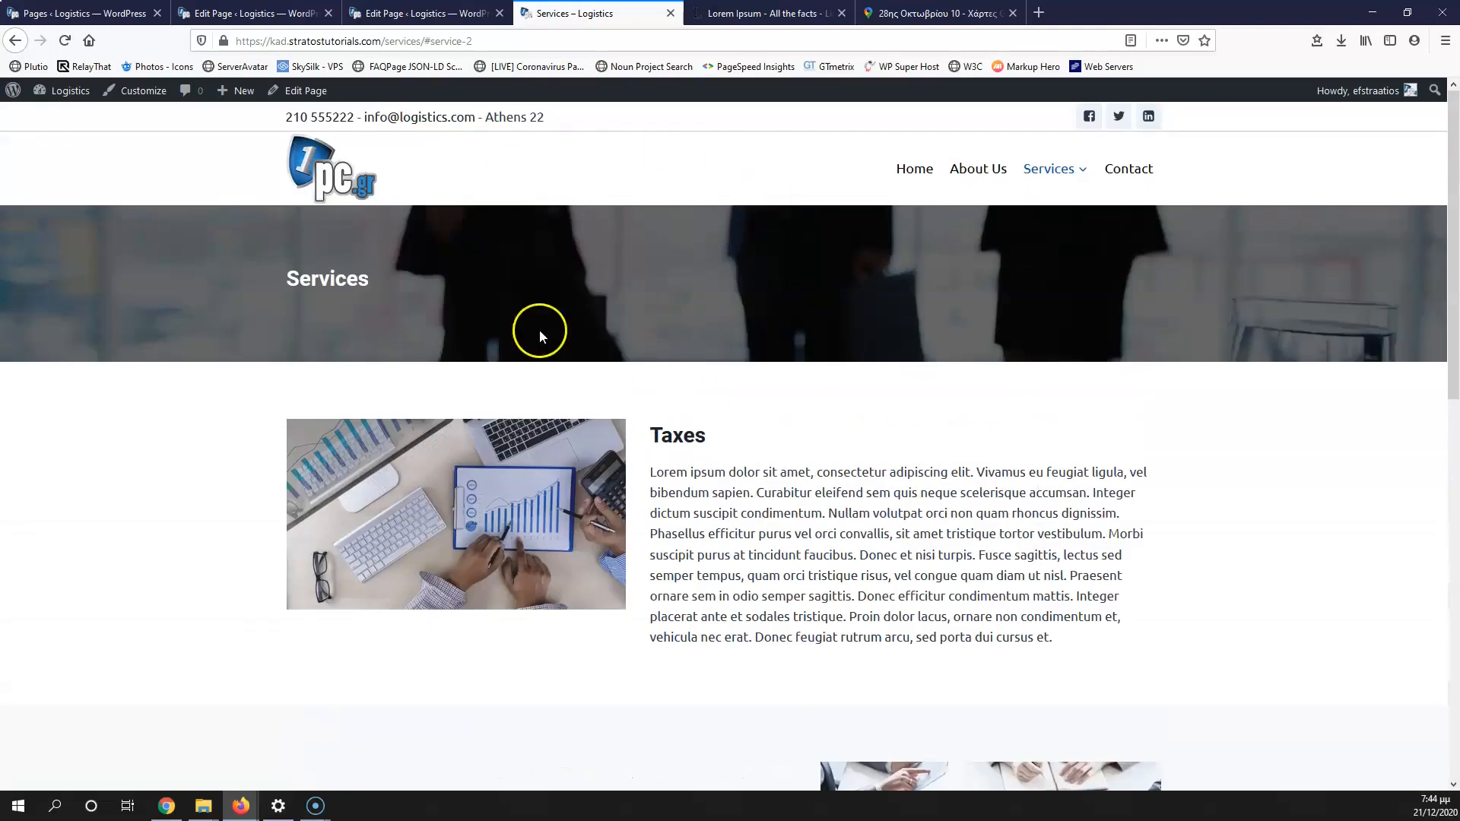
left_click(421, 15)
left_click(287, 14)
Step: Return to the admin Pages list and head to the Posts section in the sidebar
left_click(89, 14)
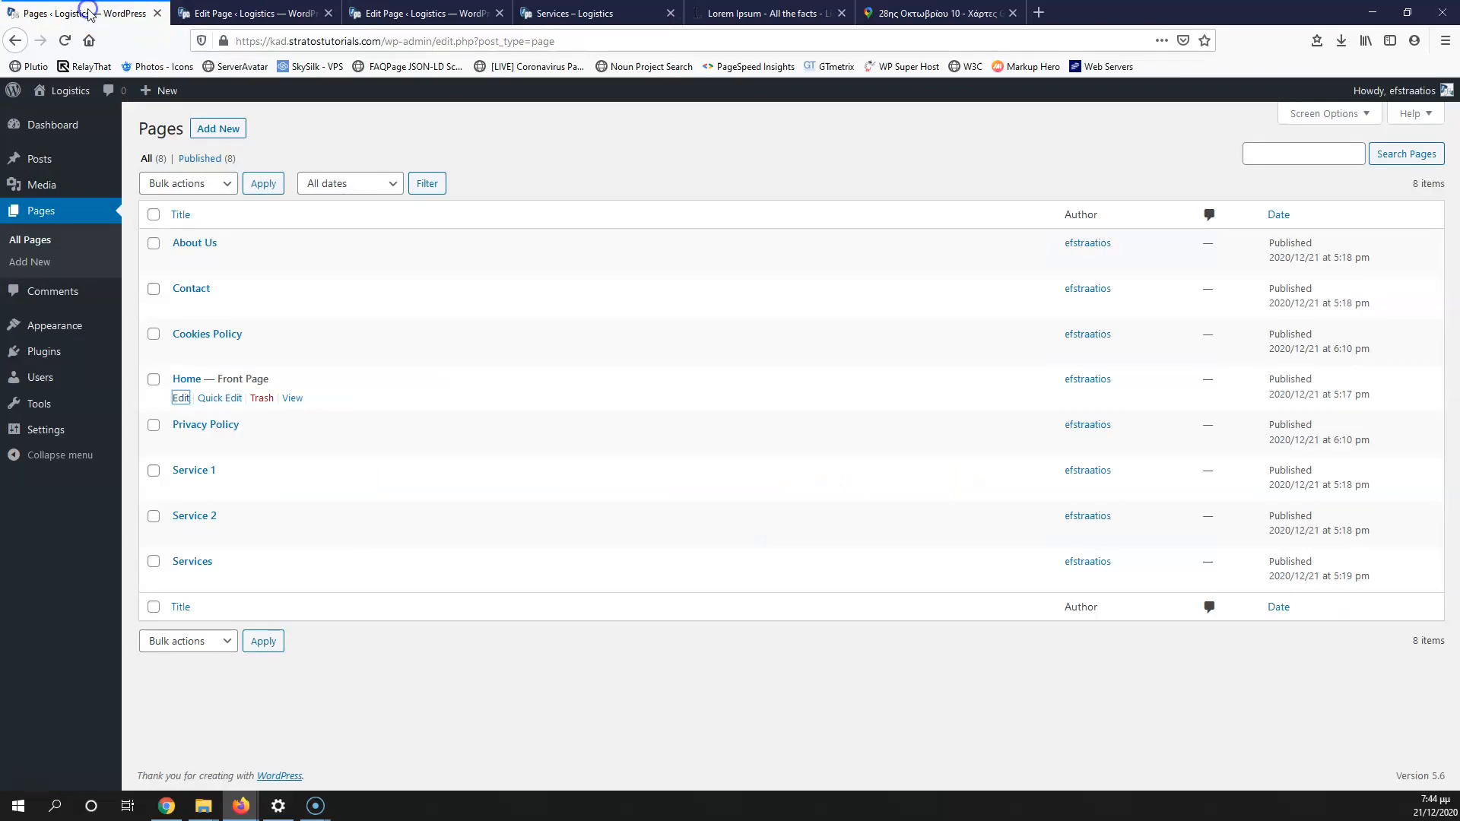
mouse_move(50, 191)
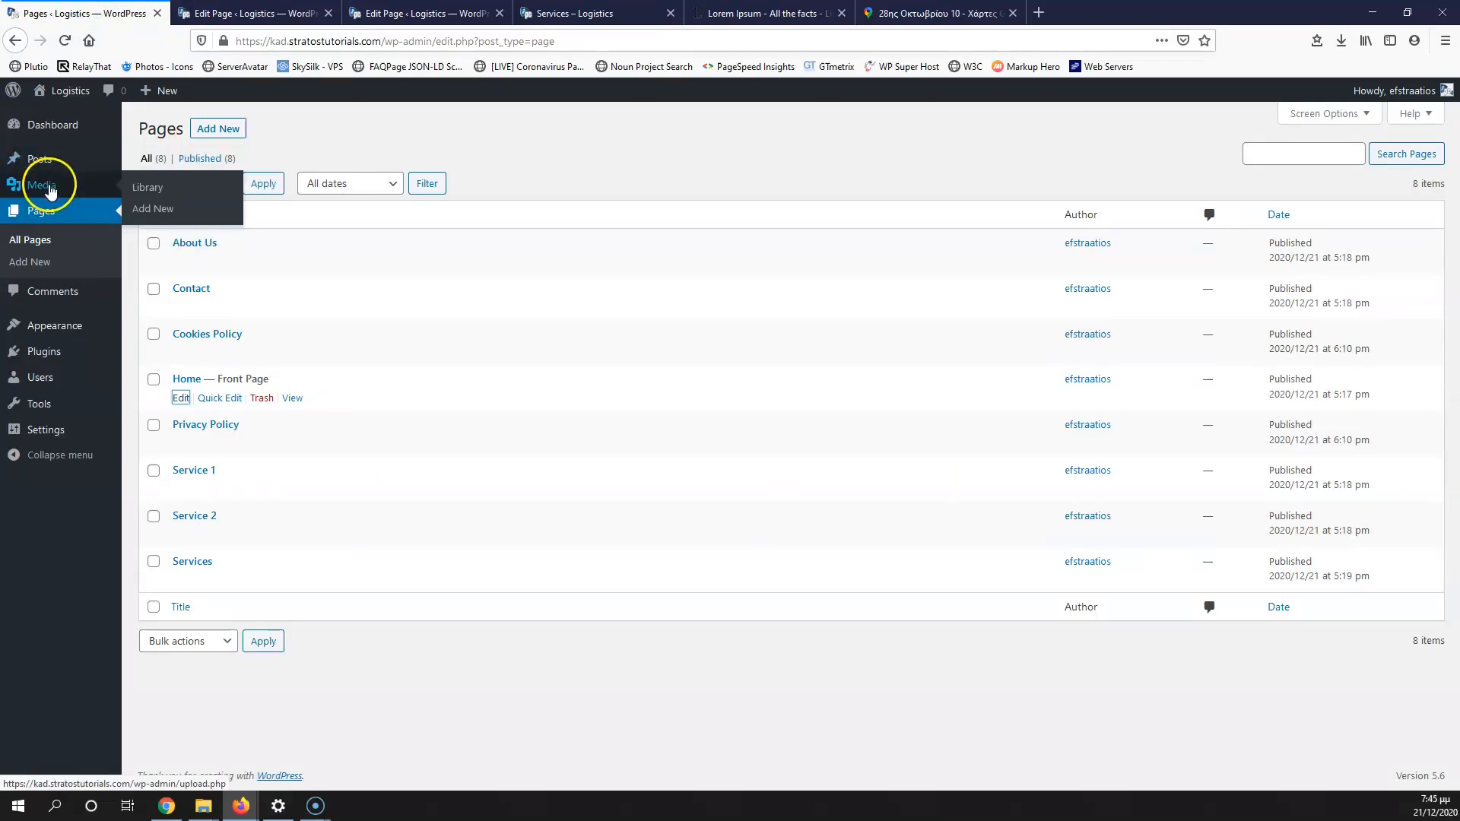
mouse_move(42, 159)
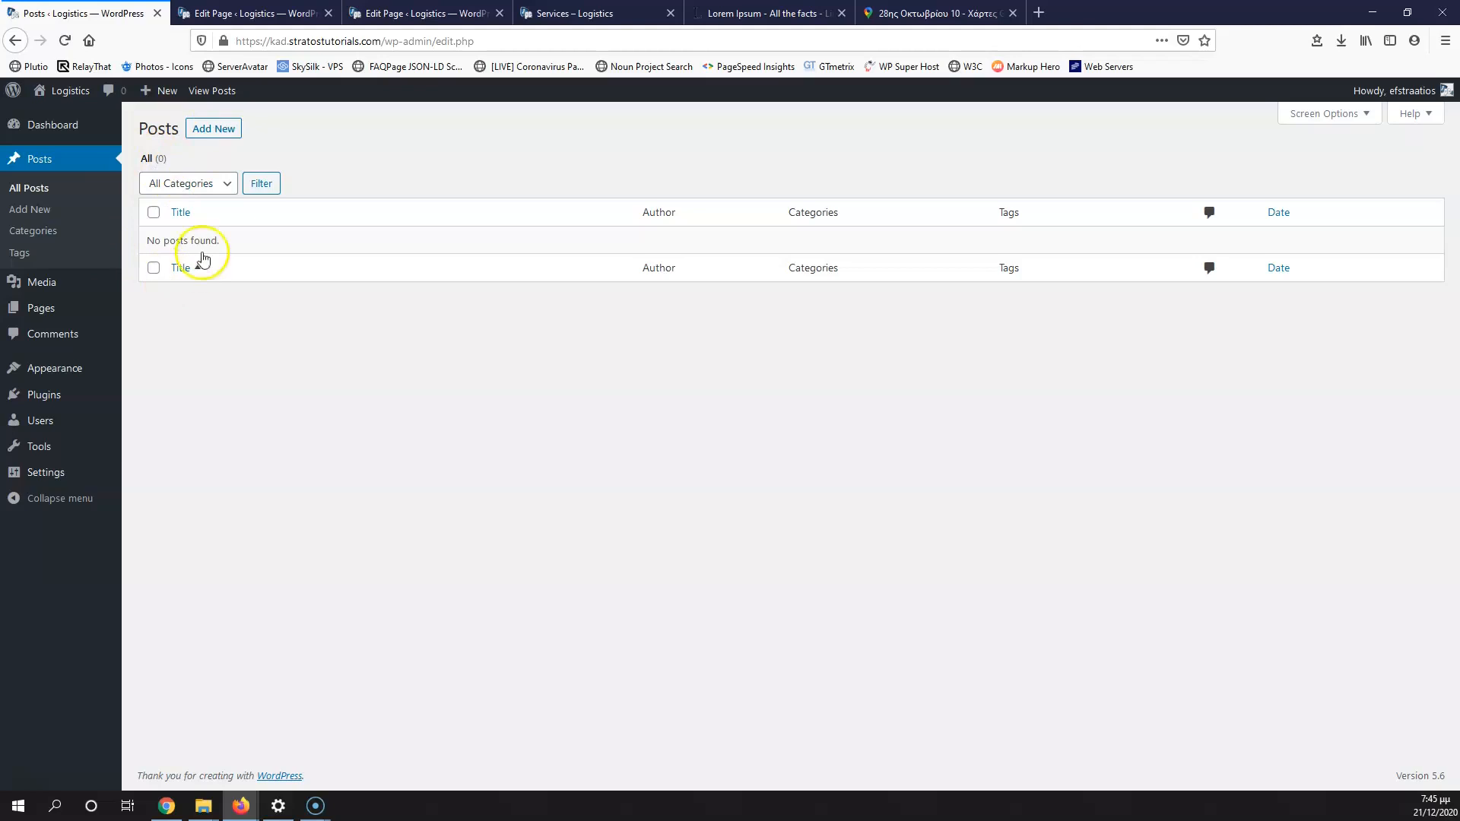
Step: Add a post category named 'News' under Posts > Categories
left_click(44, 230)
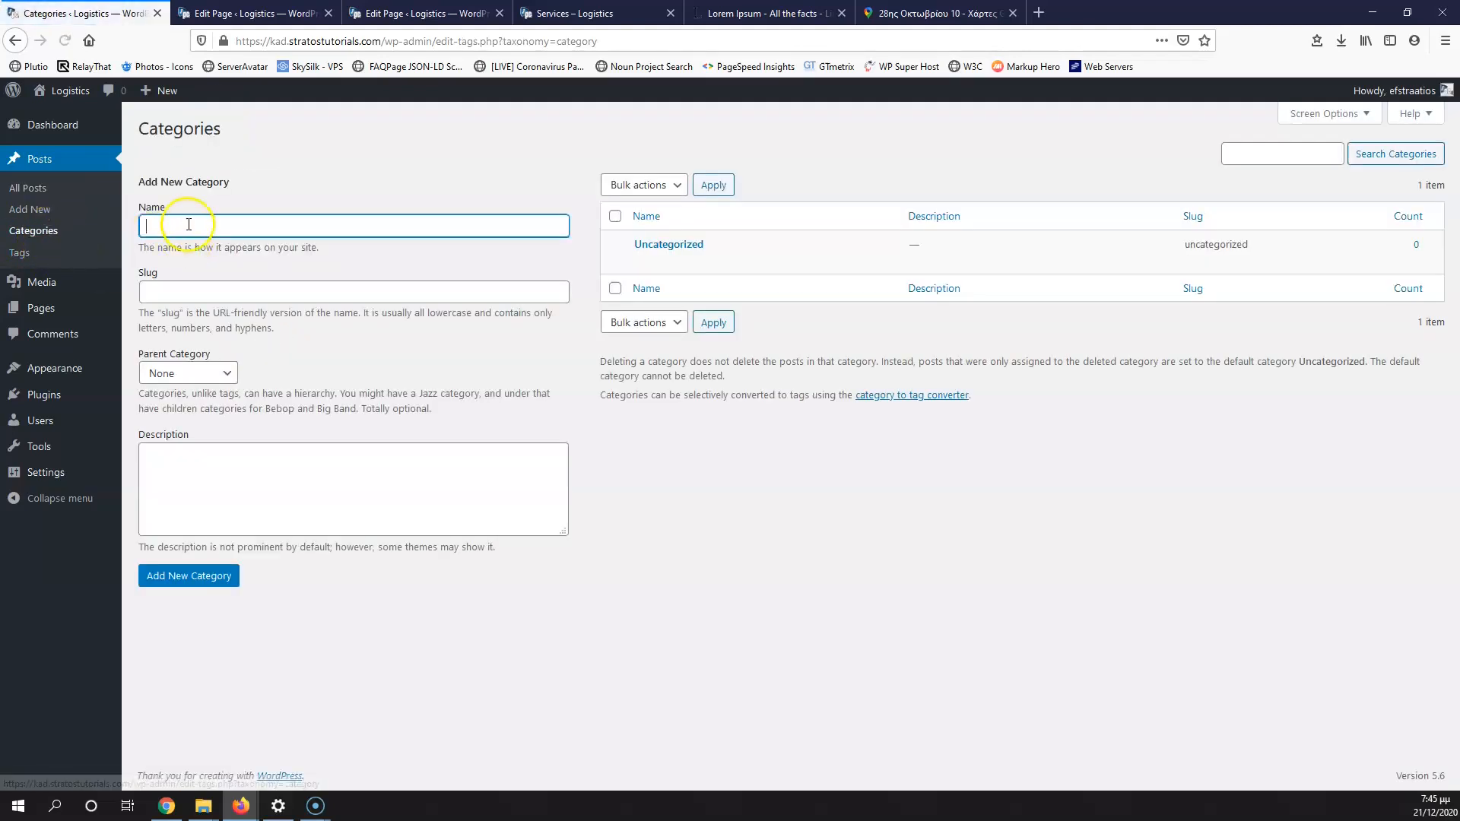
left_click(188, 225)
type("Ne")
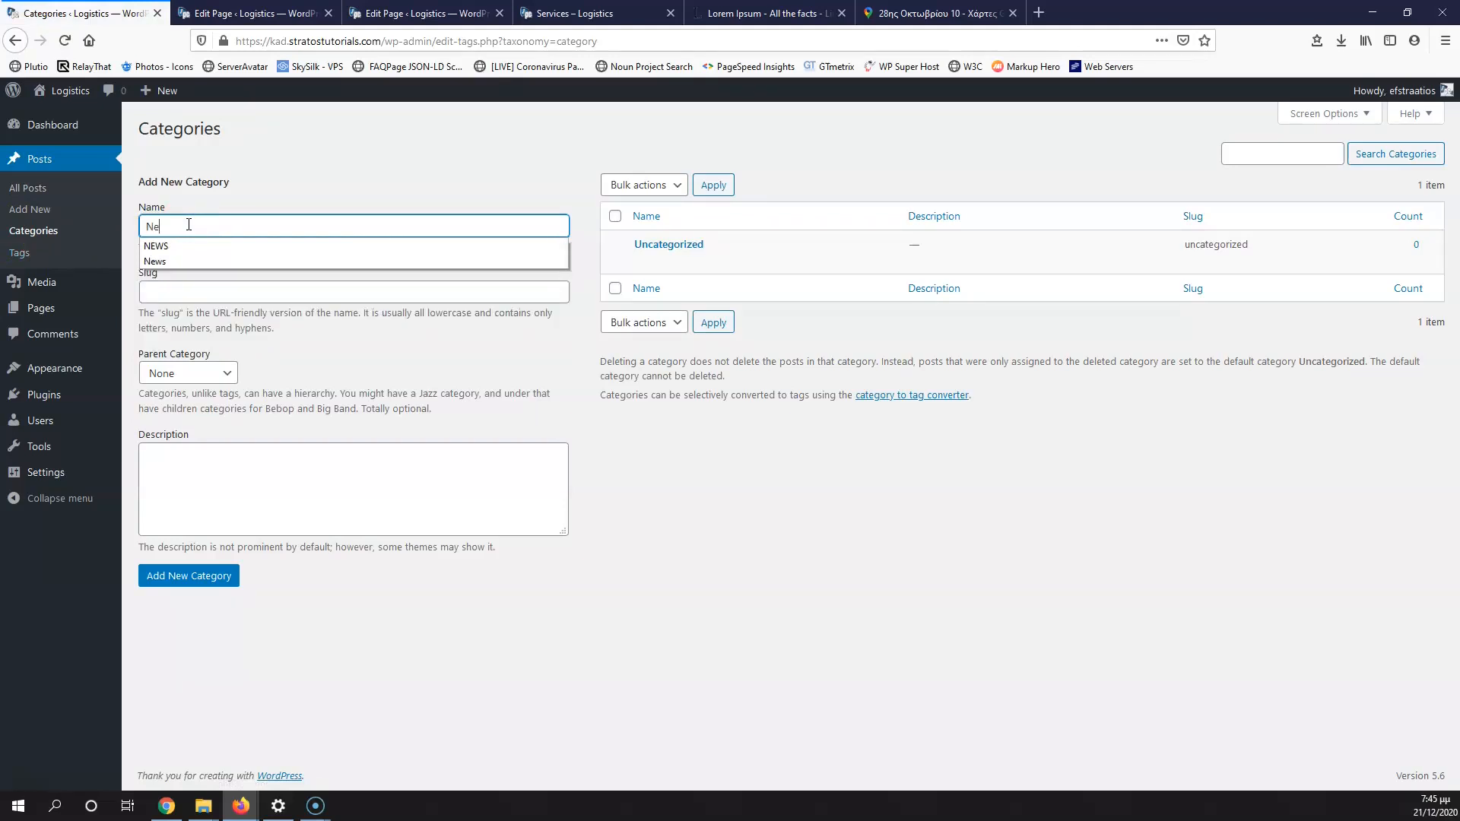
type("s")
key("BackSpace")
type("we")
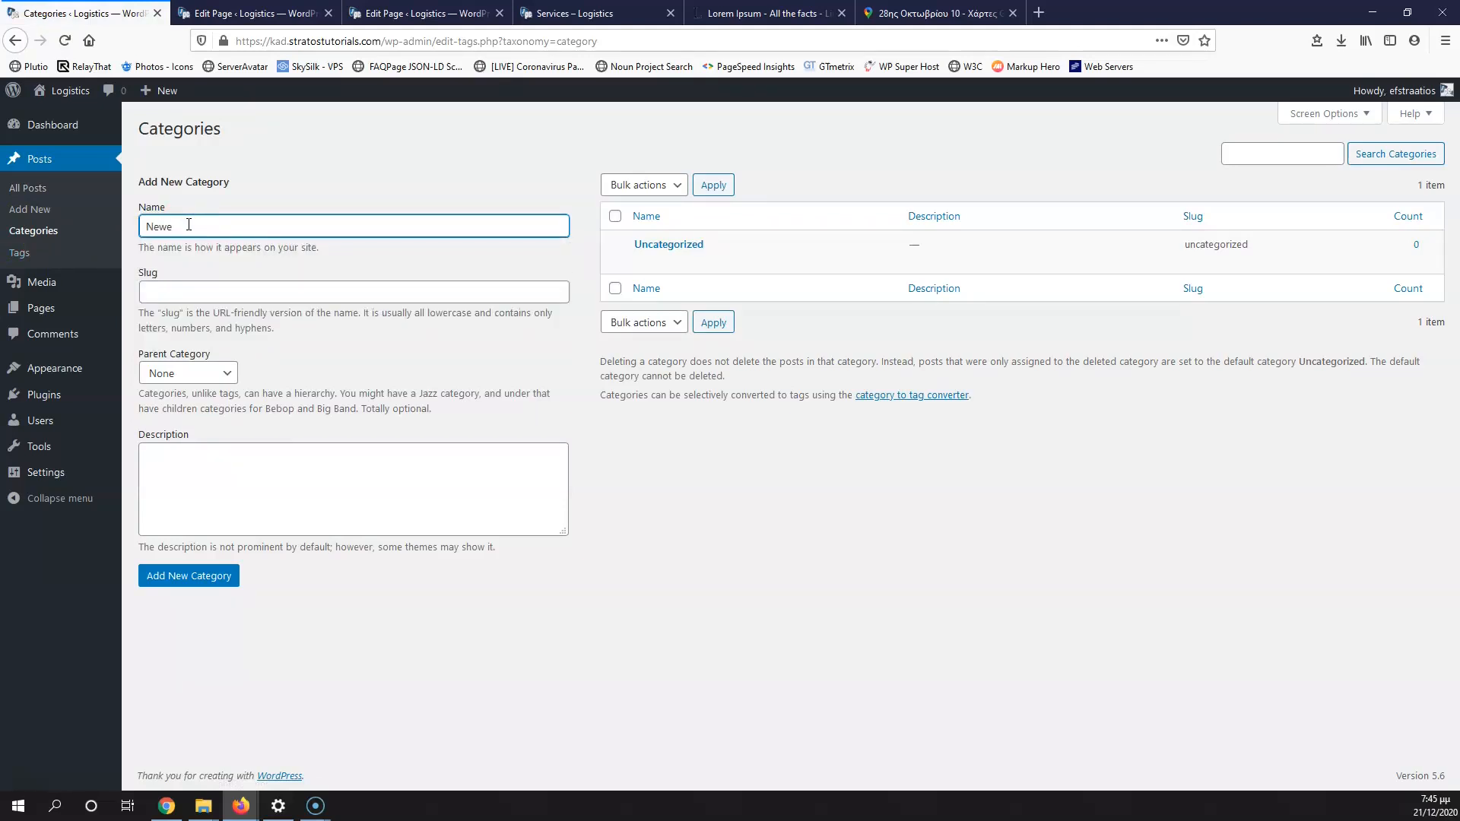
key("BackSpace")
left_click(188, 511)
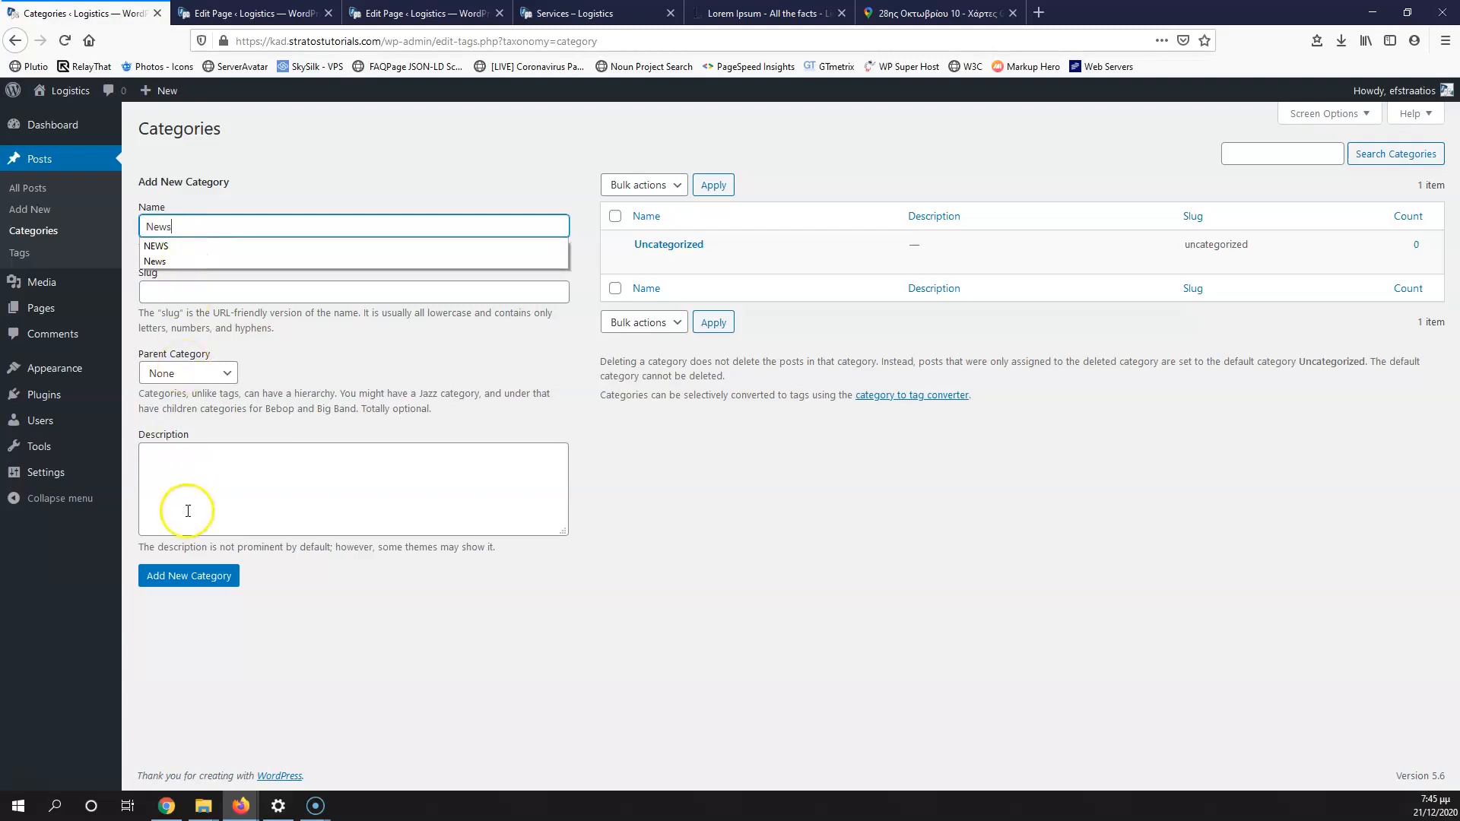
left_click(191, 580)
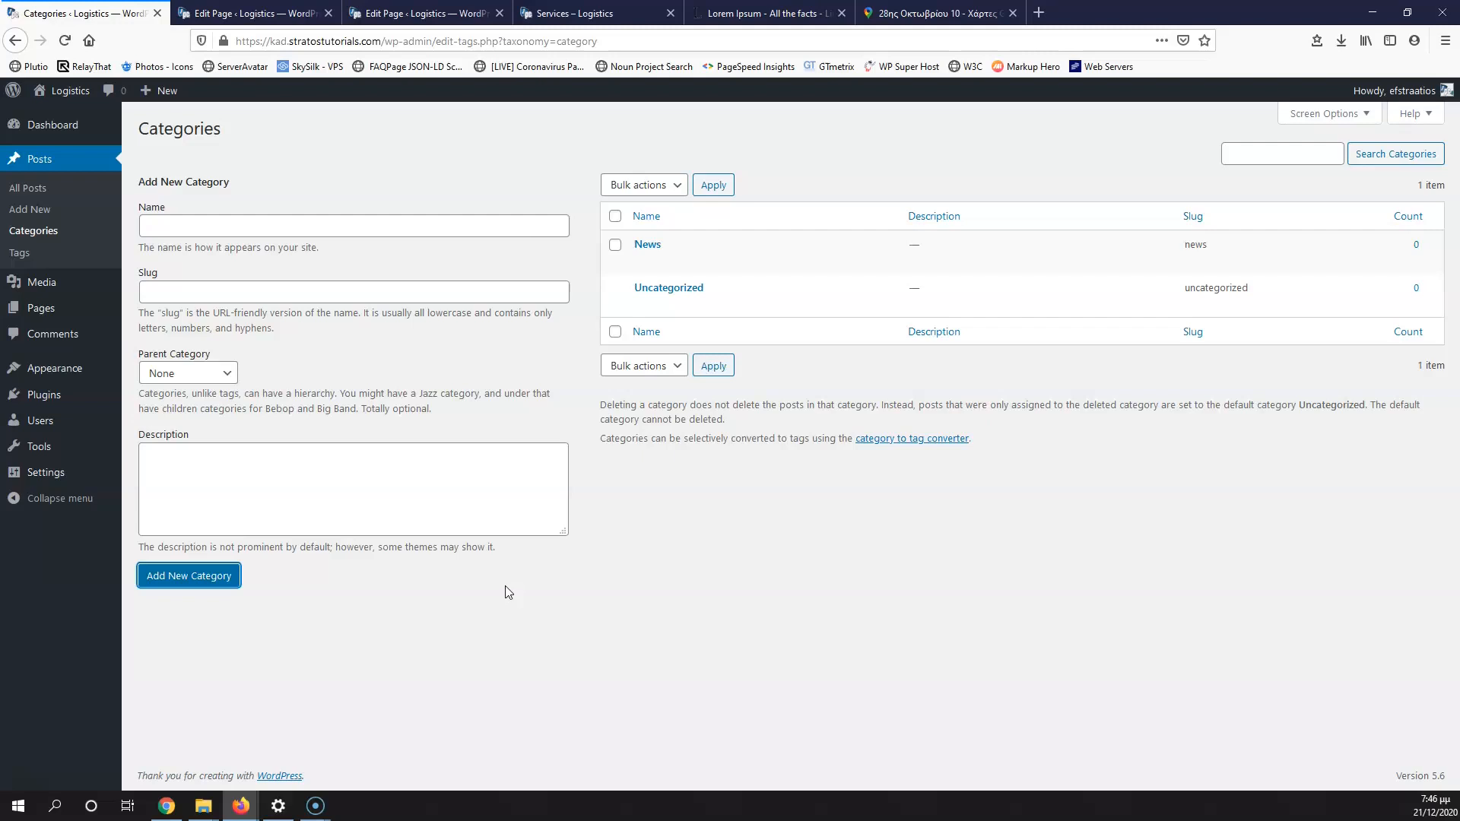
Step: Set the Default Post Category to News in Writing settings and save the change
mouse_move(649, 242)
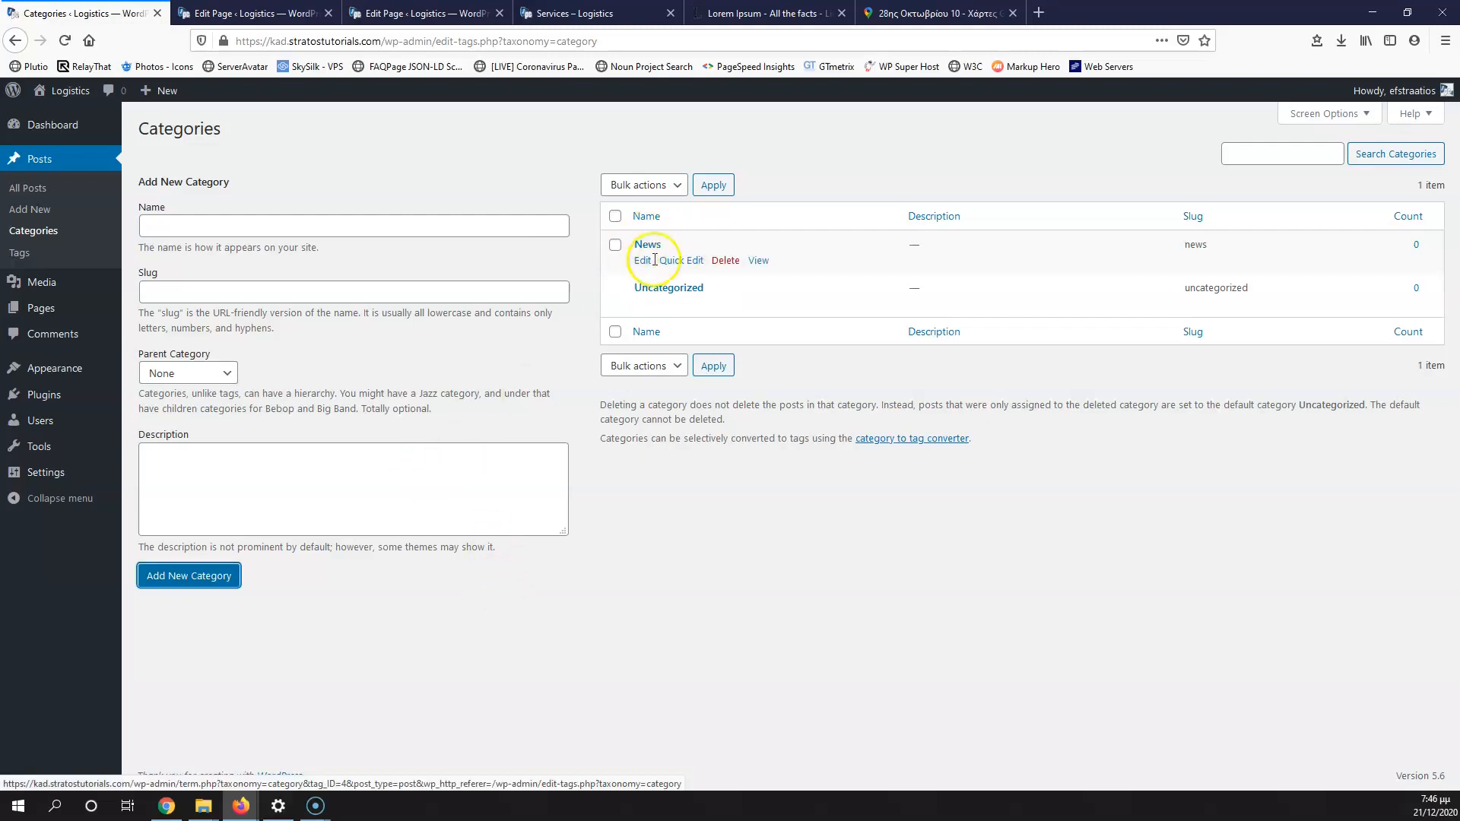
mouse_move(688, 298)
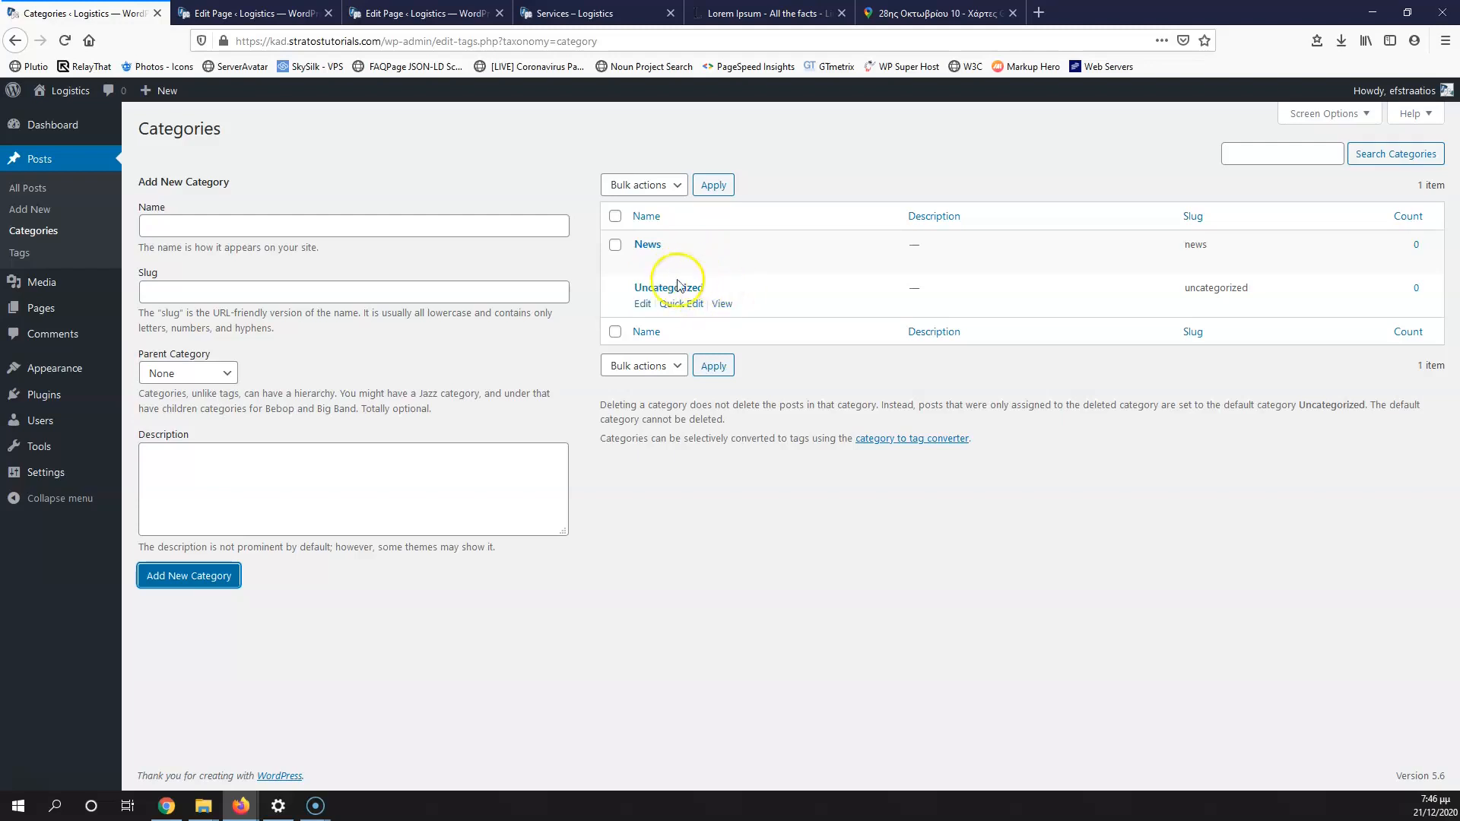
mouse_move(51, 453)
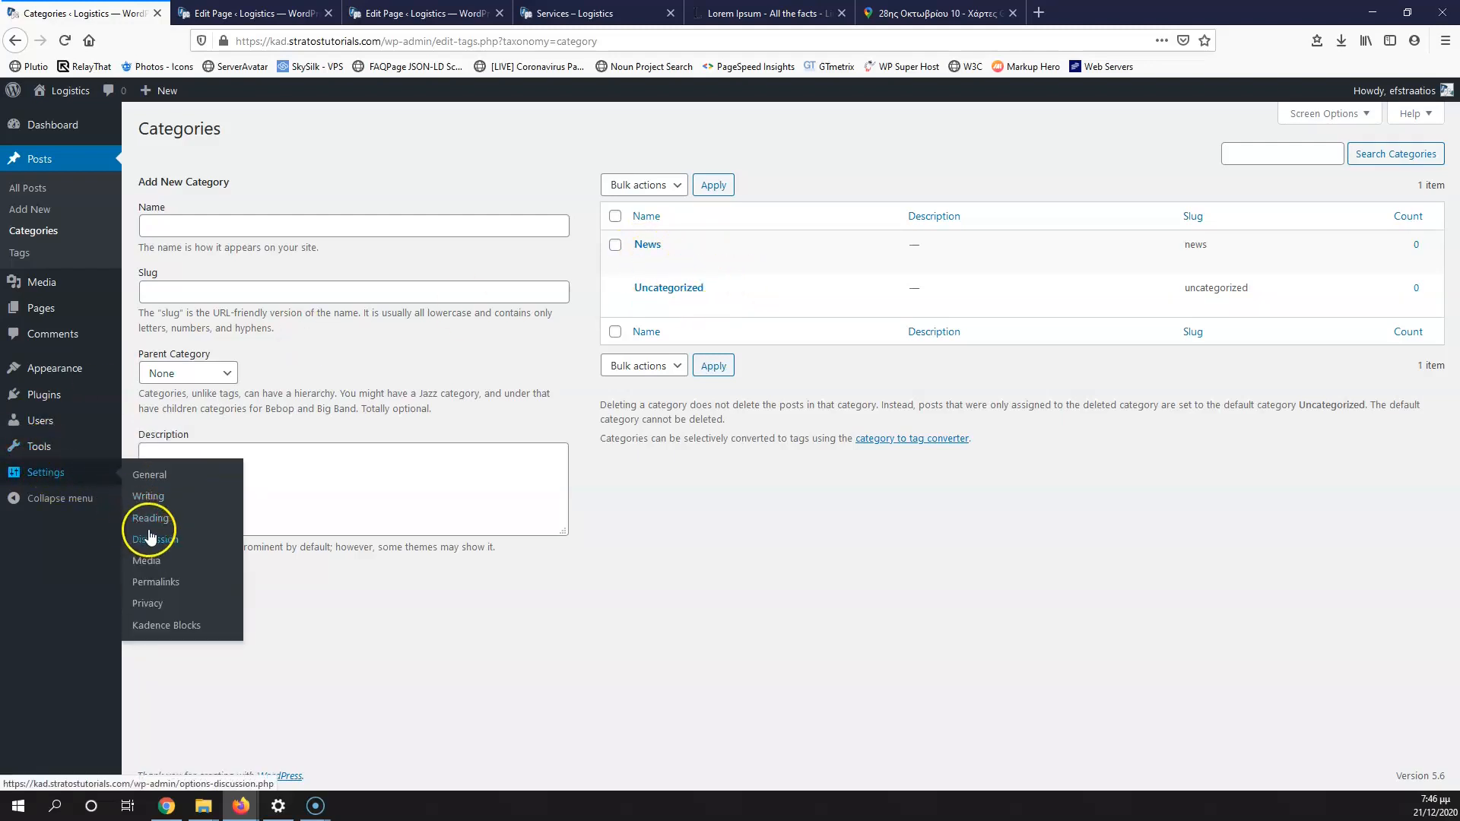
left_click(157, 524)
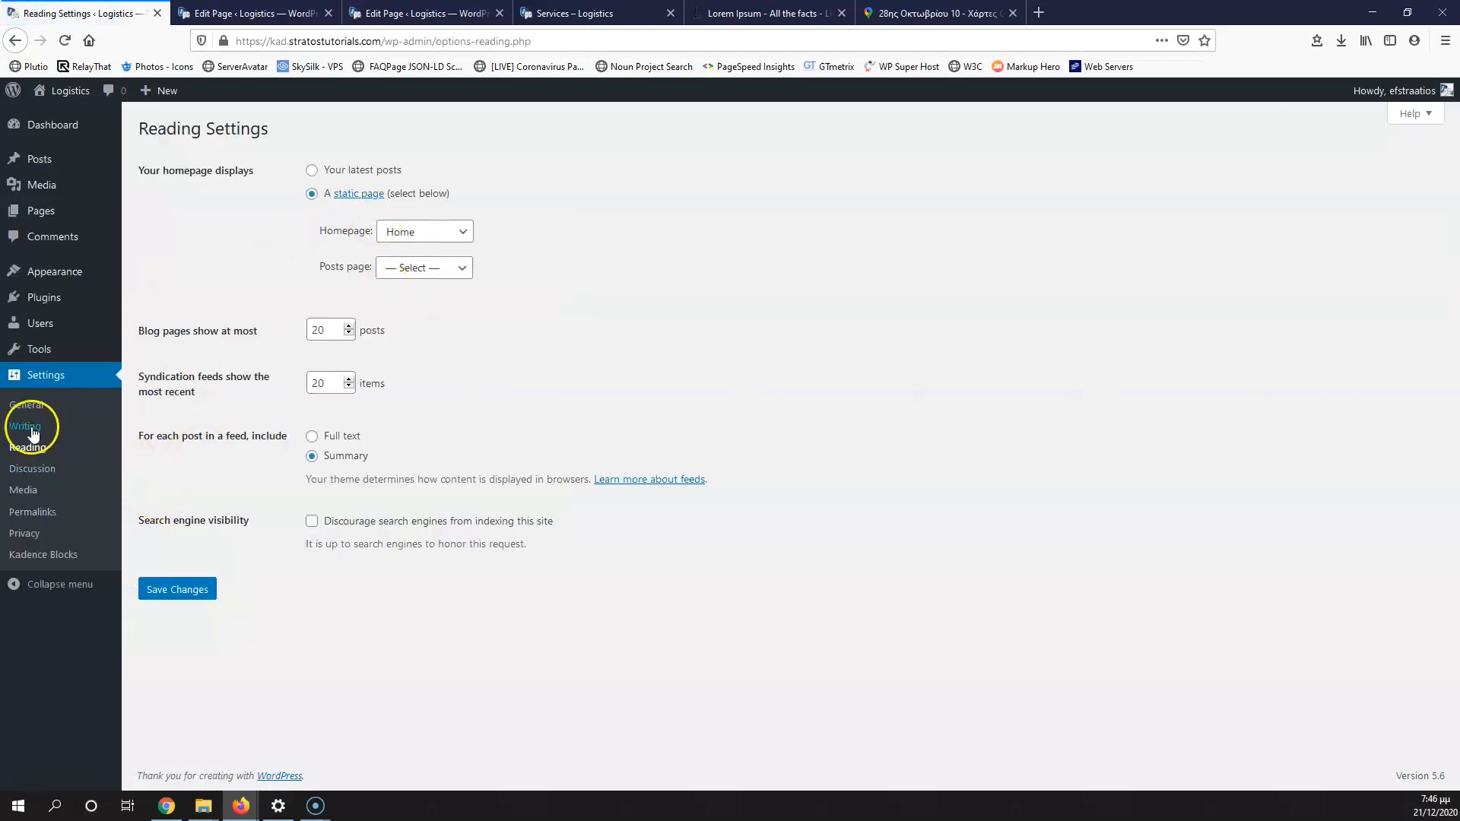
left_click(31, 429)
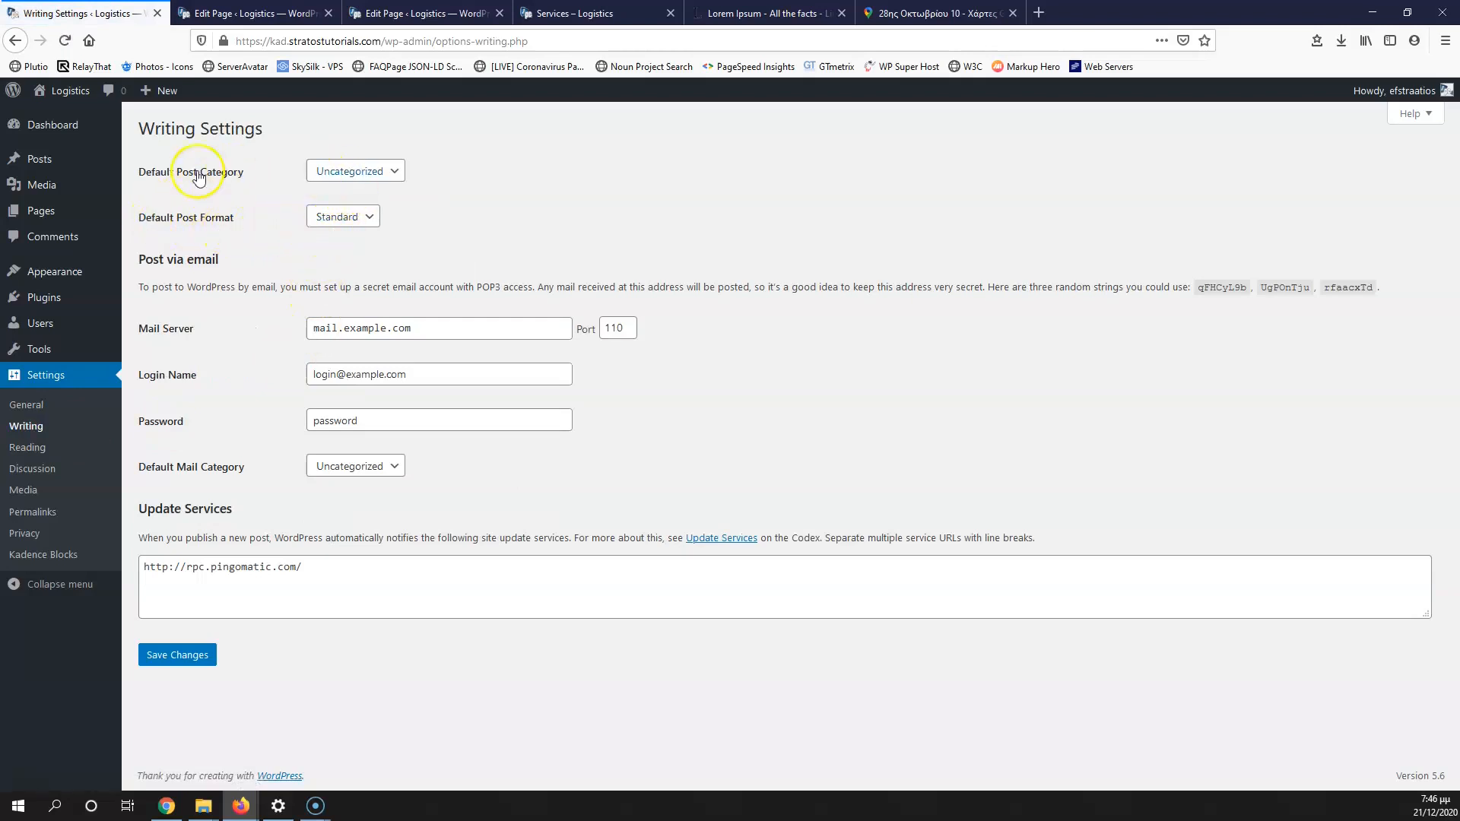
left_click(329, 172)
left_click(329, 186)
left_click(171, 654)
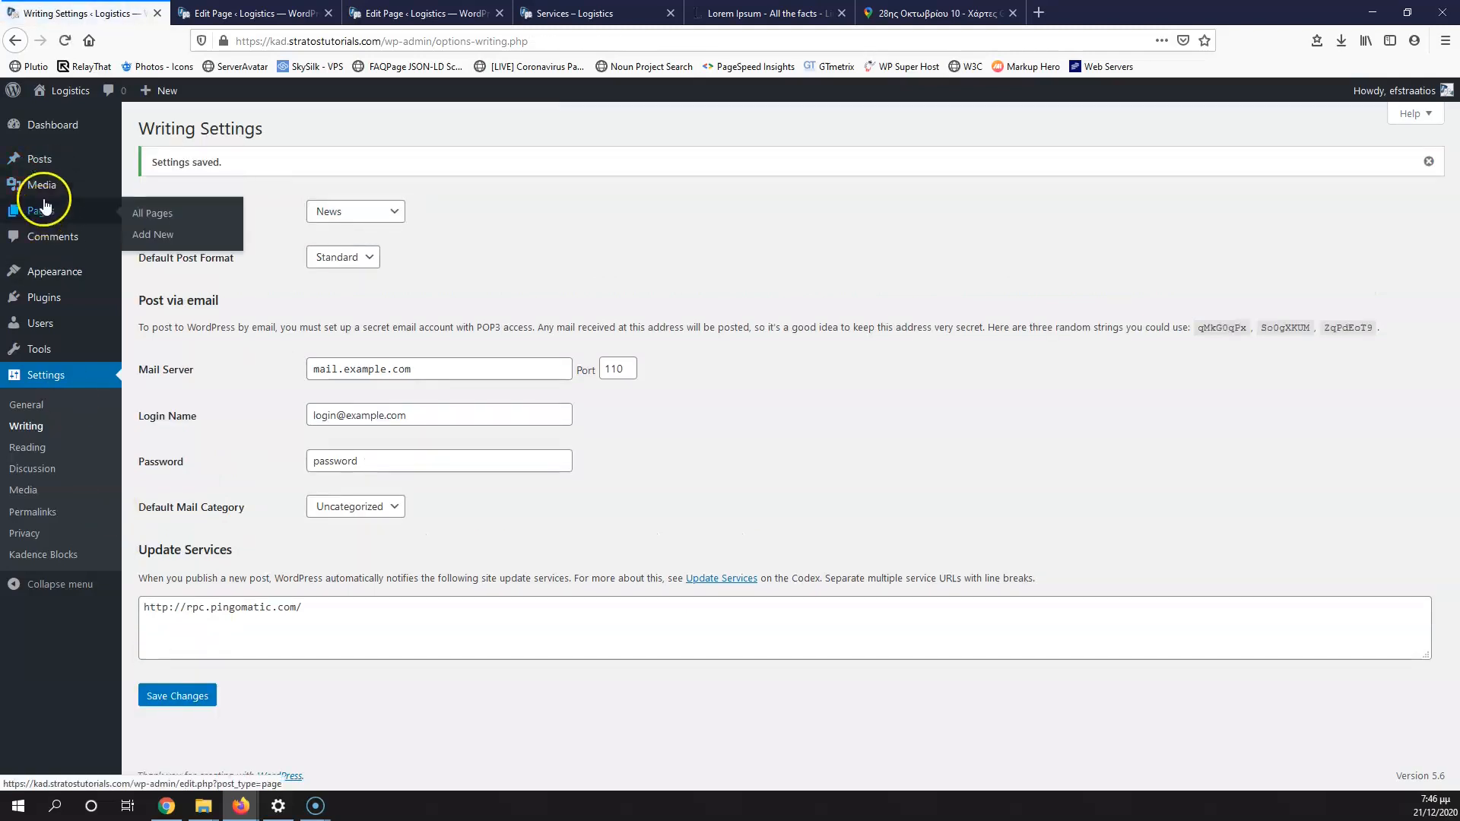
Step: Delete the Uncategorized category in Posts > Categories and confirm the deletion
mouse_move(46, 155)
left_click(152, 206)
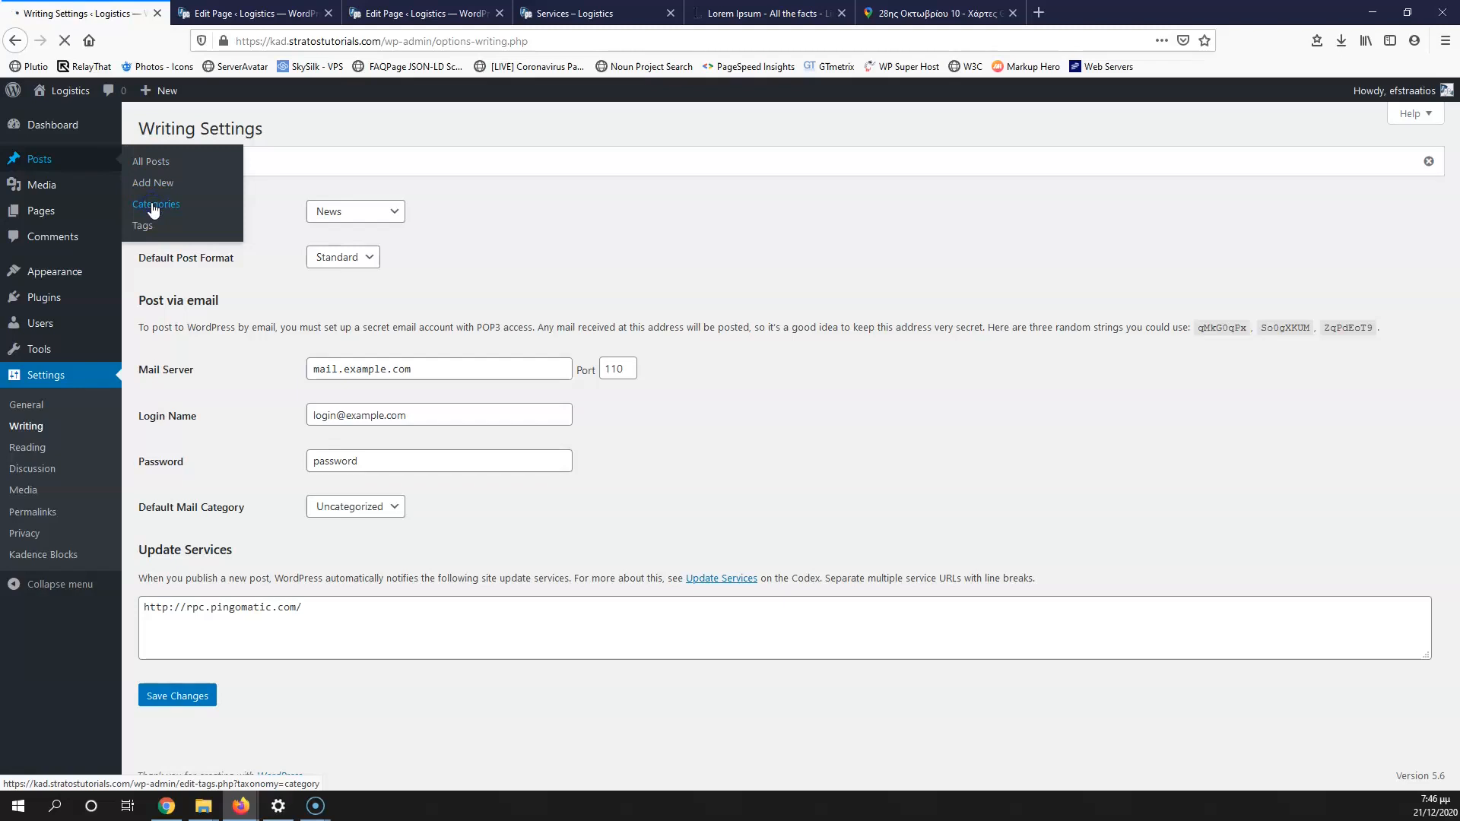
left_click(732, 298)
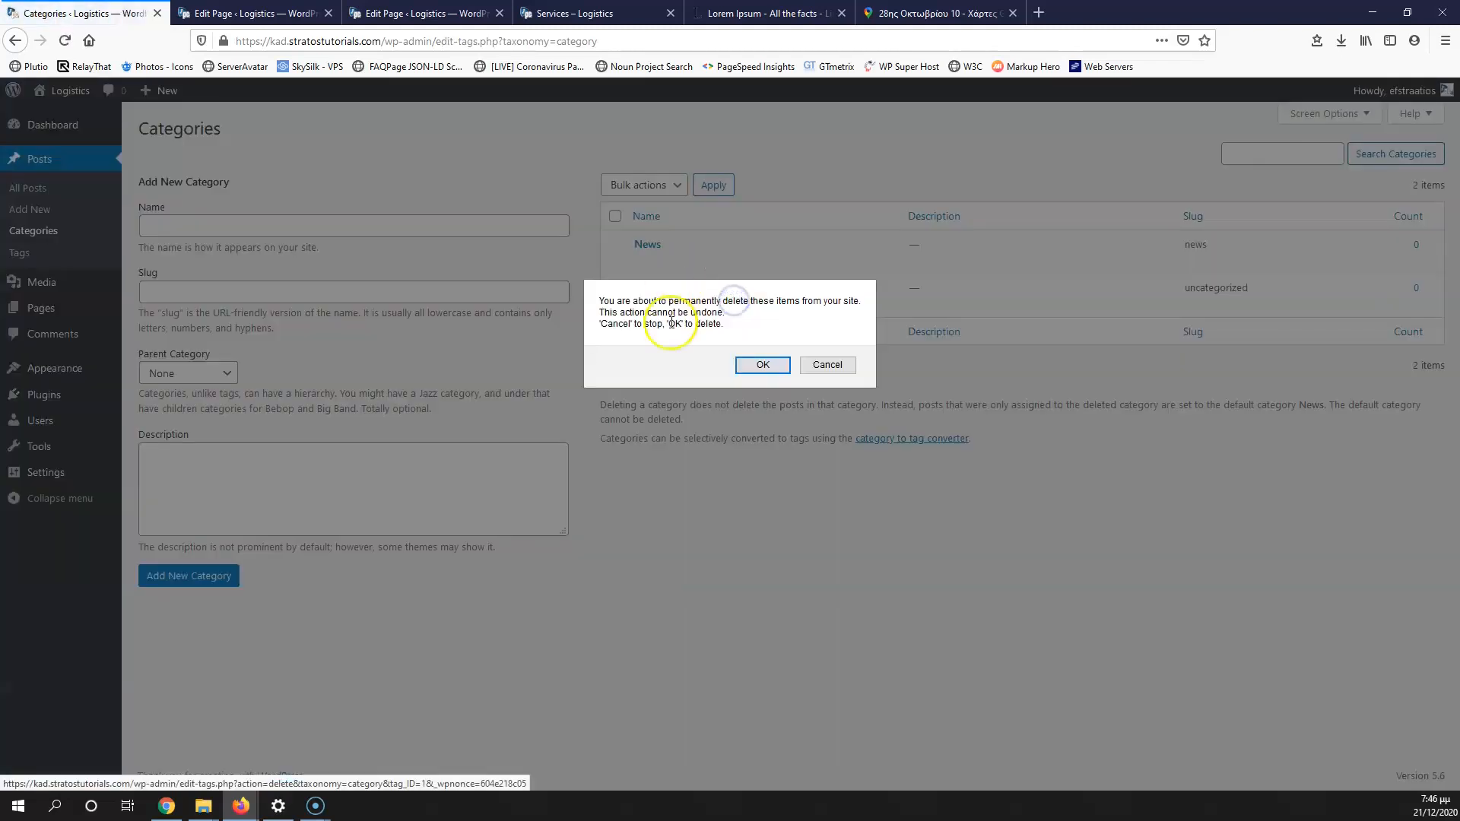
left_click(753, 363)
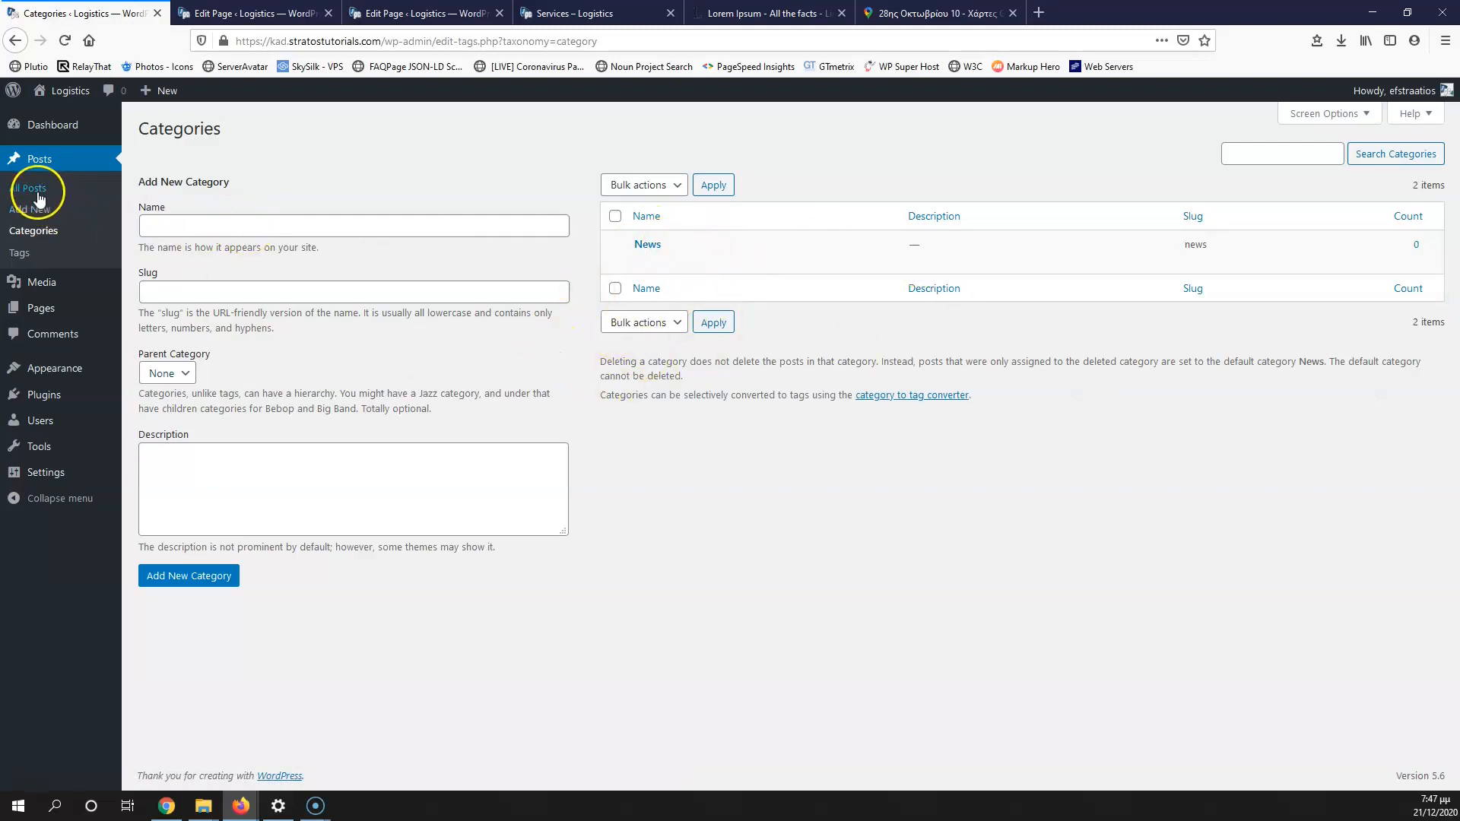
Step: Start a new post and title it News 1
left_click(29, 188)
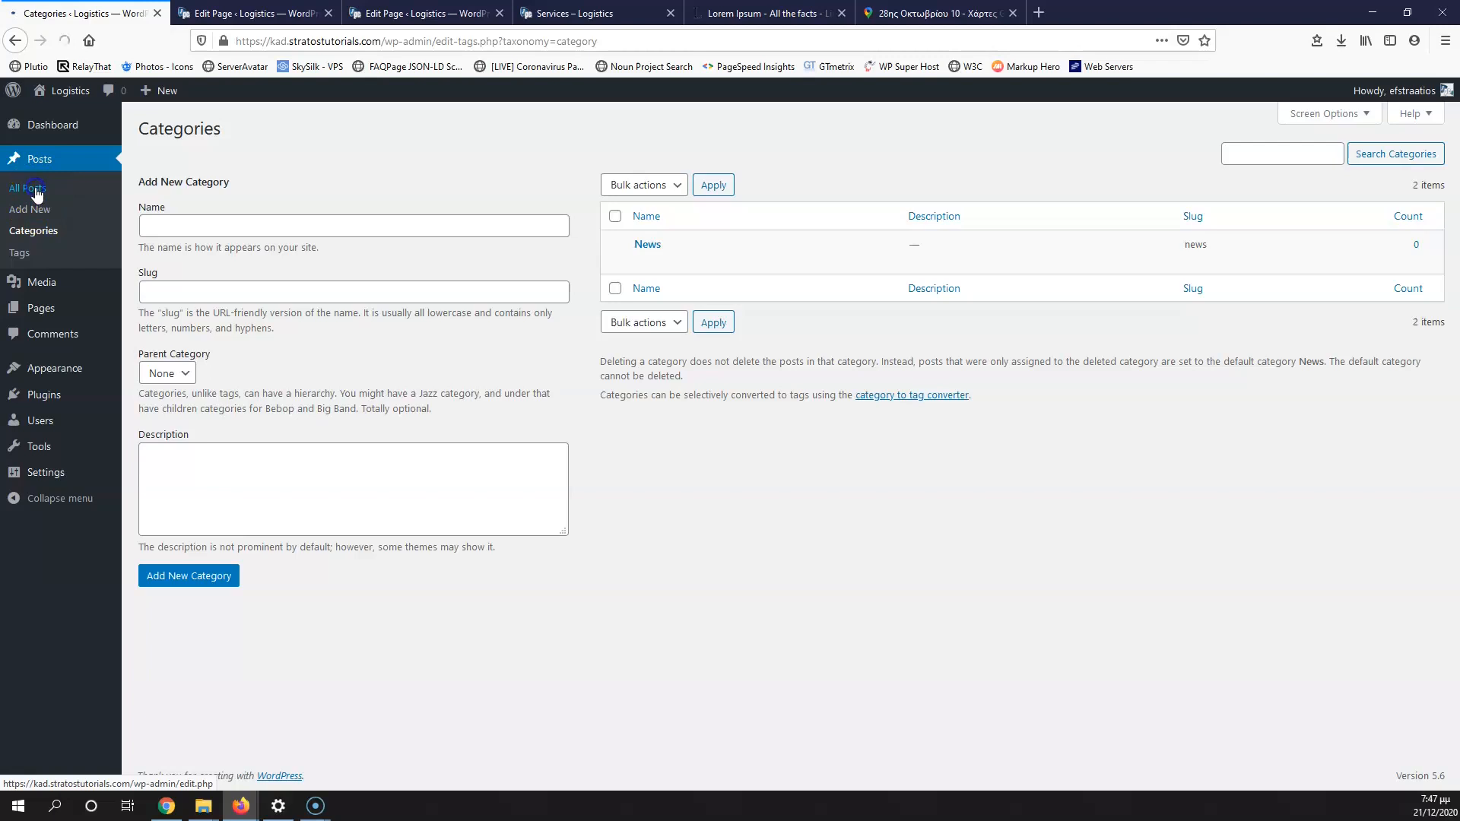
left_click(215, 130)
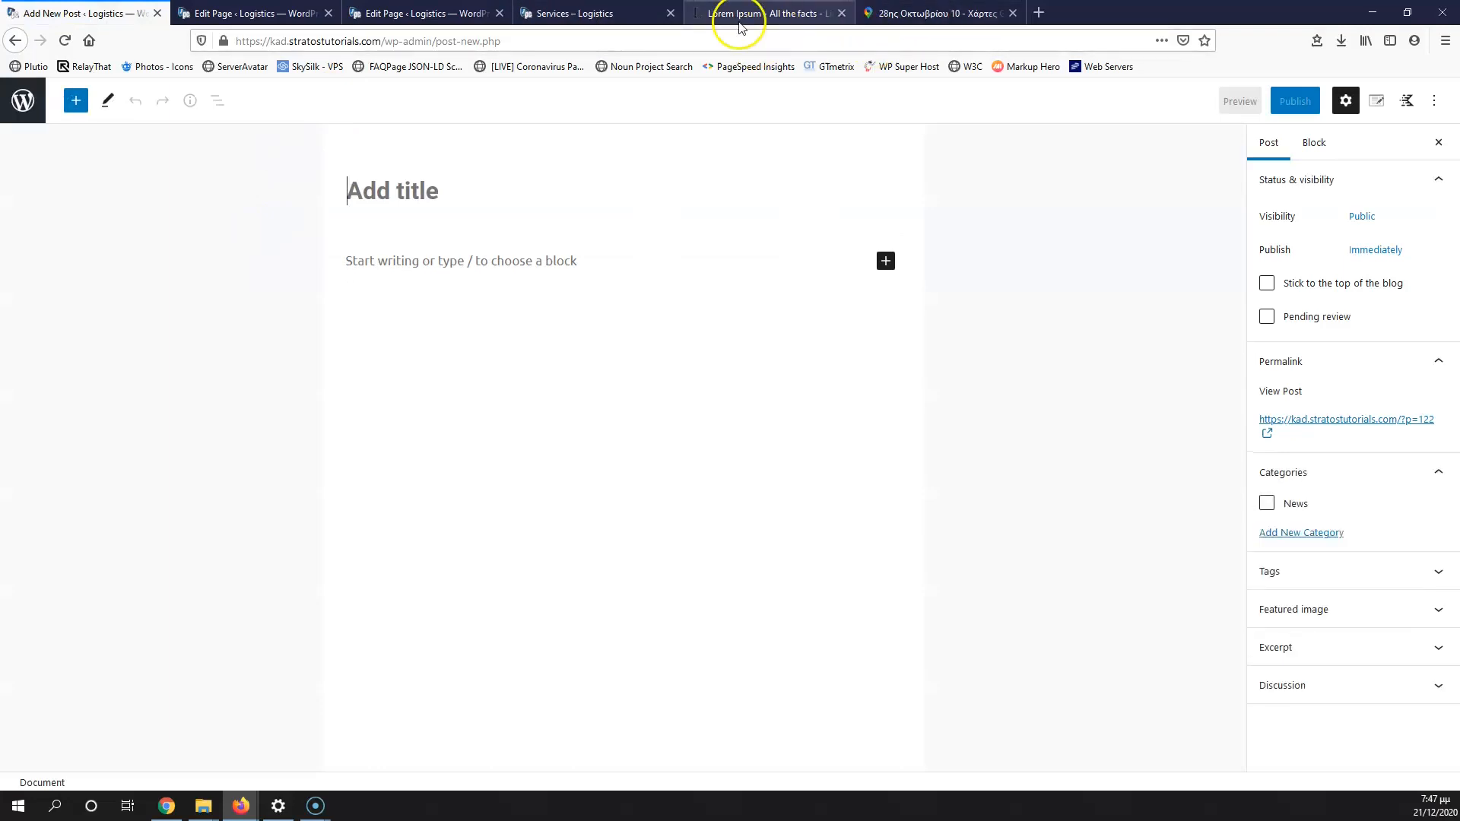
left_click(397, 204)
type("News 1")
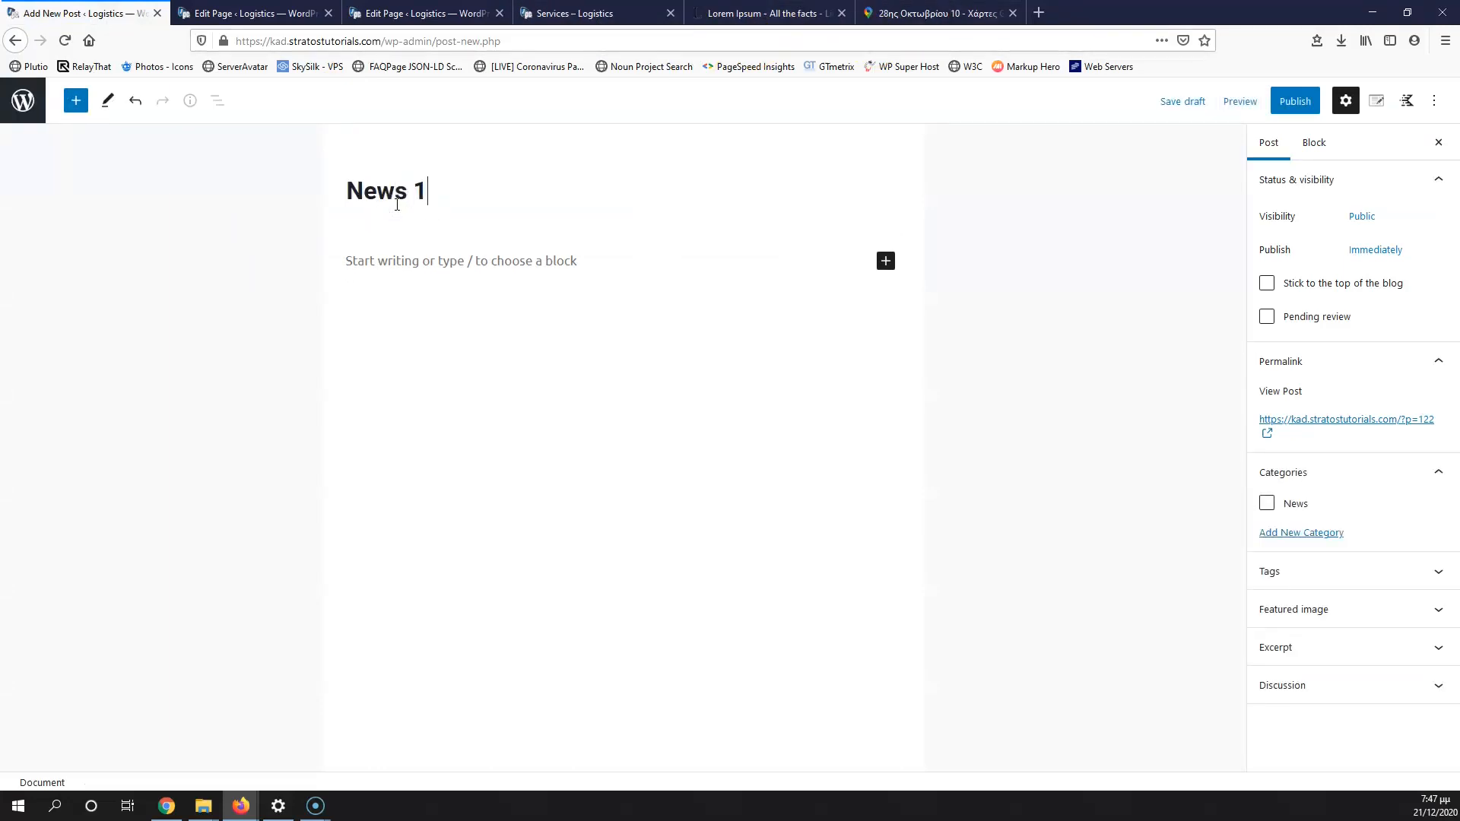
Step: Copy three Lorem Ipsum paragraphs and paste them into the News 1 body
left_click(424, 13)
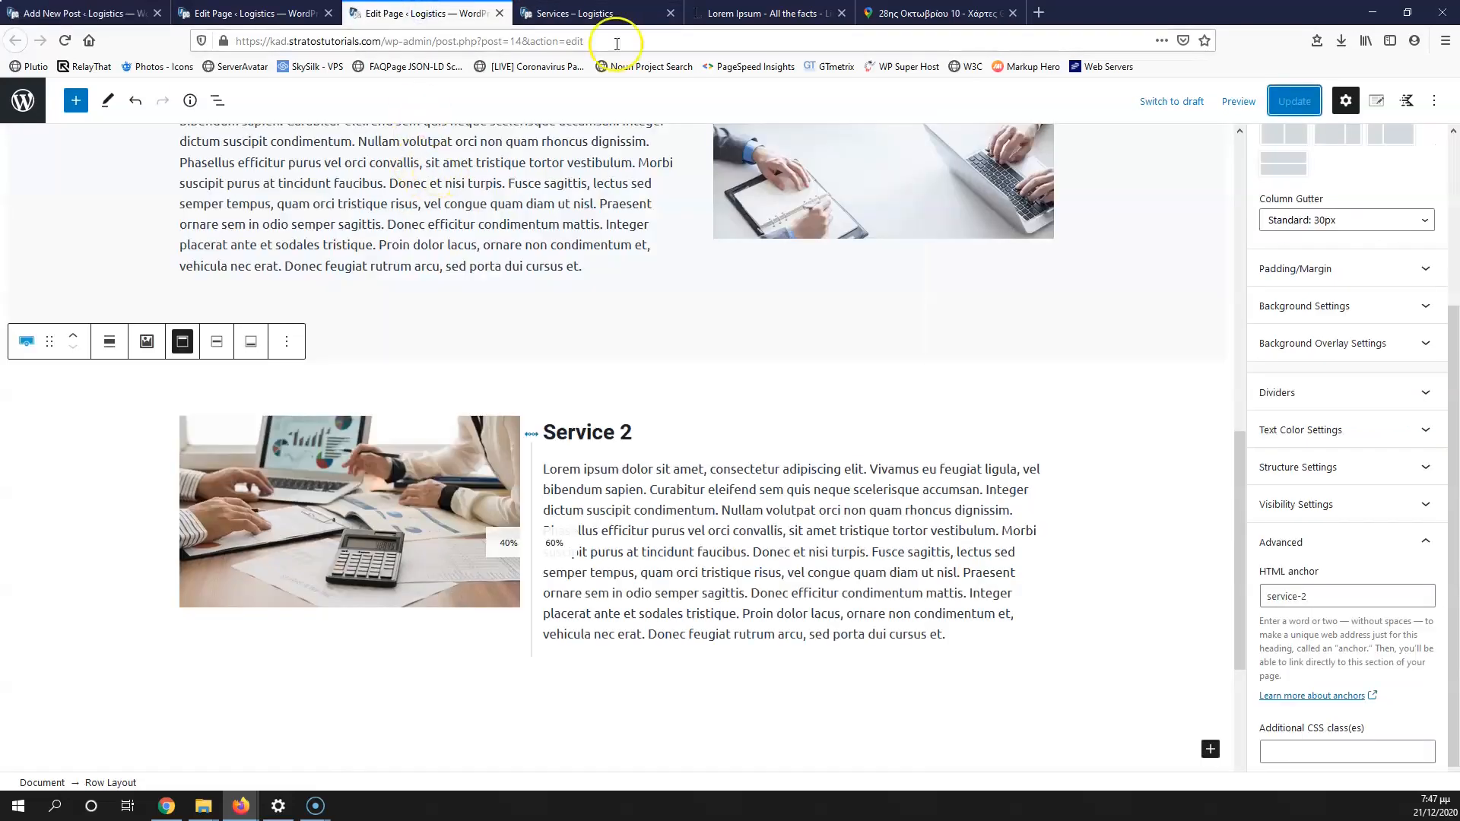
left_click(768, 13)
left_click(527, 403)
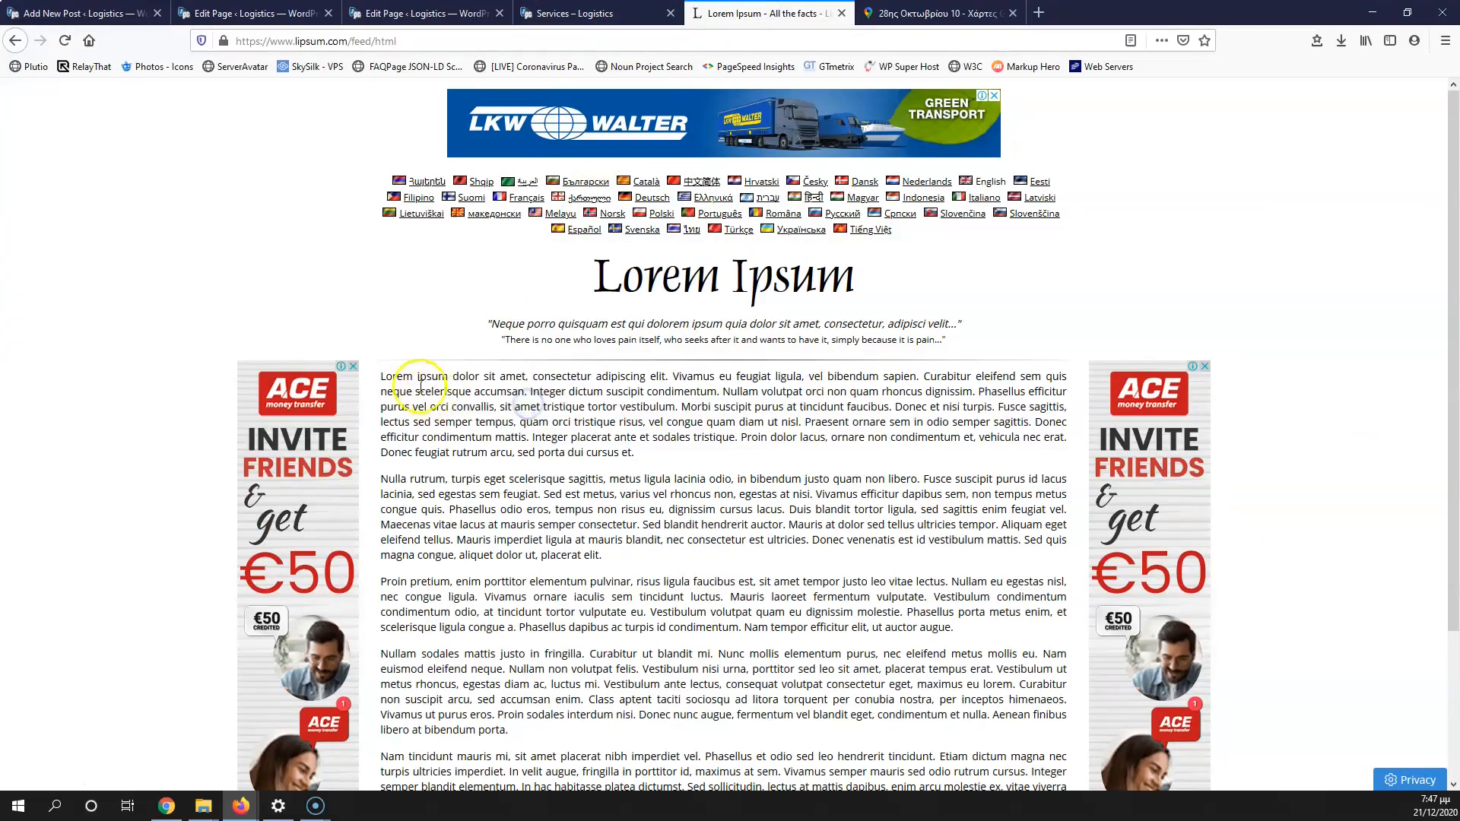
left_click_drag(381, 376, 957, 626)
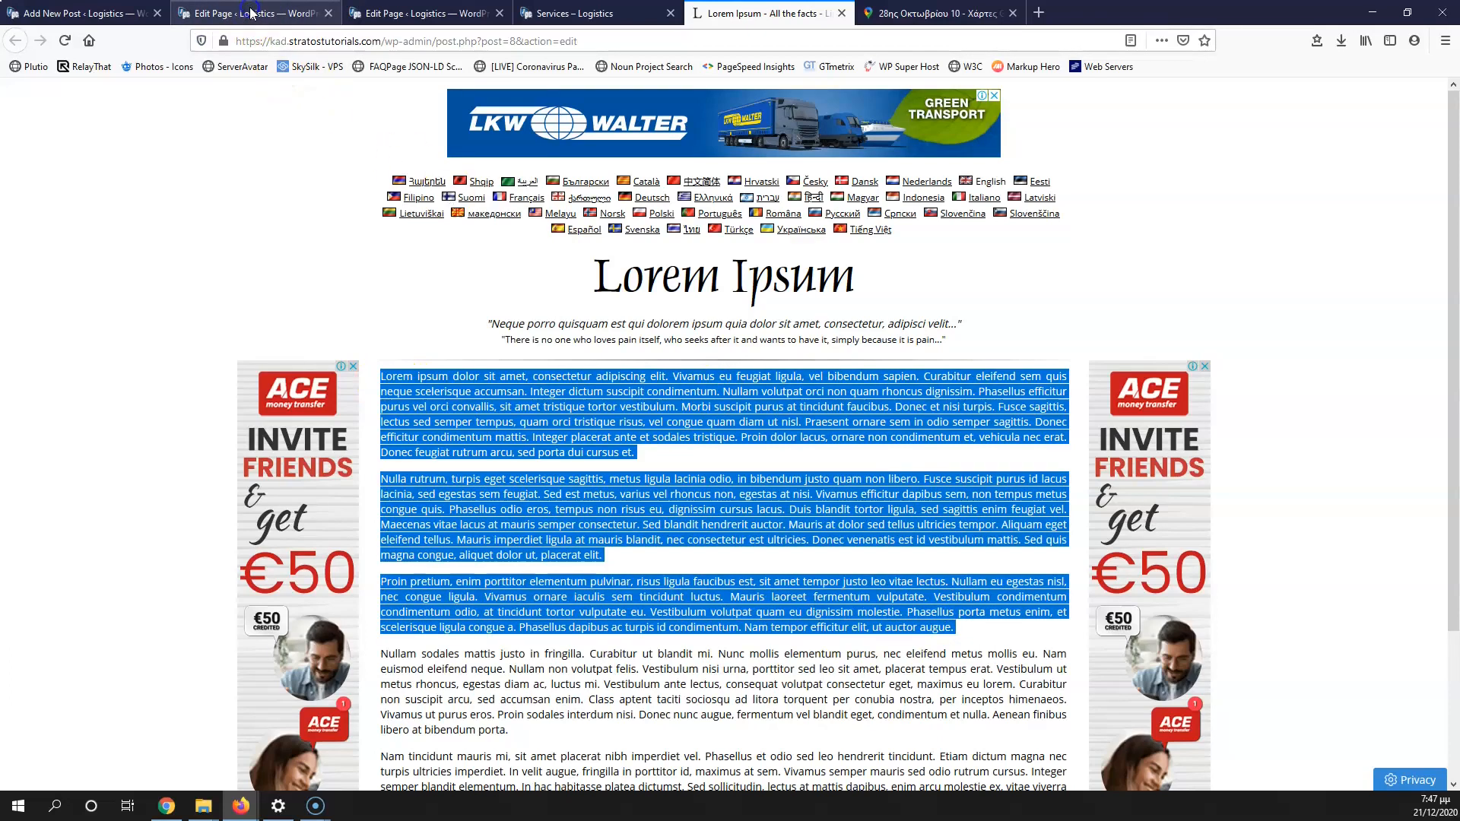
left_click(253, 13)
left_click(418, 13)
left_click(99, 13)
left_click(398, 261)
key("ctrl+v")
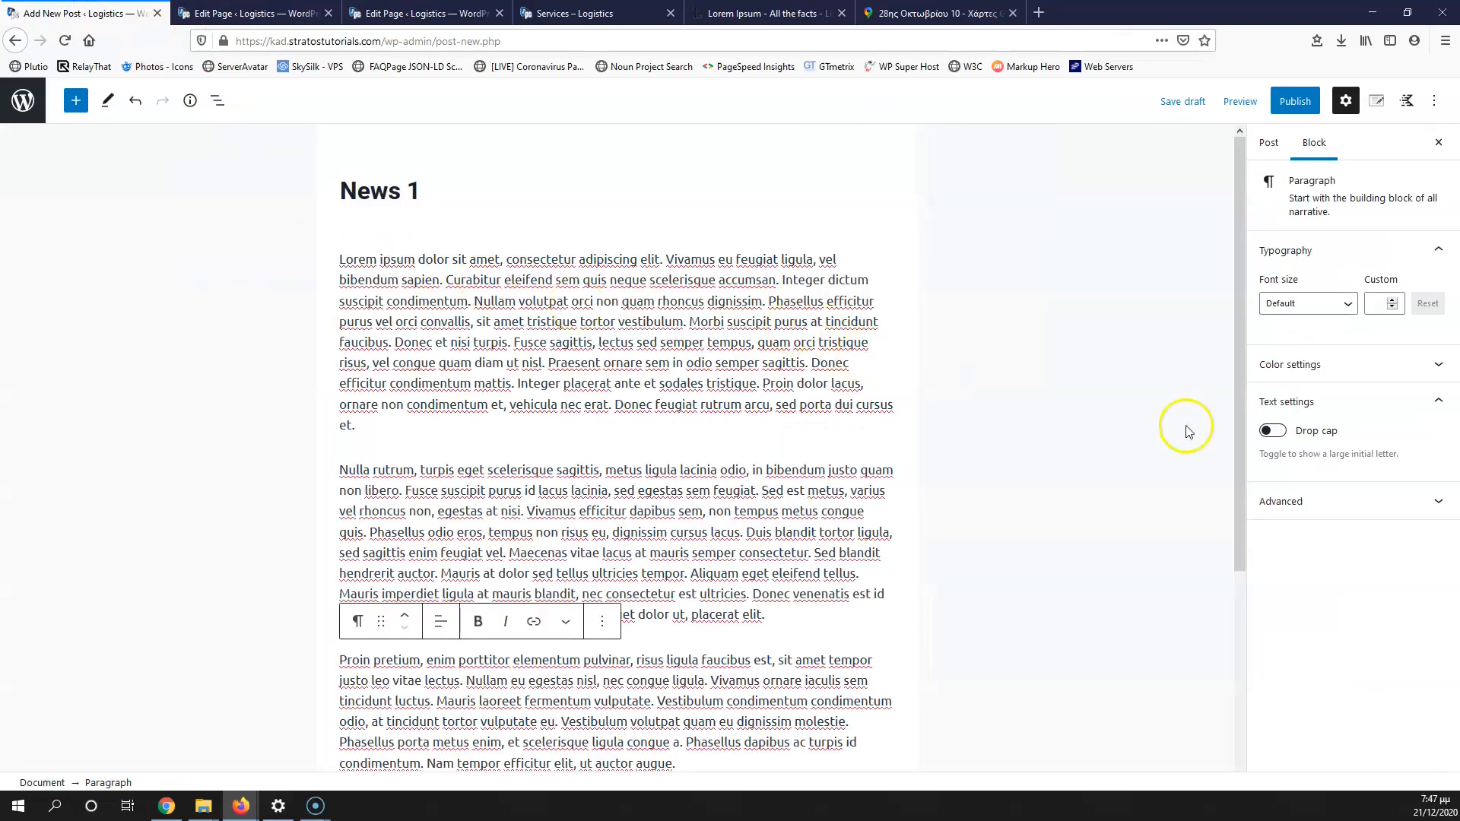
Step: Set logistics.jpg as the featured image of News 1
left_click(1268, 143)
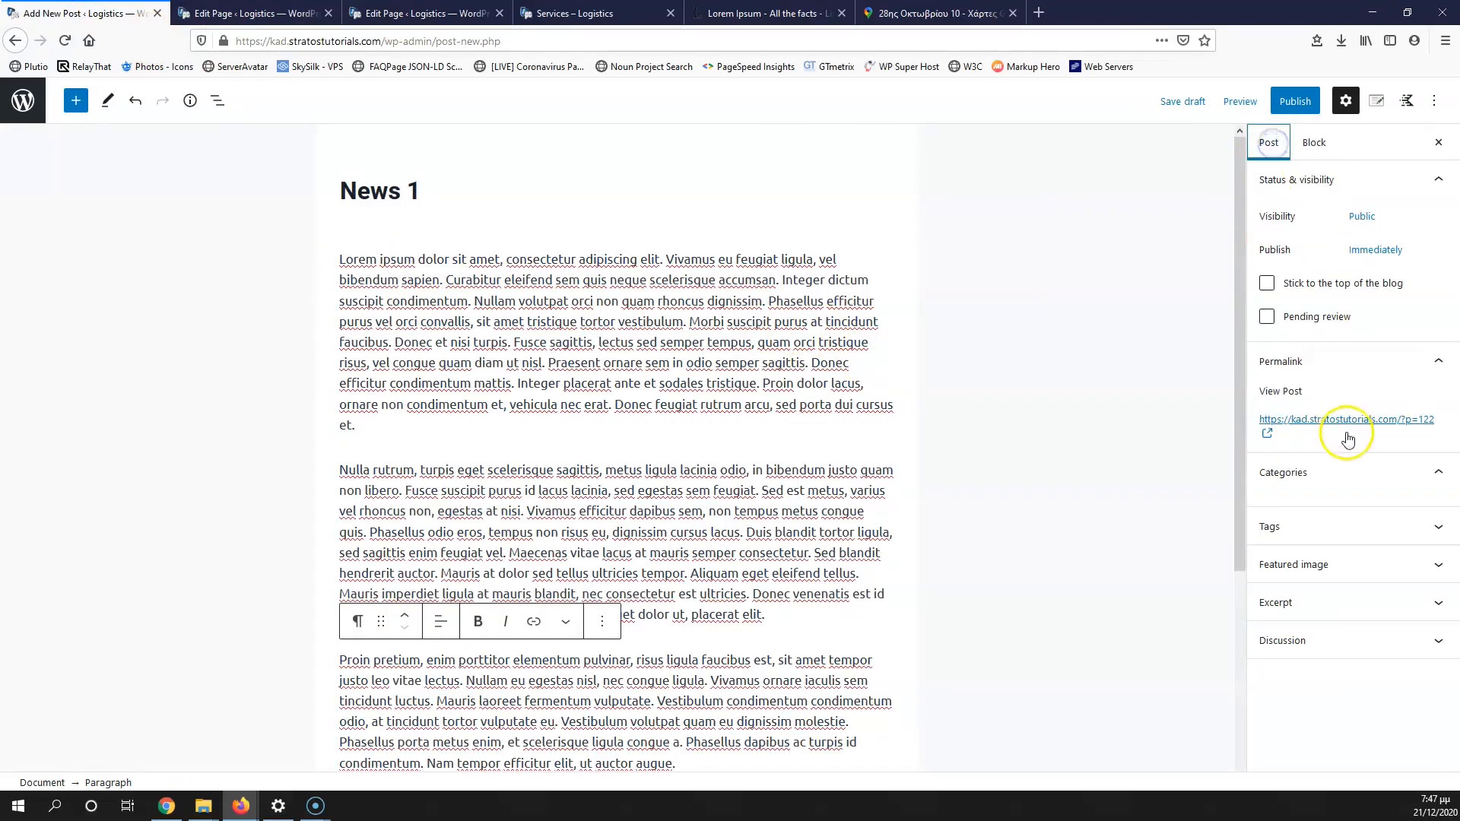
left_click(1323, 602)
left_click(1338, 662)
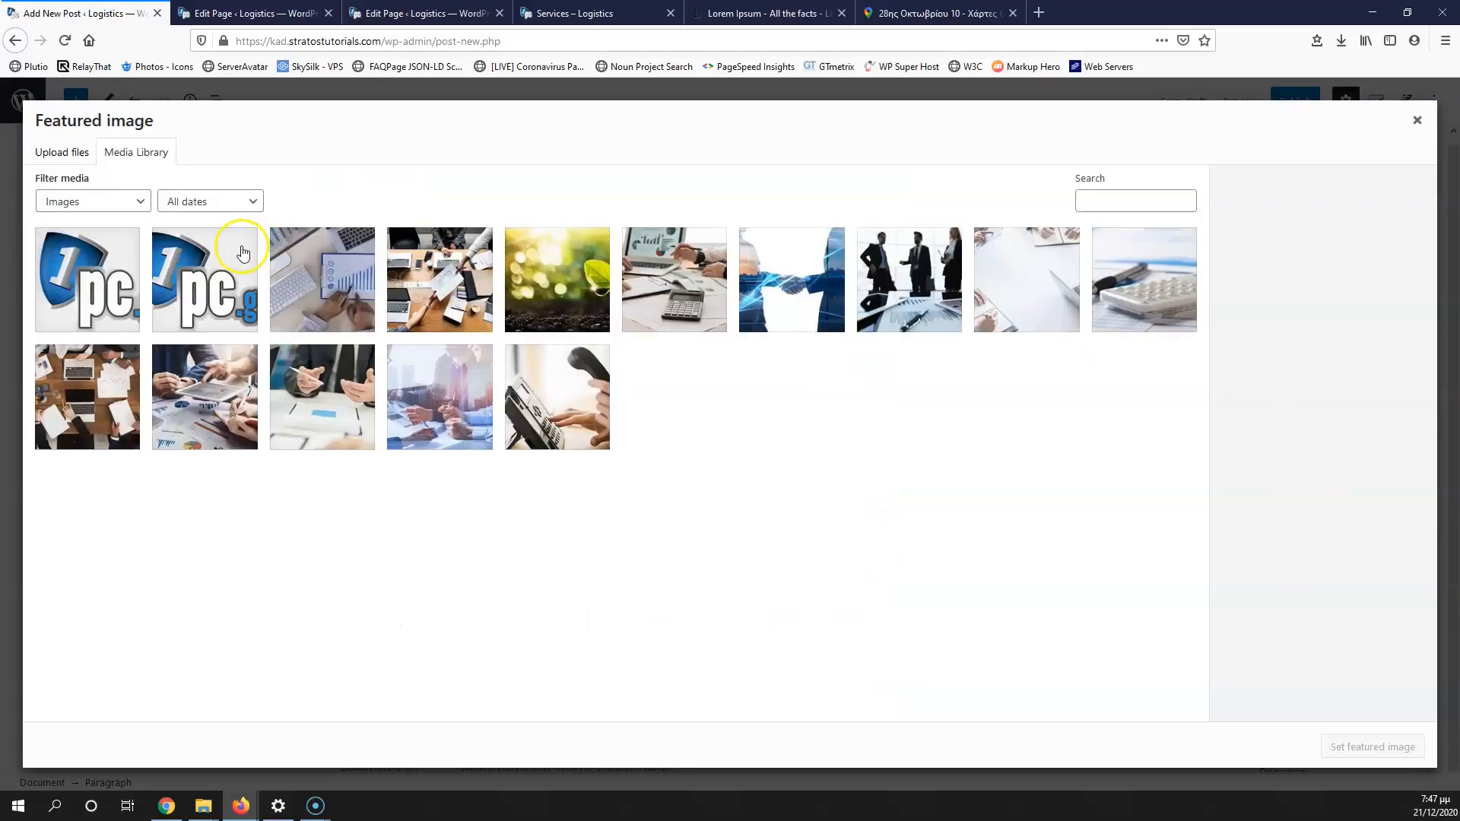
left_click(312, 267)
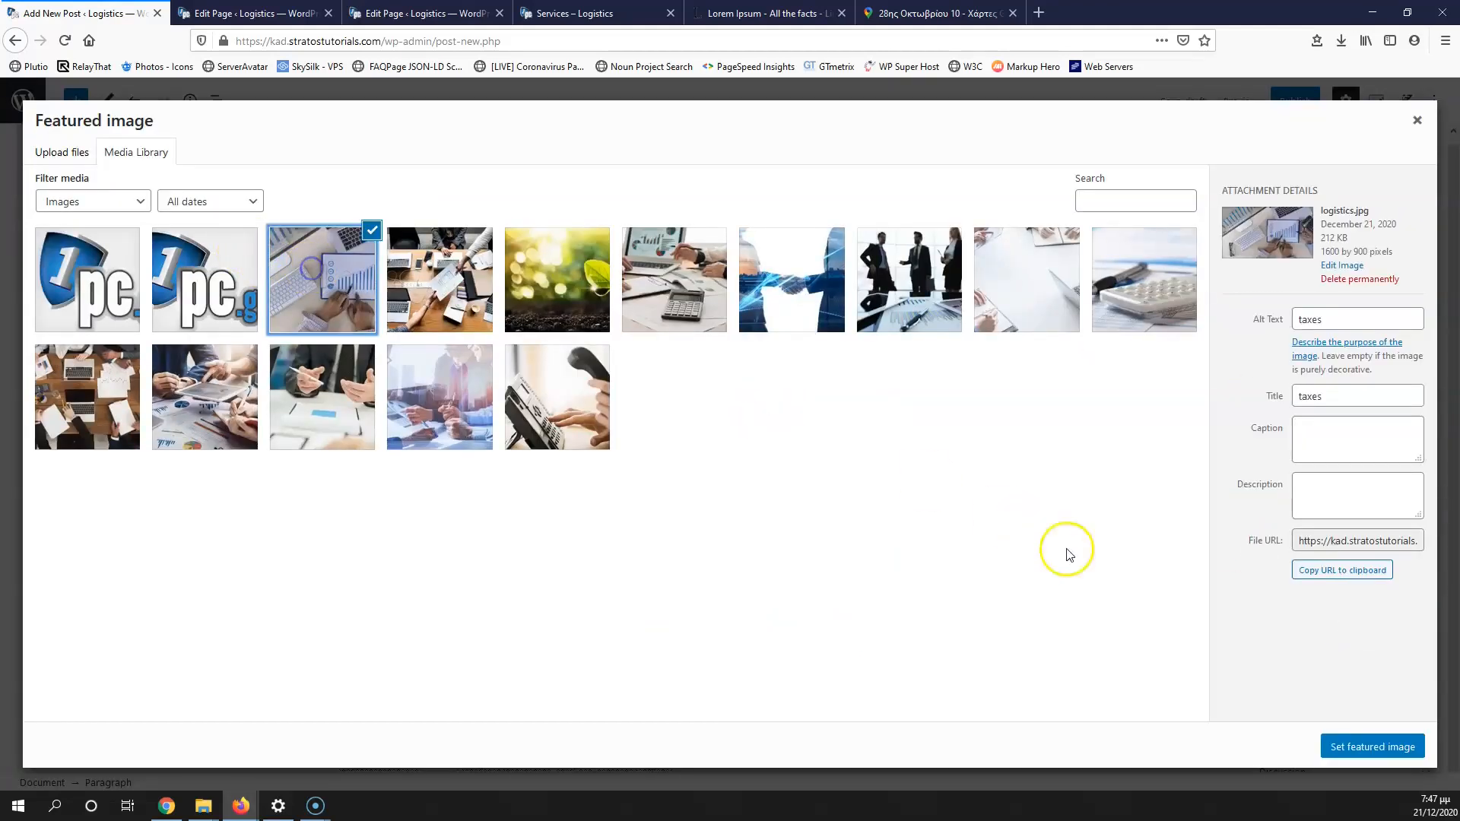
left_click(1353, 749)
Step: Publish News 1 and return to the posts list
left_click(1301, 106)
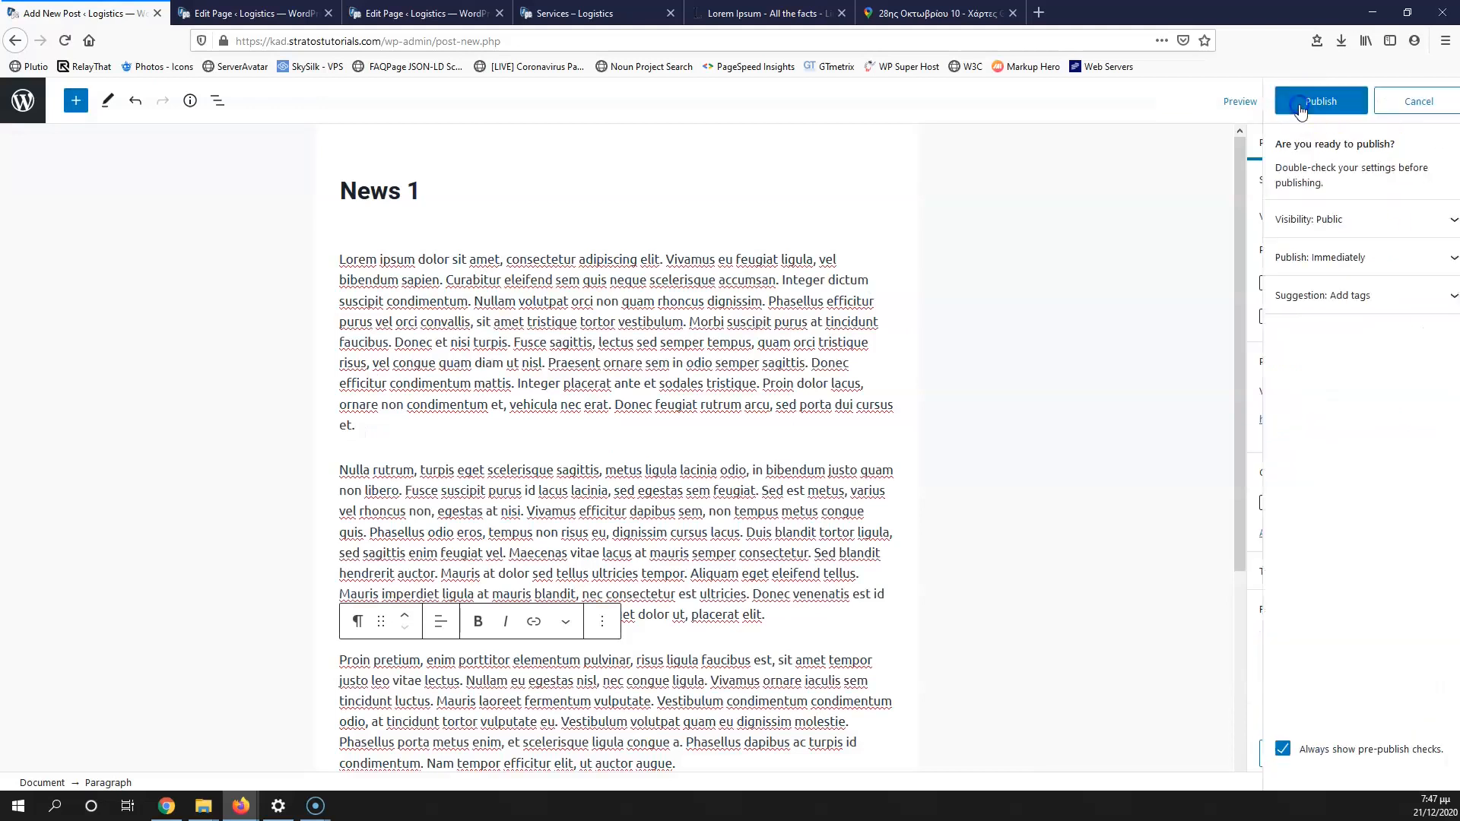
left_click(1301, 107)
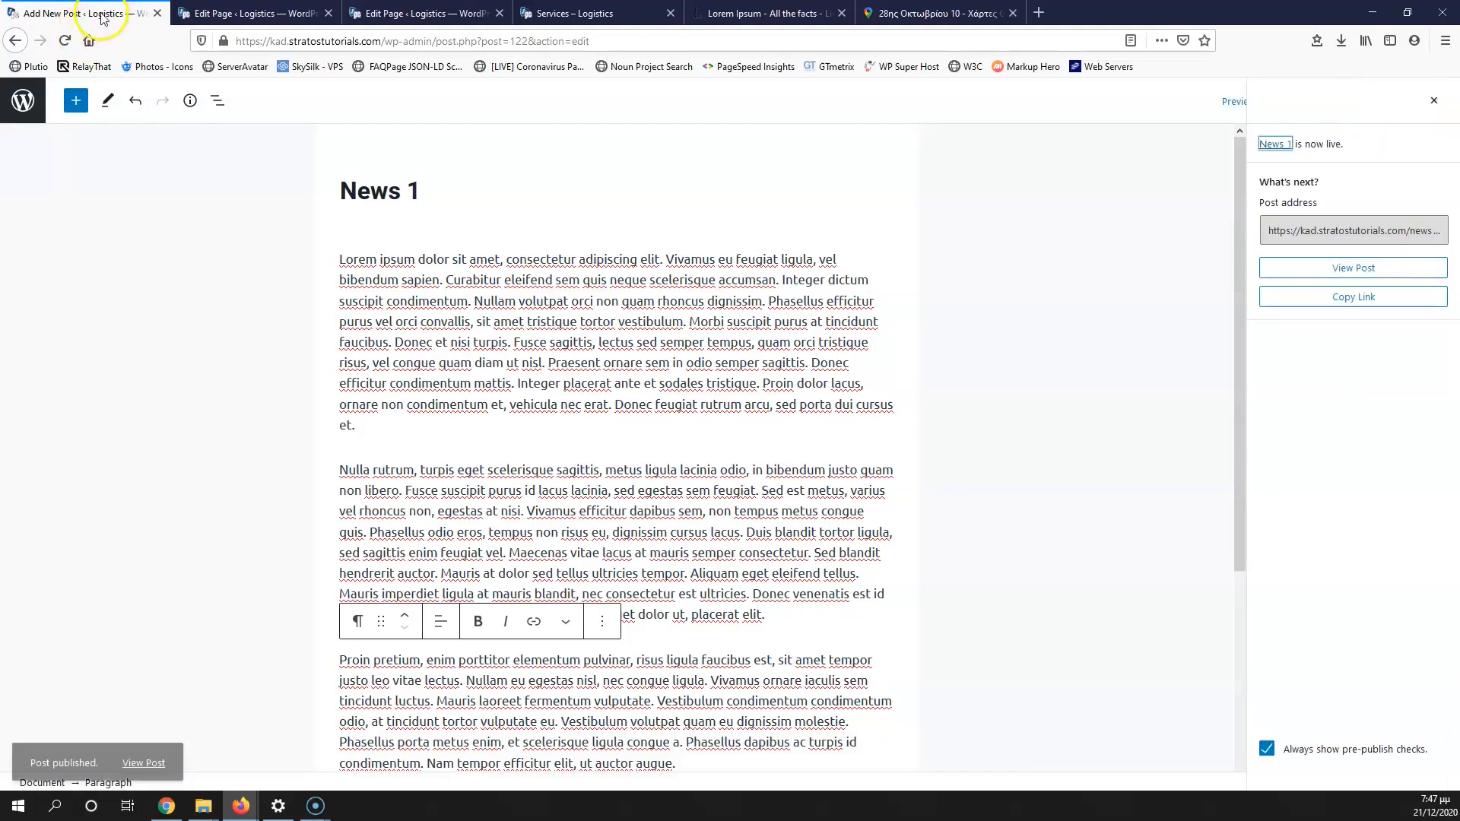
left_click(23, 100)
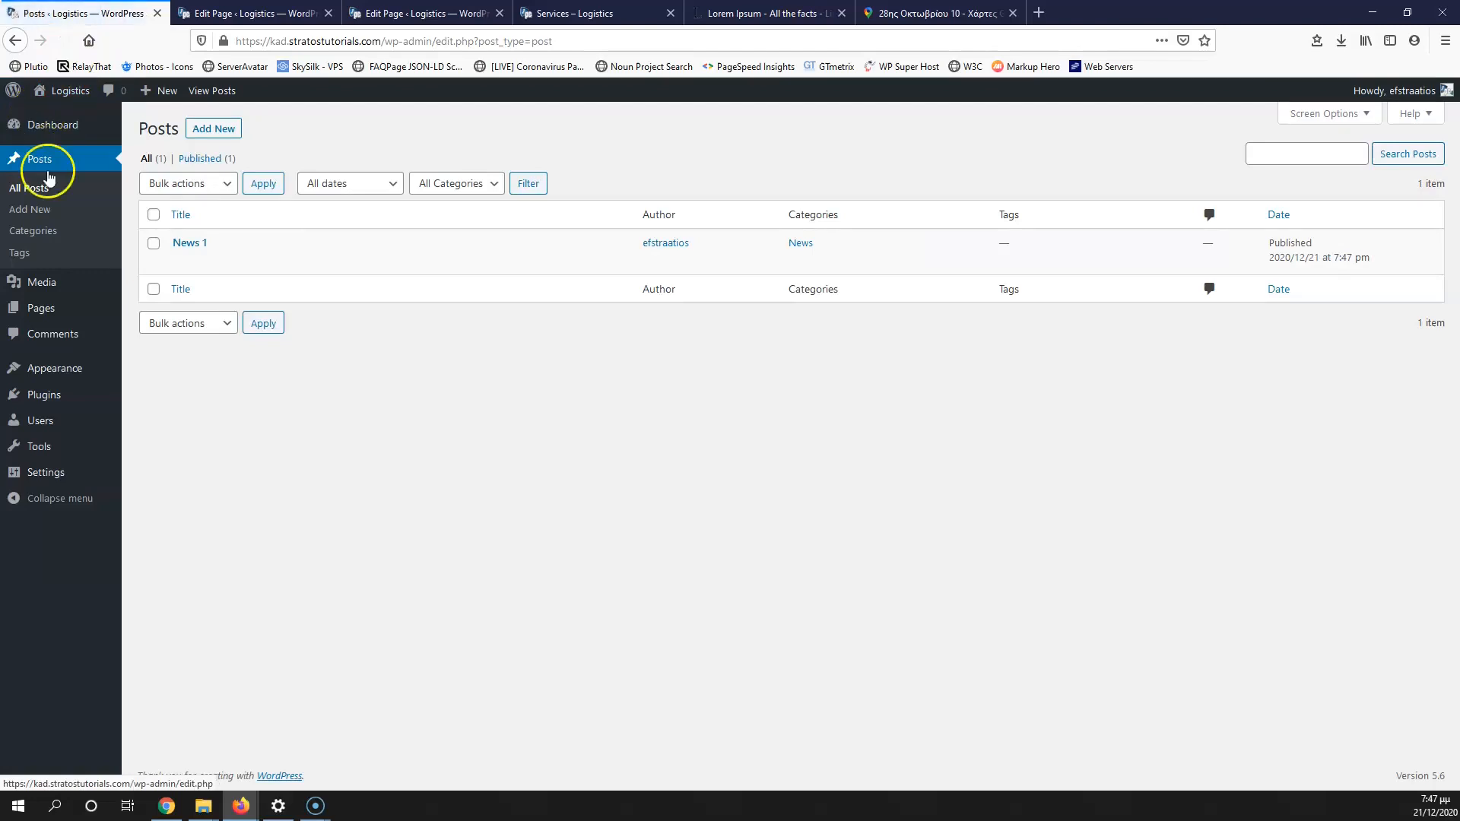
Step: Create a new post titled News 2 and paste the three Lorem Ipsum paragraphs
middle_click(30, 209)
middle_click(167, 91)
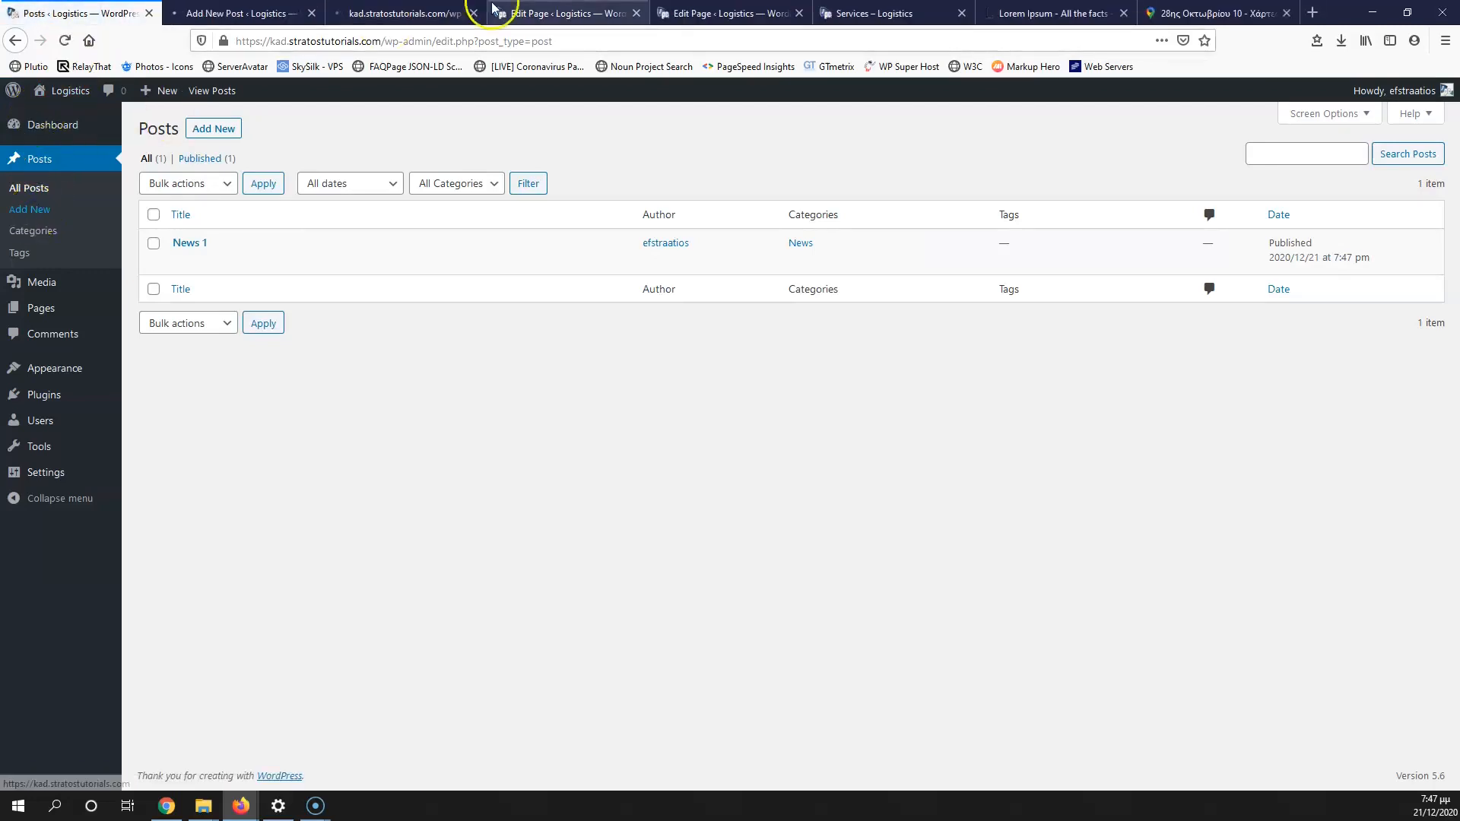
left_click(243, 13)
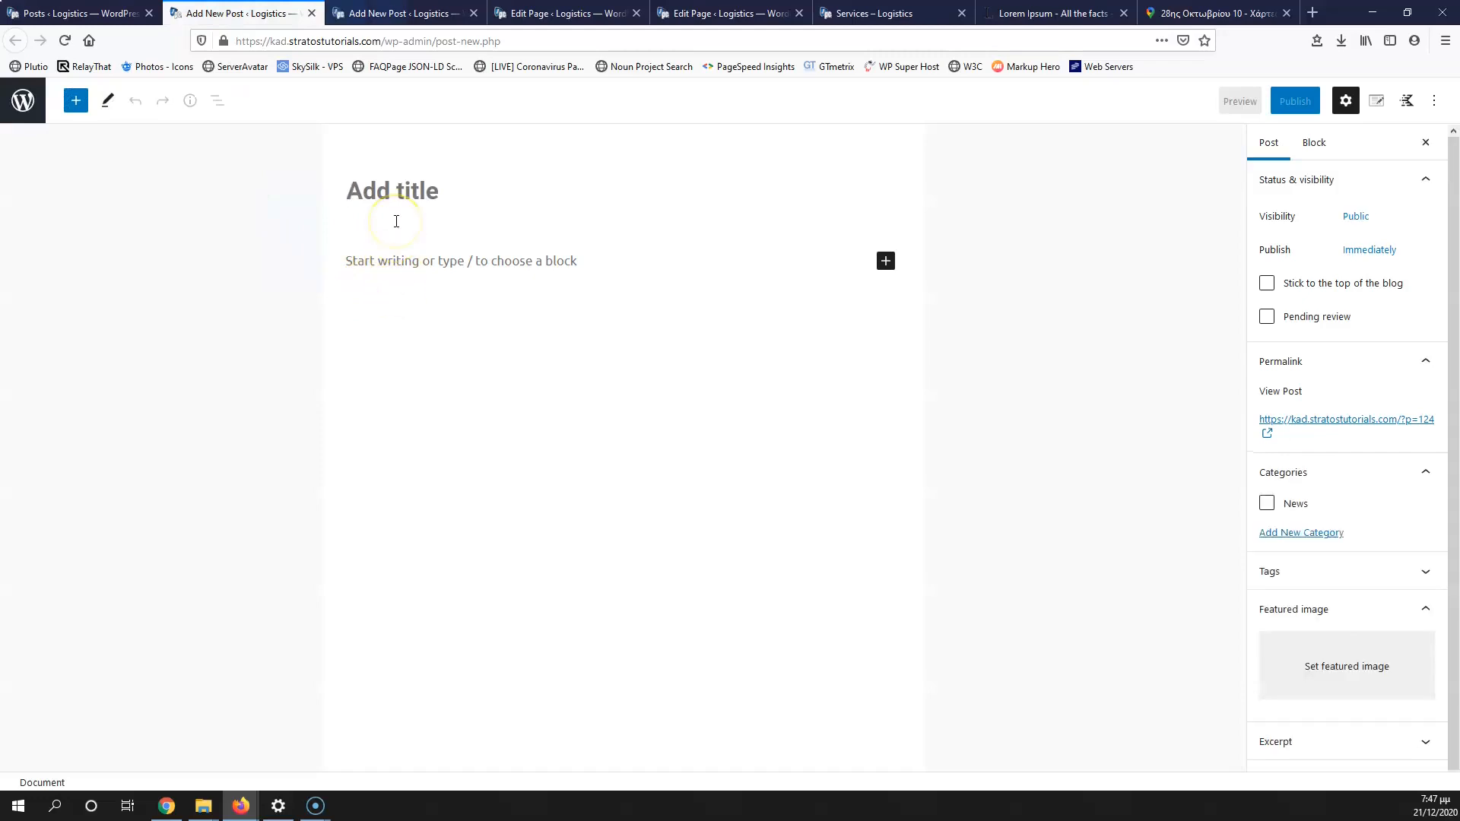
type("News 2")
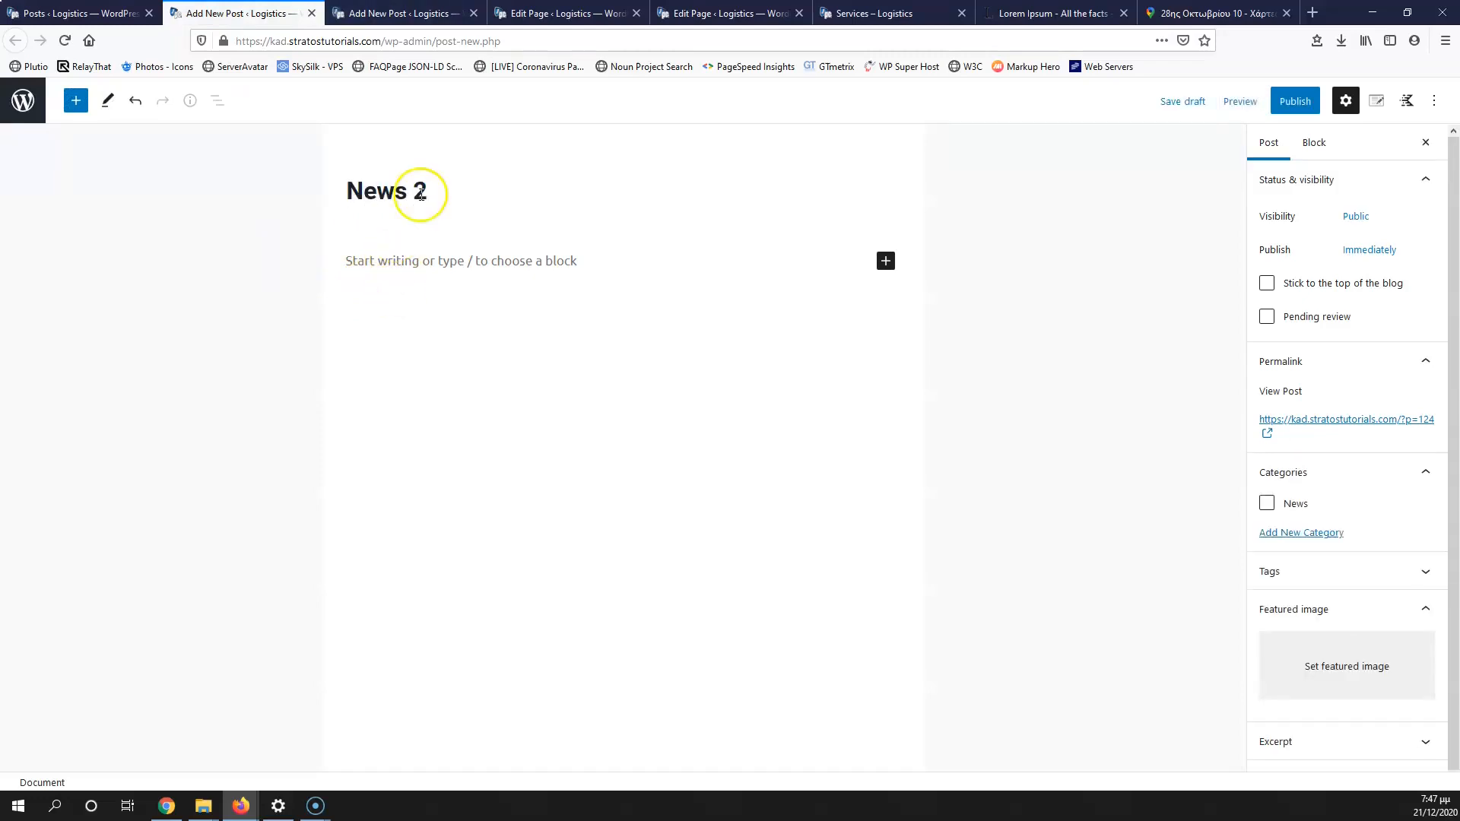
left_click(512, 261)
key("ctrl+v")
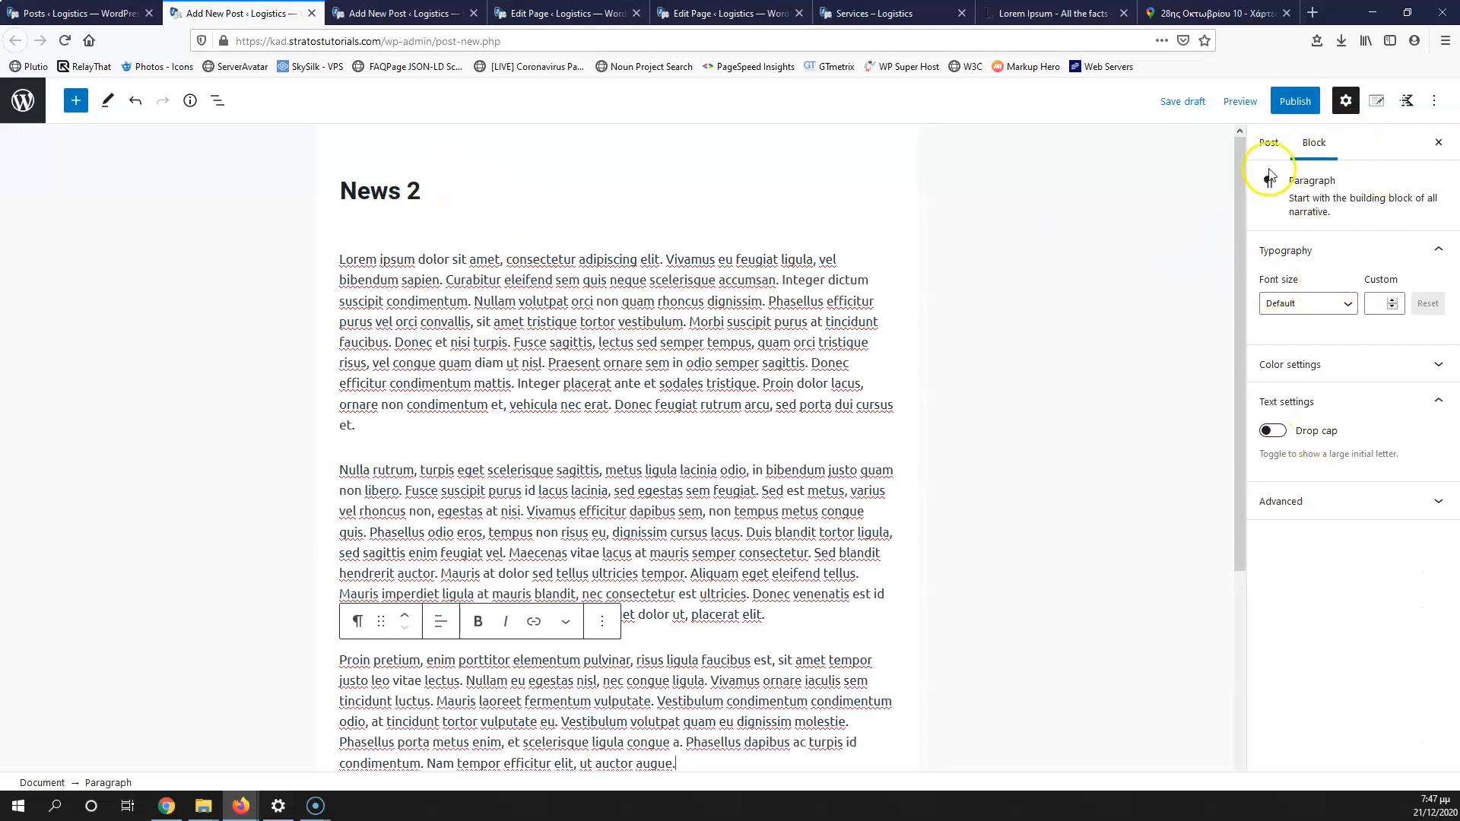
Step: Set the overhead desk-meeting photo as the News 2 featured image
left_click(1270, 150)
left_click(1331, 622)
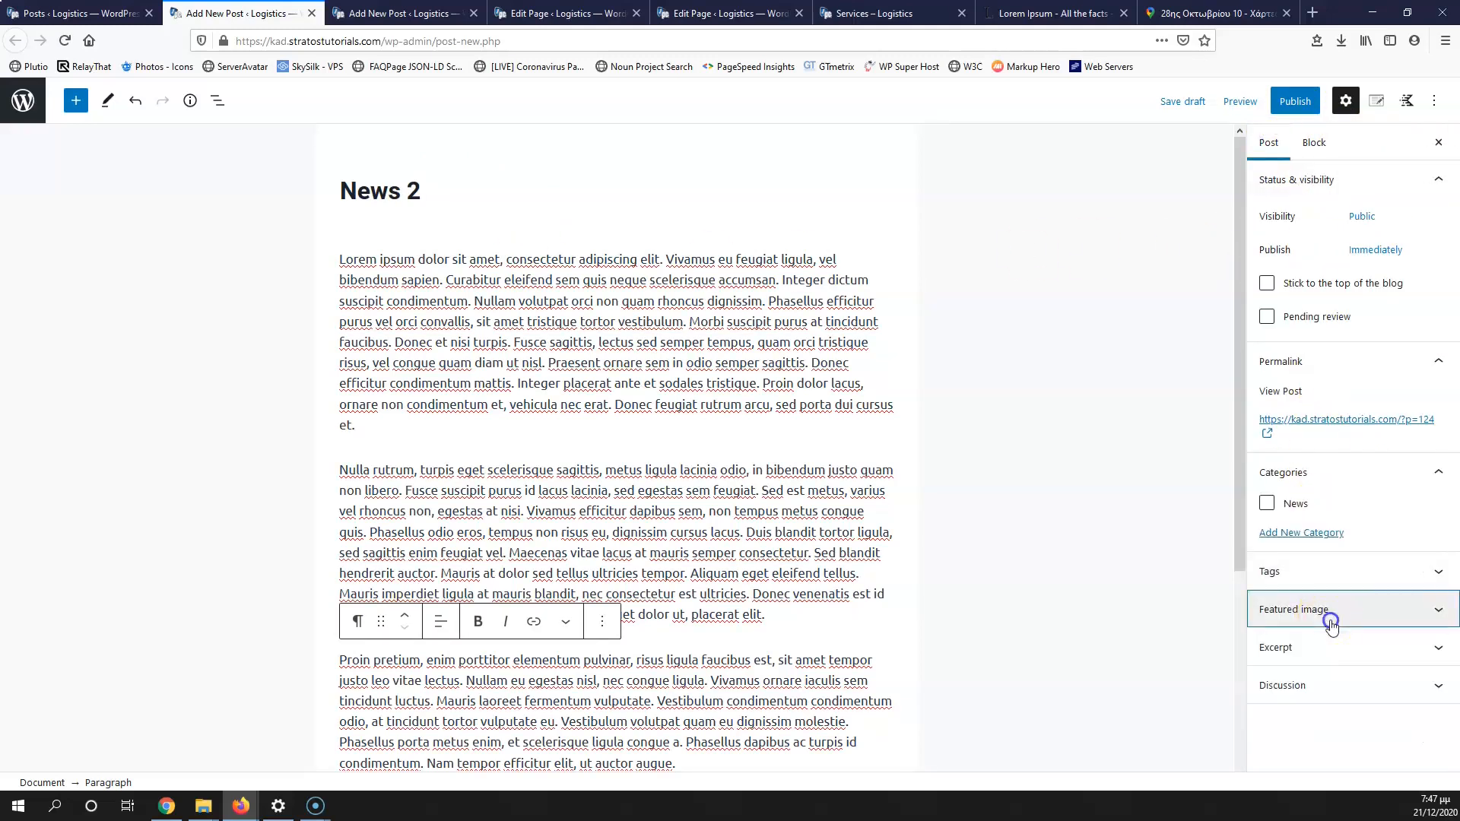
left_click(1331, 618)
left_click(1333, 669)
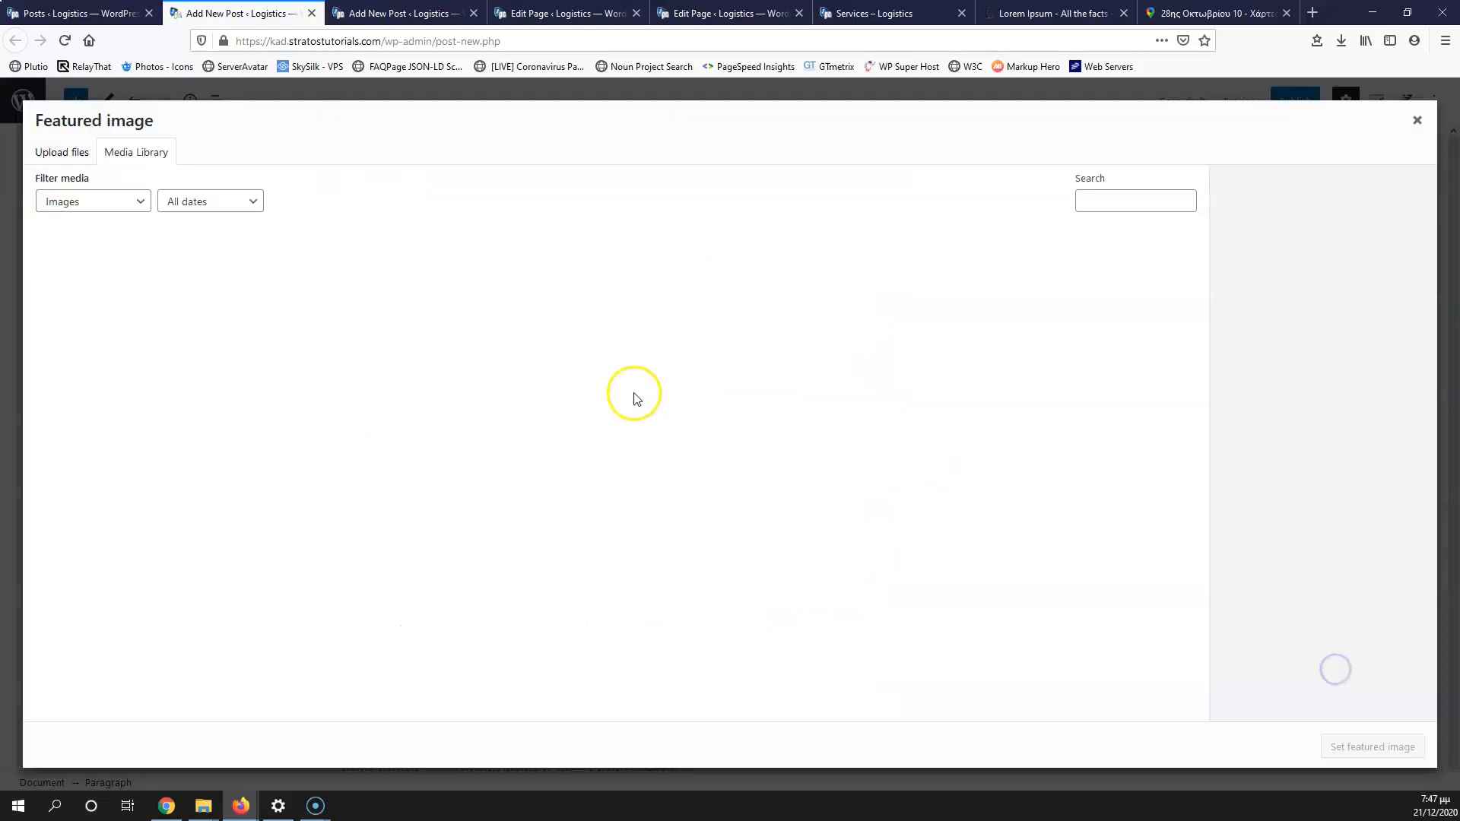
left_click(65, 417)
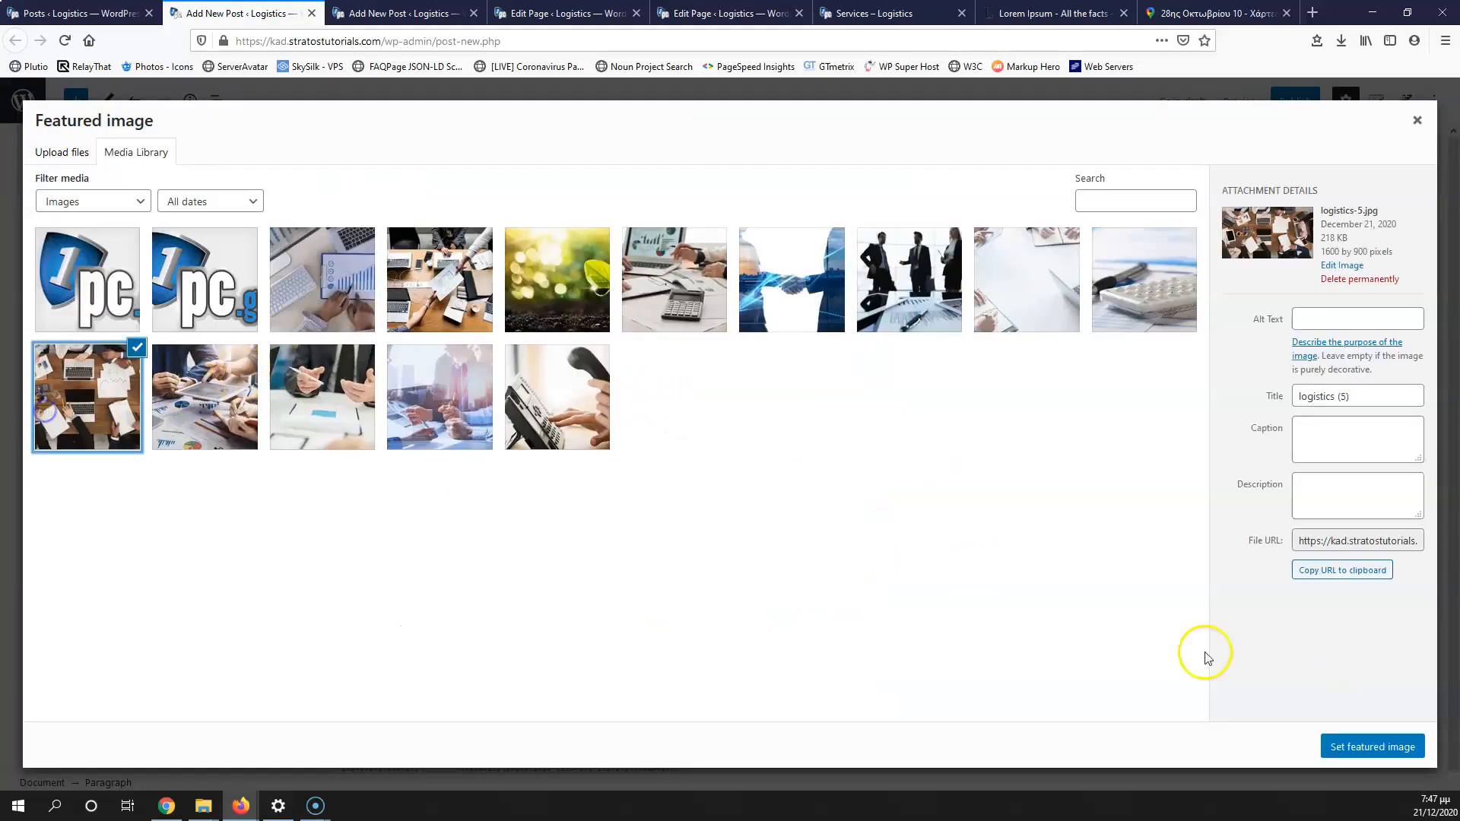
left_click(1348, 752)
Step: Publish News 2 and close its tab
left_click(1295, 101)
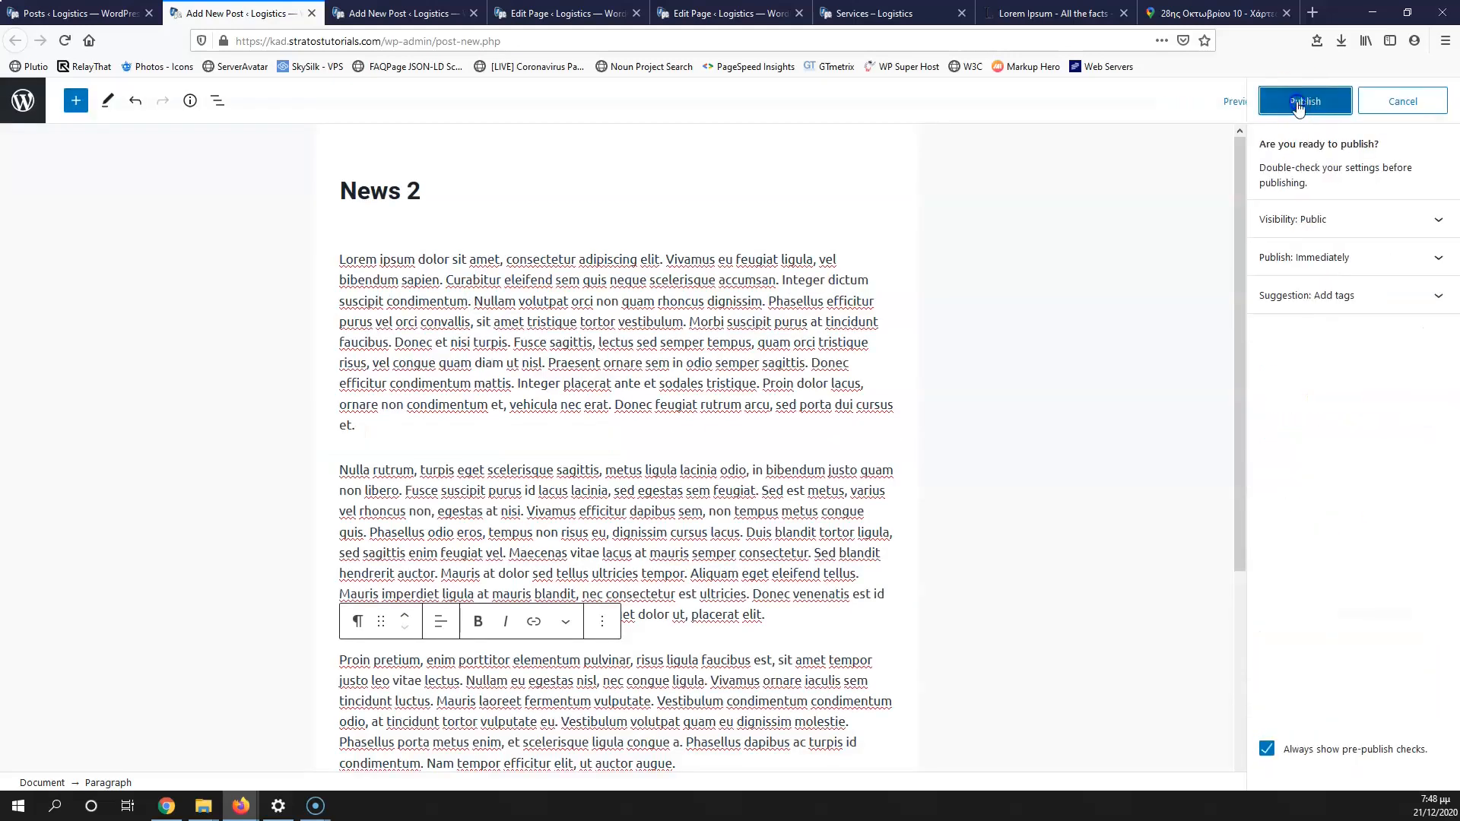
left_click(1305, 100)
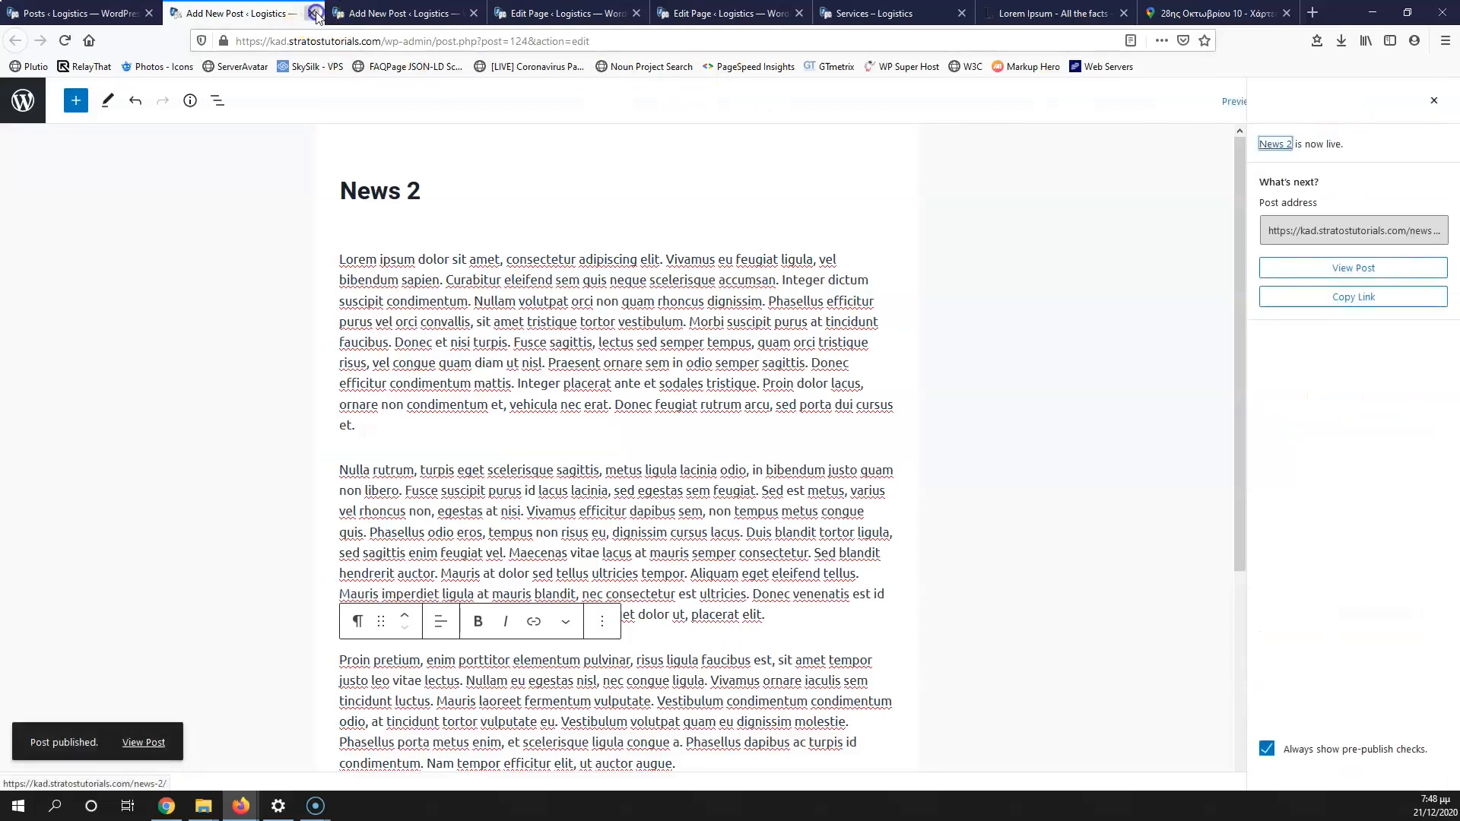
left_click(311, 13)
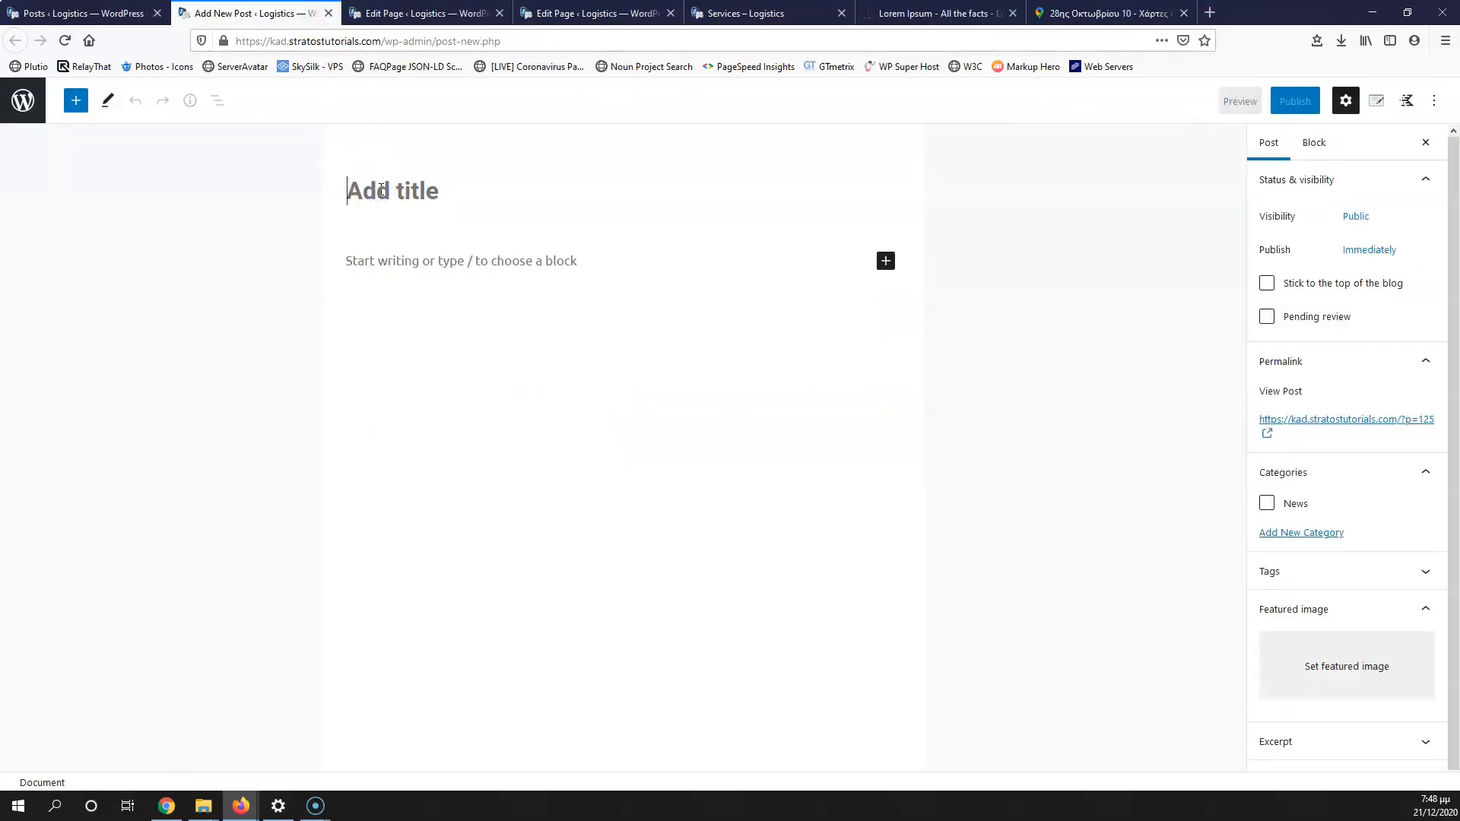
Step: Title the new post News 3 and paste the lorem ipsum paragraphs into the body
type("News 3")
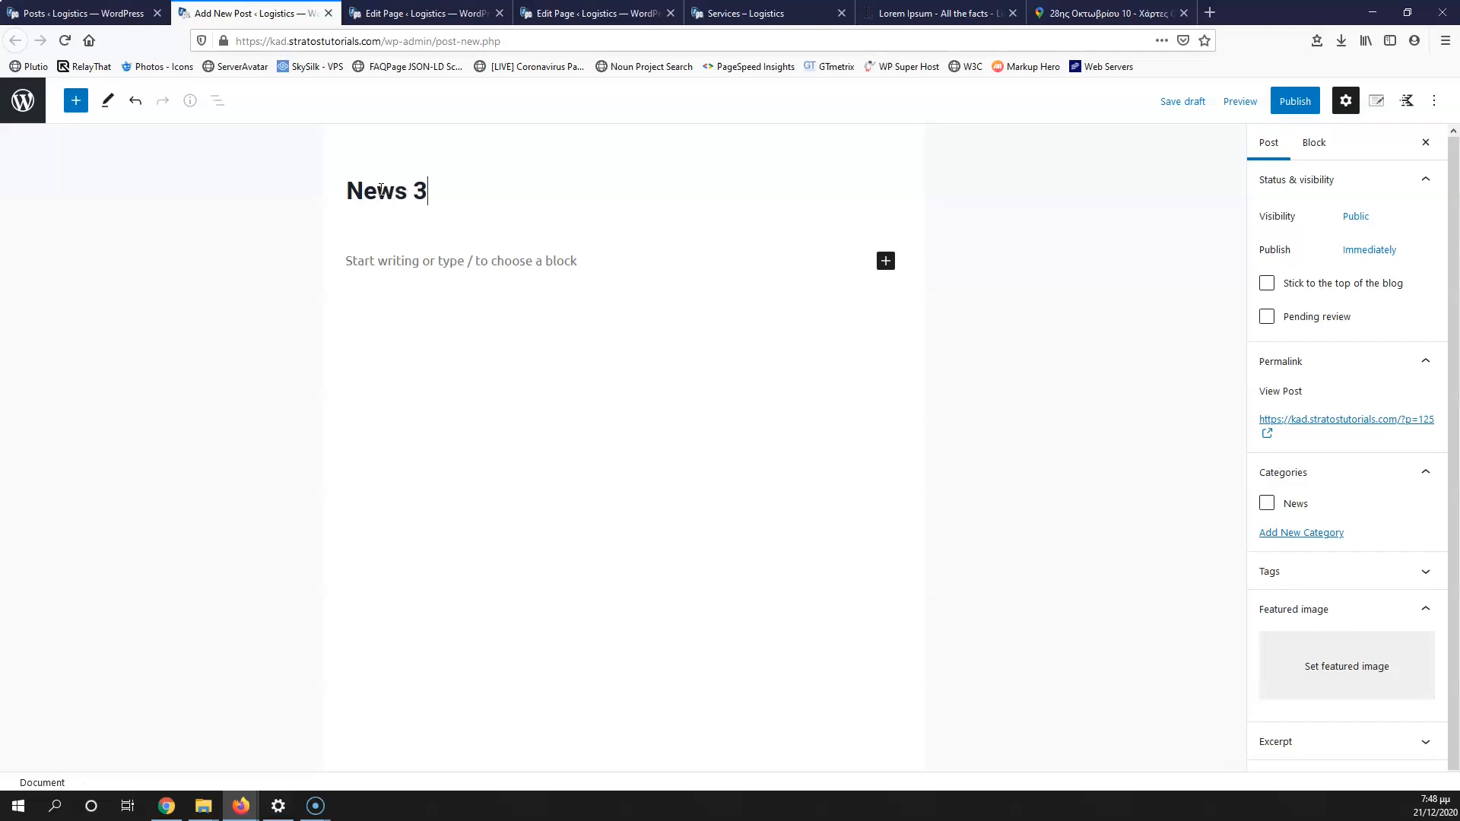
left_click(443, 257)
key("ctrl+v")
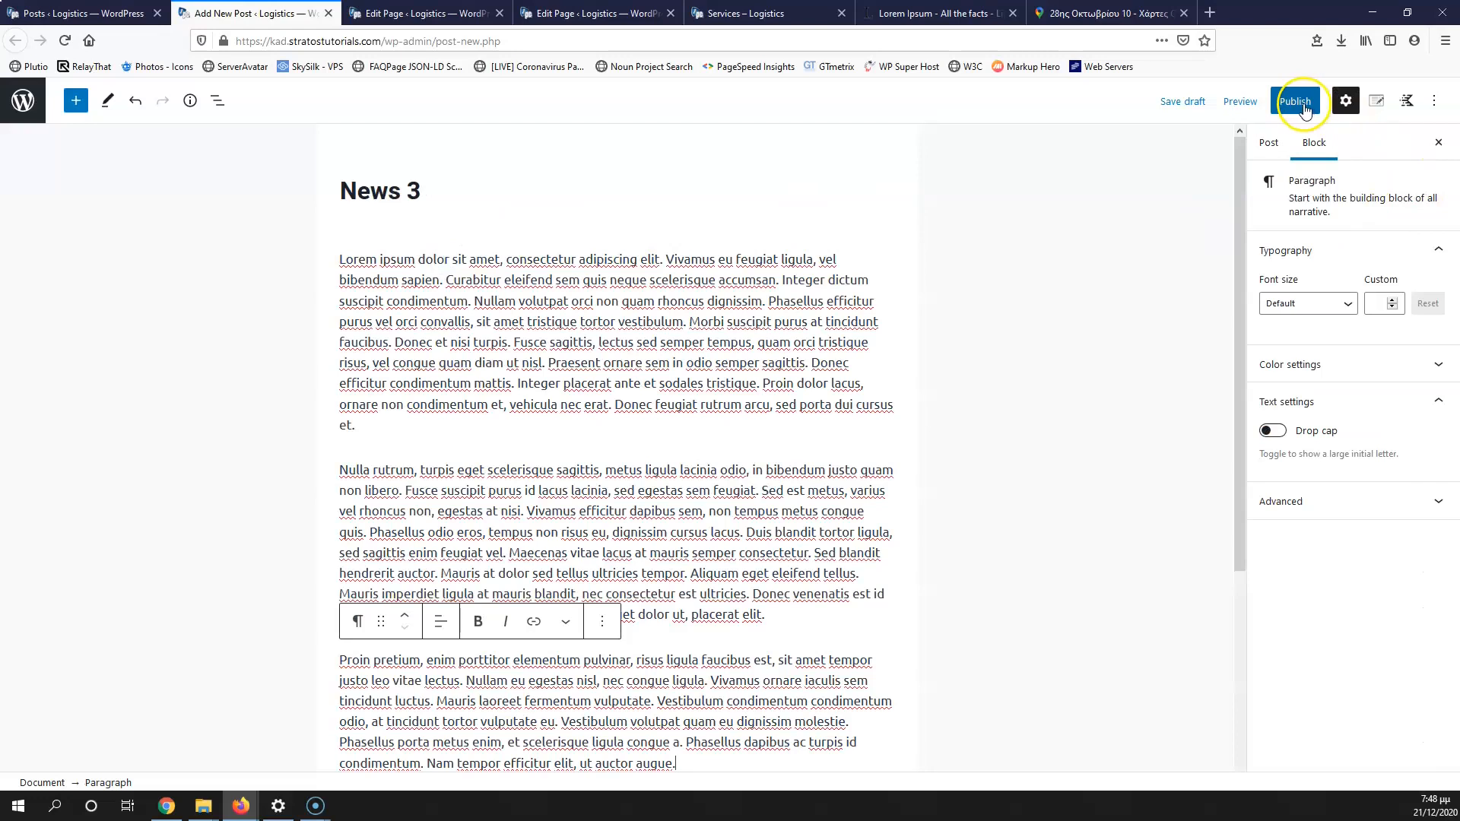
Step: Set the green sprout photo as the News 3 featured image
left_click(1269, 144)
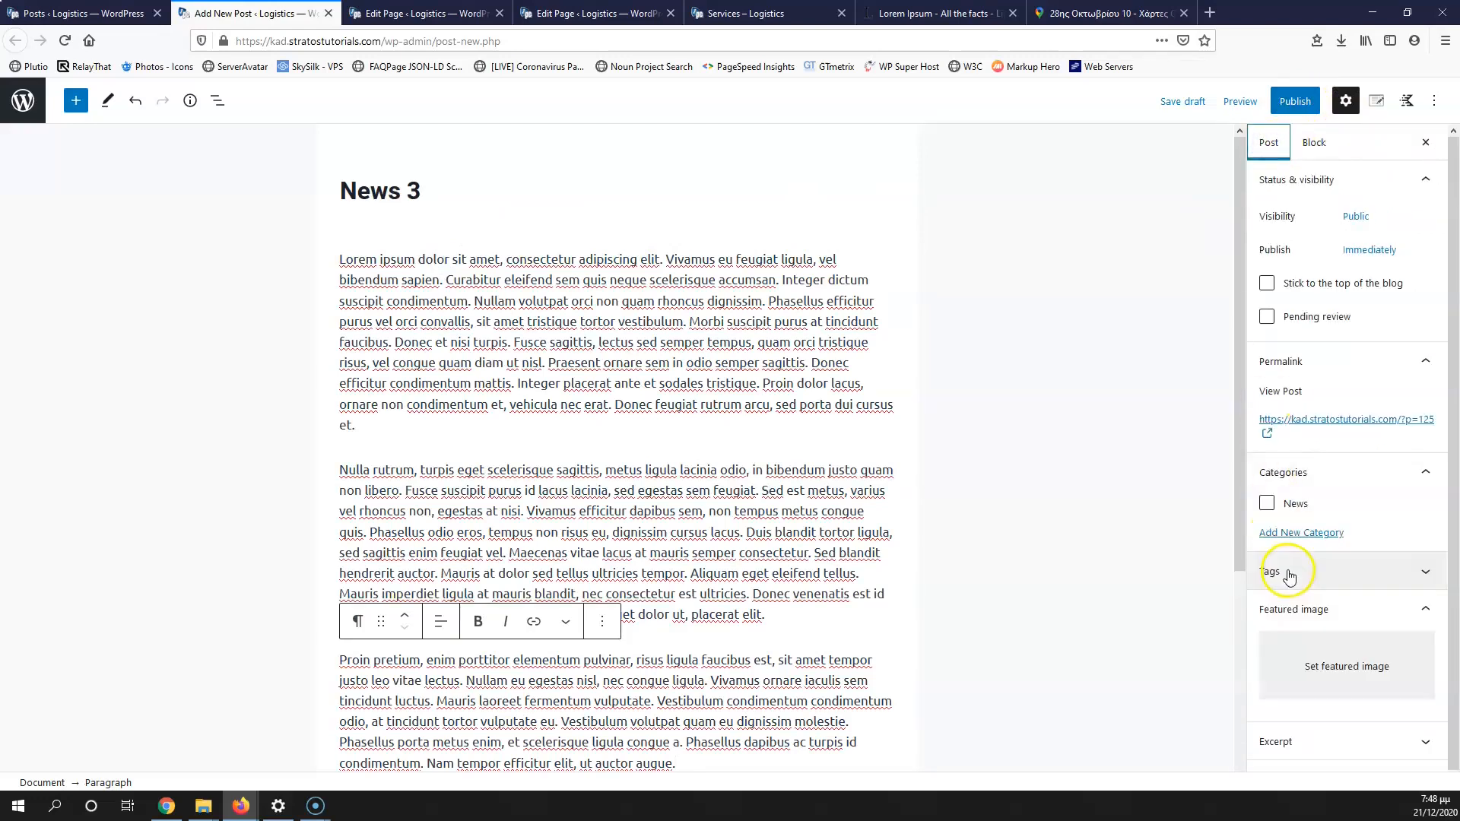
left_click(1321, 667)
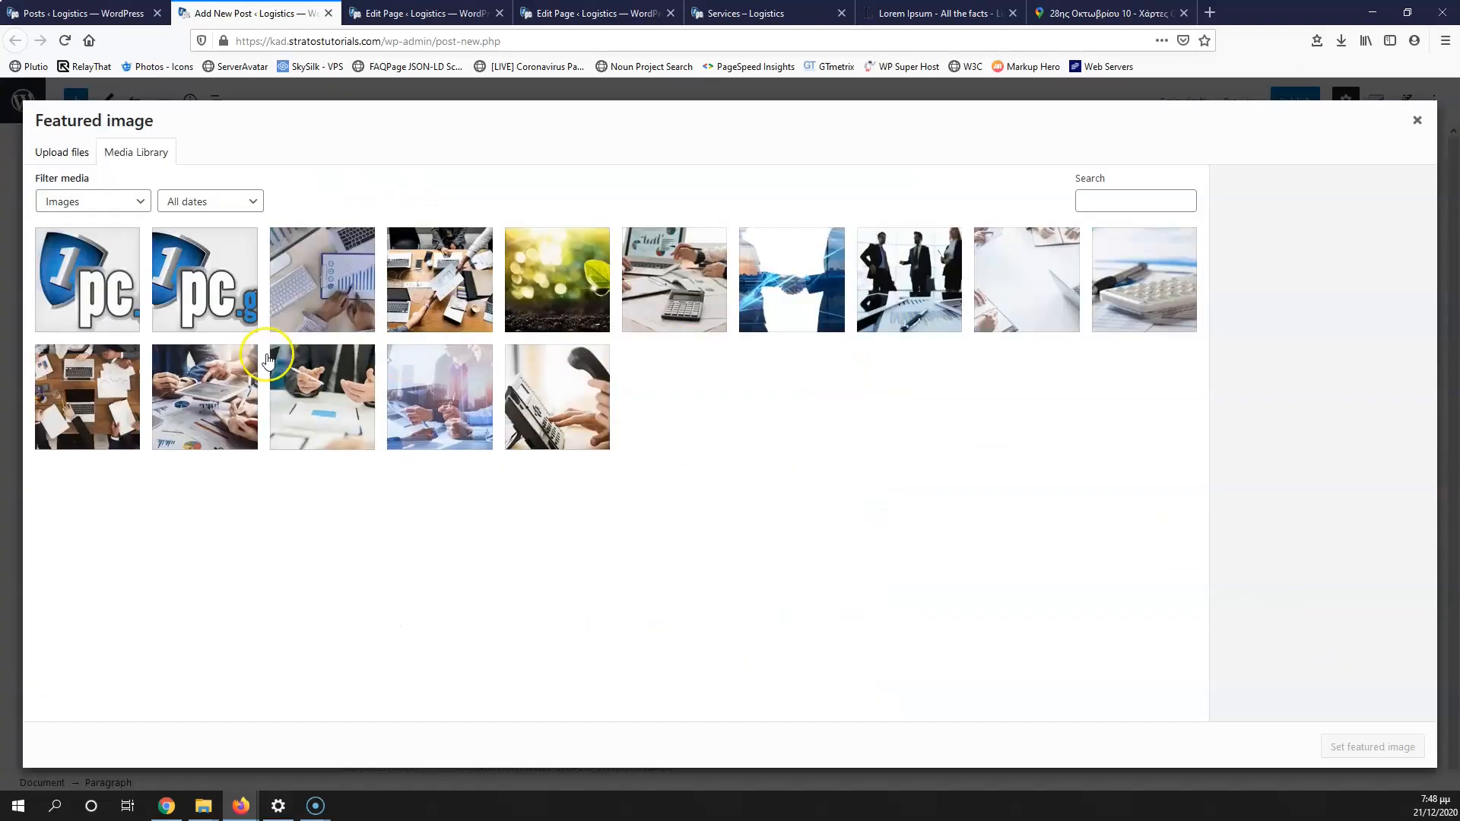
left_click(318, 298)
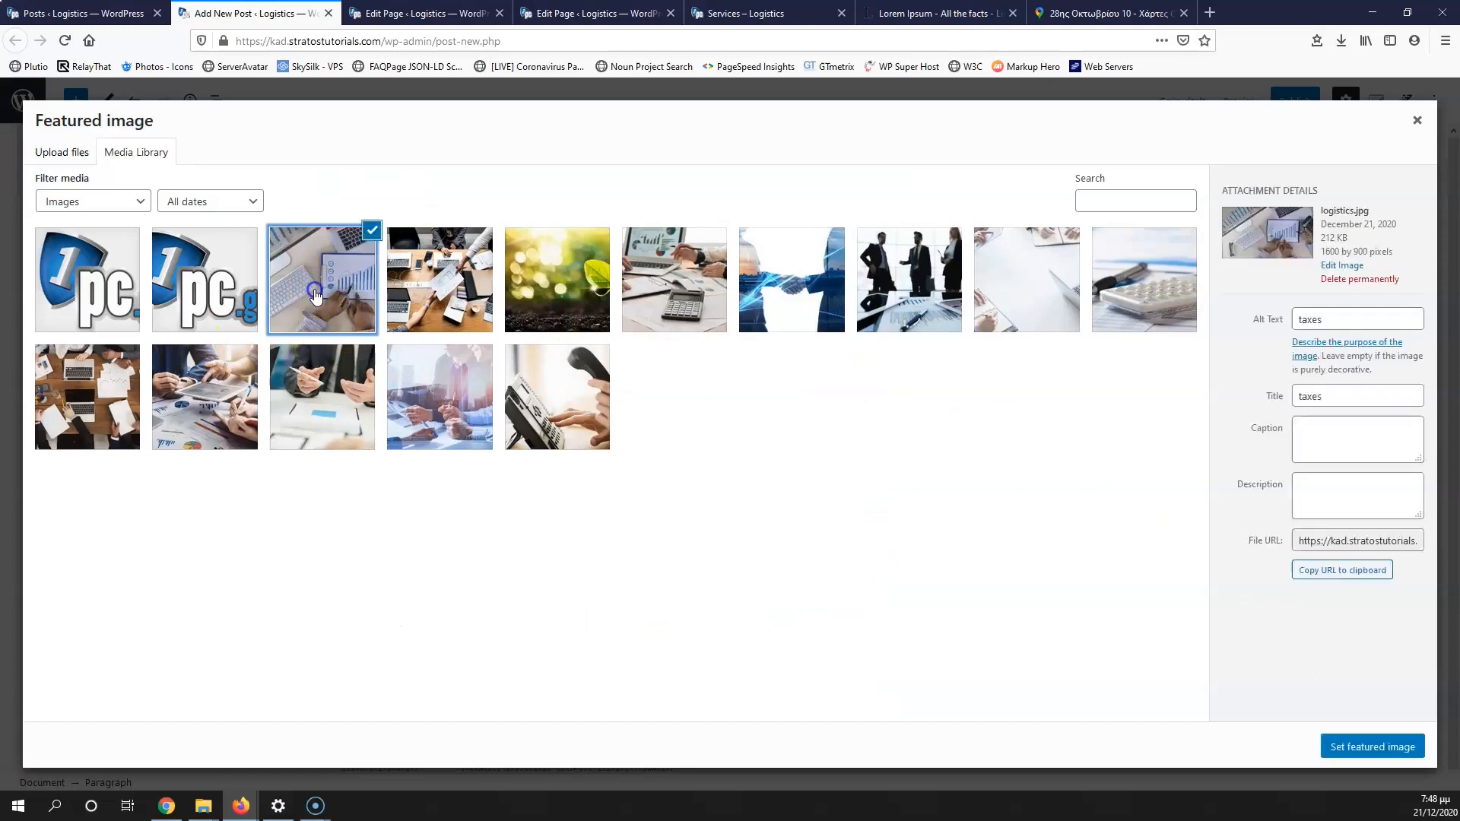
left_click(557, 289)
left_click(1380, 748)
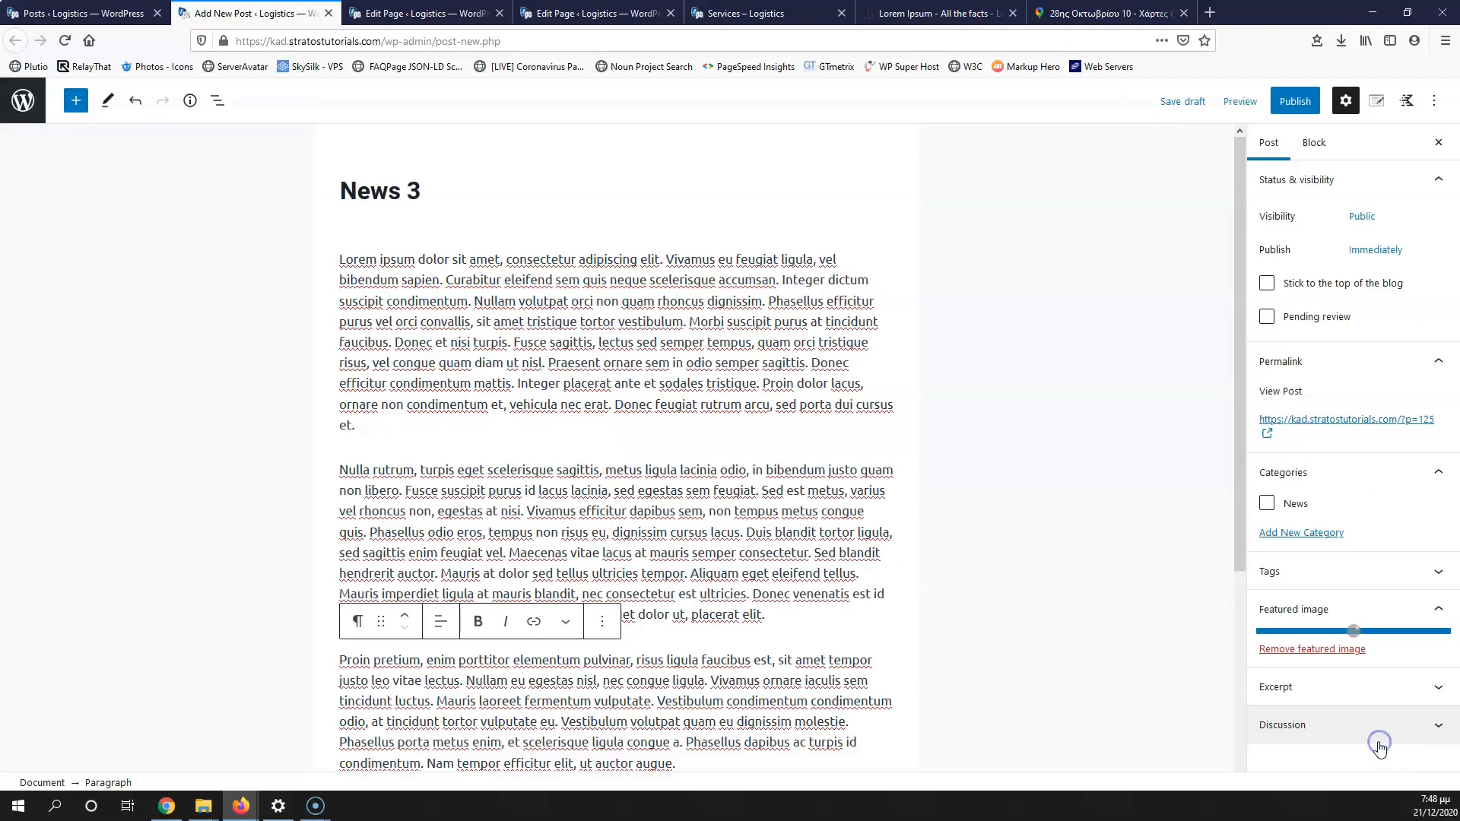
Step: File News 3 under the News category and publish it
left_click(1267, 504)
left_click(1295, 101)
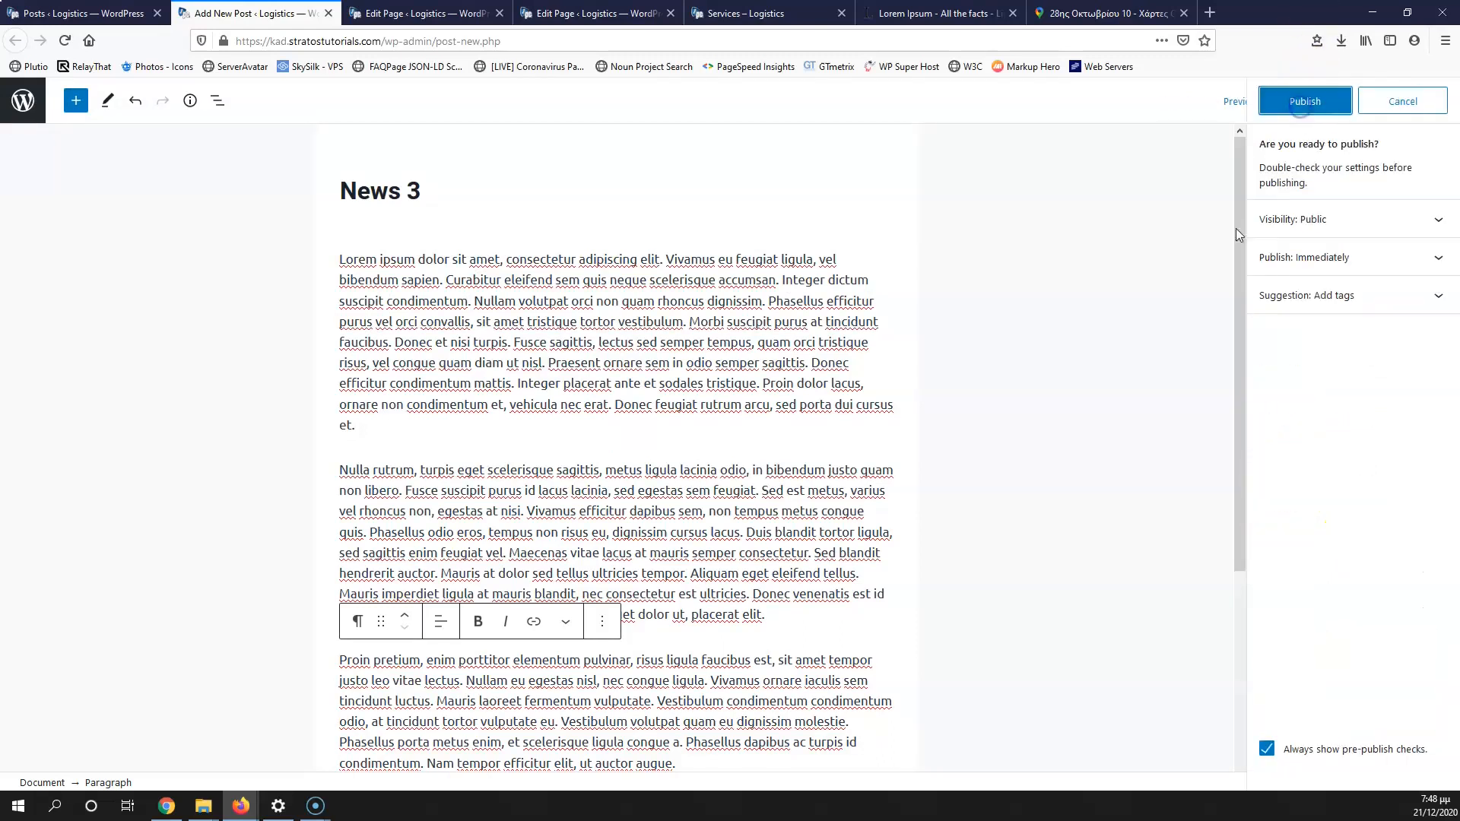
left_click(1304, 101)
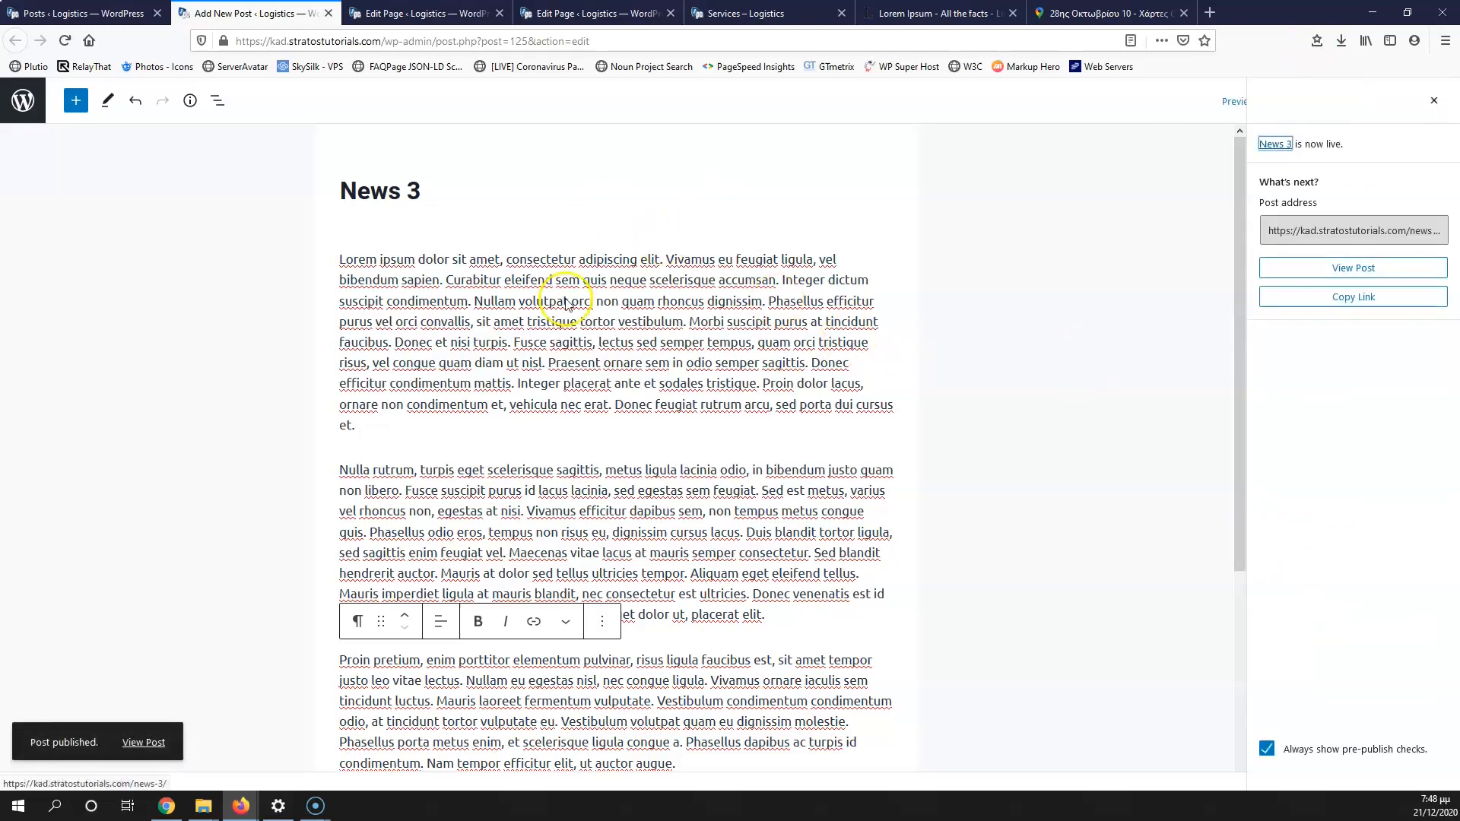
left_click(415, 13)
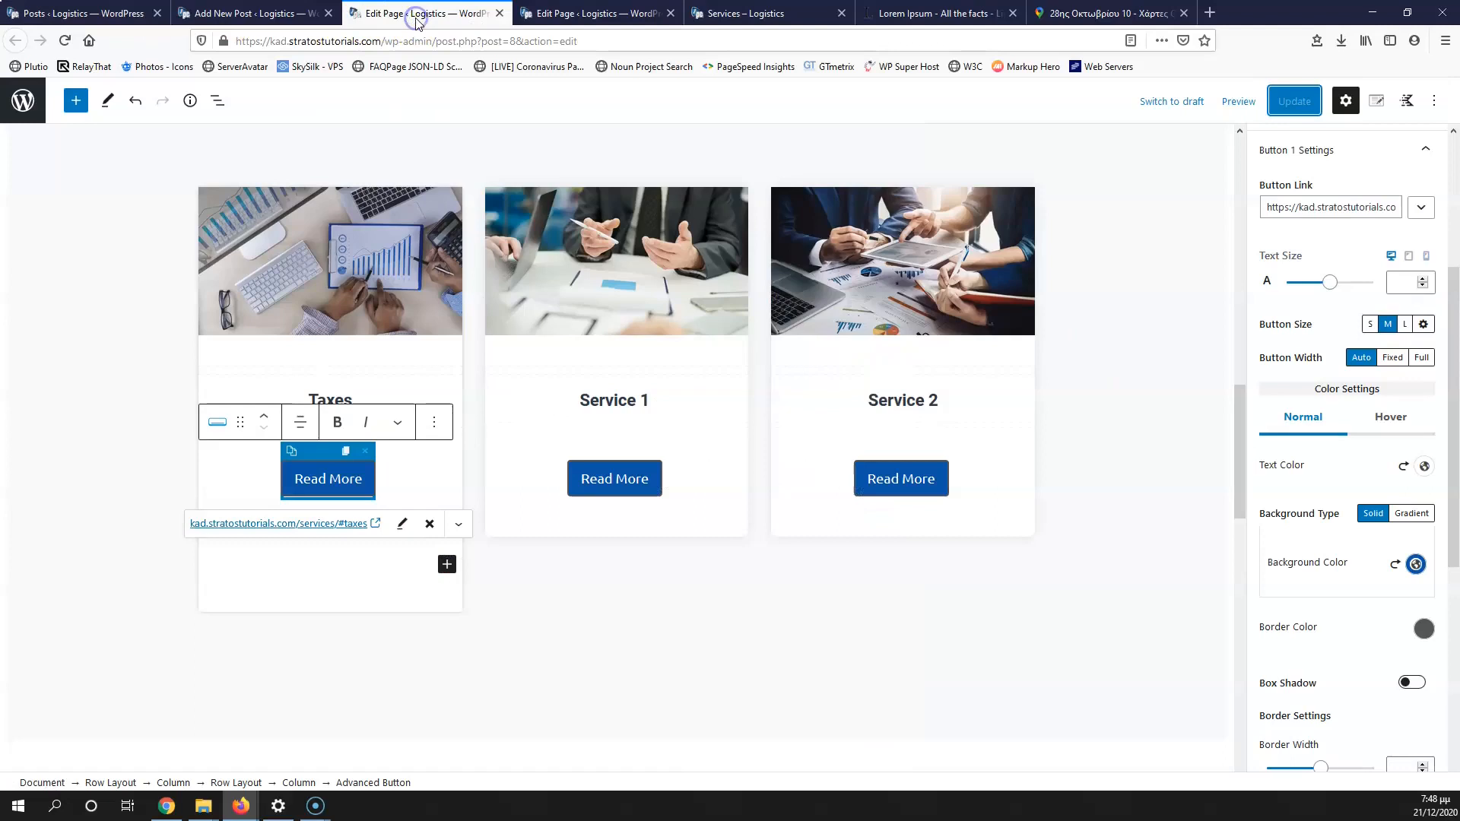
Step: View the live News category archive and review its three posts
left_click(44, 14)
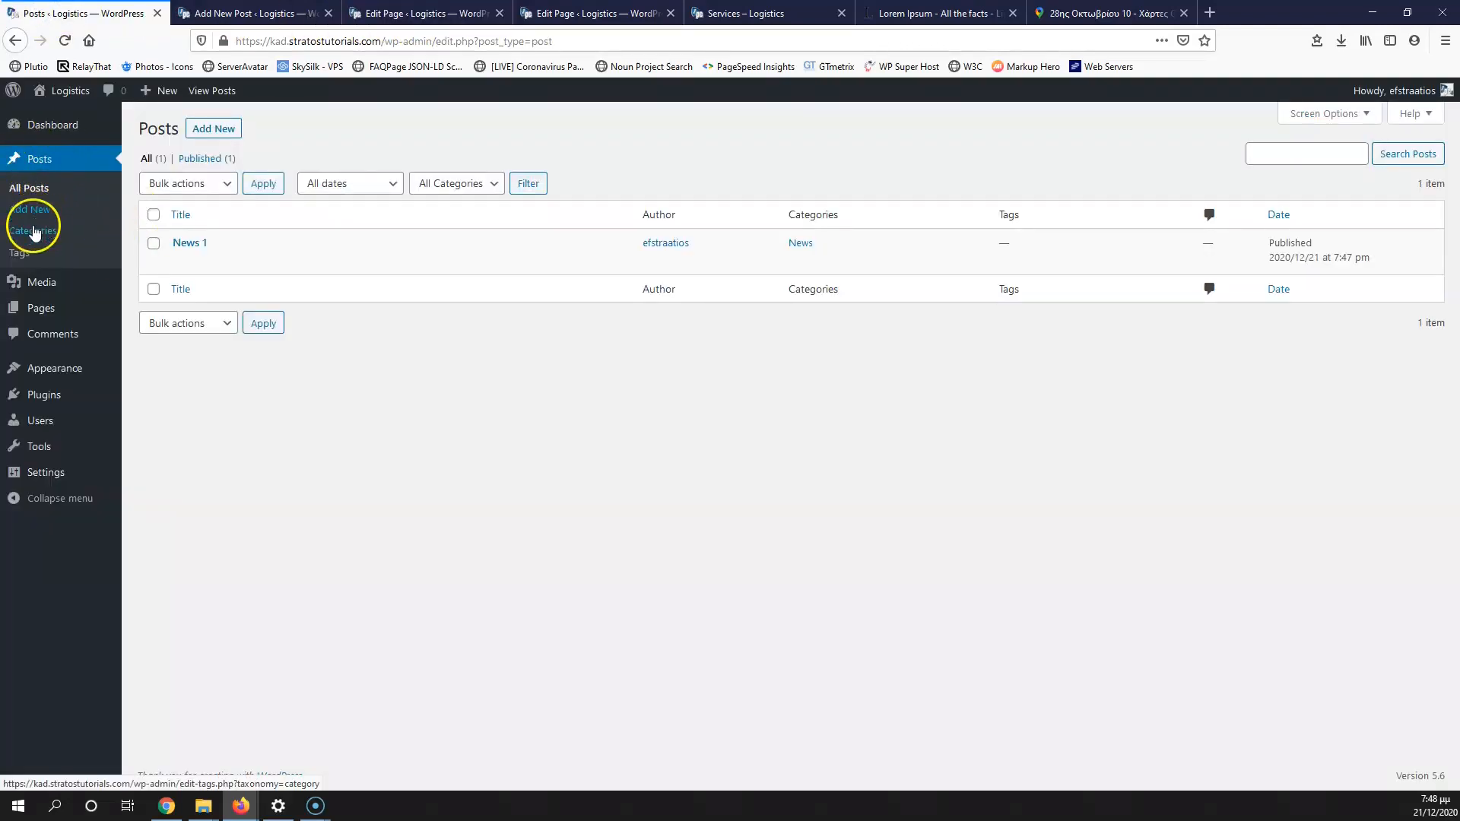
mouse_move(675, 264)
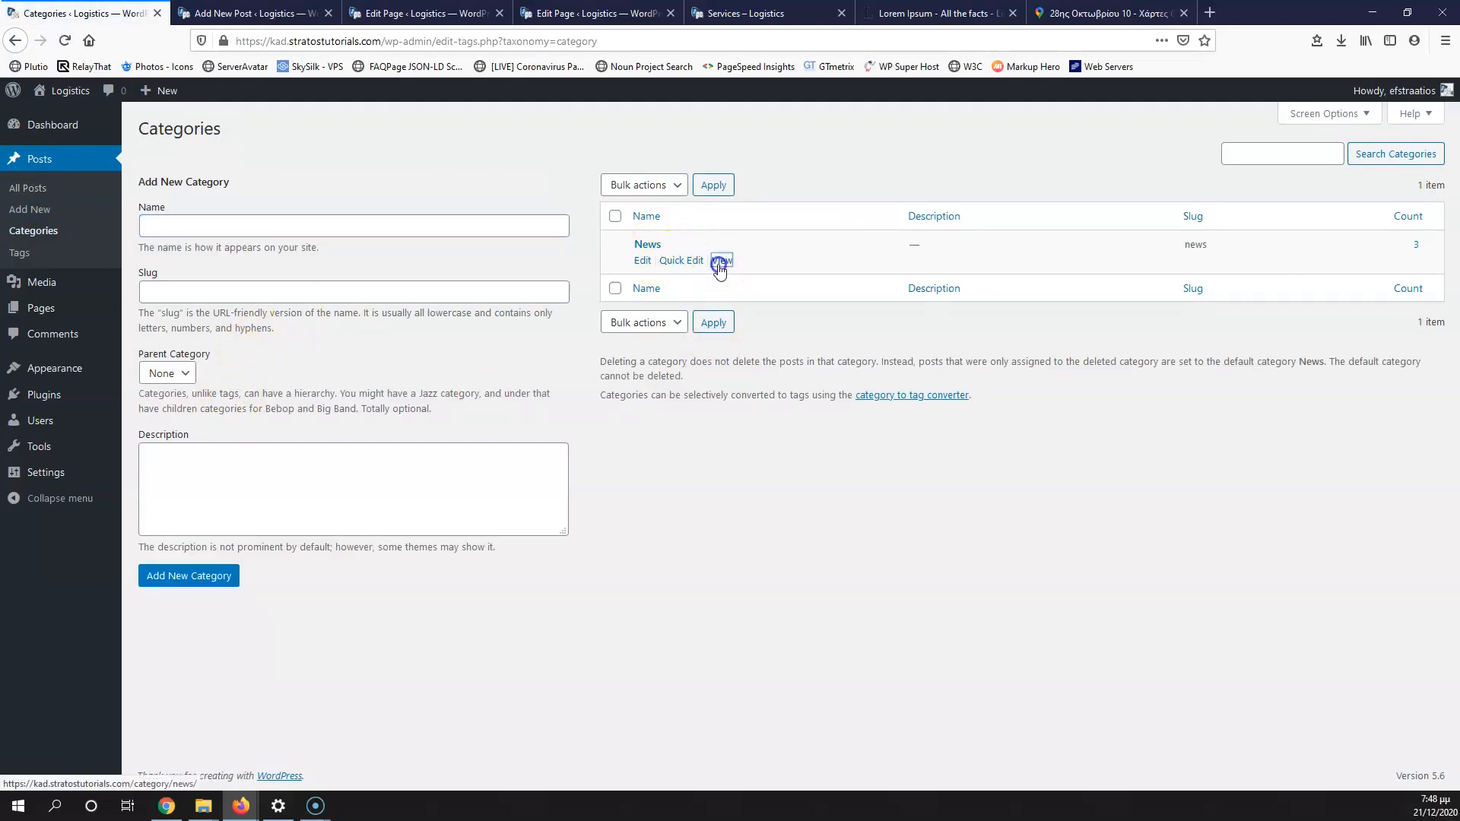
middle_click(721, 262)
left_click(204, 16)
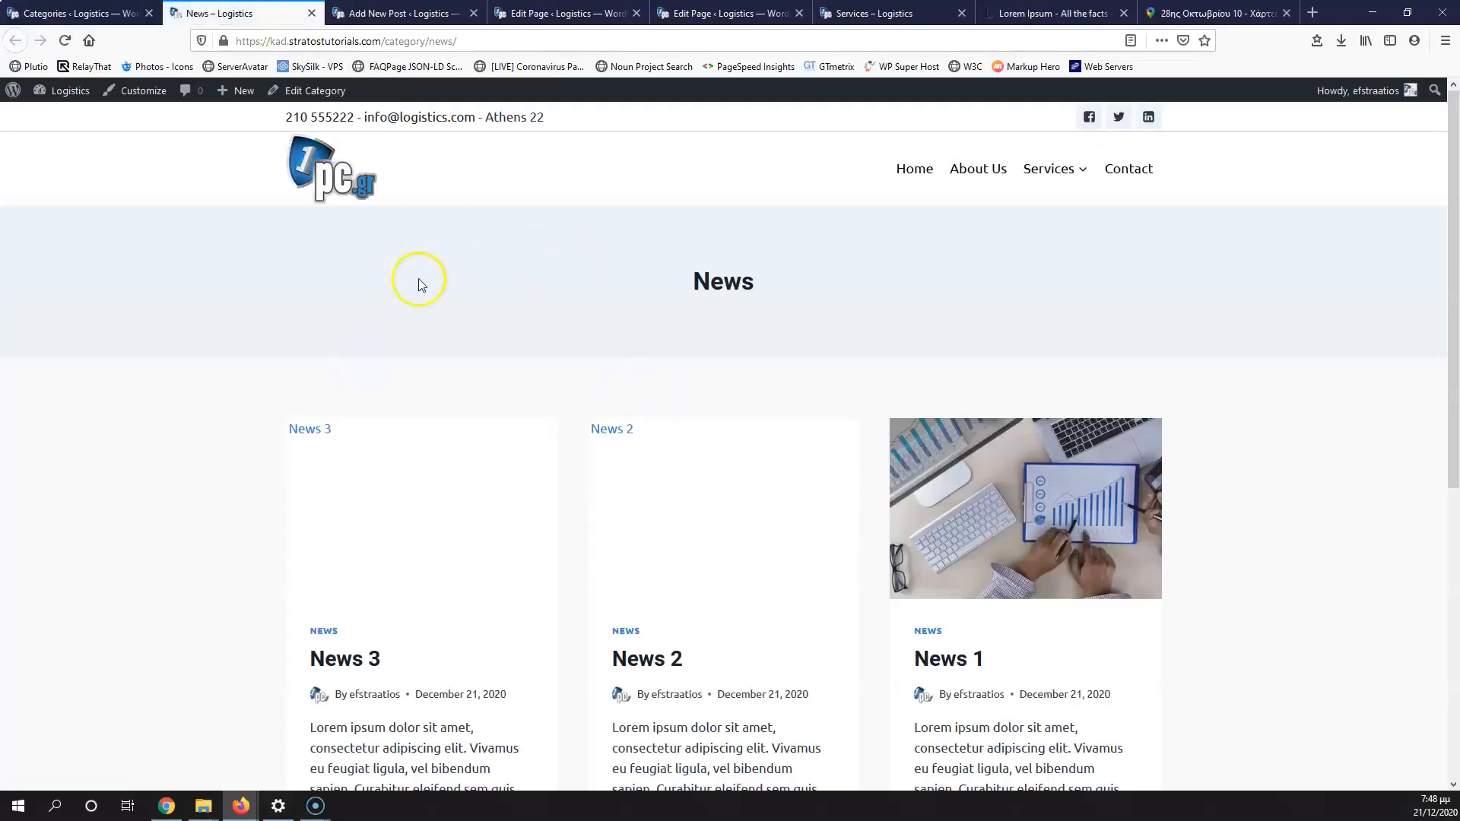
scroll(932, 417, "down", 5)
scroll(922, 417, "up", 3)
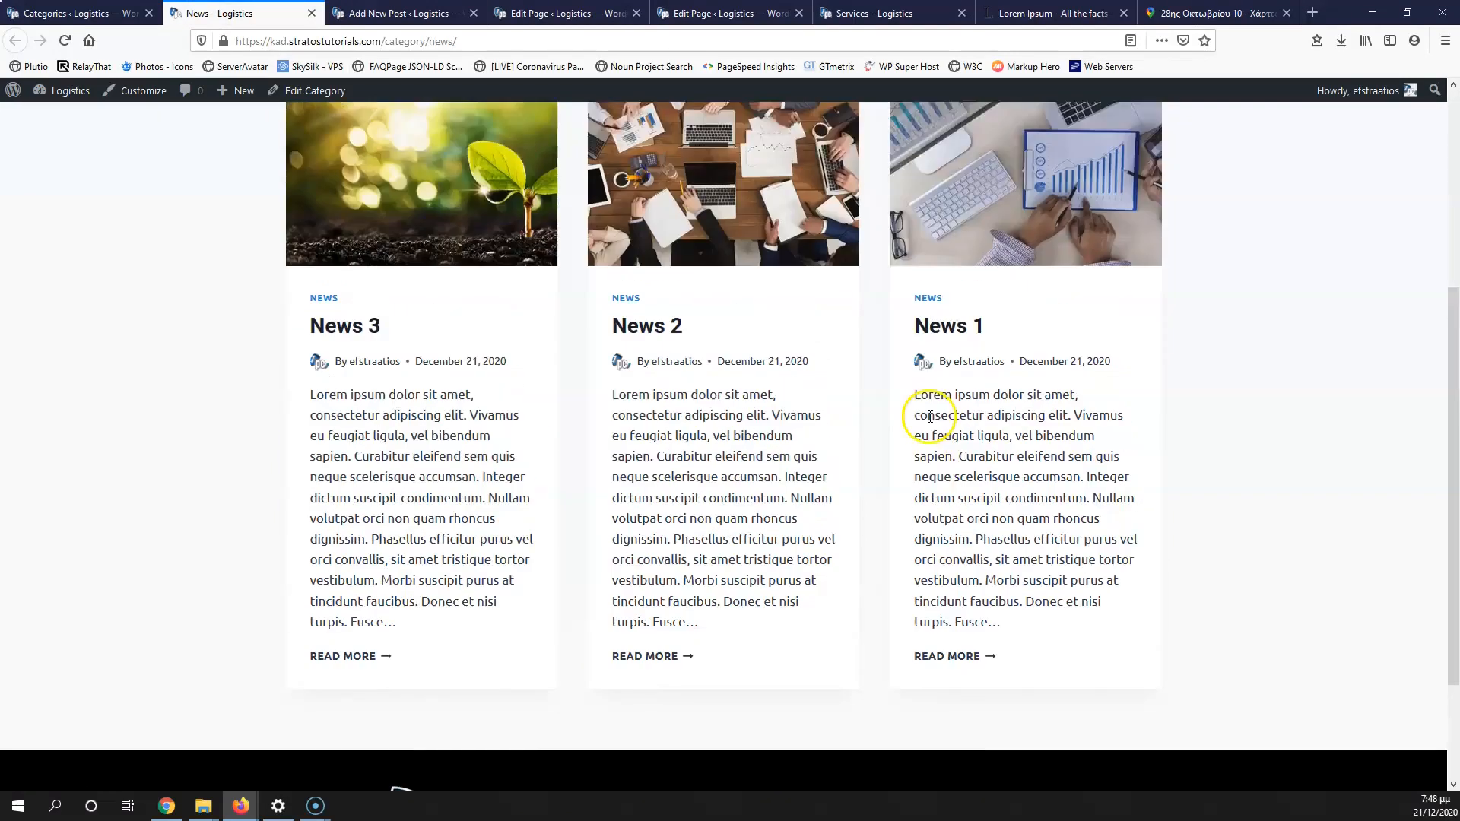
scroll(619, 456, "up", 3)
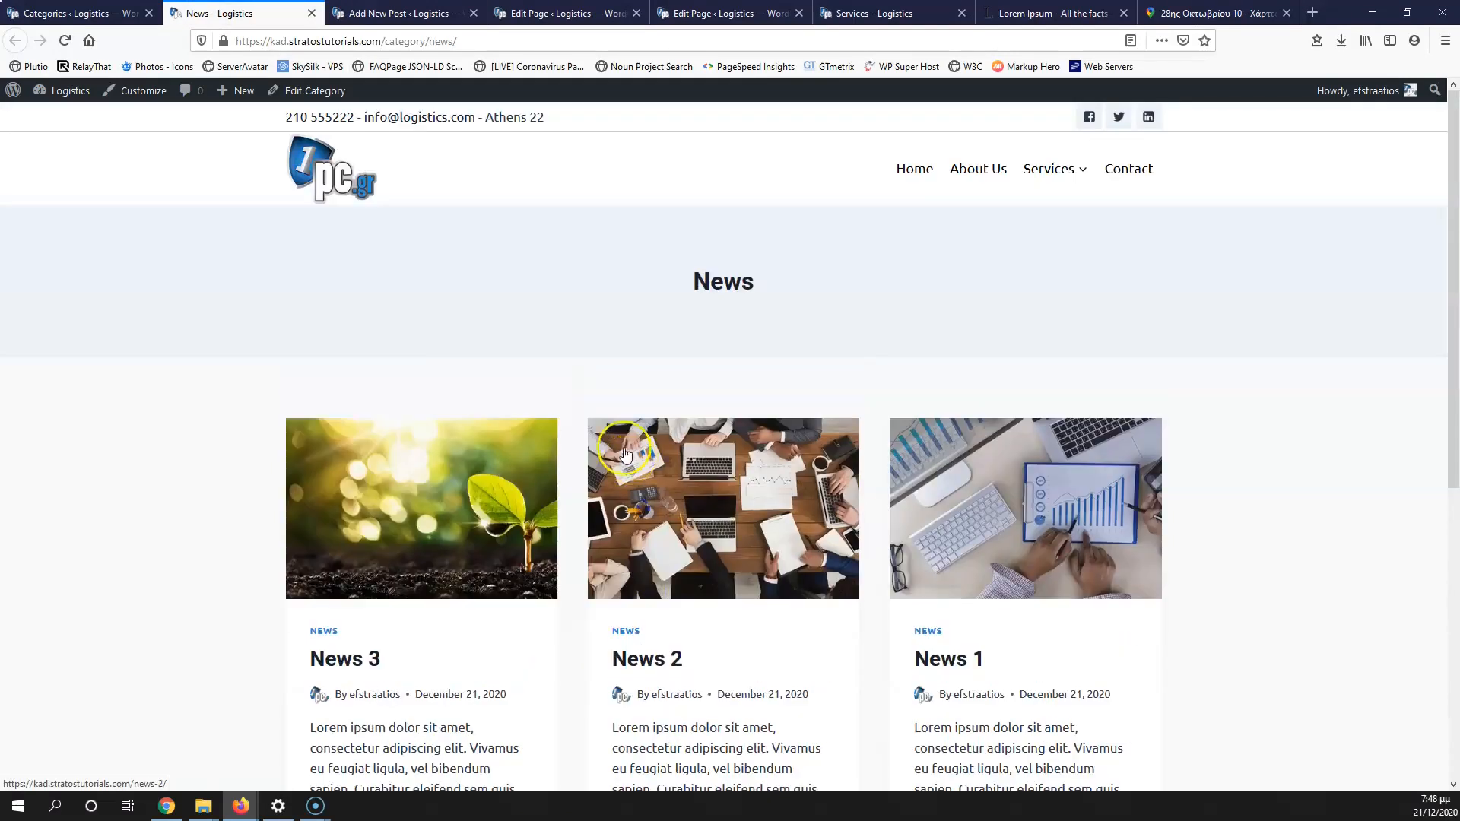
scroll(385, 398, "down", 5)
scroll(390, 472, "up", 1)
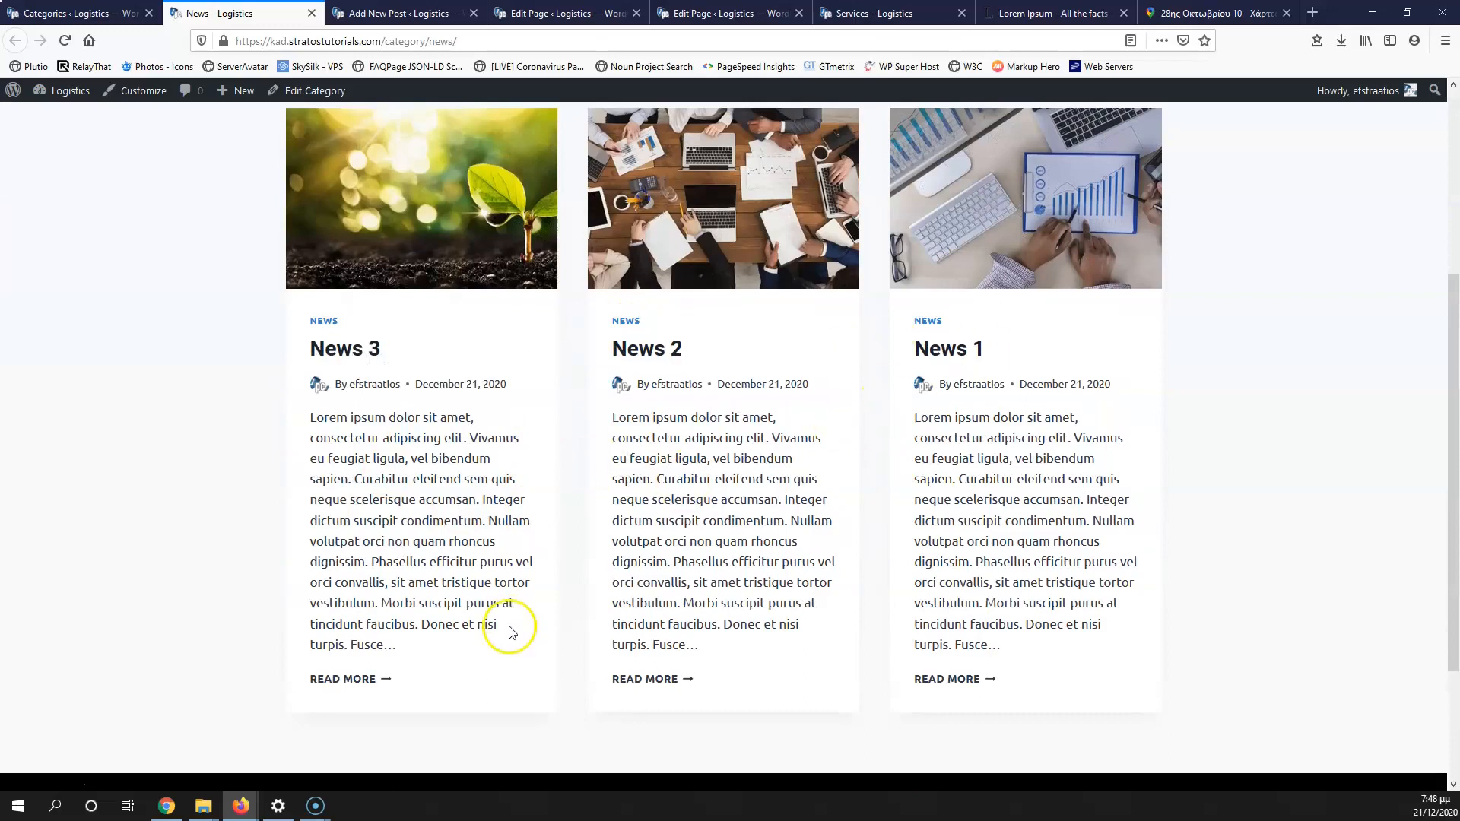
Step: Open the full News 3 post, check it, then return to the Categories admin page
left_click(362, 685)
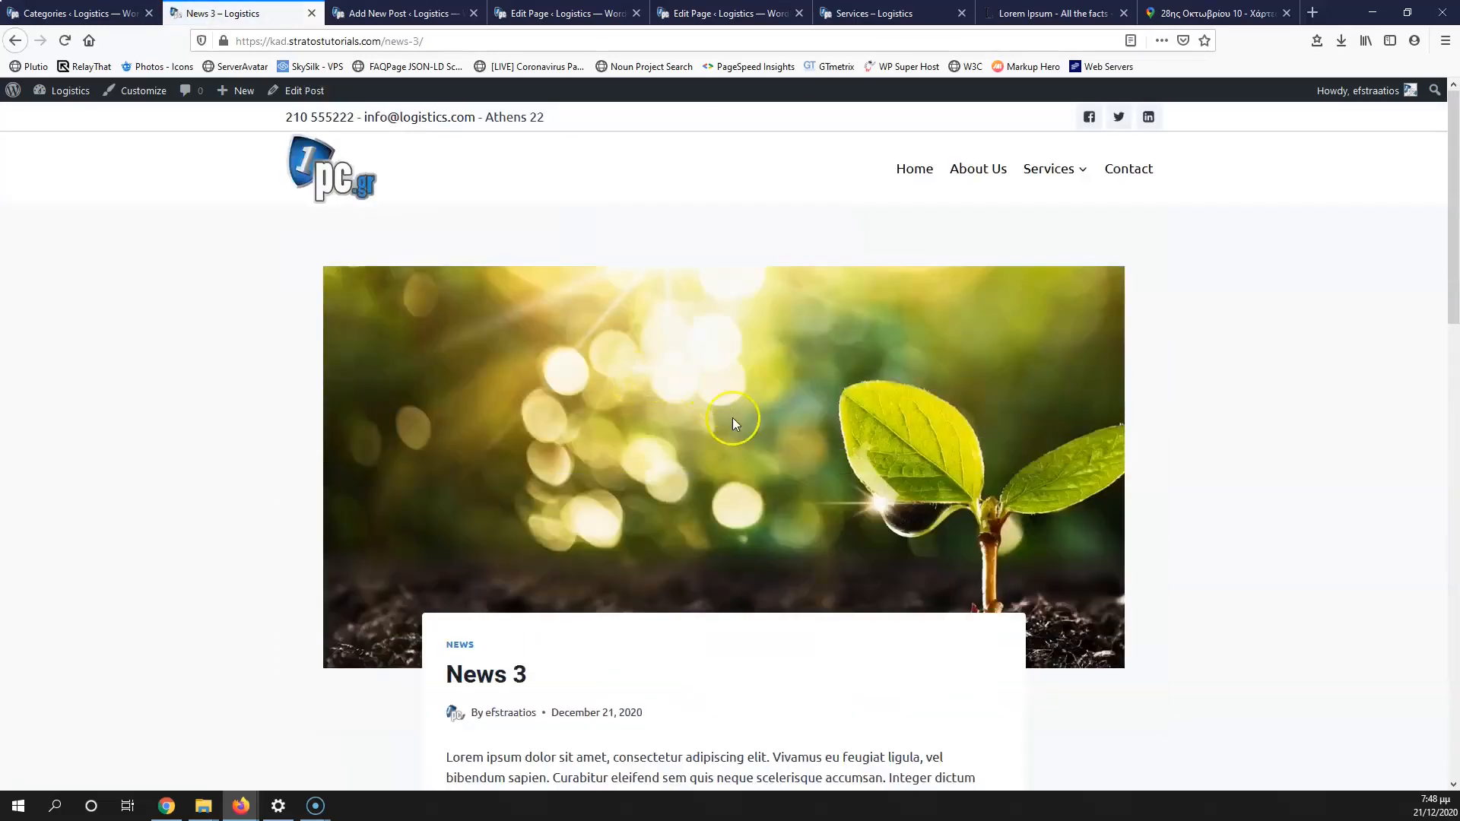
scroll(733, 417, "down", 10)
scroll(741, 425, "up", 8)
scroll(745, 435, "up", 4)
scroll(746, 435, "down", 12)
scroll(745, 435, "up", 12)
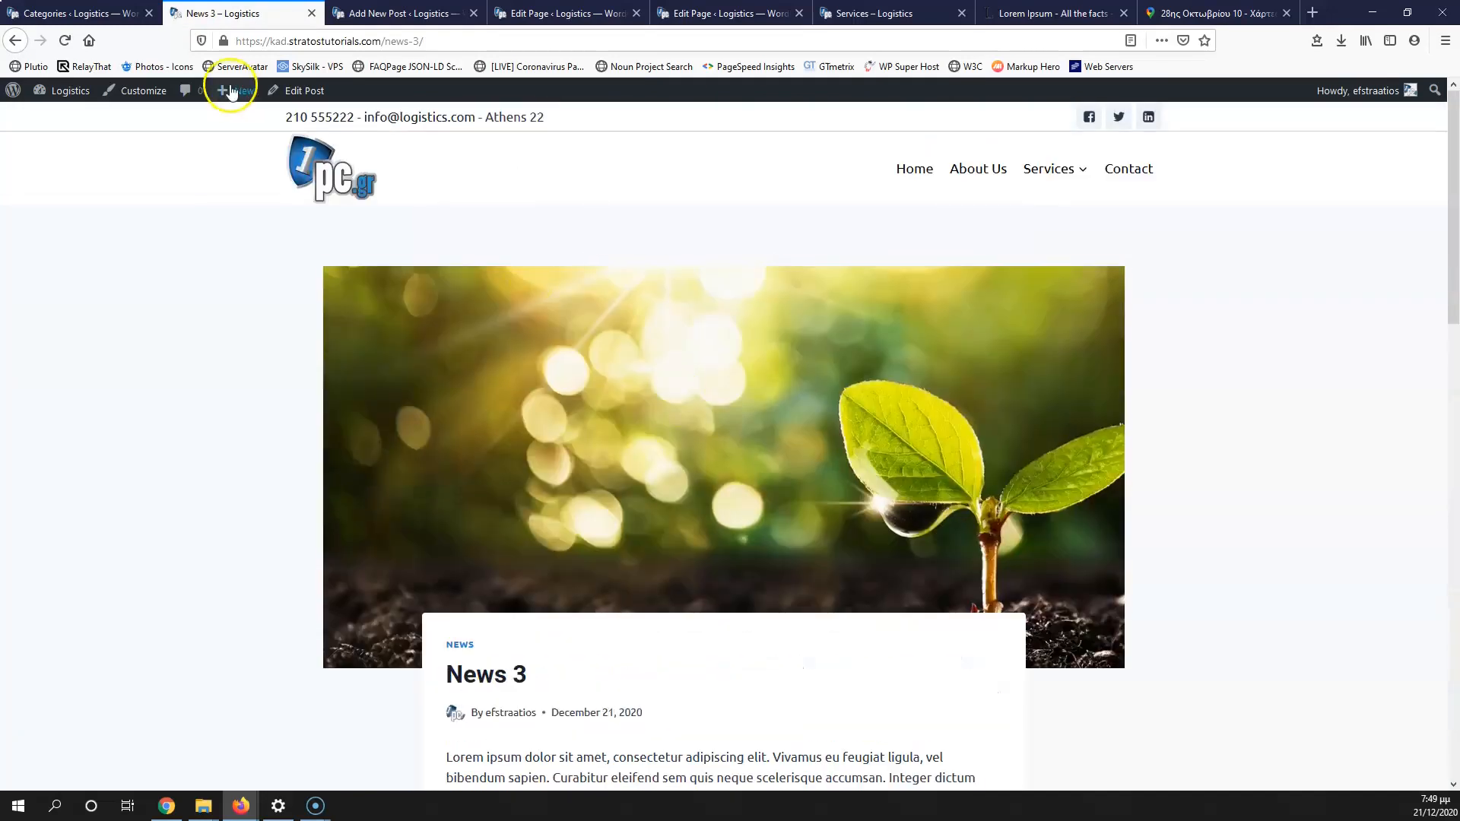
left_click(74, 13)
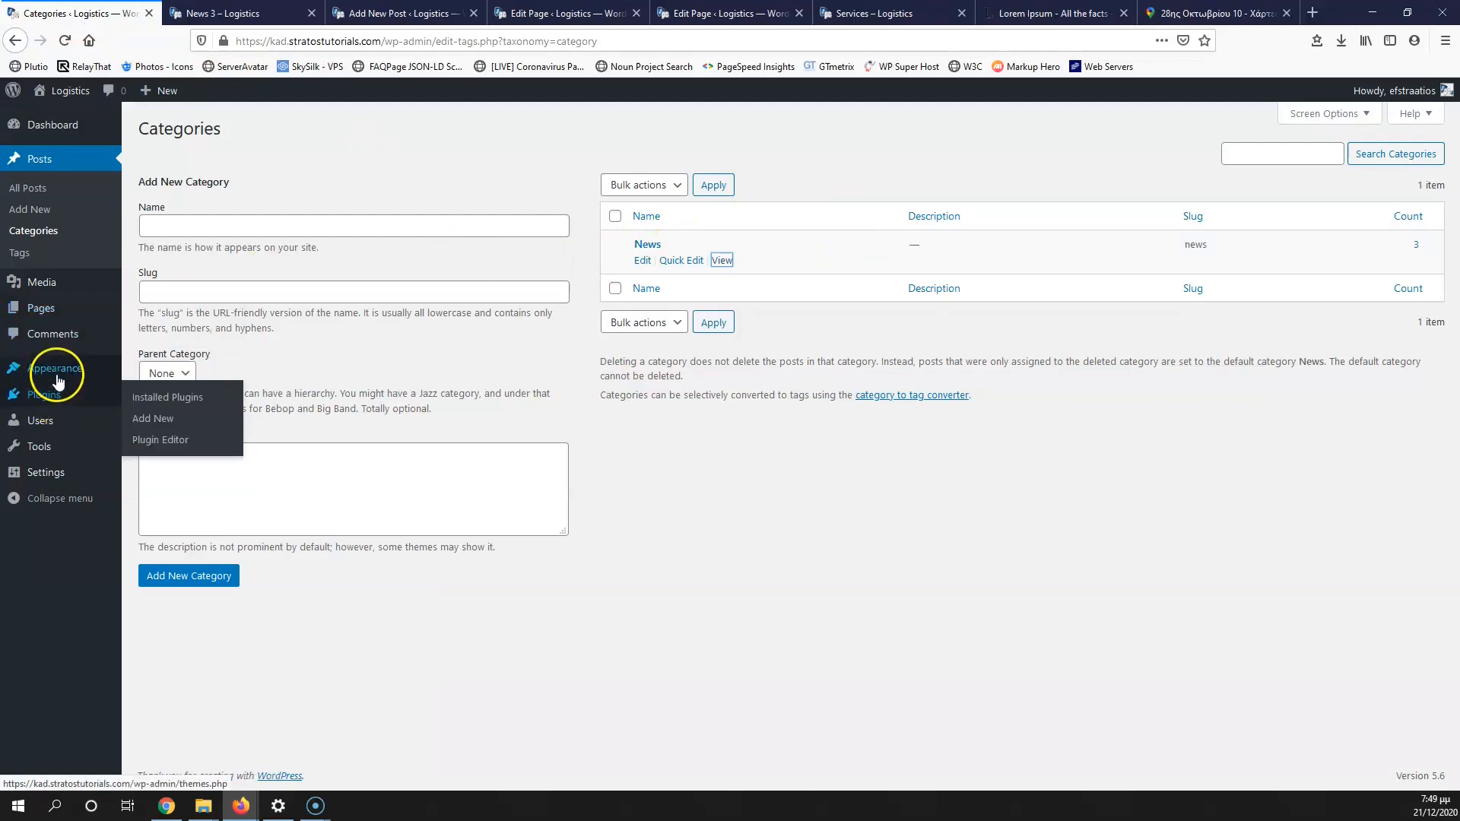
Step: Load the main menu, add News after Service 2 above Contact, and save it
mouse_move(56, 374)
left_click(148, 435)
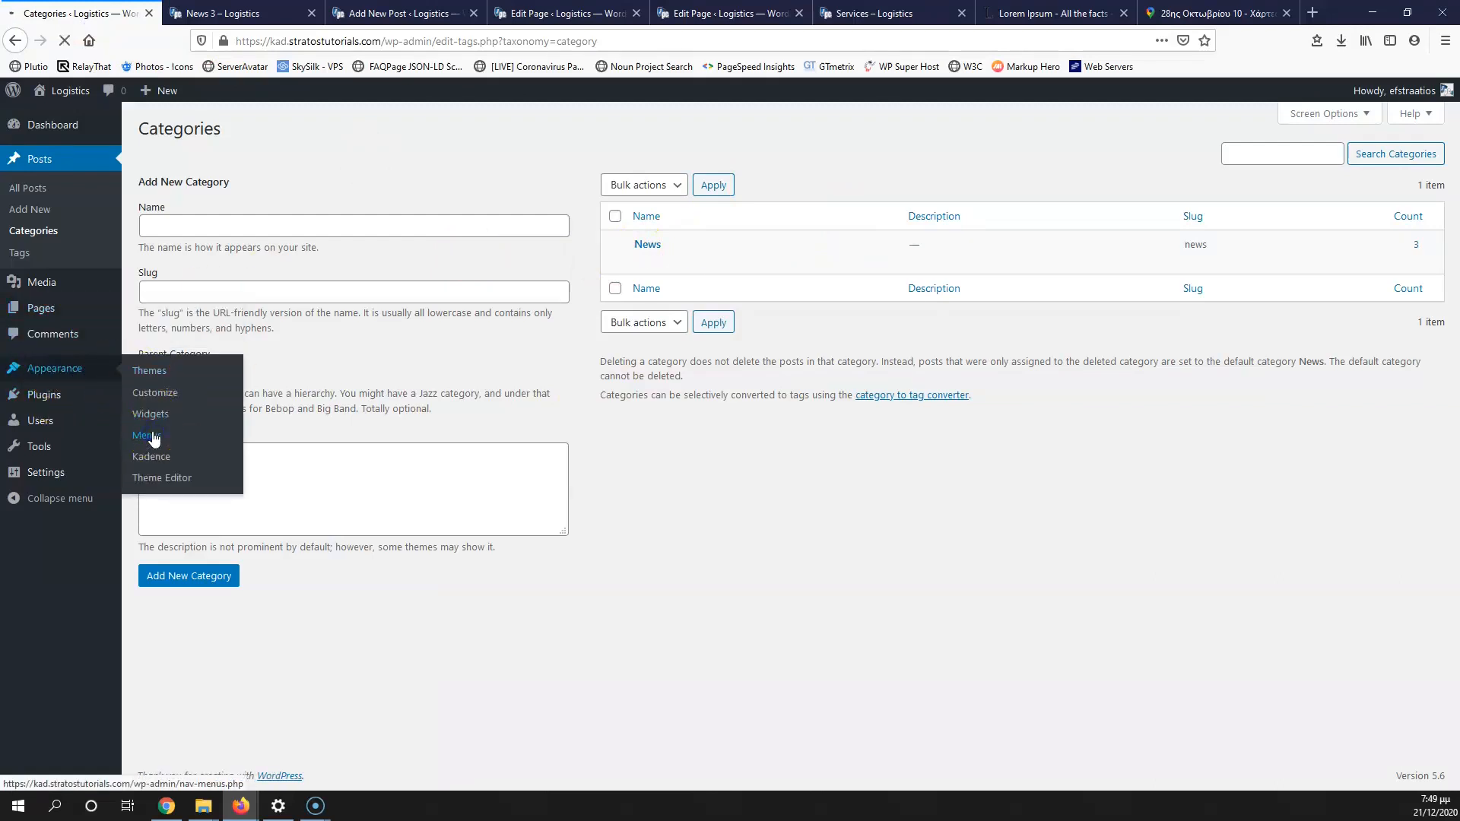
left_click(335, 212)
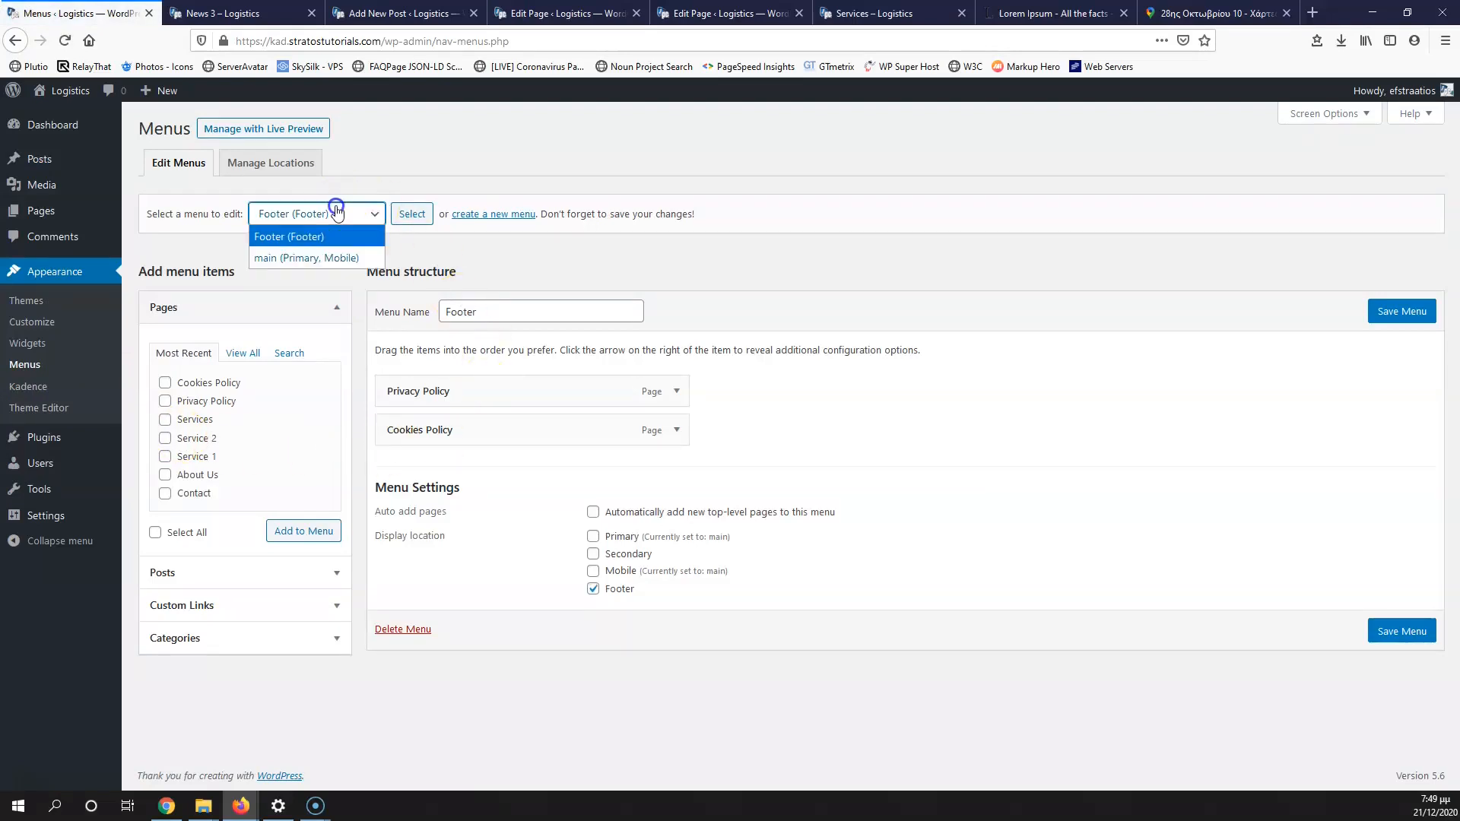
left_click(296, 259)
left_click(412, 213)
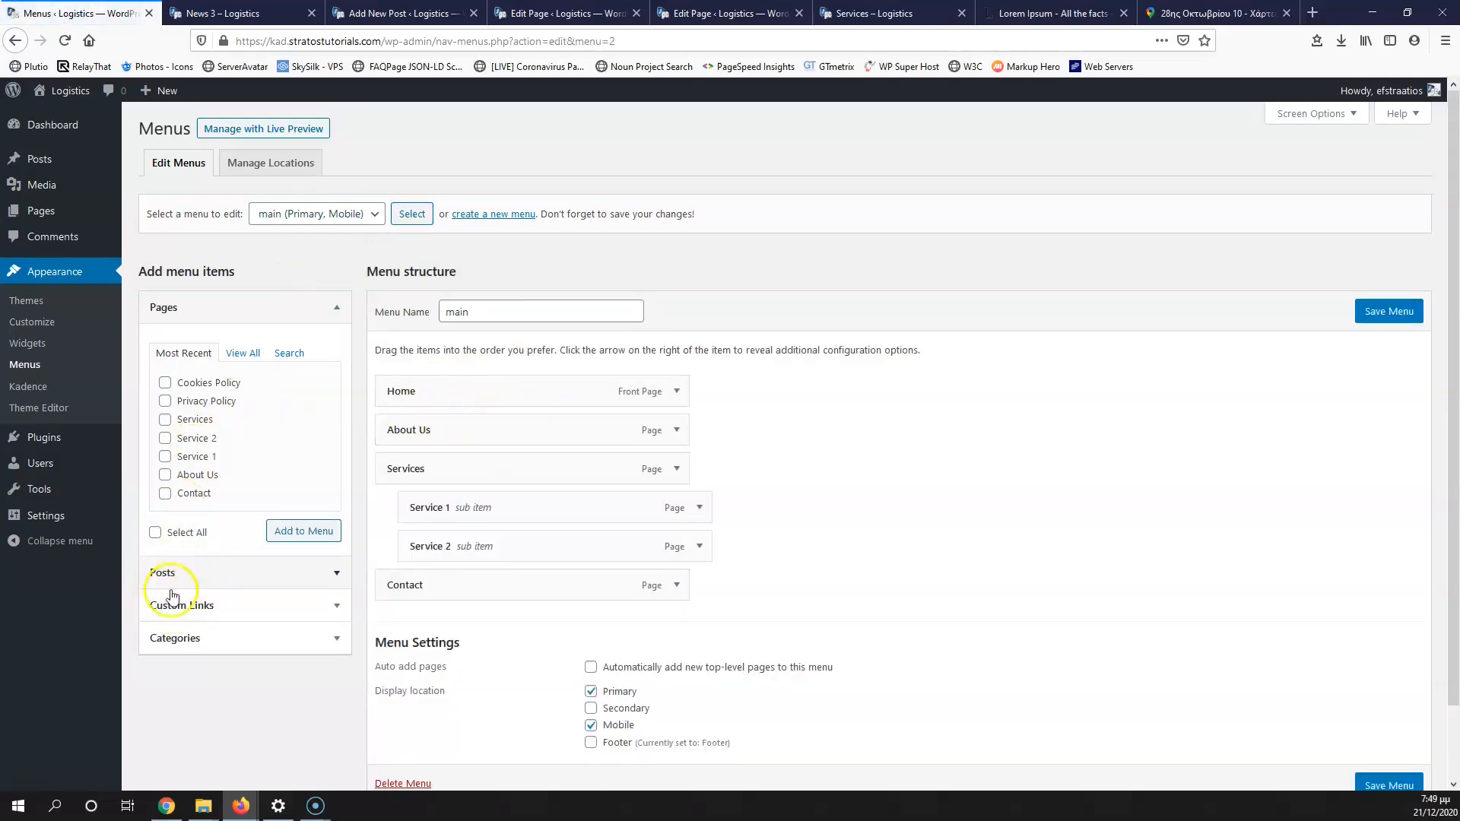
left_click(207, 642)
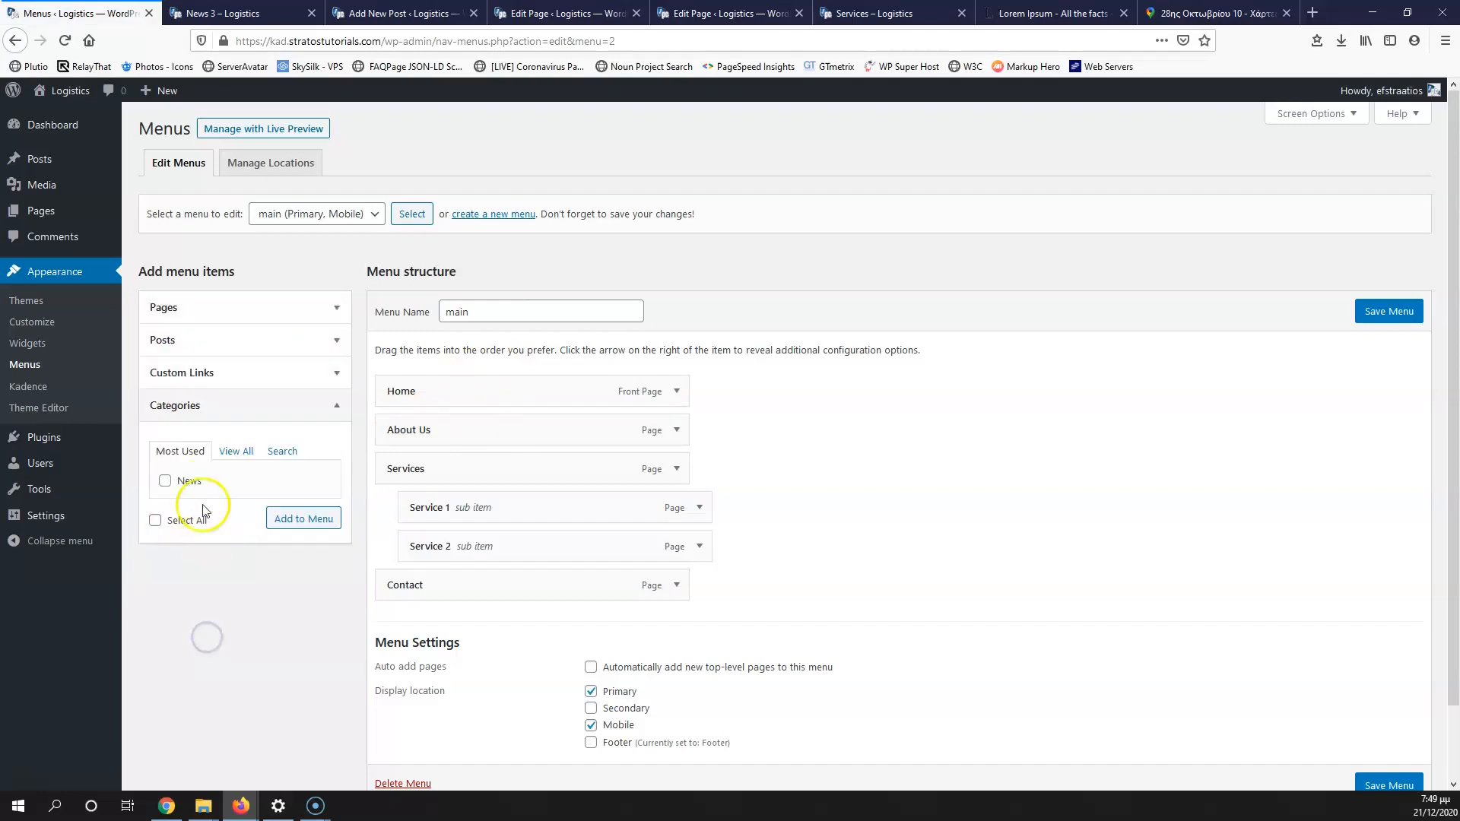
left_click(312, 520)
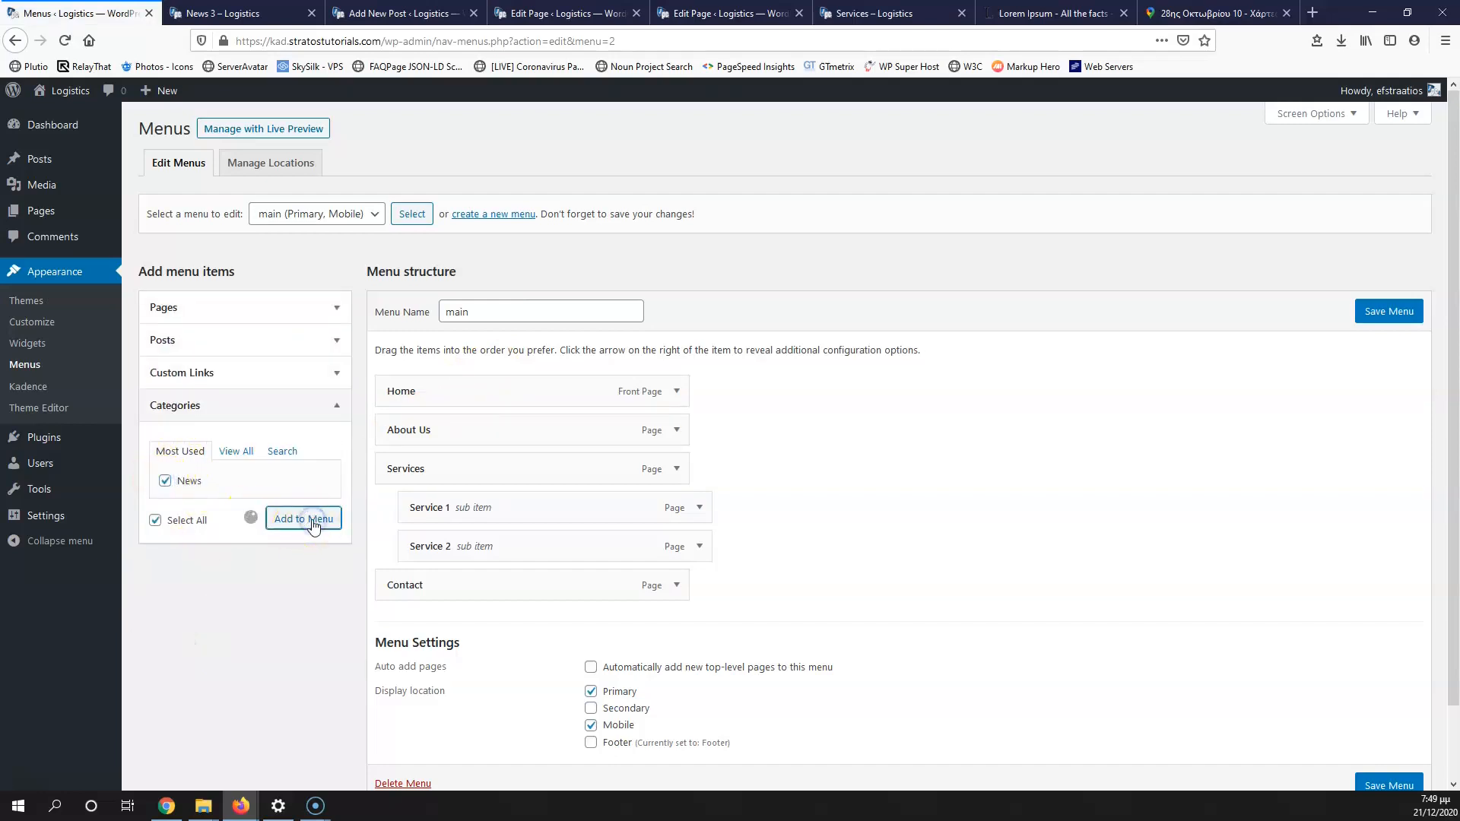
left_click_drag(445, 620, 463, 593)
left_click(1382, 312)
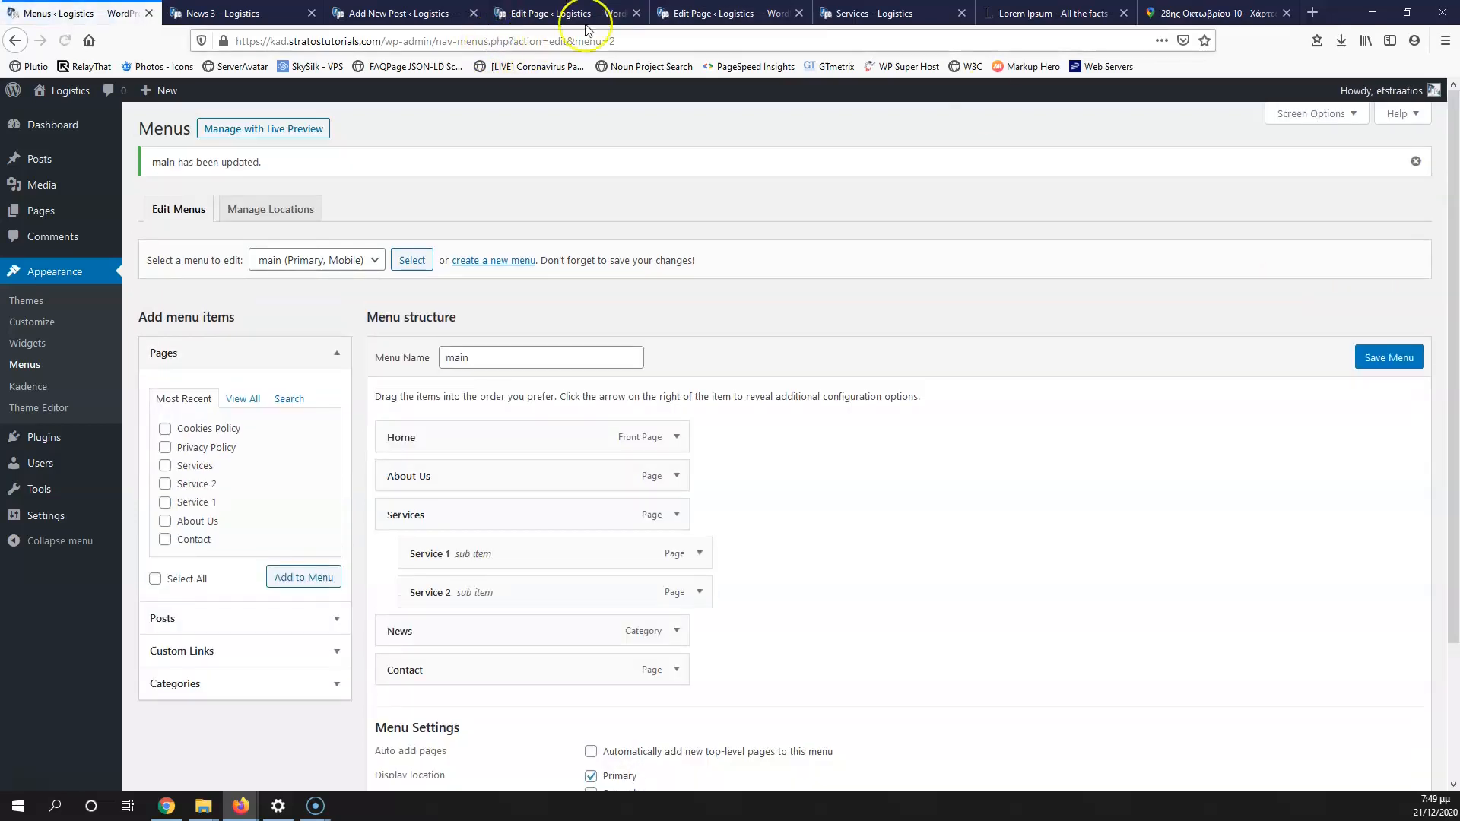
Step: From the live site, go Home, open the News archive, and launch the Customizer
left_click(250, 13)
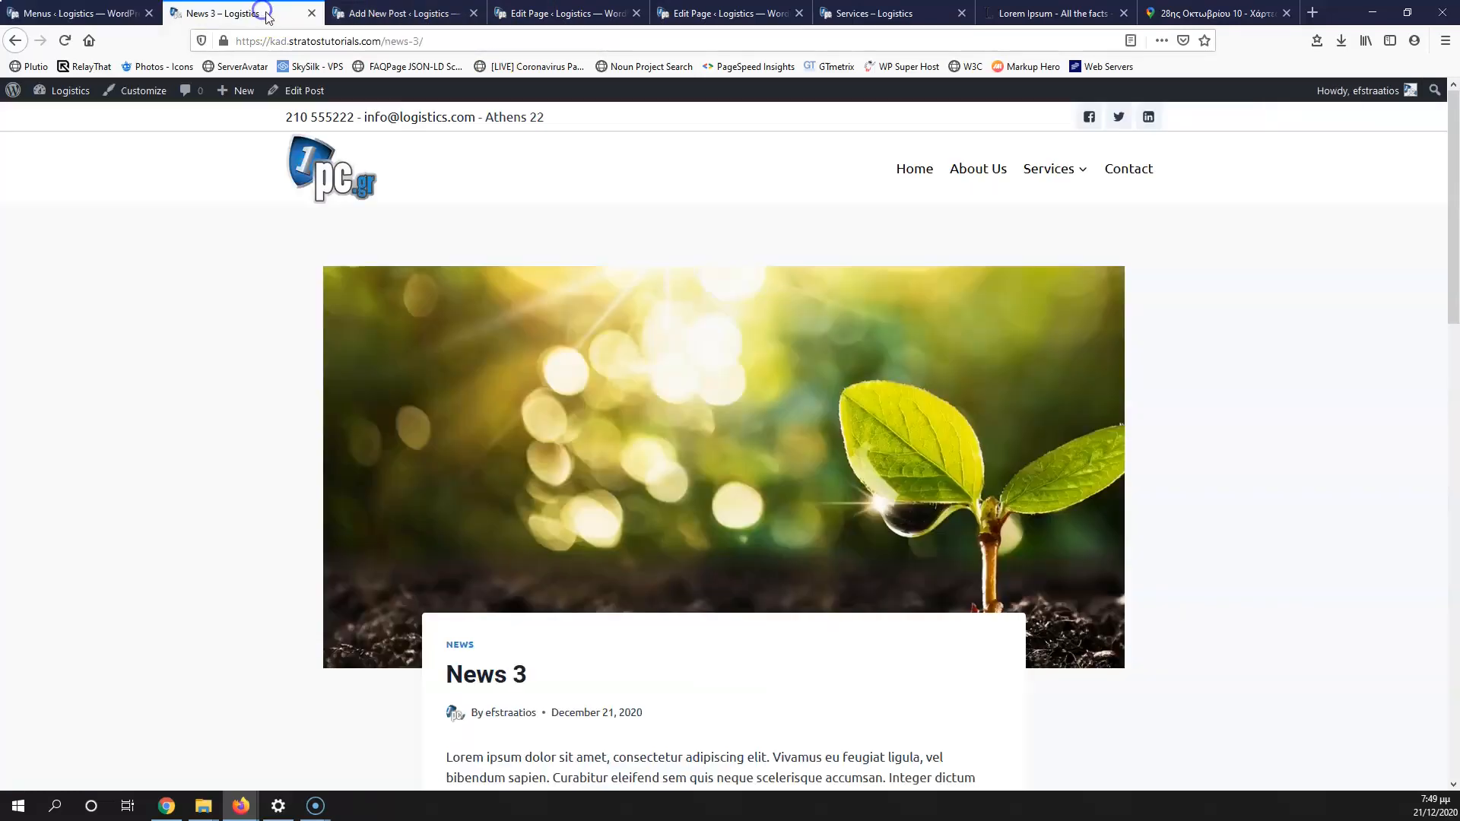
left_click(912, 172)
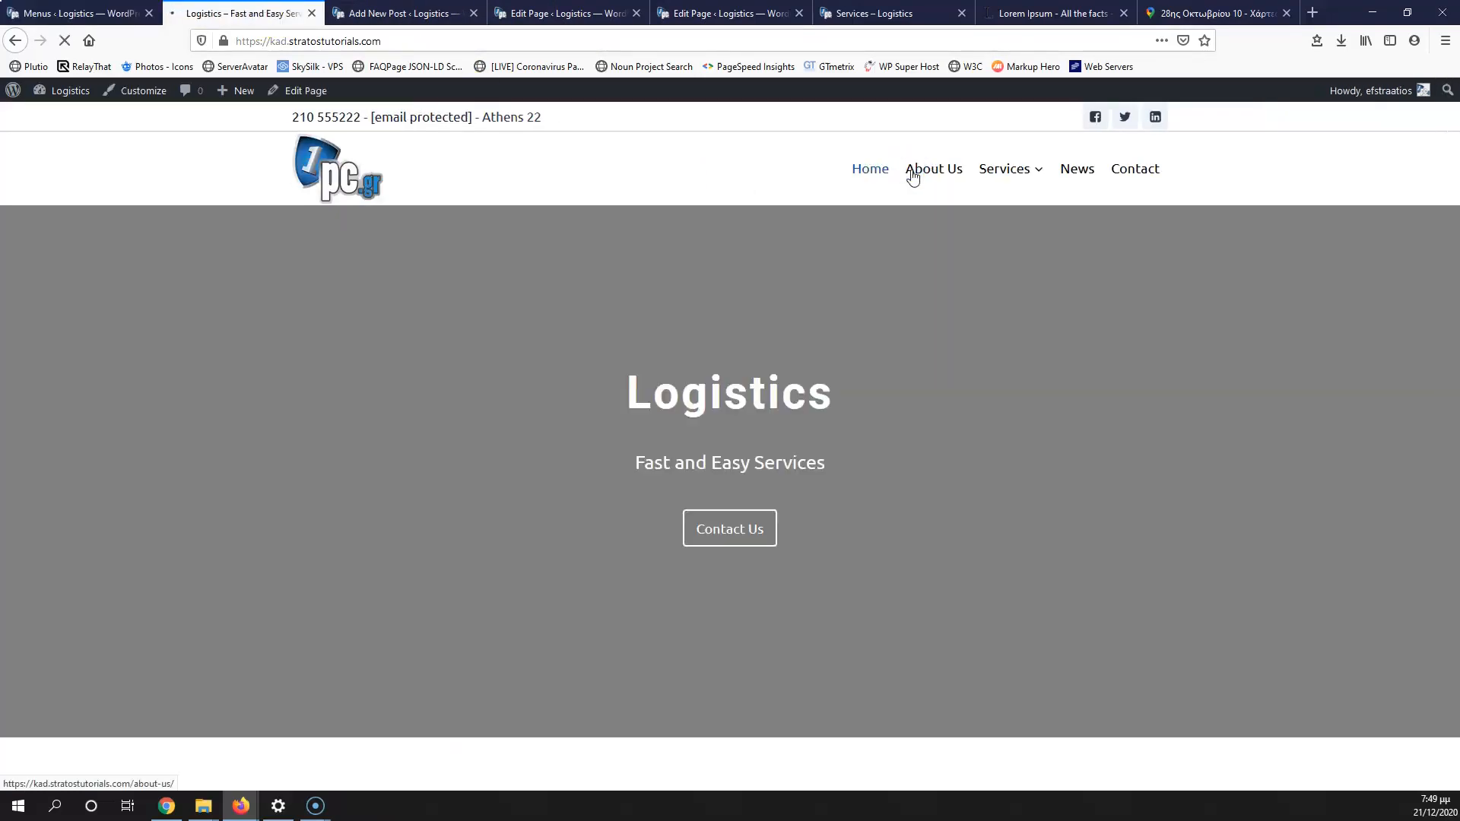
left_click(1071, 175)
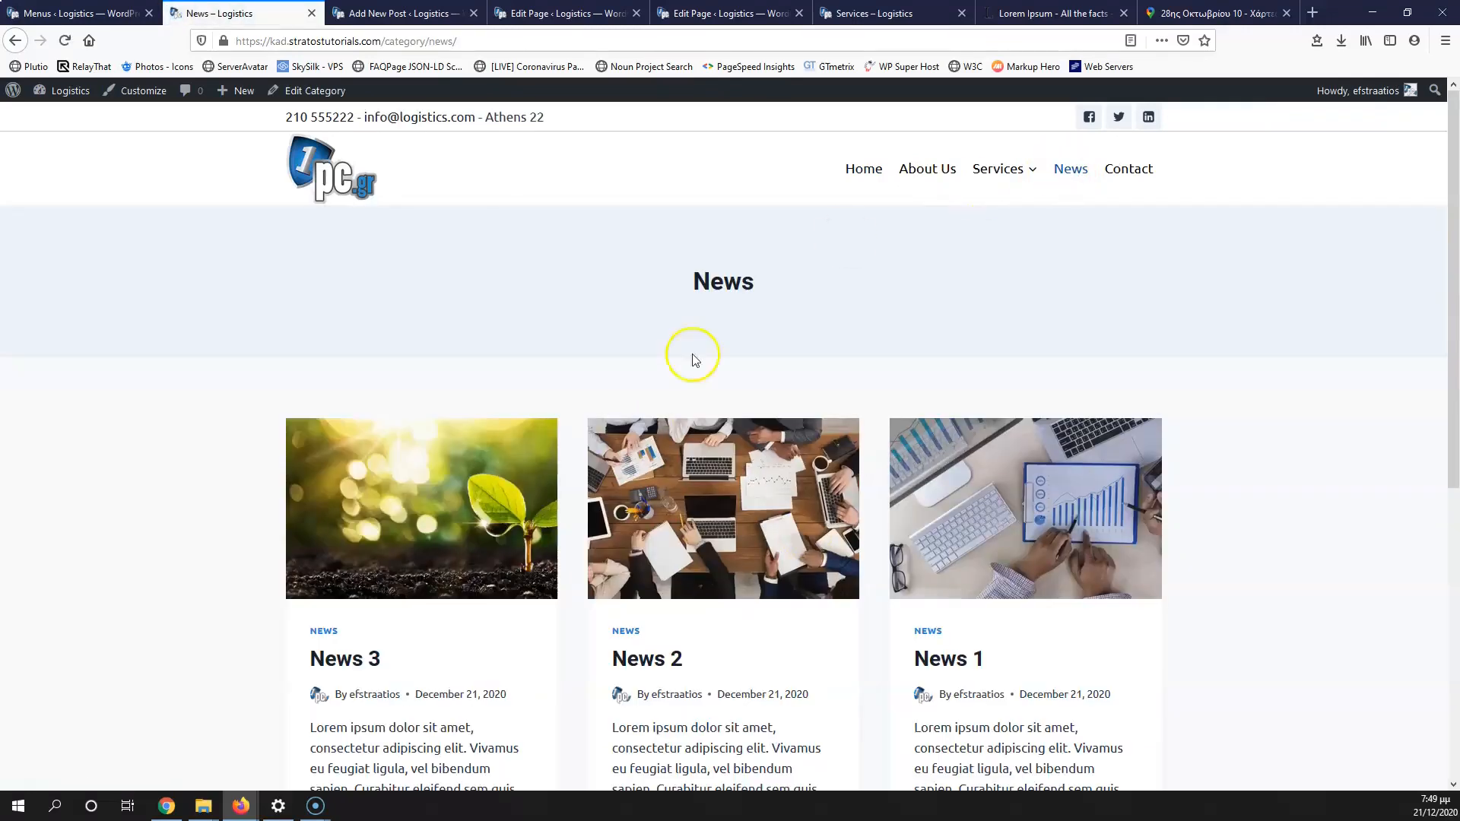
left_click(152, 97)
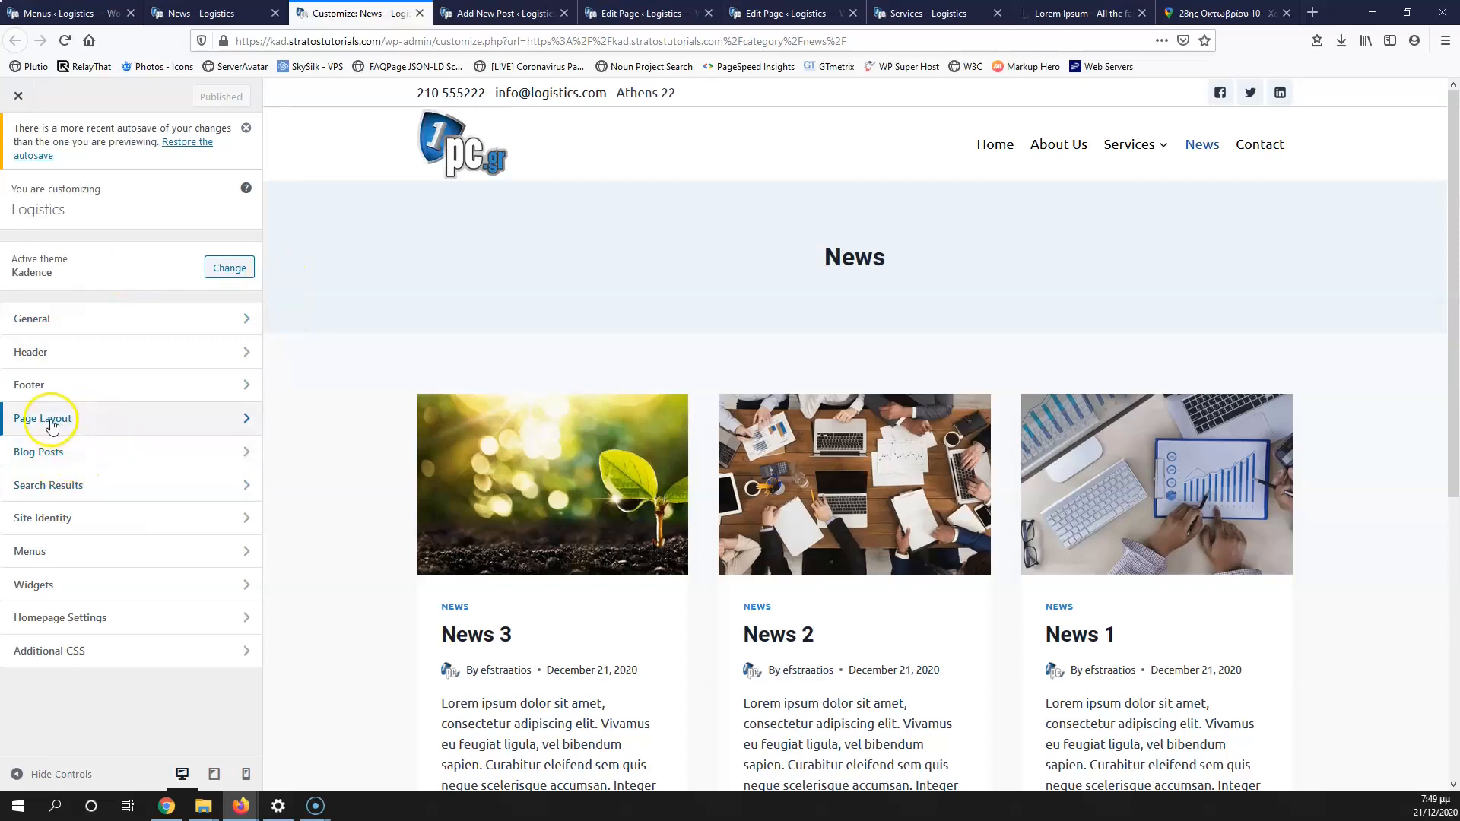
Step: Switch off Show Archive Title under Blog Posts > Archive Layout
left_click(85, 460)
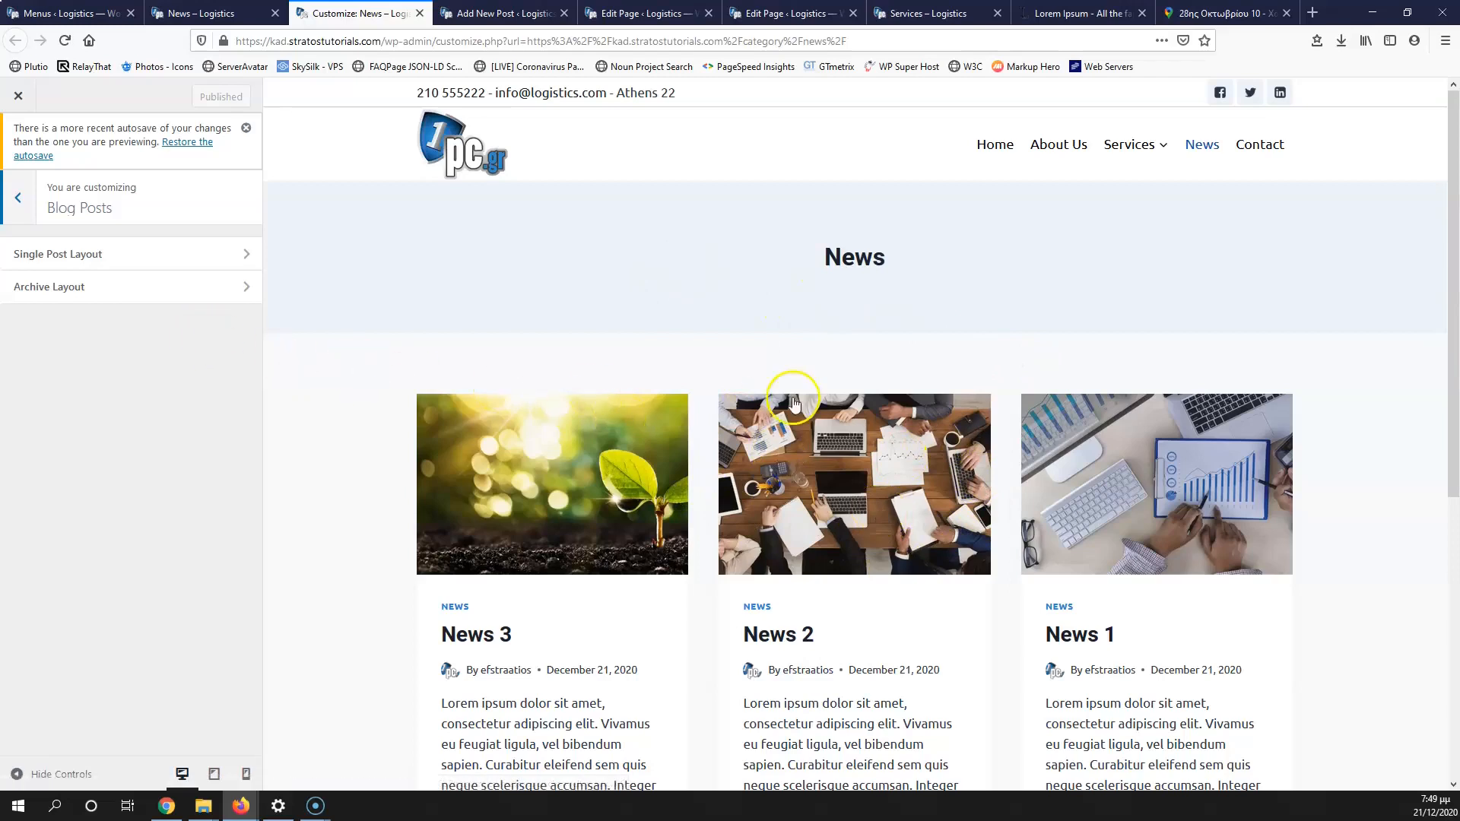
left_click(122, 289)
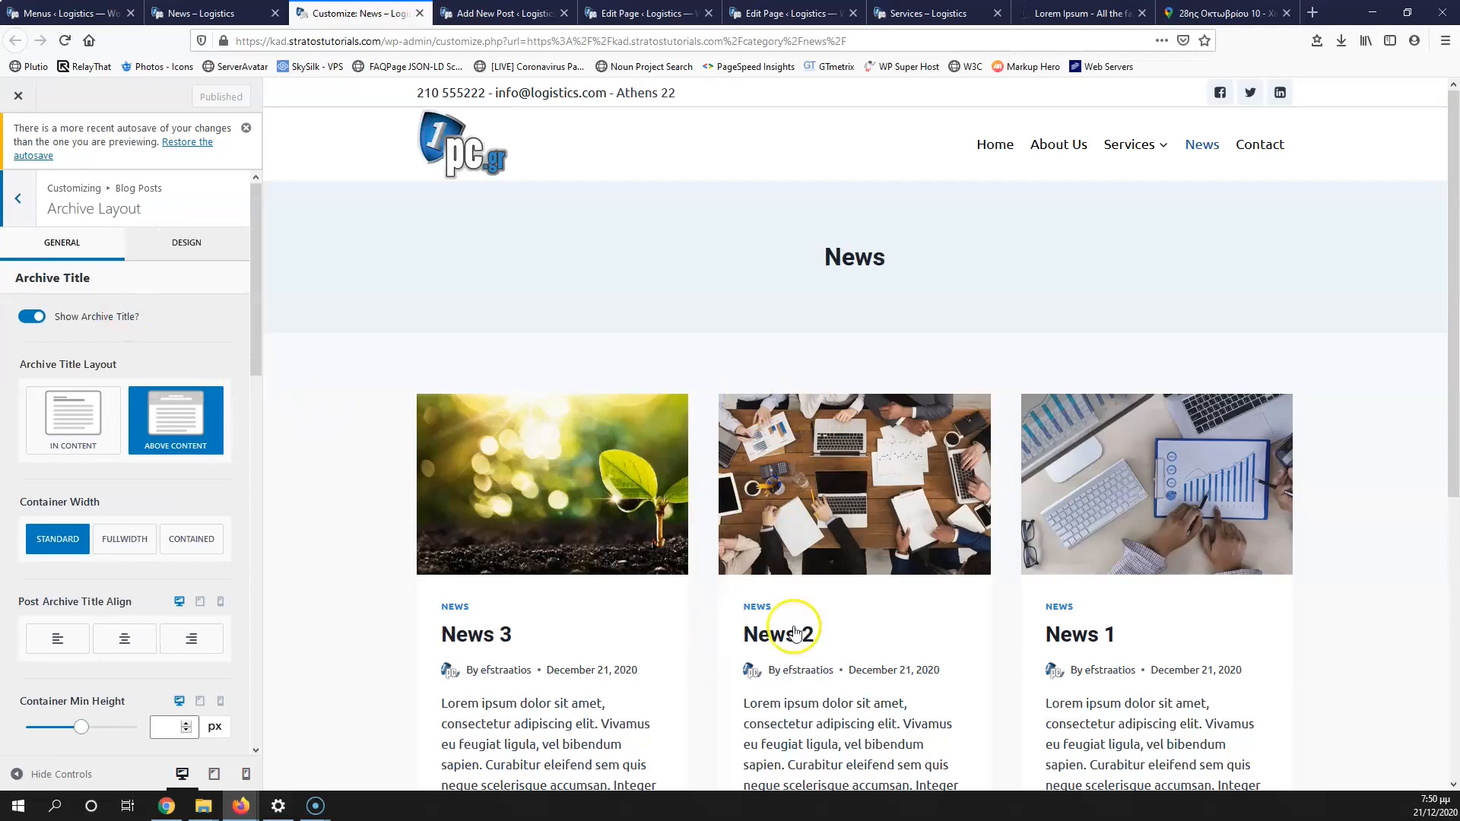
scroll(585, 483, "down", 3)
scroll(965, 472, "up", 1)
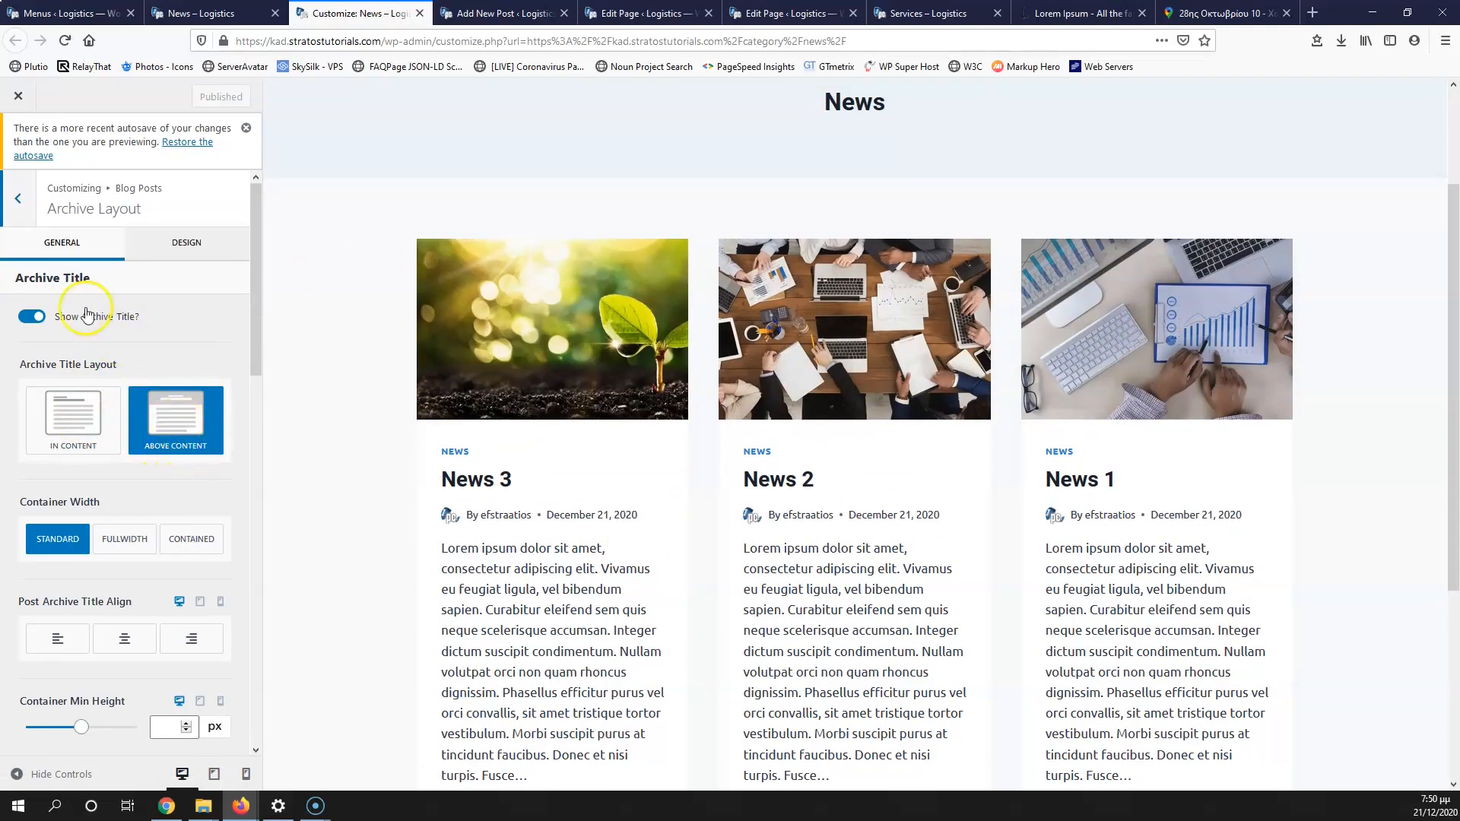
scroll(731, 317, "up", 2)
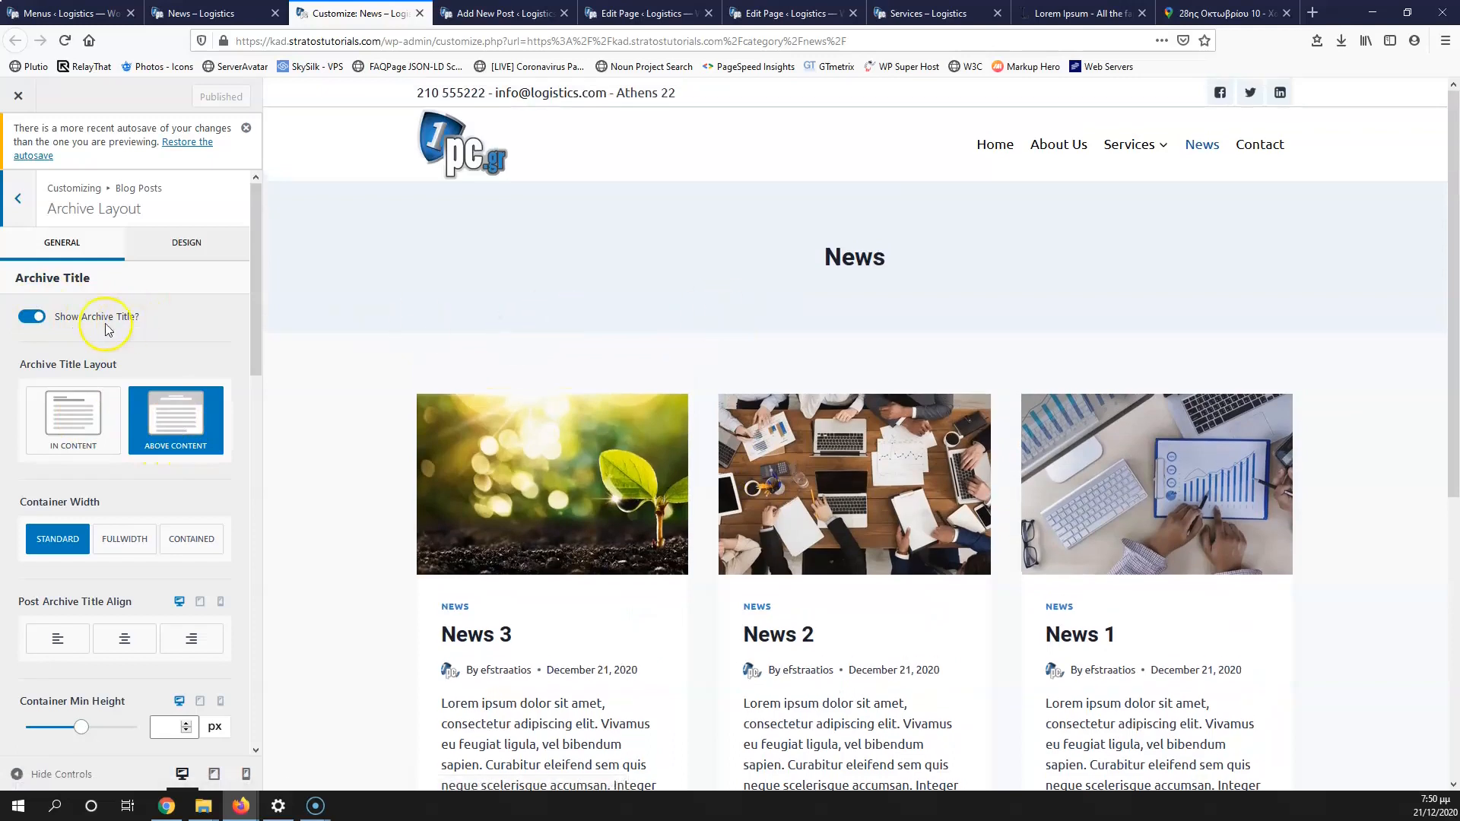
left_click(27, 317)
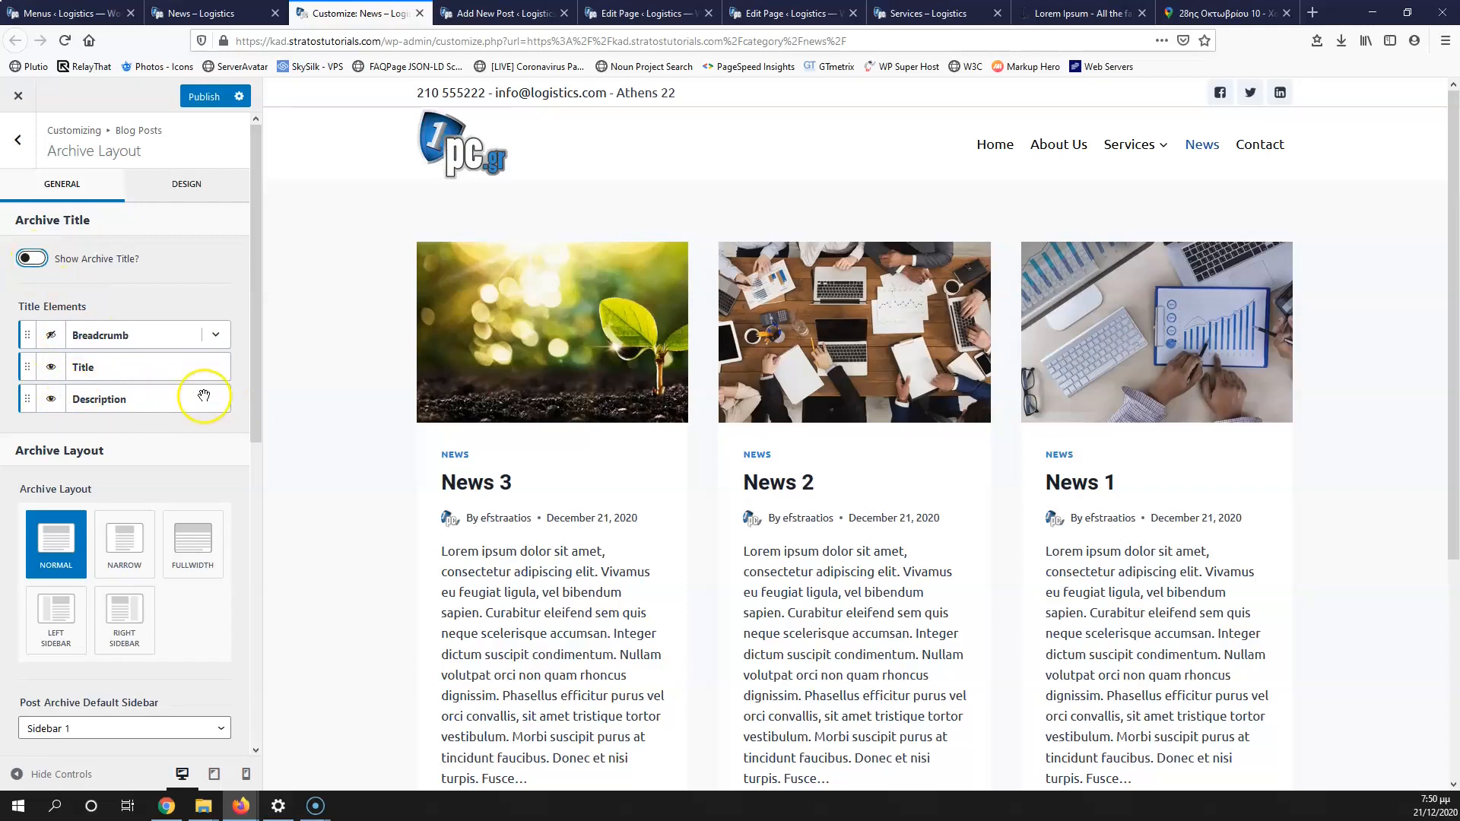
scroll(204, 397, "down", 1)
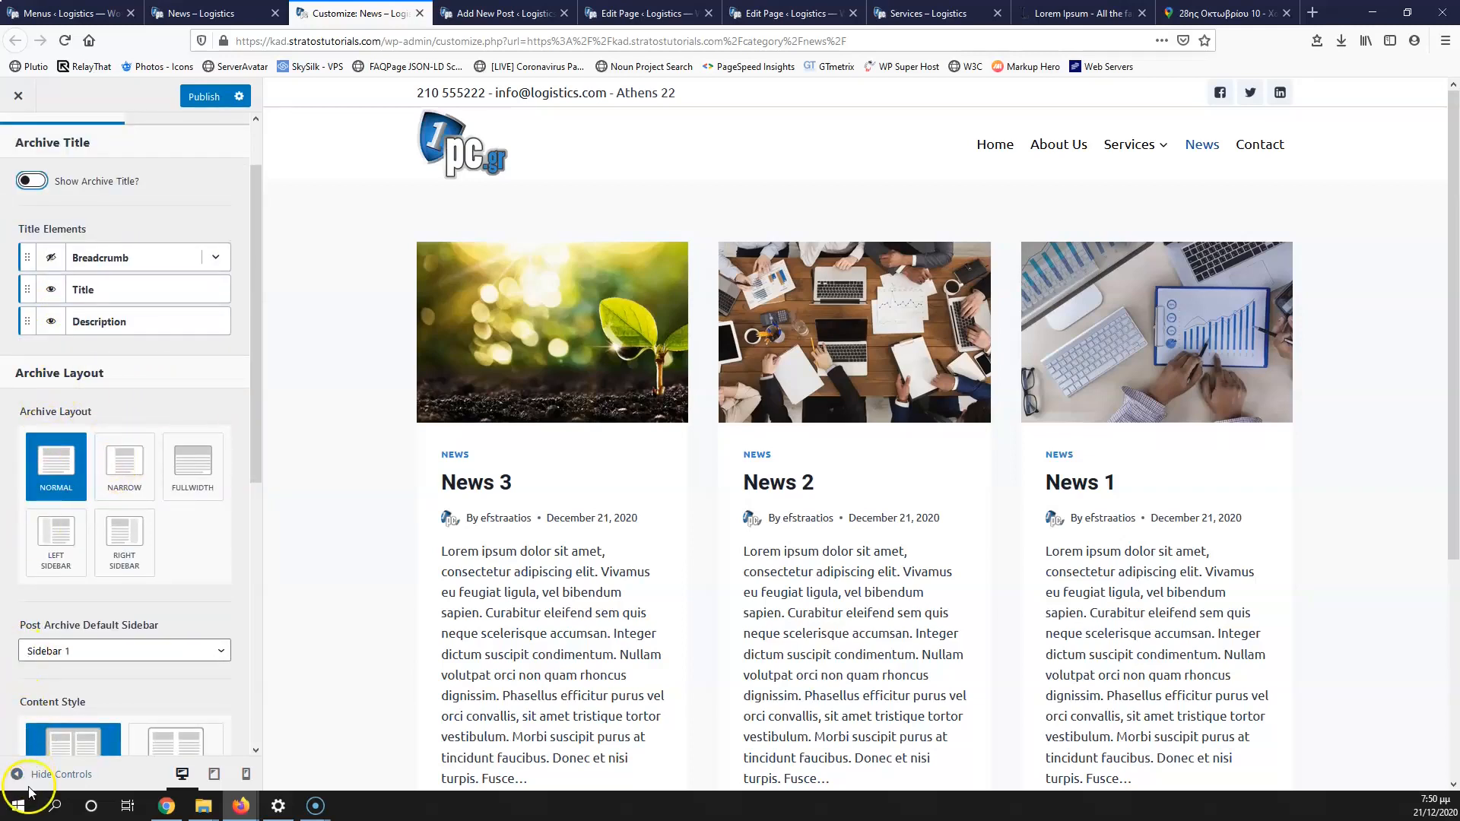
left_click(193, 479)
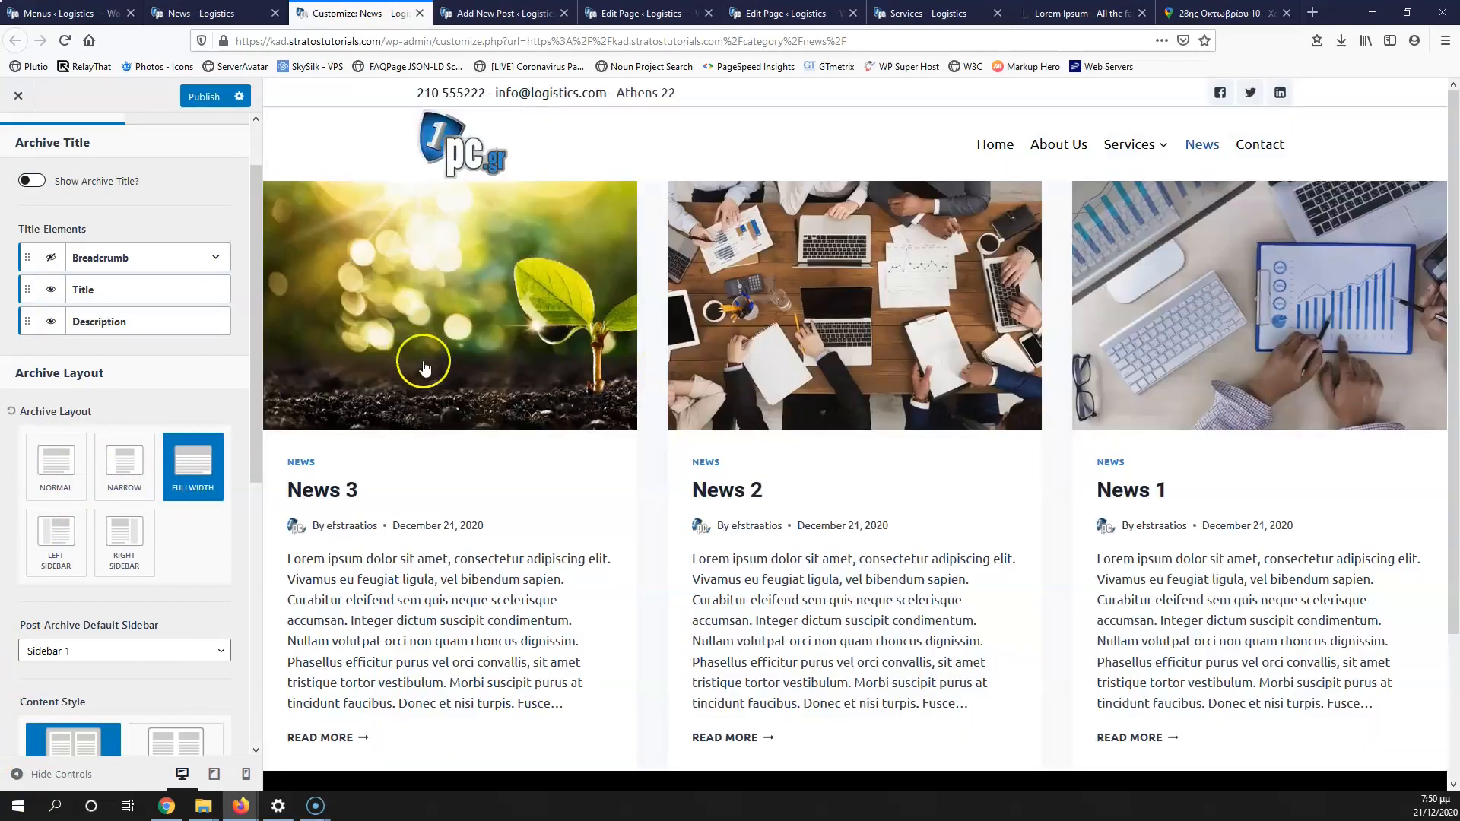
scroll(555, 469, "down", 3)
scroll(343, 593, "up", 3)
scroll(167, 664, "down", 2)
left_click(177, 595)
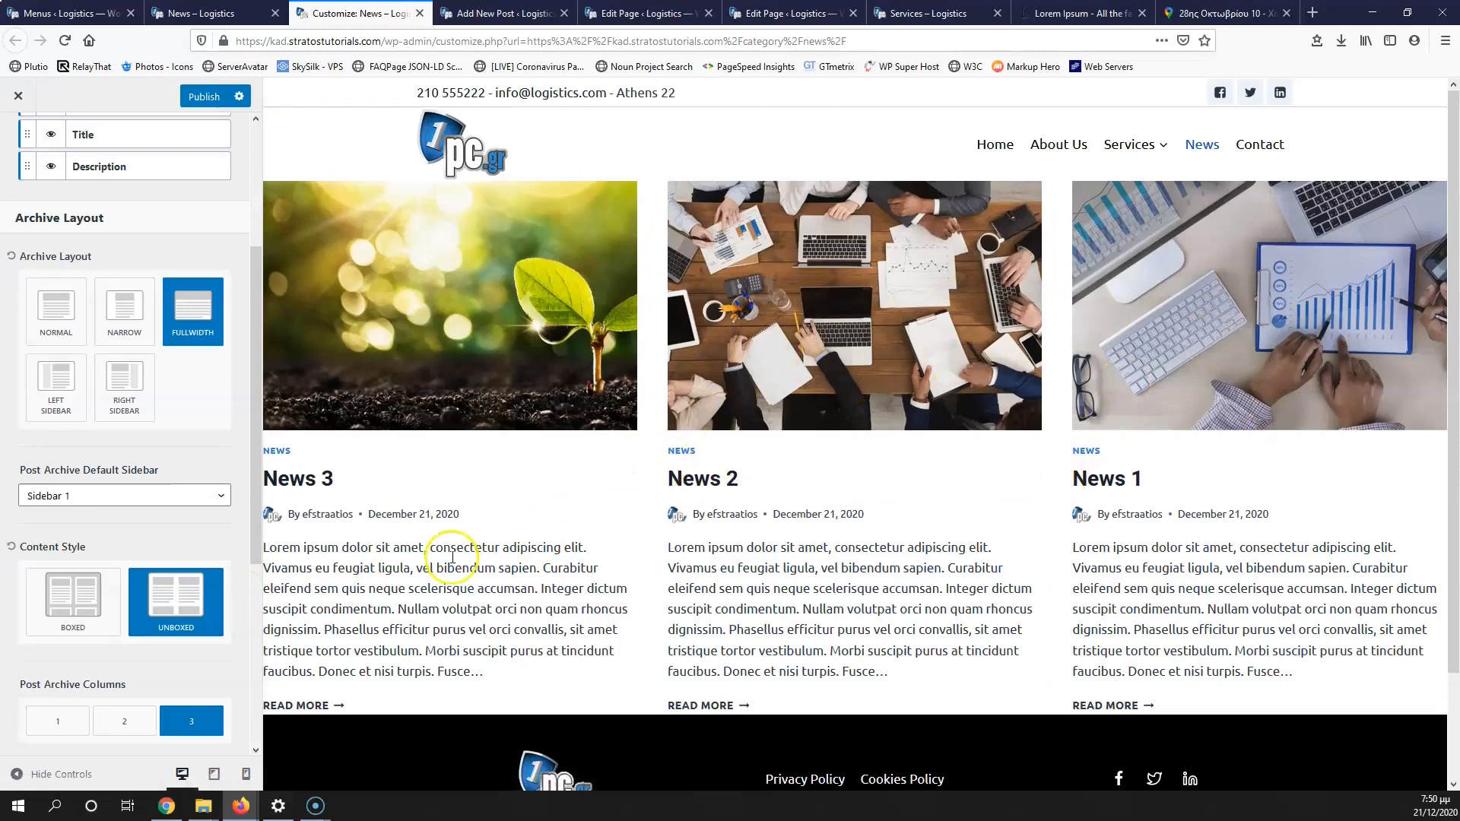
left_click(144, 728)
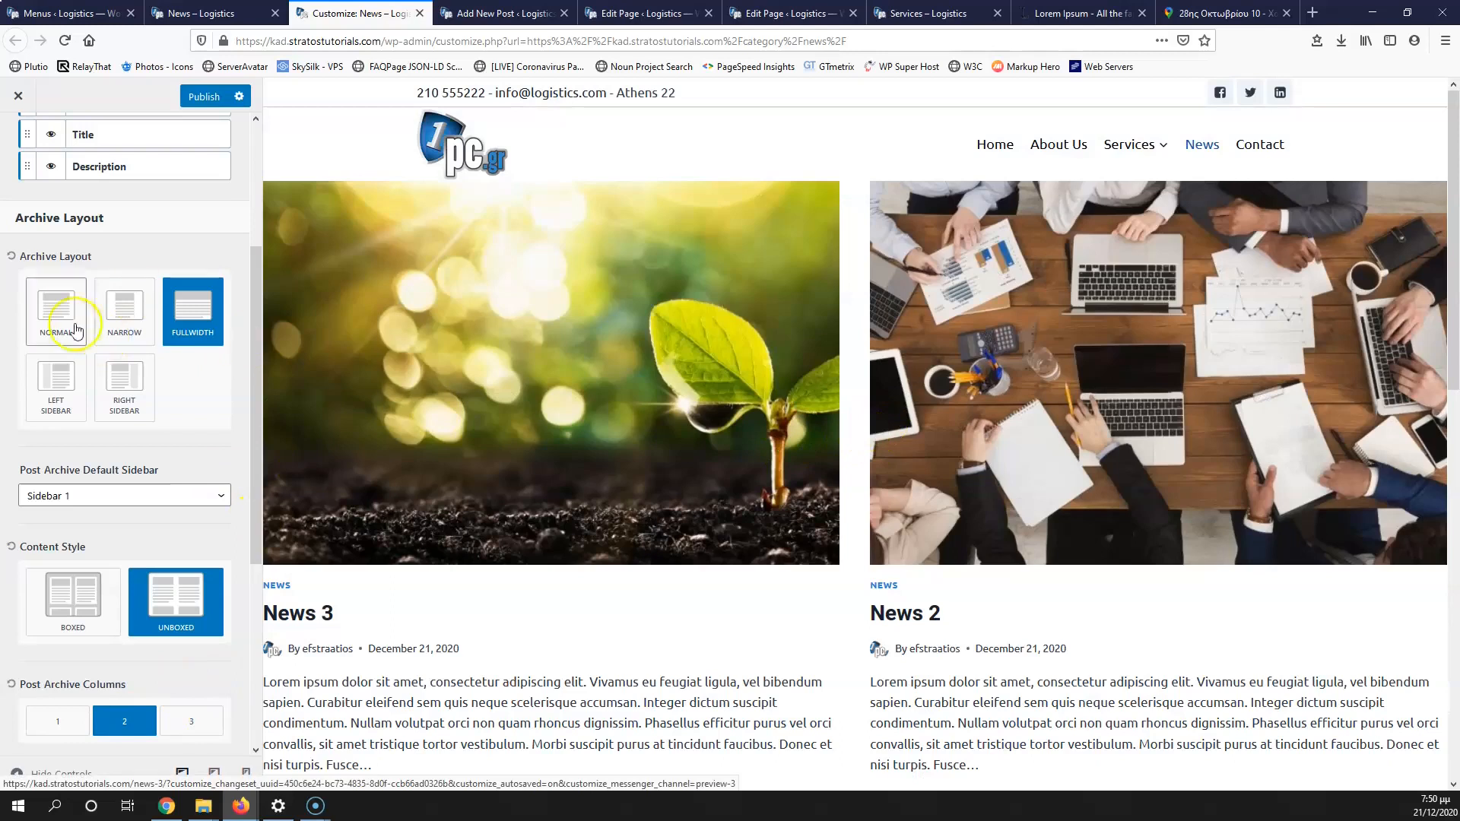
left_click(61, 319)
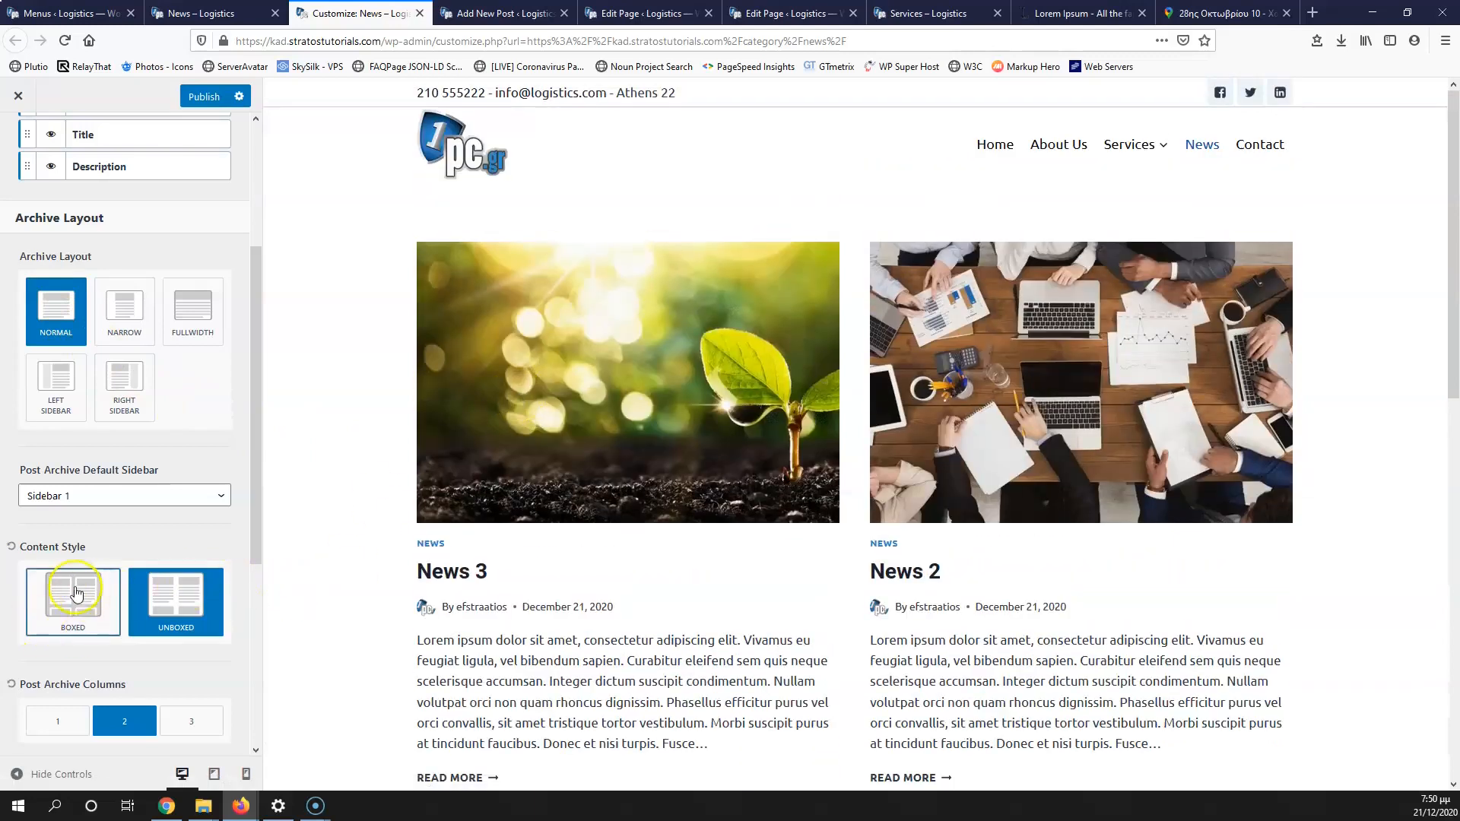
left_click(76, 593)
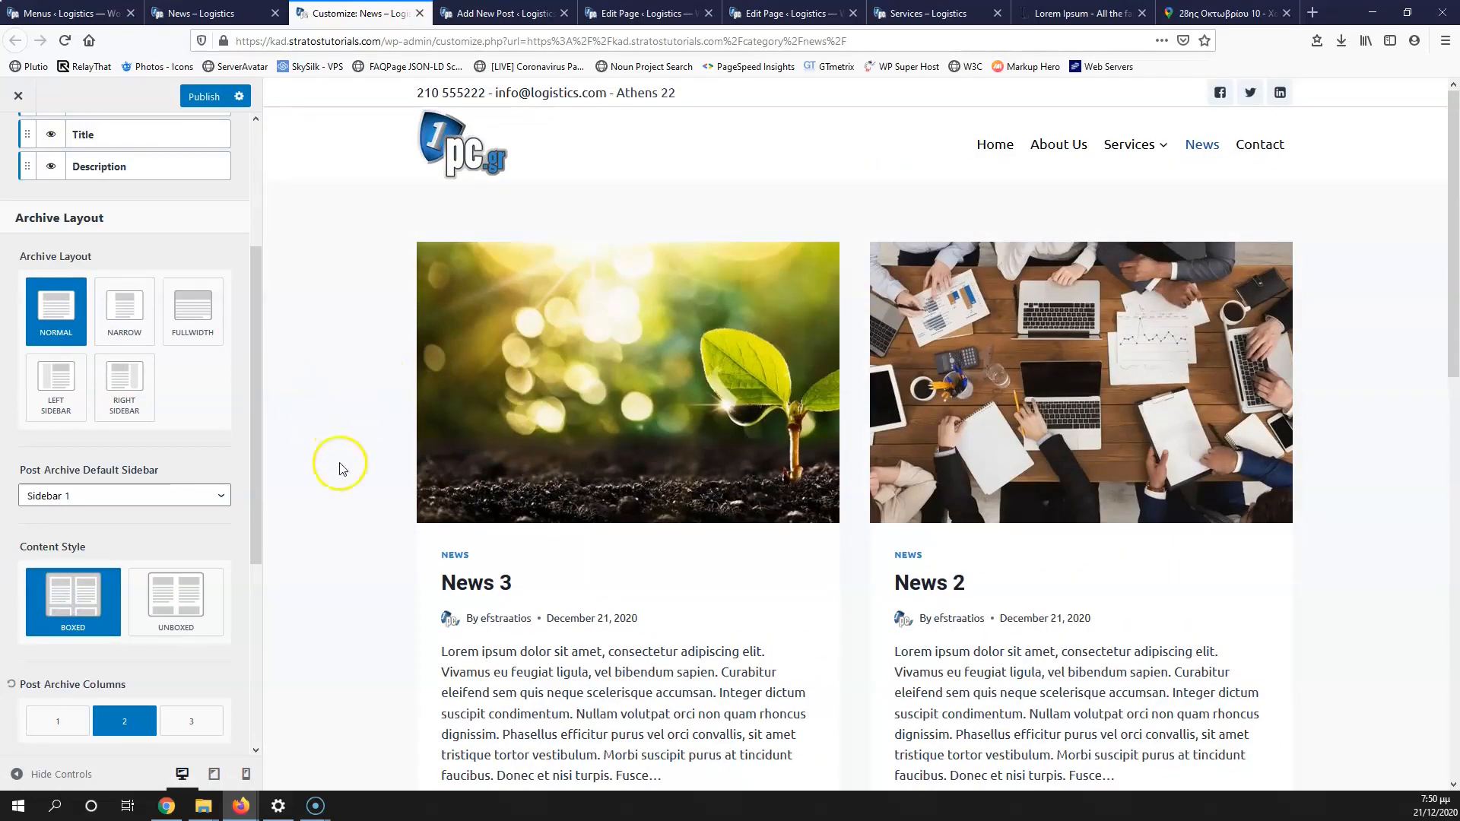
left_click(162, 587)
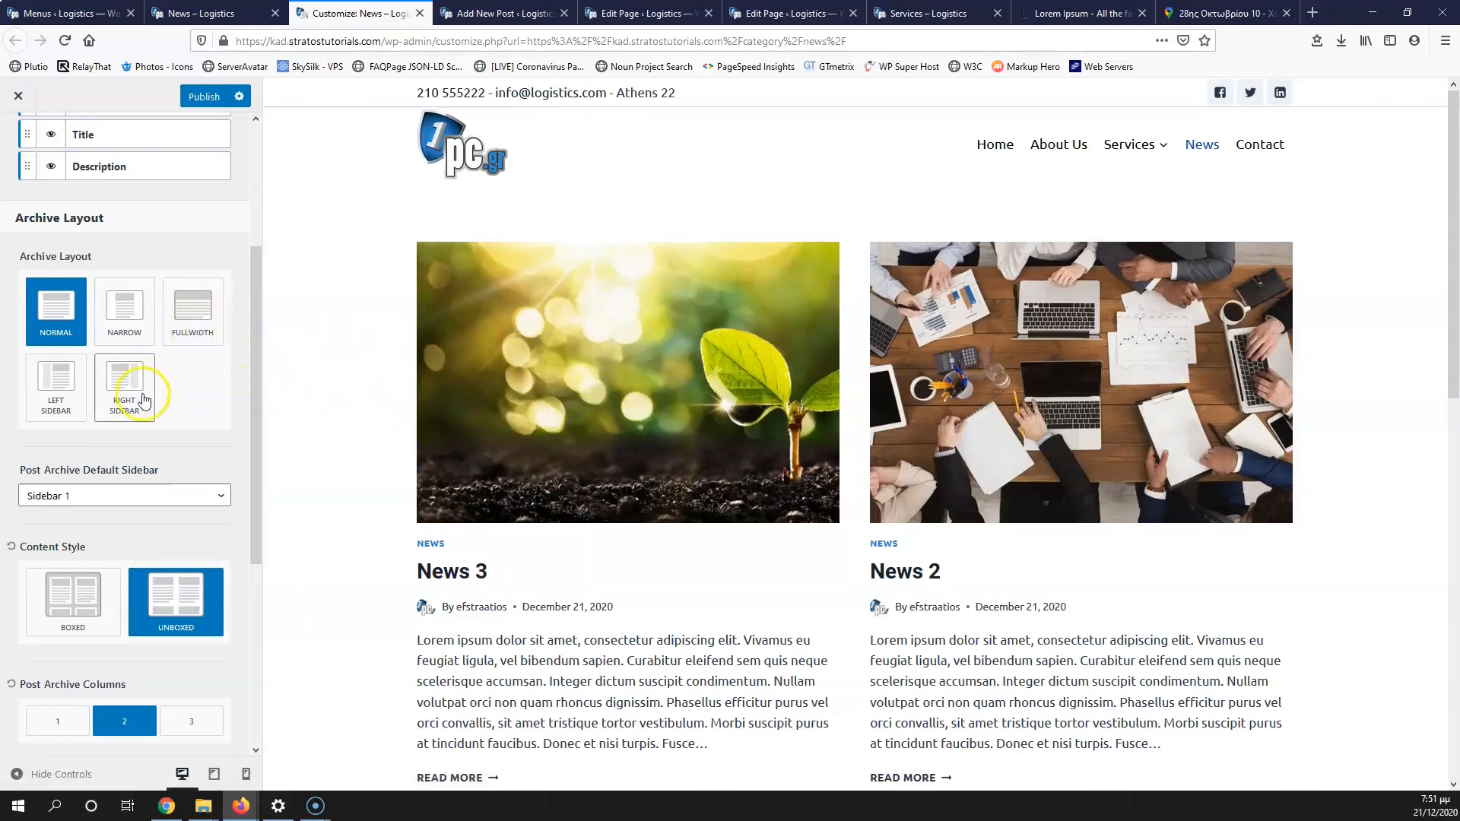
left_click(81, 616)
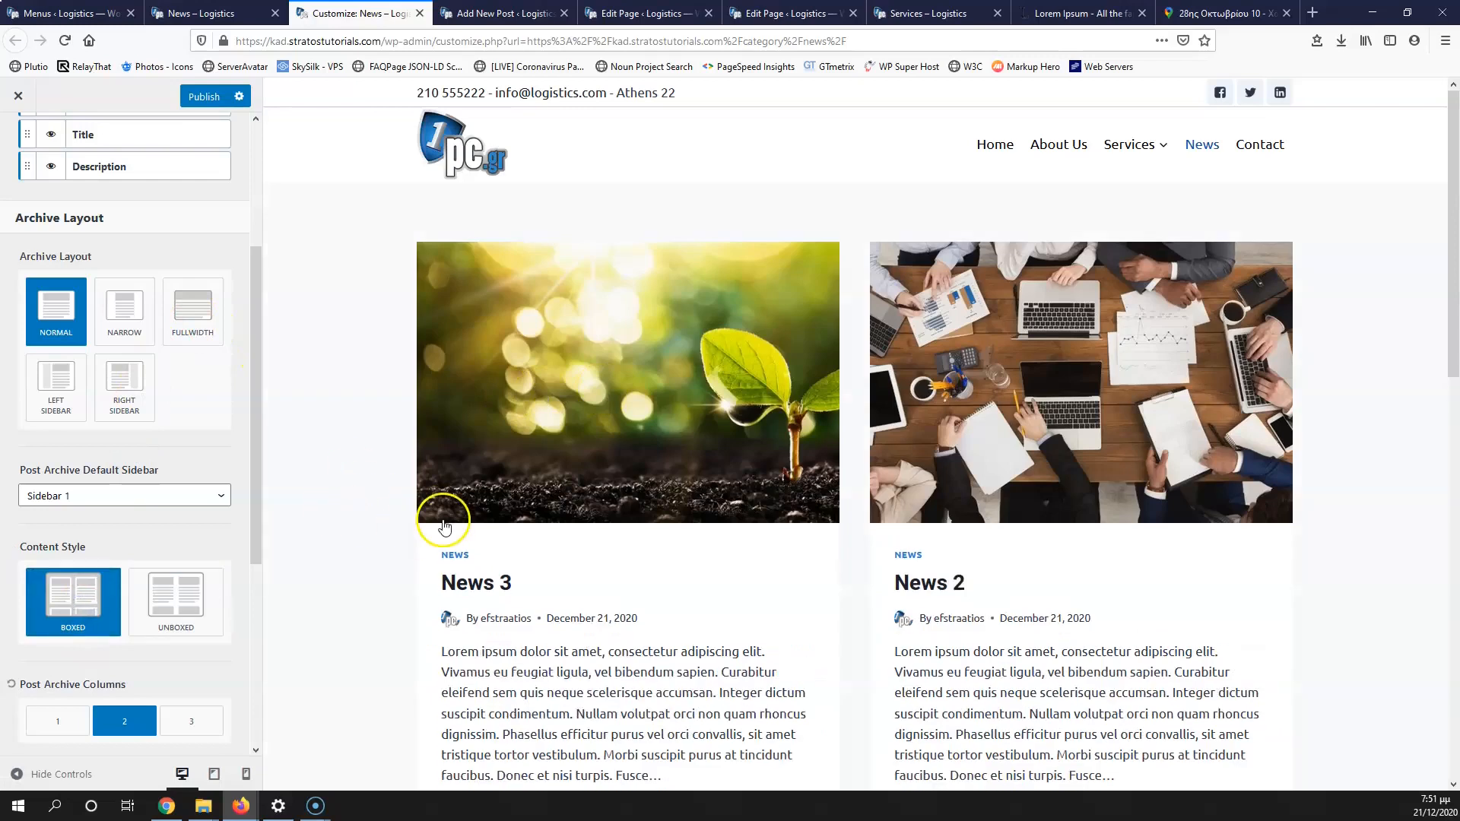
scroll(441, 517, "down", 4)
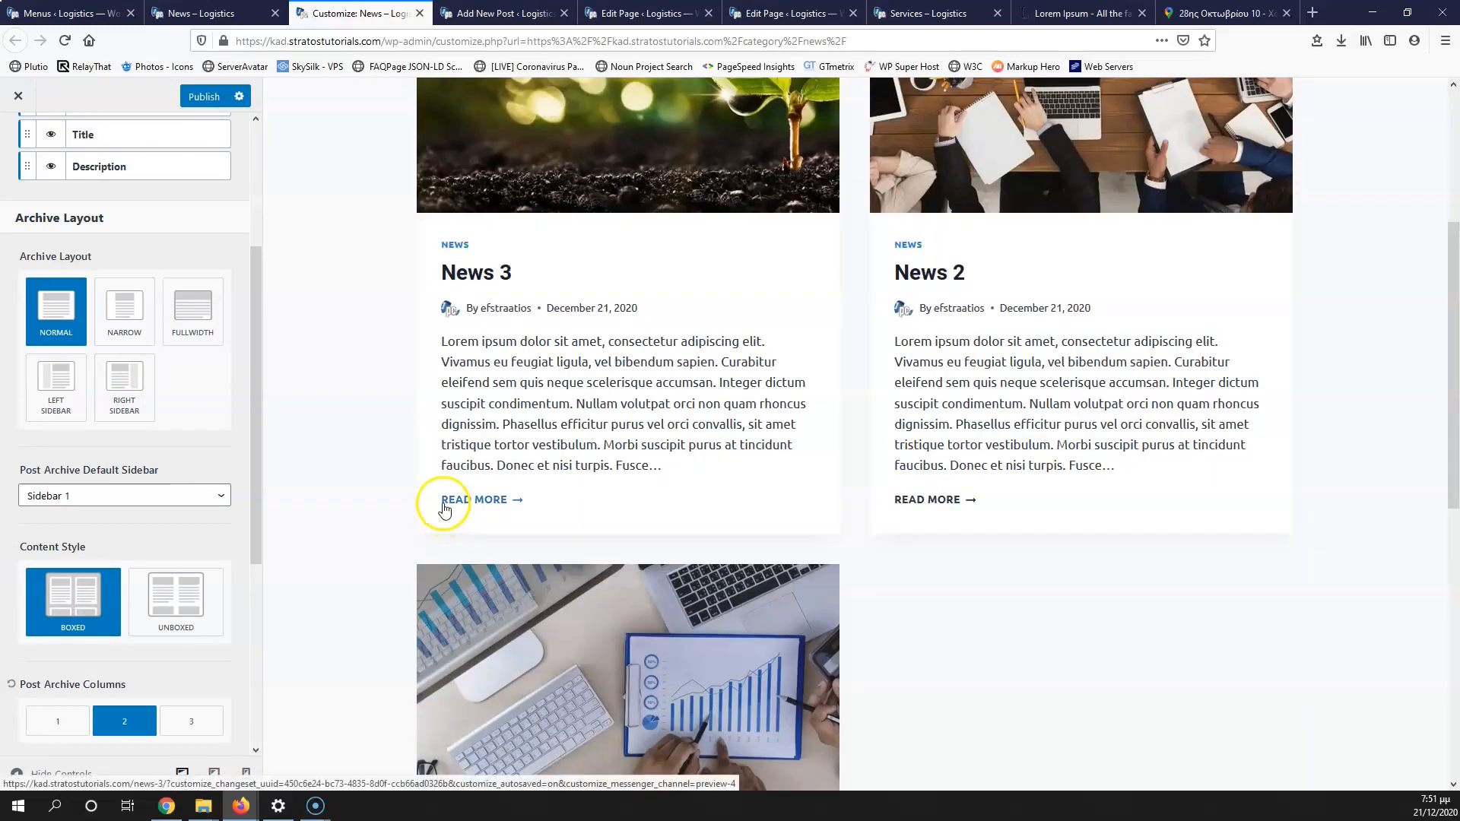
scroll(168, 513, "down", 1)
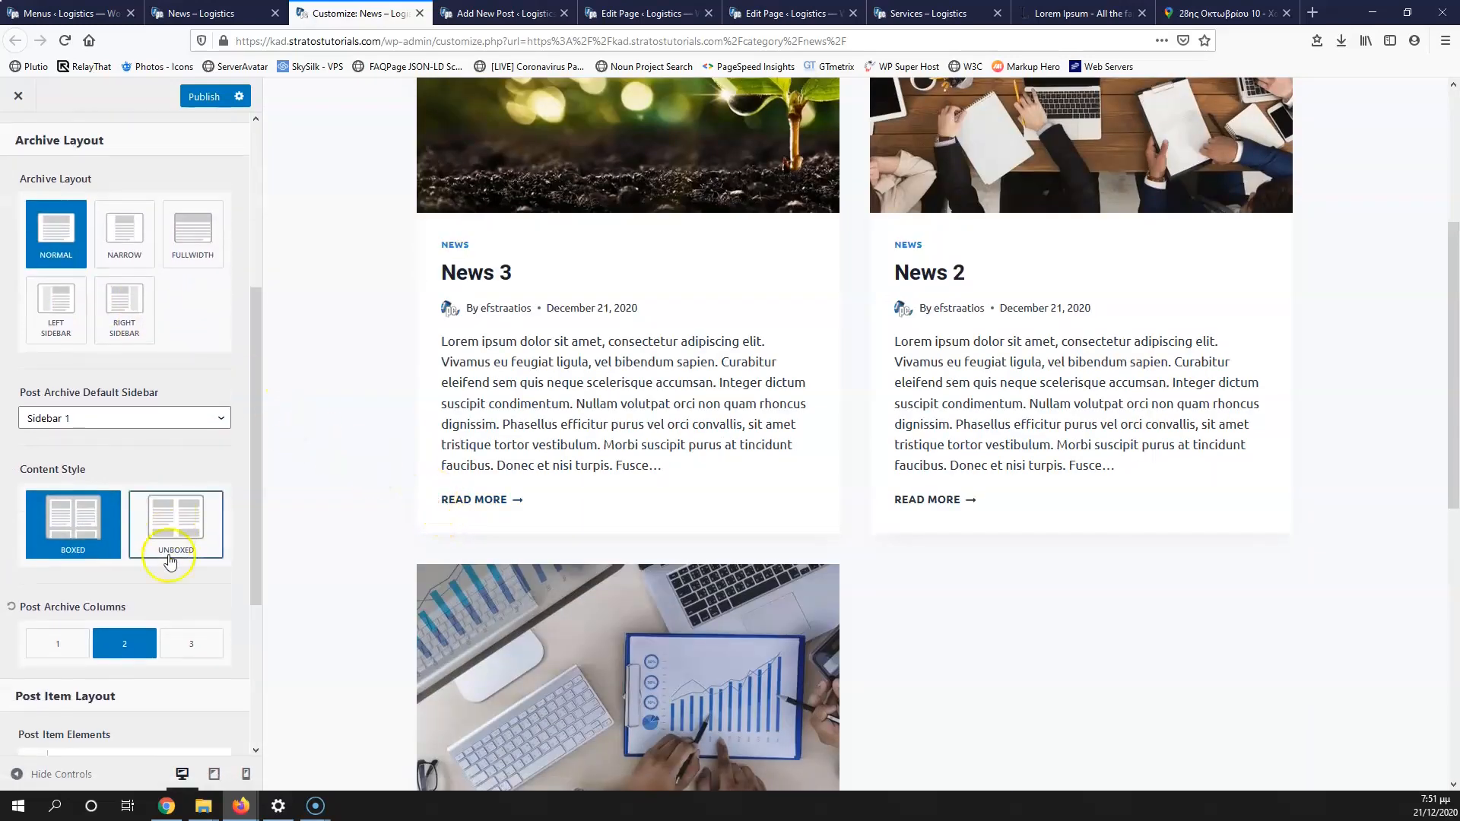
left_click(181, 648)
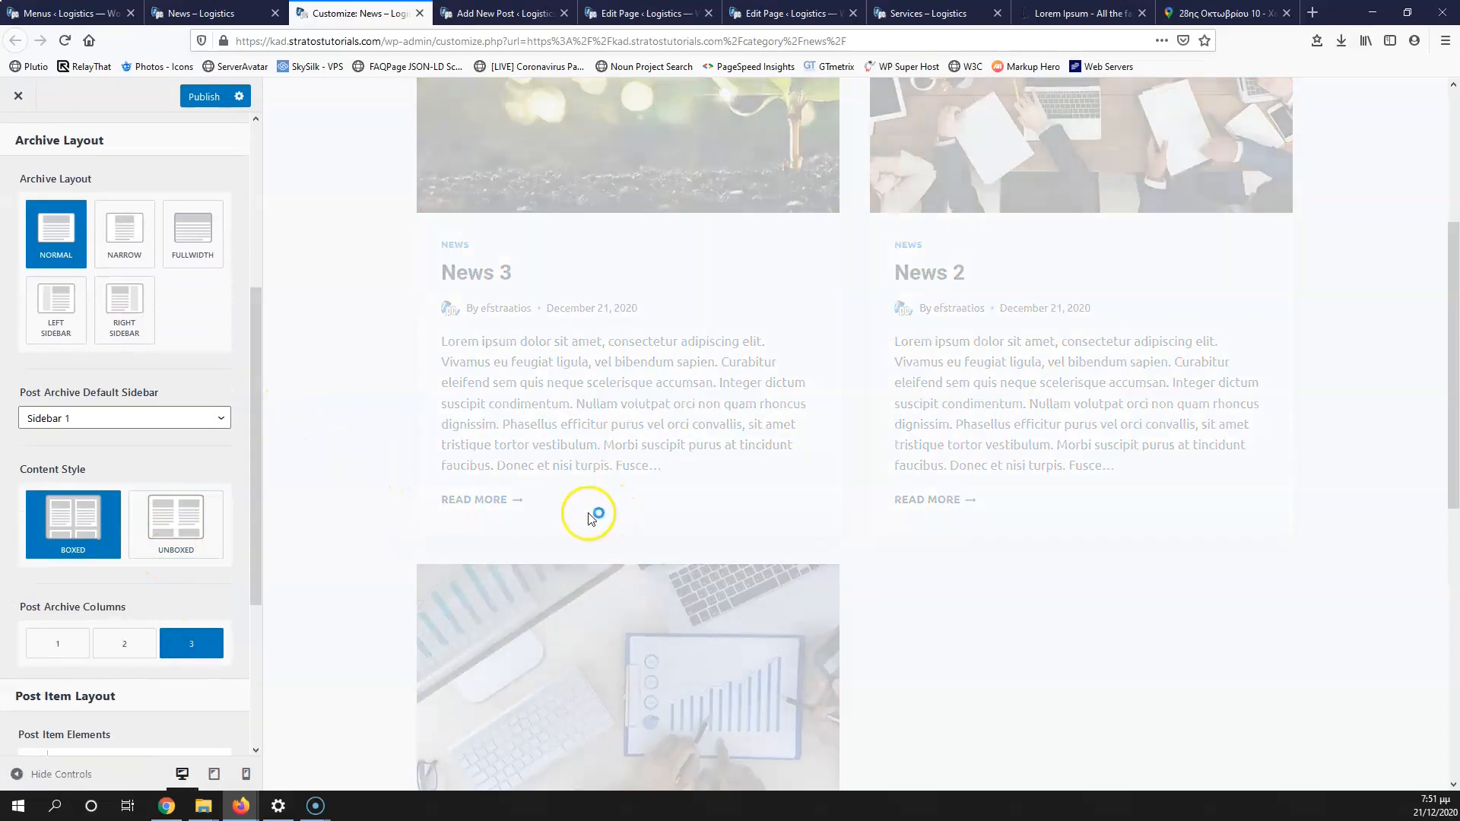
scroll(255, 467, "down", 2)
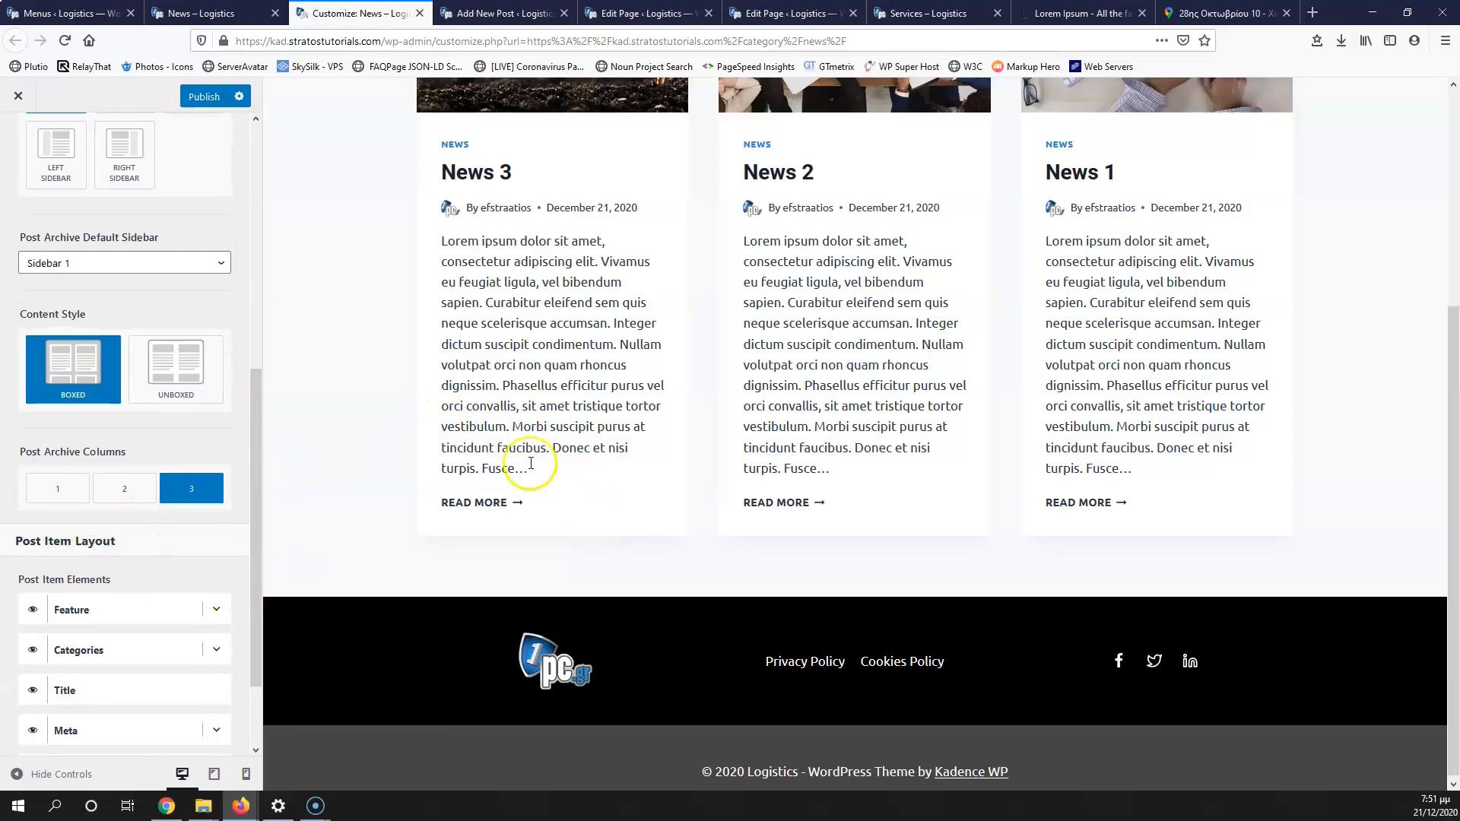
scroll(190, 504, "down", 2)
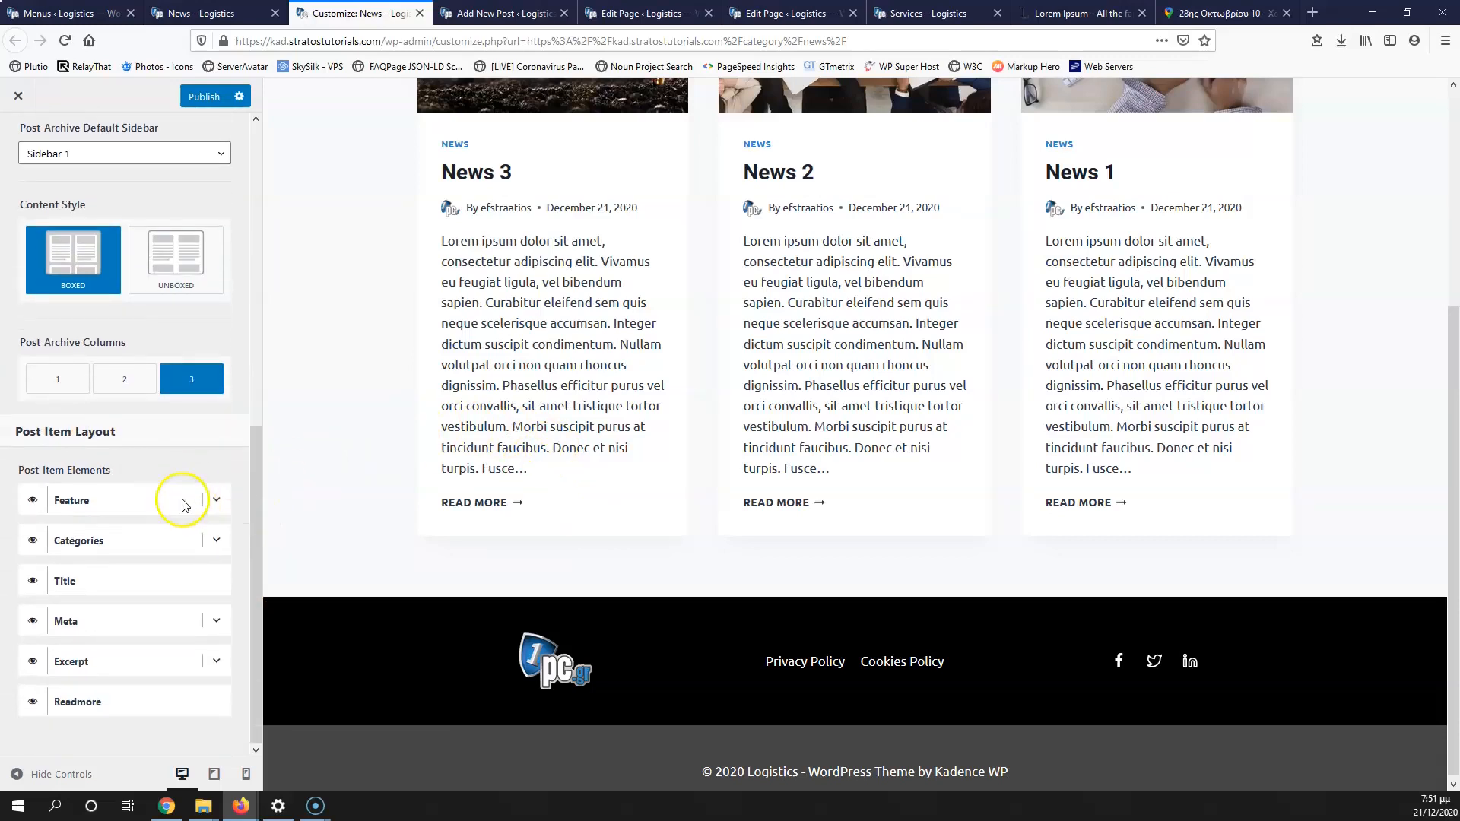
scroll(410, 536, "up", 4)
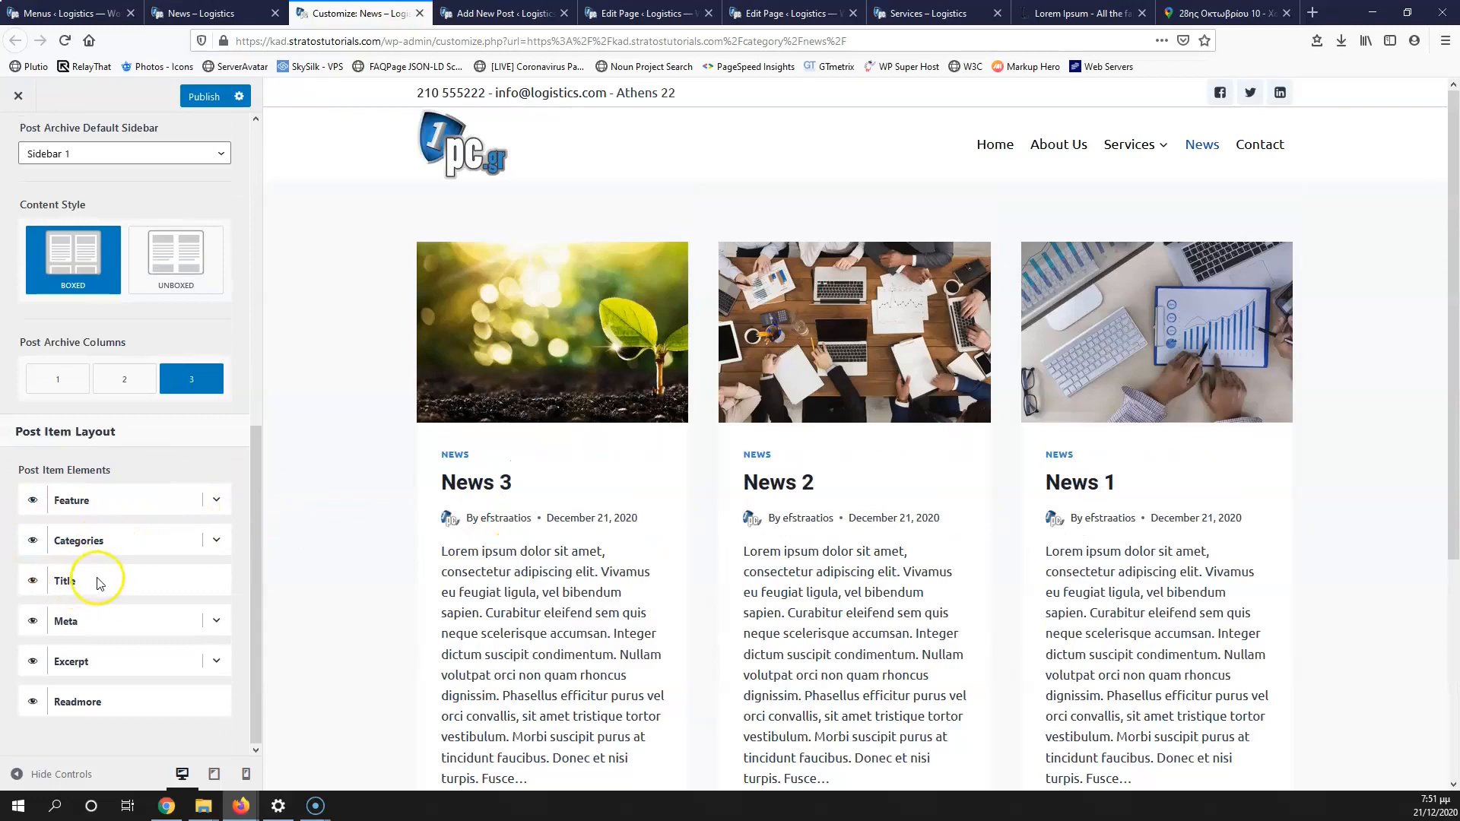
Step: Hide the category label and author/date meta on archive cards, then publish
left_click(33, 542)
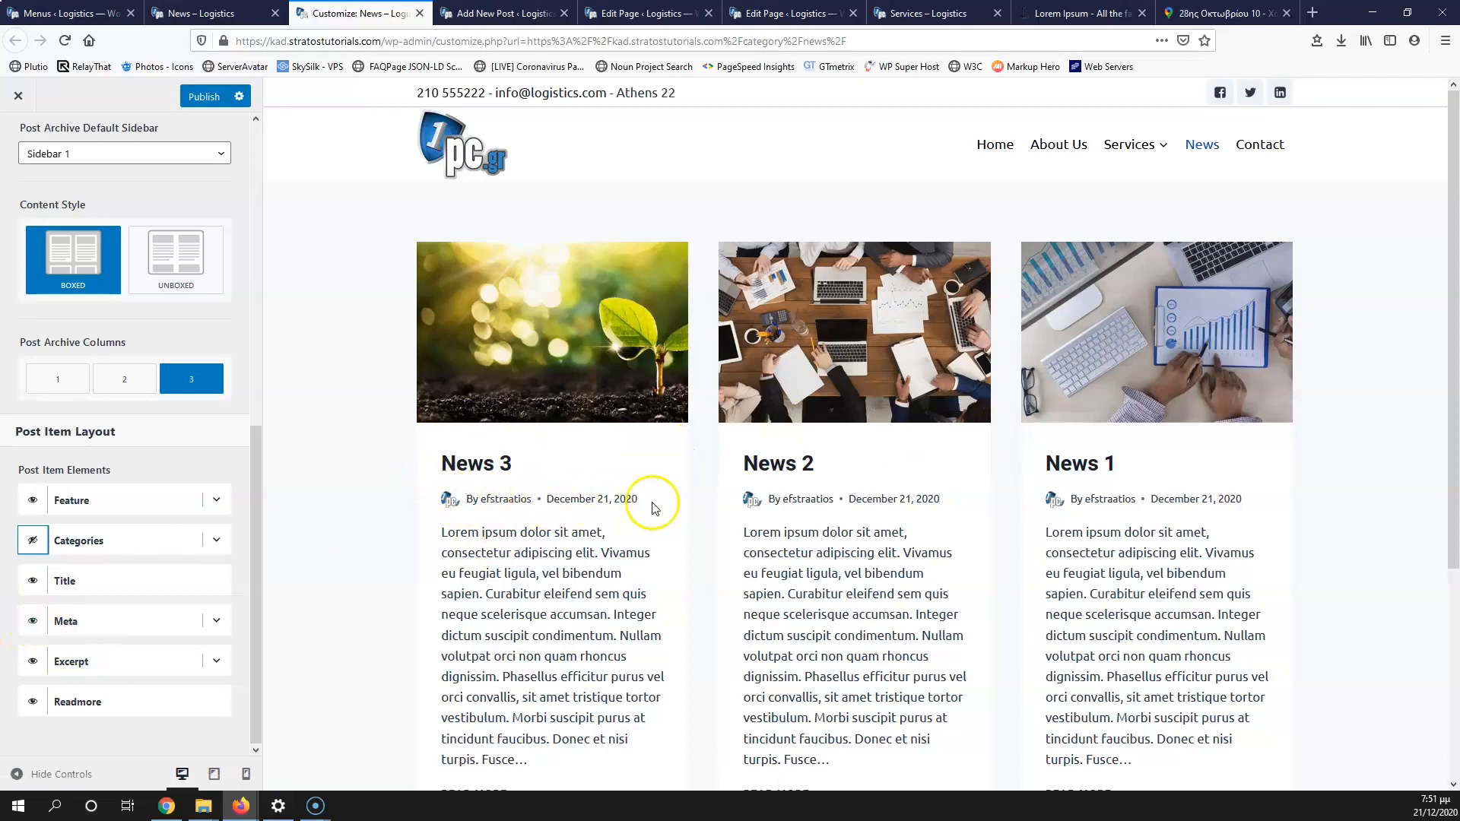
left_click(31, 621)
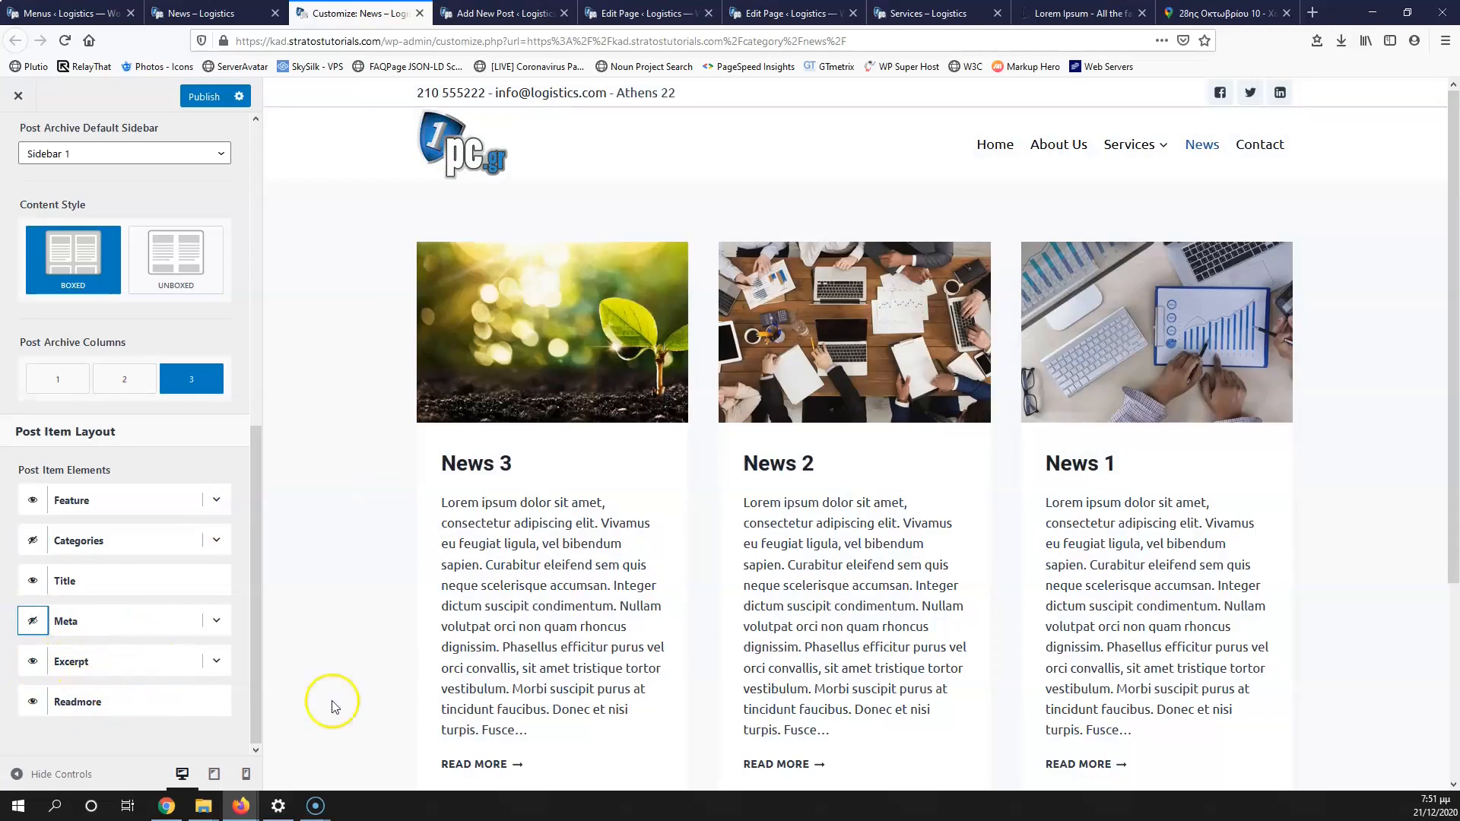
scroll(524, 655, "down", 3)
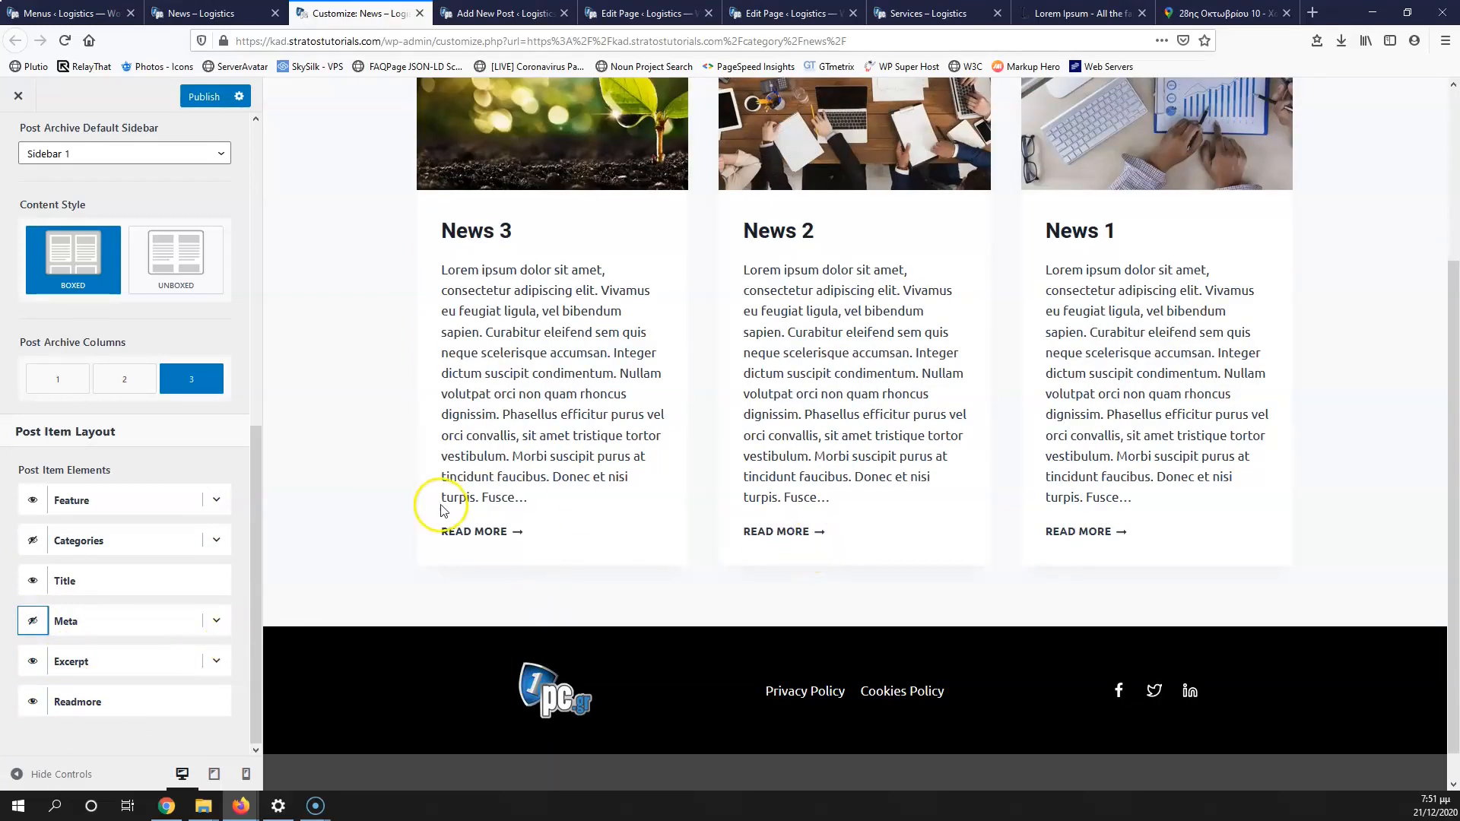
scroll(449, 503, "up", 3)
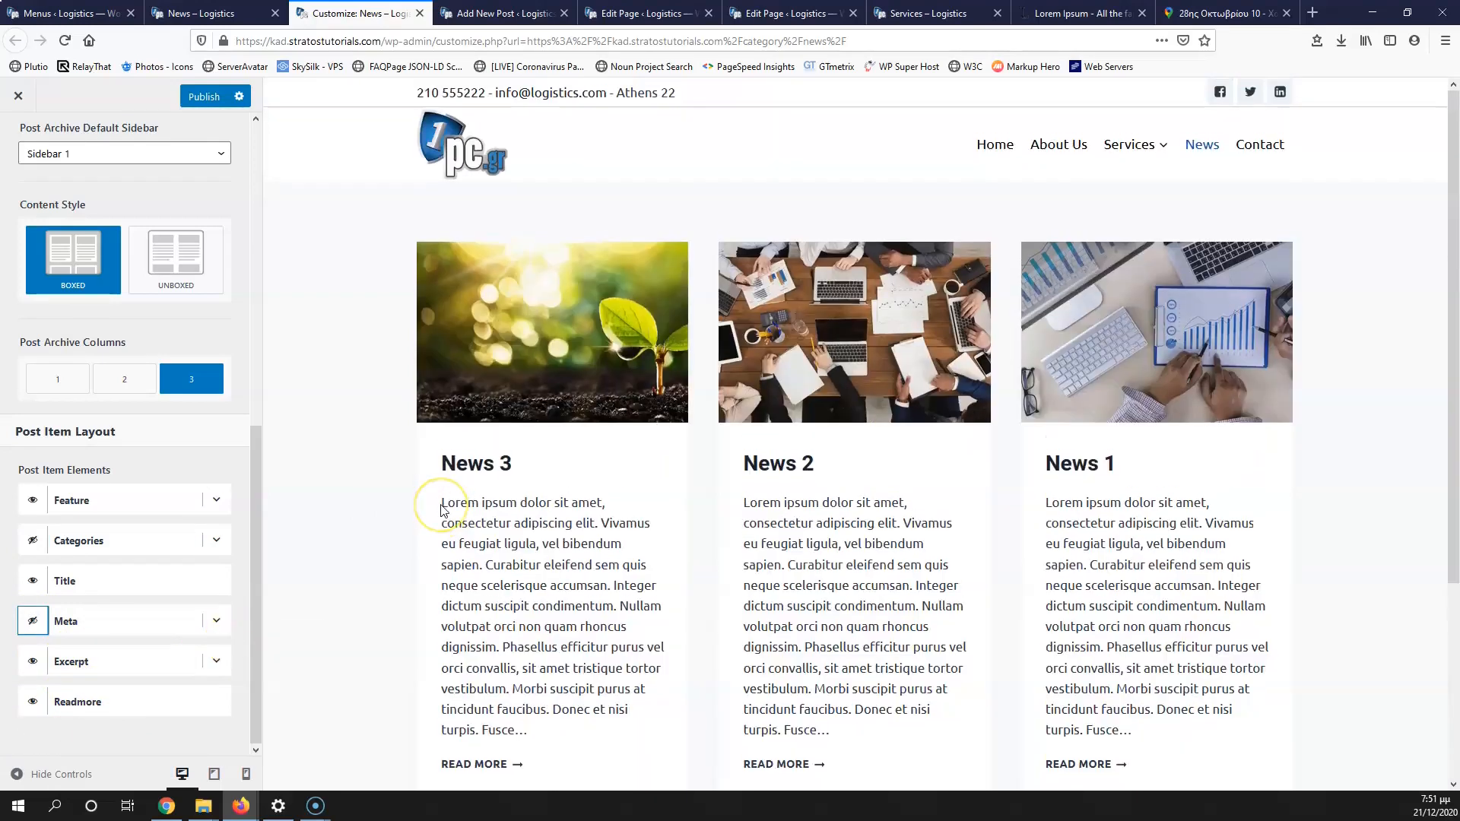
left_click(204, 96)
Step: Preview the News 3 post and go back to the Blog Posts panel
scroll(515, 416, "down", 2)
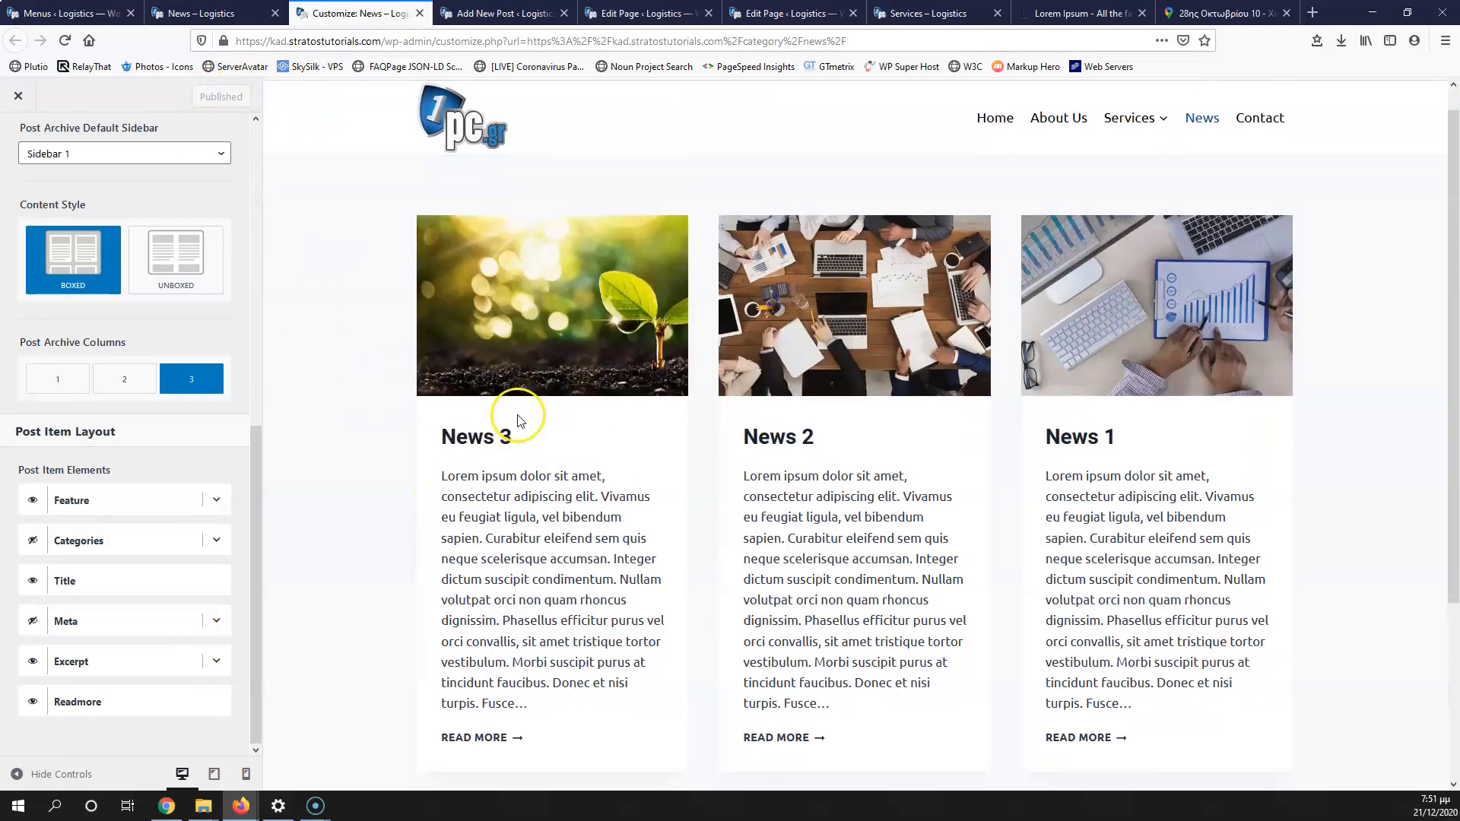
left_click(473, 609)
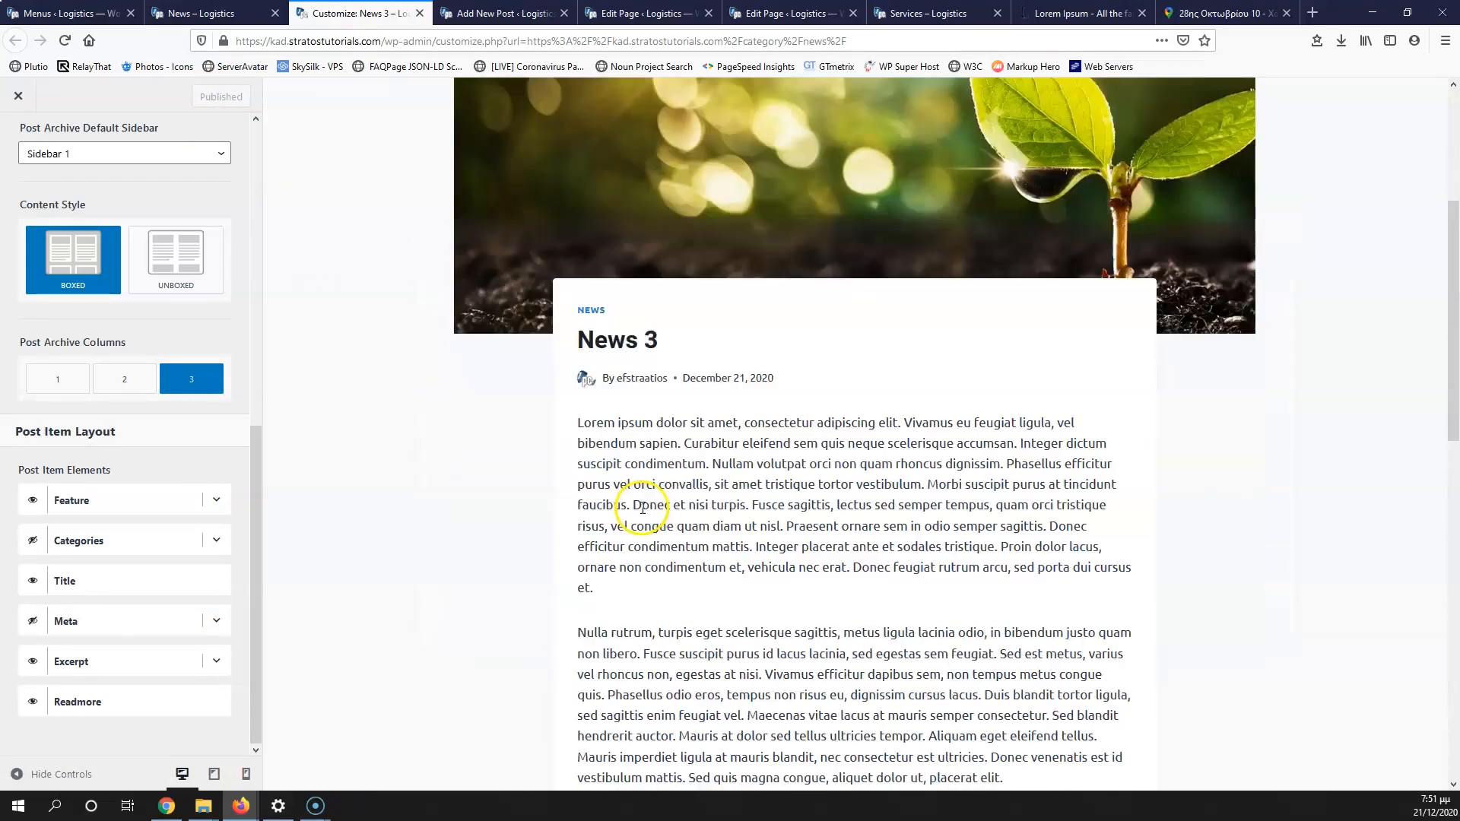
scroll(643, 508, "down", 6)
scroll(642, 512, "up", 8)
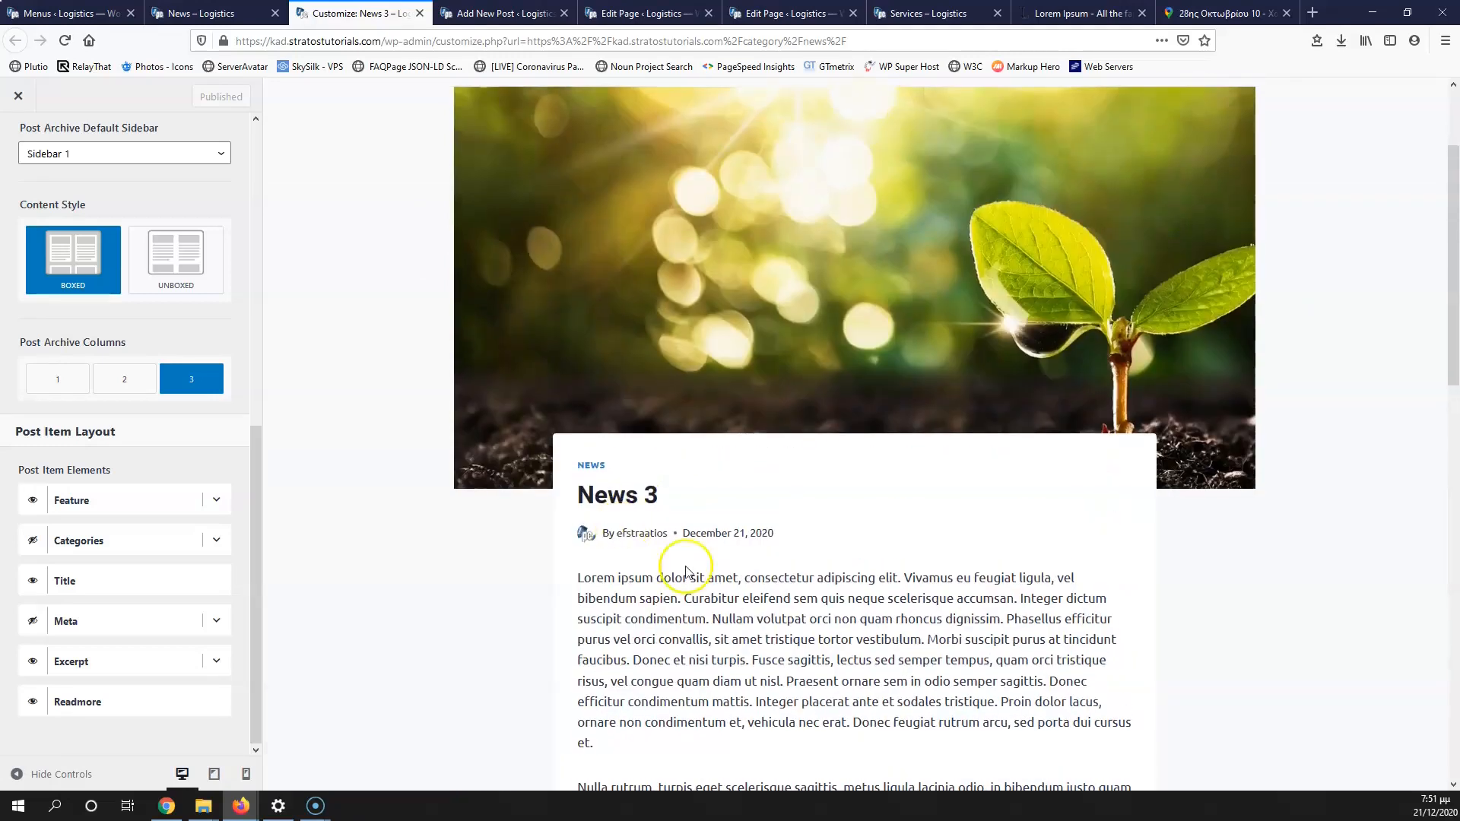
scroll(712, 354, "up", 2)
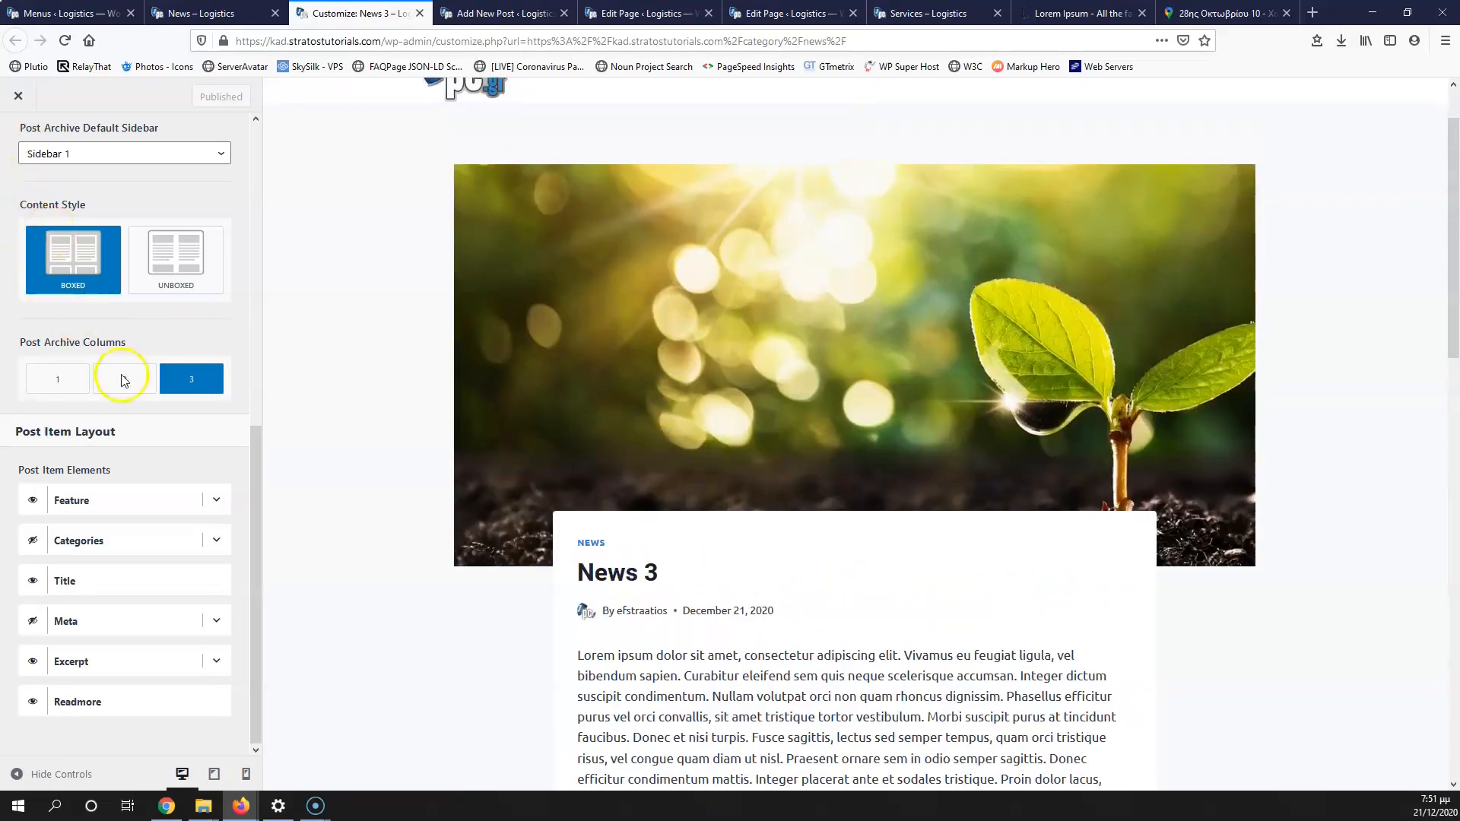
scroll(92, 329, "up", 7)
left_click(13, 158)
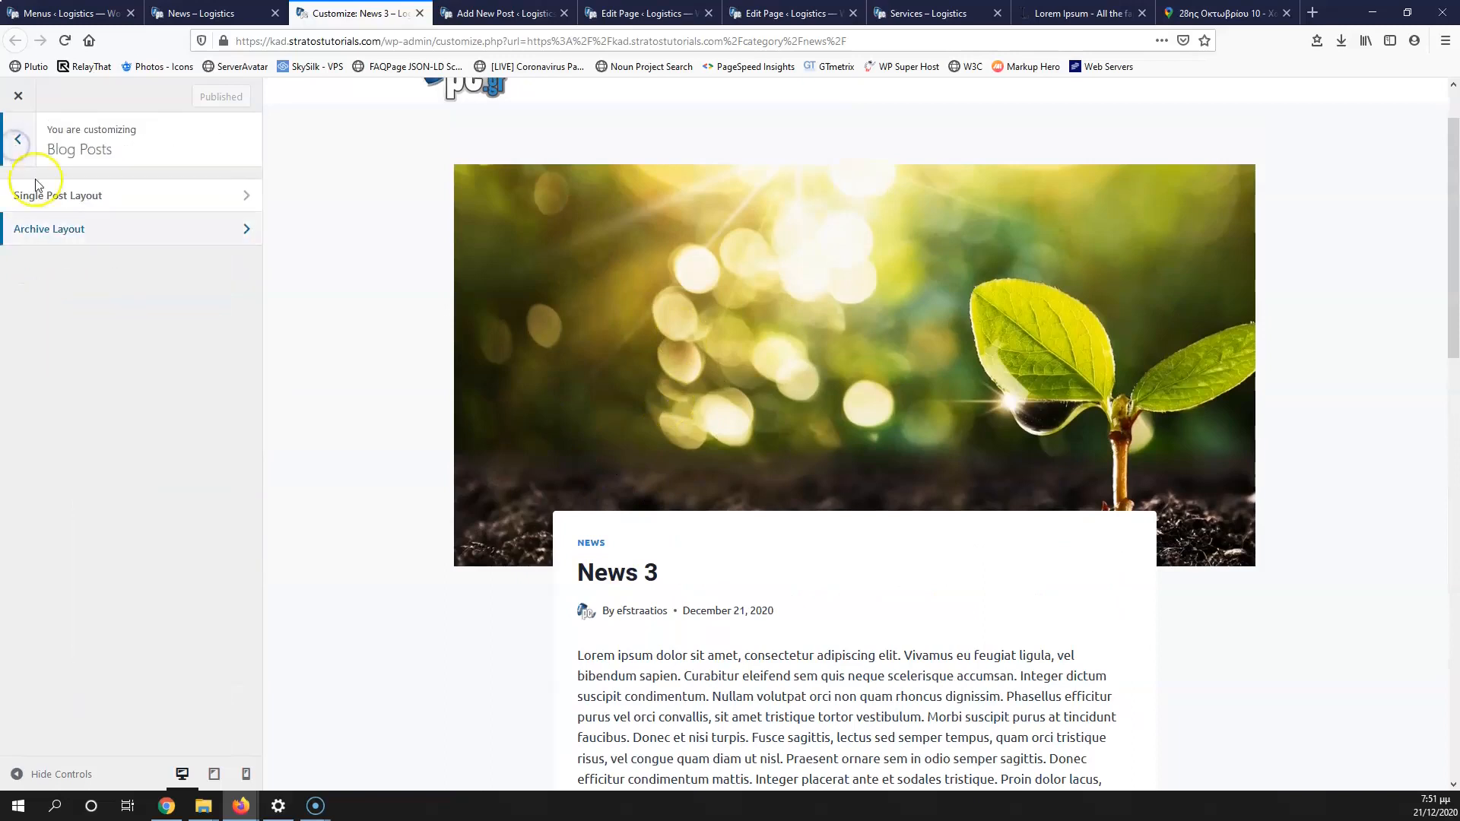
Step: Centre the post title in Single Post Layout settings
left_click(70, 198)
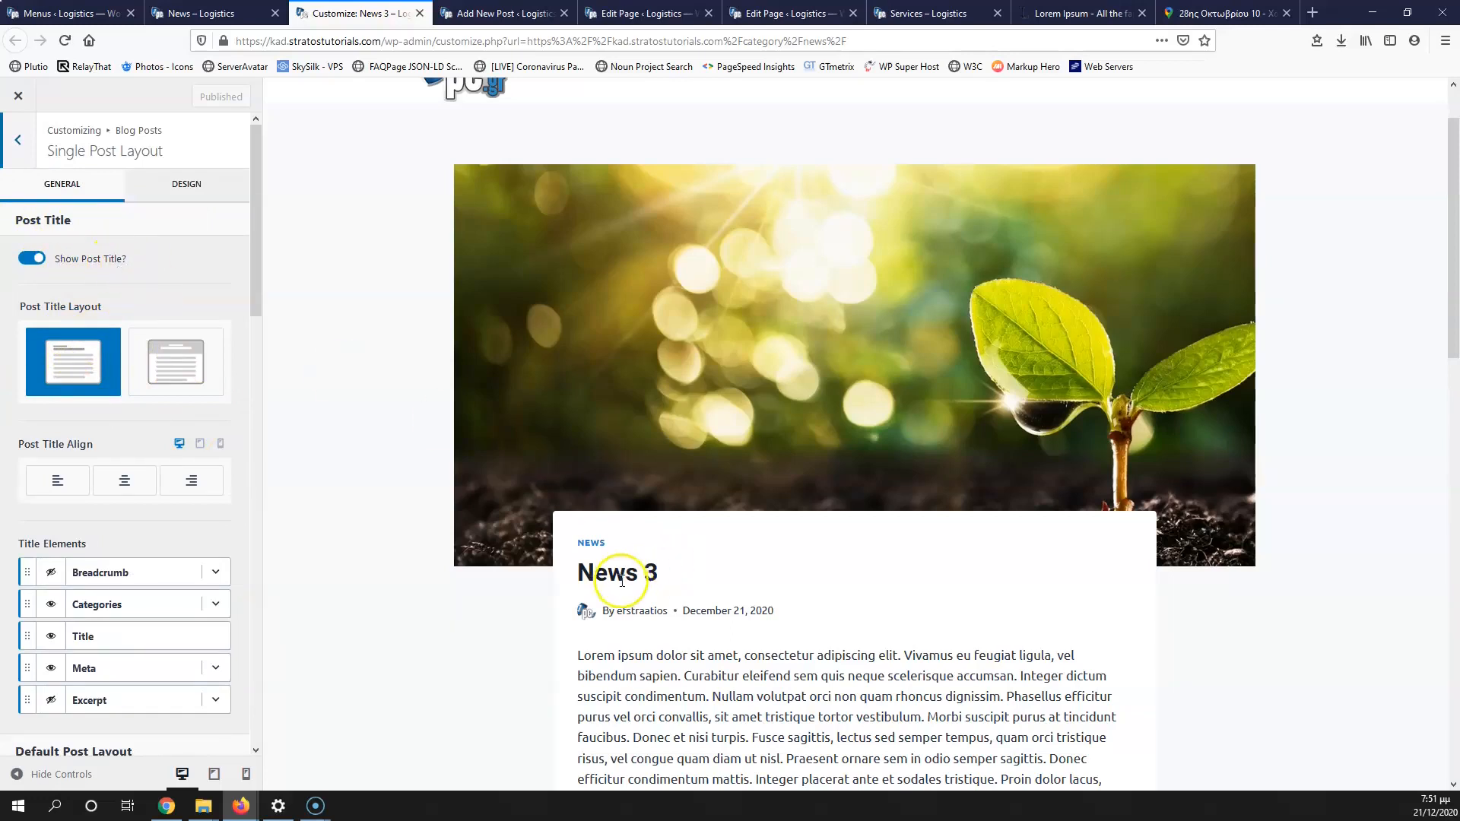
scroll(85, 465, "down", 1)
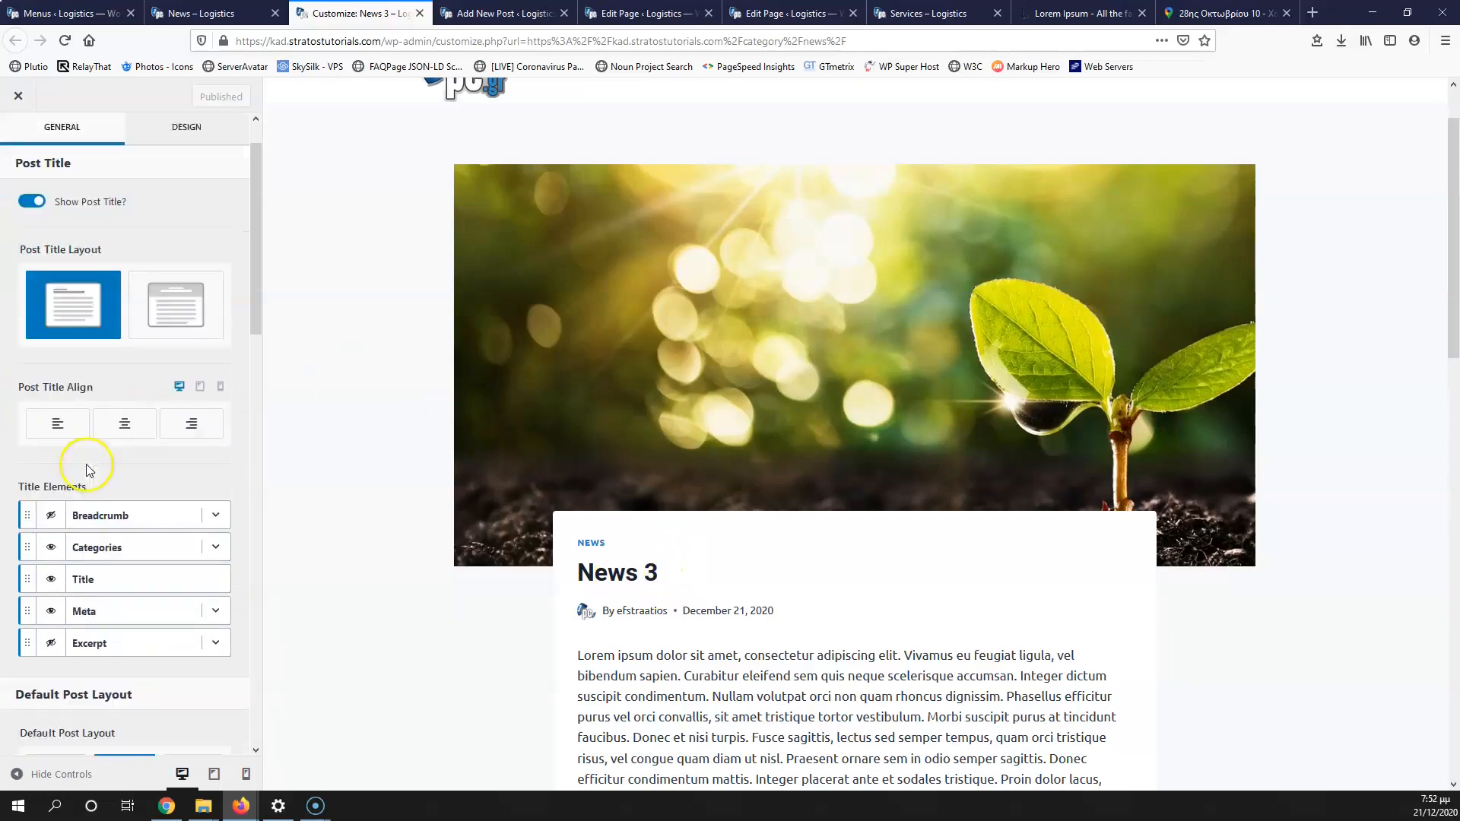
left_click(126, 408)
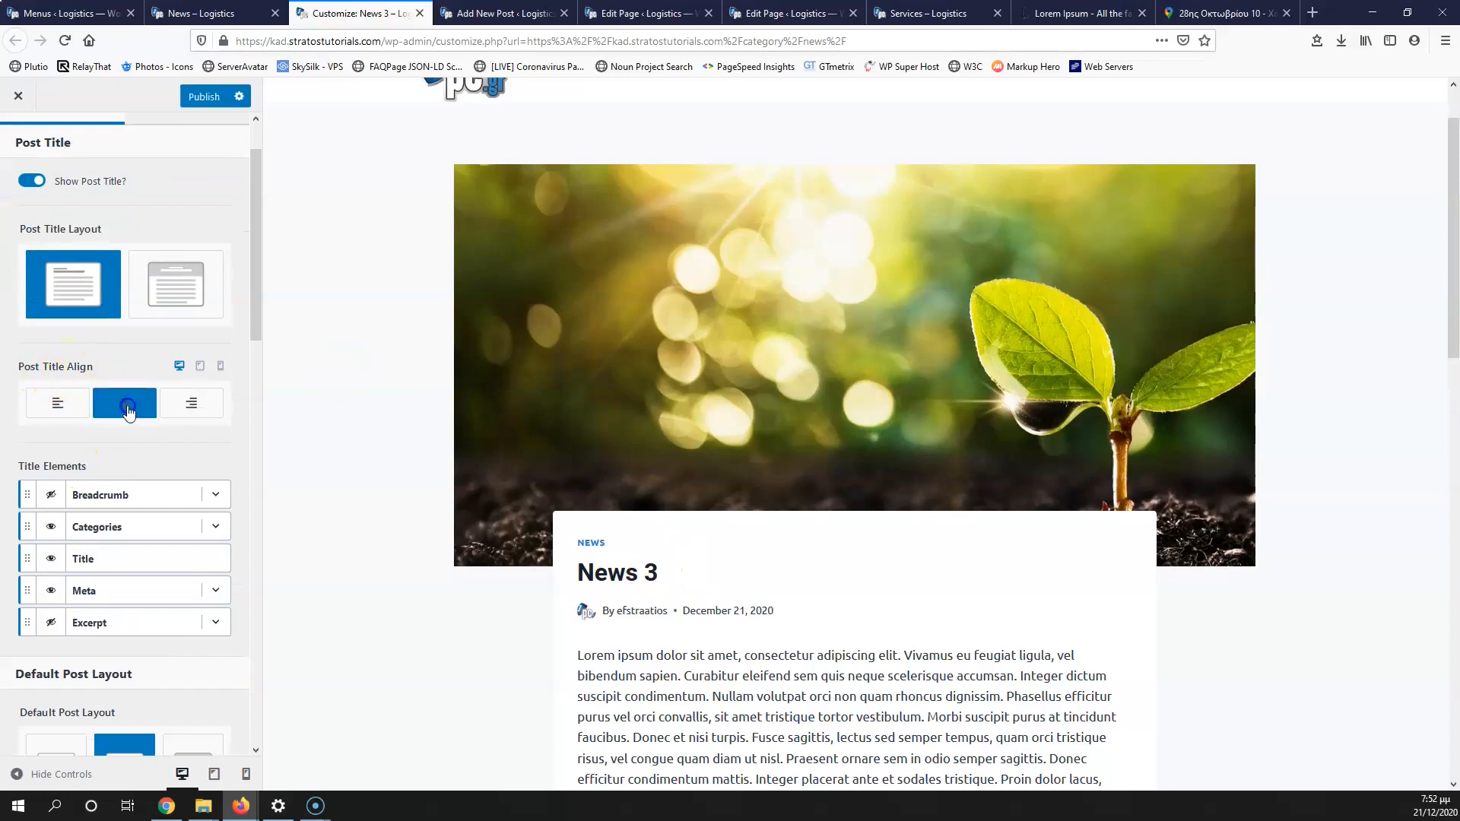
Step: Try a full-width post layout, then revert to the default post layout
scroll(163, 486, "down", 3)
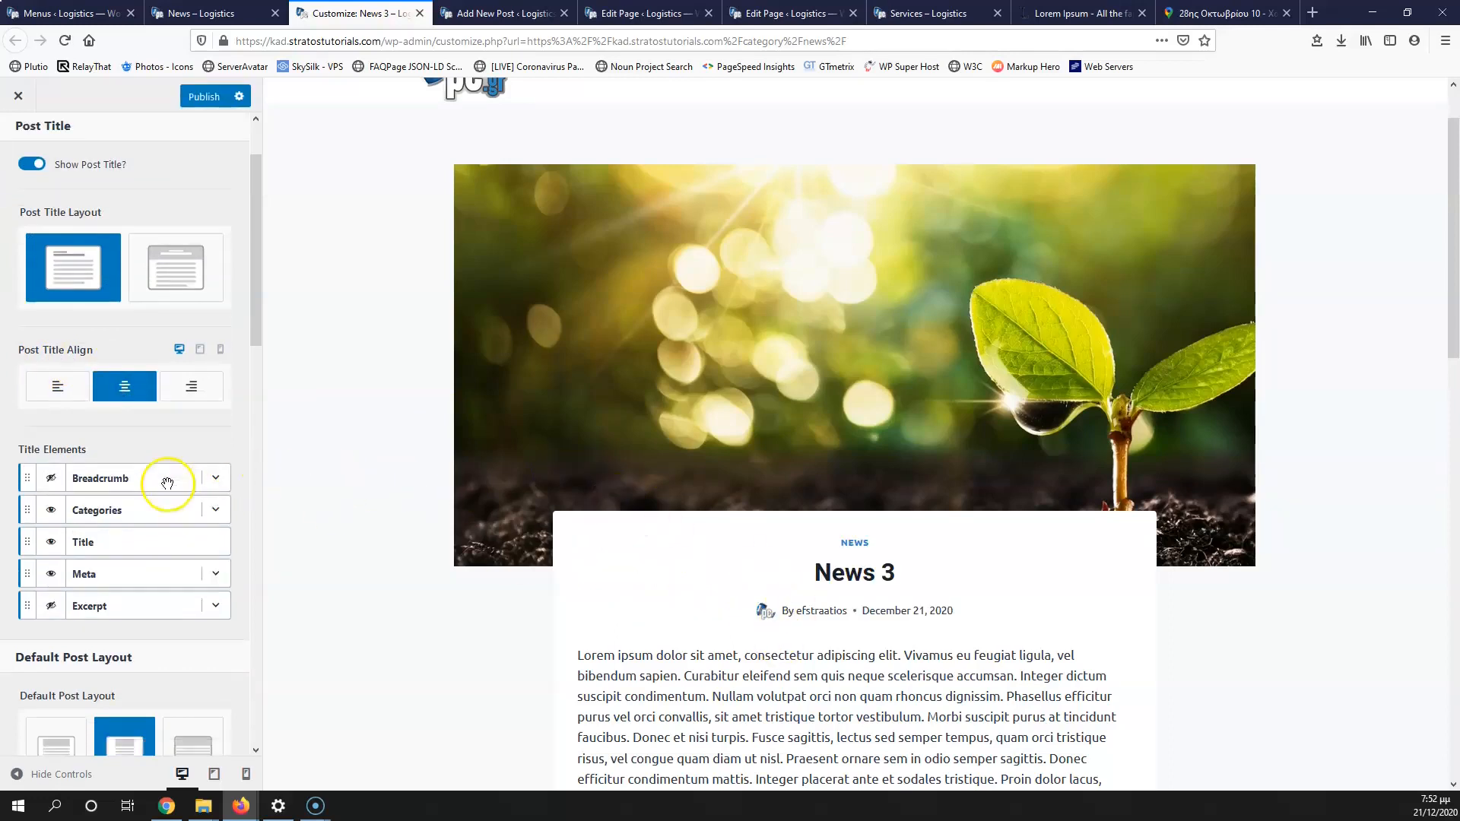
left_click(193, 542)
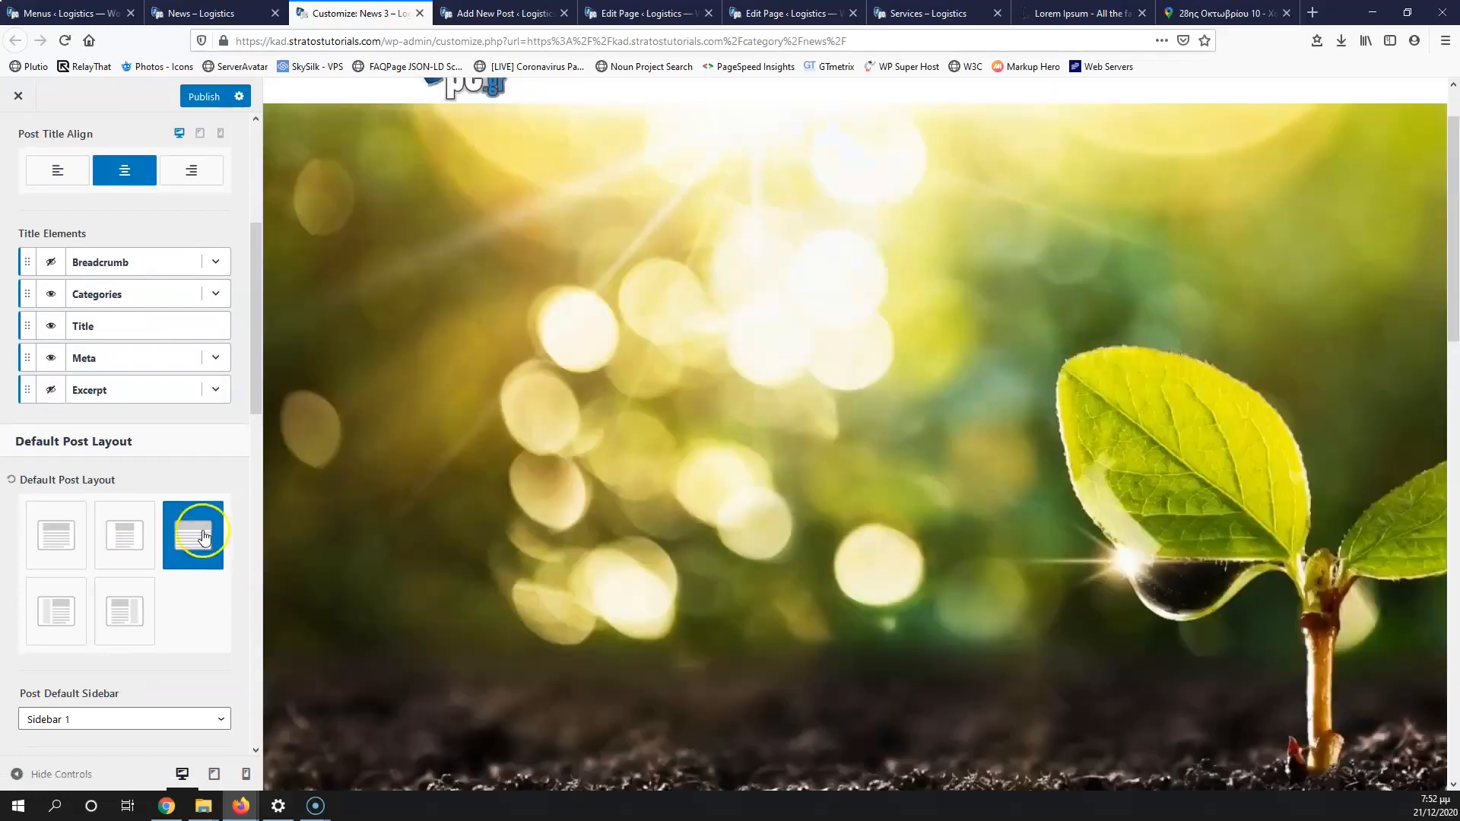
scroll(728, 547, "down", 5)
scroll(728, 554, "up", 5)
left_click(56, 537)
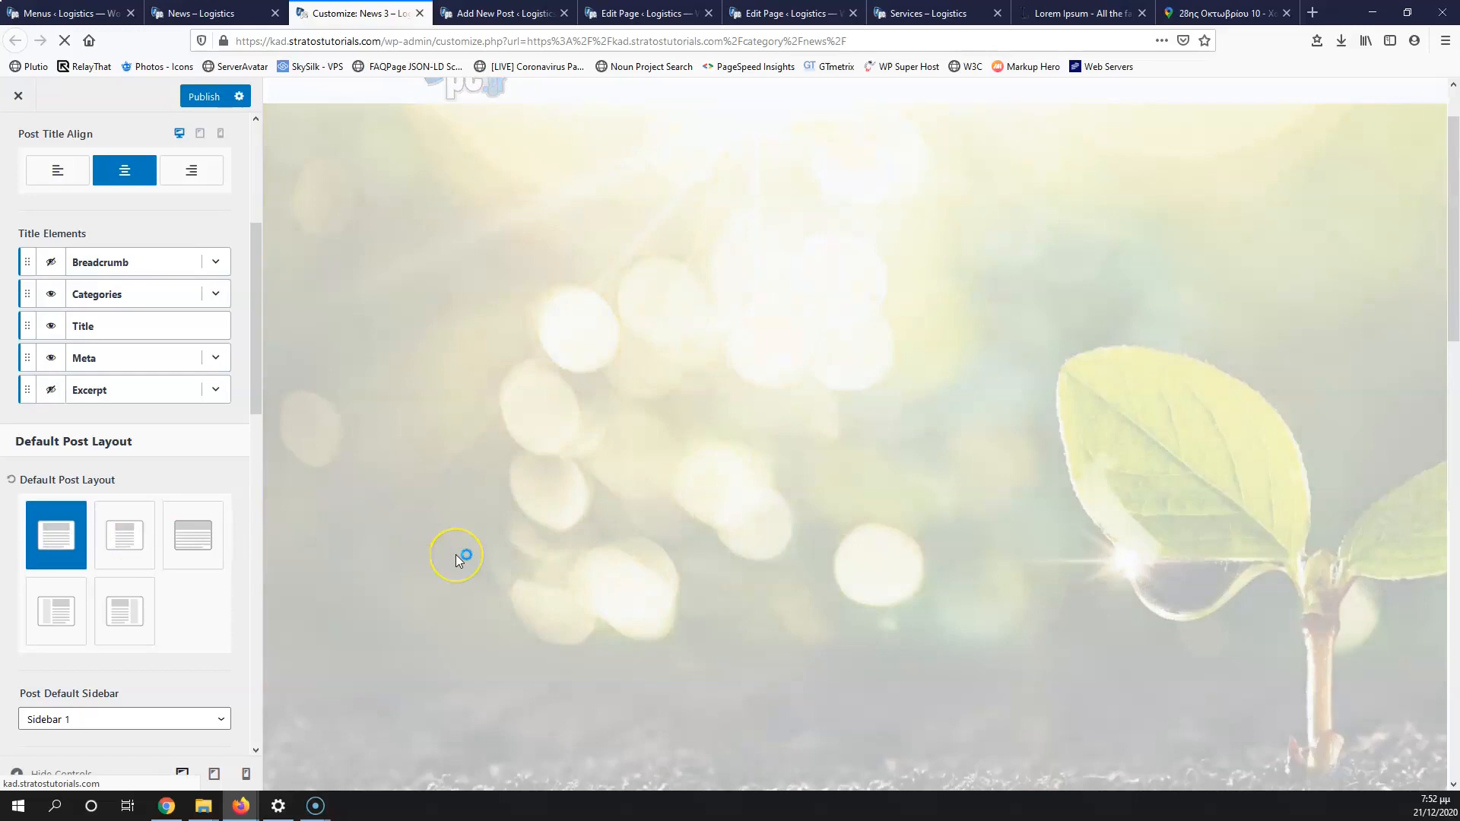
scroll(564, 551, "down", 4)
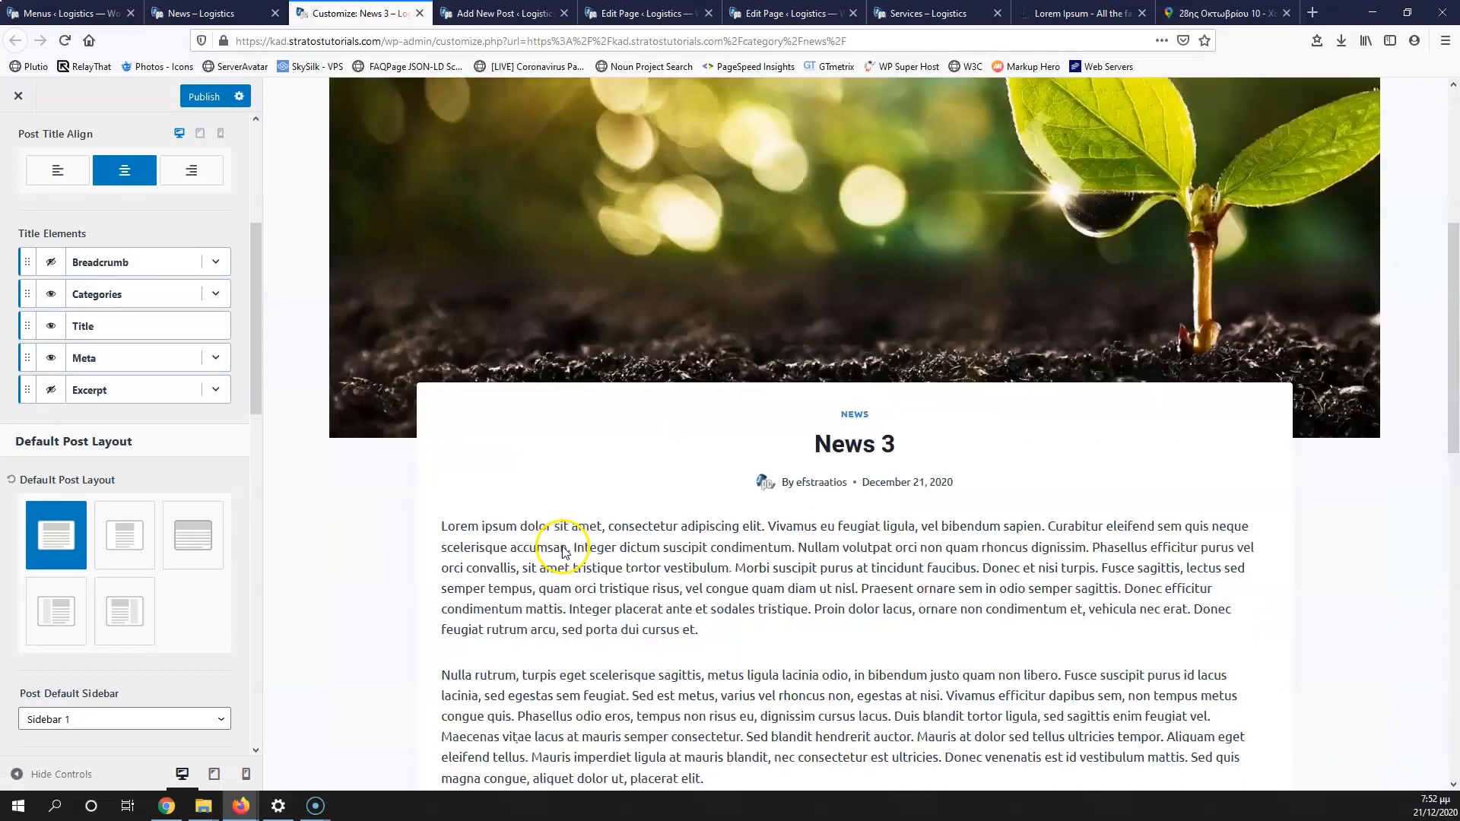
scroll(564, 547, "up", 2)
scroll(554, 548, "up", 3)
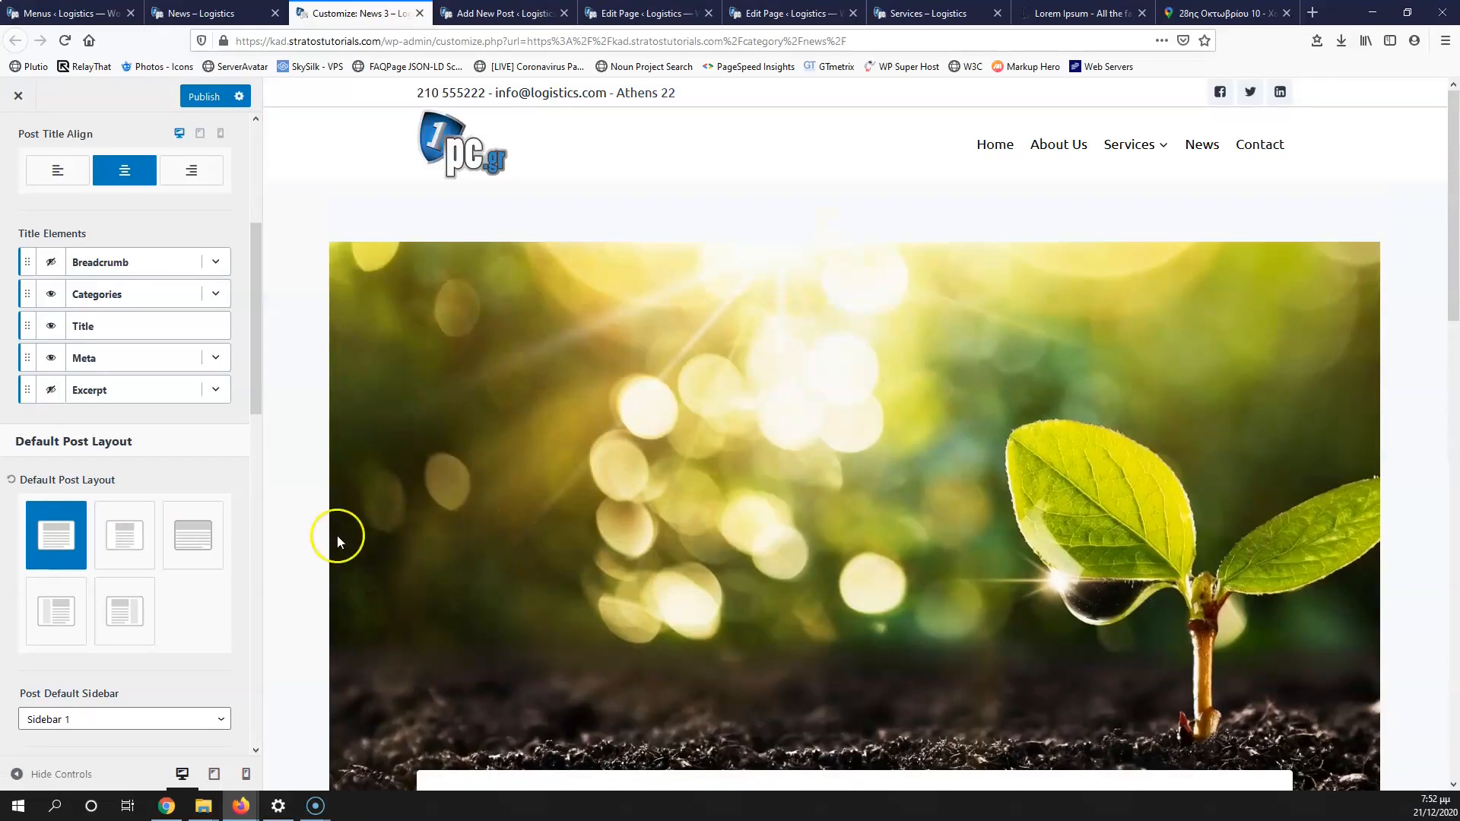
scroll(115, 526, "up", 2)
scroll(116, 526, "up", 3)
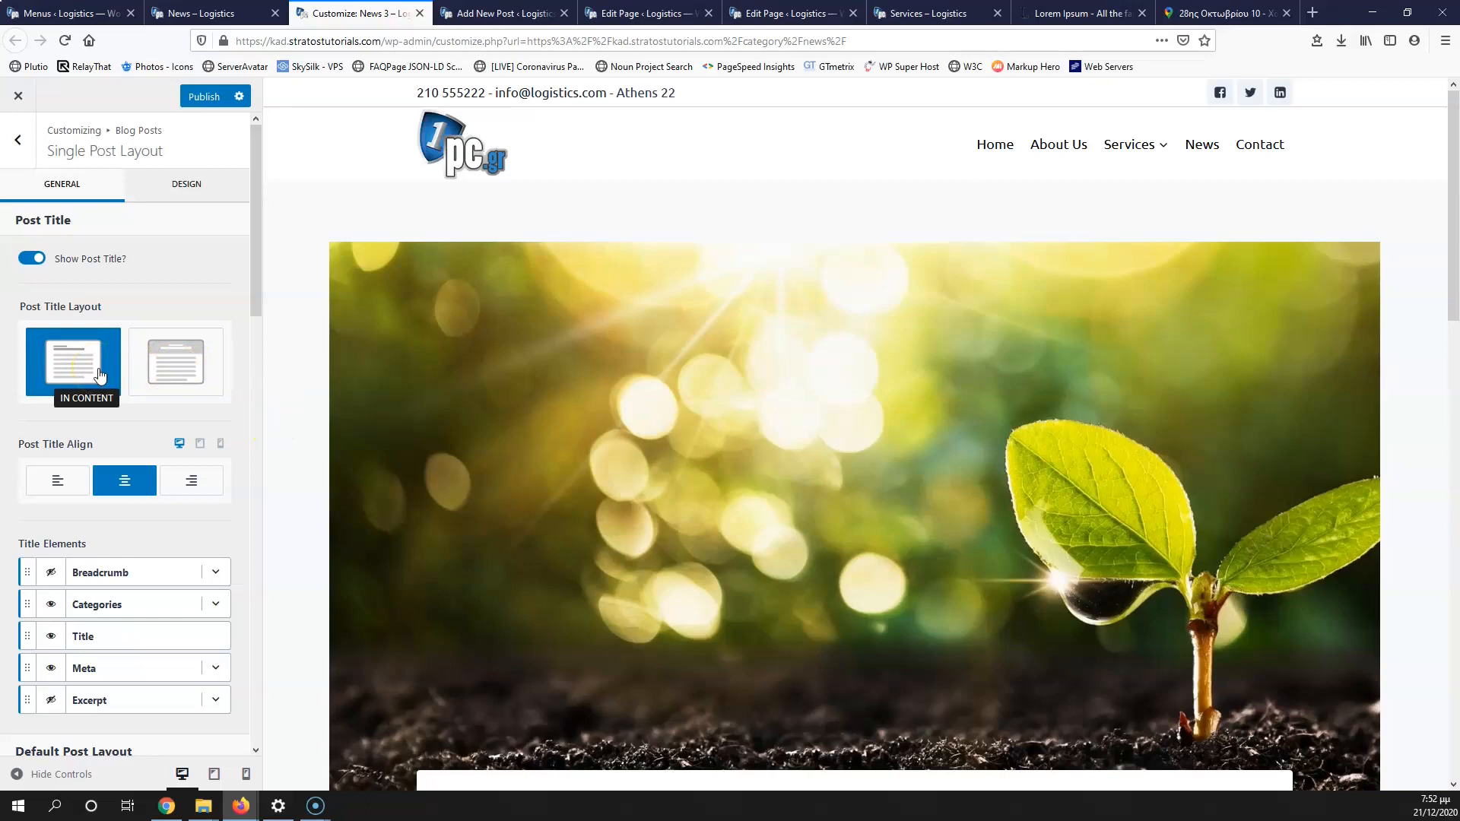
Step: Try the title above the content, then set it back to In Content
left_click(176, 362)
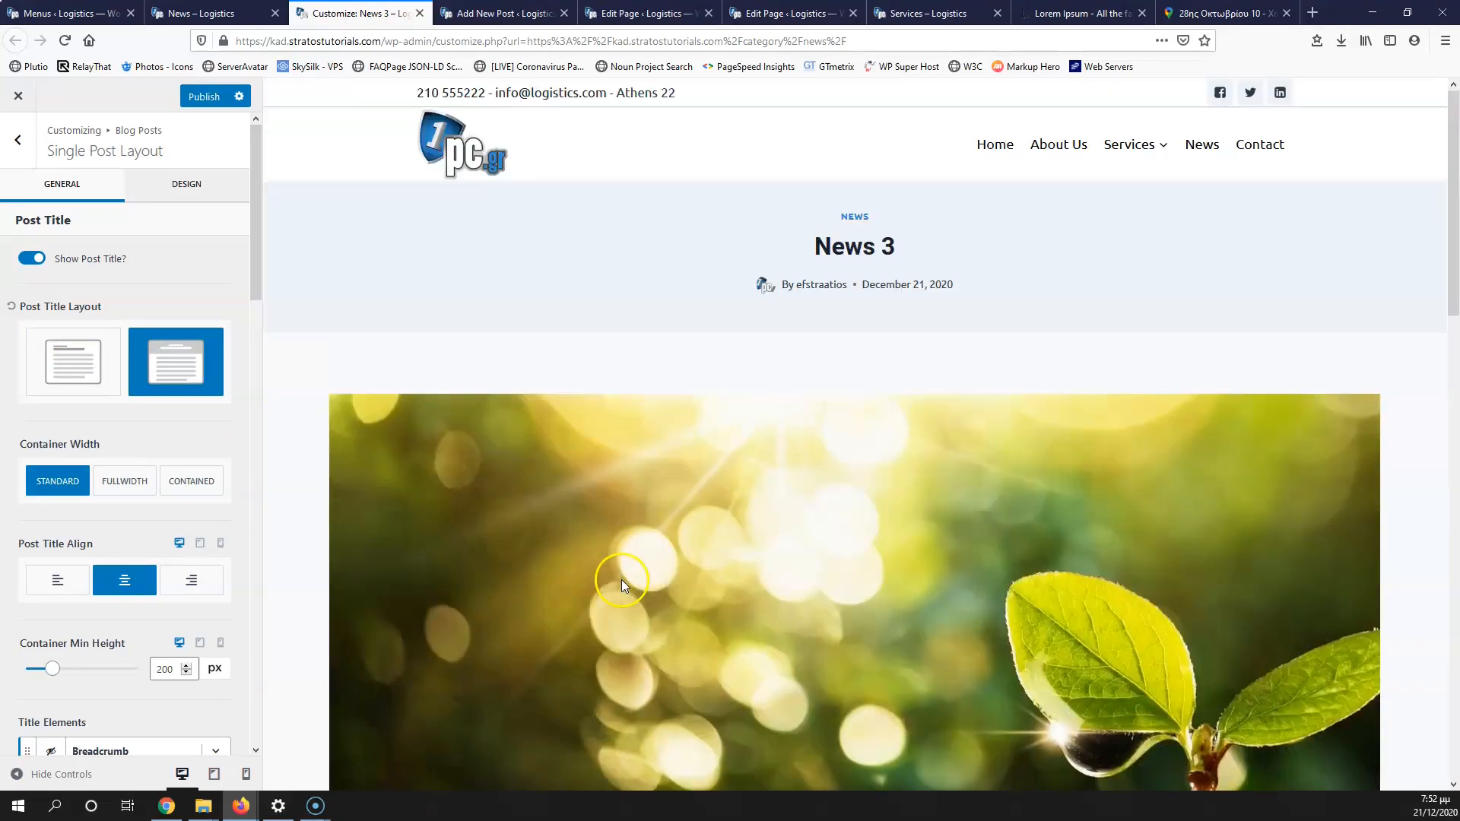
left_click(73, 362)
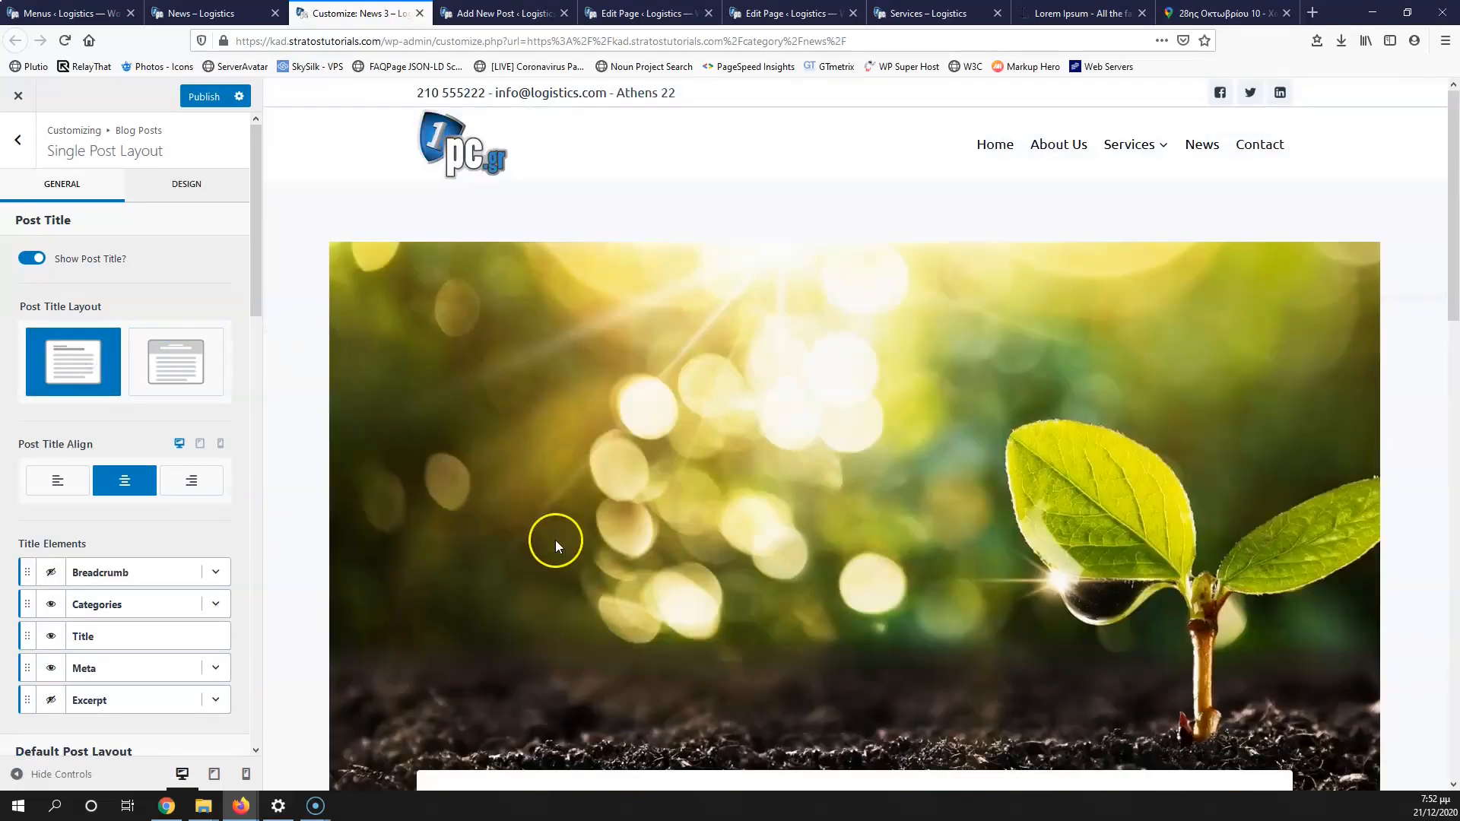
scroll(555, 540, "down", 5)
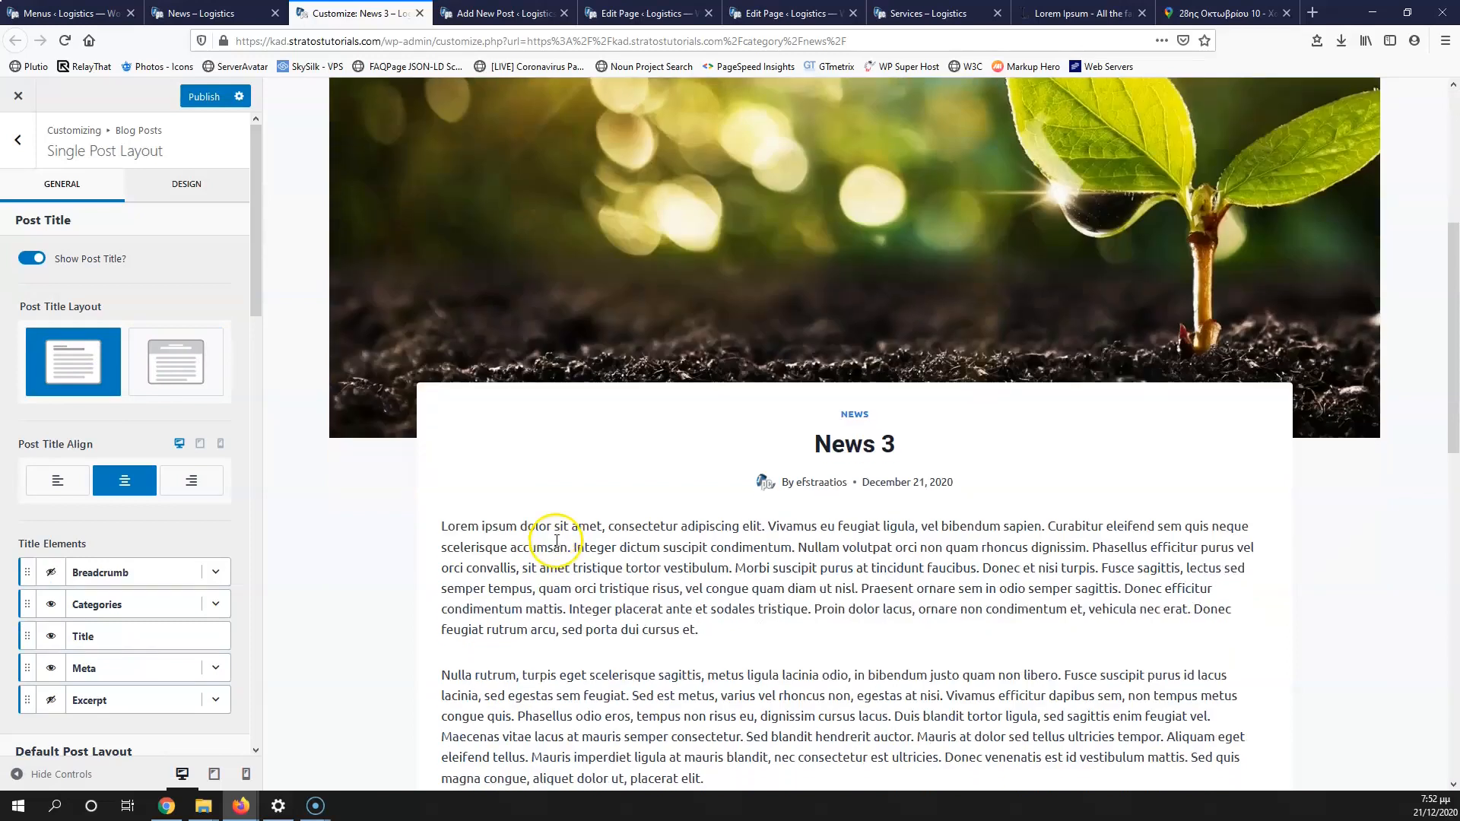
Step: Hide the categories line shown above the single post title
left_click(50, 609)
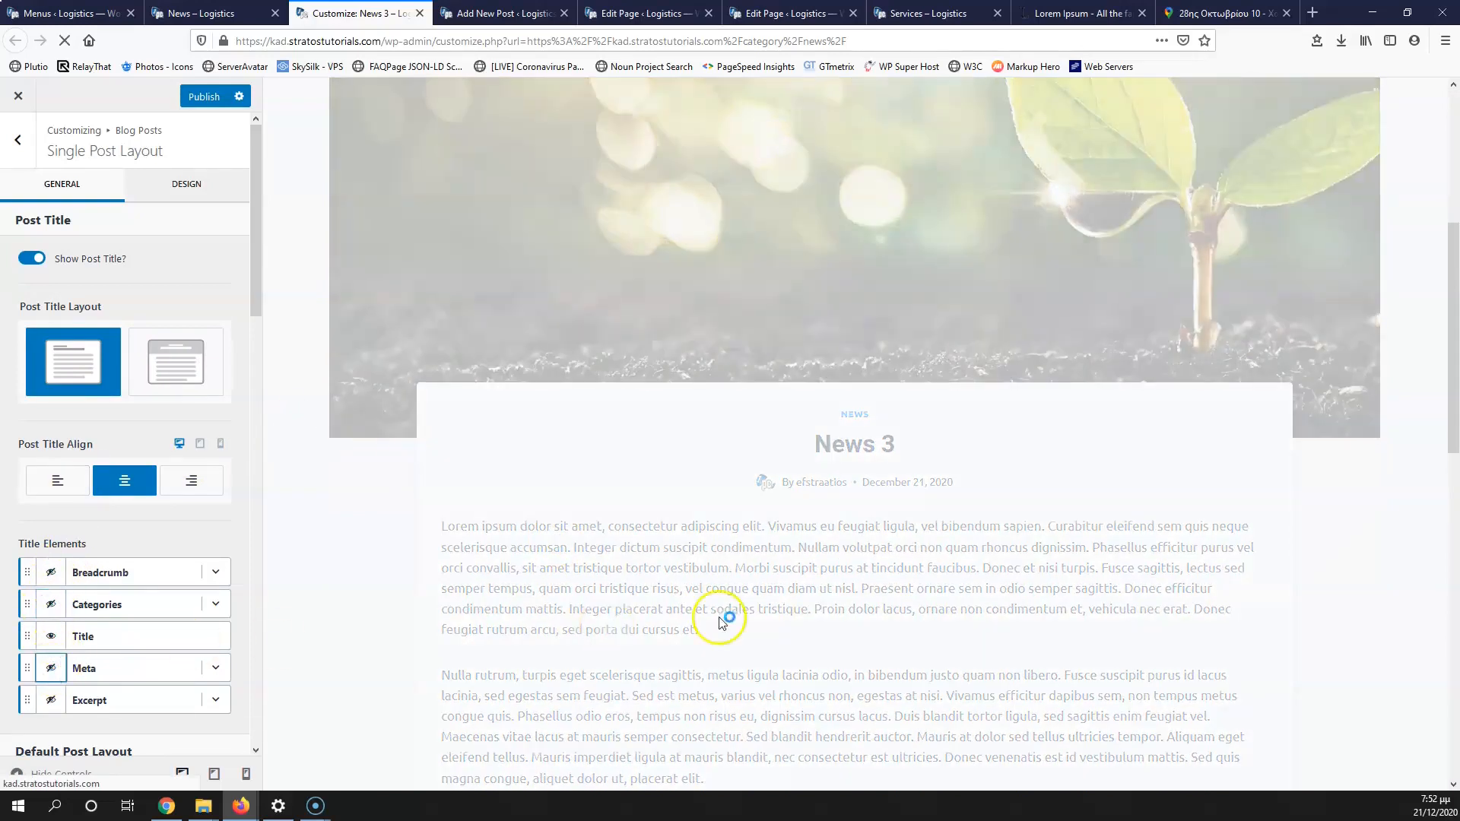
scroll(761, 619, "down", 4)
scroll(152, 618, "down", 3)
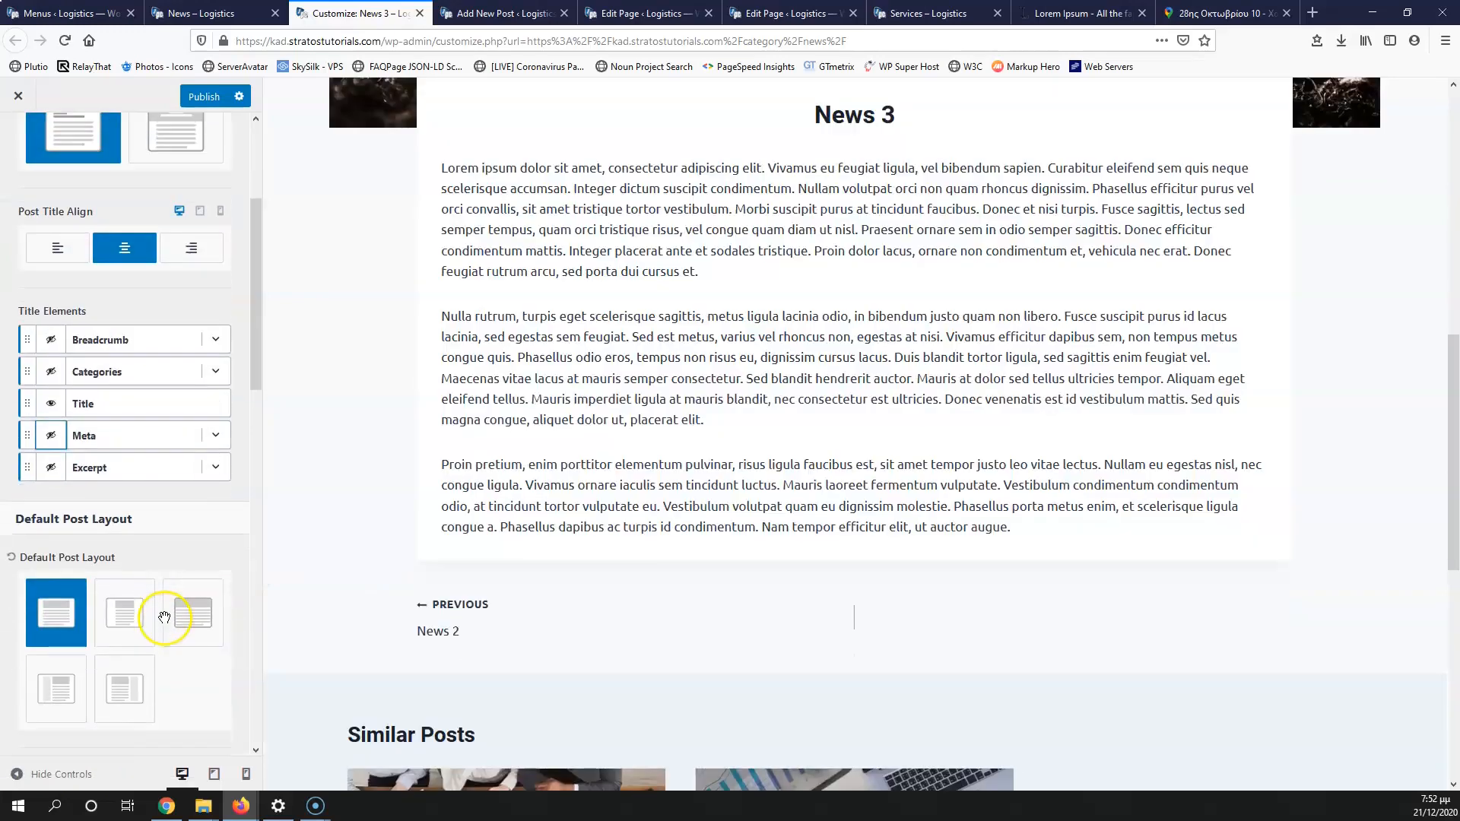
scroll(170, 532, "down", 2)
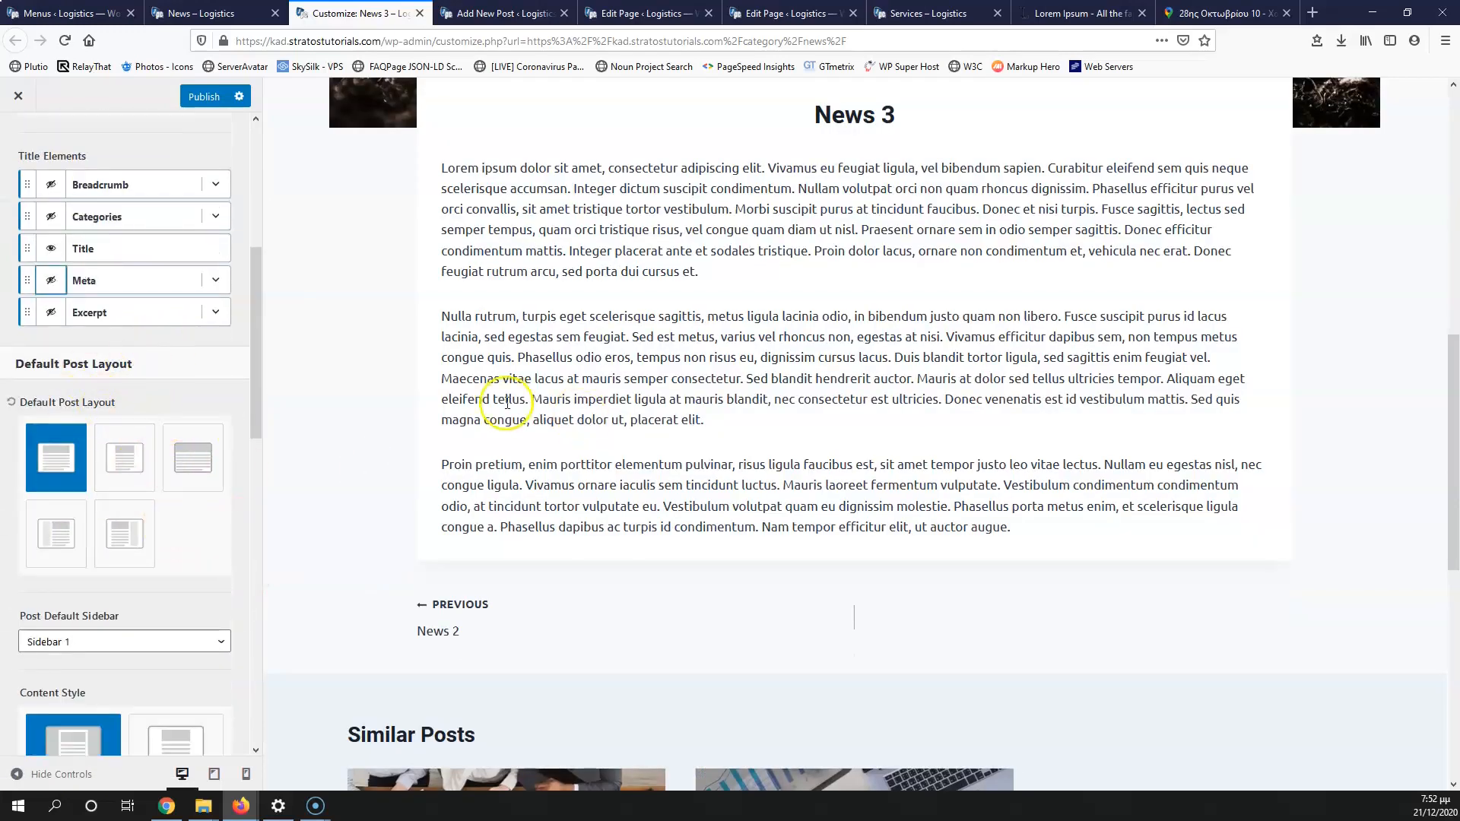
scroll(390, 456, "up", 3)
scroll(388, 456, "down", 1)
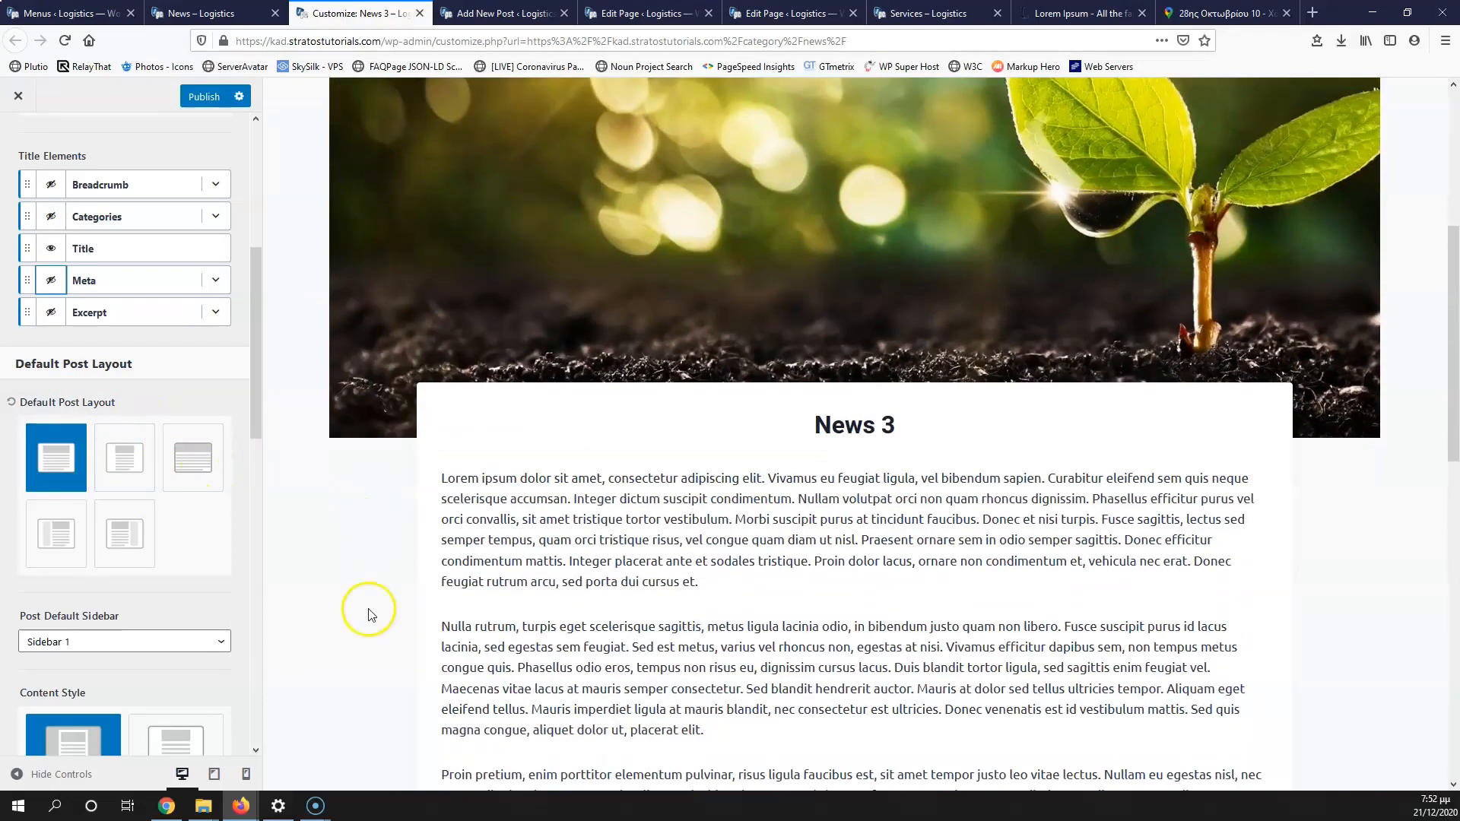
scroll(307, 505, "down", 2)
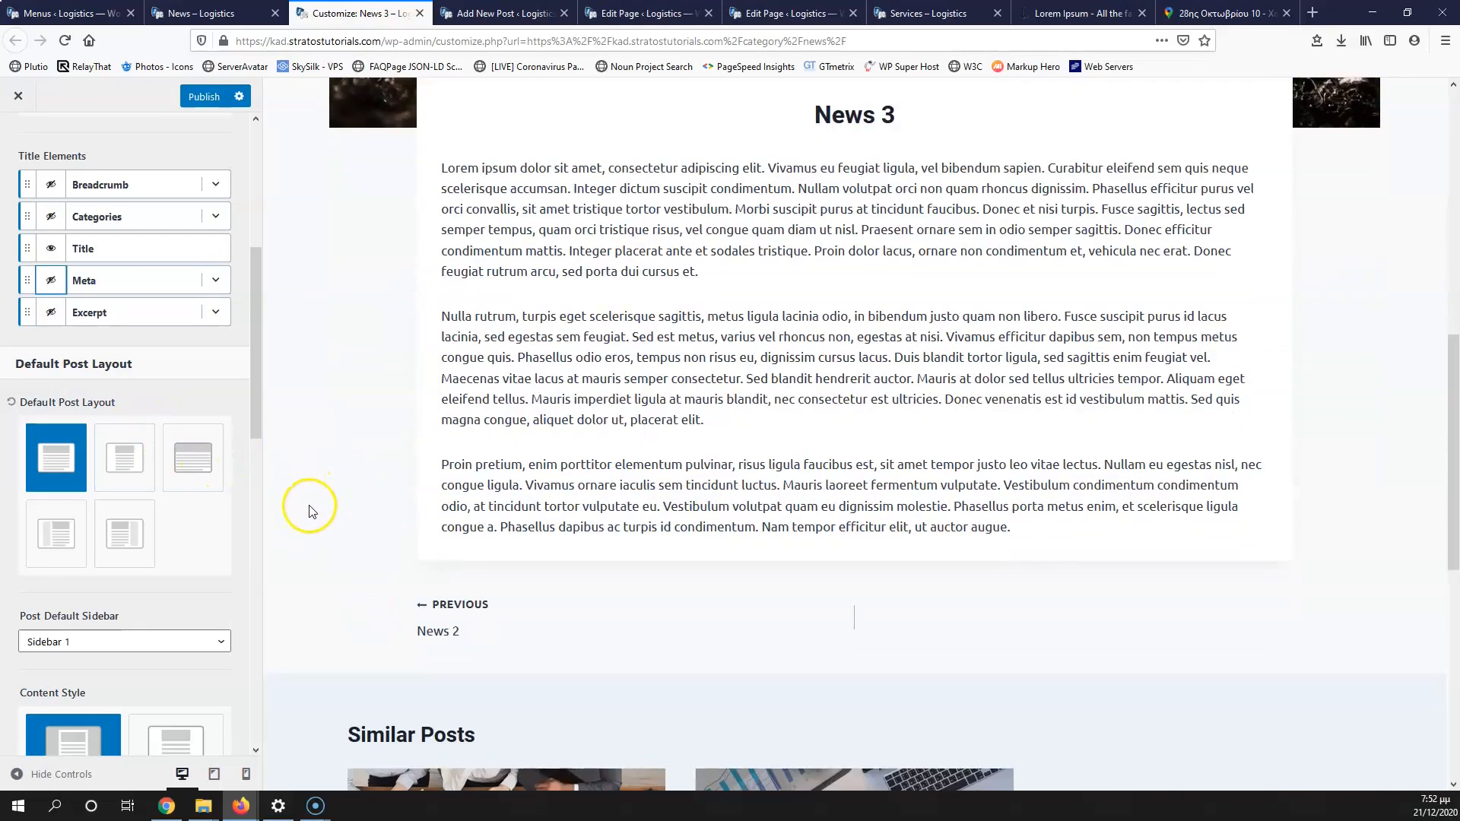
Step: Switch the default single post layout to a right sidebar
left_click(137, 543)
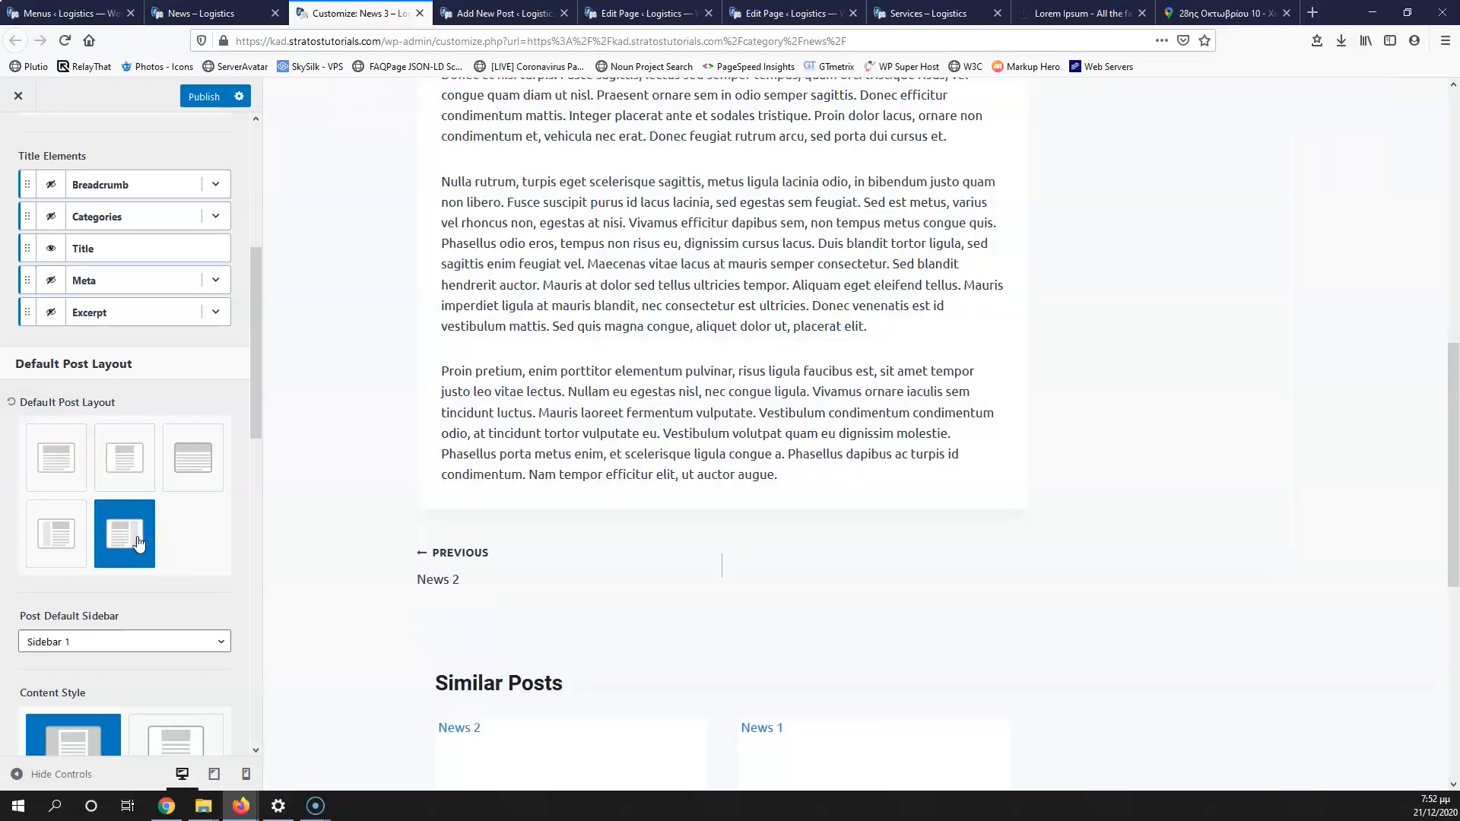
scroll(591, 455, "up", 12)
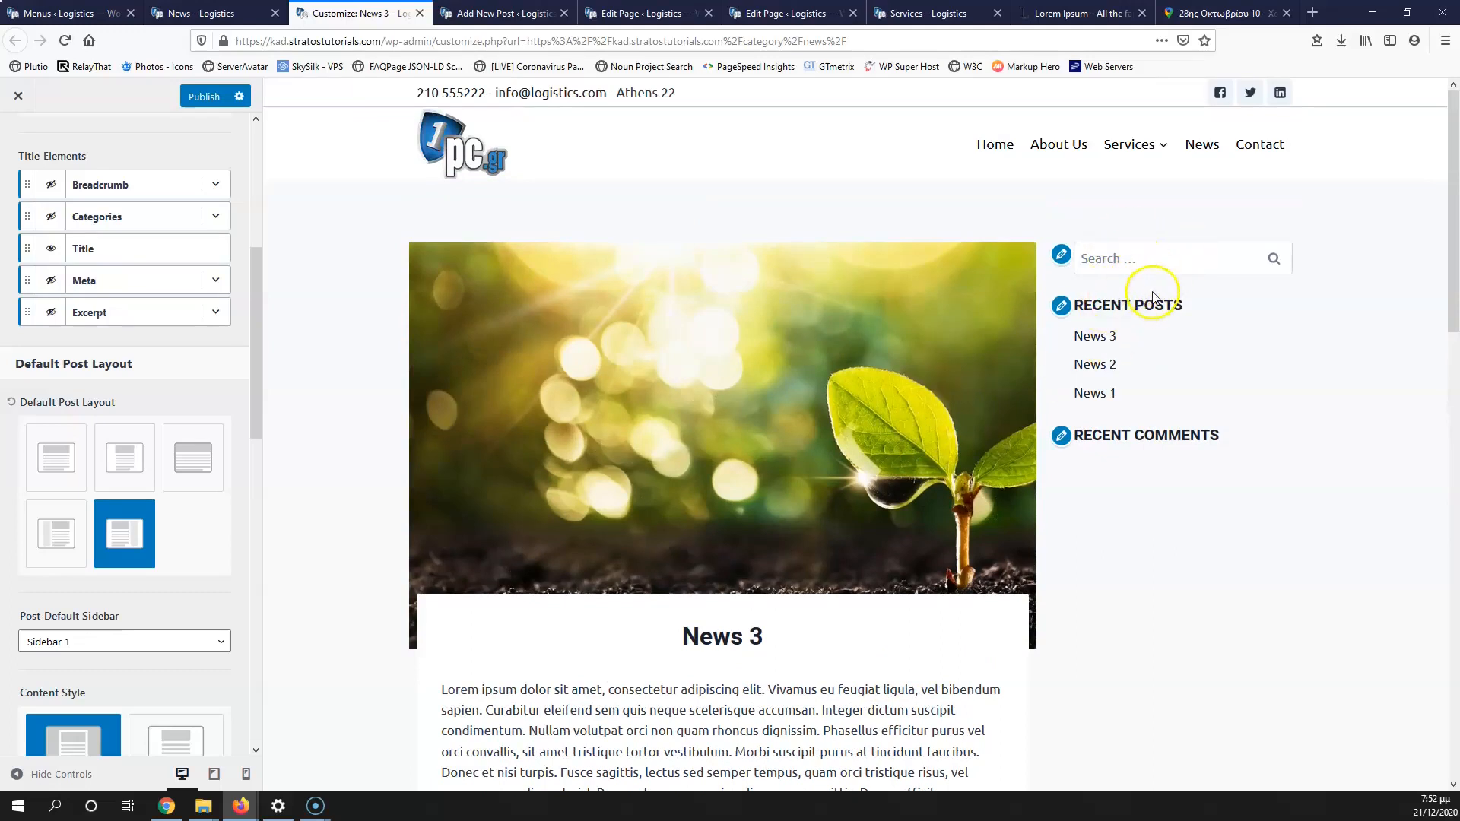
scroll(871, 439, "down", 4)
scroll(193, 568, "down", 6)
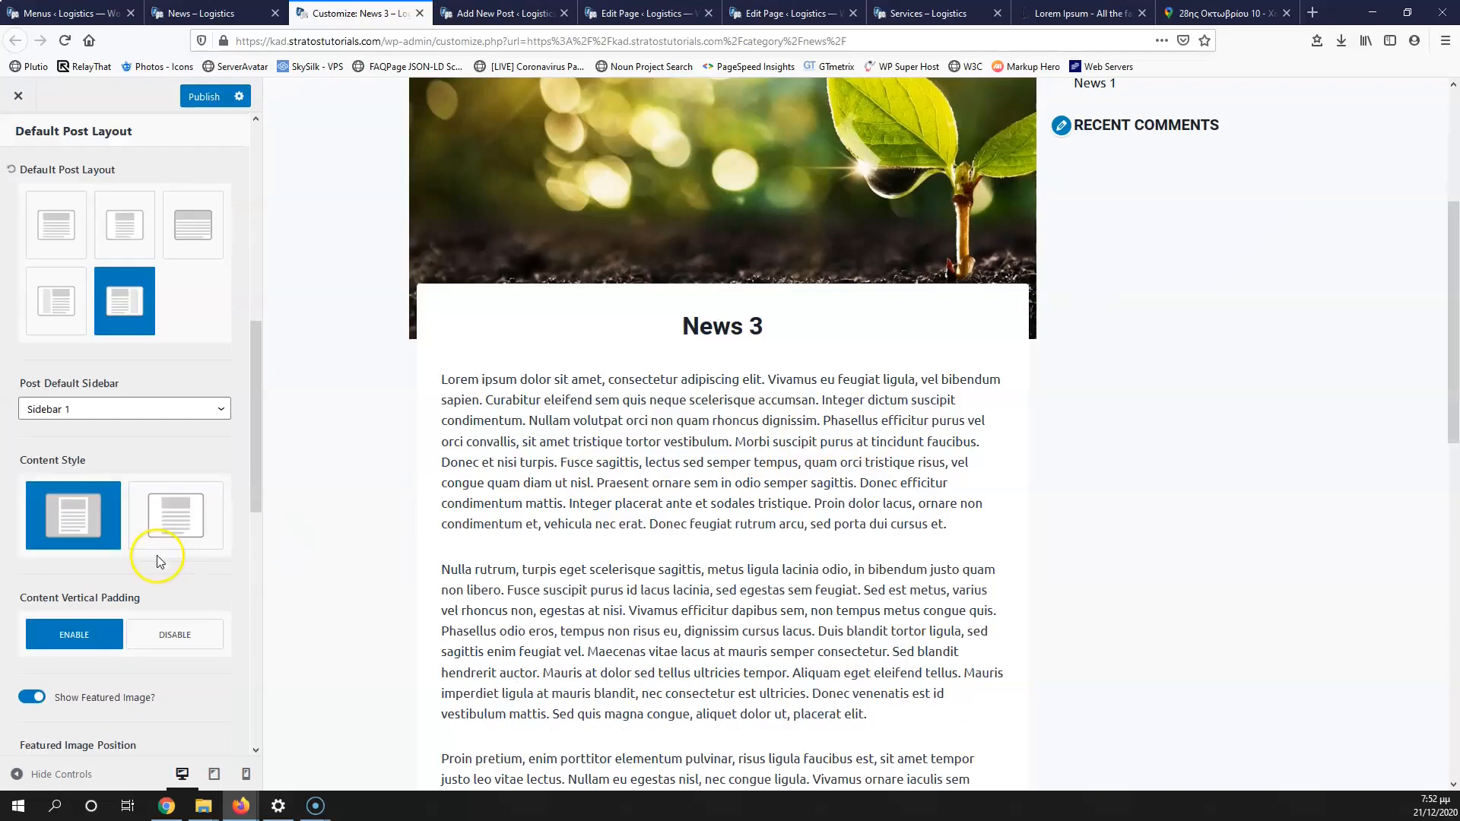
scroll(135, 433, "up", 4)
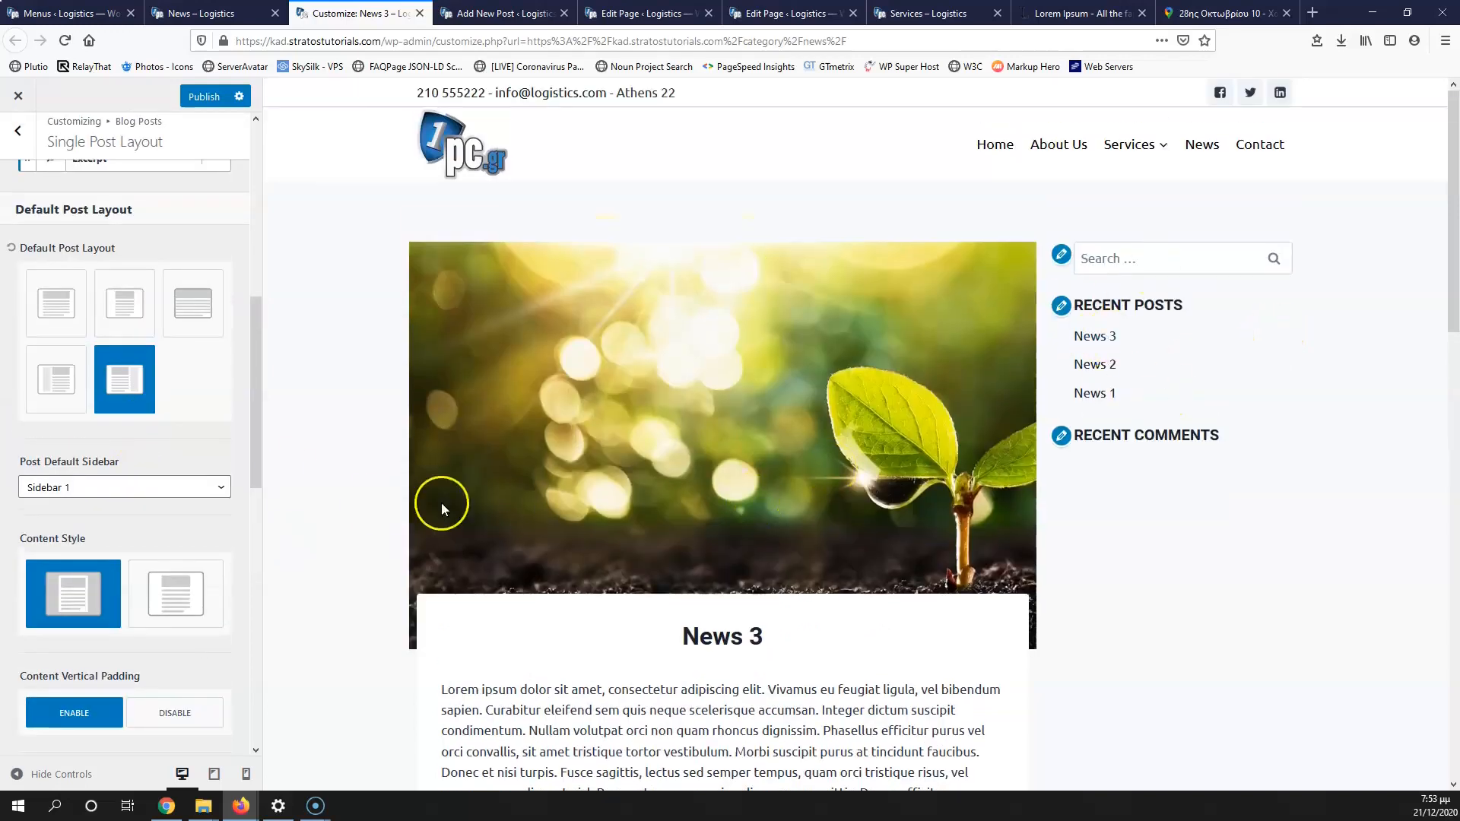
Step: Keep the single post featured image at its original ratio
scroll(537, 479, "down", 5)
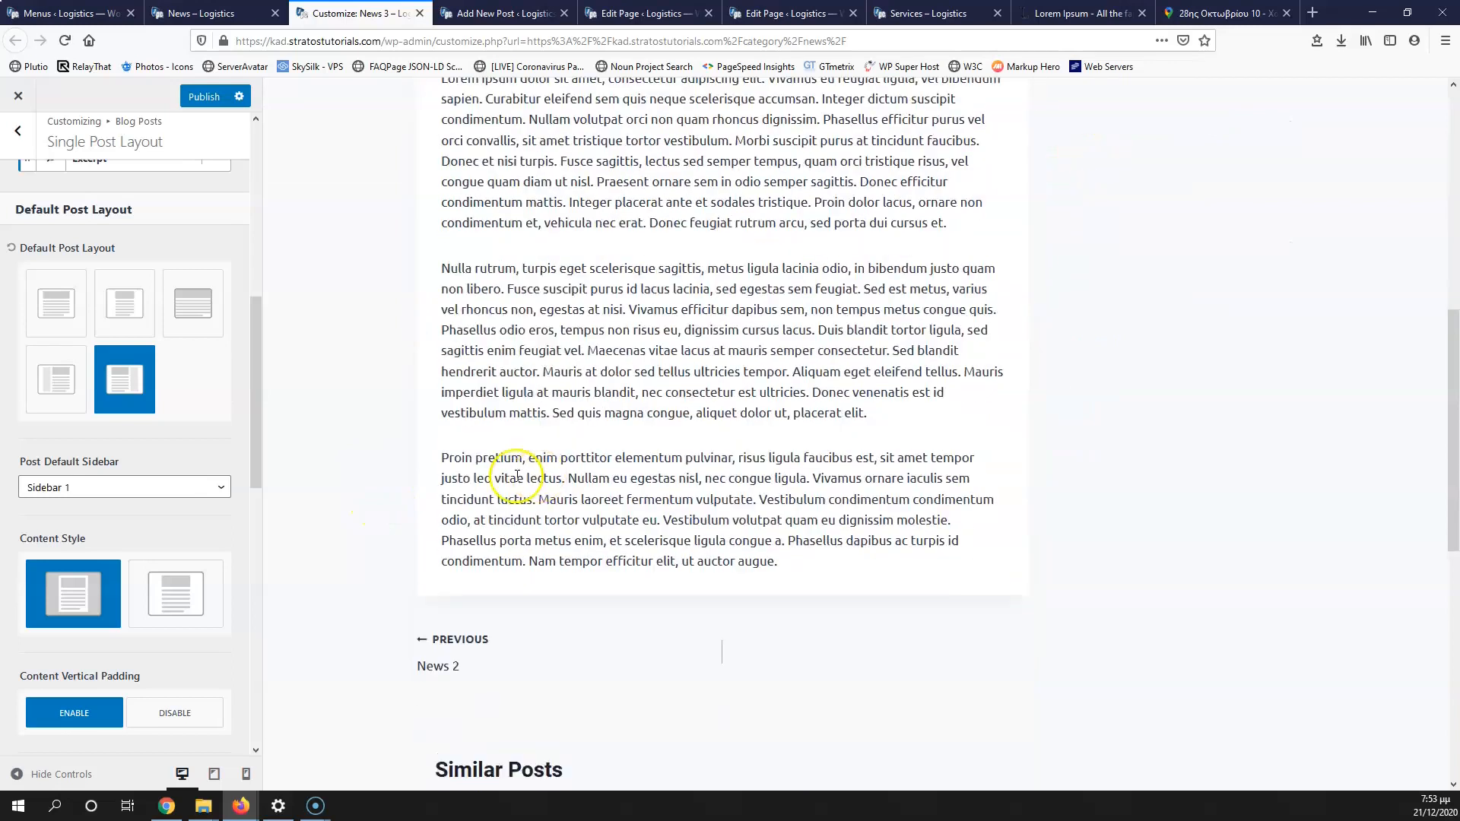
scroll(121, 525, "down", 4)
scroll(117, 529, "down", 1)
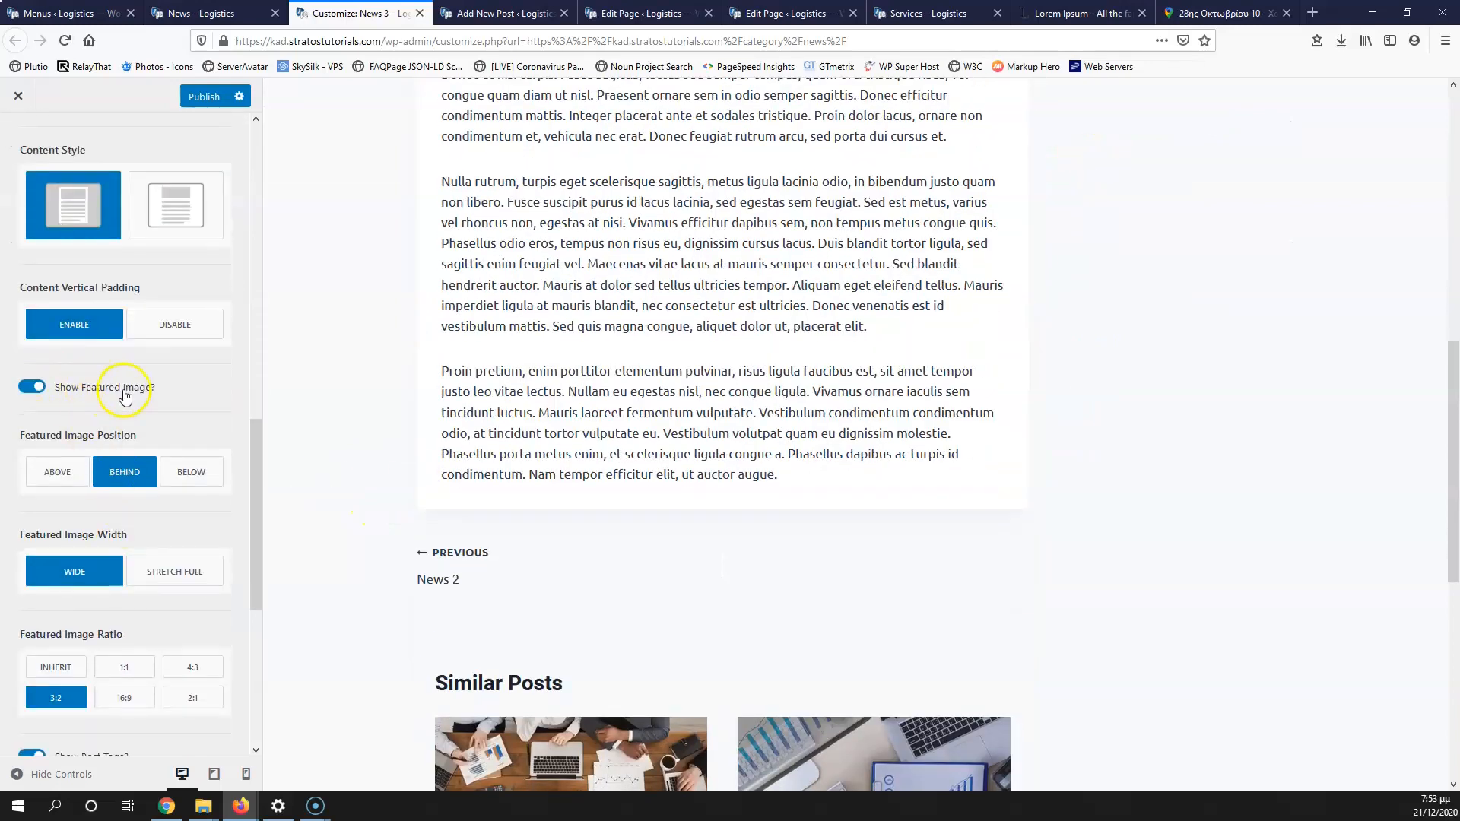
scroll(608, 421, "up", 5)
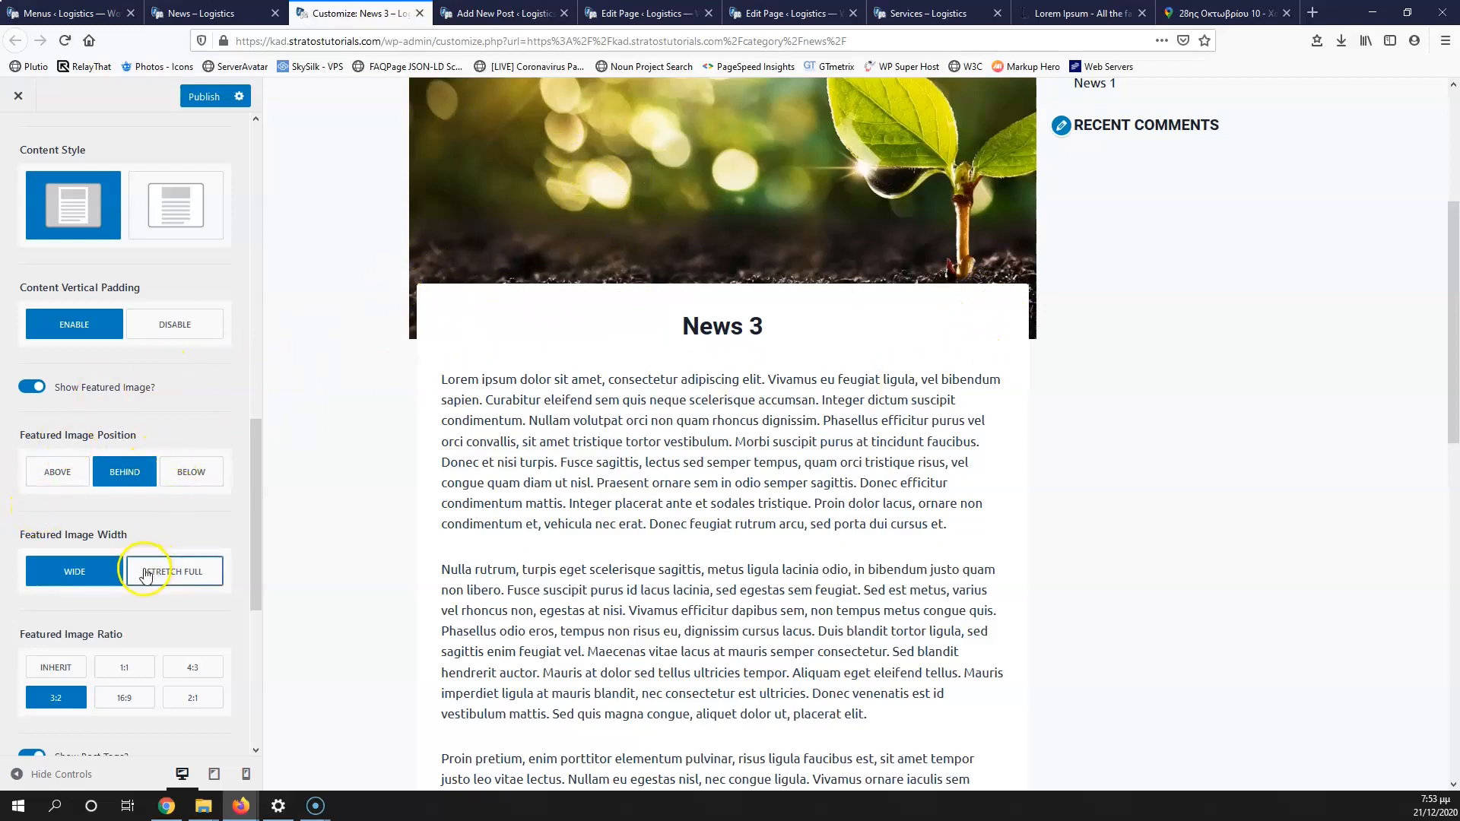
scroll(174, 582, "down", 3)
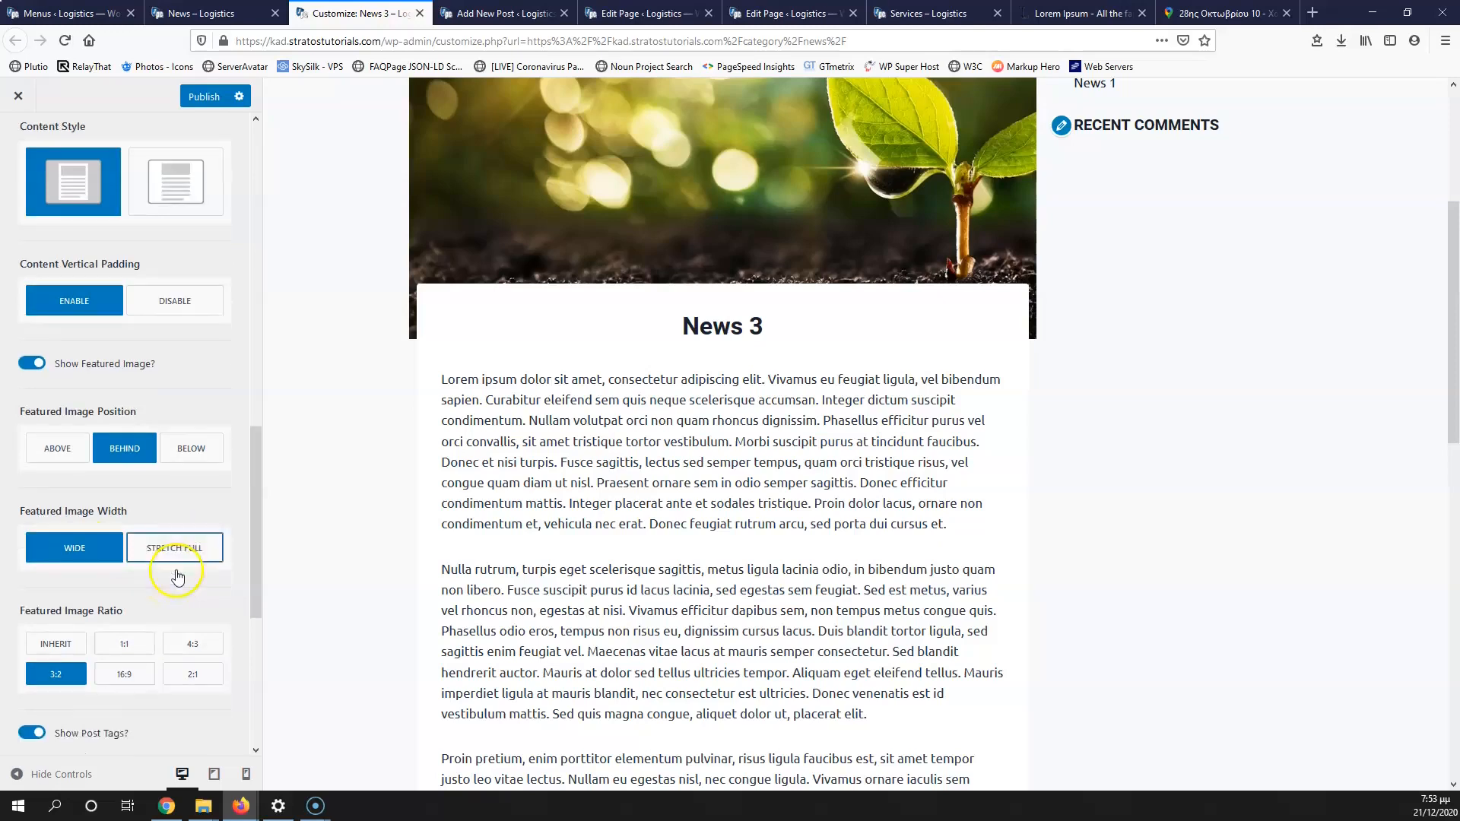
left_click(58, 512)
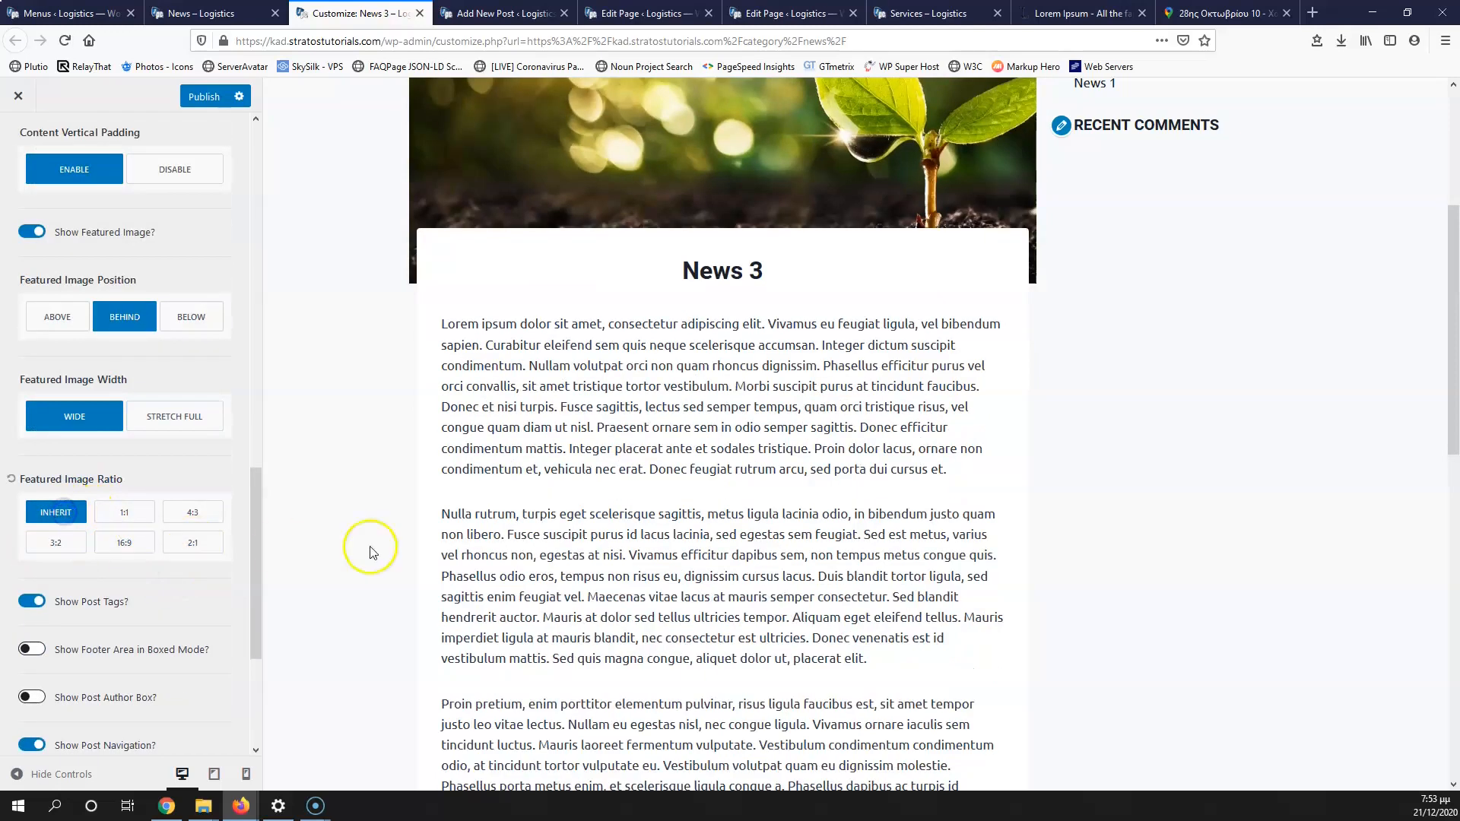
Step: Set Related Posts Columns to 2 and switch off Show Comments on single posts
scroll(97, 604, "down", 3)
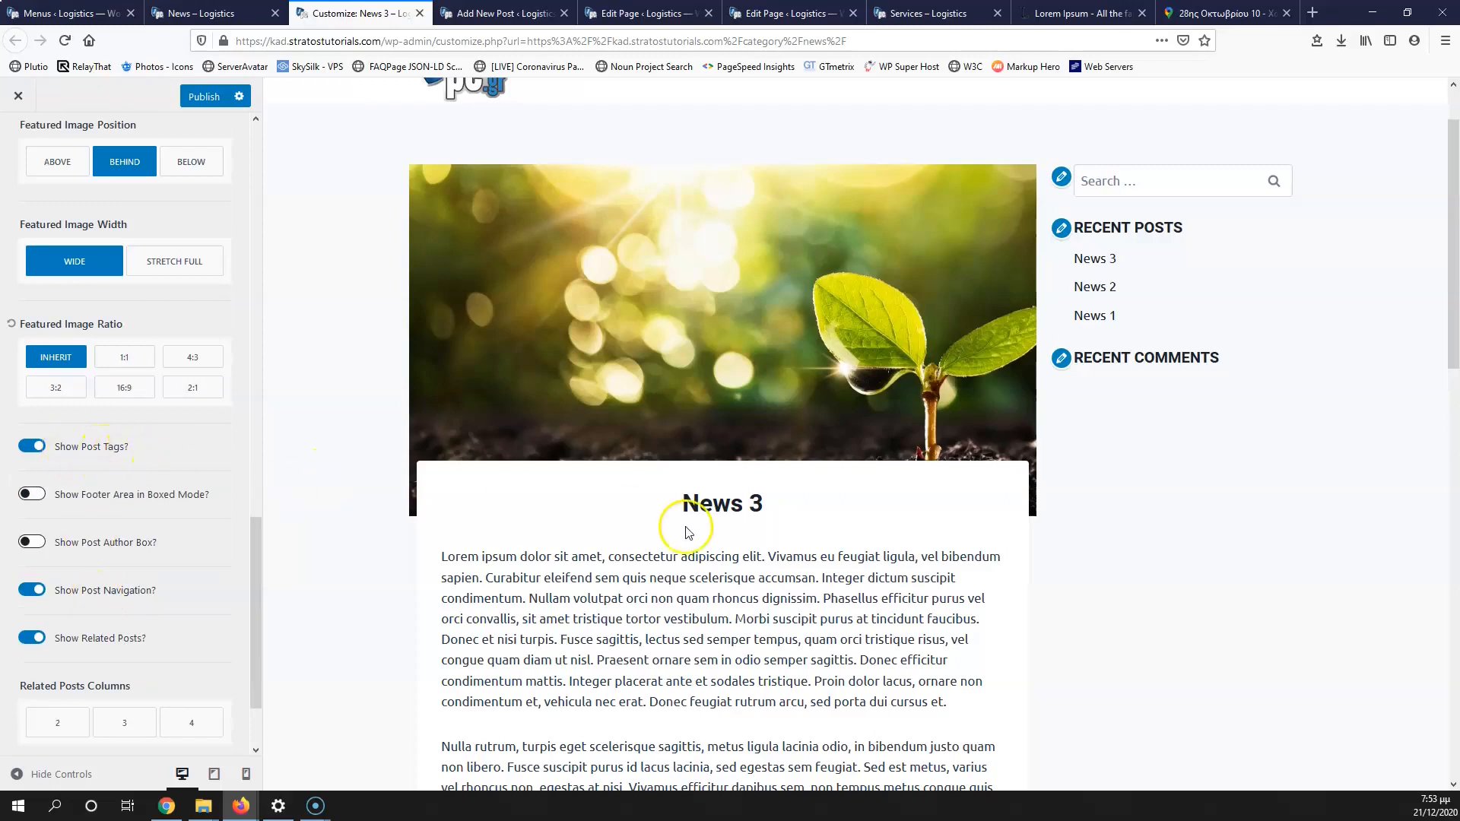
scroll(688, 532, "down", 7)
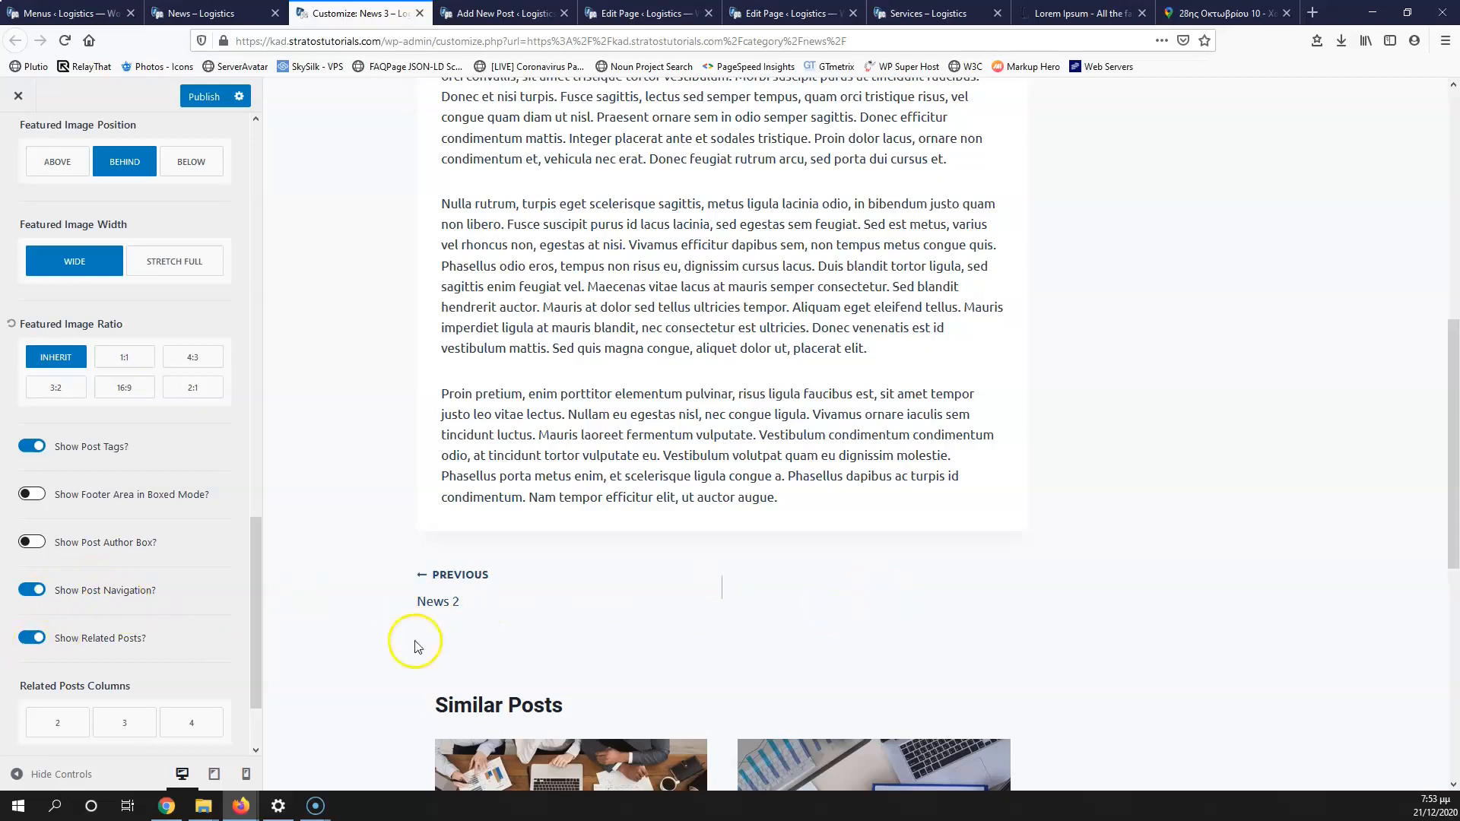
scroll(417, 646, "down", 2)
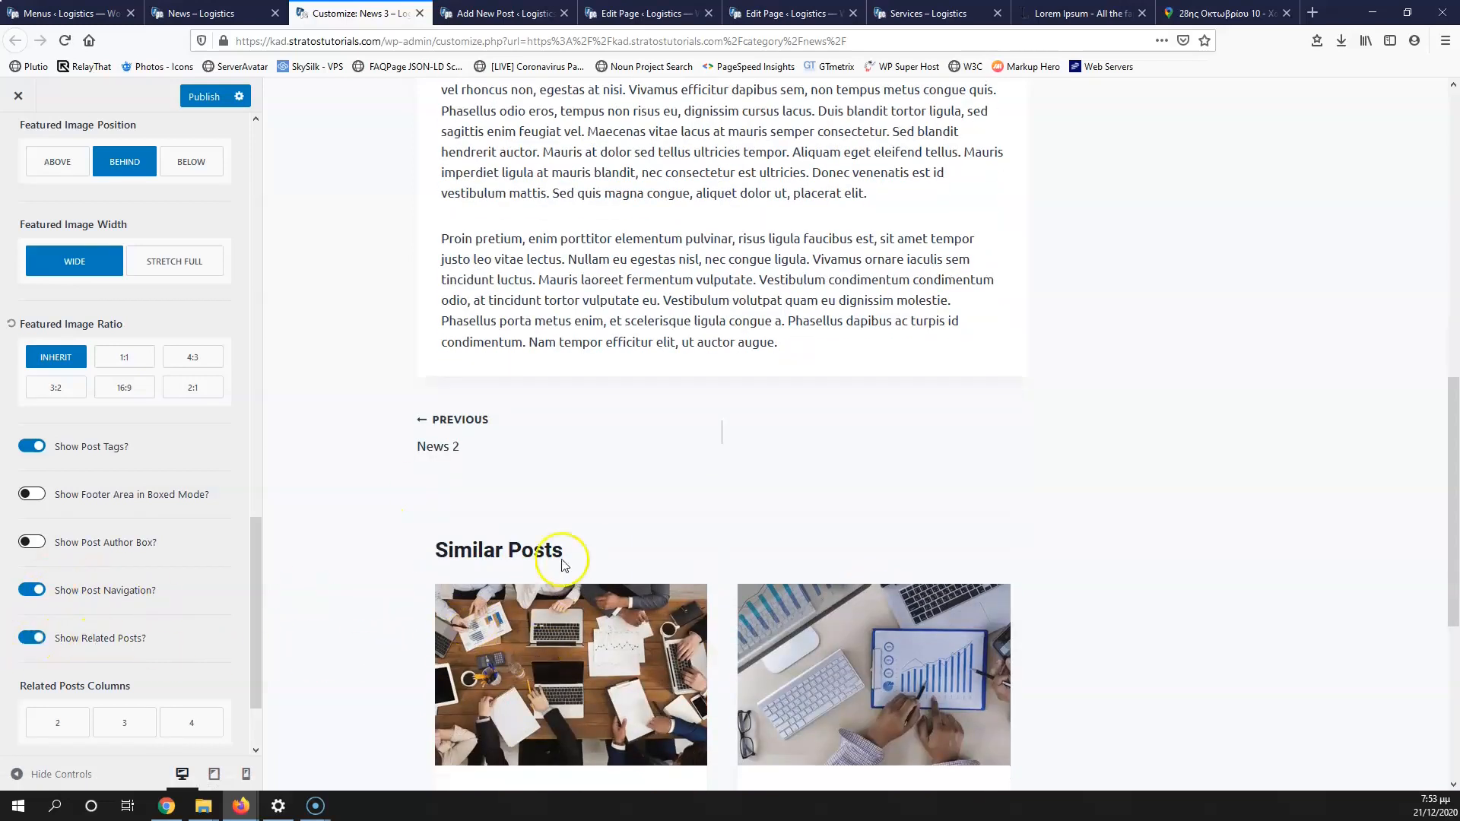
scroll(760, 570, "down", 3)
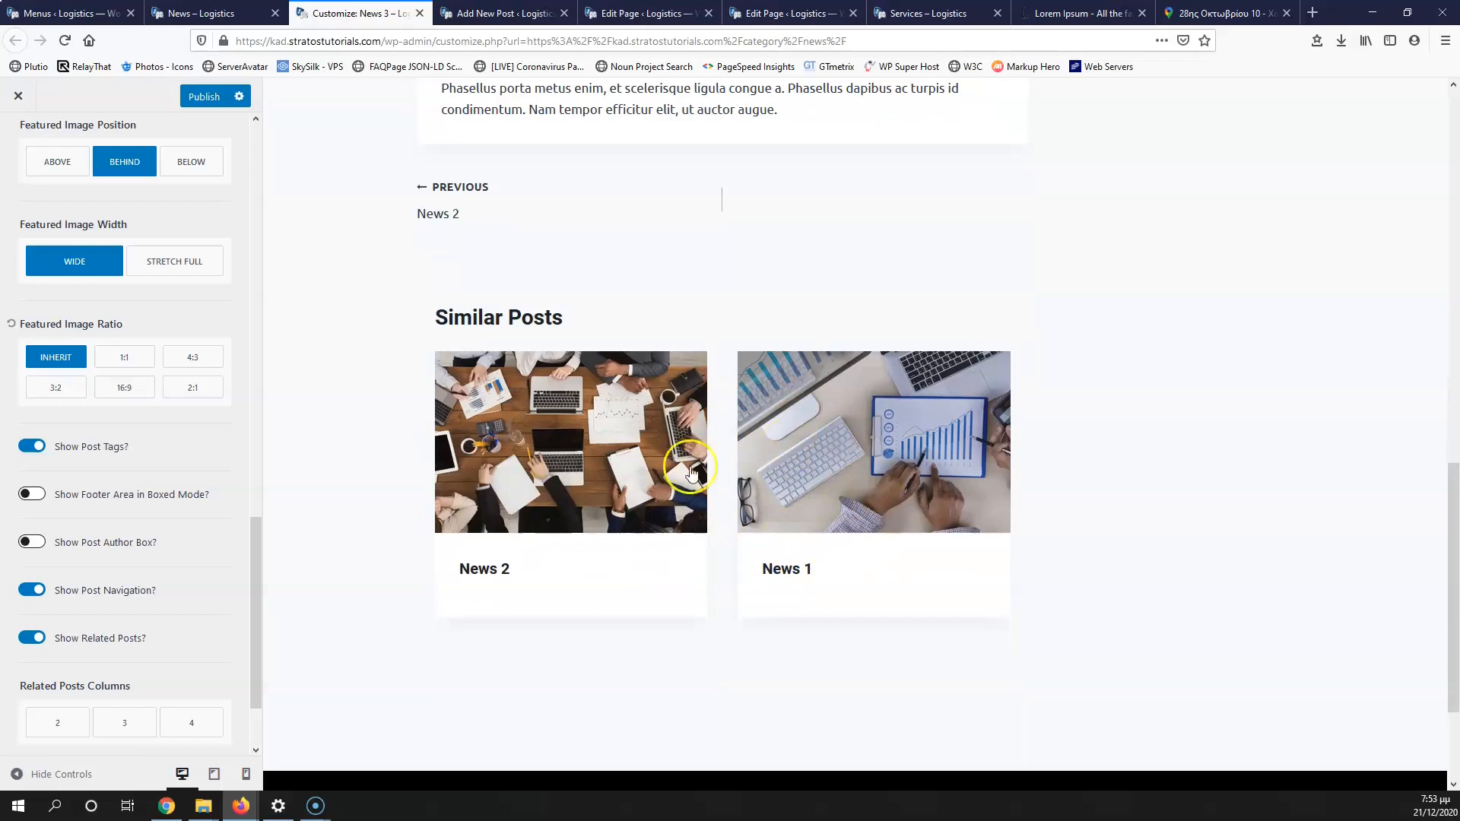
scroll(79, 643, "down", 2)
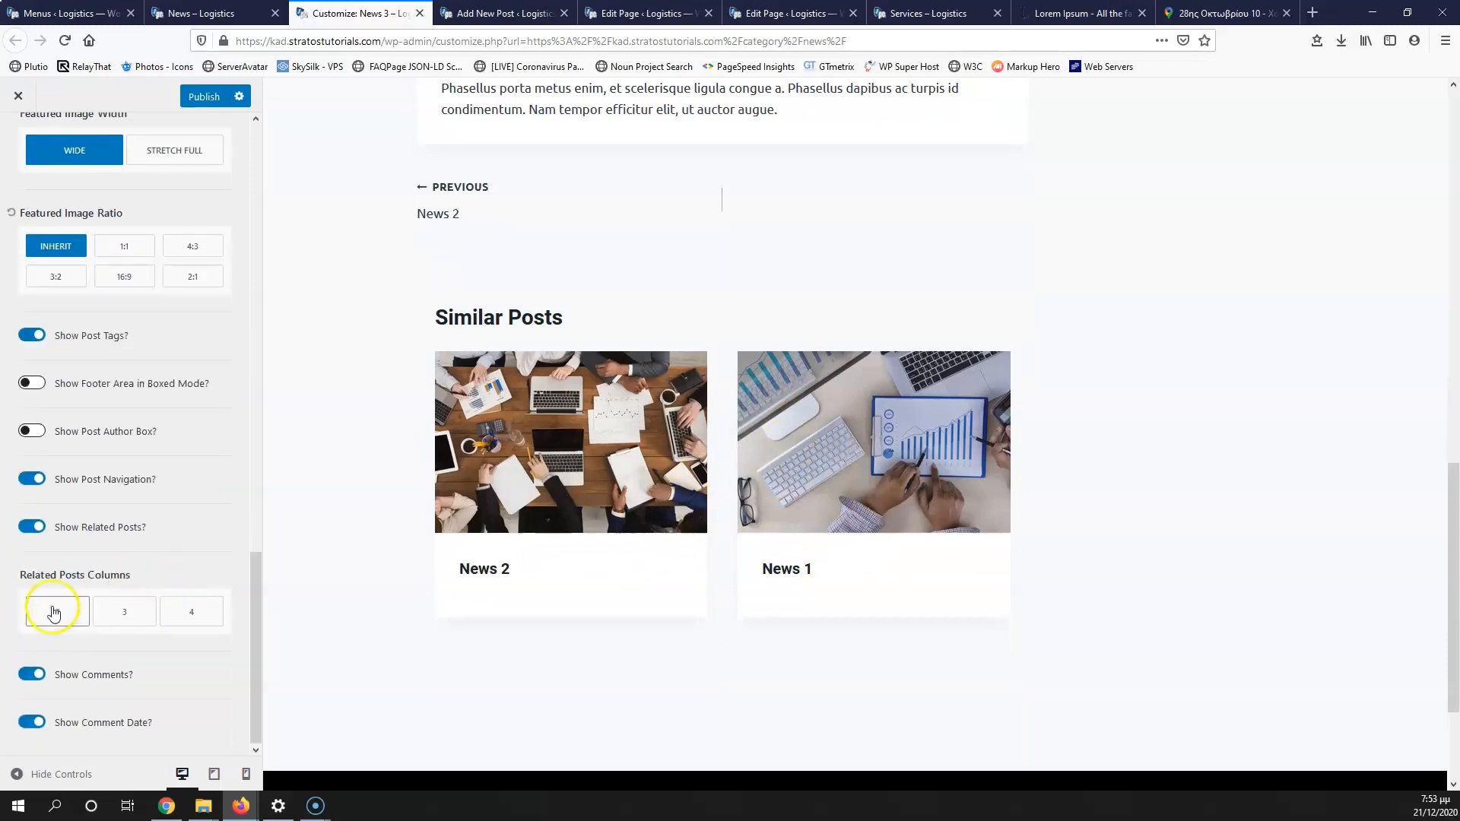
left_click(53, 612)
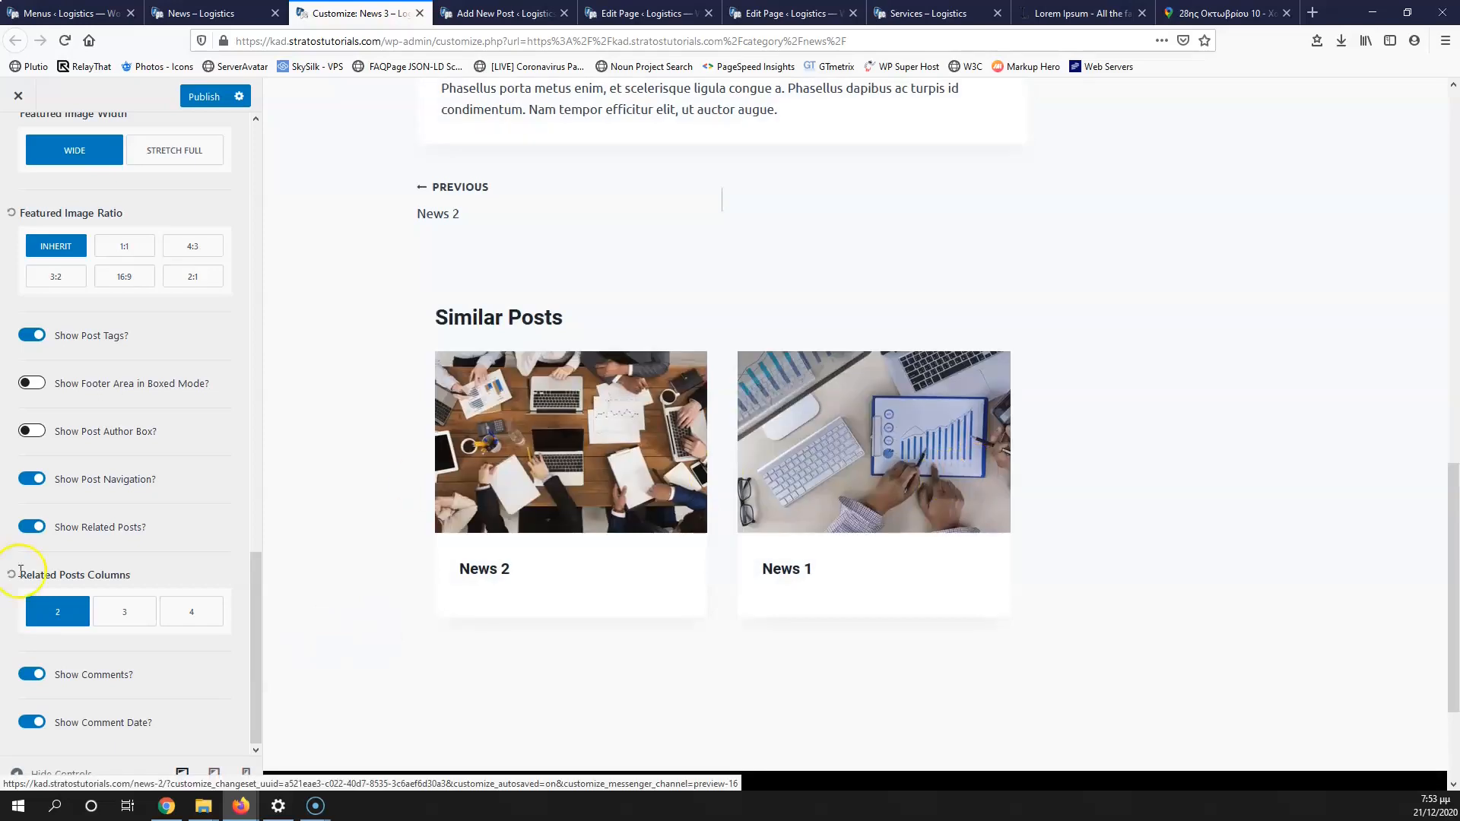
left_click(28, 675)
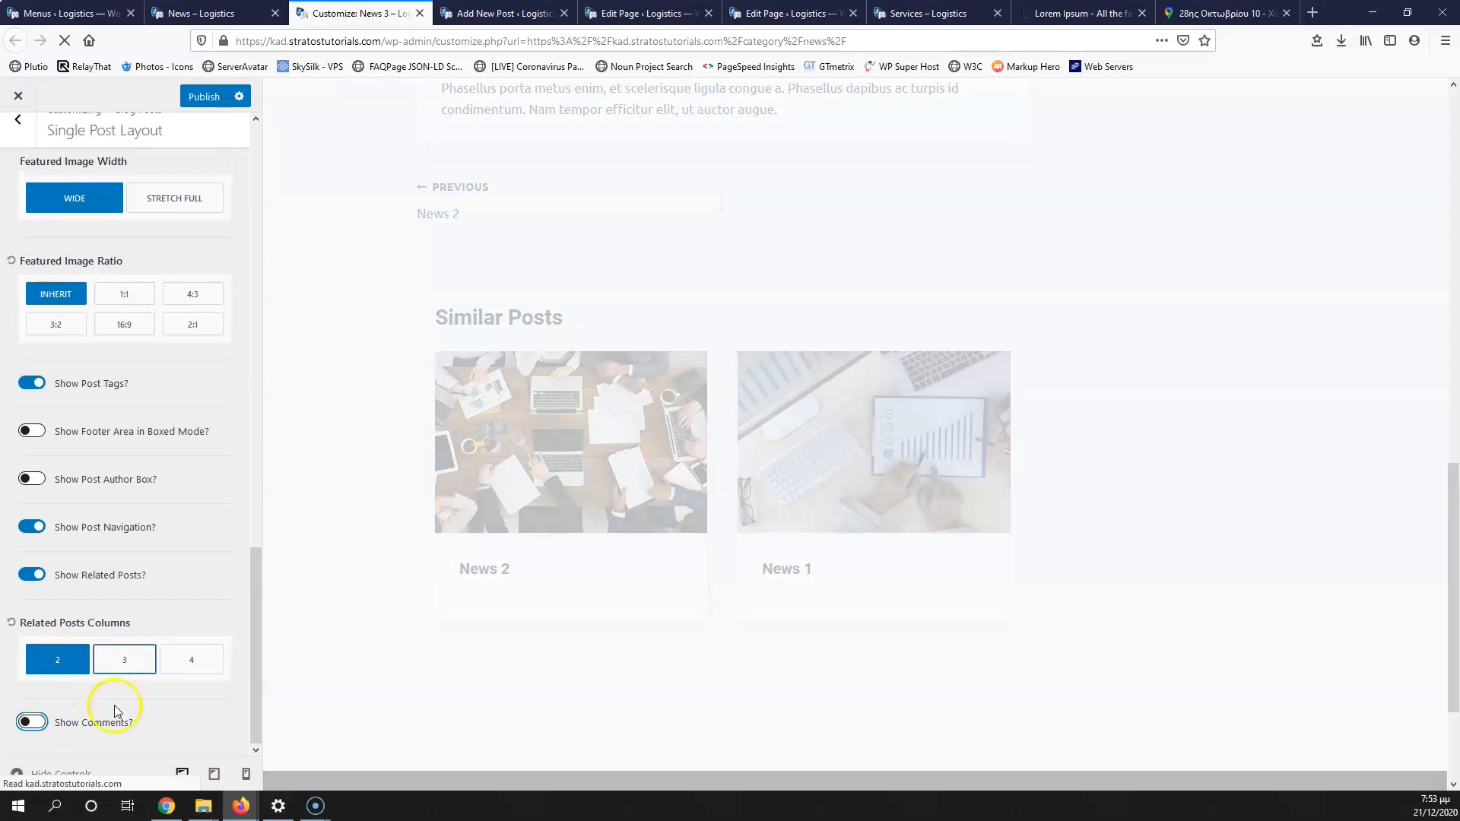
scroll(128, 663, "up", 15)
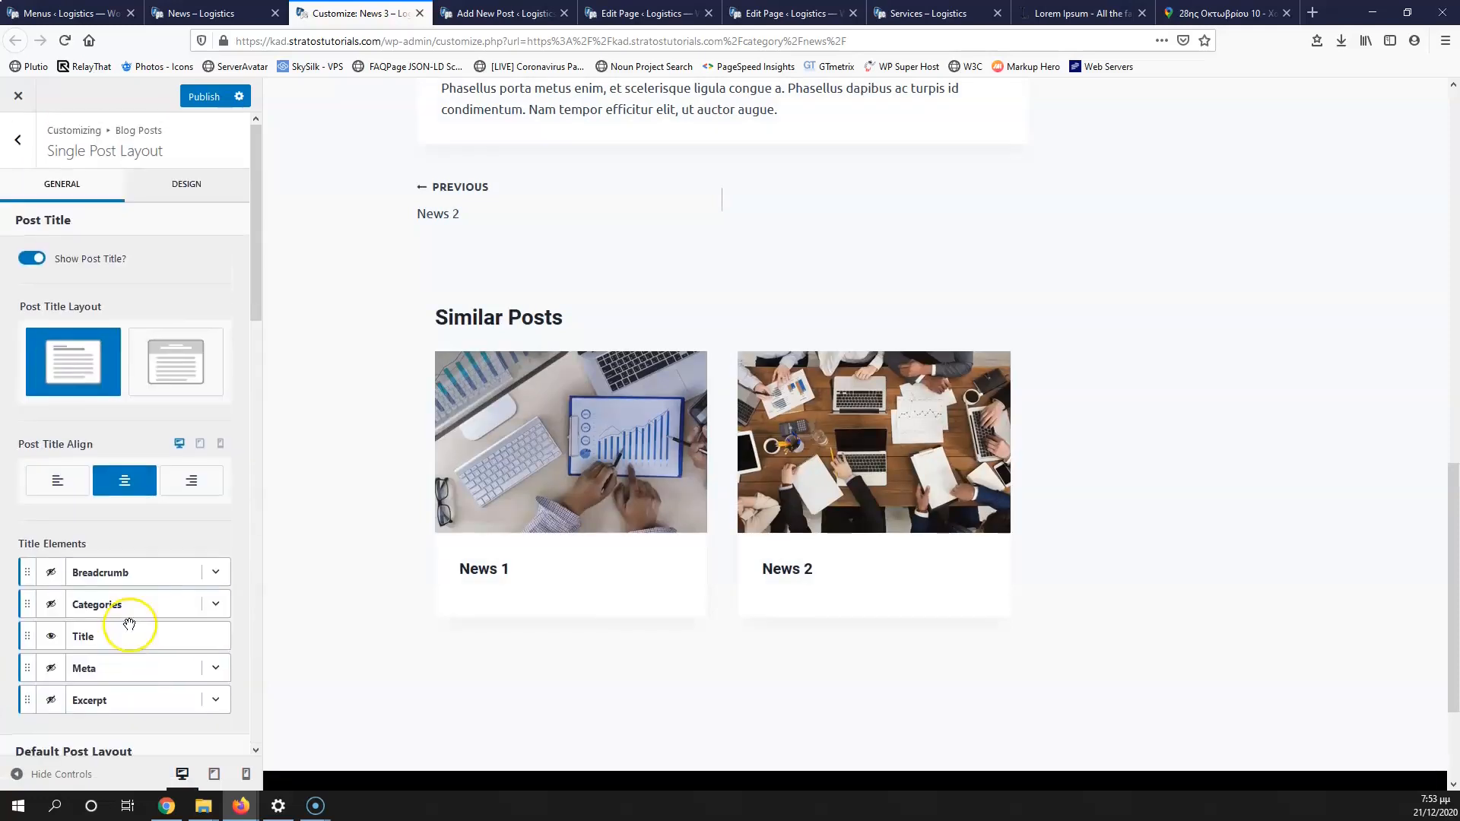
Step: Change the General > Sidebar width from 25% to 20%
left_click(23, 152)
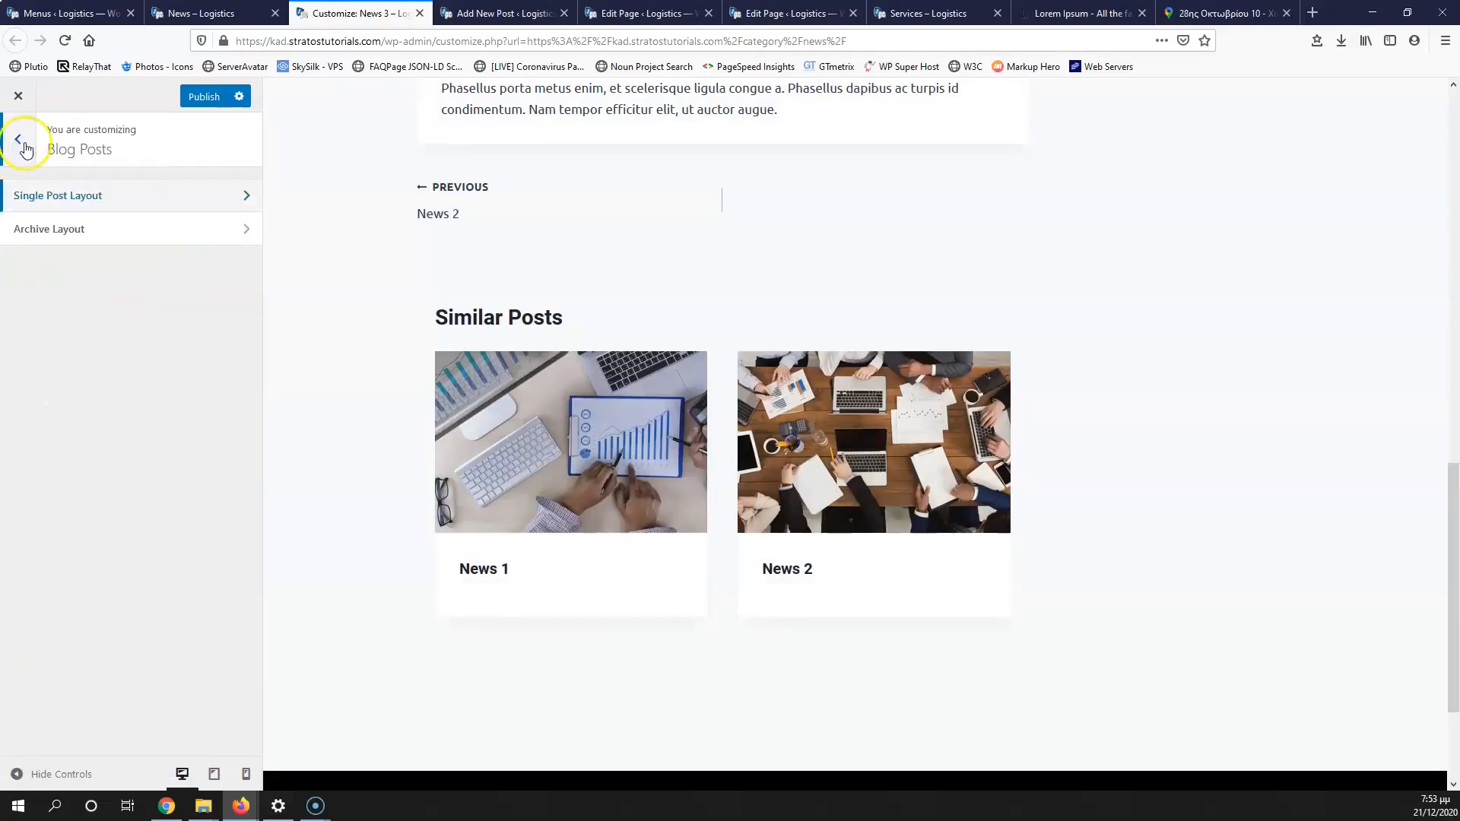
left_click(19, 141)
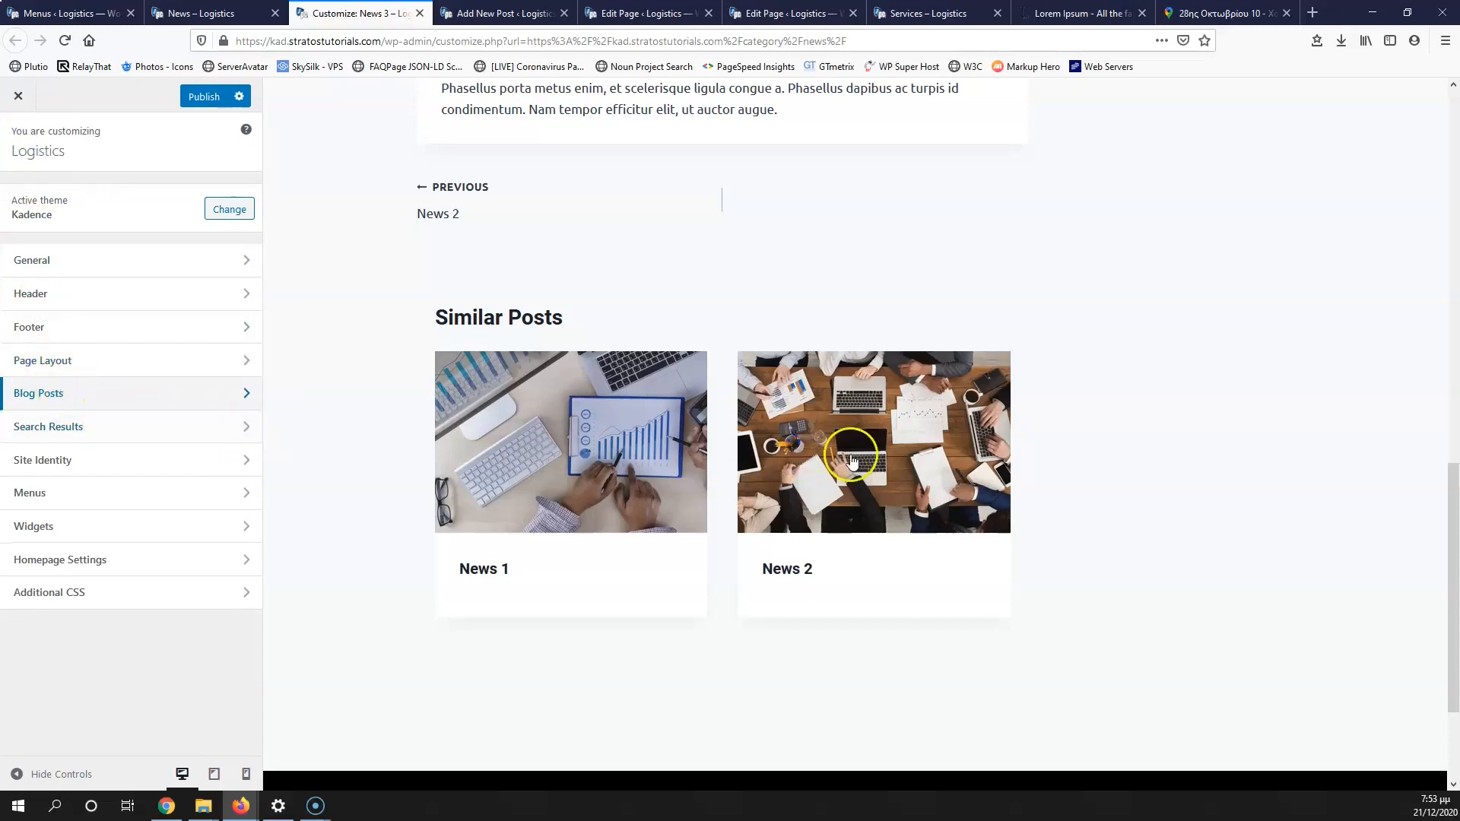
scroll(847, 456, "up", 8)
scroll(855, 459, "up", 5)
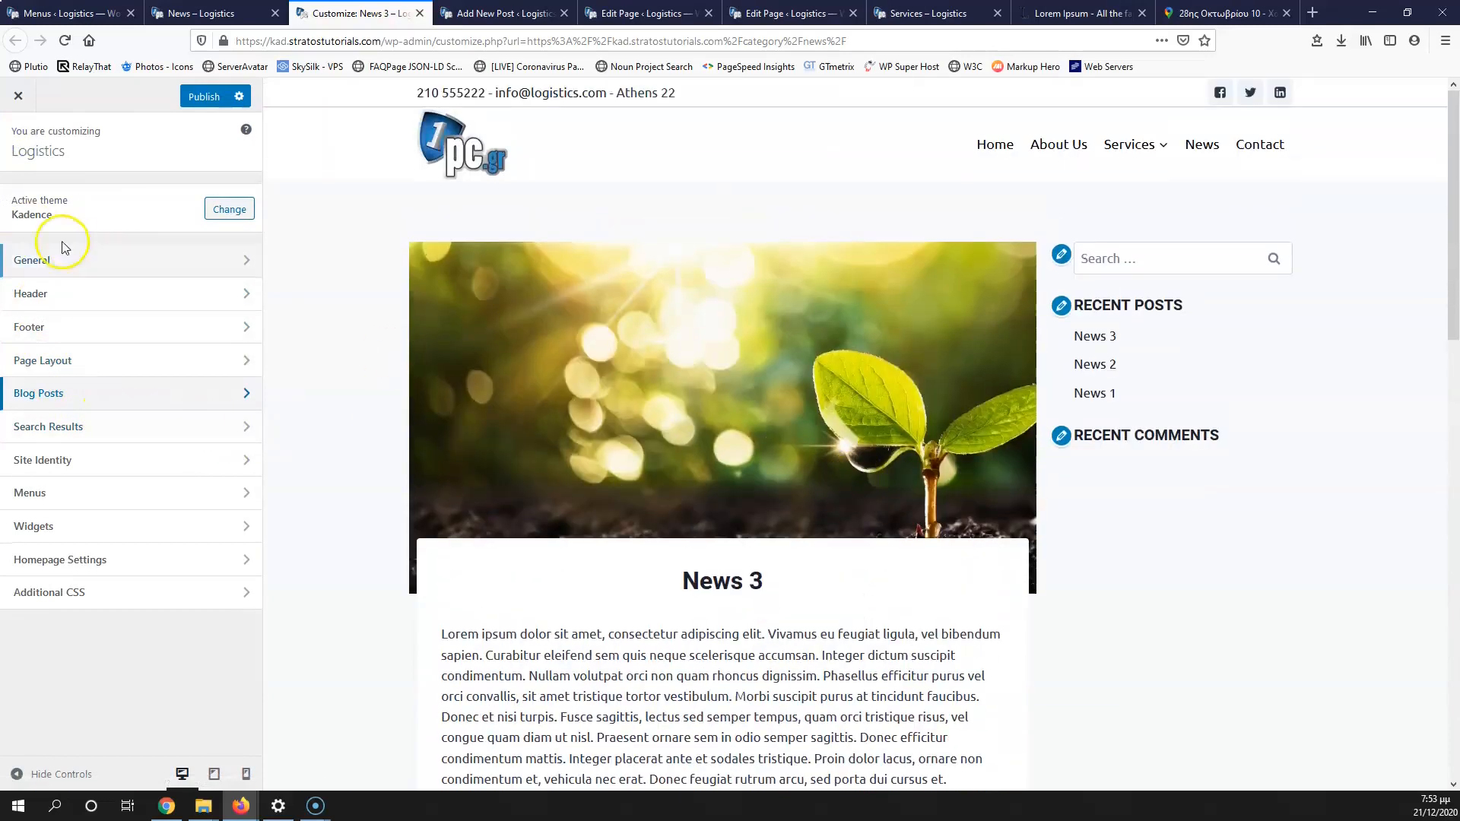
left_click(39, 260)
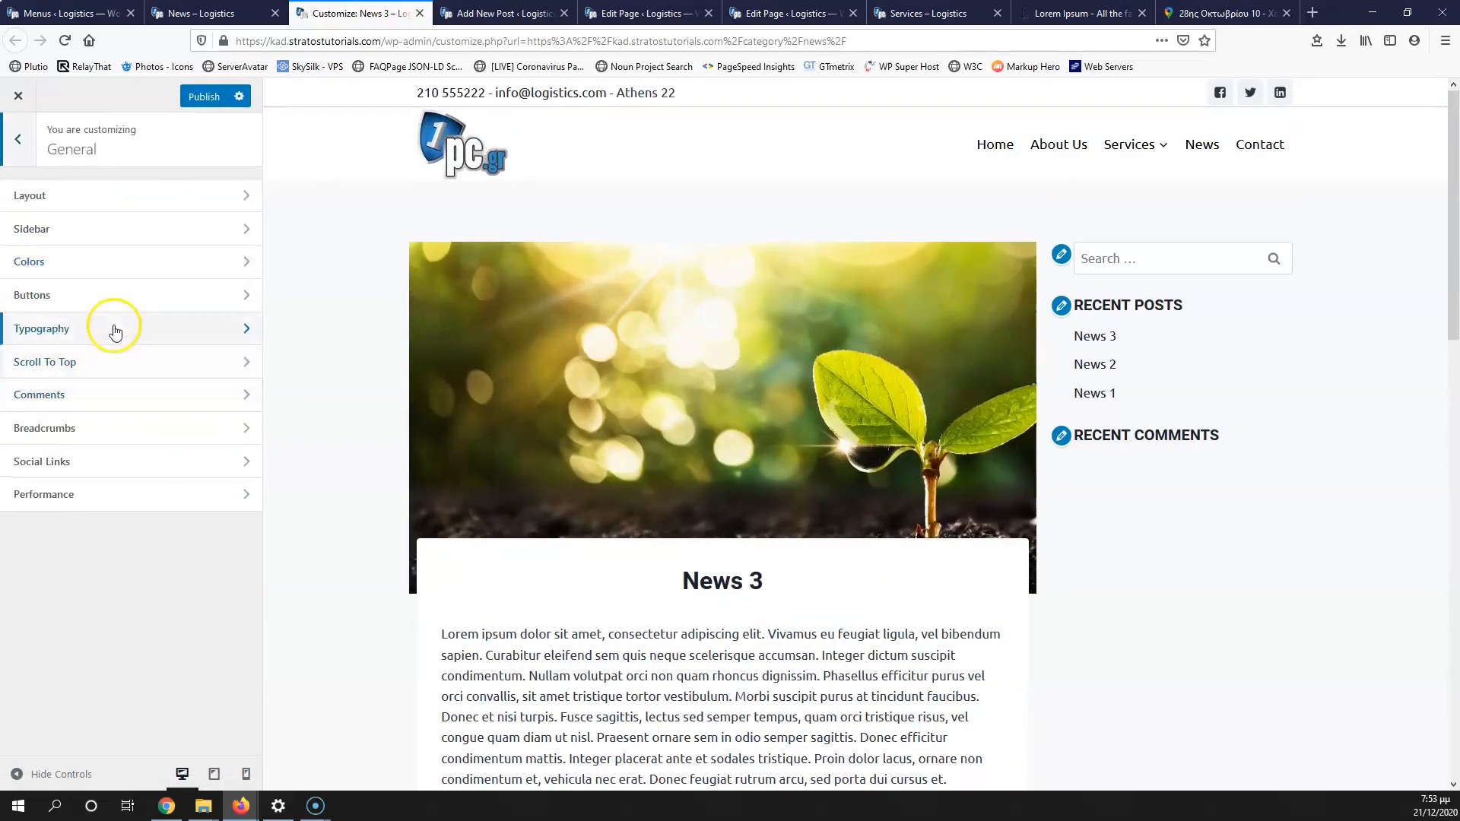
left_click(105, 236)
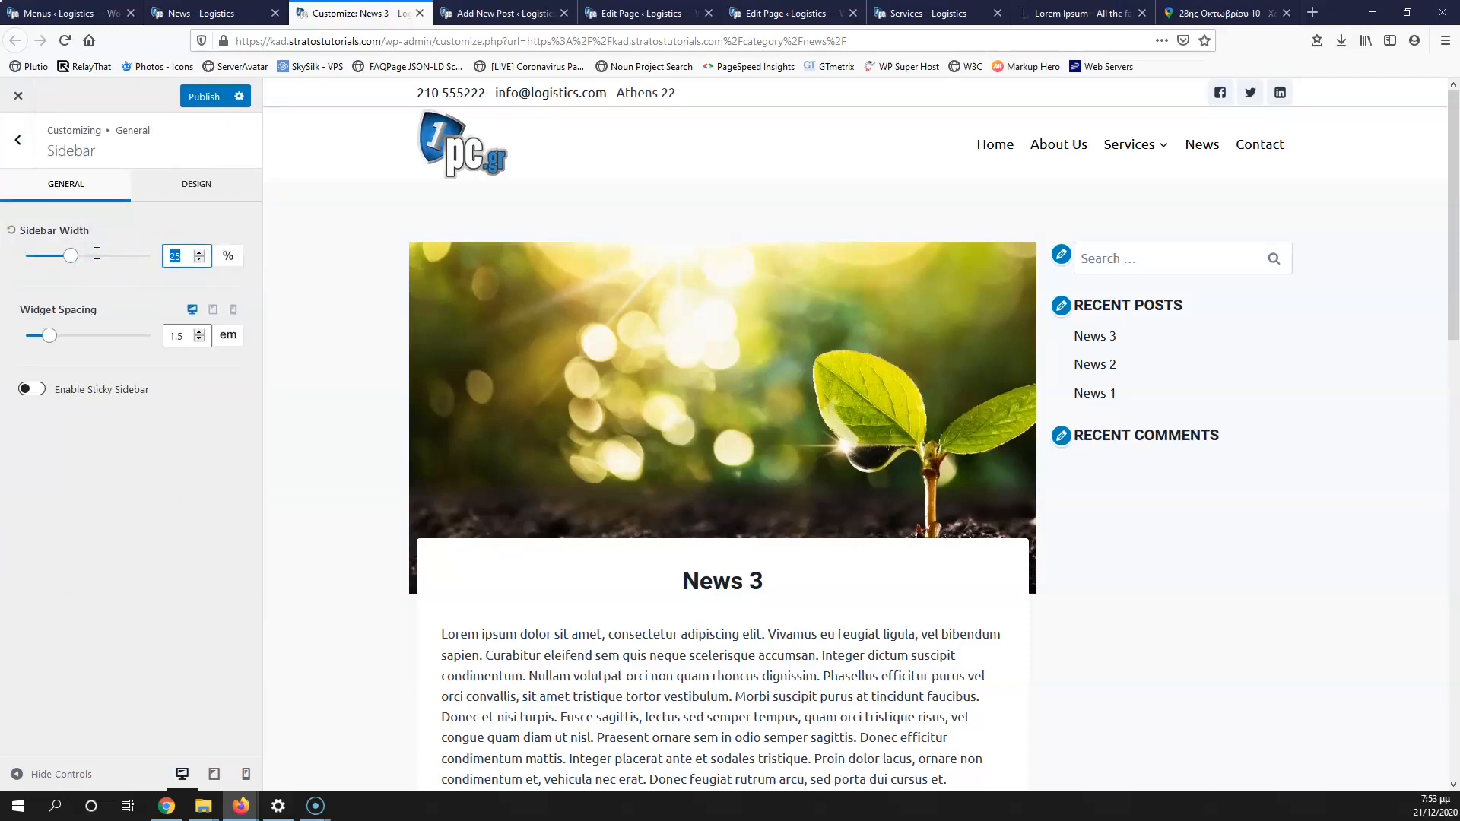
type("20")
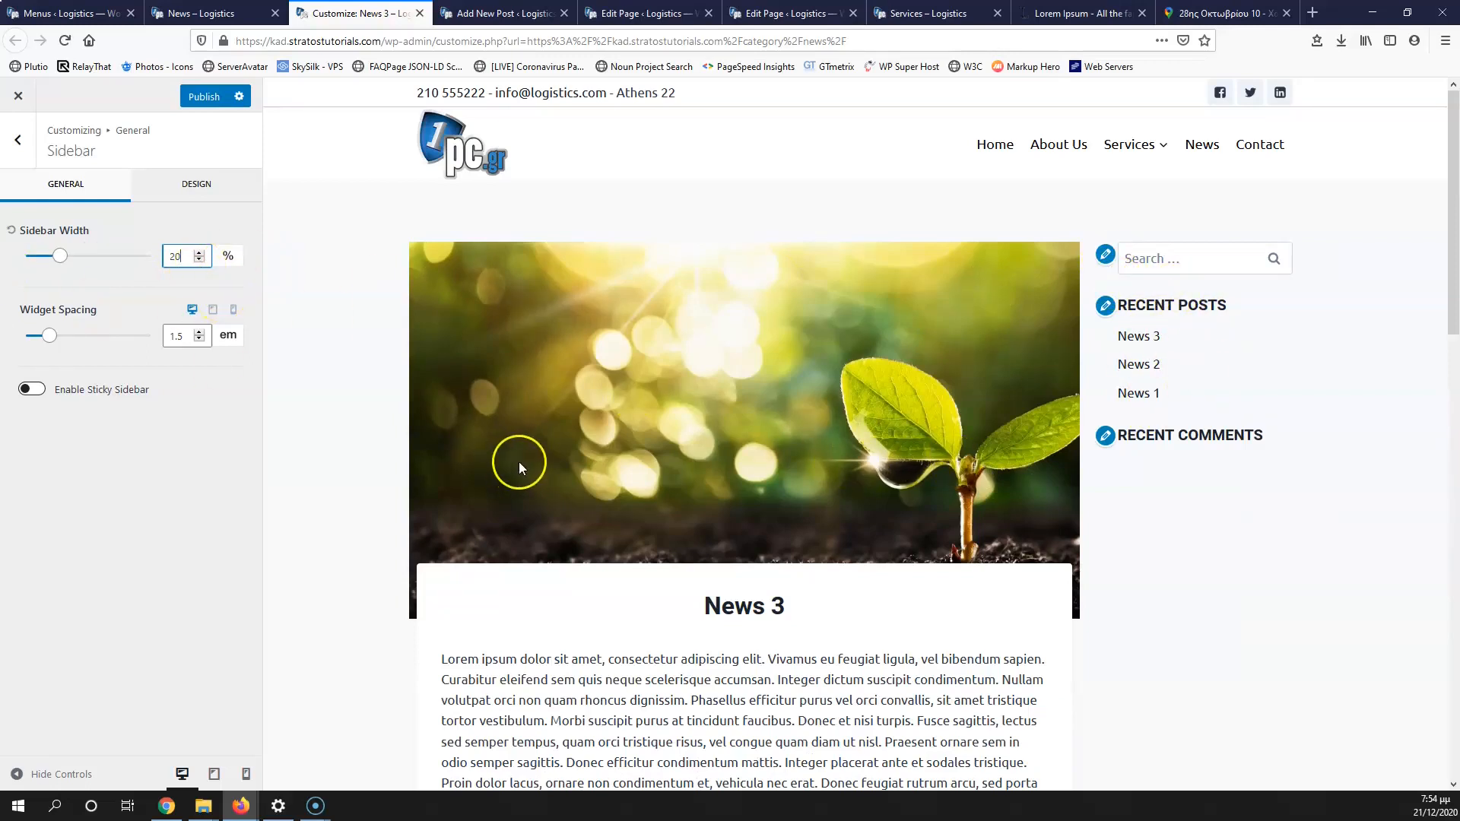
left_click(19, 142)
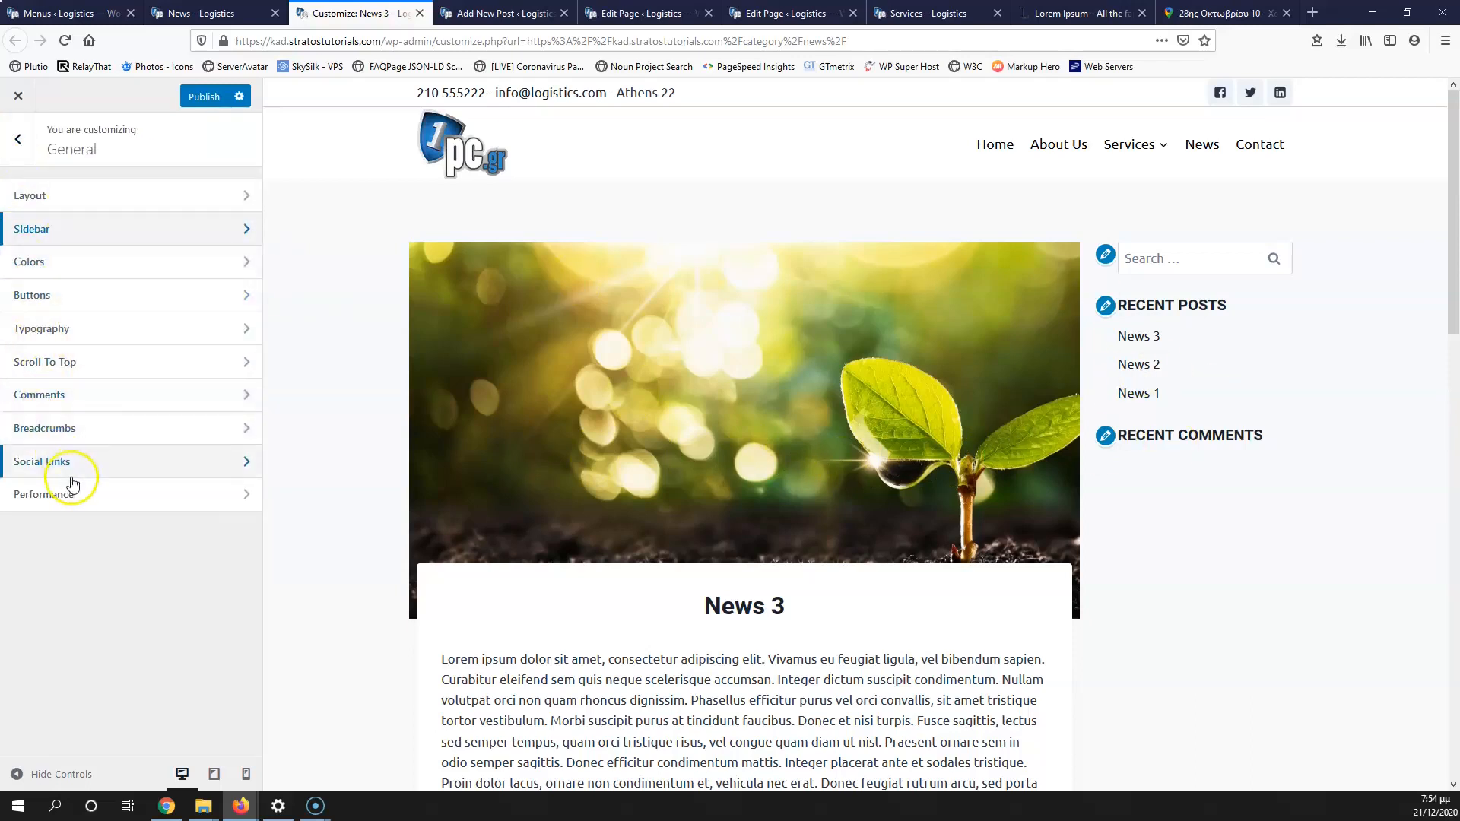
Step: Delete Recent Comments from Sidebar 1, keeping only Search and Recent Posts
left_click(18, 139)
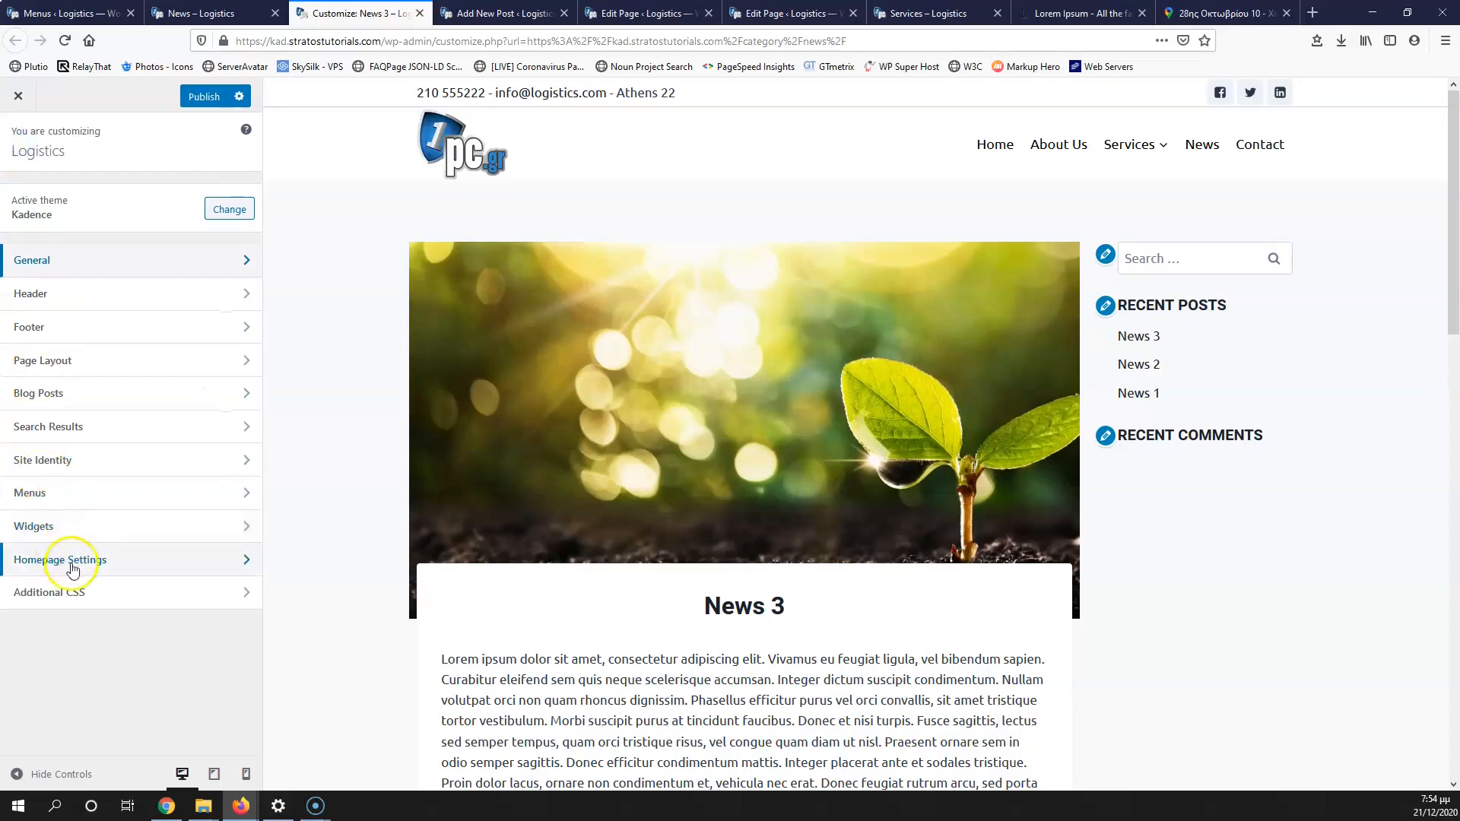
left_click(81, 527)
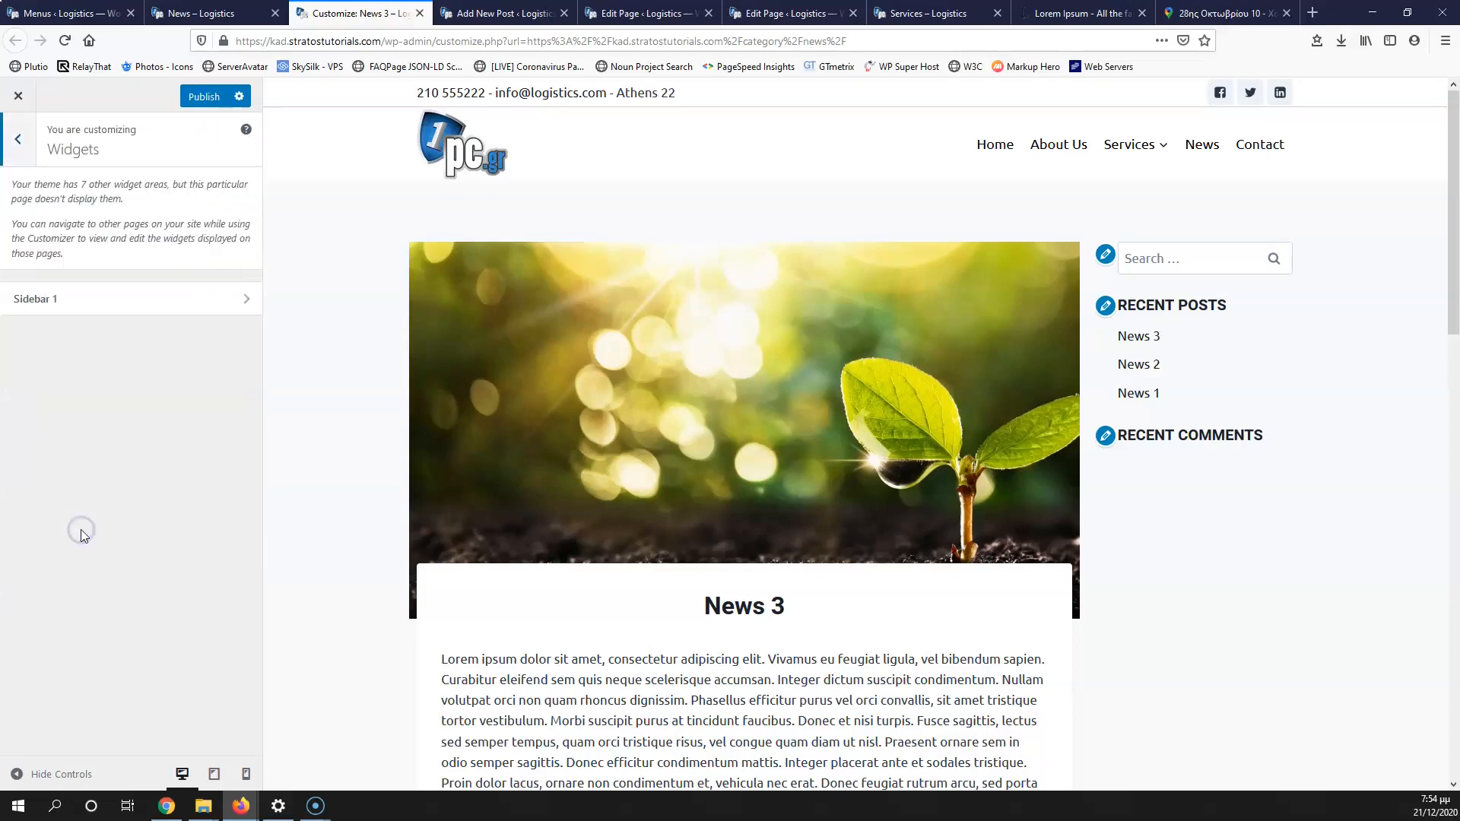
left_click(114, 304)
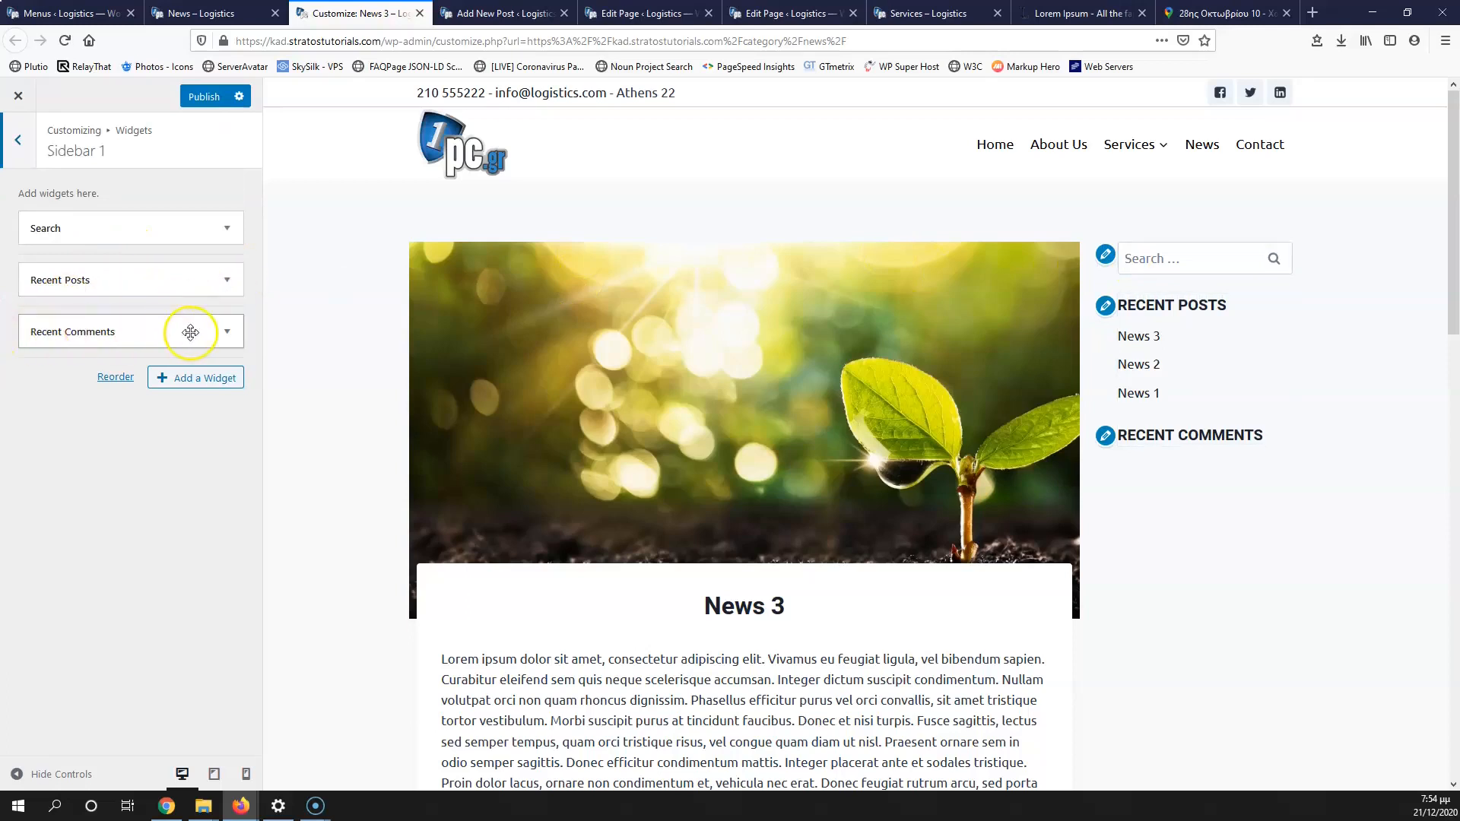
left_click(226, 333)
left_click(31, 461)
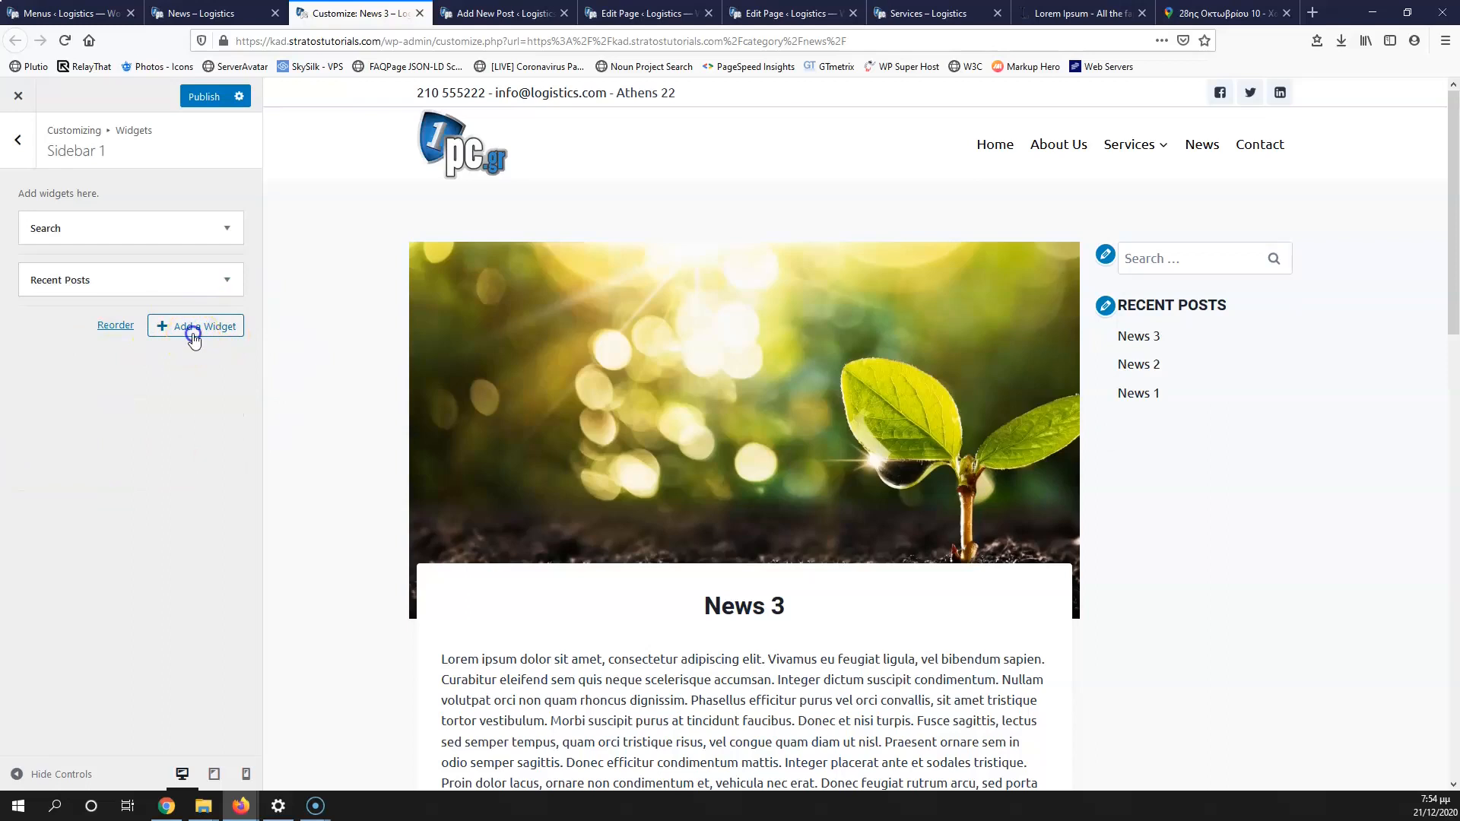
left_click(194, 334)
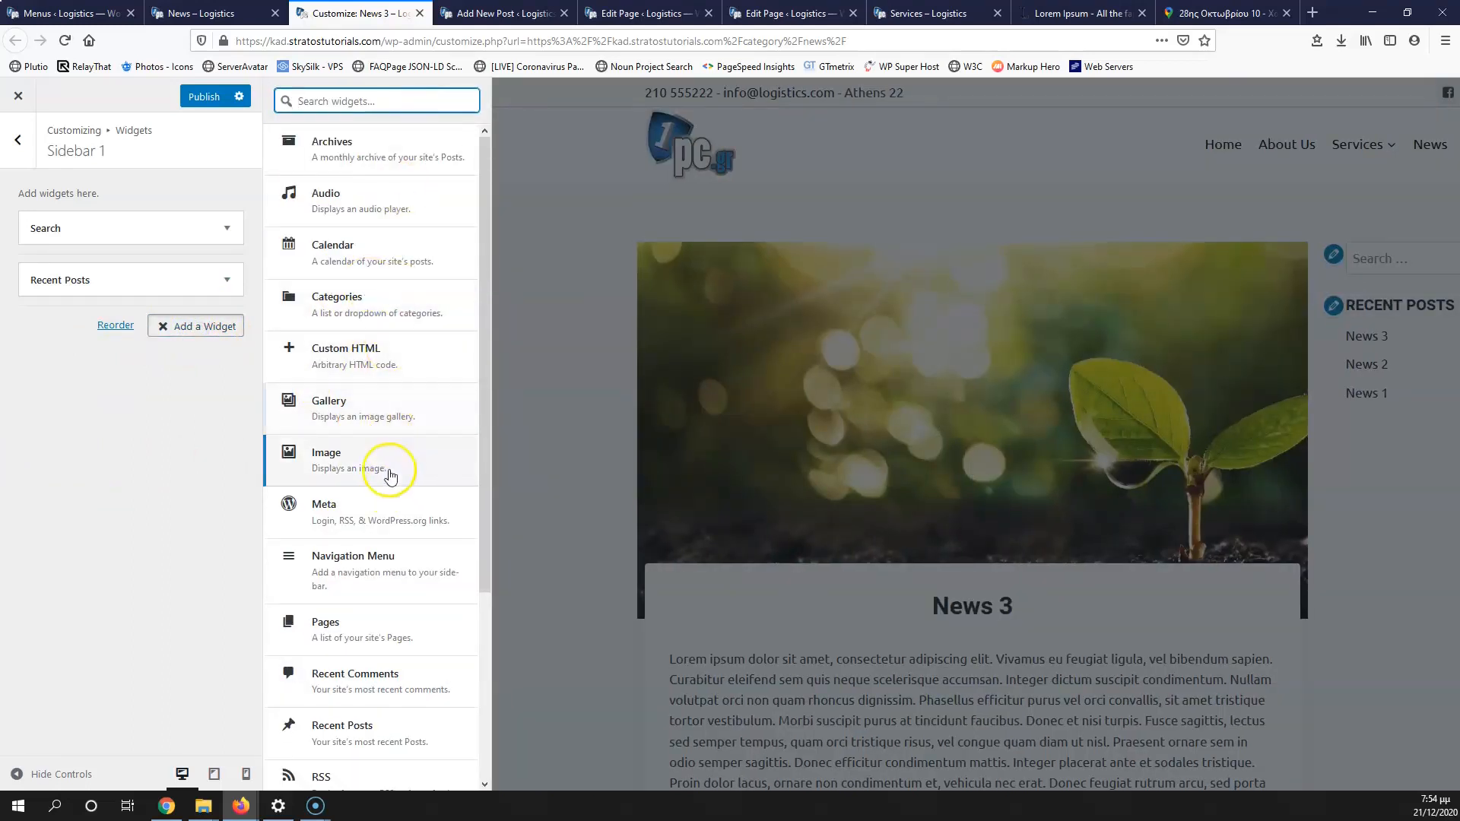
Step: Publish the Customizer changes
left_click(129, 11)
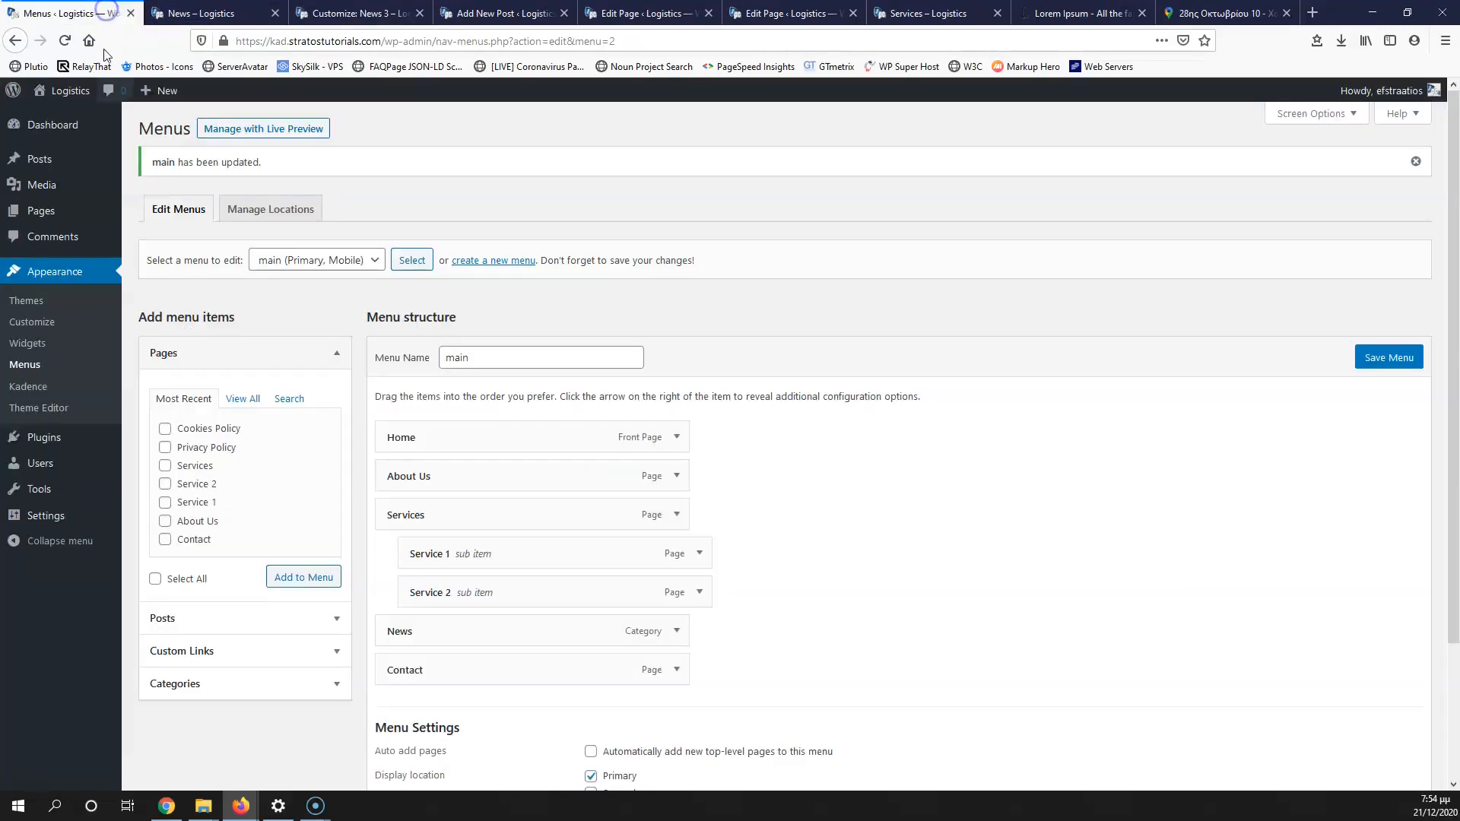
left_click(41, 346)
scroll(375, 570, "down", 2)
scroll(320, 304, "up", 2)
left_click(209, 13)
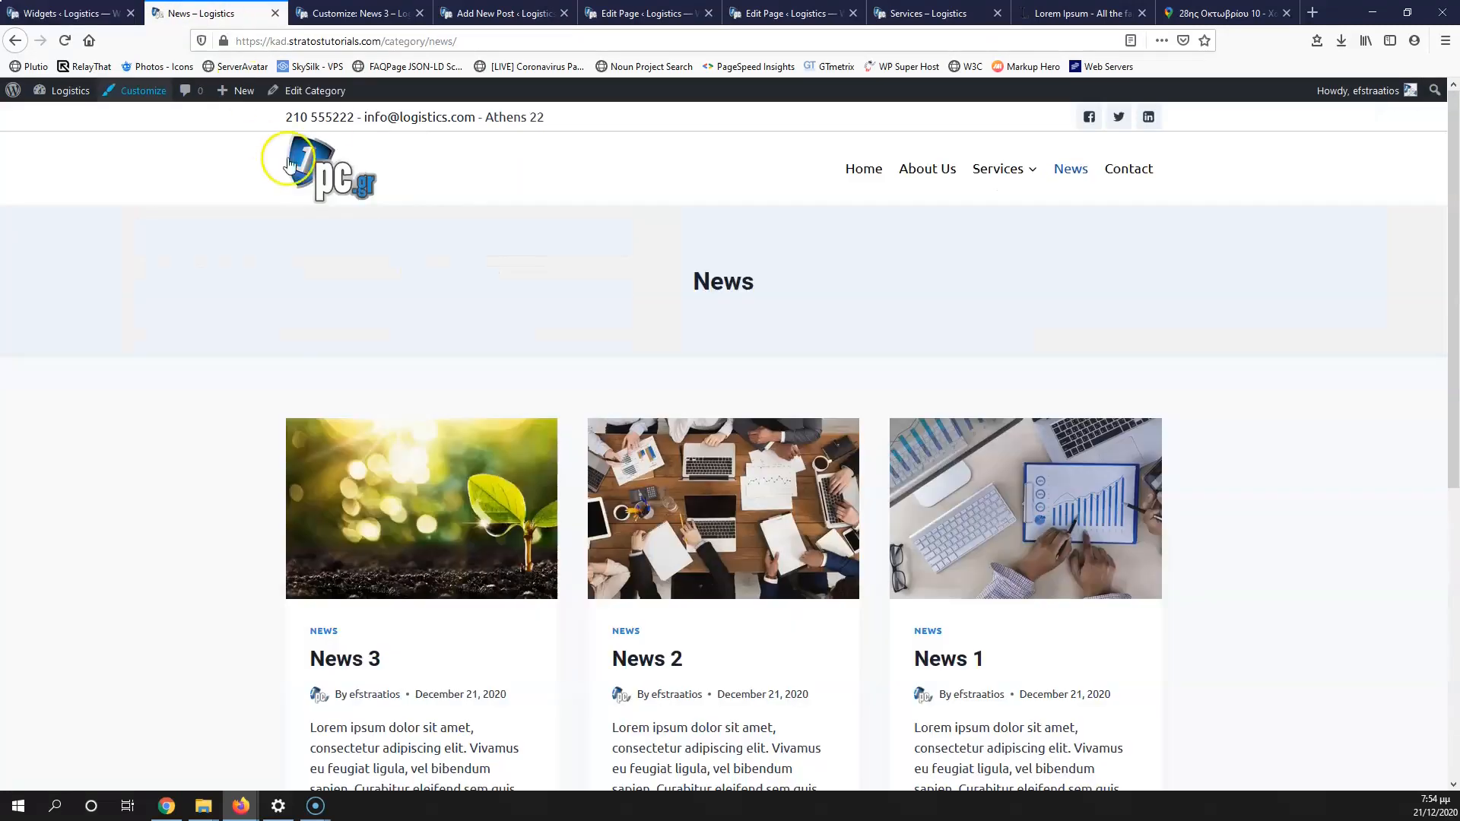
left_click(372, 12)
left_click(210, 97)
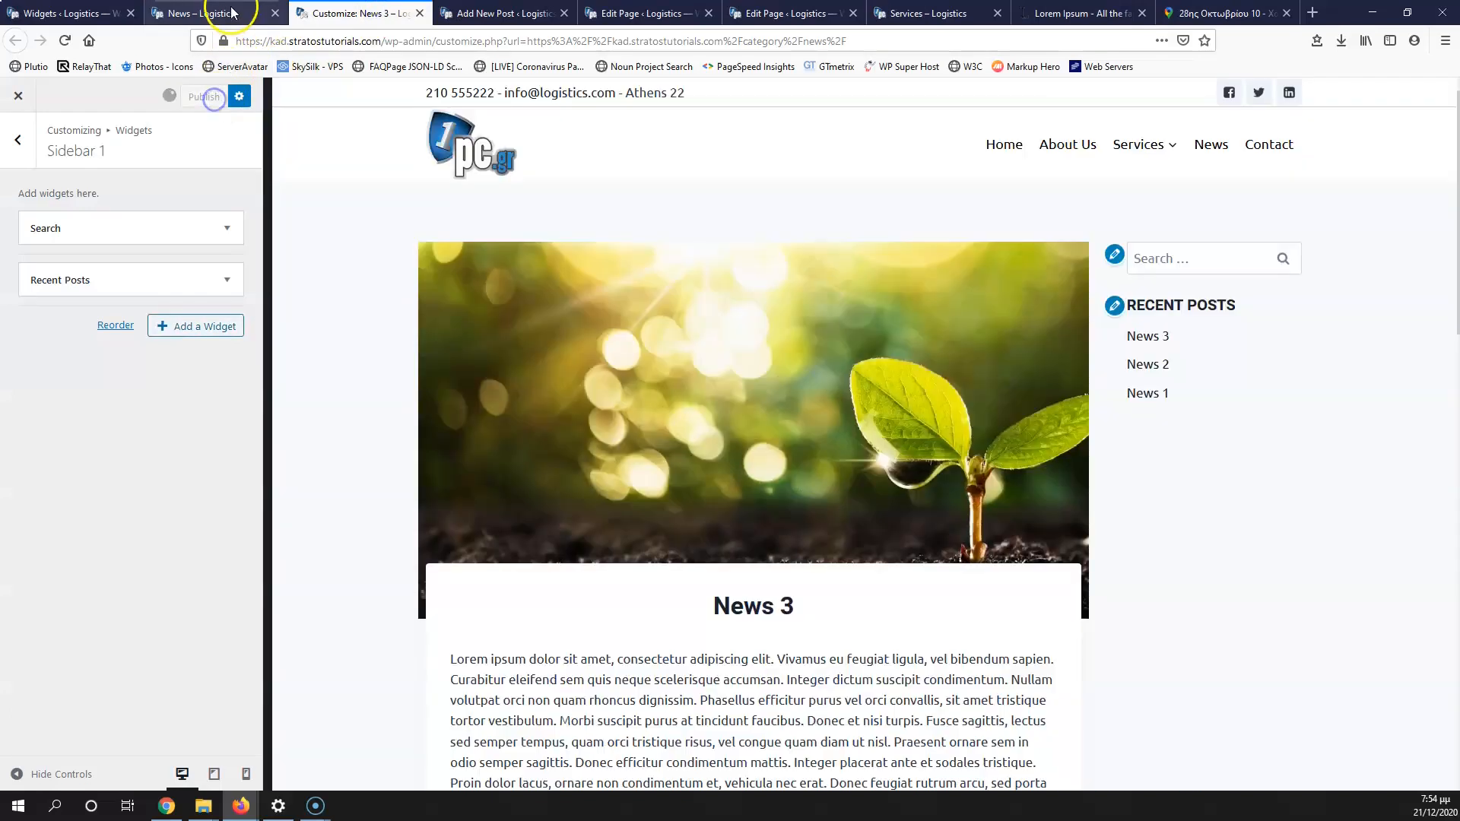
Step: Reload the News page and scroll the homepage to check the new layout
left_click(233, 10)
left_click(358, 13)
left_click(205, 12)
left_click(65, 42)
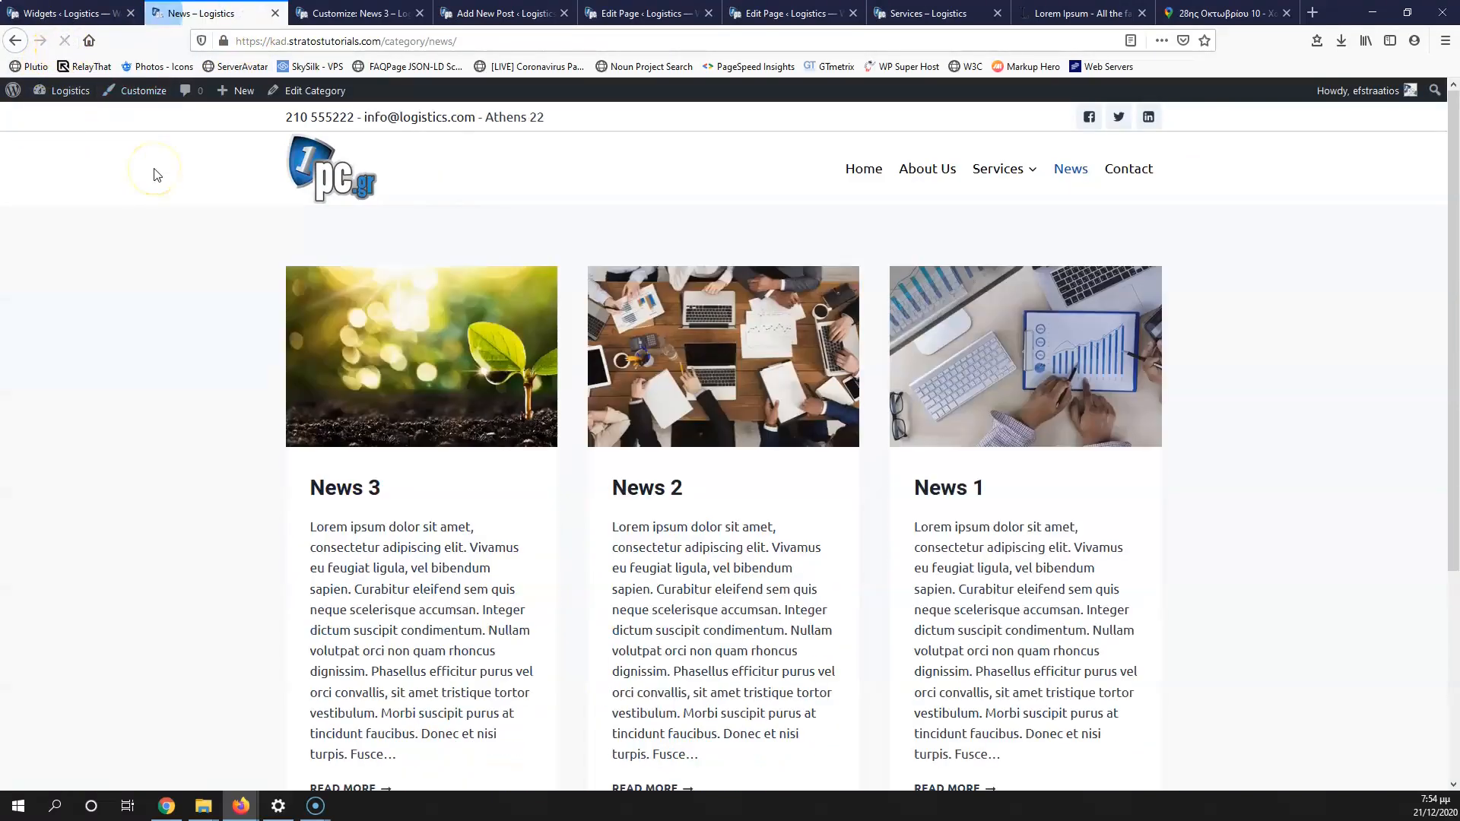
left_click(868, 177)
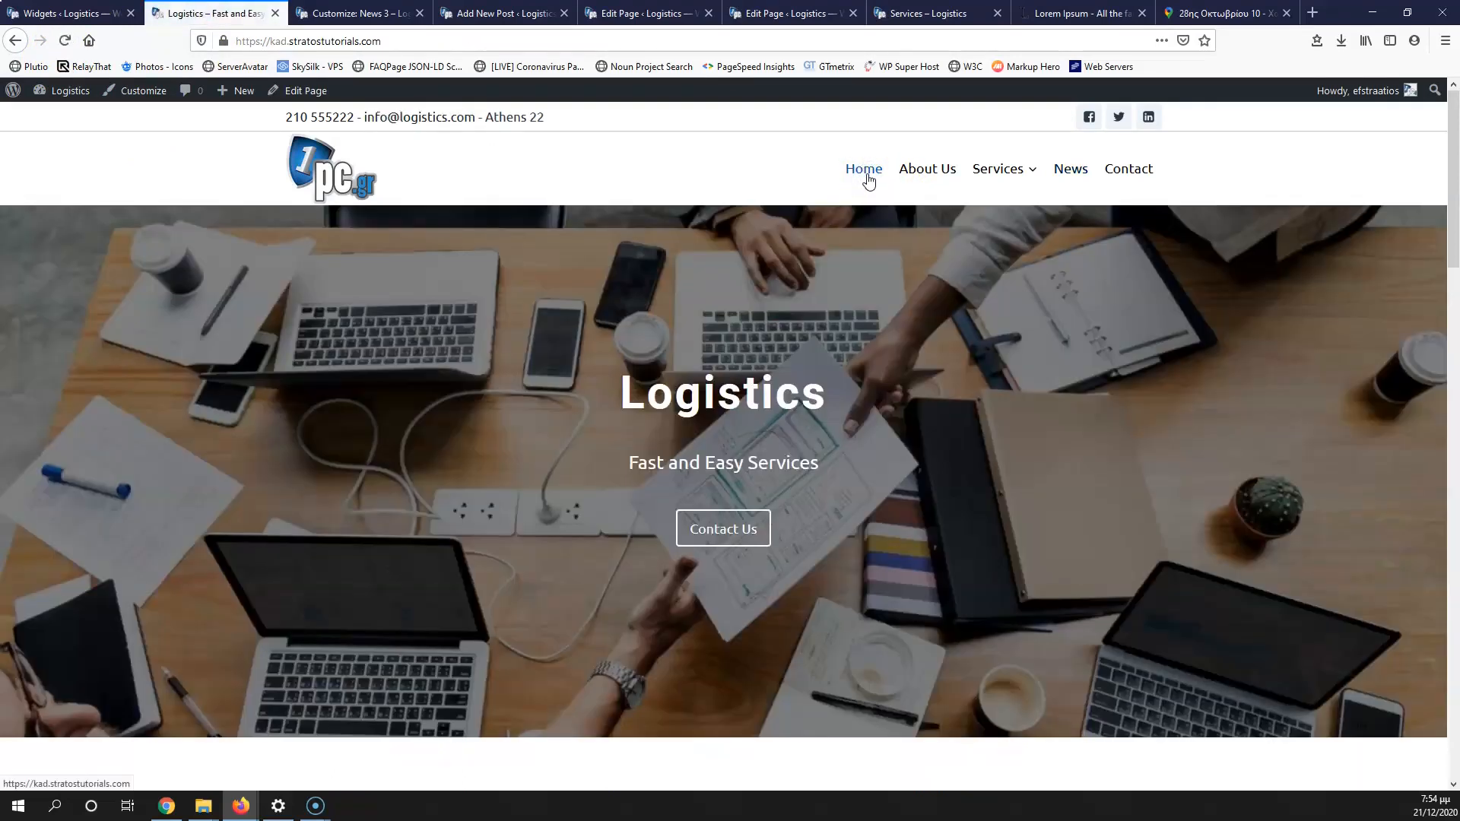
scroll(473, 495, "down", 10)
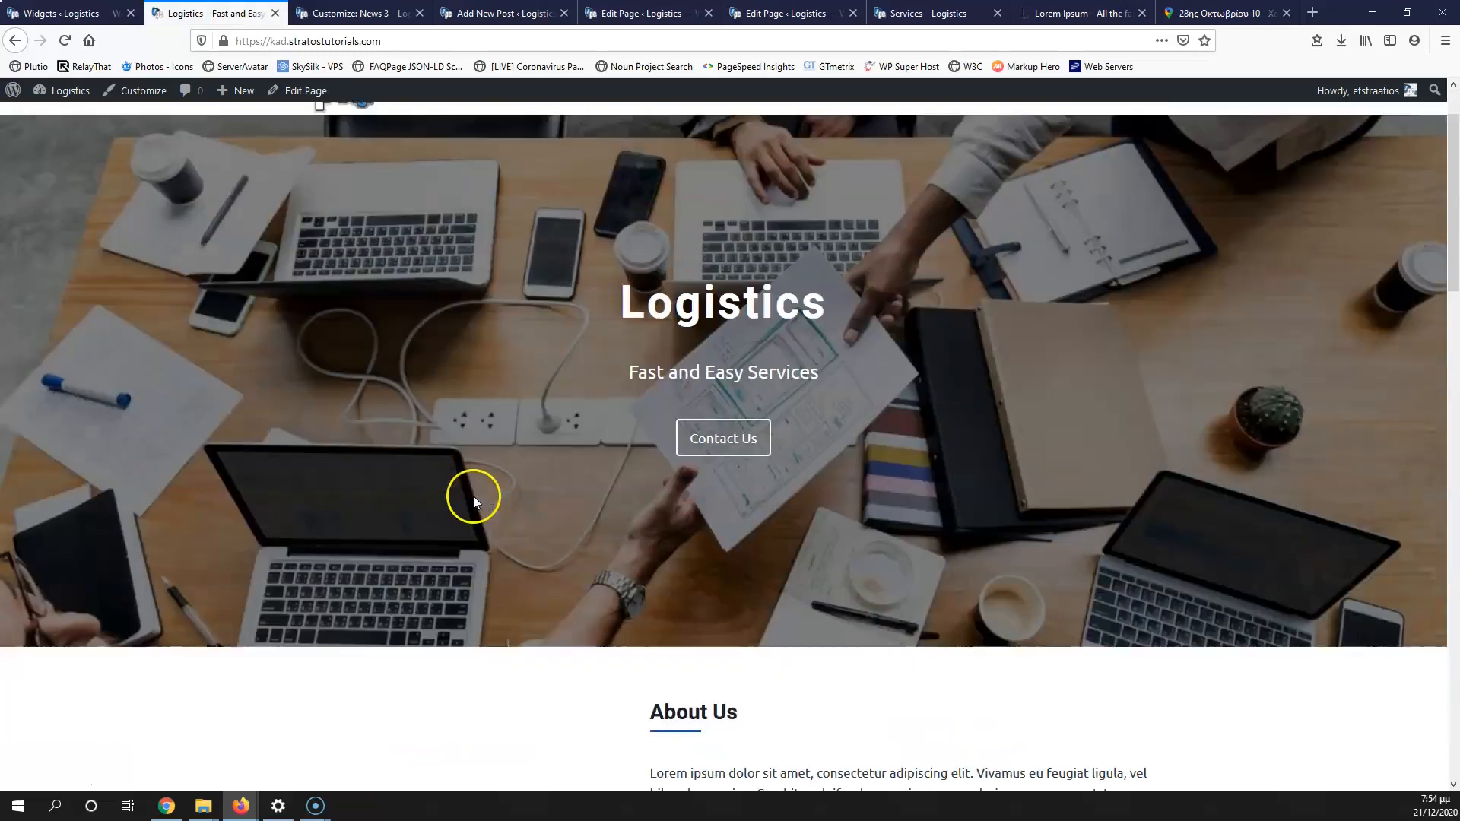
scroll(479, 491, "up", 10)
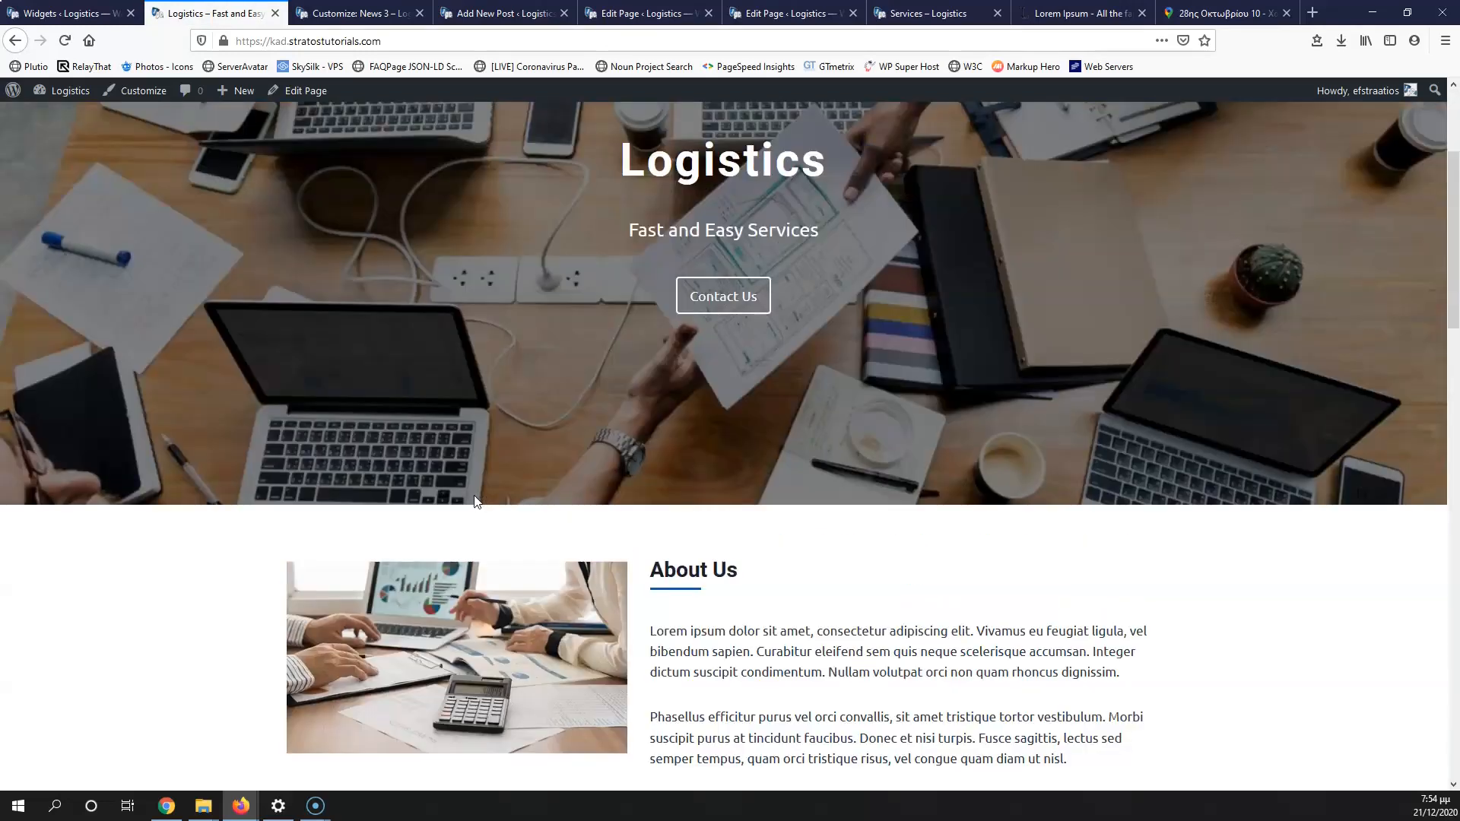
mouse_move(964, 183)
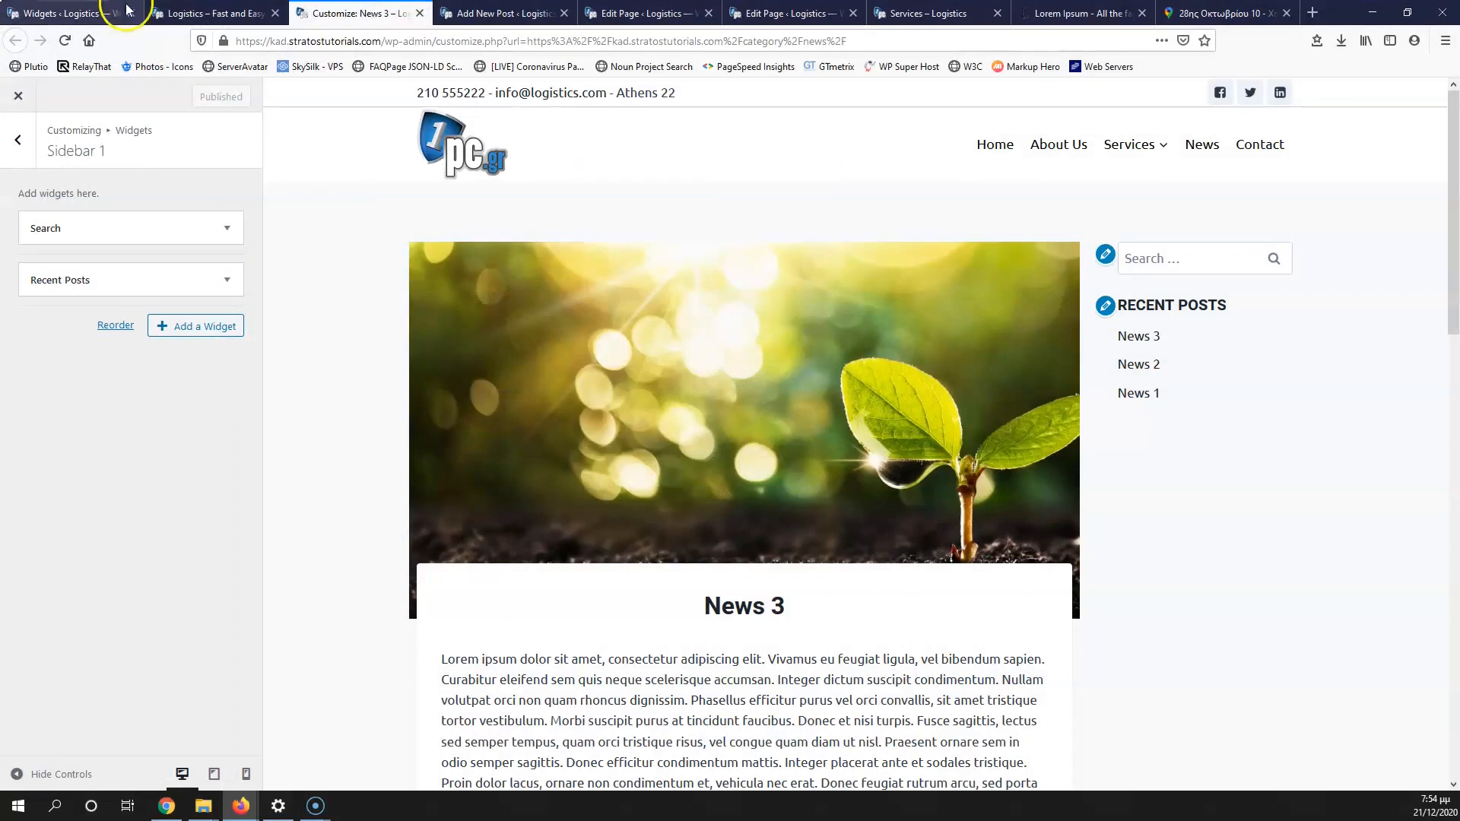
left_click(126, 10)
Step: Search the plugin directory for 'swift' and install Swift Performance Lite
mouse_move(39, 437)
left_click(149, 465)
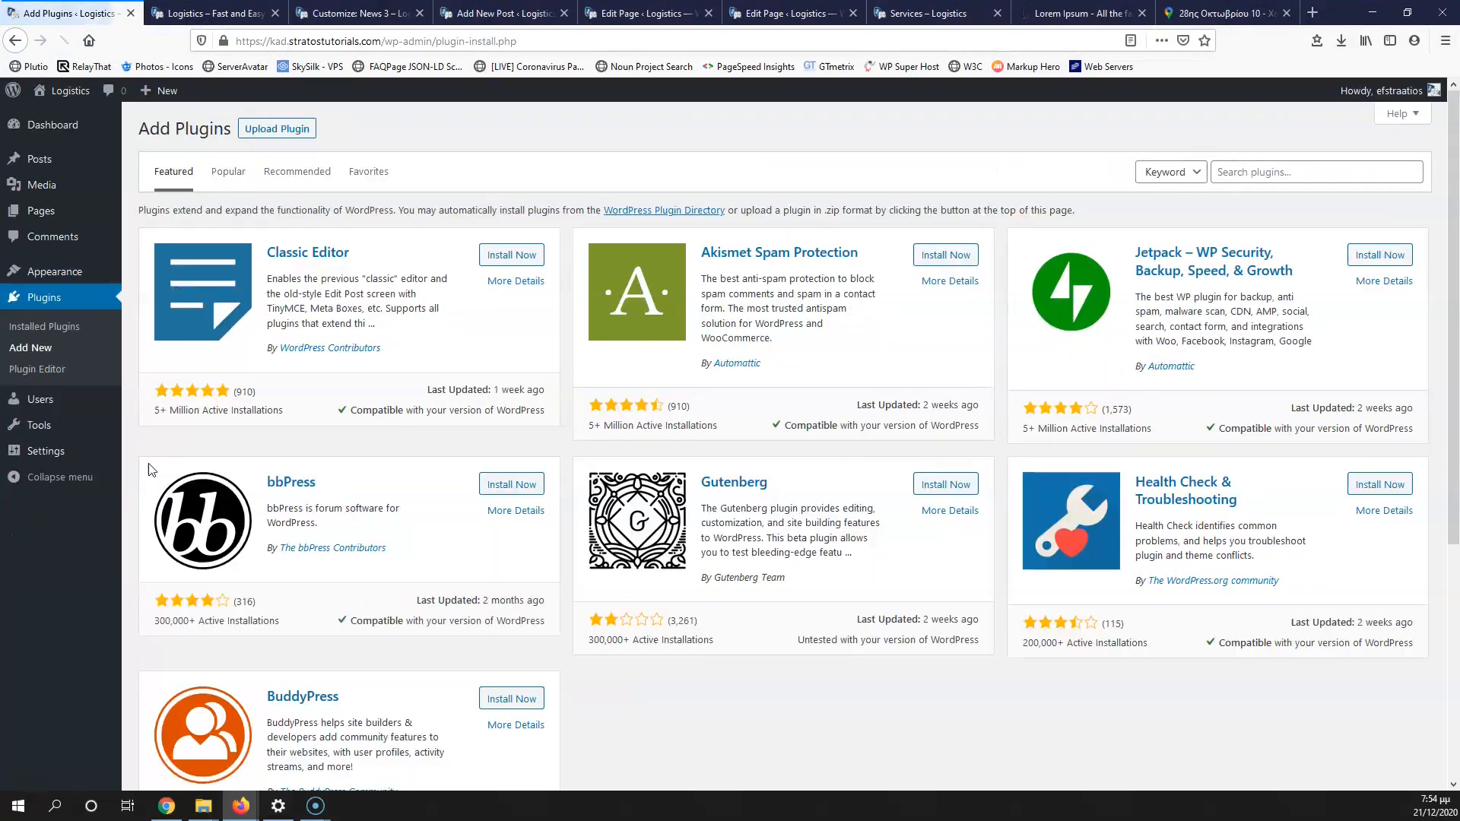
left_click(1271, 171)
type("swi")
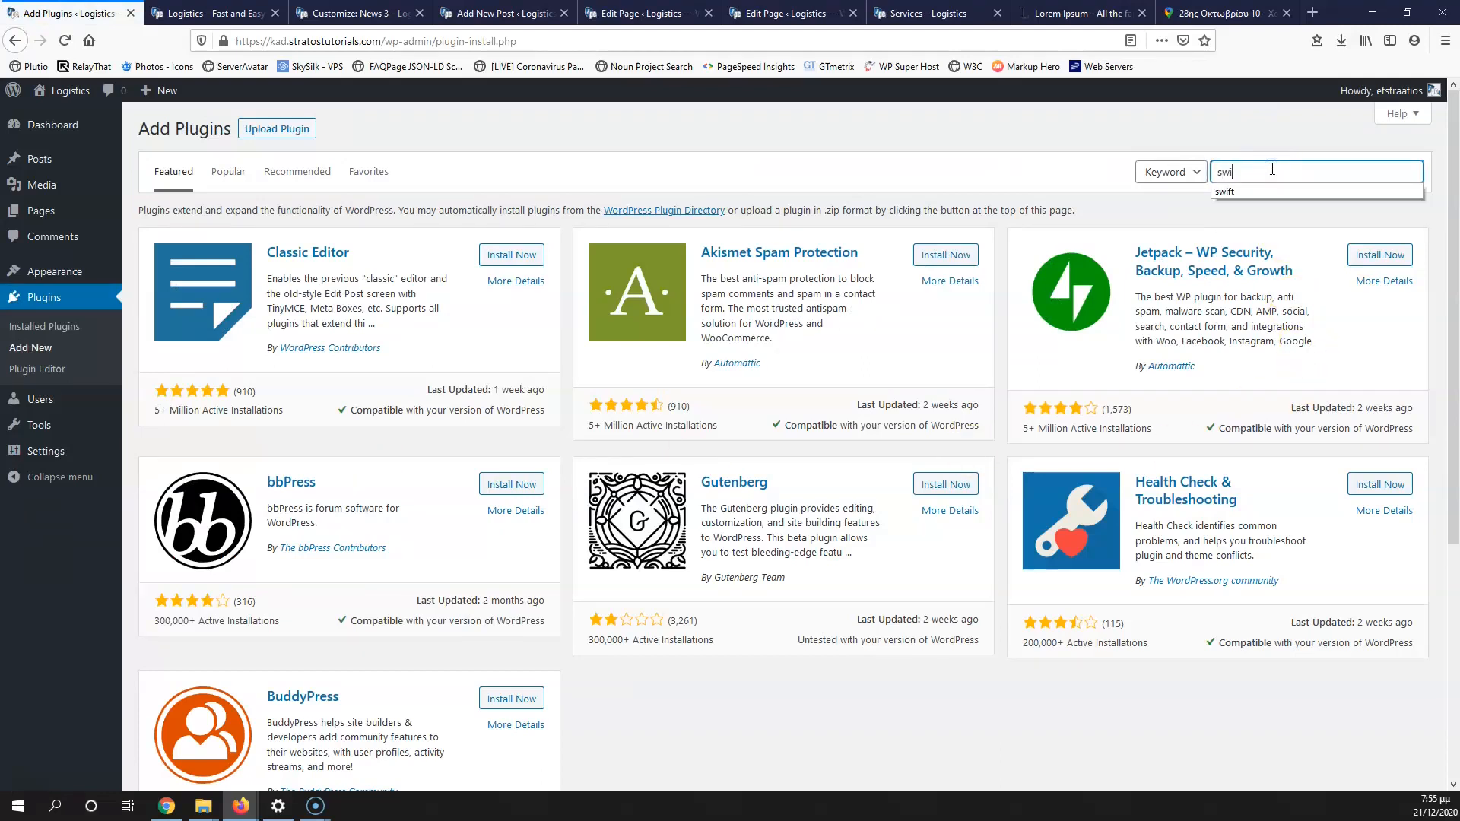
type("f")
key("Down")
key("Return")
left_click(1260, 181)
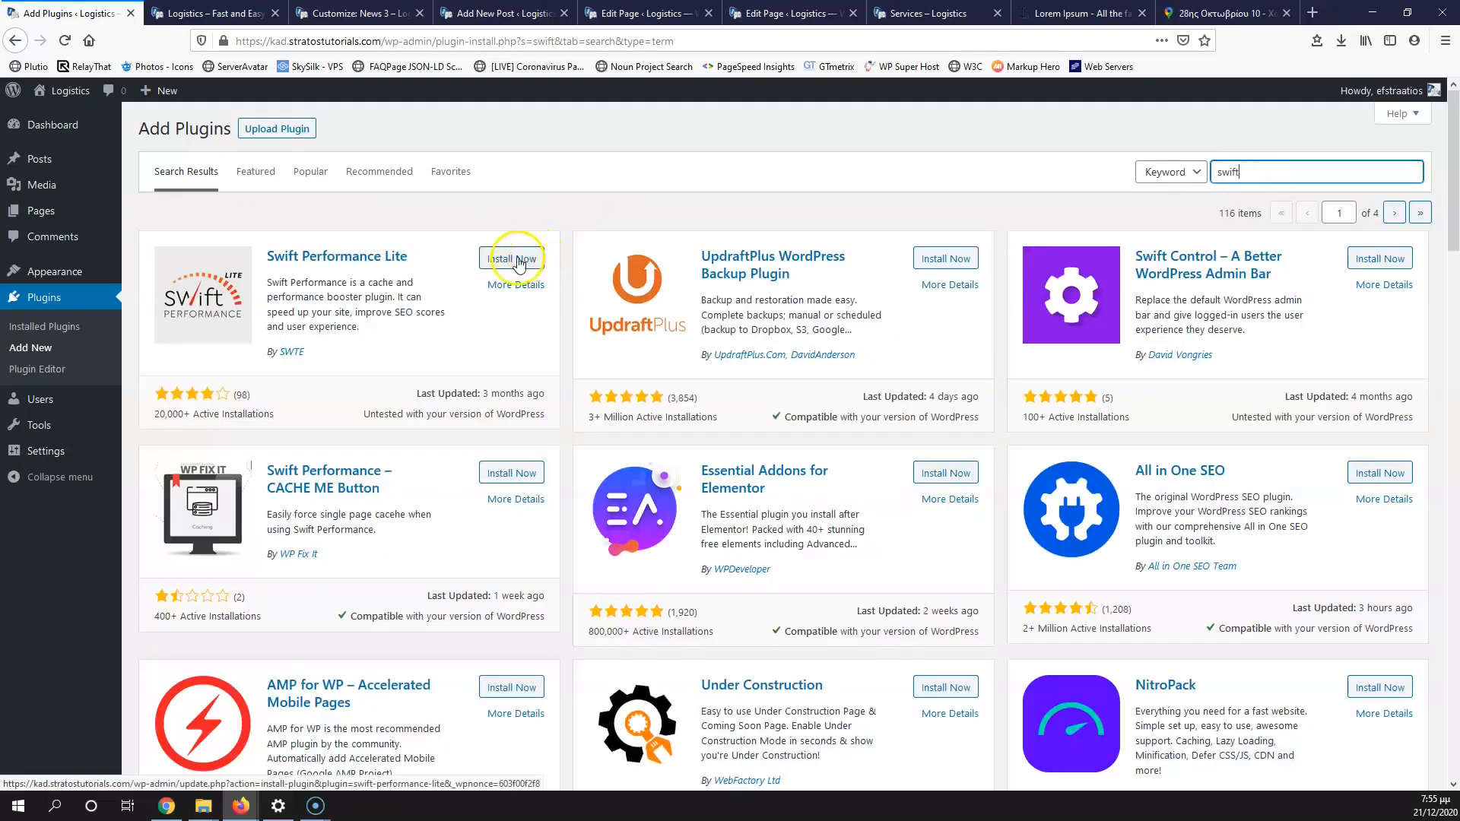
left_click(511, 259)
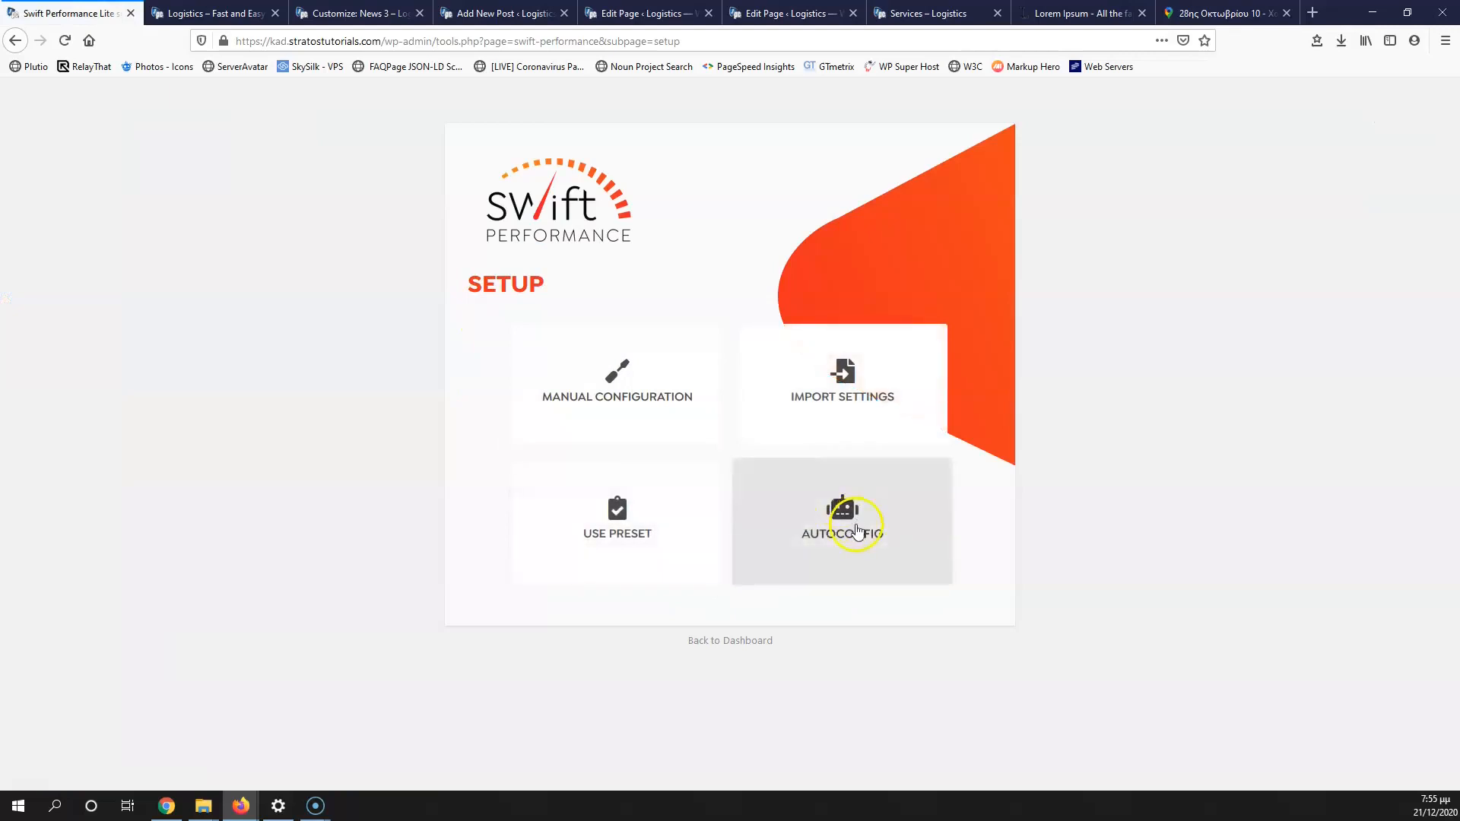
Step: Start Swift Performance autoconfig, closing the Greek, Lorem Ipsum and duplicate Edit Page tabs
left_click(844, 526)
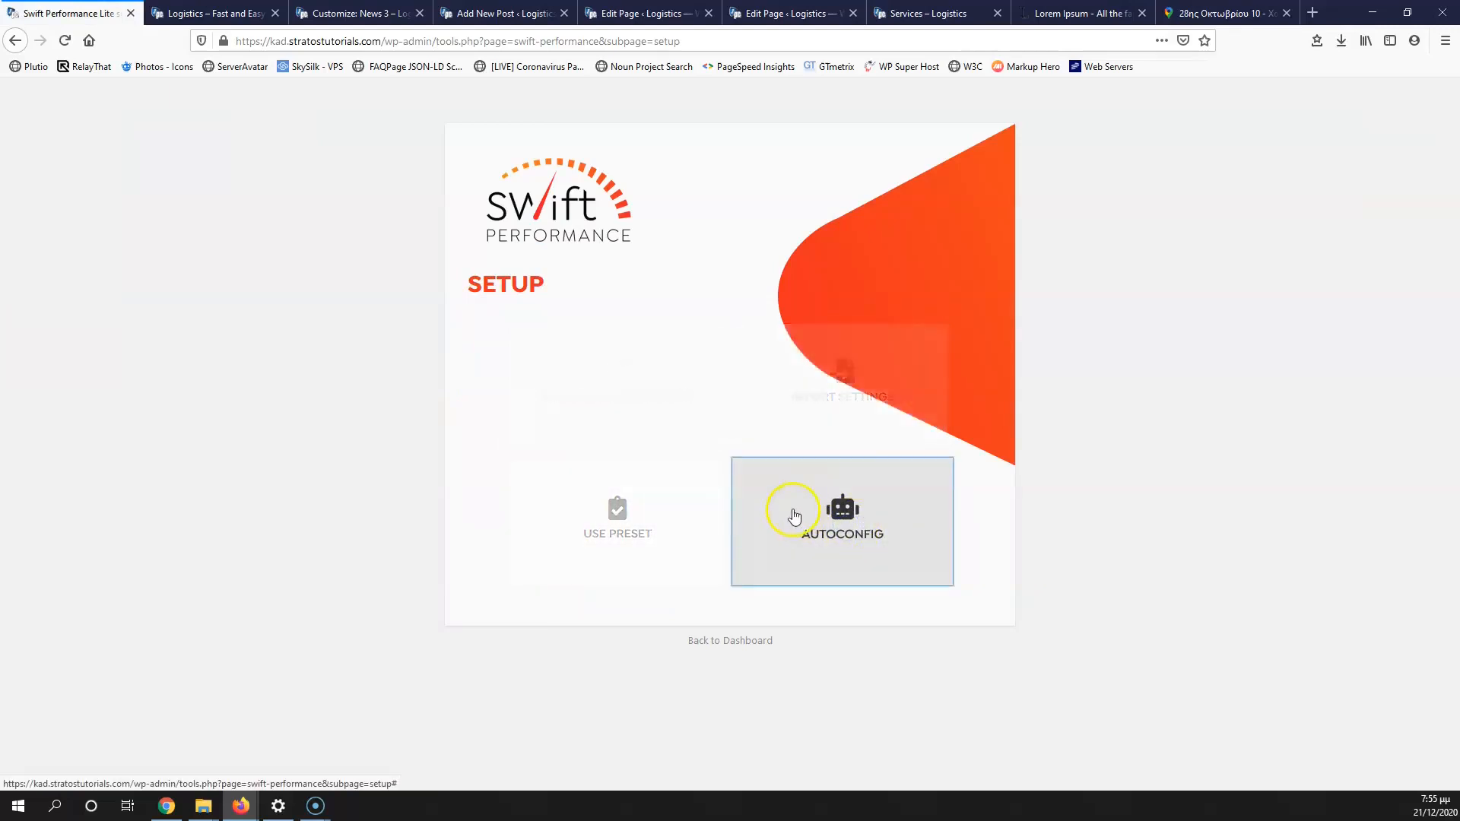
left_click(882, 409)
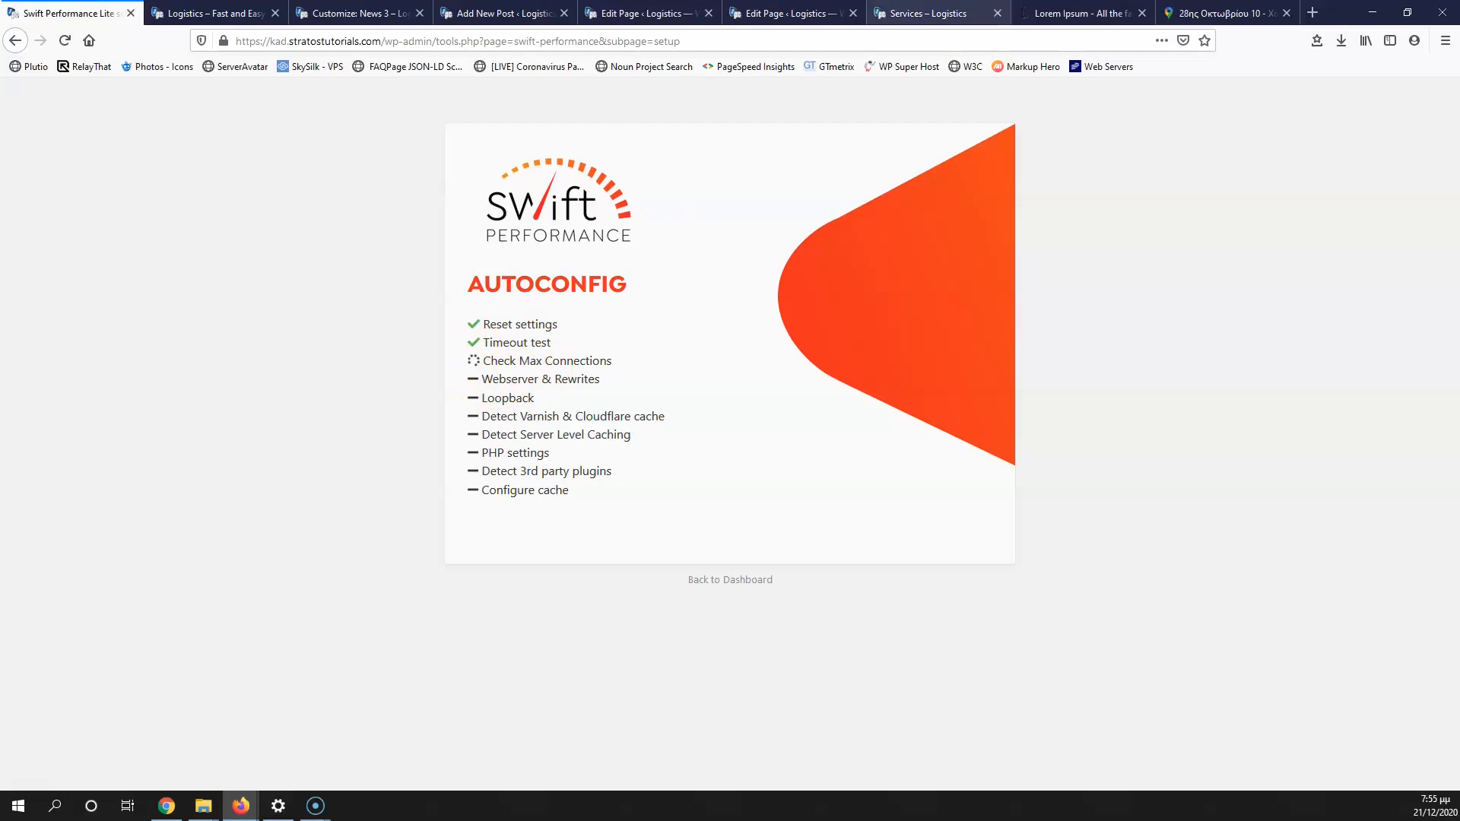
left_click(1286, 13)
left_click(1286, 13)
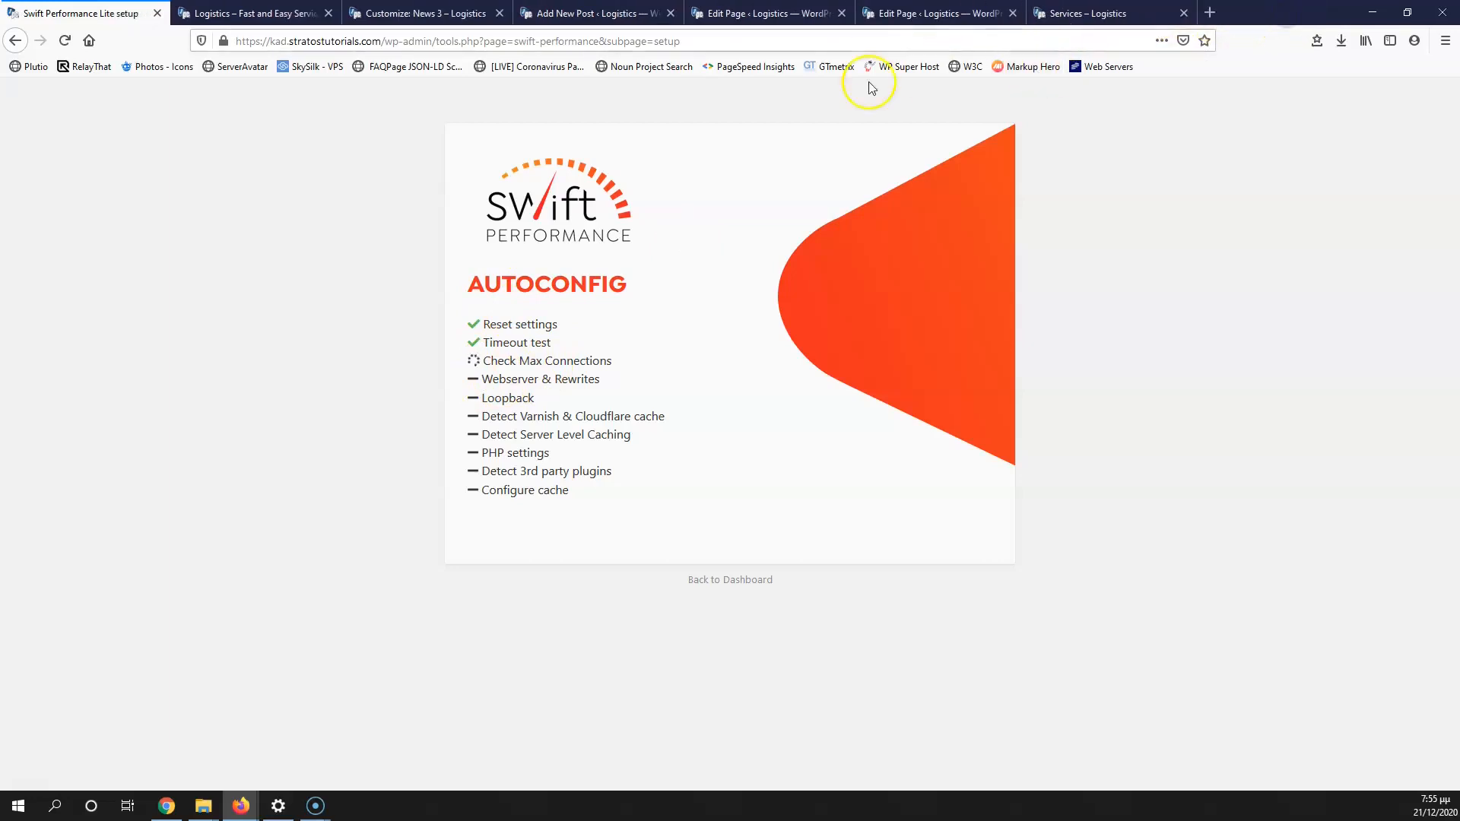
left_click(1014, 13)
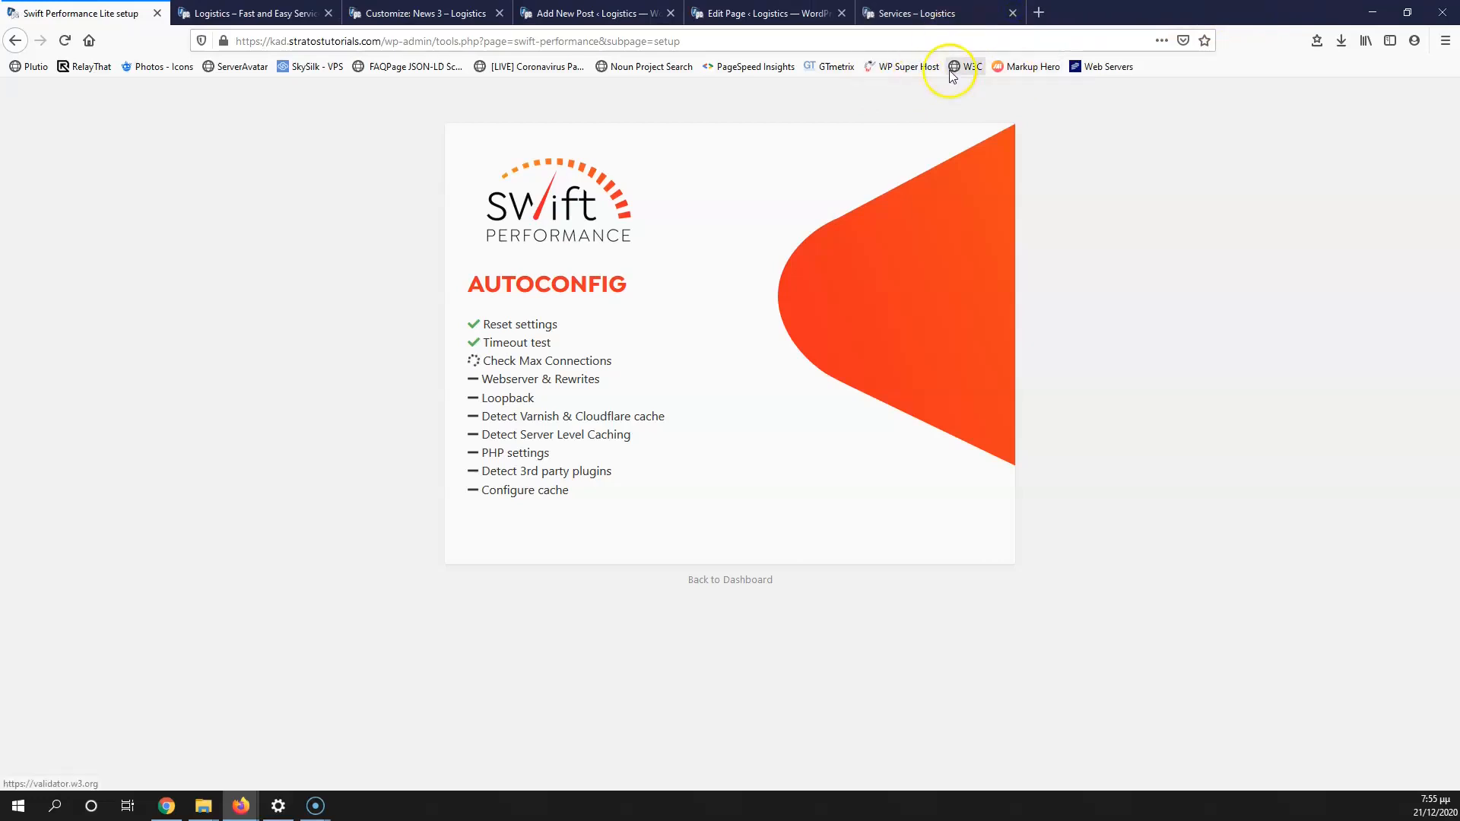
left_click(824, 64)
left_click(13, 41)
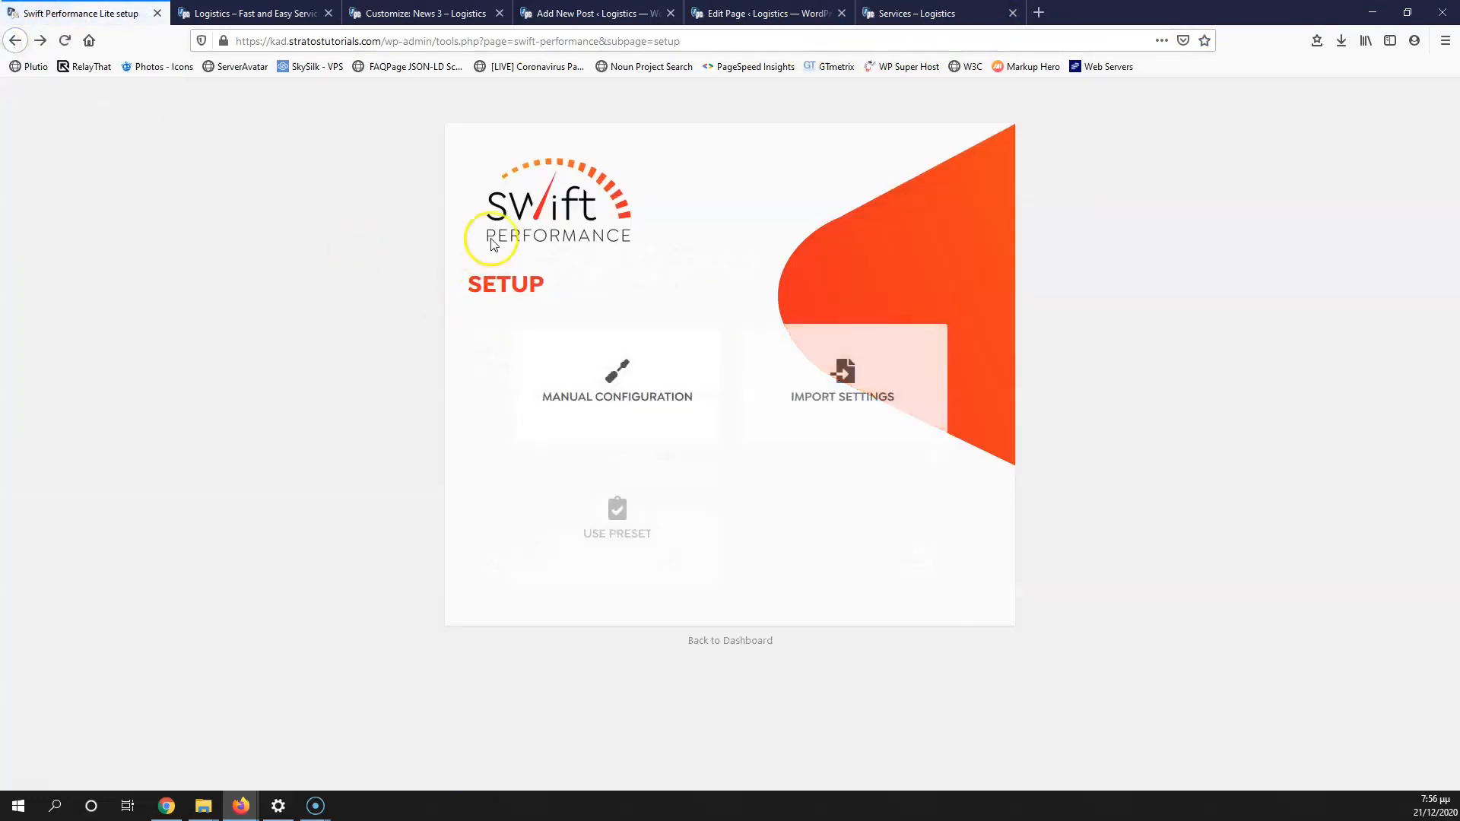
left_click(865, 541)
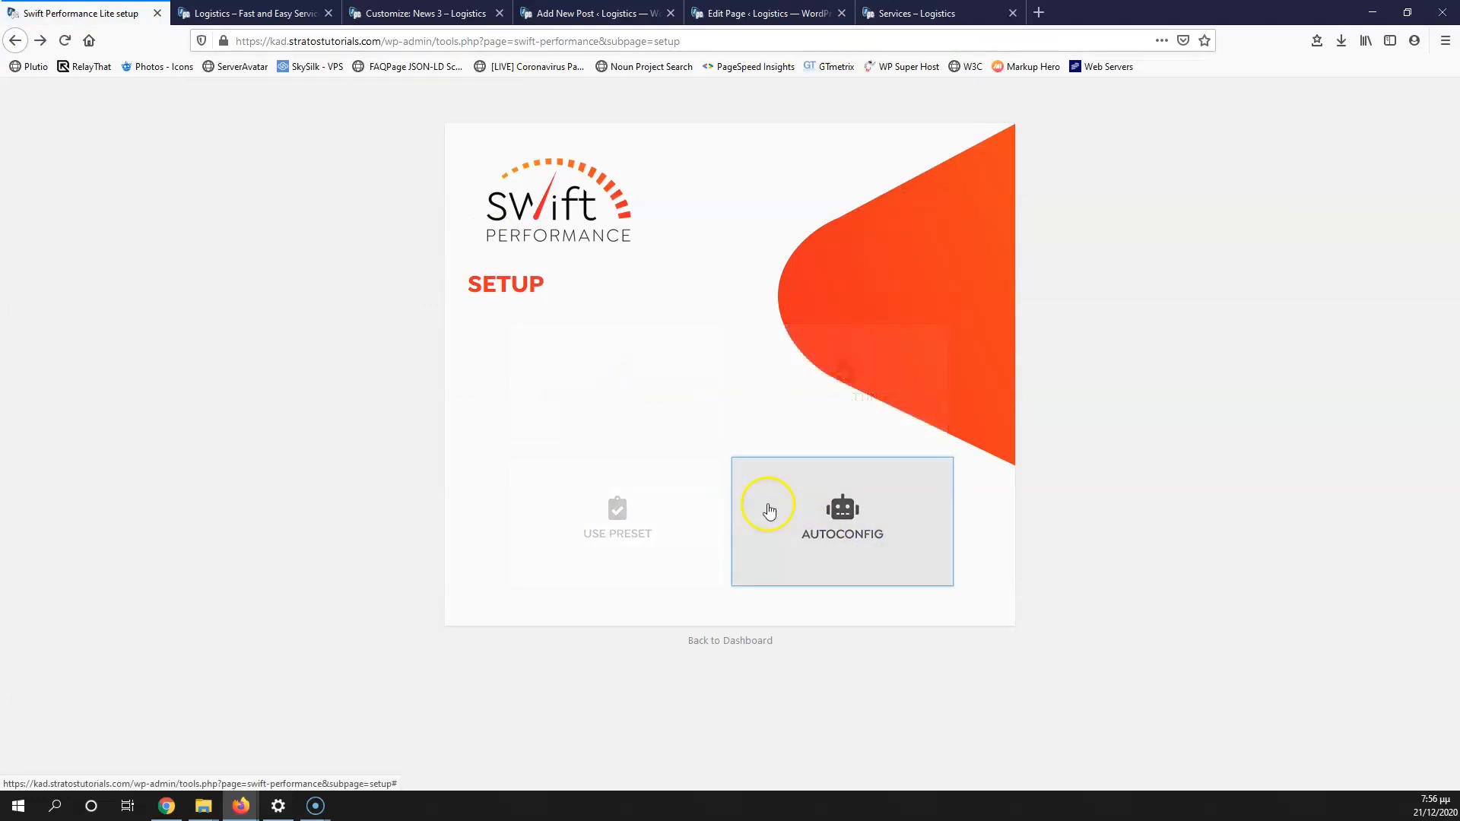
left_click(884, 404)
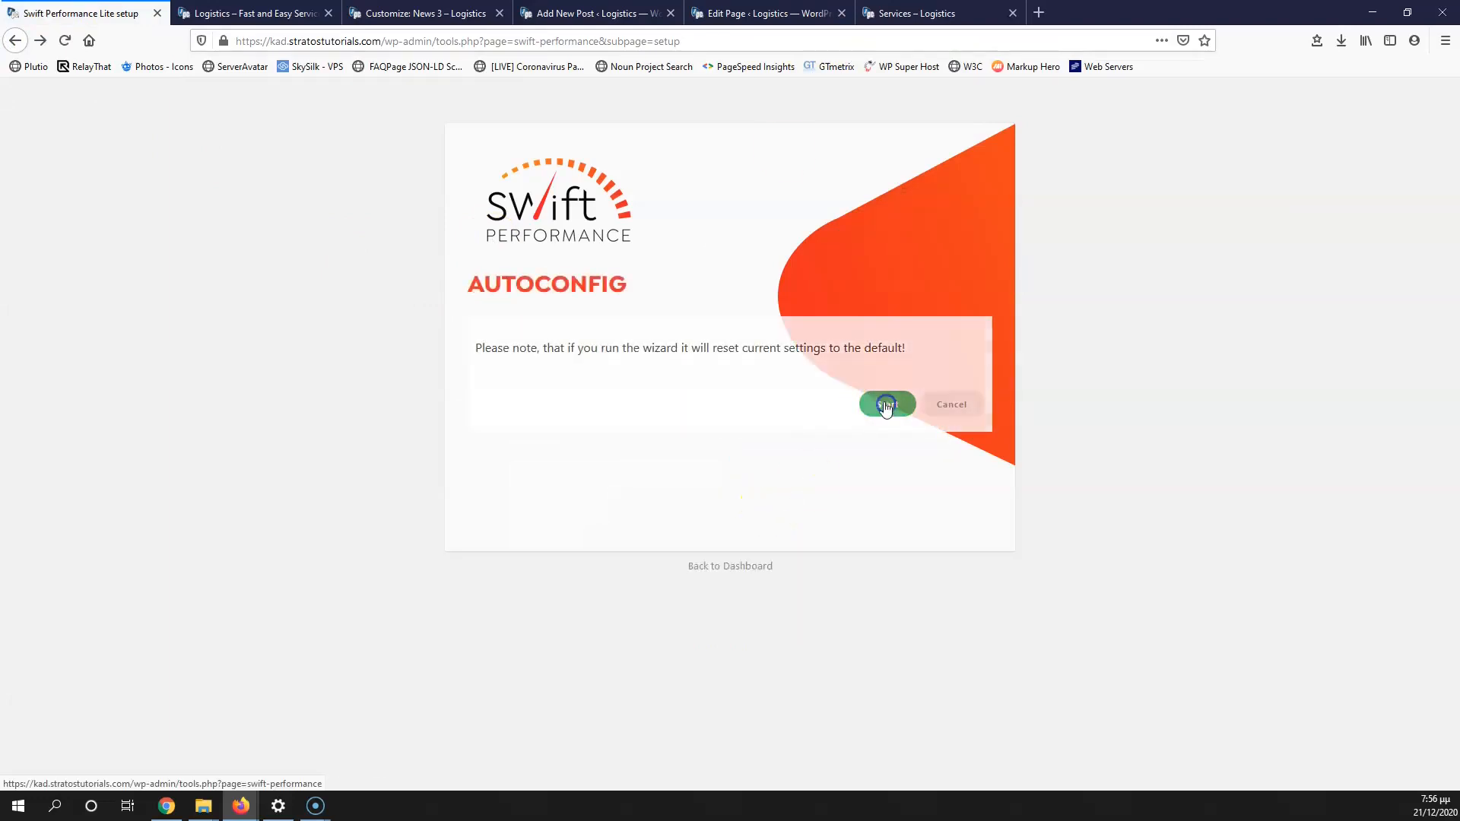
Step: Load PageSpeed Insights and GTmetrix in open tabs; close Add New Post and Customizer tabs
left_click(736, 14)
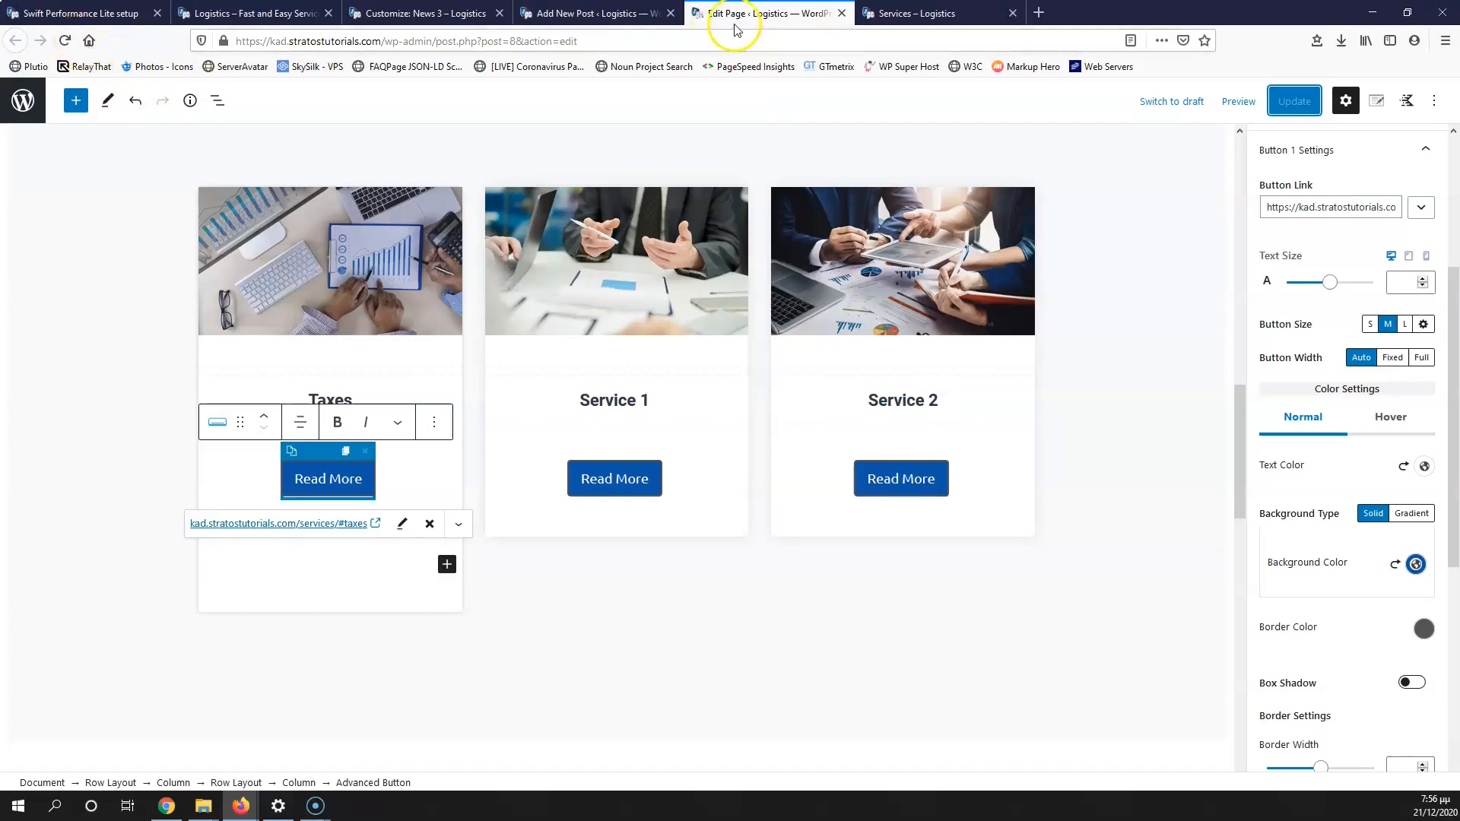
left_click(763, 66)
left_click(897, 13)
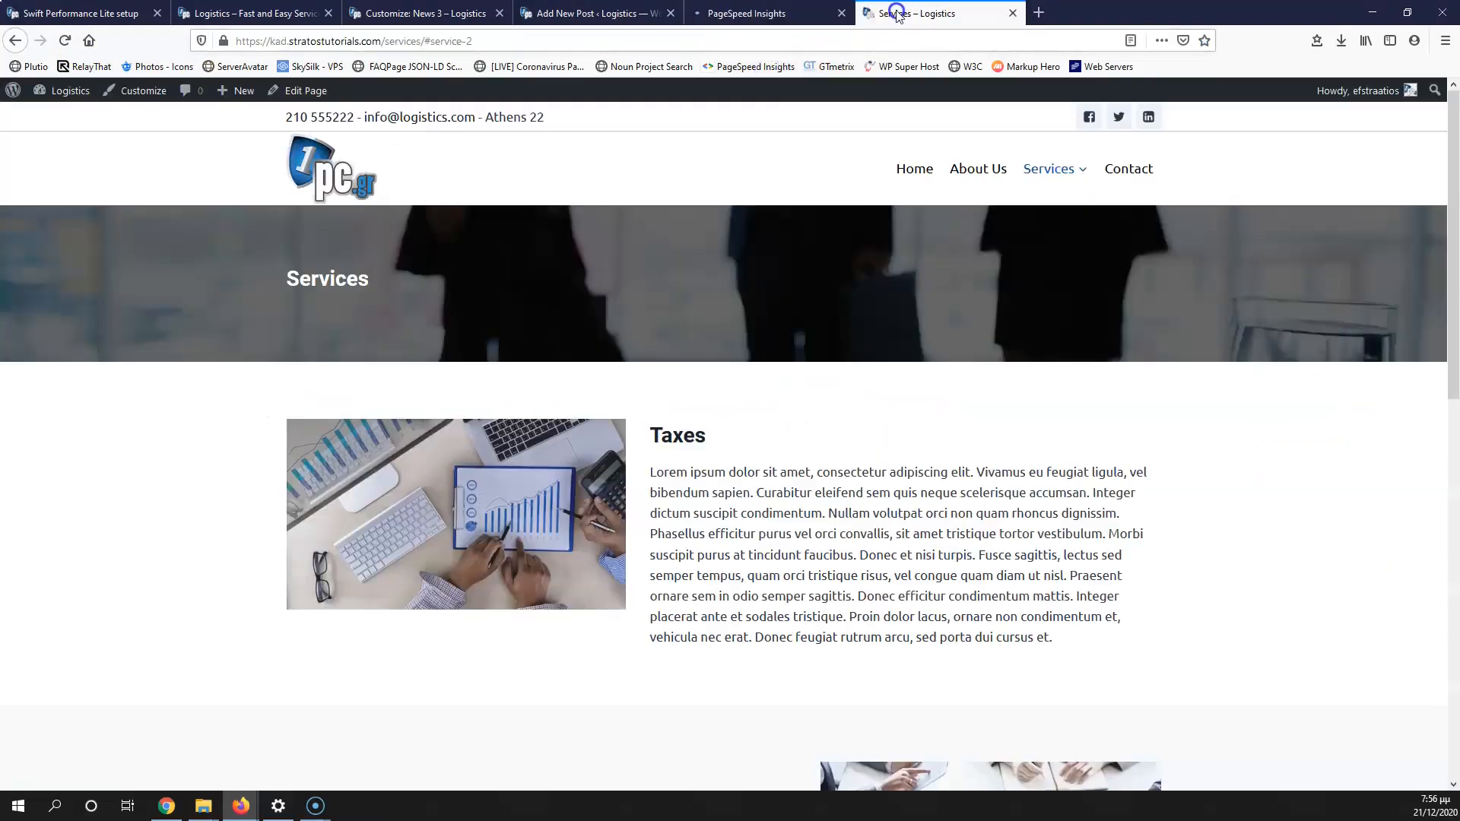
left_click(834, 66)
left_click(656, 14)
left_click(672, 16)
left_click(481, 22)
left_click(501, 16)
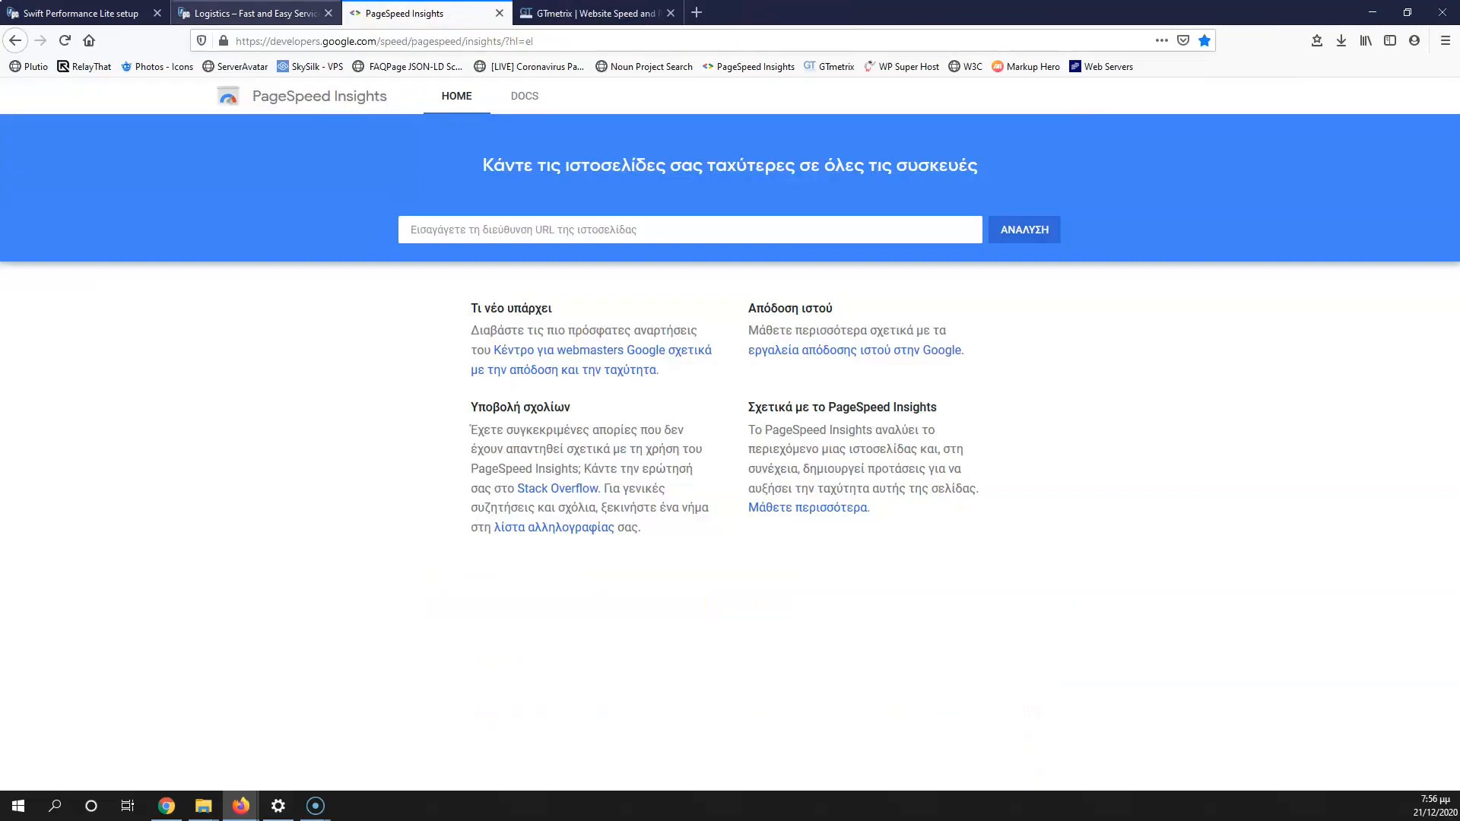
left_click(255, 14)
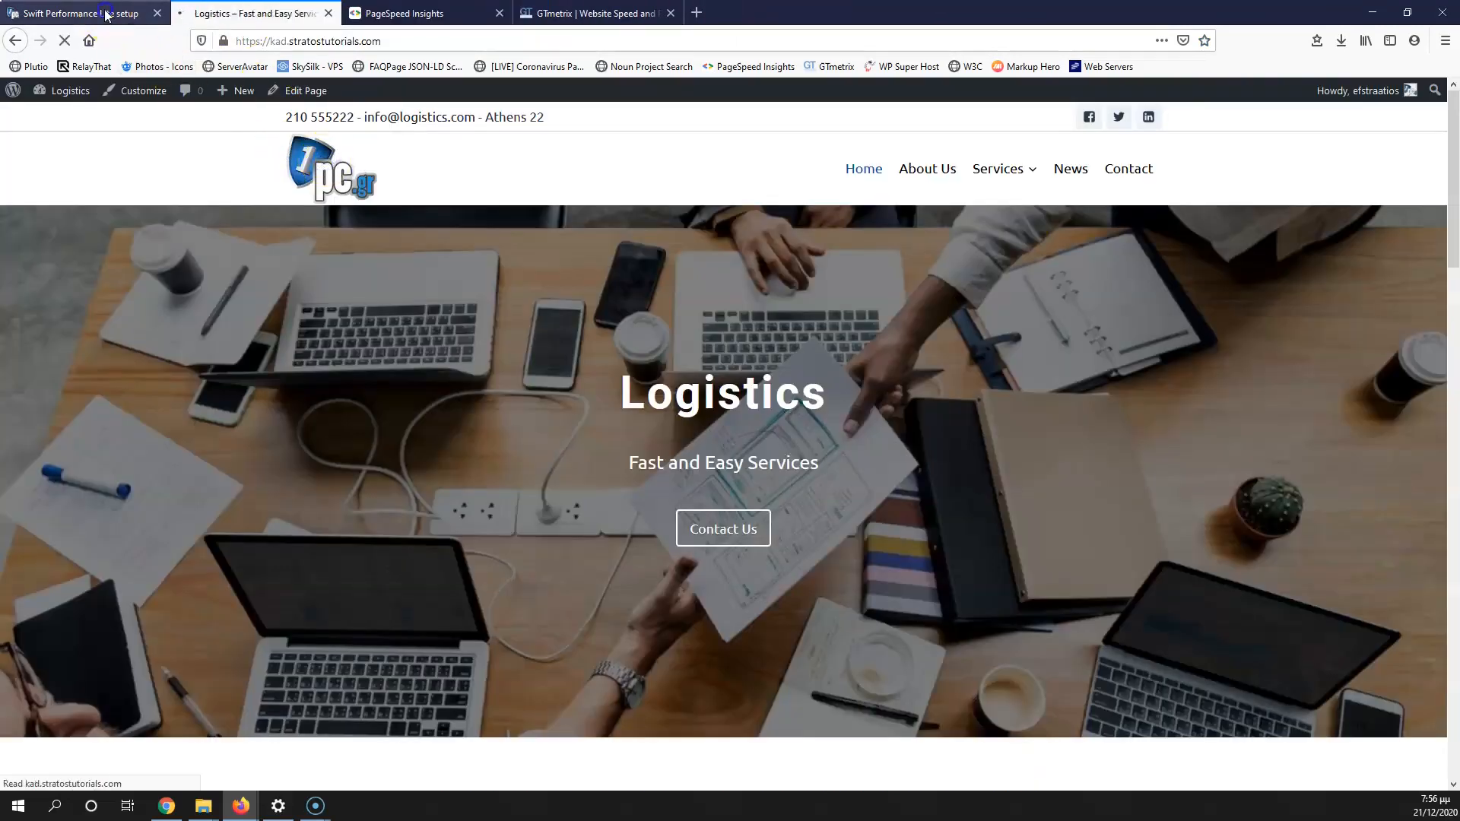
Step: Finish the autoconfig checklist and skip the Cloudflare step to the dashboard
left_click(105, 13)
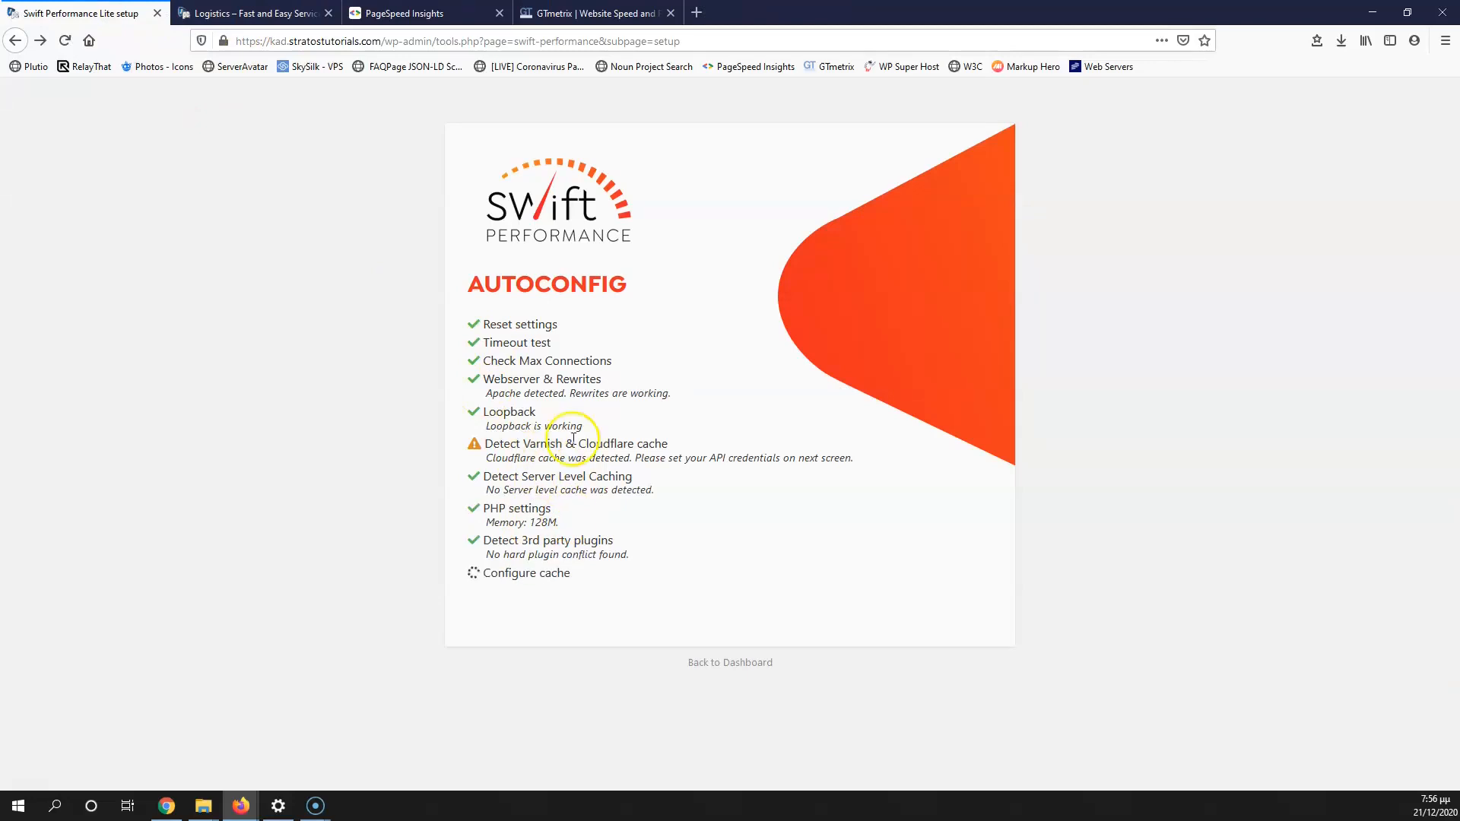
left_click(955, 620)
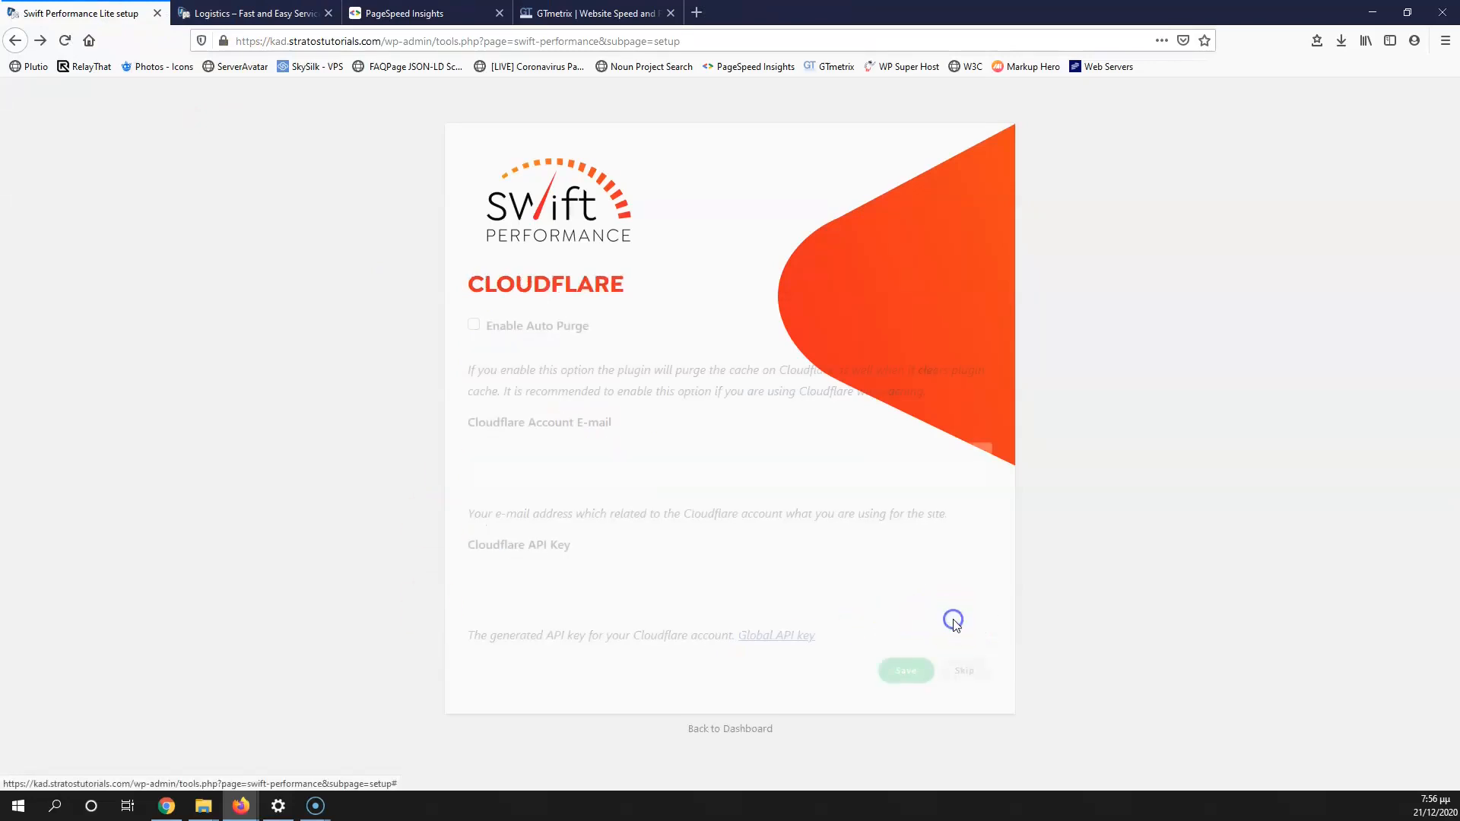
left_click(737, 728)
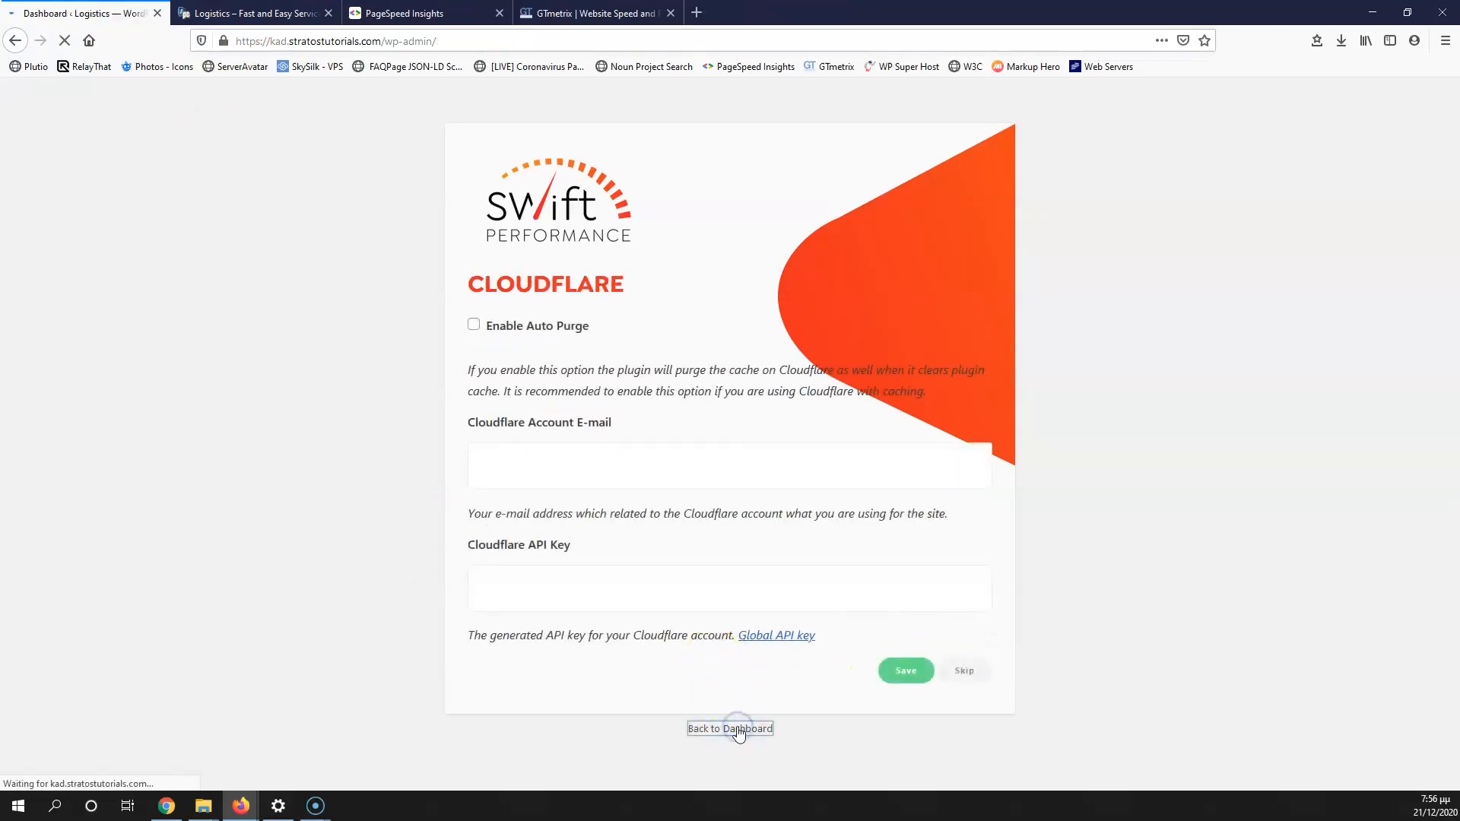
Step: Enable Inline Small Images under Swift Performance Media > Images, with a 1000-byte limit
mouse_move(48, 432)
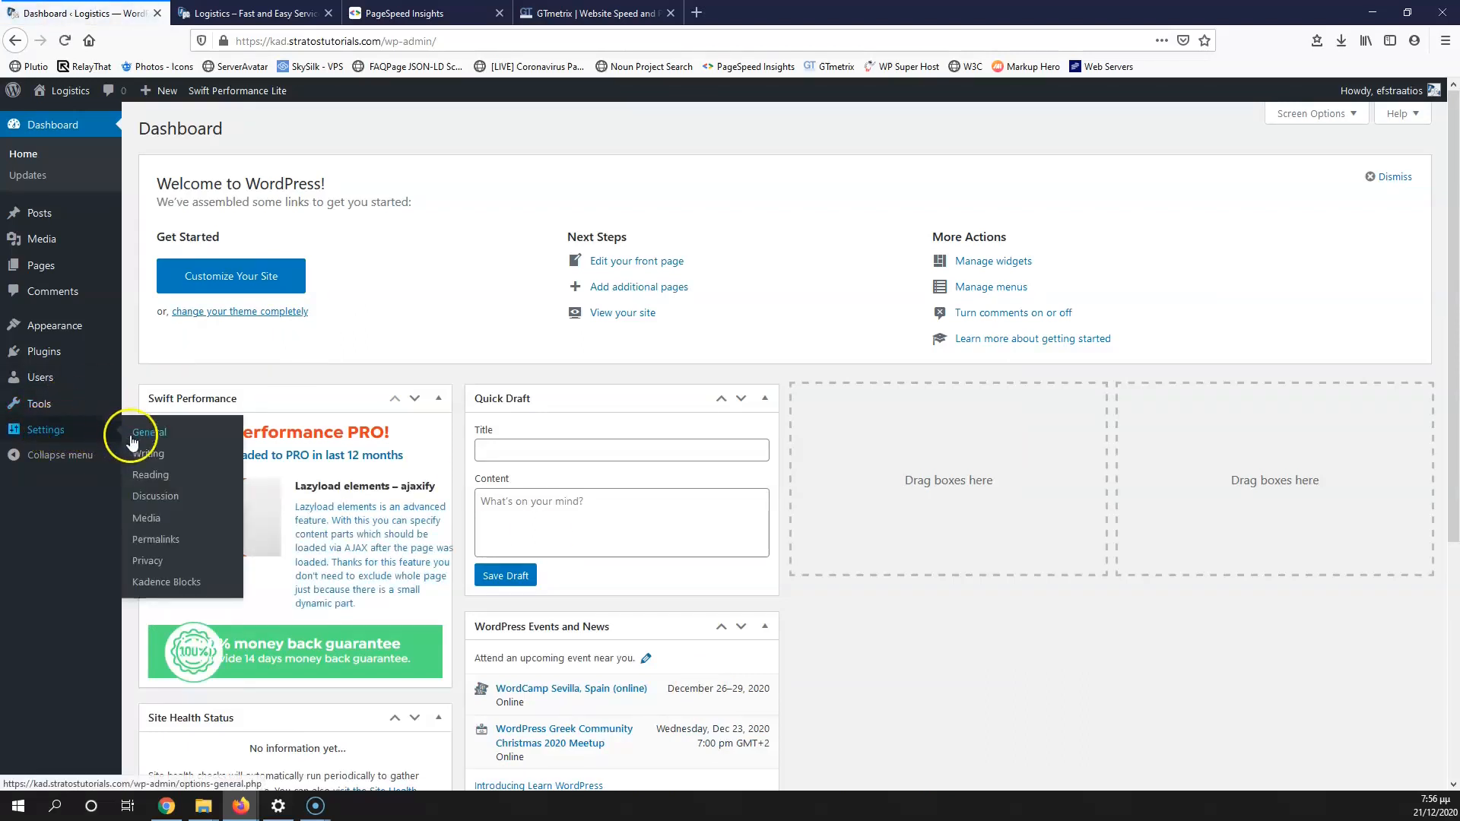
mouse_move(45, 404)
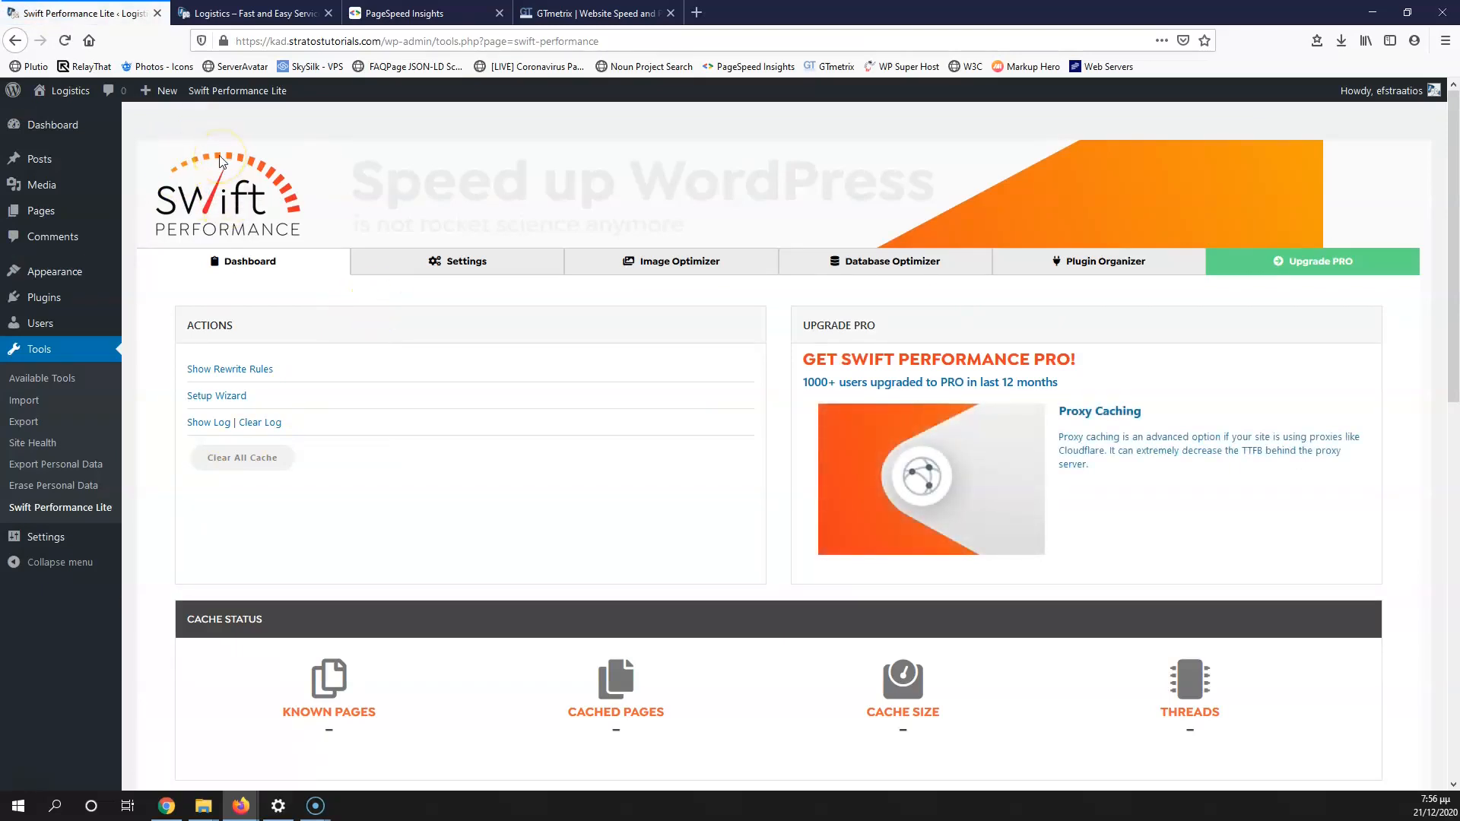
mouse_move(251, 89)
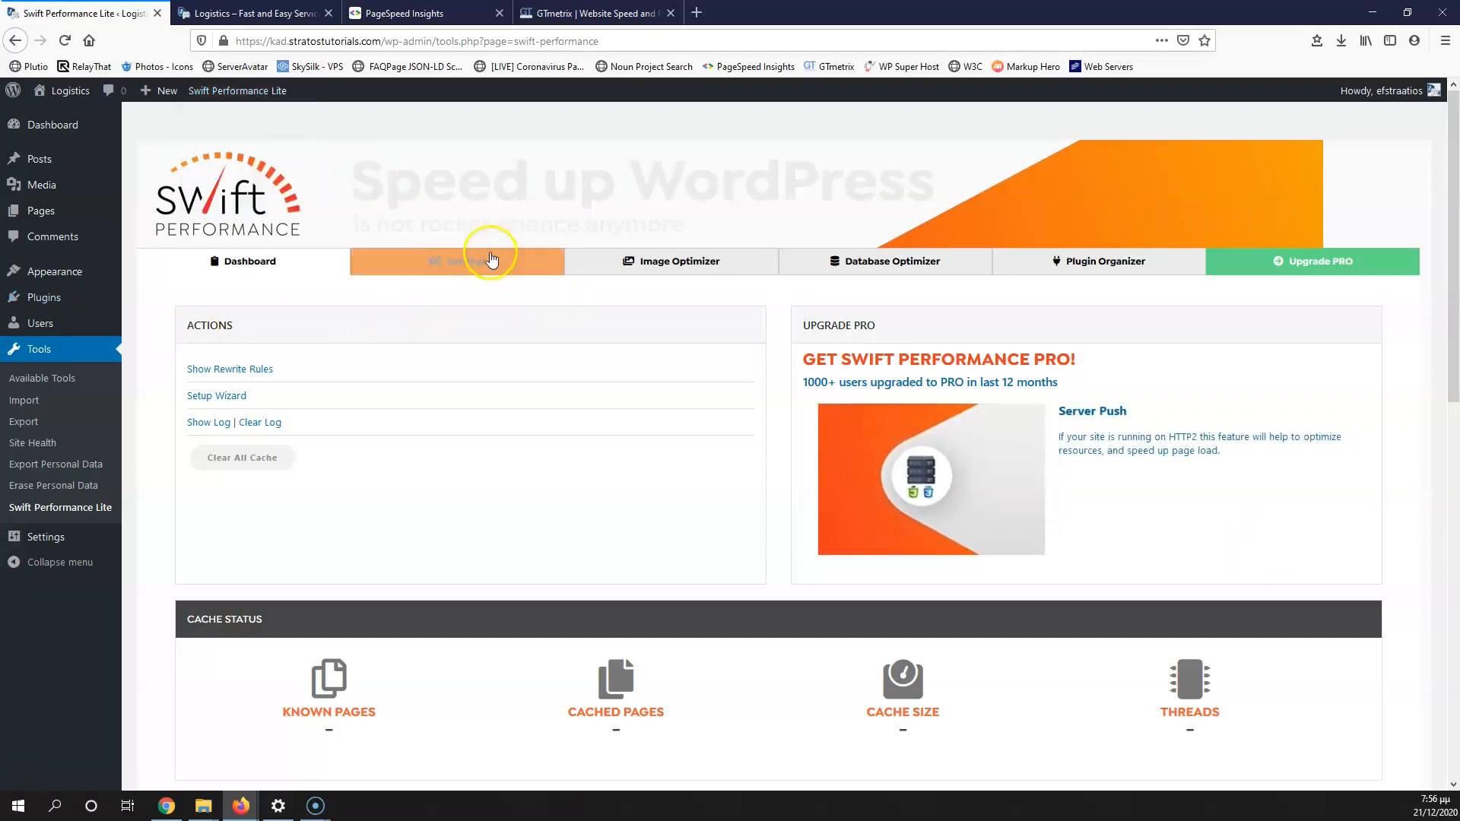
left_click(456, 261)
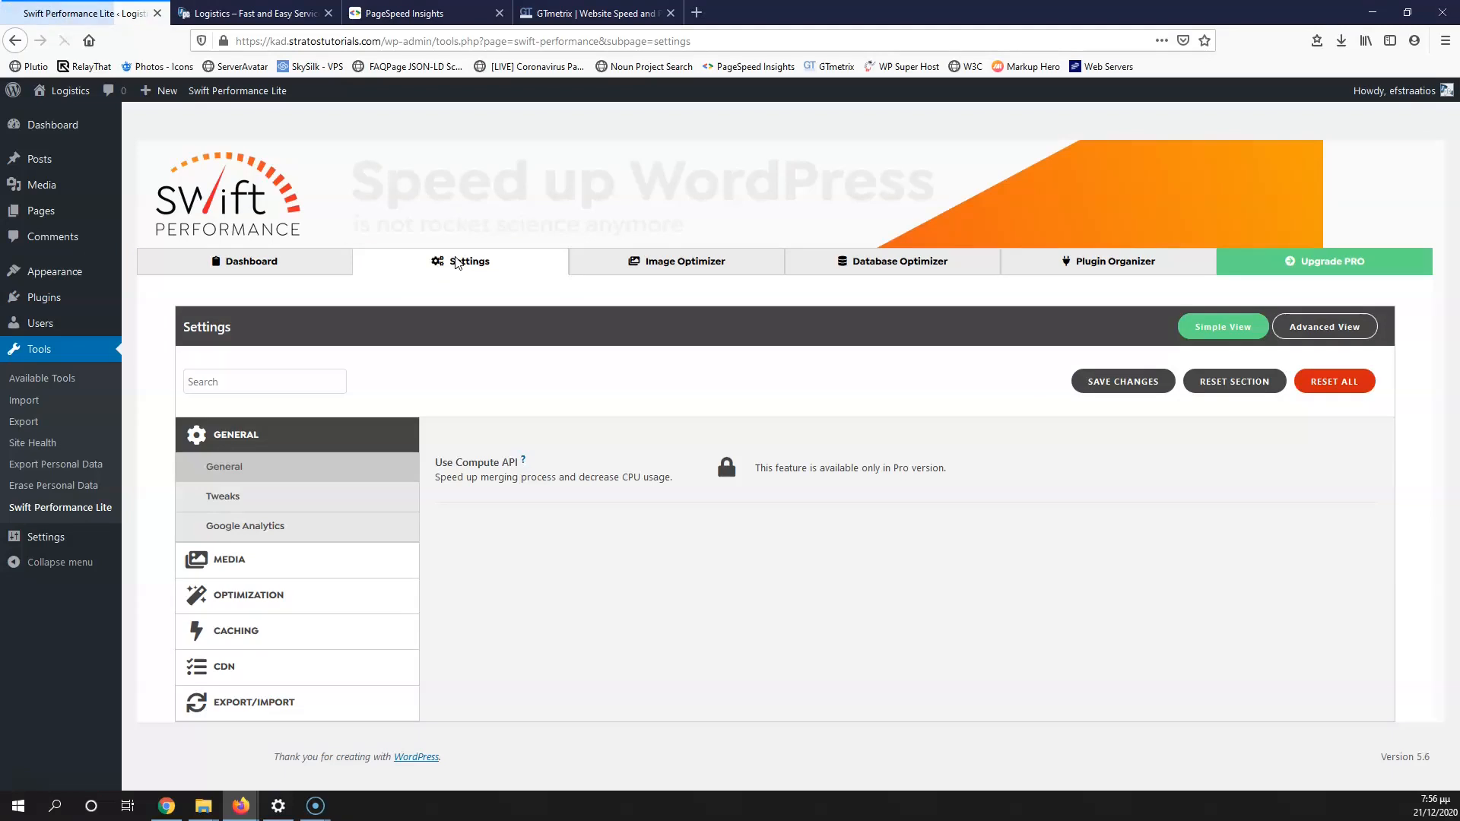
left_click(295, 492)
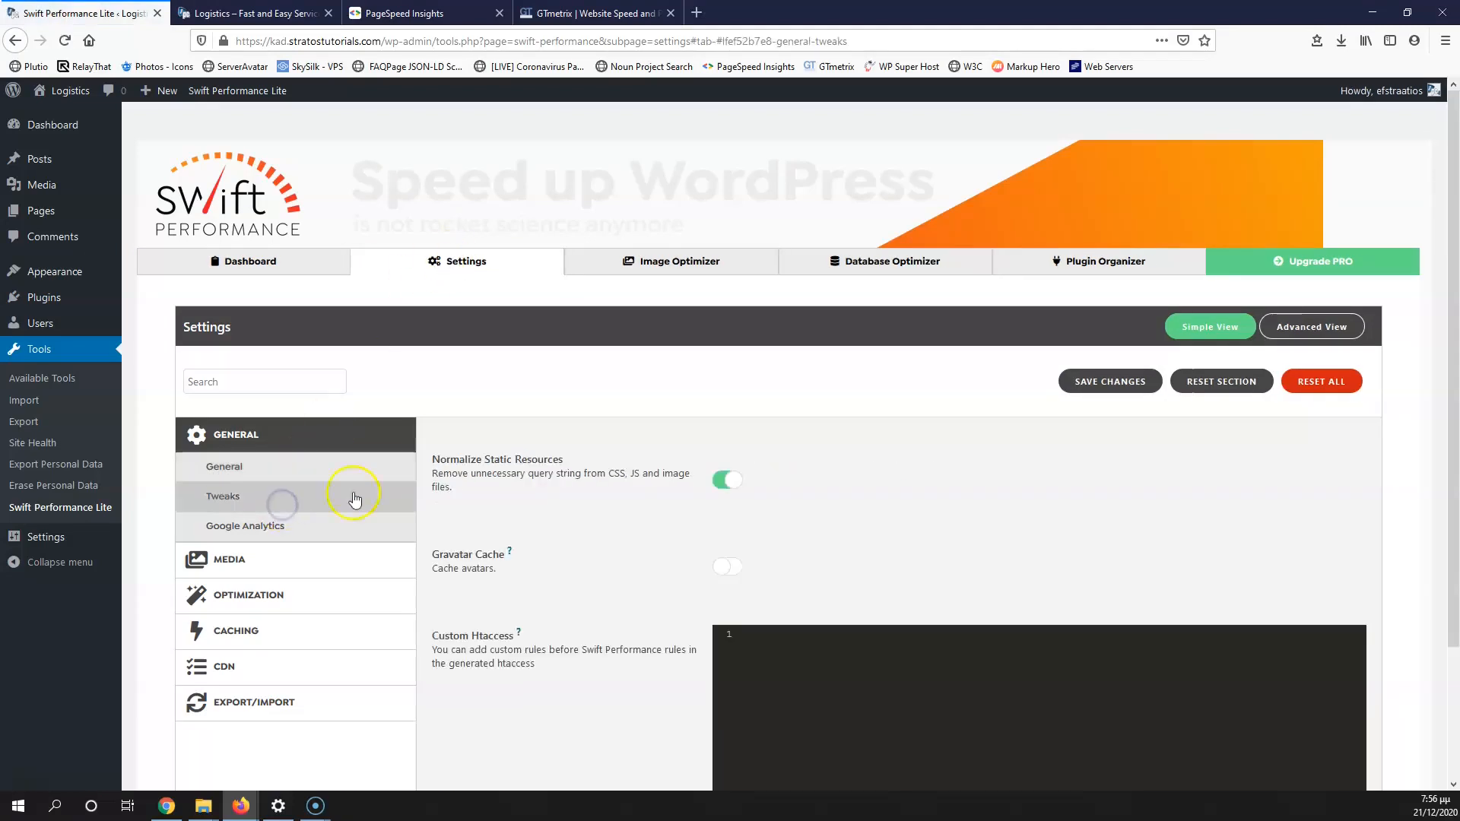
scroll(694, 466, "down", 2)
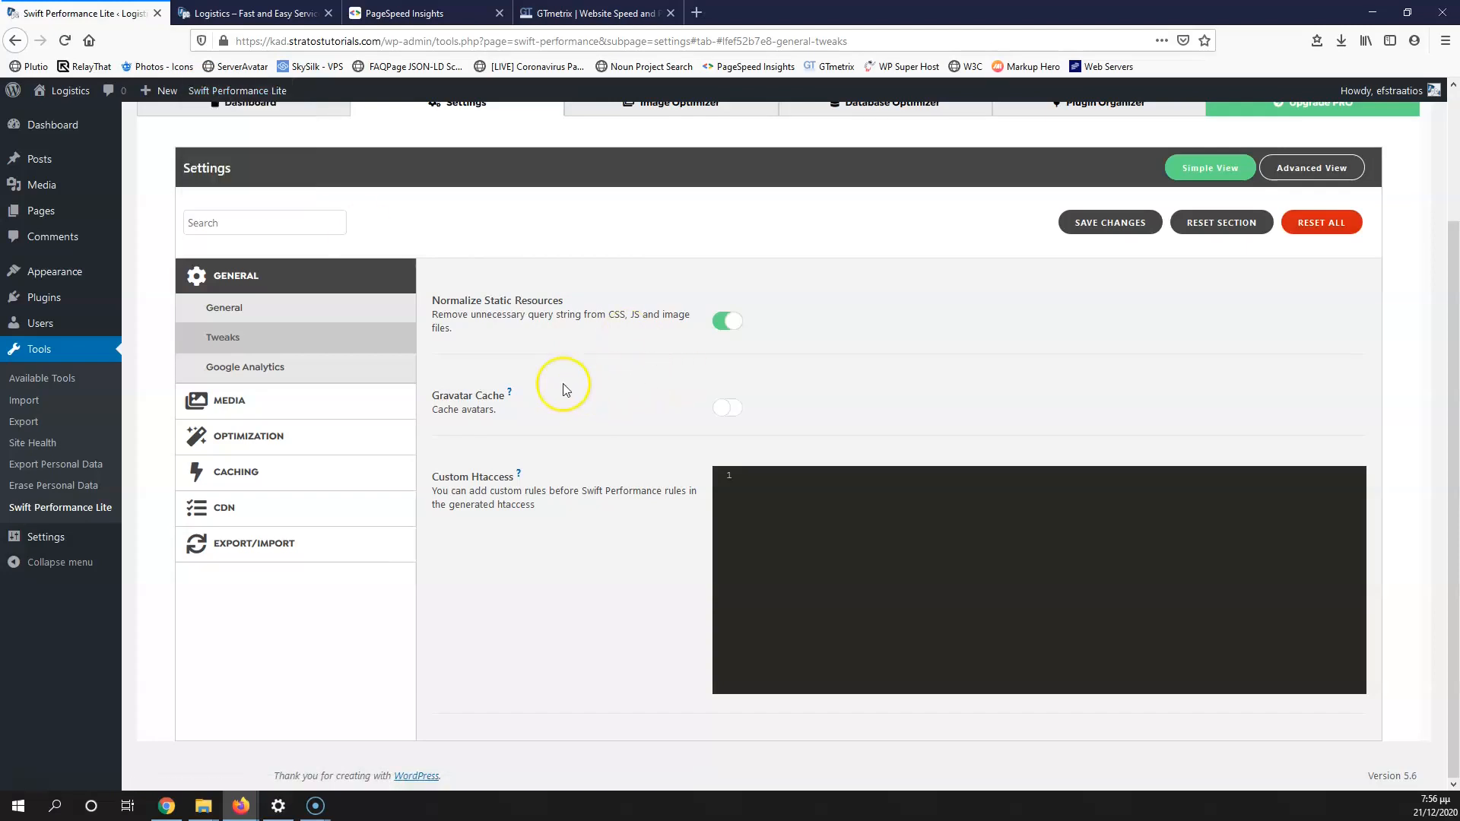
left_click(299, 369)
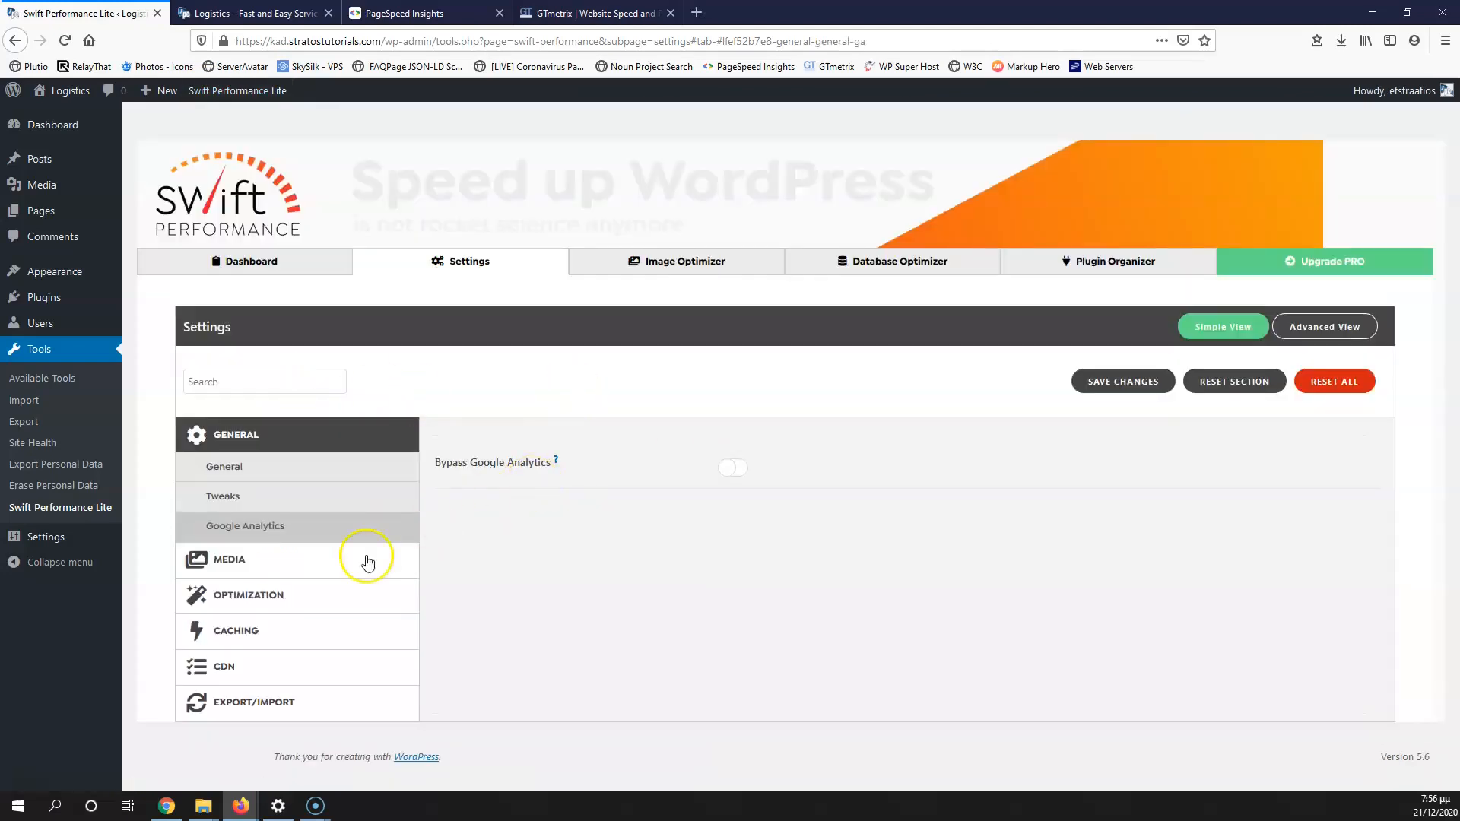
left_click(297, 566)
scroll(603, 489, "down", 3)
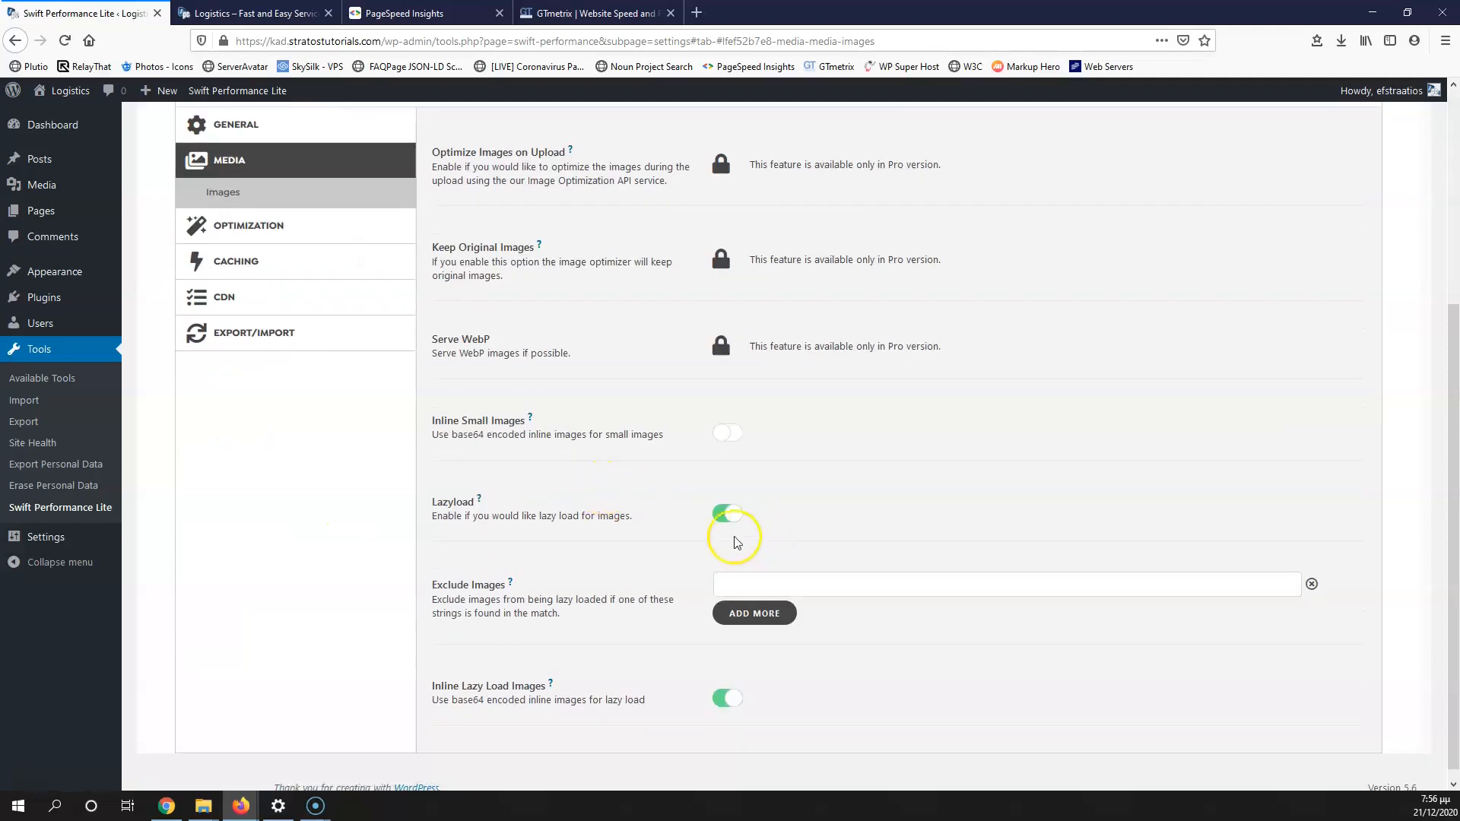
left_click(727, 434)
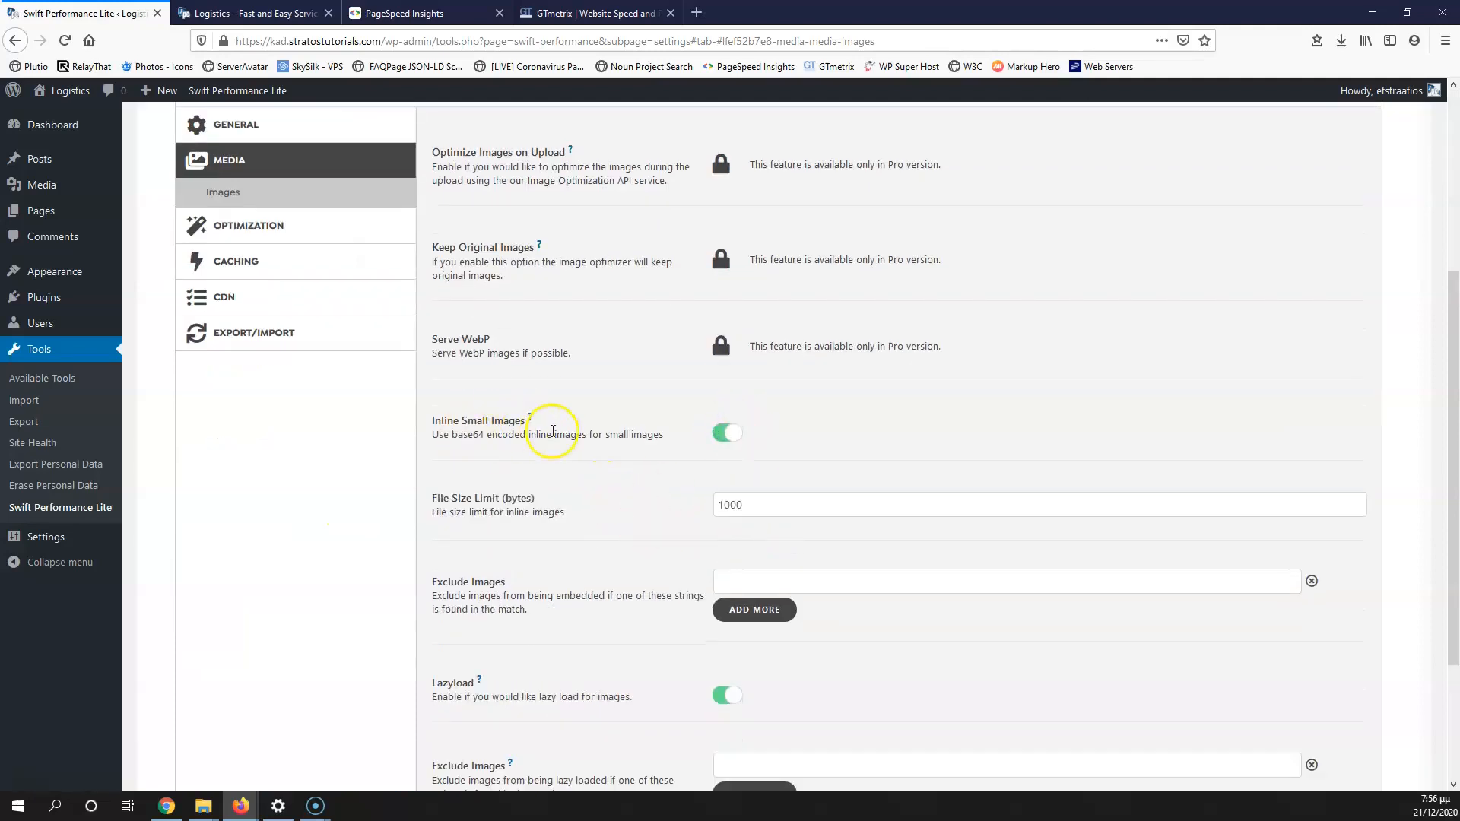
scroll(578, 494, "down", 2)
Step: Turn on HTML minification and disable emojis in Swift Performance's general optimization settings
scroll(457, 532, "up", 5)
left_click(275, 542)
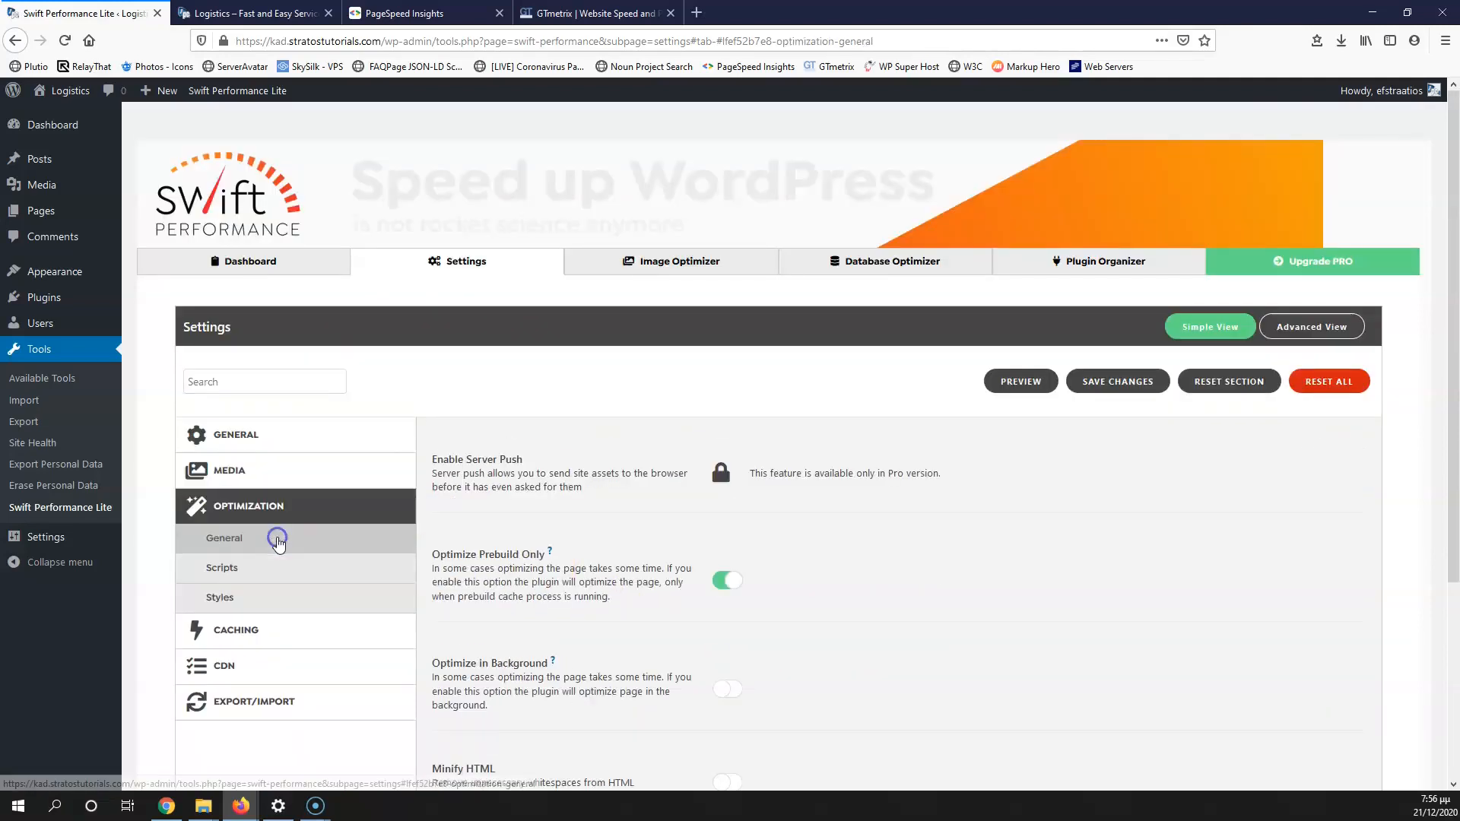
scroll(571, 540, "down", 3)
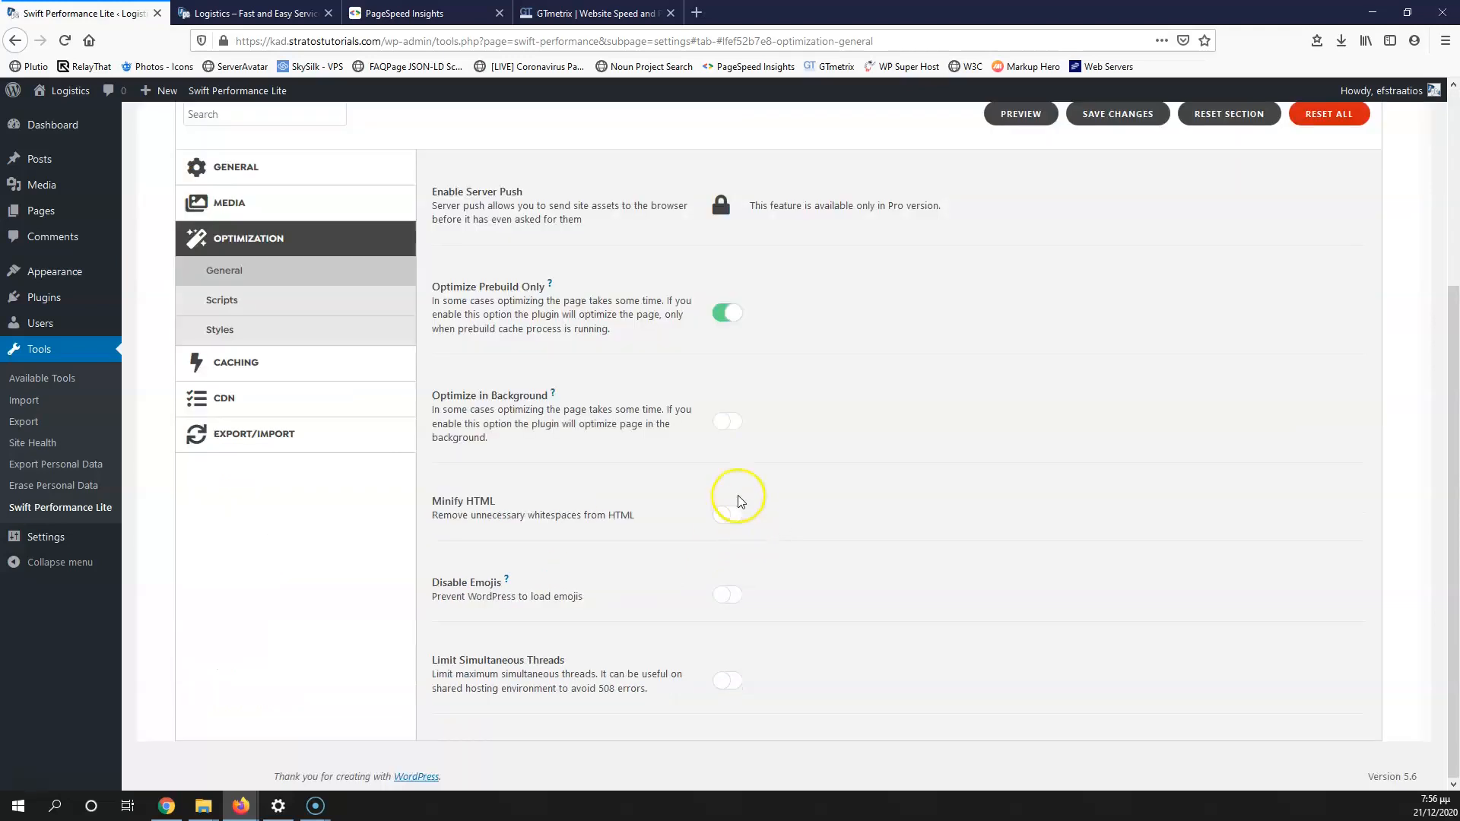
left_click(734, 514)
left_click(727, 594)
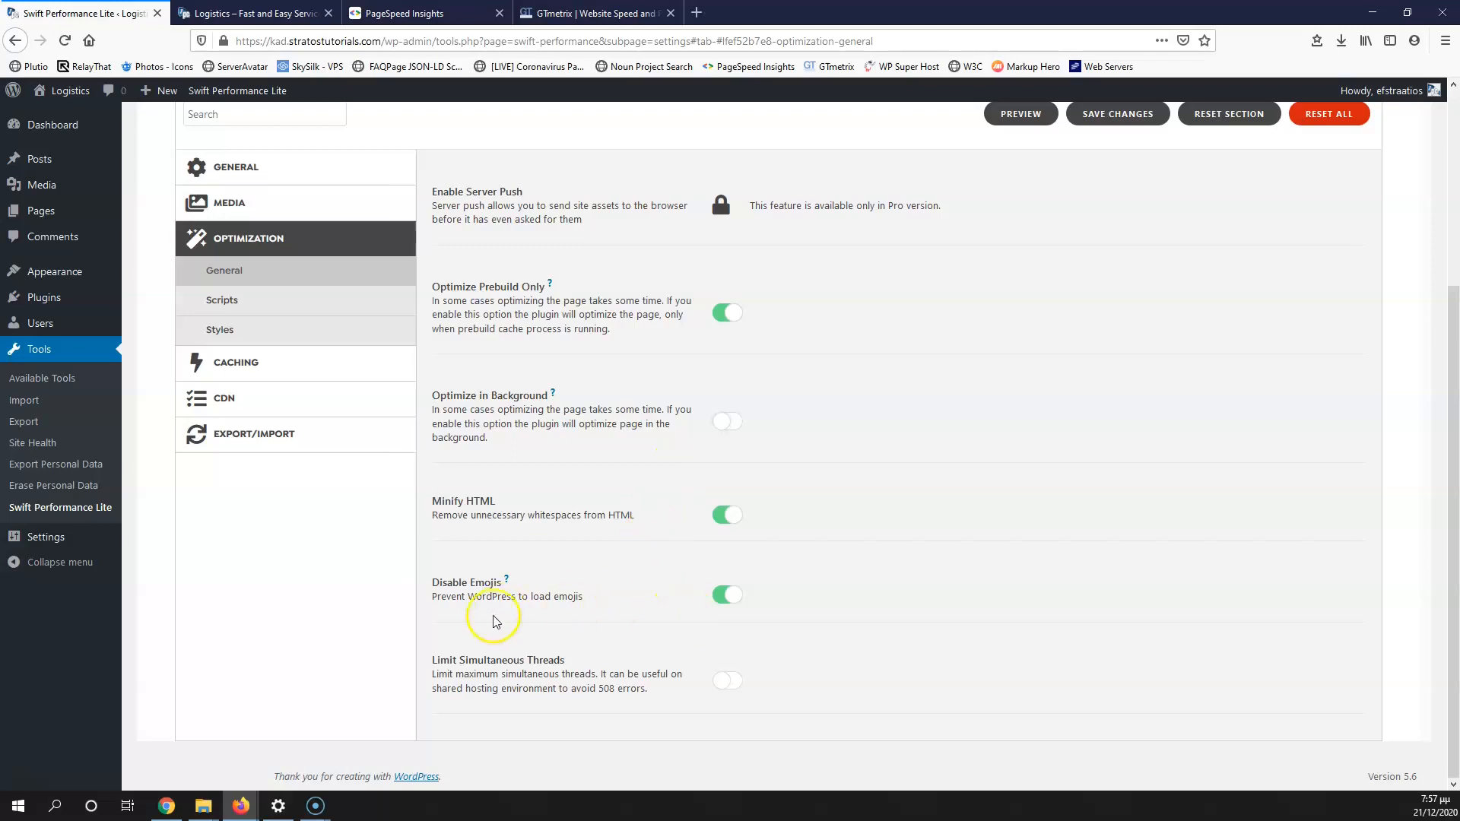
left_click(257, 300)
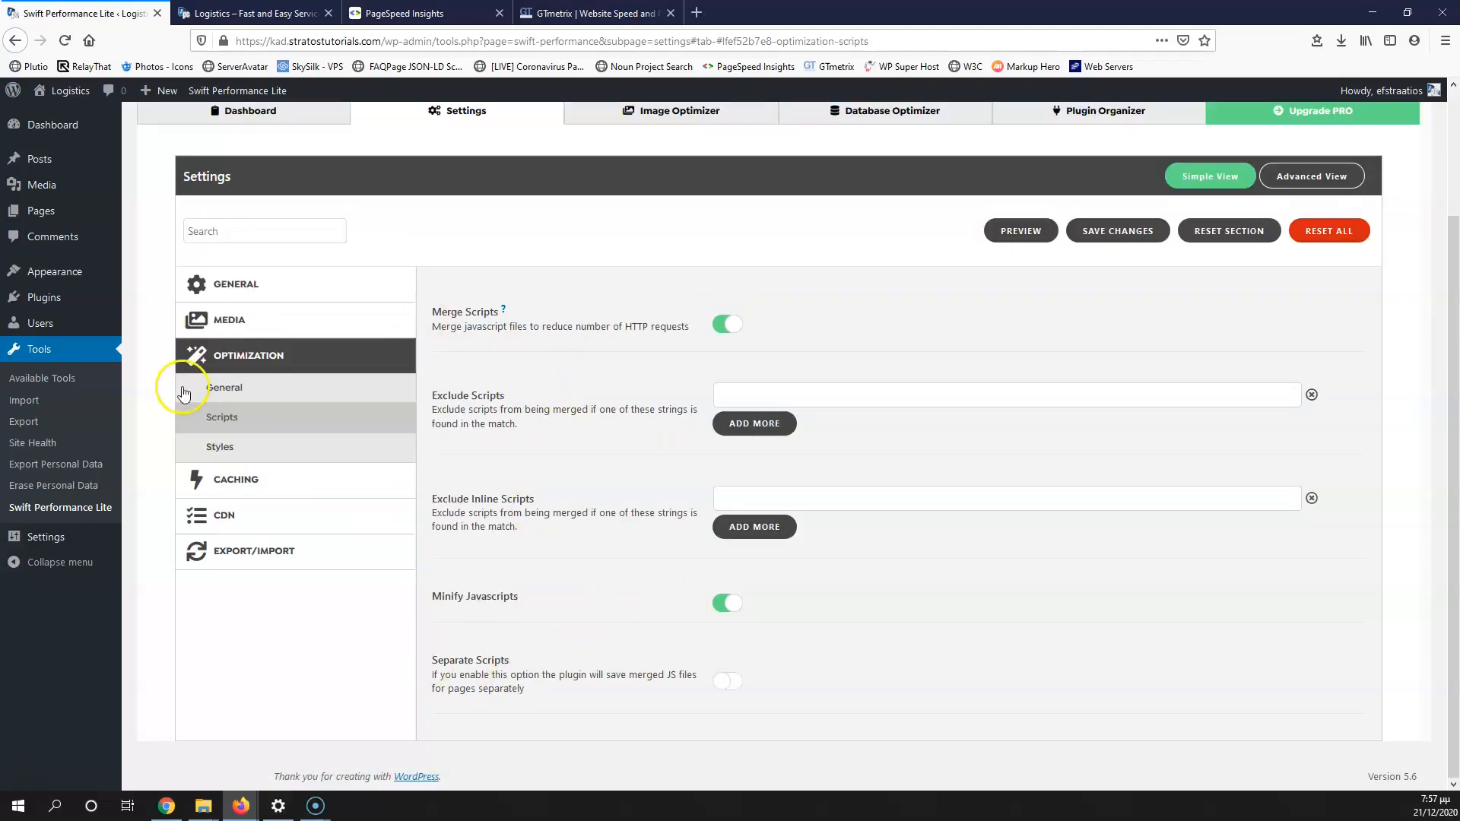
left_click(276, 452)
scroll(620, 426, "down", 5)
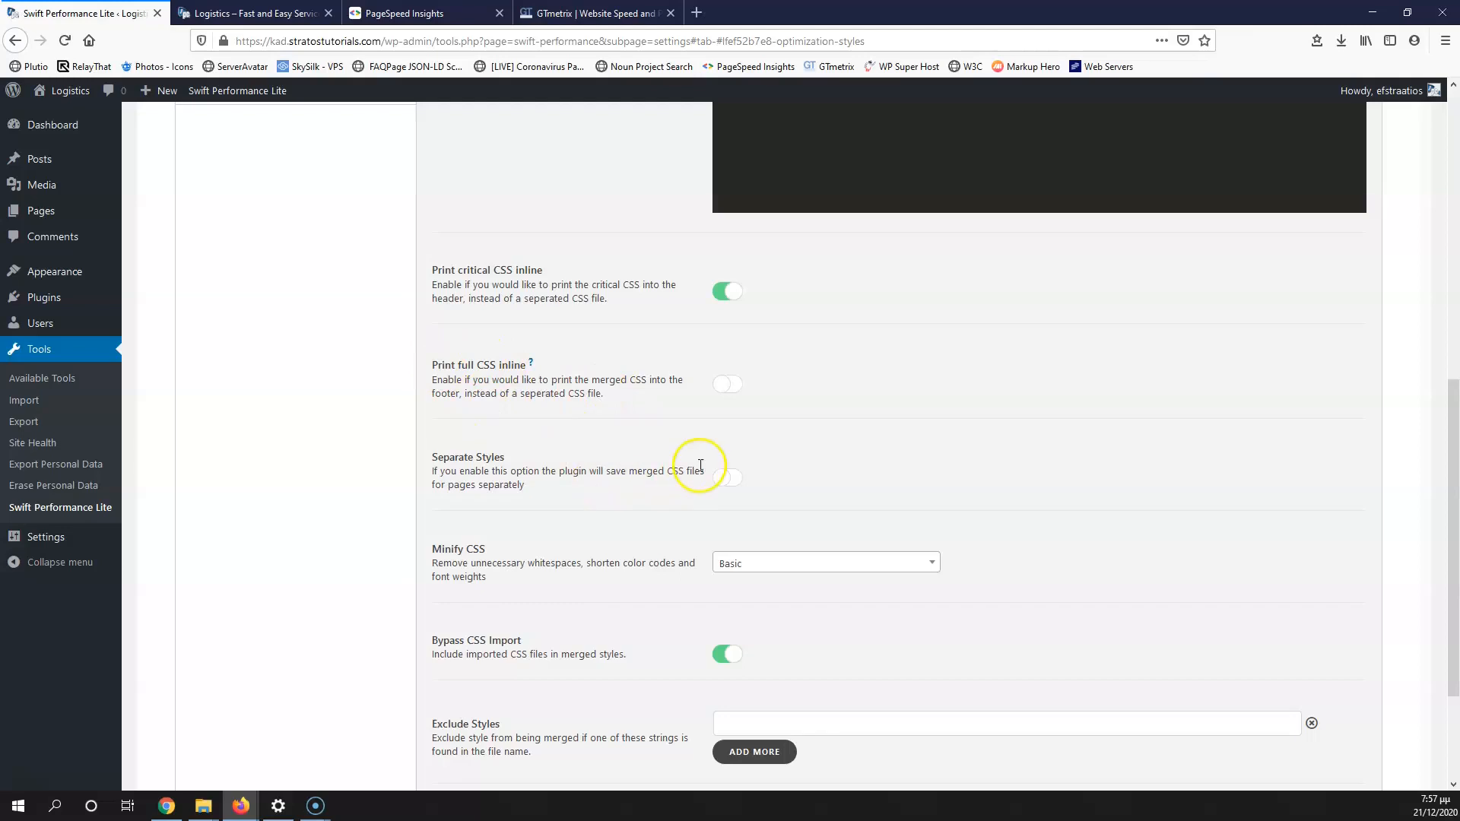
scroll(694, 466, "down", 2)
scroll(695, 460, "up", 8)
Step: Review the Caching section's general, Tweaks and Exceptions options
left_click(303, 537)
scroll(596, 457, "down", 8)
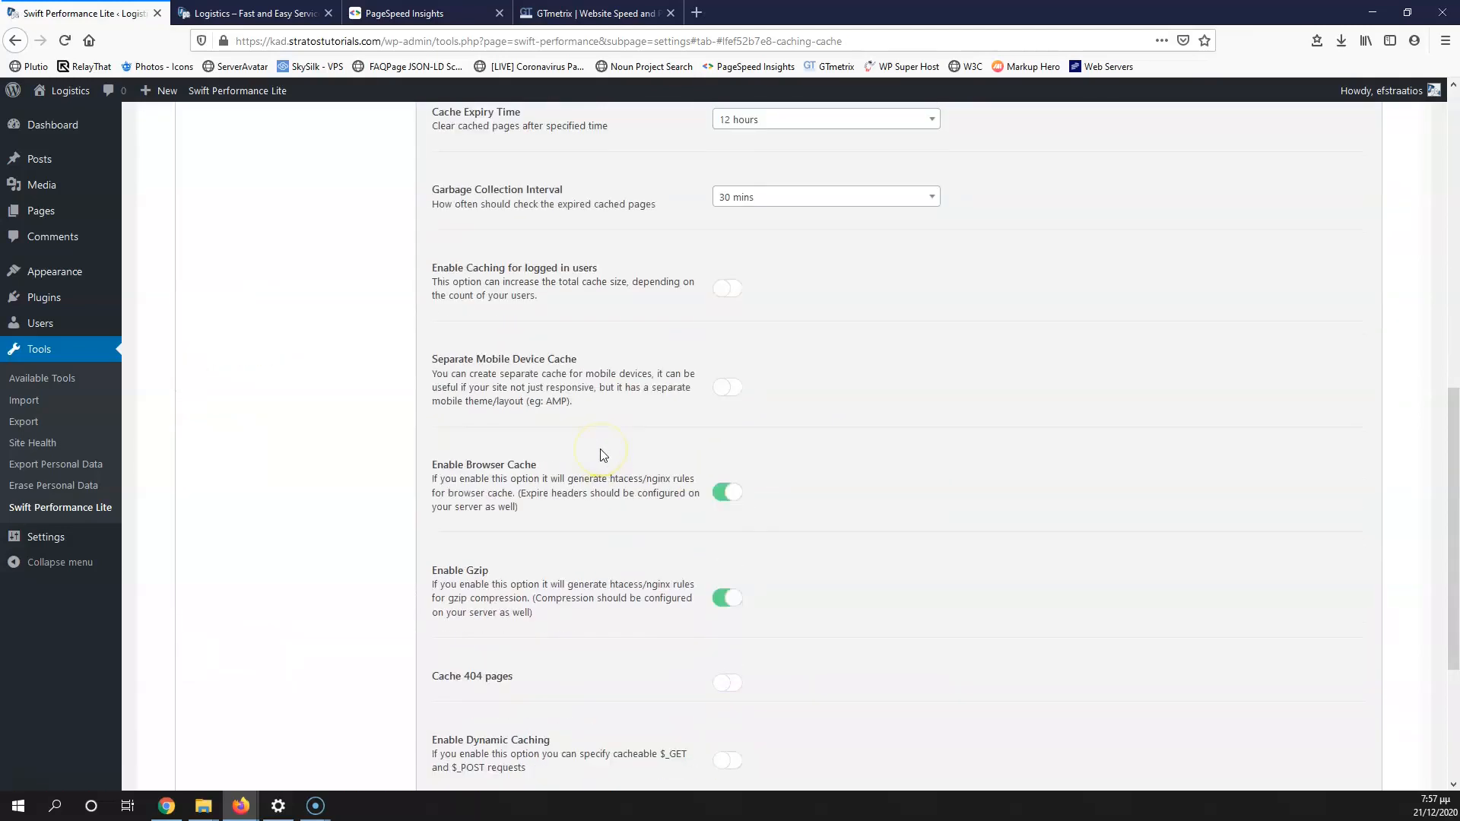
scroll(603, 455, "down", 3)
scroll(603, 455, "up", 3)
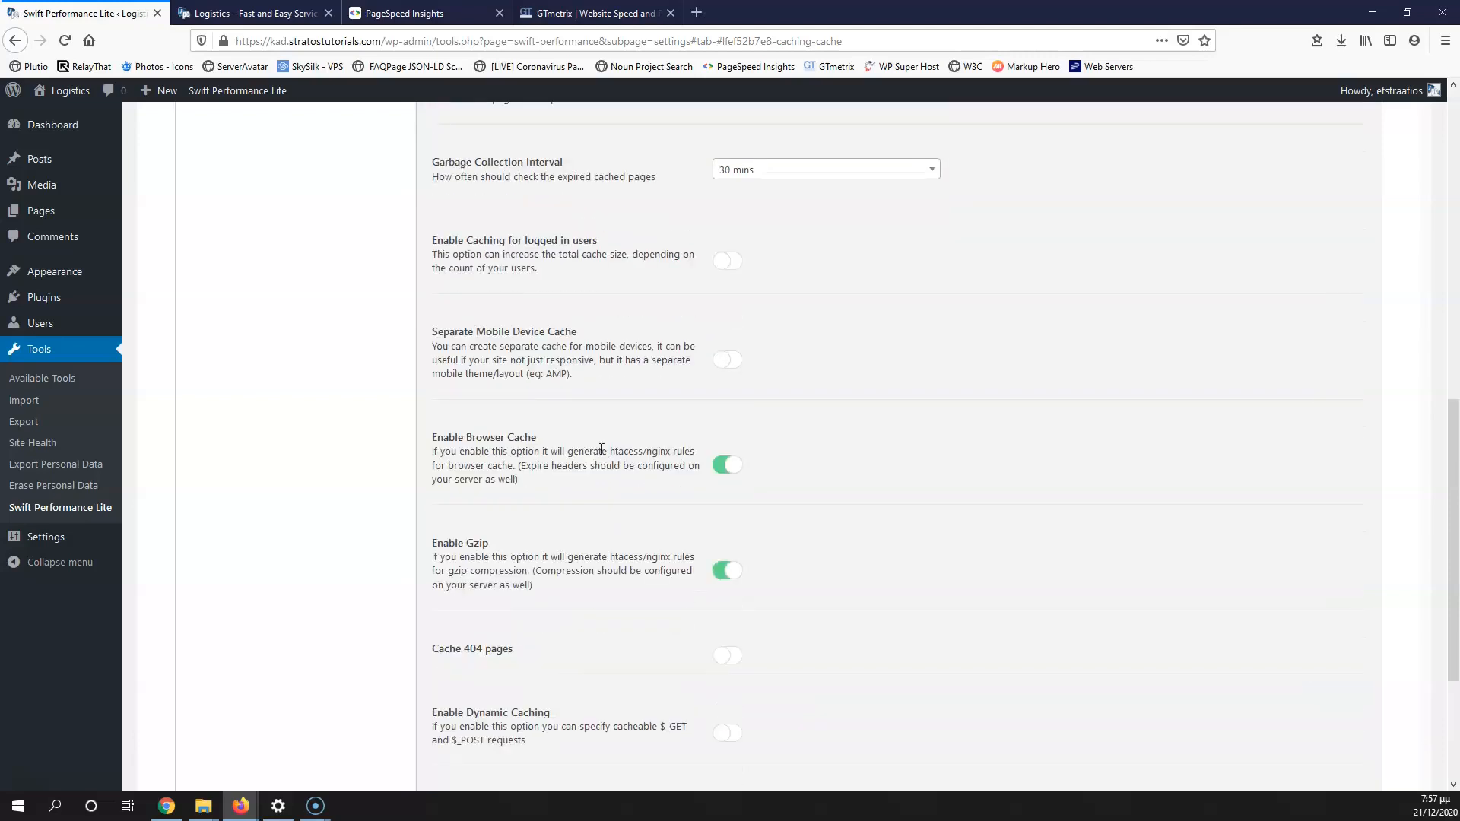
scroll(601, 449, "up", 7)
left_click(253, 420)
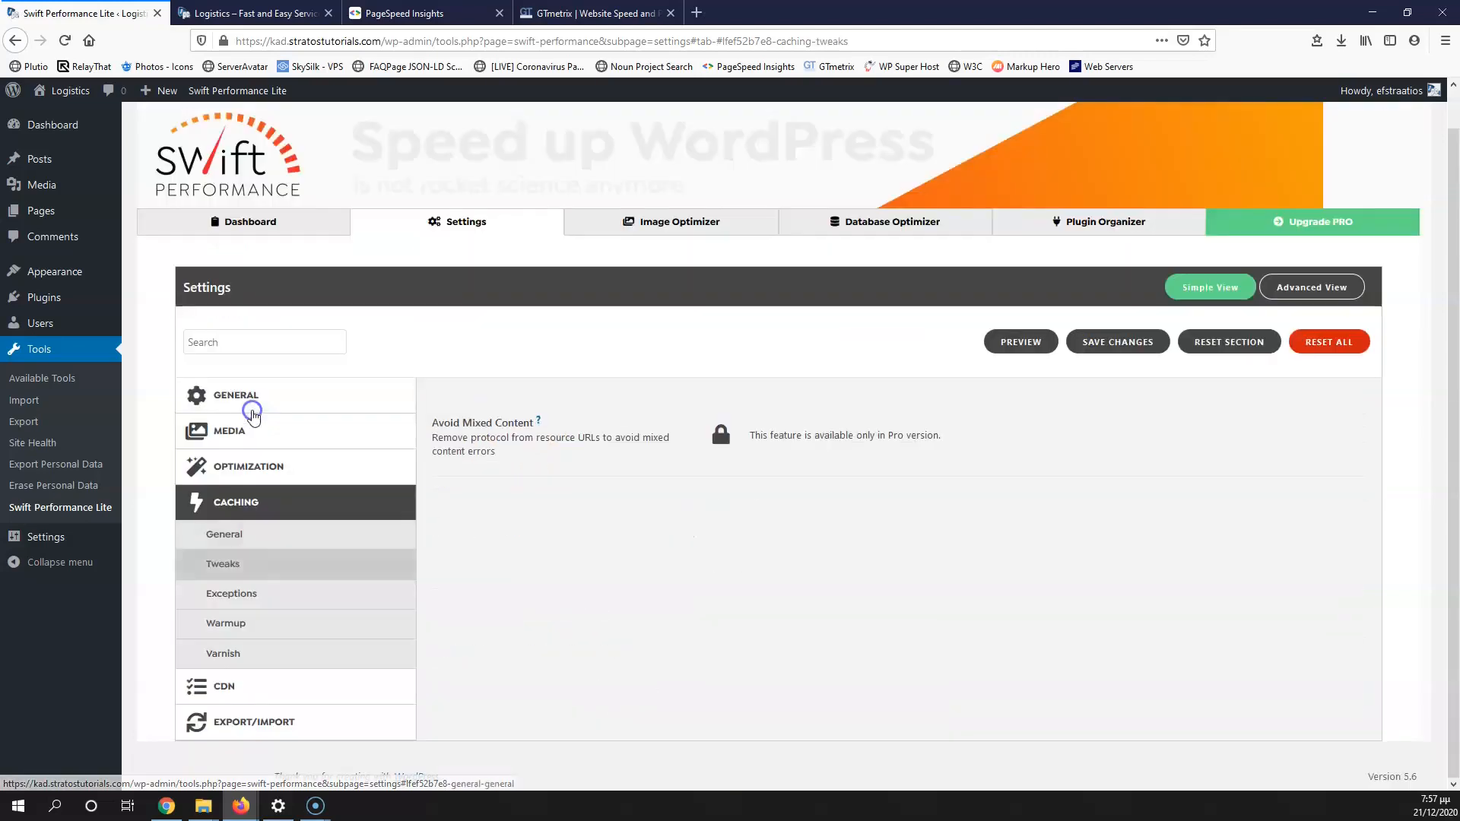
left_click(242, 593)
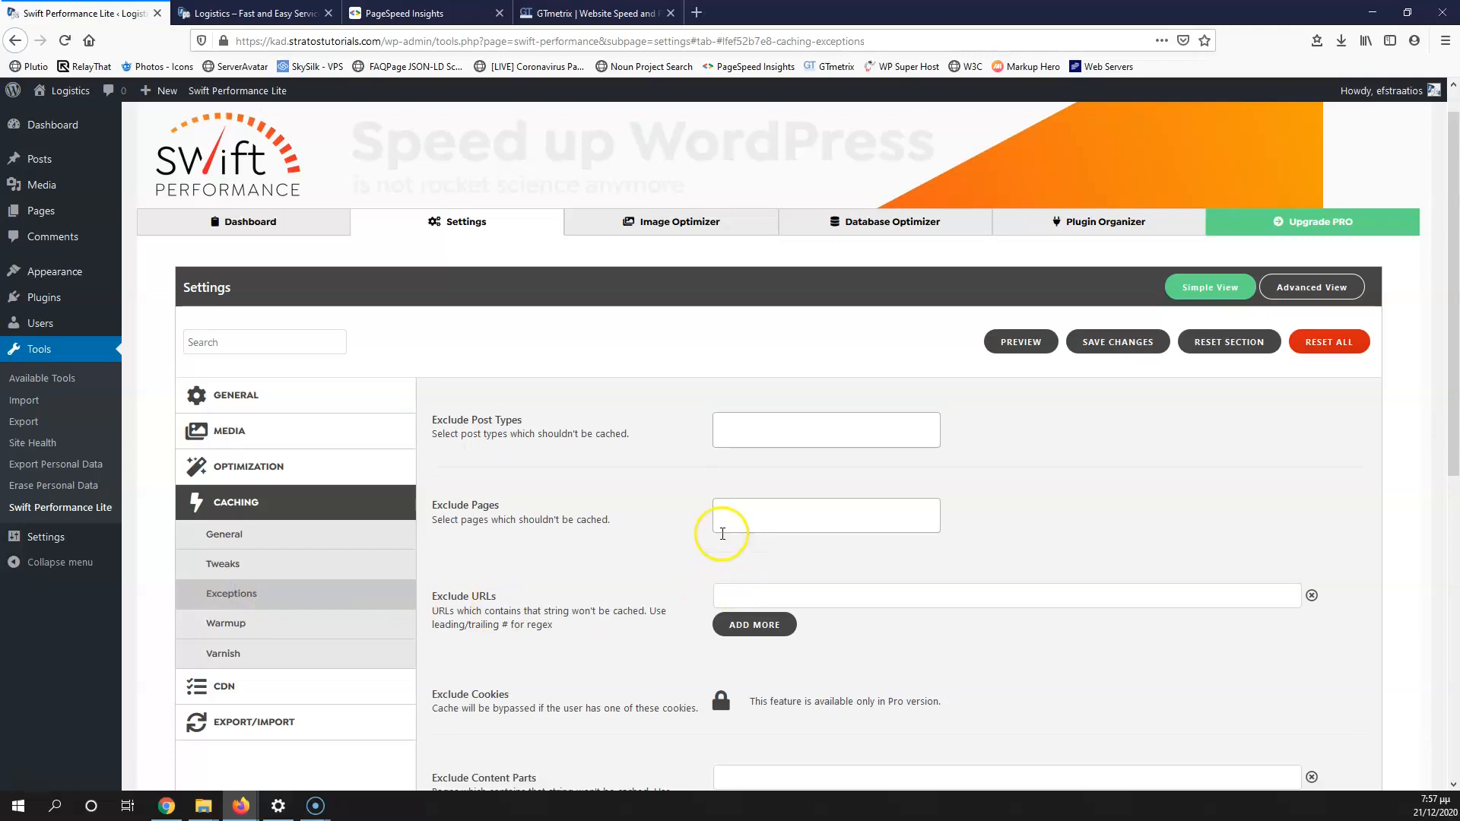
scroll(719, 532, "down", 1)
scroll(721, 532, "down", 6)
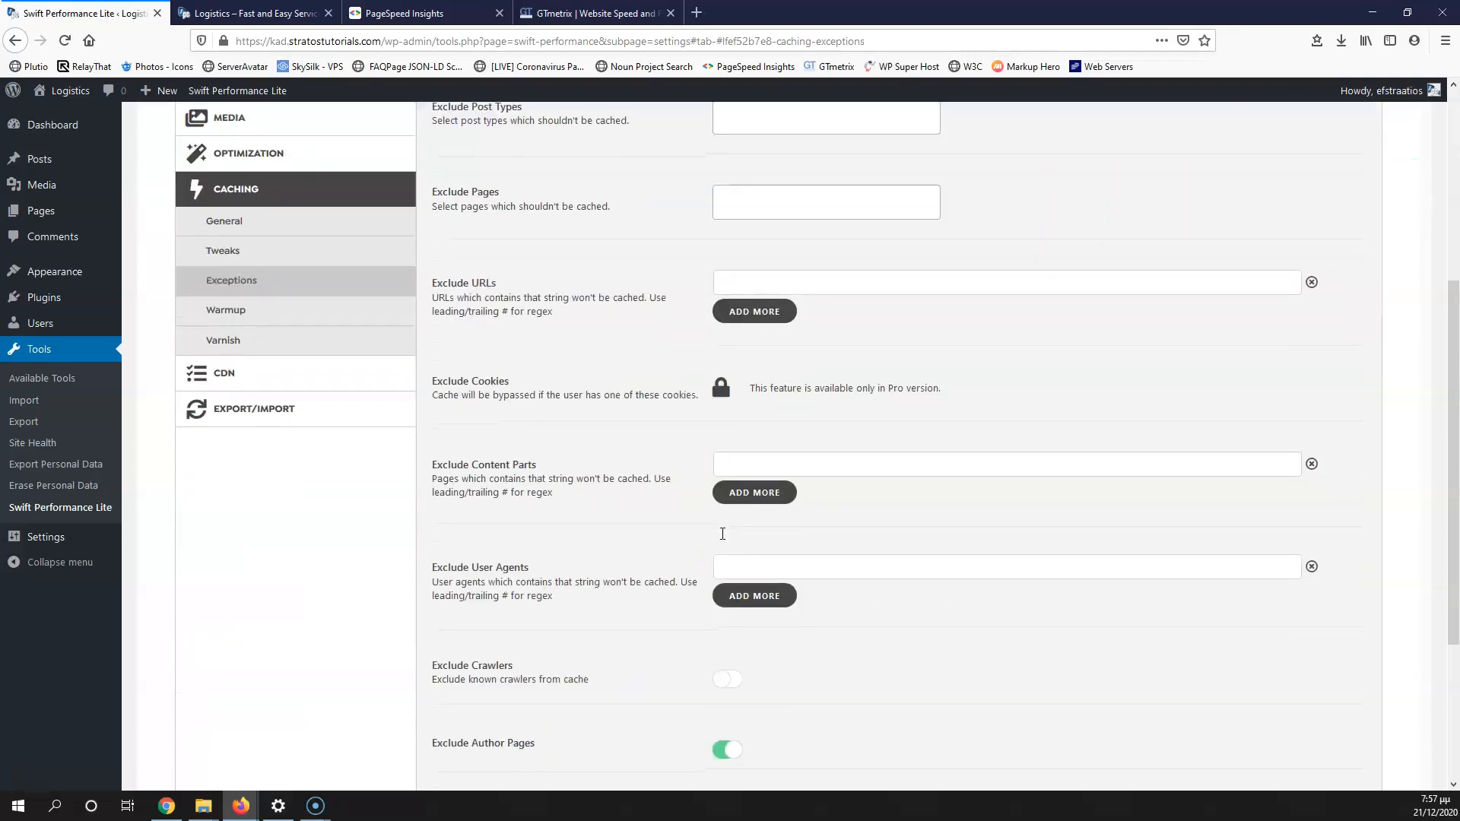
scroll(721, 532, "up", 8)
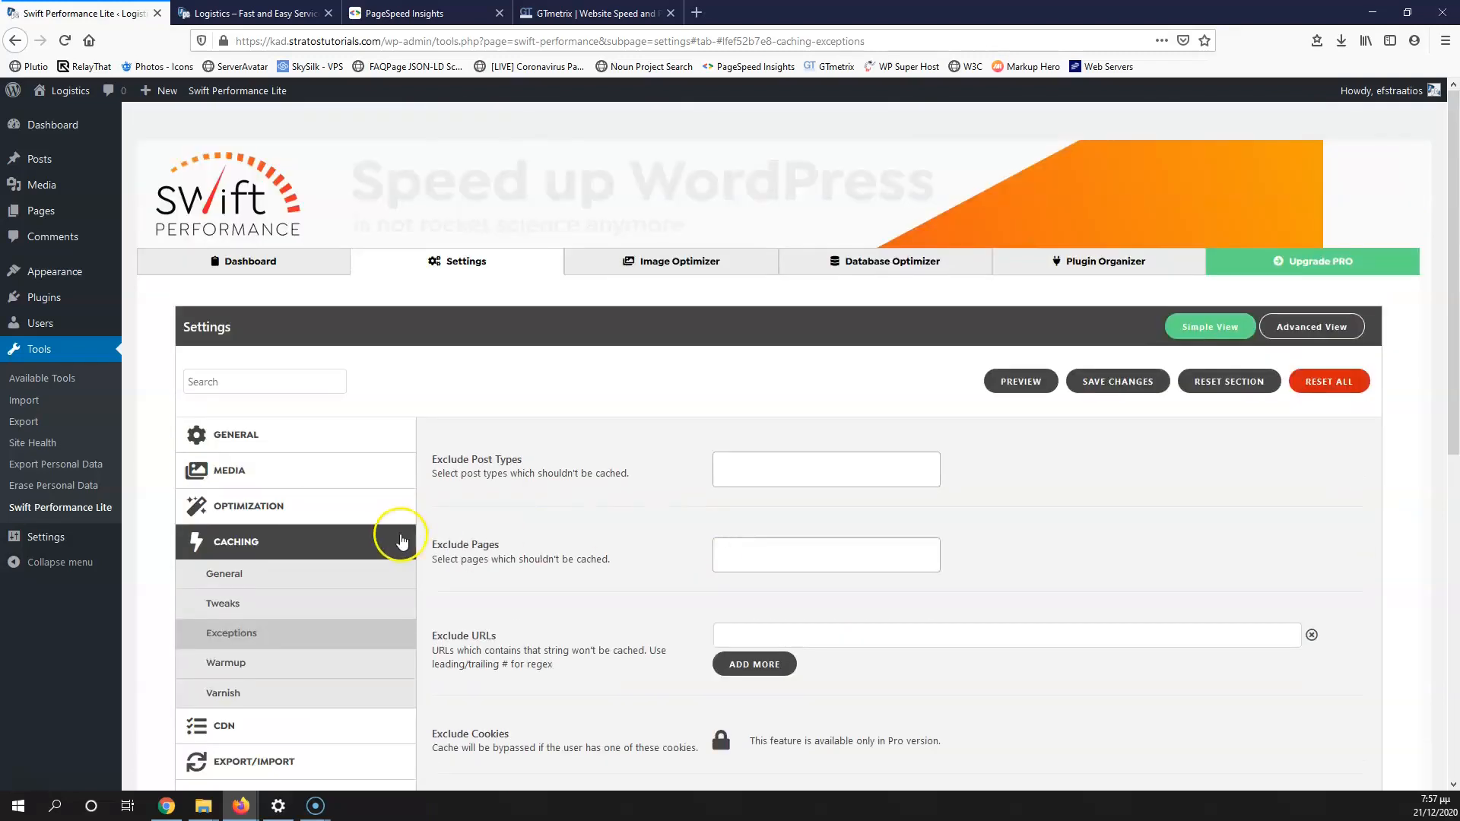
scroll(336, 477, "down", 4)
Step: View the Warmup and Varnish options, leaving Varnish Auto Purge switched off
left_click(251, 357)
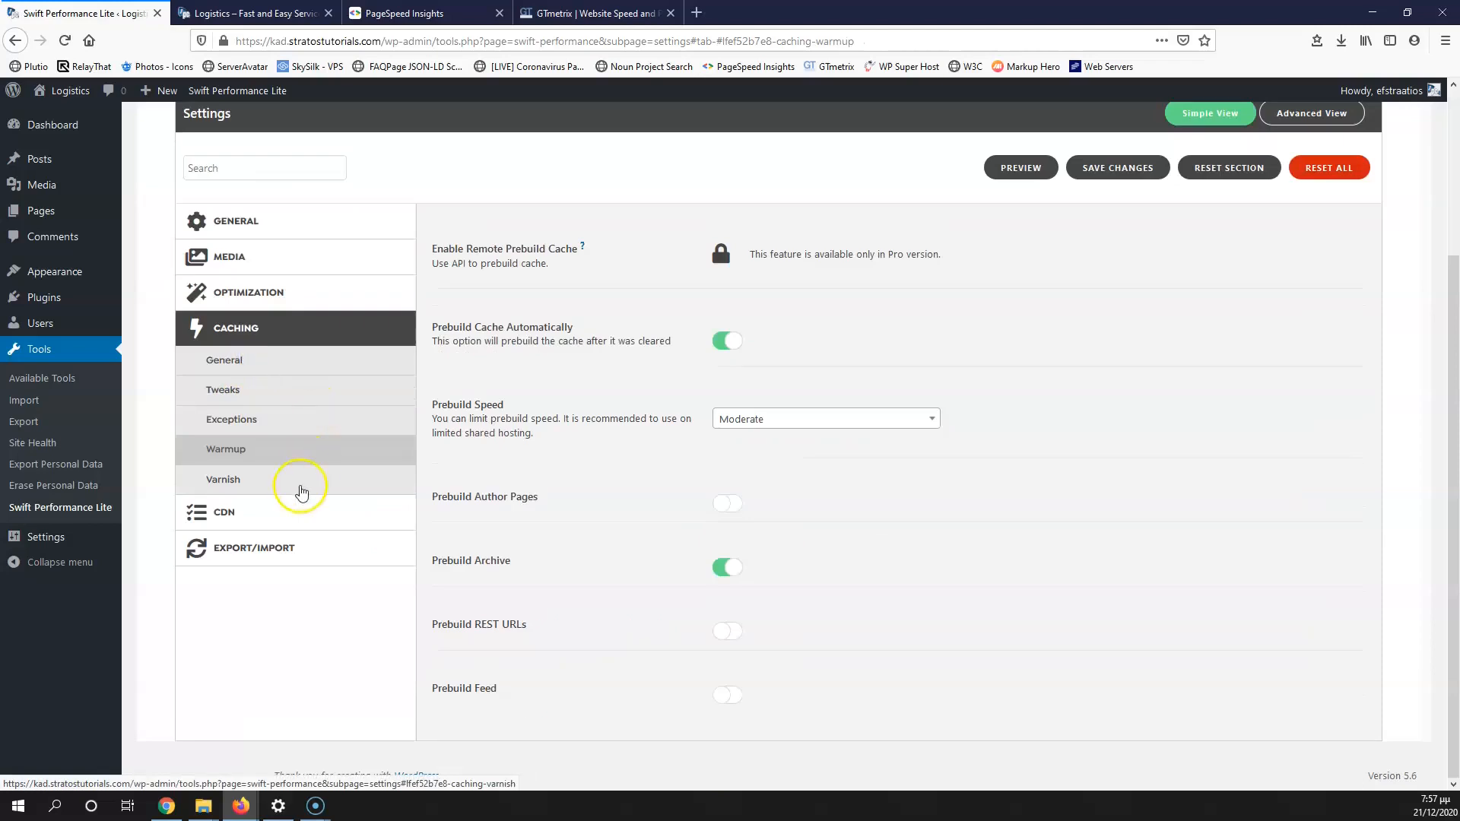
left_click(227, 480)
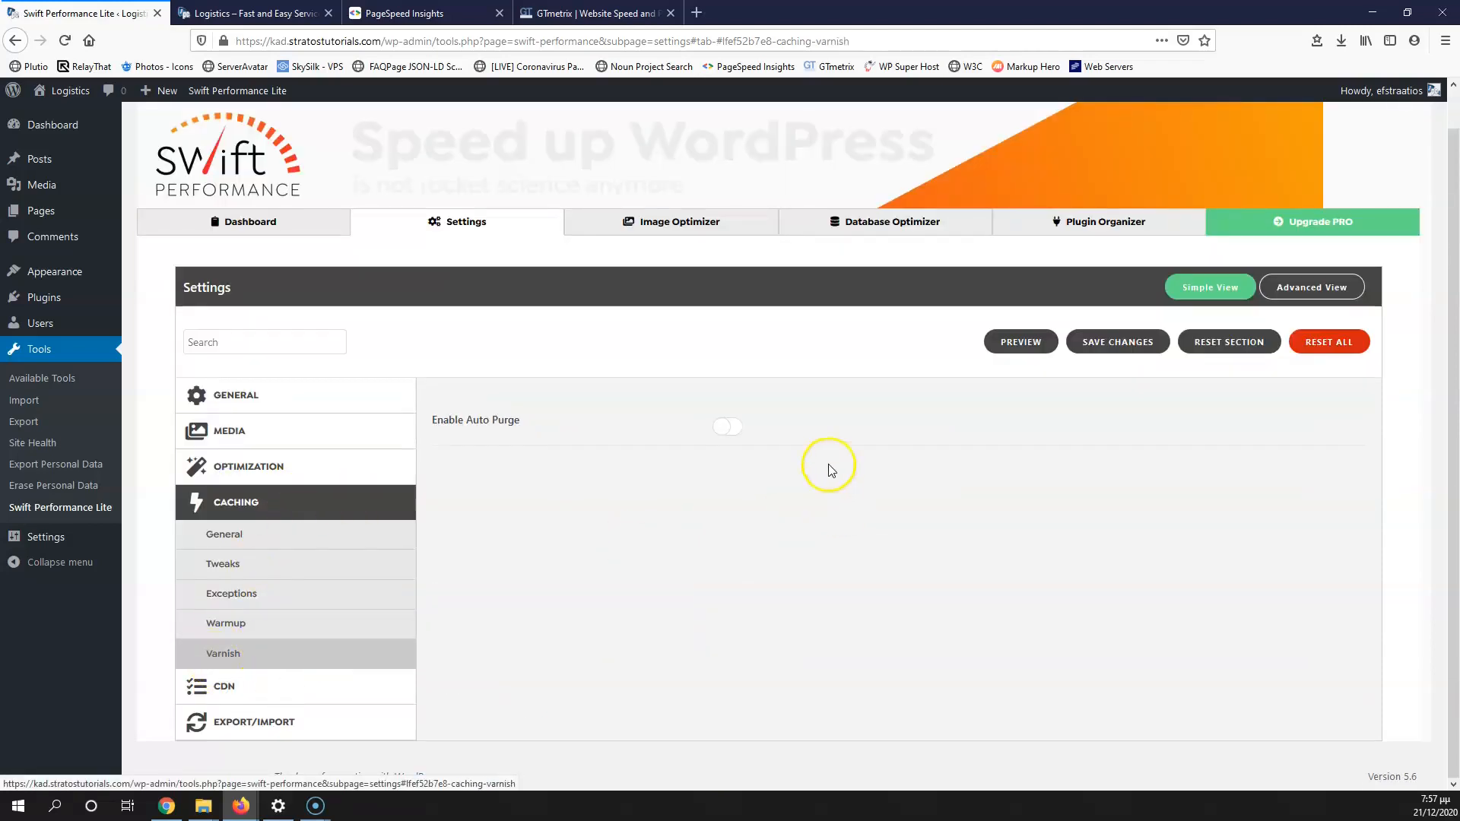
left_click(731, 428)
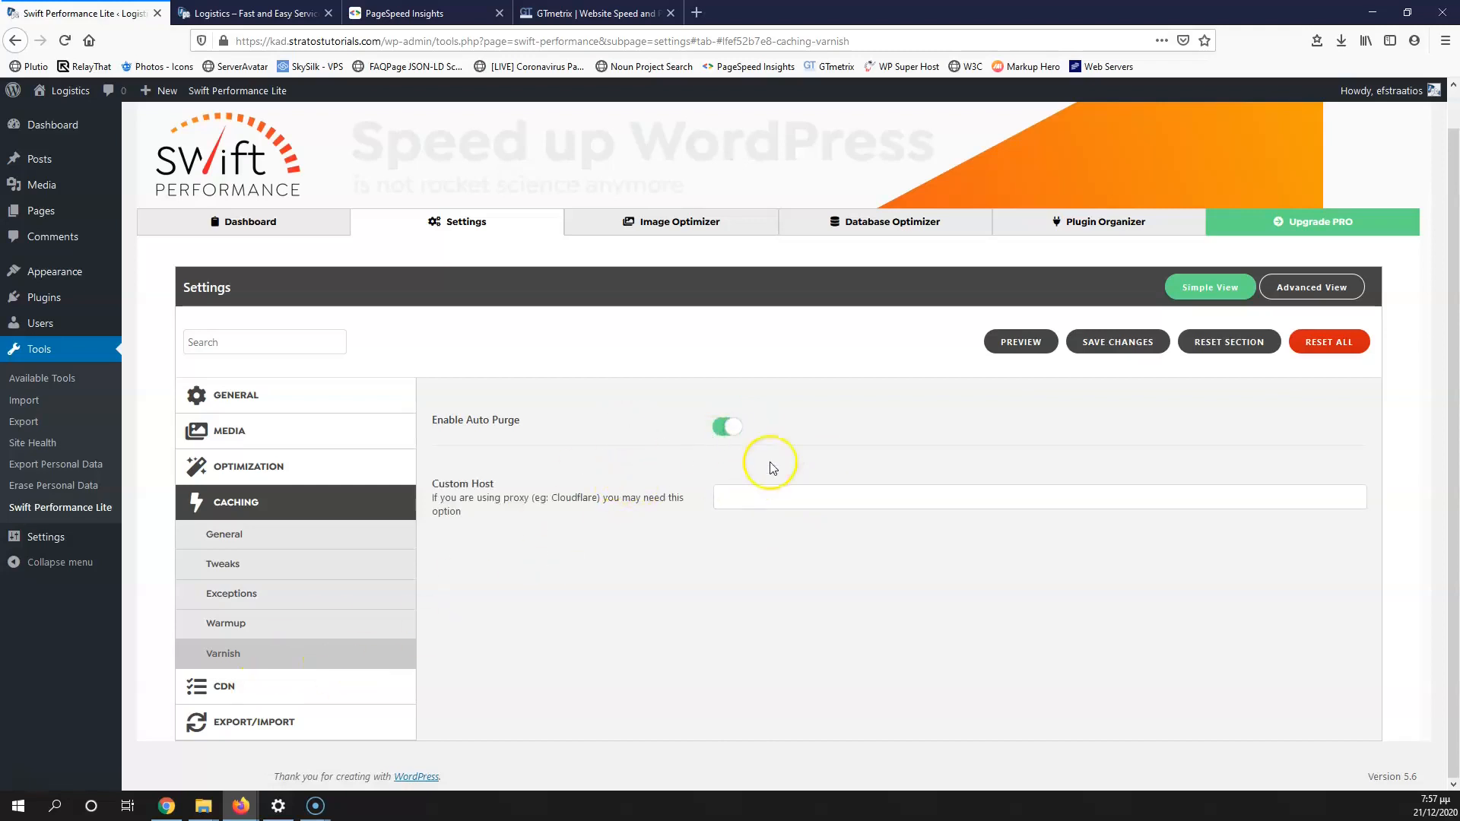
left_click(724, 426)
left_click(226, 718)
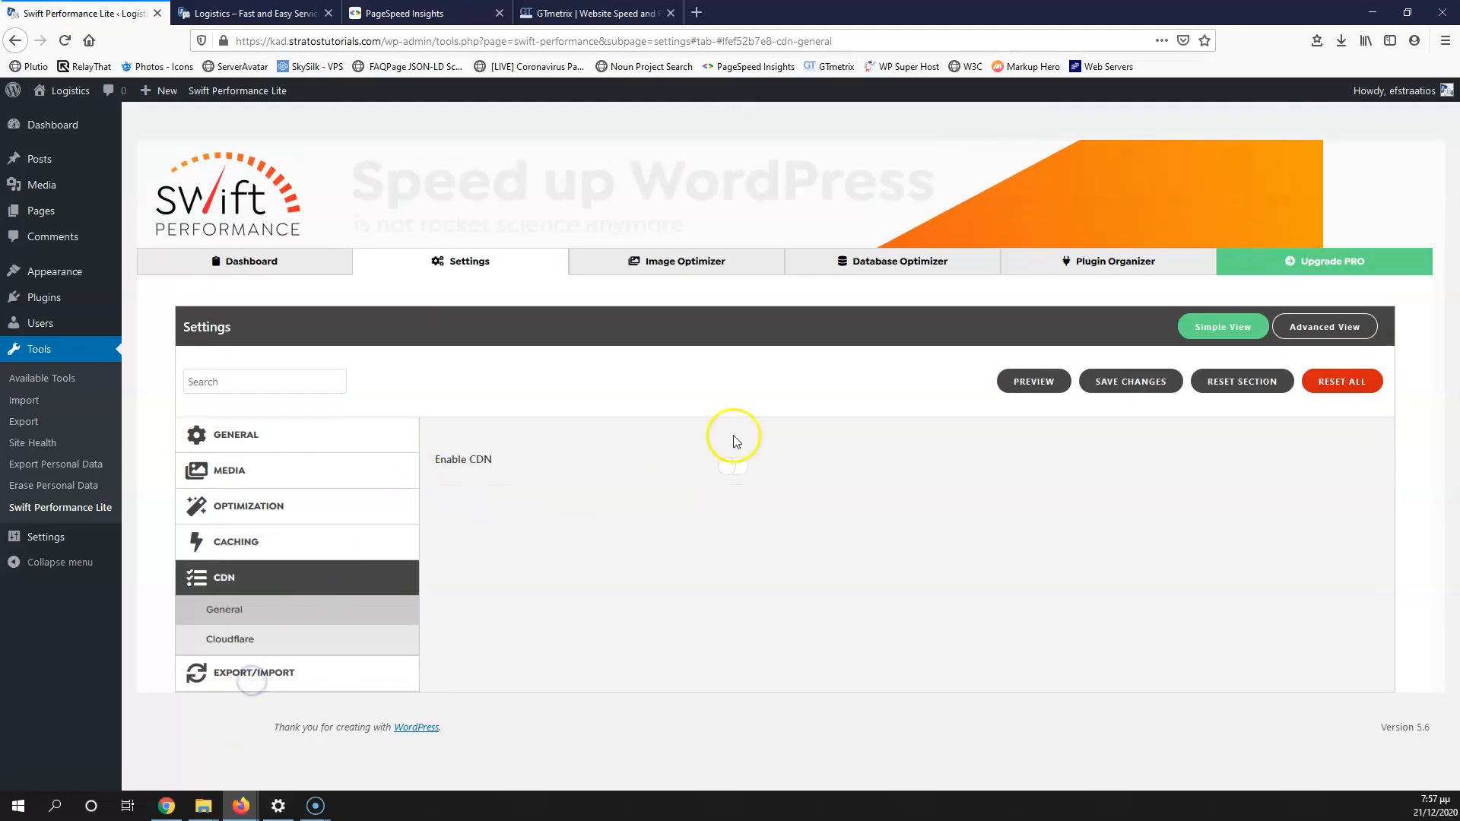
Step: Save the Swift Performance settings, clear the cache, and reload the site's front page
left_click(1109, 384)
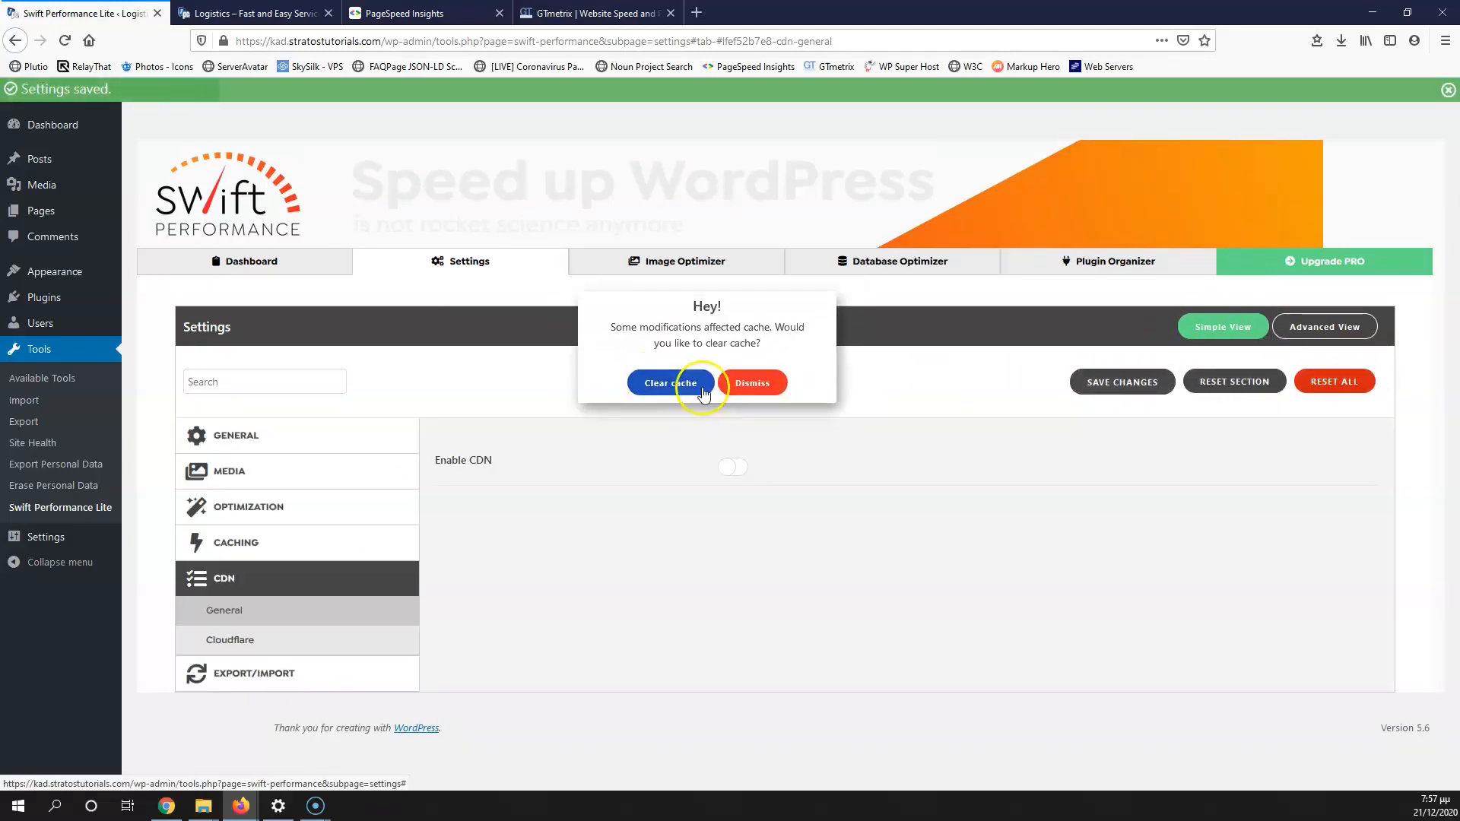
left_click(673, 386)
left_click(251, 12)
left_click(65, 41)
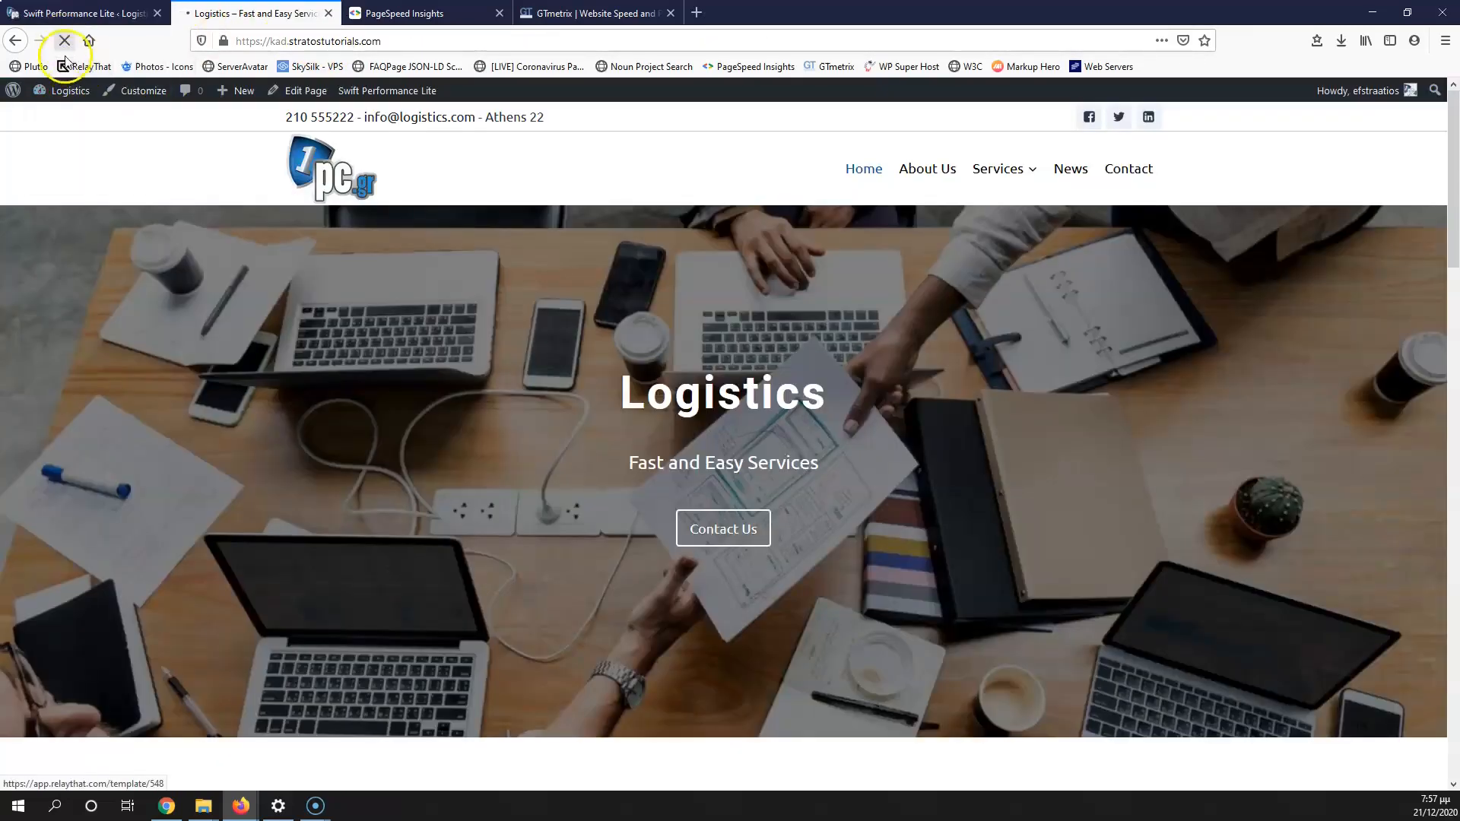
left_click(65, 45)
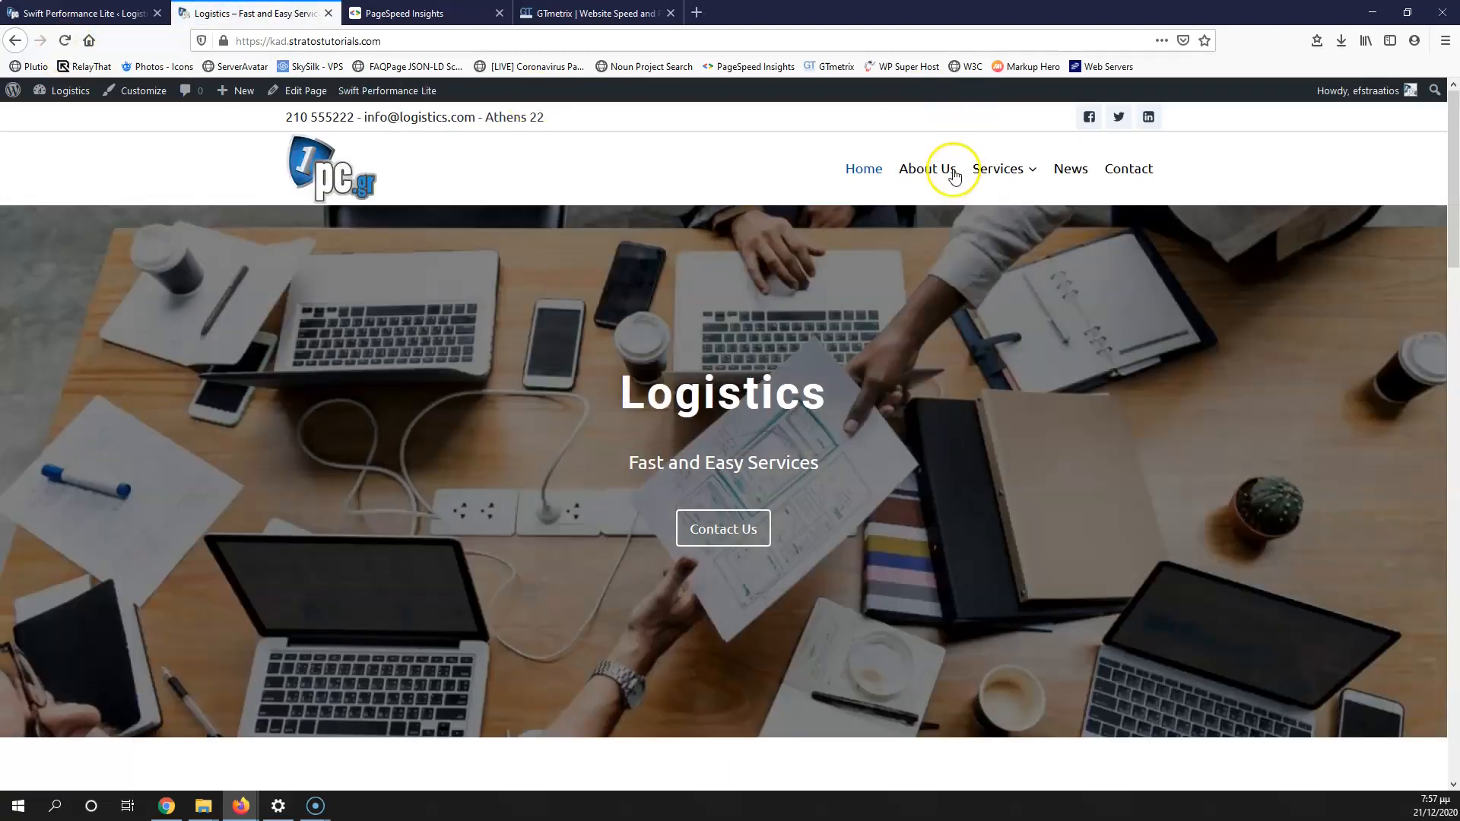
Step: Browse the live site's About Us, News and Contact pages
left_click(929, 171)
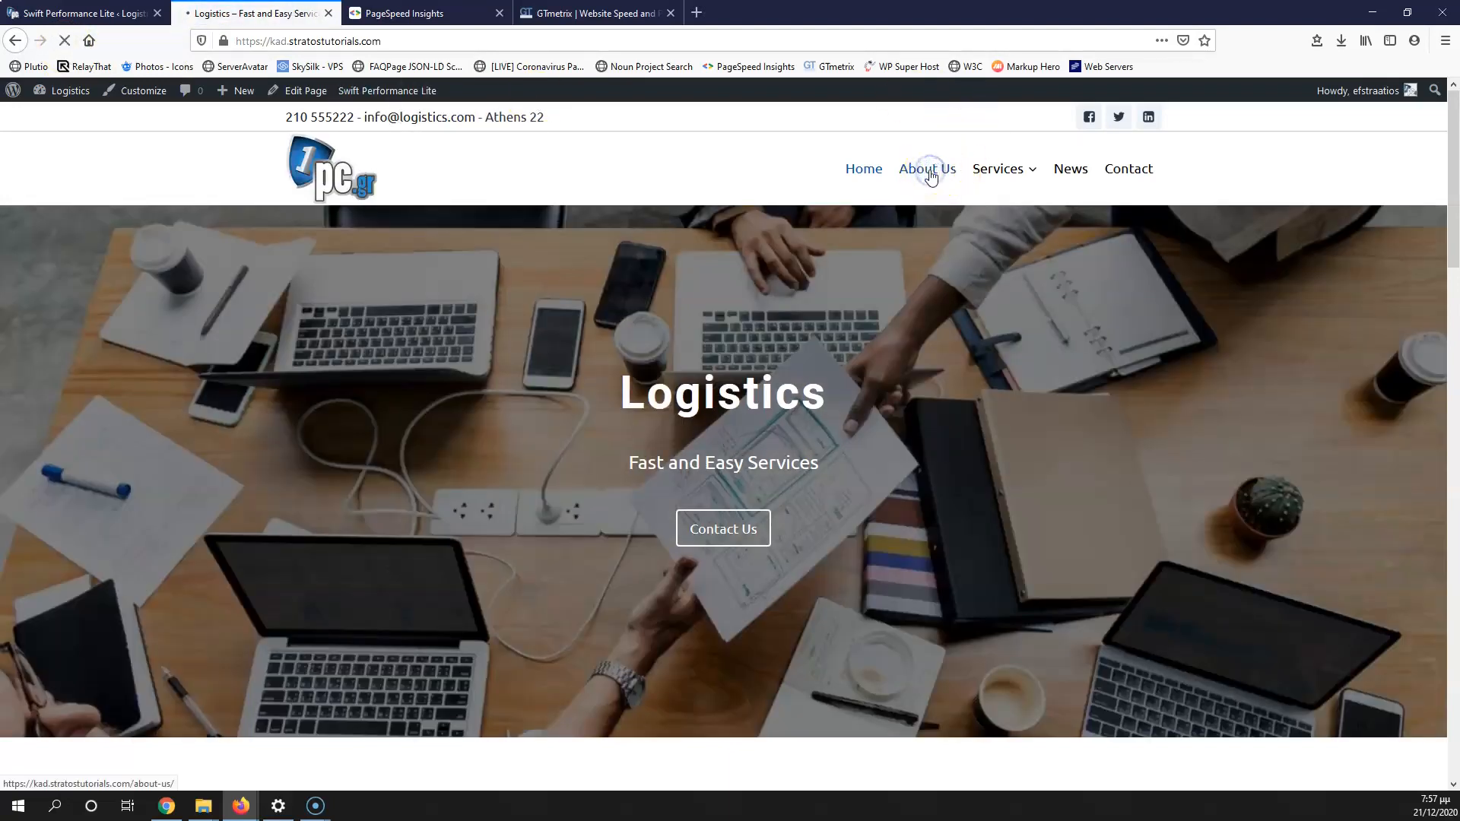
mouse_move(998, 167)
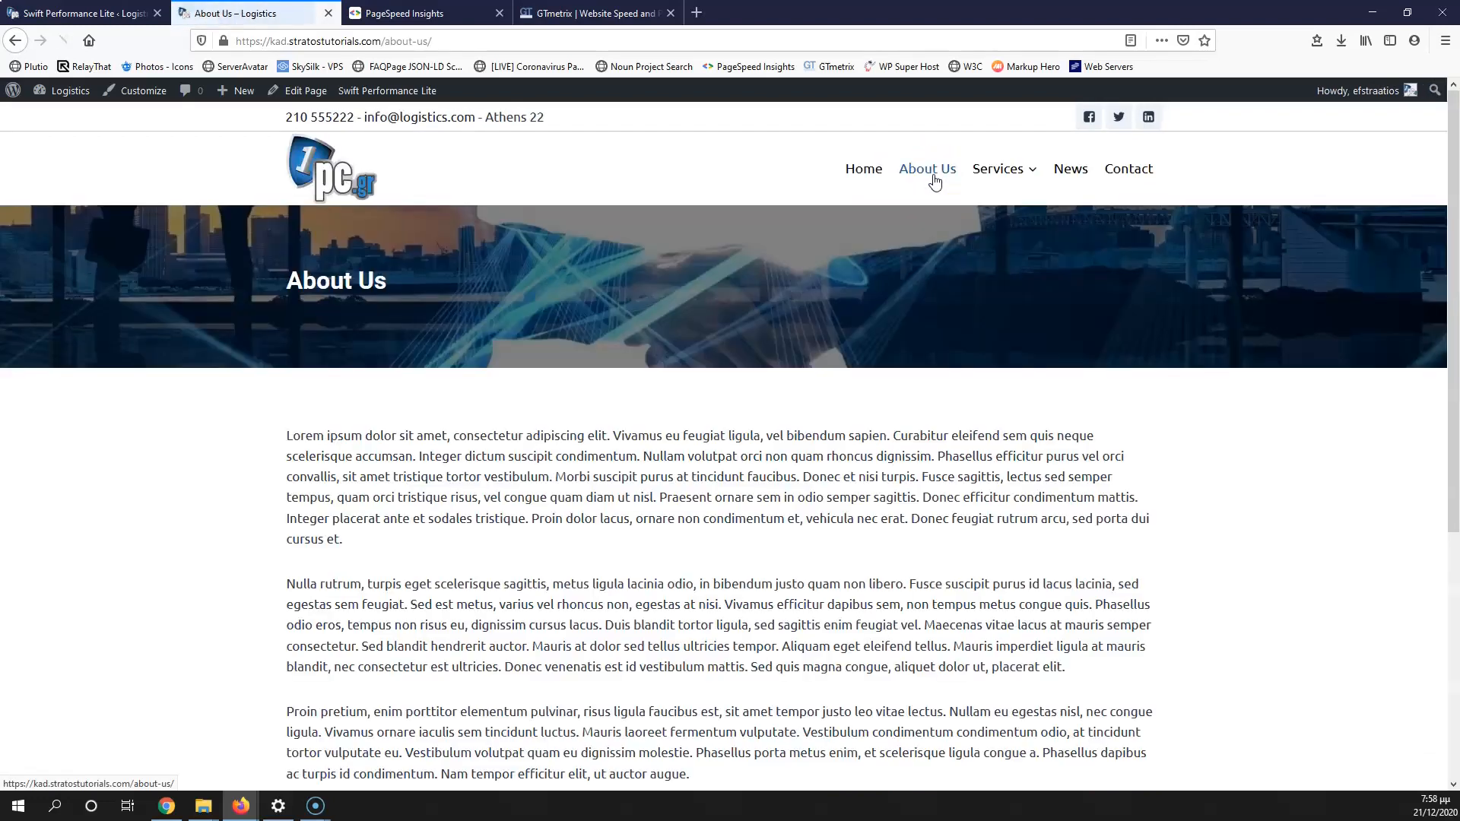
left_click(1068, 176)
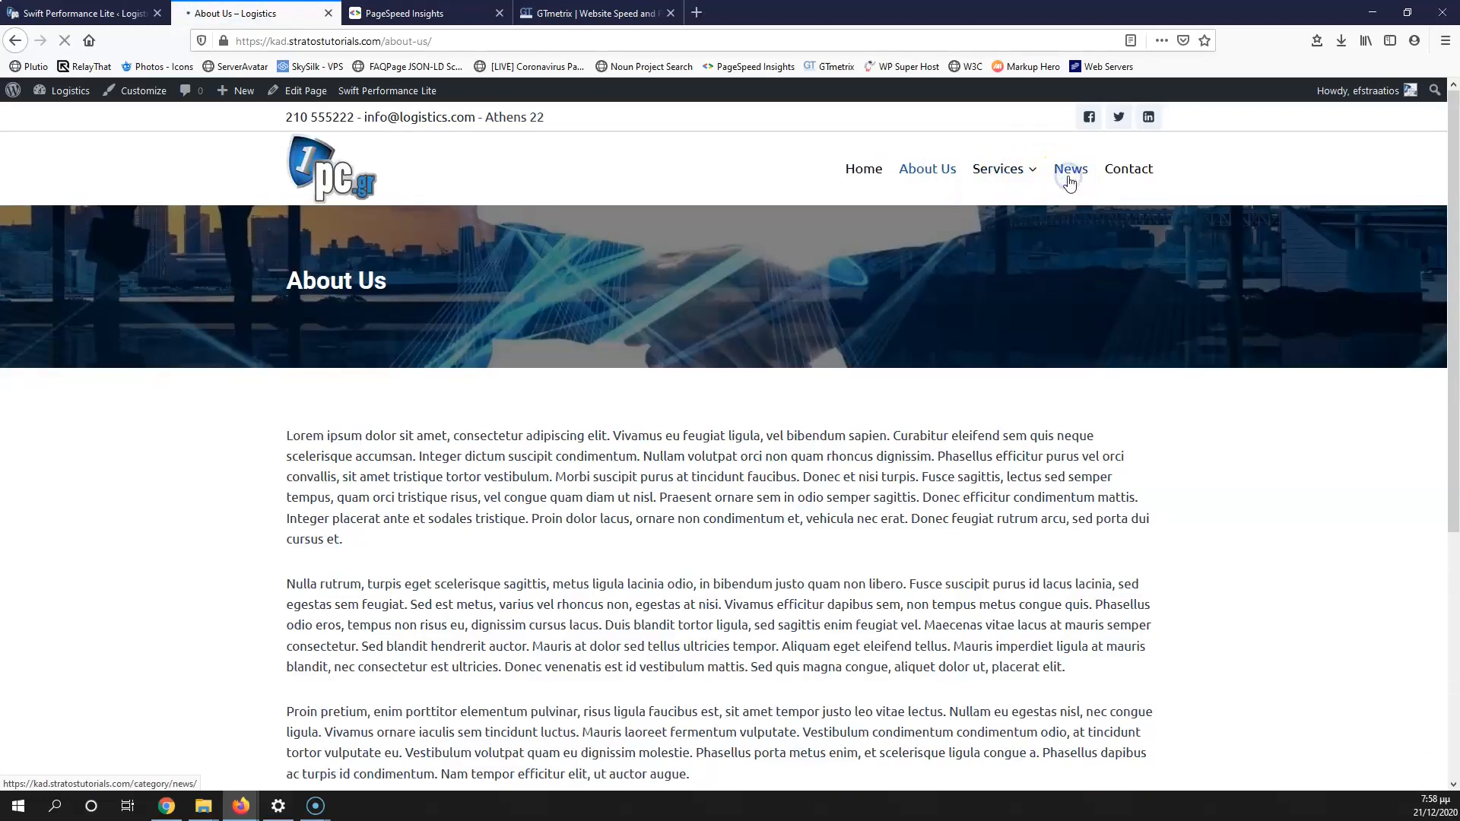
left_click(1109, 172)
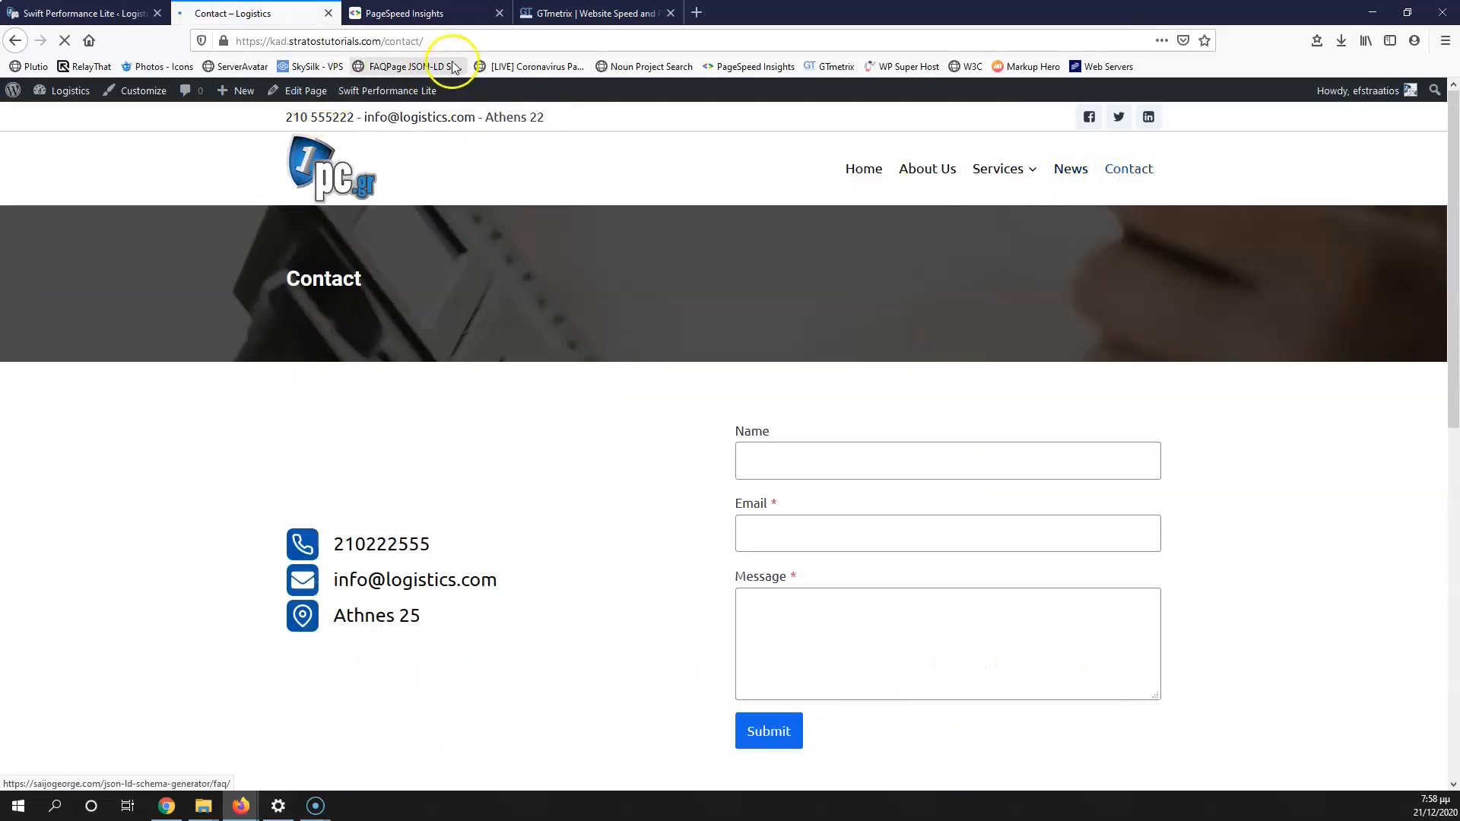
left_click(451, 42)
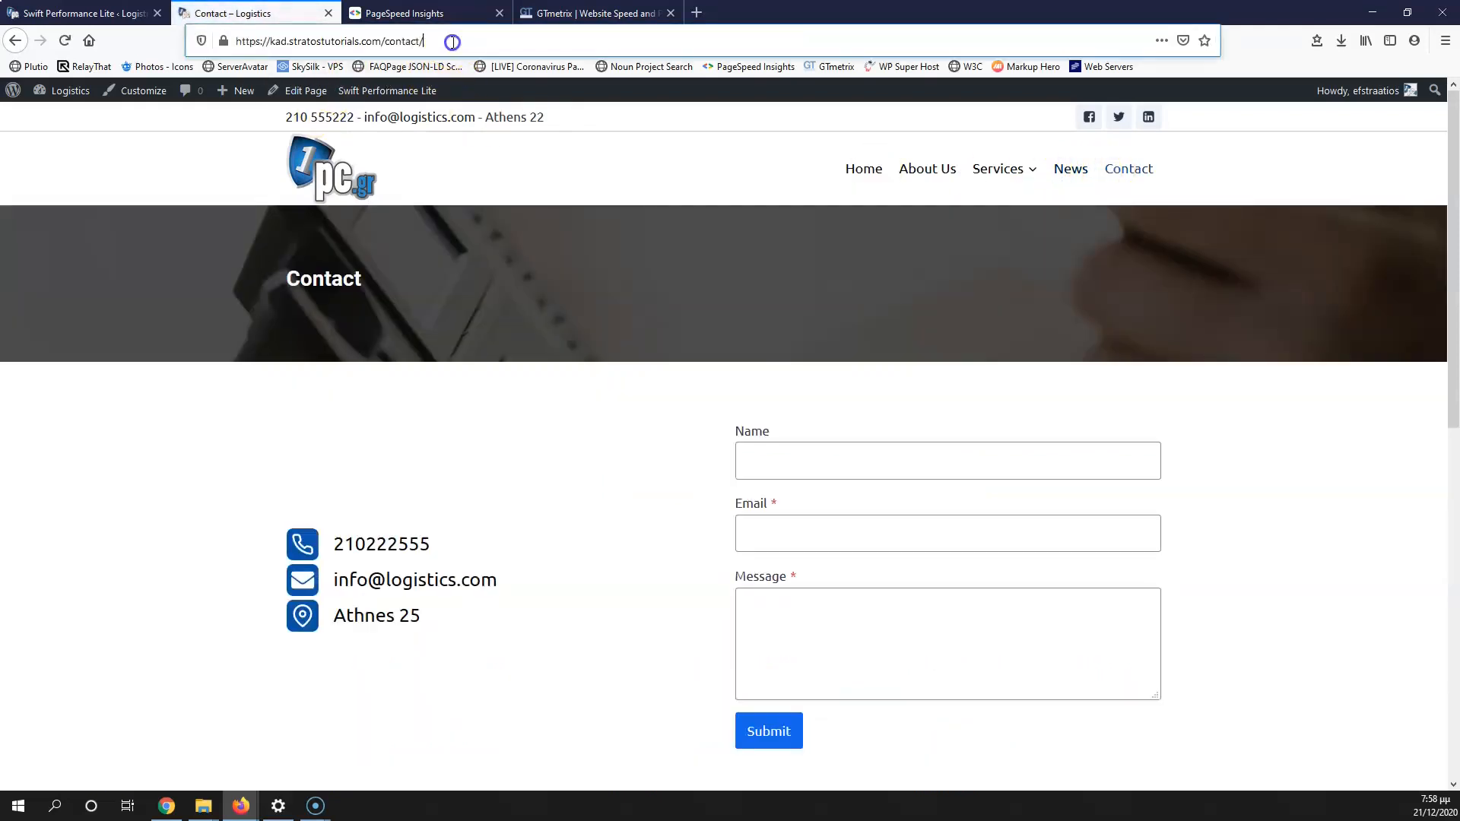
Step: Copy the domain kad.stratostutorials.com and run a PageSpeed Insights analysis on it
left_click(338, 42)
double_click(289, 42)
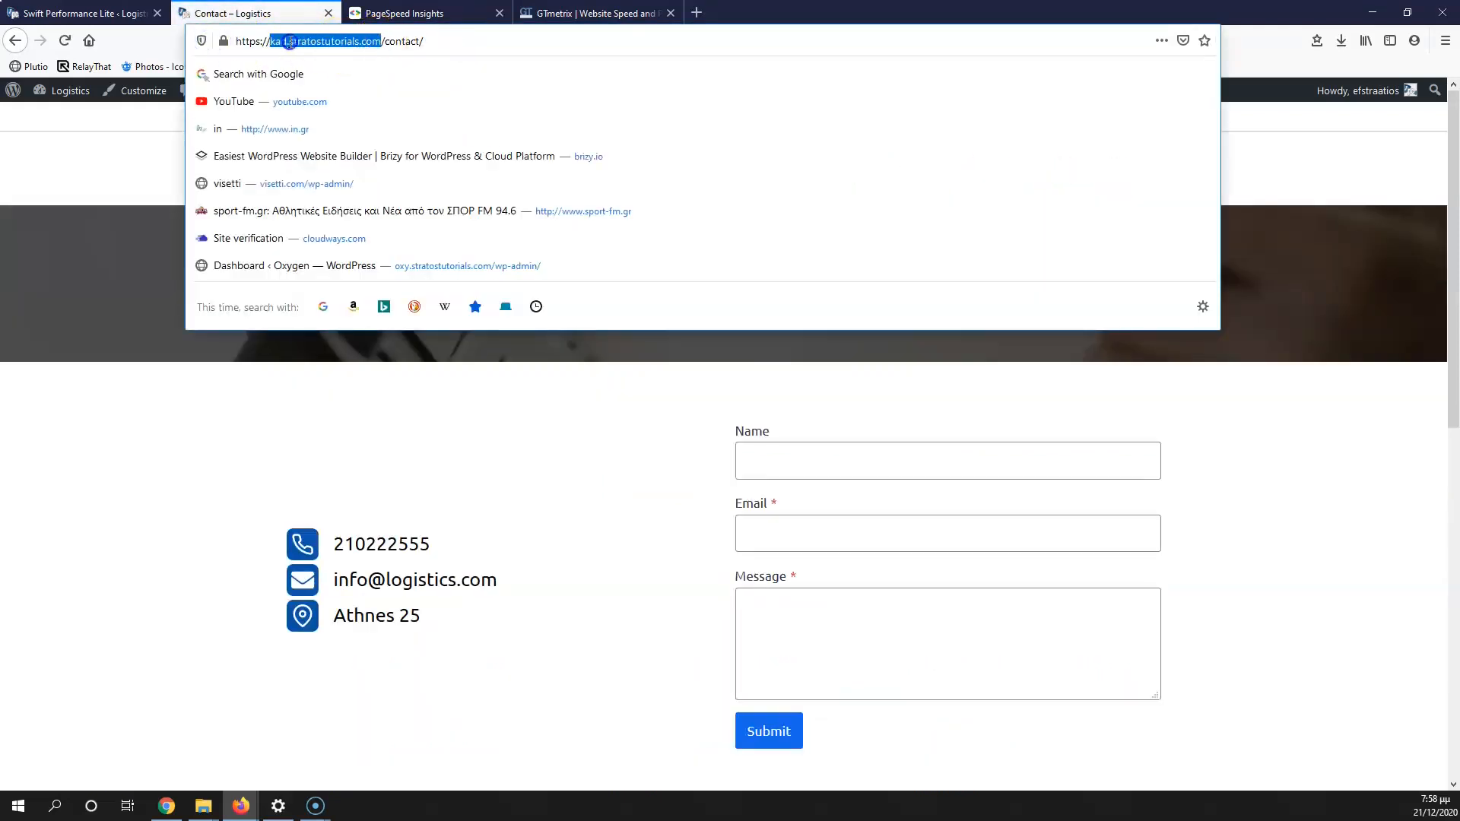
key("ctrl+c")
left_click(410, 13)
left_click(630, 228)
key("ctrl+v")
left_click(1024, 229)
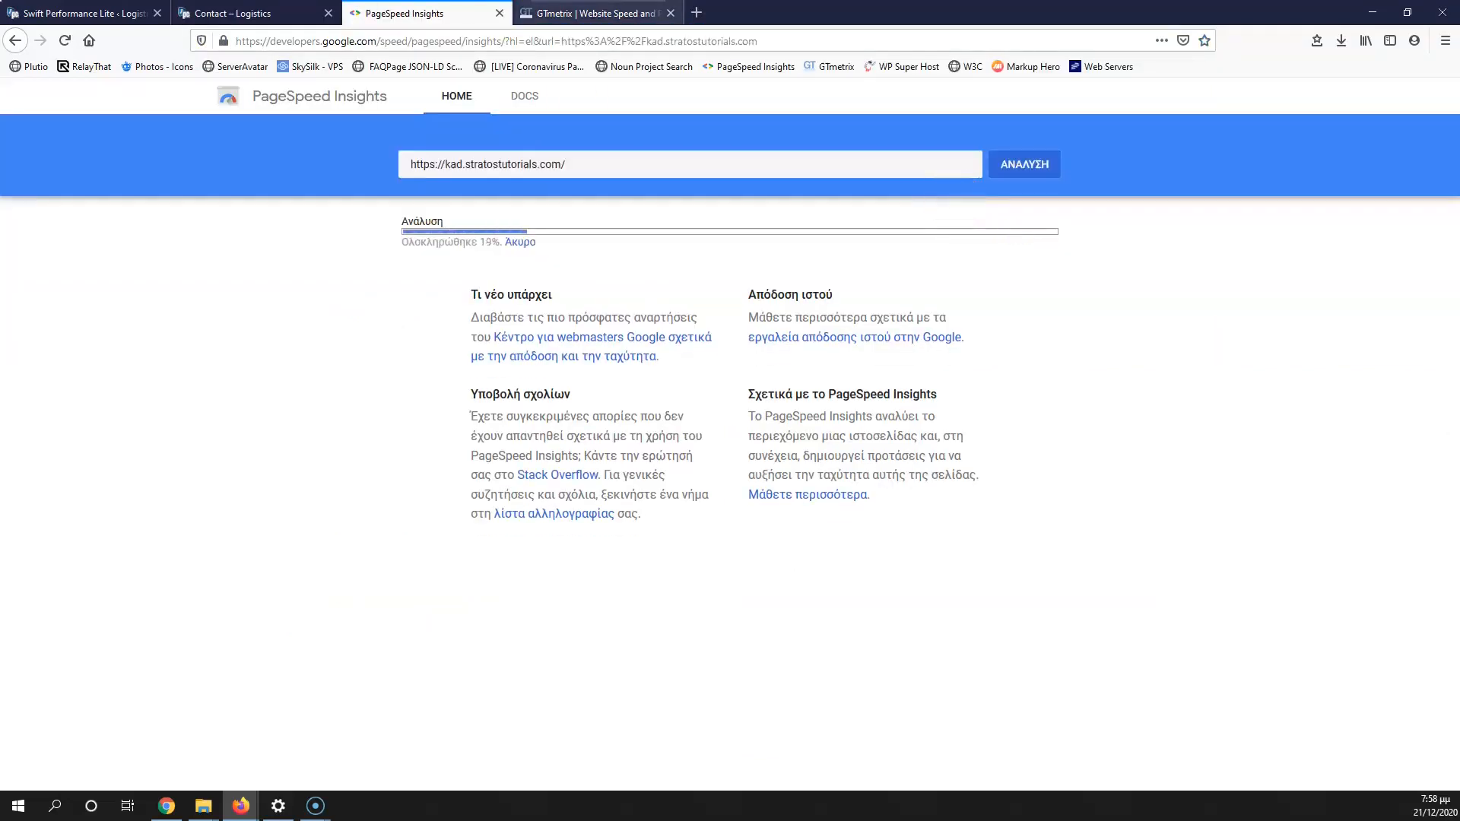
Step: Paste the domain into GTmetrix and start a test of the site
key("ctrl+Tab")
left_click(525, 487)
key("ctrl+v")
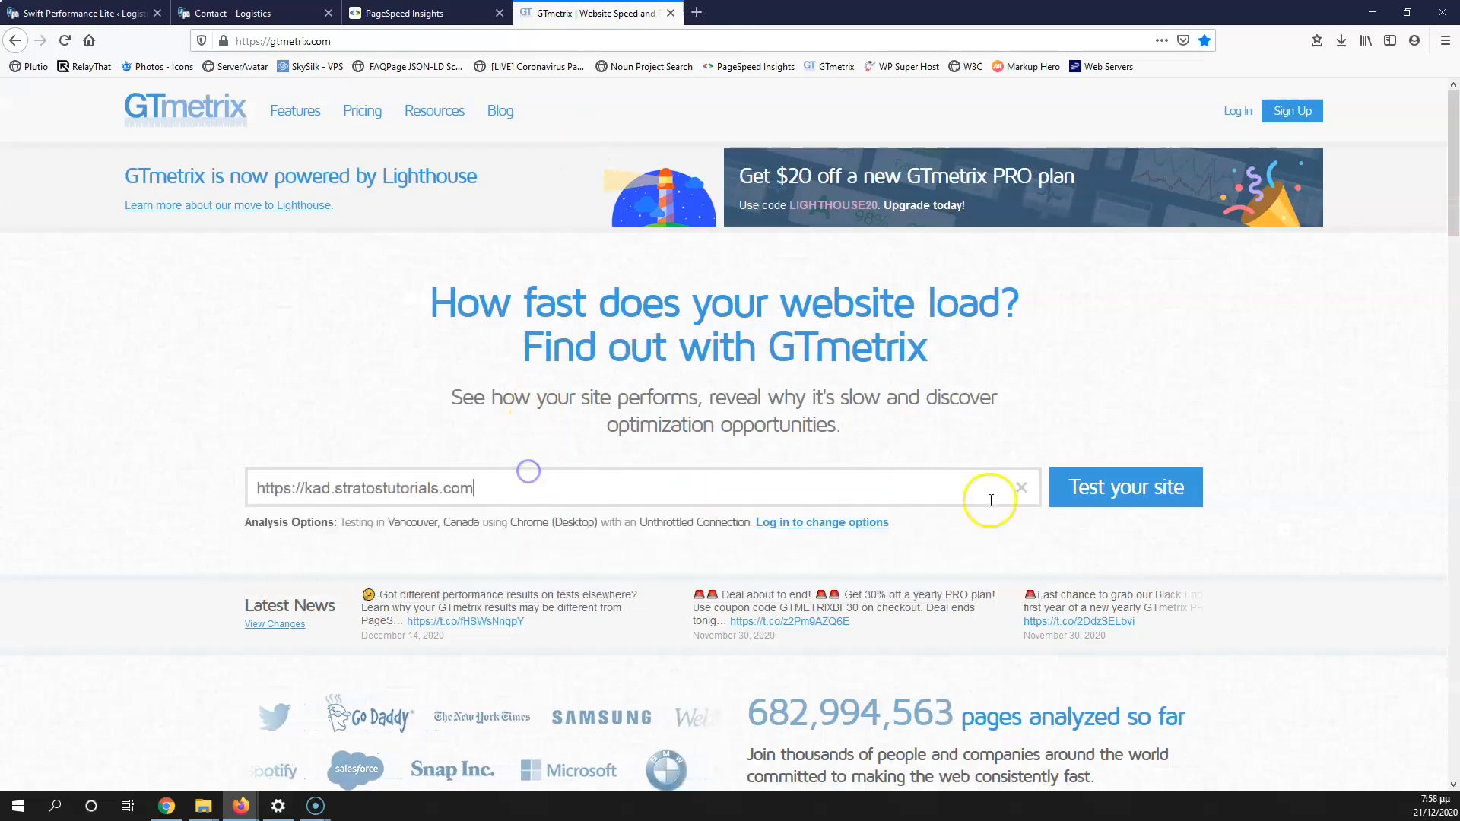
left_click(1153, 494)
Step: Reload PageSpeed Insights in English by changing hl=el to en, then check GTmetrix
left_click(403, 13)
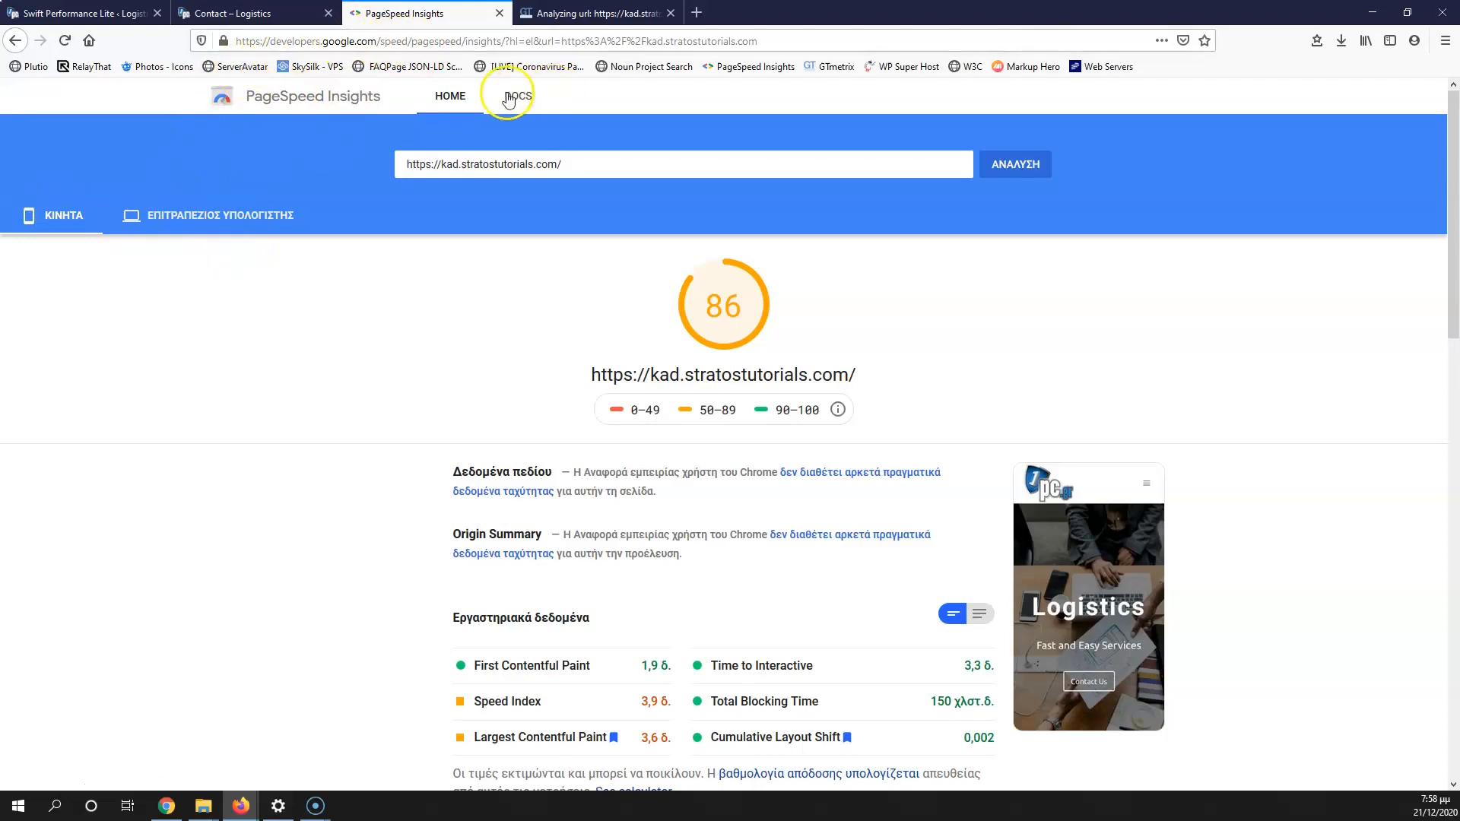
double_click(529, 41)
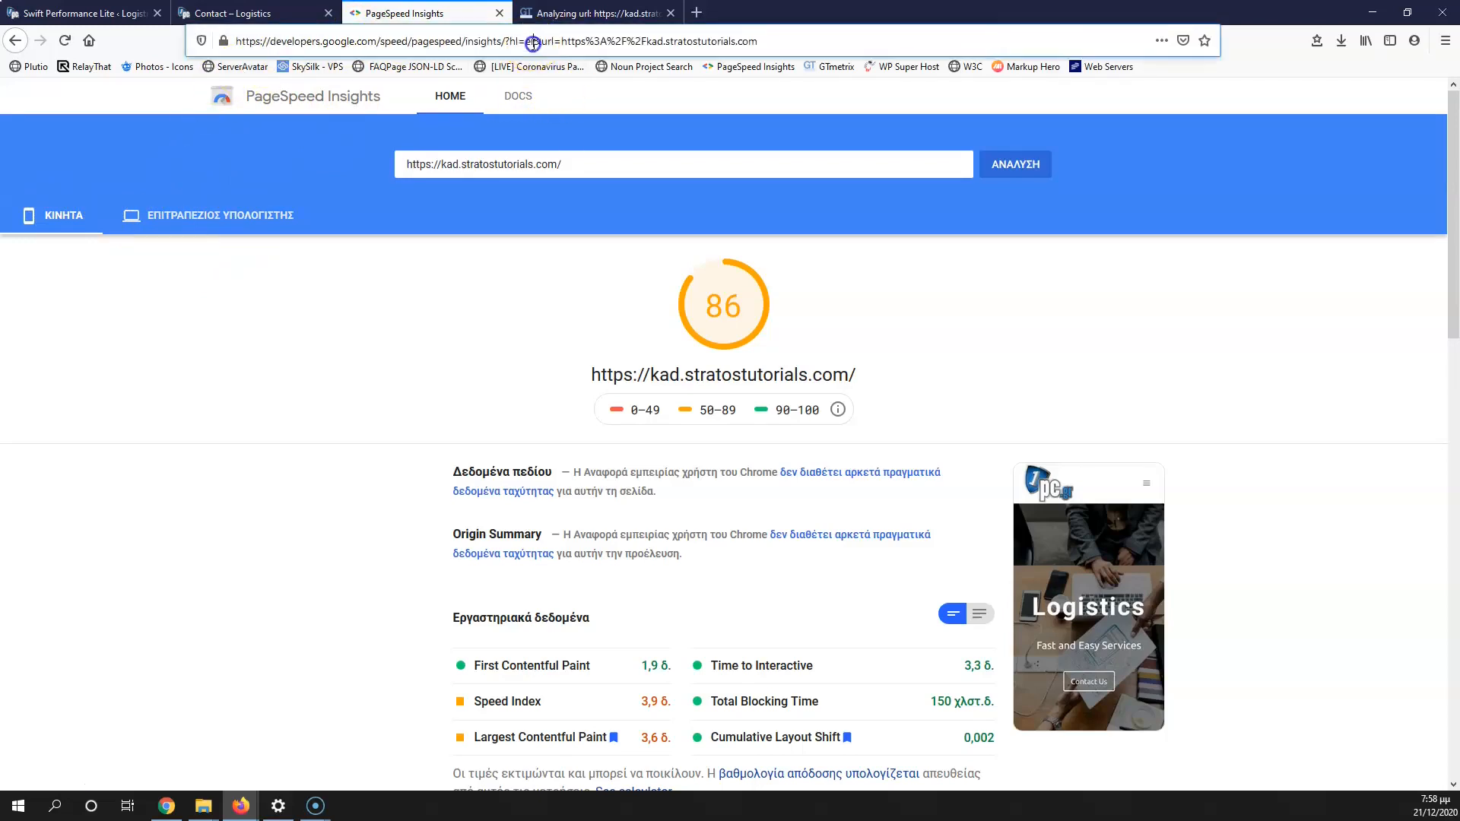
type("en")
key("Return")
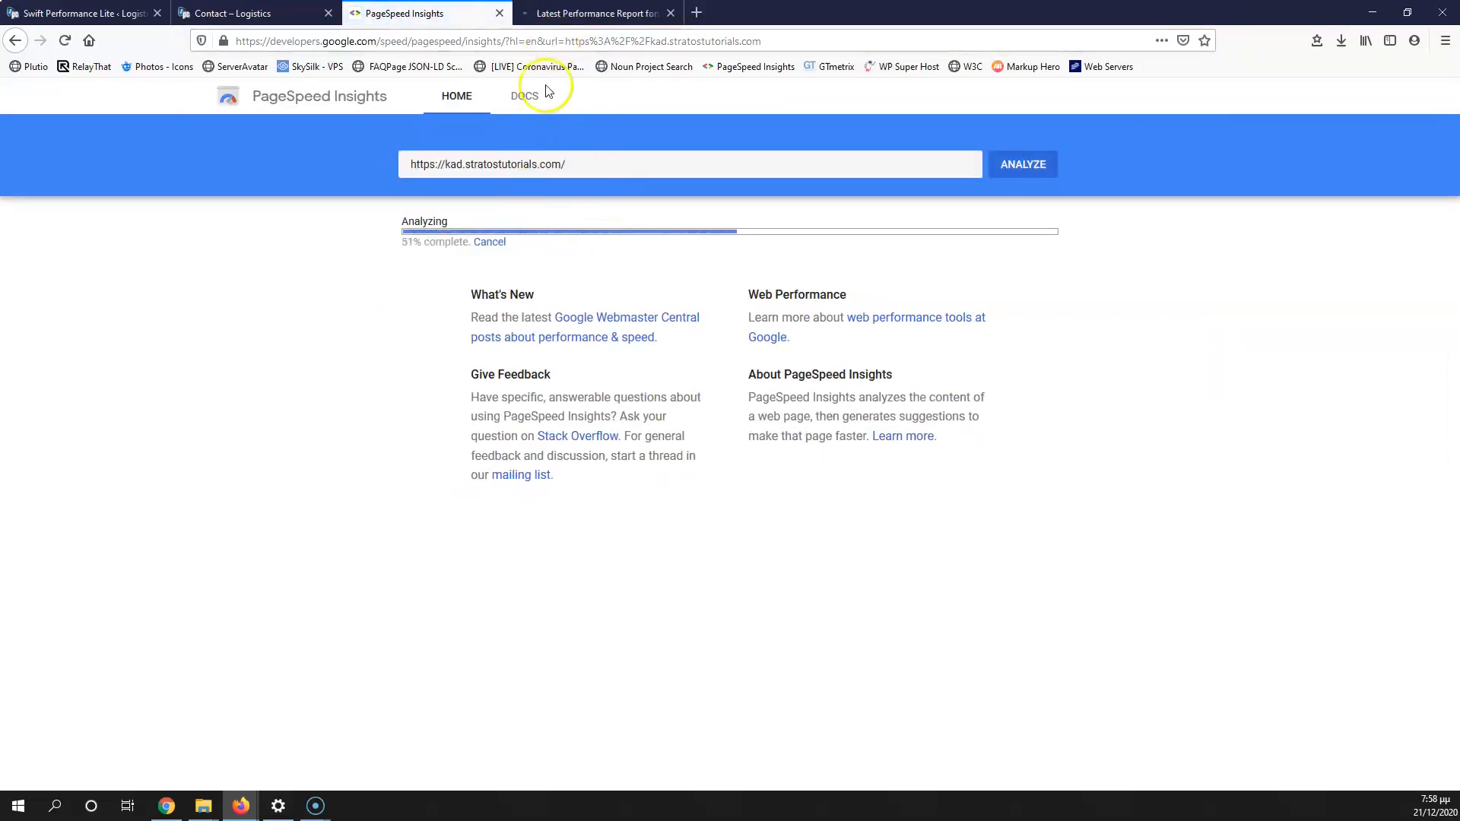
left_click(558, 13)
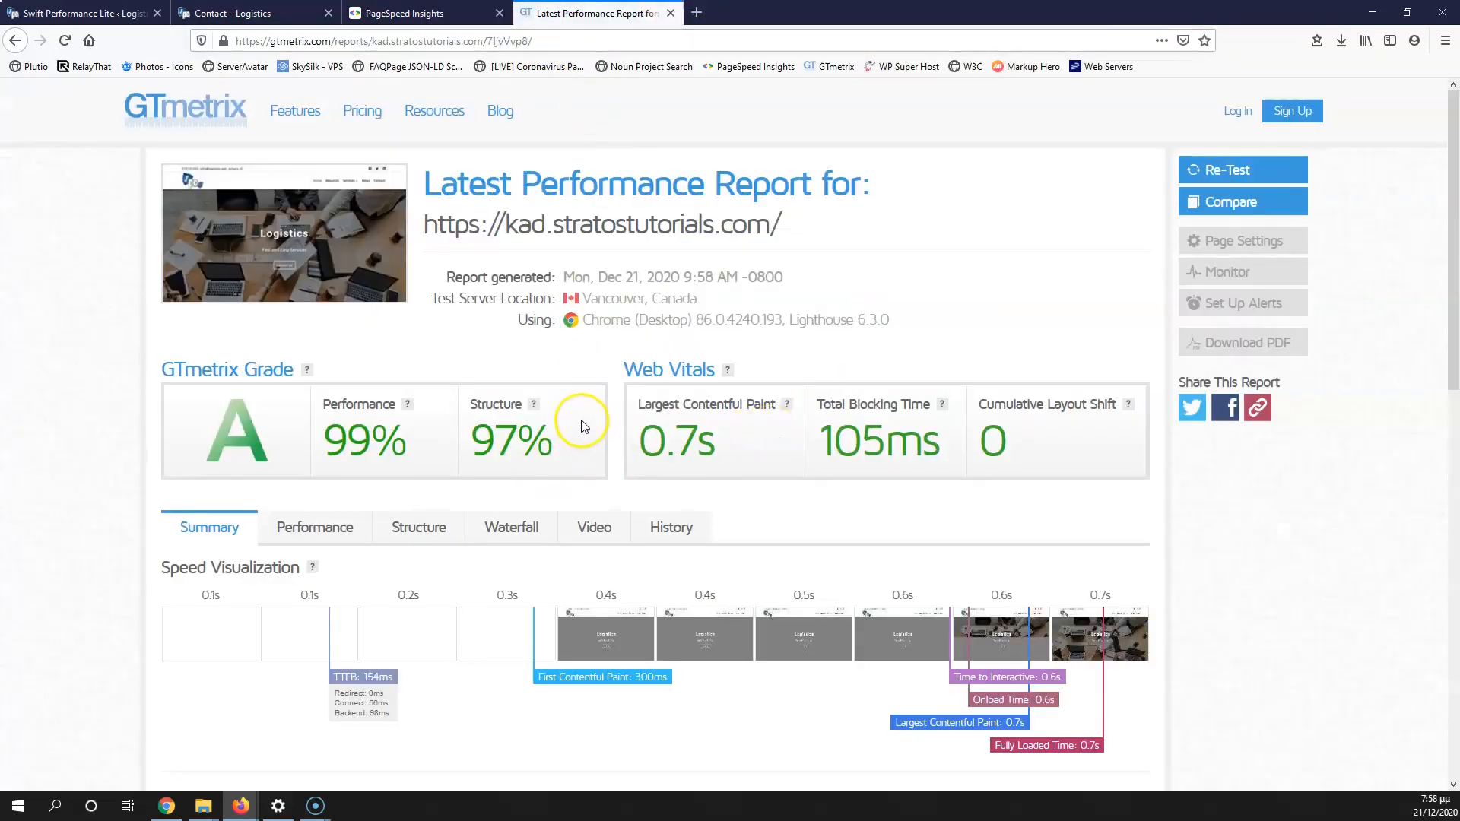
Step: Review GTmetrix's 0.7 s load time and PageSpeed scores of 94 mobile and 99 desktop
scroll(315, 417, "down", 10)
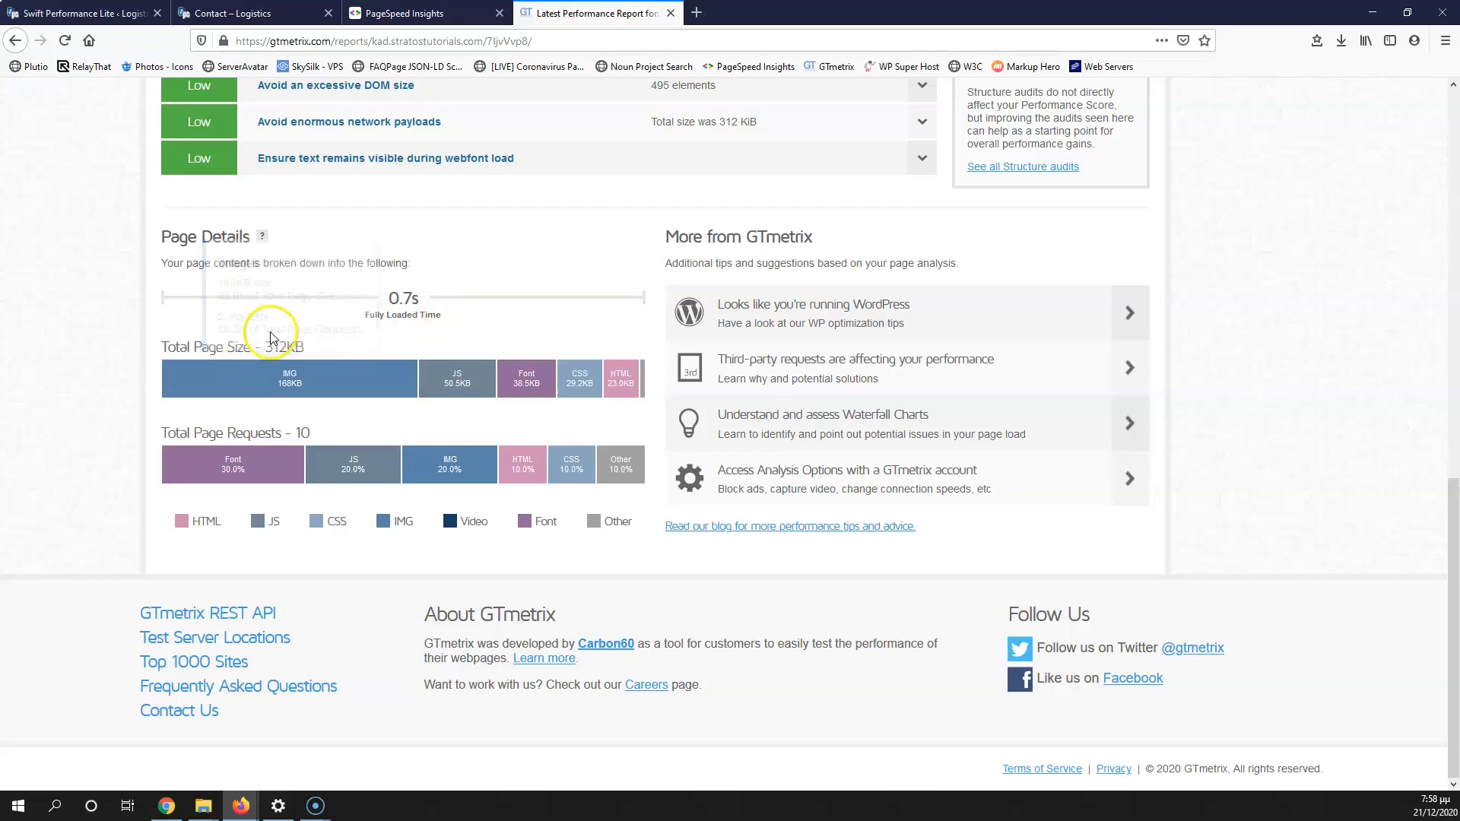
left_click(428, 13)
left_click(136, 221)
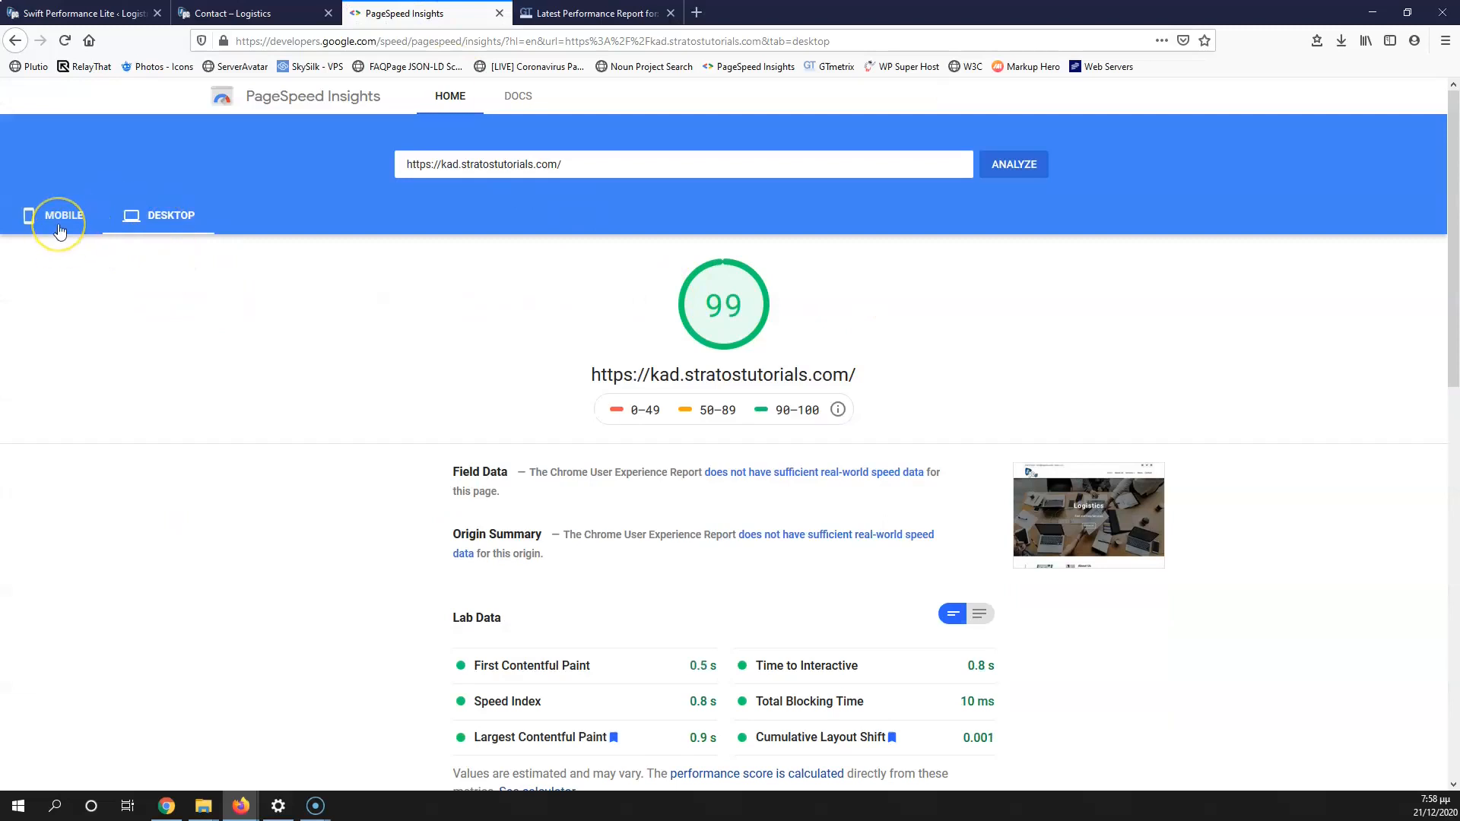
left_click(60, 228)
left_click(136, 221)
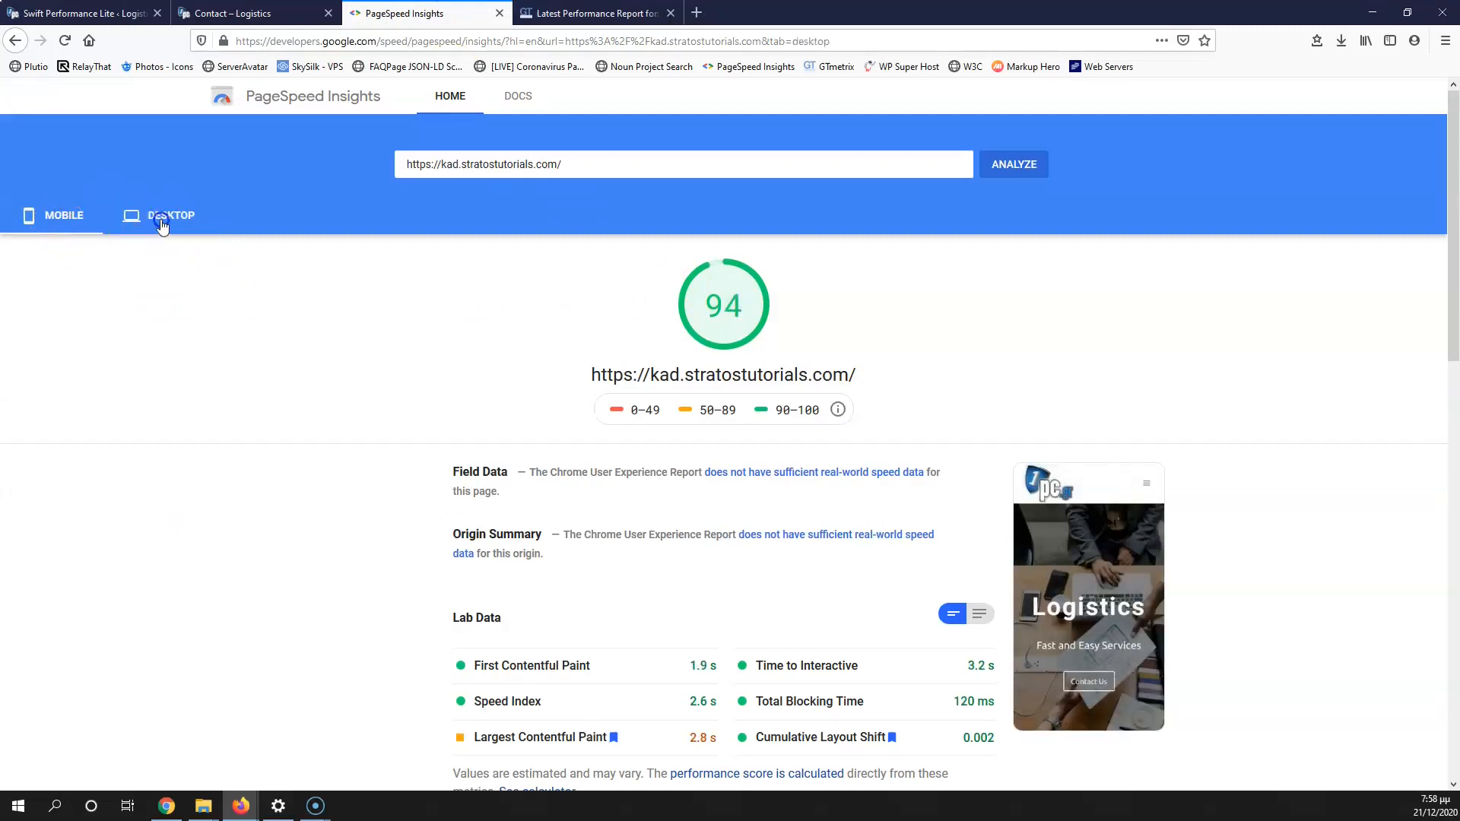
left_click(55, 14)
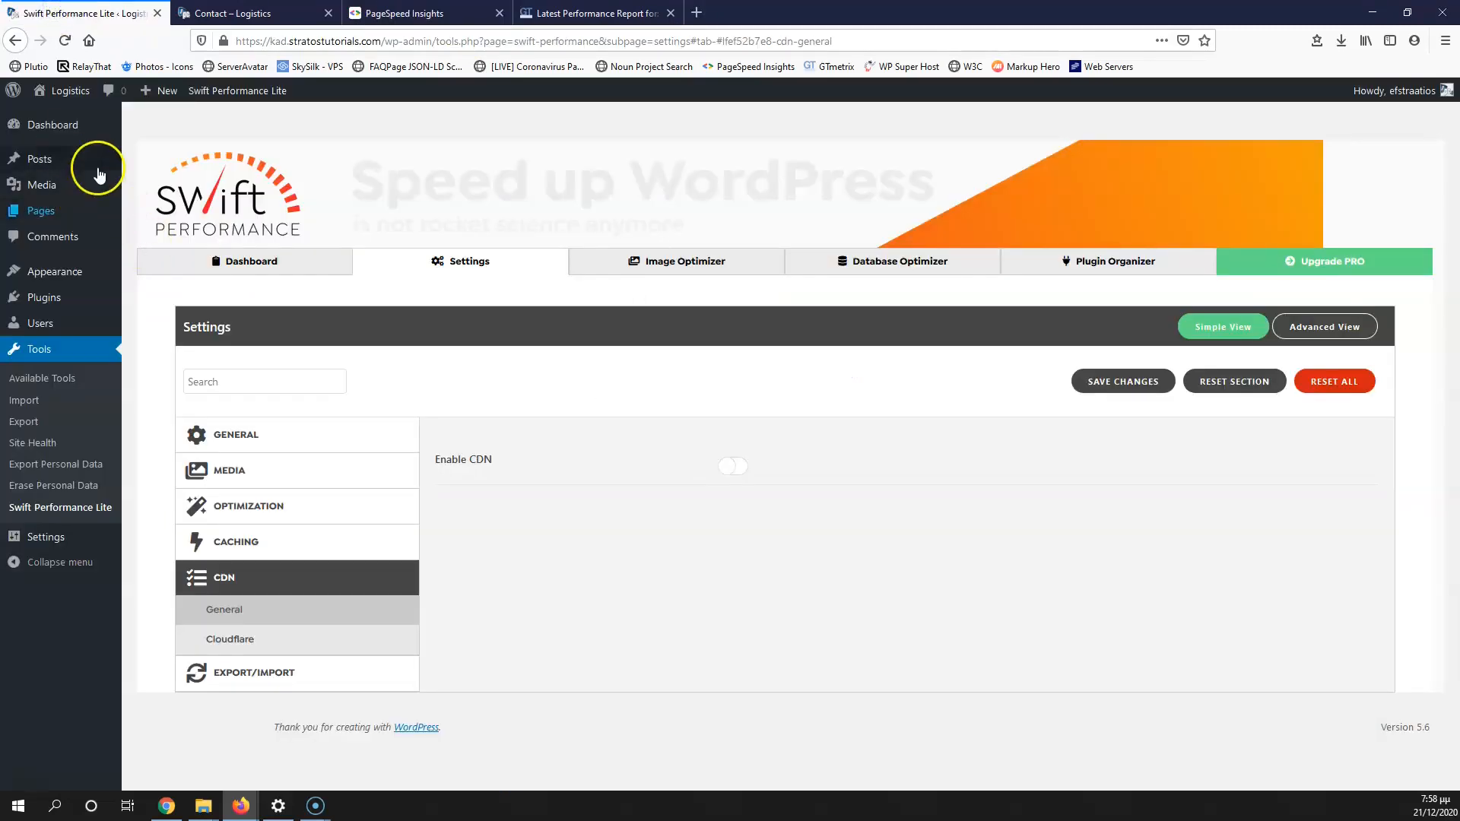
Step: Open the Contact page in the editor and preview it at tablet width
left_click(226, 14)
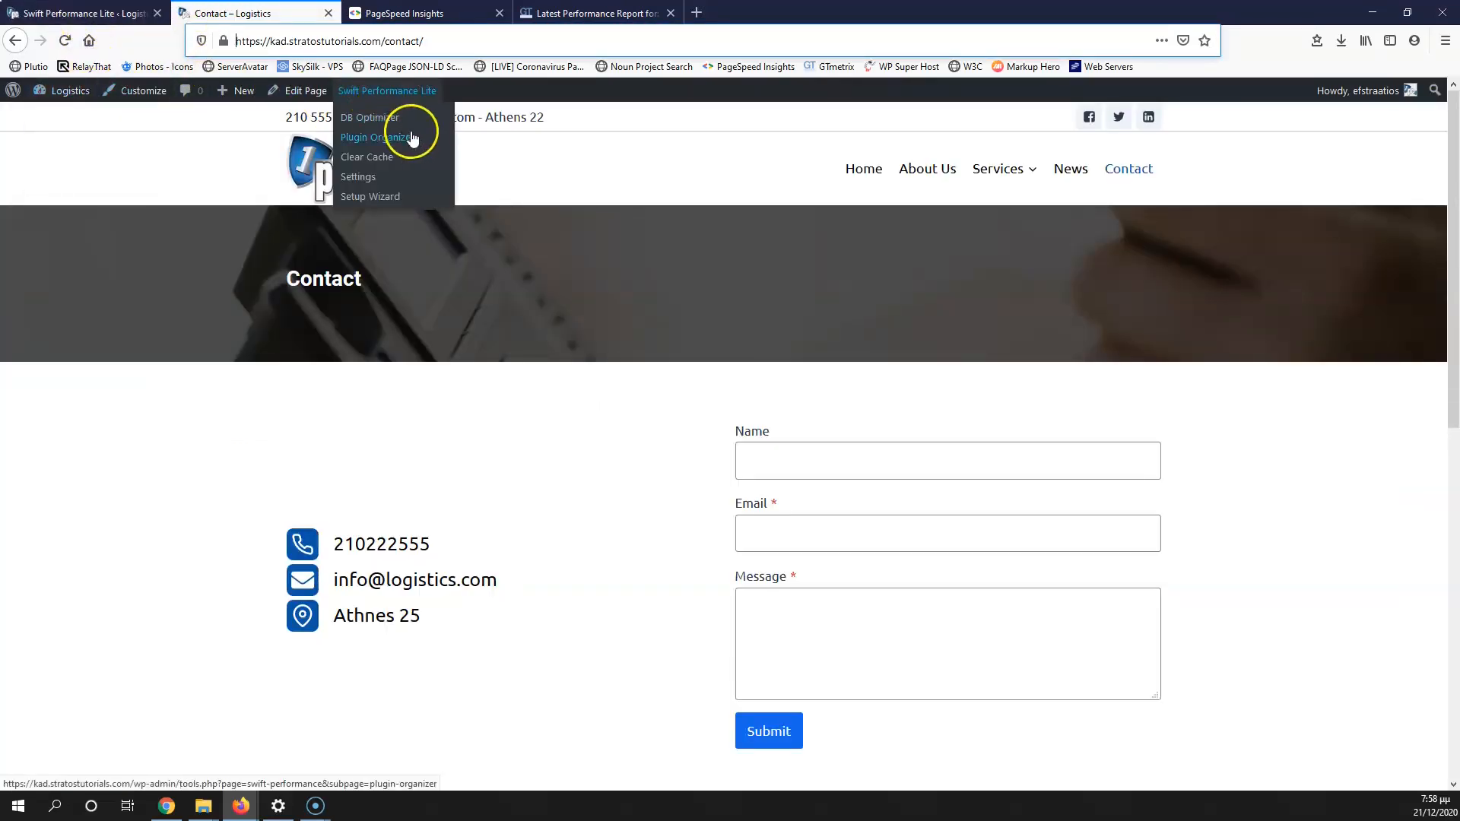
left_click(305, 92)
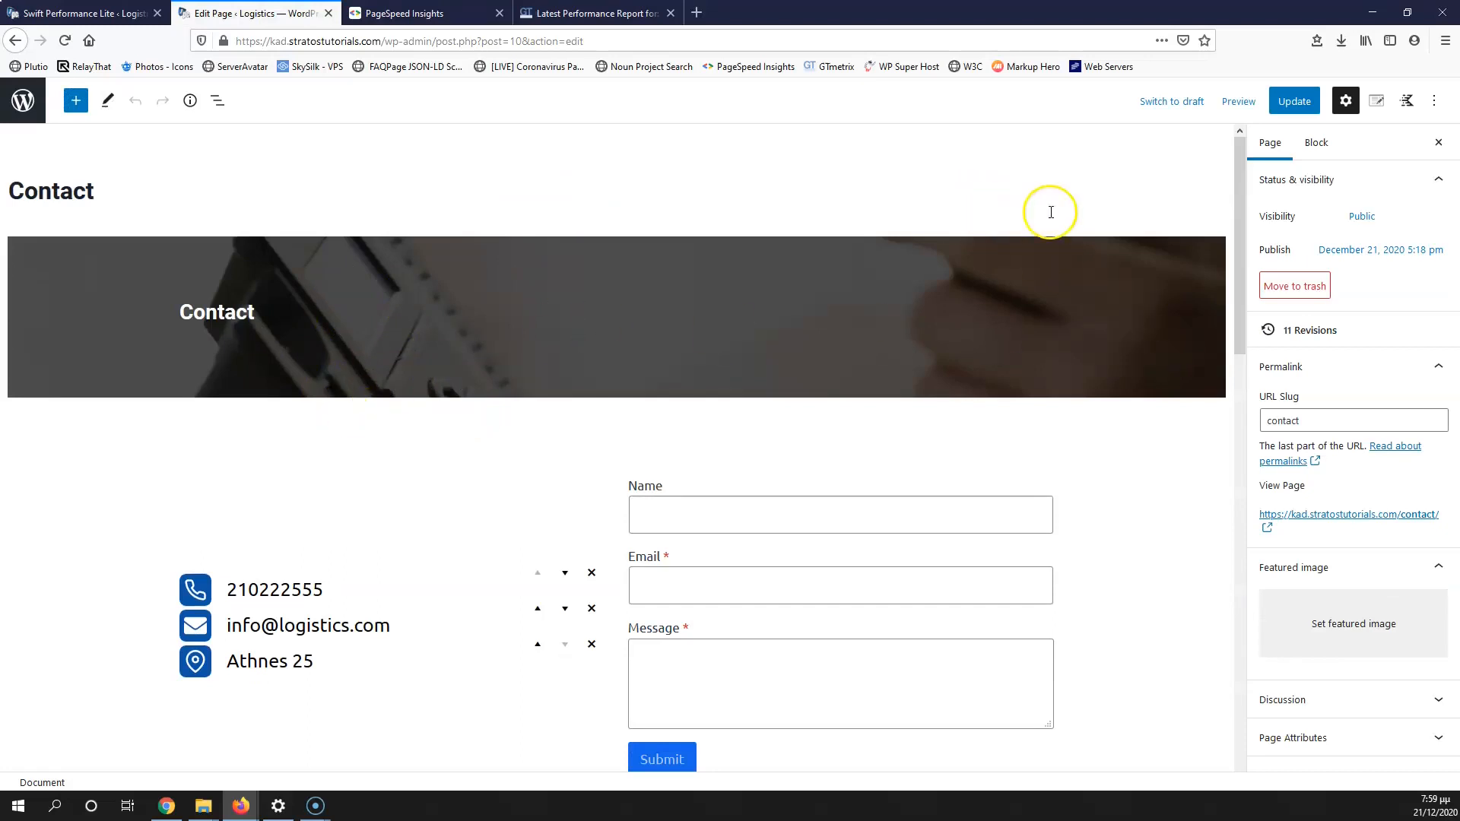
left_click(299, 546)
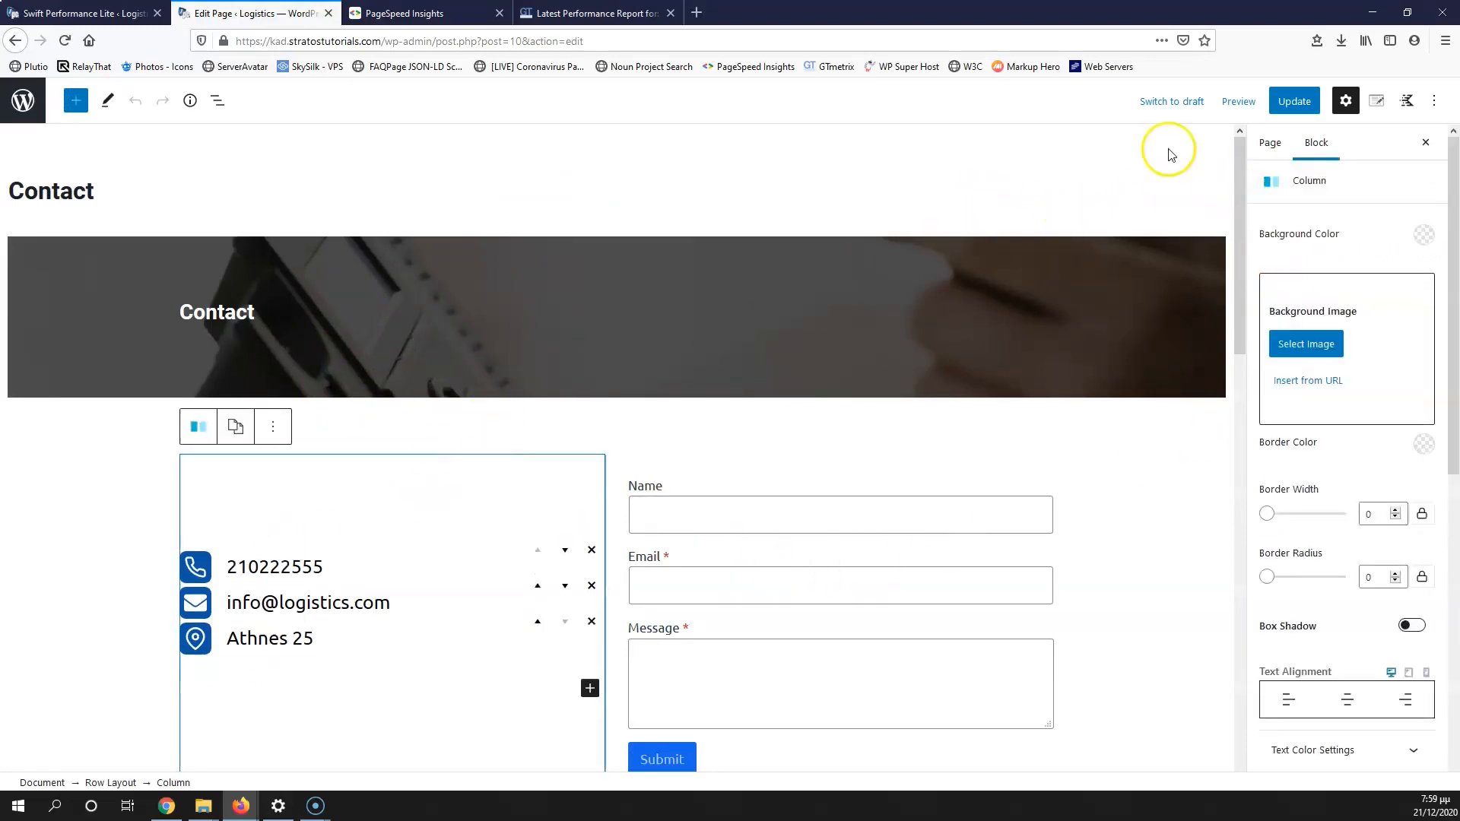
left_click(1238, 107)
left_click(1108, 181)
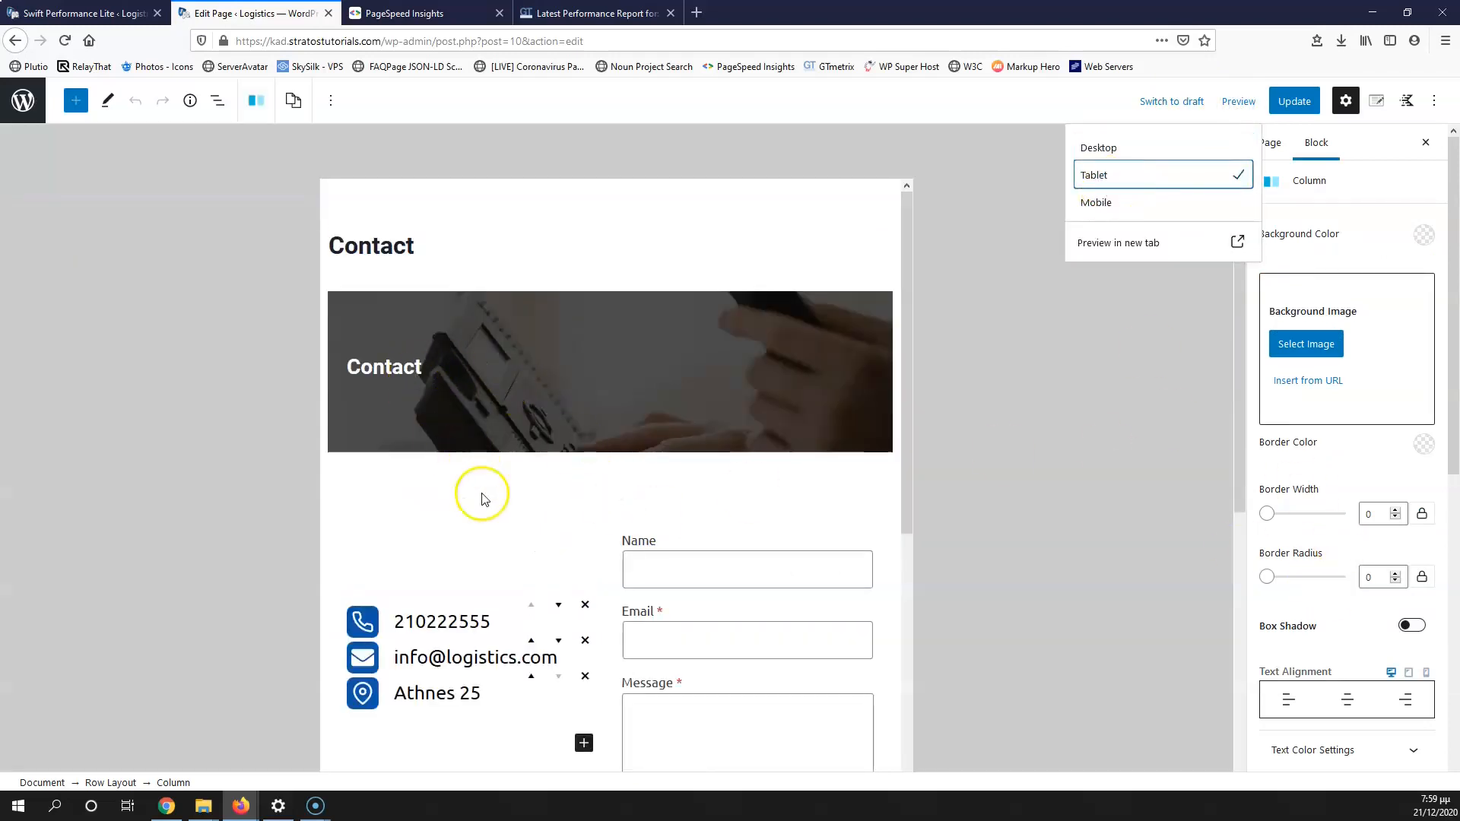
scroll(567, 517, "down", 5)
scroll(608, 464, "up", 5)
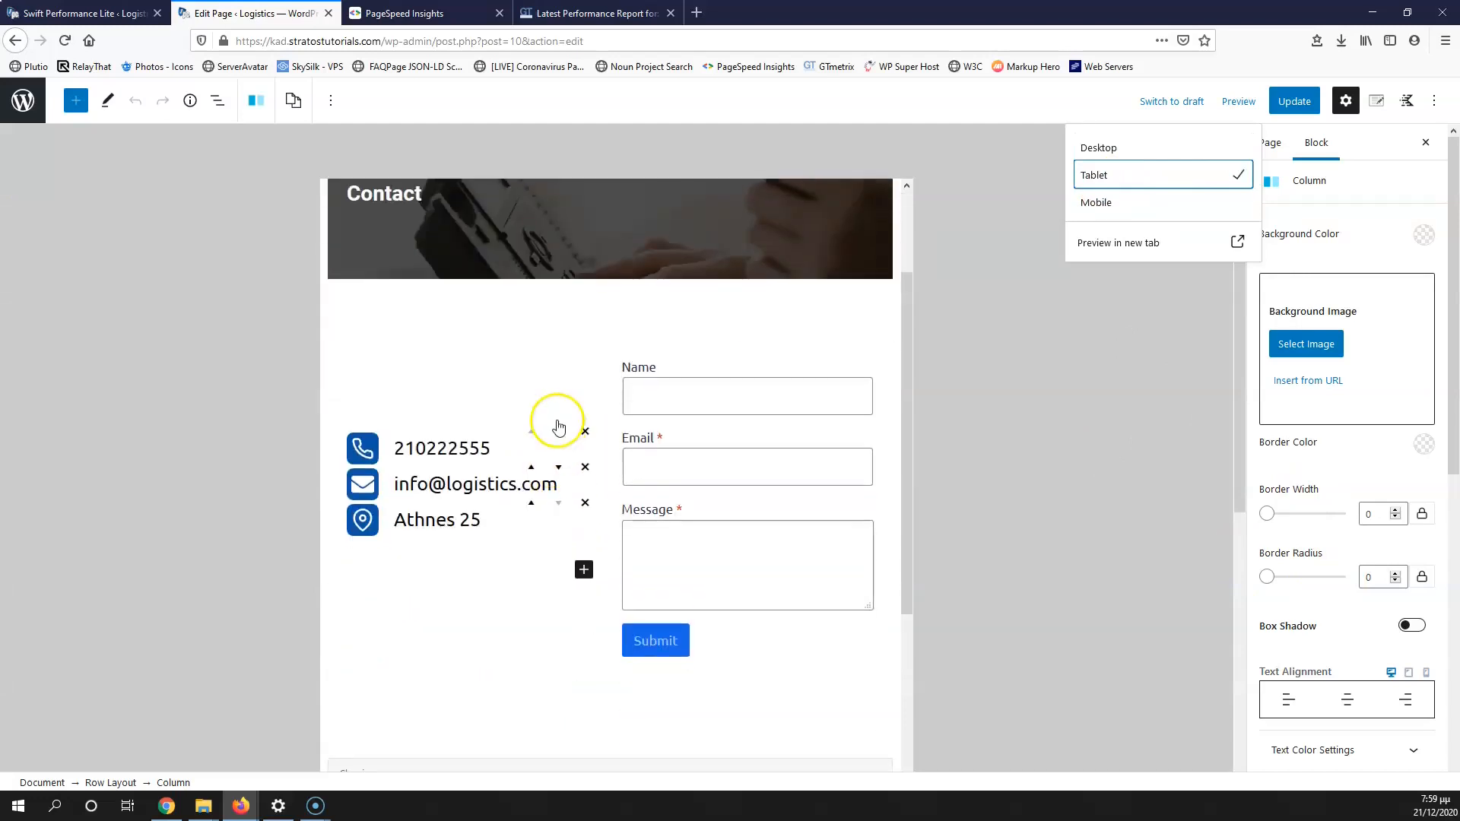
Step: Give the Contact banner heading a tablet-only font size of 20
left_click(402, 375)
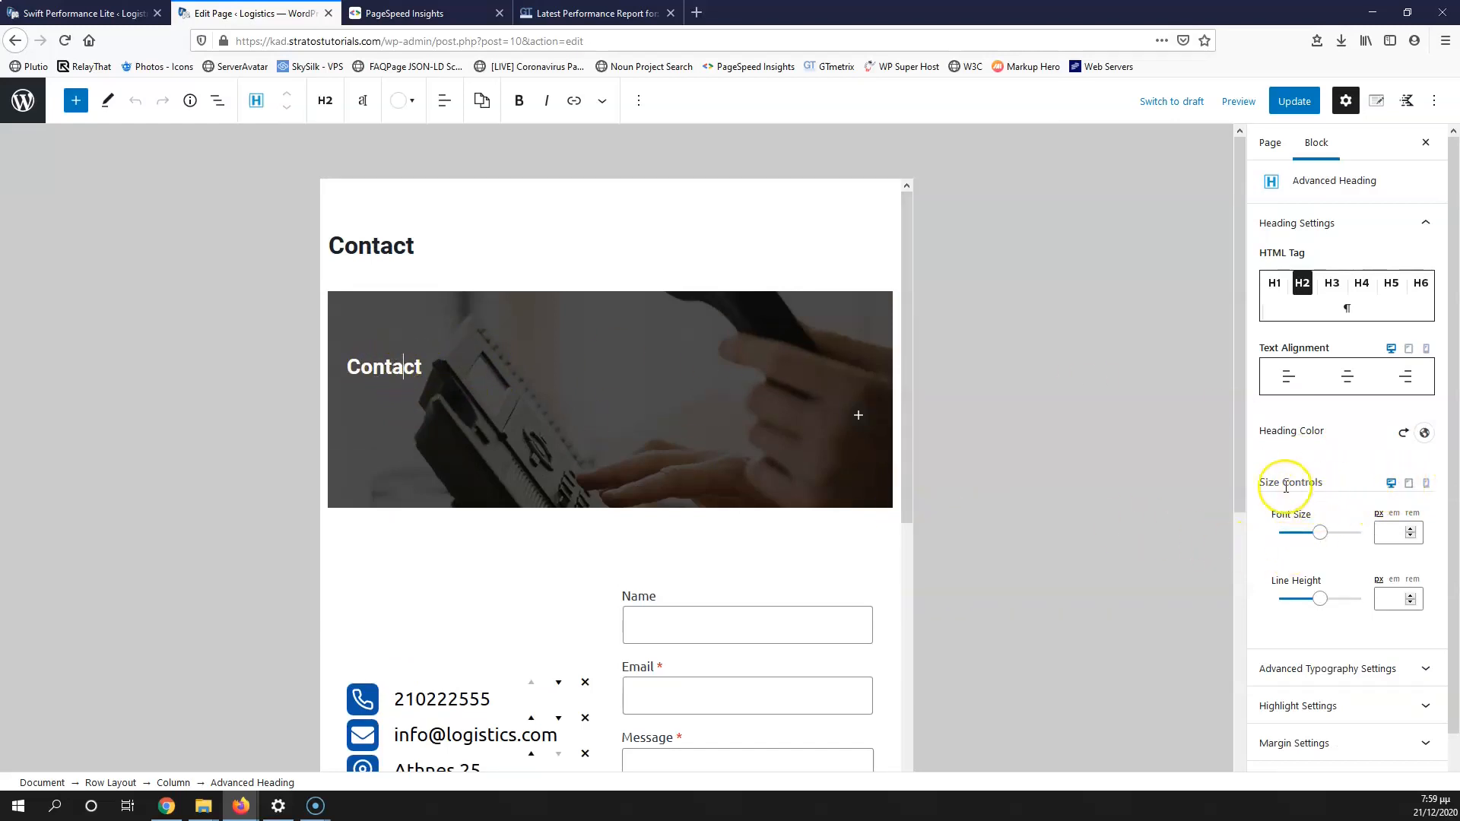
left_click(1410, 485)
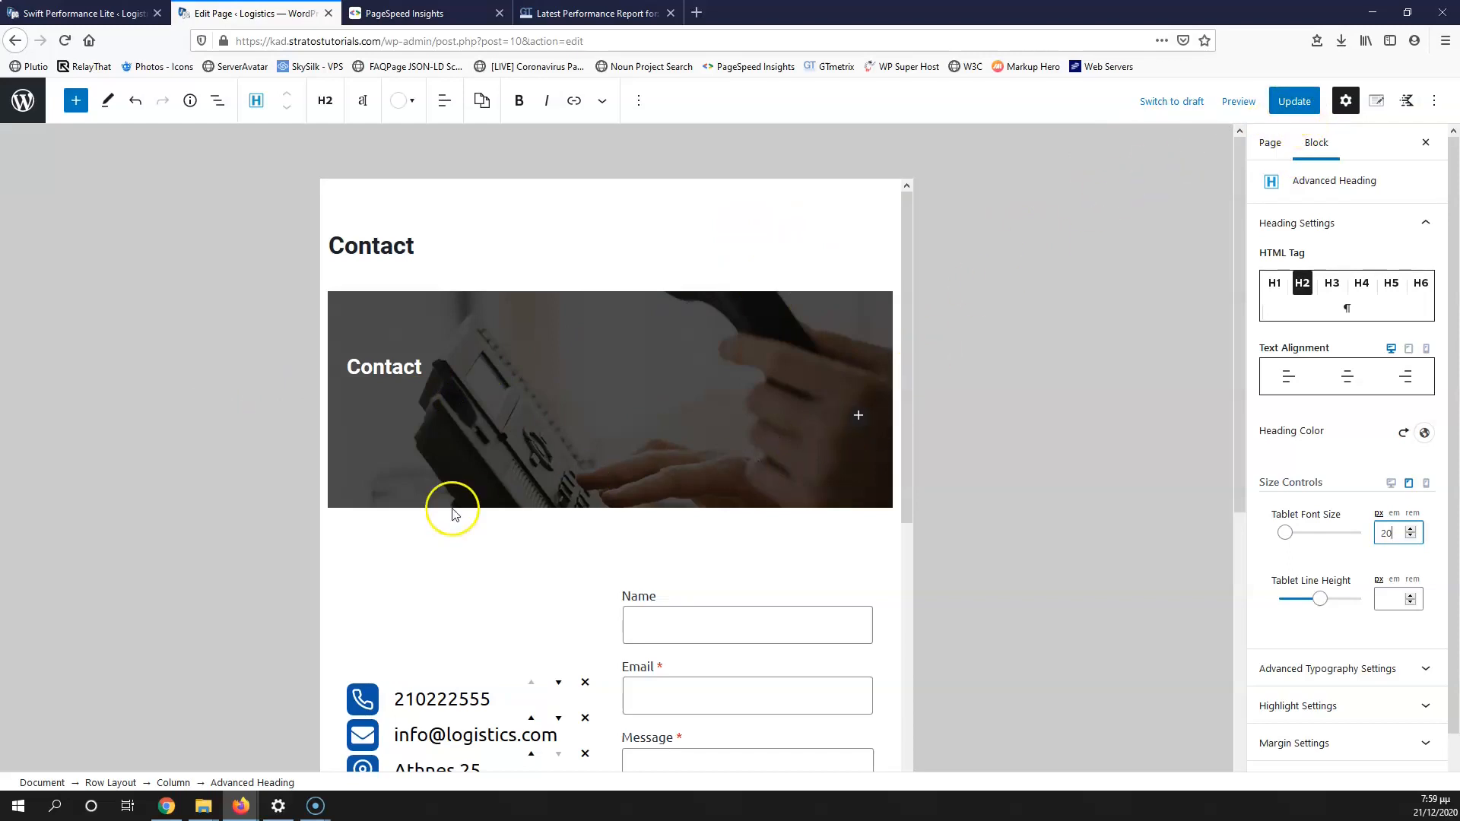
scroll(452, 514, "down", 5)
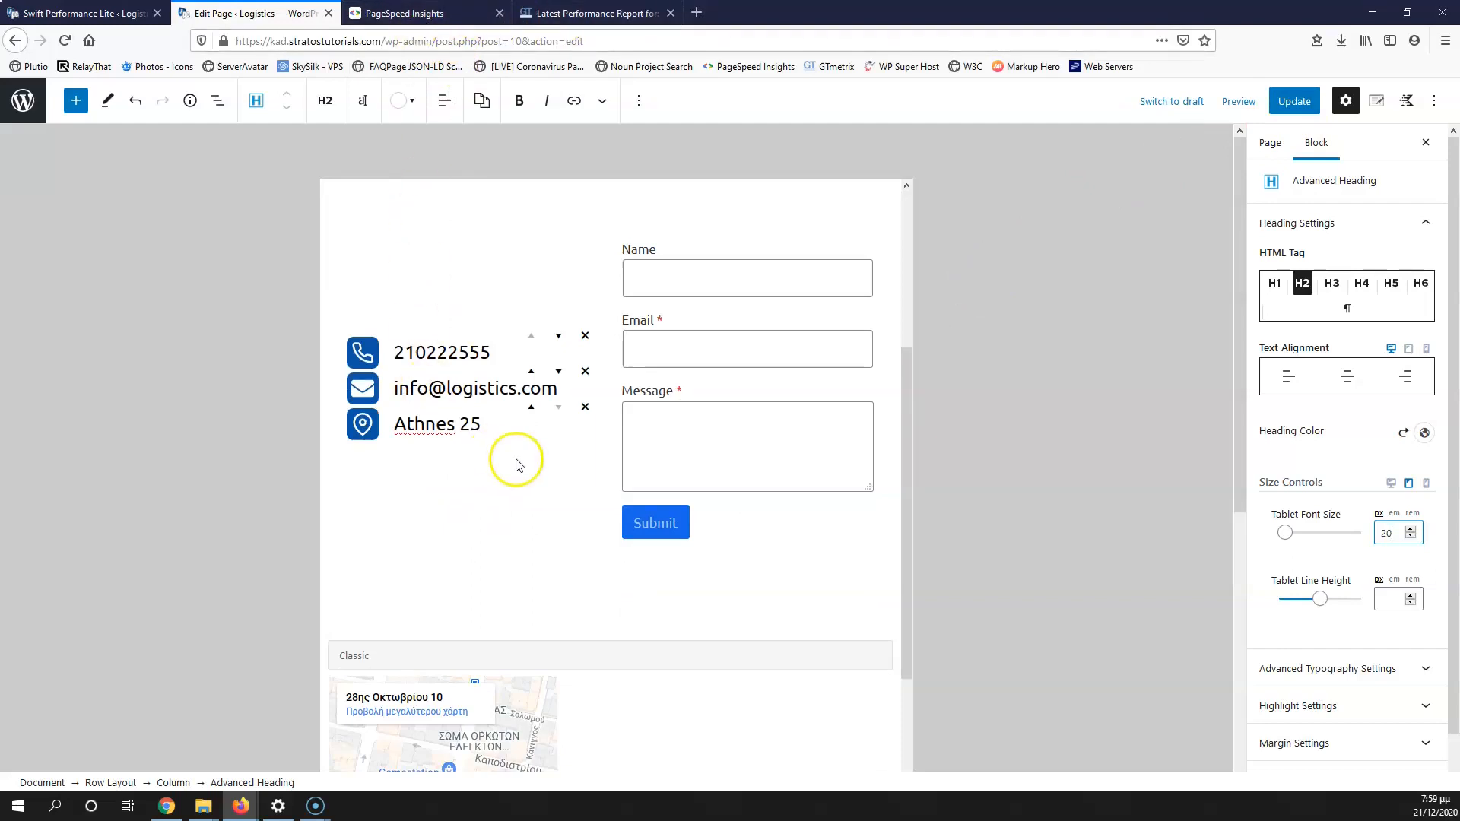
scroll(516, 465, "down", 2)
scroll(523, 464, "up", 6)
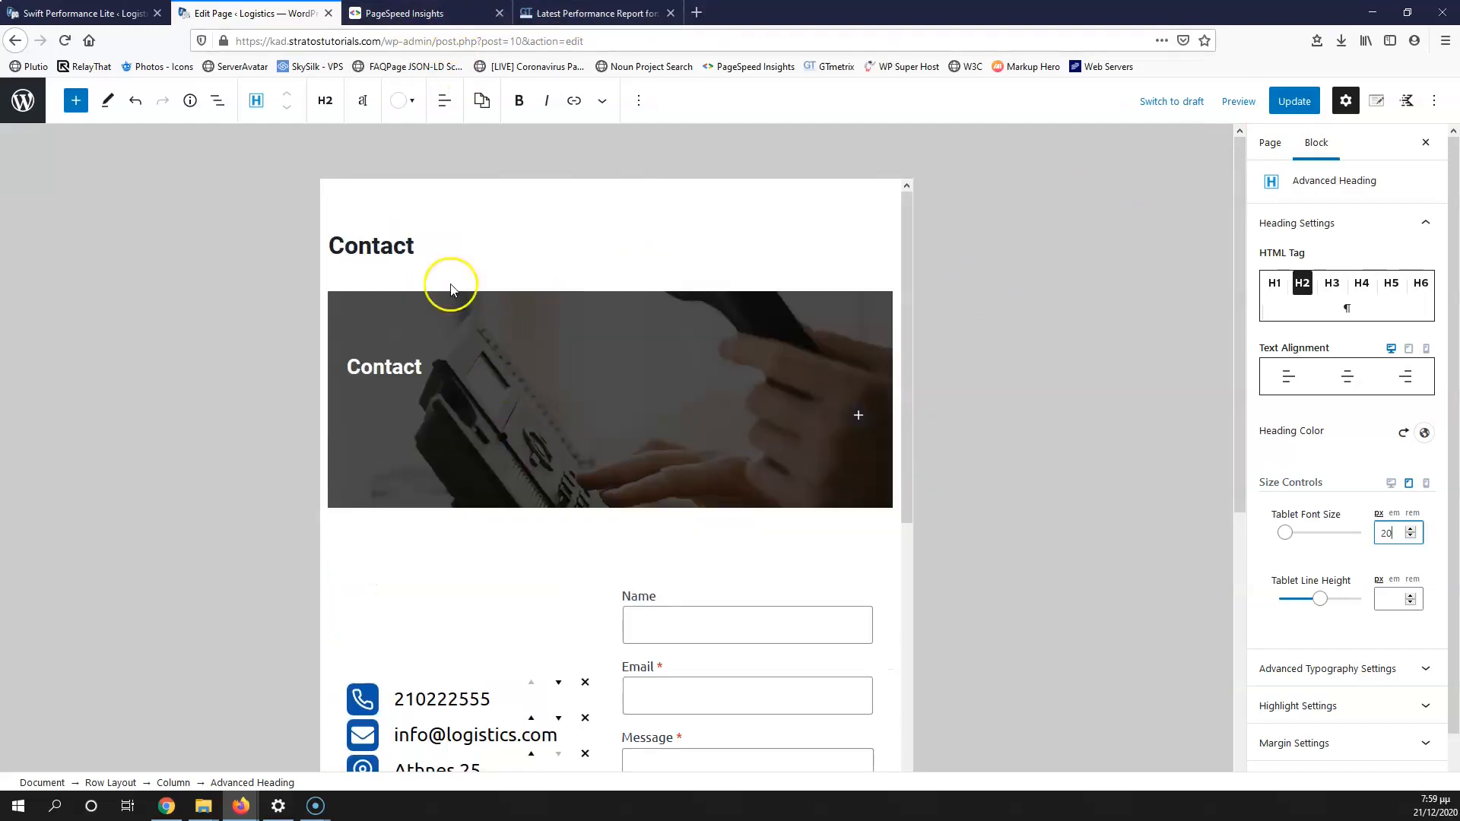
scroll(606, 358, "down", 3)
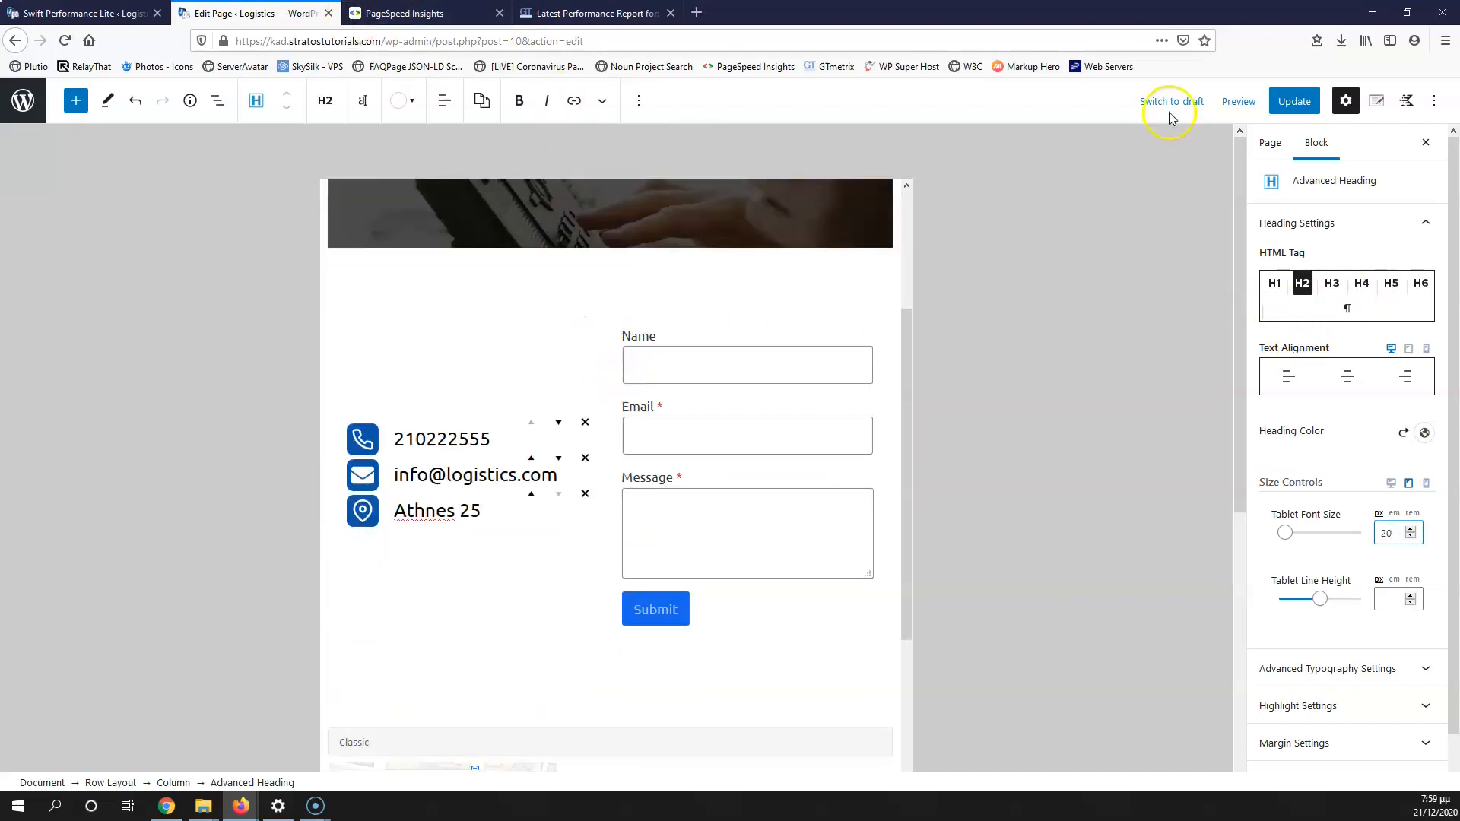
Step: Preview the Contact page at mobile width
left_click(1237, 101)
left_click(1157, 204)
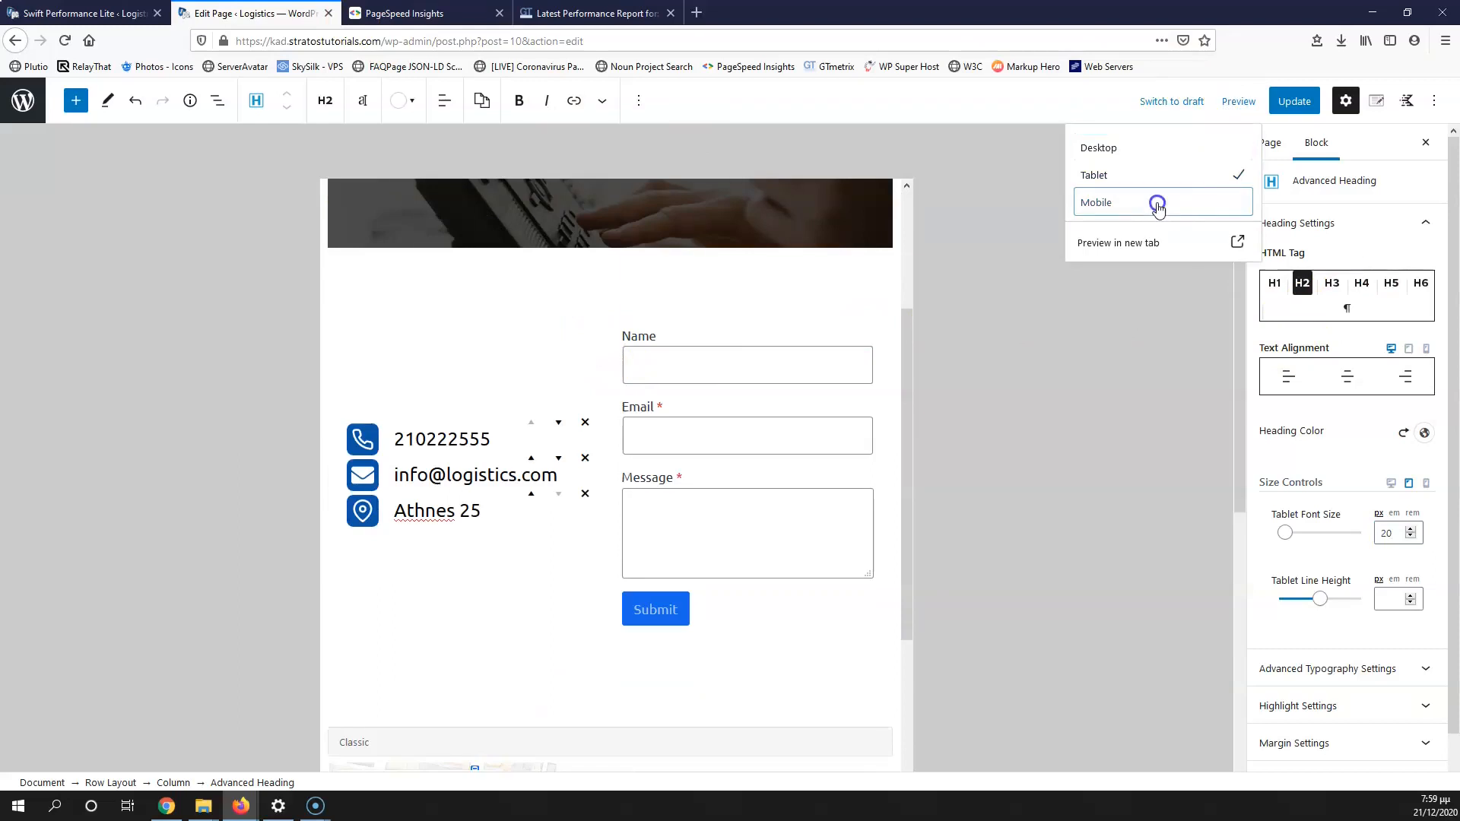
scroll(673, 386, "down", 4)
scroll(669, 391, "up", 5)
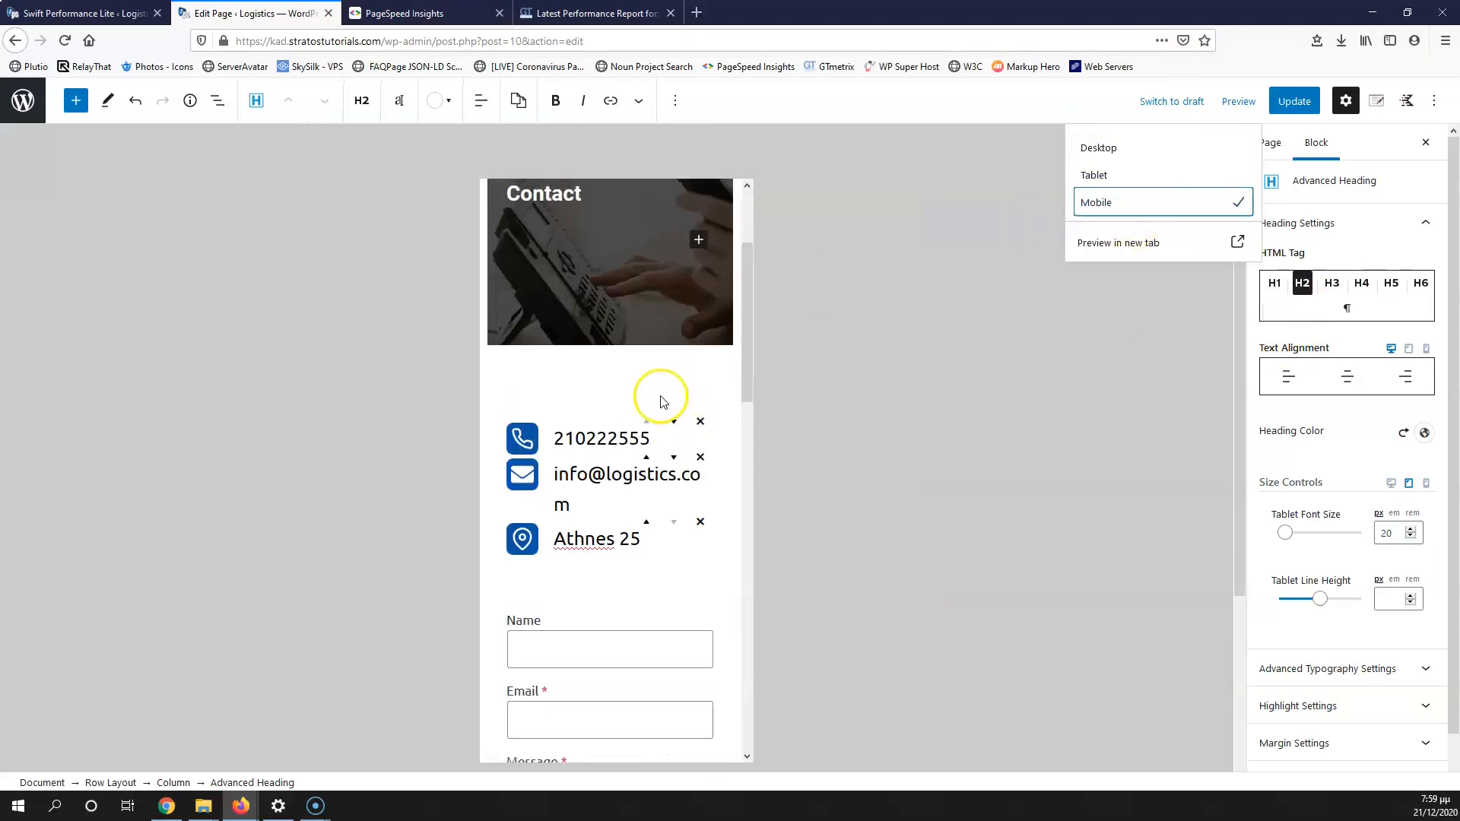
Step: Set the contact details list's mobile font size to 17 and update the page
left_click(586, 441)
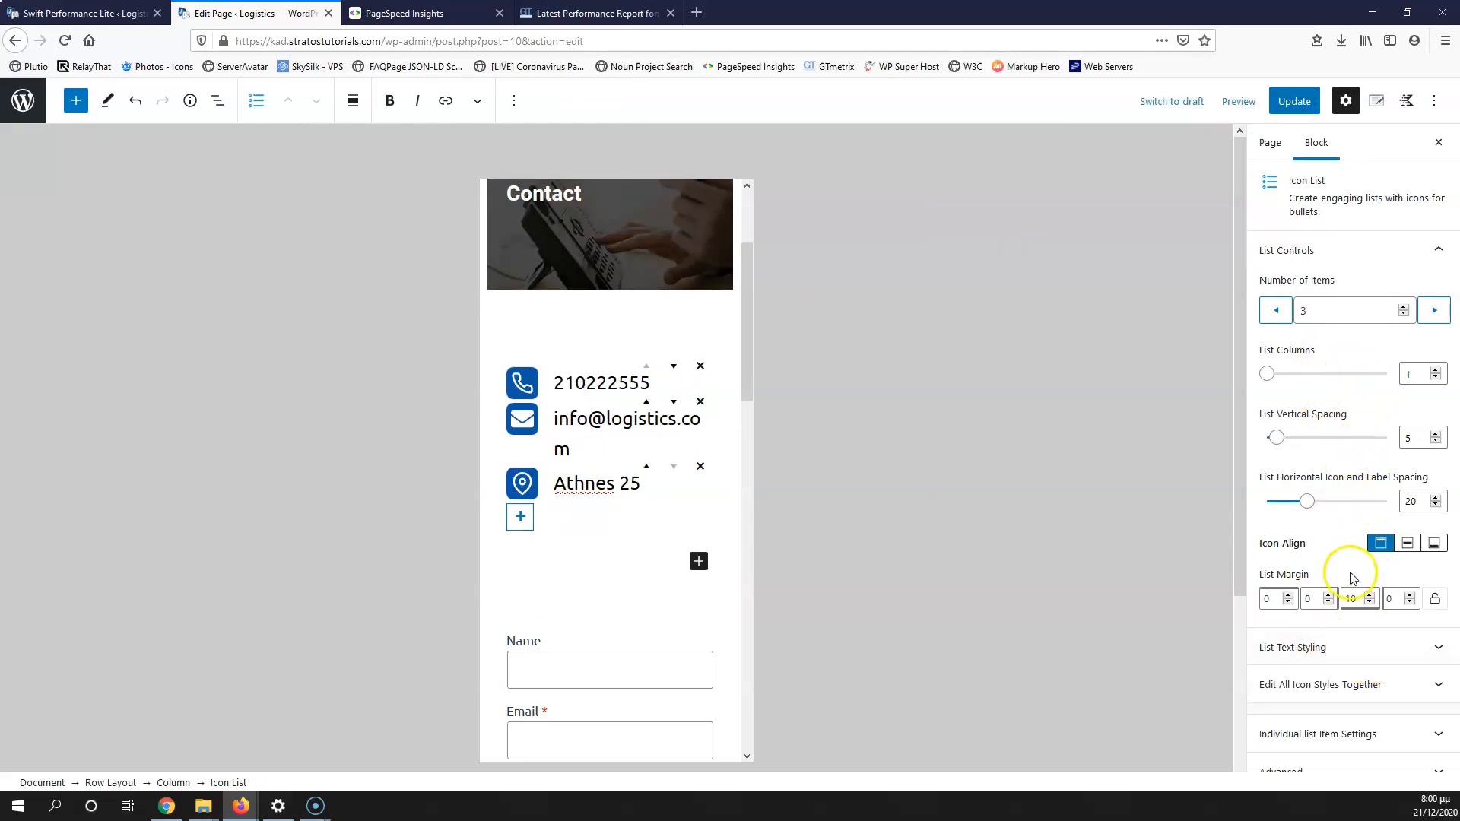
left_click(1352, 655)
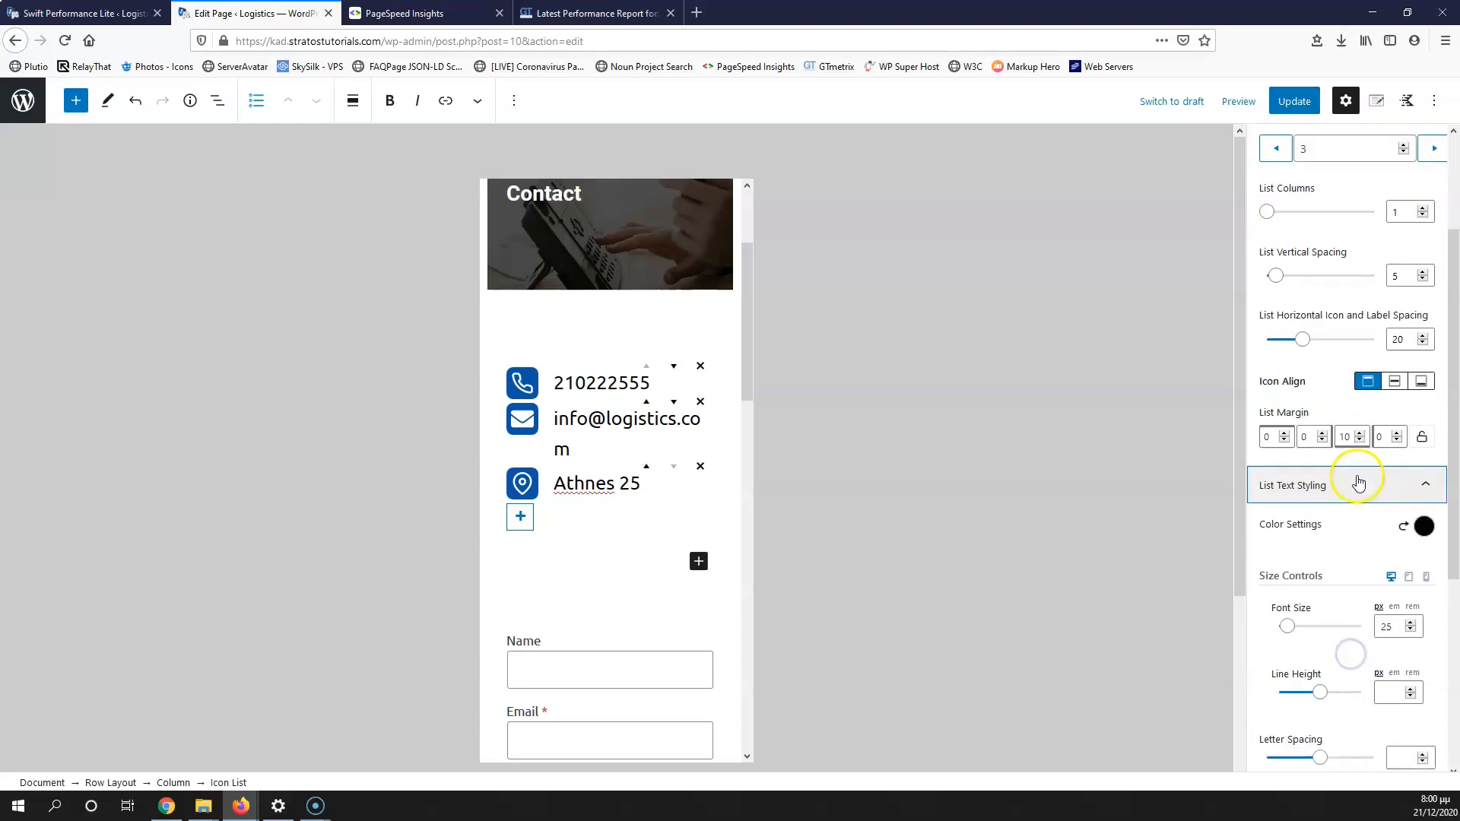
left_click(1426, 335)
left_click(1394, 382)
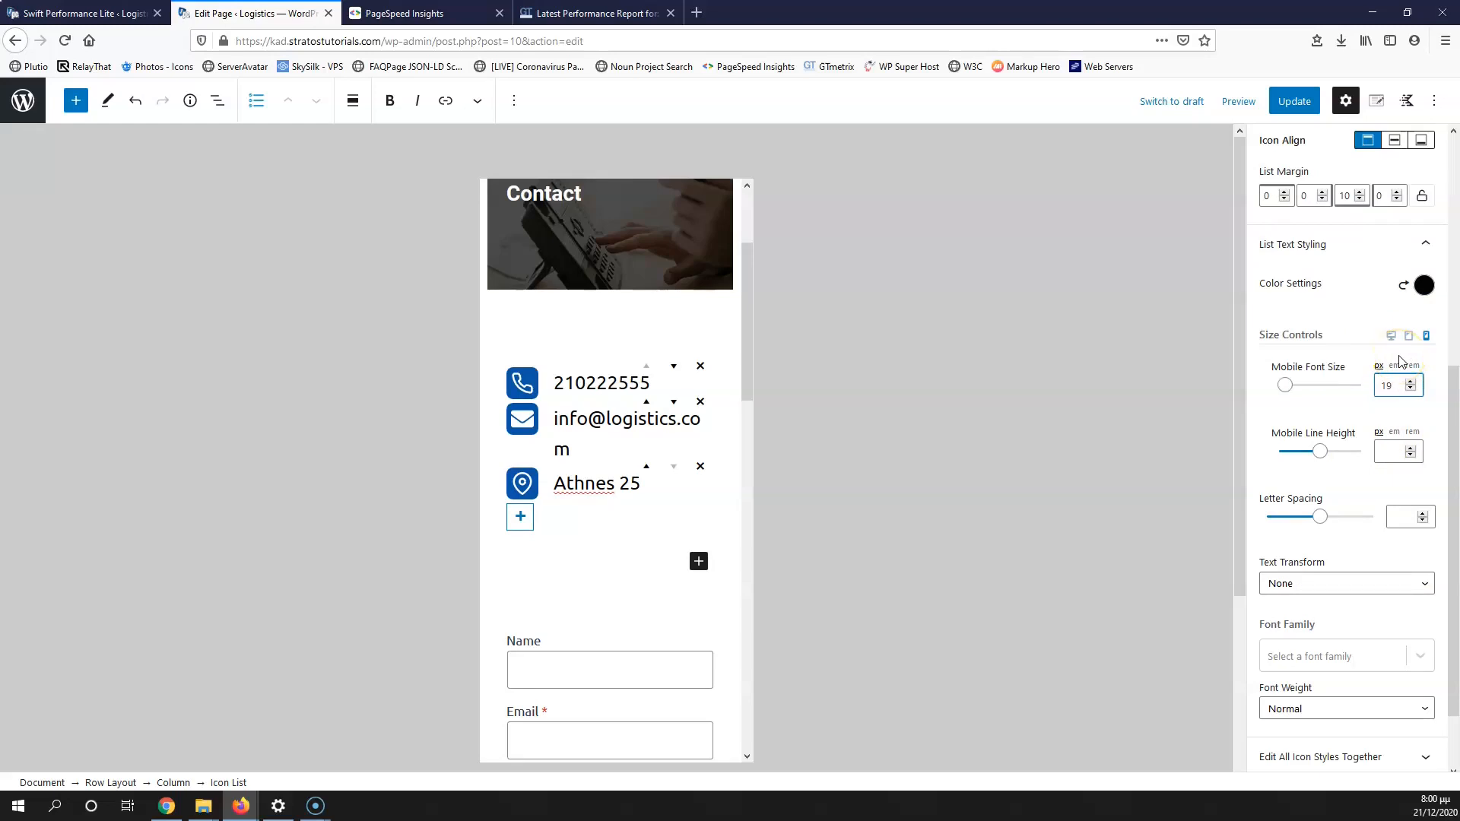
left_click(1294, 101)
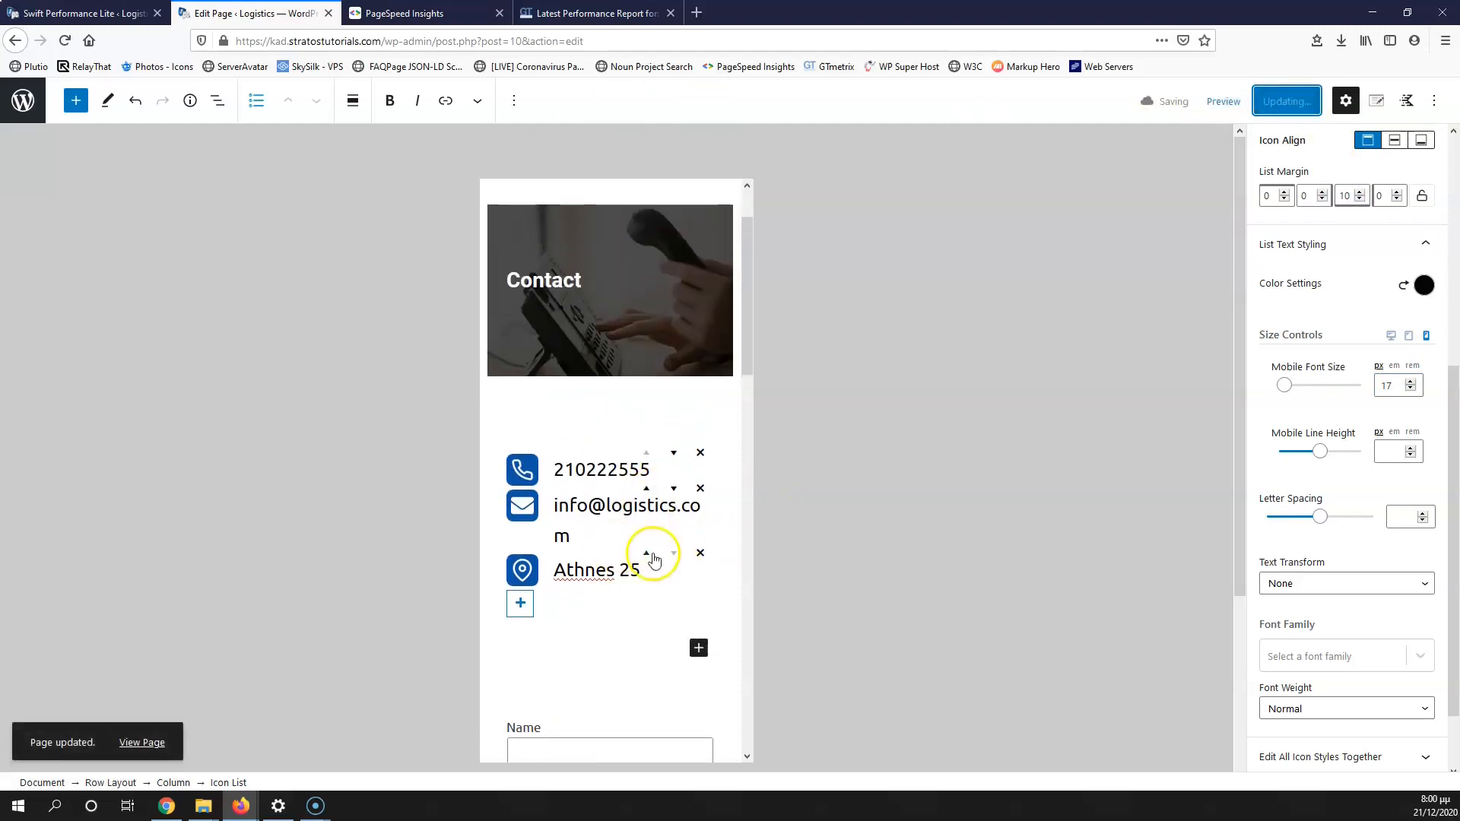
Step: Go back to the PageSpeed Insights results and the GTmetrix report
scroll(567, 559, "down", 6)
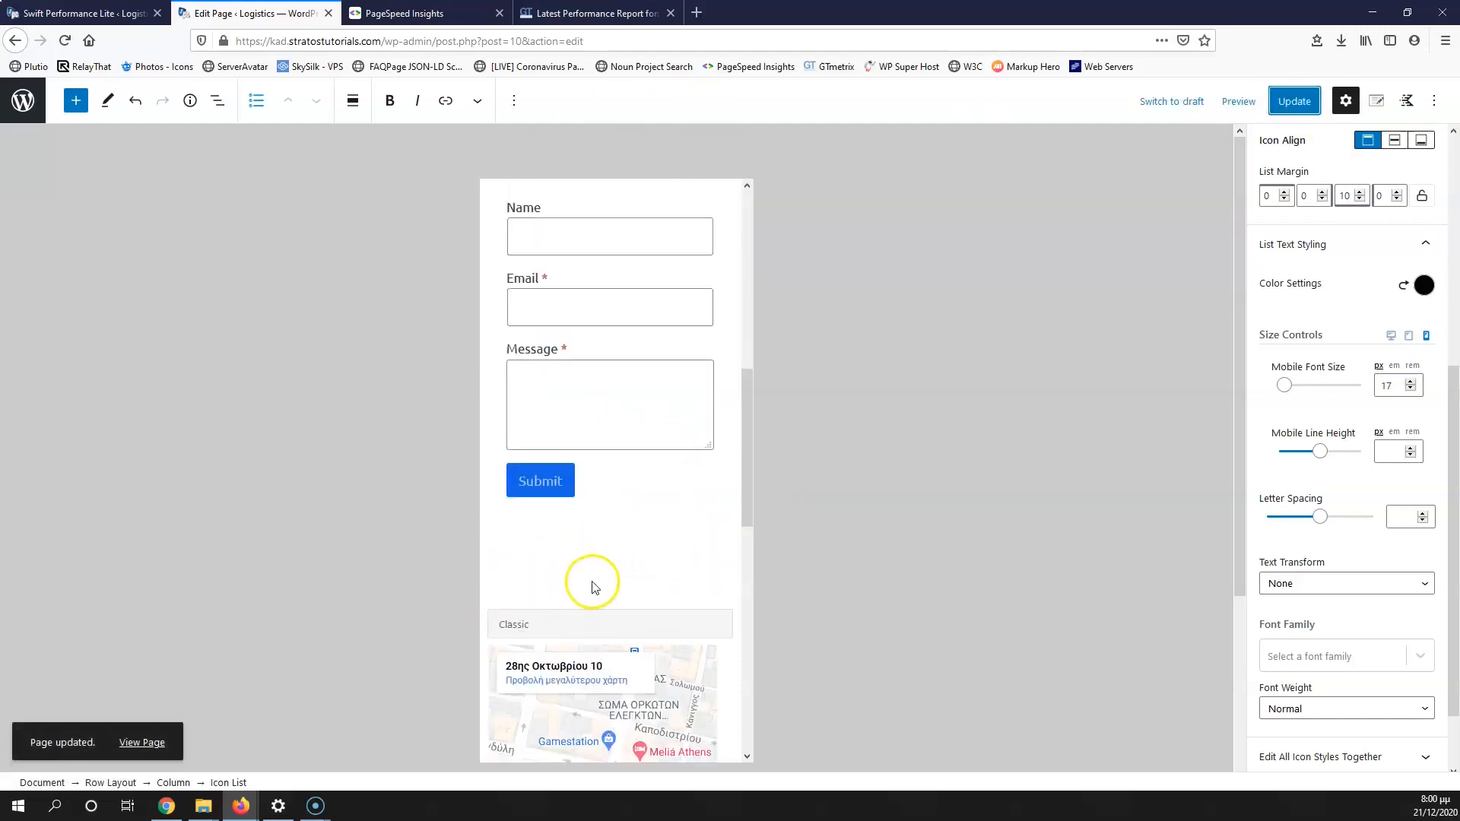
left_click(411, 13)
left_click(567, 13)
left_click(378, 15)
left_click(255, 12)
left_click(414, 13)
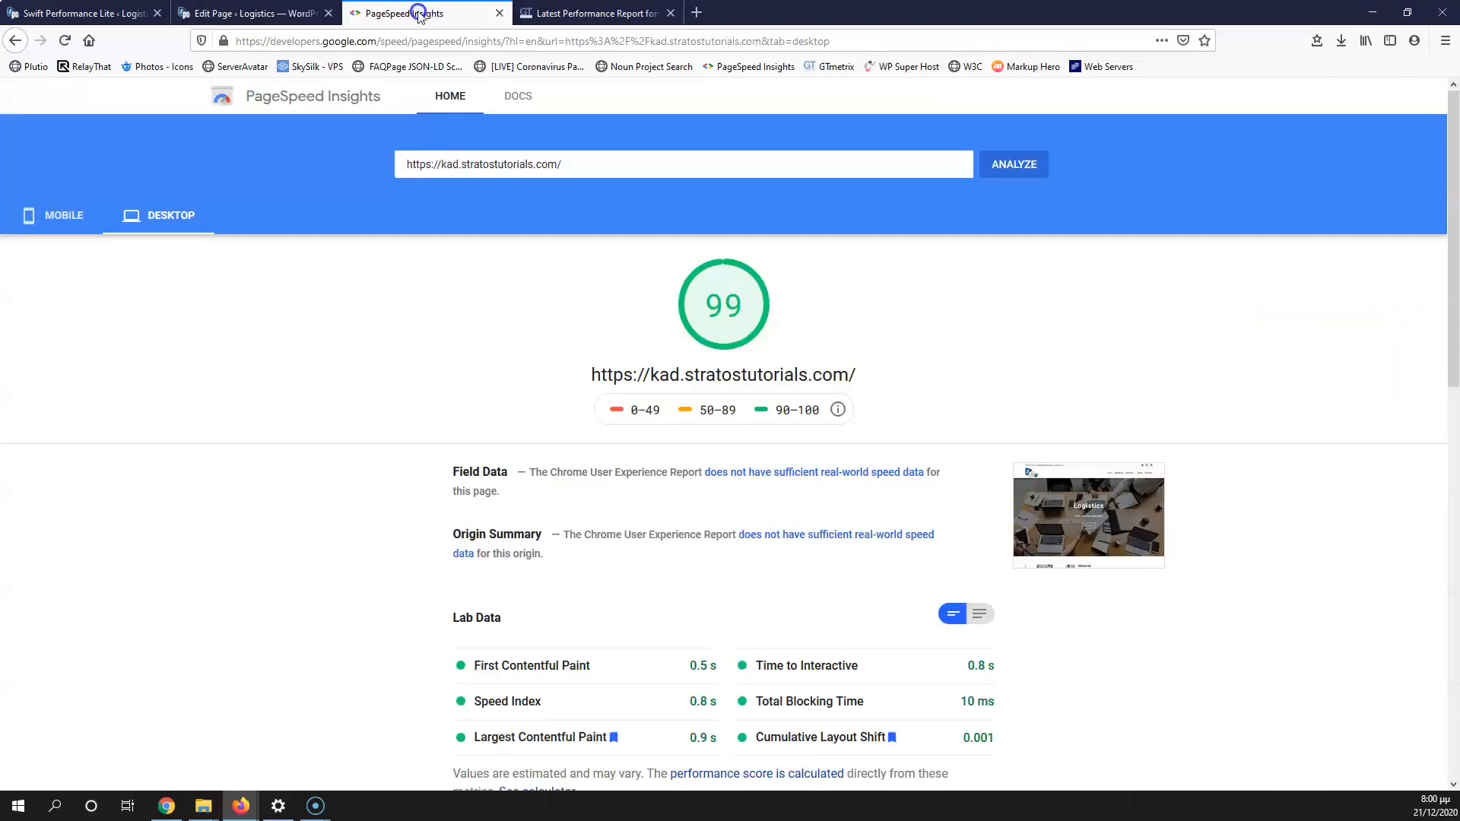
left_click(571, 15)
left_click(426, 13)
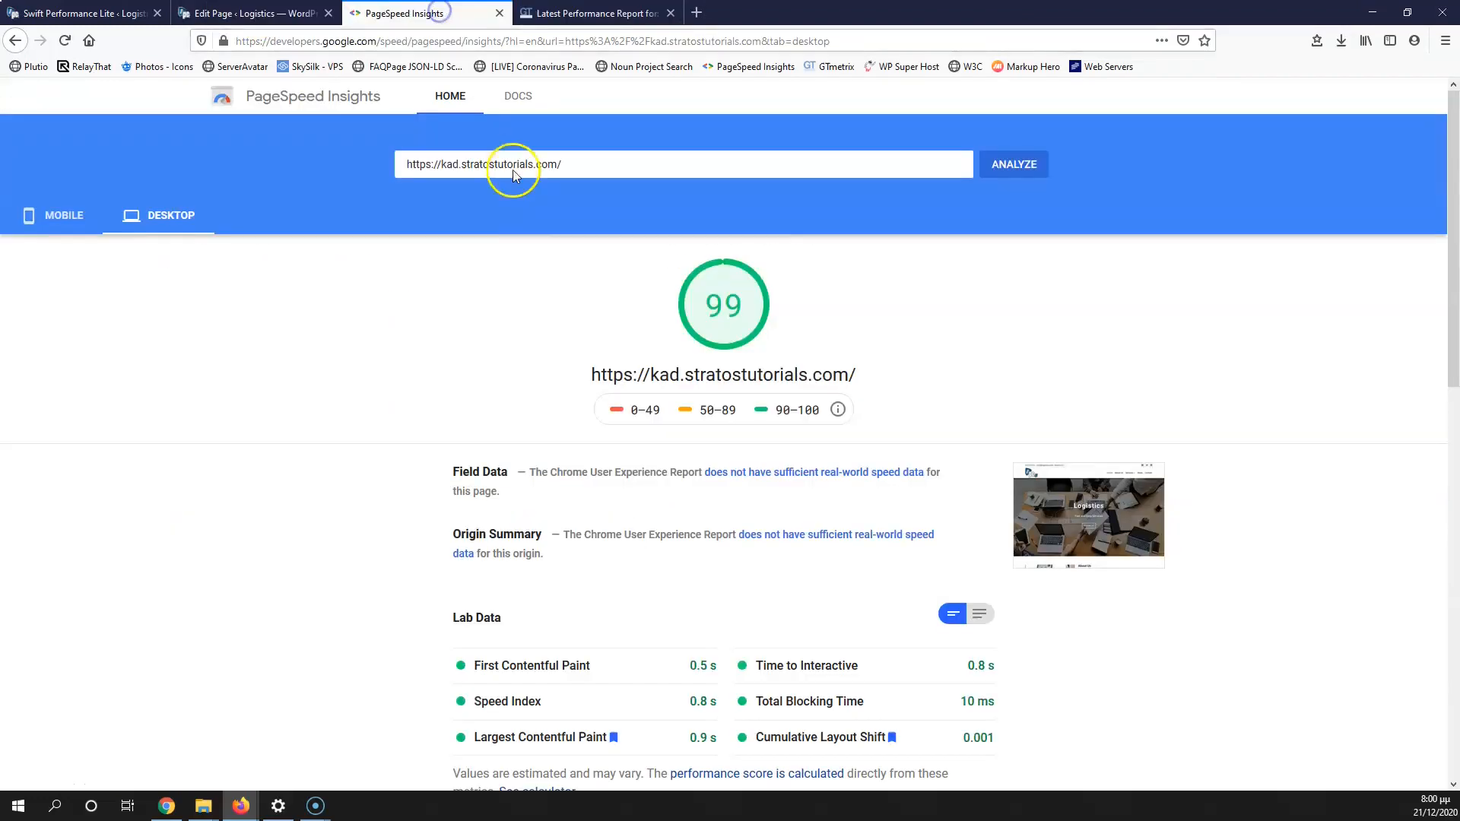
left_click(64, 220)
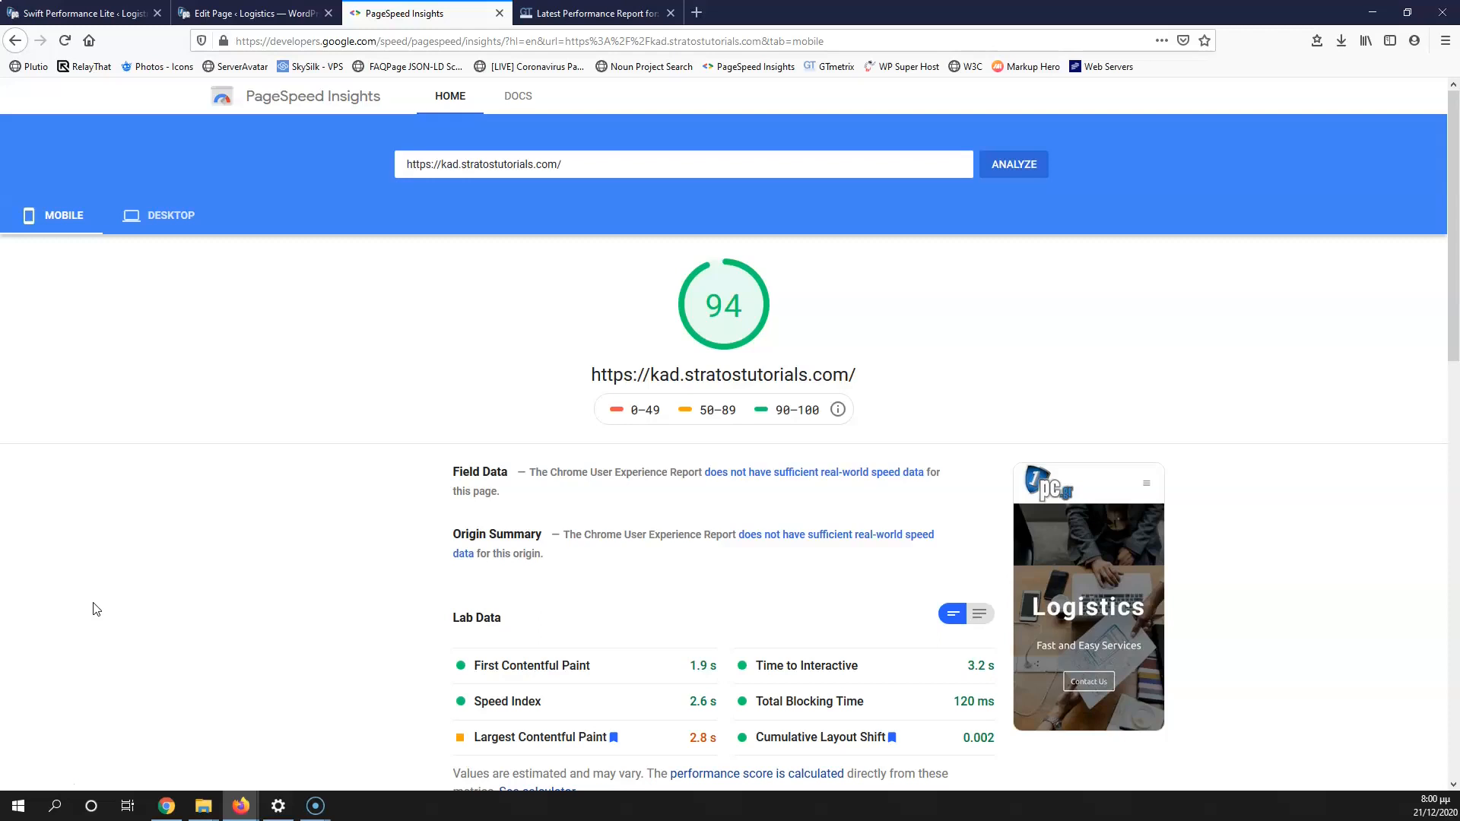
left_click(144, 219)
left_click(72, 227)
left_click(164, 218)
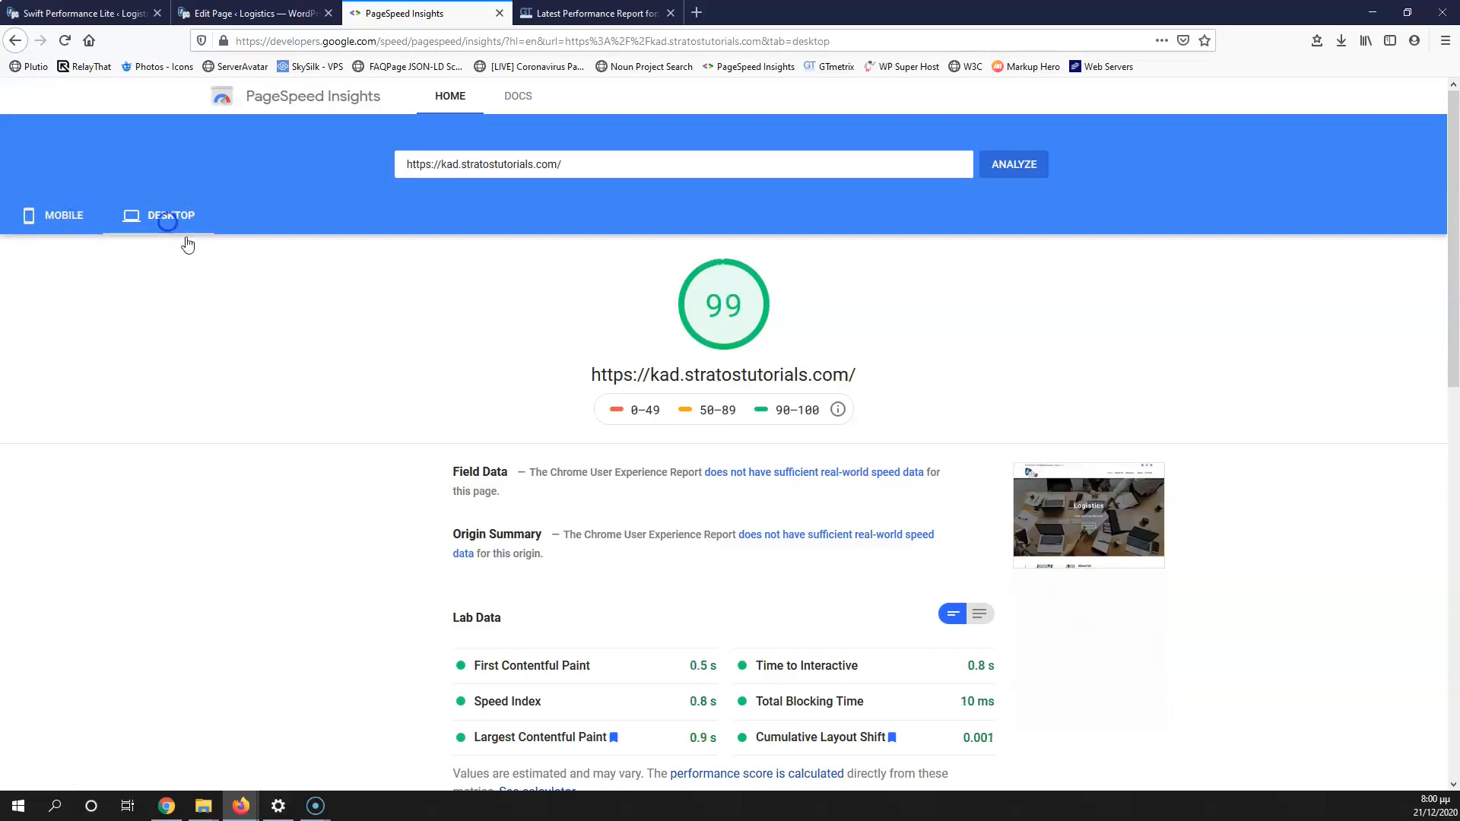
left_click(638, 15)
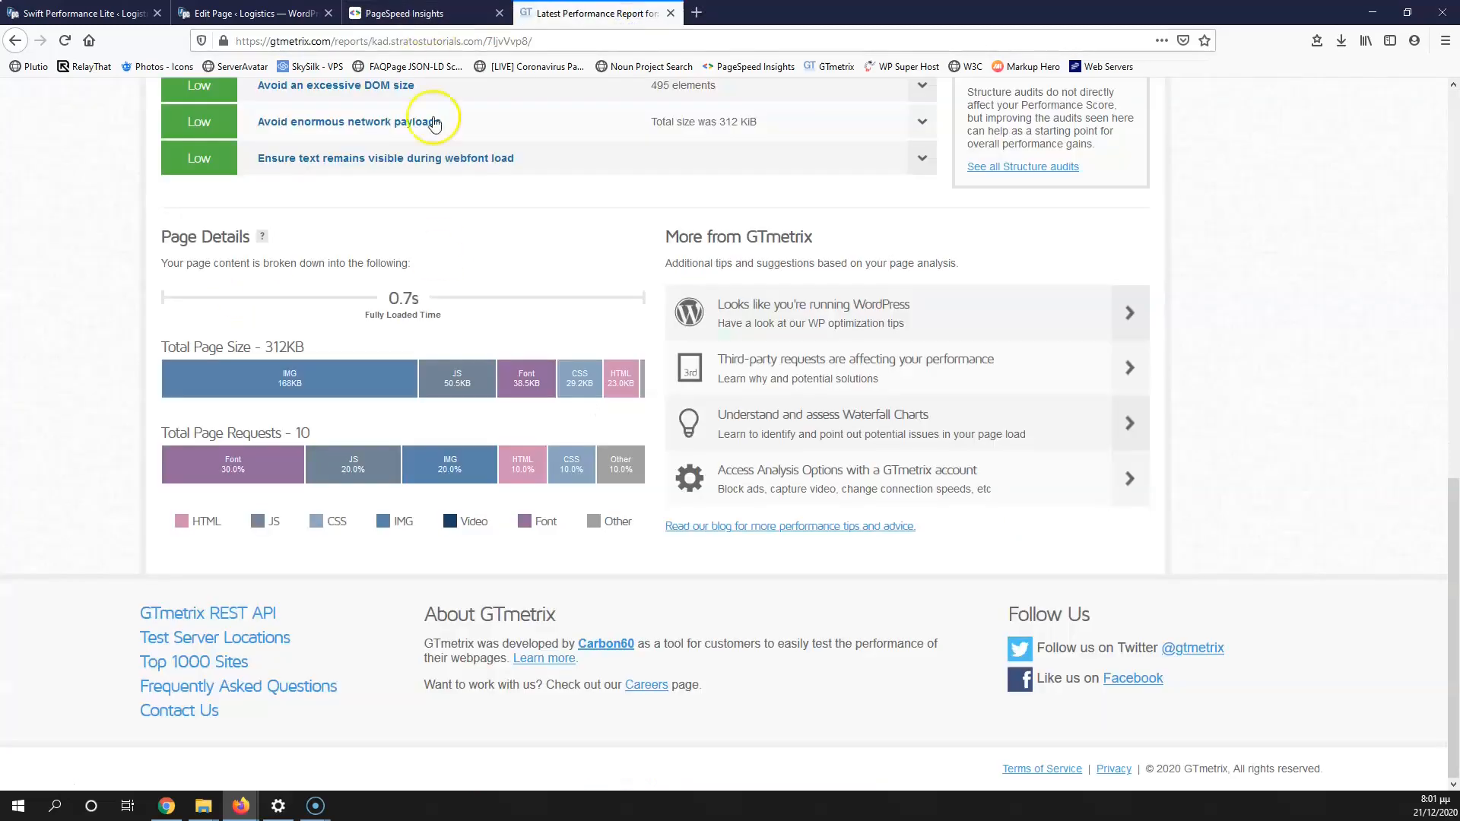
scroll(452, 323, "up", 5)
scroll(454, 323, "up", 4)
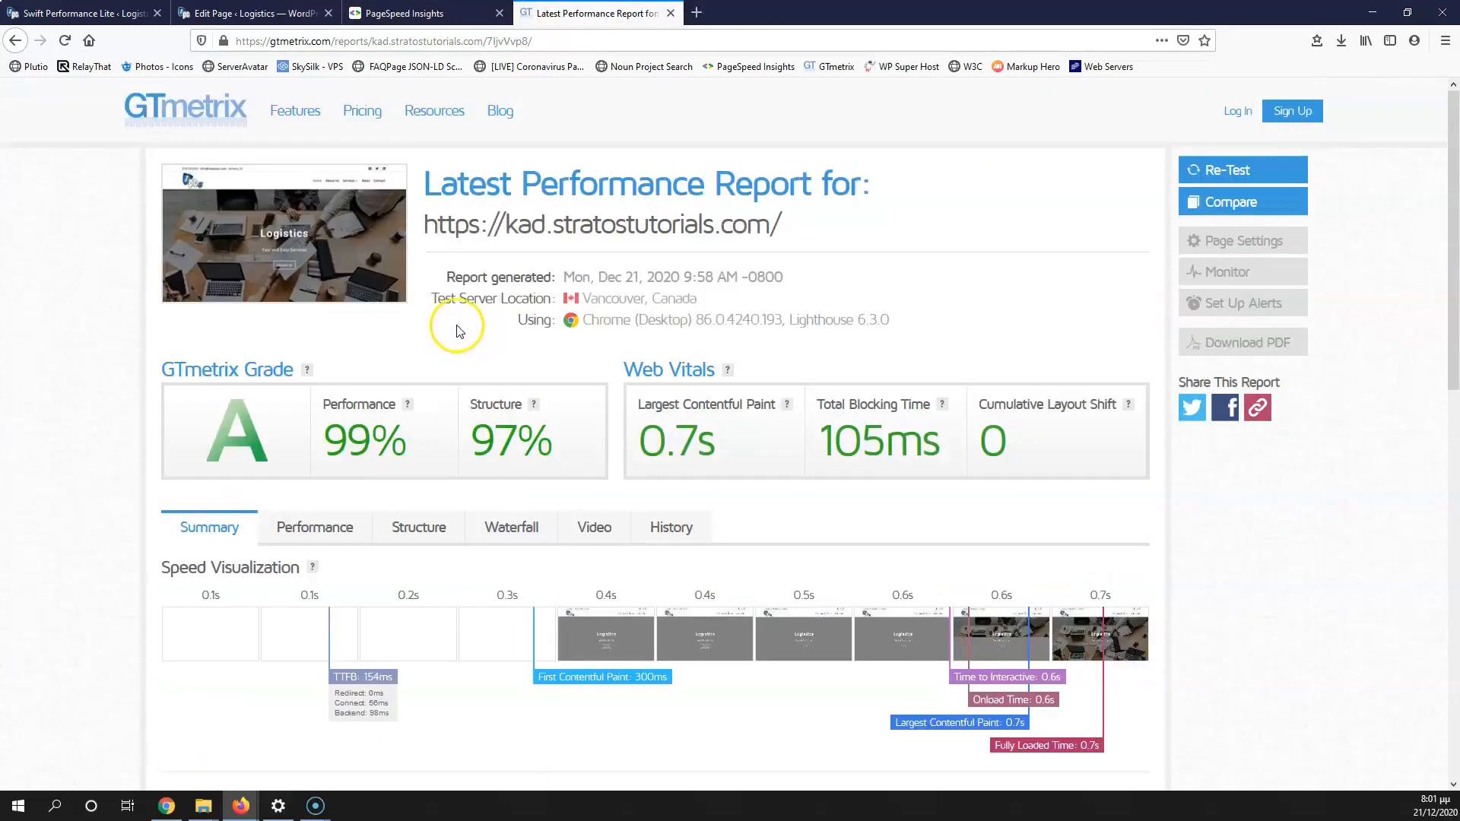
left_click(448, 9)
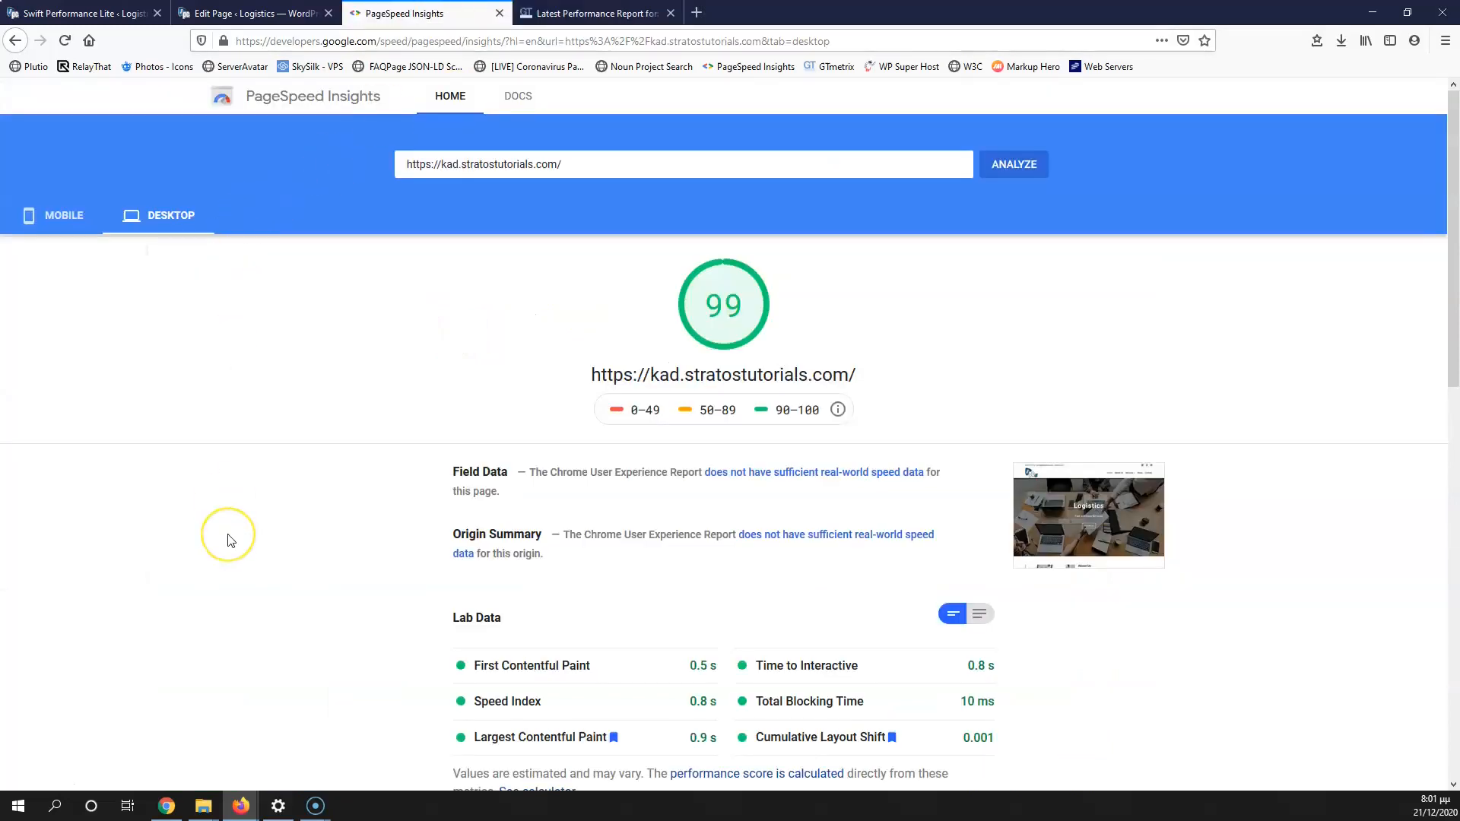